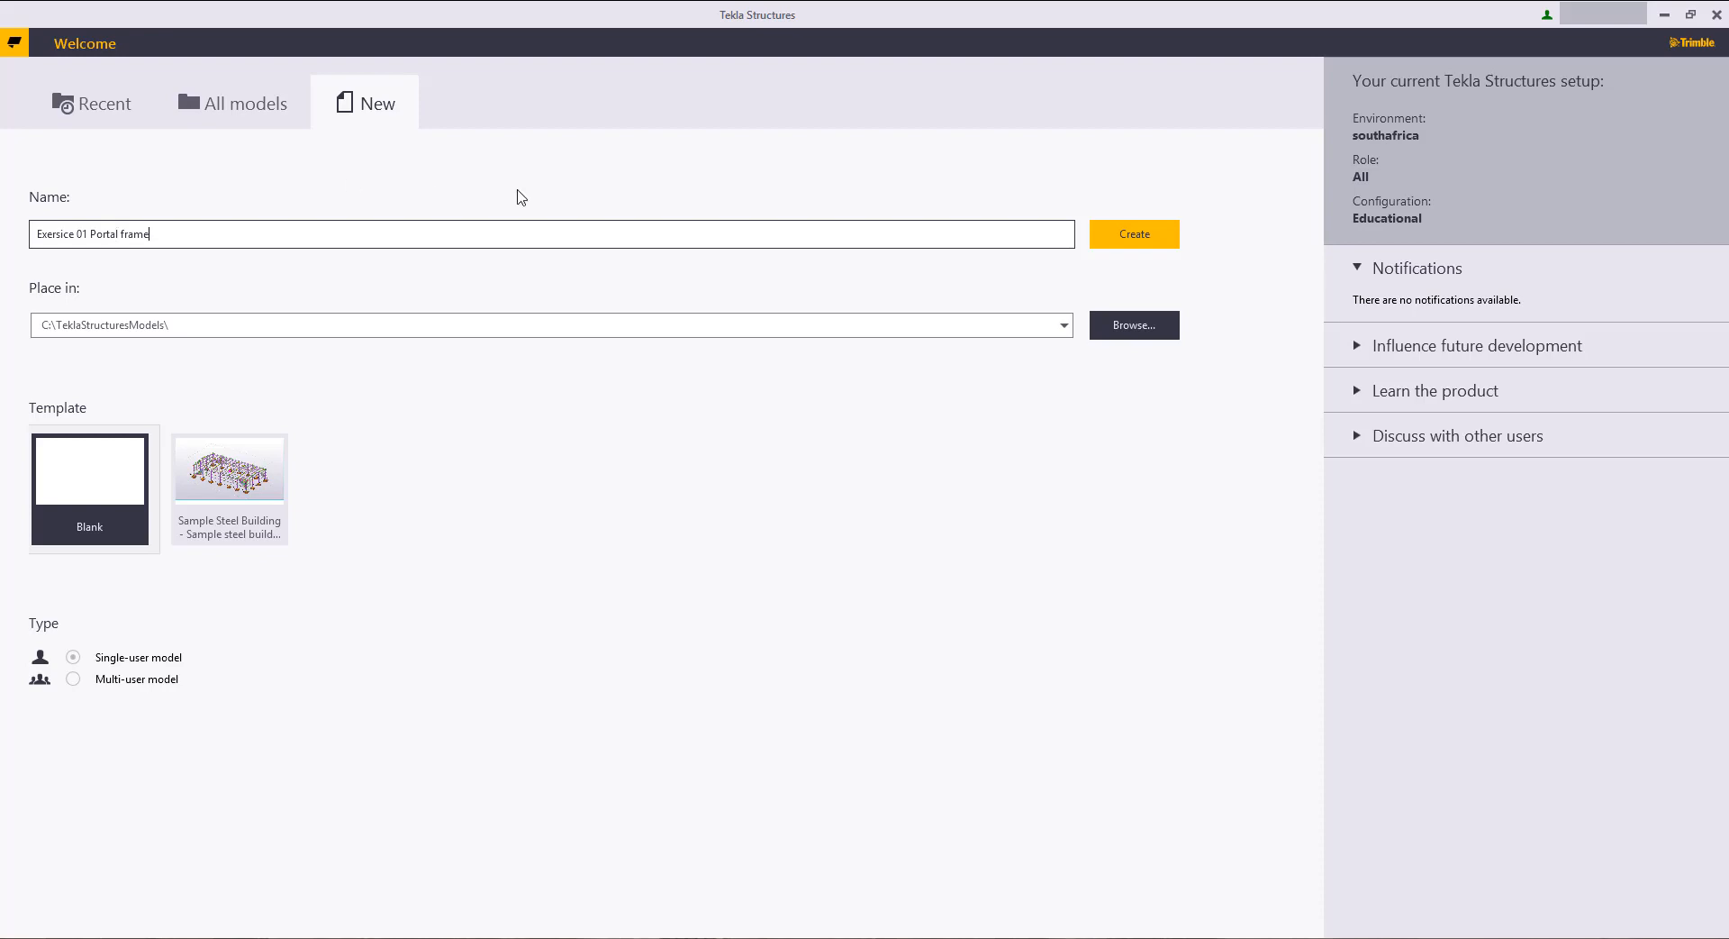
Step: Create the blank model "Exersice 01 Portal frame", save it under the educational licence, and maximize its isometric view
left_click(1122, 236)
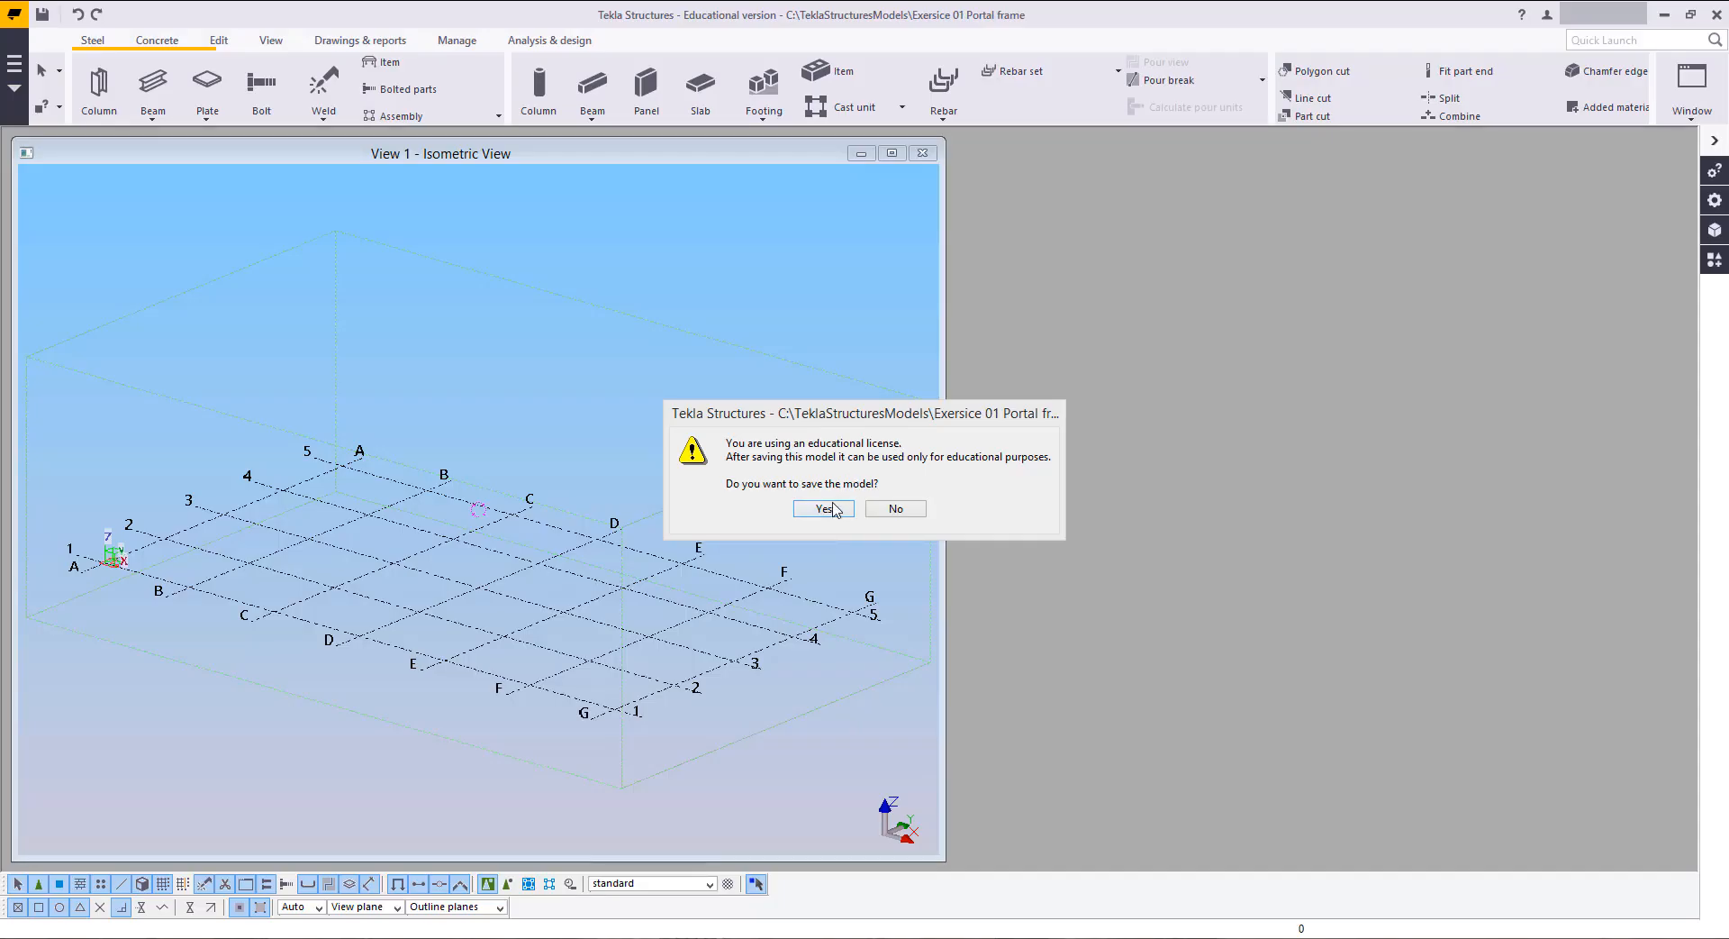
left_click(832, 508)
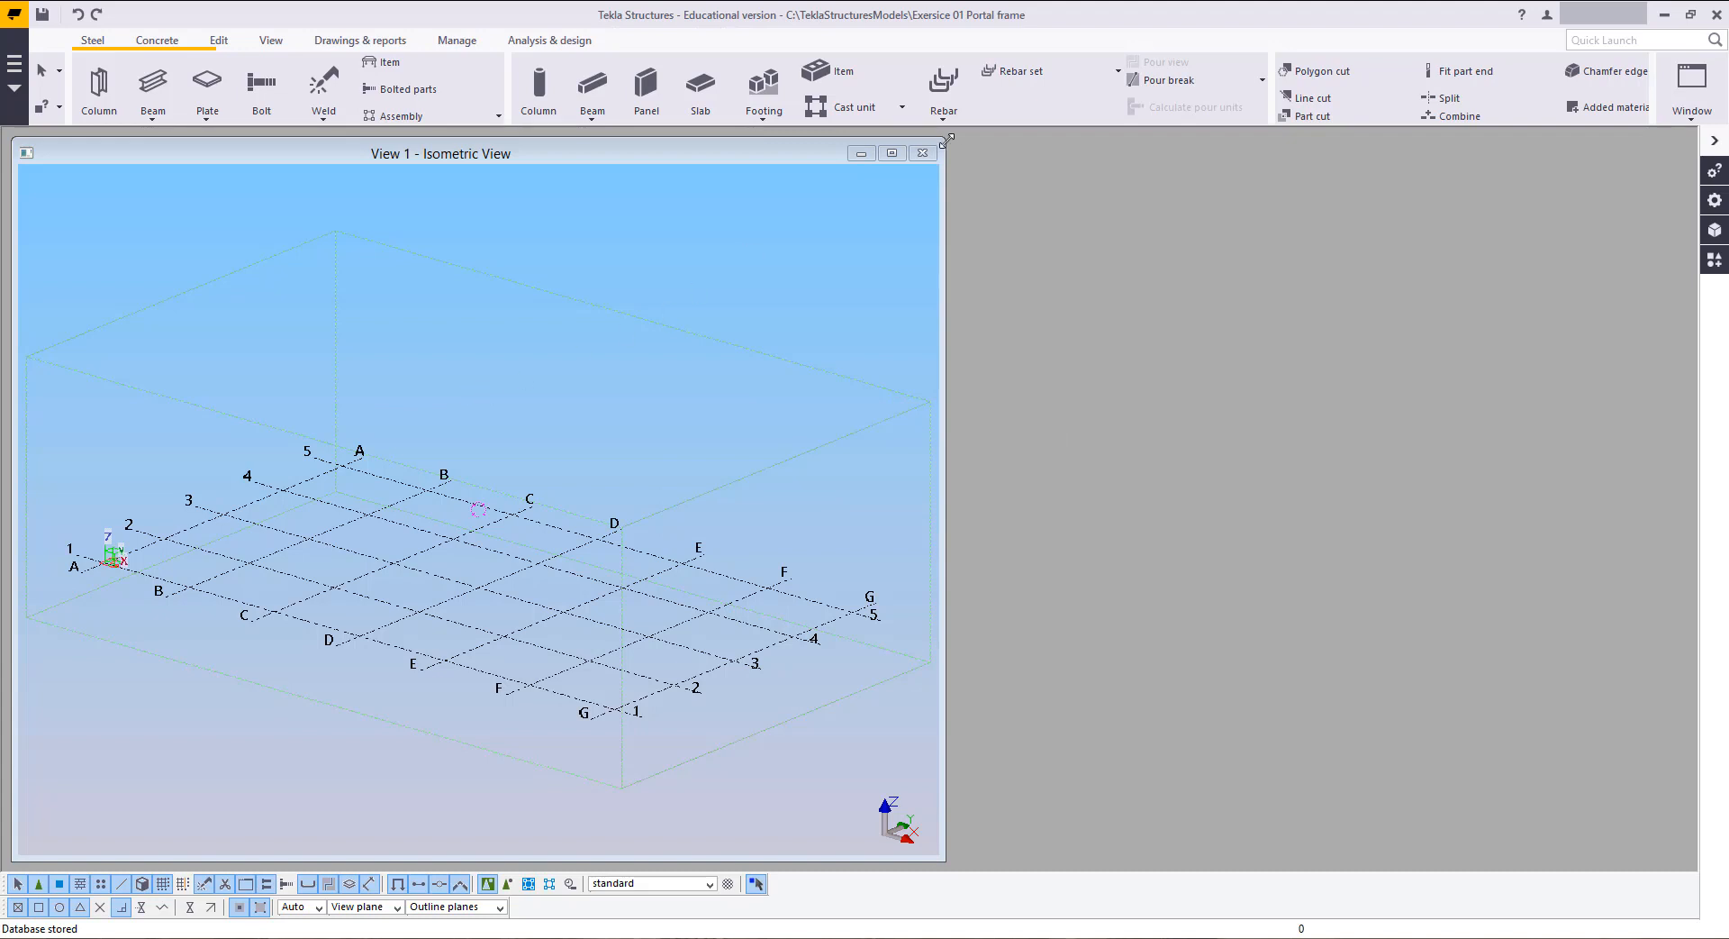
left_click(889, 153)
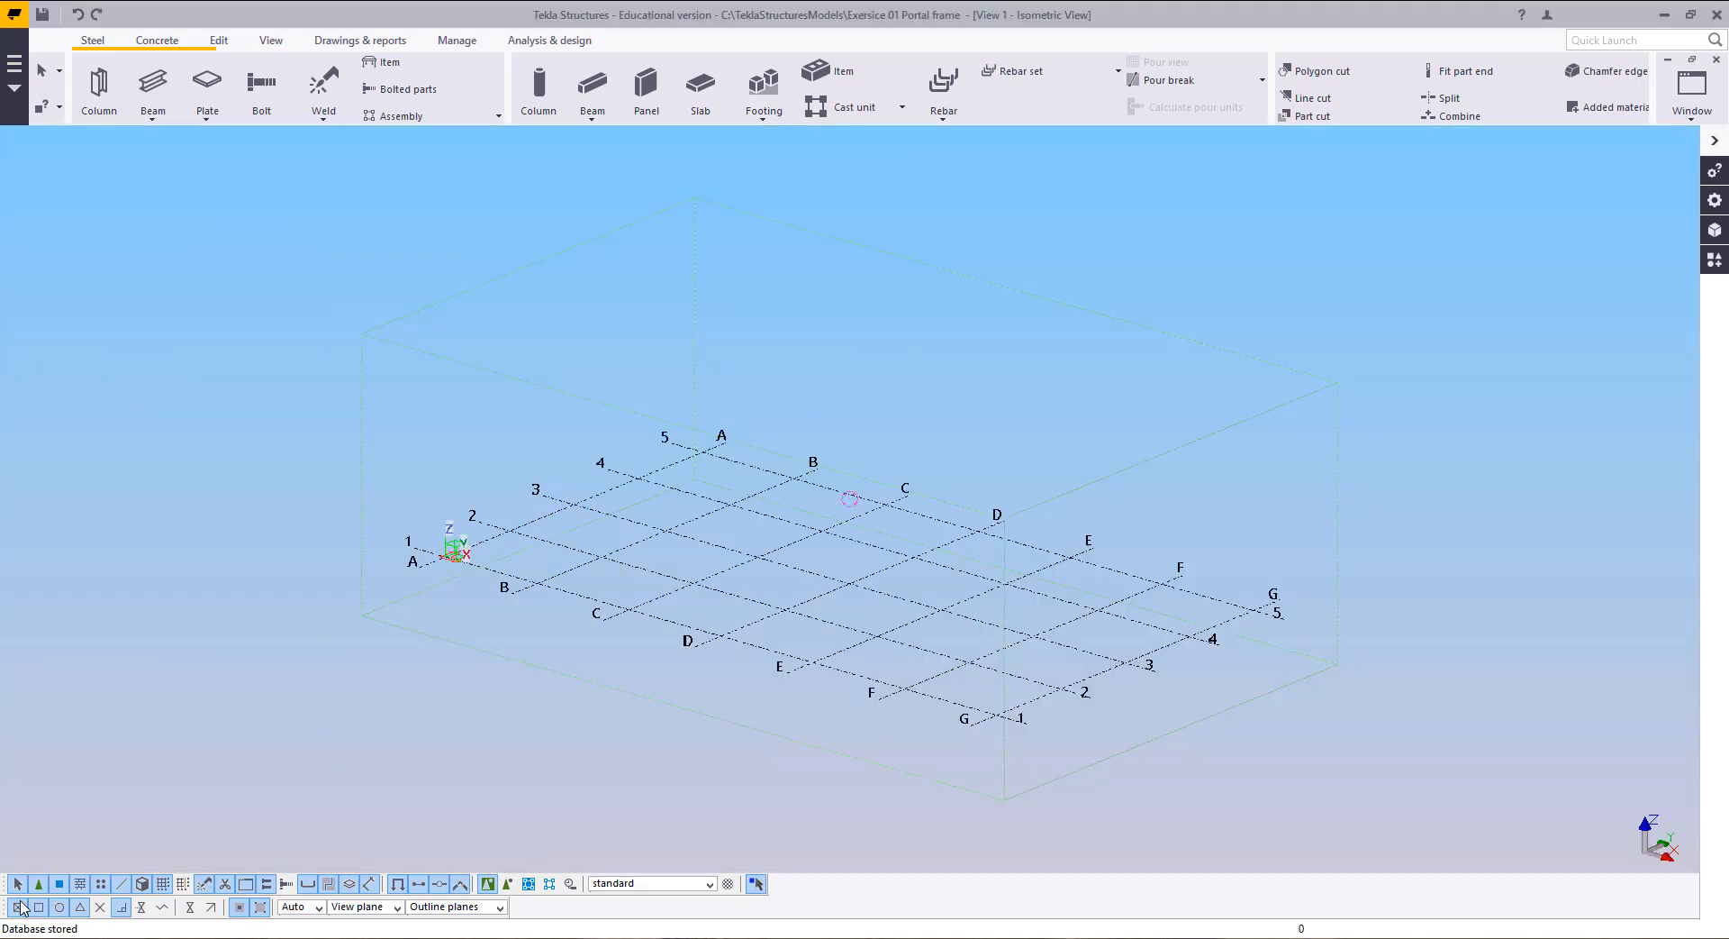
Step: Place the snapping toolbar on the same row as the selection toolbar and turn on its second hourglass-shaped snap switch
left_click_drag(728, 885, 765, 890)
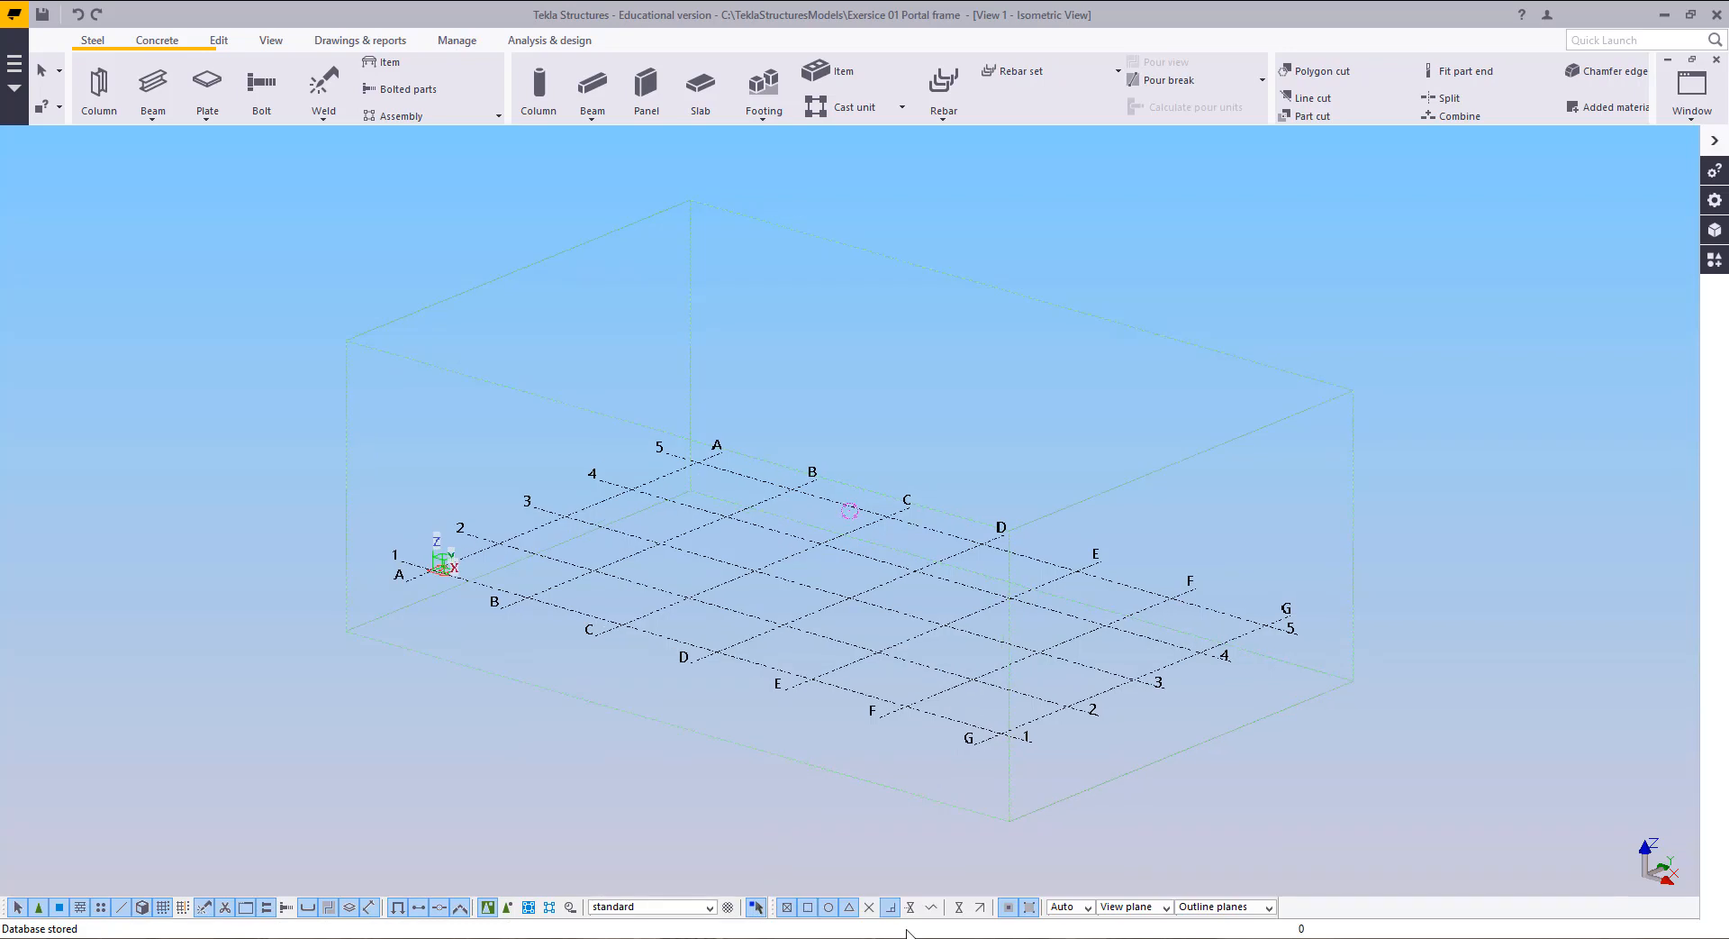
left_click(959, 906)
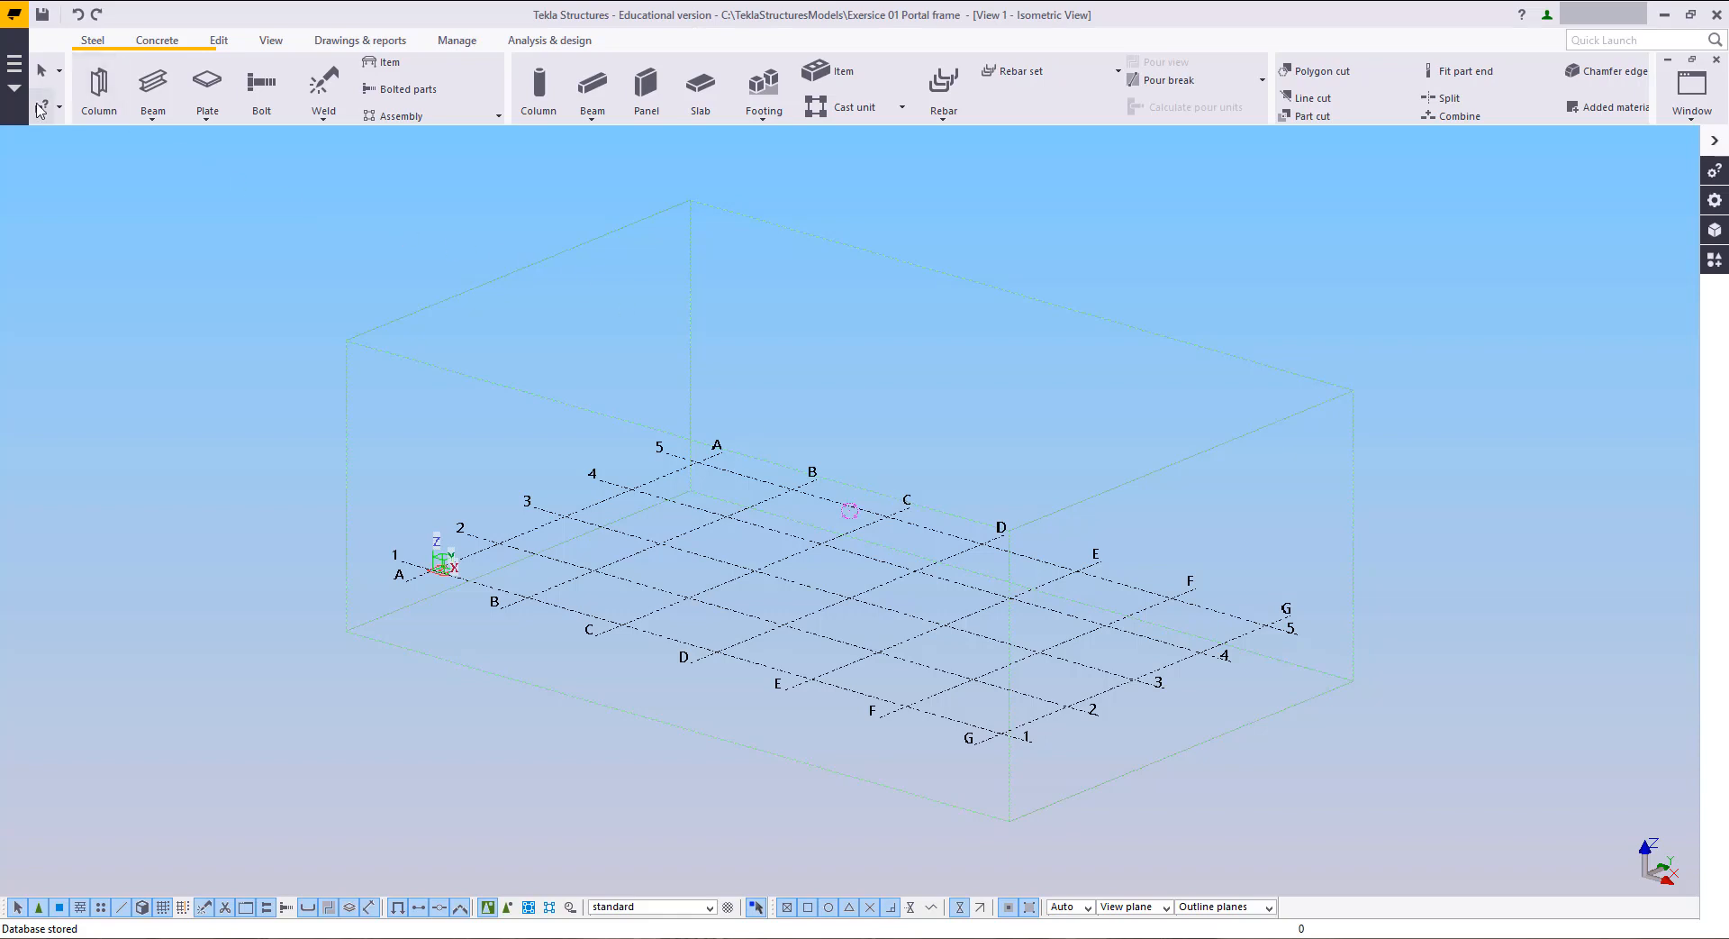
Step: Modify the grid's coordinates to 0.0 4*5000 in X and 0.0 2*7500 in Y, replacing the existing grid lines
middle_click_drag(478, 385, 460, 439)
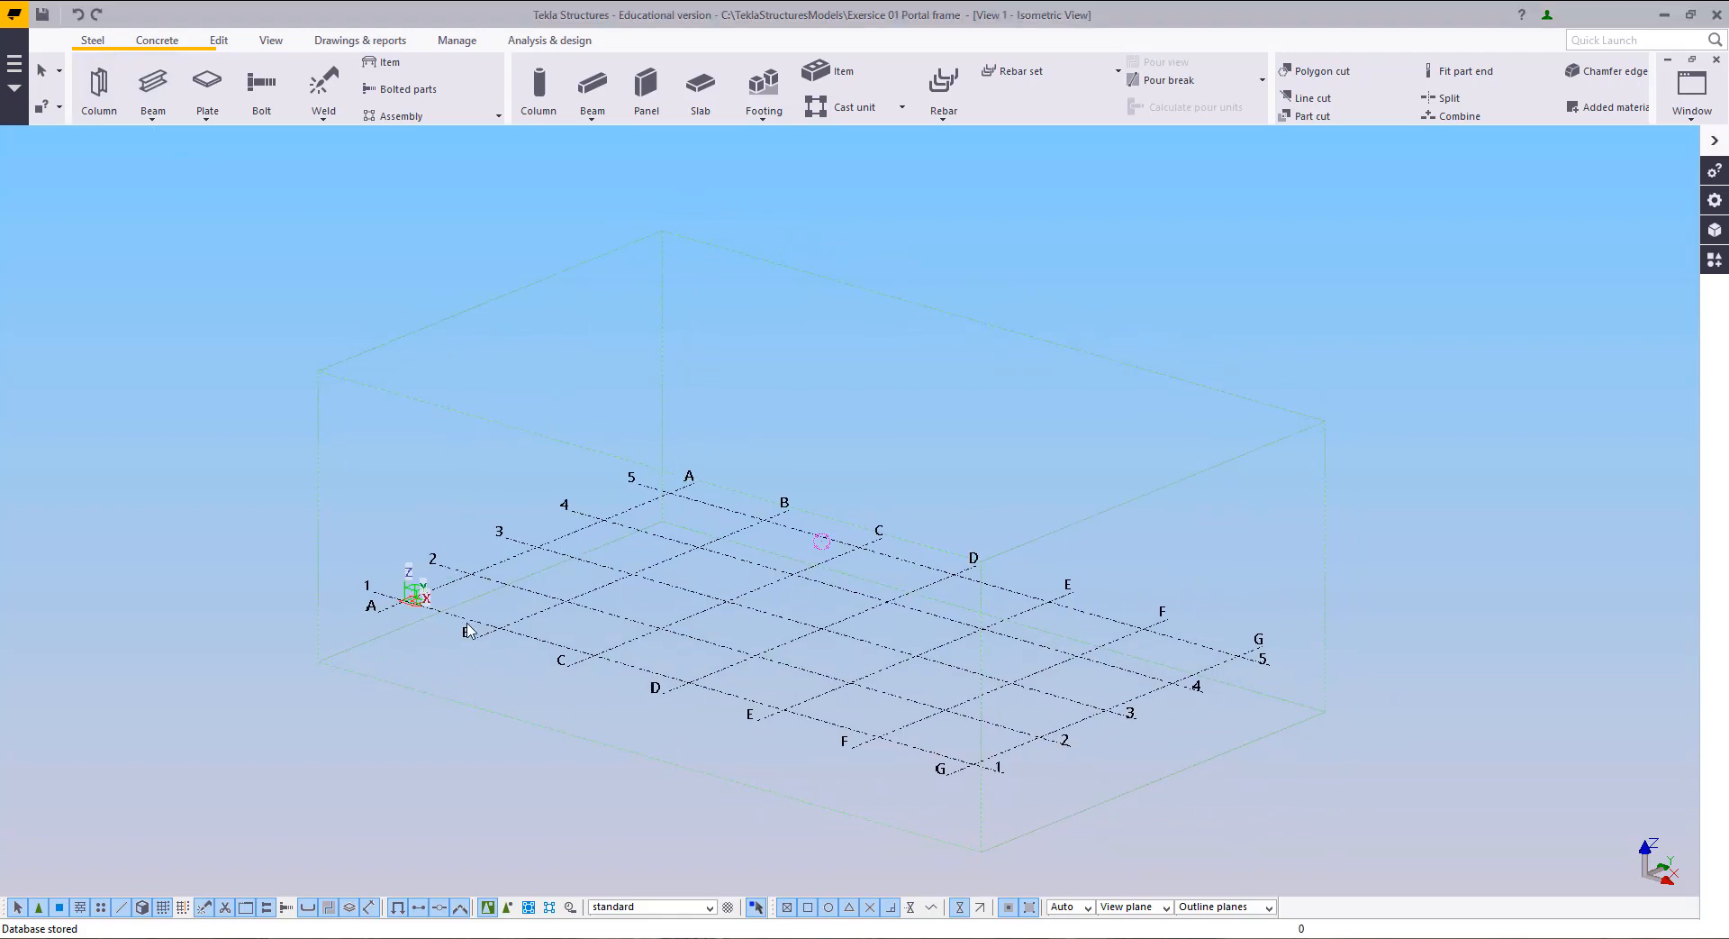
scroll(468, 628, "up", 6)
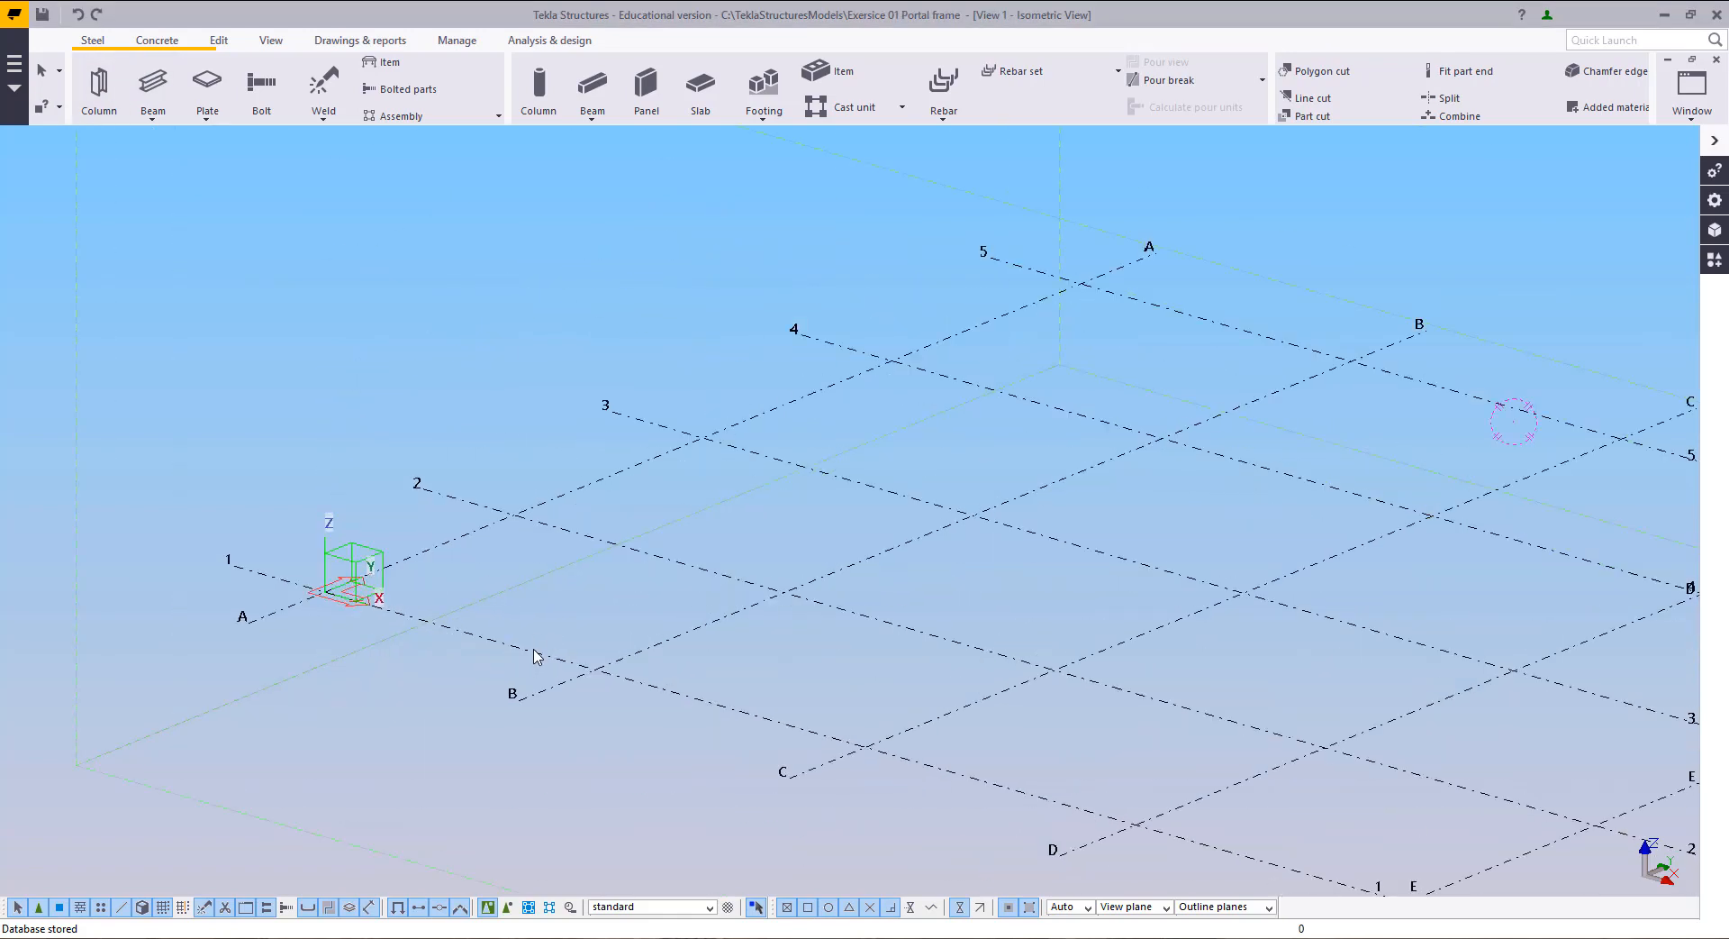
double_click(534, 650)
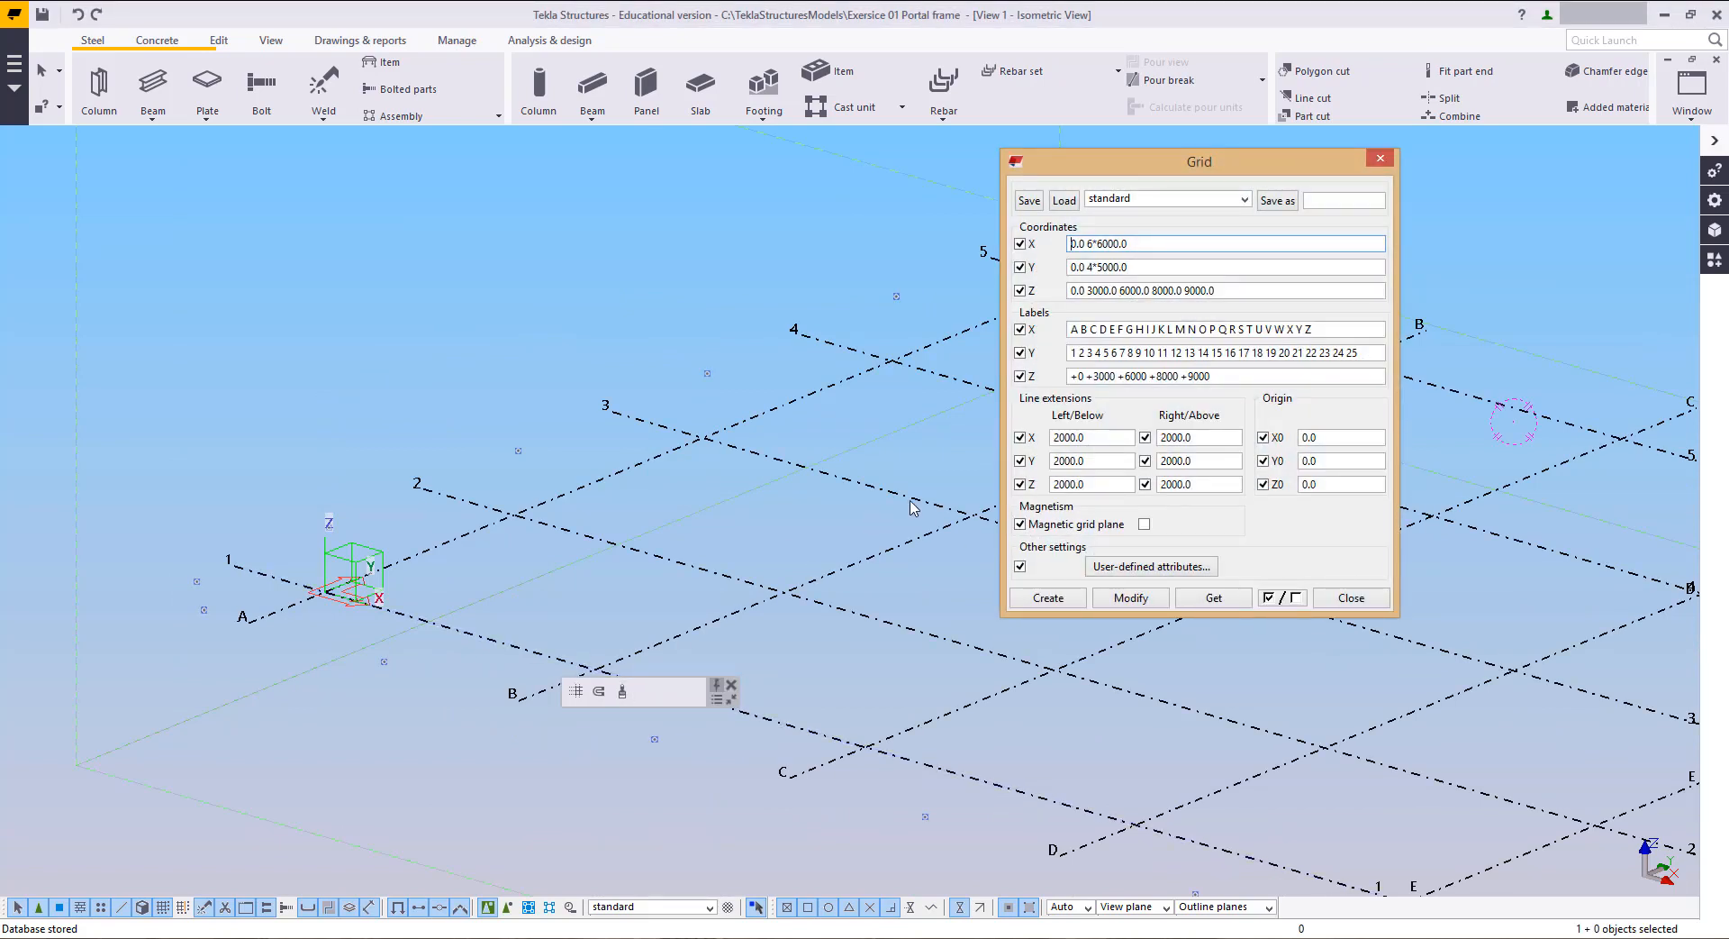
left_click_drag(1088, 243, 1251, 233)
key("BackSpace")
type("4*5000")
left_click_drag(1132, 267, 1090, 280)
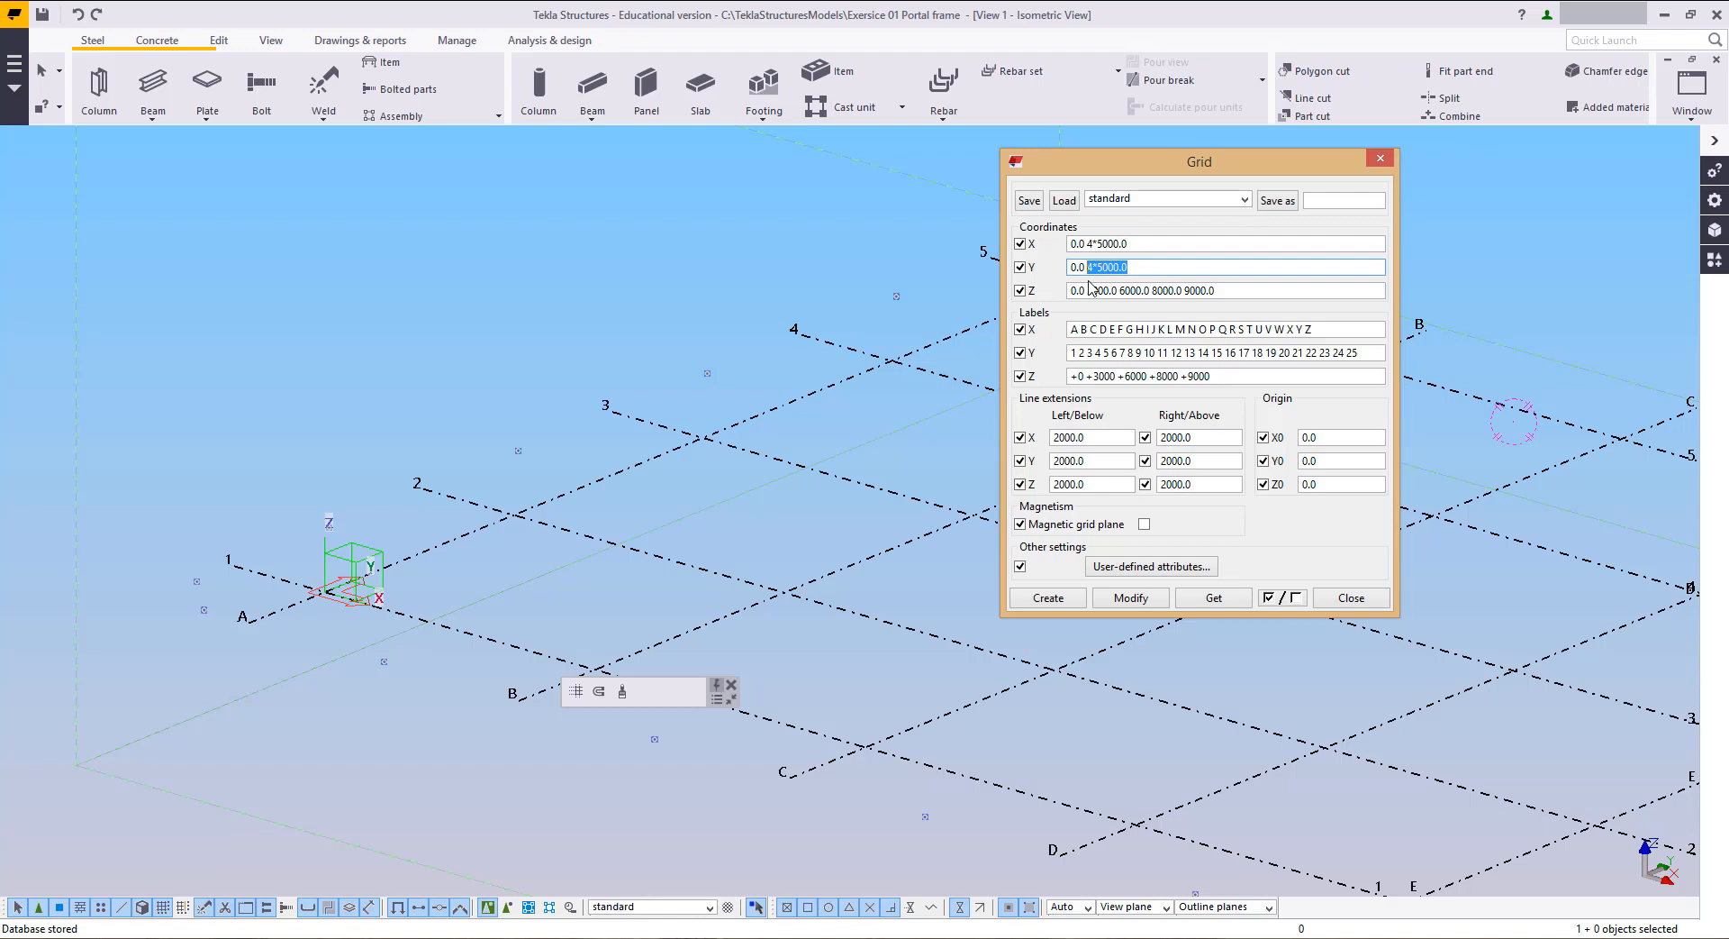
type("2")
left_click(1158, 597)
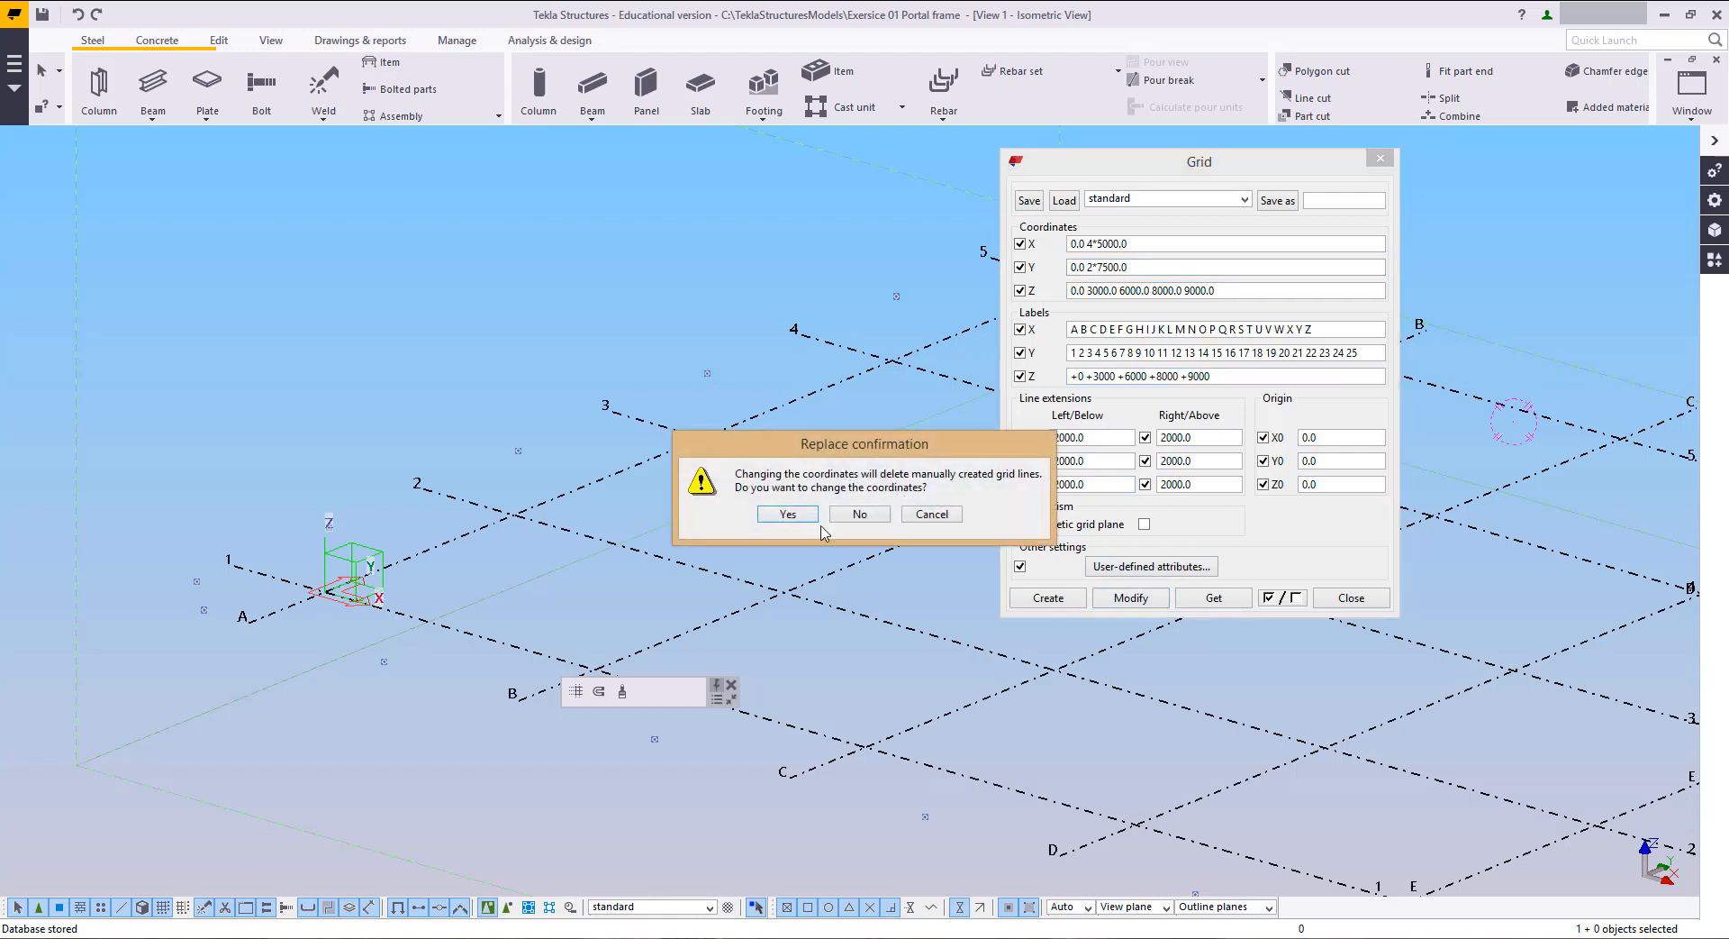
left_click(788, 513)
Step: Insert the label CL after 1 in the grid's Y labels and apply the change to the grid
middle_click_drag(718, 558, 656, 471)
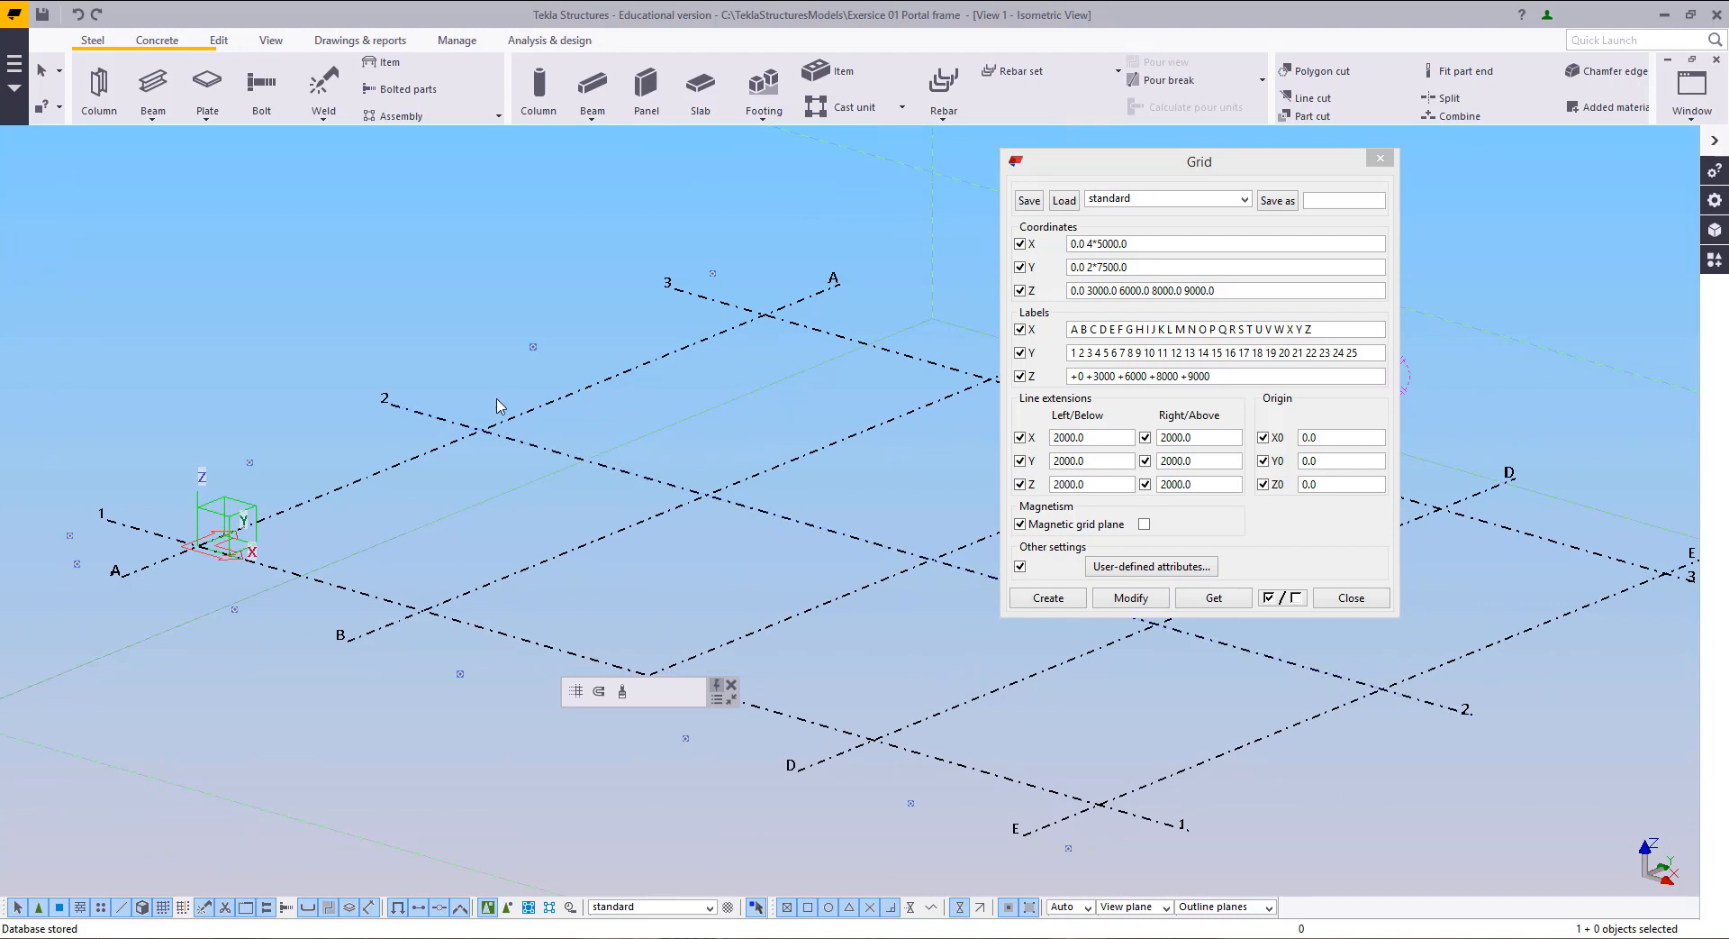
left_click(1082, 352)
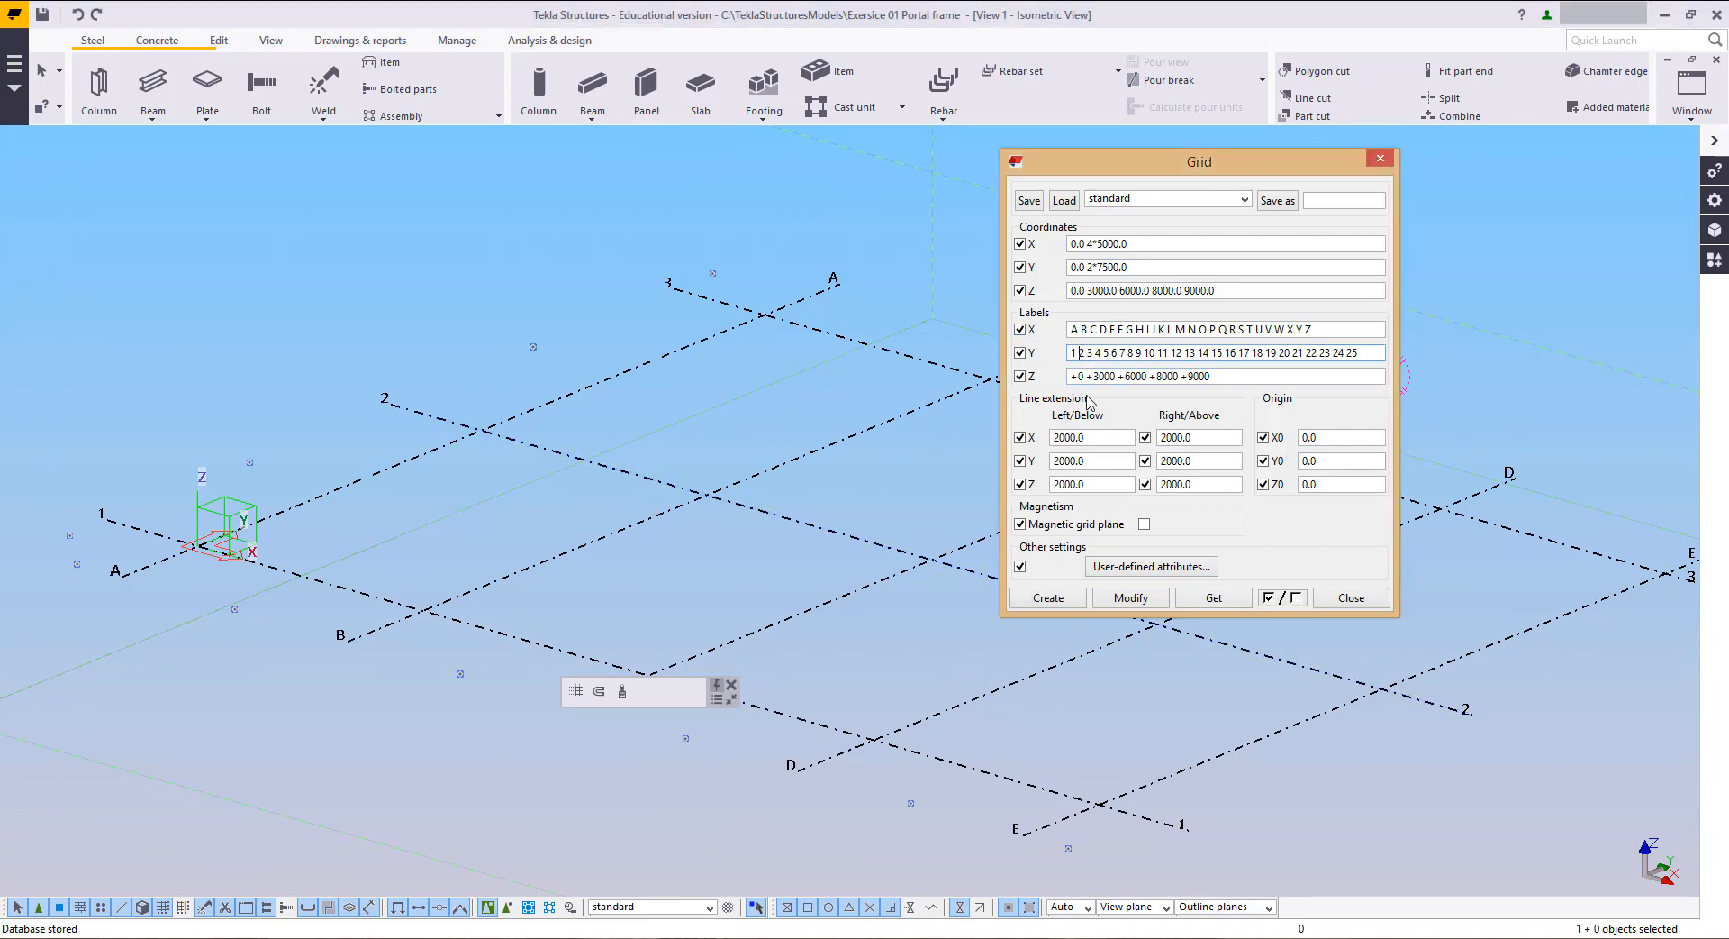
type("CL")
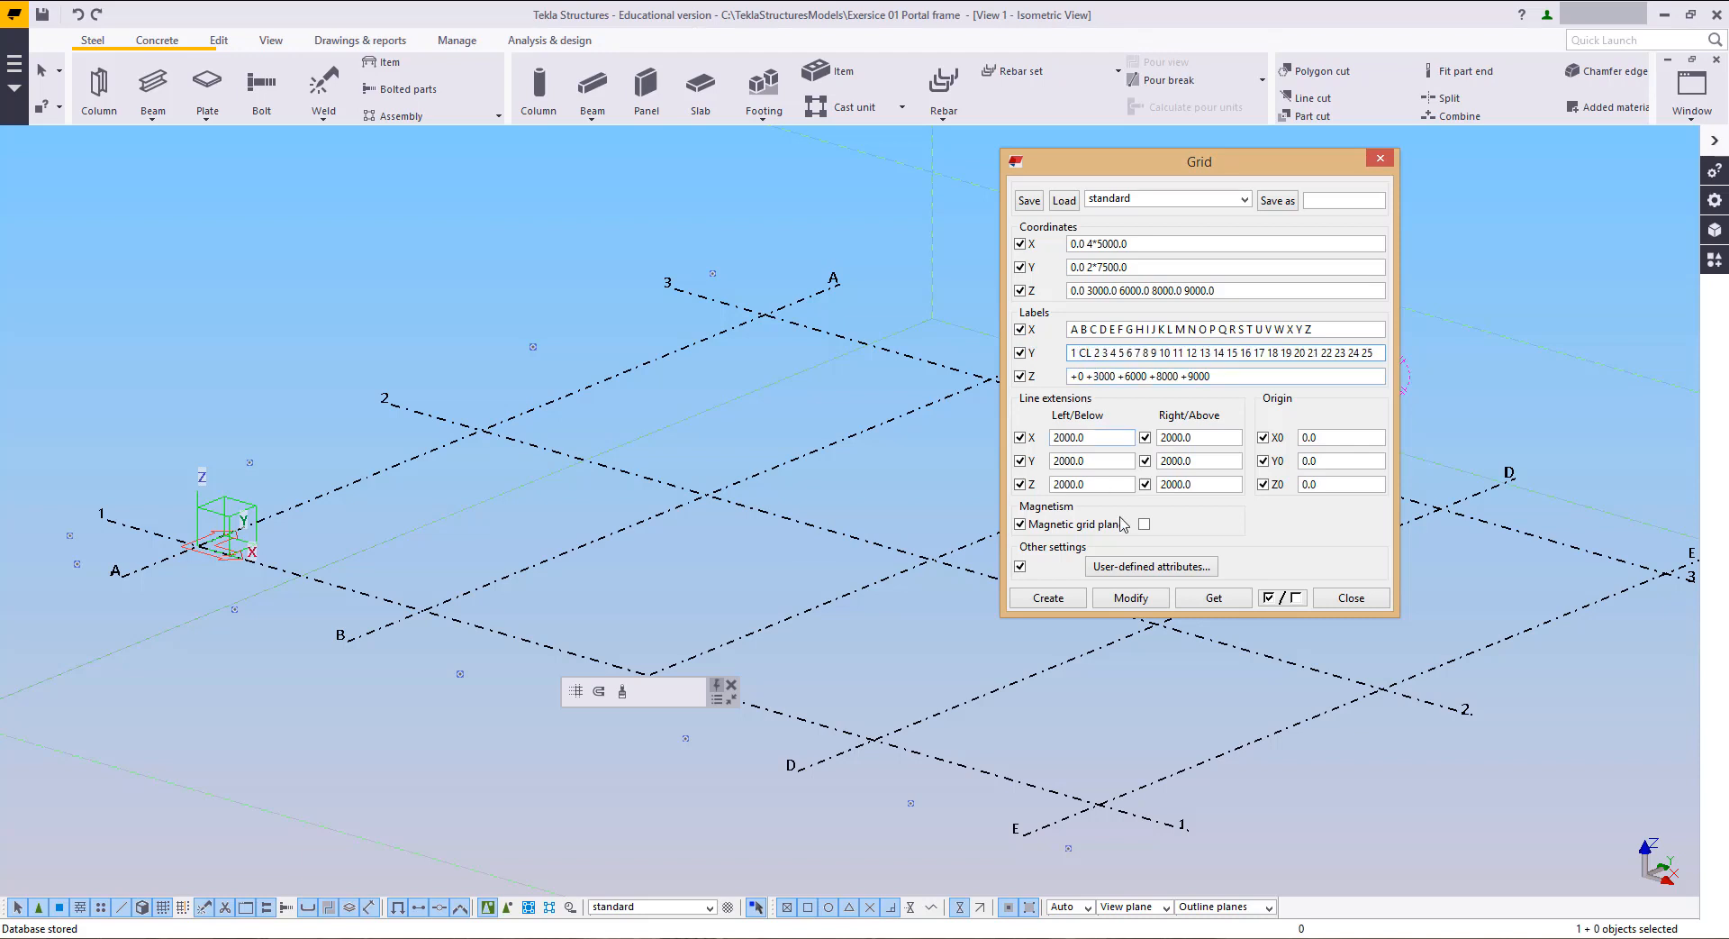
left_click(1117, 595)
left_click(776, 522)
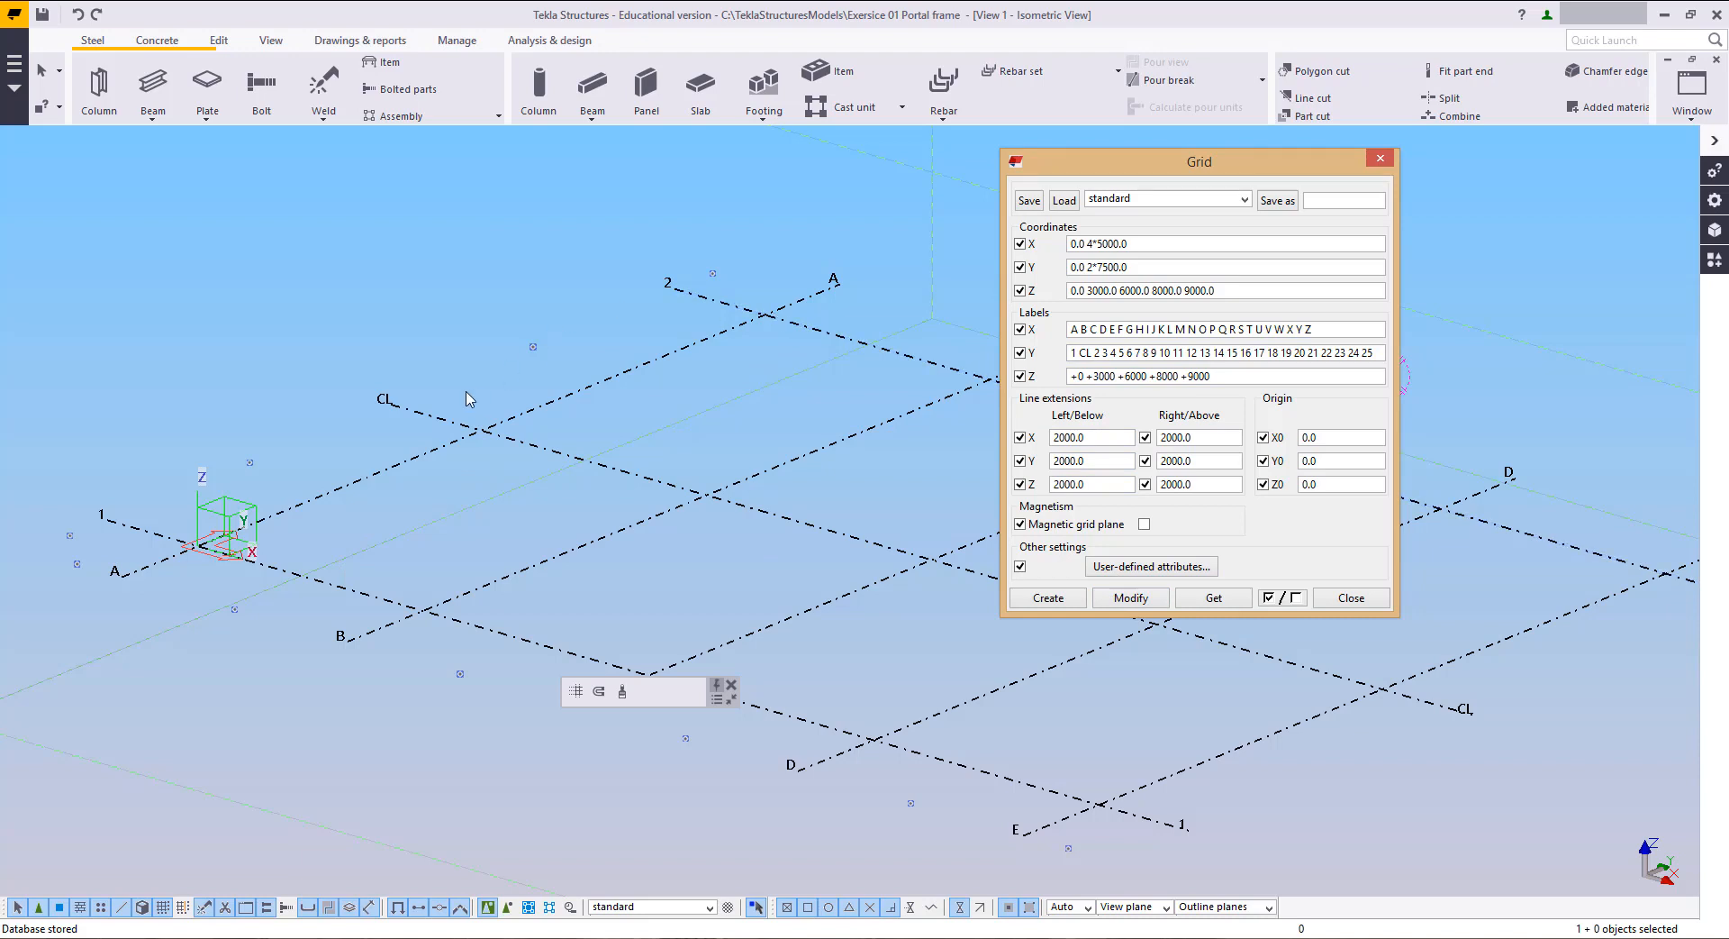
Step: Create a new view from two points along grid line A, picking its intersections with grid lines CL and 1
left_click(271, 40)
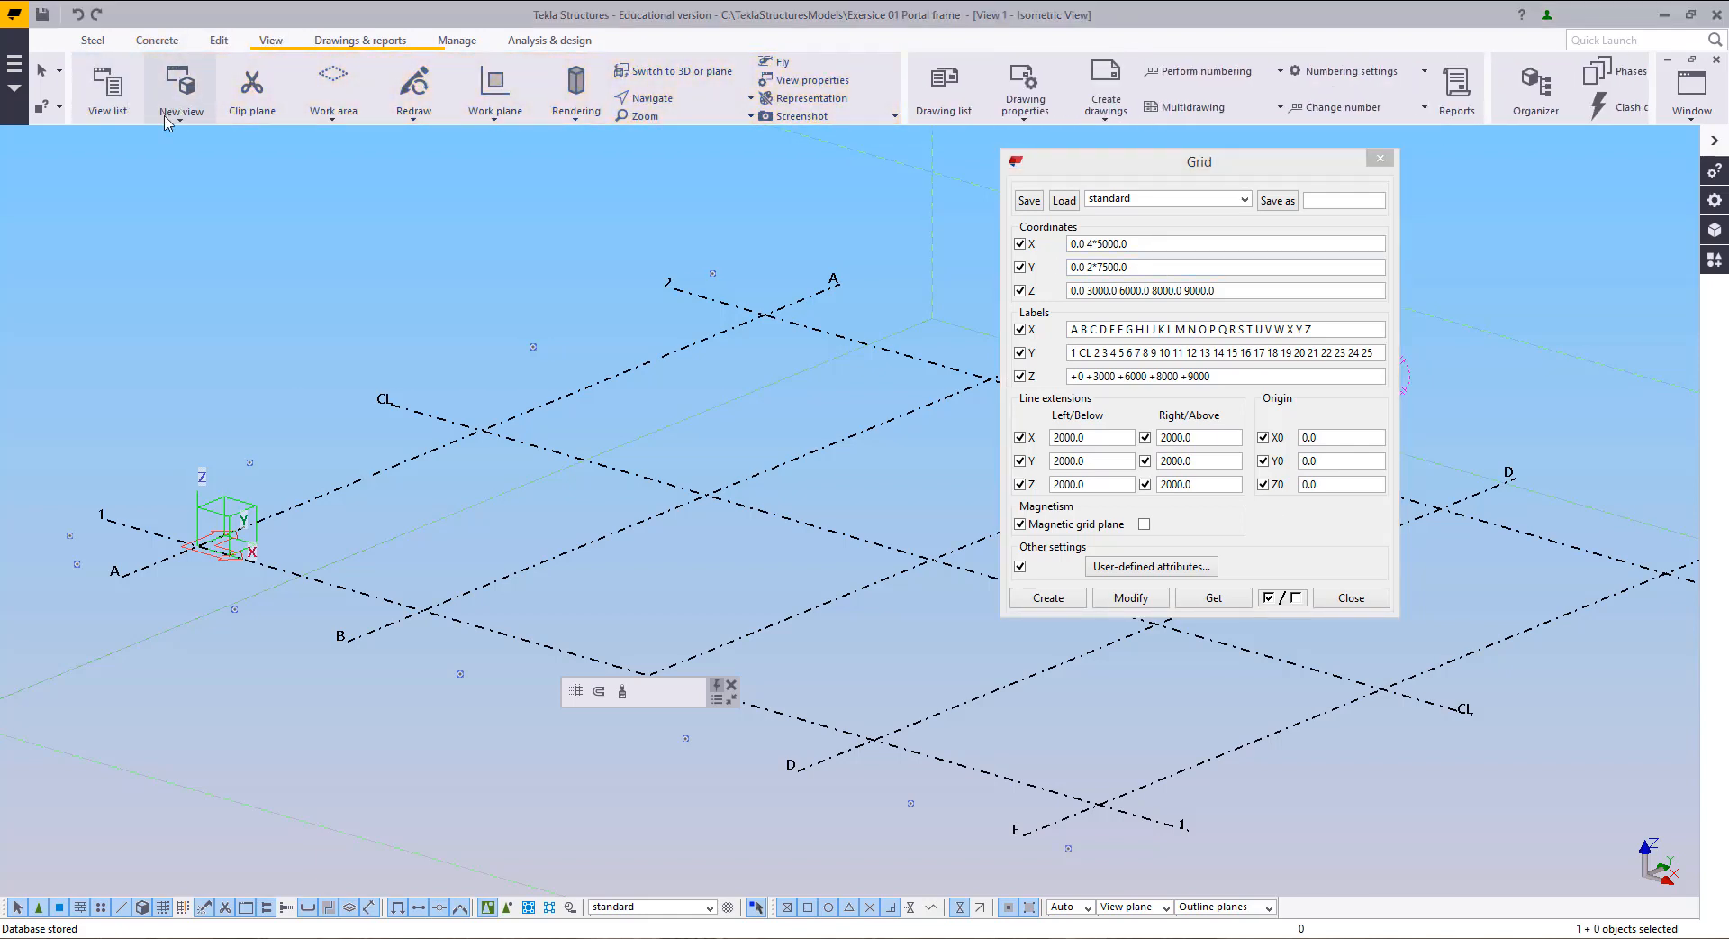
left_click(179, 110)
left_click(202, 180)
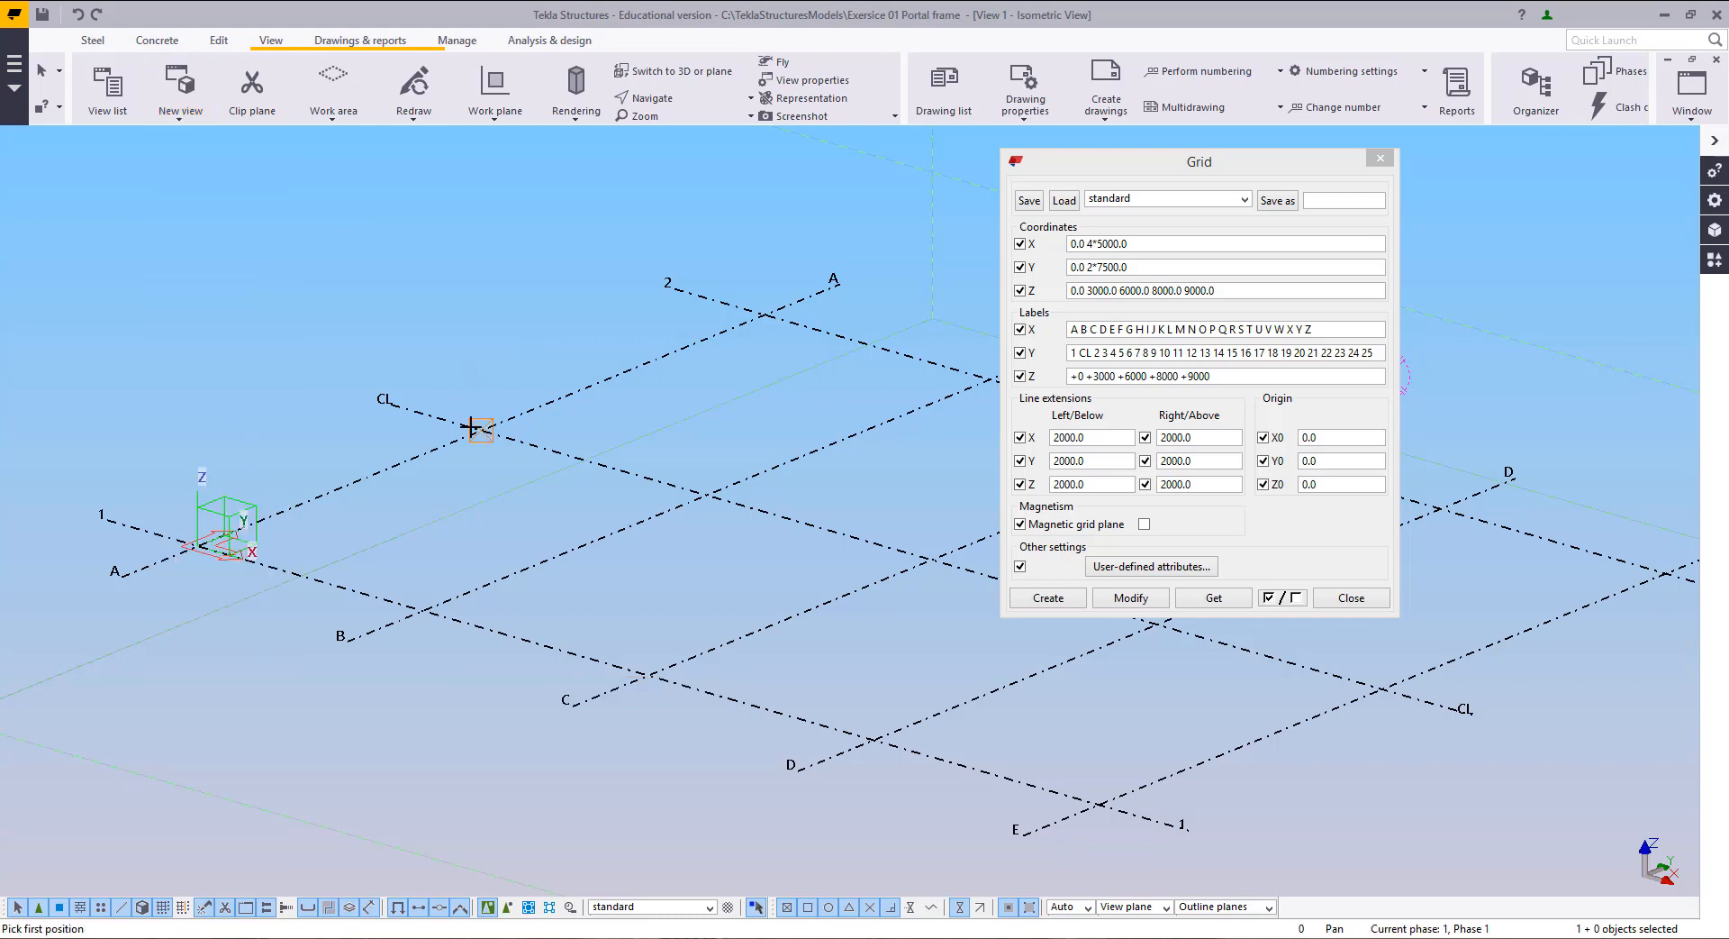
left_click(480, 431)
left_click(195, 543)
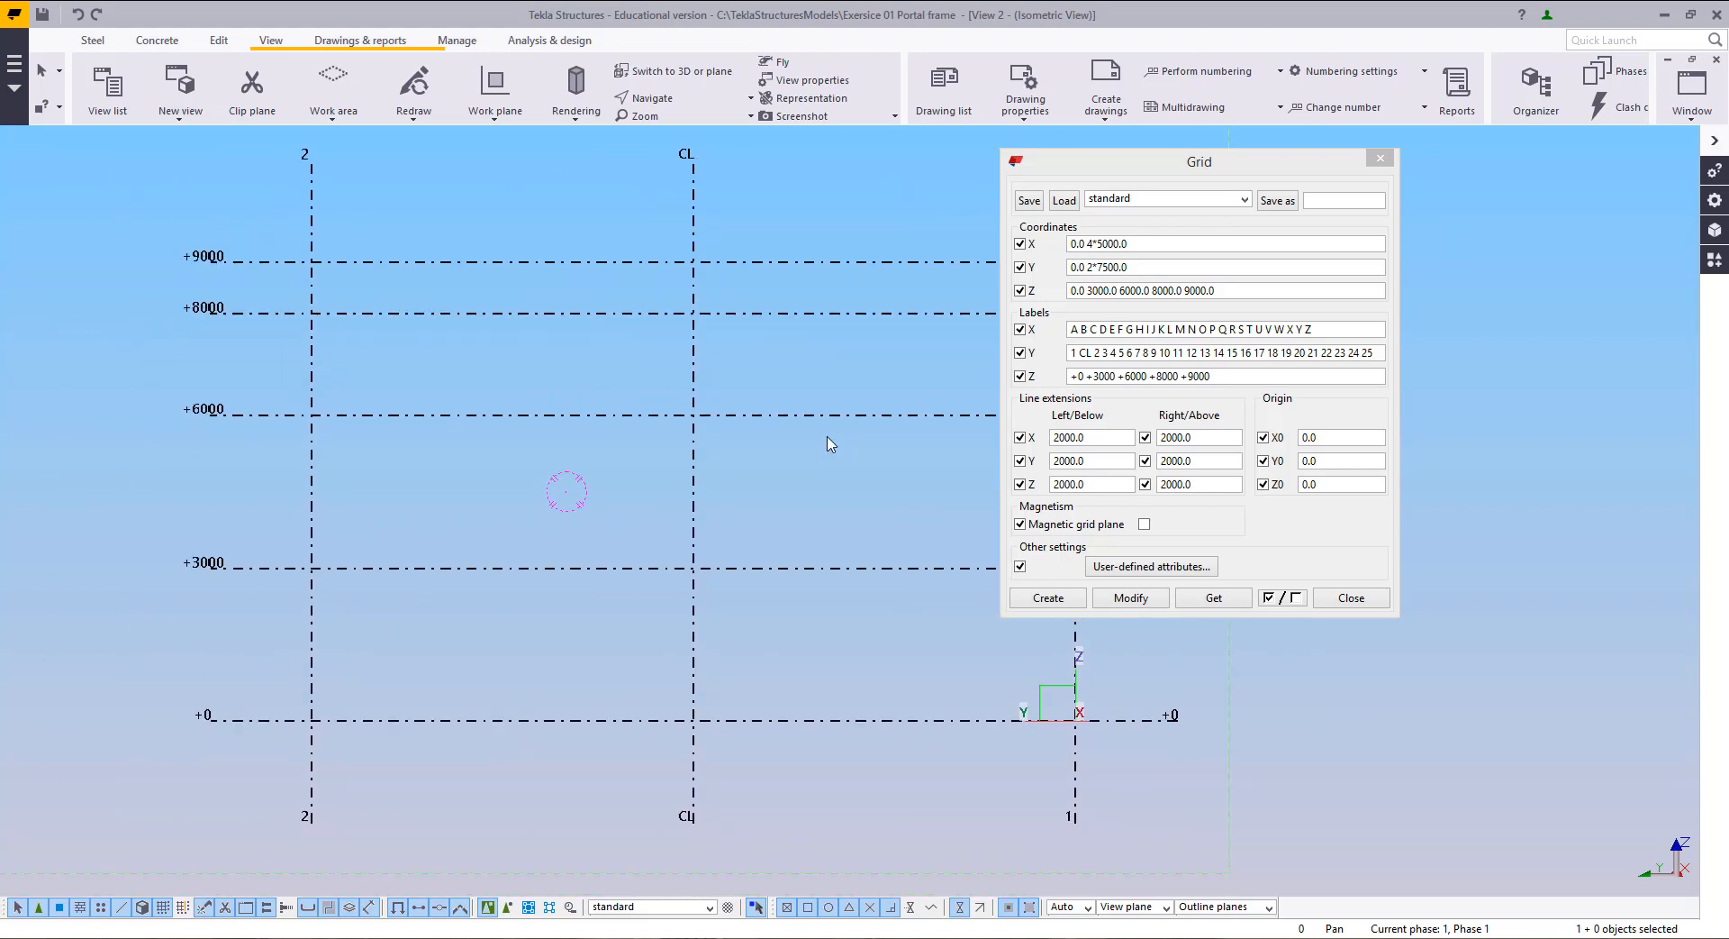
Step: Select the grid in the elevation view and set its Z coordinates to 0.0 5000 5700
left_click_drag(780, 365, 732, 494)
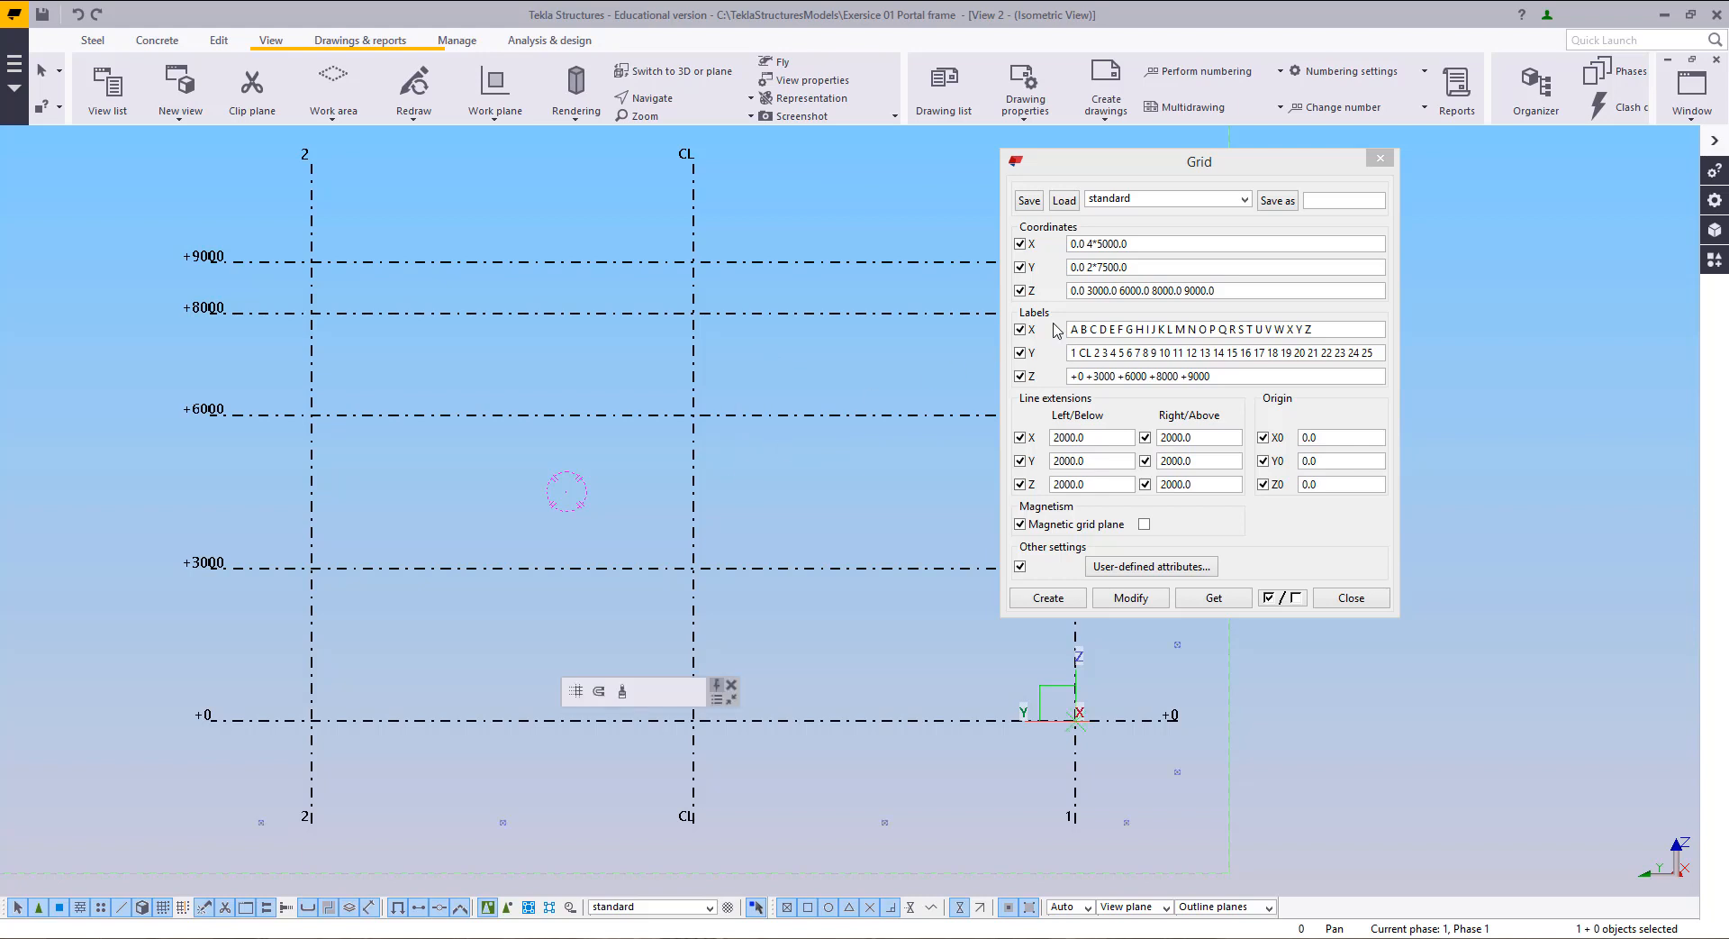
left_click_drag(1257, 291, 1090, 305)
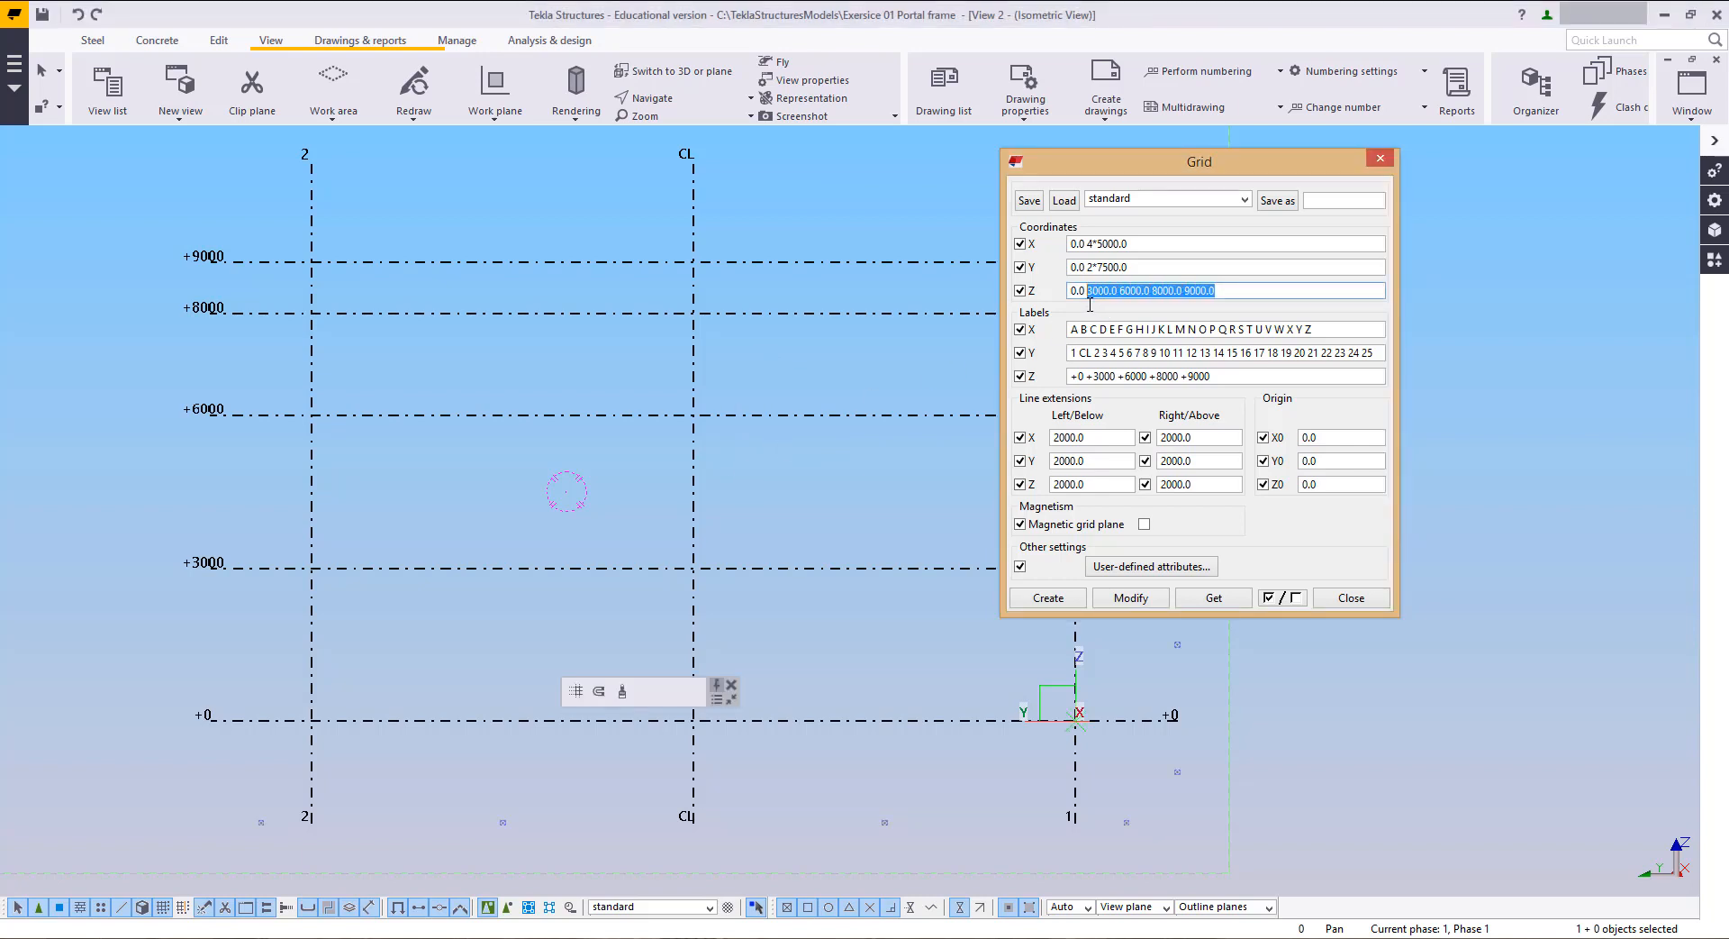
type("5000 5700")
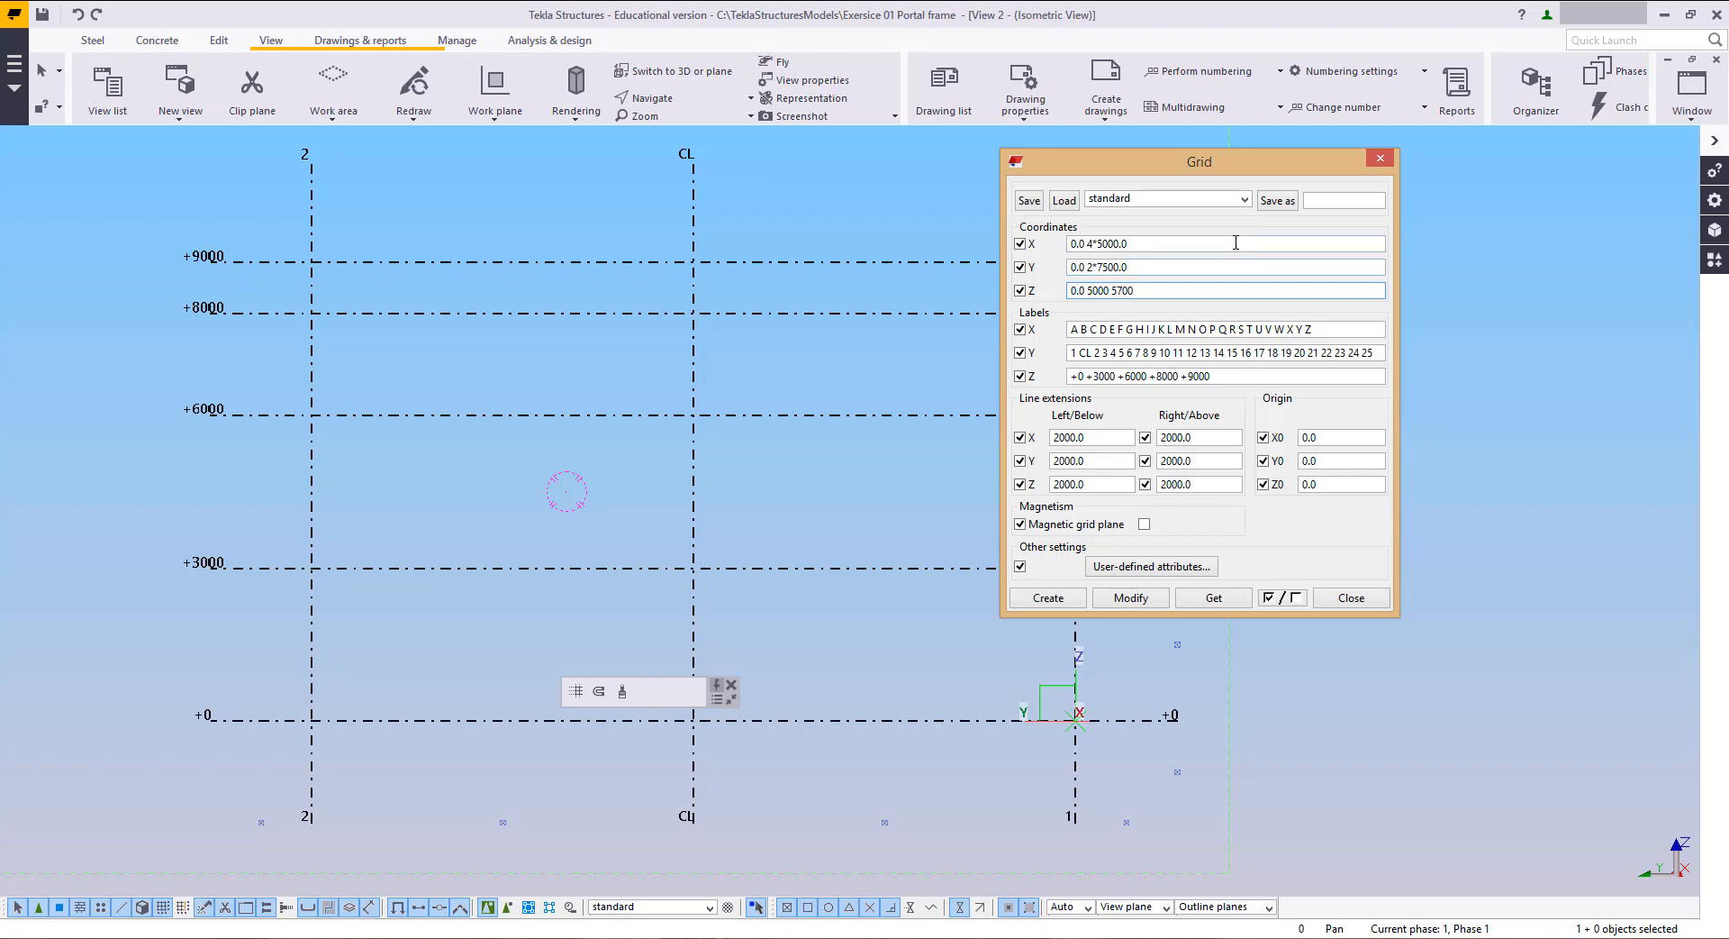
left_click(1168, 268)
Step: Set the grid's Z labels to +0 +5m +5,7m and modify the grid with the new levels and labels
left_click_drag(1243, 377, 1054, 383)
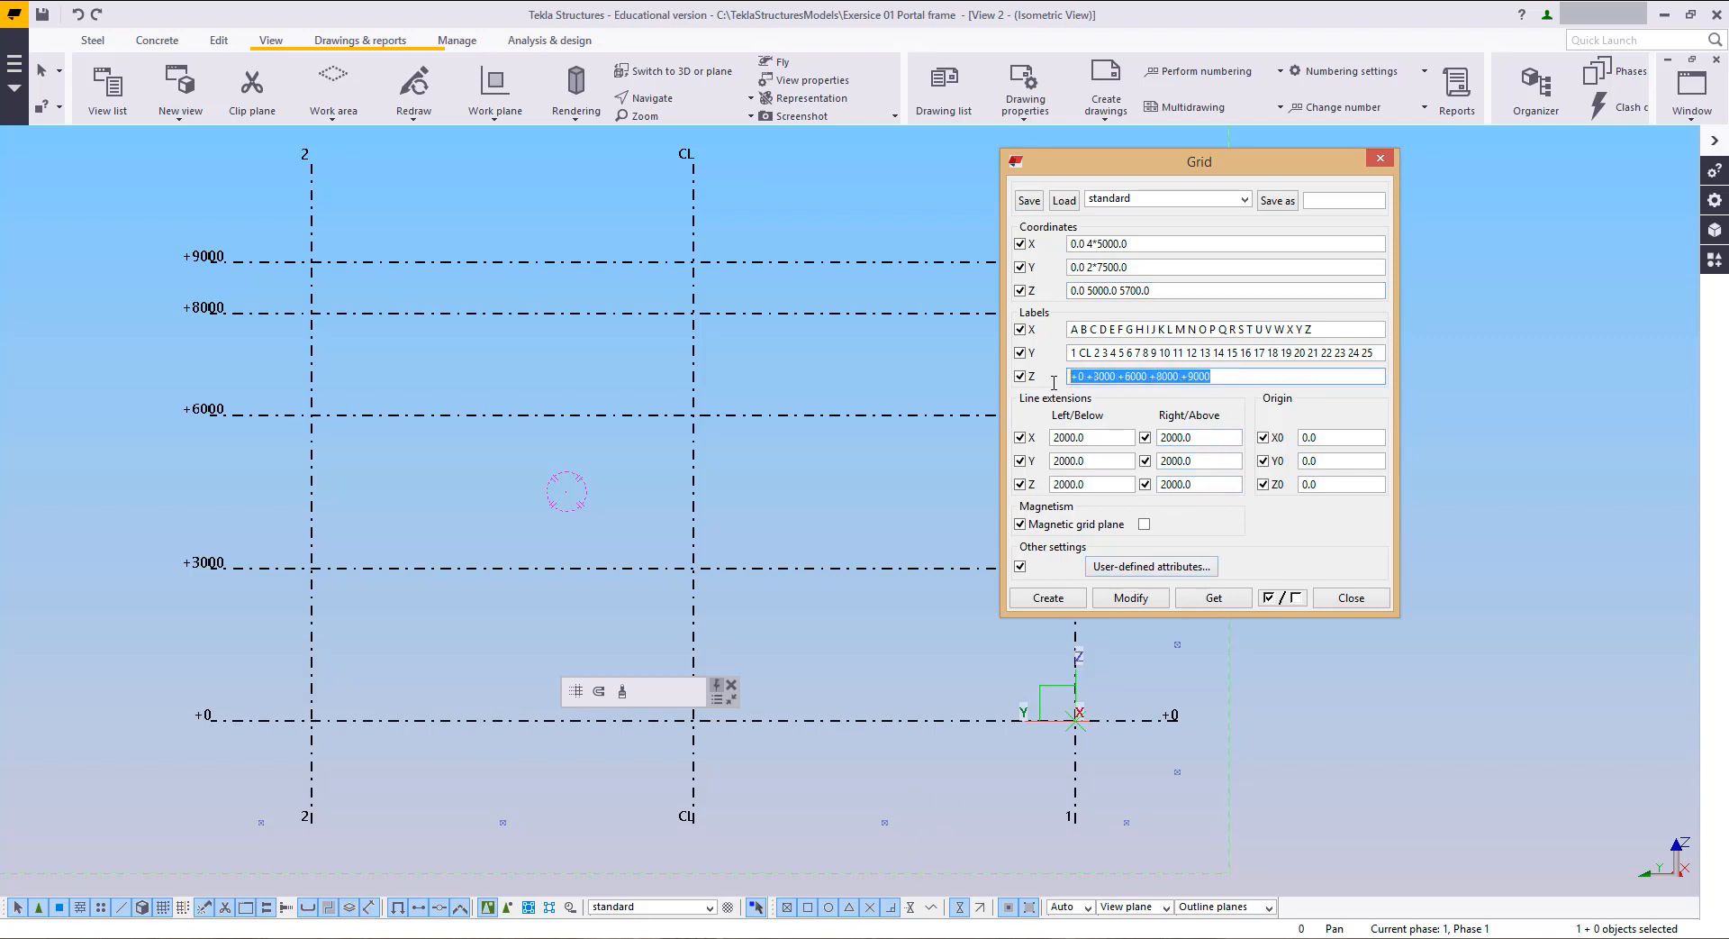
type("+0 +5000 +5700")
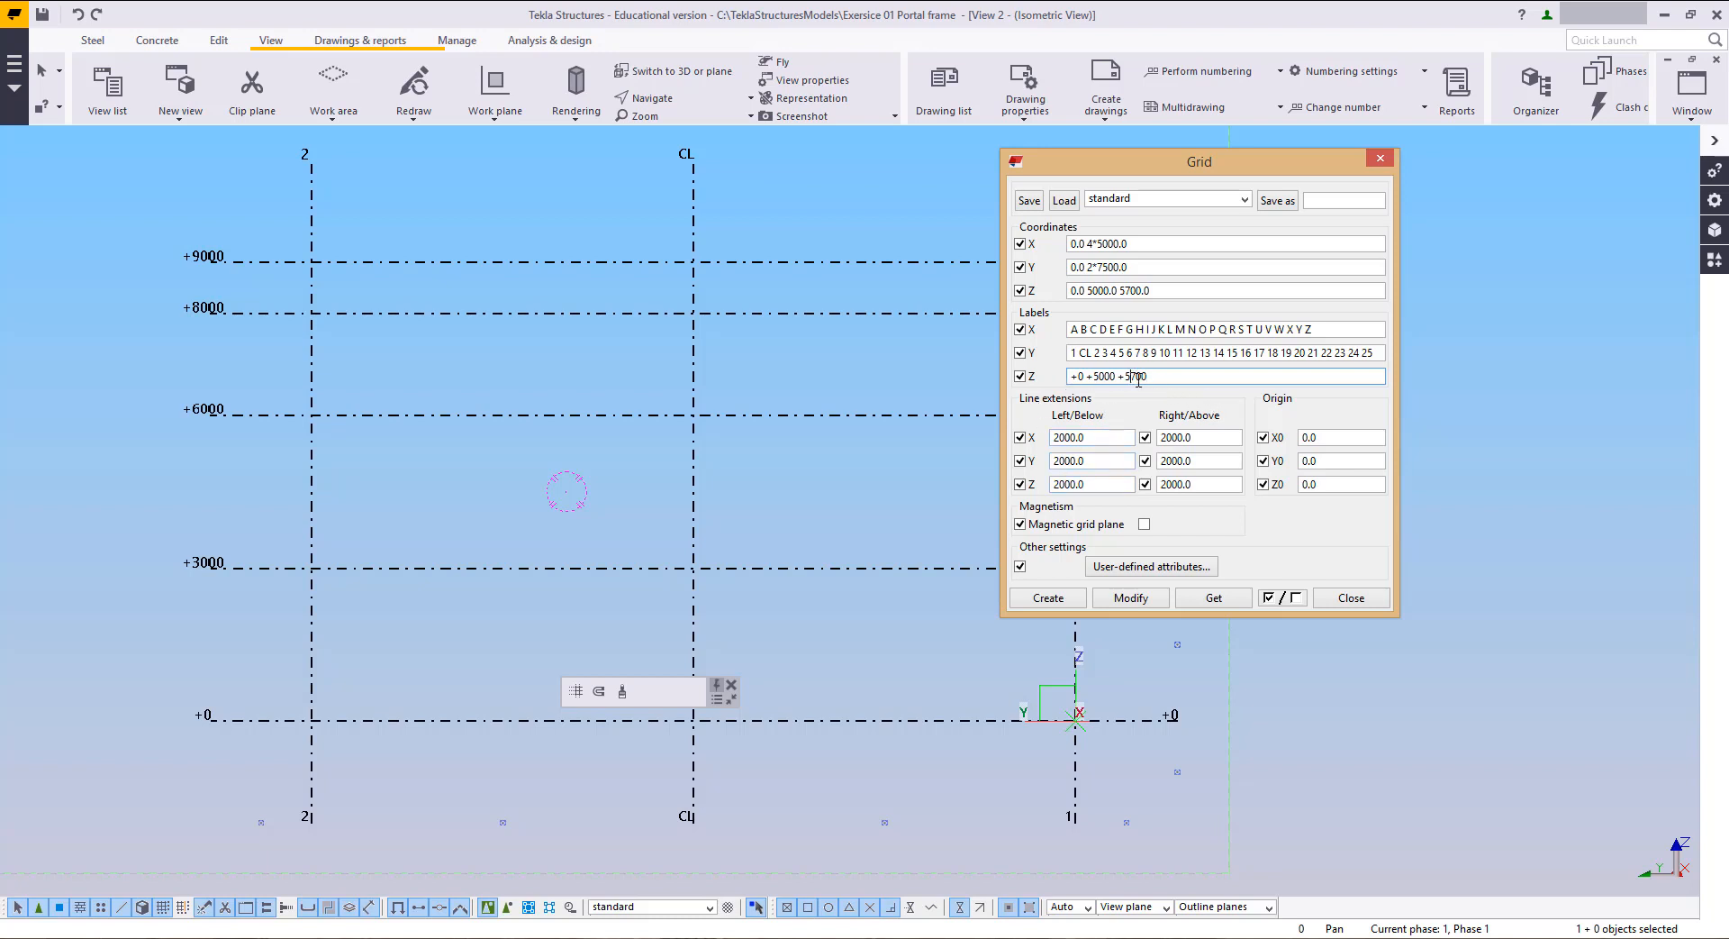
type(",")
left_click_drag(1139, 378, 1119, 379)
type("m")
type("m")
left_click(1056, 599)
left_click(1131, 597)
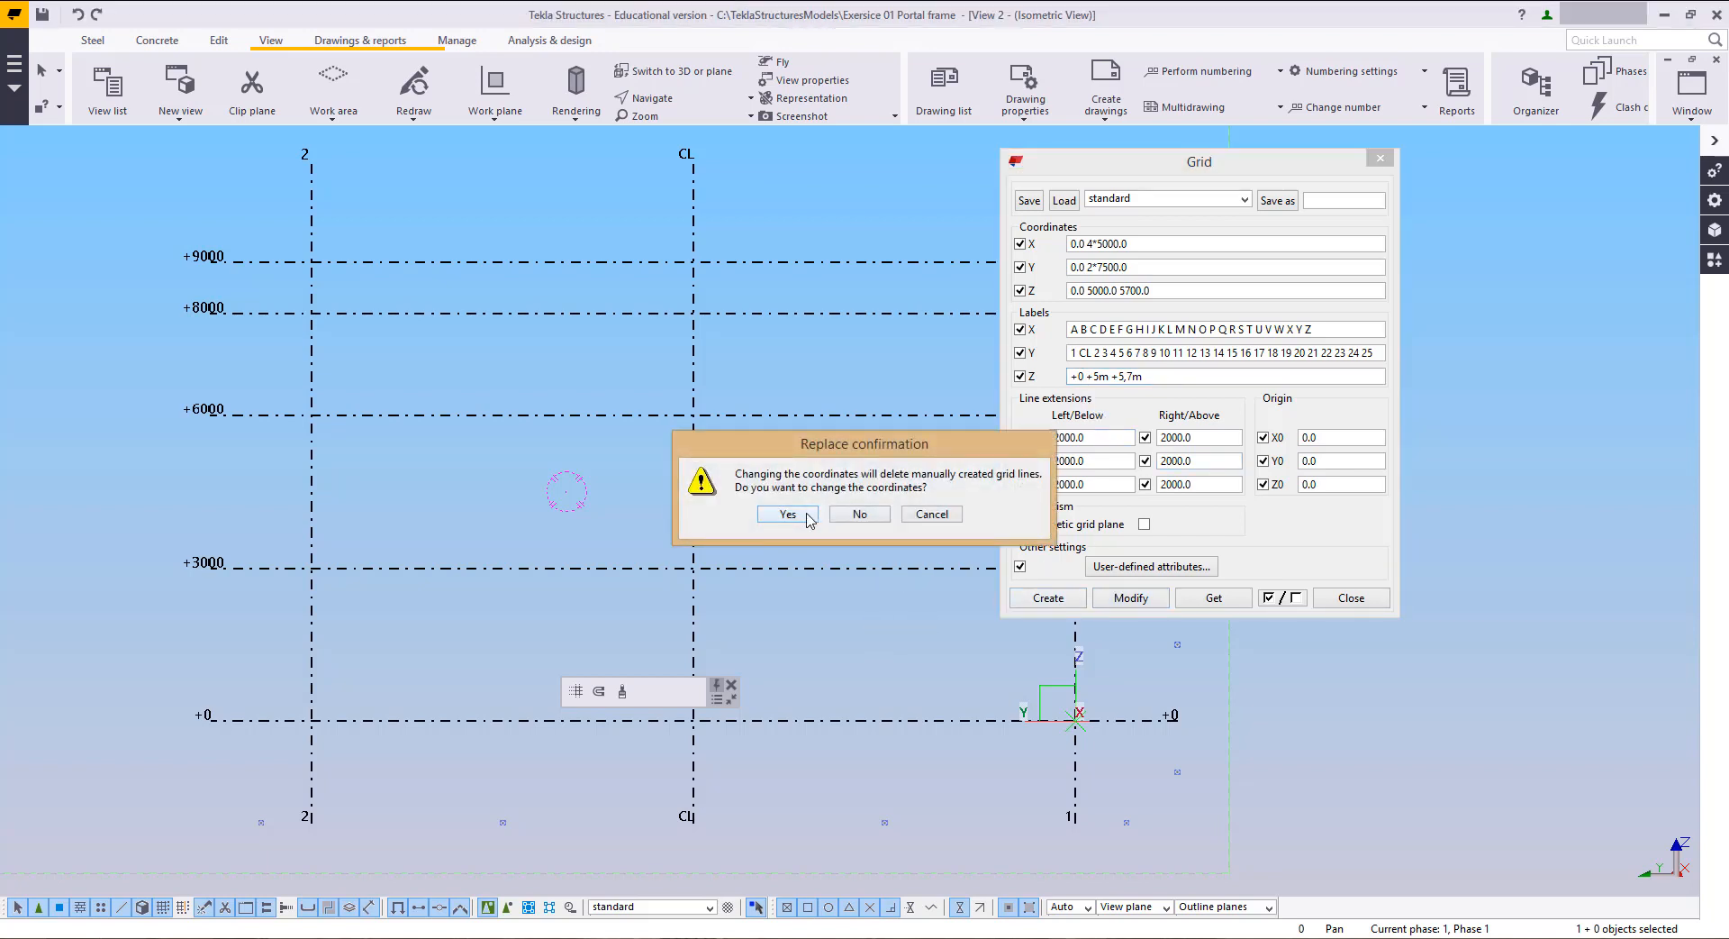
left_click(809, 517)
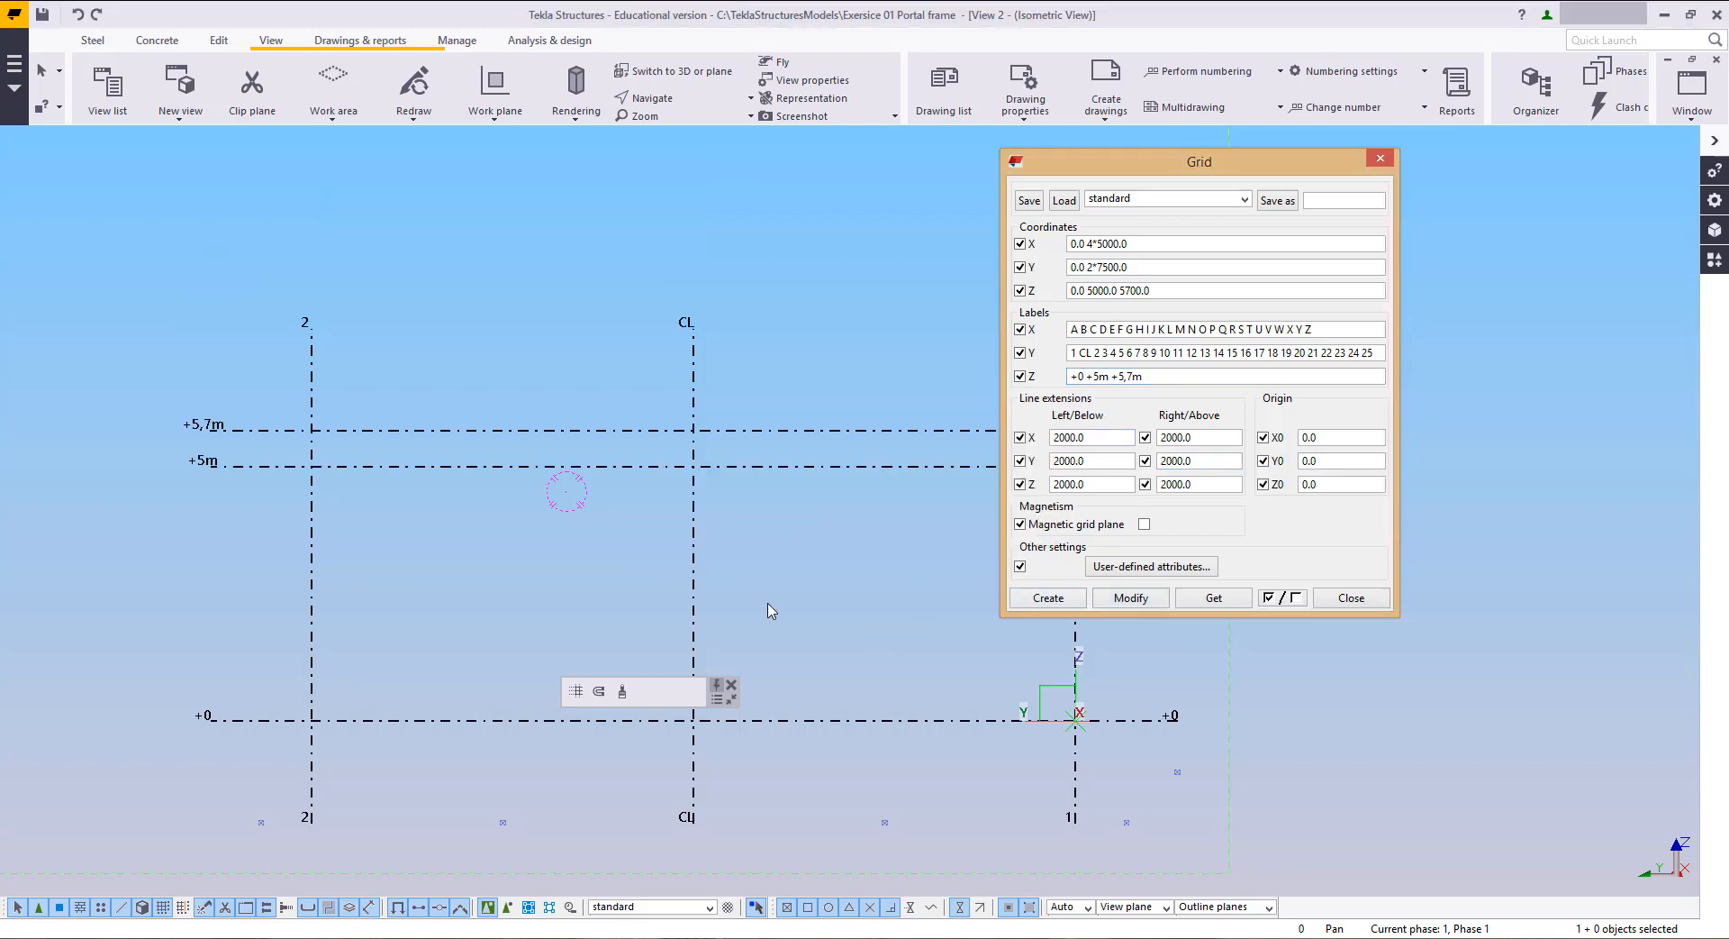
Step: Close the elevation view and the Grid dialog
left_click(1716, 60)
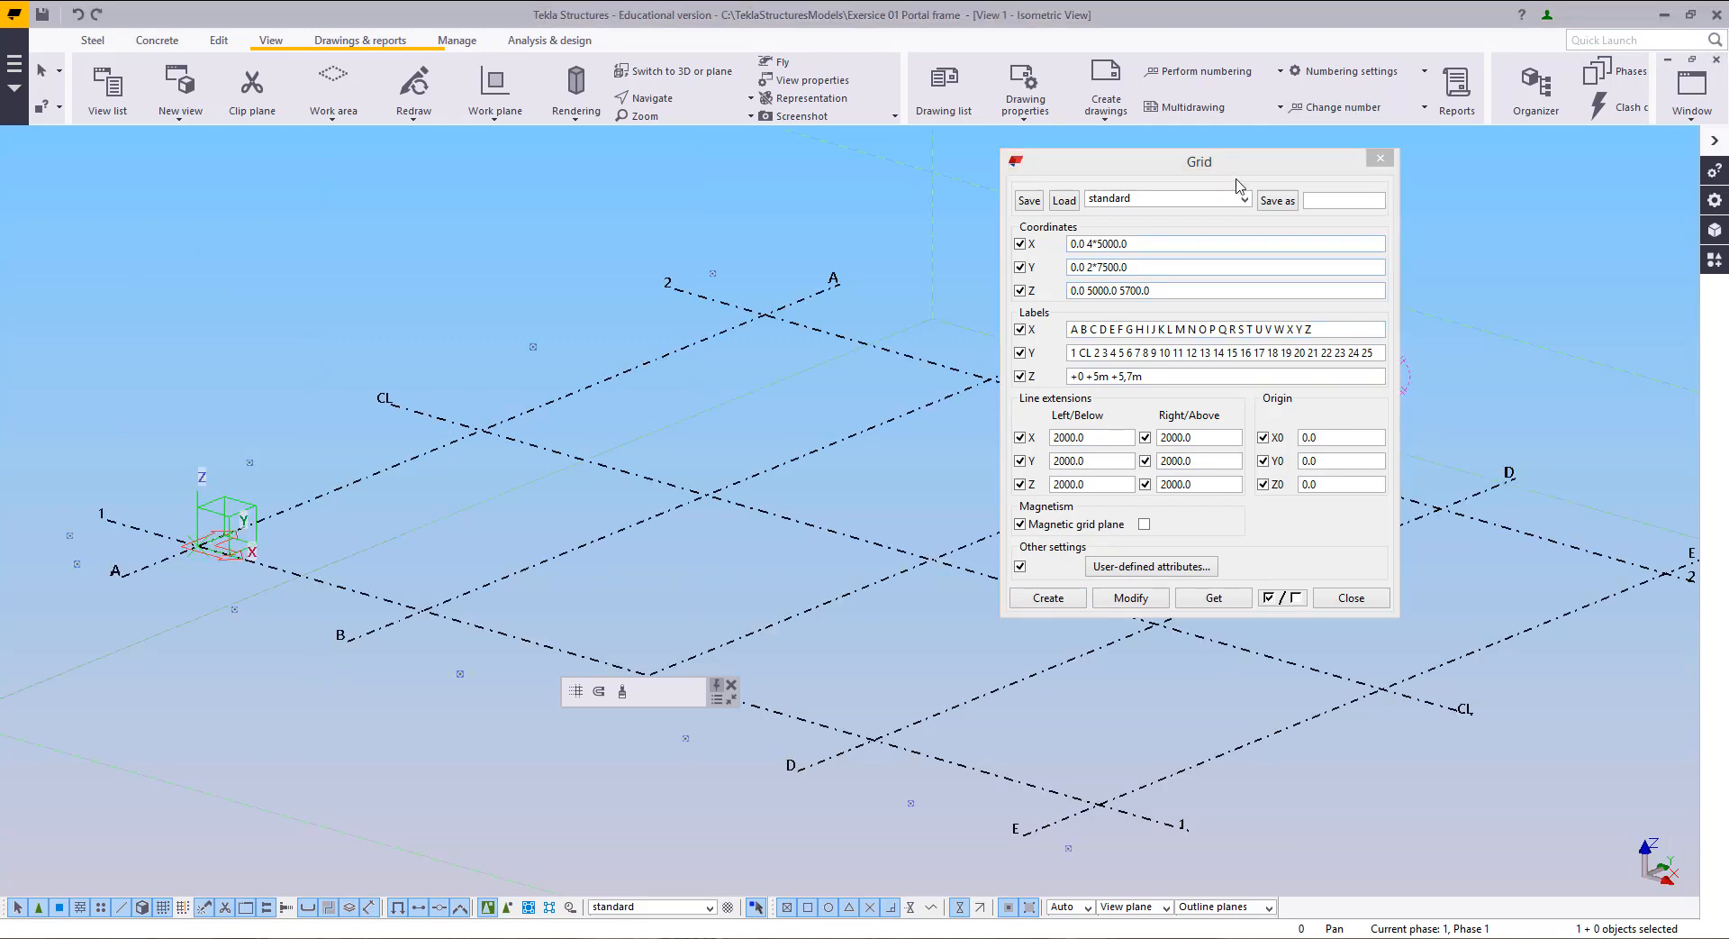
left_click(1362, 602)
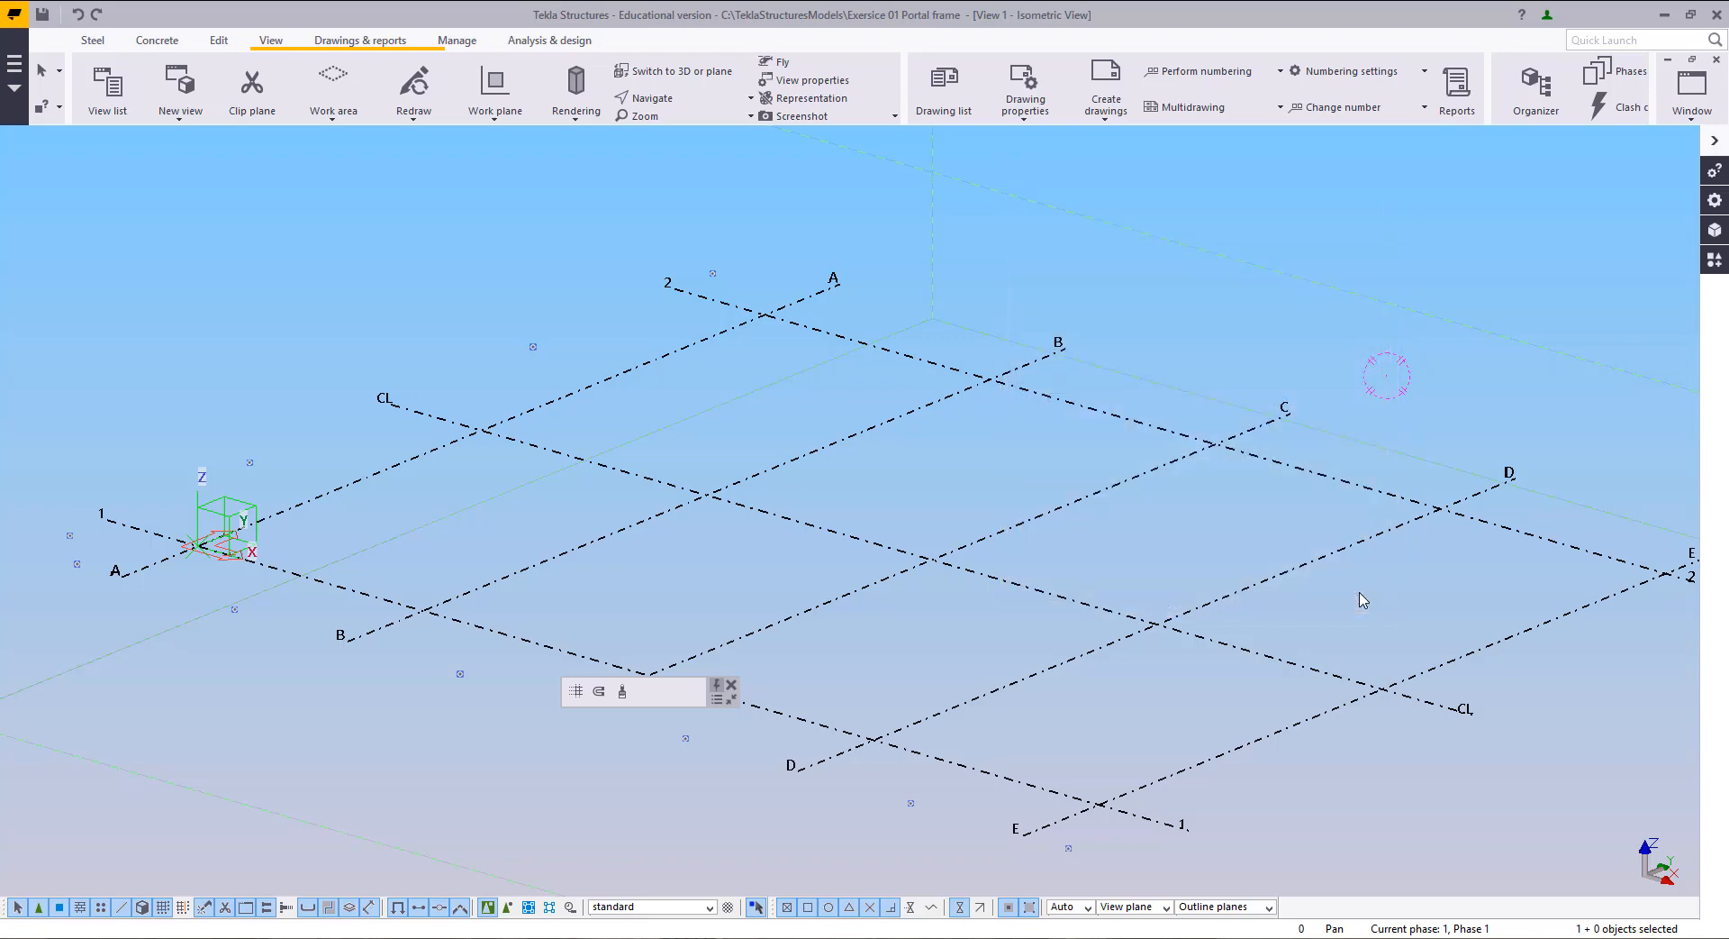
Step: Switch the isometric view to plane view and move the contextual toolbar above the grid
middle_click_drag(1147, 660, 1047, 675)
scroll(954, 489, "down", 7)
middle_click_drag(1000, 467, 992, 502)
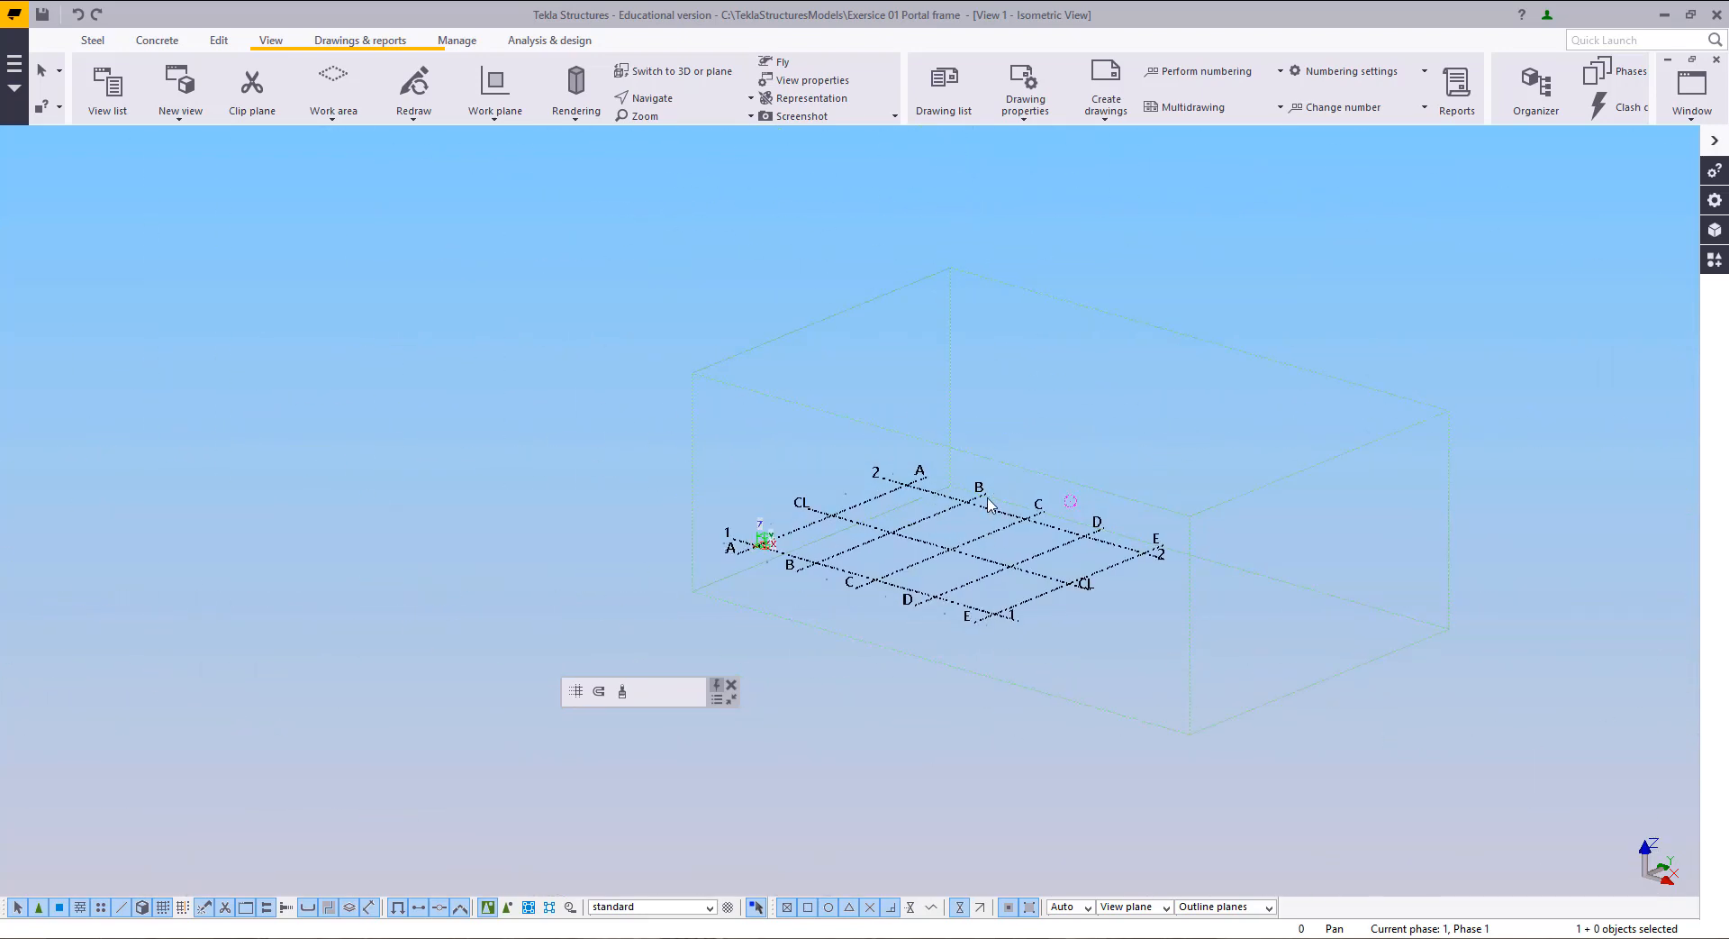
scroll(938, 570, "up", 2)
scroll(937, 577, "up", 3)
middle_click_drag(945, 553, 934, 568)
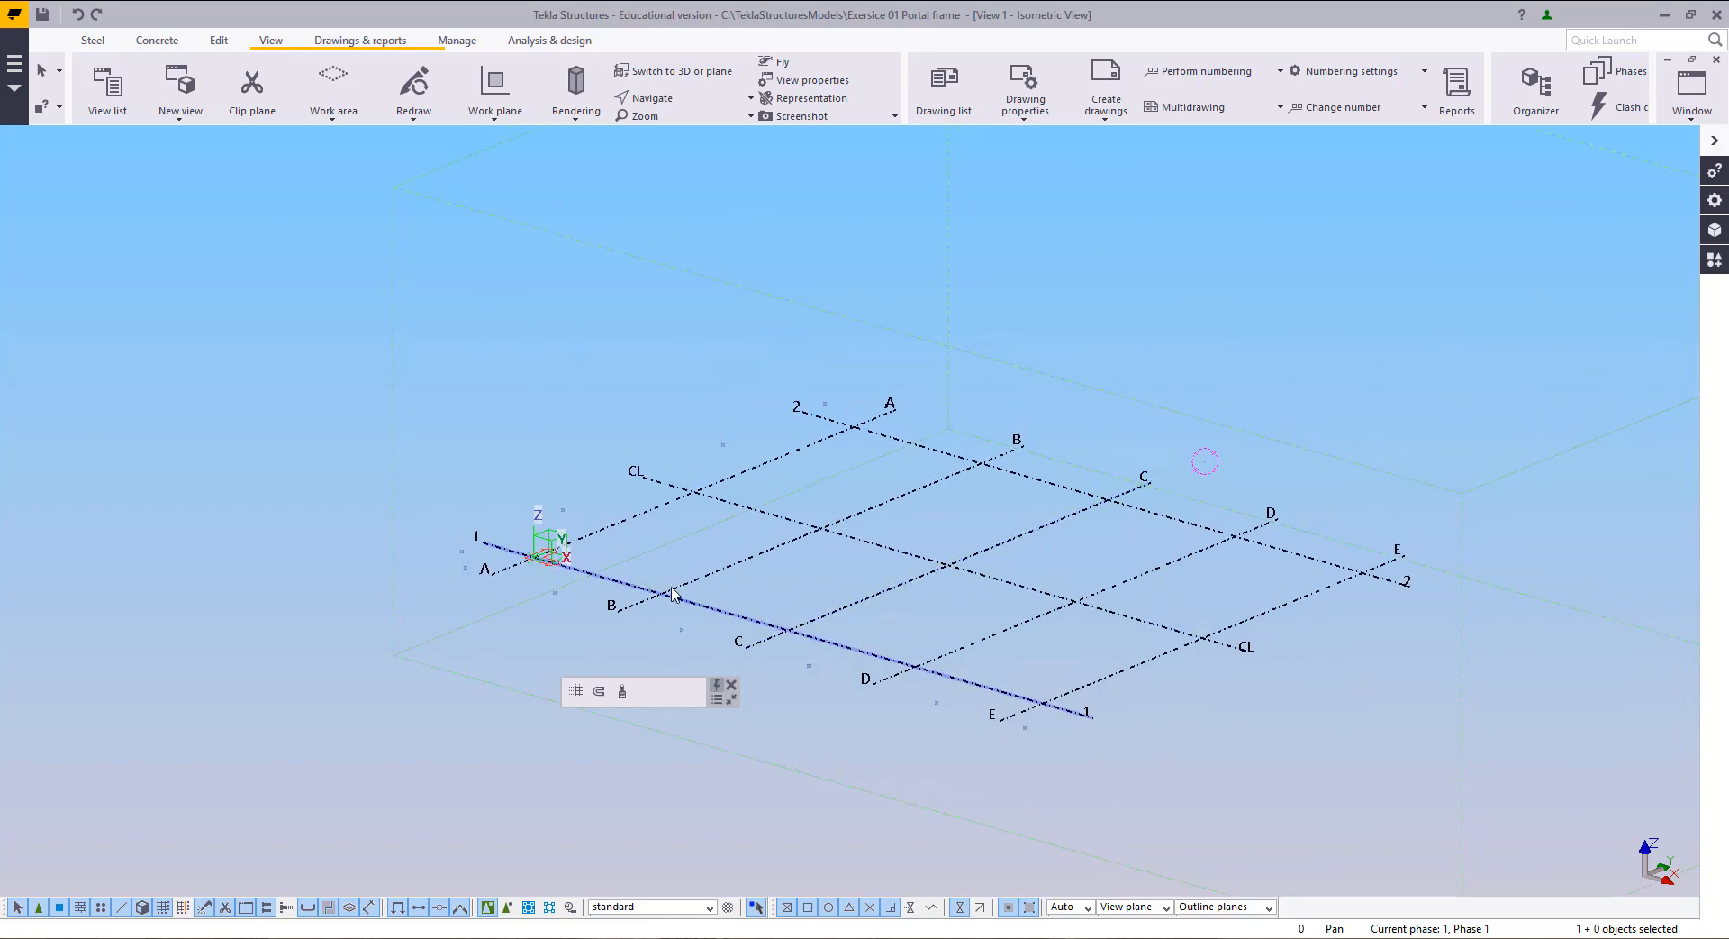
key("ctrl+p")
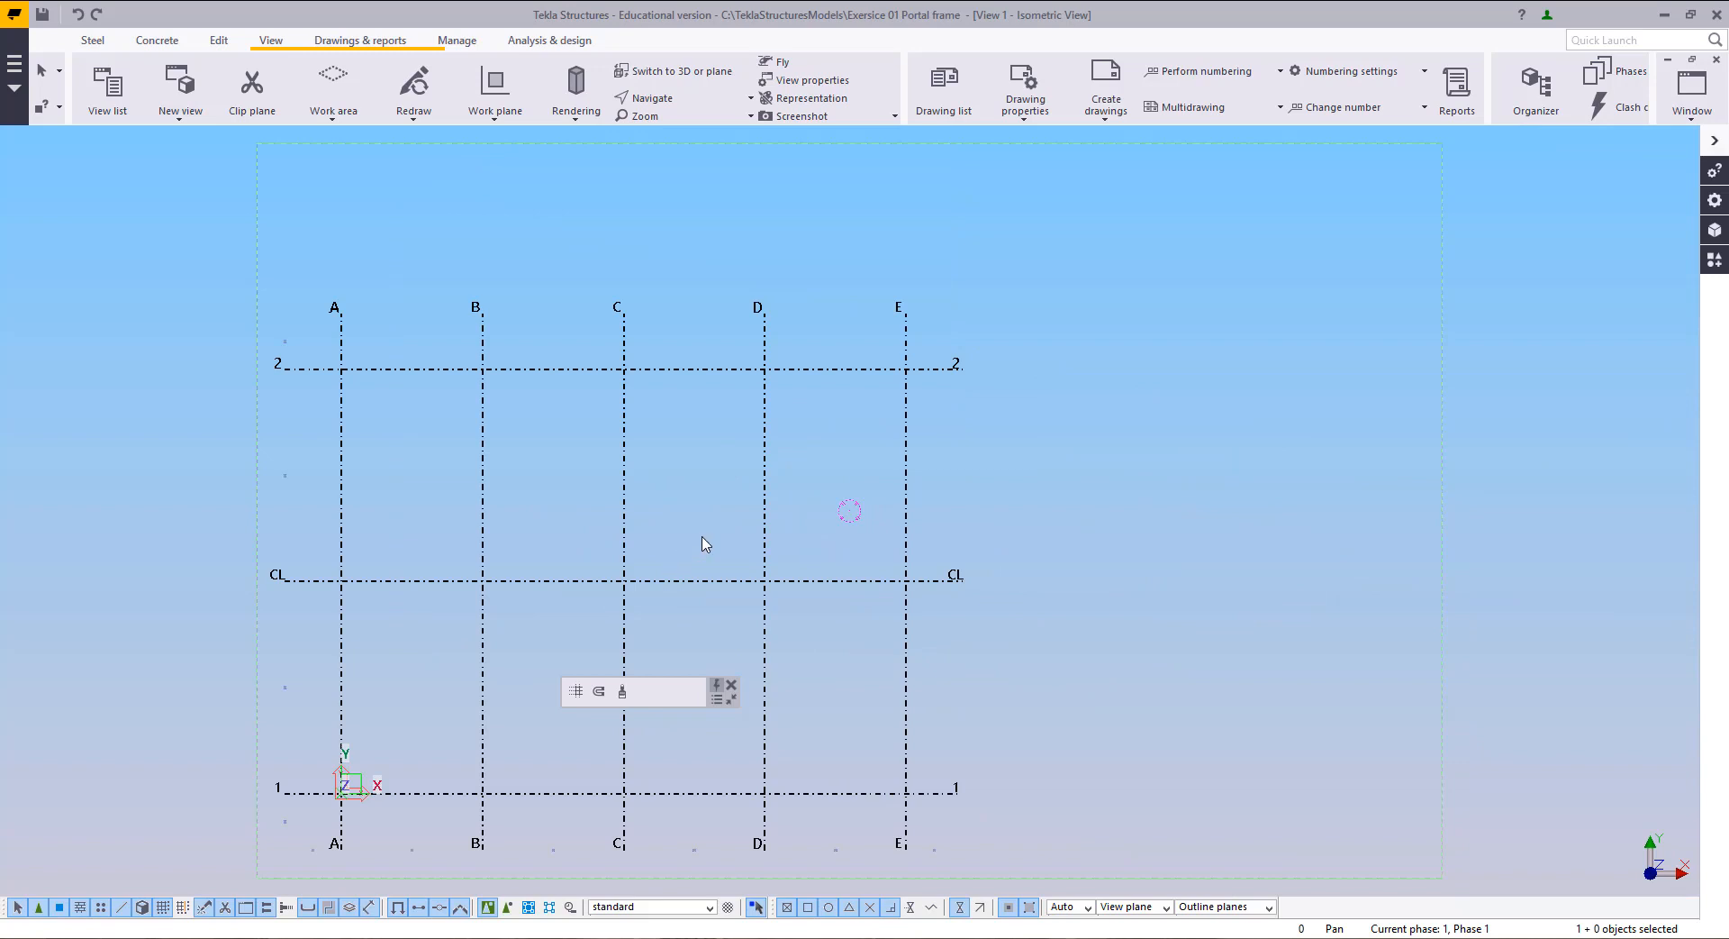
middle_click_drag(702, 540, 935, 485)
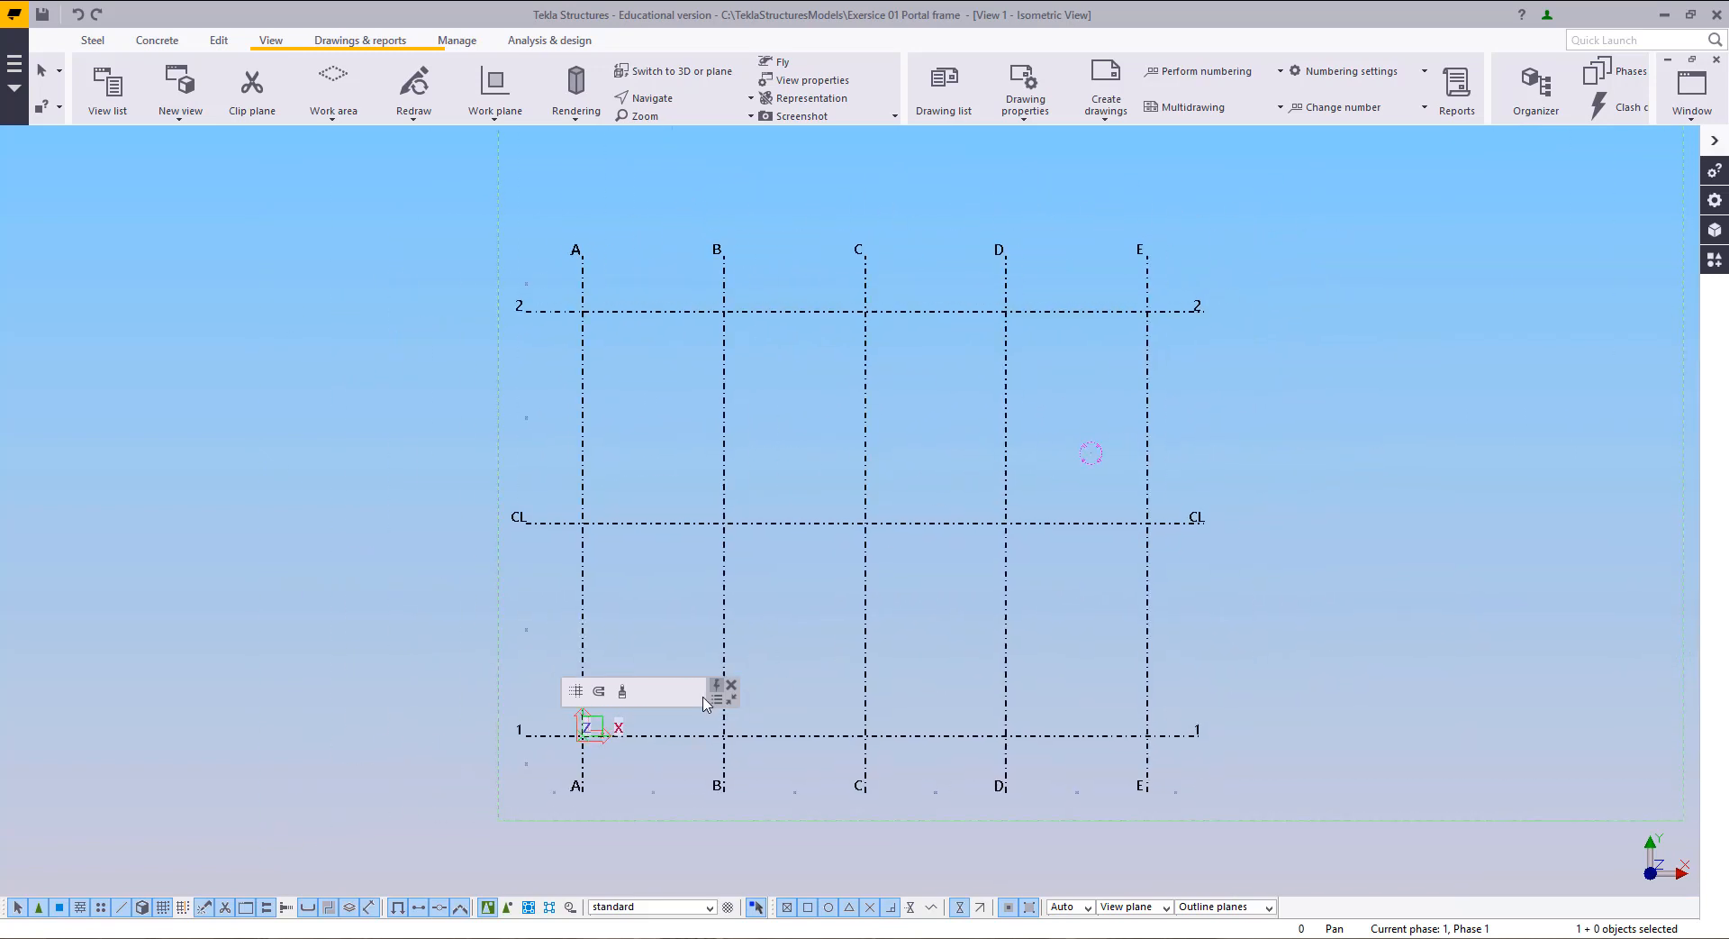
left_click_drag(735, 690, 956, 143)
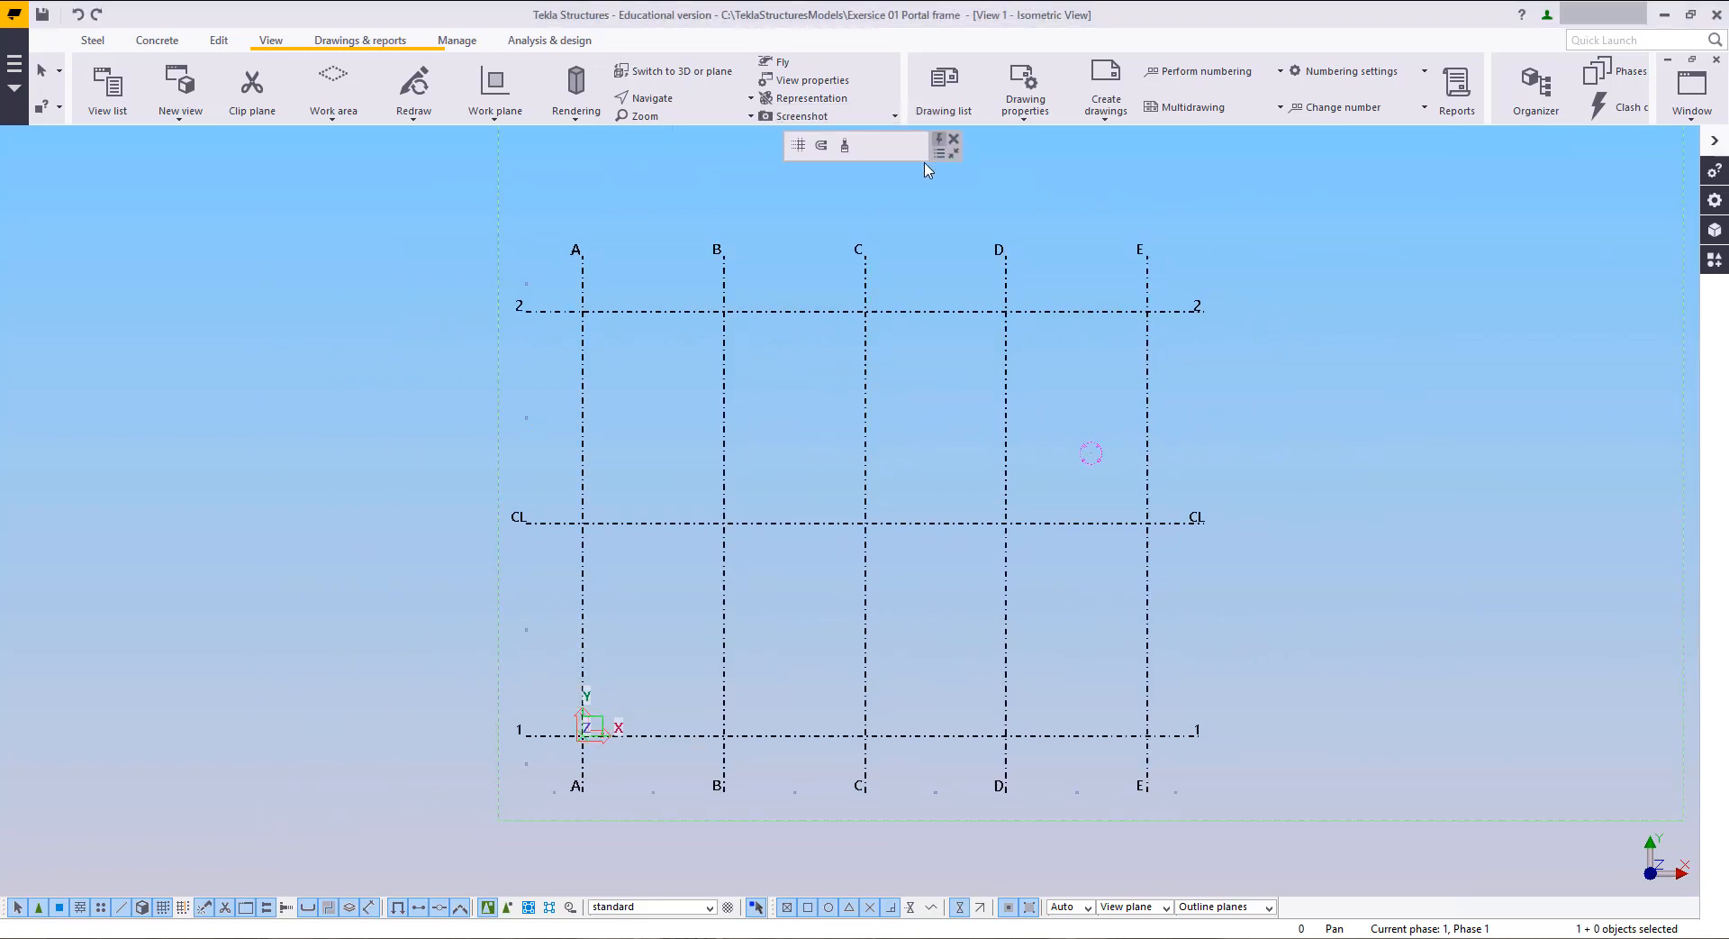
Step: Toggle the view between 3D and plane, finishing in 3D with the whole grid framed
middle_click_drag(926, 482, 864, 489)
left_click(888, 430)
key("ctrl+p")
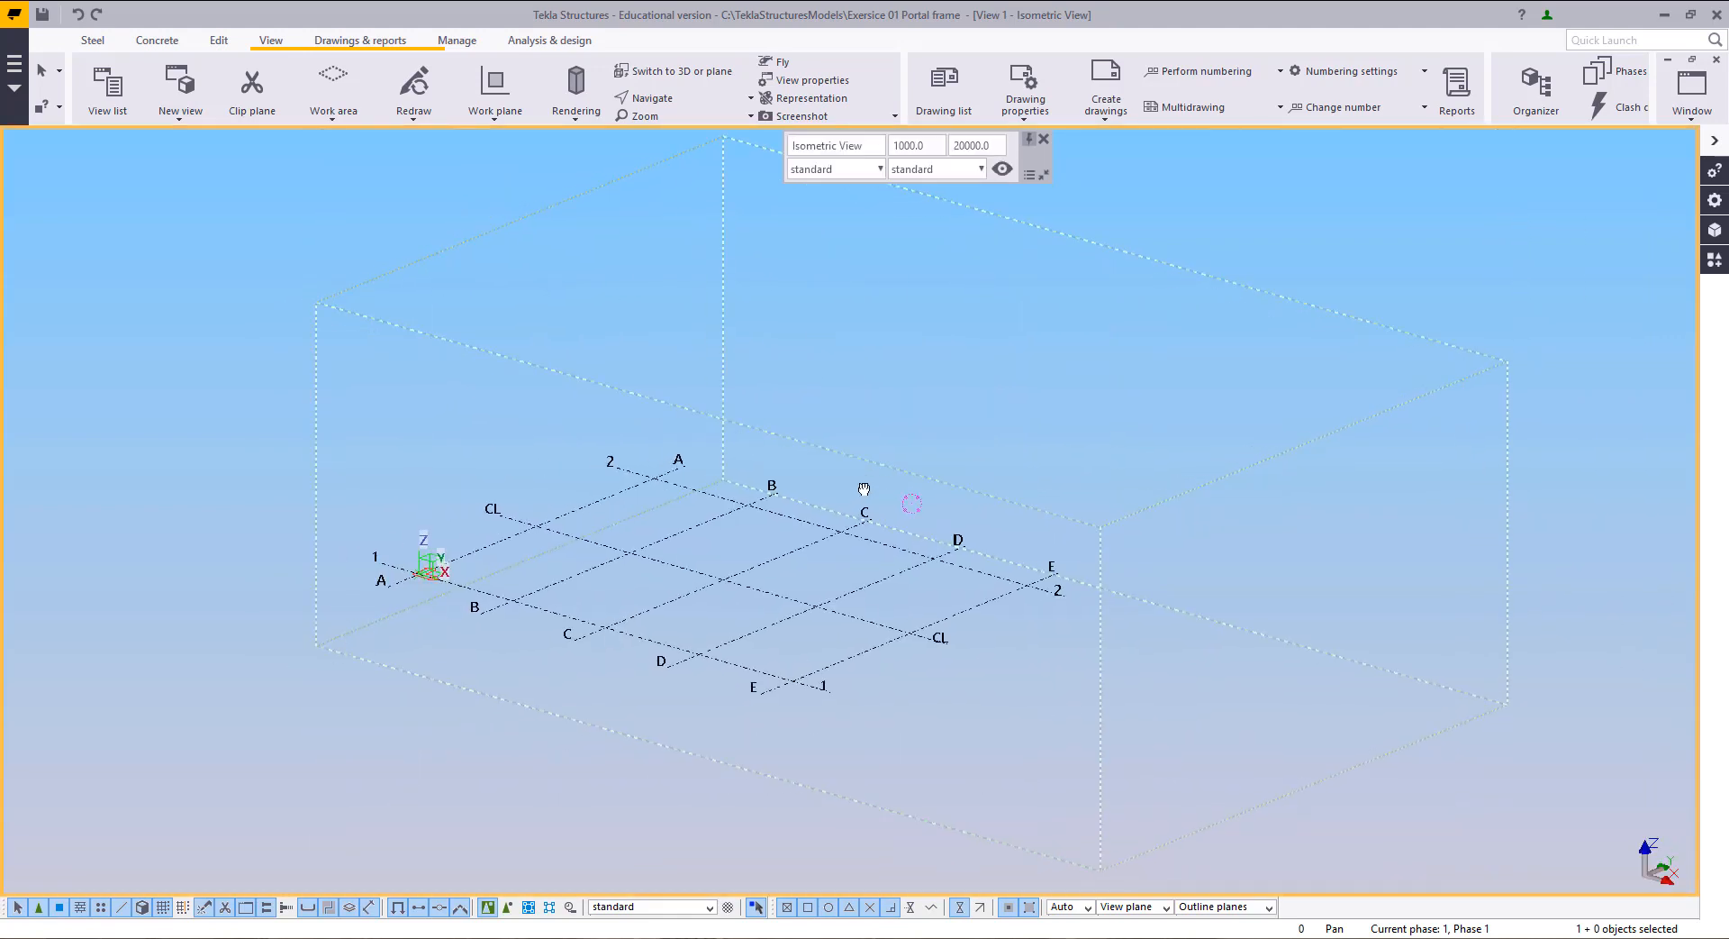
key("ctrl+p")
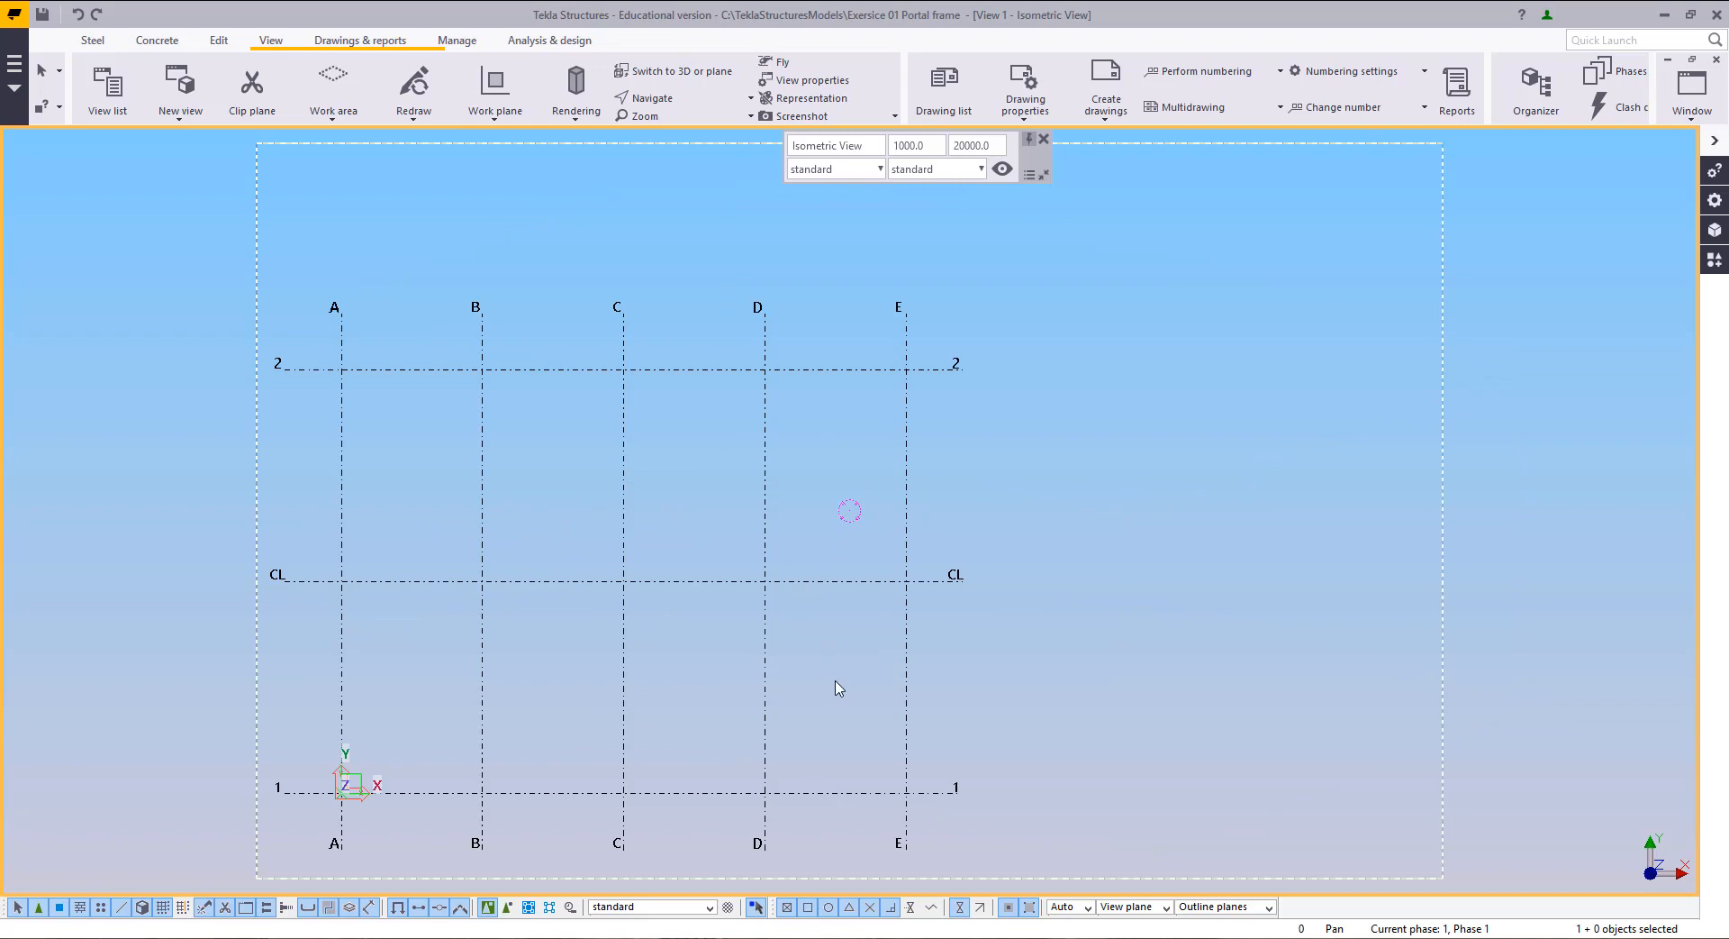
middle_click_drag(942, 733, 813, 558, "ctrl")
scroll(812, 558, "up", 5)
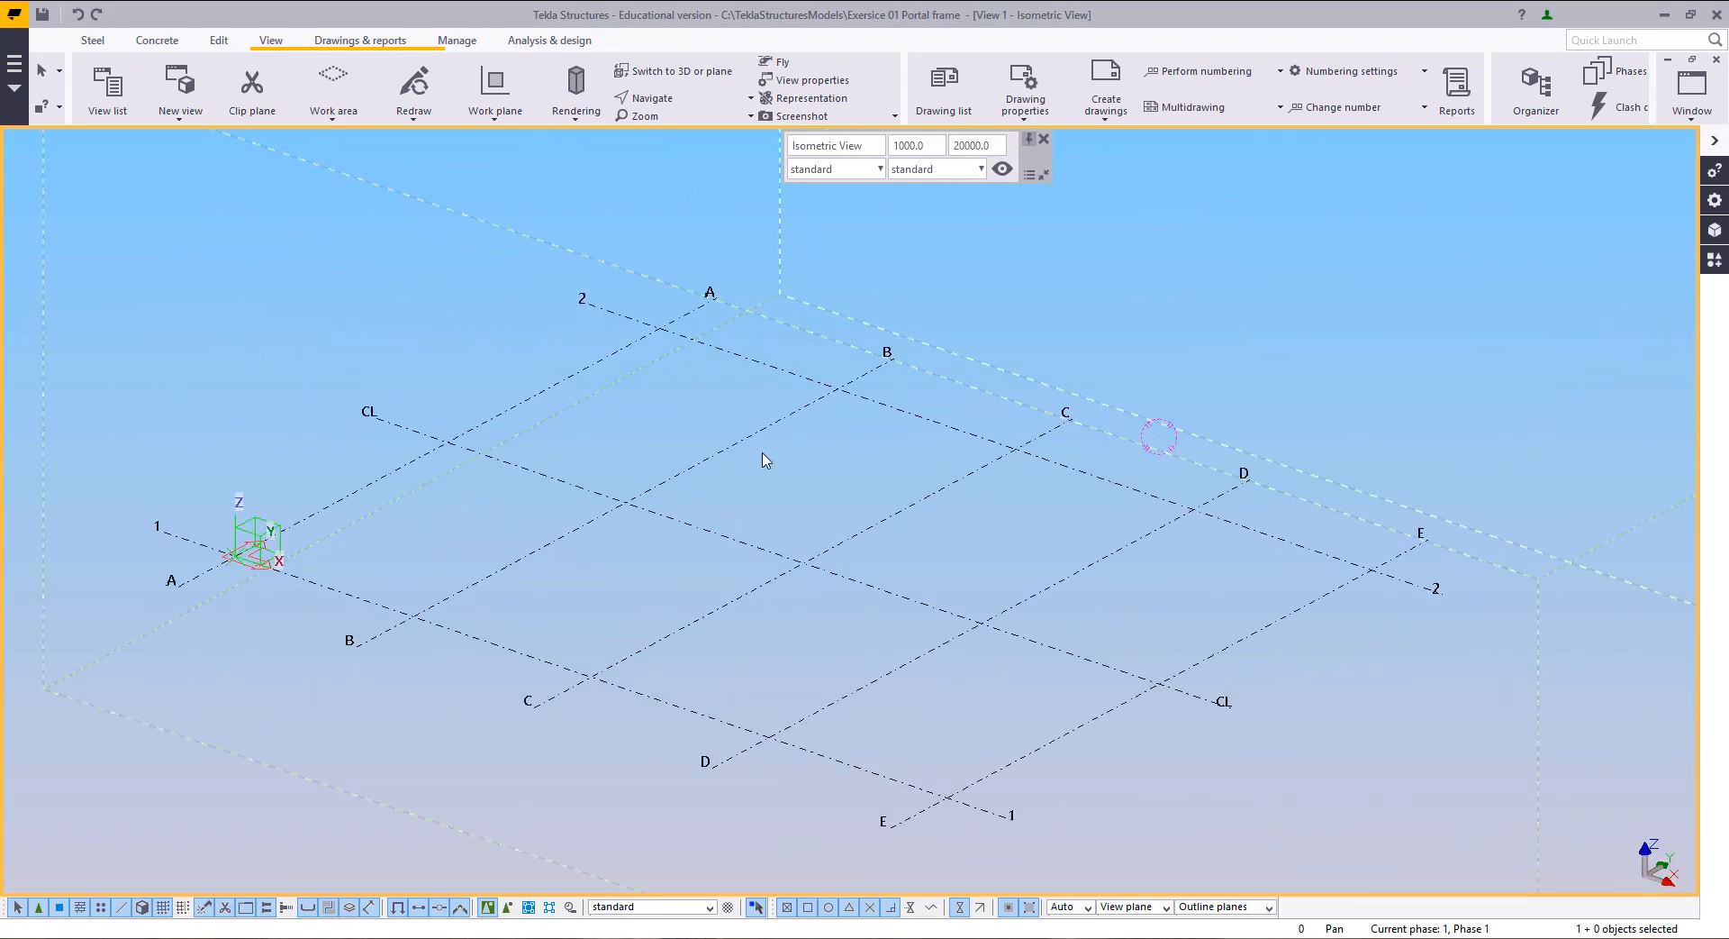
middle_click_drag(624, 531, 649, 501)
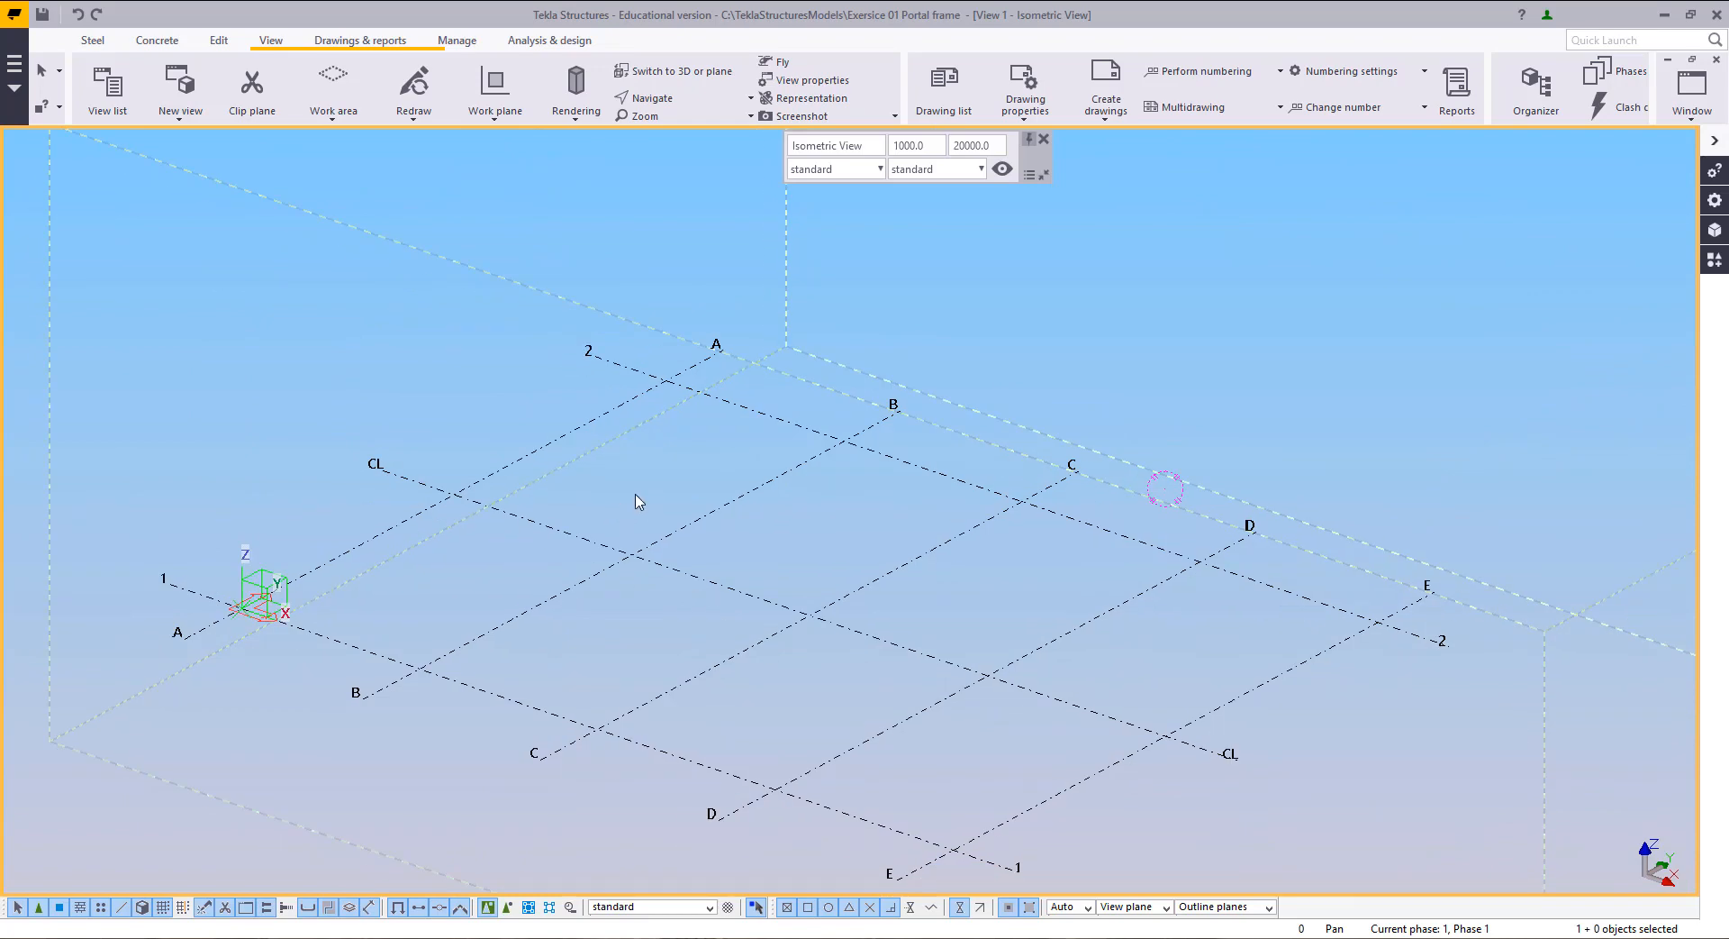
Step: Fit the work area of the isometric view to the entire model
middle_click_drag(865, 485, 765, 486)
scroll(764, 486, "down", 5)
middle_click_drag(1021, 622, 1198, 603, "ctrl")
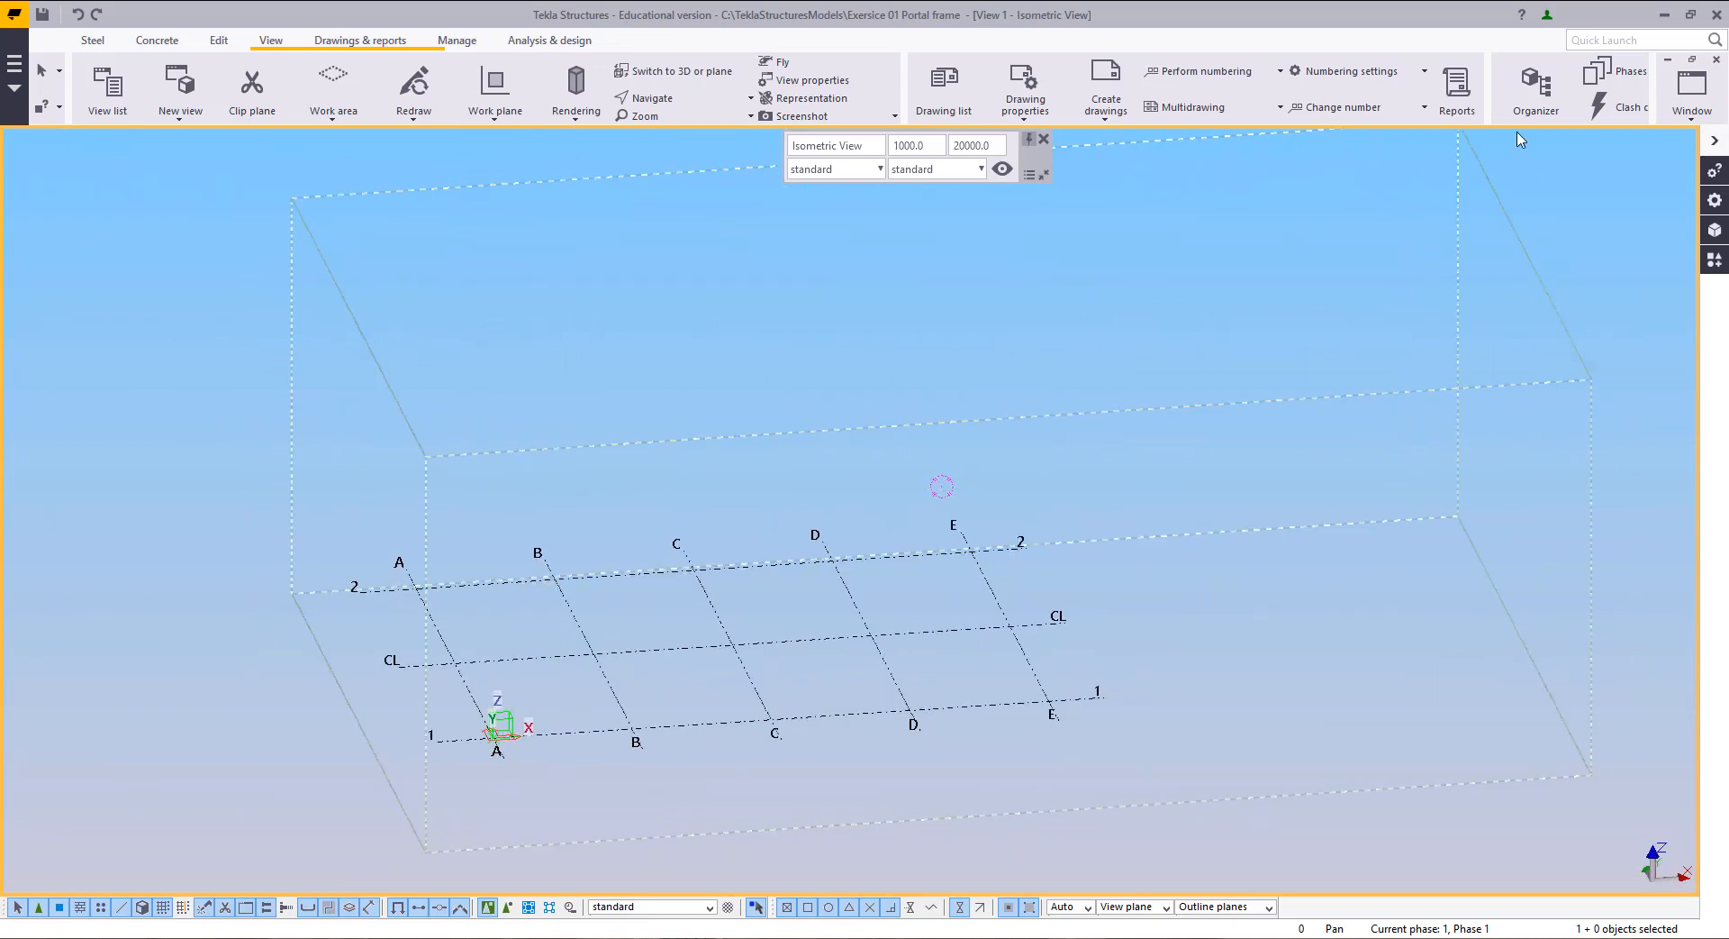
middle_click_drag(1057, 535, 909, 538, "ctrl")
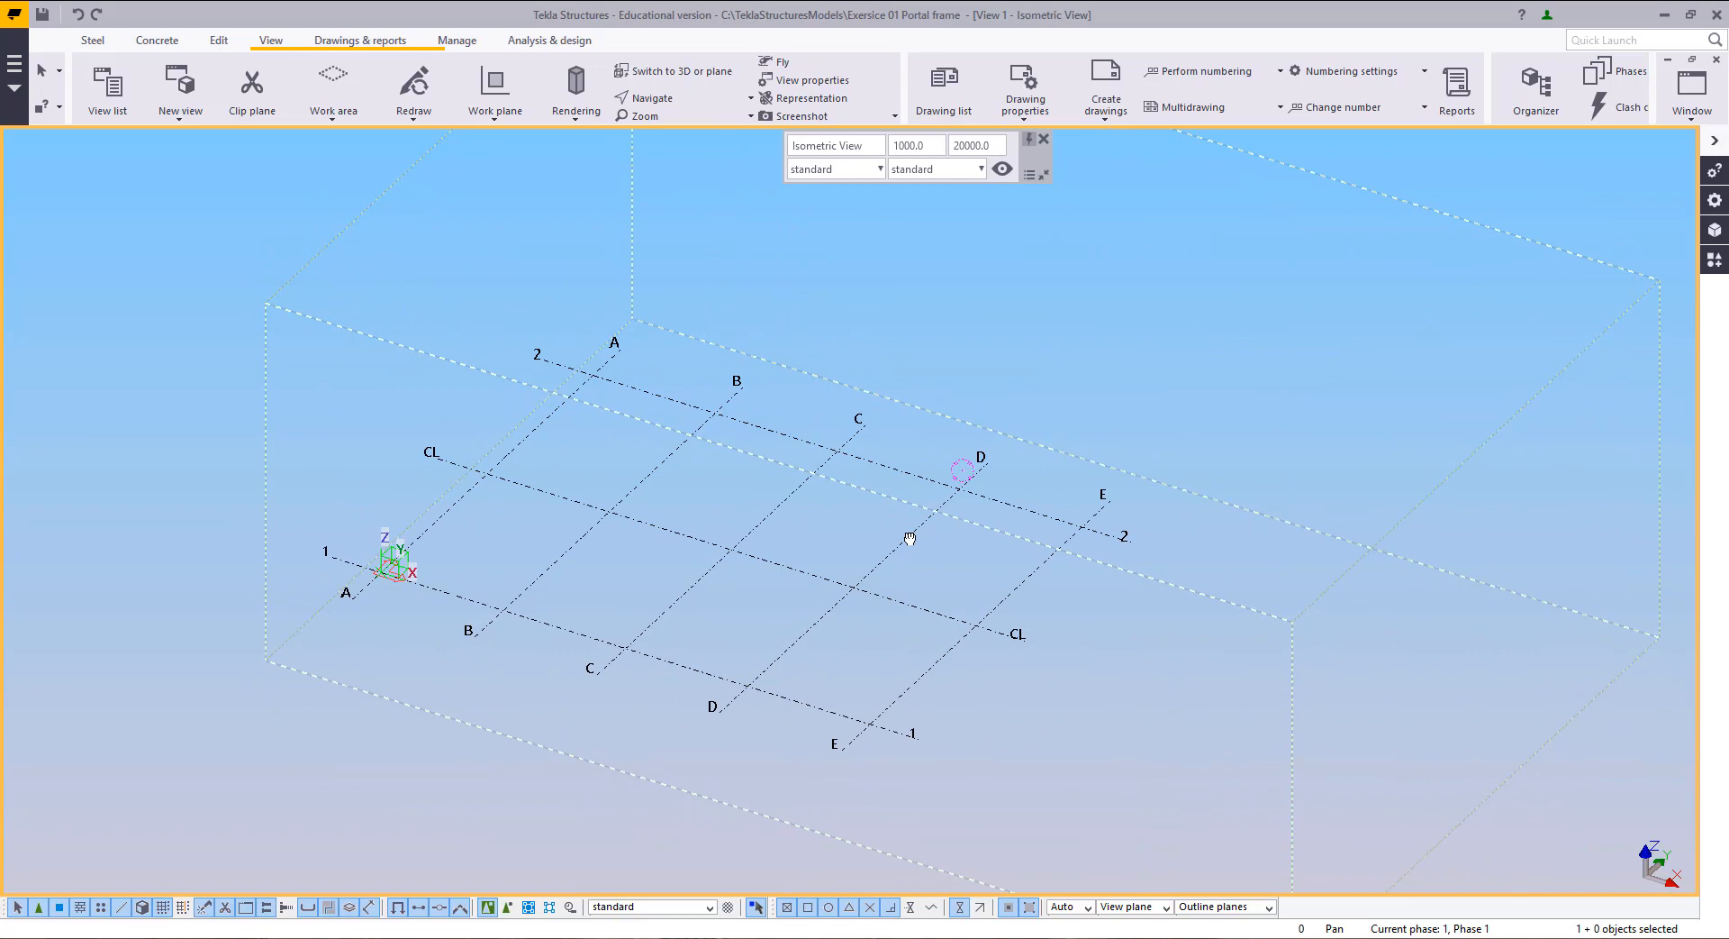
right_click(1056, 347)
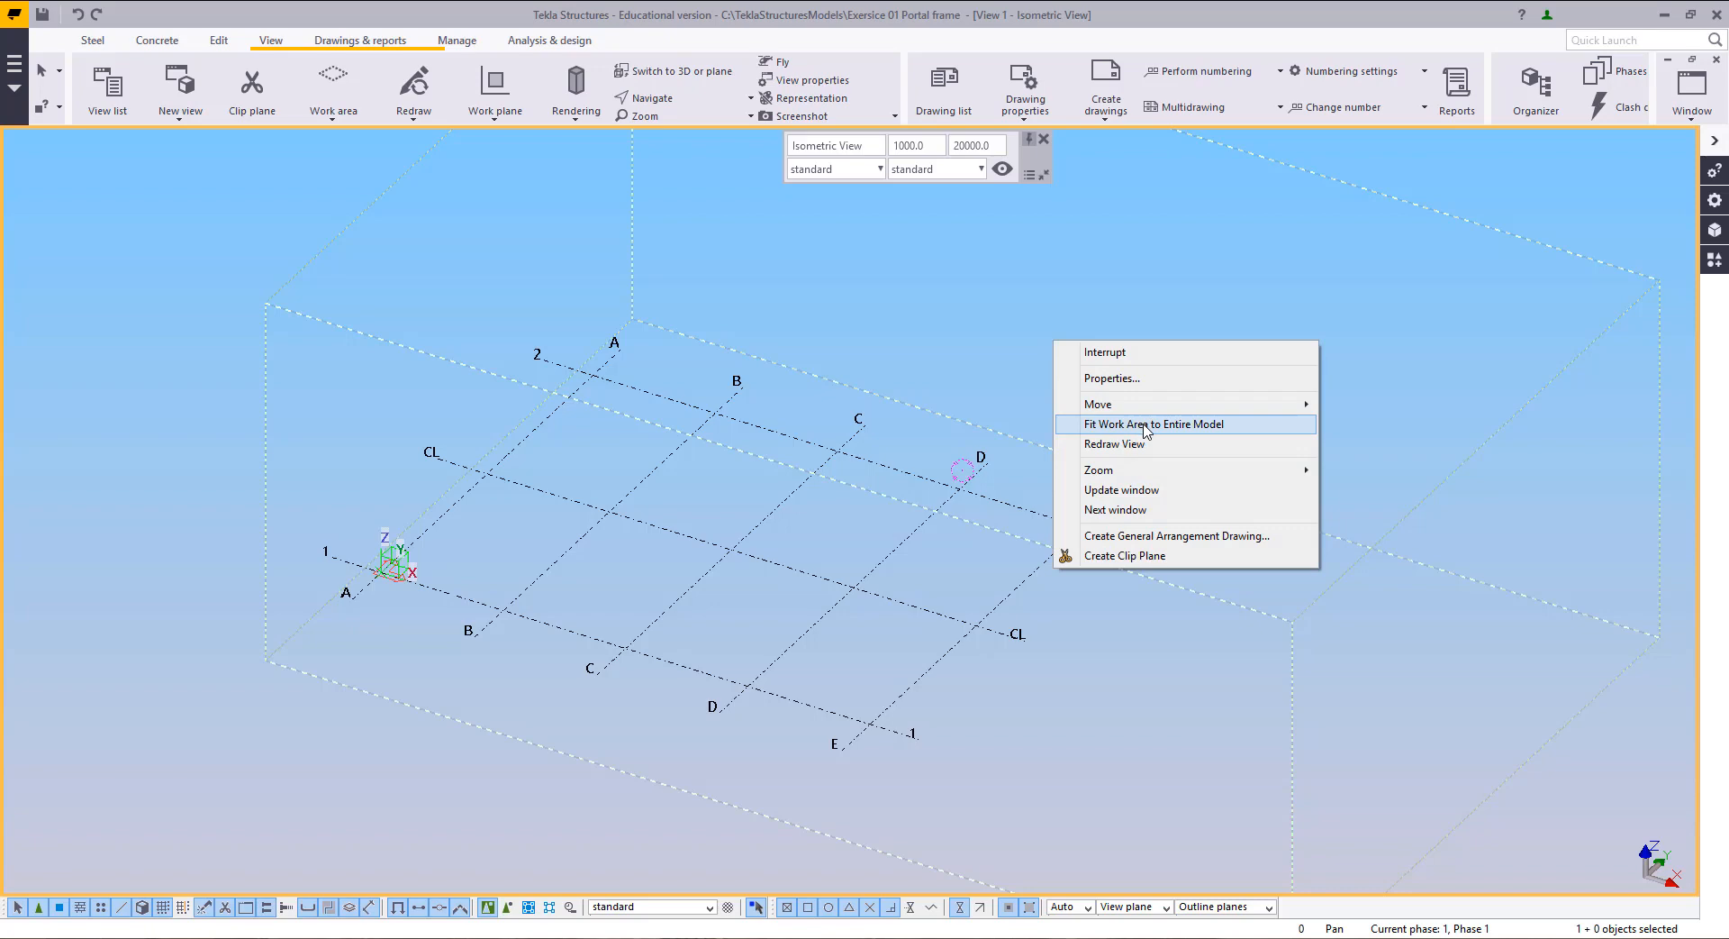
left_click(1147, 425)
mouse_move(1142, 473)
middle_mouse_down("ctrl")
mouse_move(1111, 429)
mouse_move(907, 348)
mouse_move(1213, 479)
mouse_move(1154, 405)
mouse_move(1116, 424)
mouse_move(1111, 463)
middle_mouse_up("ctrl")
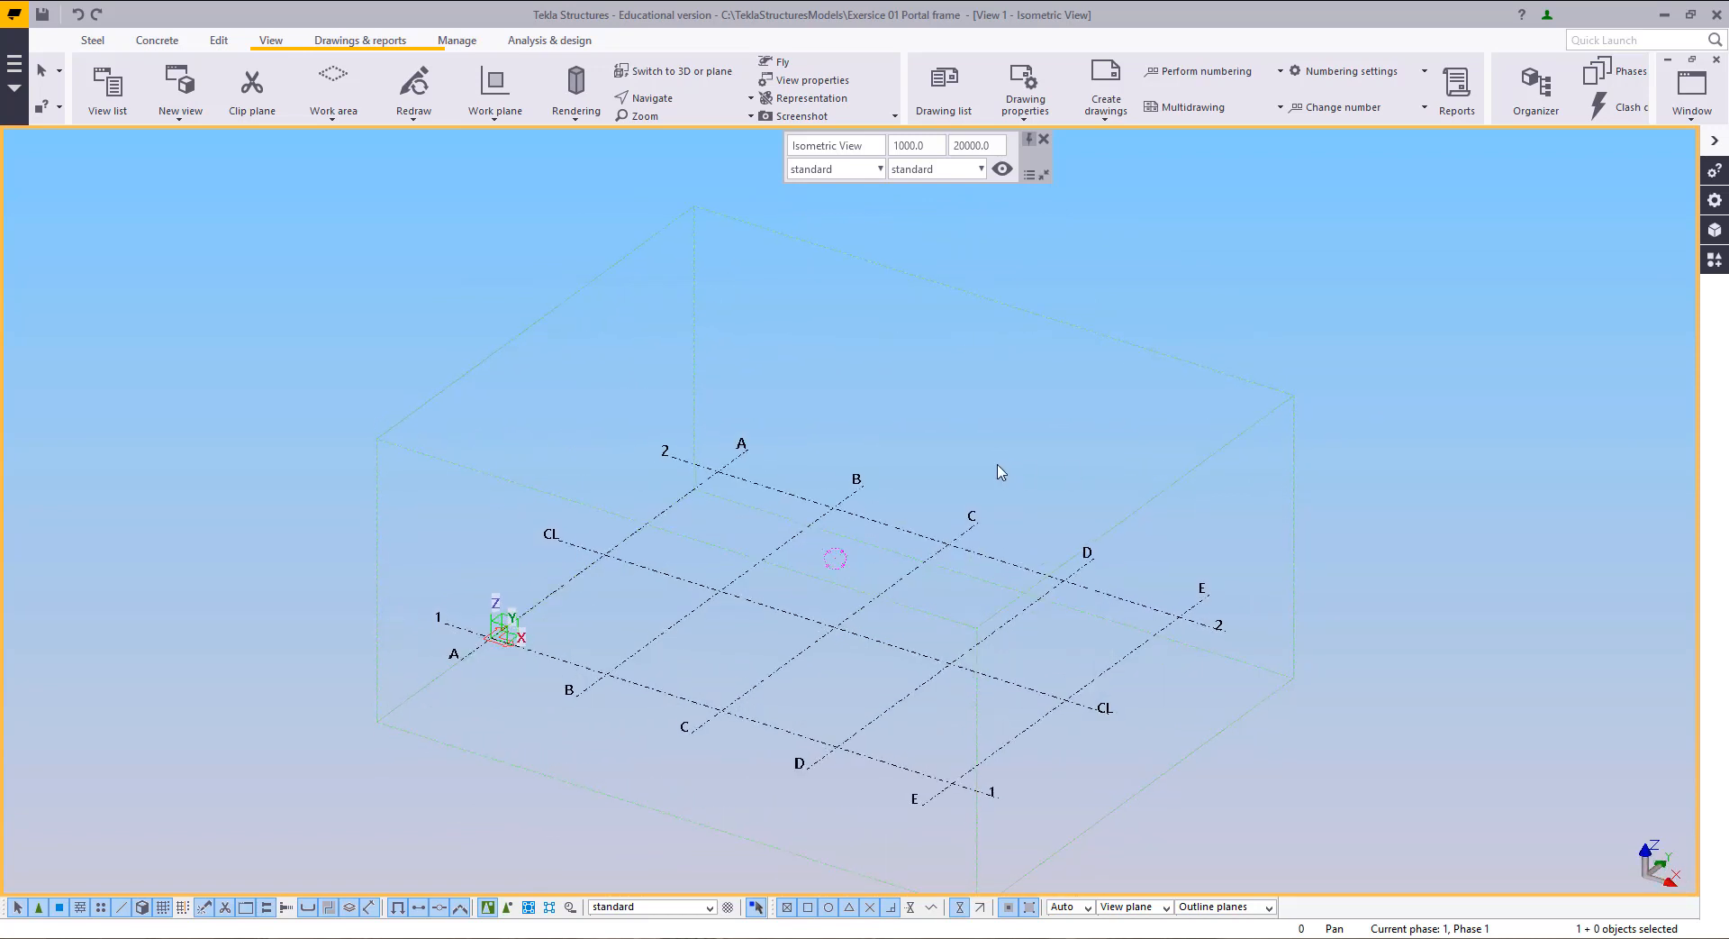
scroll(987, 481, "up", 3)
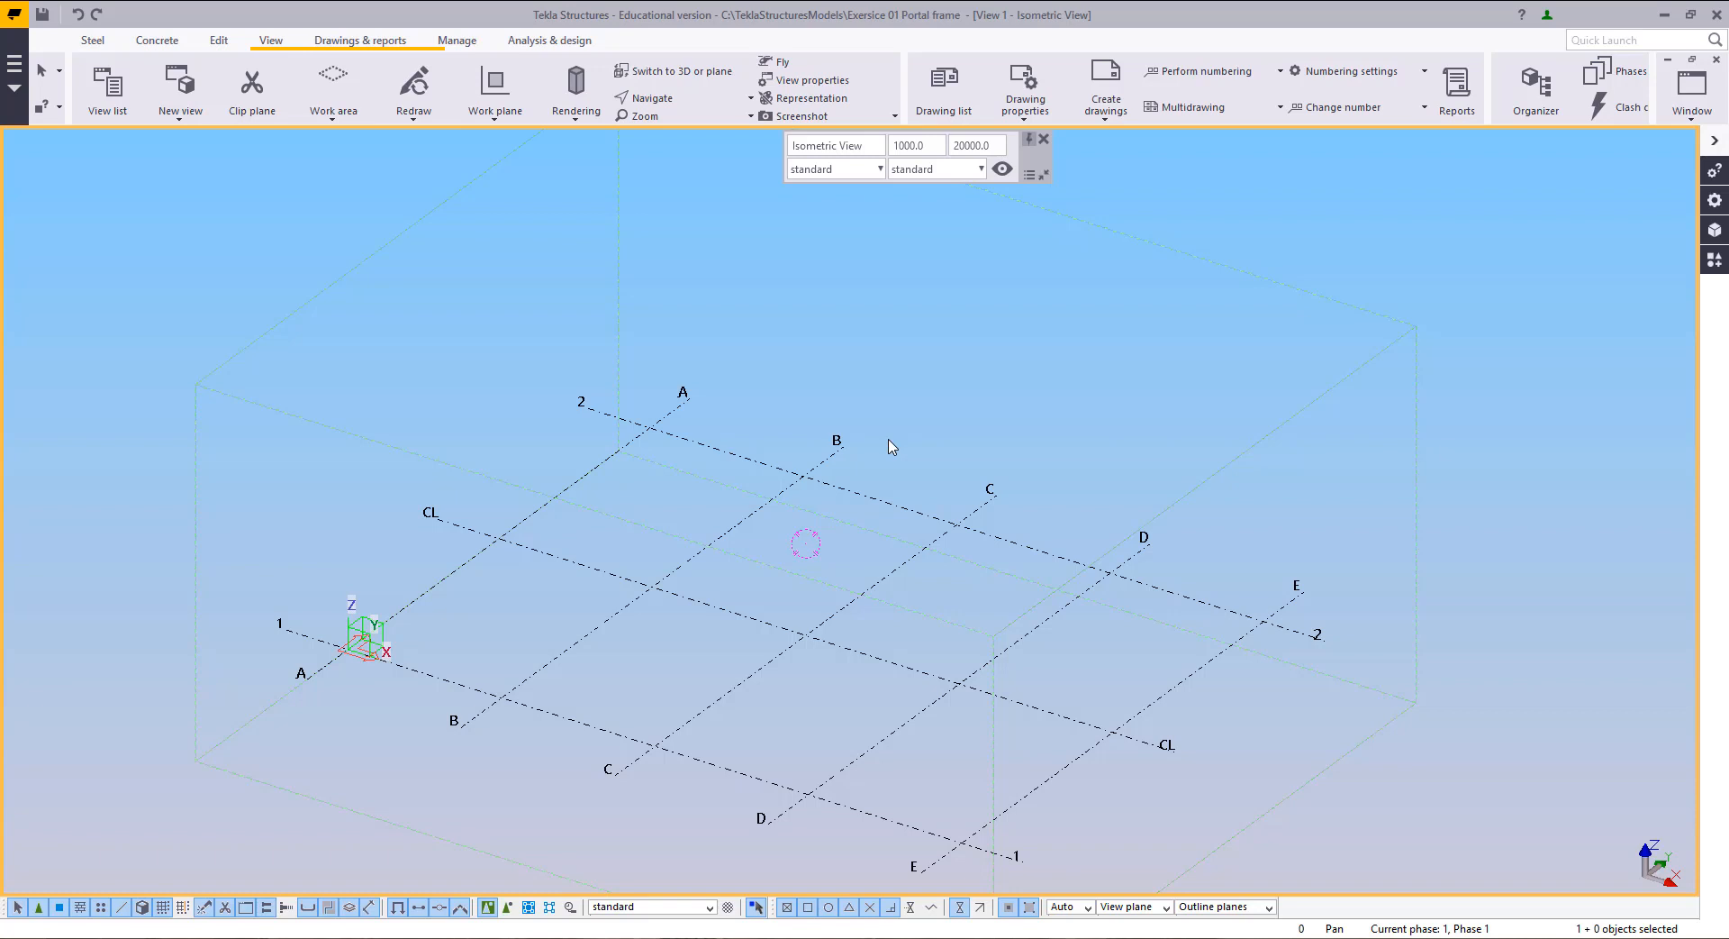
middle_click_drag(686, 491, 734, 549)
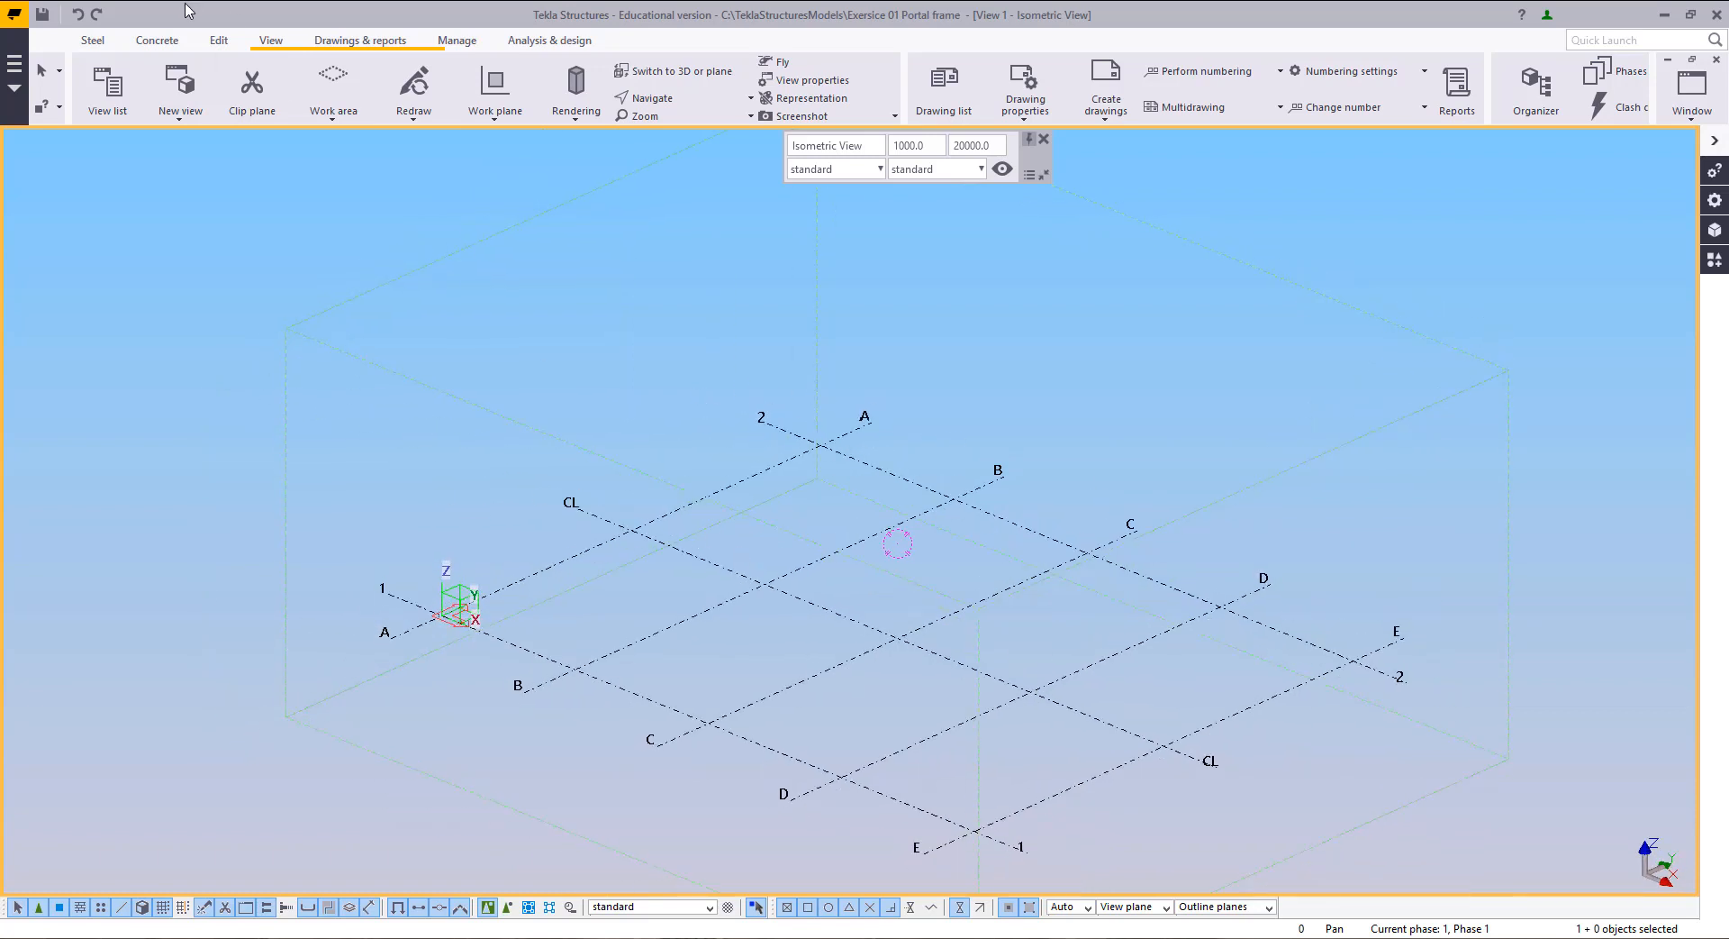
Step: Place a steel column at grid intersection B-1 and end the Column command
left_click(96, 42)
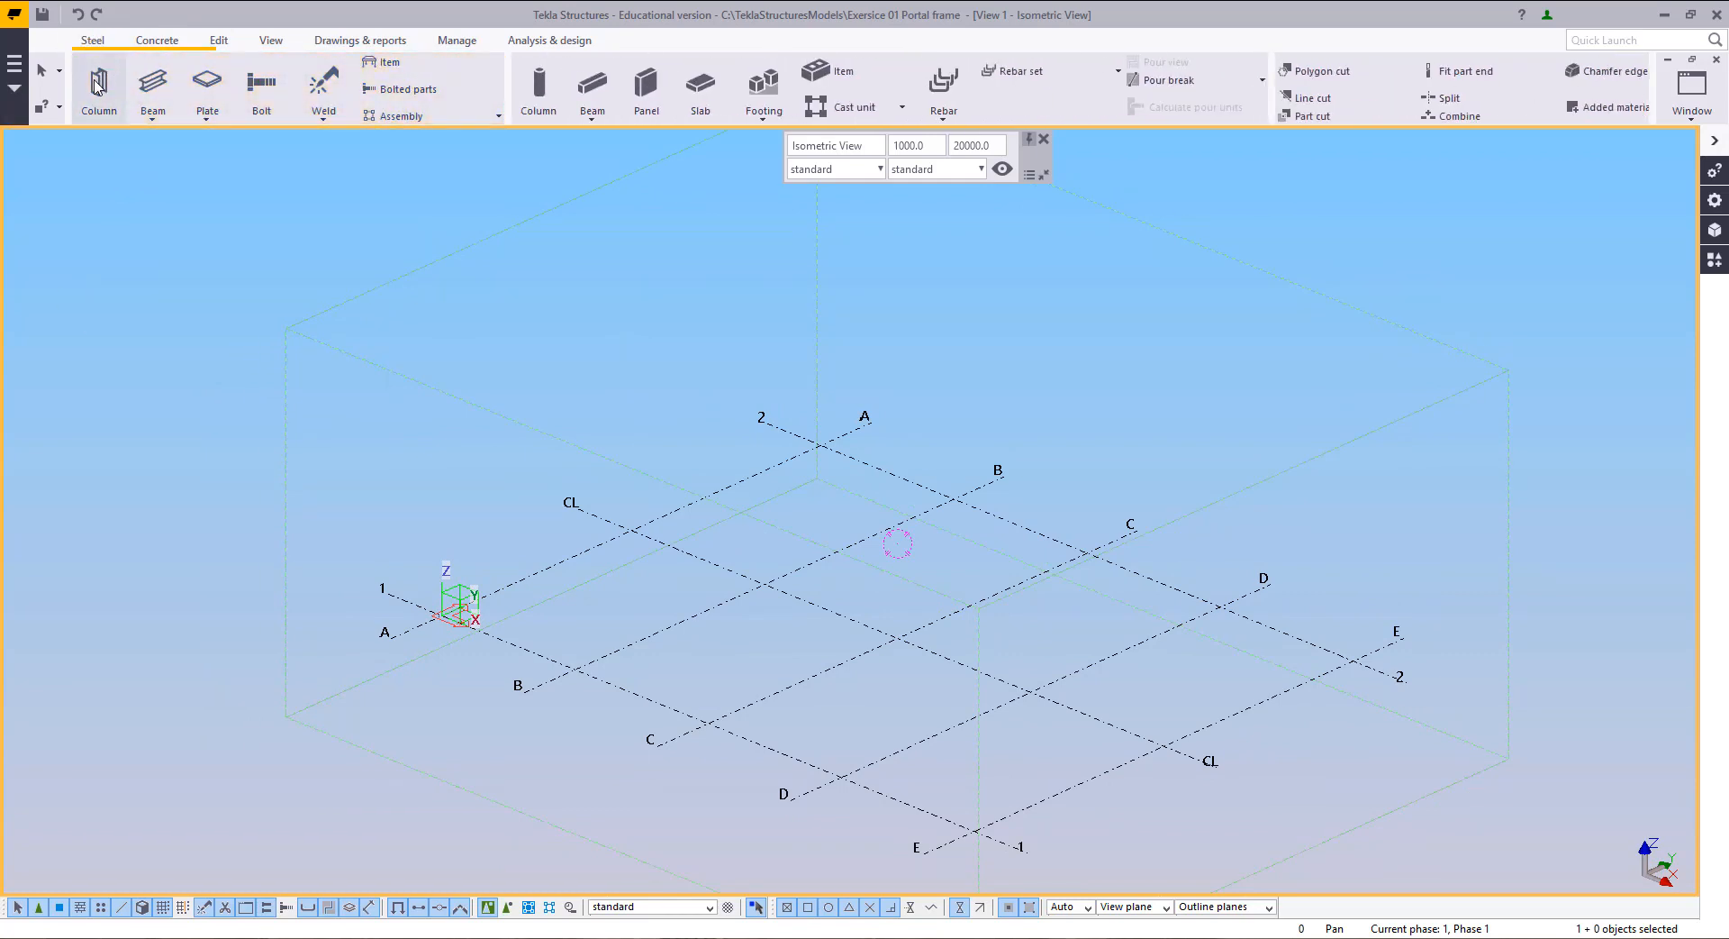
left_click(97, 86)
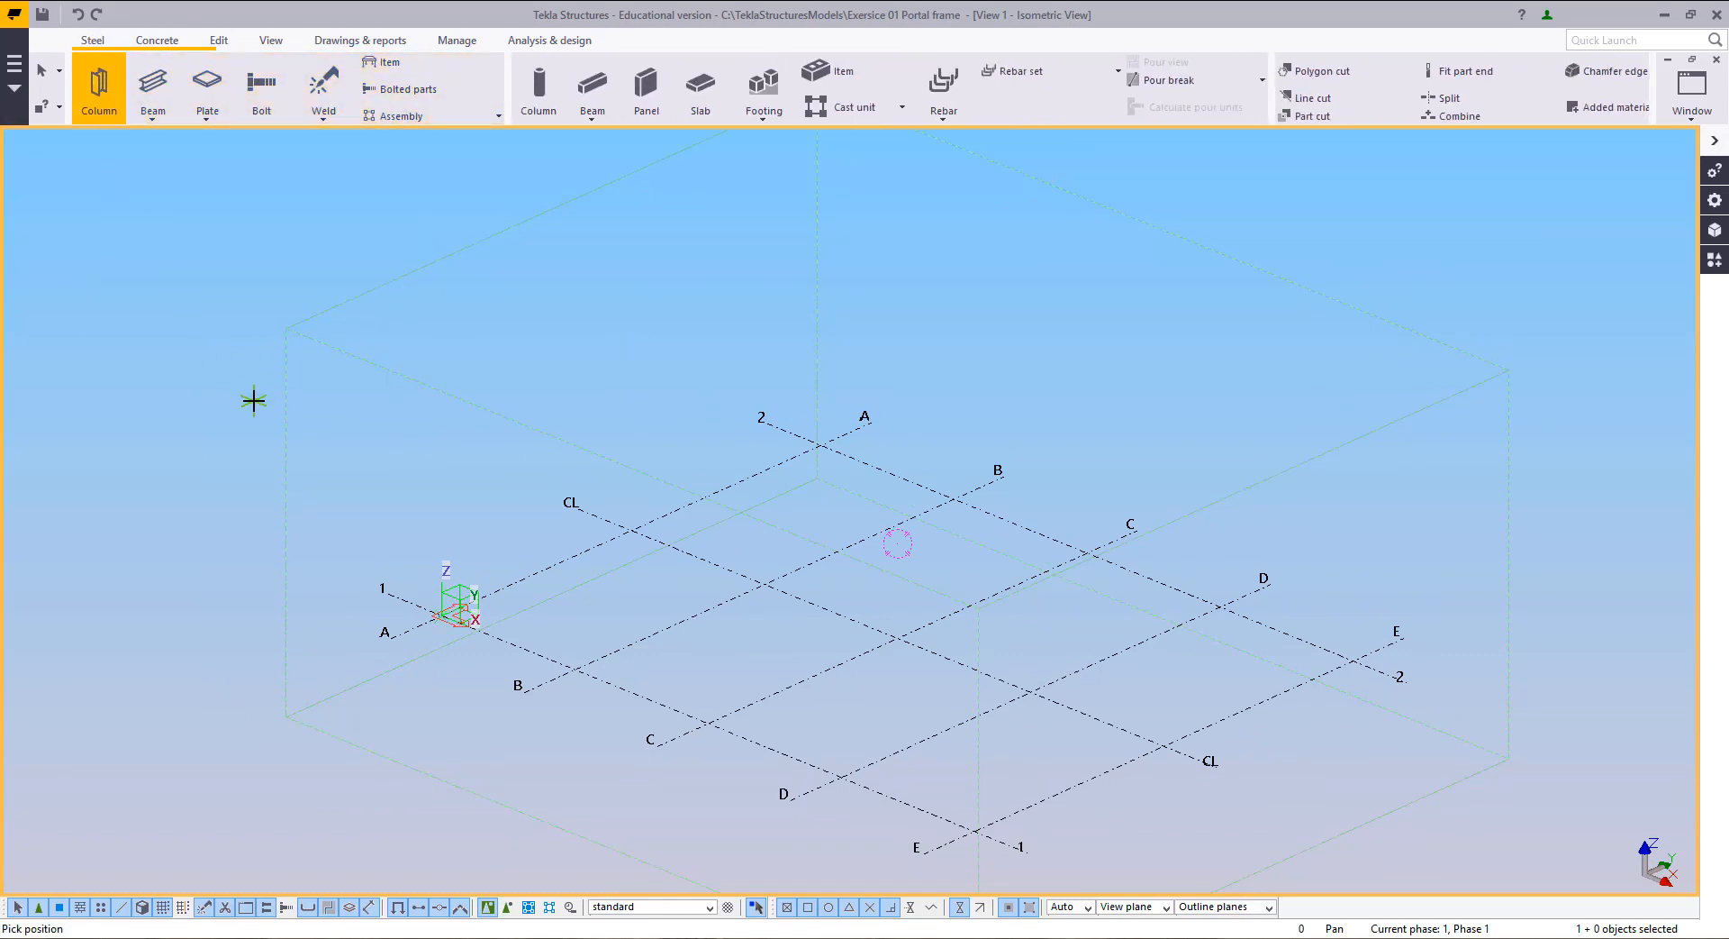
left_click(574, 667)
scroll(576, 645, "up", 4)
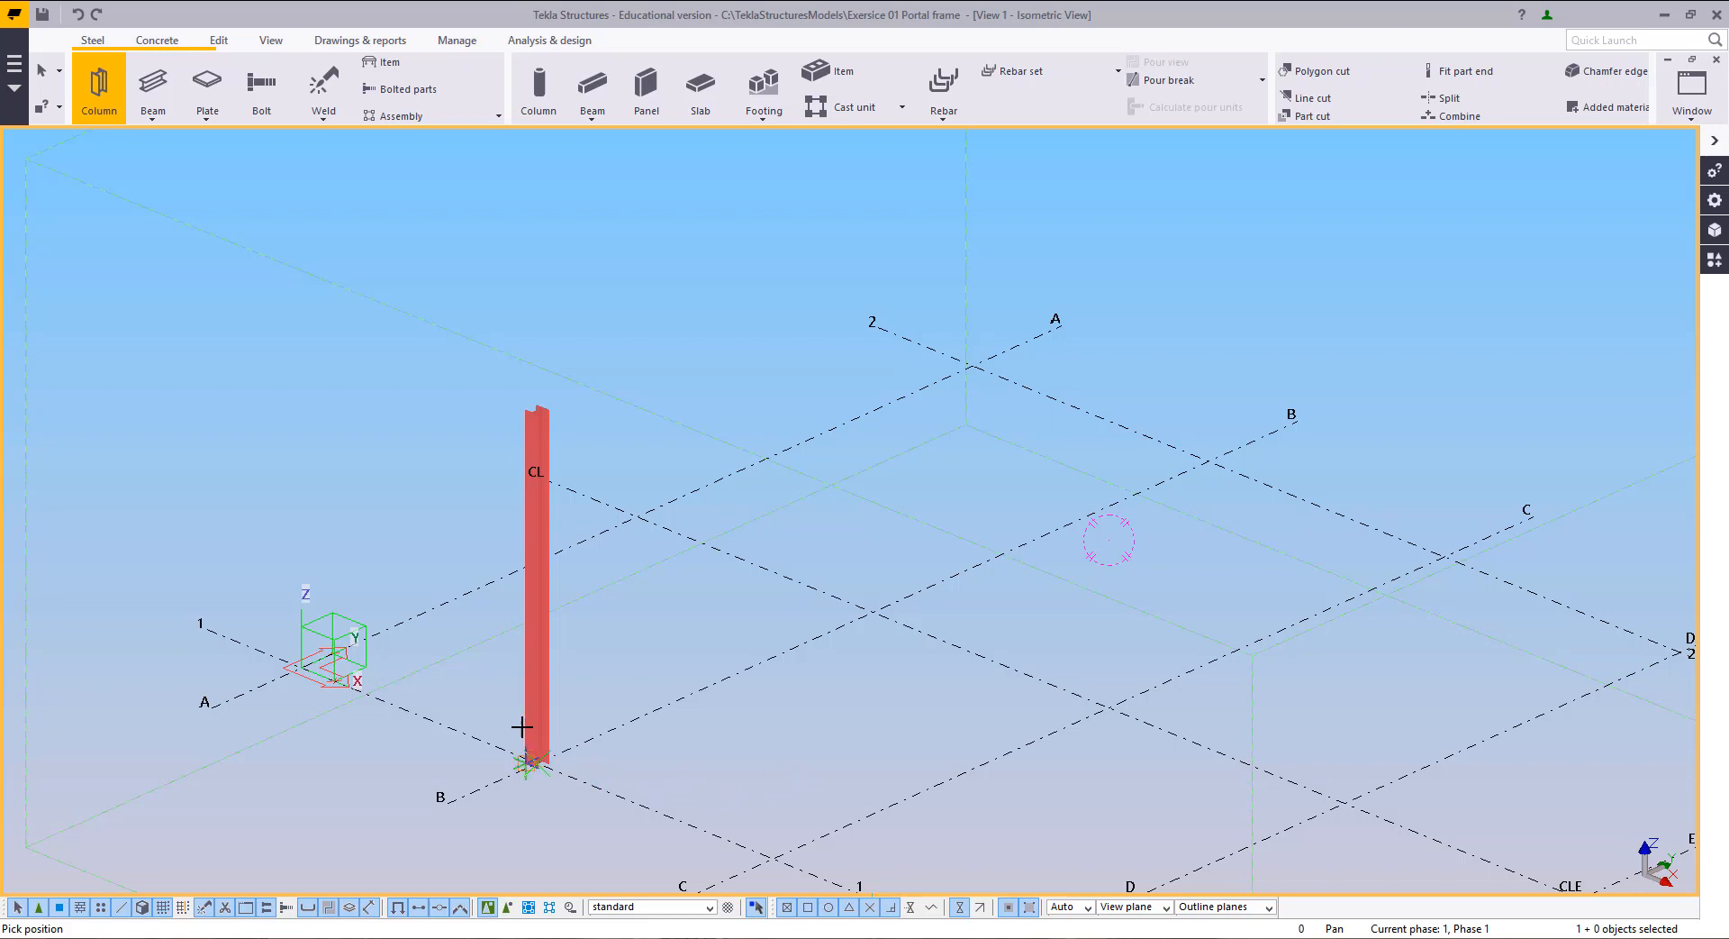
right_click(596, 693)
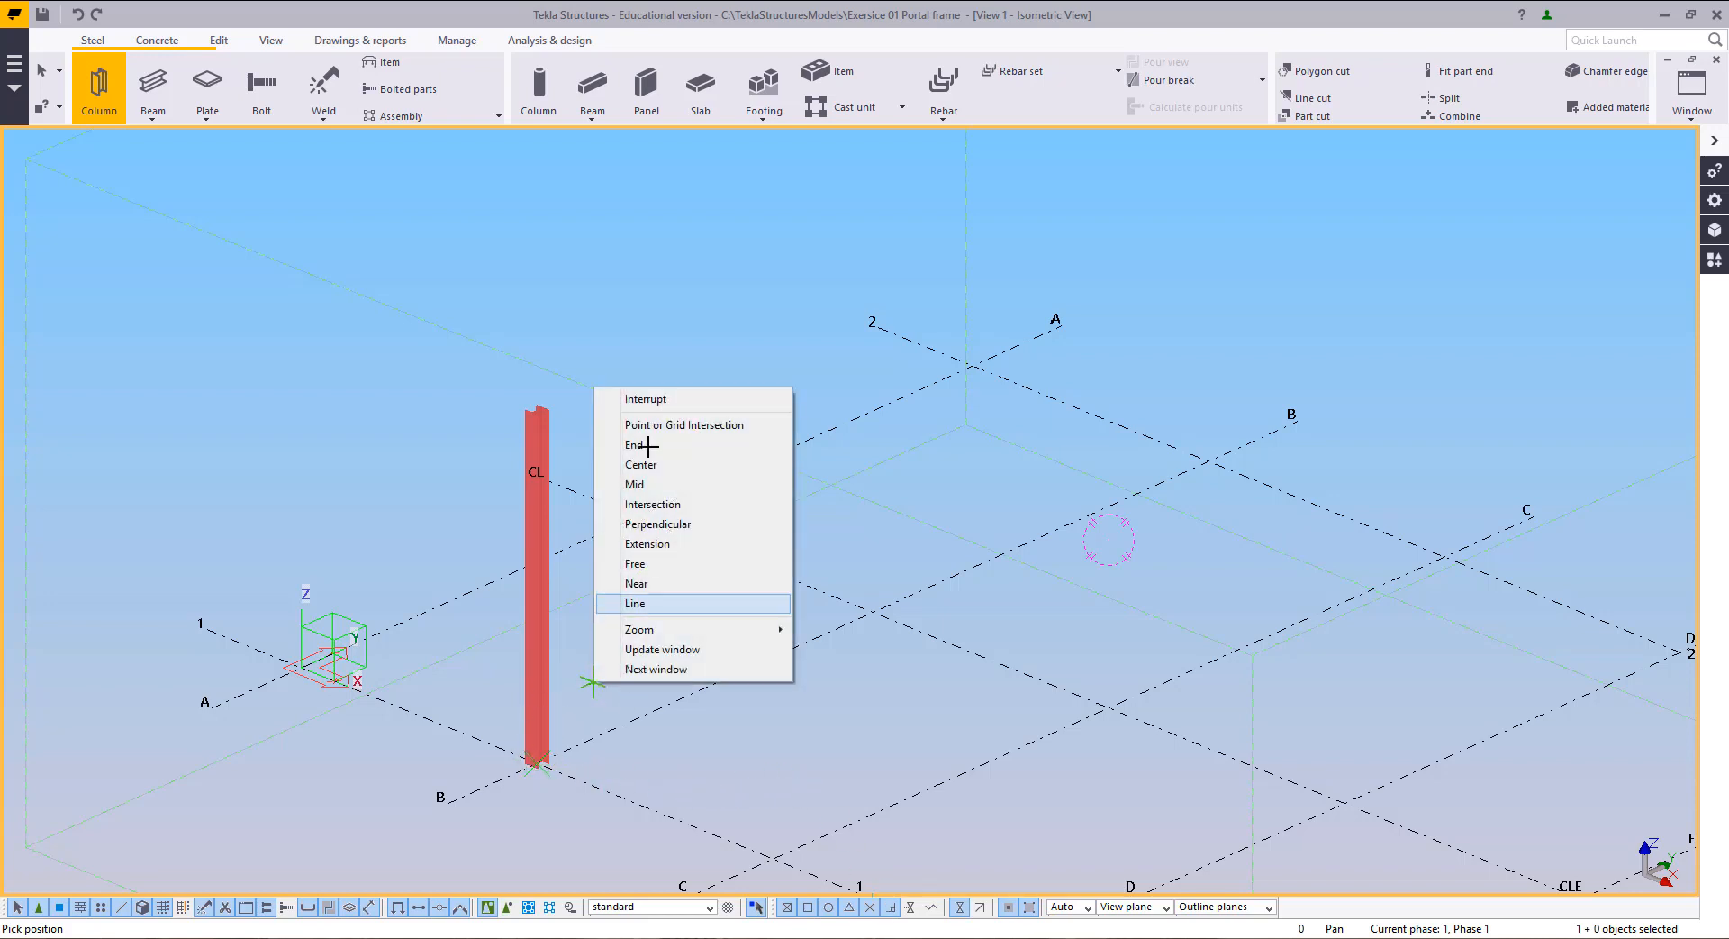
left_click(647, 399)
middle_click_drag(613, 529, 593, 560)
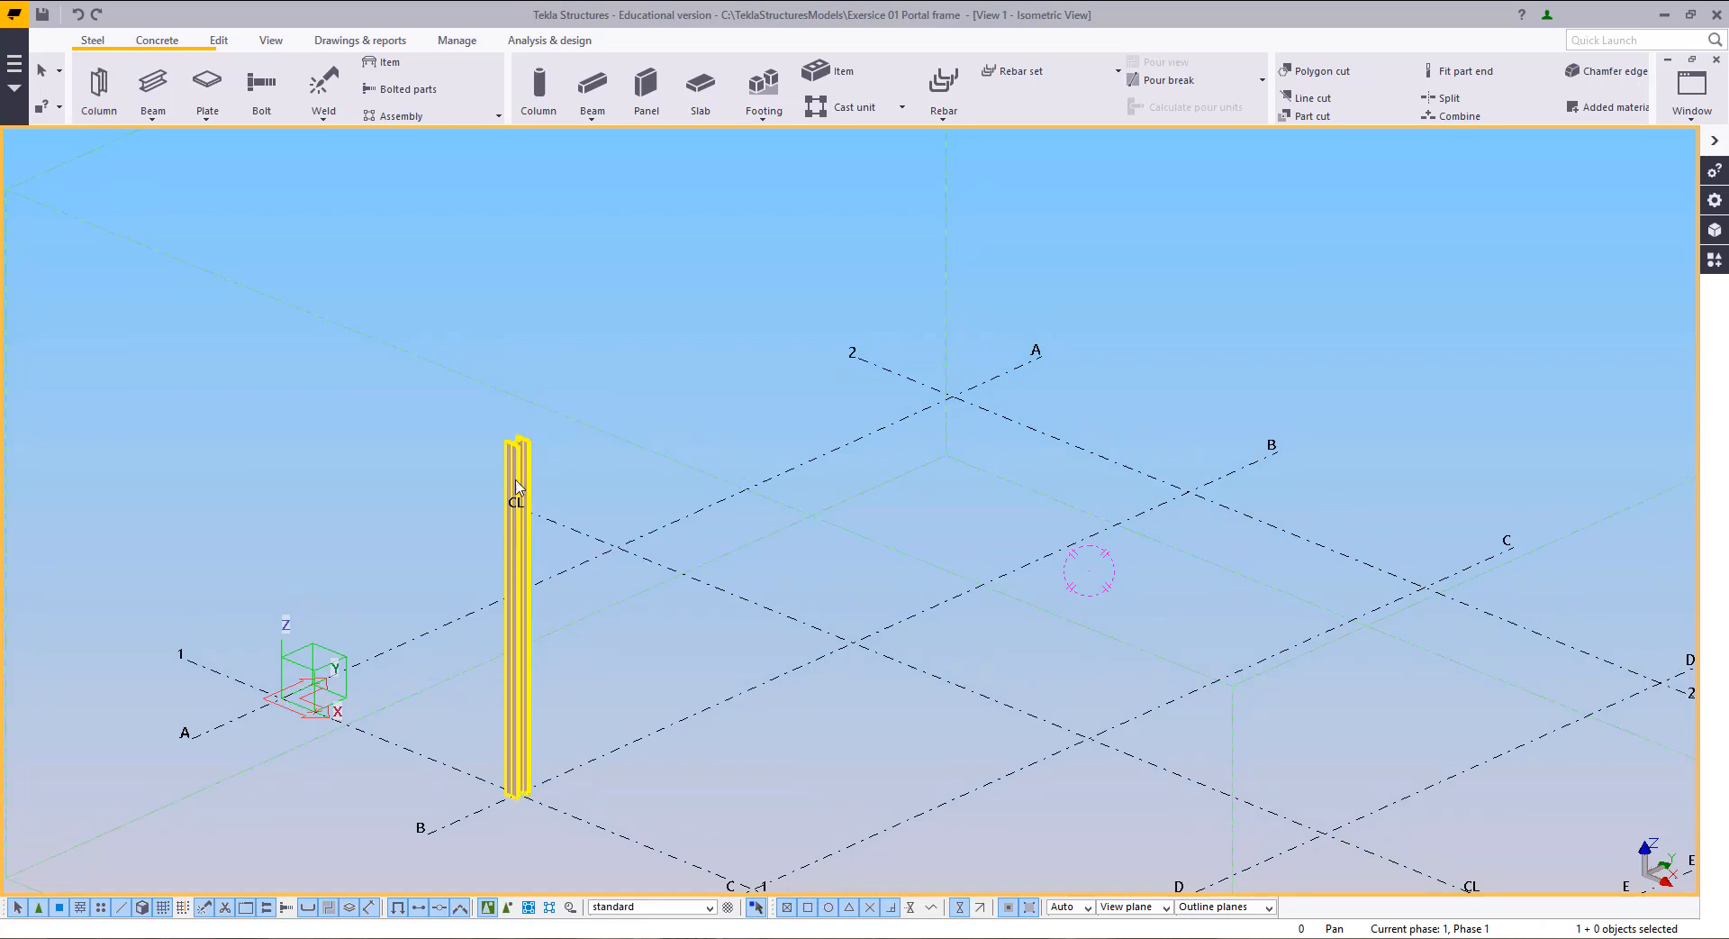
Step: Move the contextual toolbar above the column and close the column's properties dialog
double_click(509, 474)
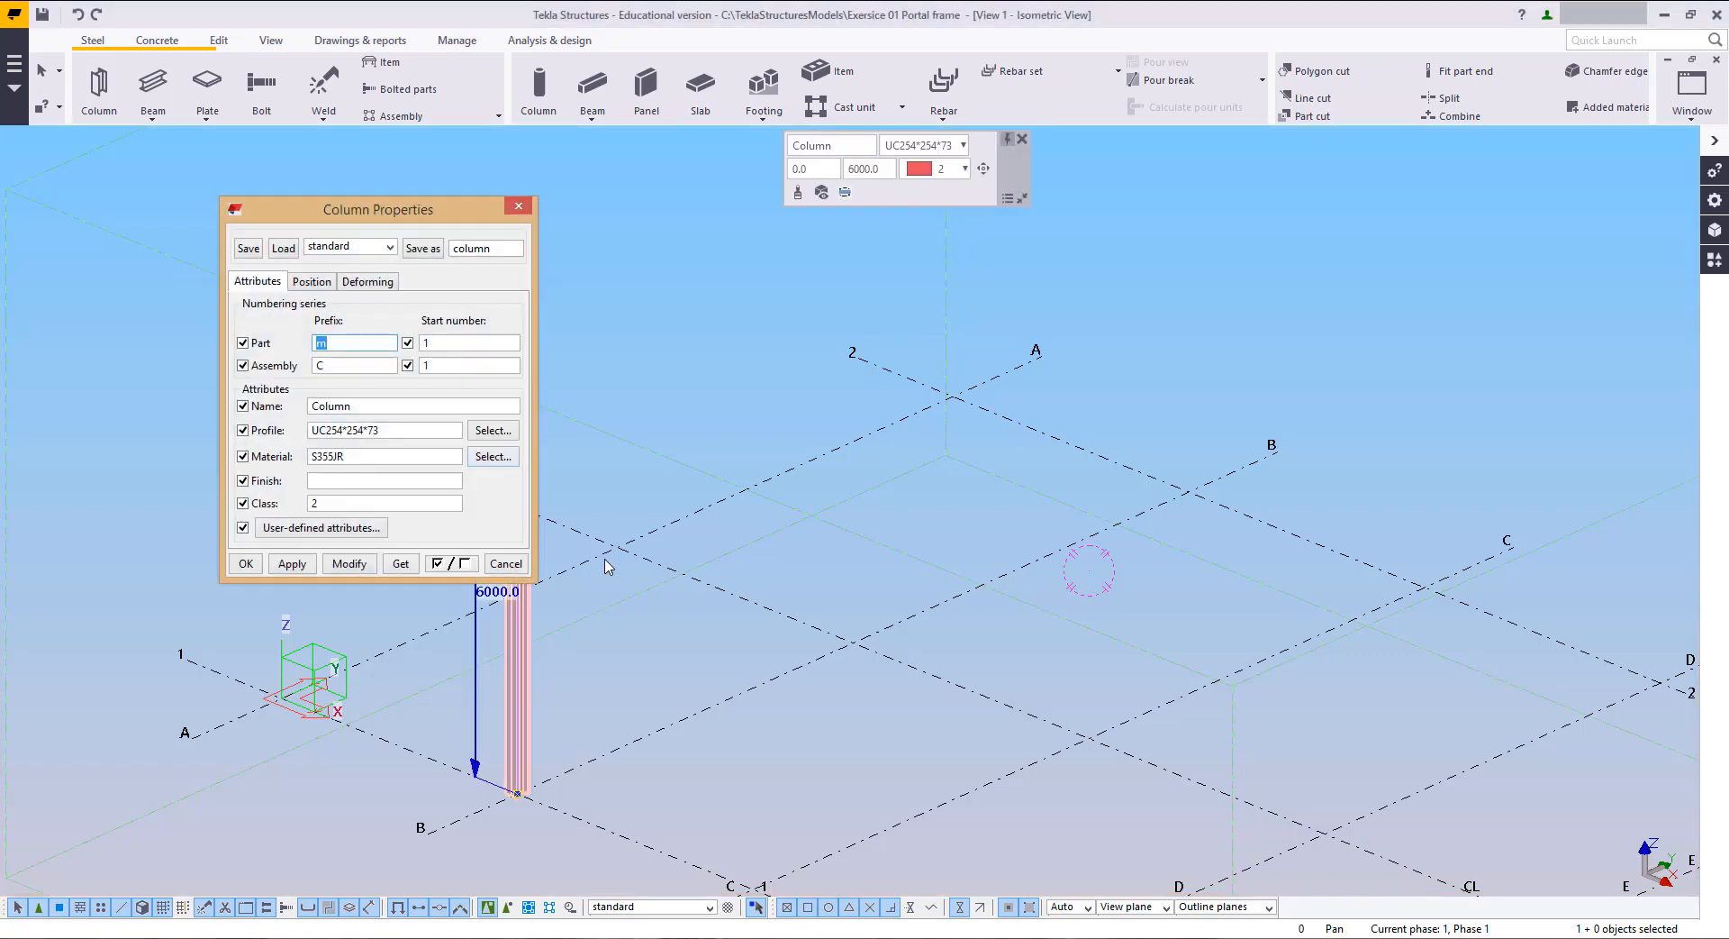
left_click_drag(638, 557, 788, 555)
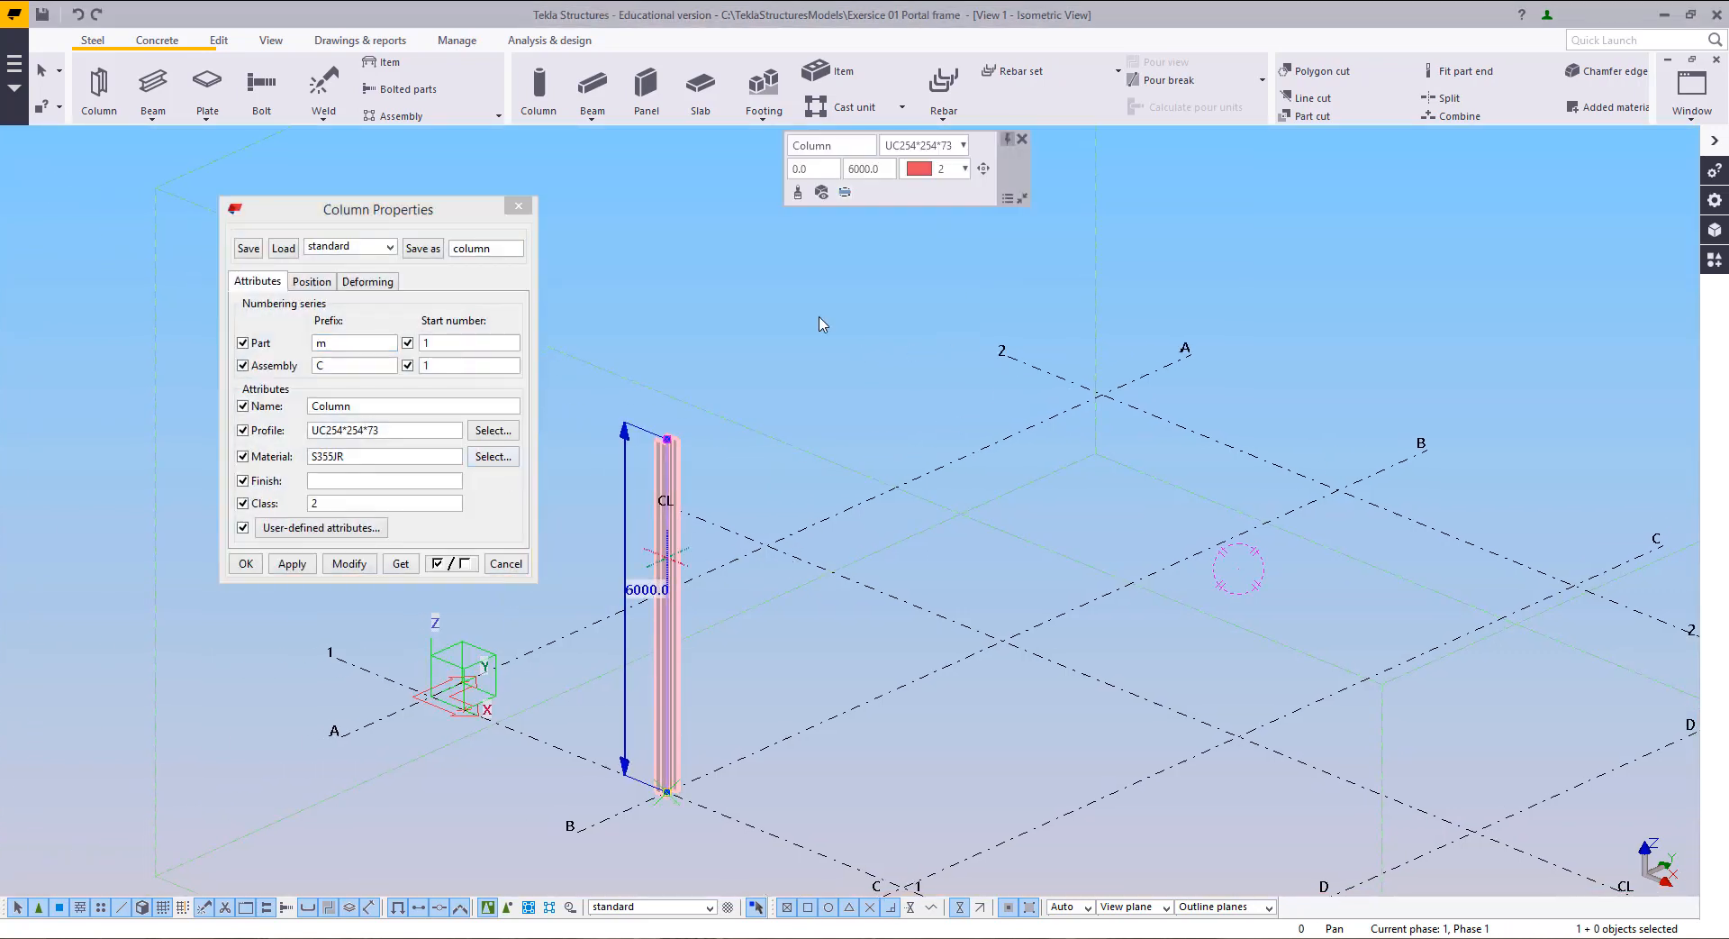
left_click(890, 169)
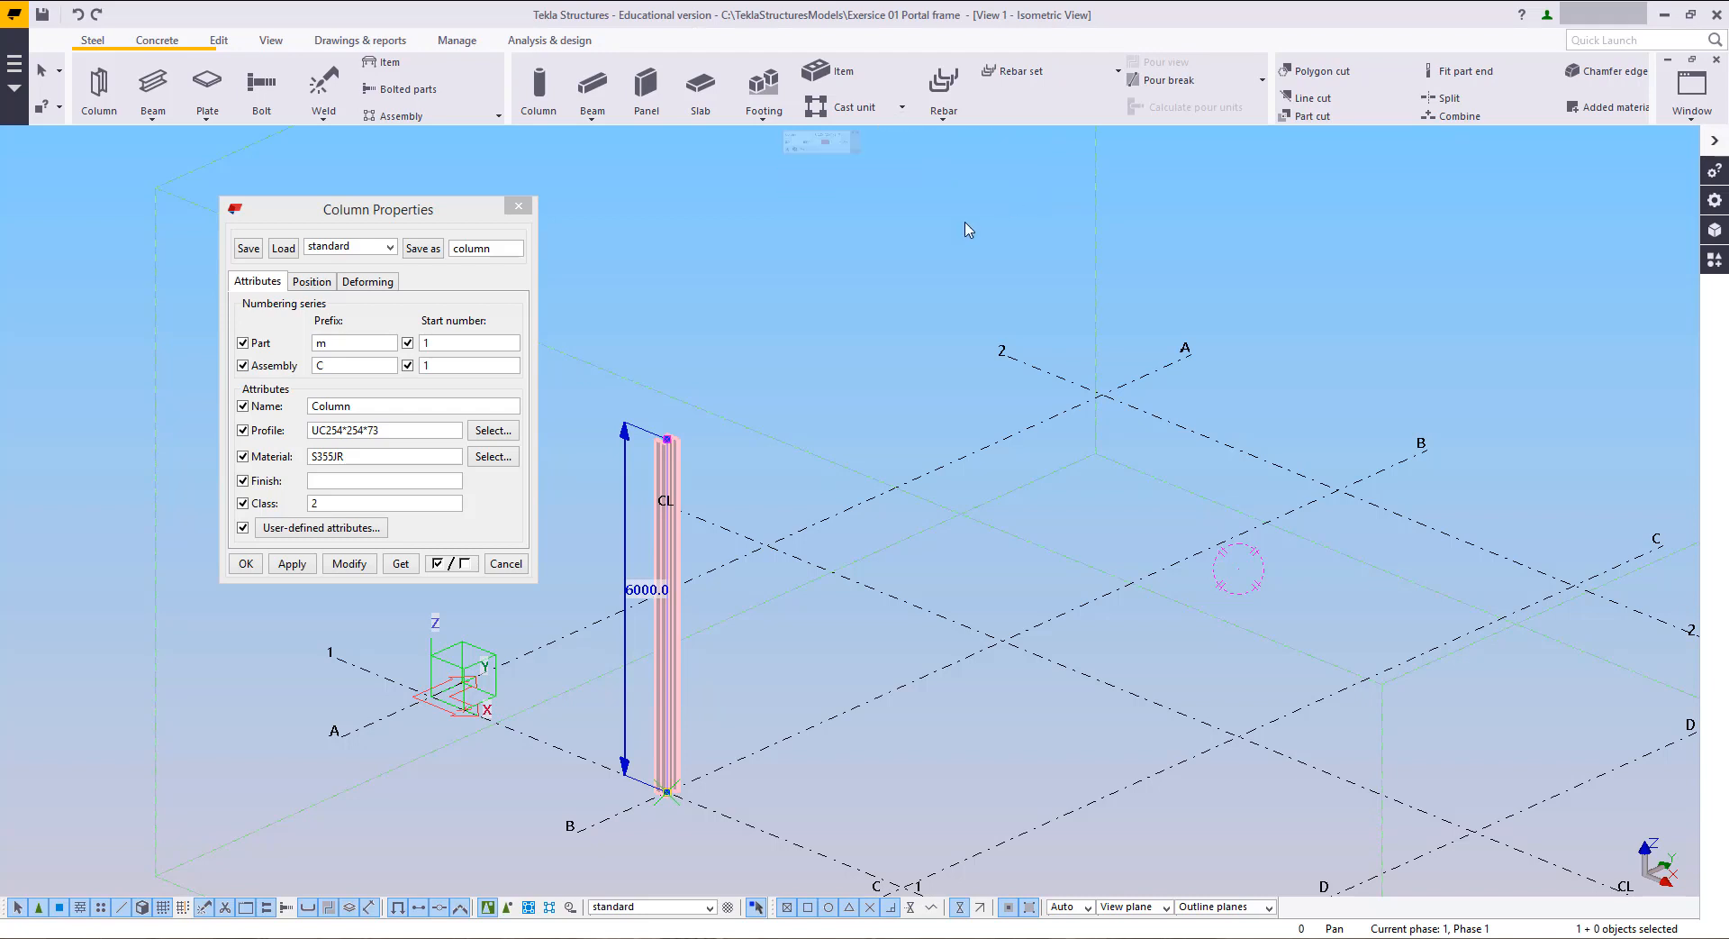
left_click(688, 476)
mouse_move(726, 510)
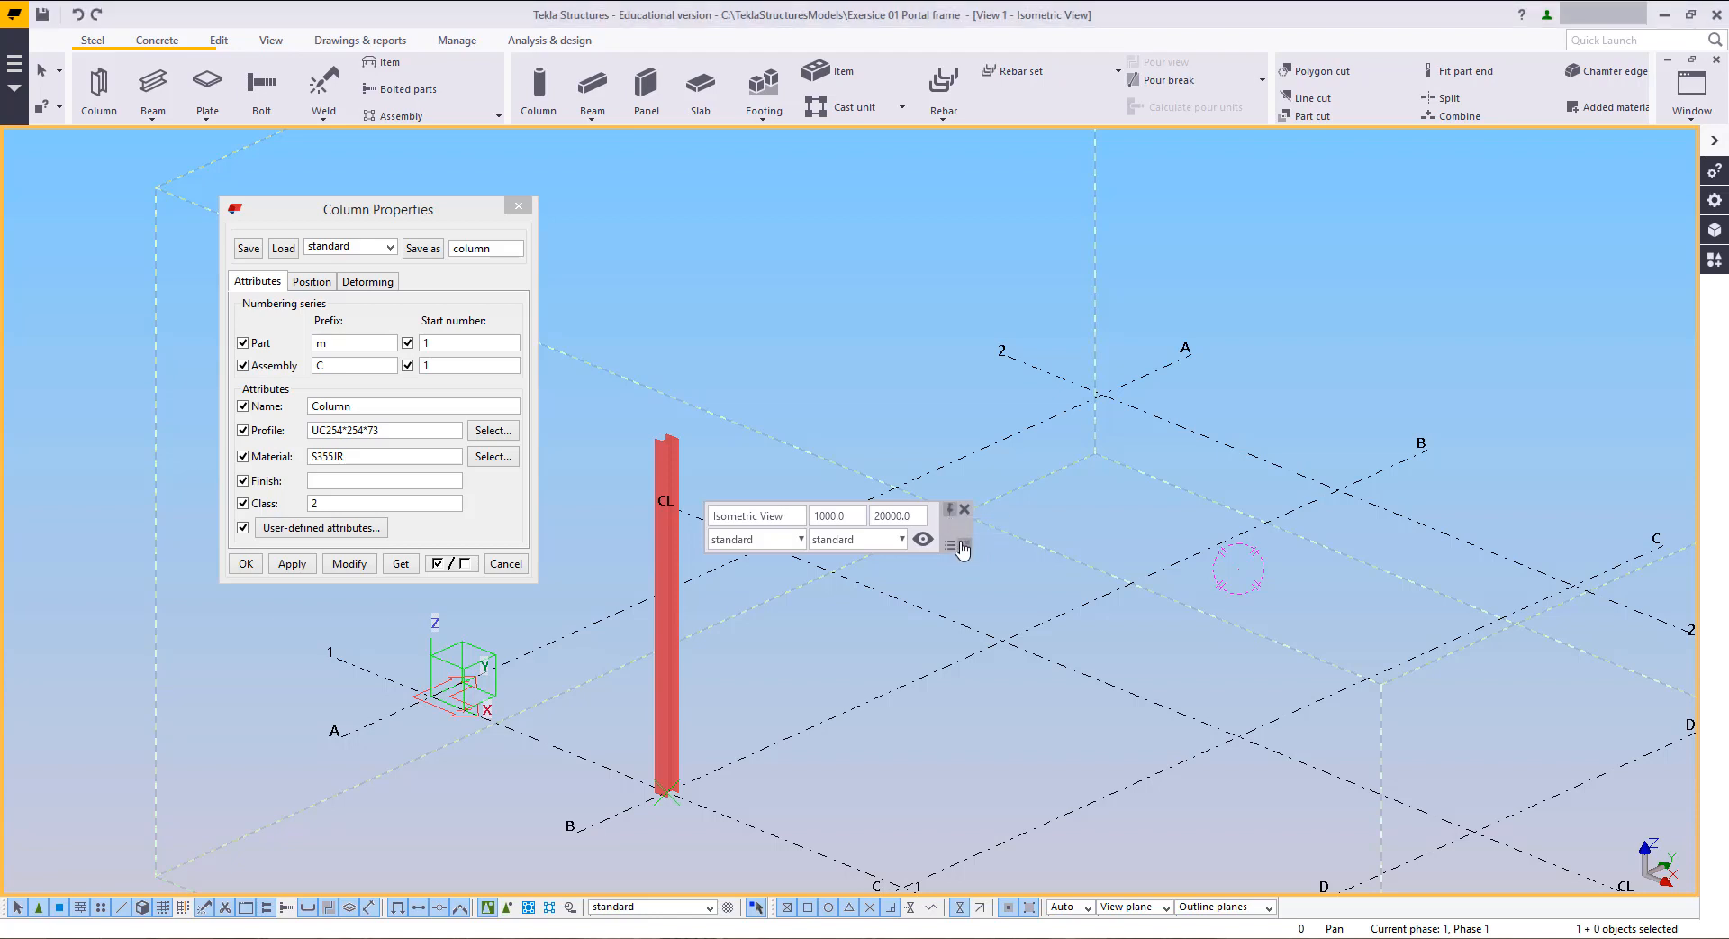
left_click_drag(962, 547, 949, 162)
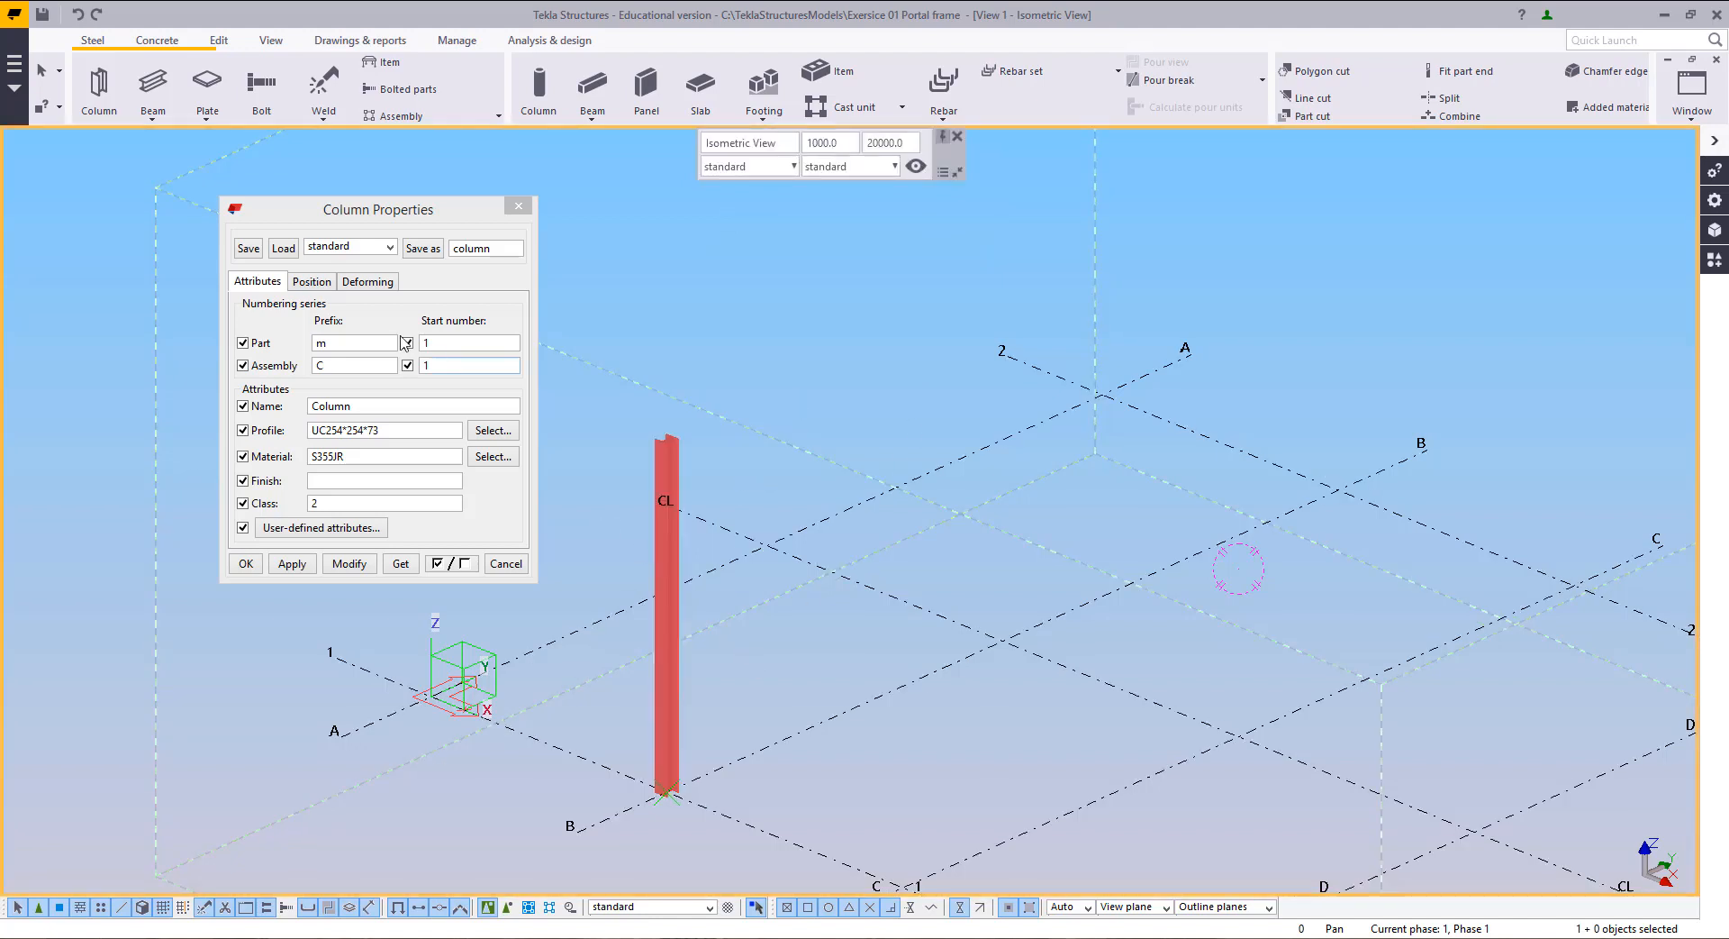
left_click(520, 204)
left_click(683, 516)
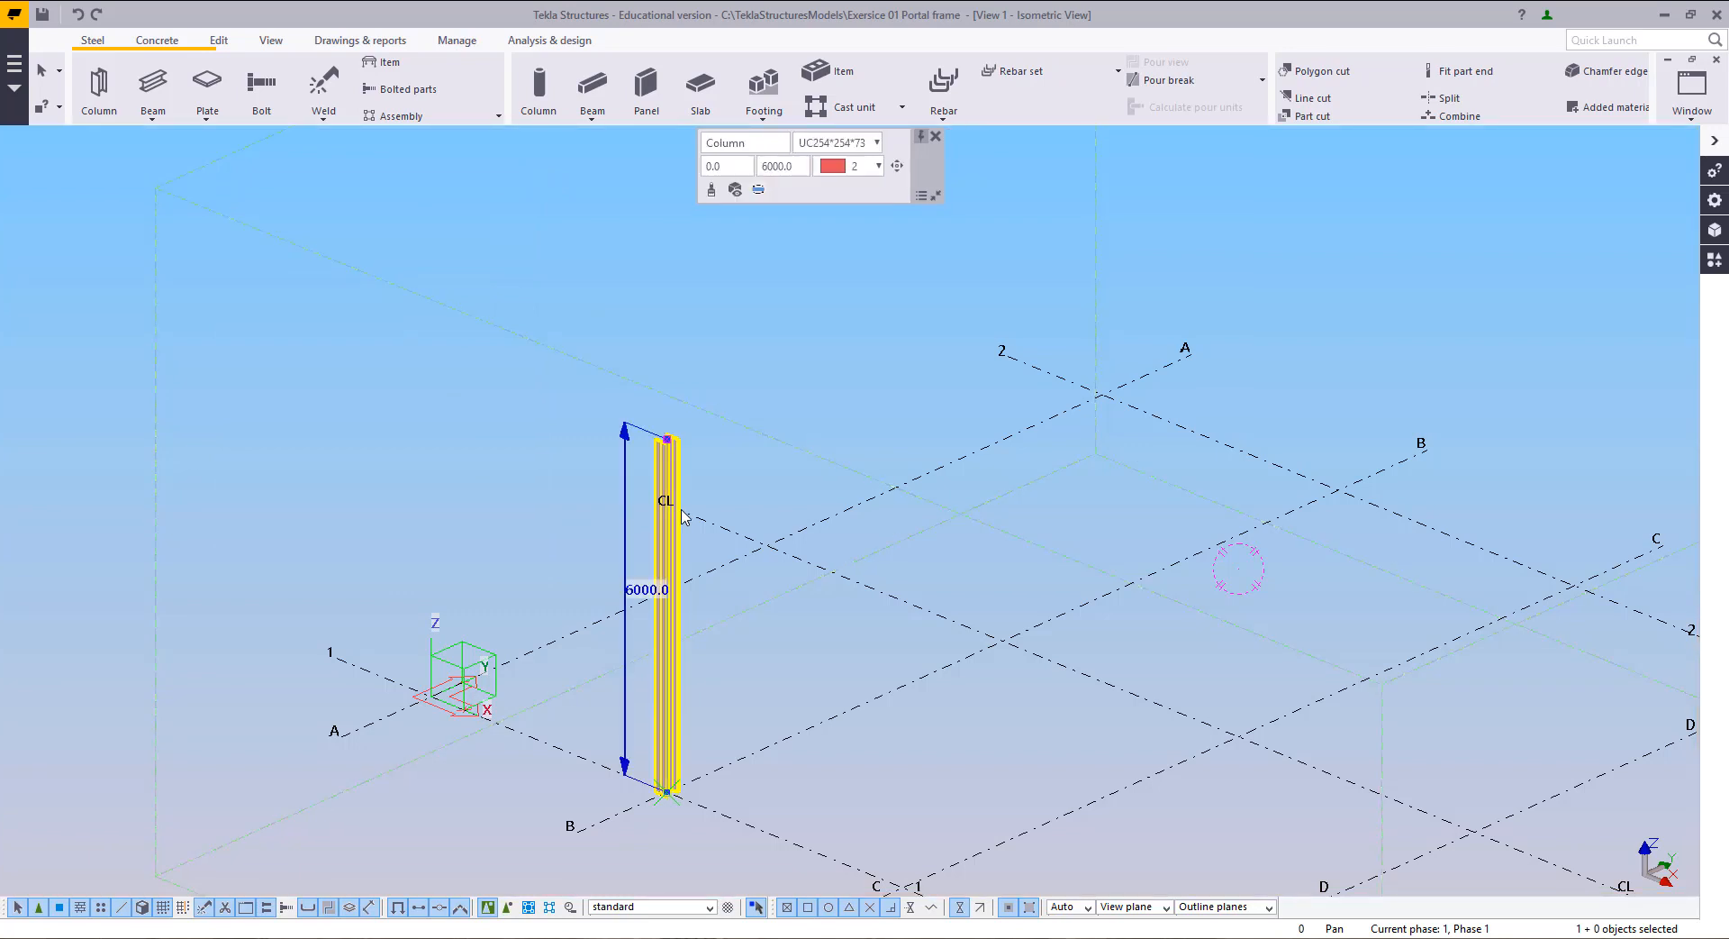
right_click(683, 516)
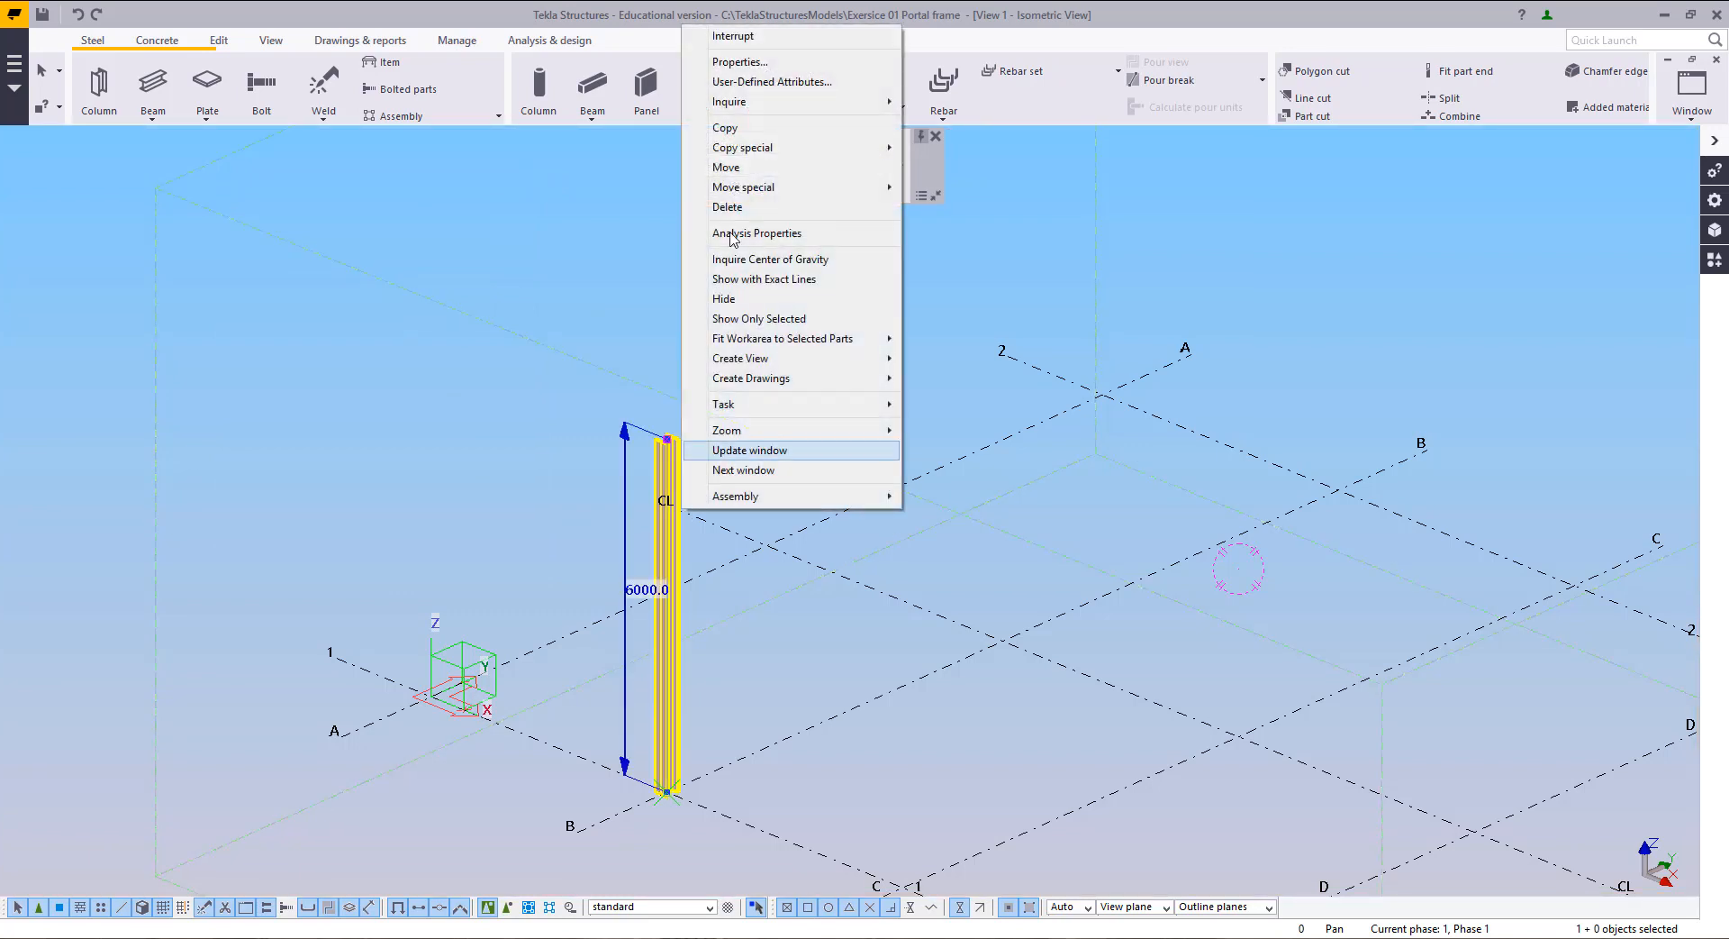
left_click(573, 247)
Step: Reopen the column properties beside the column at B-1, select that column and choose the UB254*146*31 profile
left_click(100, 84, "shift")
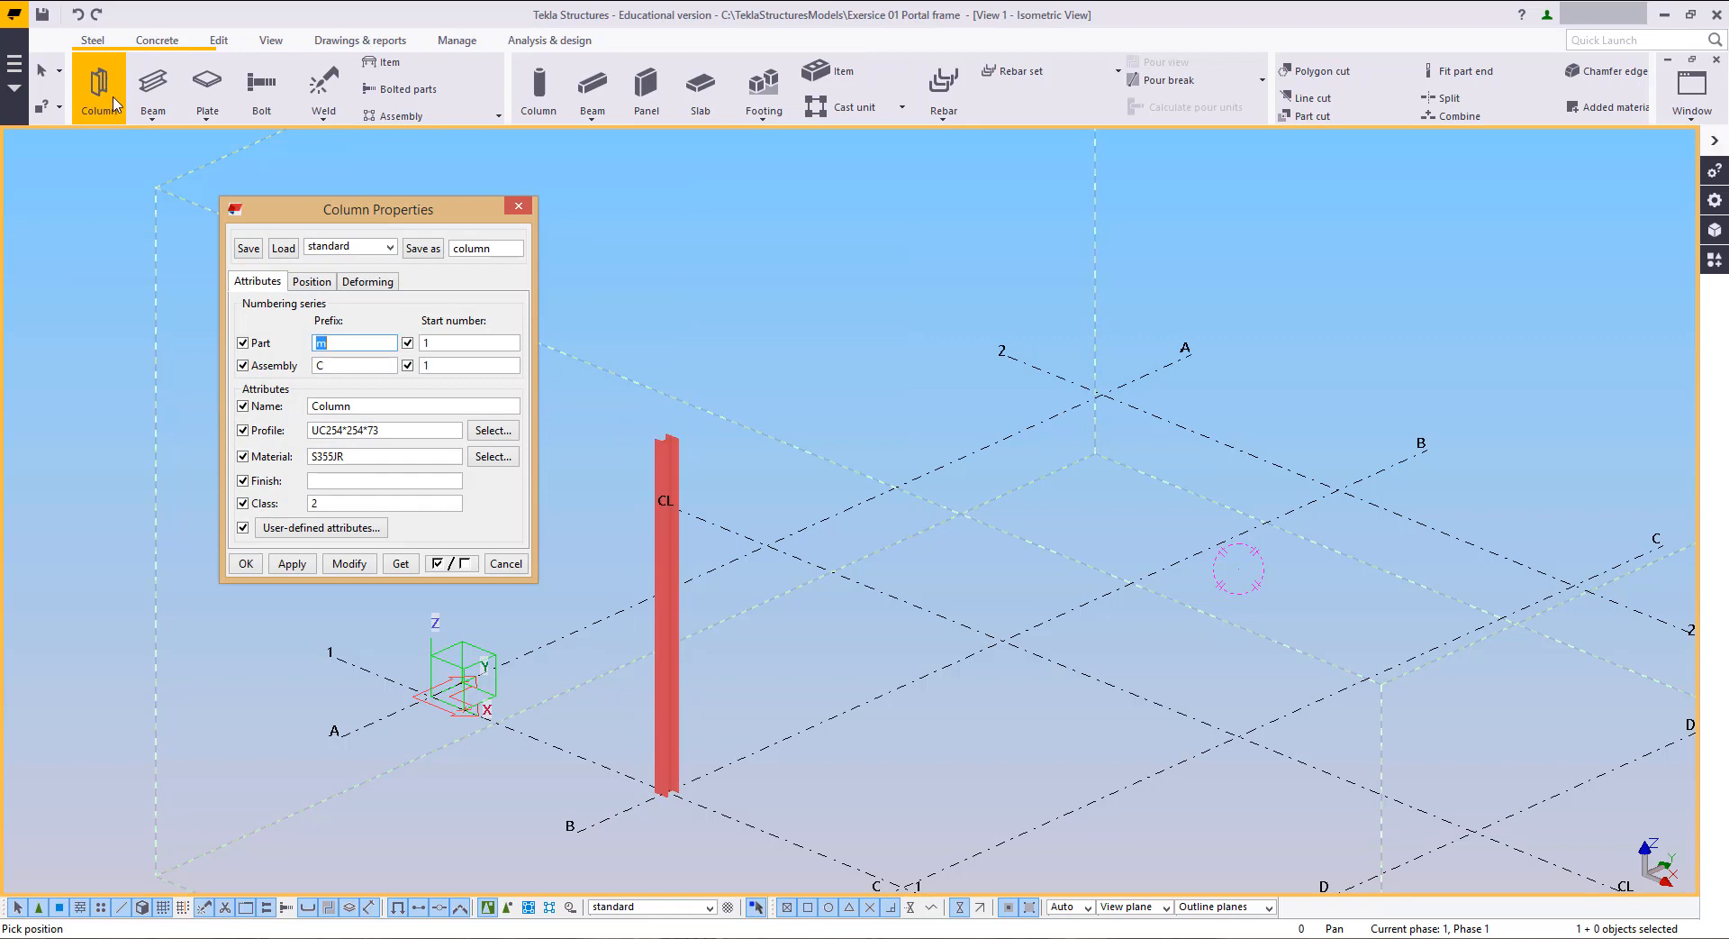
left_click_drag(404, 212, 1029, 216)
right_click(567, 314)
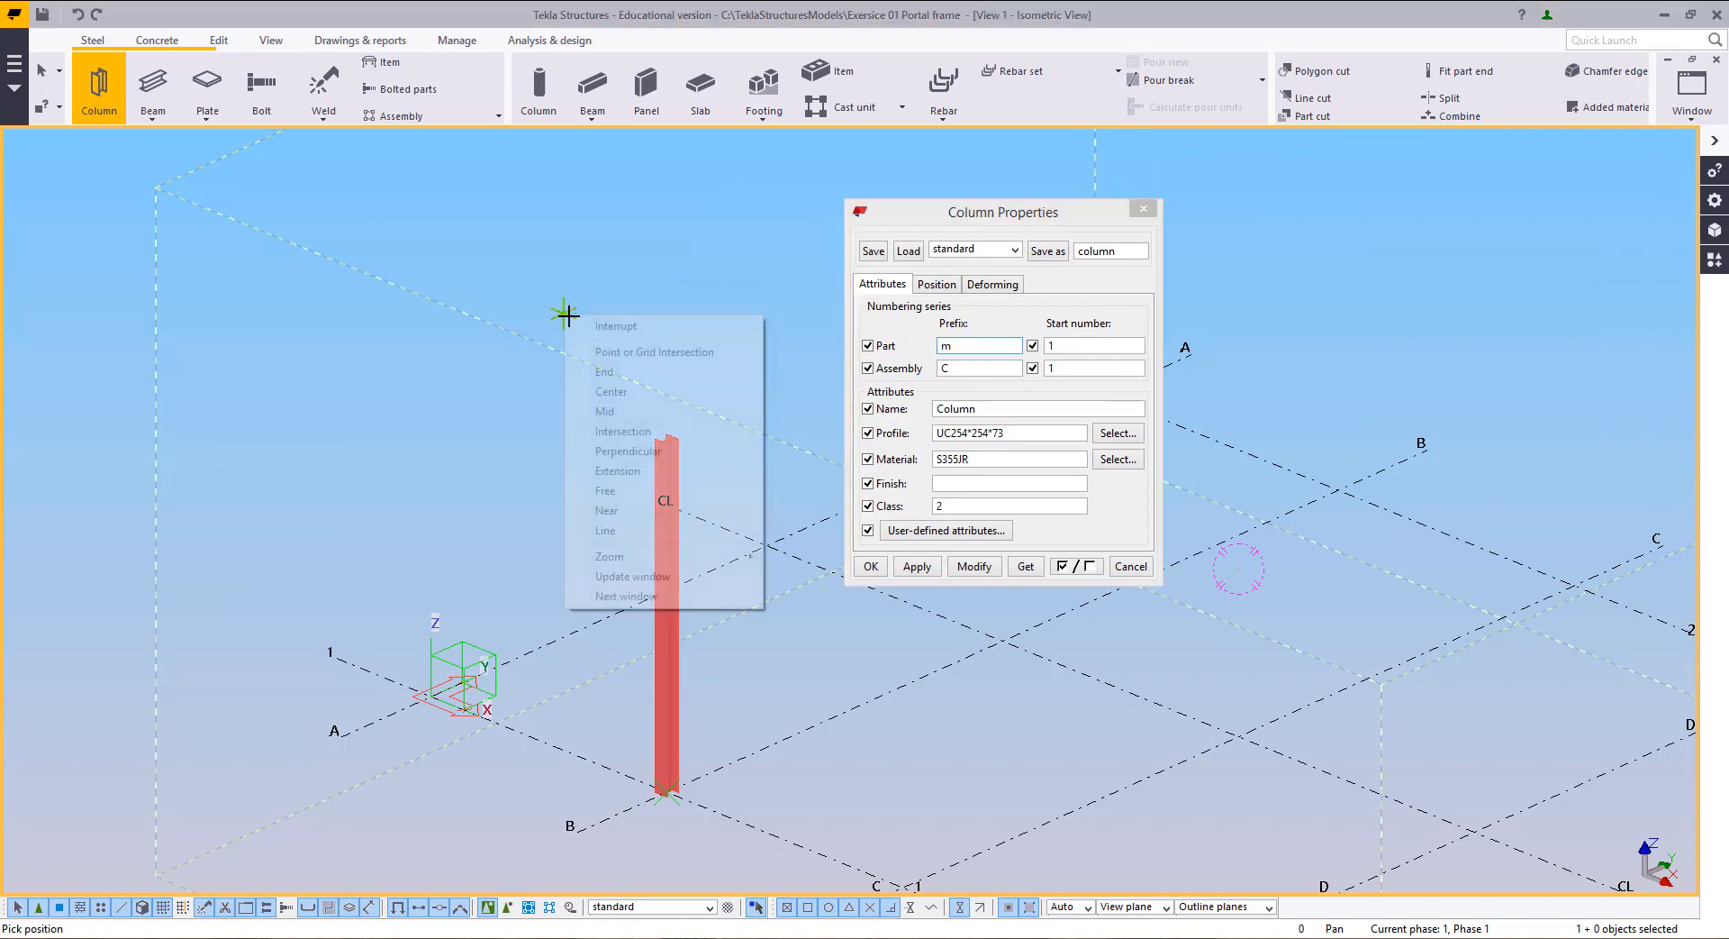
left_click(585, 326)
left_click(650, 483)
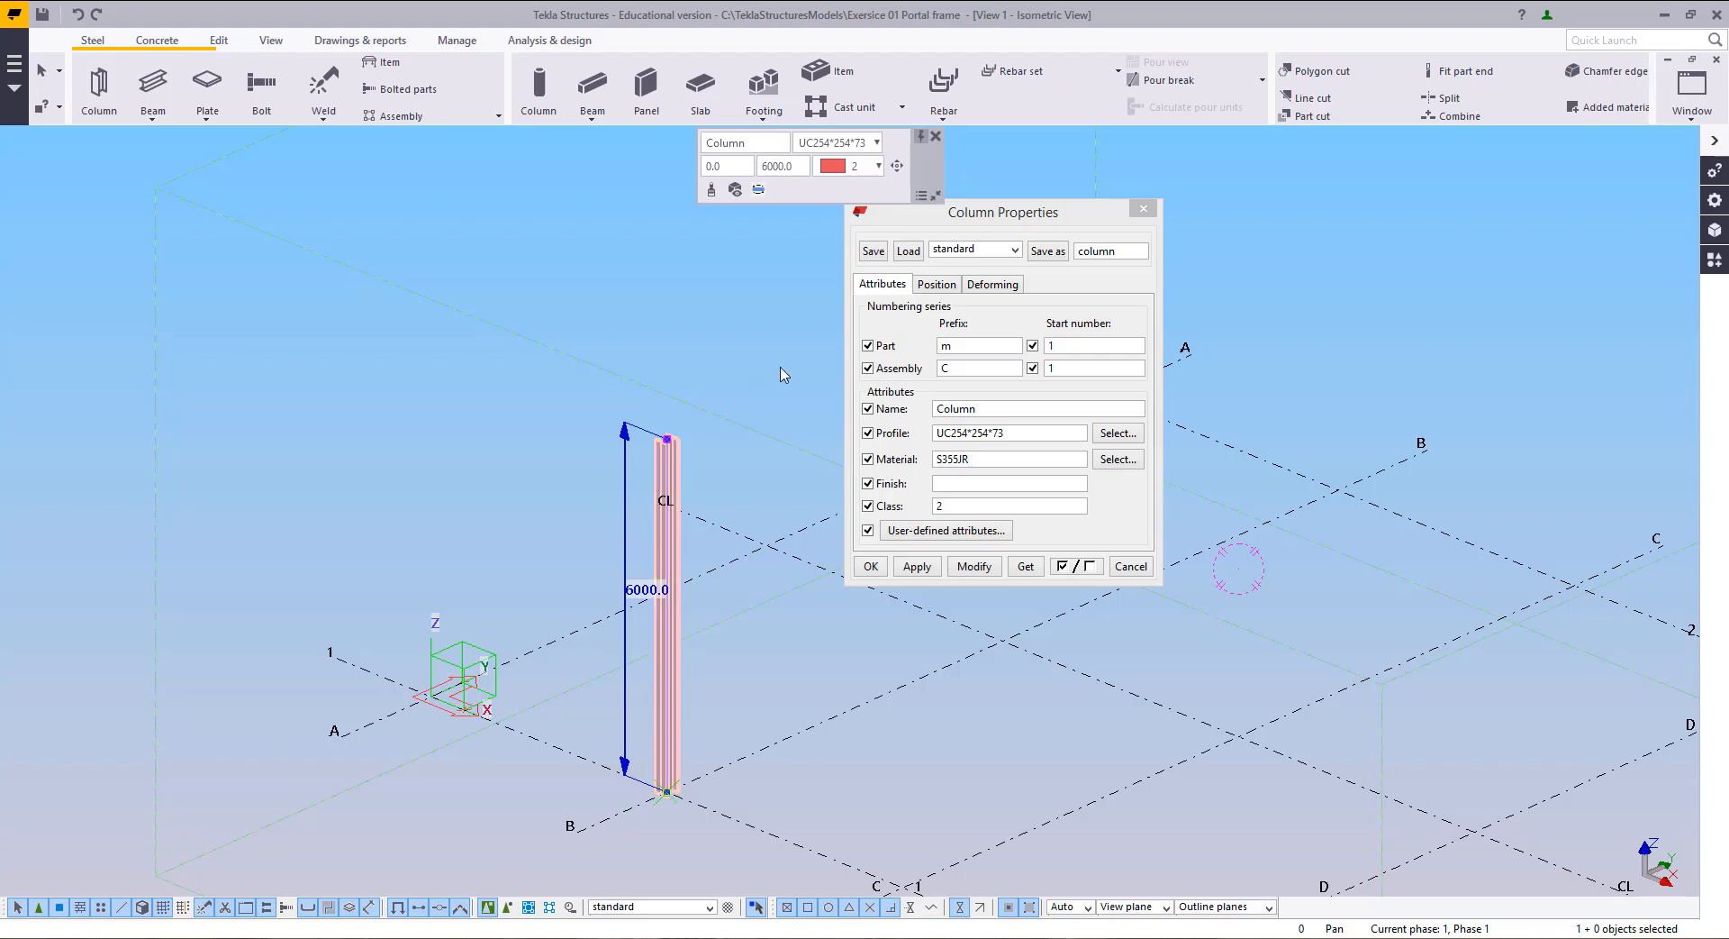
left_click(1118, 433)
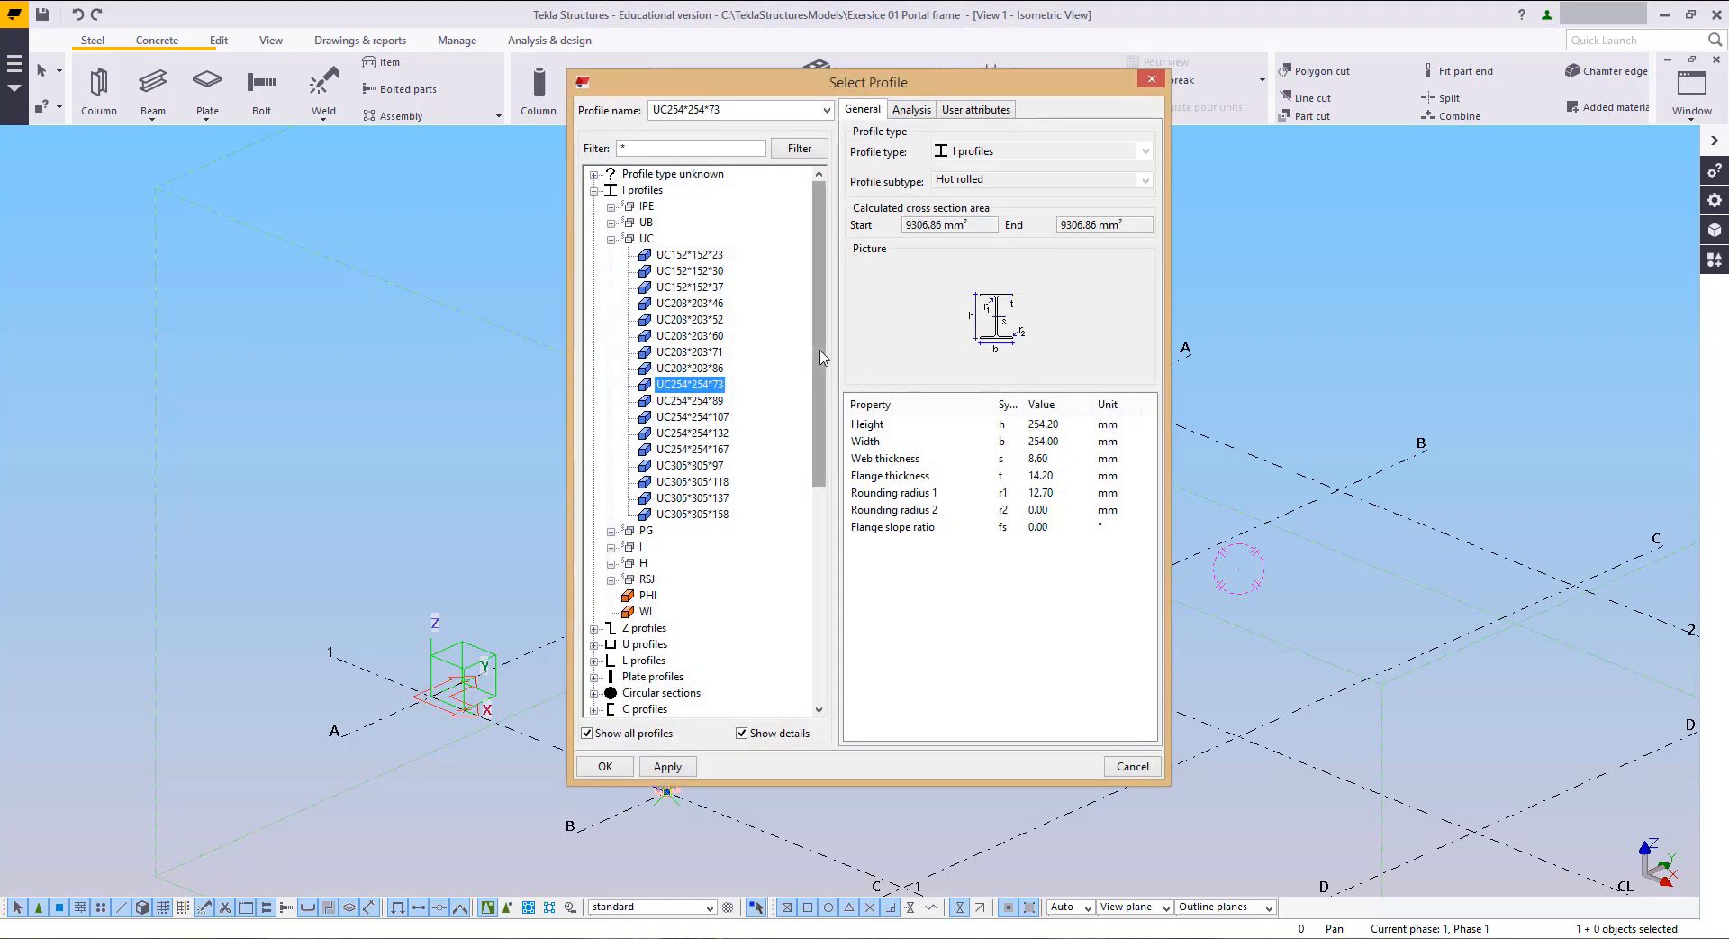
left_click(610, 223)
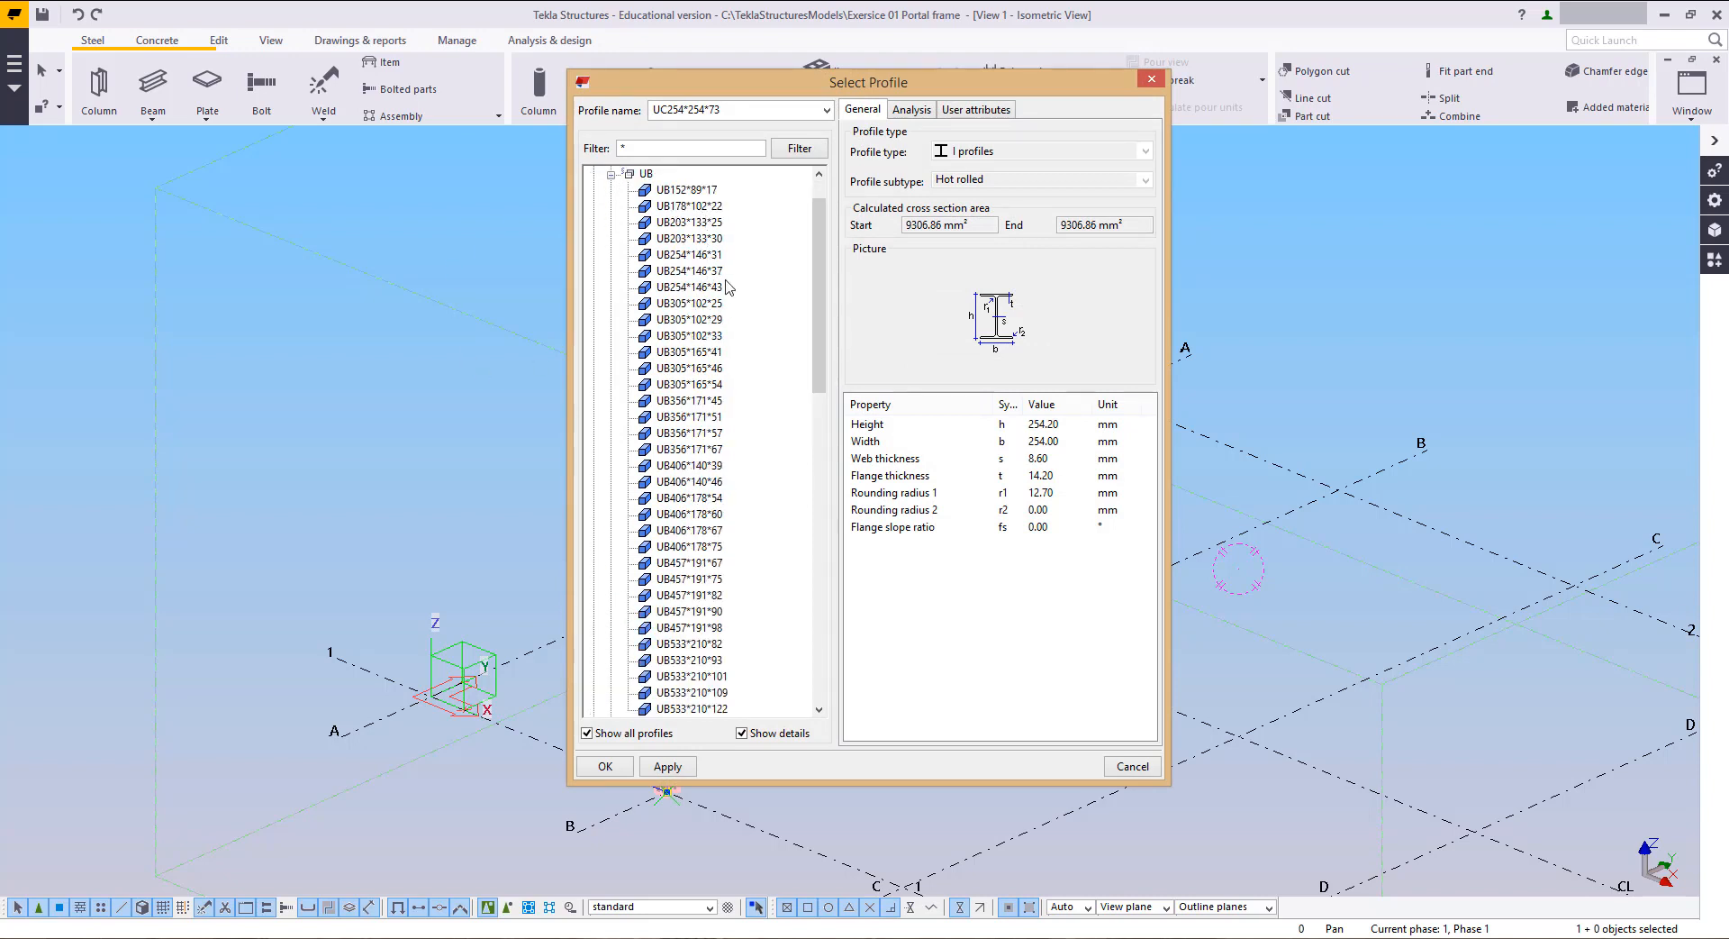
left_click(674, 256)
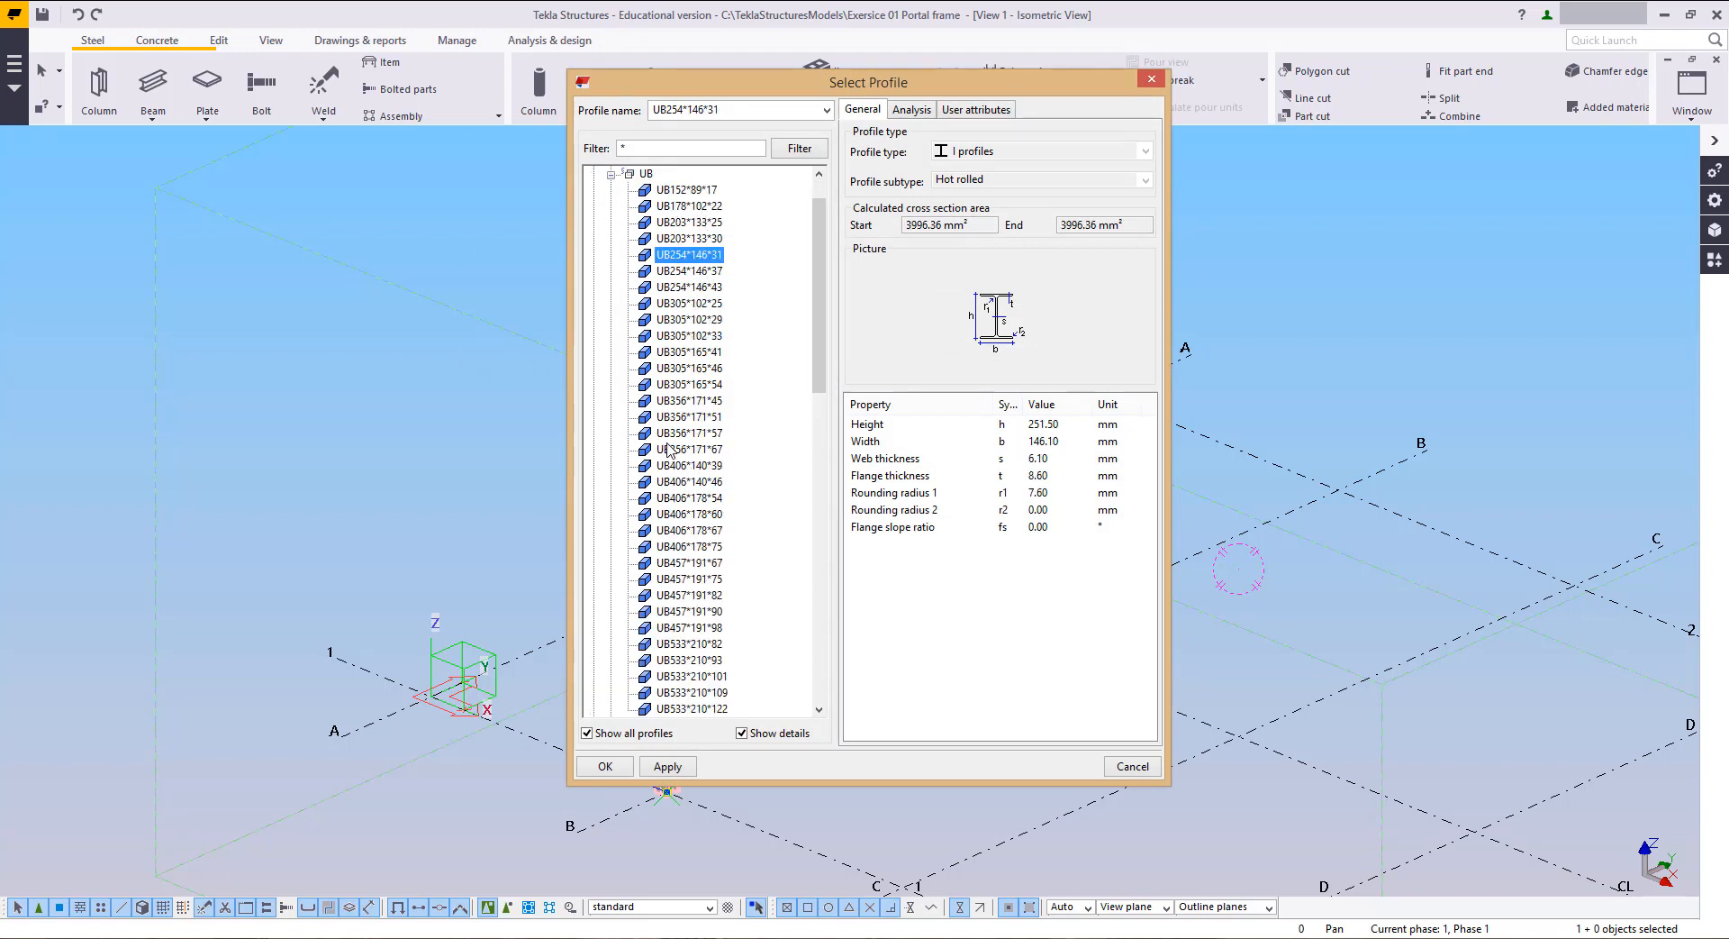
left_click(611, 767)
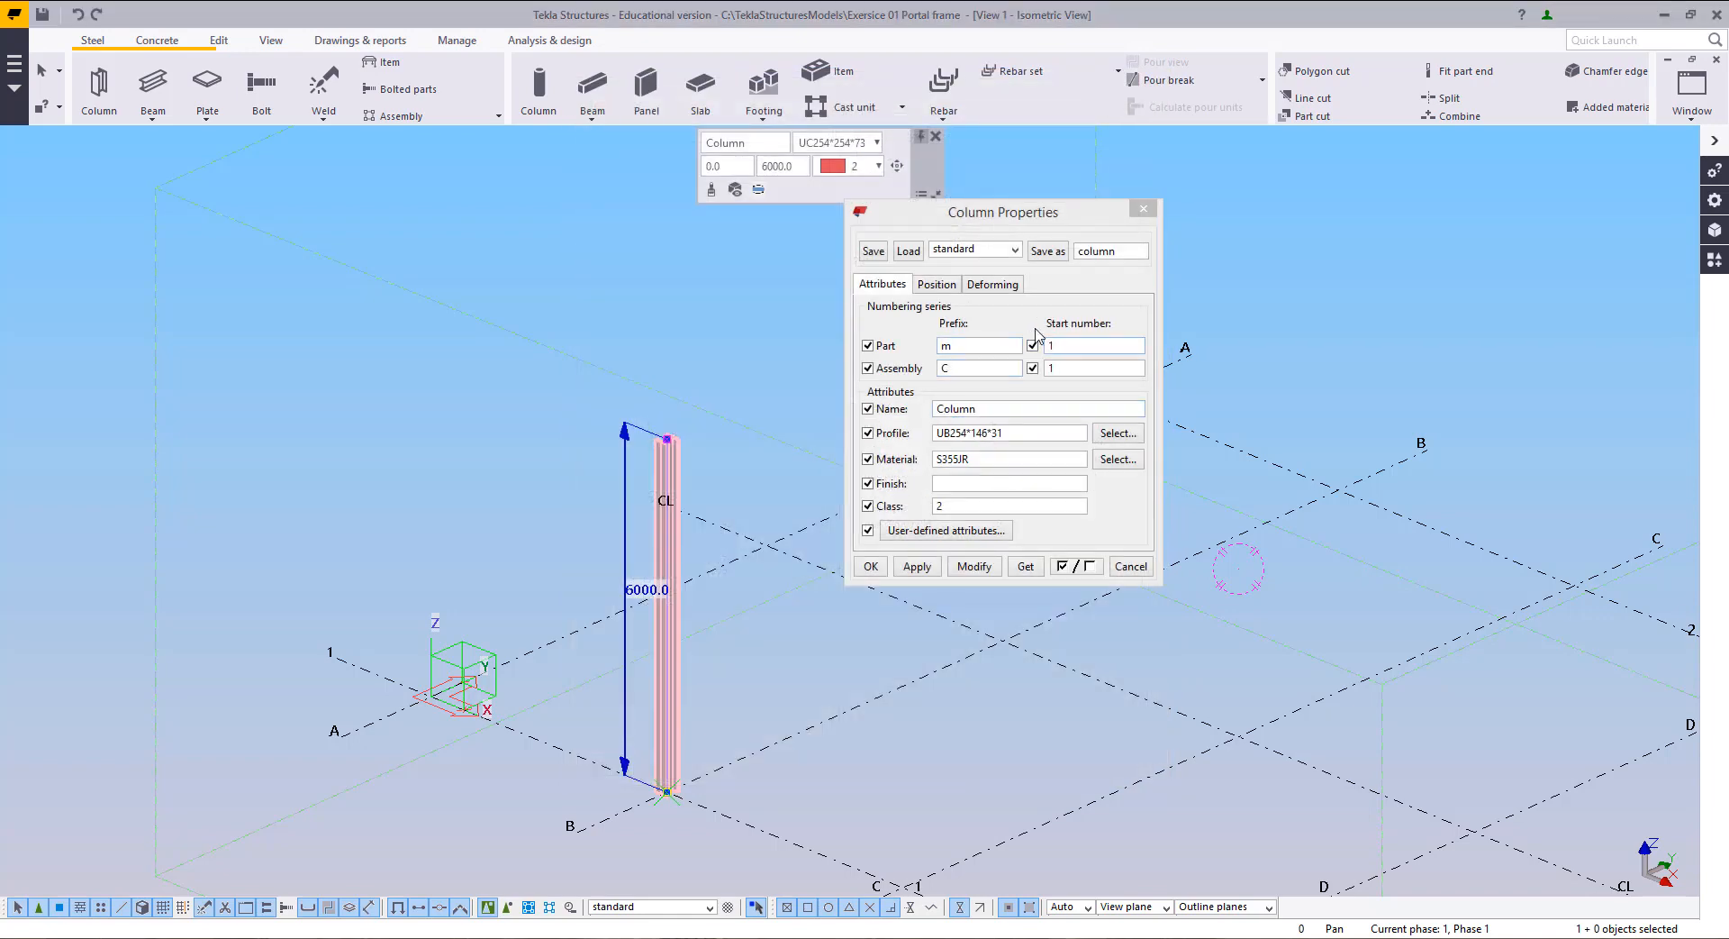
Step: Set the column's top level to 5000 and modify the selected column with the new profile and level
left_click(934, 285)
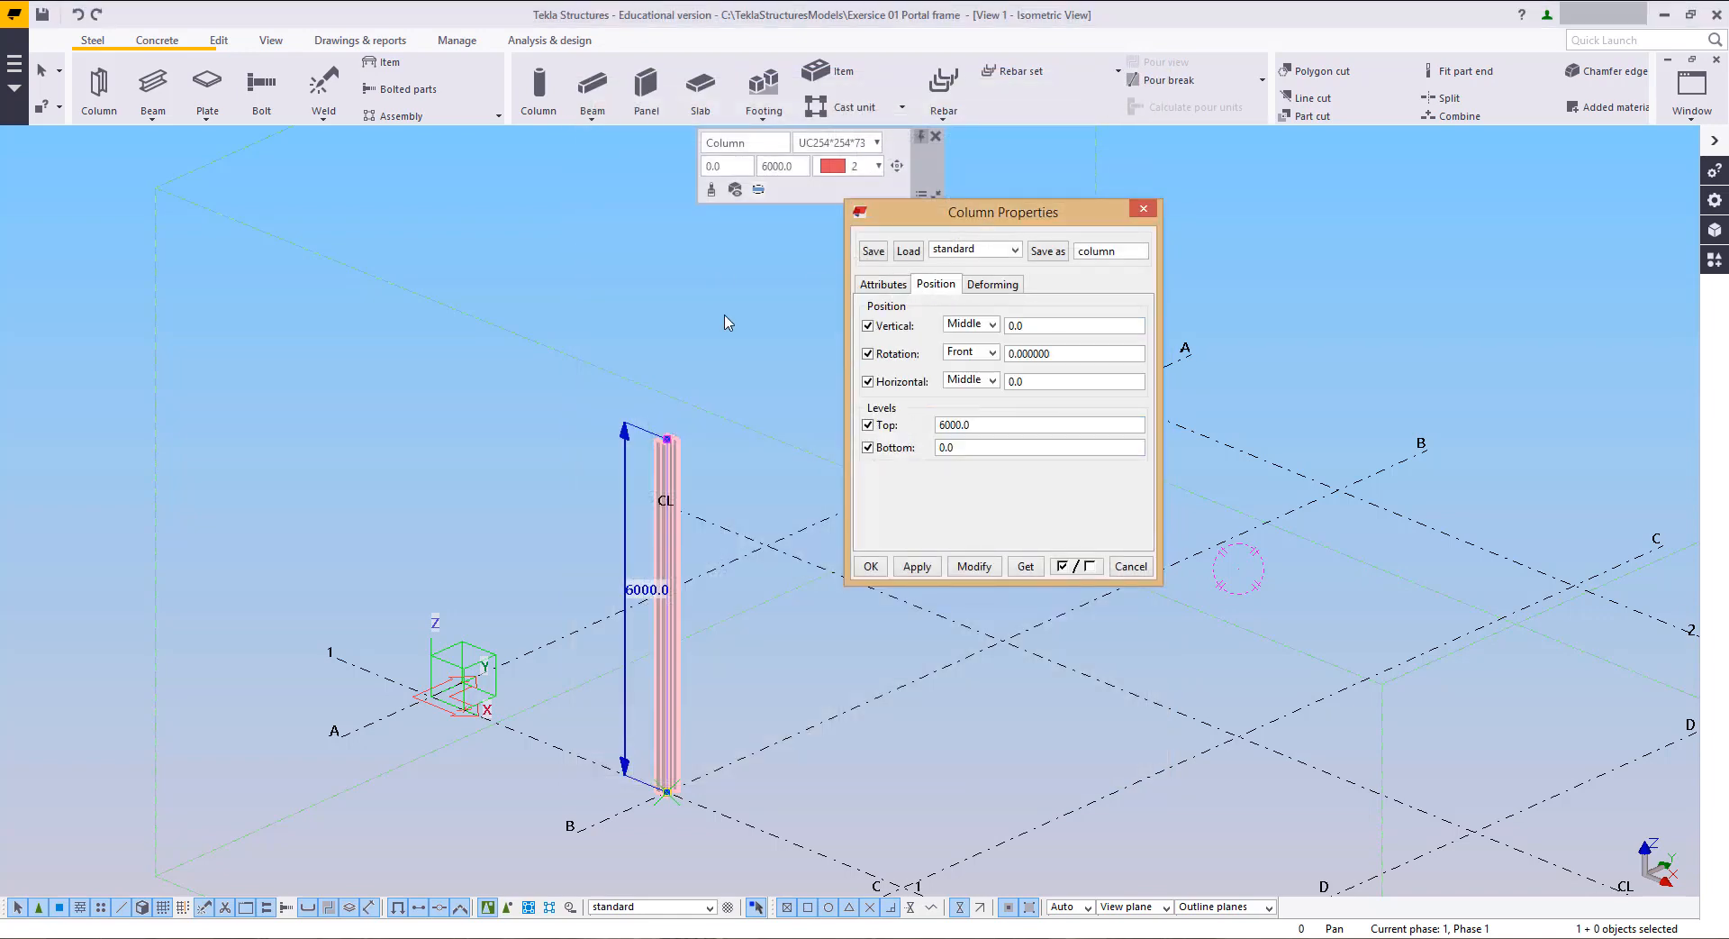
left_click_drag(978, 425, 920, 426)
type("5000")
left_click(975, 567)
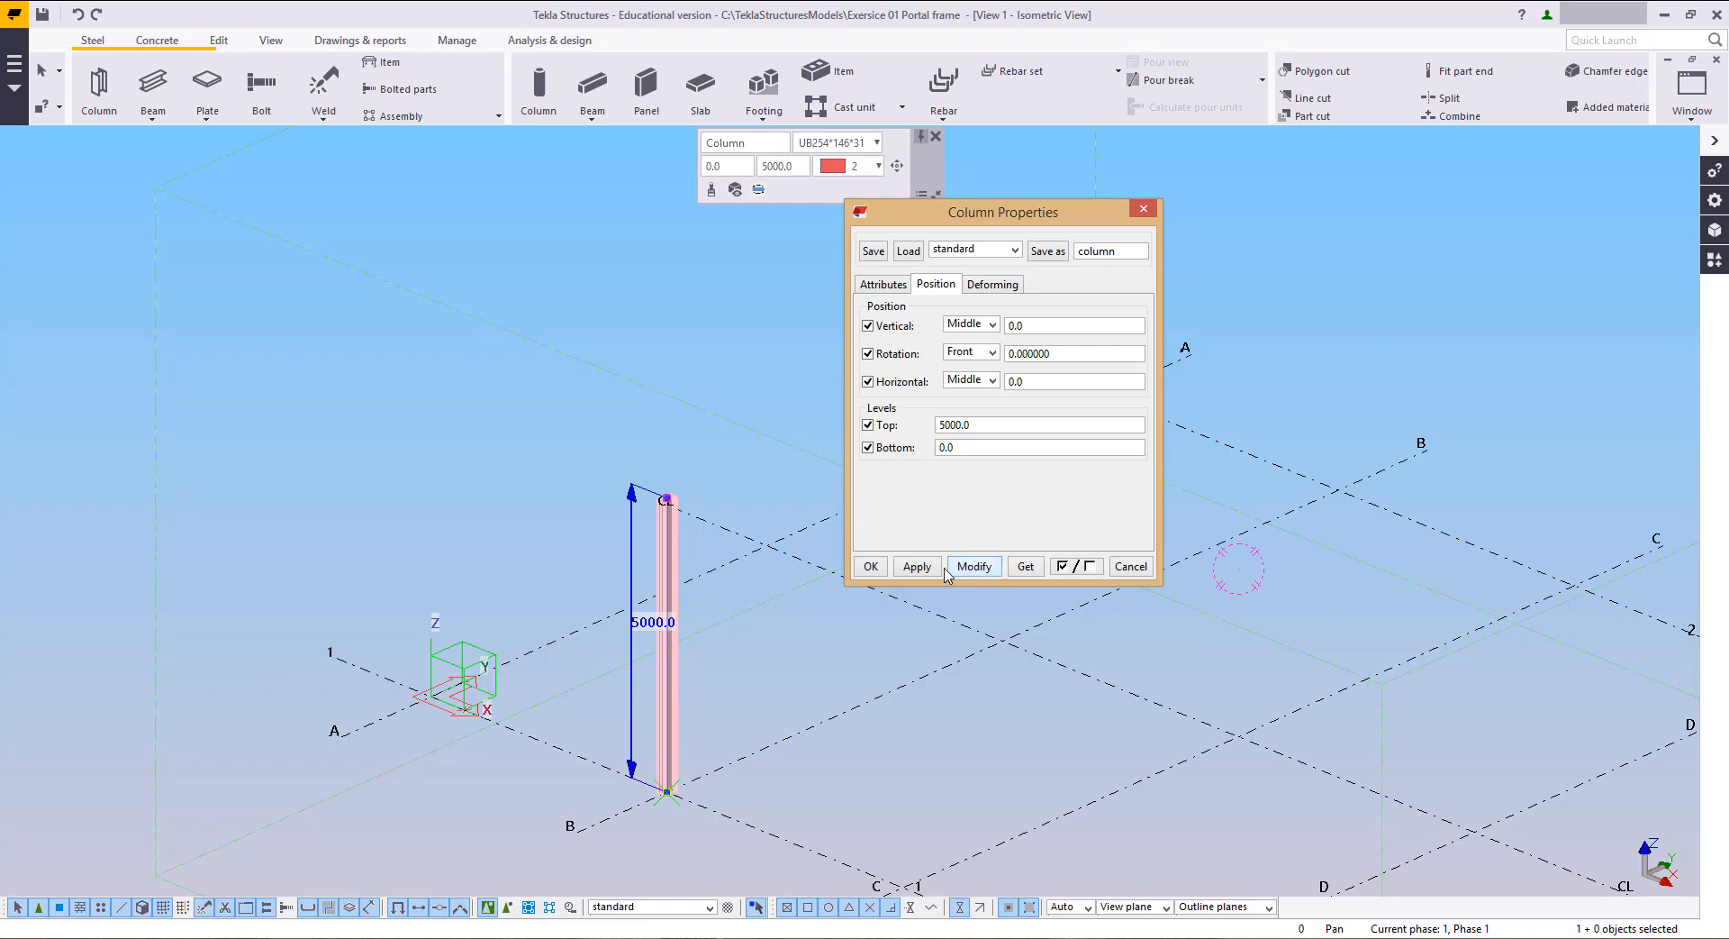
left_click(843, 667)
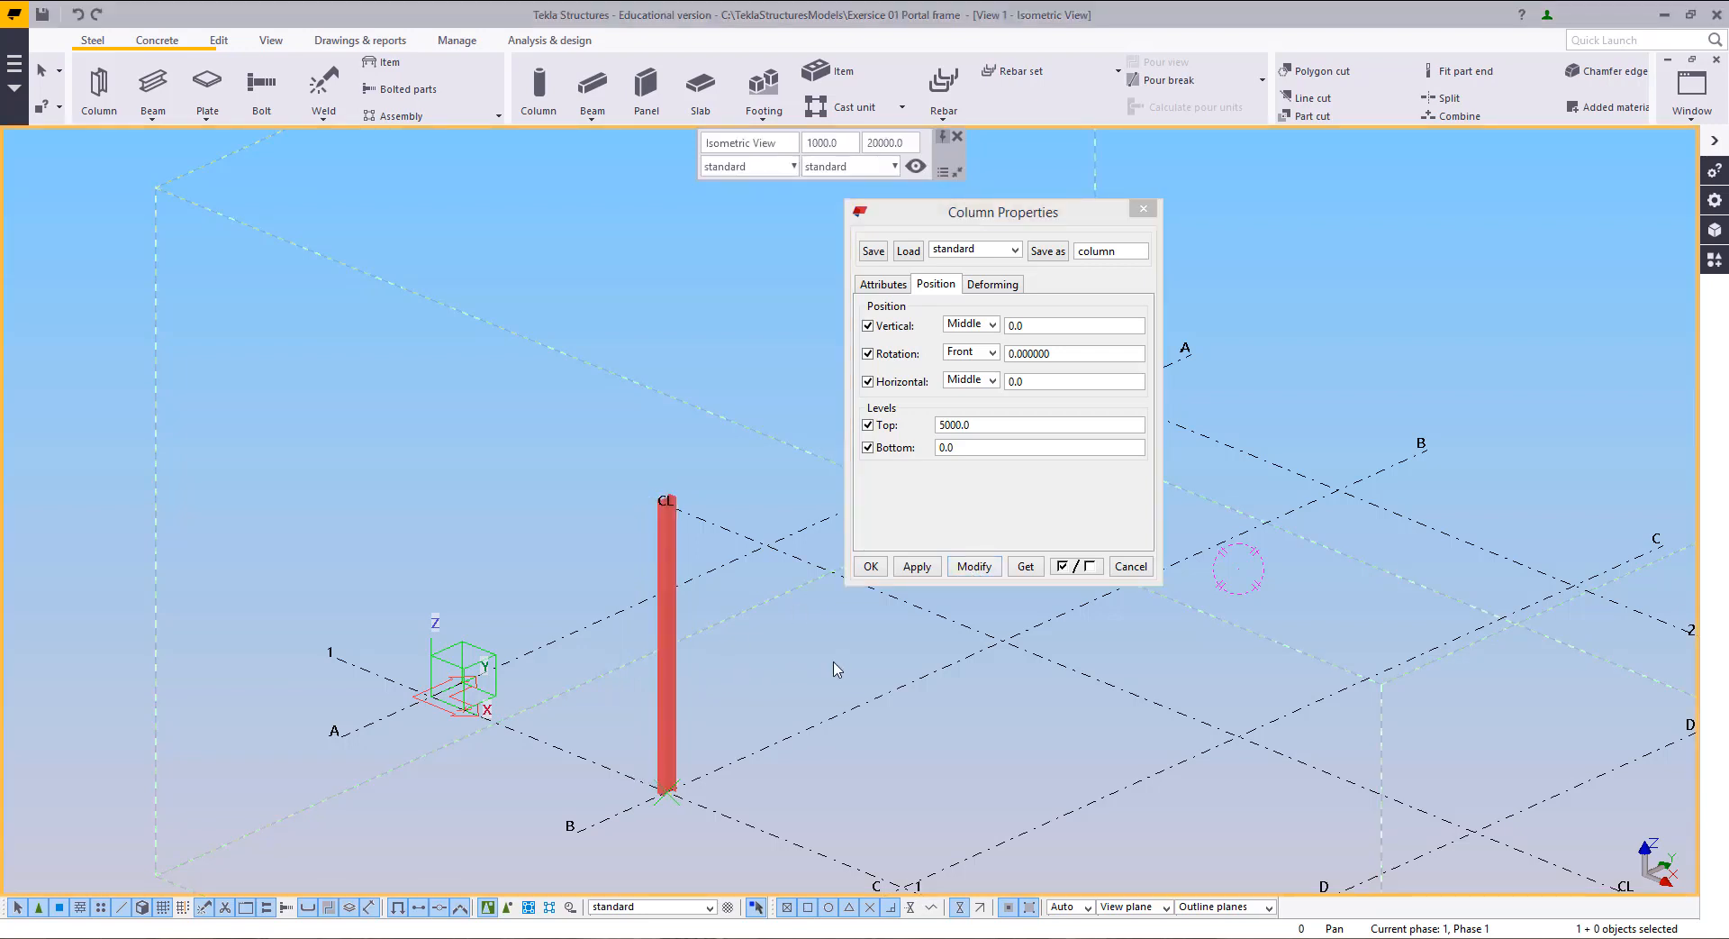
Step: Place a second steel column at grid intersection B-CL and end the Column command
left_click(99, 86)
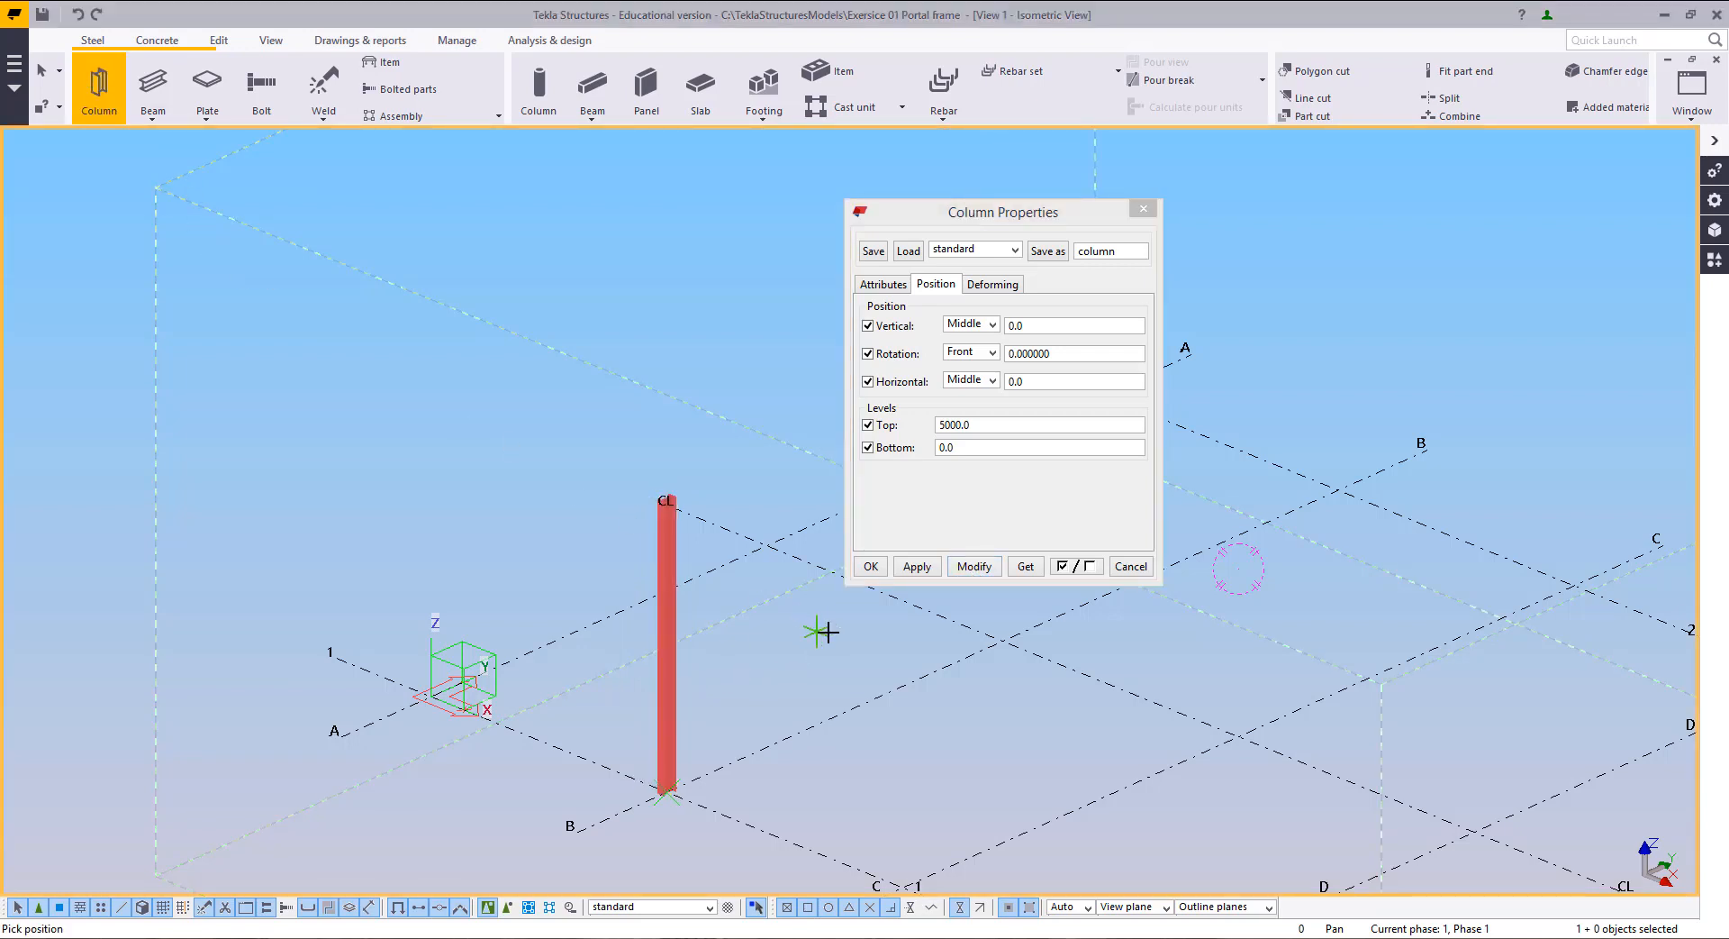
left_click(1002, 638)
key("Escape")
middle_click_drag(764, 430, 193, 444)
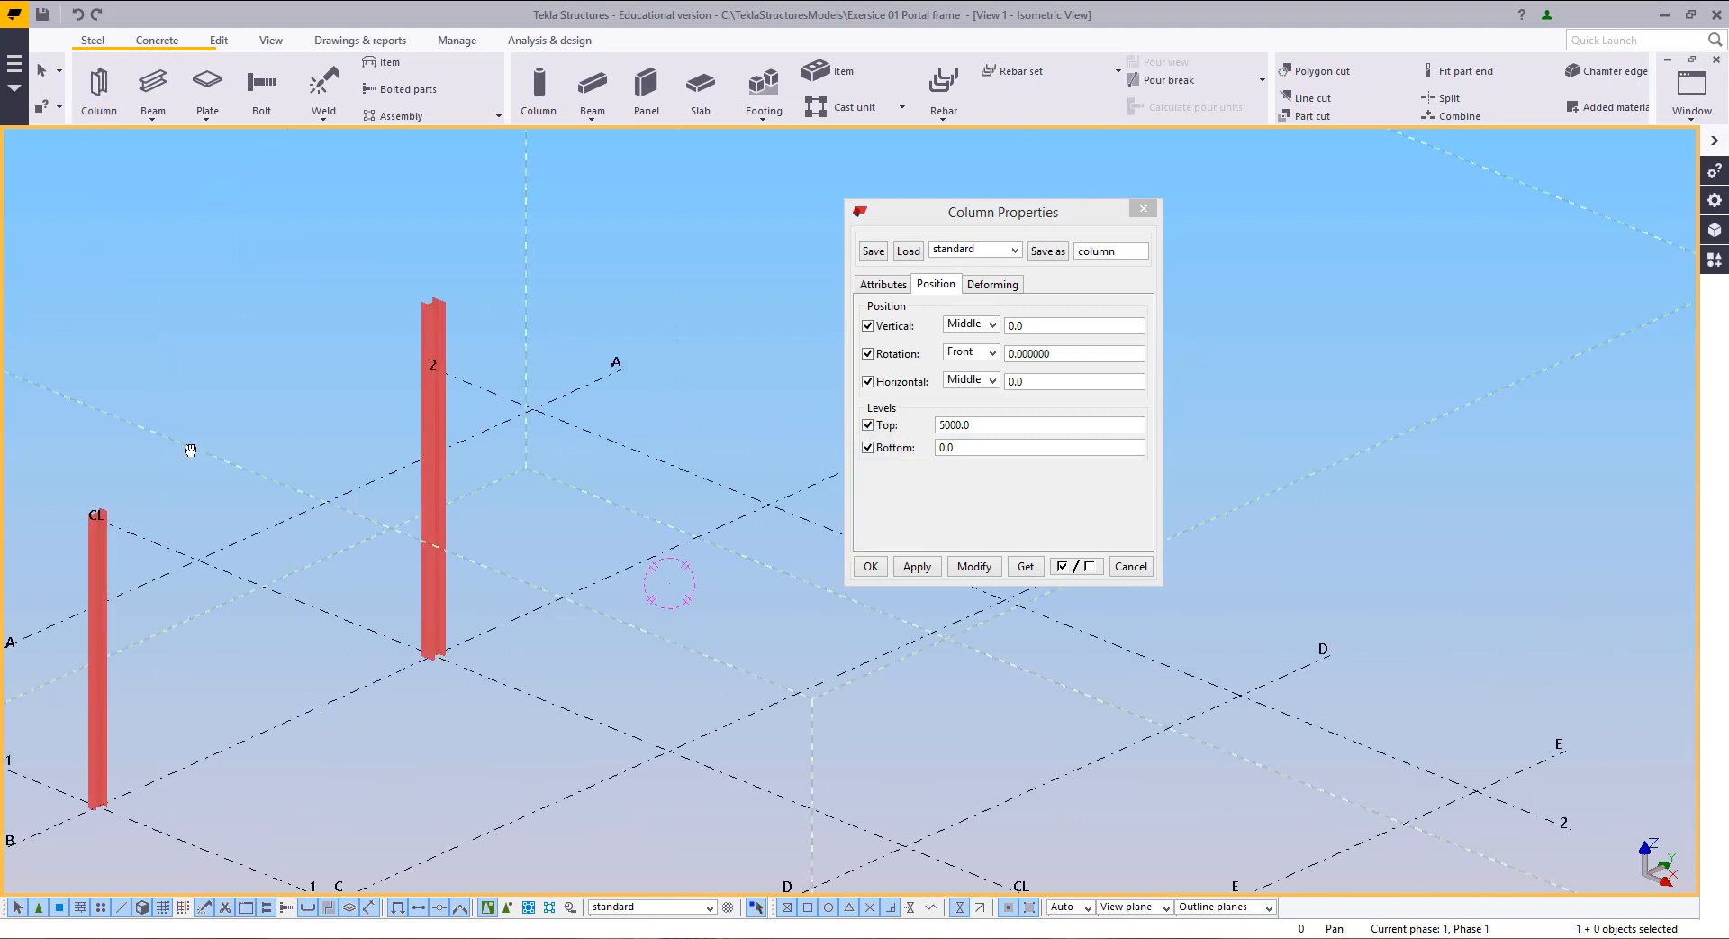
Step: Delete the column at grid intersection B-CL
left_click(436, 369)
middle_click_drag(378, 518, 529, 531)
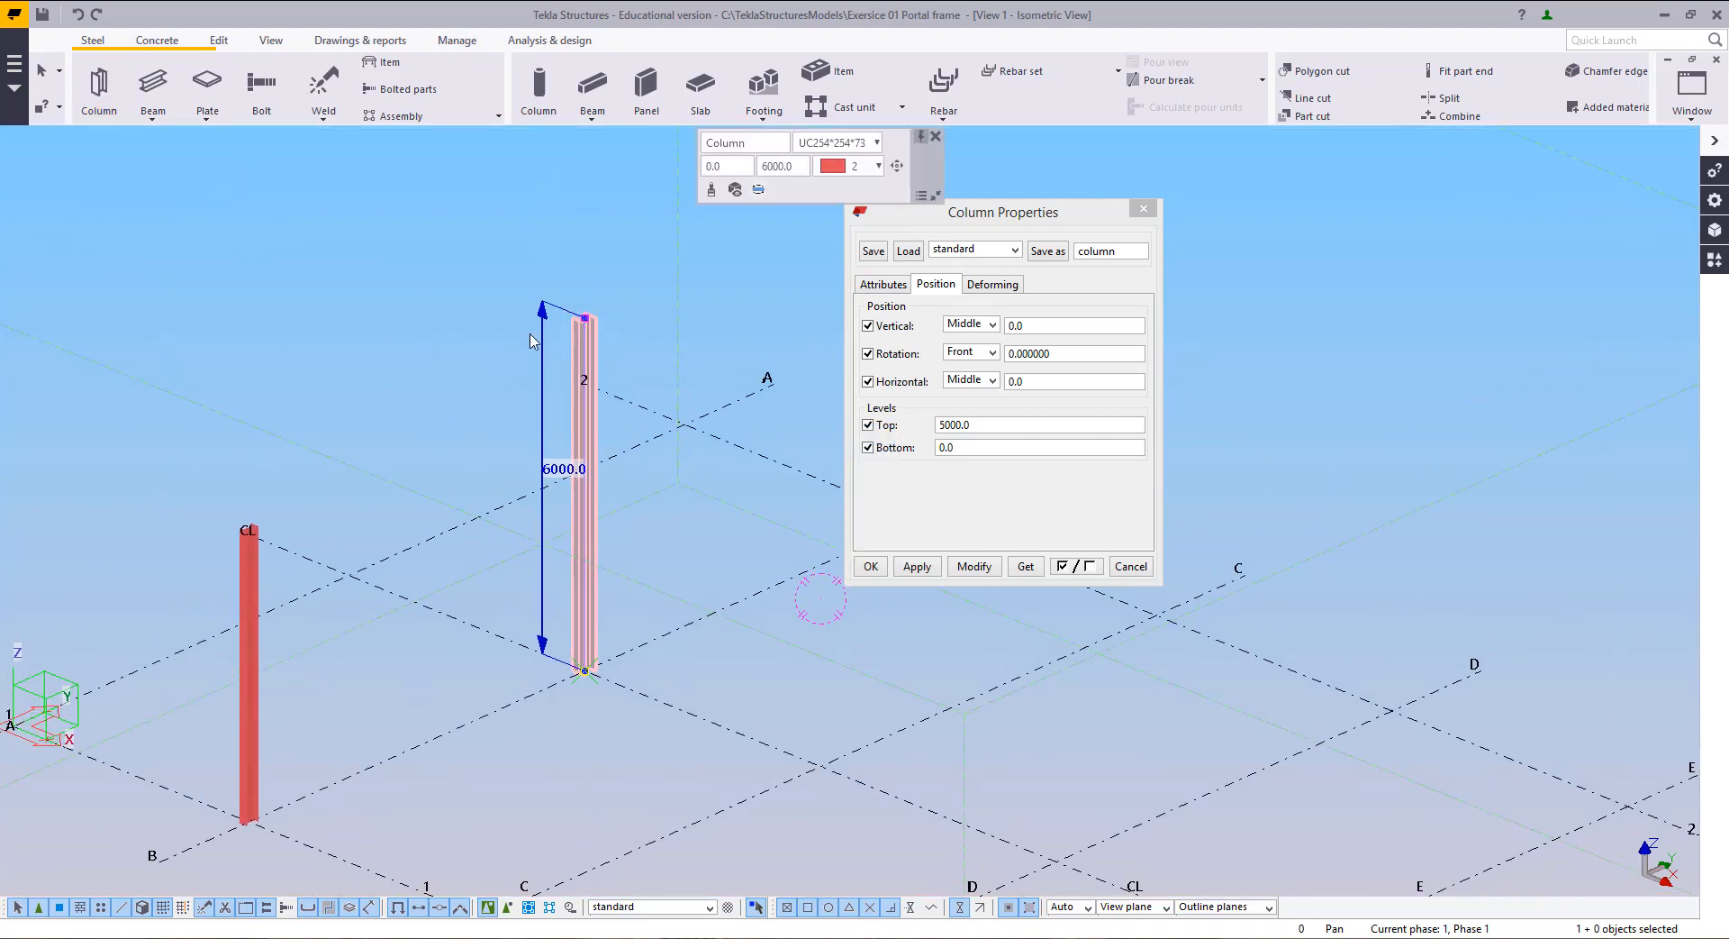
left_click(656, 311)
key("Delete")
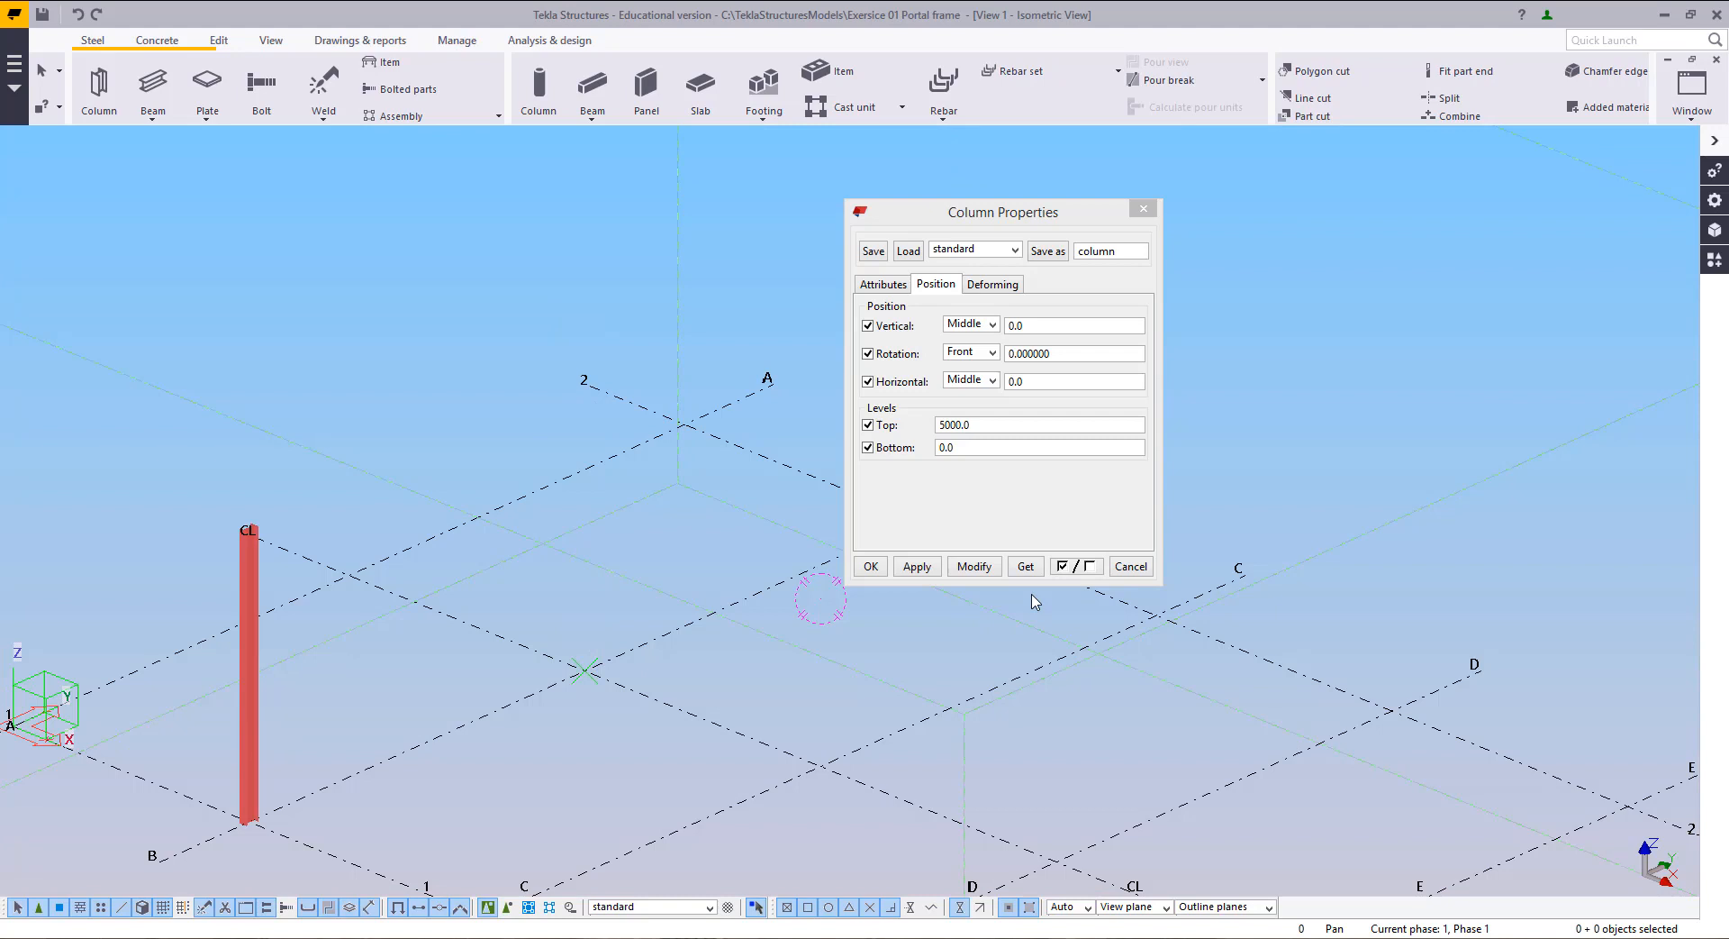
Step: Apply the UB254*146*31 profile and 5000 top level as column properties and place a column at grid intersection B-CL
left_click(919, 568)
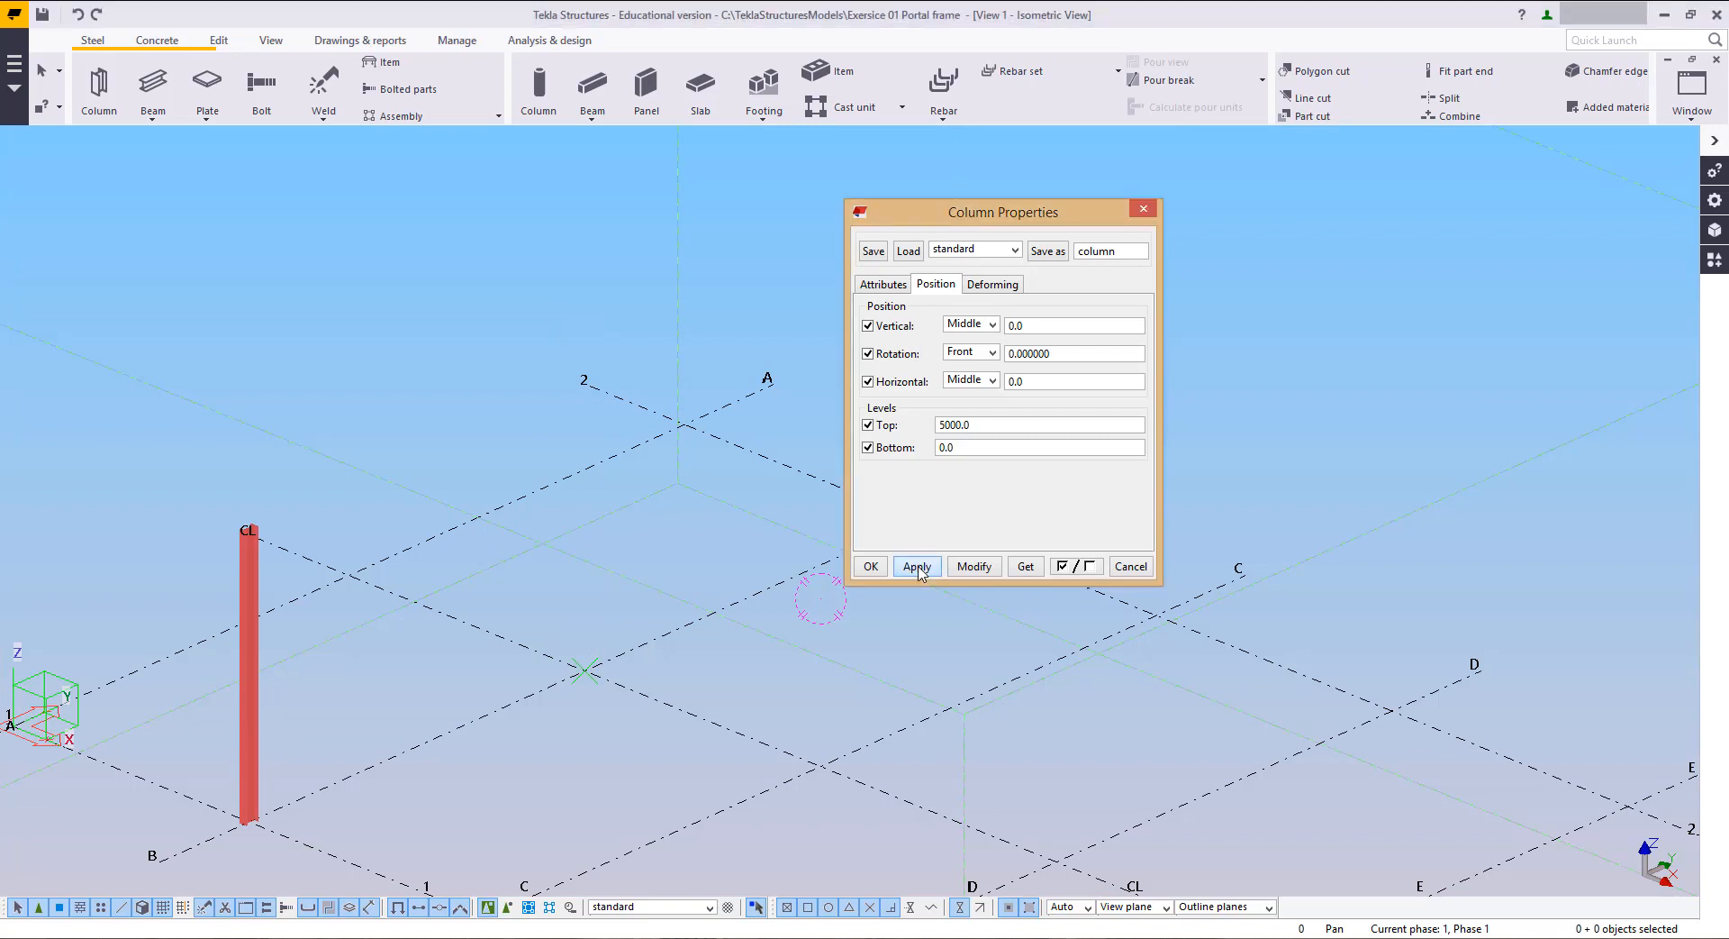
left_click(99, 86)
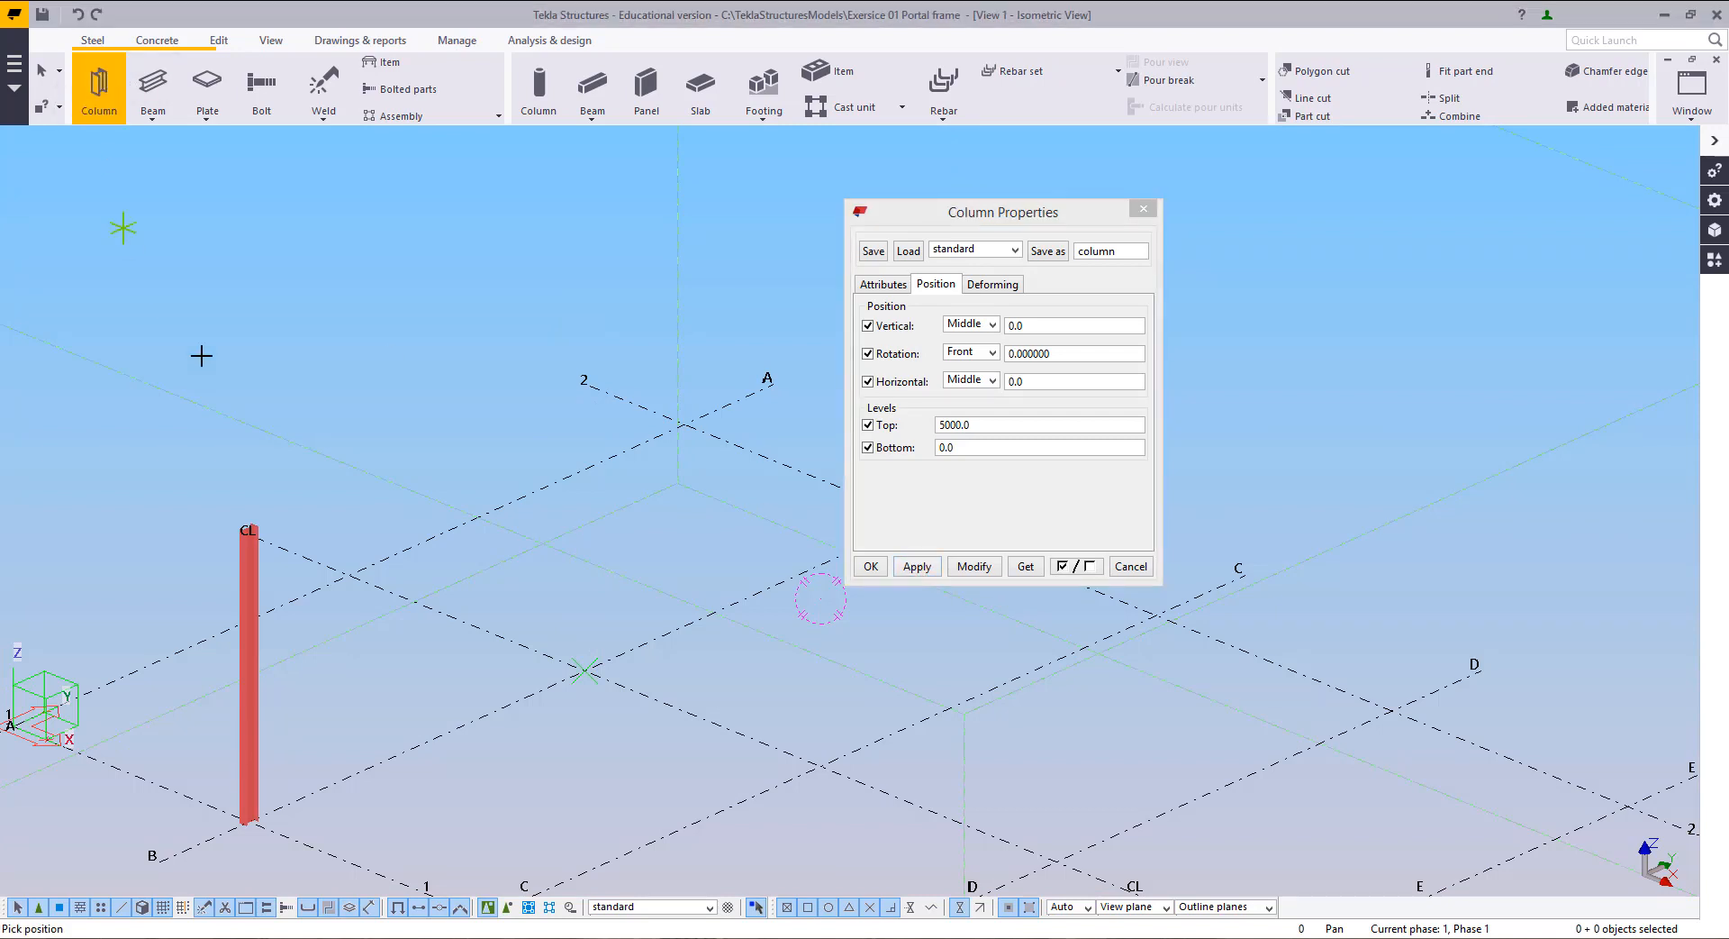
left_click(585, 671)
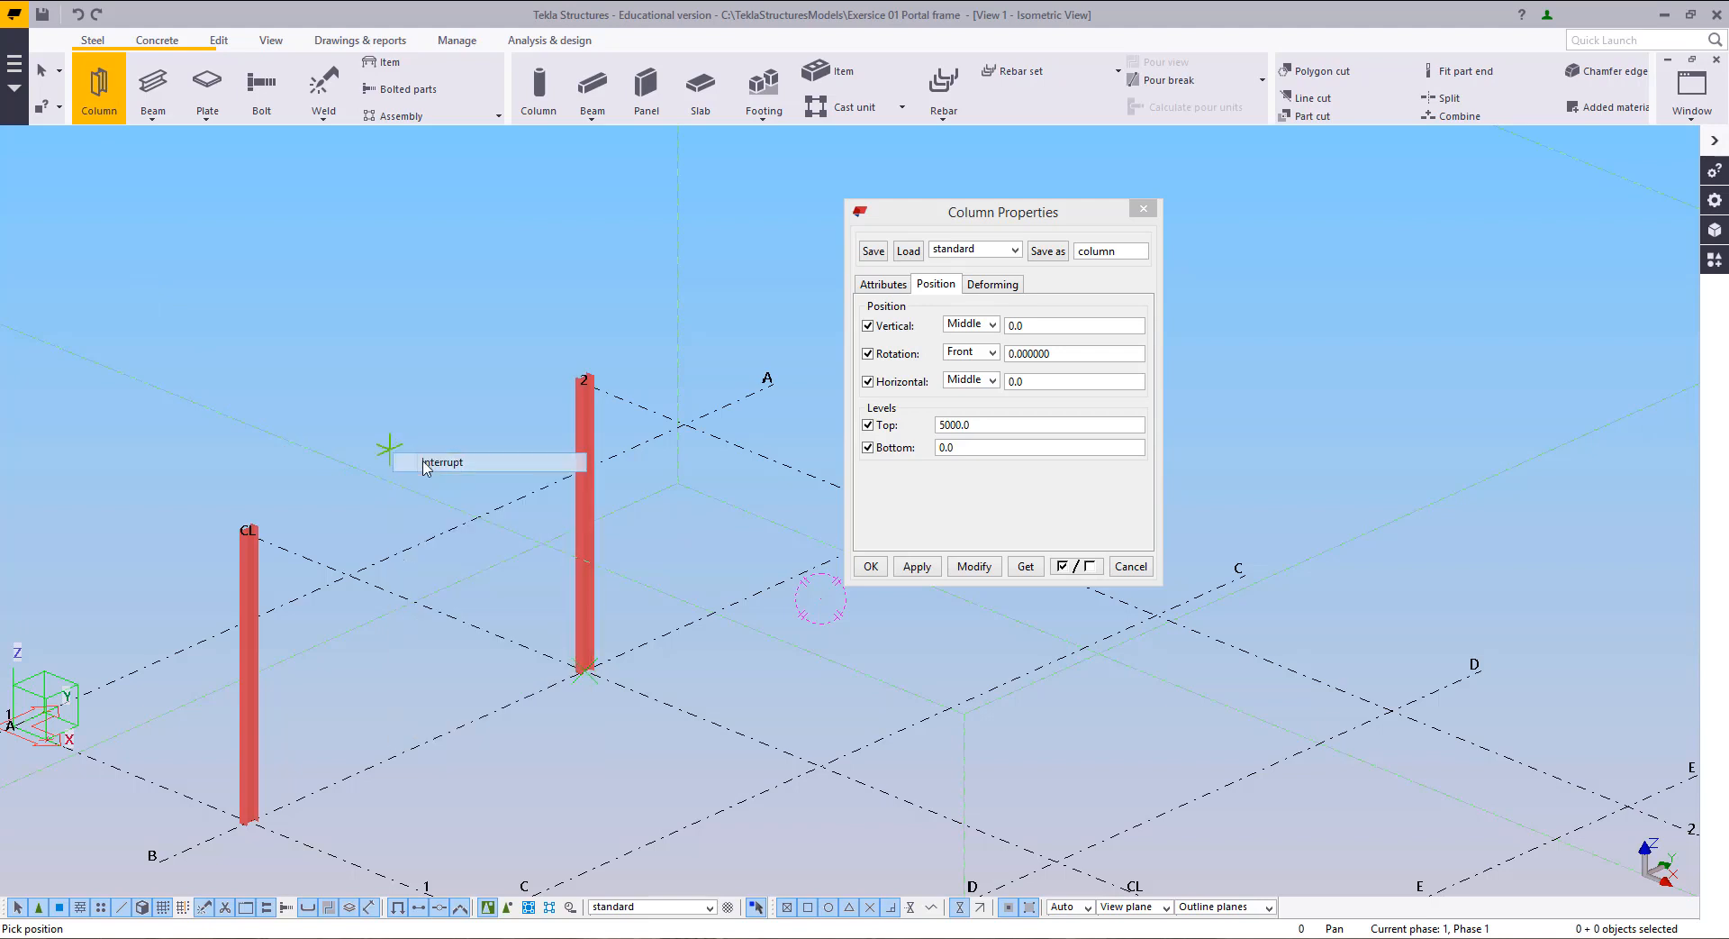
Step: End the Column command, delete the column at grid intersection B-CL, and close the column properties
key("Escape")
left_click(584, 477)
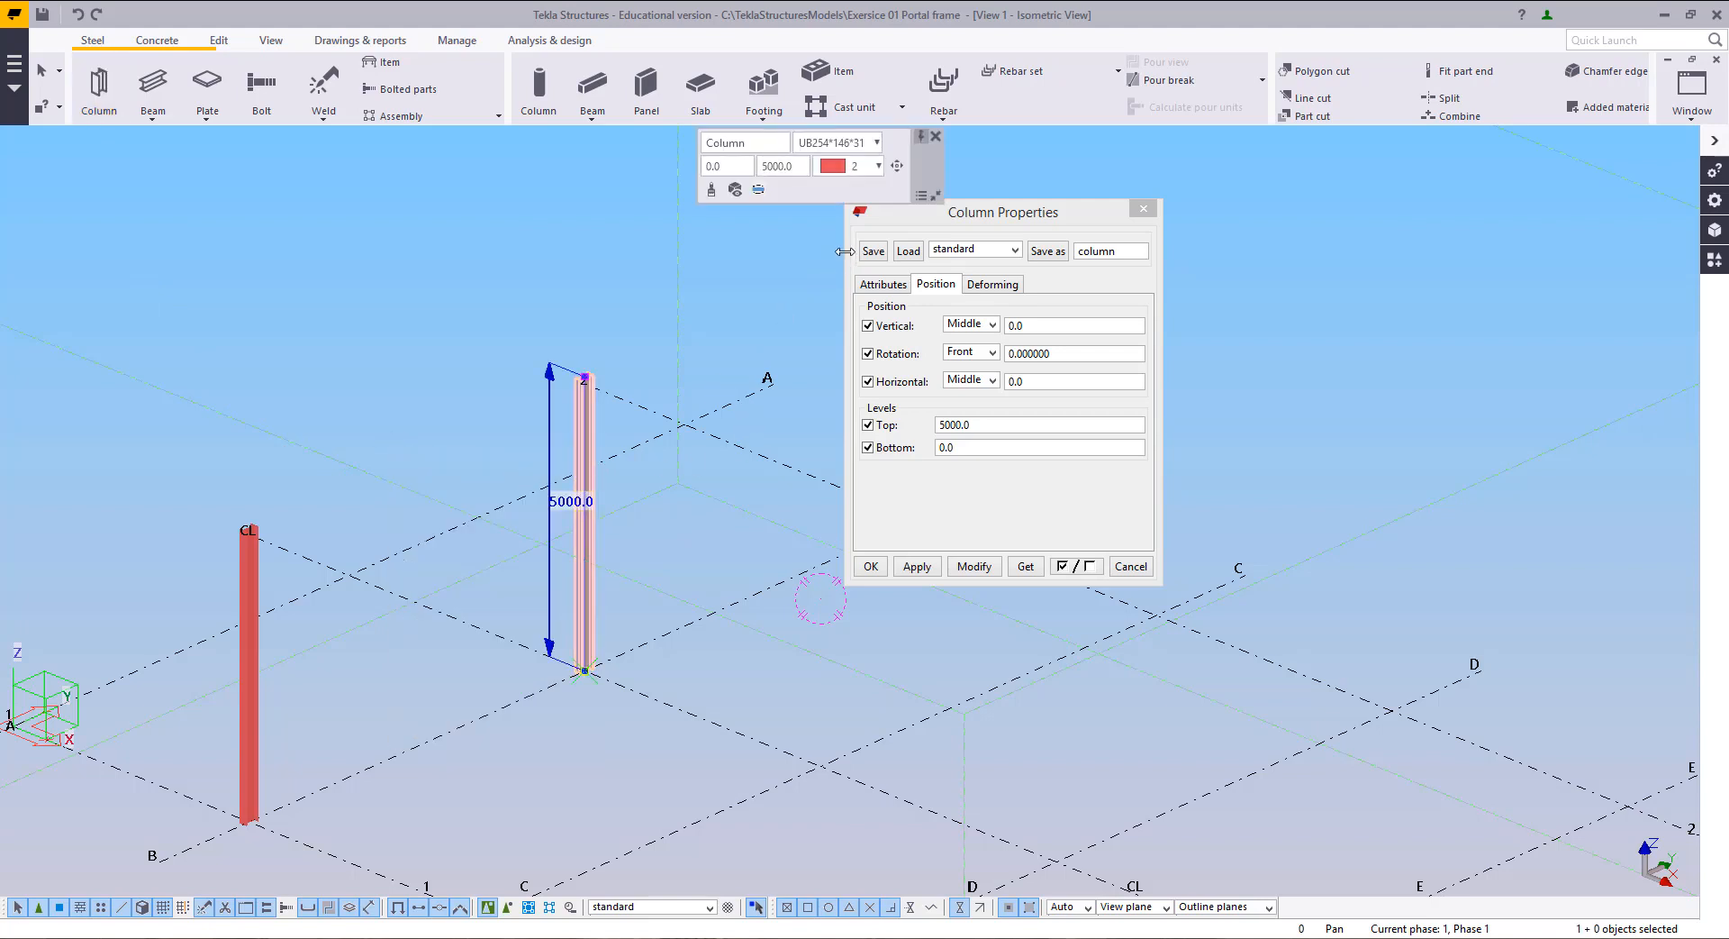
key("Delete")
left_click(883, 284)
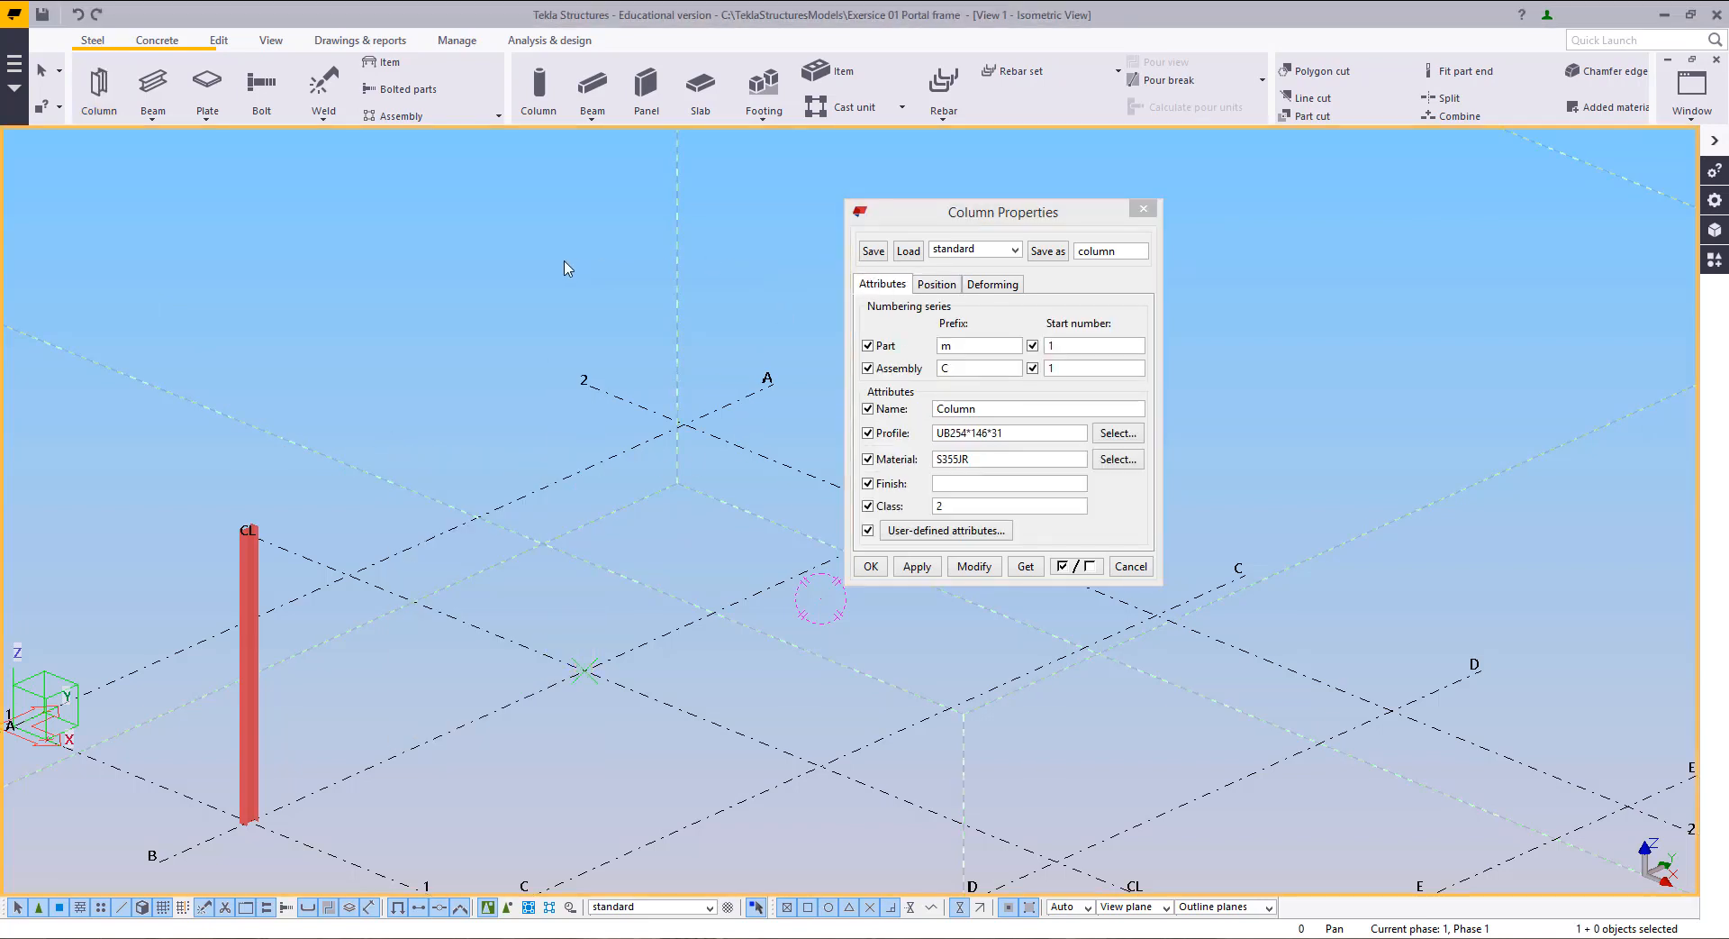
left_click(1144, 209)
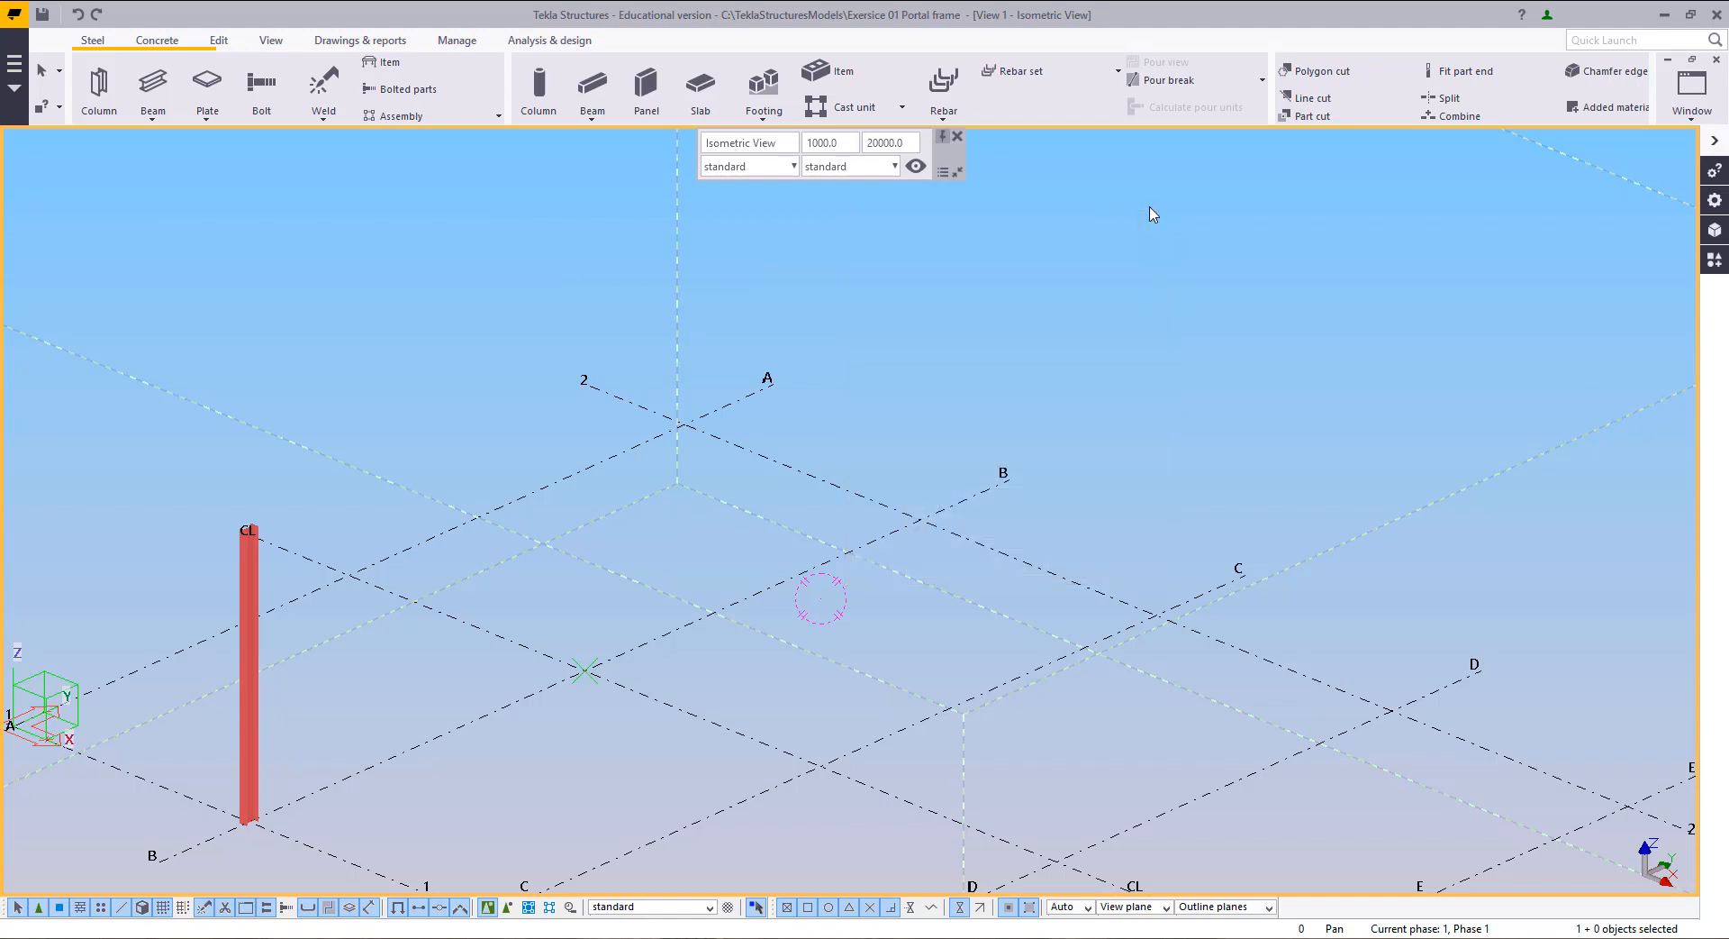
Step: Place a steel column at grid intersection B-2 and end the Column command
middle_click_drag(1016, 326, 1162, 375)
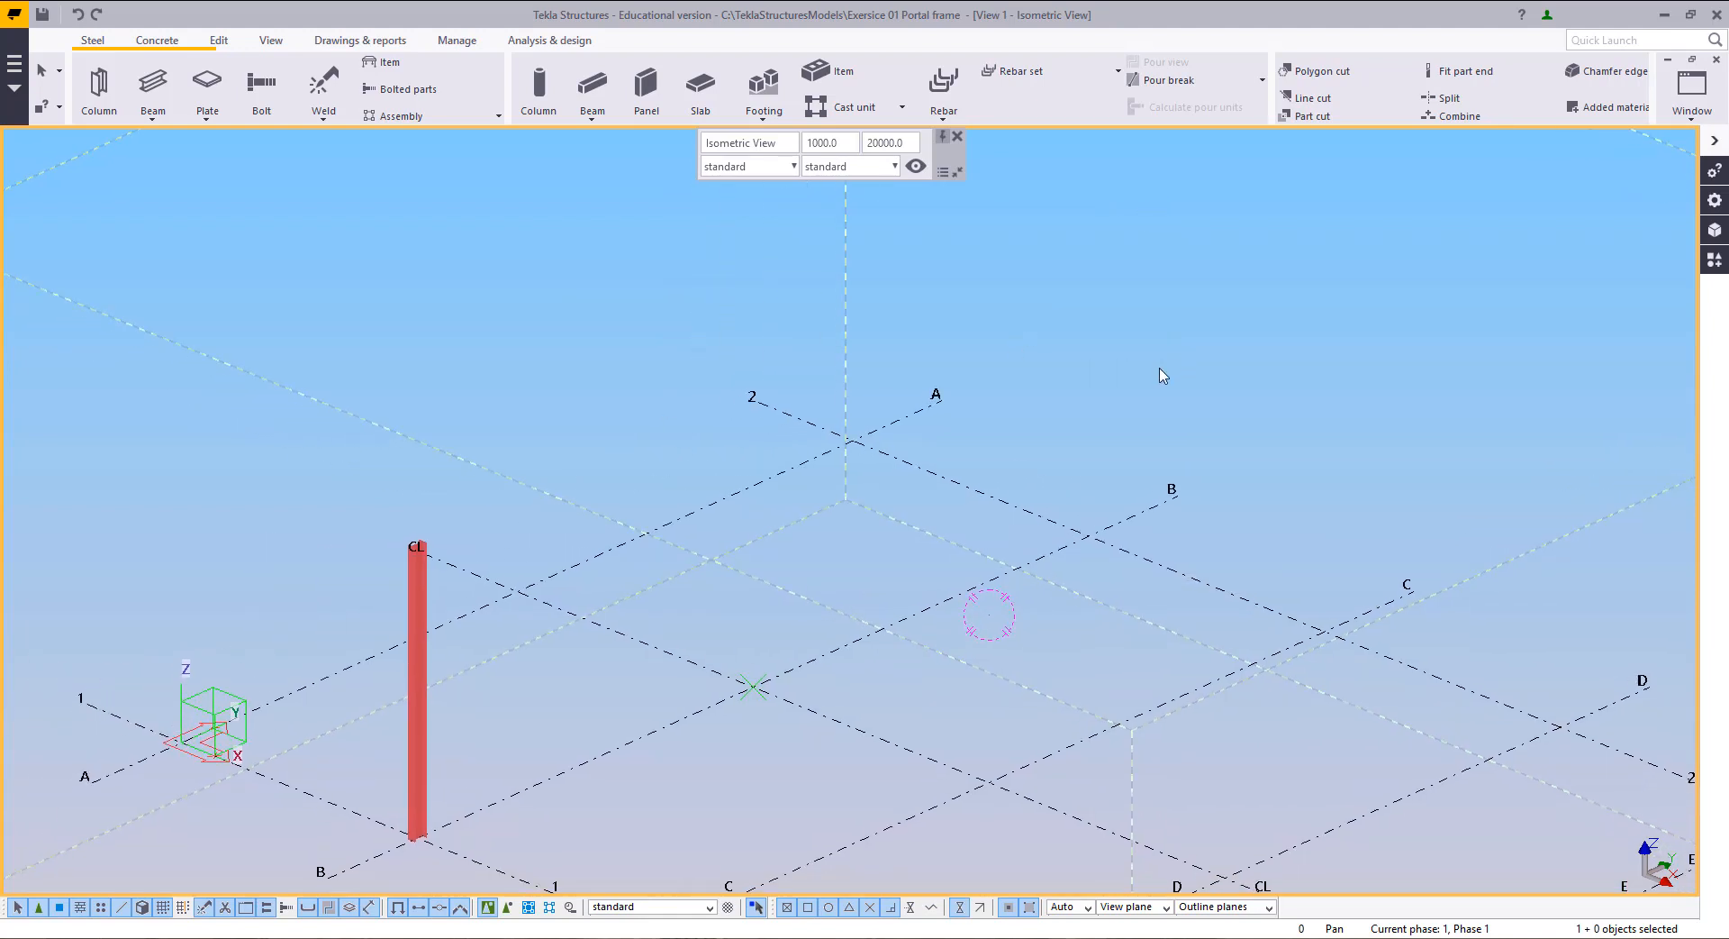
left_click(99, 85)
left_click(1117, 496)
key("Escape")
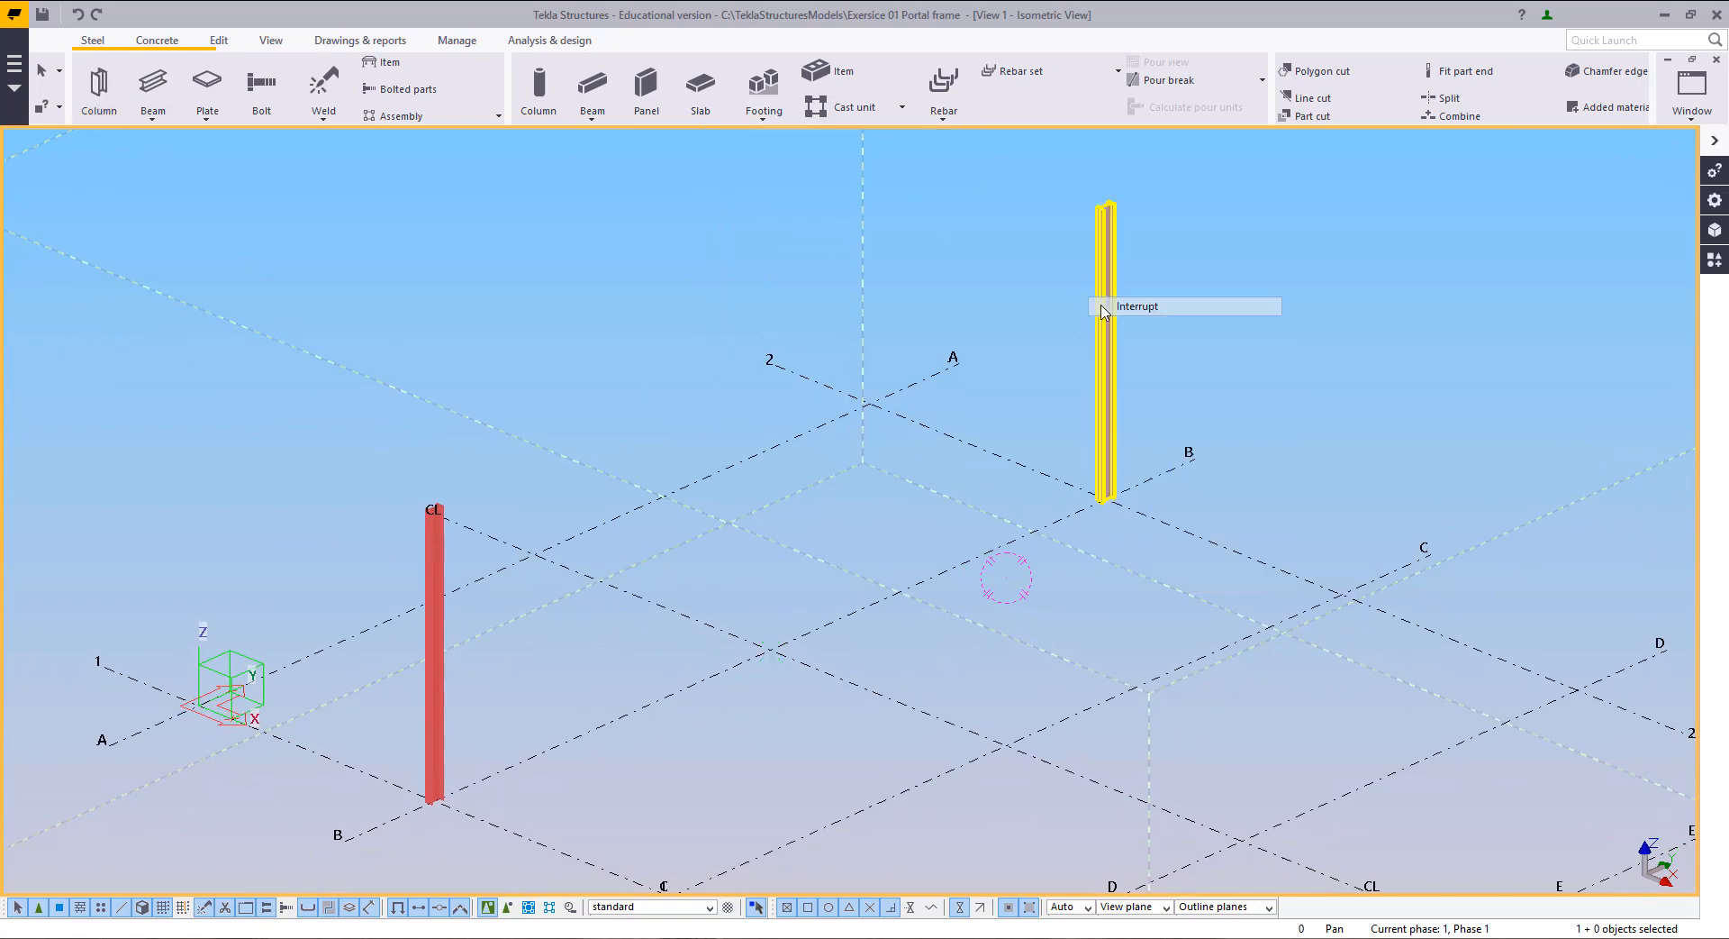
scroll(811, 405, "down", 1)
scroll(645, 344, "down", 2)
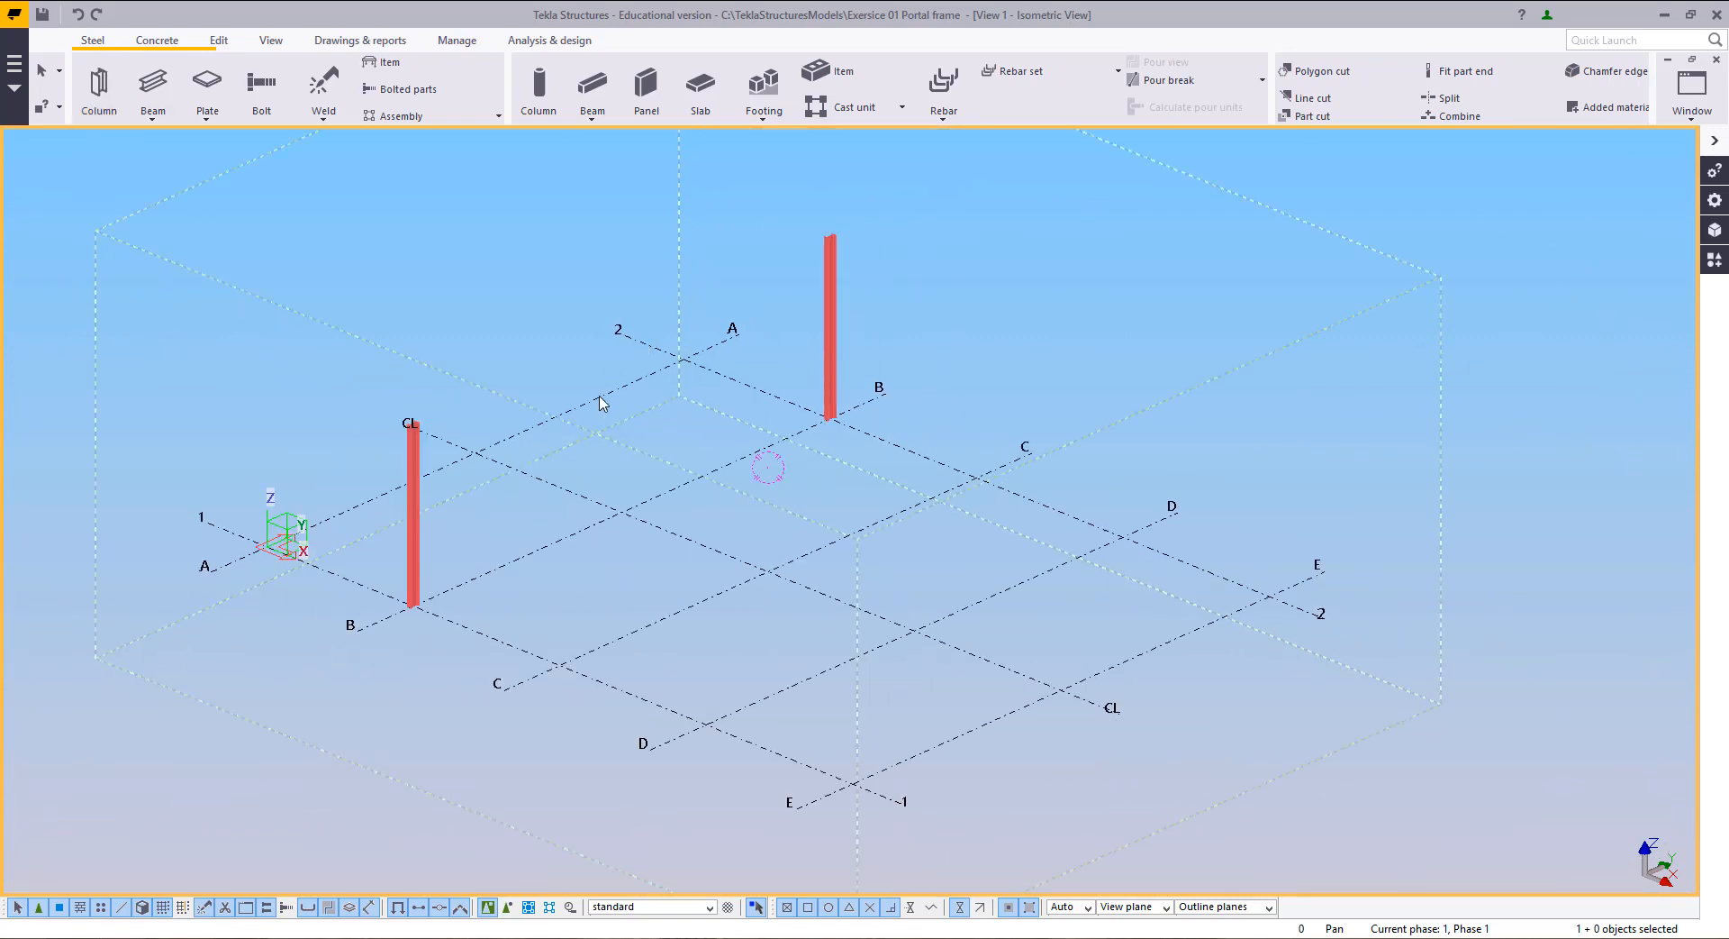
Step: Create all plan and elevation views along the grid lines with the standard view settings, and close the view creation dialog
mouse_move(625, 446)
middle_mouse_down("ctrl")
mouse_move(657, 421)
mouse_move(673, 528)
middle_mouse_up("ctrl")
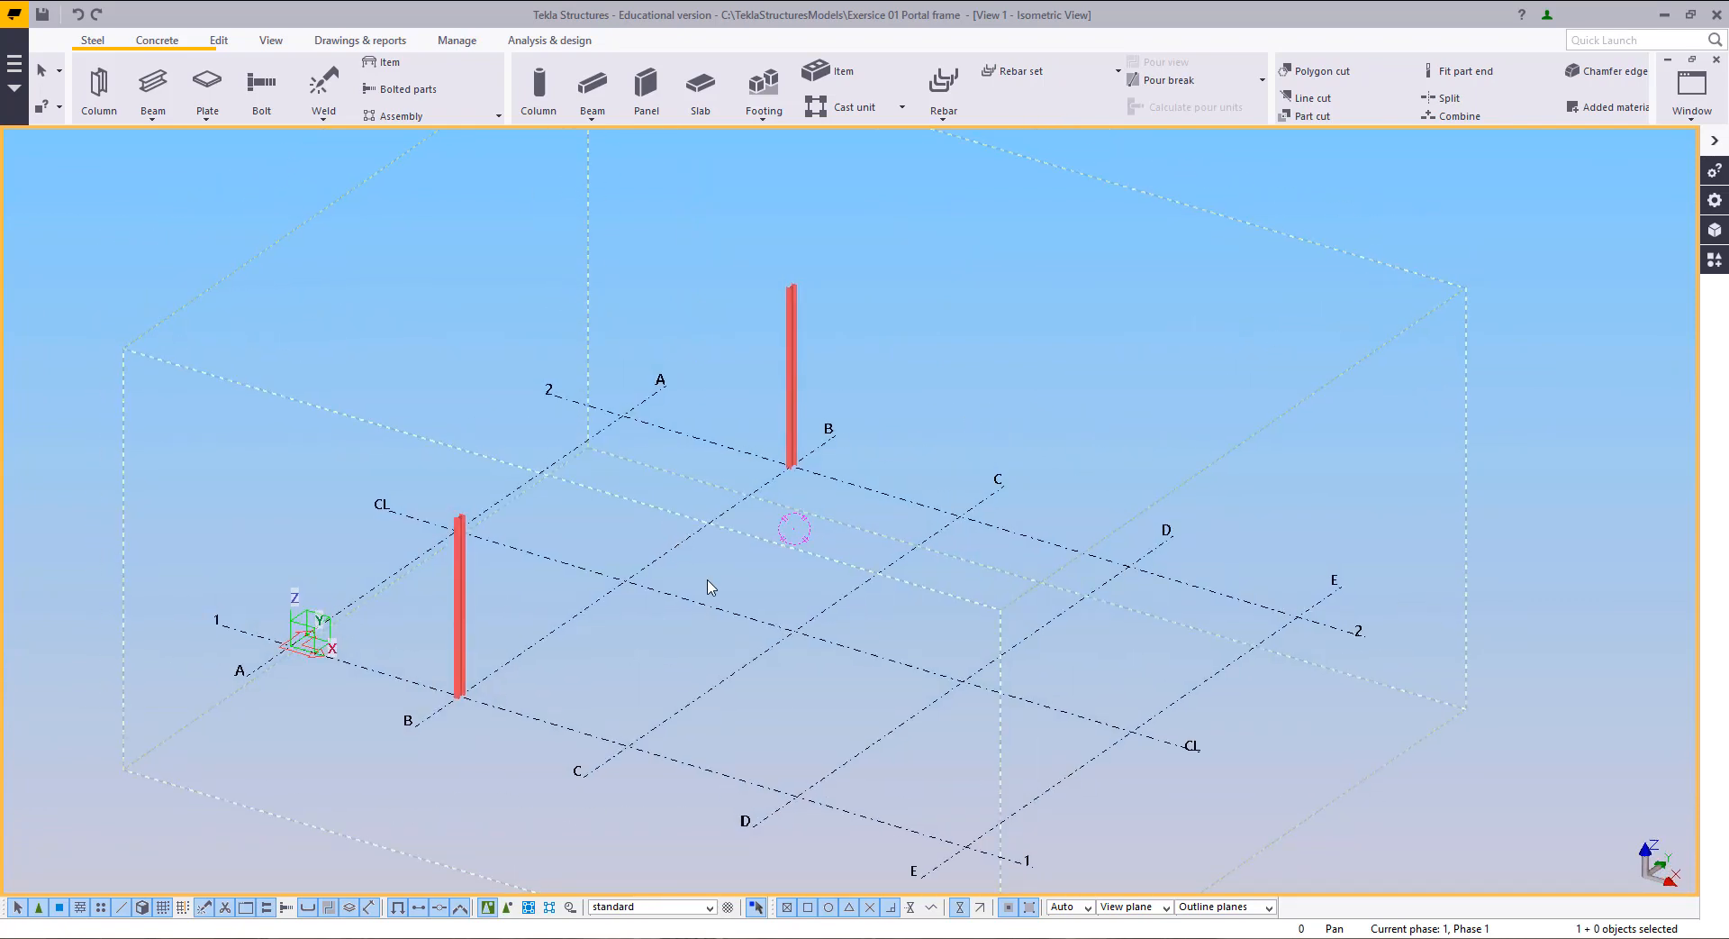
middle_click_drag(703, 591, 668, 591, "ctrl")
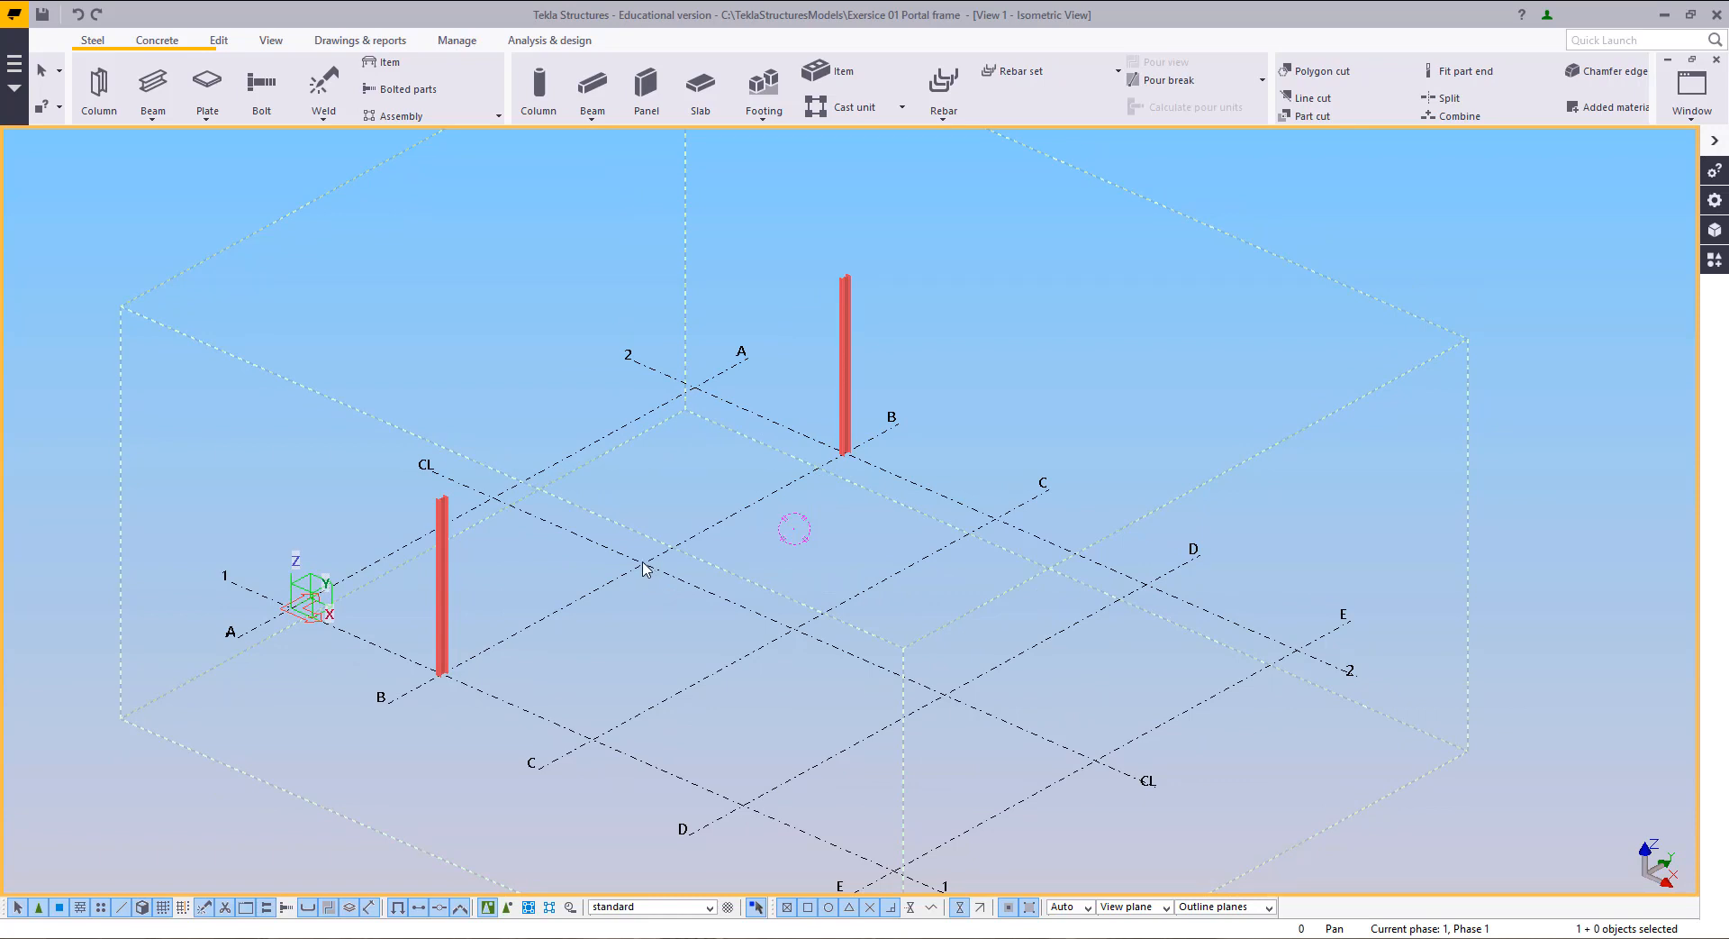
left_click(643, 566)
right_click(642, 429)
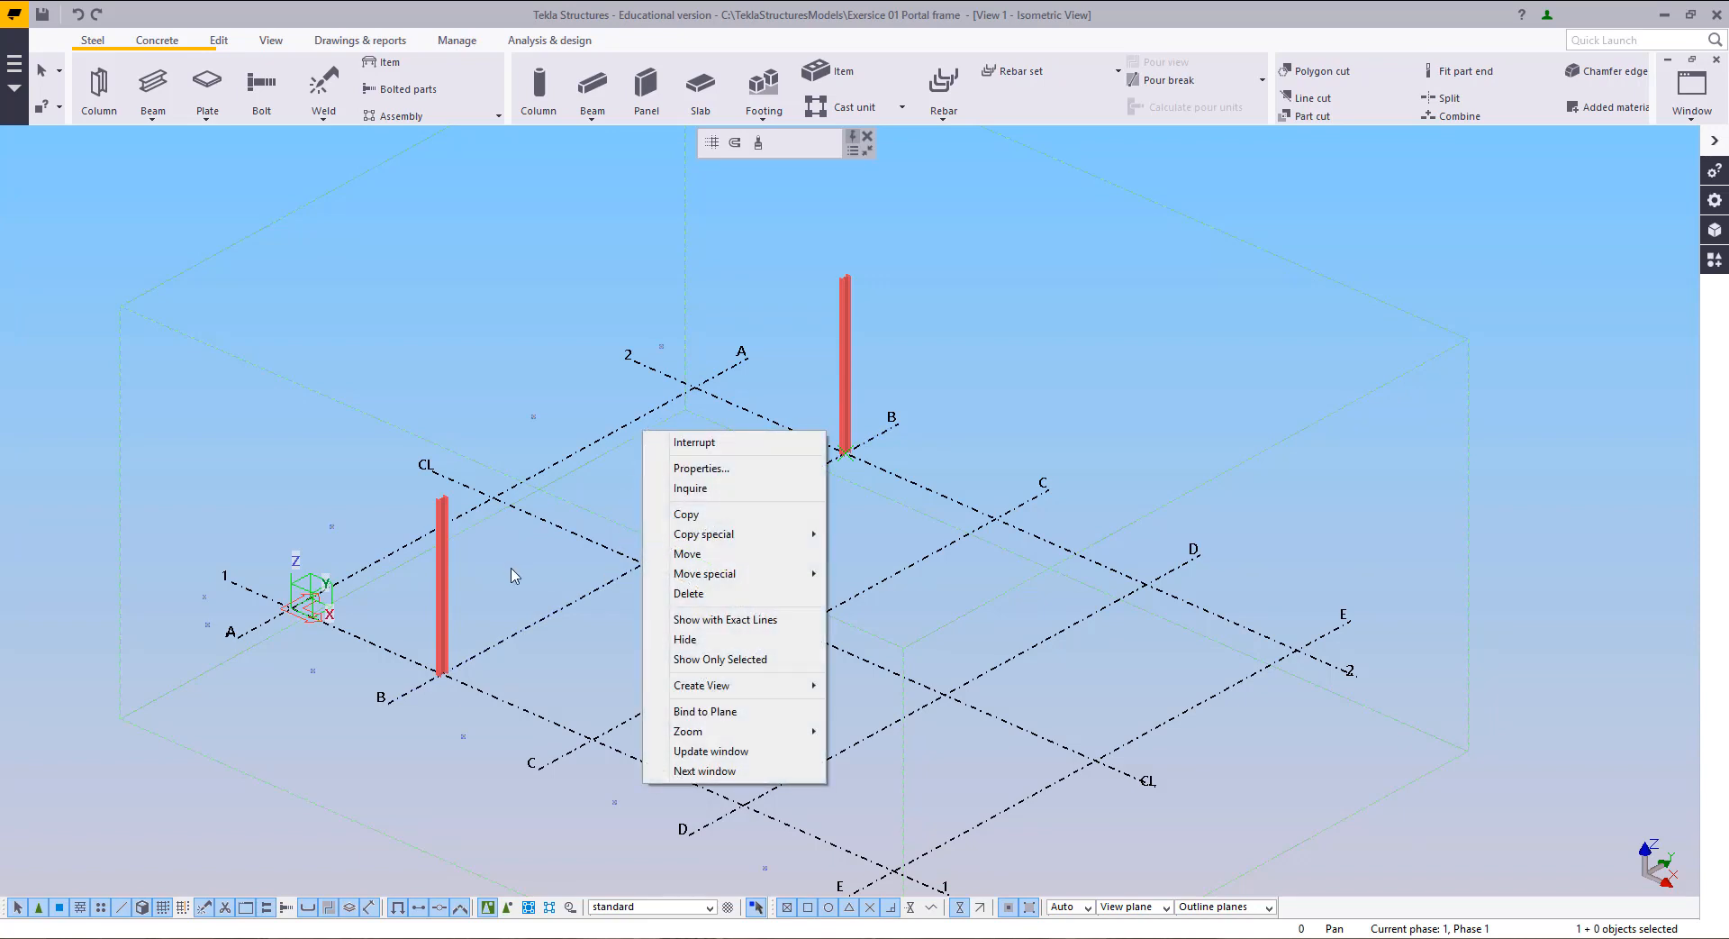
mouse_move(707, 687)
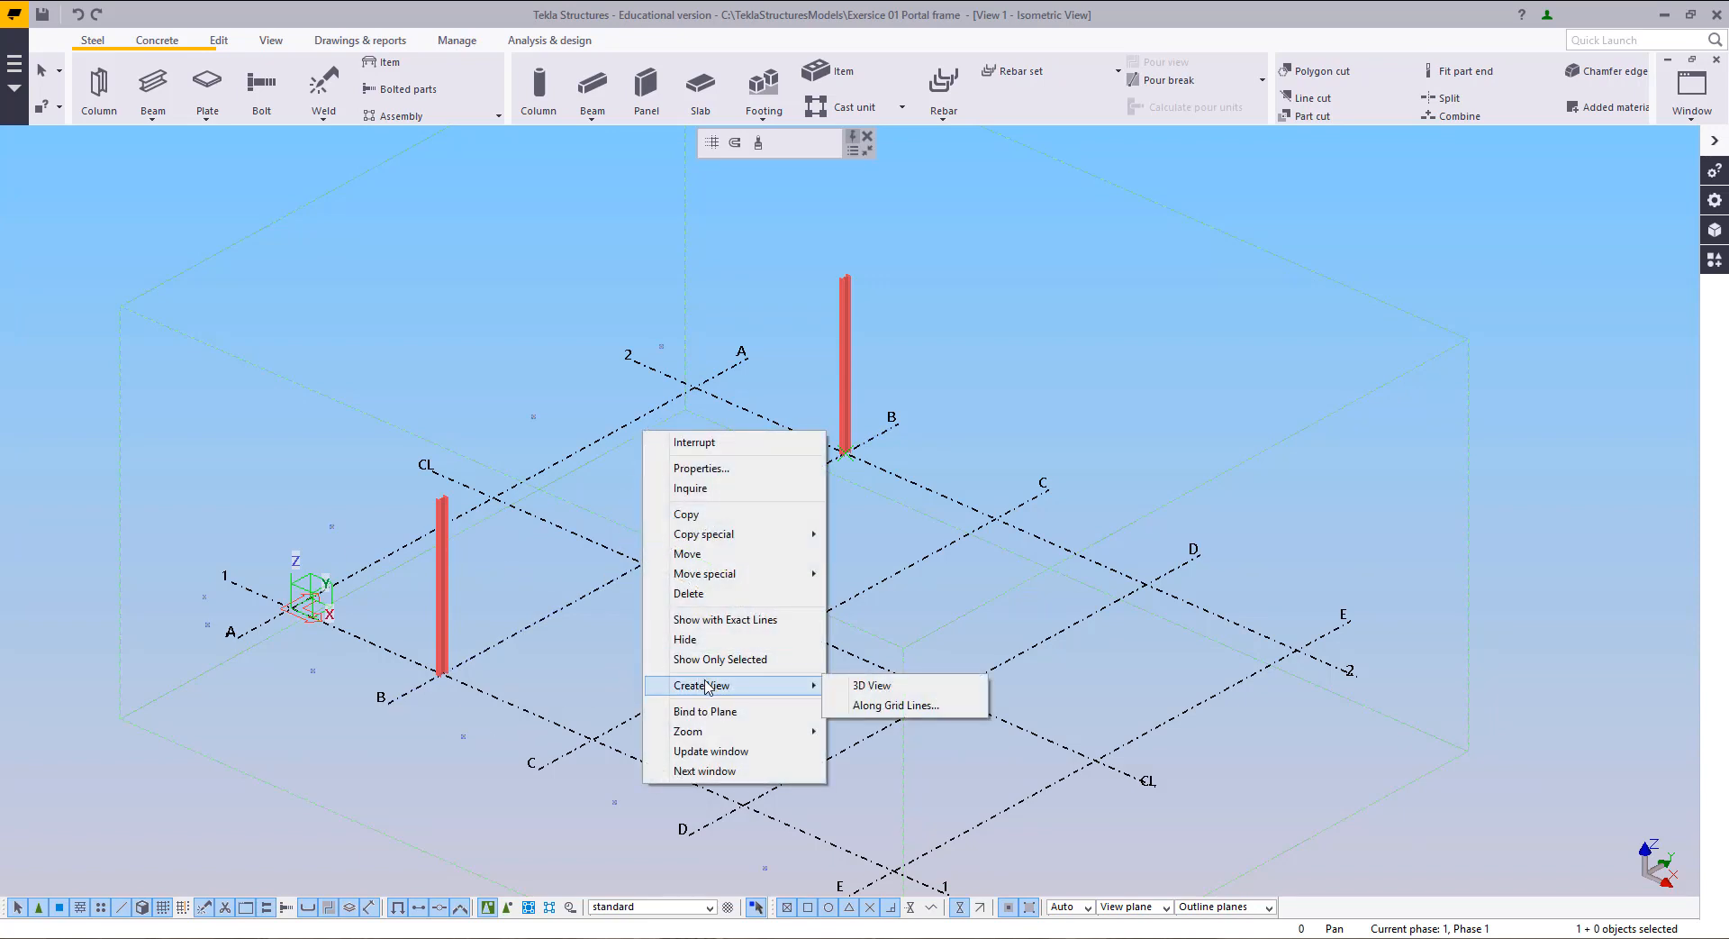
left_click(893, 705)
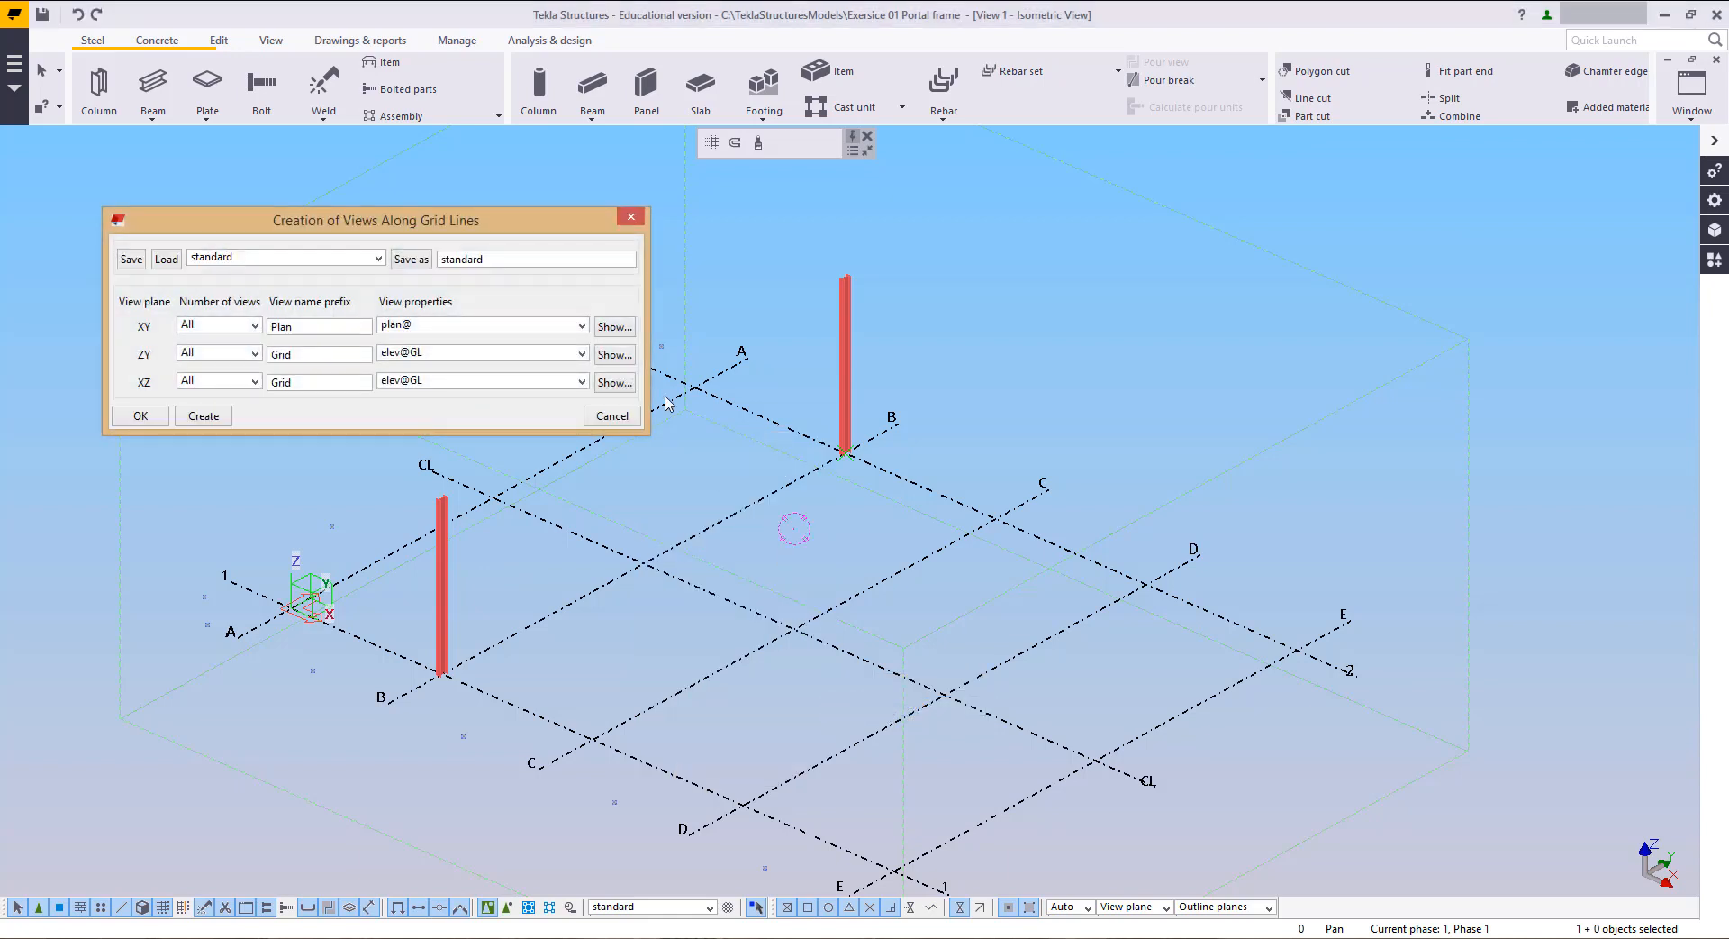
left_click(196, 417)
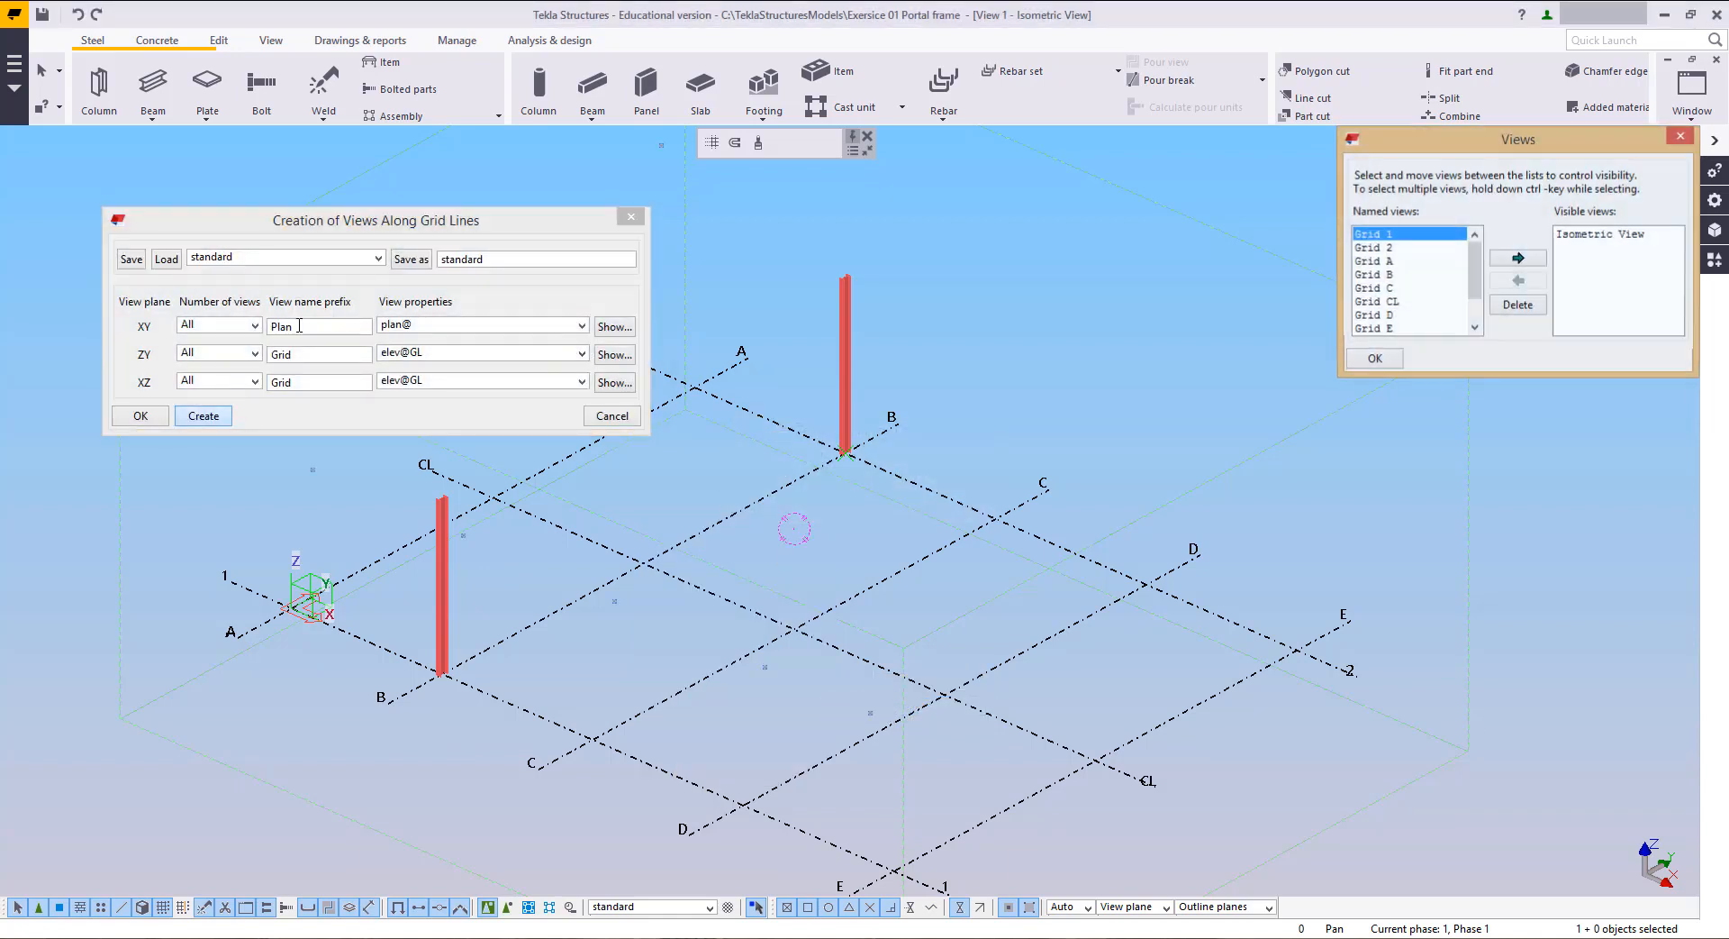
left_click(632, 217)
Step: Show the Grid B elevation and remove it from the visible views again
left_click(1376, 275)
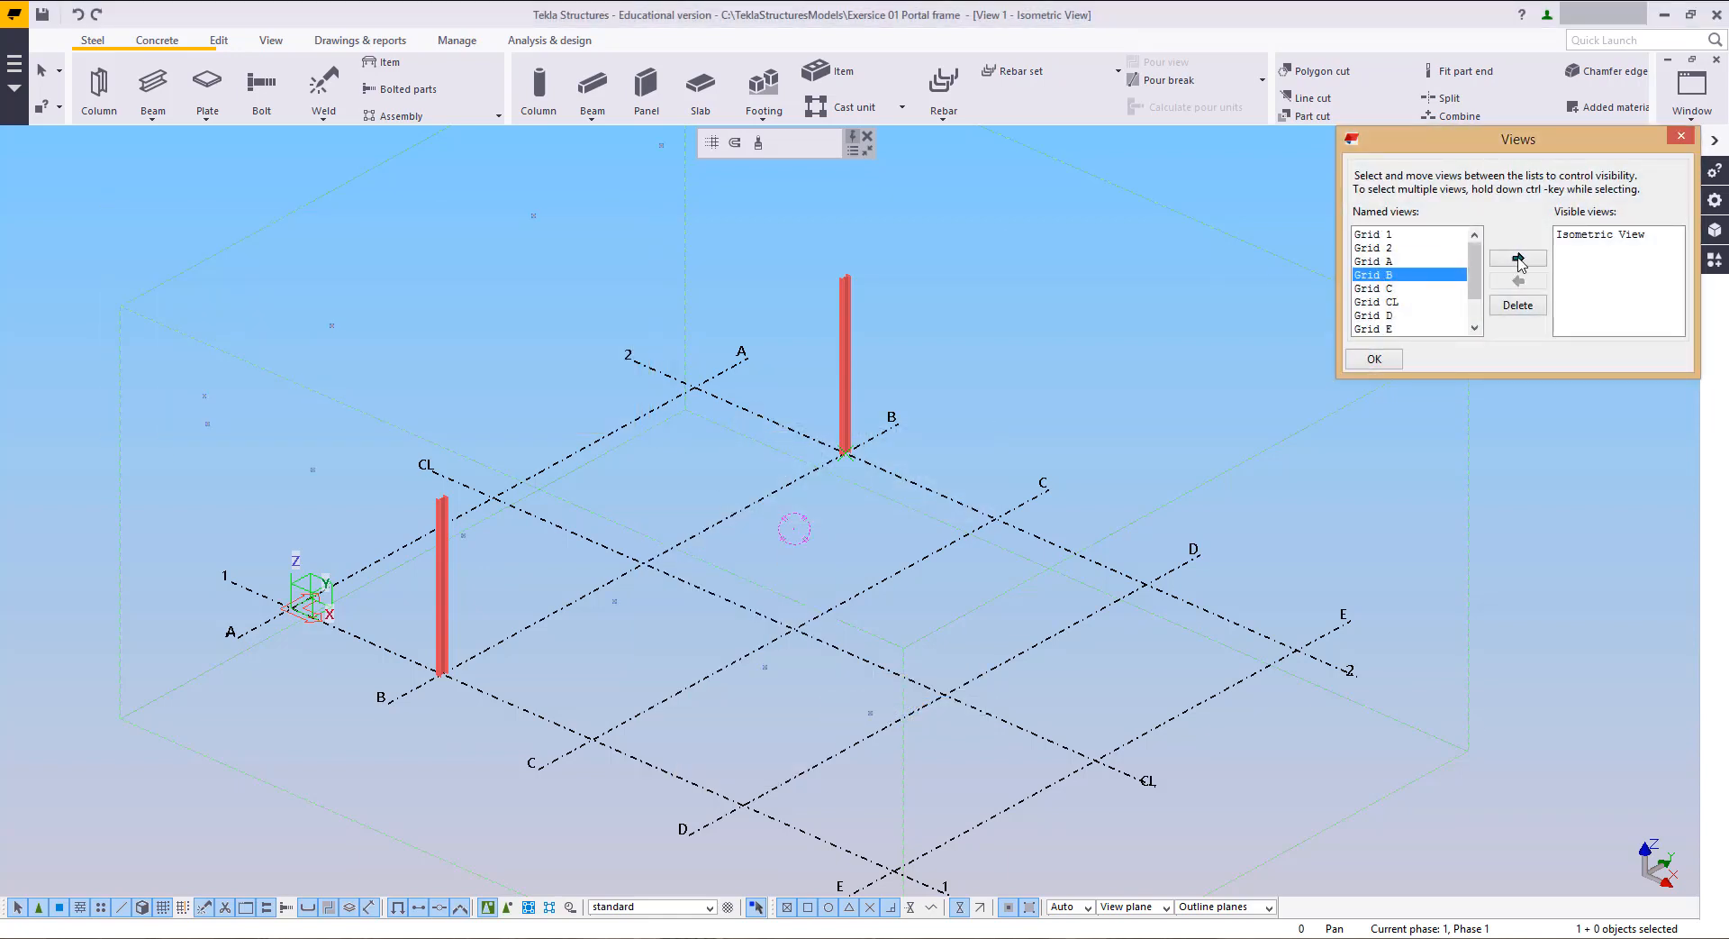
left_click(1518, 258)
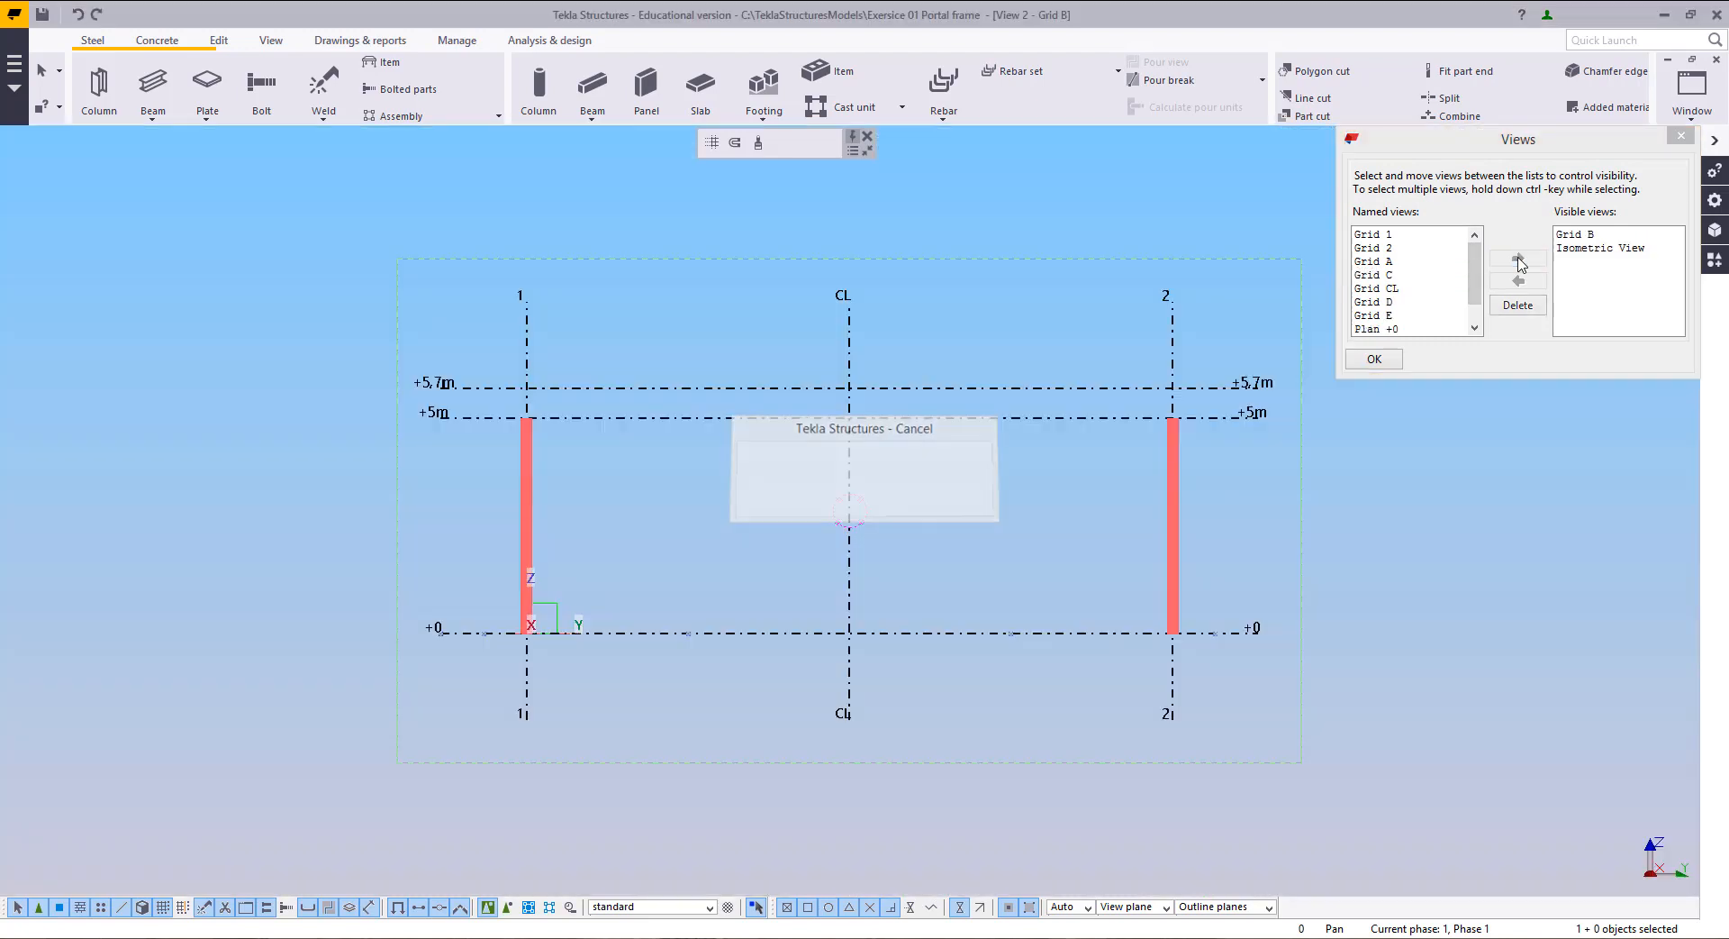
left_click(1582, 236)
left_click(1517, 281)
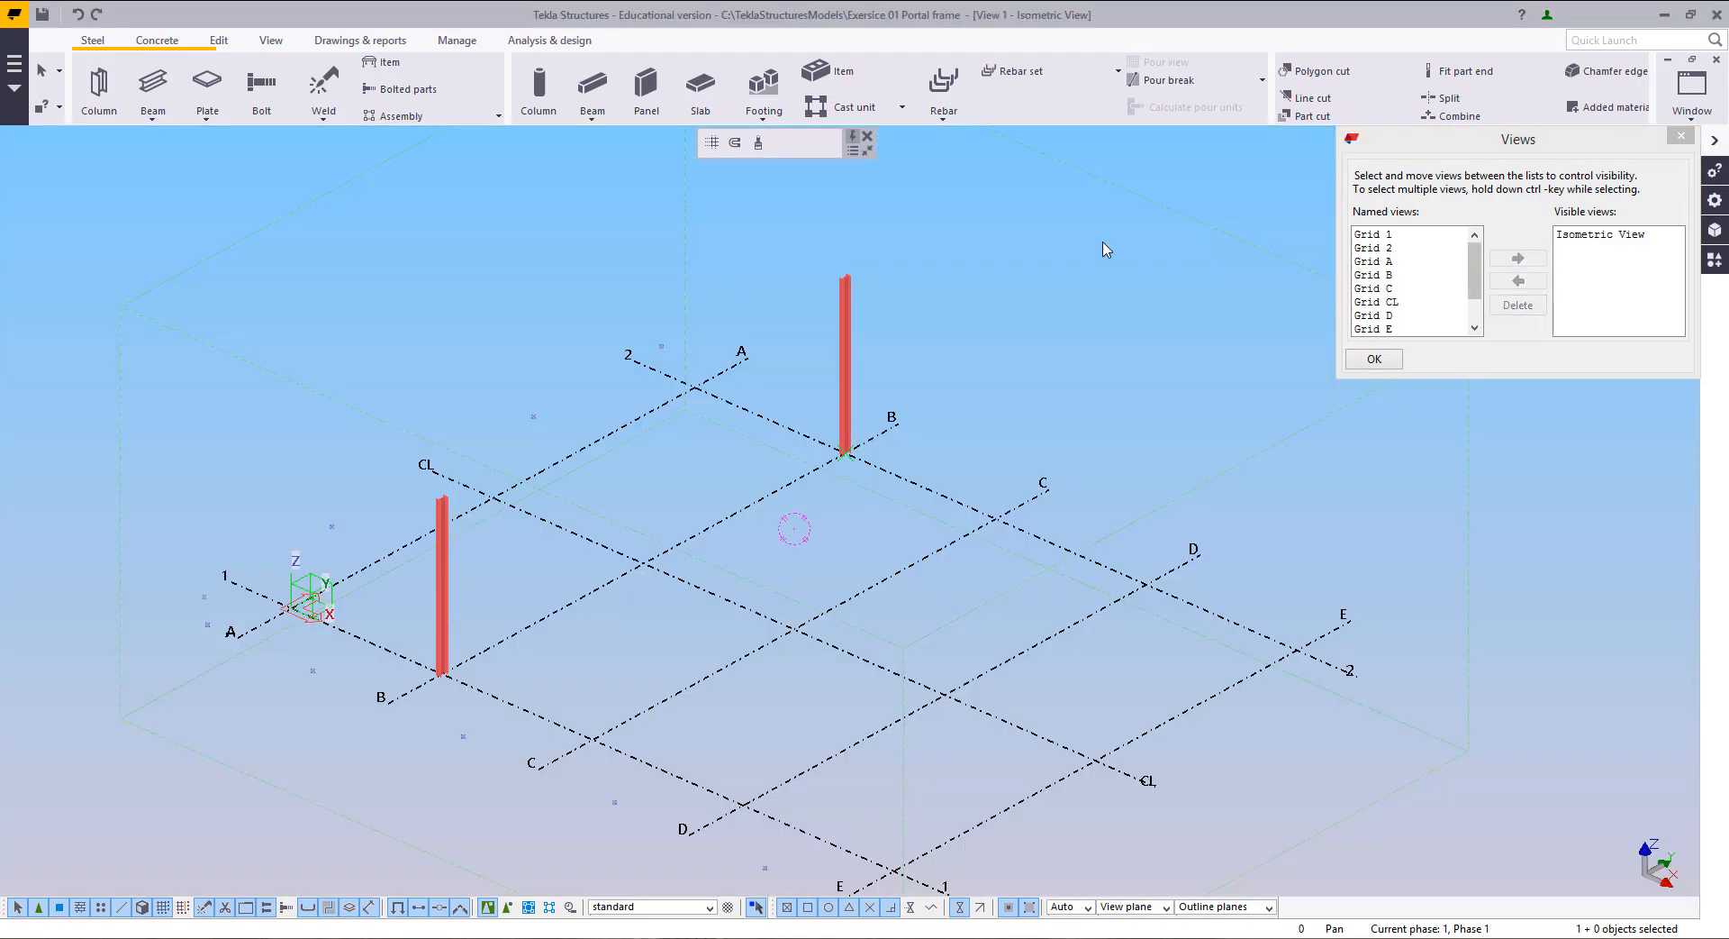
Step: Create a view using two points picked along grid line B, end the command, and close the view list
left_click(271, 45)
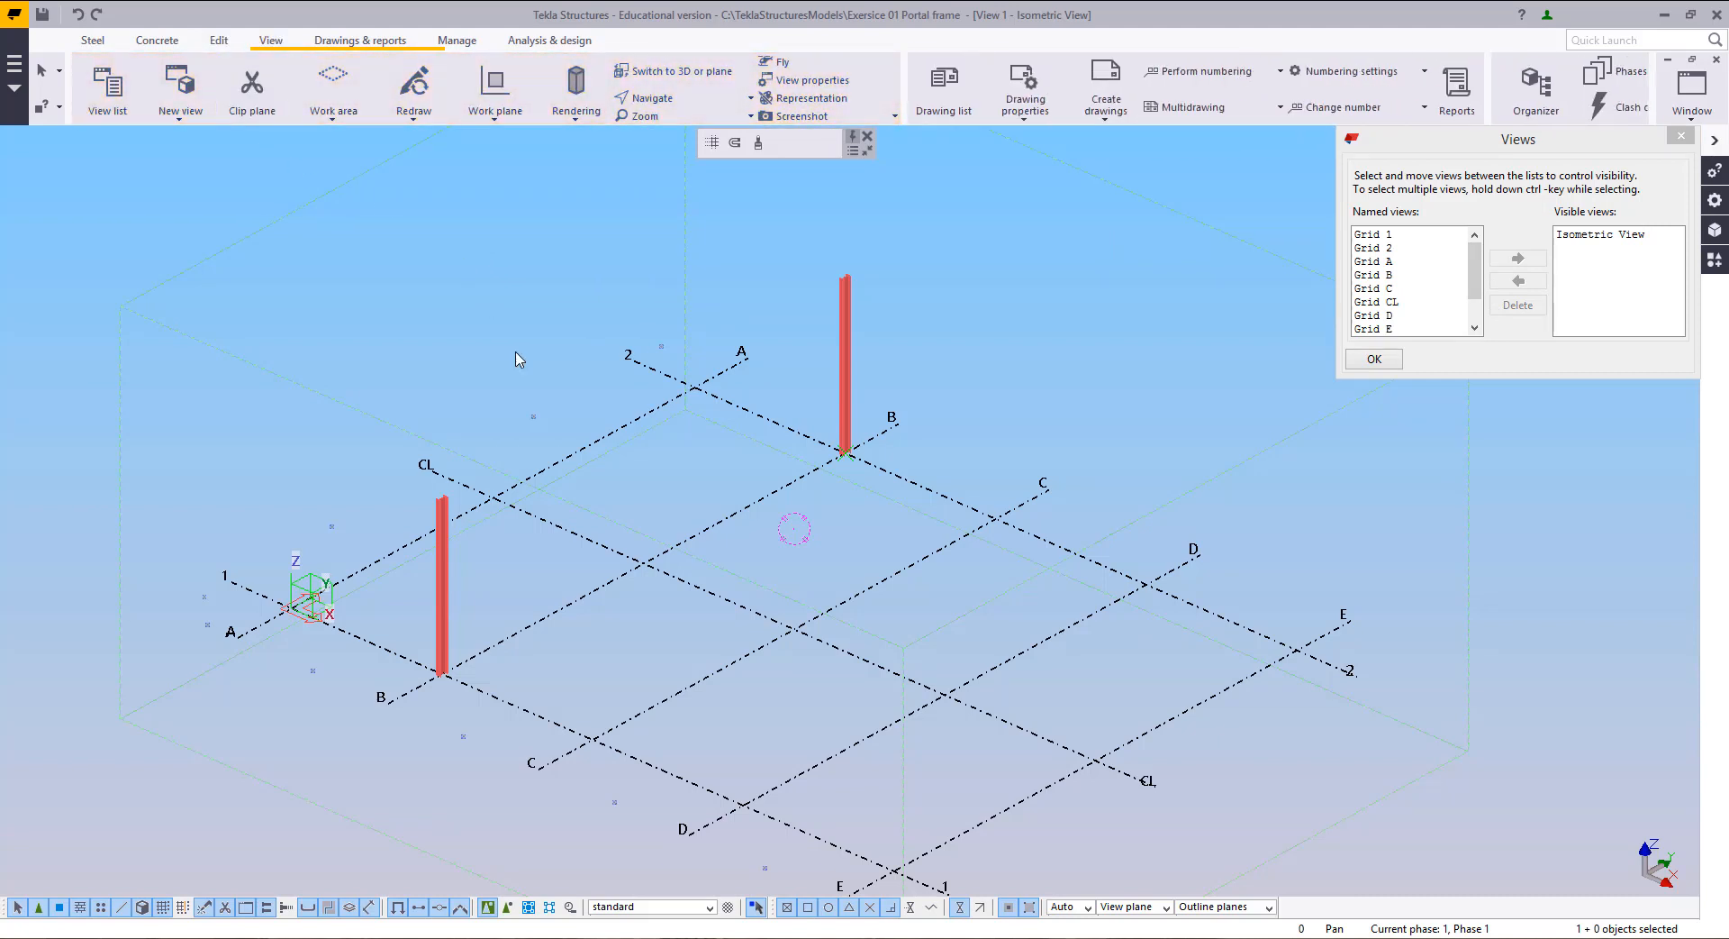
middle_click_drag(633, 482, 648, 579)
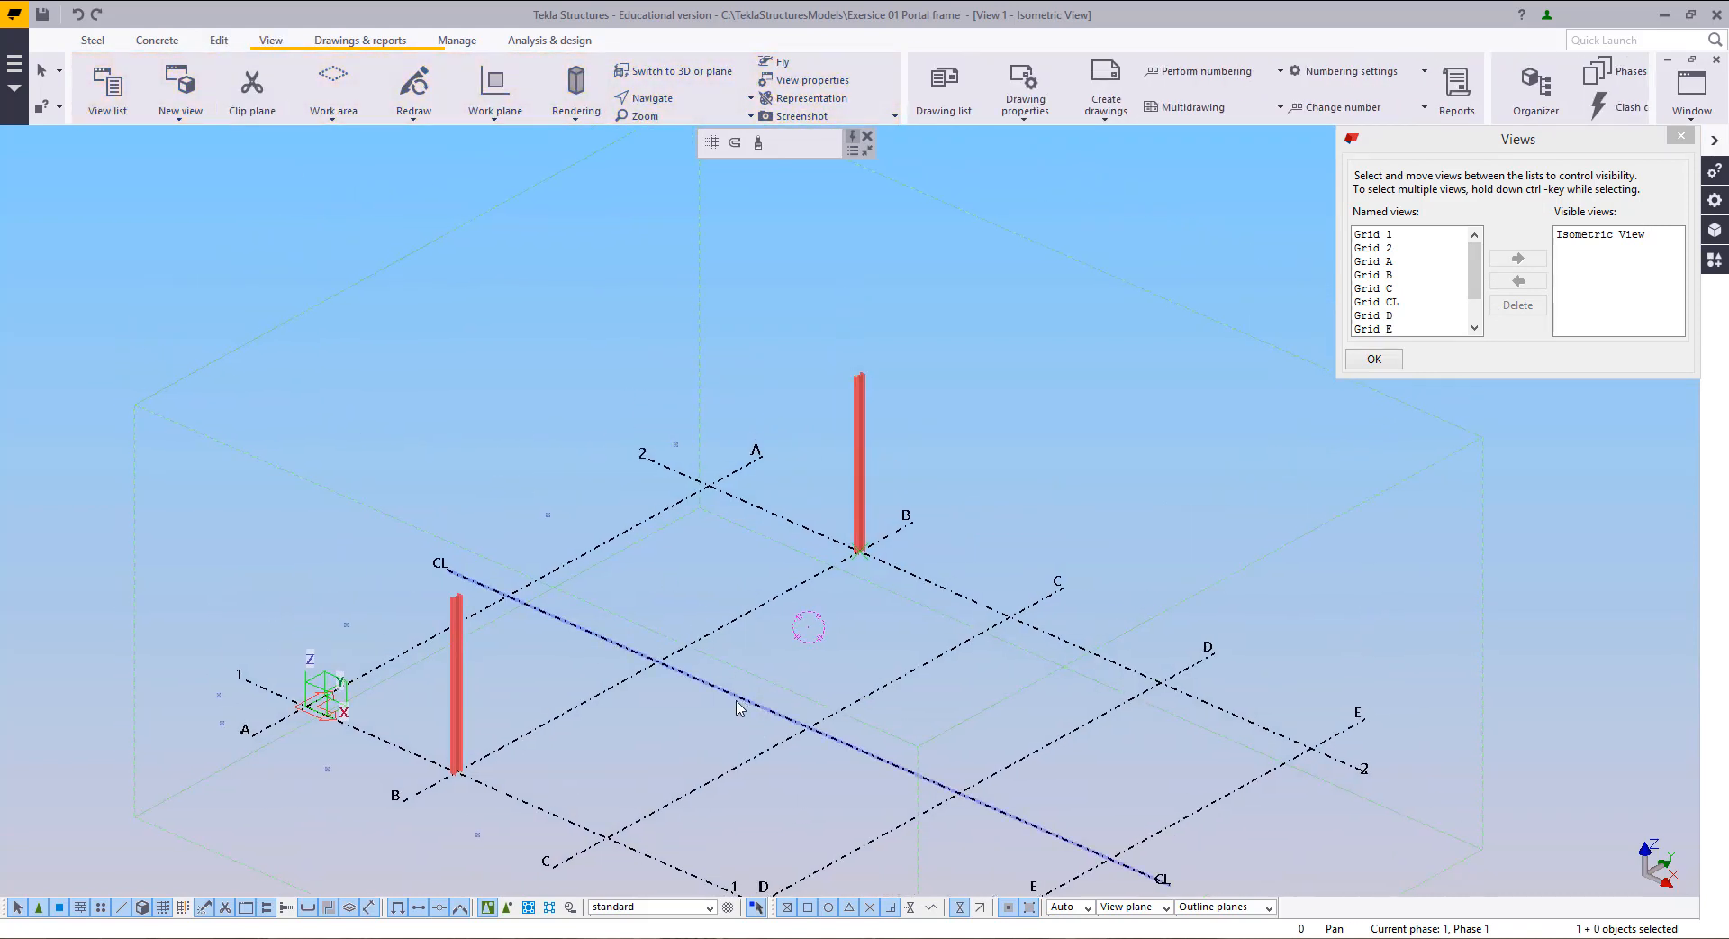
left_click(172, 113)
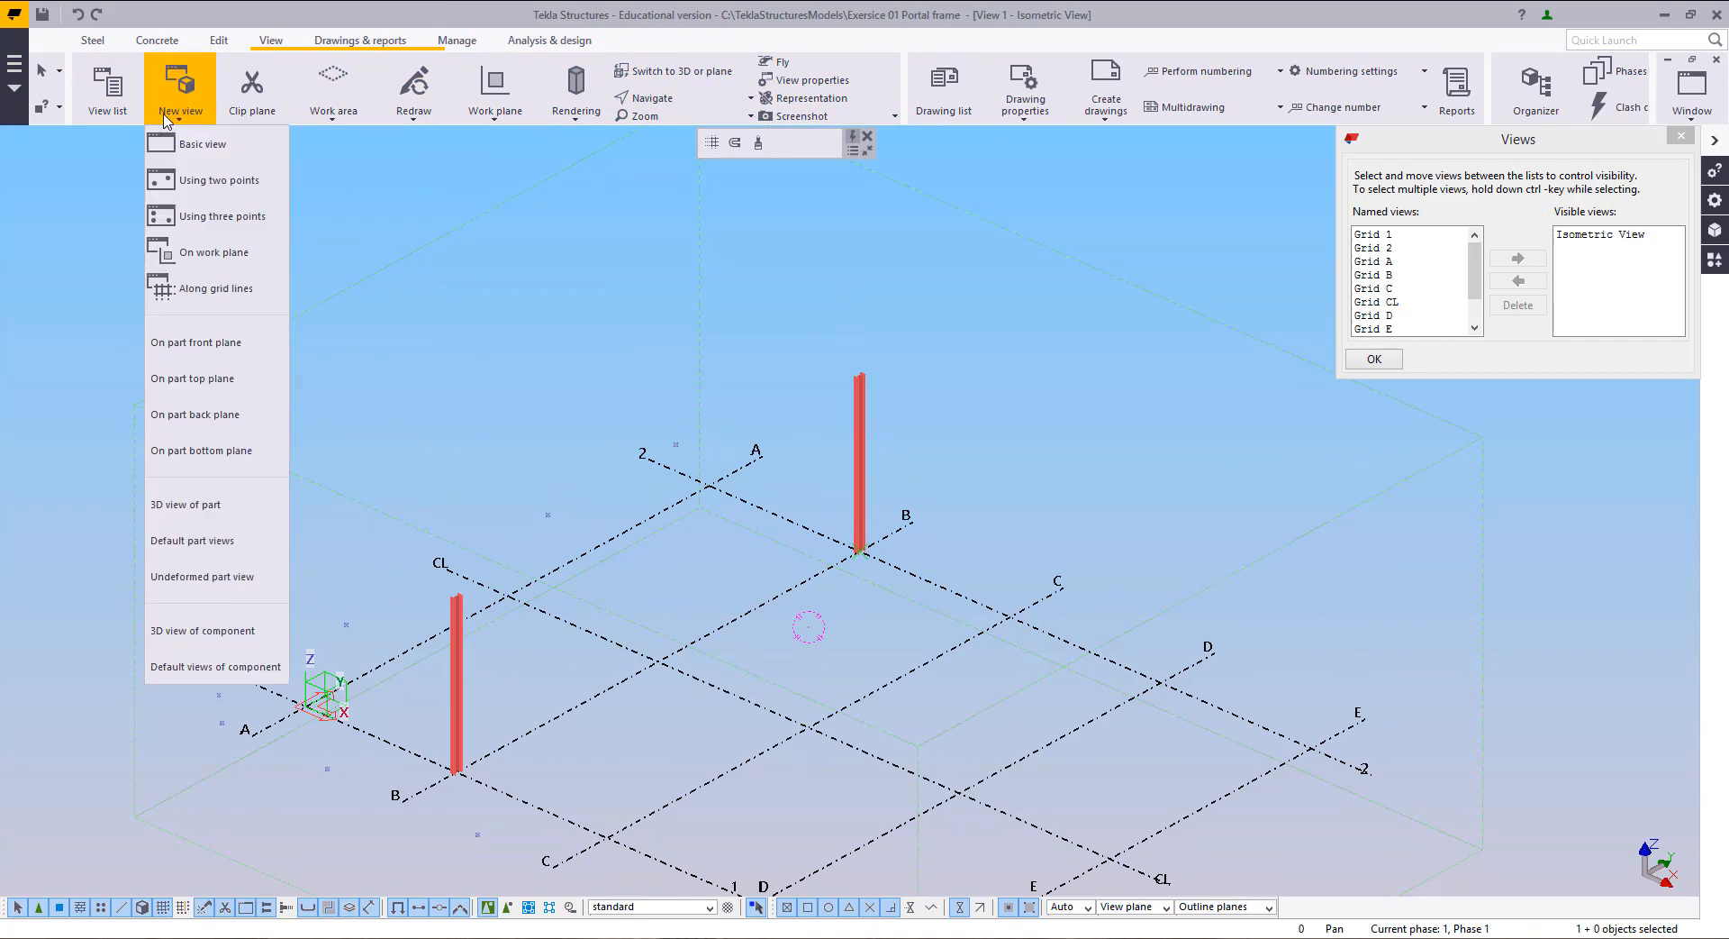
left_click(198, 183)
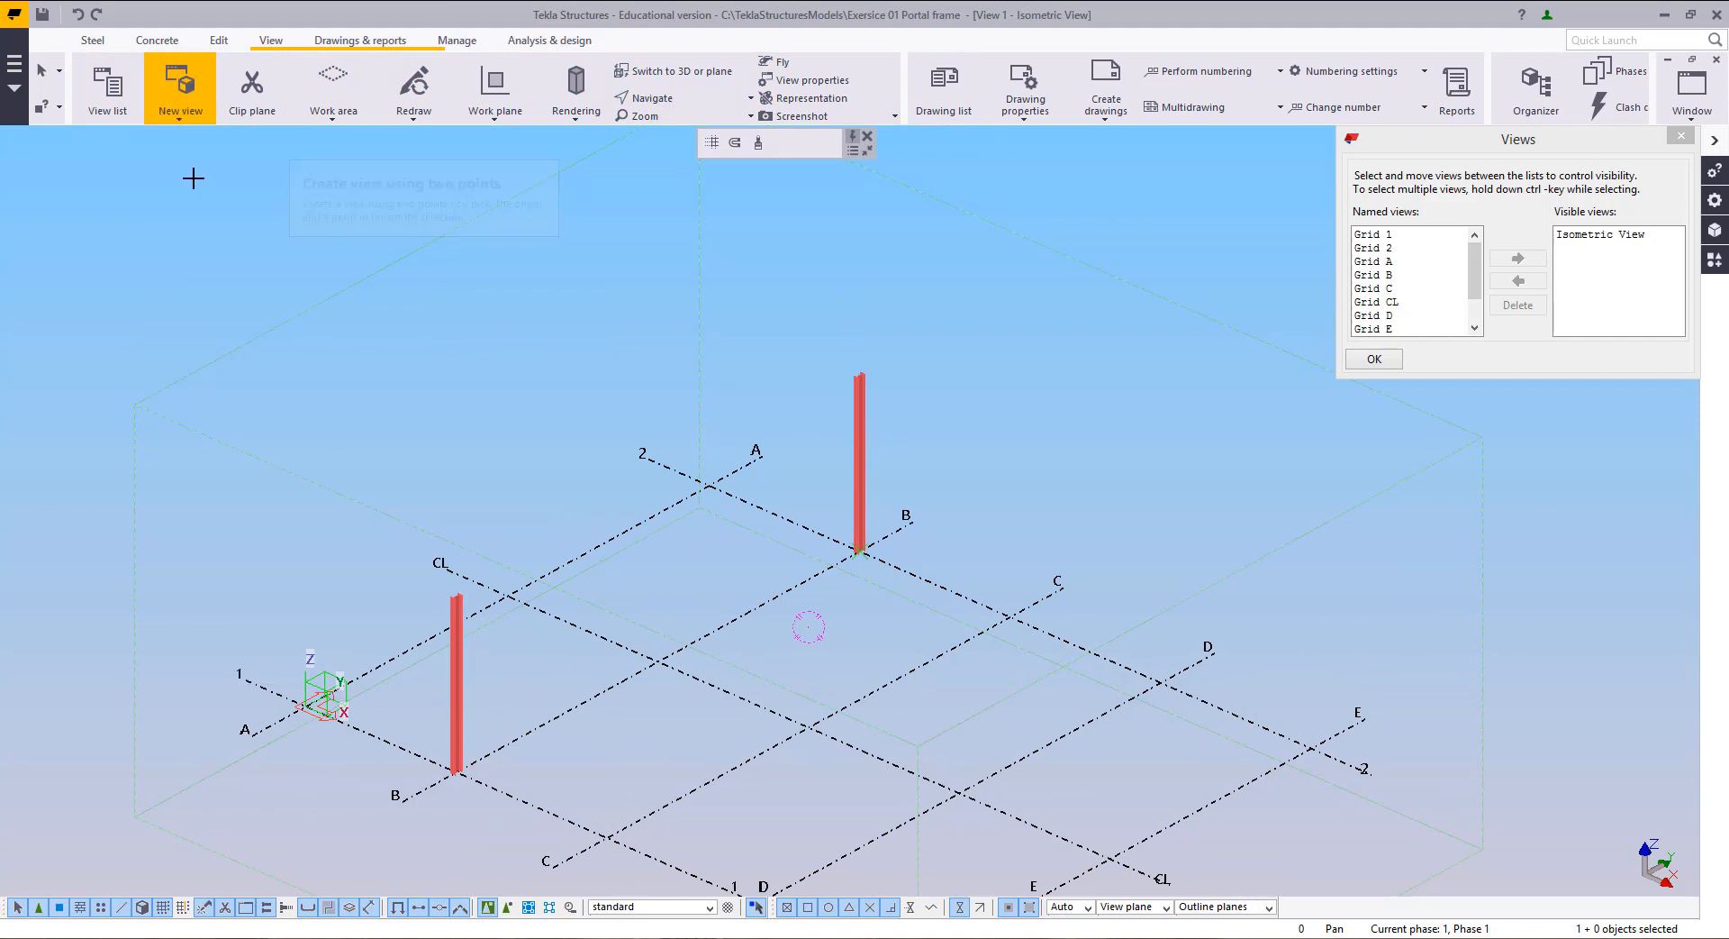
left_click(586, 700)
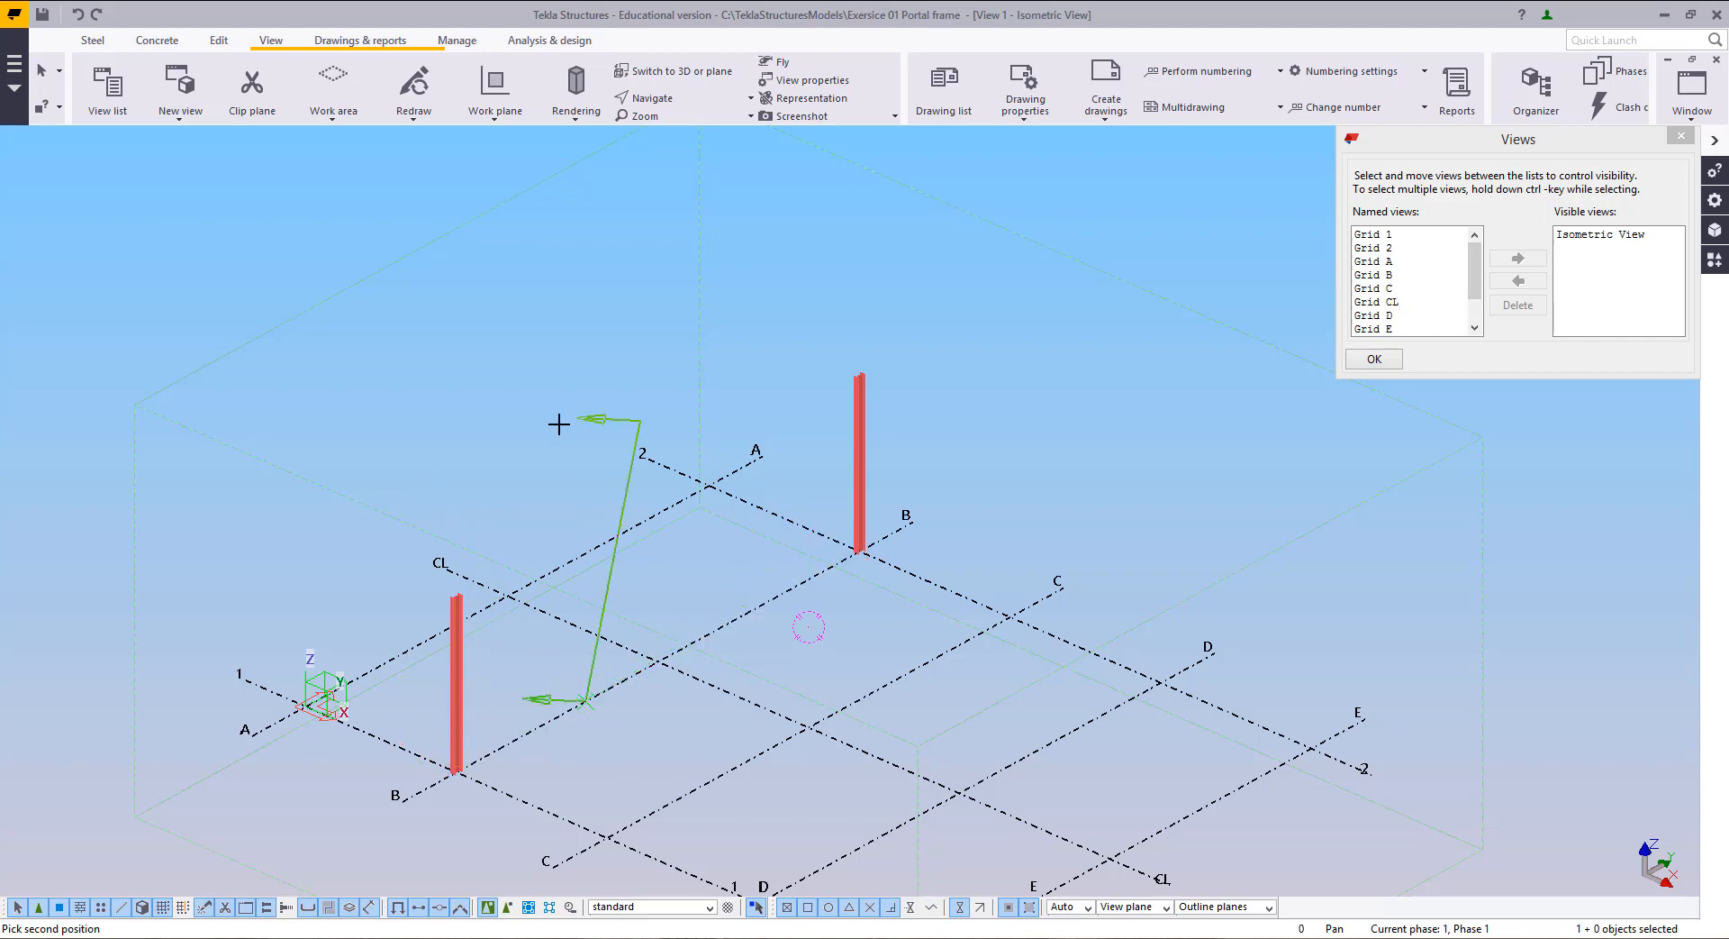
left_click(788, 586)
right_click(620, 362)
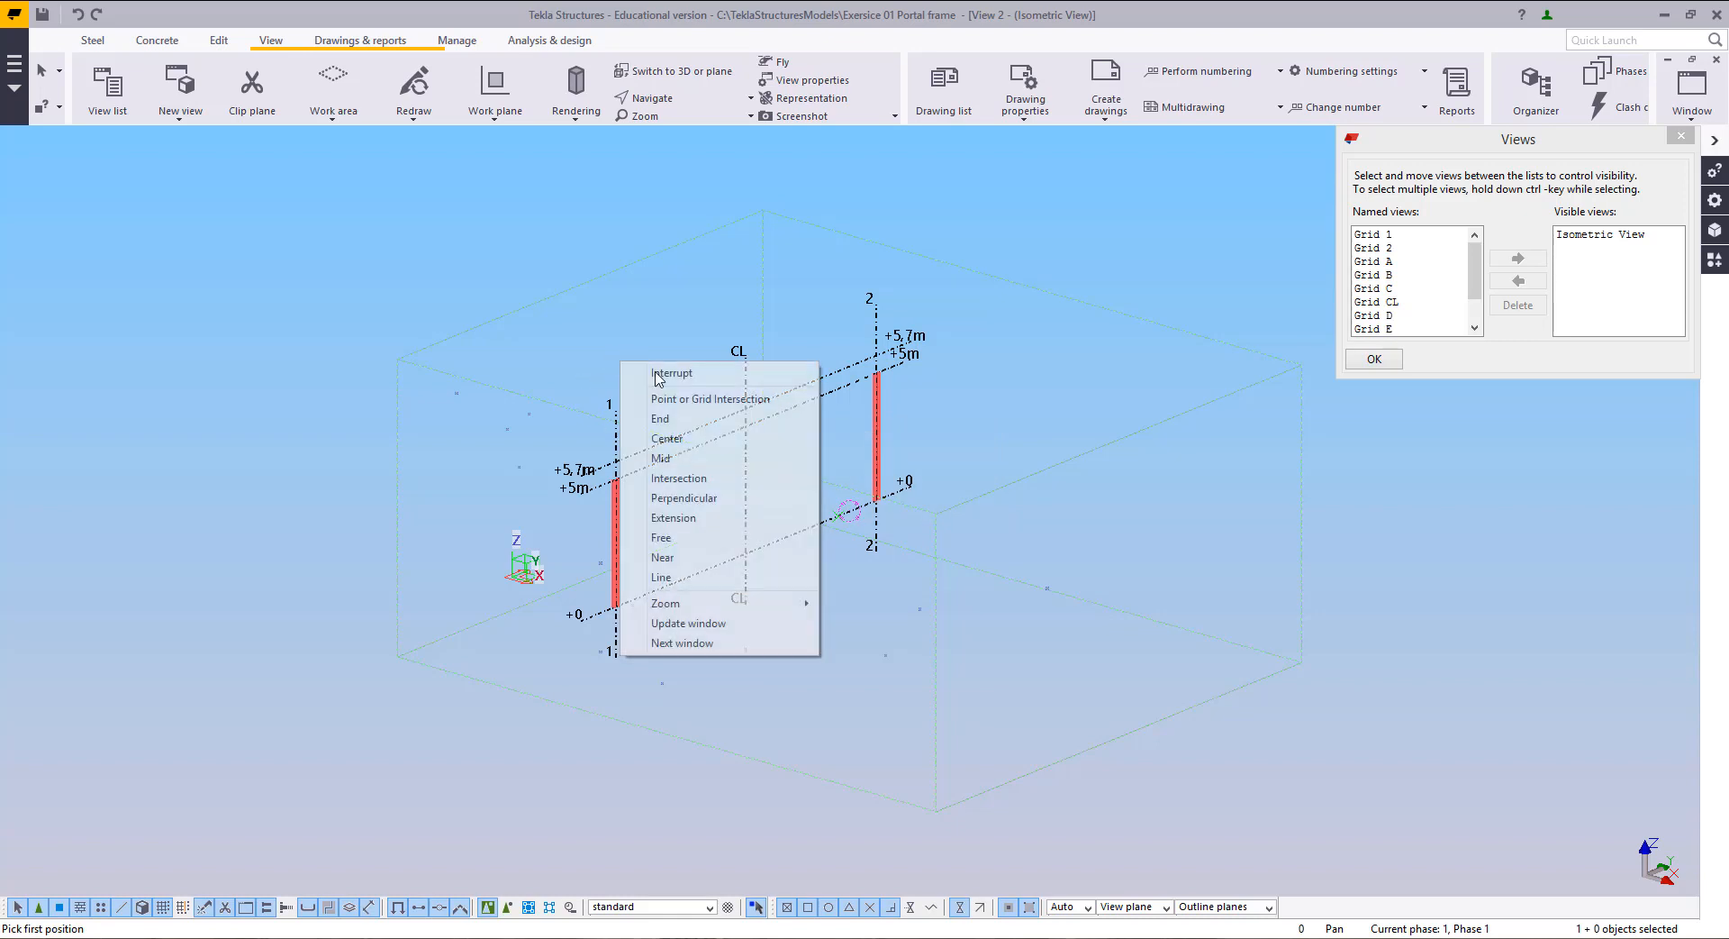
left_click(656, 376)
left_click(1685, 138)
Step: Set the new grid B view's depth to 500 up and 500 down, modify the view, and close its properties
middle_click_drag(1001, 325, 1058, 422)
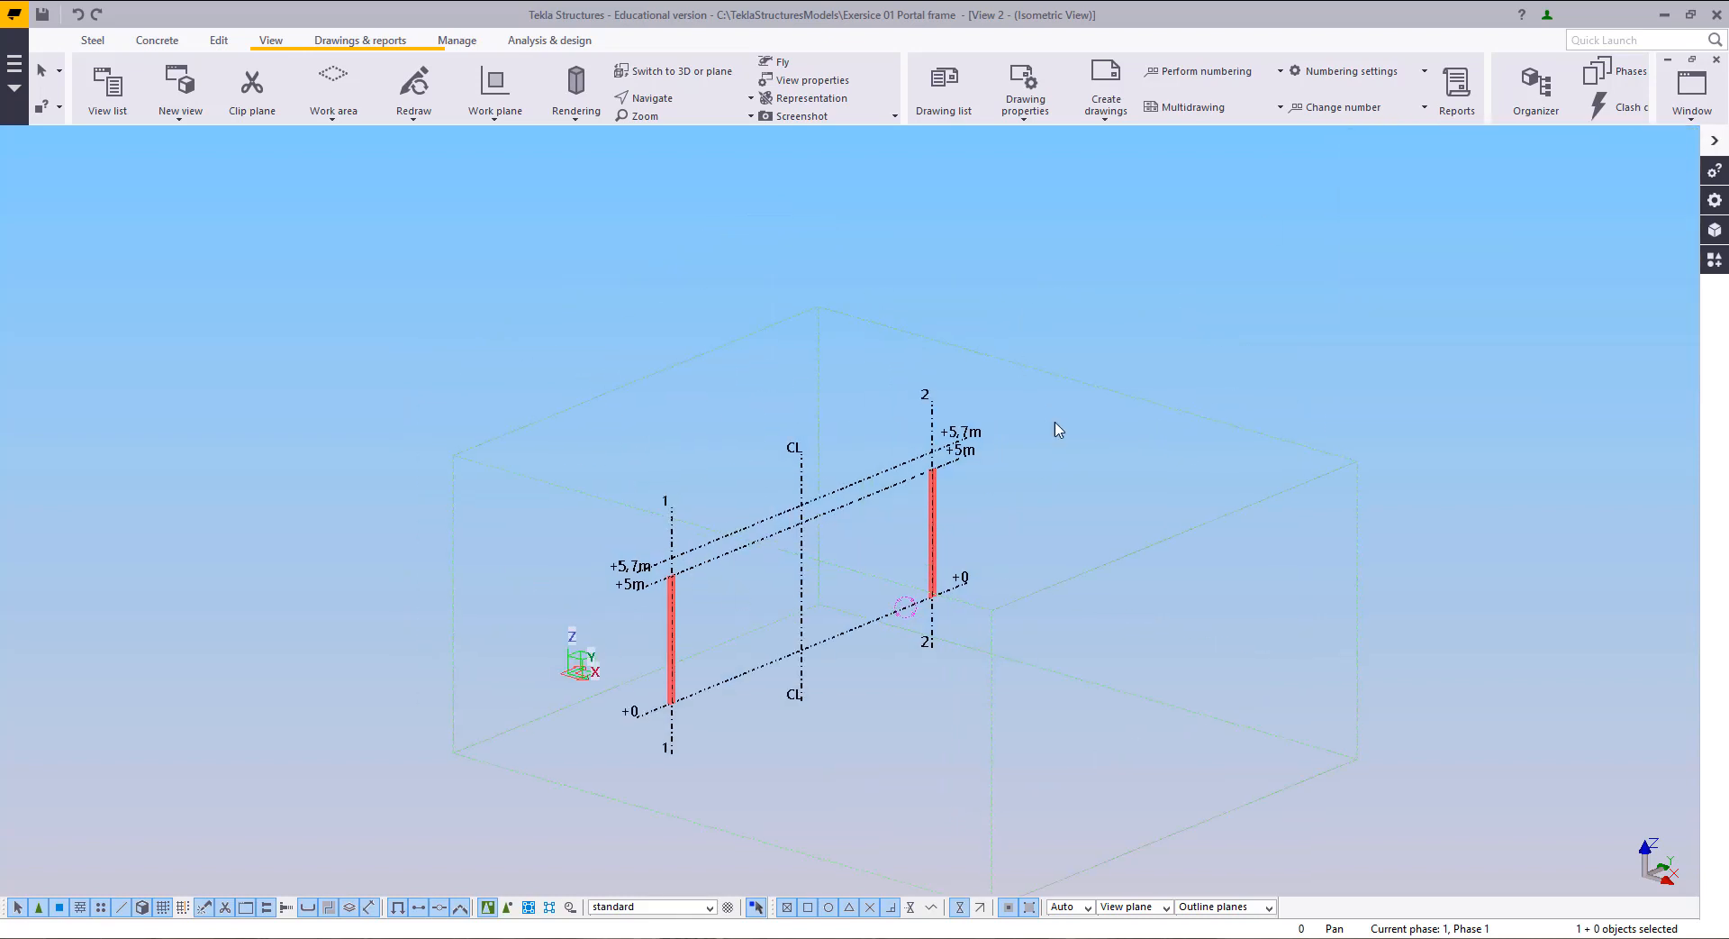
scroll(753, 403, "up", 2)
double_click(752, 405)
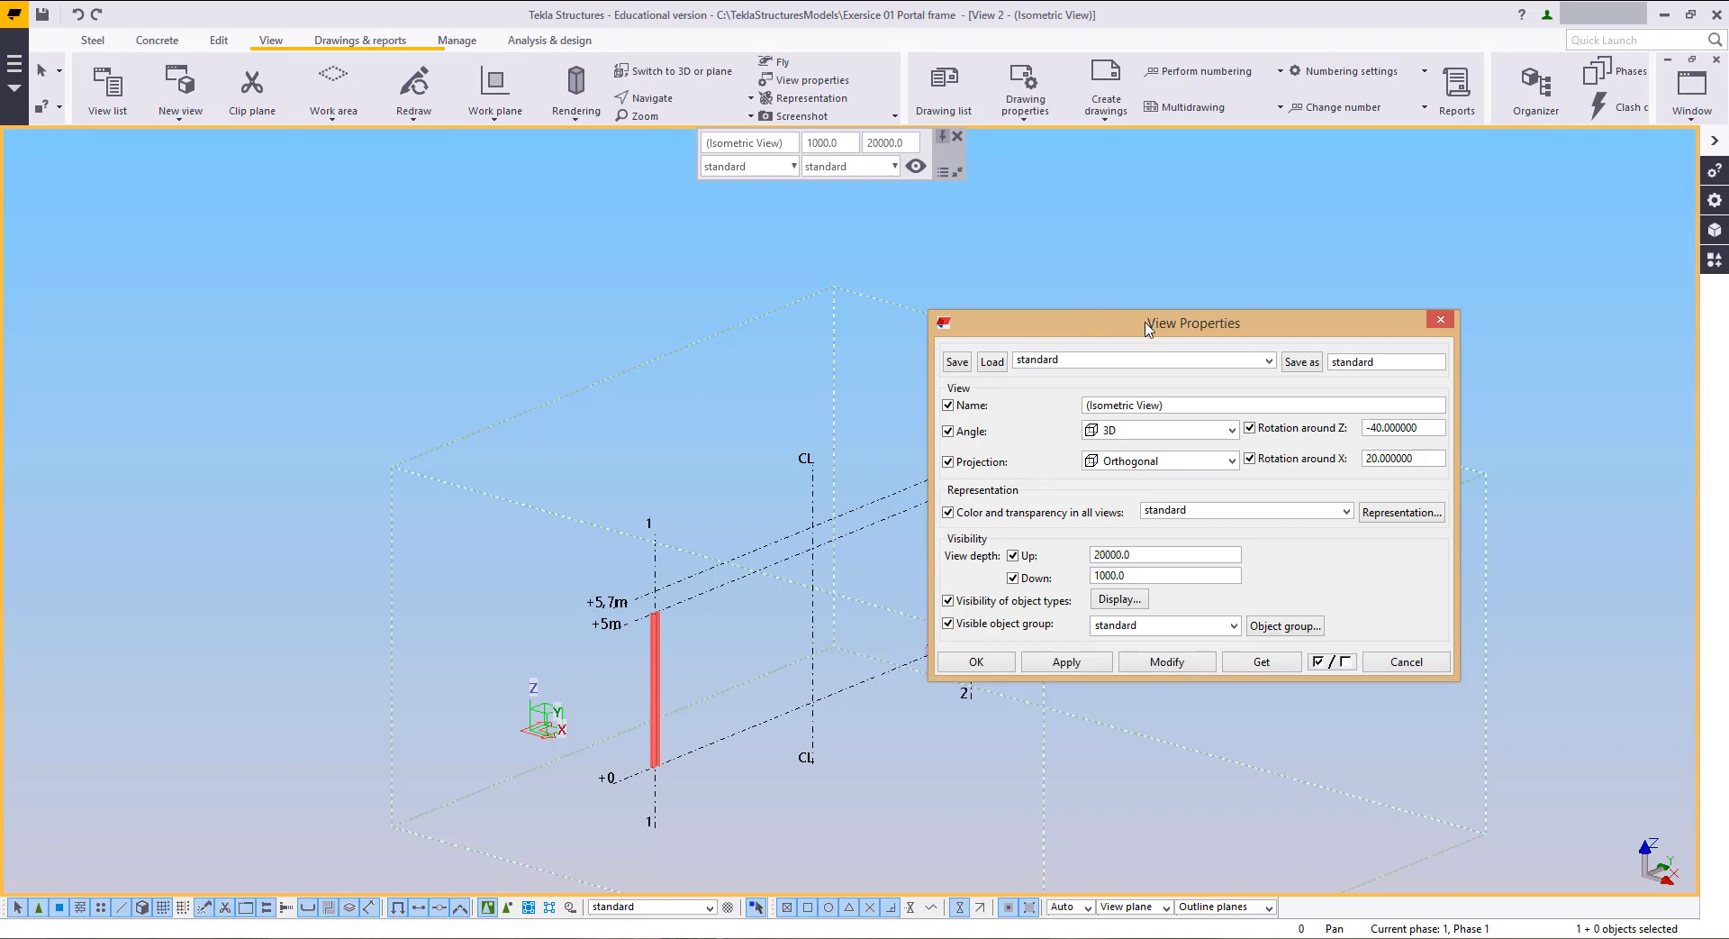
left_click(771, 388)
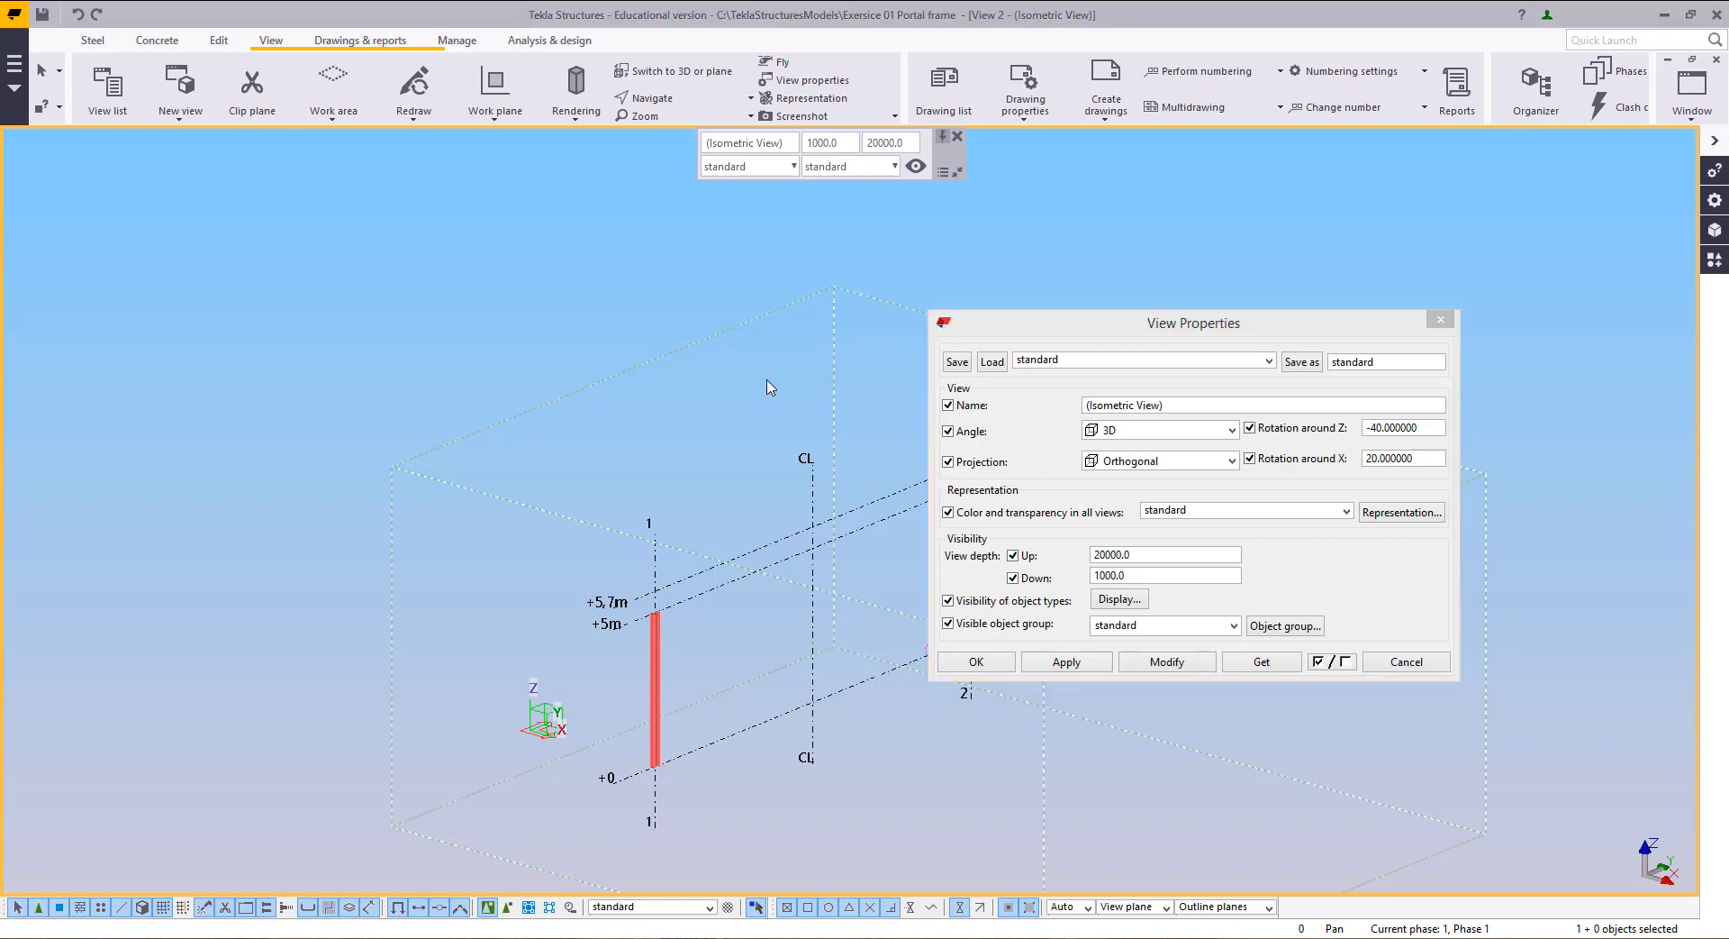
right_click(768, 381)
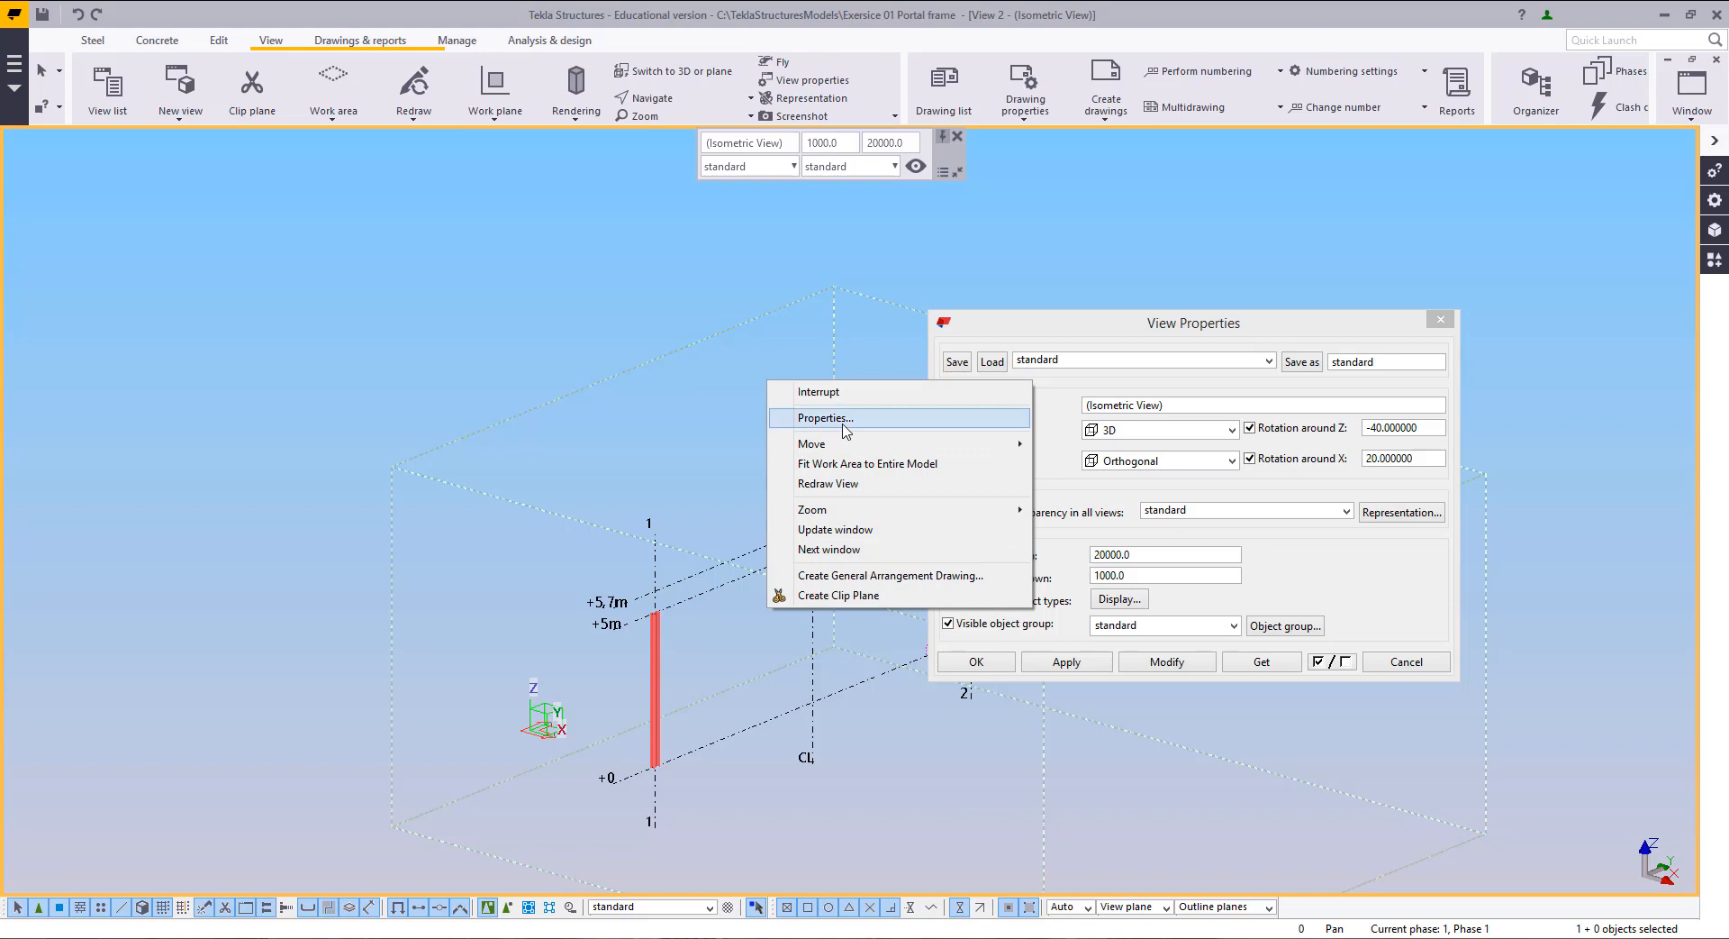
left_click(845, 418)
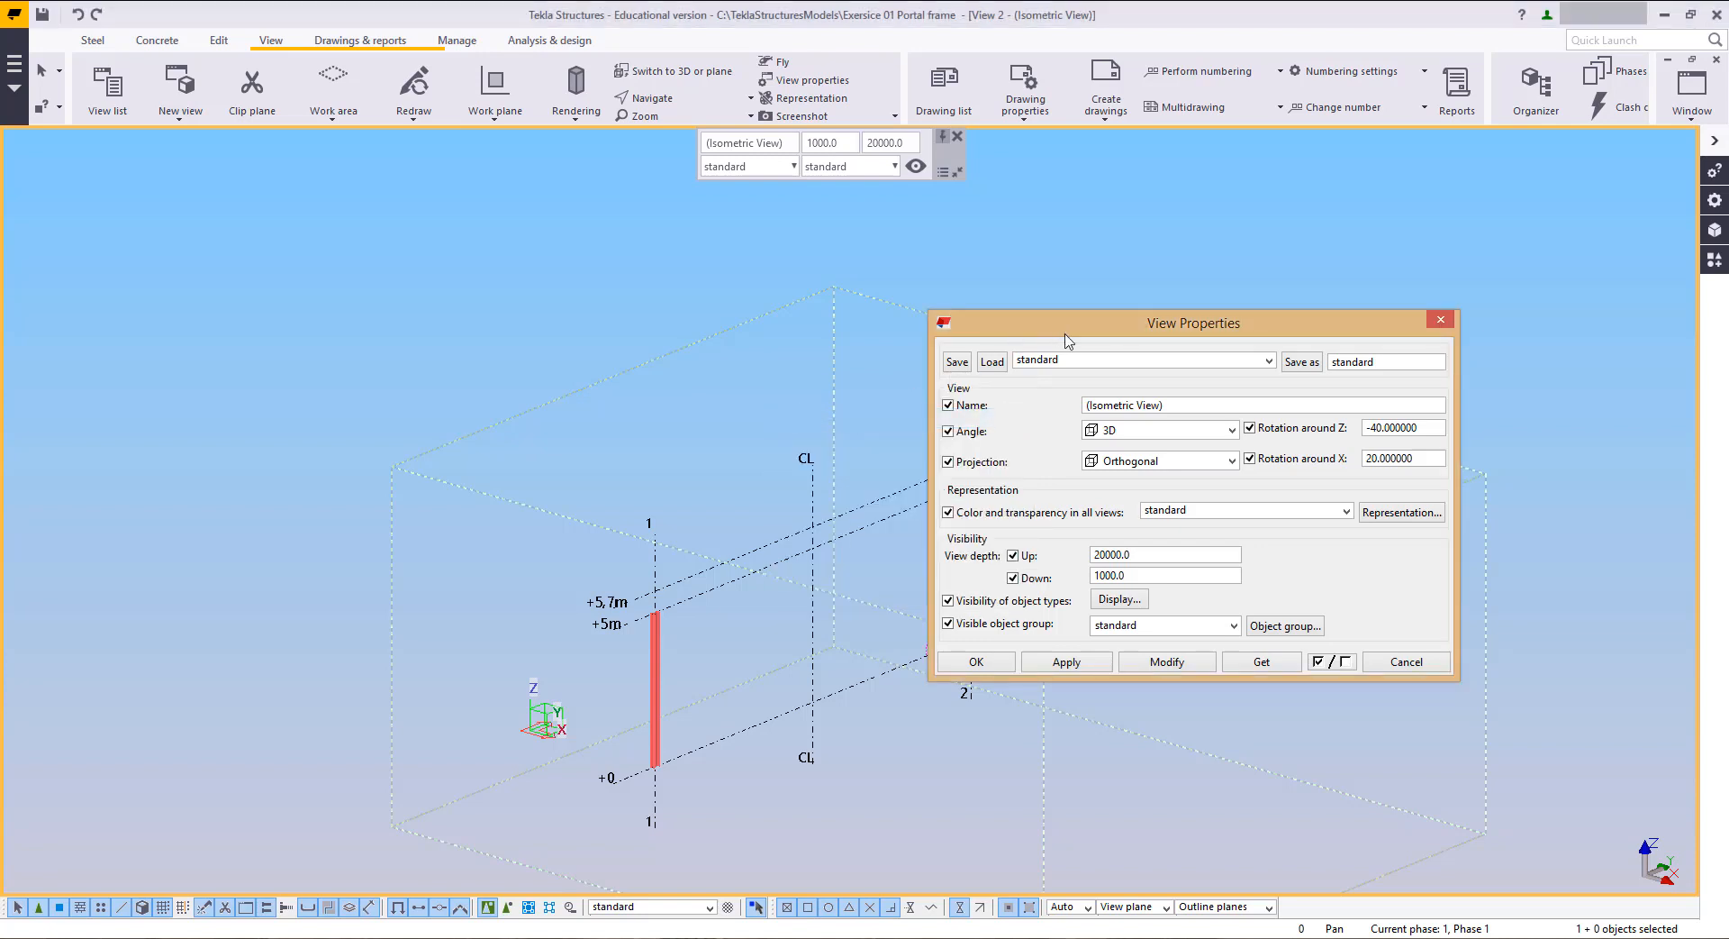
left_click_drag(1125, 554, 1084, 557)
type("50")
left_click_drag(1118, 575, 1081, 584)
type("500")
middle_click_drag(784, 573, 759, 516)
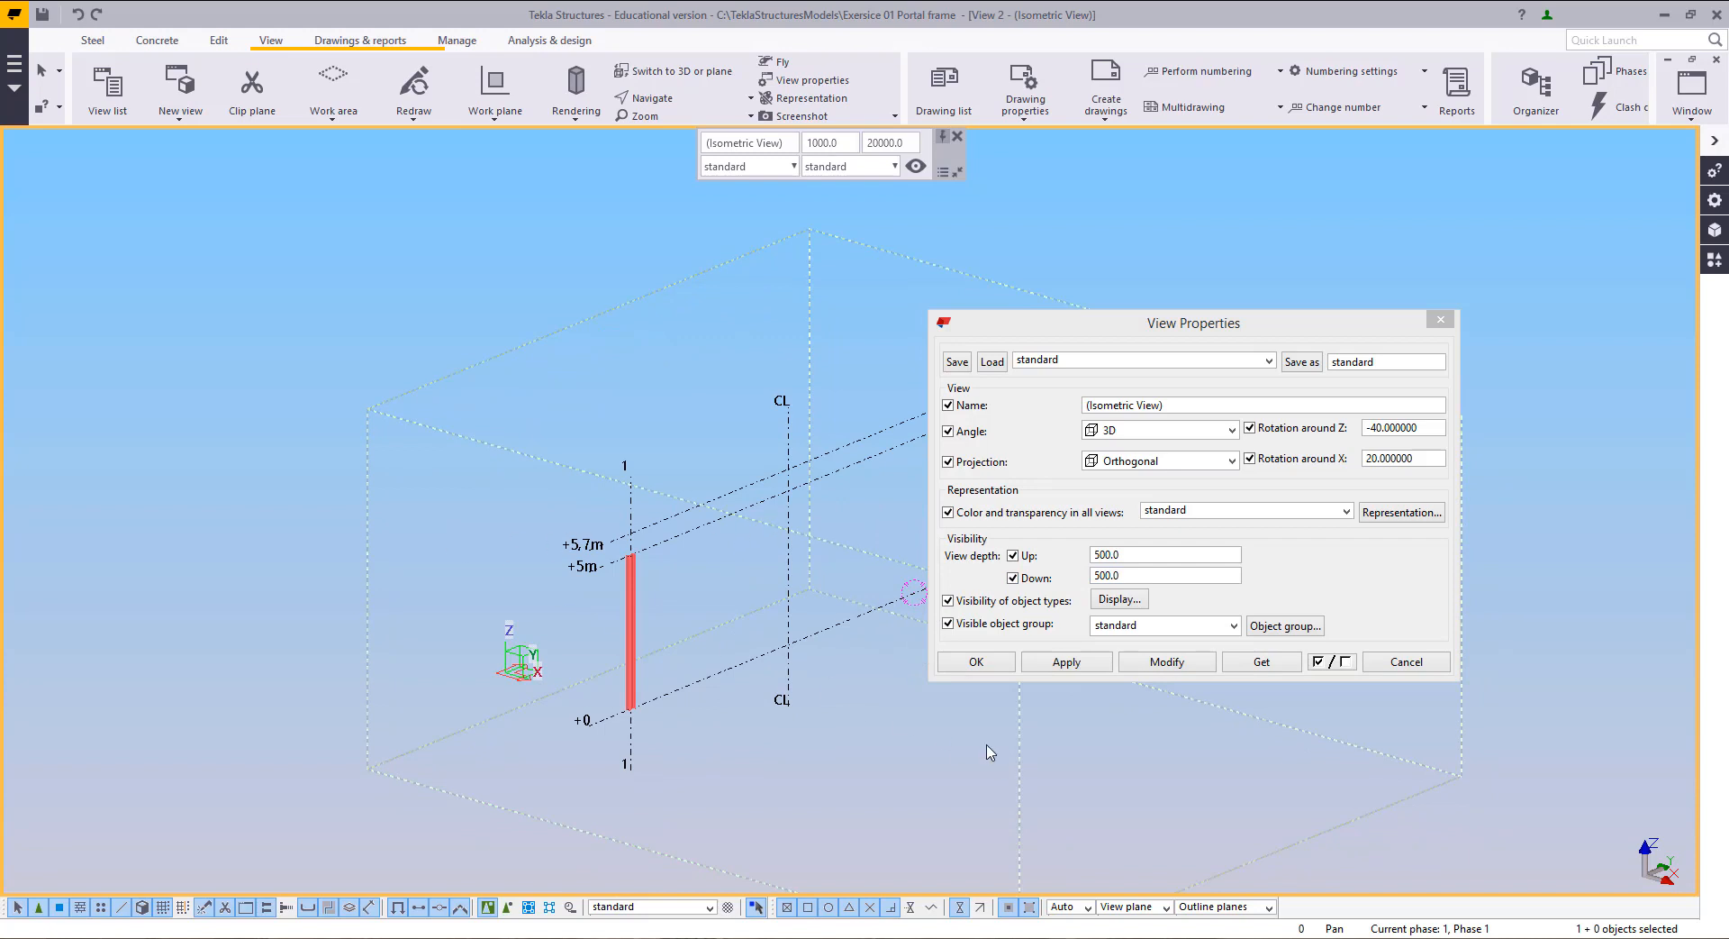
scroll(671, 558, "up", 5)
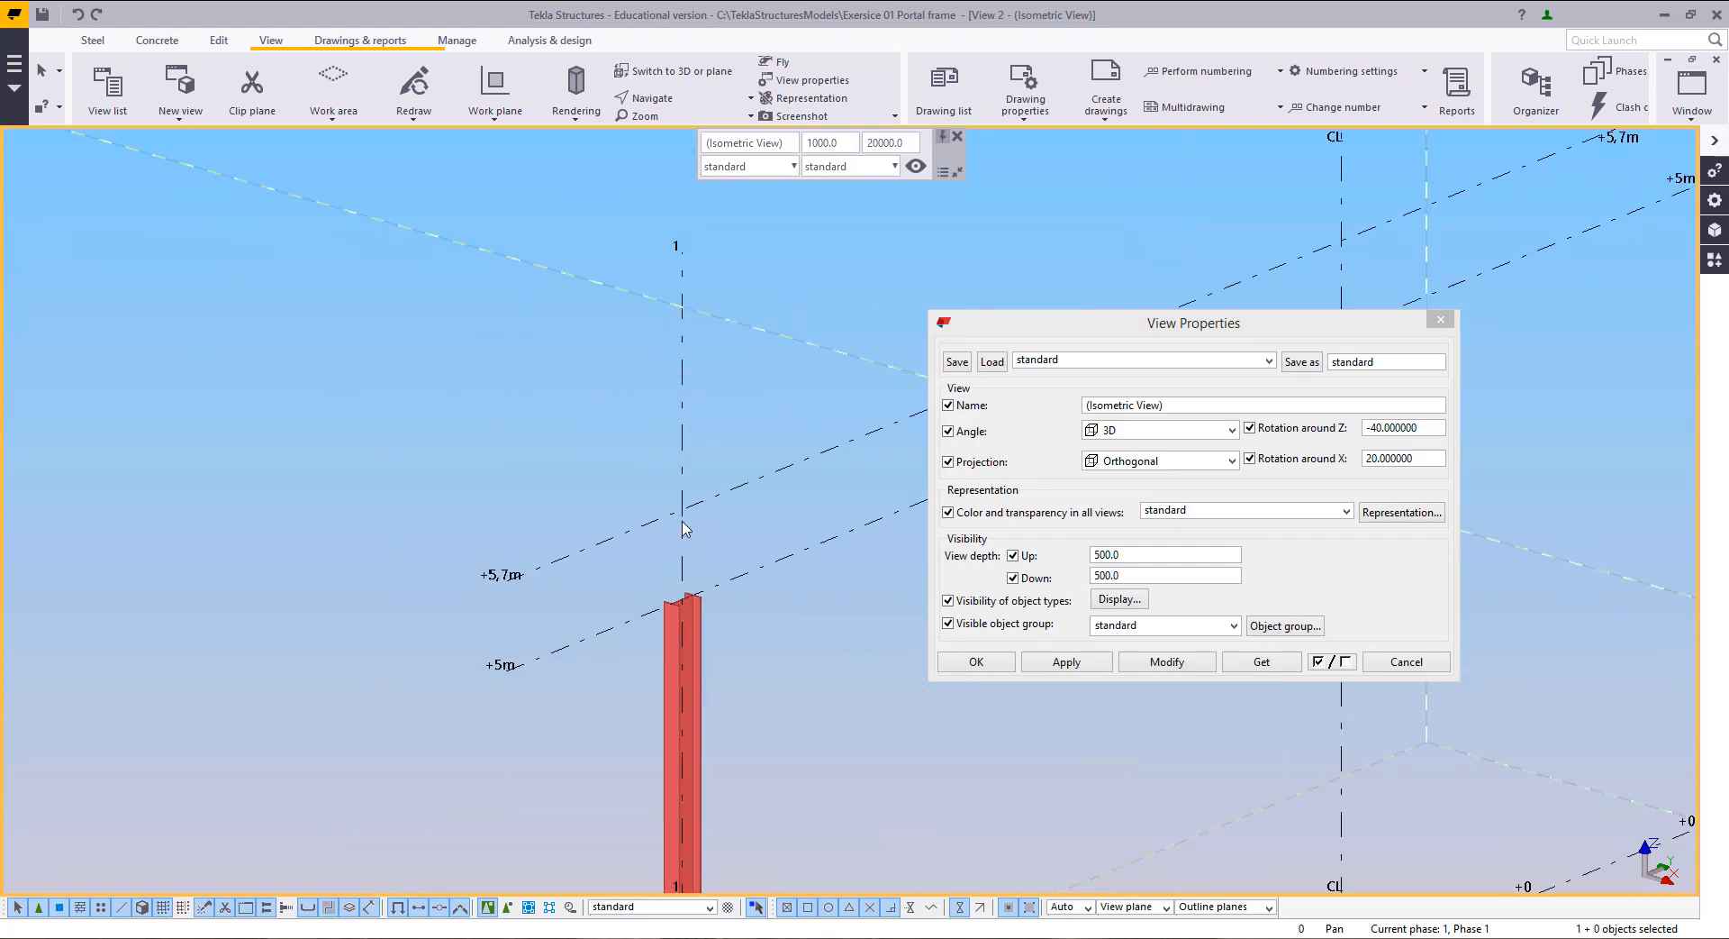
left_click(1165, 662)
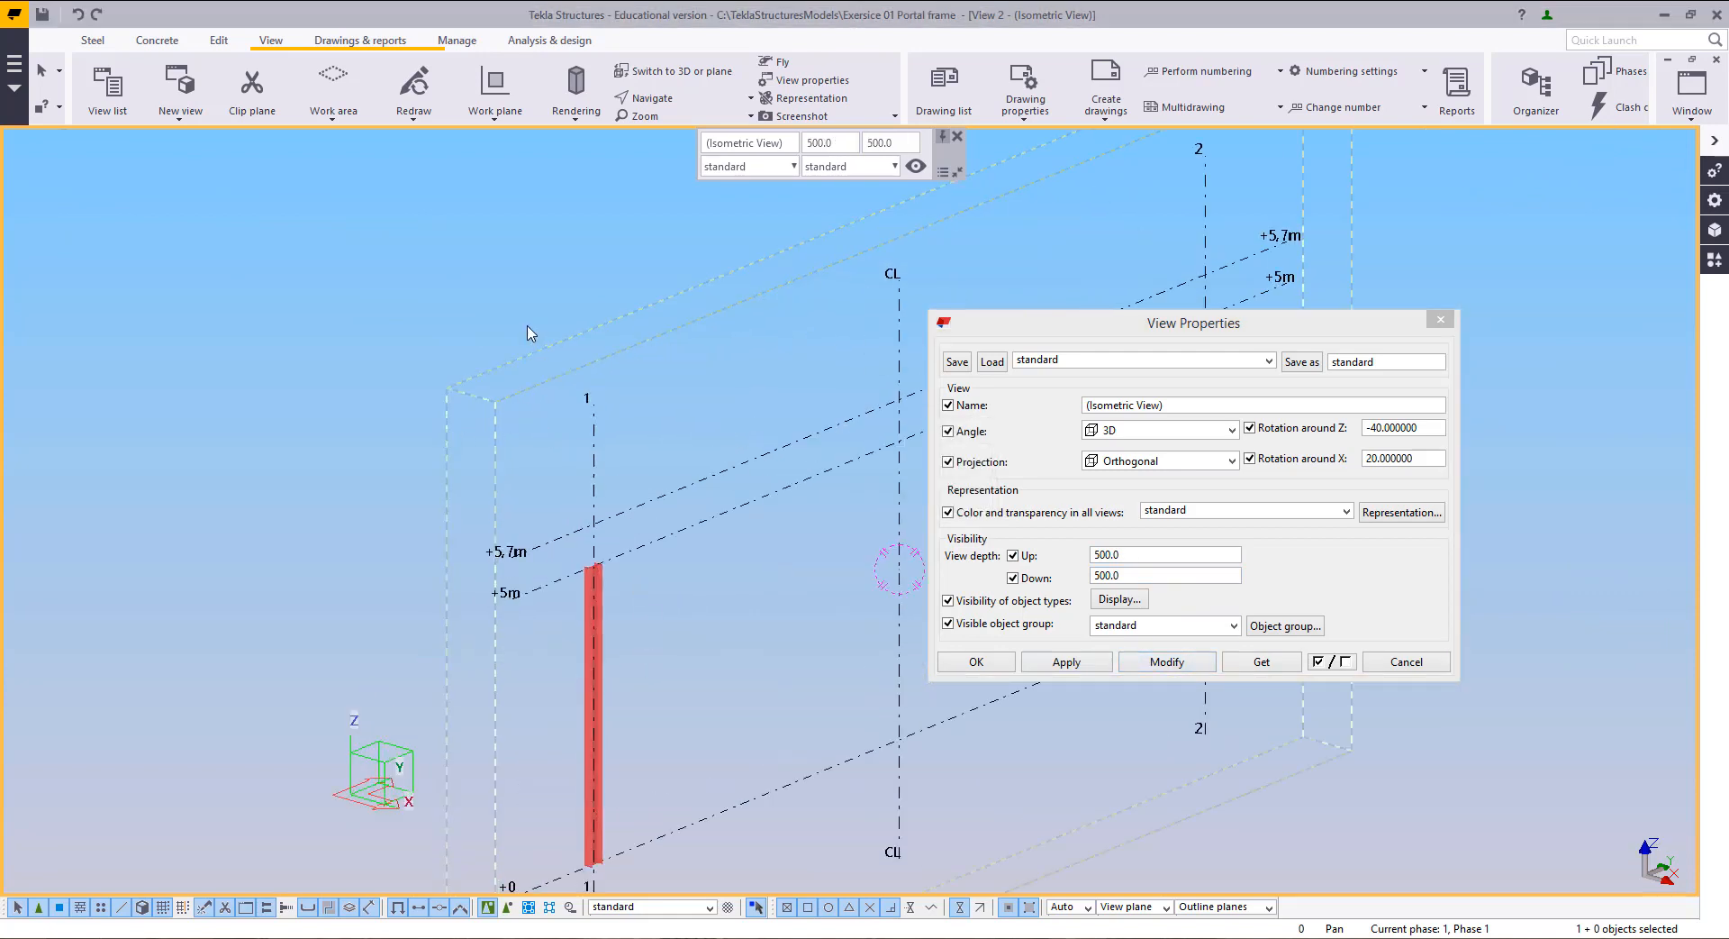
left_click(1402, 667)
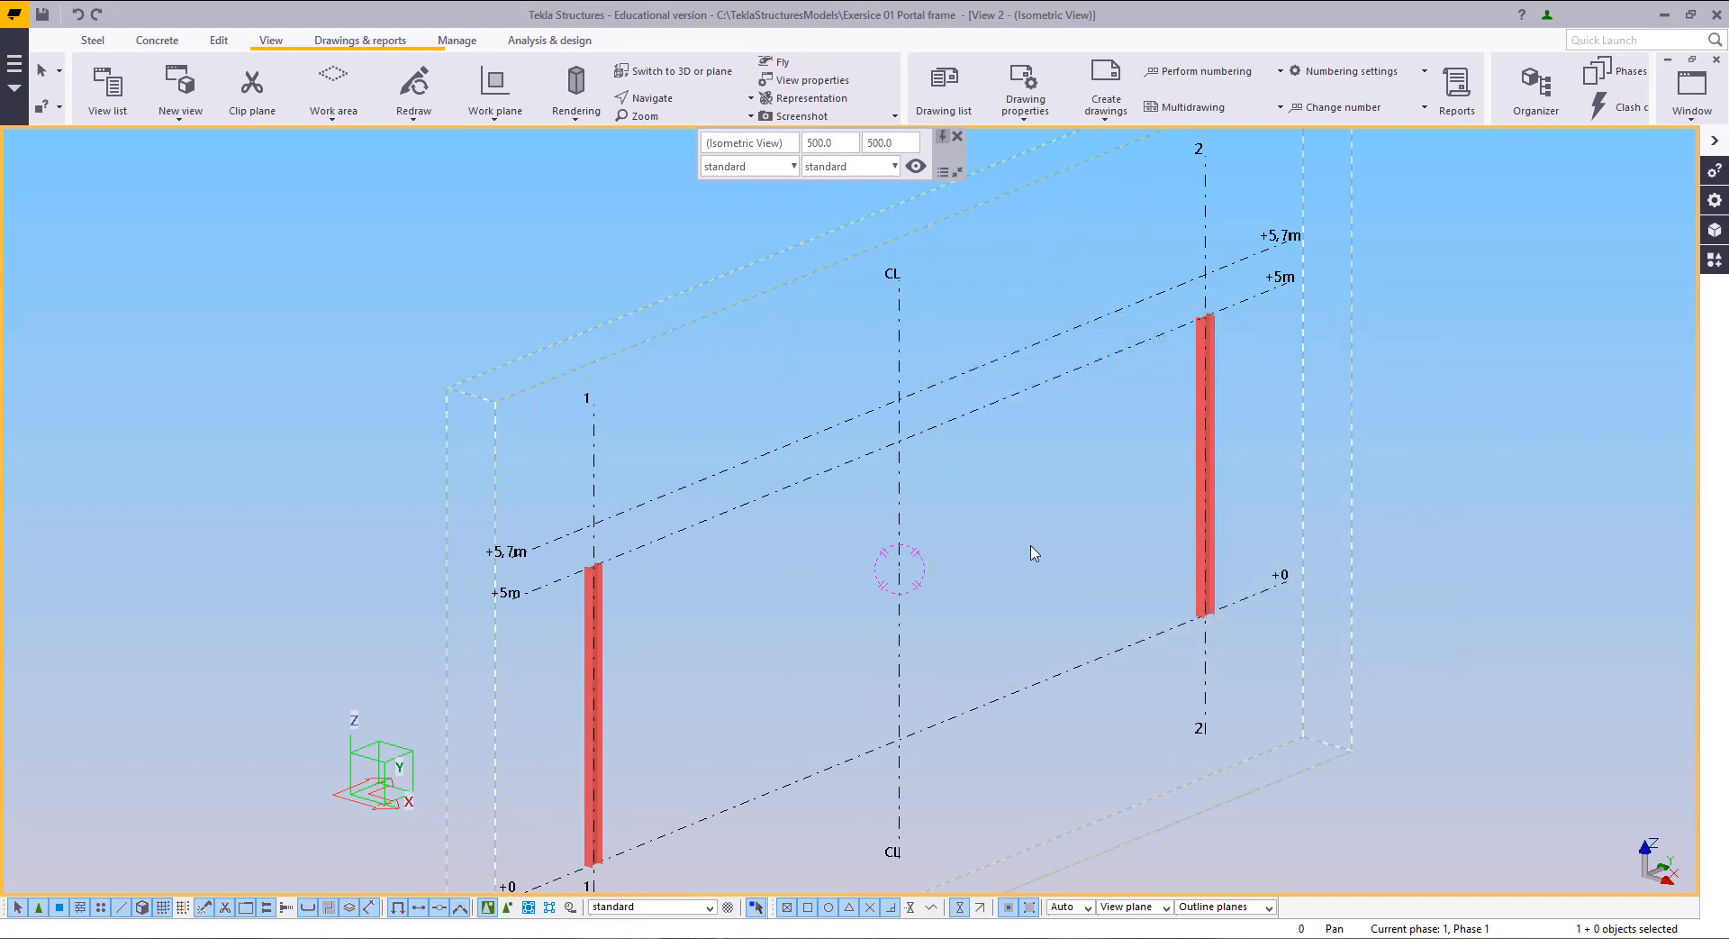
Step: Switch the grid B view from 3D to plane view and bring up the steel modelling commands
key("ctrl+p")
middle_click_drag(799, 522, 790, 642)
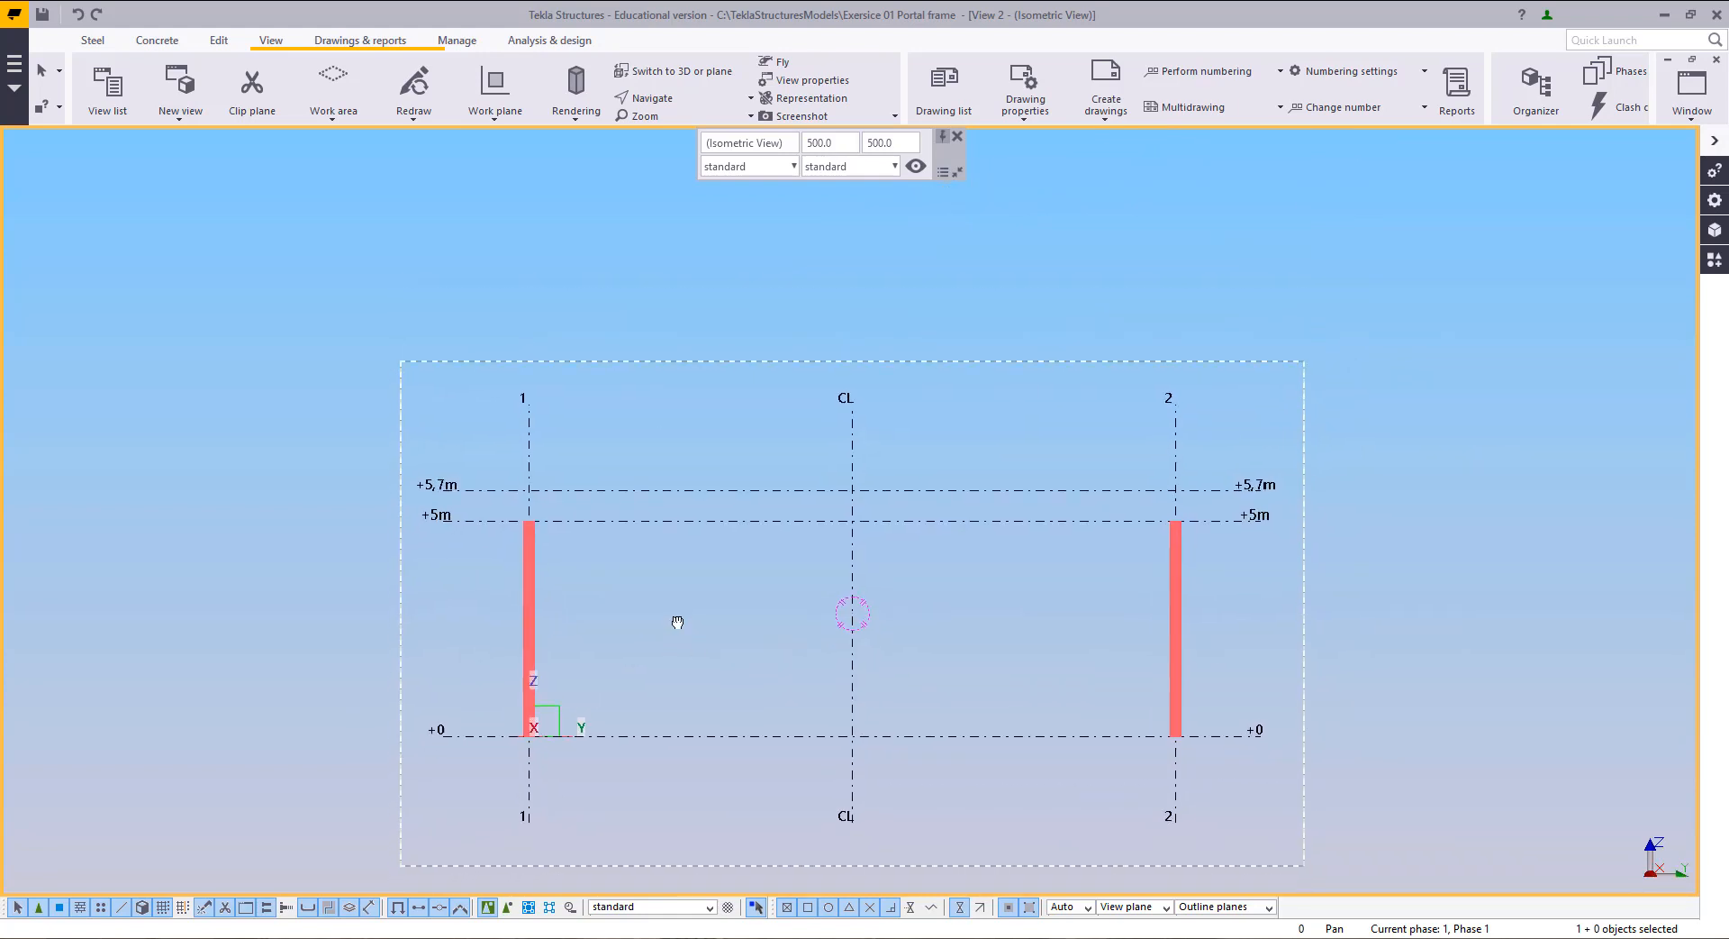
scroll(645, 602, "up", 2)
middle_click_drag(645, 603, 586, 552)
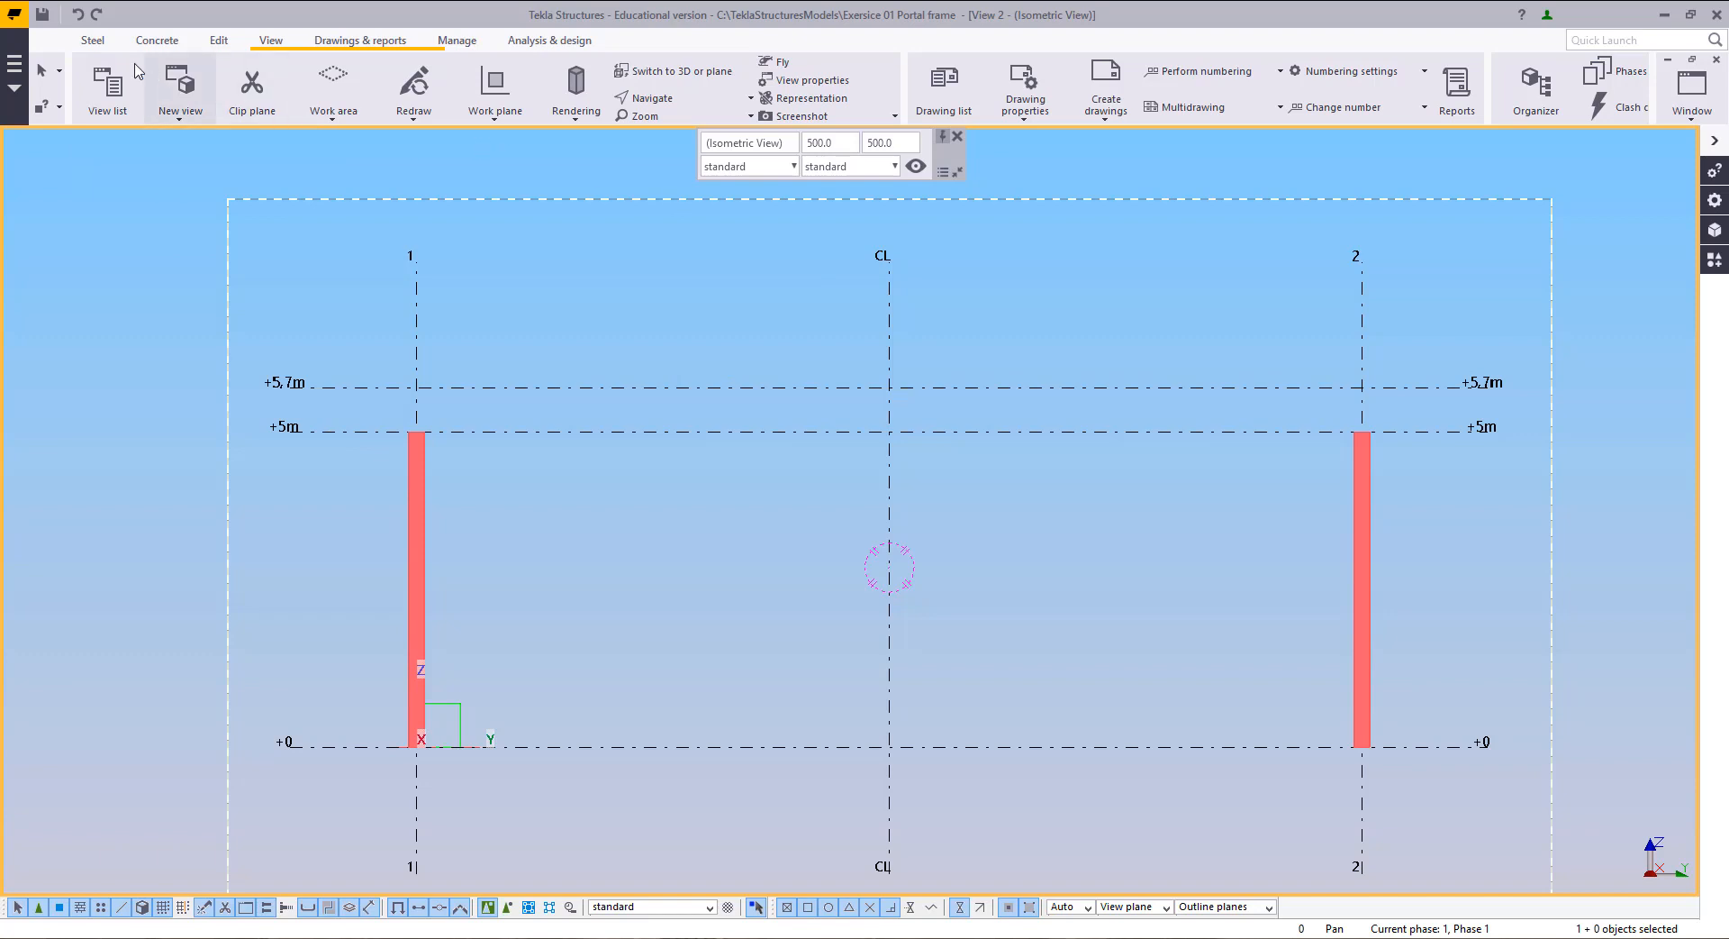
middle_click_drag(812, 609, 776, 709)
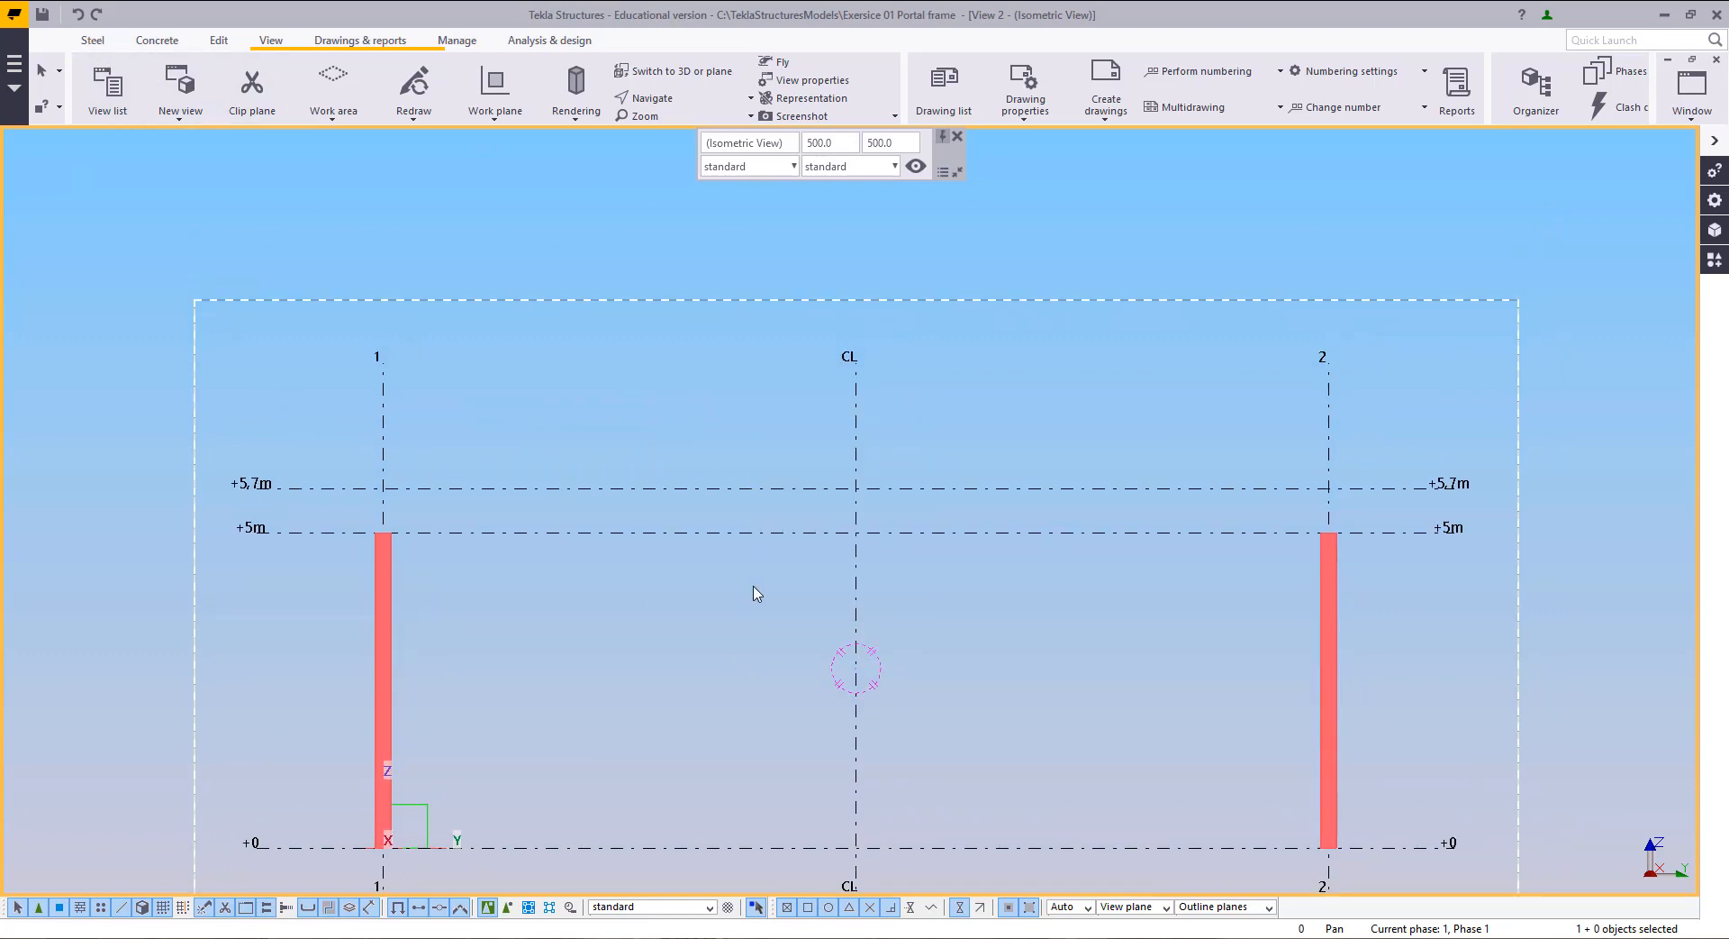
scroll(756, 586, "up", 1)
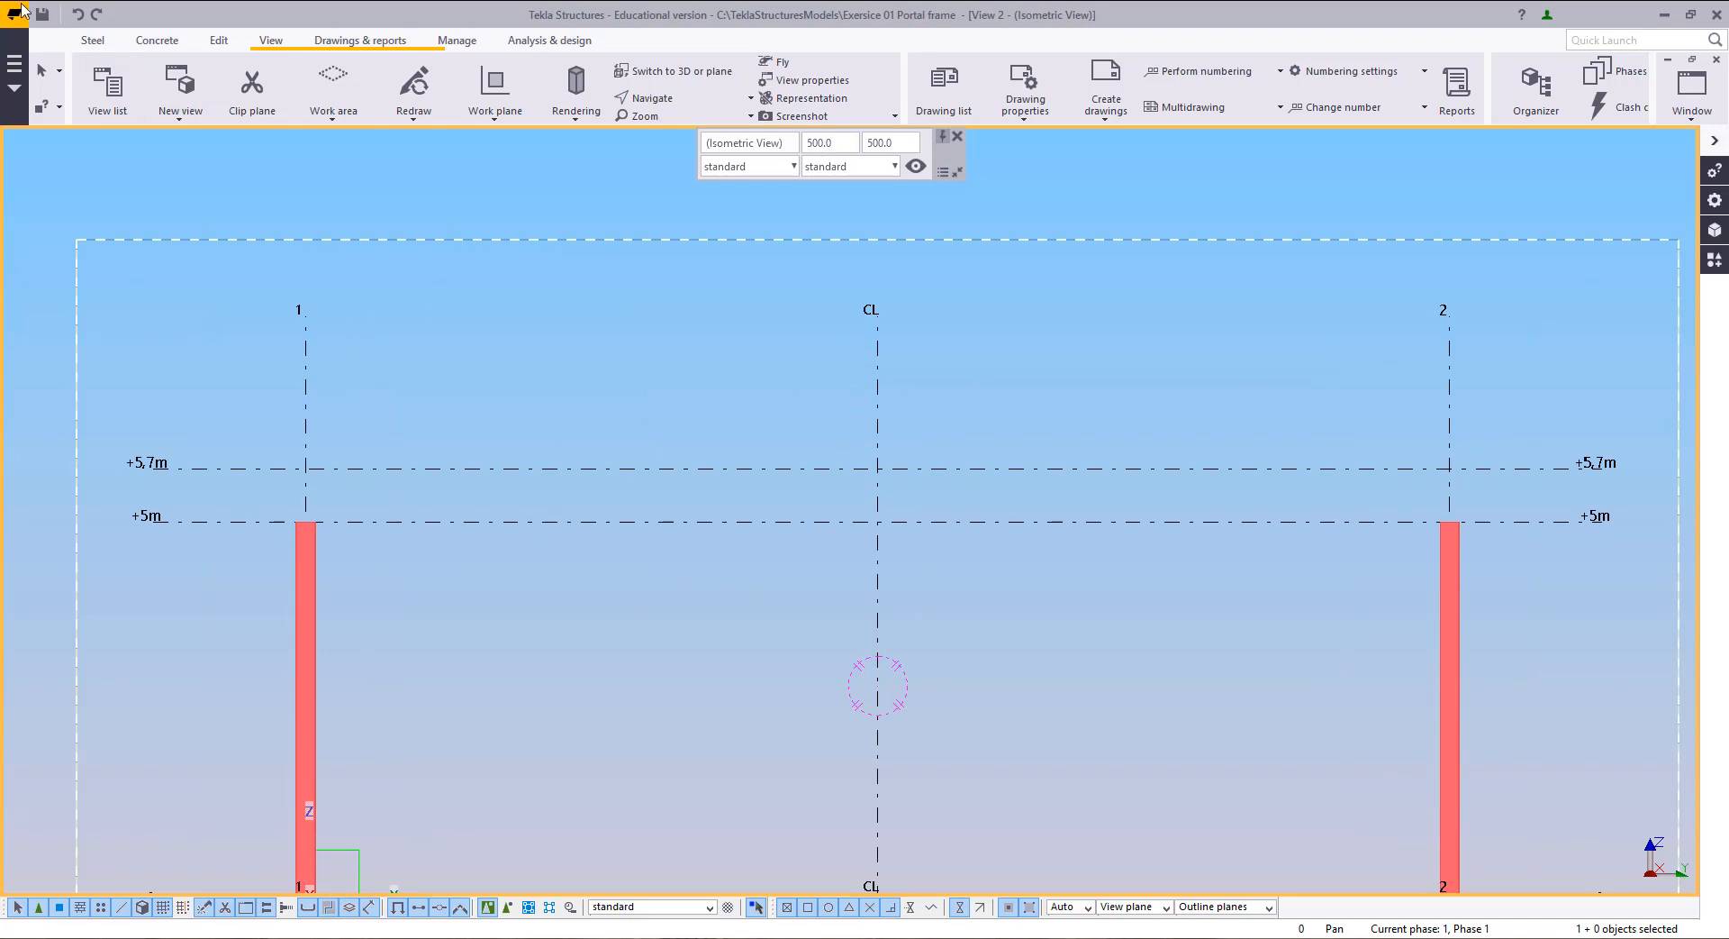
left_click(93, 41)
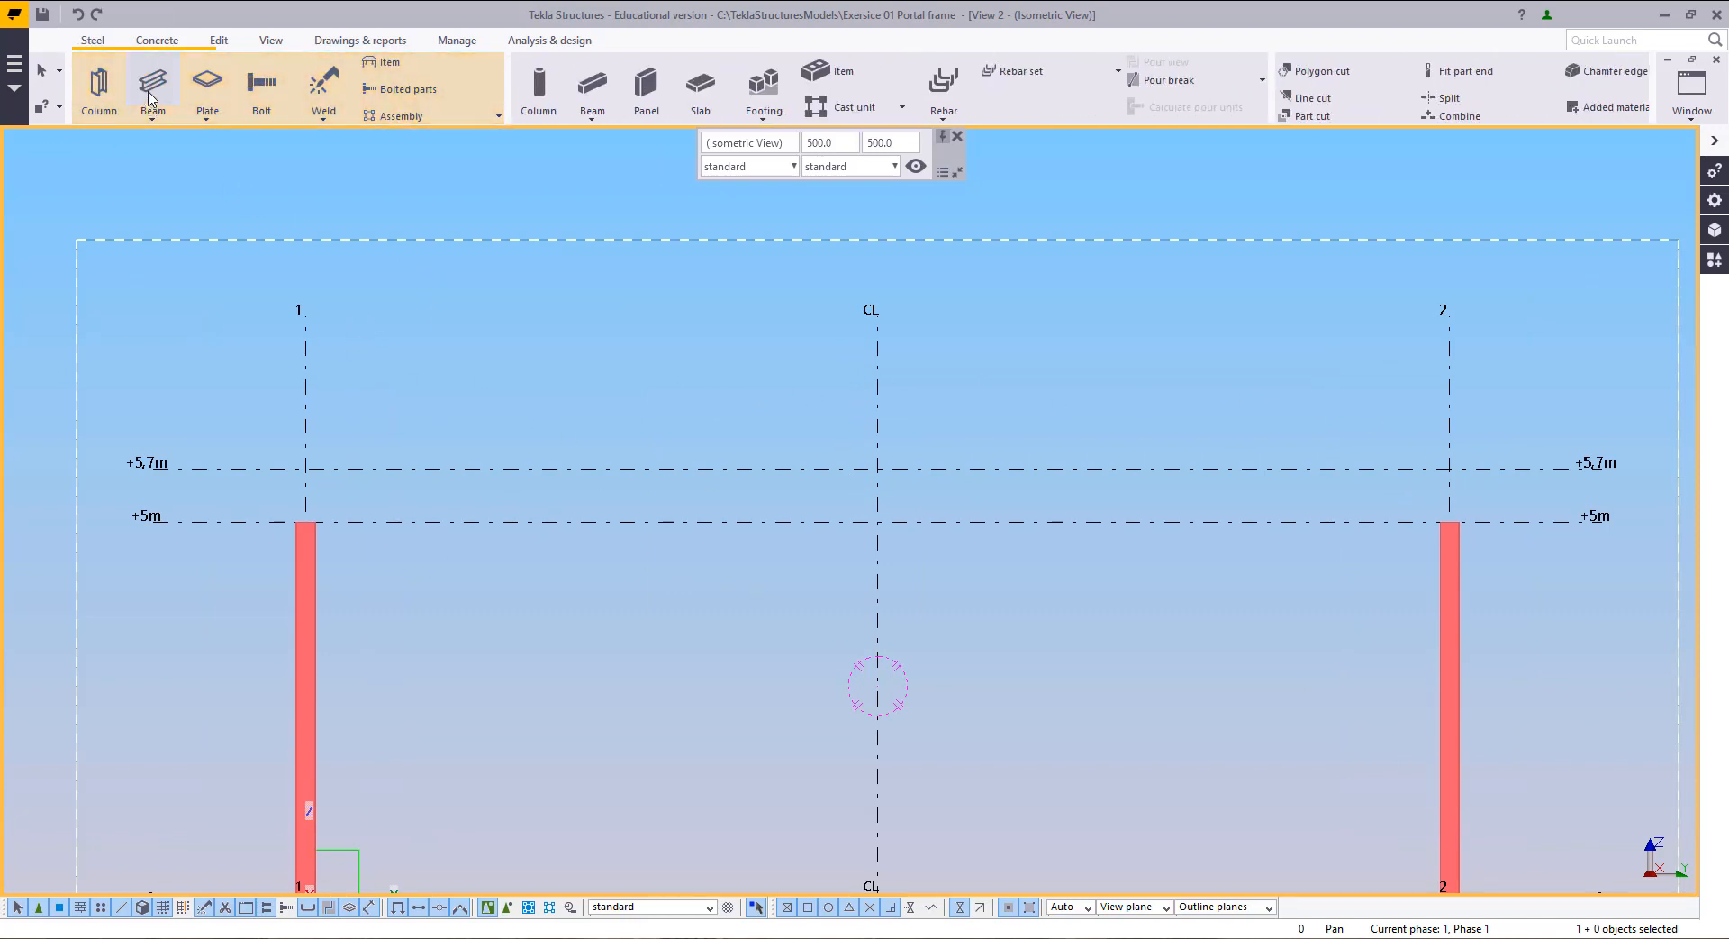
Step: Model a trial rafter beam from the grid 1 column top to the centreline at +5.7m, and delete it
left_click(151, 97)
left_click(307, 521)
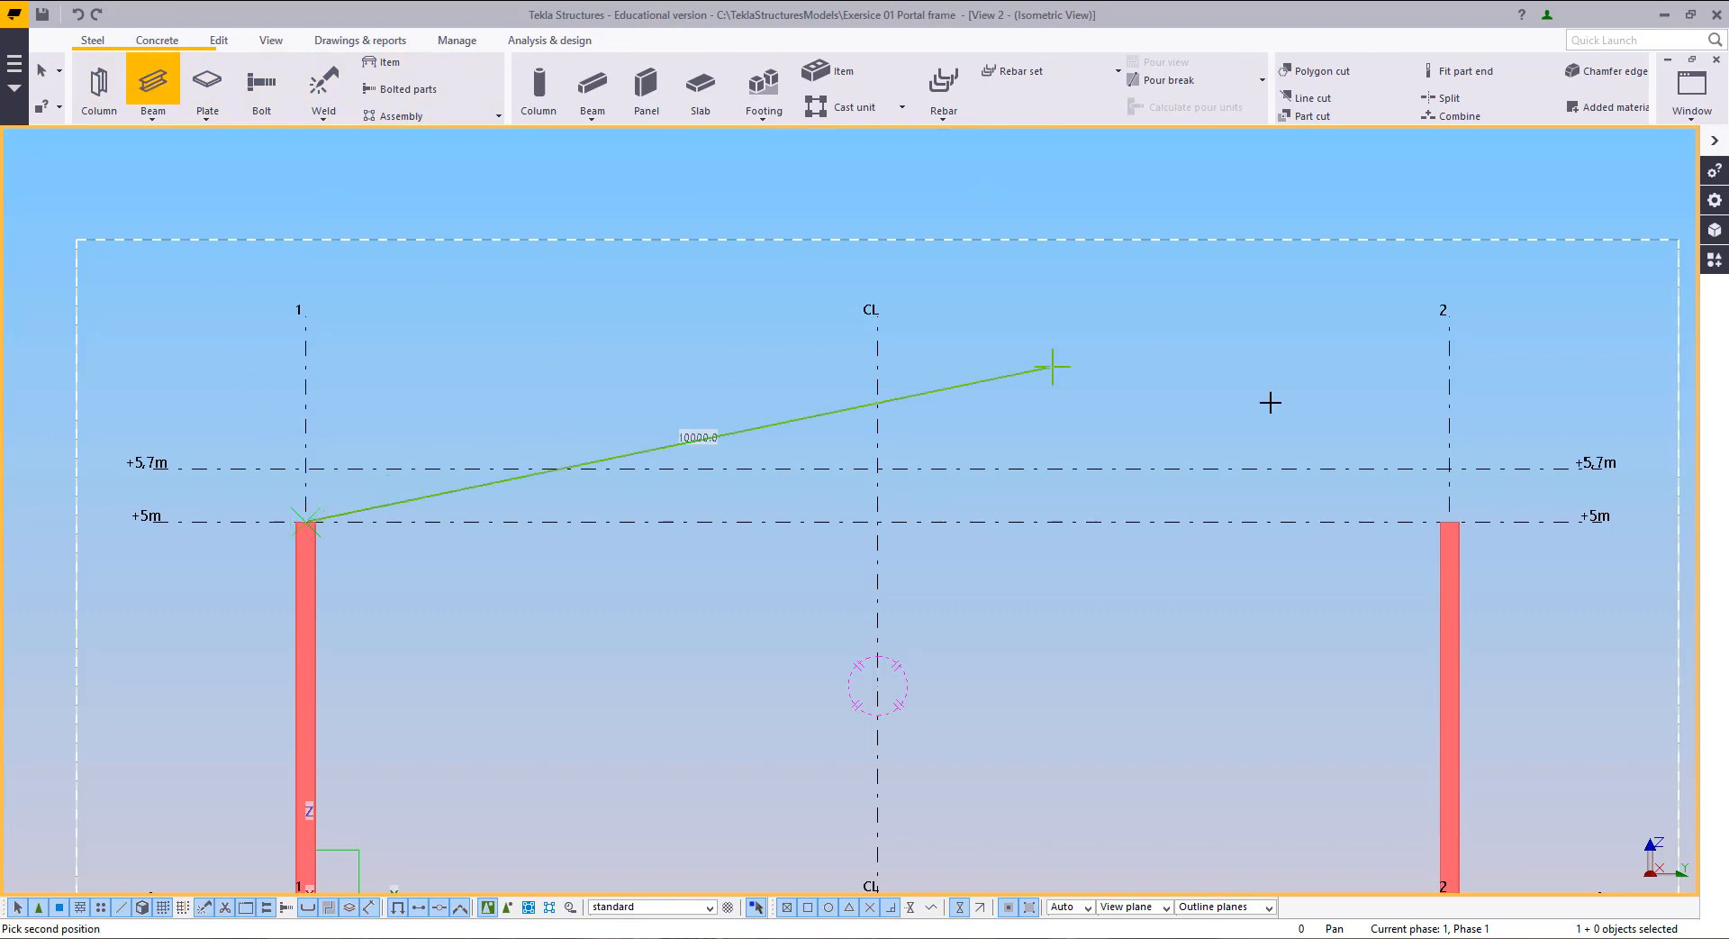
left_click(876, 469)
right_click(656, 368)
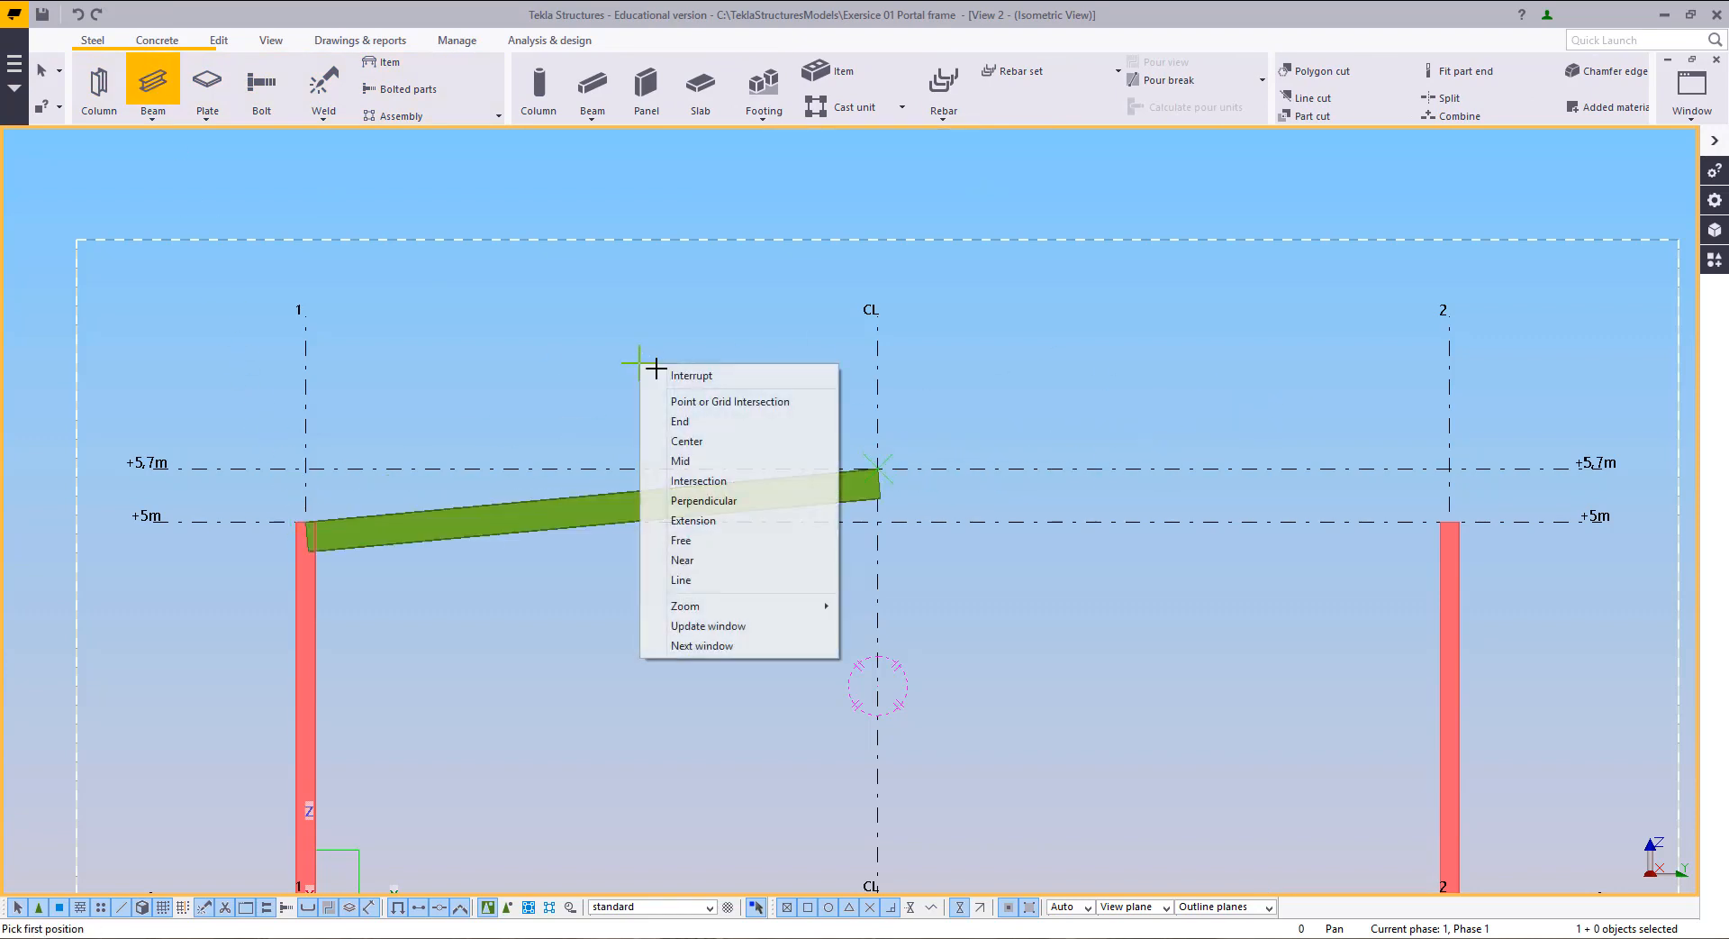
left_click(671, 375)
left_click(780, 507)
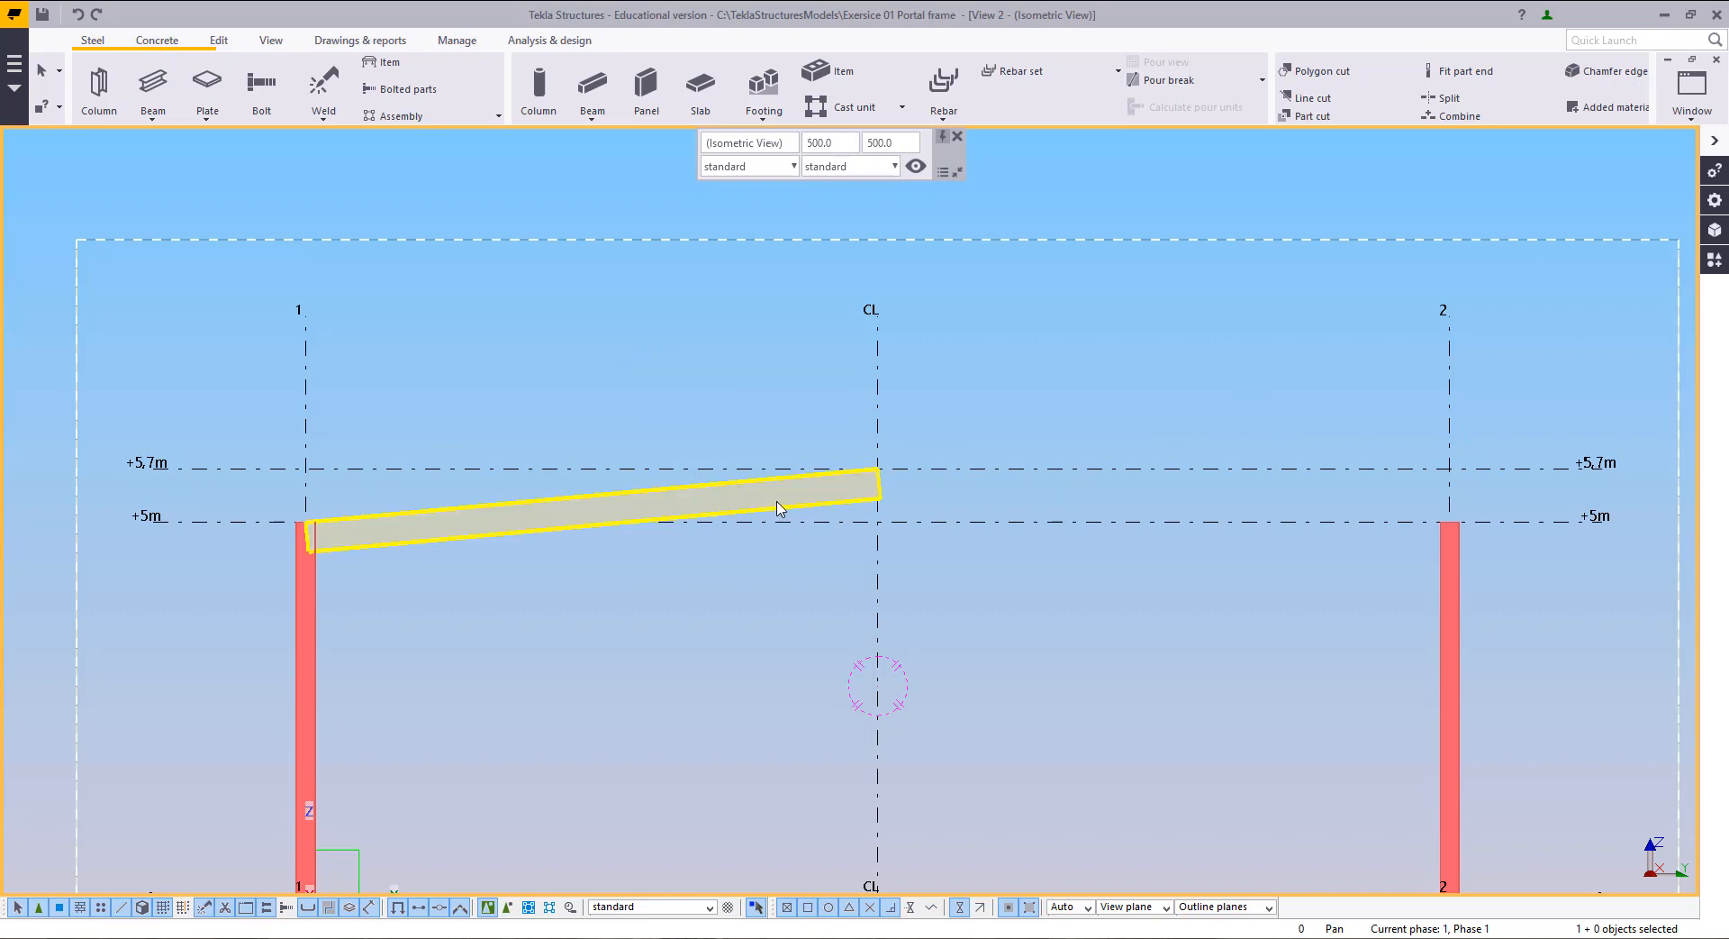
key("Delete")
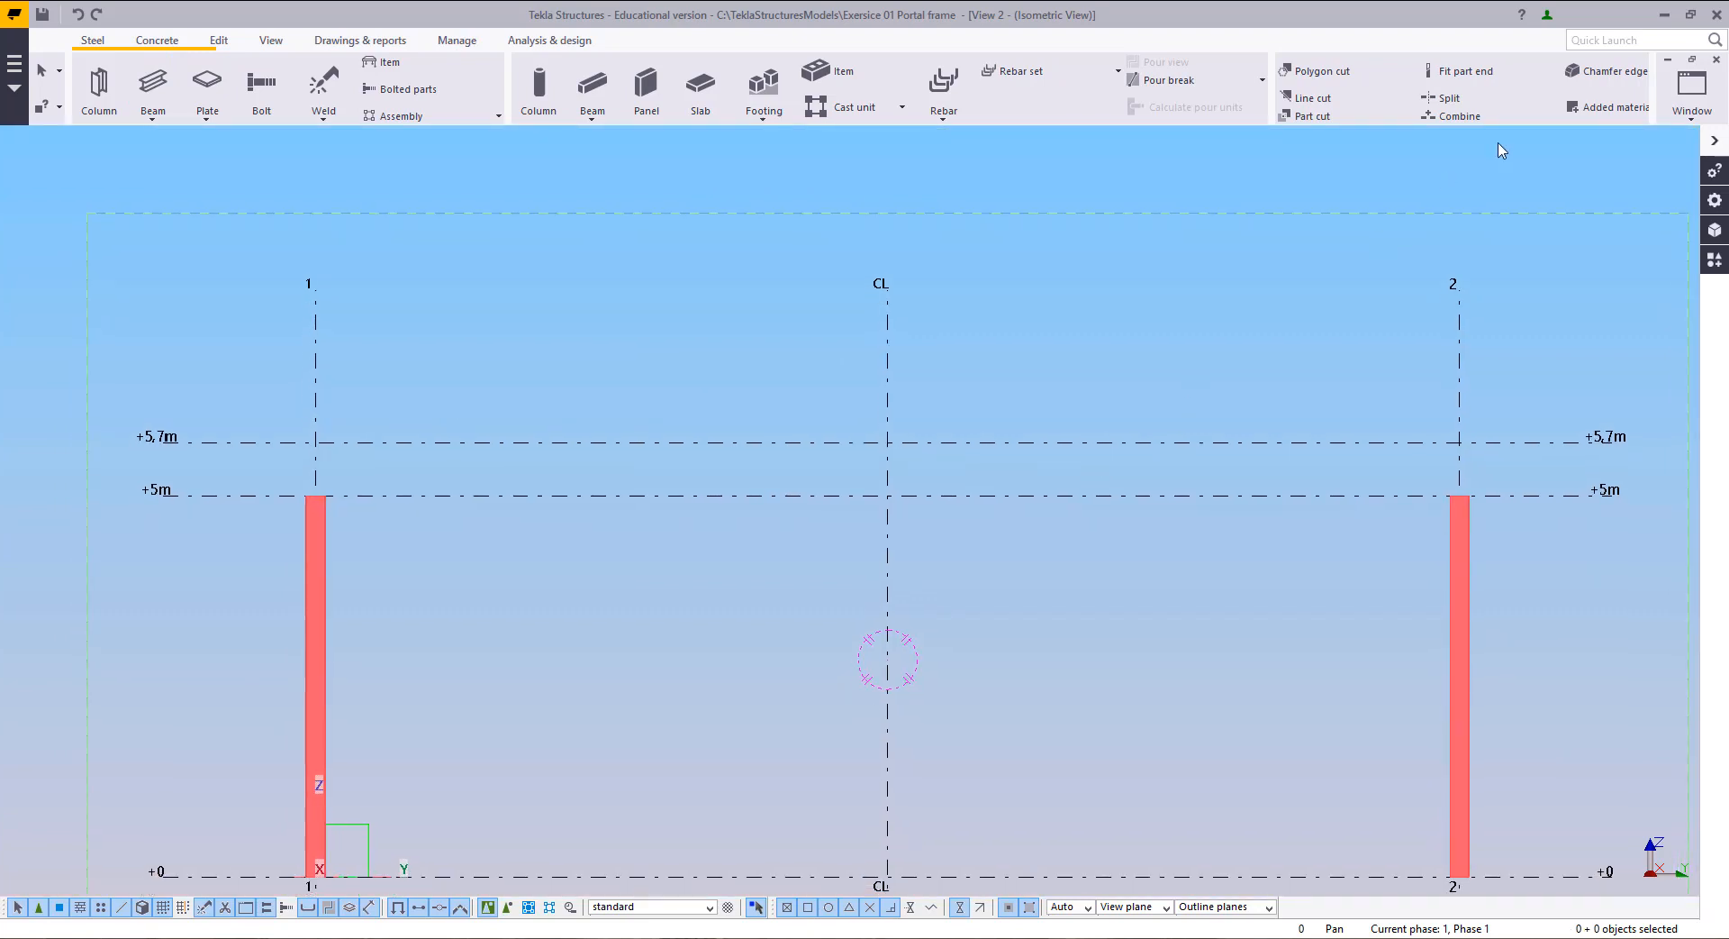
Step: Switch to the isometric View 1 and create one dividing point on the line between the two column tops
left_click(1692, 85)
left_click(1621, 239)
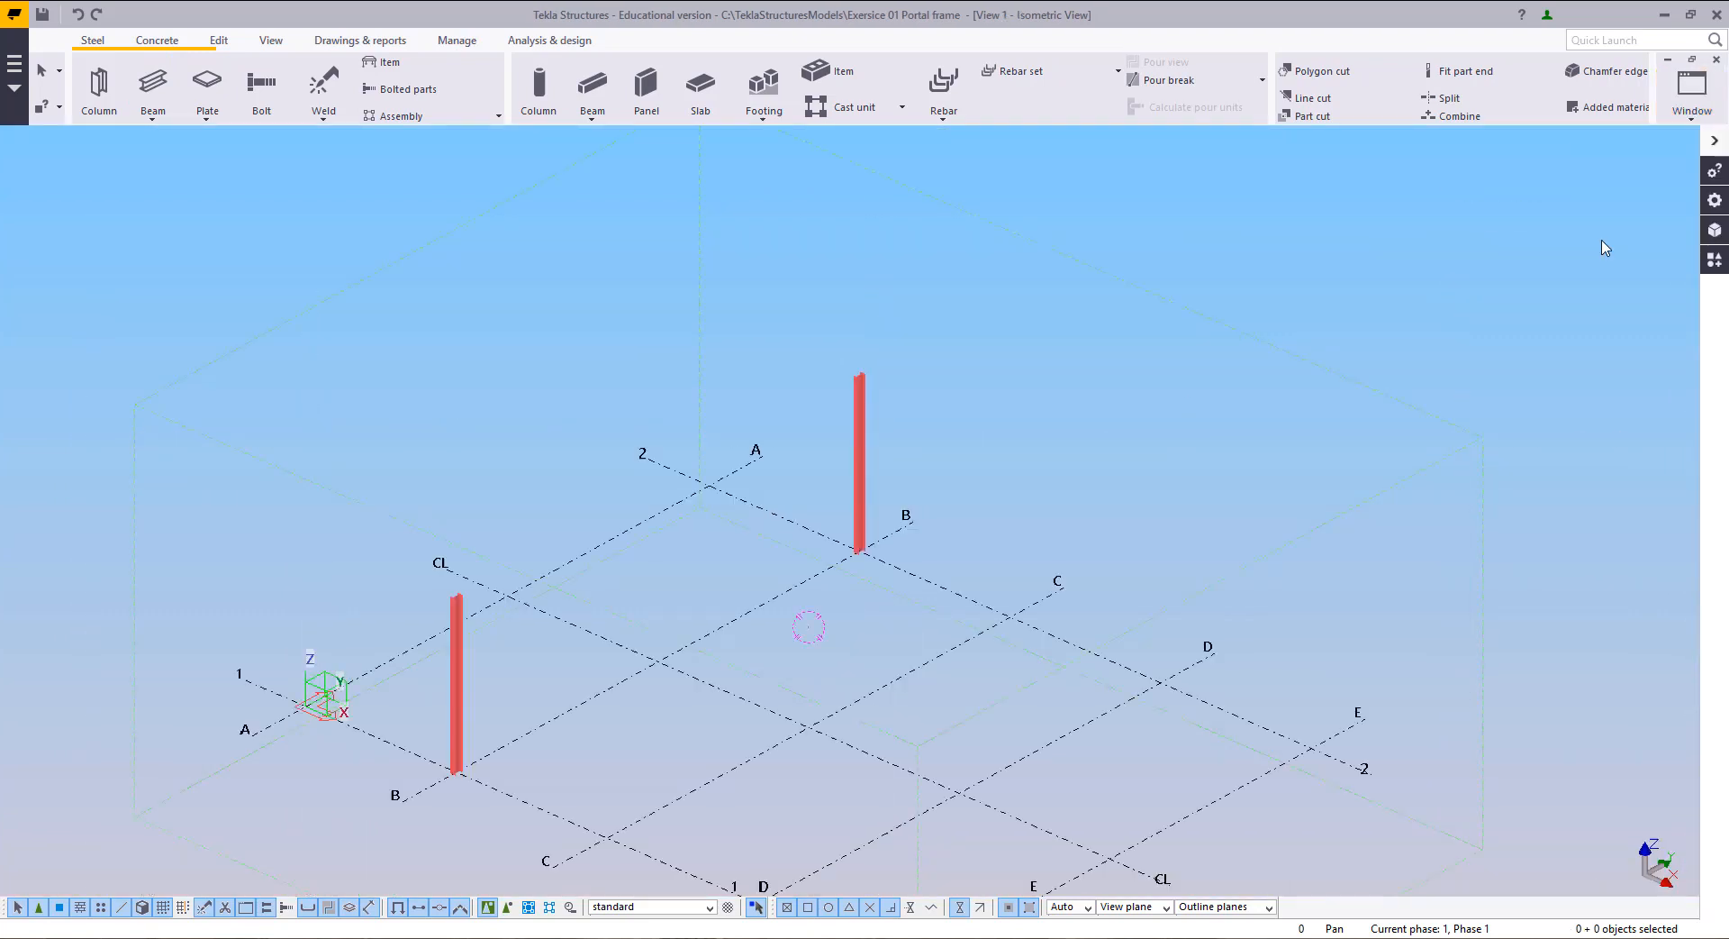
middle_click_drag(628, 474, 676, 417, "ctrl")
scroll(600, 473, "up", 3)
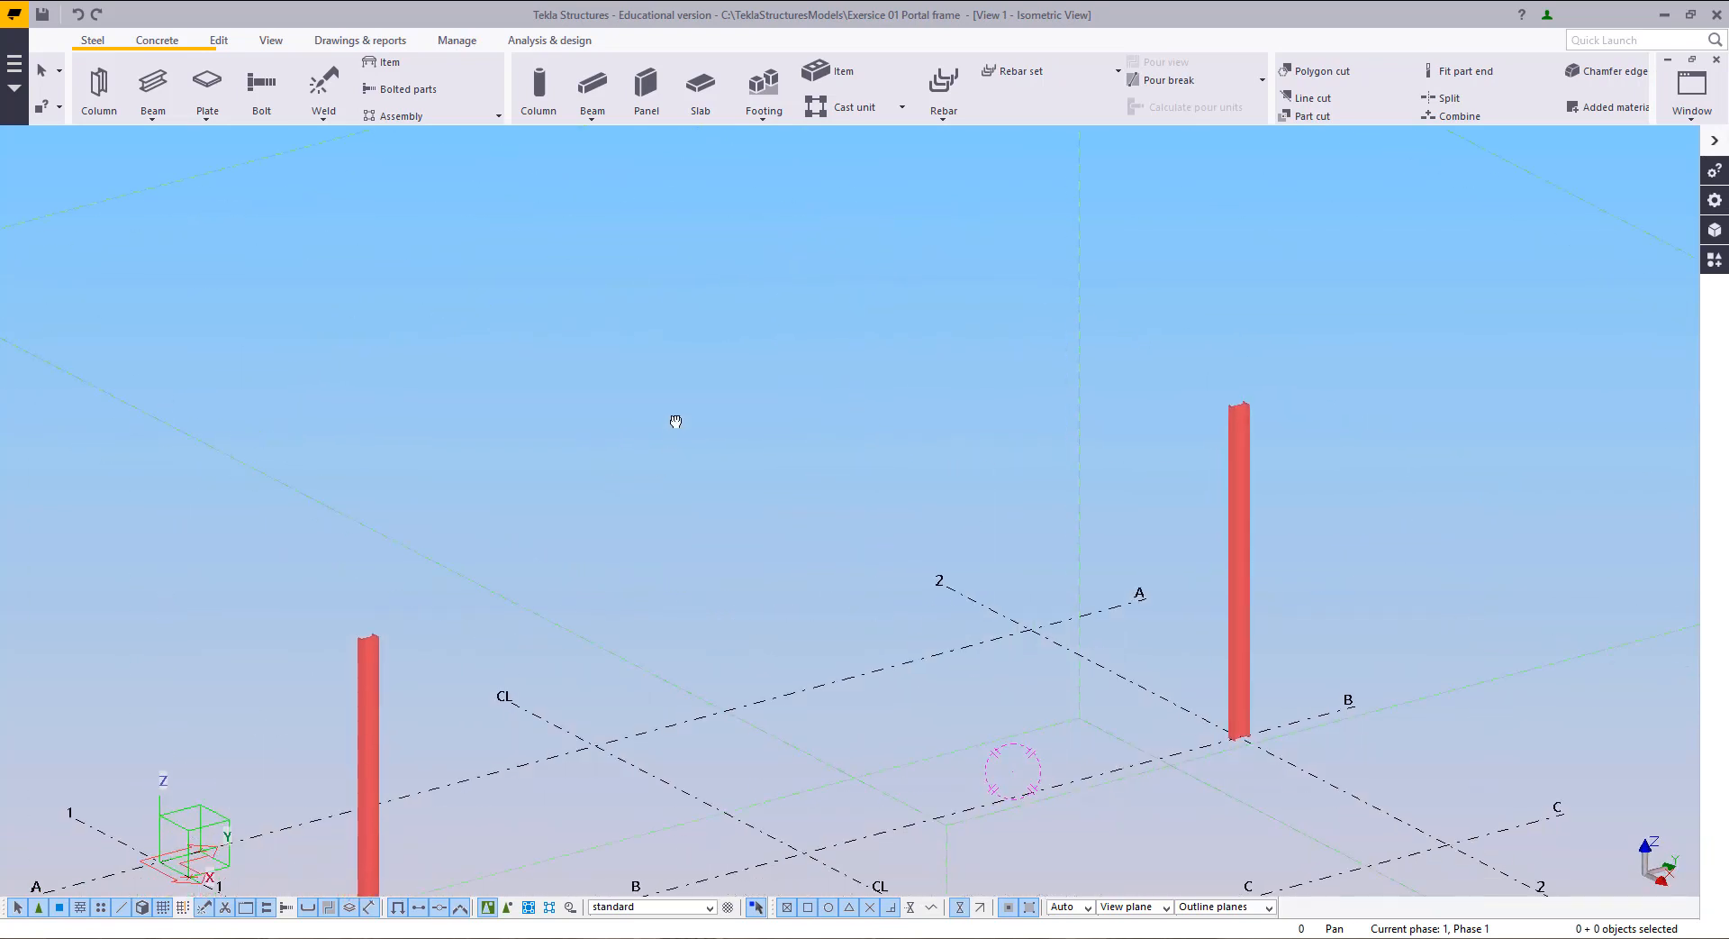
left_click(219, 39)
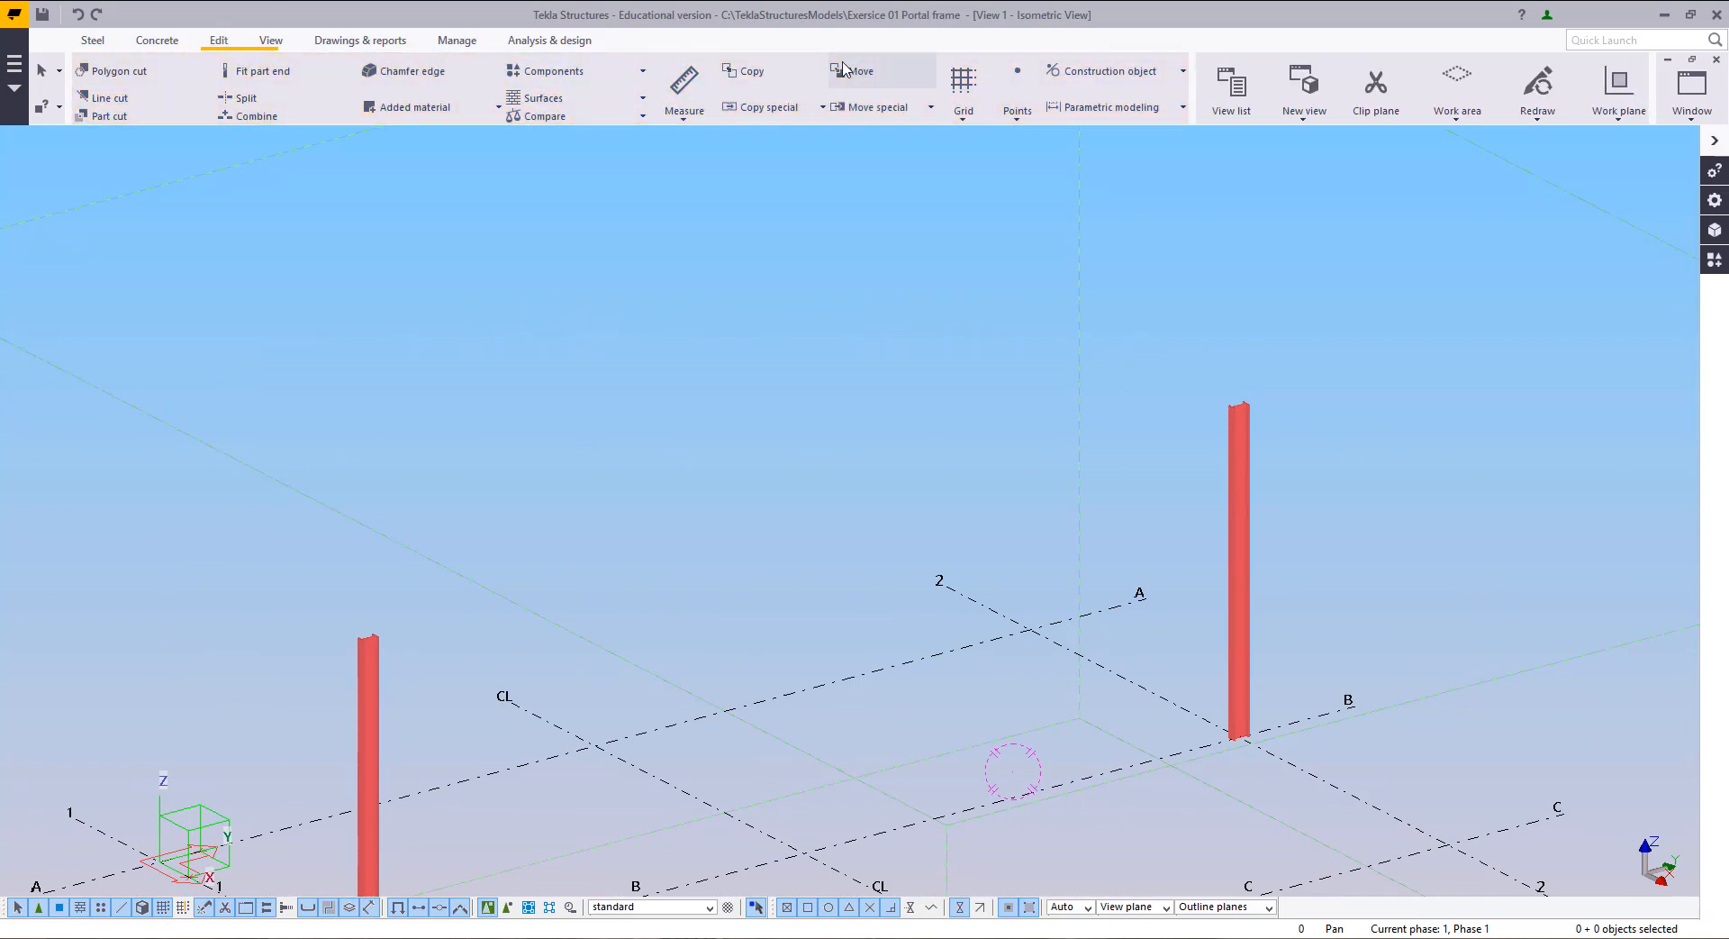
left_click(1017, 90)
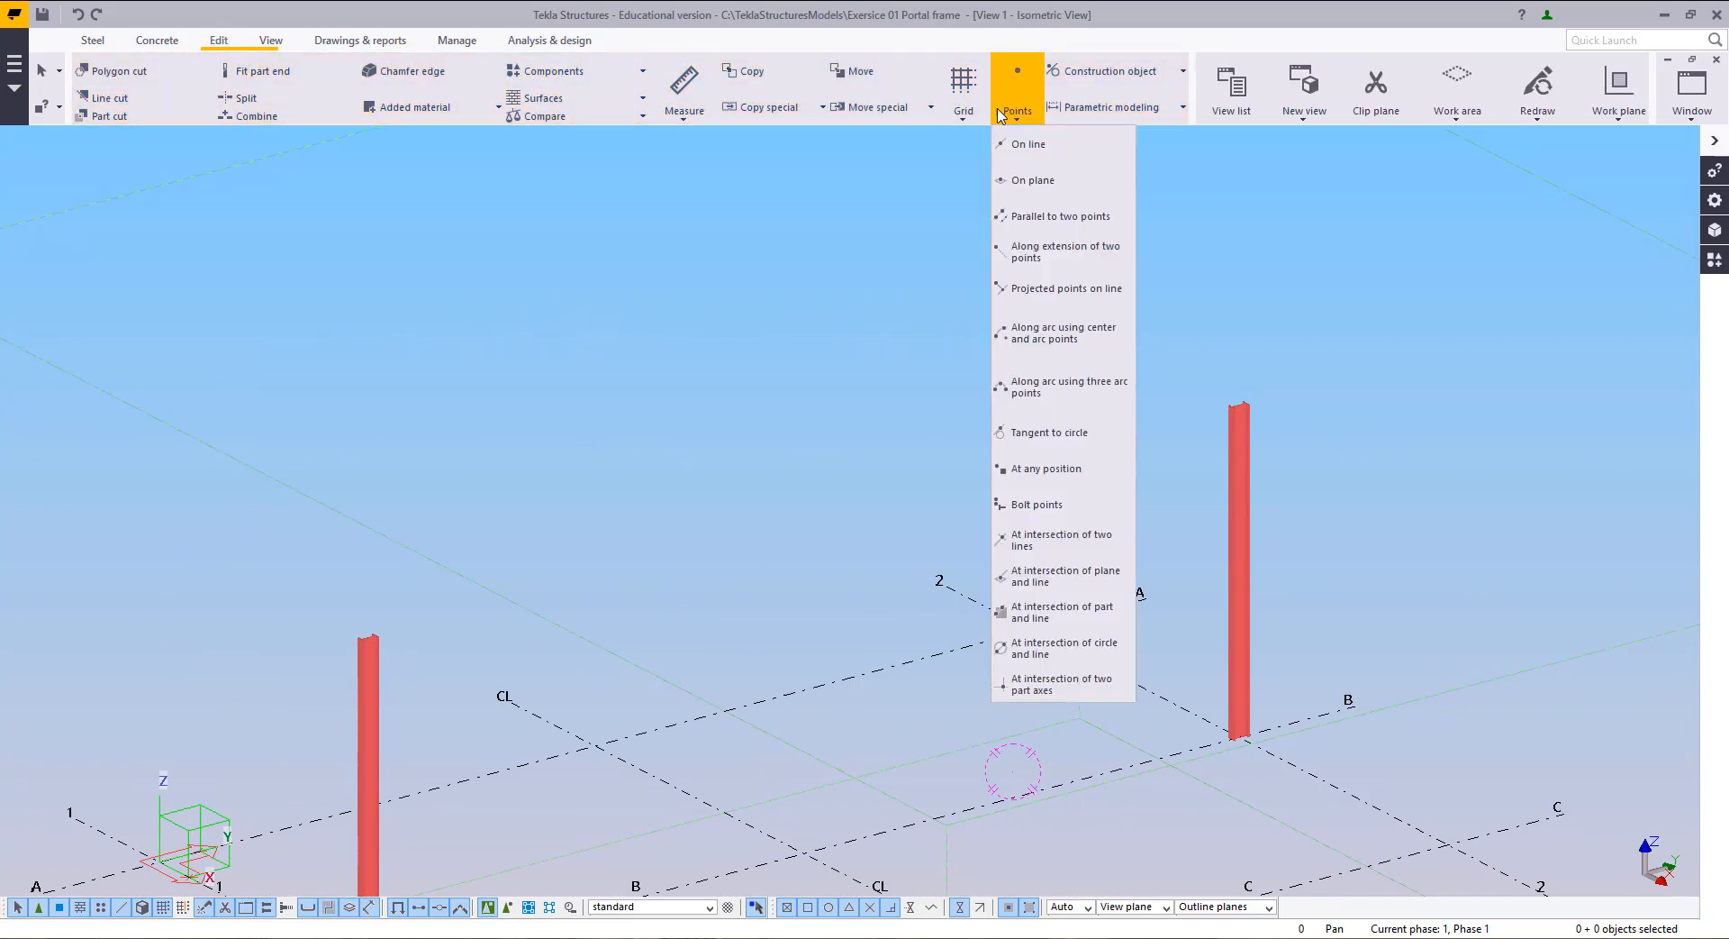
left_click(1024, 150)
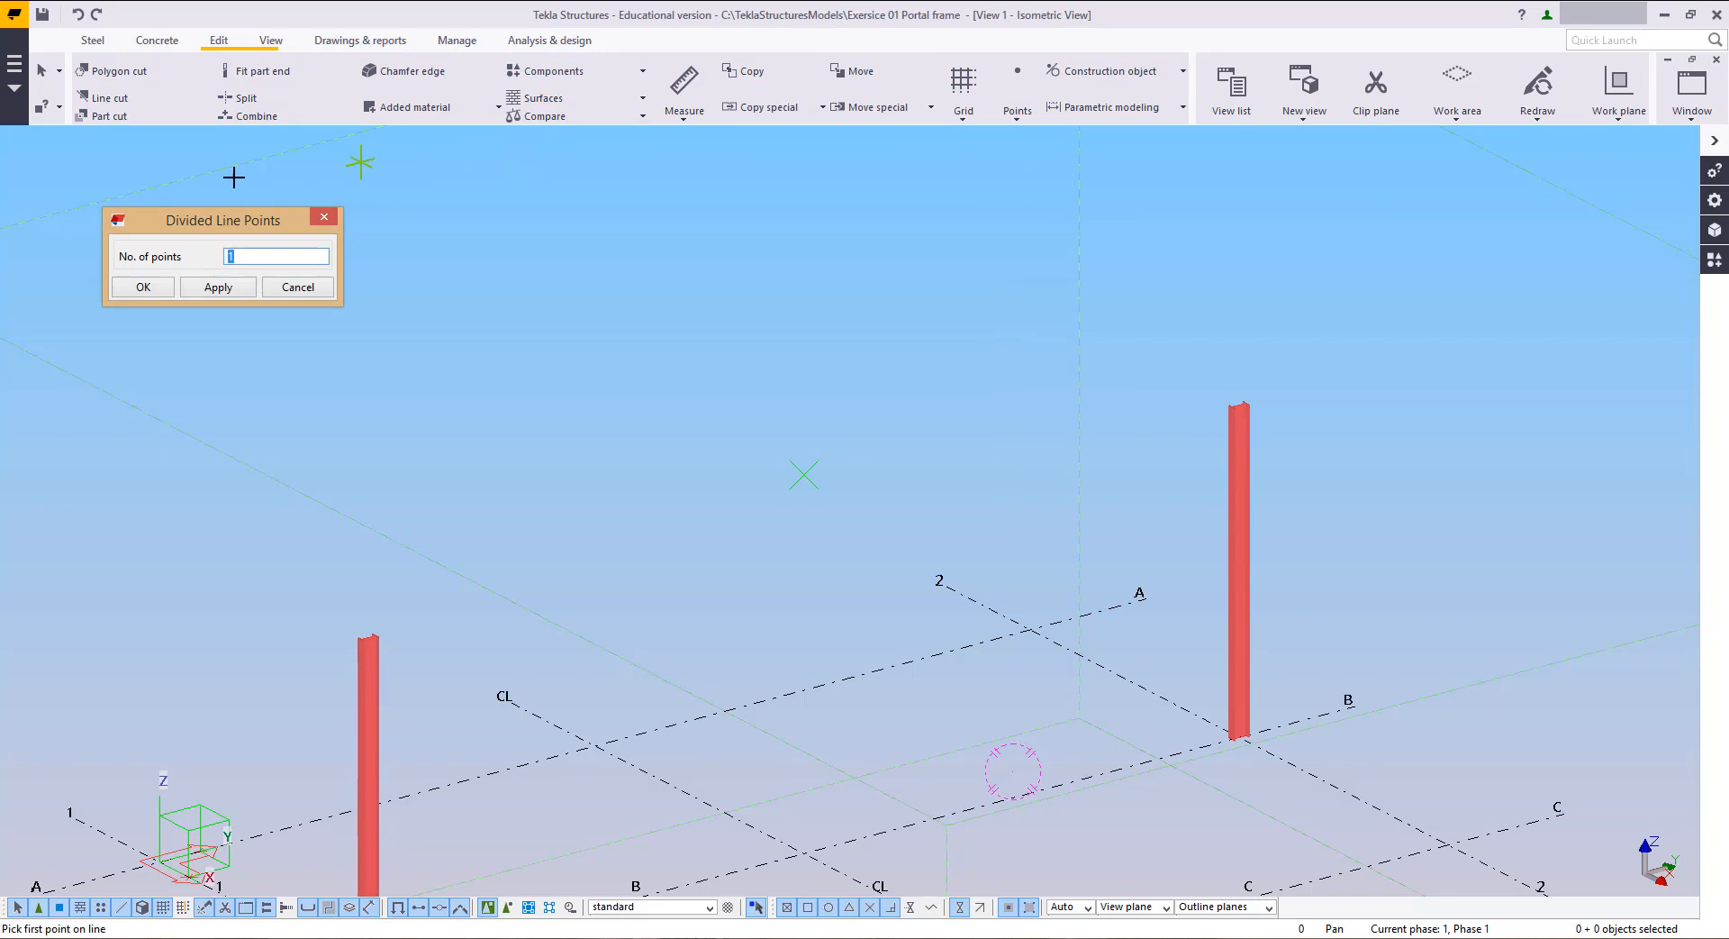
left_click_drag(182, 227, 206, 191)
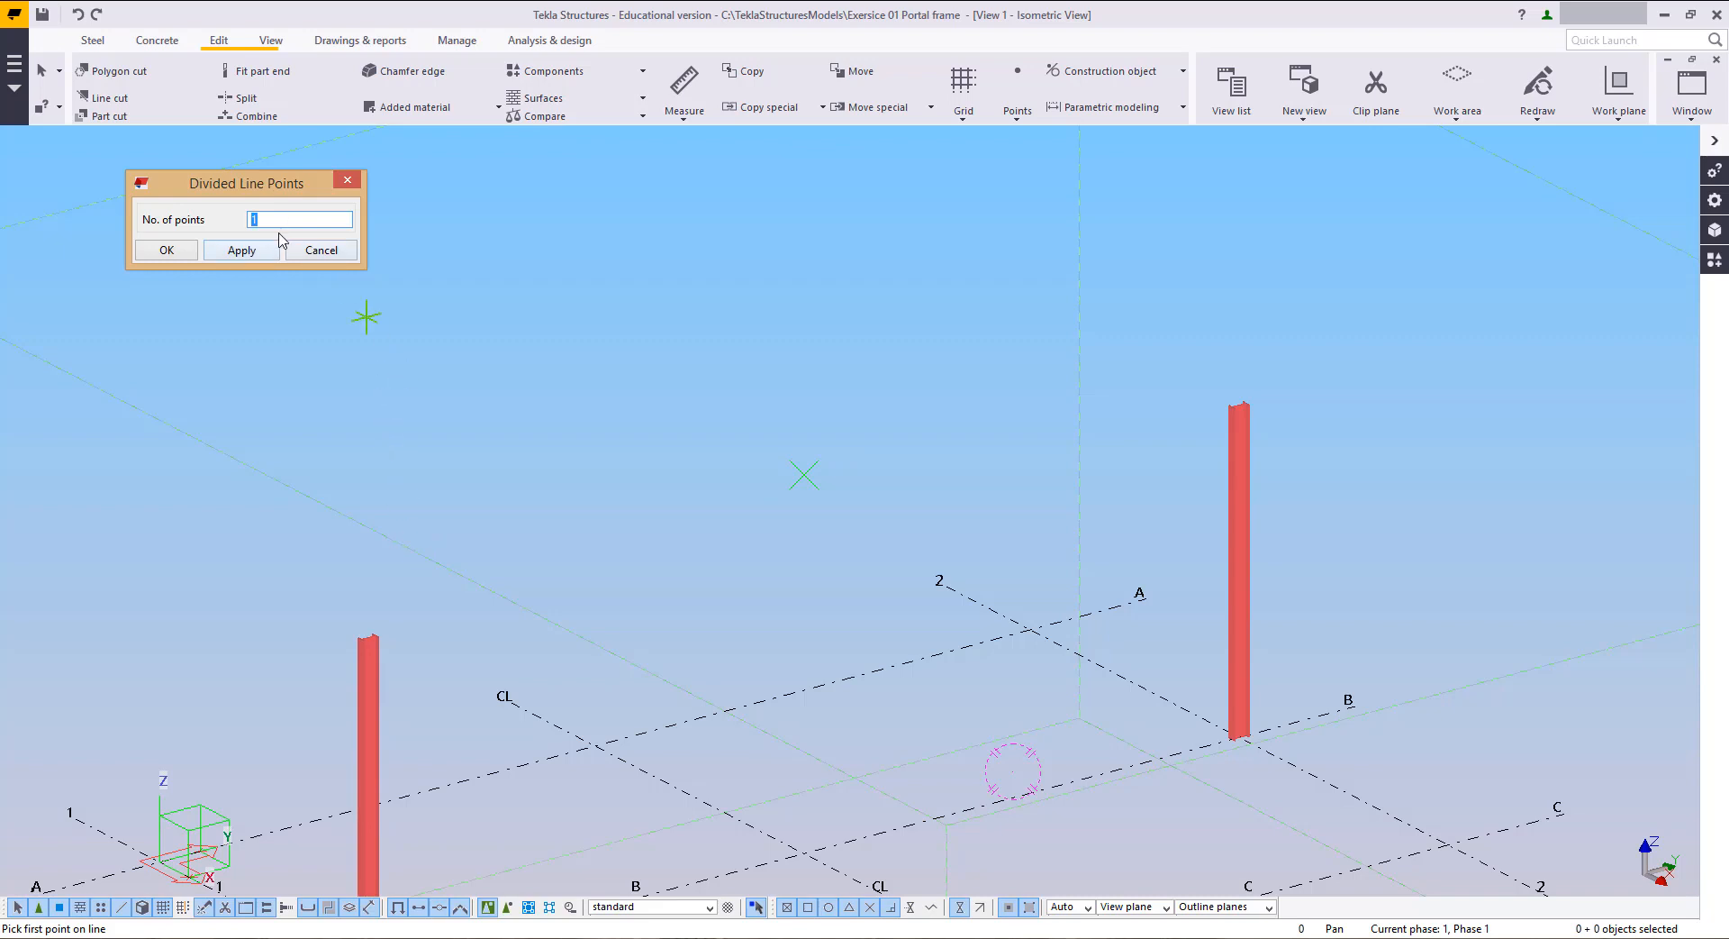
left_click(366, 637)
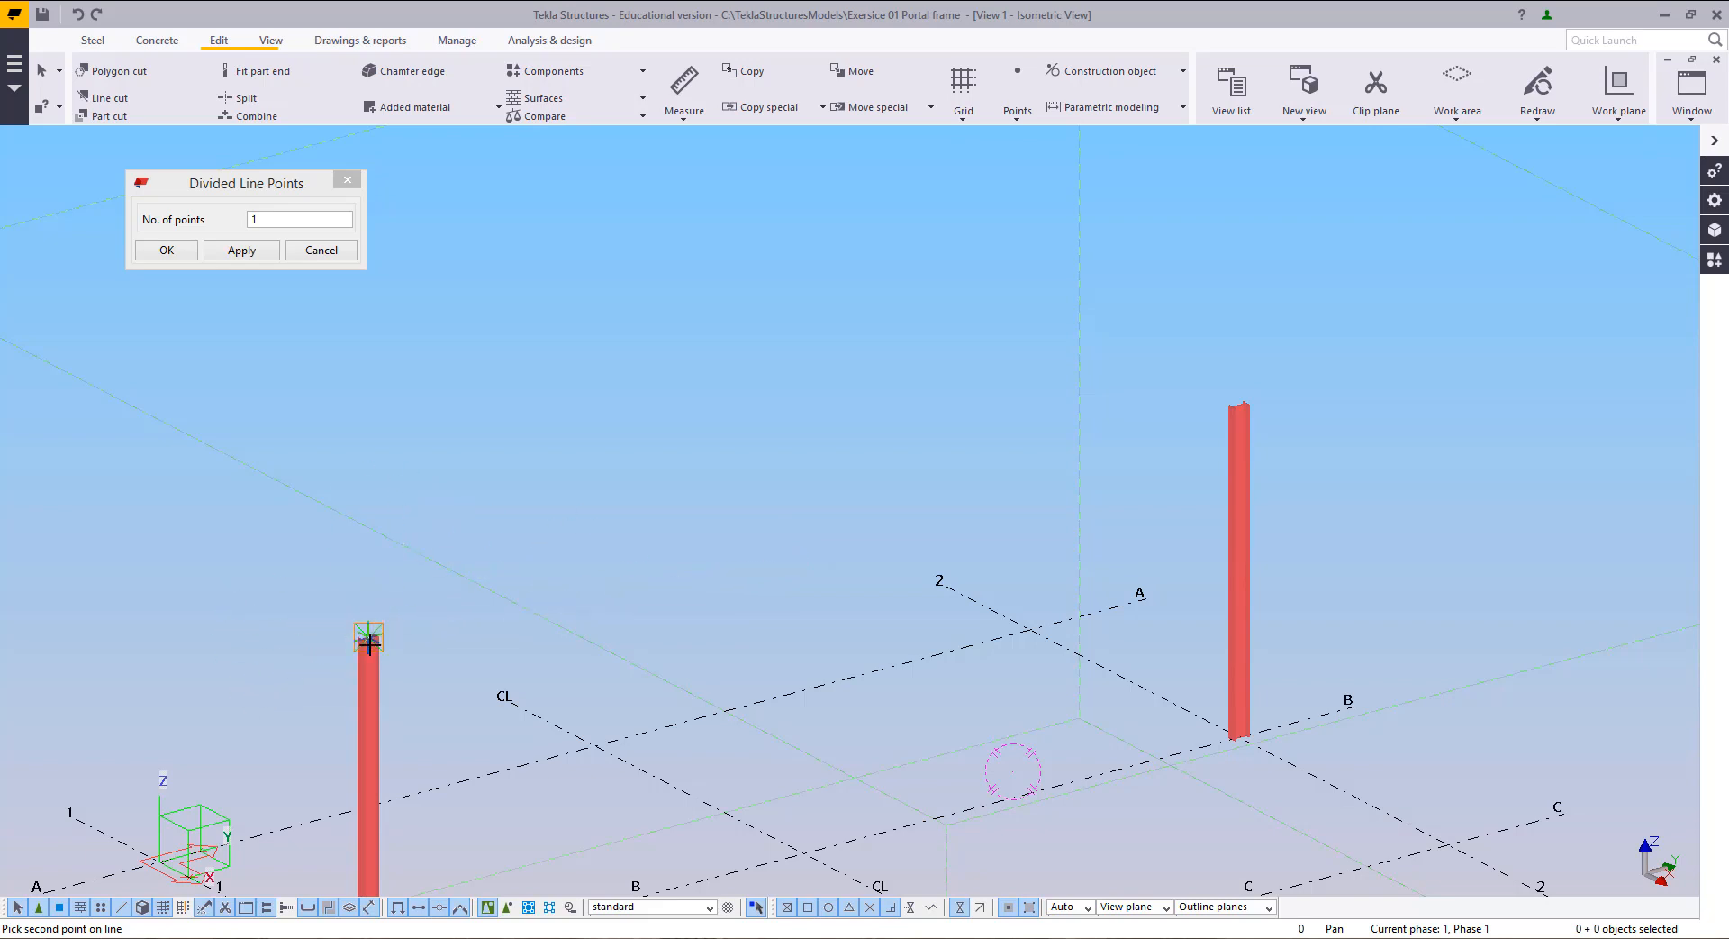
left_click(1242, 405)
Step: Check the new midpoint's position in the grid B view, return to the isometric view, and close the Divided Line Points settings
left_click(788, 510)
scroll(783, 505, "up", 2)
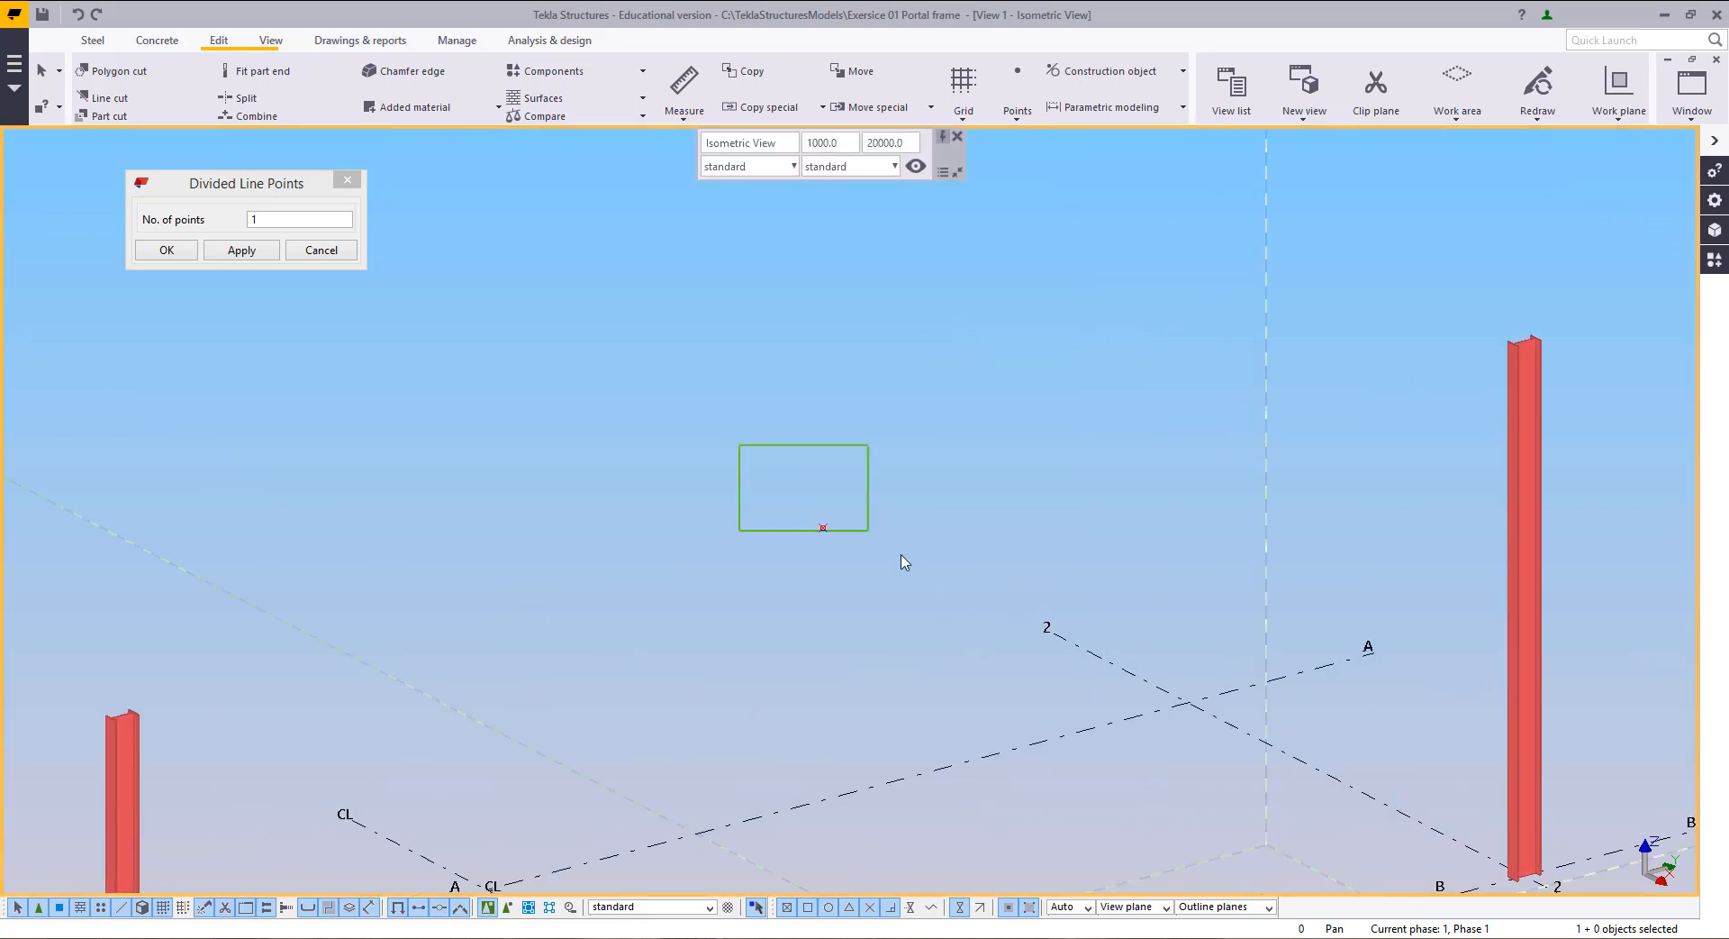
left_click(1671, 104)
left_click(1659, 247)
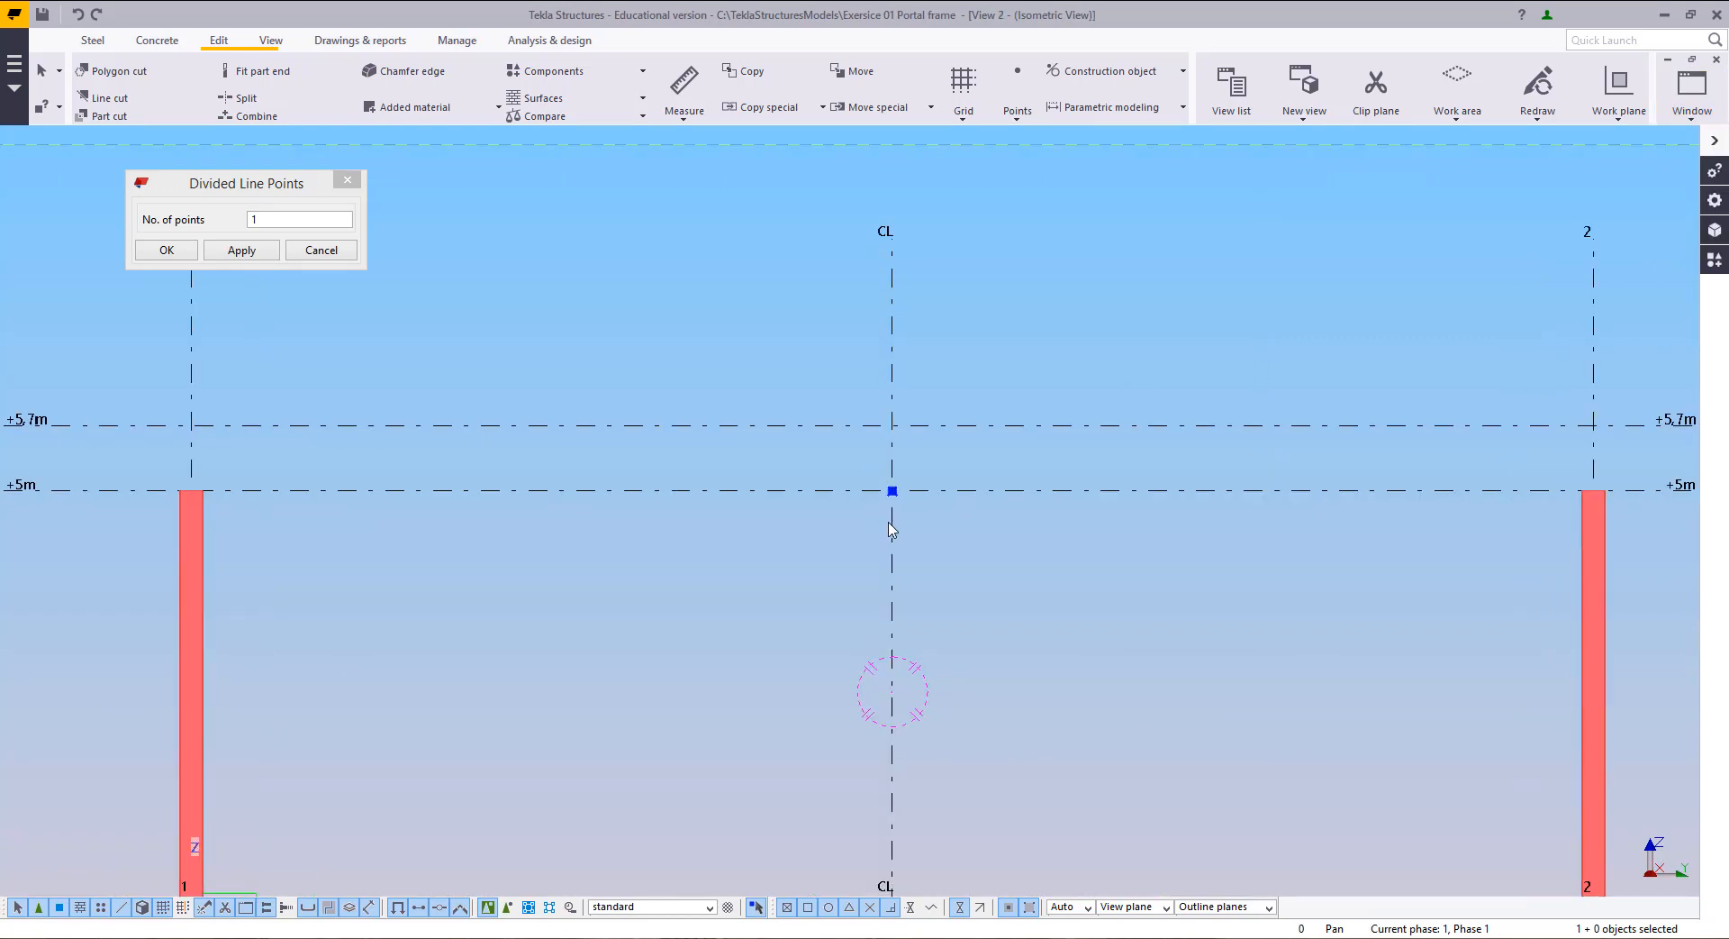
scroll(892, 487, "up", 4)
scroll(891, 477, "down", 5)
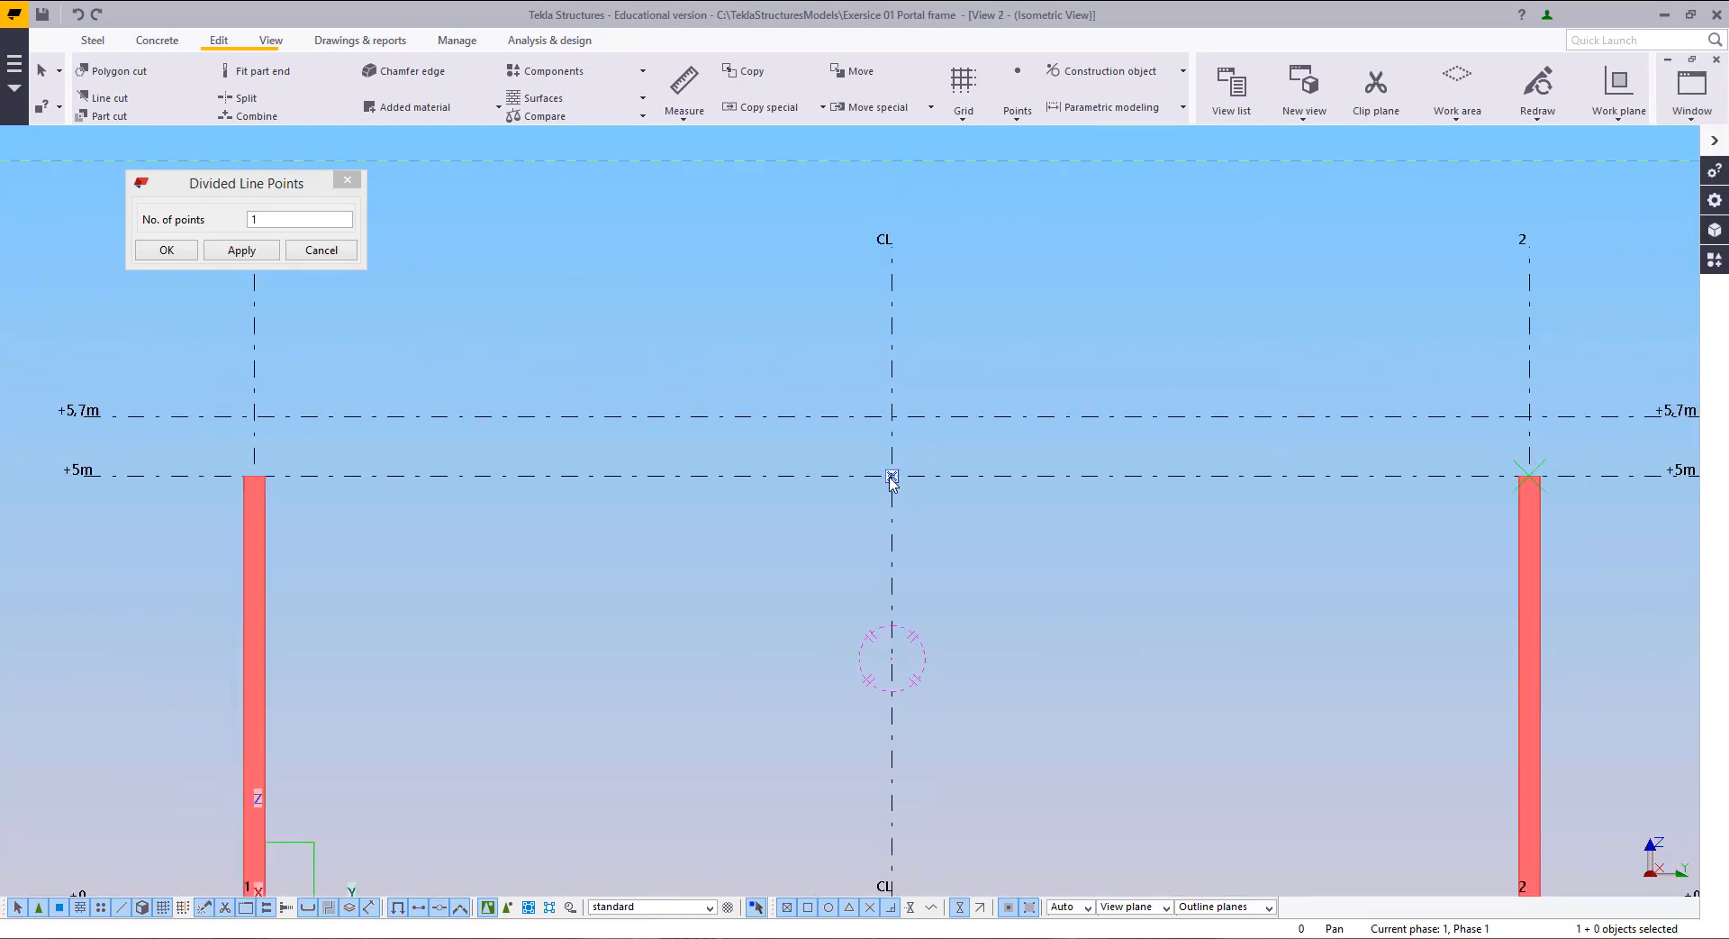
left_click(1692, 90)
left_click(1639, 237)
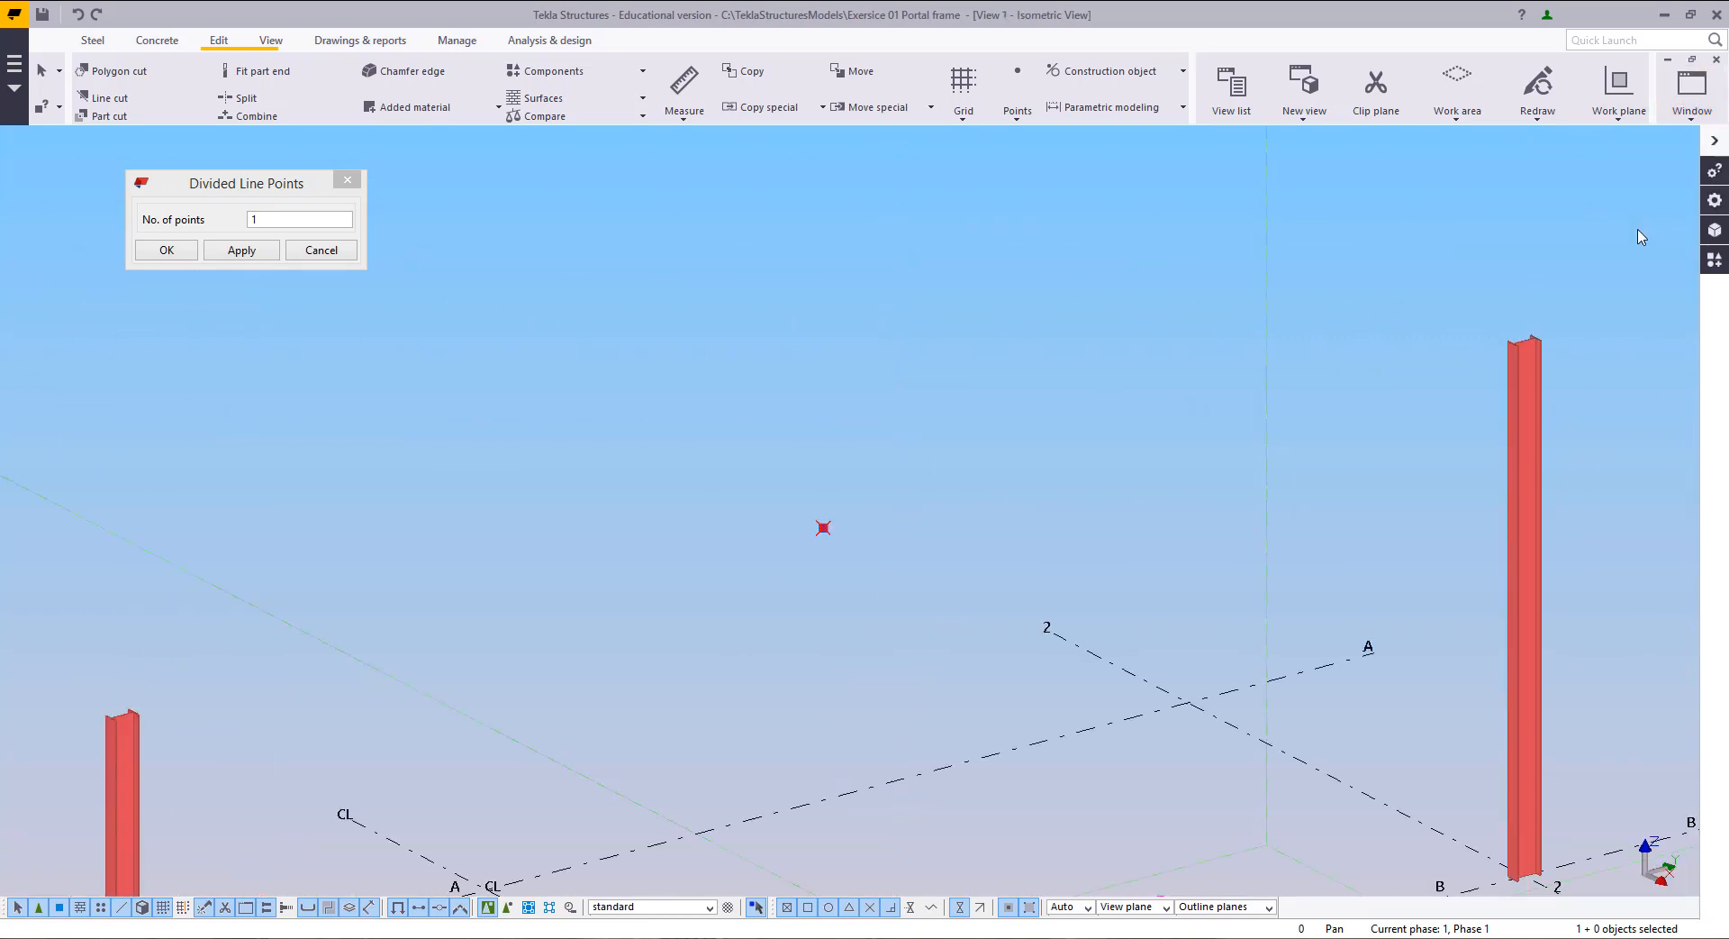
scroll(774, 536, "down", 3)
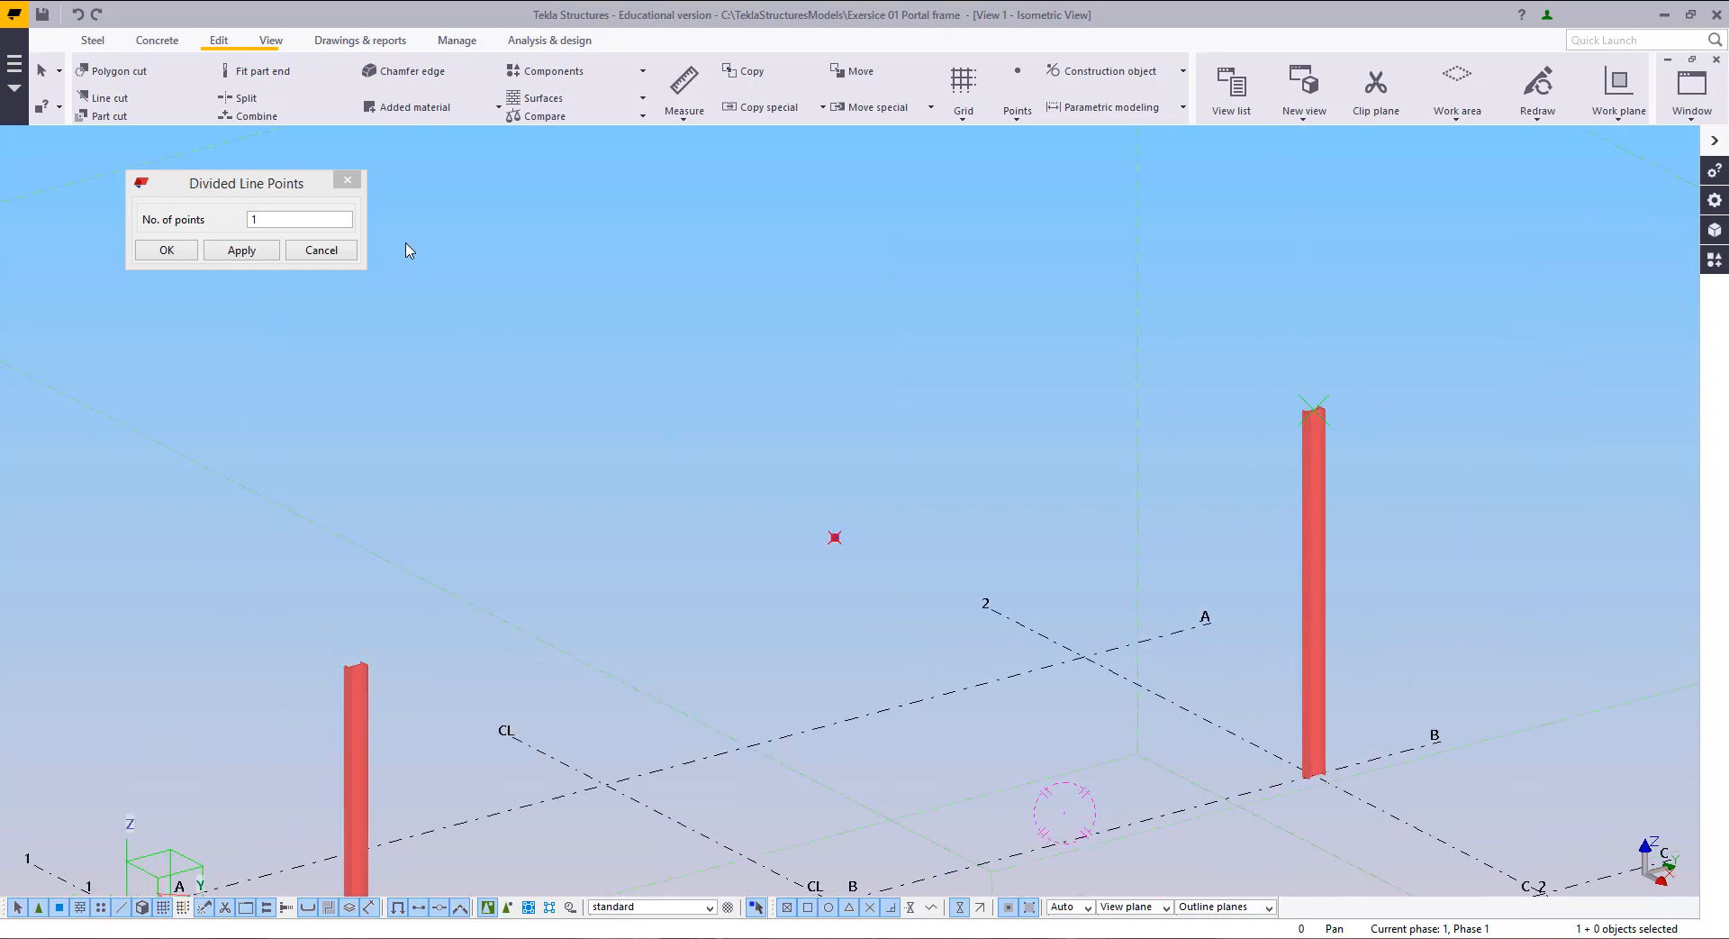
left_click(347, 179)
Step: Move the midpoint between the column tops linearly by 700 in dZ, and end the move command
right_click(834, 386)
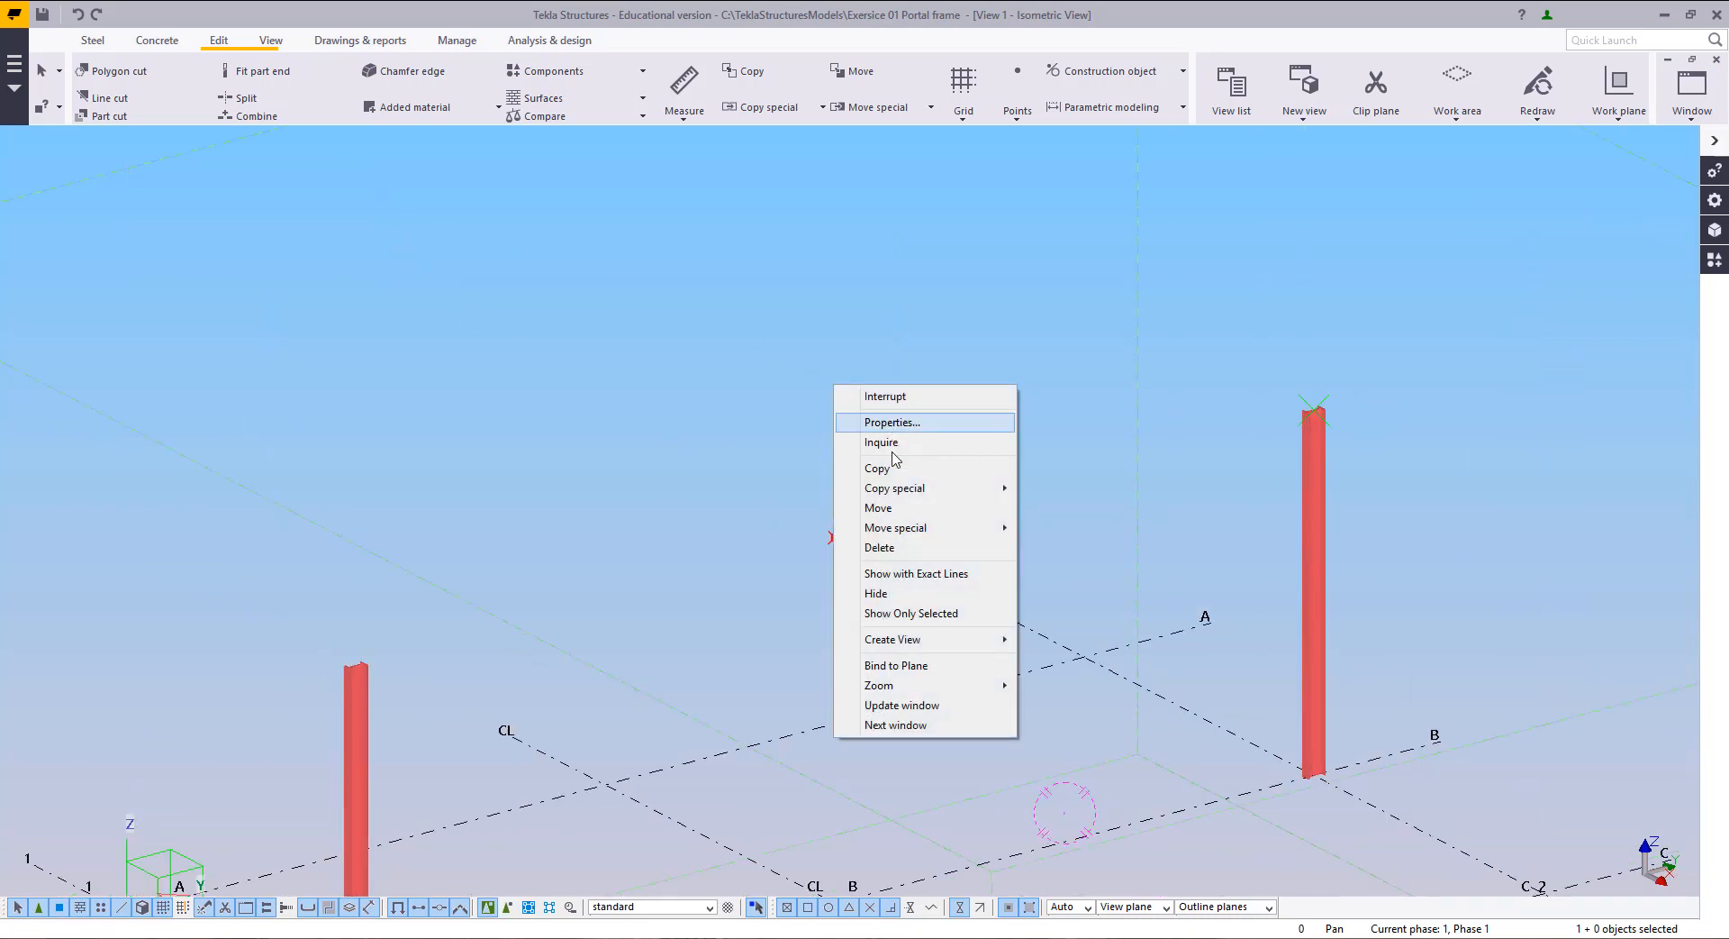
mouse_move(910, 530)
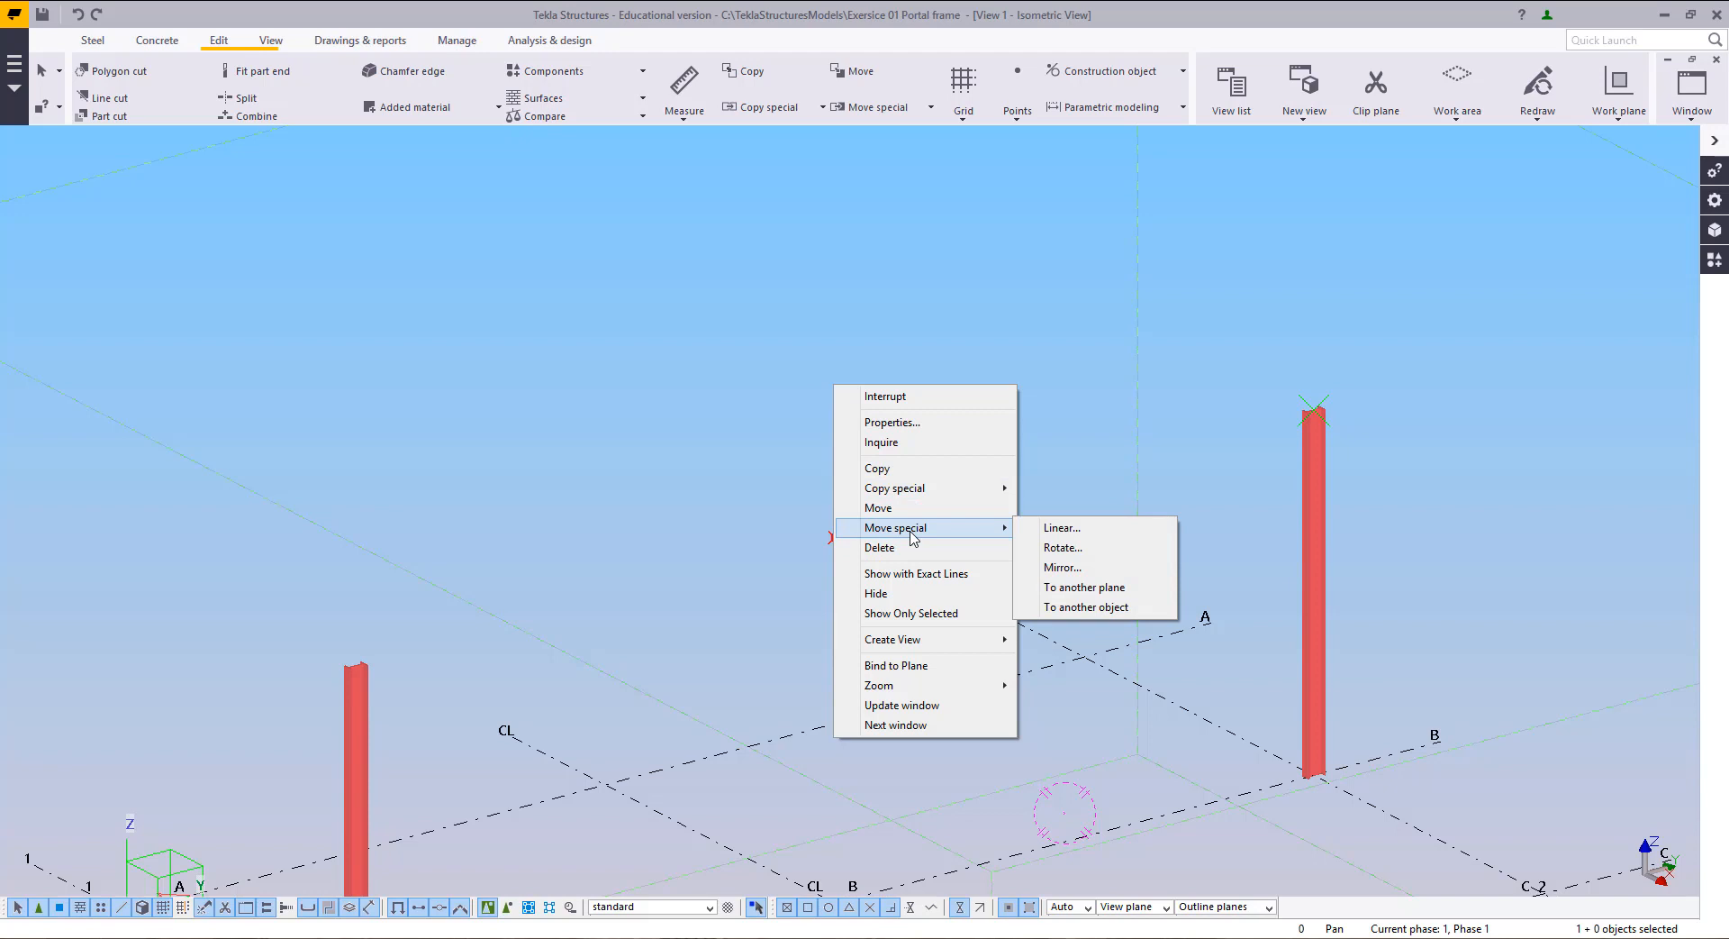
left_click(758, 504)
left_click_drag(719, 433, 904, 575)
right_click(770, 403)
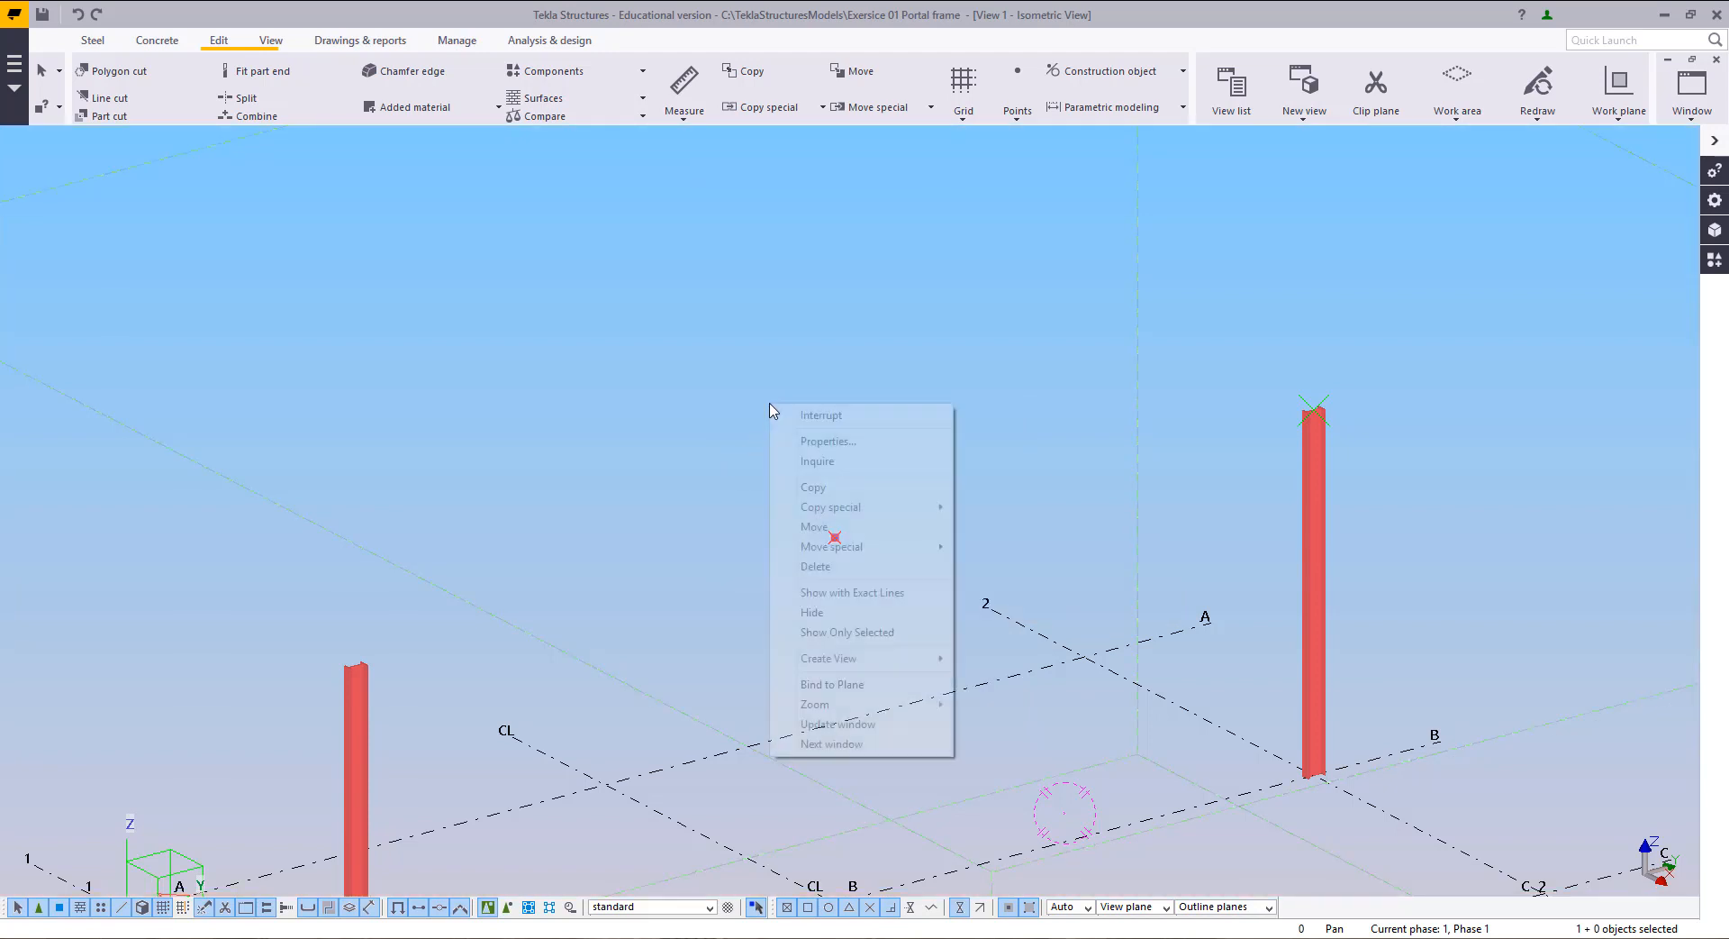
mouse_move(891, 546)
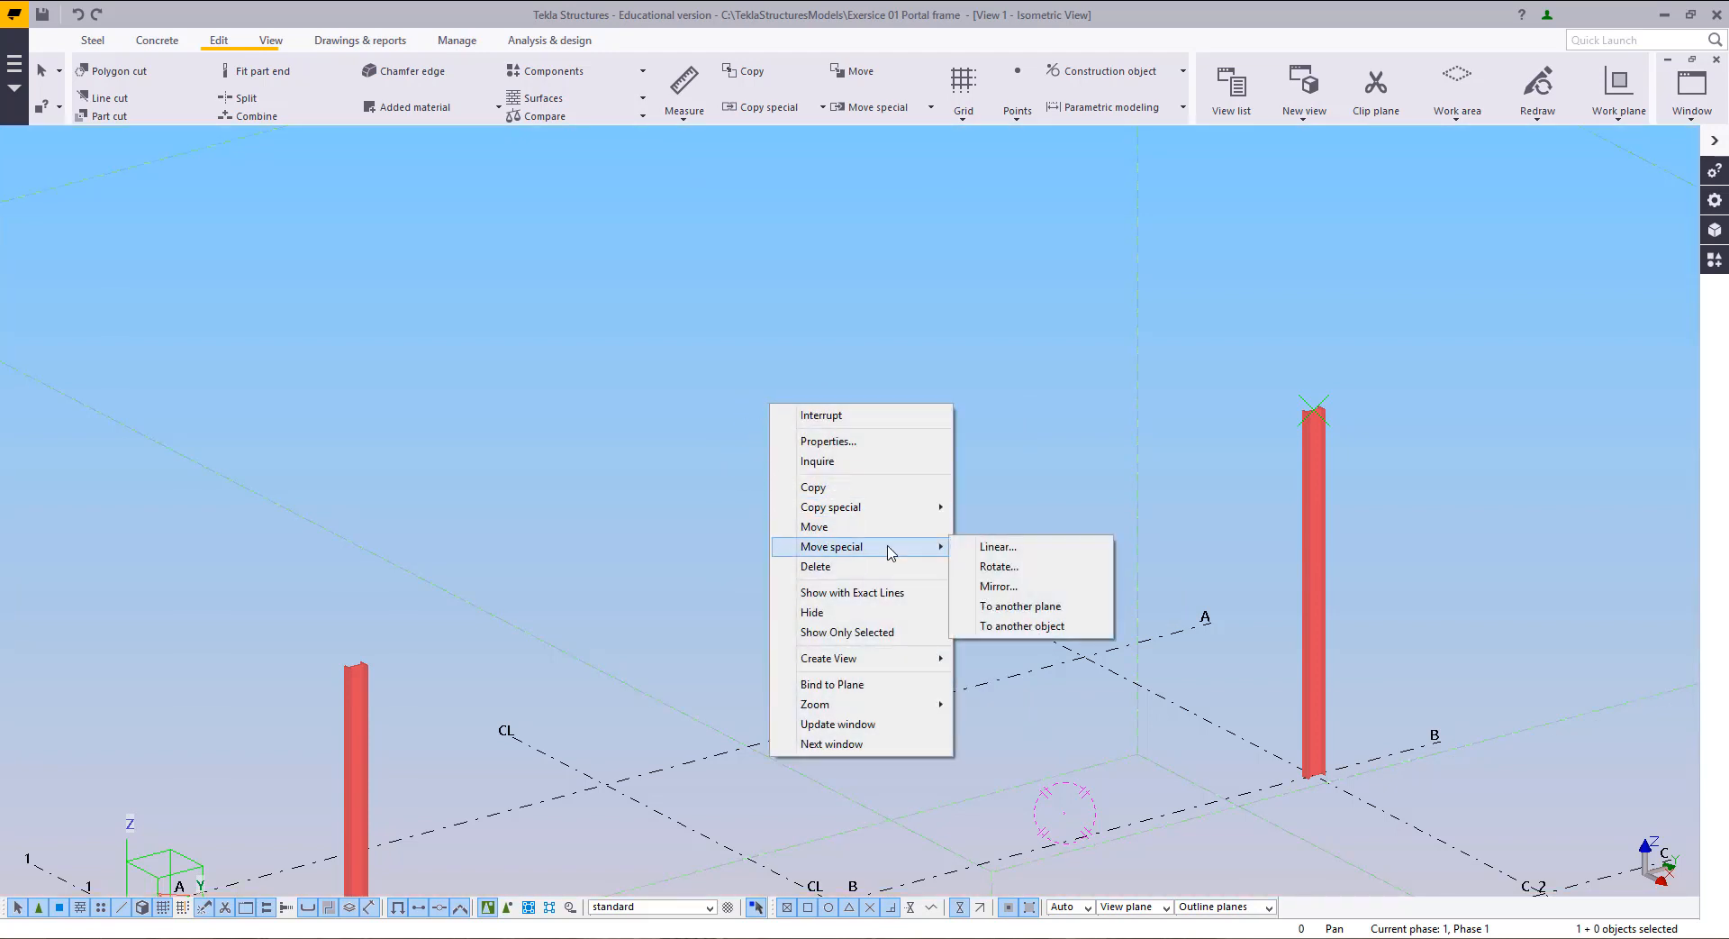
left_click(997, 547)
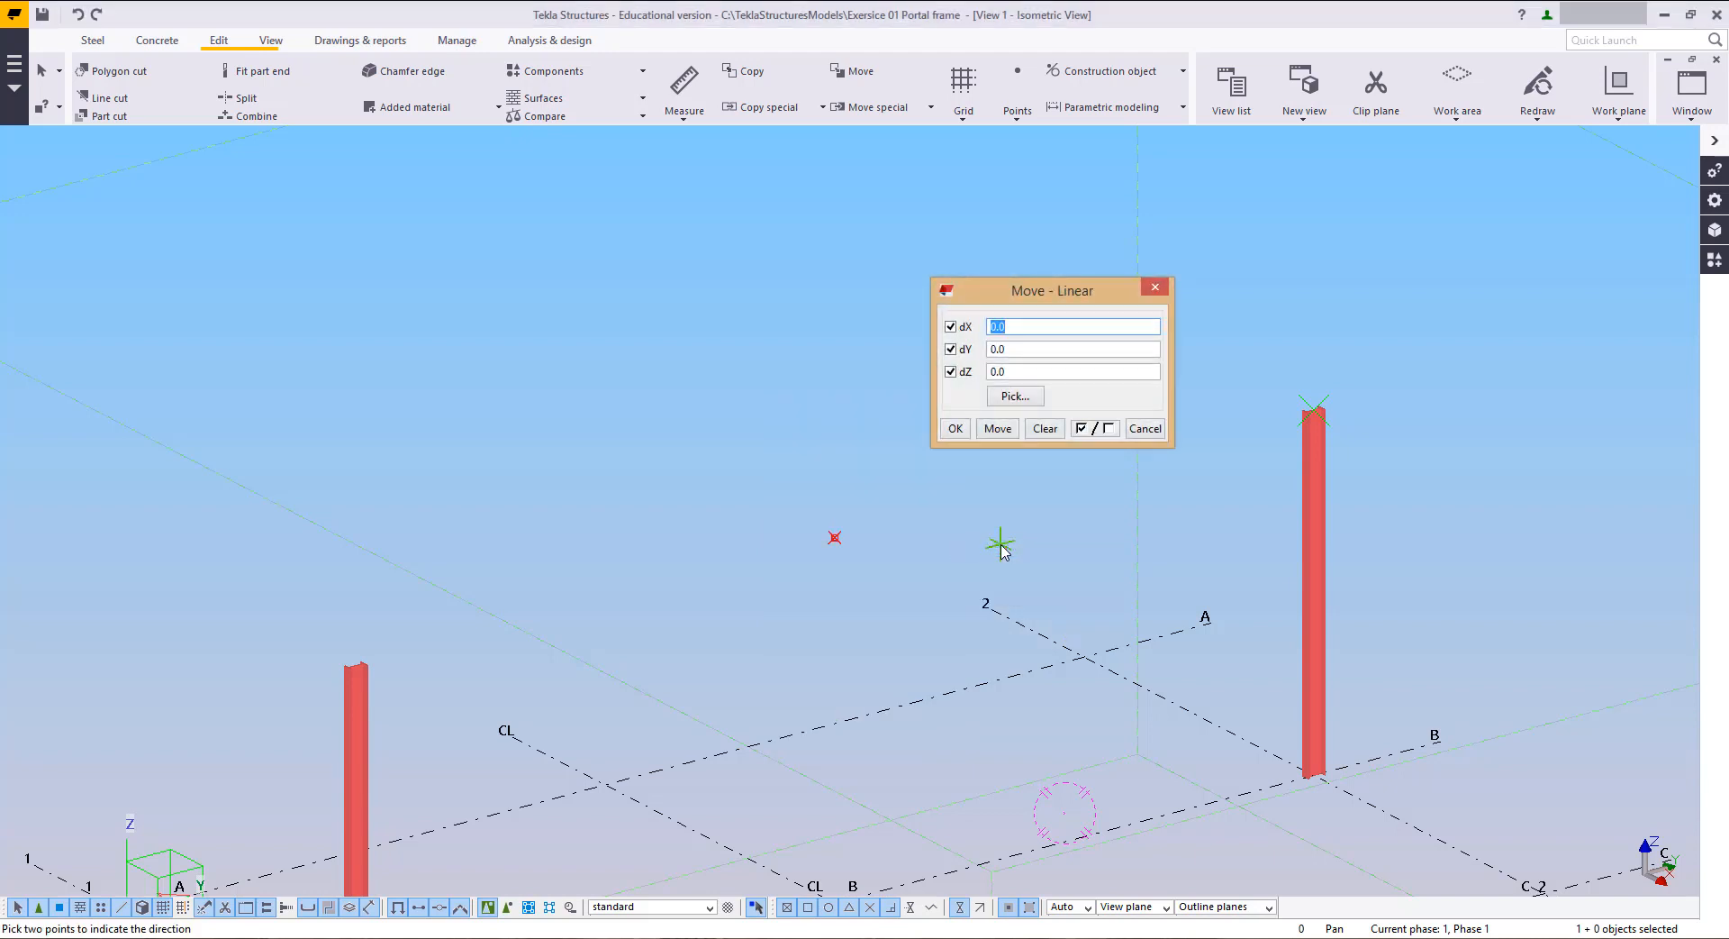
left_click_drag(1030, 300, 1055, 290)
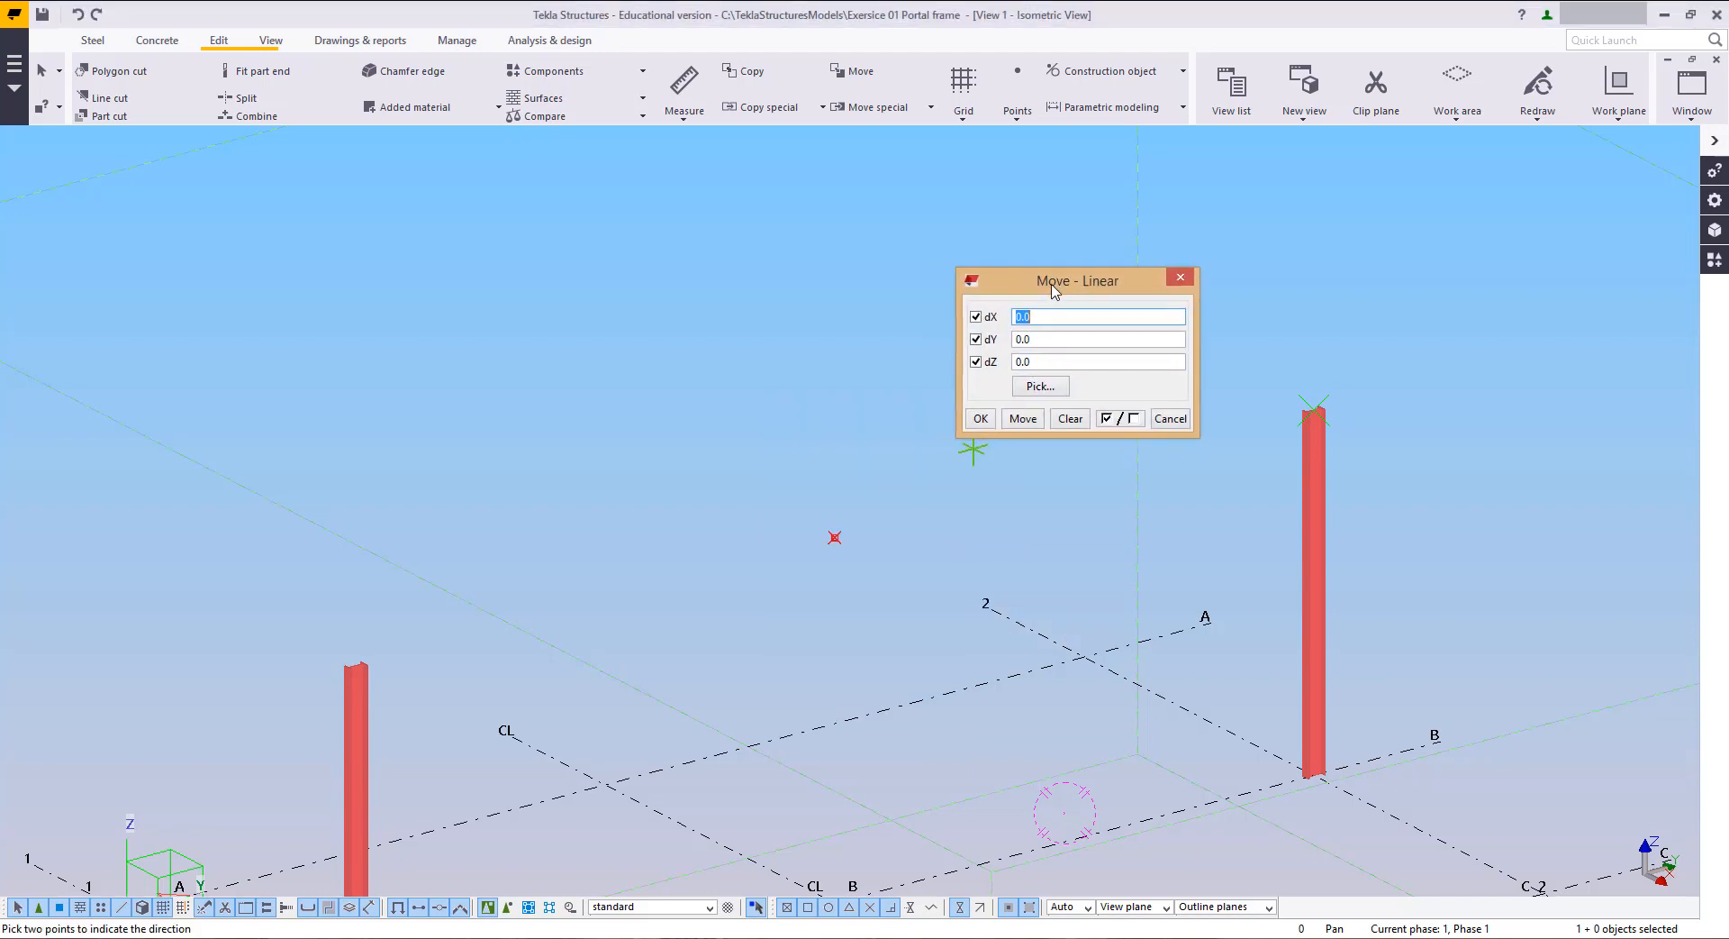
left_click_drag(1036, 362, 1004, 361)
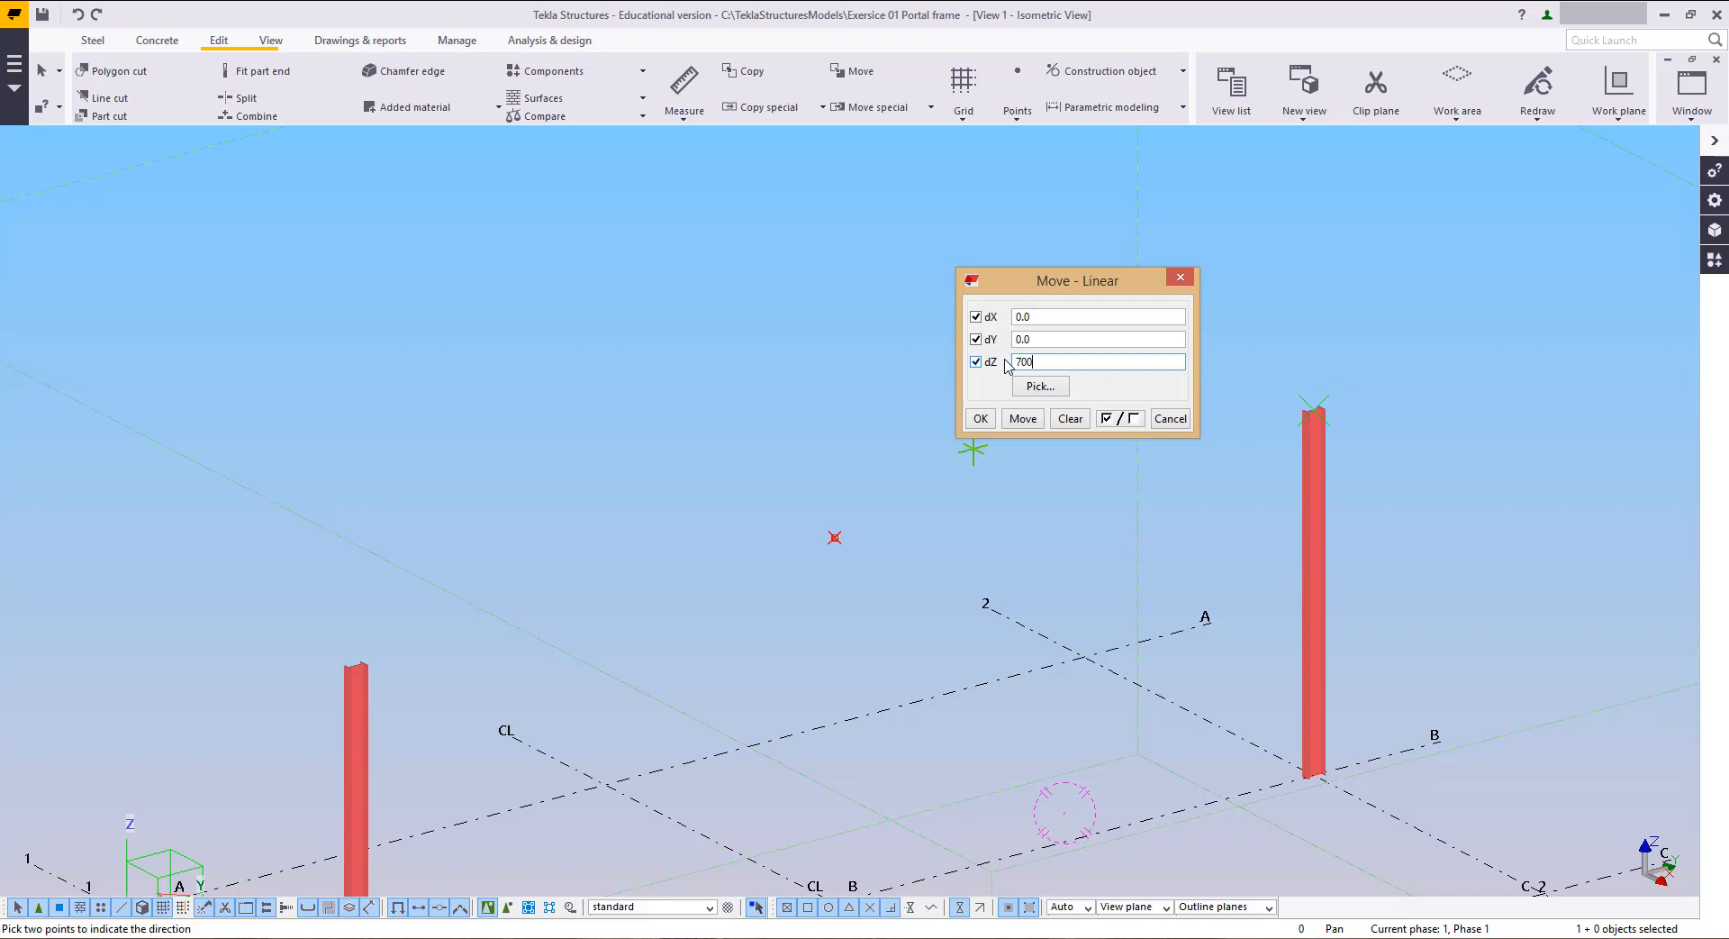
left_click(1023, 418)
right_click(656, 376)
left_click(711, 389)
left_click(848, 530)
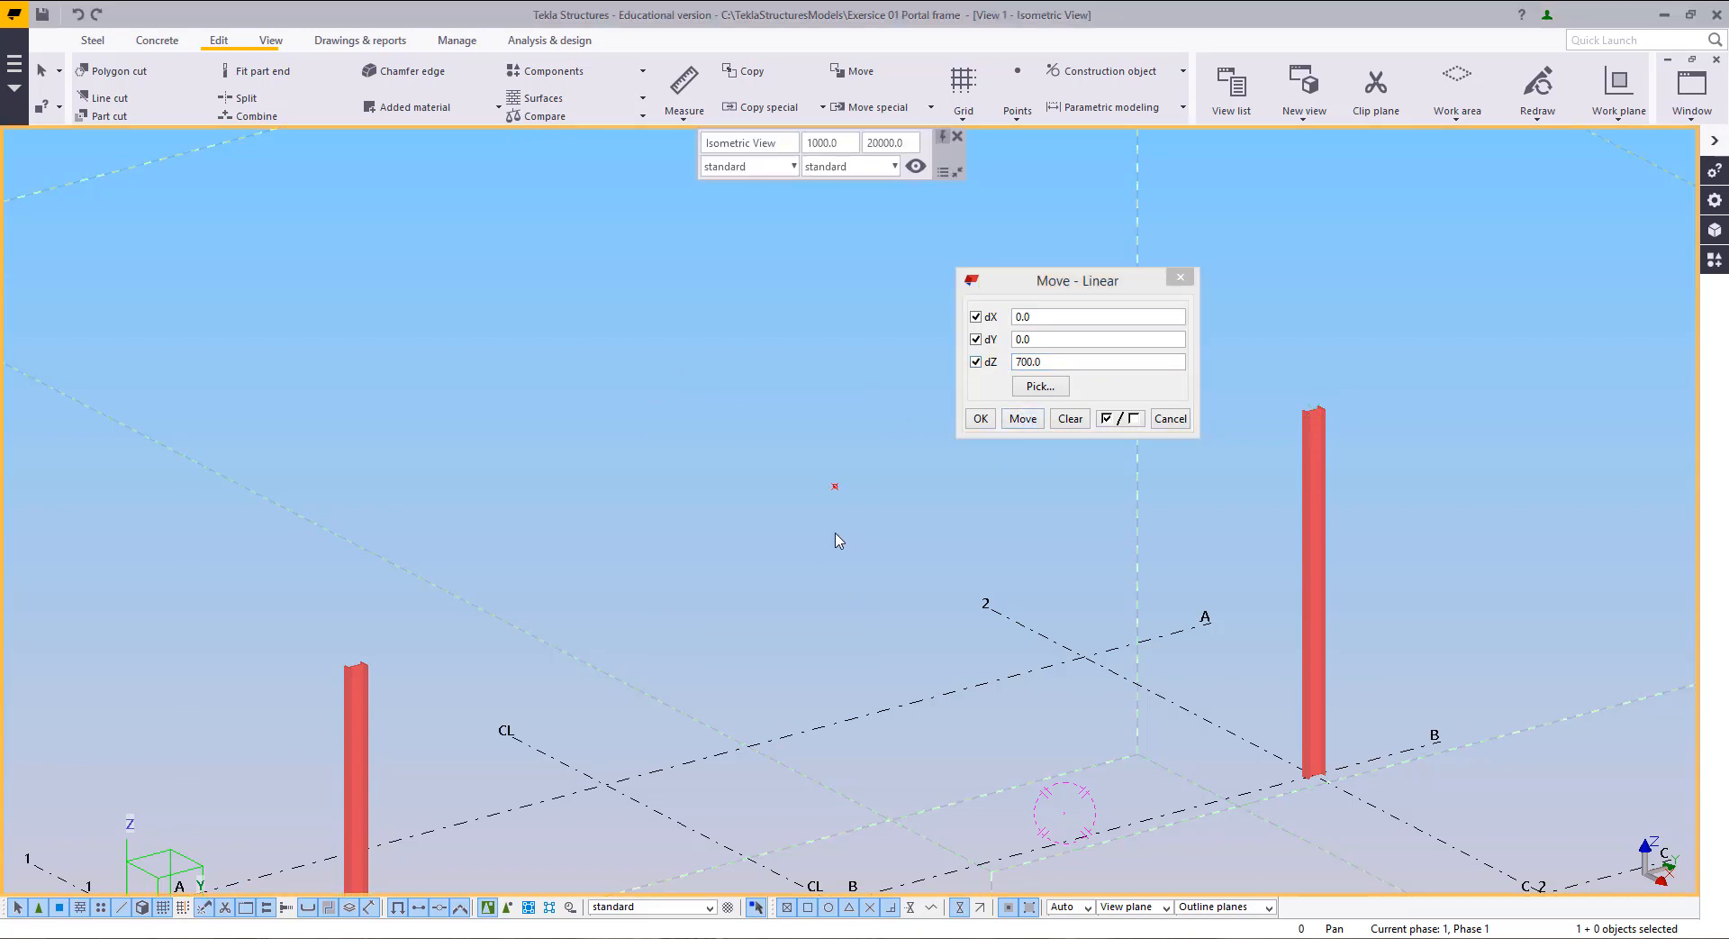
Step: Check the moved point against the grid levels in the grid B view, and return to the isometric view
left_click(1689, 100)
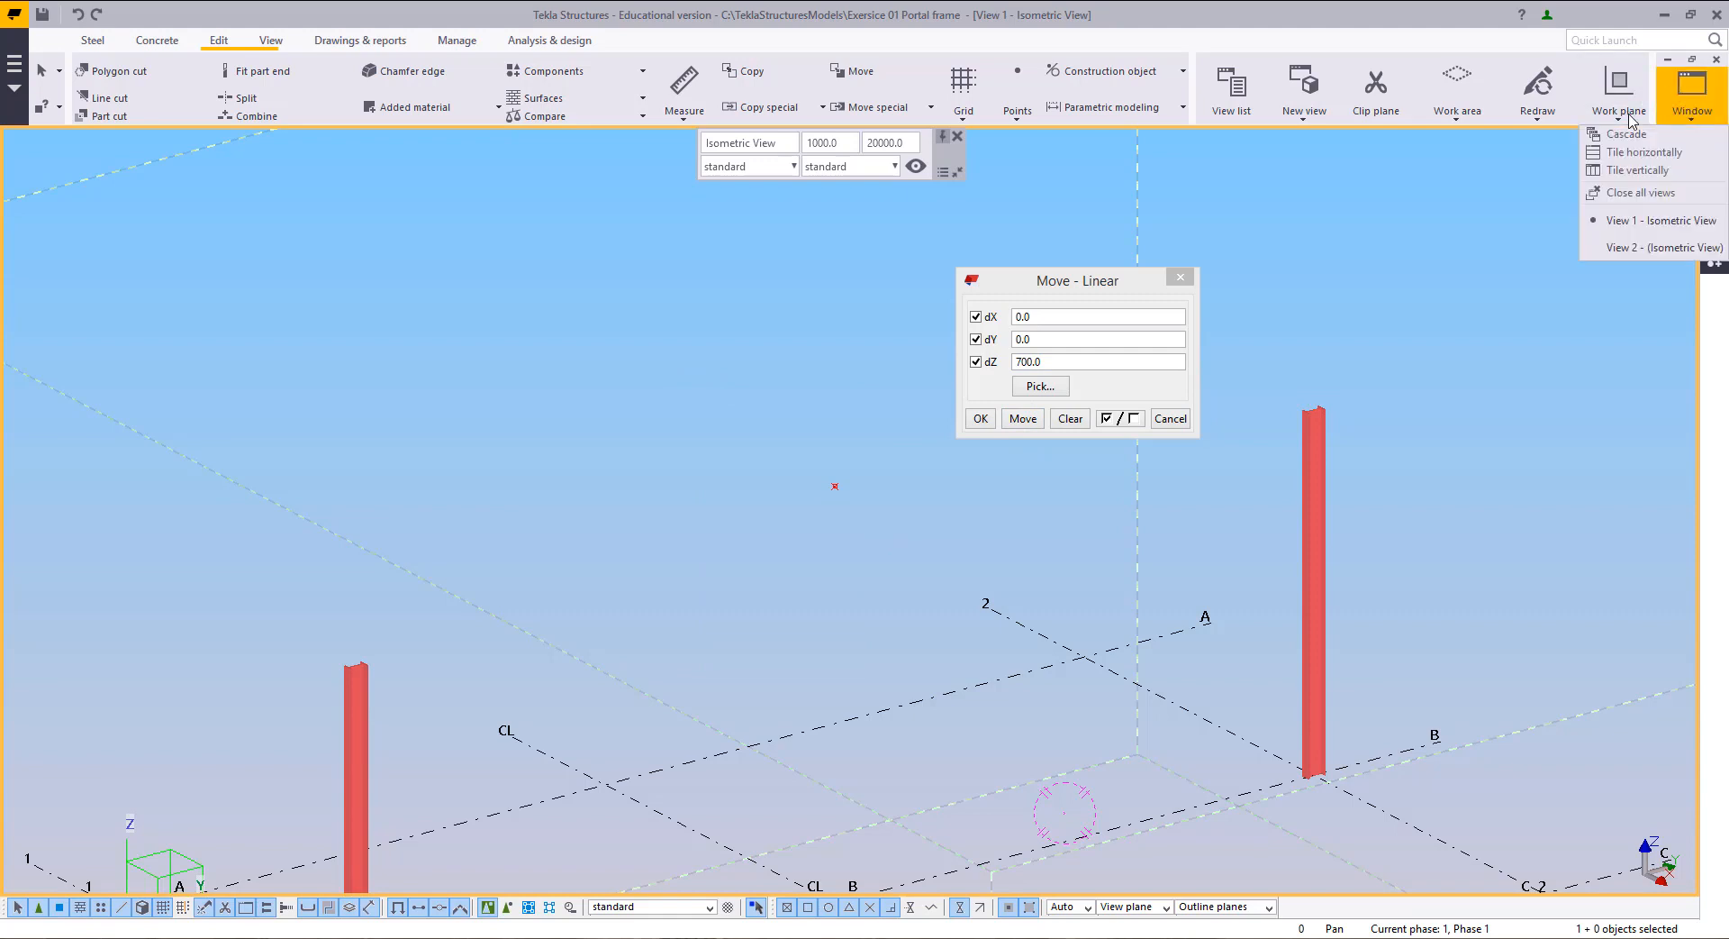
left_click(1615, 248)
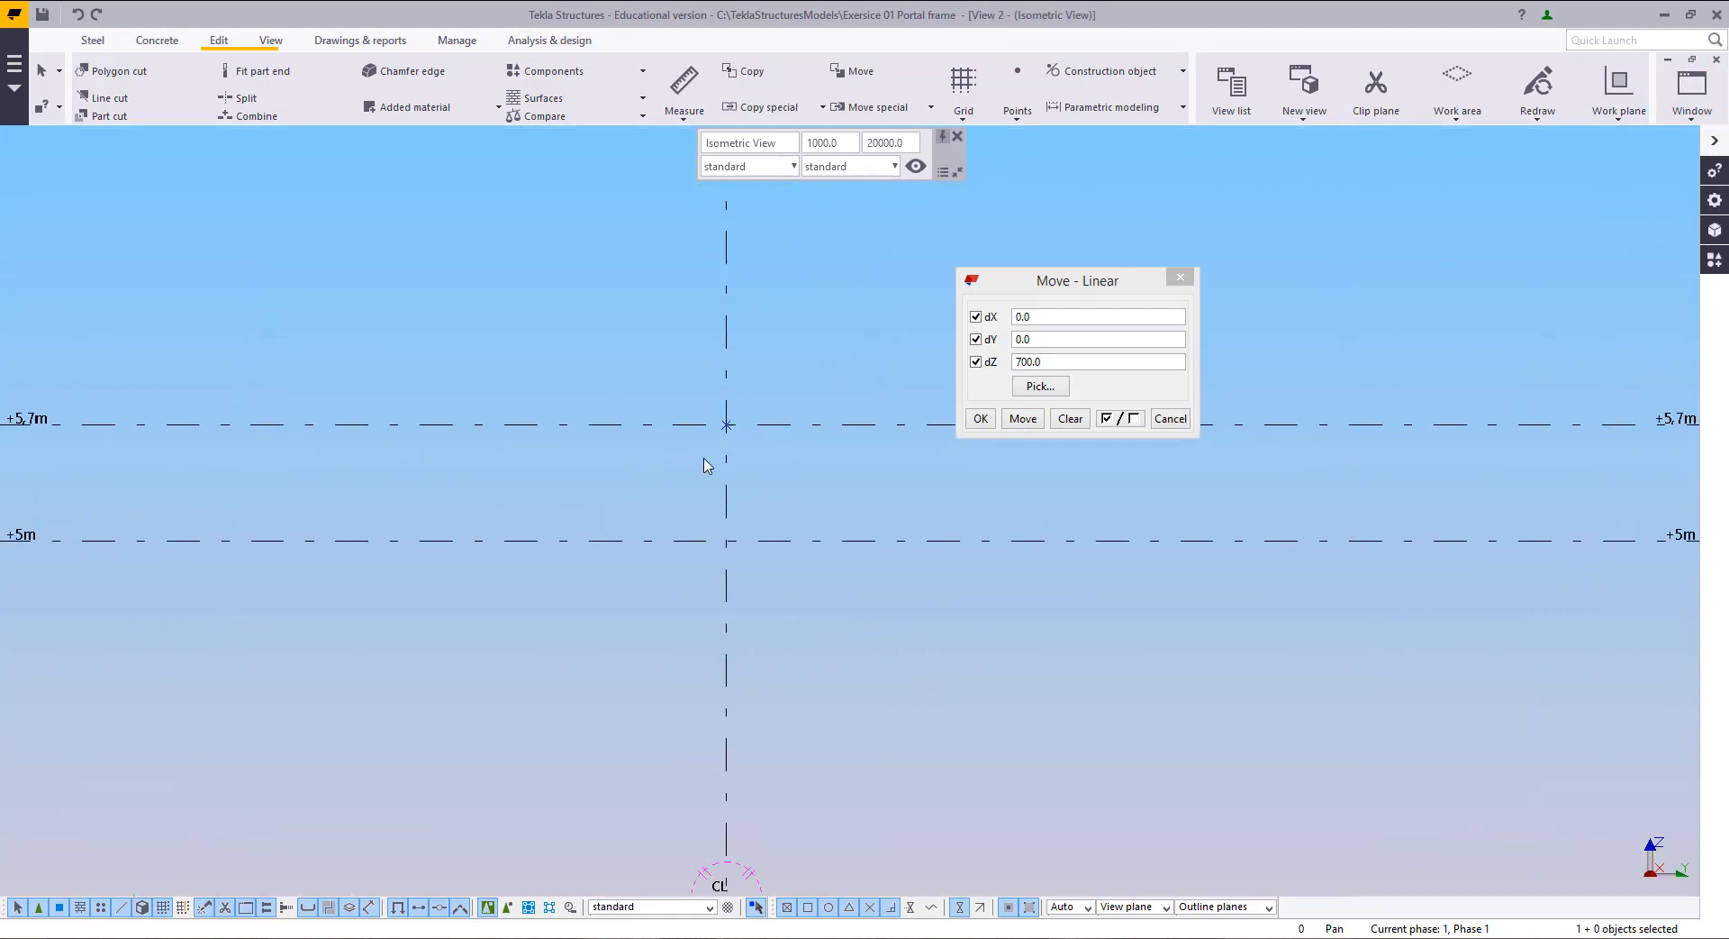
scroll(721, 420, "down", 4)
middle_click_drag(818, 376, 886, 414)
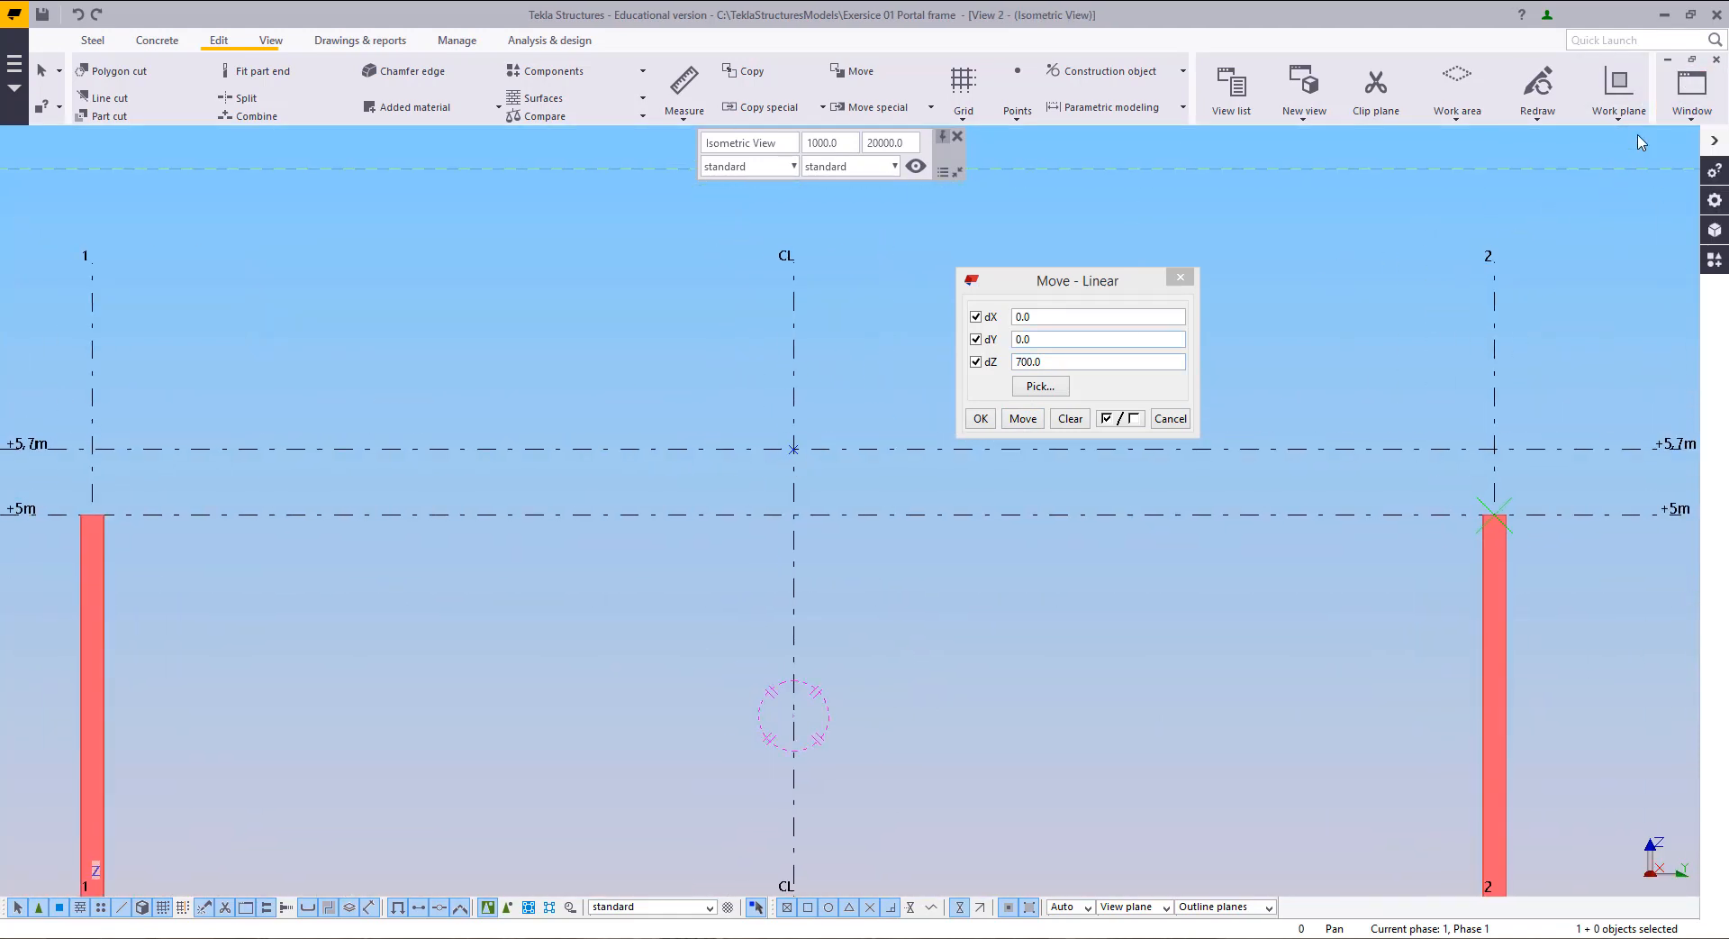
left_click(1690, 95)
left_click(1650, 221)
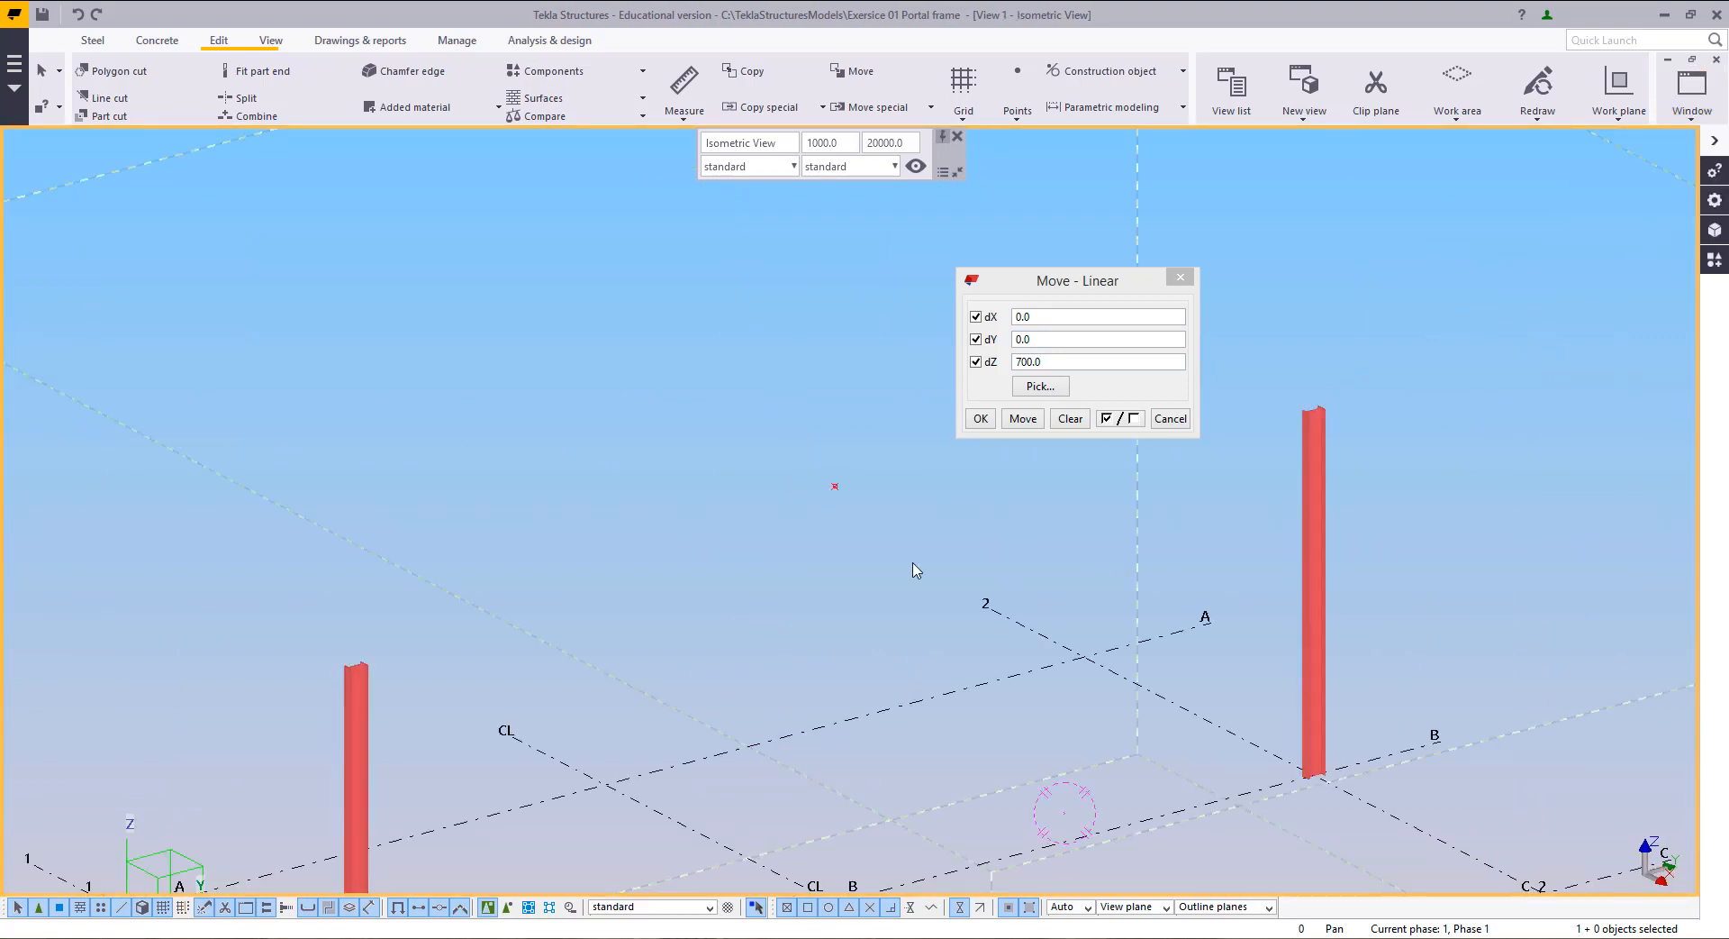
Step: Measure the distance from the grid 1 column top to the moved ridge point, and redraw the view to clear the dimension
left_click_drag(1019, 279, 1360, 142)
middle_click_drag(1054, 300, 1012, 354)
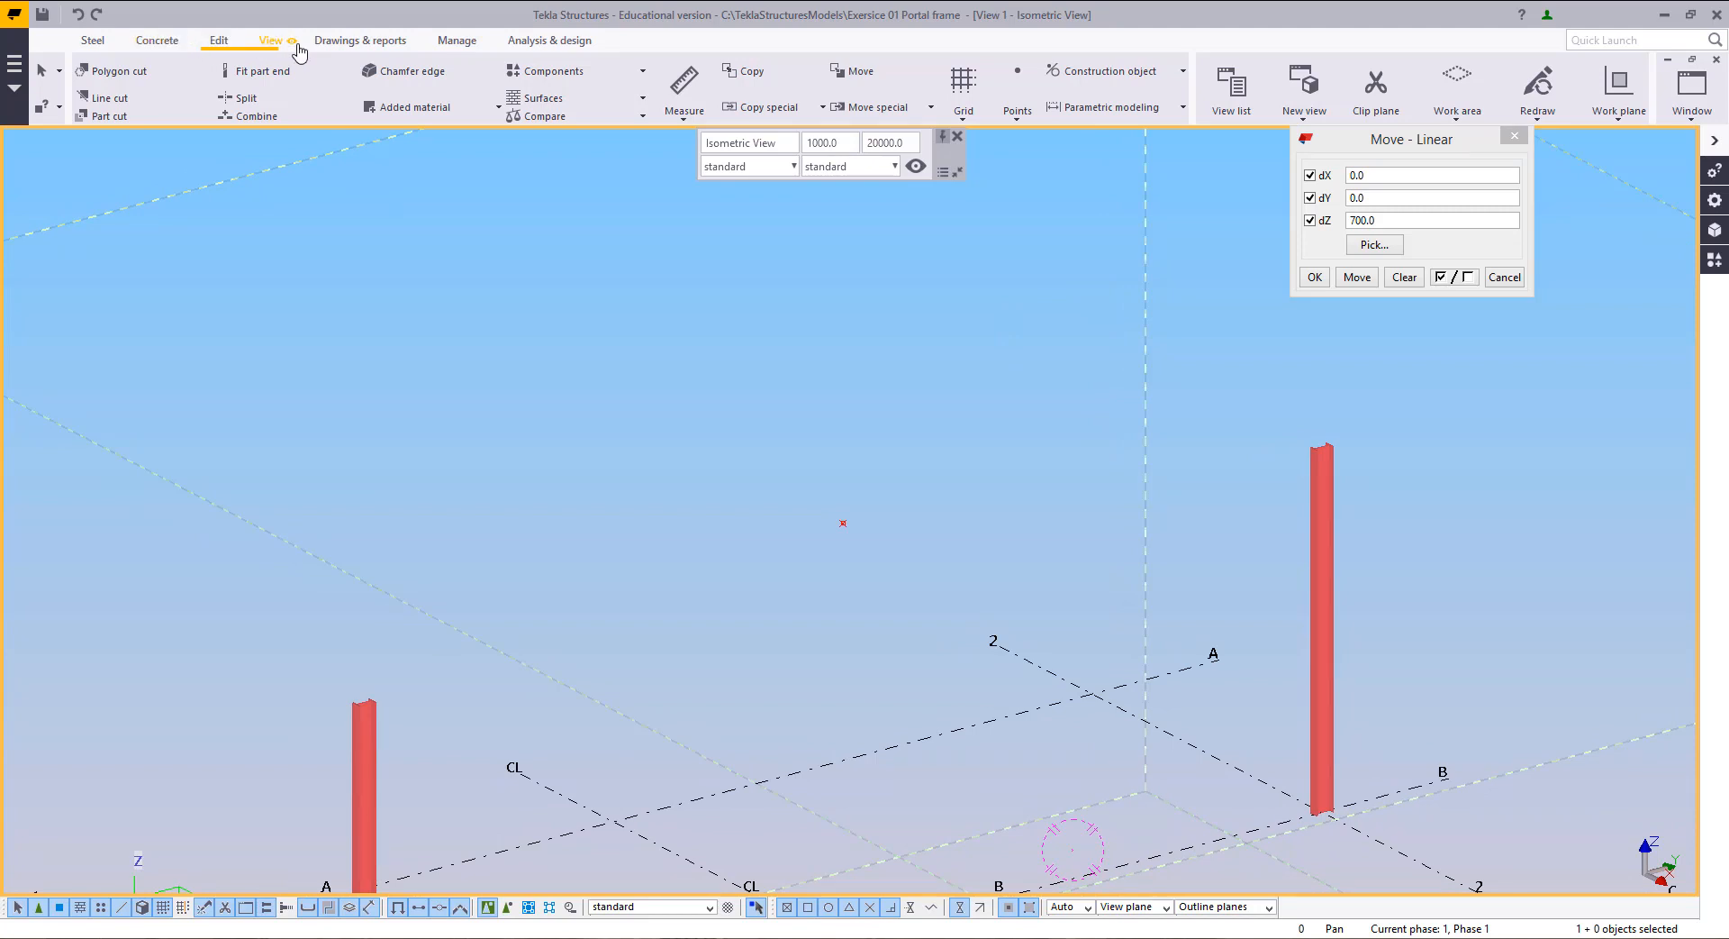
left_click(685, 83)
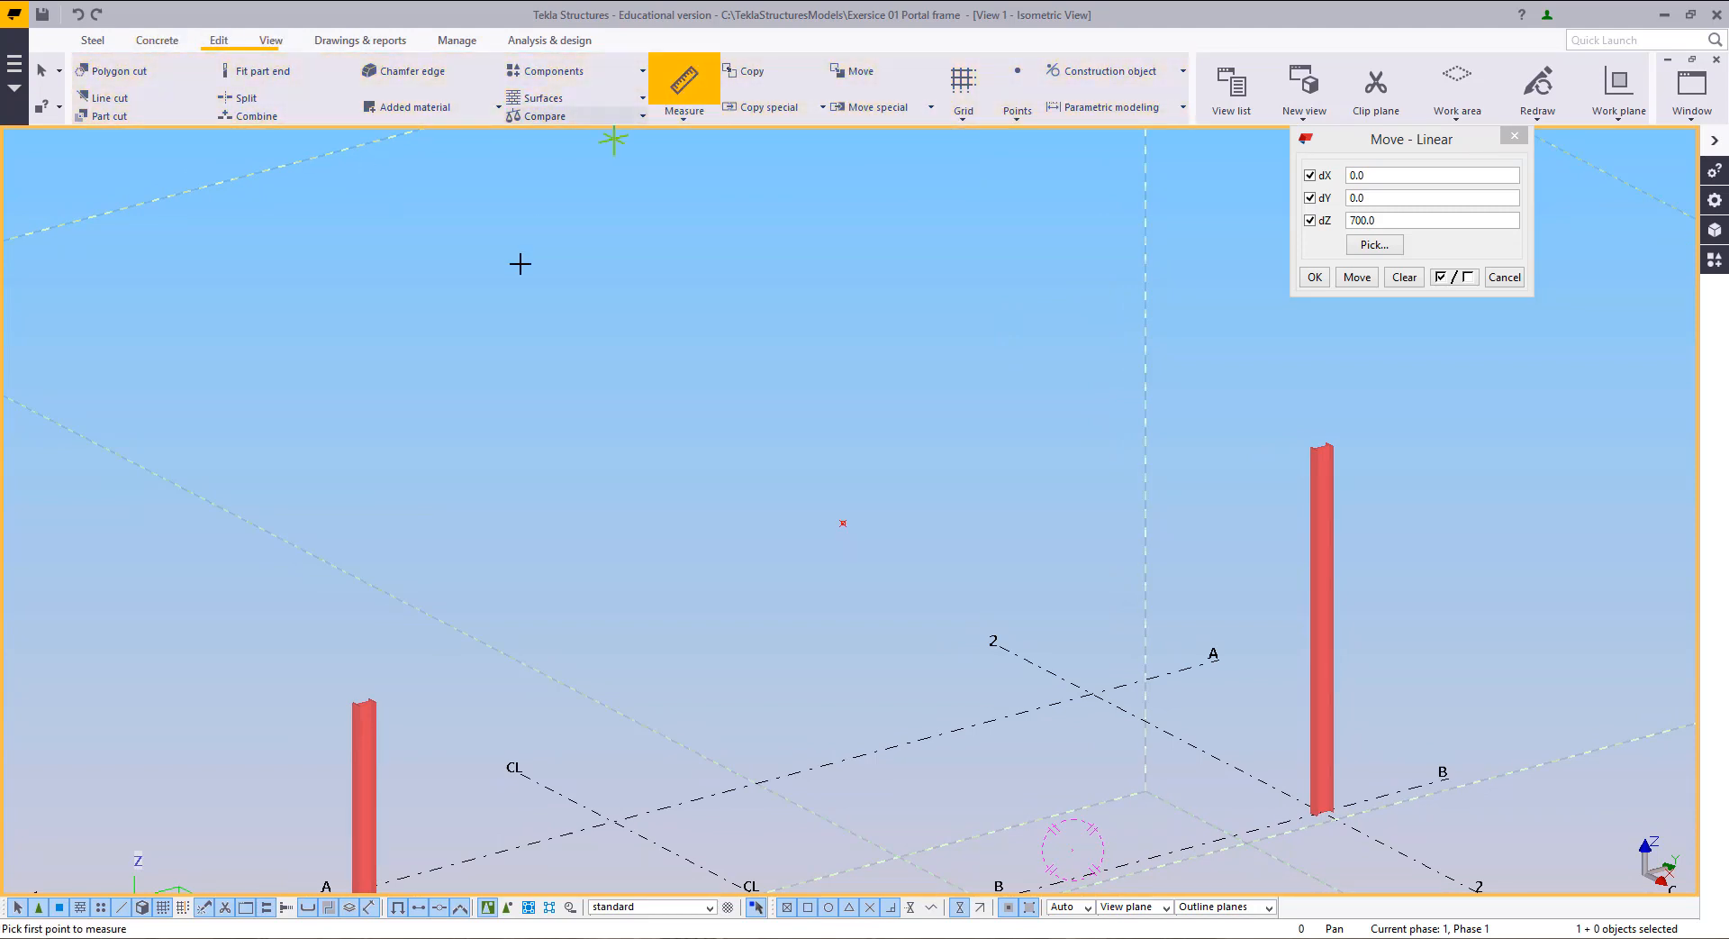
left_click(363, 700)
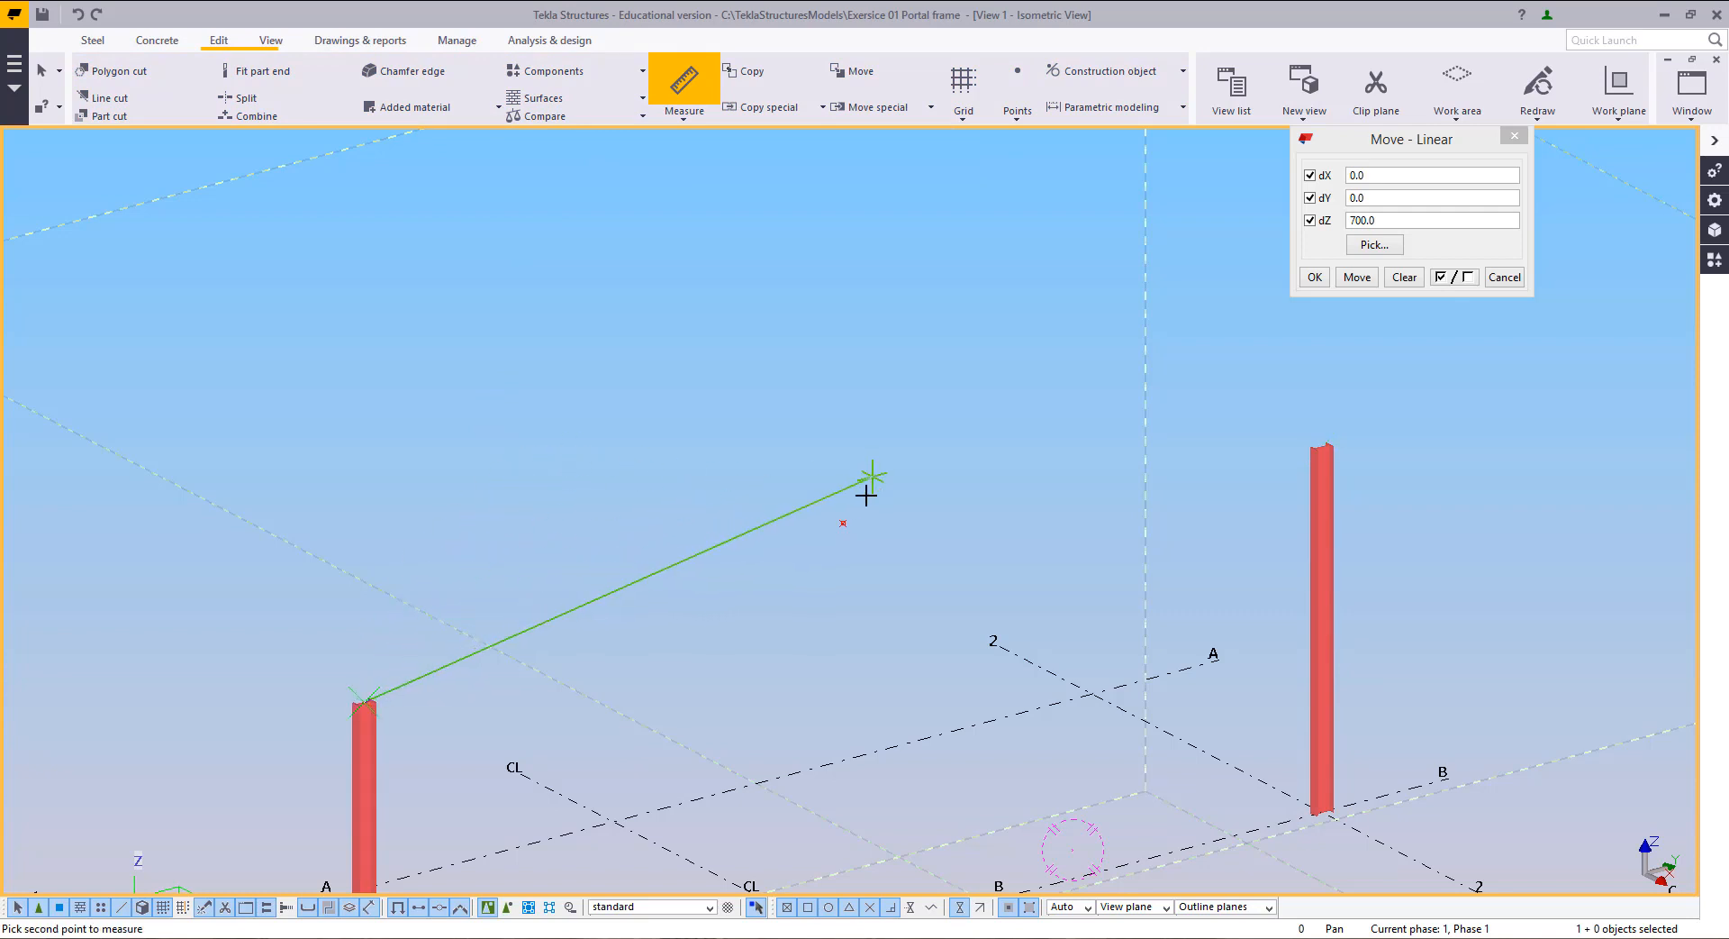
left_click(843, 523)
left_click(756, 418)
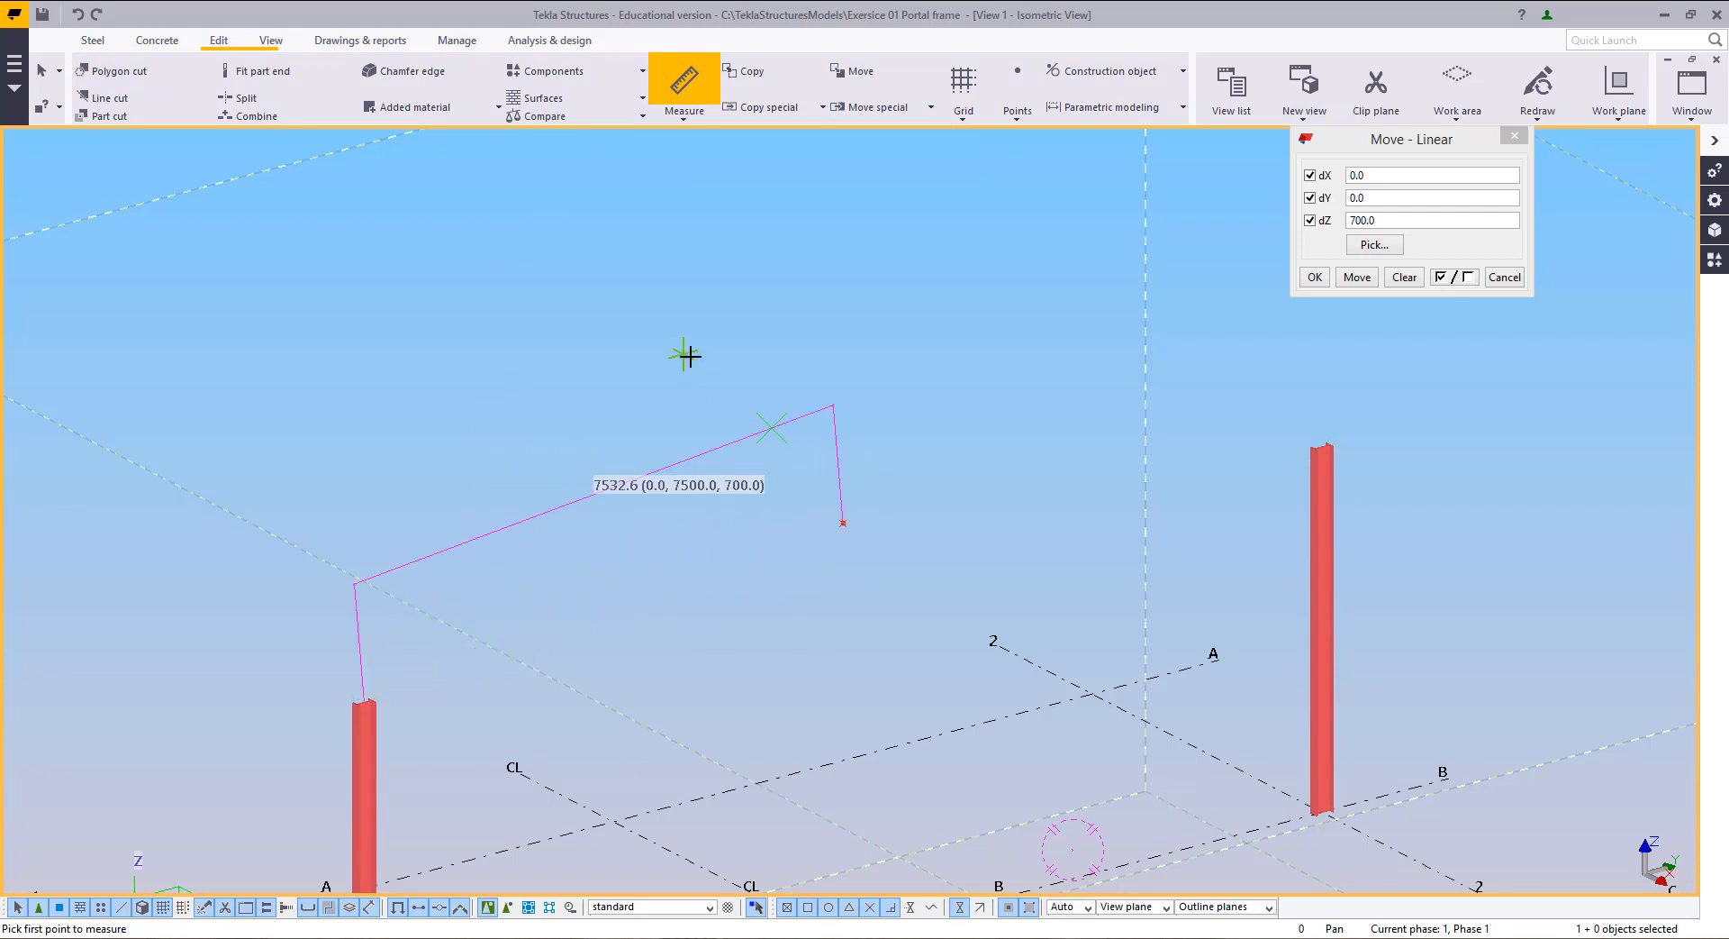
key("Escape")
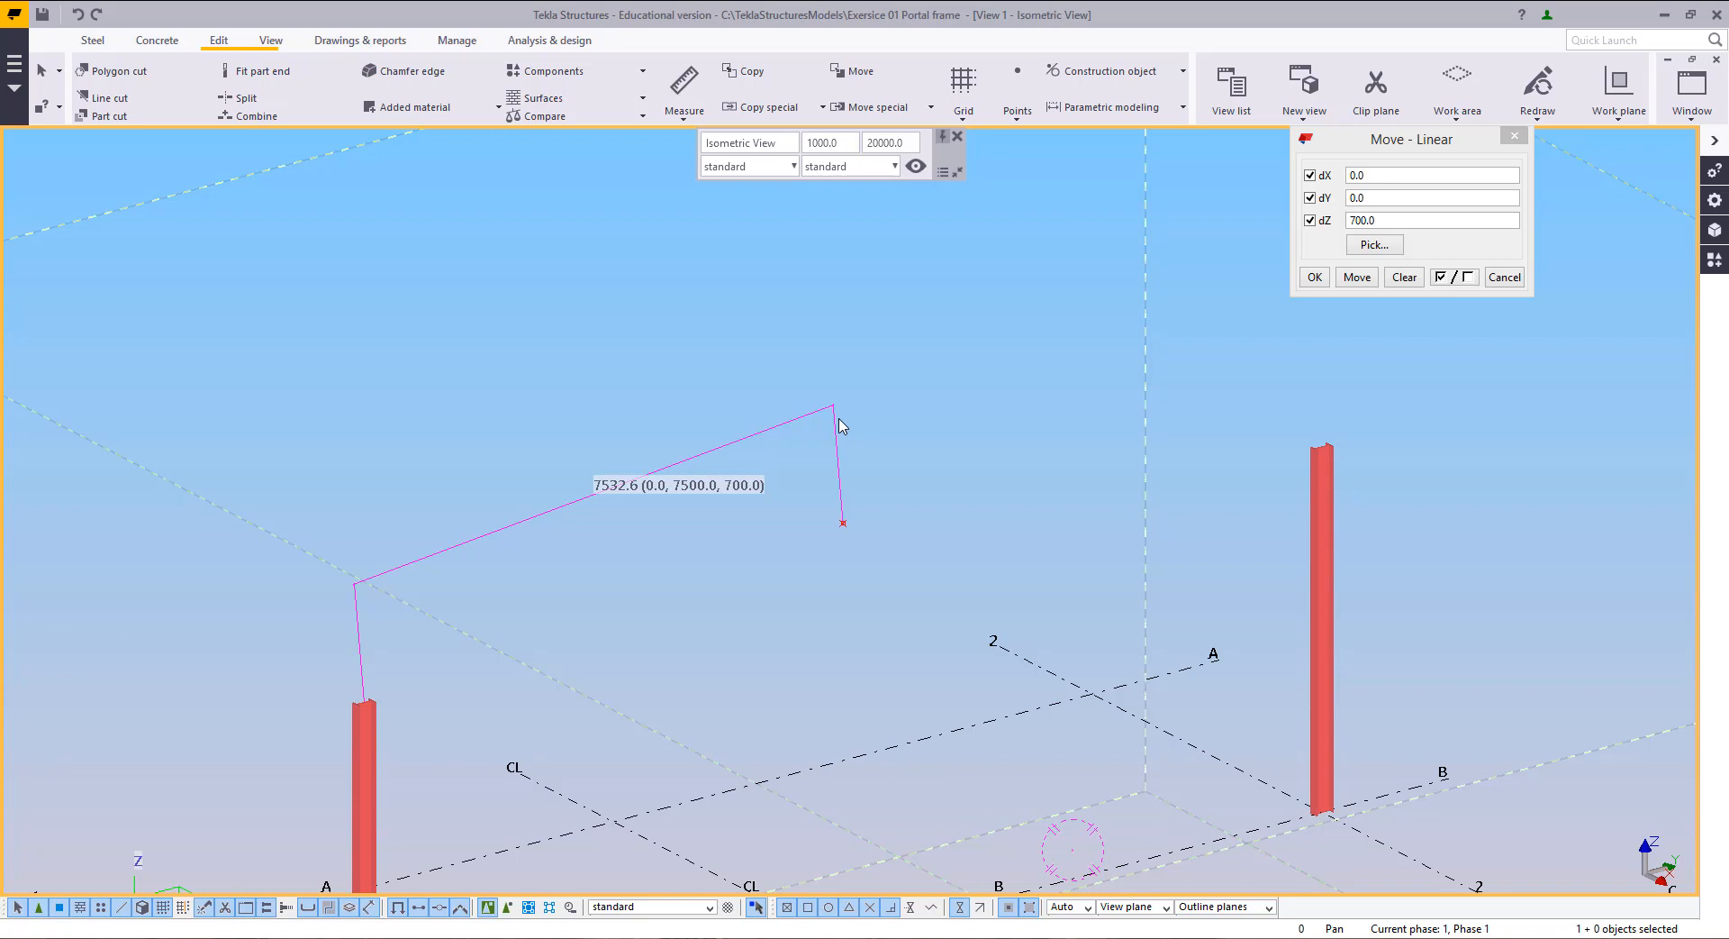
right_click(945, 403)
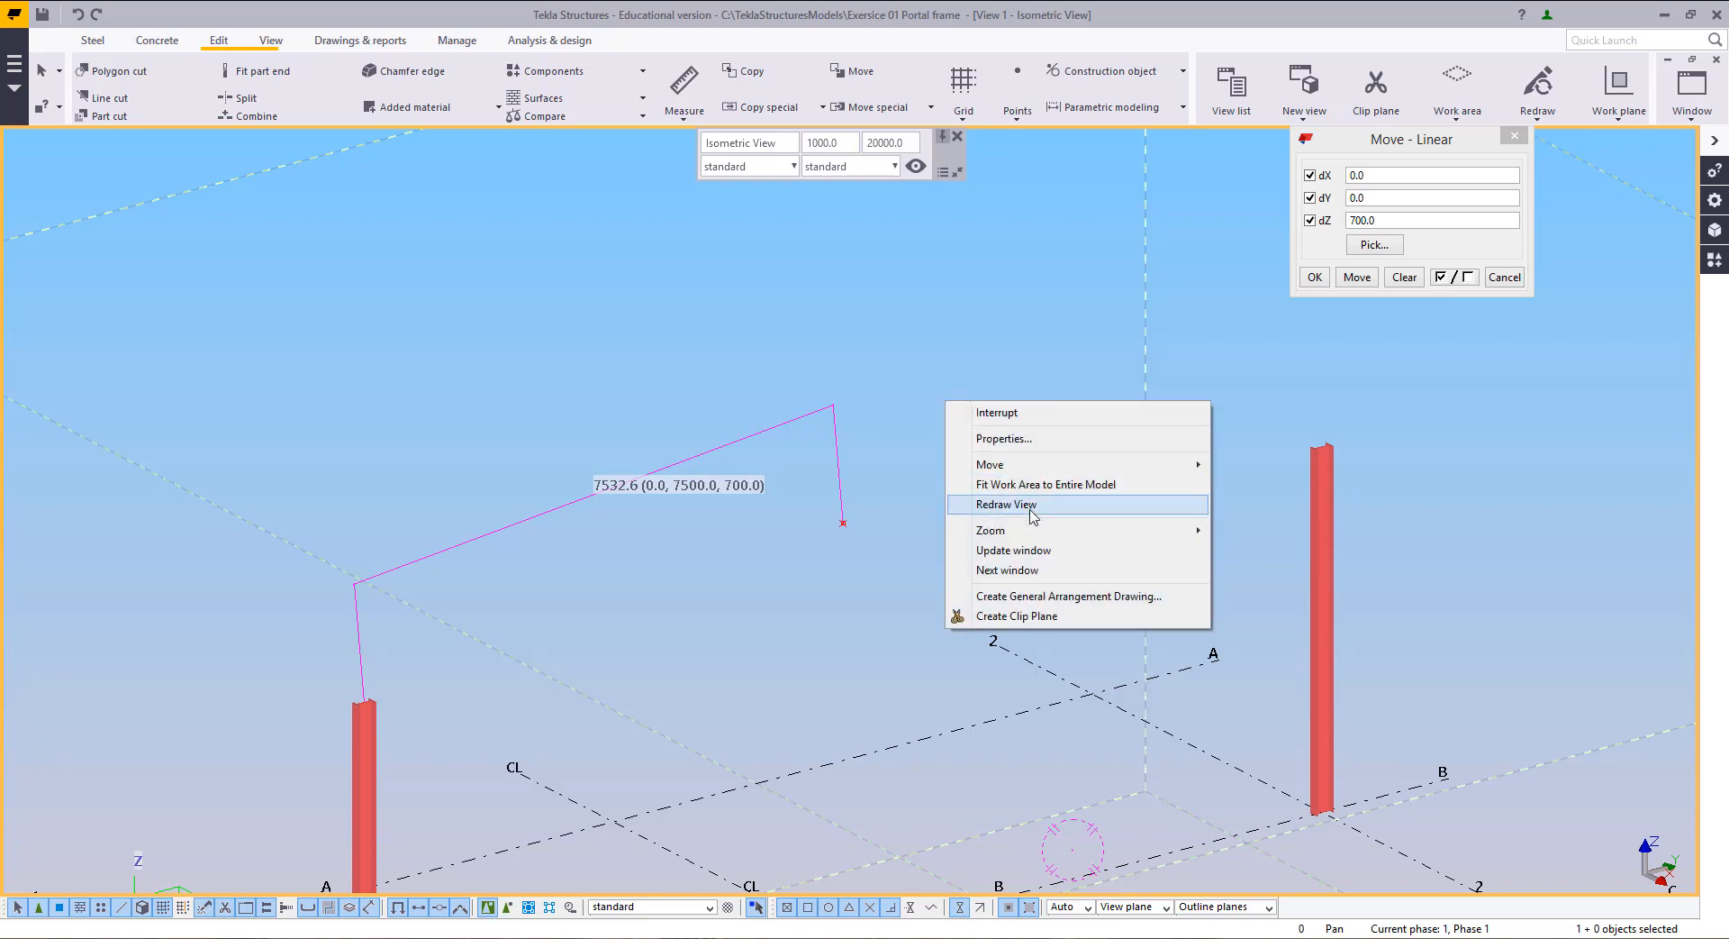
double_click(1031, 510)
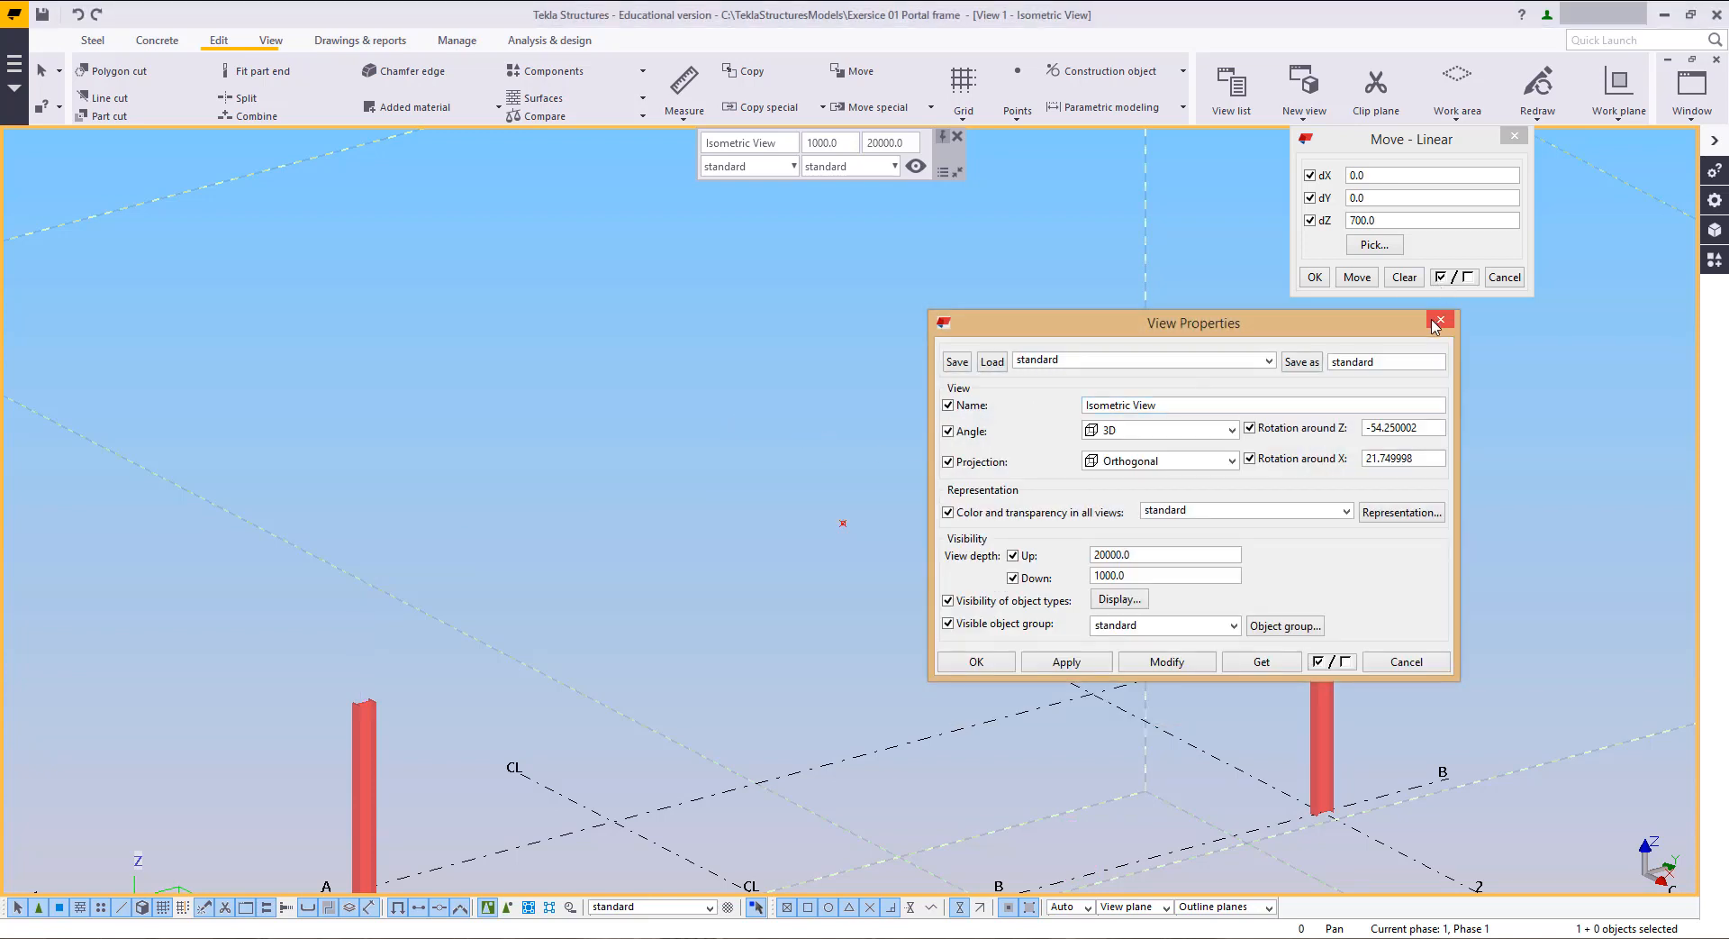
Step: Close the view properties, and set the steel beam's assembly prefix to R and its name to Rafter
left_click(1440, 320)
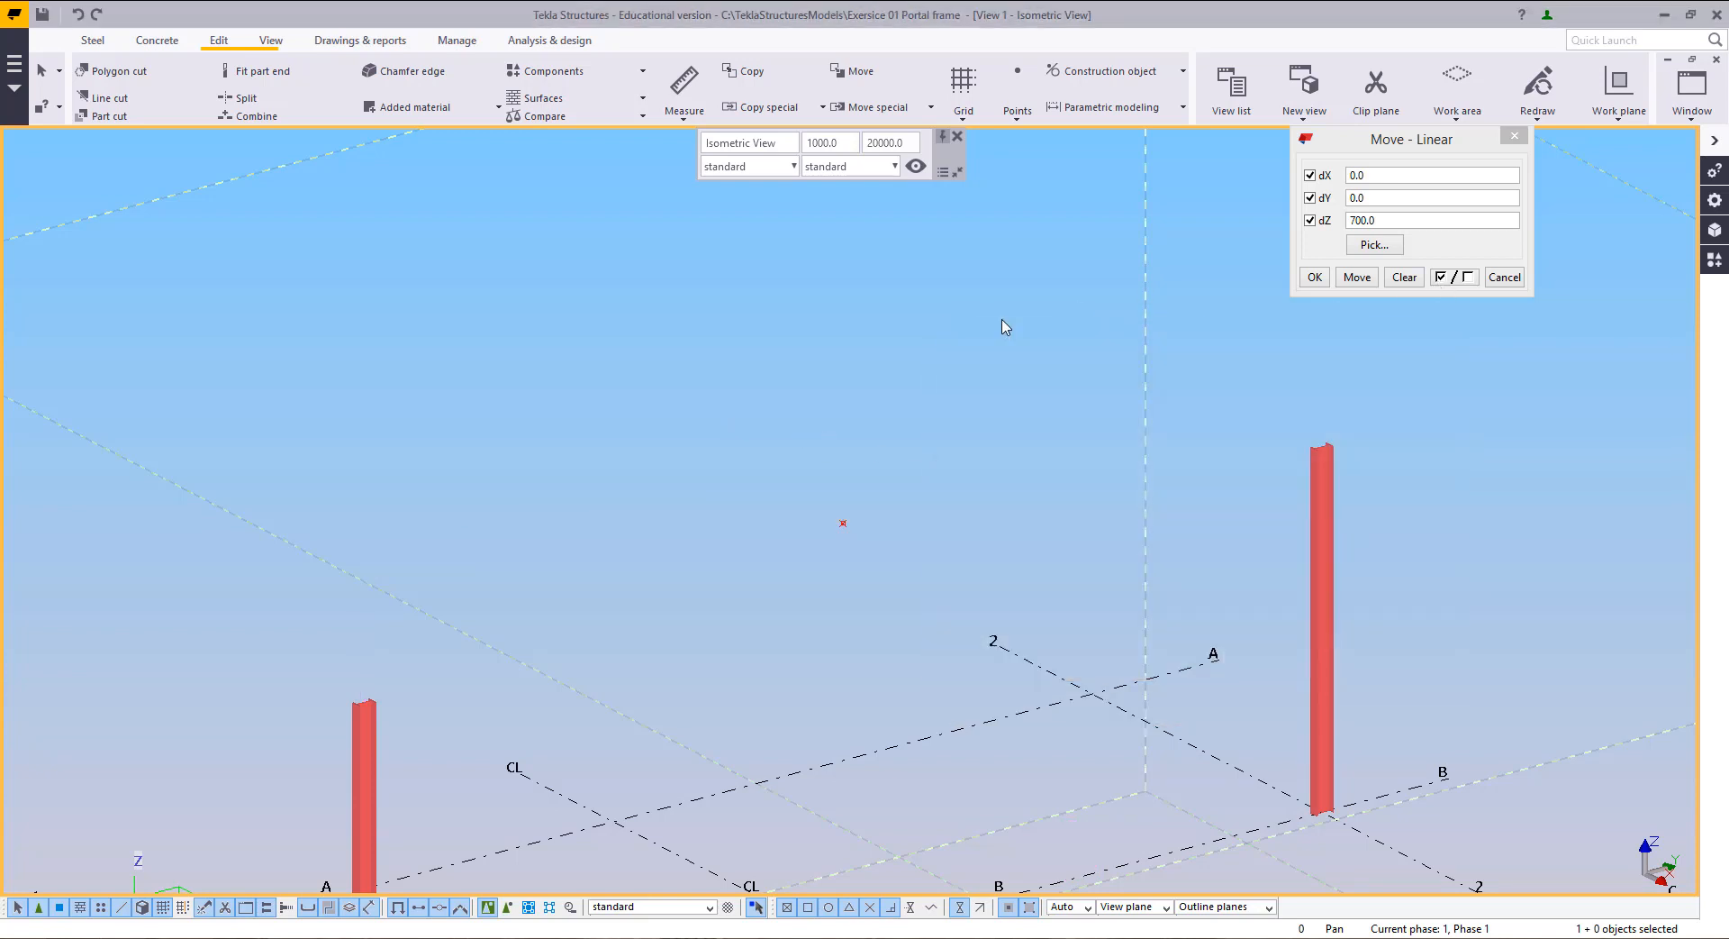
left_click(95, 42)
left_click(160, 85)
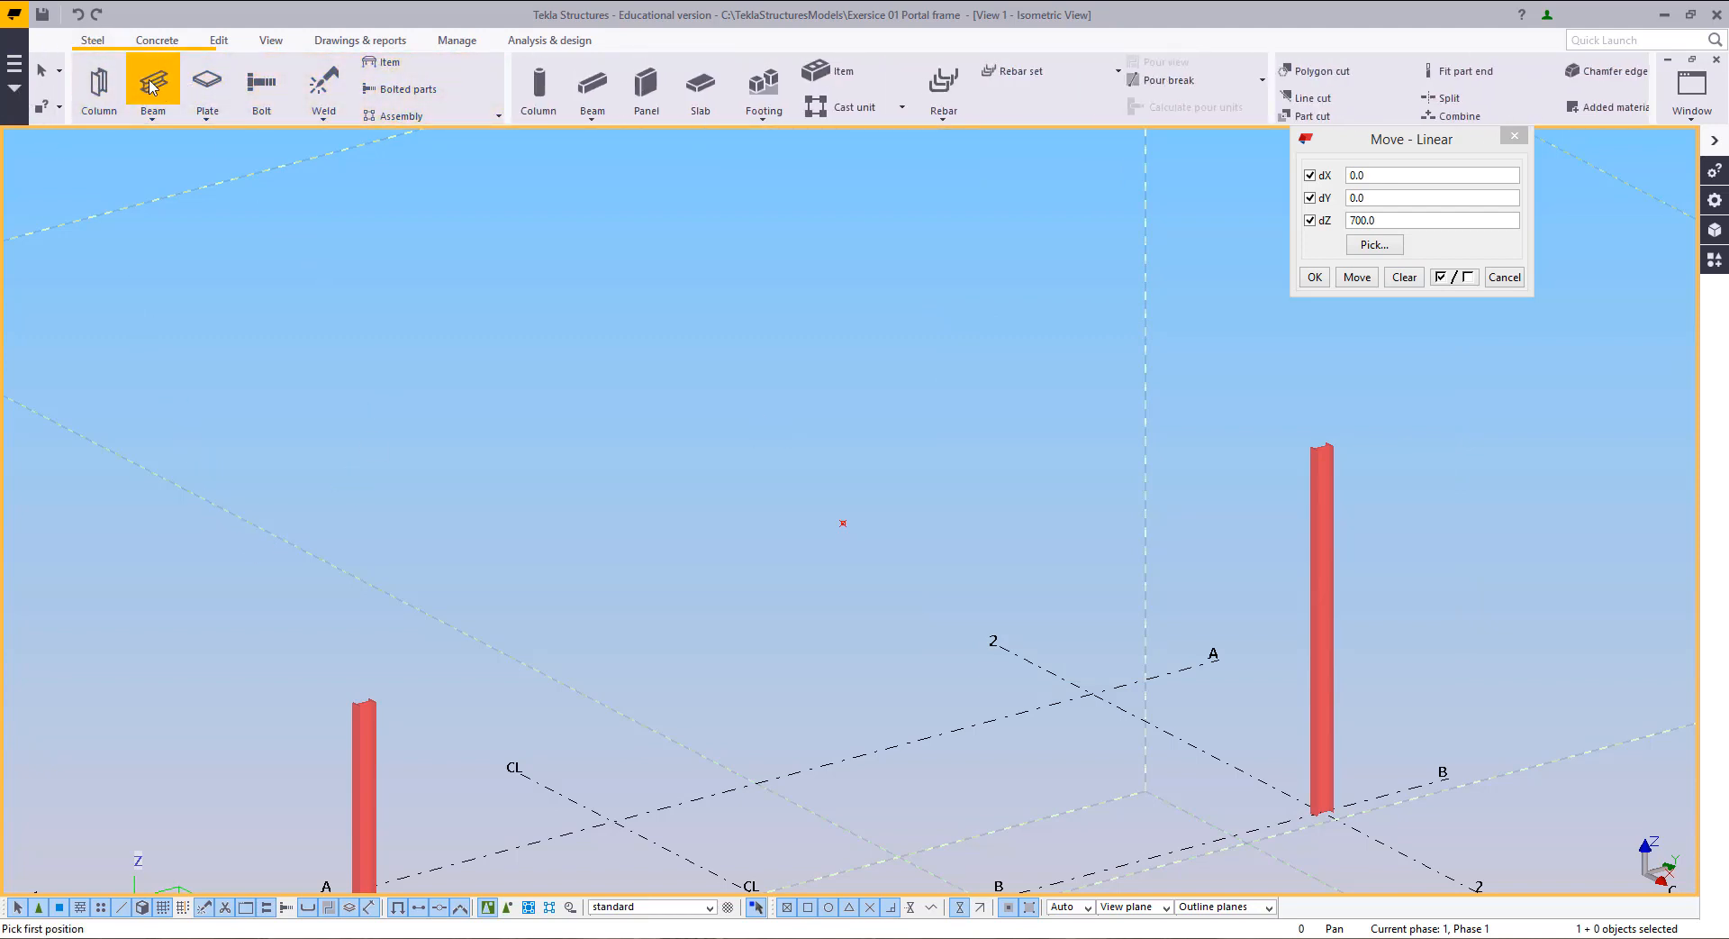
double_click(152, 85)
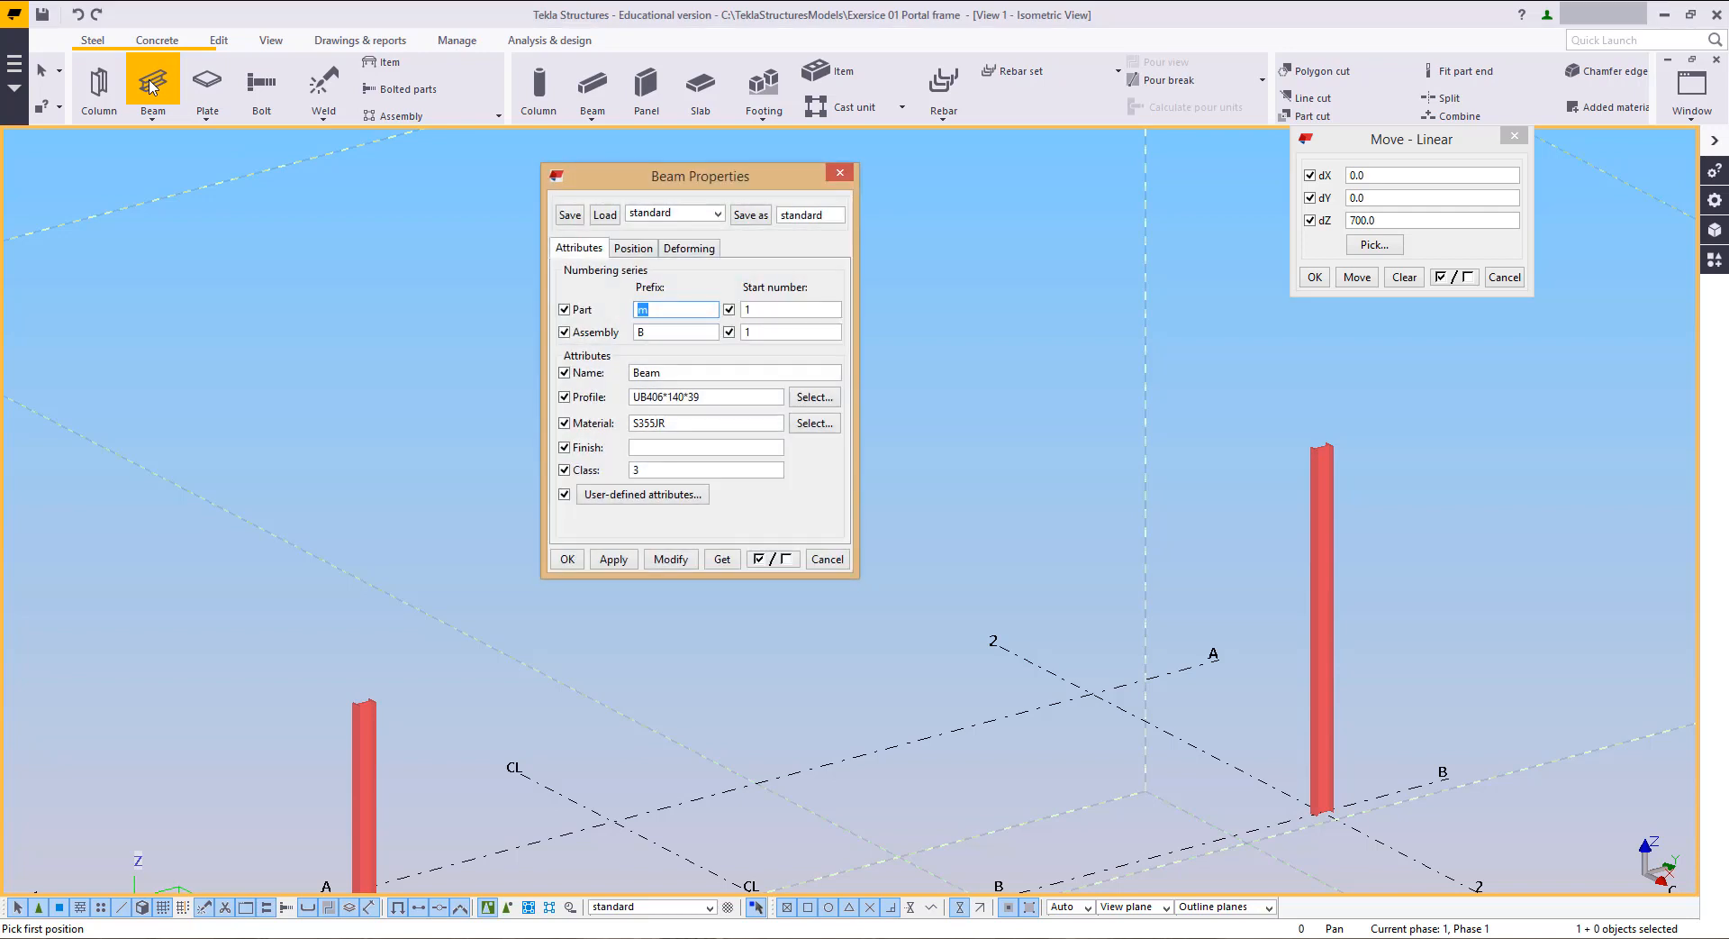
double_click(658, 331)
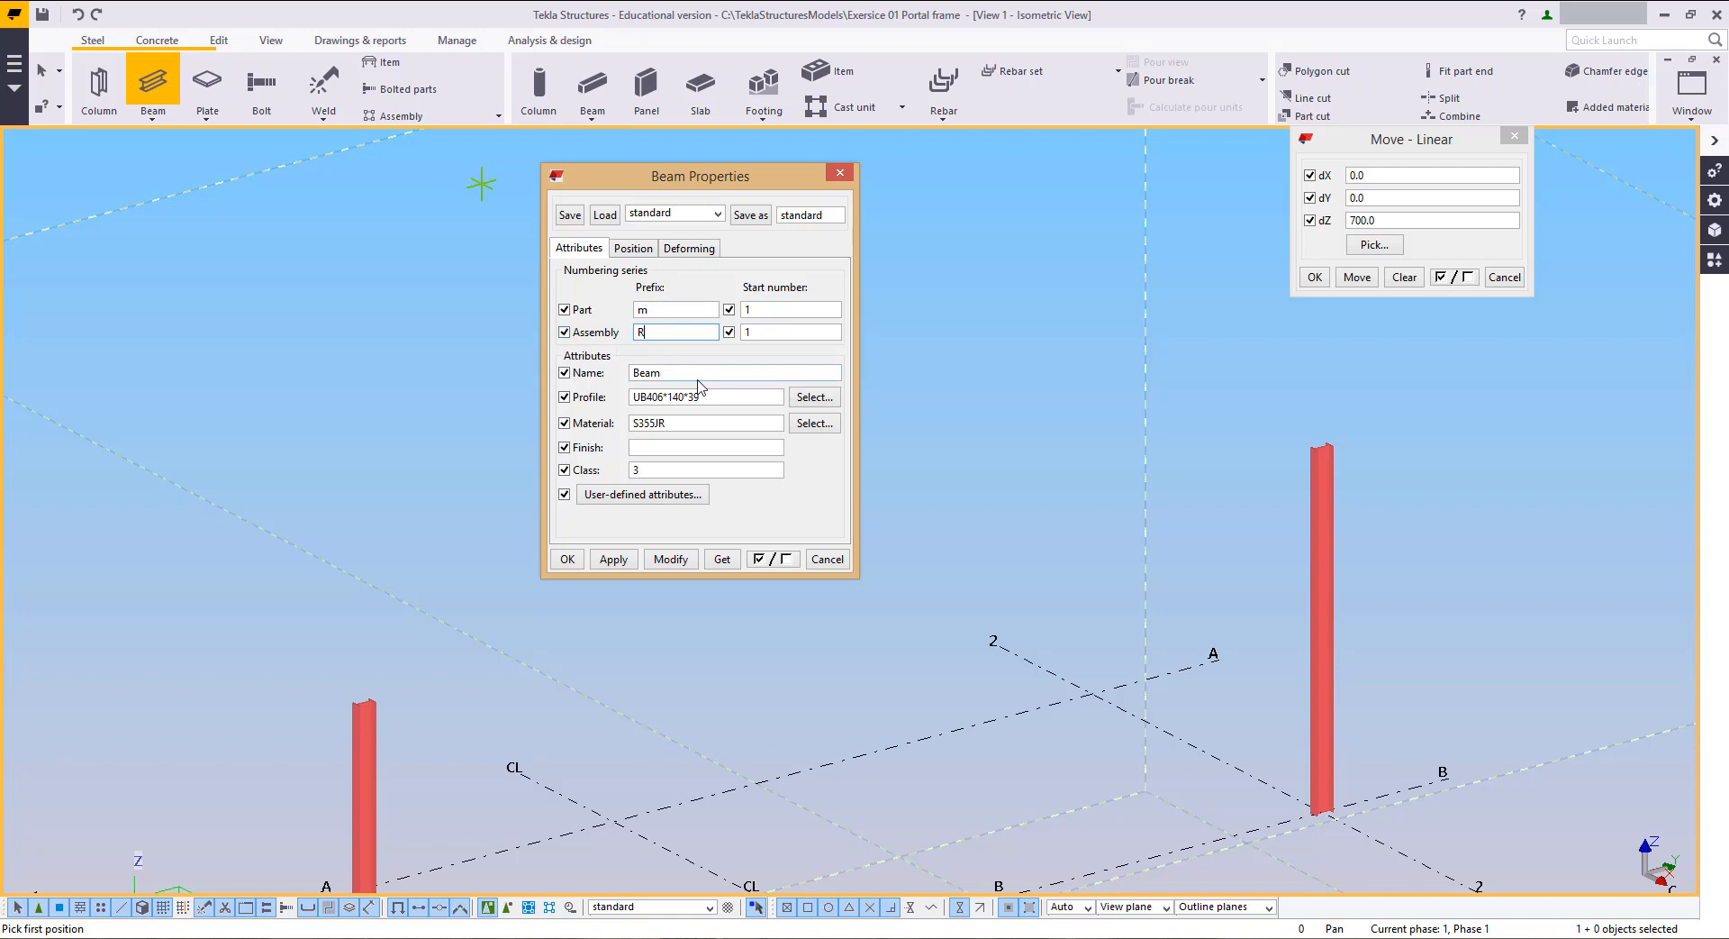
left_click_drag(688, 372, 629, 383)
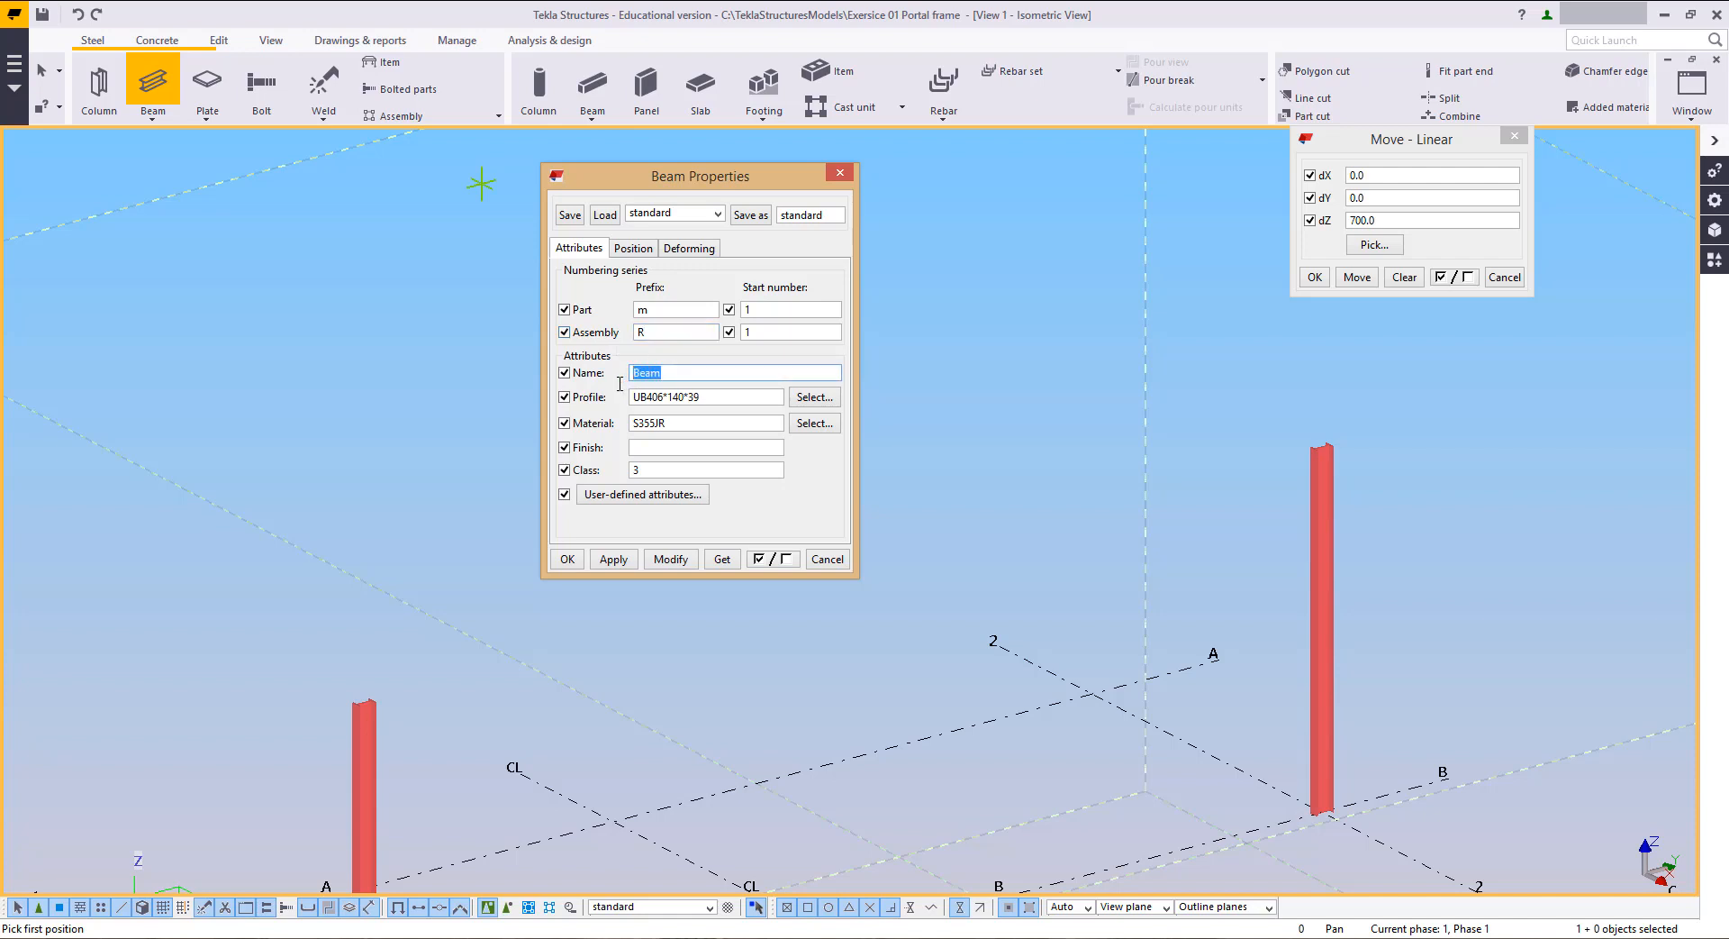
type("Rafter")
Step: Choose the UB305*165*41 profile for the rafter, and apply and close the beam properties
left_click(831, 401)
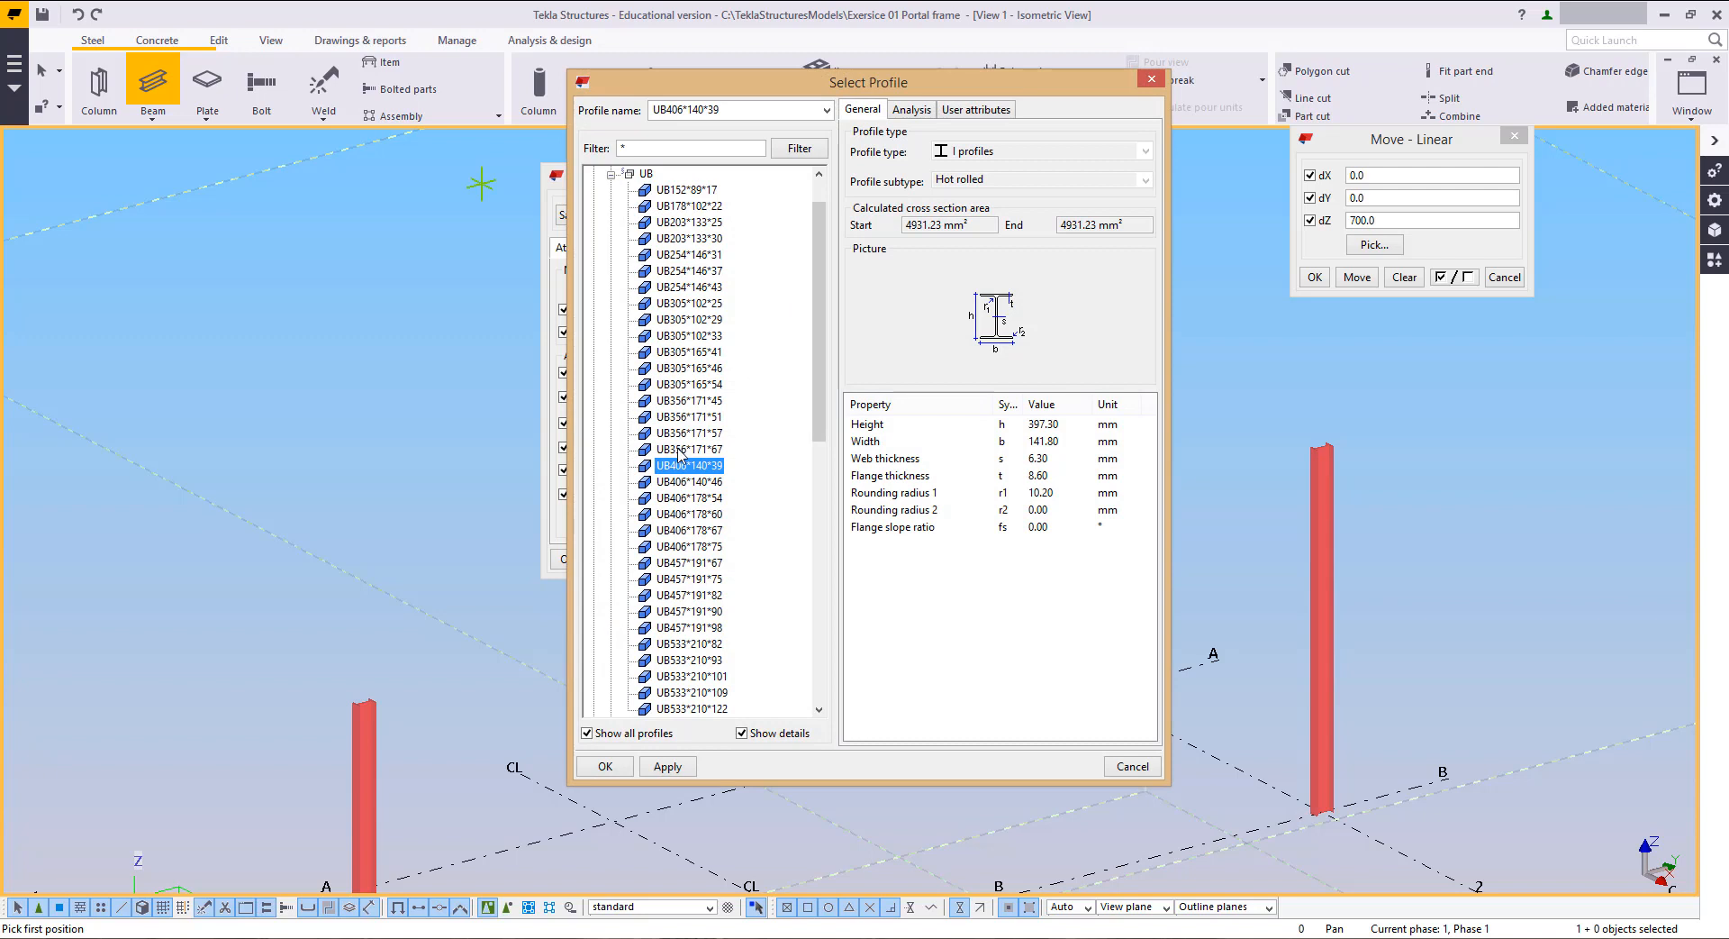
left_click(703, 352)
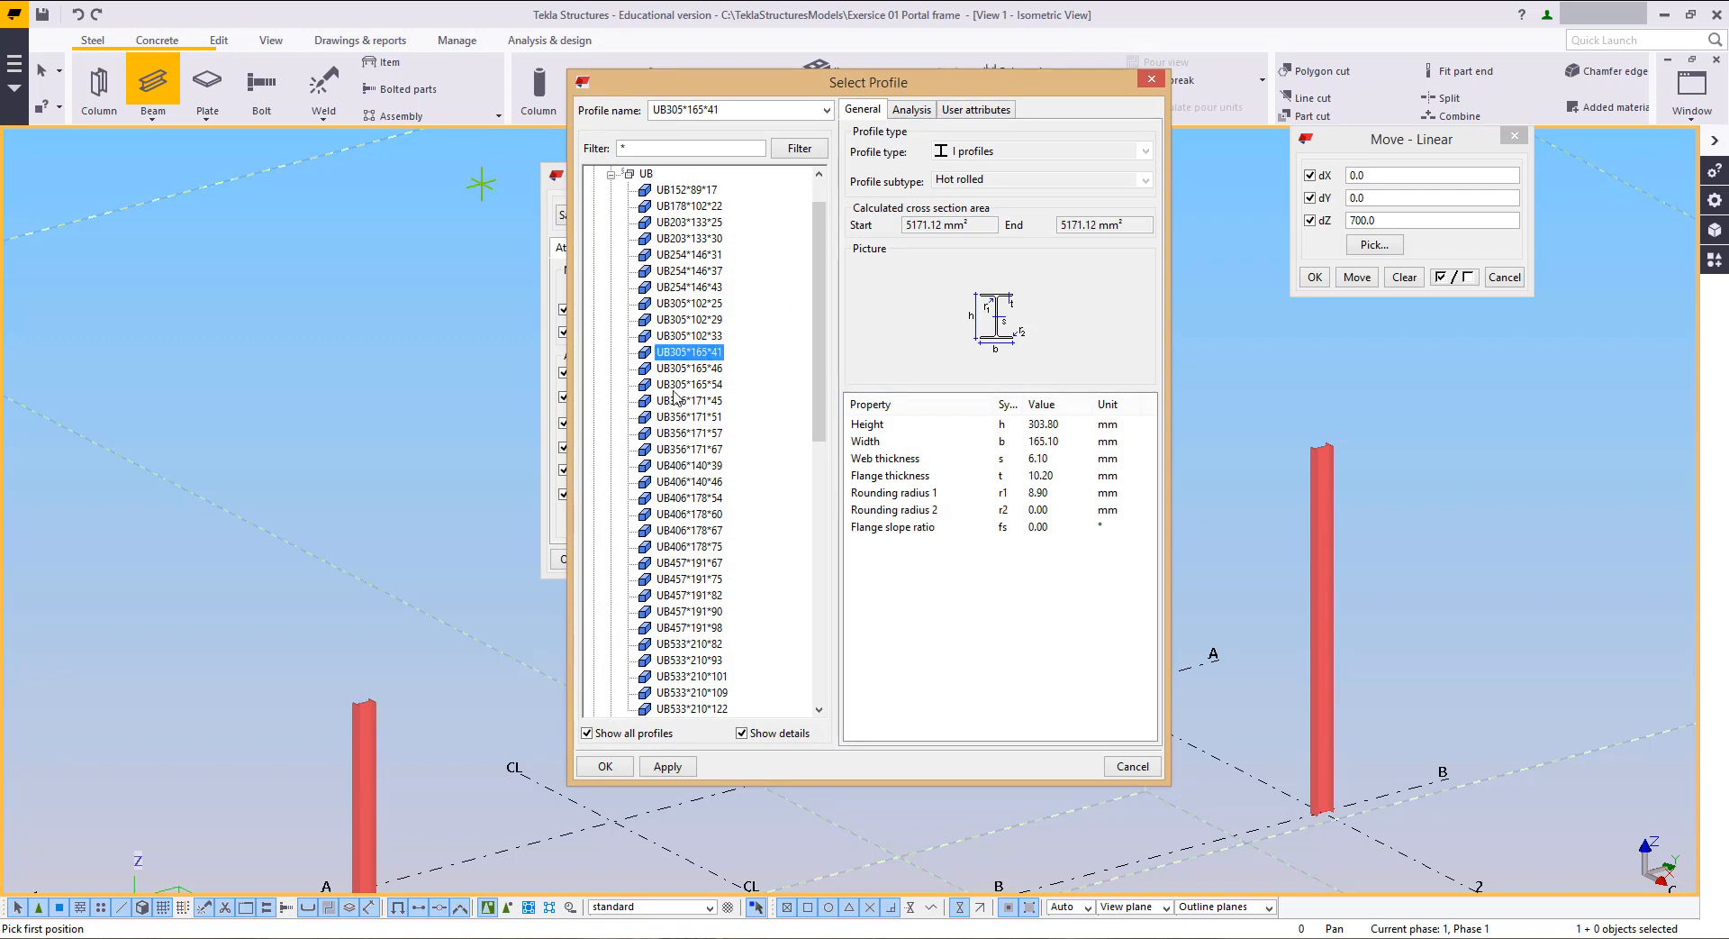
left_click(606, 766)
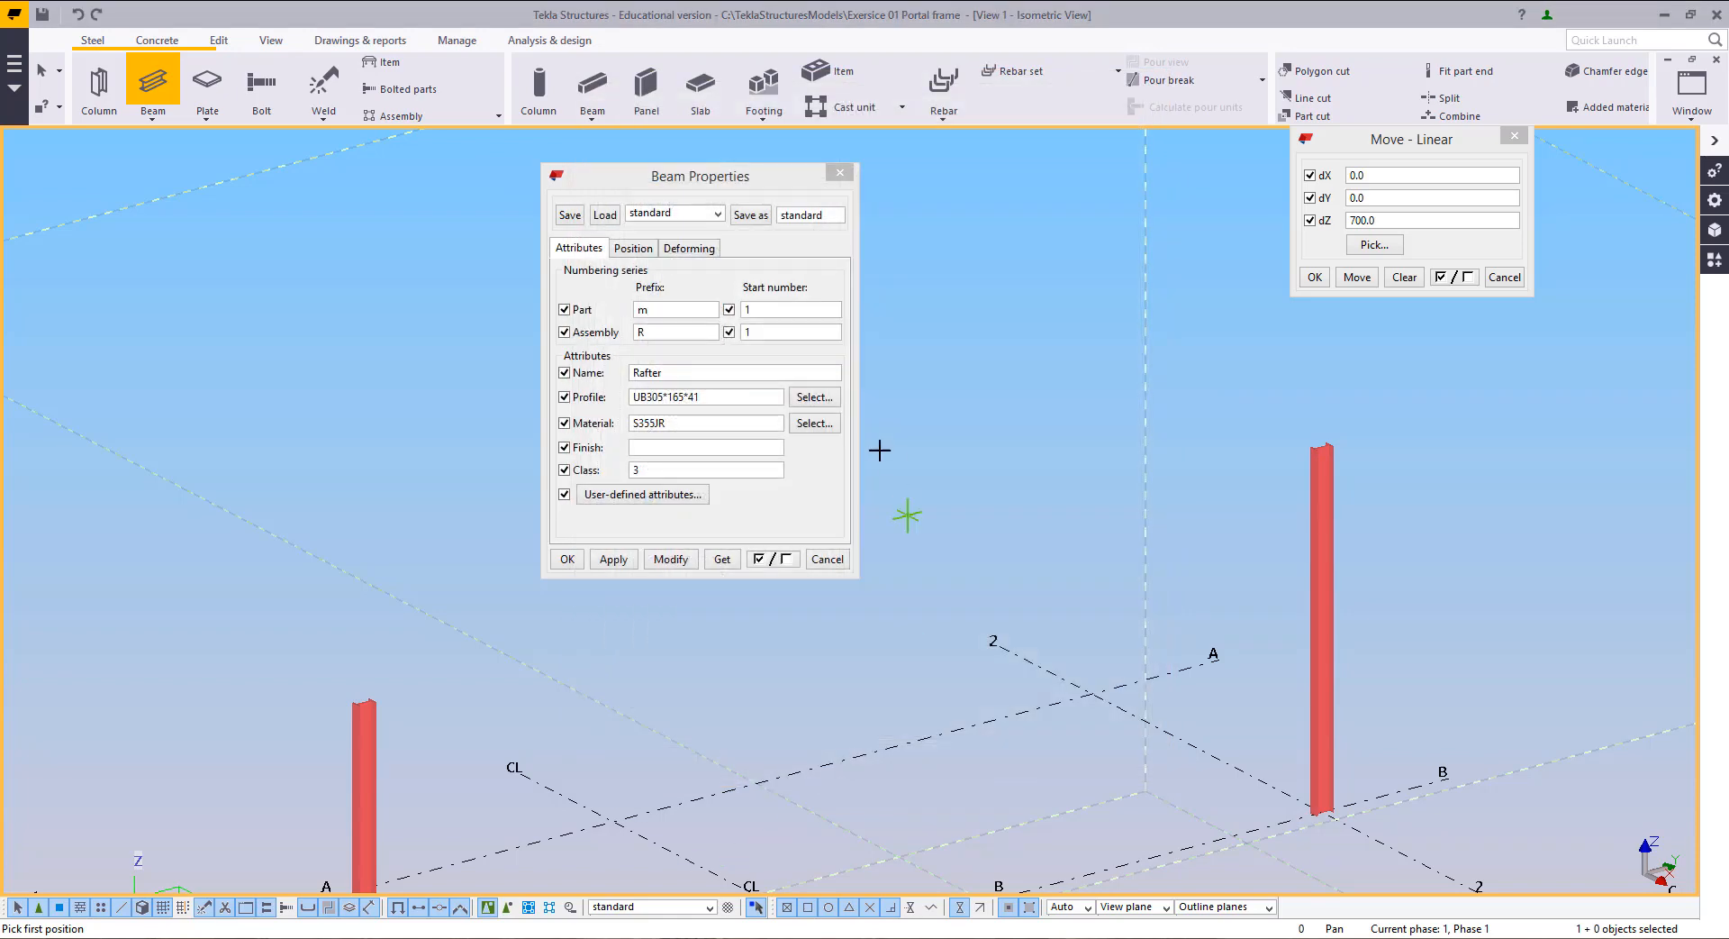
left_click(615, 559)
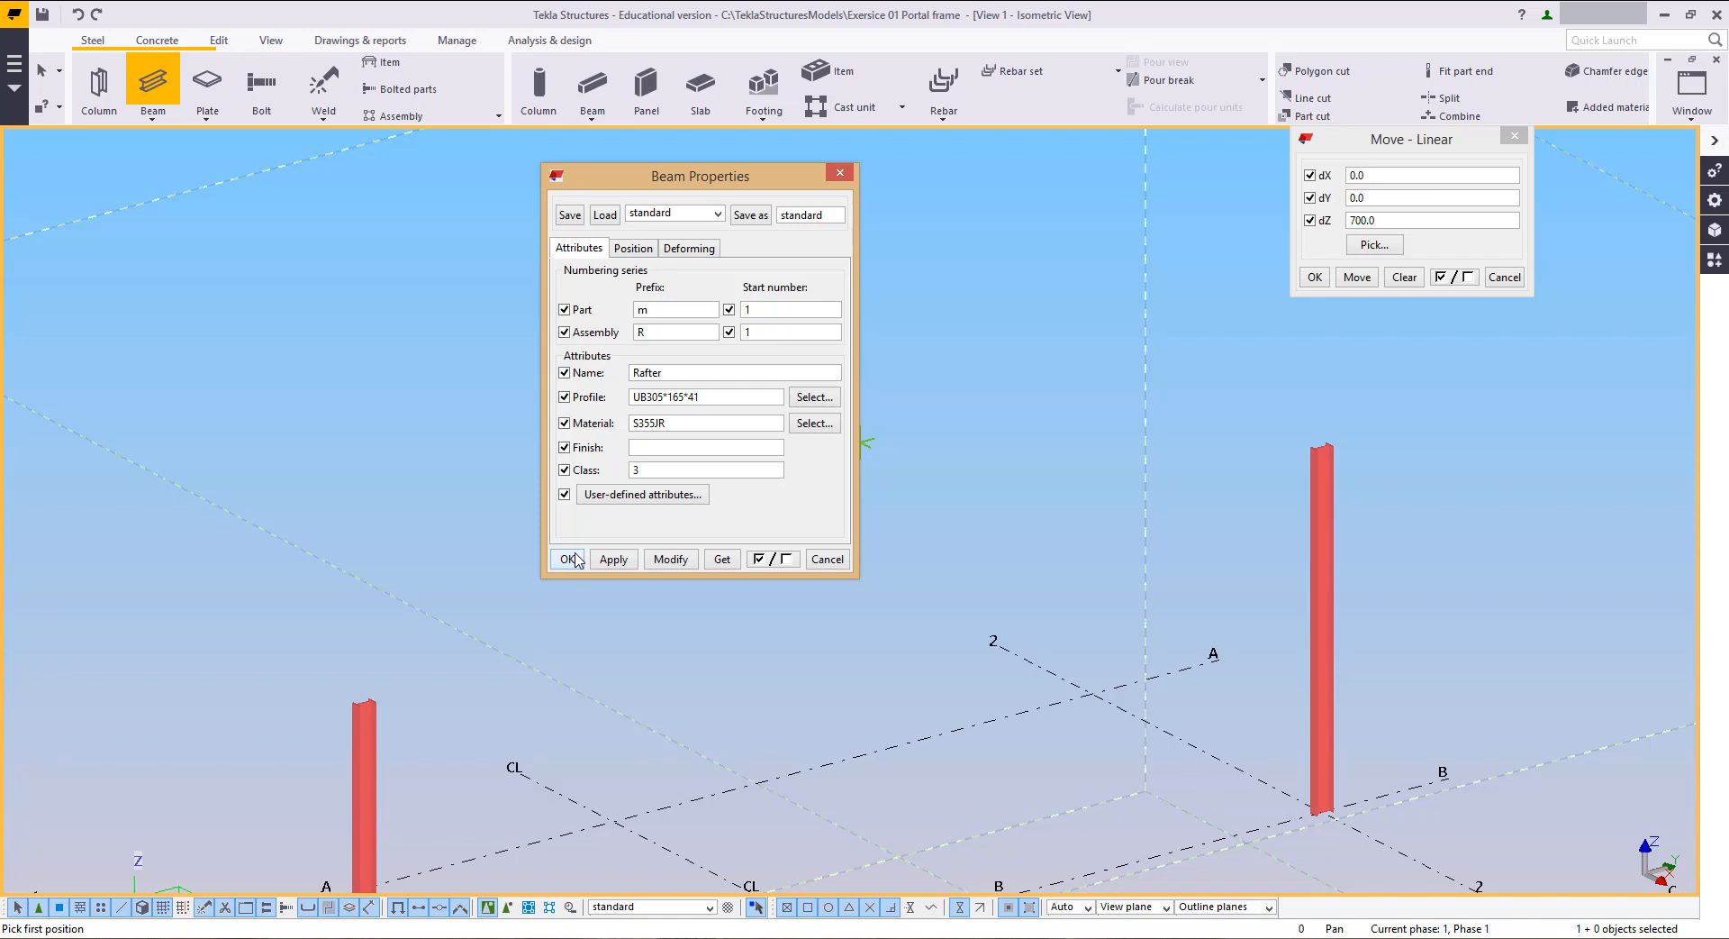
left_click(568, 558)
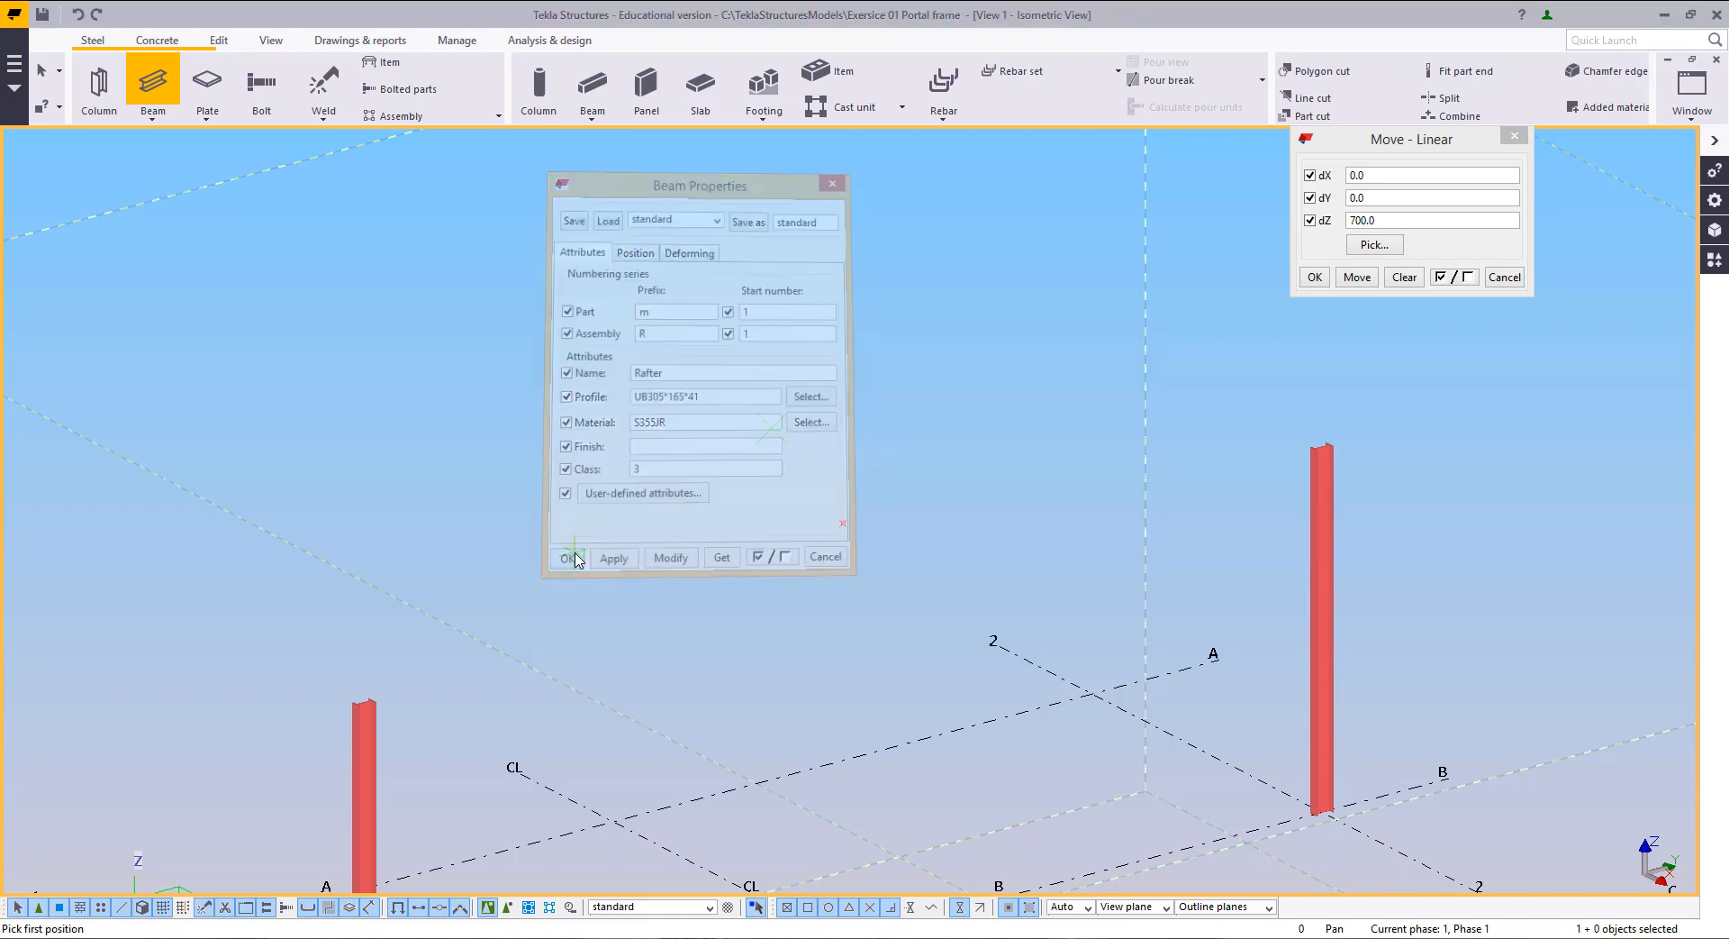
Step: Create the rafter from the grid 1 column top to the ridge point, and end the beam command
left_click(364, 702)
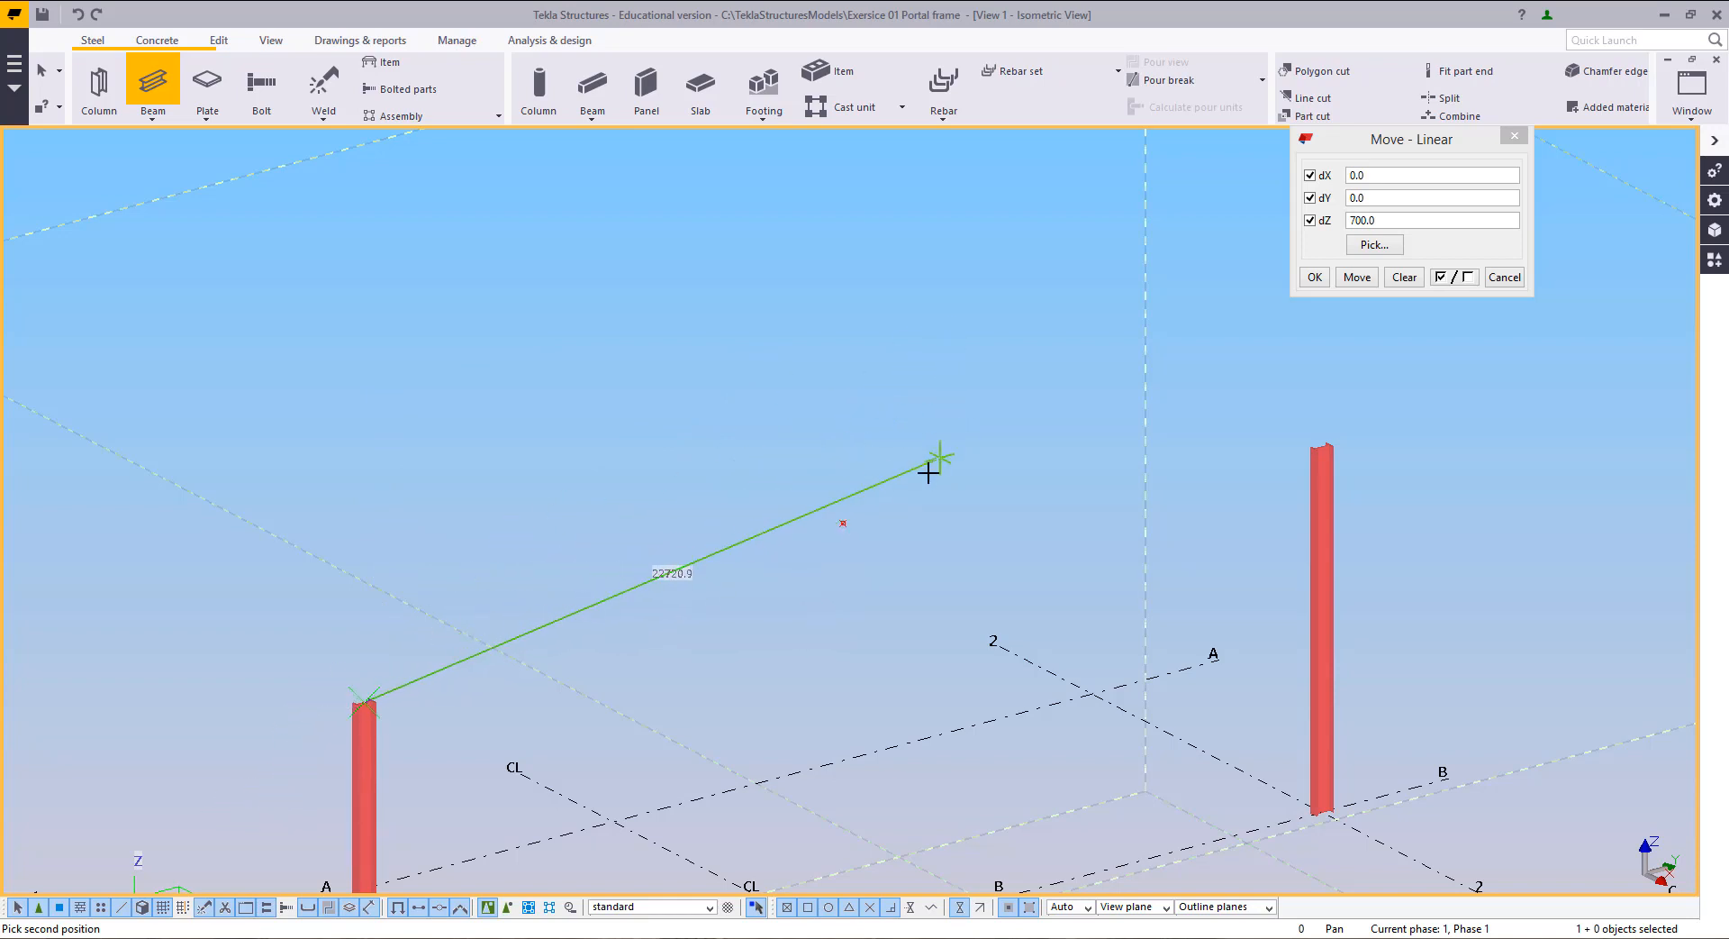
left_click(842, 516)
right_click(645, 385)
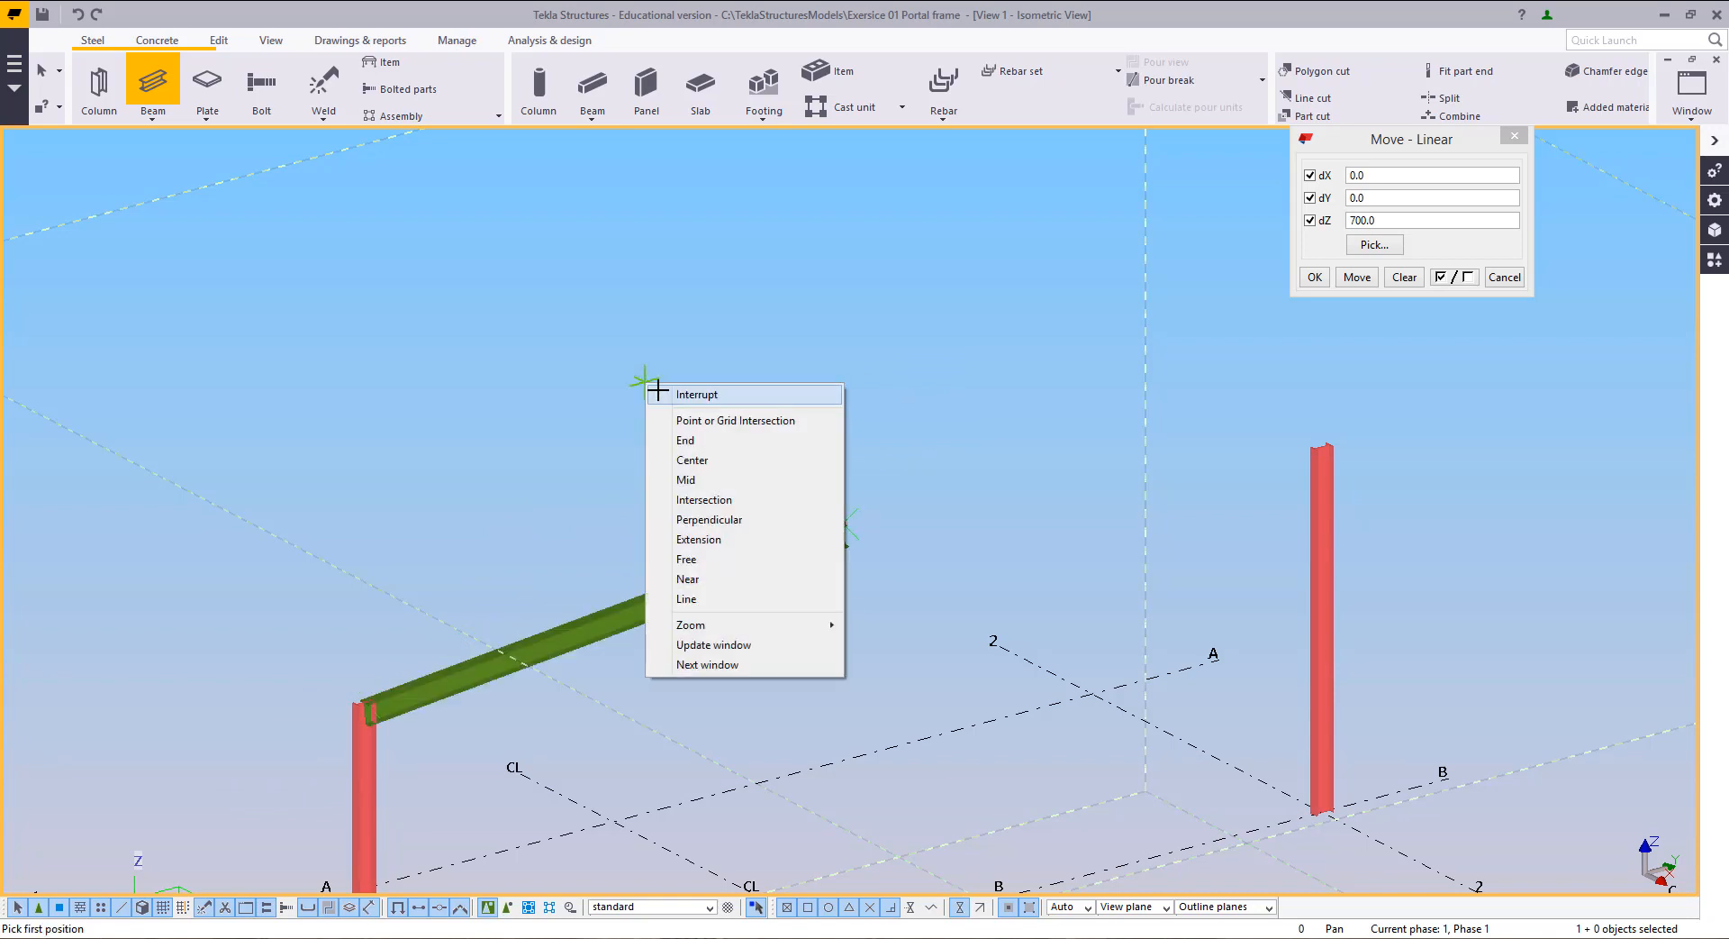
left_click(662, 390)
middle_click_drag(619, 580, 625, 576)
scroll(471, 665, "up", 3)
middle_click_drag(413, 665, 386, 513)
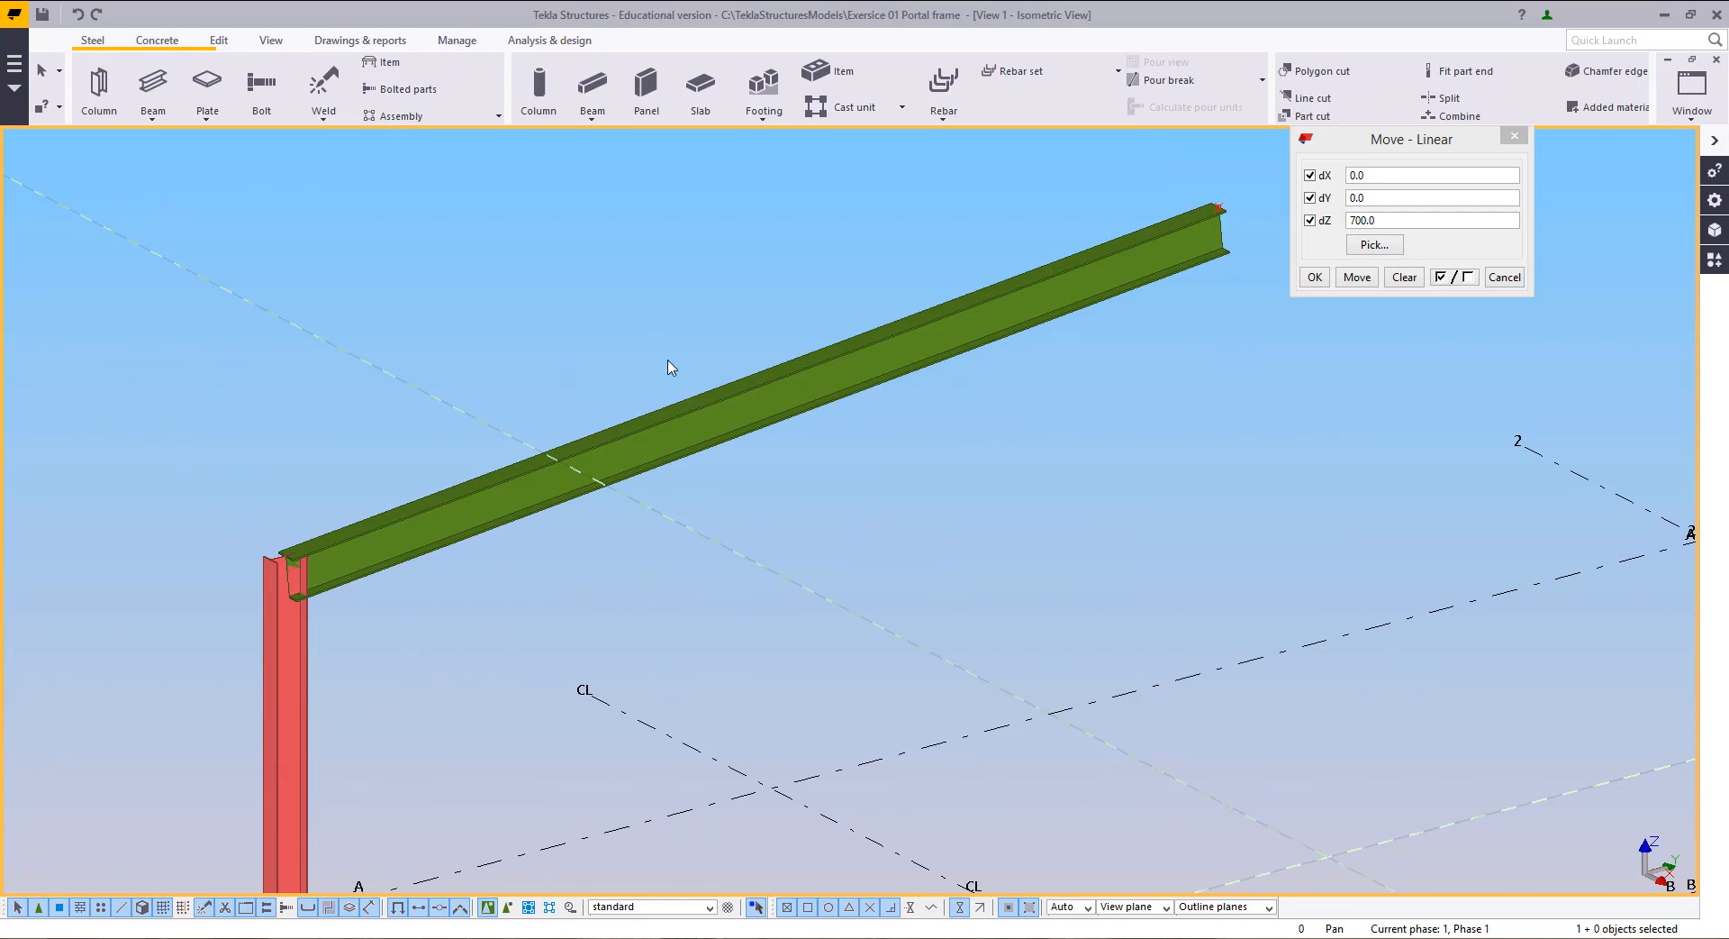
Step: Change the rafter's class to Class 5, and deselect it
left_click(686, 401)
left_click(745, 165)
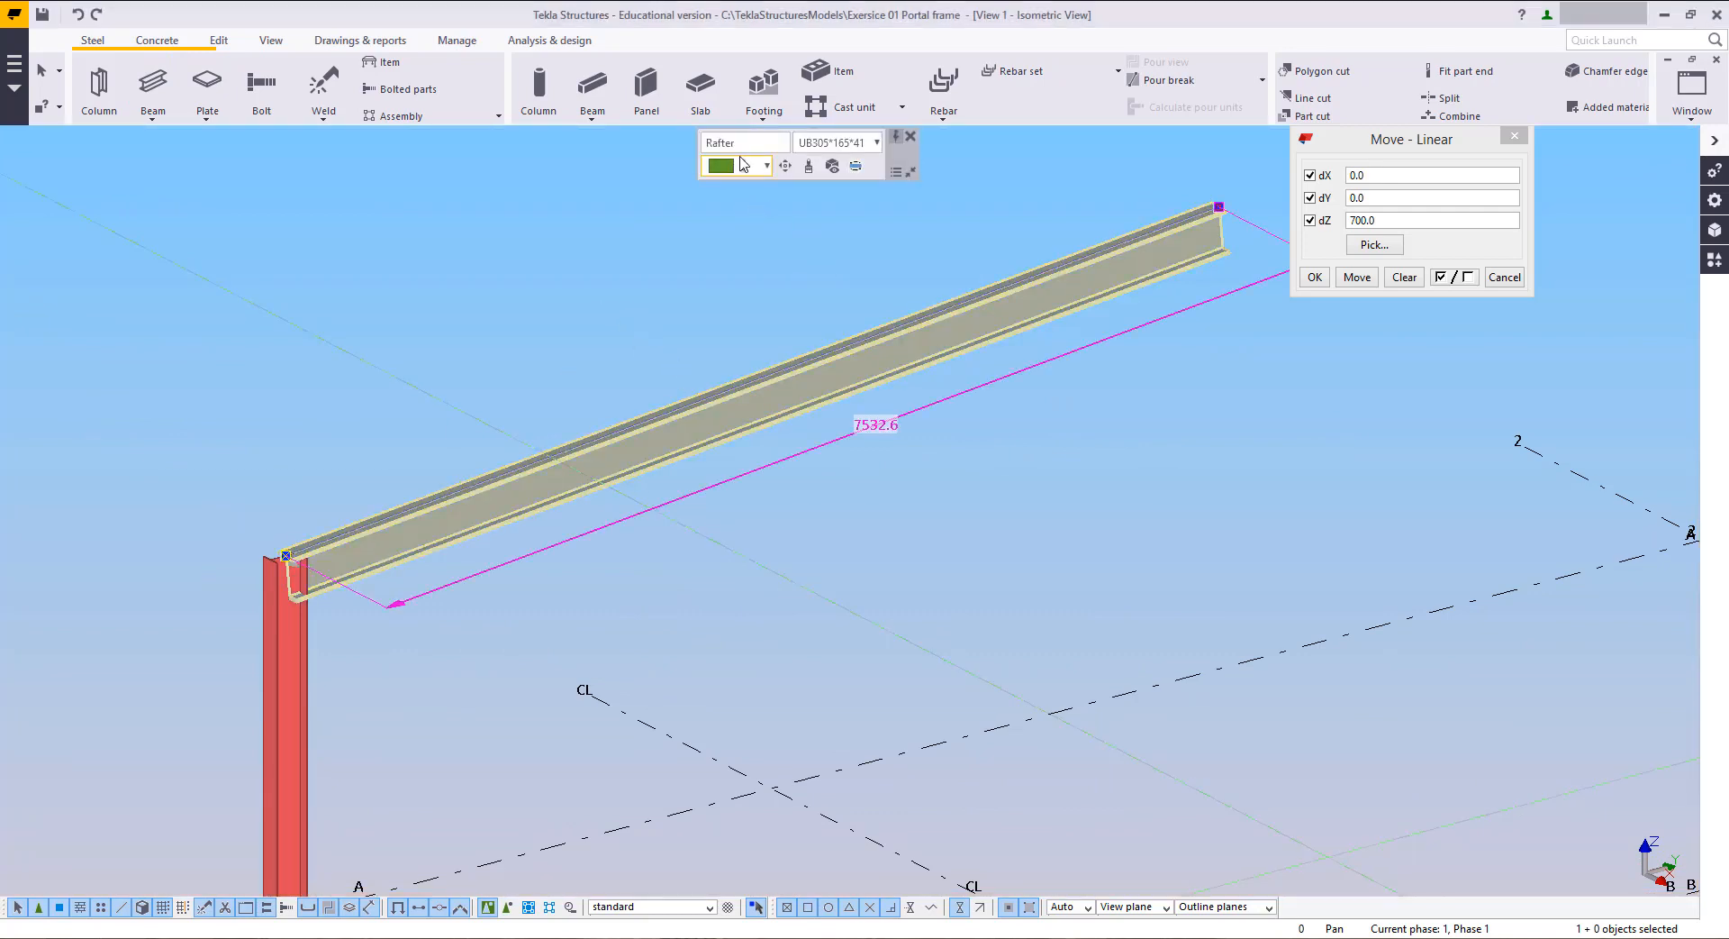
left_click(766, 164)
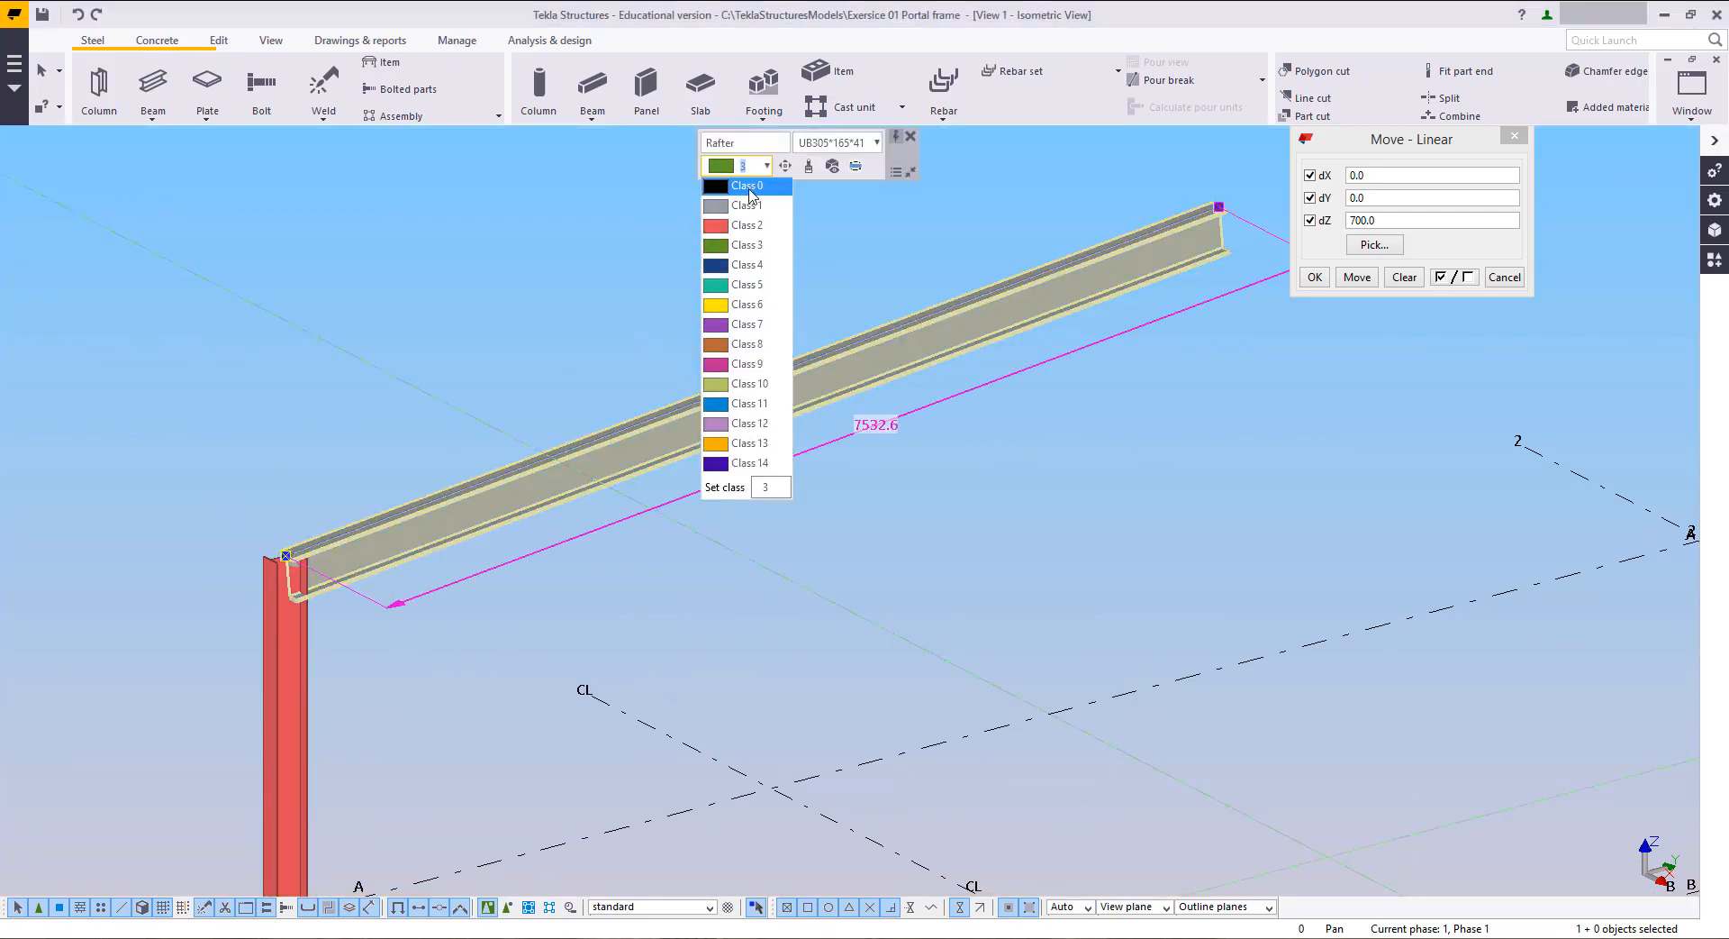
left_click(744, 283)
left_click(582, 347)
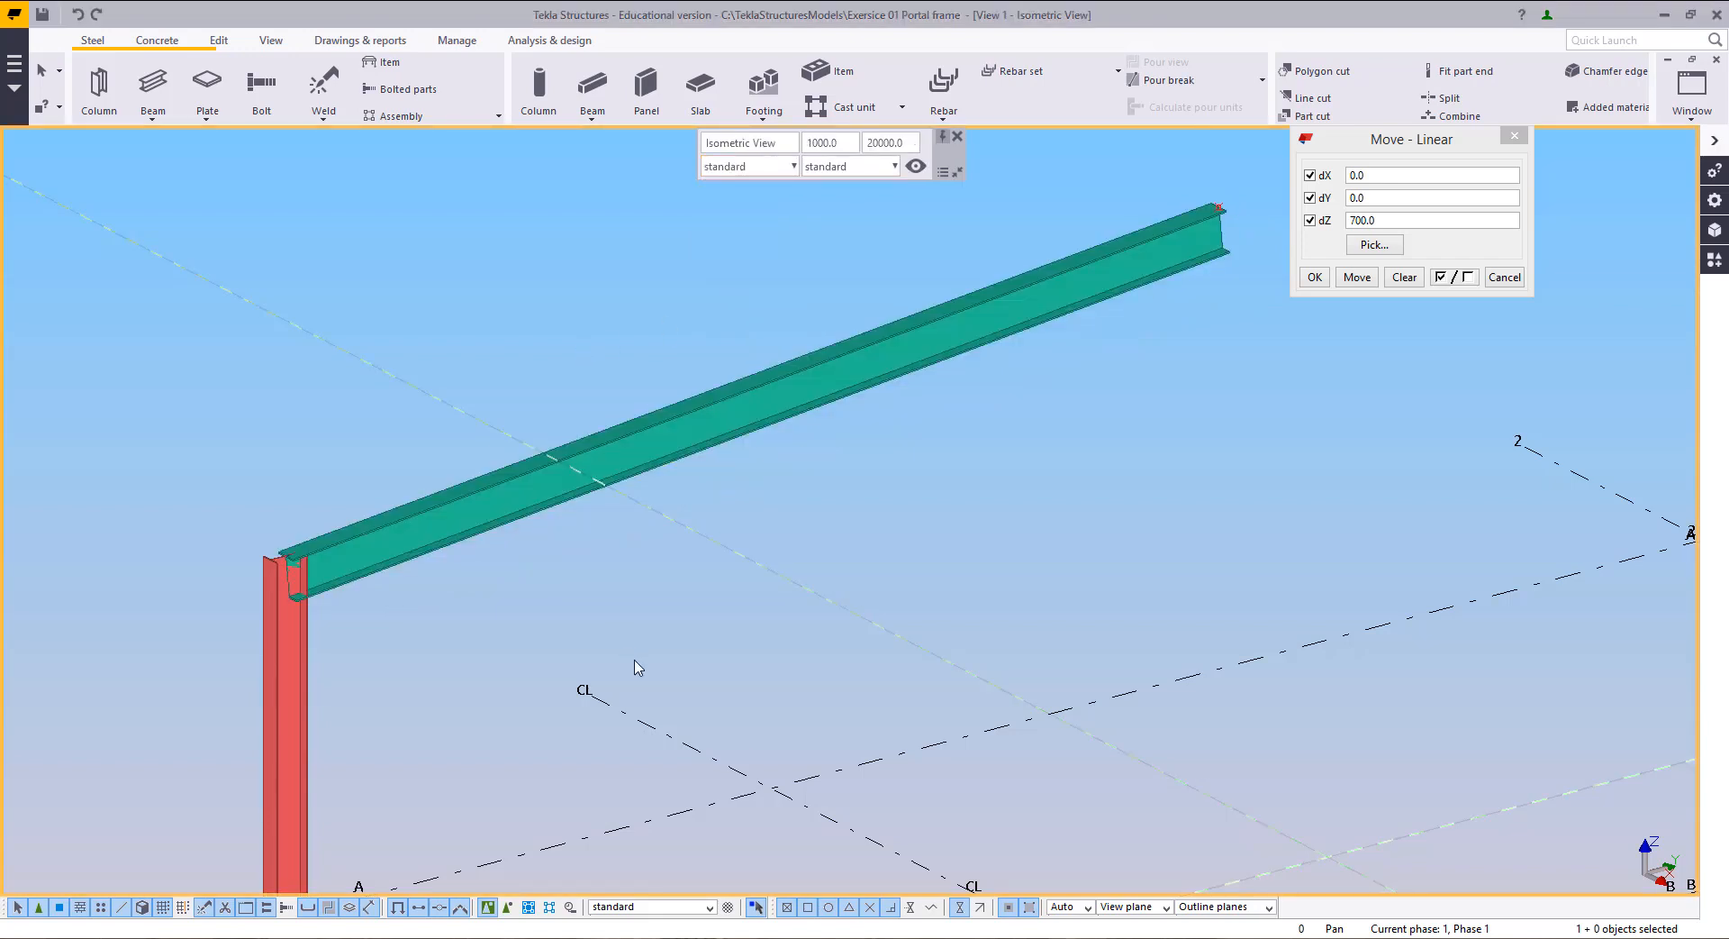
Step: Delete the column at the intersection of grids B and 2, and close the linear move settings
scroll(662, 668, "down", 1)
middle_click_drag(664, 670, 611, 723)
scroll(692, 522, "down", 2)
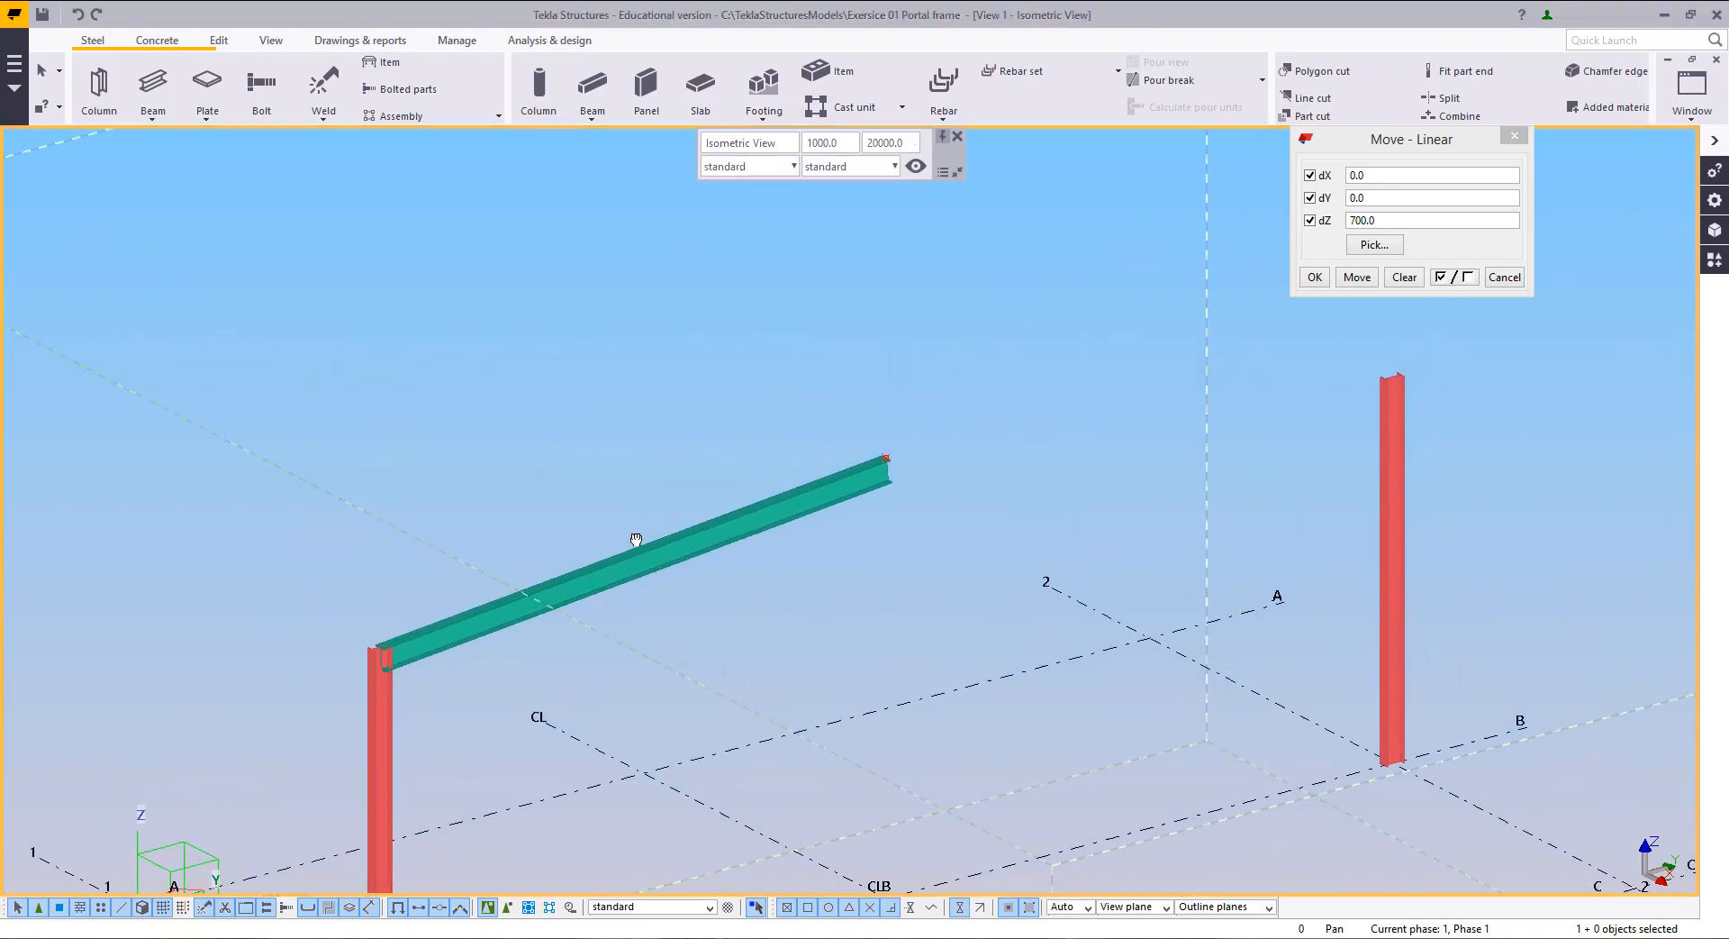
middle_click_drag(719, 484, 761, 455)
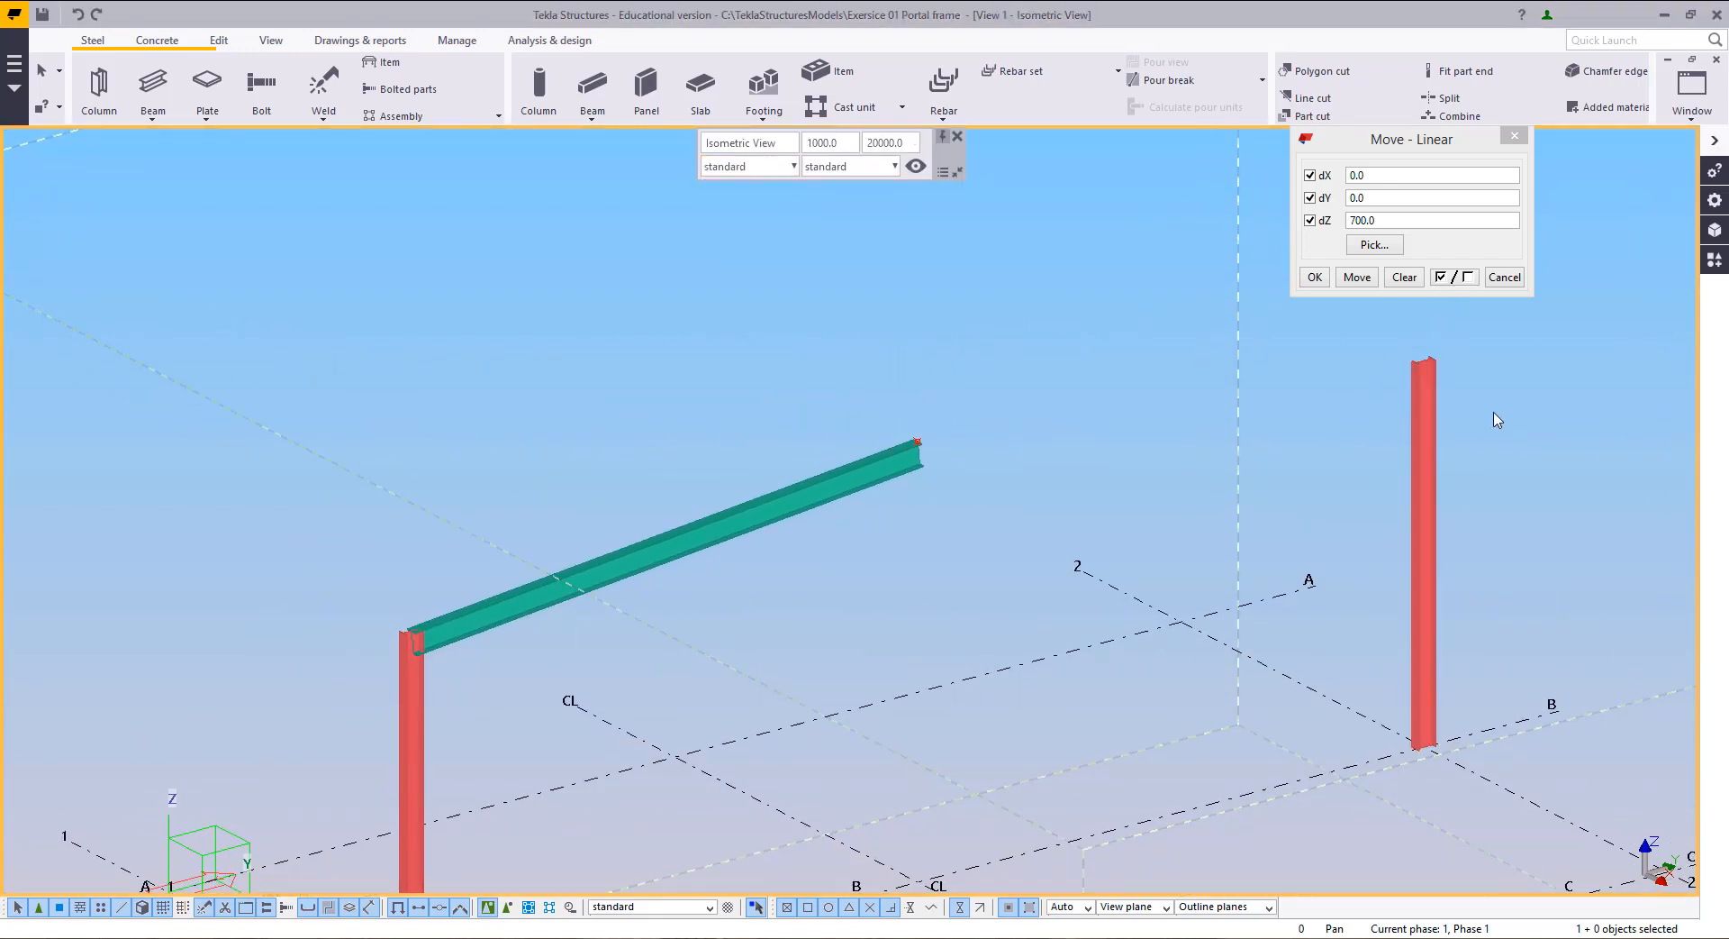
left_click(1423, 483)
key("Delete")
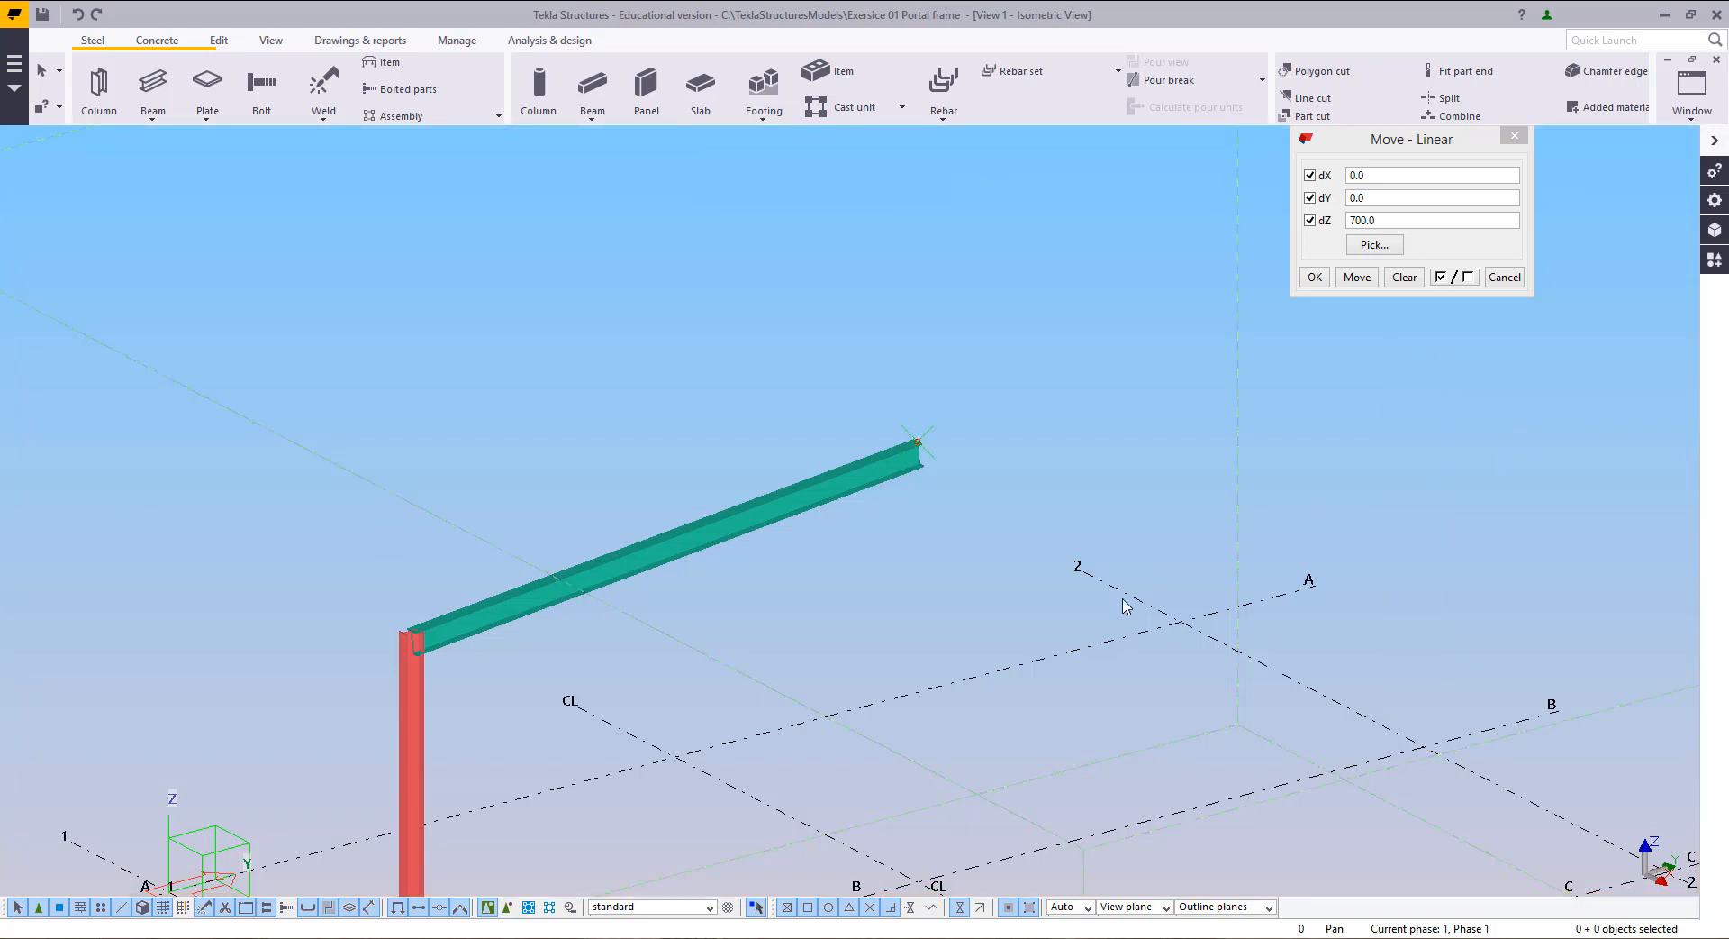
middle_click_drag(1126, 600, 1126, 503)
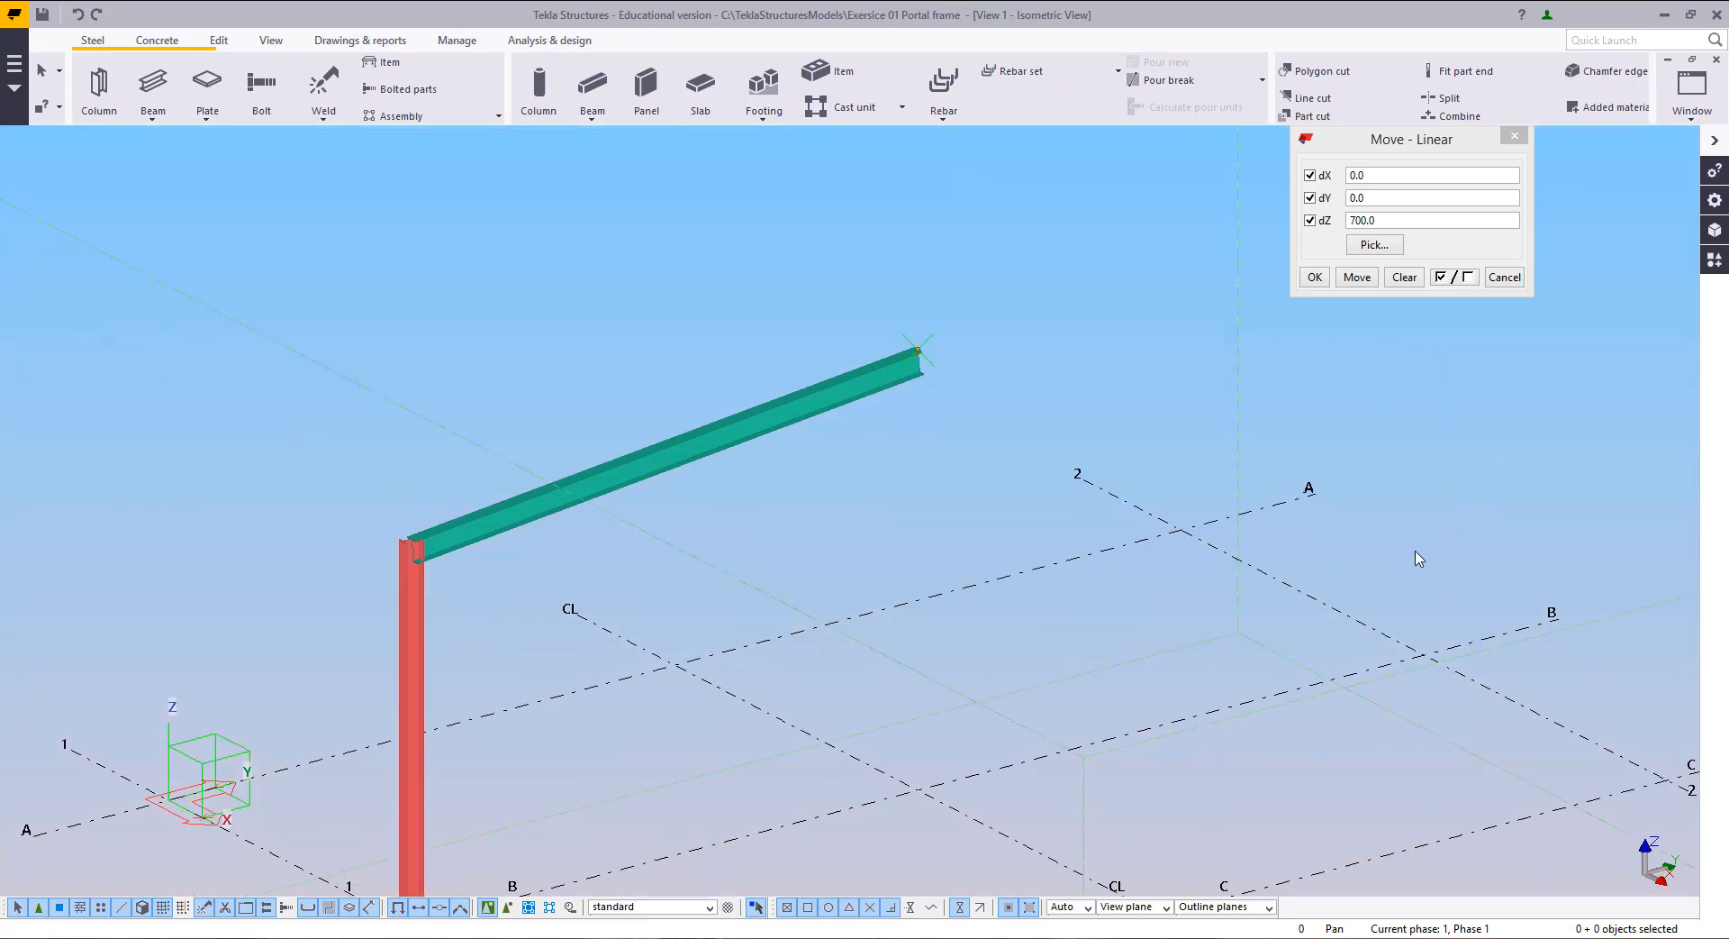
middle_click_drag(1150, 602, 1249, 498)
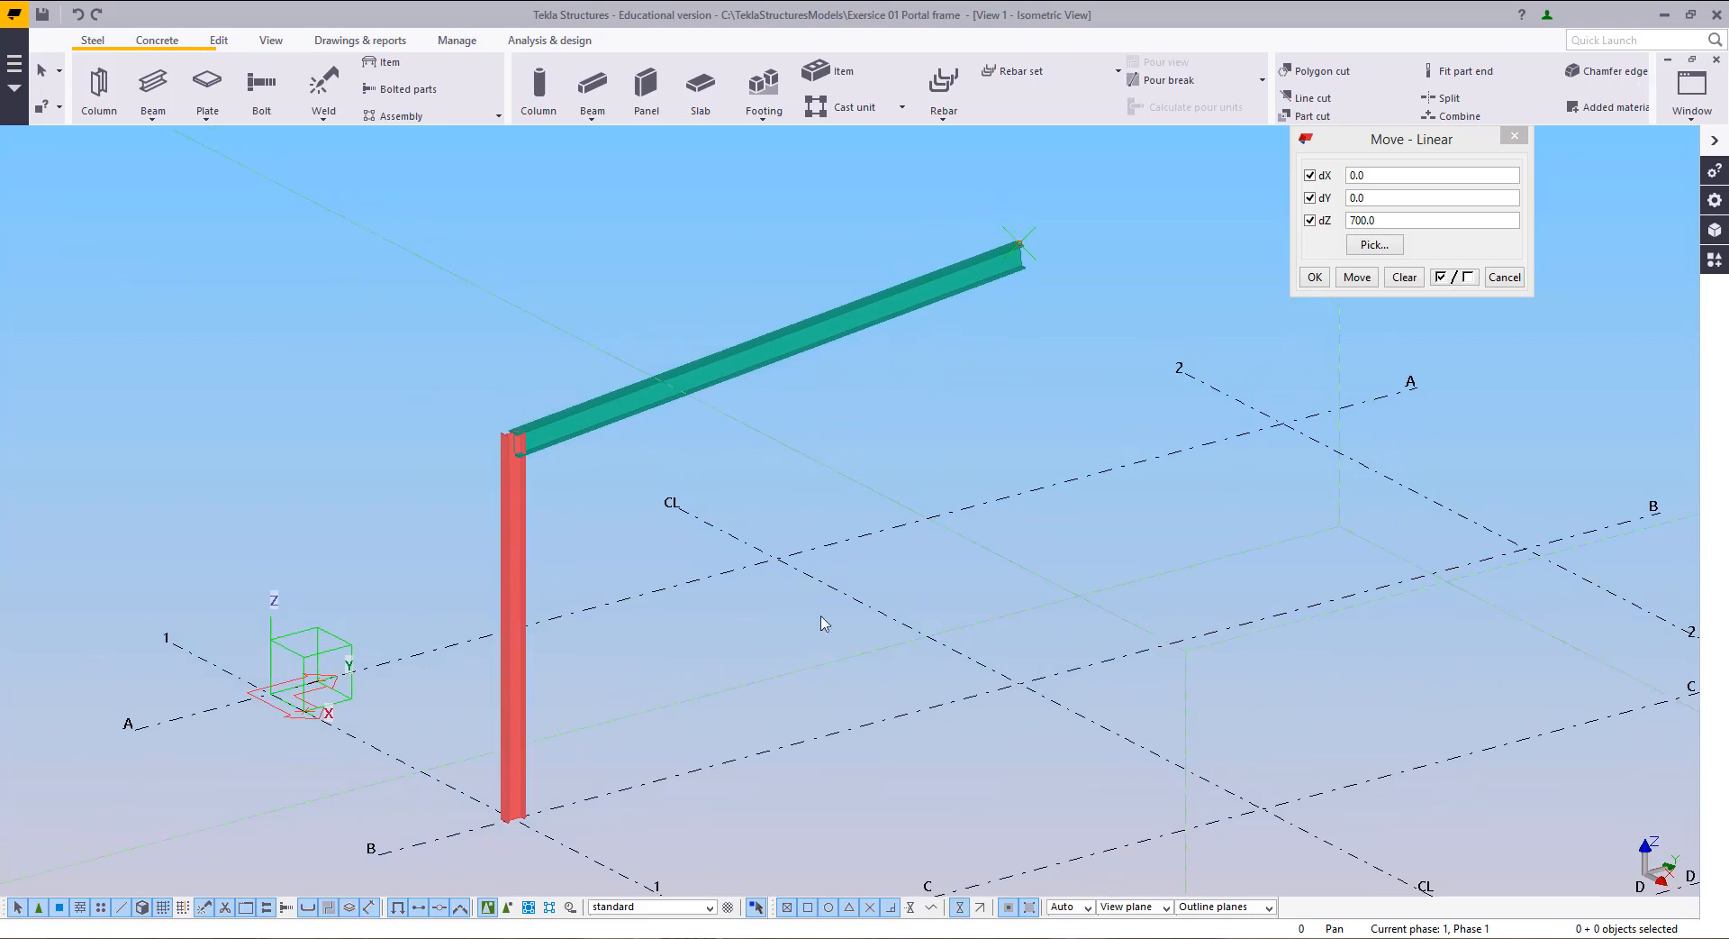
middle_click_drag(420, 718, 482, 675)
scroll(482, 682, "up", 1)
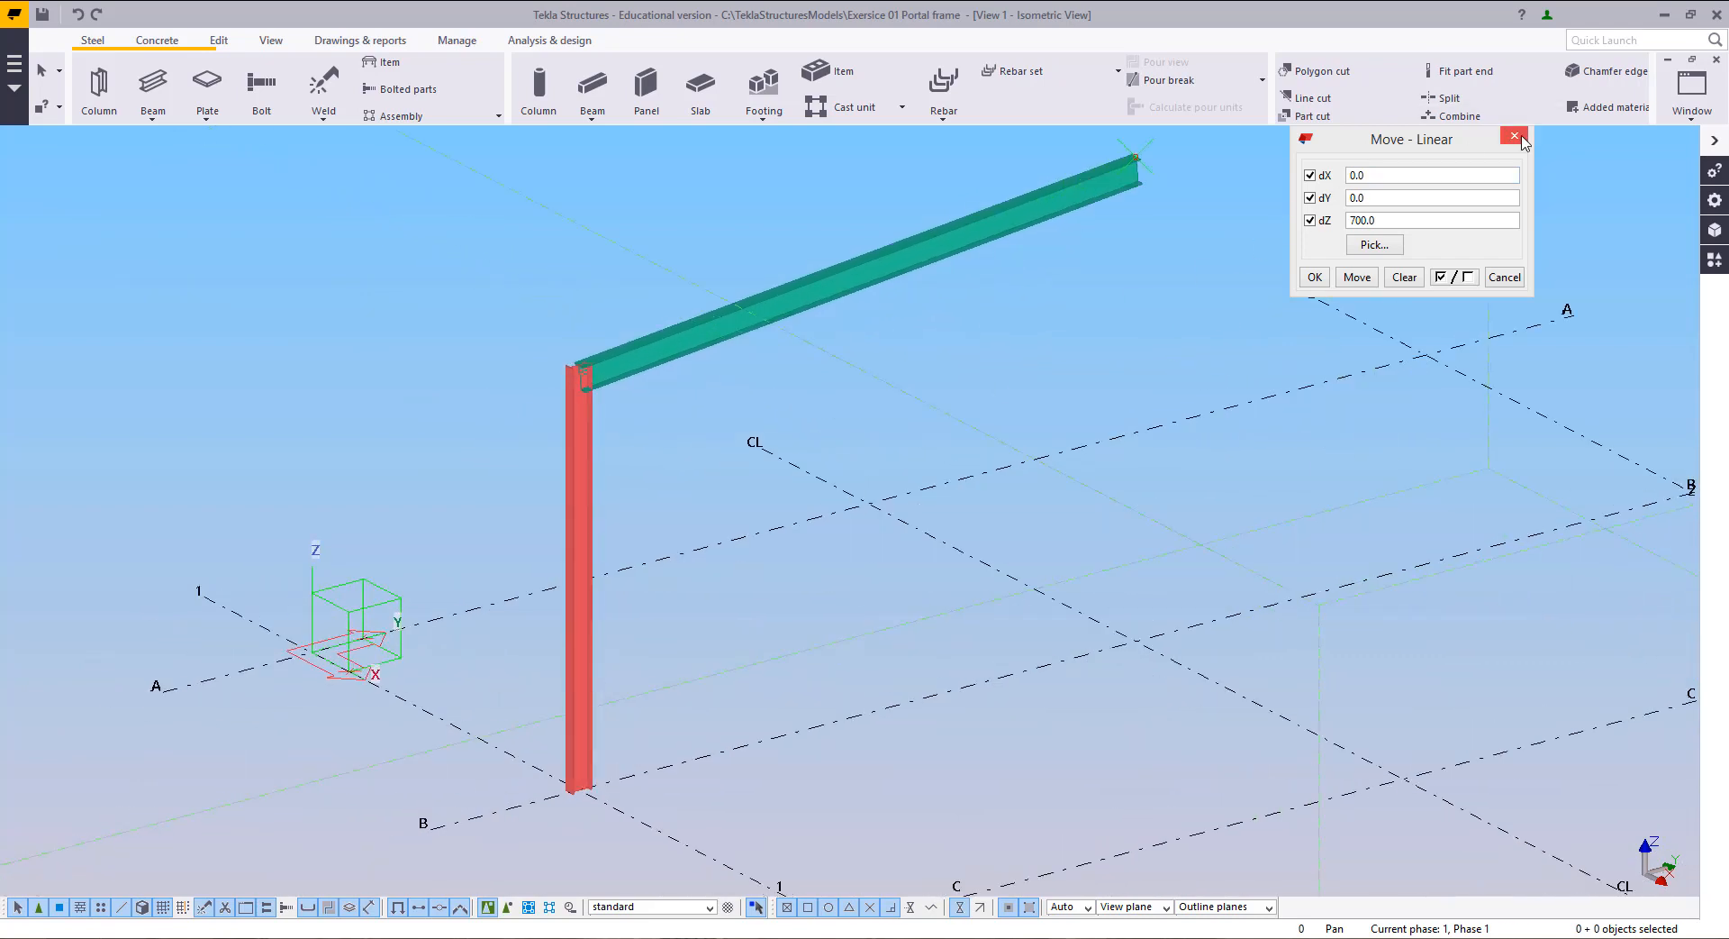
left_click(1514, 135)
middle_click_drag(748, 439, 726, 475)
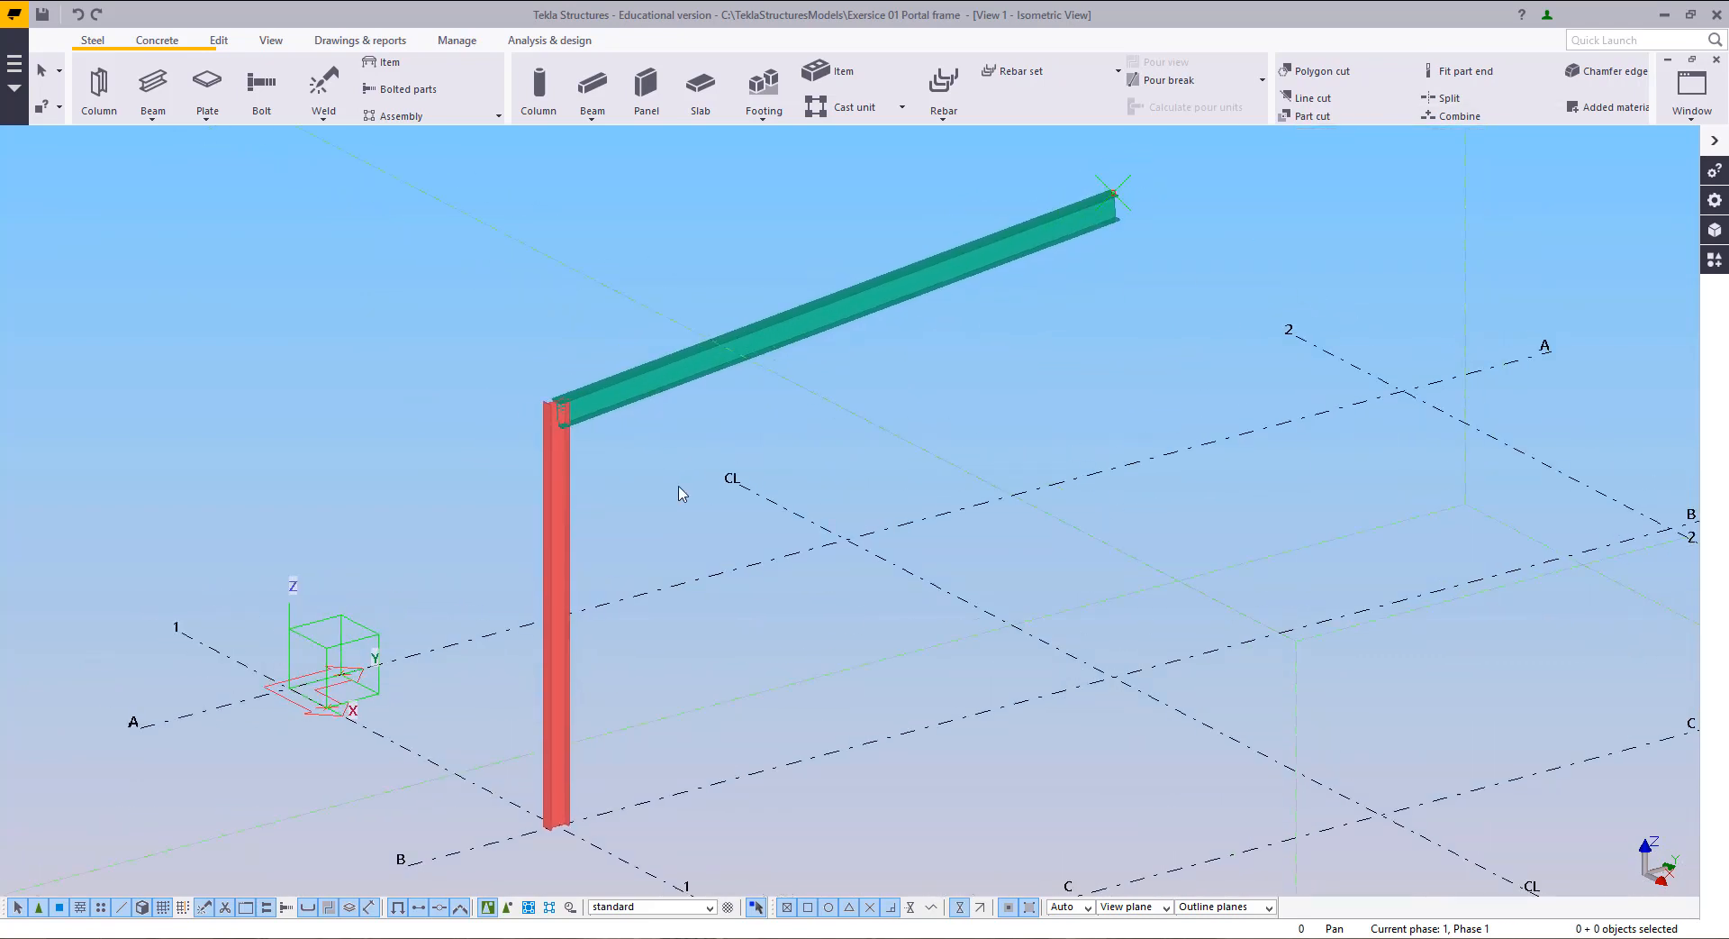
Step: Open the applications and components catalog, and search it for base
left_click(1713, 261)
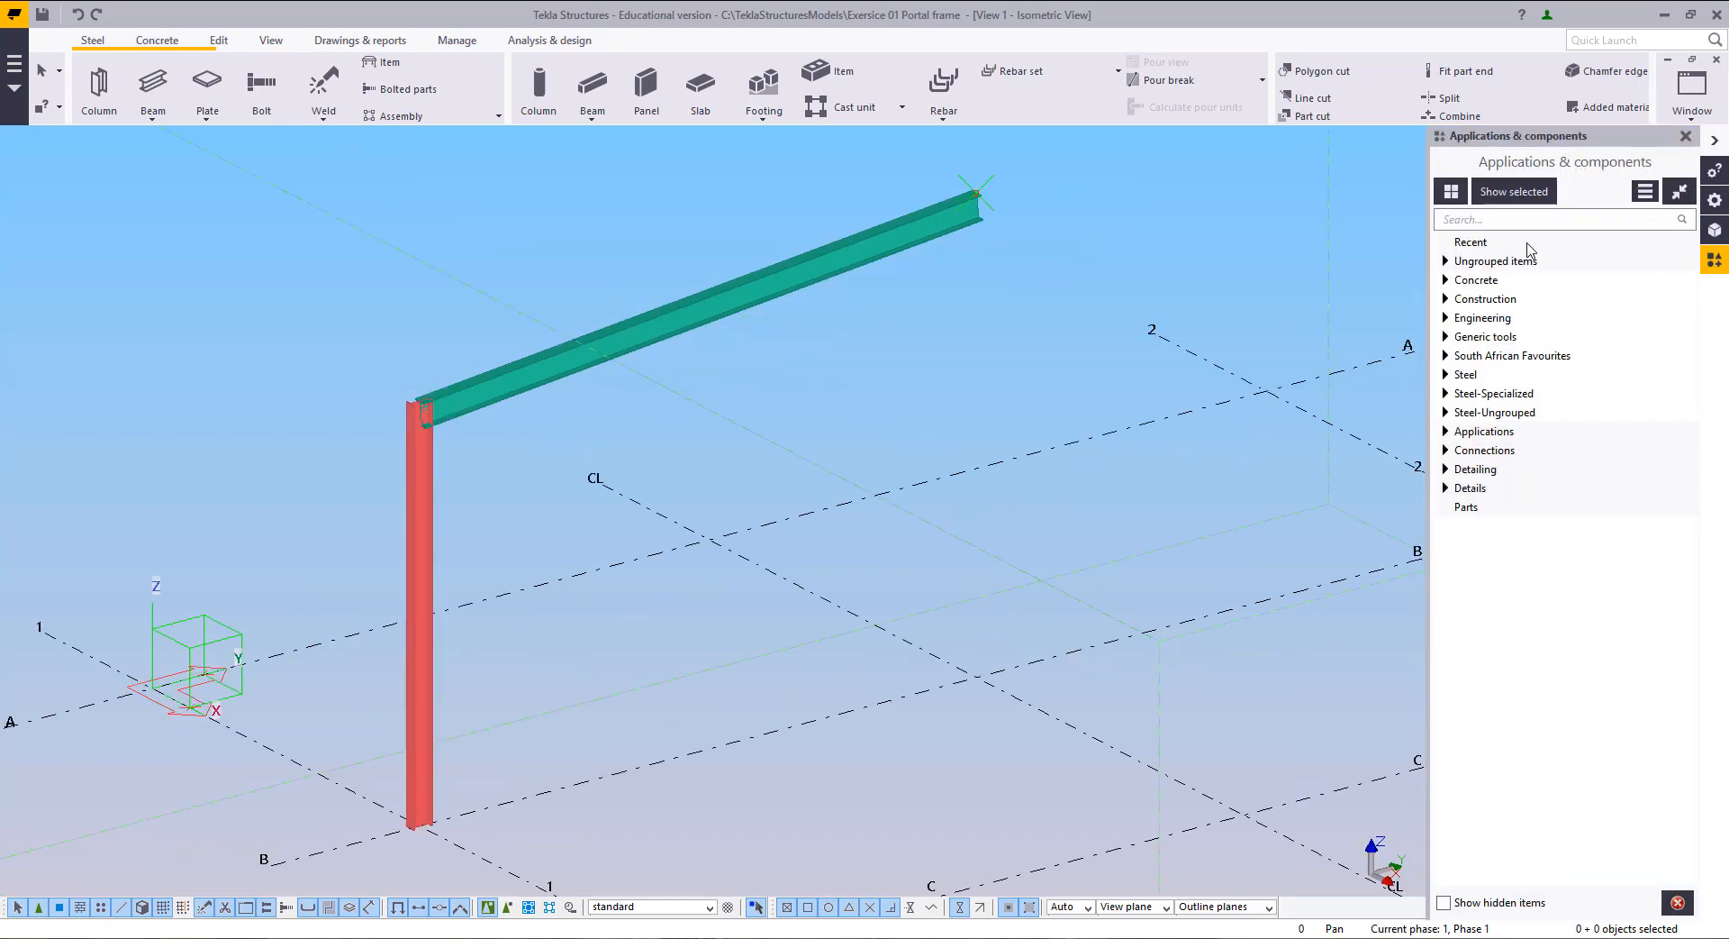
left_click(1515, 219)
type("base")
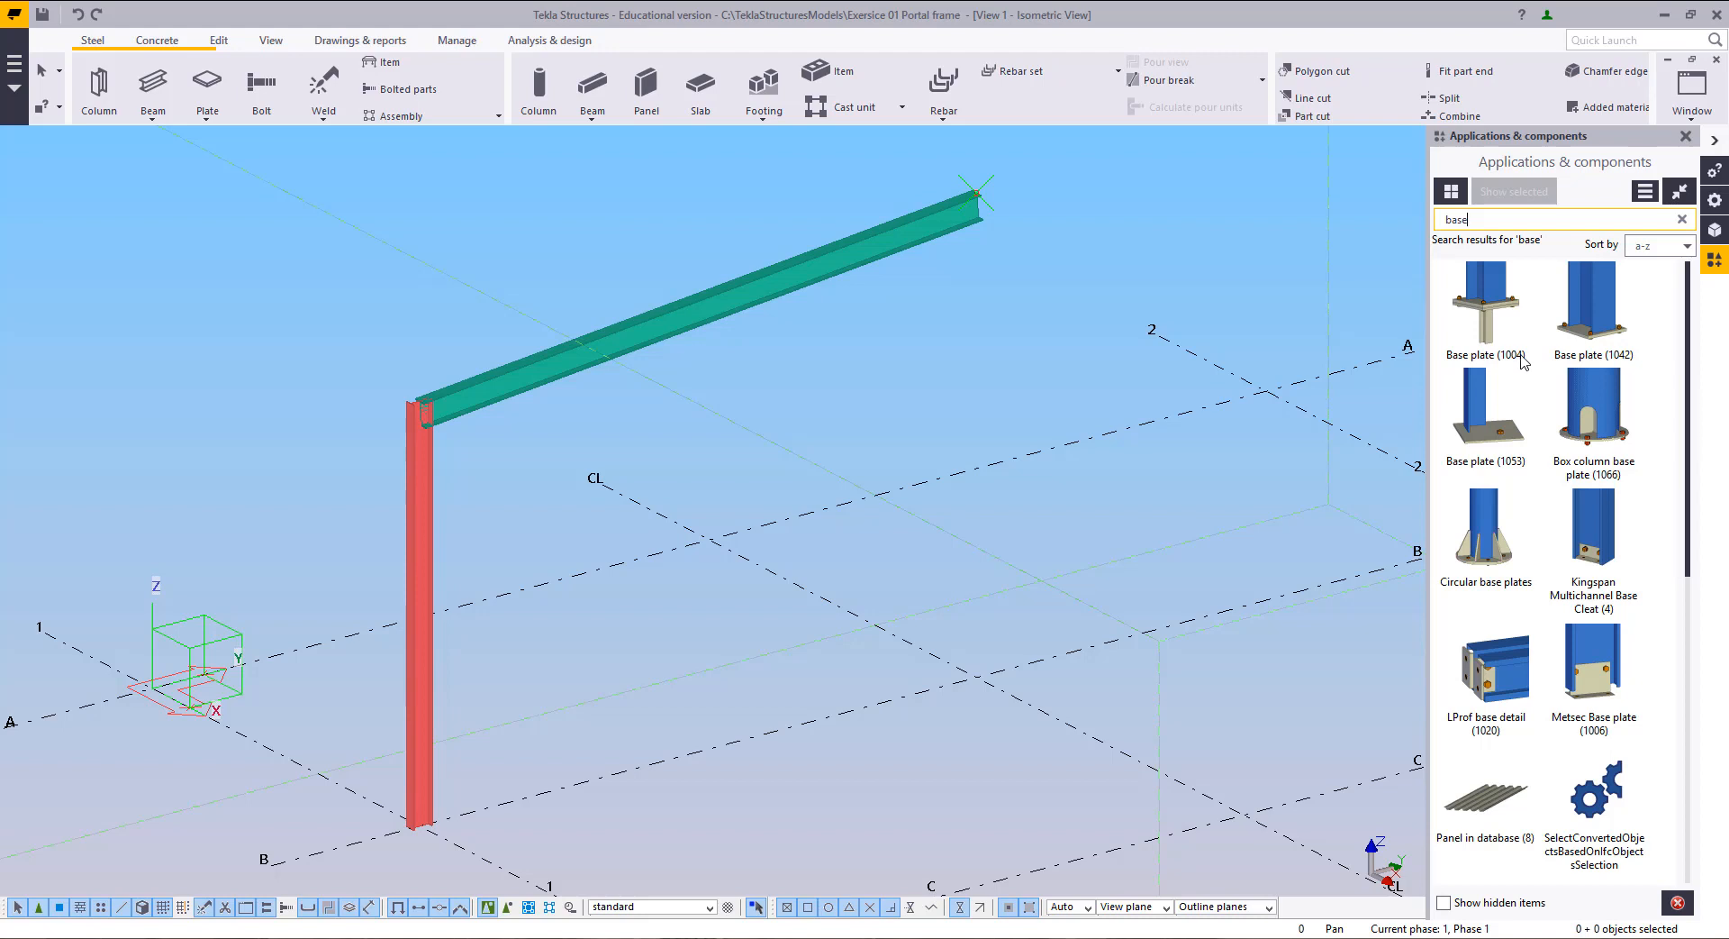
double_click(1476, 219)
Step: Add a Base plate (1004) to the foot of the column at grids B and 1
left_click(1480, 313)
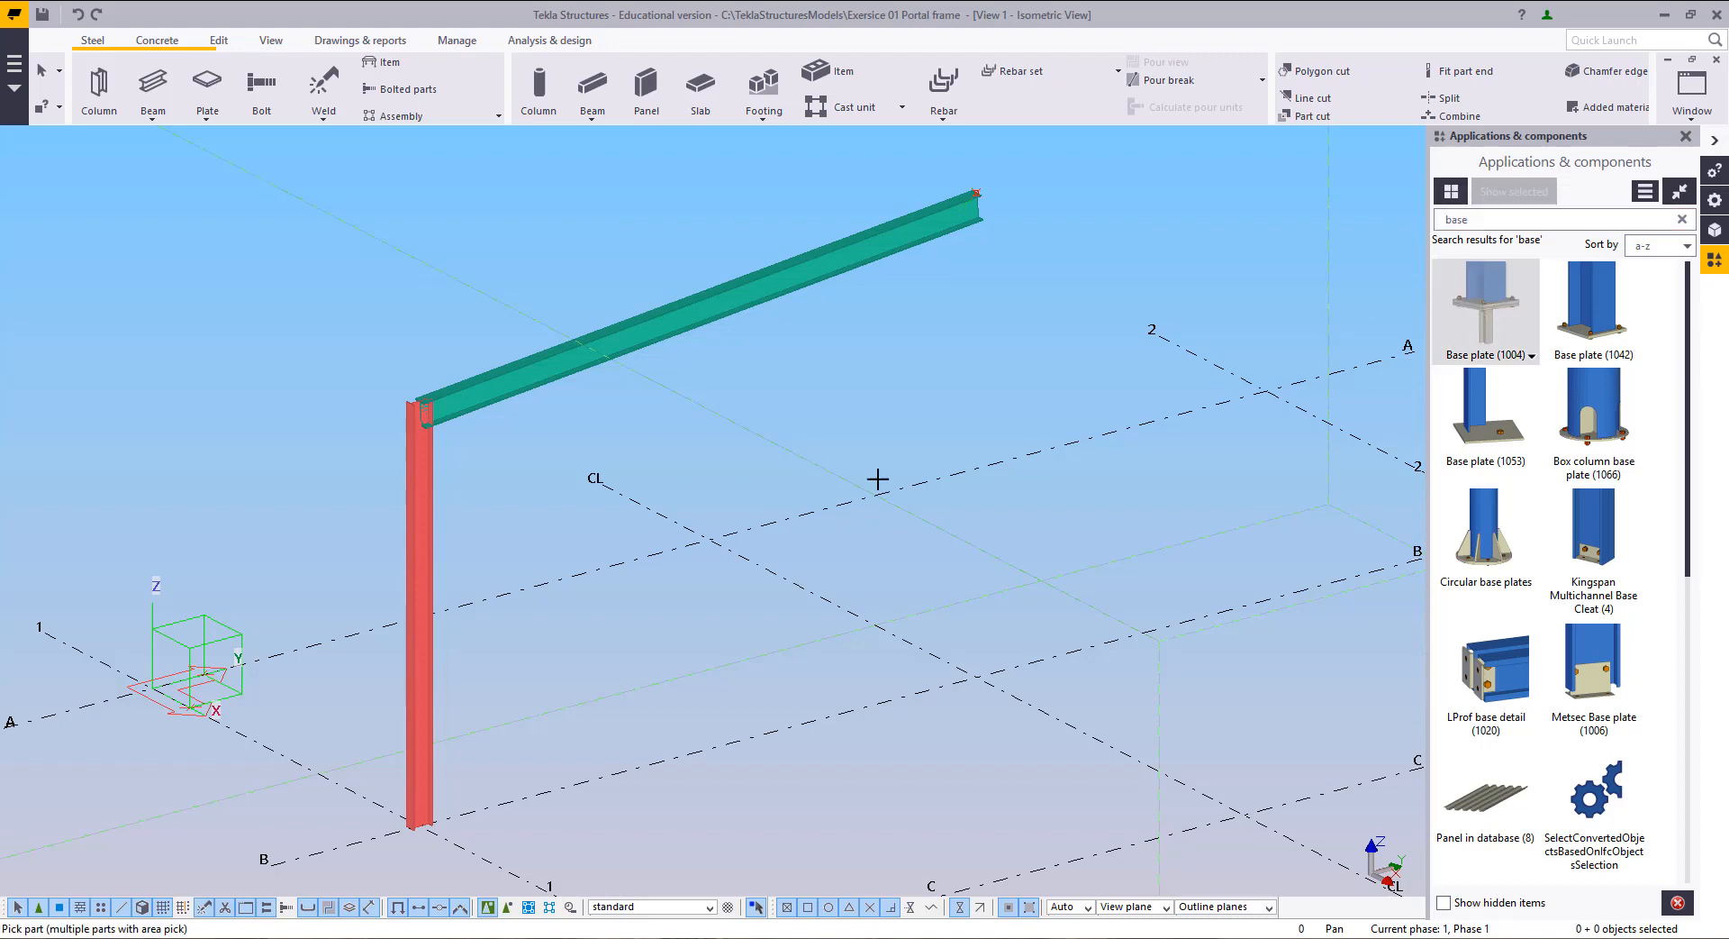
middle_click_drag(744, 536, 949, 432)
middle_click_drag(971, 495, 998, 580)
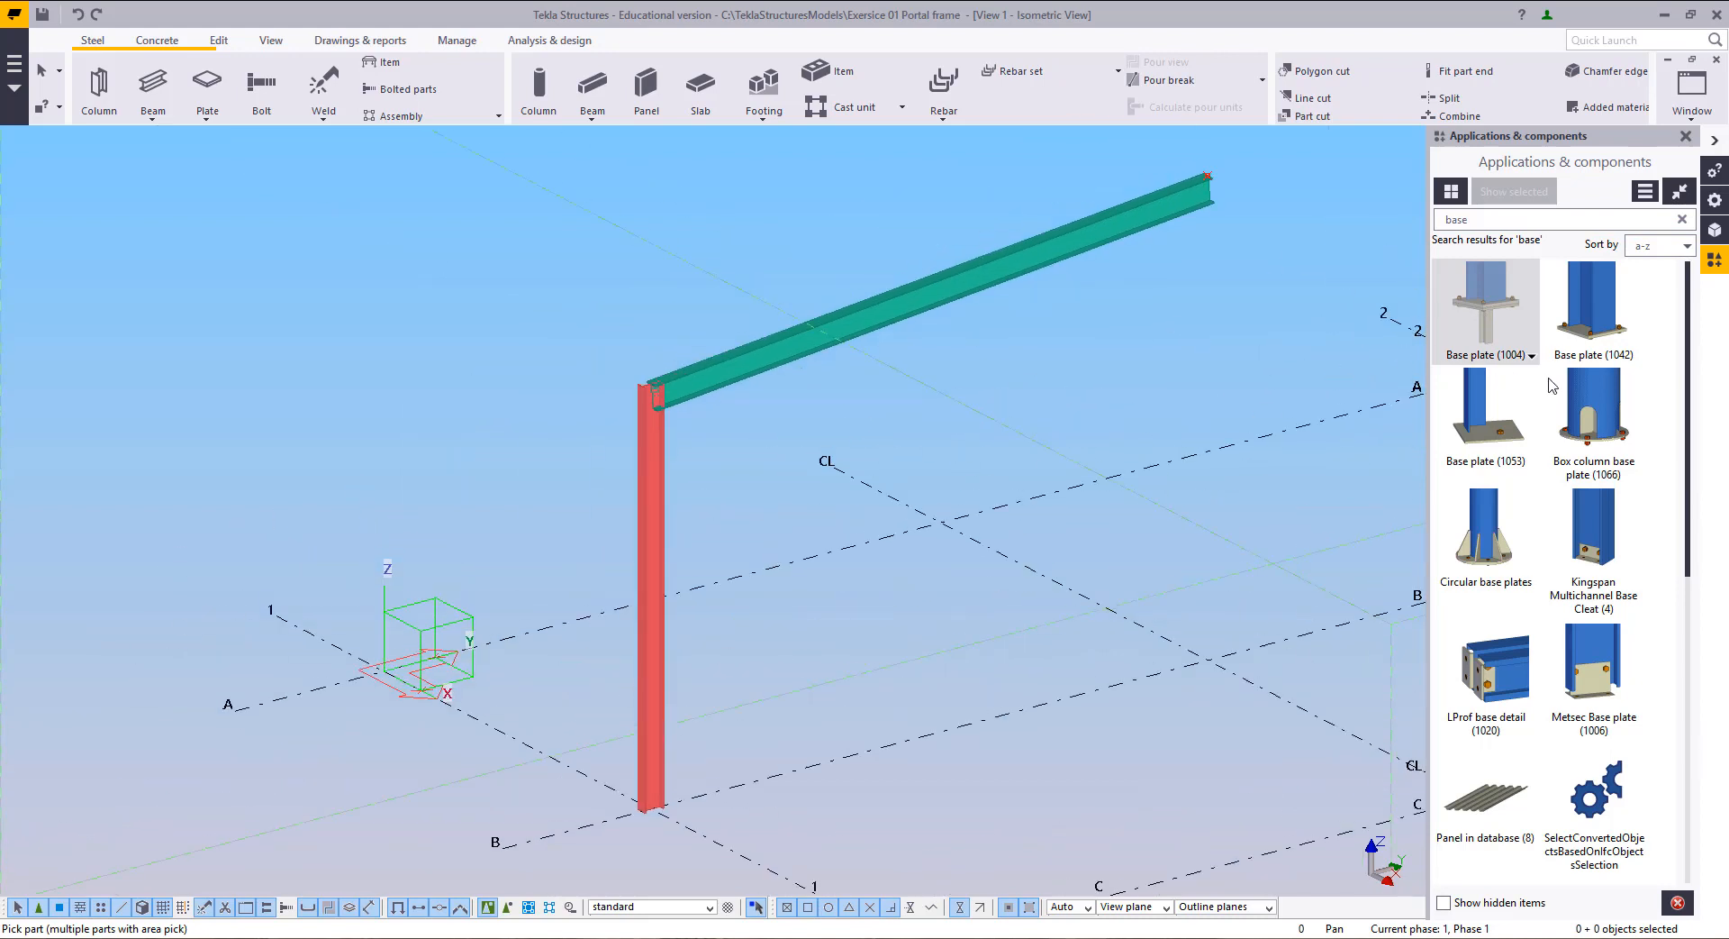
scroll(692, 731, "up", 4)
left_click(702, 720)
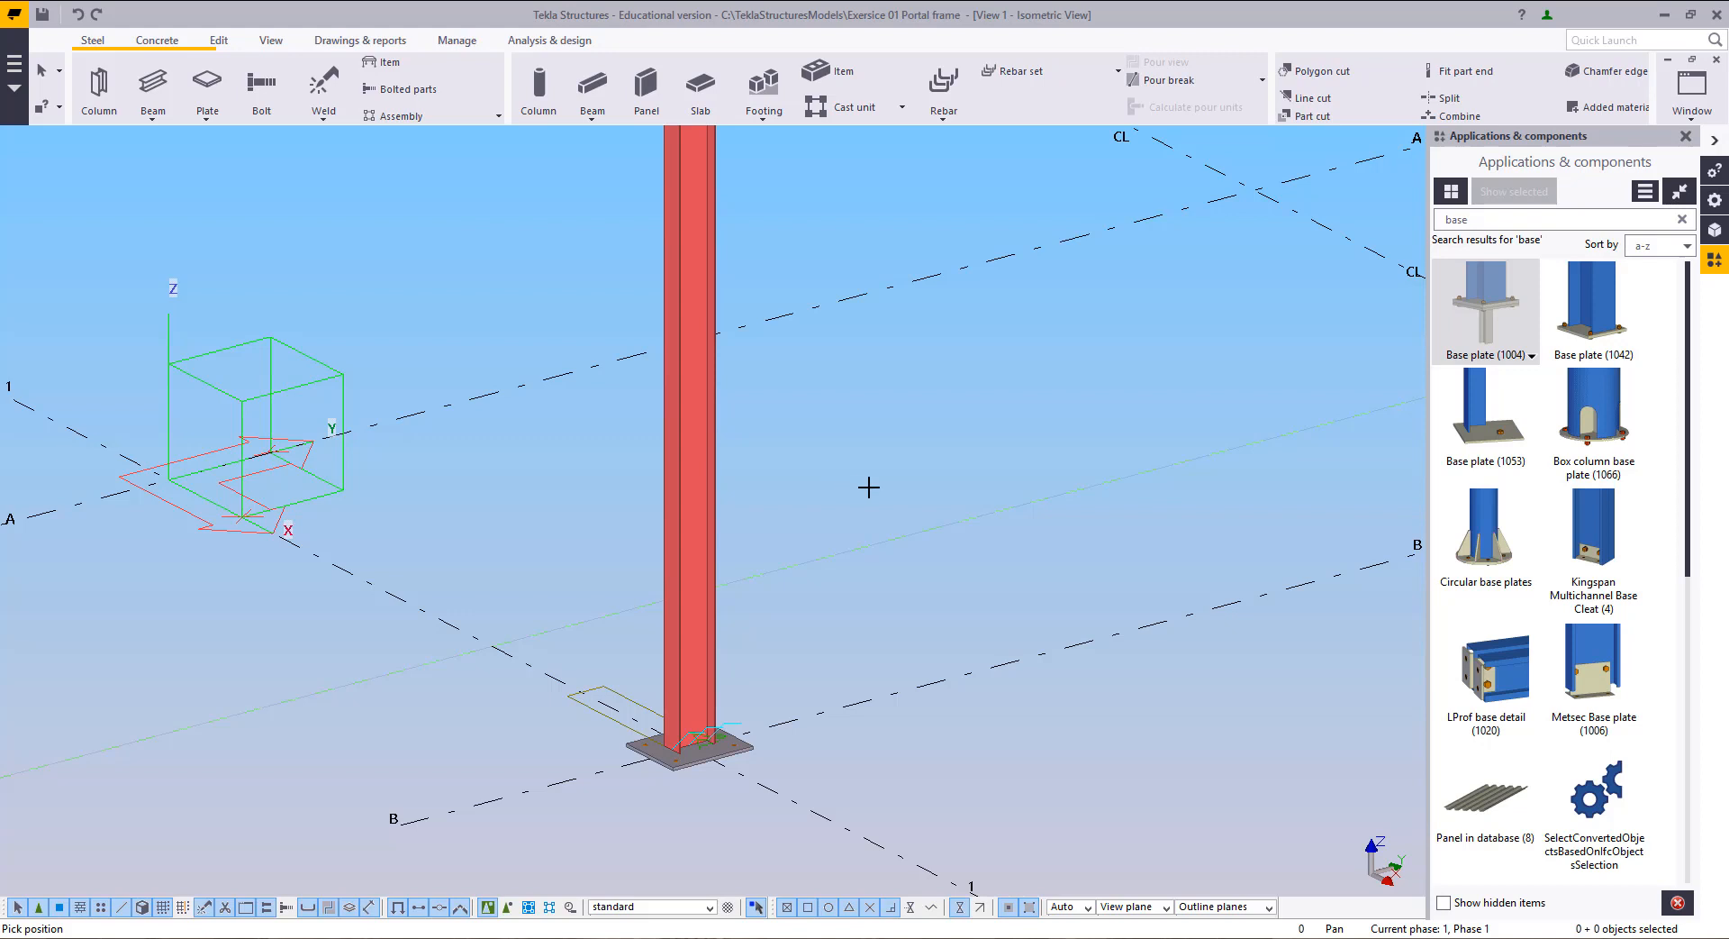
scroll(691, 784, "up", 5)
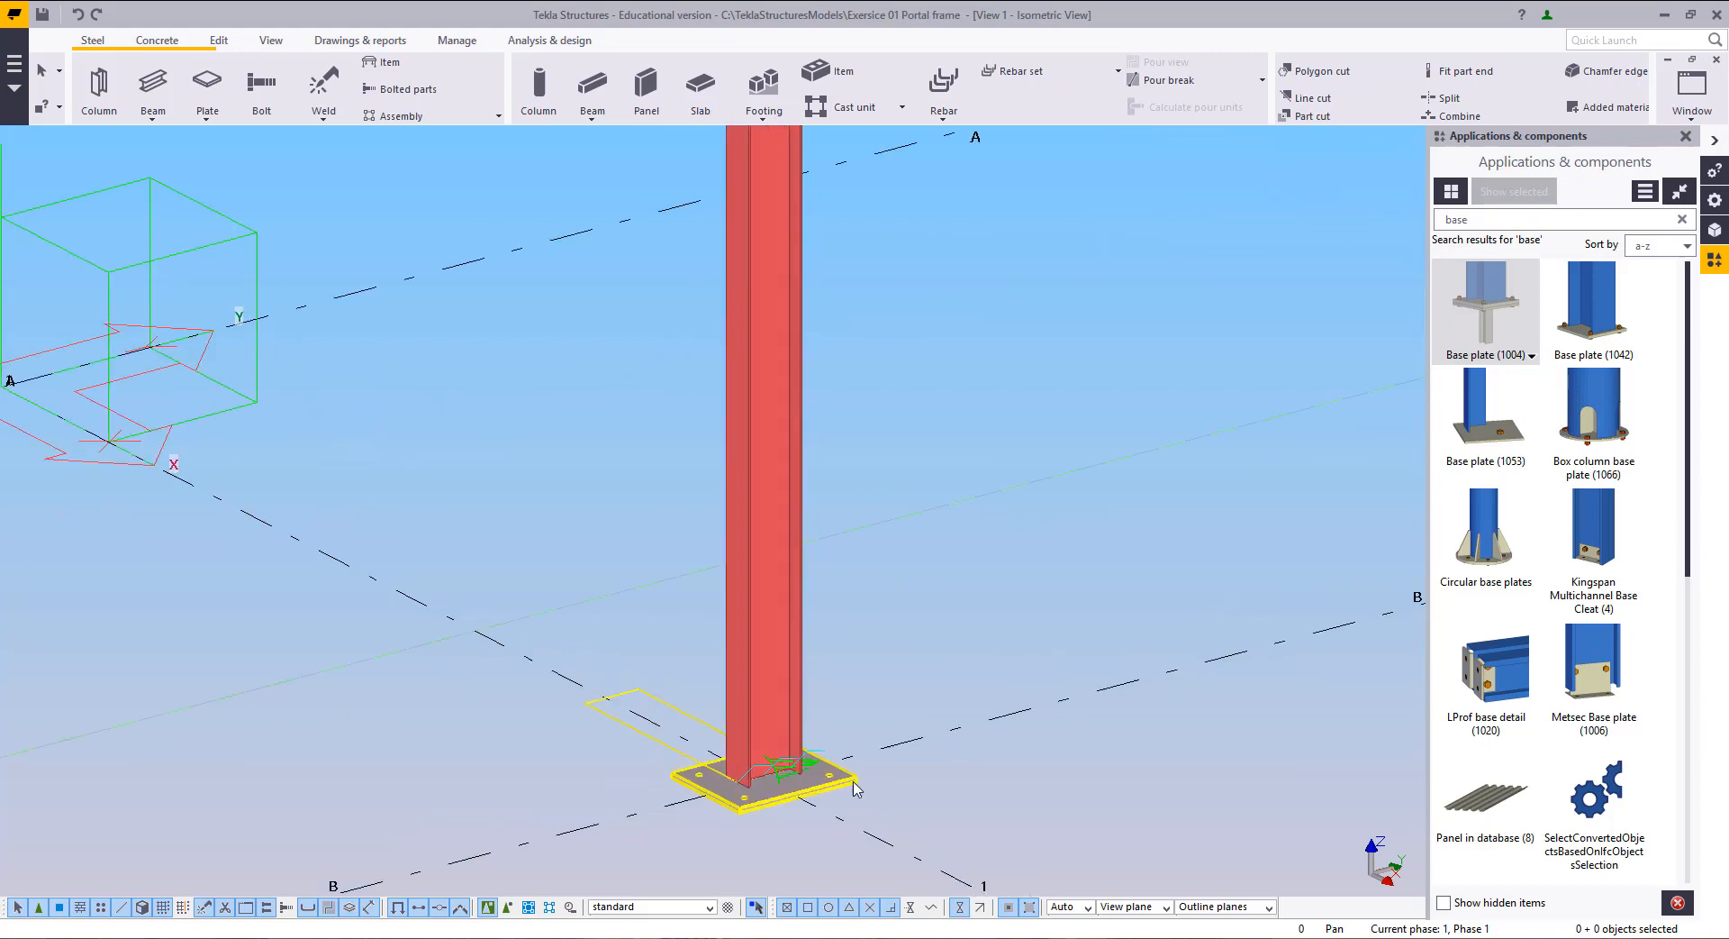
Step: Try to find a component with the search term fin, and clear the search
left_click(1497, 220)
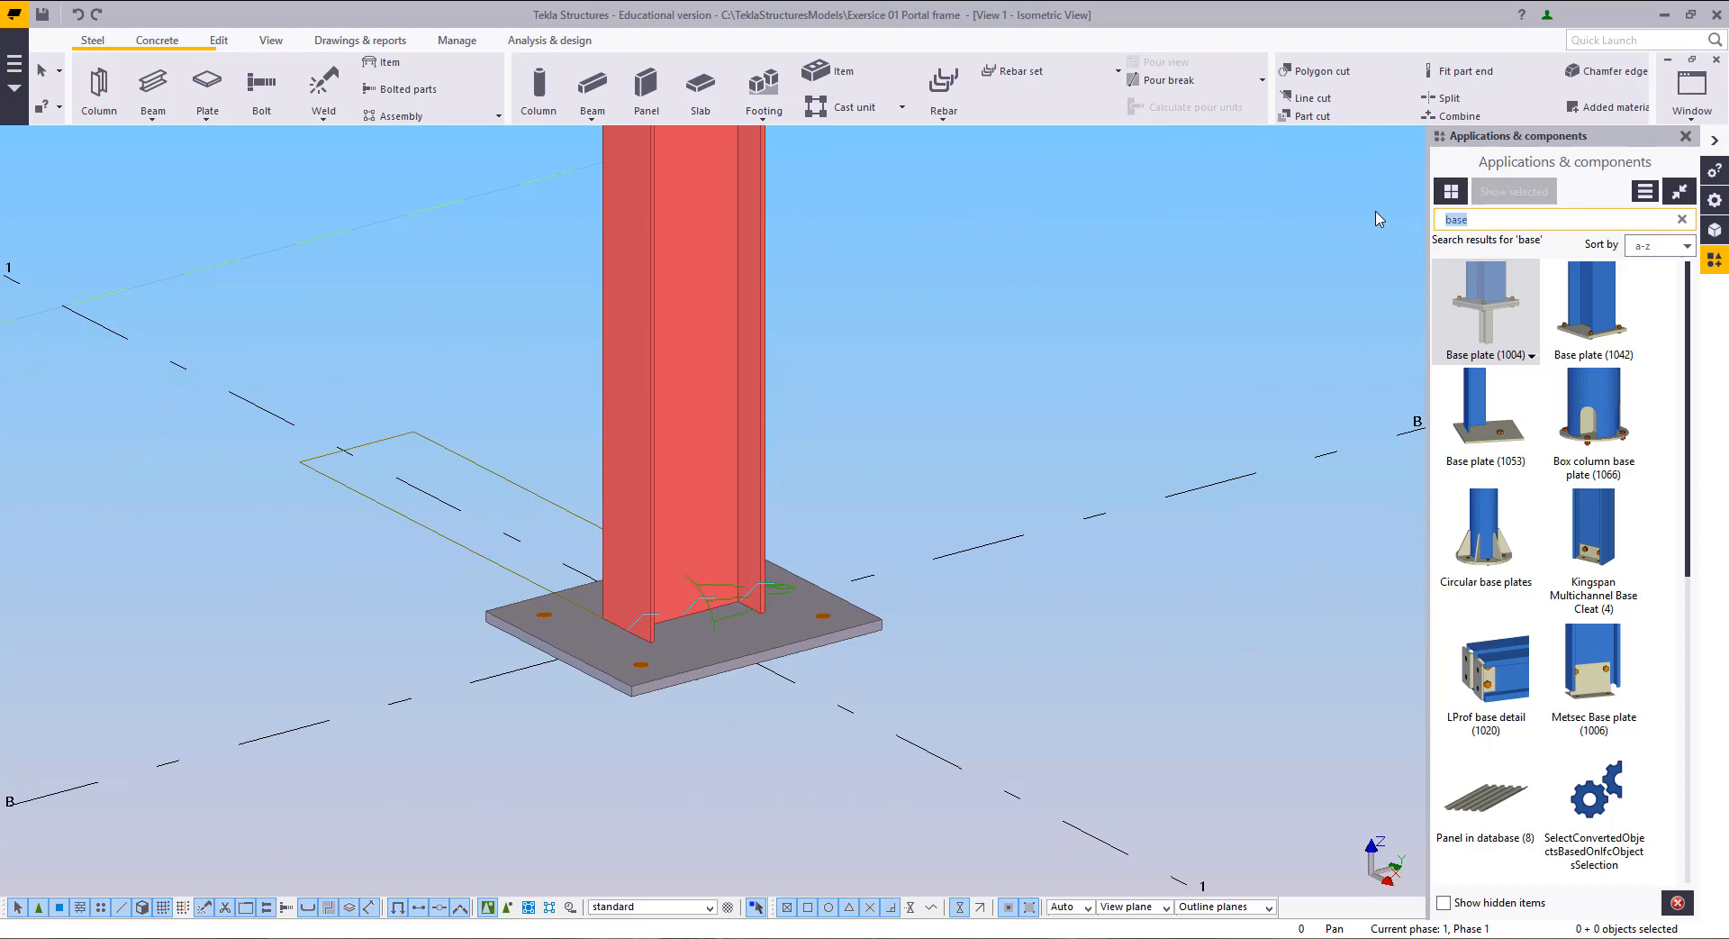
type("fin")
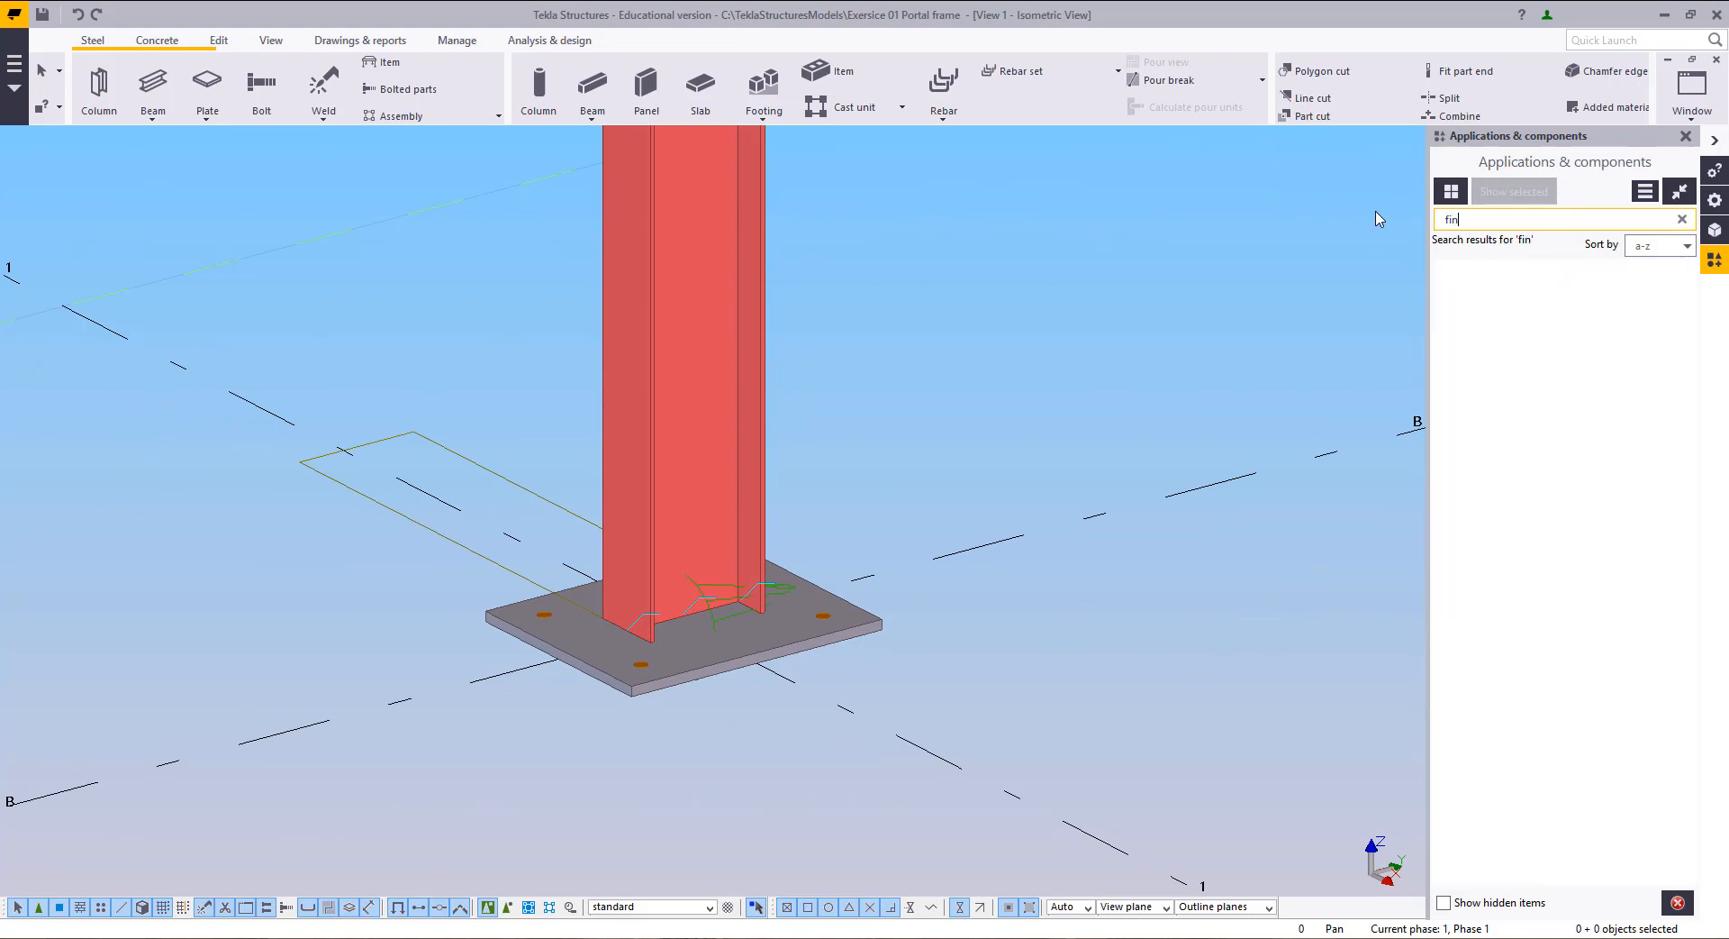
key("BackSpace")
key("BackSpace")
key("BackSpace")
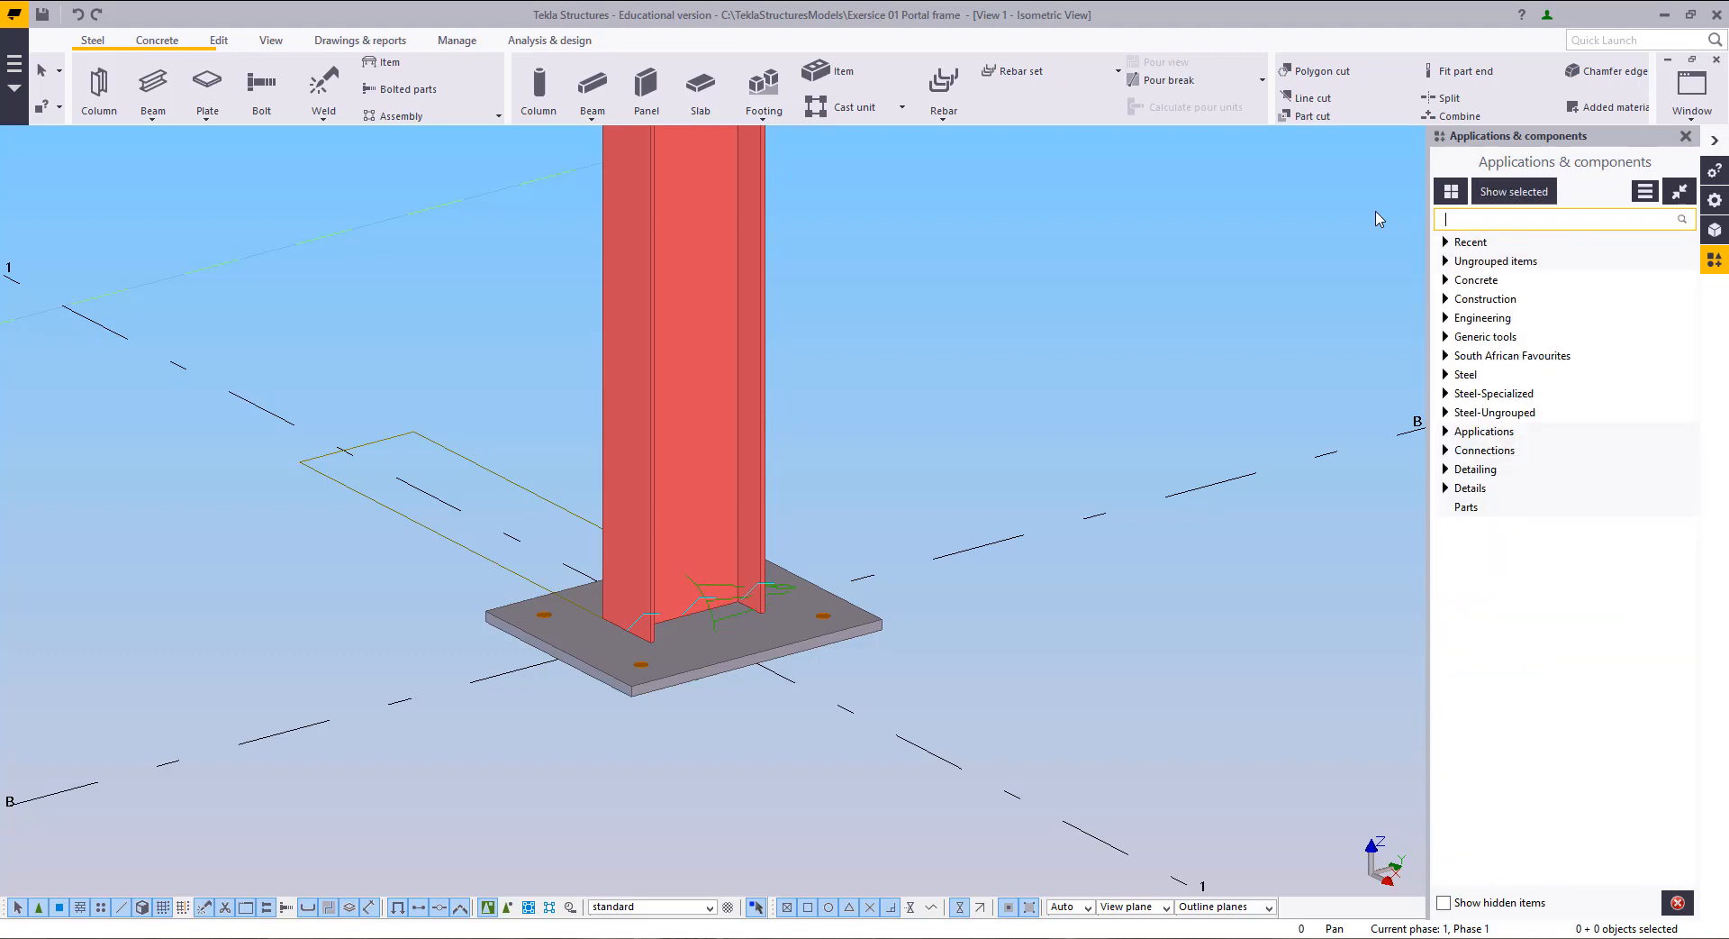
type("shear")
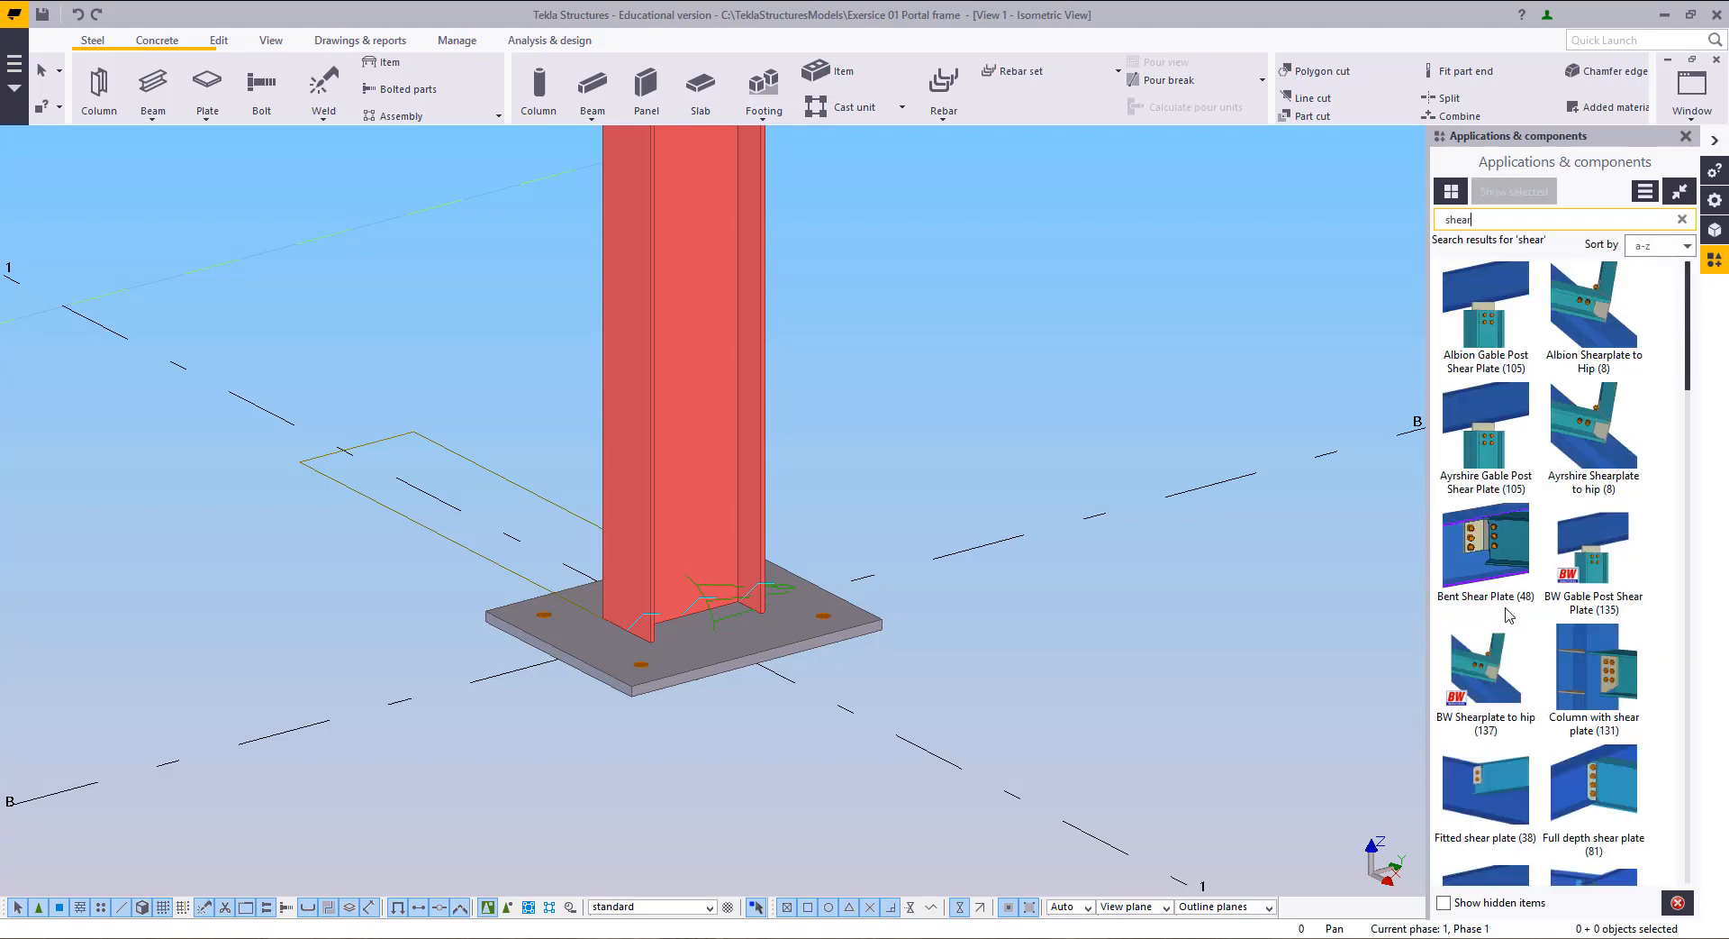
left_click(1565, 682)
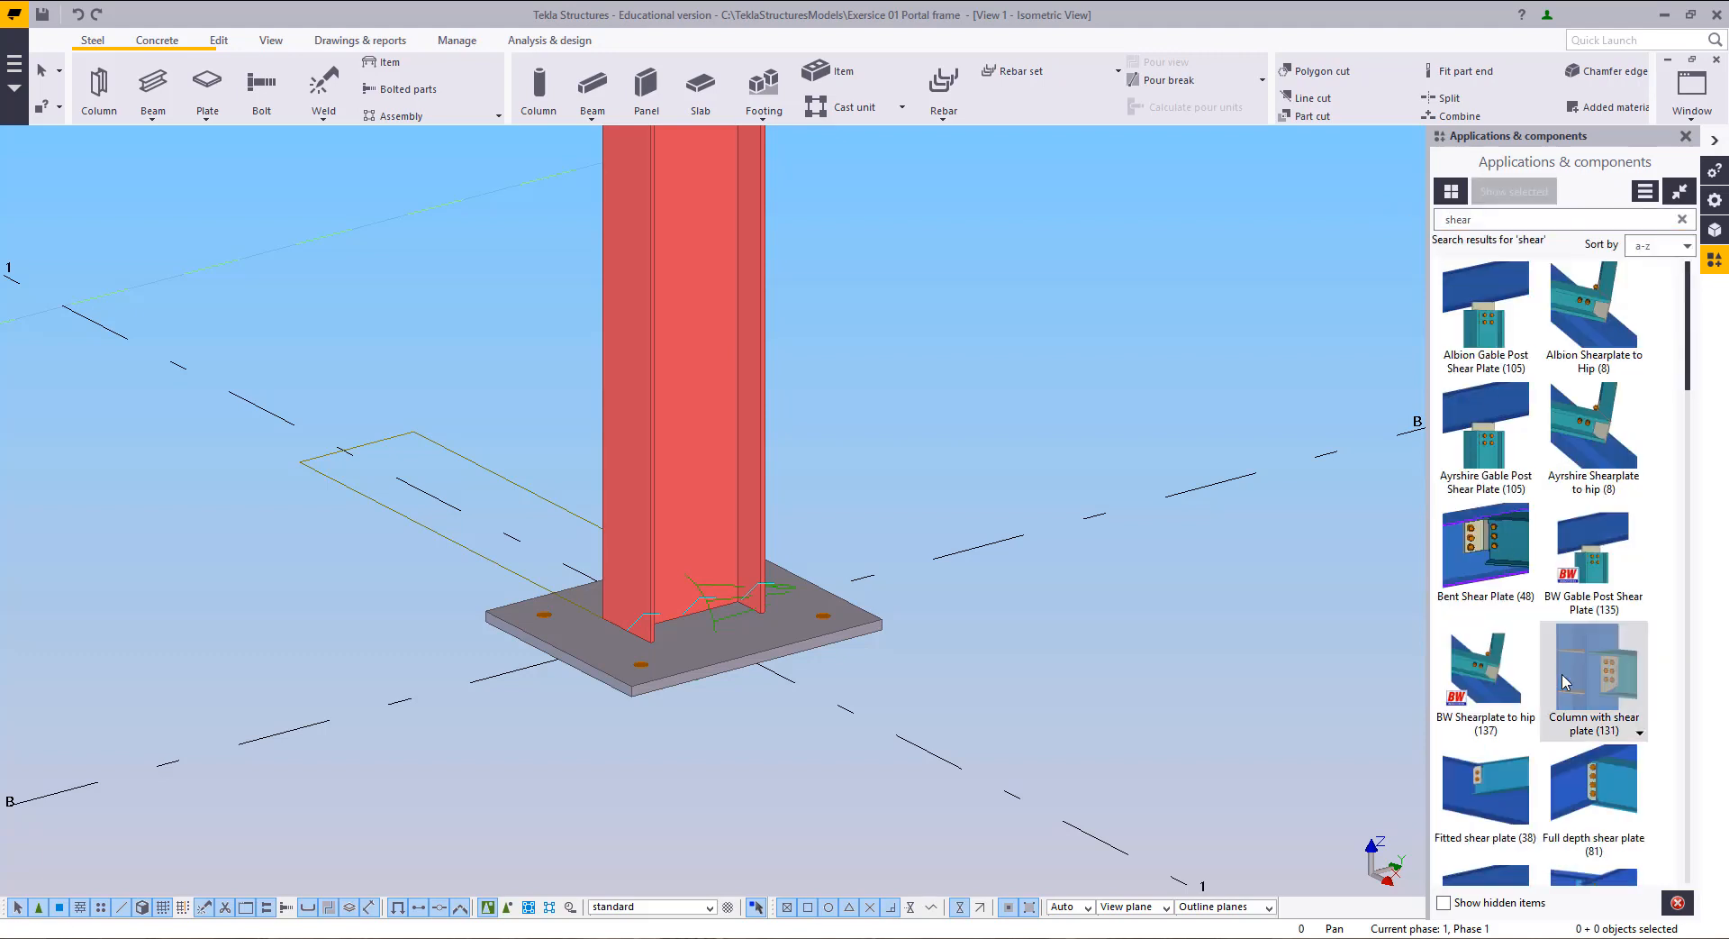
scroll(1562, 710, "down", 3)
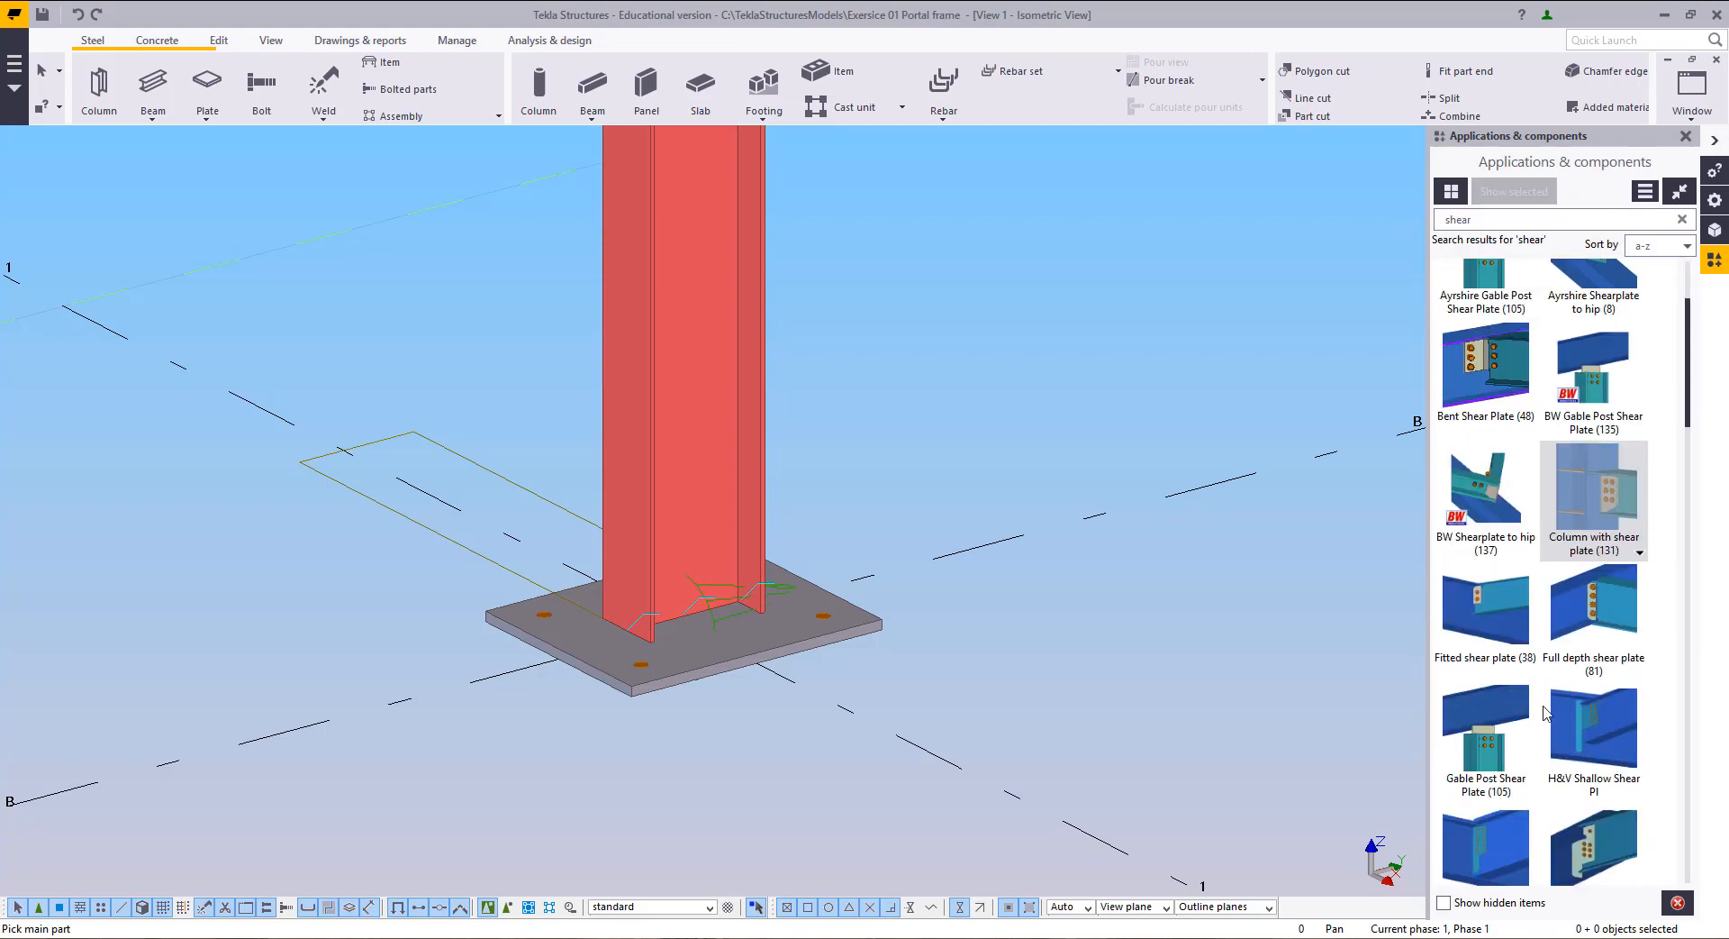
left_click(1528, 612)
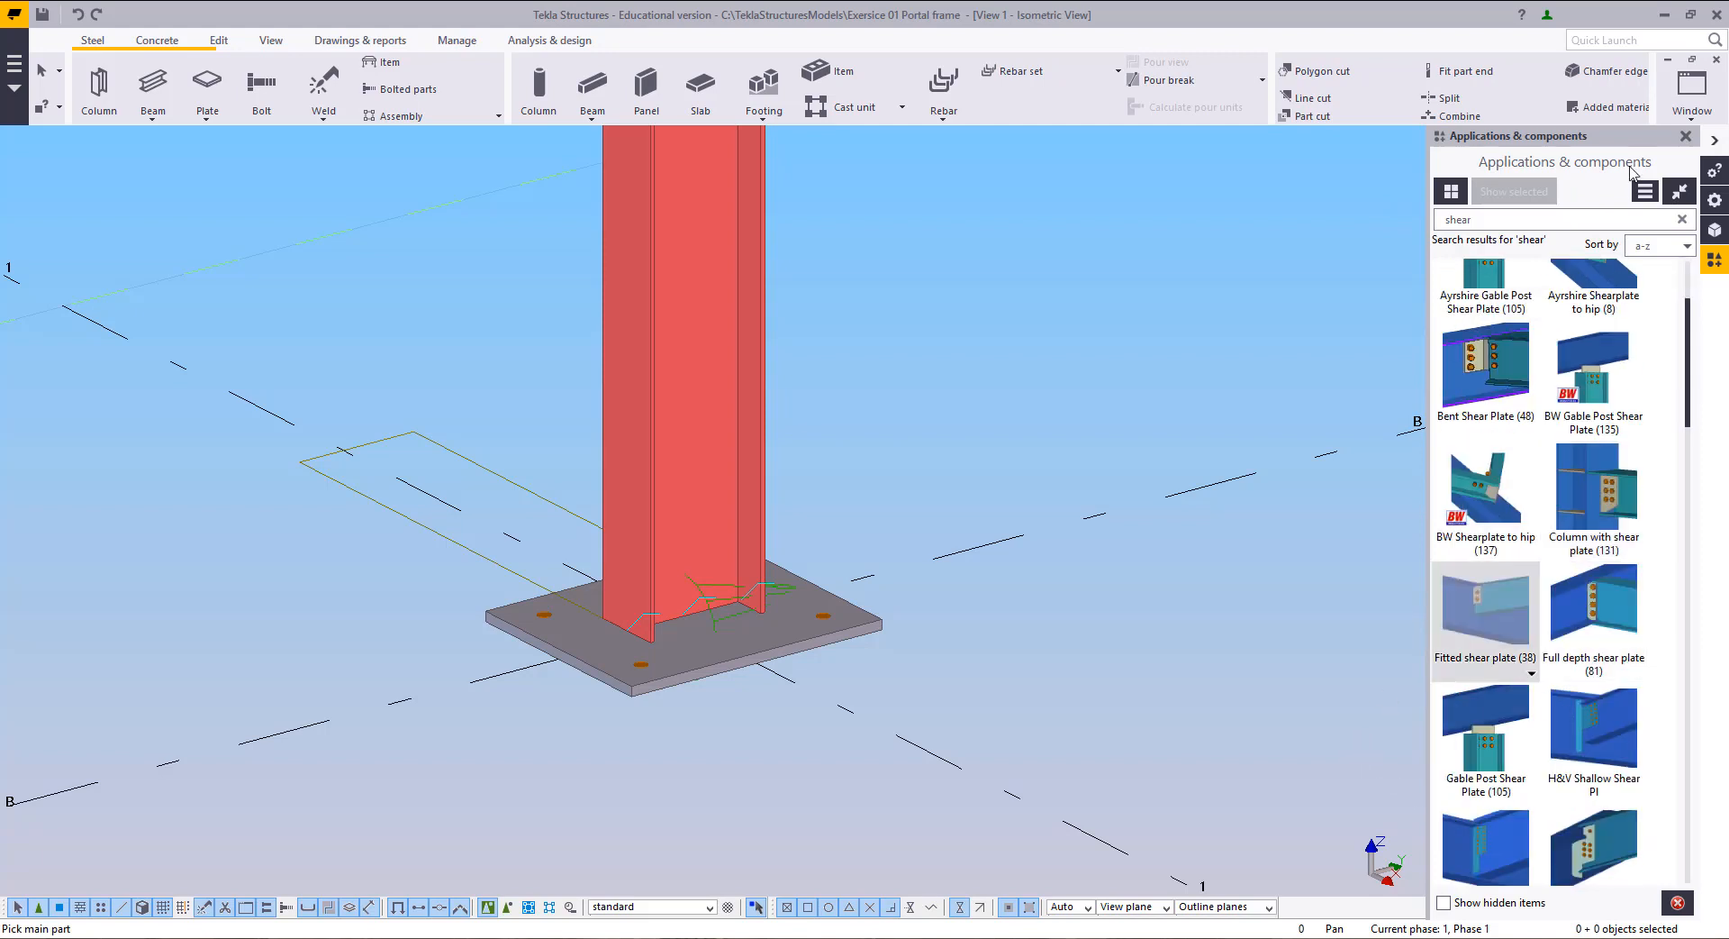
left_click(1680, 221)
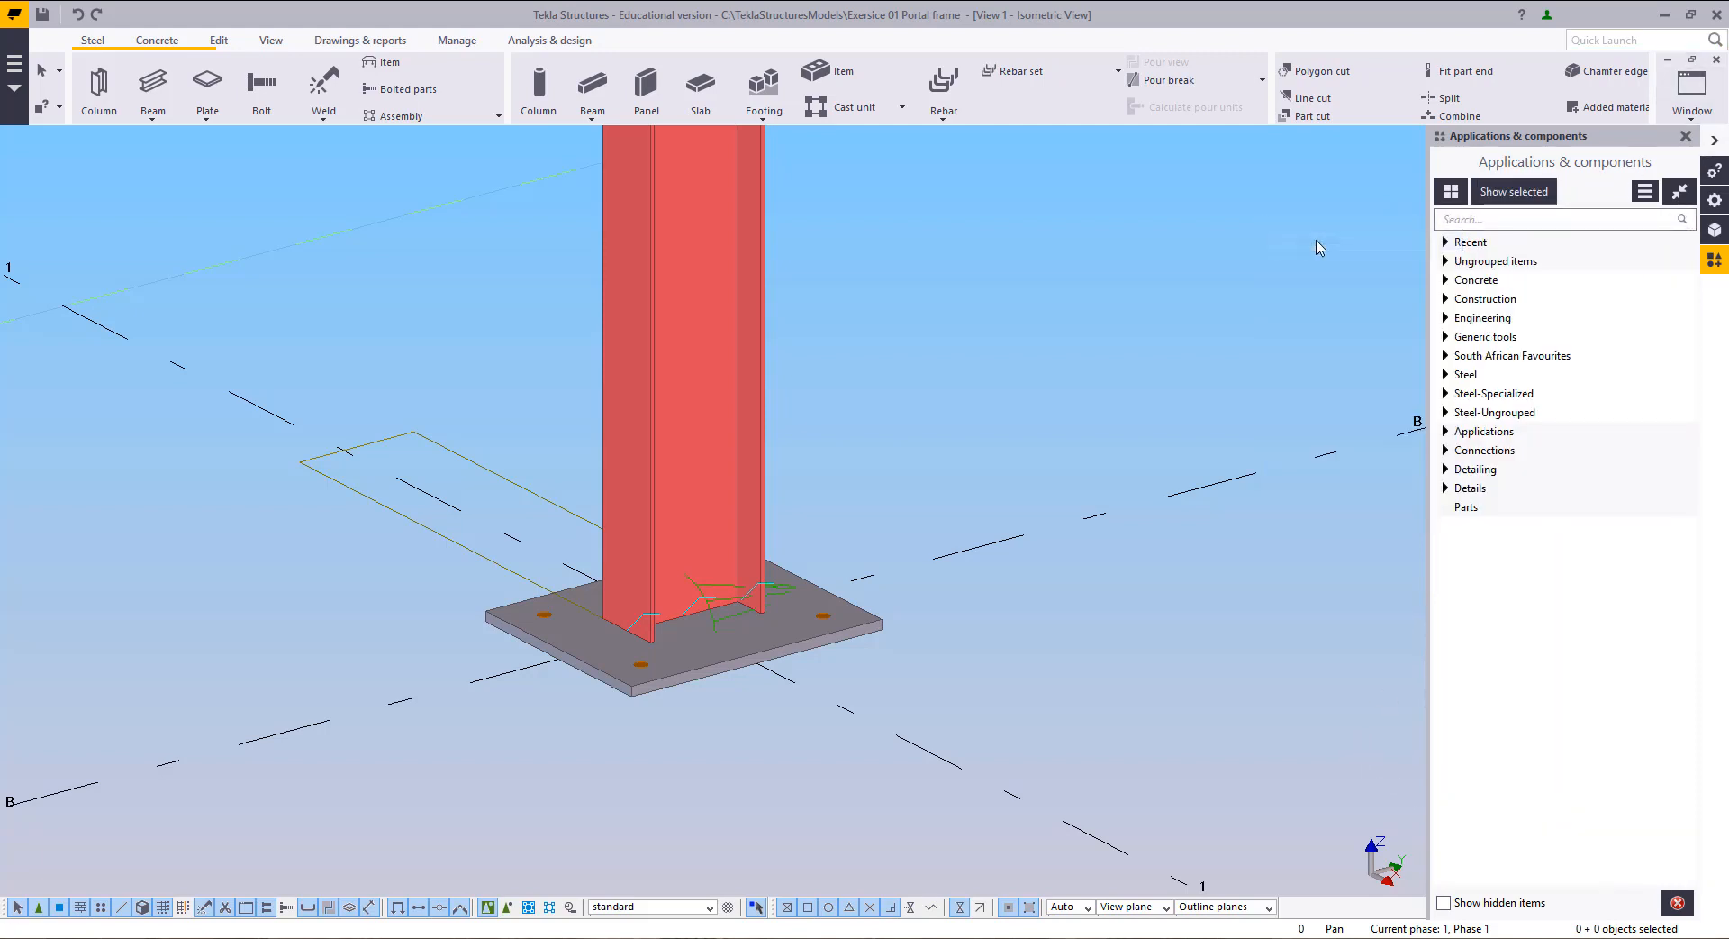
left_click(1162, 265)
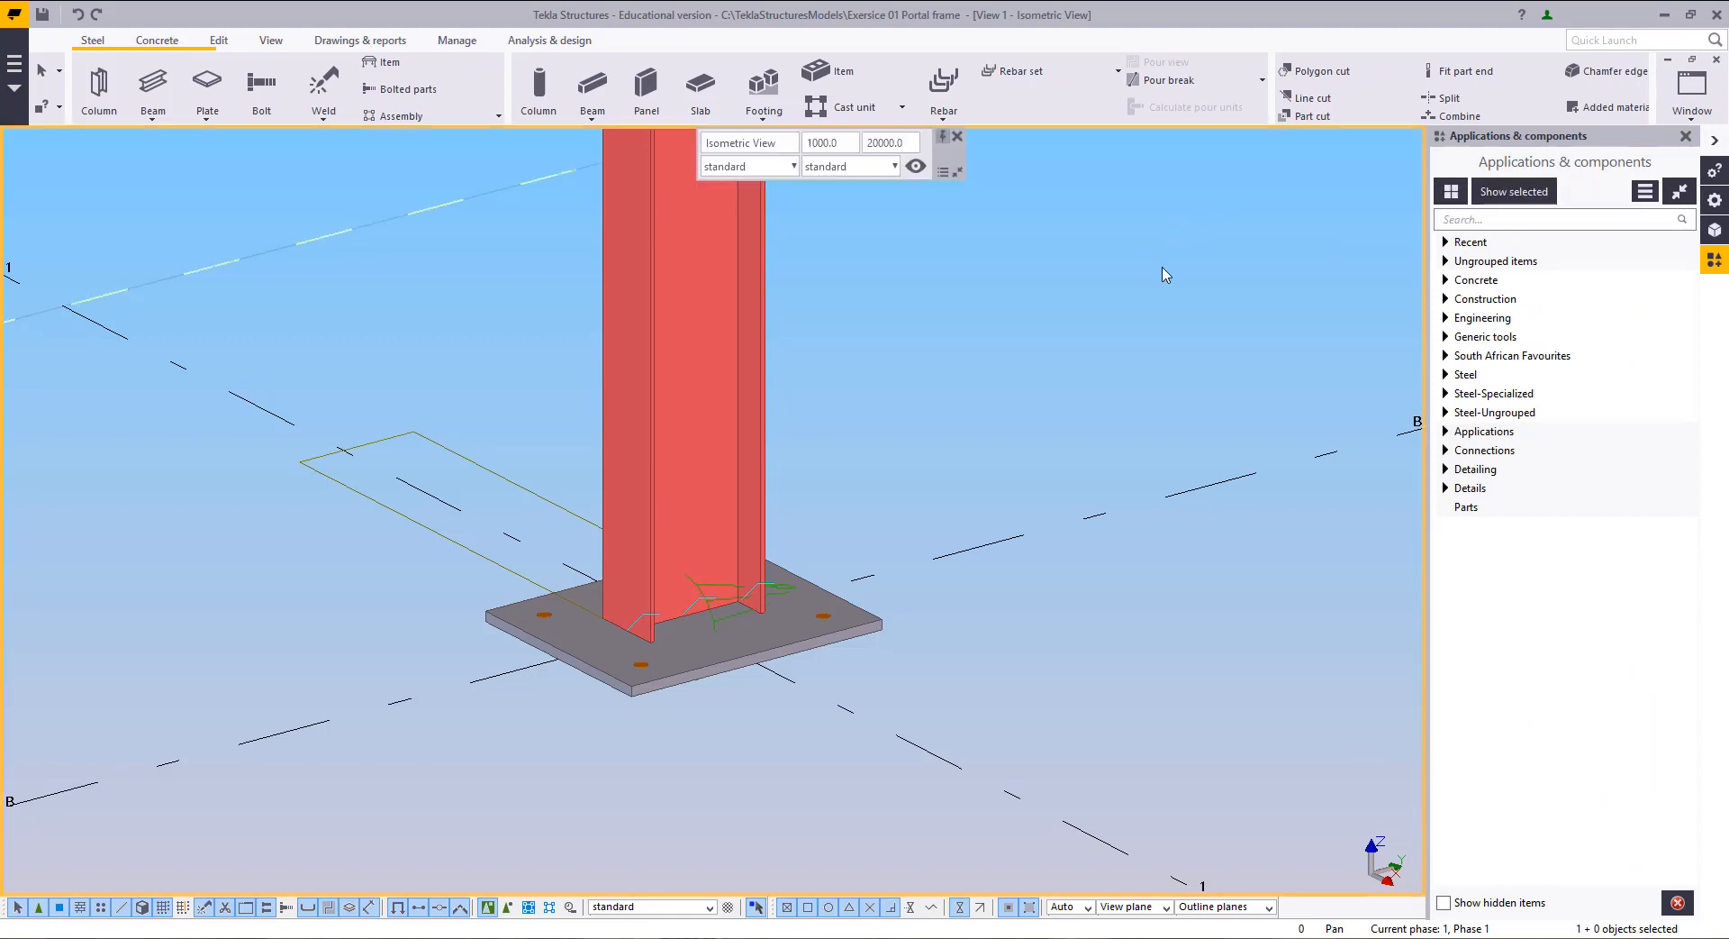
Step: Search the applications and components catalog for base
left_click(1499, 221)
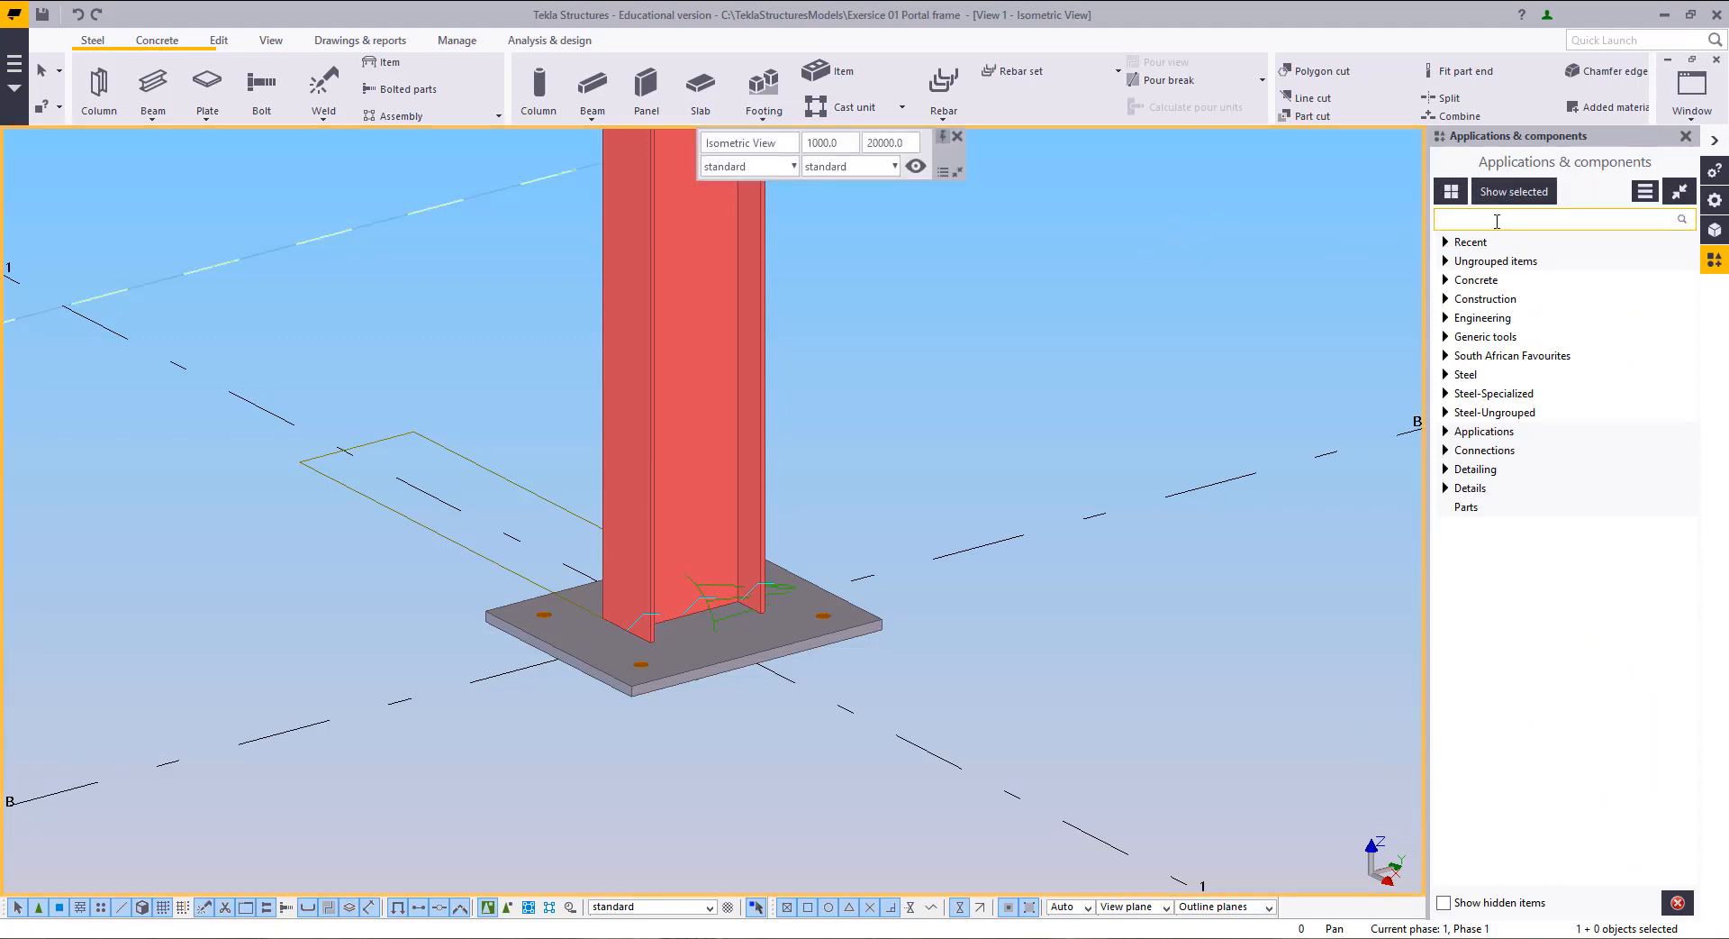
type("bae")
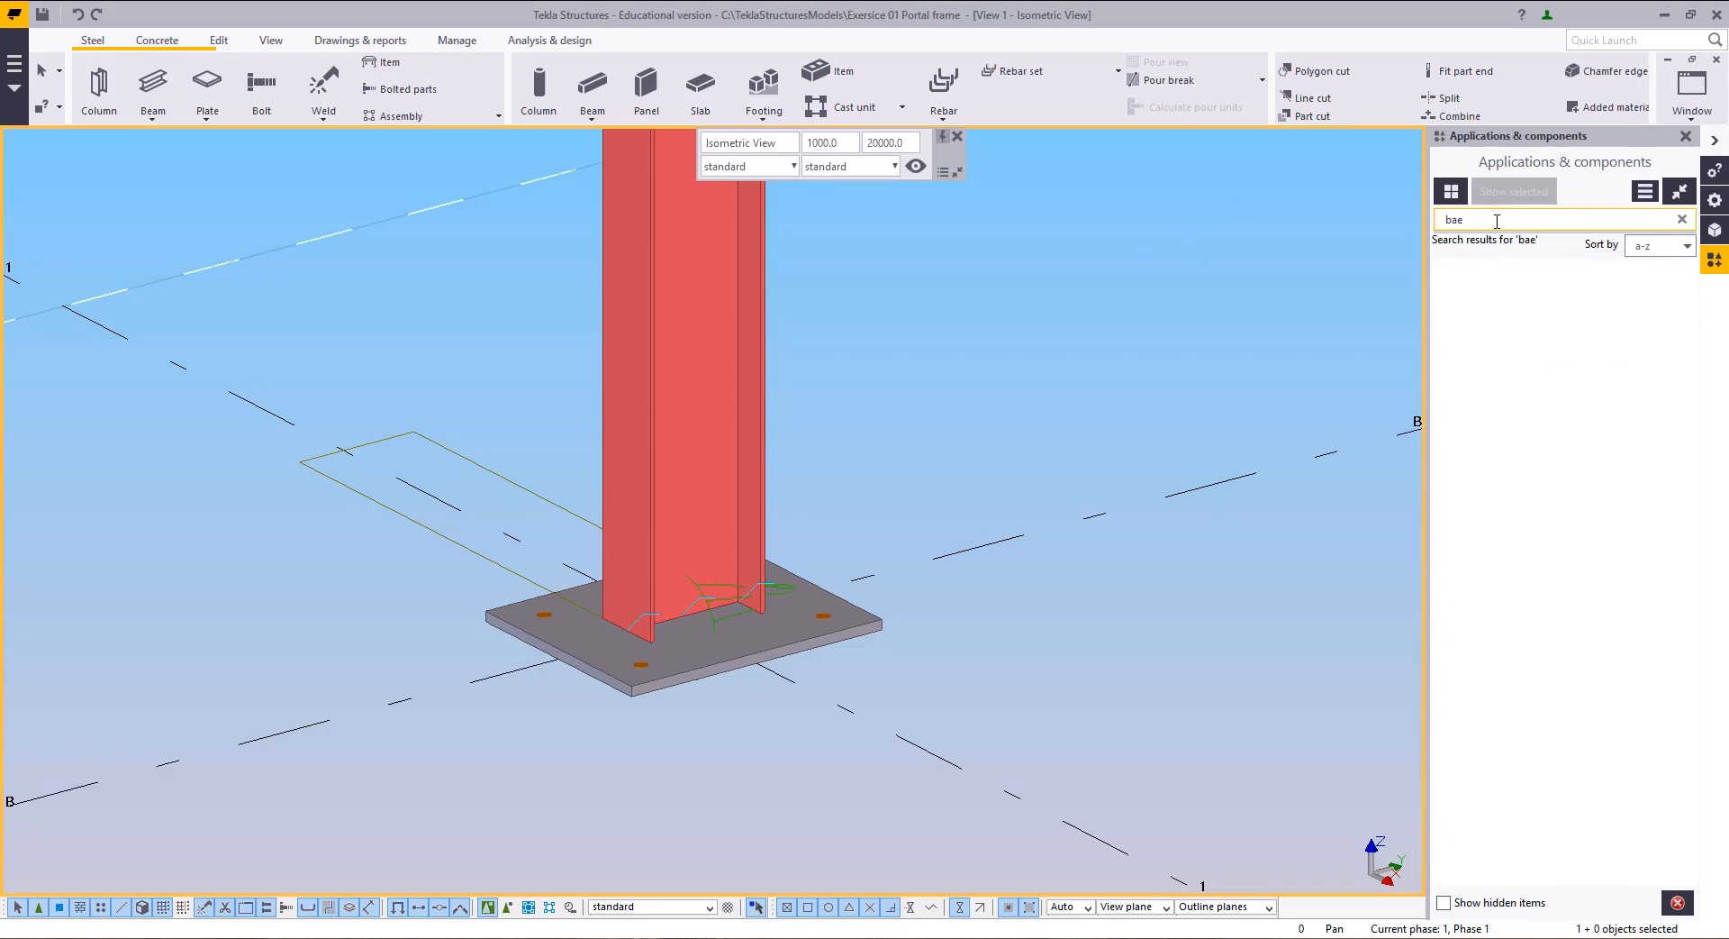
key("BackSpace")
type("se")
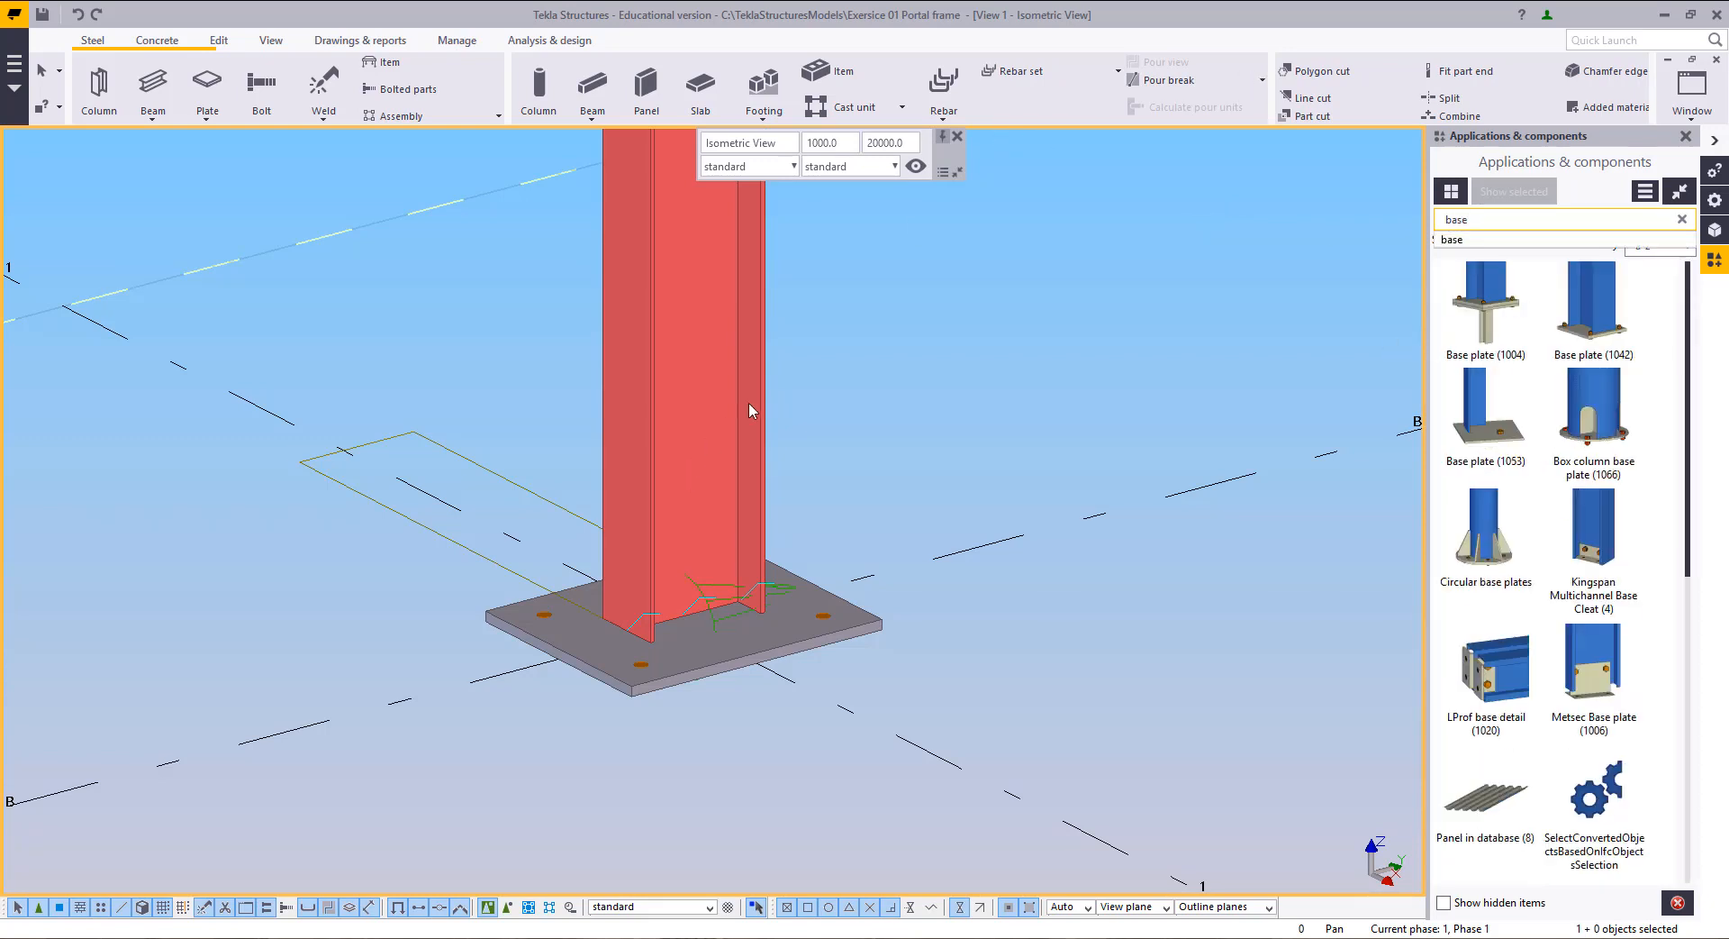
Step: Open the settings of the Base plate (1004) at the column foot, and modify its plate thickness to 16
middle_click_drag(922, 383, 649, 482)
left_click(510, 726)
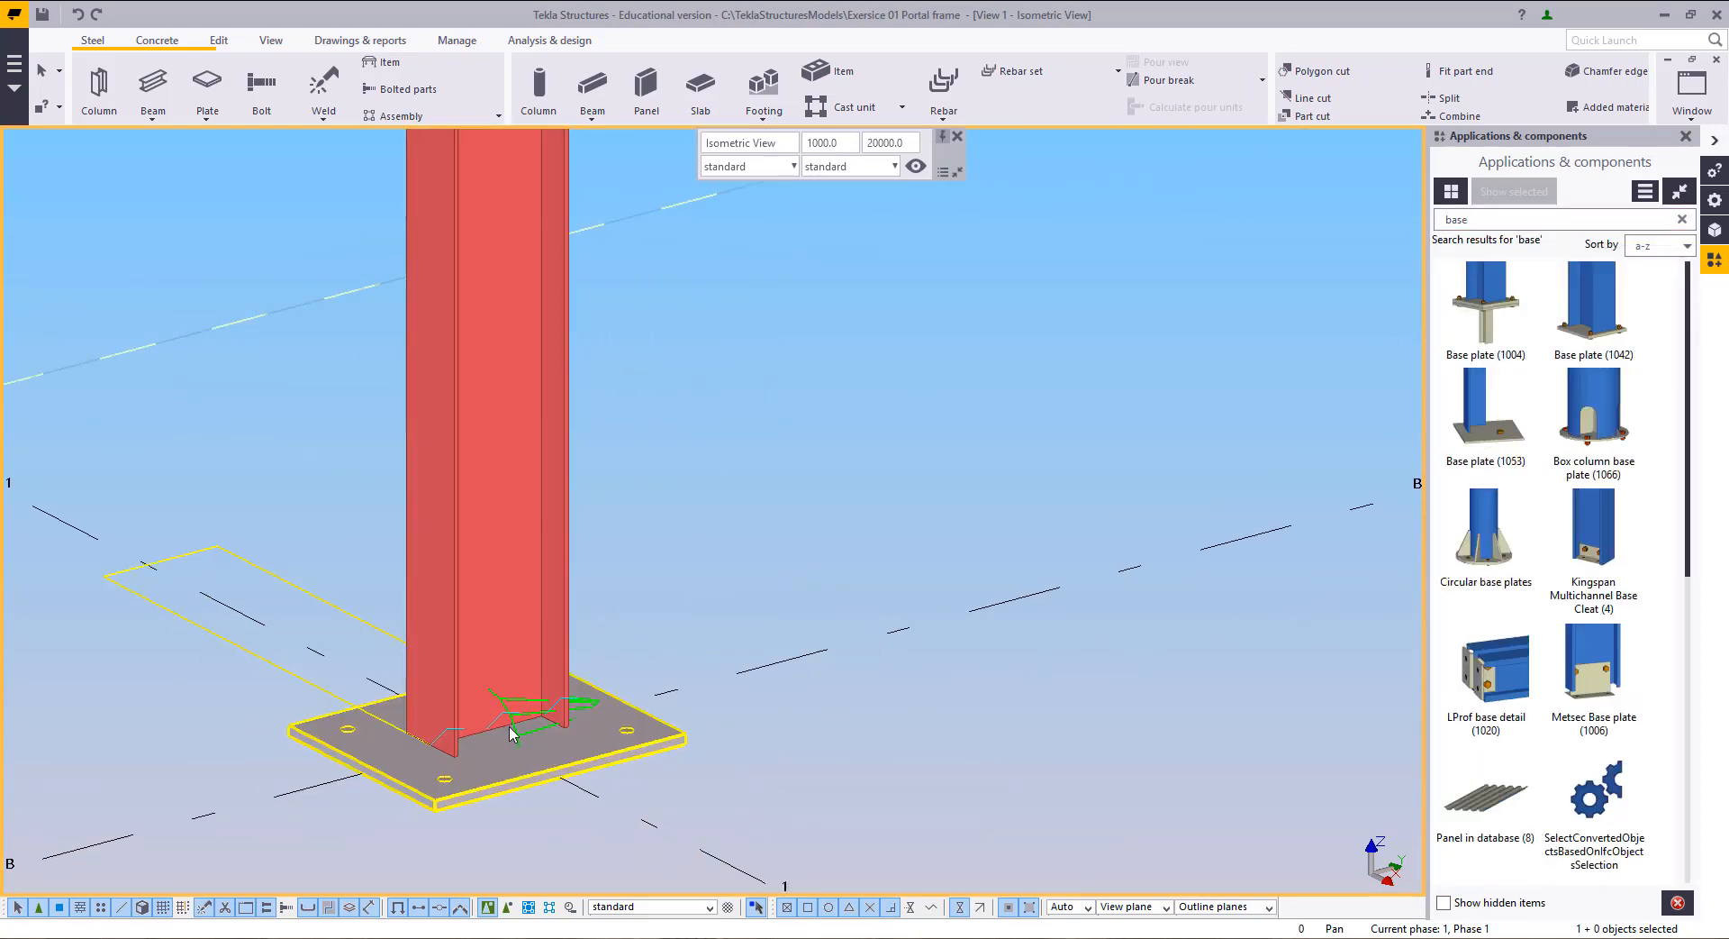
double_click(527, 730)
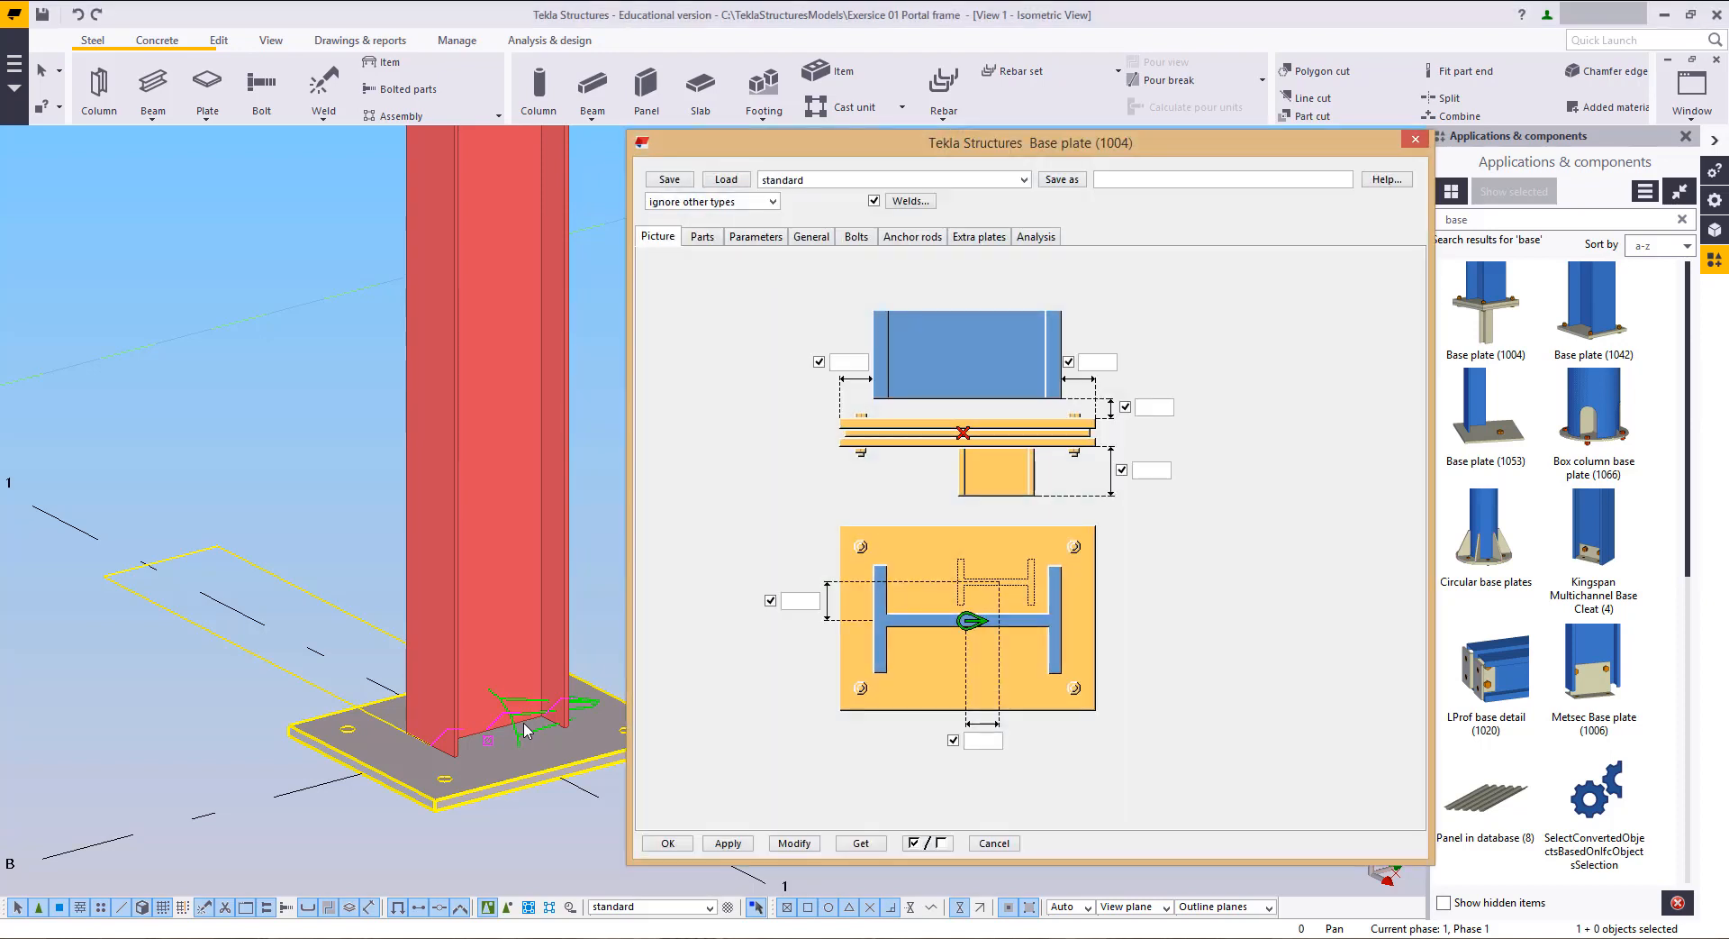
middle_click_drag(527, 729, 390, 648)
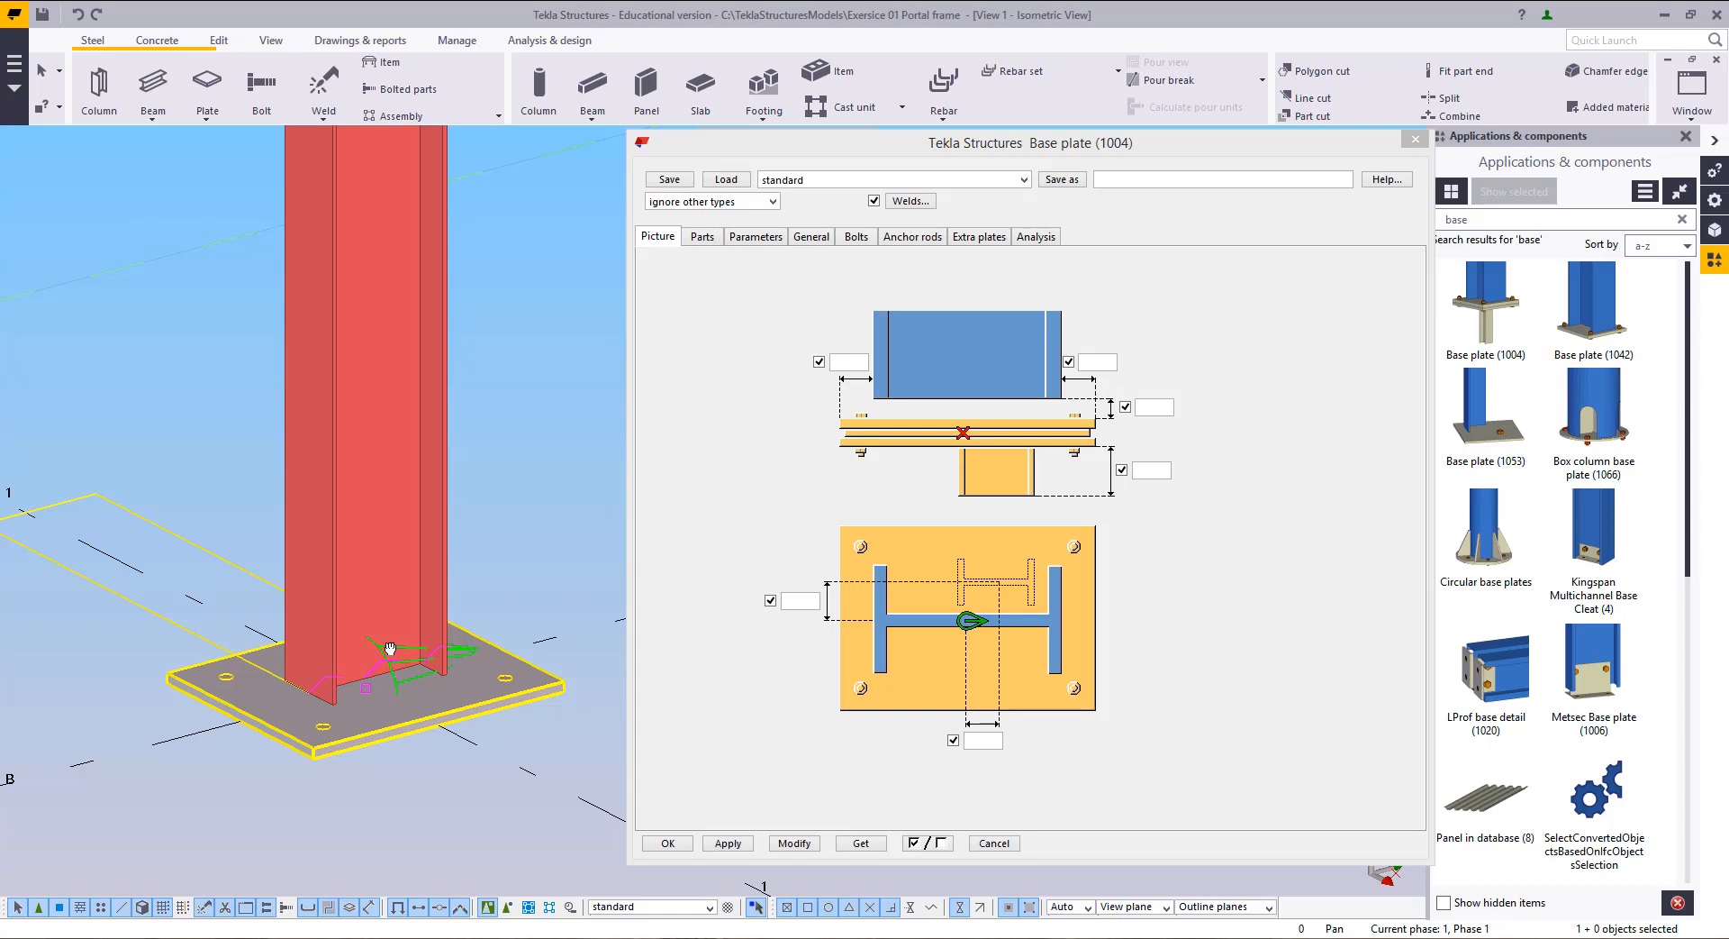
left_click(702, 237)
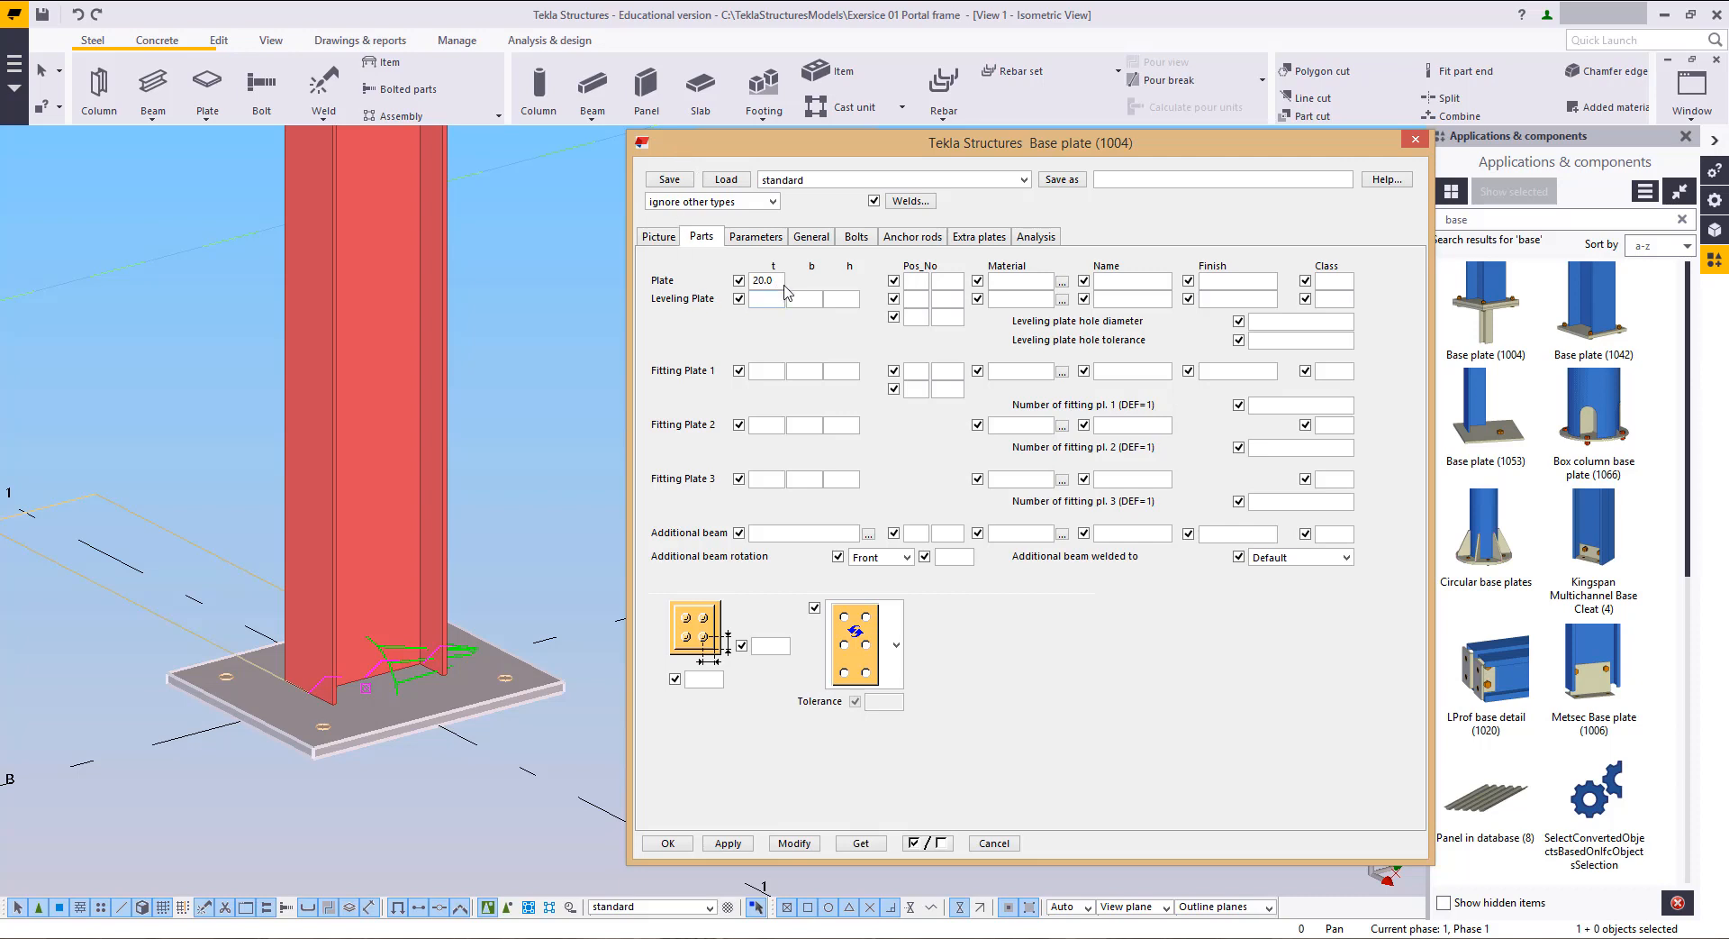
left_click_drag(778, 281, 729, 282)
type("16")
left_click(793, 842)
left_click(437, 692)
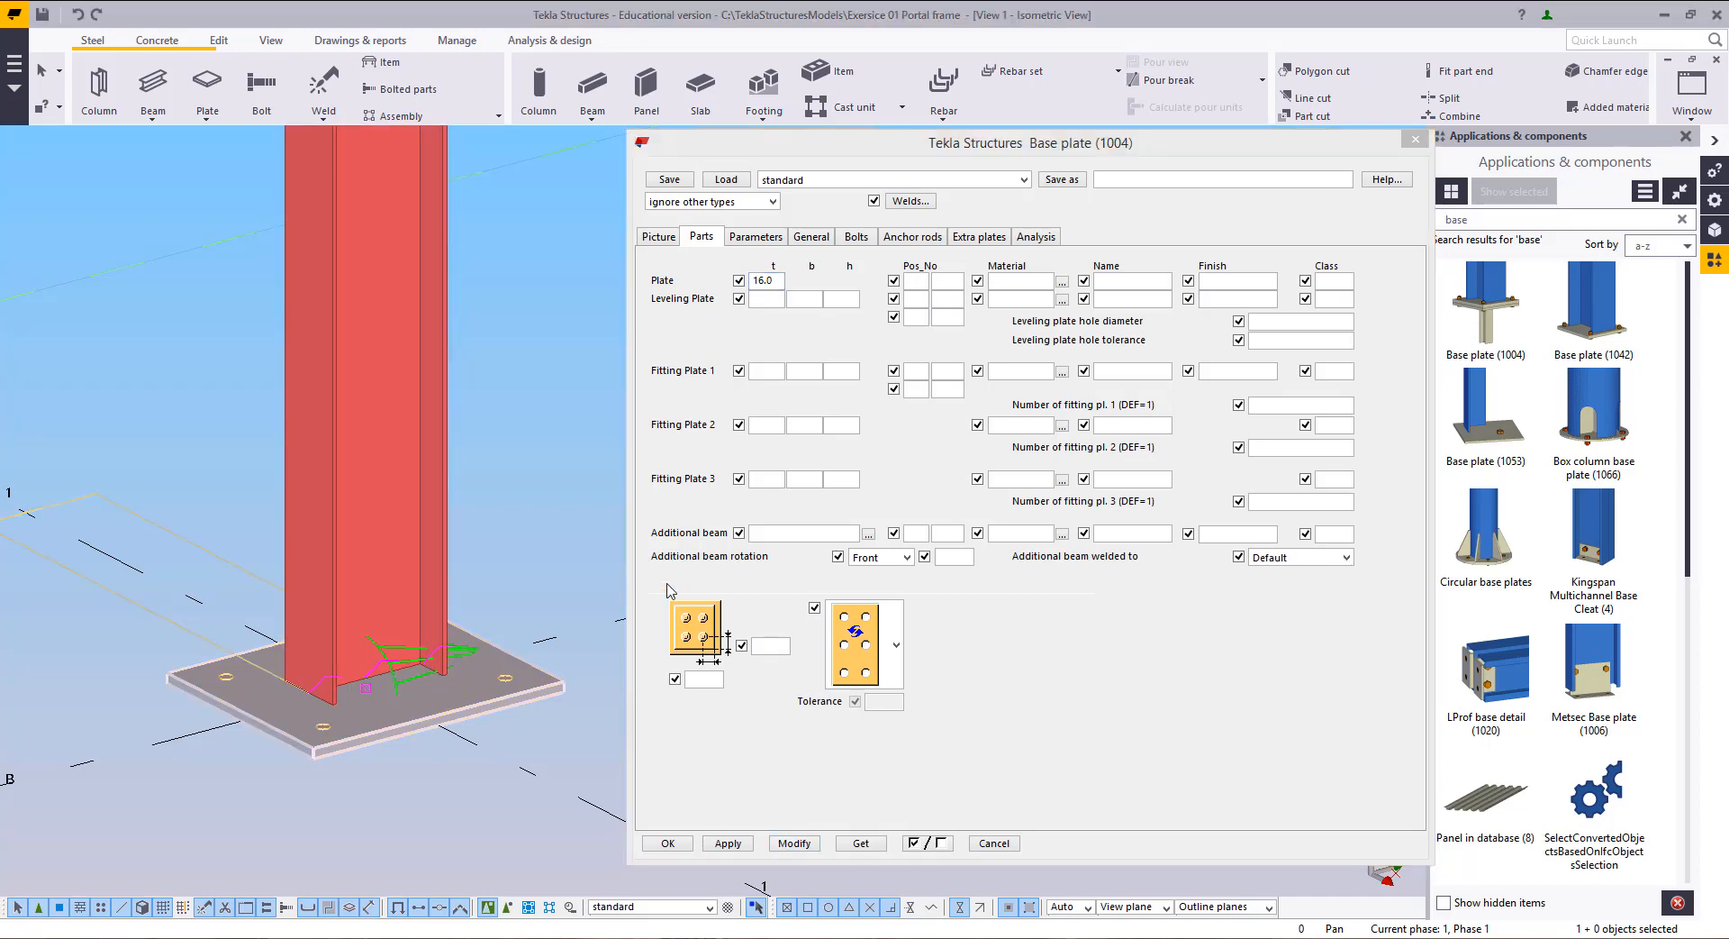
left_click(475, 668)
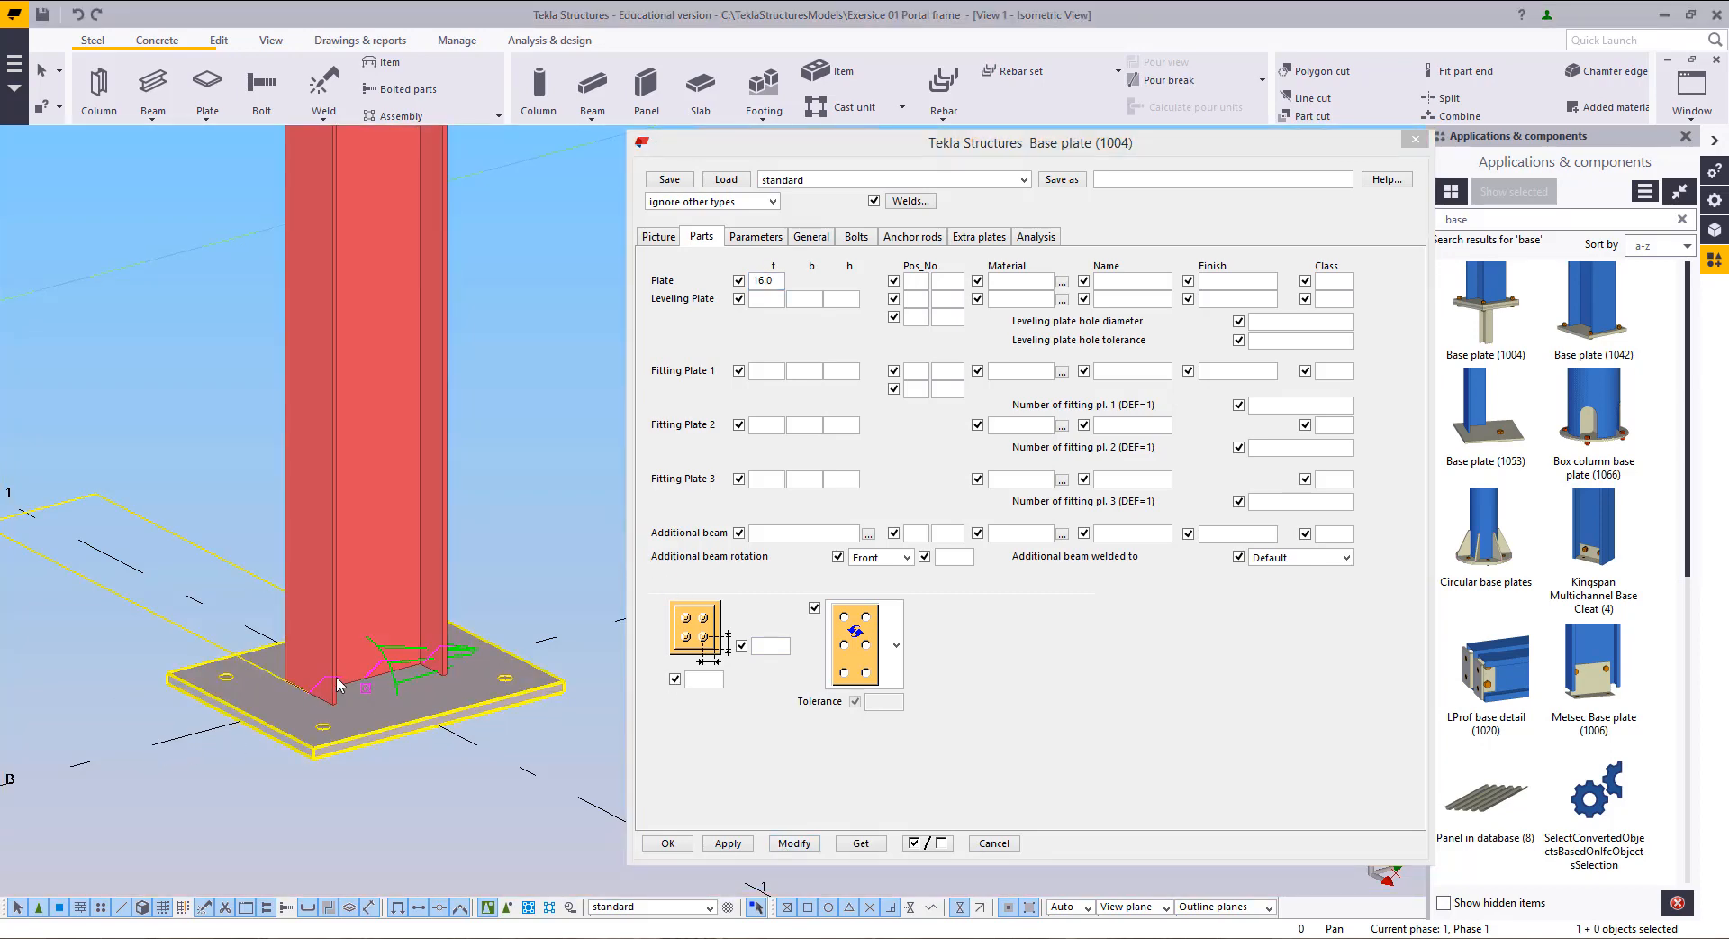
left_click(795, 843)
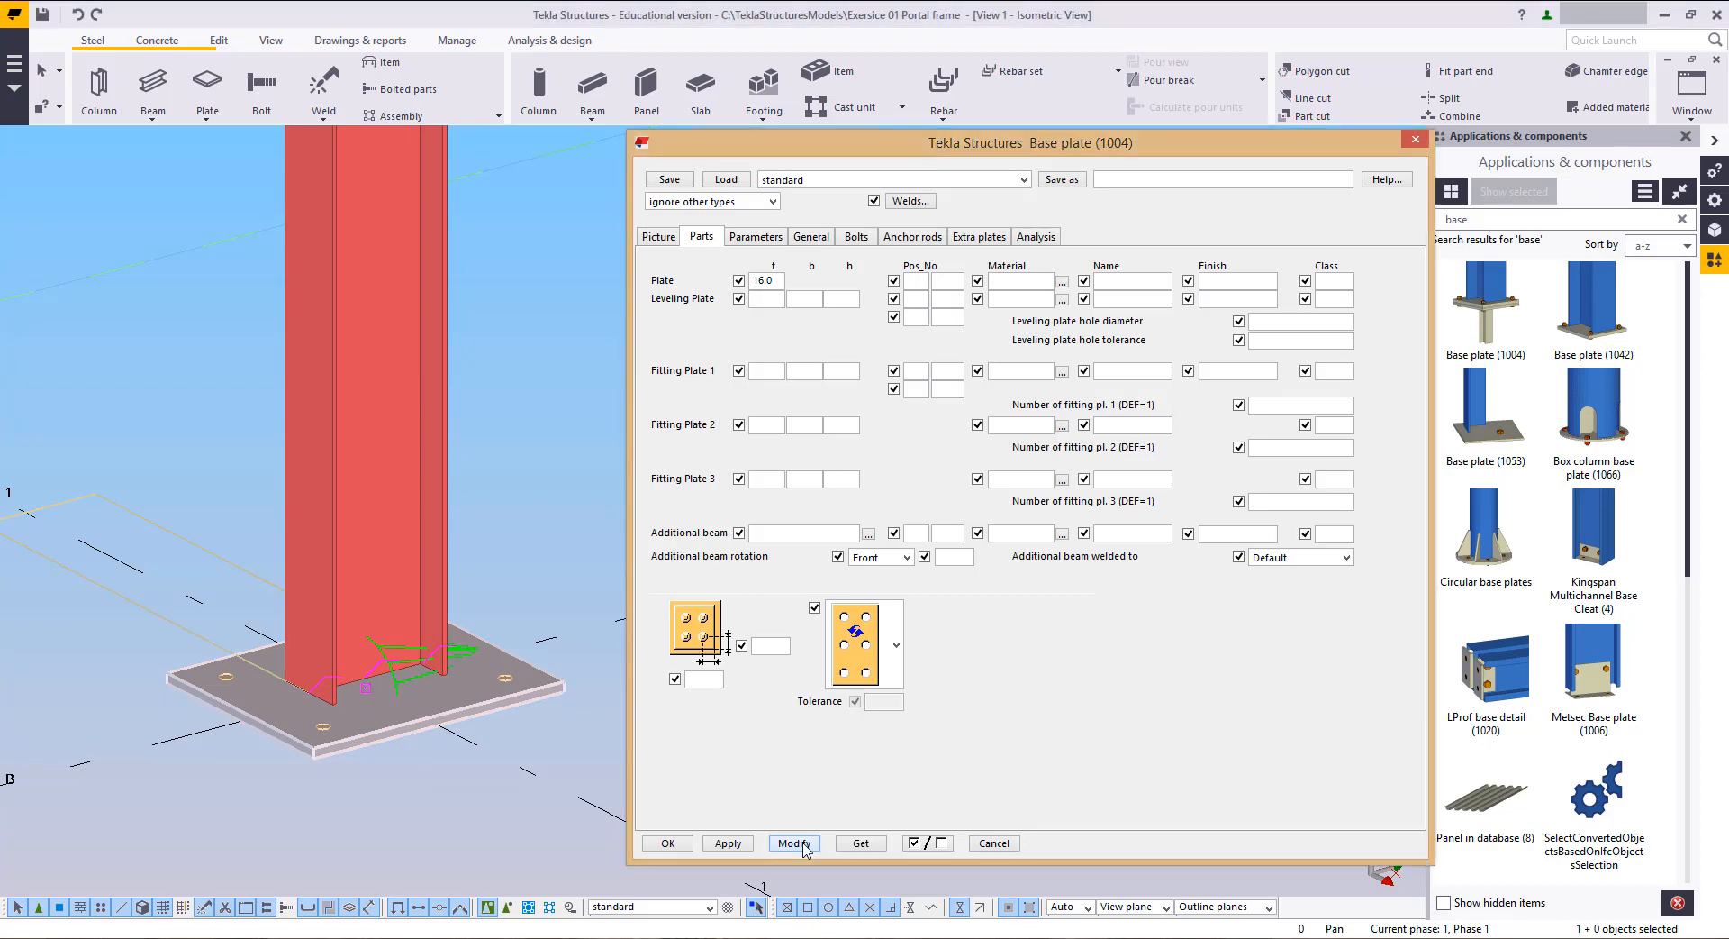
scroll(459, 791, "up", 2)
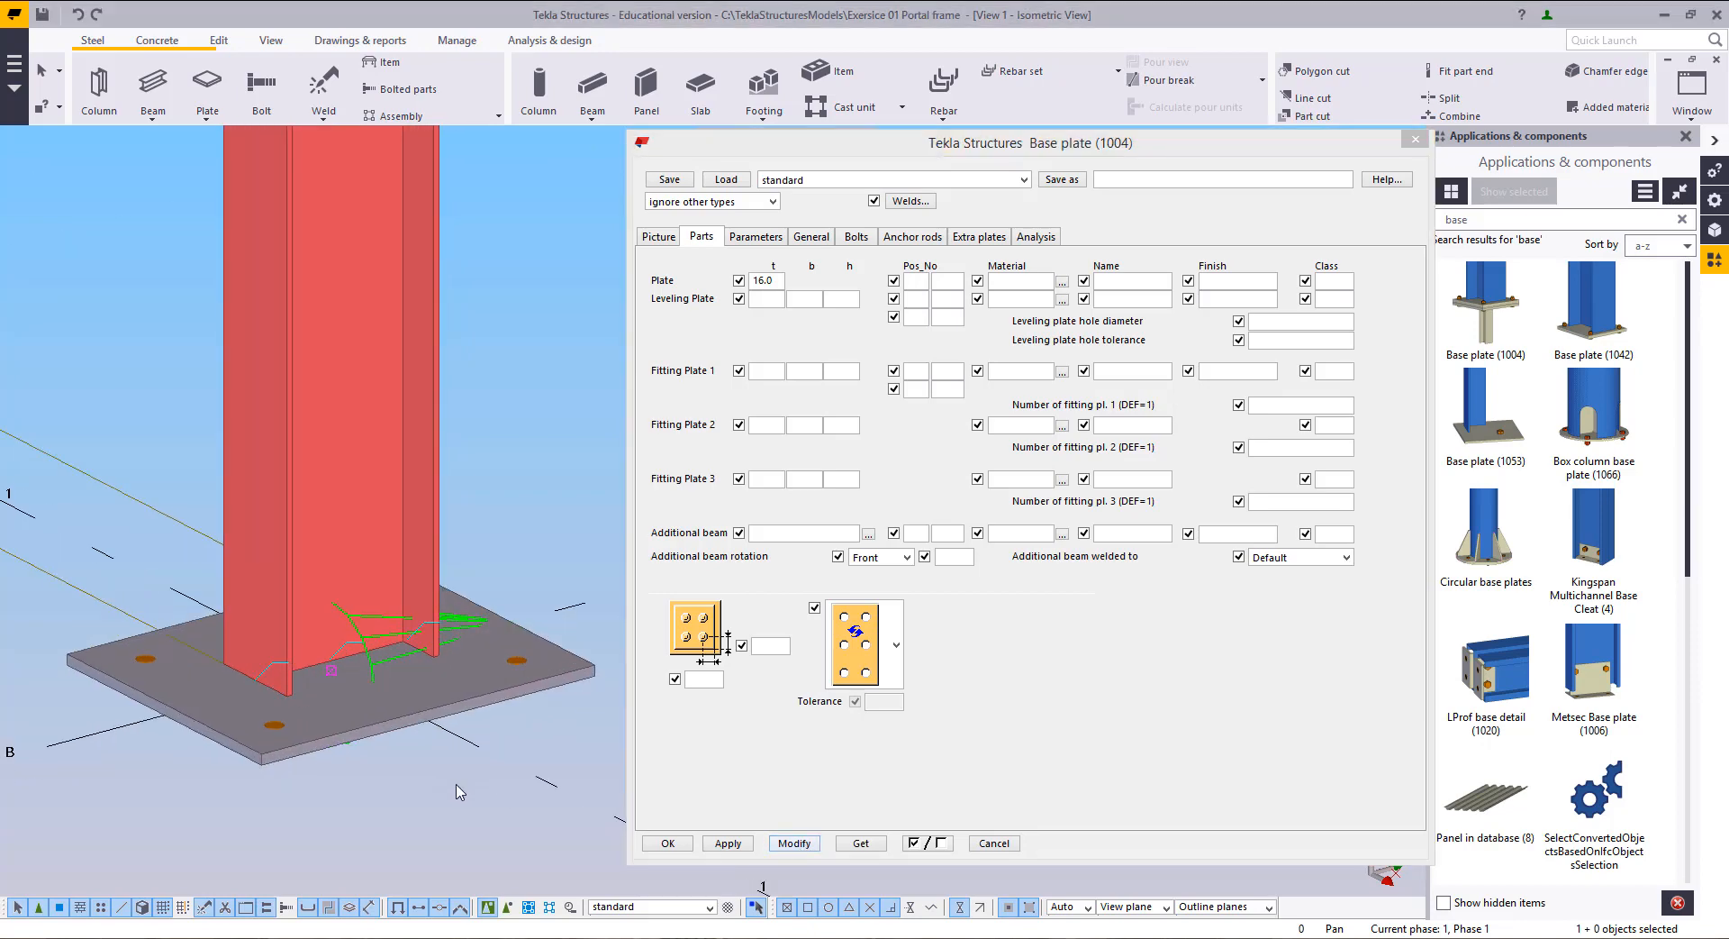
Step: Set the base plate's bolt spacing along the column web to 200 and update the connection
left_click(860, 240)
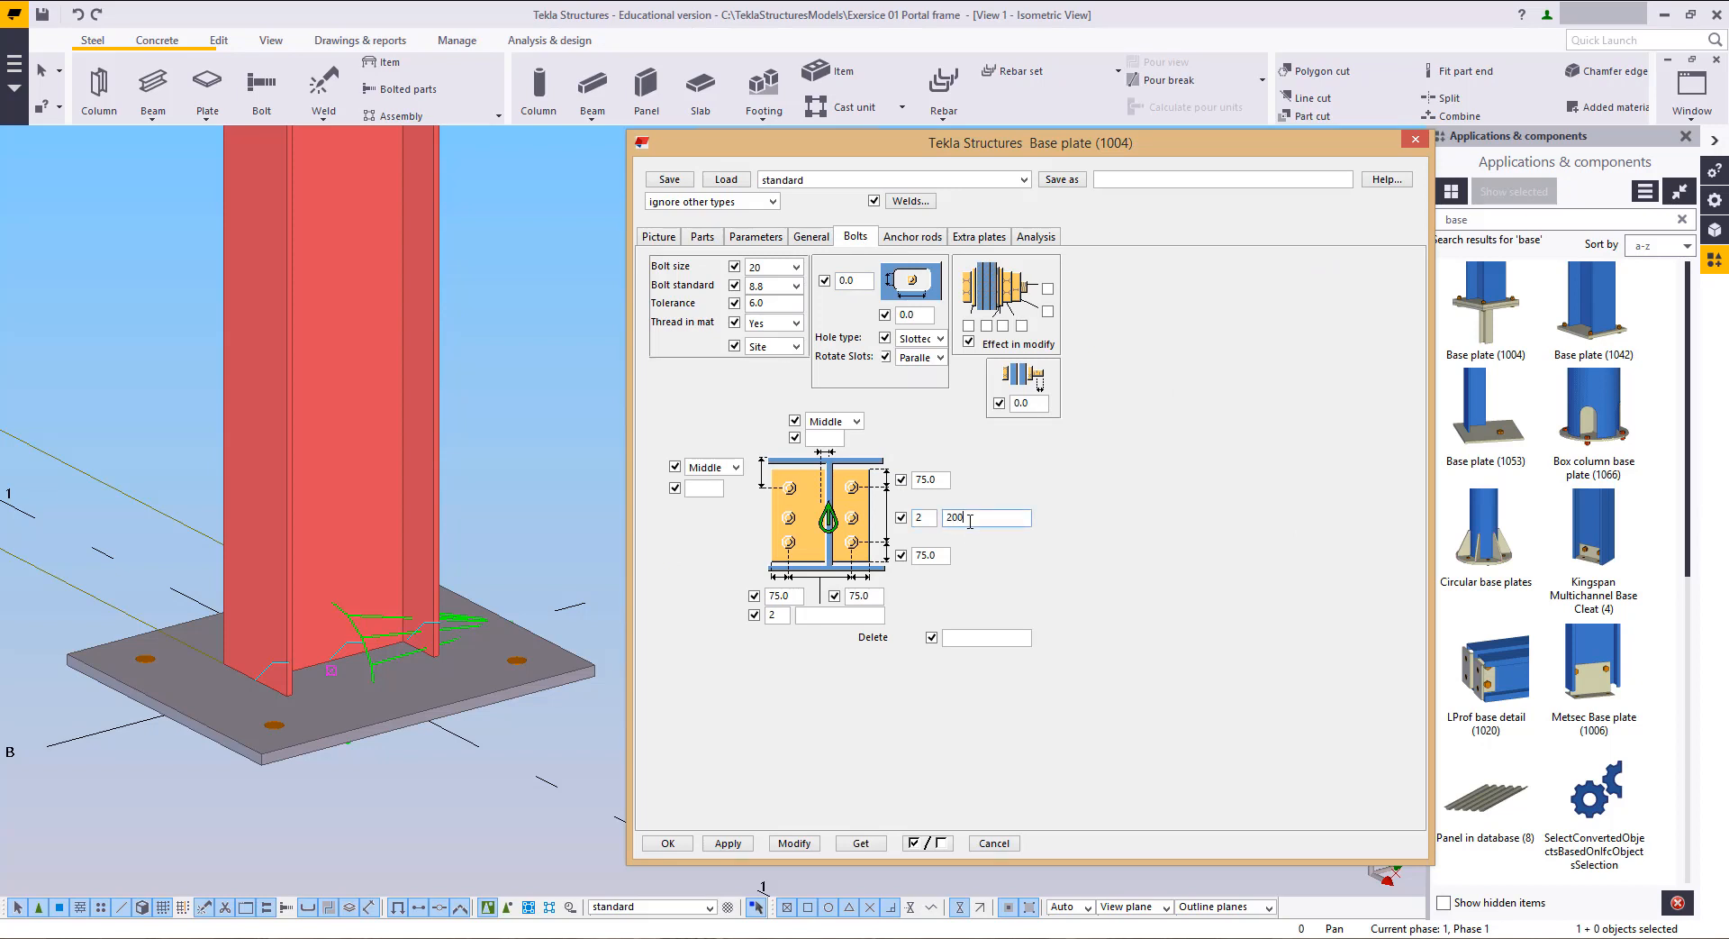
left_click(794, 843)
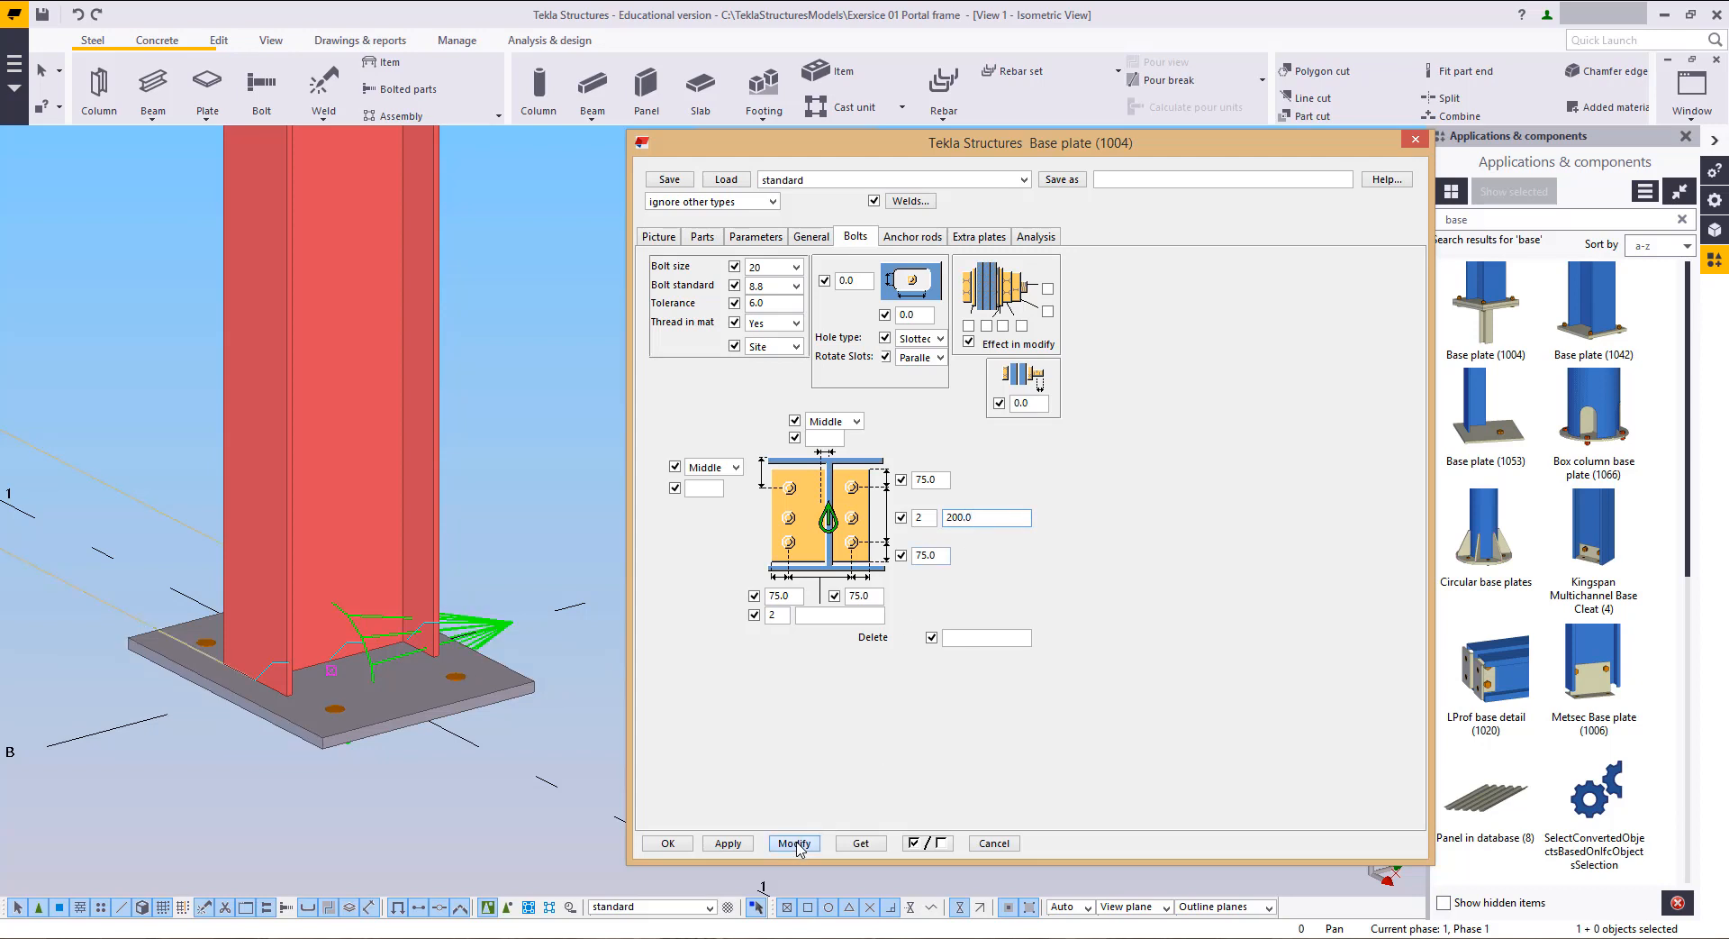
mouse_move(459, 670)
middle_mouse_down()
mouse_move(479, 743)
mouse_move(464, 644)
middle_mouse_up()
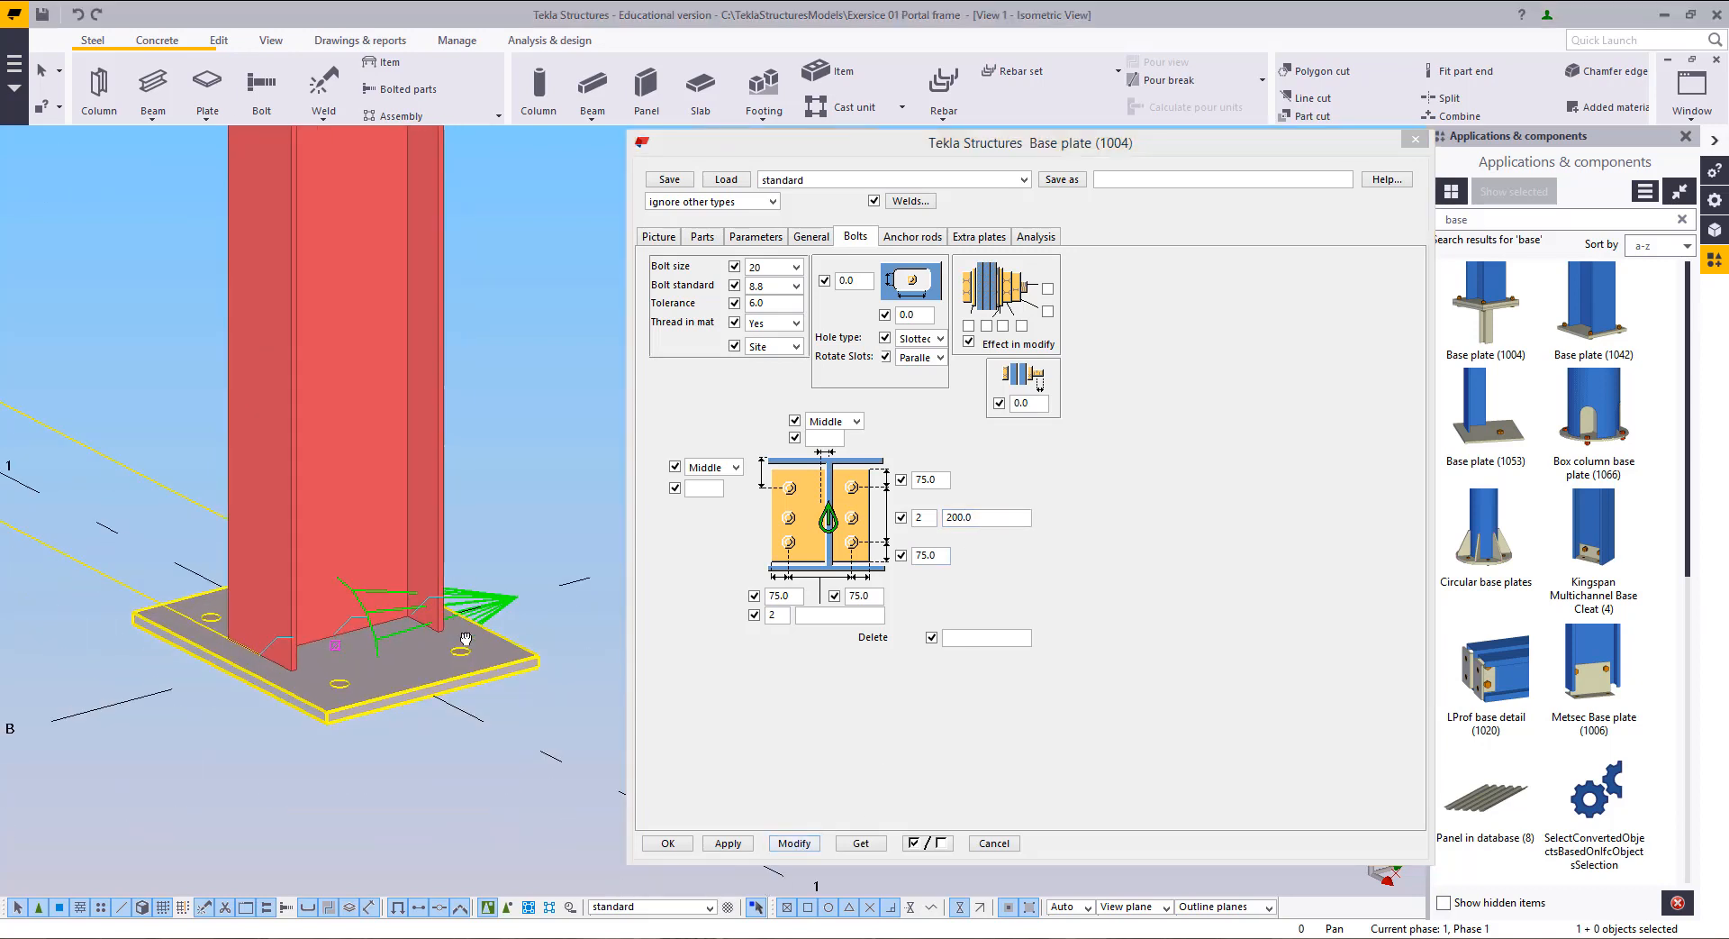
Step: Set the base plate's bolt spacing across the column web to 180 and update the connection
left_click(807, 619)
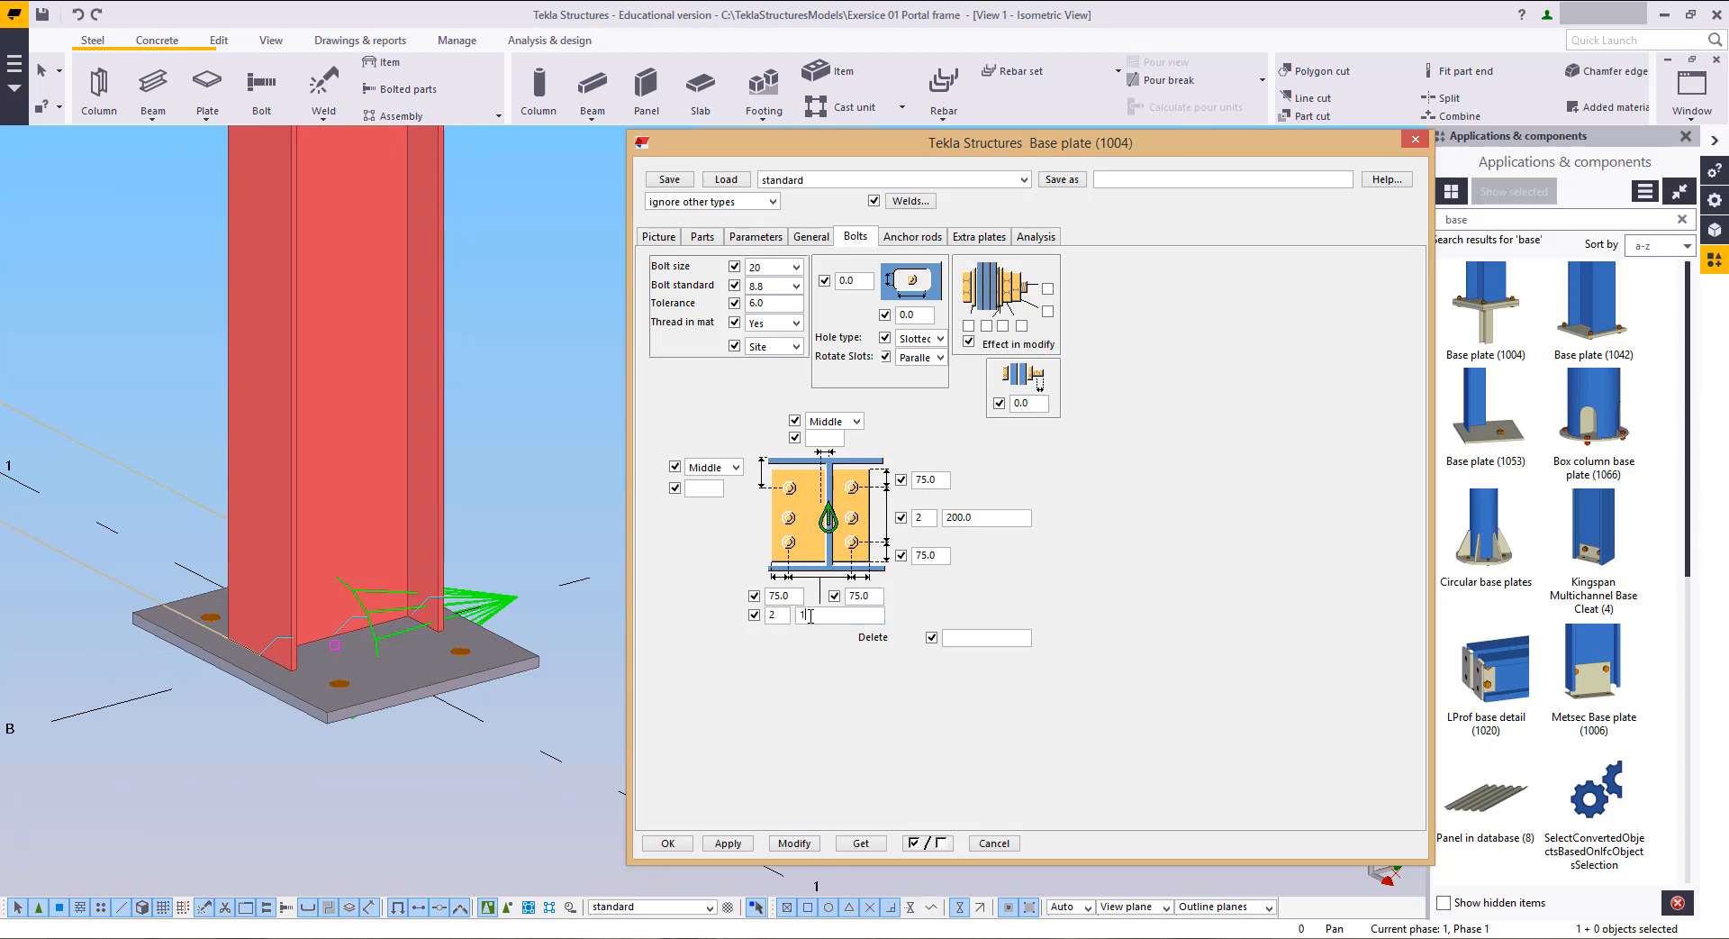
type("180")
left_click(804, 845)
scroll(416, 712, "up", 3)
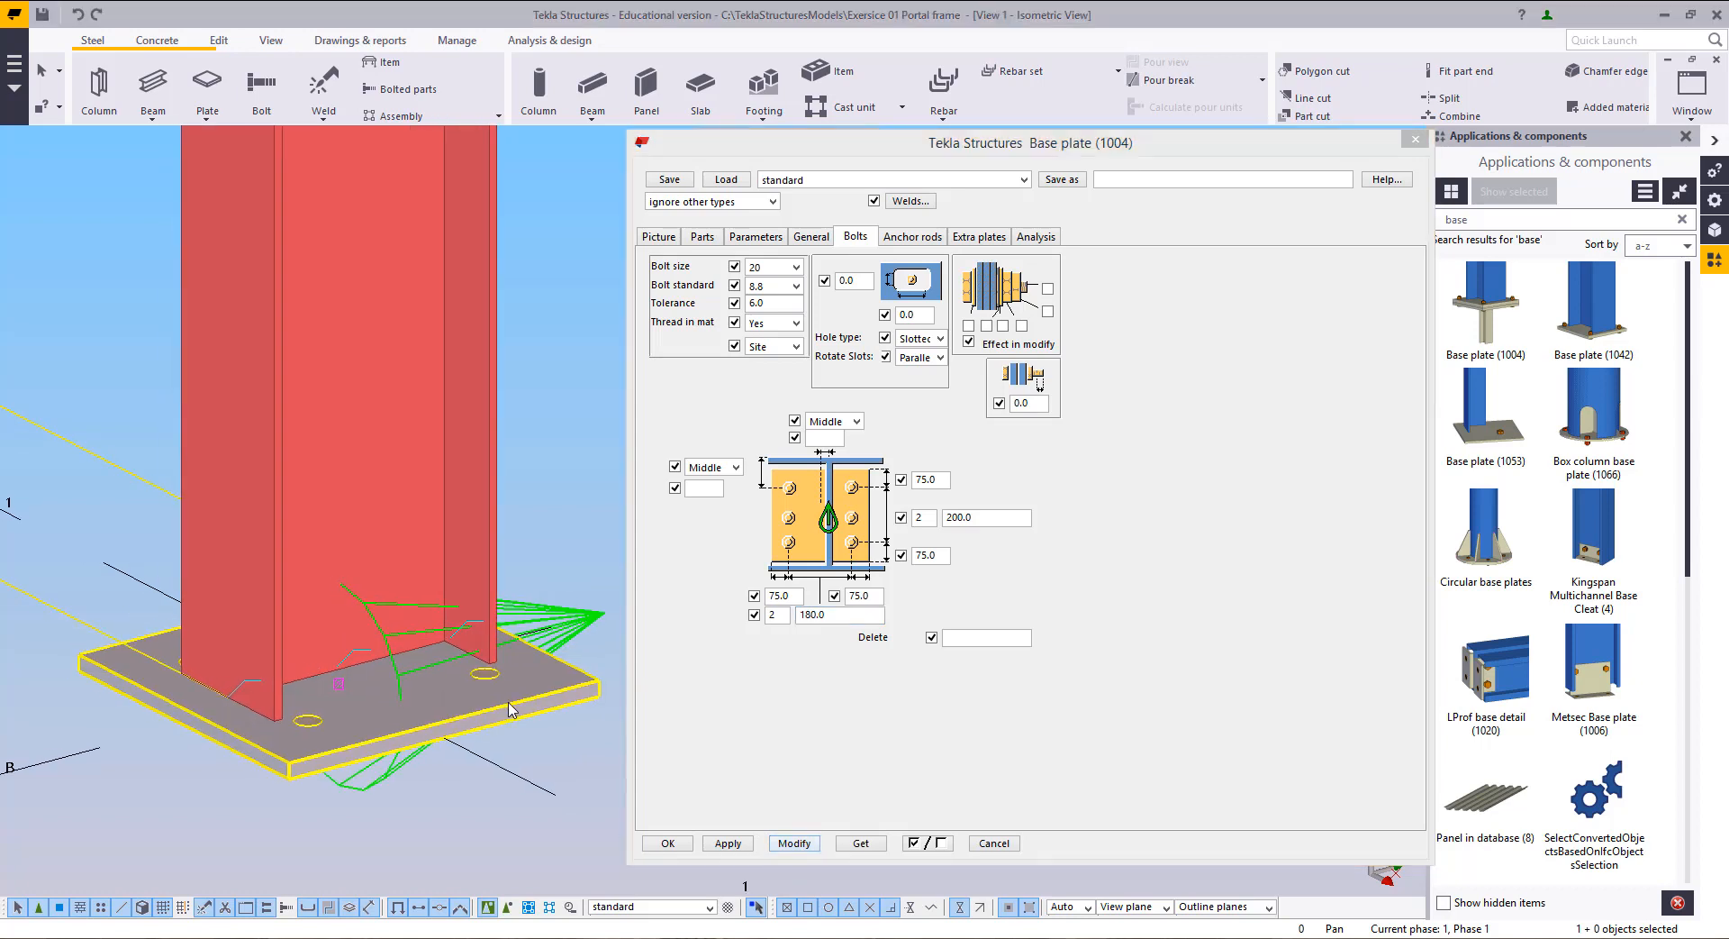
Step: Set the base plate's bolt spacing across the column web to 200 and update the connection
left_click(788, 618)
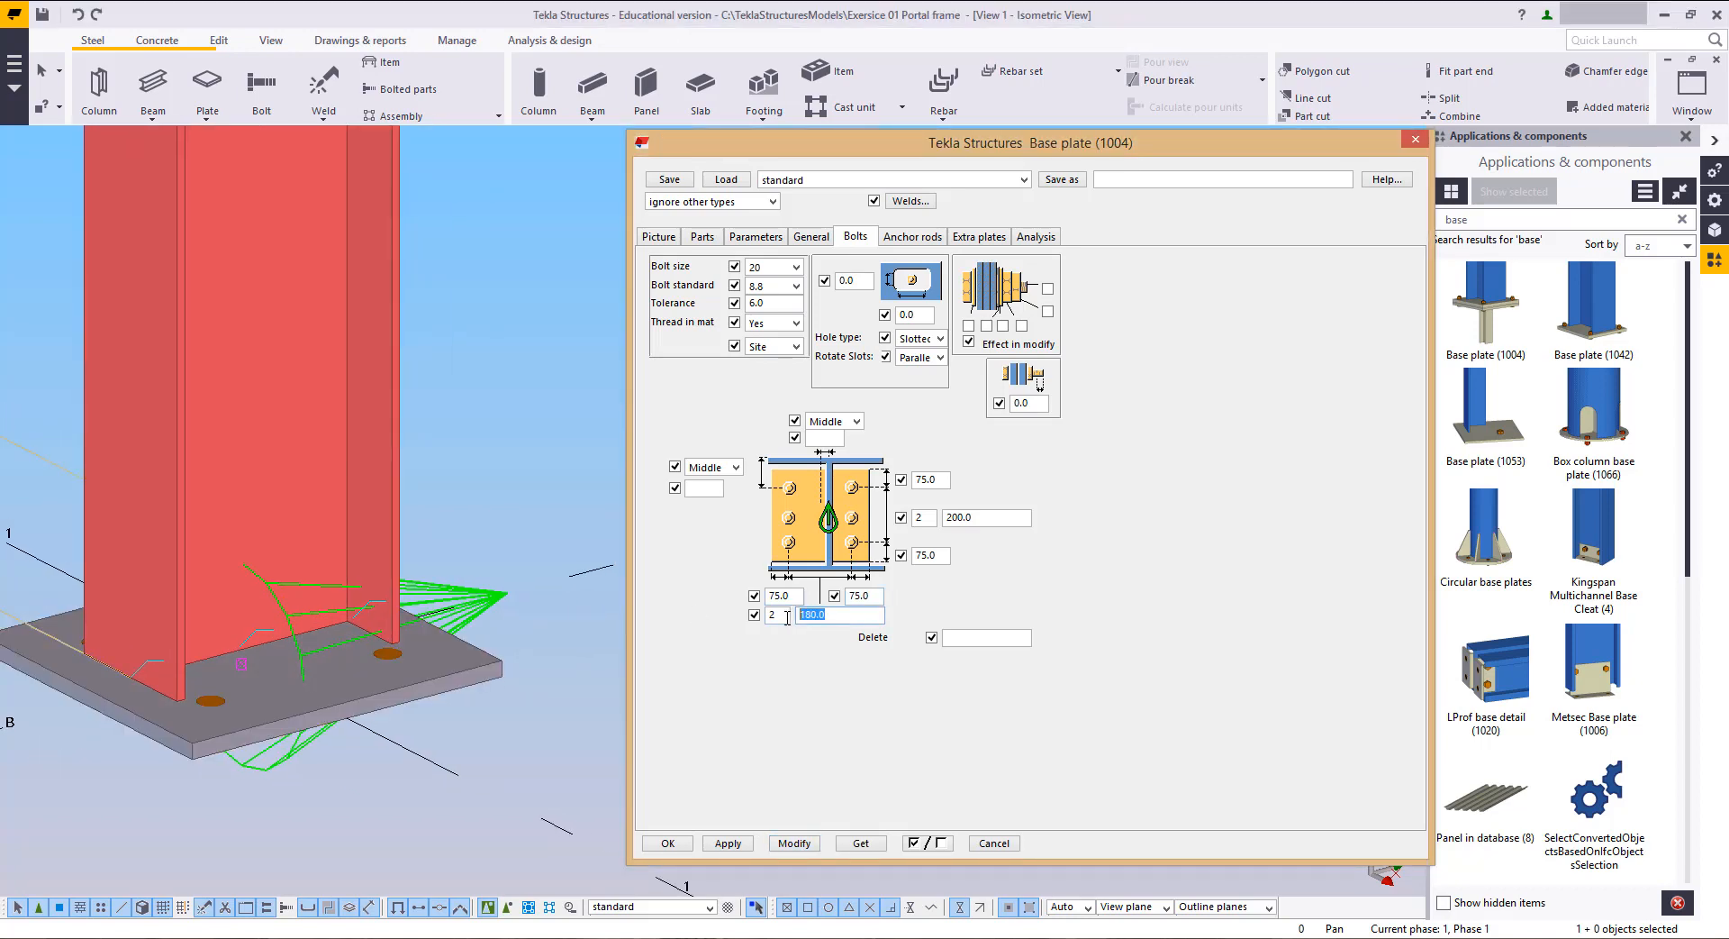
type("200")
left_click(812, 844)
Step: Set both bolt edge distances across the column web to 50 and update the base plate
left_click(865, 595)
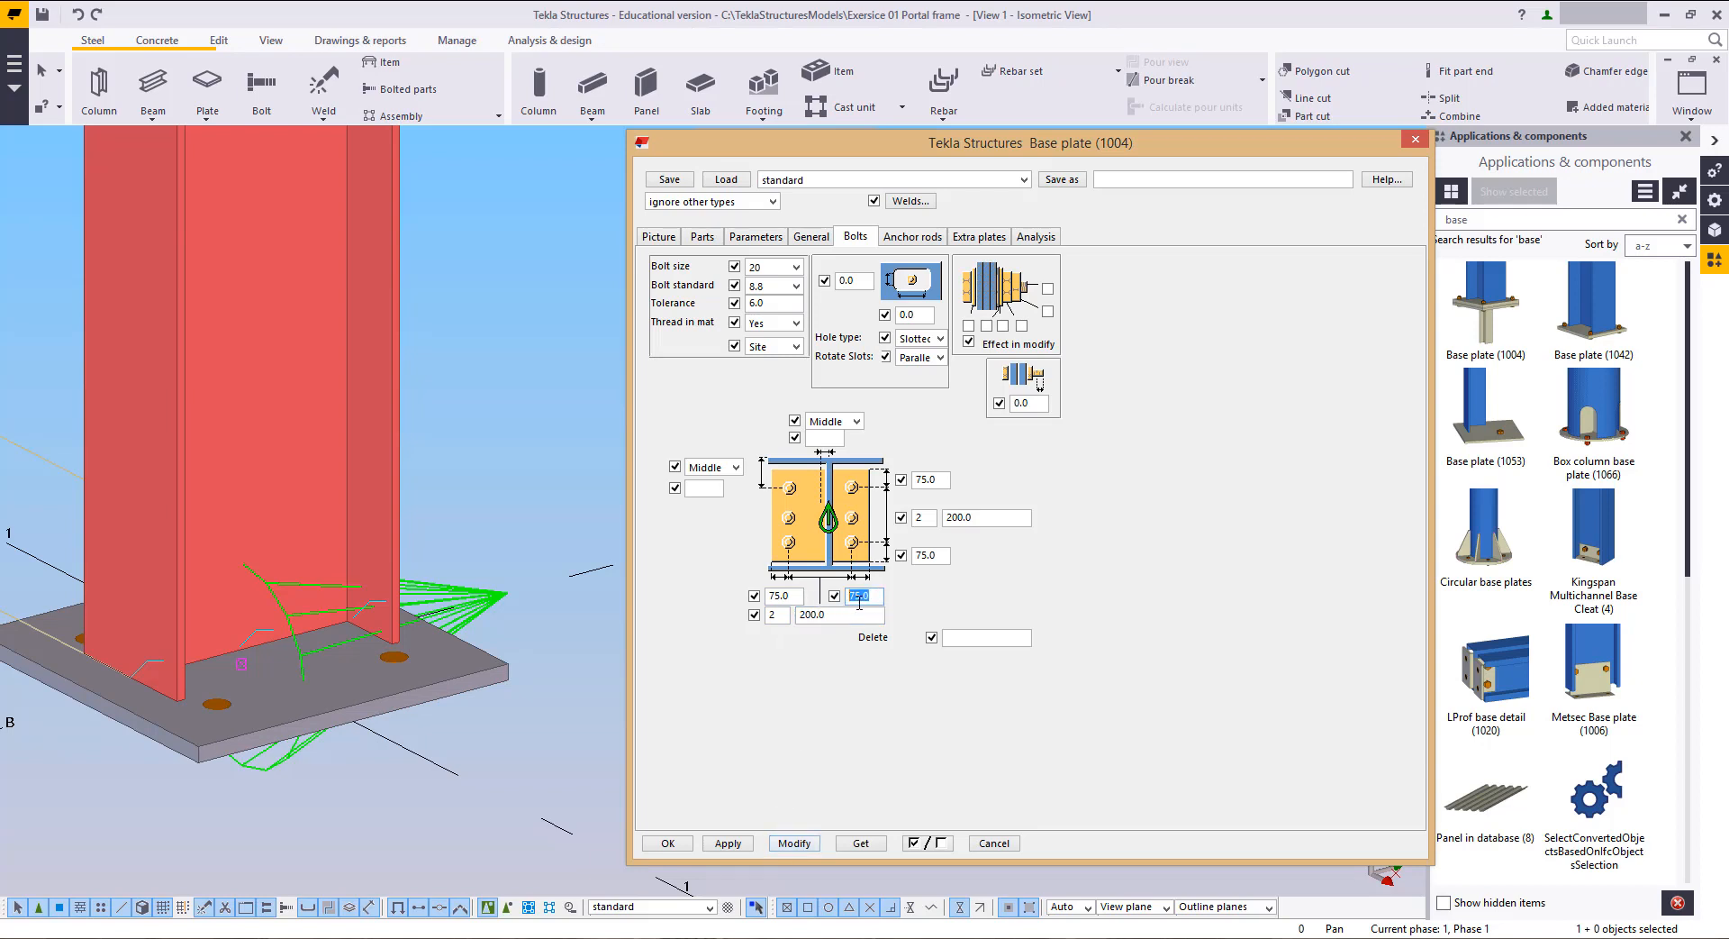
type("50")
left_click(782, 596)
type("50")
left_click(802, 845)
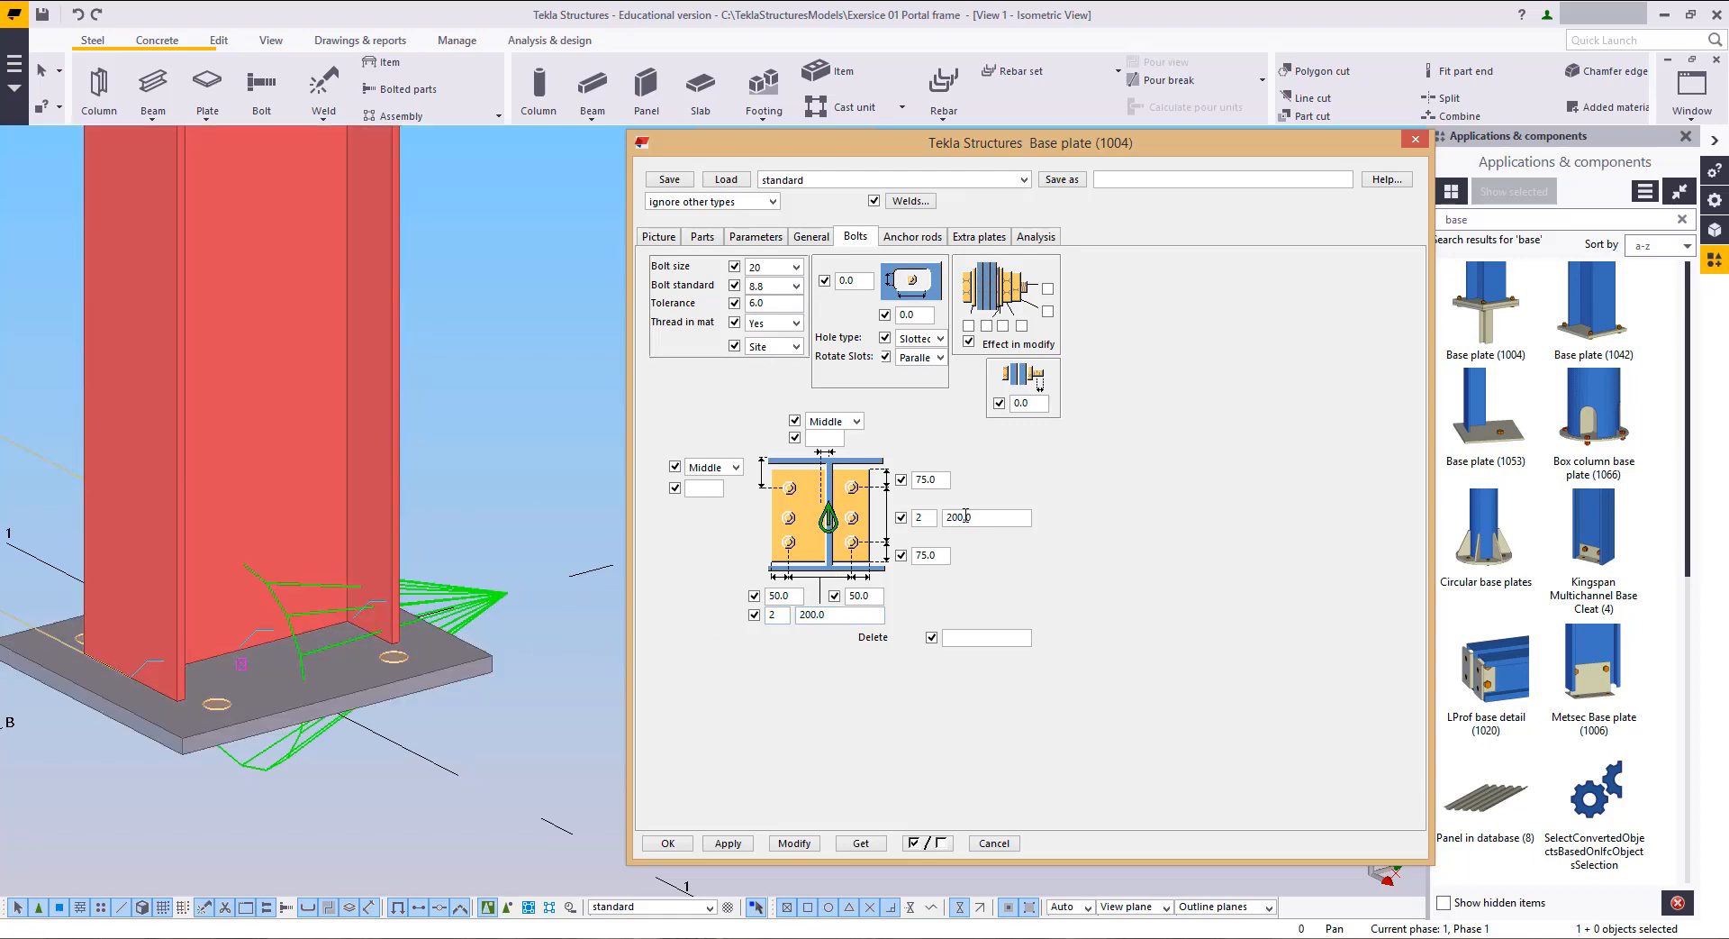
Step: Set the bolt hole tolerance of the base plate to 4 and update the connection
left_click_drag(943, 480, 871, 492)
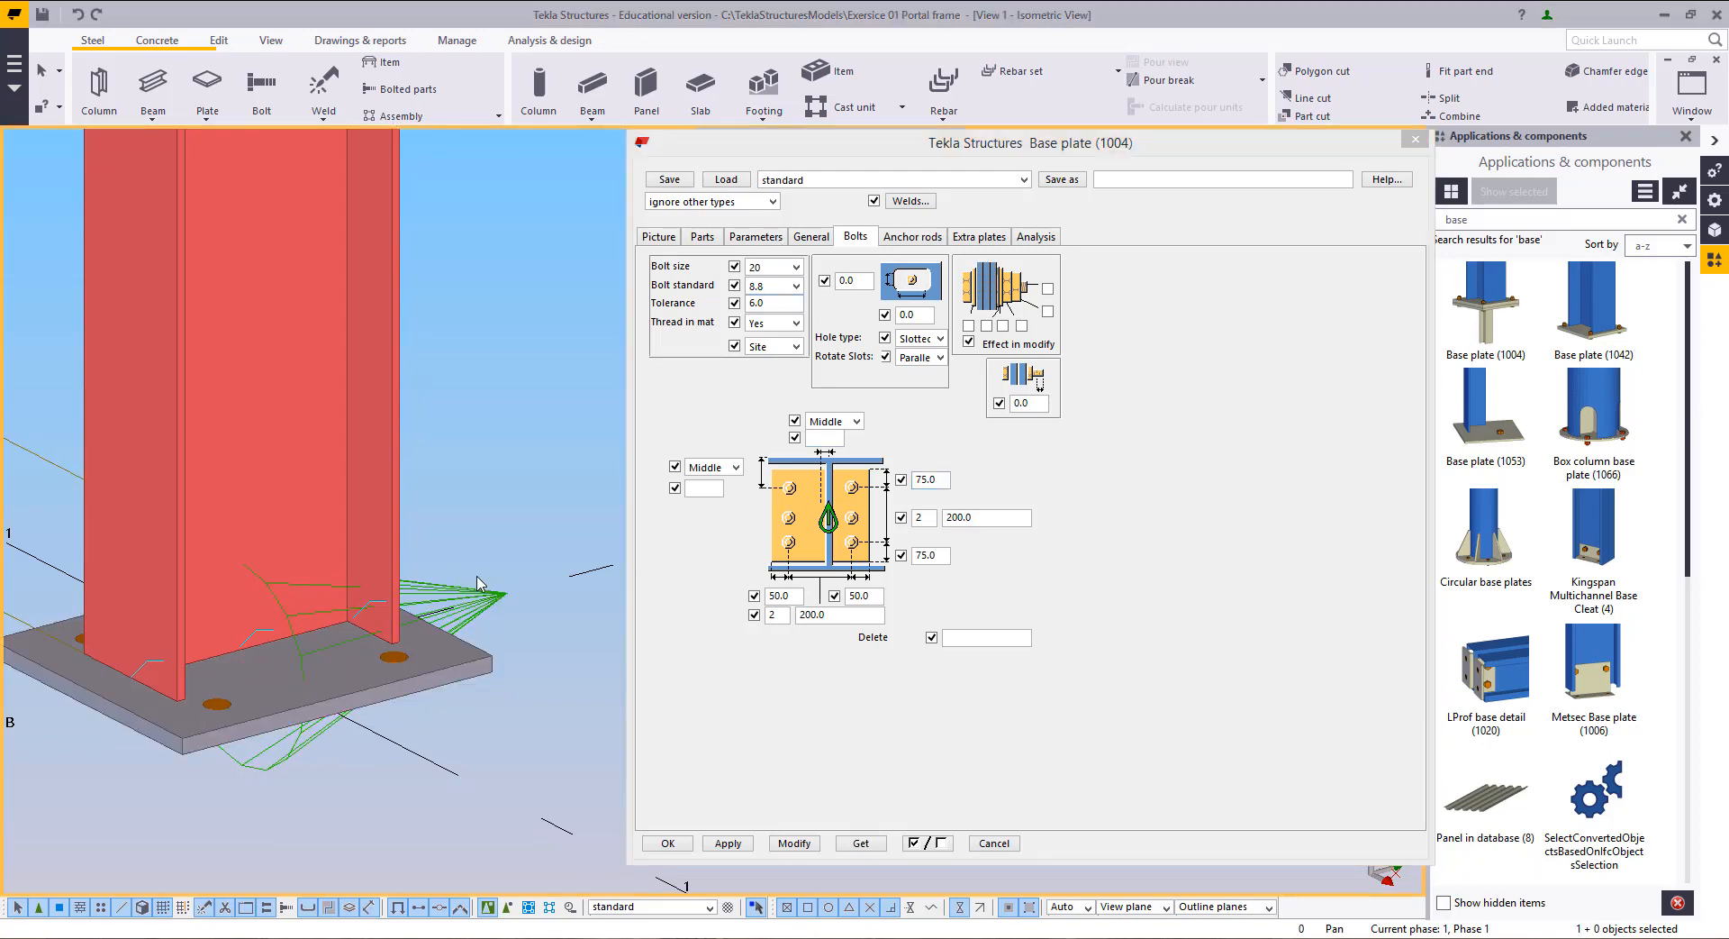
left_click(263, 653)
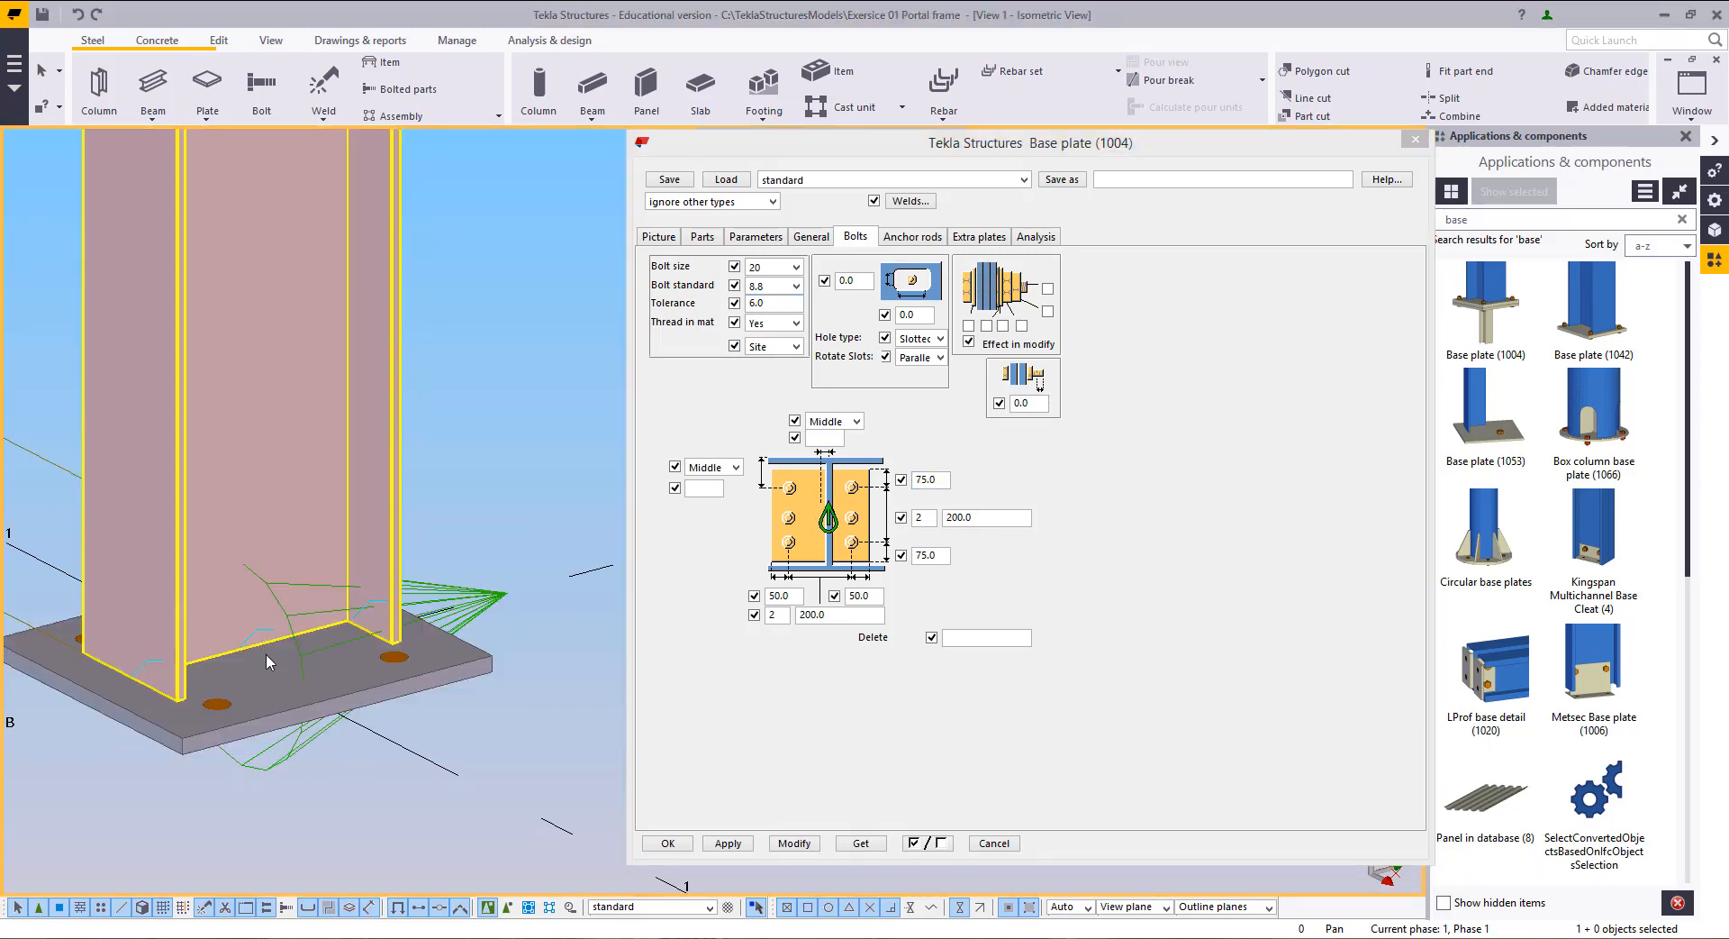
left_click(775, 304)
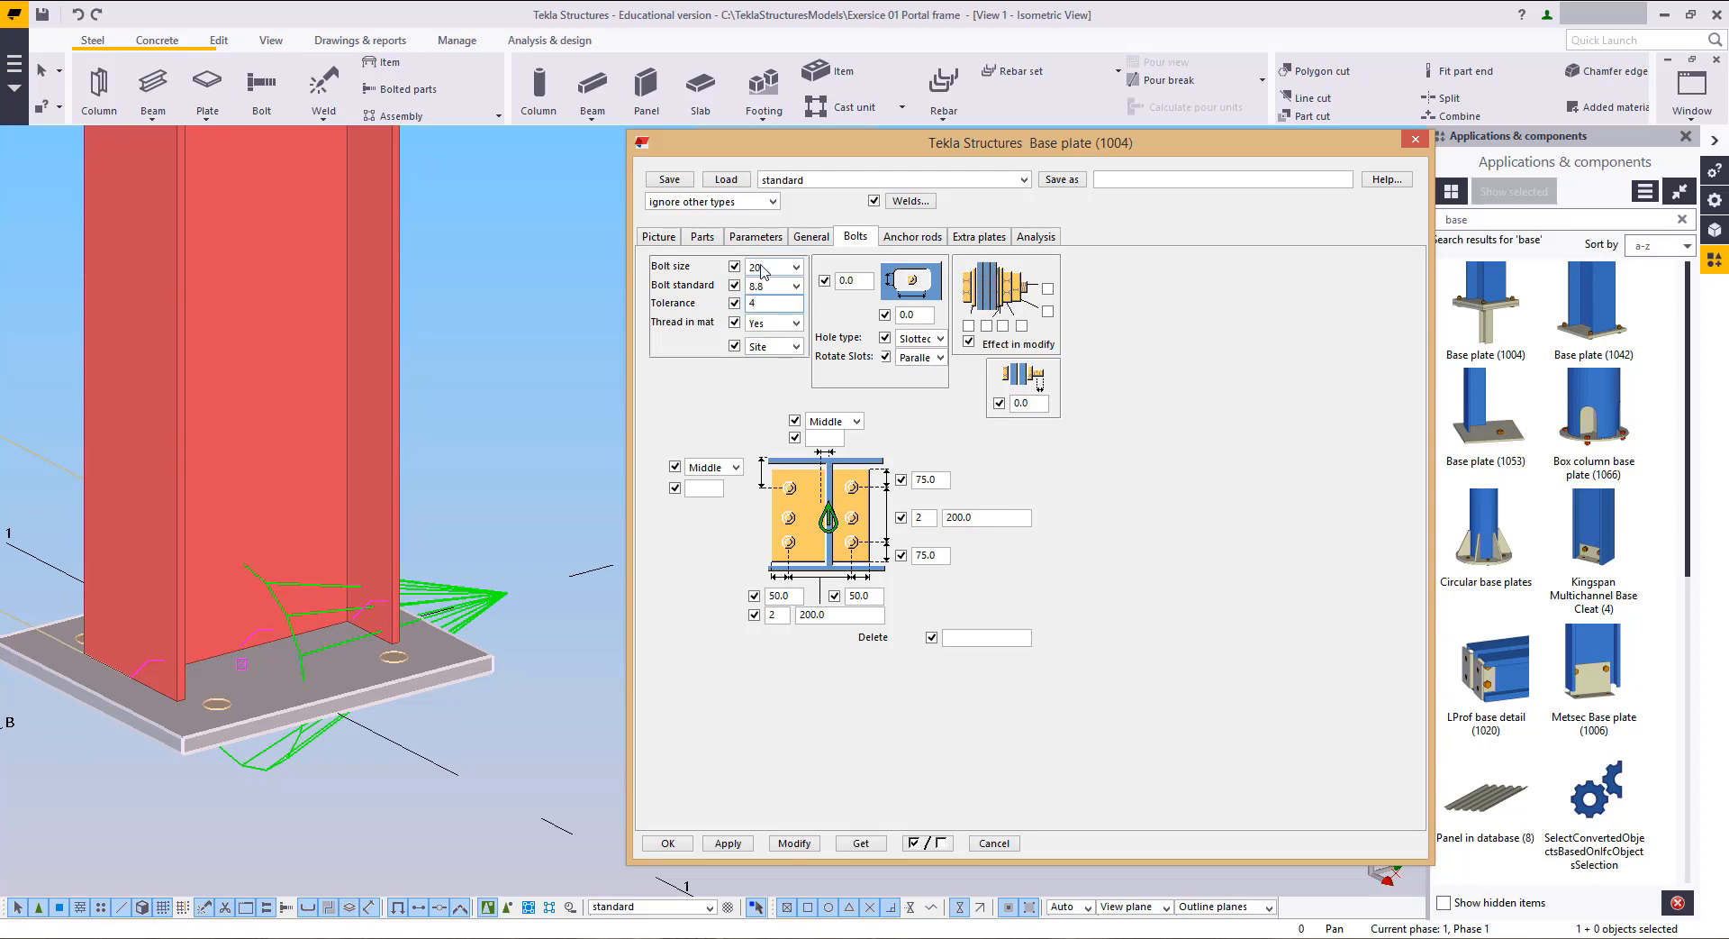
left_click(227, 732)
scroll(365, 644, "up", 2)
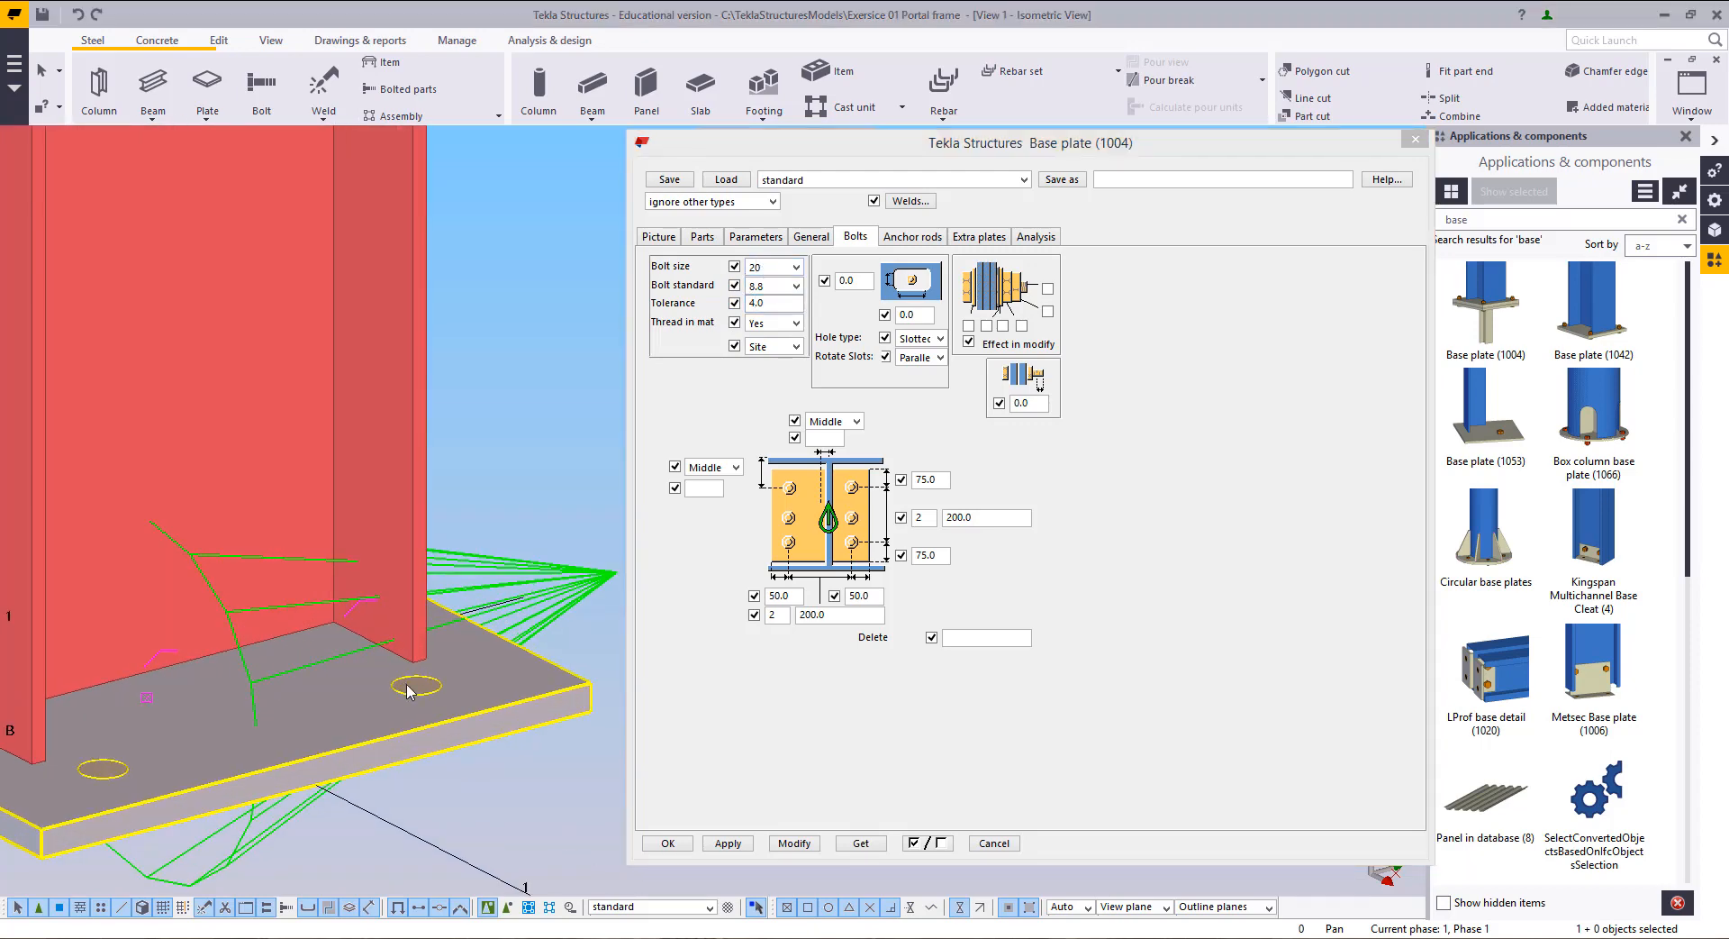
left_click(792, 843)
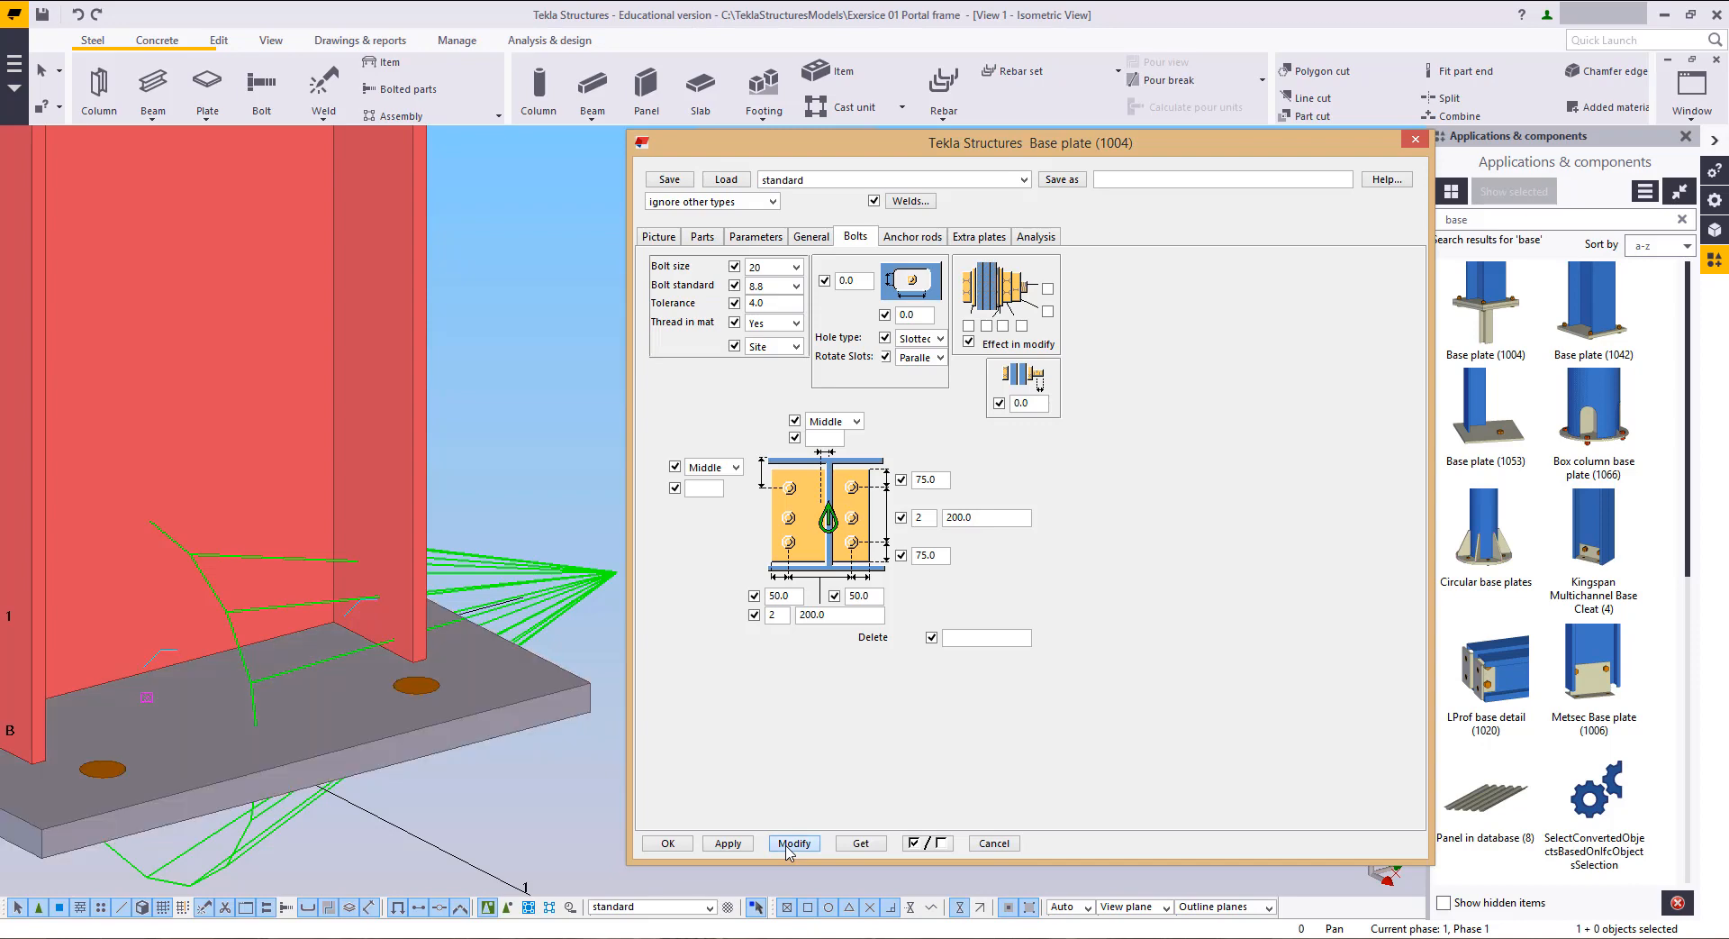
scroll(356, 689, "up", 2)
scroll(355, 689, "down", 4)
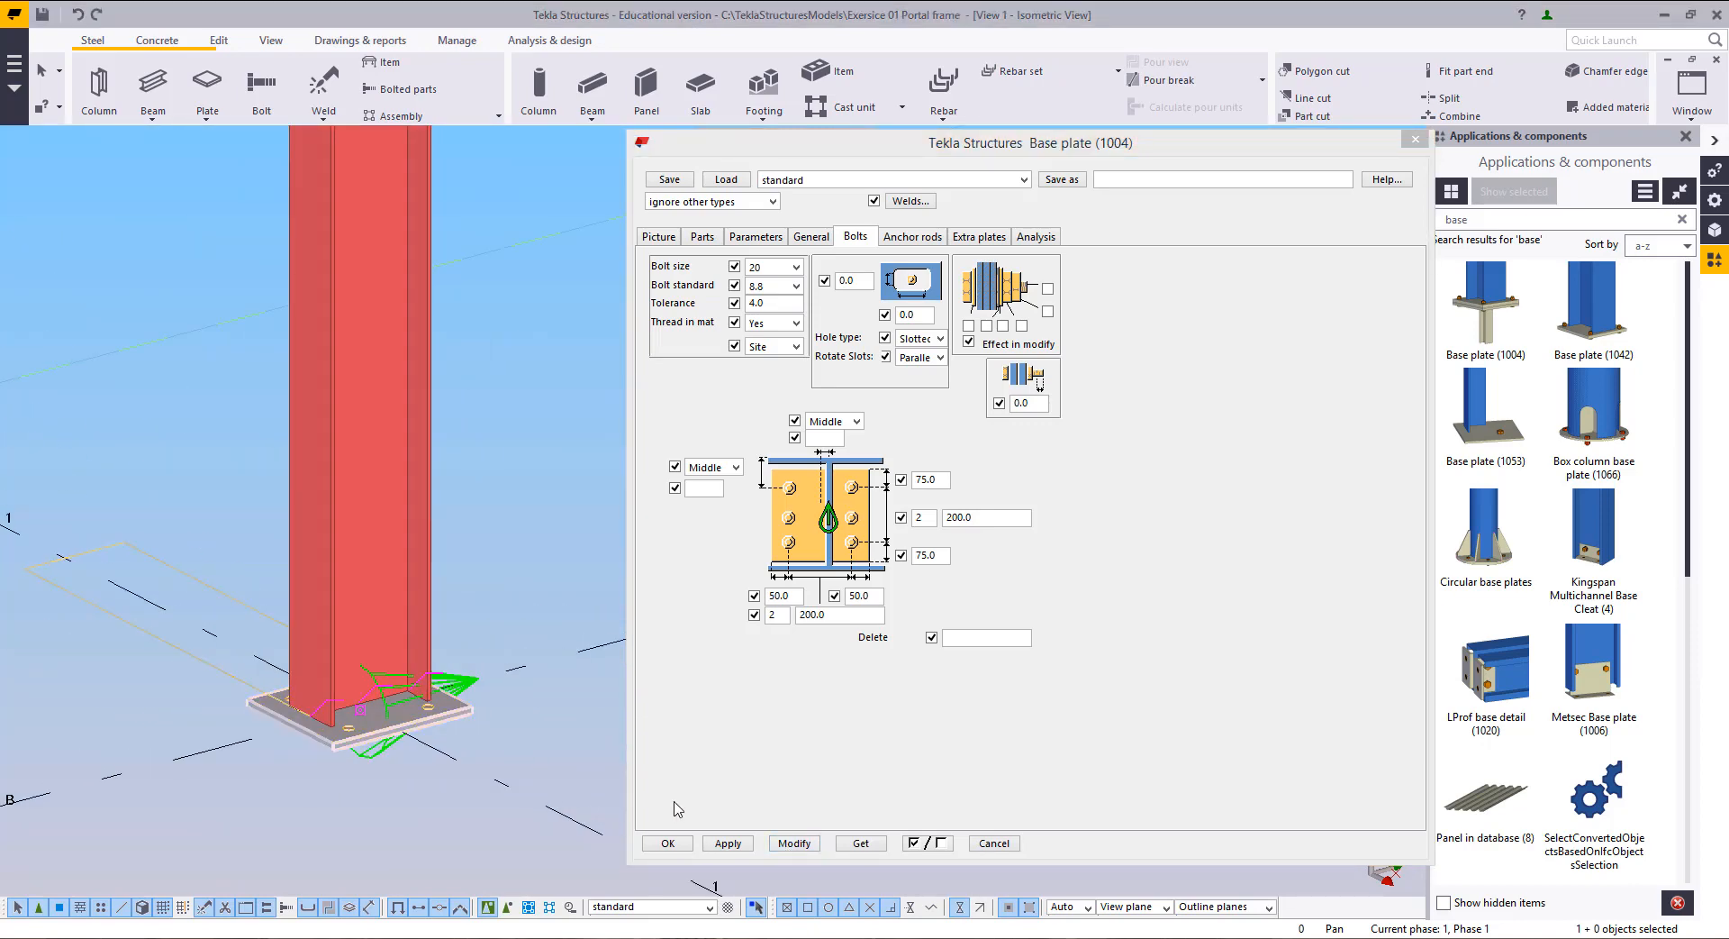
Step: Apply the base plate settings, close them, and bring the column and rafter into view
left_click(726, 843)
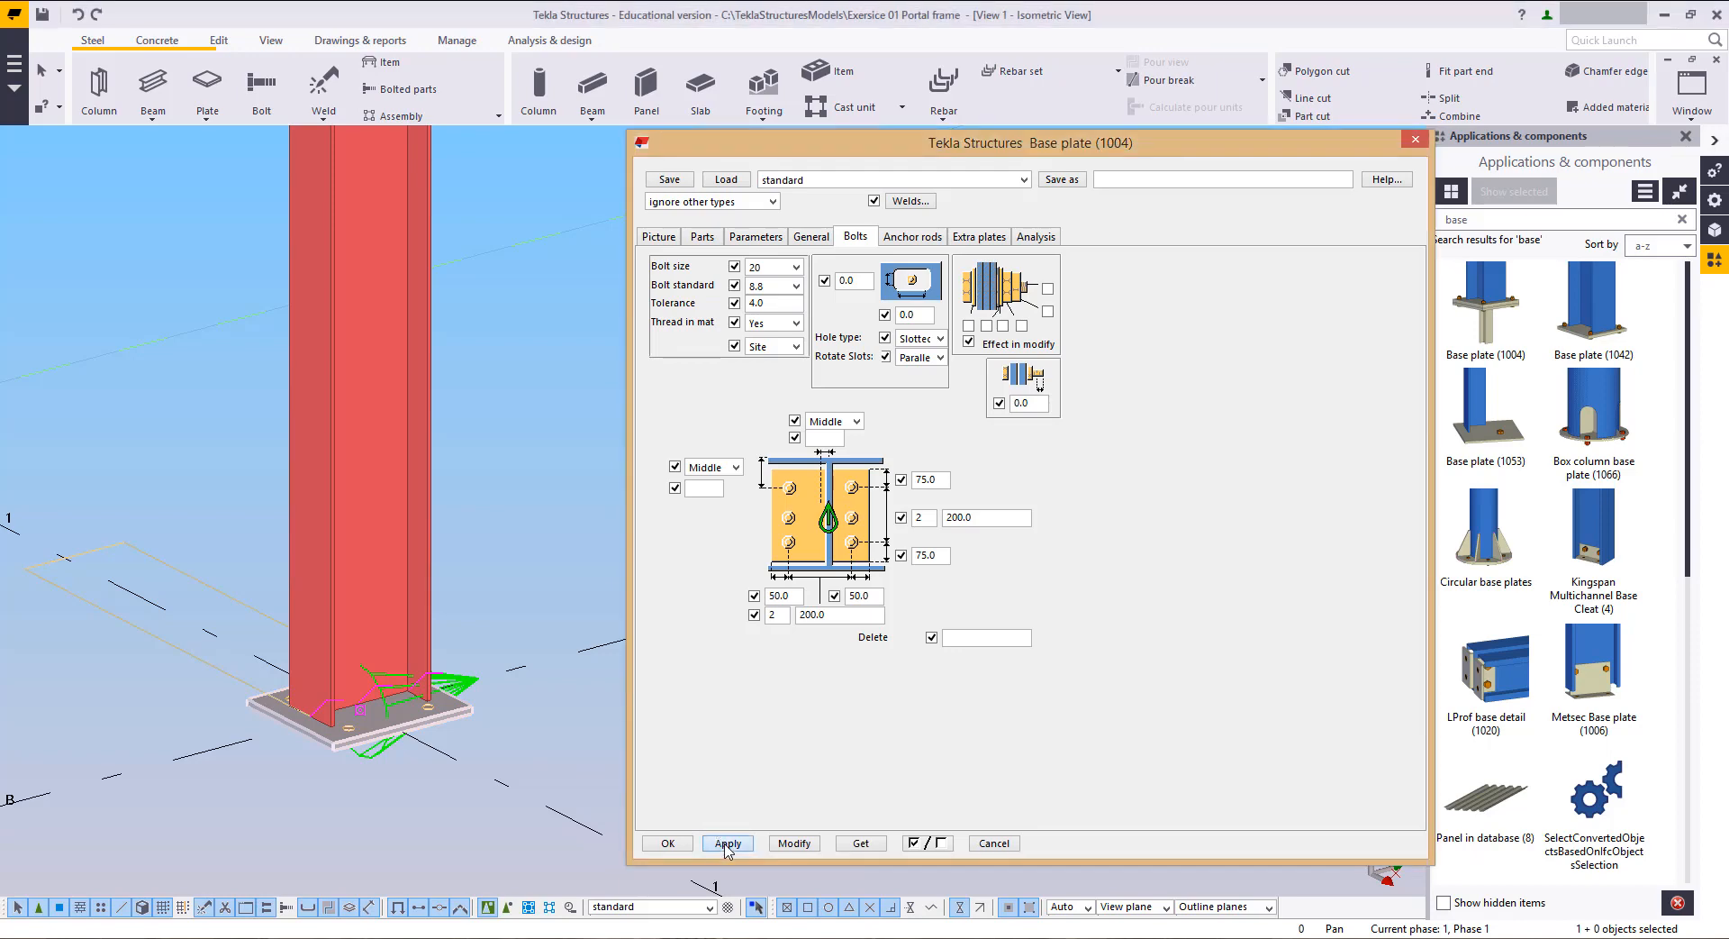
left_click(667, 843)
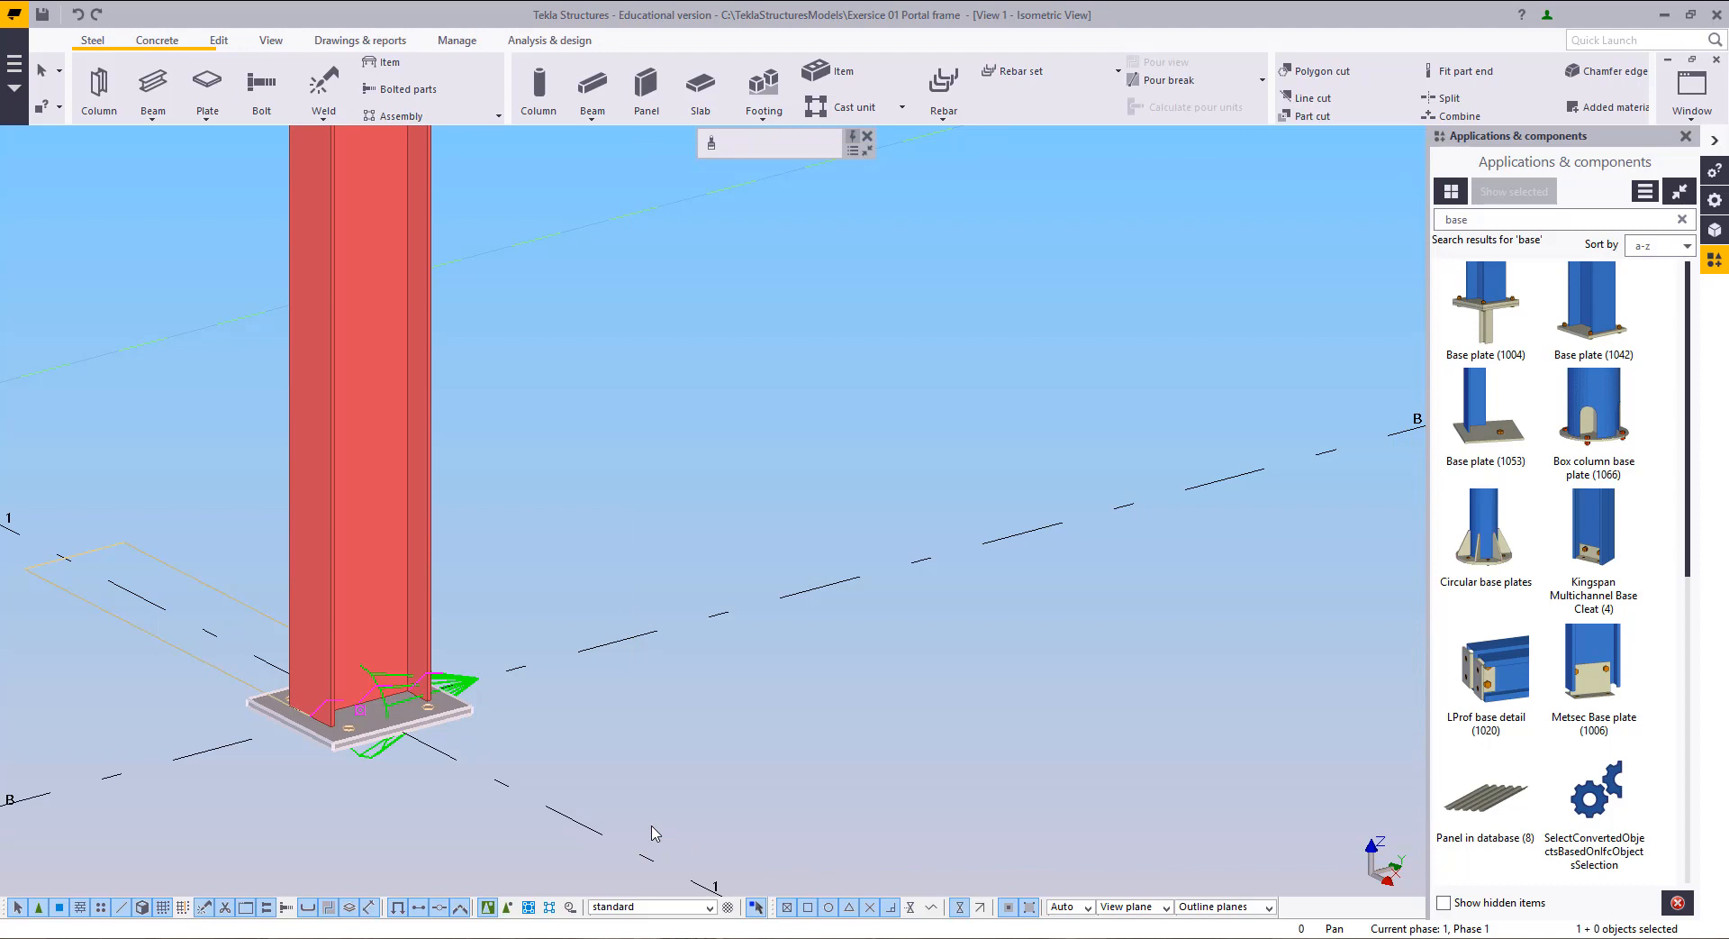
scroll(644, 718, "down", 5)
middle_click_drag(652, 711, 629, 721)
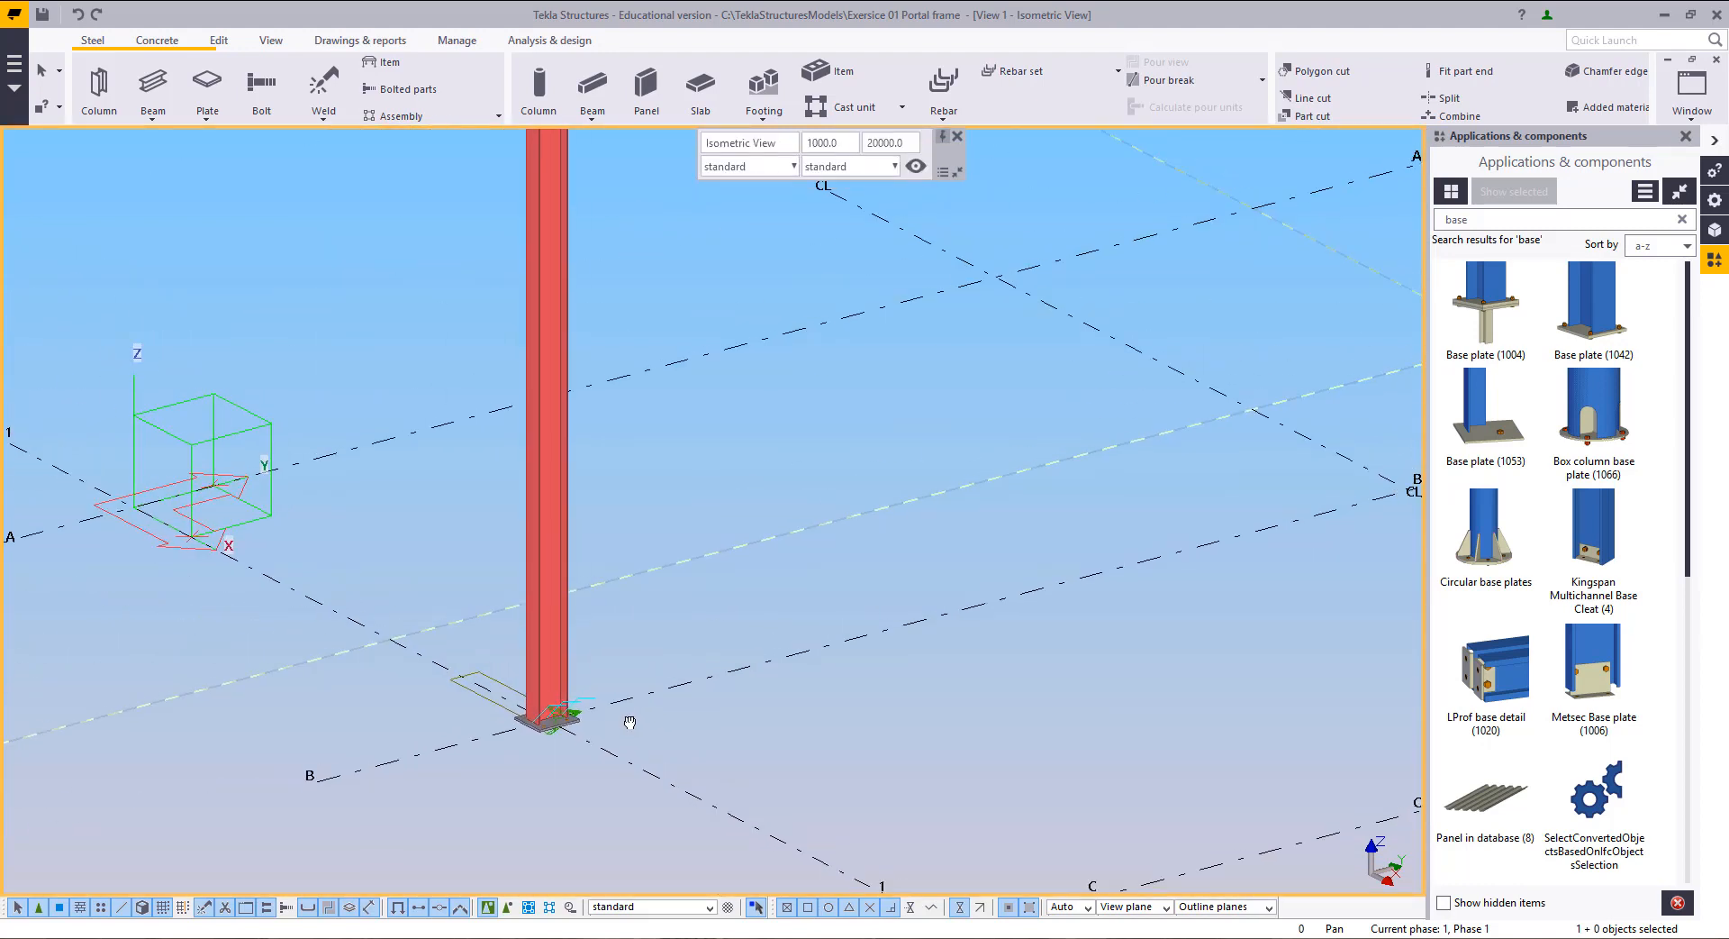
scroll(607, 780, "down", 2)
scroll(682, 714, "down", 3)
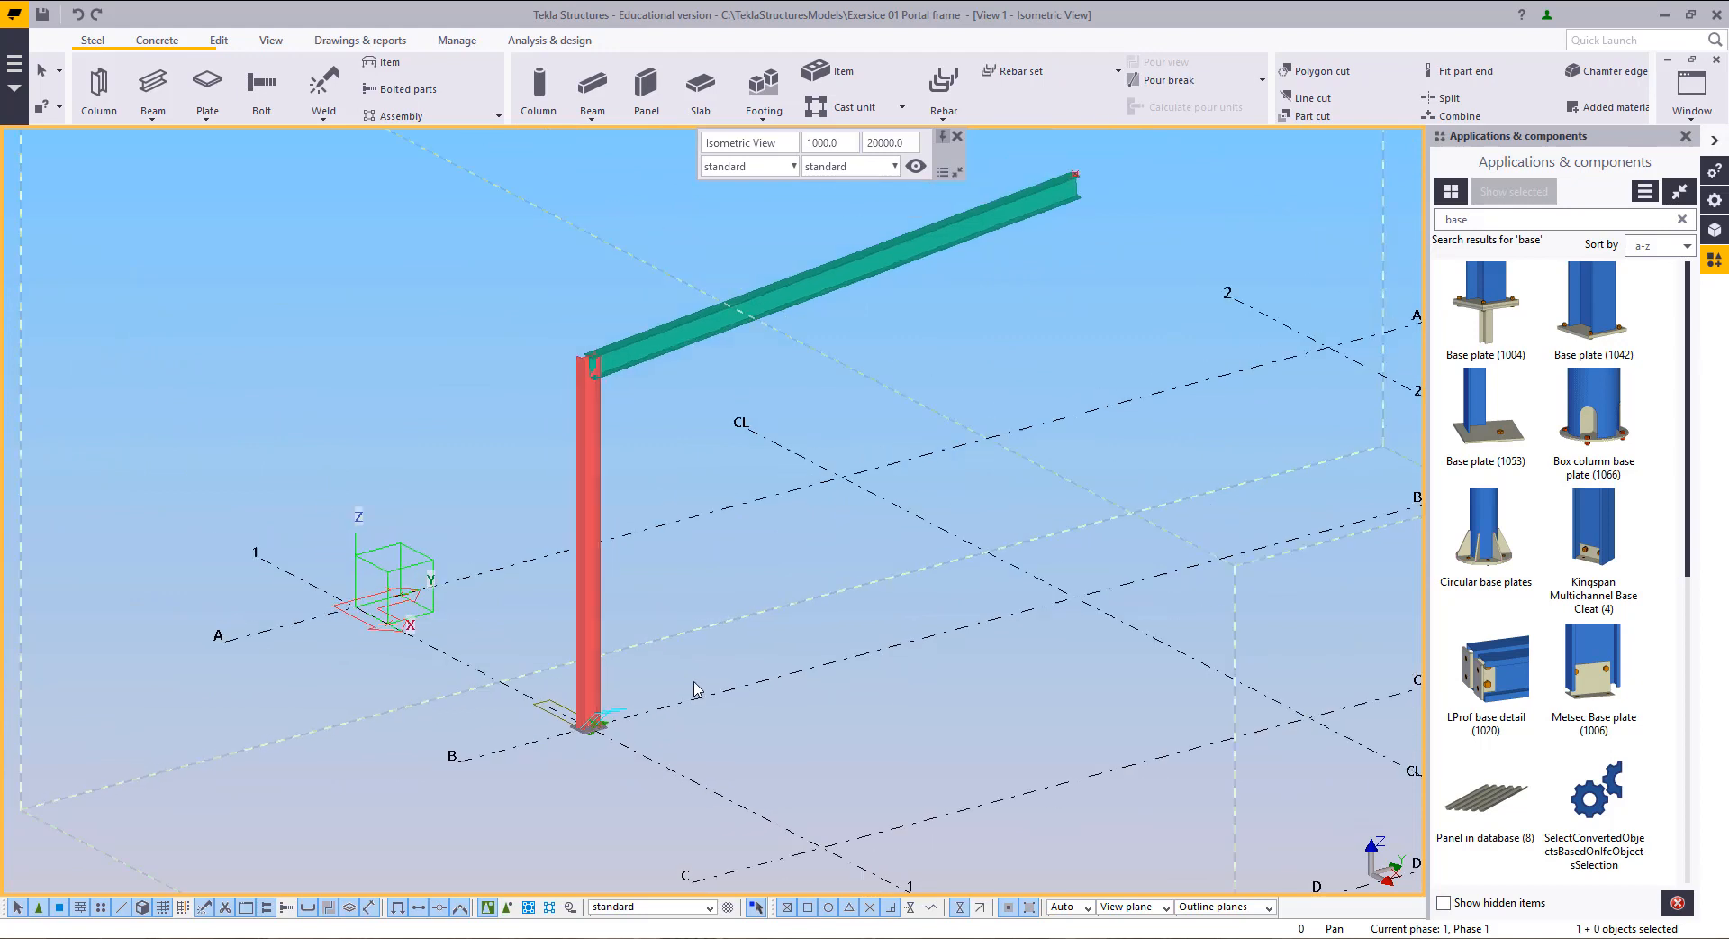
Step: Find component 40 in the catalogue and apply Haunch (40) with the column as main part and the rafter as secondary part
left_click_drag(1530, 221, 1362, 228)
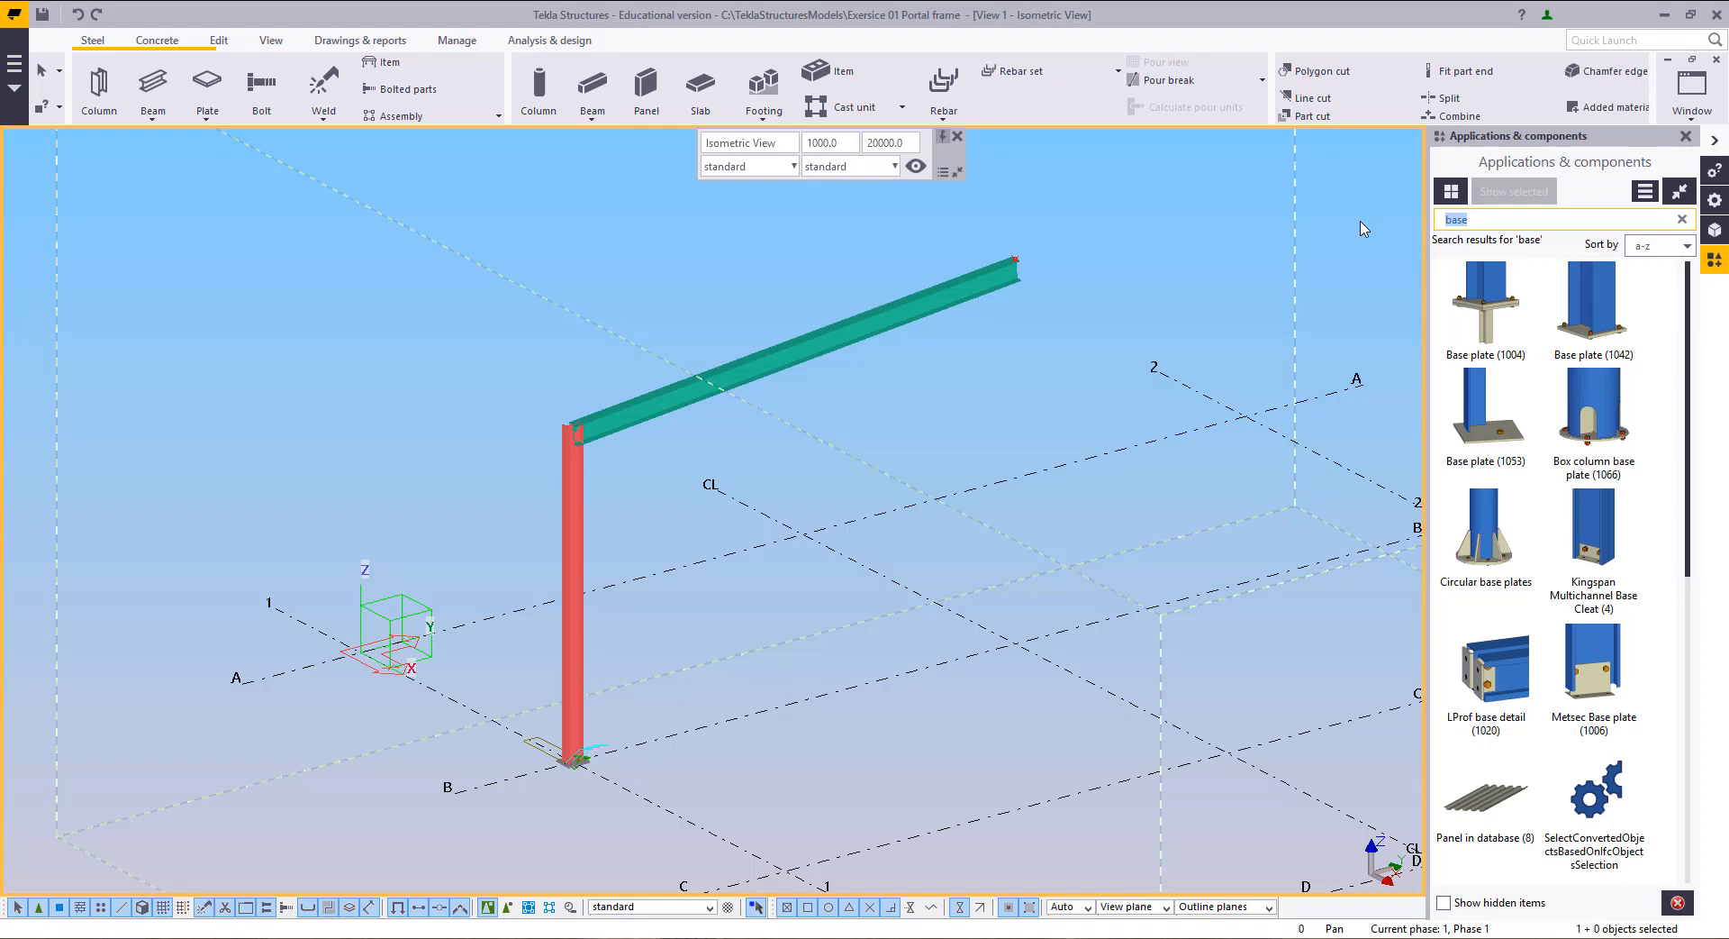
type("40")
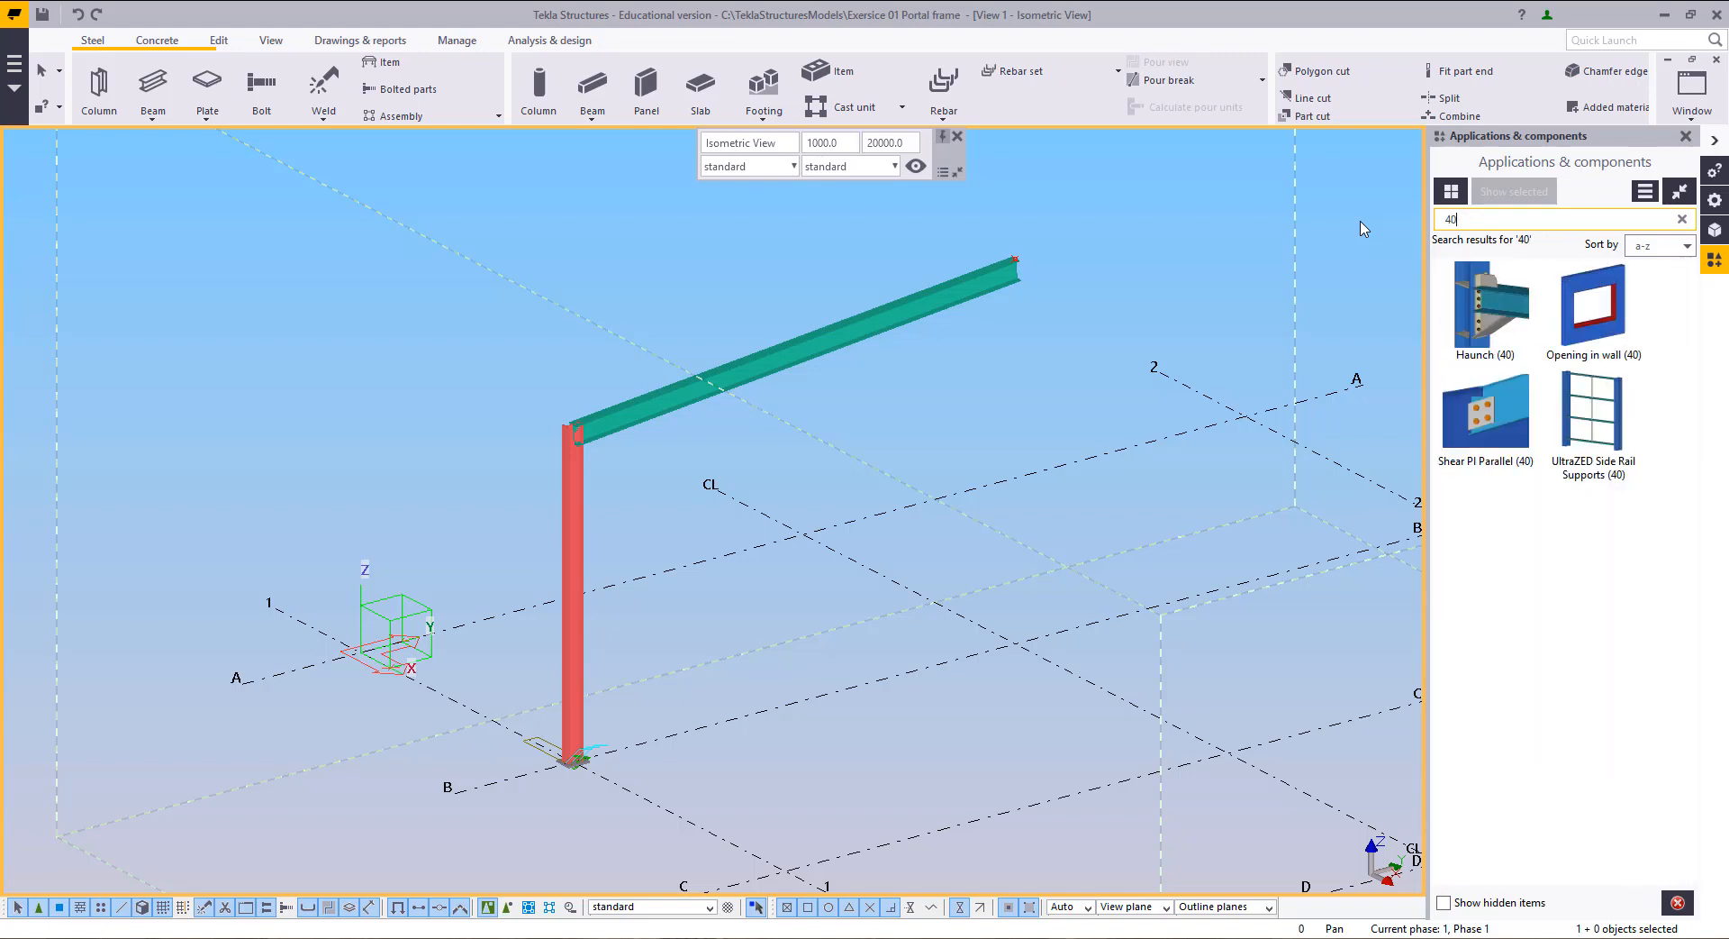
left_click(1468, 320)
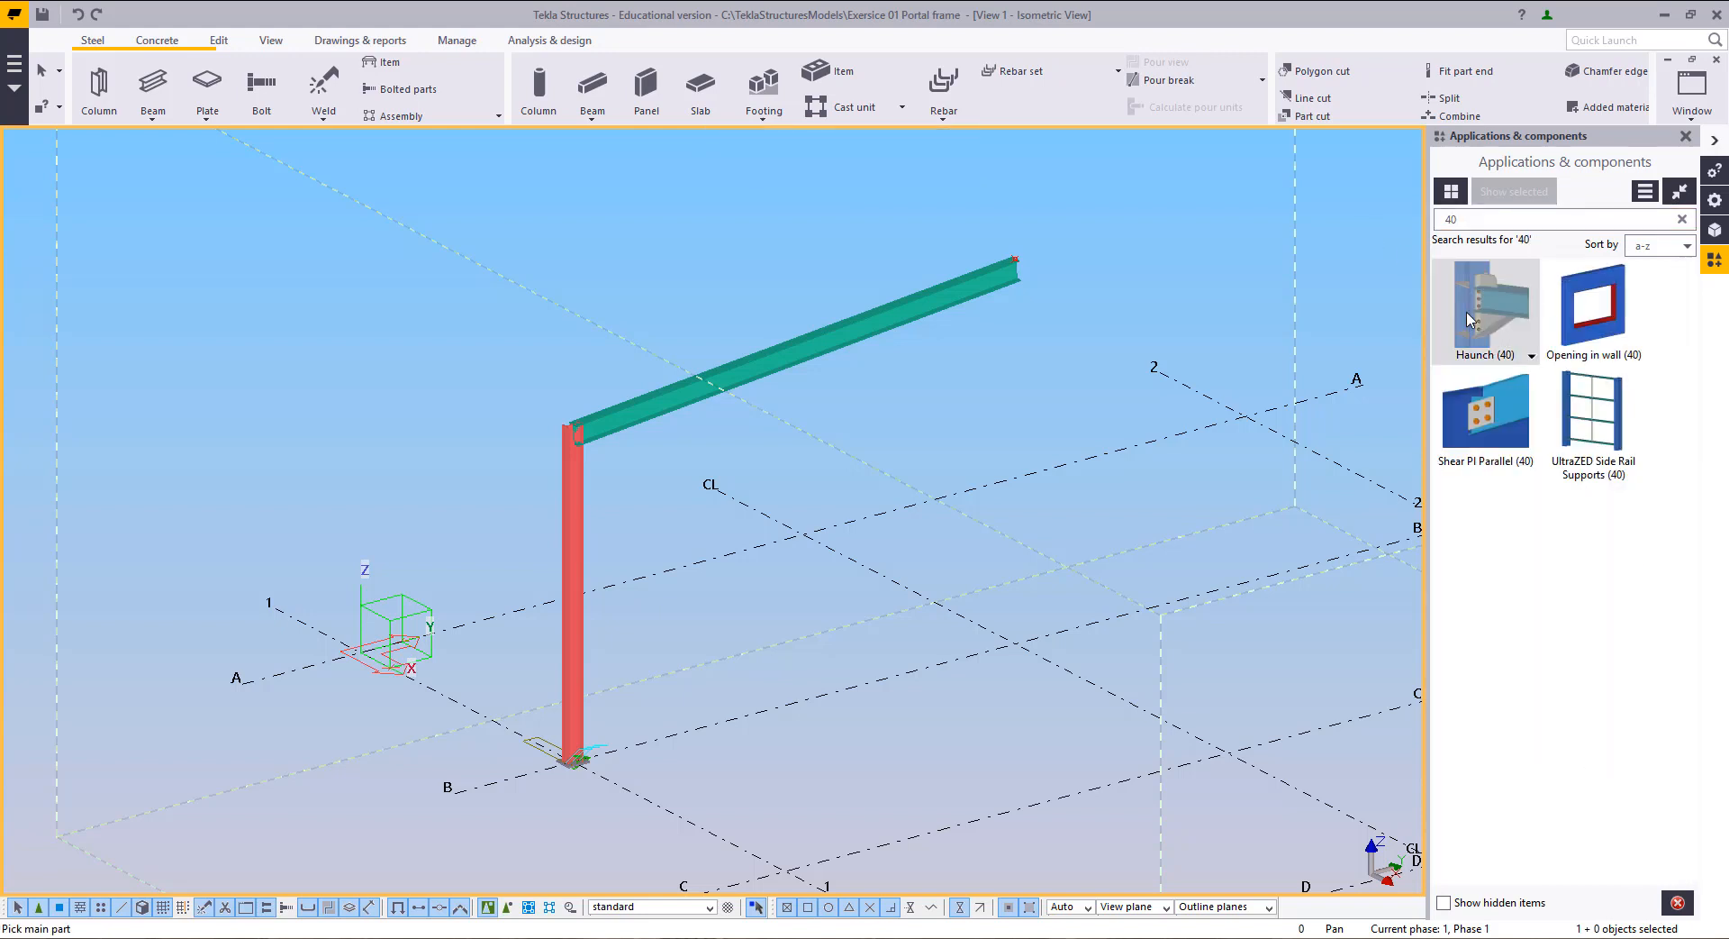
left_click(563, 483)
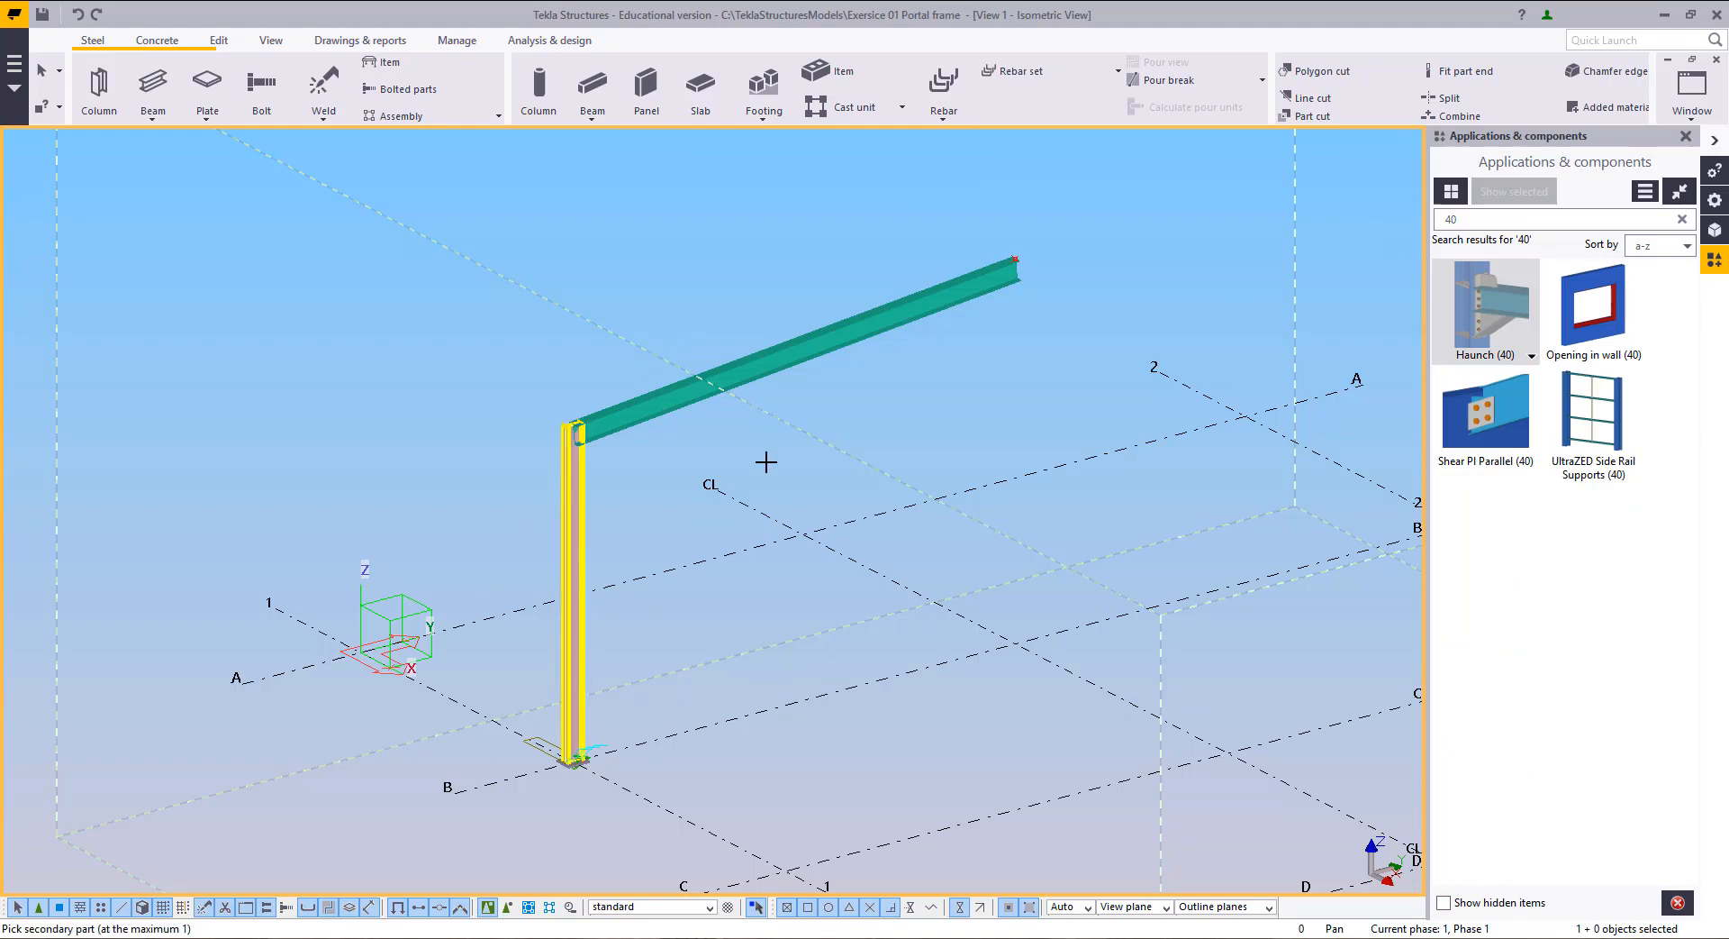
left_click(660, 397)
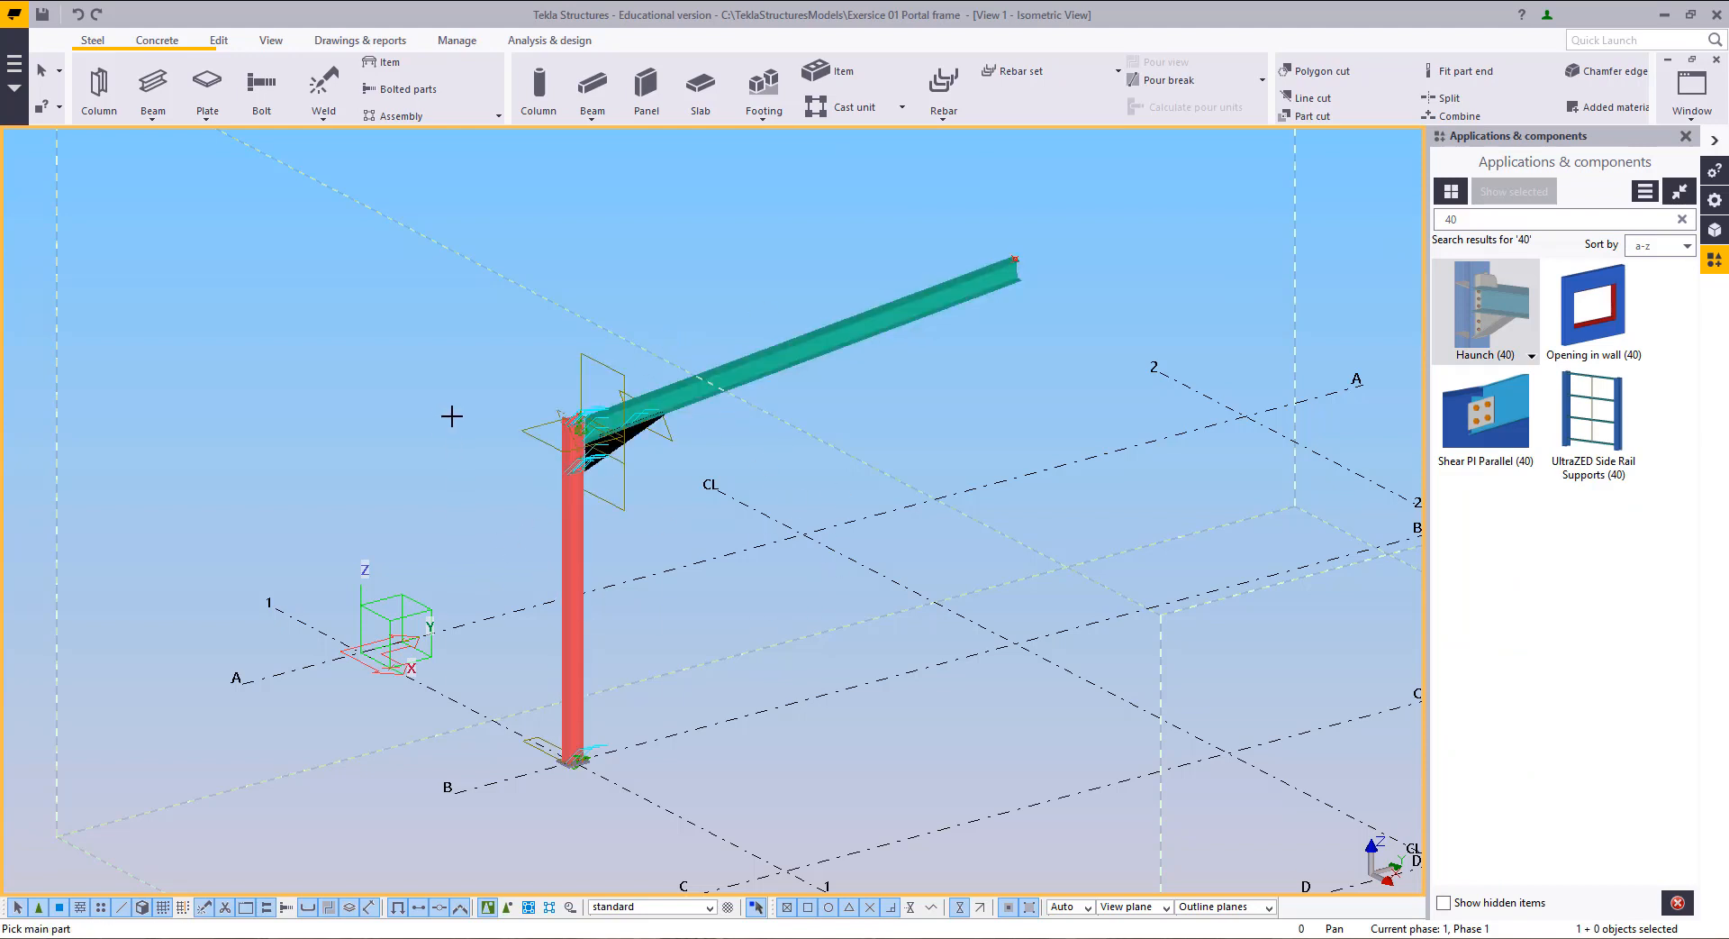
key("Escape")
Step: Open the properties of the haunch connection between the column and the rafter
scroll(531, 619, "up", 5)
scroll(766, 576, "up", 4)
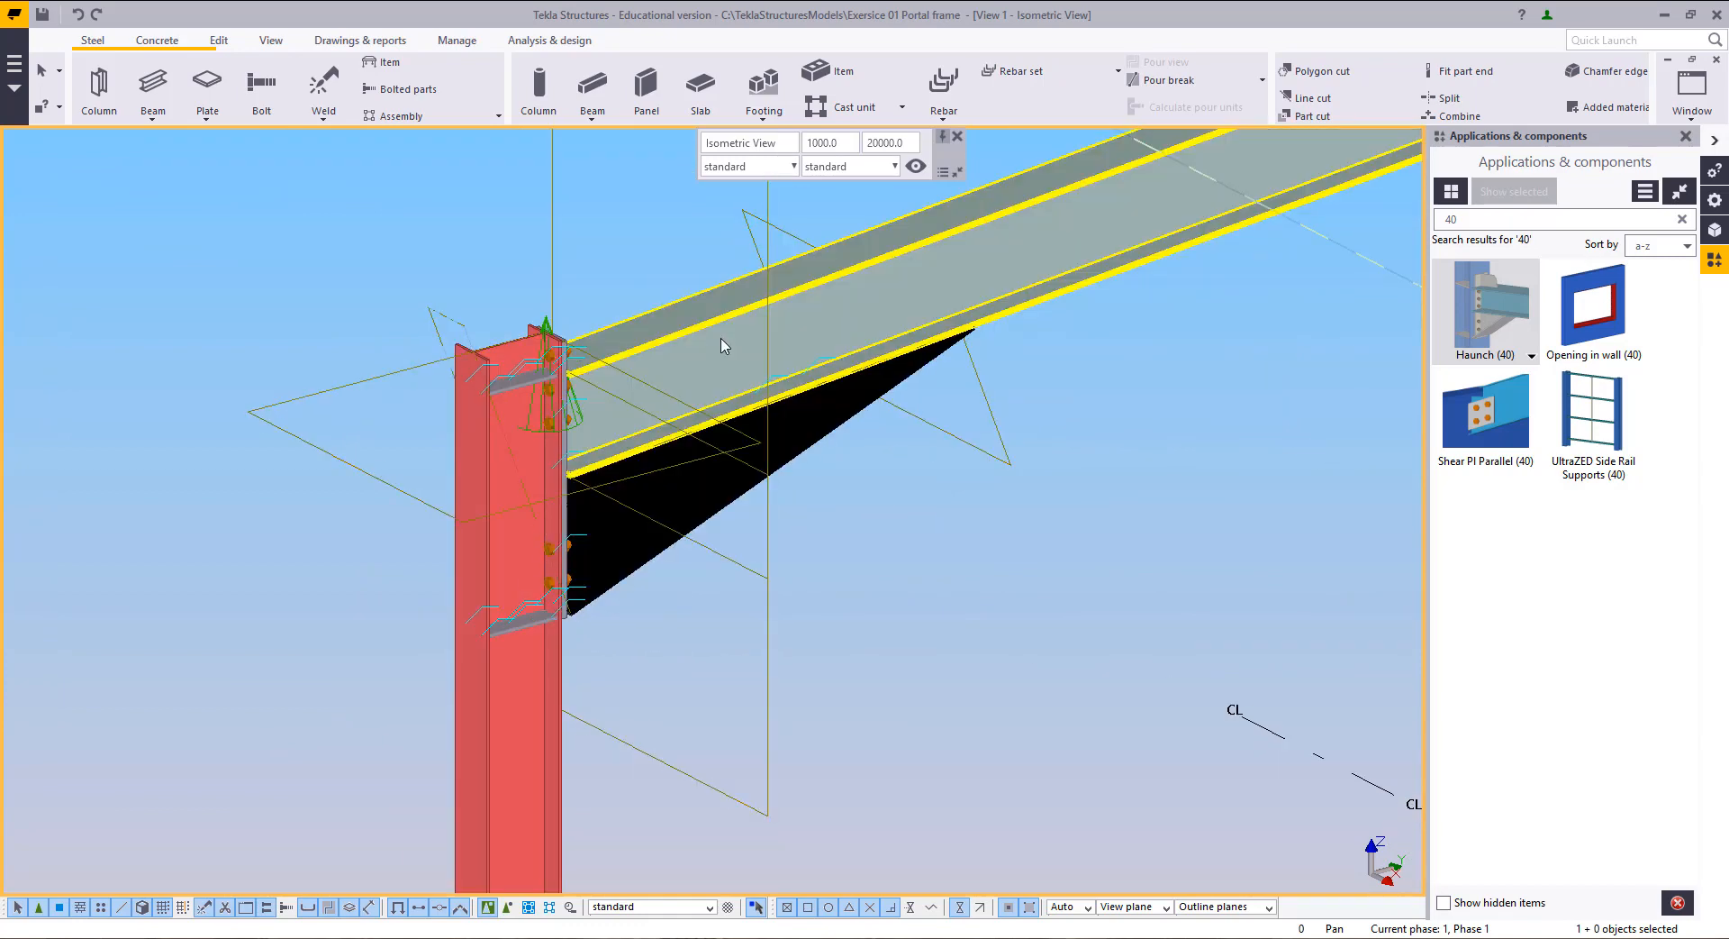
middle_click_drag(722, 509, 724, 594)
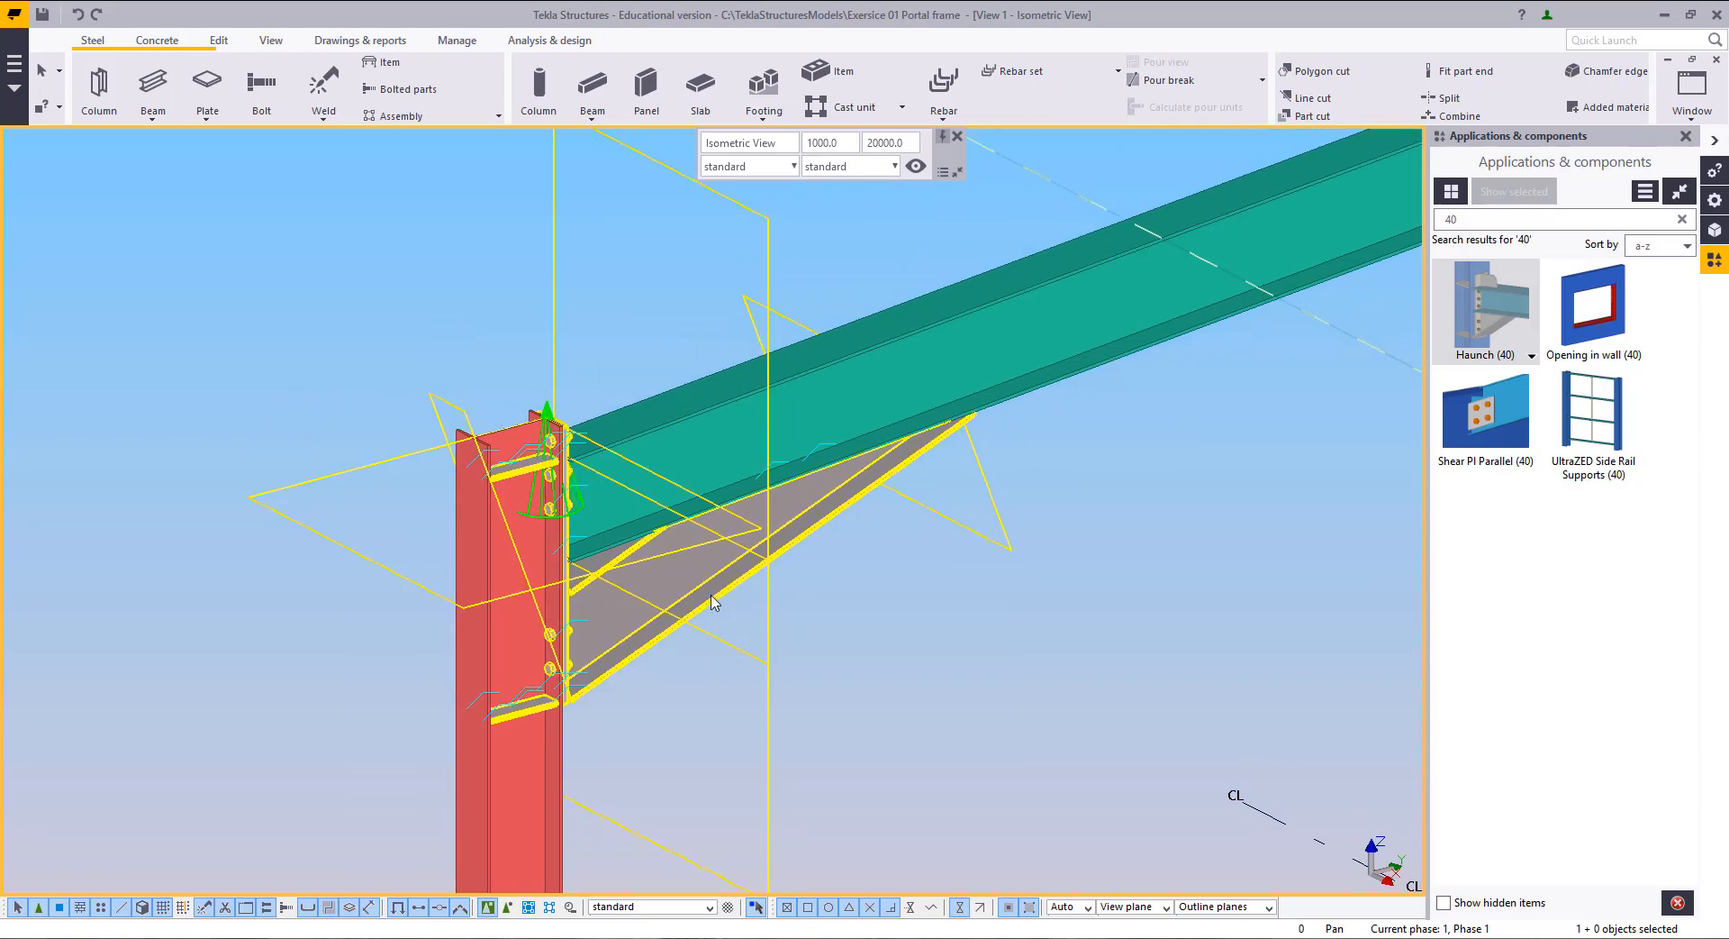
key("v")
left_click(546, 505)
middle_click_drag(718, 510, 440, 520, "ctrl")
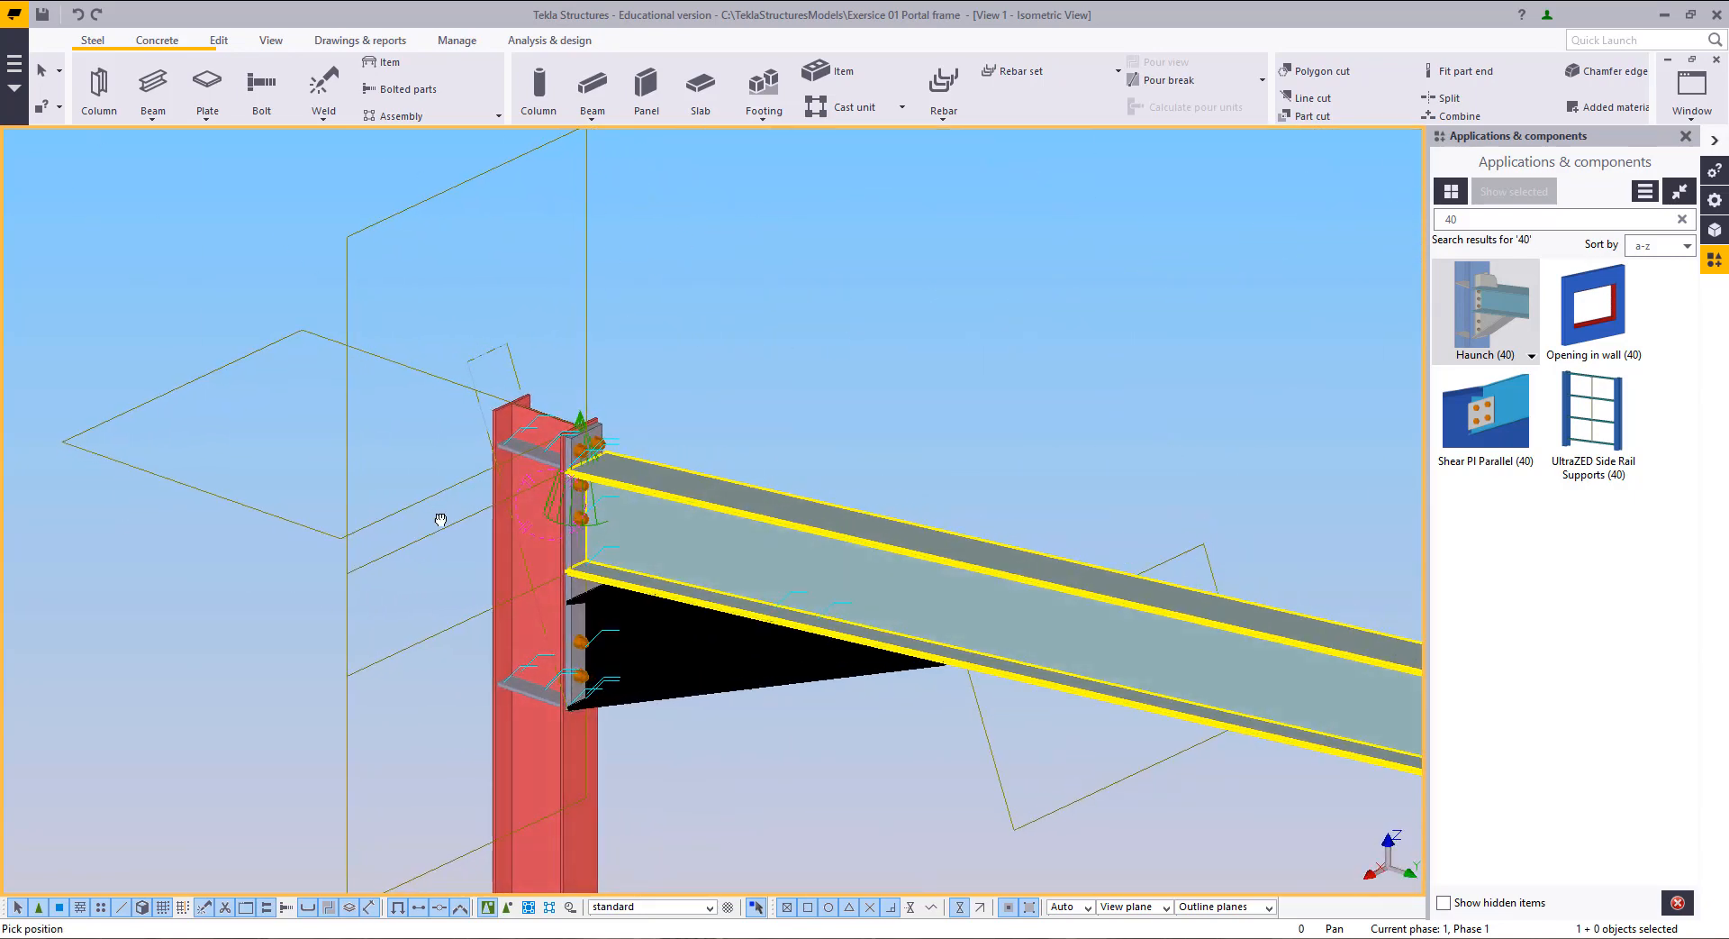
right_click(370, 399)
left_click(403, 408)
scroll(656, 531, "up", 3)
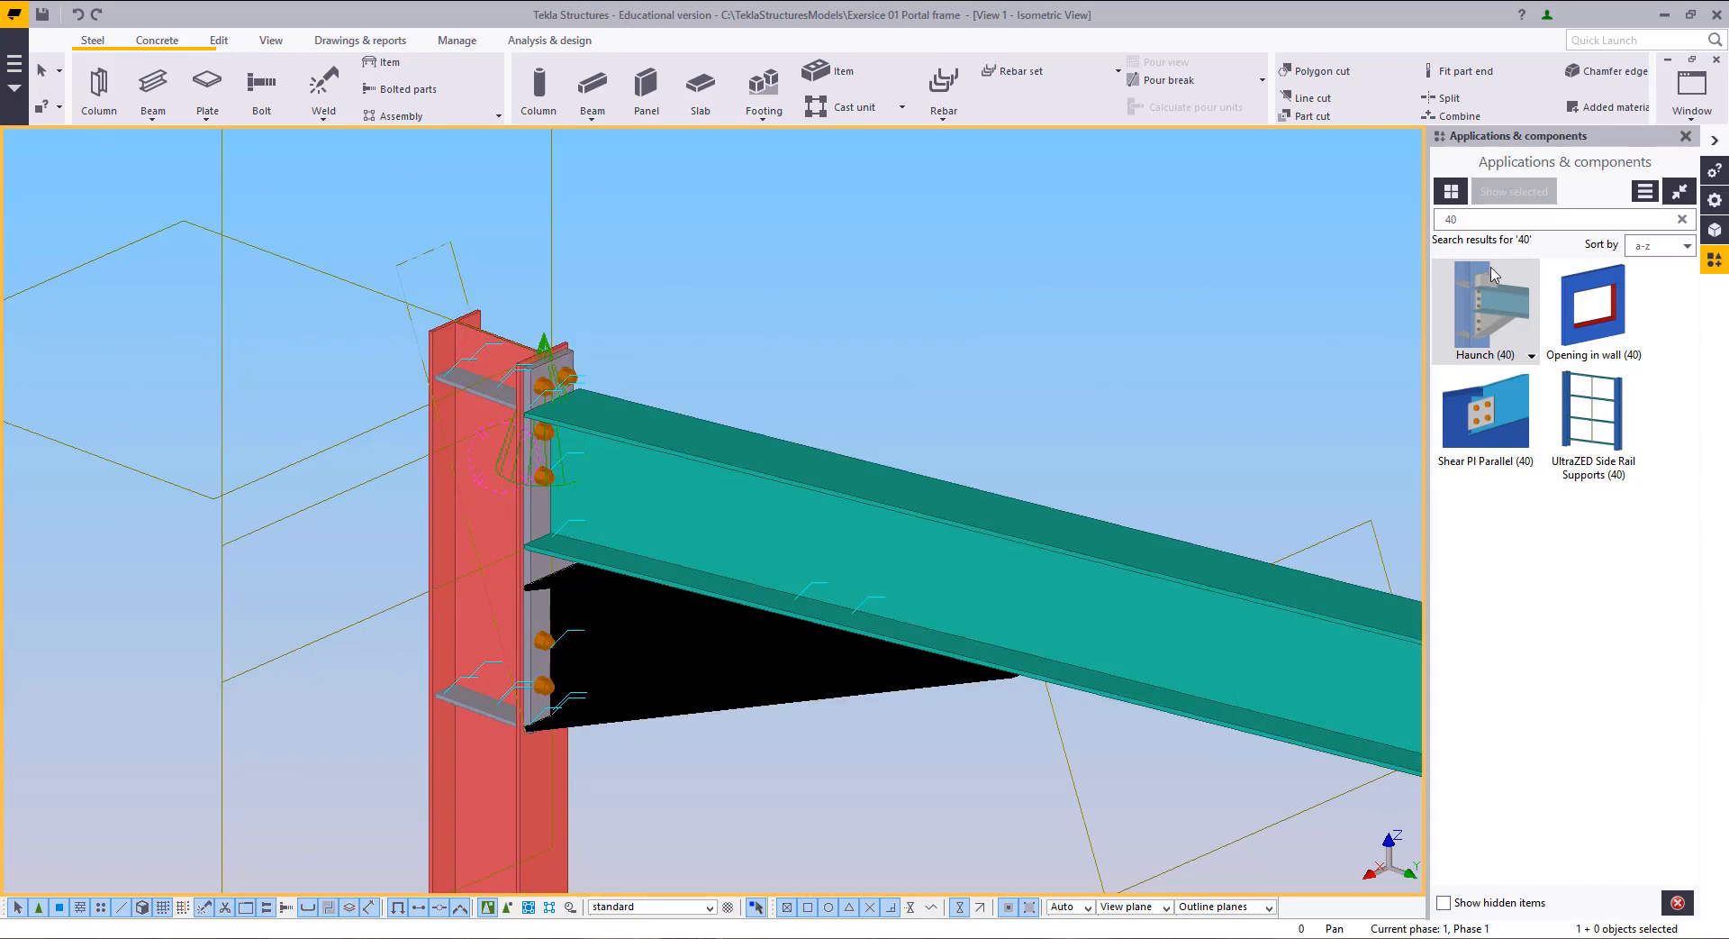
scroll(748, 481, "up", 2)
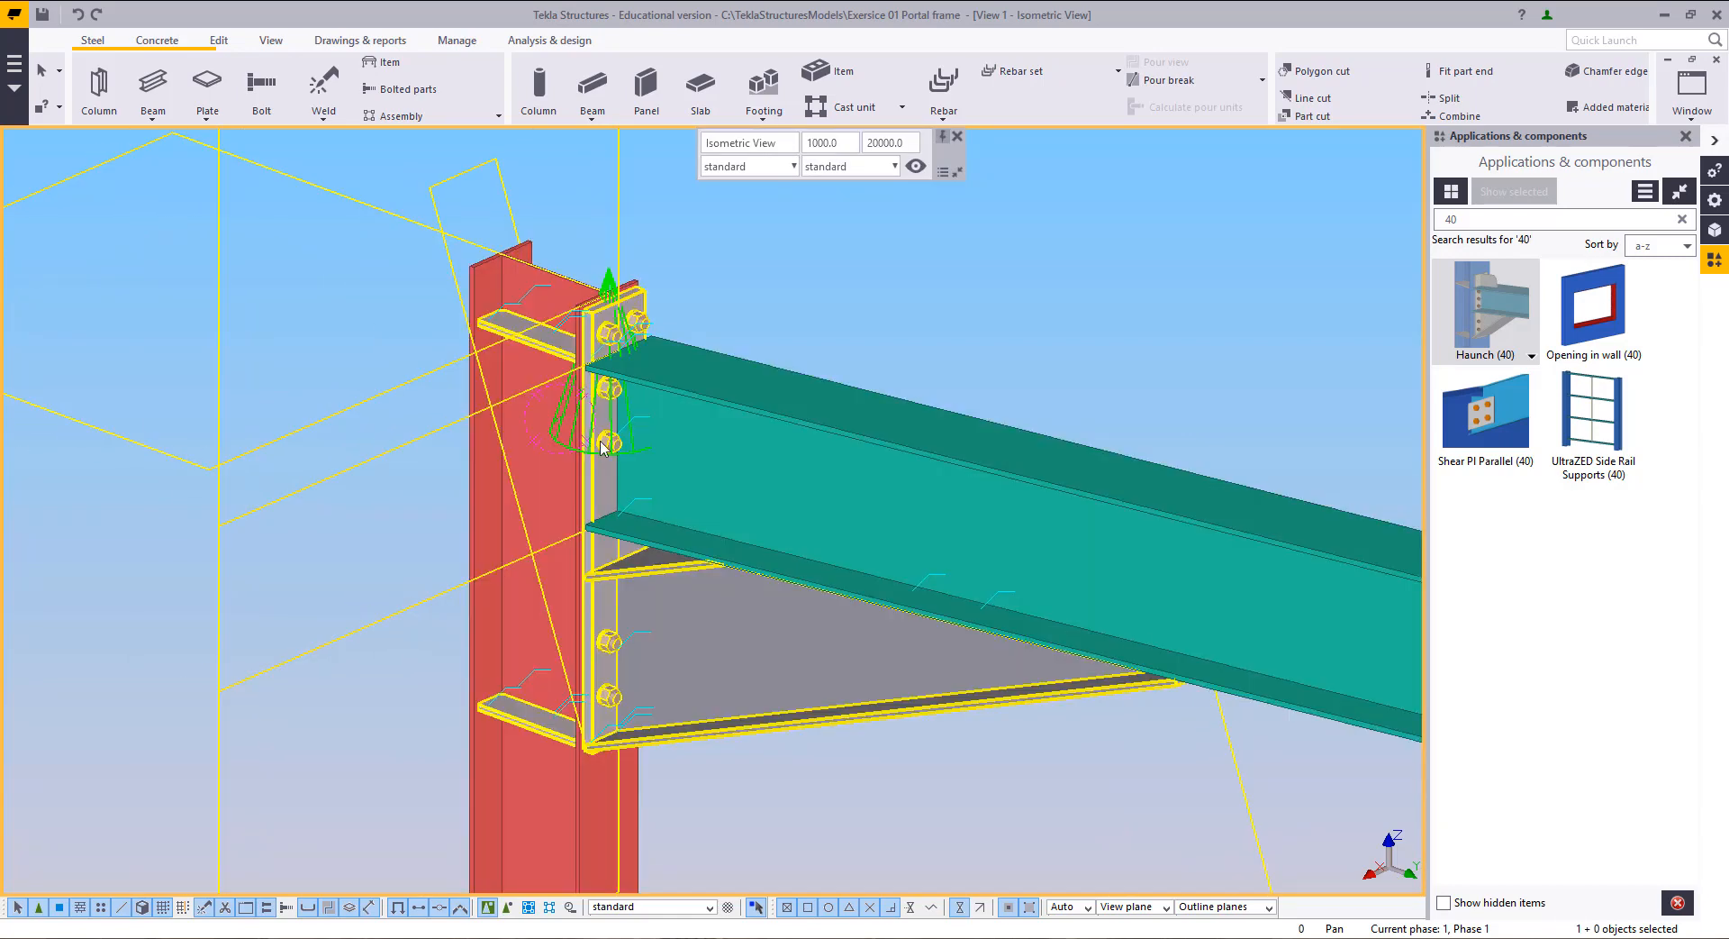
double_click(601, 448)
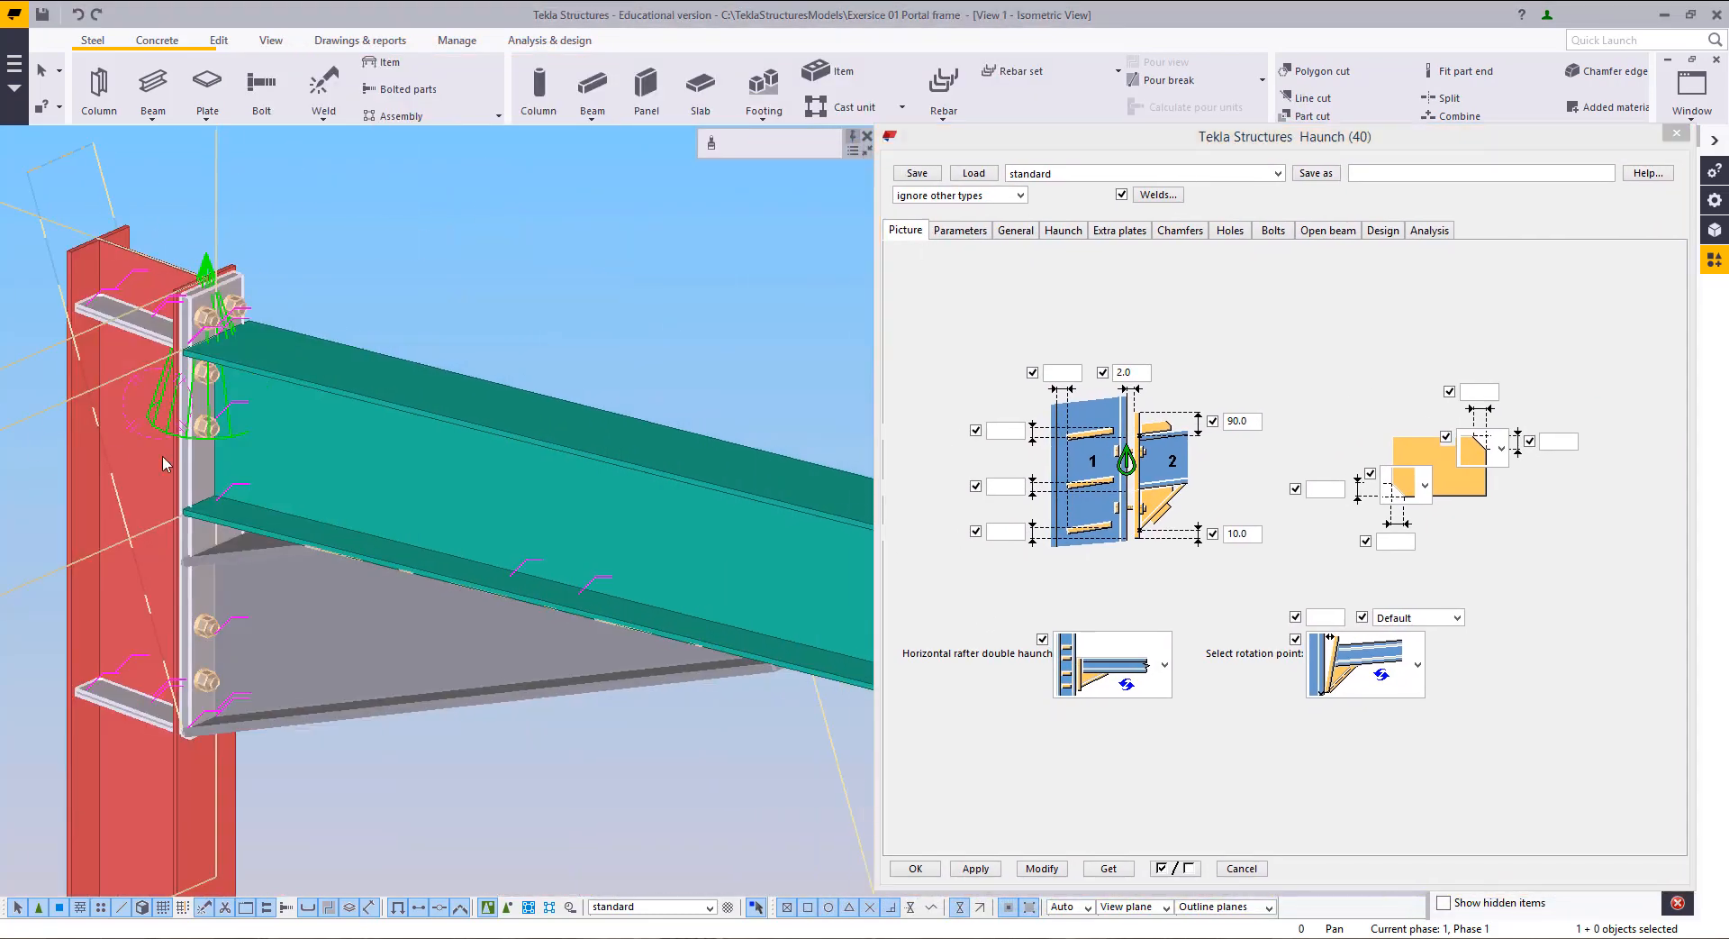
middle_click_drag(162, 456, 260, 475)
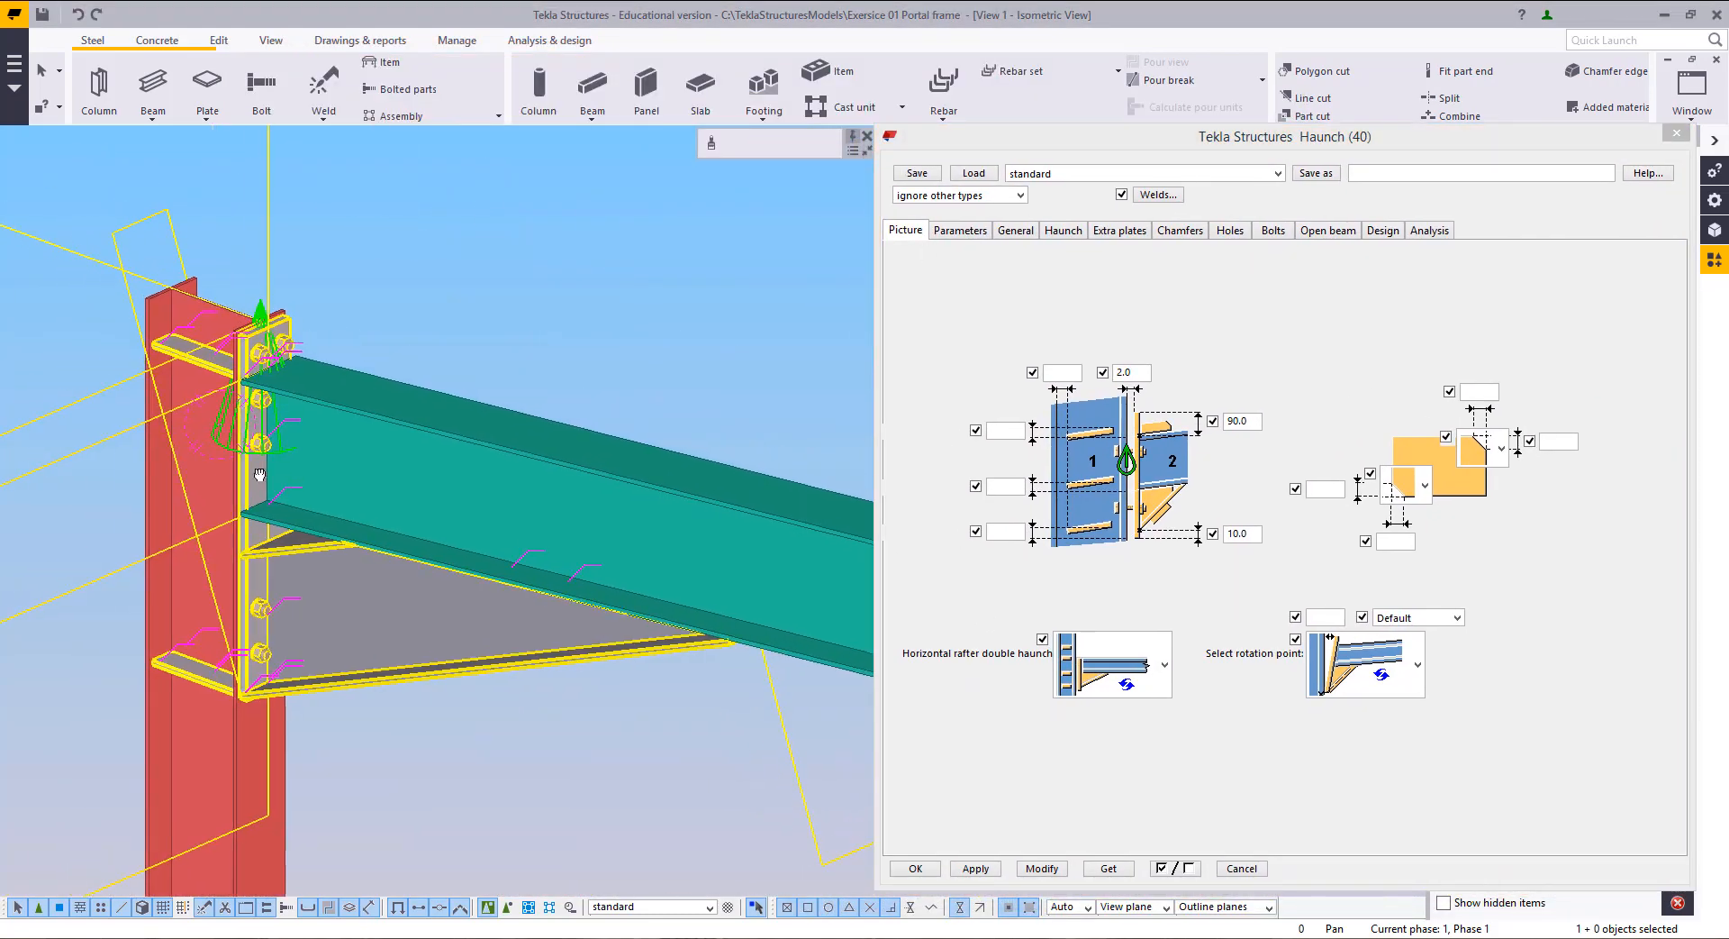
Step: Check the rafter and column profiles, load the haunch preset xs_EEP_UB305_s100g70 and update the connection
left_click(513, 511)
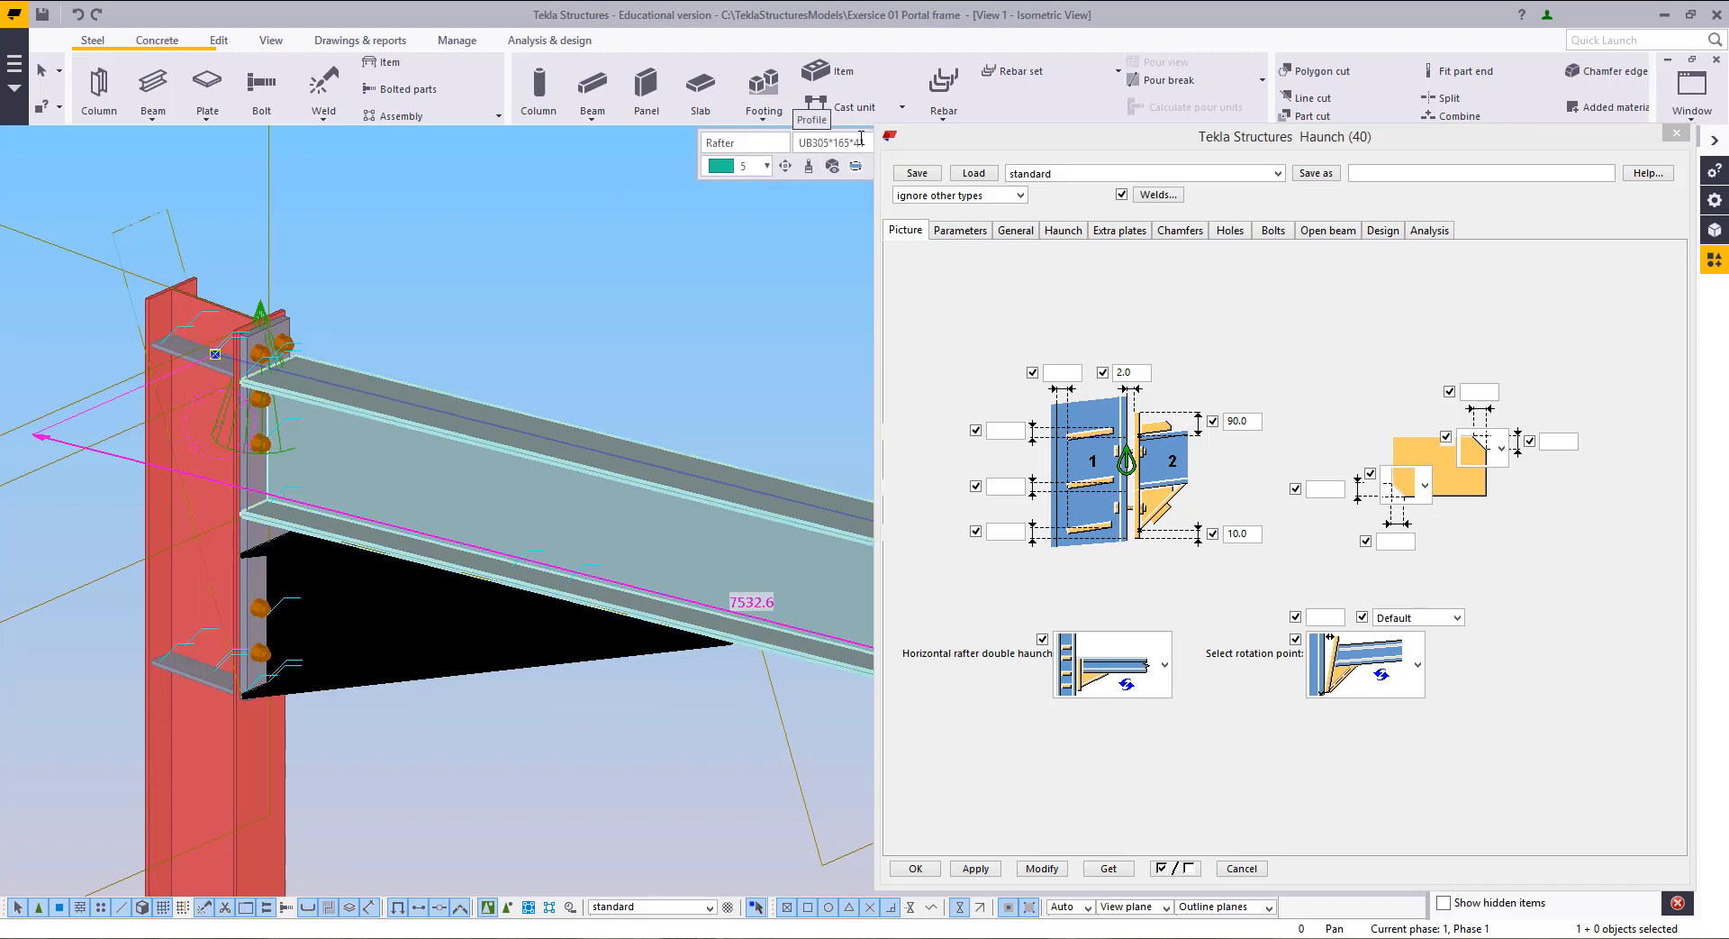
left_click(1215, 174)
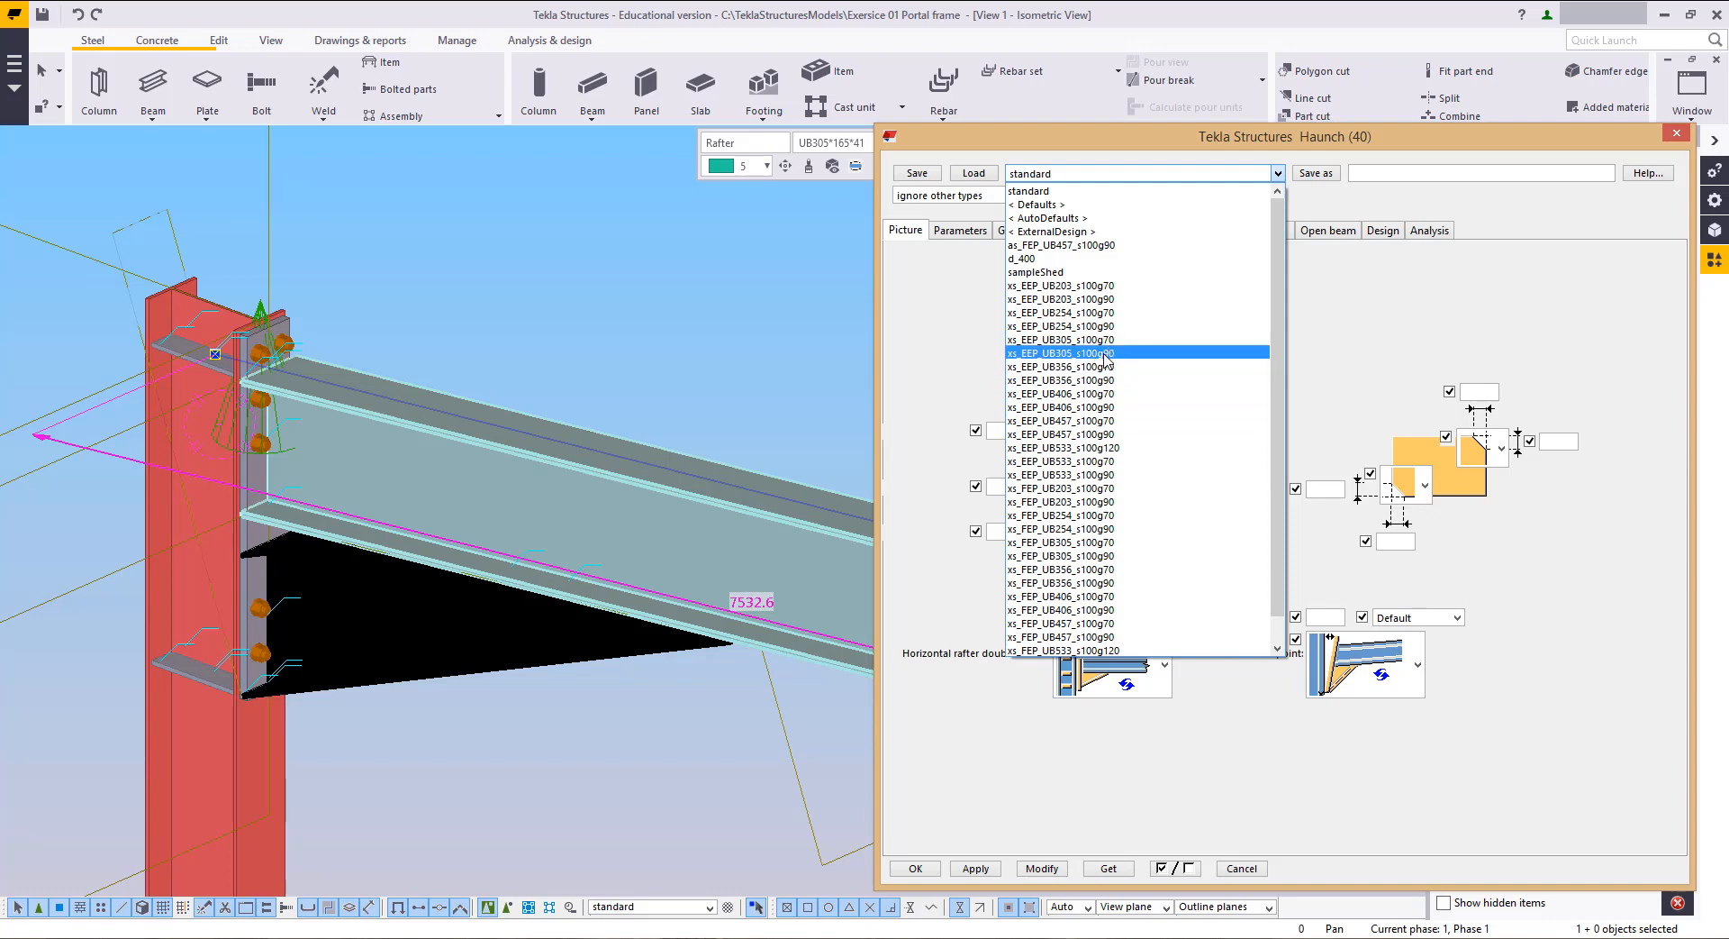
left_click(81, 627)
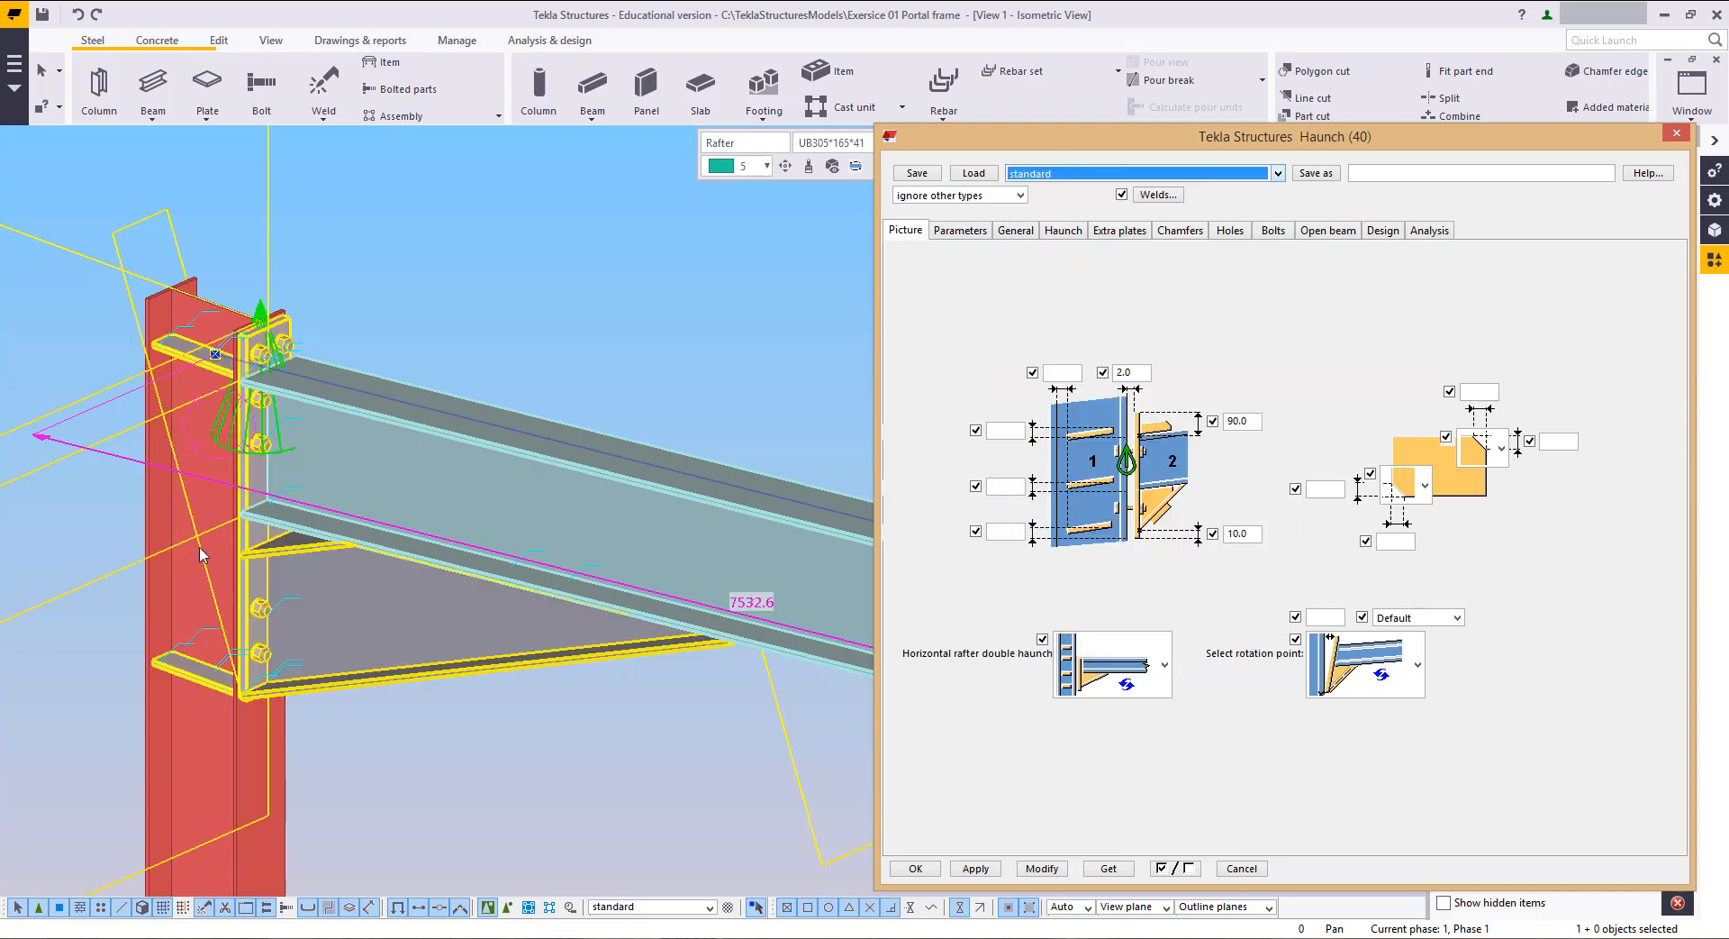
left_click(174, 568)
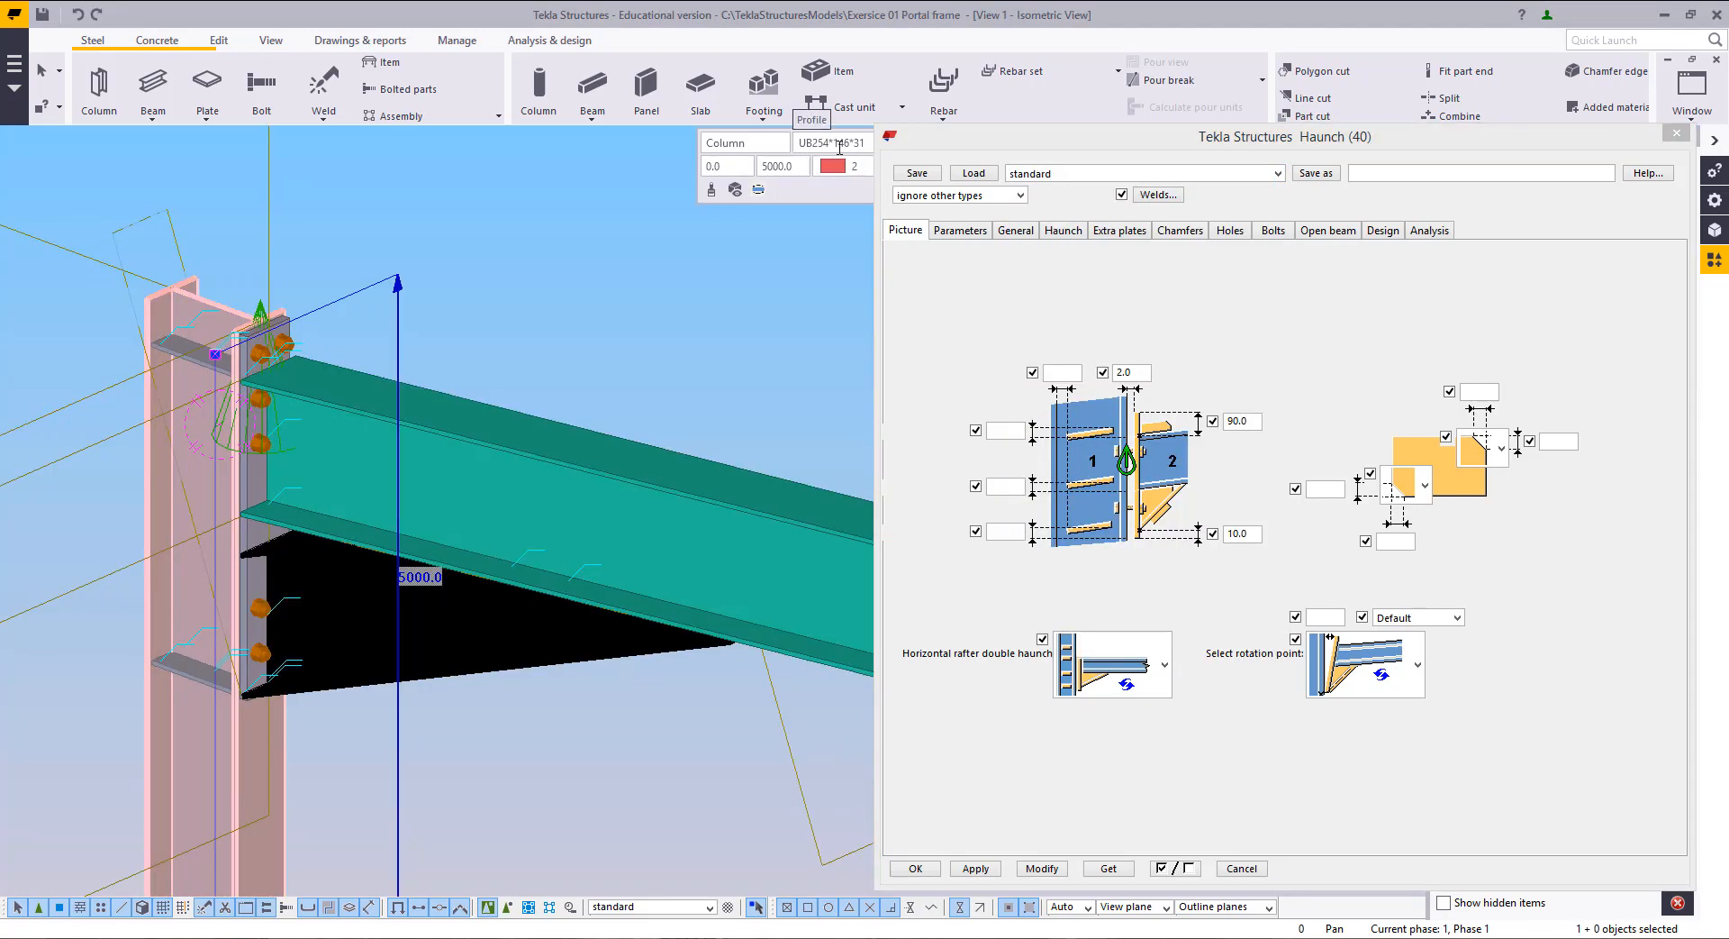
left_click(613, 284)
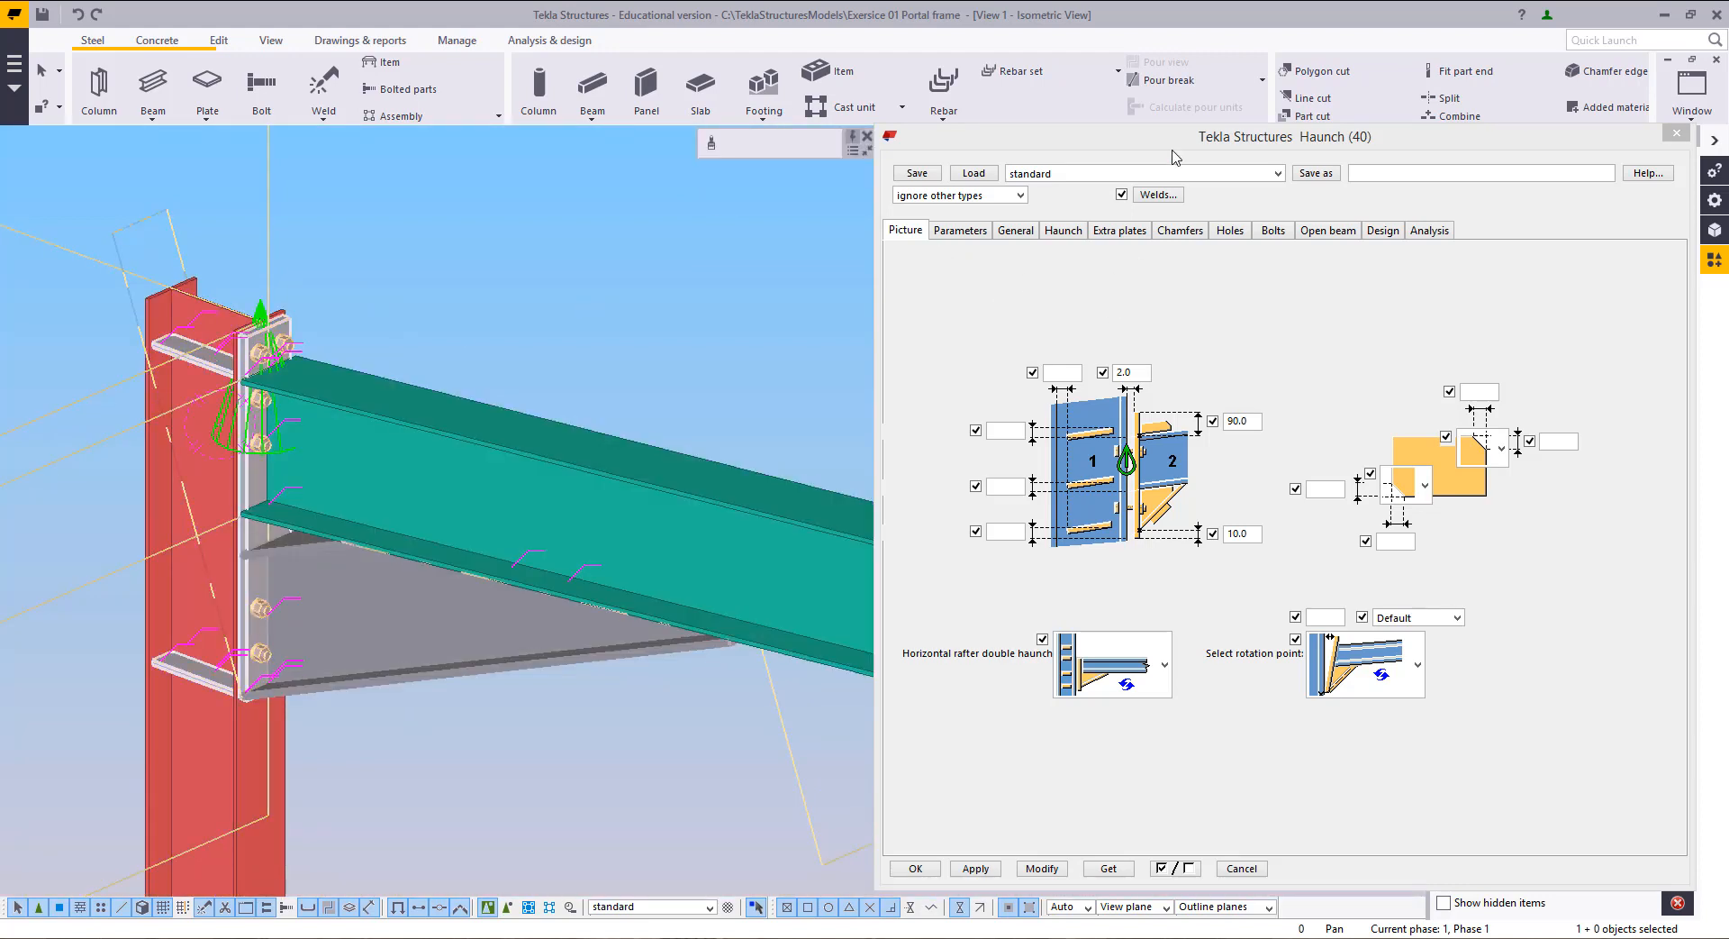
left_click(1049, 172)
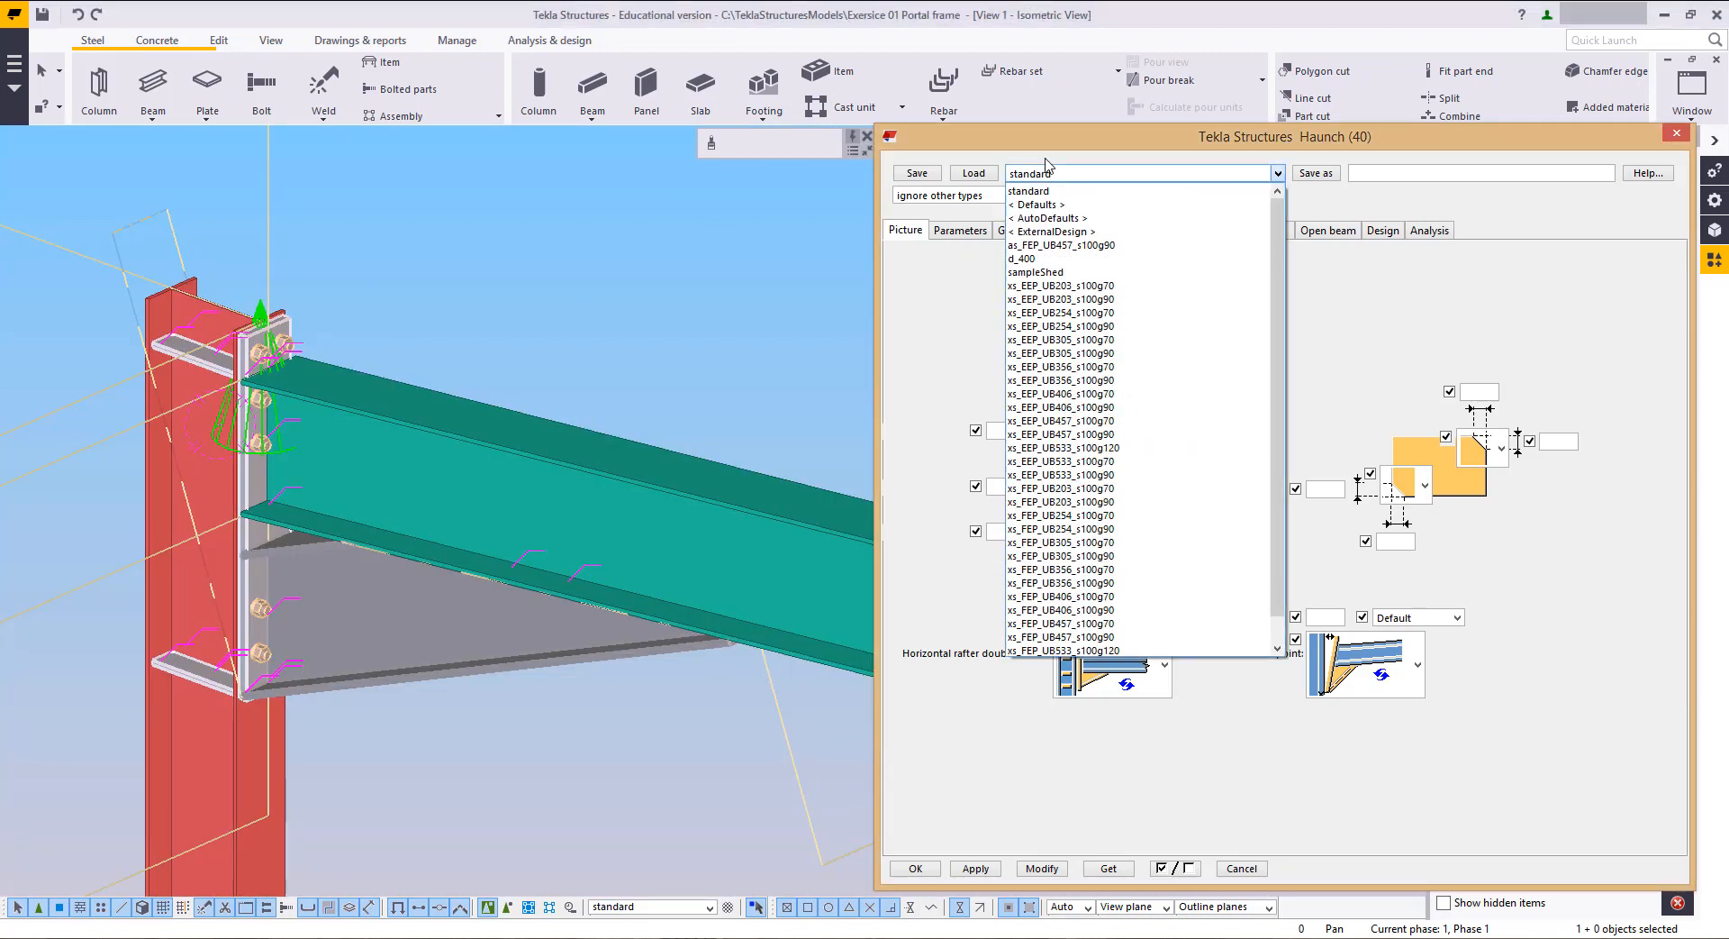
left_click(1118, 345)
left_click(974, 174)
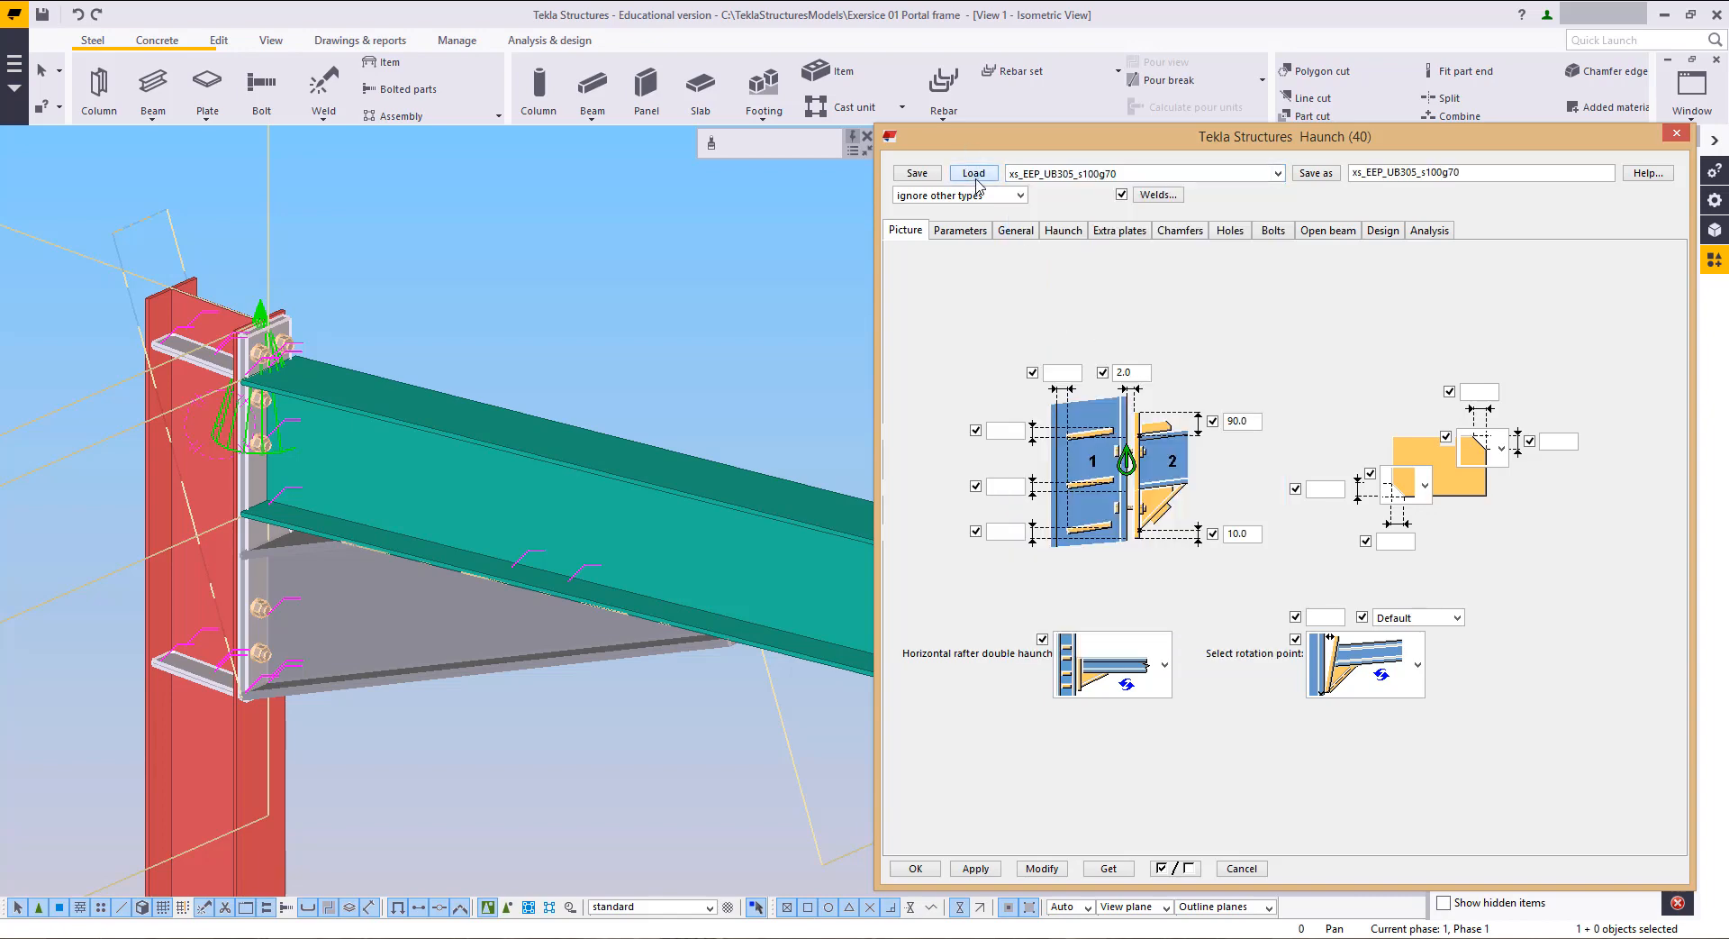
left_click(1042, 868)
middle_click_drag(559, 745, 655, 737)
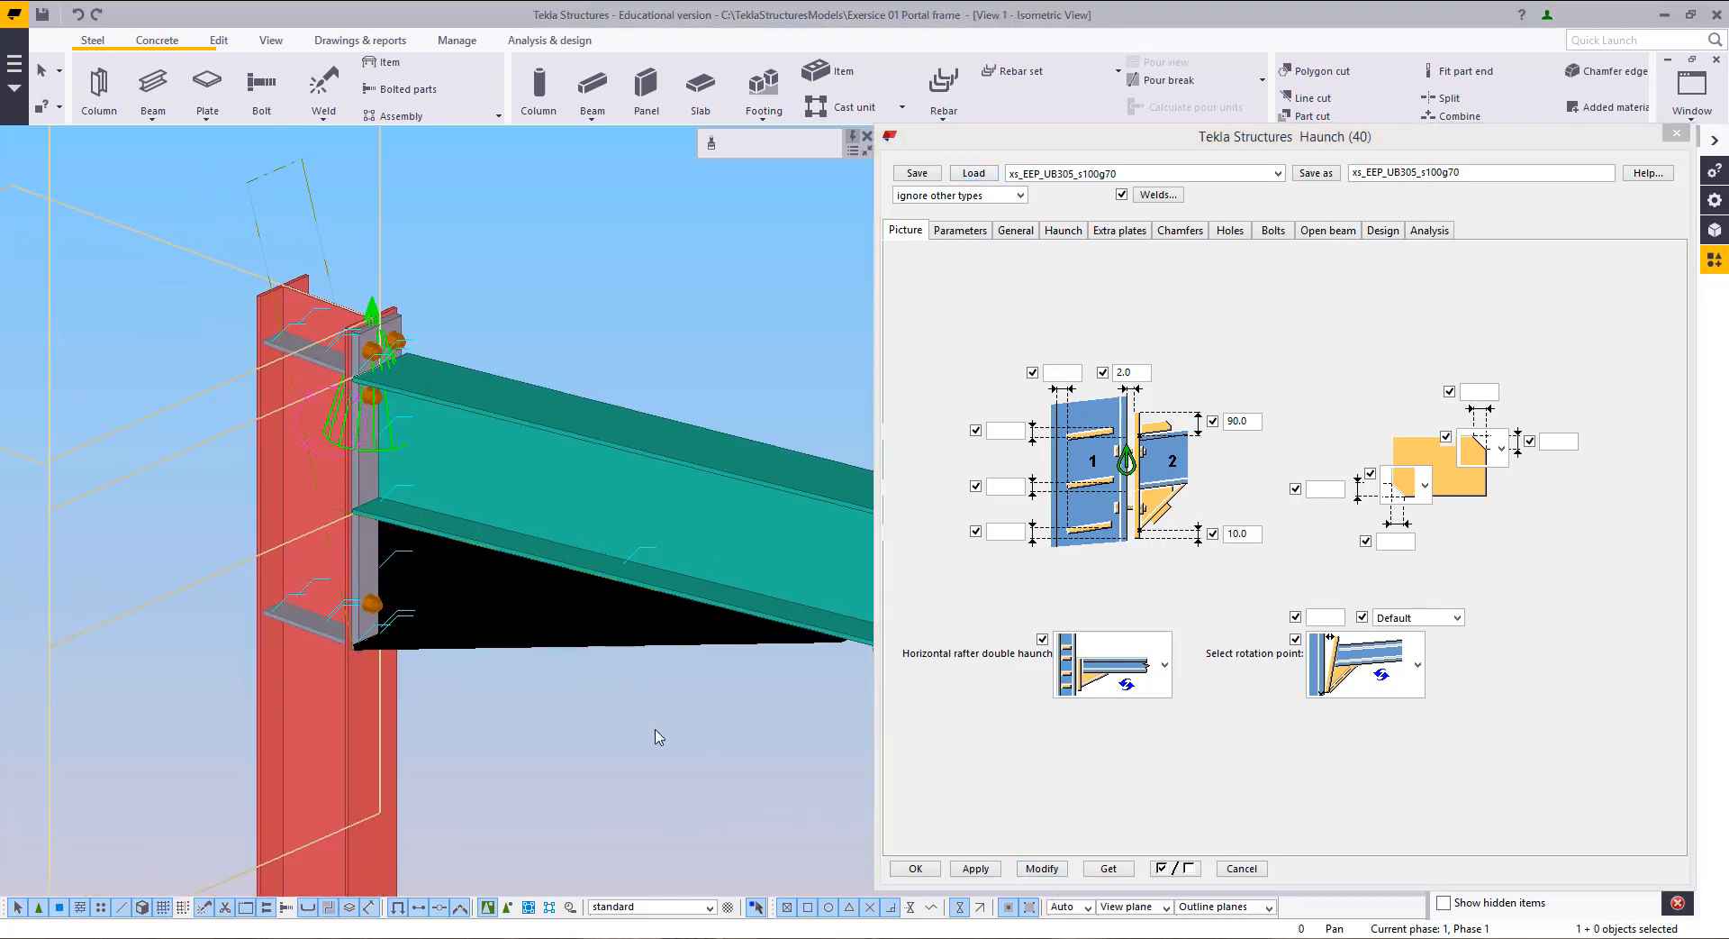
Step: Set the position number prefix of the haunch profile to m and update the connection
scroll(527, 694, "up", 1)
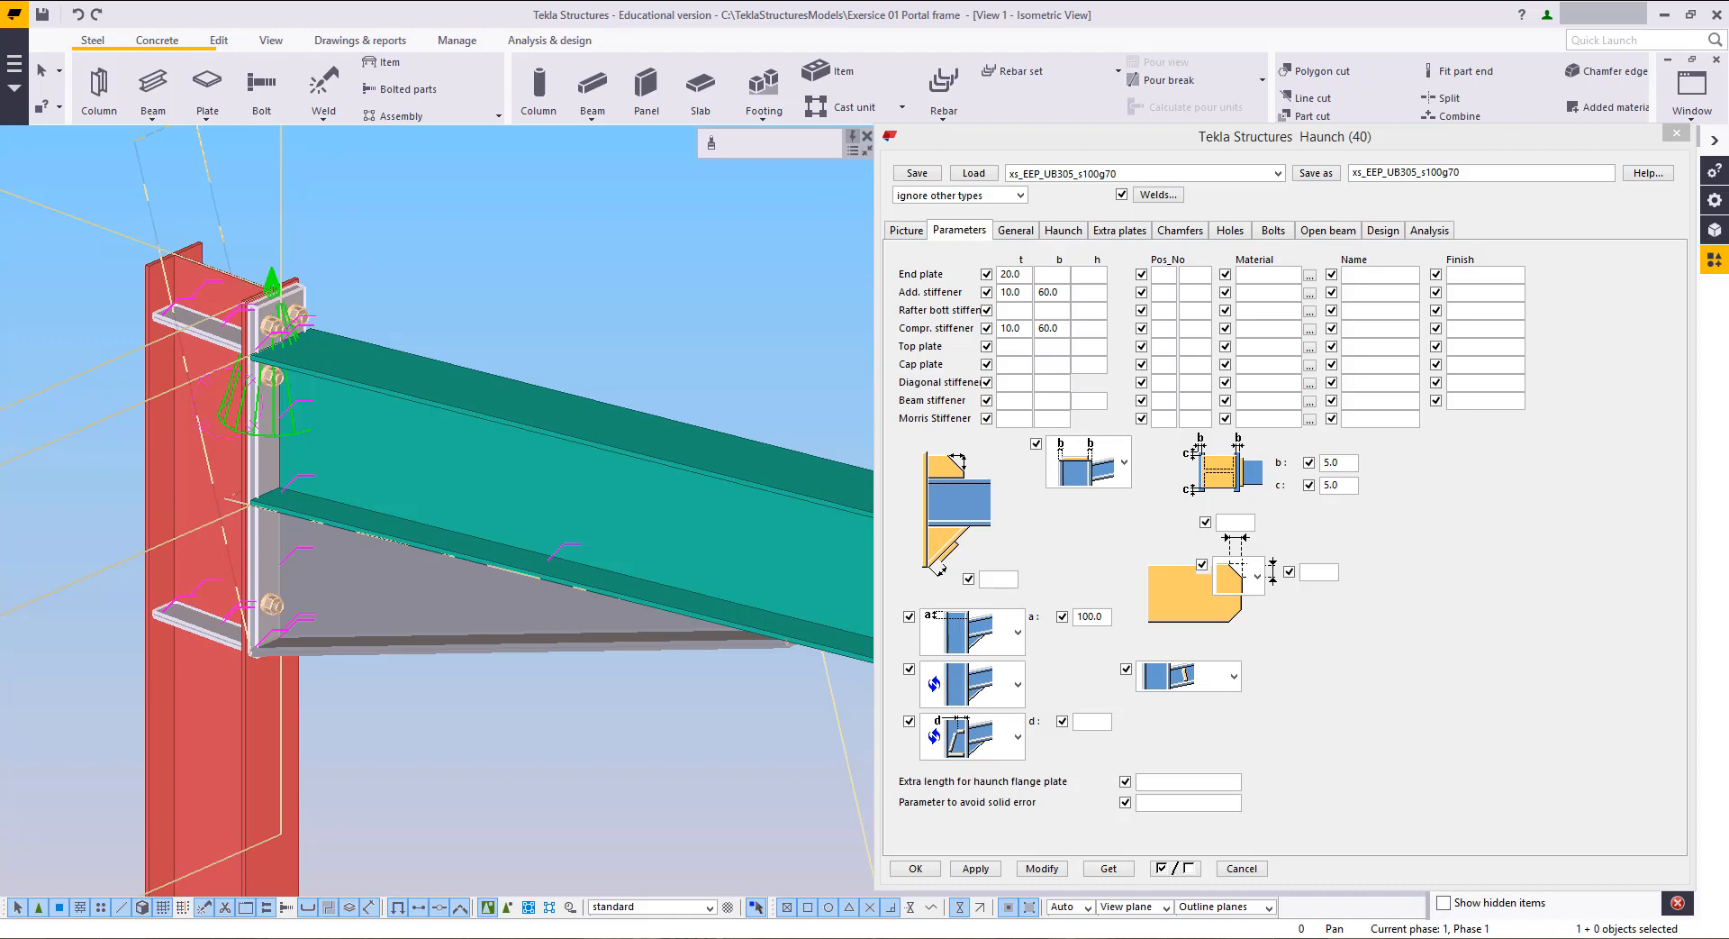
middle_click_drag(721, 264, 682, 272)
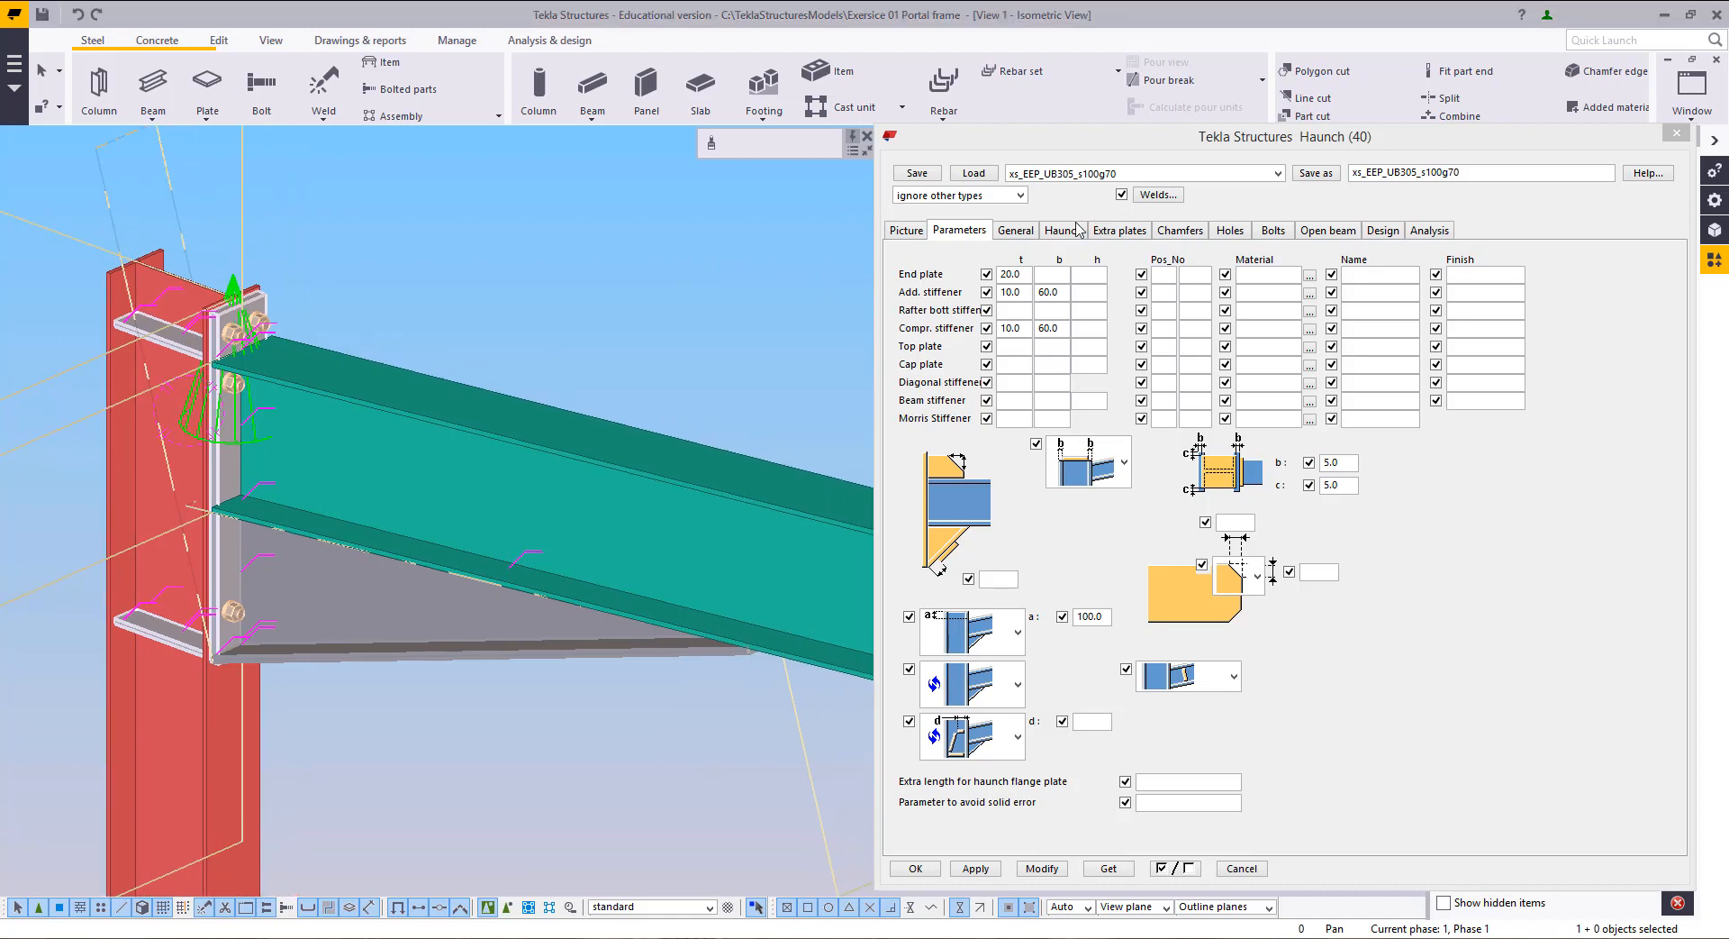
left_click(1059, 235)
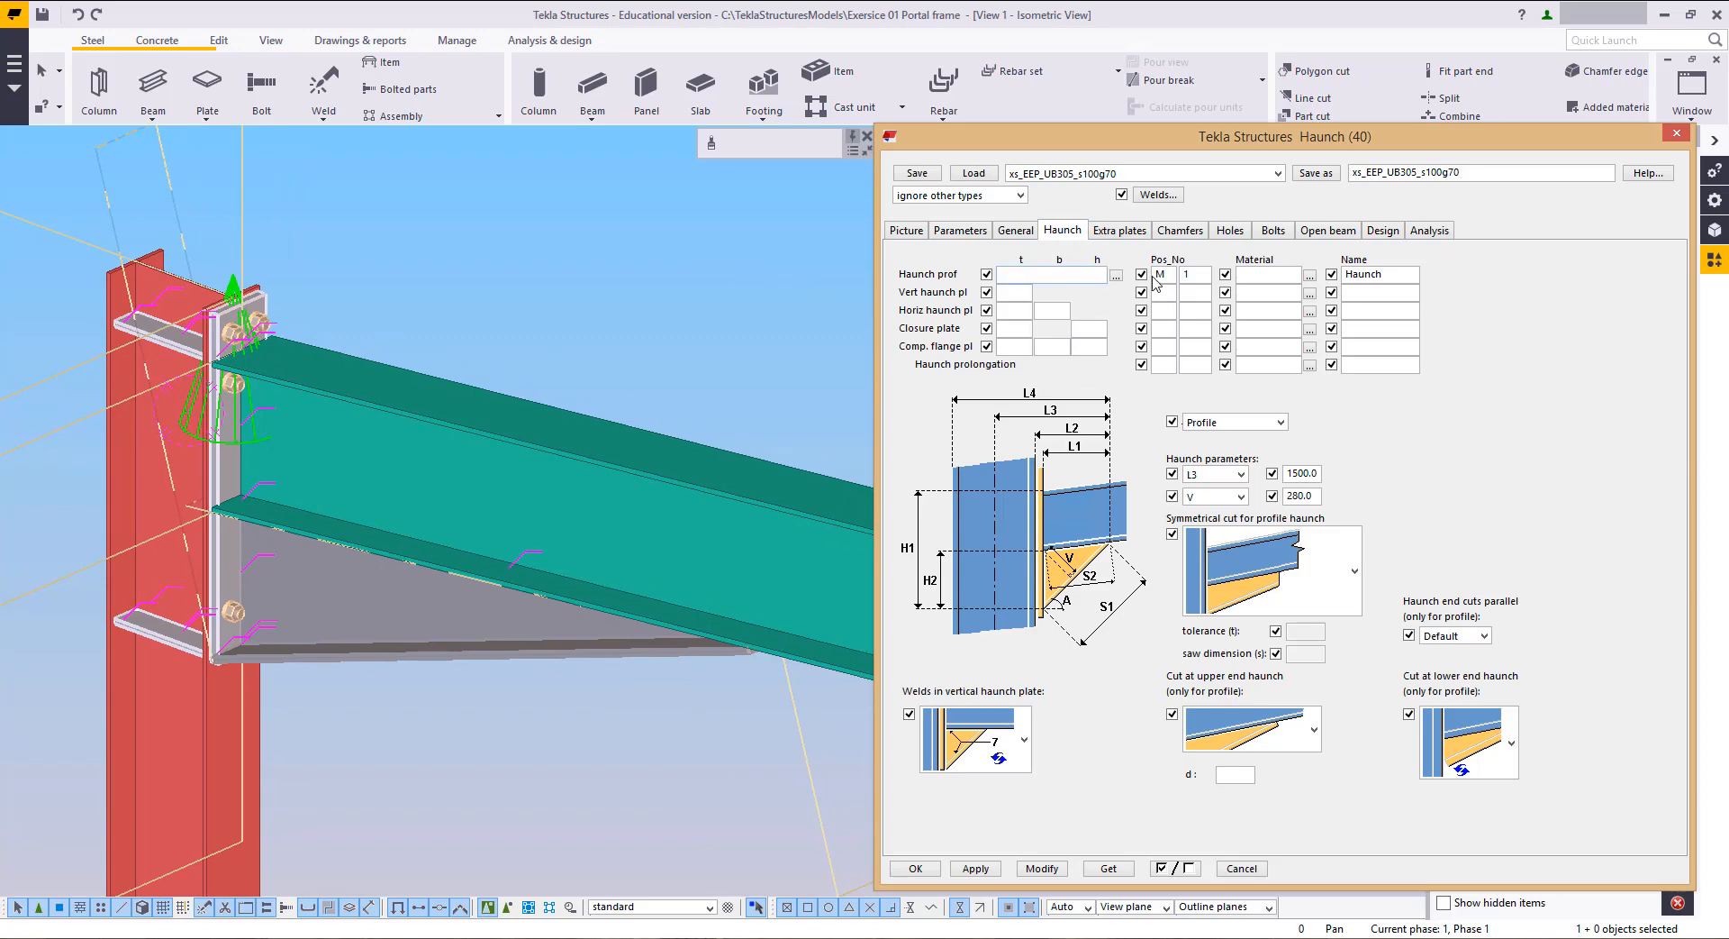
double_click(1160, 274)
type("m")
left_click(1042, 868)
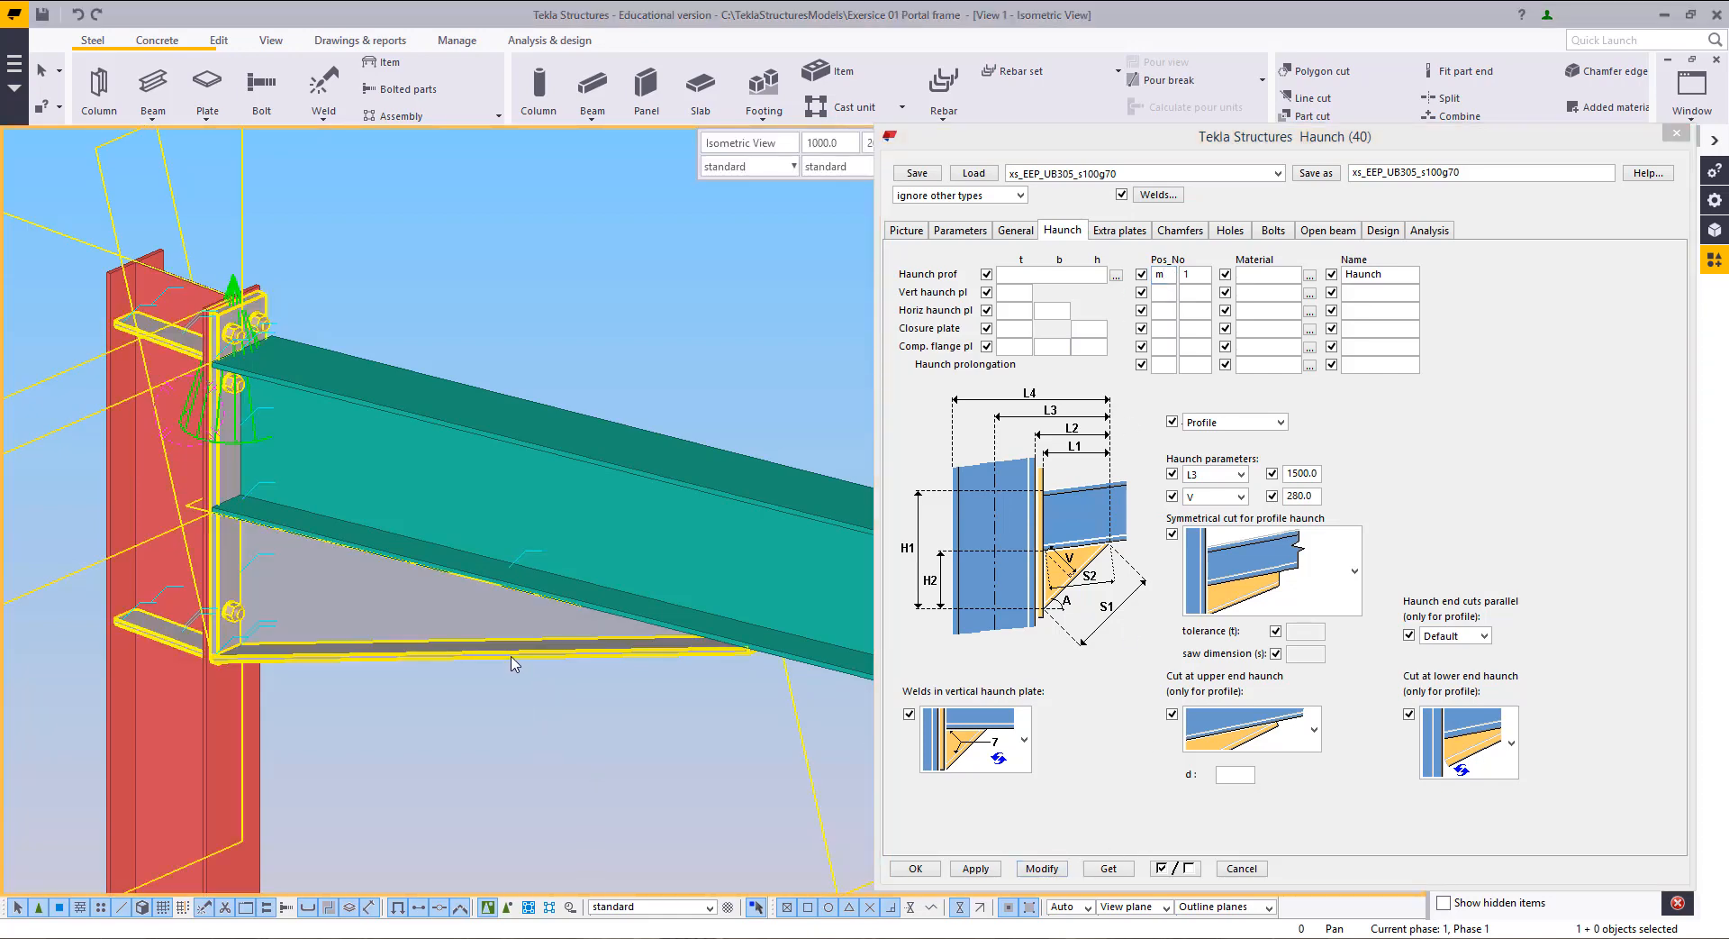
Step: Add a rafter stiffener at the haunch end by setting the beam stiffener thickness to 10 and updating the connection
middle_click_drag(518, 742, 398, 629)
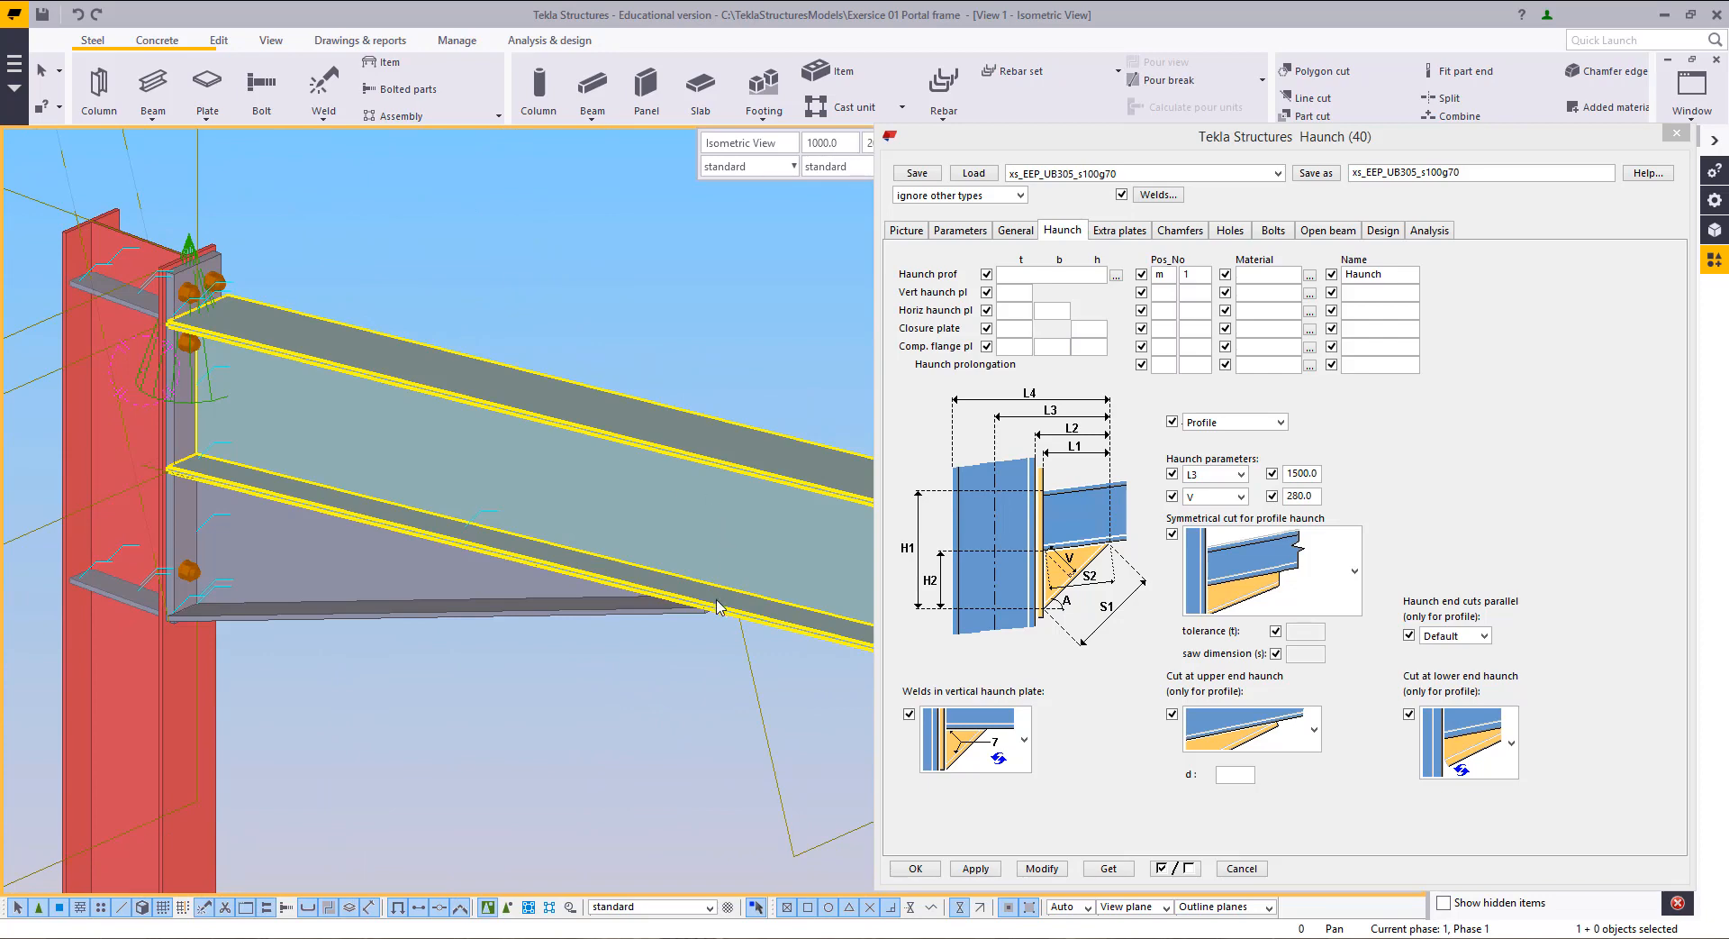
left_click(717, 474)
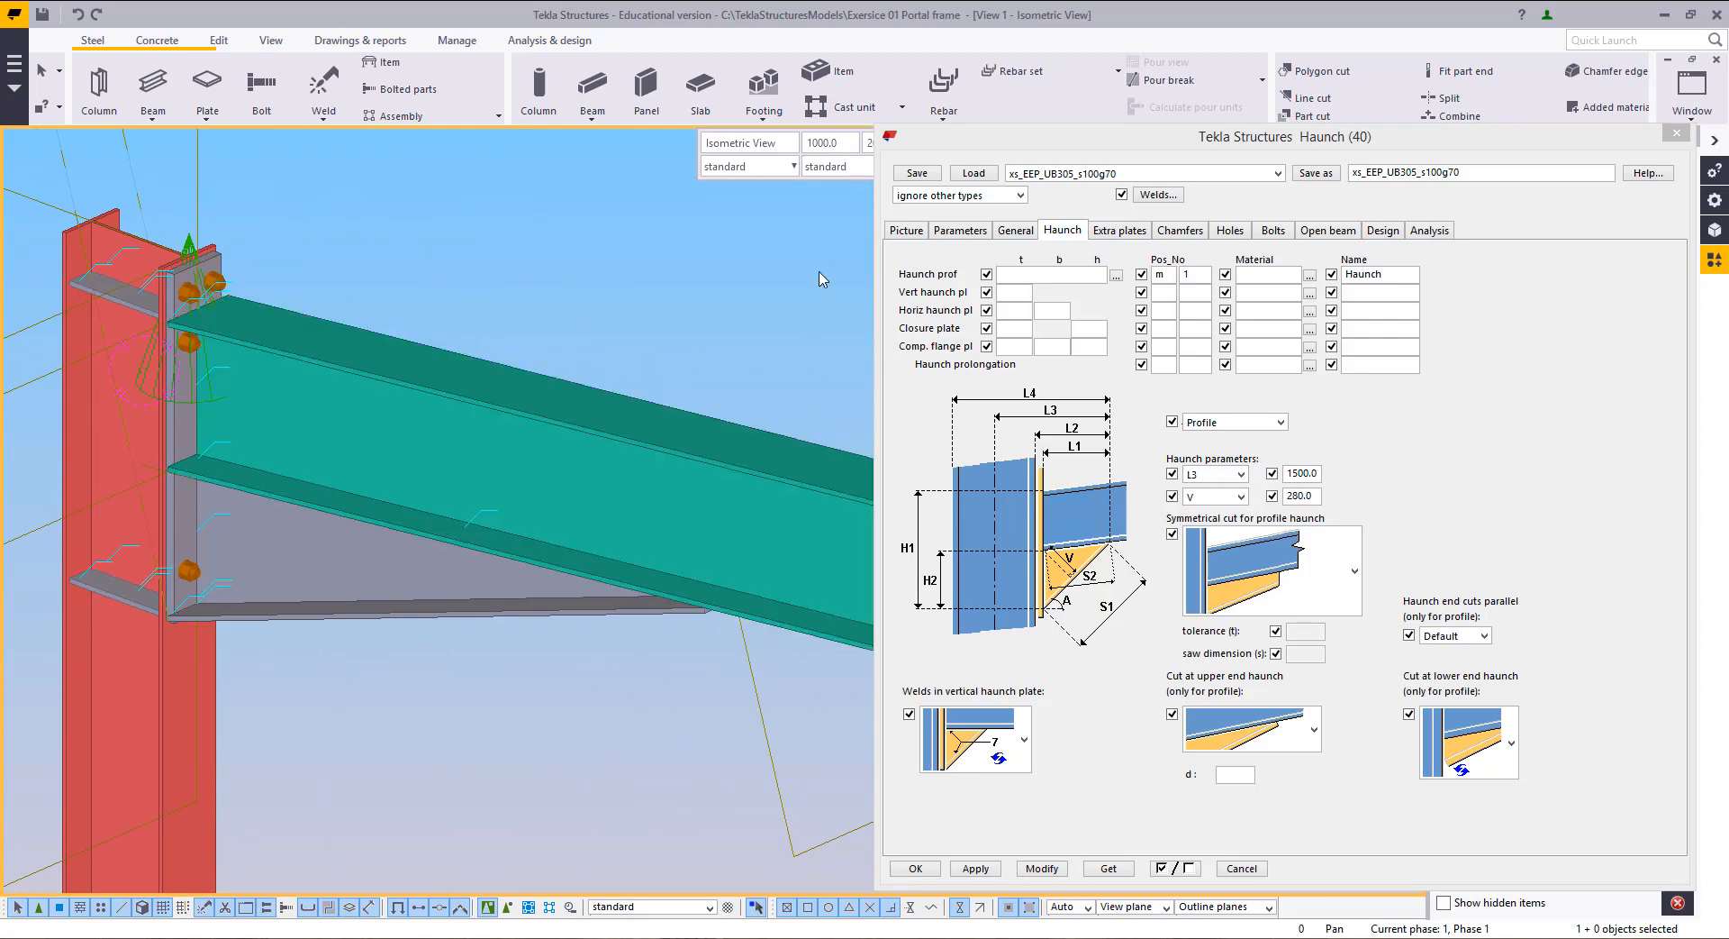
left_click(958, 231)
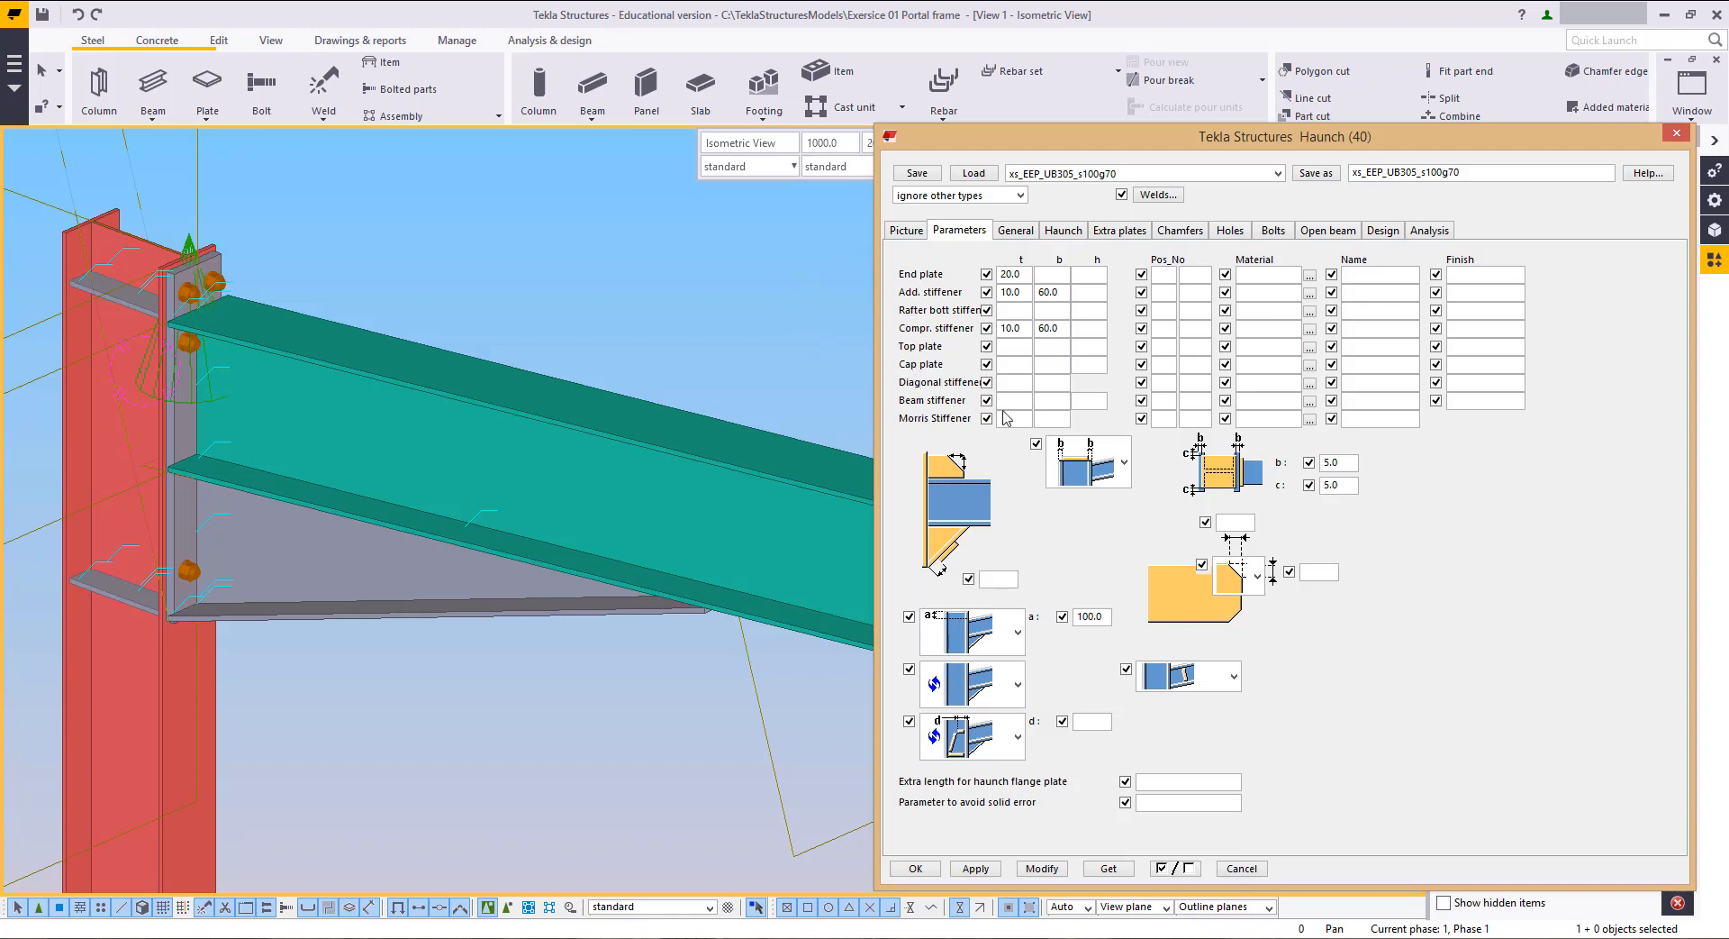
type("10")
left_click(1045, 869)
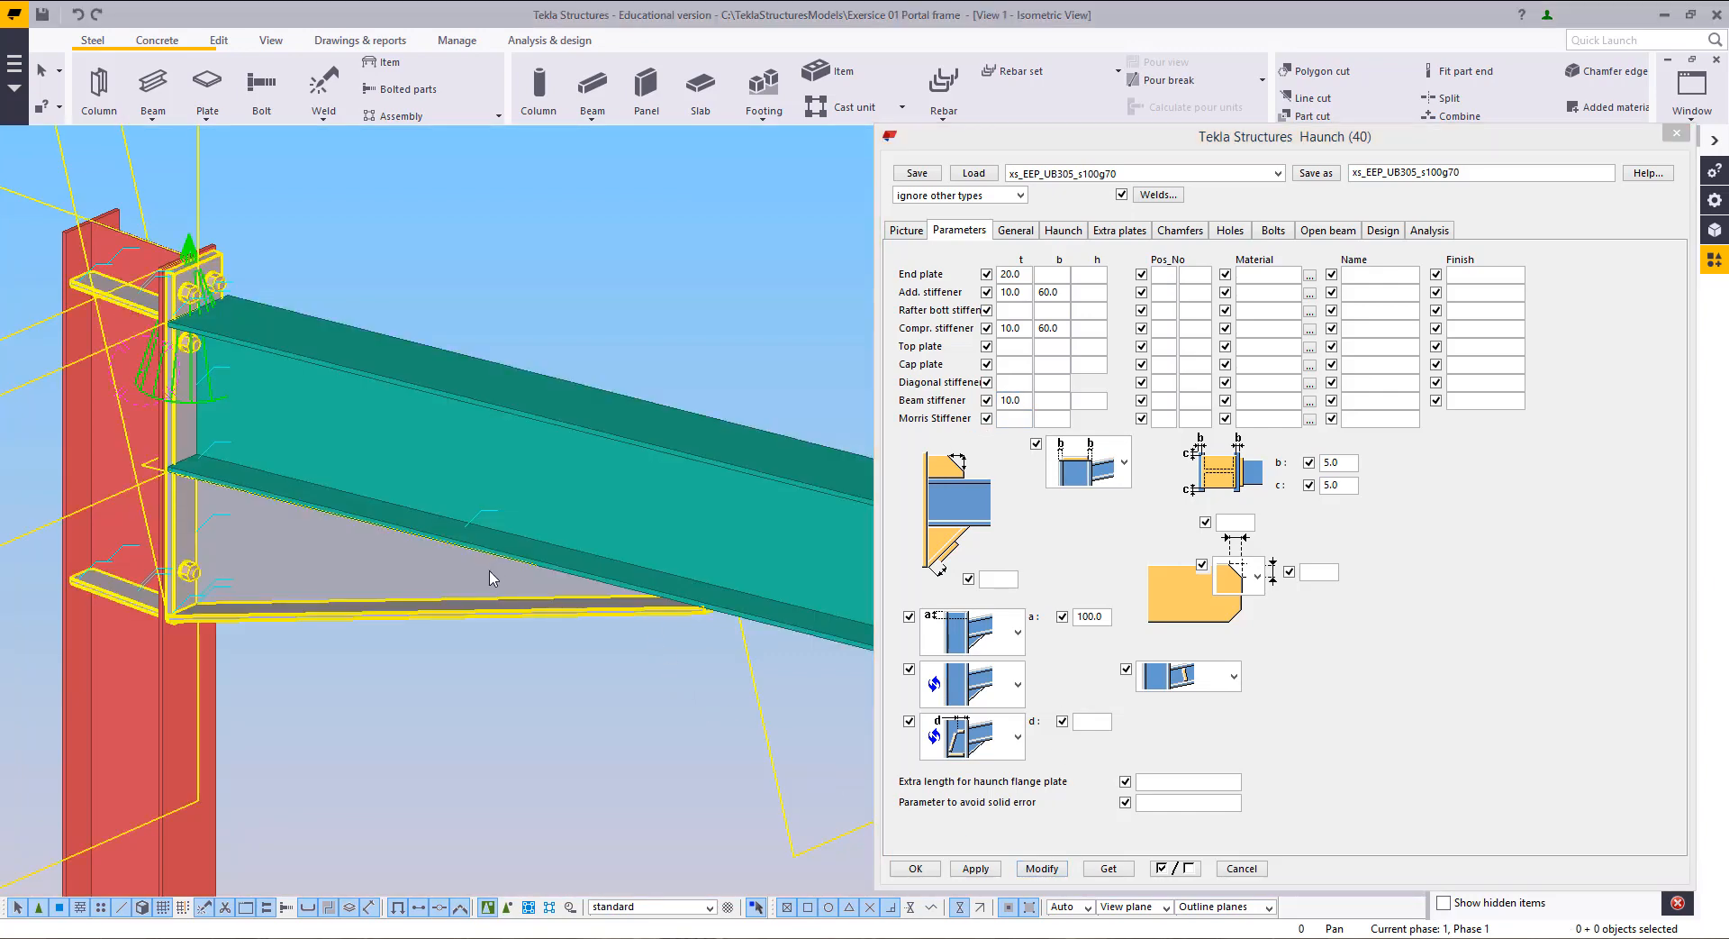
left_click(1045, 868)
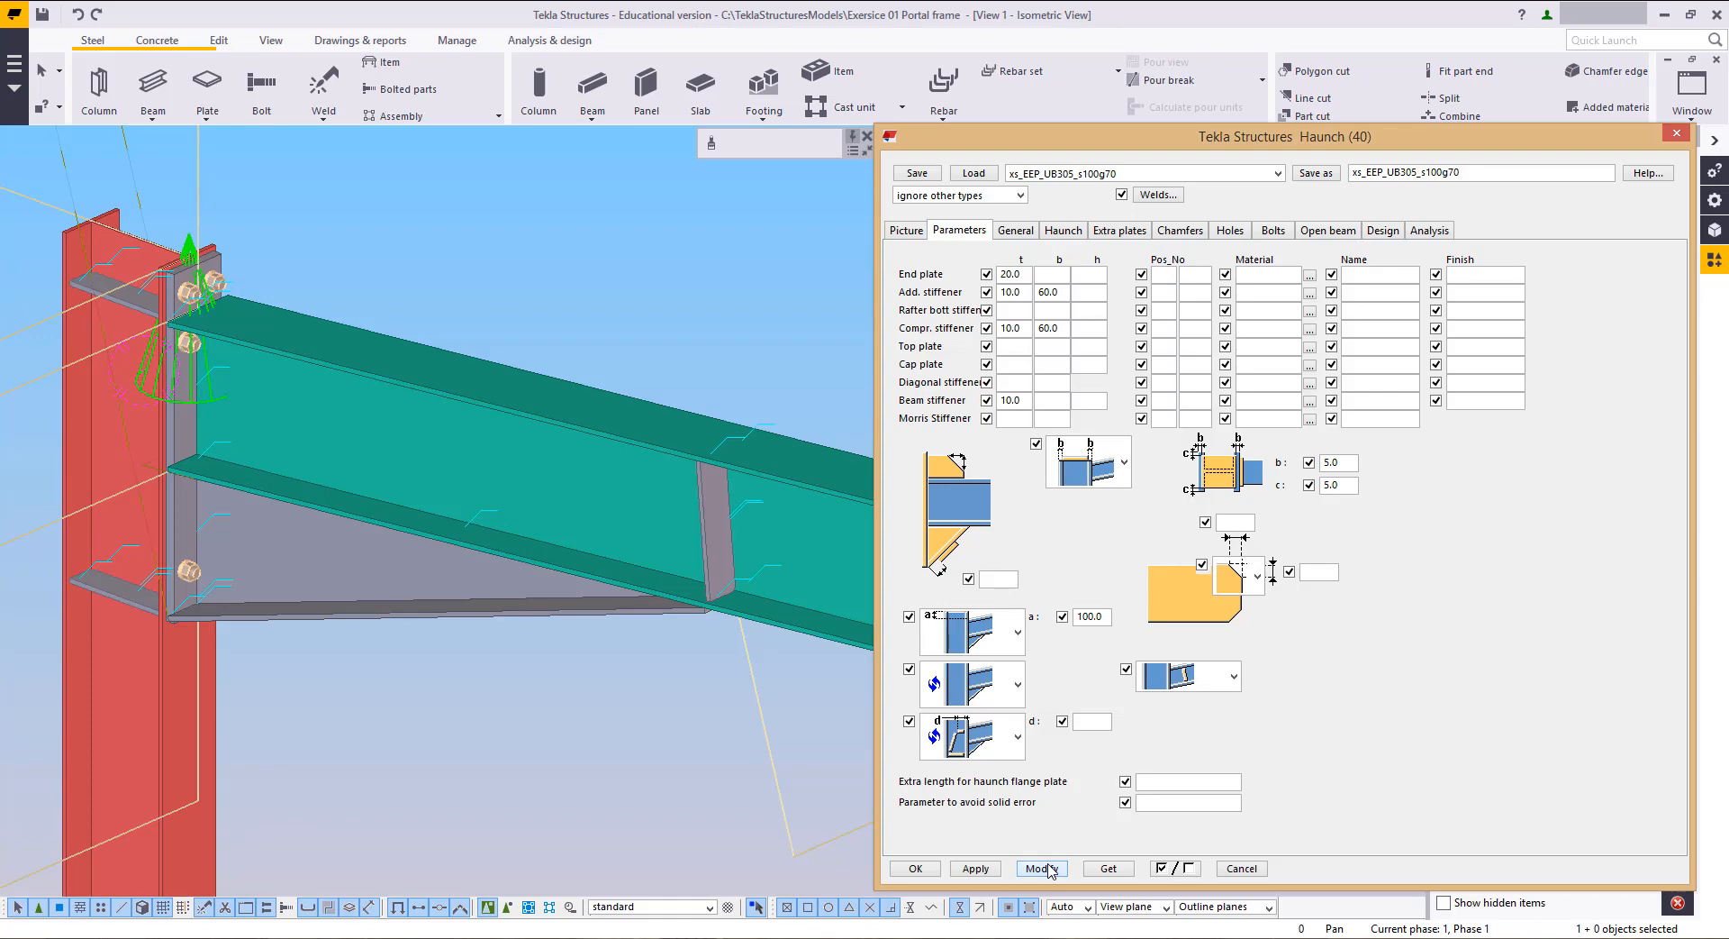
left_click(549, 762)
Step: Examine the finished haunch connection in elevation in View 2 and return to View 1
scroll(548, 749, "down", 3)
middle_click_drag(562, 722, 591, 663)
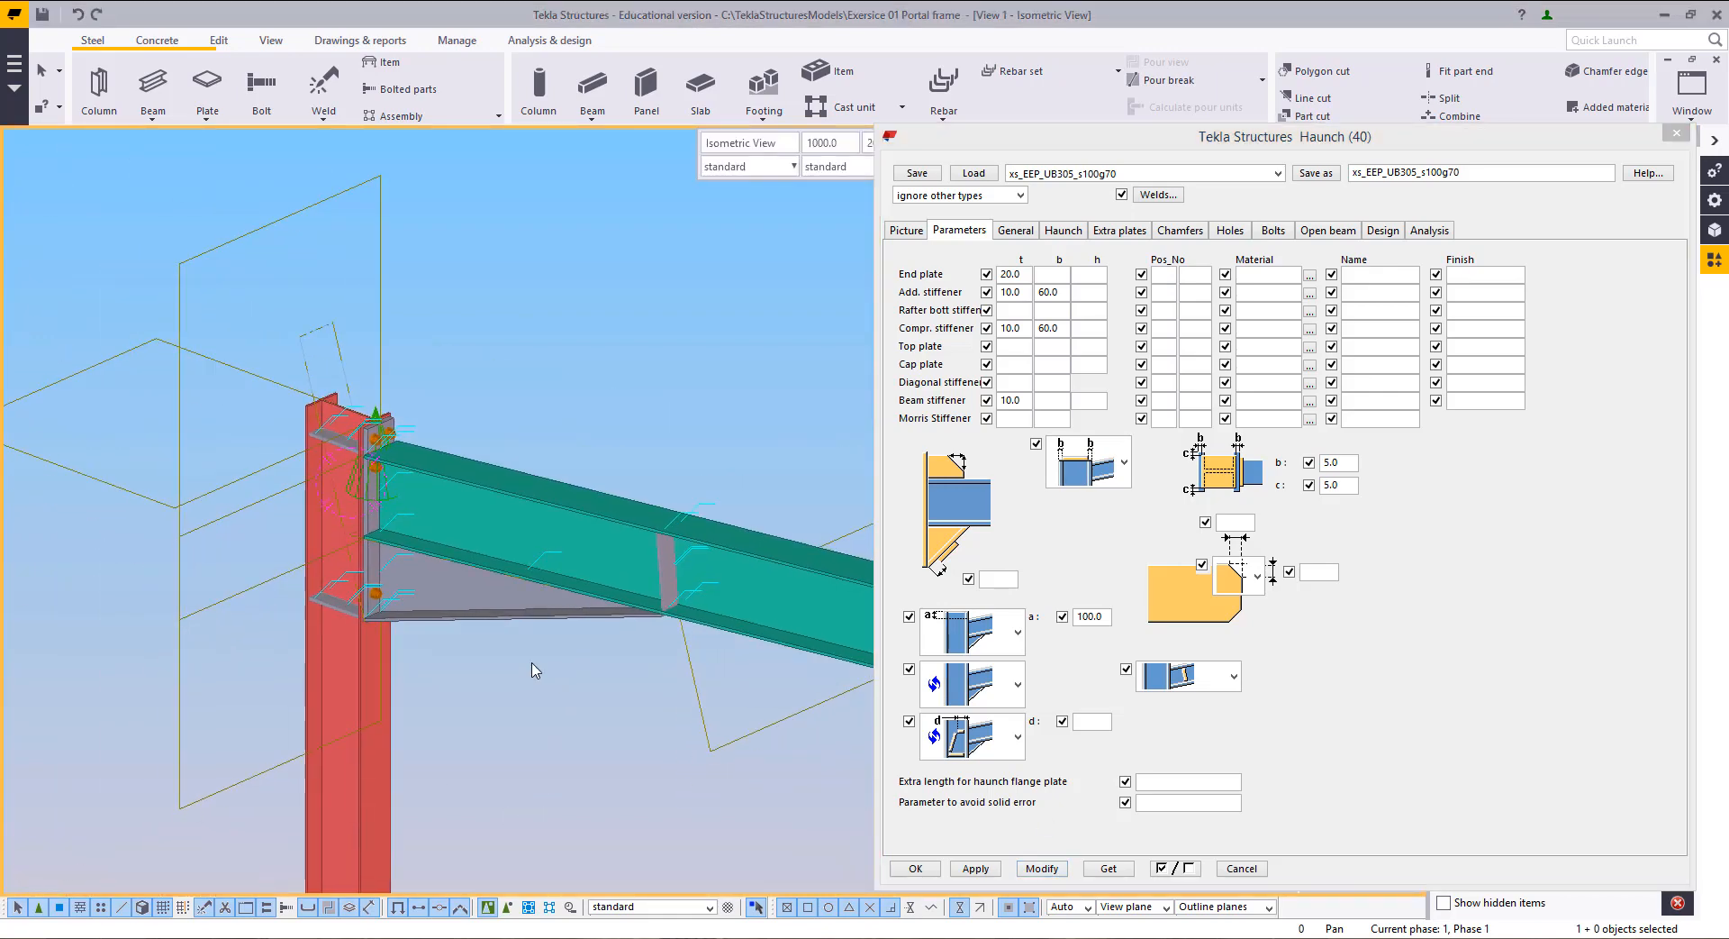
left_click(1704, 97)
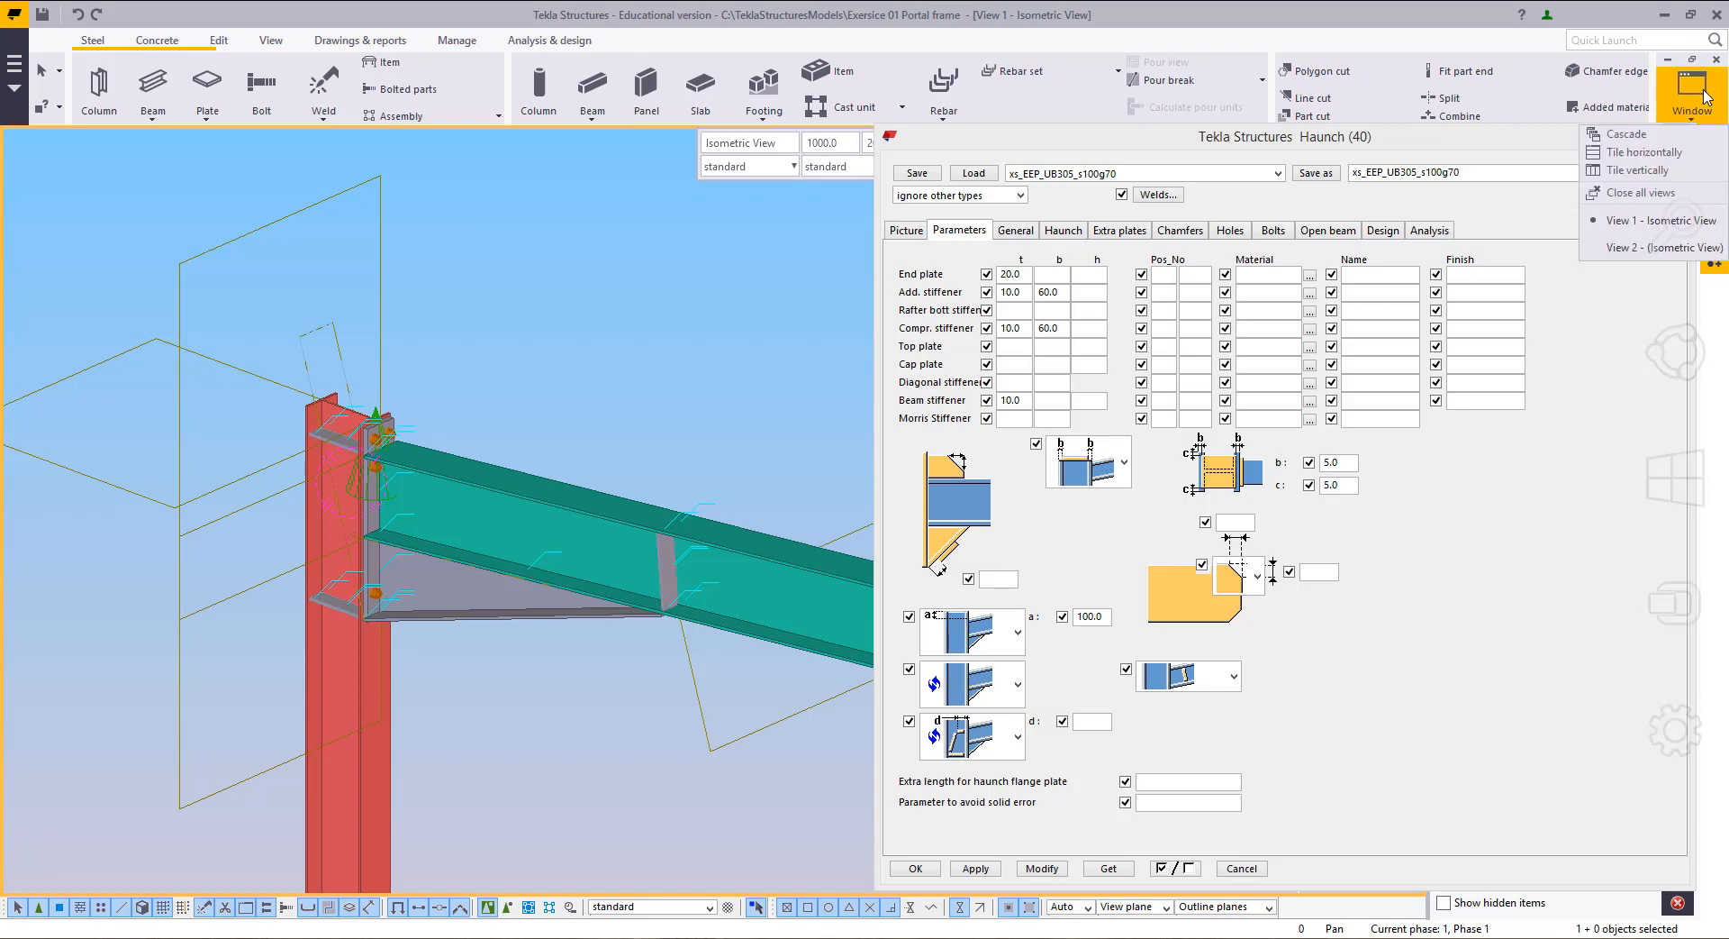
left_click(1668, 249)
scroll(622, 468, "up", 7)
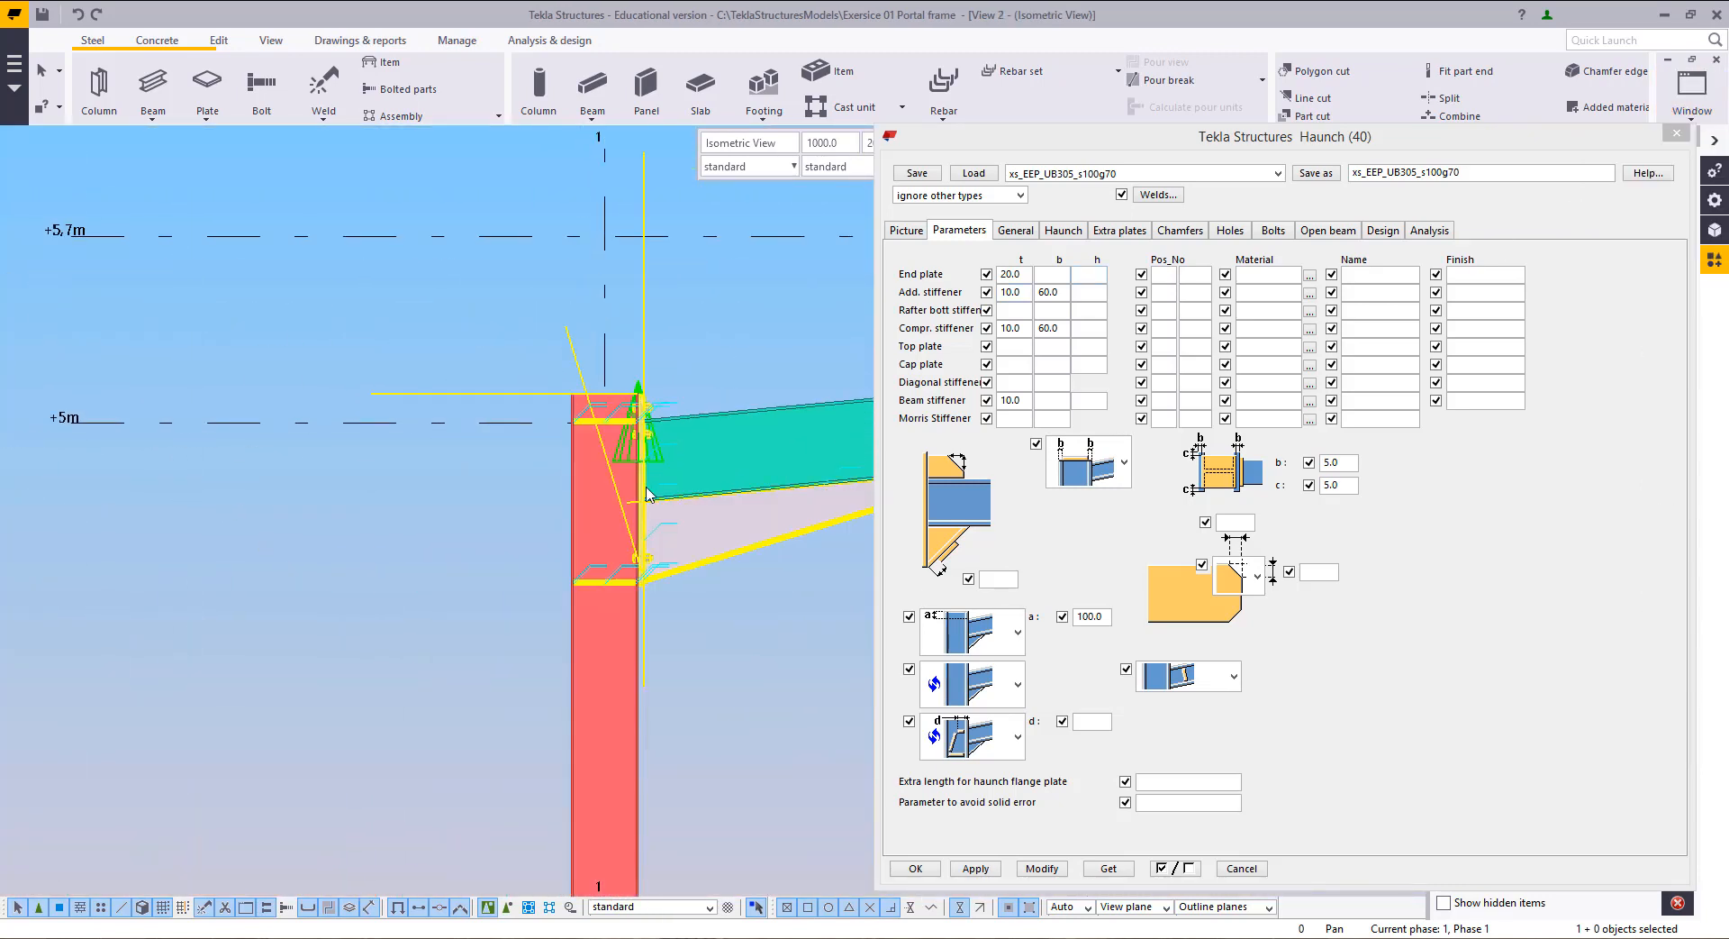
scroll(605, 275, "down", 5)
middle_click_drag(592, 299, 299, 373)
scroll(367, 369, "down", 2)
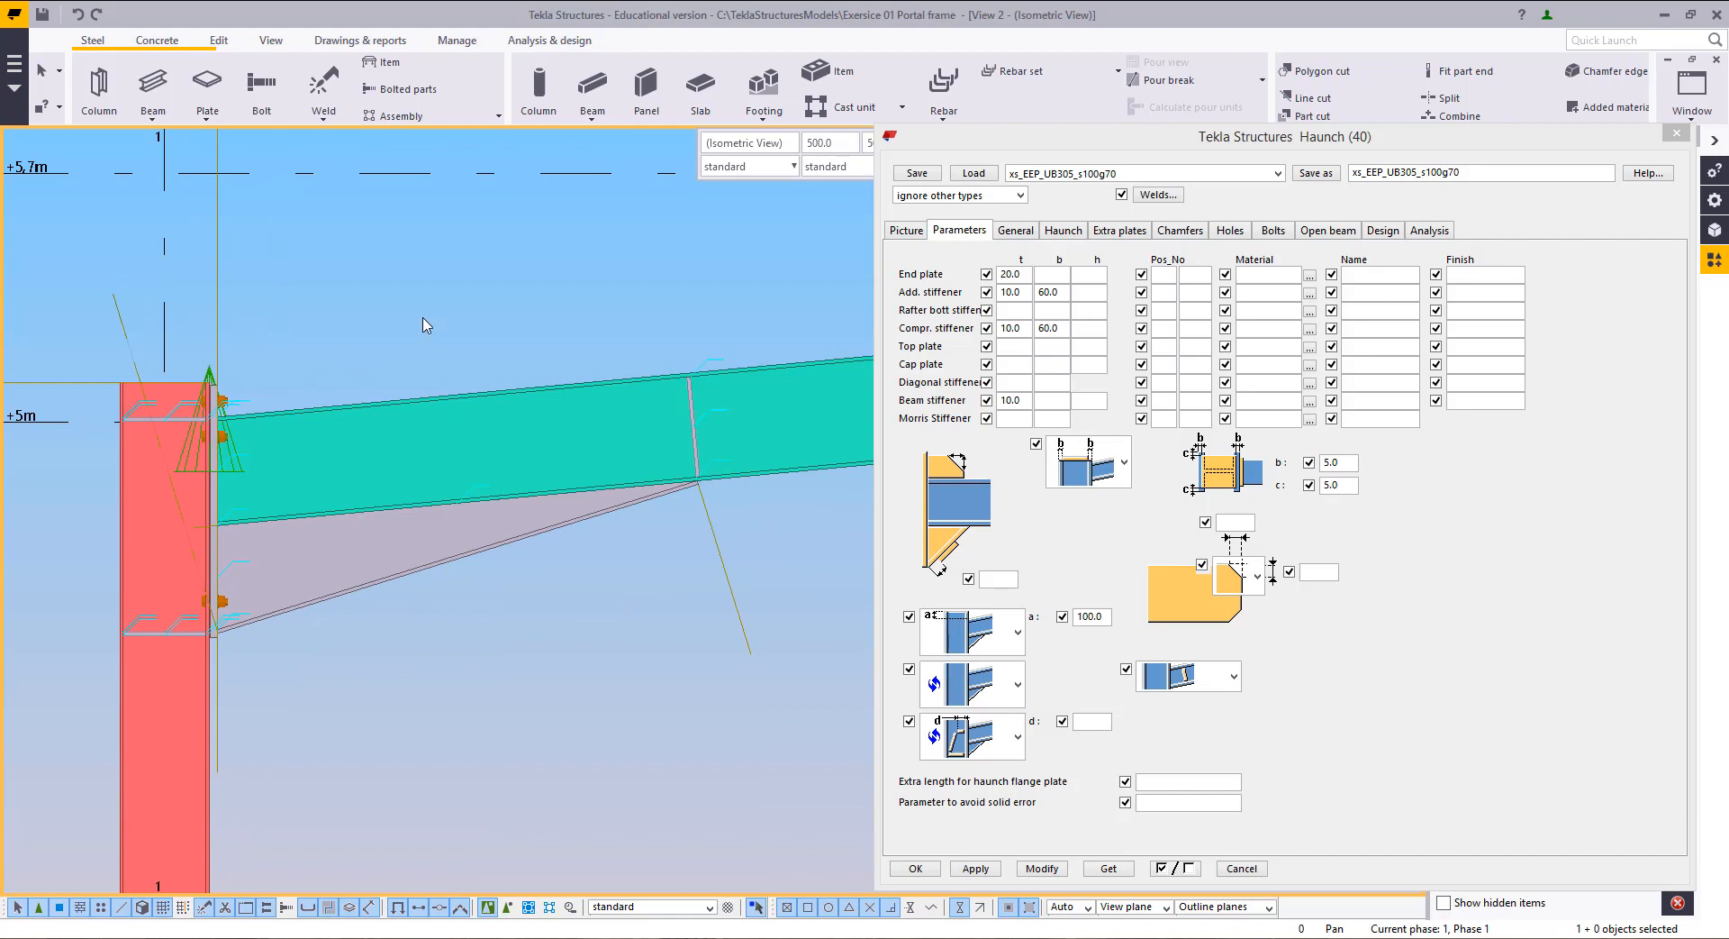
left_click(1692, 90)
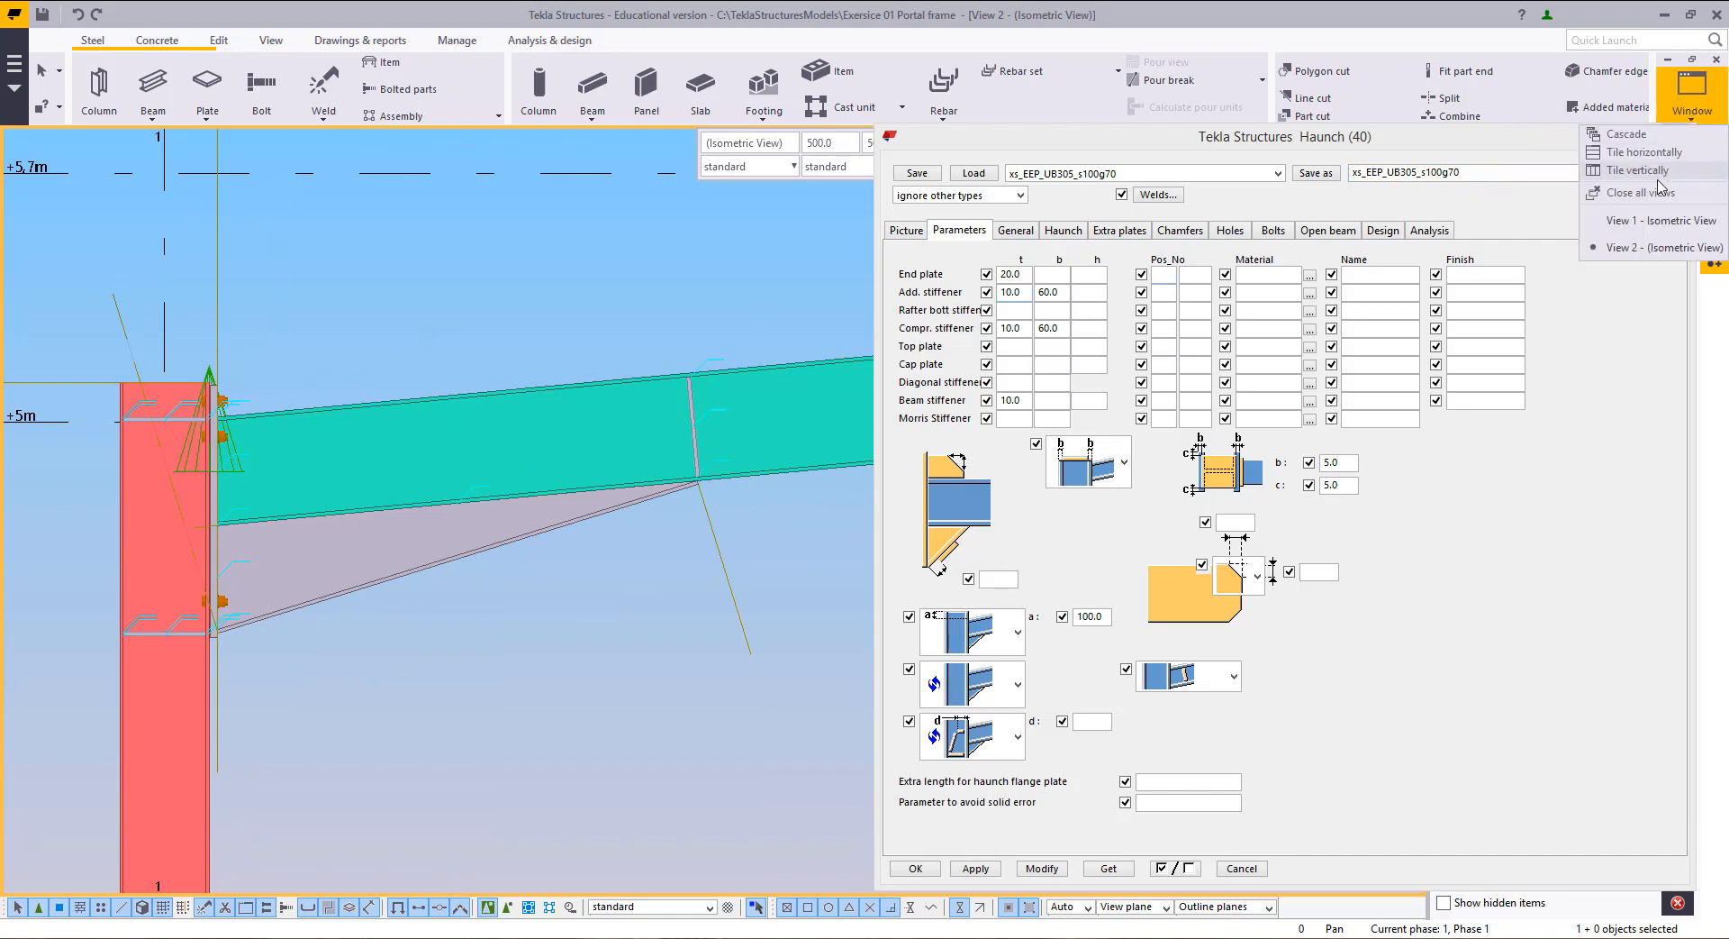
left_click(1645, 222)
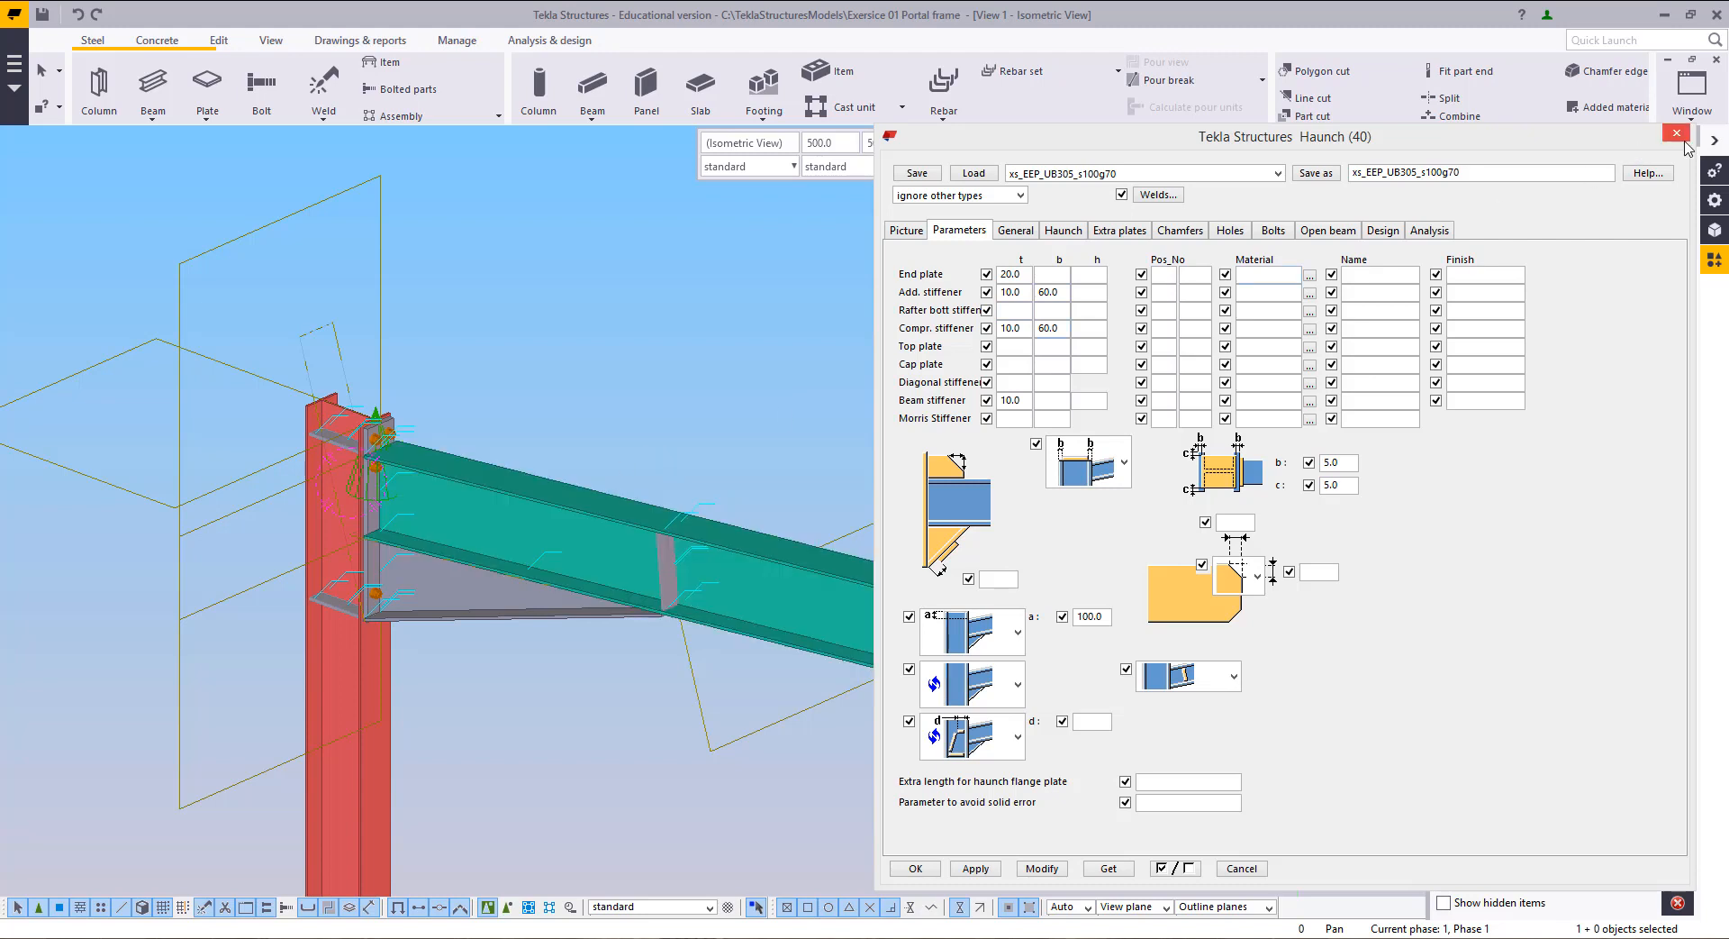
Step: Apply the haunch connection settings, accept them and close the connection properties
left_click(969, 871)
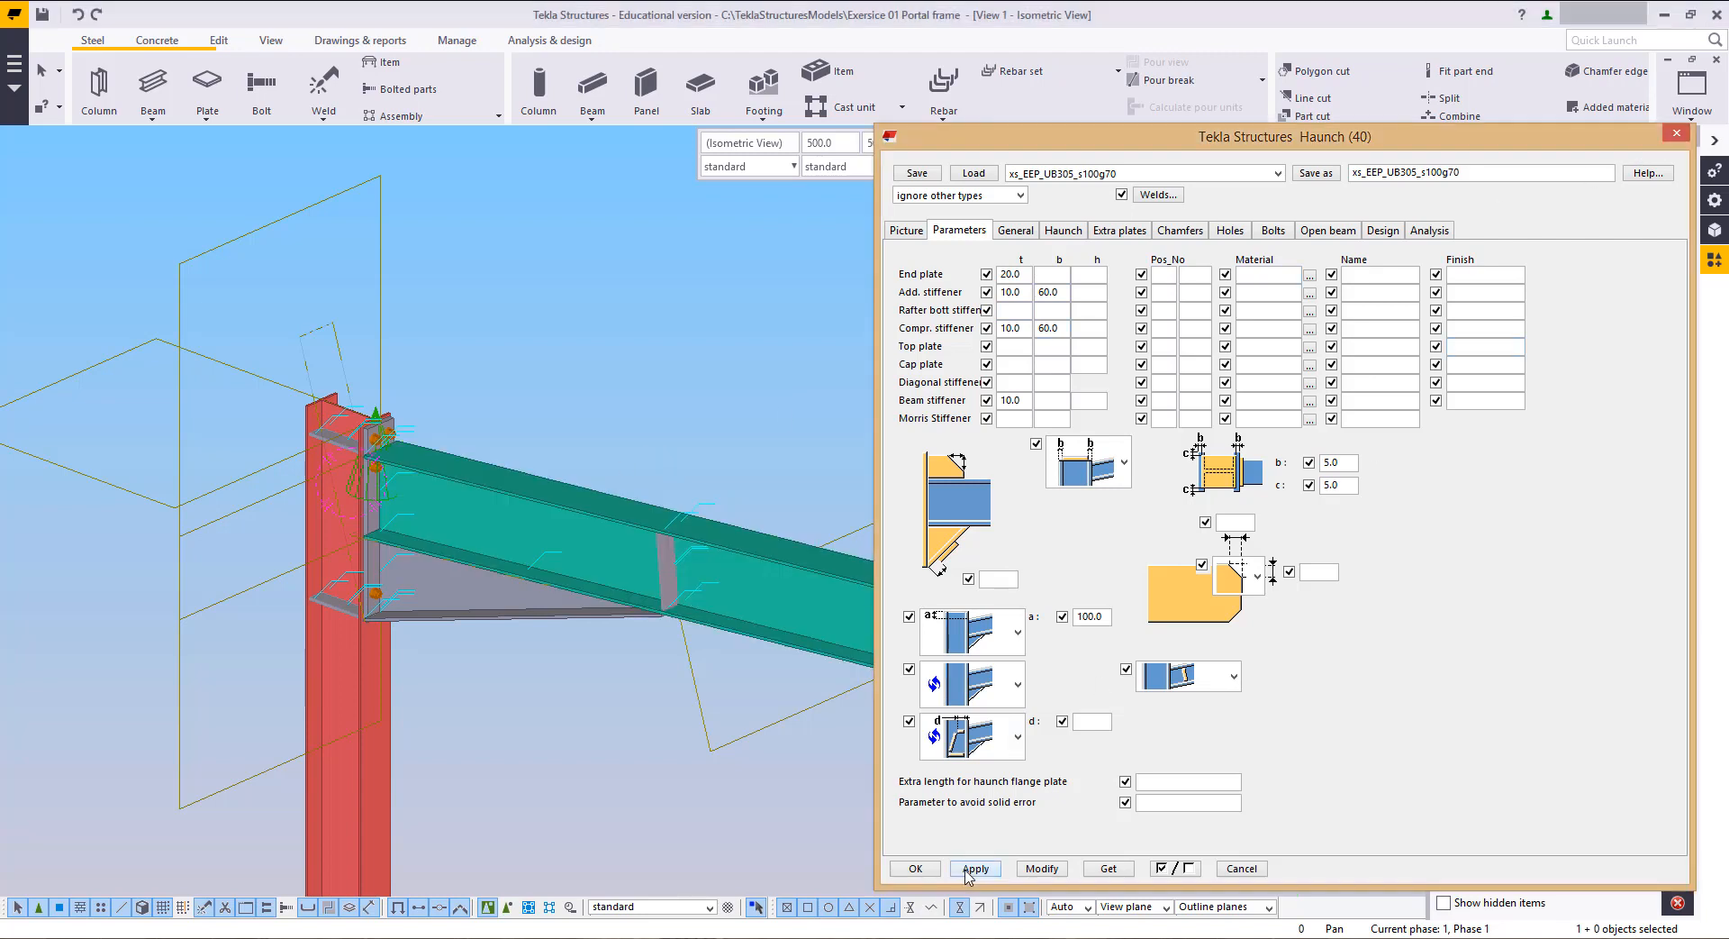
left_click(916, 868)
scroll(486, 336, "down", 5)
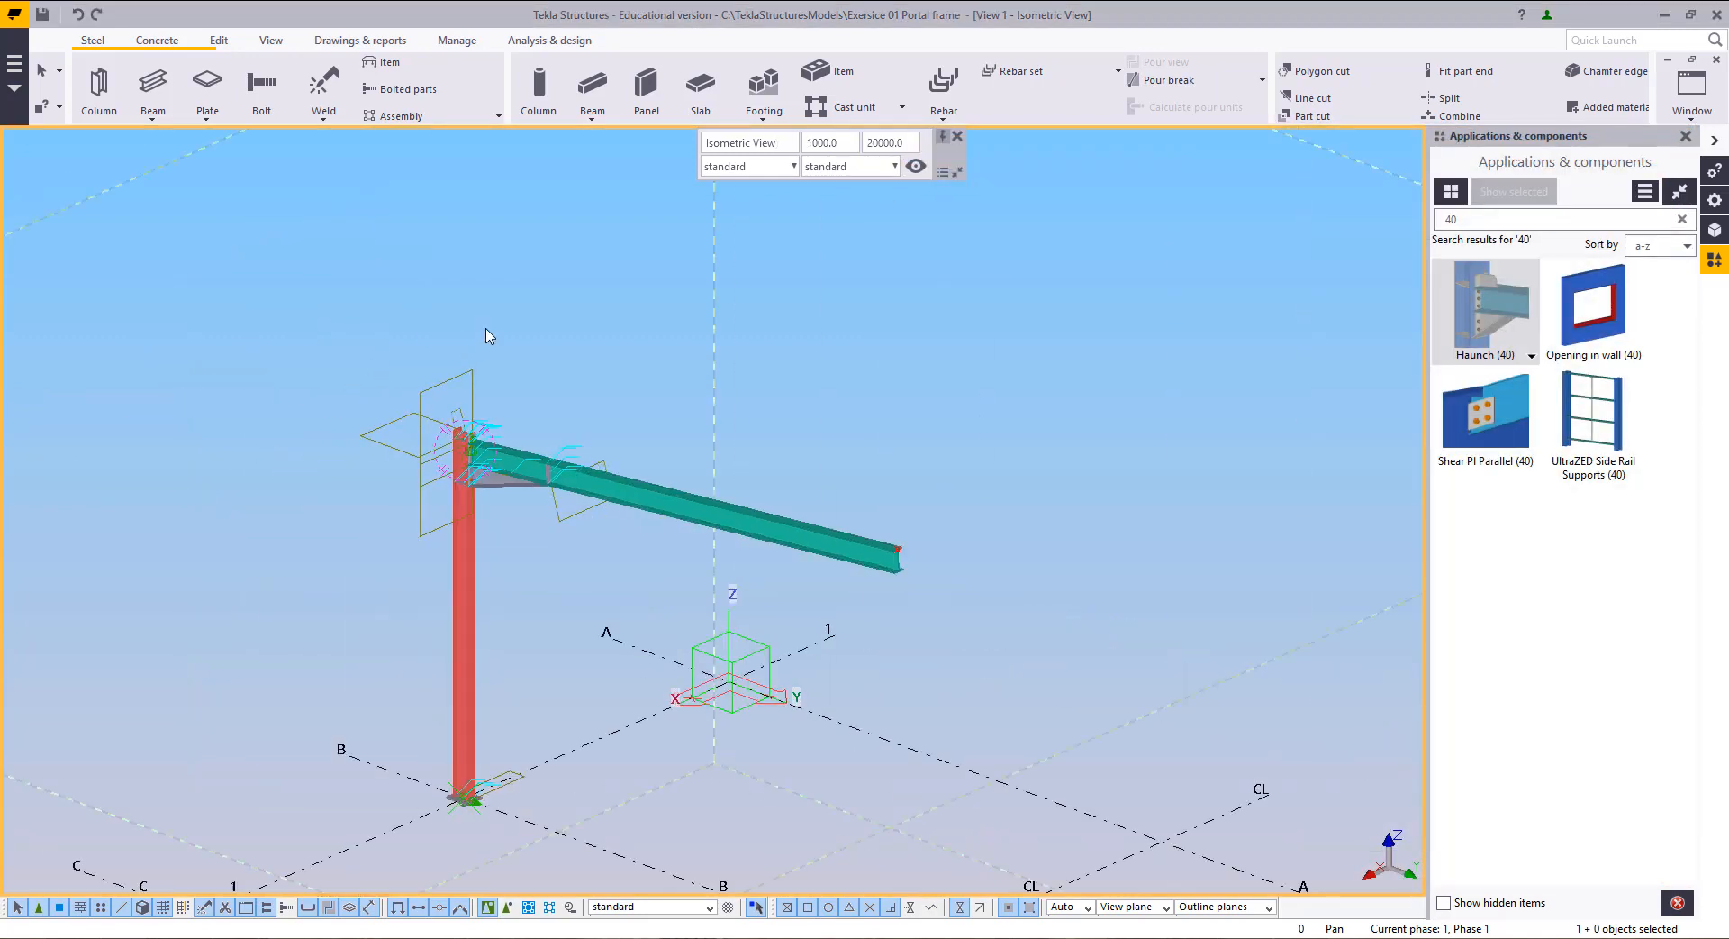
middle_click_drag(583, 592, 928, 651, "ctrl")
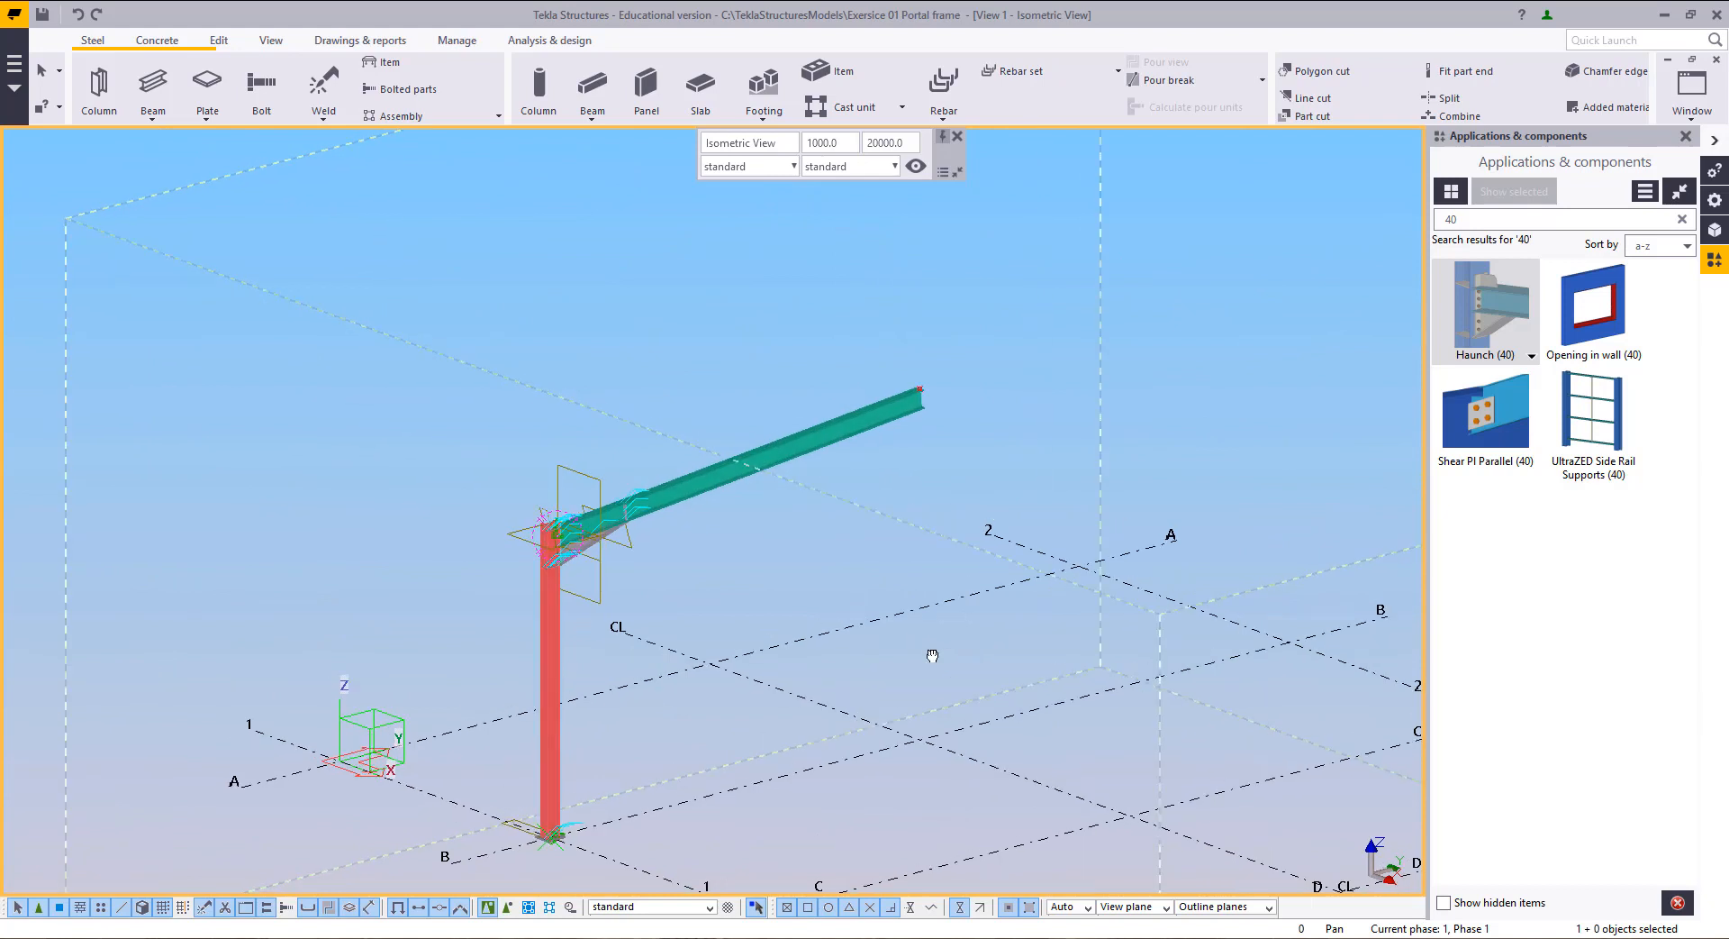
middle_click_drag(728, 557, 507, 640)
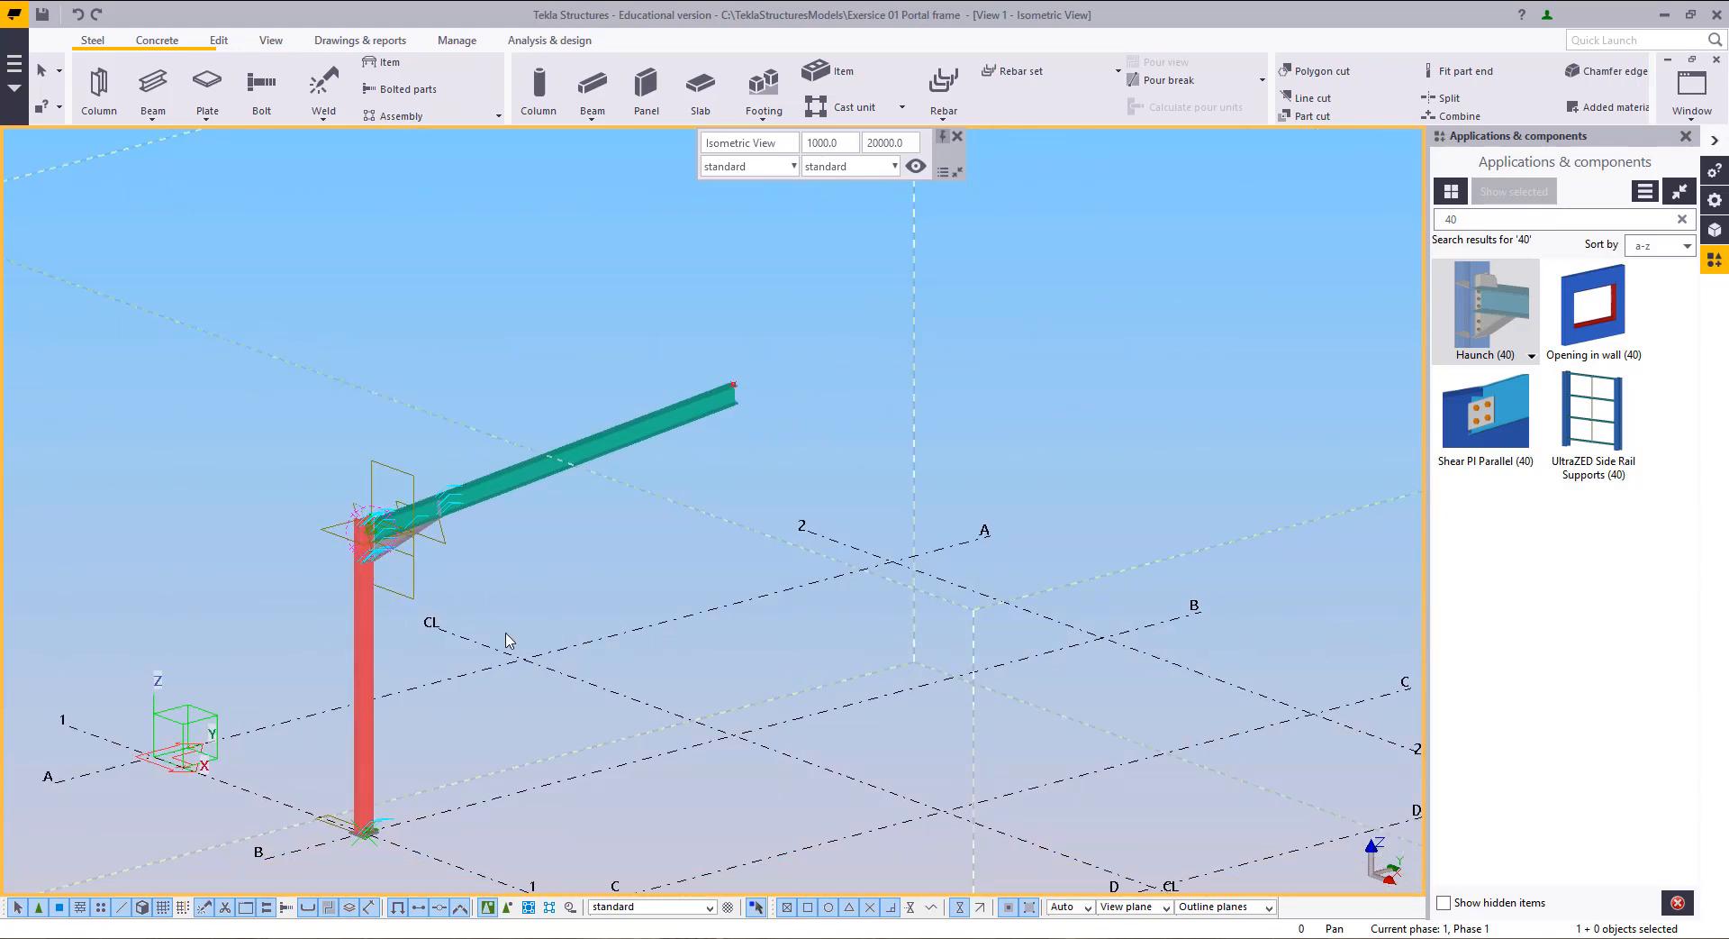
left_click(378, 692)
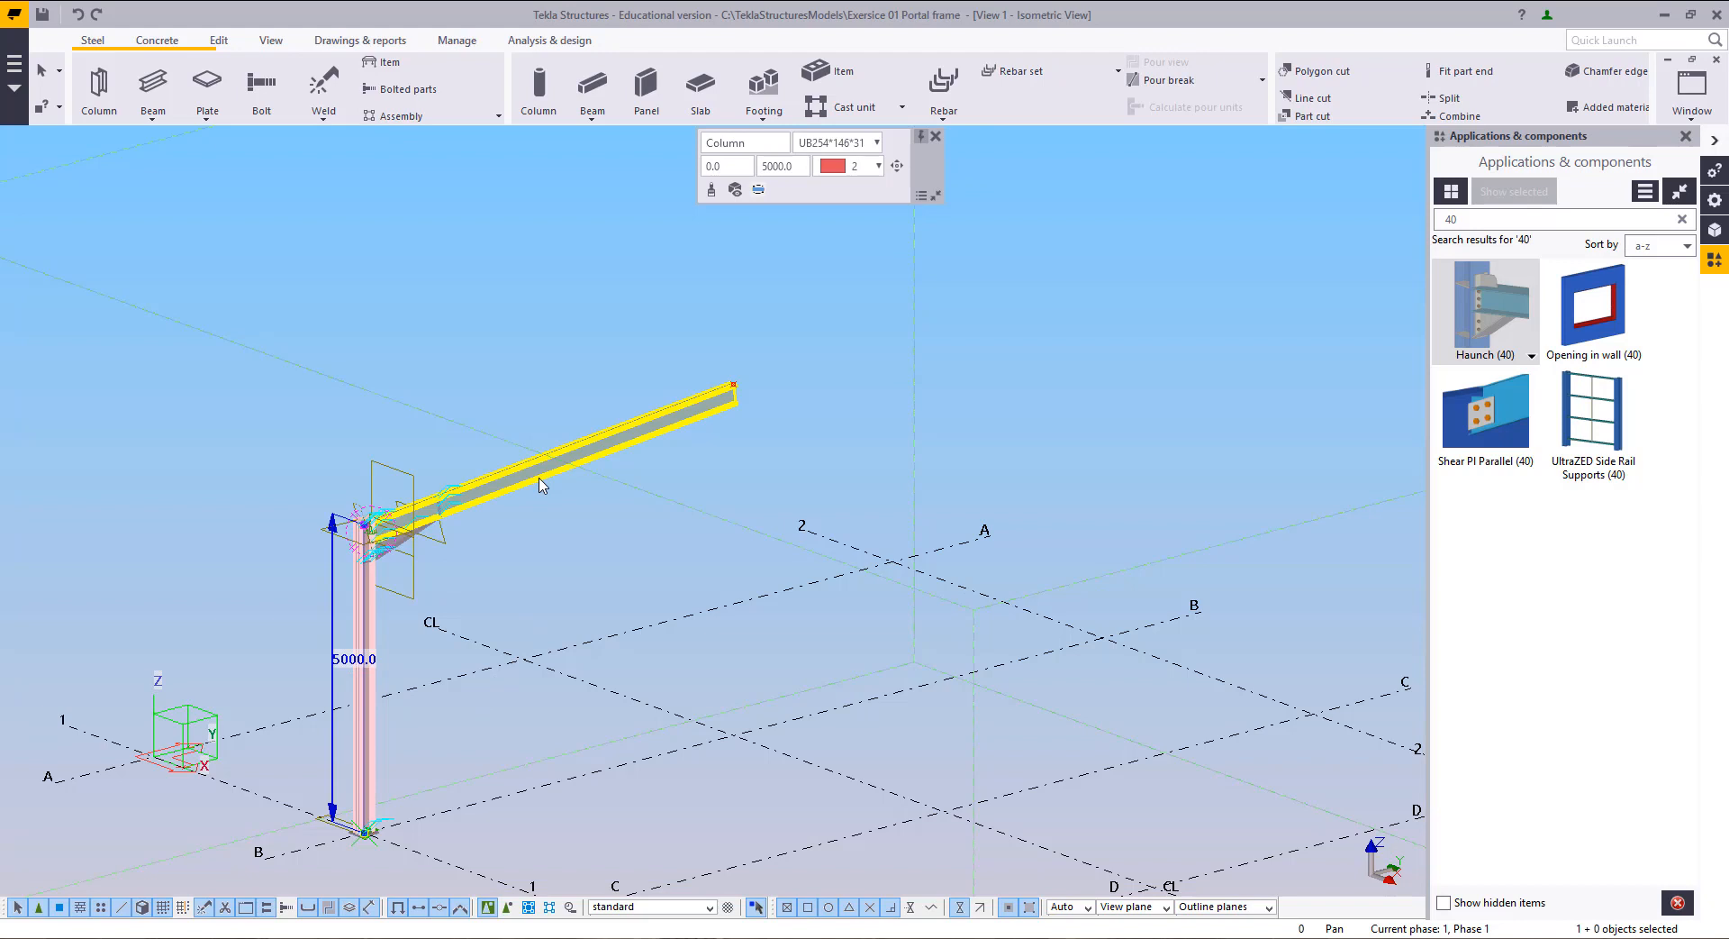
left_click(543, 479, "ctrl")
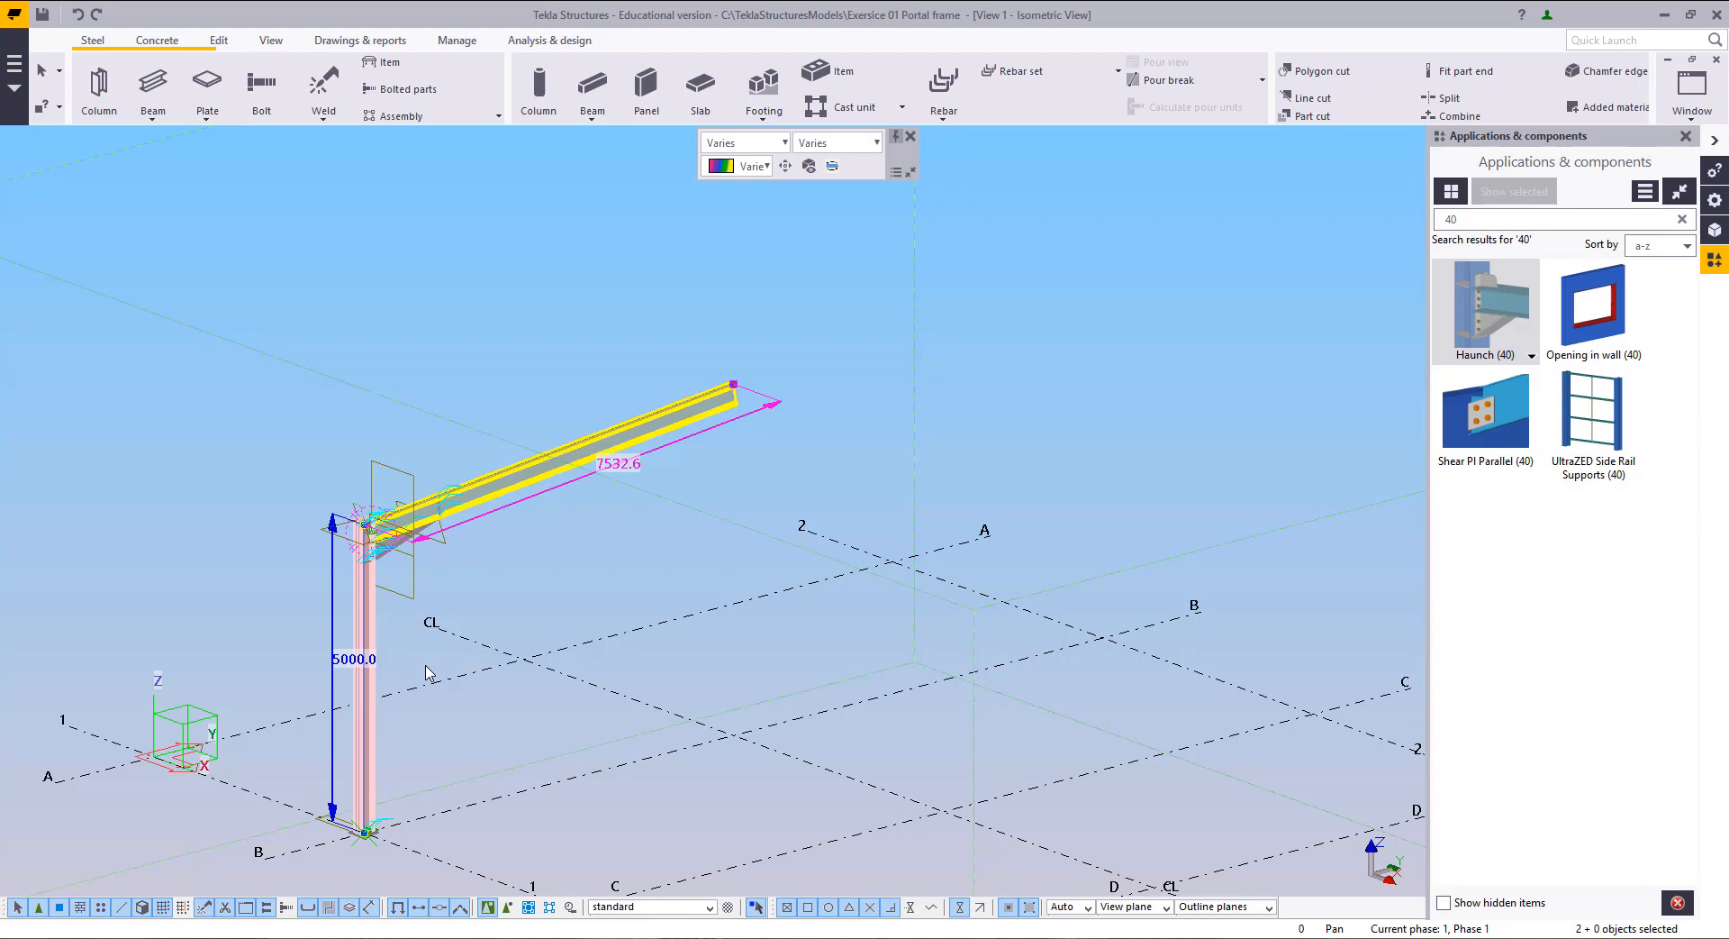
left_click(376, 719)
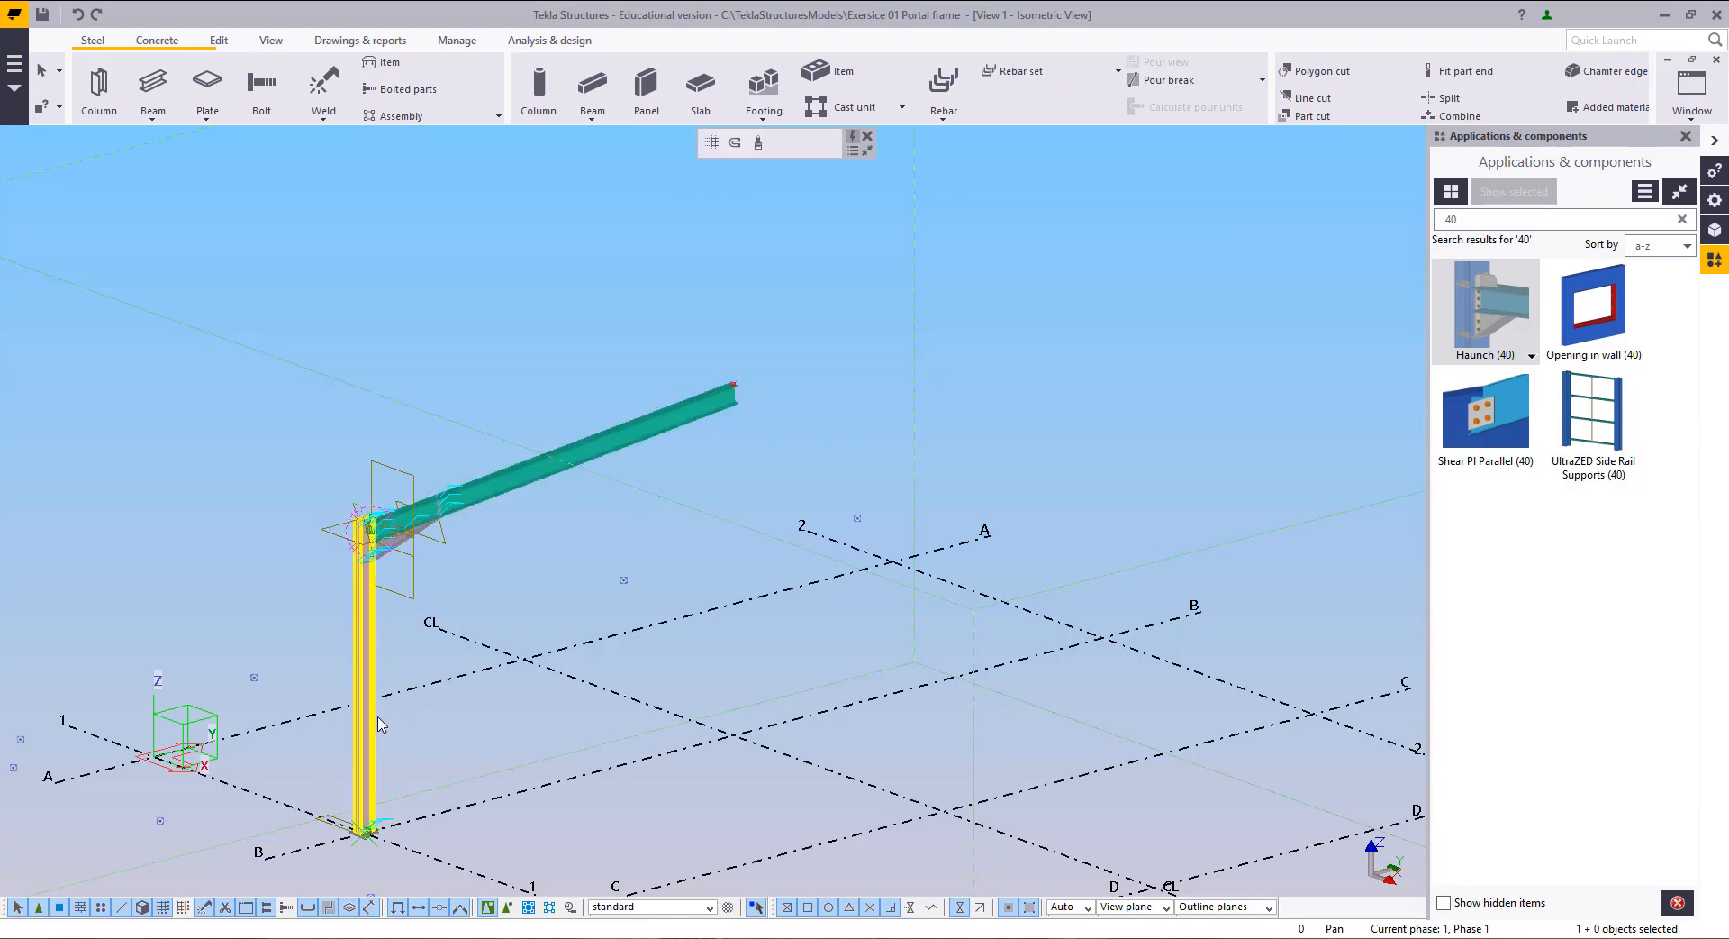
left_click(519, 487, "ctrl")
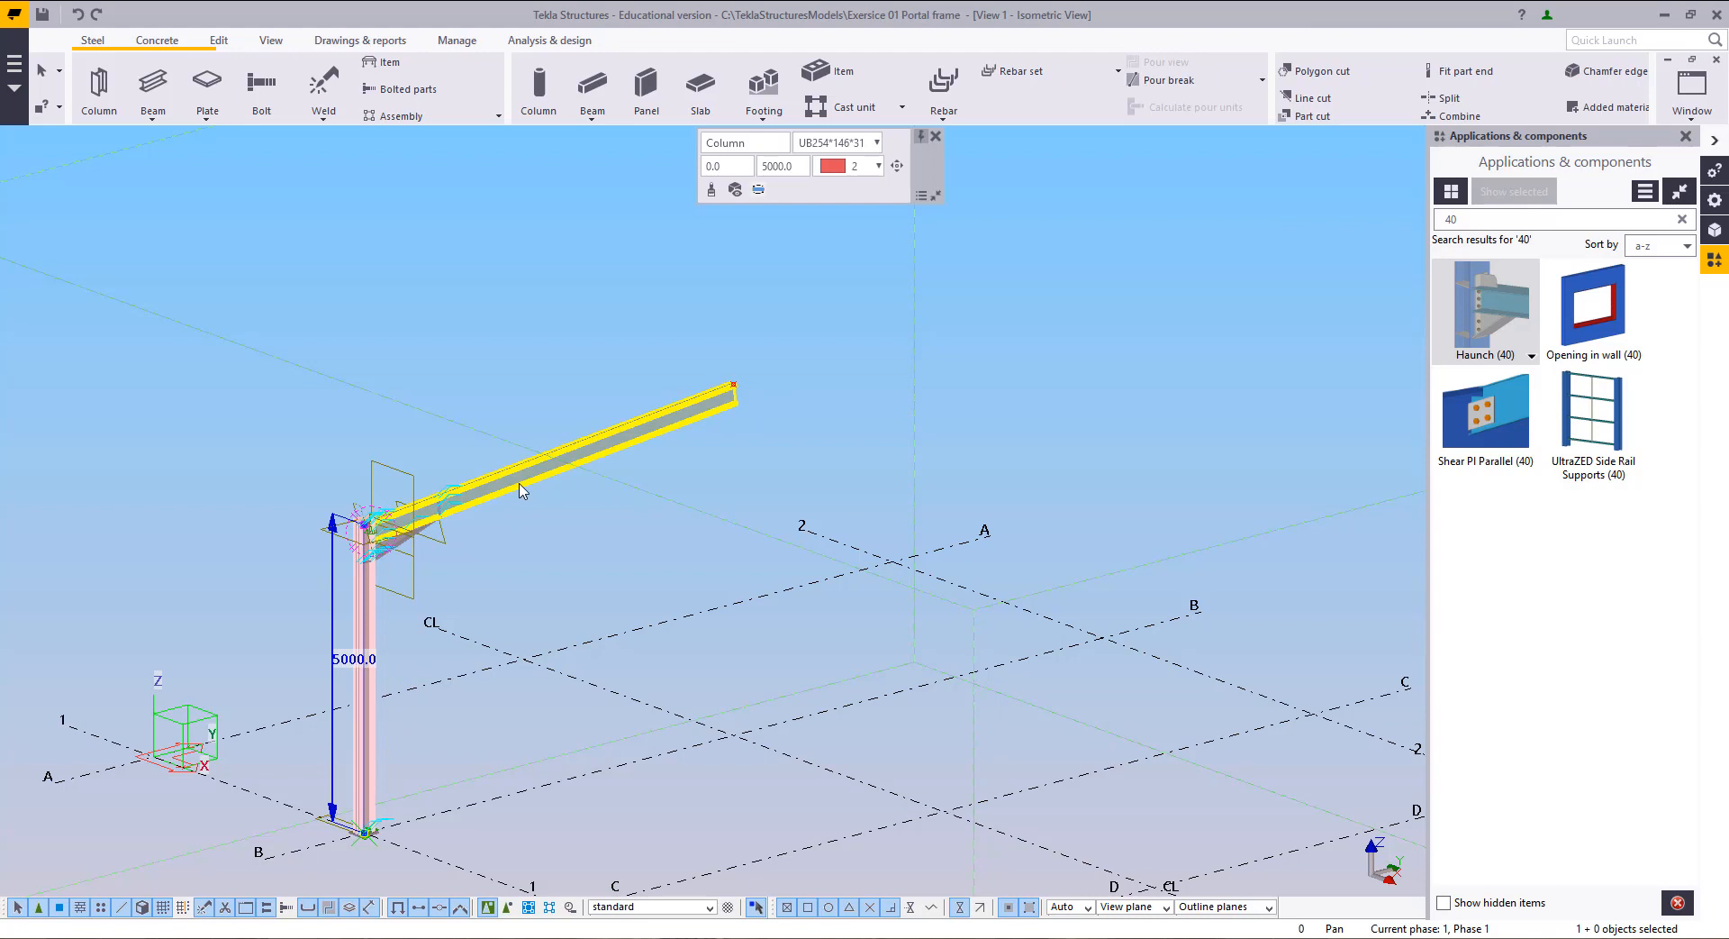
left_click(384, 637)
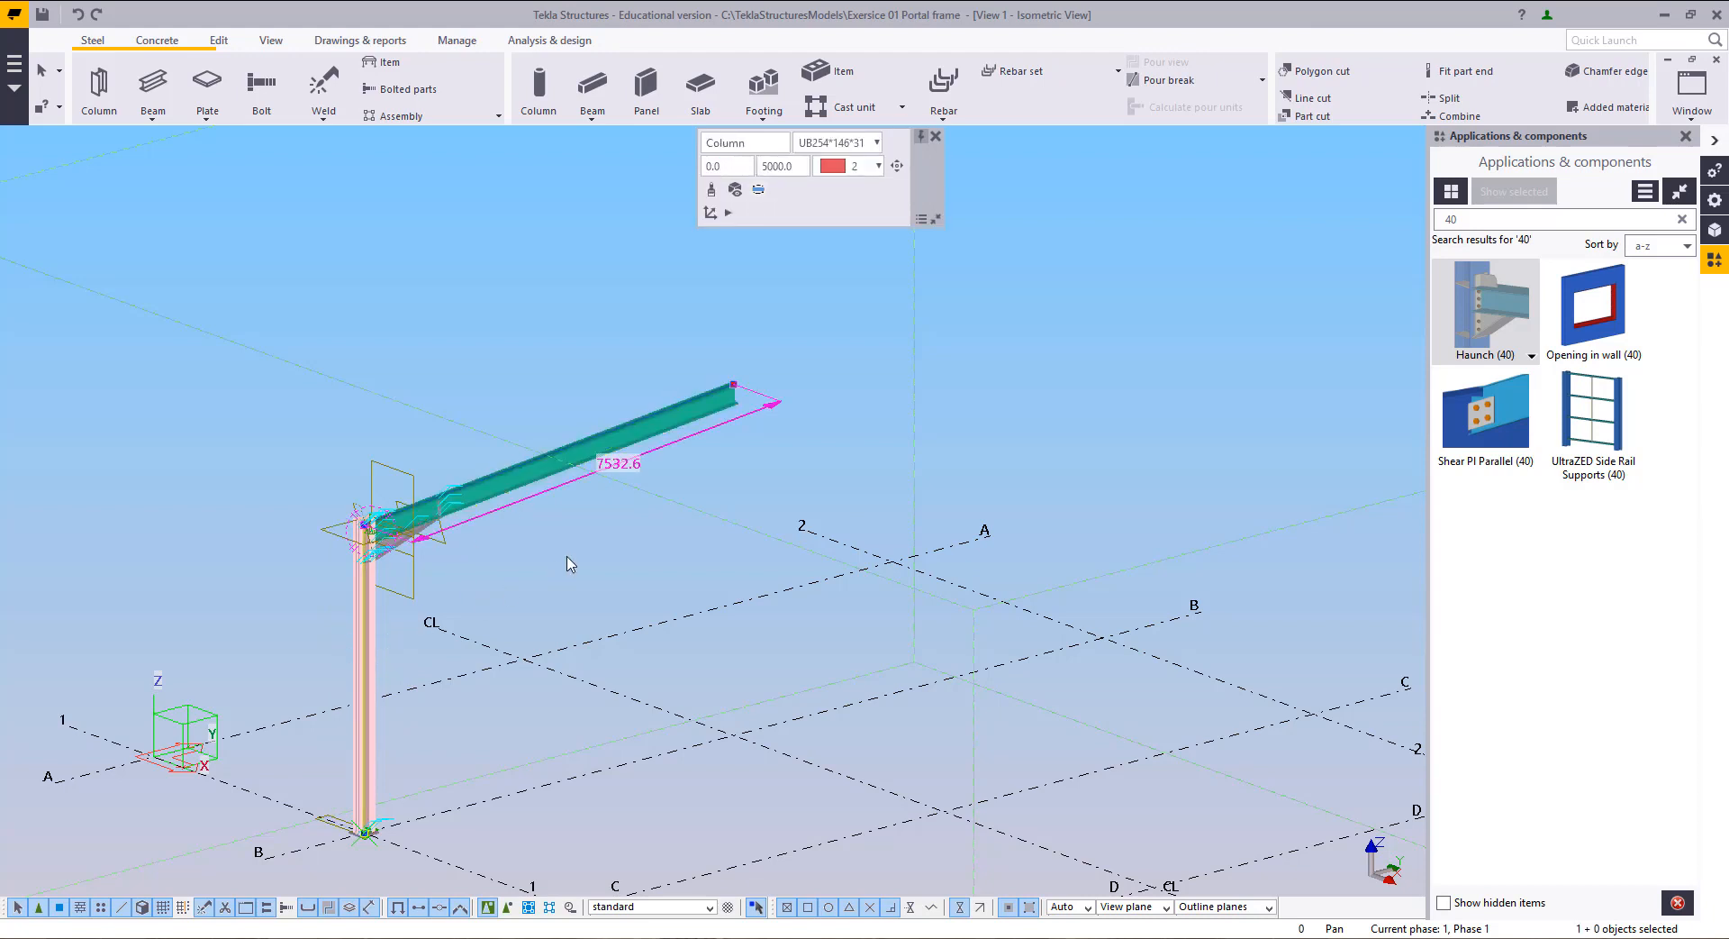
left_click(523, 484, "ctrl")
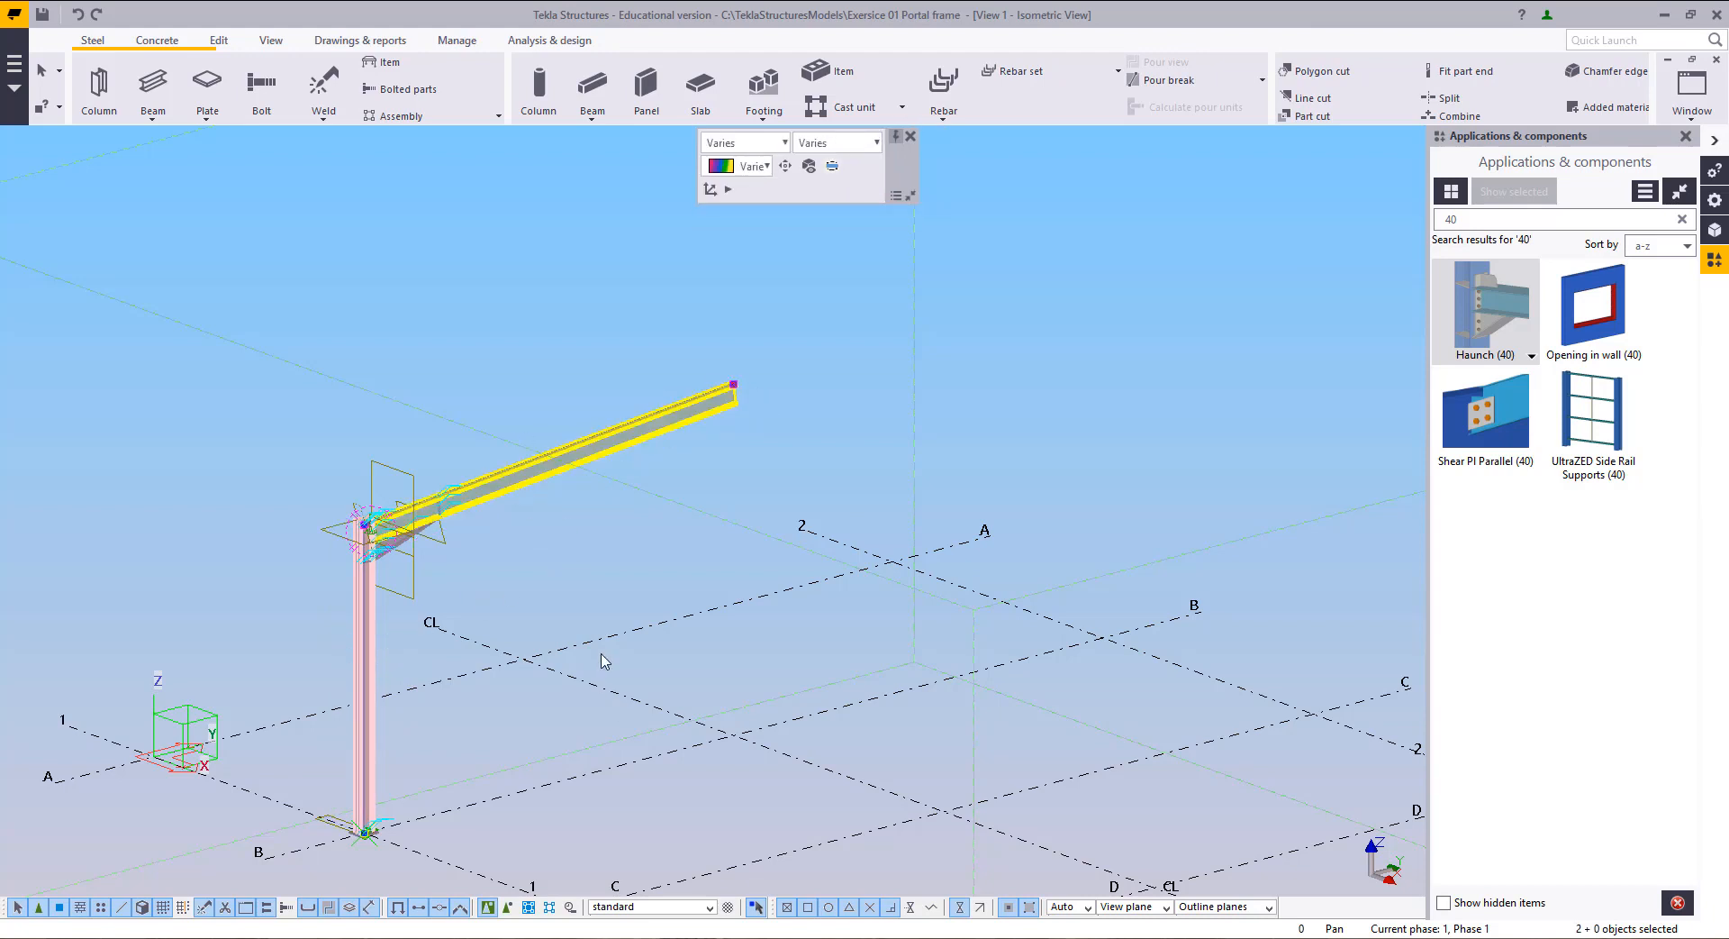
left_click(536, 629)
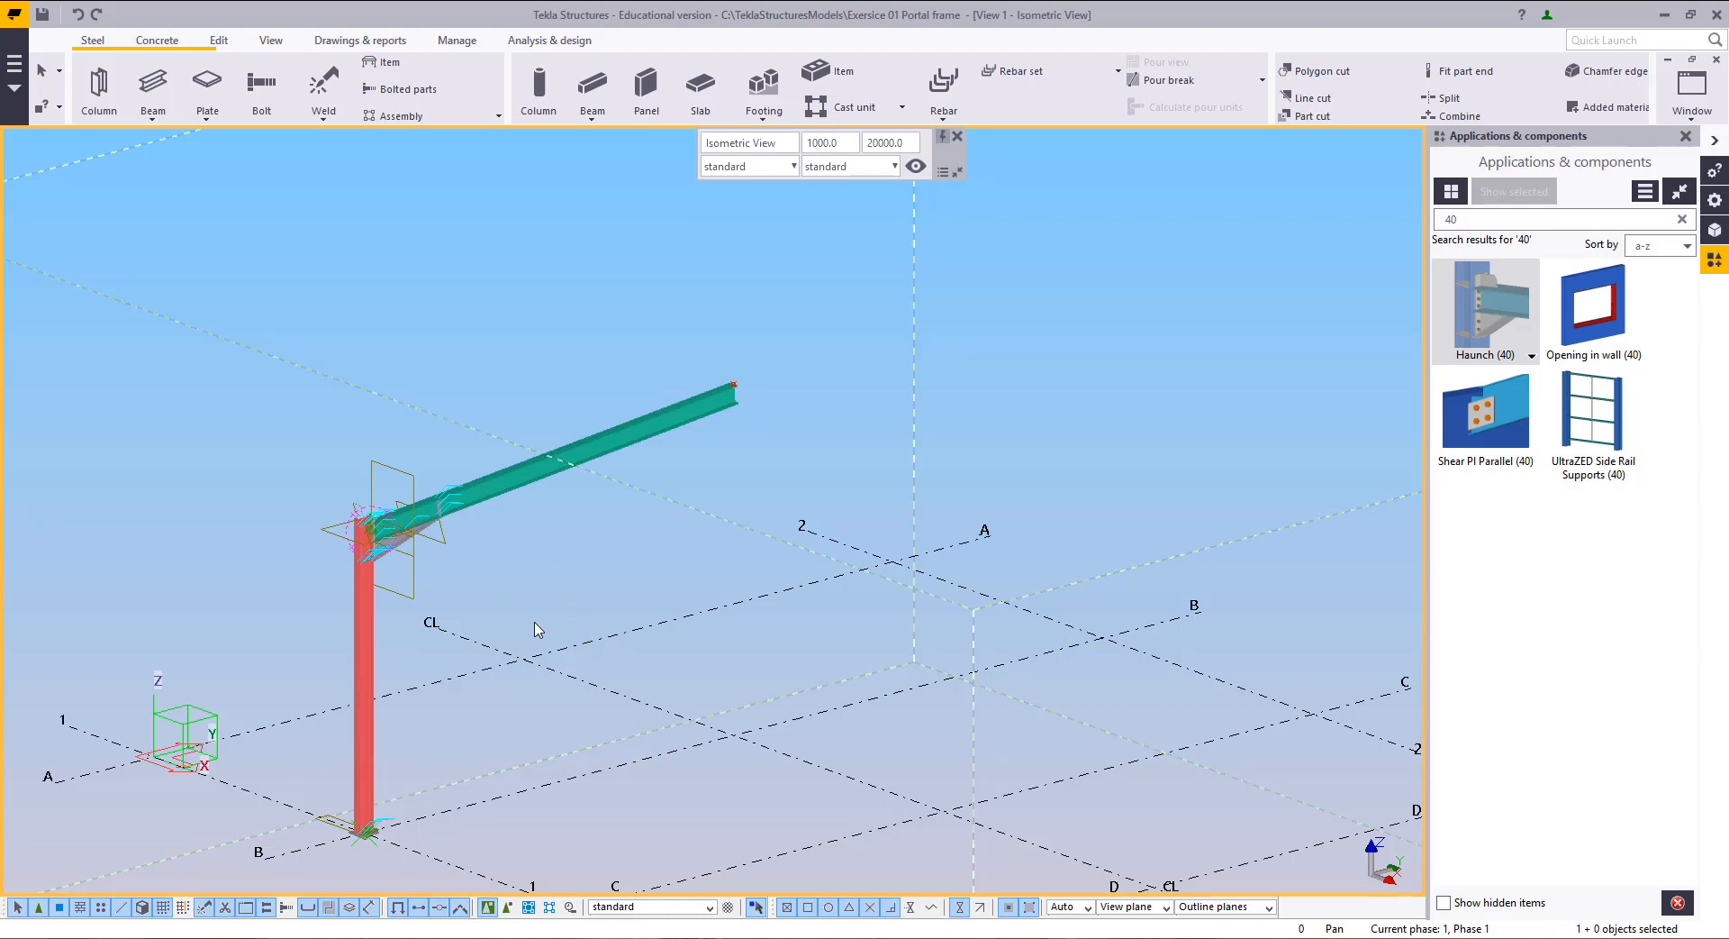
left_click(365, 630)
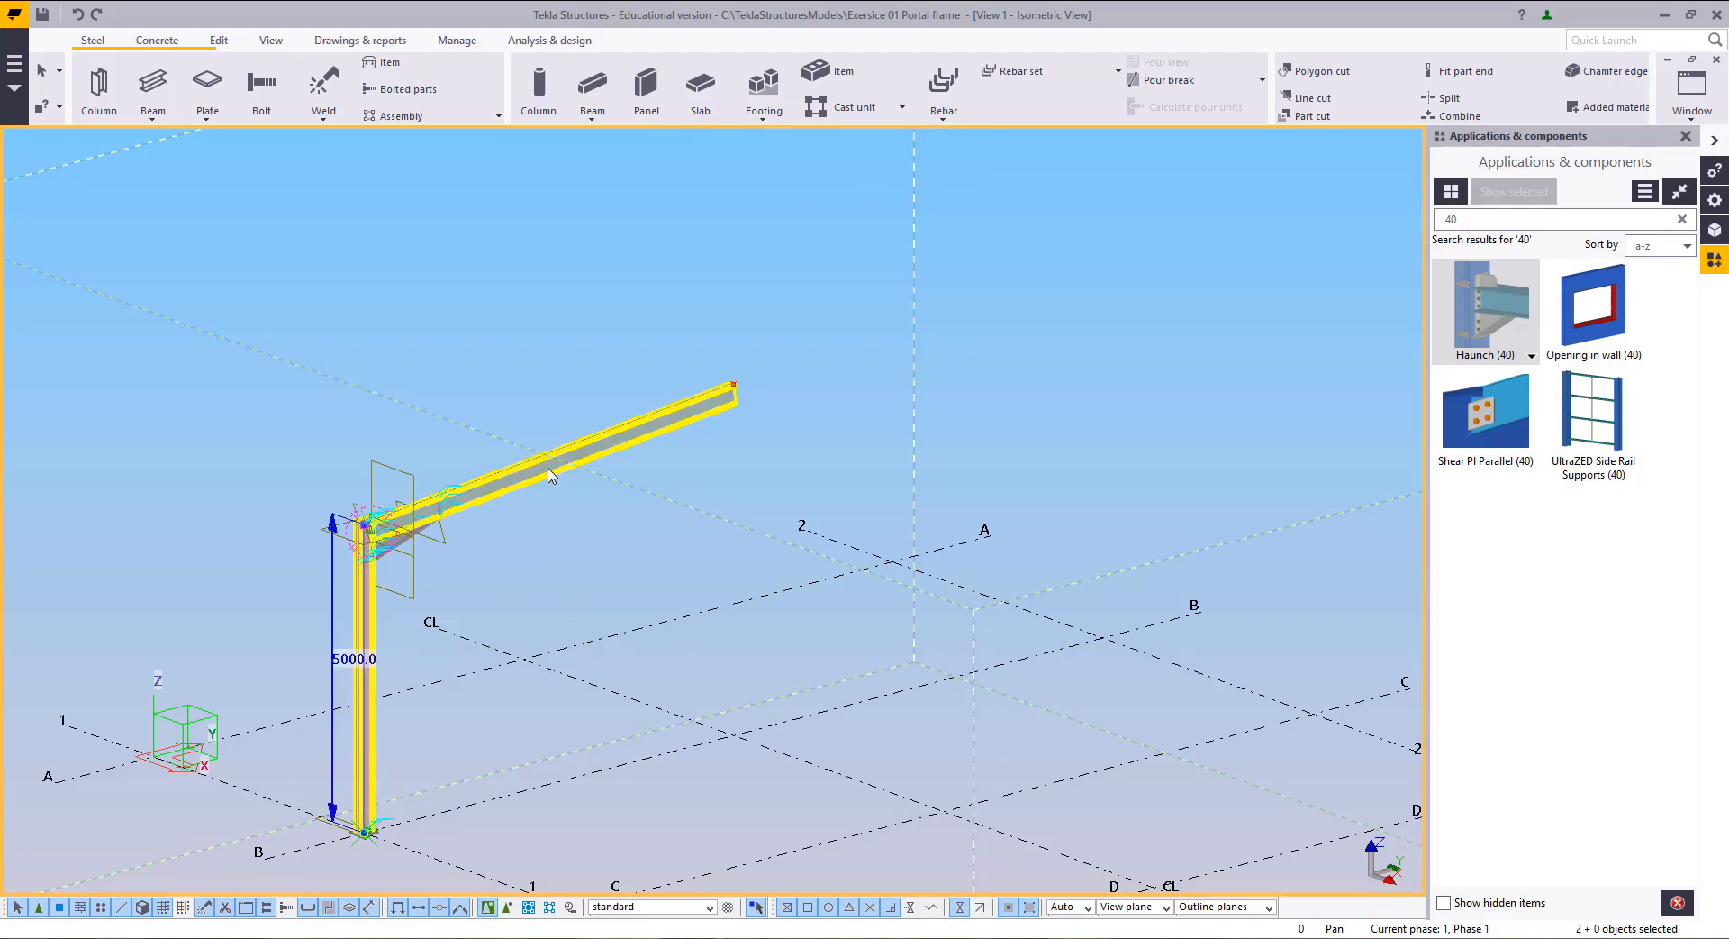
left_click(554, 479, "ctrl")
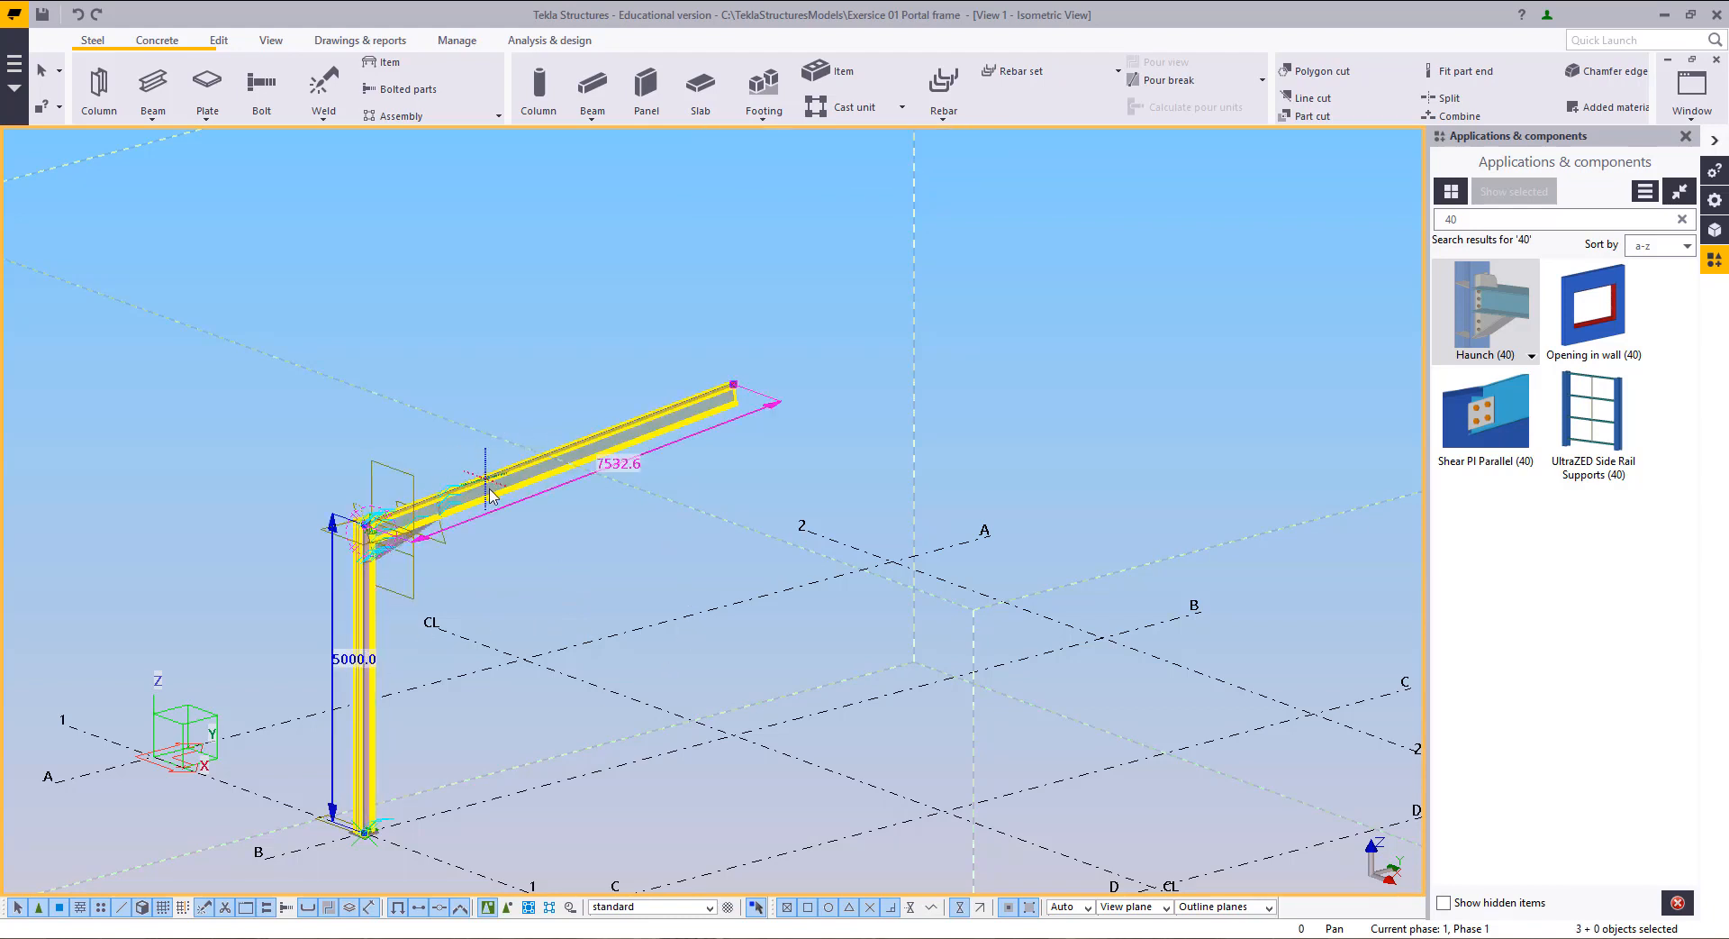
left_click(491, 493)
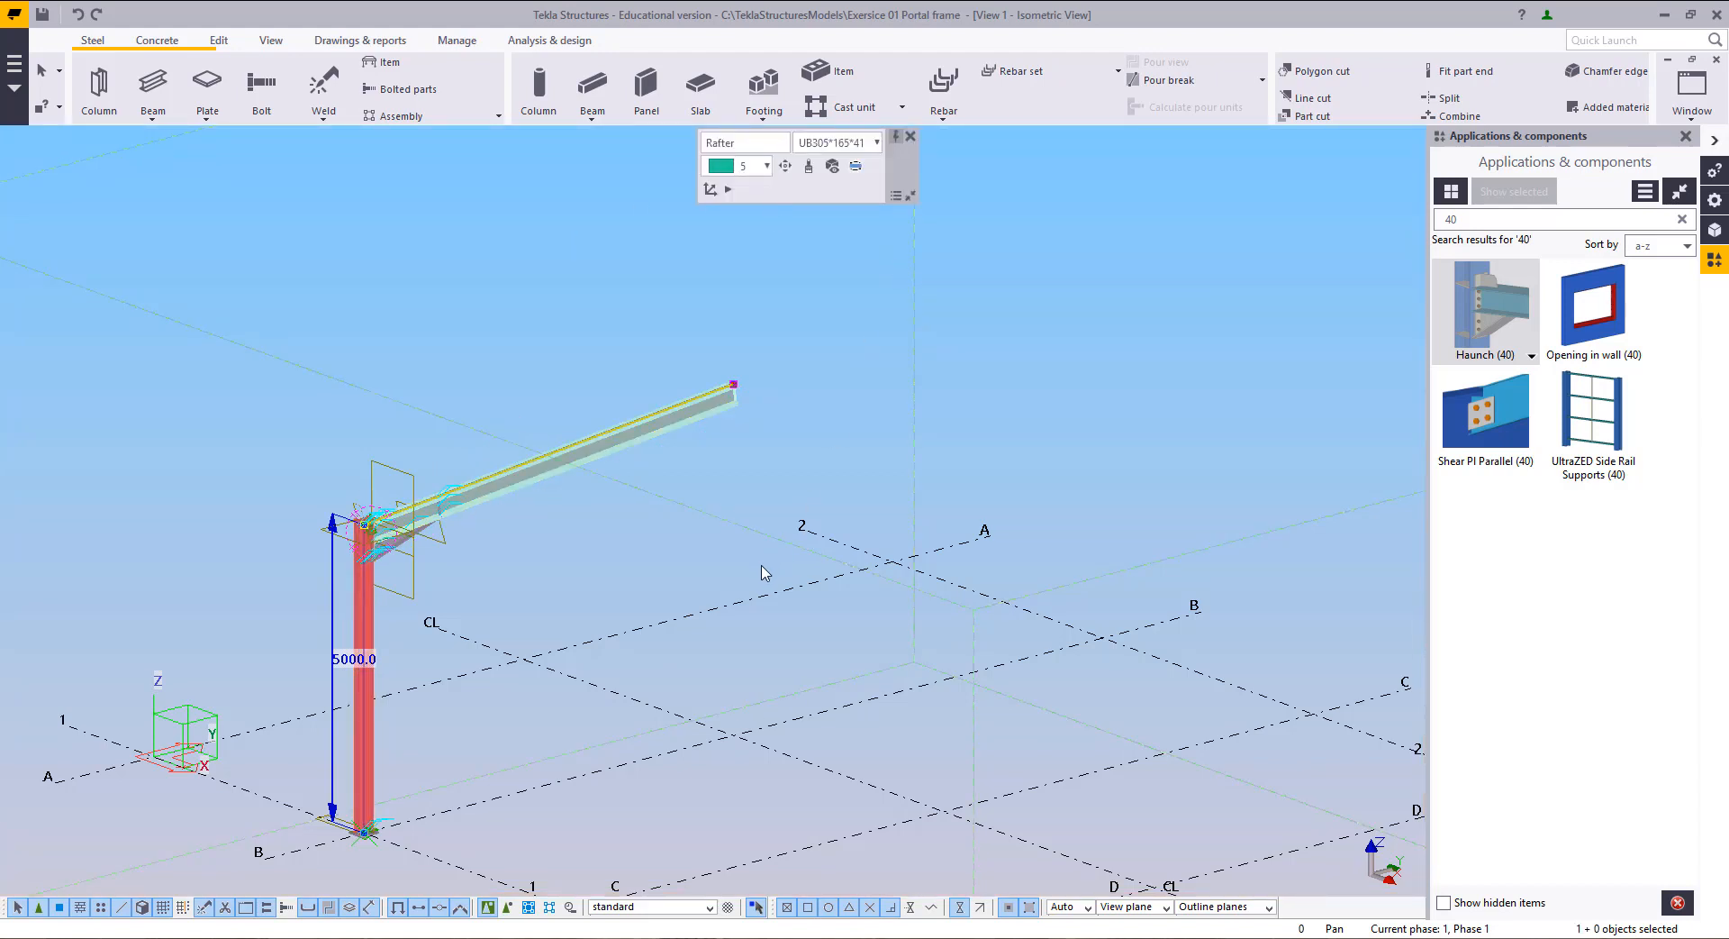
scroll(547, 546, "up", 3)
middle_click_drag(547, 547, 707, 616)
left_click(707, 616)
scroll(491, 683, "up", 3)
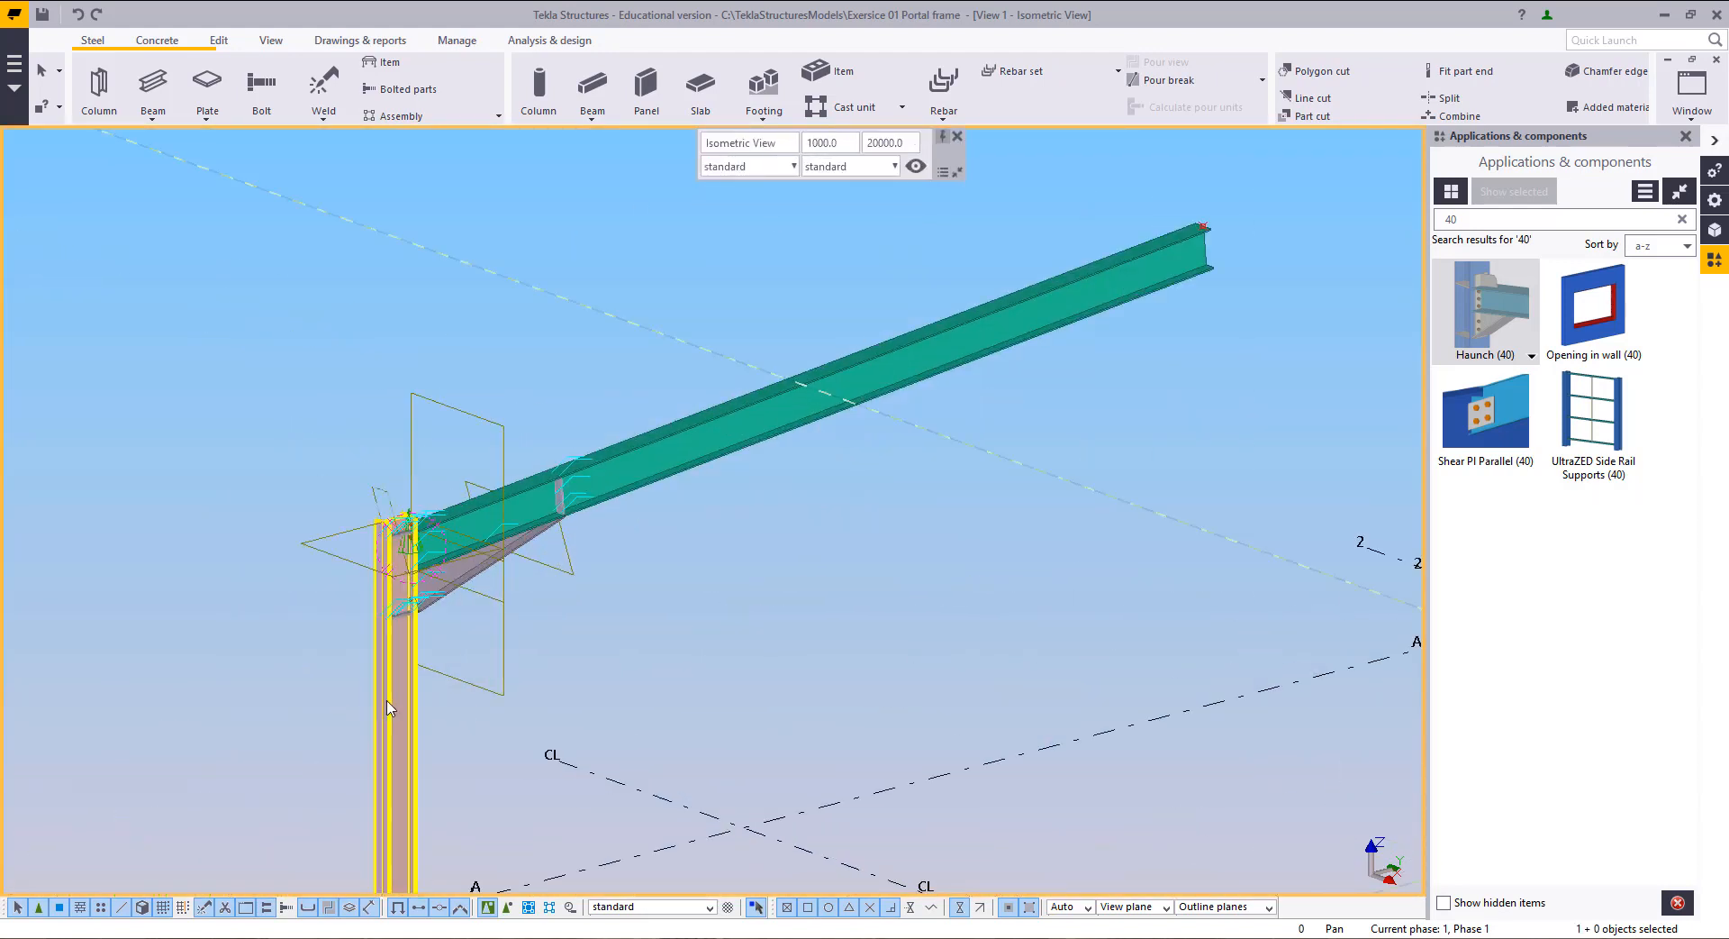
Step: Select the column at grids B and 1 together with its rafter and start a mirrored copy of them
left_click(388, 707)
left_click(761, 419)
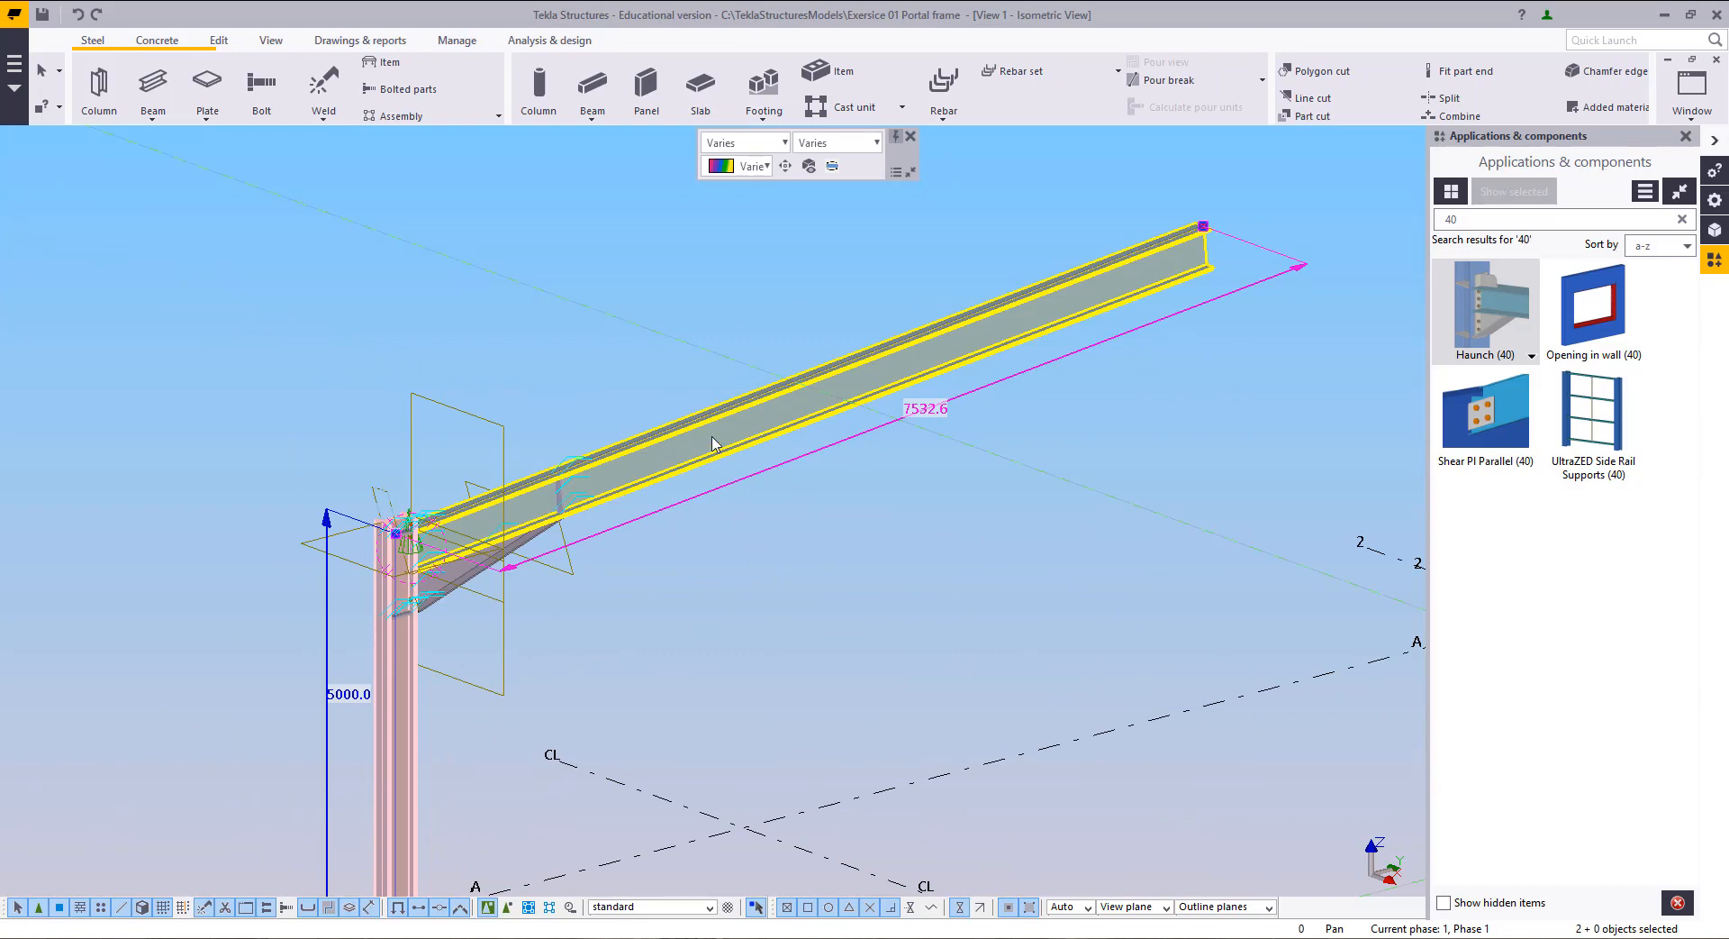
left_click(646, 447, "ctrl")
scroll(505, 514, "down", 2)
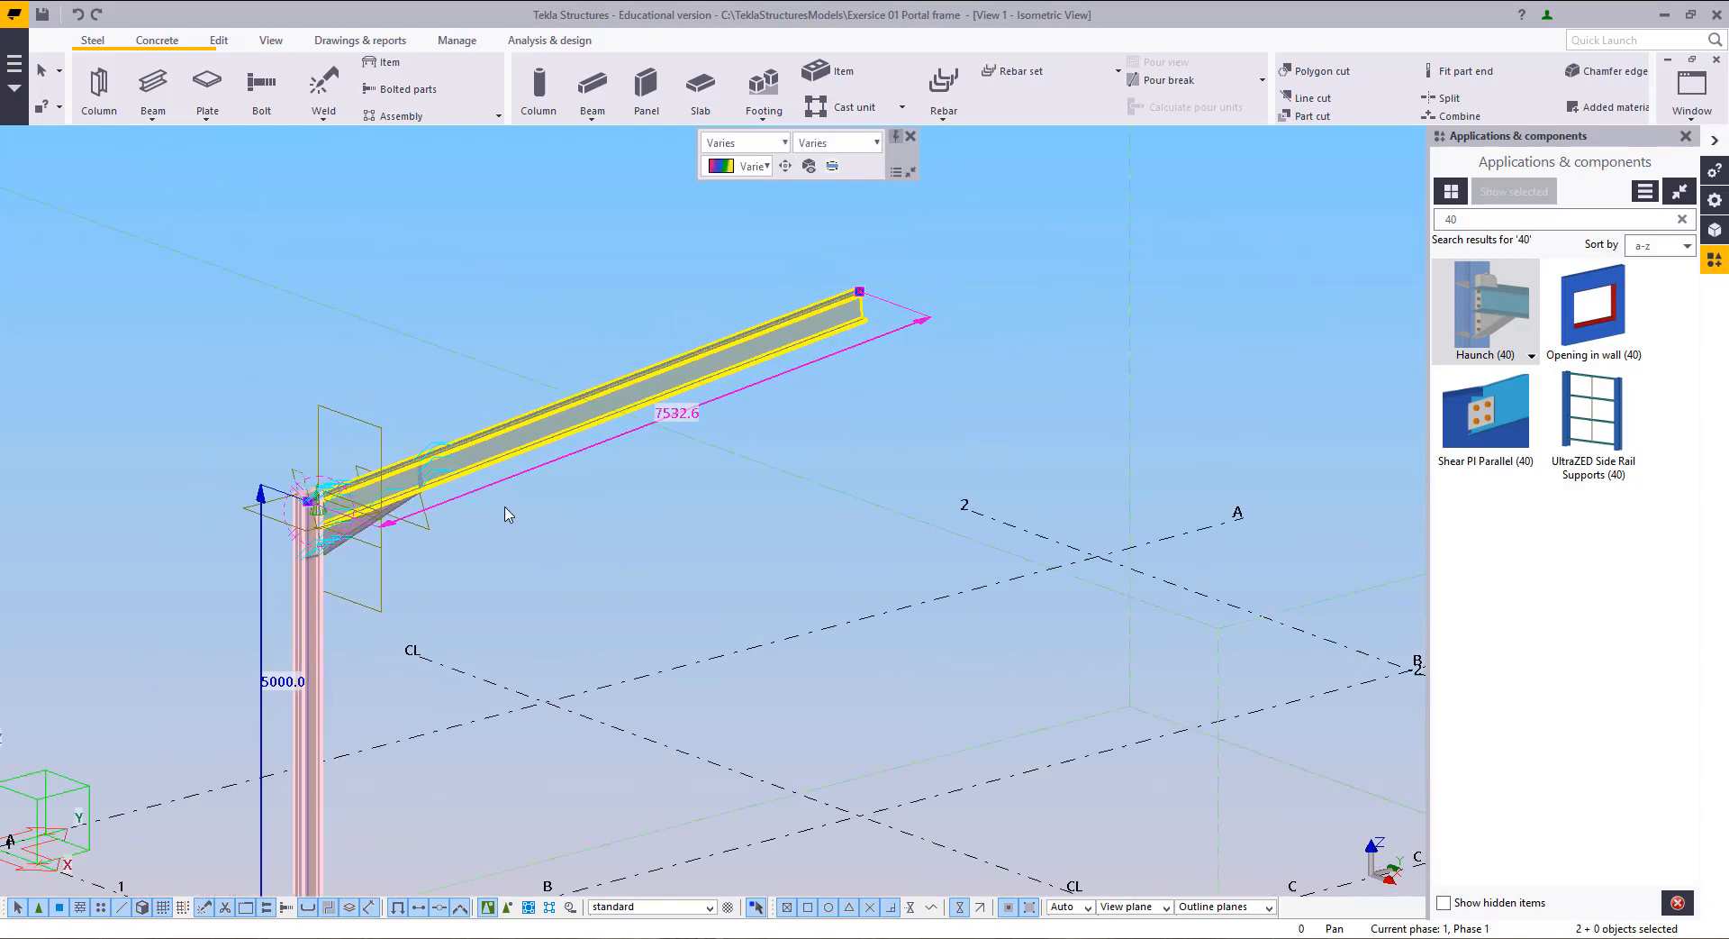
scroll(505, 510, "down", 2)
middle_click_drag(760, 538, 587, 490)
scroll(590, 488, "down", 4)
mouse_move(590, 548)
middle_mouse_down("ctrl")
mouse_move(603, 551)
mouse_move(559, 591)
mouse_move(537, 495)
mouse_move(618, 576)
mouse_move(566, 560)
mouse_move(618, 532)
middle_mouse_up("ctrl")
right_click(628, 478)
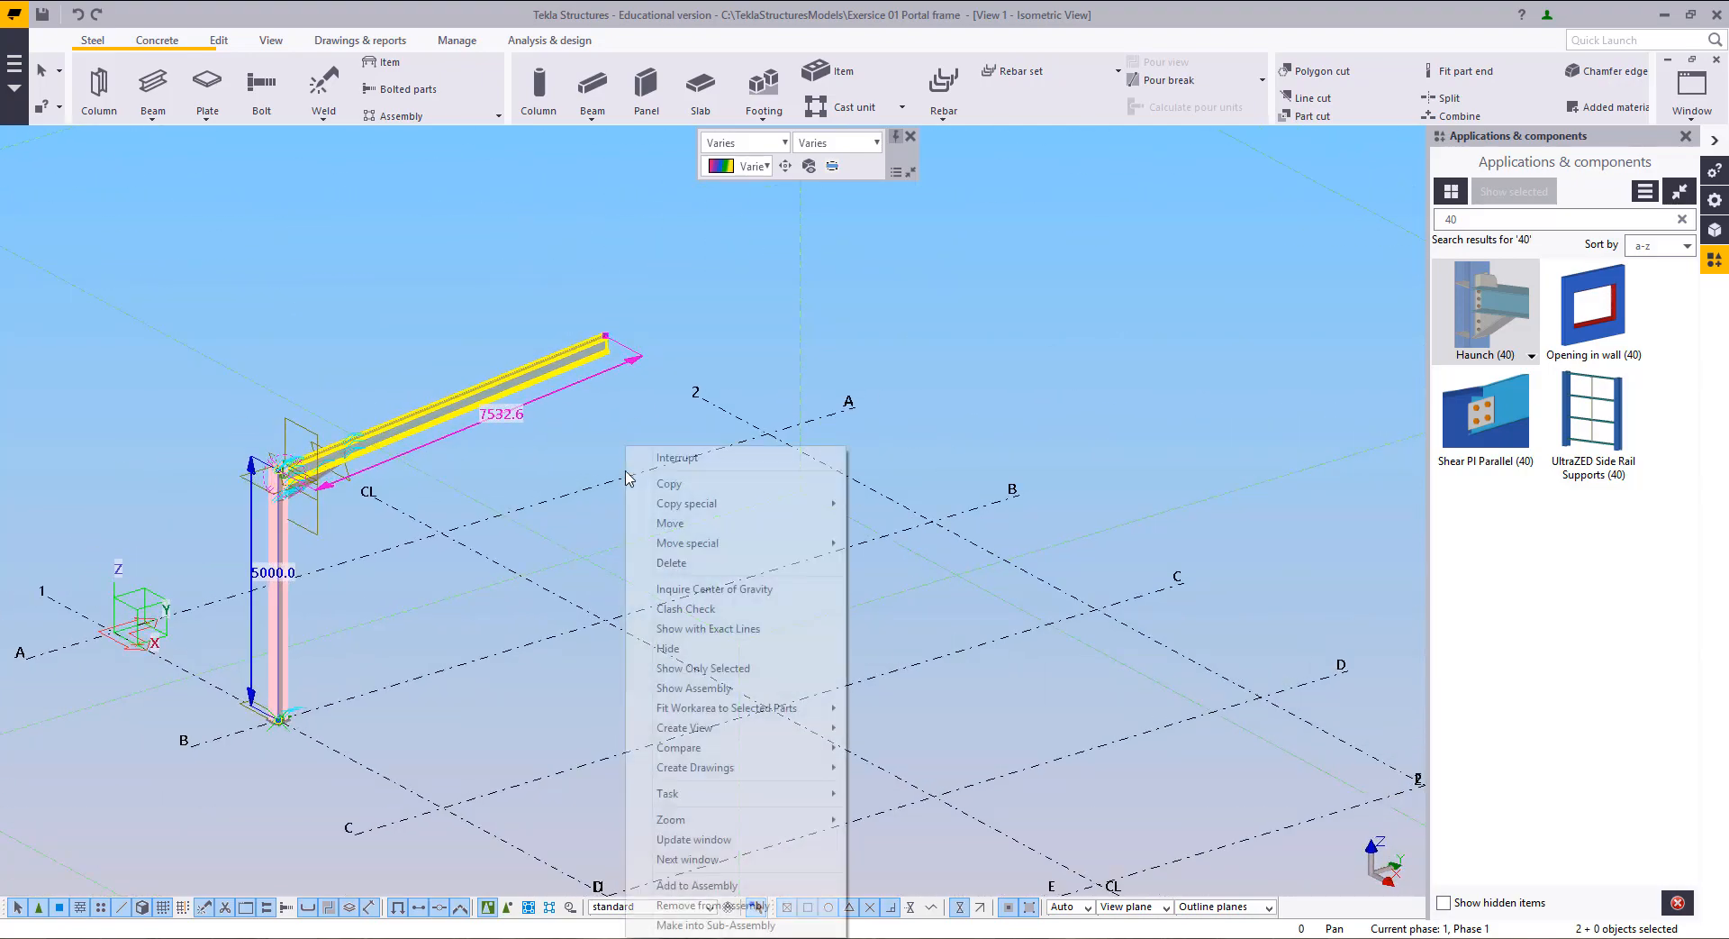
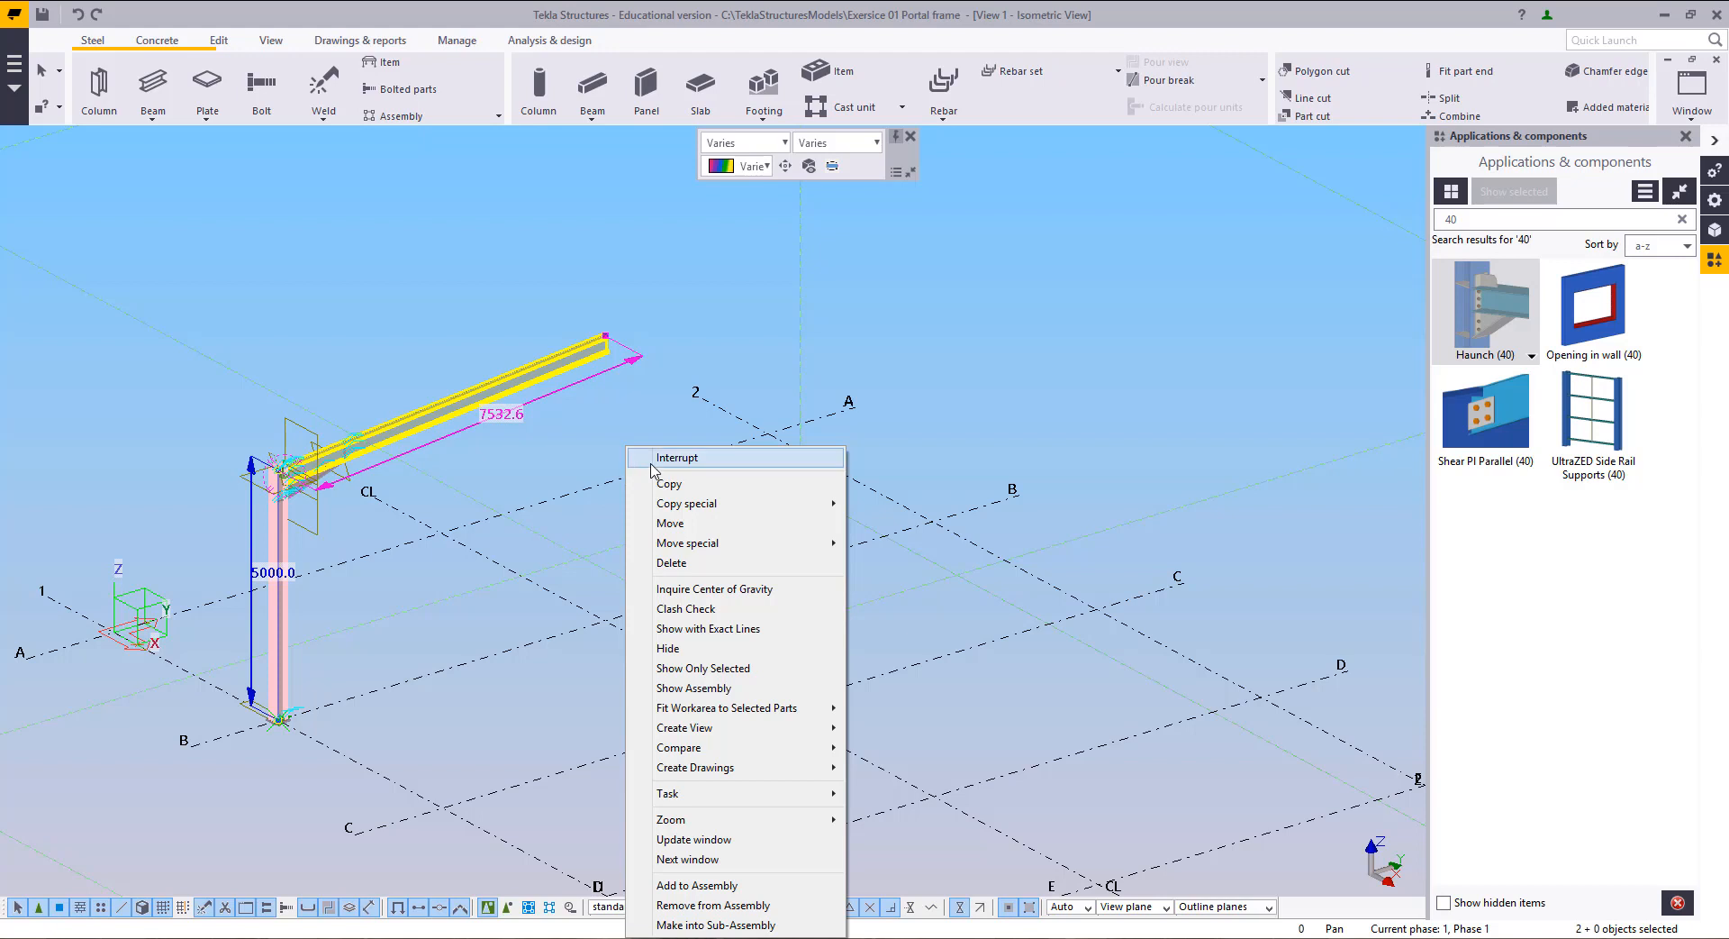
mouse_move(748, 510)
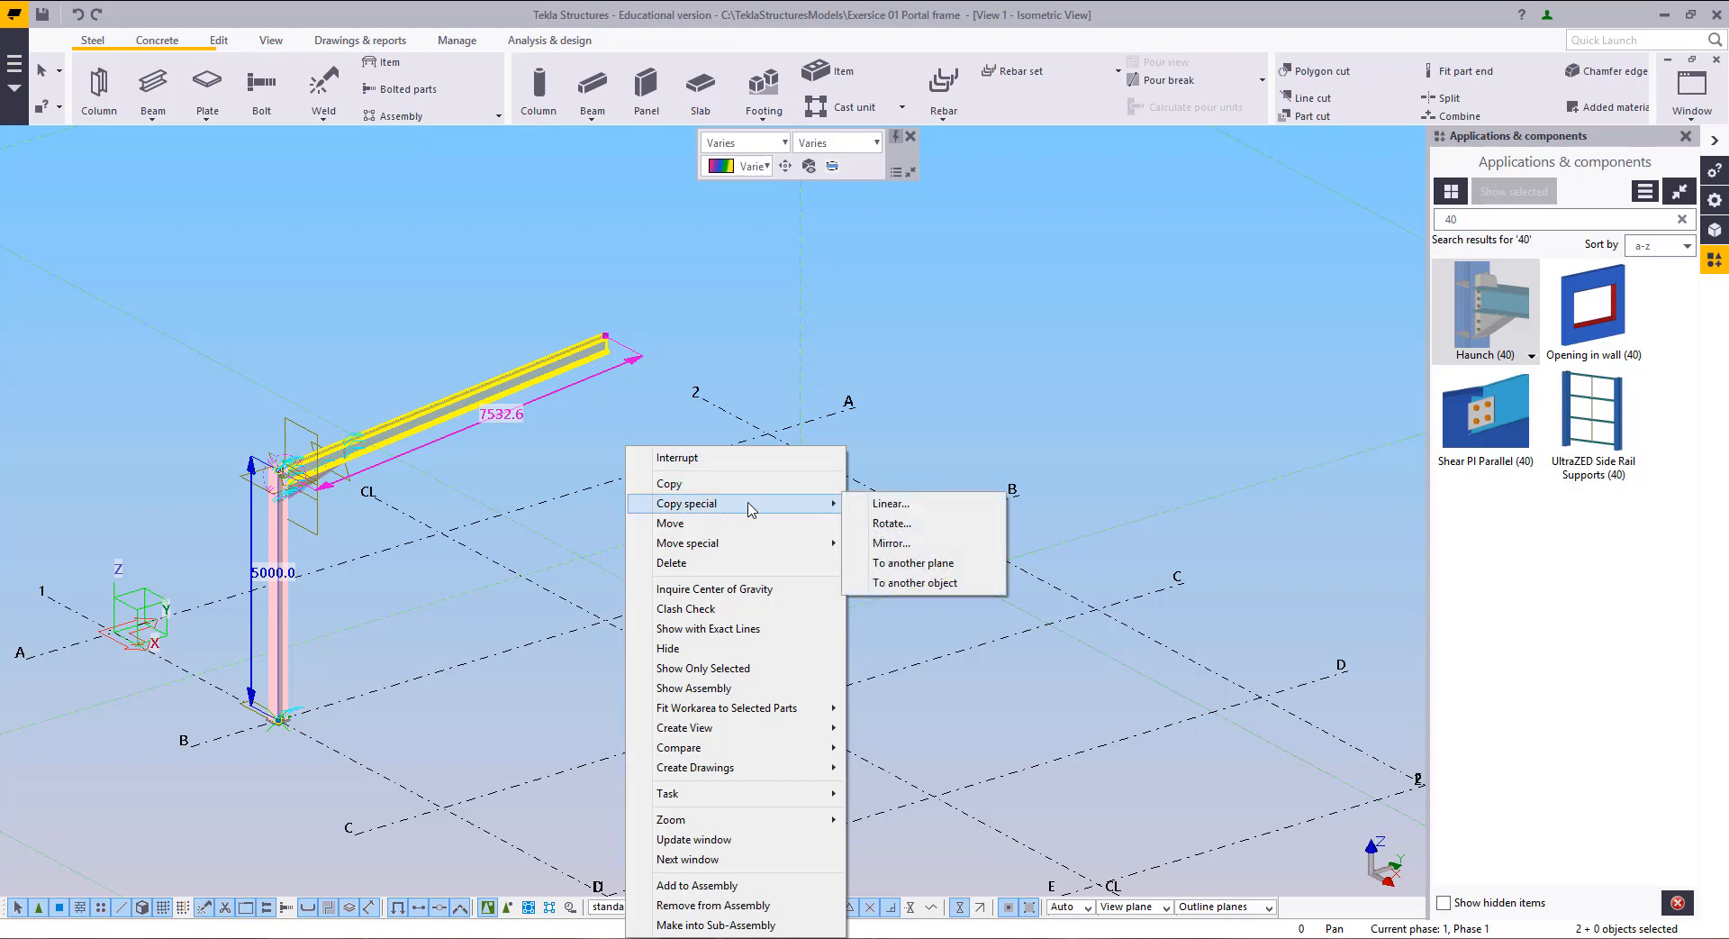
left_click(892, 543)
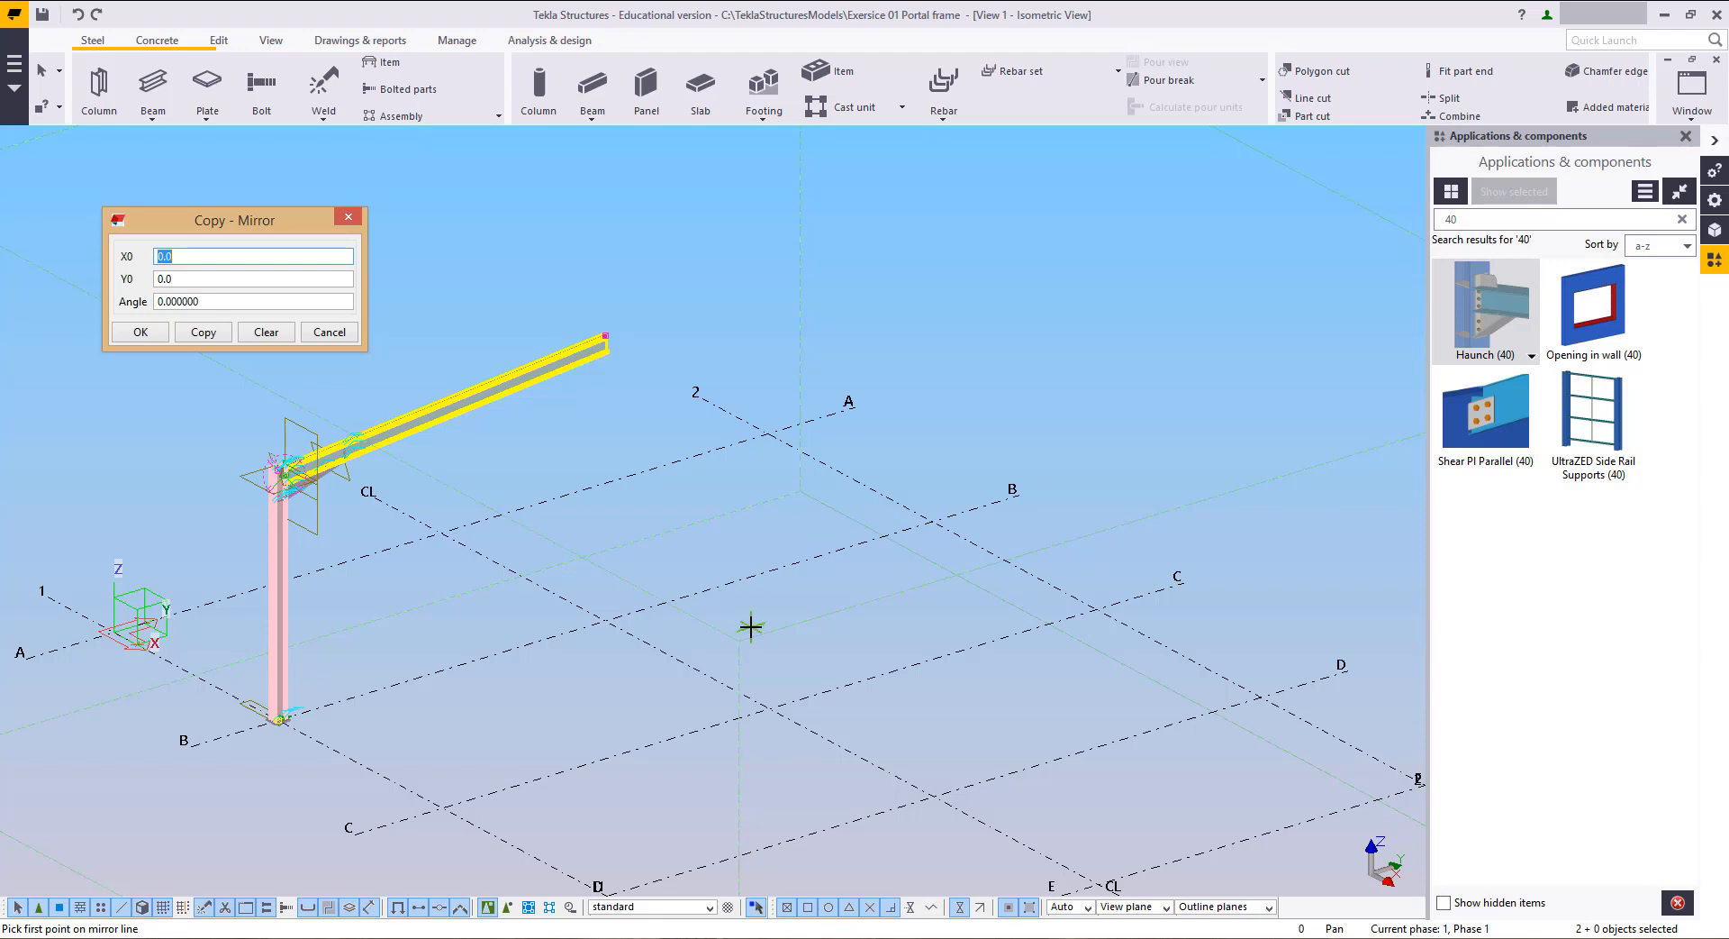
Step: In plan view, define the mirror line along grid line CL from grid C to grid A and create the mirrored copy
middle_click_drag(750, 627, 856, 657)
key("ctrl+p")
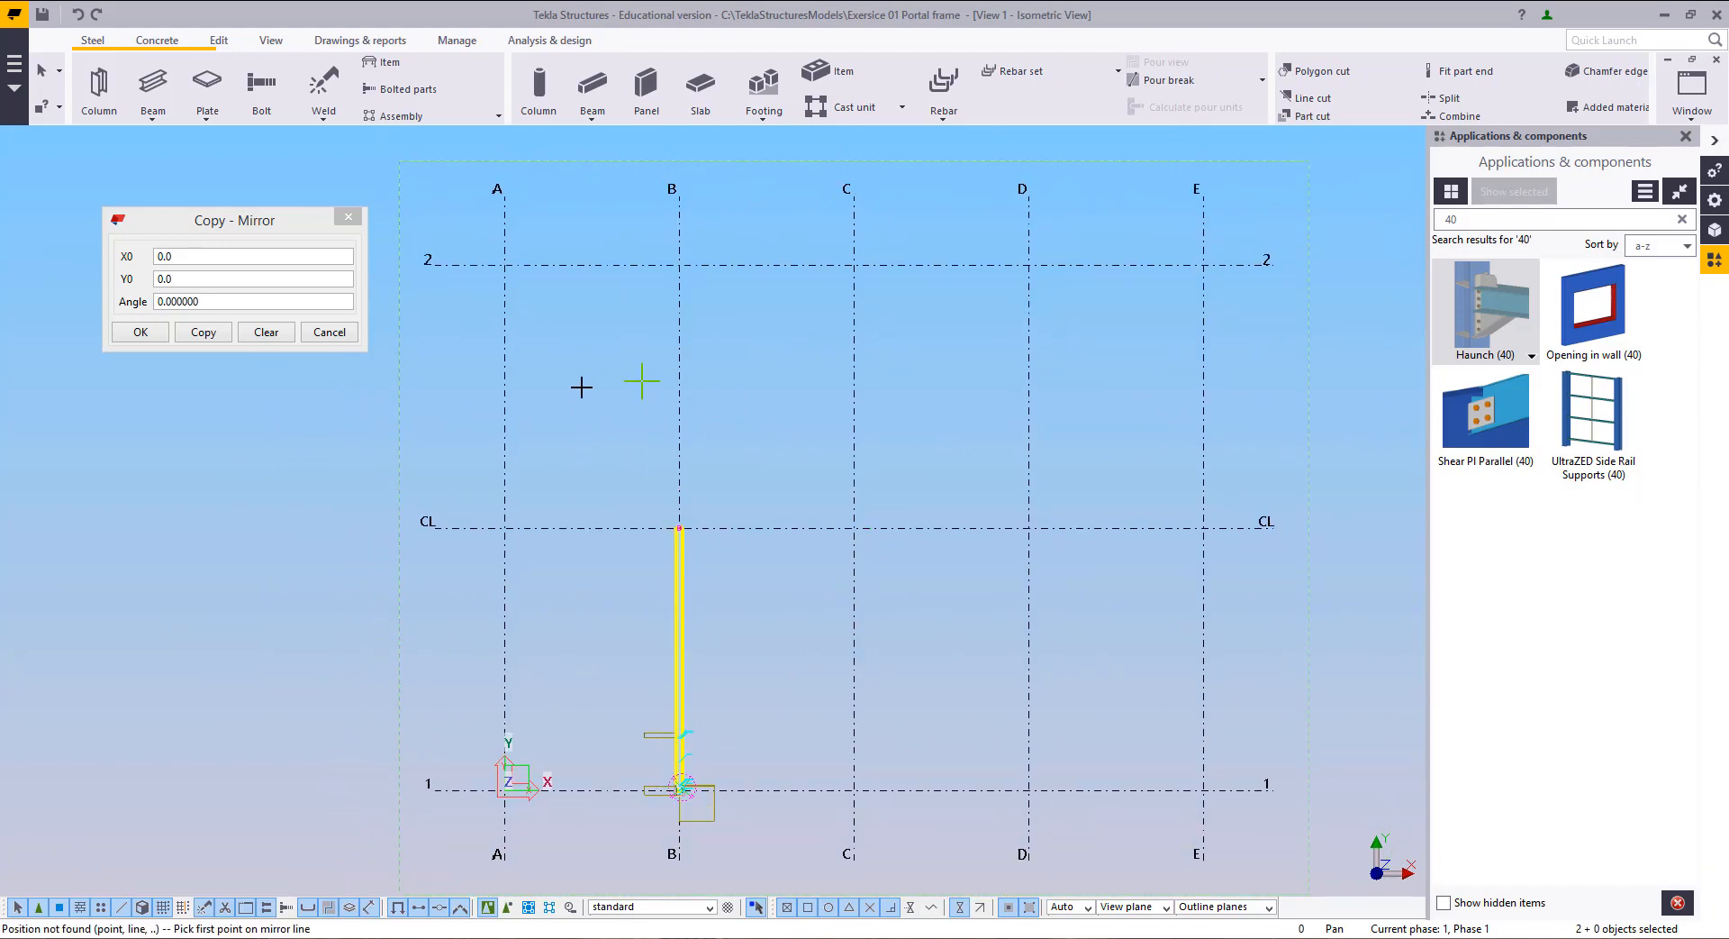
left_click(853, 533)
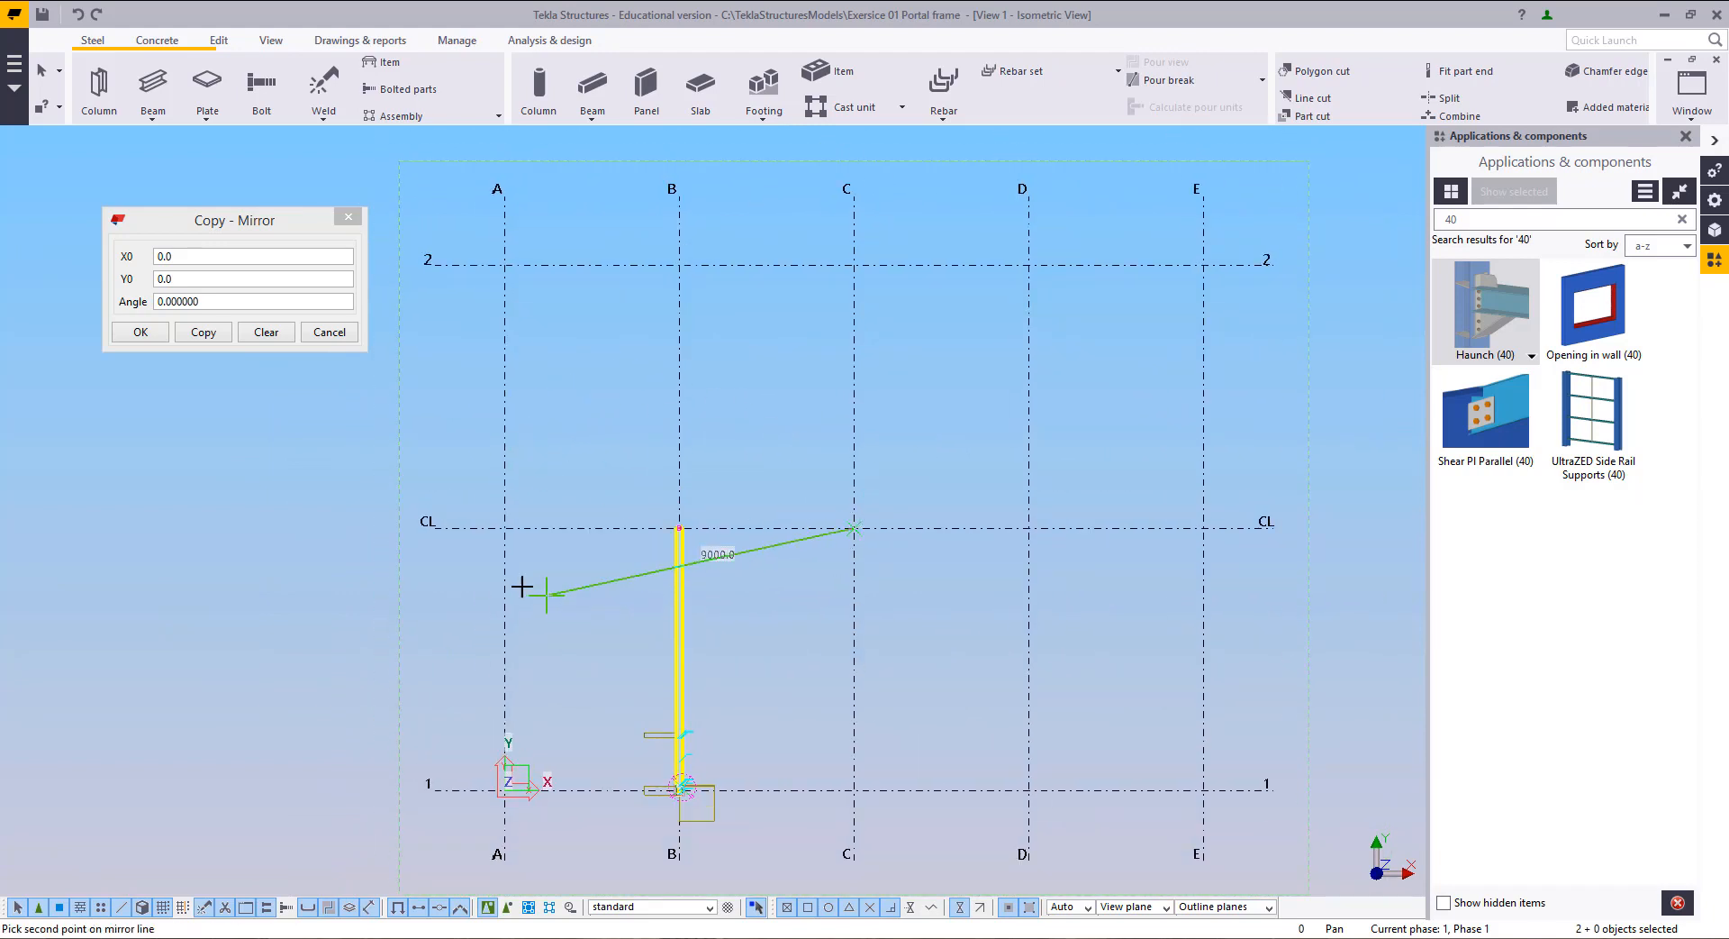
left_click(505, 528)
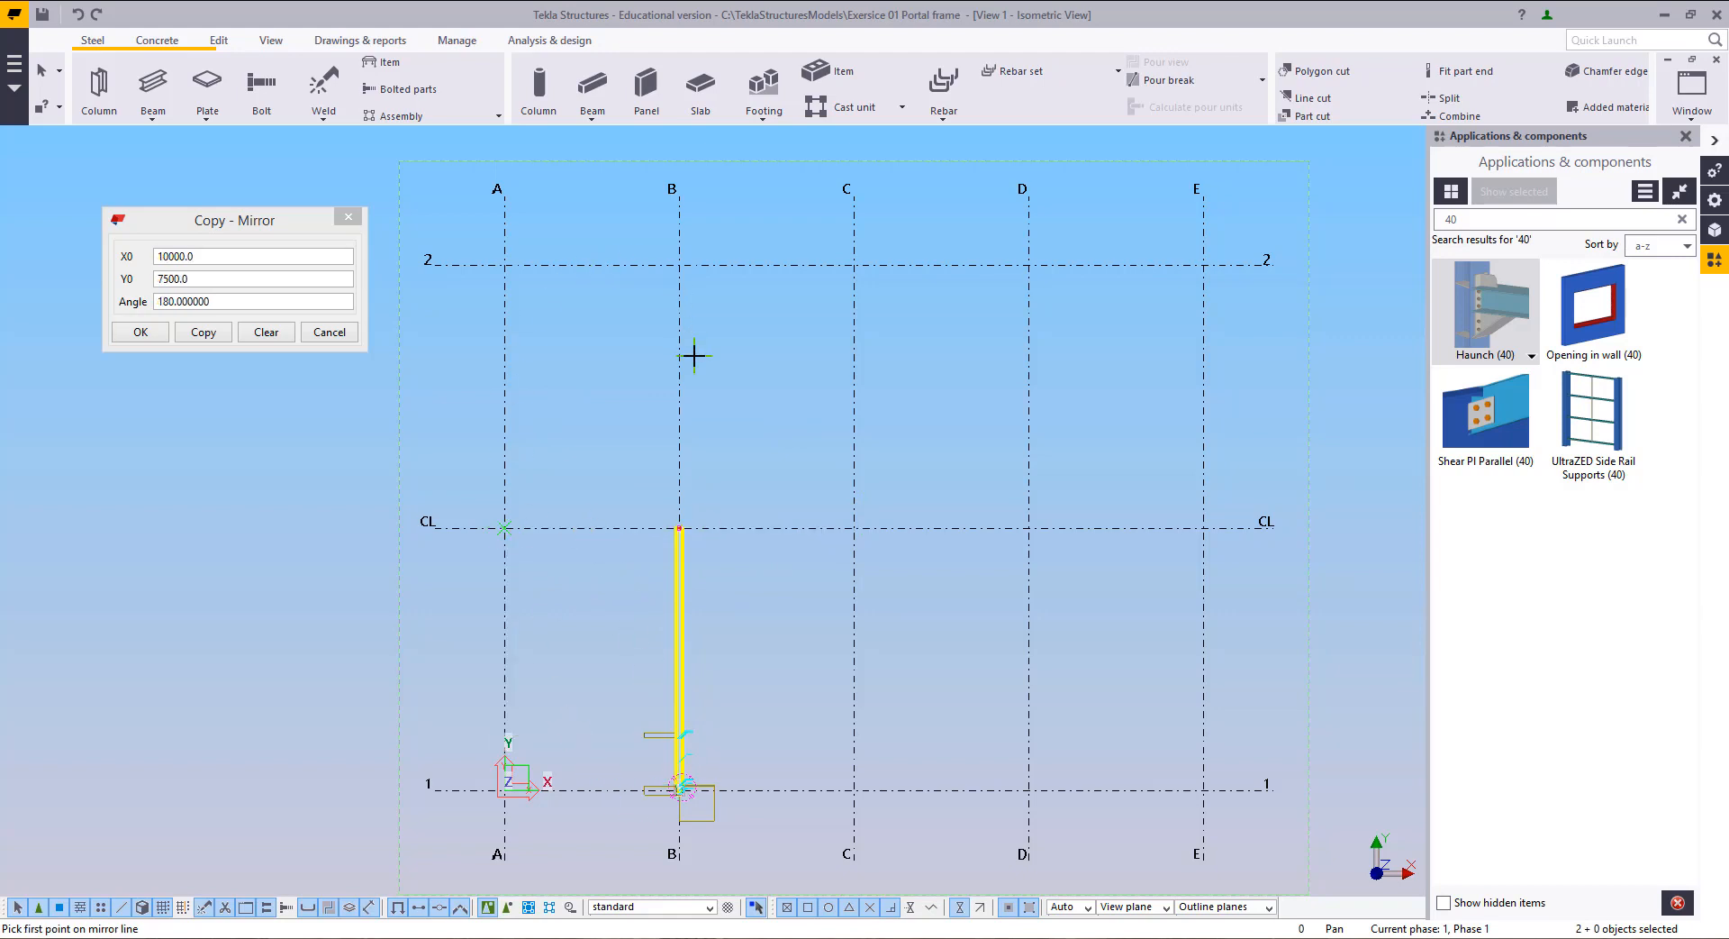
left_click(203, 332)
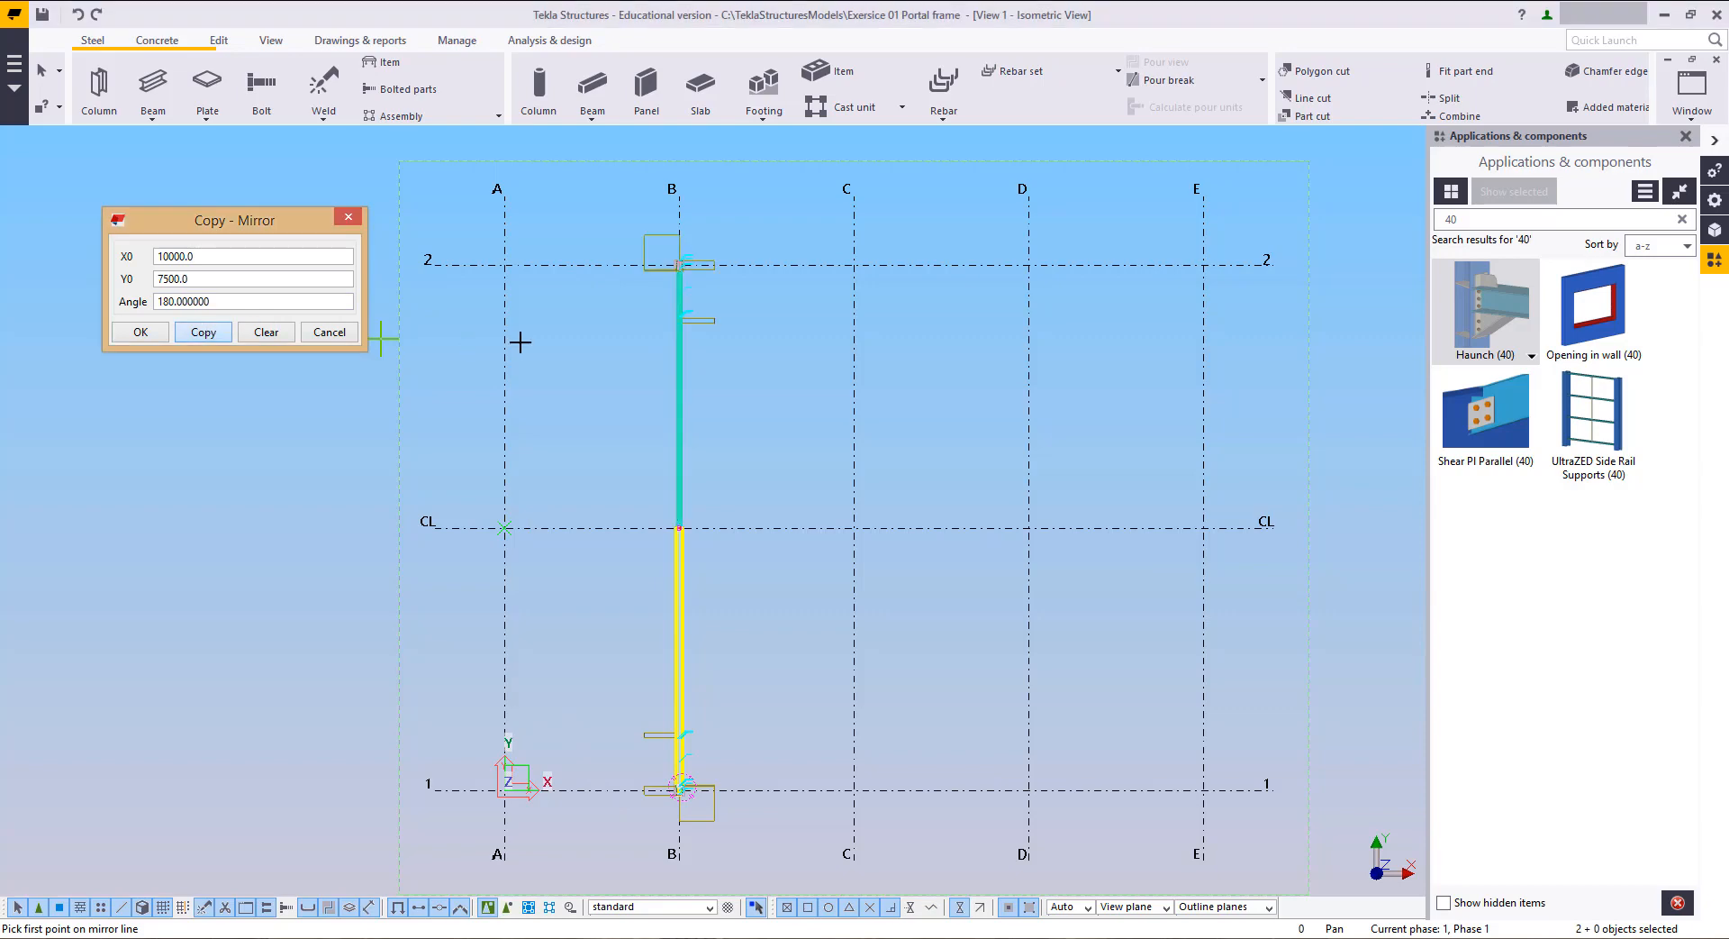
Step: Leave the mirror command and undo the mirrored copy of the column and rafter
key("Escape")
left_click(839, 378)
middle_click_drag(958, 555, 737, 481, "ctrl")
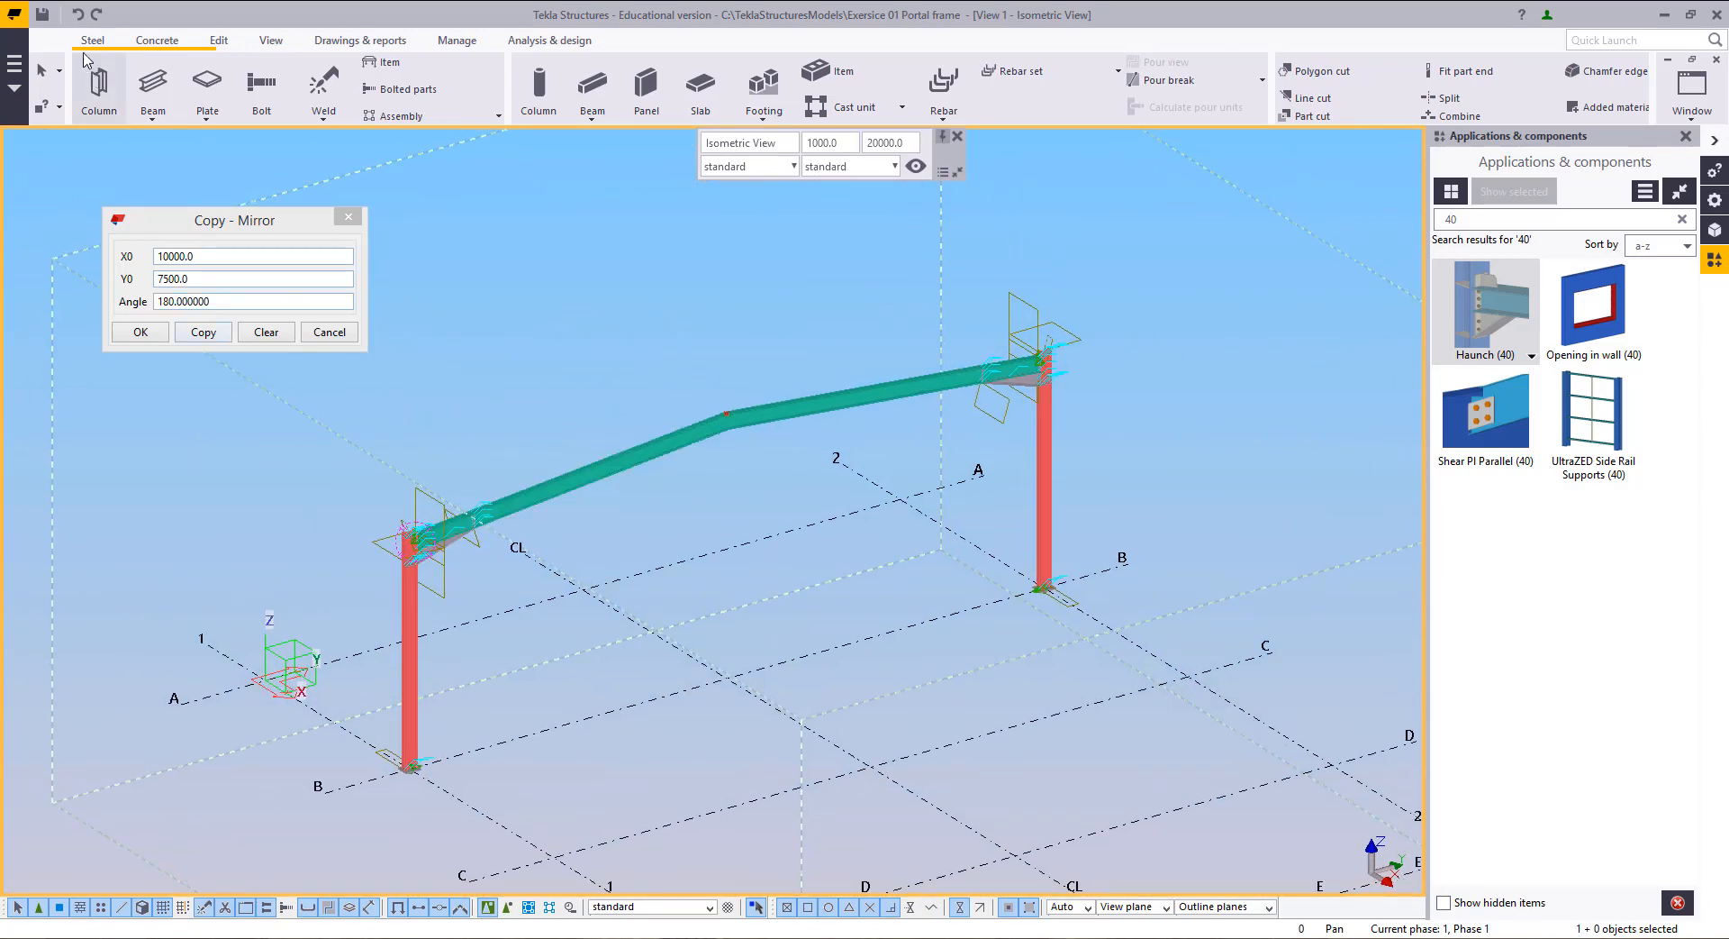
left_click(78, 14)
Step: Reselect the rafter and column and mirror-copy them across grid line CL, keeping the mirror line already defined
middle_click_drag(724, 553, 755, 534)
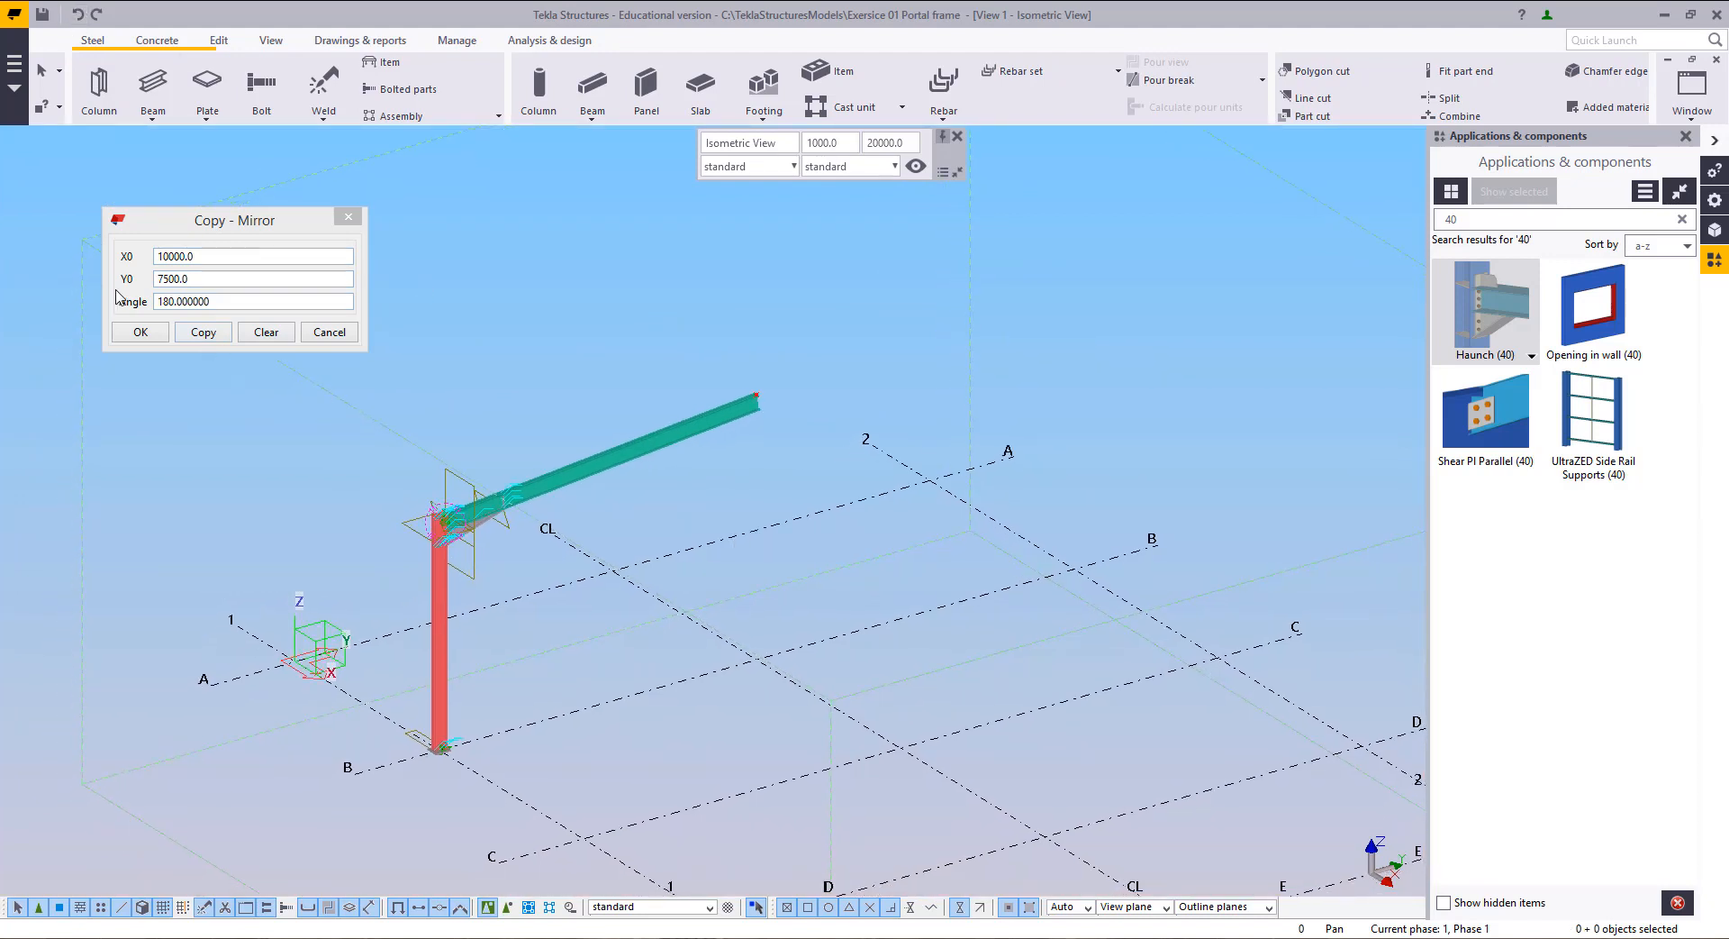
left_click(625, 459)
left_click(460, 617, "ctrl")
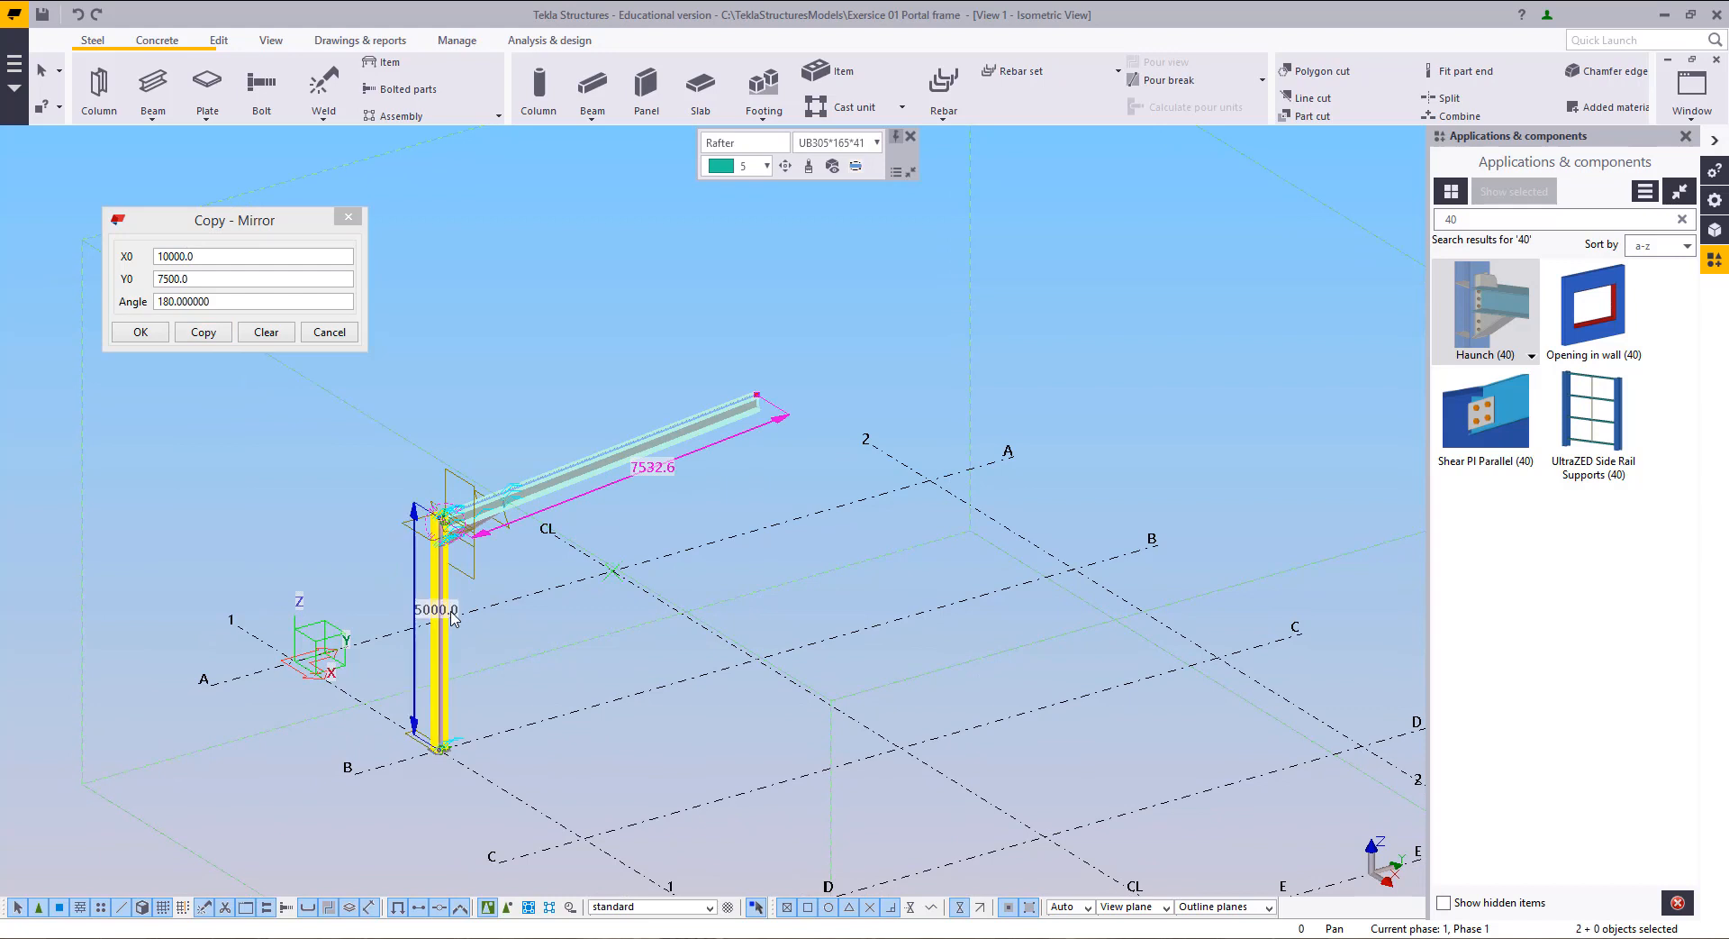
middle_click_drag(679, 571, 637, 599)
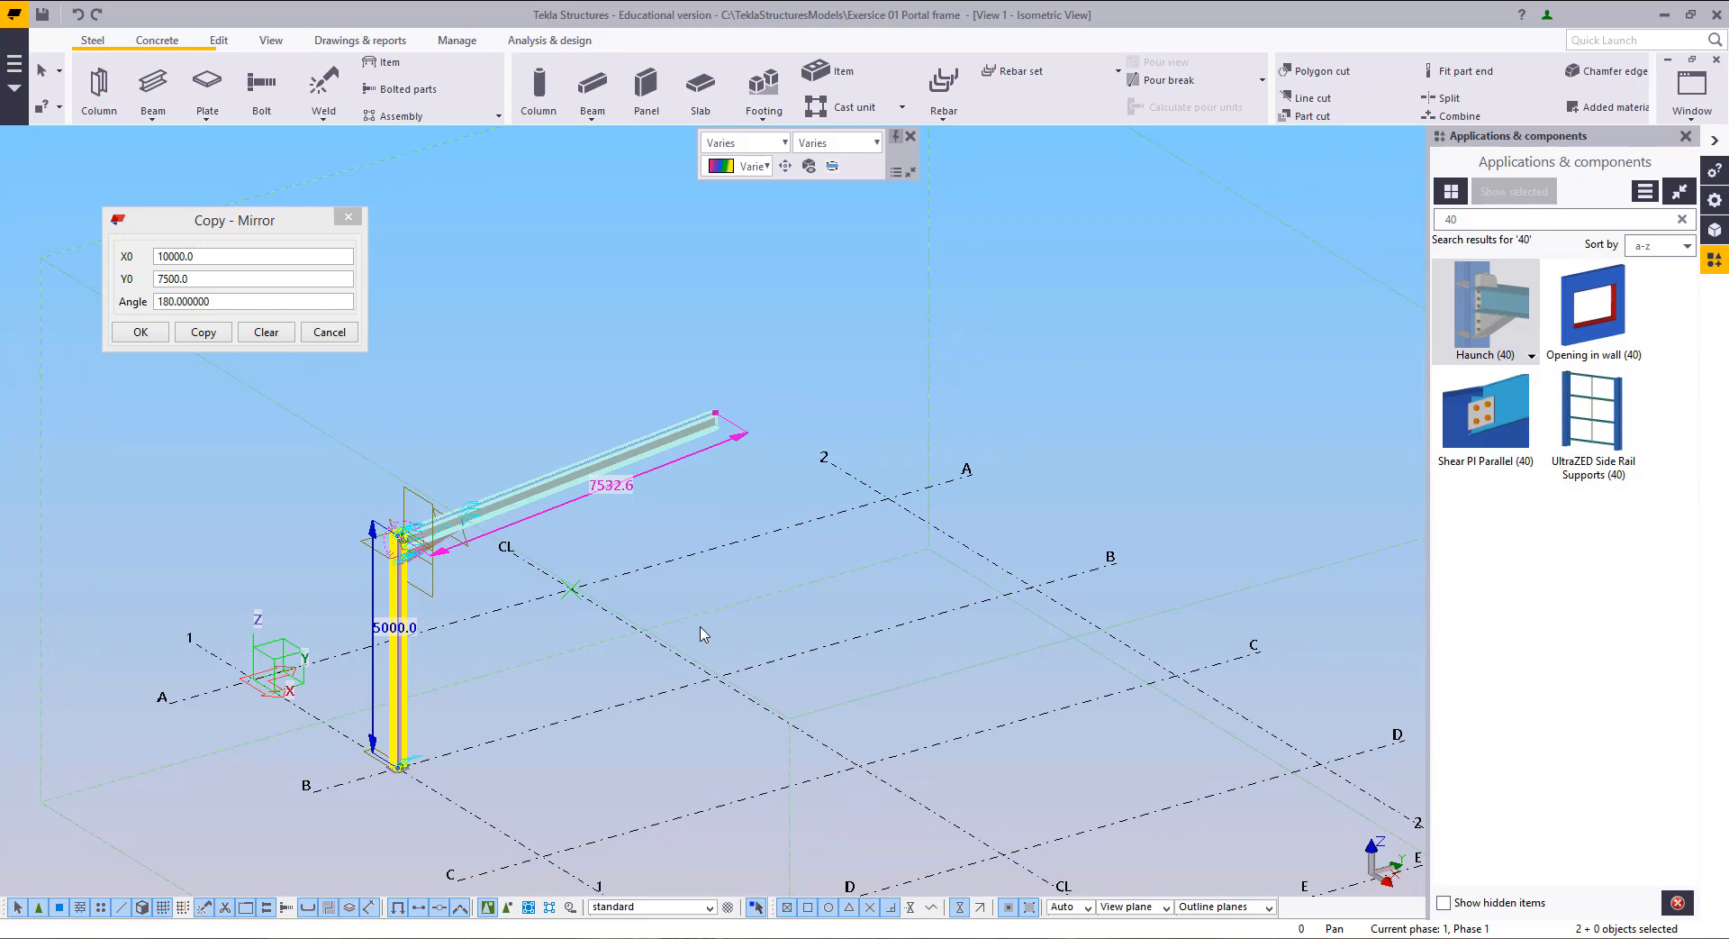
mouse_move(704, 634)
middle_mouse_down()
mouse_move(687, 661)
mouse_move(677, 640)
middle_mouse_up()
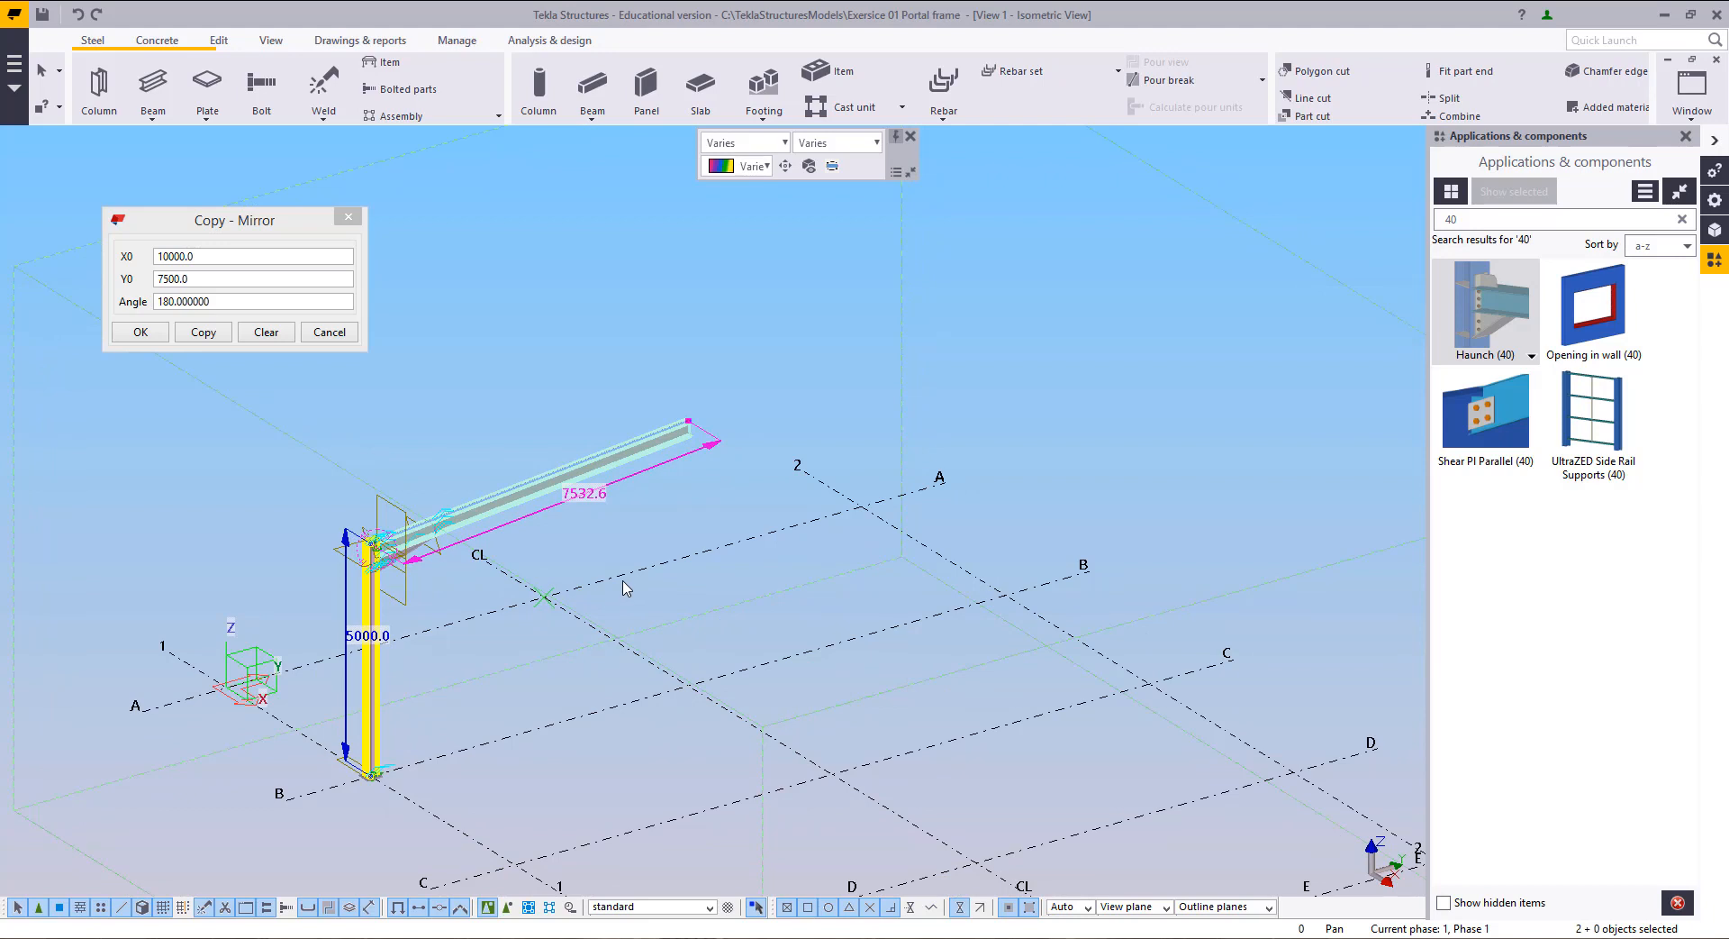
middle_click_drag(636, 671, 686, 663)
middle_click_drag(654, 720, 645, 685)
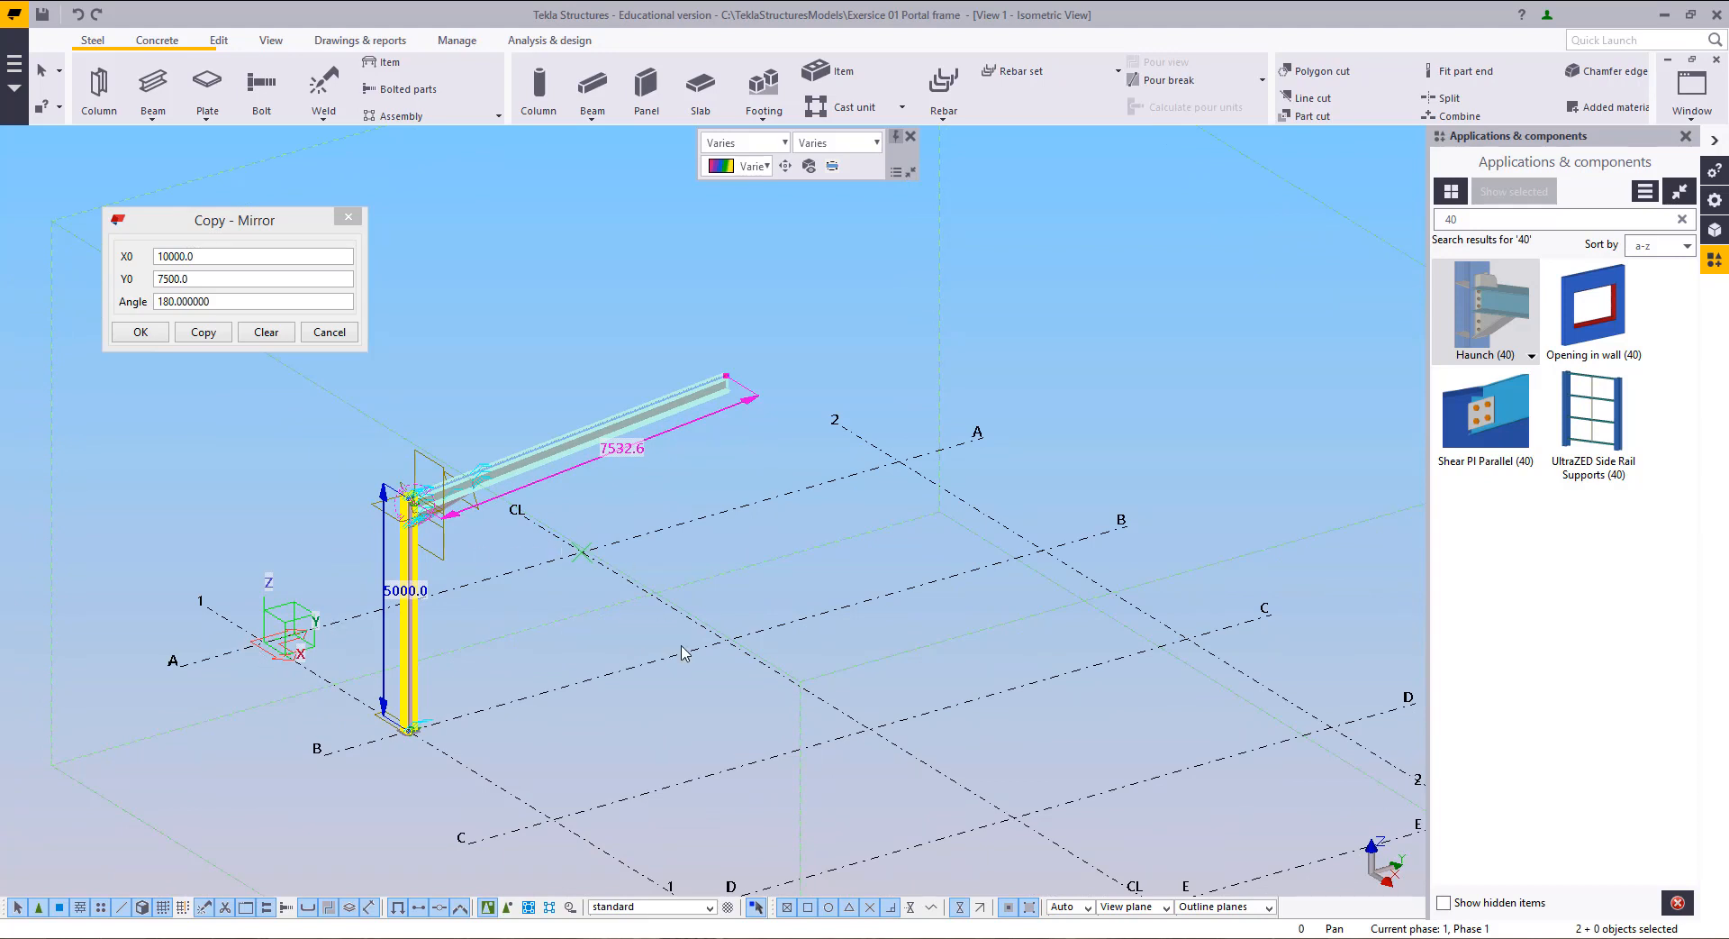
middle_click_drag(700, 639, 716, 595)
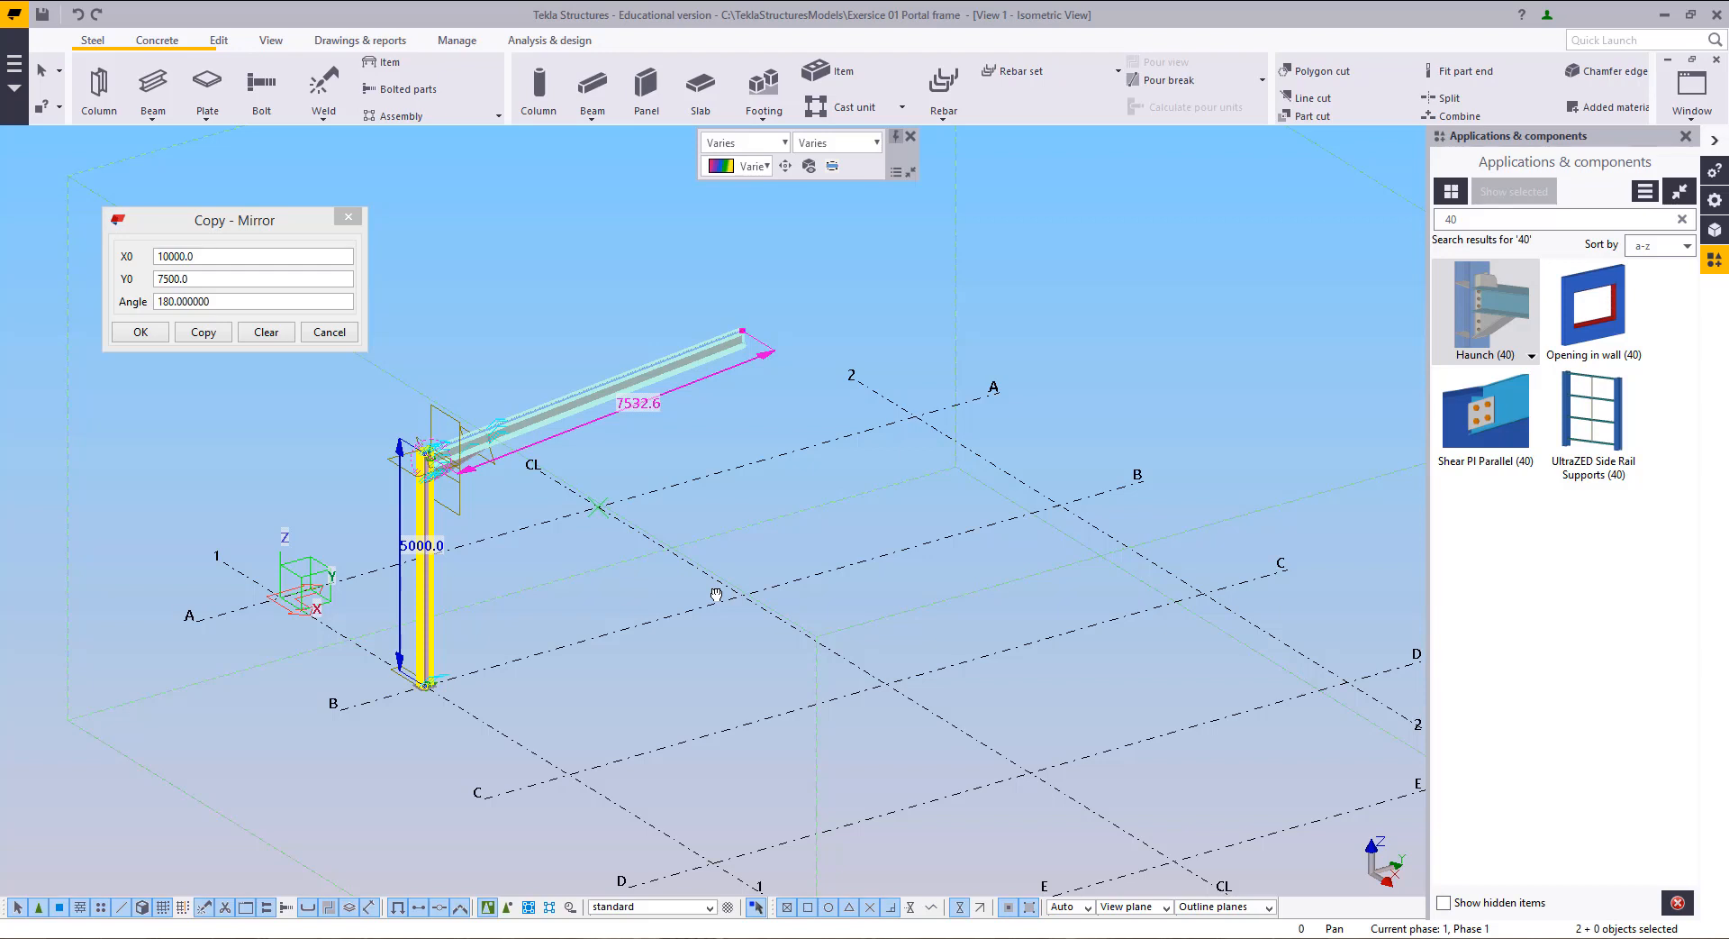
middle_click_drag(617, 710, 613, 725)
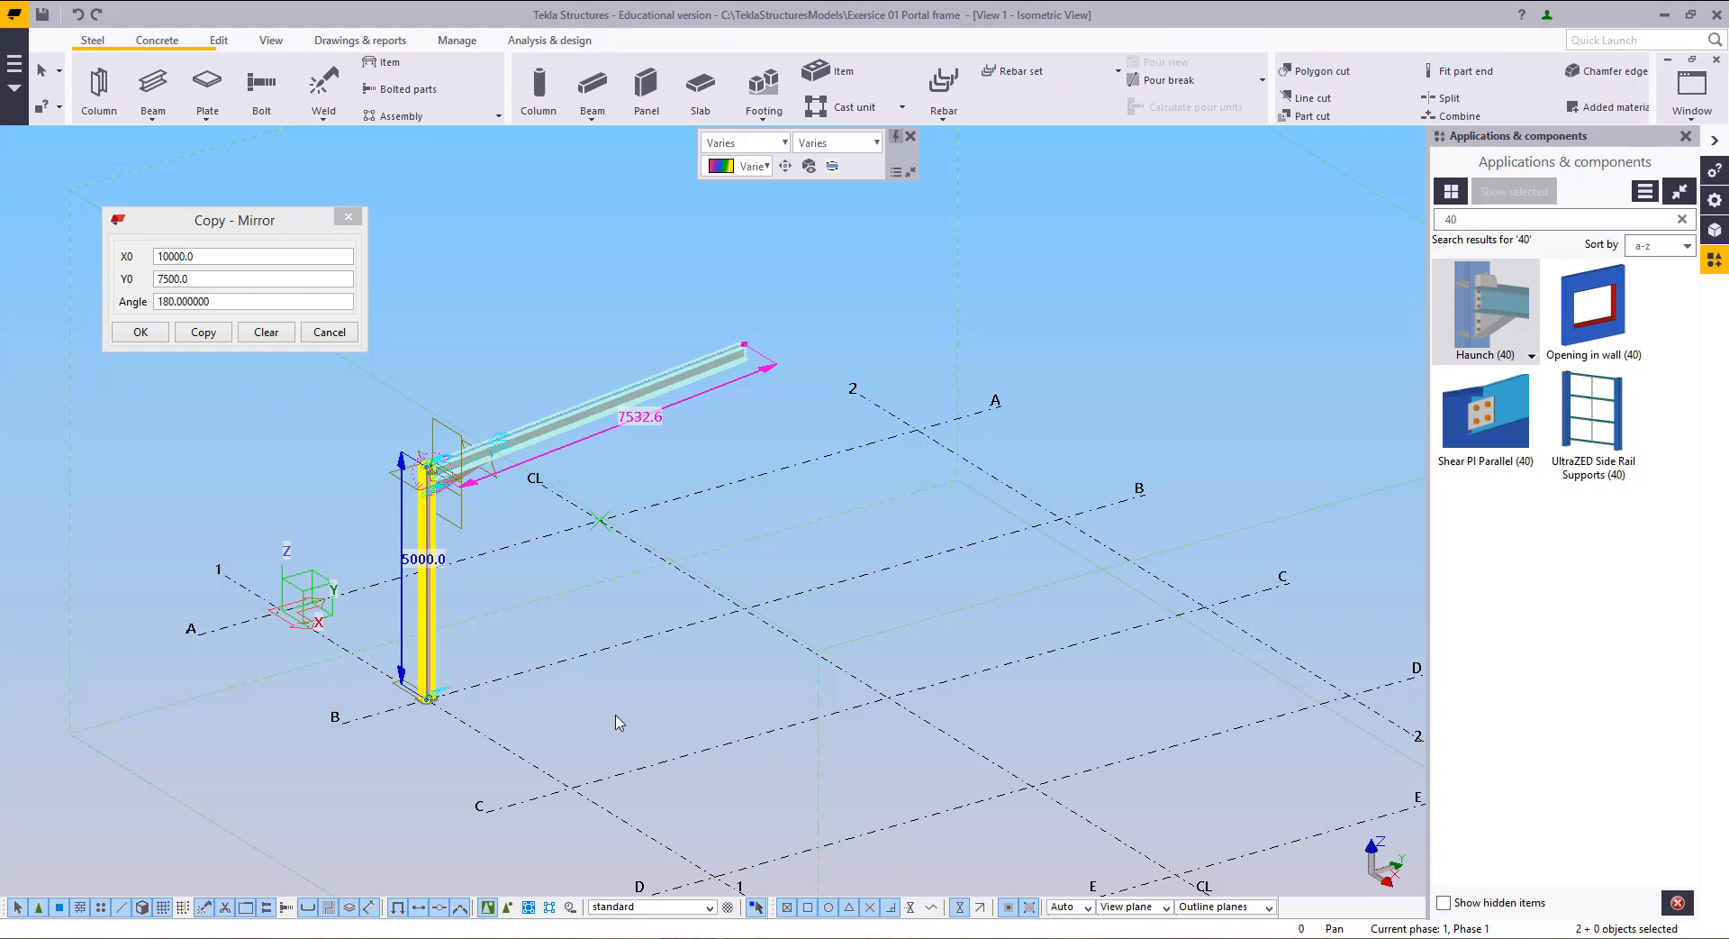
middle_click_drag(615, 725, 607, 768)
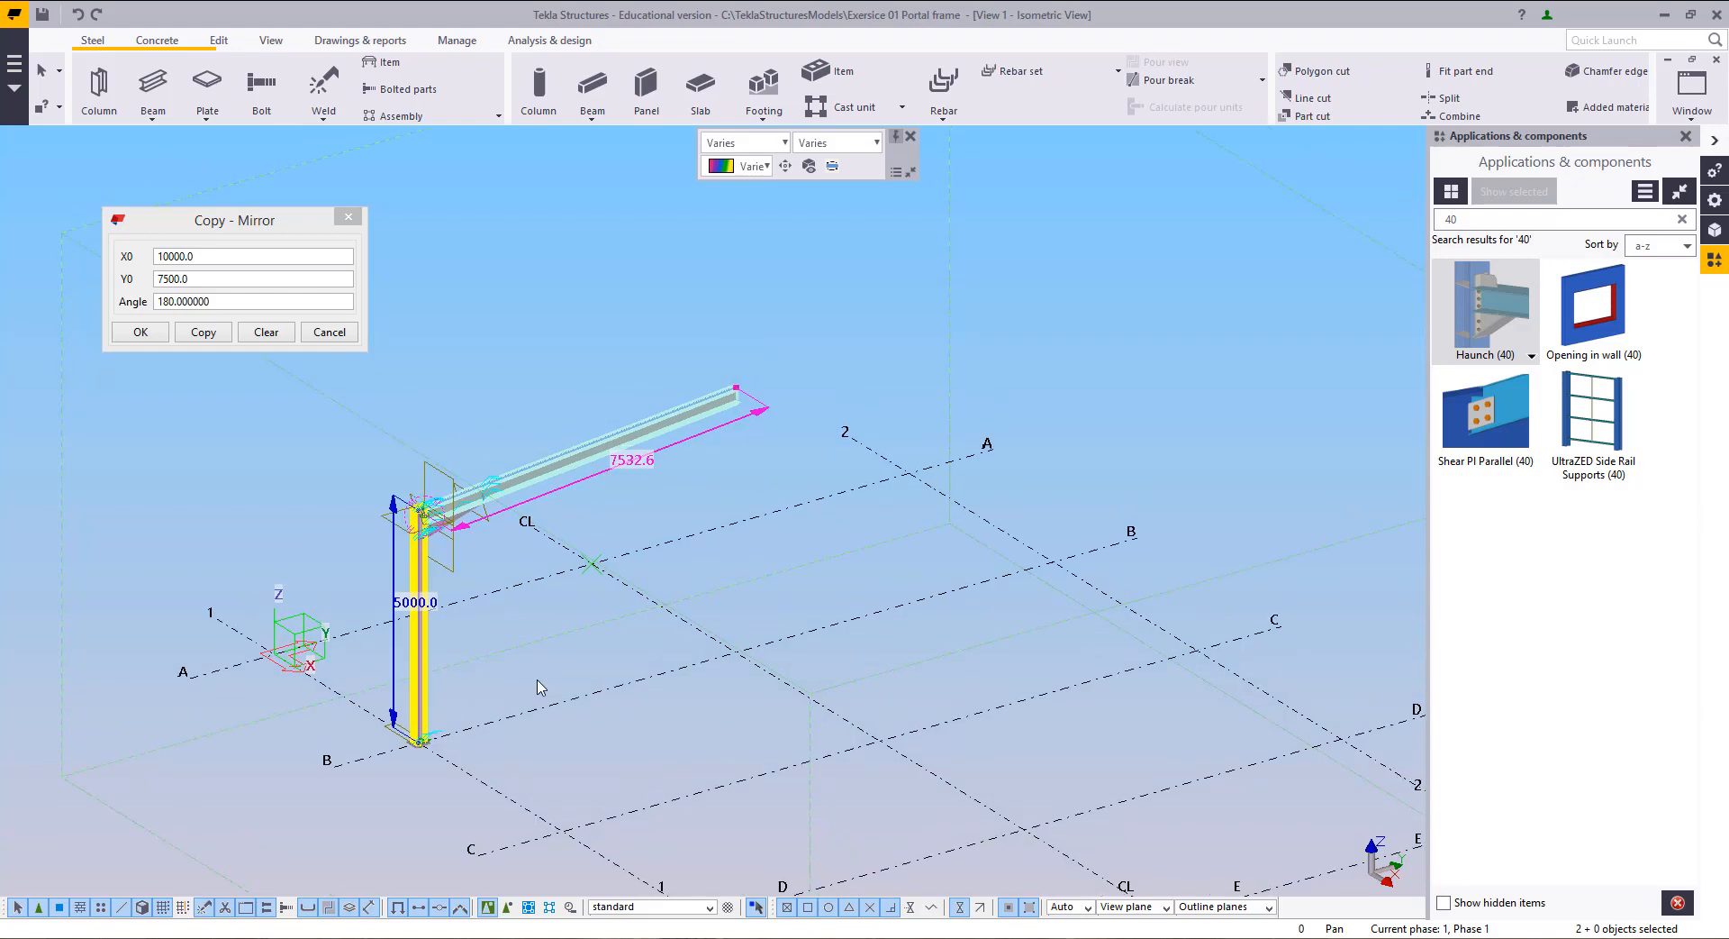
left_click(199, 340)
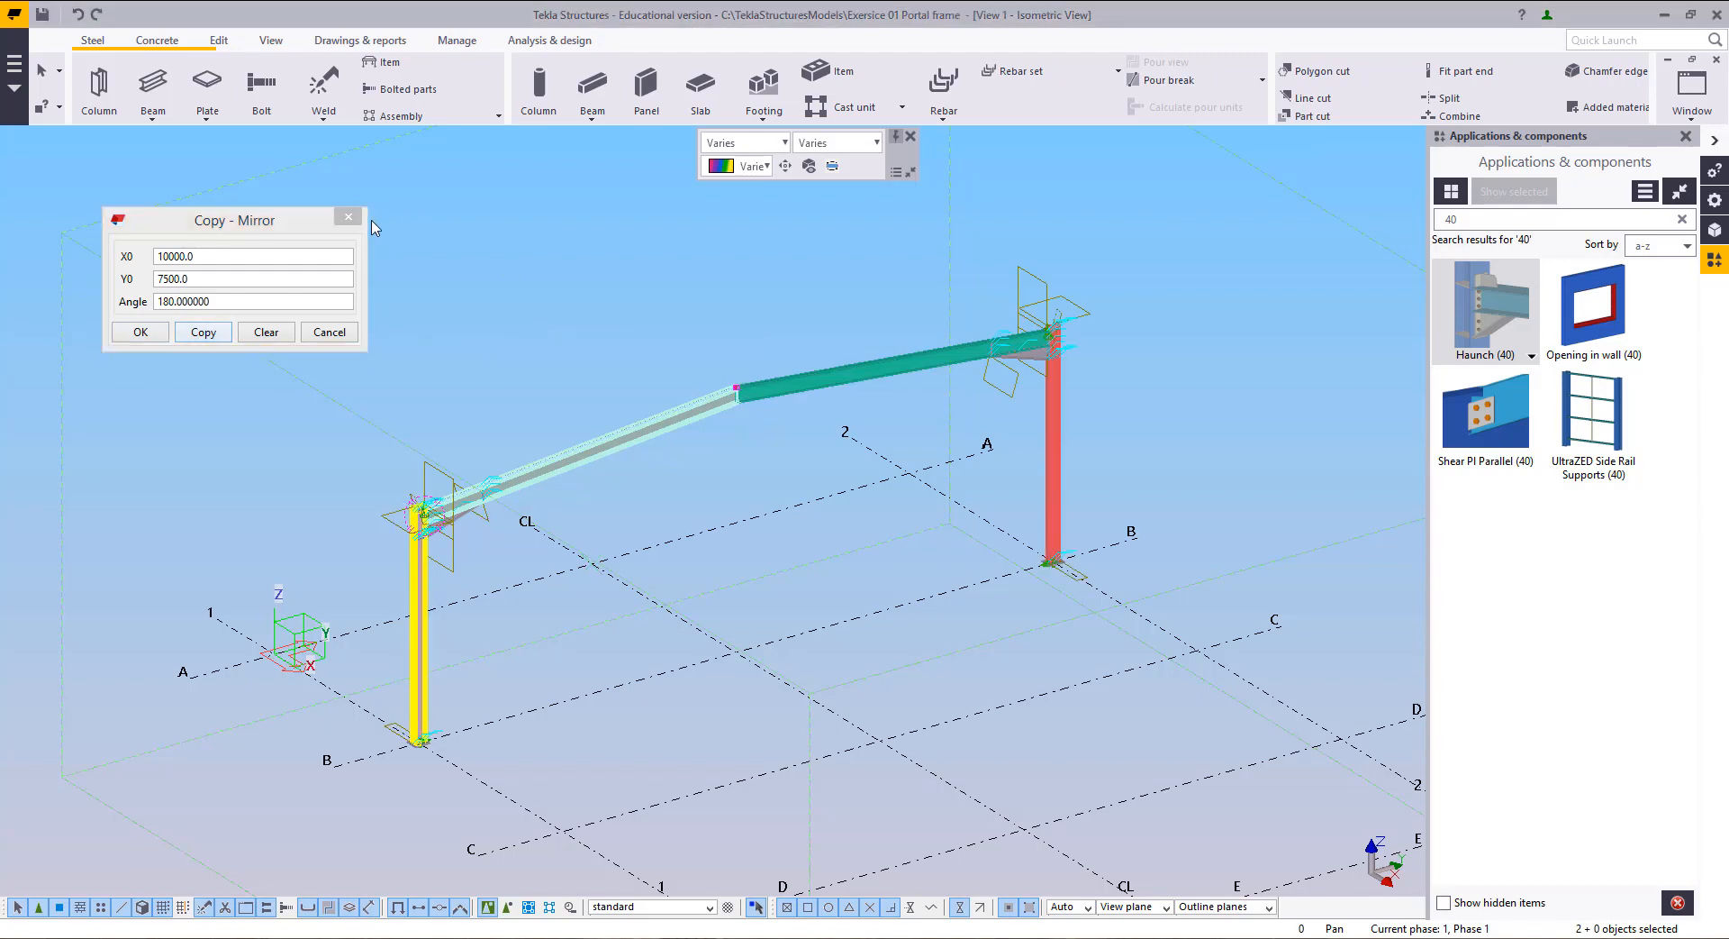
Step: Close the mirror-copy settings and clear the member selection around the rafters' apex
left_click(350, 218)
middle_click_drag(530, 307, 459, 395)
left_click(486, 390)
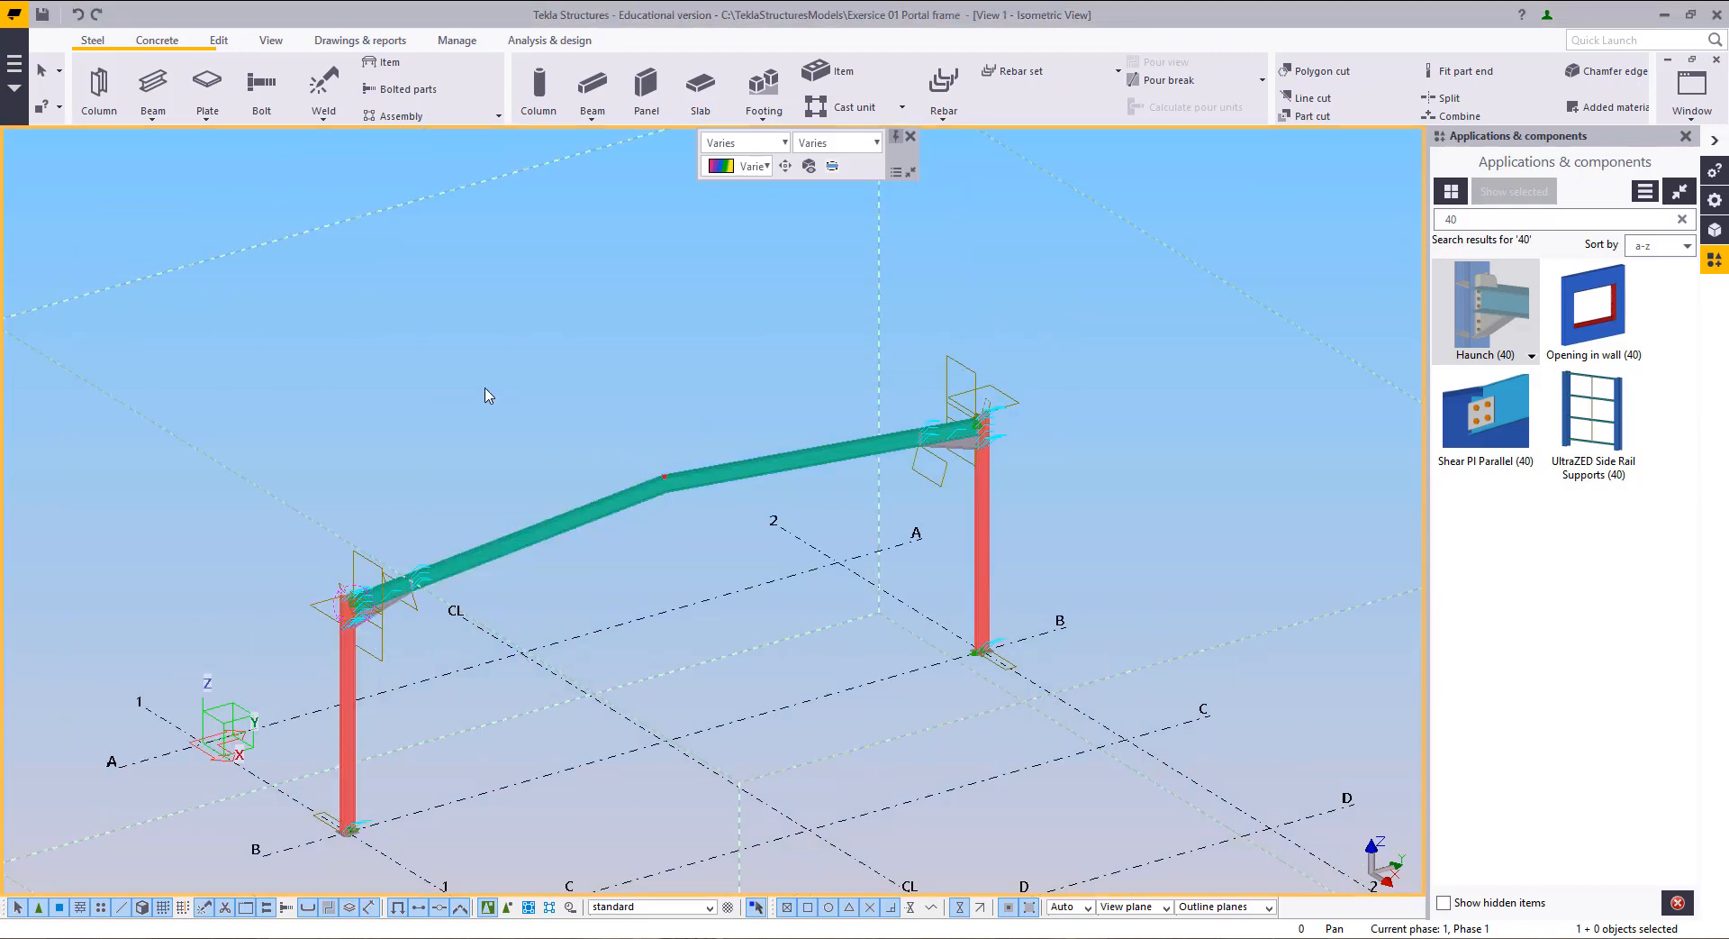
scroll(682, 491, "up", 8)
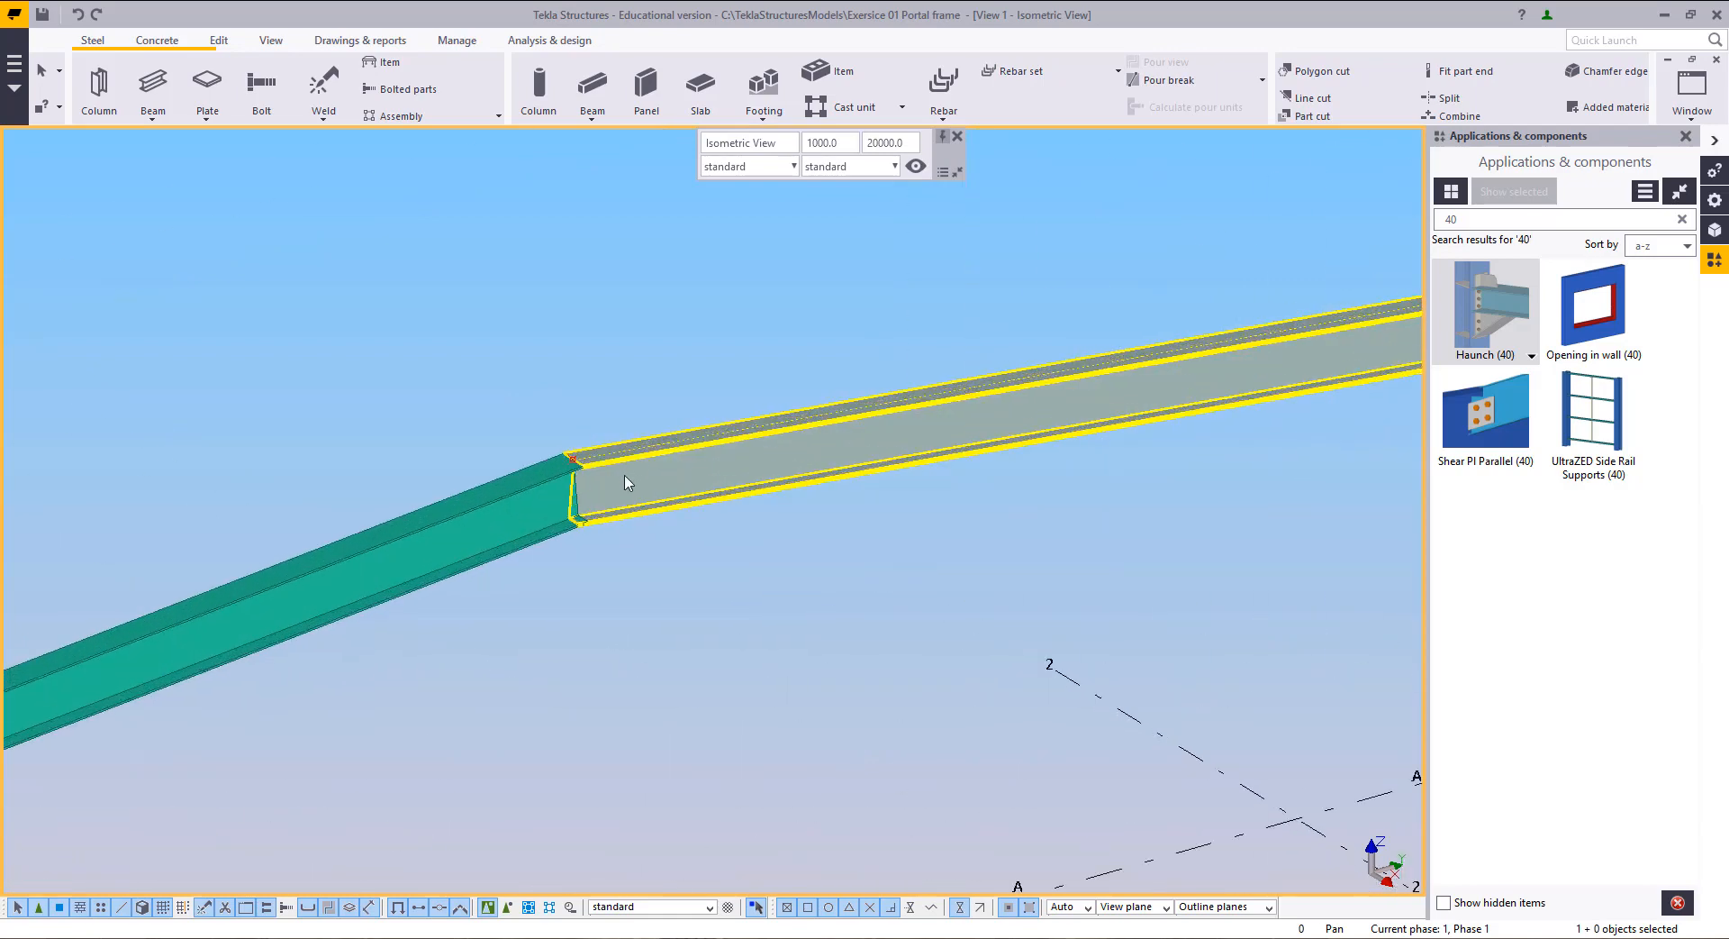
left_click(509, 452)
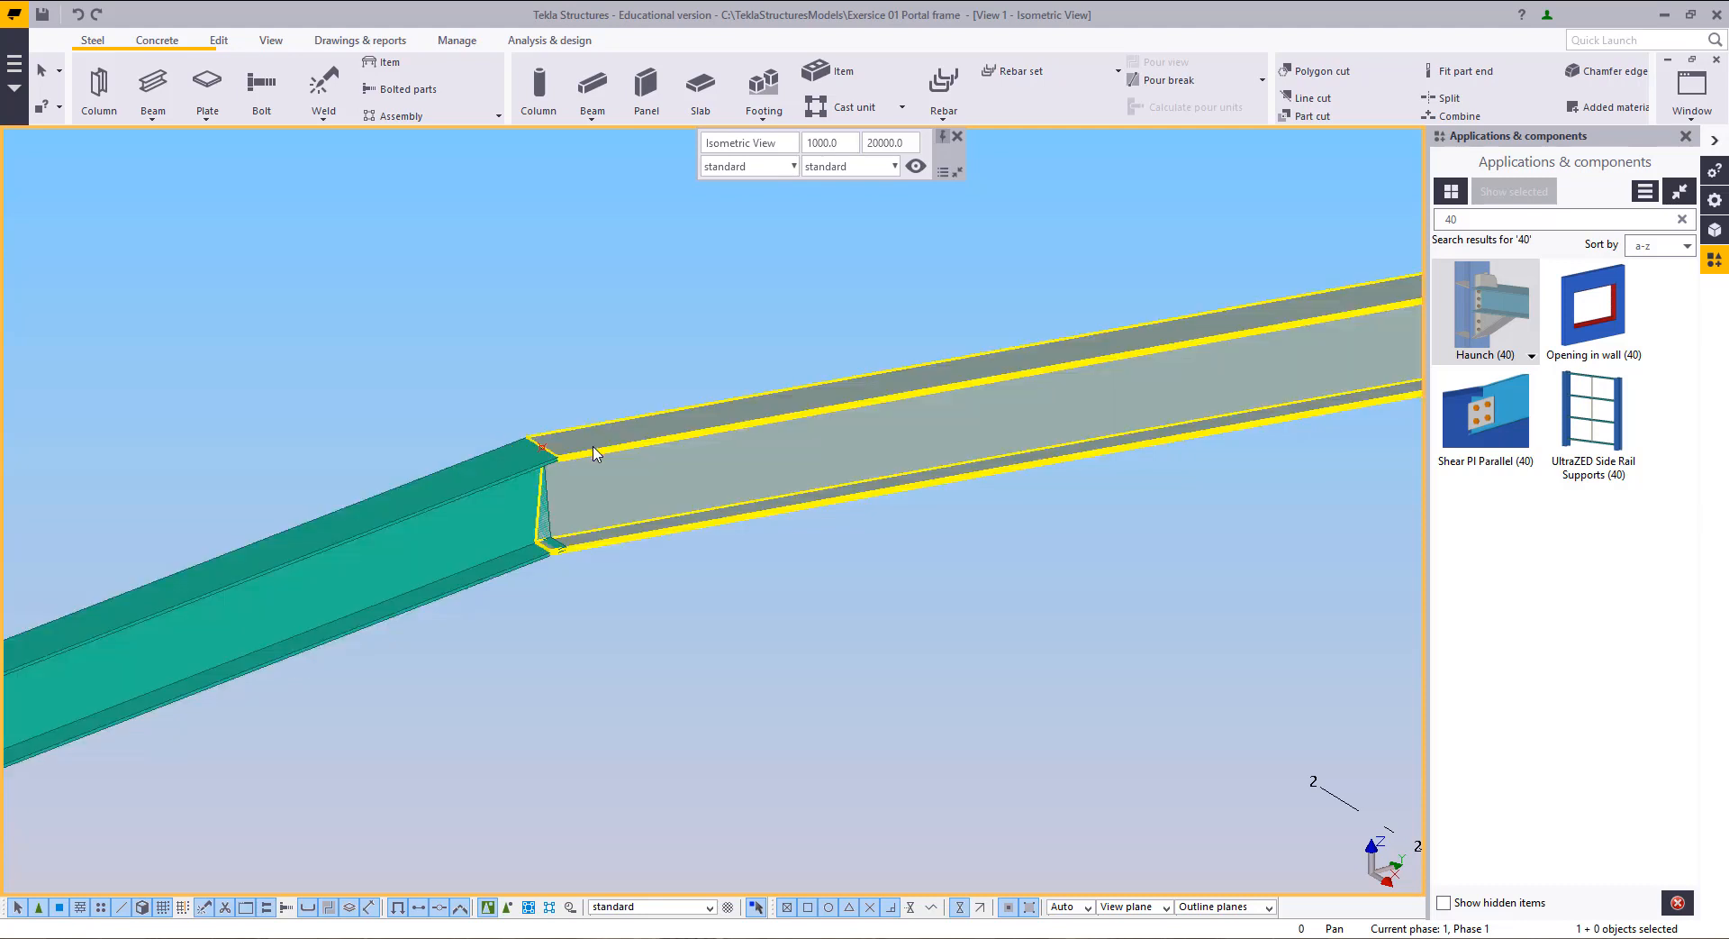
middle_click_drag(632, 432, 717, 449)
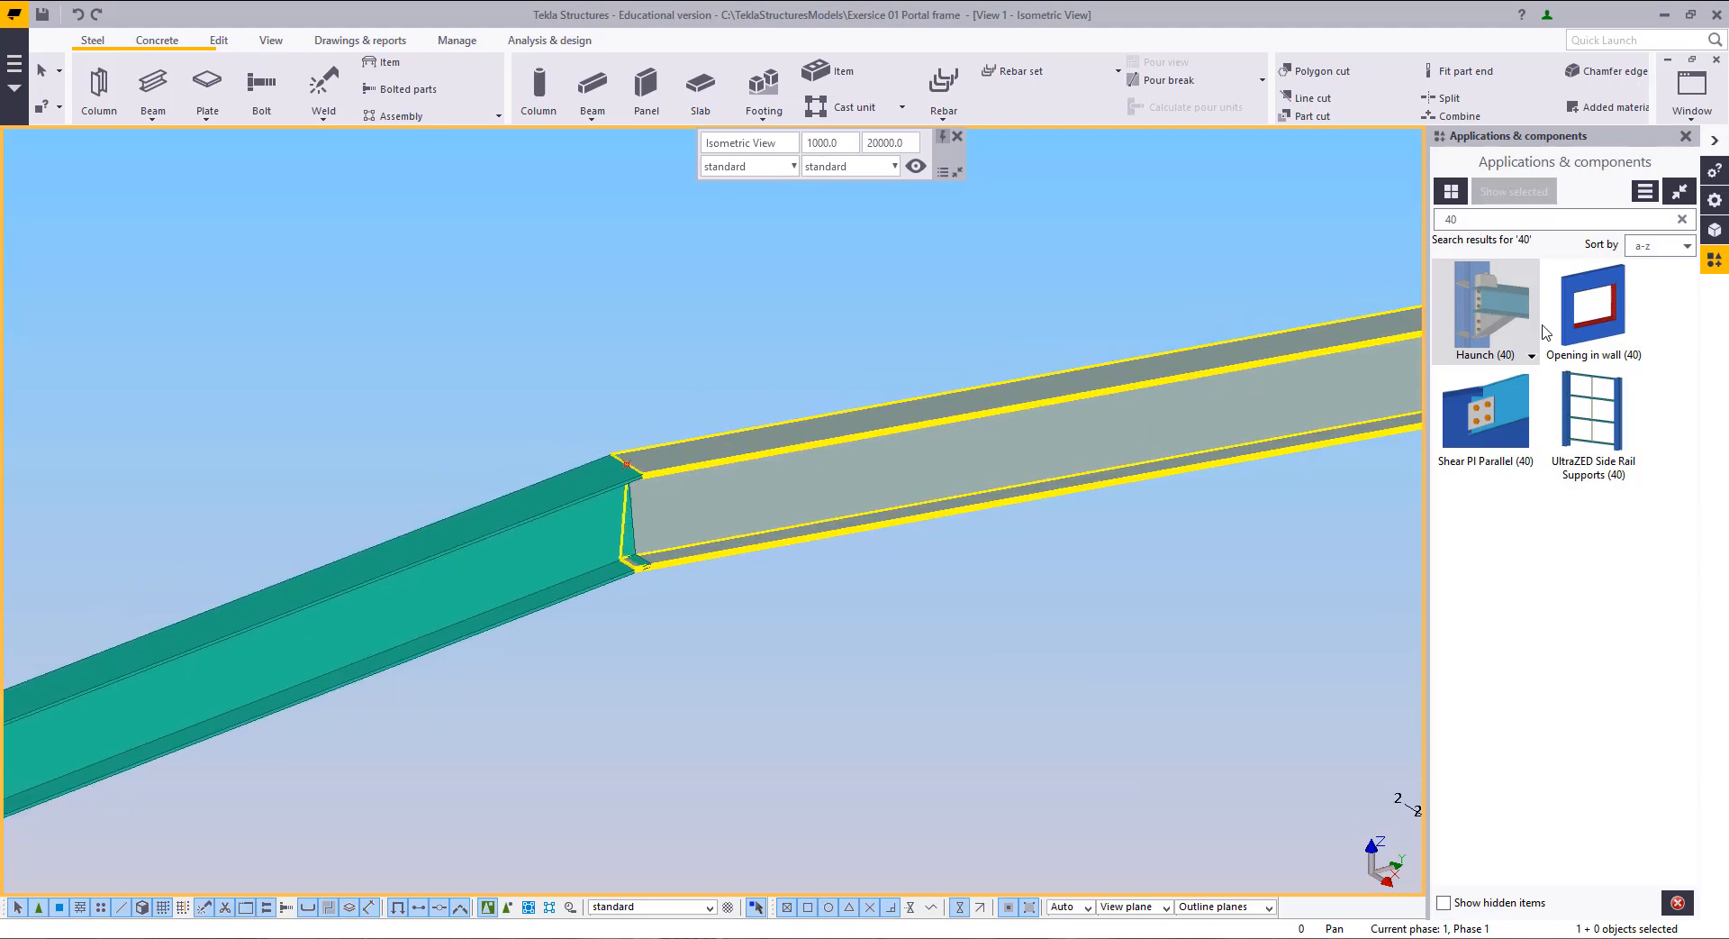
left_click_drag(1501, 218, 1347, 207)
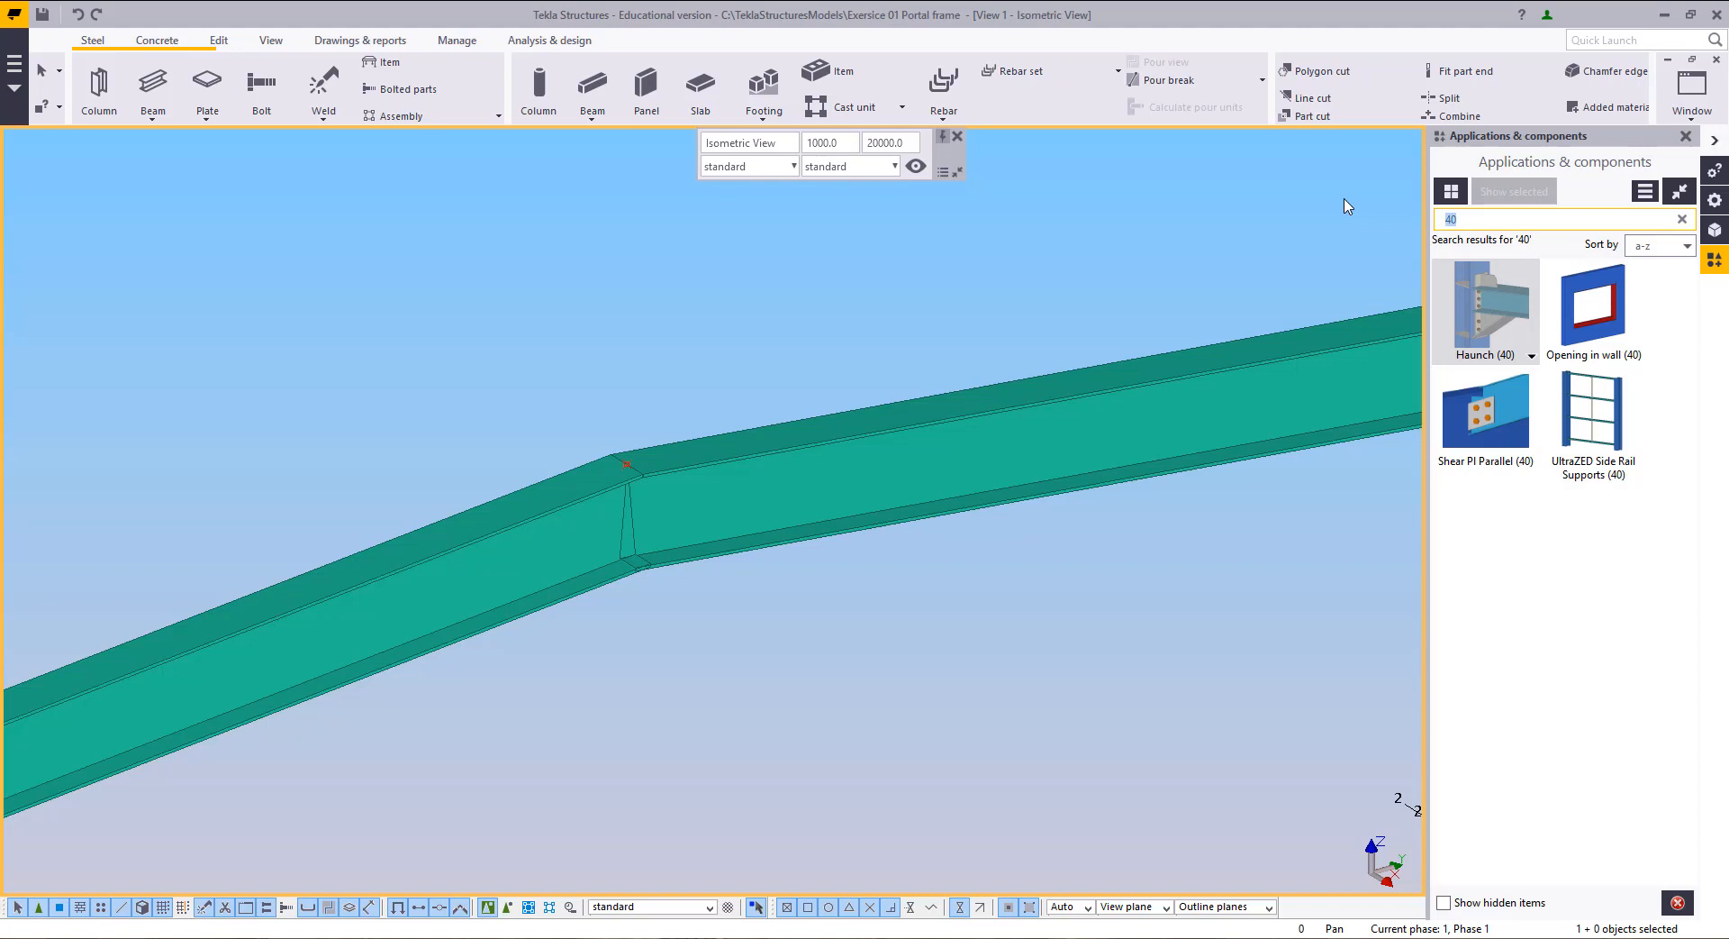
type("apex")
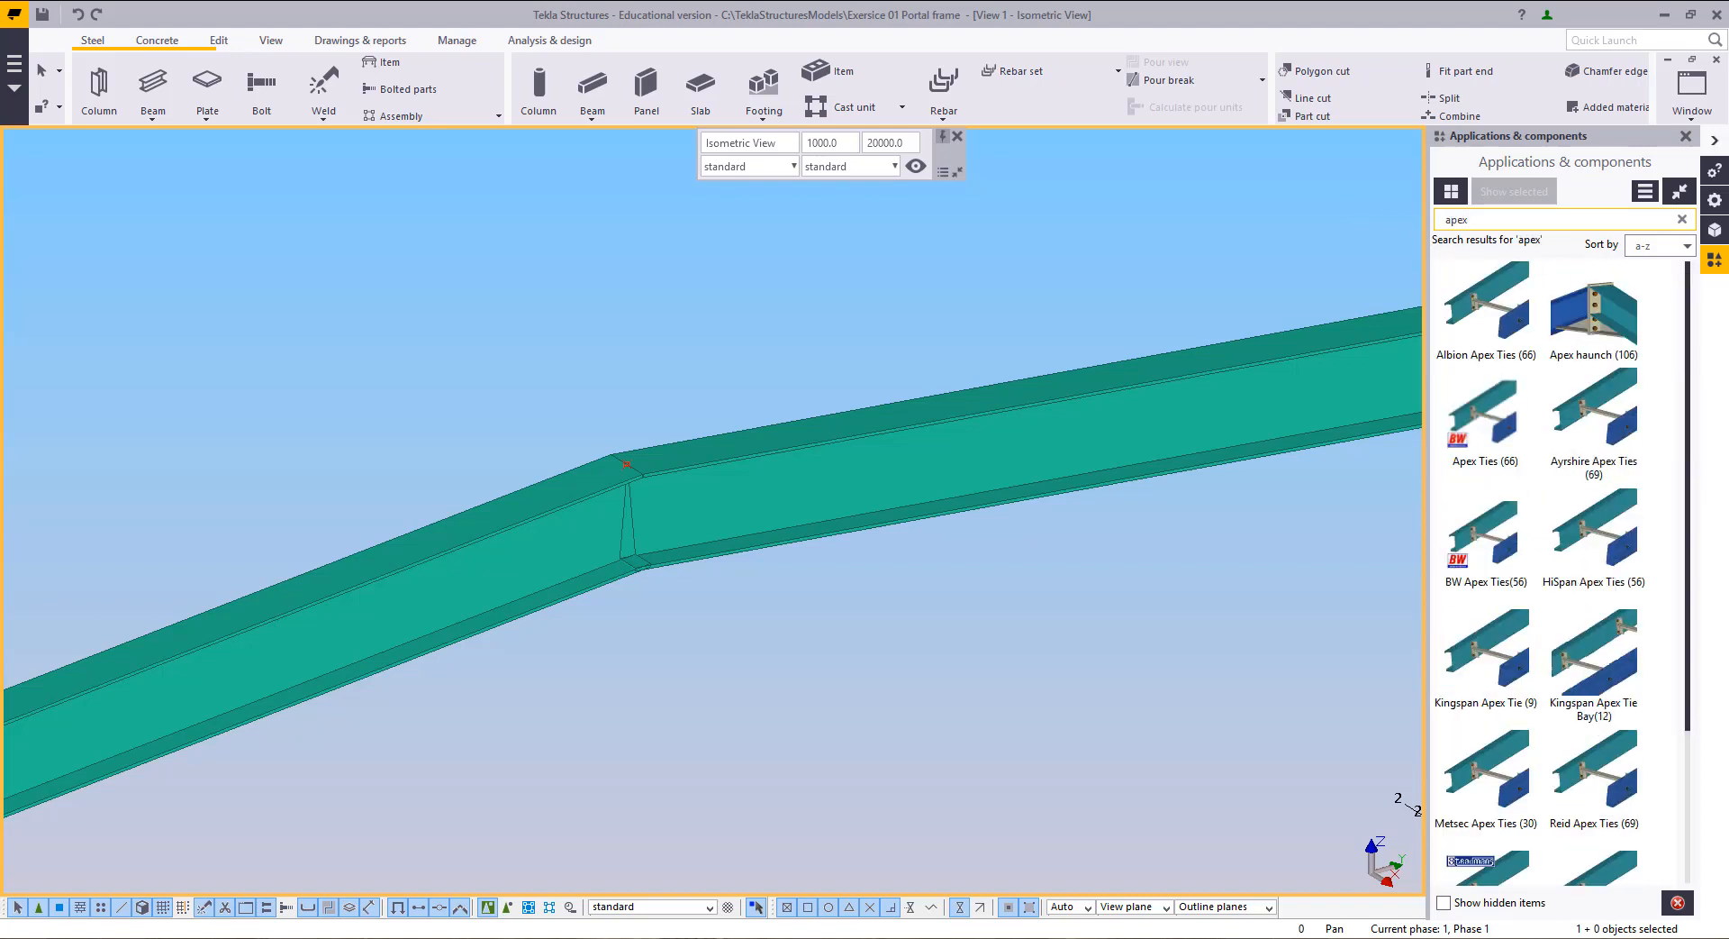
left_click(1608, 333)
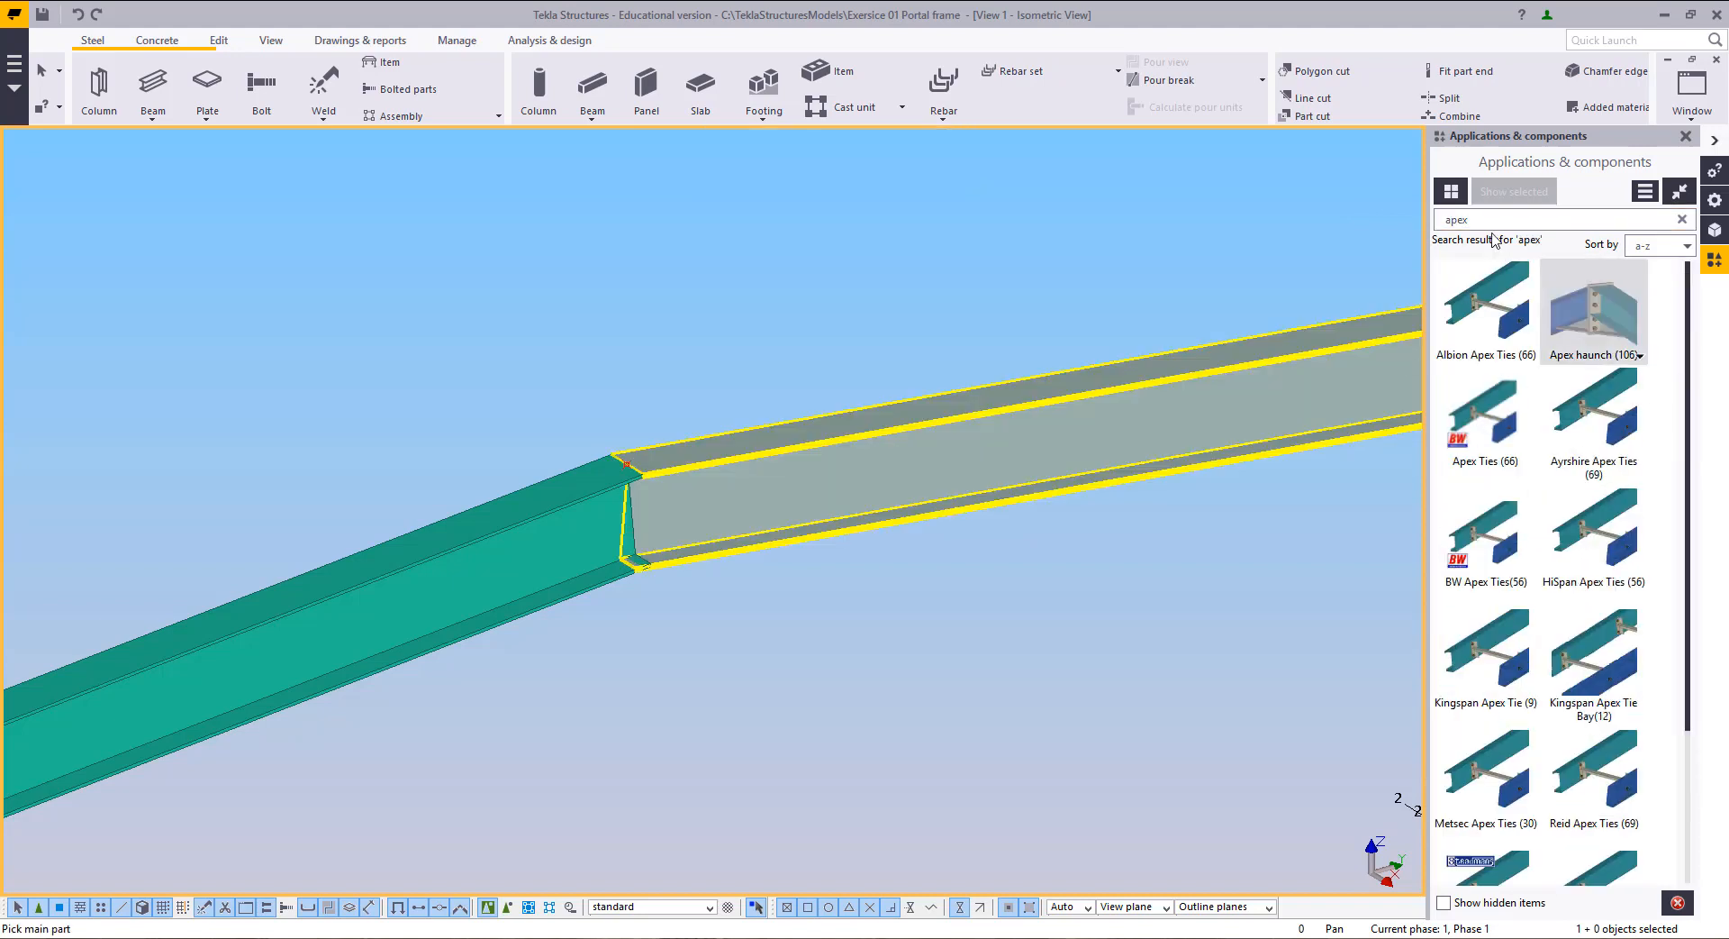
Step: Find the Joining plates (14) component and connect the grid 1 side rafter to the grid 2 side rafter at the apex
left_click_drag(1491, 219, 1400, 227)
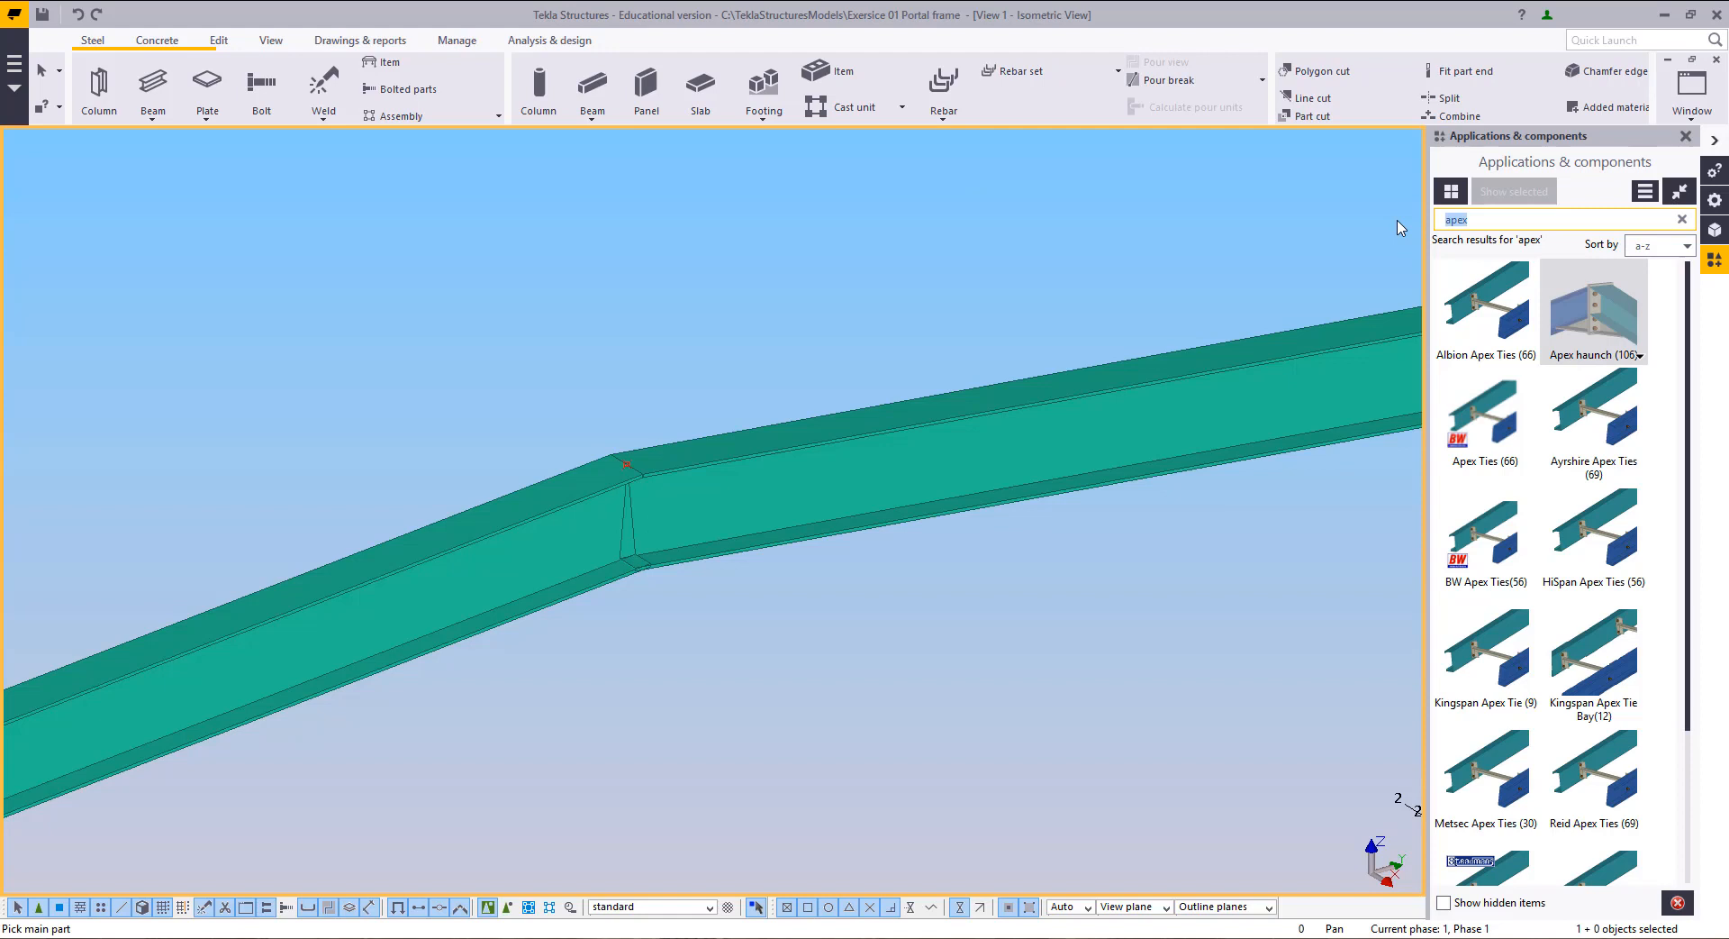
type("join")
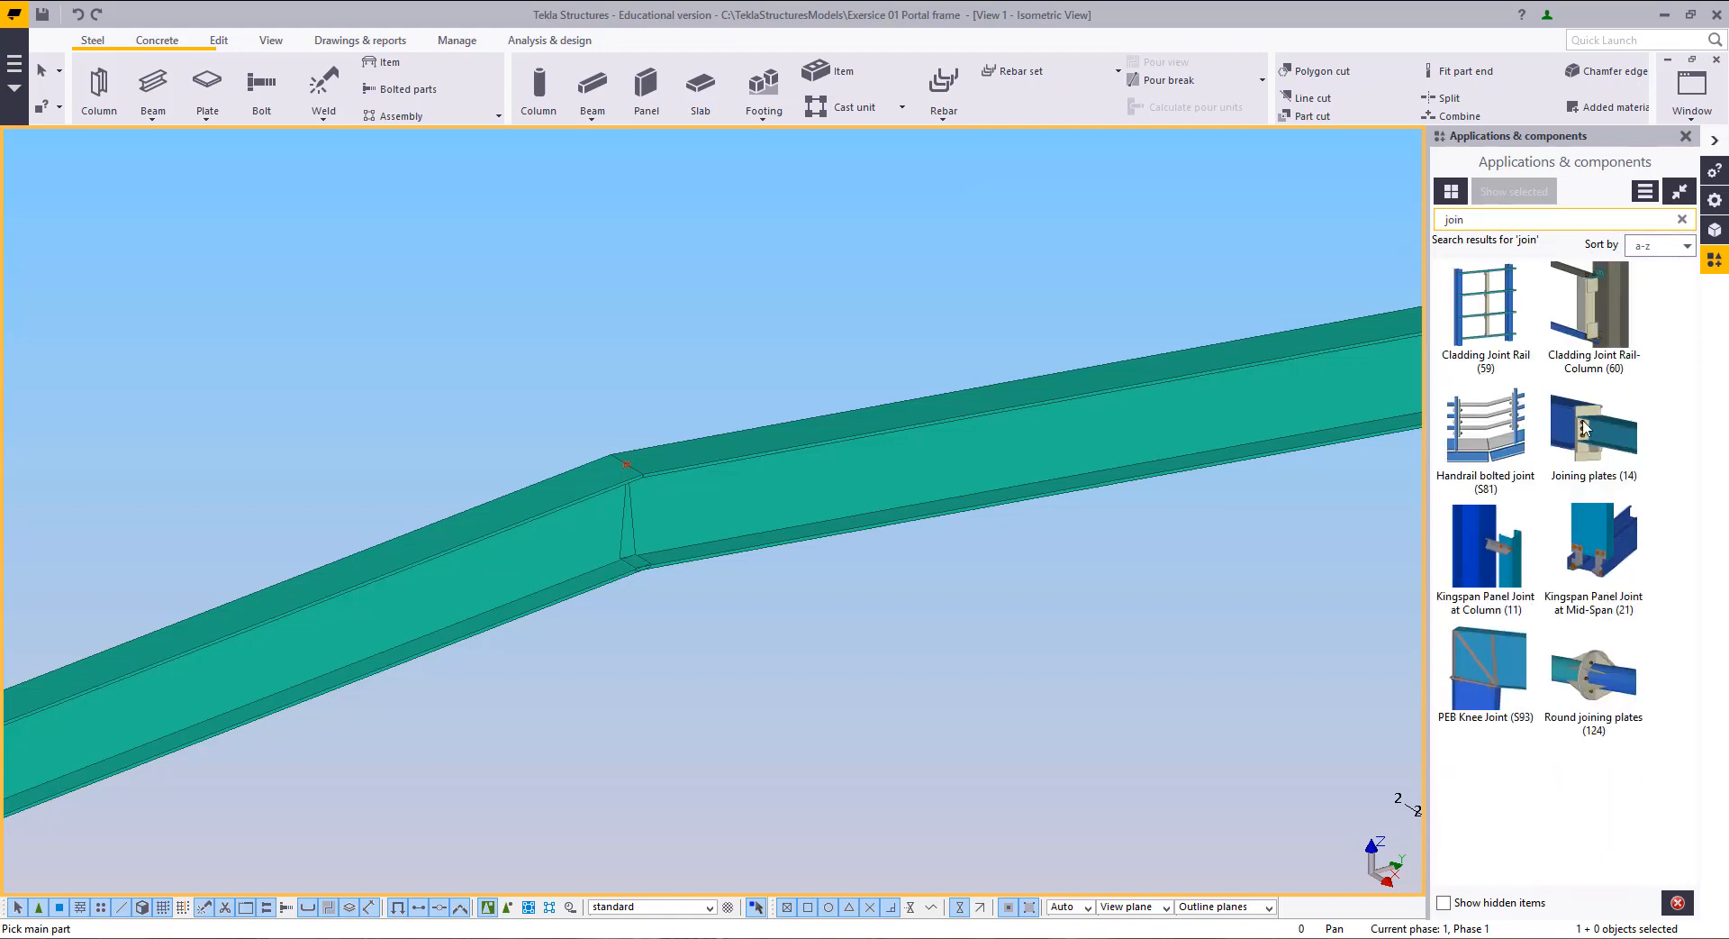
left_click(1586, 435)
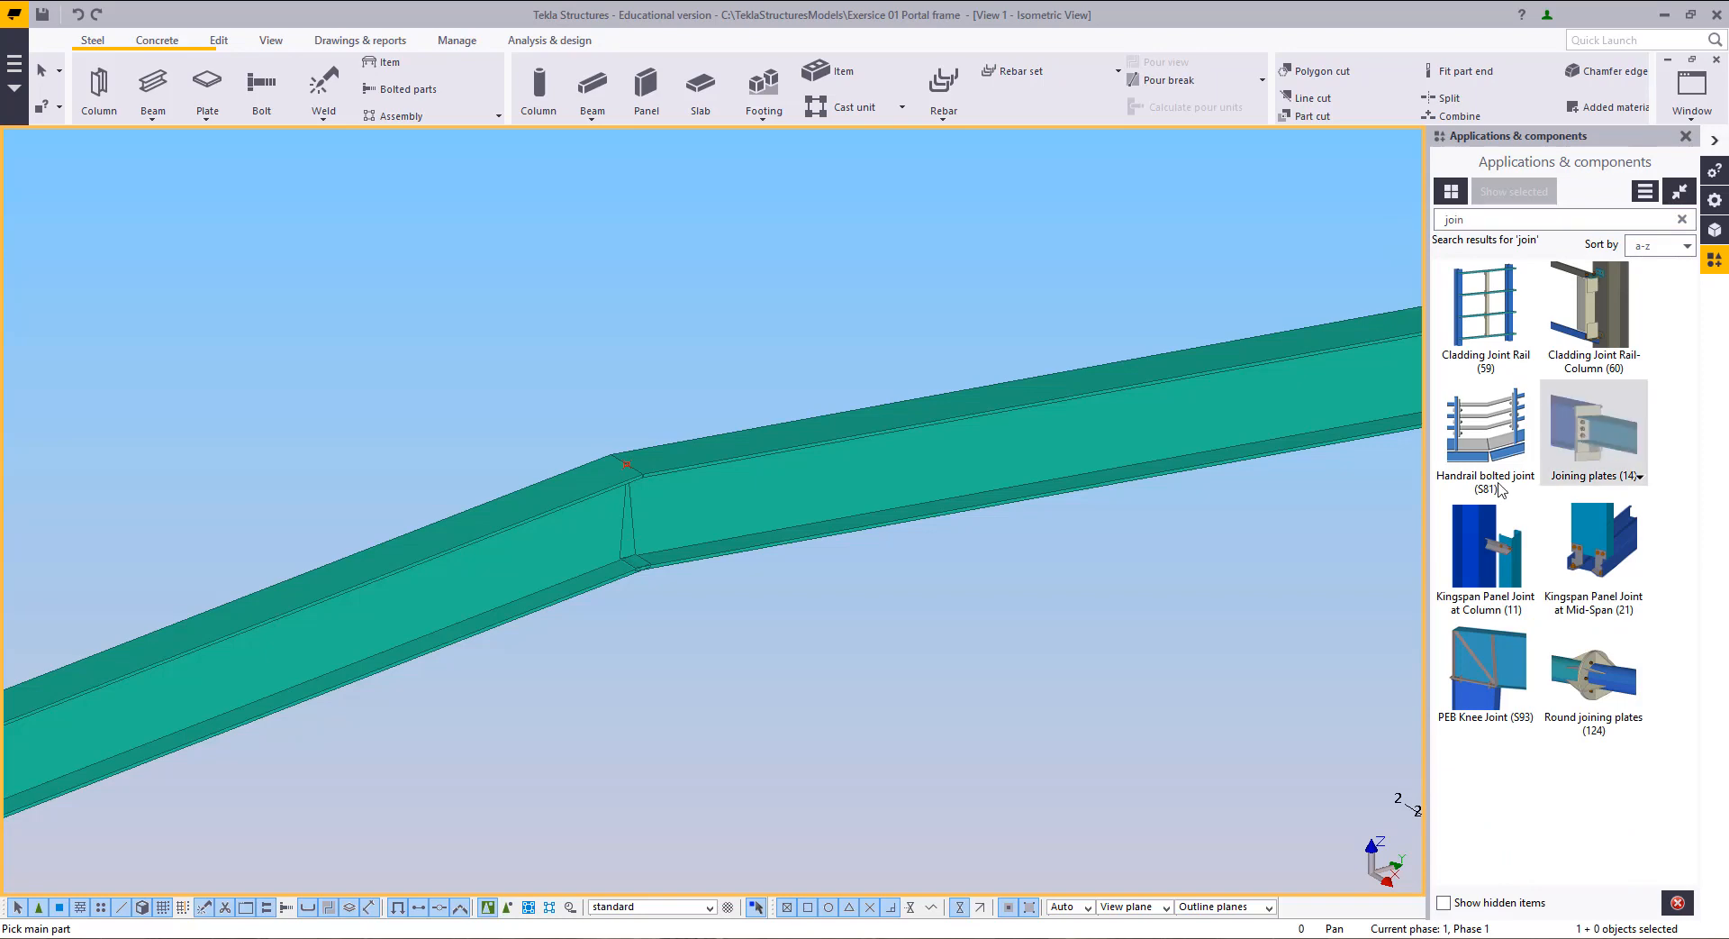
left_click(483, 552)
left_click(826, 456)
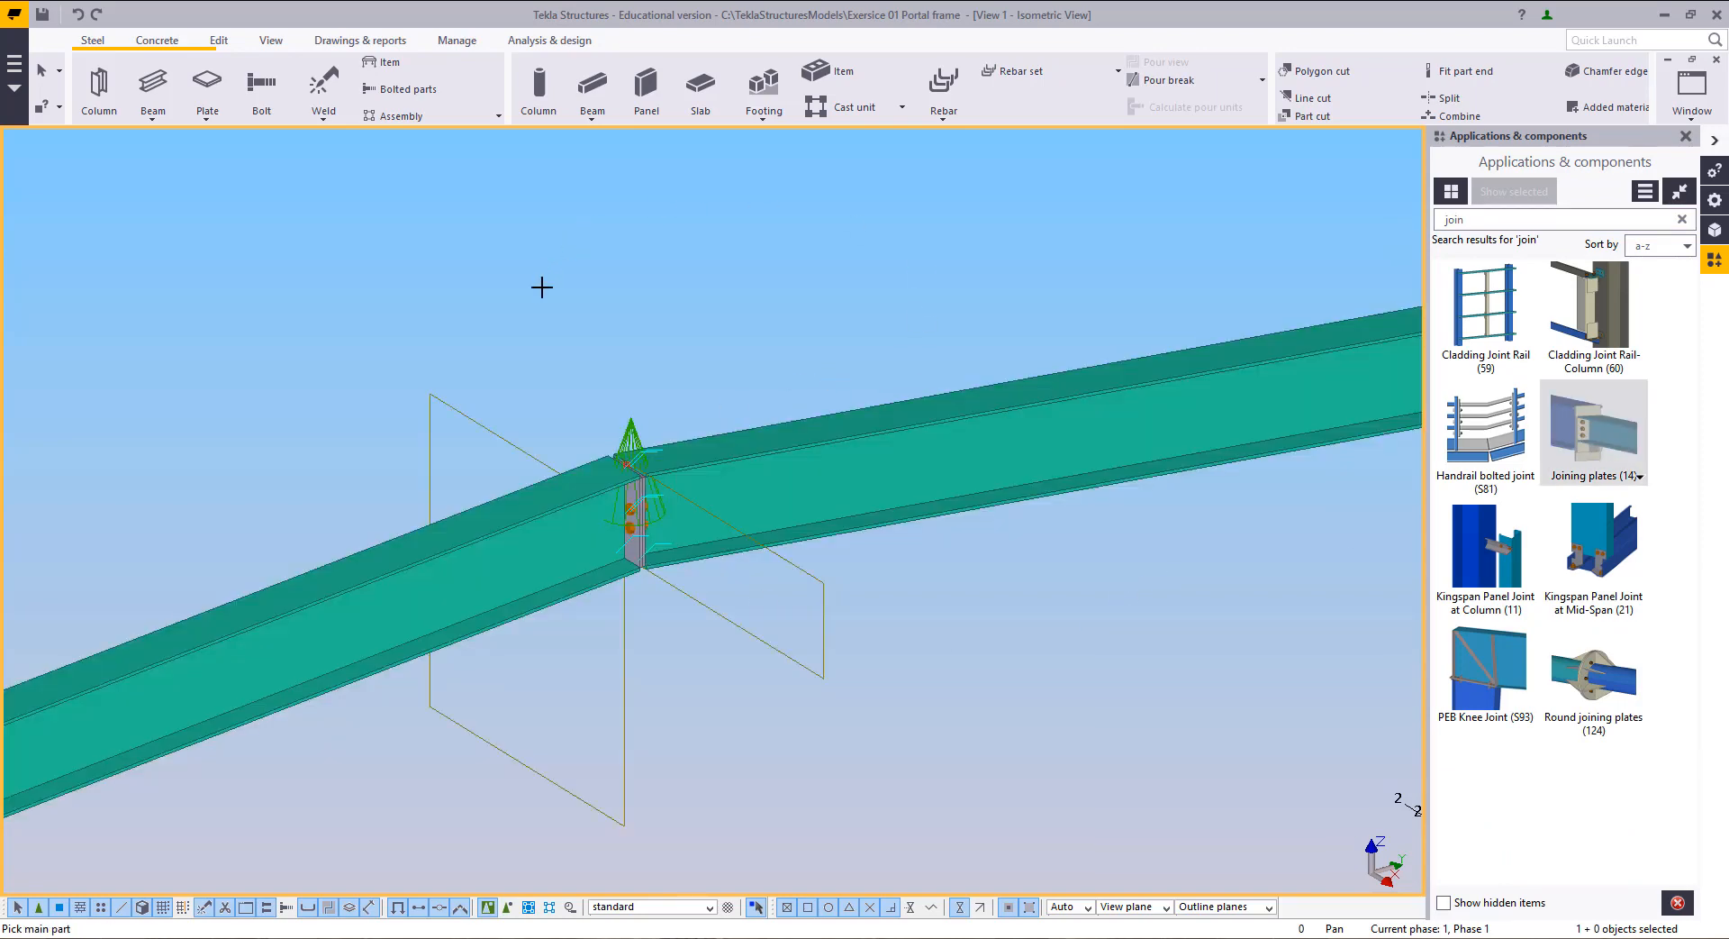
Step: Load the saved settings xs_EEP_UB305_s100g90 for the apex joining plates and apply them to the connection
scroll(579, 316, "up", 4)
middle_click_drag(809, 435, 754, 613)
scroll(747, 595, "down", 2)
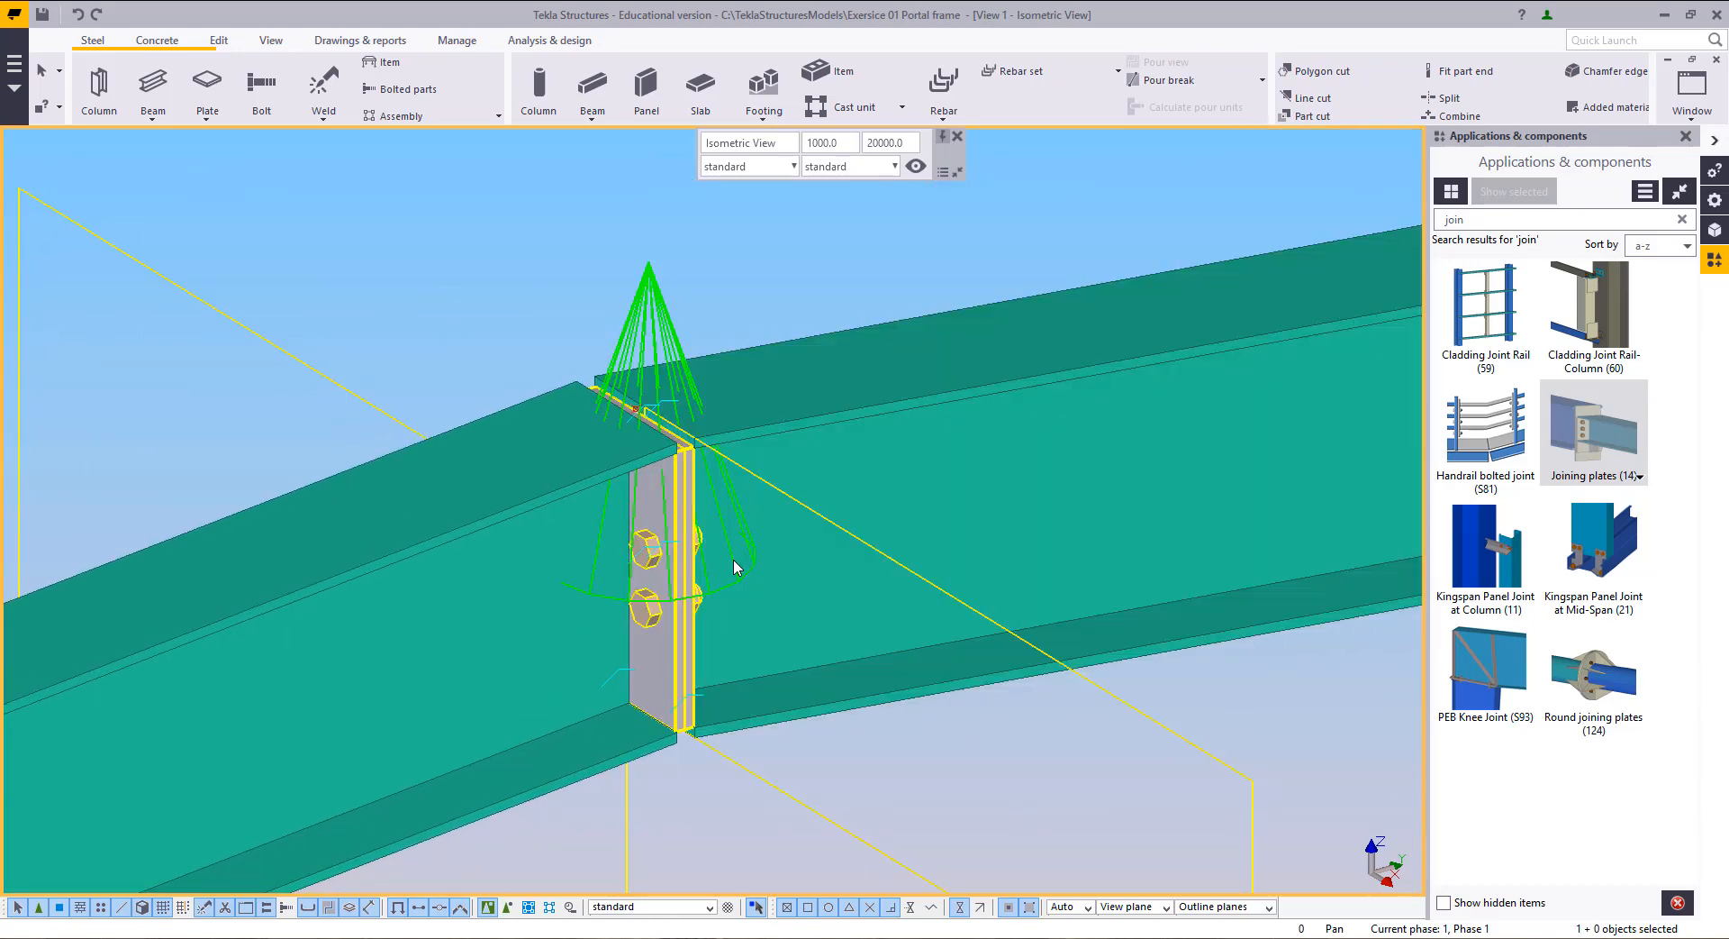
double_click(661, 352)
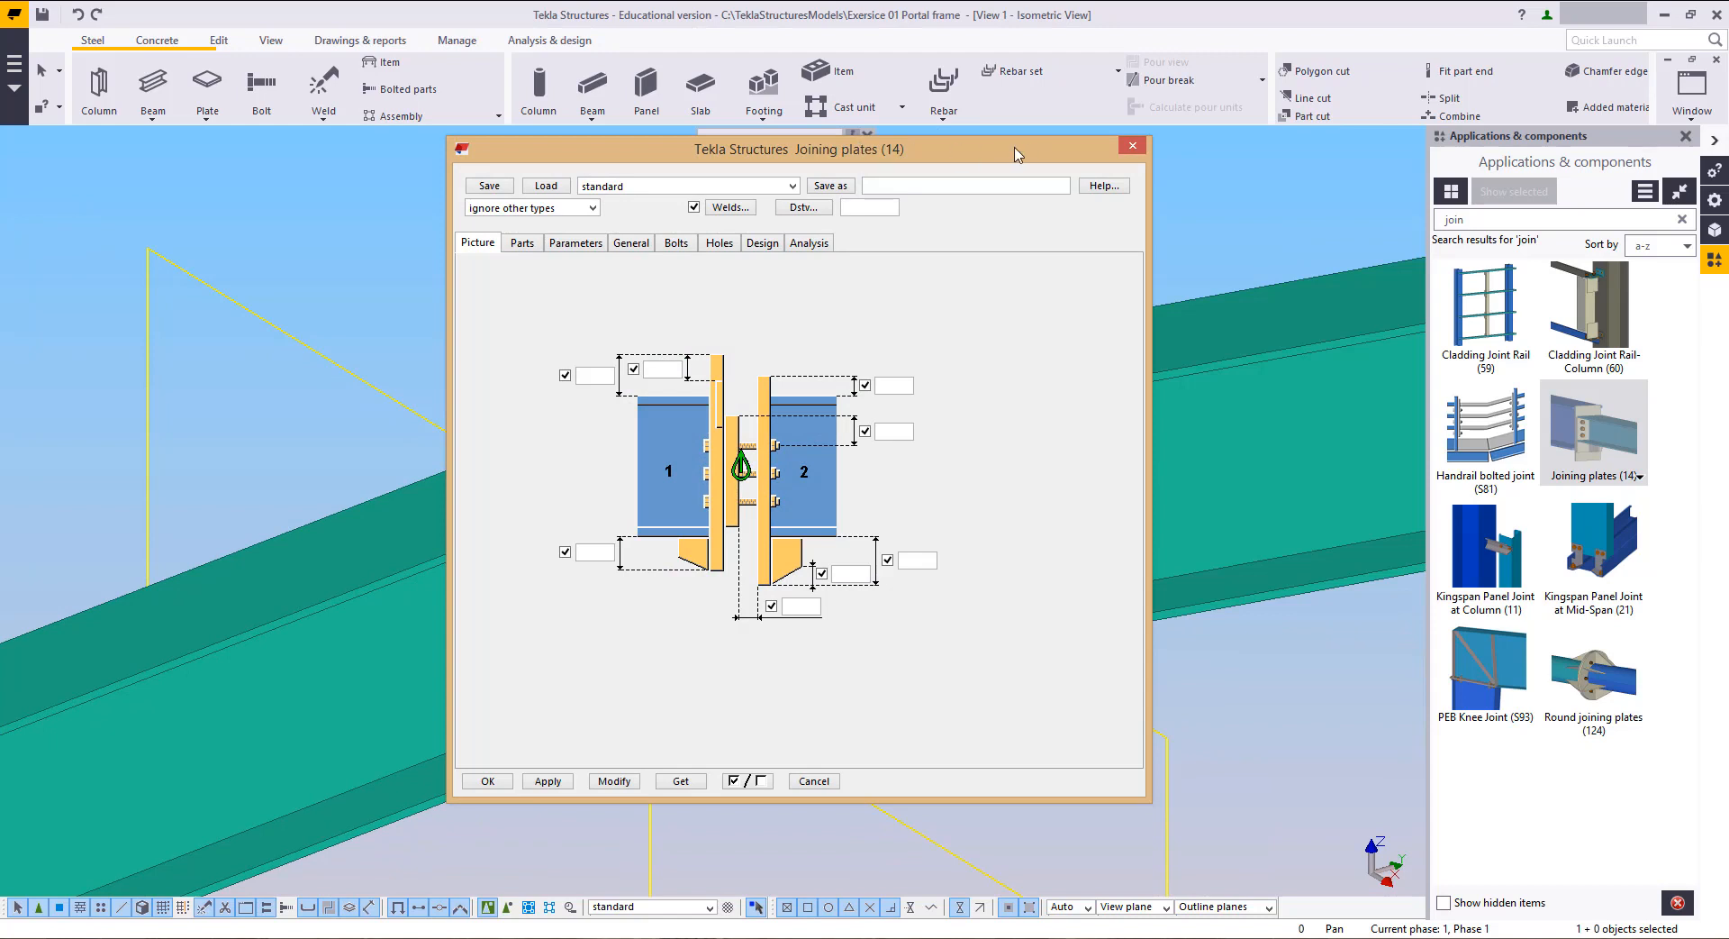
left_click_drag(1025, 154, 1440, 143)
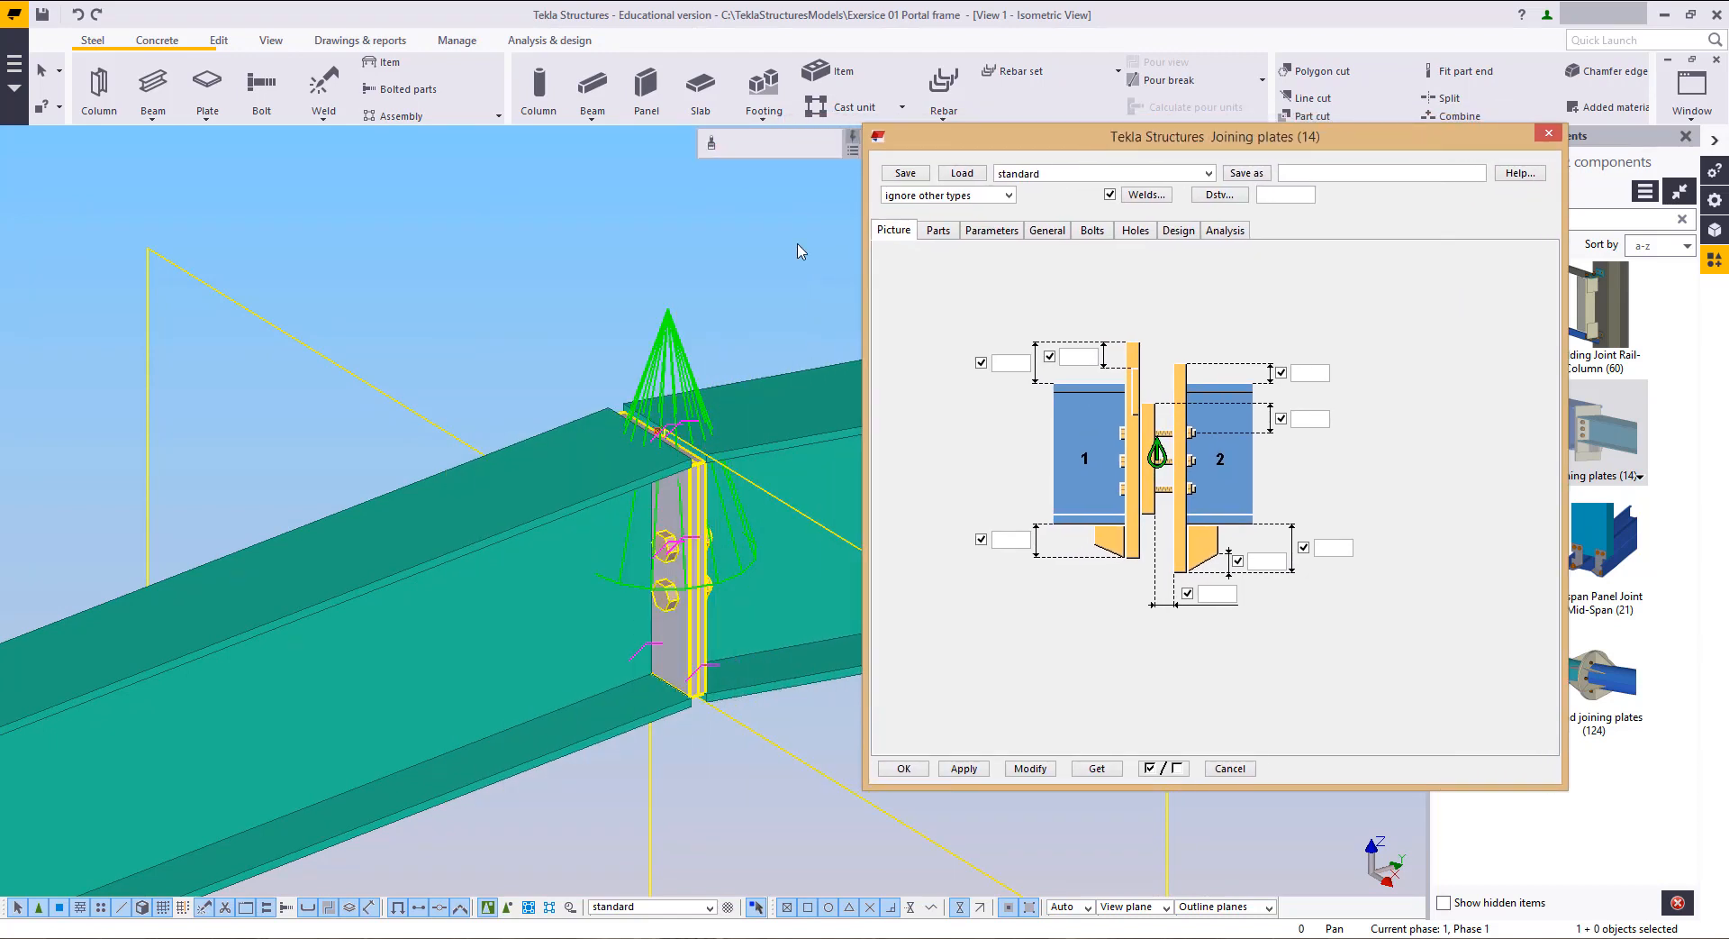
left_click(1114, 172)
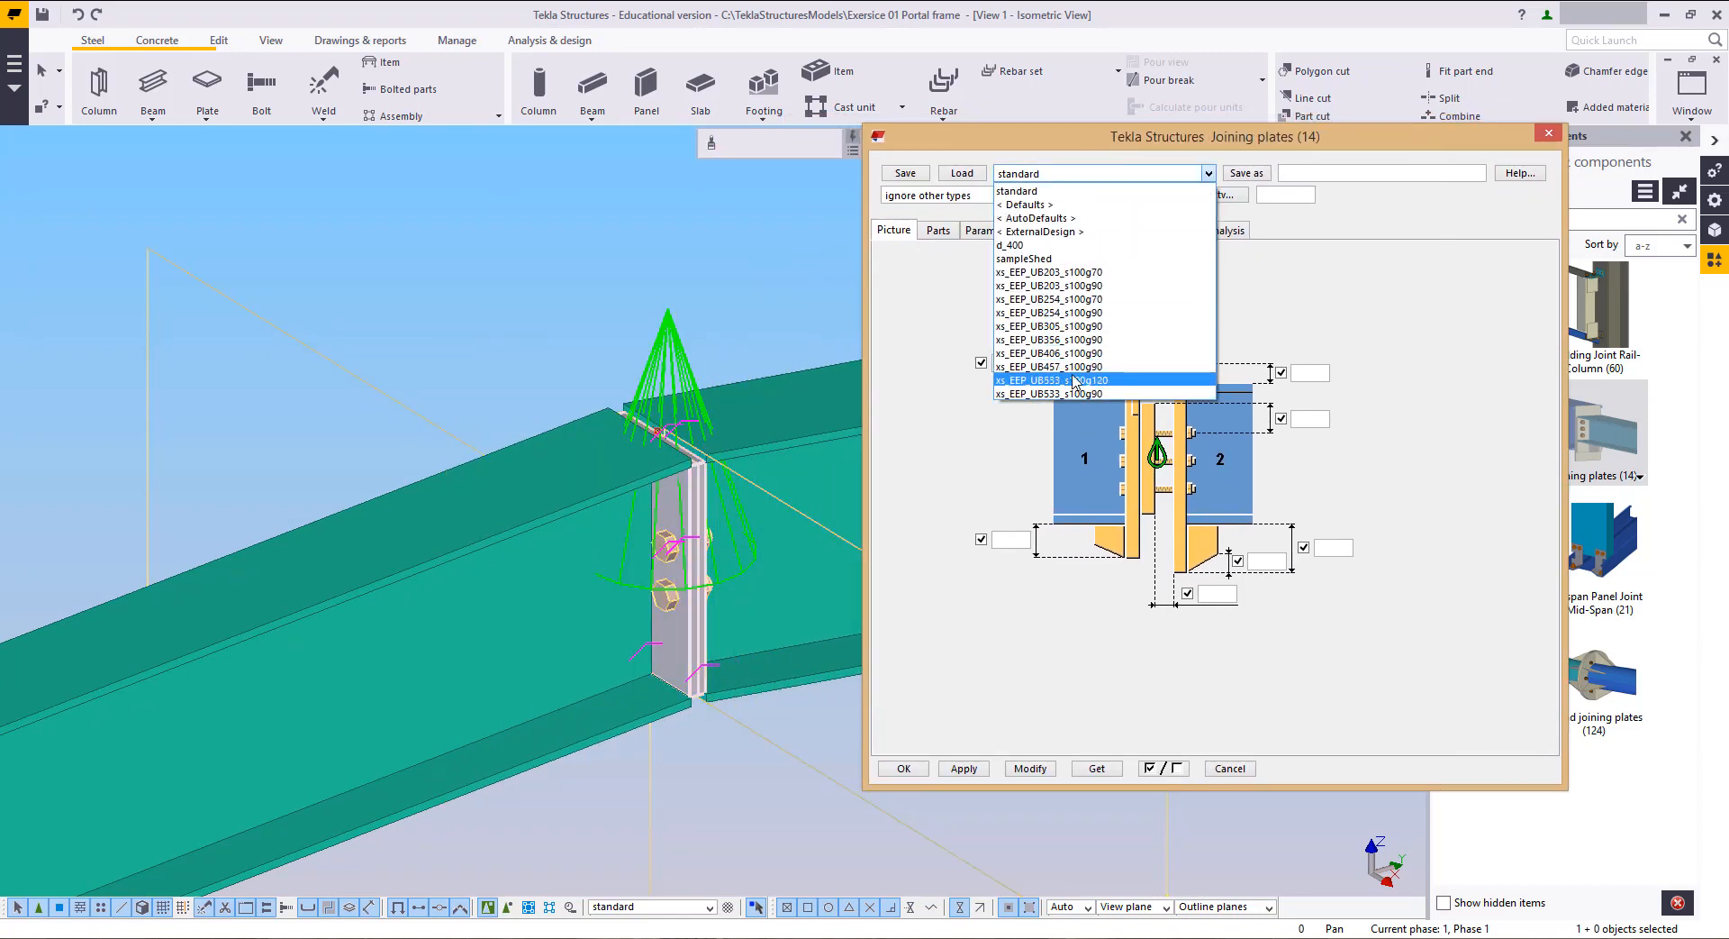
left_click(1097, 326)
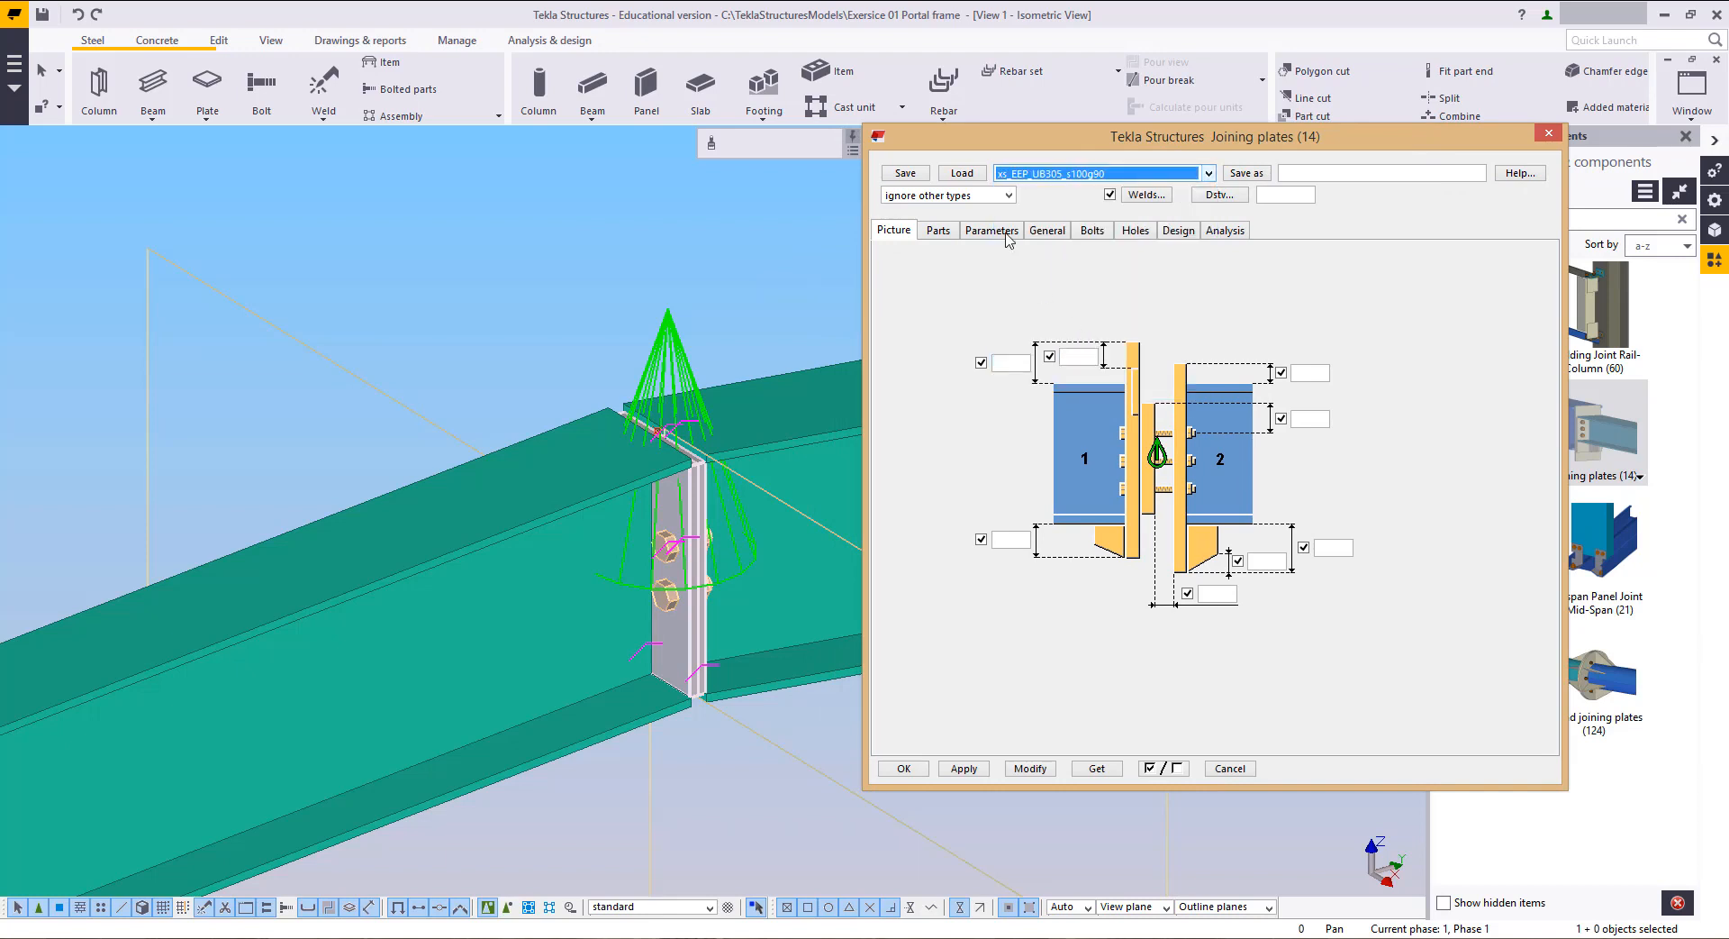
left_click(962, 173)
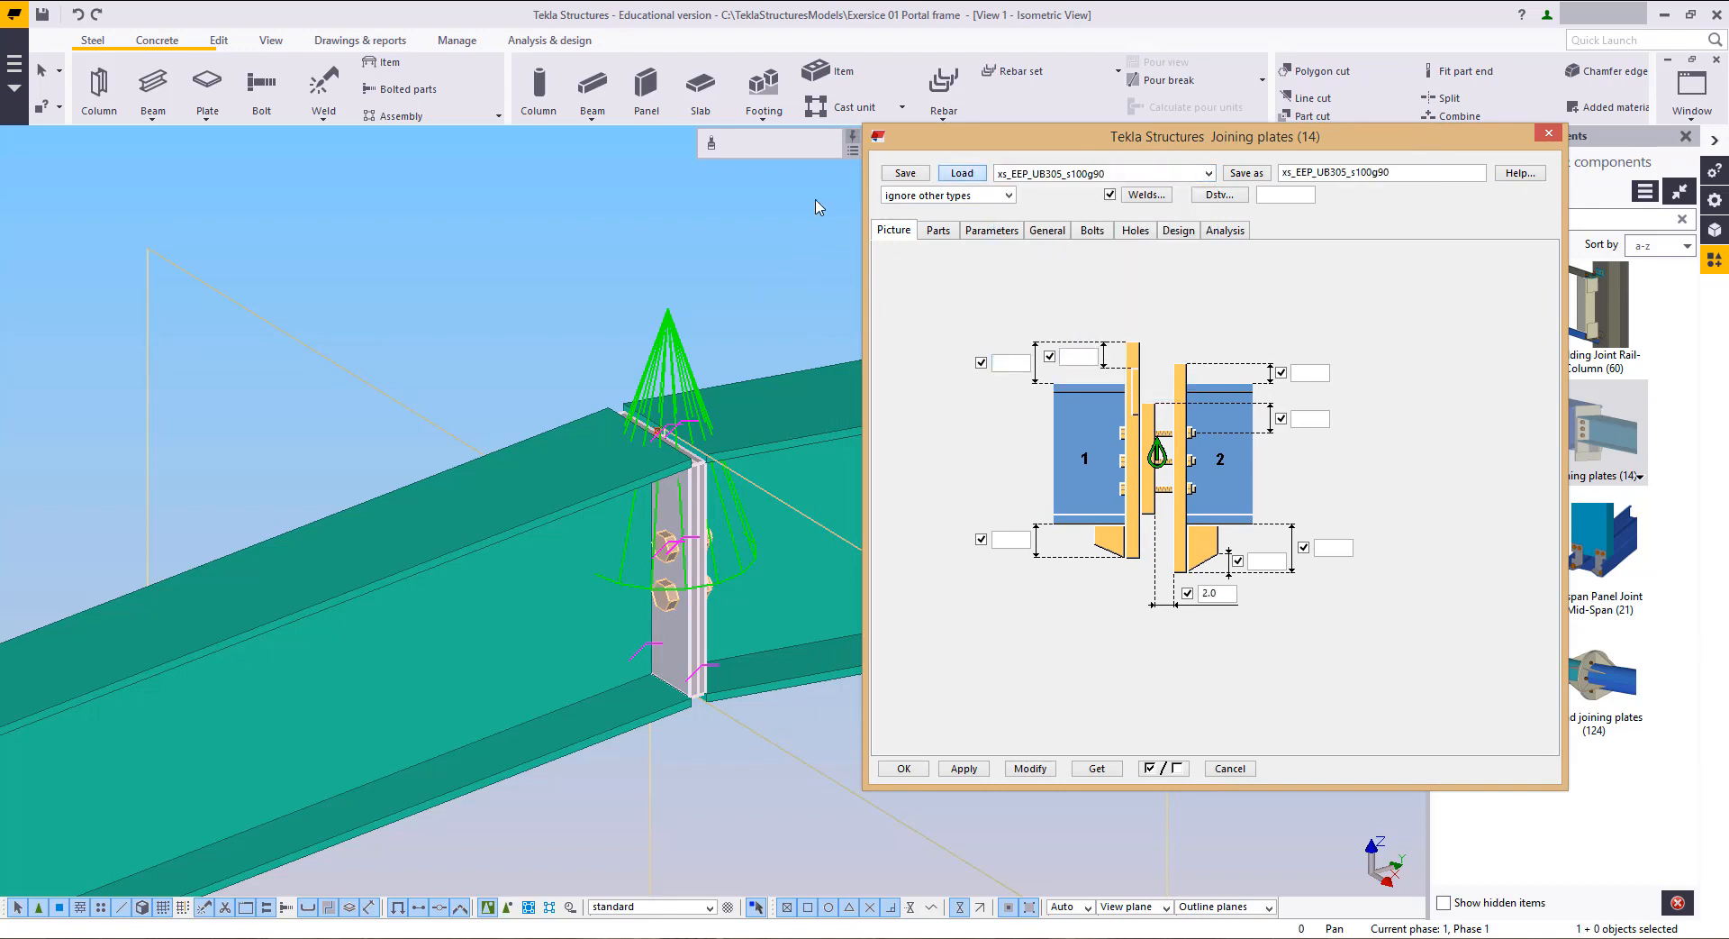
left_click(1033, 768)
Step: Set the thickness of the secondary and primary end plates at the apex to 16 mm and apply the change
scroll(640, 746, "up", 3)
middle_click_drag(639, 746, 642, 685)
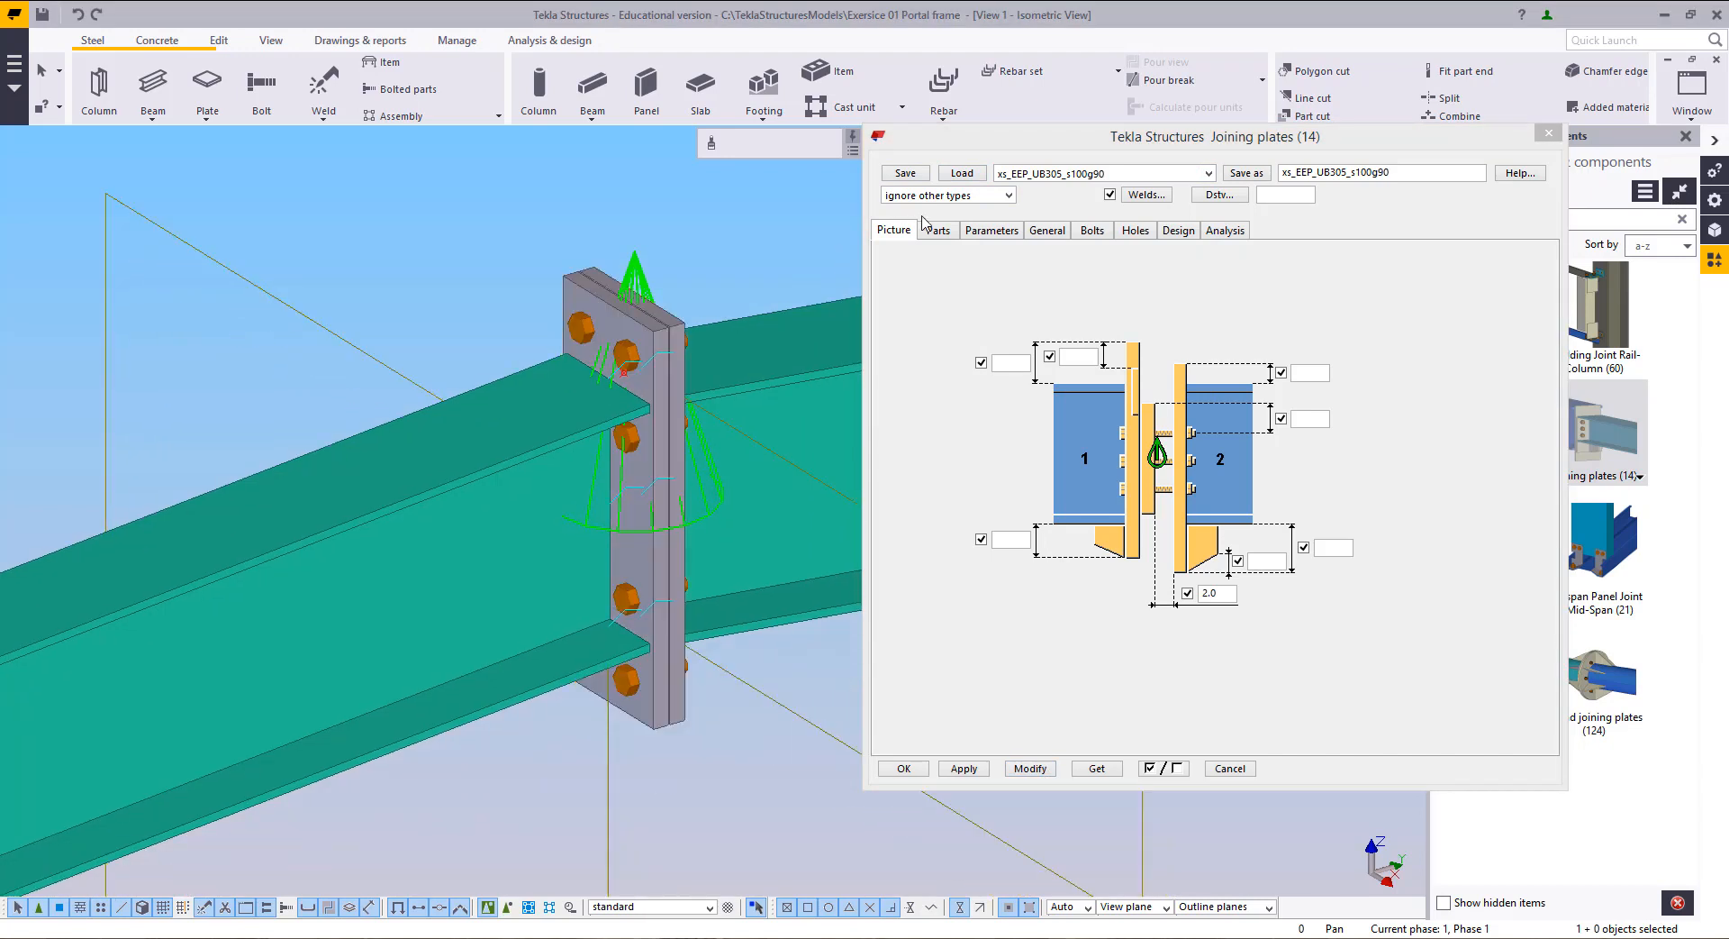
left_click(938, 230)
left_click_drag(1010, 275, 951, 273)
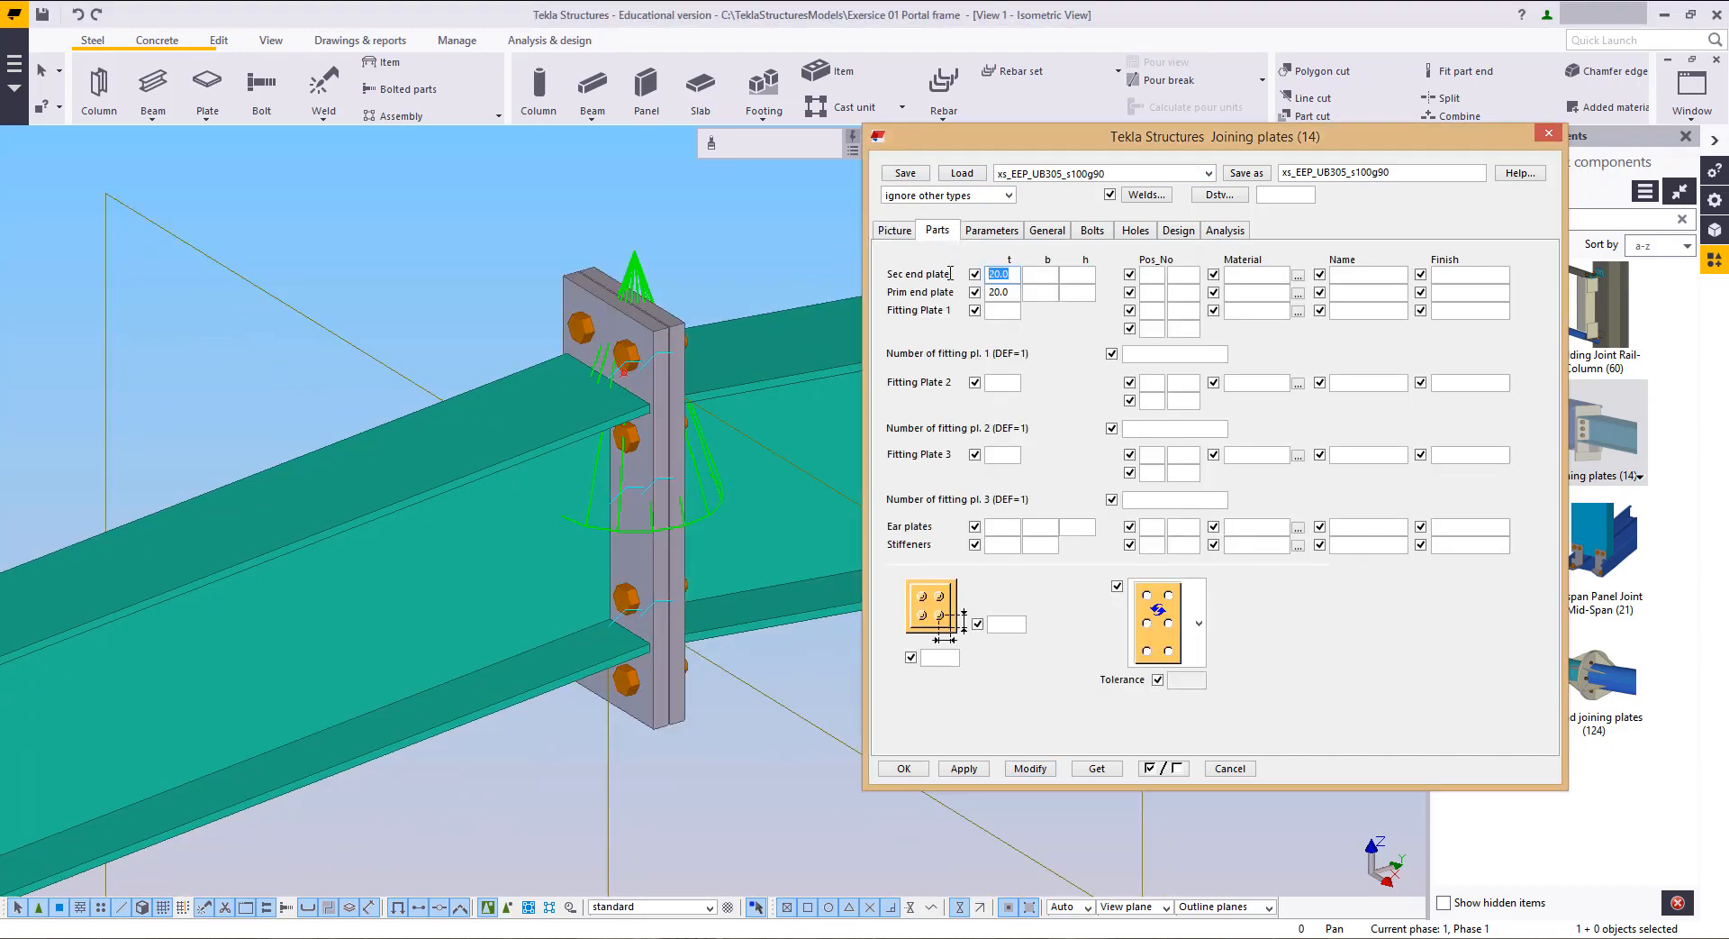
type("16")
key("Tab")
type("16")
left_click(1027, 770)
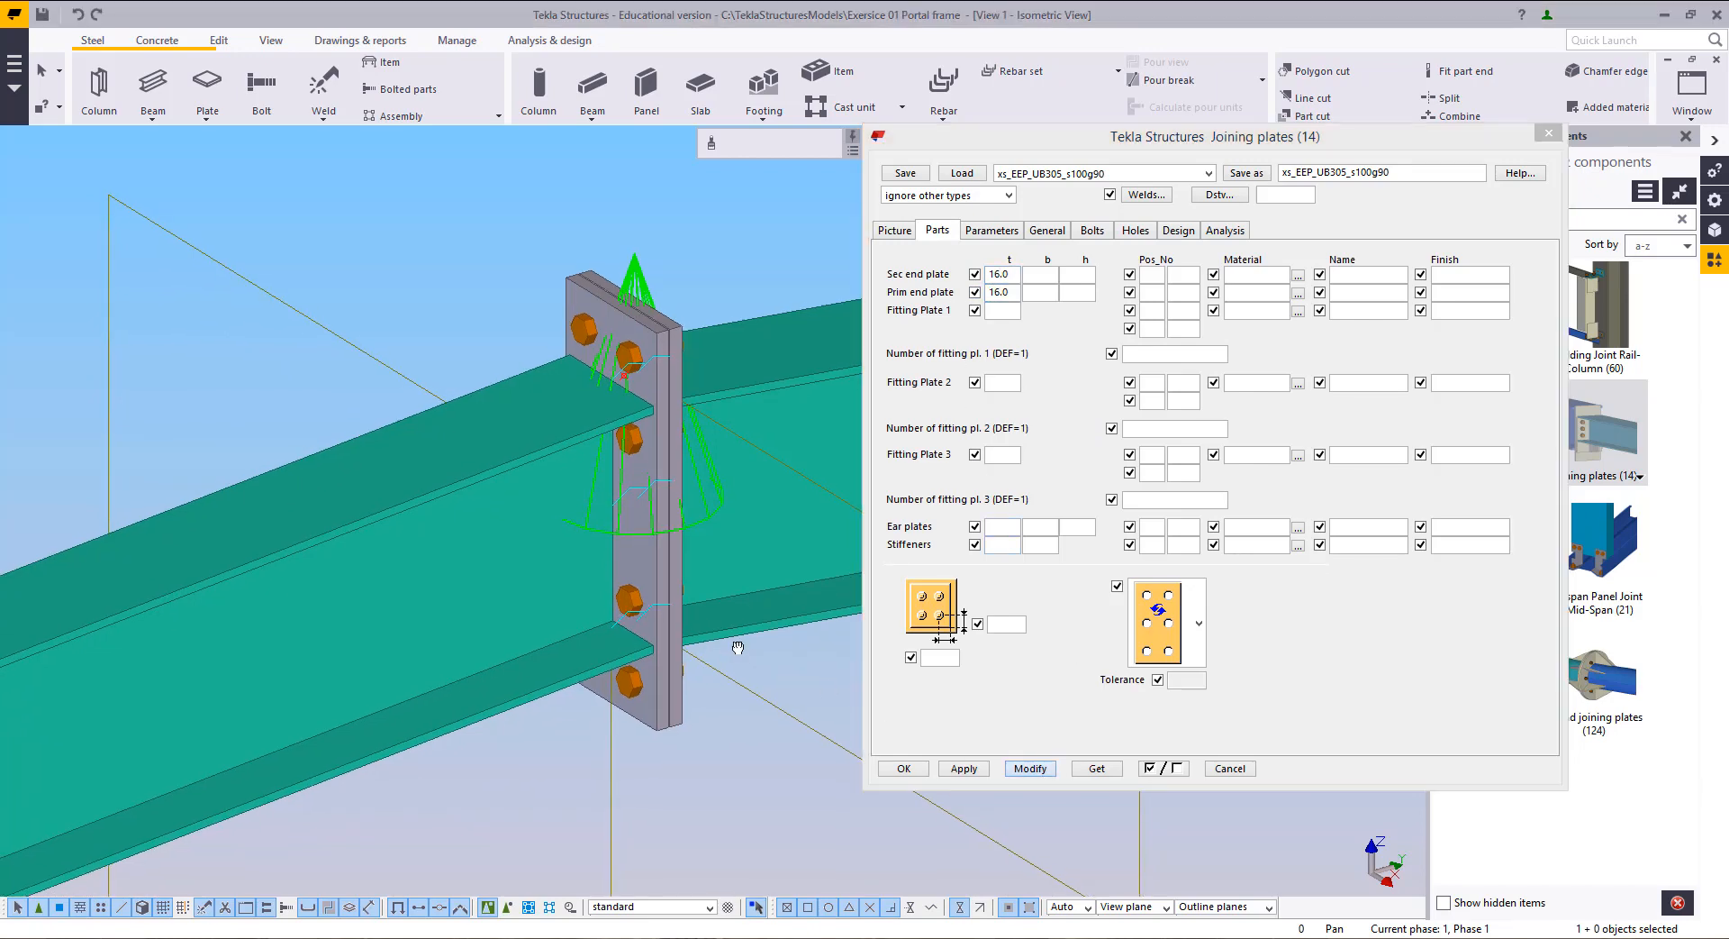
Step: Examine the apex end plates and bolts from a rotated view, followed by the whole portal frame
middle_click_drag(730, 579, 736, 548)
key("v")
left_click(637, 480)
middle_click_drag(591, 527, 541, 387, "ctrl")
right_click(482, 213)
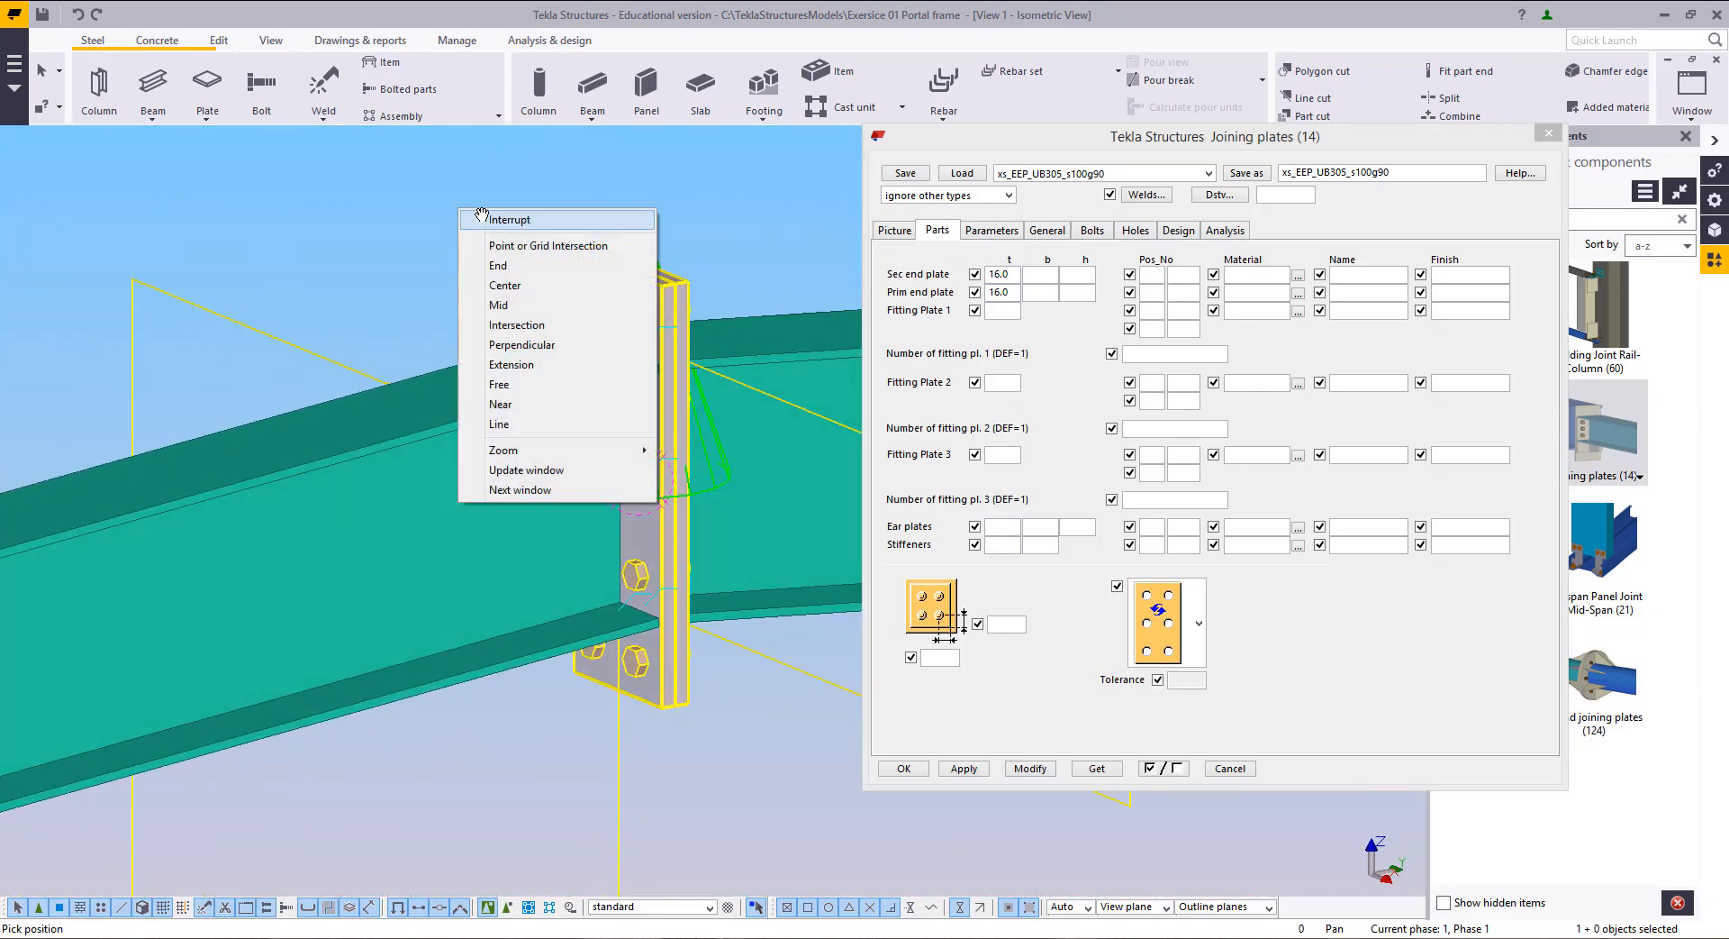
left_click(505, 220)
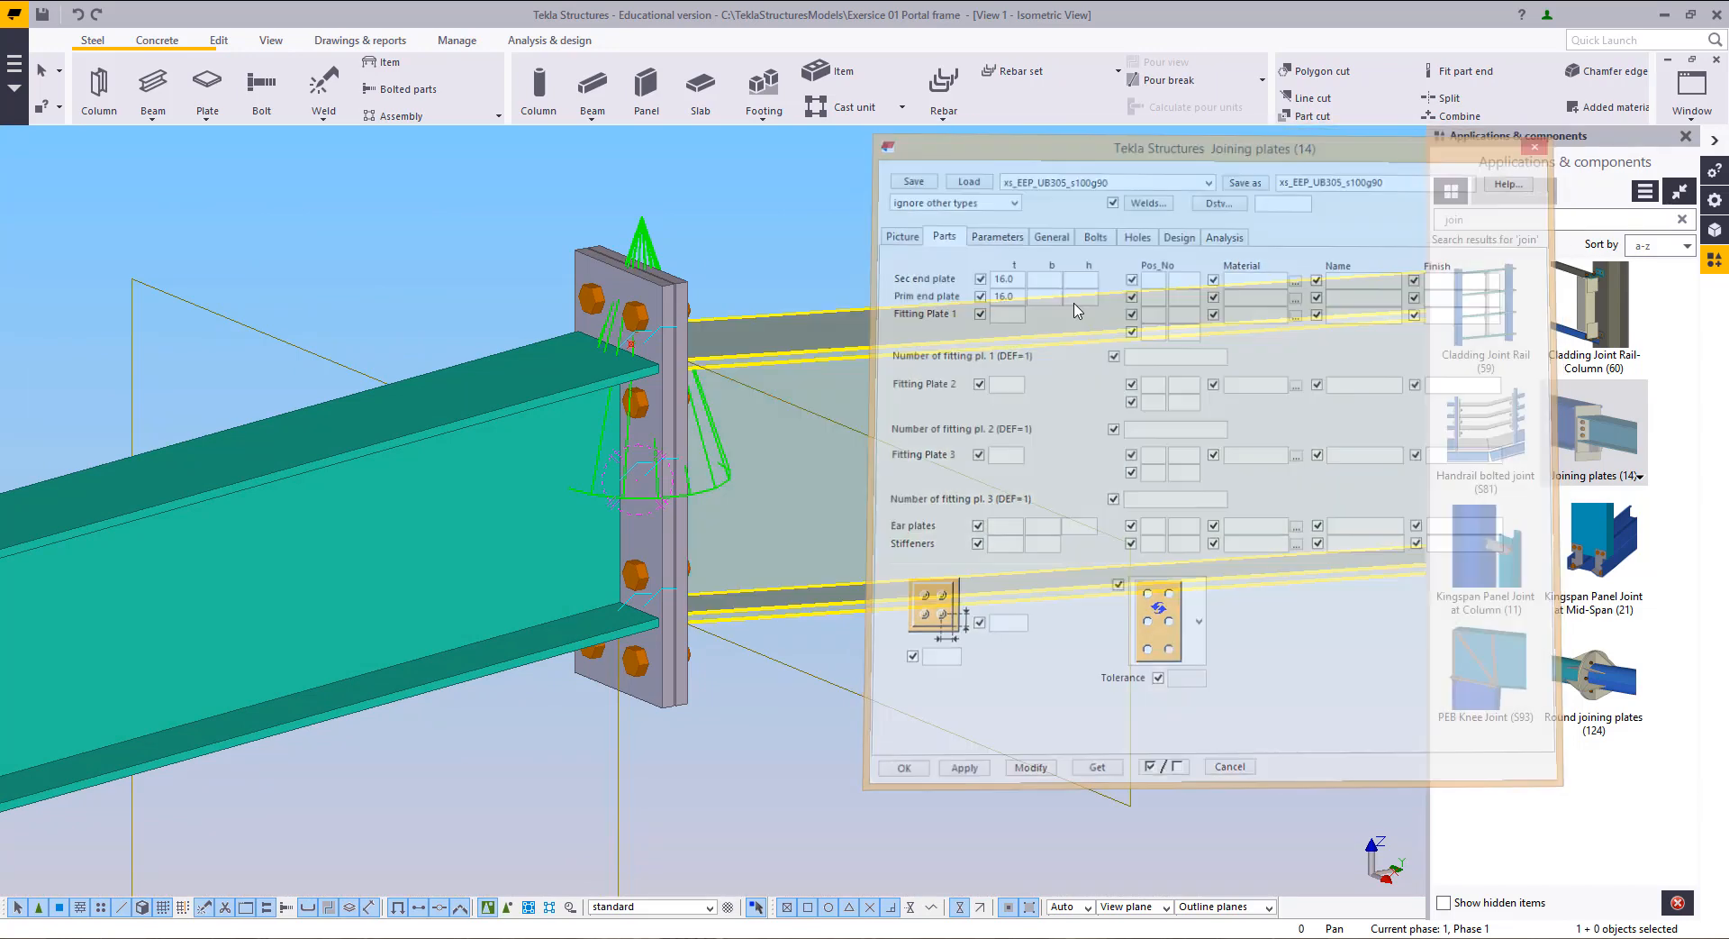
scroll(580, 491, "down", 10)
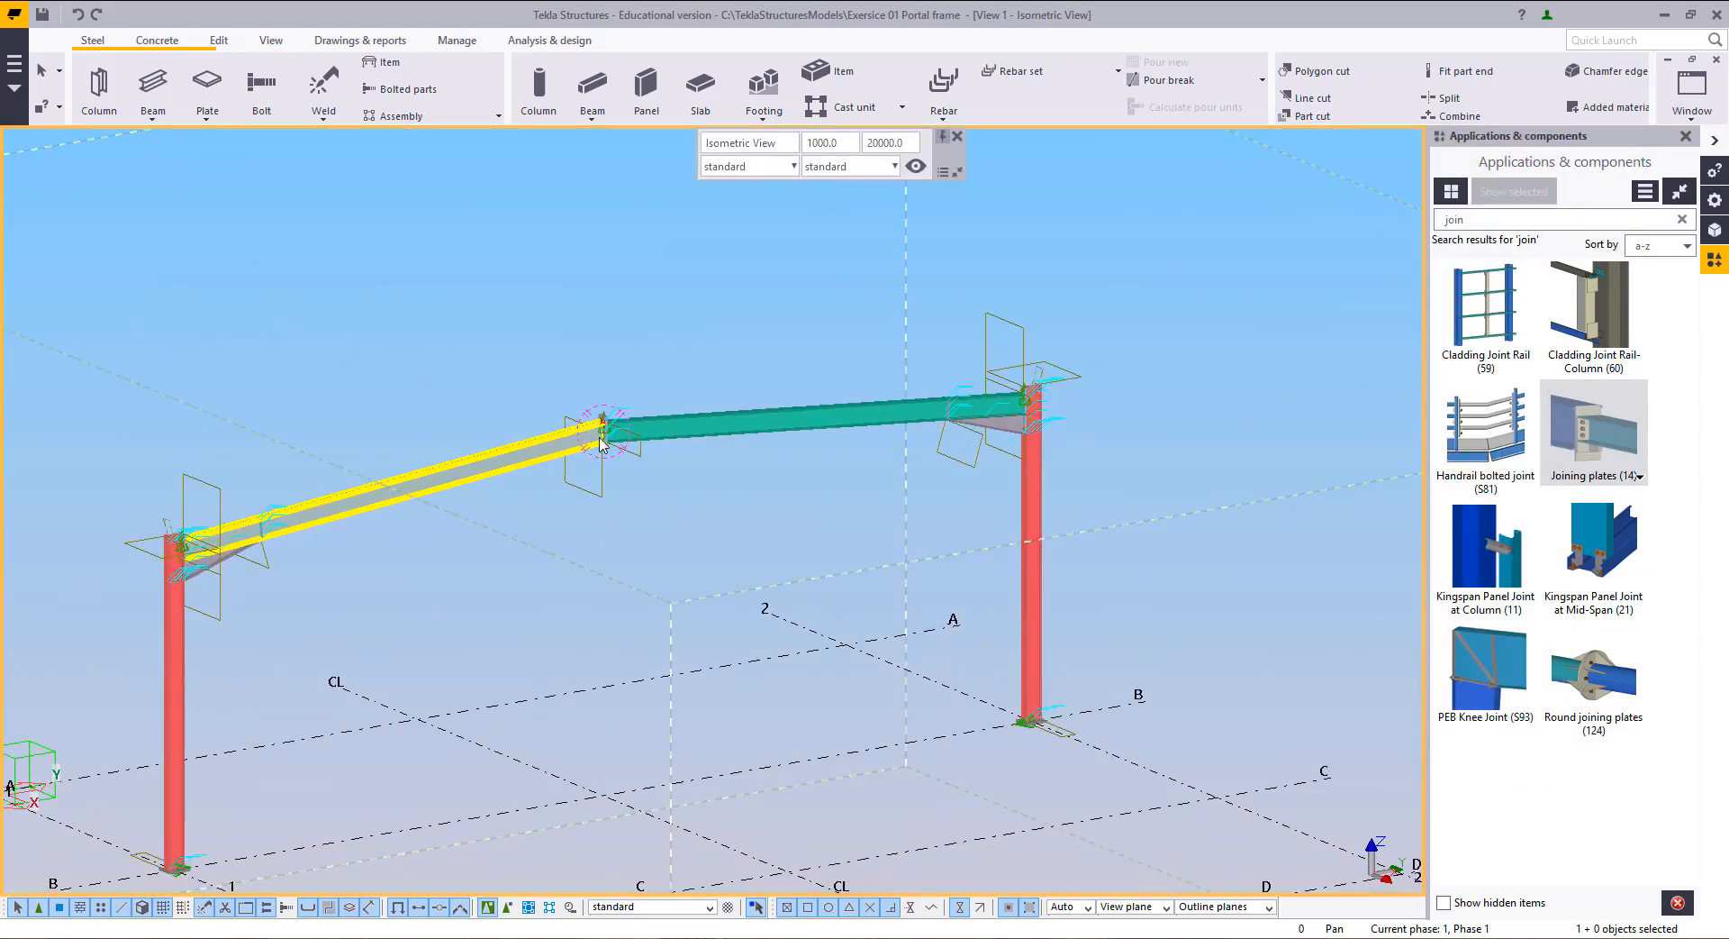
middle_click_drag(601, 443, 732, 502, "ctrl")
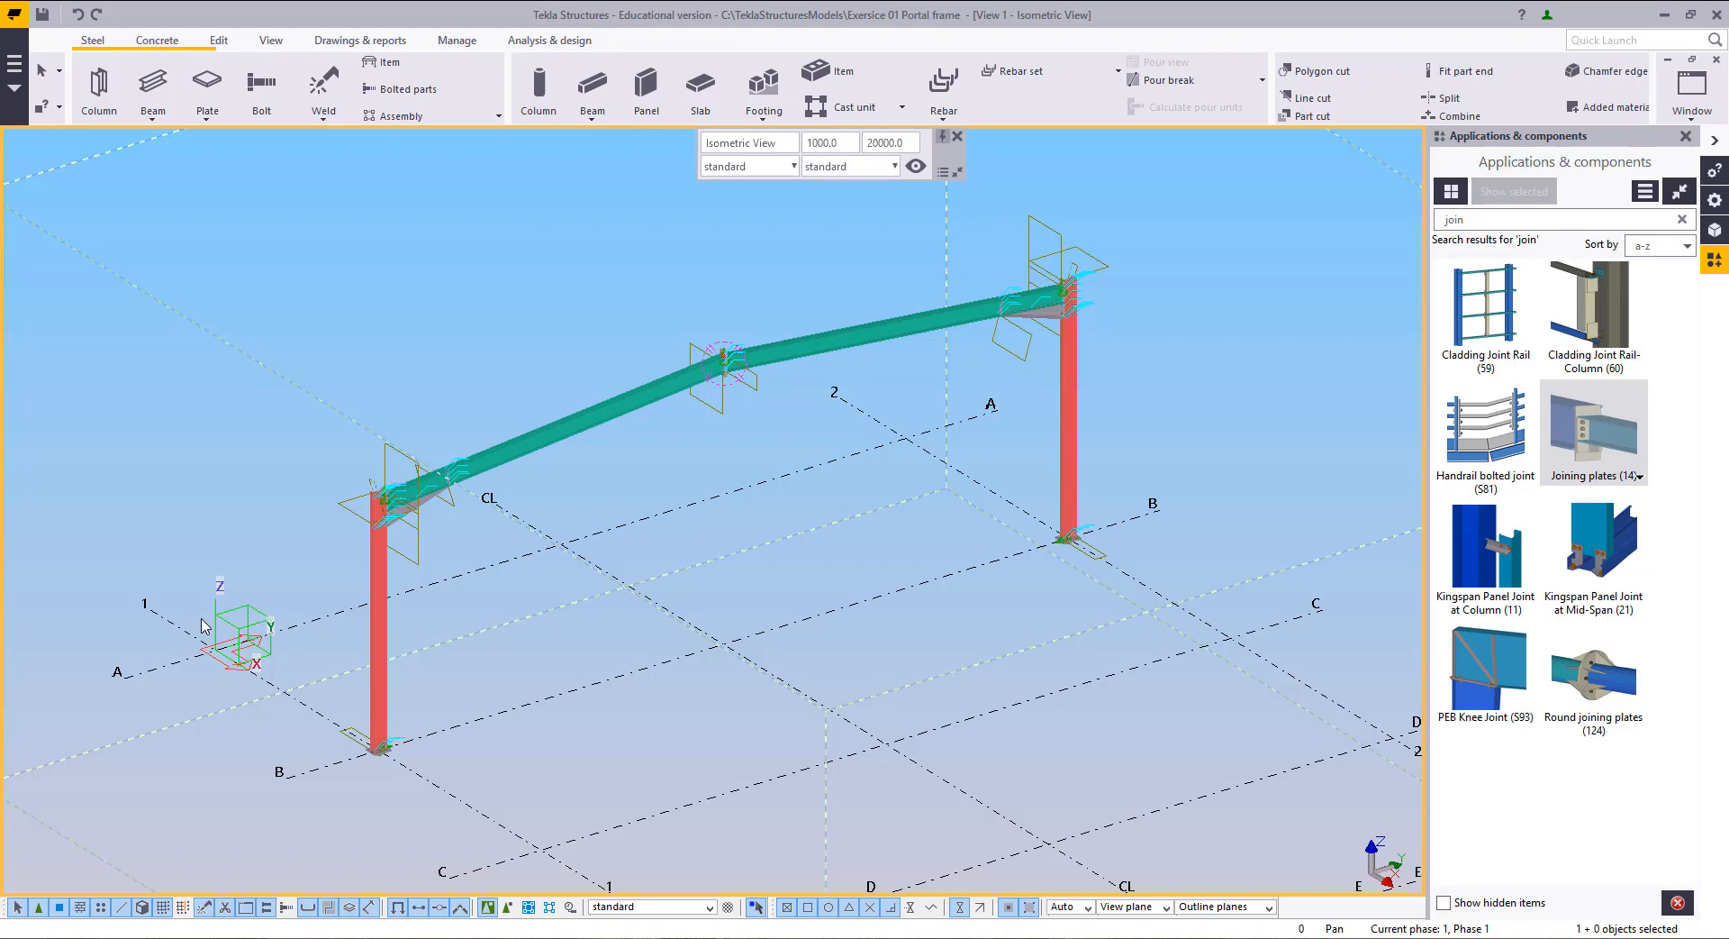
Step: Select both columns and both rafters of the portal frame on grid line B and start copying them
left_click(377, 621)
left_click(561, 441, "shift")
left_click(865, 329, "shift")
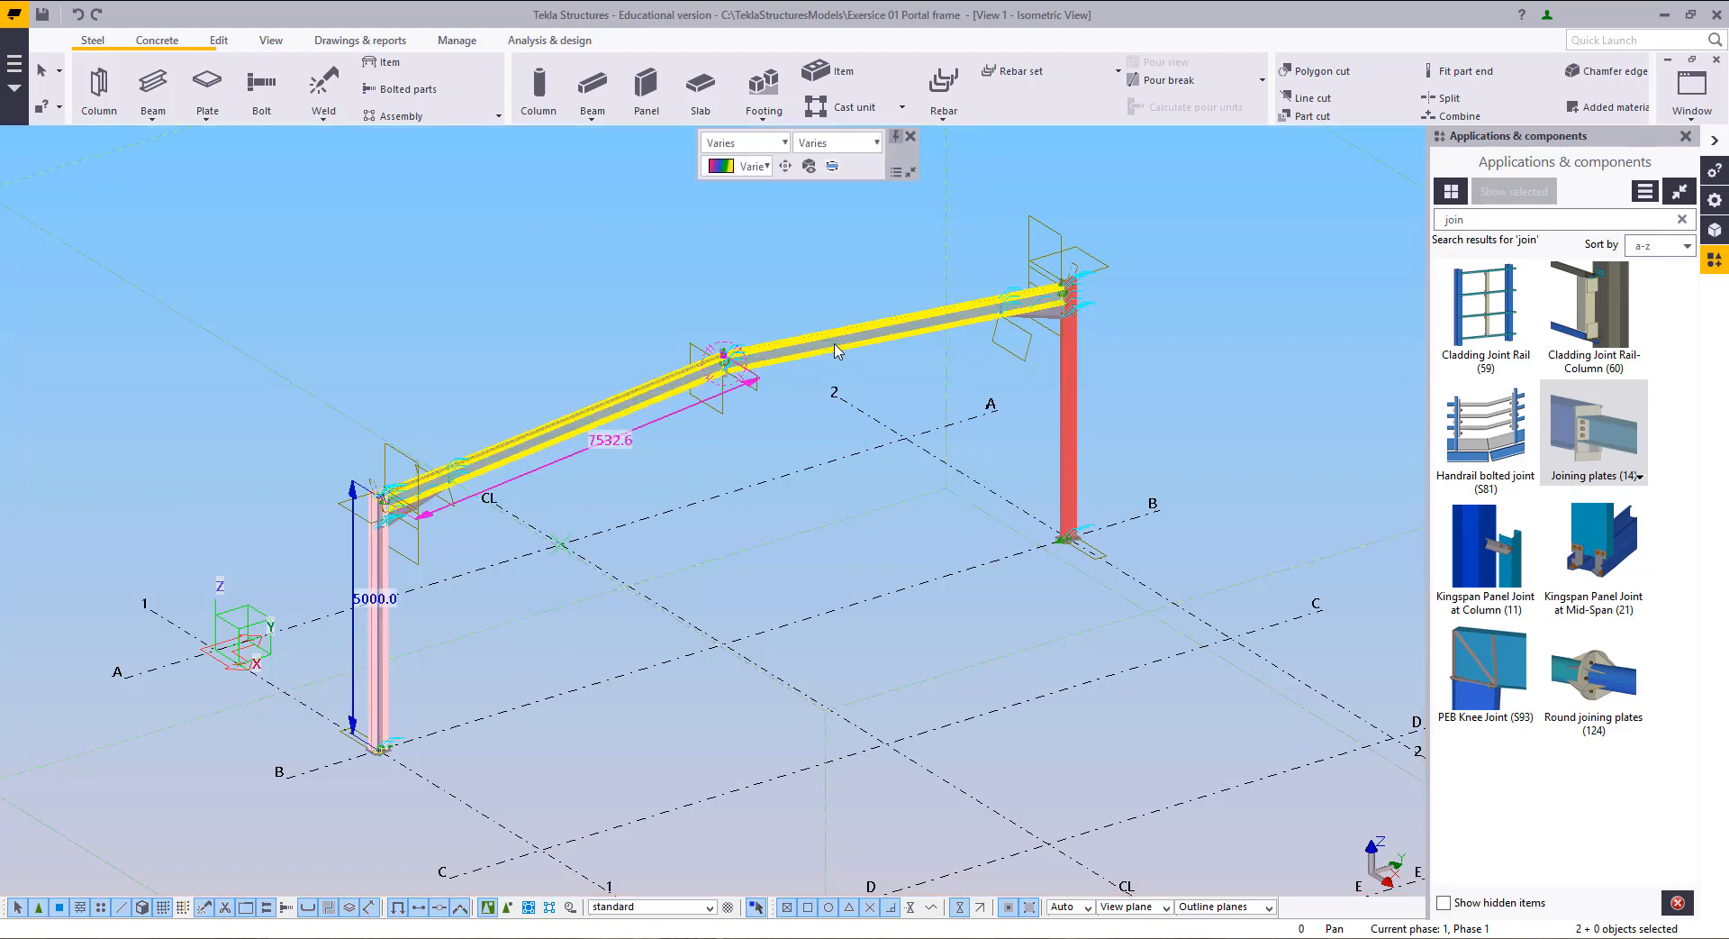
left_click(1072, 417, "shift")
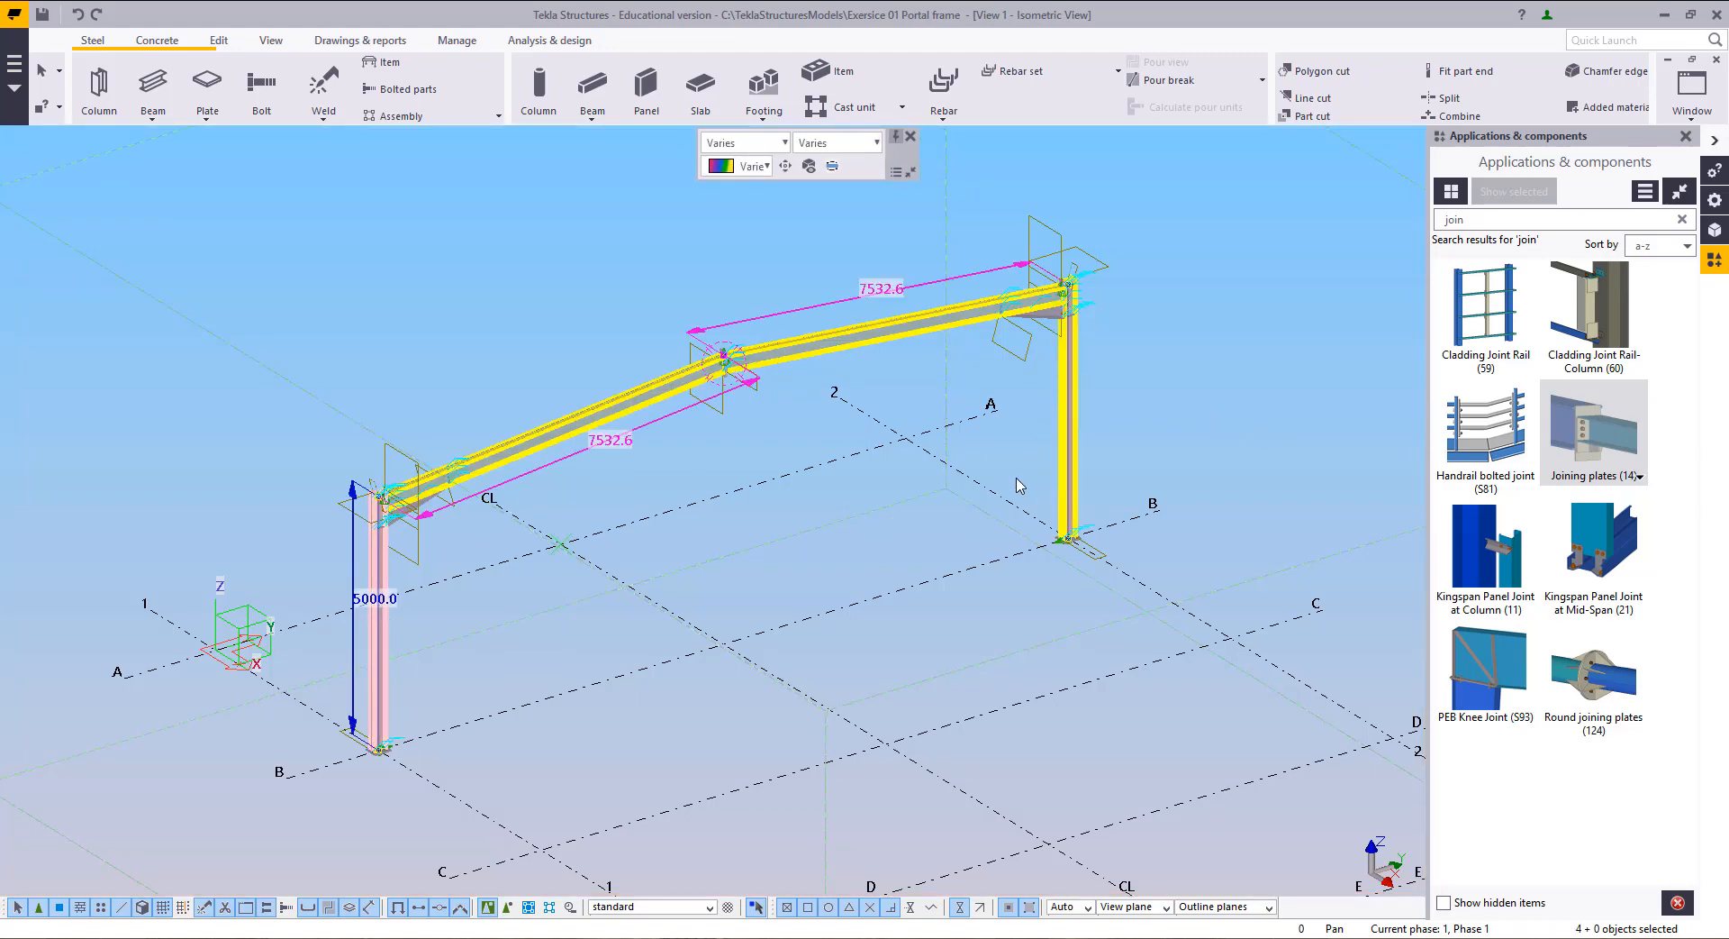
middle_click_drag(1021, 485, 1045, 461)
middle_click_drag(541, 718, 746, 655)
right_click(808, 541)
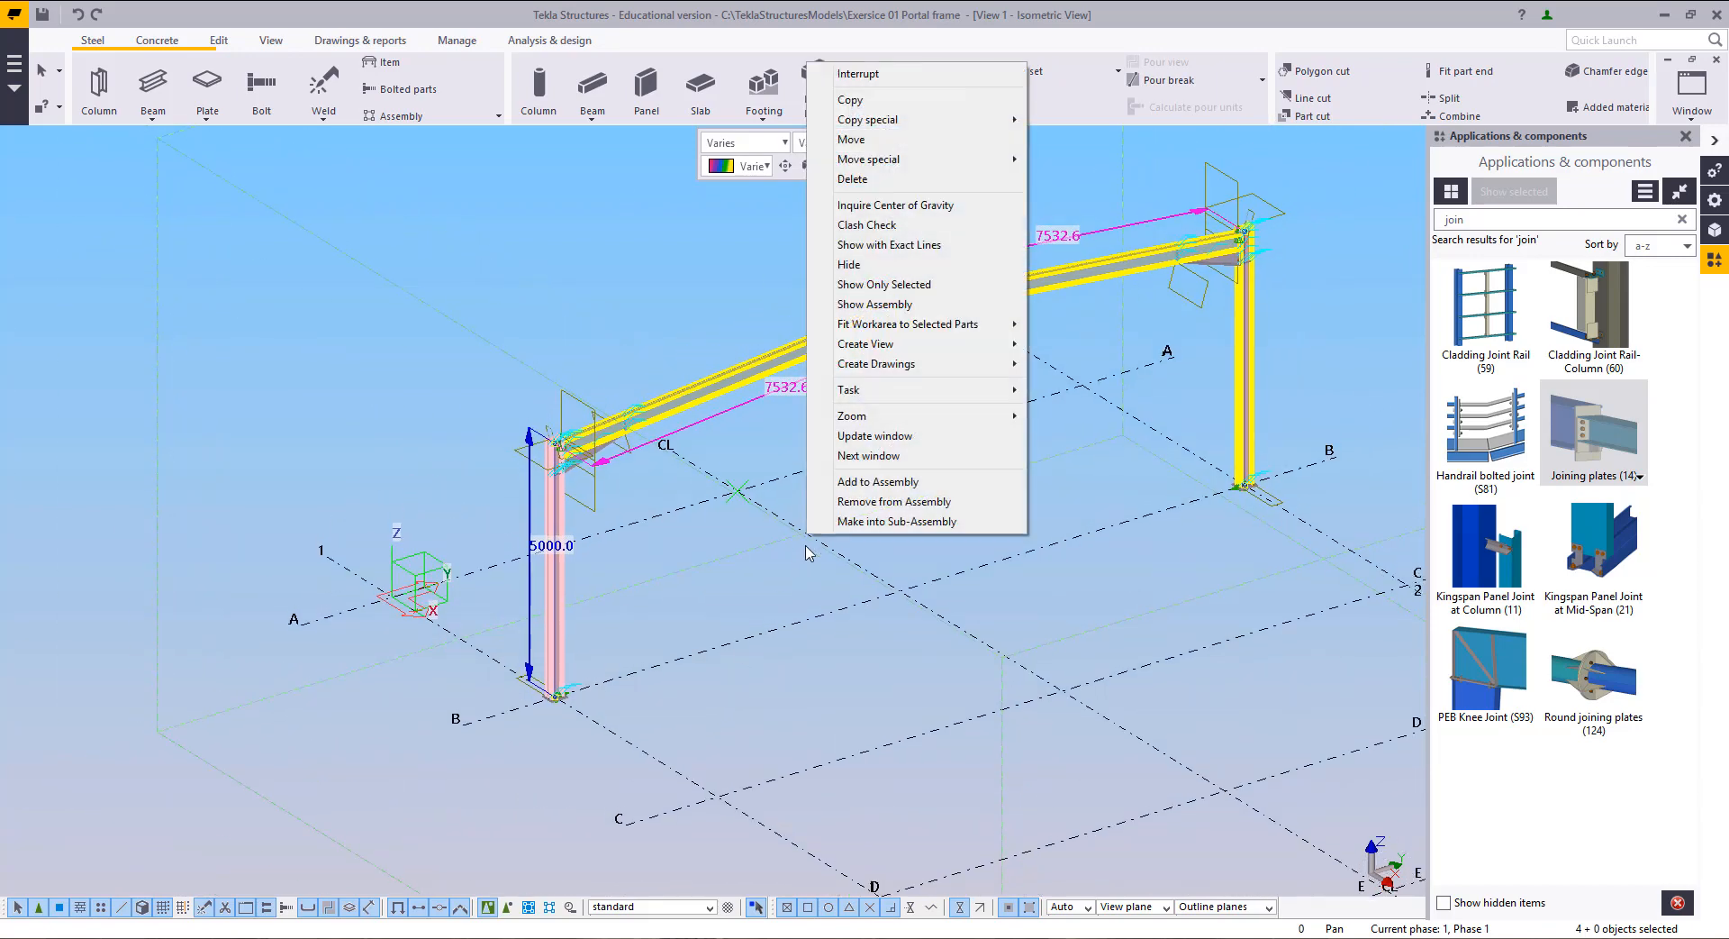
left_click(885, 100)
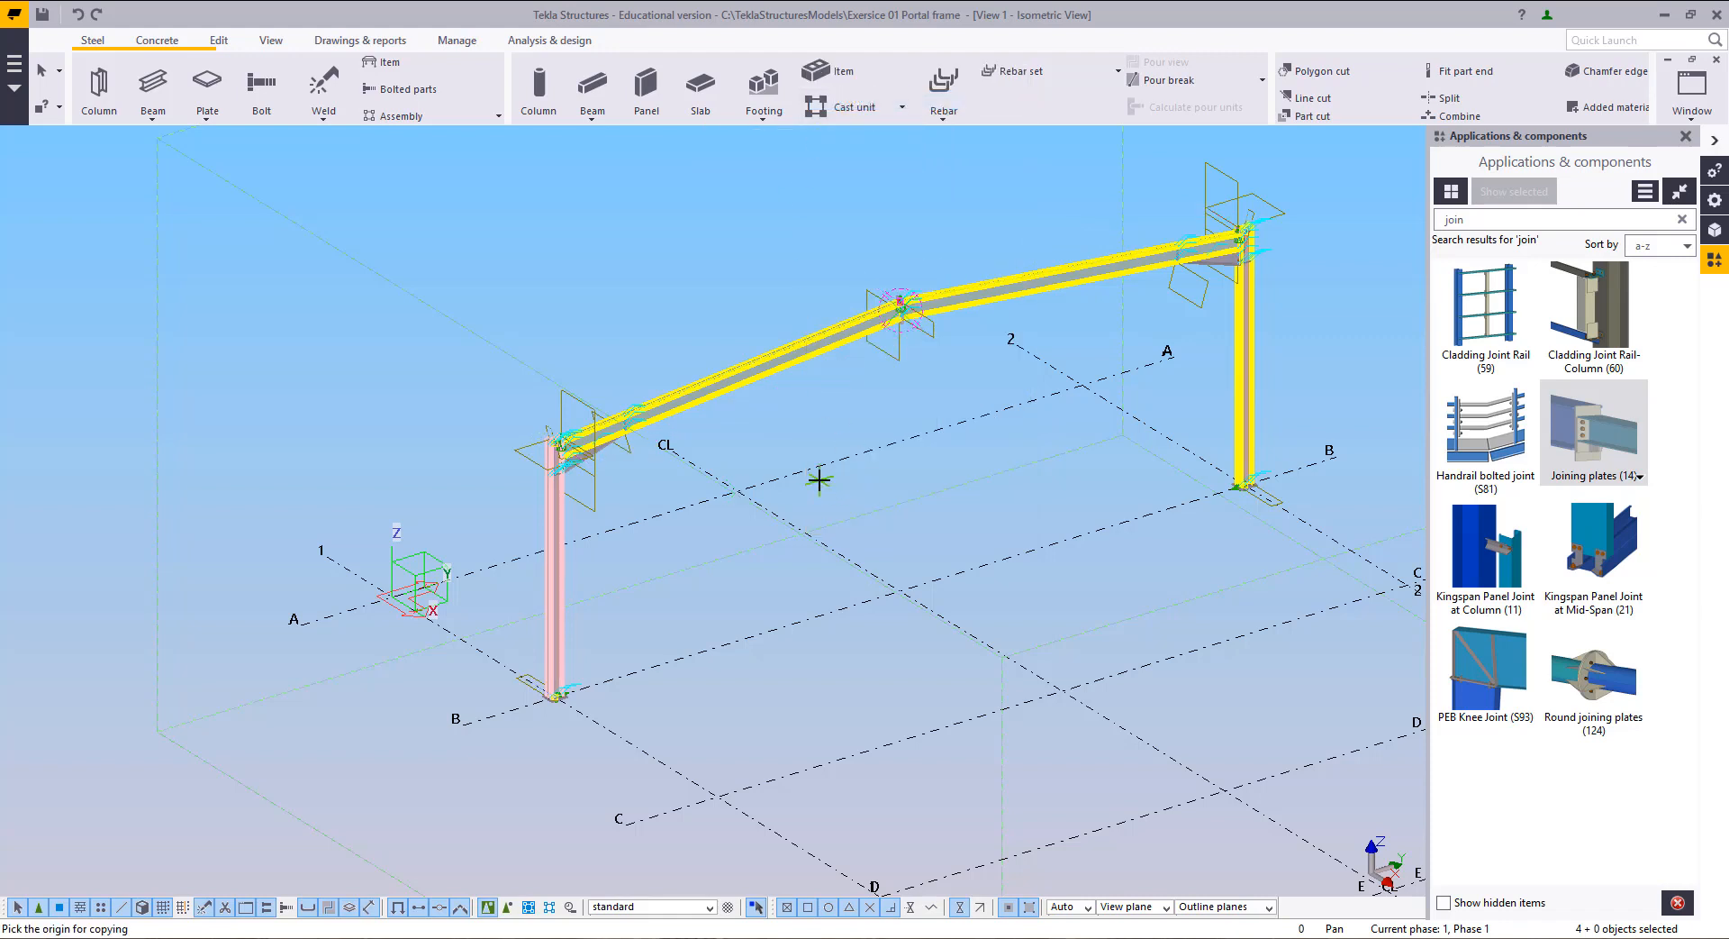
Step: Copy the selected portal frame from grid line B to grid lines A, C and D, and end the copying
middle_click_drag(842, 581, 762, 649)
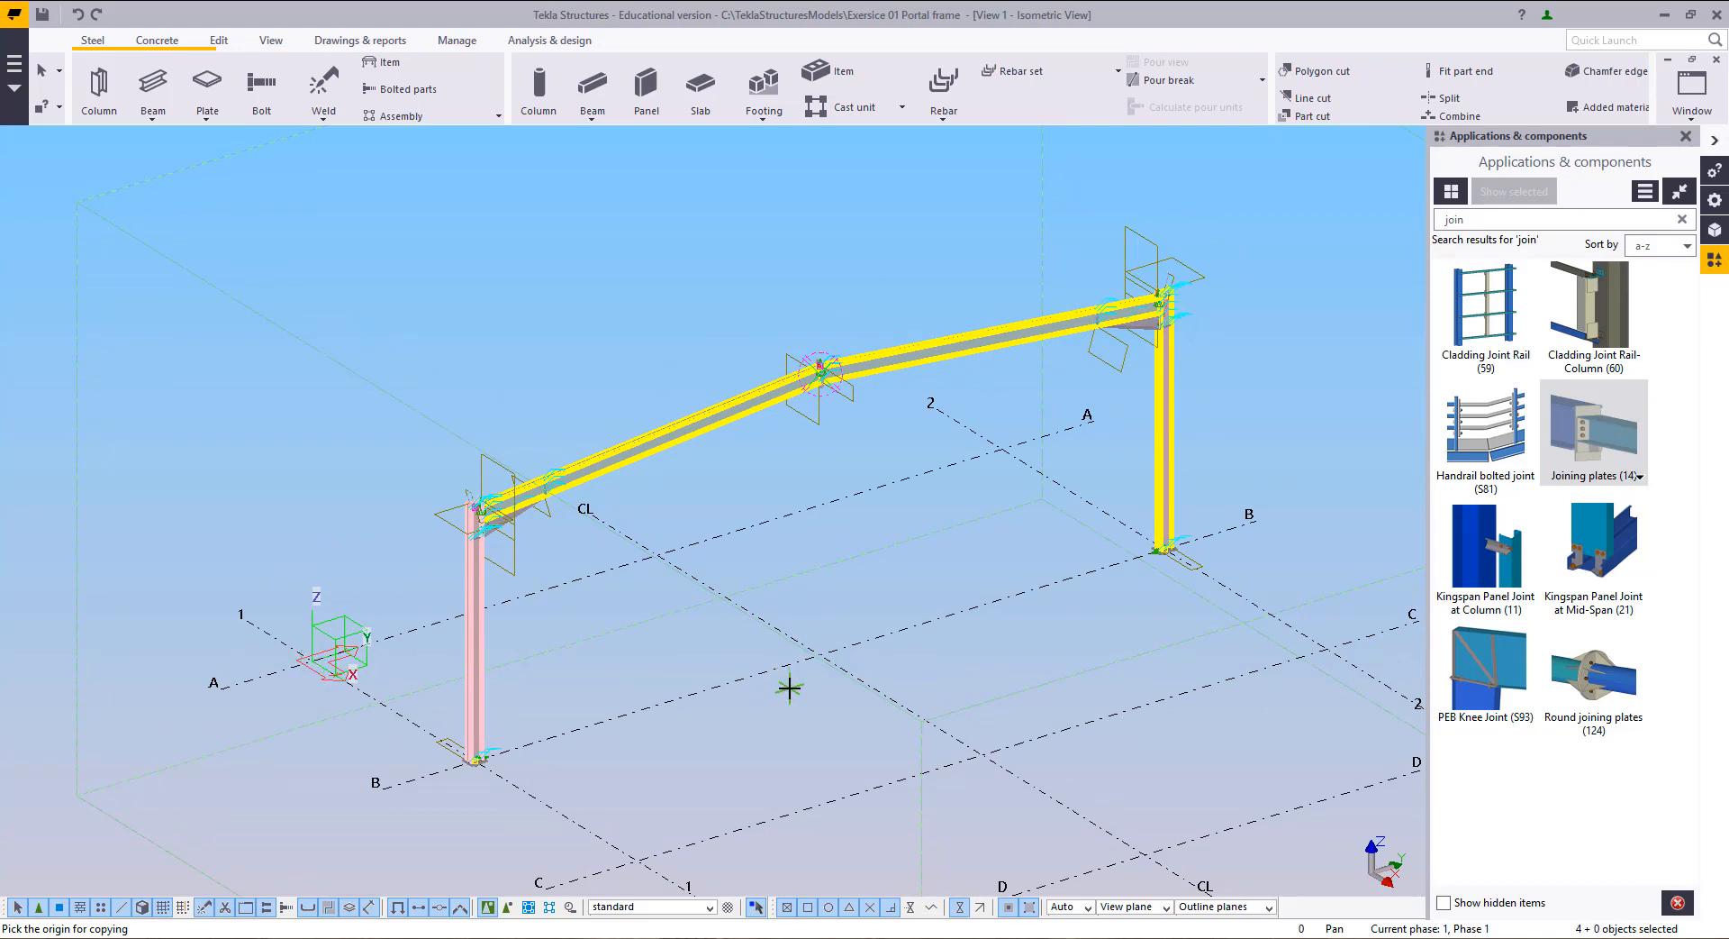
middle_click_drag(799, 668, 869, 623)
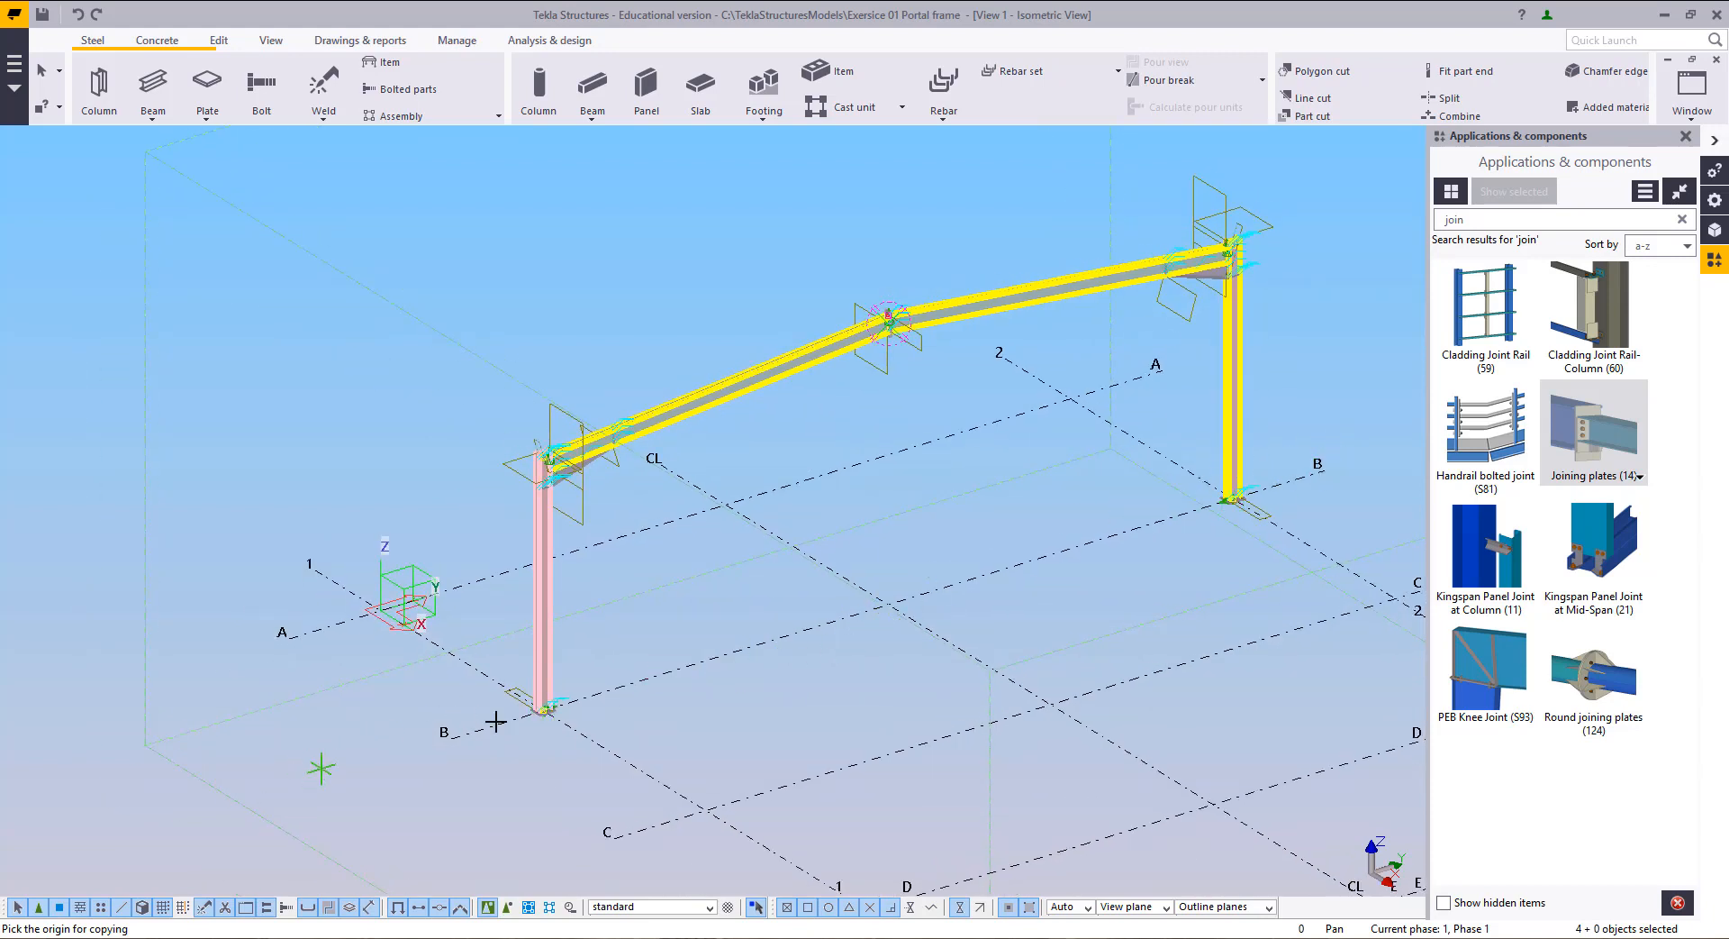
left_click(812, 623)
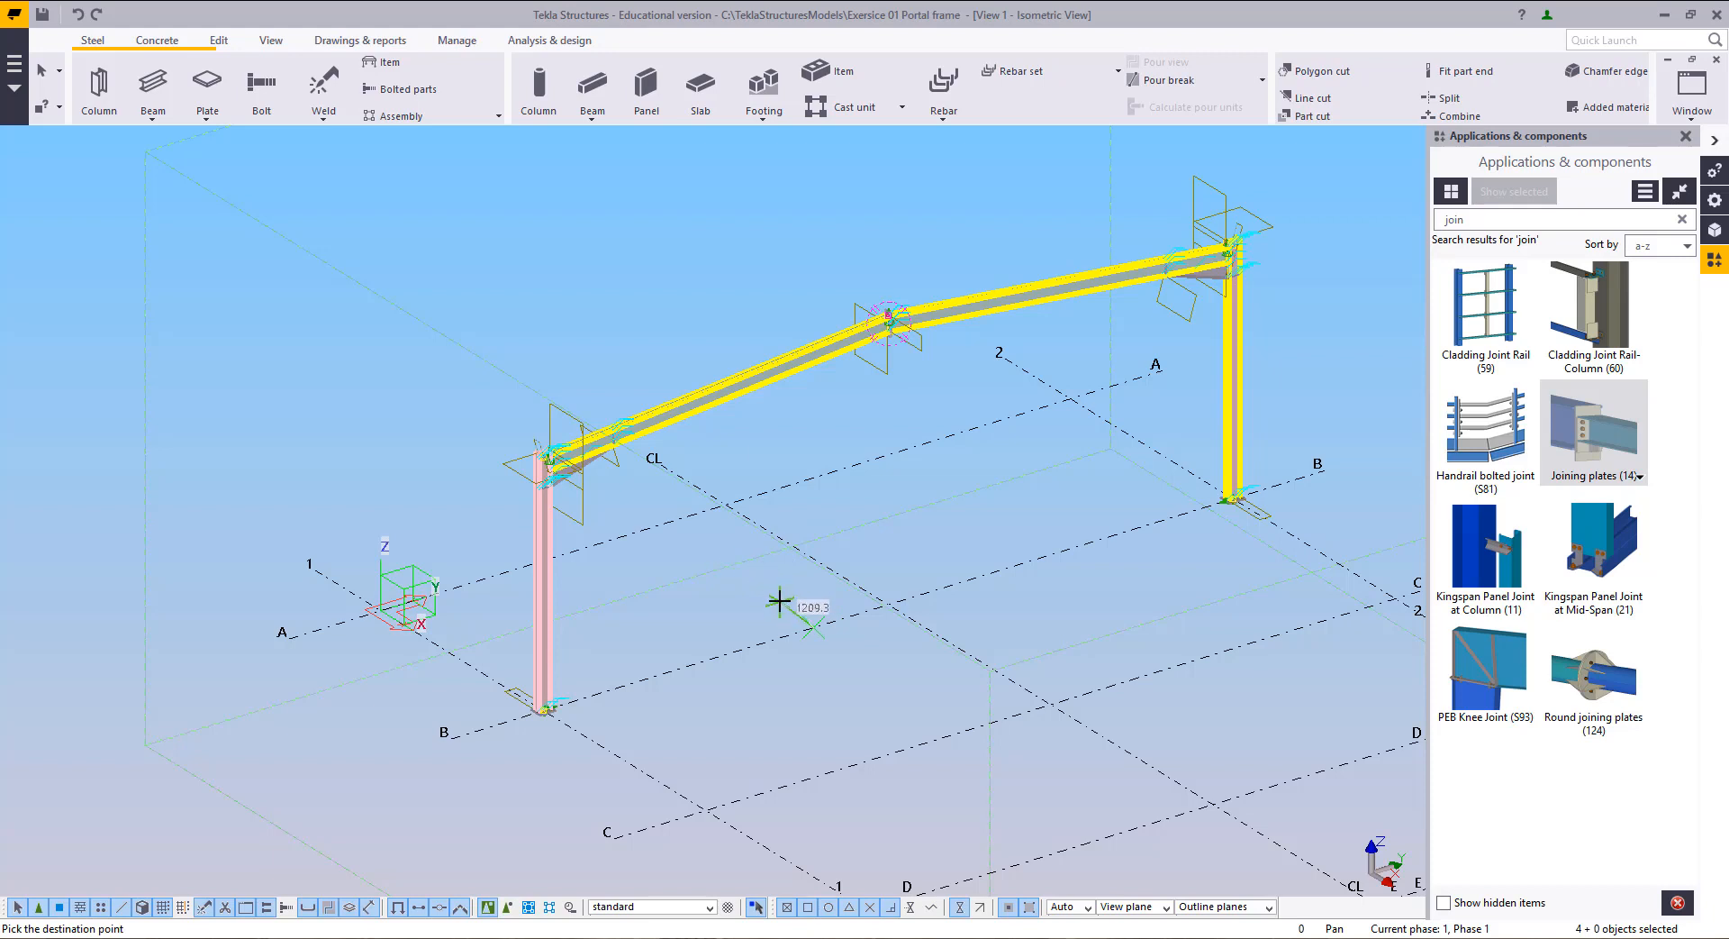
left_click(647, 523)
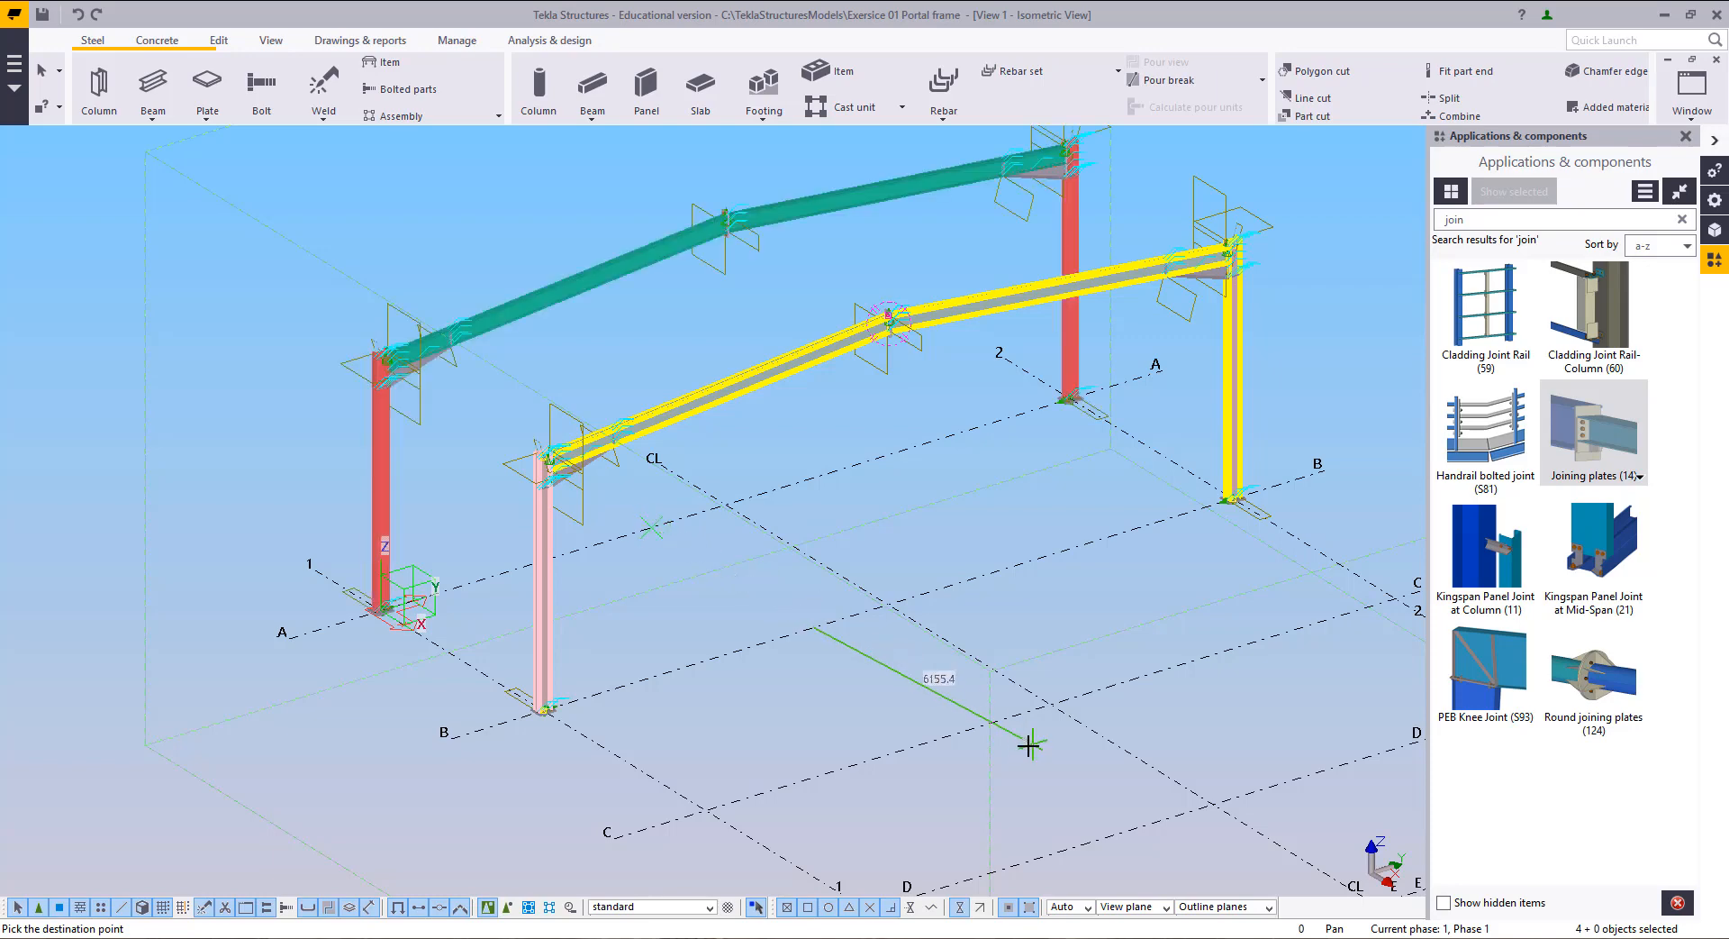
left_click(980, 728)
middle_click_drag(1004, 814, 799, 558)
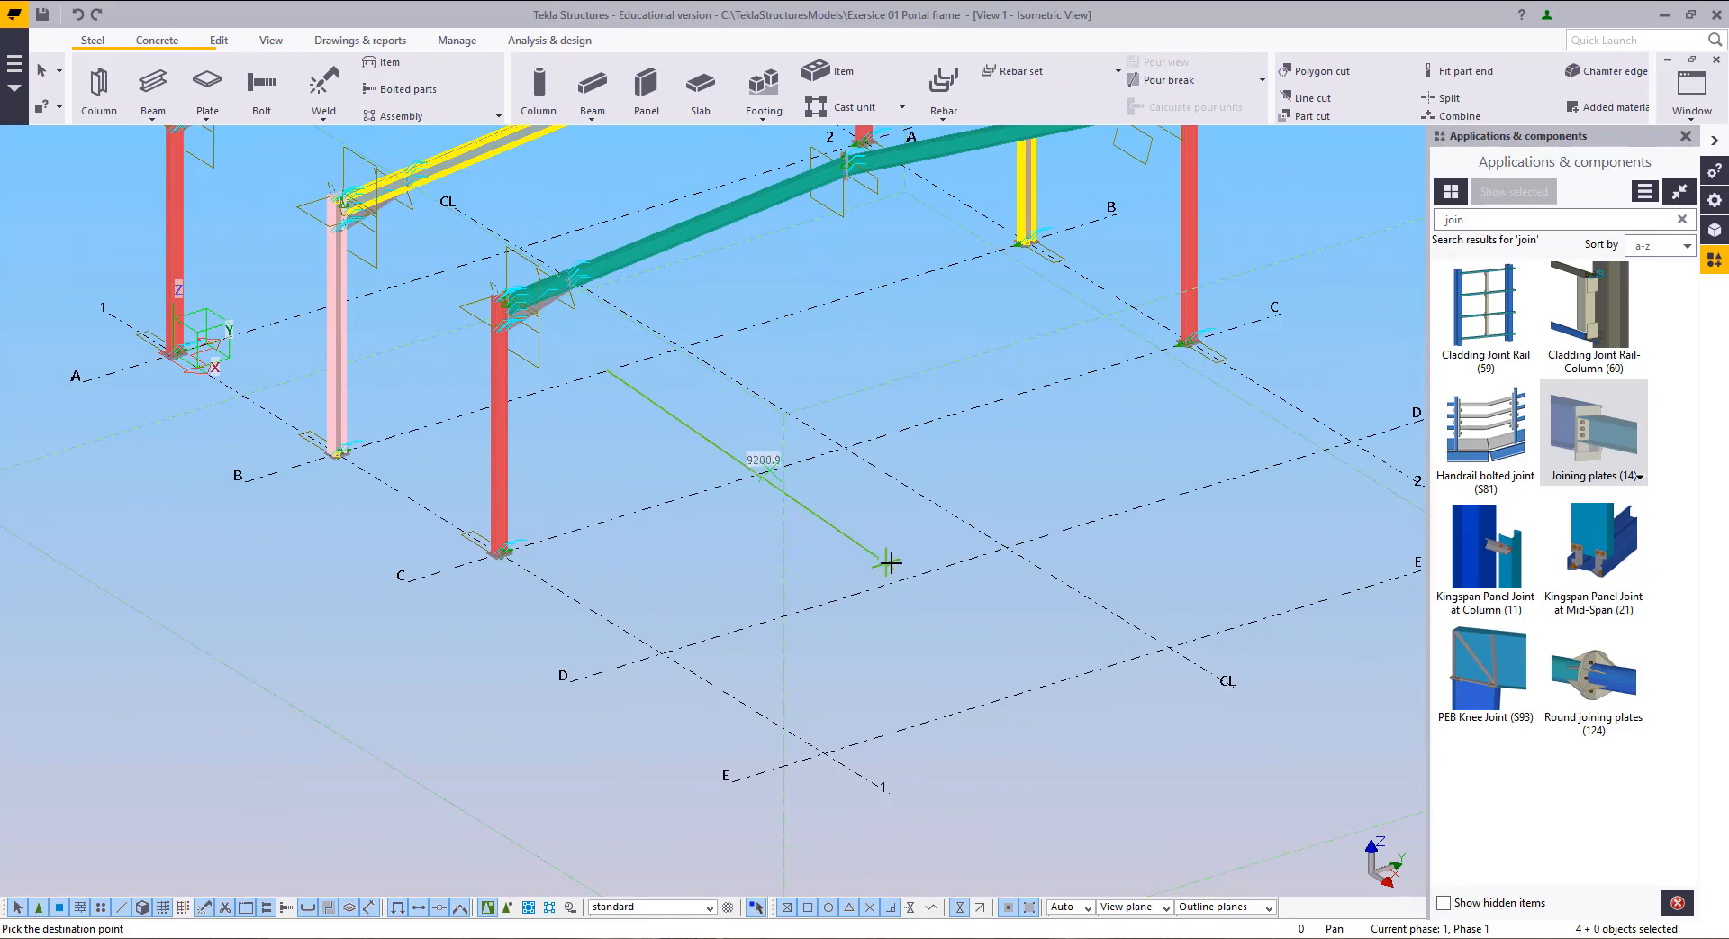
left_click(924, 564)
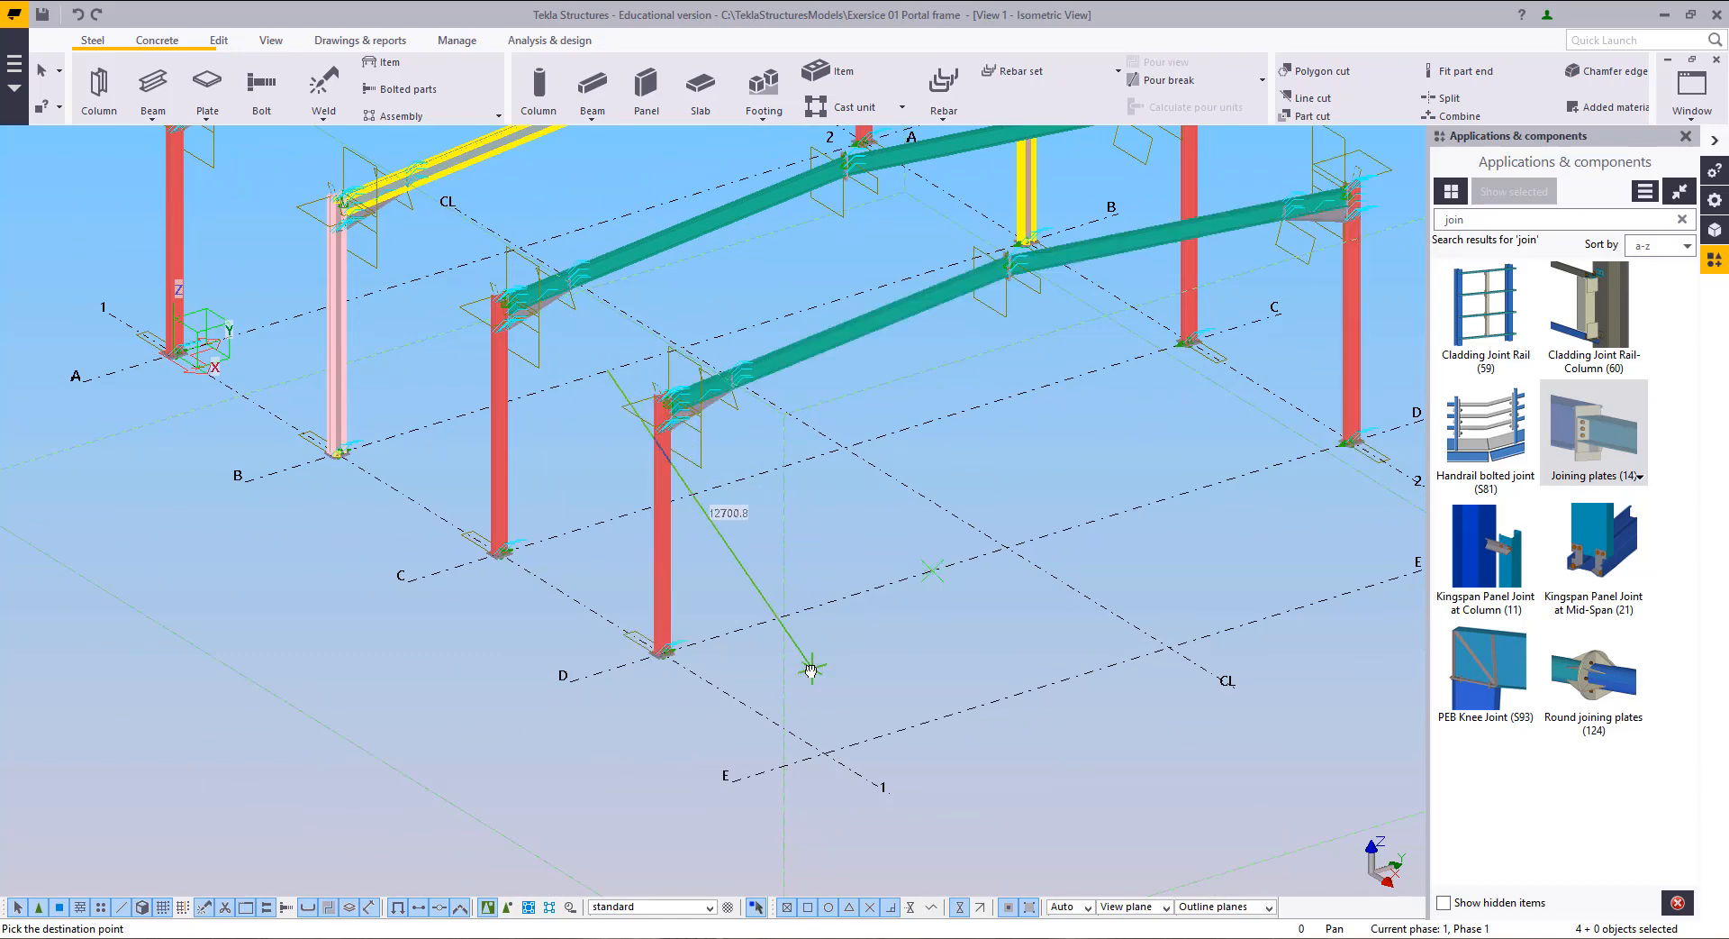
middle_click_drag(810, 664, 925, 752)
right_click(693, 513)
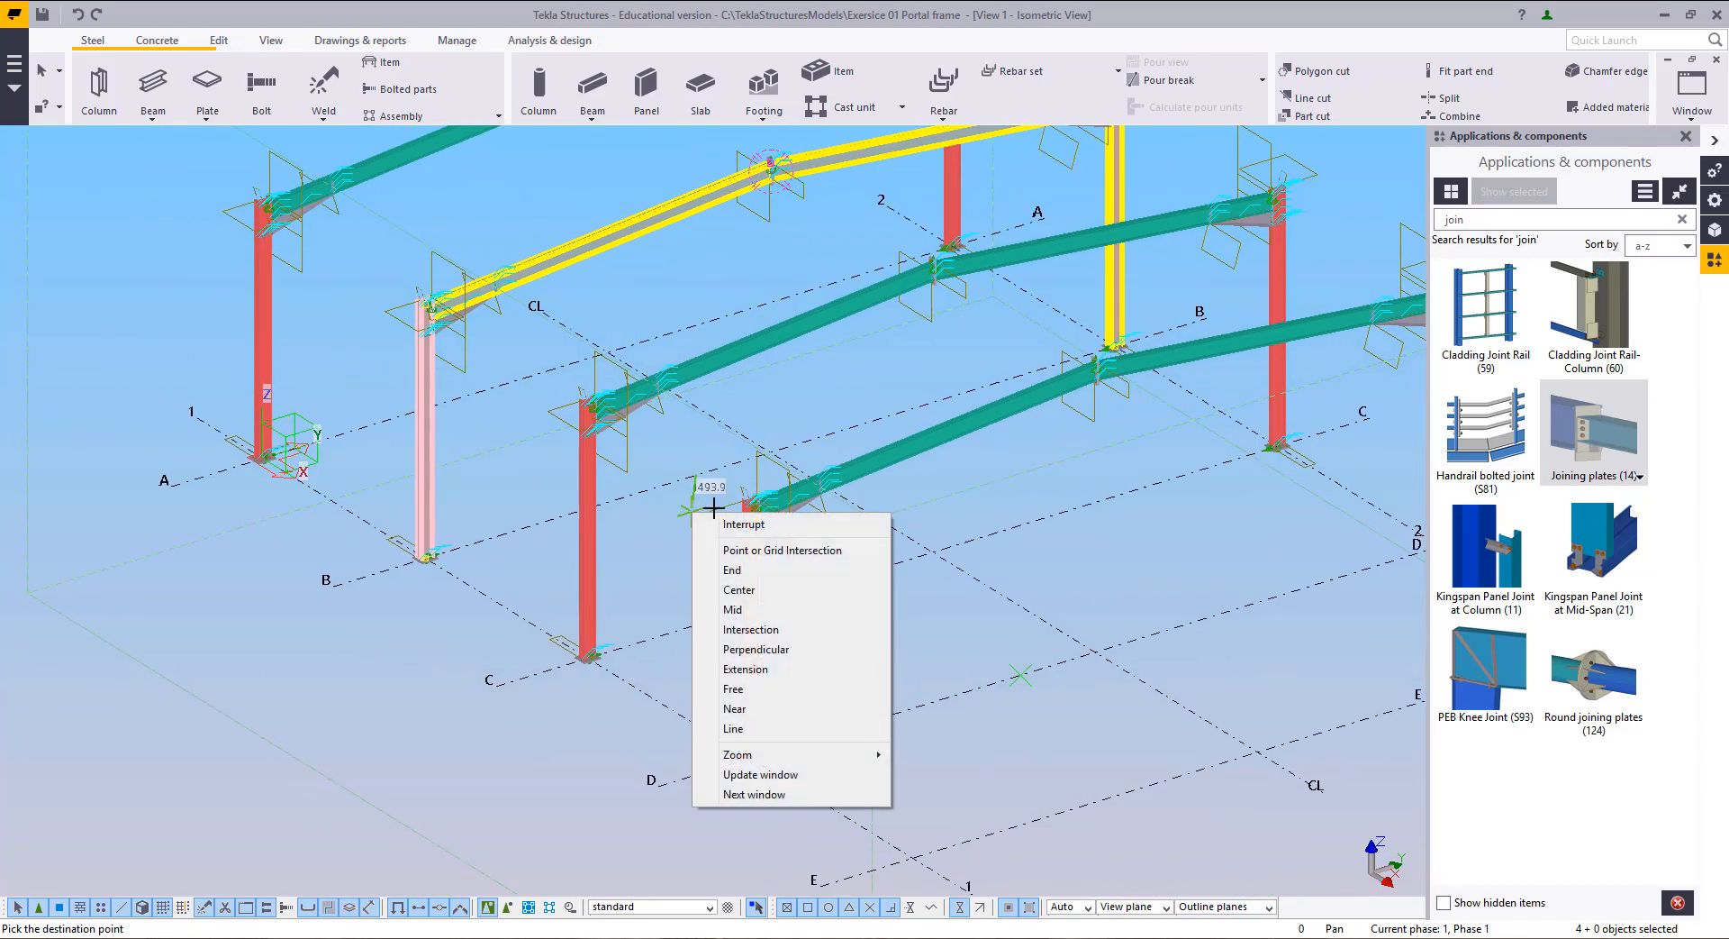
left_click(794, 523)
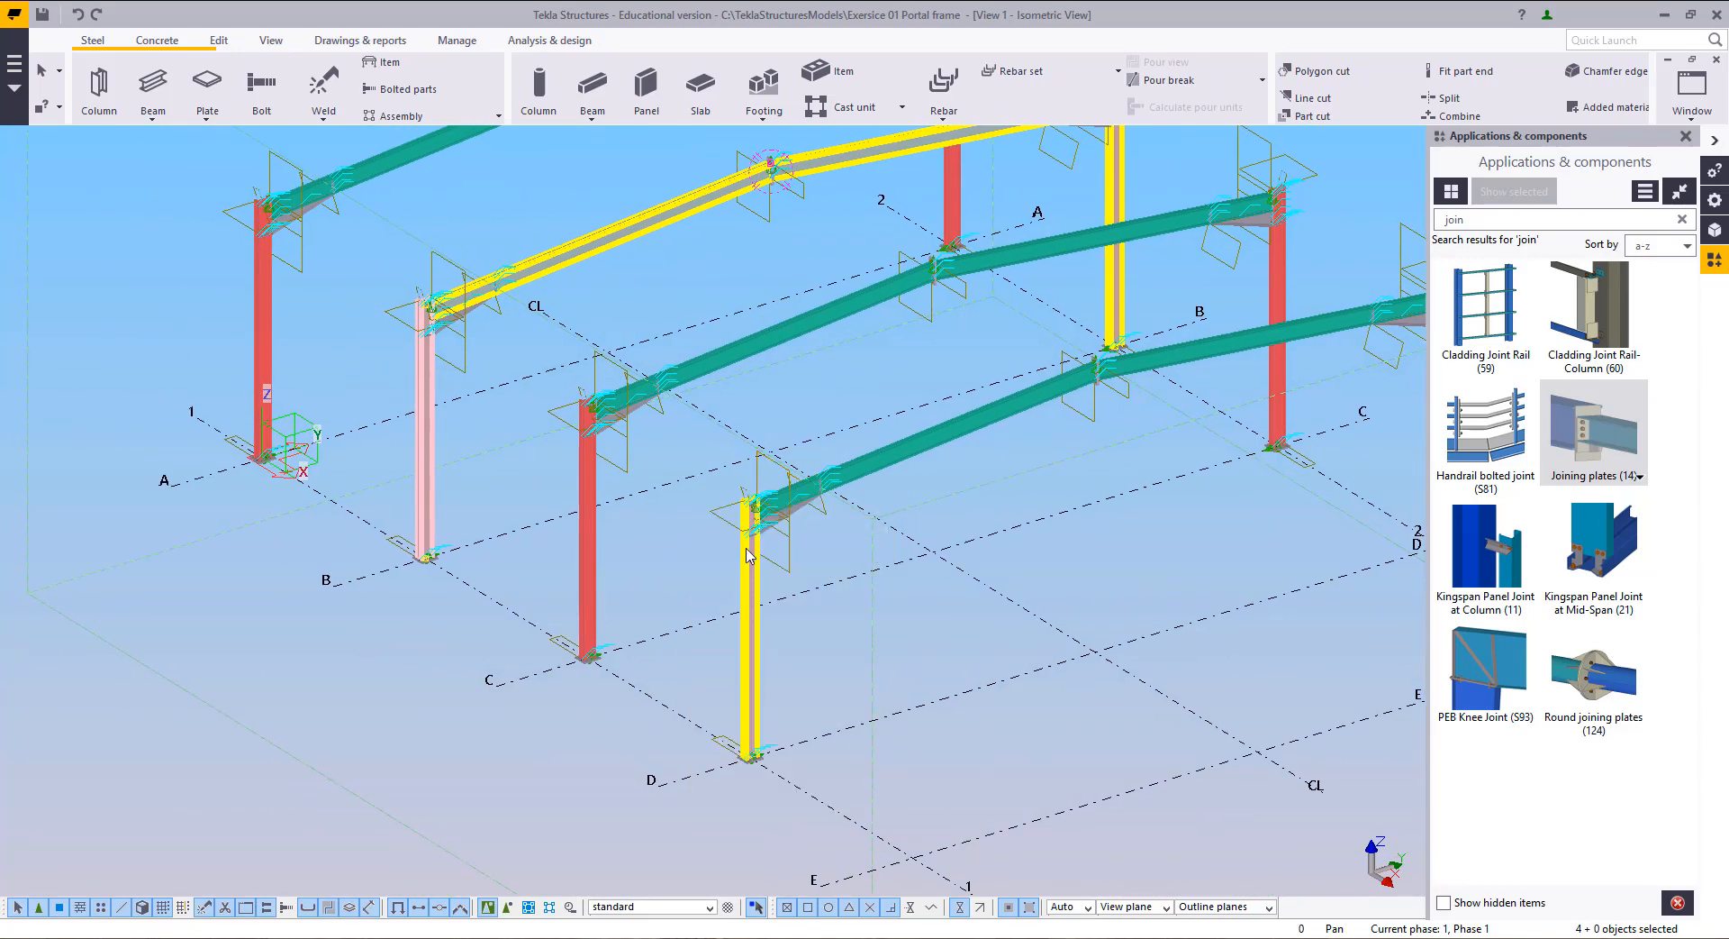
Step: Start a linear copy of the grid line B frame and pick the offset to grid line E, giving dX 15000
right_click(700, 561)
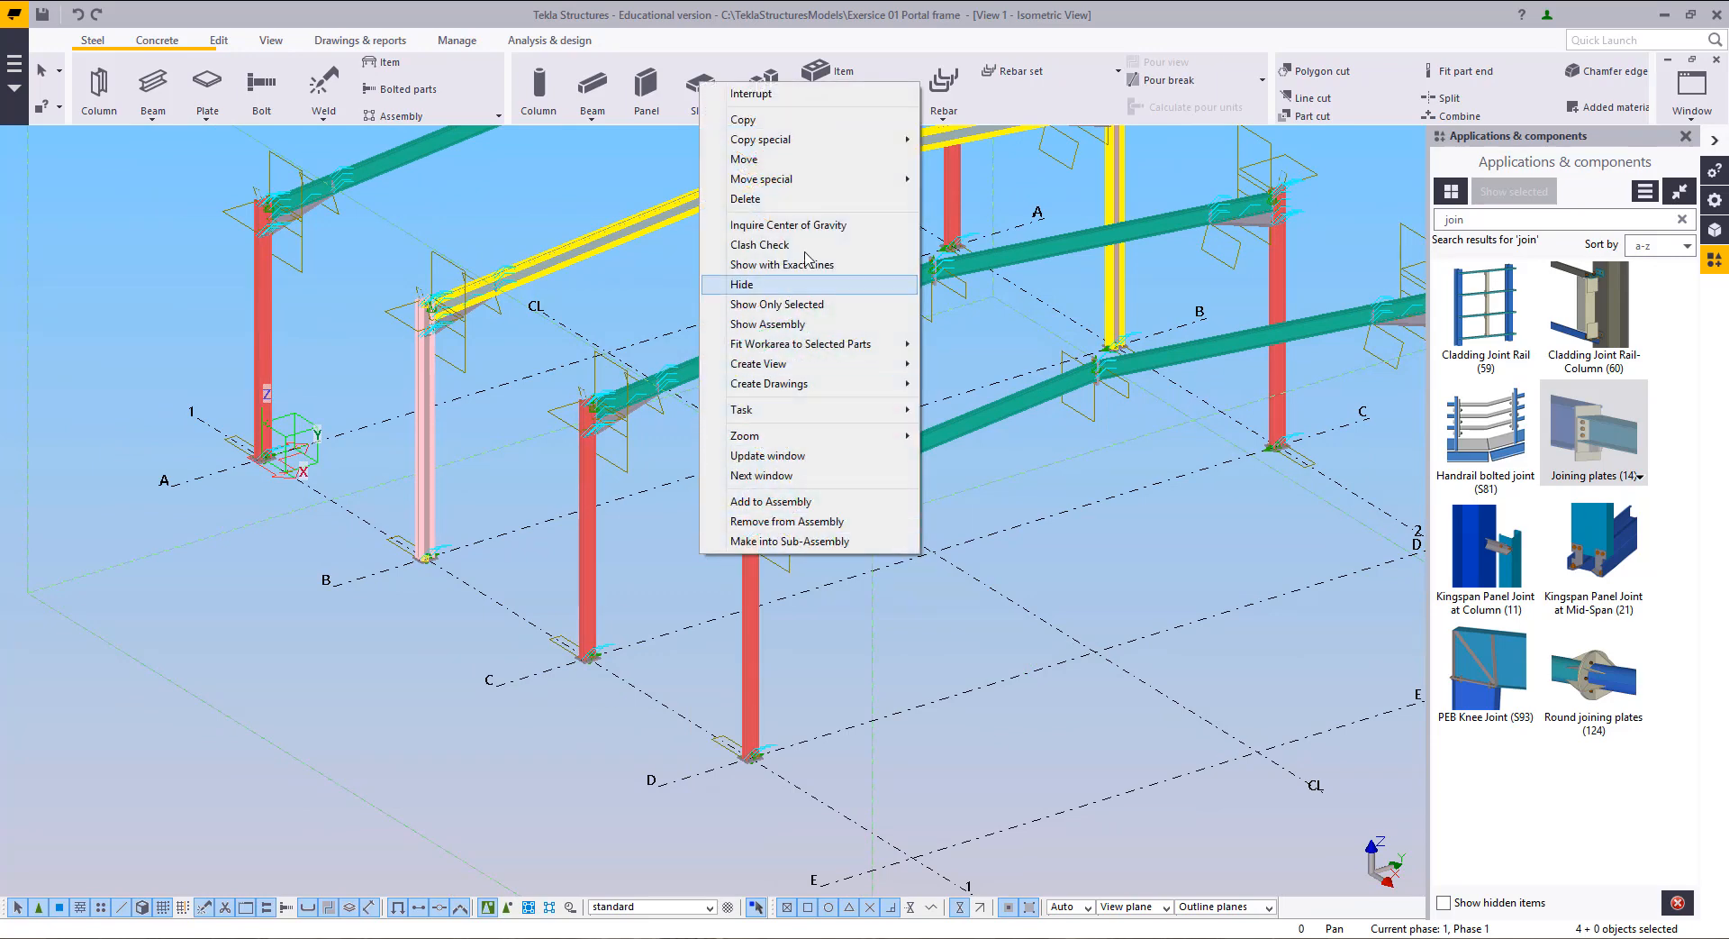
mouse_move(852, 154)
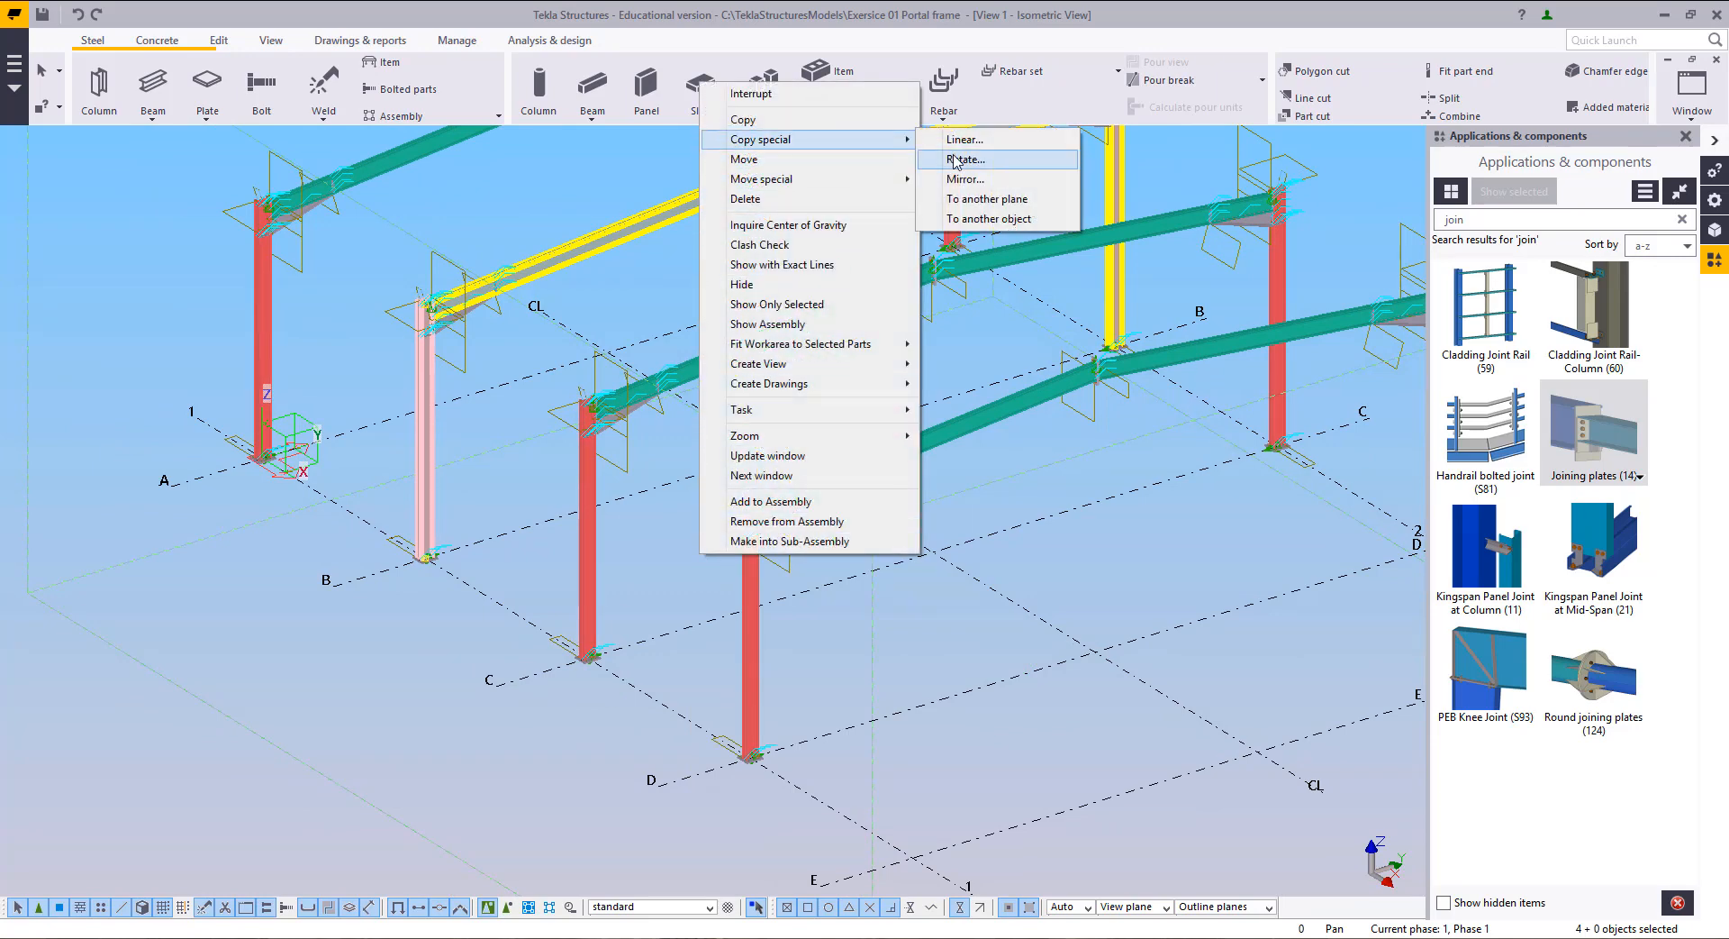
left_click(982, 146)
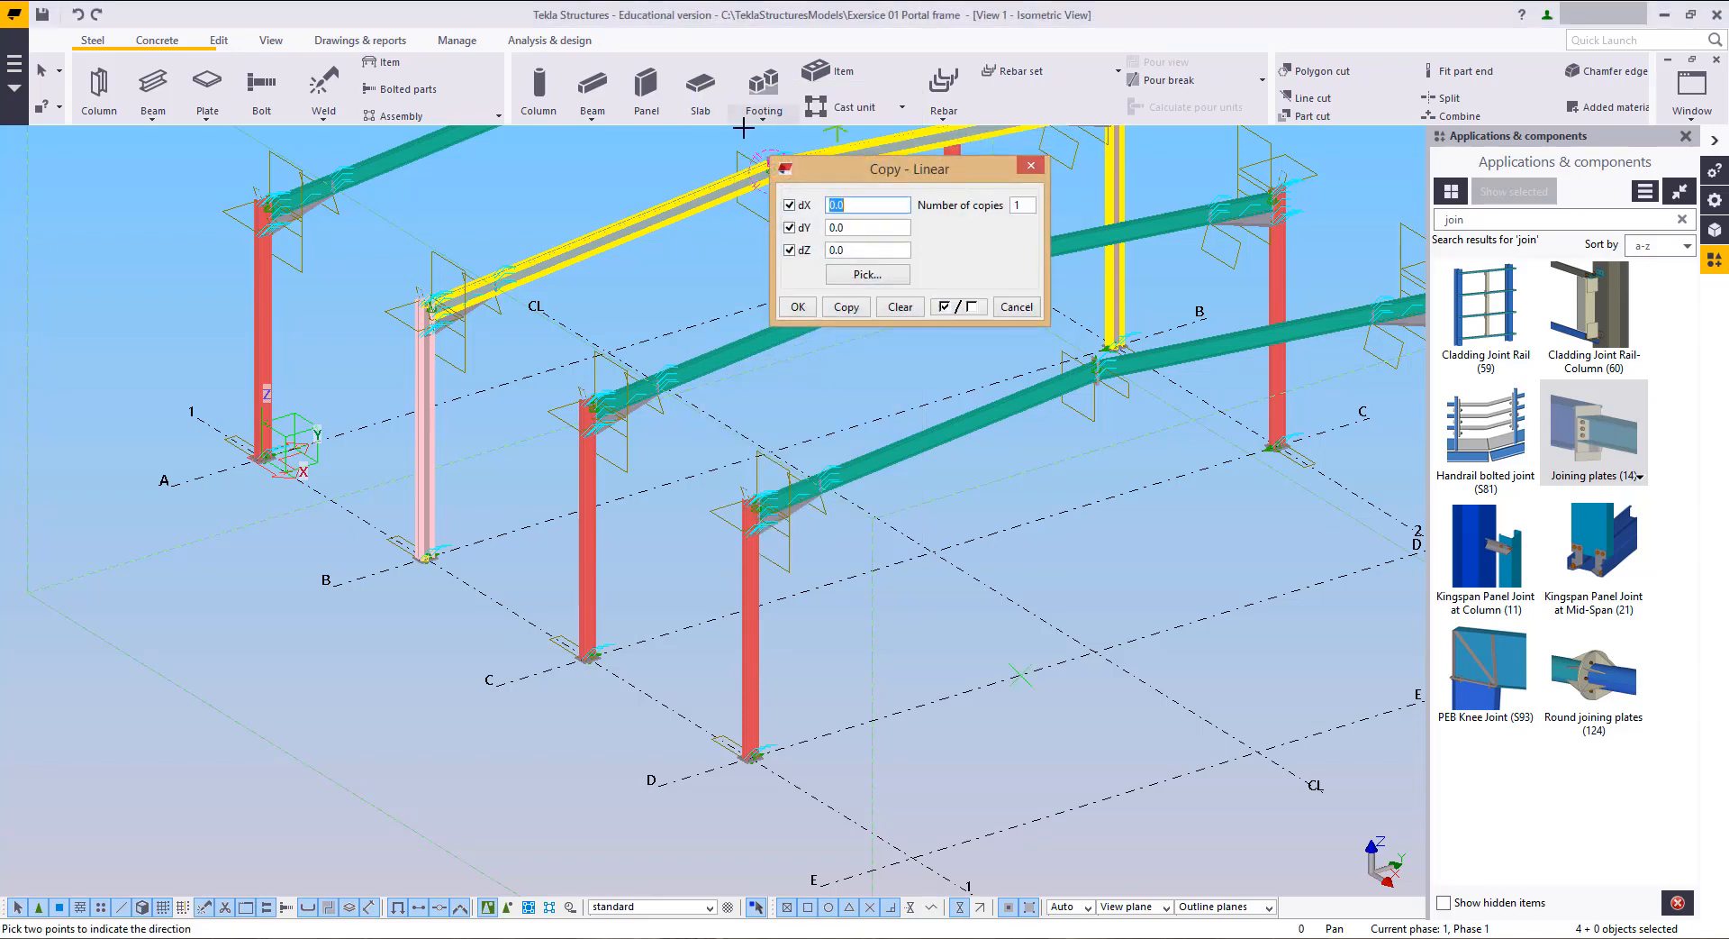
middle_click_drag(616, 457, 499, 476)
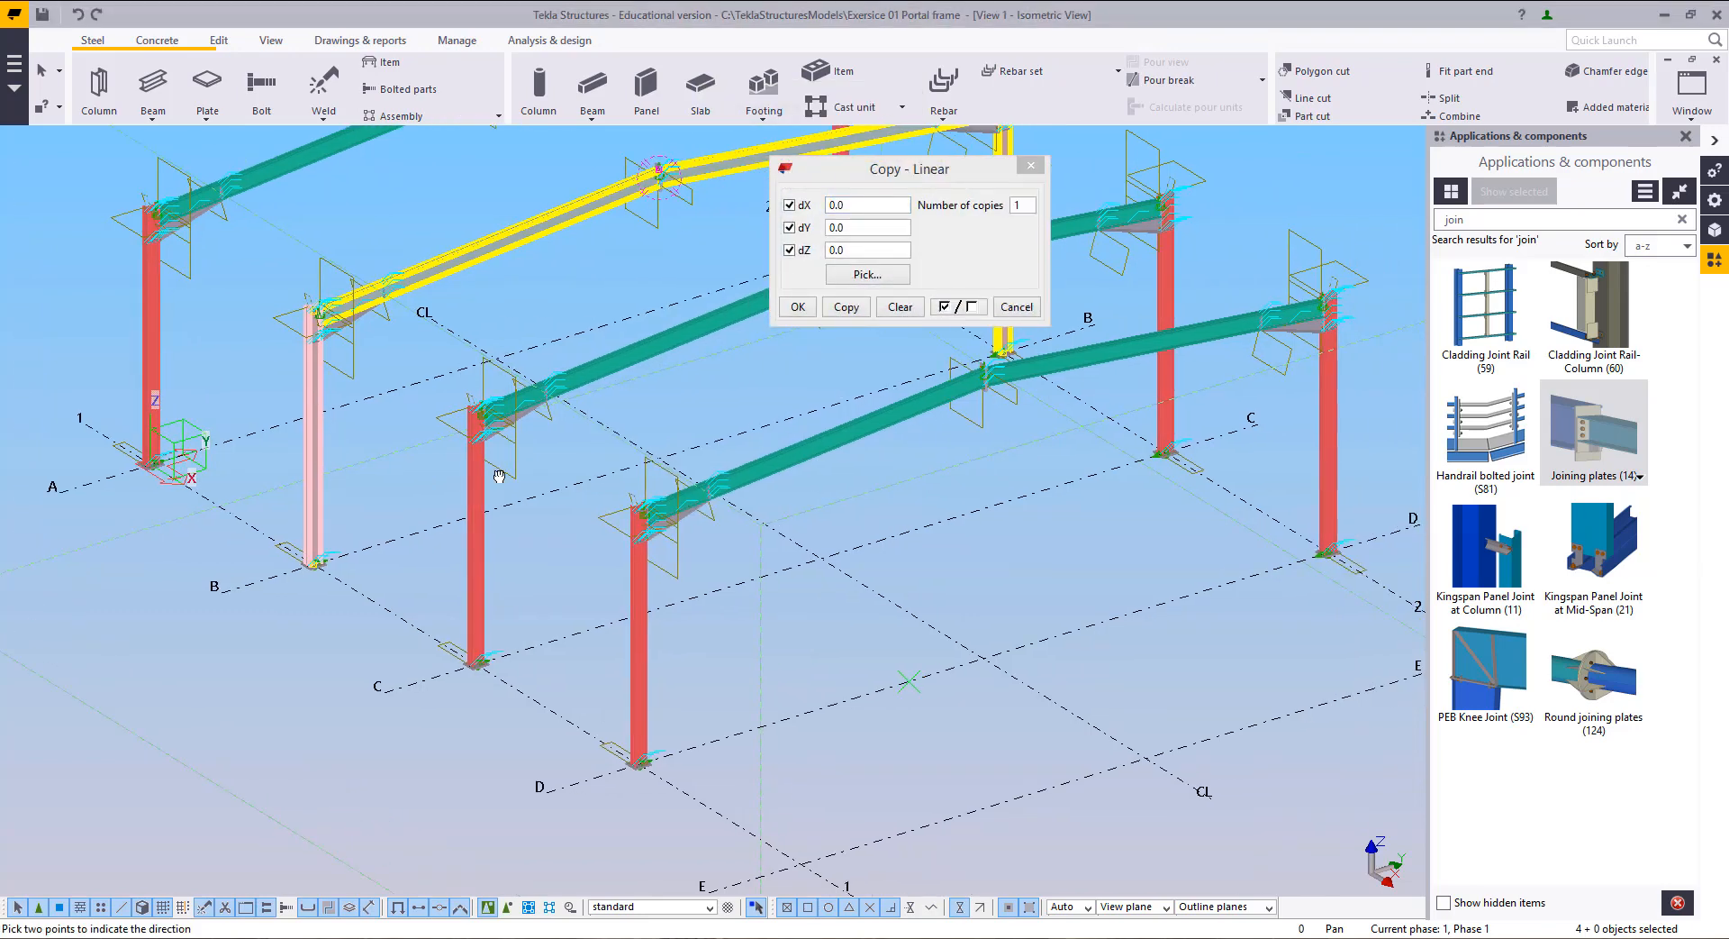
scroll(502, 464, "down", 3)
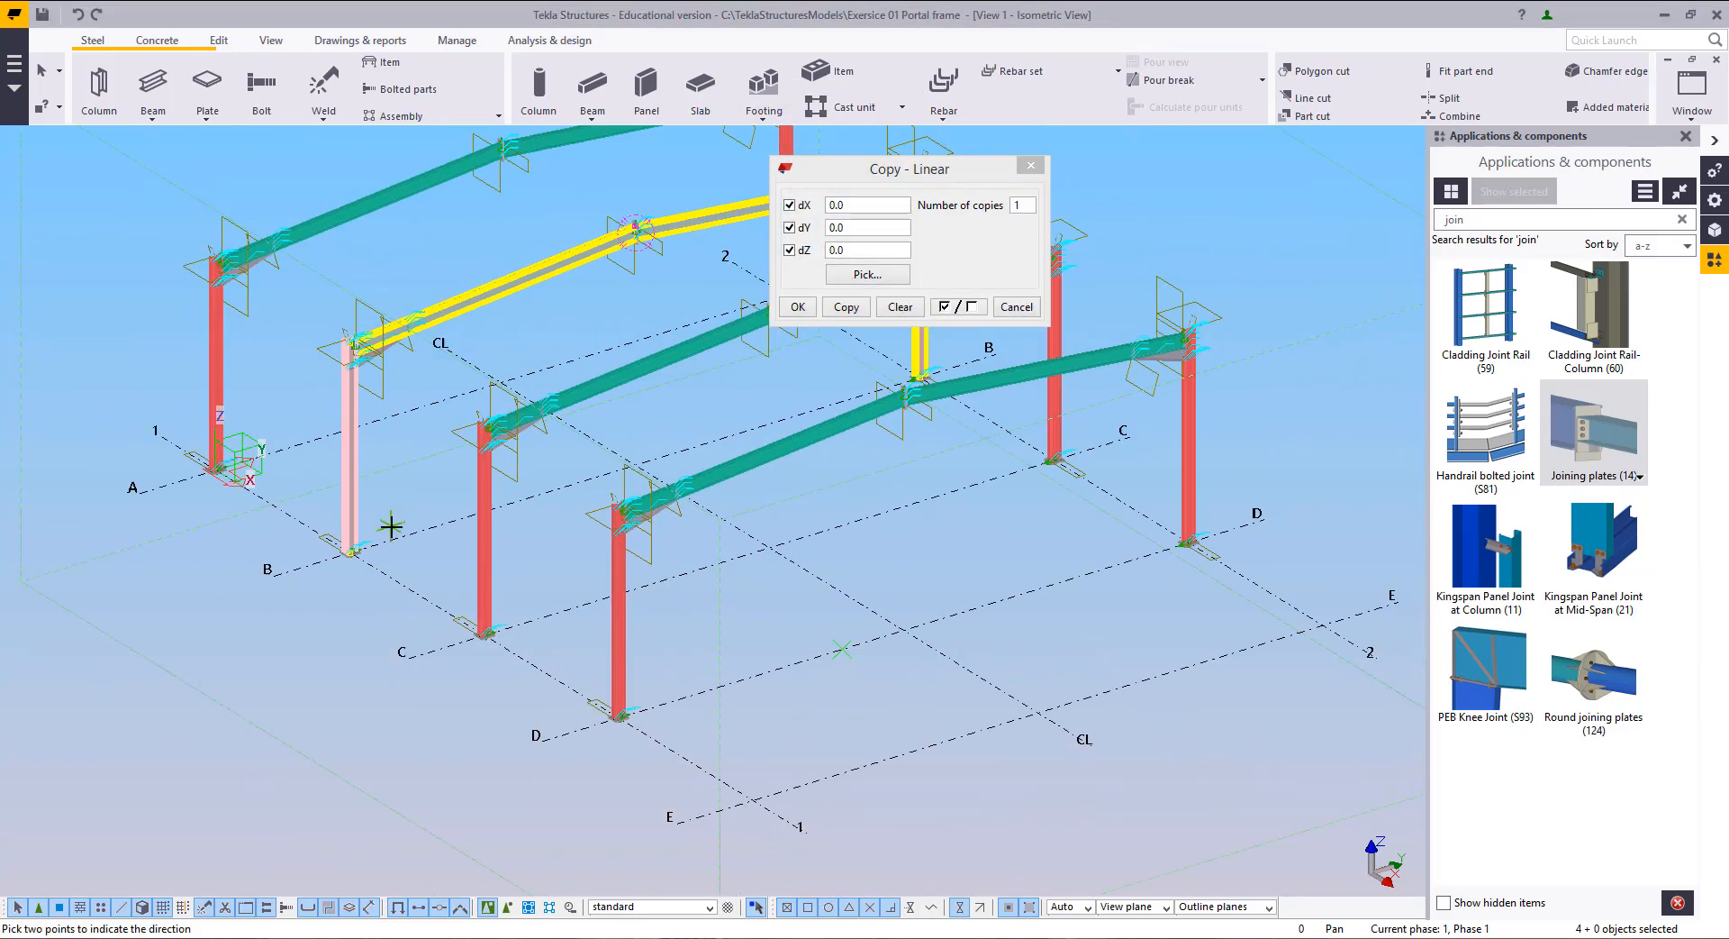
left_click(382, 543)
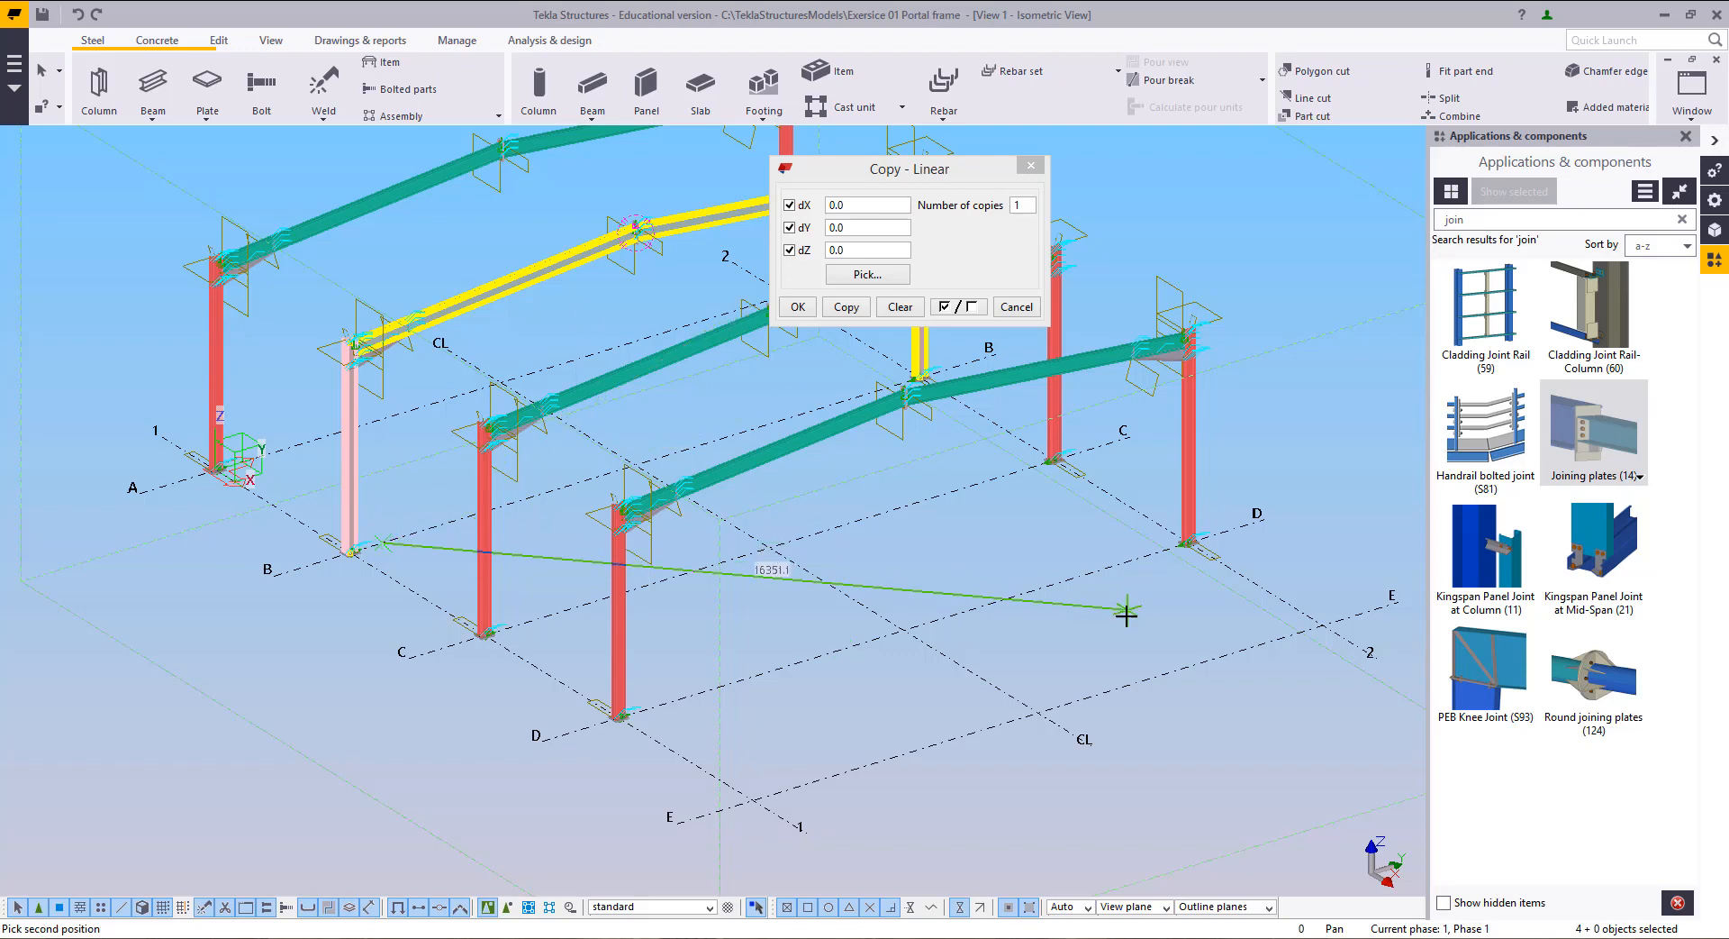
left_click(1161, 674)
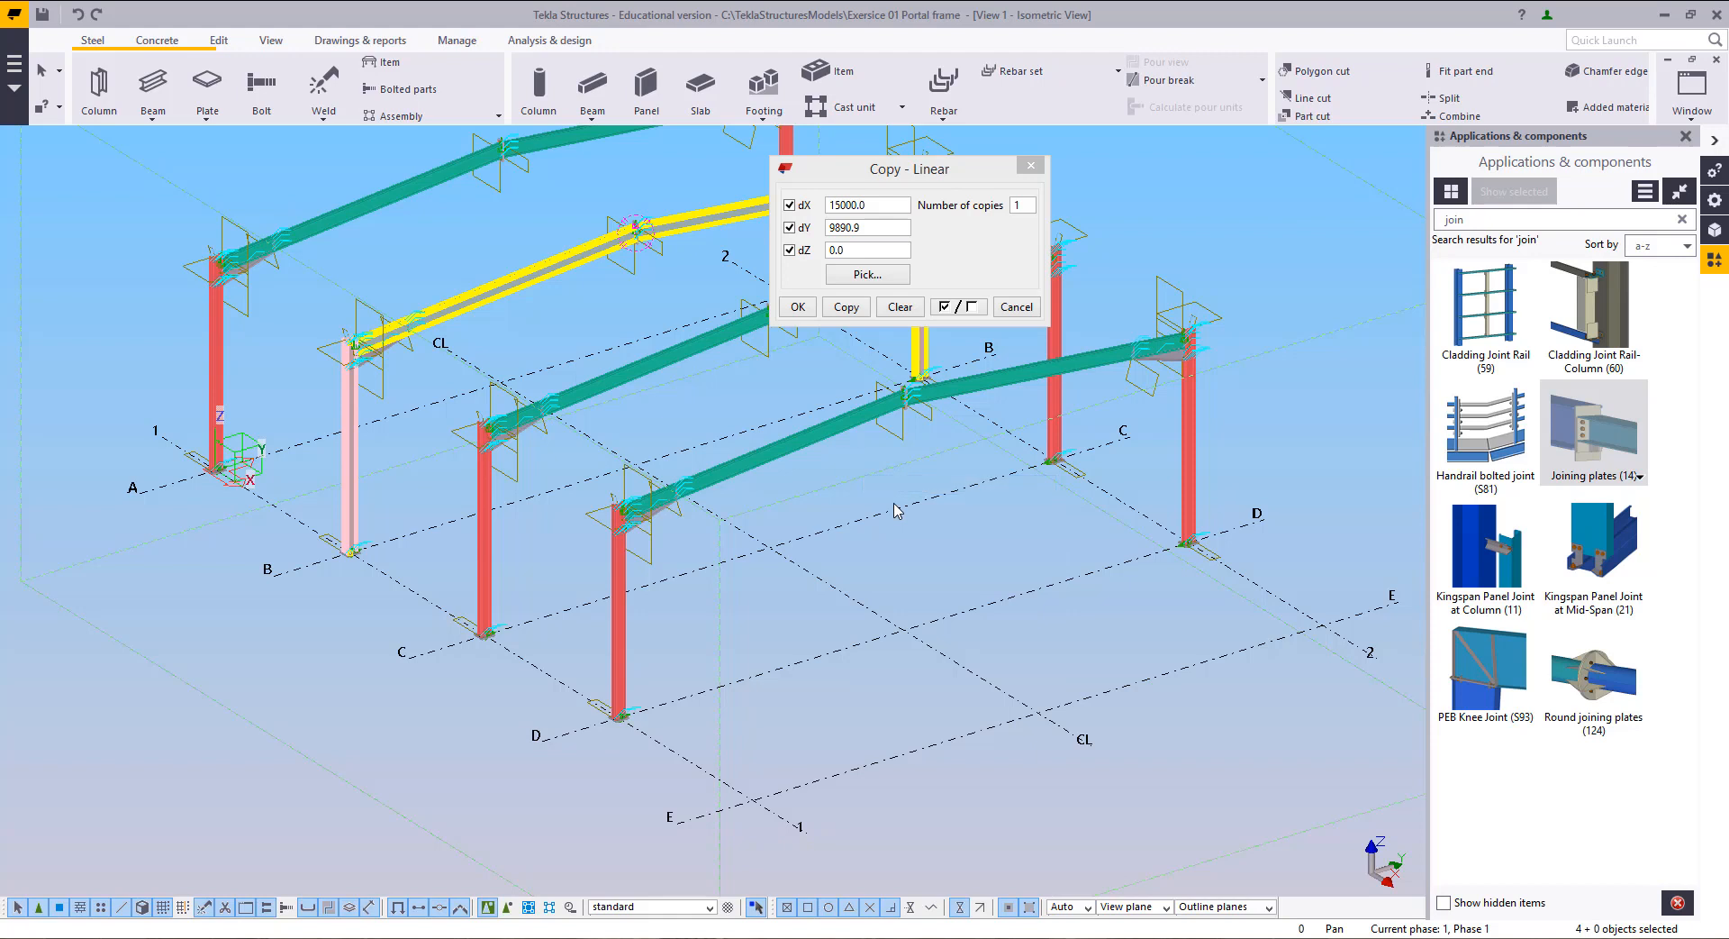
left_click(895, 511)
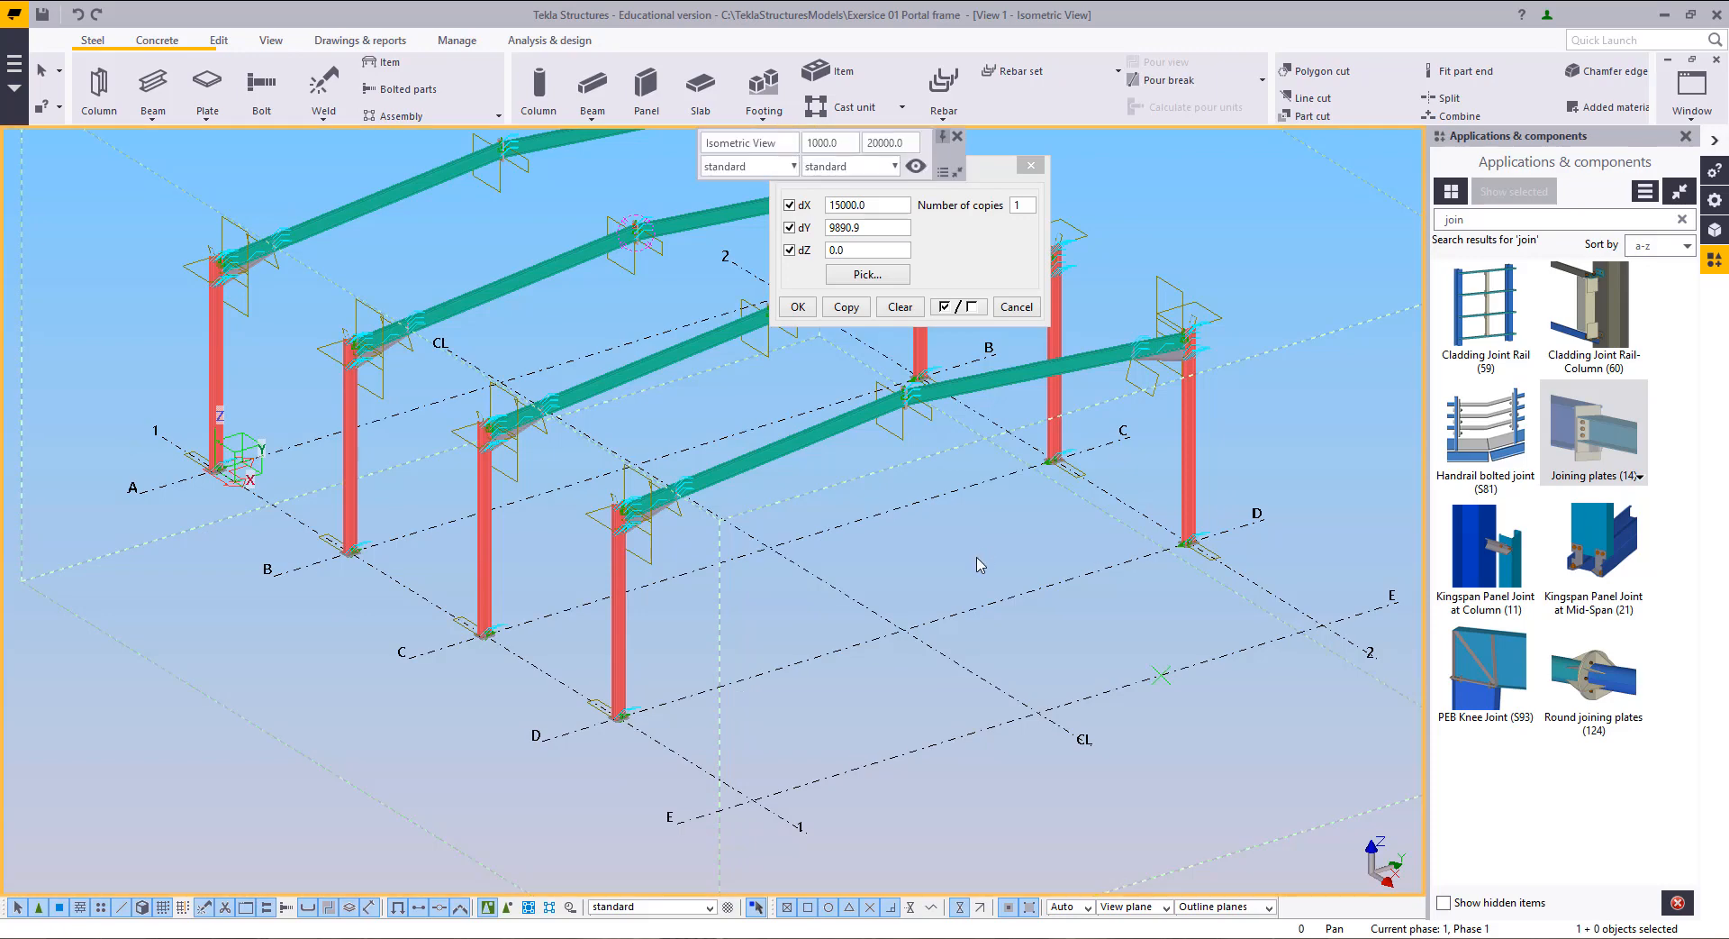
middle_click_drag(980, 564, 936, 740)
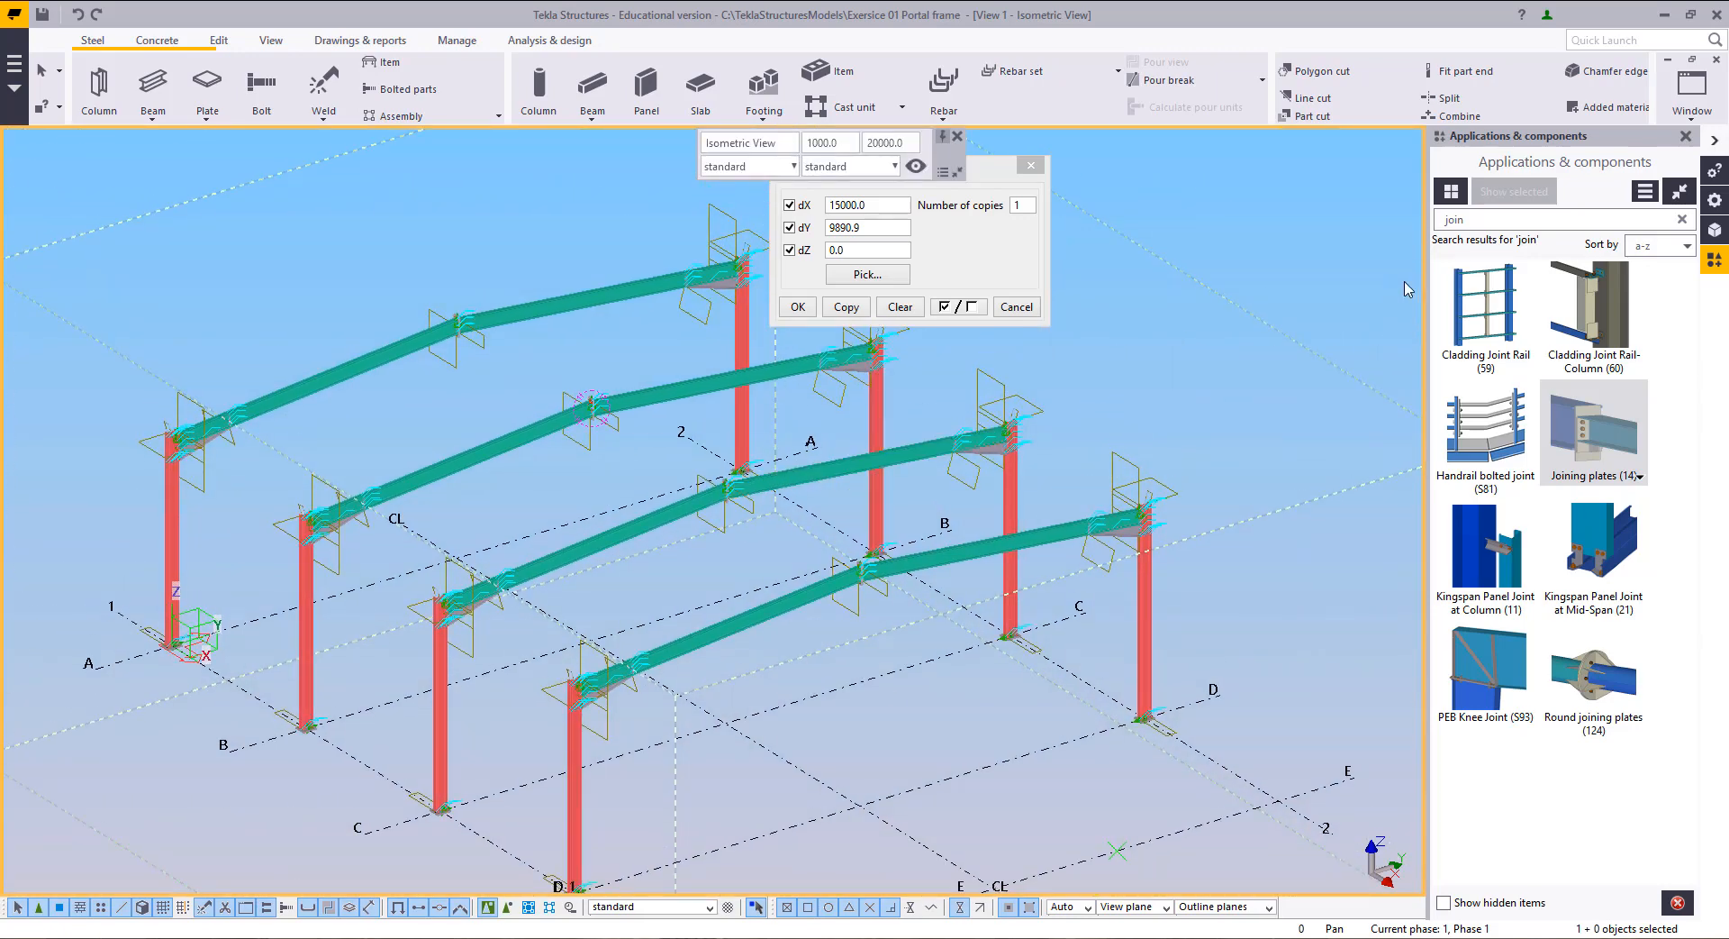
Step: Move the linear copy dialog clear of the frames and reselect both columns and both rafters on grid line B
left_click_drag(991, 178, 1358, 150)
left_click(1232, 362)
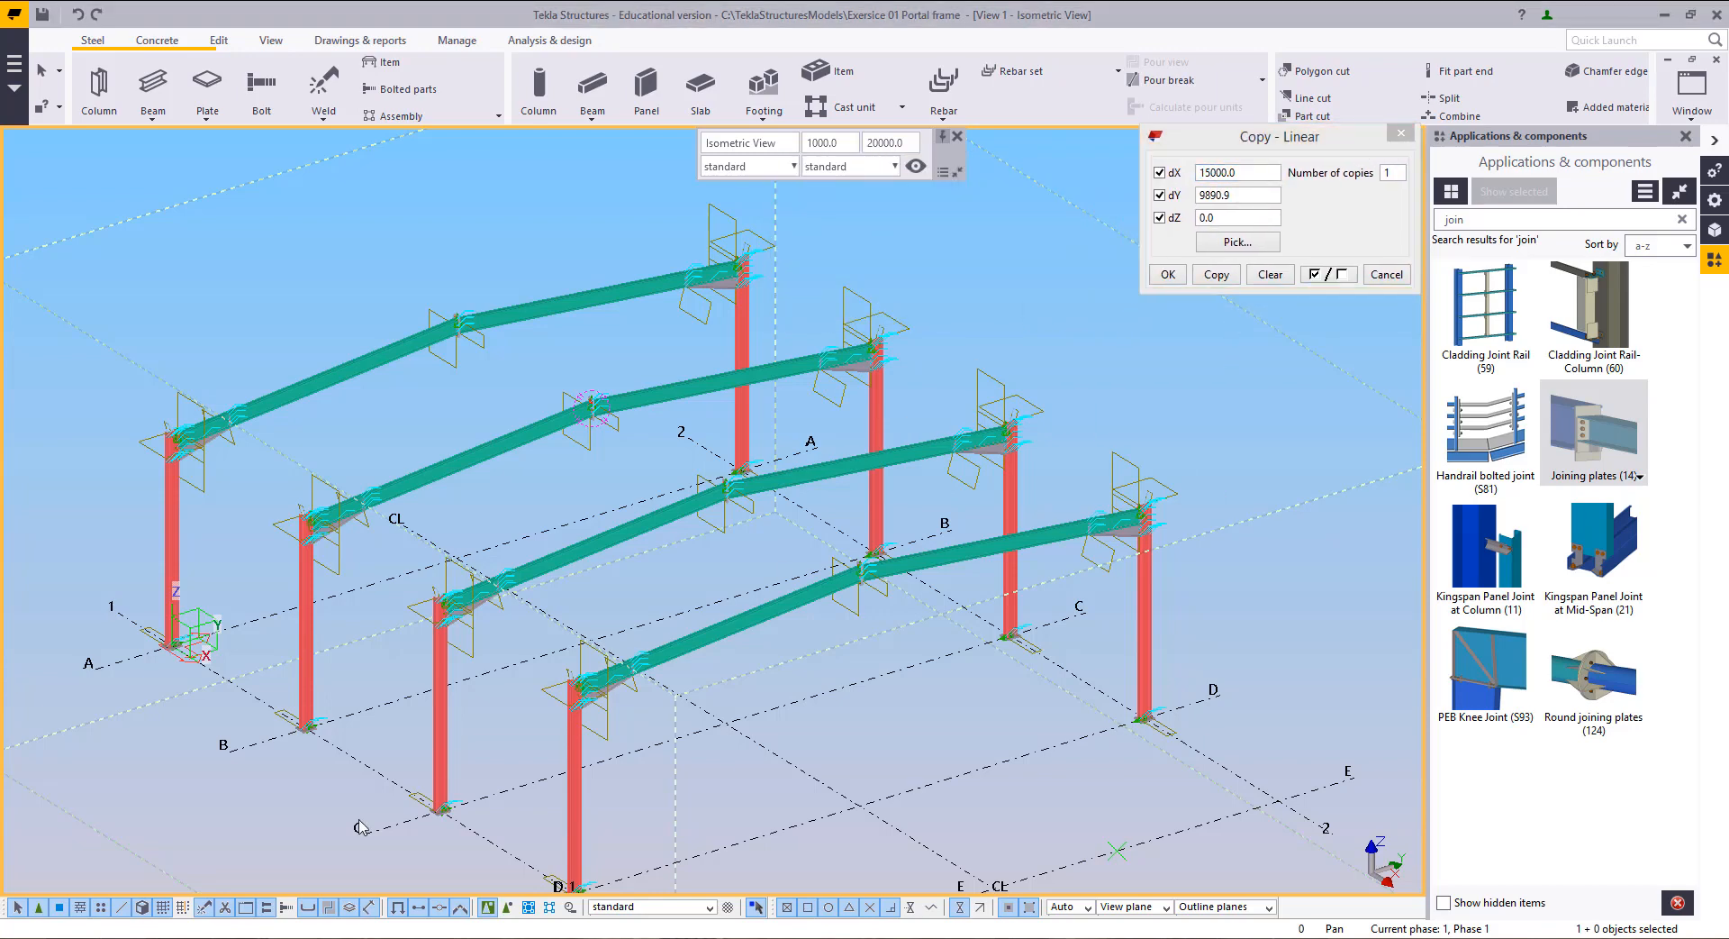
left_click(872, 418)
left_click(811, 379, "ctrl")
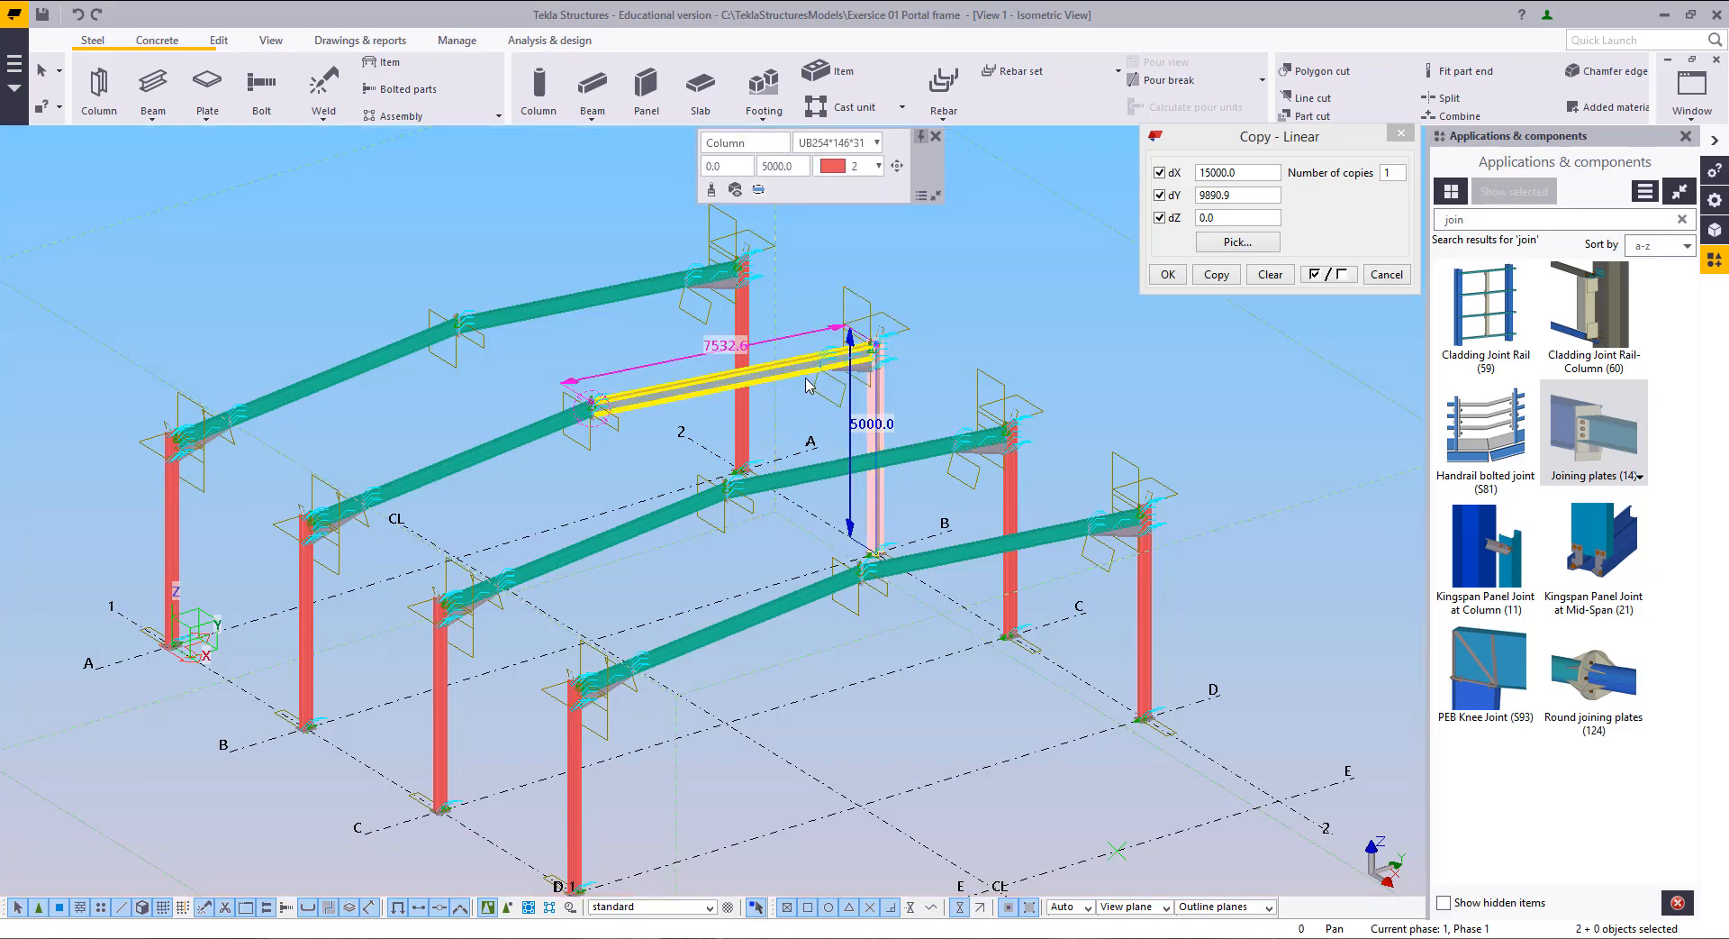
left_click(521, 448, "ctrl")
left_click(312, 594, "ctrl")
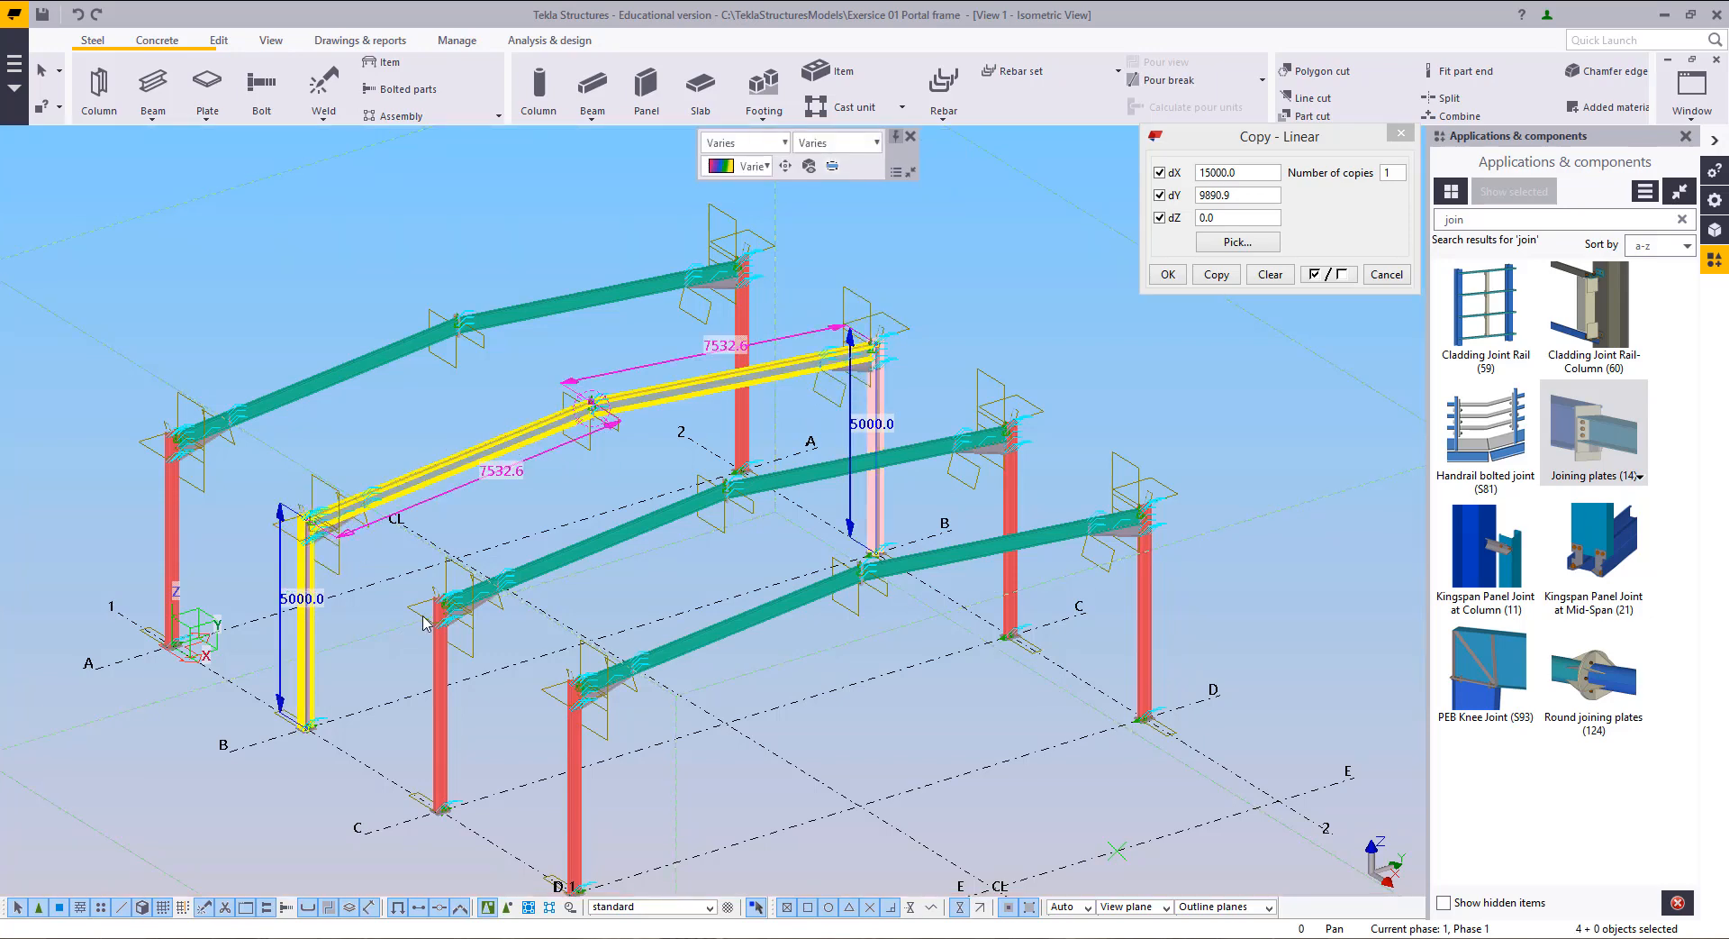
middle_click_drag(428, 620, 370, 482)
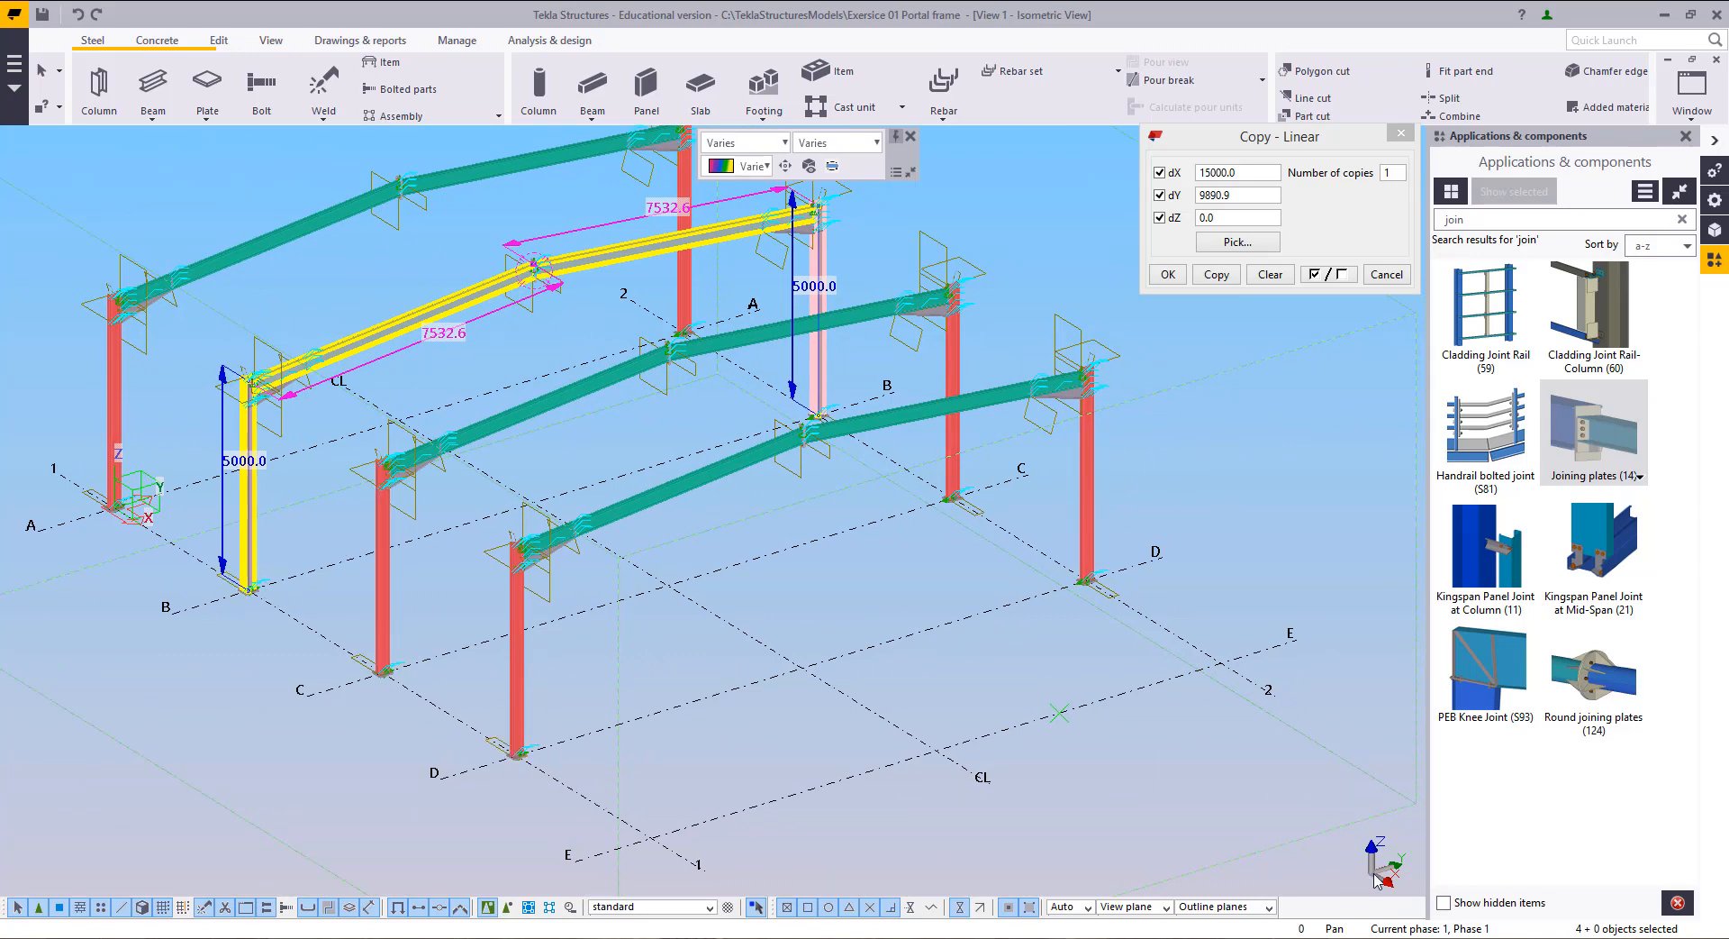
Step: Exclude the dY offset, copy the frame once by dX 15000 to grid line E, and reset dY to 0.0
left_click_drag(1243, 196, 1182, 191)
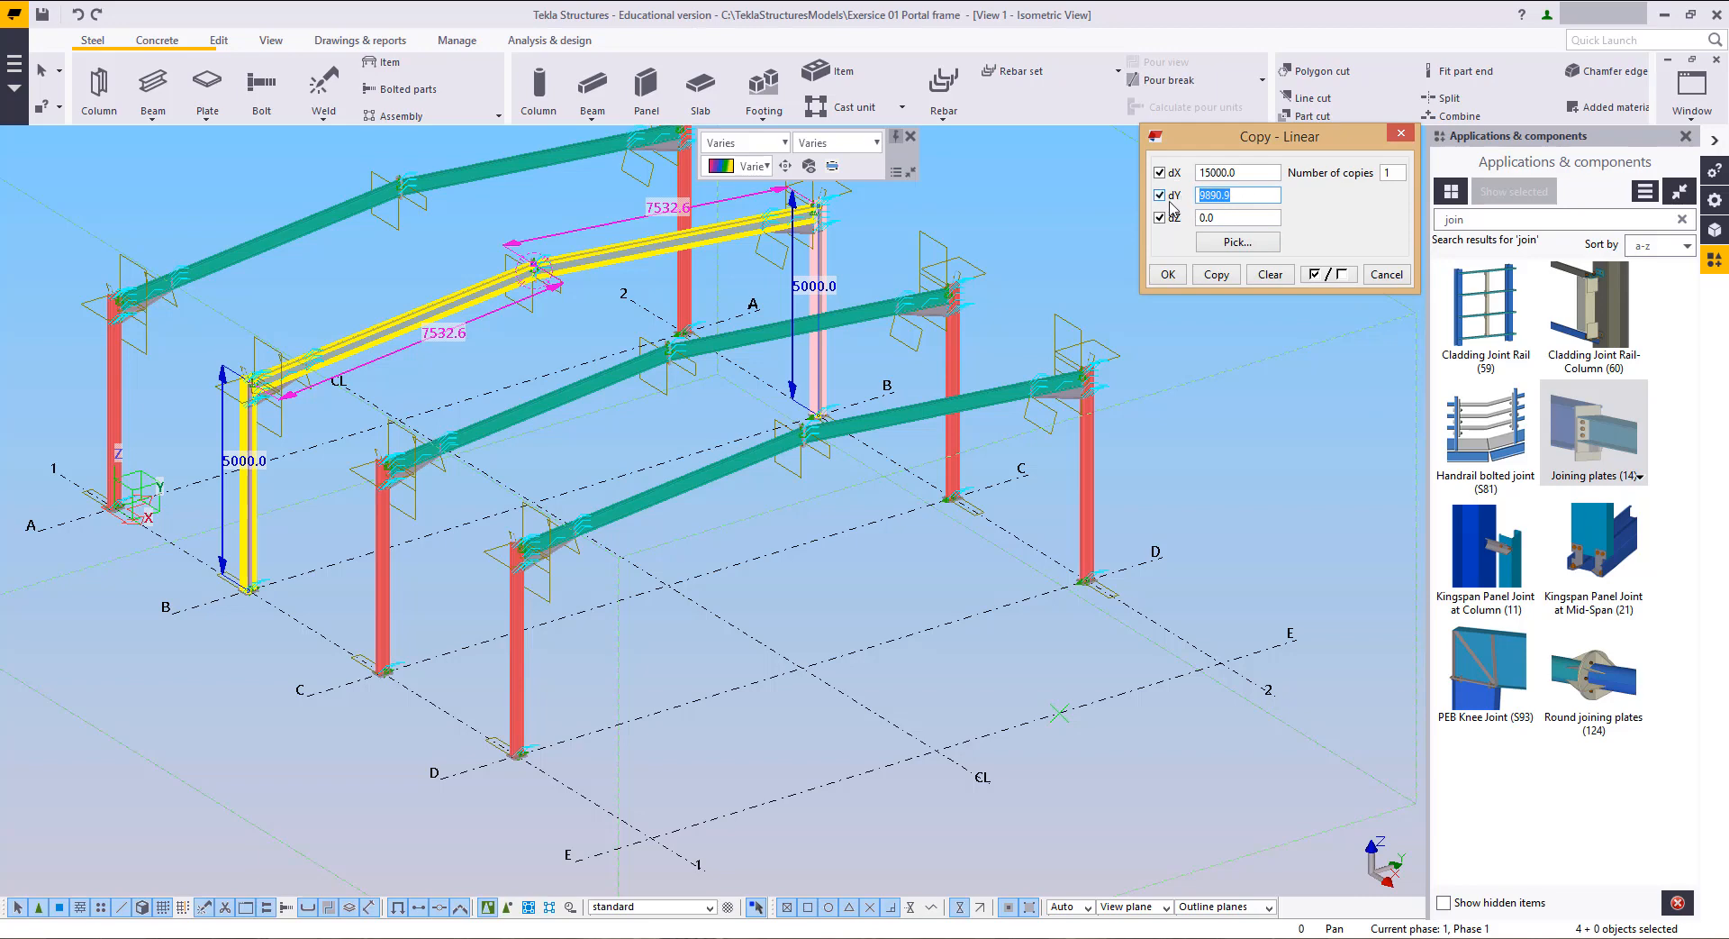
left_click(1164, 196)
left_click(1218, 275)
right_click(1095, 314)
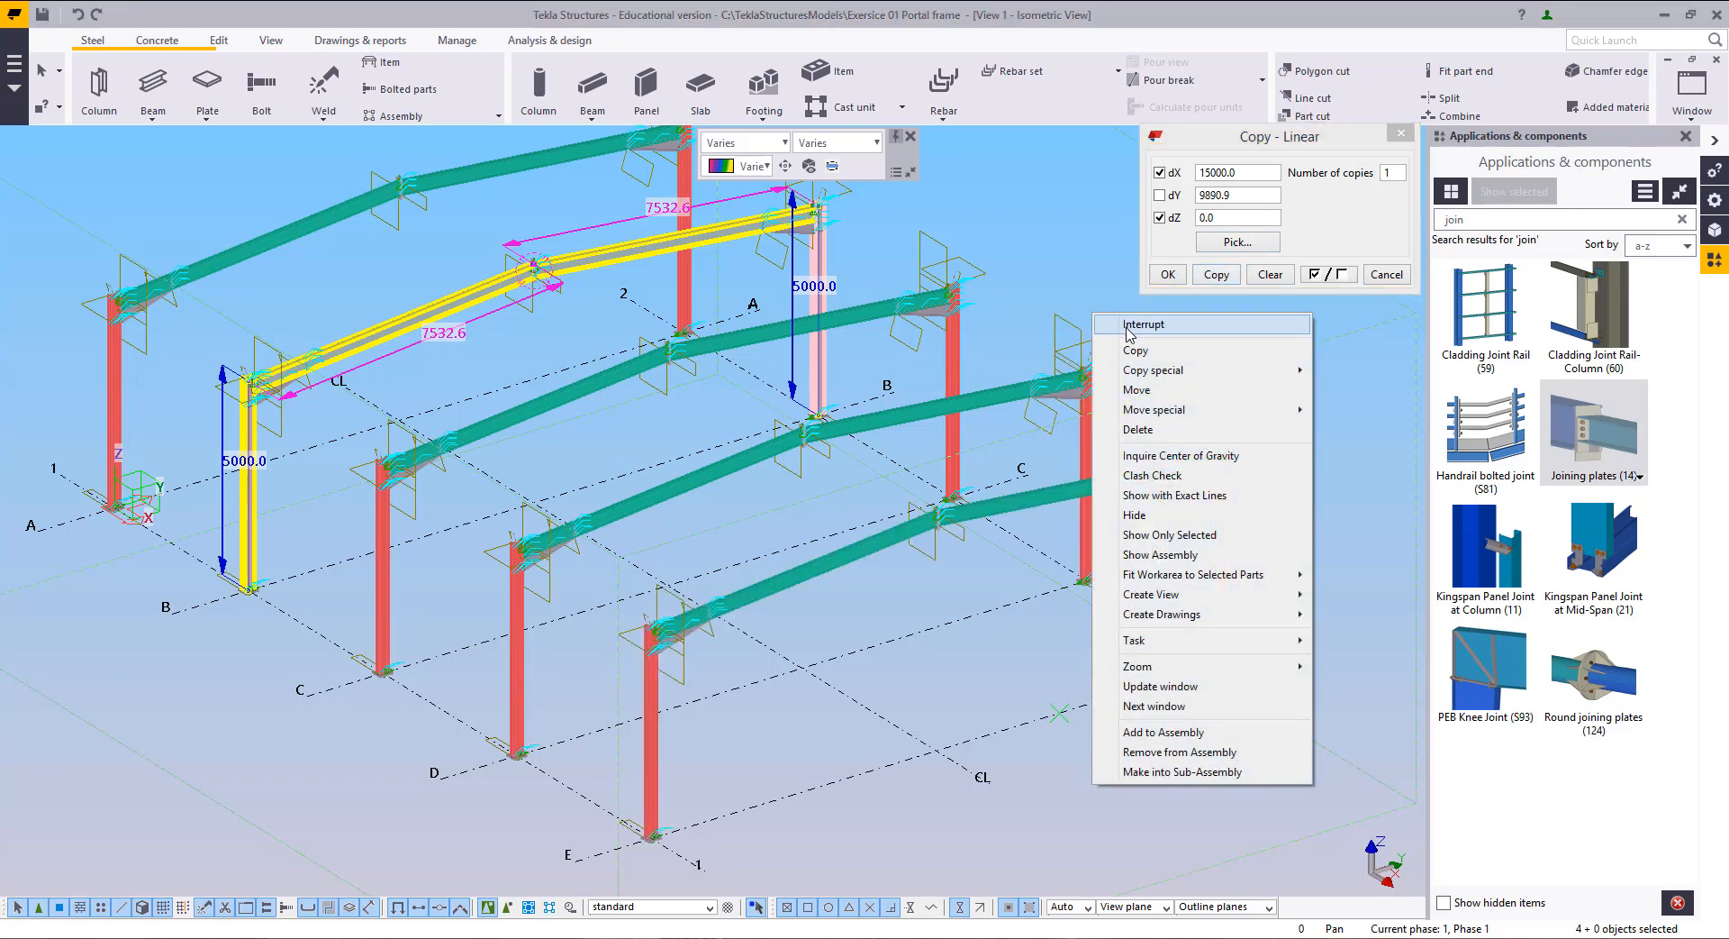
left_click(1136, 325)
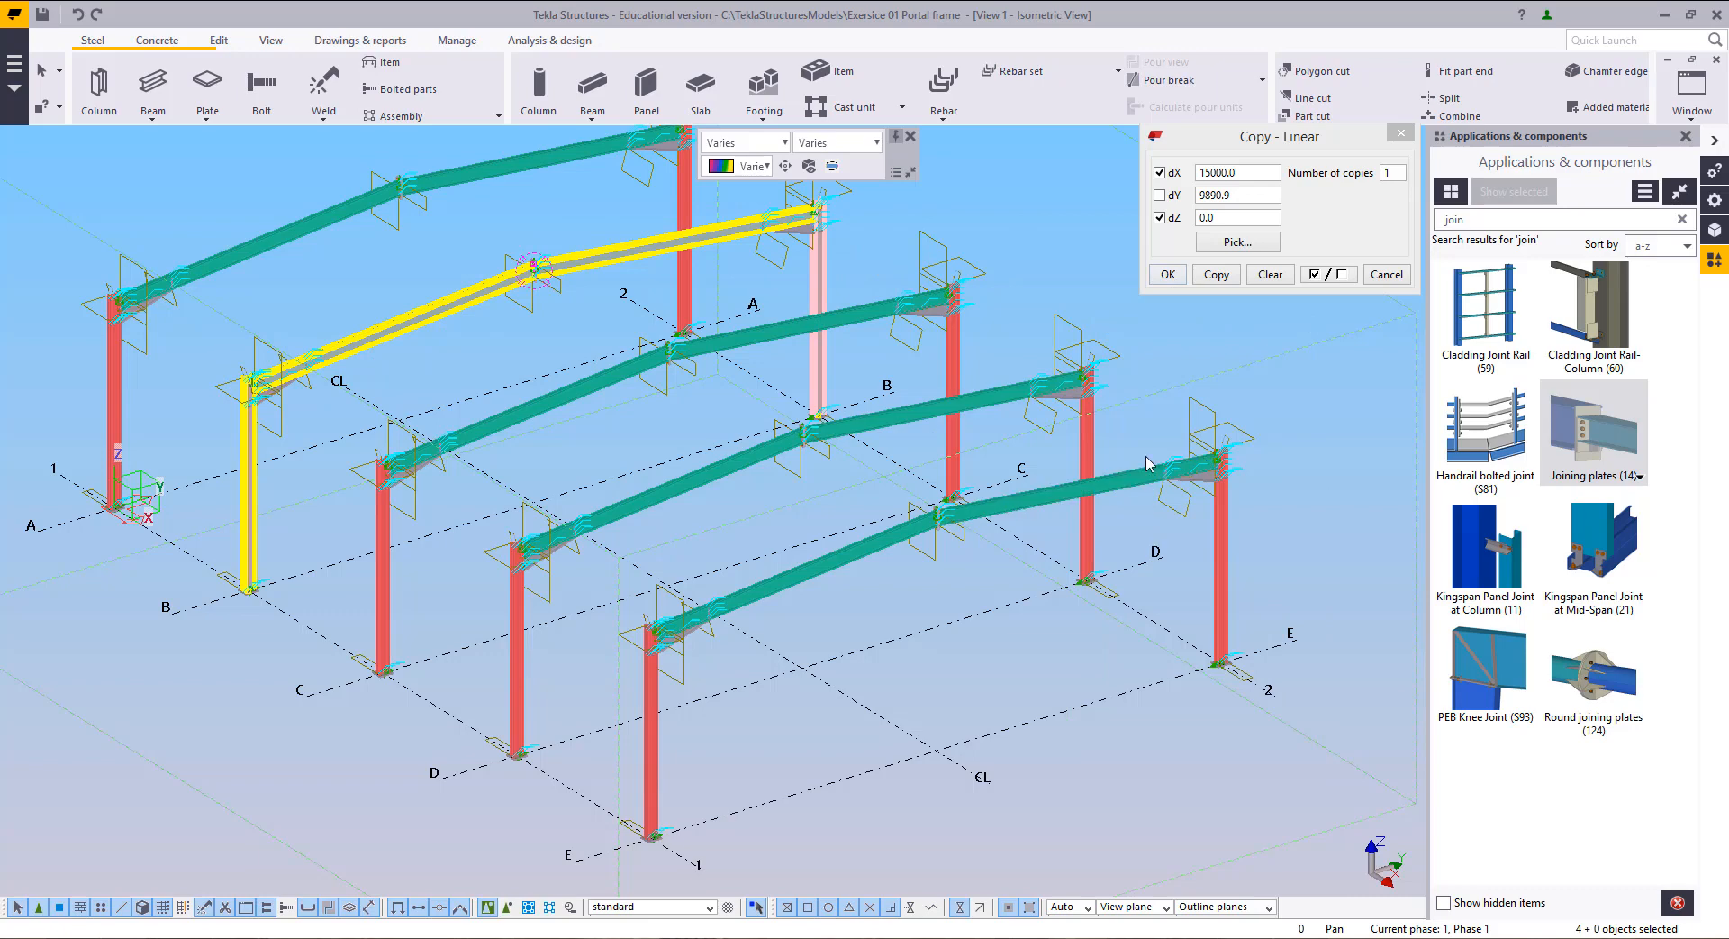
double_click(1247, 194)
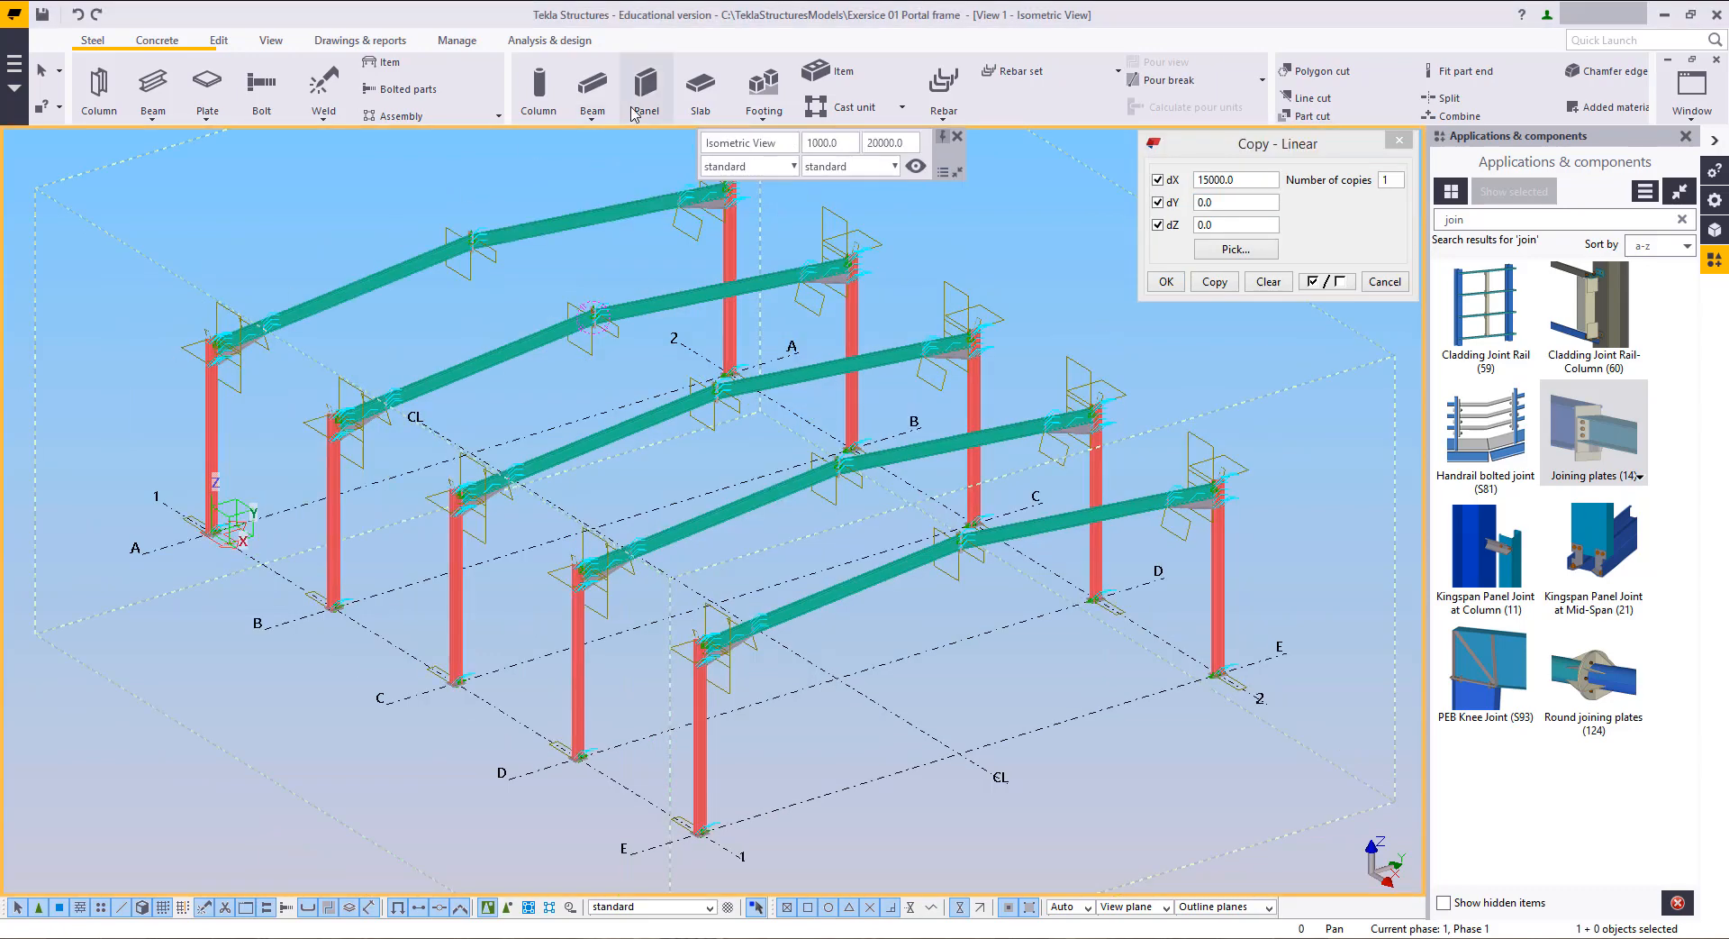
left_click(836, 272)
middle_click_drag(837, 275, 808, 339)
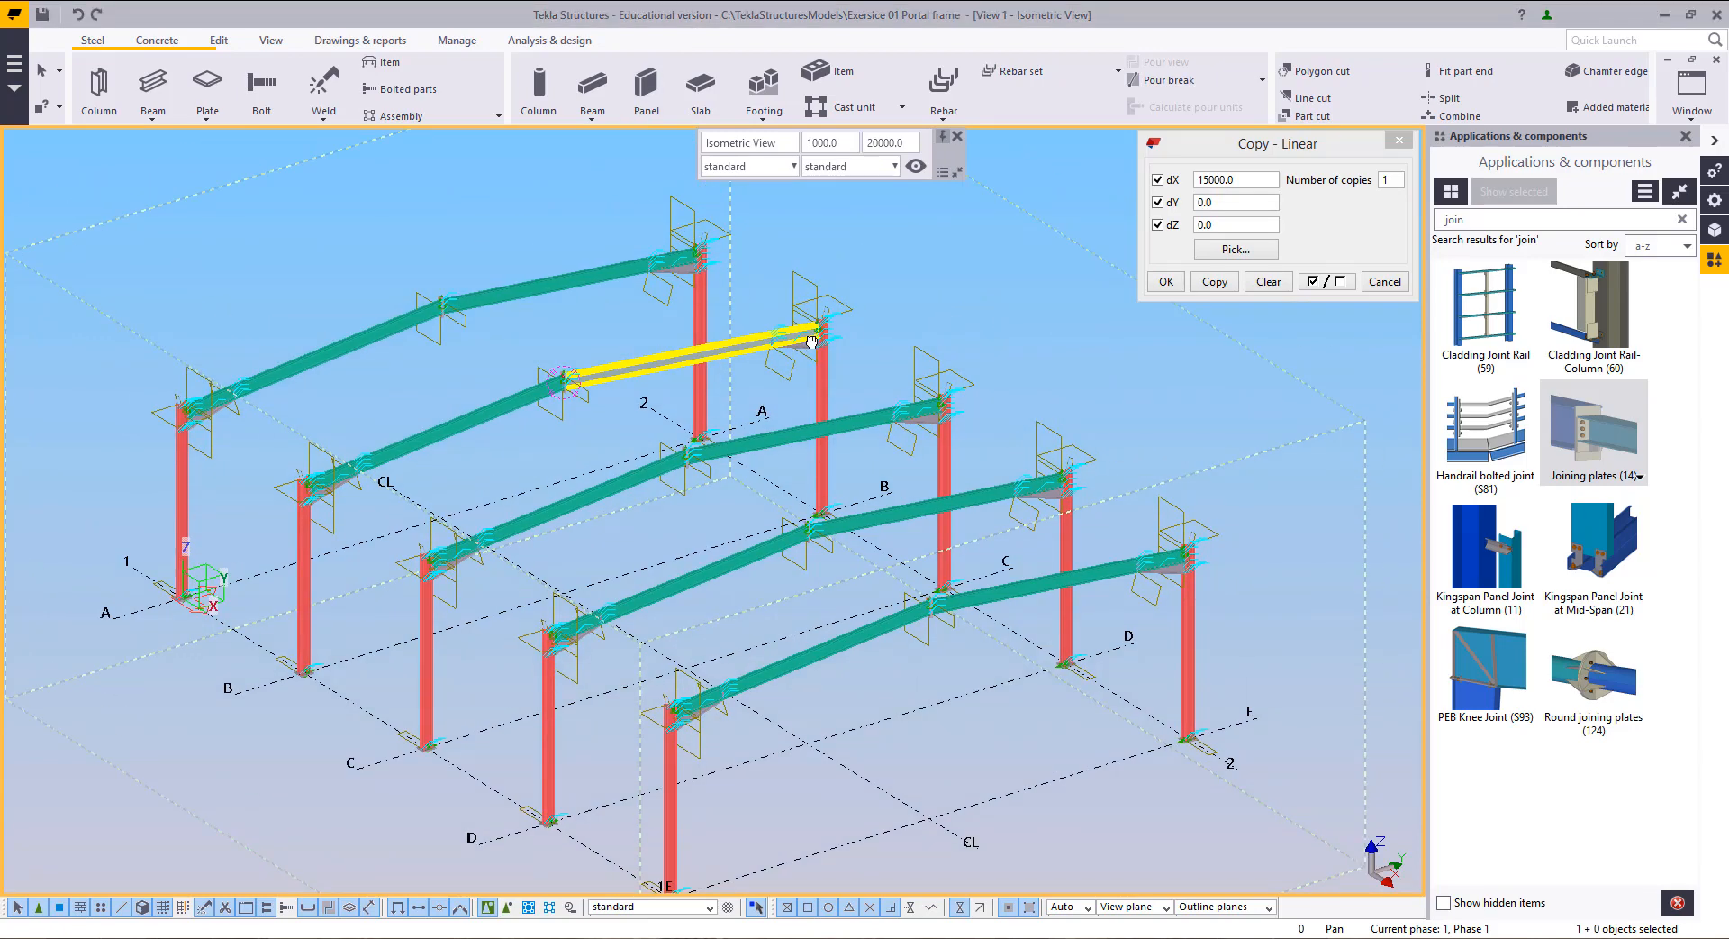
Step: Make the named view Grid C visible from the list of views and close the list
left_click(1692, 88)
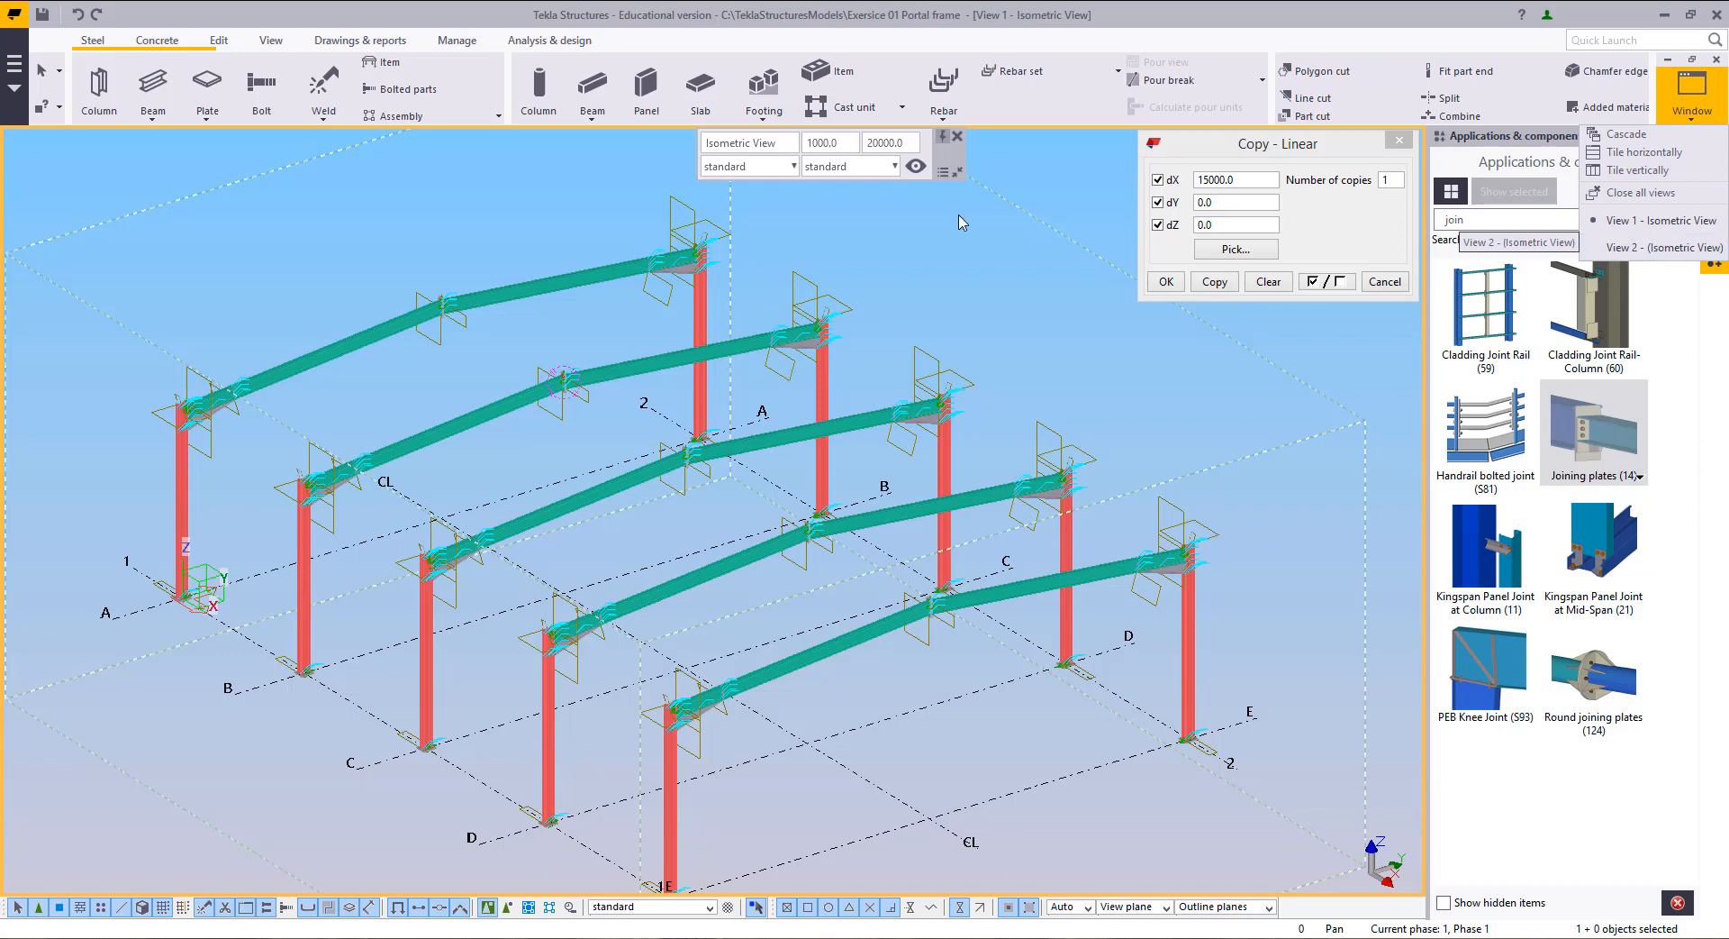
left_click(225, 85)
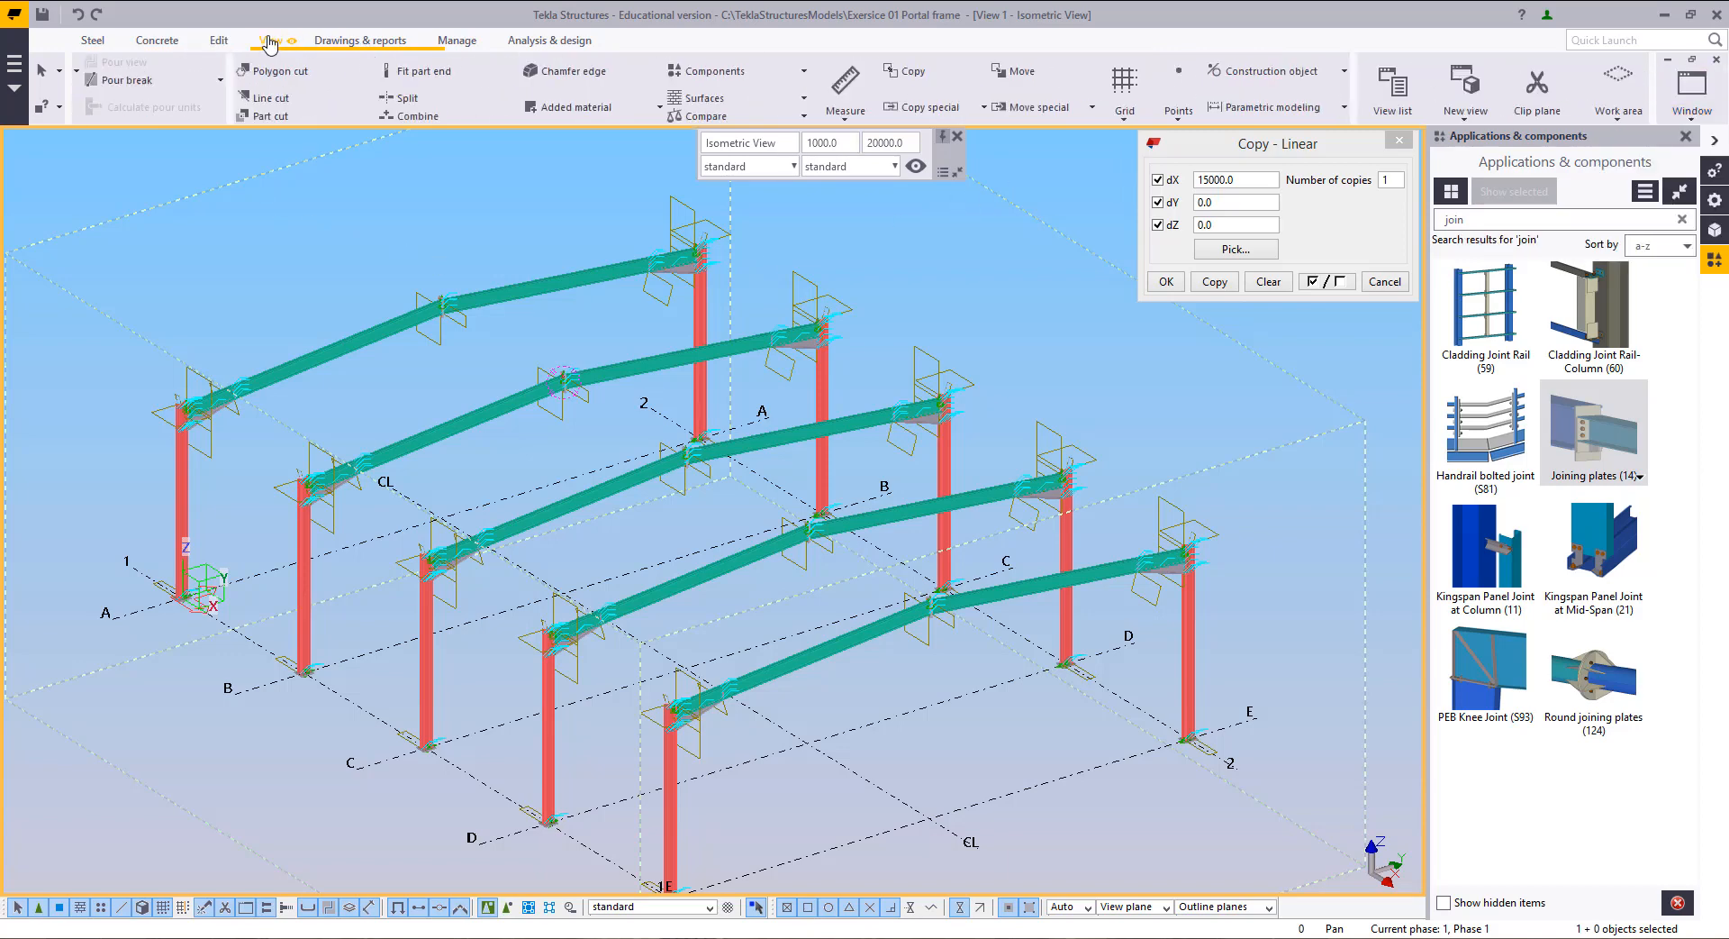
left_click(269, 41)
left_click(131, 101)
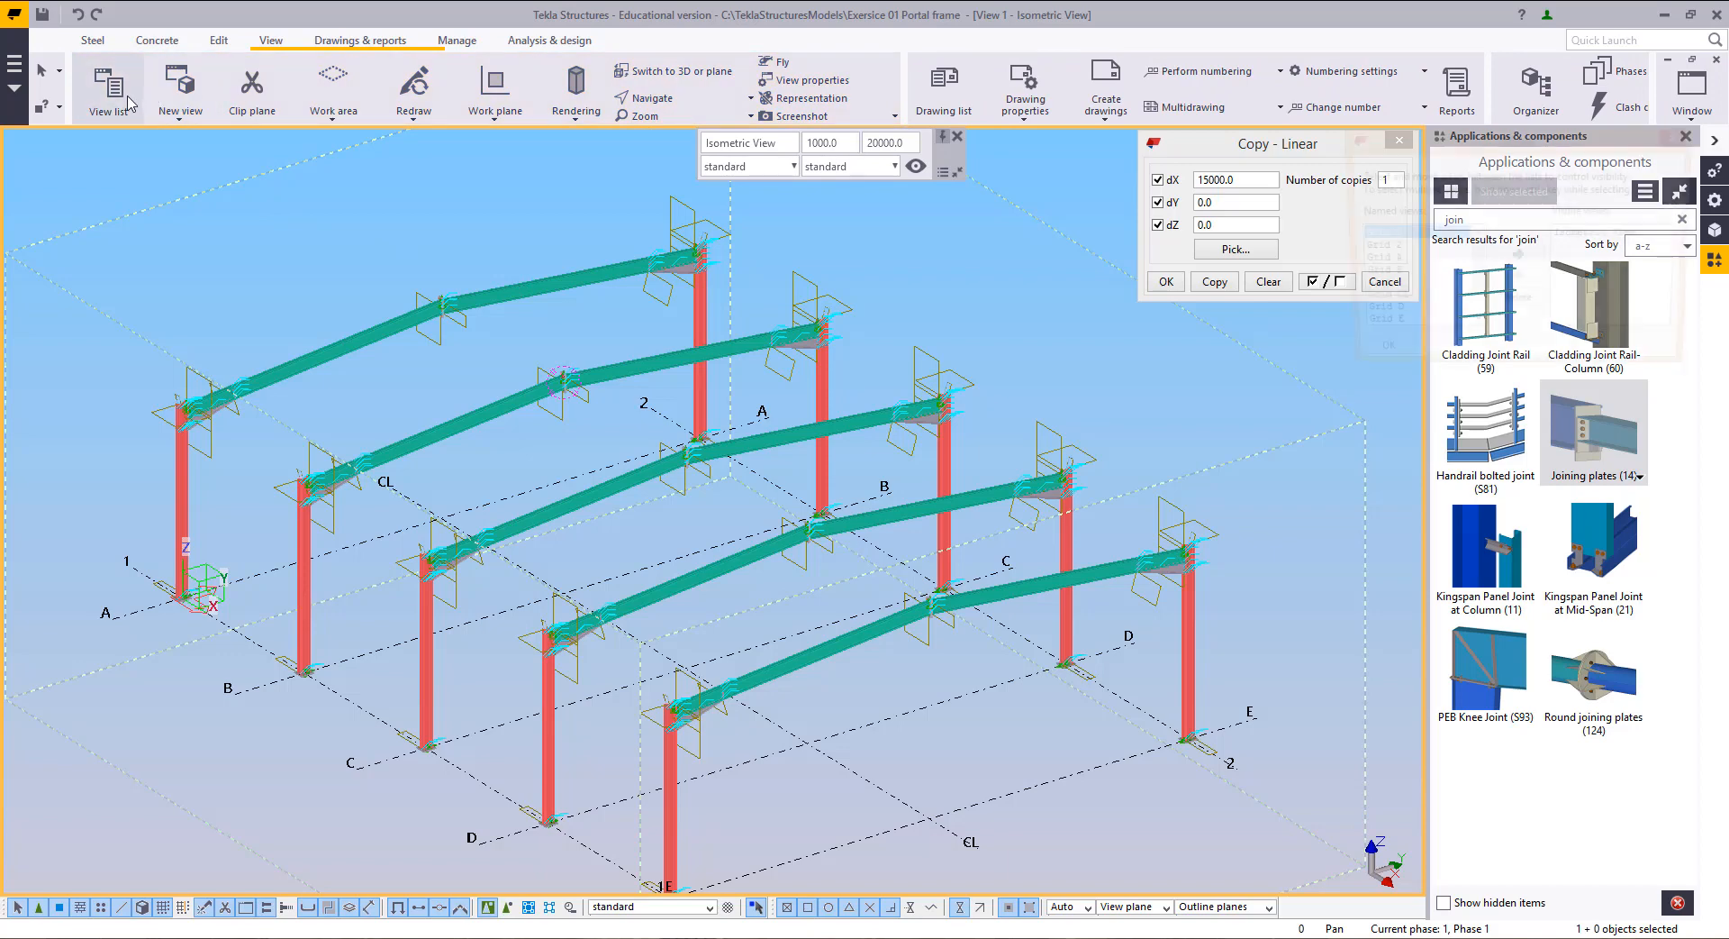
left_click(1393, 274)
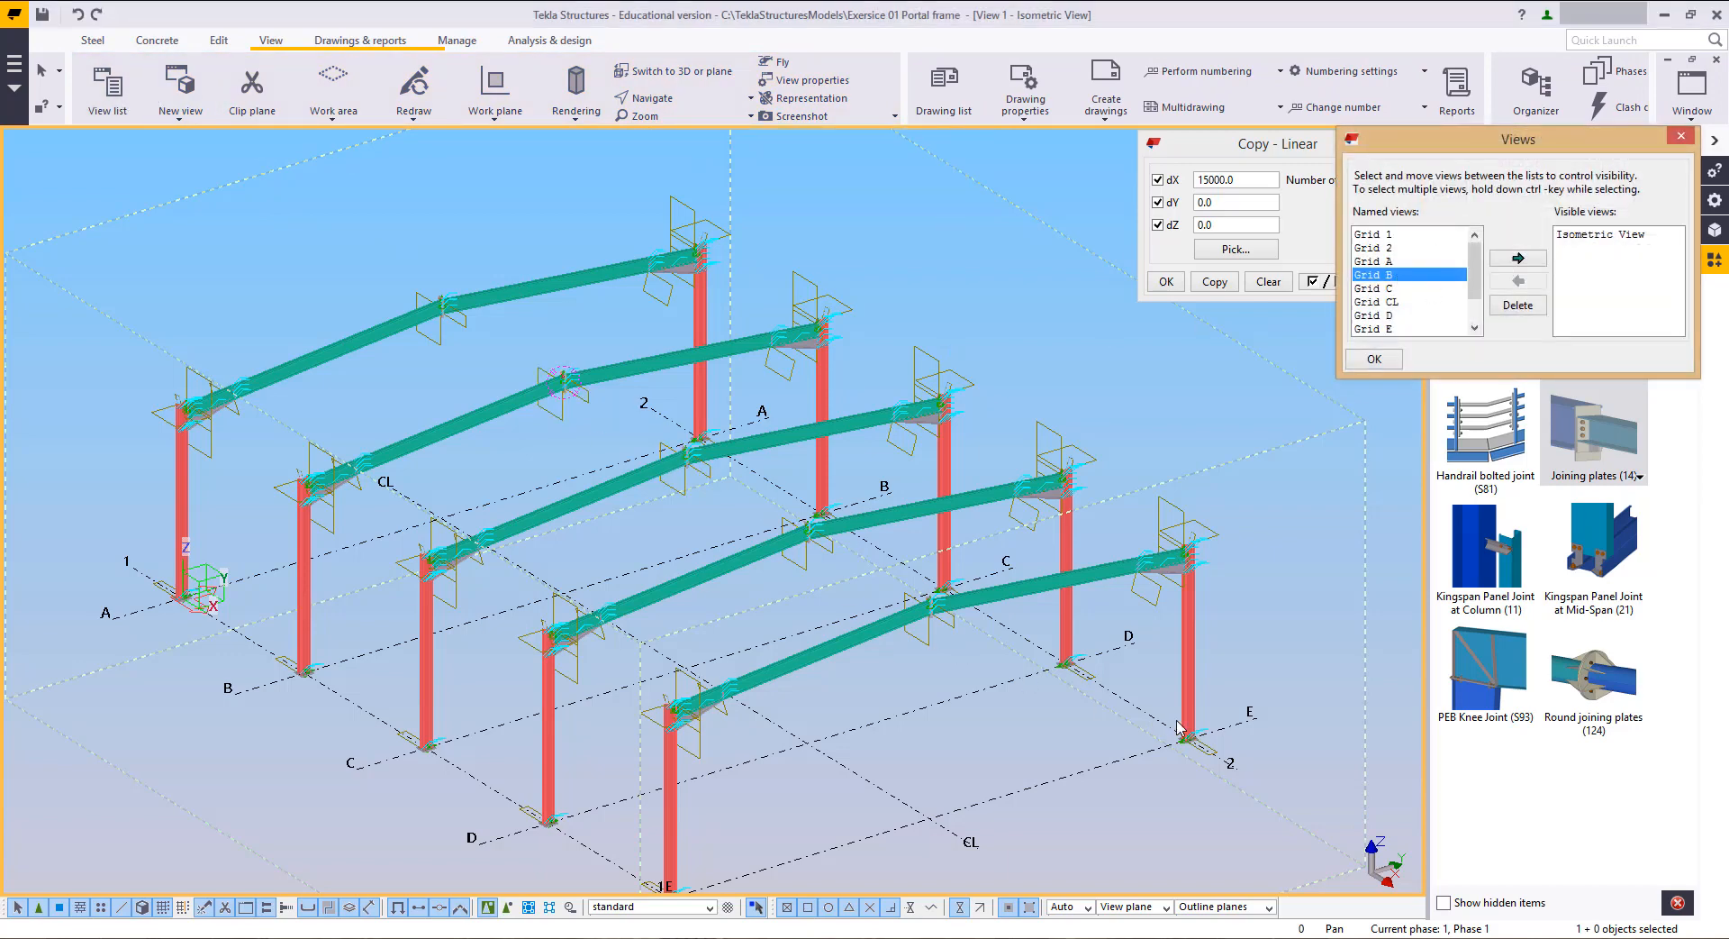
left_click(1390, 288)
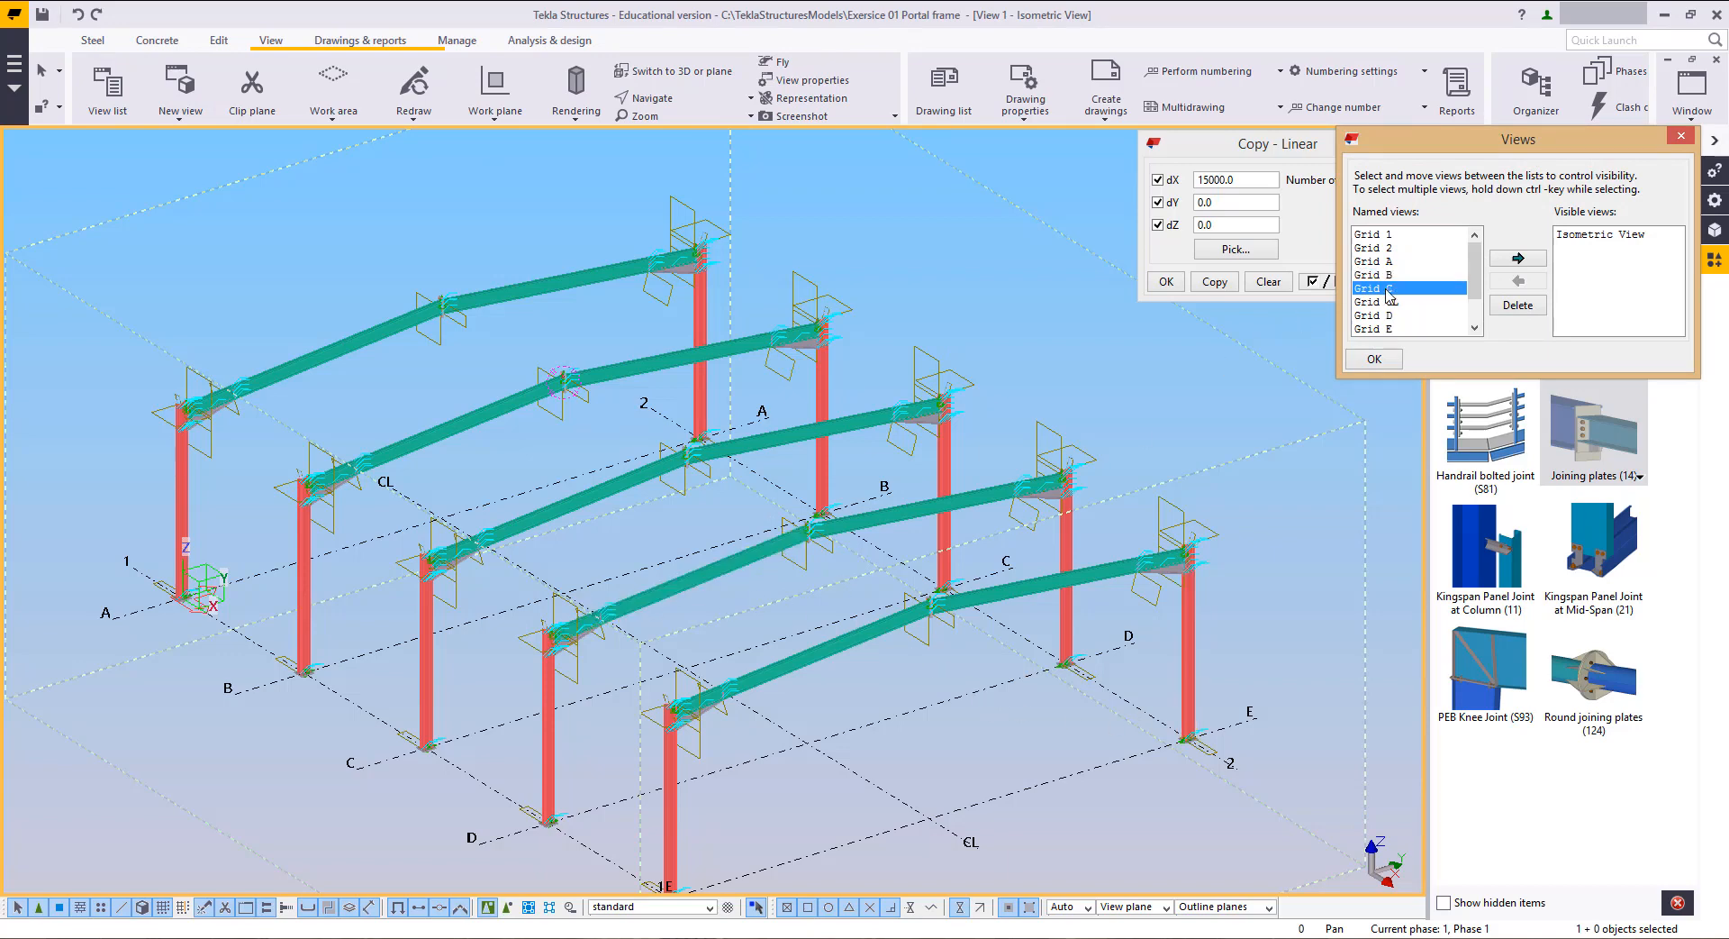
left_click(1518, 259)
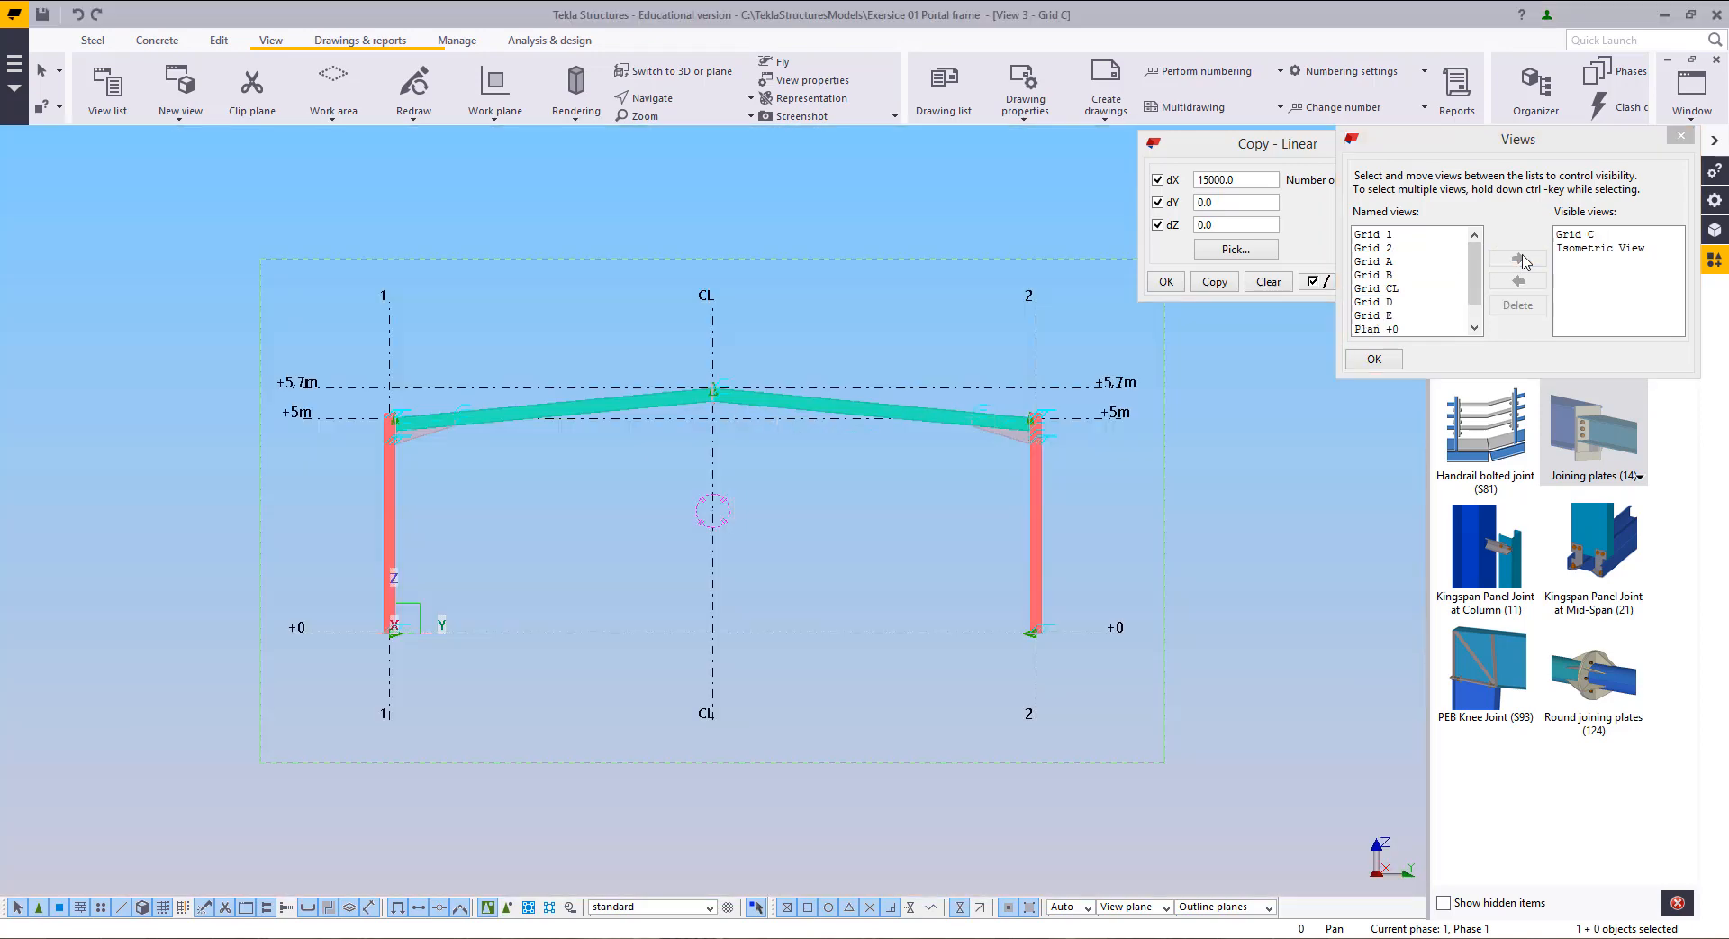
left_click(1680, 138)
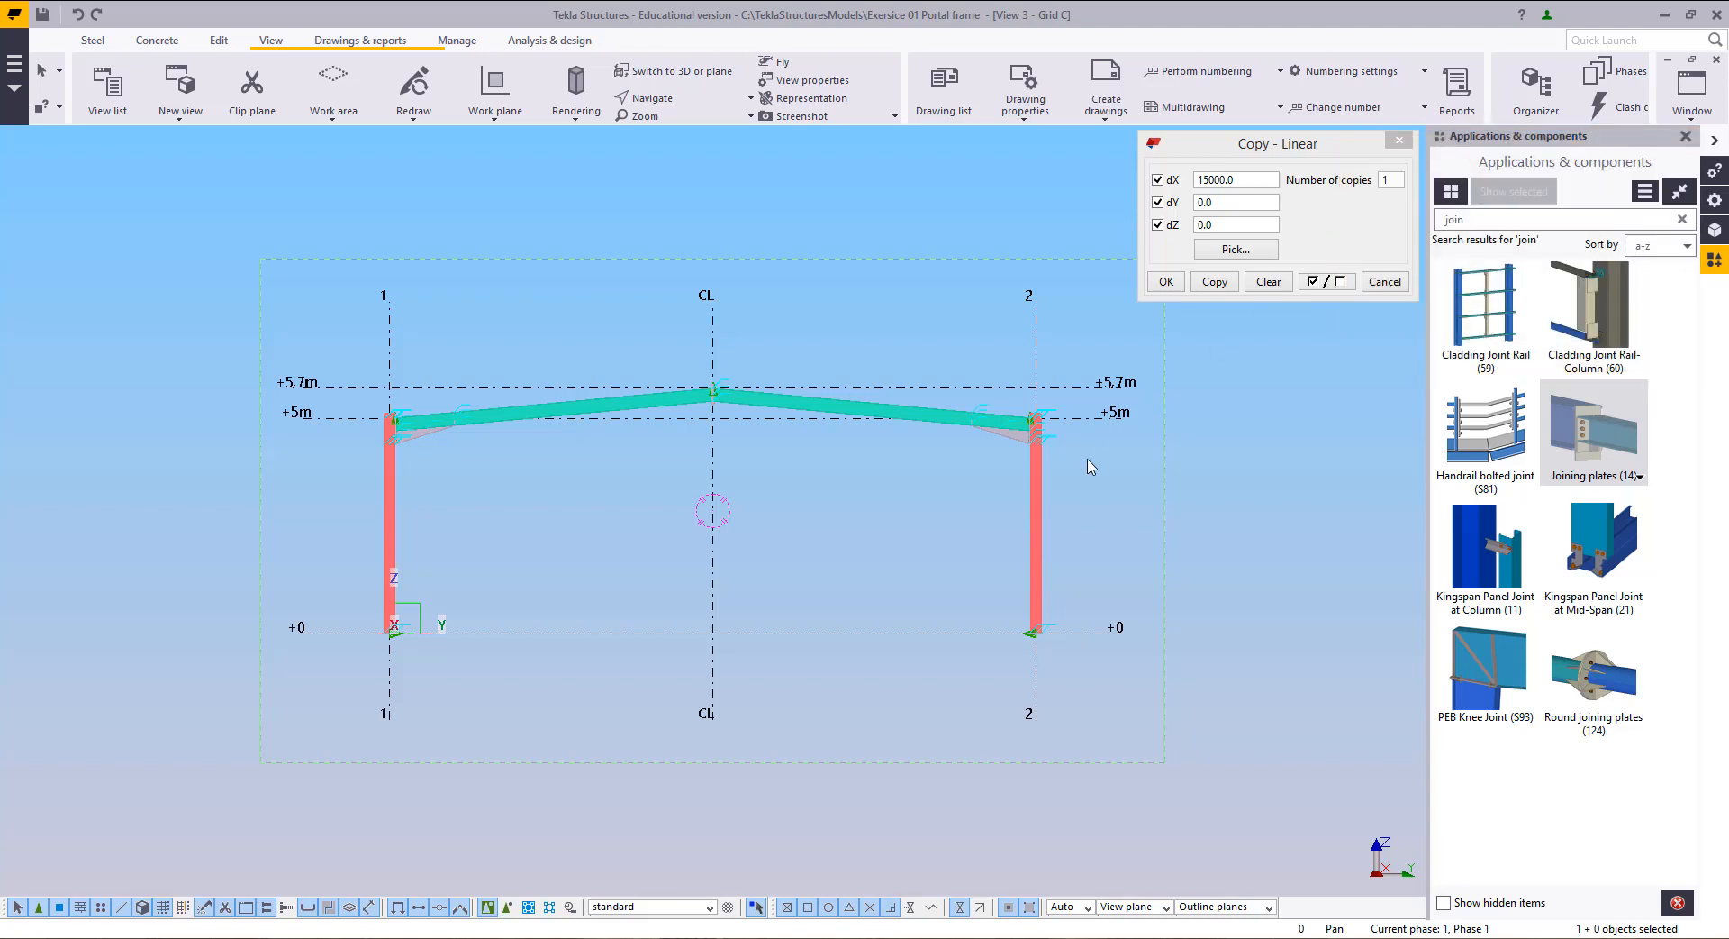
Step: Examine the eaves haunch at grid line 2 and the apex connection at CL in the Grid C elevation
scroll(1090, 466, "up", 5)
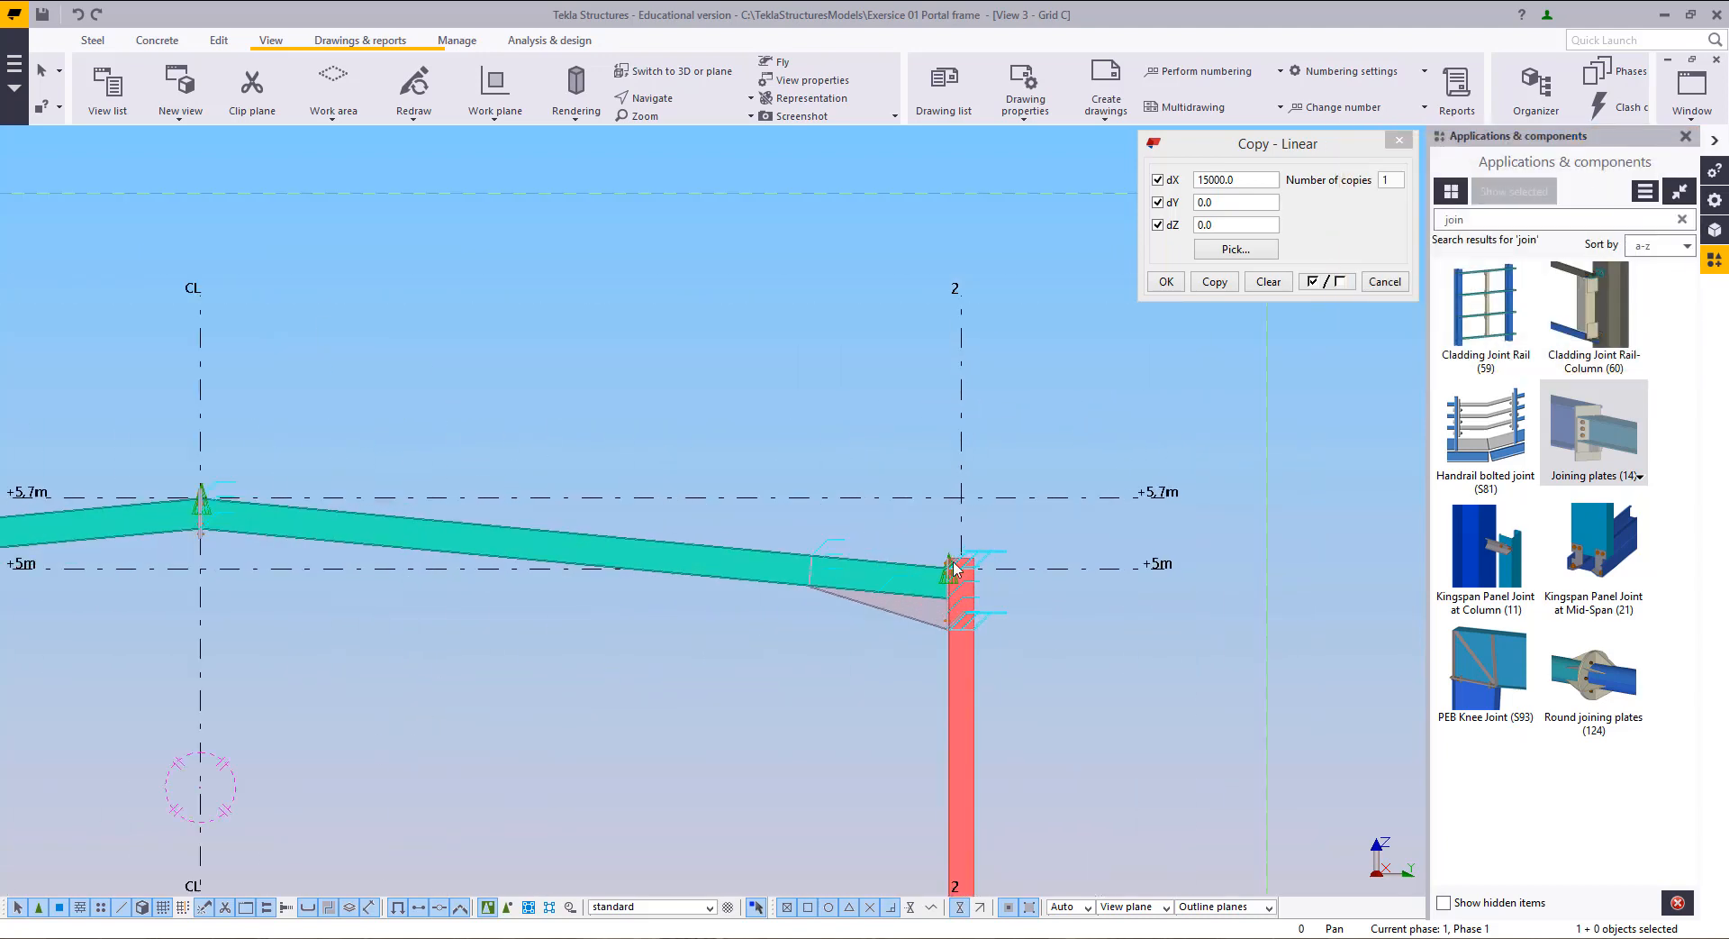
scroll(937, 576, "up", 7)
scroll(833, 609, "down", 4)
middle_click_drag(843, 615, 1285, 591)
middle_click_drag(118, 523, 668, 553)
scroll(653, 493, "up", 5)
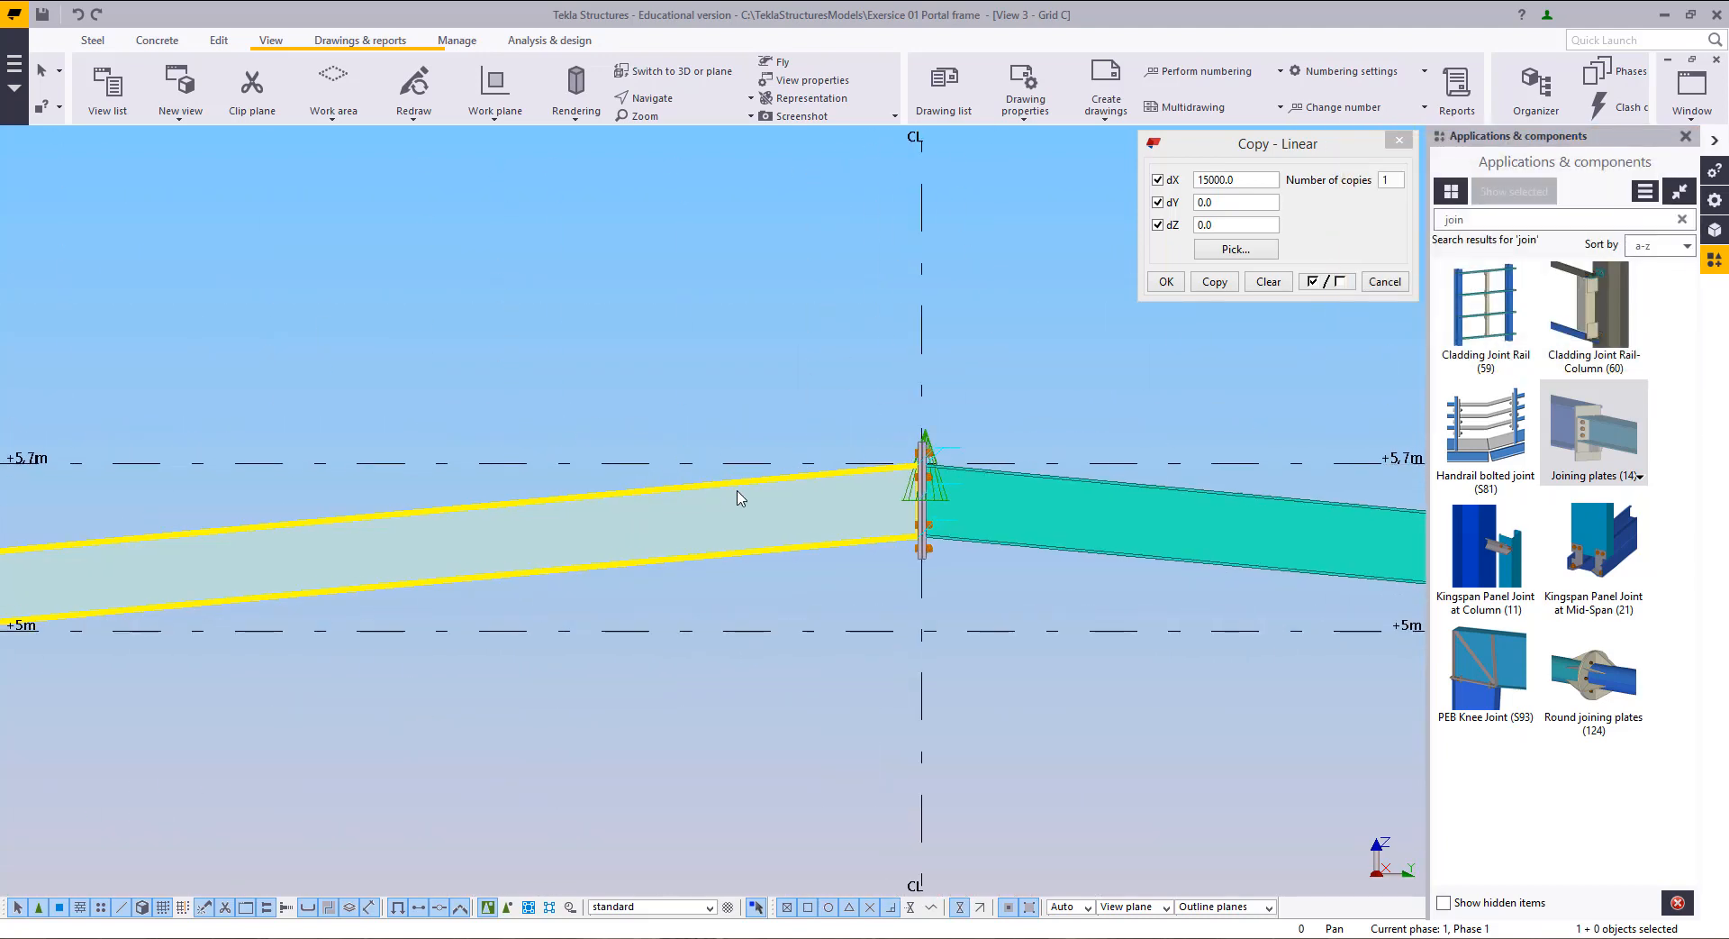
Step: Examine where the reference lines of the two rafters meet at CL in the Grid C apex connection
left_click(739, 498)
scroll(886, 528, "up", 2)
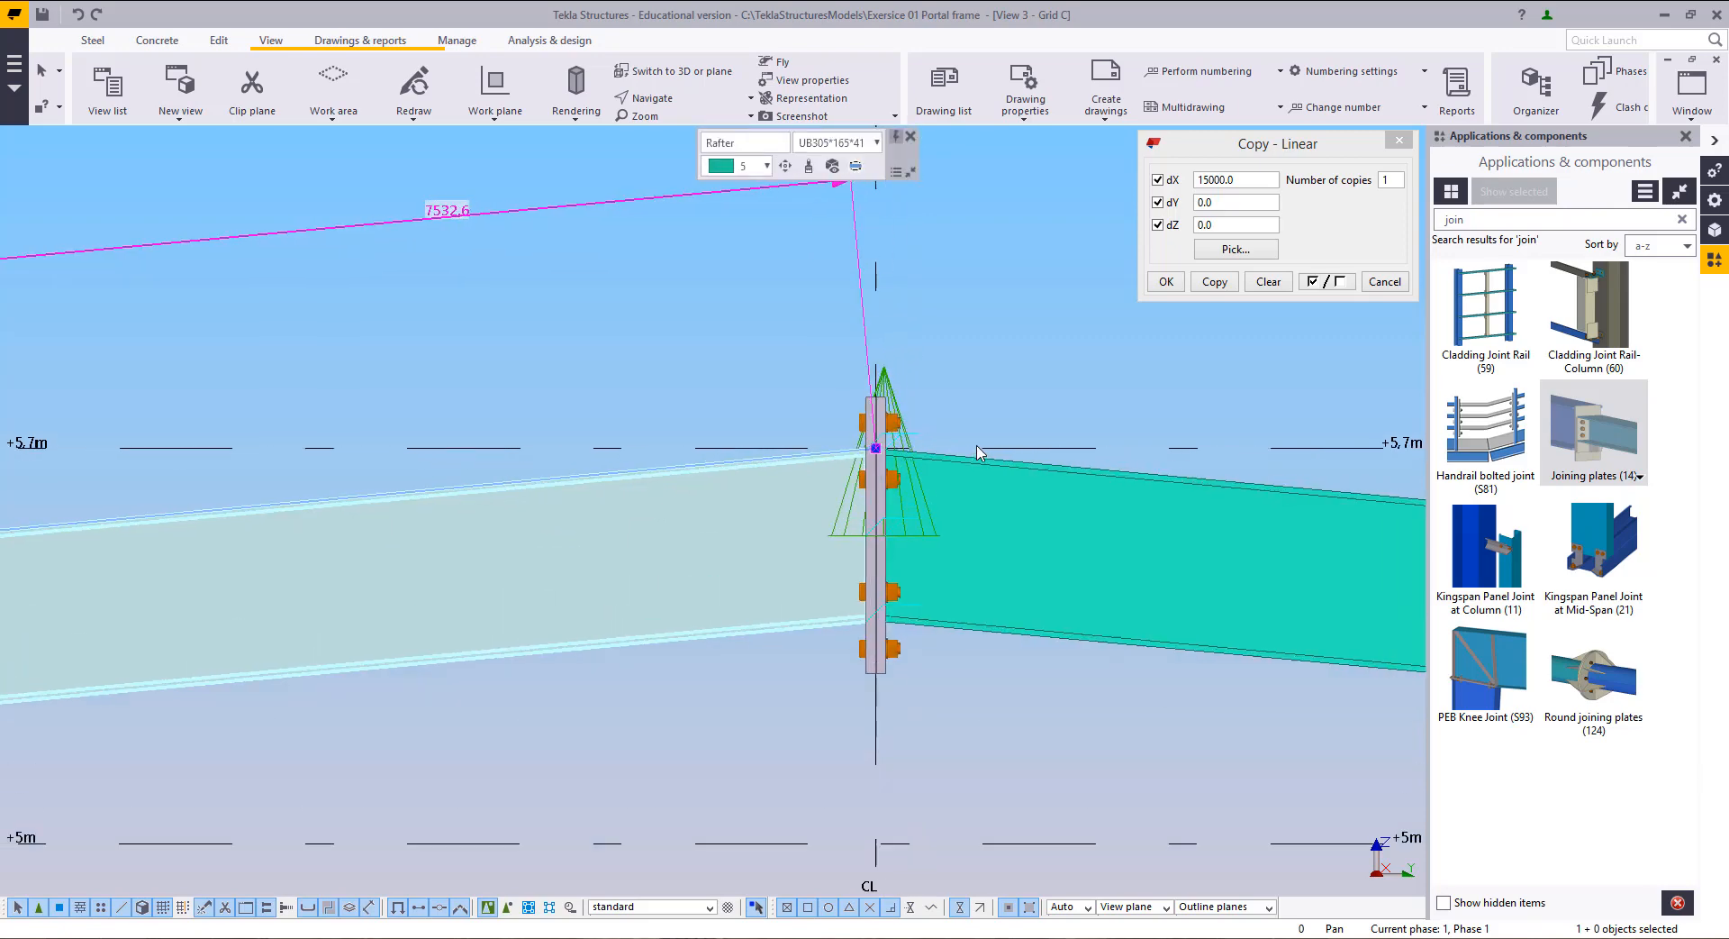
left_click(990, 540, "ctrl")
scroll(879, 480, "up", 7)
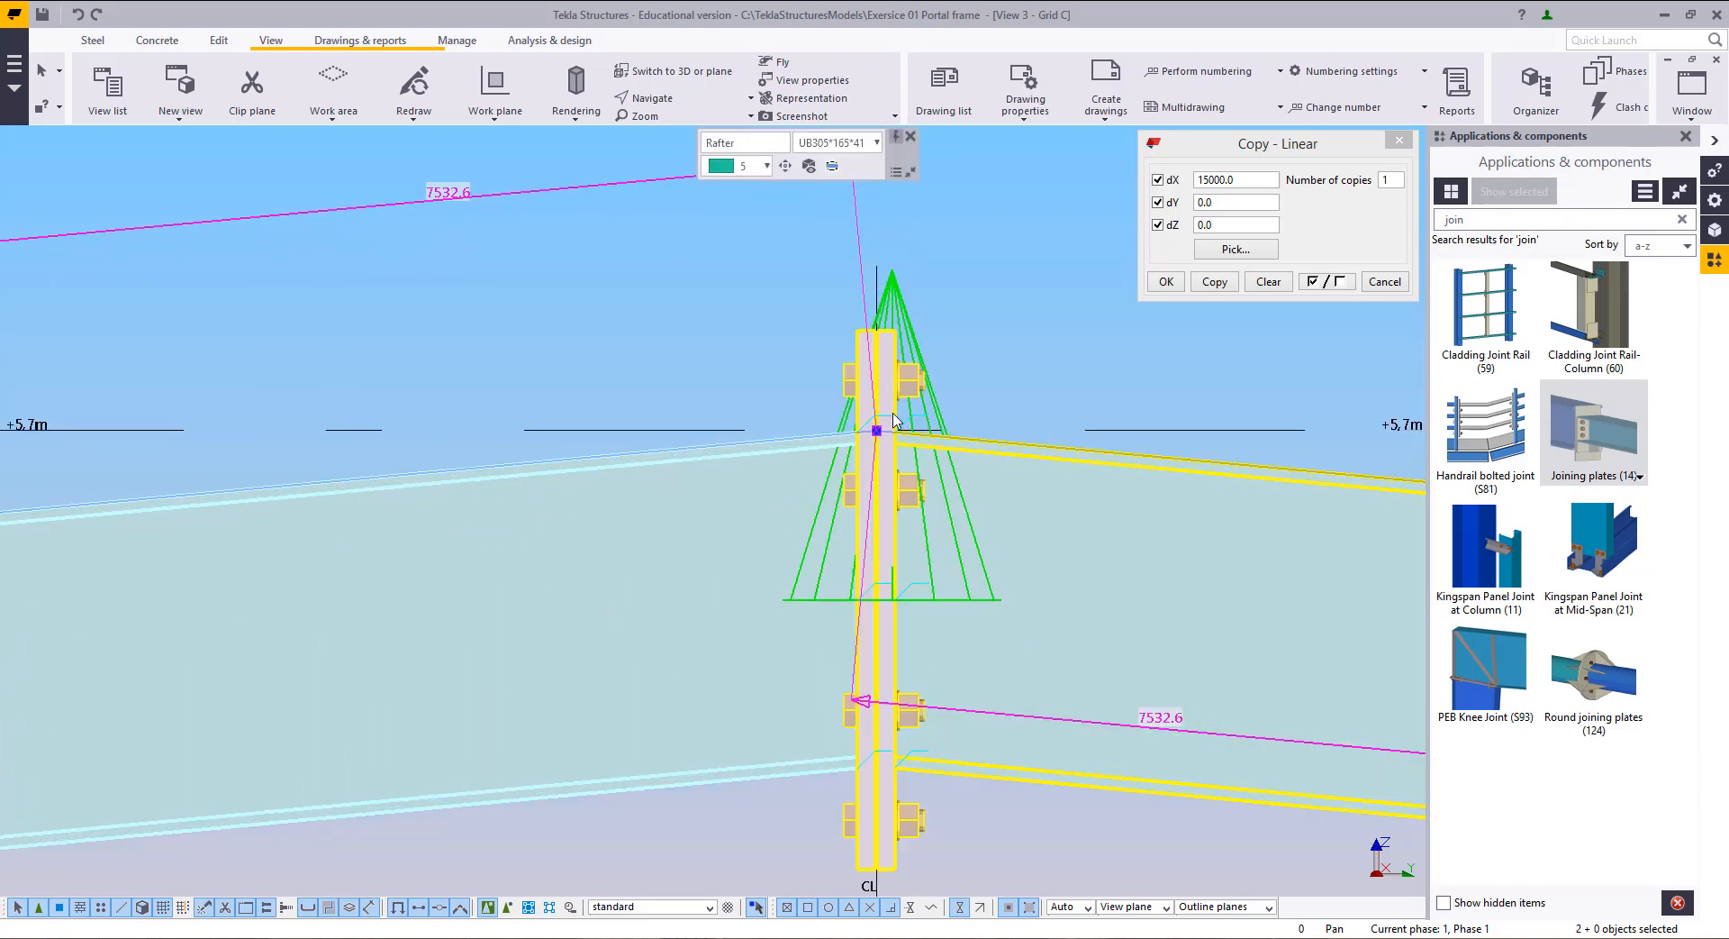
scroll(756, 463, "up", 5)
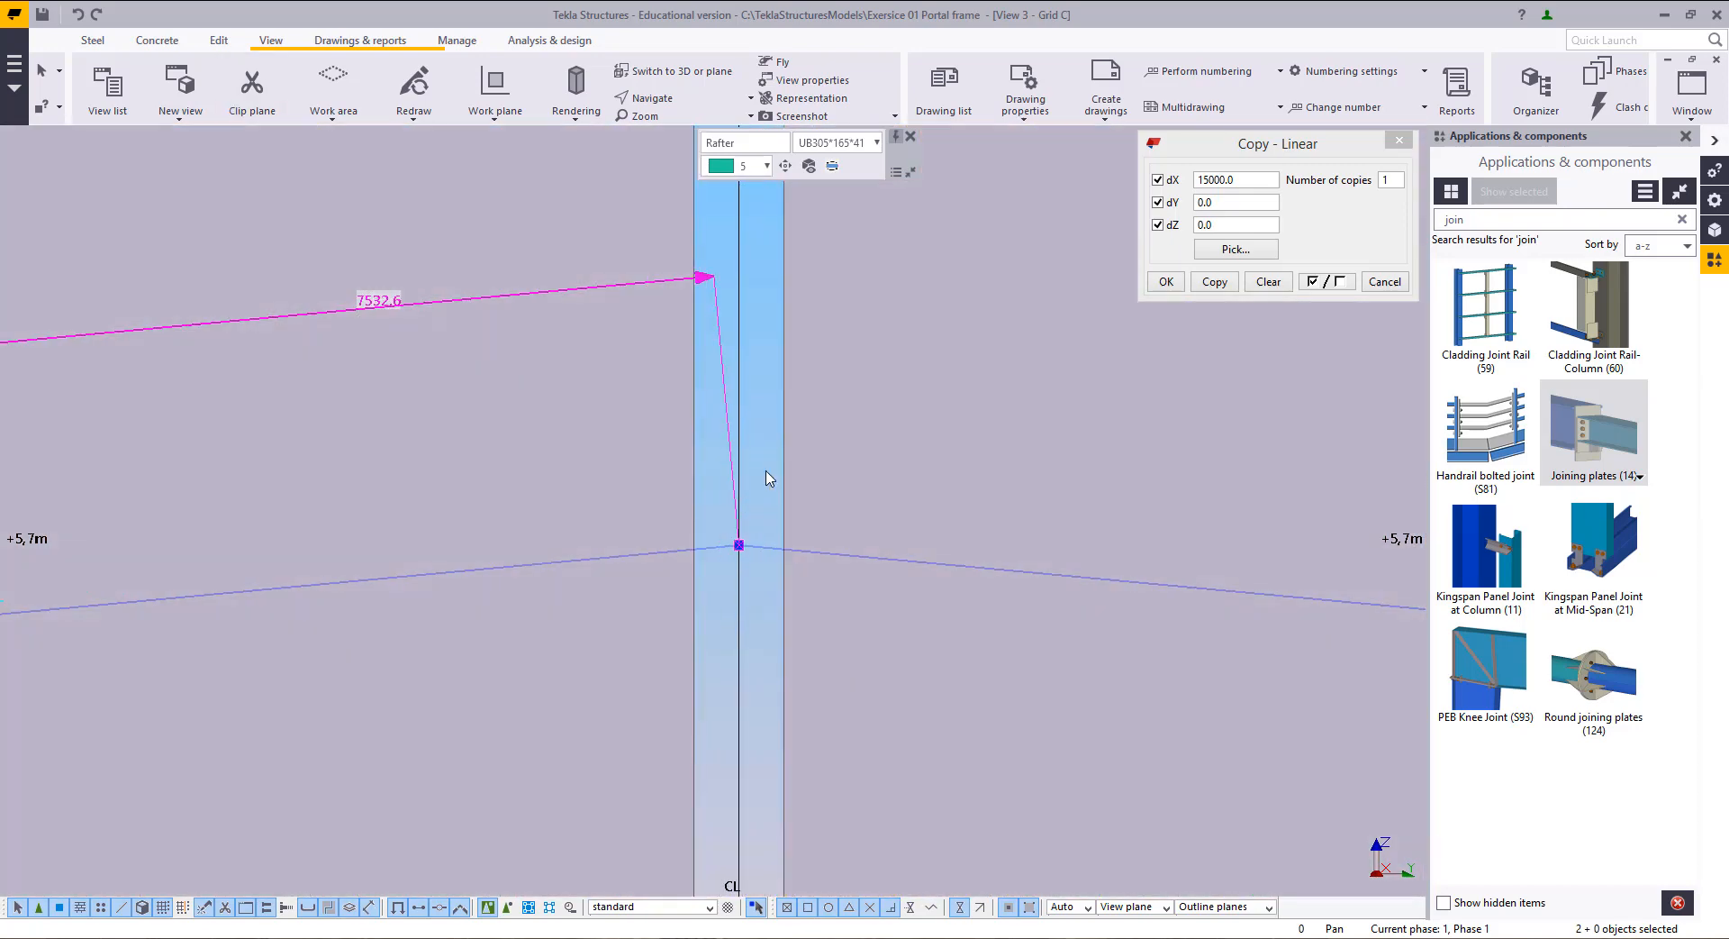
left_click(746, 540)
scroll(745, 540, "down", 3)
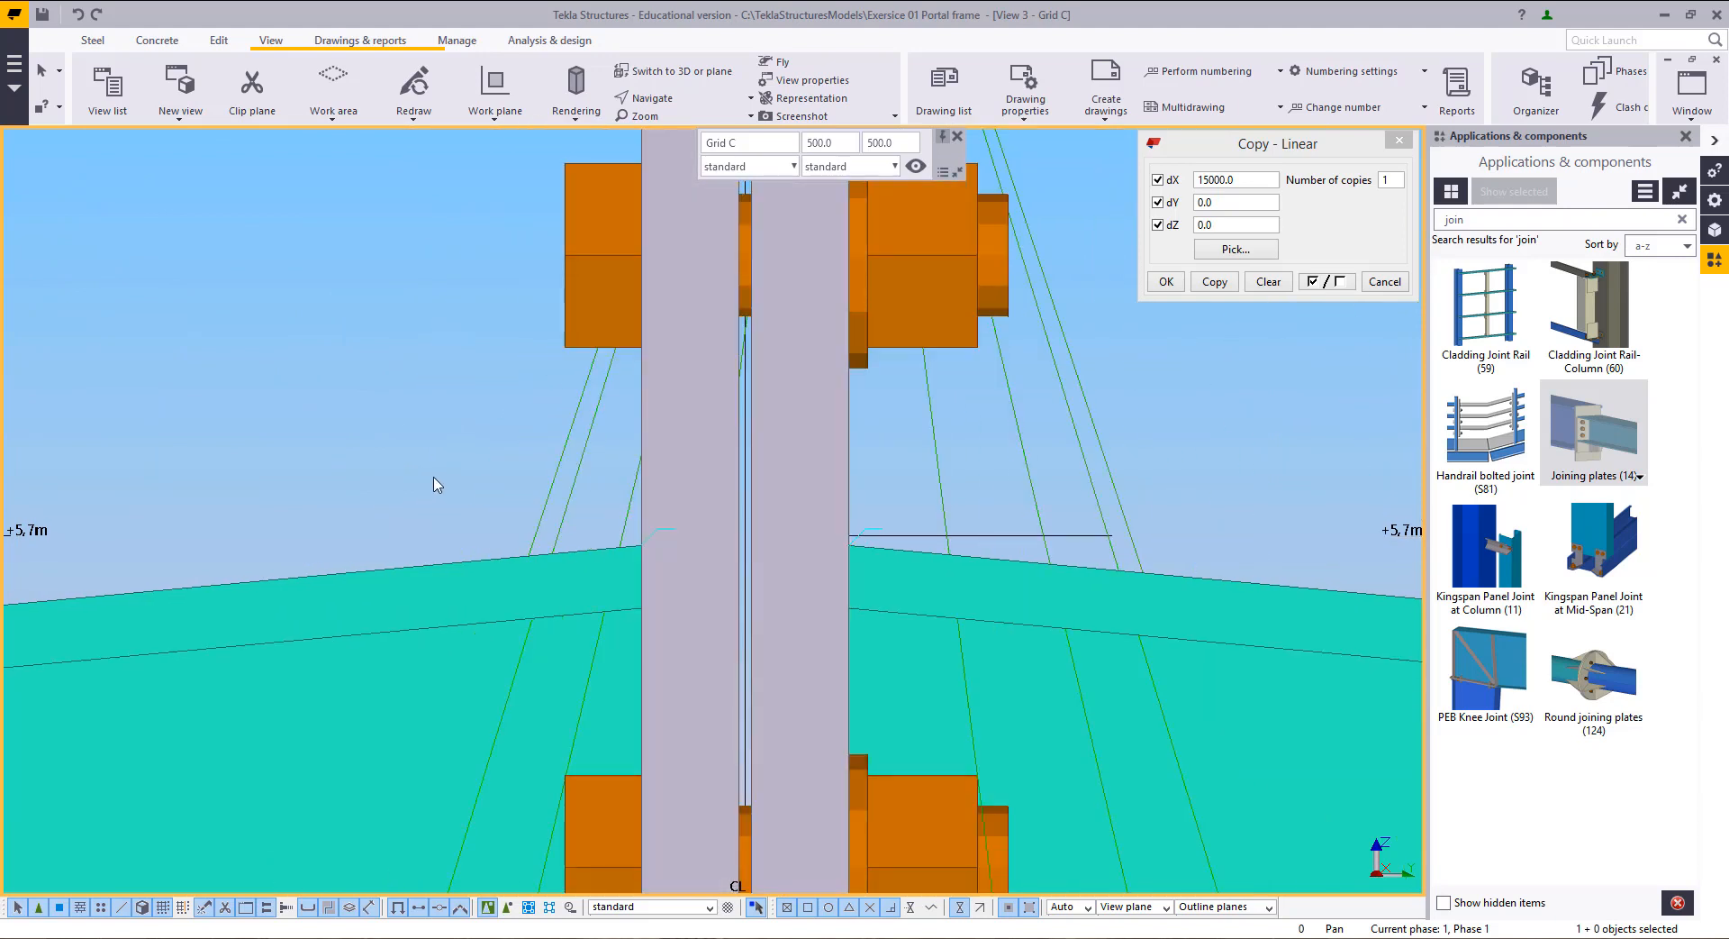
left_click(221, 41)
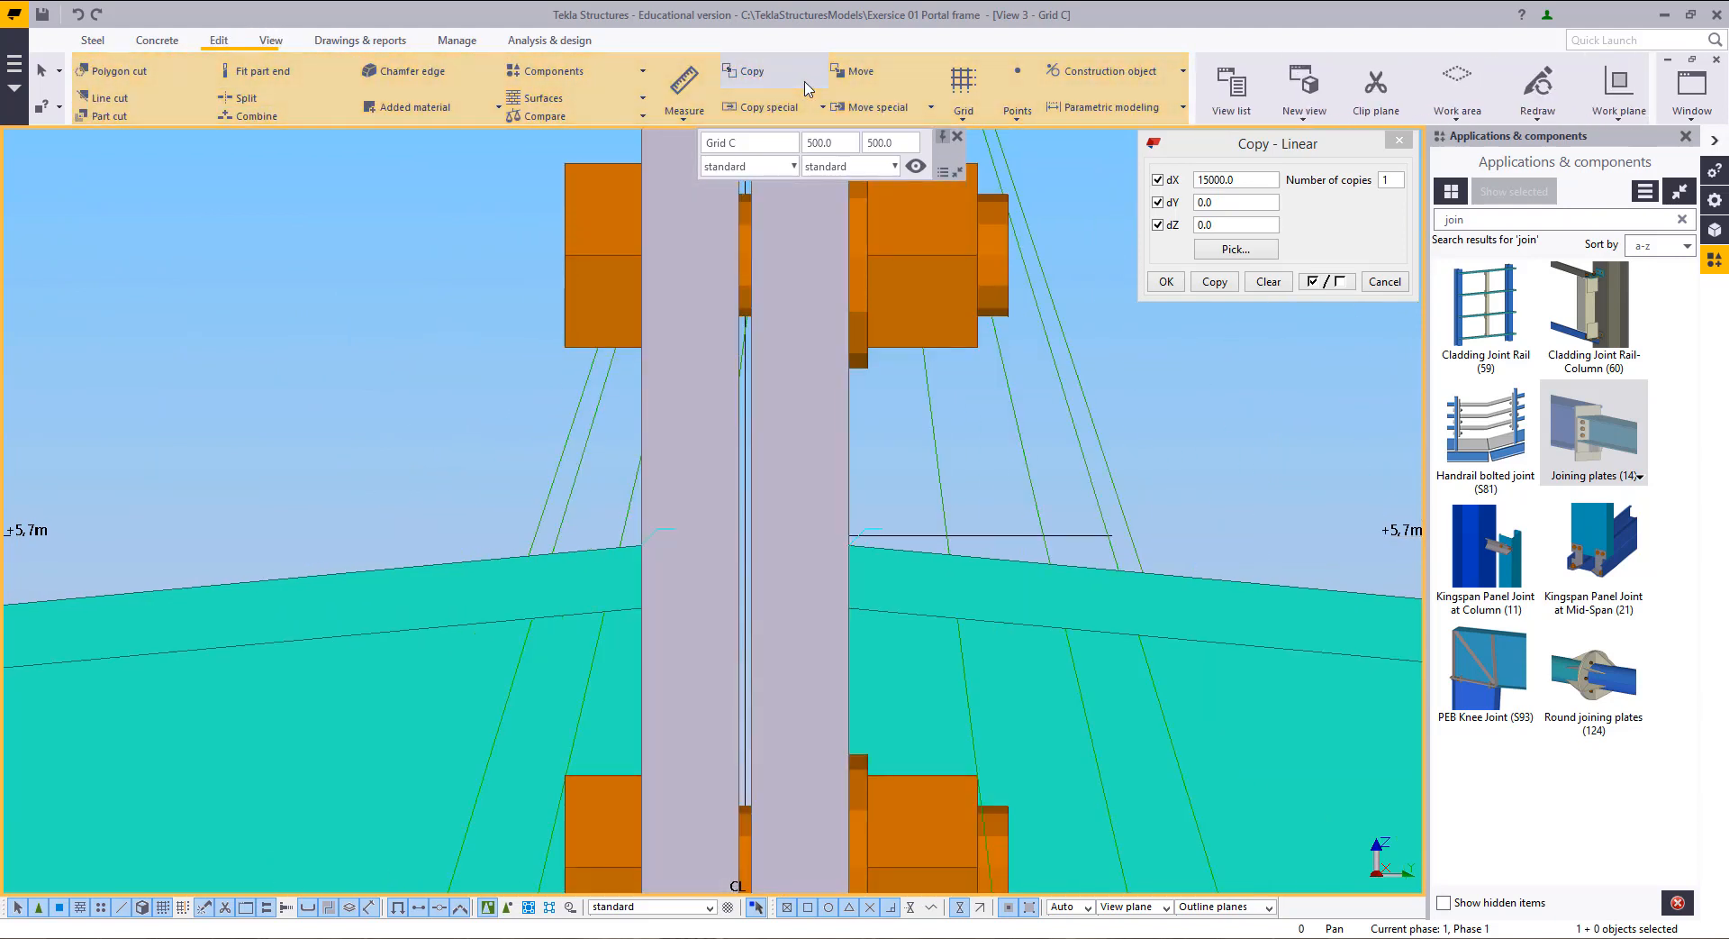
left_click(1021, 107)
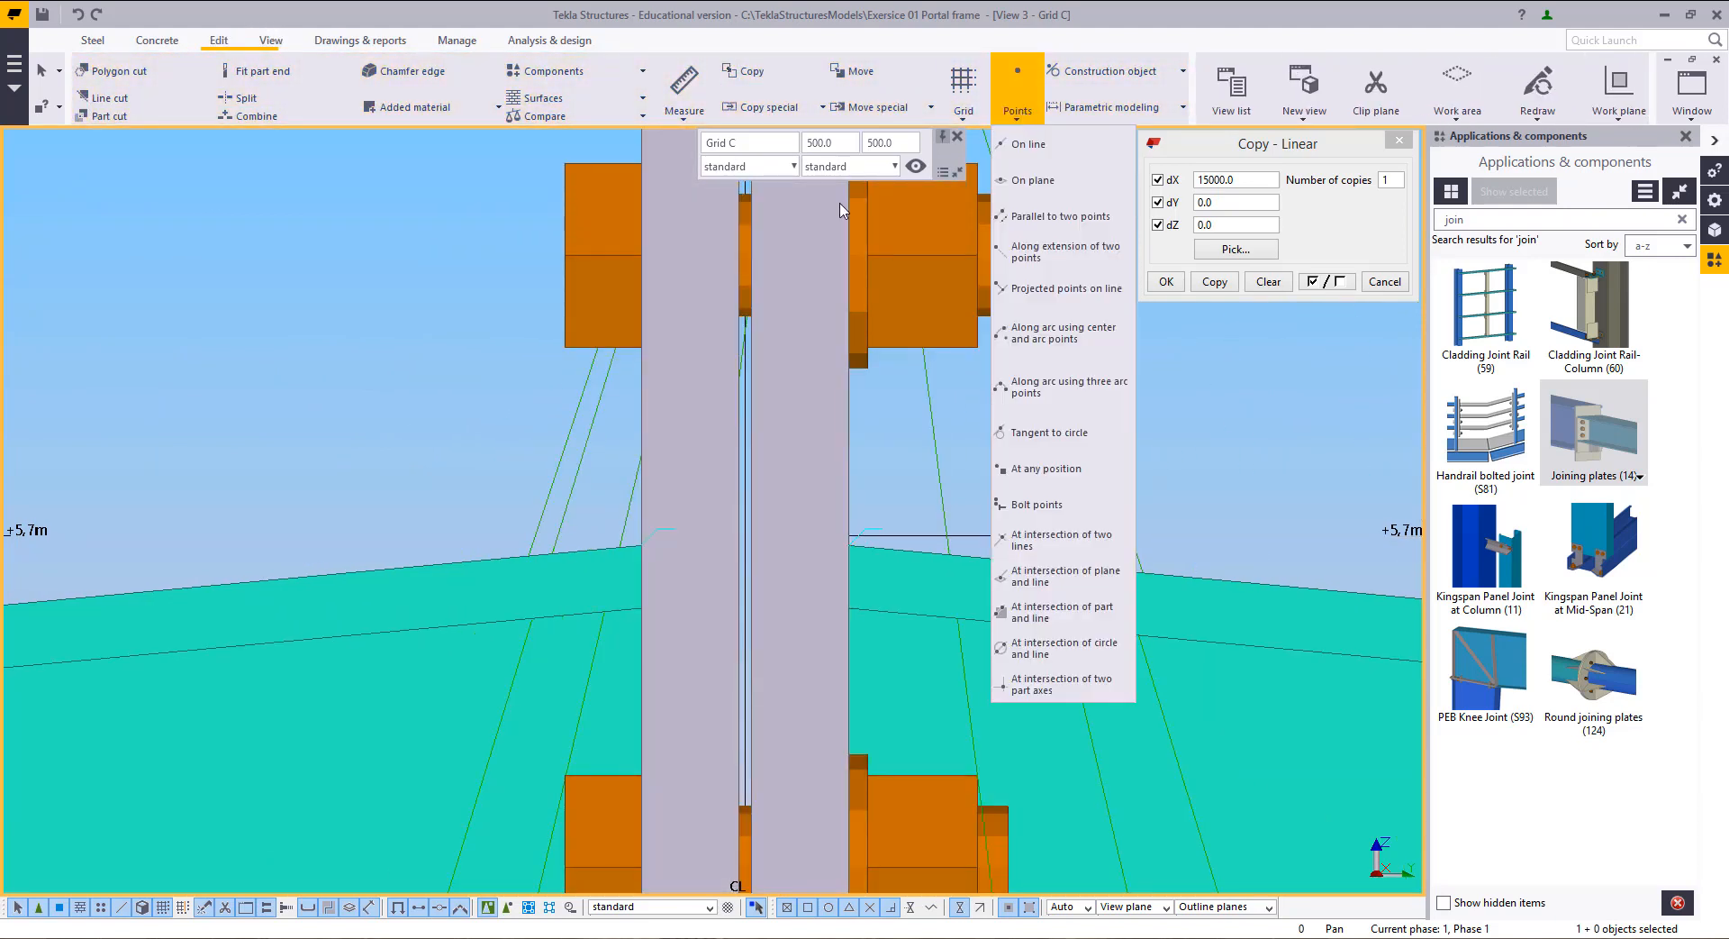
left_click(1051, 470)
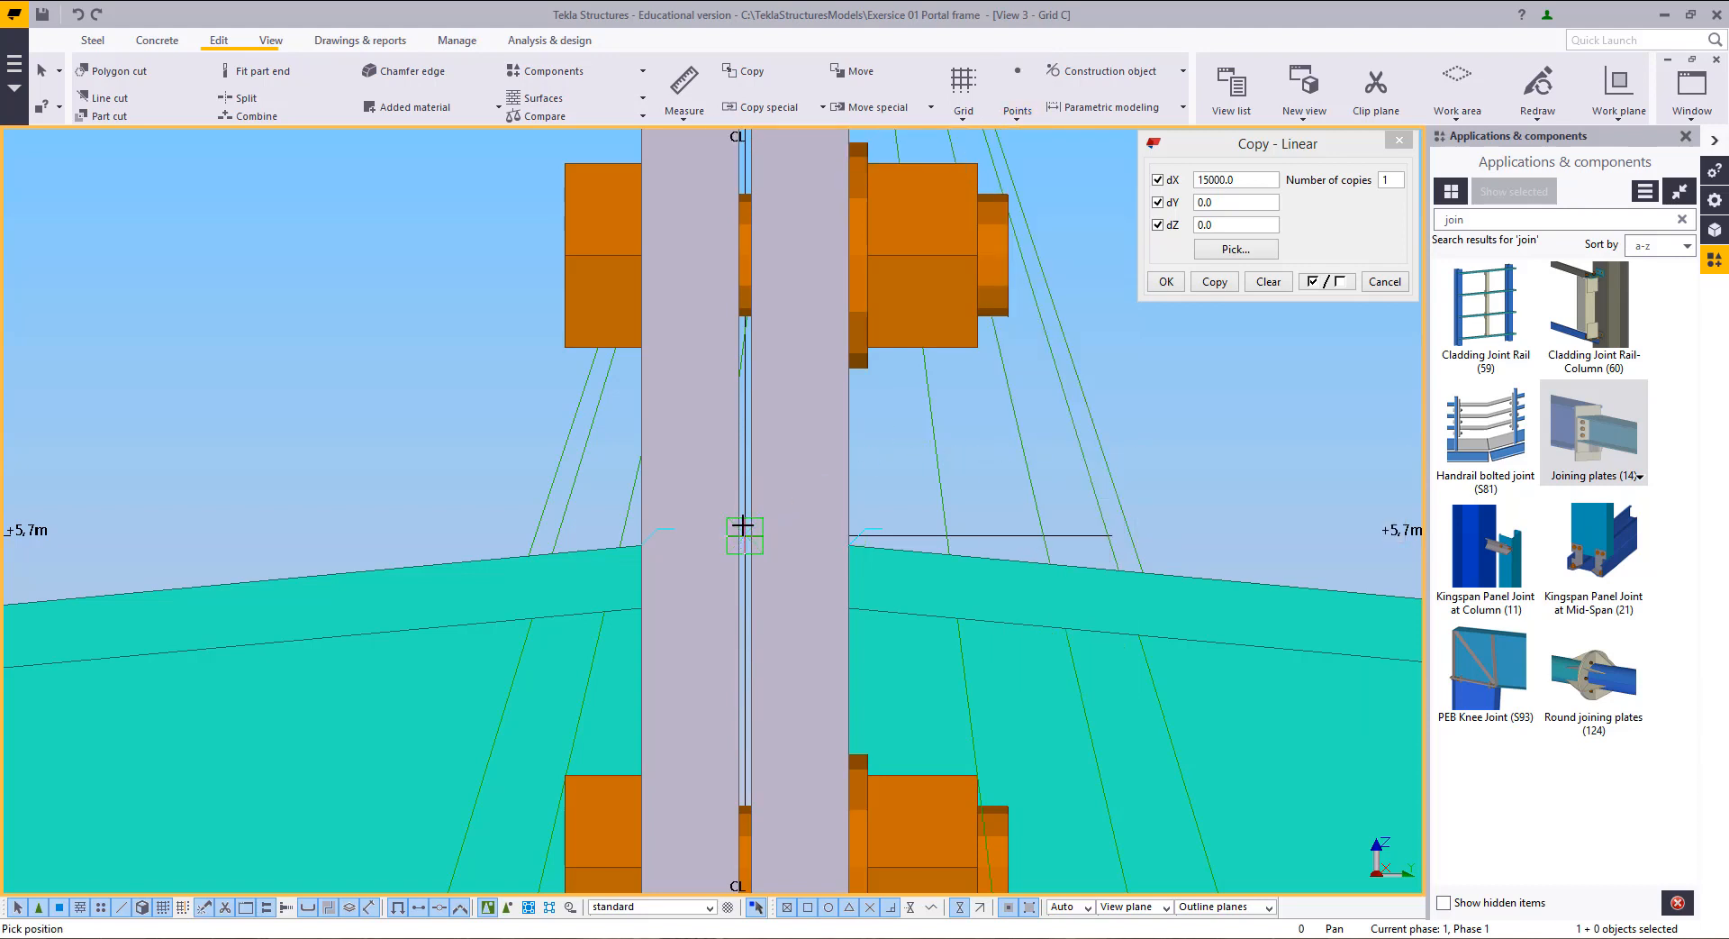
right_click(425, 387)
left_click(447, 403)
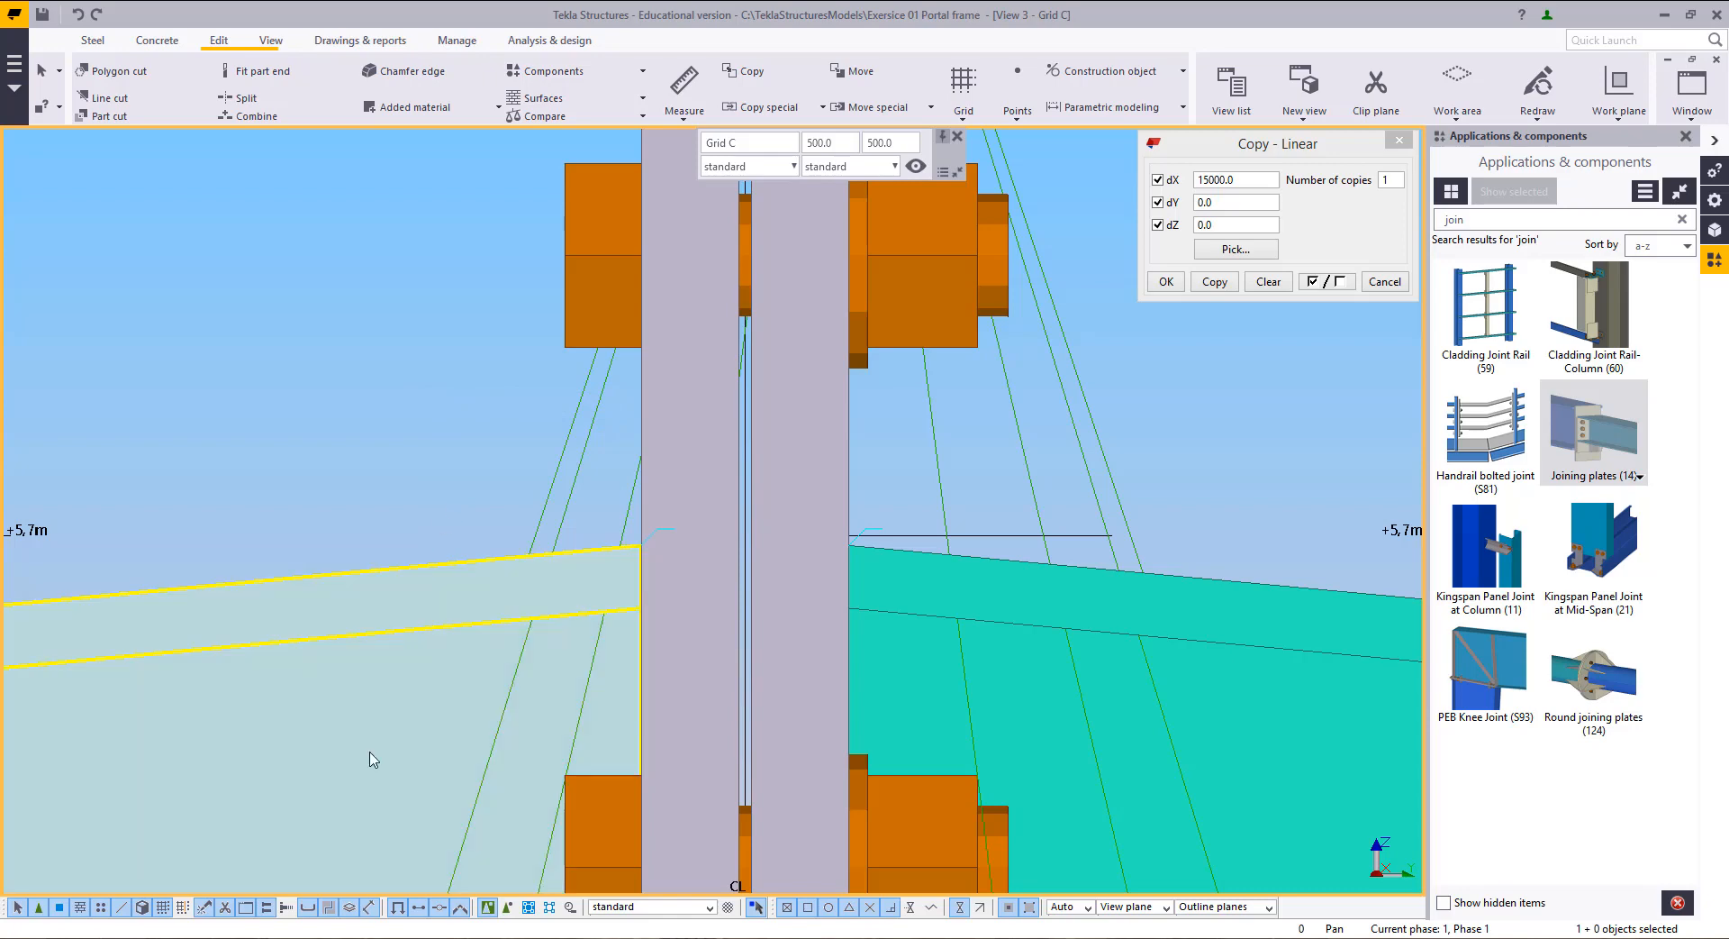
Step: Add a point at any position where the reference lines of both rafters meet on CL at the apex
left_click(392, 709)
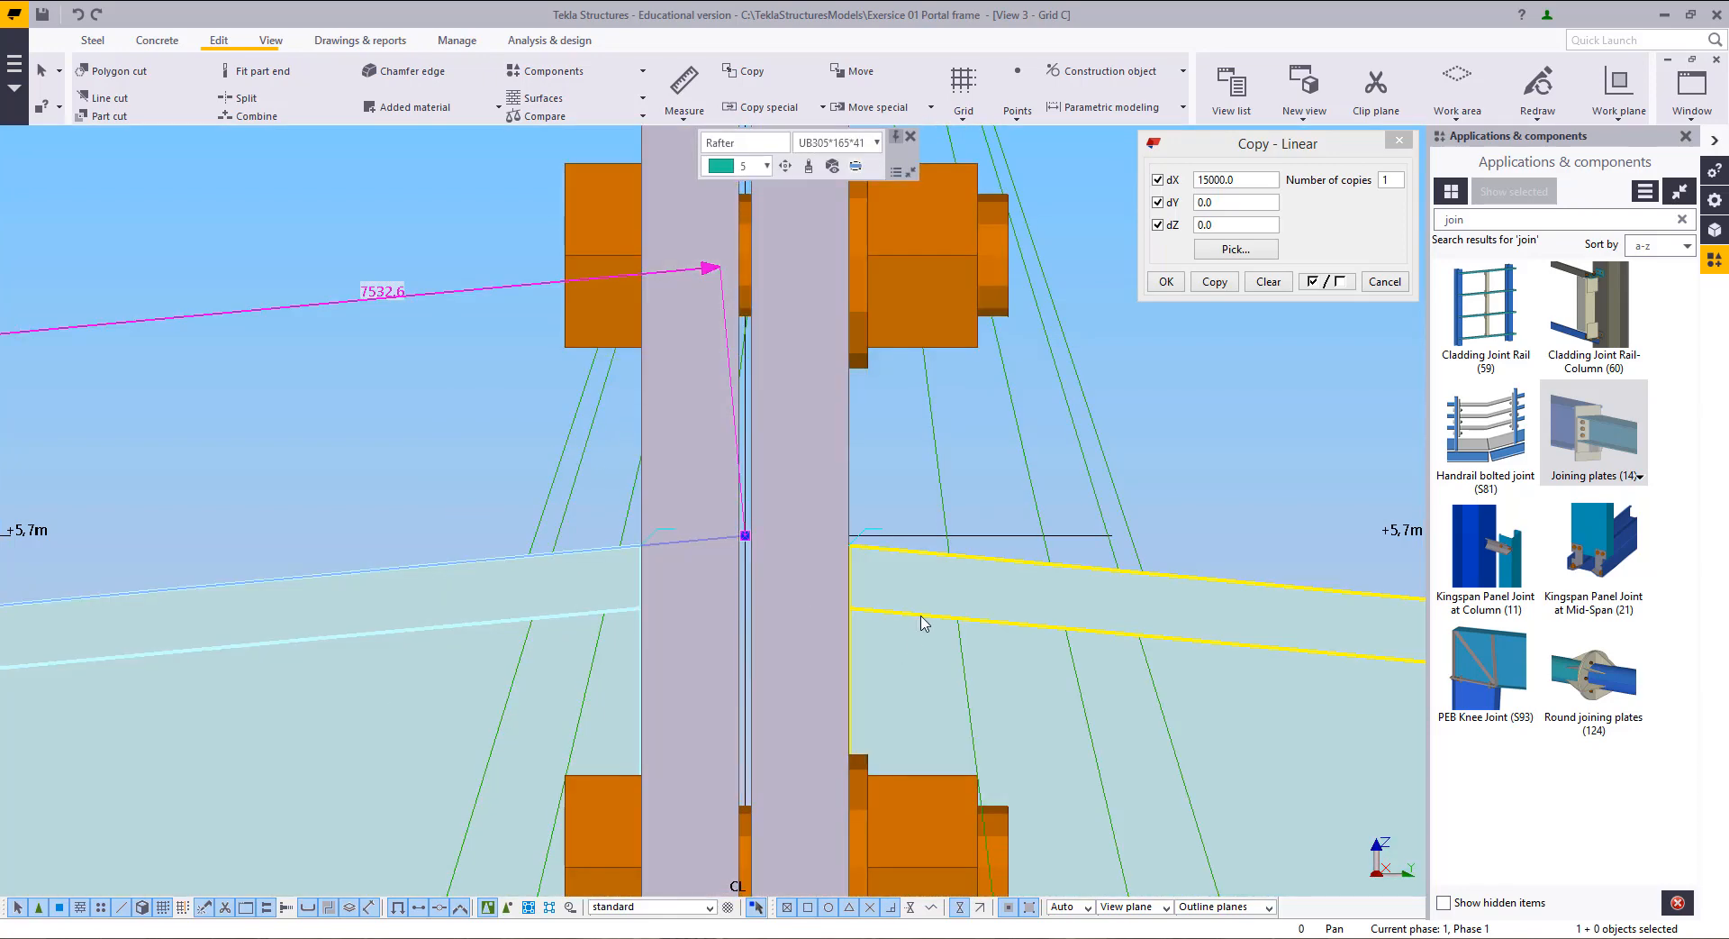
left_click(745, 536)
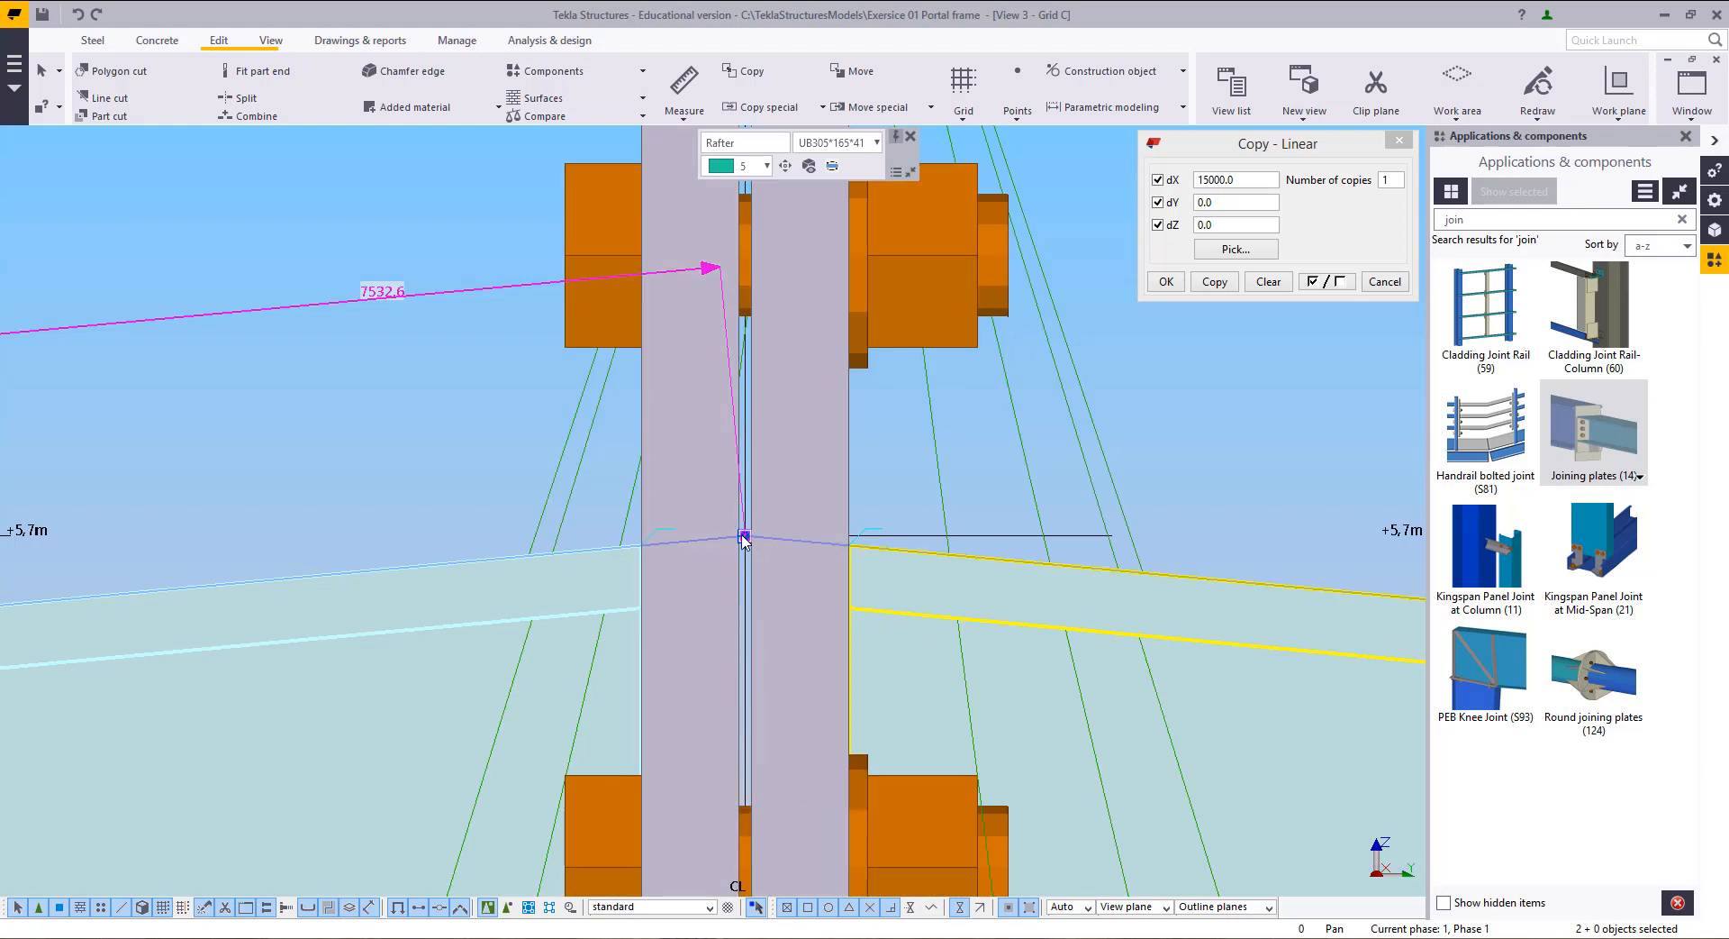
left_click(1018, 97)
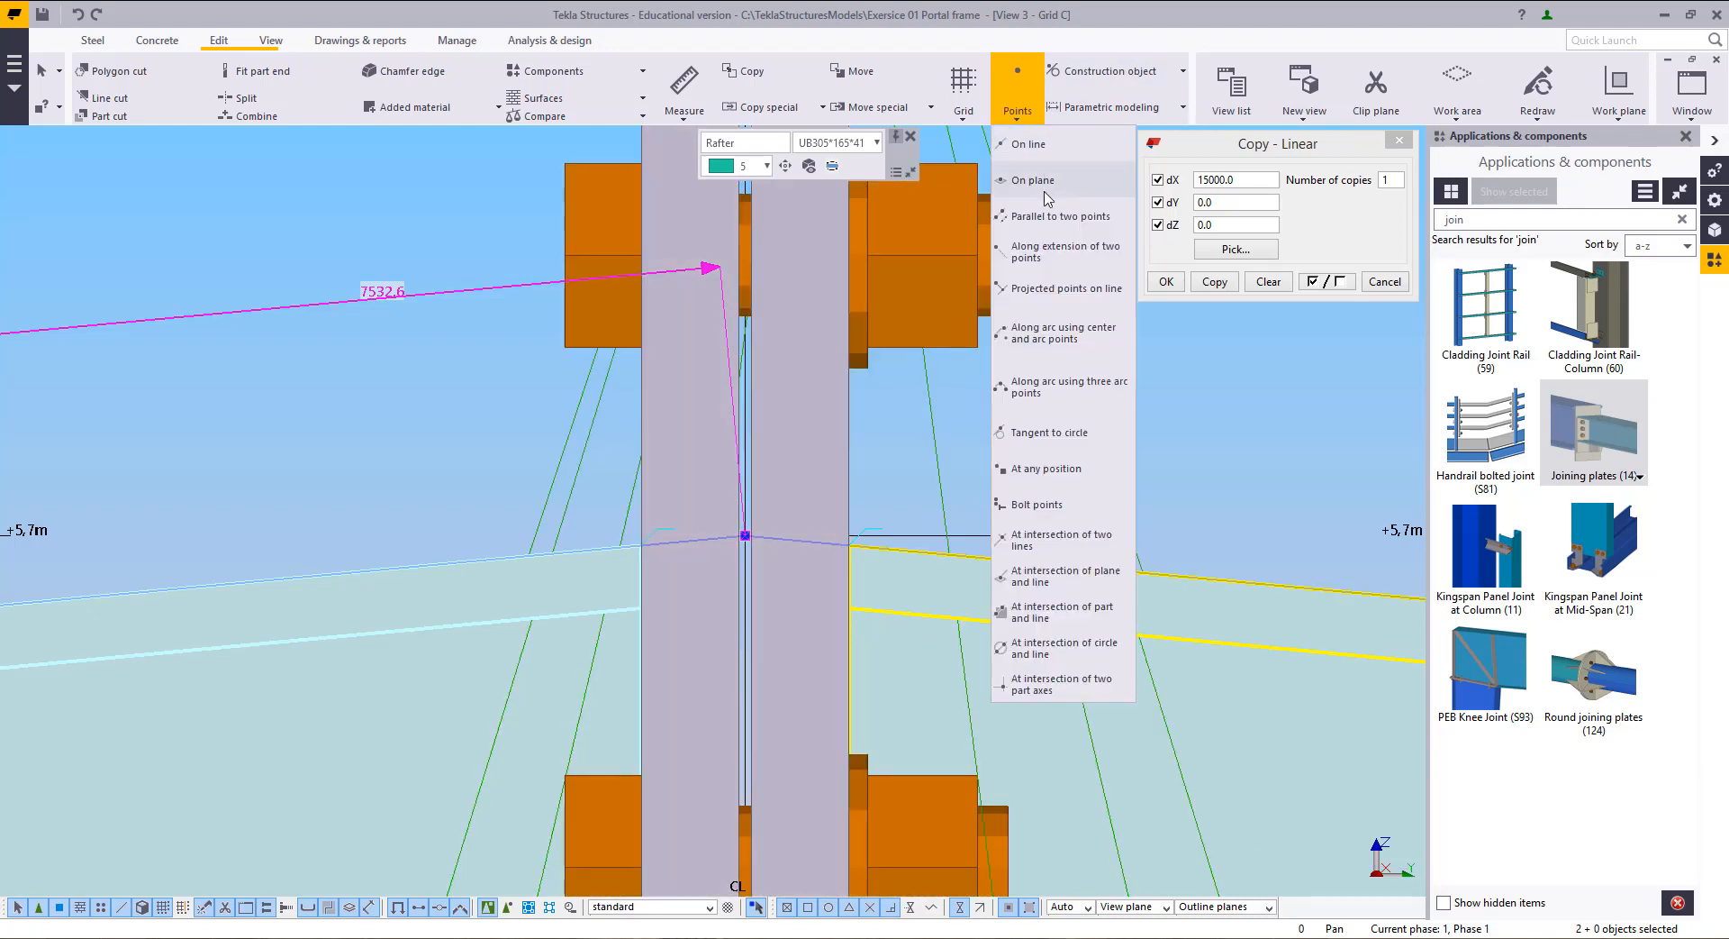
left_click(1045, 468)
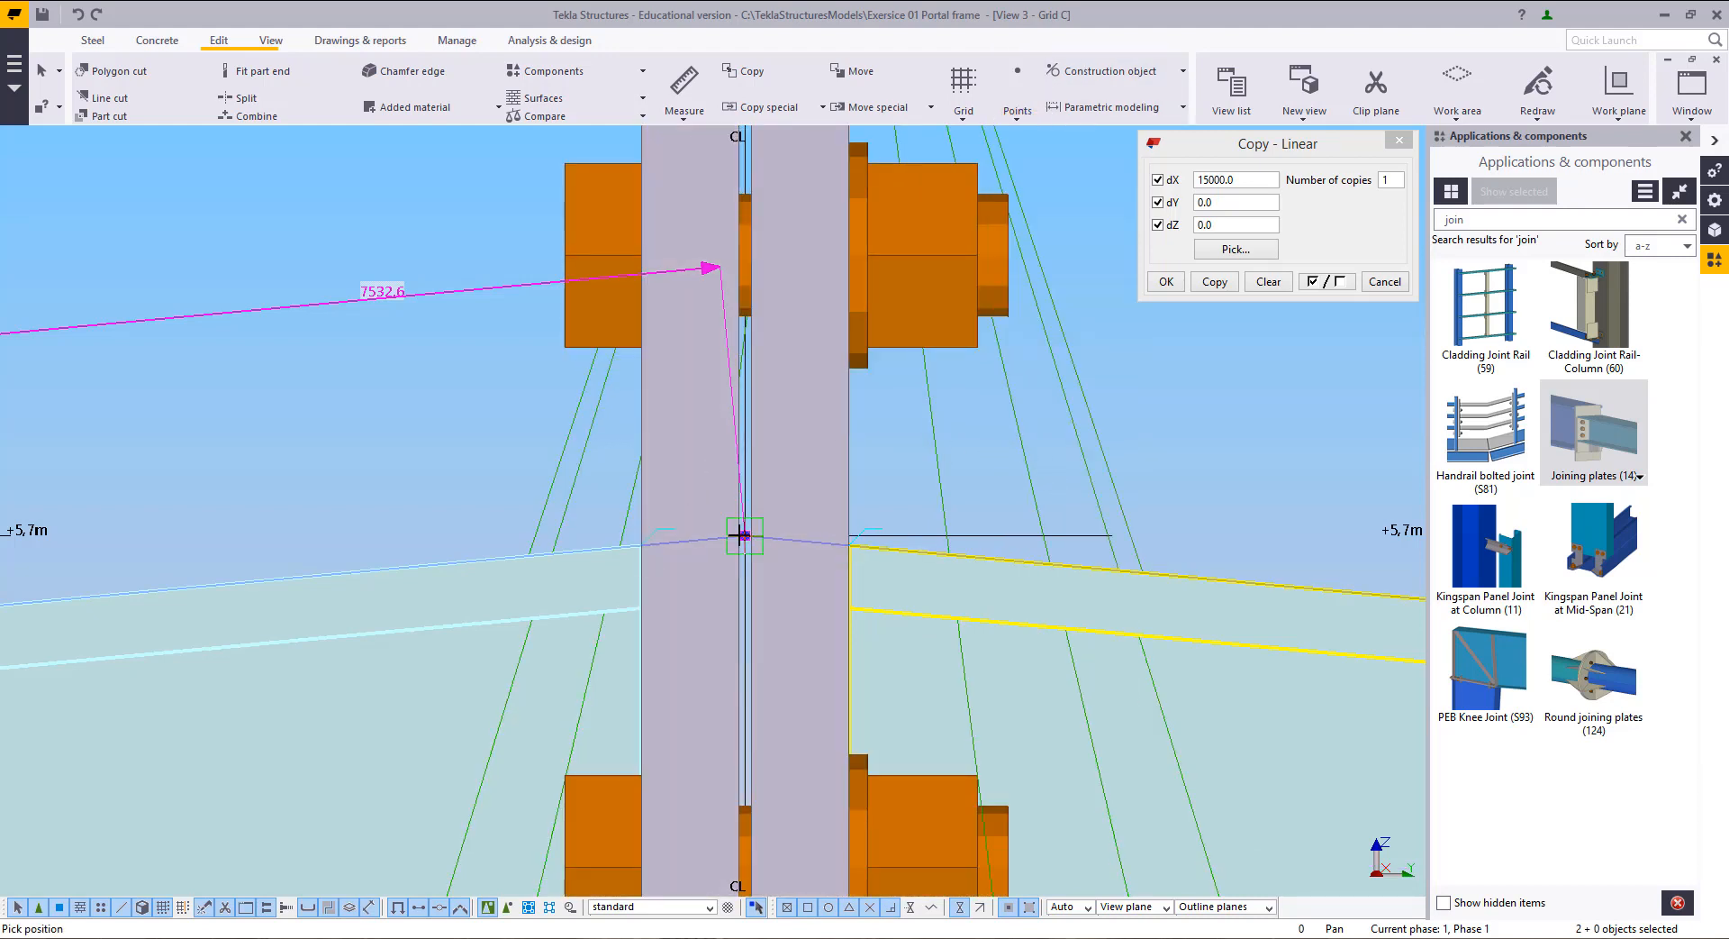
right_click(320, 417)
left_click(341, 435)
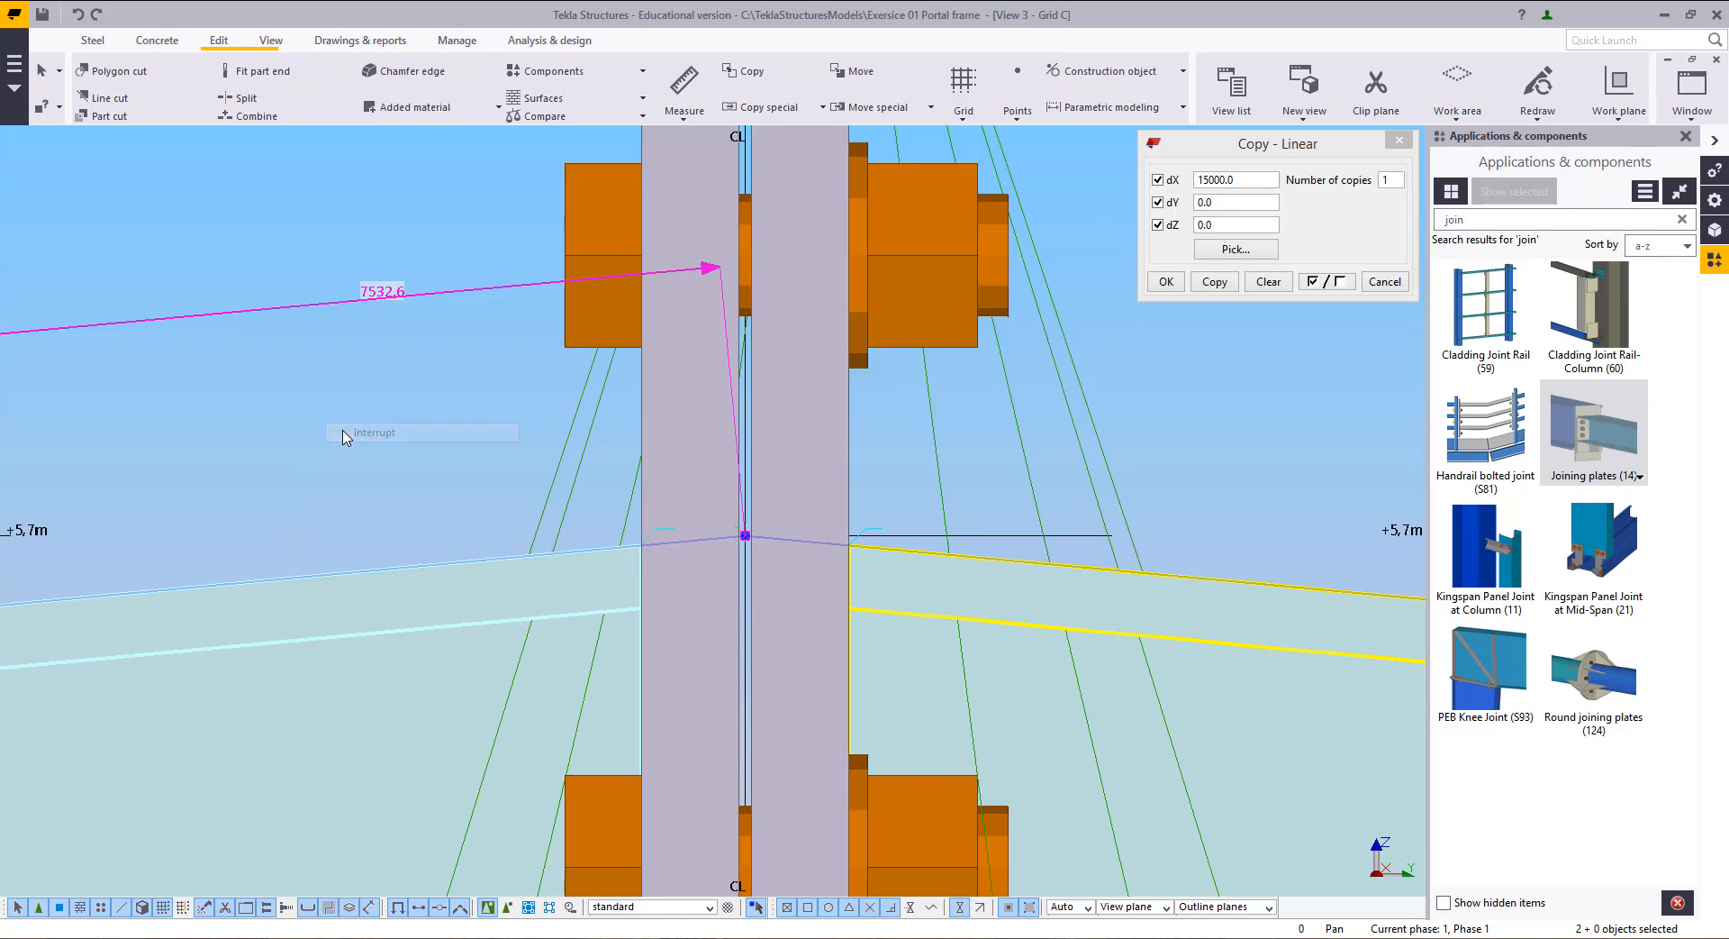
left_click(344, 438)
scroll(726, 526, "up", 4)
scroll(726, 532, "up", 3)
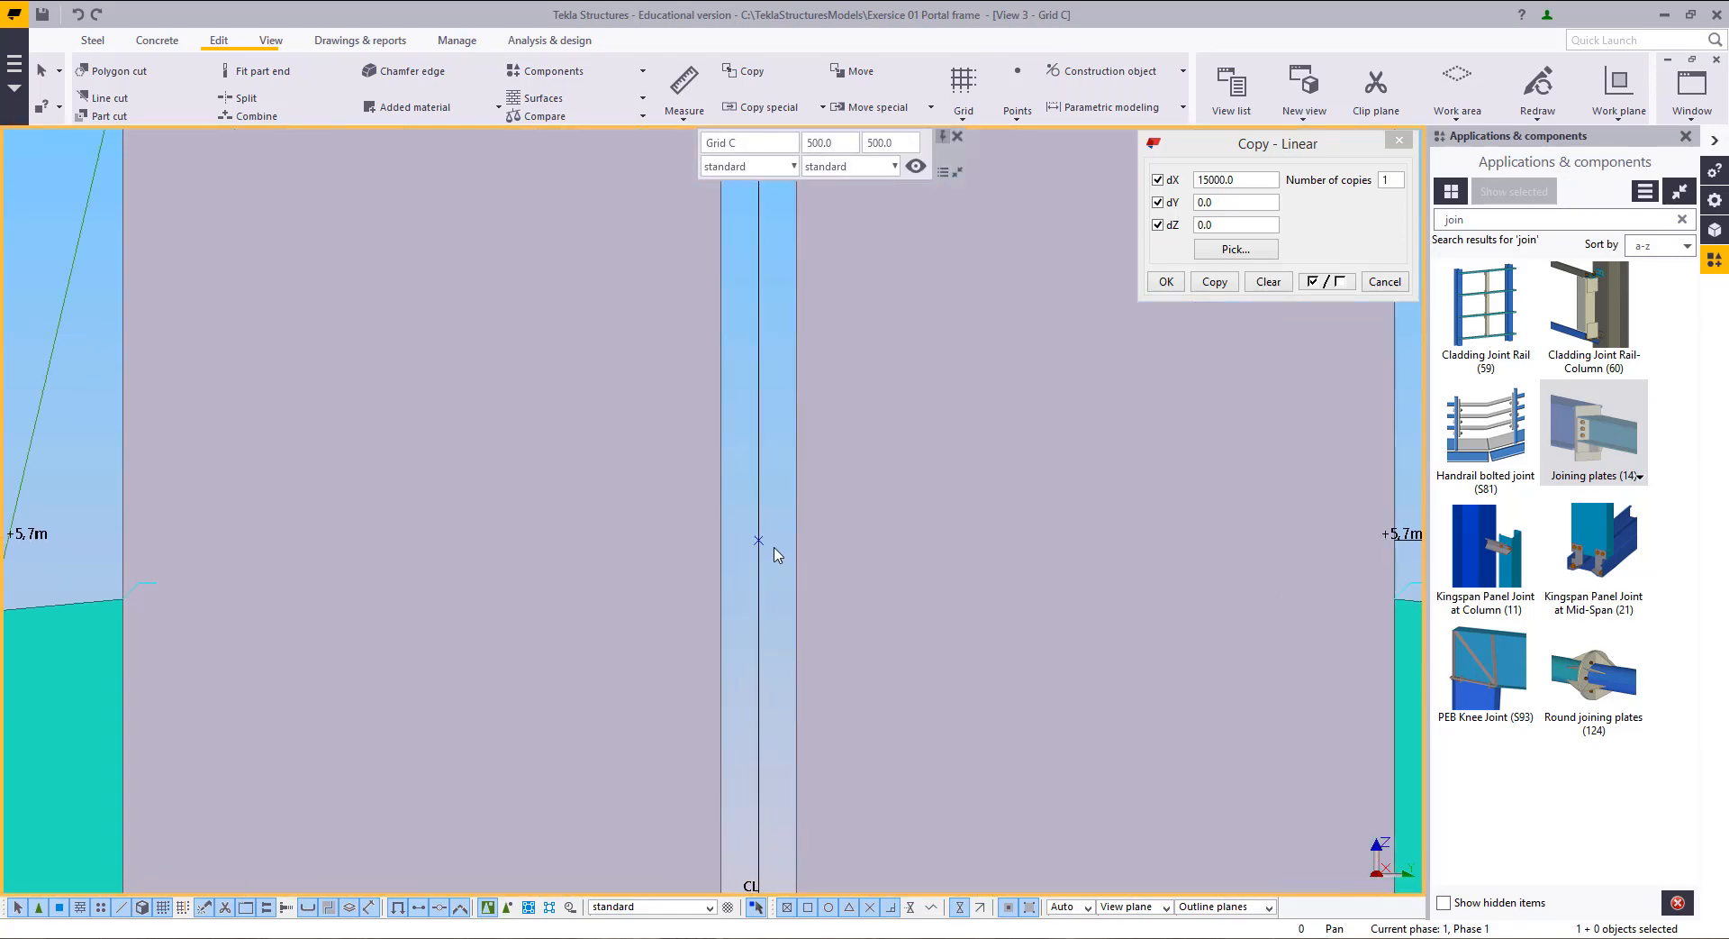
Step: Try to add a point along the extension of two points on the upper edge of the rafter left of CL, with distance 250
scroll(765, 547, "down", 7)
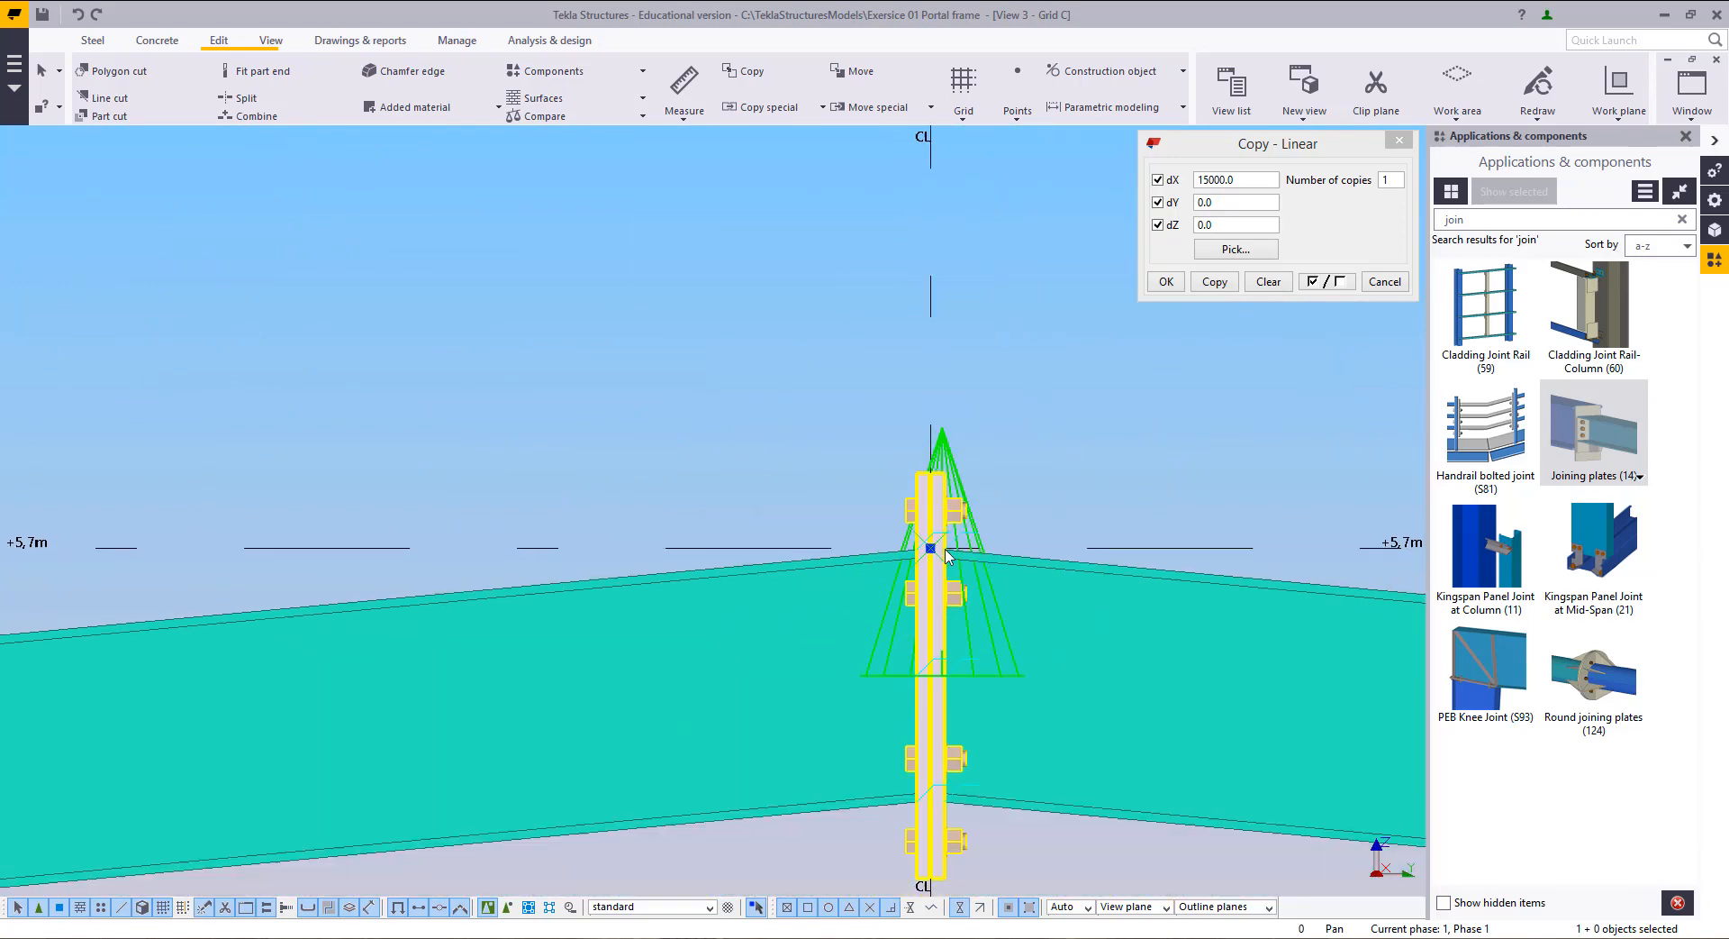
scroll(956, 559, "up", 8)
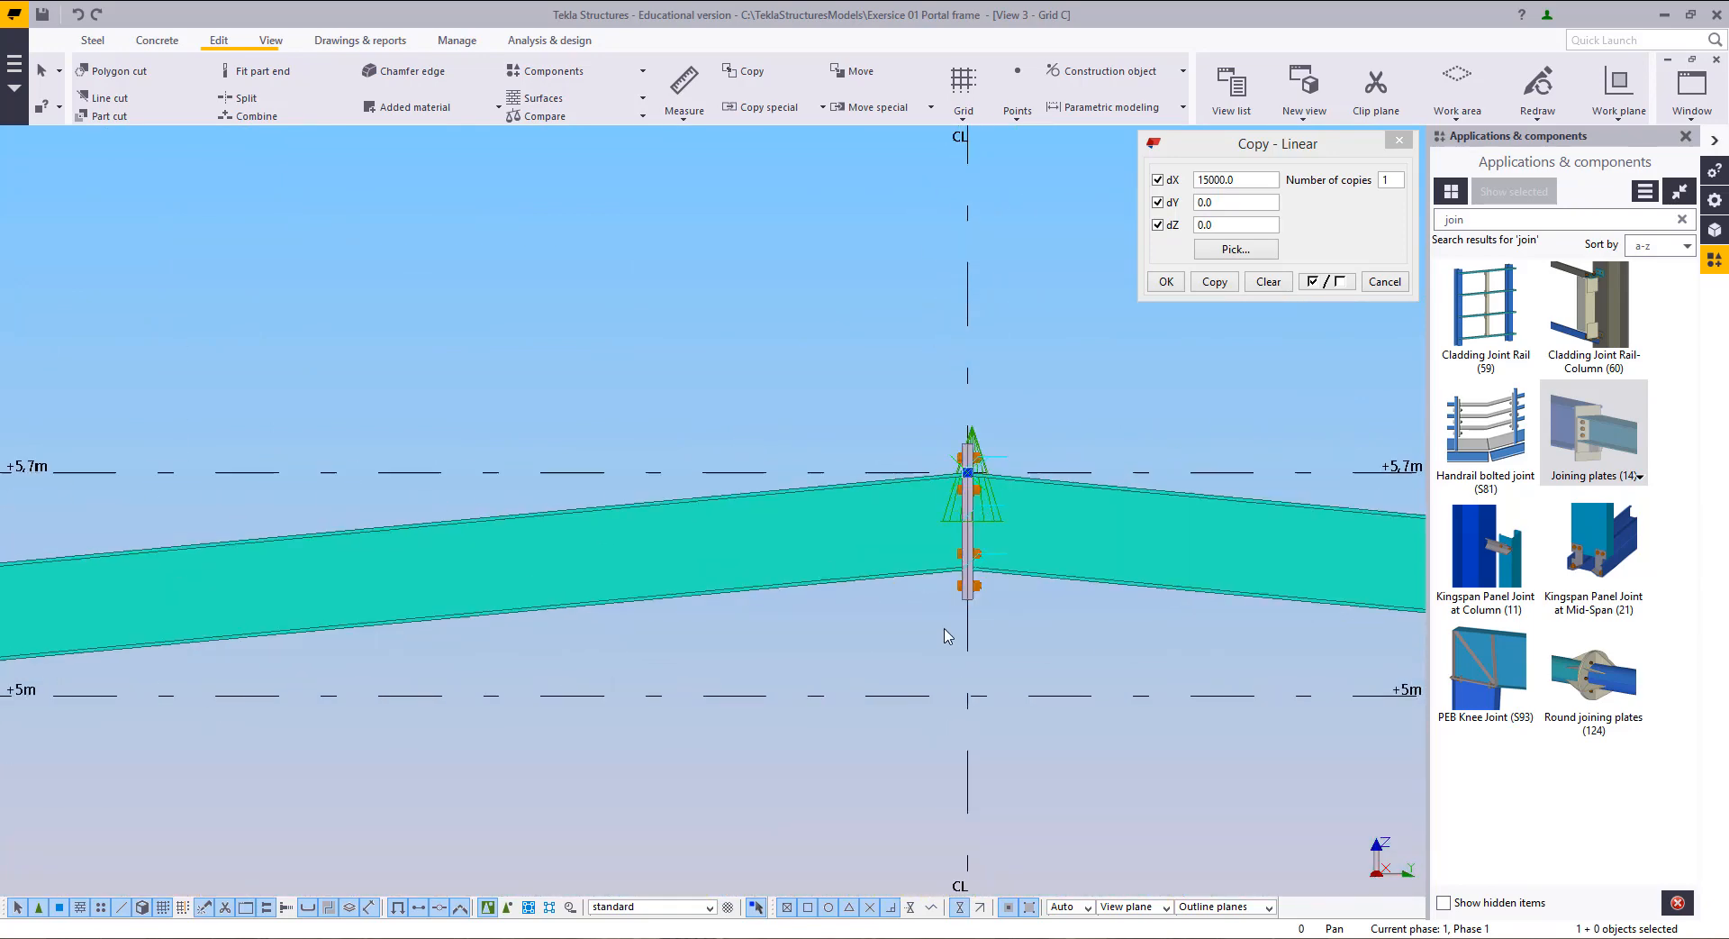
middle_click_drag(1013, 434, 1008, 590)
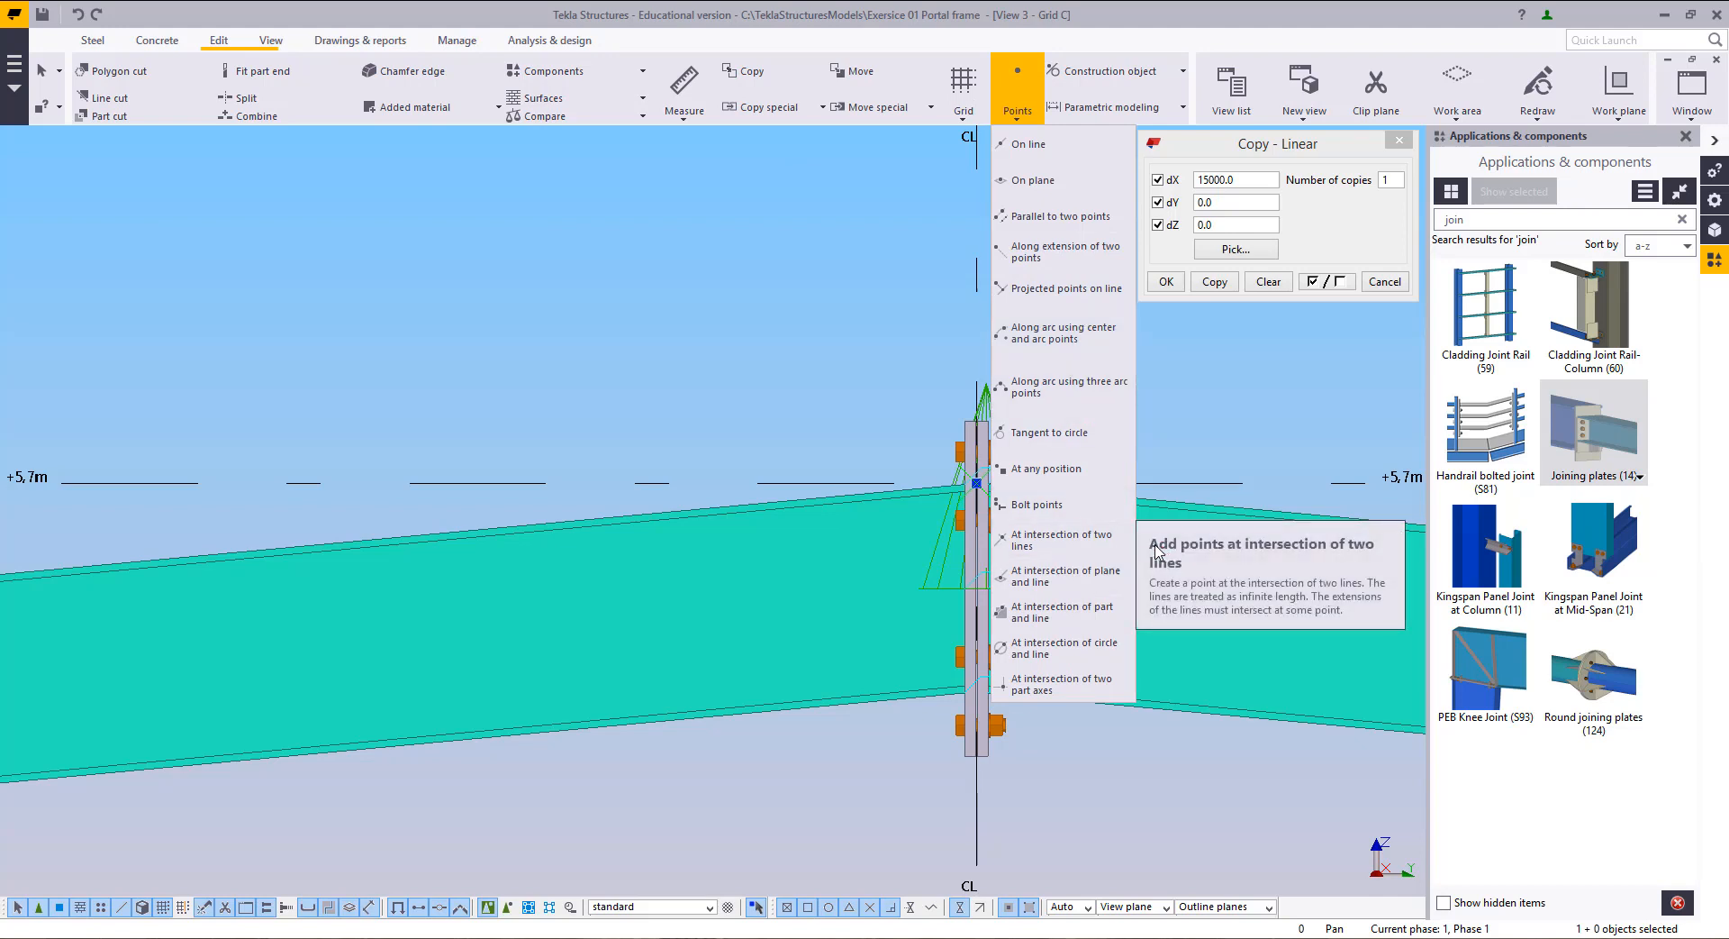
left_click(1052, 253)
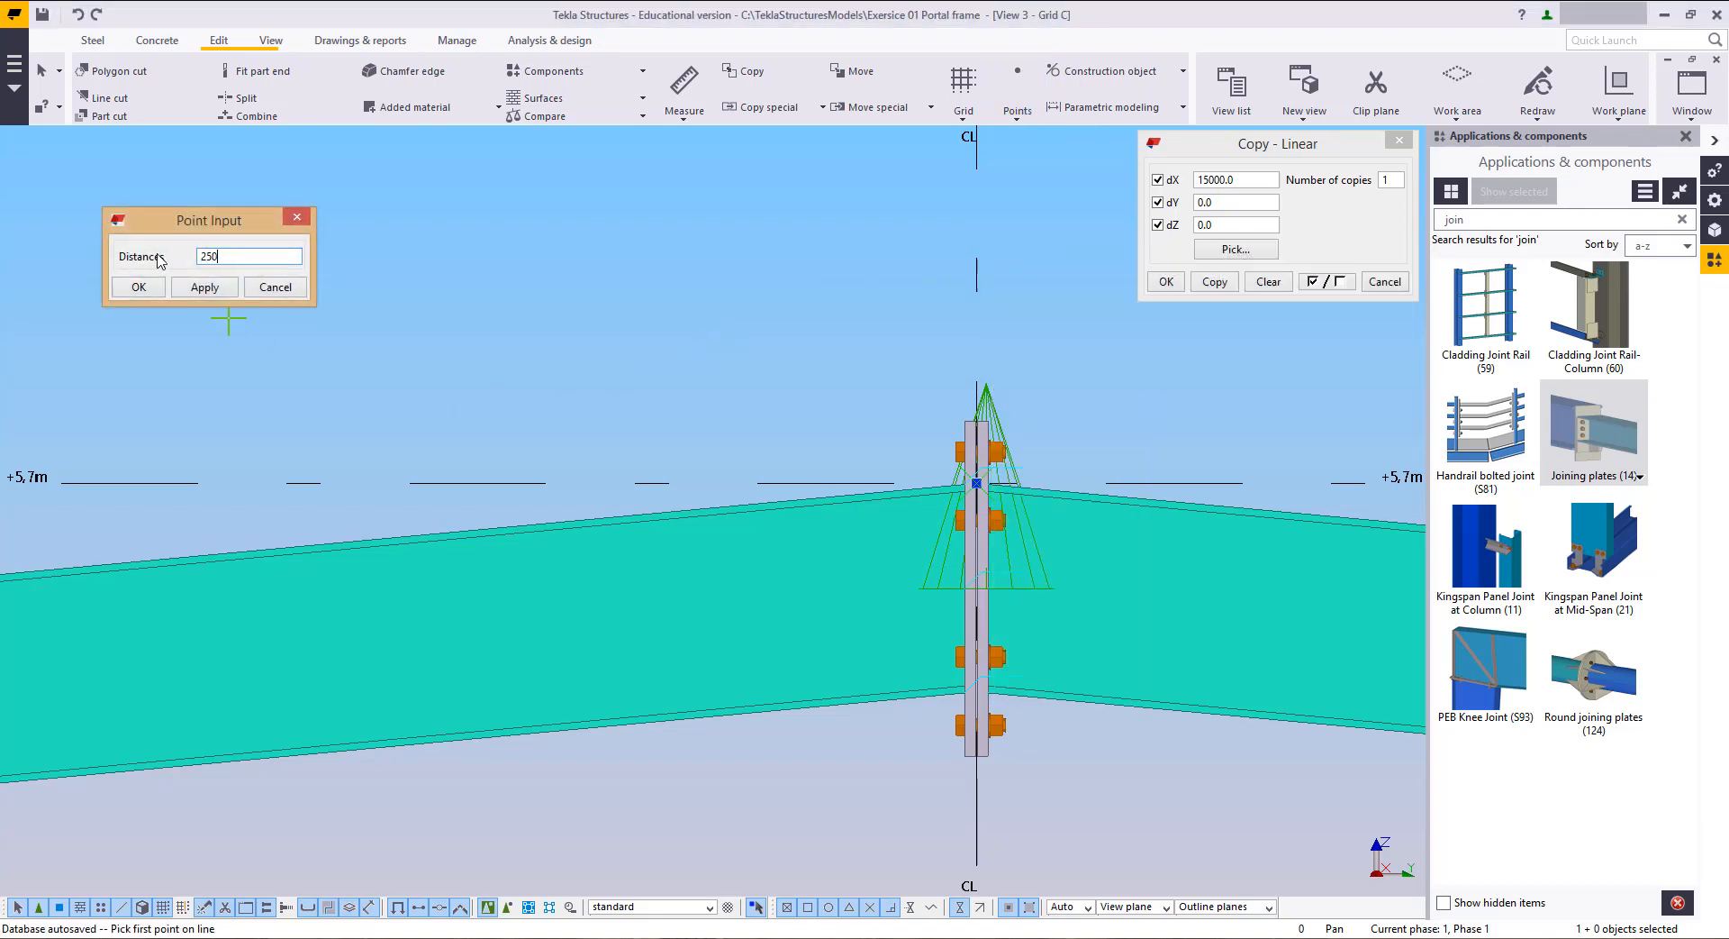
left_click(205, 287)
left_click(444, 532)
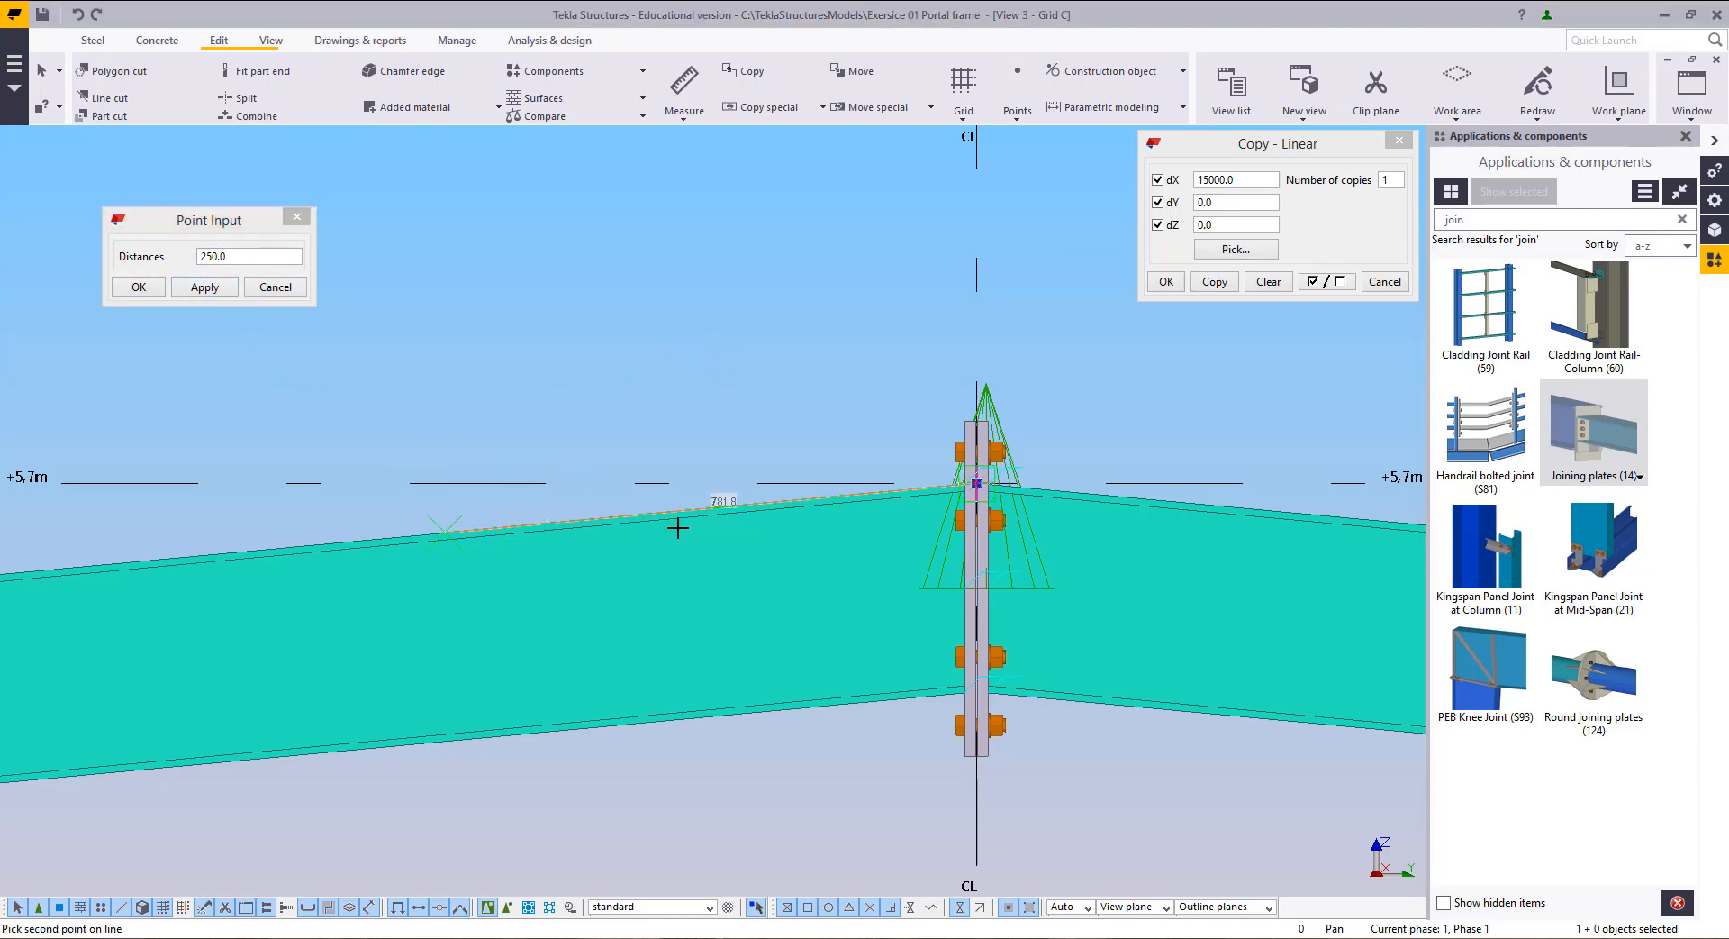
left_click(645, 515)
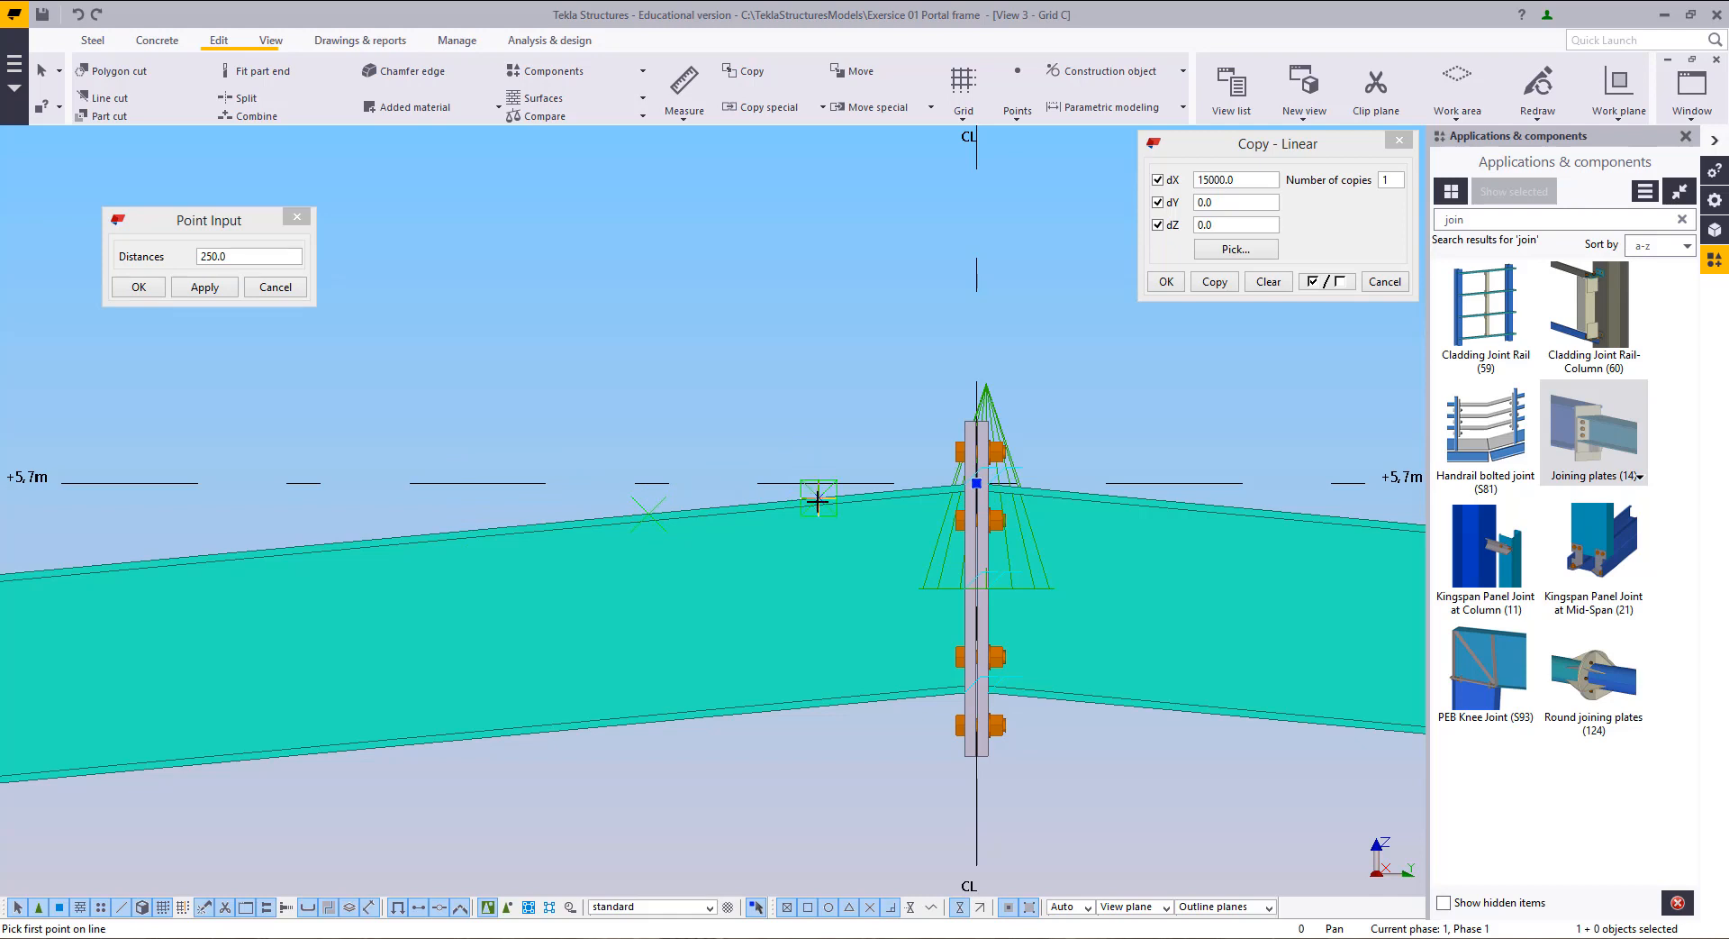
Step: Undo the misplaced point and add one at distance -250 along the line from the left rafter's upper edge to the apex point
left_click(112, 259)
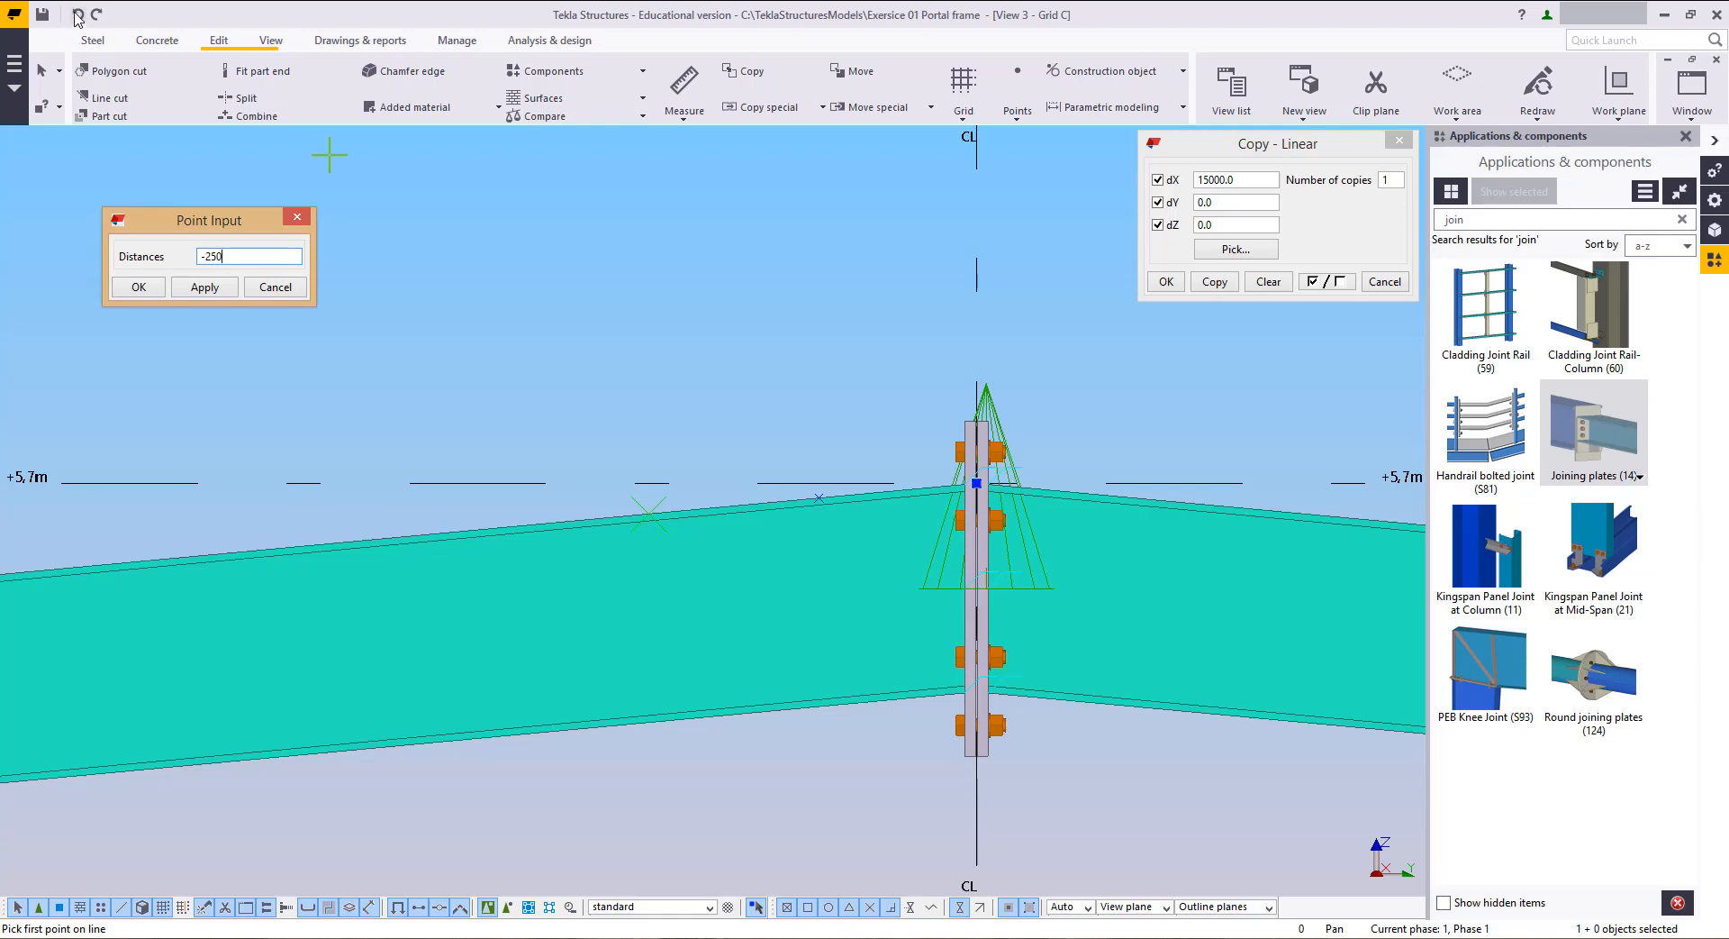
left_click(203, 286)
left_click(616, 516)
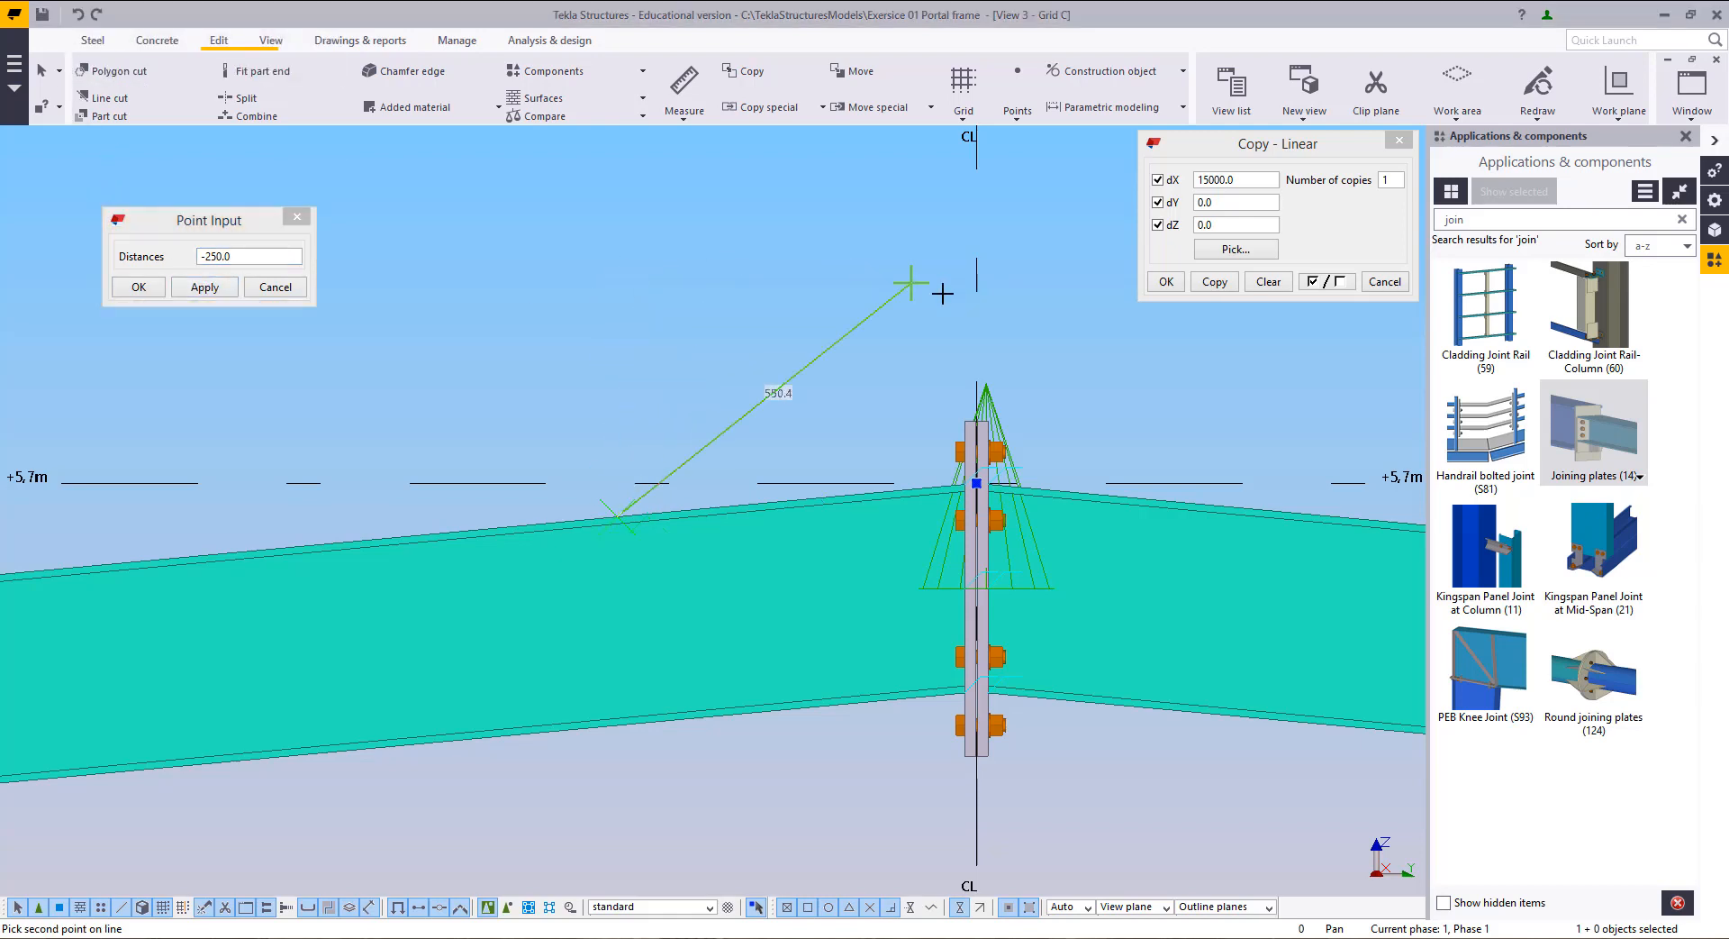
left_click(978, 486)
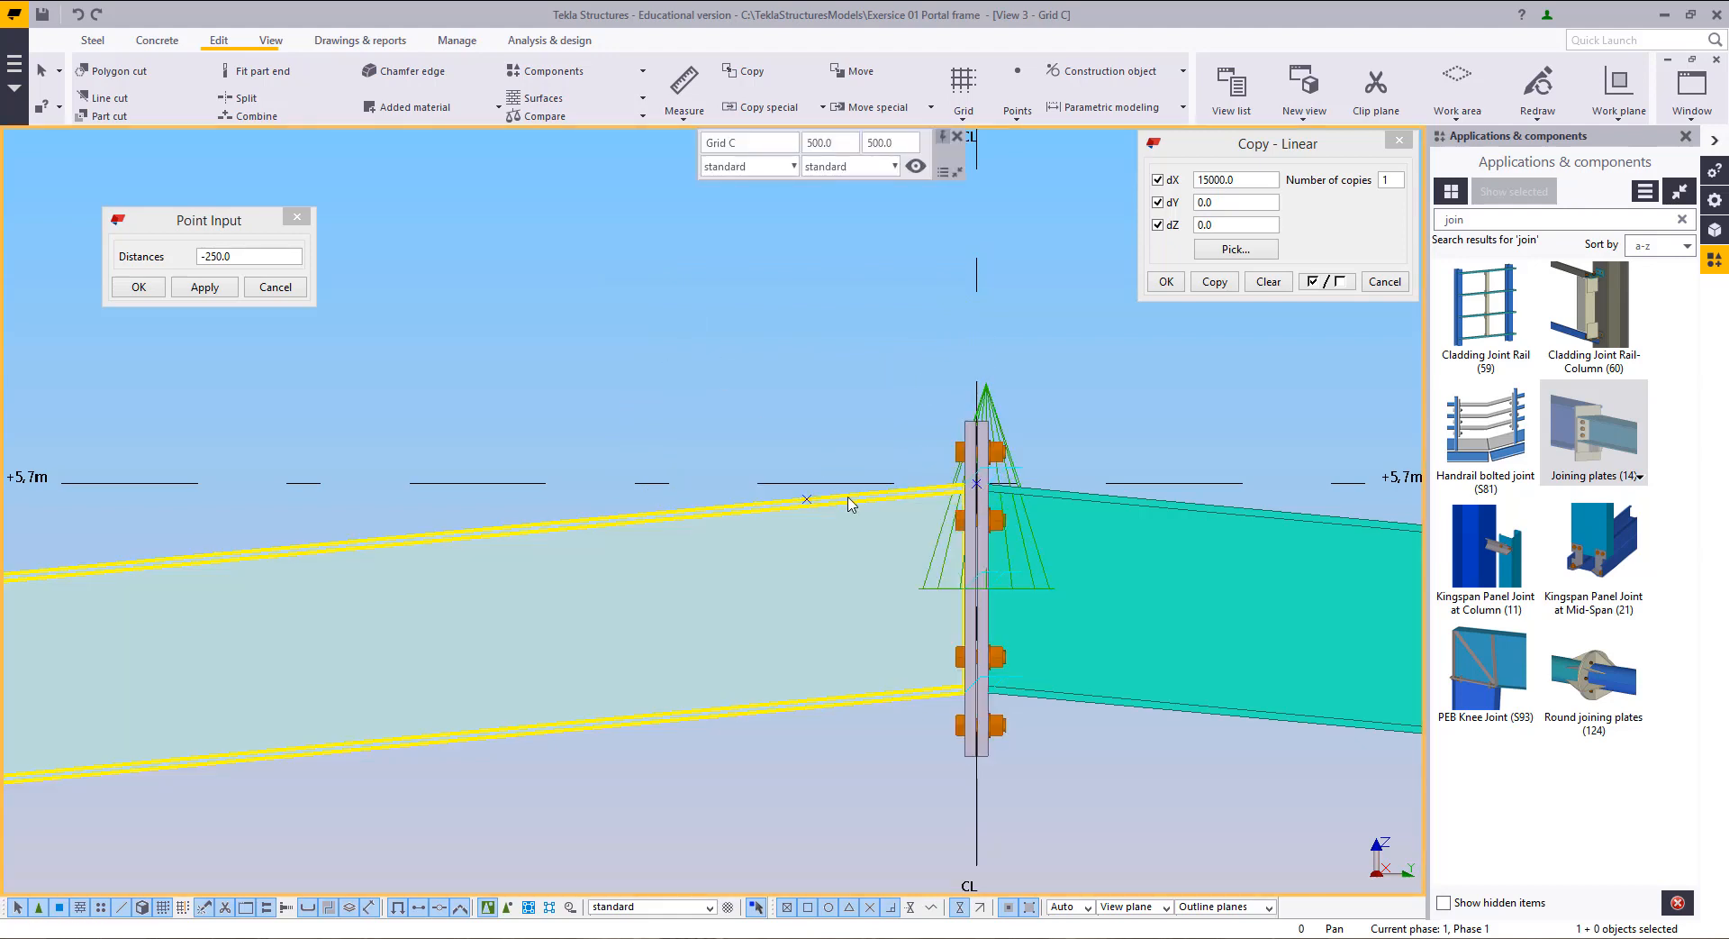
left_click(275, 287)
Step: Measure the distance along the rafter slope between the new point and the apex point
scroll(606, 495, "up", 3)
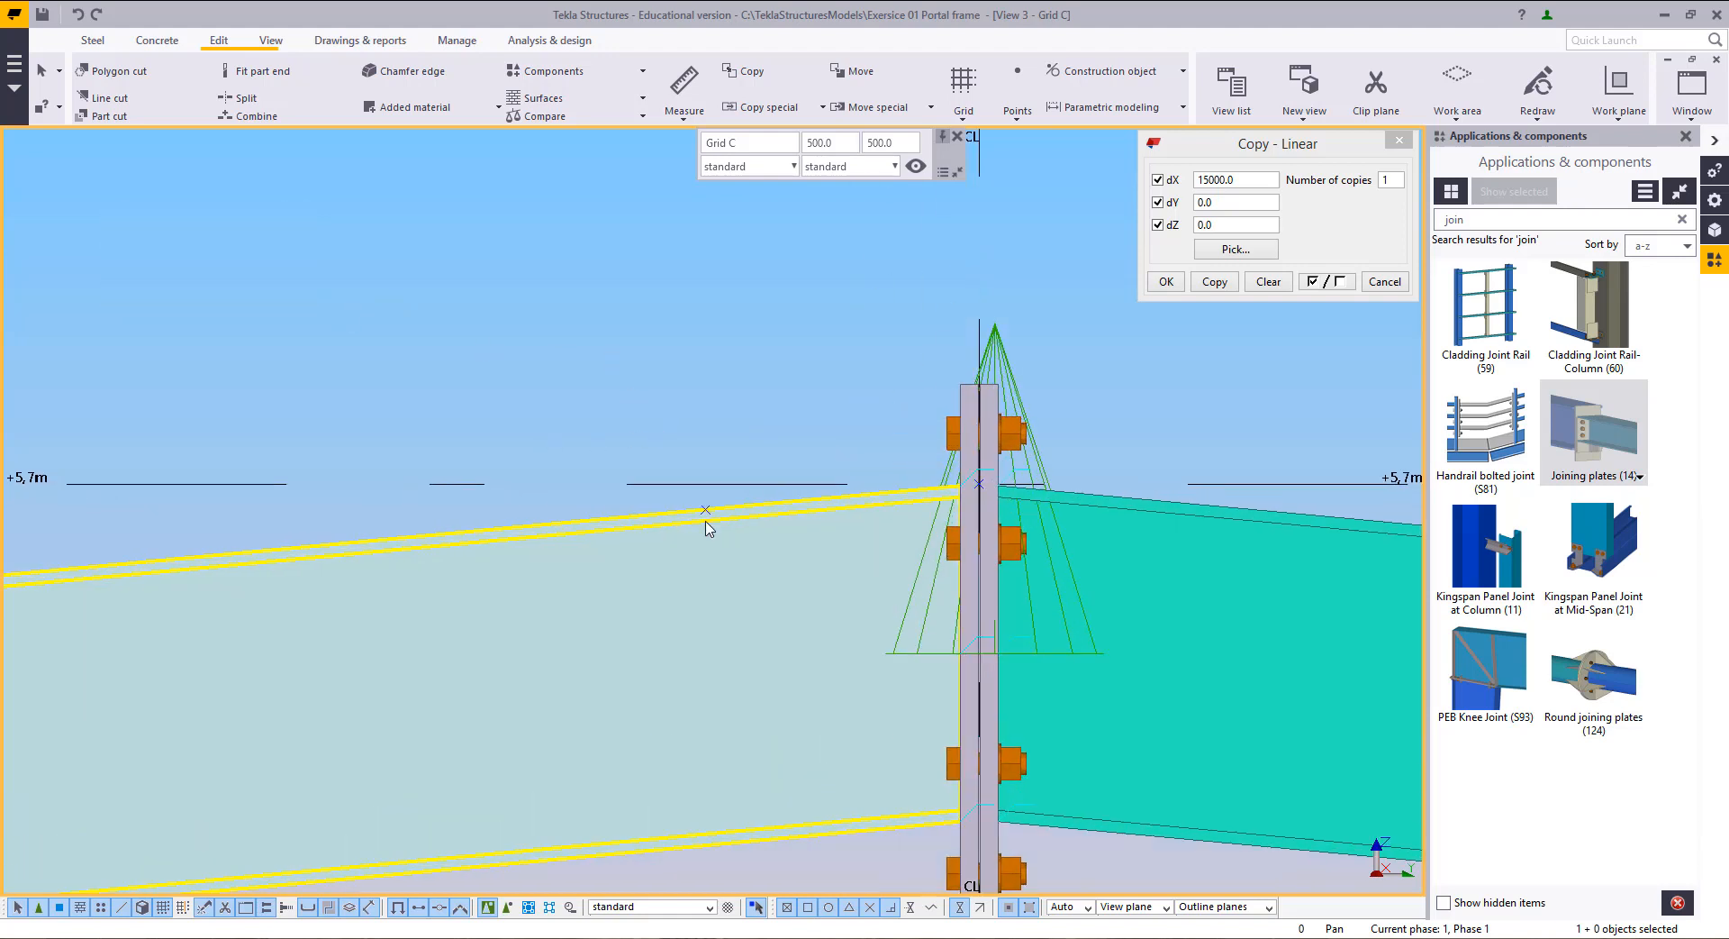
middle_click_drag(685, 494, 686, 469)
key("f")
left_click(707, 481)
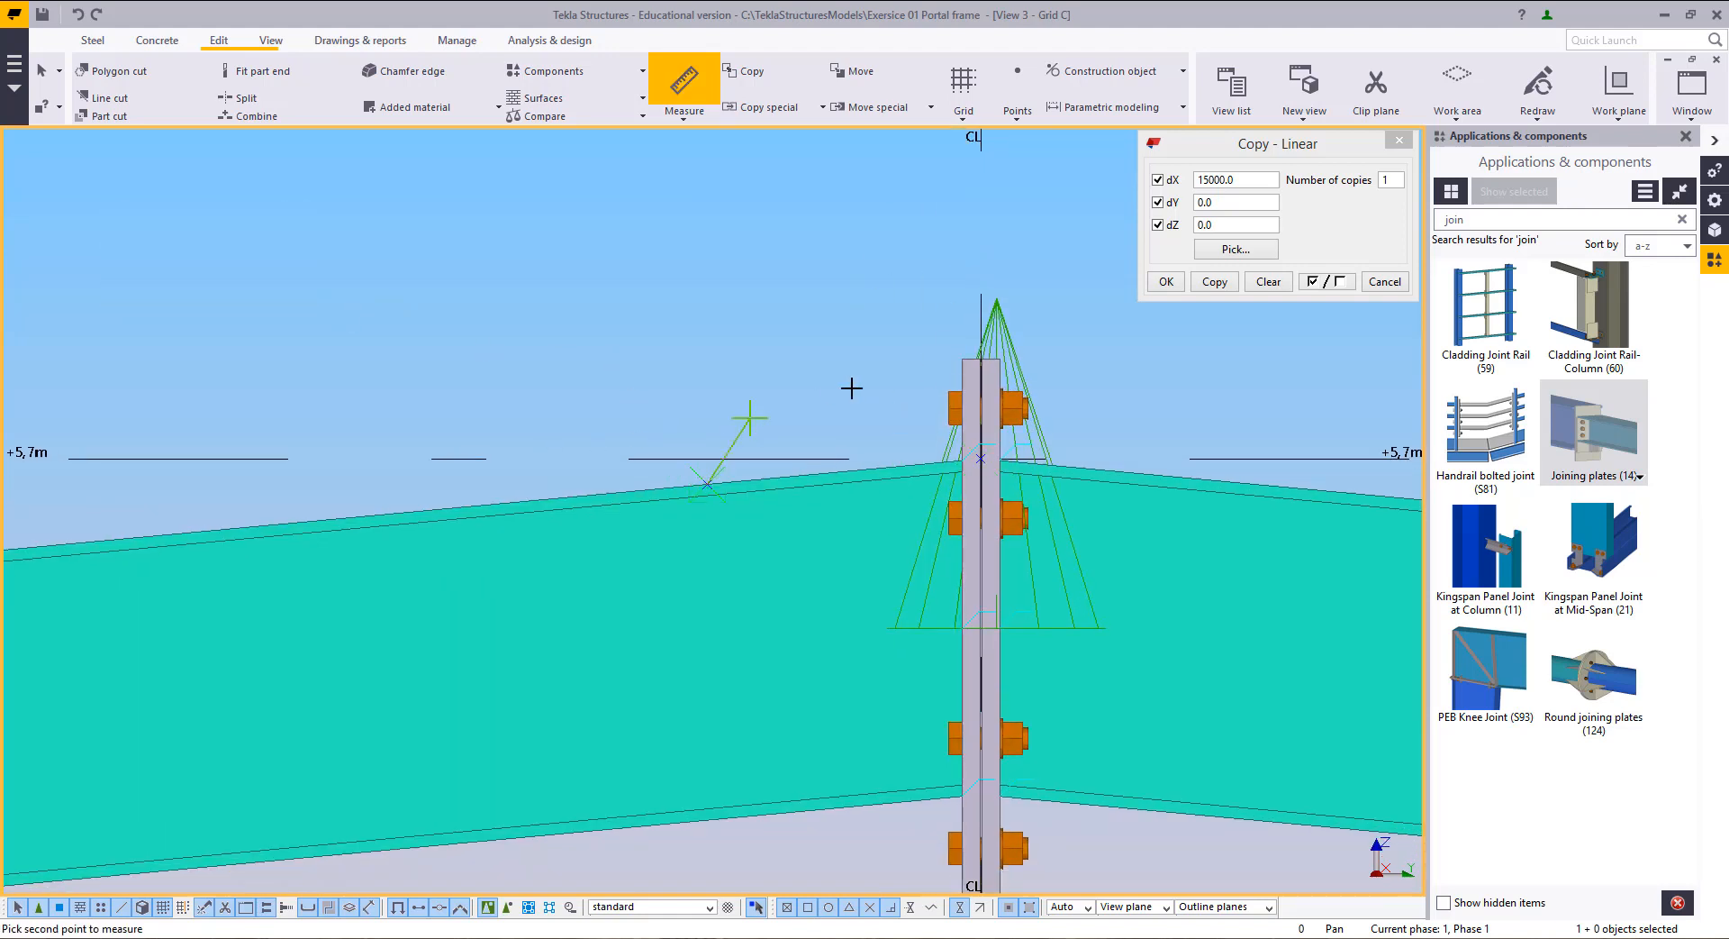
left_click(981, 458)
left_click(600, 302)
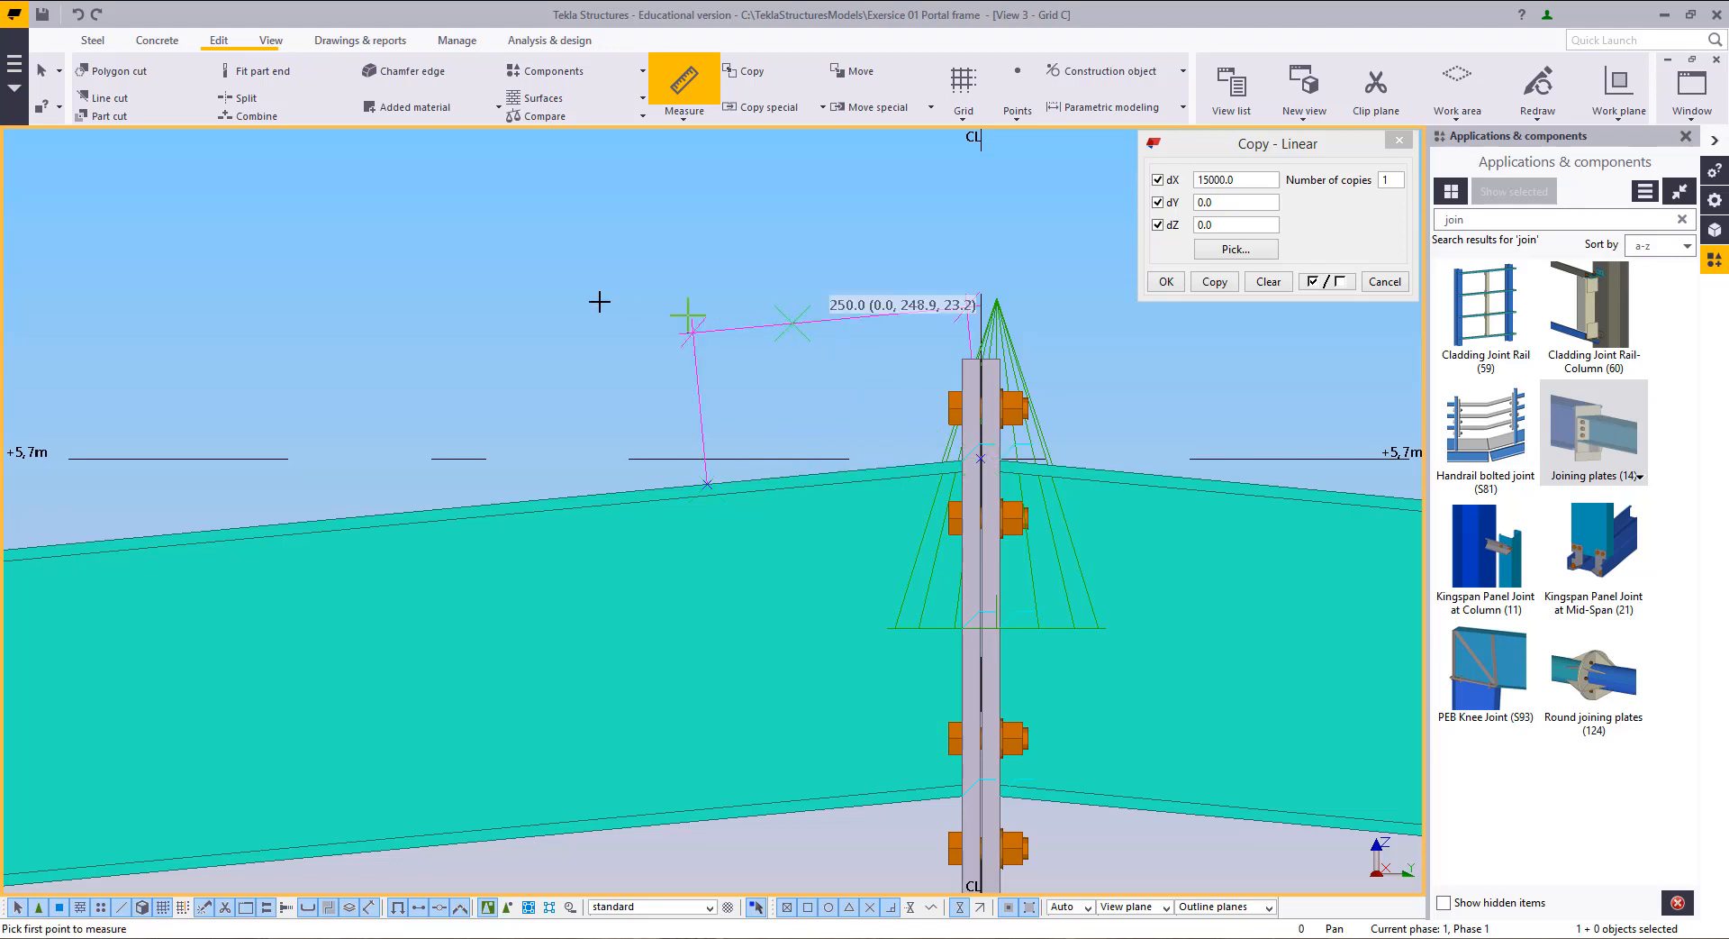
right_click(592, 301)
left_click(605, 312)
Step: Copy the point near the apex 1200 mm down the slope along the left rafter's upper edge
middle_click_drag(608, 426, 692, 563)
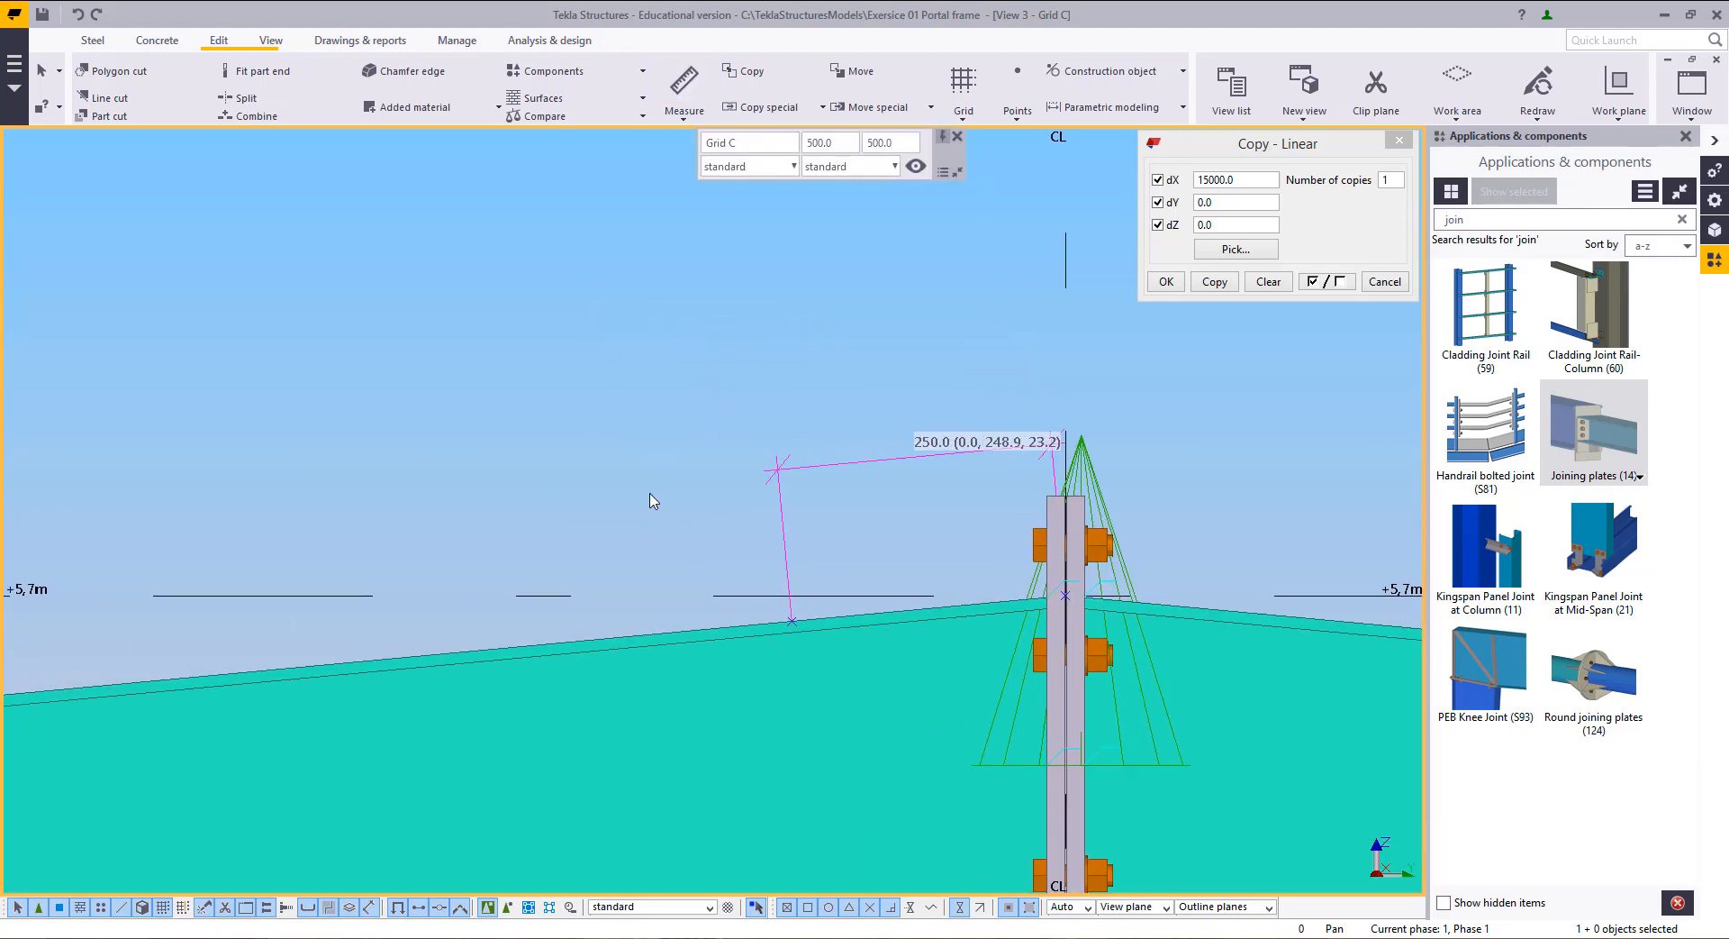
left_click_drag(650, 494, 829, 699)
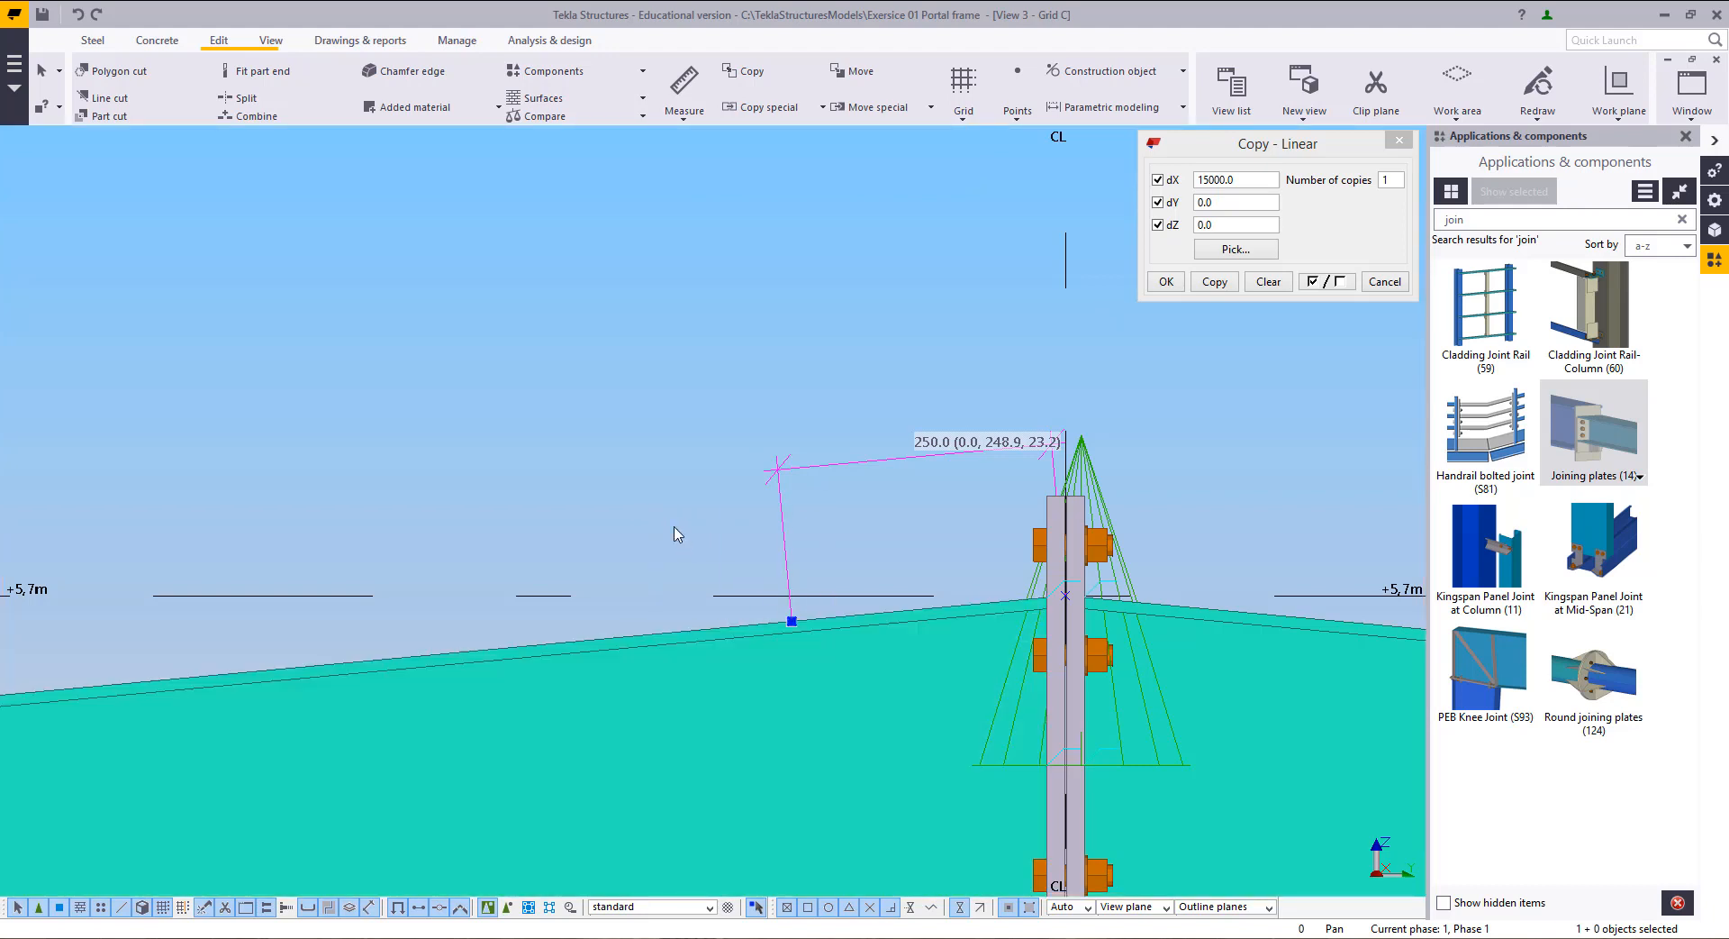
right_click(675, 521)
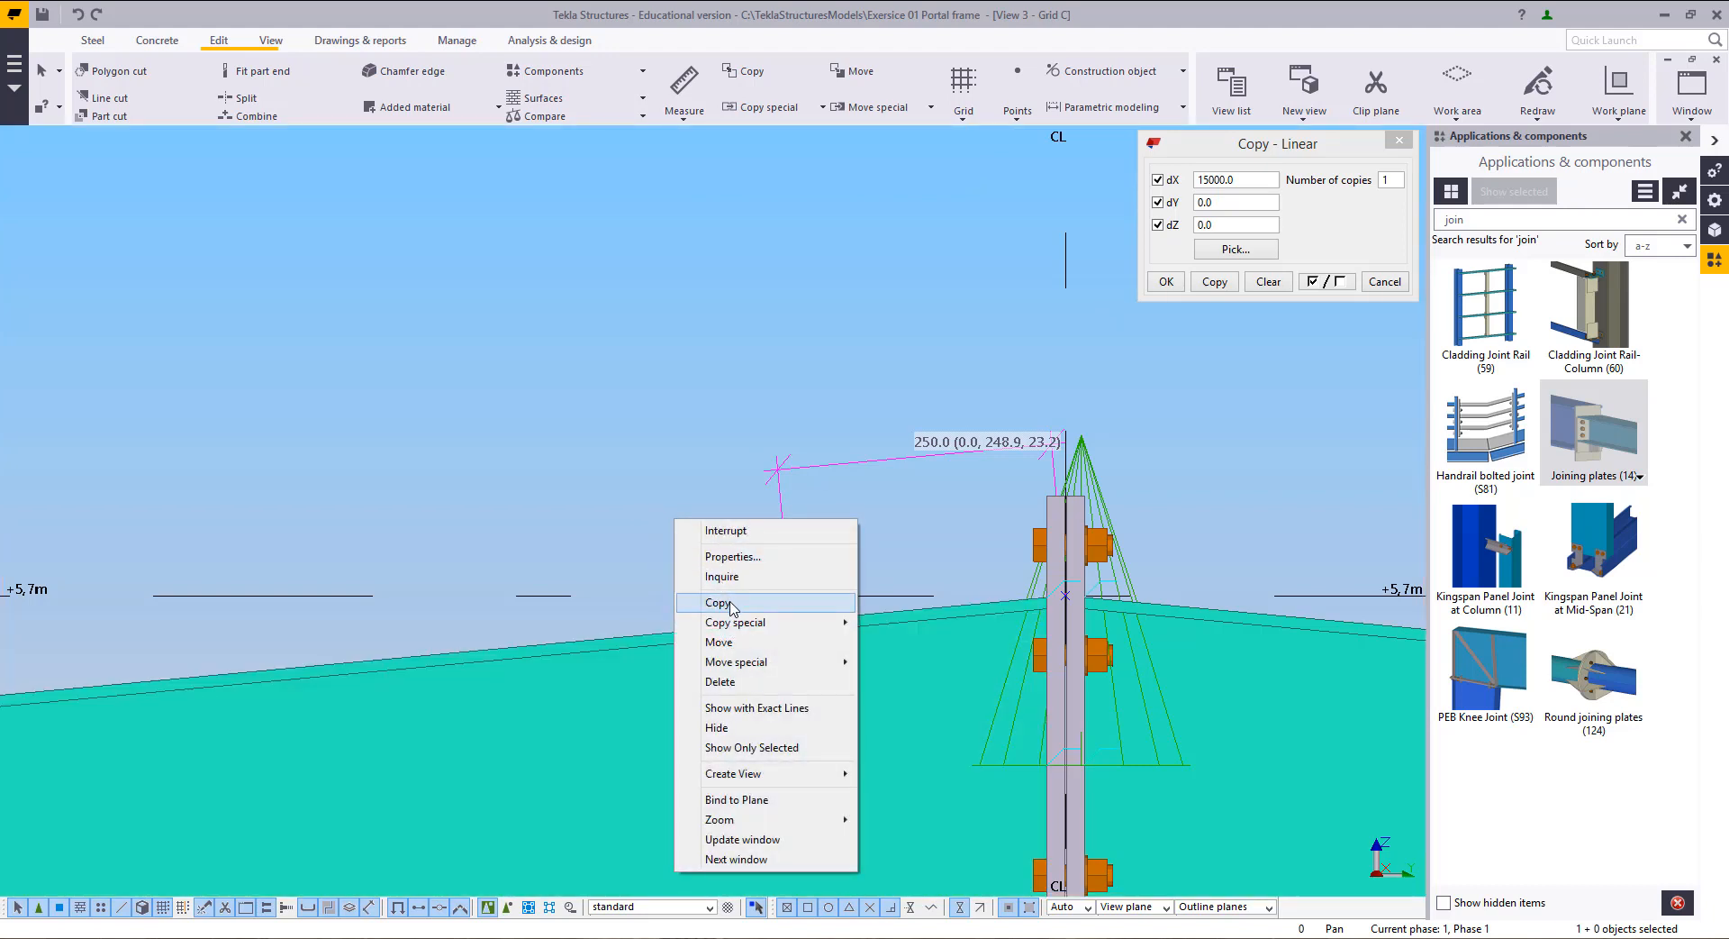
left_click(729, 603)
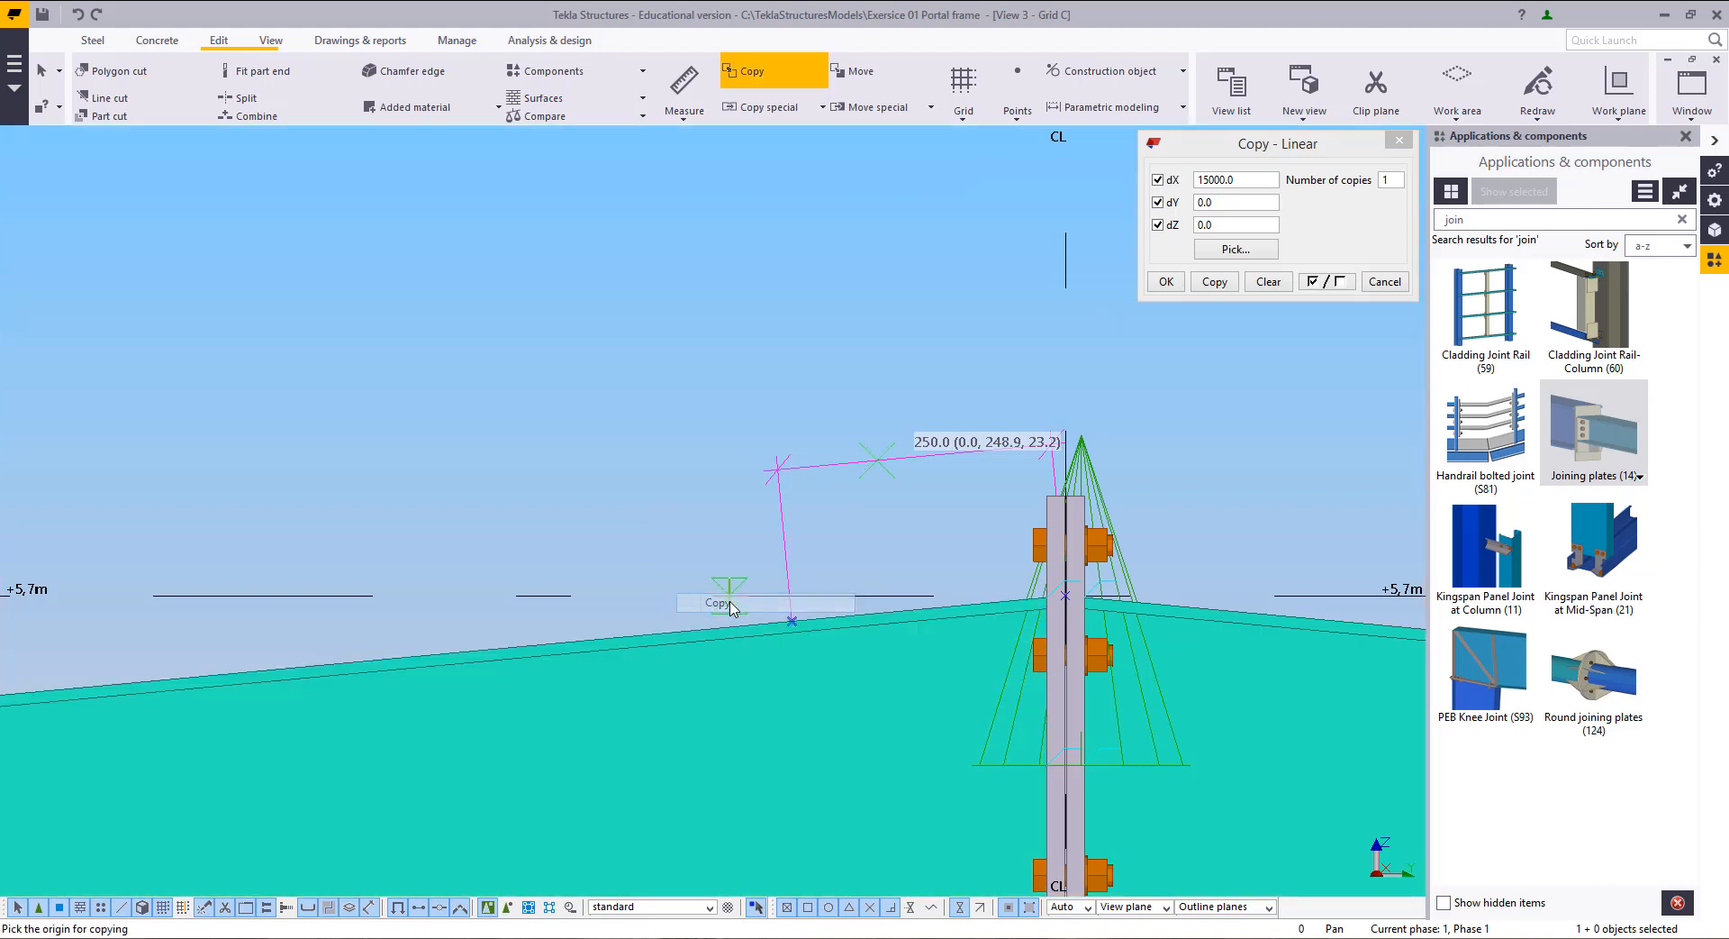
left_click(791, 619)
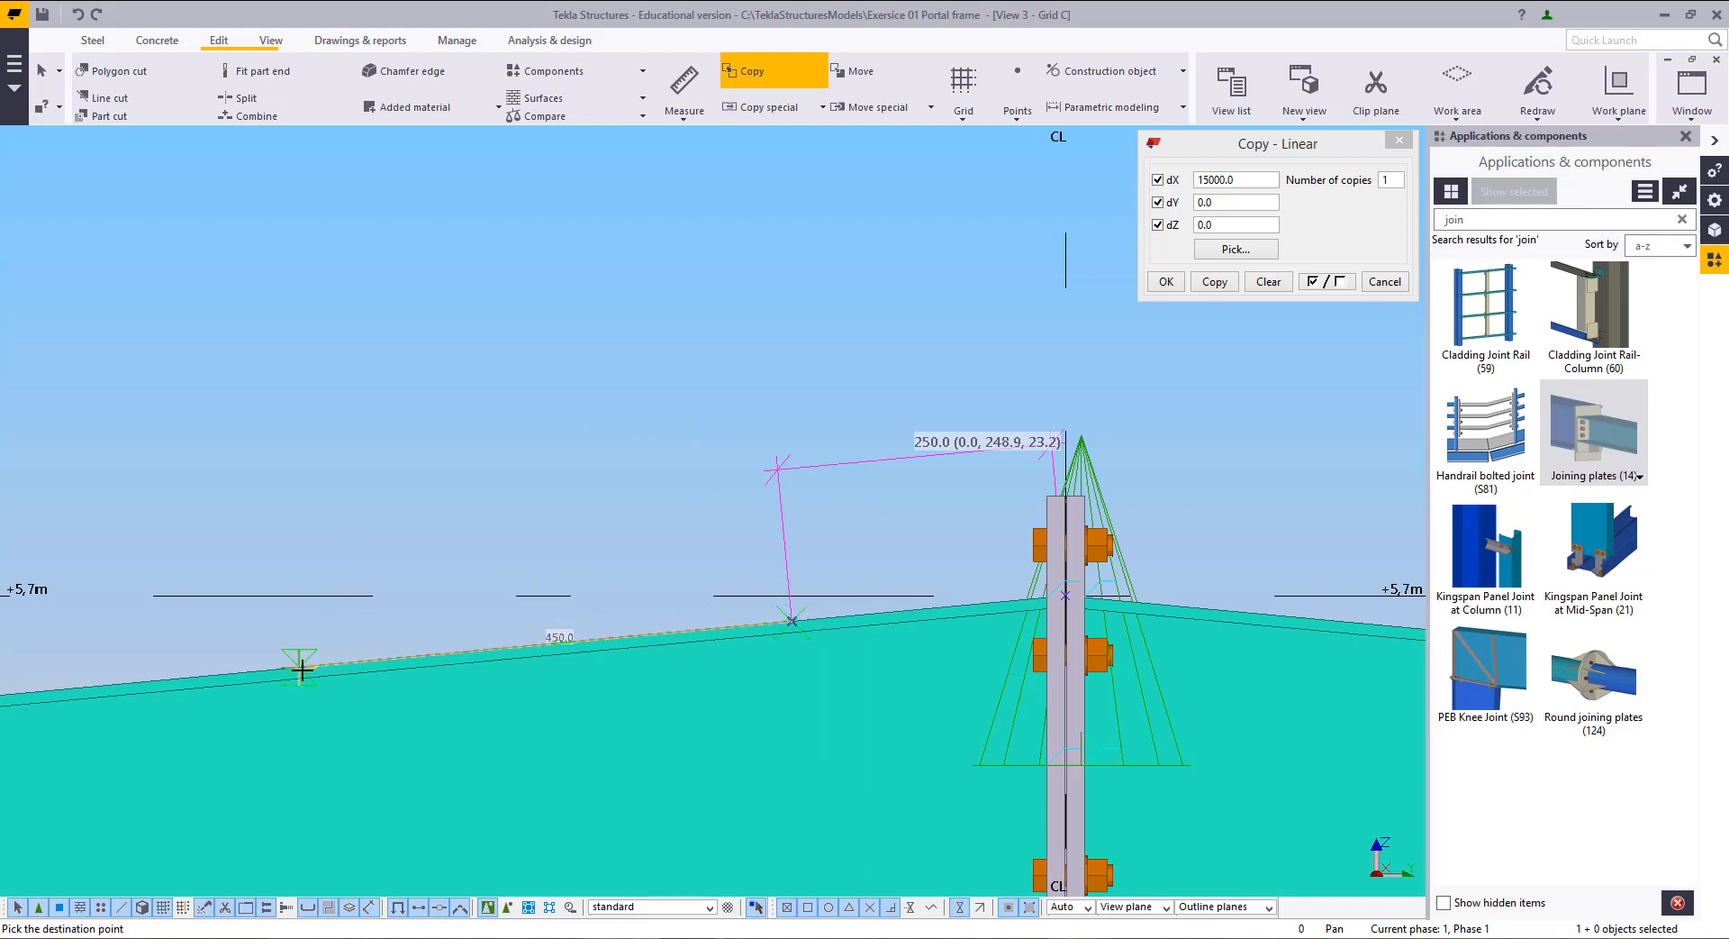
middle_click_drag(297, 665, 799, 567)
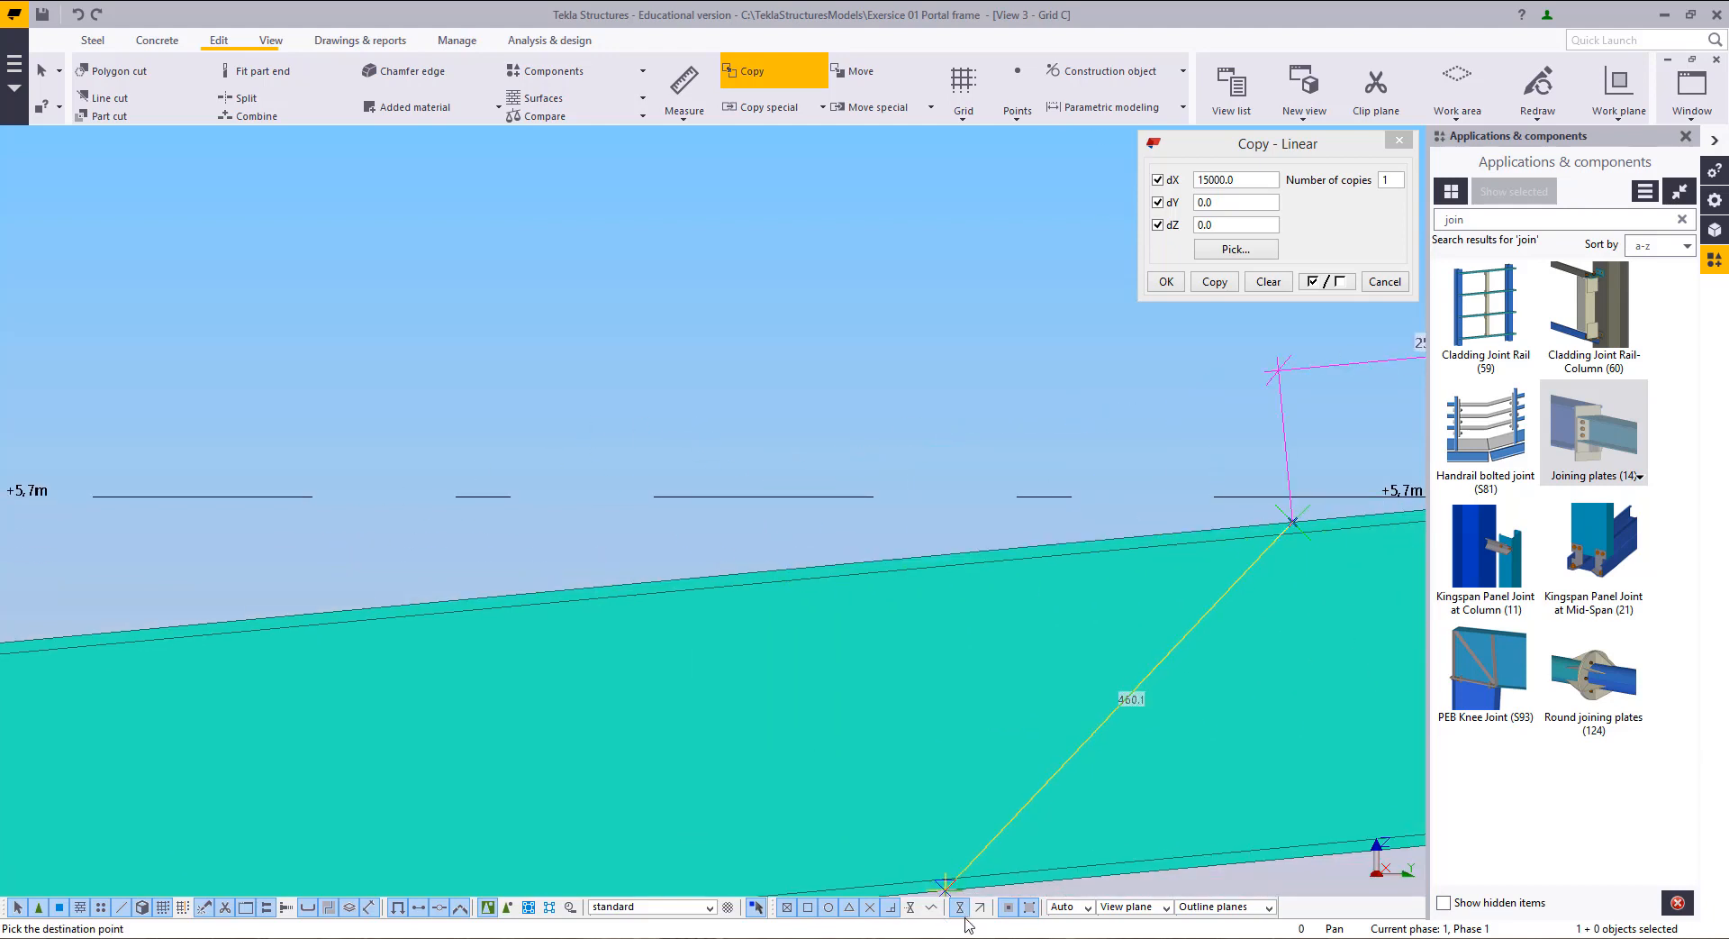
scroll(1027, 587, "down", 2)
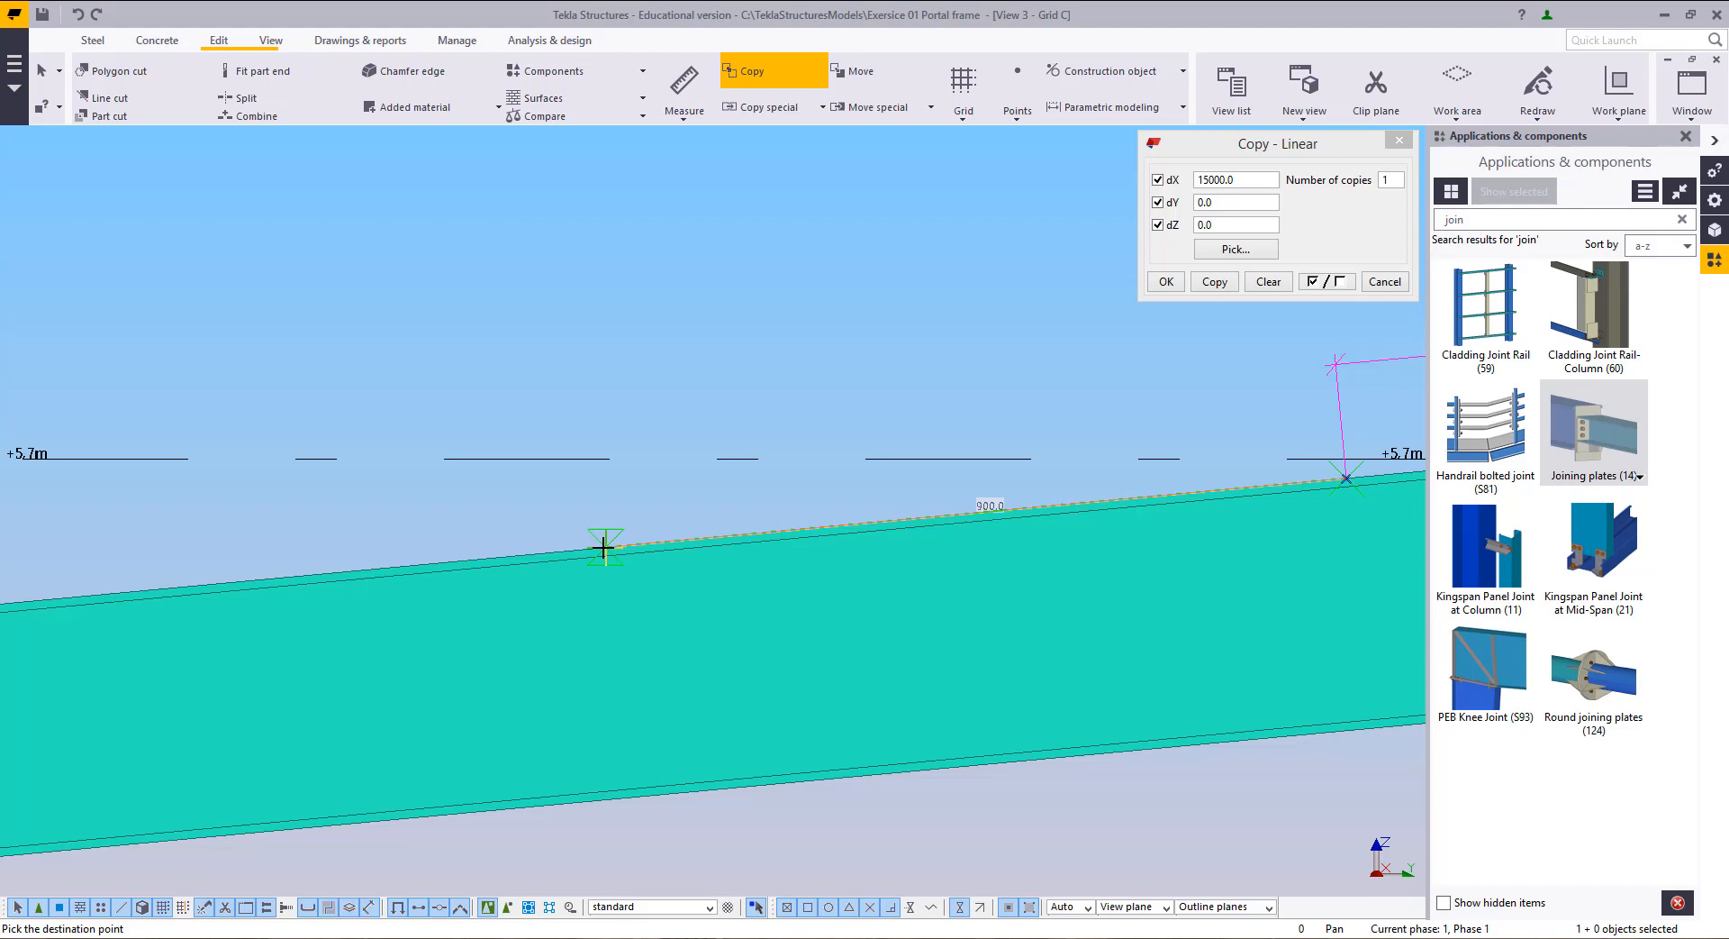
type("1200")
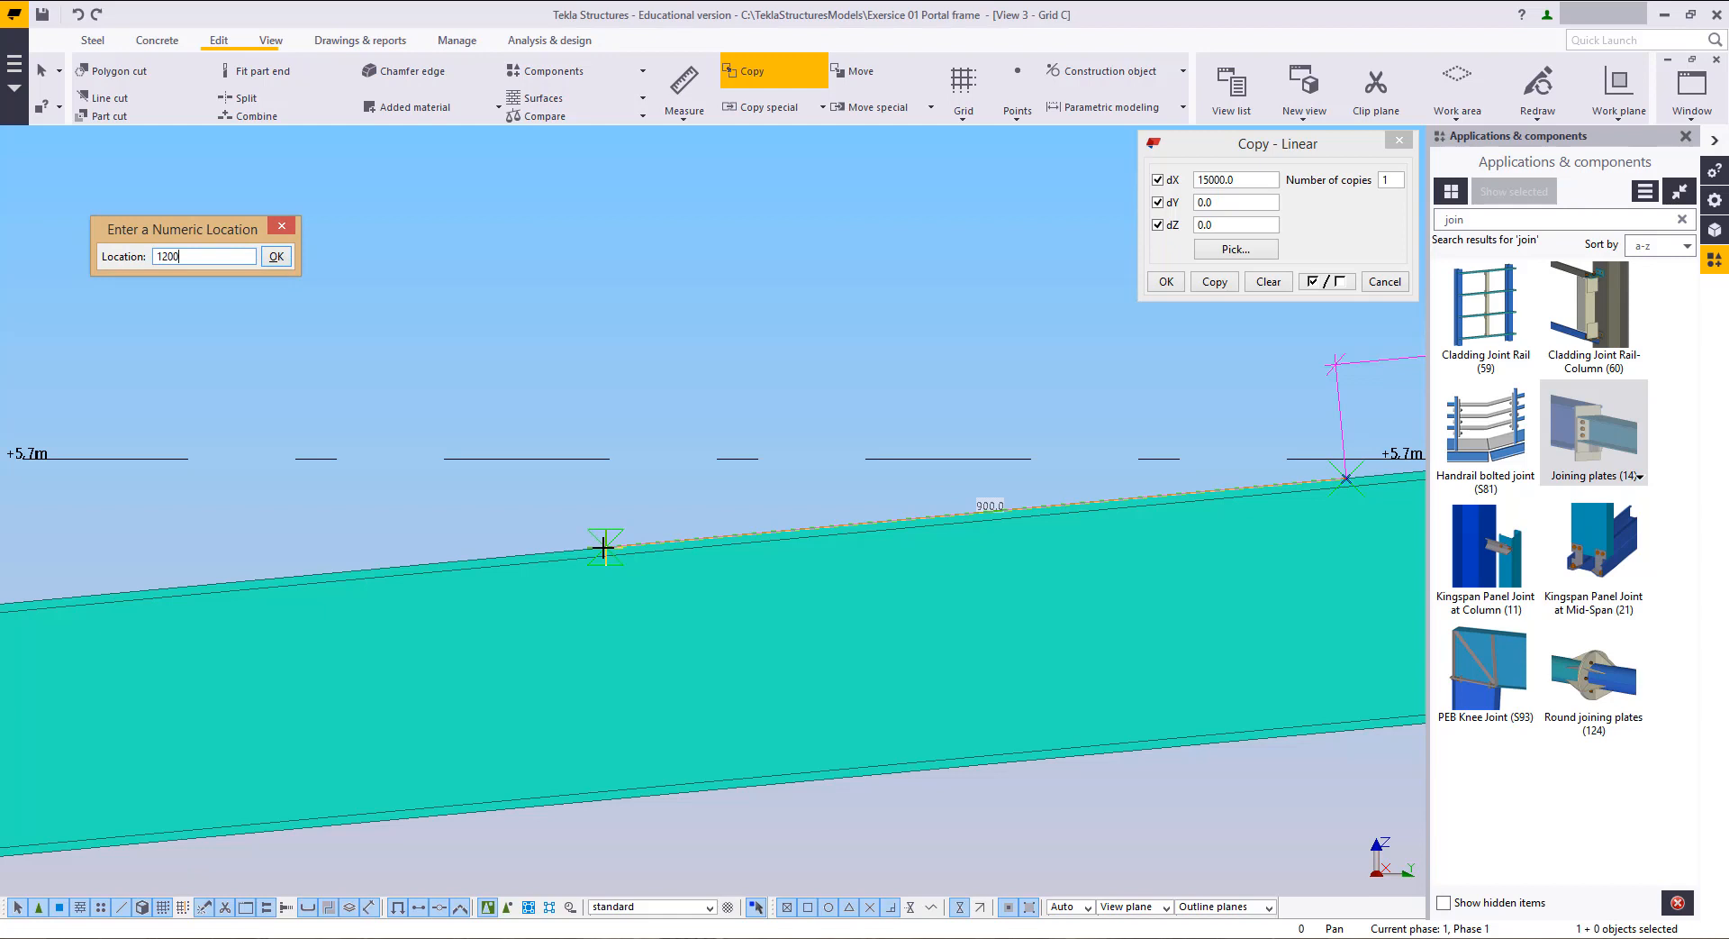
key("Return")
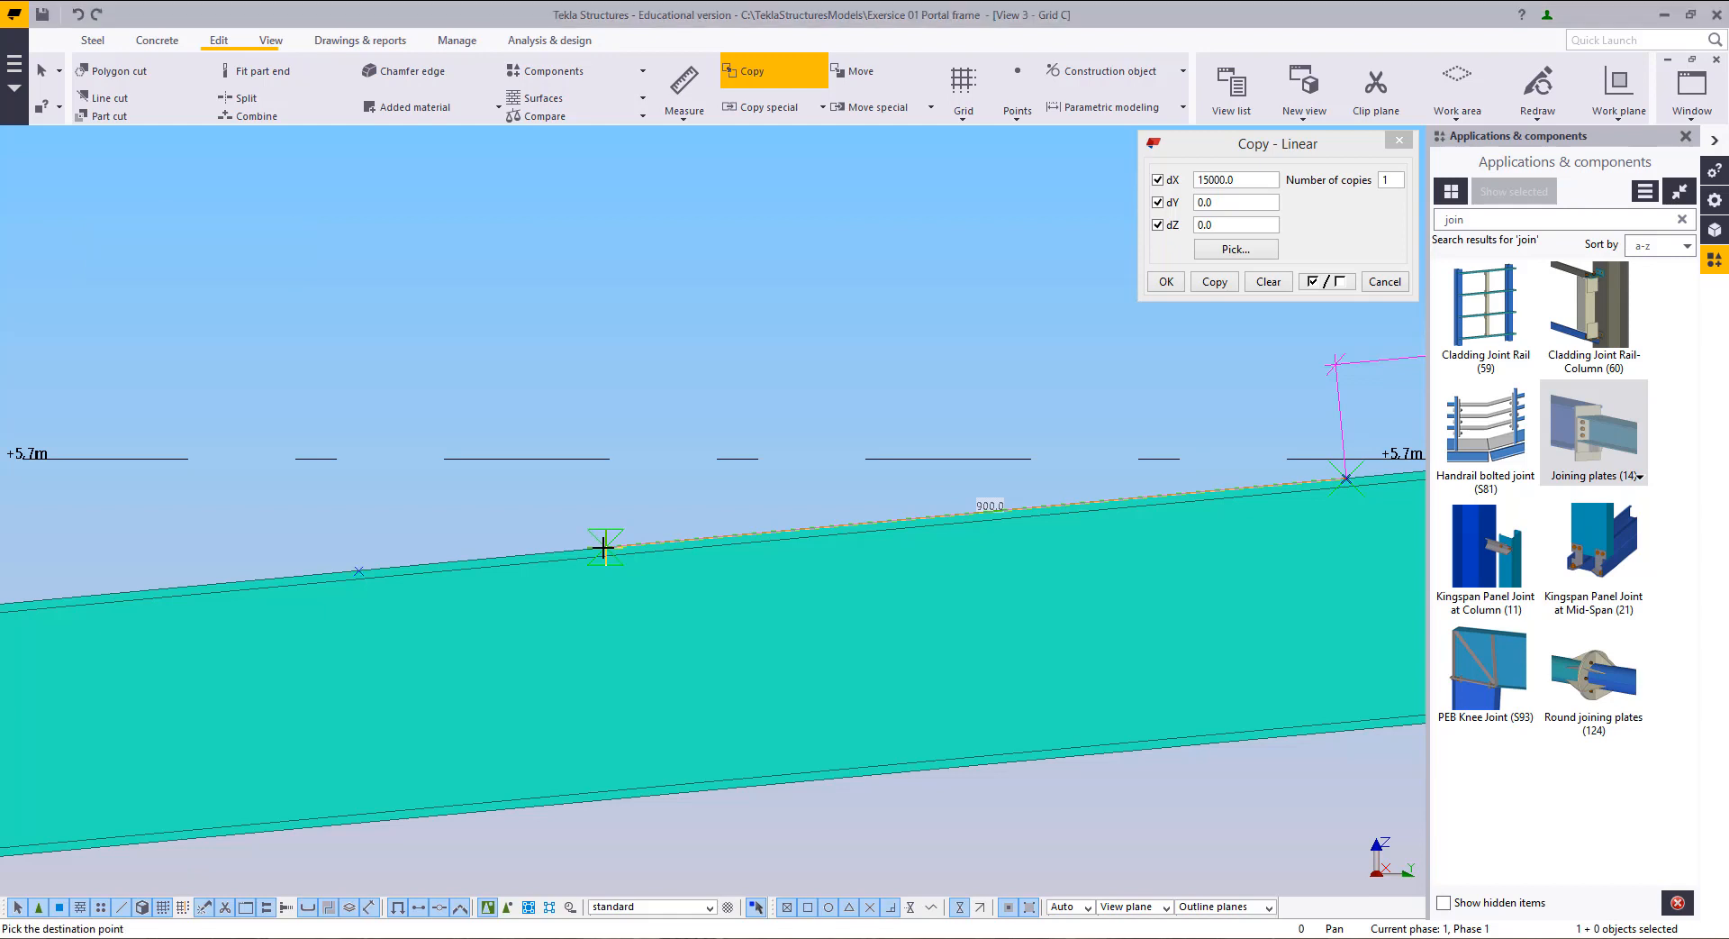
Step: End the copying and measure the distance along the rafter slope between the copied point and the point near the apex
middle_click_drag(626, 458, 575, 552)
right_click(579, 466)
left_click(610, 481)
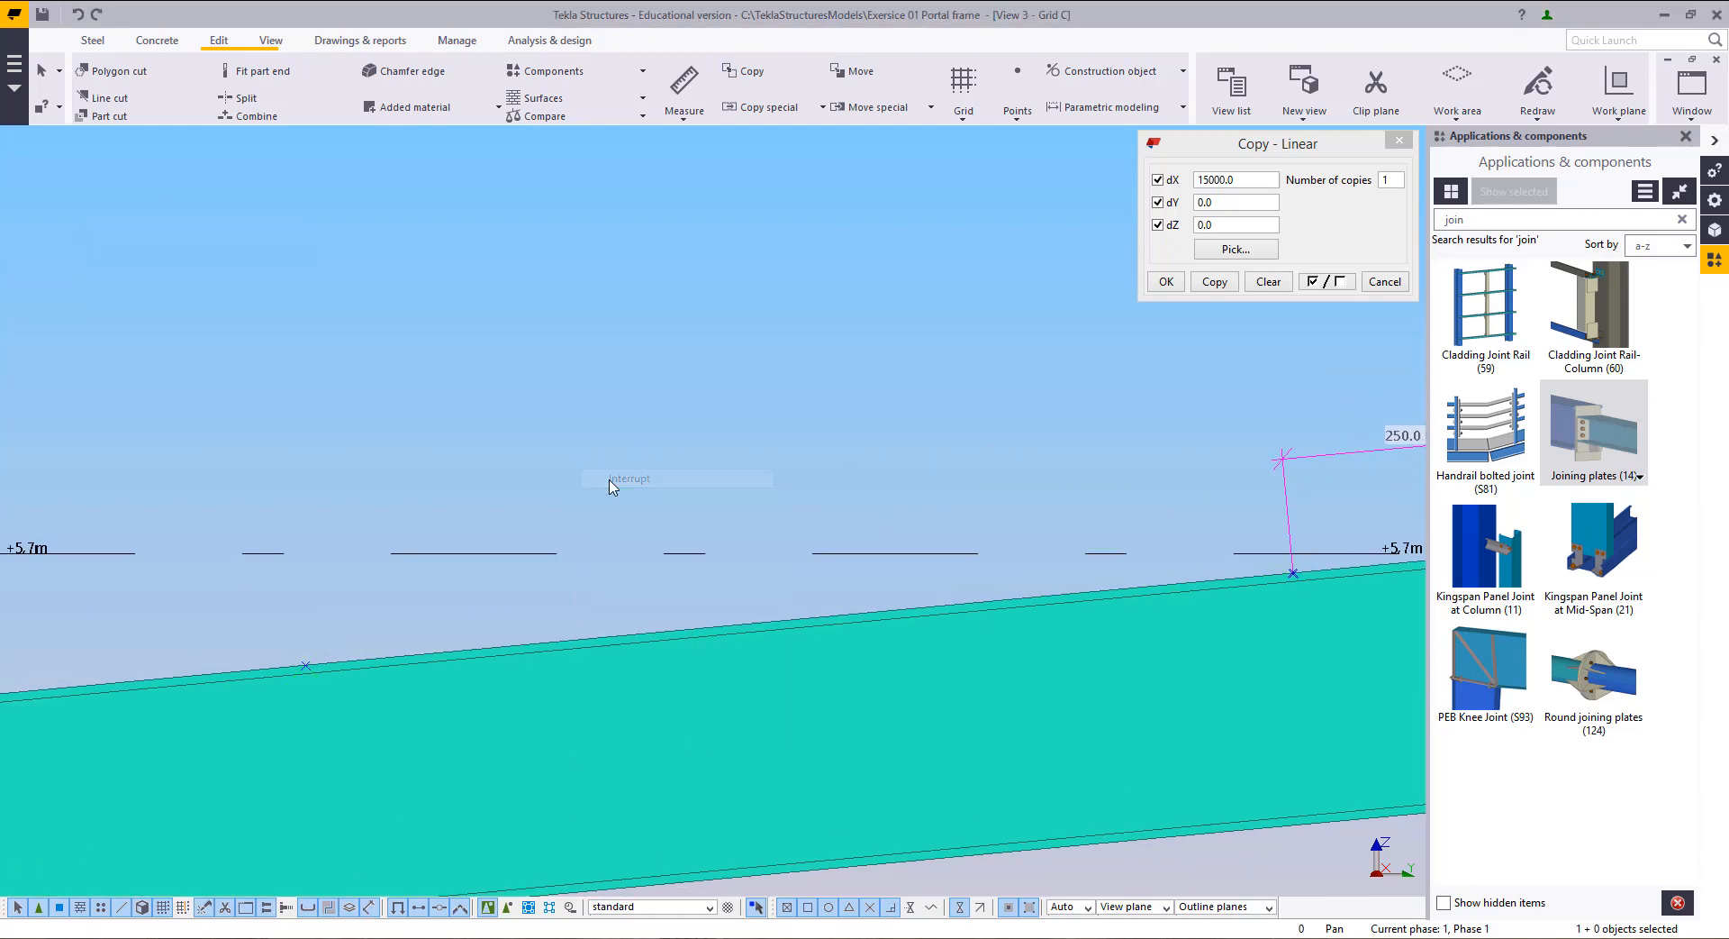
middle_click_drag(744, 402, 703, 412)
key("f")
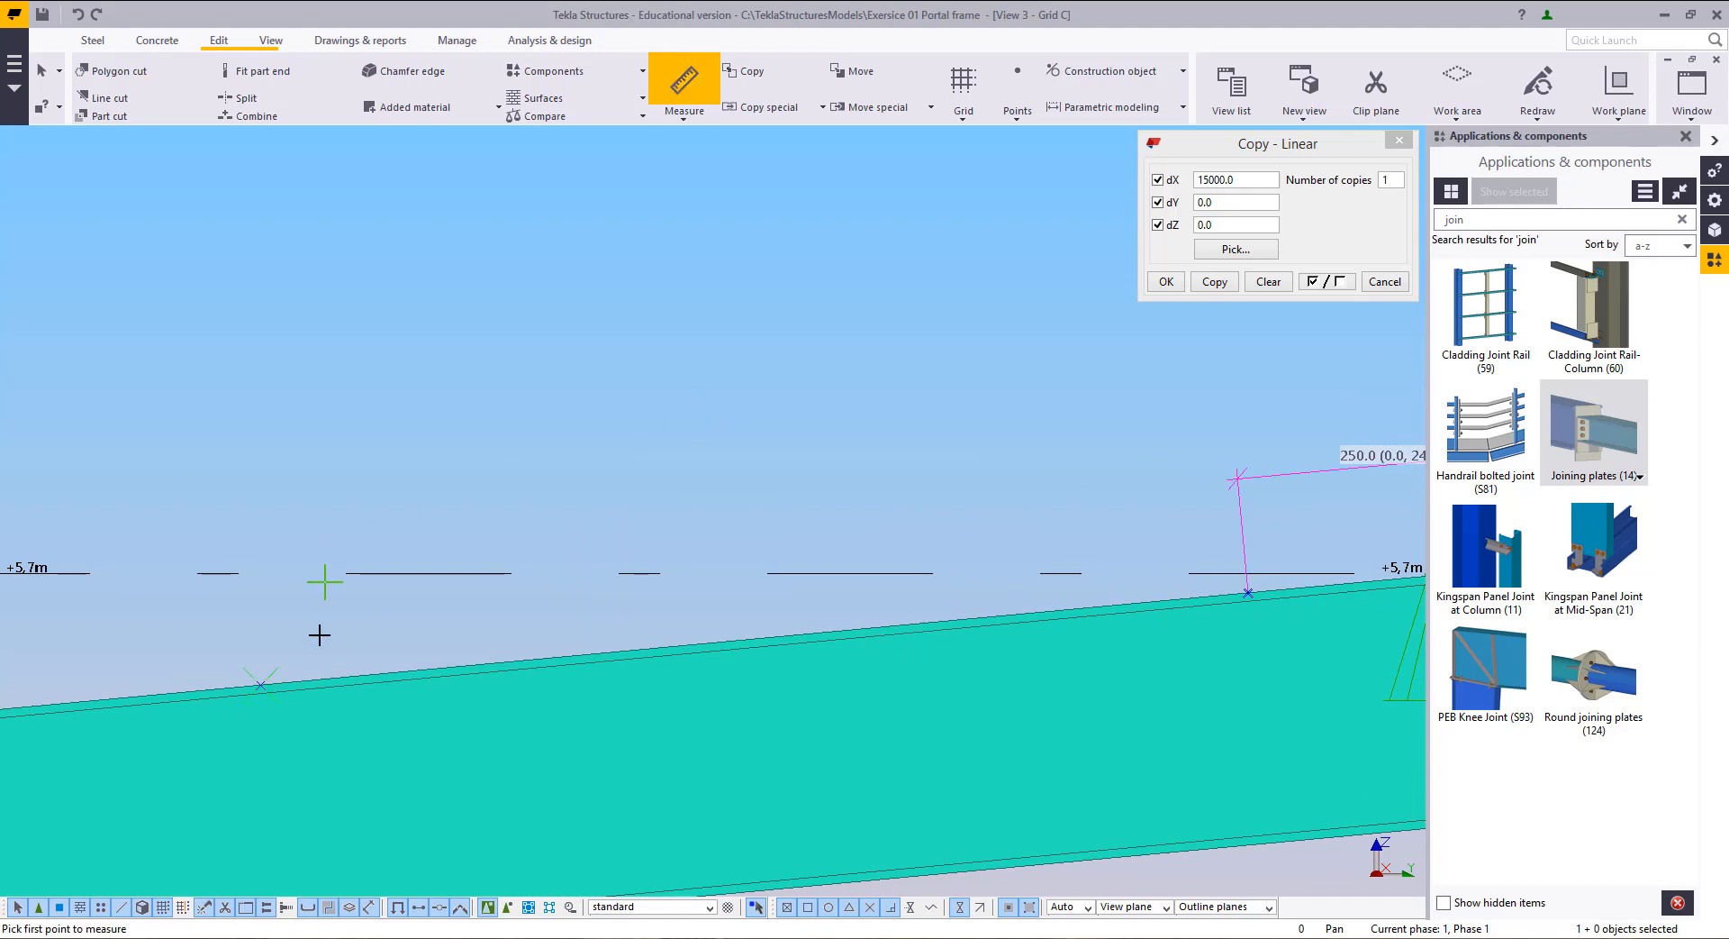
left_click(260, 685)
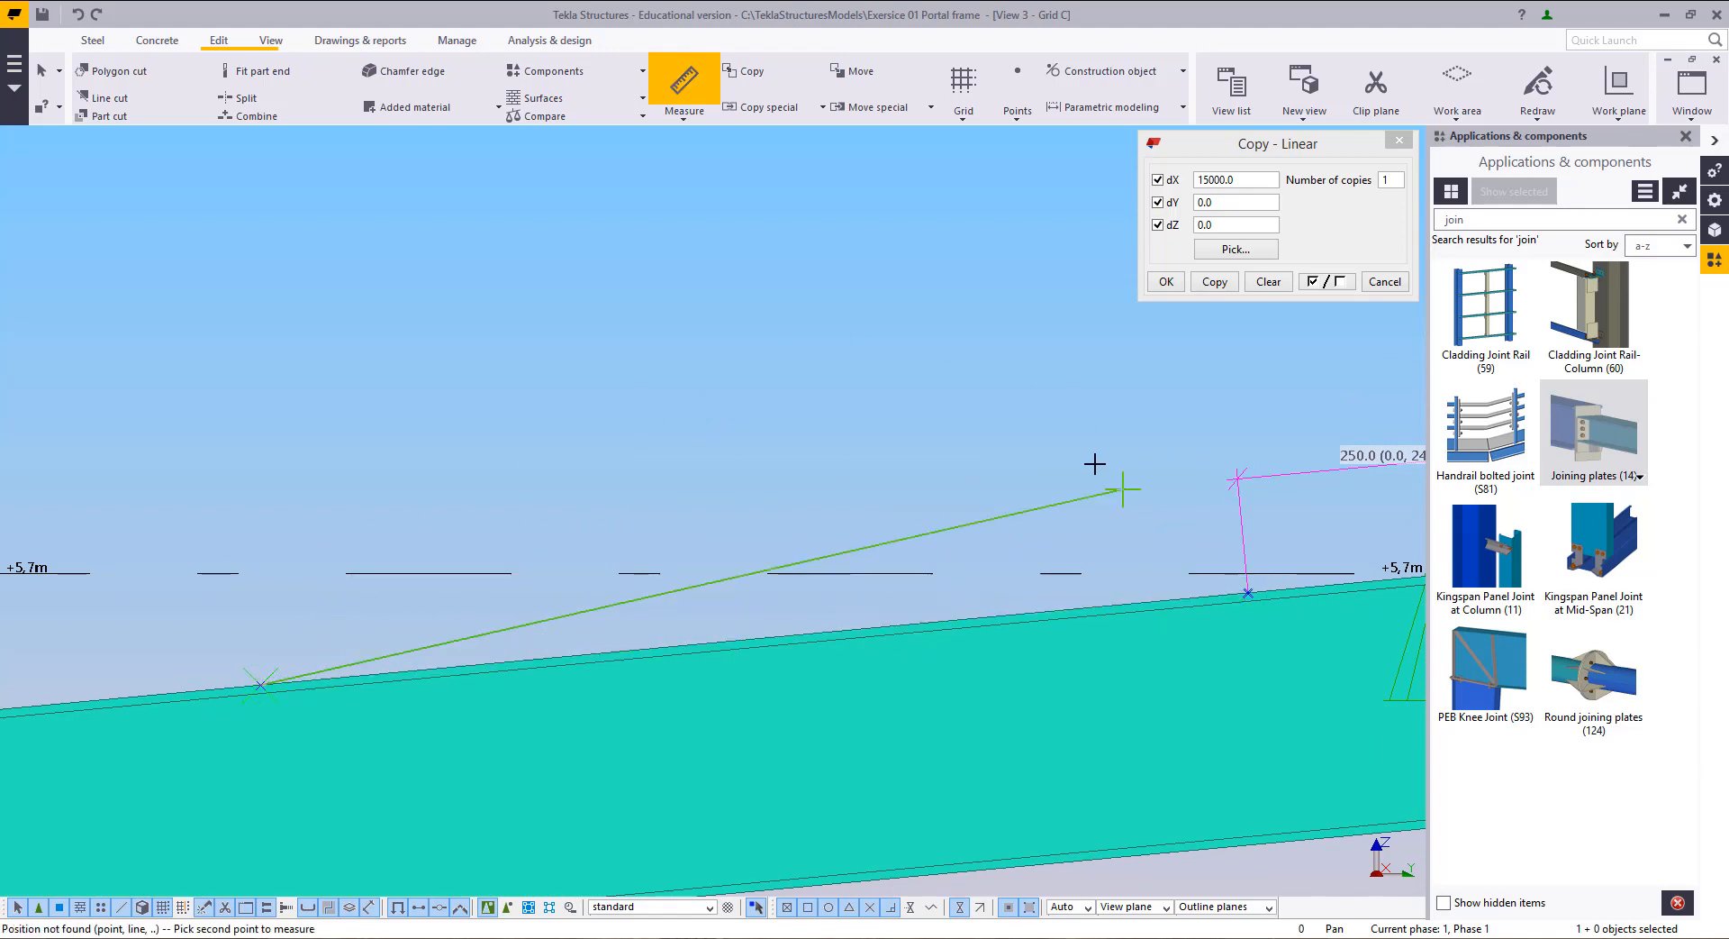
left_click(1246, 590)
left_click(1070, 490)
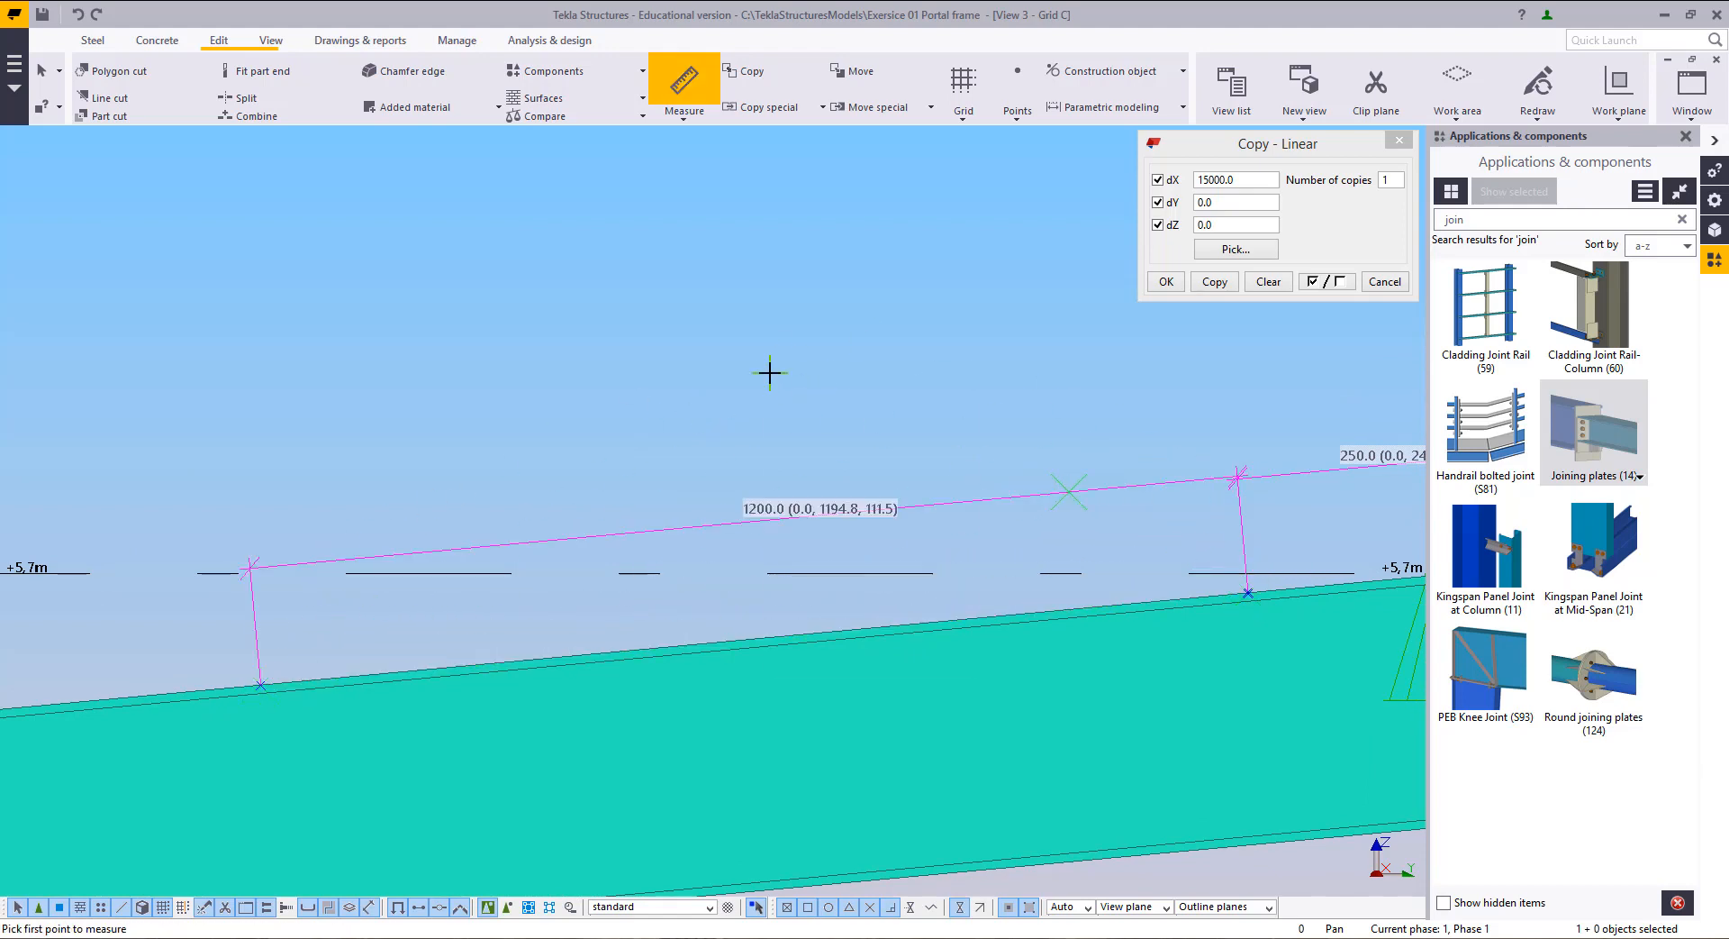
Step: Try to copy the measured point repeatedly down the left rafter's upper edge towards grid 1, at 1200 mm spacing from the point near the apex
scroll(792, 467, "down", 2)
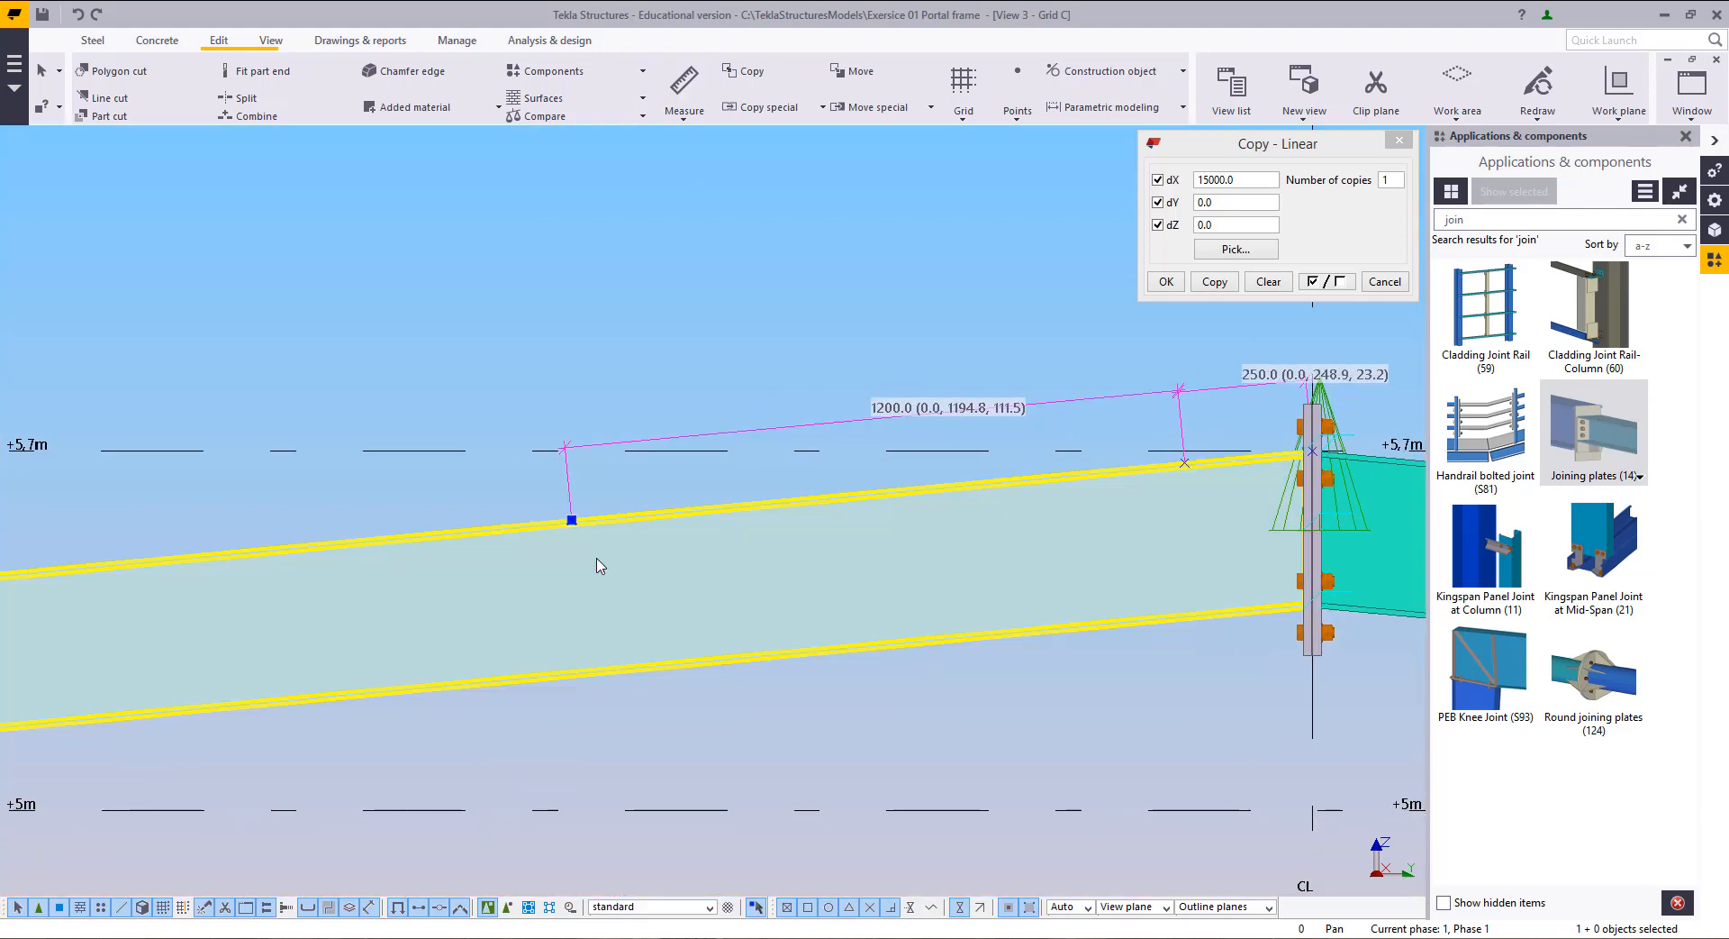
right_click(453, 340)
left_click(491, 416)
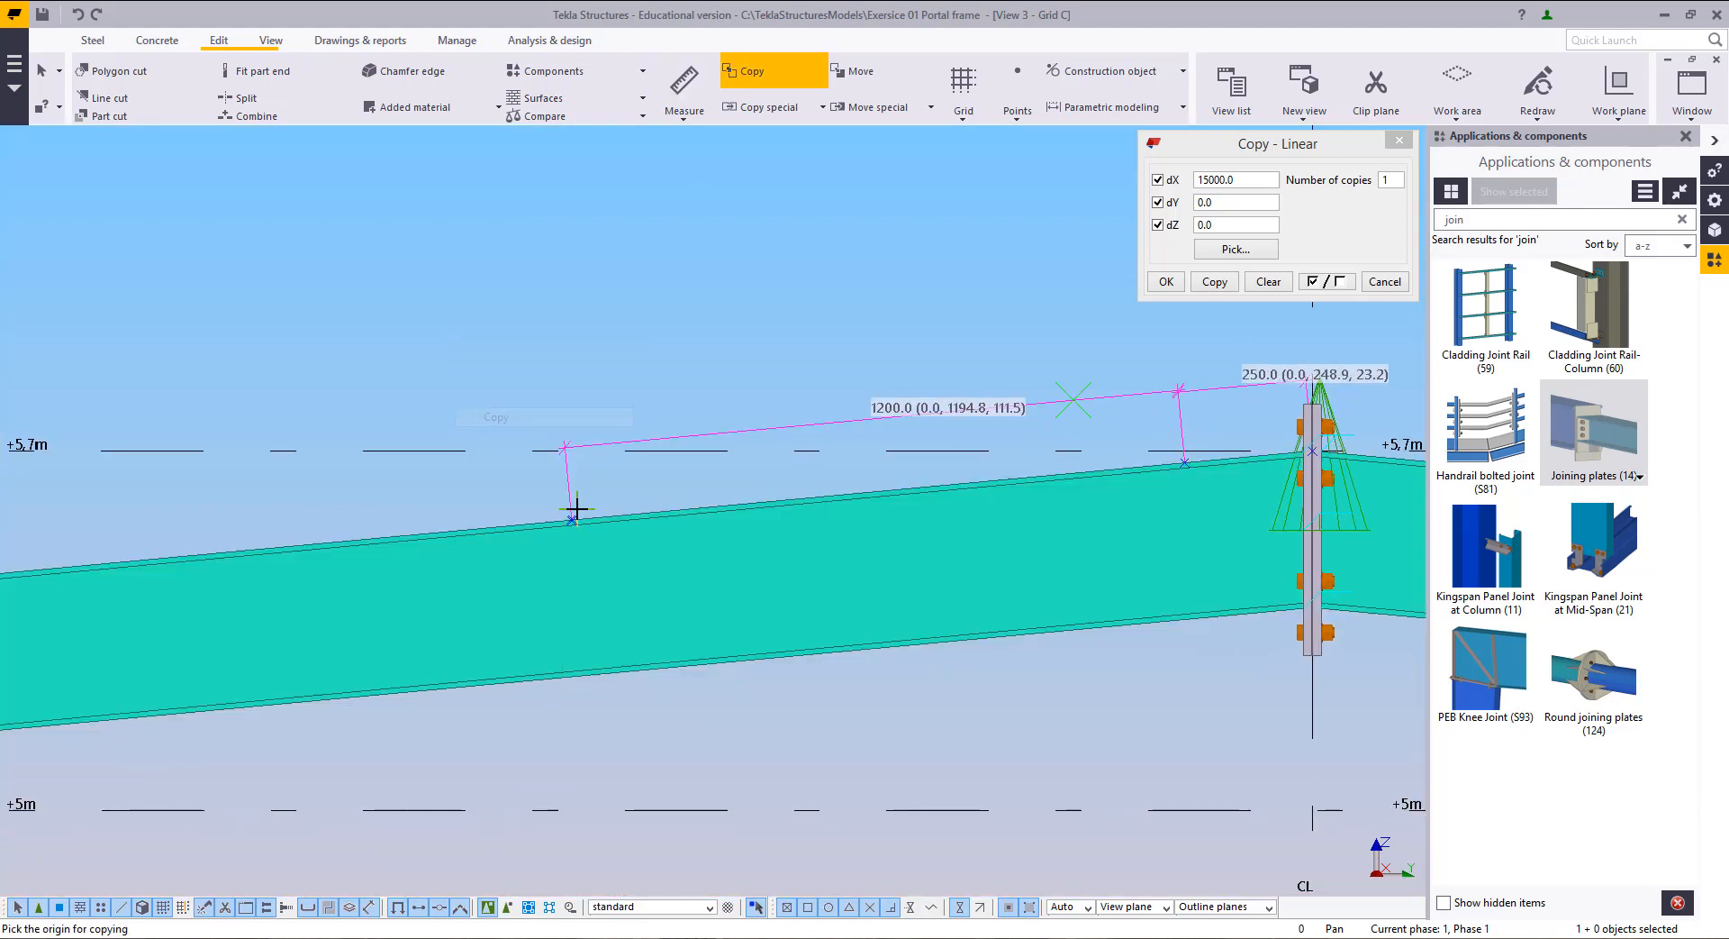
left_click(1182, 459)
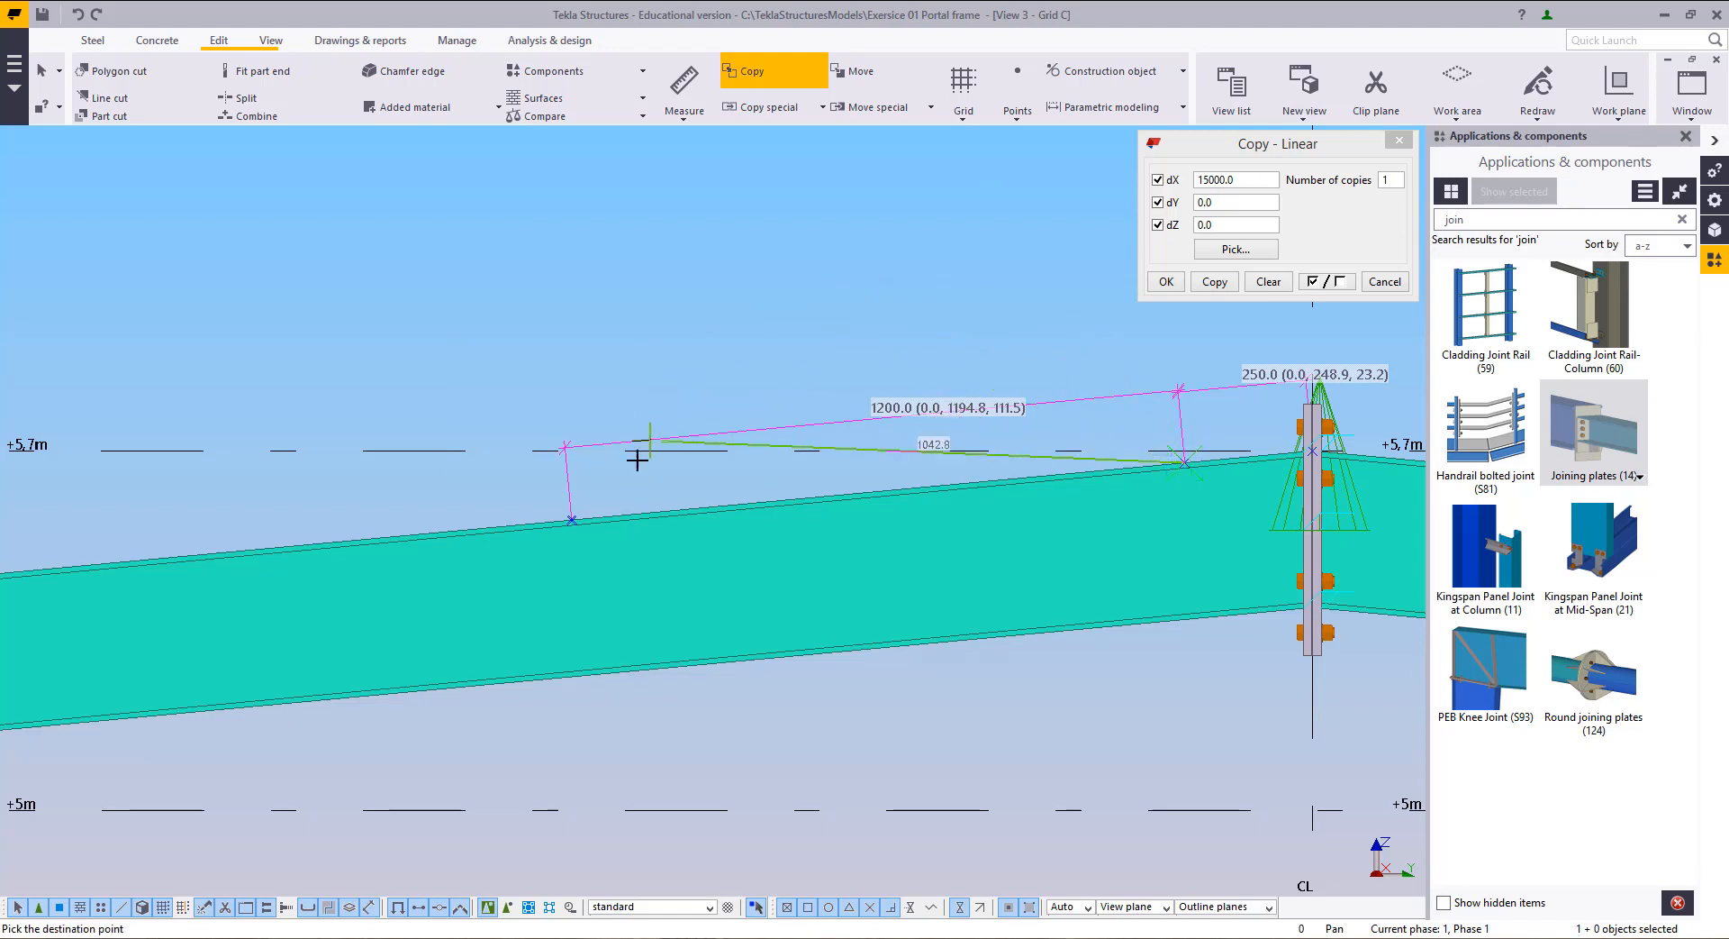
scroll(899, 432, "down", 4)
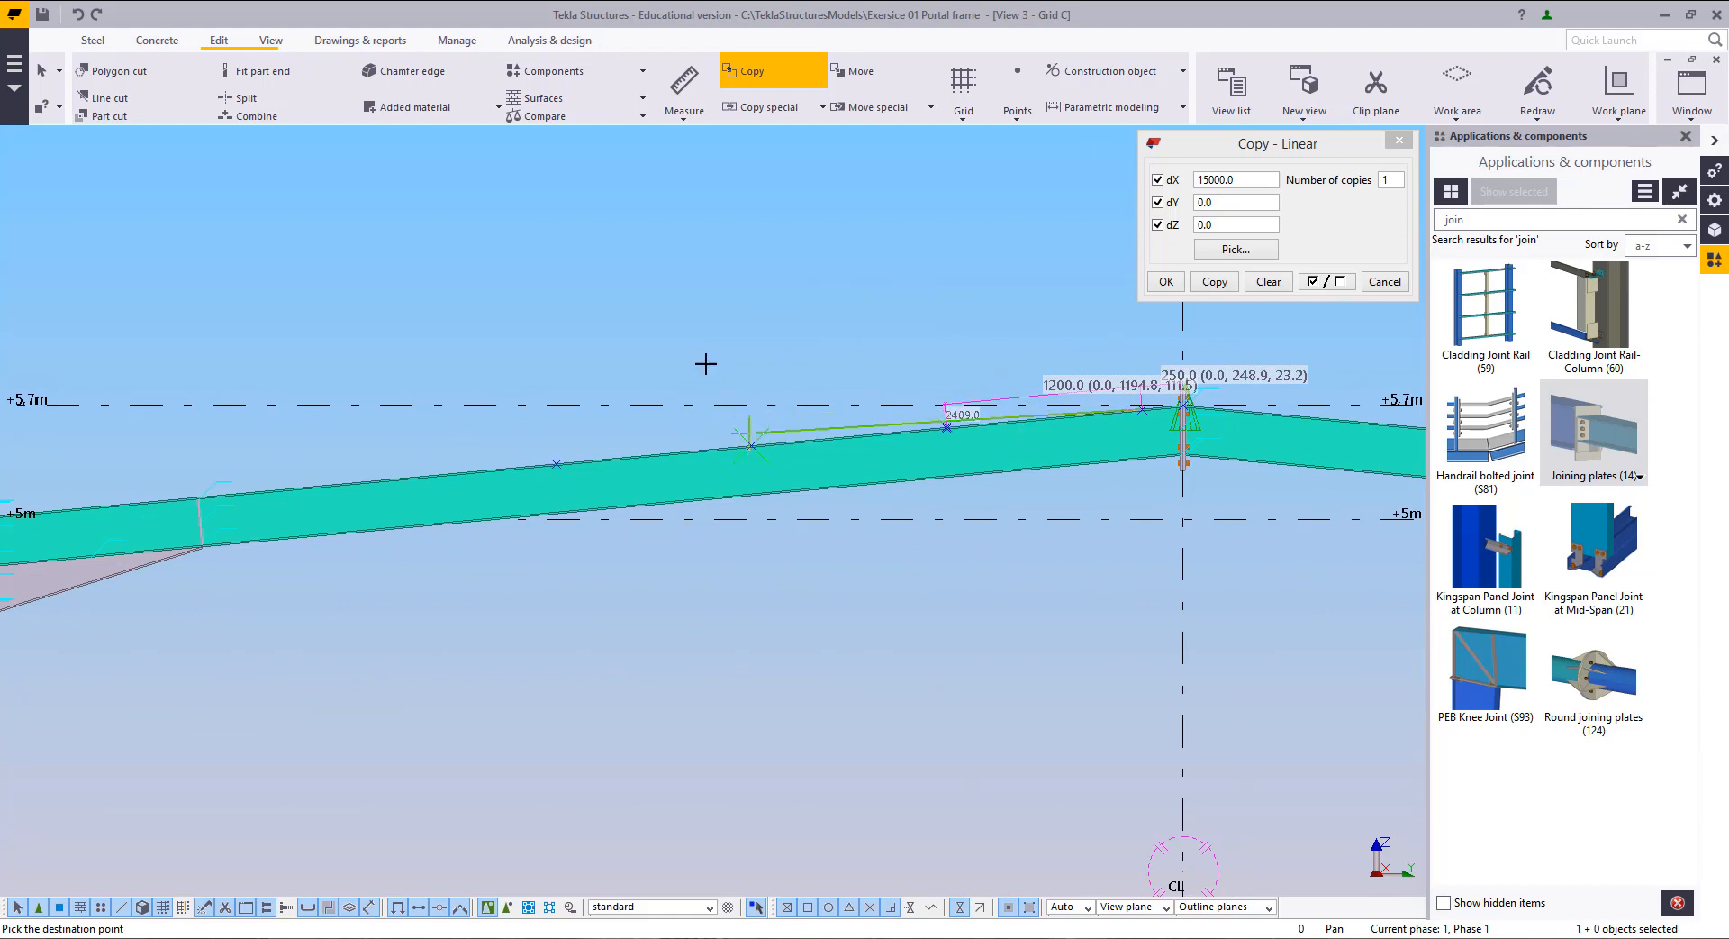
middle_click_drag(358, 401, 820, 343)
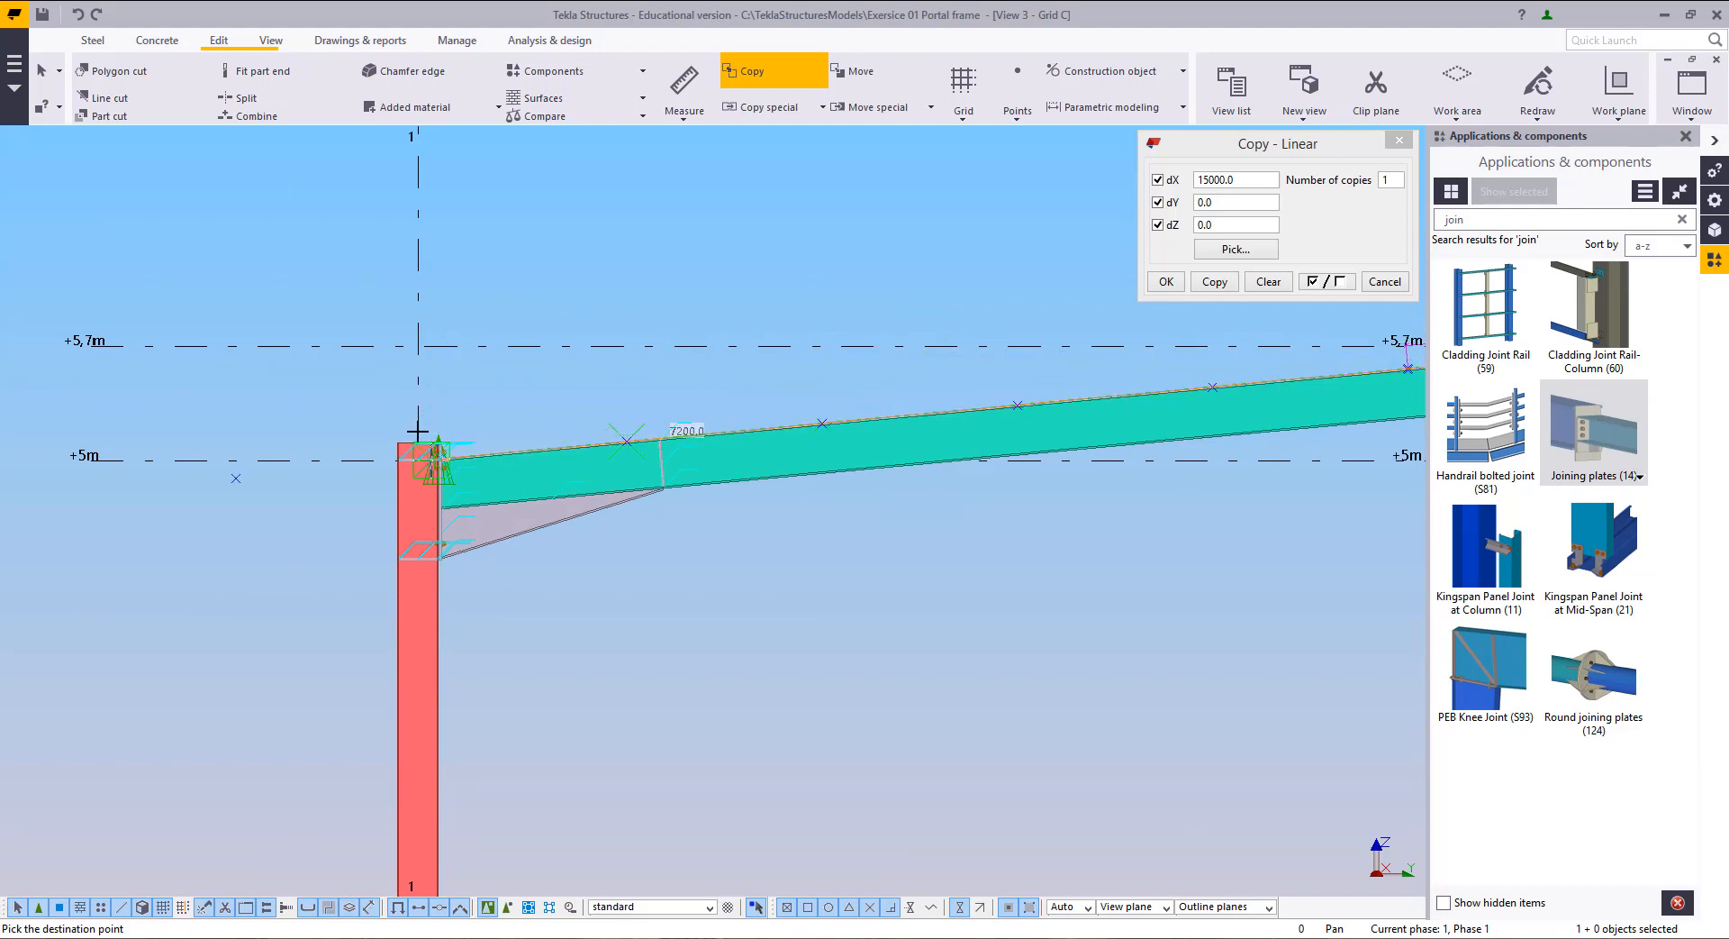
right_click(149, 359)
left_click(179, 372)
left_click(188, 410)
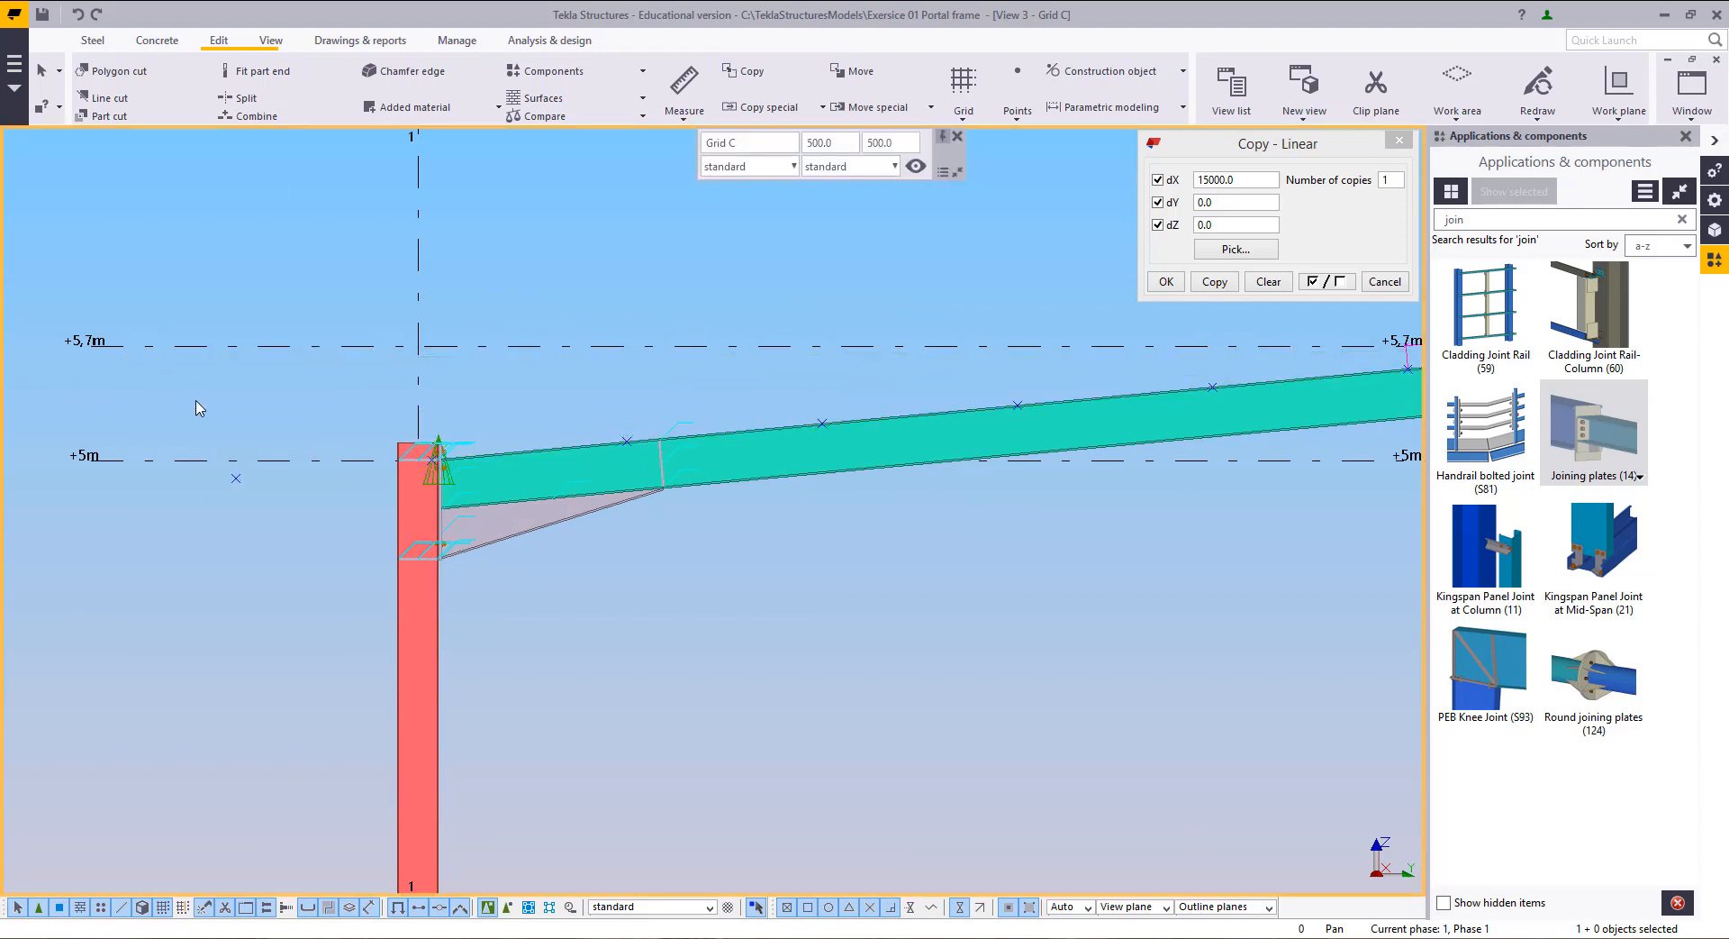
Step: Undo the repeated point copies on the left rafter back to the first 1200 mm copy
middle_click_drag(311, 403, 292, 437)
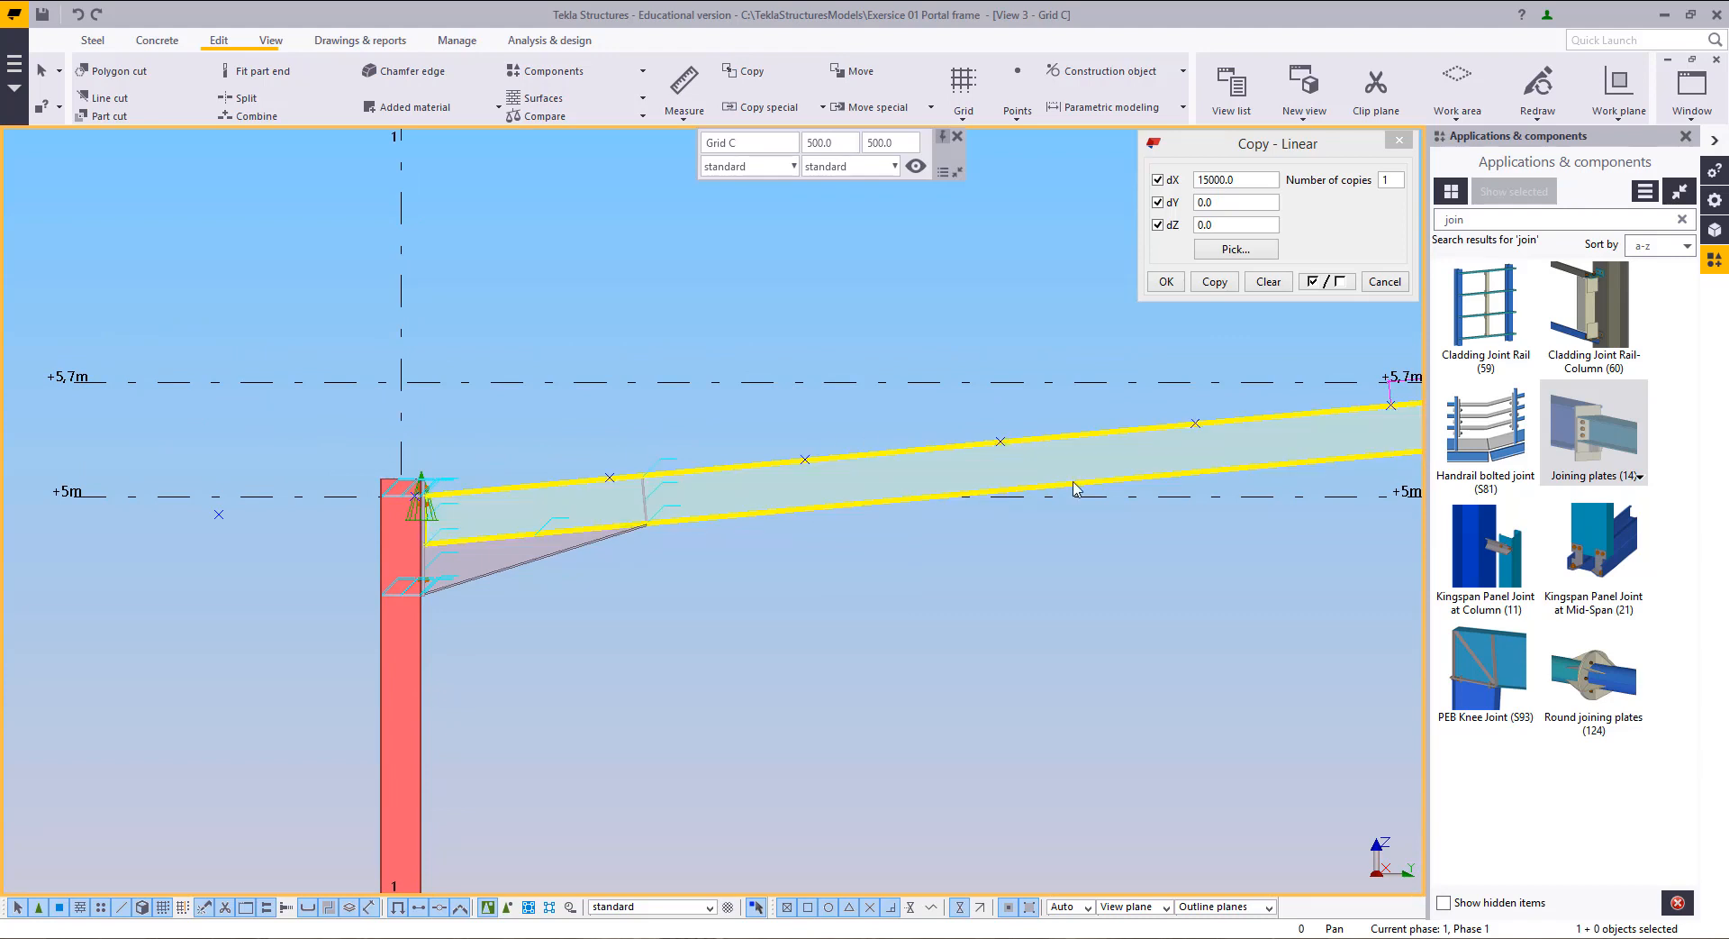
middle_click_drag(1073, 481, 945, 576)
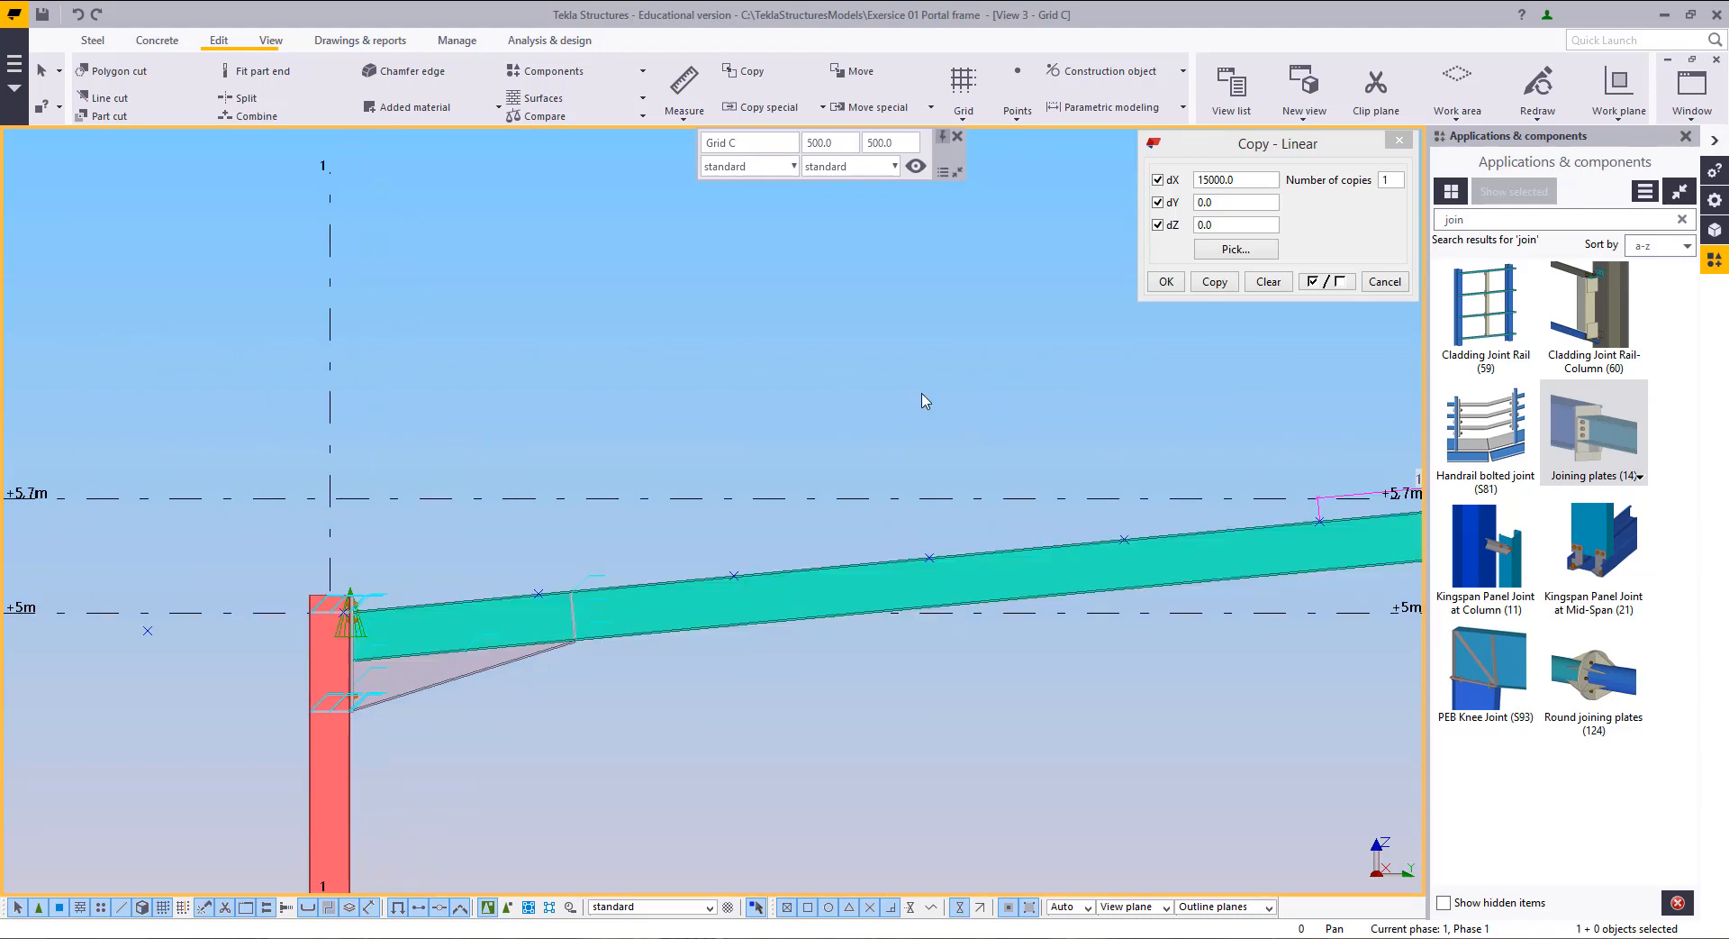
scroll(926, 399, "down", 2)
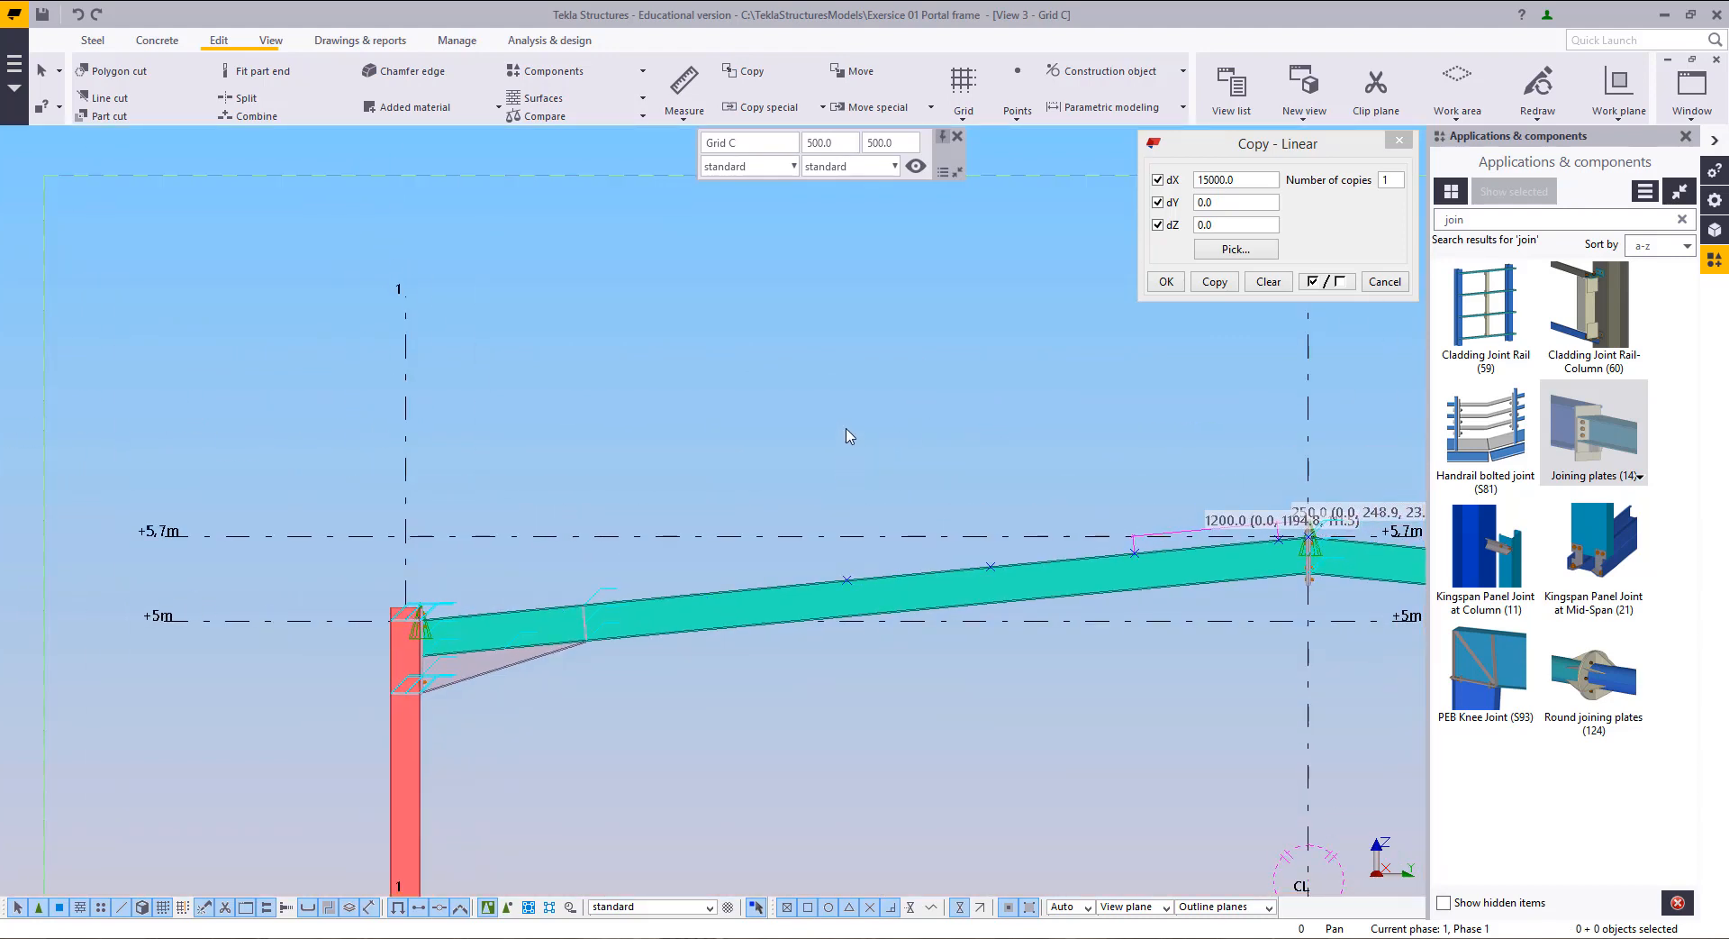
middle_click_drag(1157, 567, 811, 675)
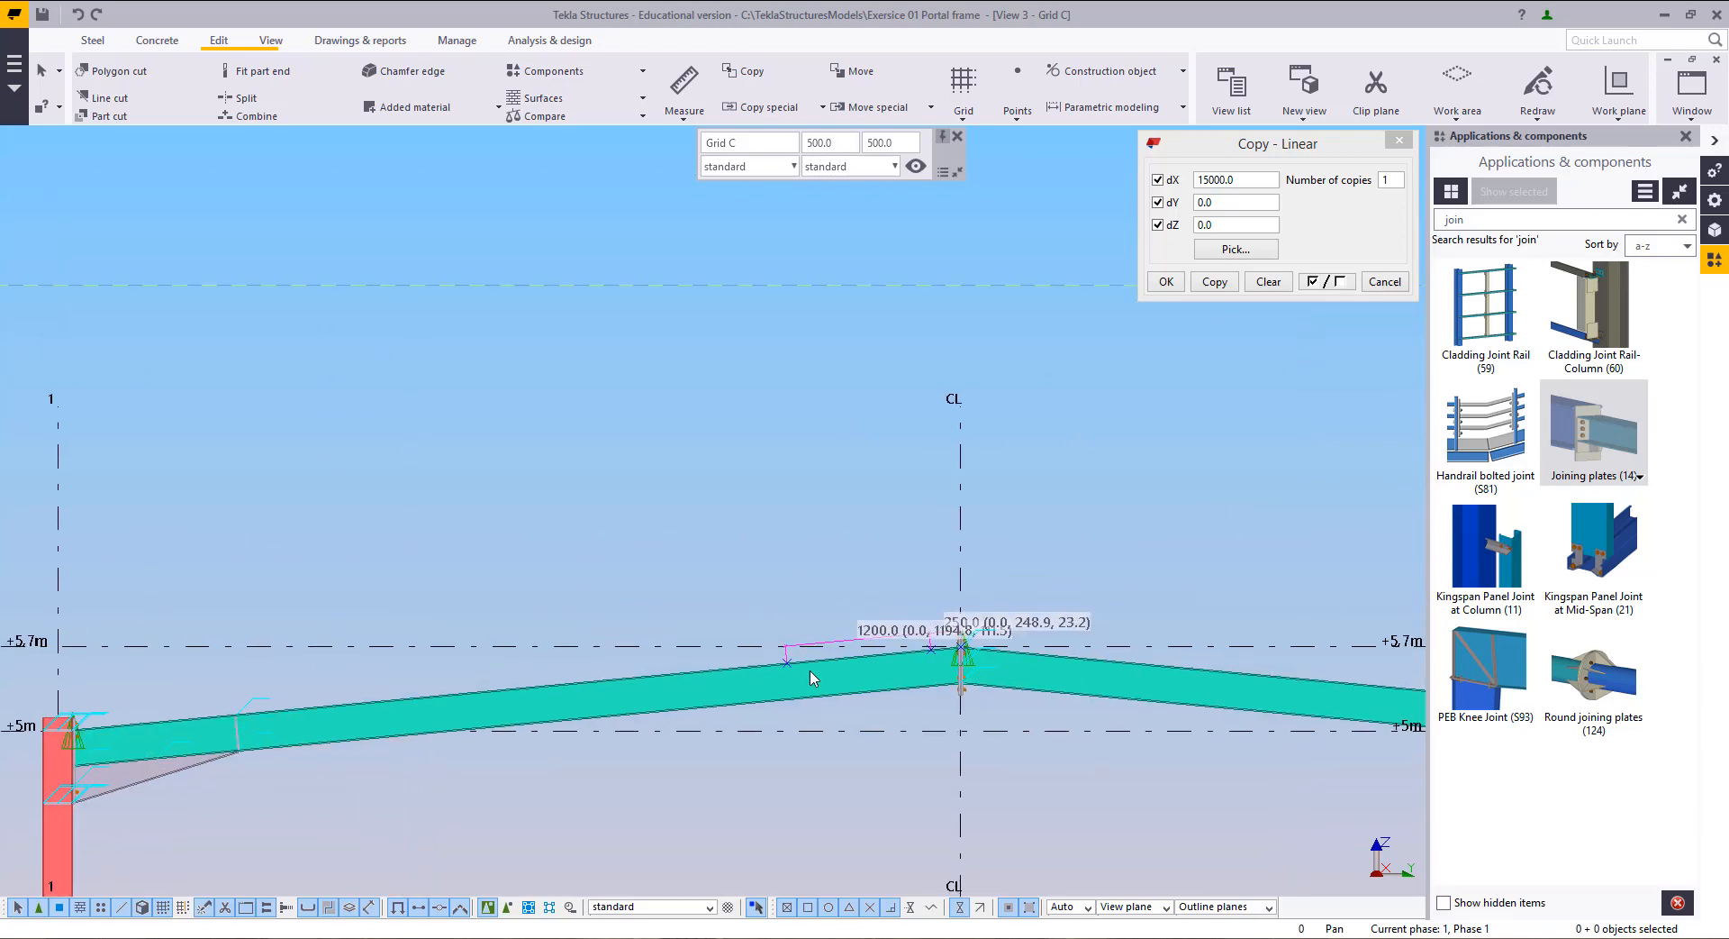
scroll(865, 672, "up", 6)
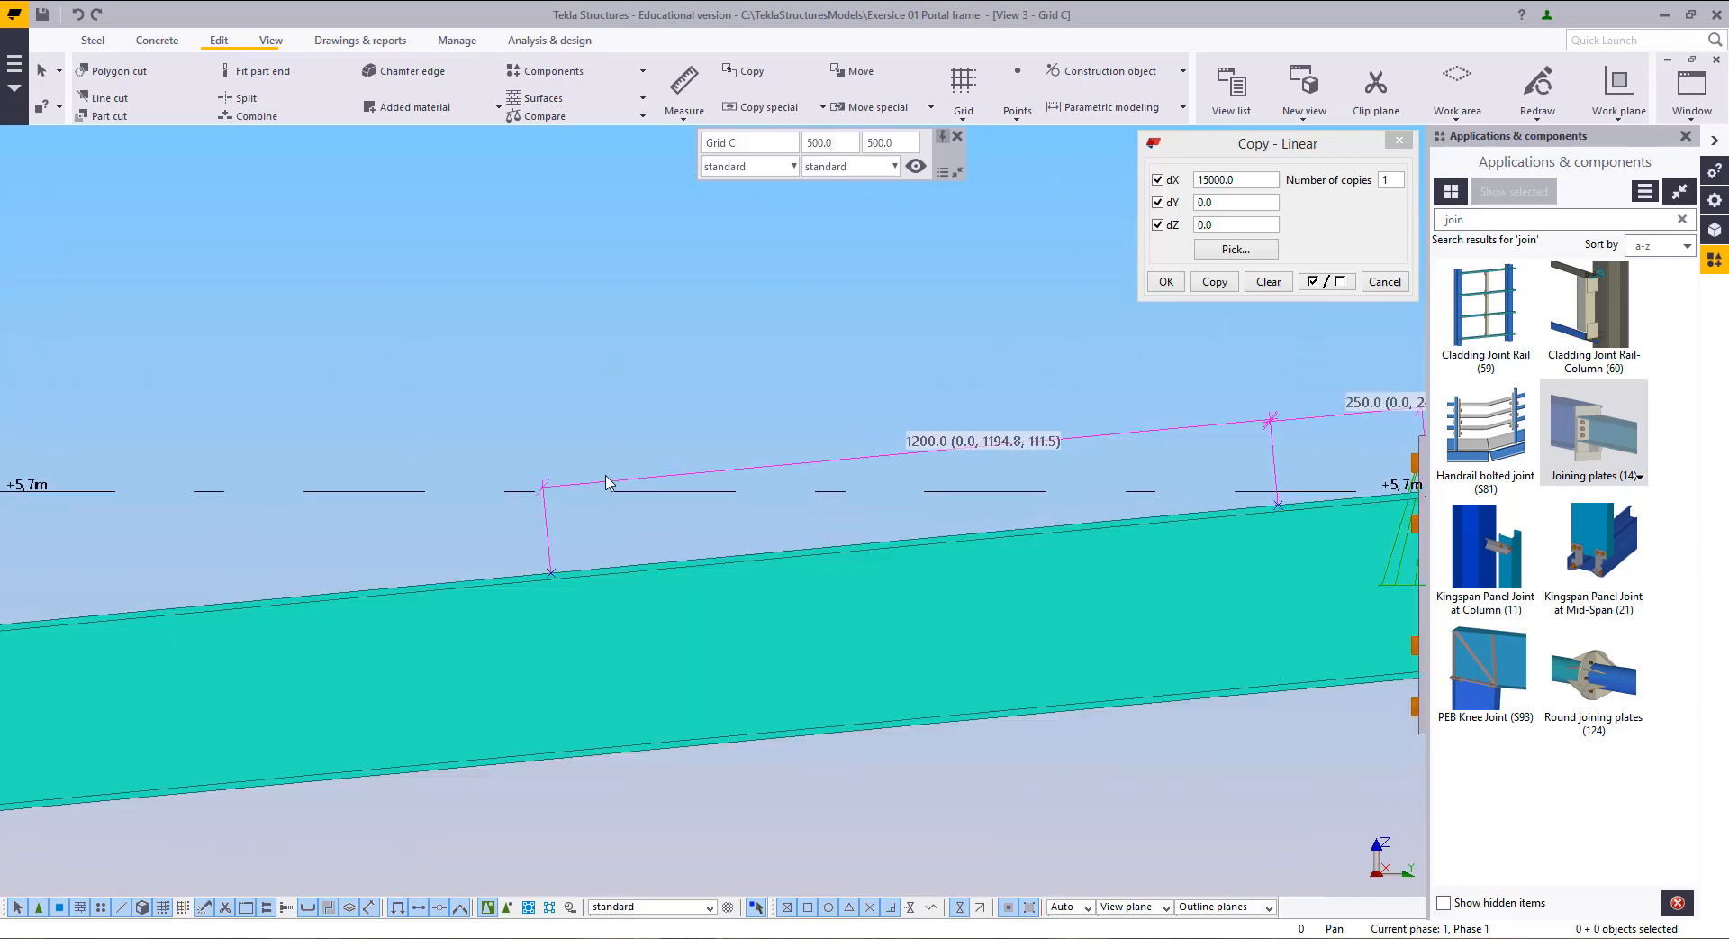
left_click(872, 486)
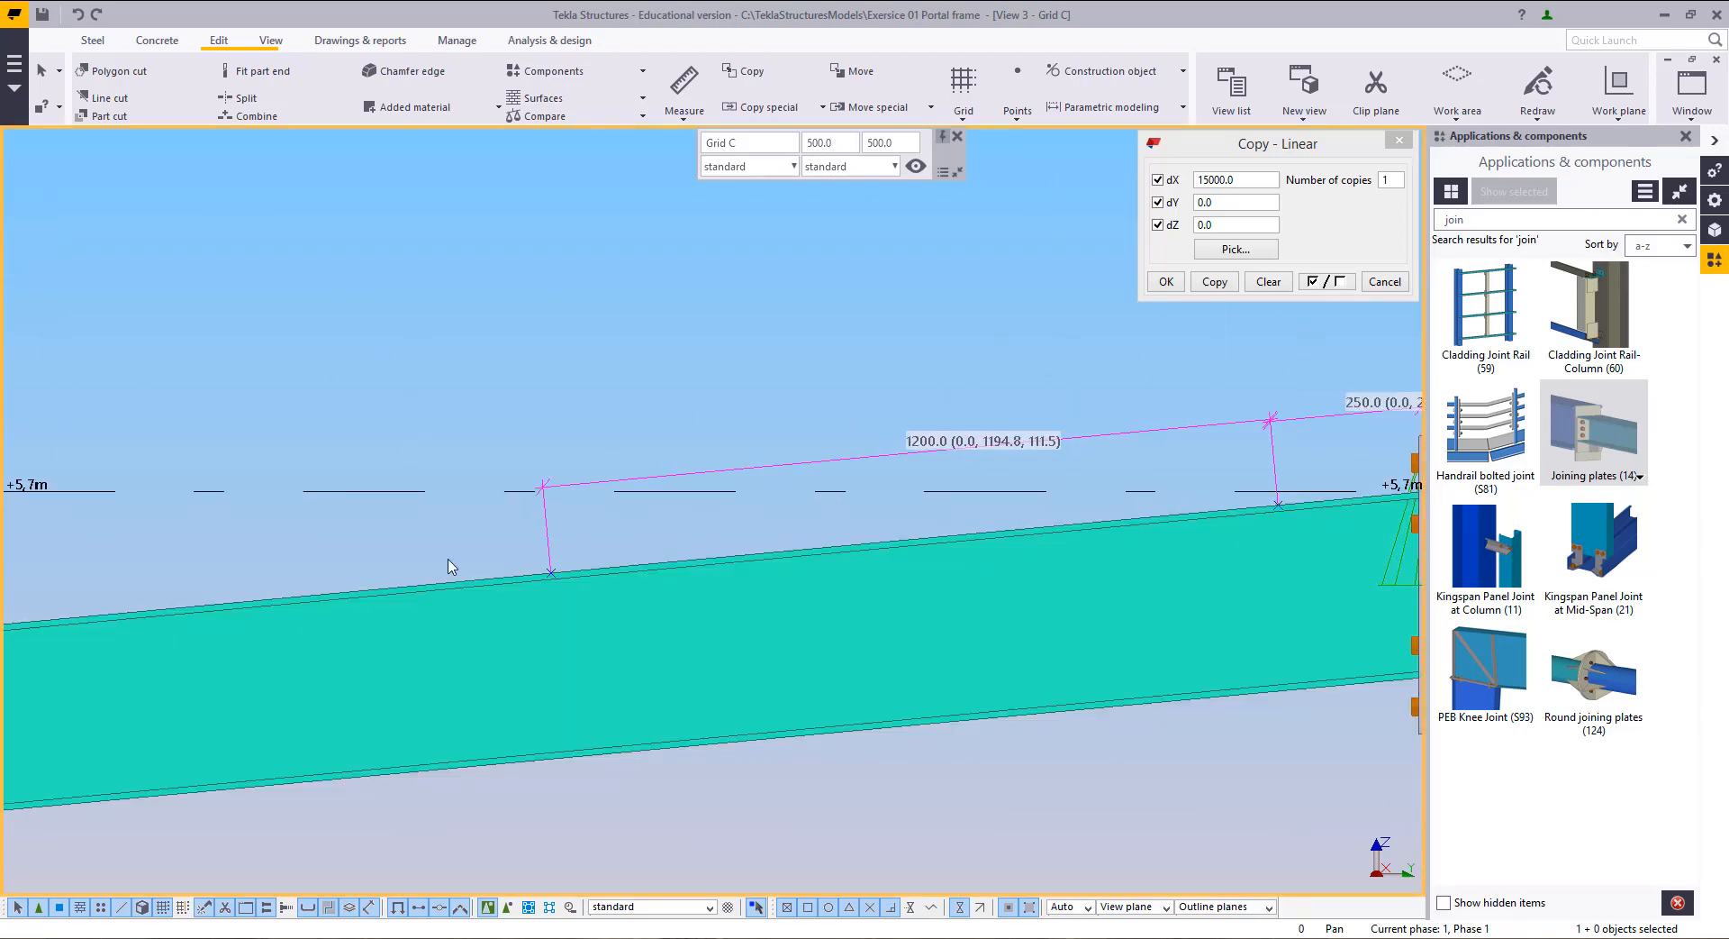
Step: Define the linear copy offset from the ridge-side point to the next point down the rafter, giving dX 0, dY -1194.8 and dZ -111.5
left_click(551, 573)
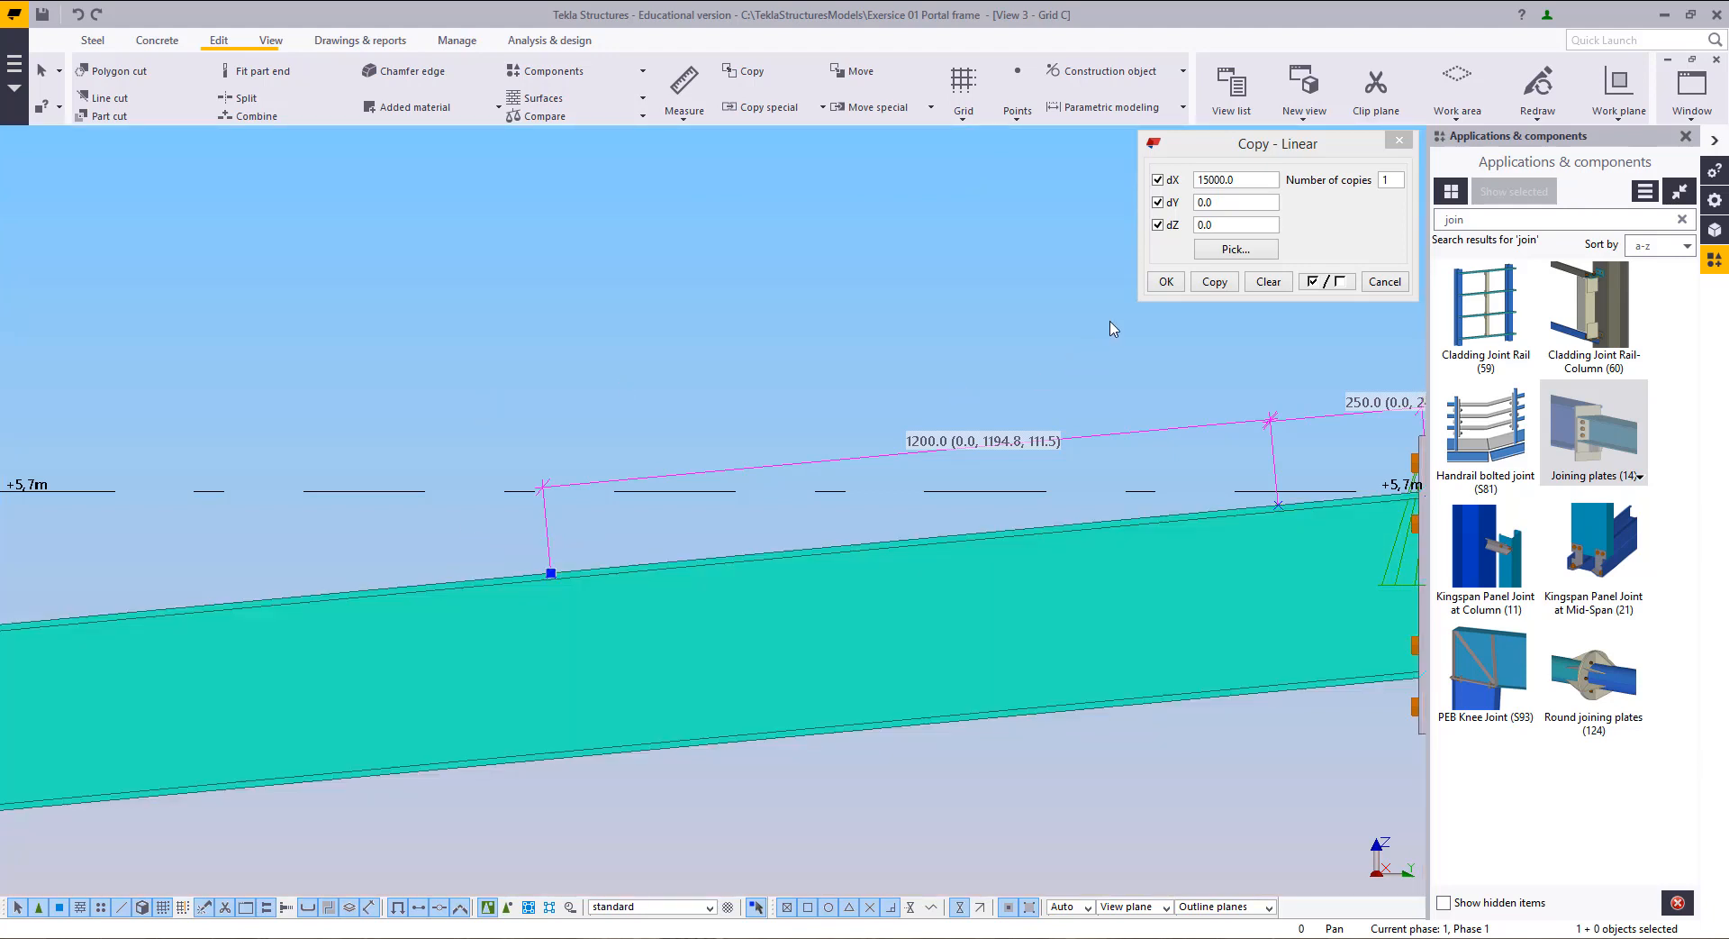
left_click(1237, 250)
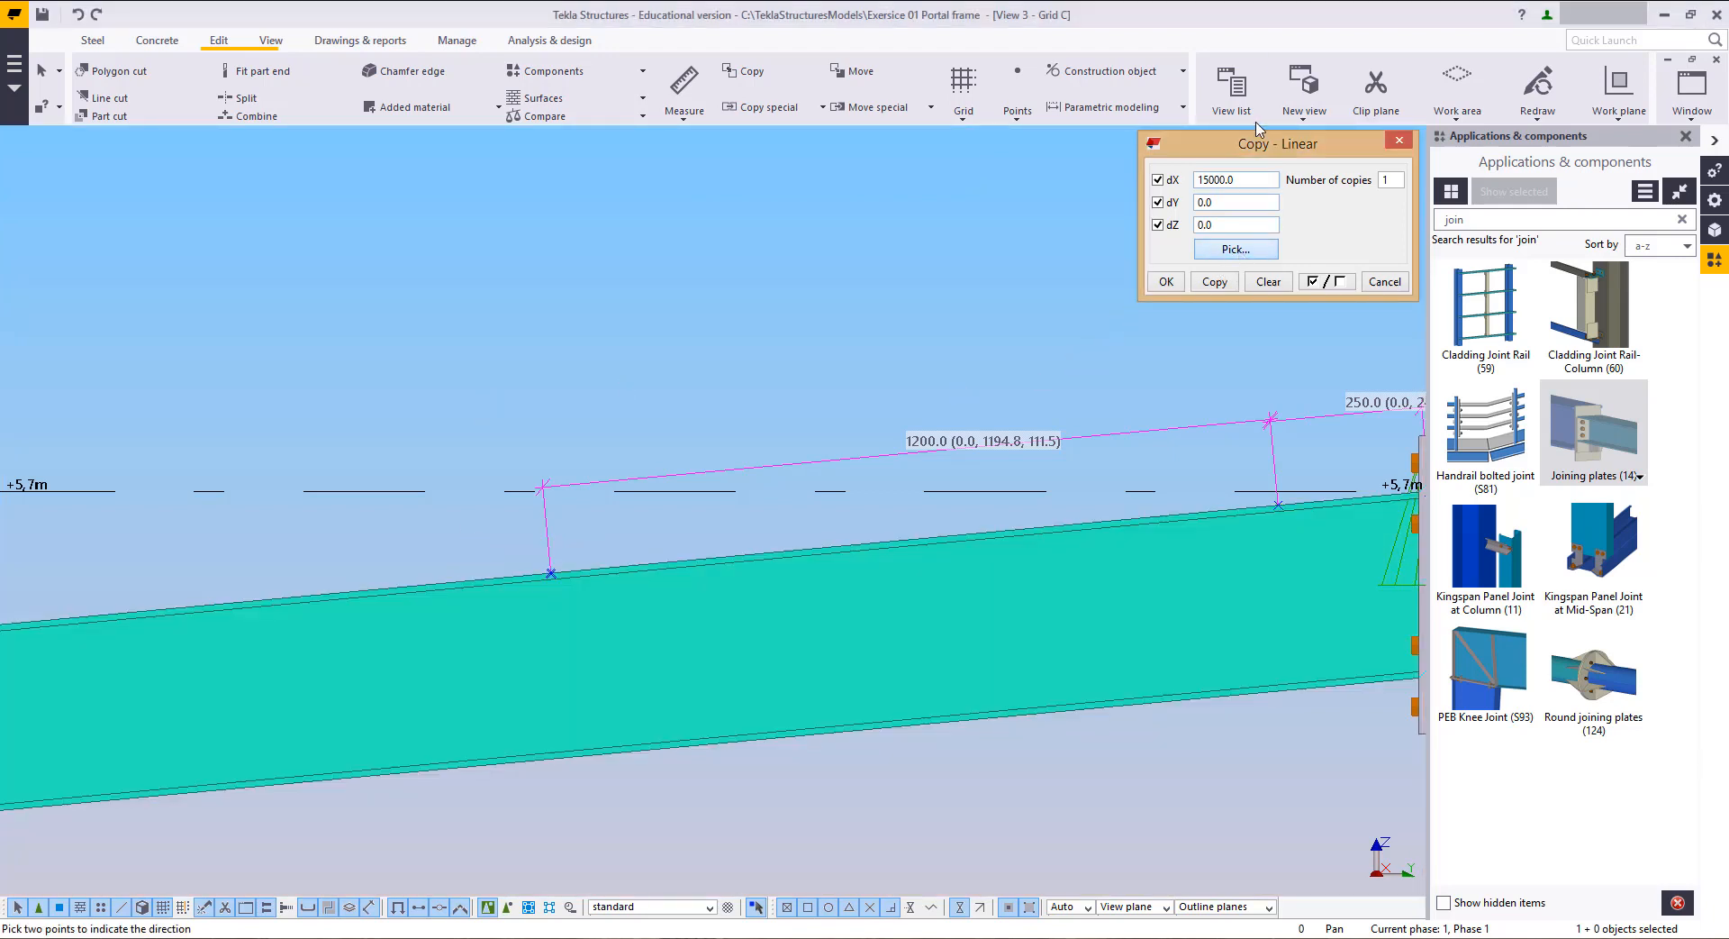
left_click(1277, 508)
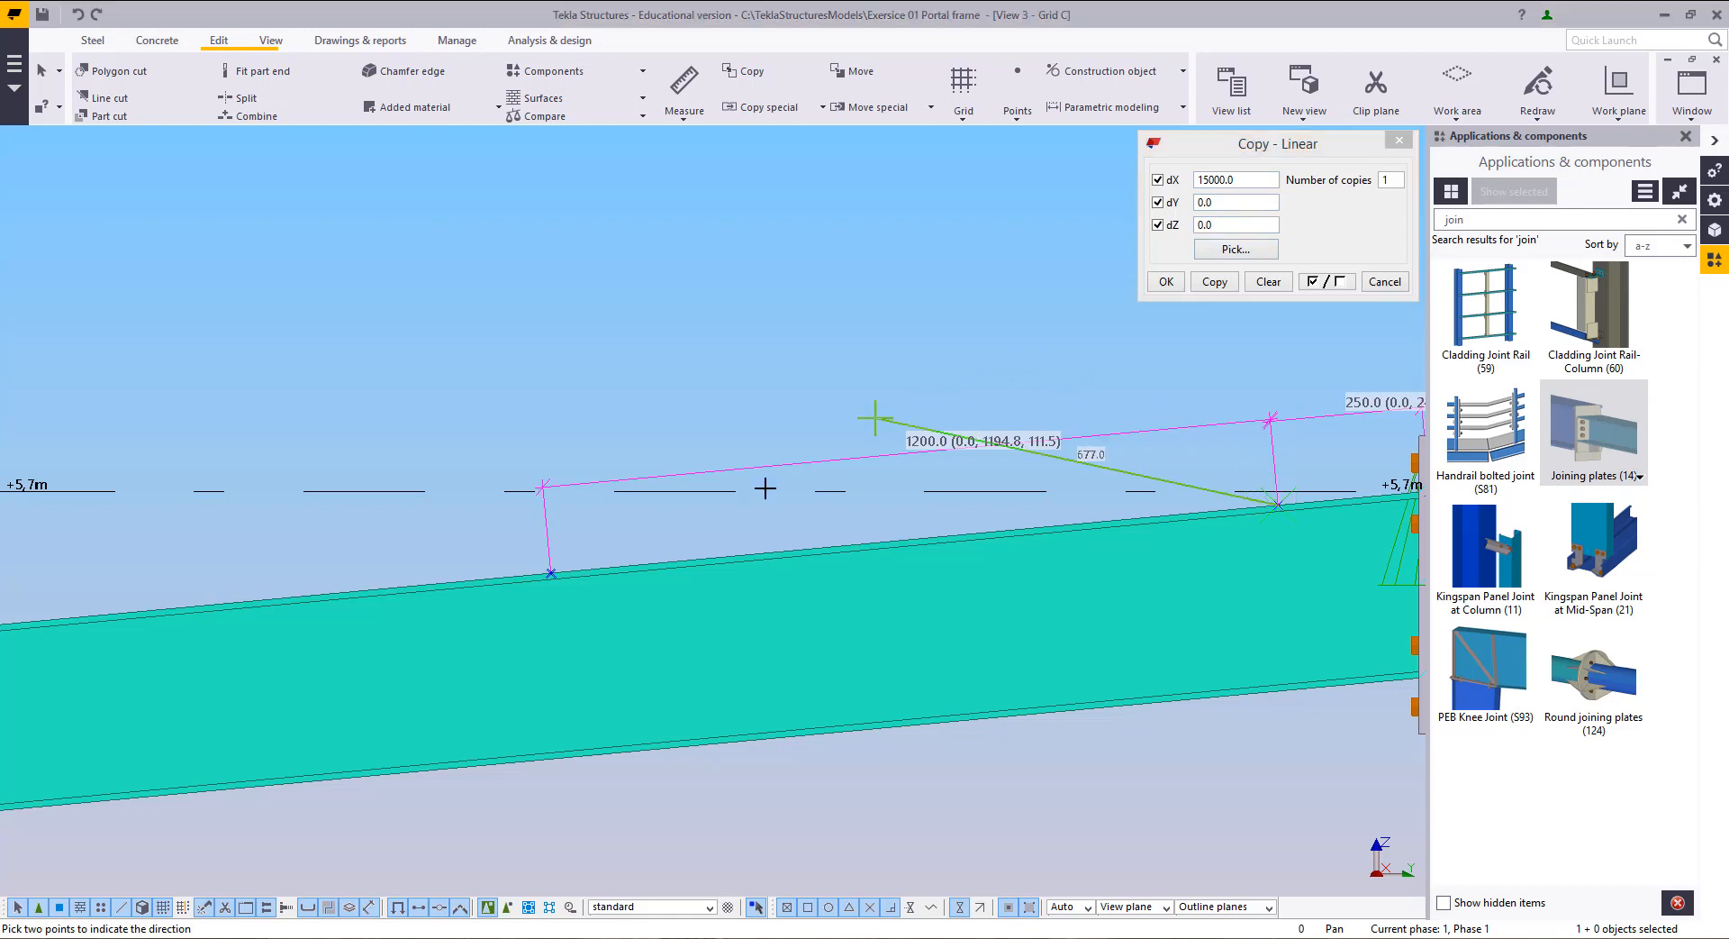
left_click(550, 571)
right_click(706, 304)
left_click(1209, 228)
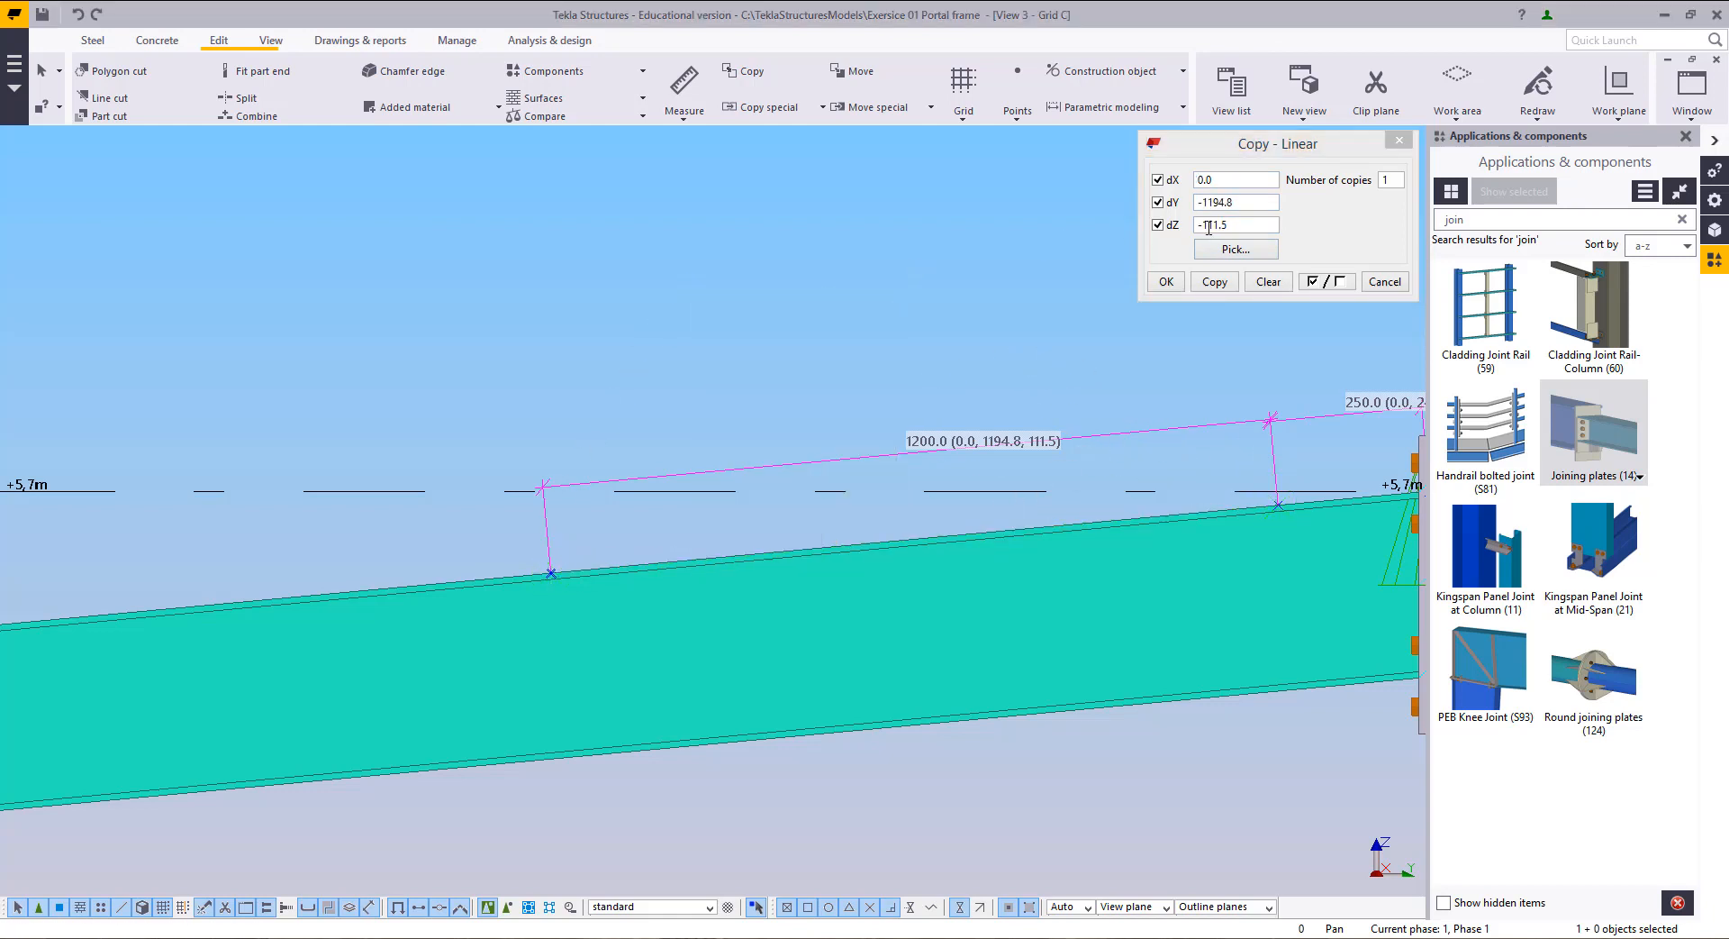
left_click(1251, 204)
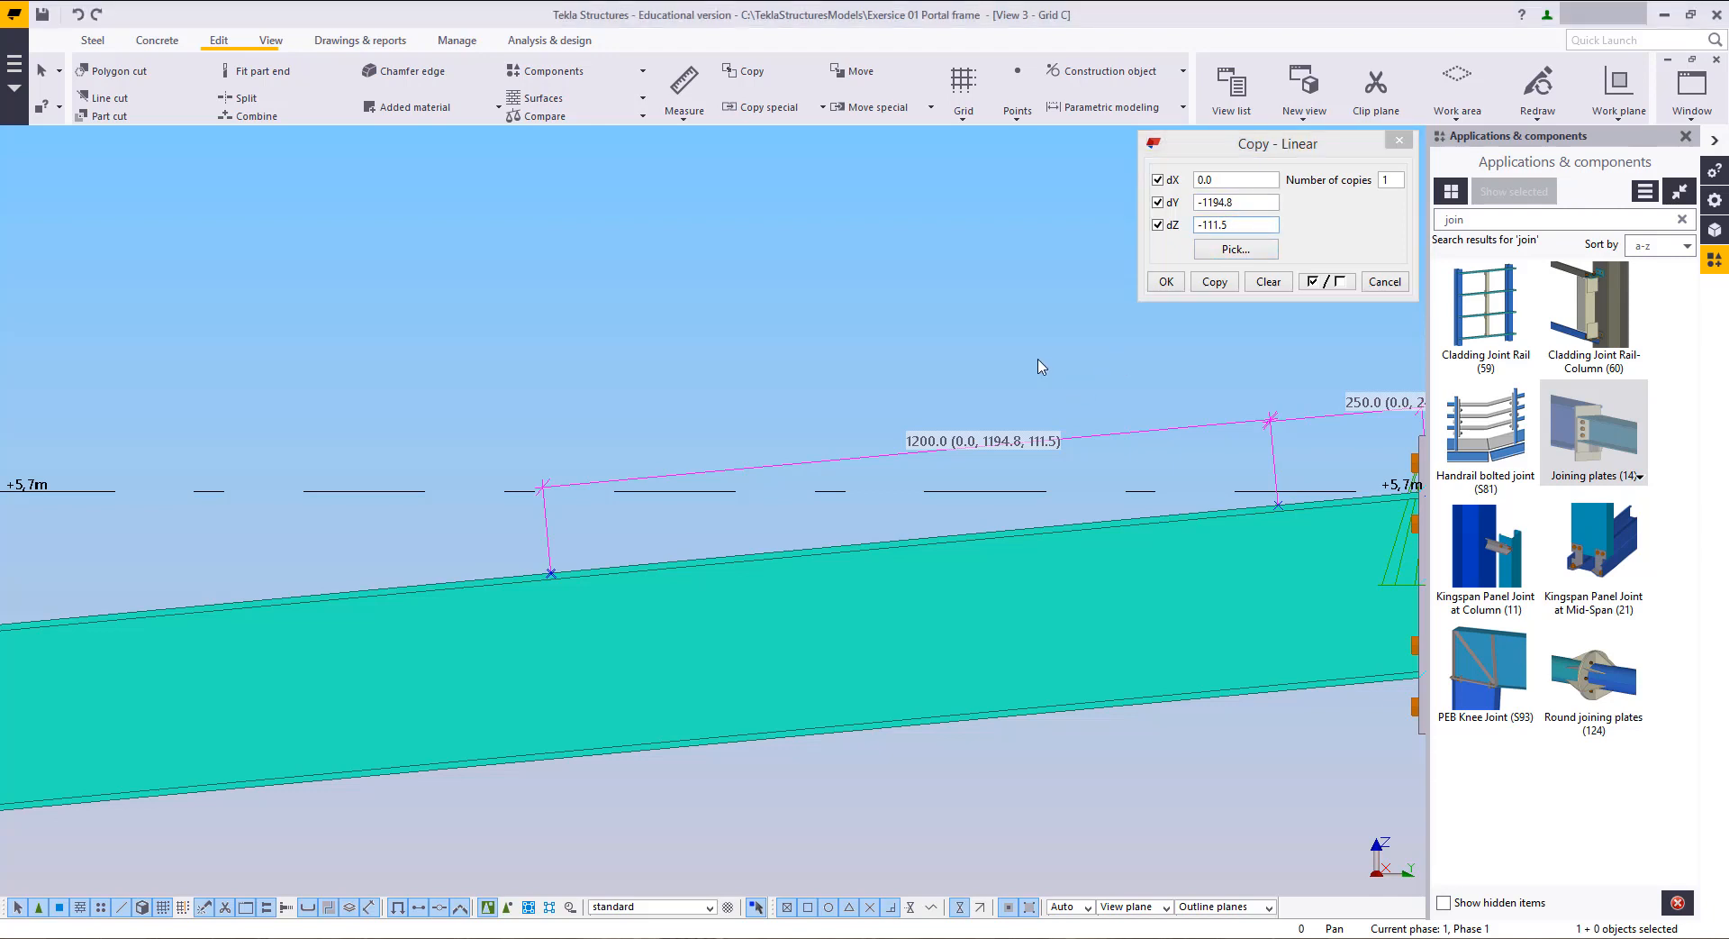
Step: Make 10 linear copies of the second rafter point down the slope towards the column
left_click_drag(436, 528, 591, 606)
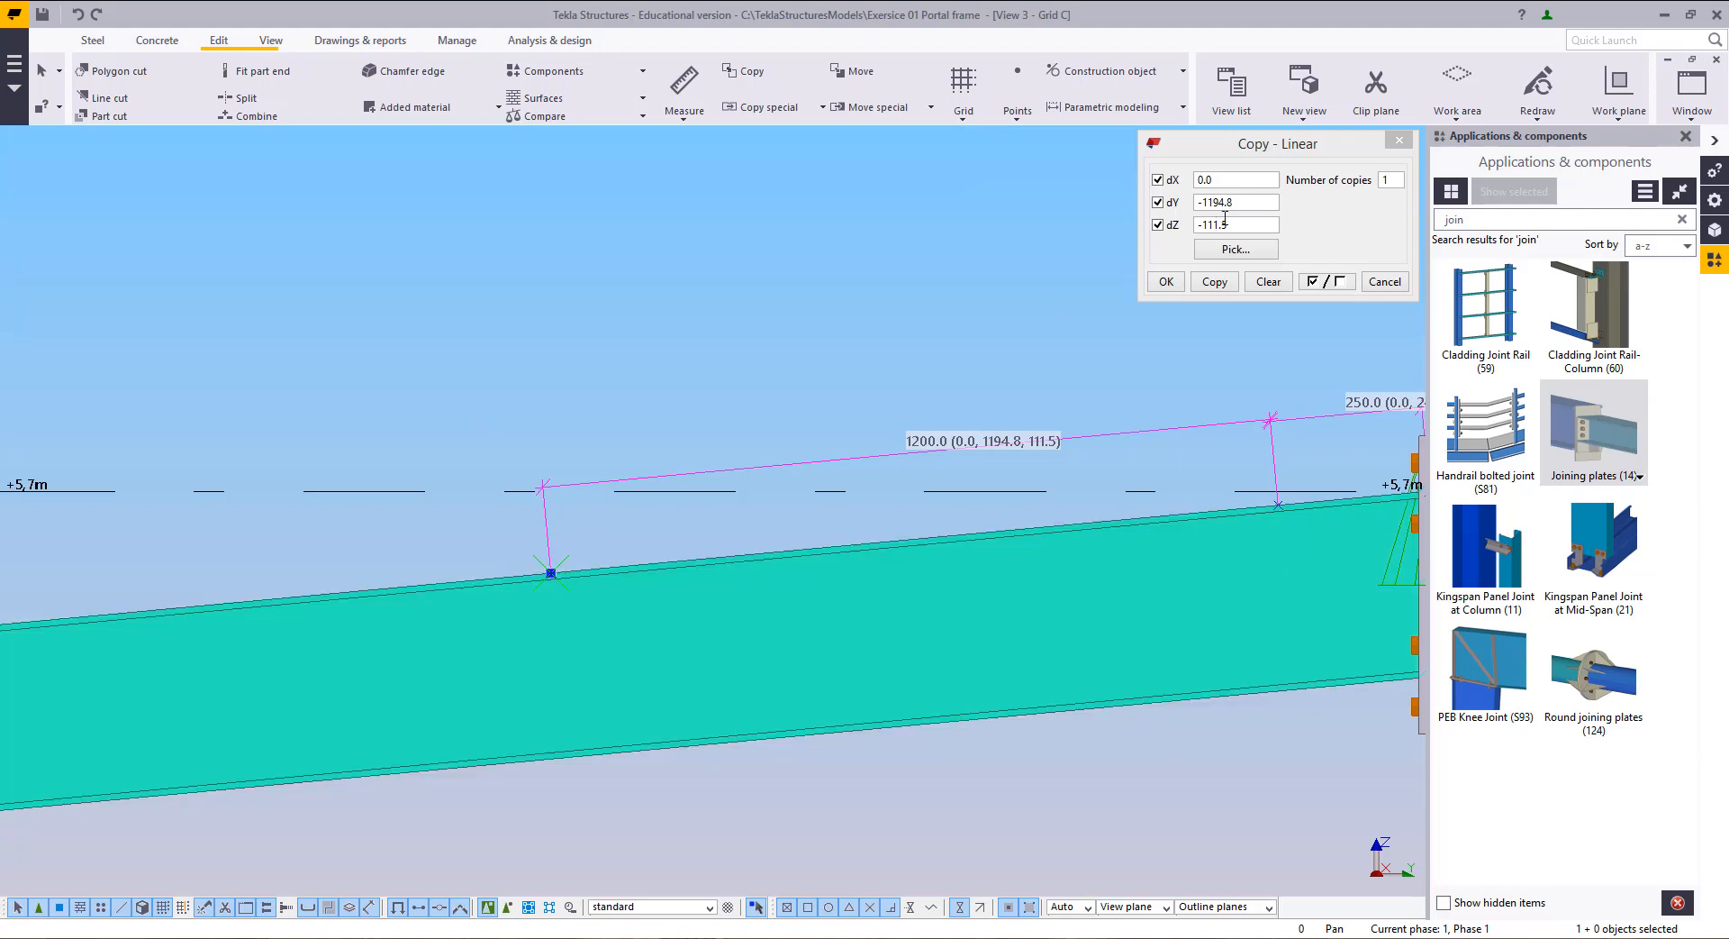
left_click(1394, 179)
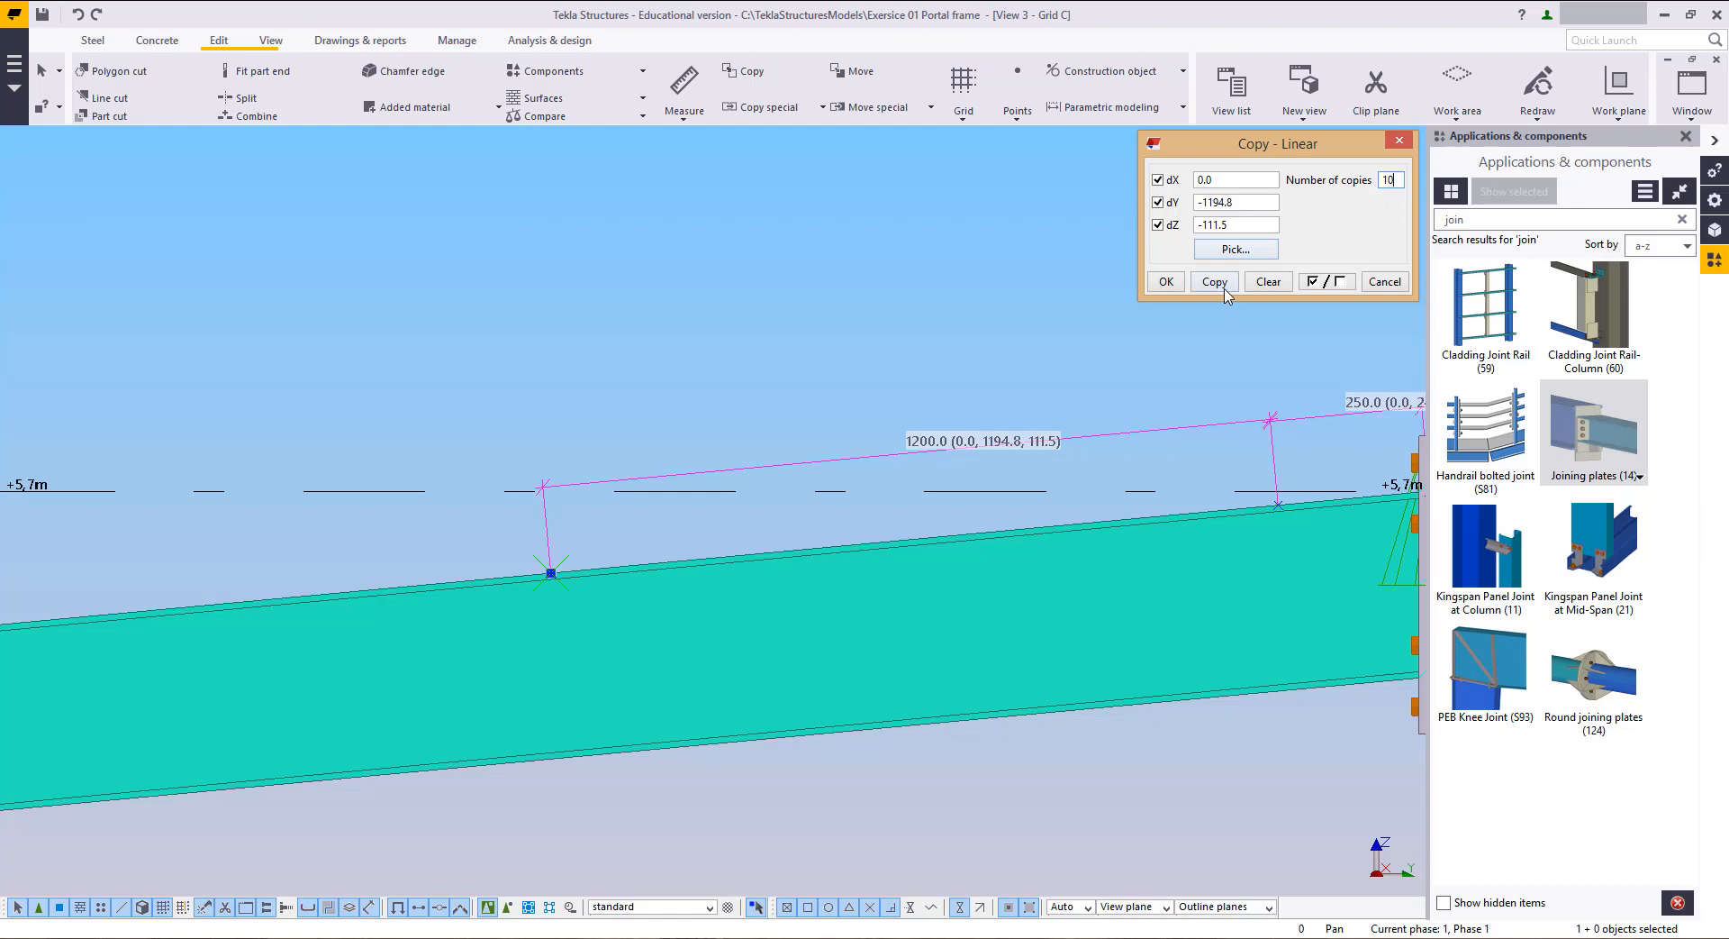
scroll(938, 342, "down", 5)
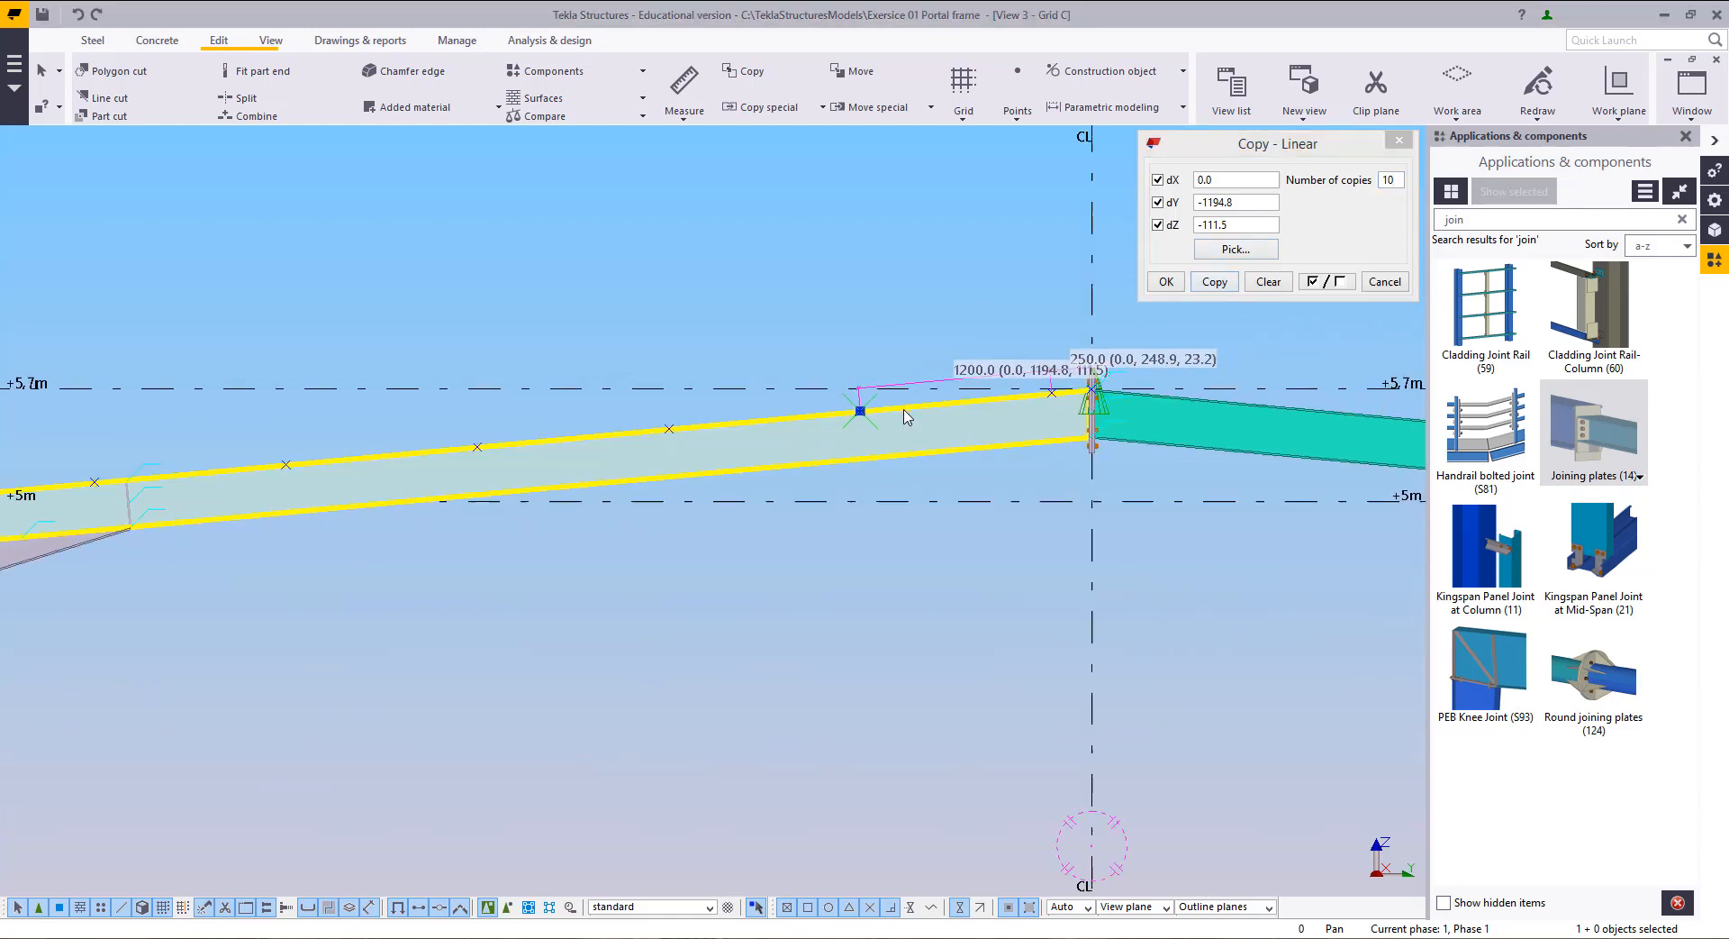
Step: Delete the surplus copied points that lie outside the frame beyond the grid line 1 column
middle_click_drag(454, 461, 1054, 468)
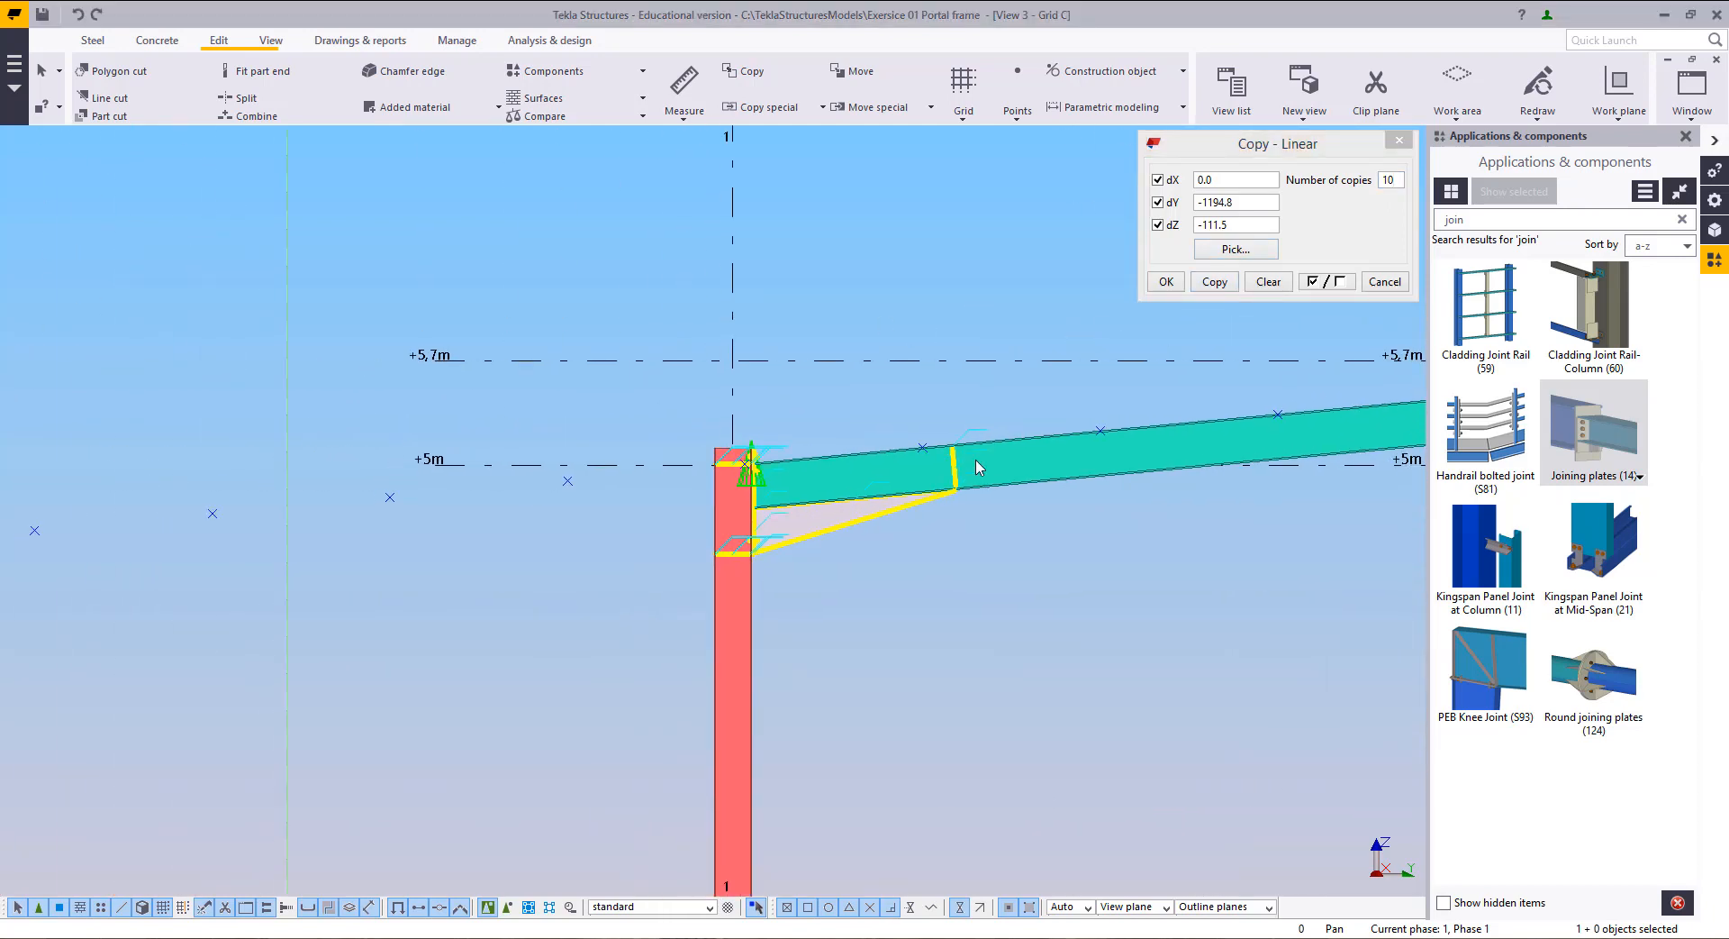
scroll(461, 526, "down", 3)
left_click_drag(278, 413, 700, 647)
key("Delete")
Step: Examine the copied points along the rafter's top edge, from the ridge down to the eaves connection at grid line 1
middle_click_drag(764, 489, 594, 594)
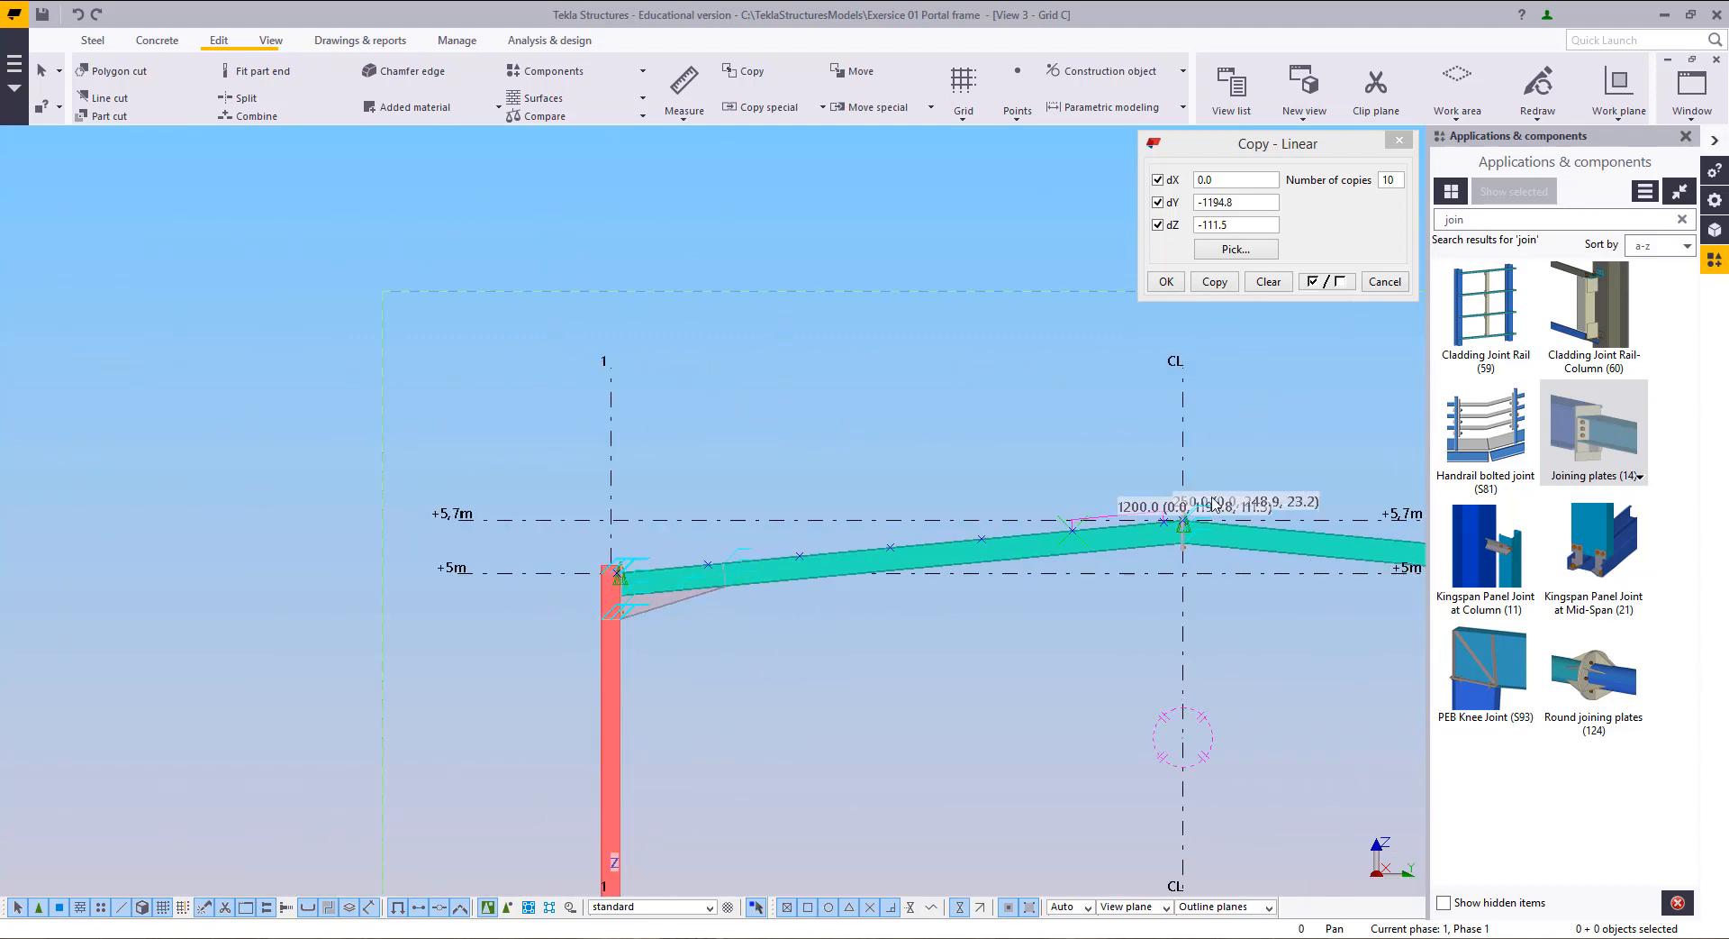
scroll(657, 544, "up", 8)
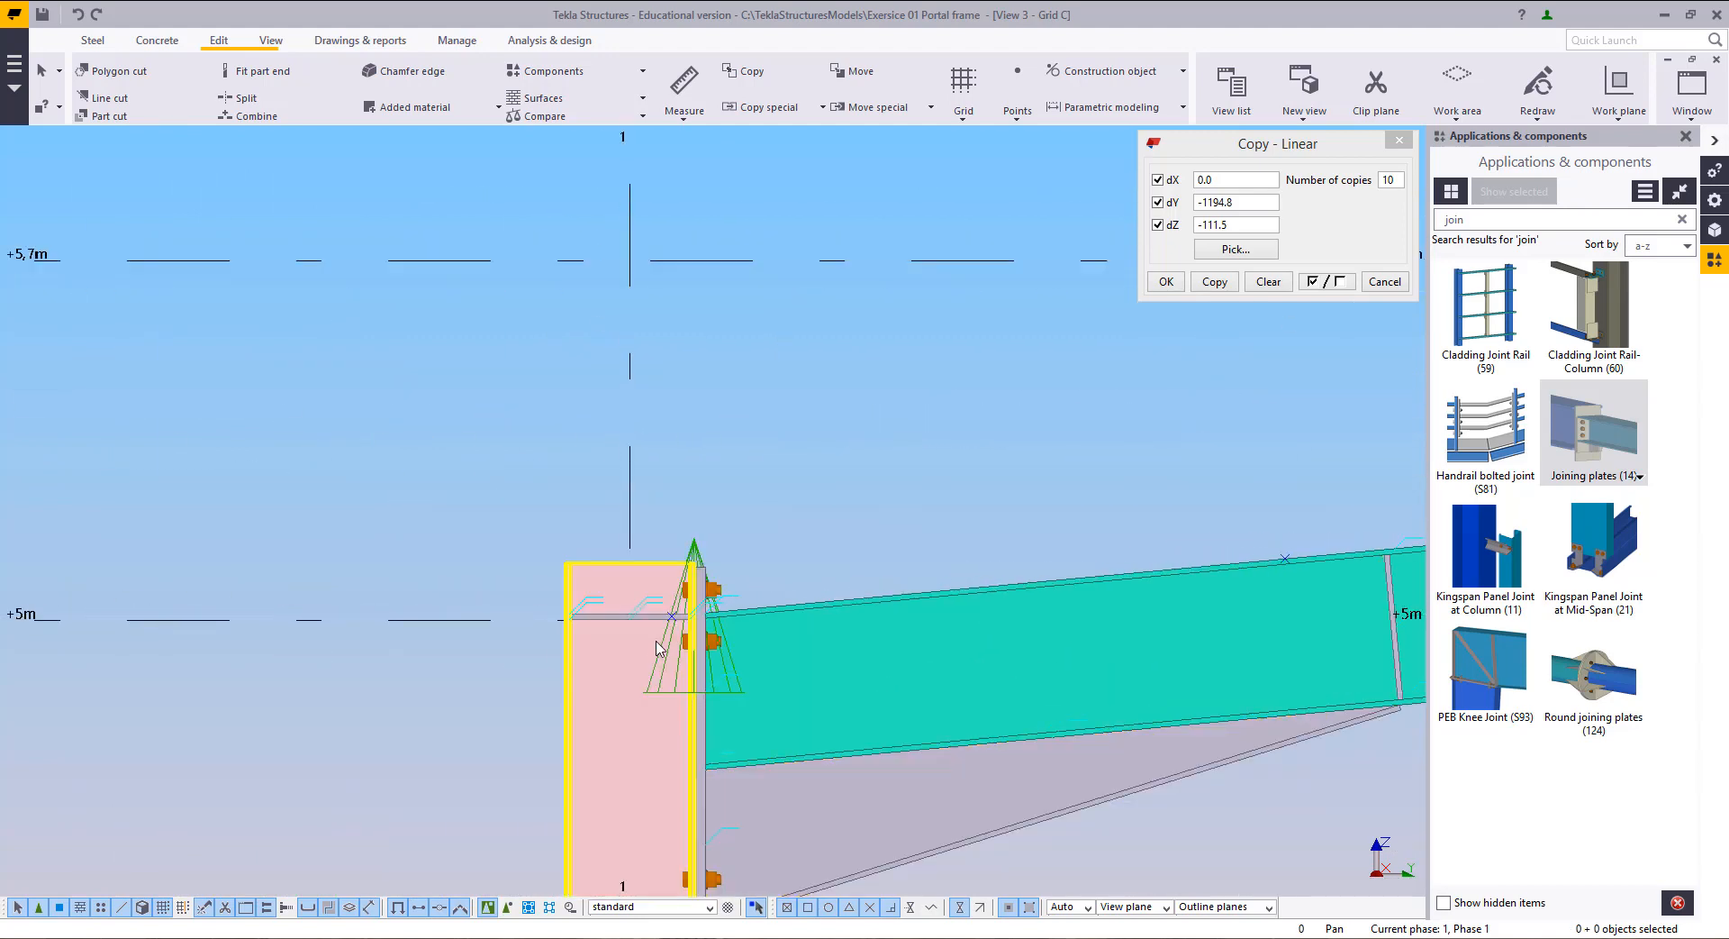
left_click(591, 645)
scroll(694, 641, "up", 5)
scroll(765, 656, "down", 9)
middle_click_drag(356, 636, 111, 588)
scroll(575, 561, "up", 2)
scroll(582, 629, "up", 2)
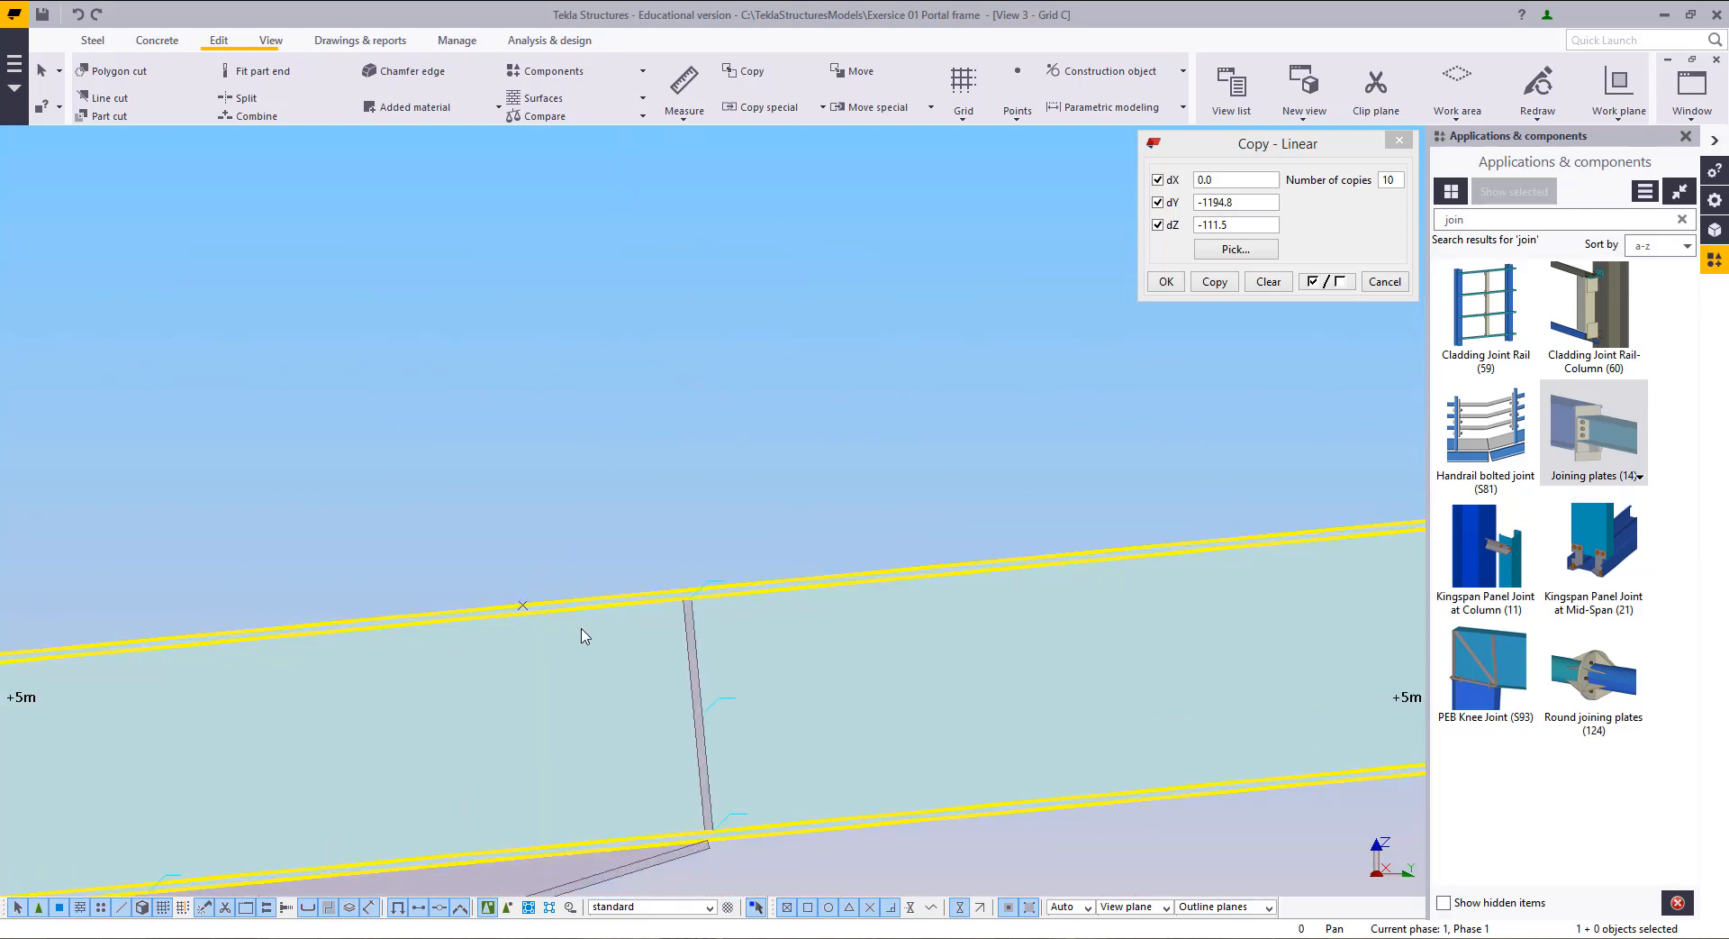
scroll(351, 591, "up", 2)
scroll(508, 622, "up", 2)
scroll(506, 618, "down", 6)
middle_click_drag(416, 621, 309, 618)
scroll(309, 618, "down", 8)
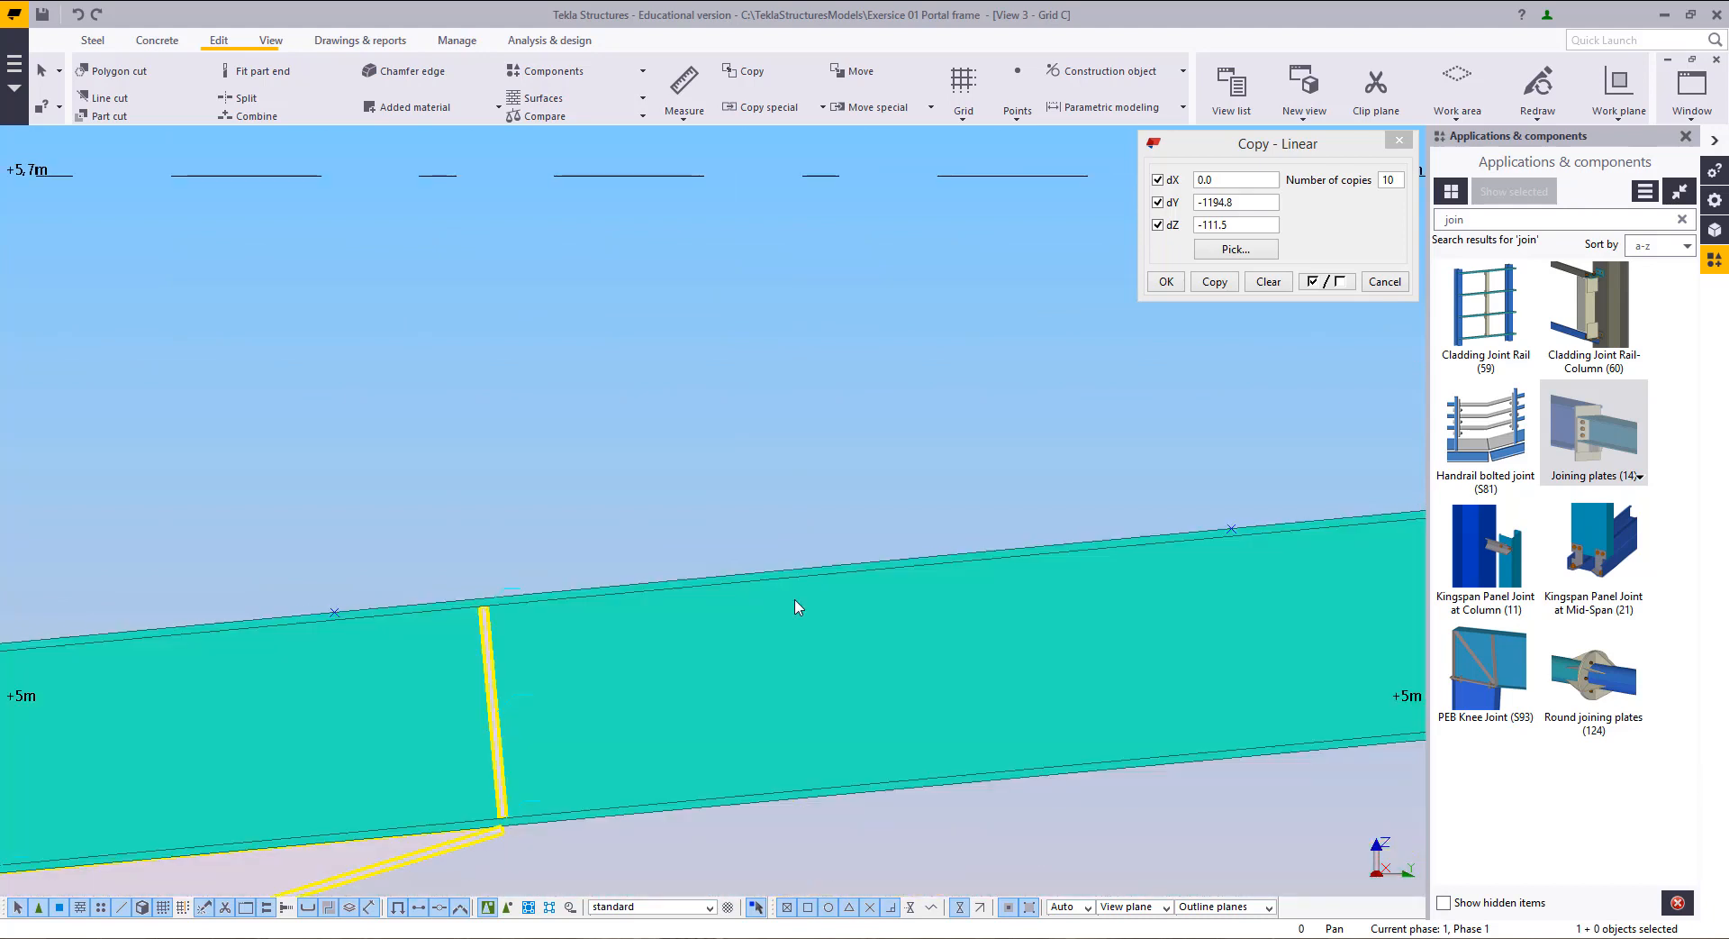
scroll(957, 594, "up", 1)
middle_click_drag(1226, 598, 1084, 641)
scroll(1126, 573, "up", 11)
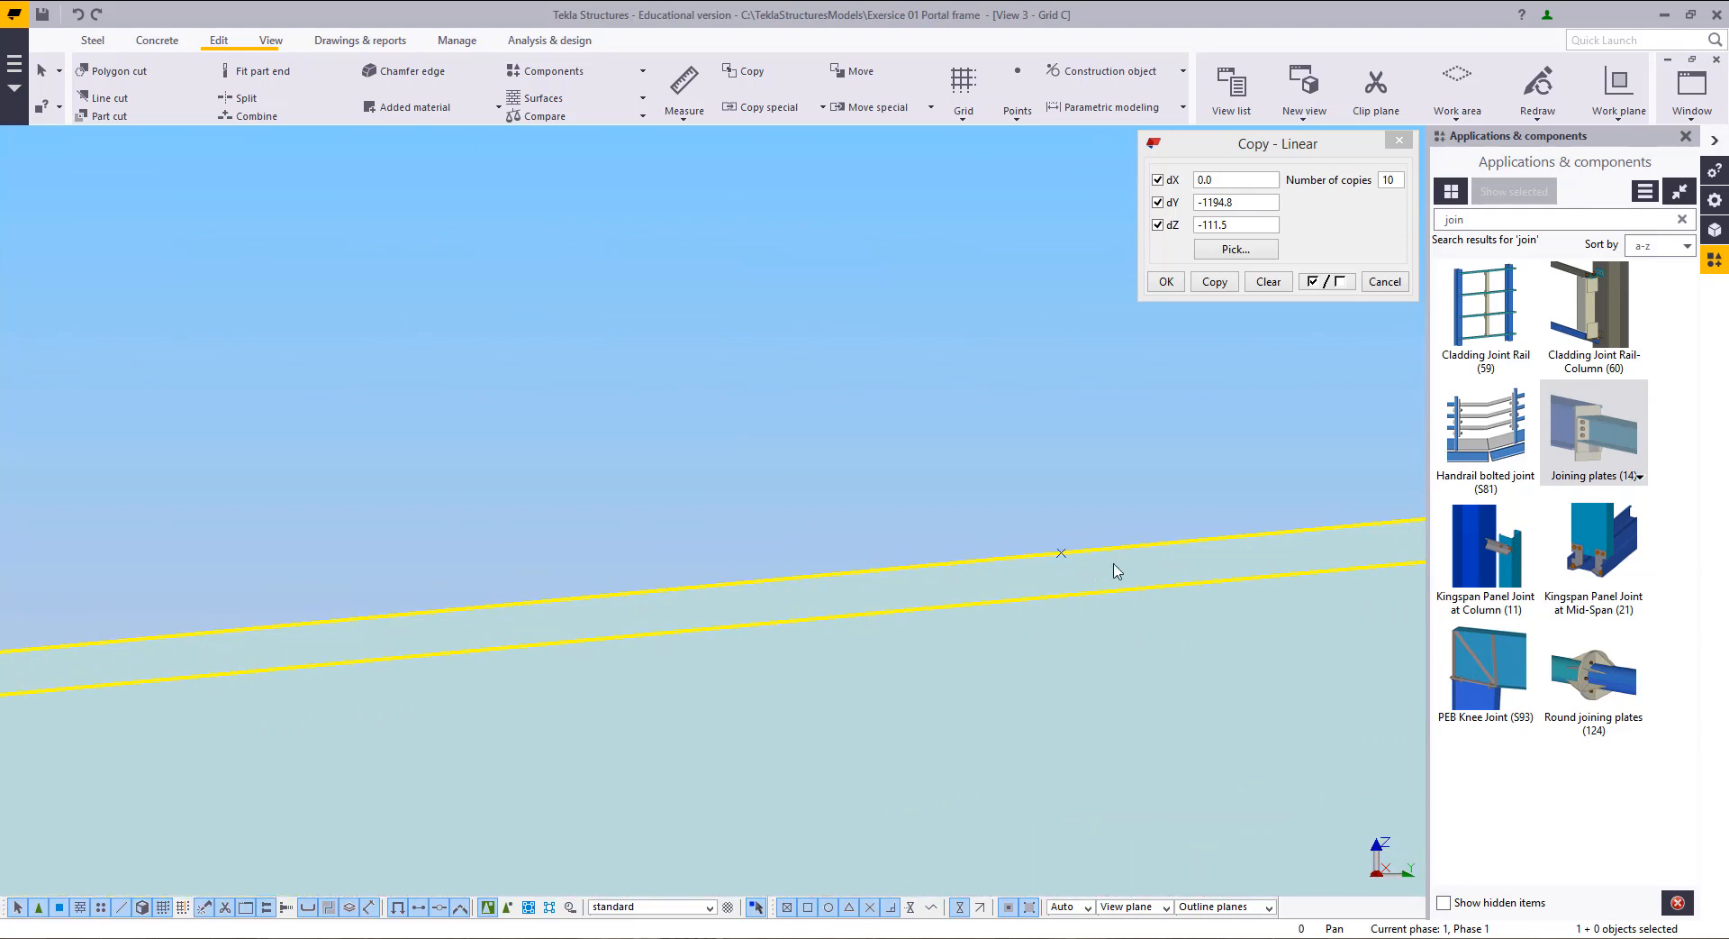
left_click(1134, 471)
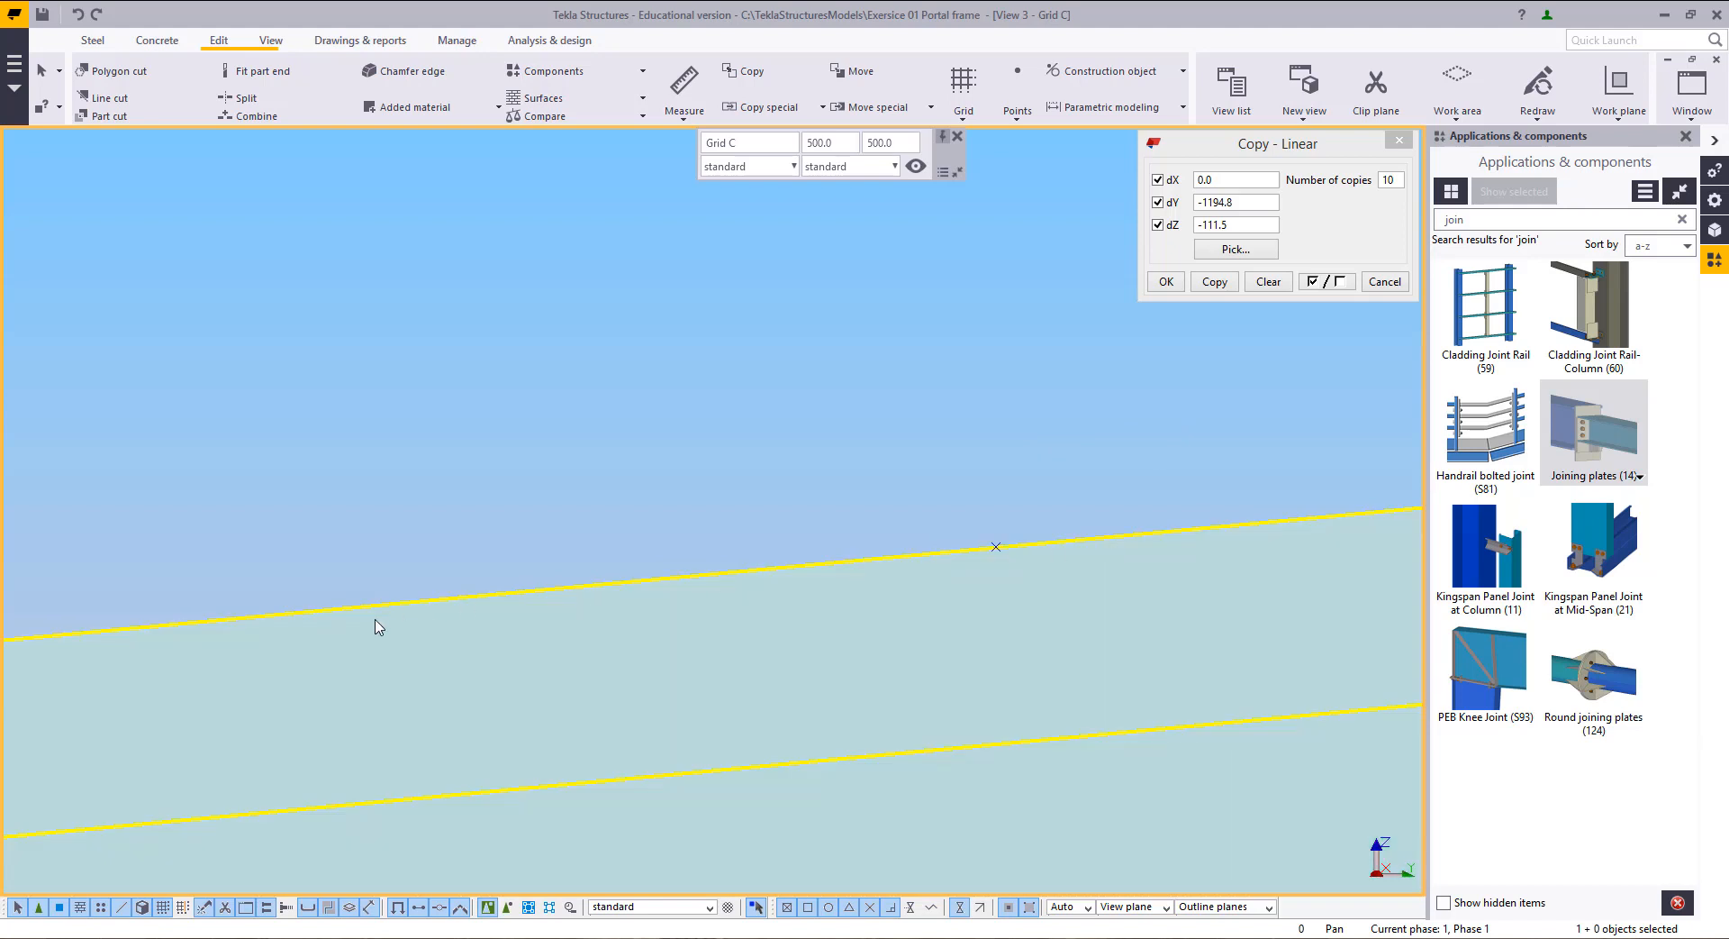
scroll(387, 618, "down", 15)
middle_click_drag(390, 616, 865, 596)
scroll(641, 623, "down", 4)
middle_click_drag(631, 625, 851, 573)
scroll(957, 548, "down", 5)
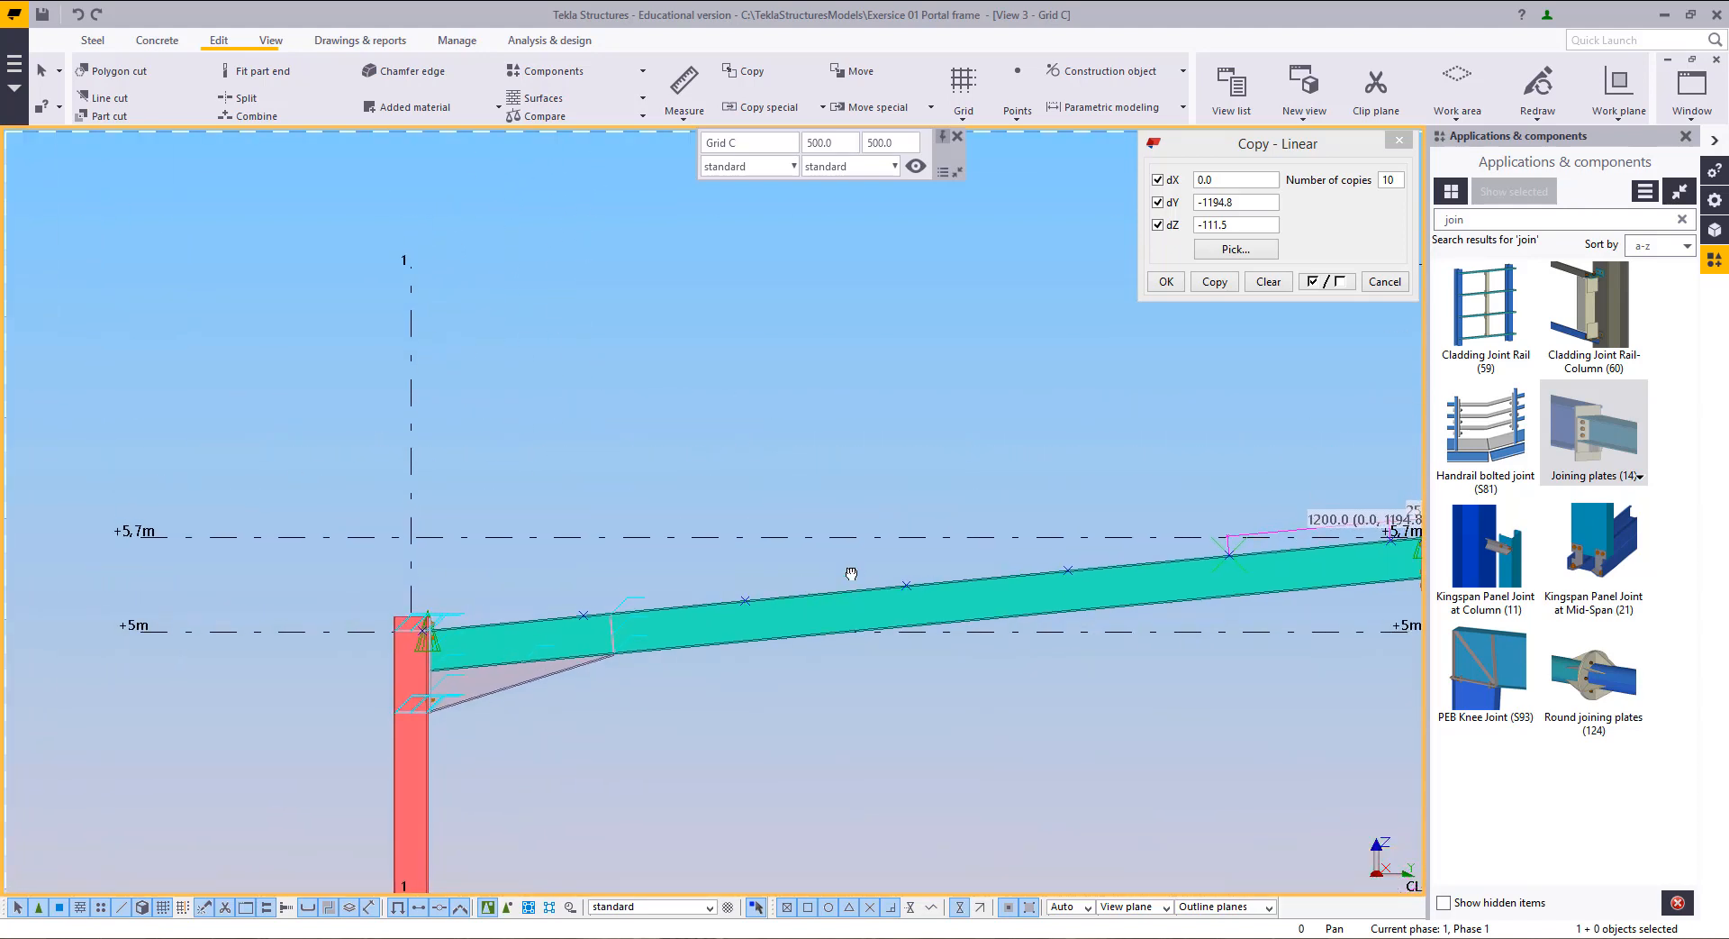
middle_click_drag(681, 593, 784, 571)
scroll(664, 606, "up", 5)
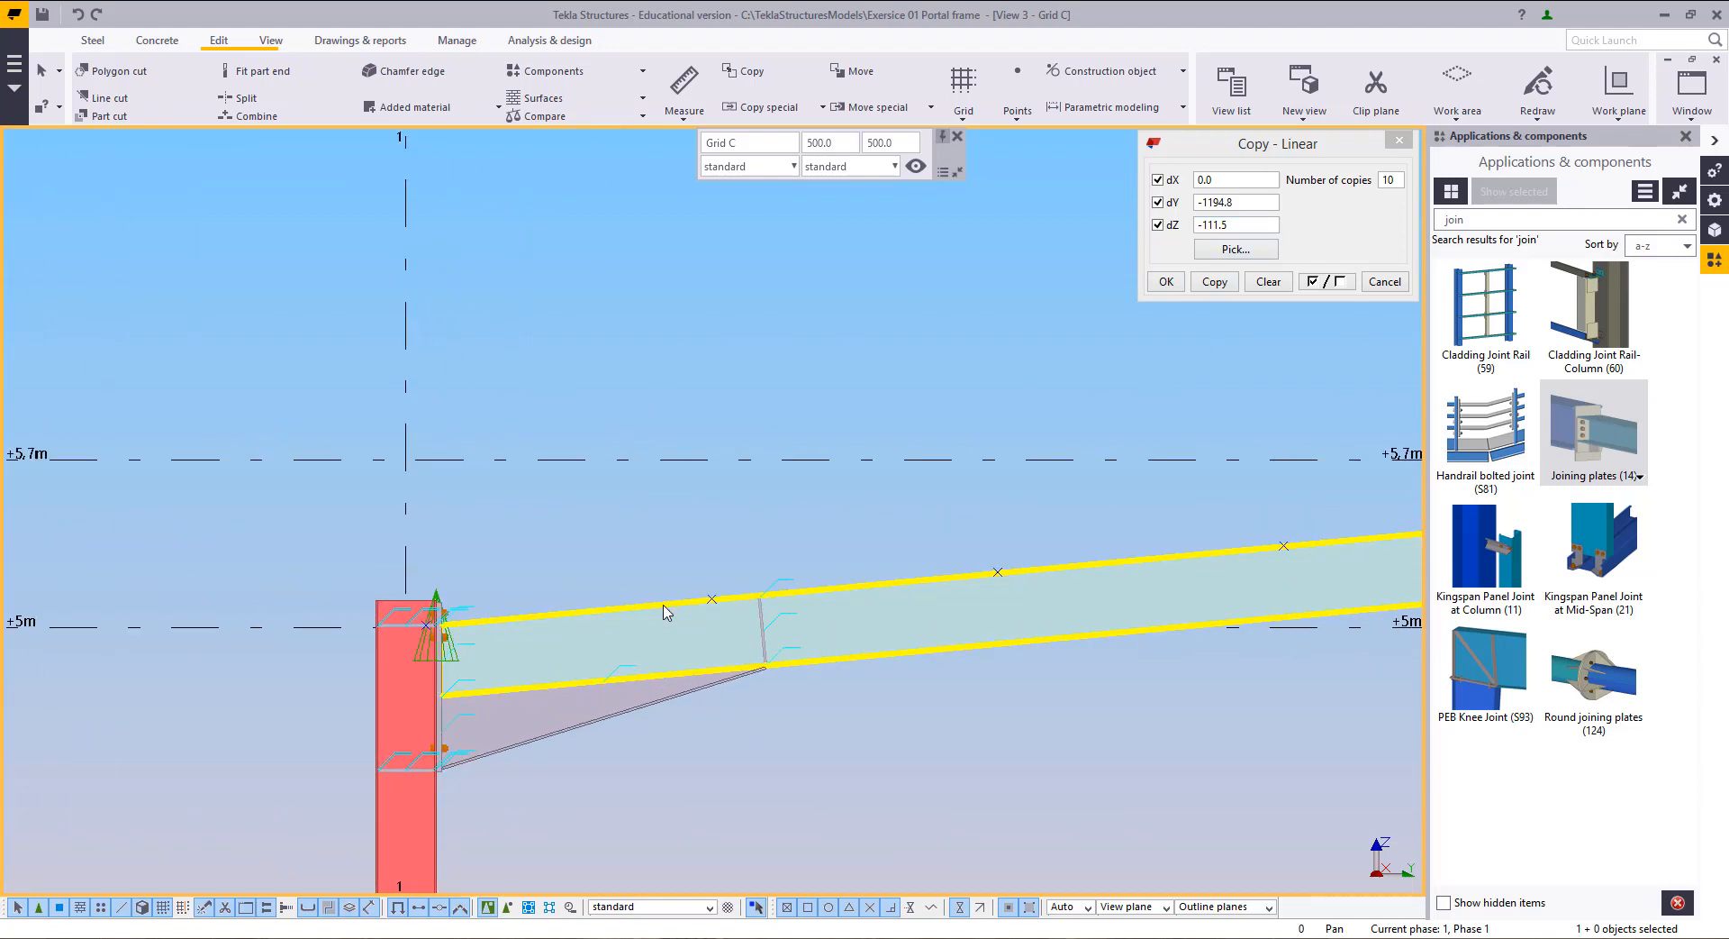
middle_click_drag(676, 606, 880, 605)
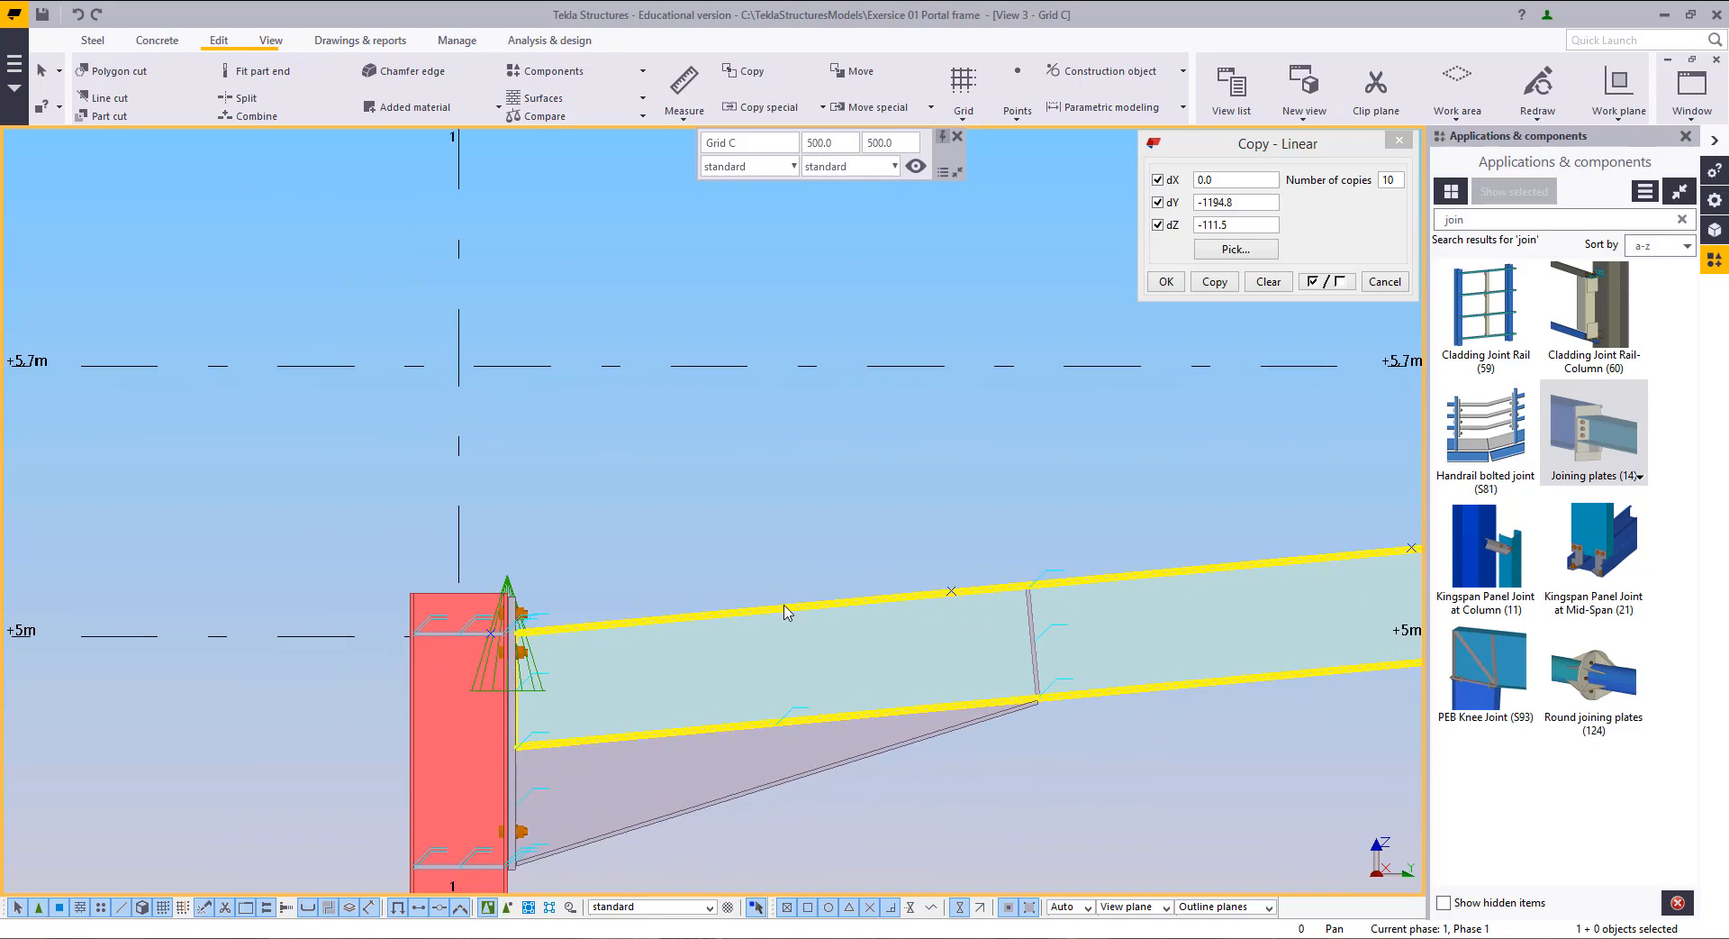
scroll(531, 668, "up", 7)
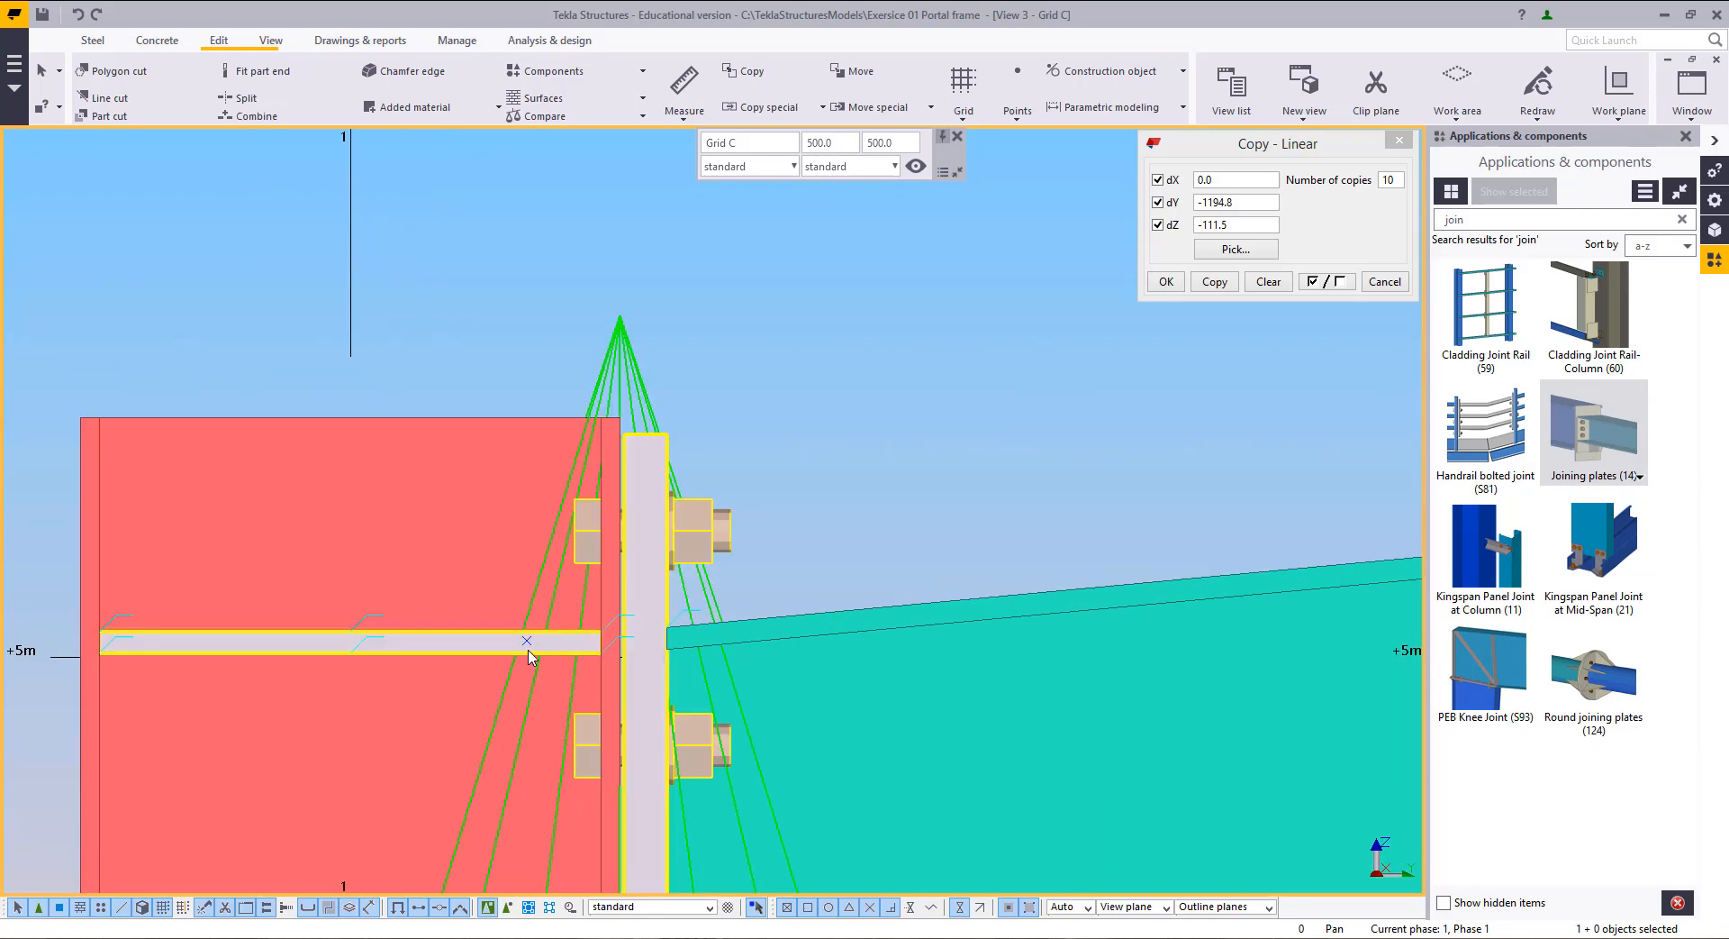
right_click(804, 340)
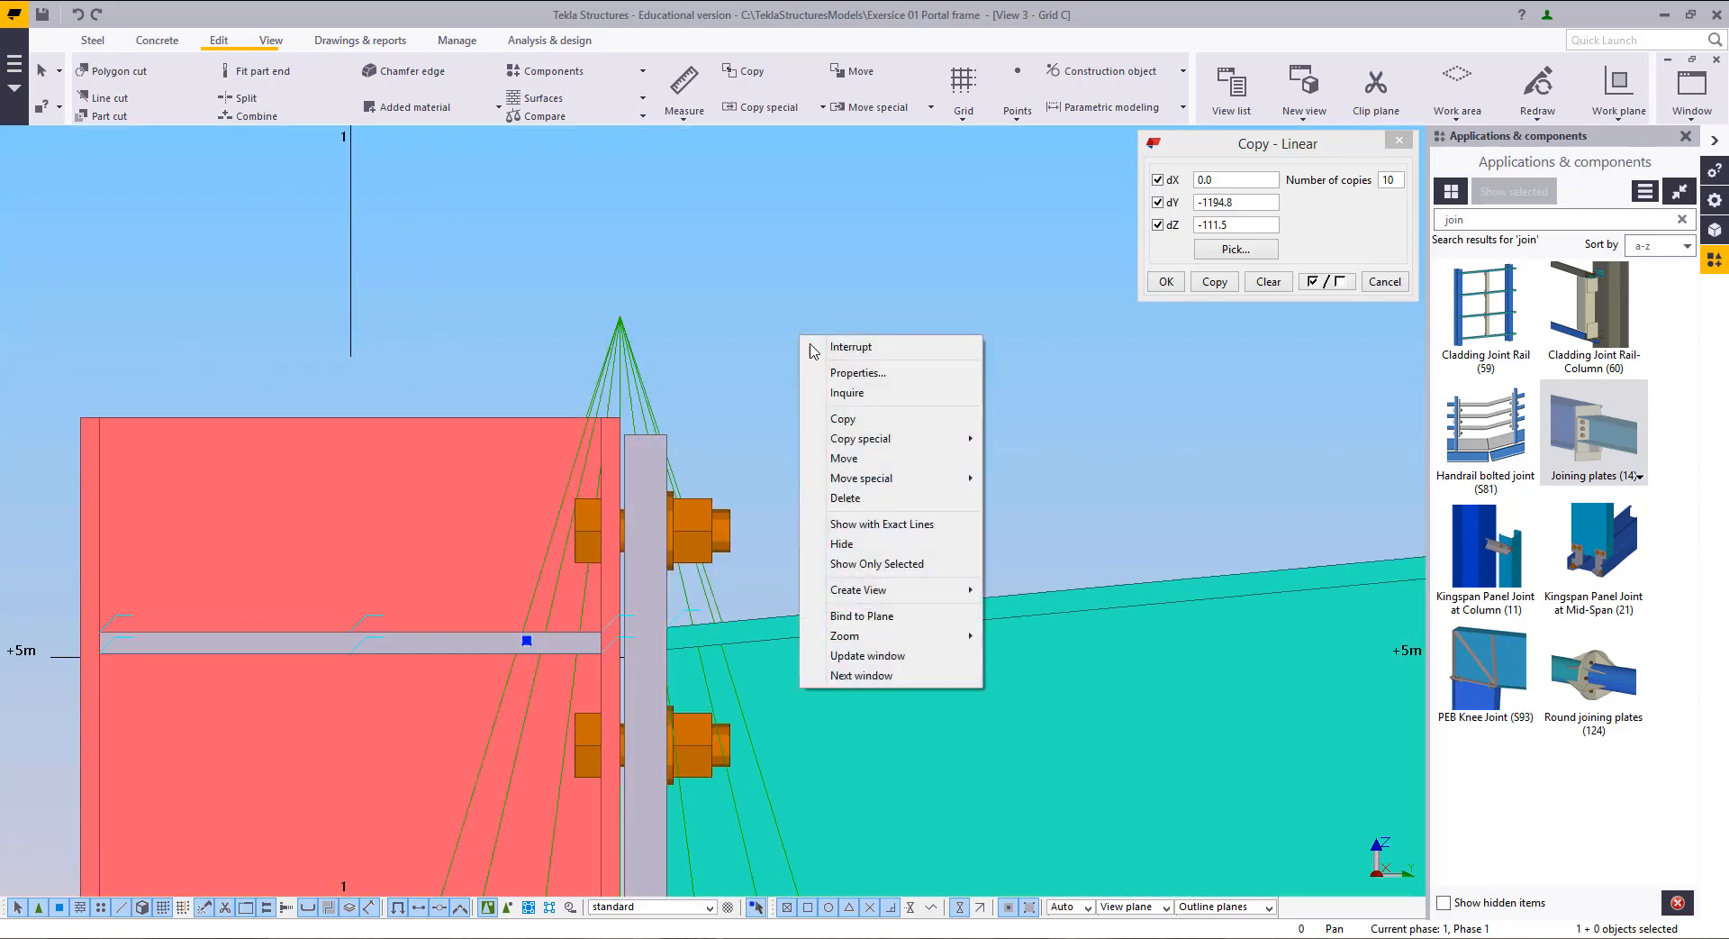
left_click(844, 457)
left_click(525, 640)
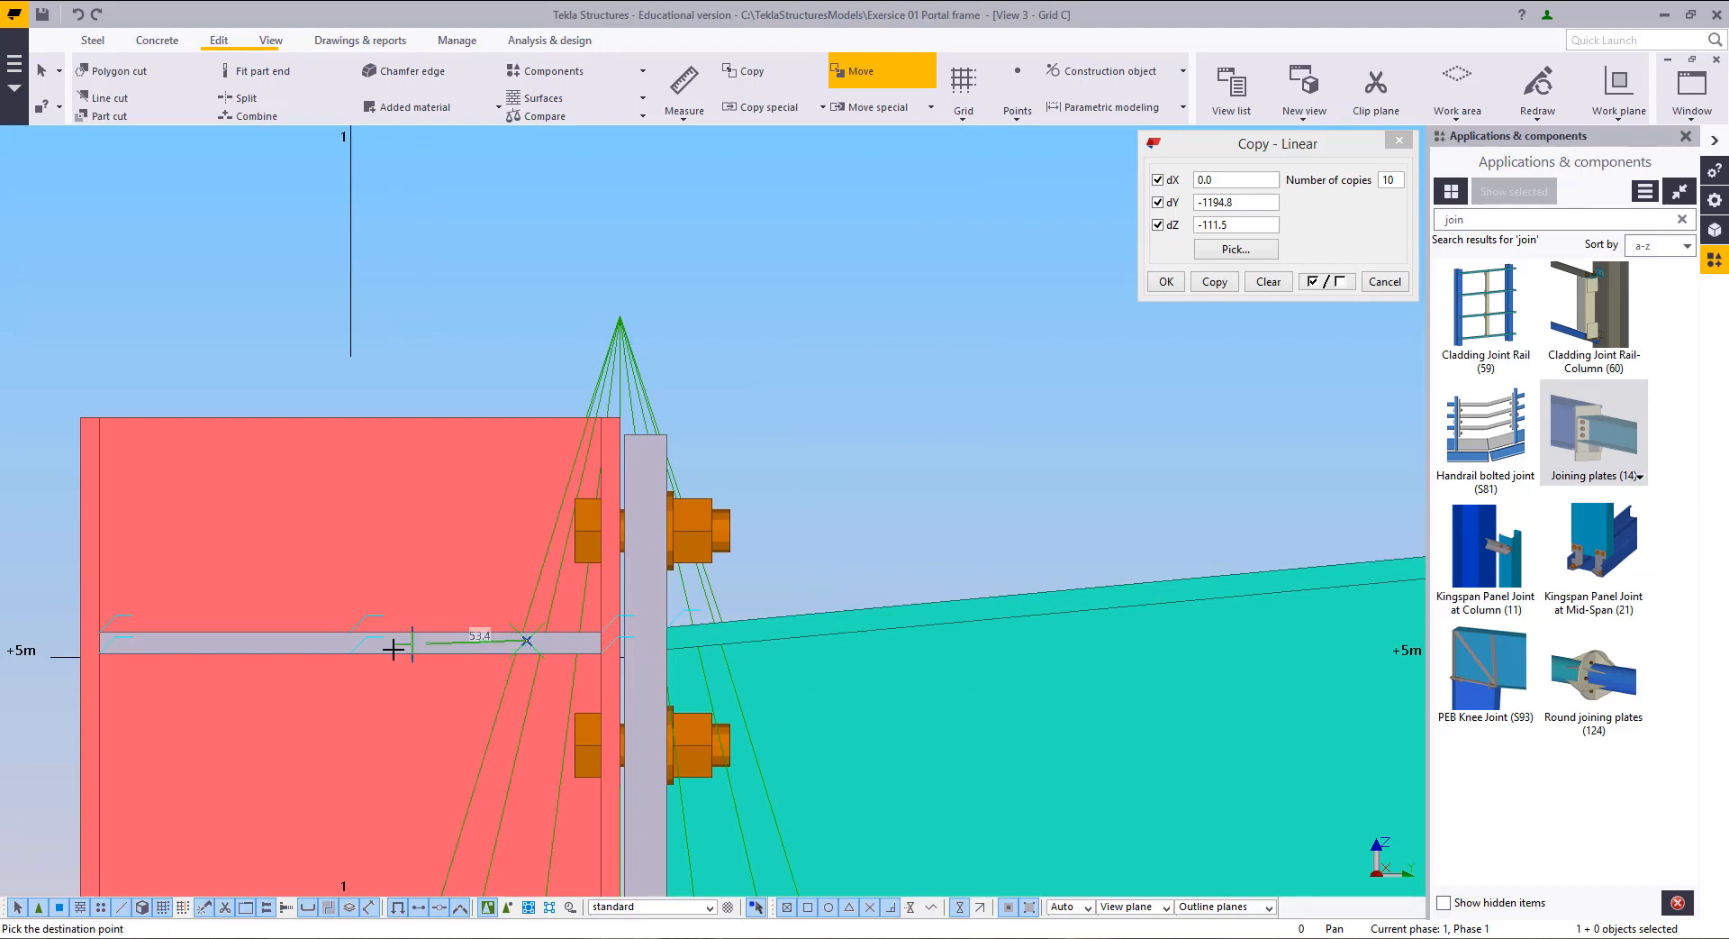
key("Escape")
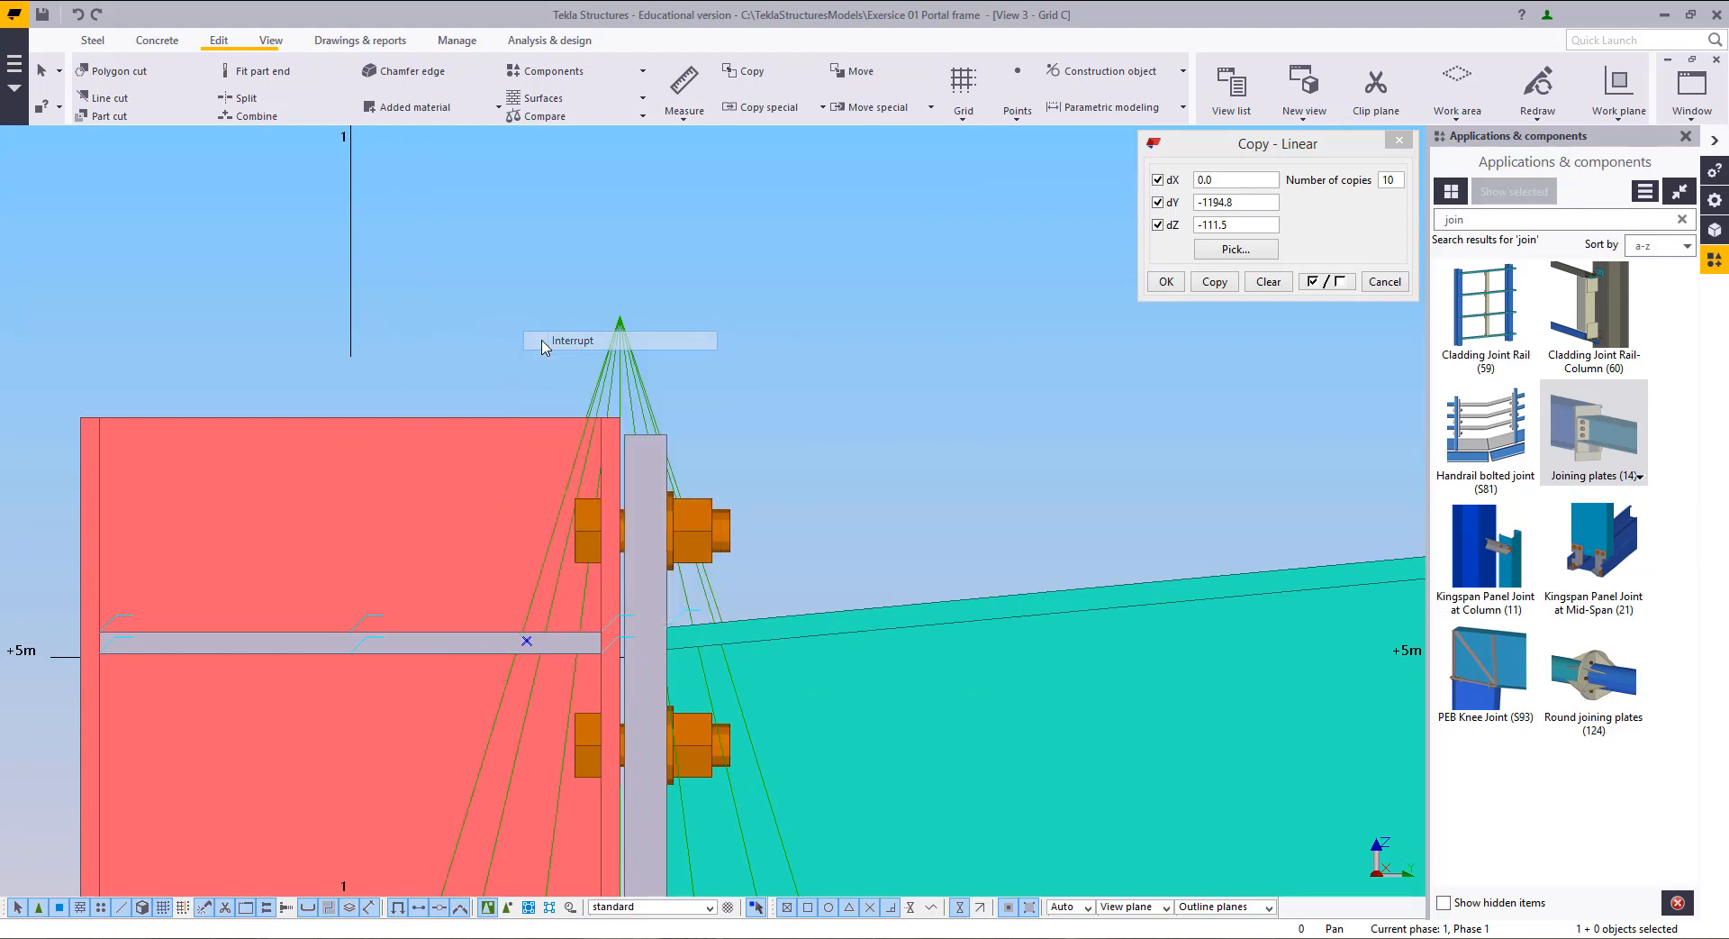
Step: Delete the copied point at the column's upper stiffener and add a new point where grid line 1 meets the +5m level
right_click(544, 342)
left_click(608, 504)
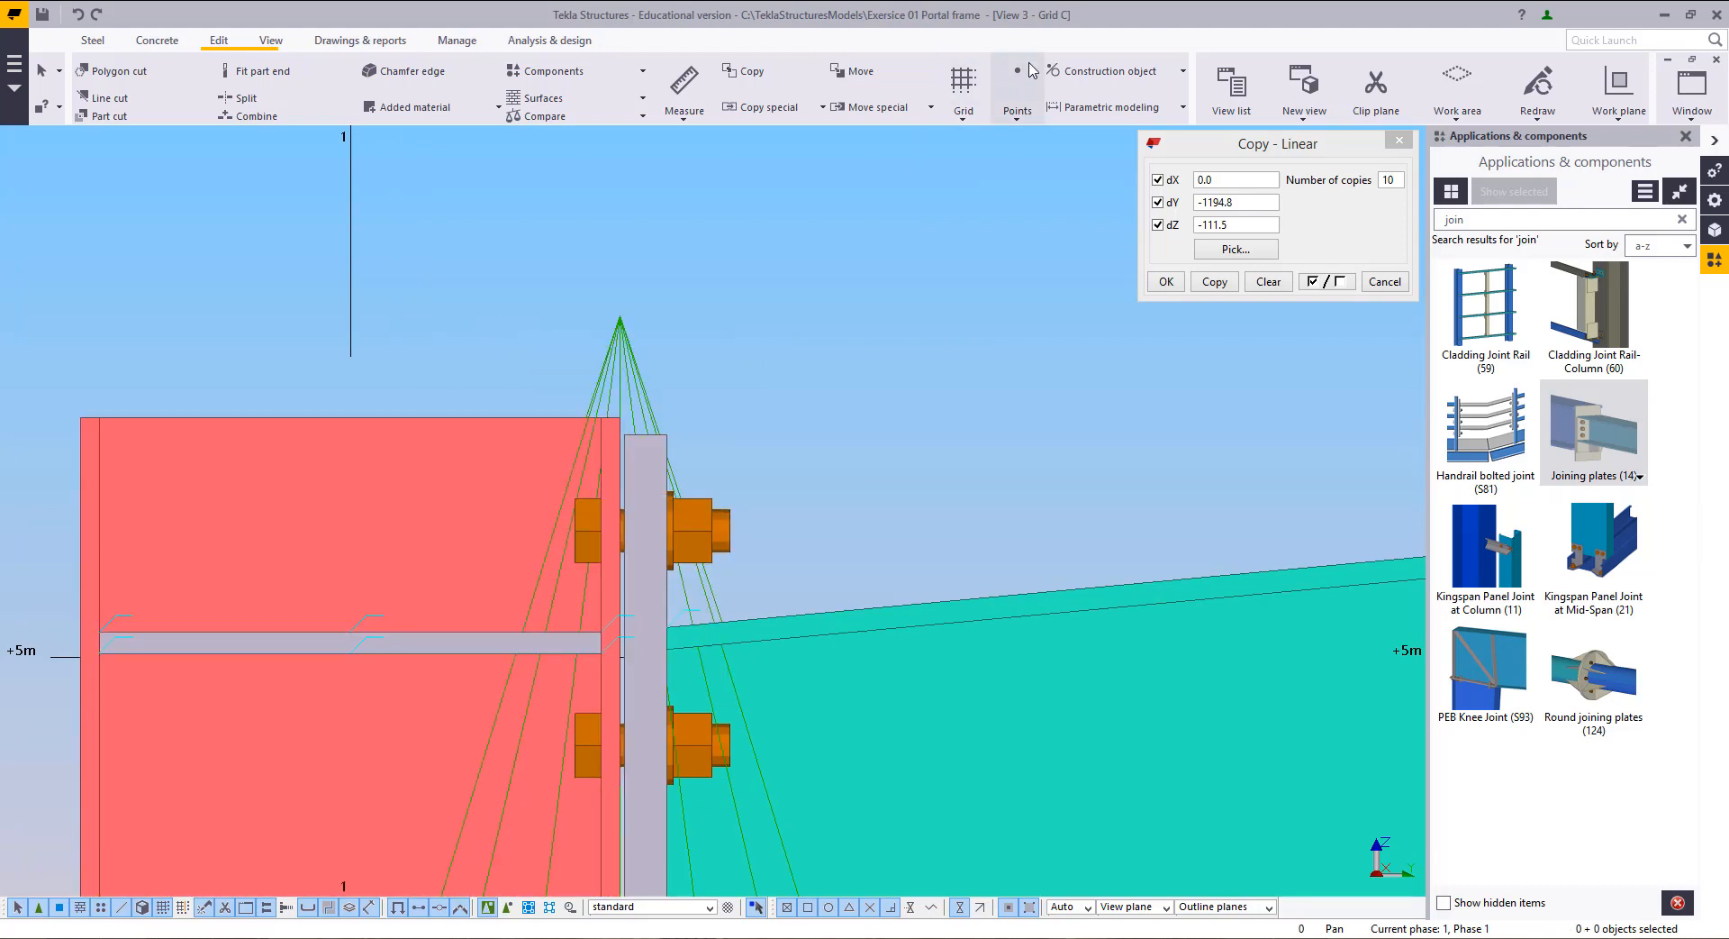
left_click(1022, 95)
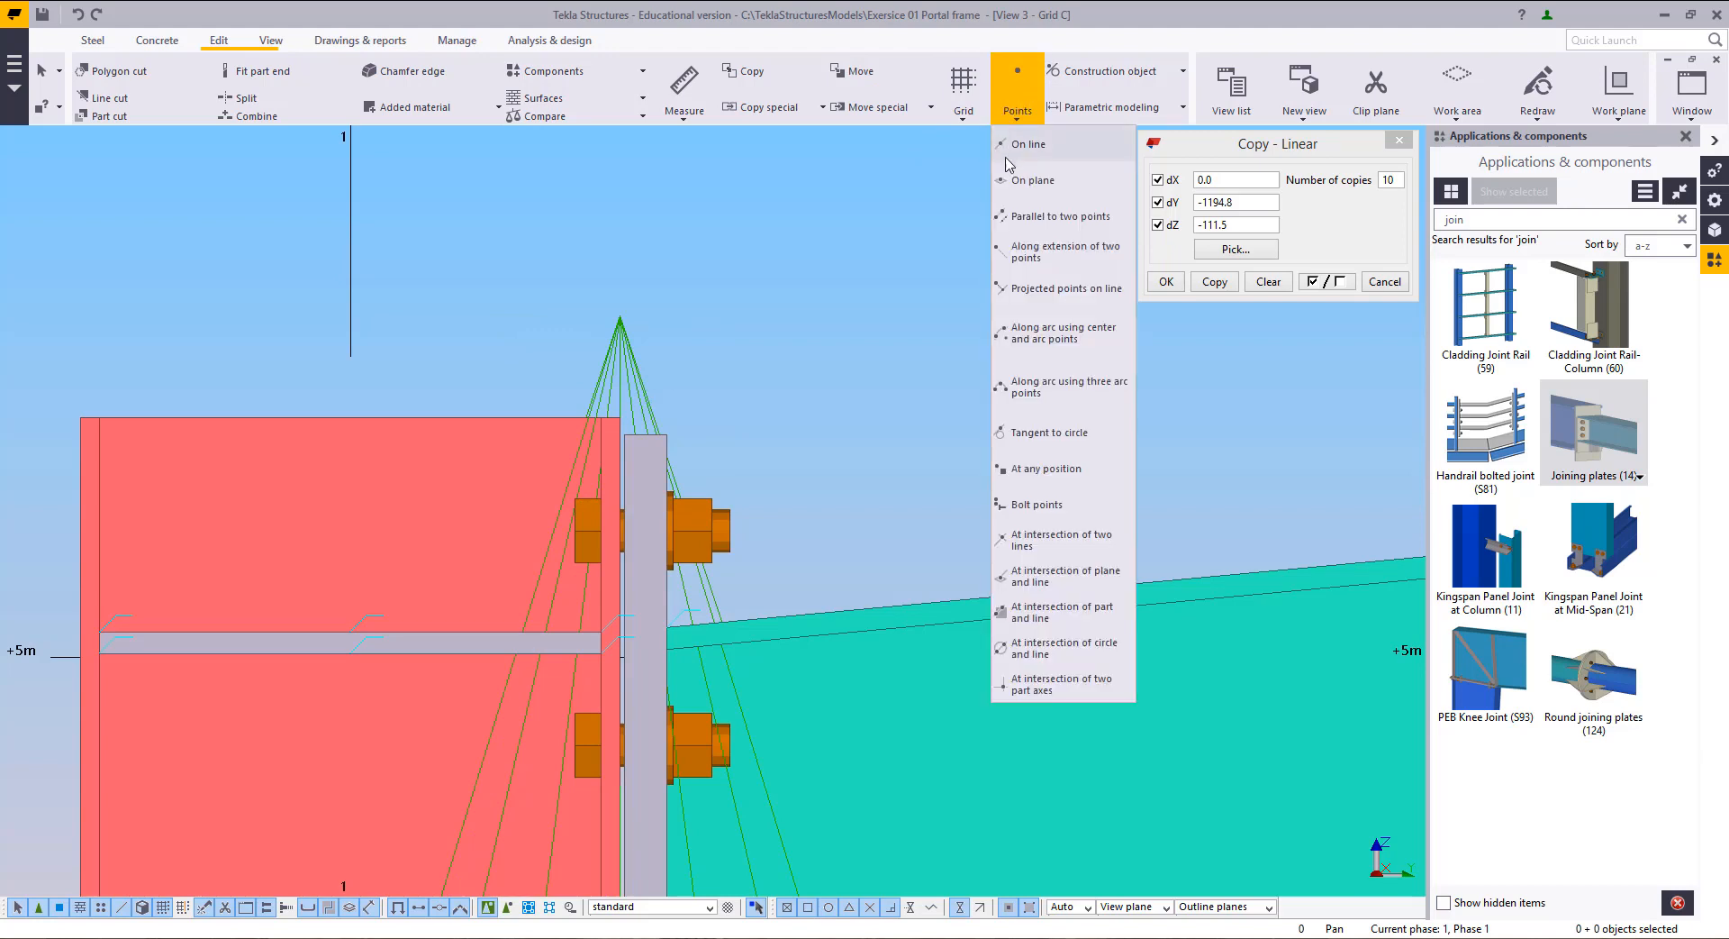
left_click(1043, 468)
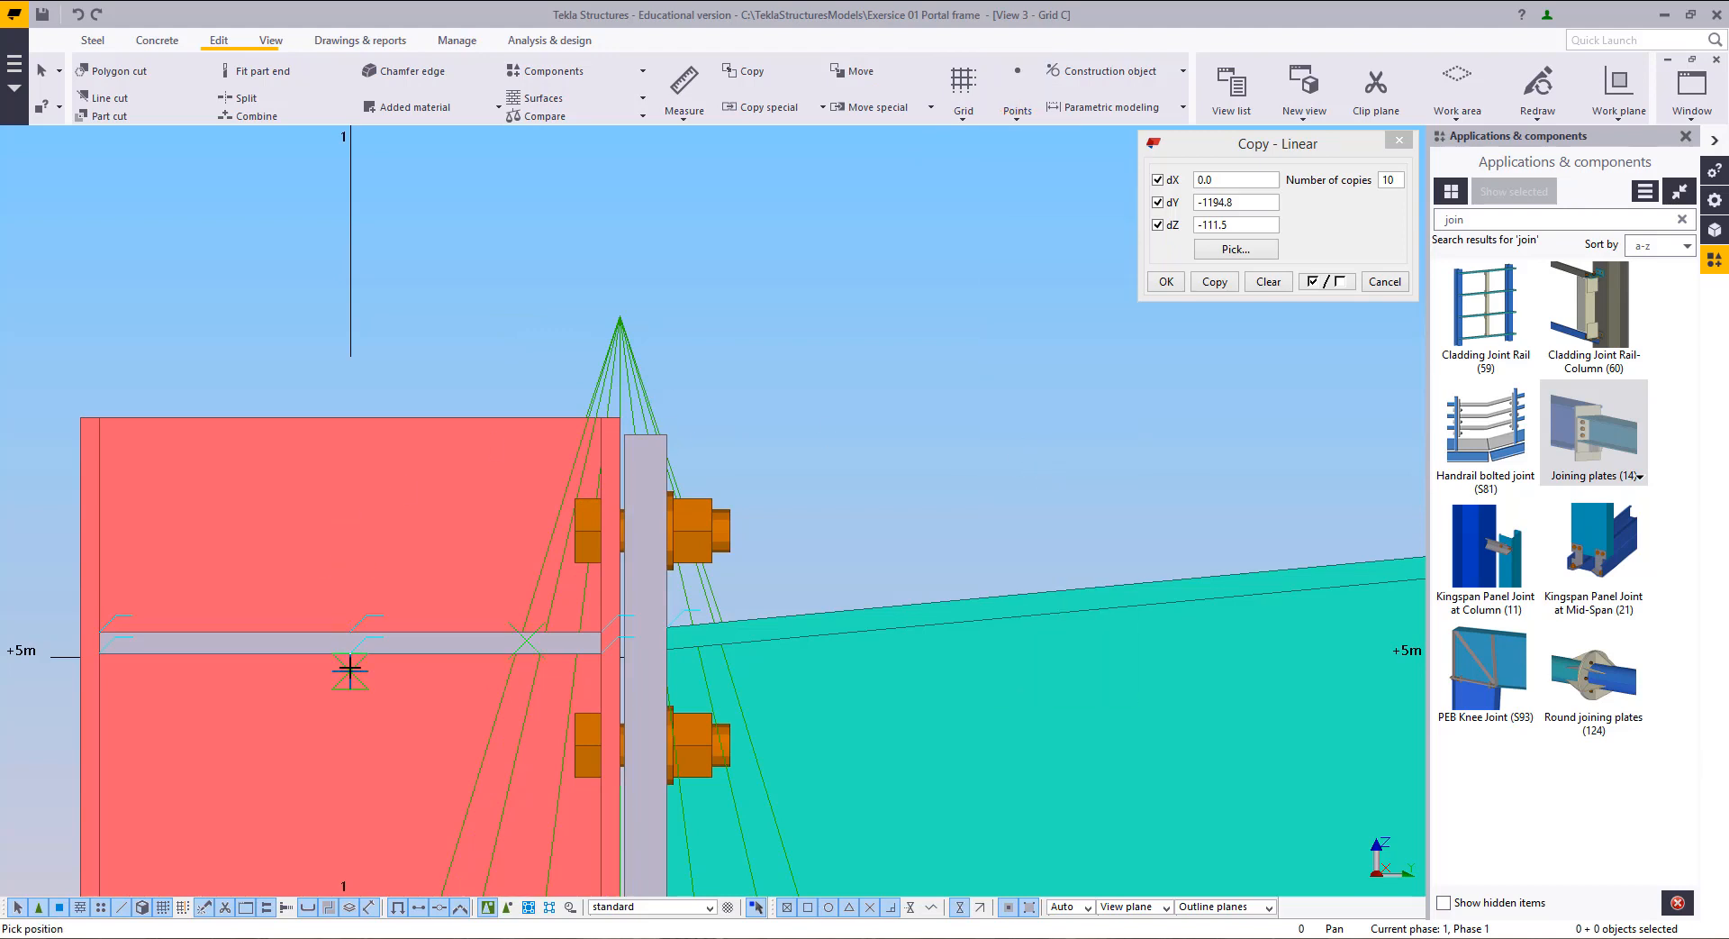
key("Escape")
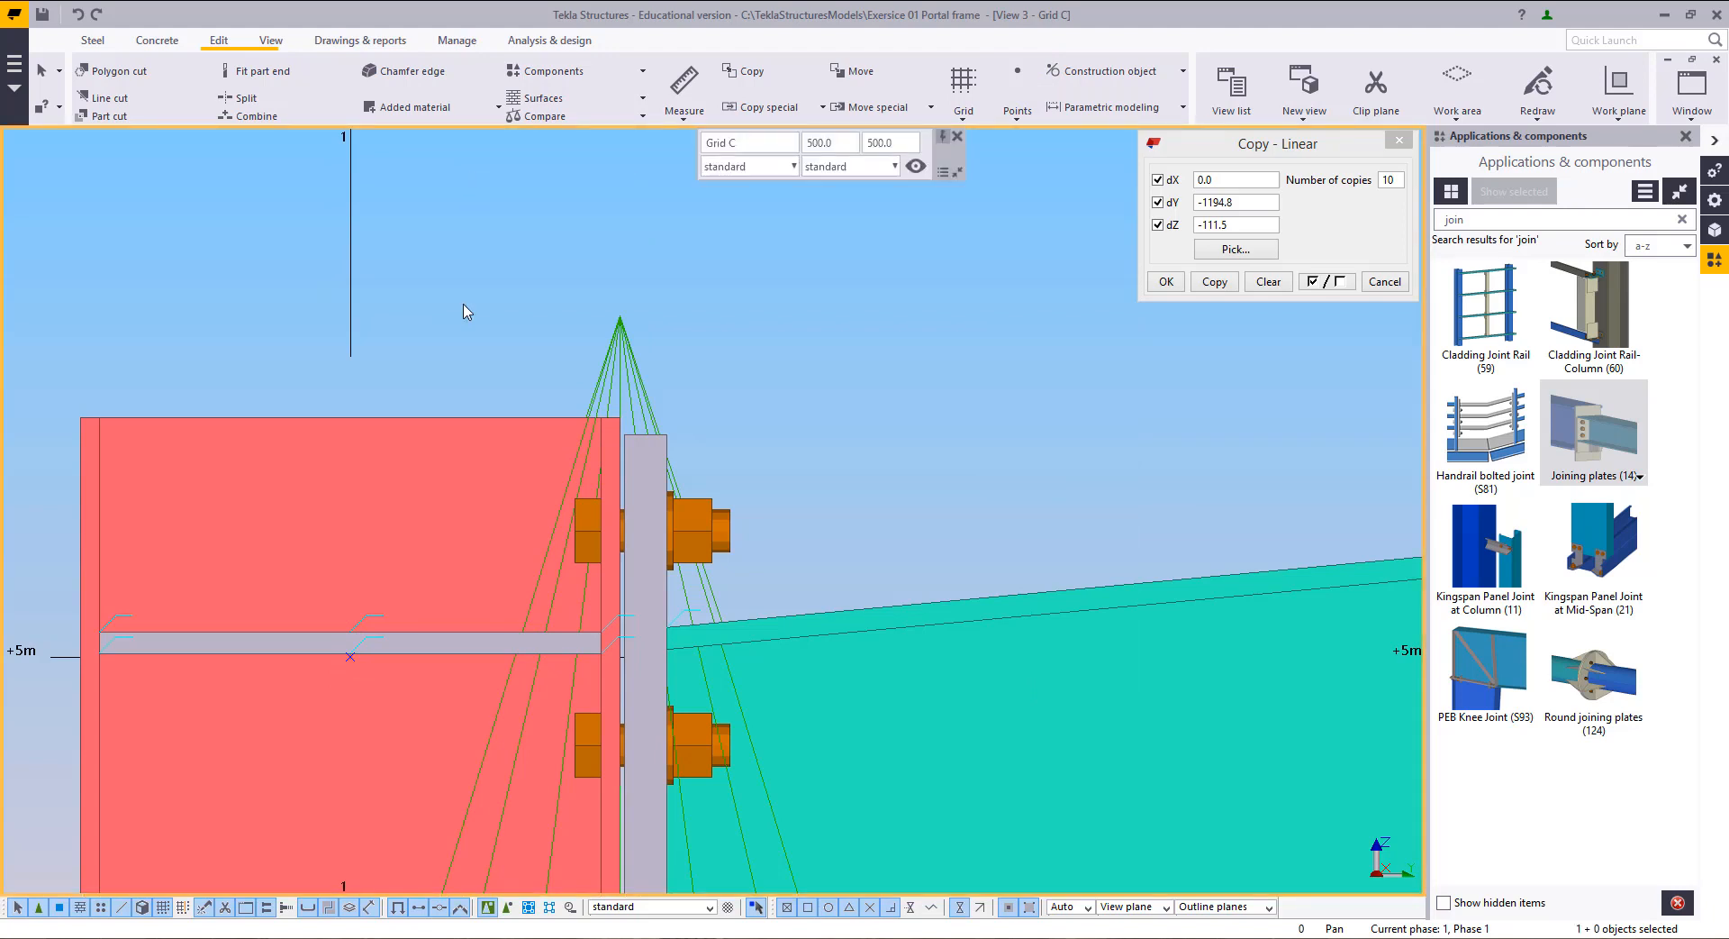
Step: Copy the new grid intersection point up the rafter slope onto the top edge, 300 mm away
left_click(334, 649)
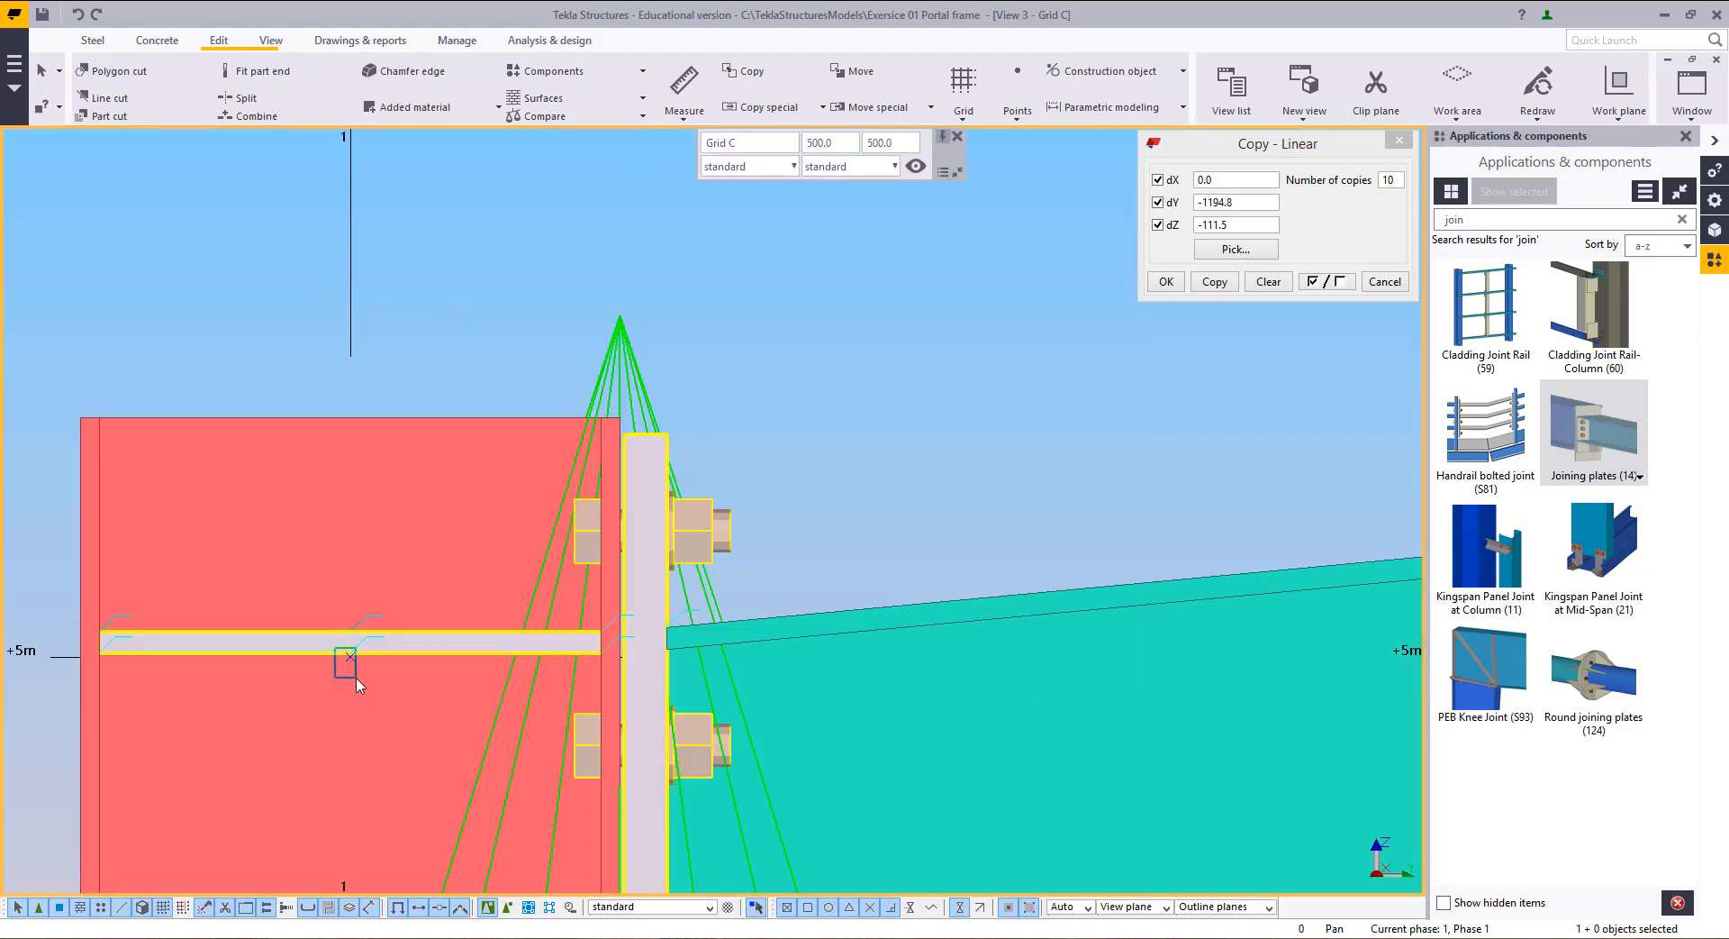
left_click_drag(357, 677, 317, 616)
left_click(278, 282)
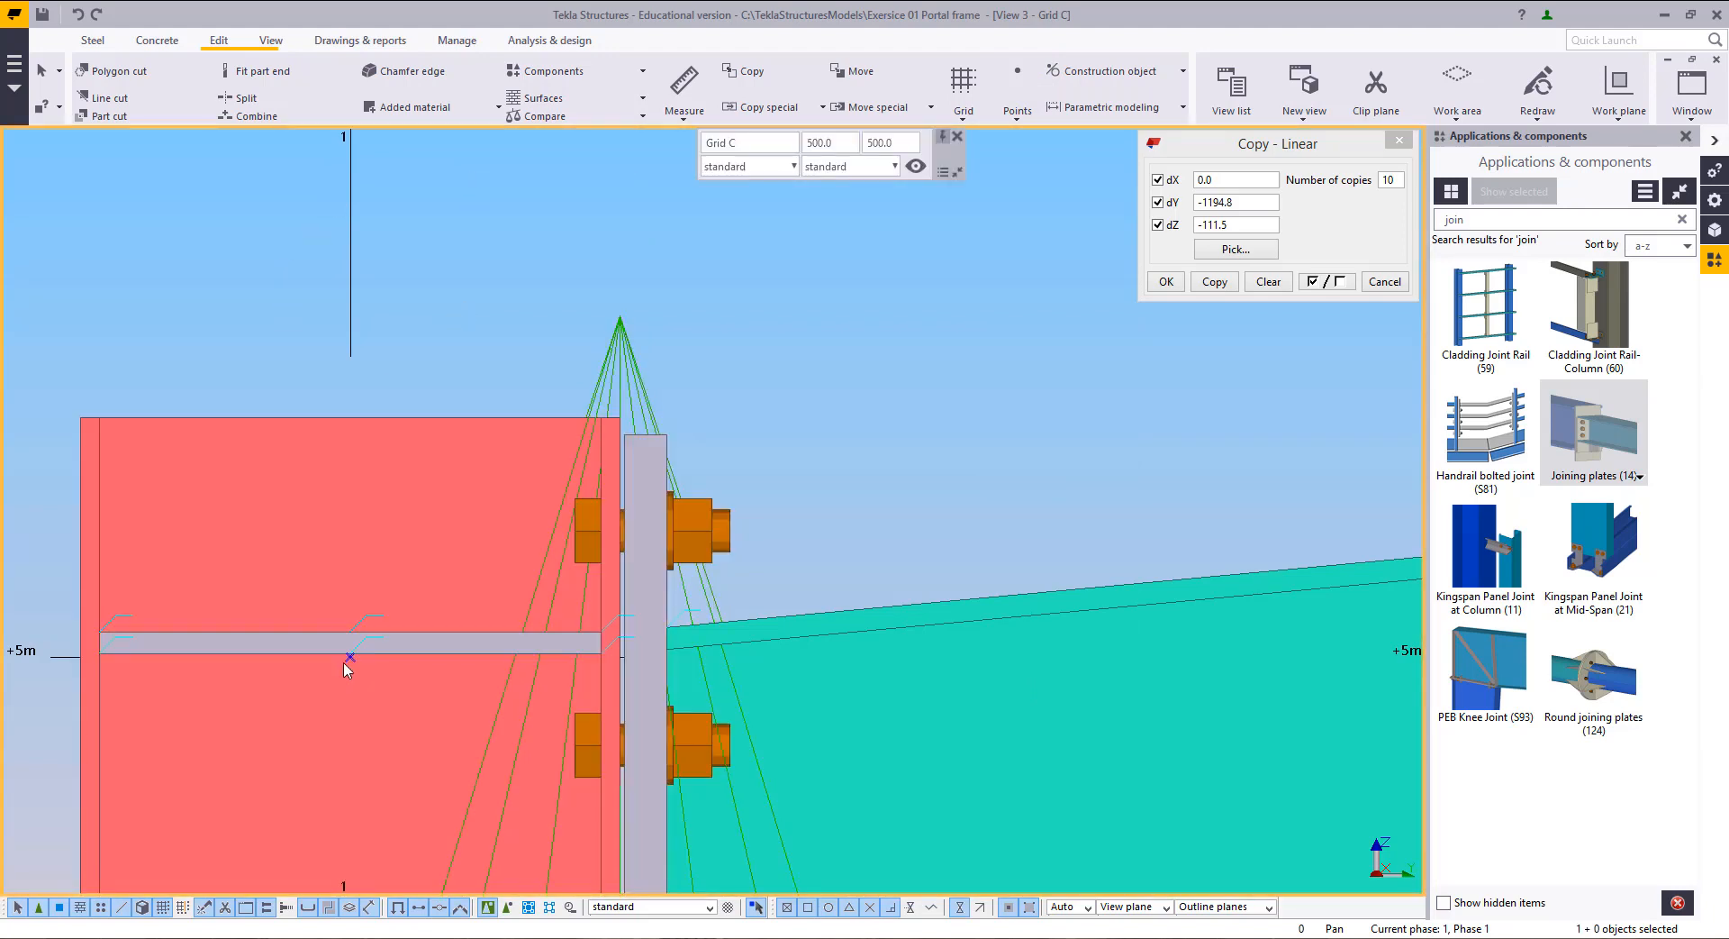
right_click(245, 334)
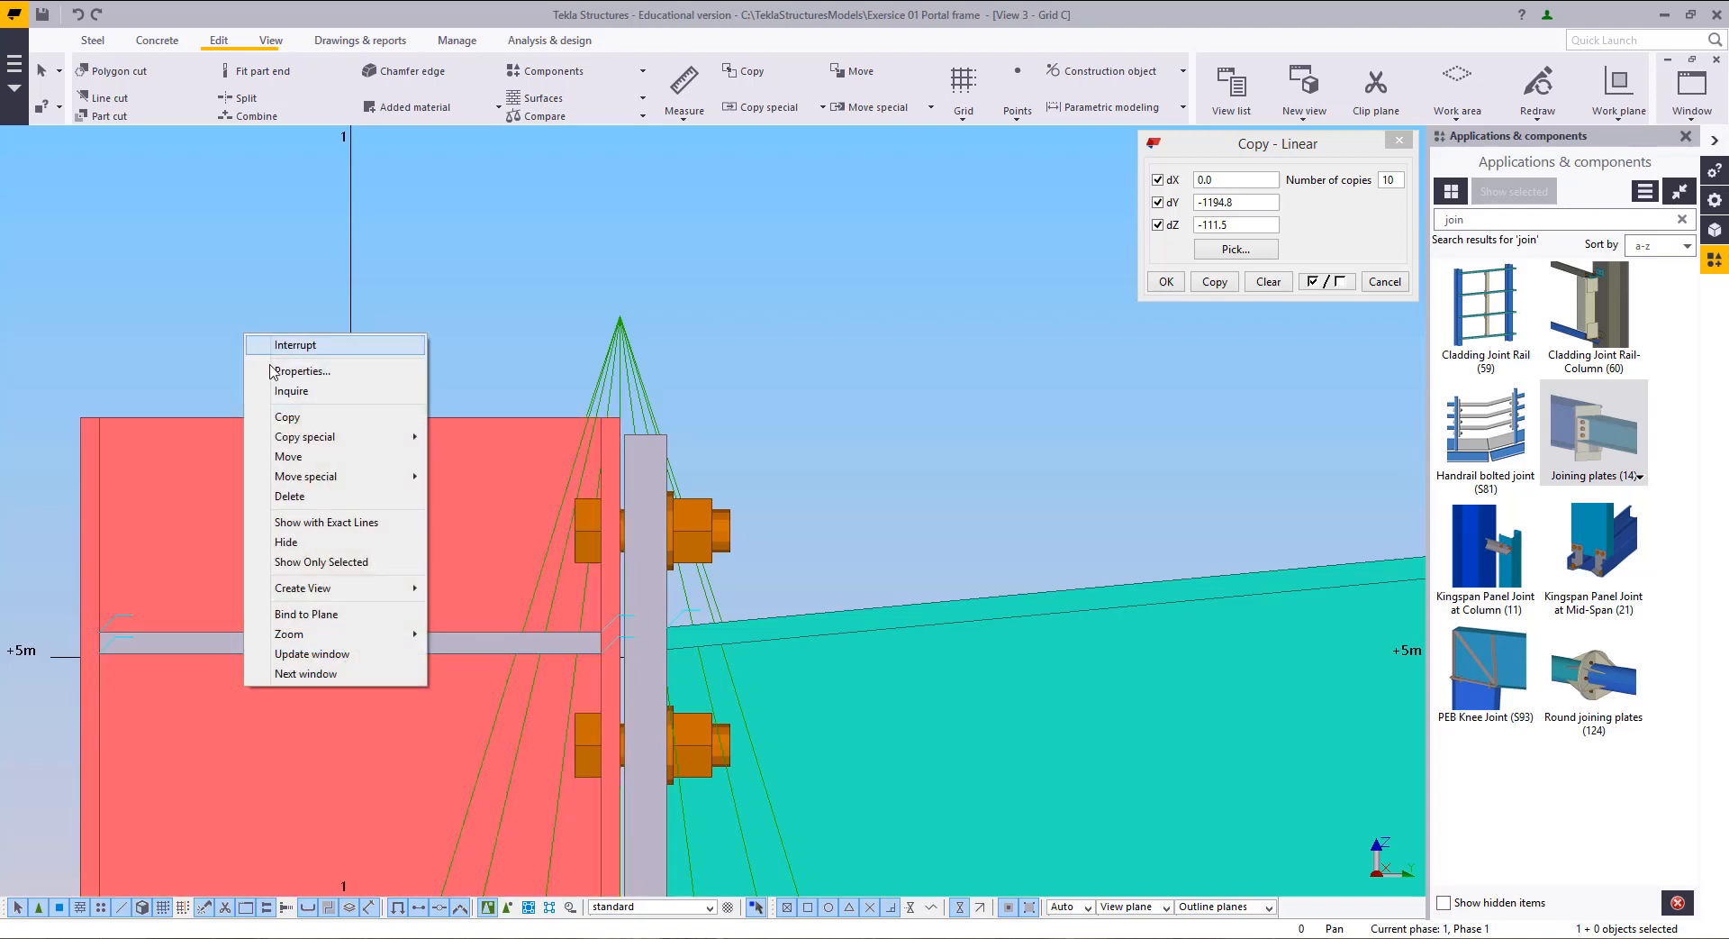
left_click(287, 417)
left_click(351, 659)
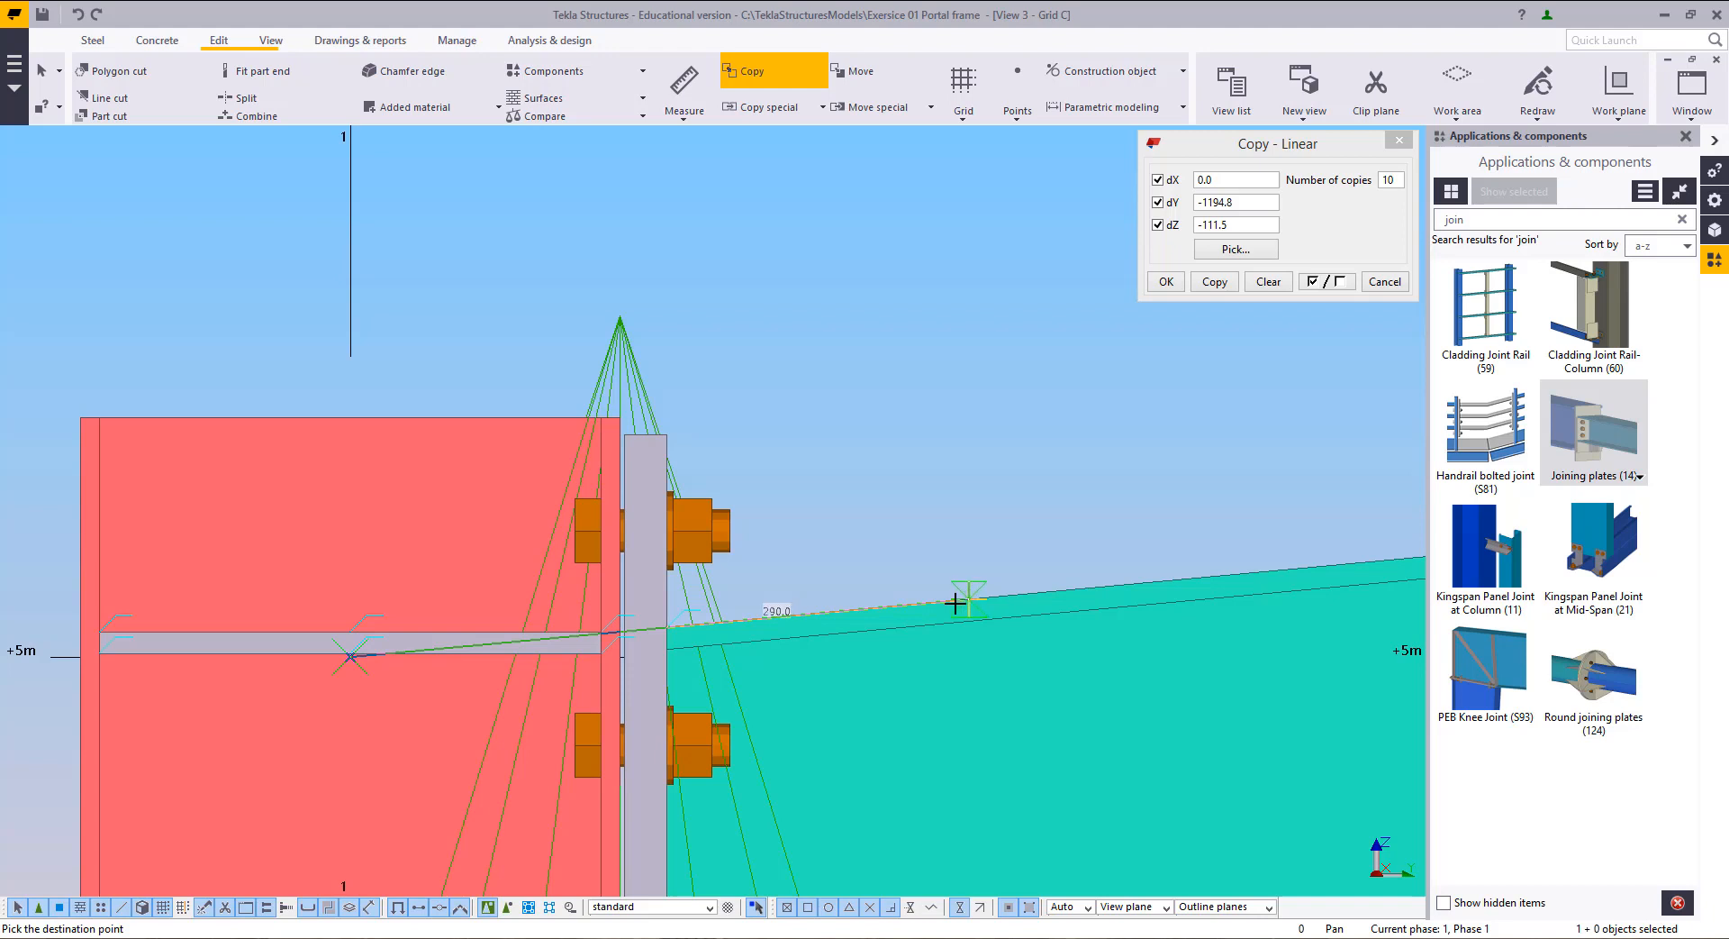
scroll(991, 595, "down", 2)
scroll(989, 593, "down", 2)
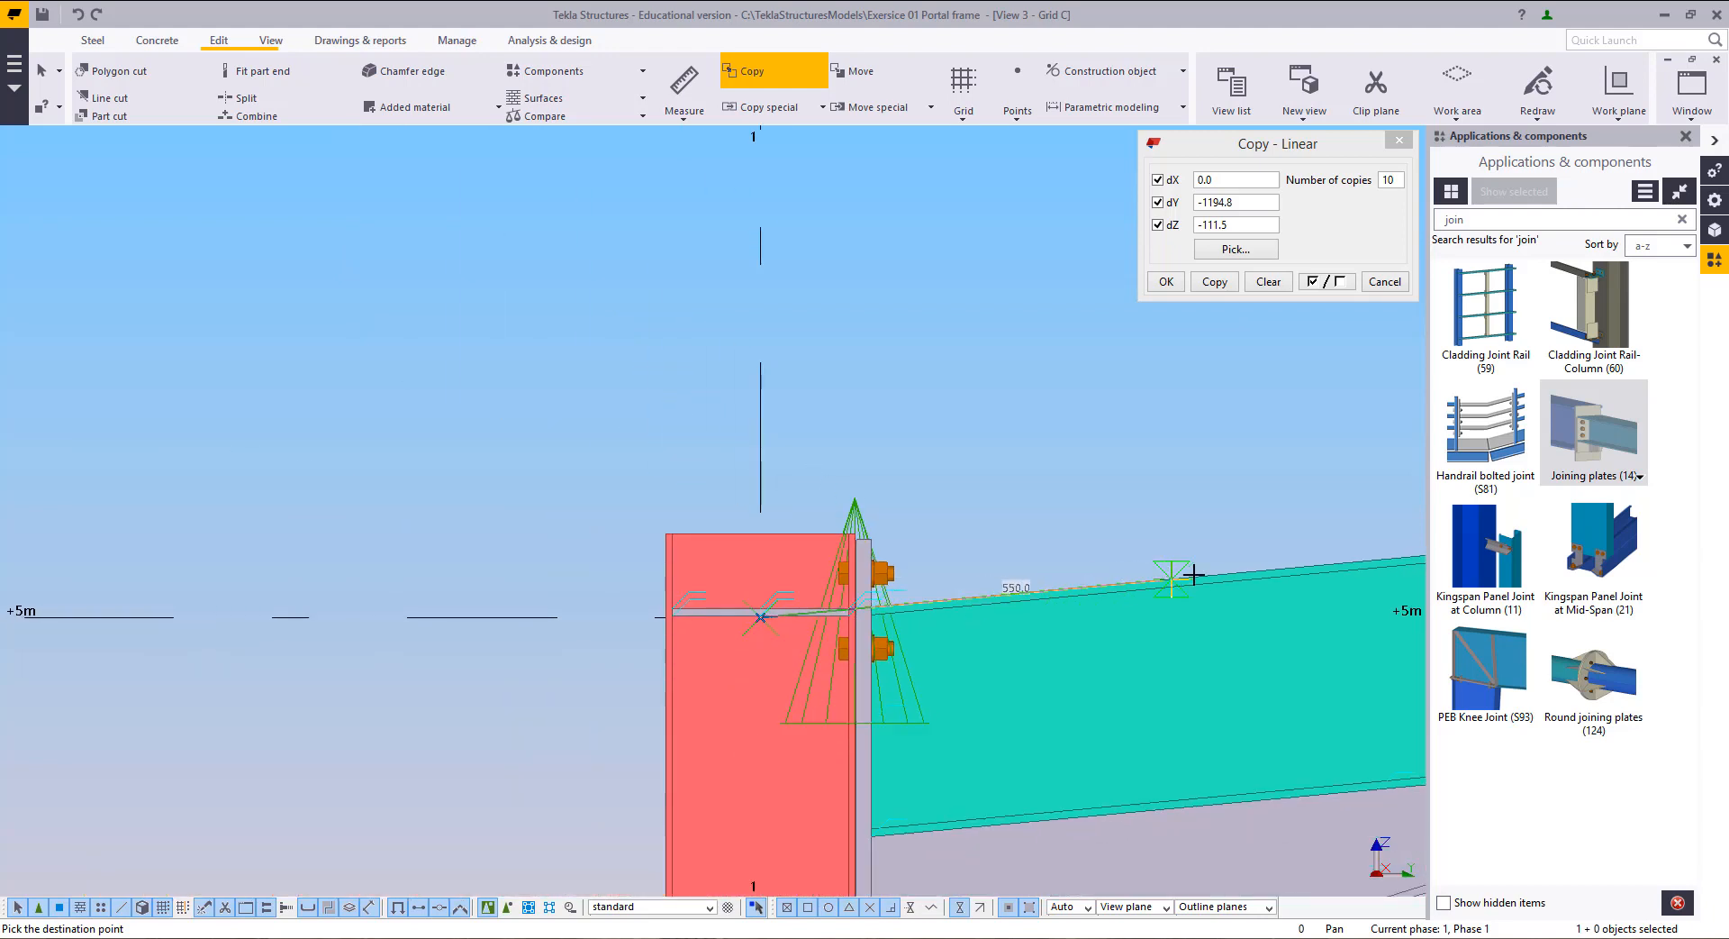
scroll(1137, 579, "up", 2)
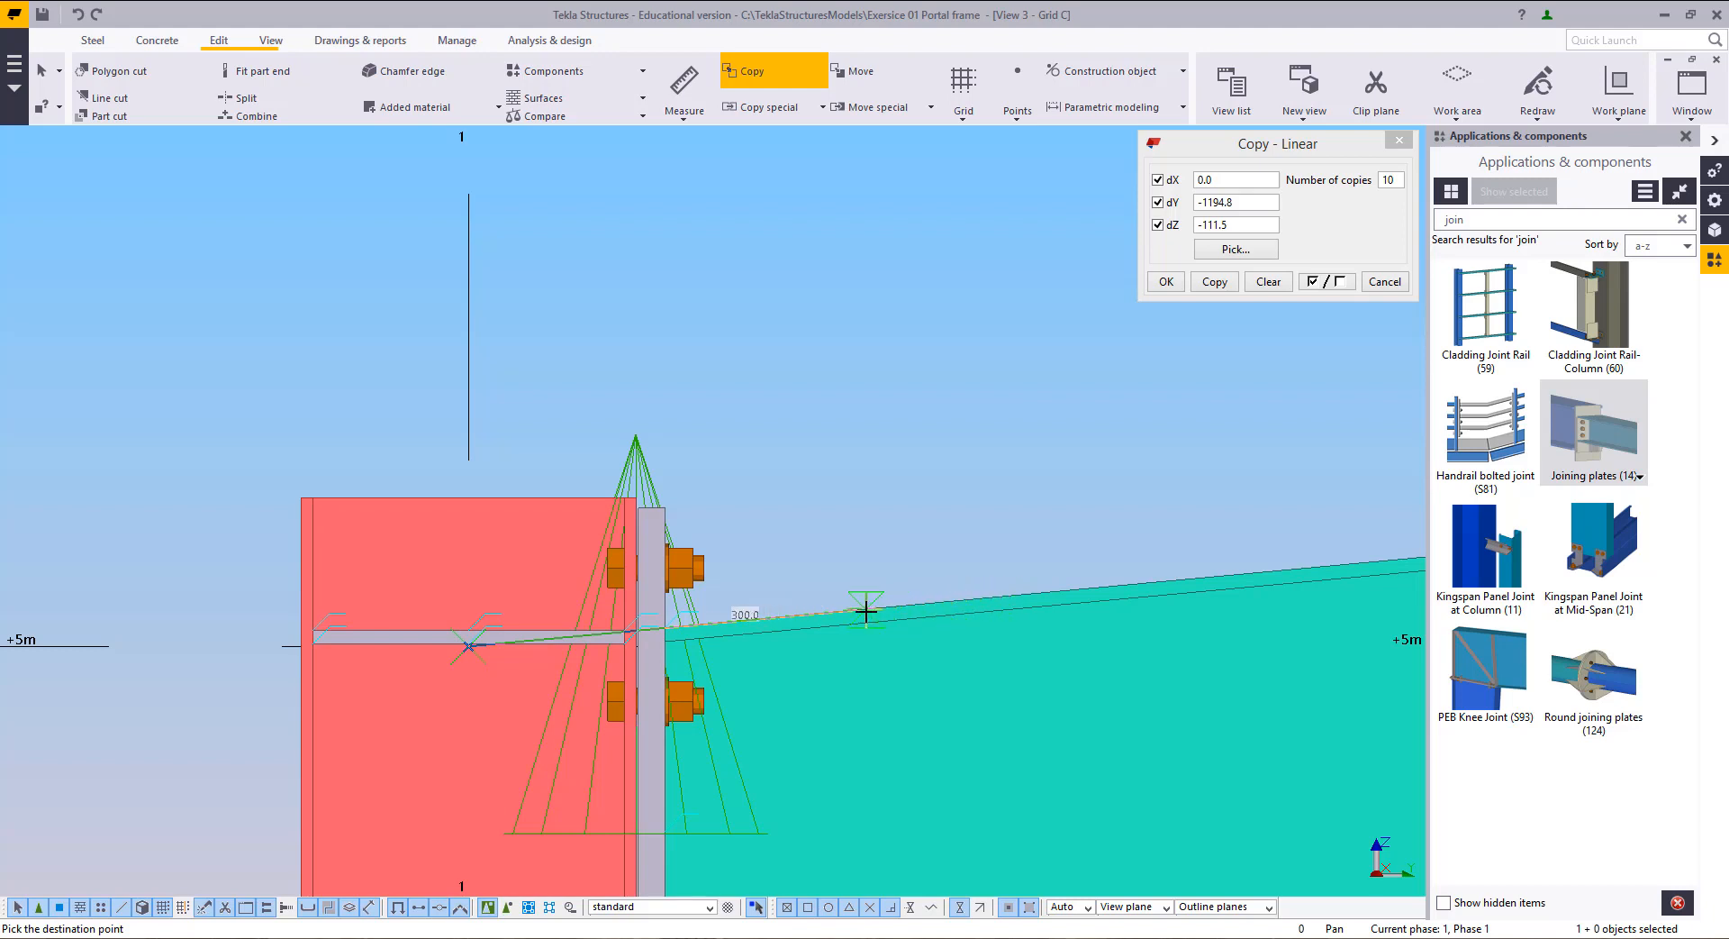
right_click(799, 498)
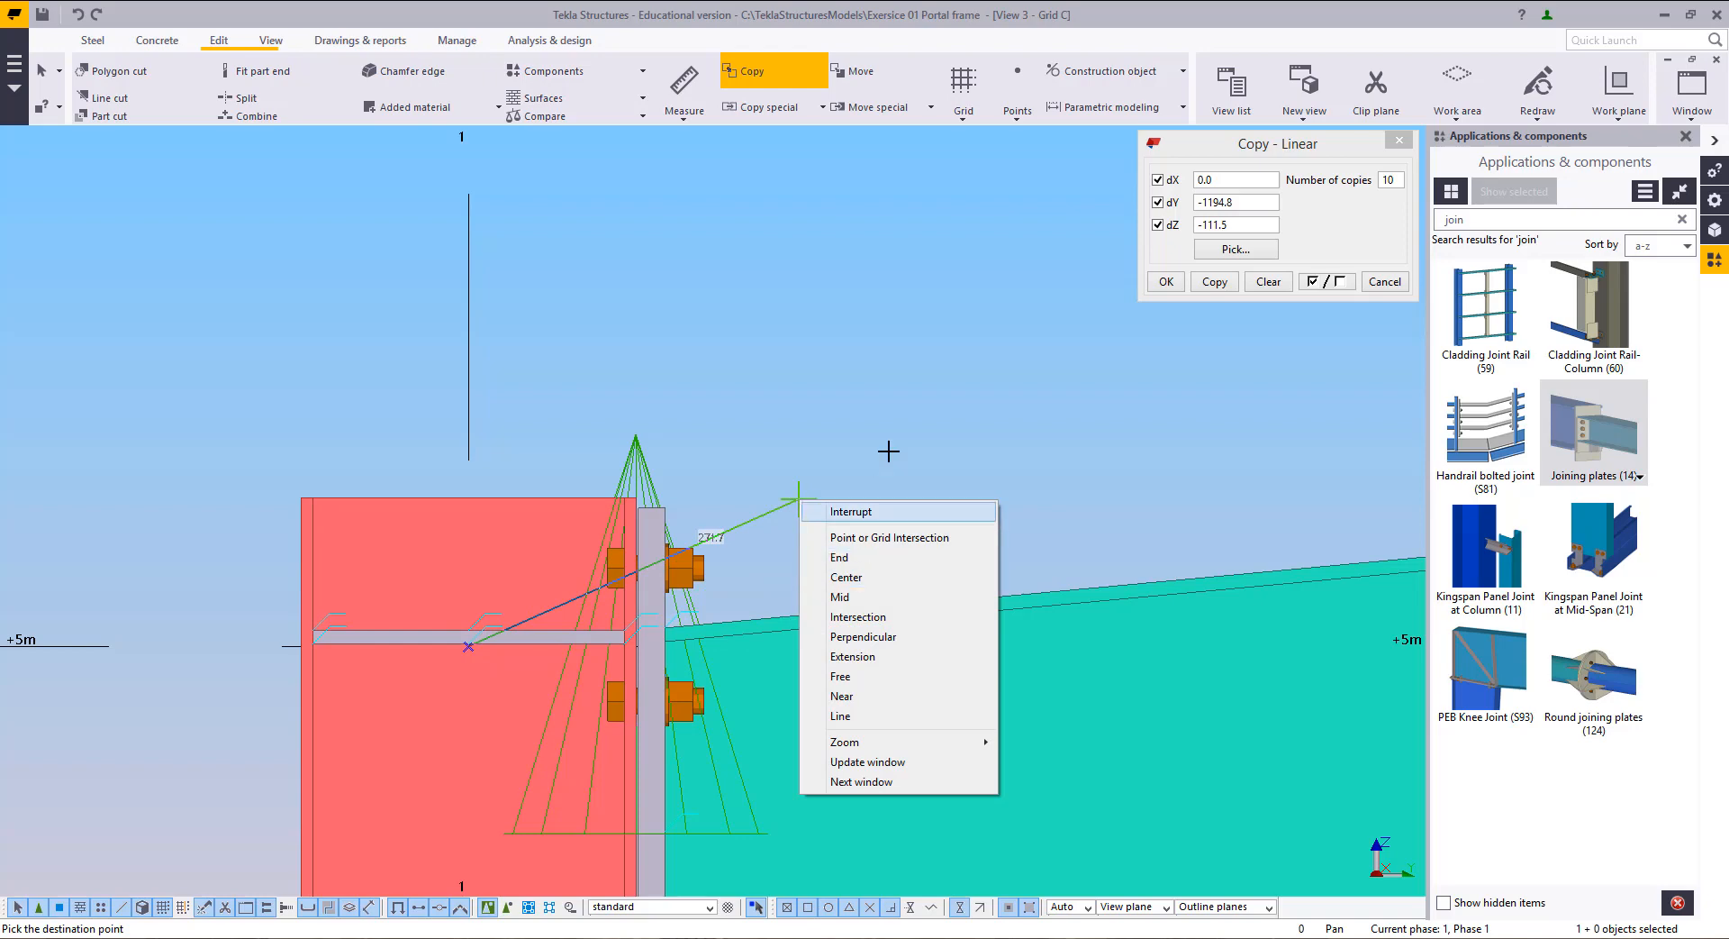
left_click(894, 515)
Step: Inspect the points at the column and at the start of the rafter's top edge
scroll(895, 641, "up", 3)
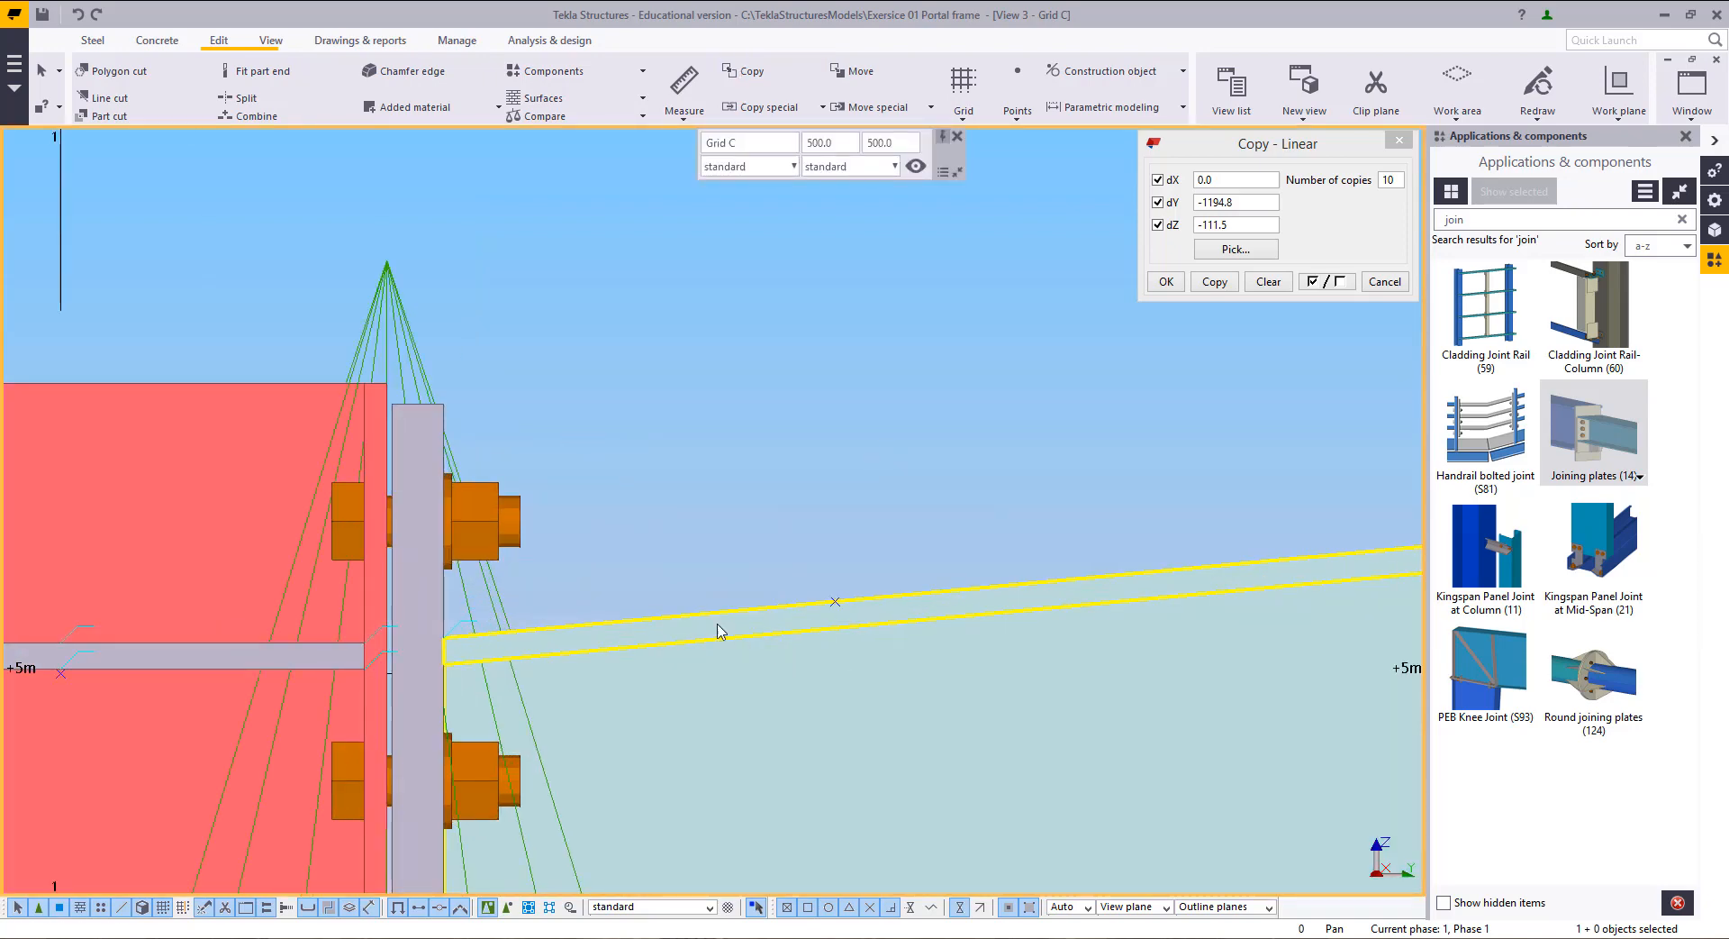
scroll(577, 601, "down", 6)
scroll(446, 585, "down", 3)
scroll(490, 581, "up", 3)
middle_click_drag(490, 581, 713, 588)
scroll(647, 628, "up", 4)
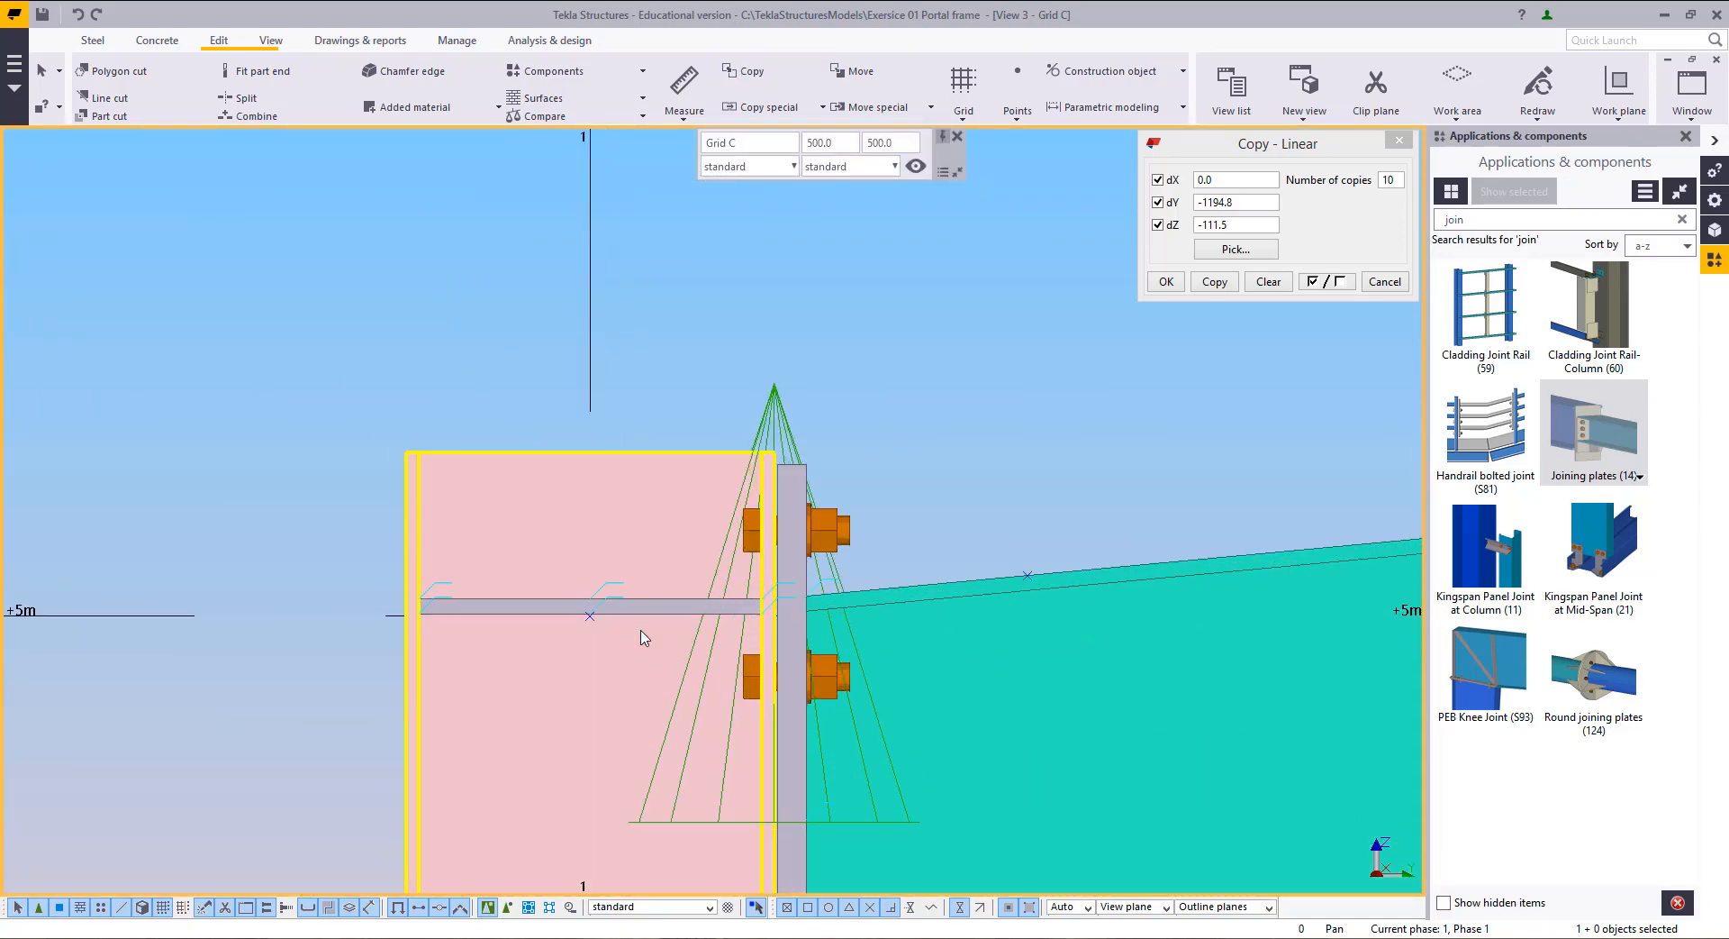
Step: Measure the distance between the grid line 1 intersection point and the first point on the rafter's top edge
key("f")
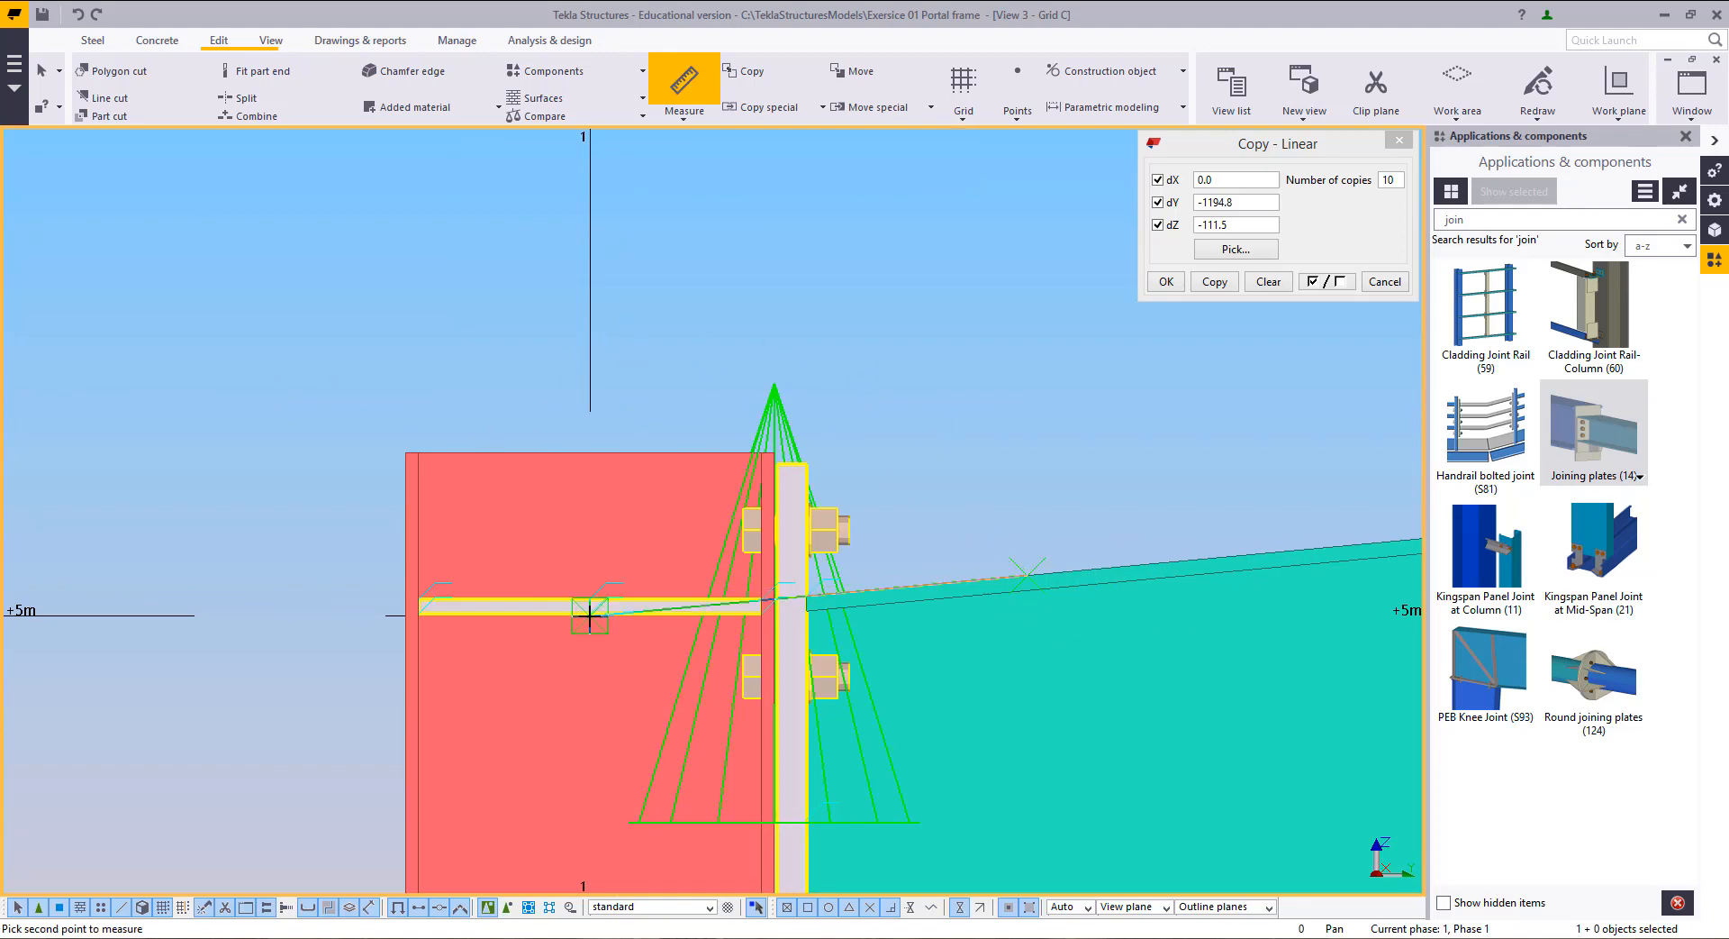
left_click(587, 613)
left_click(487, 375)
right_click(404, 267)
left_click(436, 279)
scroll(441, 318, "down", 4)
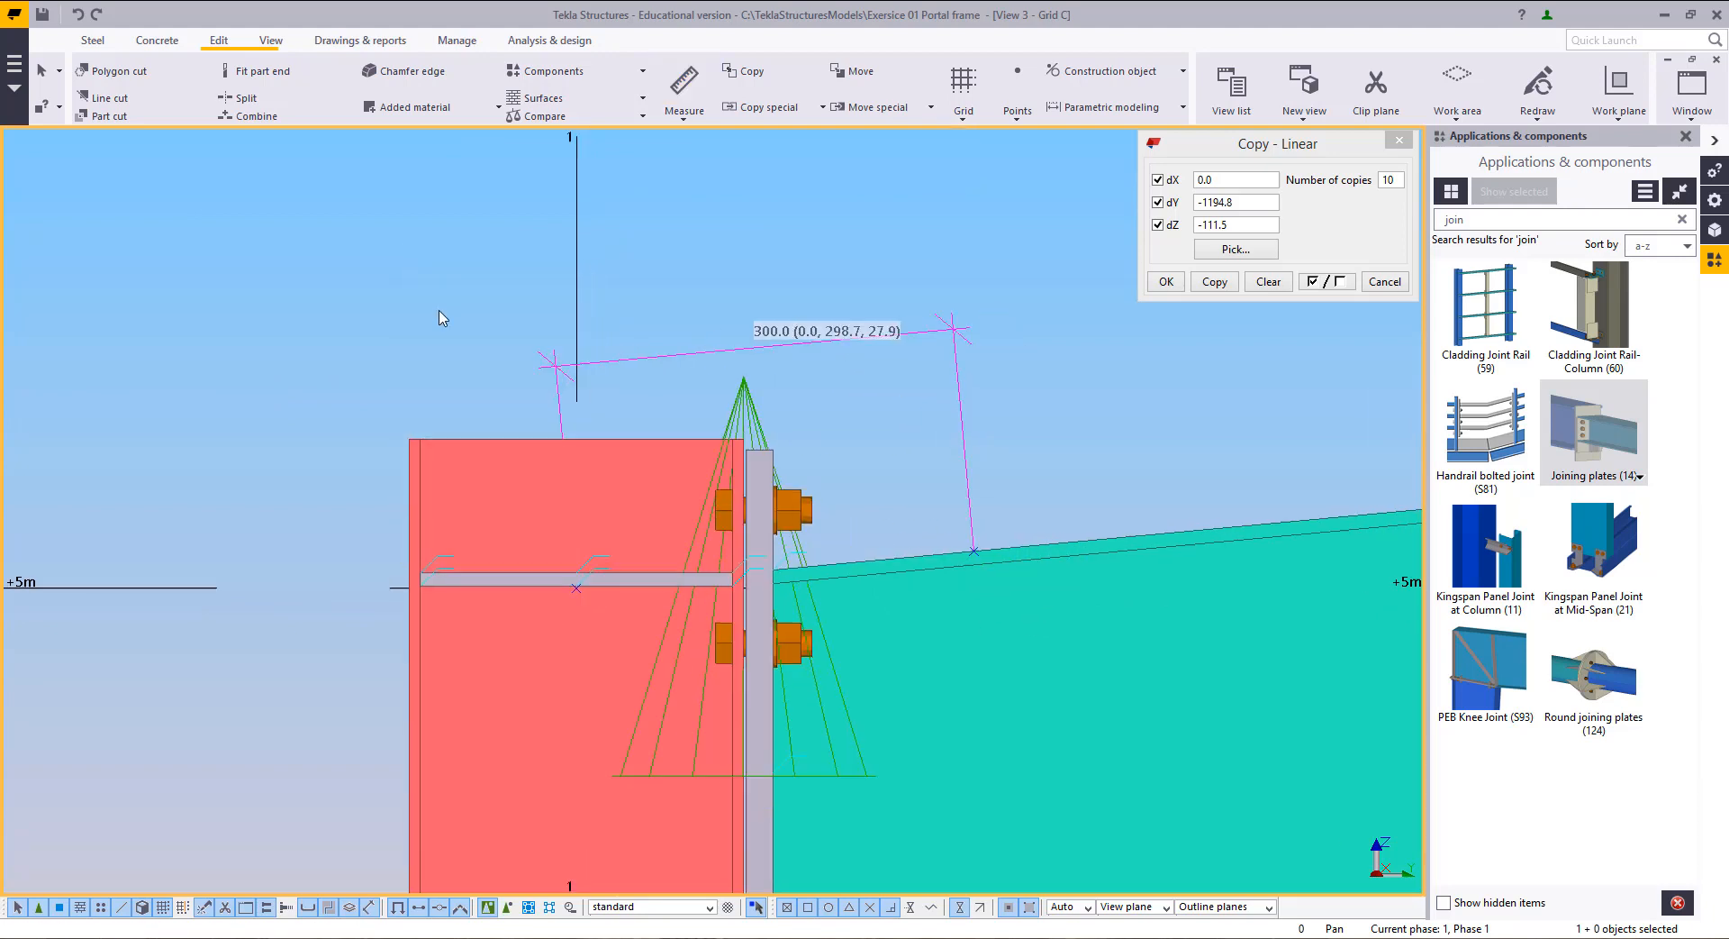
middle_click_drag(445, 354, 379, 443)
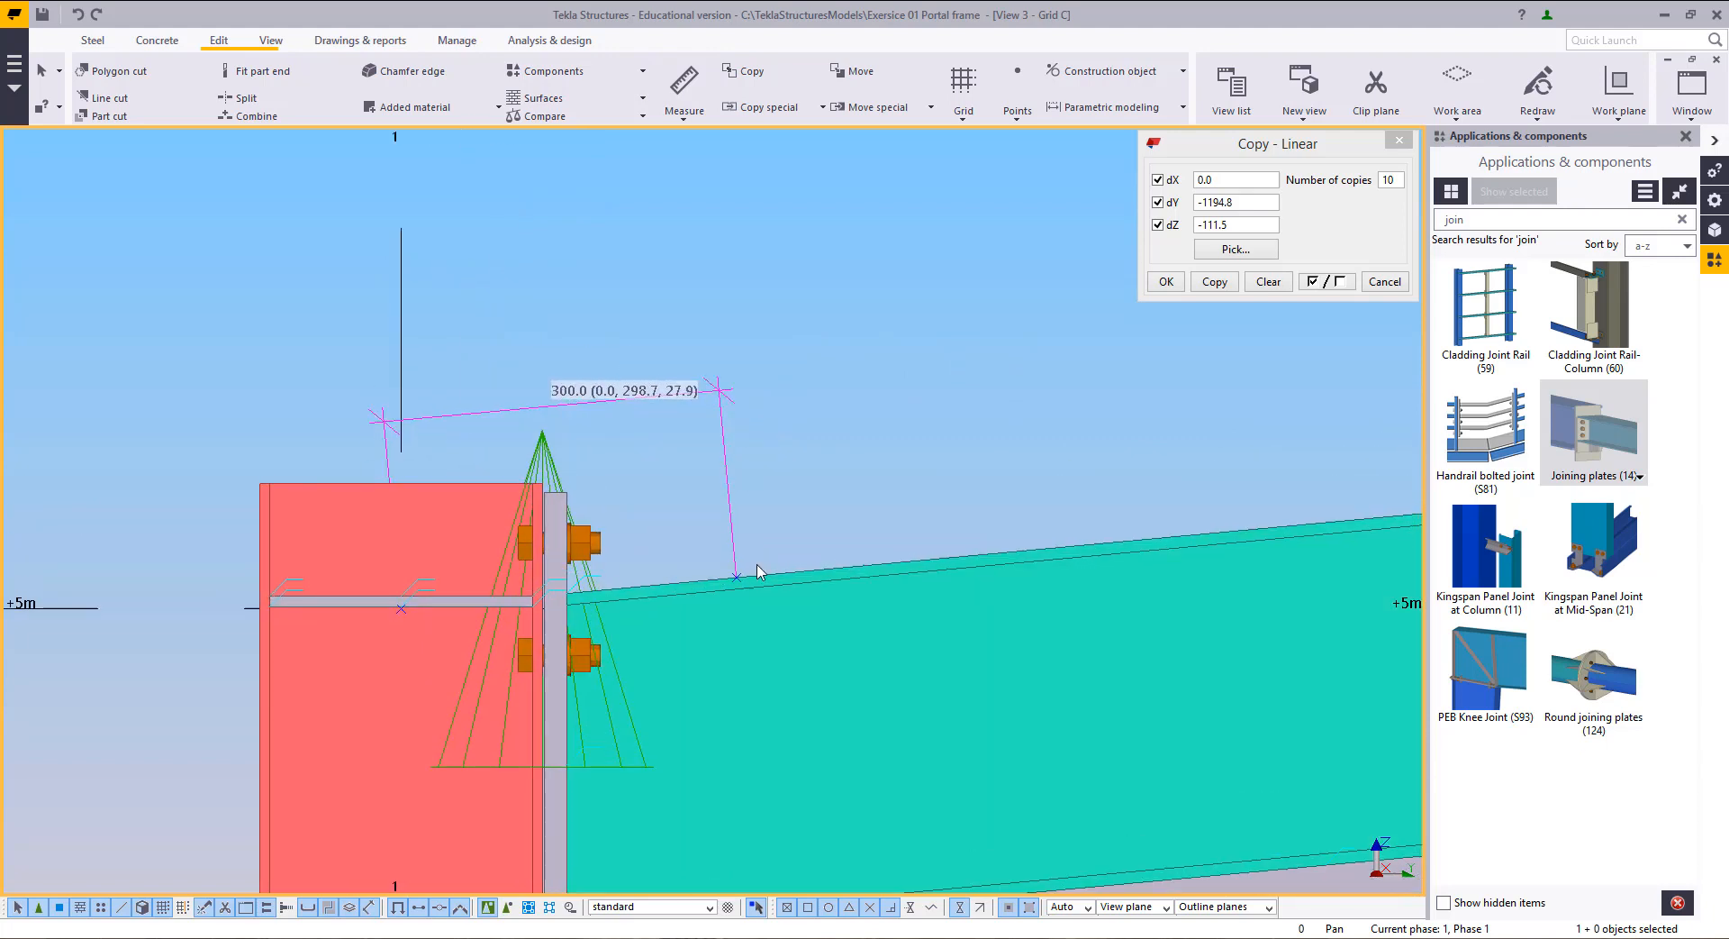
scroll(716, 577, "up", 5)
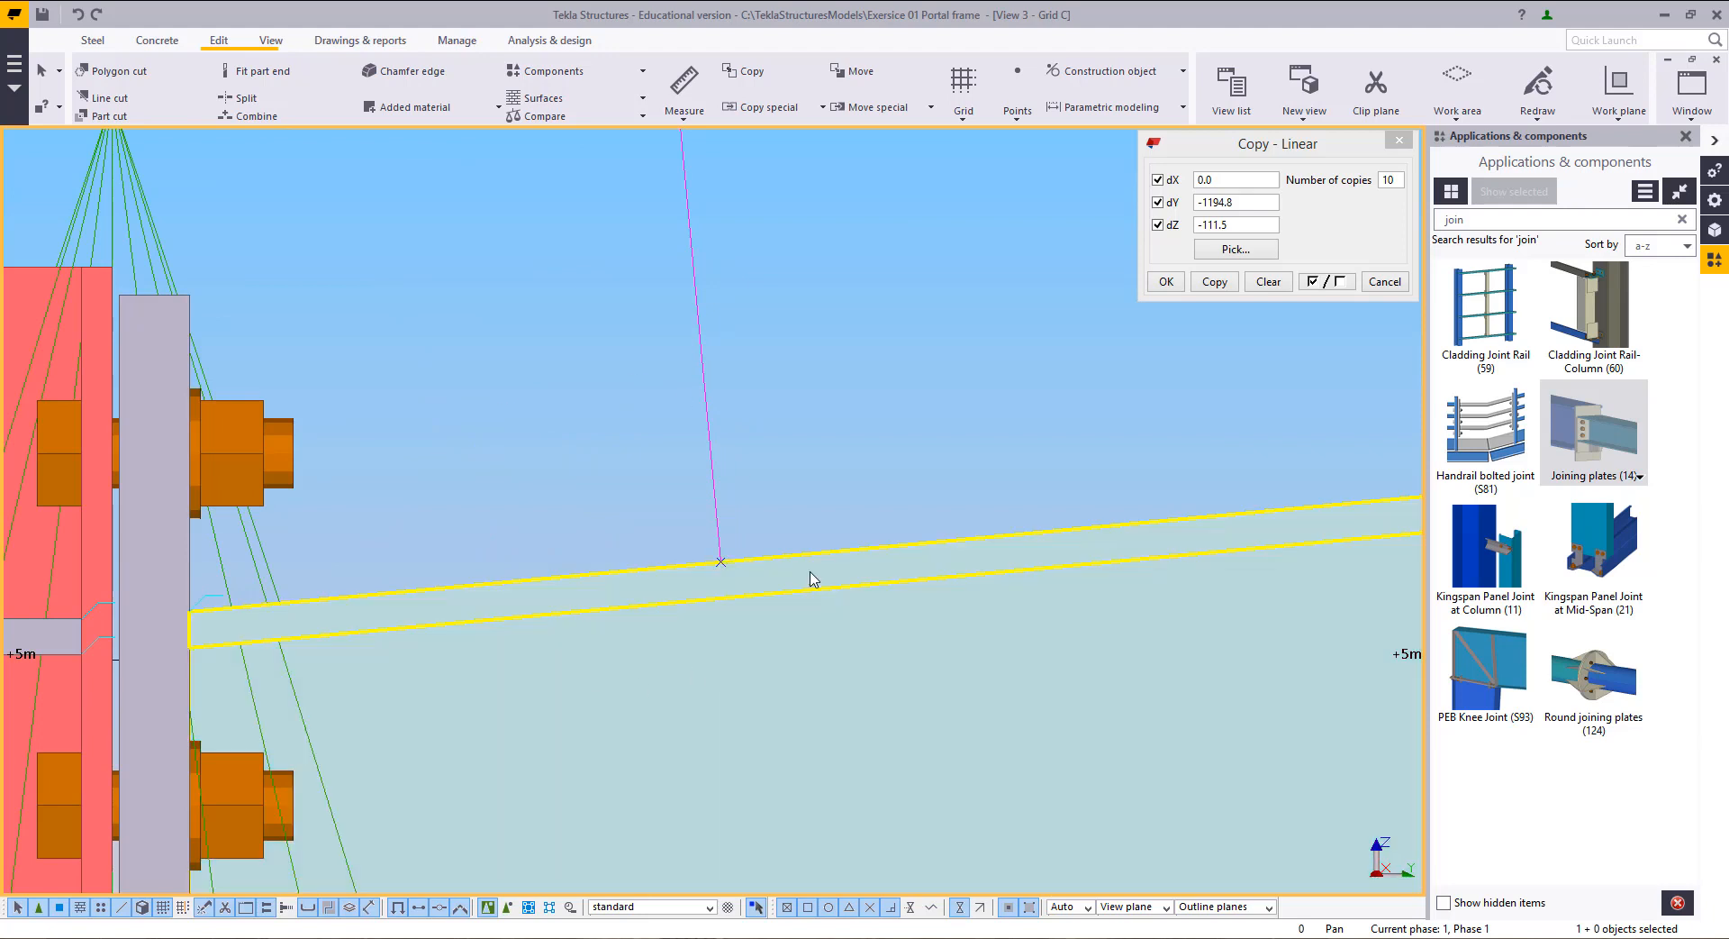
scroll(621, 679, "down", 5)
Step: Clear the temporary measurement by redrawing the view and review the row of points up to the ridge
right_click(729, 484)
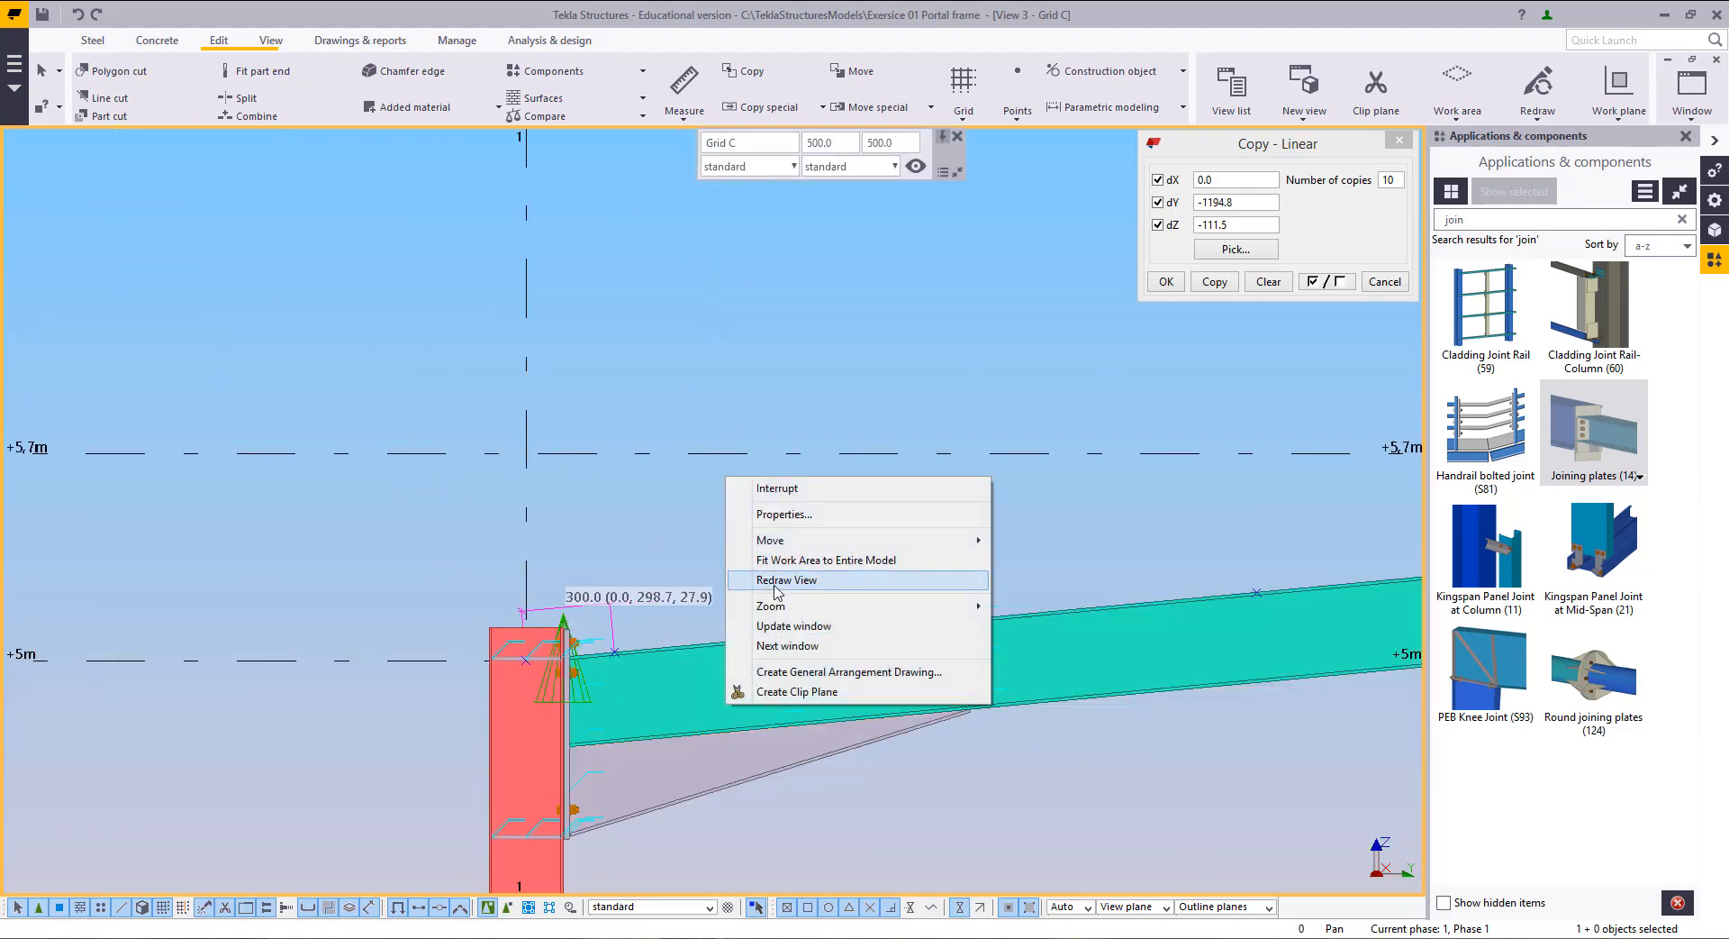
left_click(776, 581)
scroll(241, 521, "down", 4)
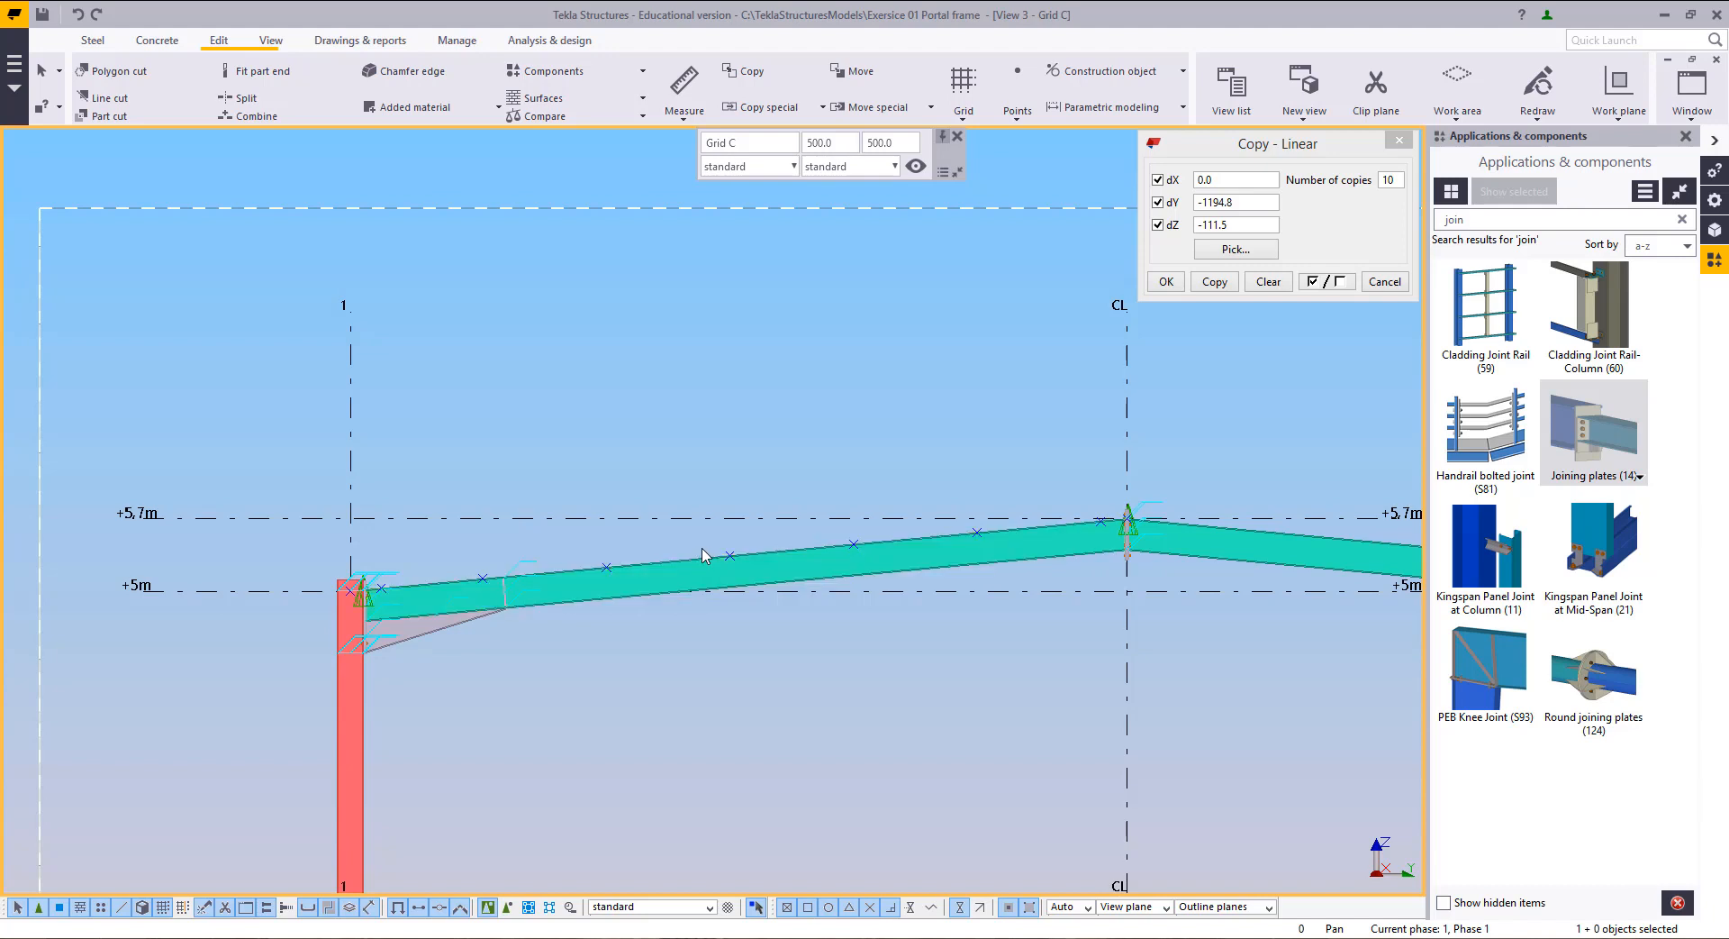
middle_click_drag(597, 664, 628, 685)
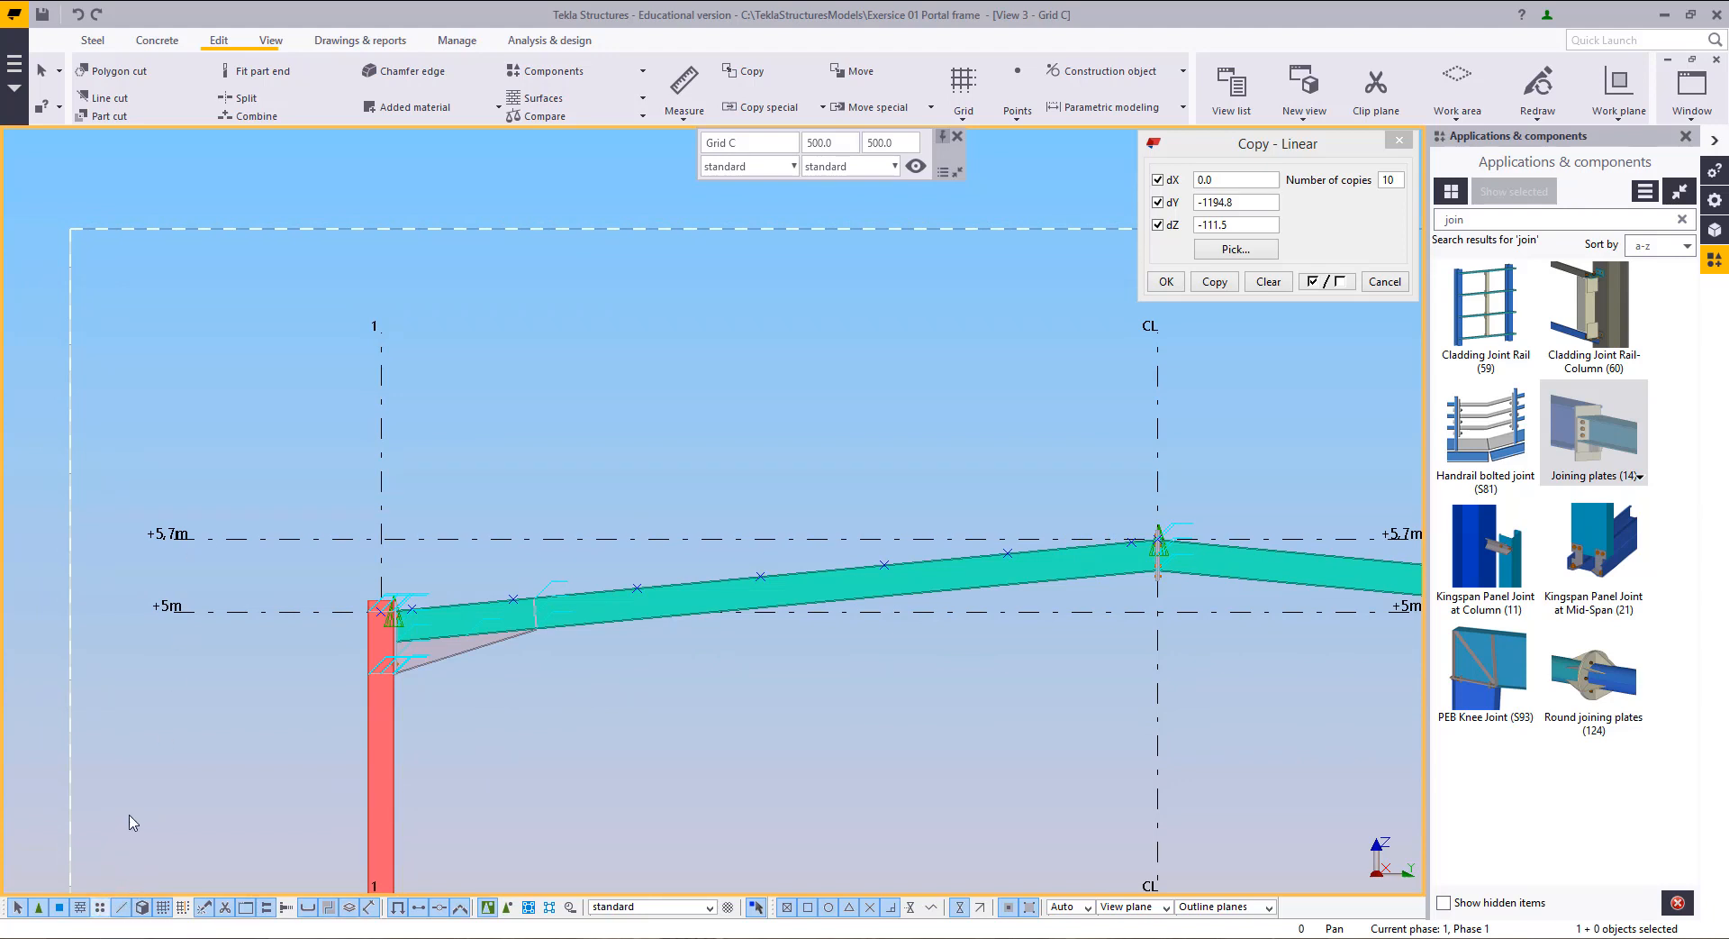
Step: Restrict selection to points only and select all points along the rafter from grid line 1 to the ridge
left_click(102, 905)
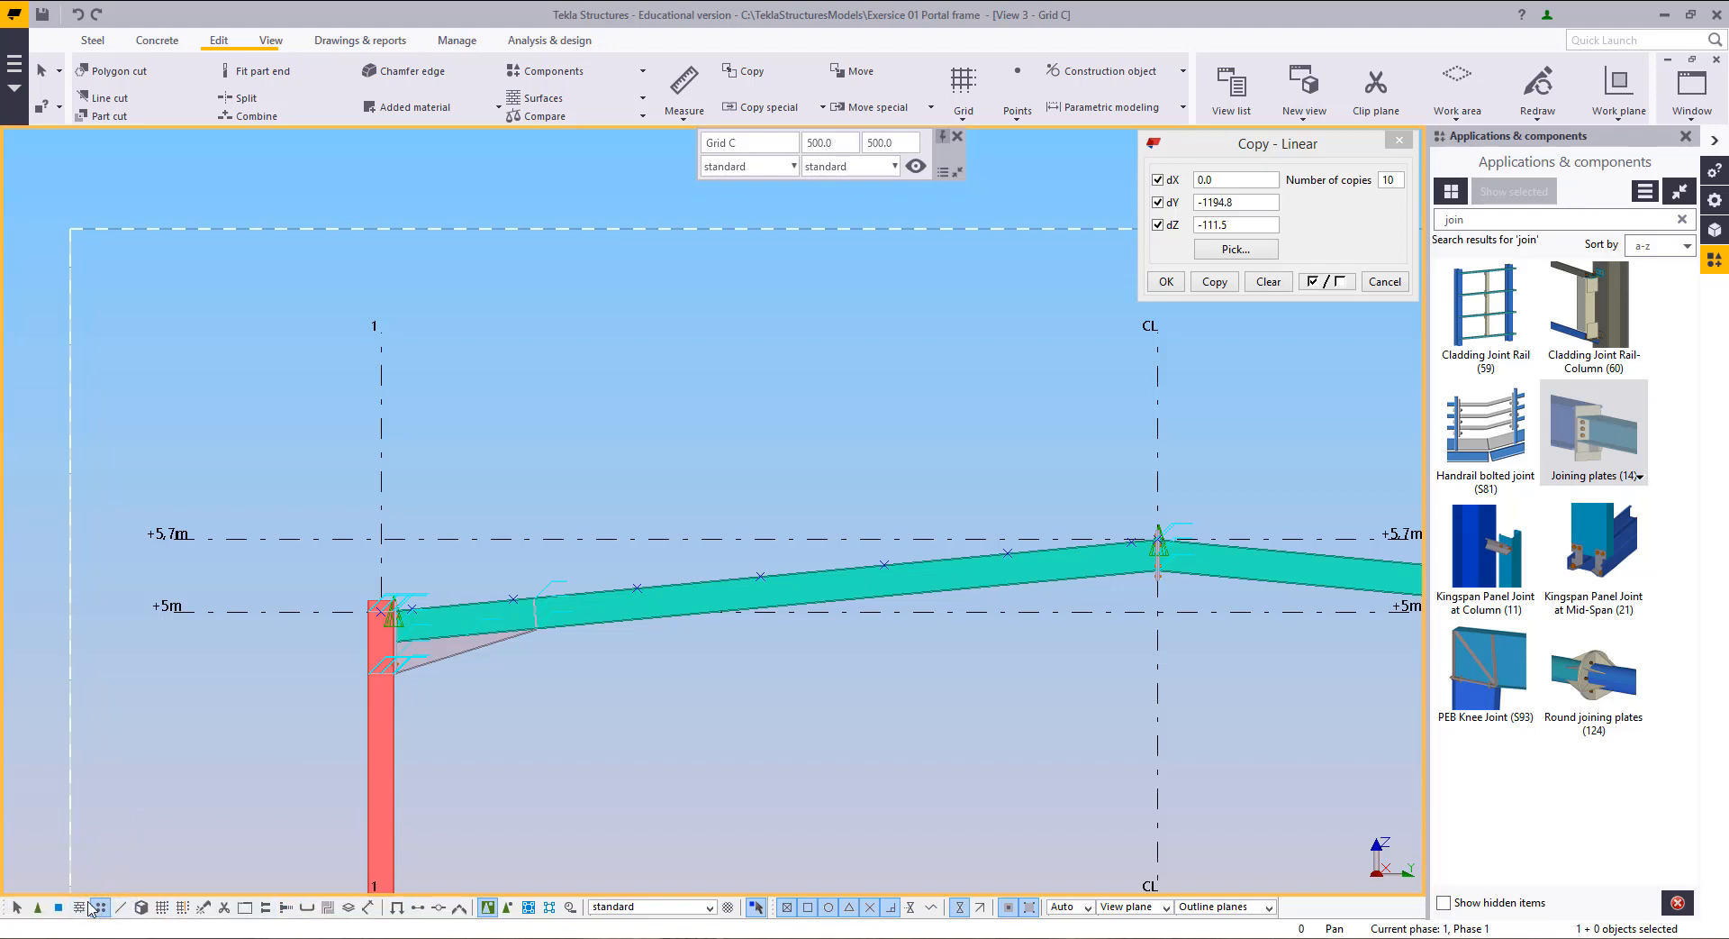
left_click_drag(763, 473, 481, 691)
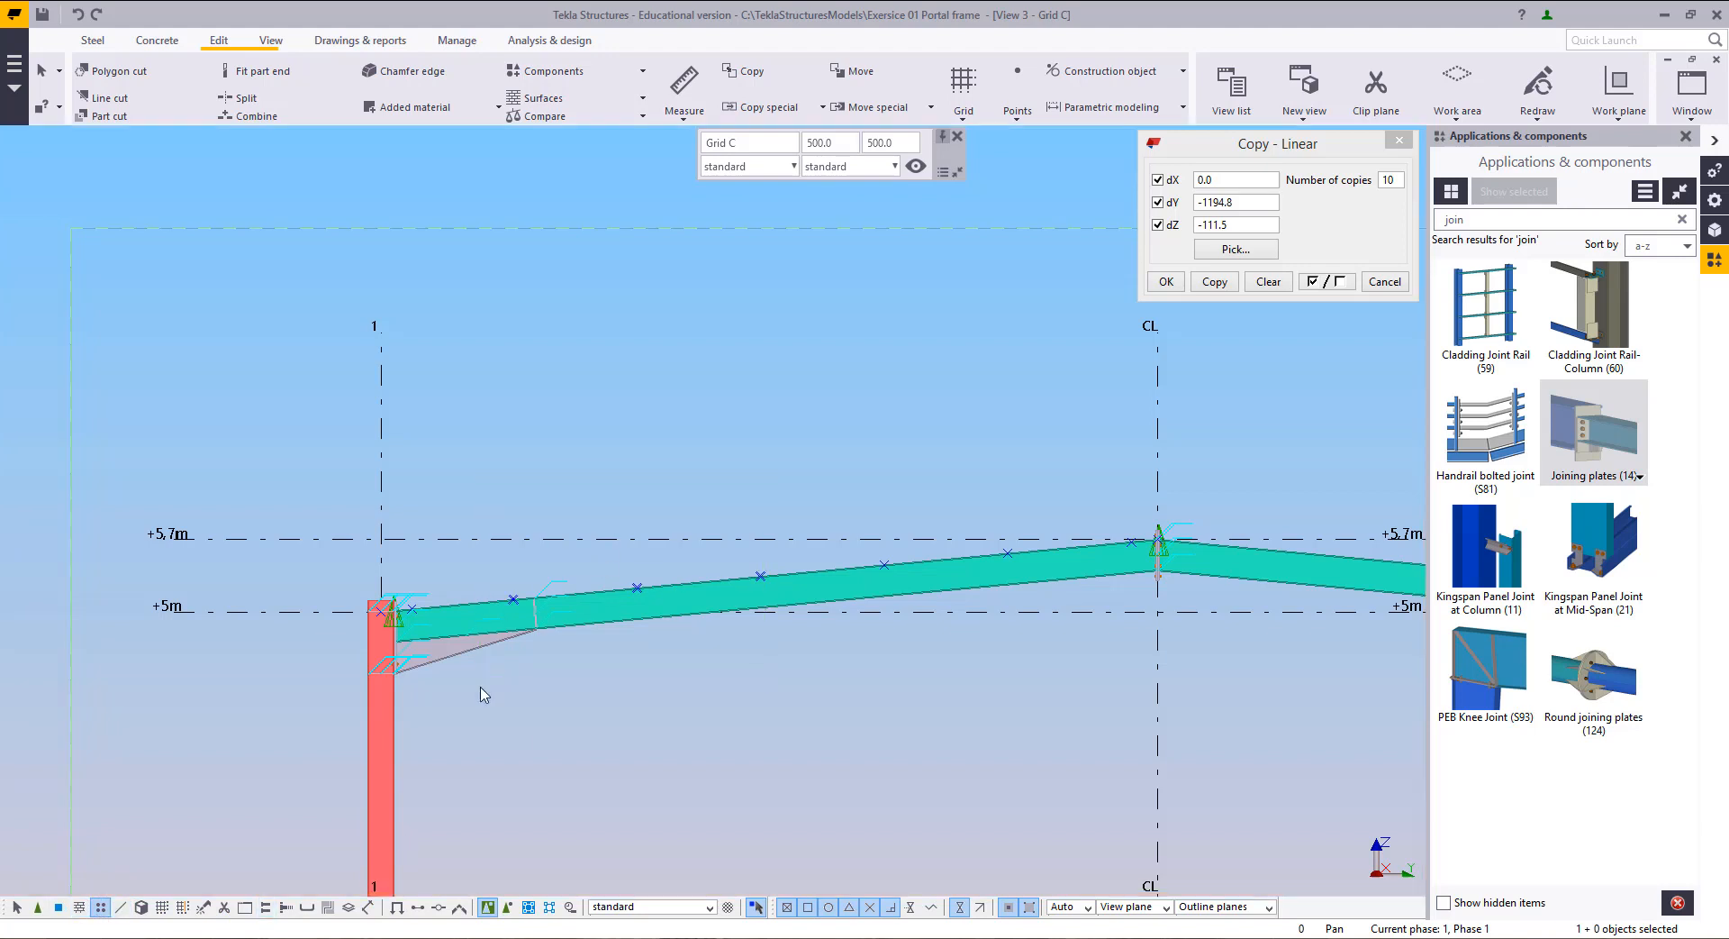
left_click_drag(1216, 472, 505, 676)
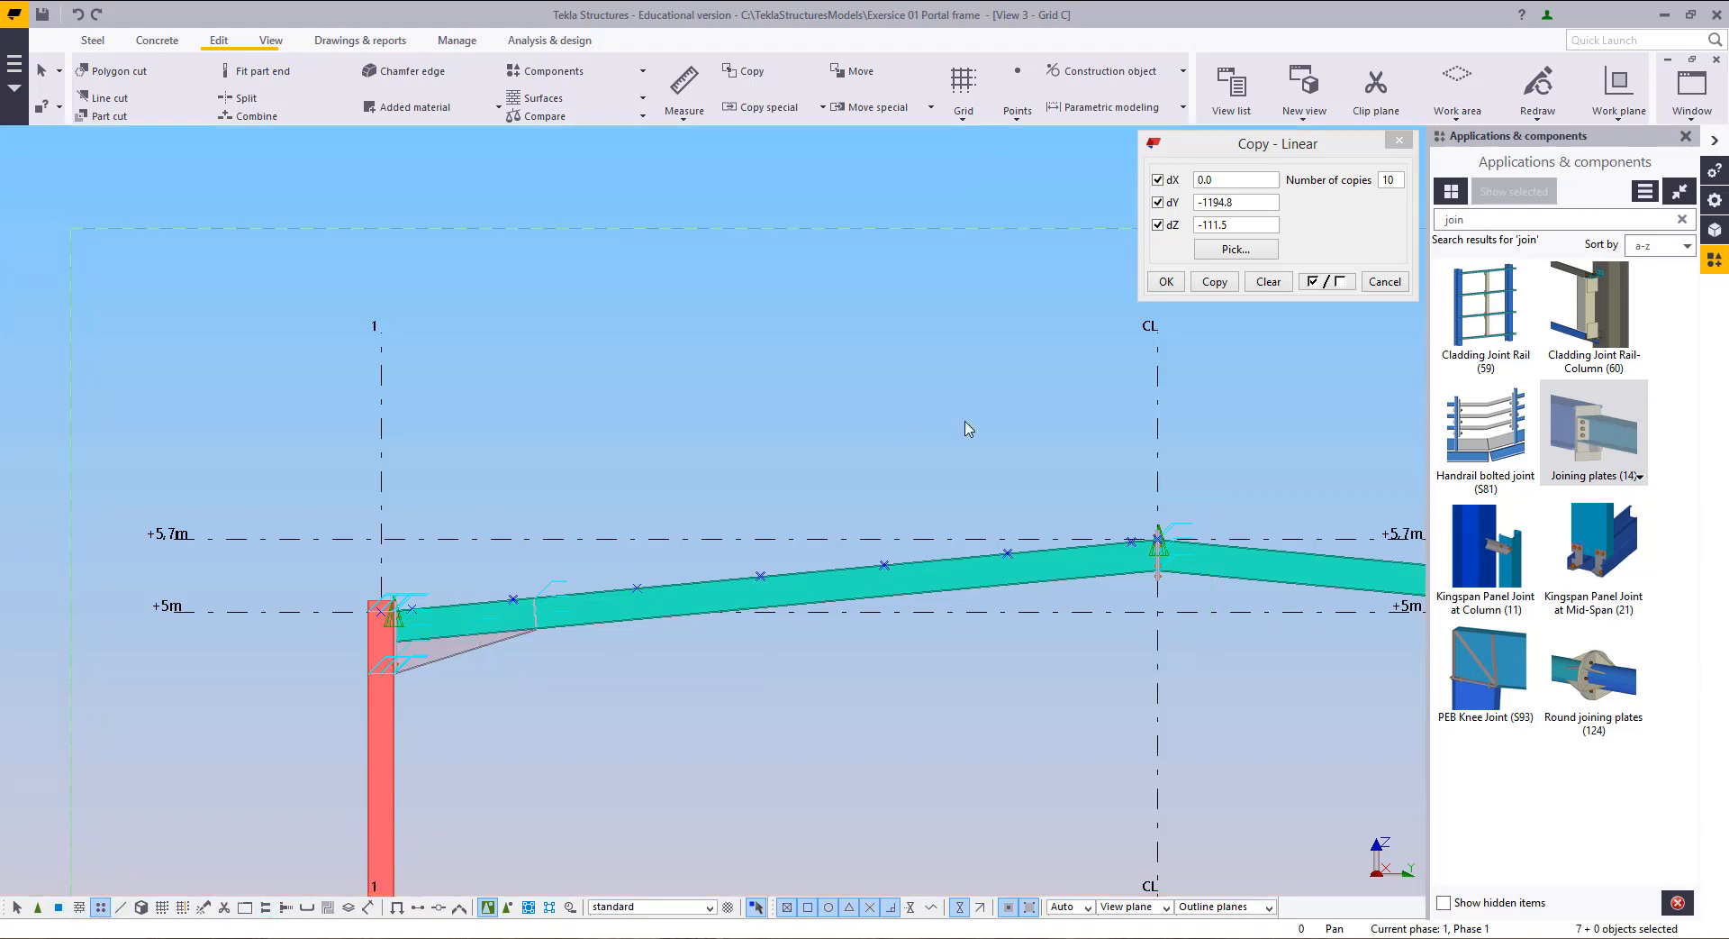
left_click_drag(1291, 462, 218, 724)
Step: Switch to View 1 - Isometric View and select the points on the grid C rafter again
left_click(1691, 106)
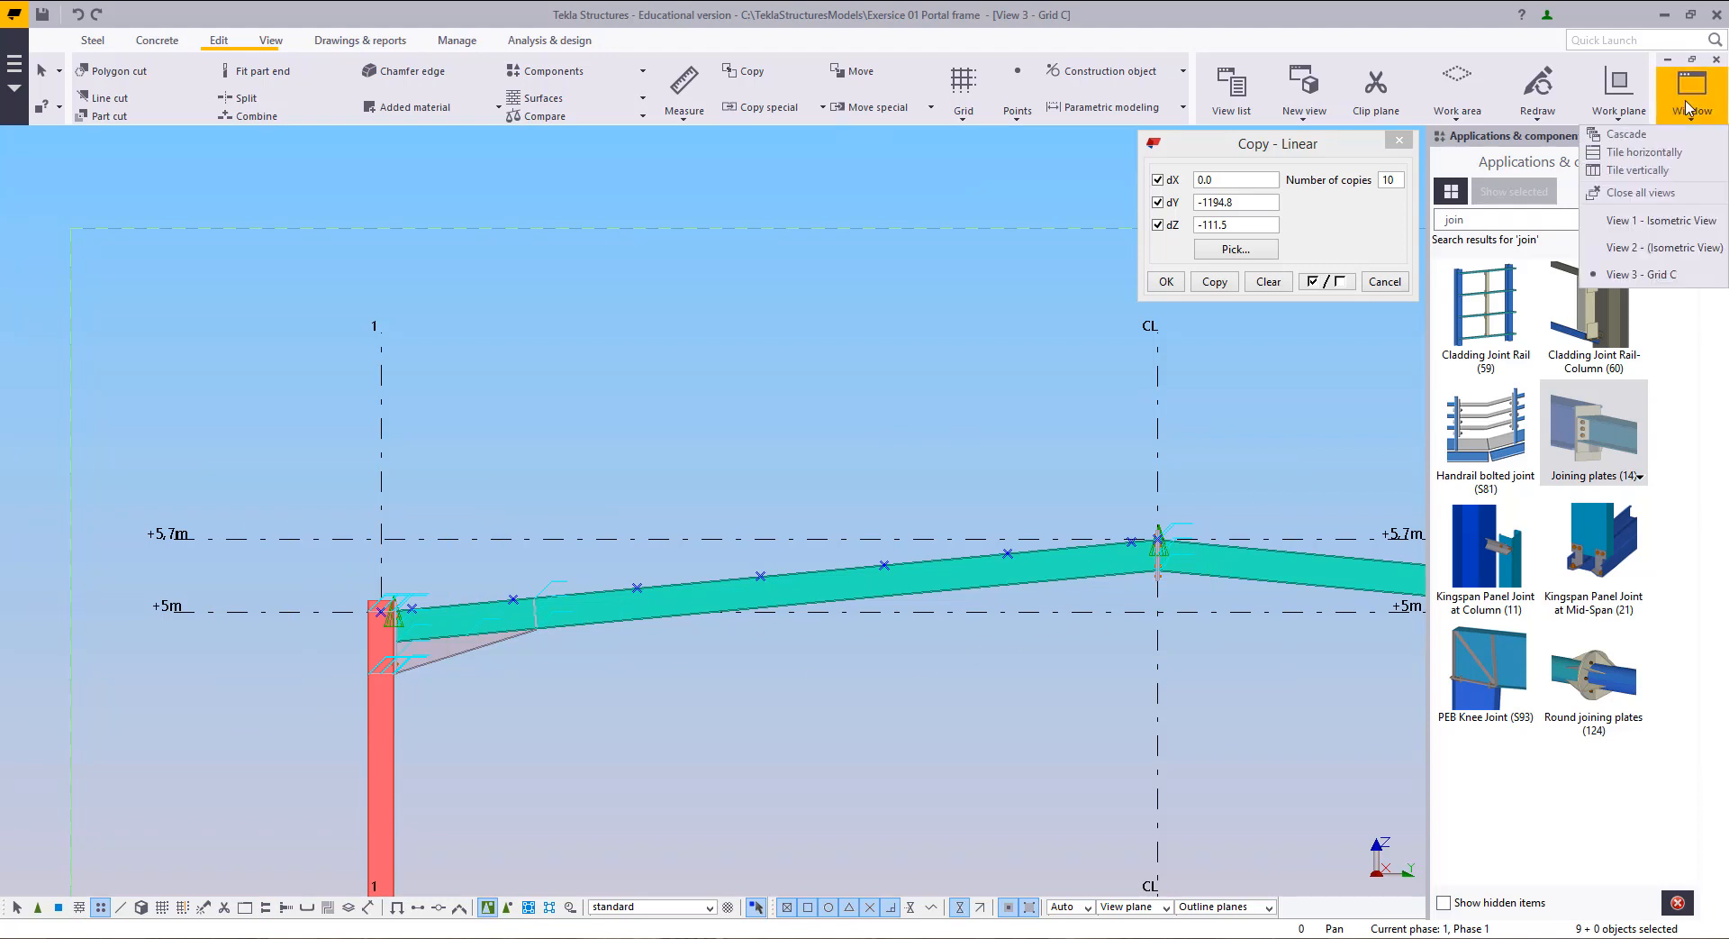
left_click(1671, 222)
scroll(959, 811, "up", 3)
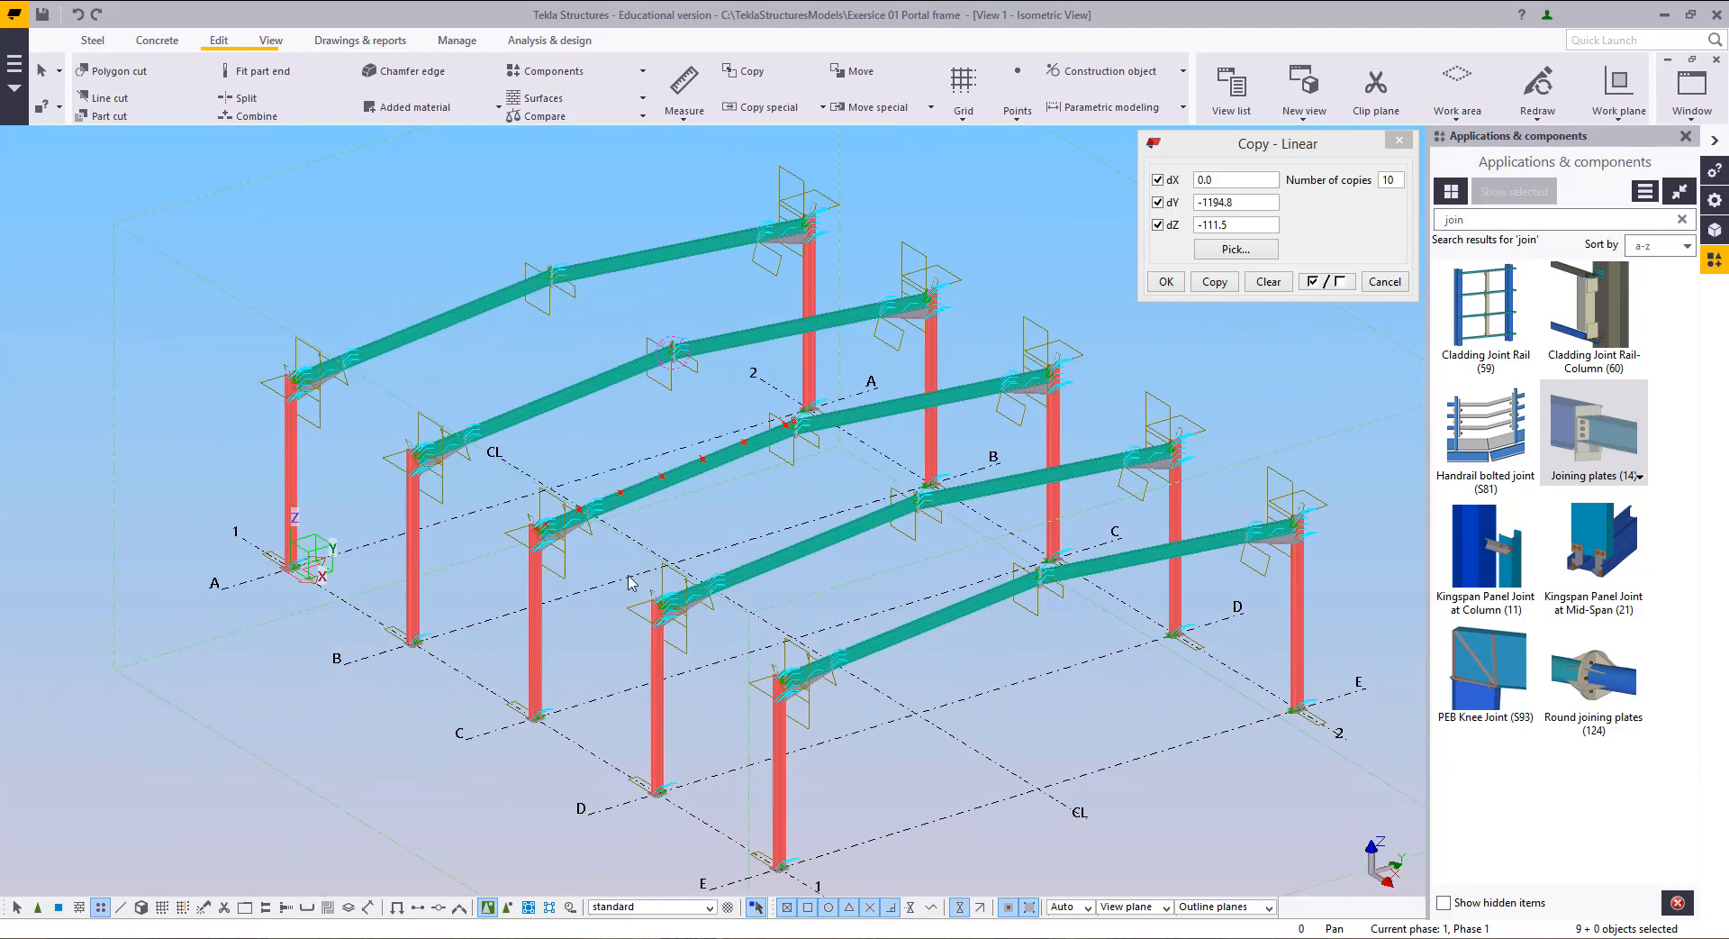
scroll(630, 527, "up", 1)
scroll(618, 530, "up", 4)
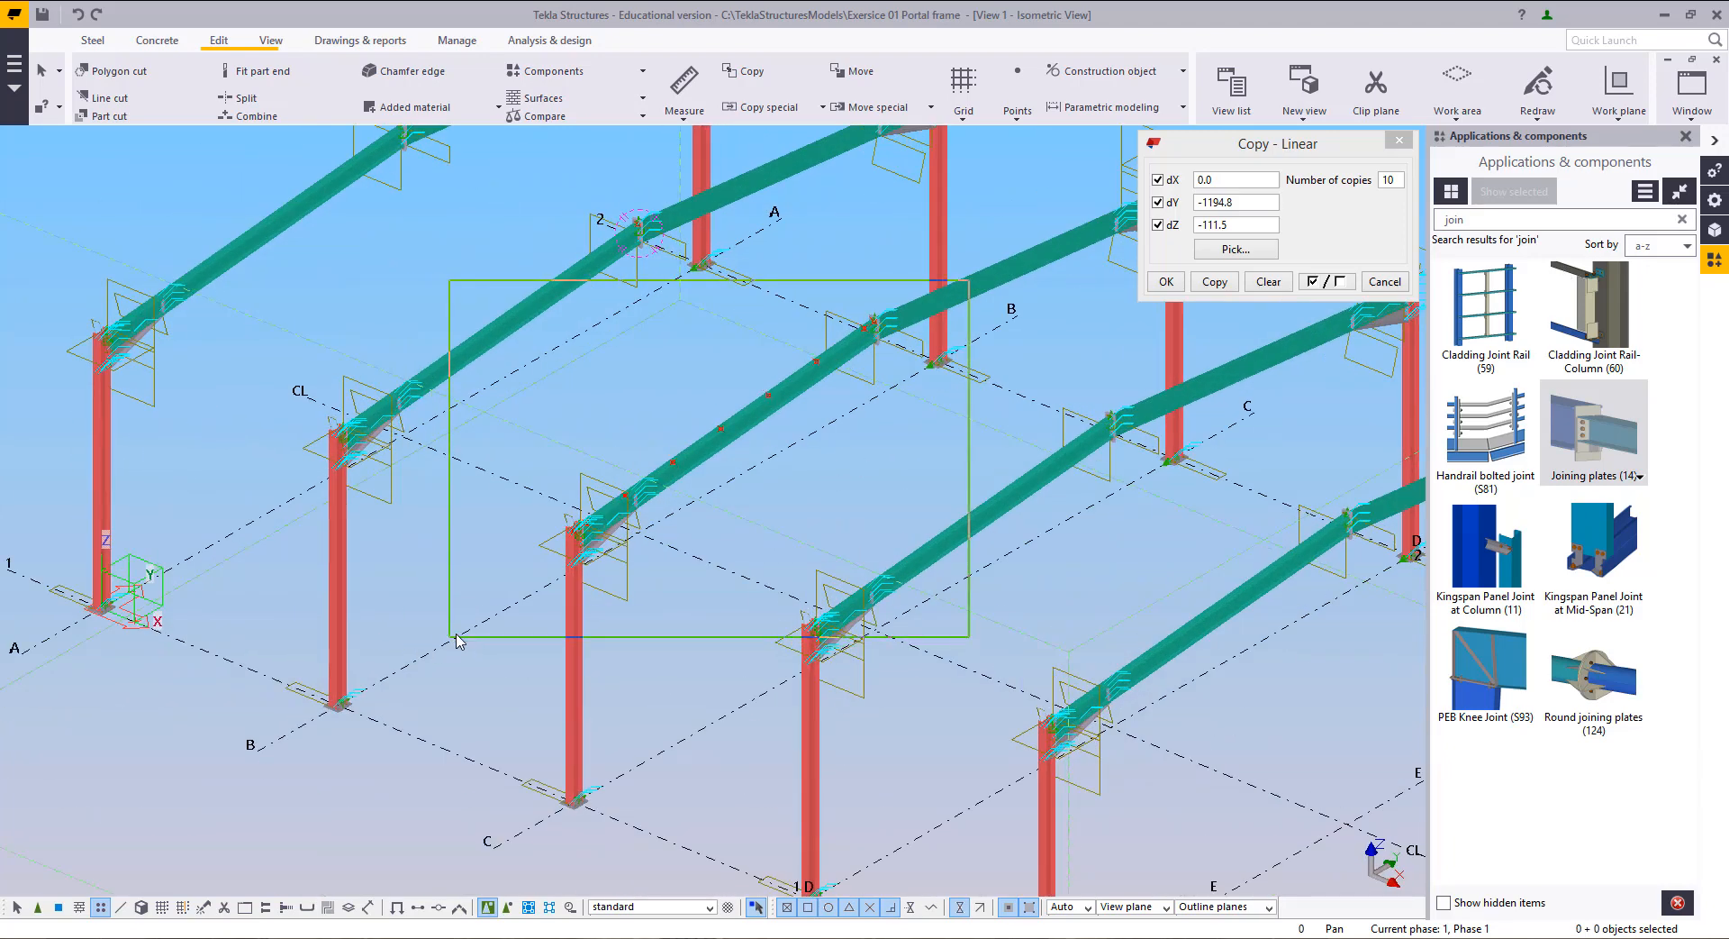
scroll(477, 622, "down", 3)
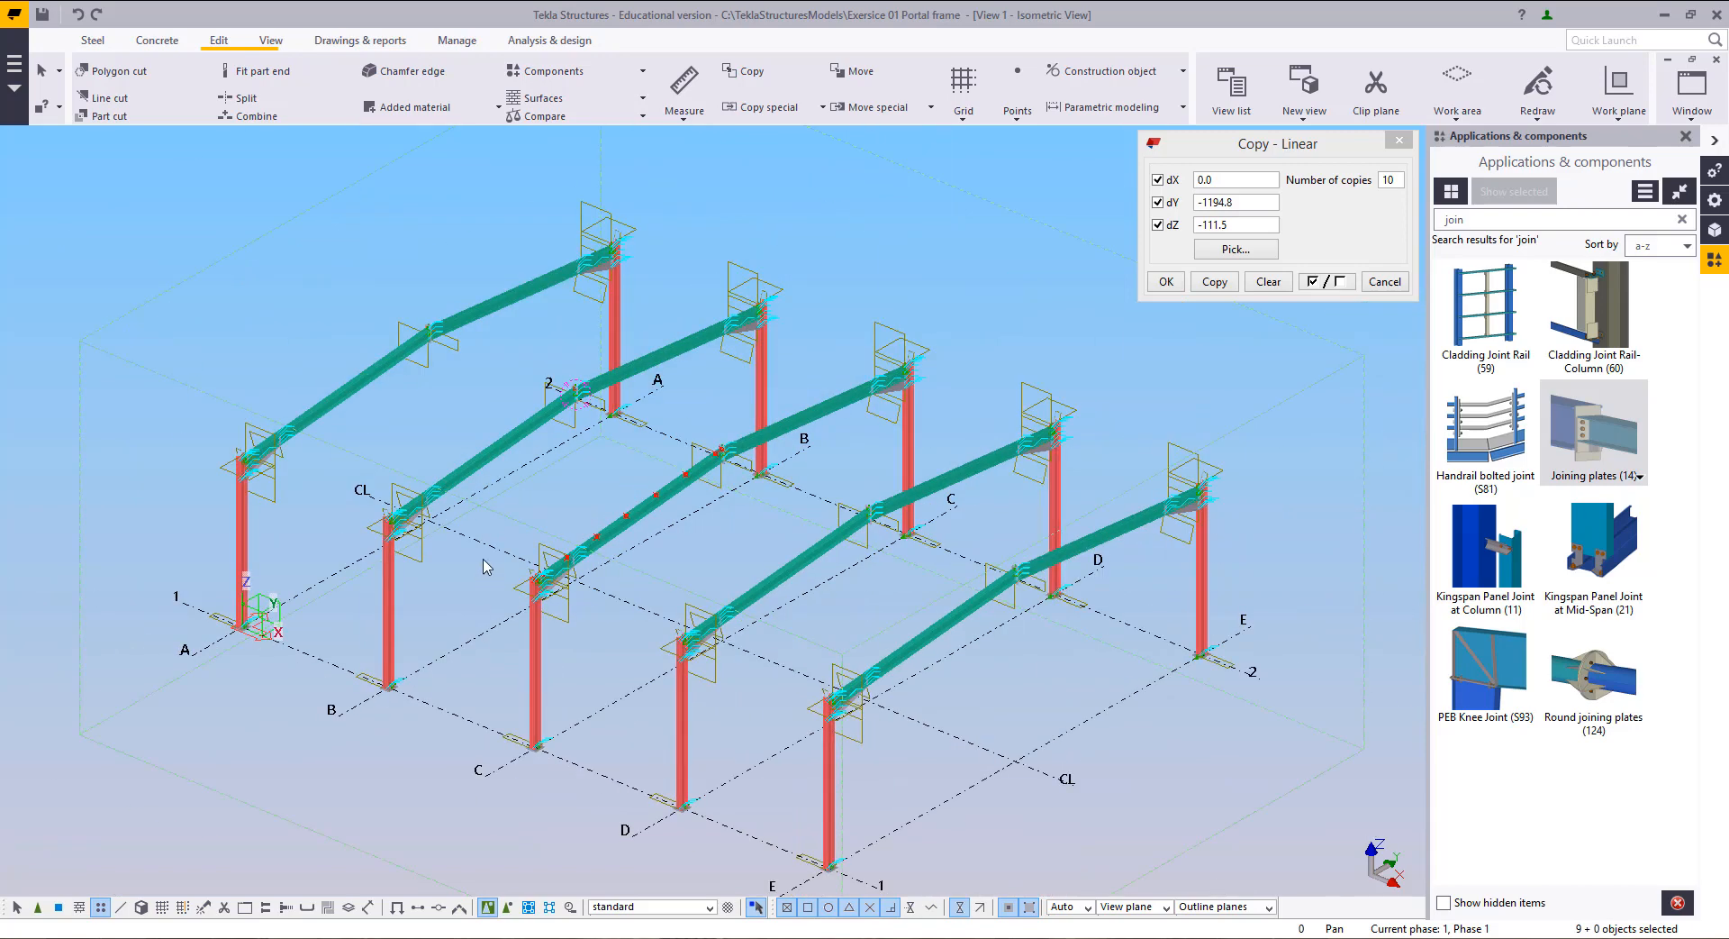
Step: Copy the selected rafter points from grid C to the frames on grids A, B, D and E
right_click(531, 525)
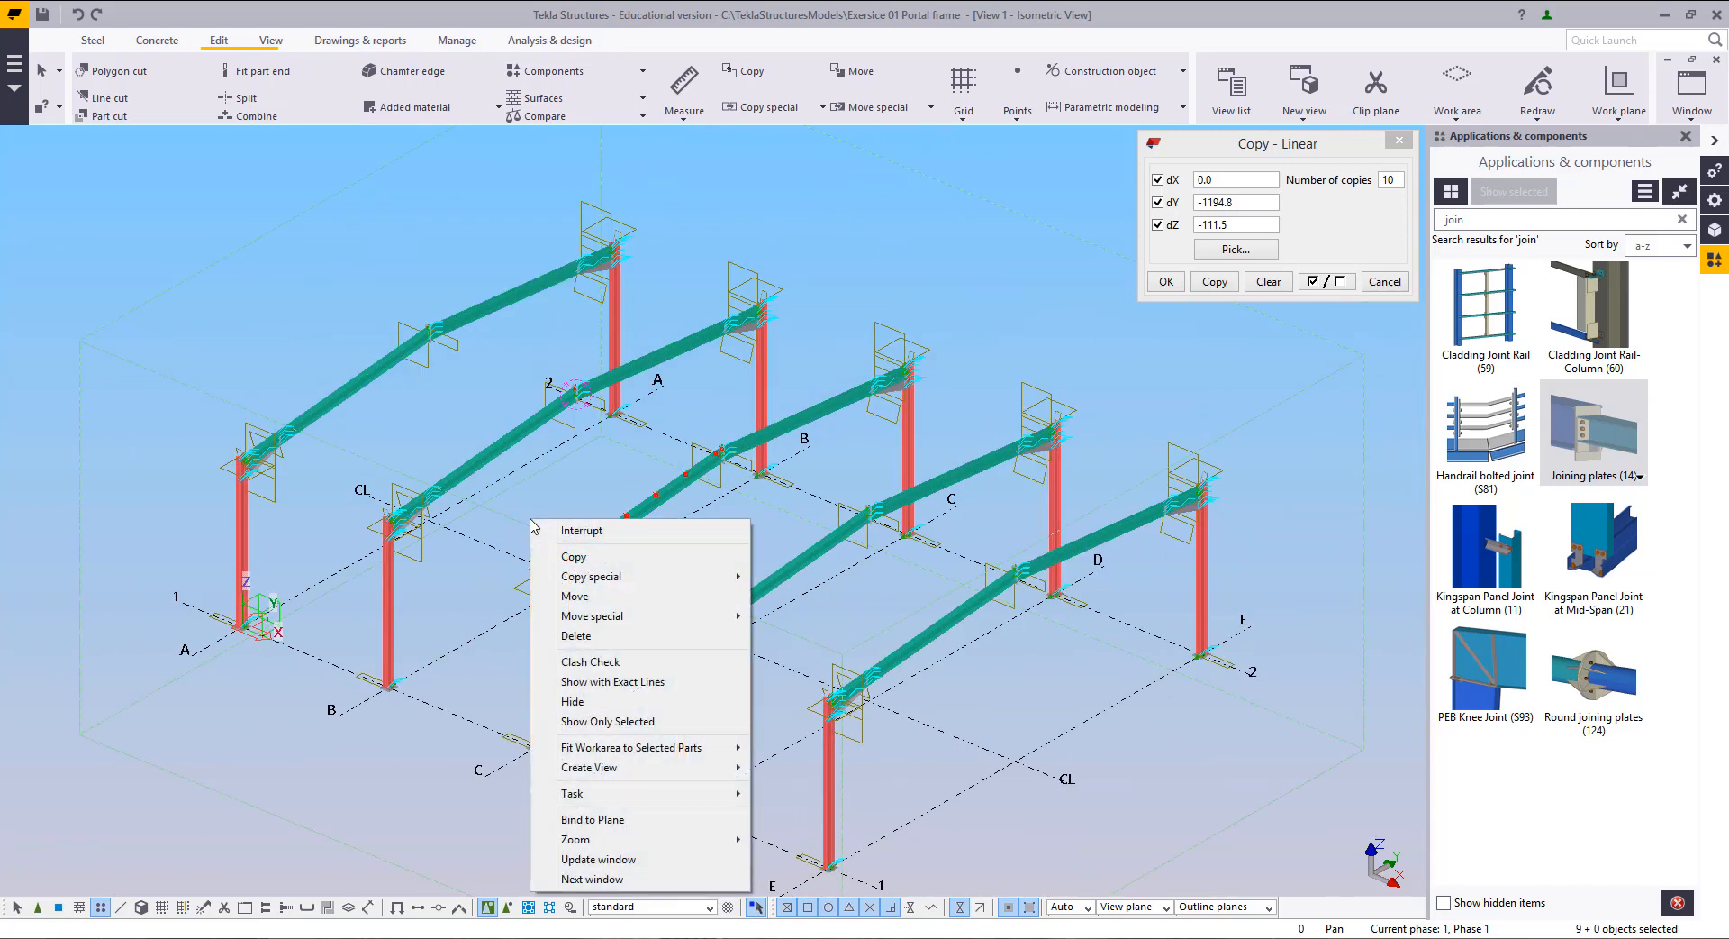
left_click(618, 556)
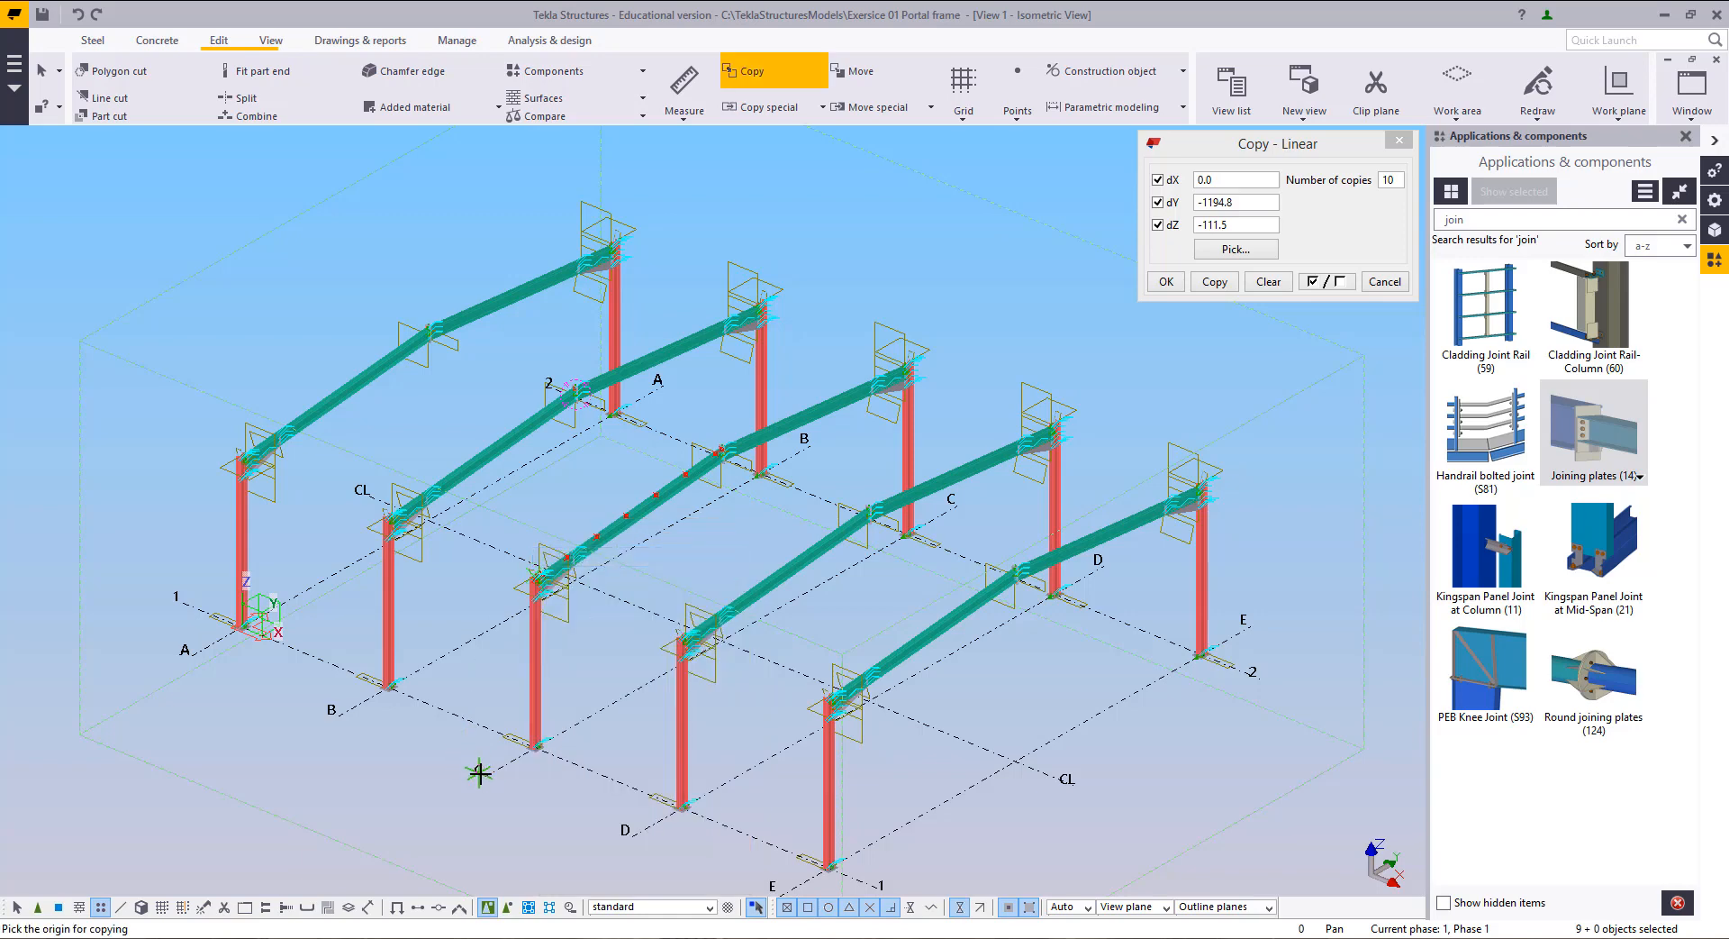
left_click(483, 774)
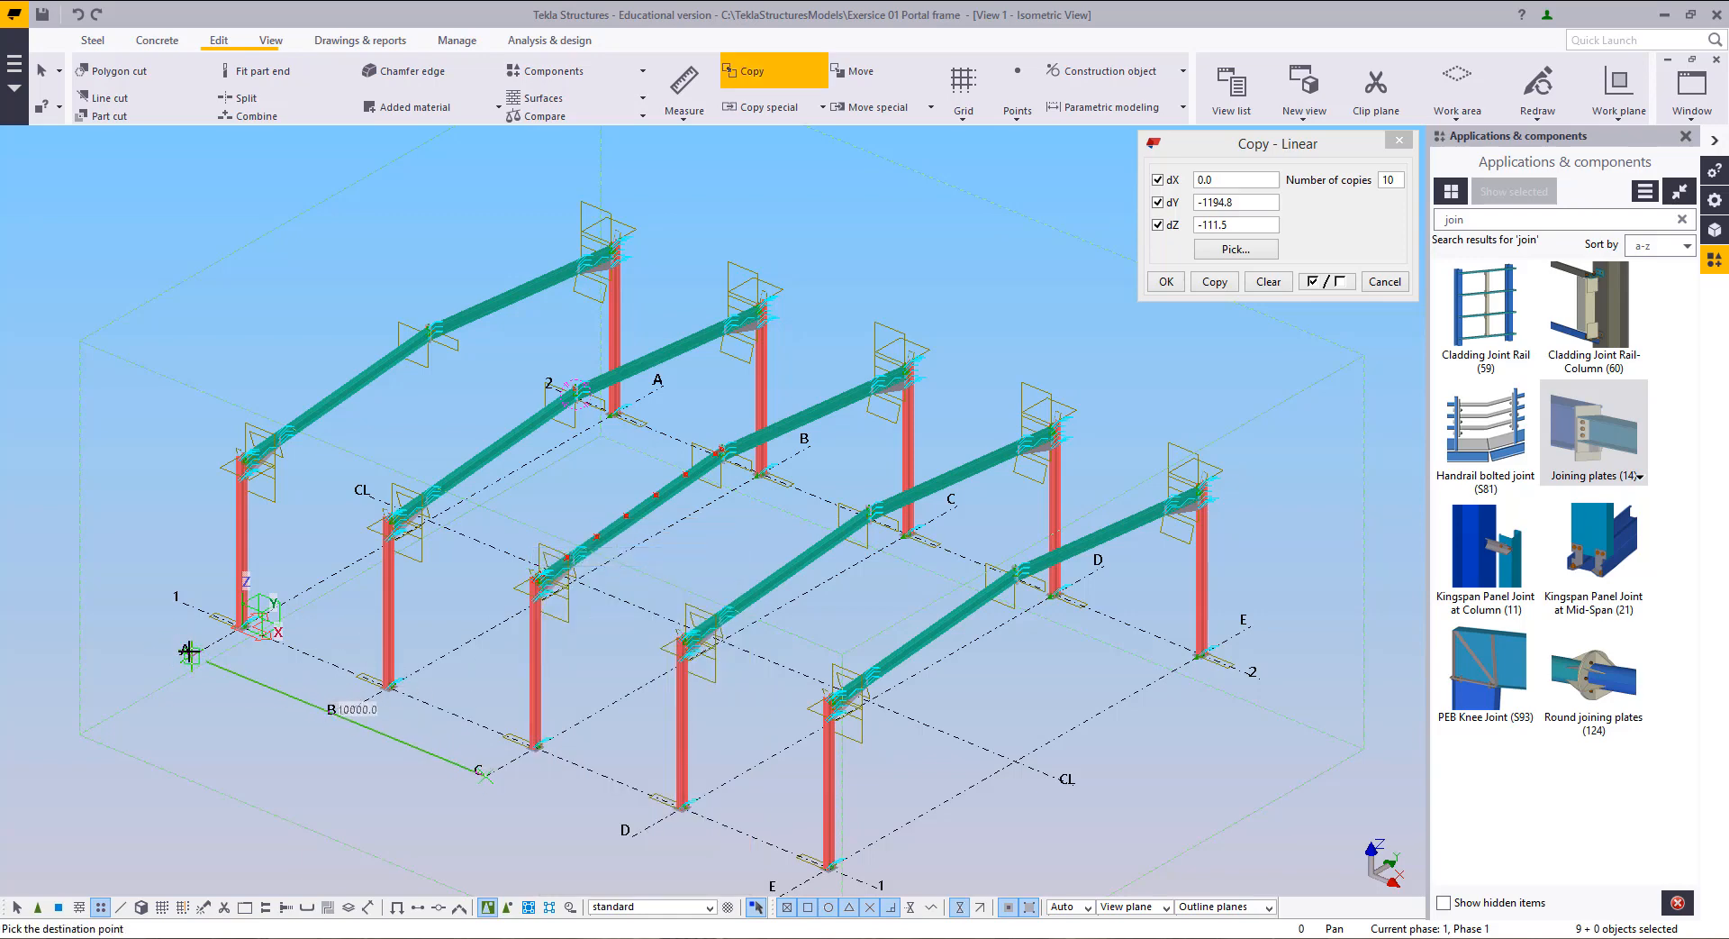
middle_click_drag(842, 821, 870, 647)
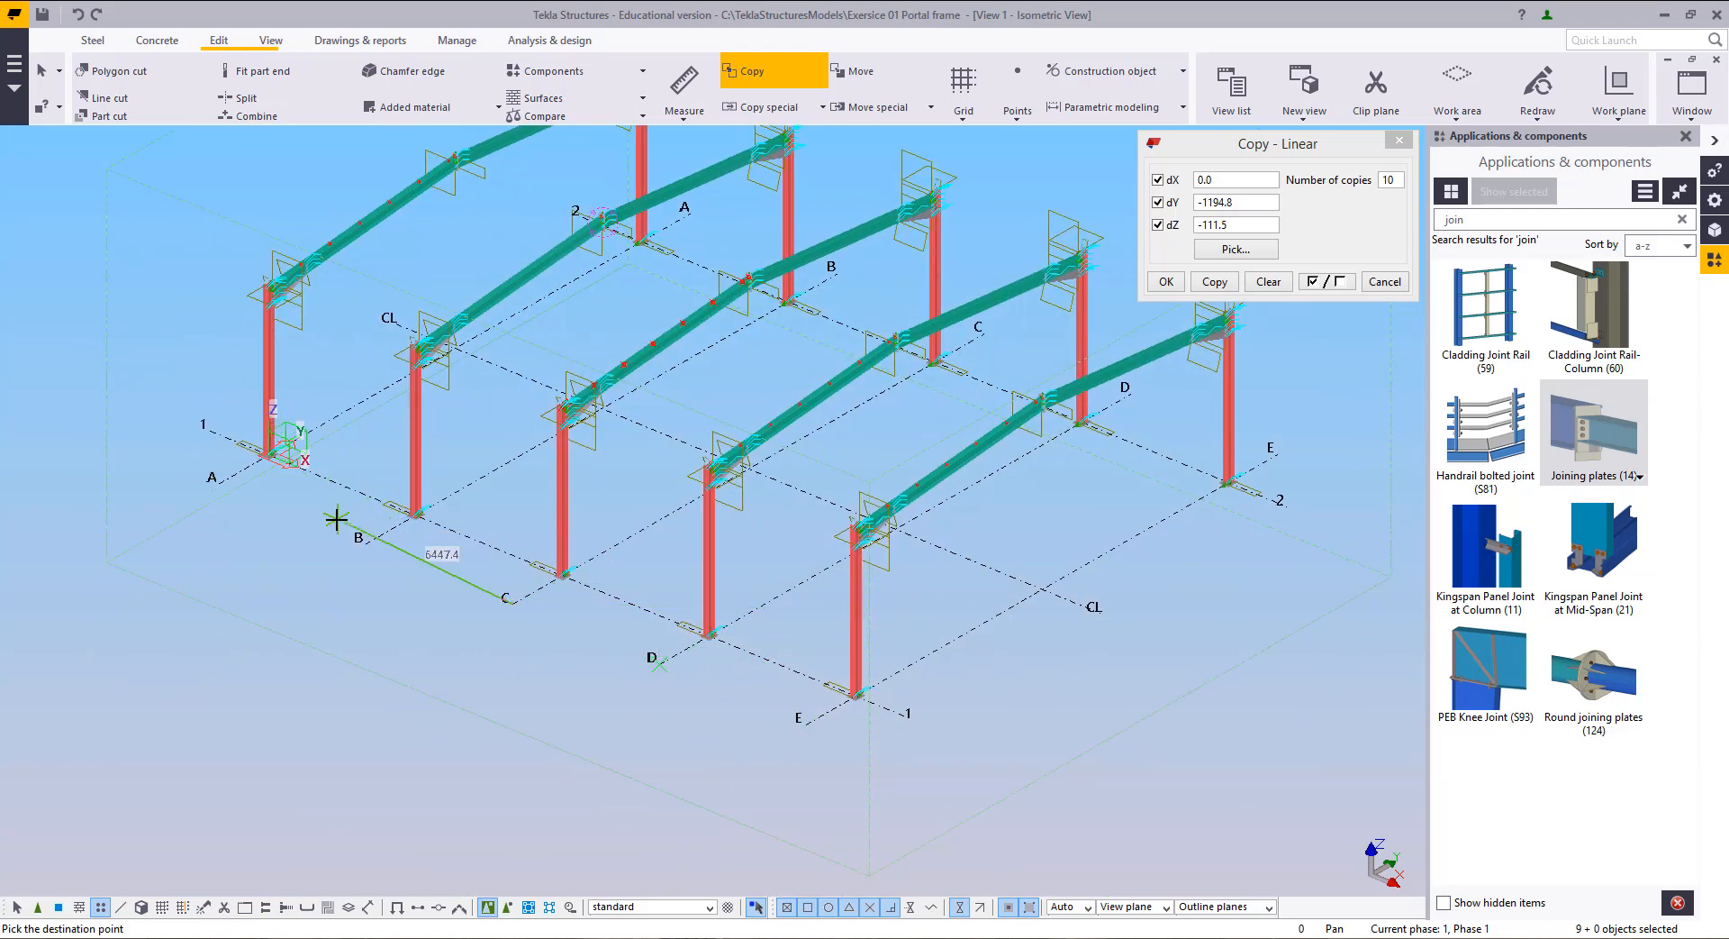
middle_click_drag(309, 525, 278, 718)
scroll(576, 625, "up", 2)
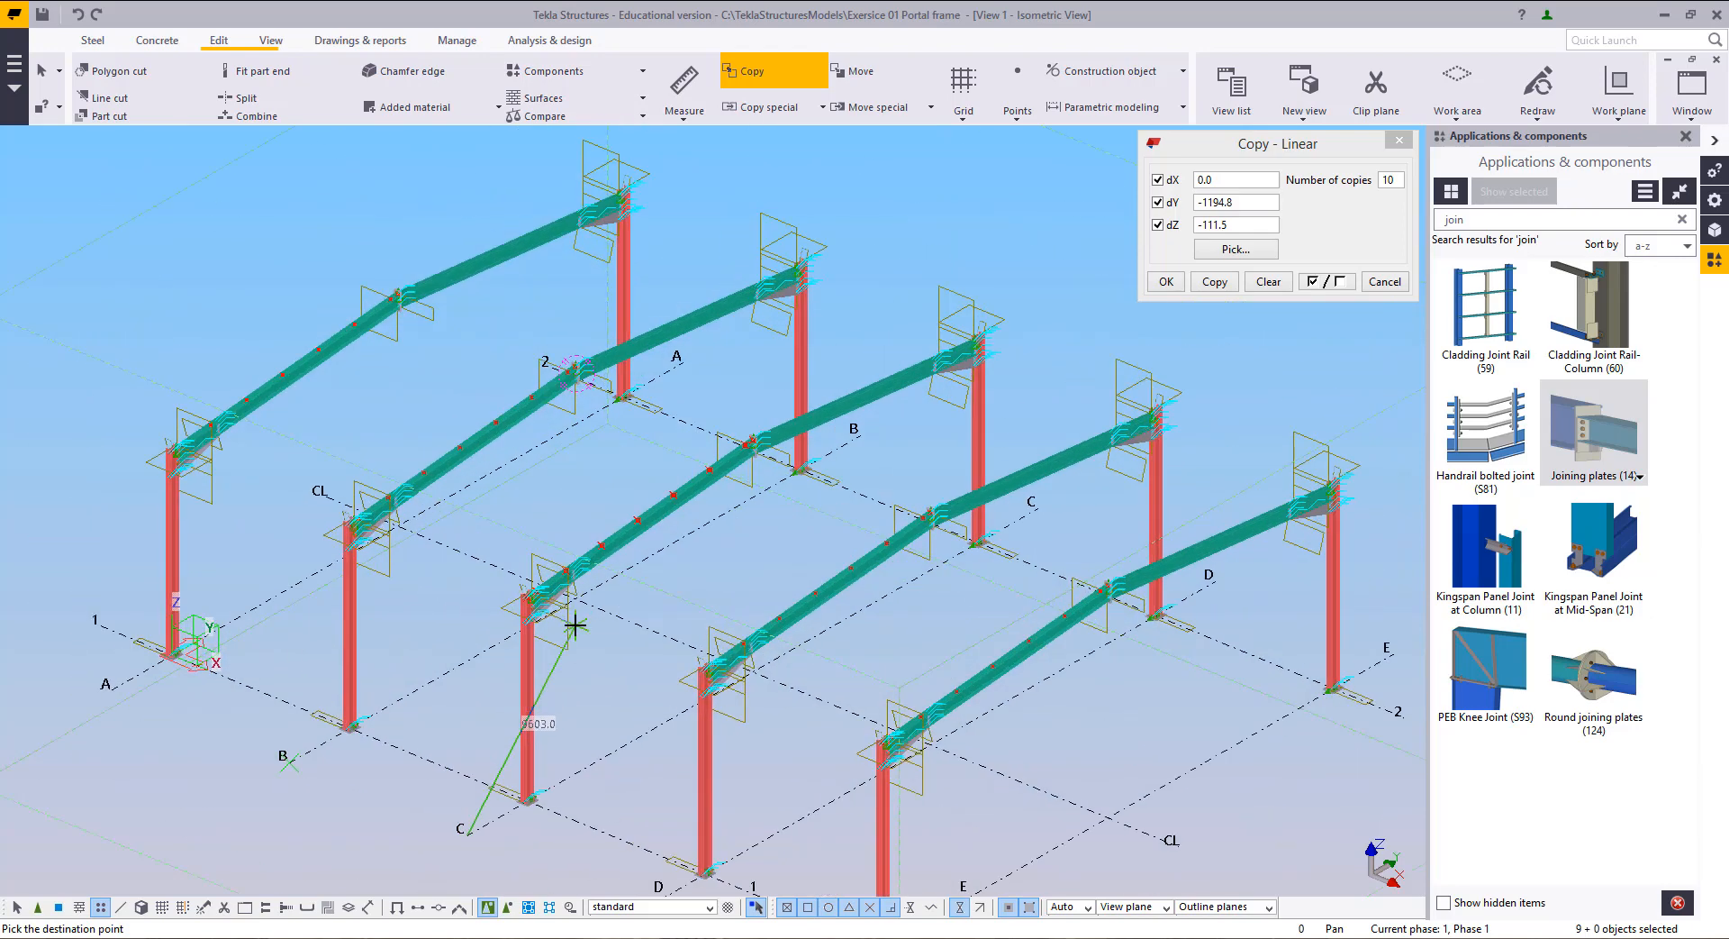
right_click(571, 492)
left_click(588, 498)
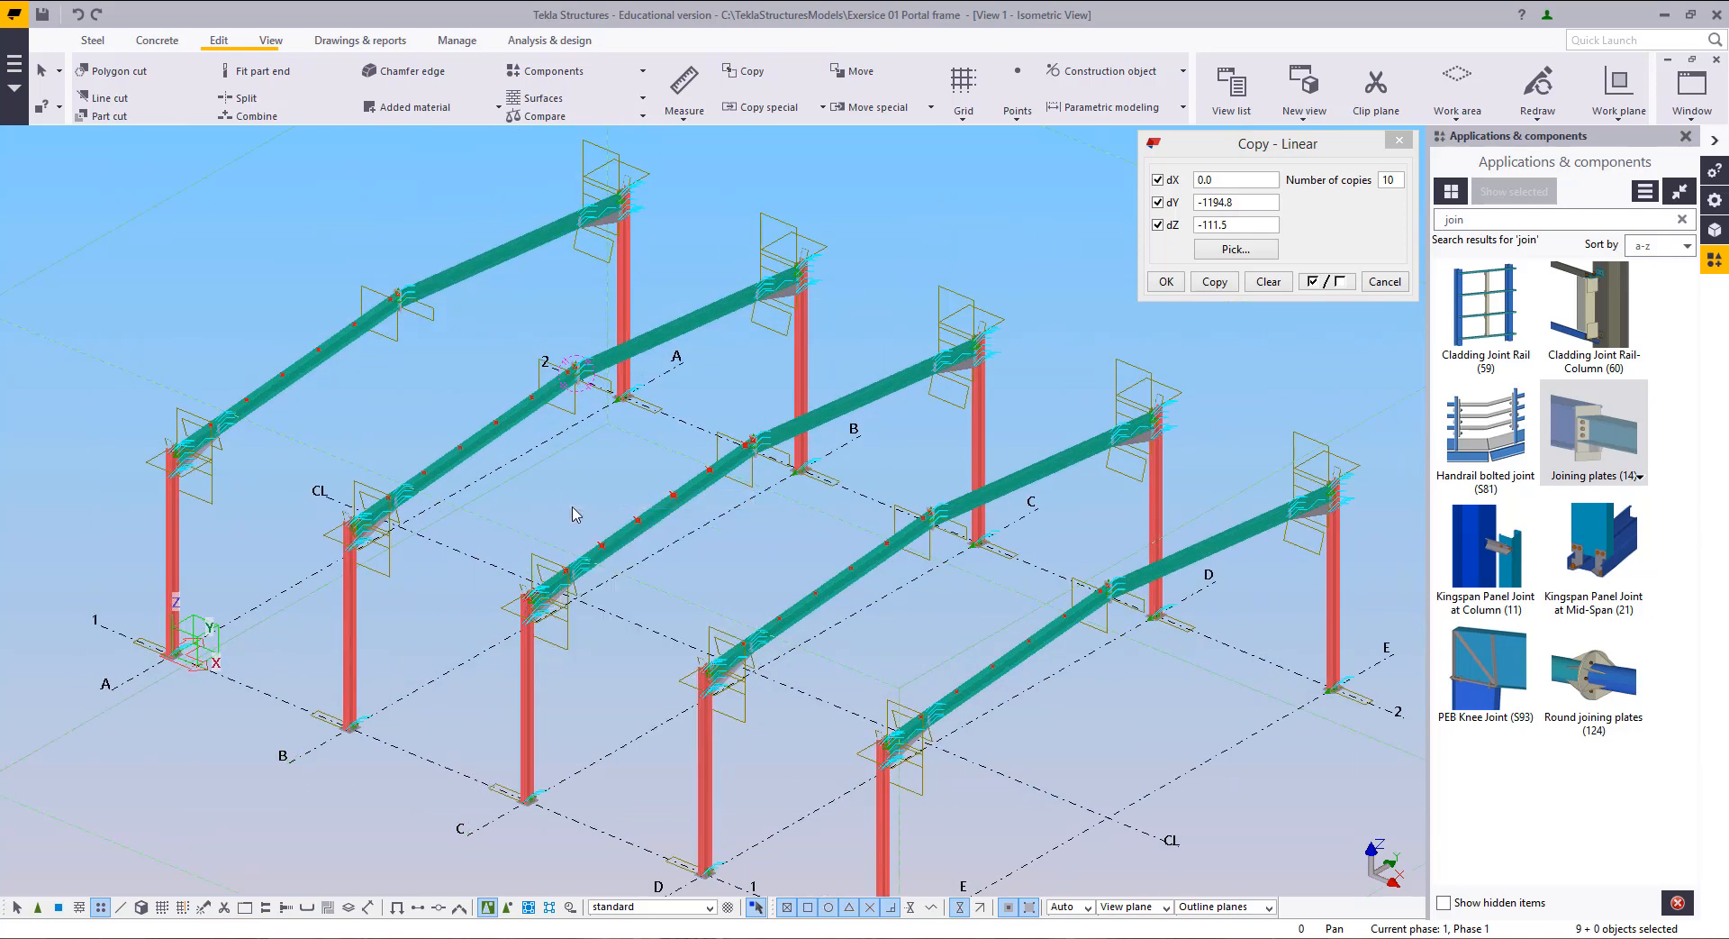
Step: Model a steel beam between the grid A and grid B rafters, joining the third point down from the ridge on each
middle_click_drag(574, 514, 539, 564)
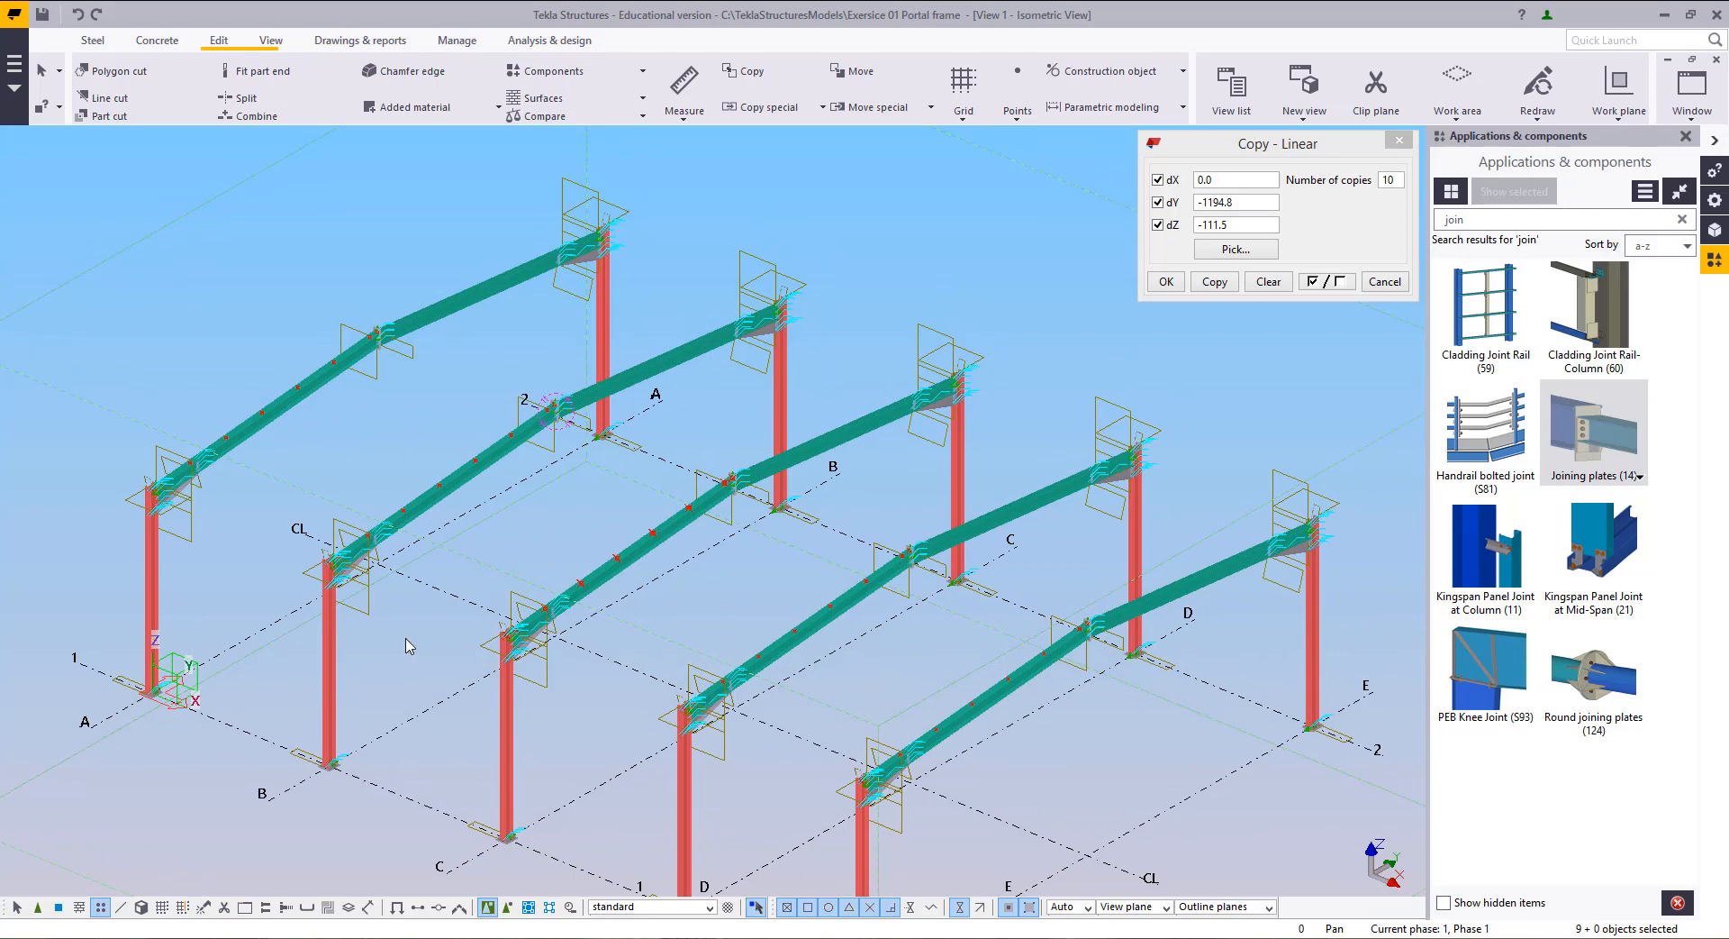
middle_click_drag(407, 645, 380, 546)
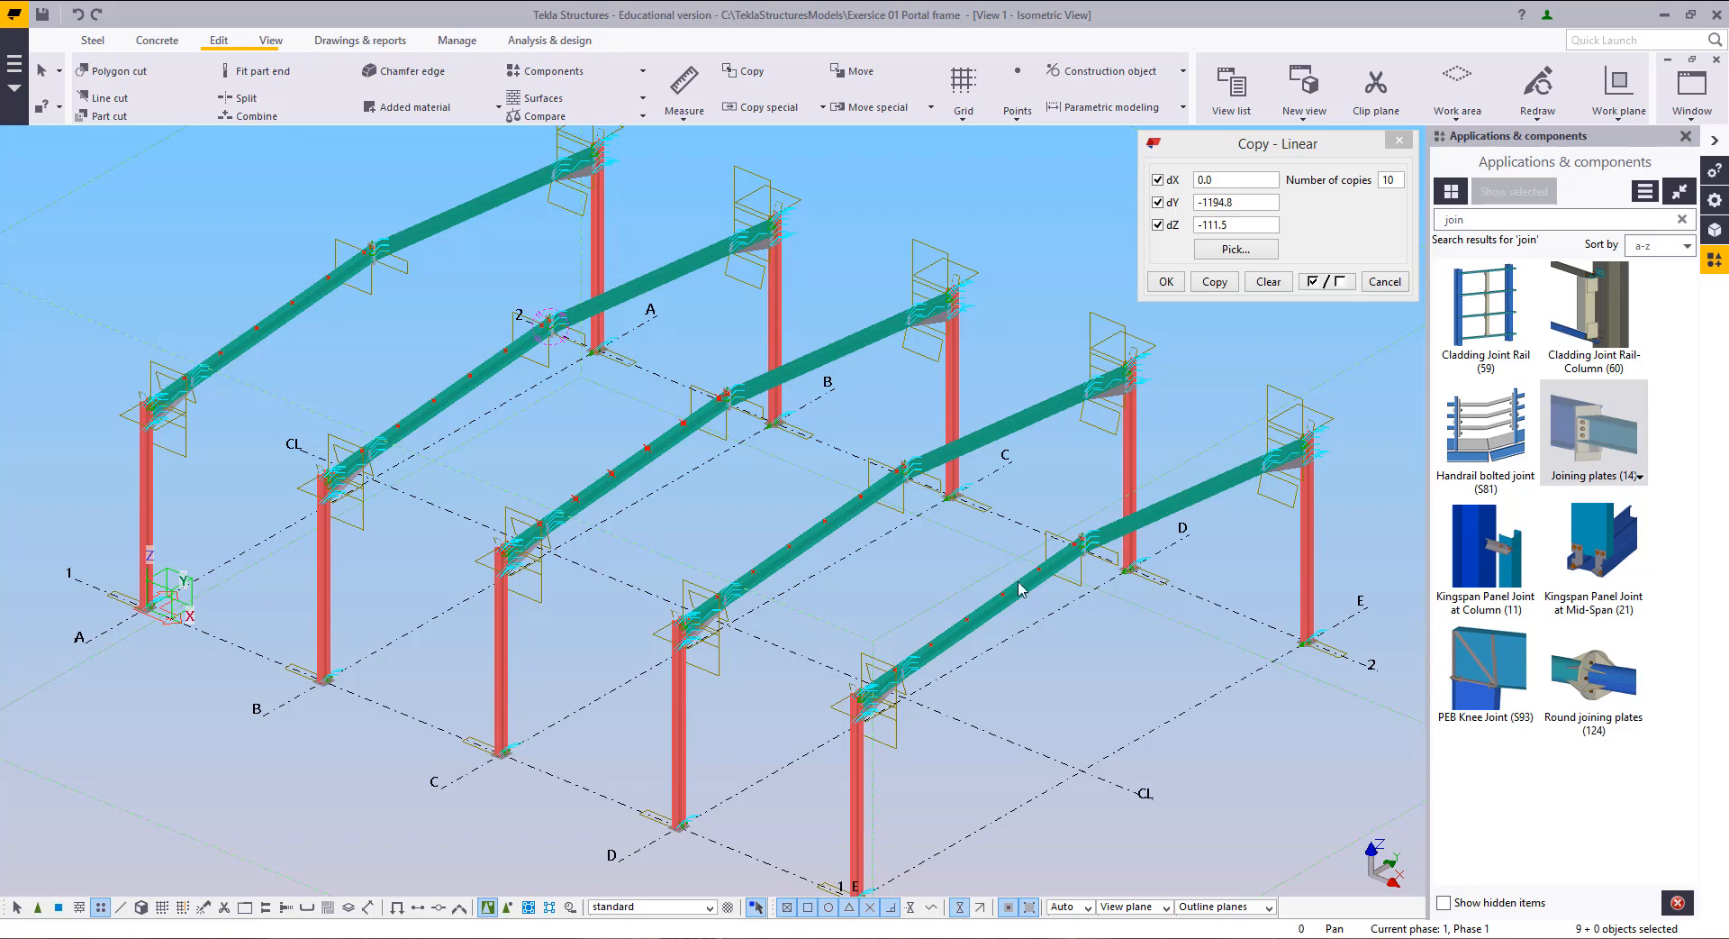
left_click(87, 41)
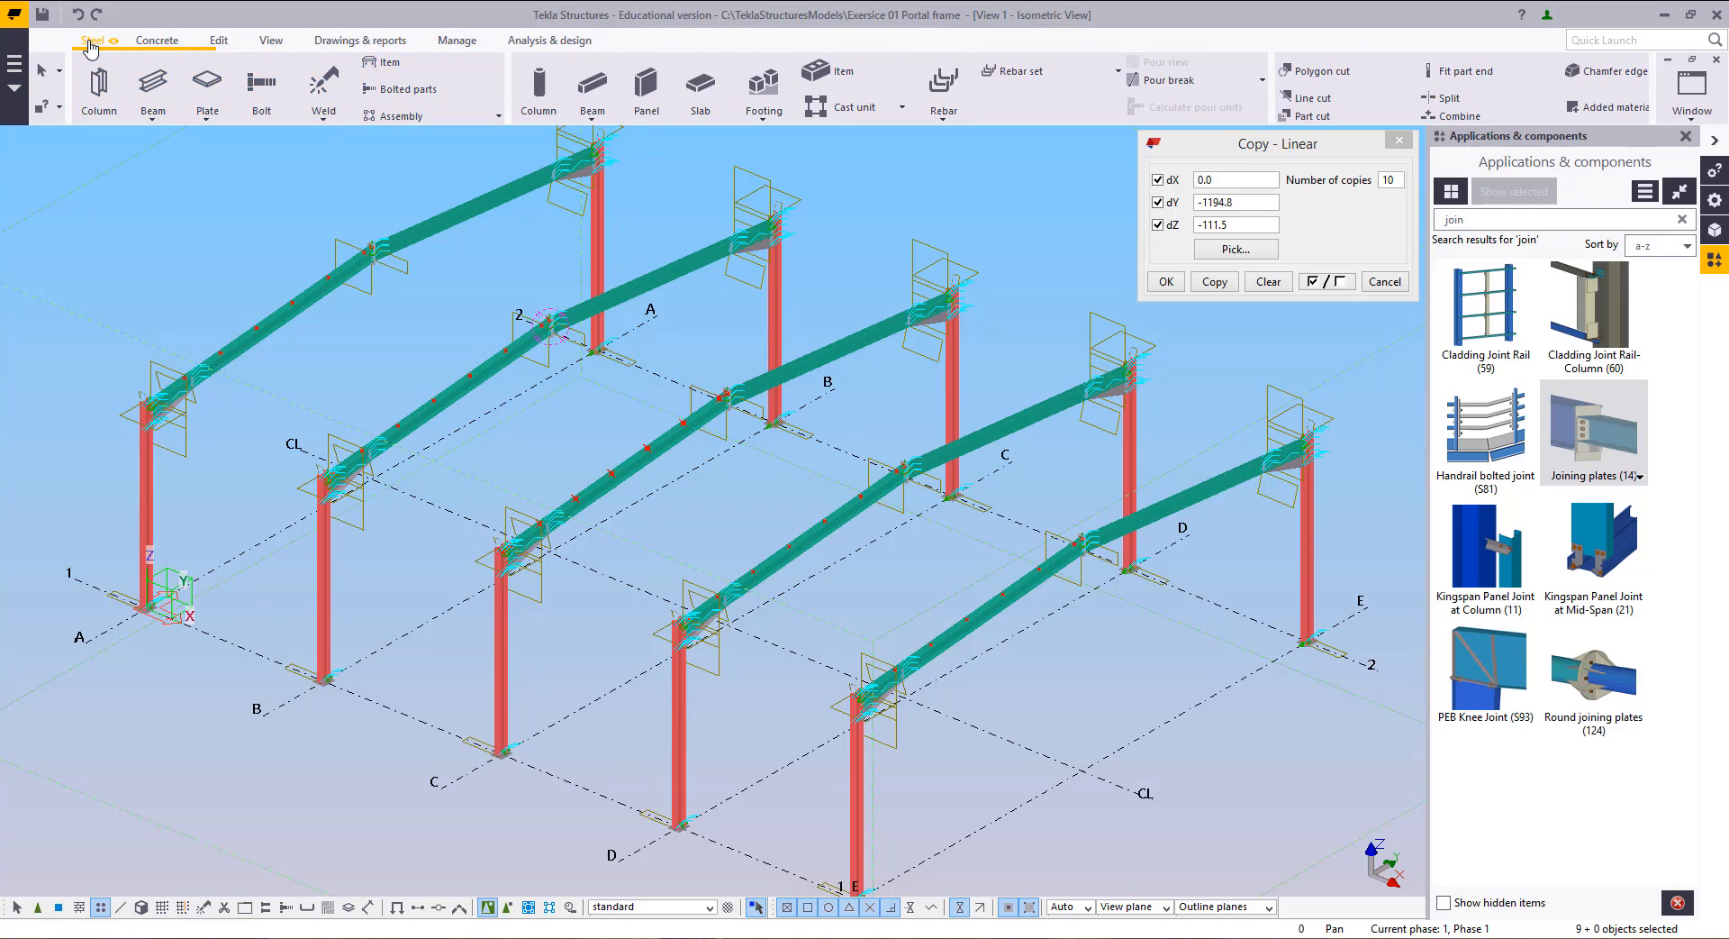
left_click(154, 83)
scroll(375, 280, "up", 4)
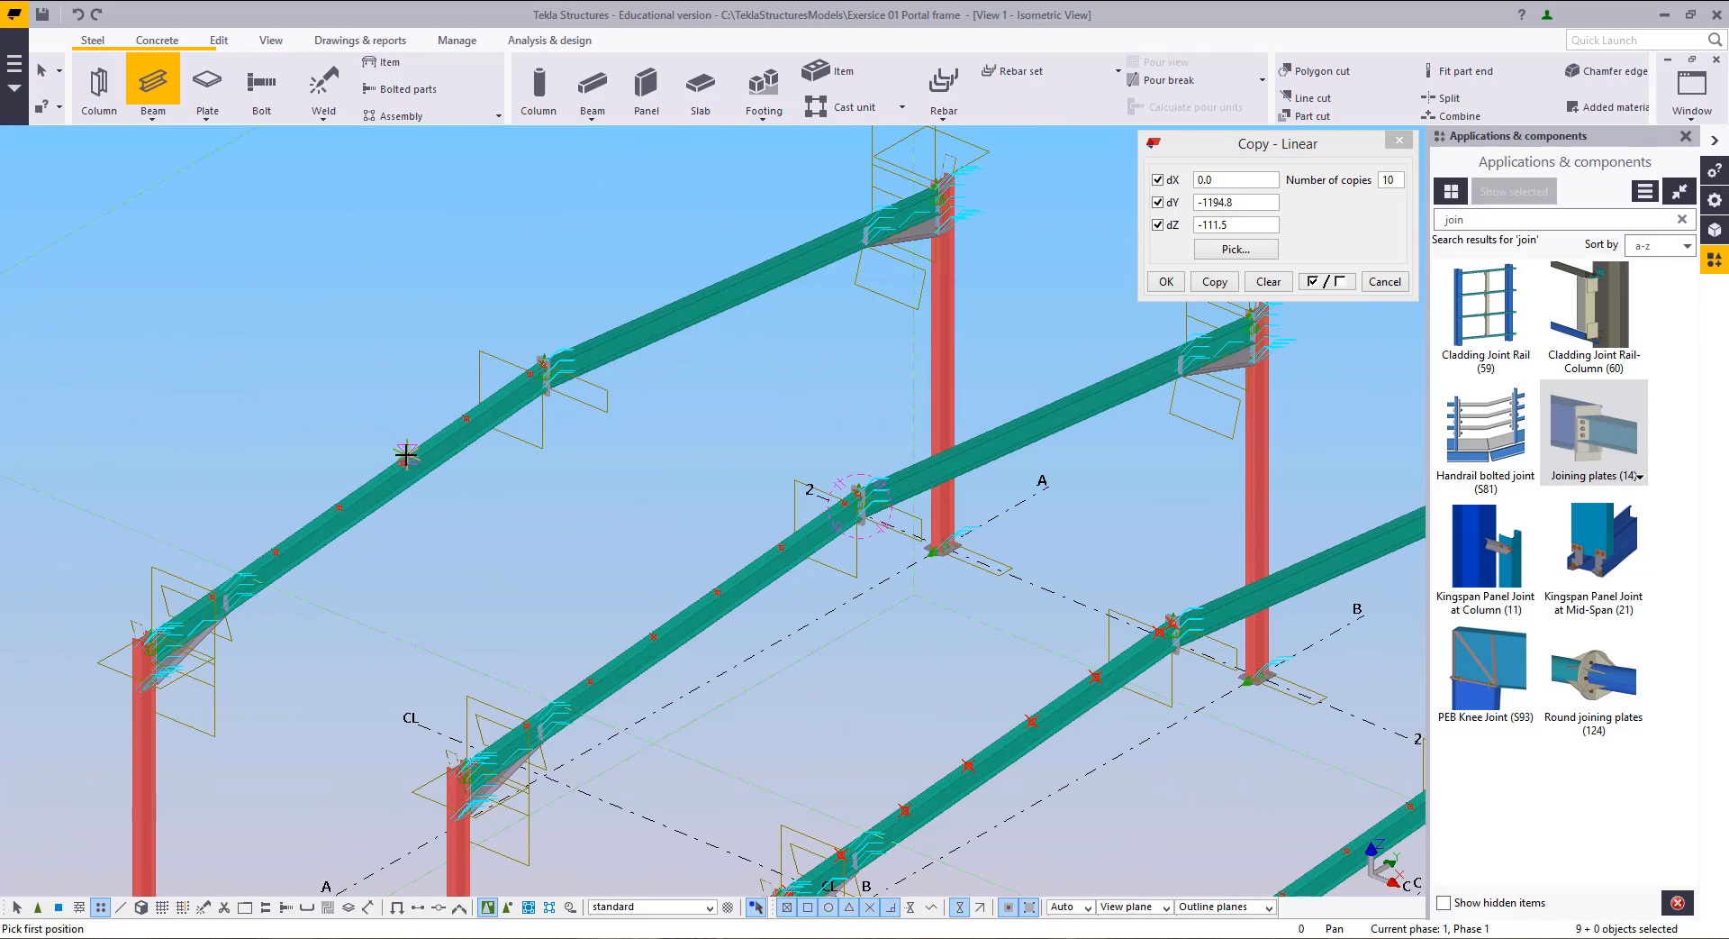
left_click(406, 453)
scroll(636, 614, "up", 4)
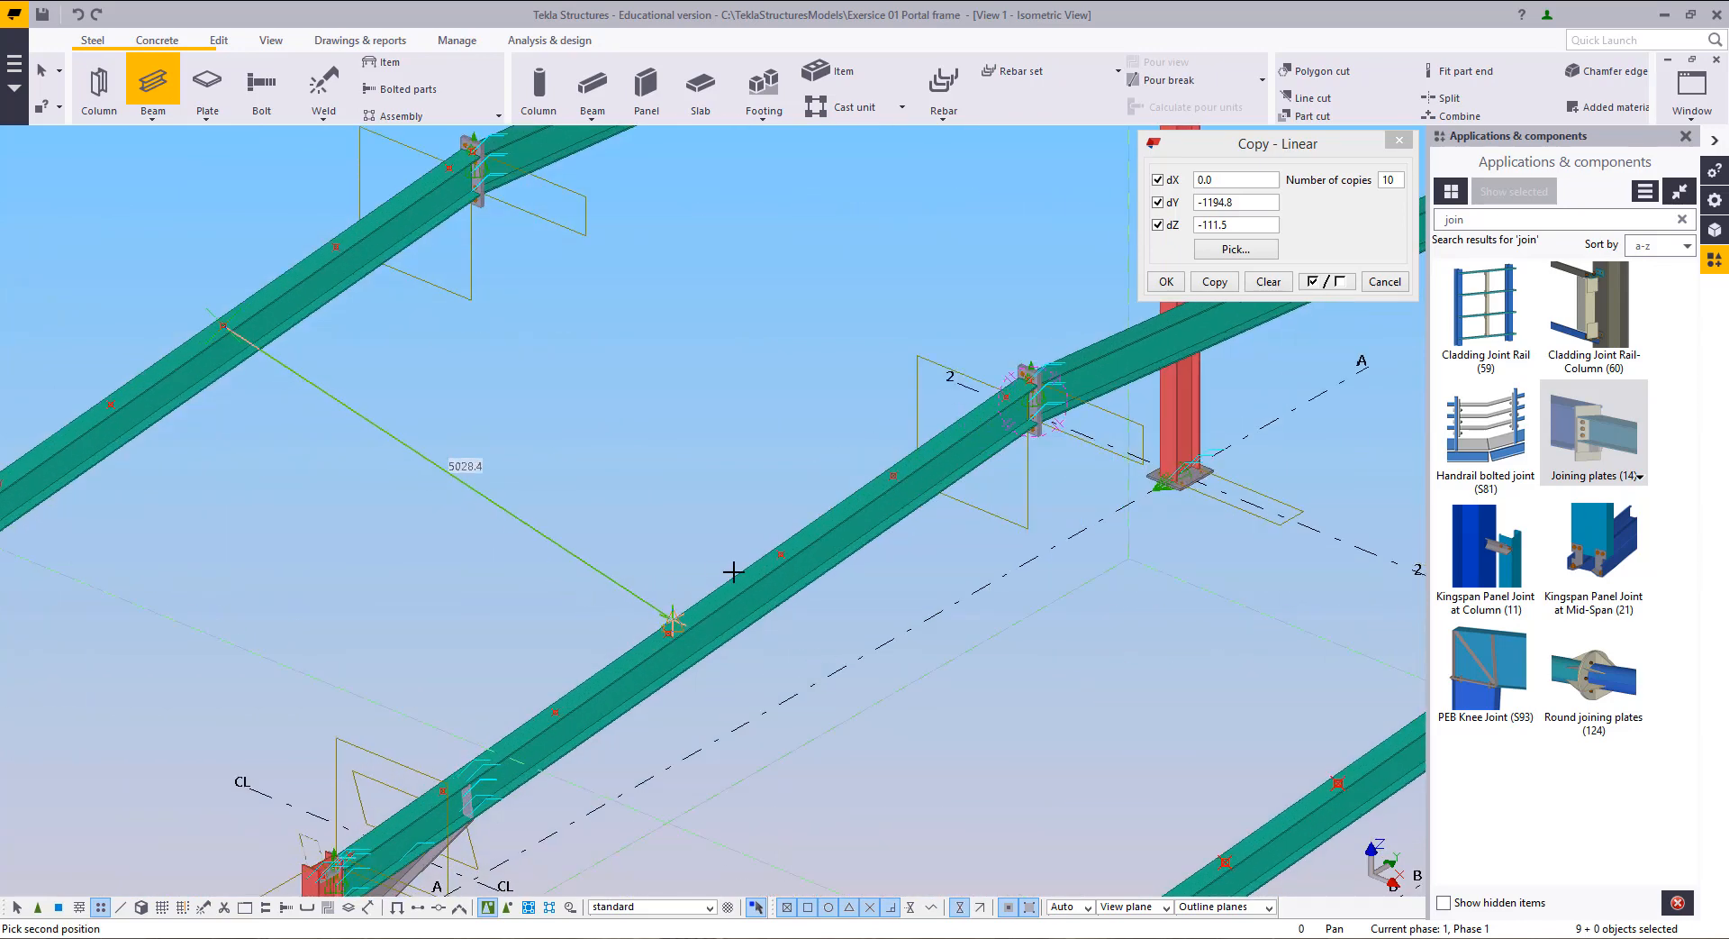
left_click(780, 554)
key("Escape")
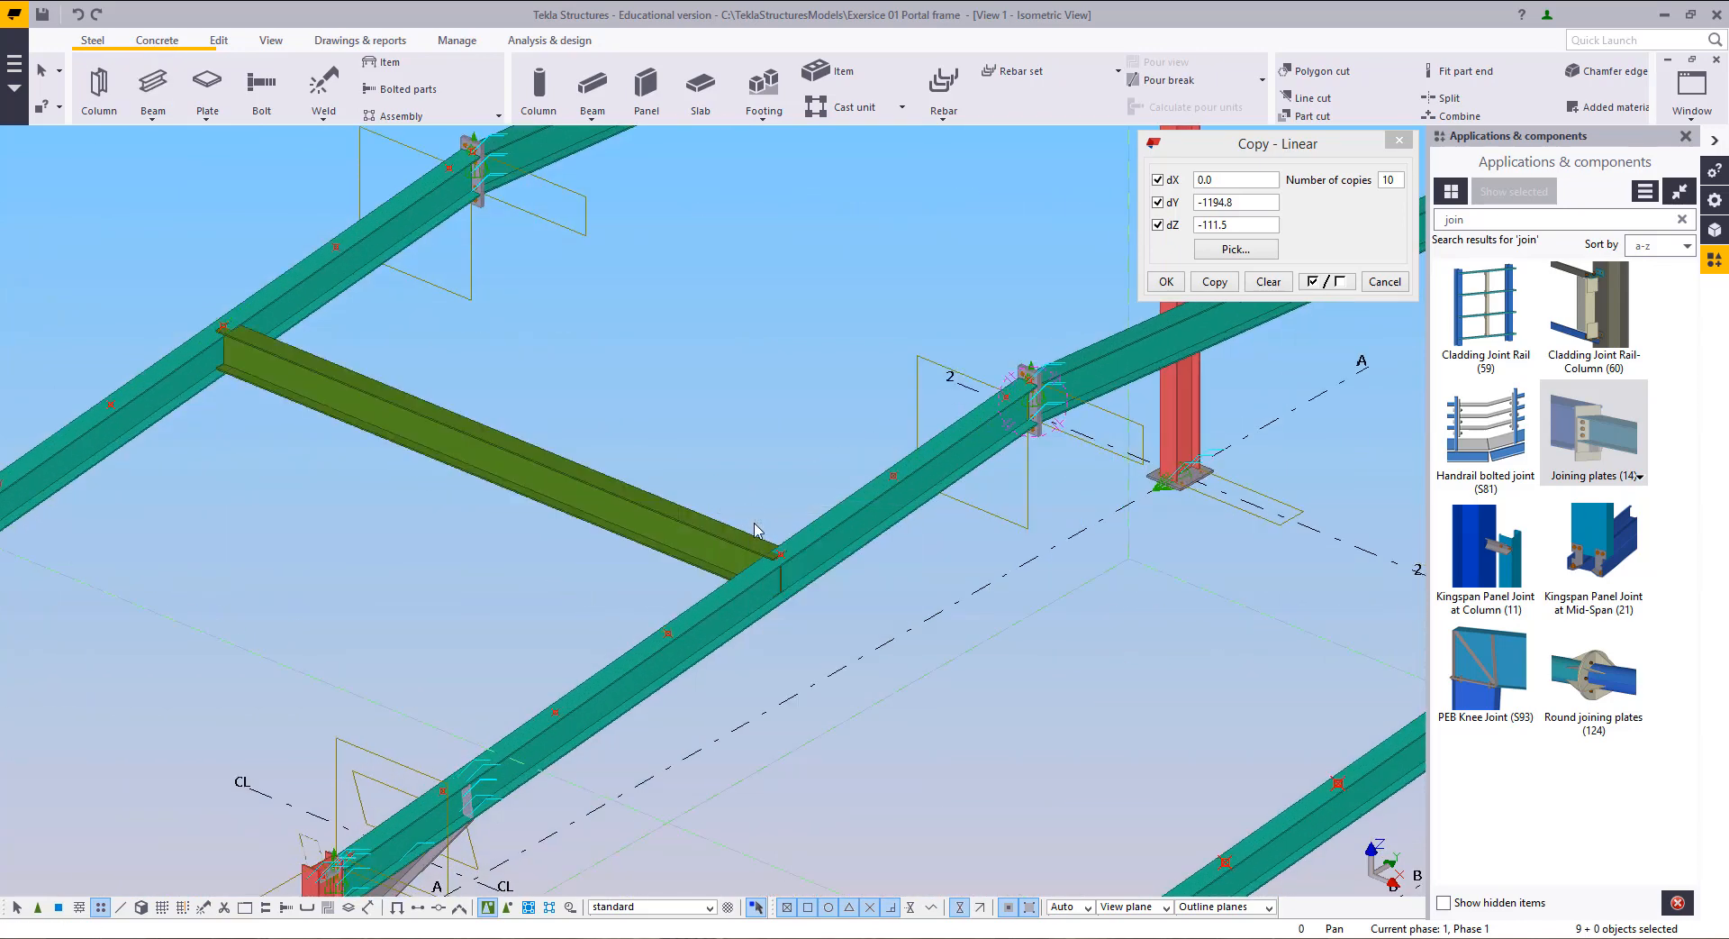
Step: Inspect the new beam's end at the grid B rafter and re-enable selection of all object types
scroll(755, 529, "up", 10)
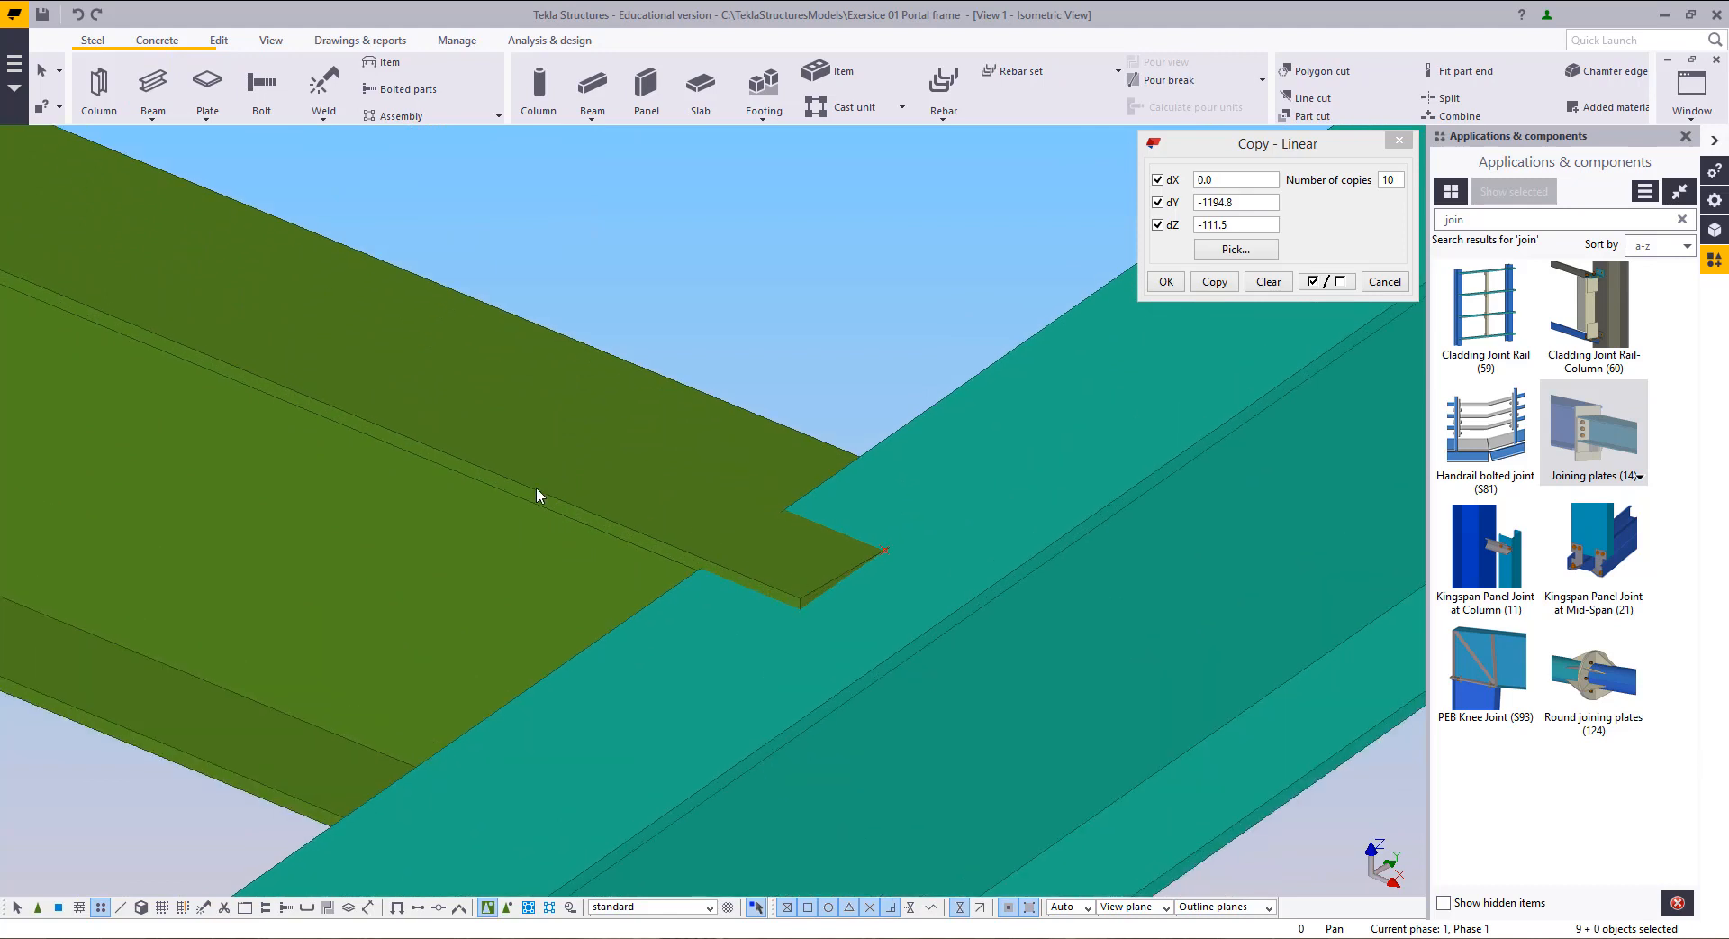
scroll(632, 588, "down", 3)
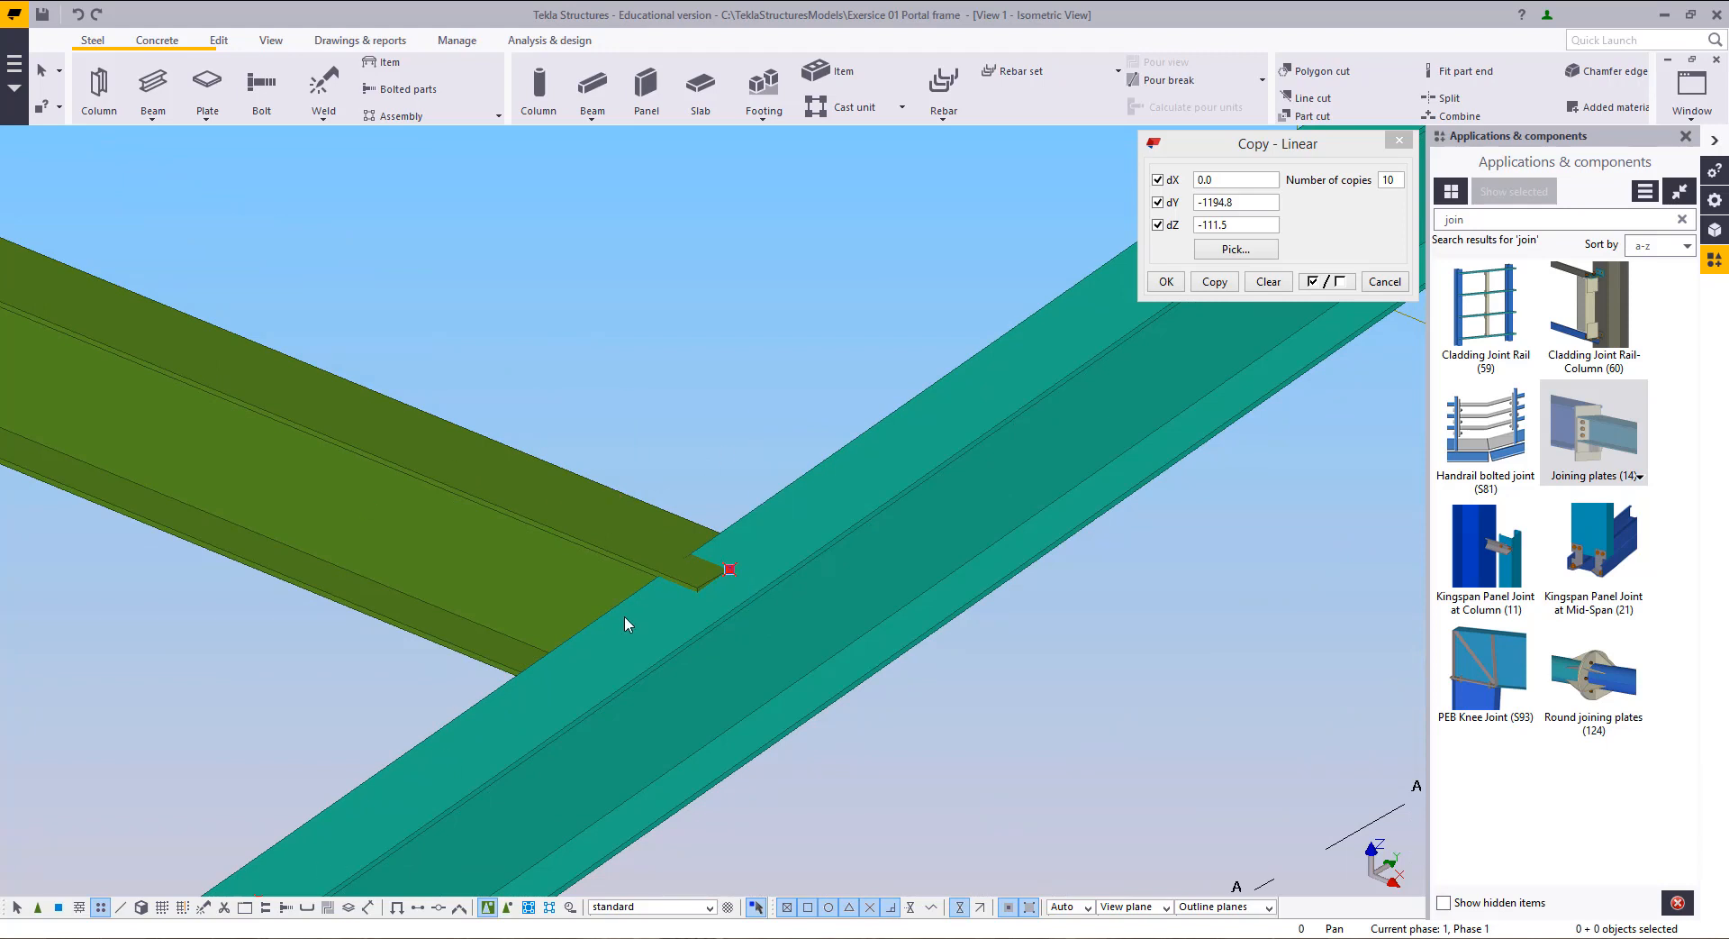
left_click(18, 908)
Step: Set the new beam's position rotation to 6 and check how its end sits against the rafter's top flange
left_click(424, 541)
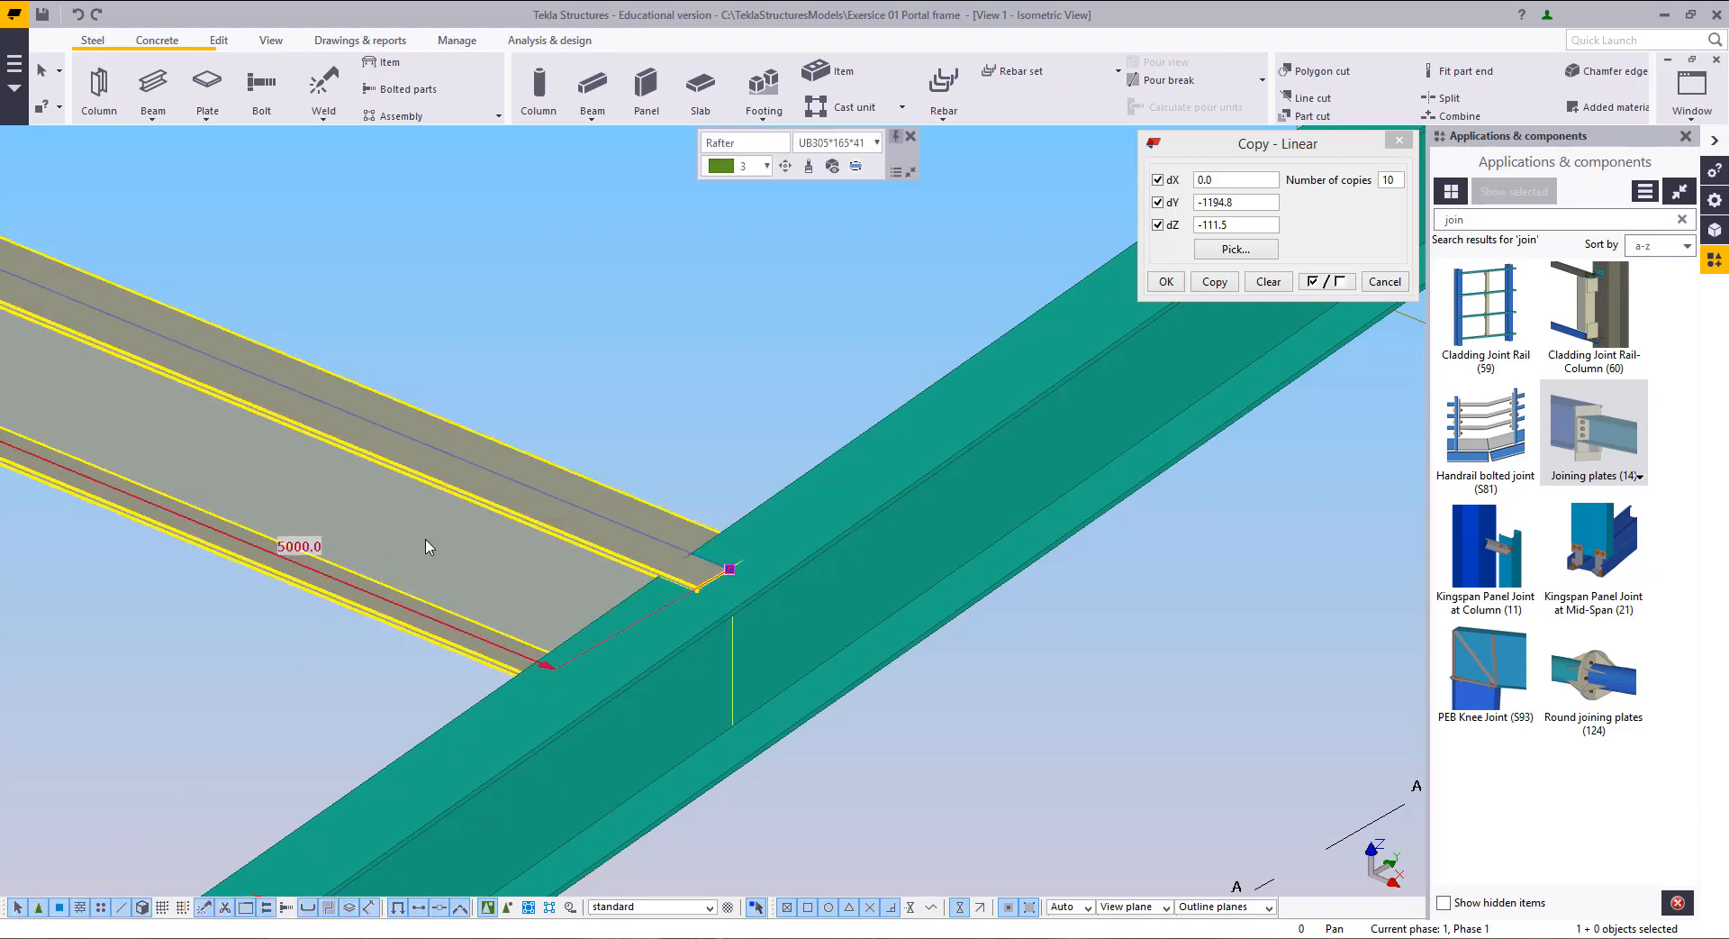
double_click(427, 547)
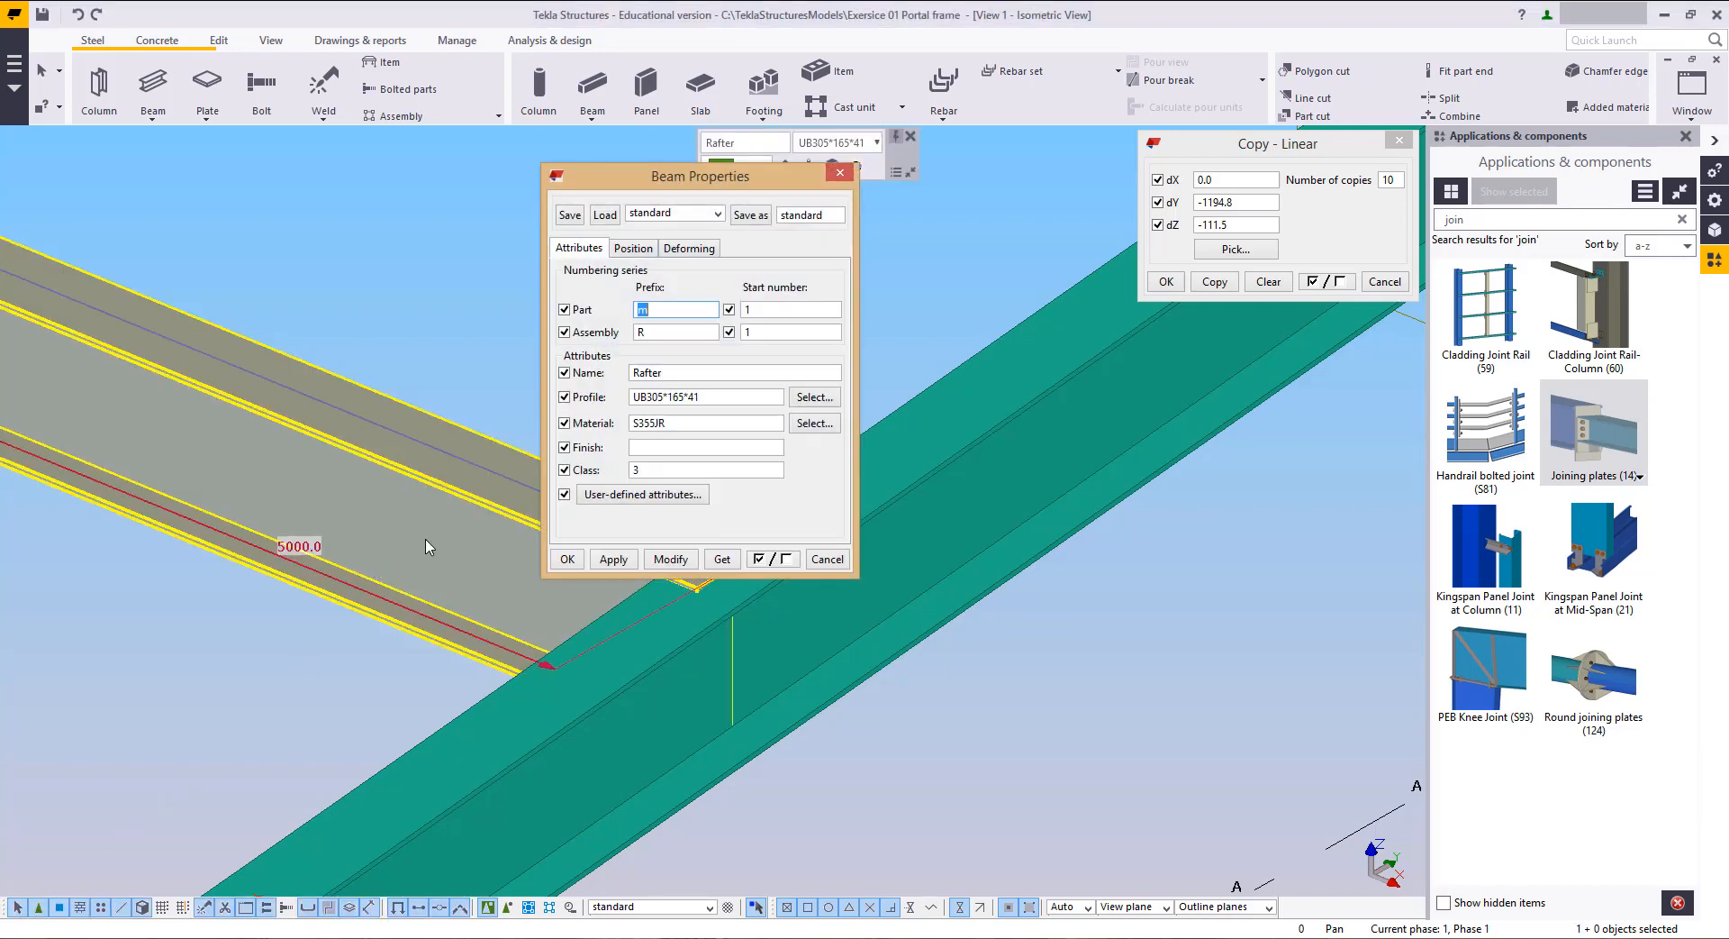
left_click(628, 253)
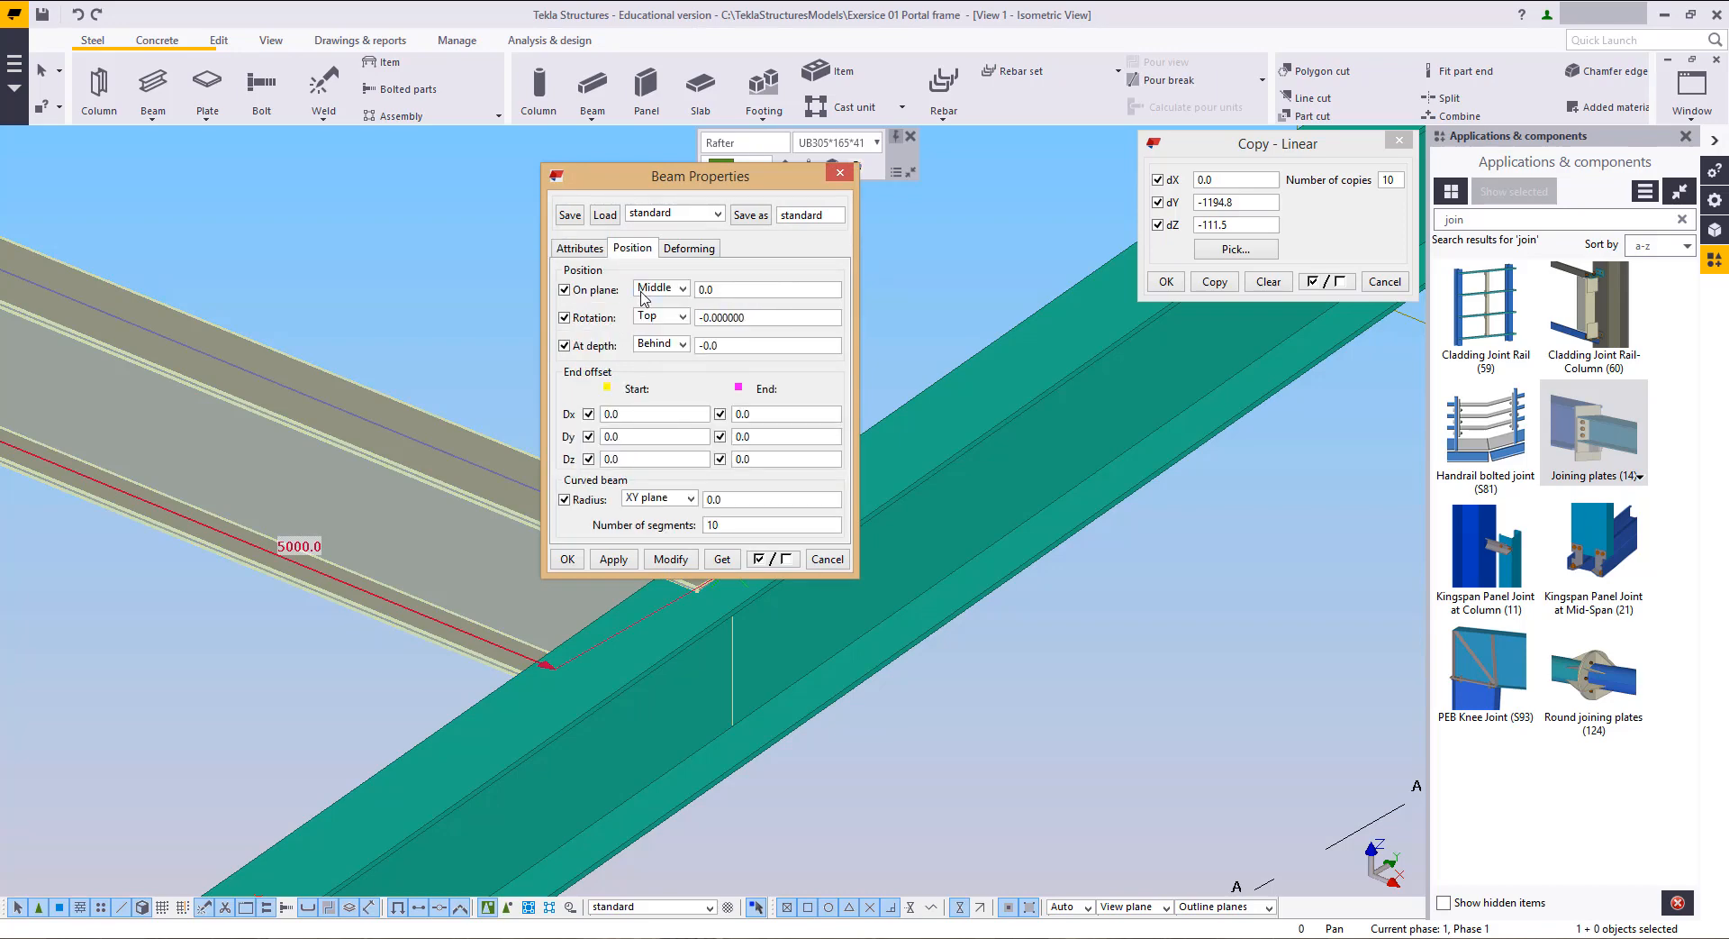
left_click_drag(769, 319, 679, 323)
type("6")
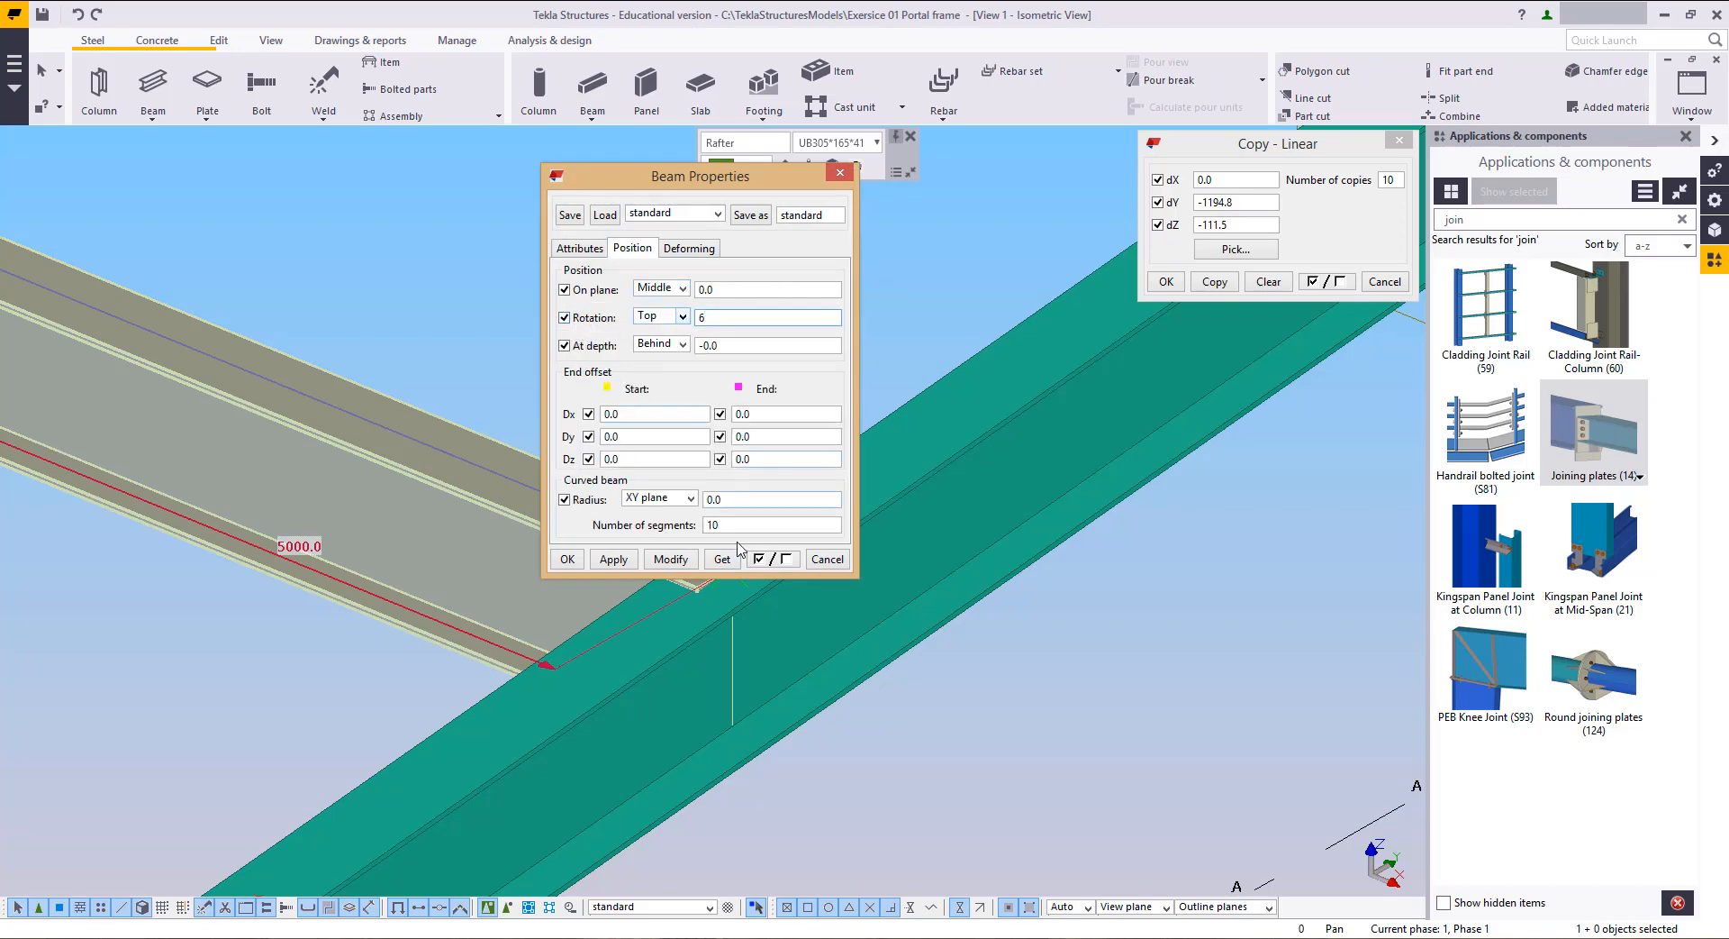
left_click(672, 561)
left_click(839, 563)
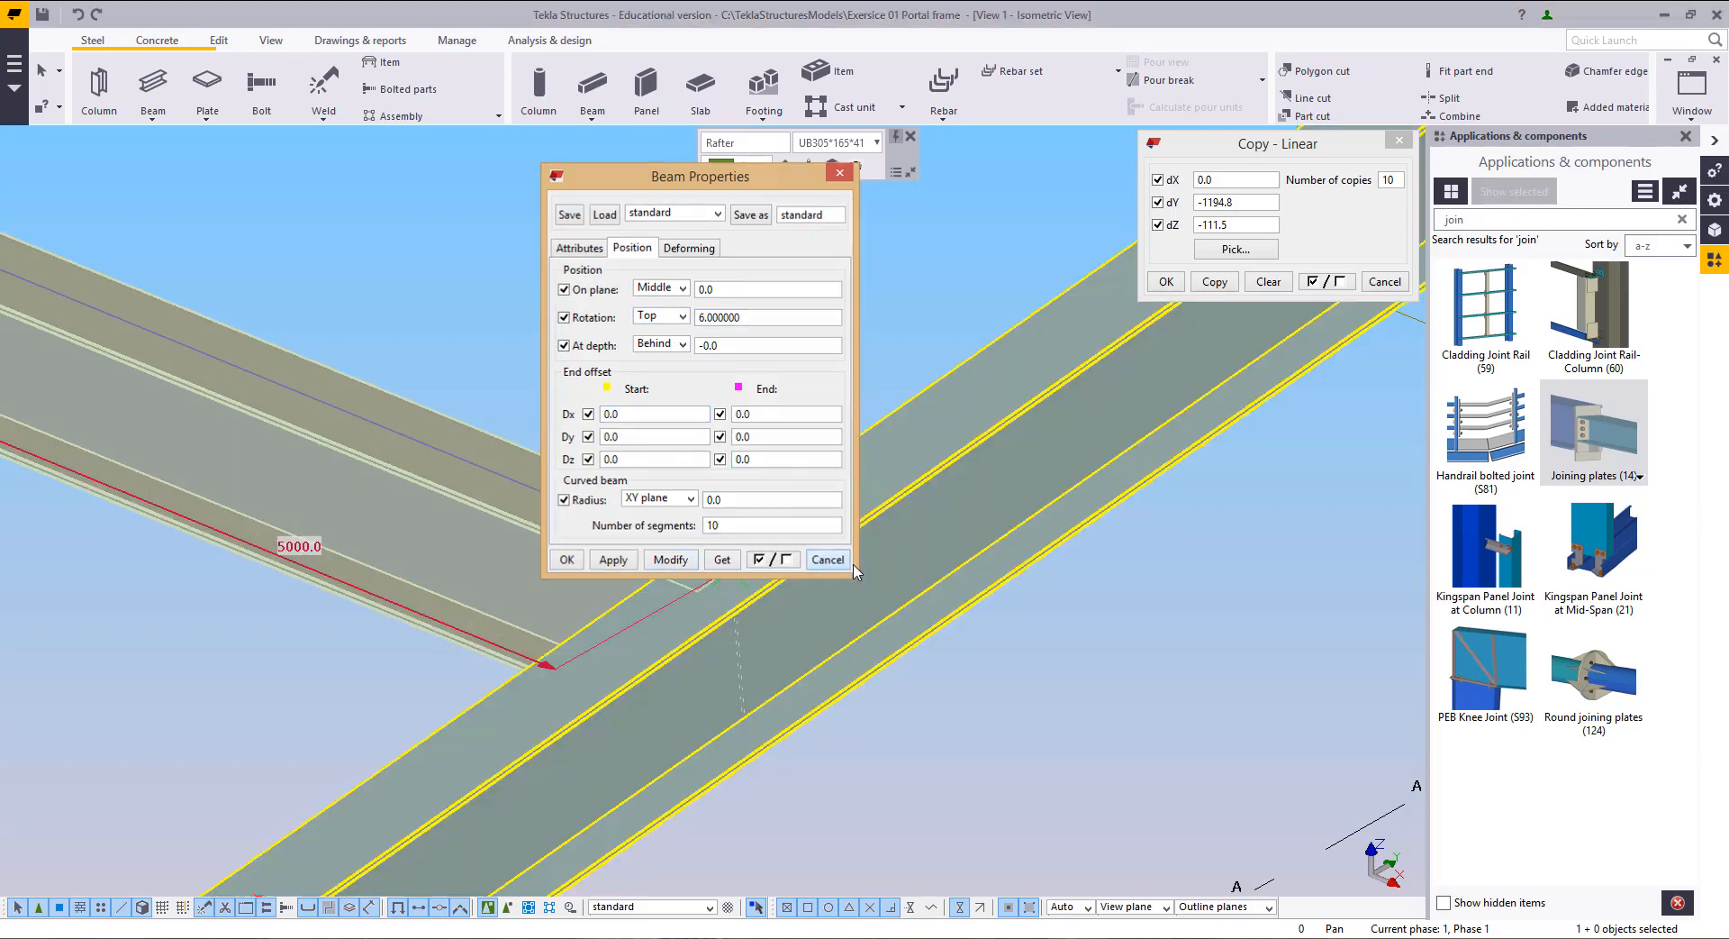
middle_click_drag(1063, 725, 1148, 744)
scroll(797, 624, "up", 7)
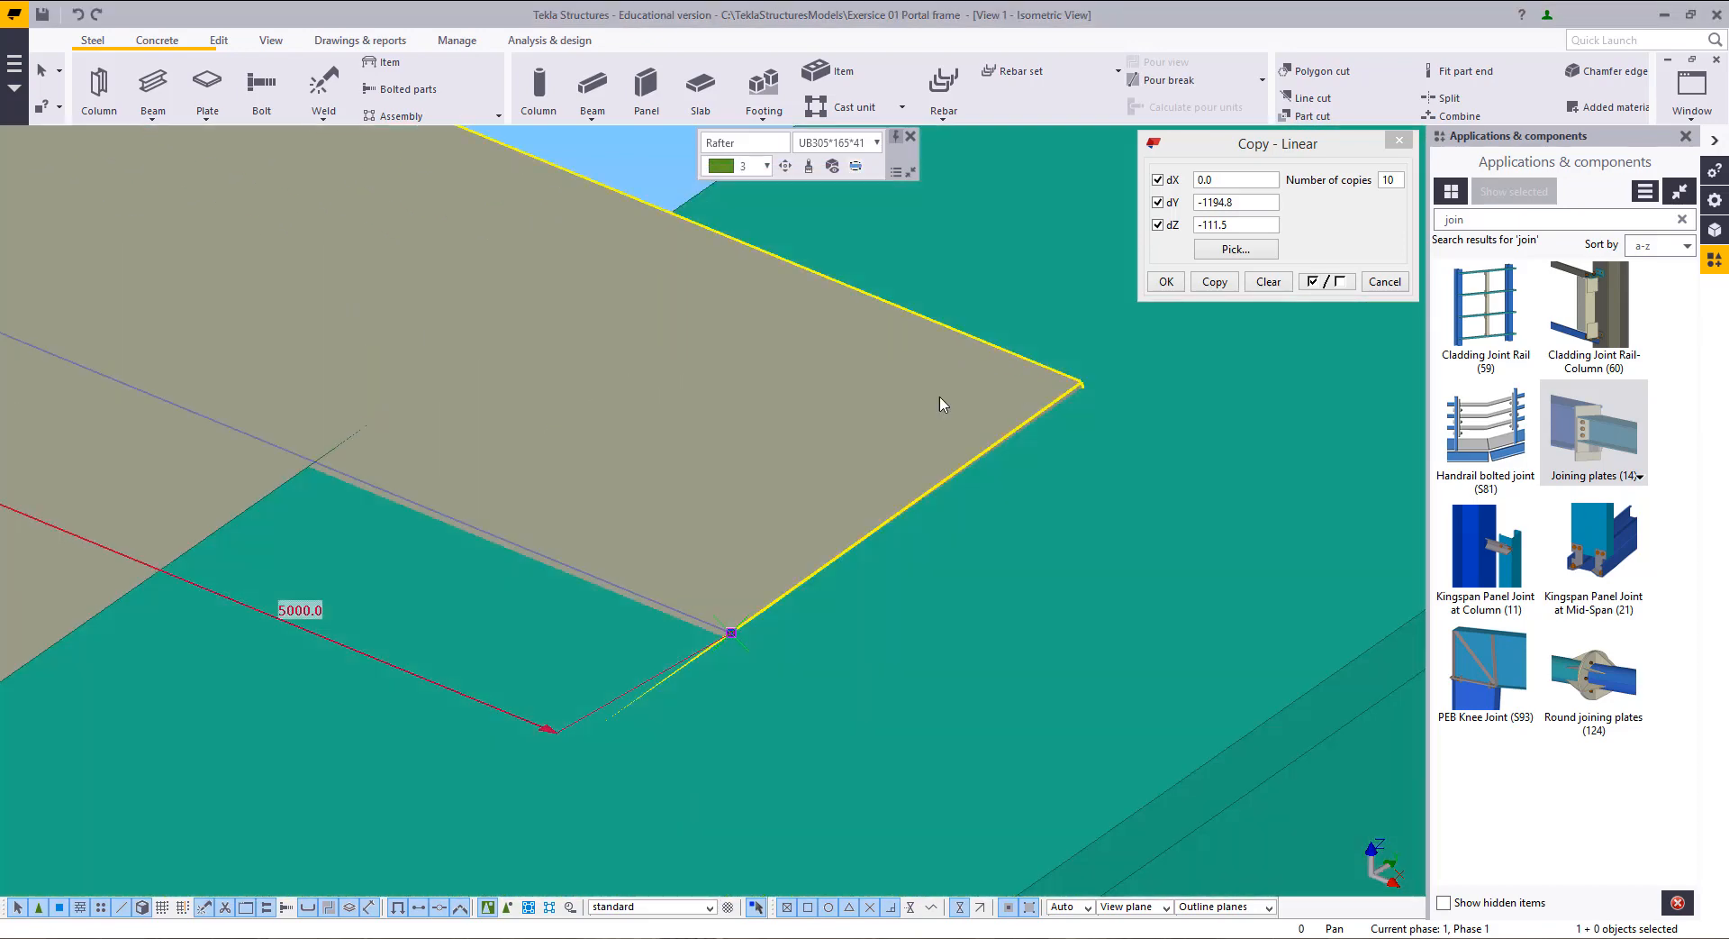
scroll(811, 528, "down", 3)
scroll(811, 523, "down", 3)
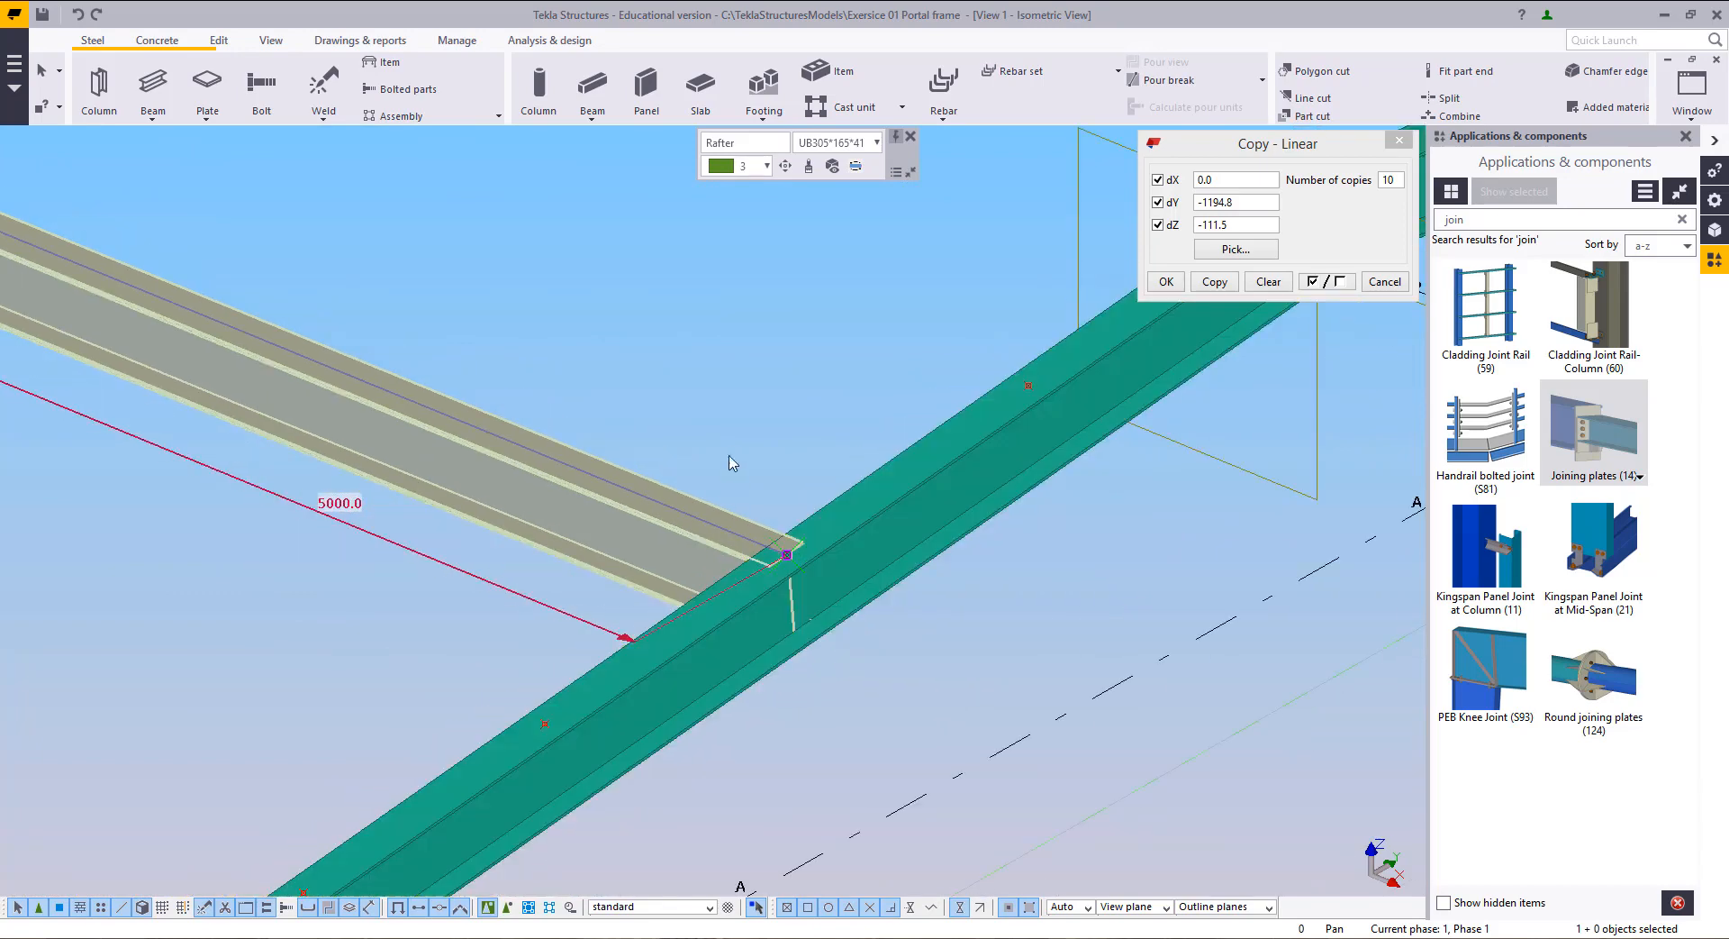
Step: Delete the rotated test beam spanning the grid A and grid B rafters
left_click(731, 449)
left_click(631, 518)
key("Delete")
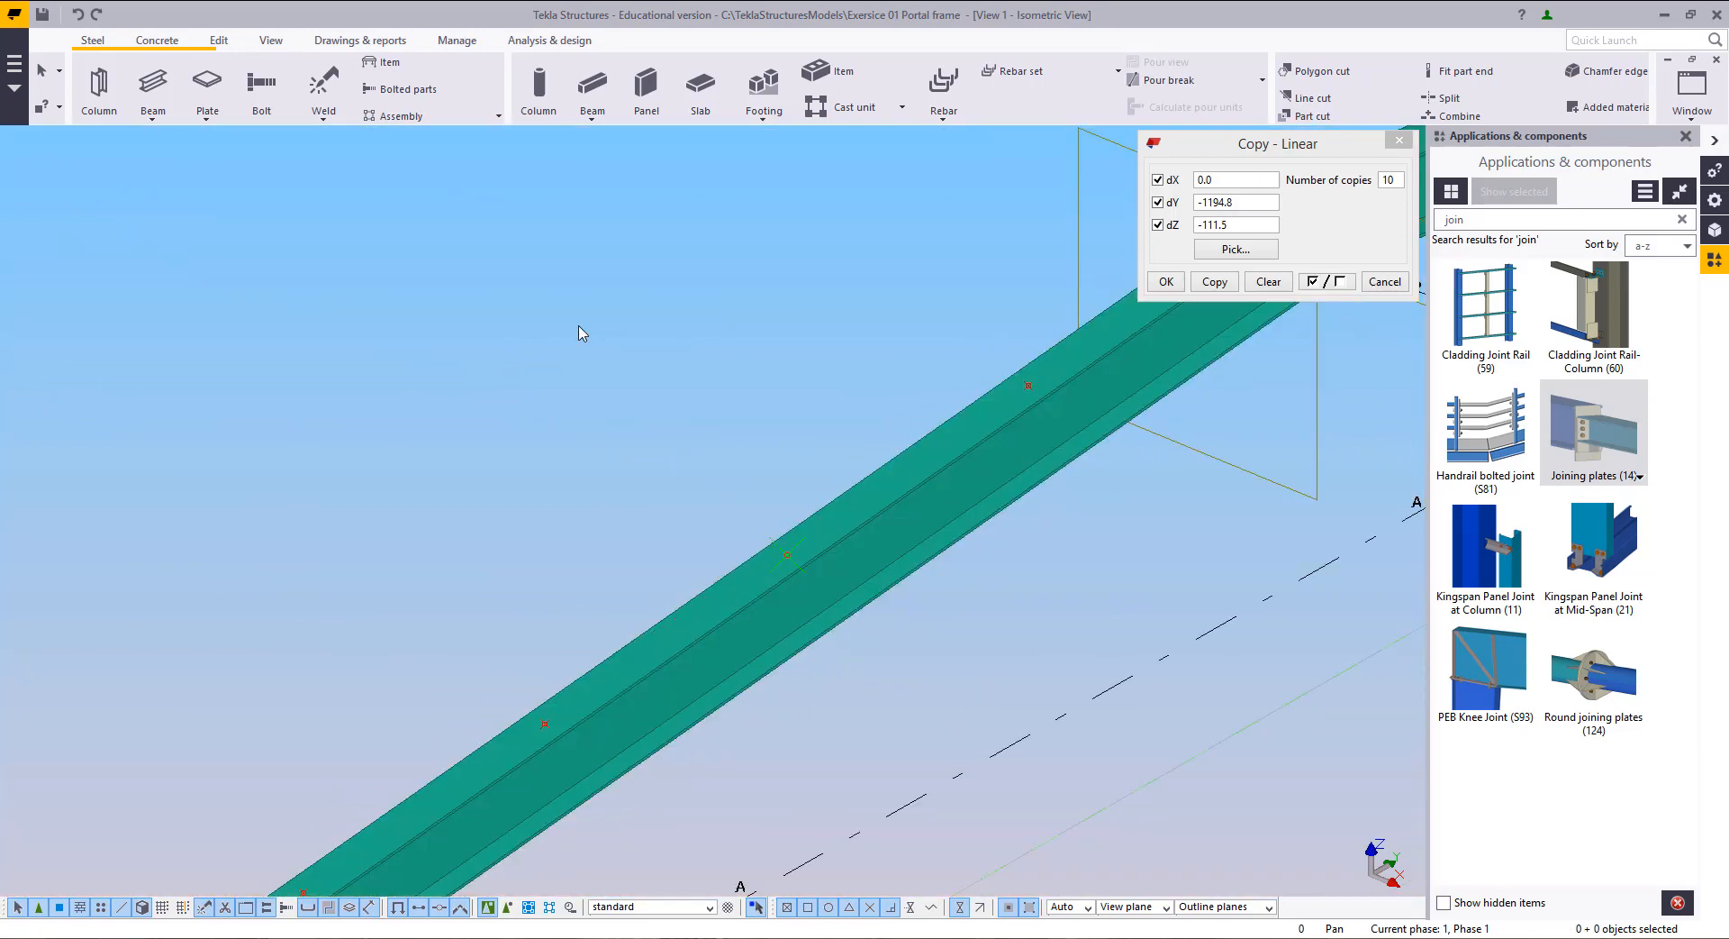
Step: Set the work plane to the sloping top flange of the grid B rafter near the ridge
scroll(602, 383, "down", 5)
middle_click_drag(604, 387, 550, 475)
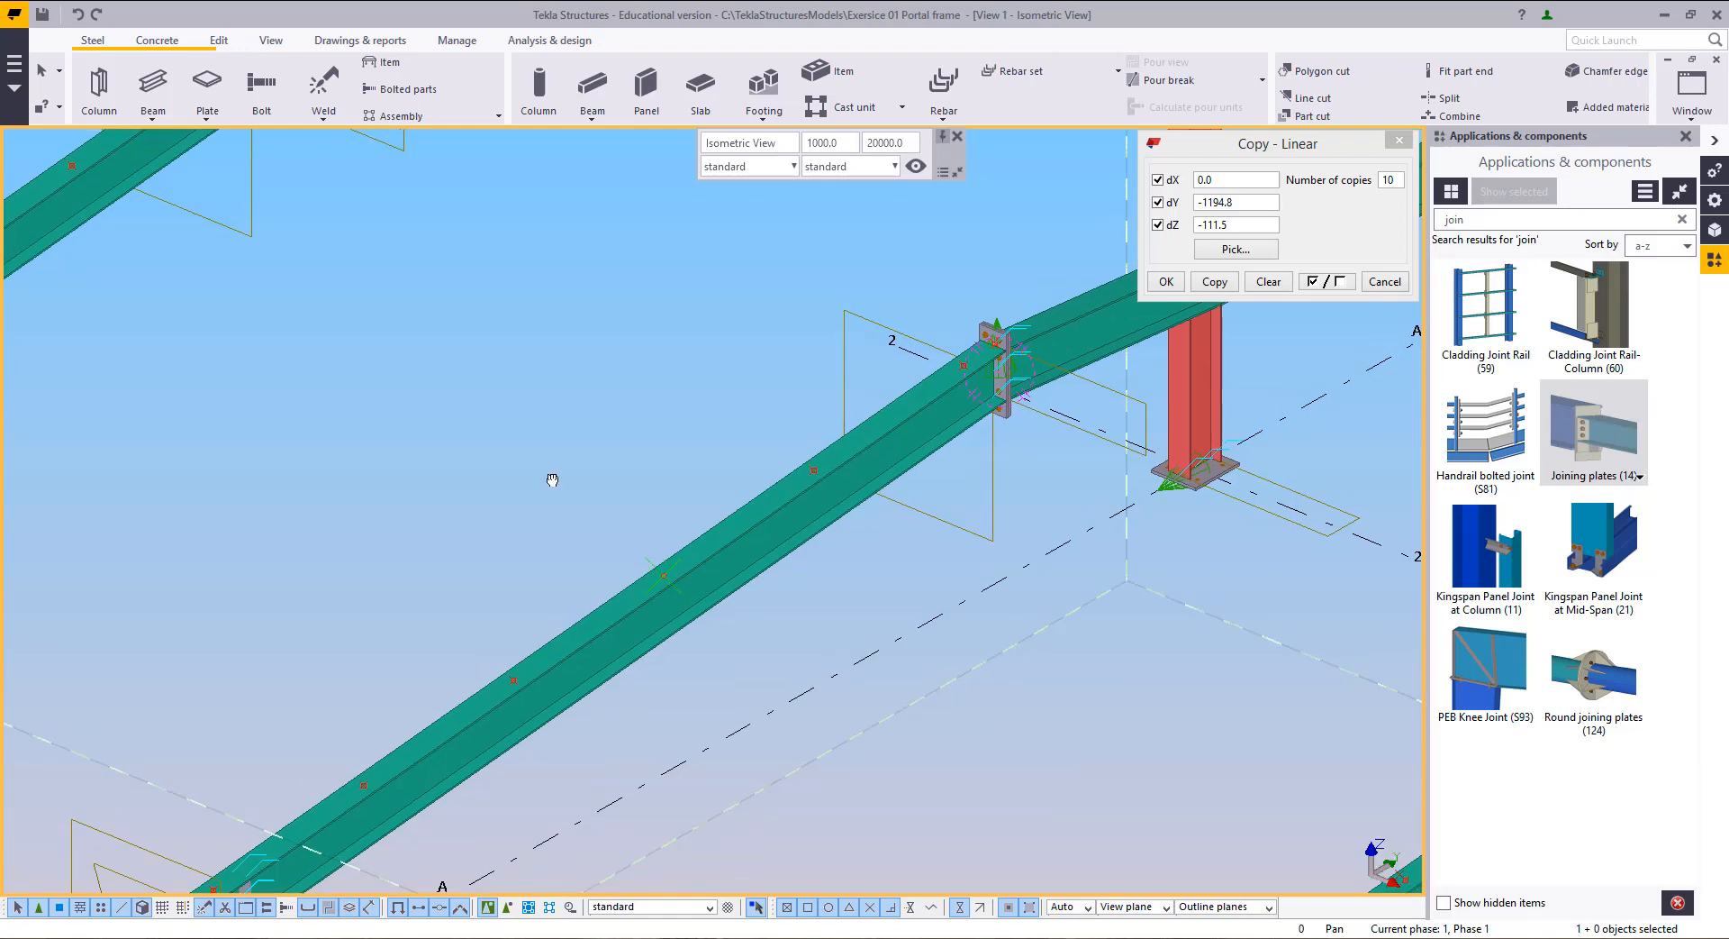
scroll(549, 473, "up", 1)
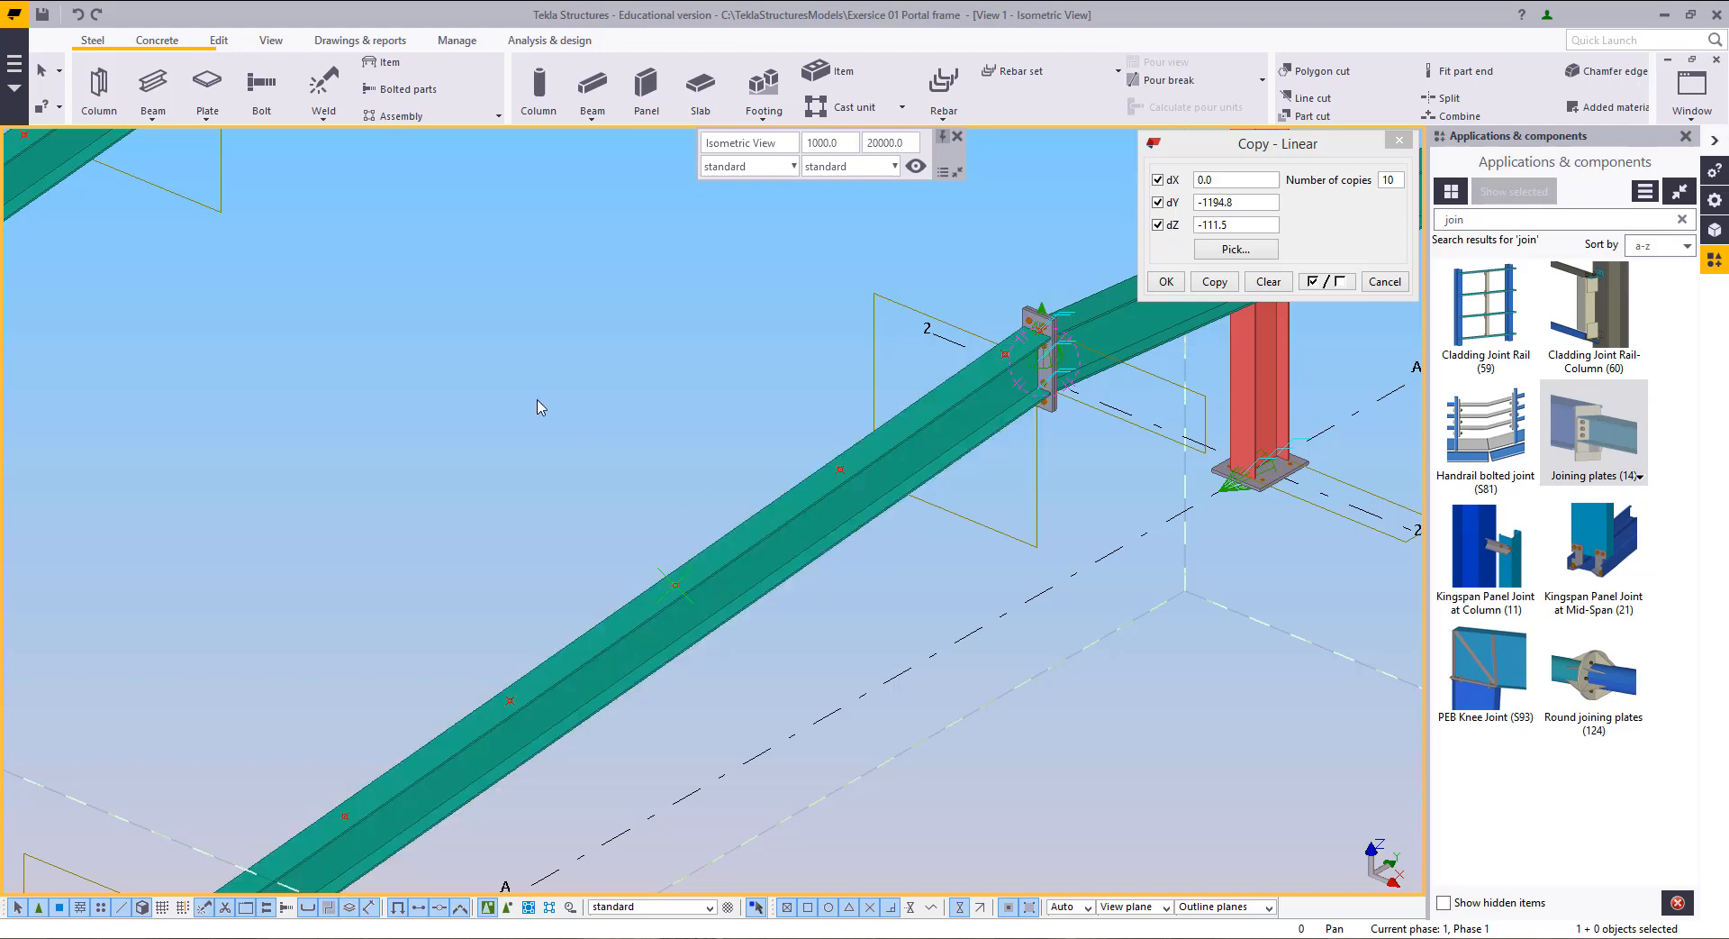
middle_click_drag(511, 404, 695, 606)
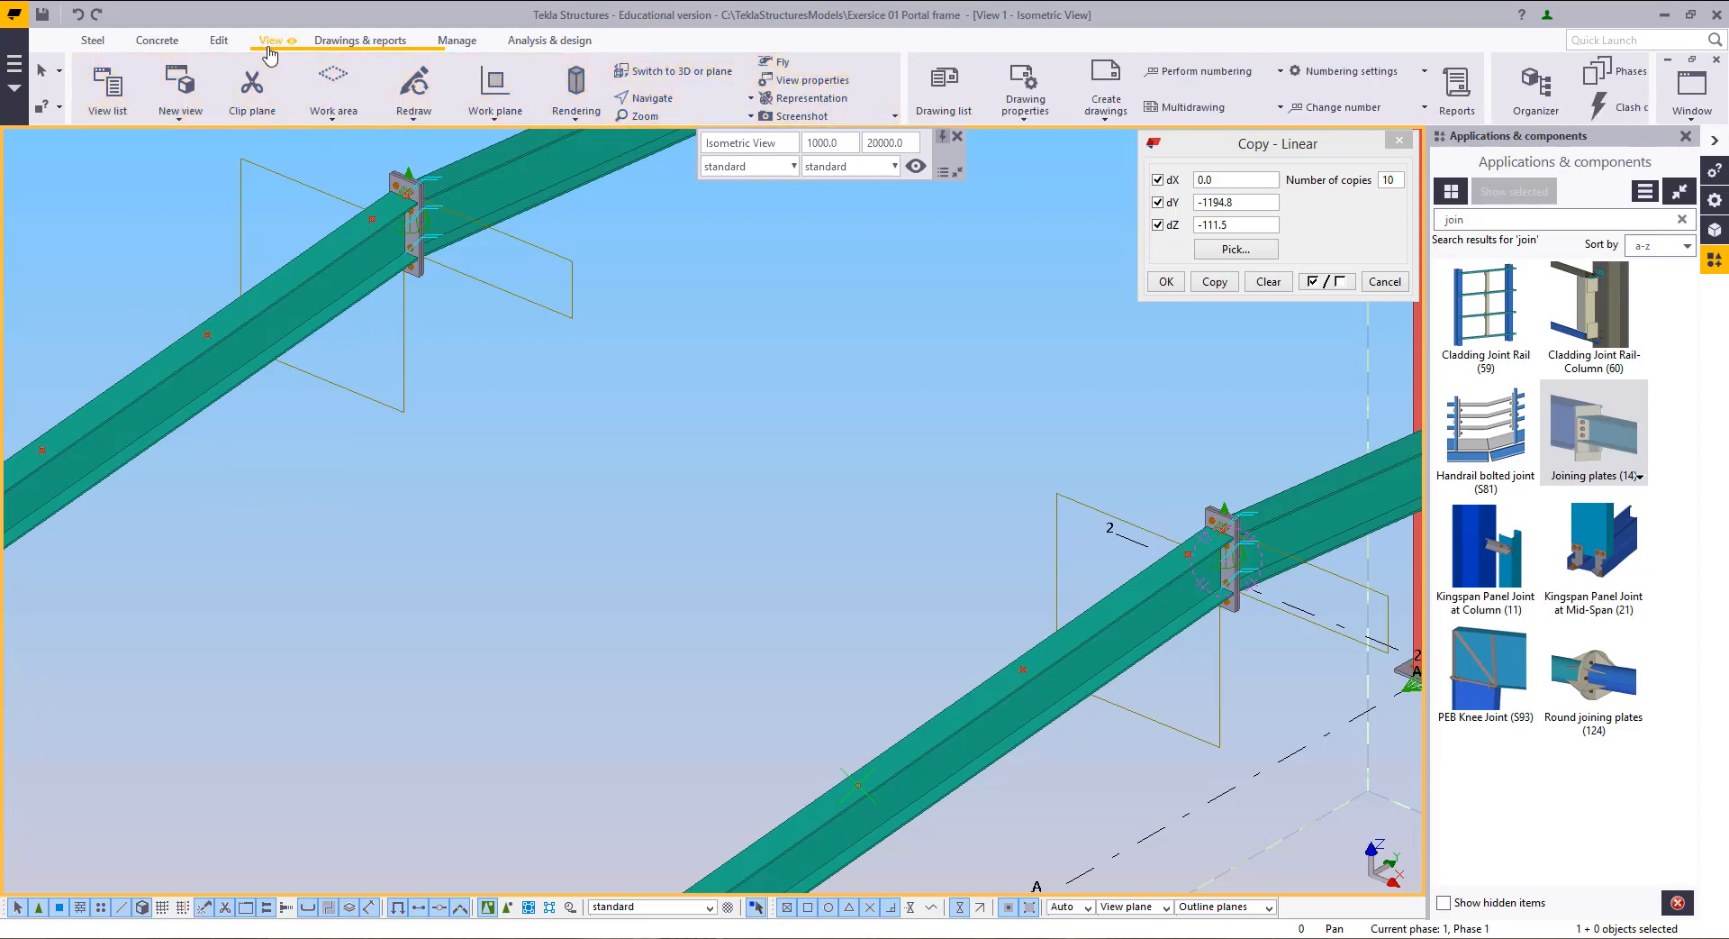
left_click(268, 47)
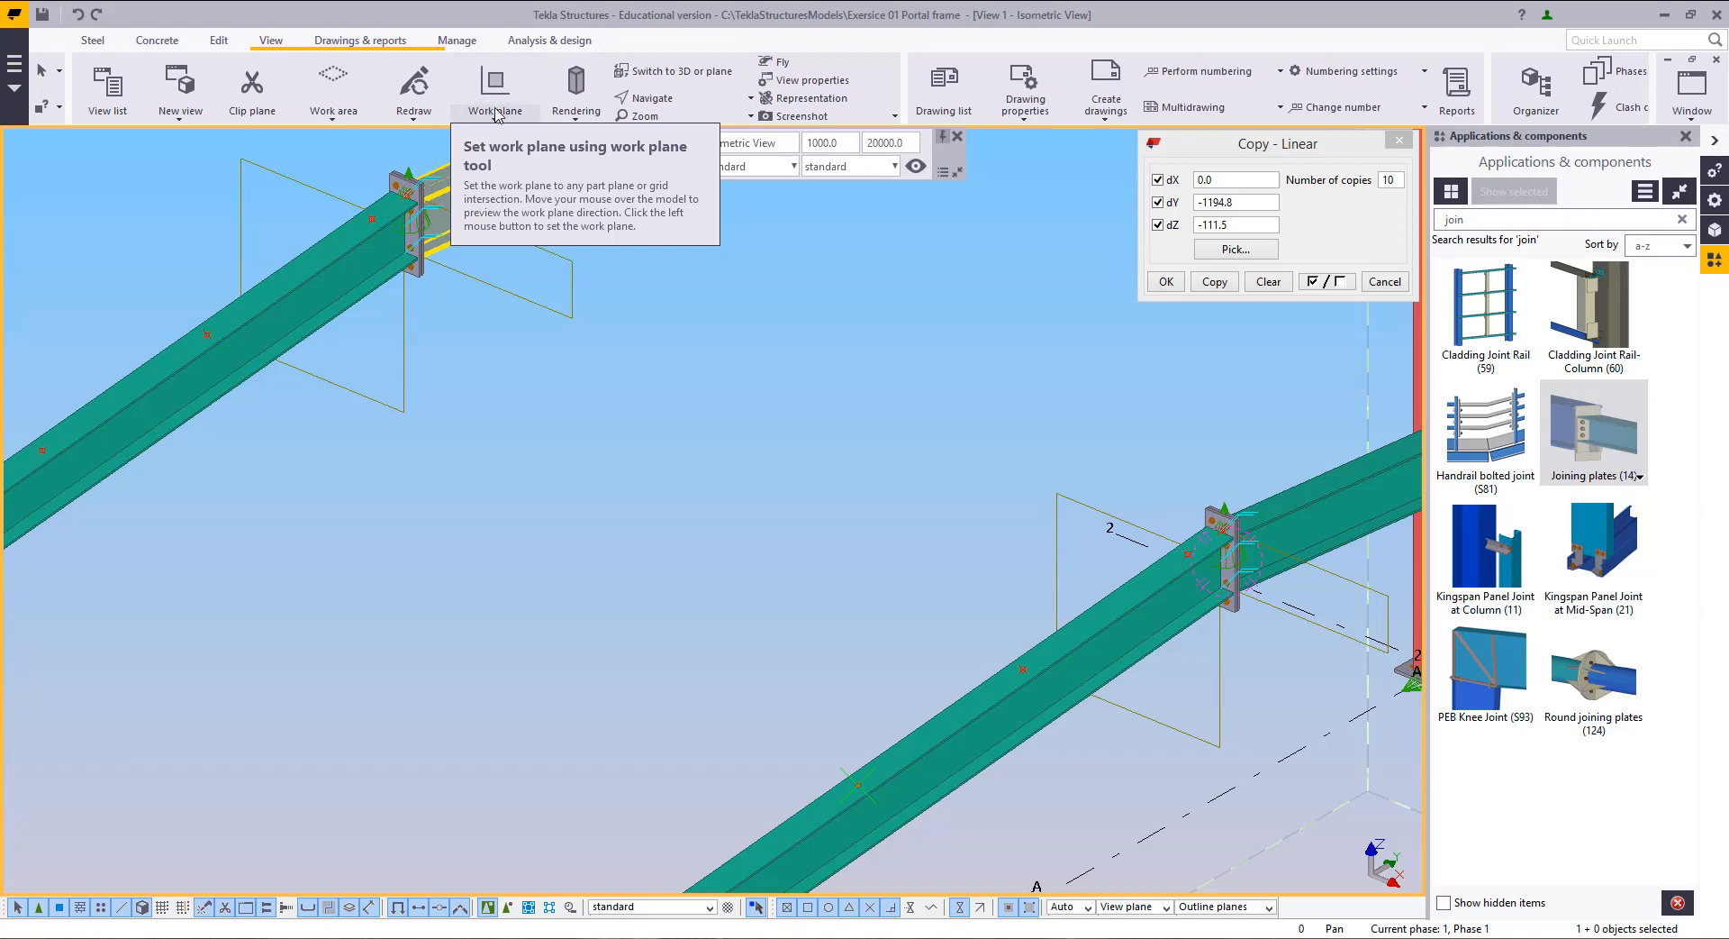
left_click(497, 112)
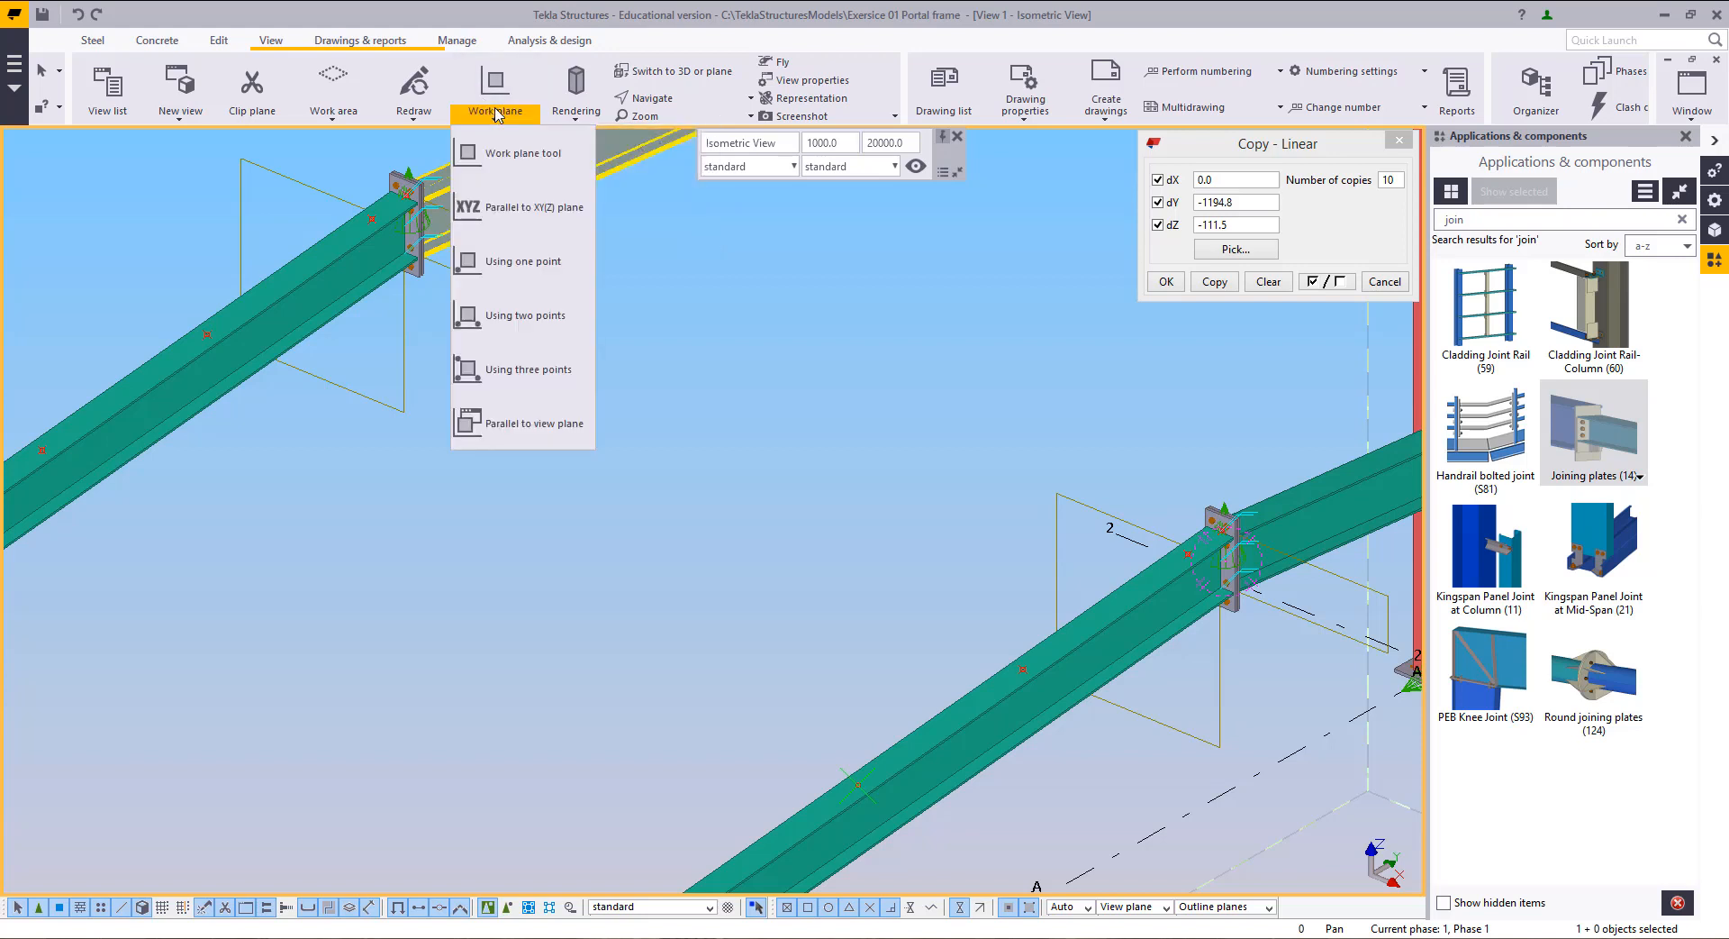
left_click(499, 157)
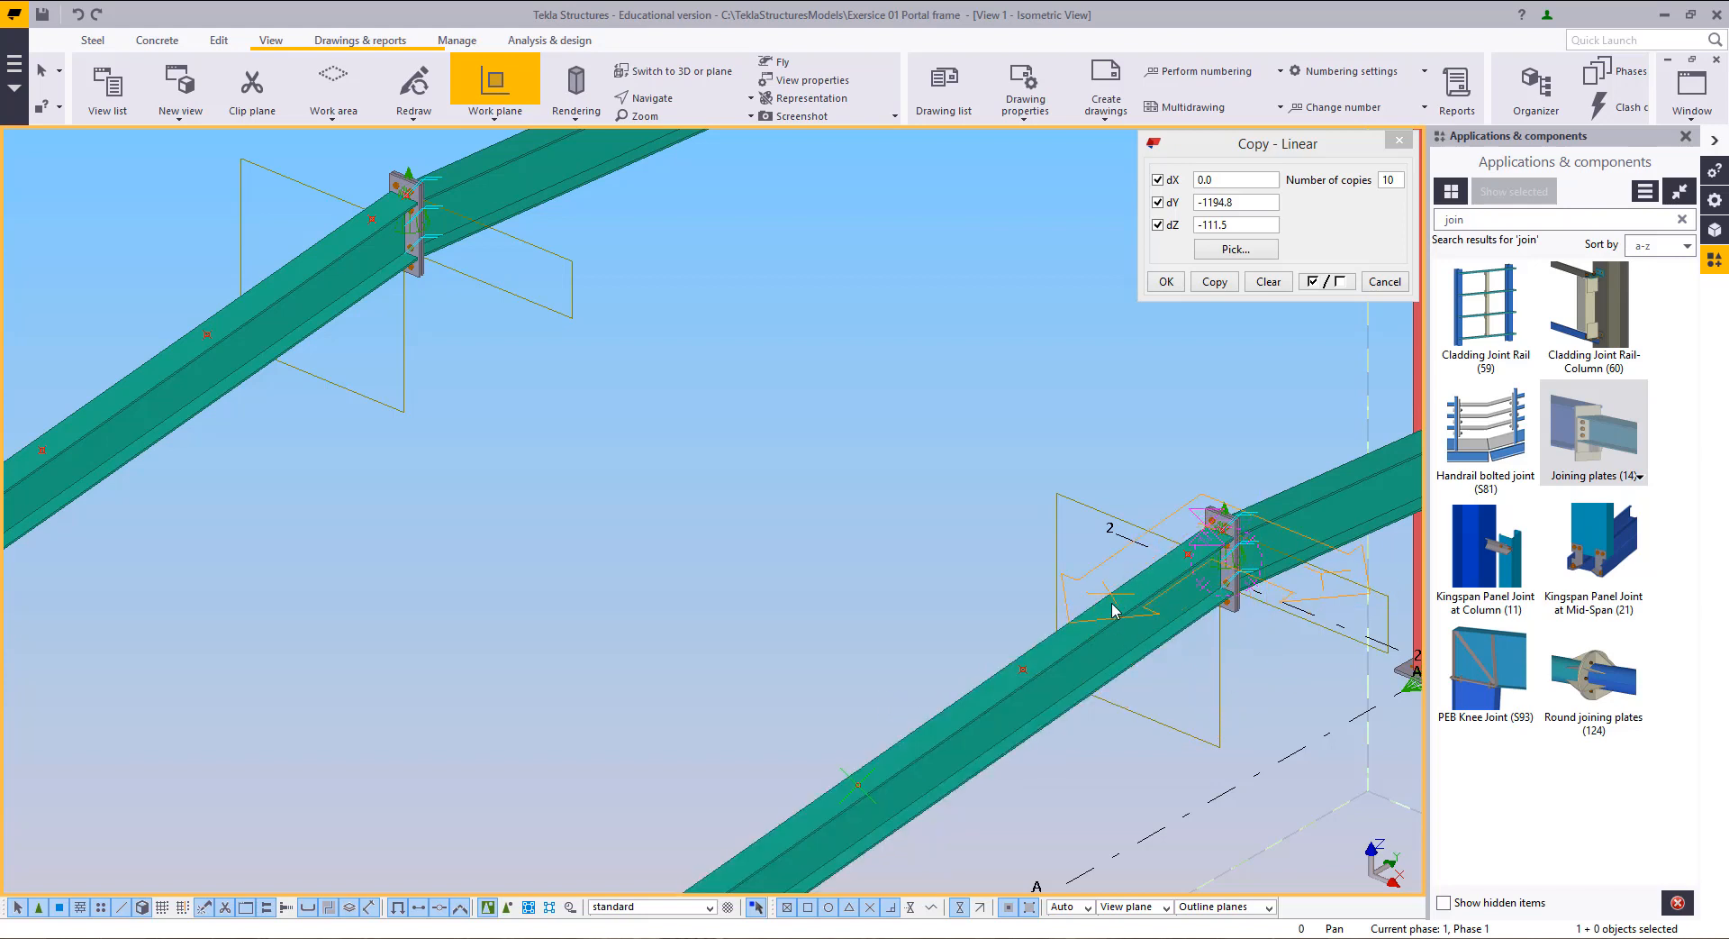
left_click(1063, 646)
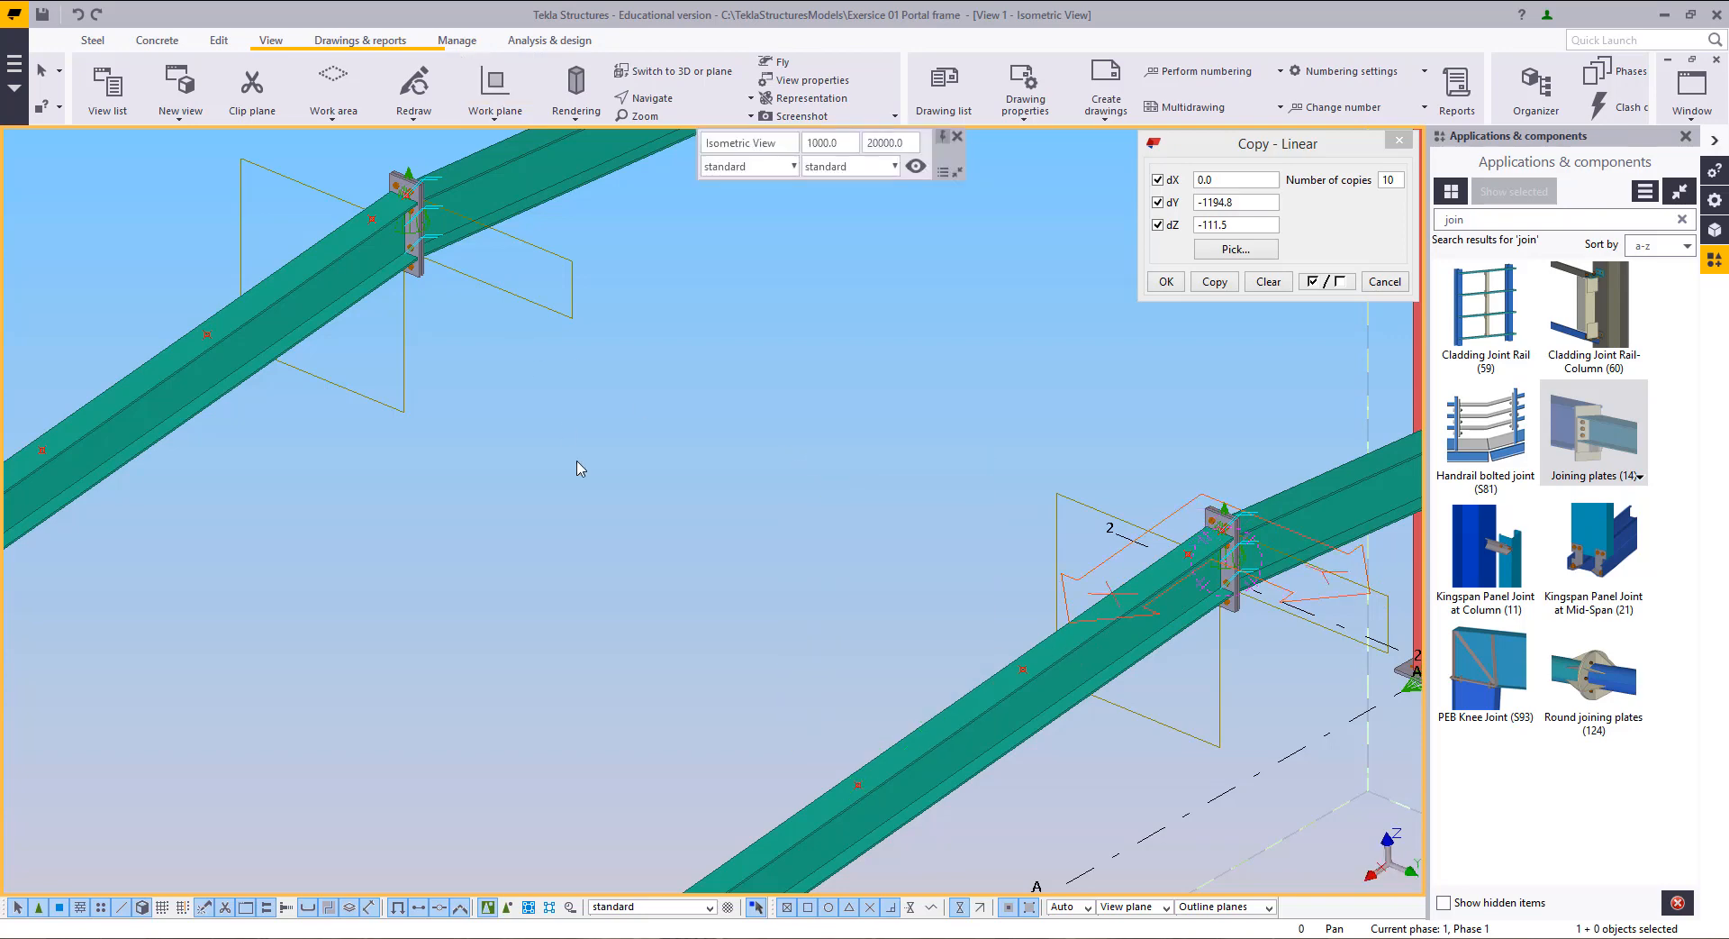
Step: Model a steel beam from the grid A rafter to the grid C rafter, joining the points nearest the ridge
scroll(581, 469, "down", 5)
scroll(731, 414, "up", 4)
scroll(732, 415, "up", 1)
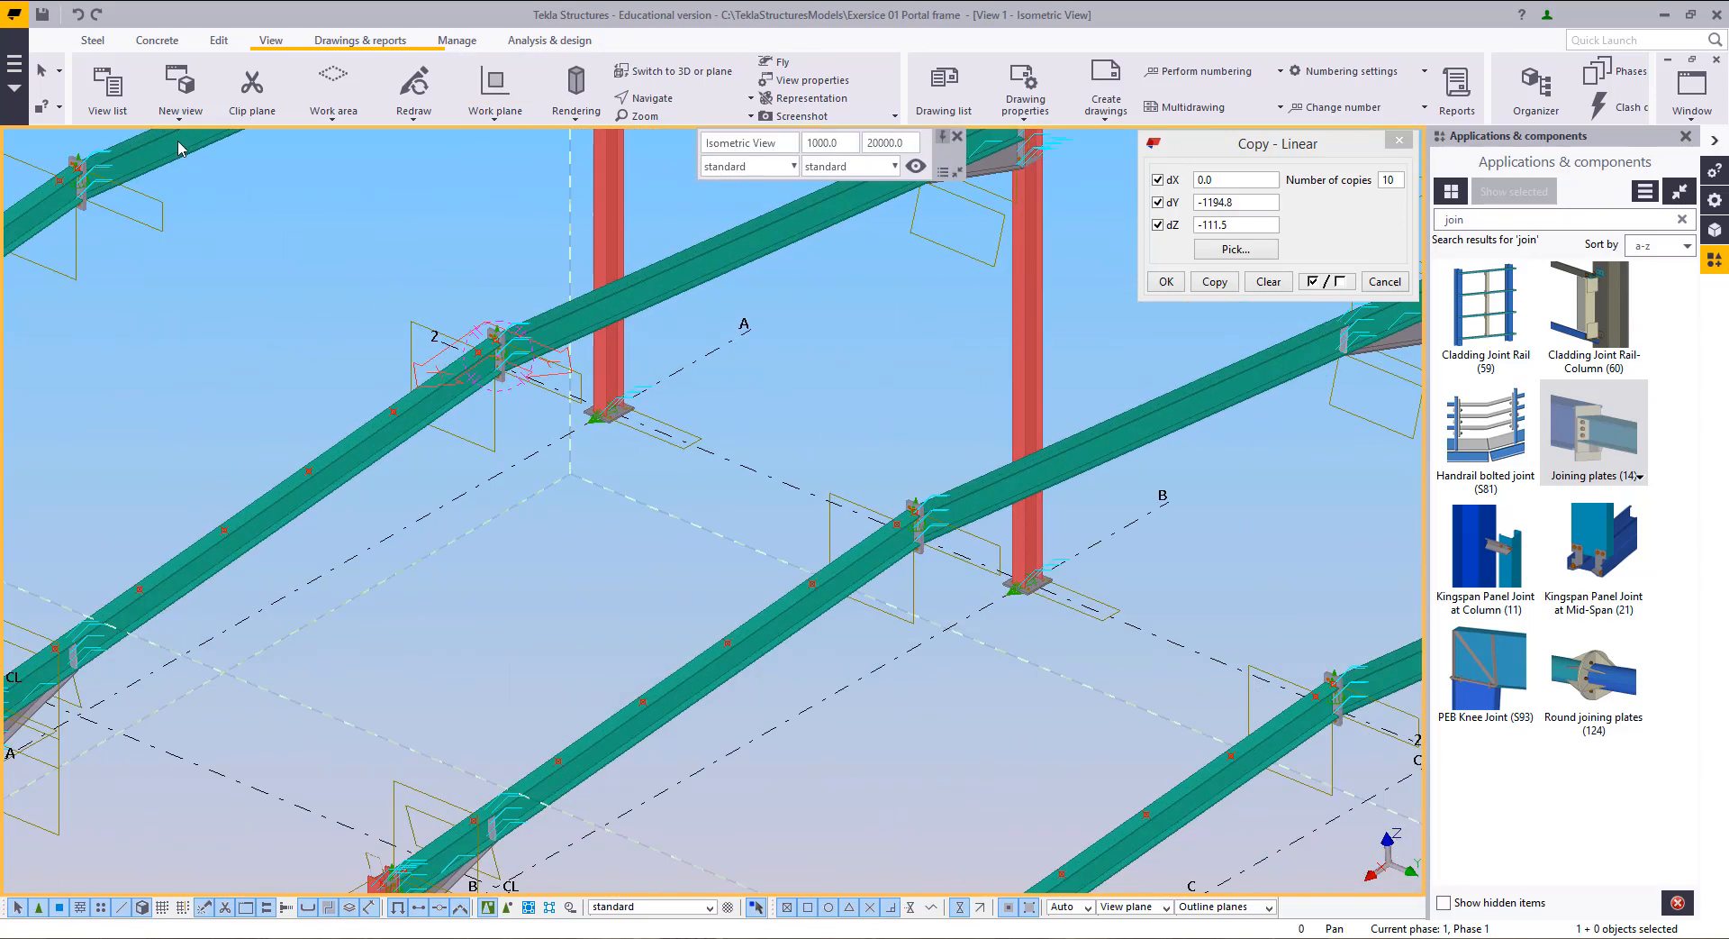
left_click(92, 41)
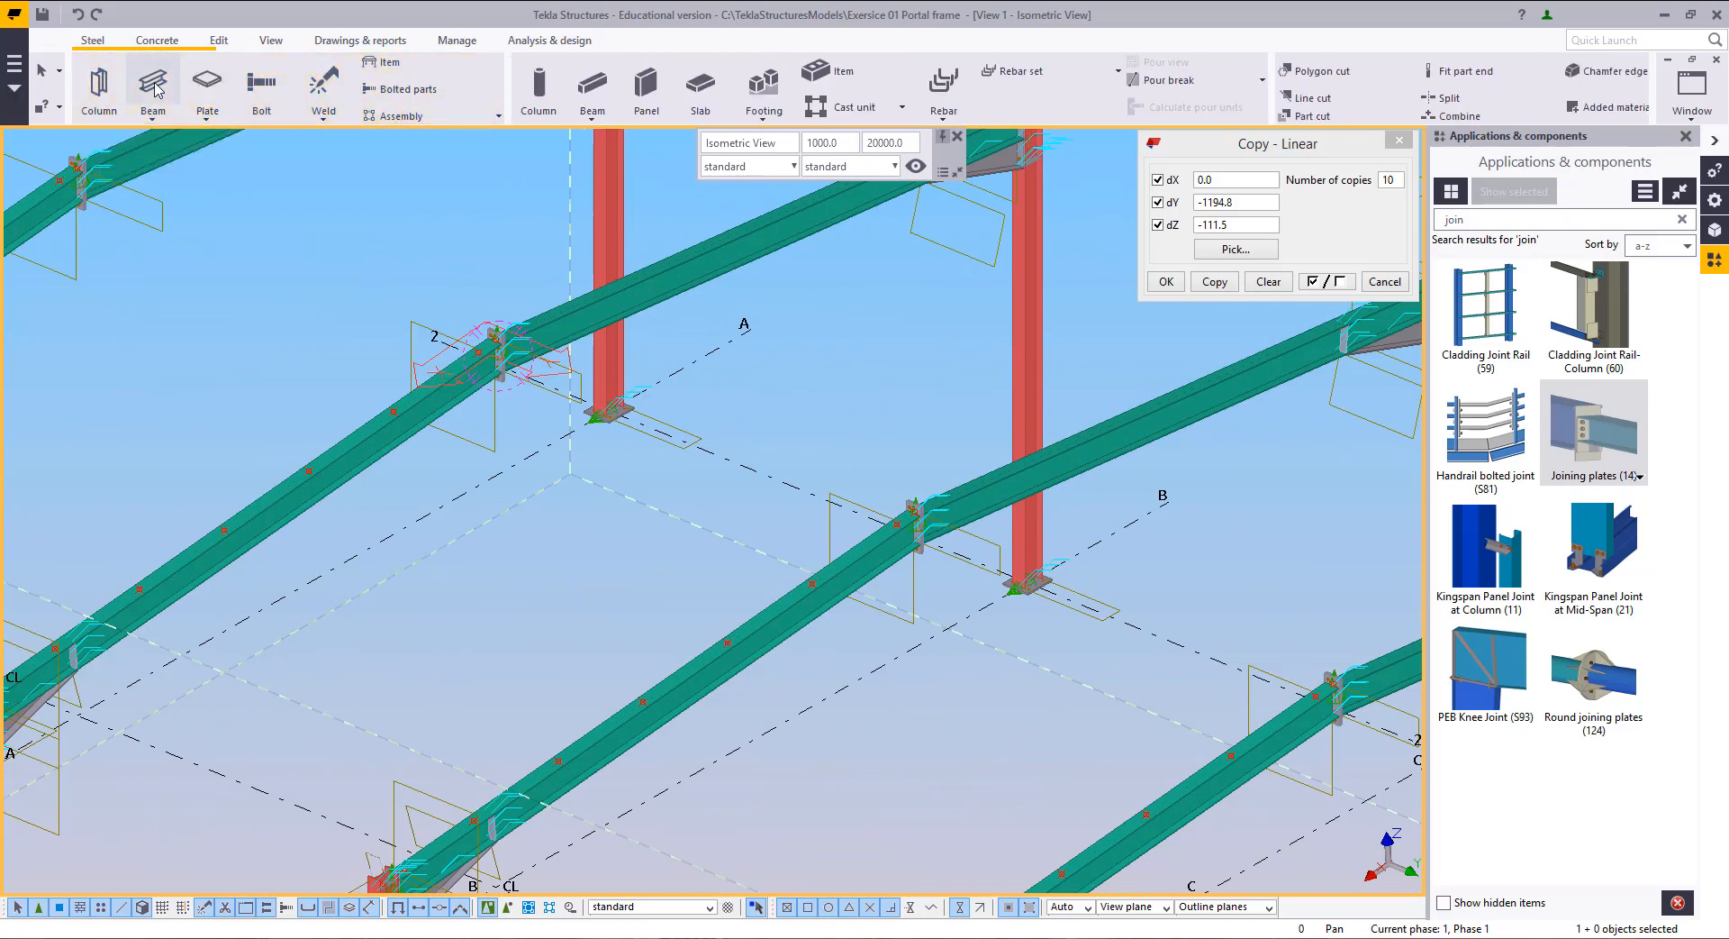
left_click(152, 84)
middle_click_drag(183, 279, 286, 336)
left_click(165, 241)
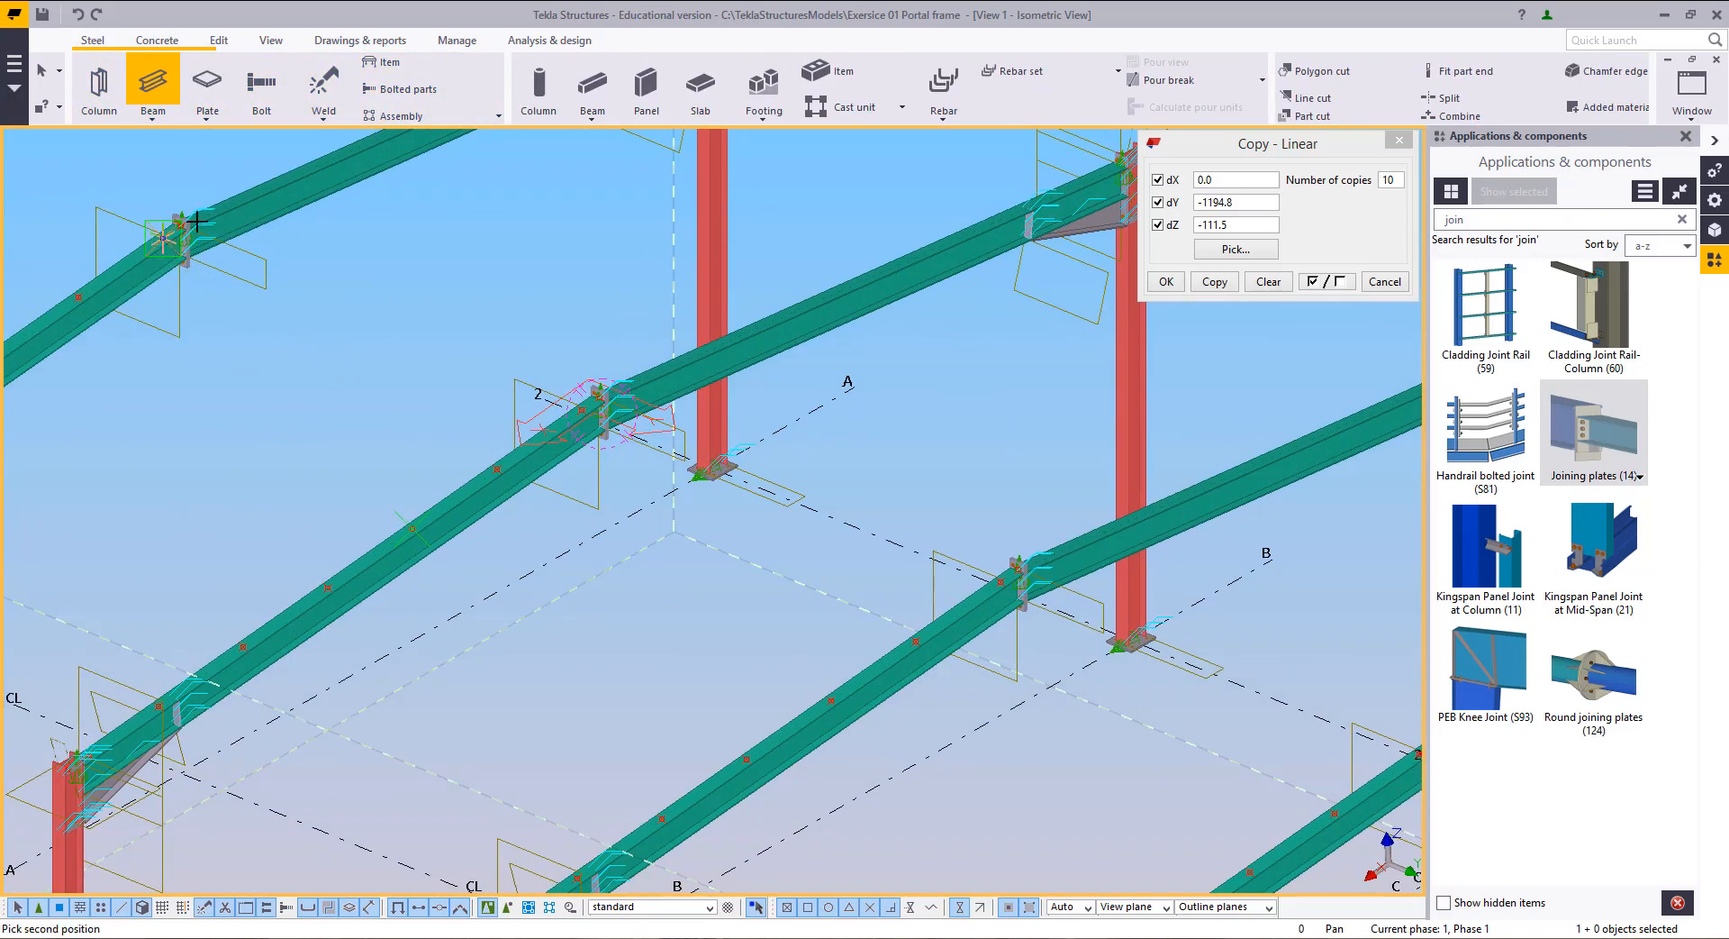
left_click(1000, 583)
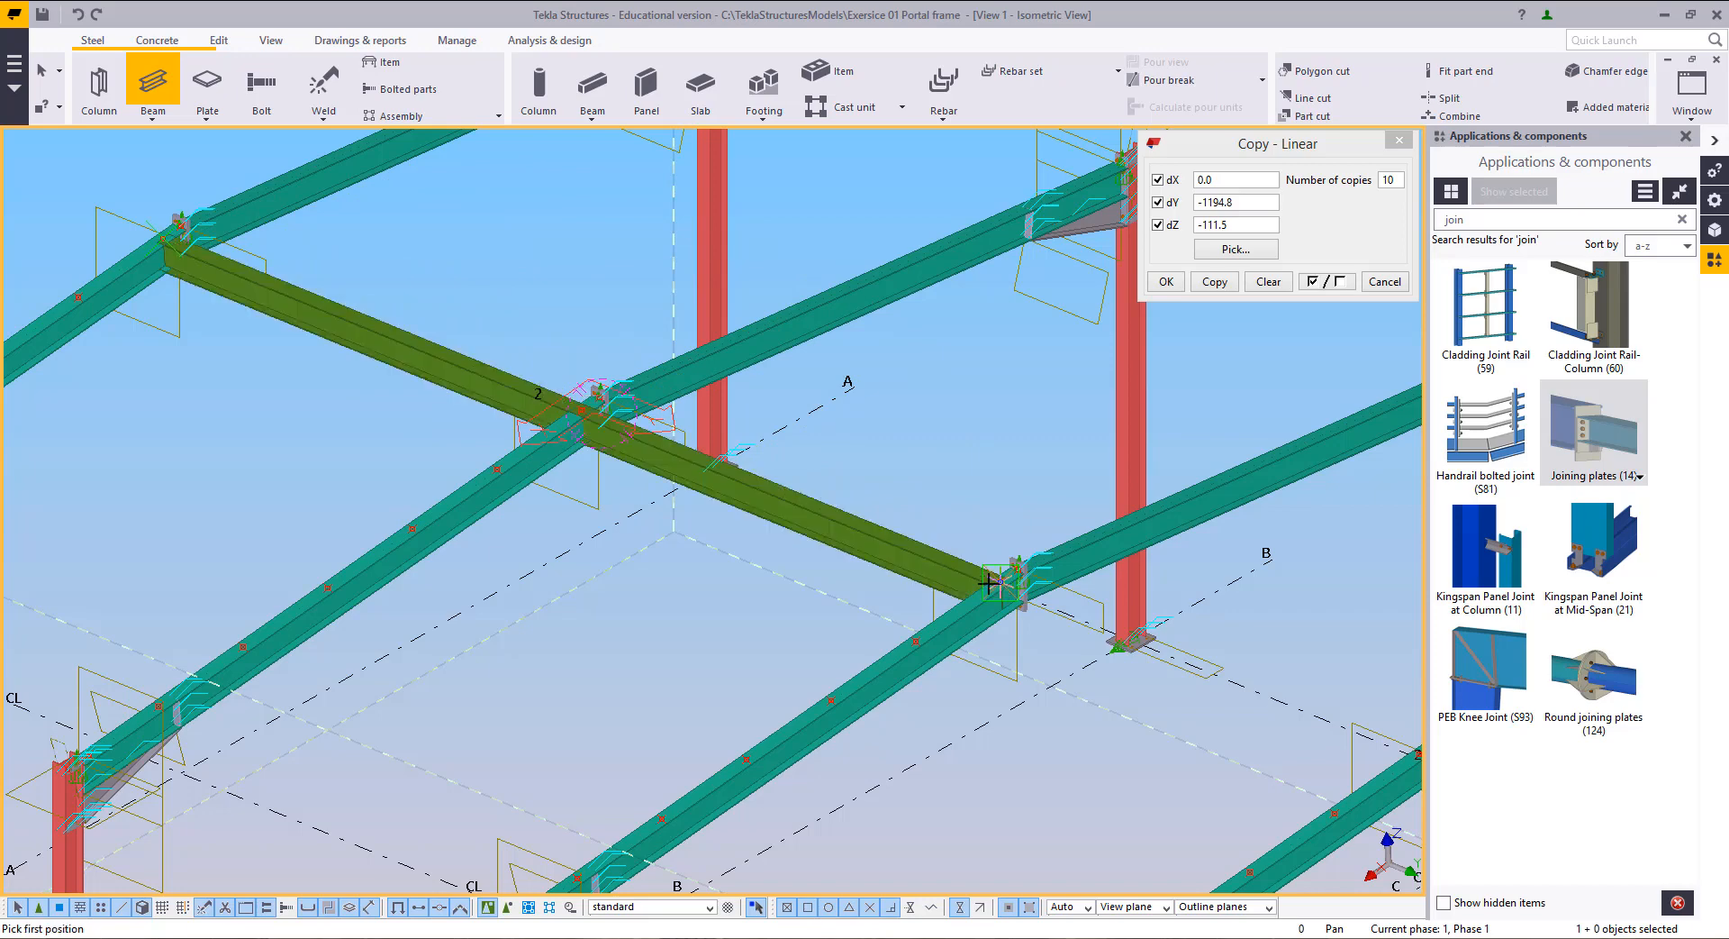
Step: Switch to the grid C view and examine how the beam's end aligns with the rafter's top flange
scroll(995, 585, "up", 5)
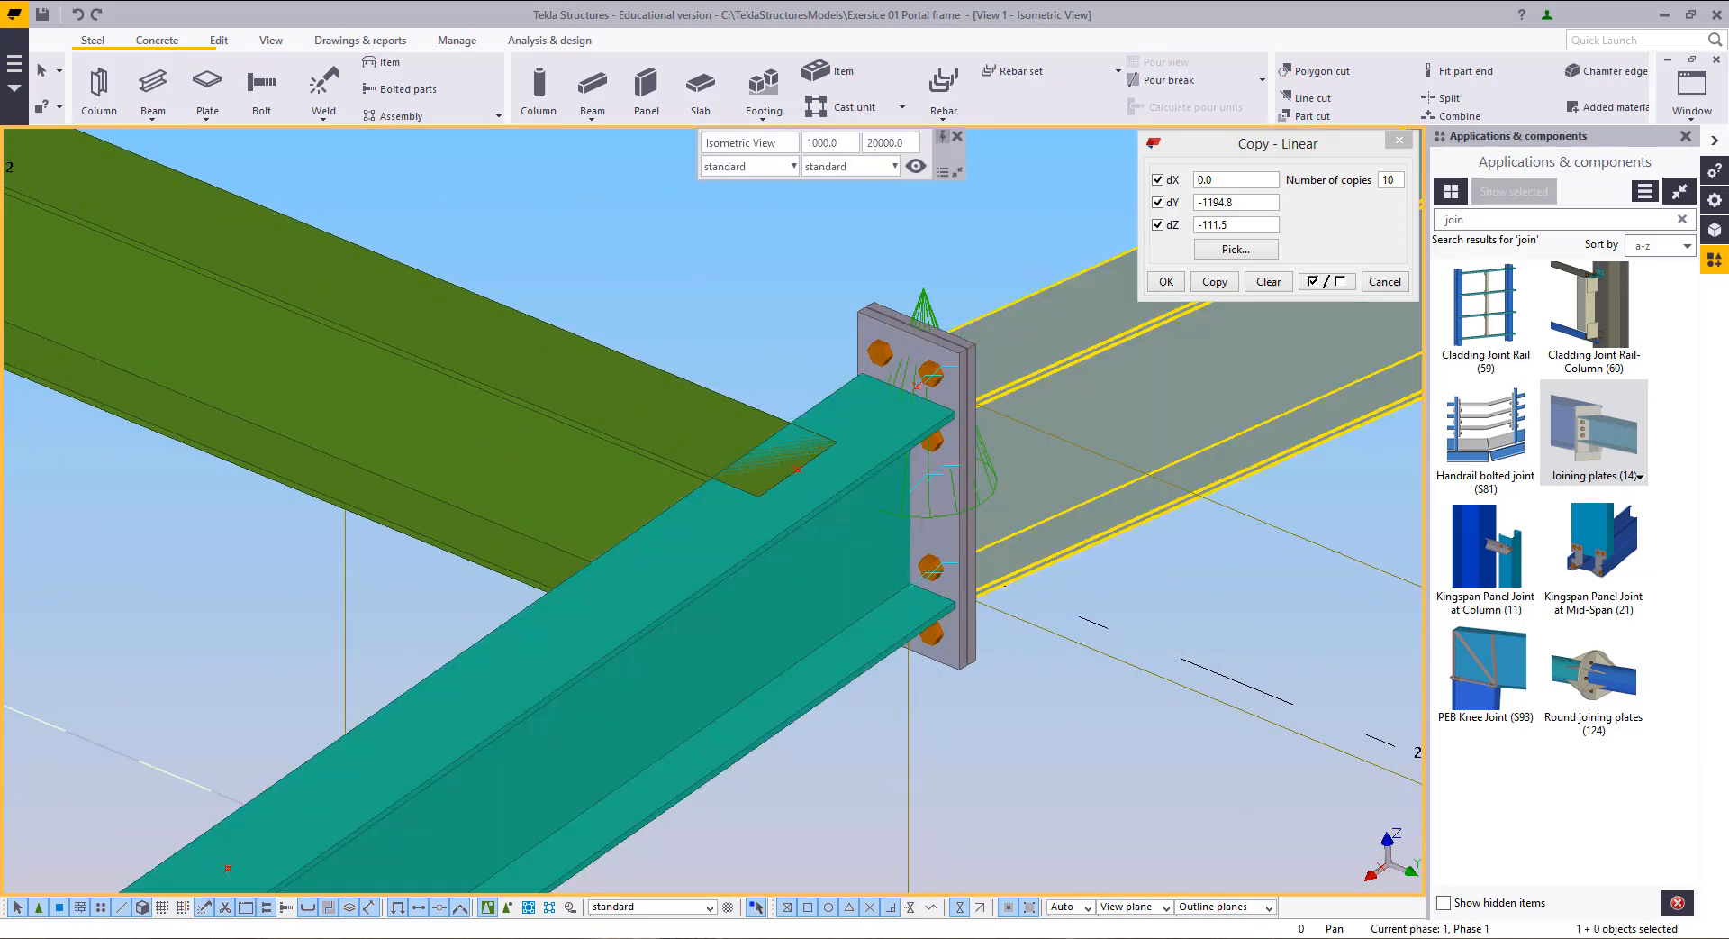
left_click(1691, 90)
left_click(1630, 274)
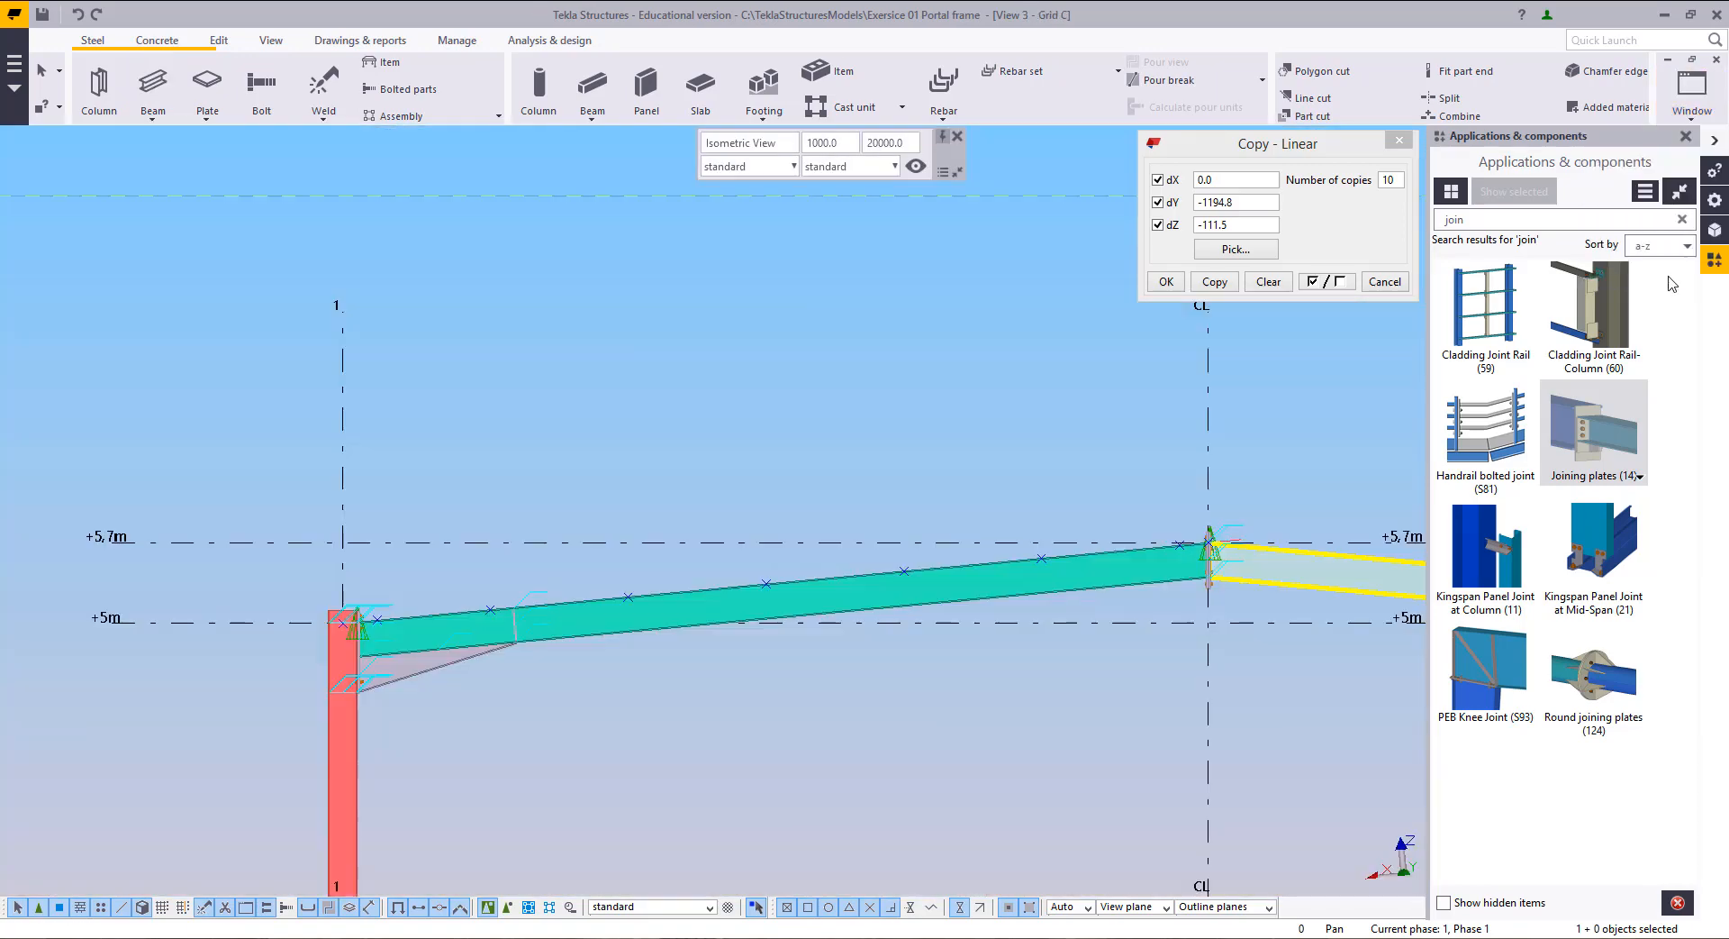
scroll(1042, 539, "up", 5)
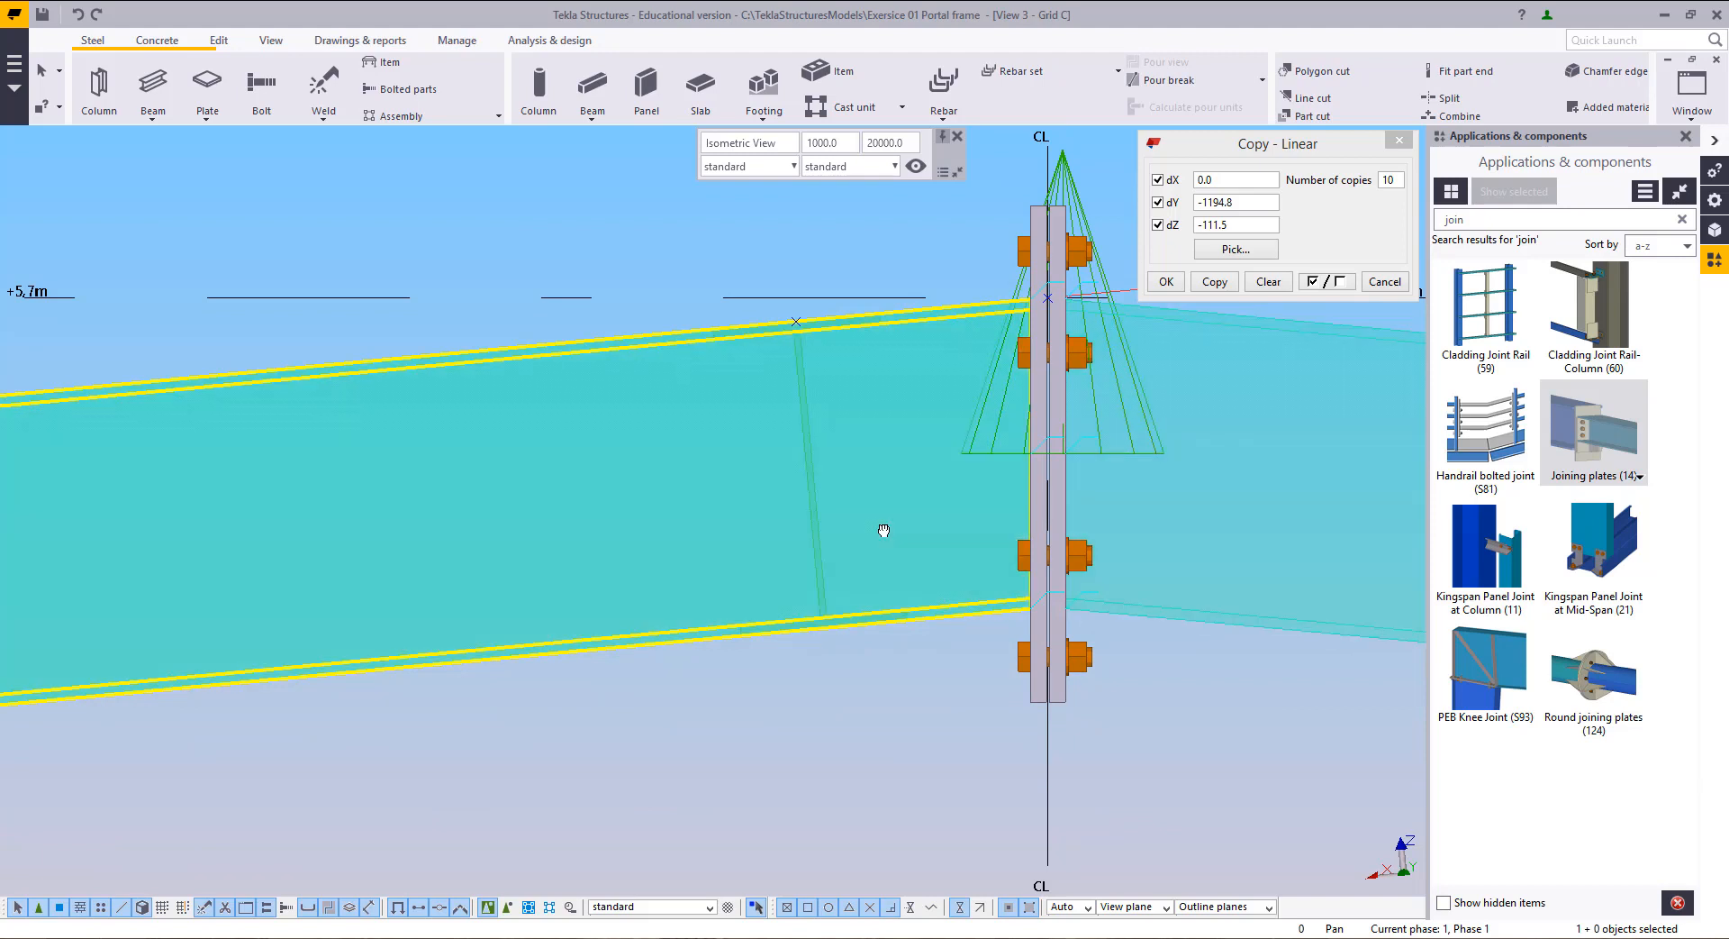
middle_click_drag(795, 557, 766, 621)
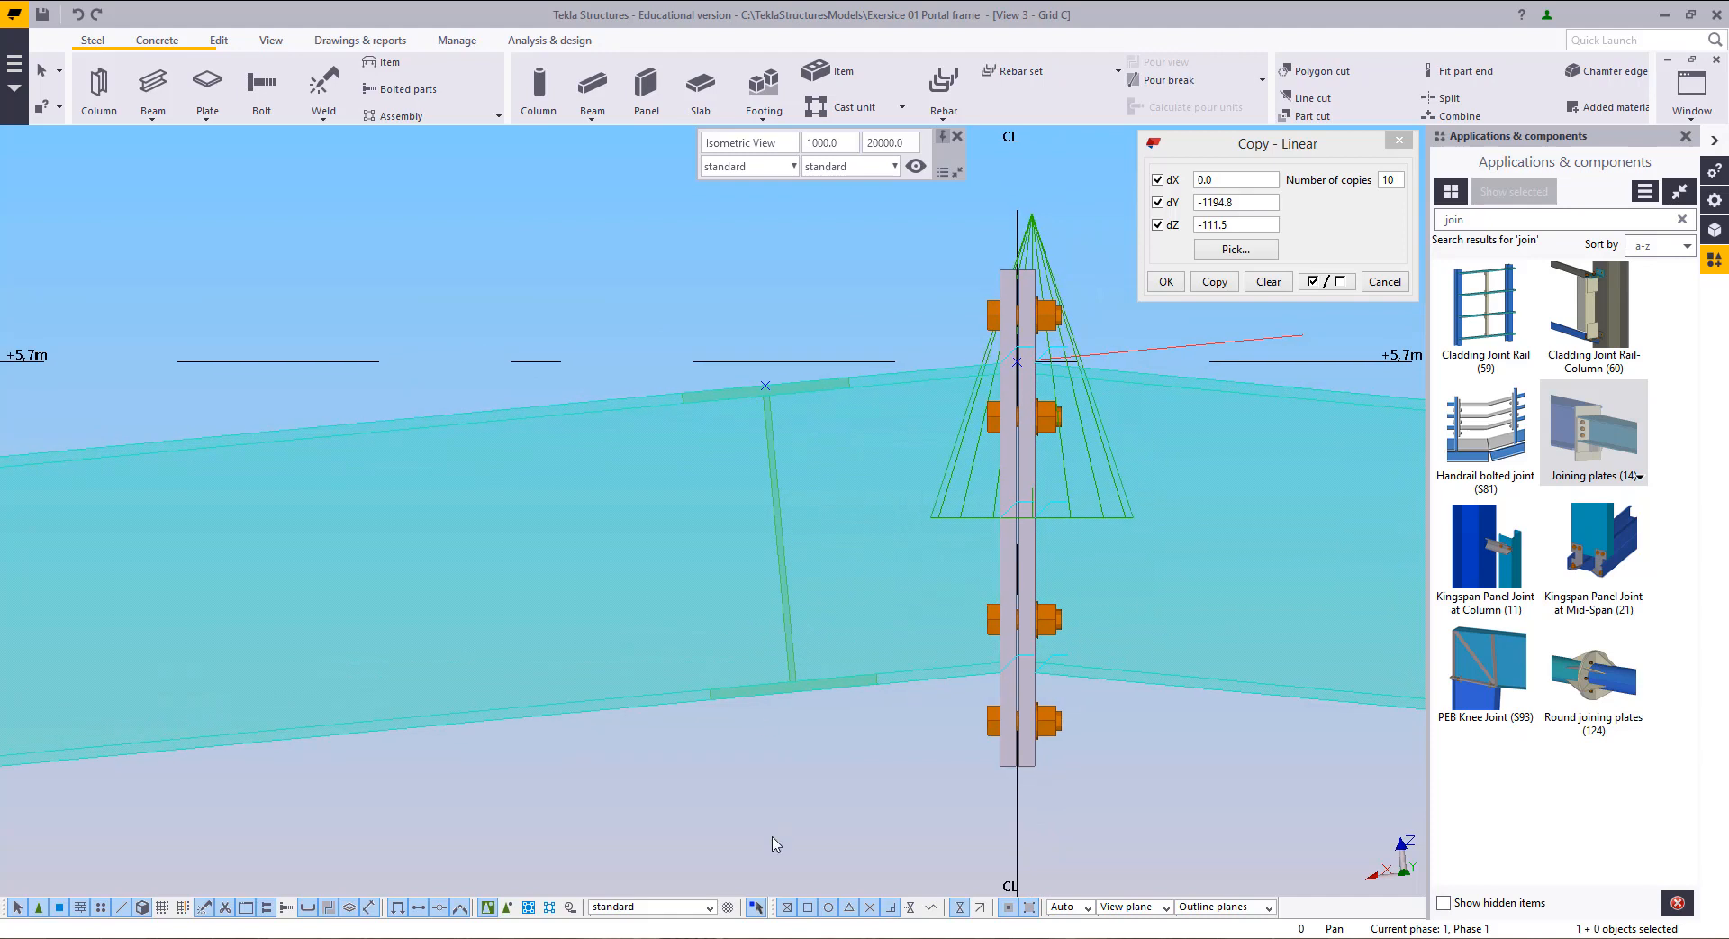
left_click(772, 836)
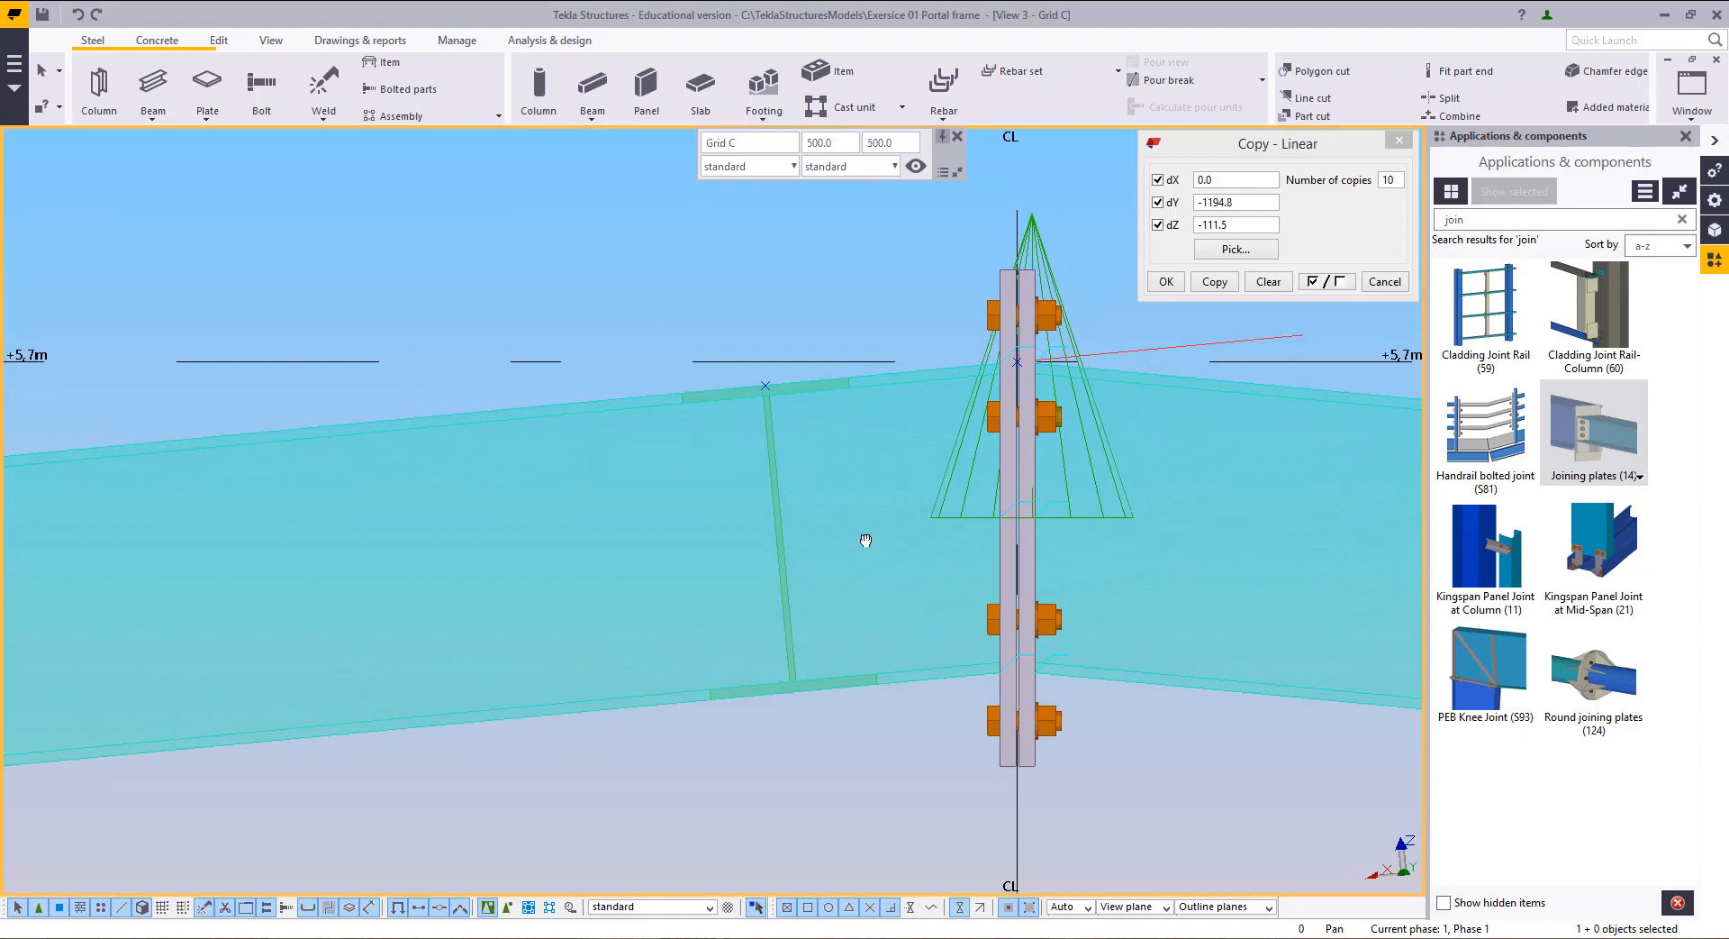
scroll(853, 576, "up", 5)
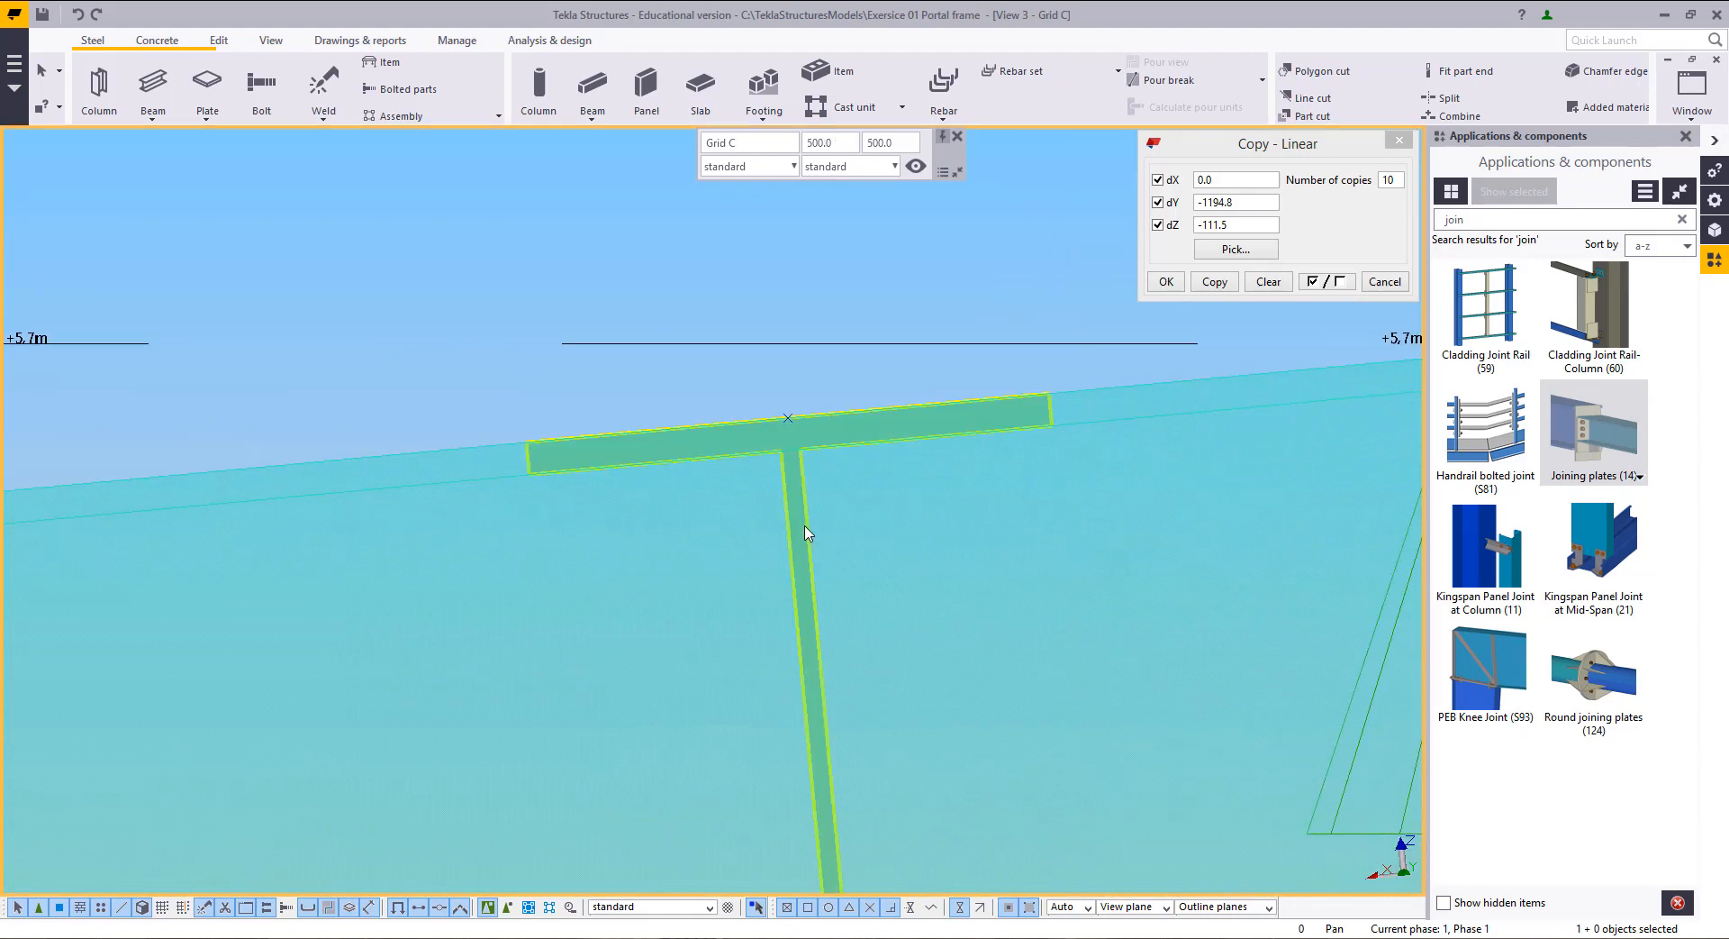
Step: Select the test beam in the grid C view, check its top flange against the rafter slope and delete it
left_click(579, 529)
middle_click_drag(579, 528, 537, 618)
scroll(706, 606, "up", 3)
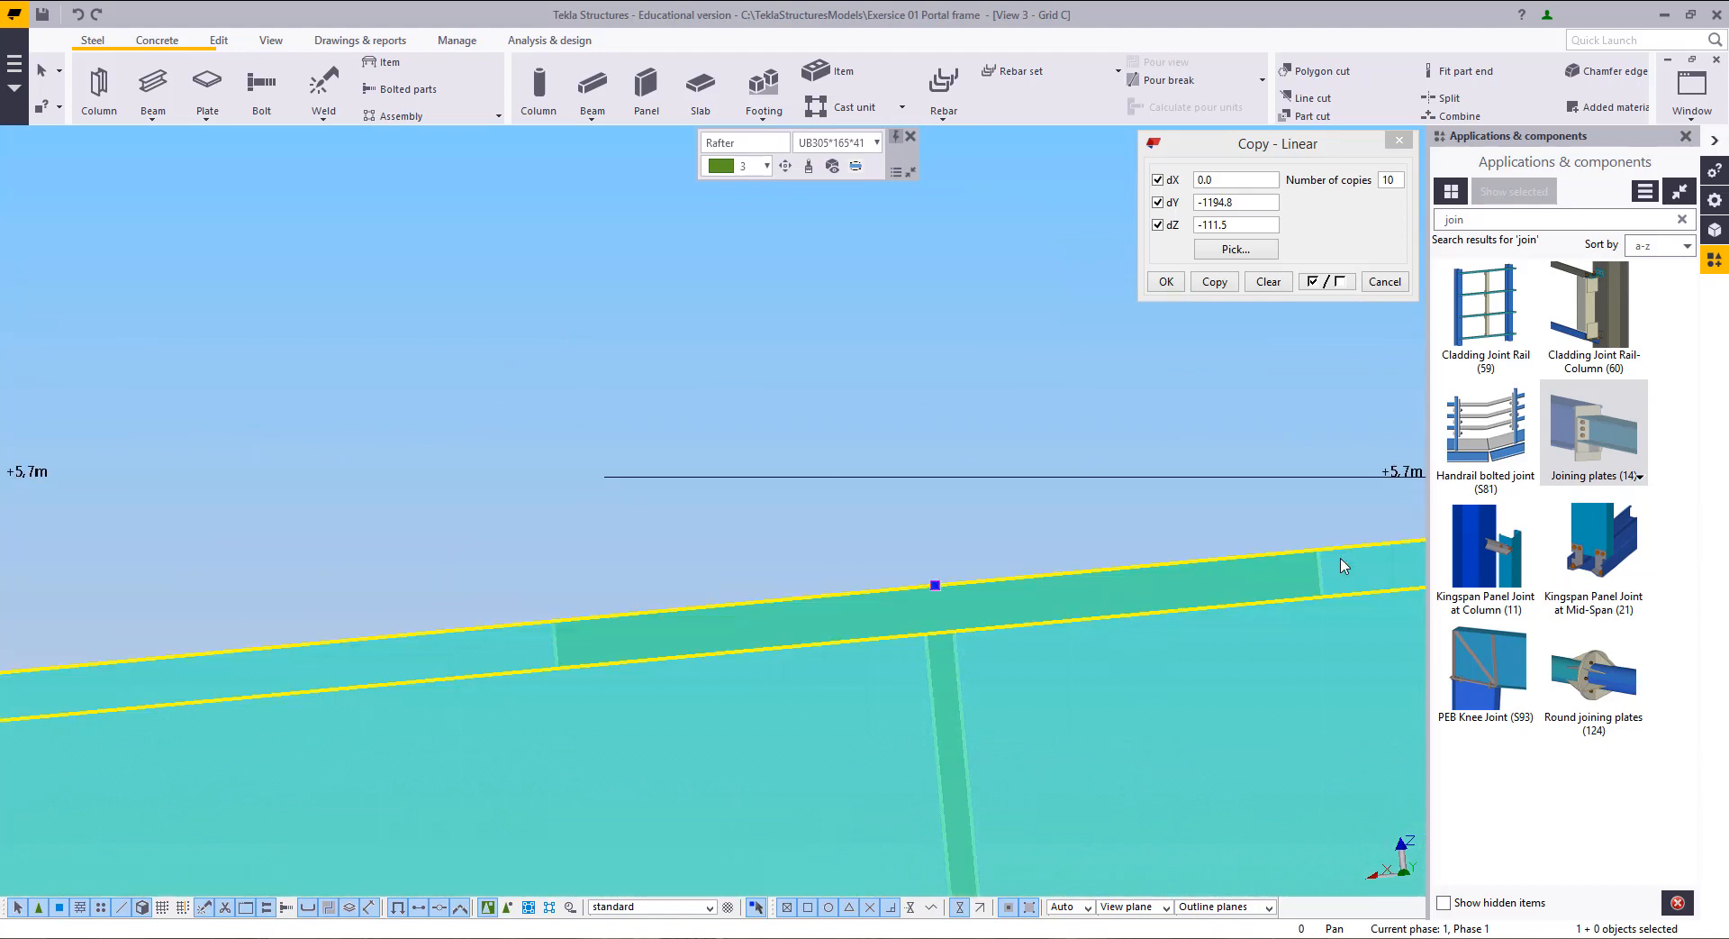
scroll(642, 611, "down", 1)
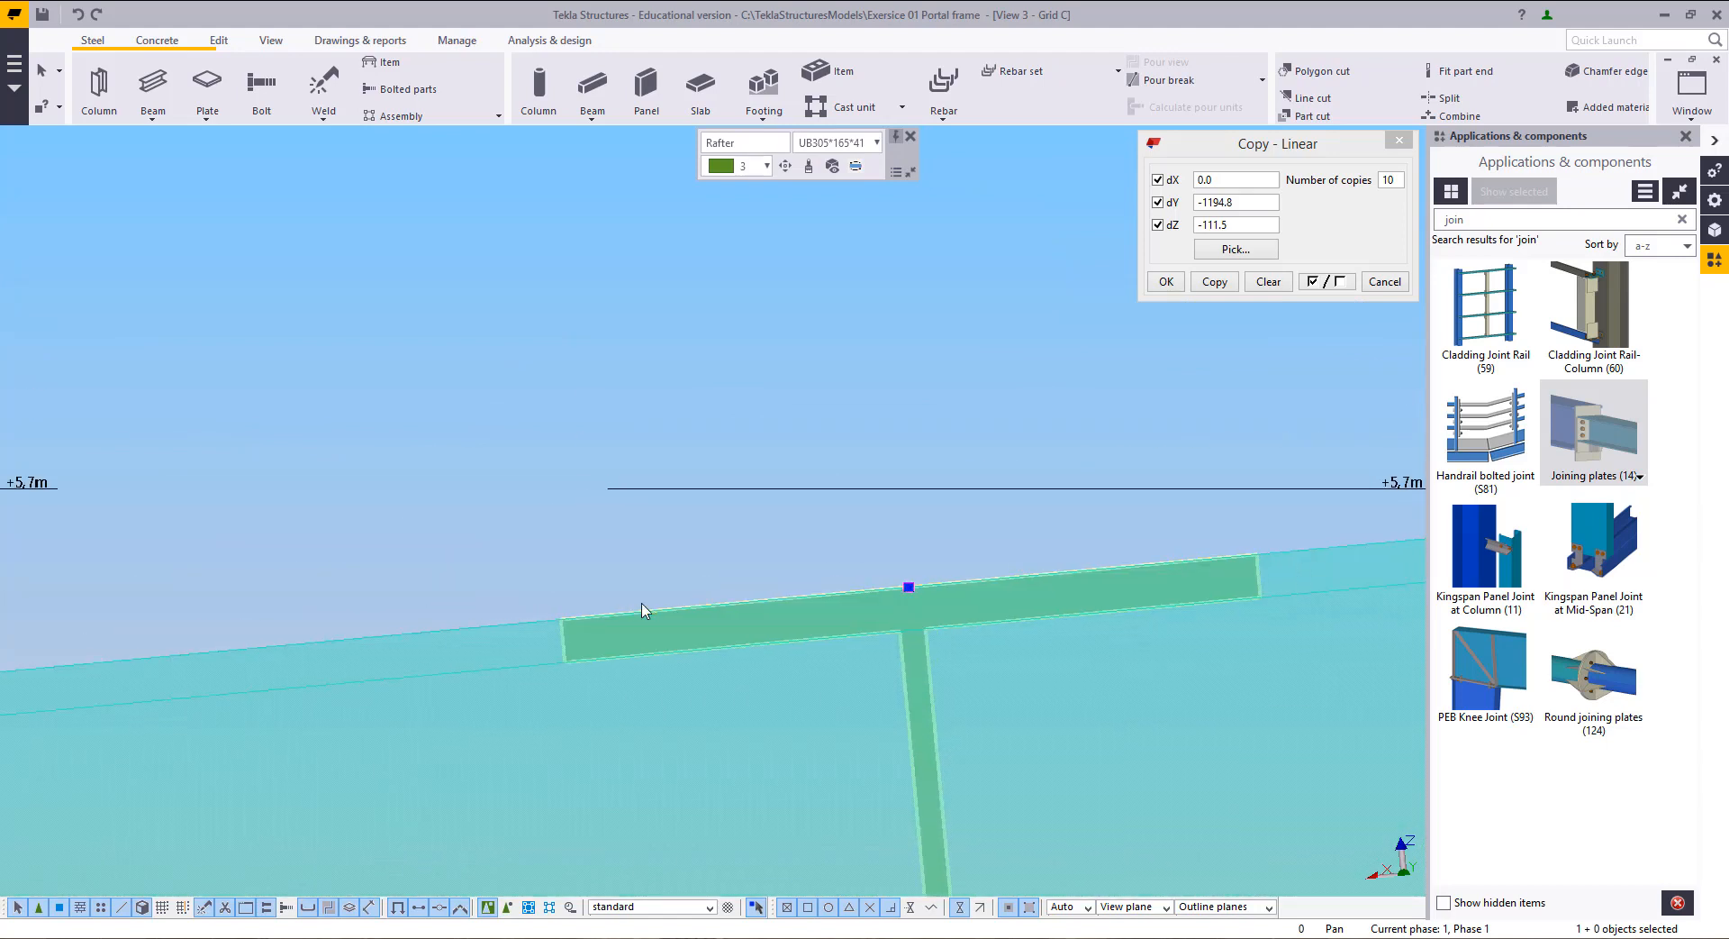
scroll(643, 608, "down", 2)
key("Escape")
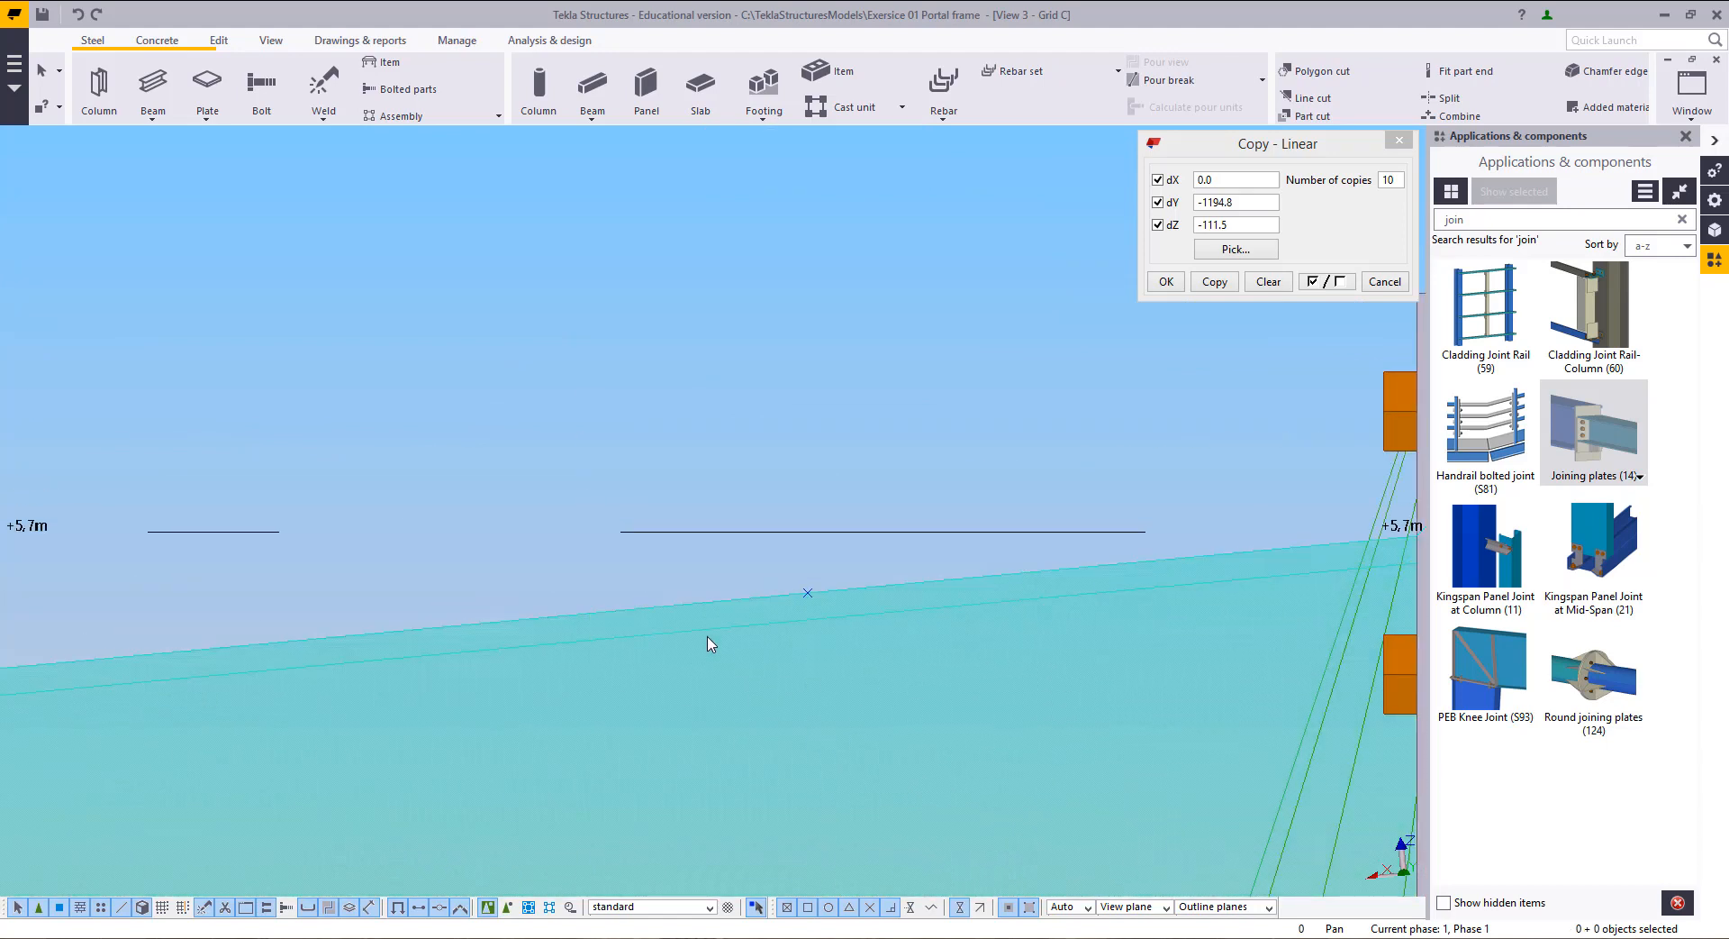
Step: In the isometric view, restore the deleted grid A to C beam, check its properties and remove it again
left_click(1691, 91)
left_click(1630, 219)
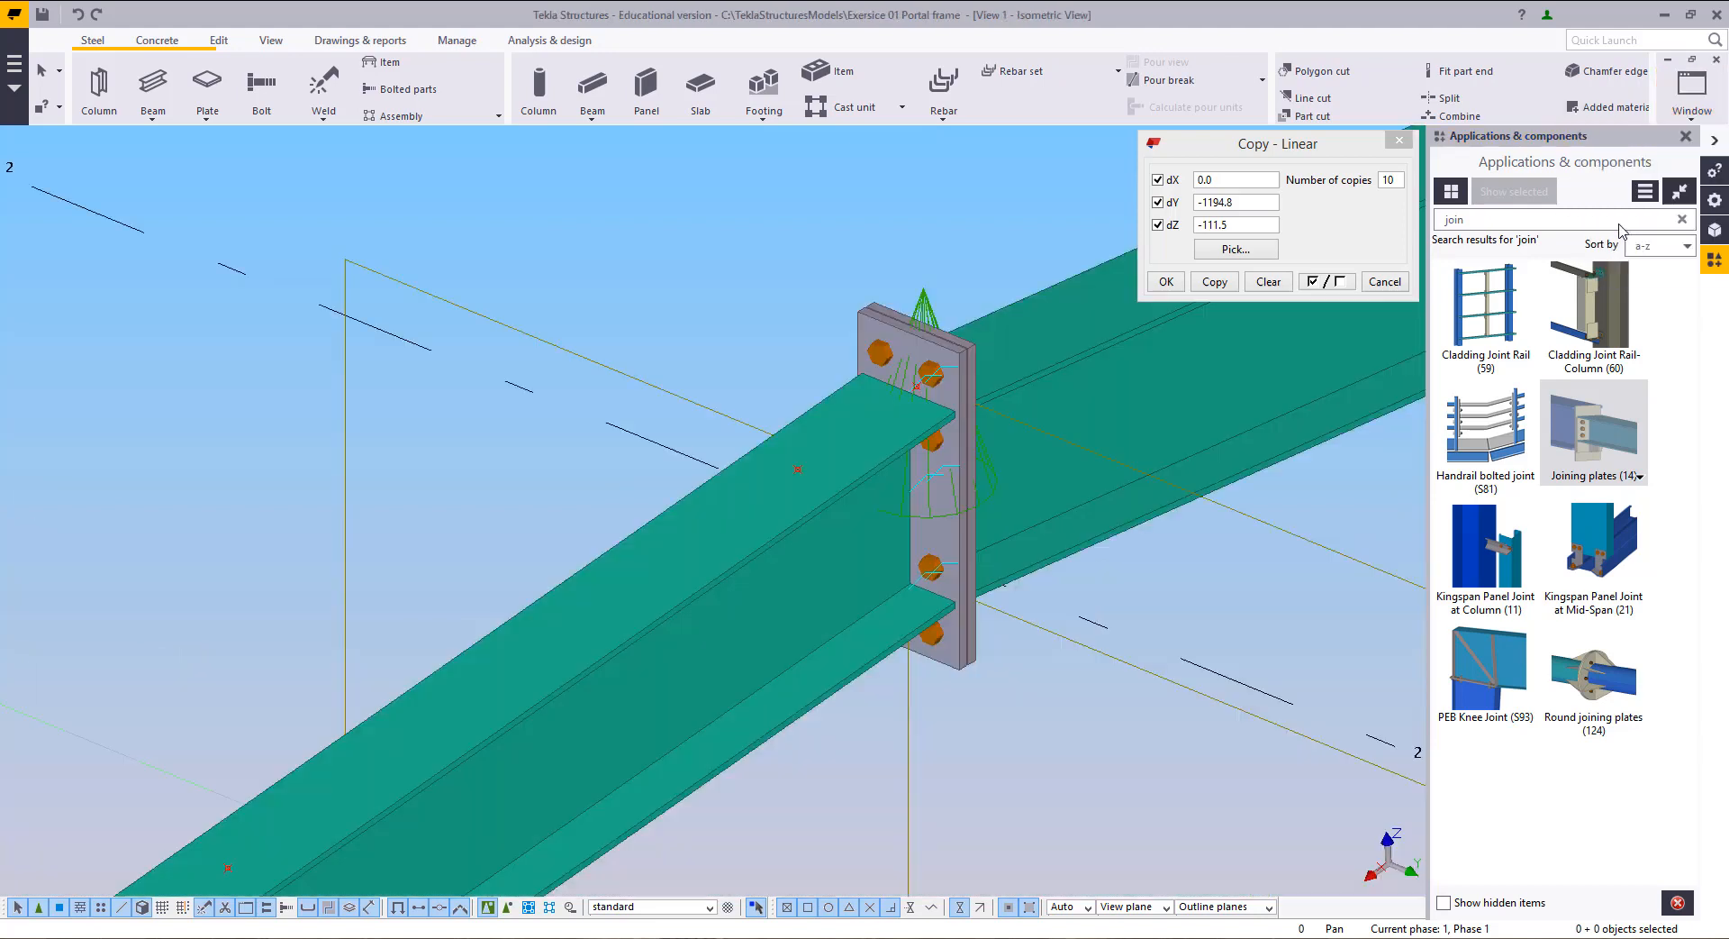
scroll(667, 491, "down", 4)
scroll(682, 494, "down", 5)
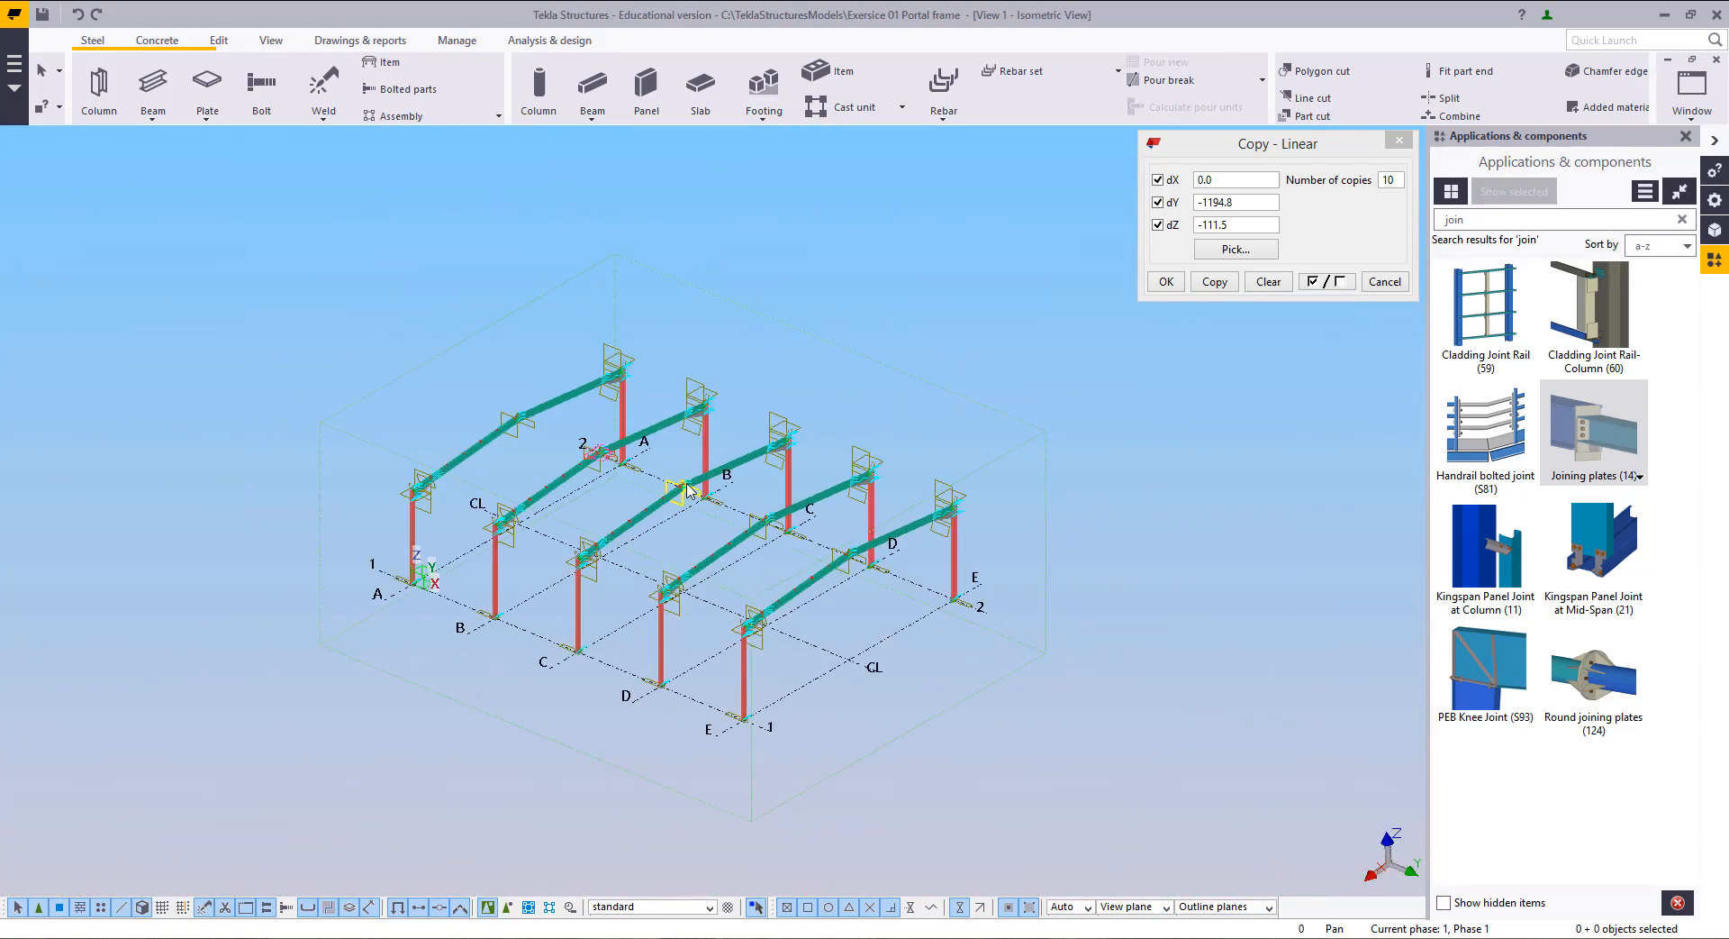
scroll(677, 450, "up", 2)
scroll(684, 492, "up", 2)
scroll(687, 492, "up", 2)
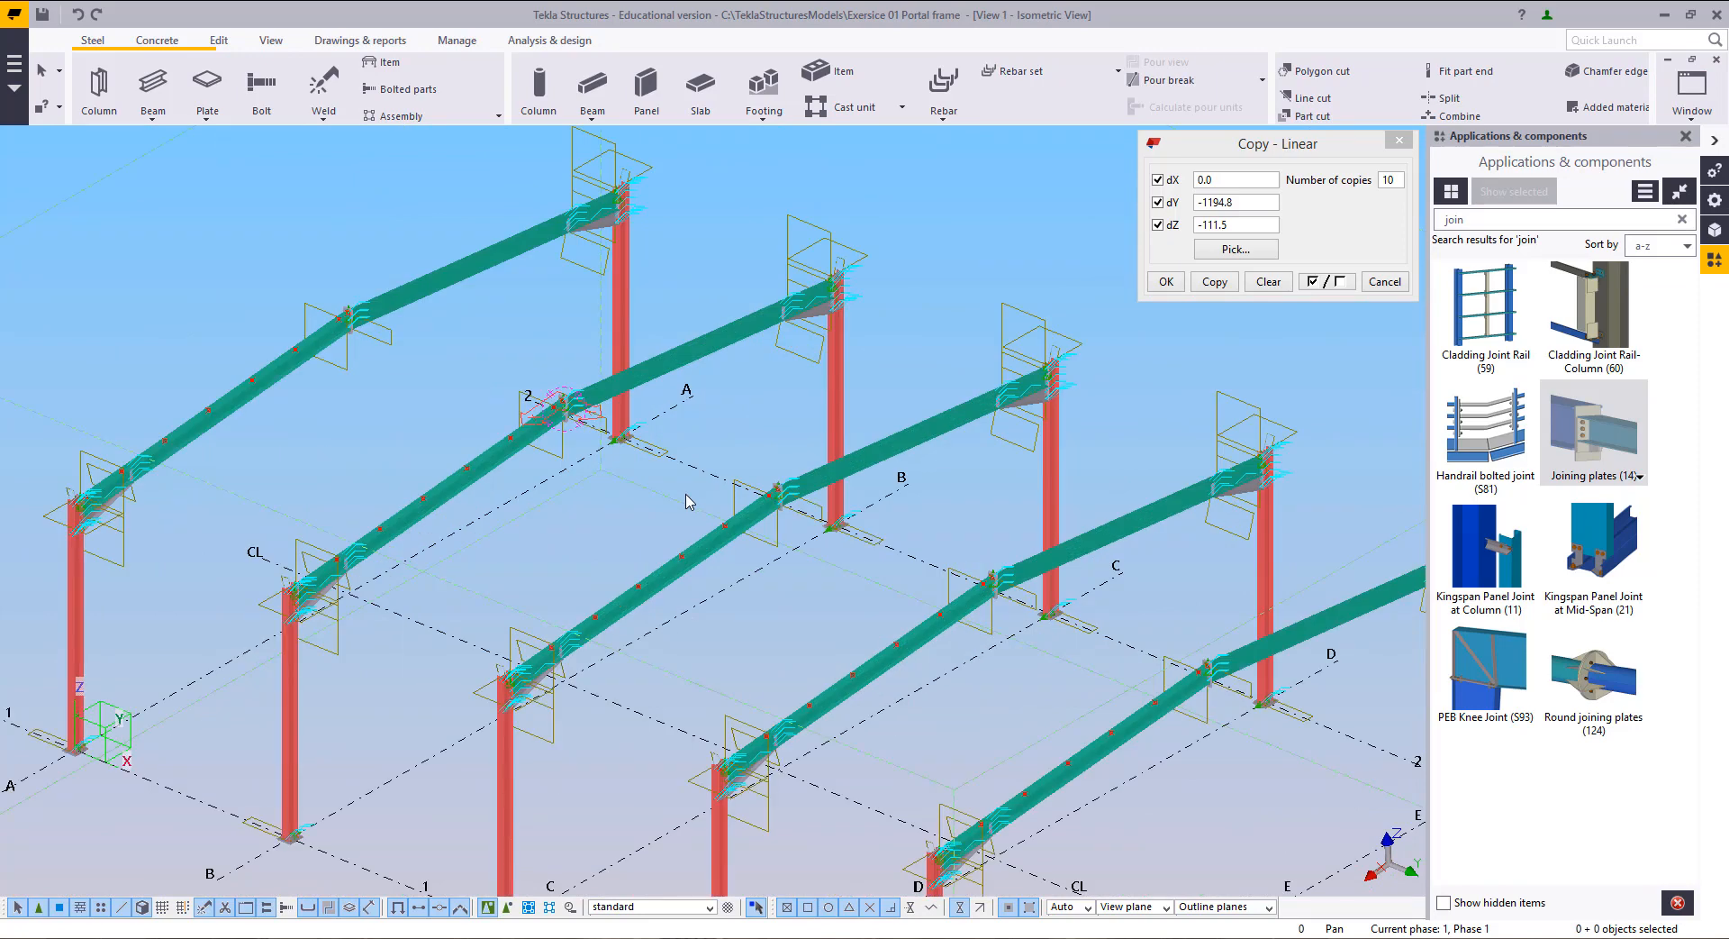
middle_click_drag(485, 381, 502, 383)
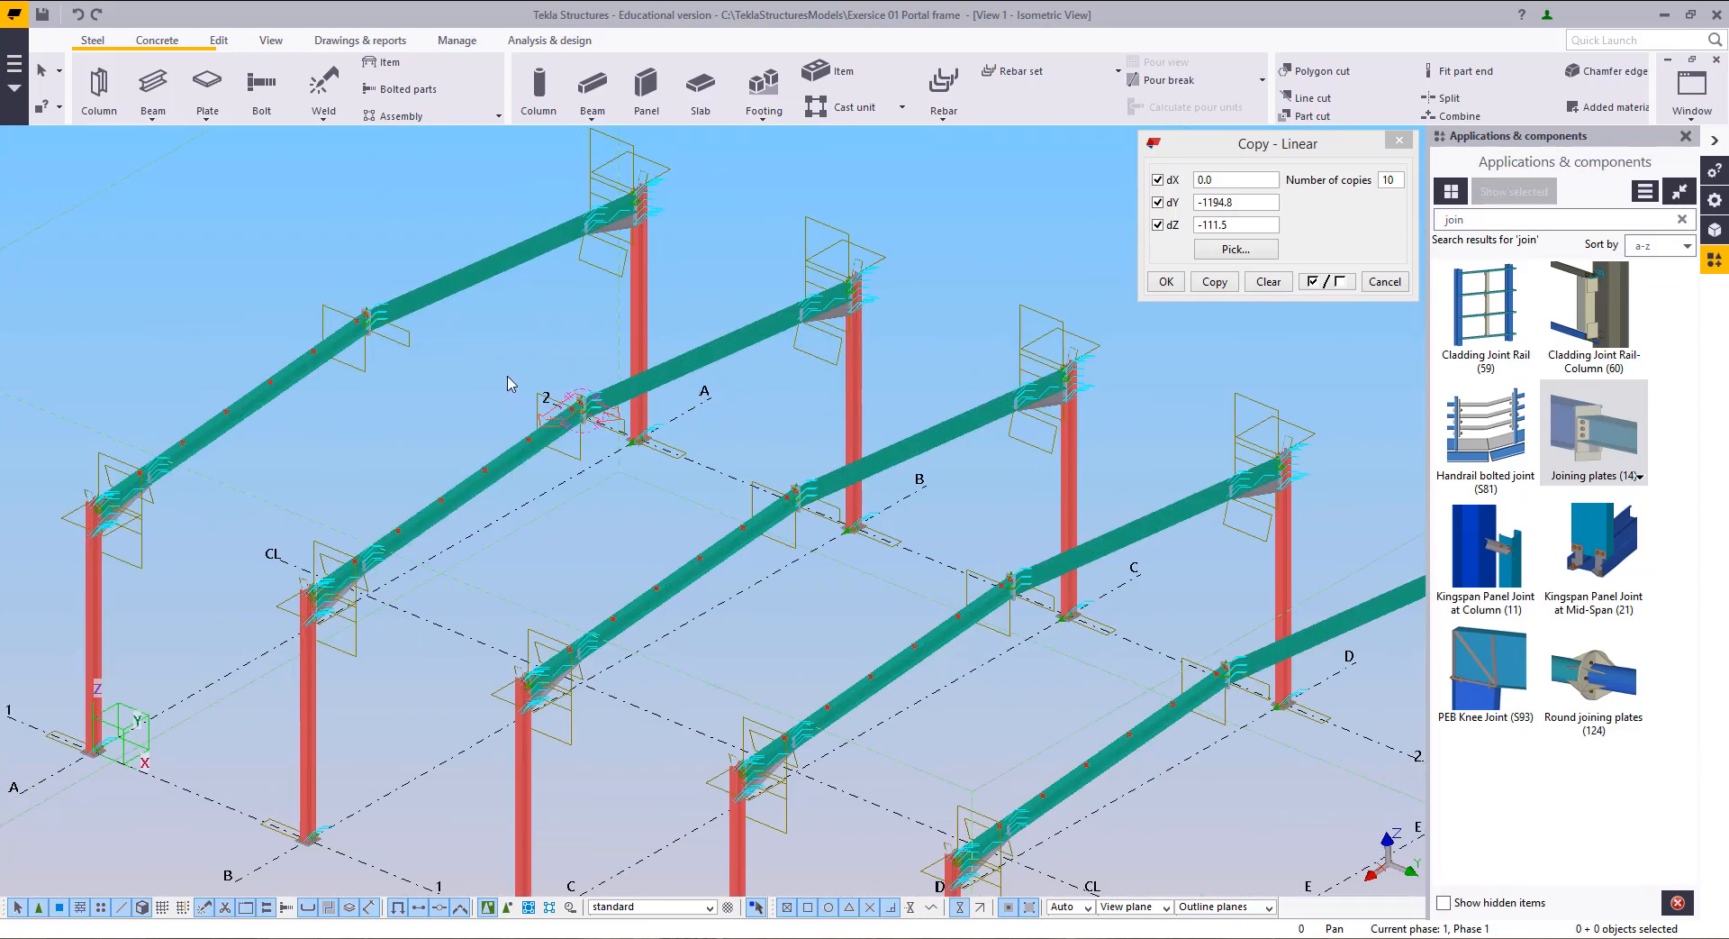
double_click(480, 381)
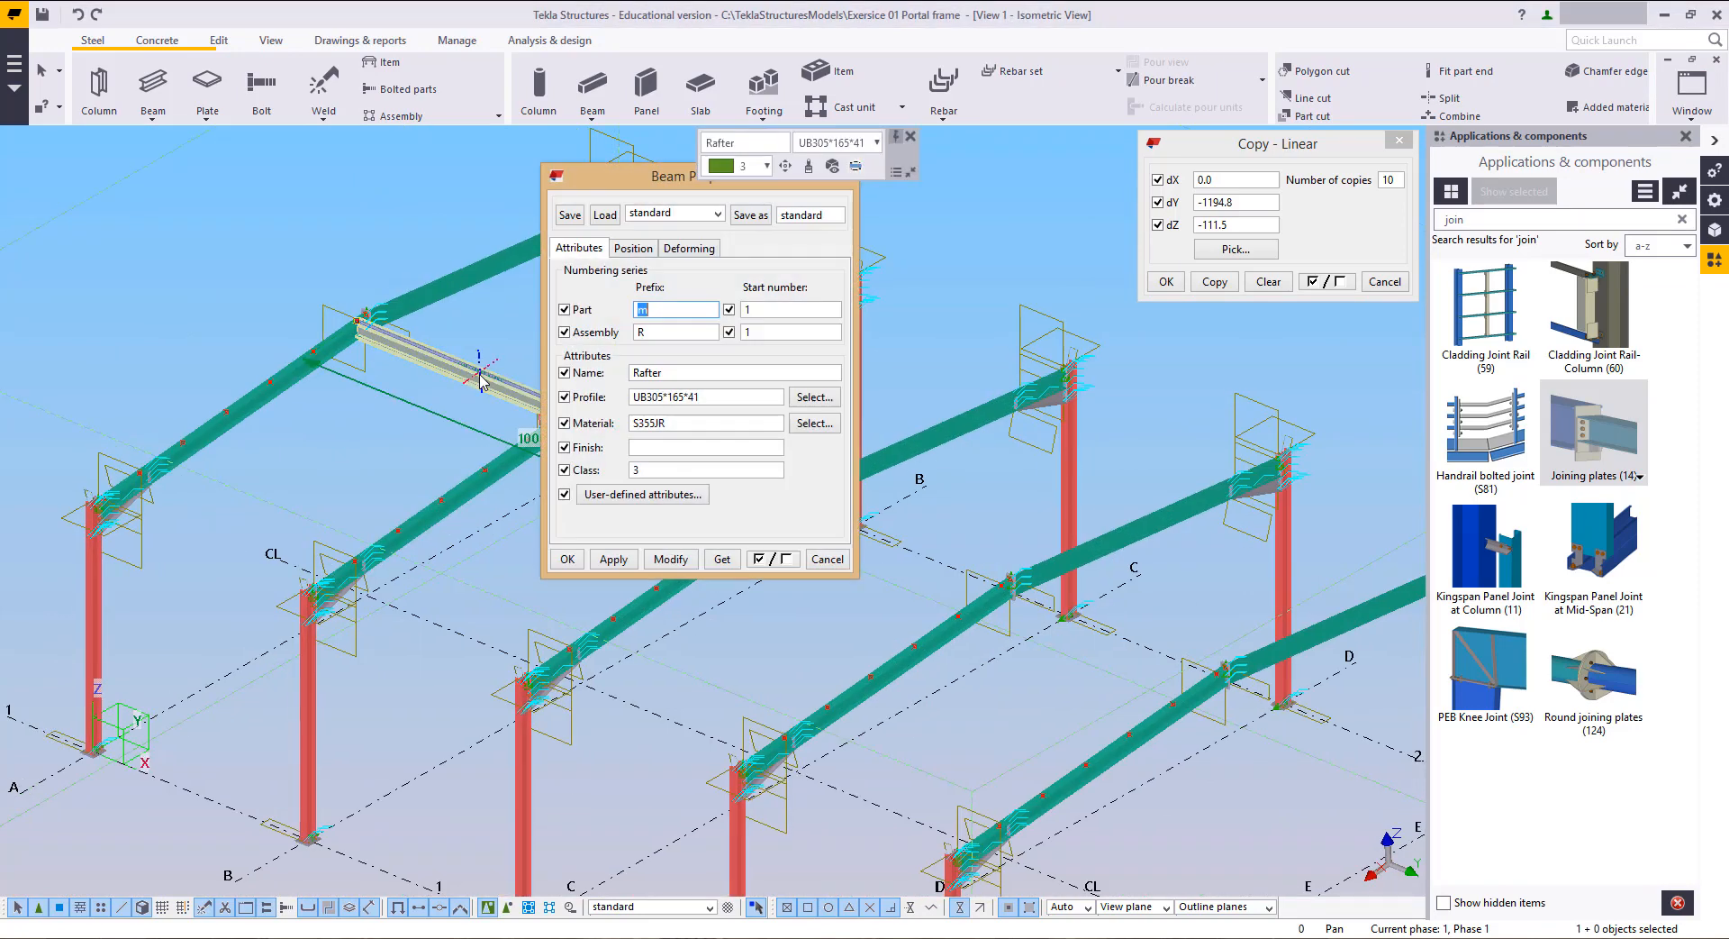
left_click_drag(650, 179, 696, 241)
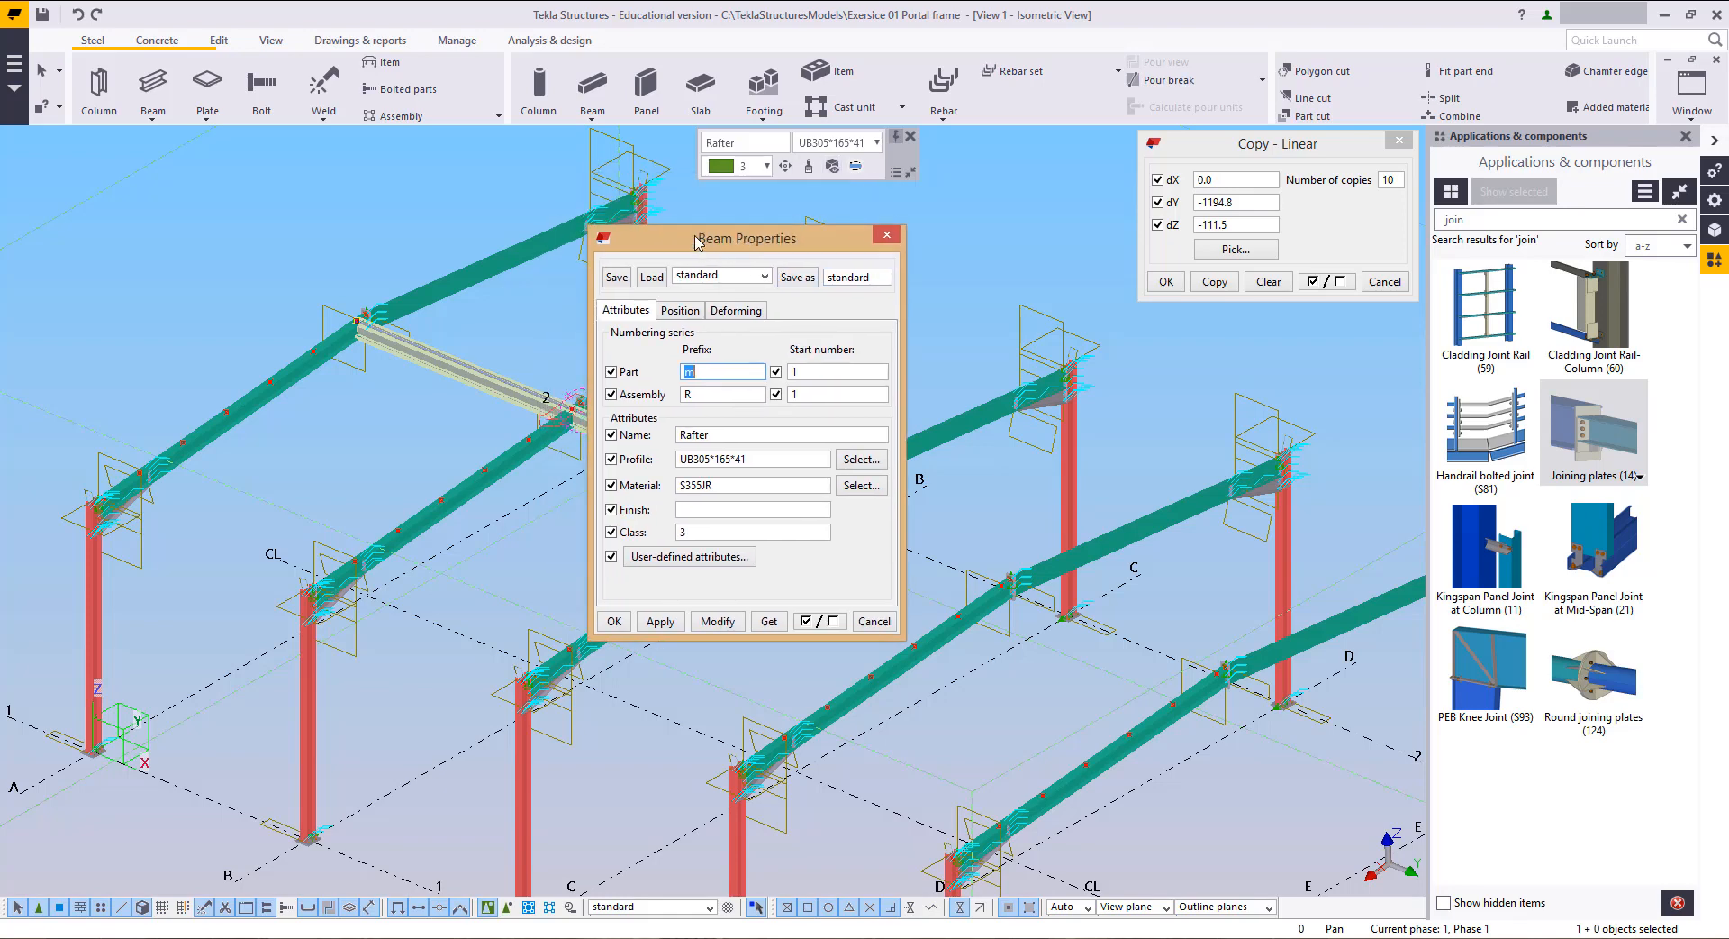
left_click(887, 236)
middle_click_drag(440, 324, 436, 375)
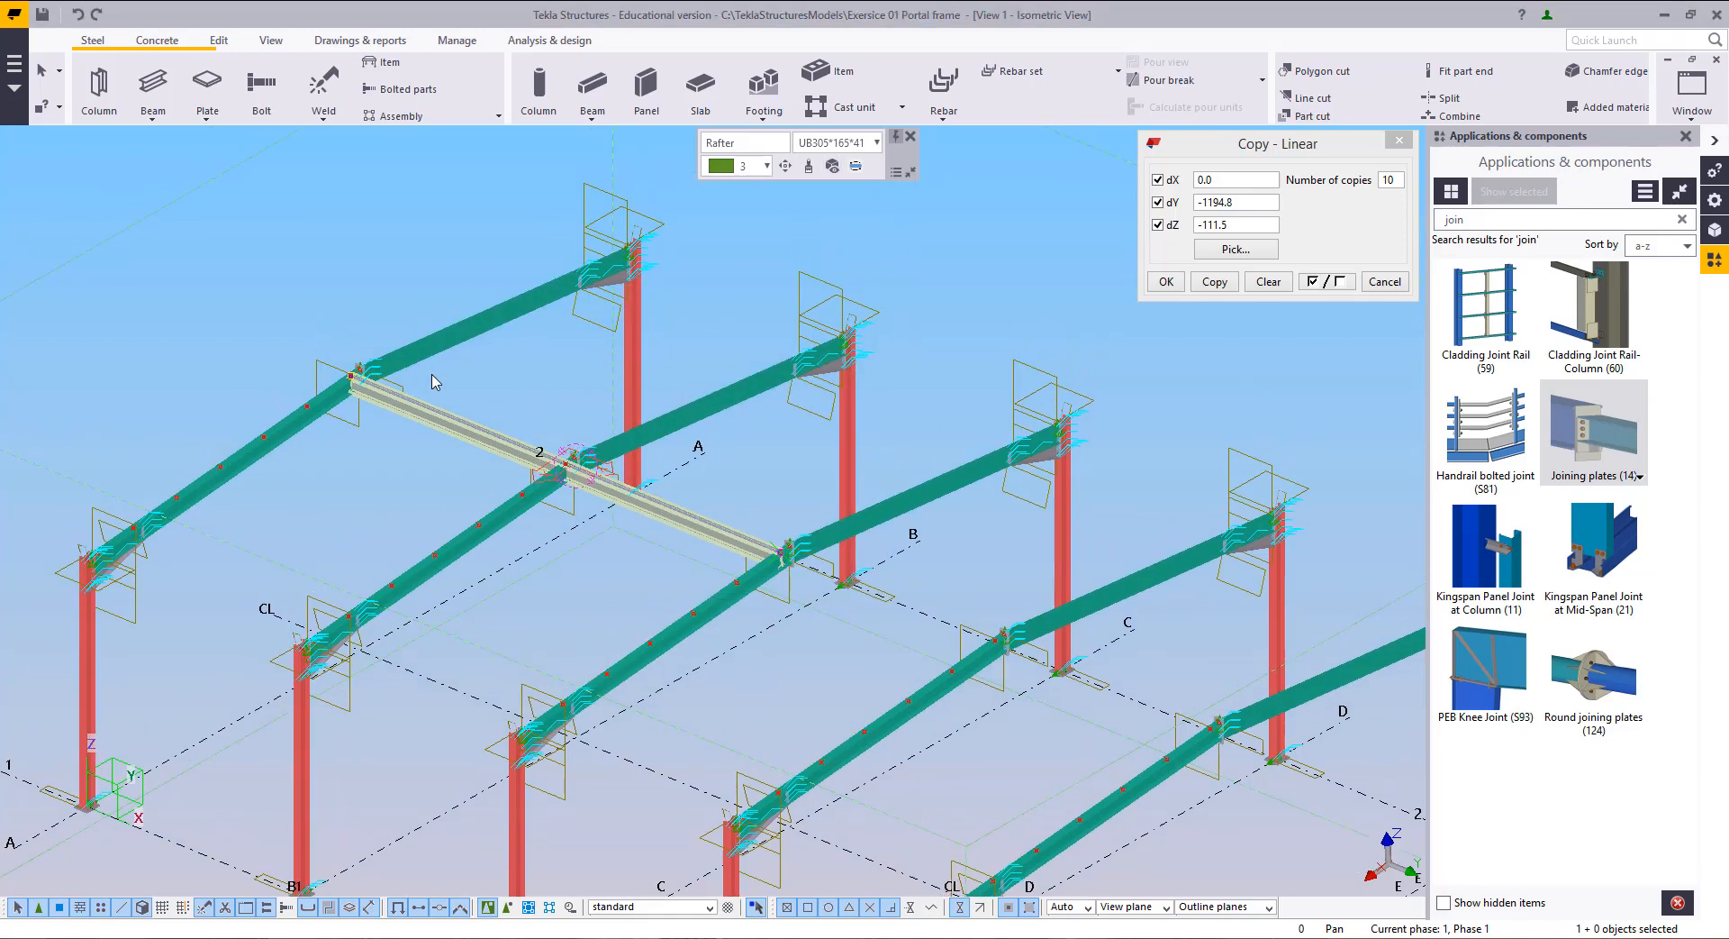
key("Delete")
Step: Start a new steel beam and load the saved purlin attributes into its properties
double_click(152, 85)
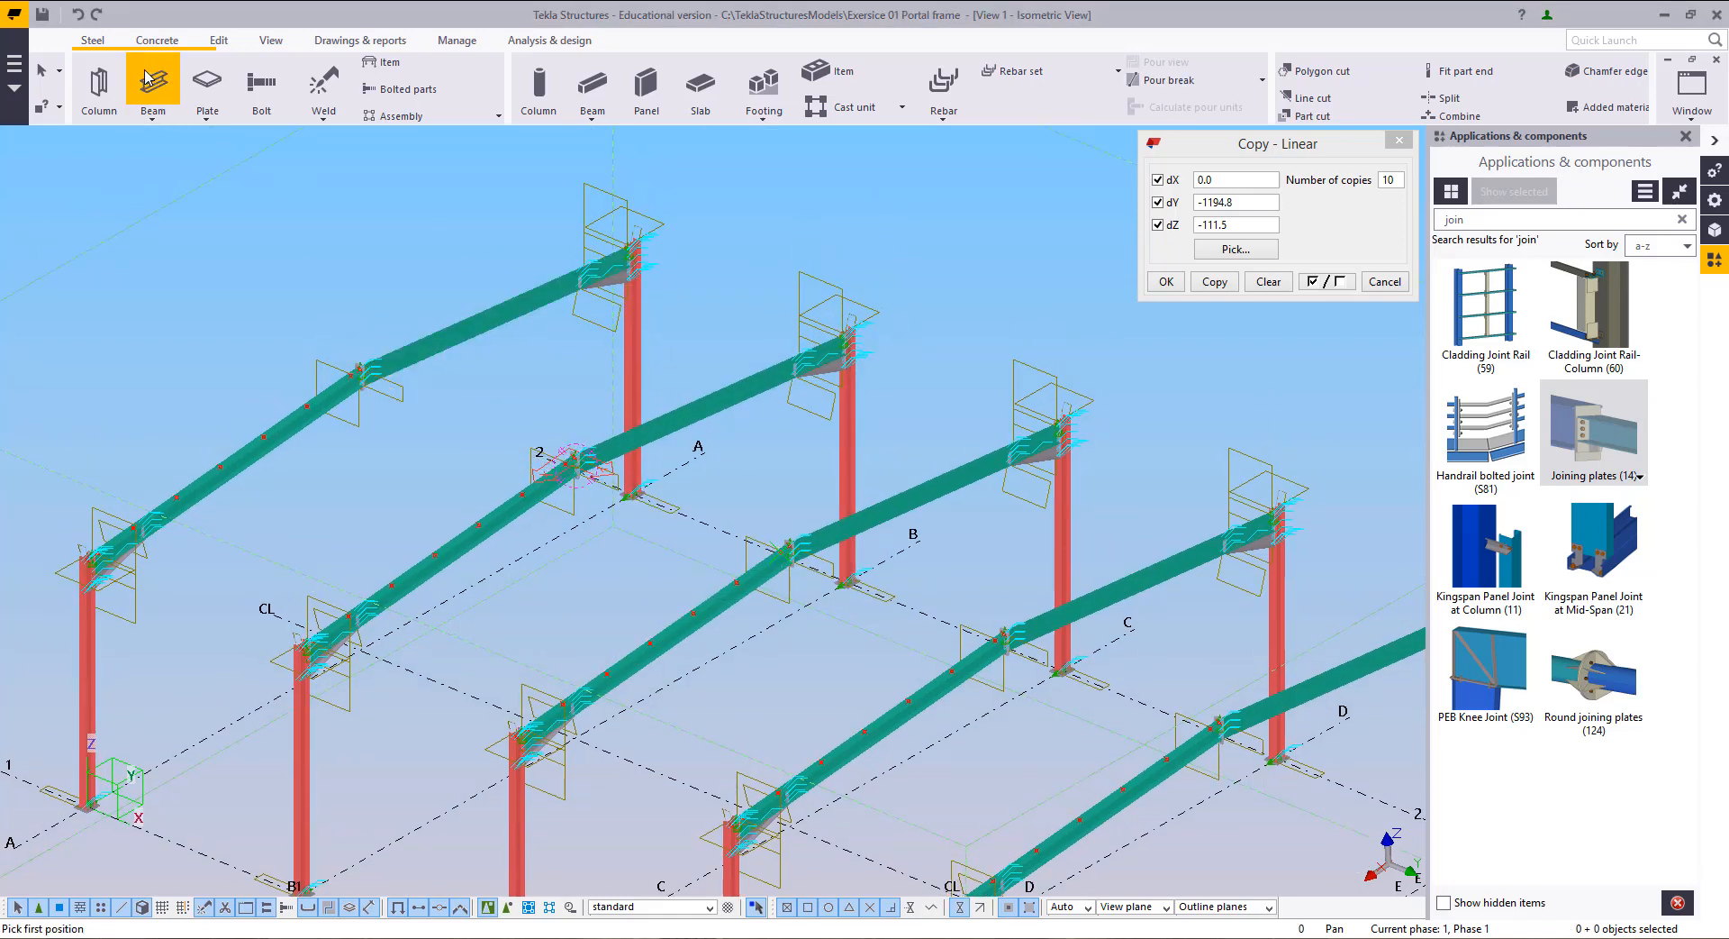
left_click_drag(772, 249, 1006, 148)
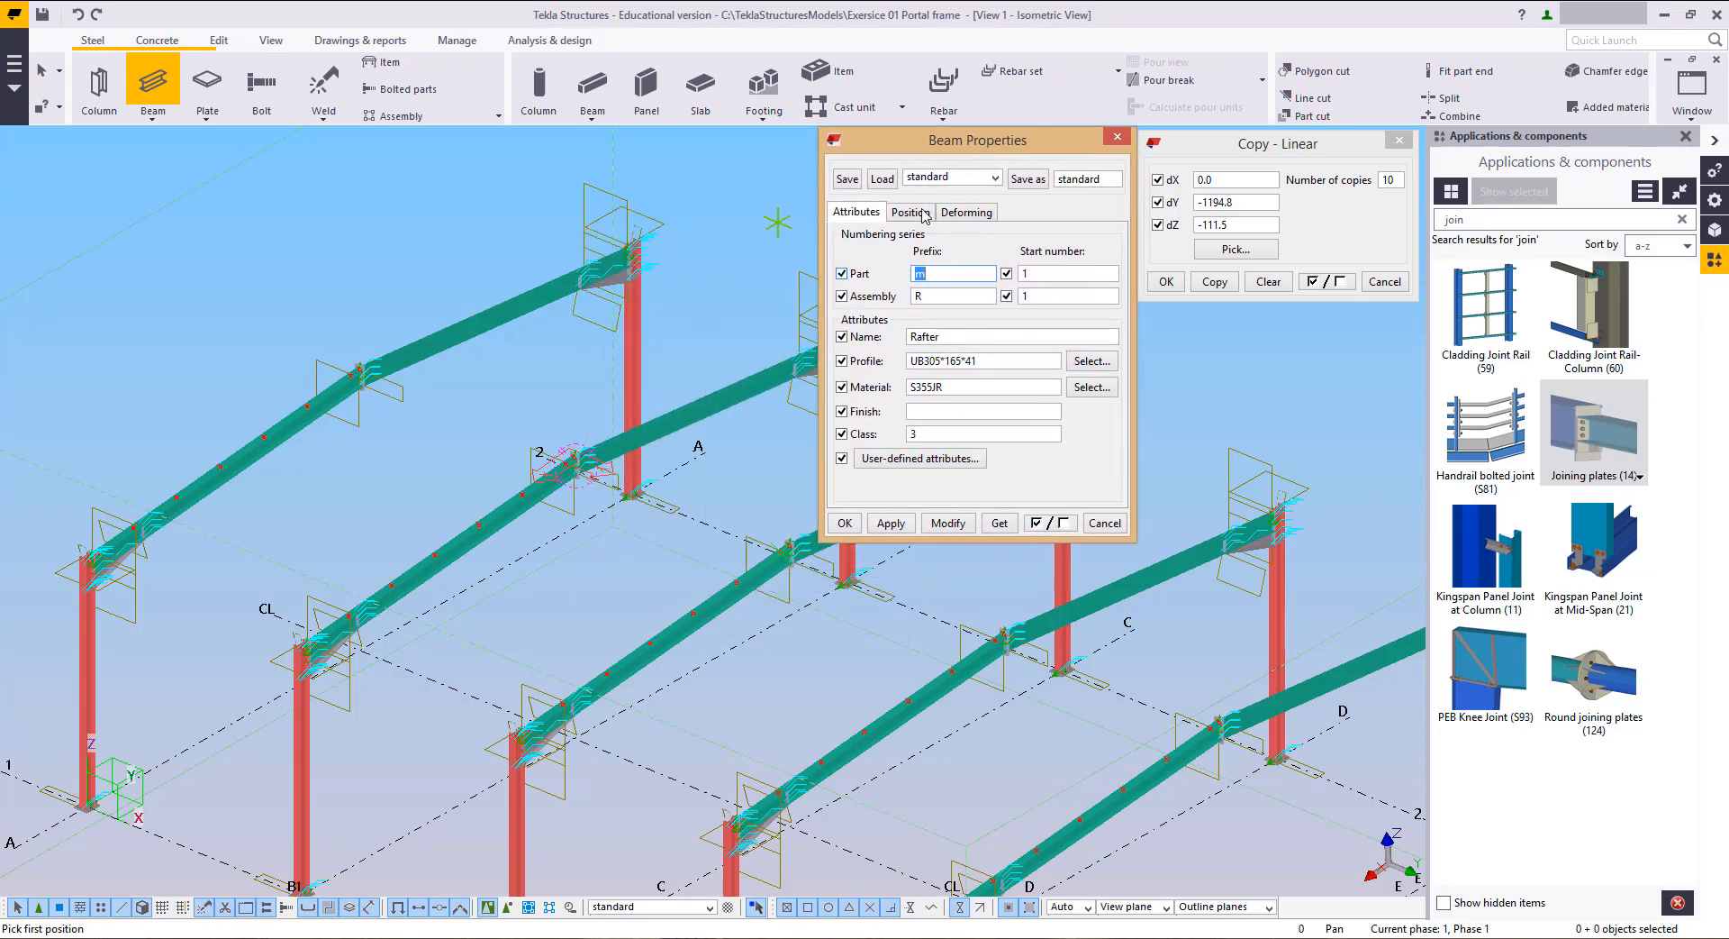
left_click(911, 176)
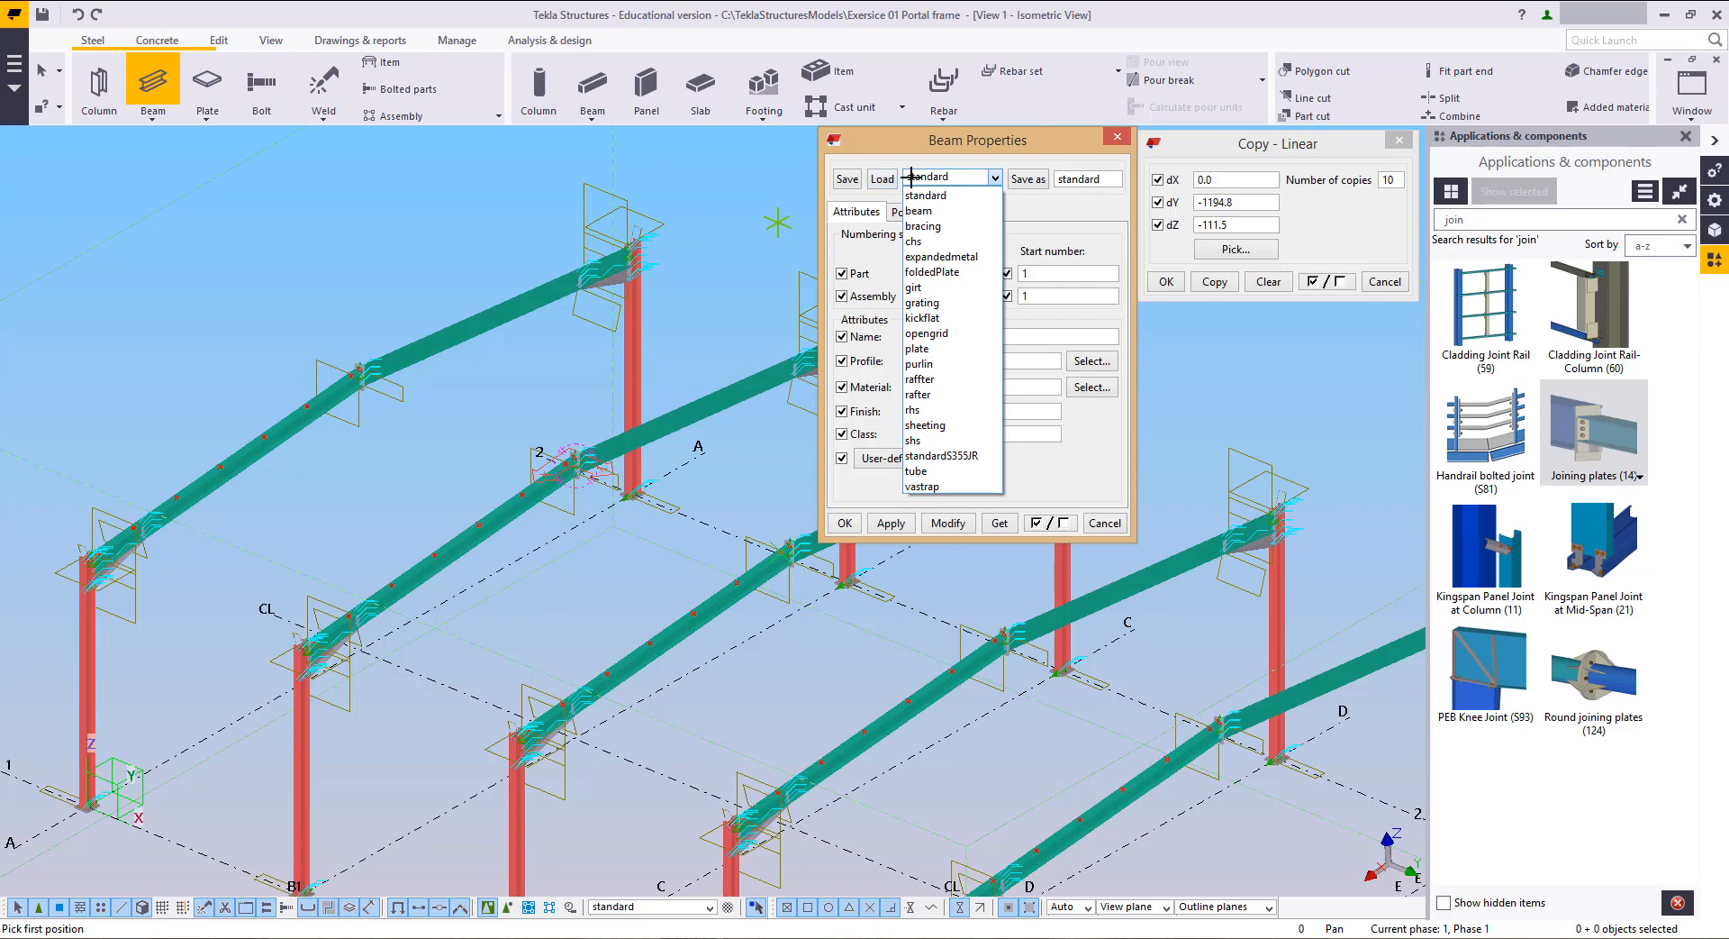
left_click(927, 363)
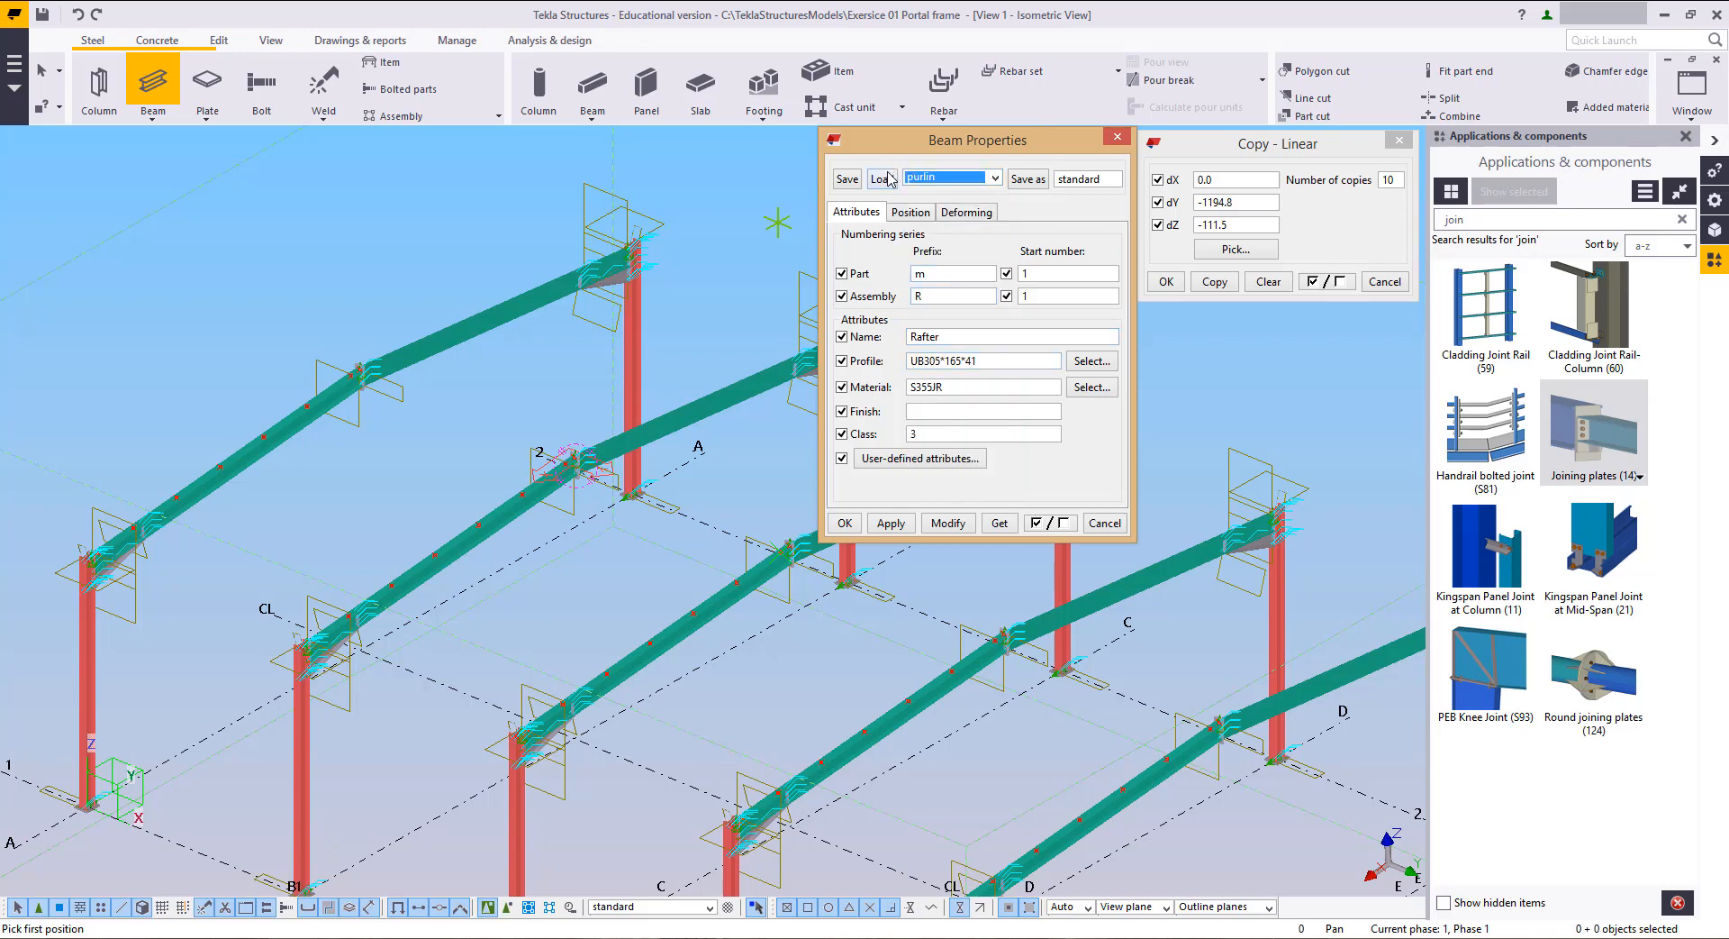
left_click(885, 179)
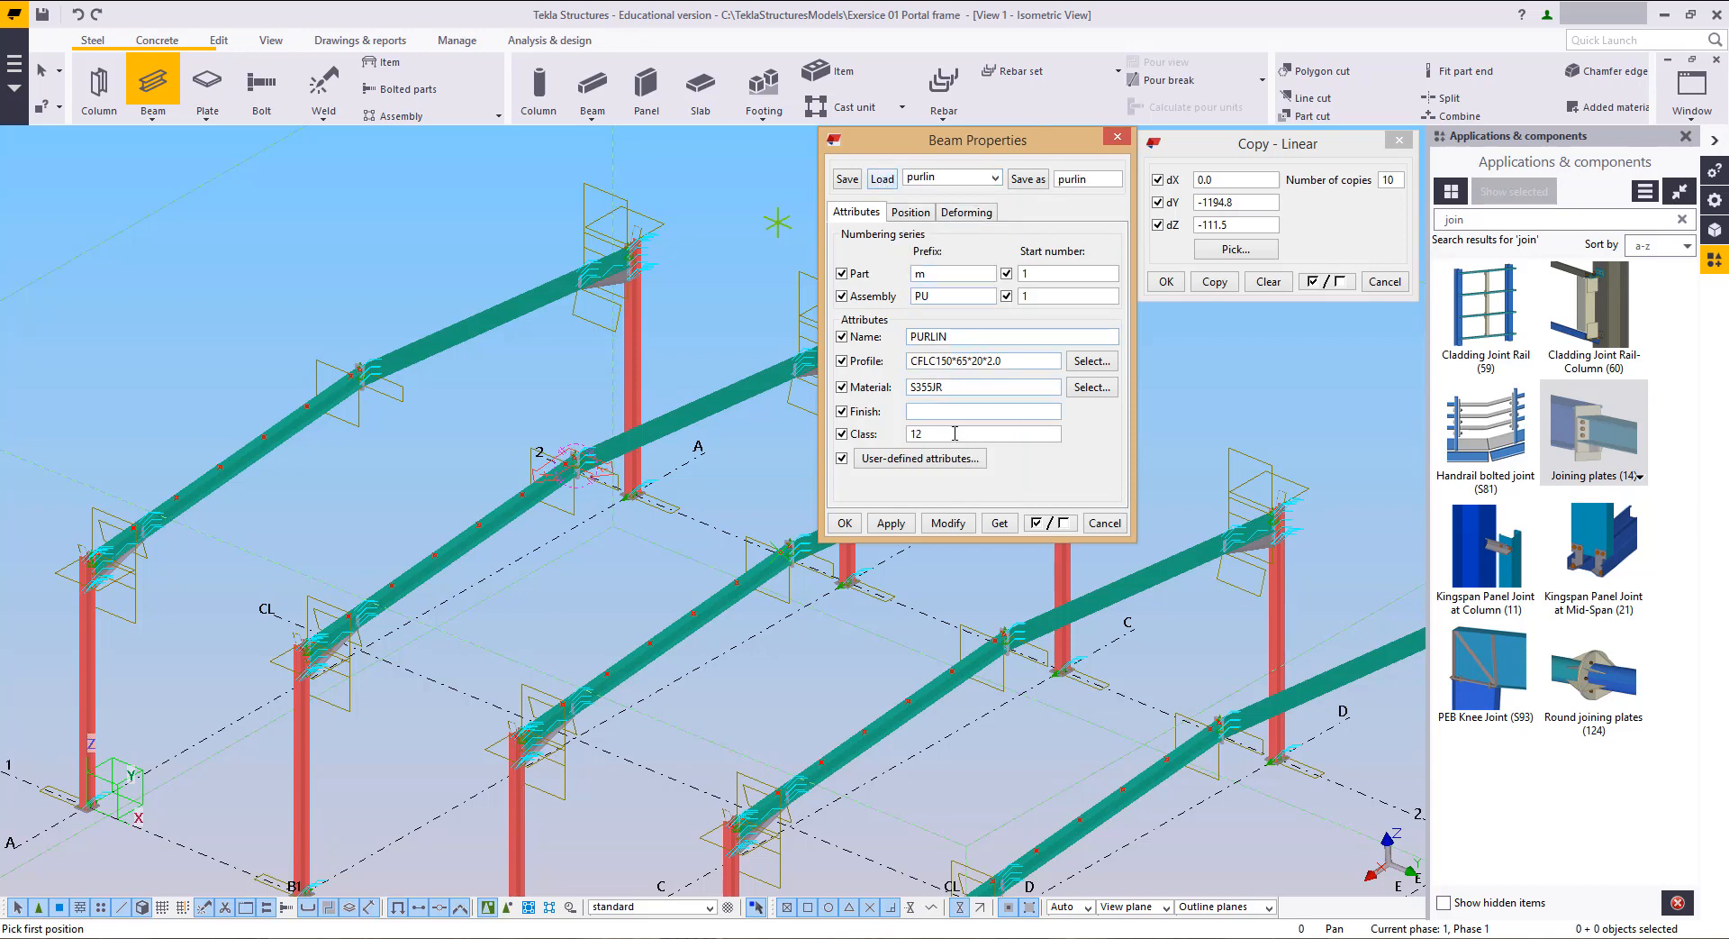
Step: Review the loaded purlin's position, deforming and attribute settings and confirm S355JR as its material
left_click(910, 211)
left_click(973, 214)
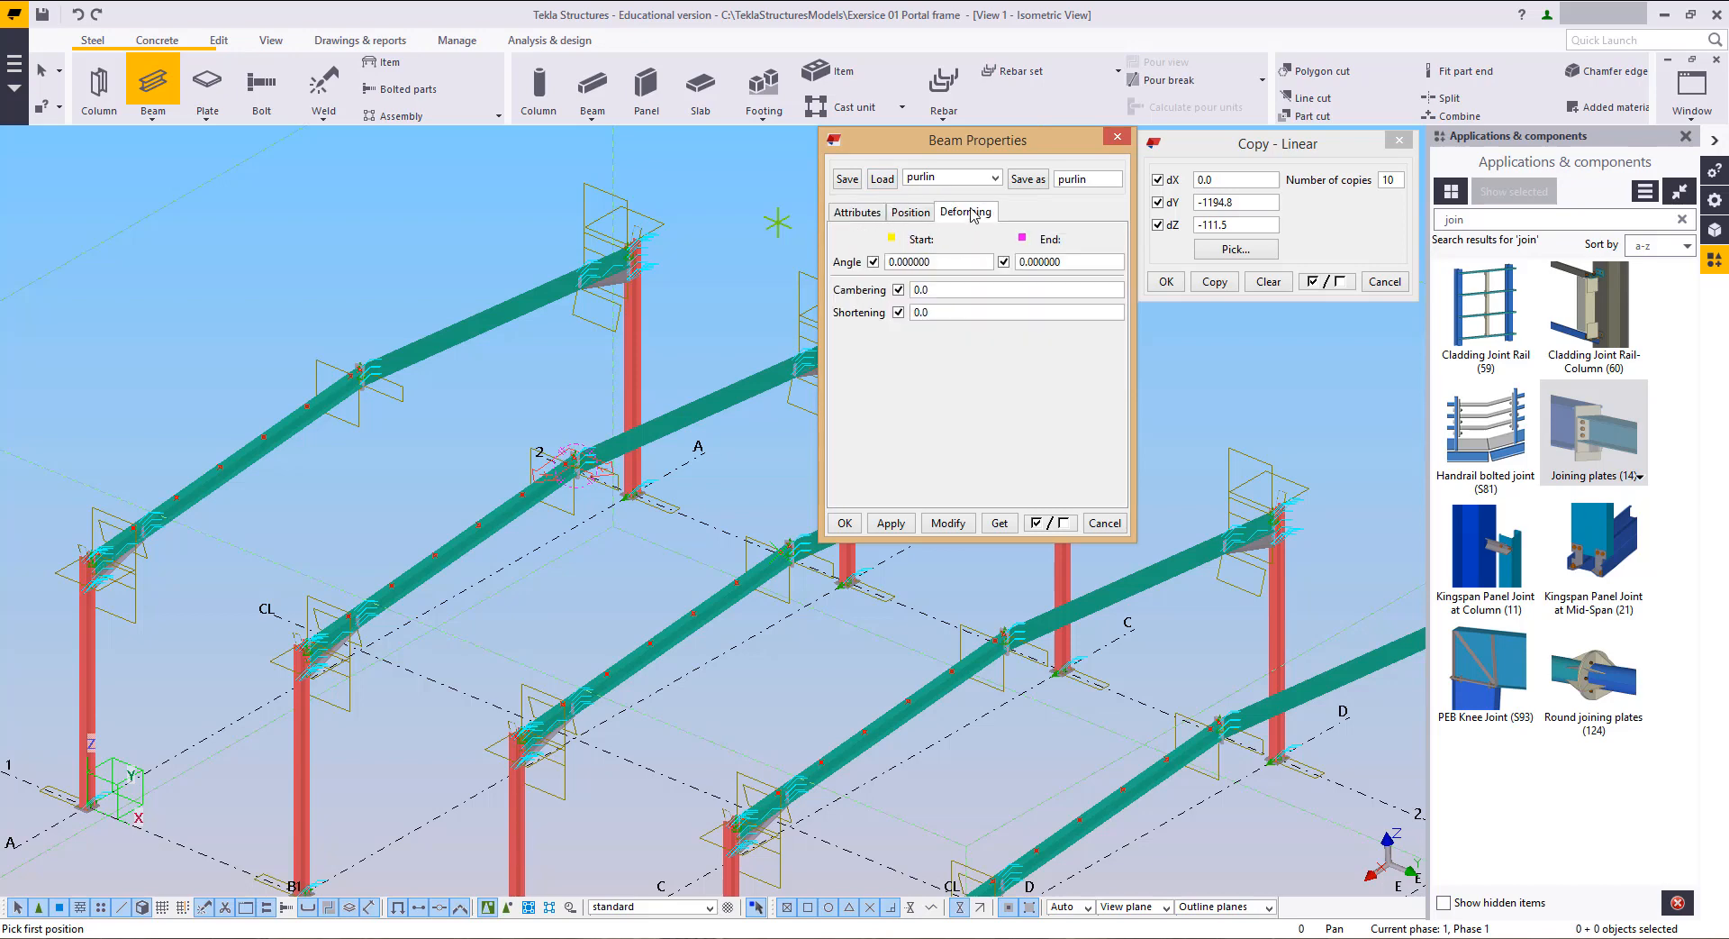
left_click(911, 213)
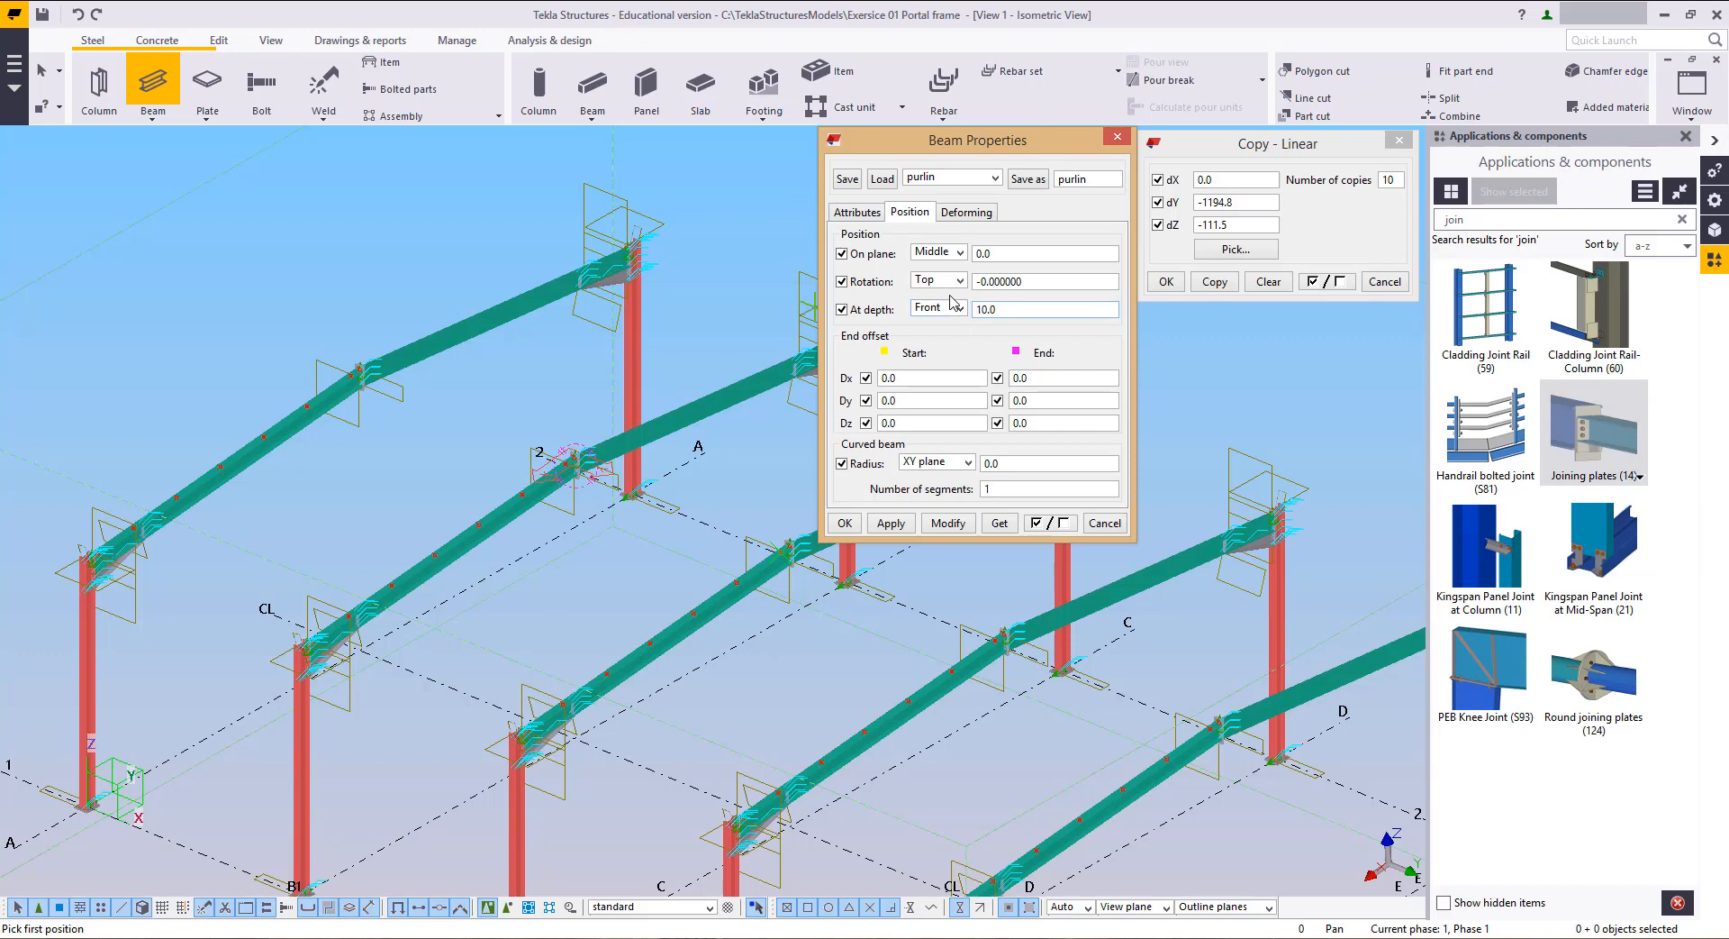
left_click(856, 212)
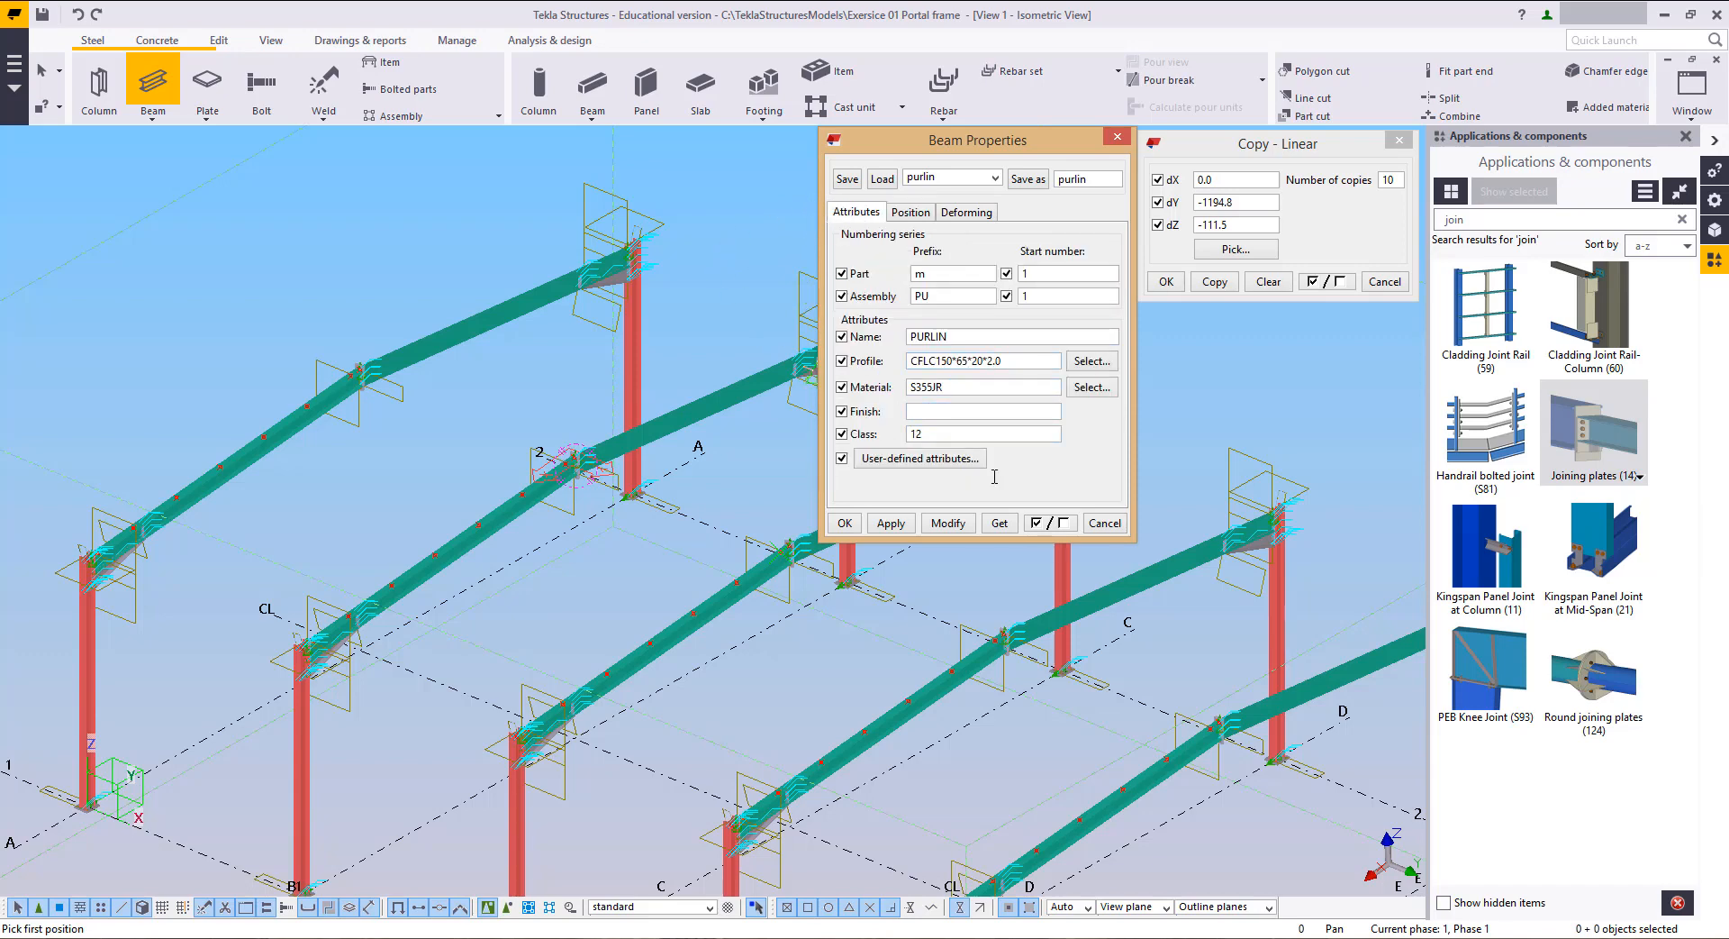
middle_click_drag(694, 518, 664, 541)
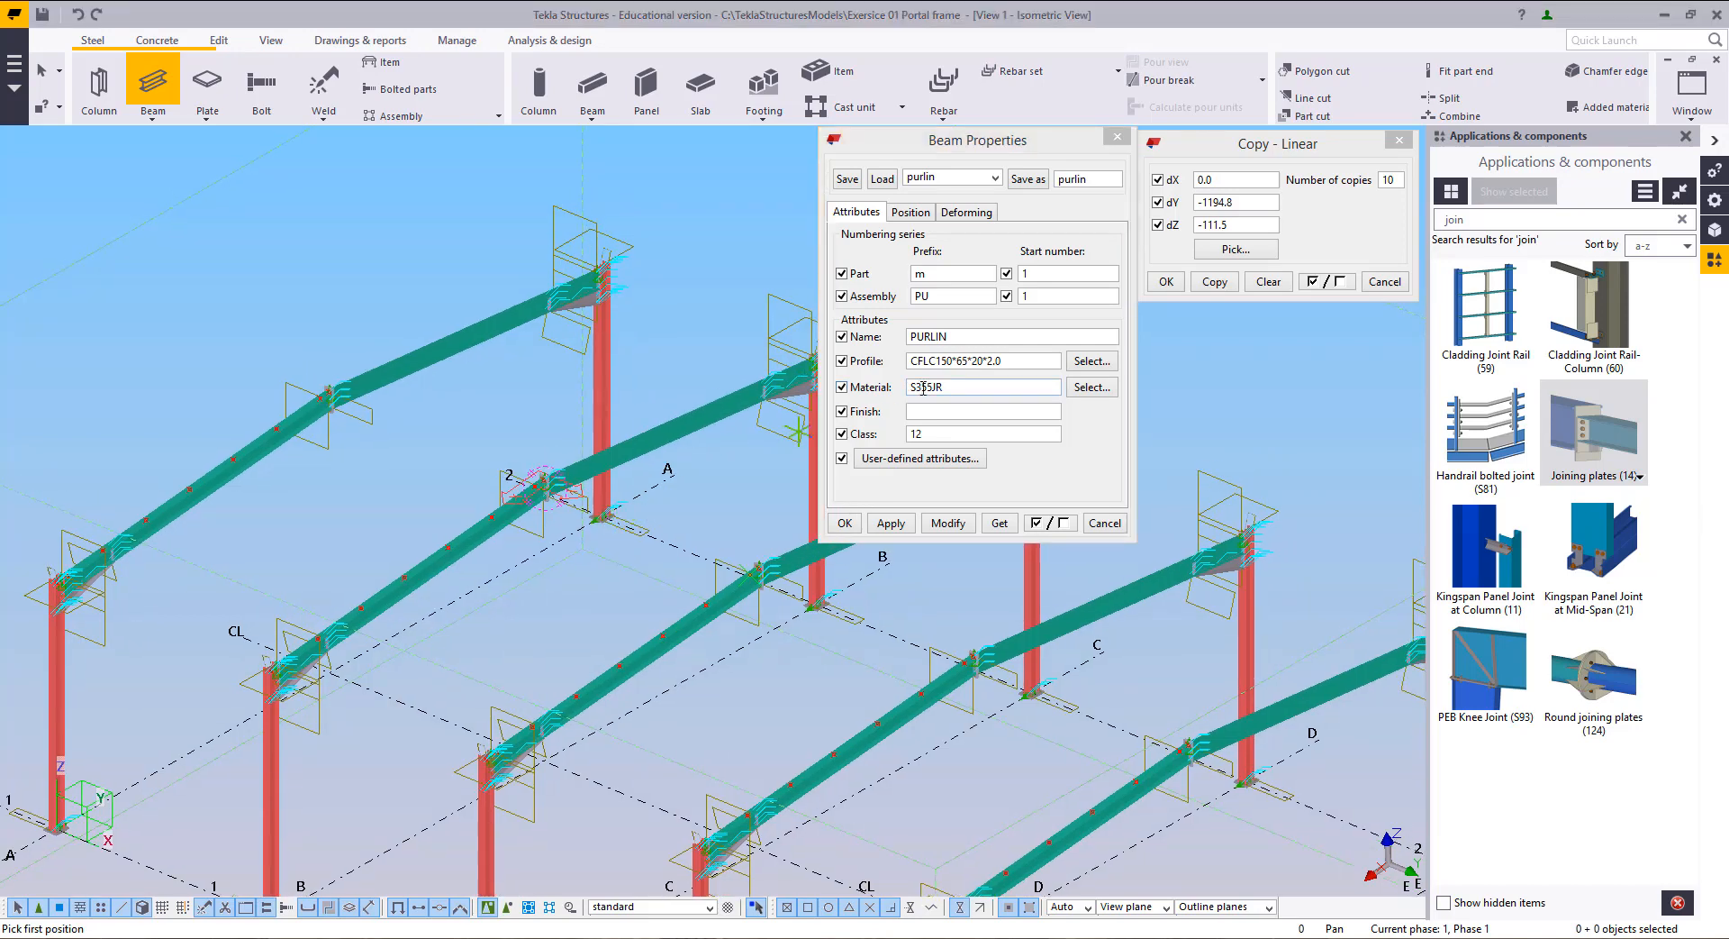
left_click(1106, 389)
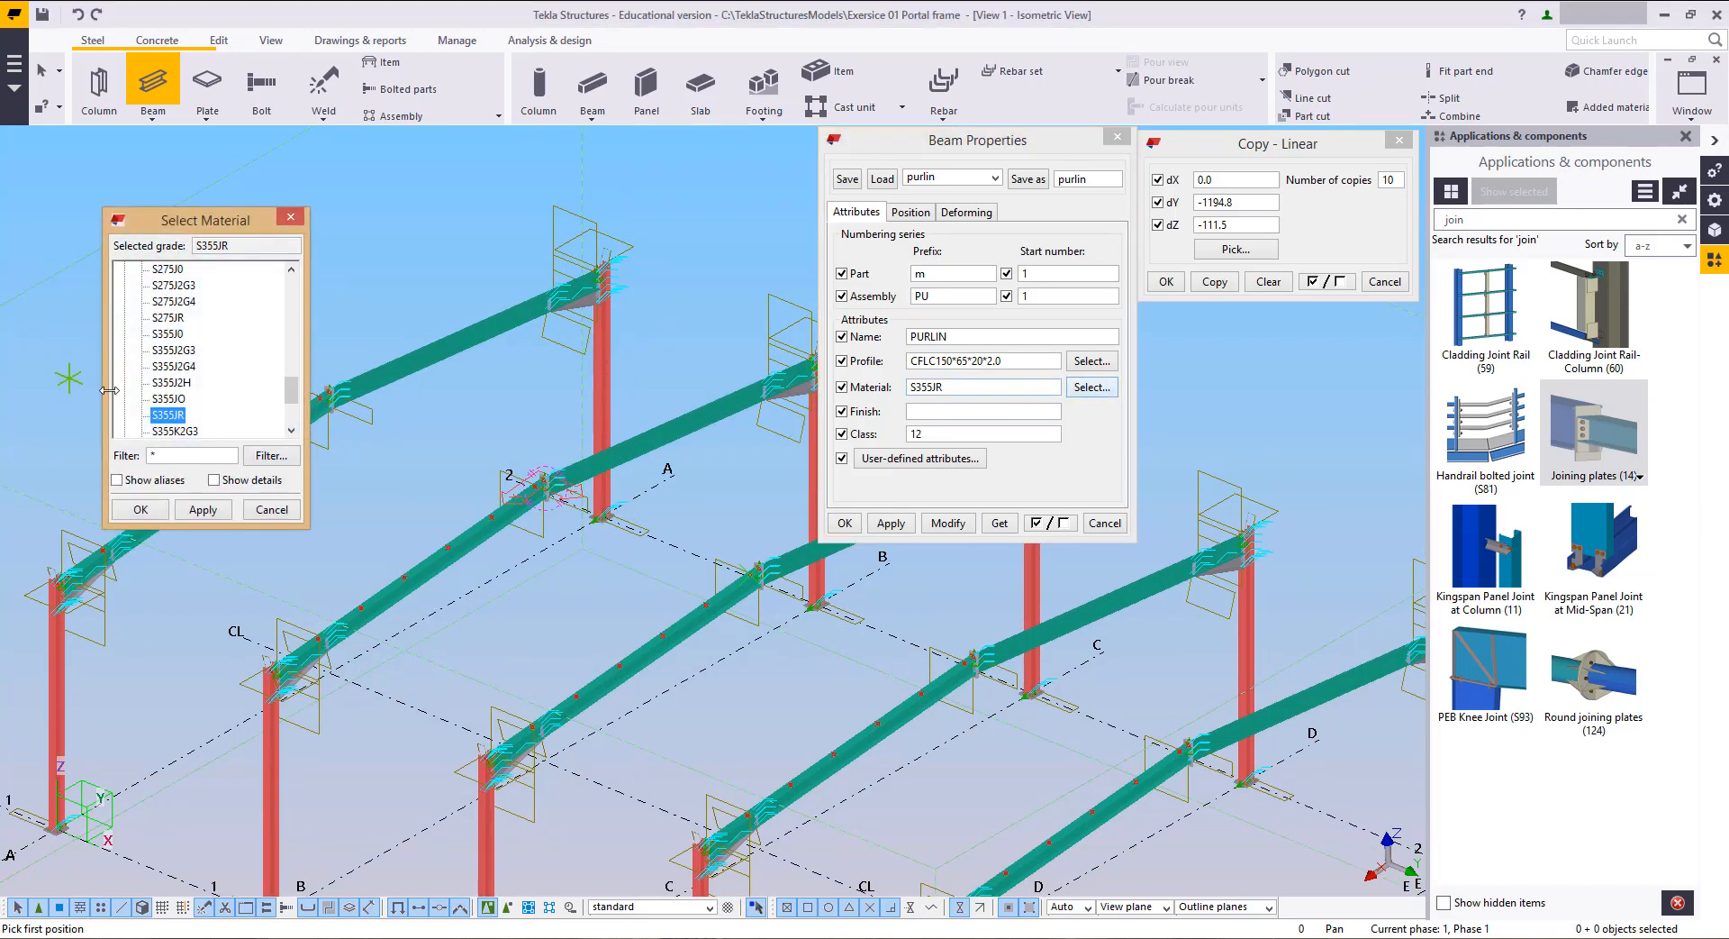
left_click(141, 511)
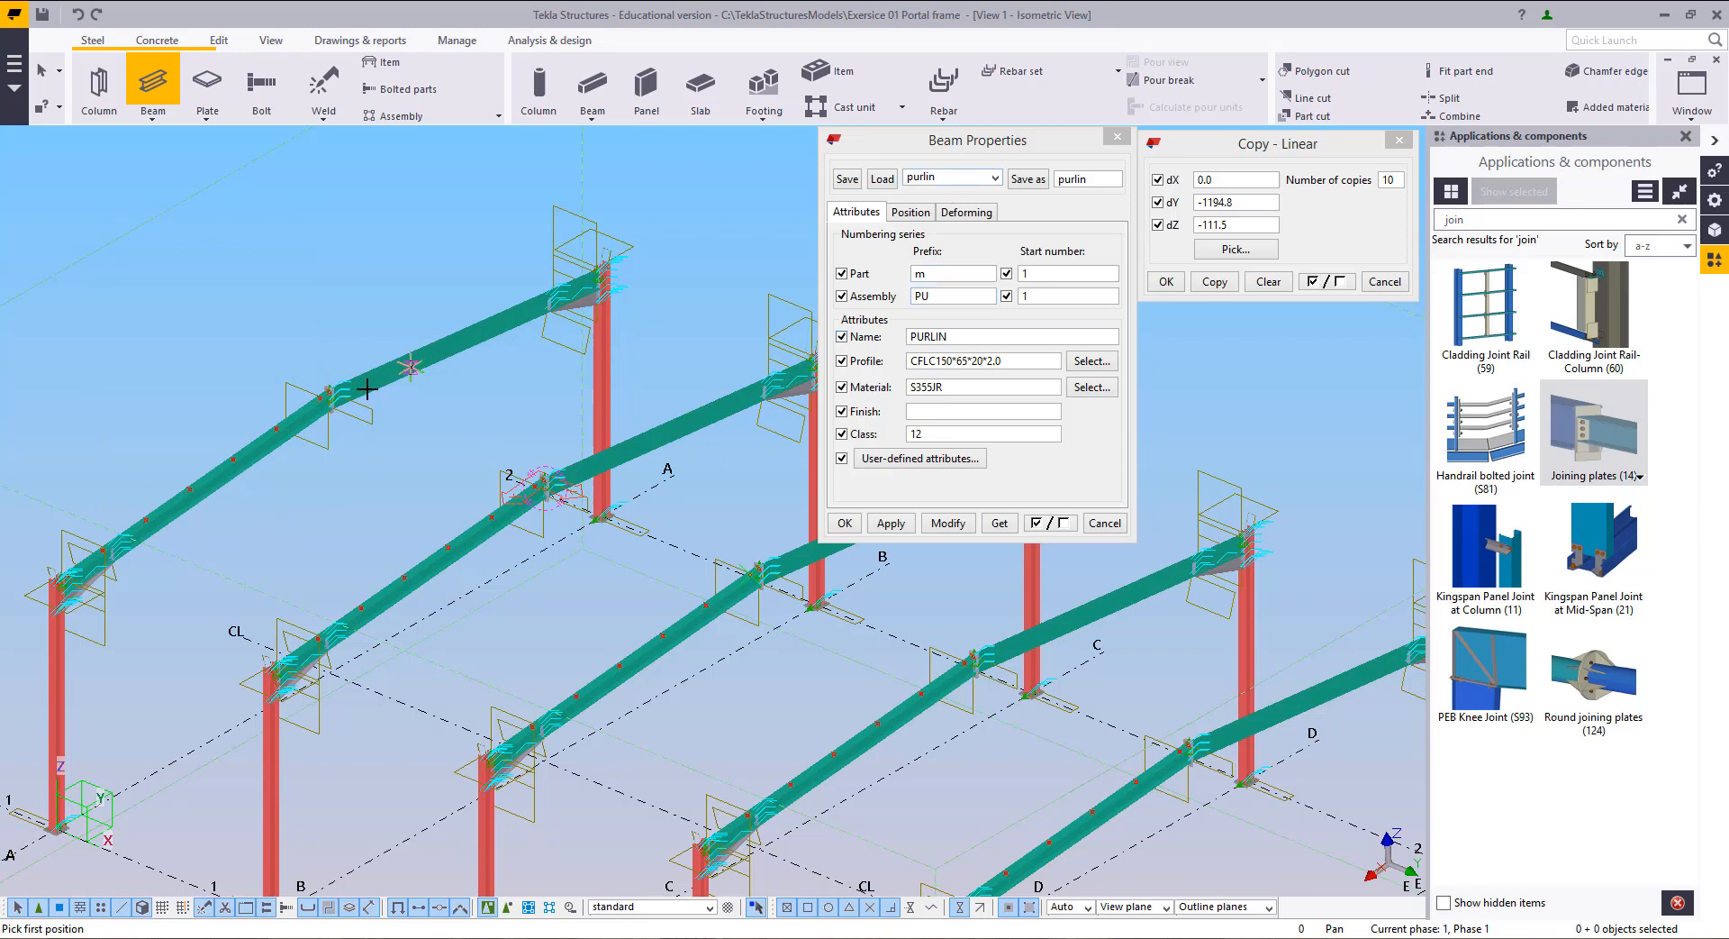
Step: Model two end-to-end purlins from grid A to C and from grid C to E on the rafter points nearest the ridge
scroll(378, 396, "up", 2)
left_click(238, 501)
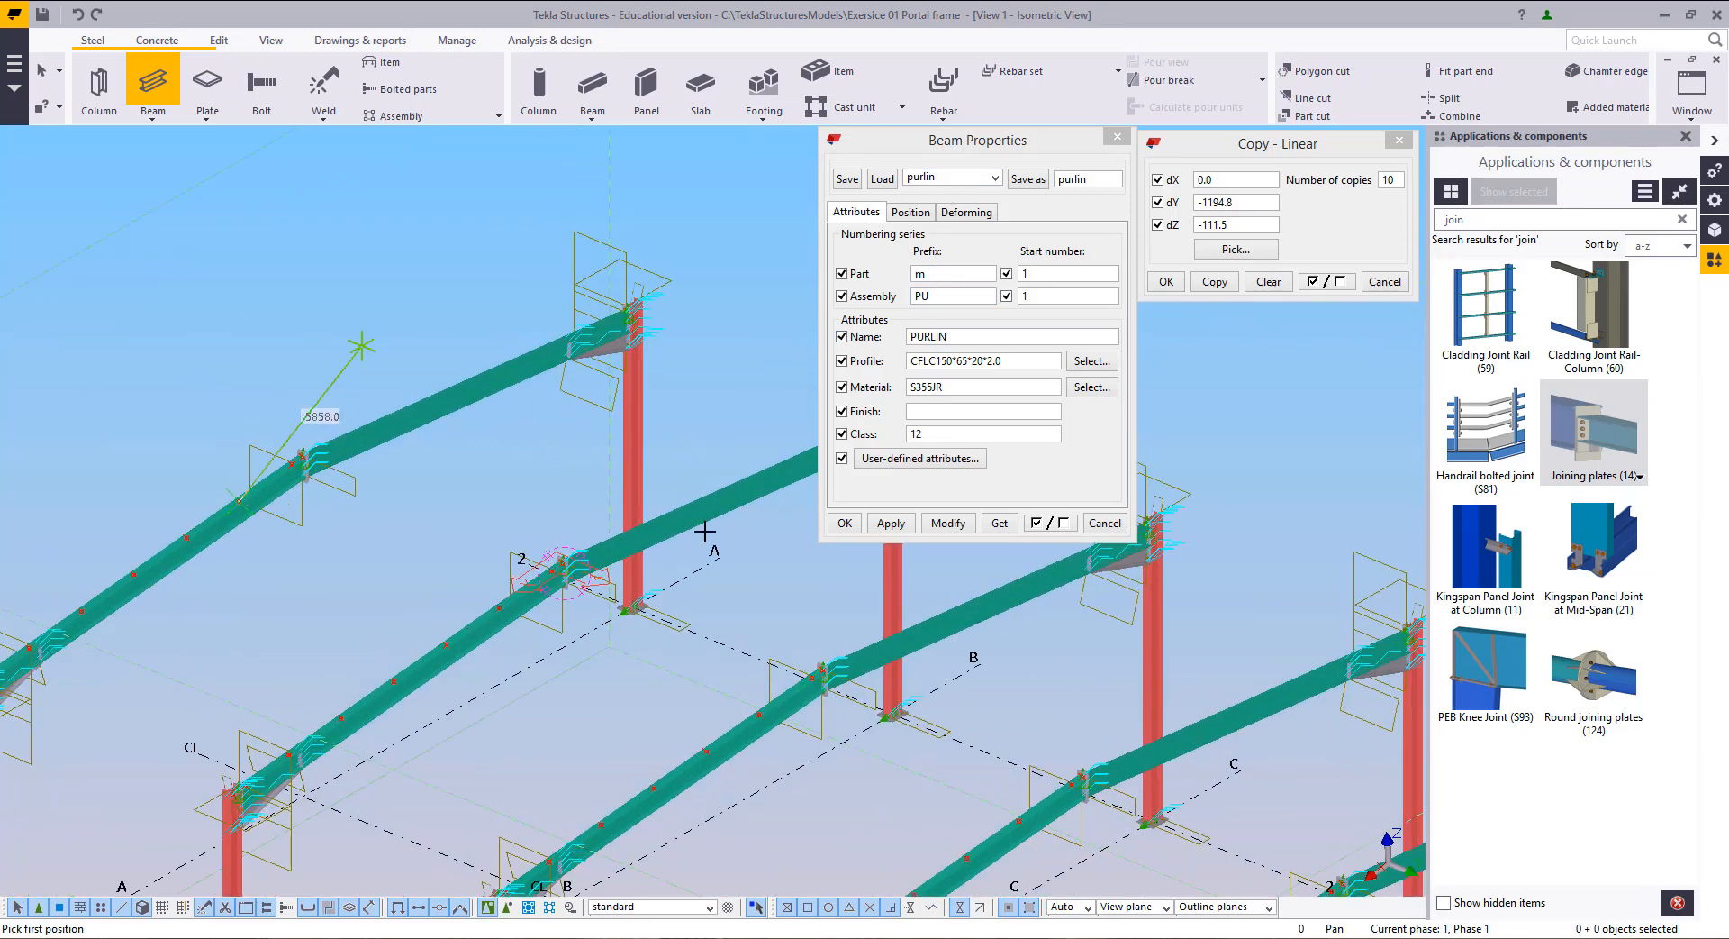
left_click(759, 715)
left_click(761, 716)
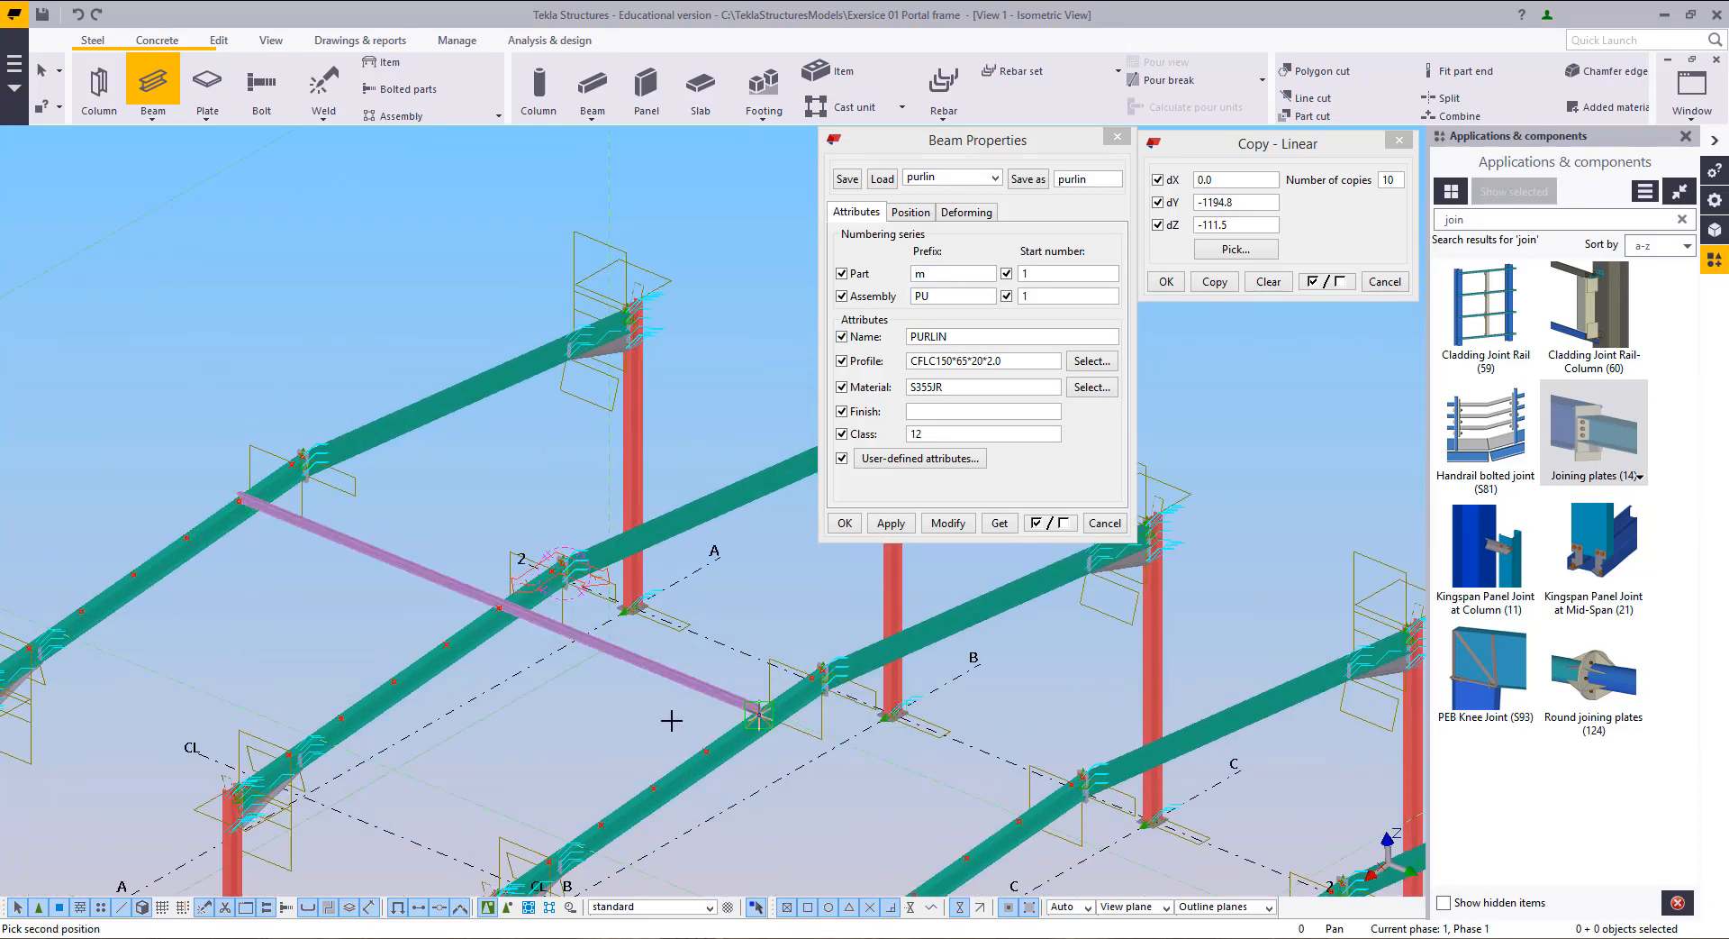
scroll(672, 718, "down", 3)
scroll(757, 631, "up", 4)
left_click(758, 631)
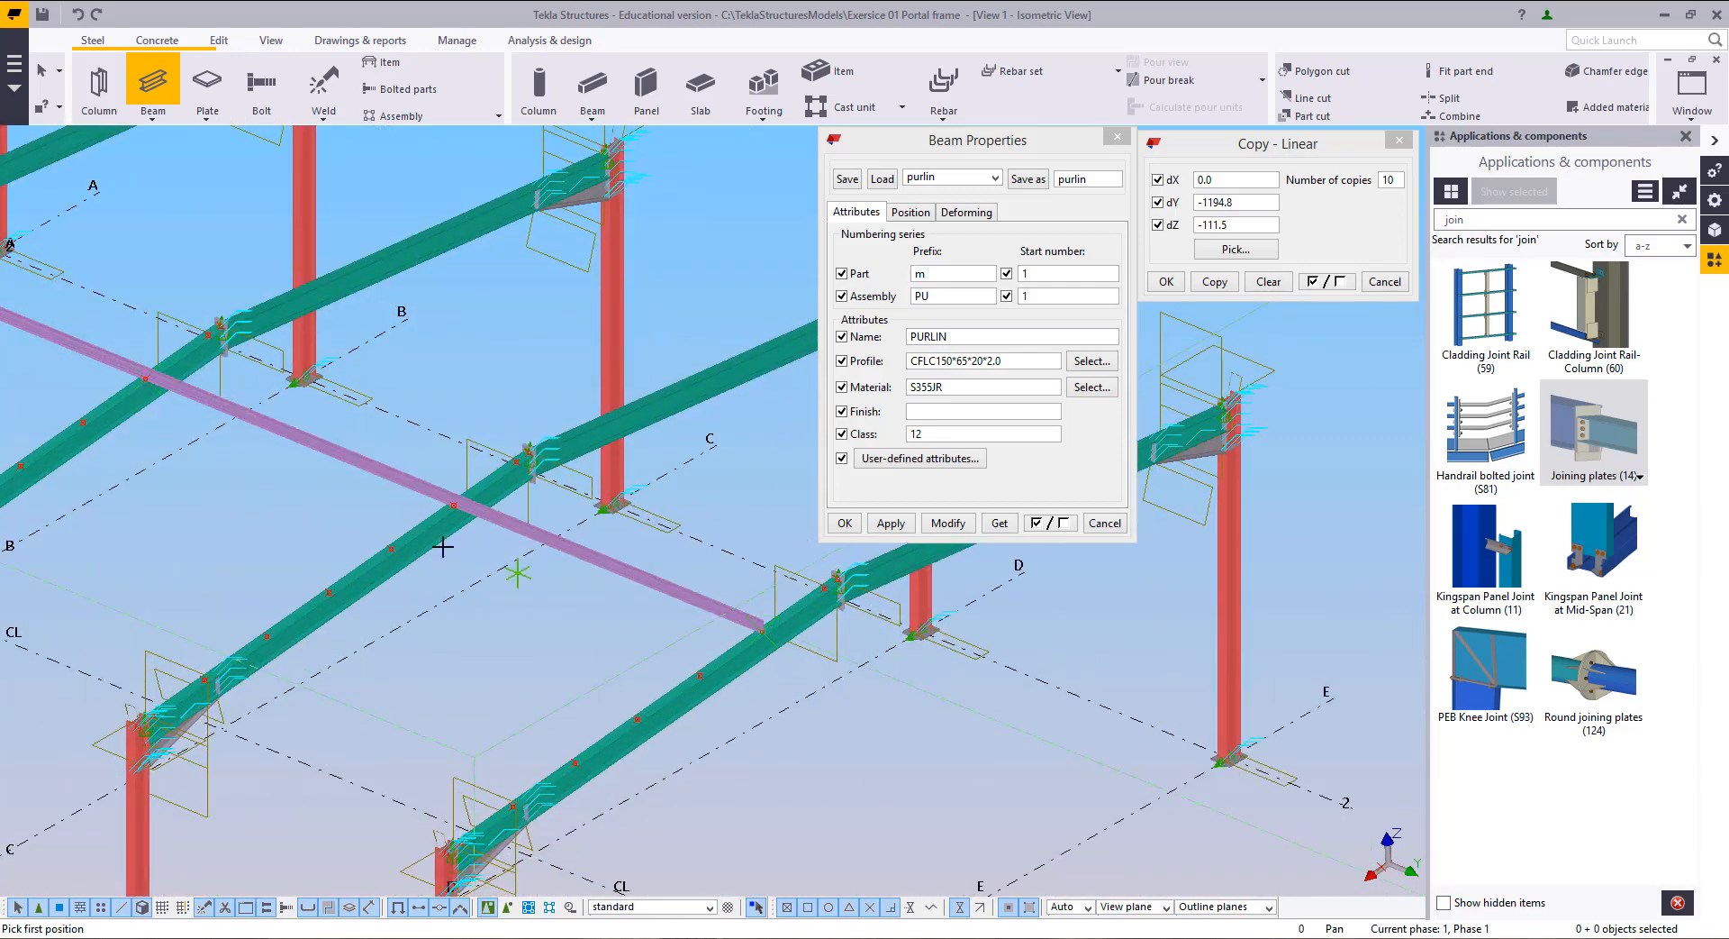
Step: Select both new purlins, from grid A to C and from grid C to E
scroll(430, 519, "up", 3)
scroll(460, 558, "down", 3)
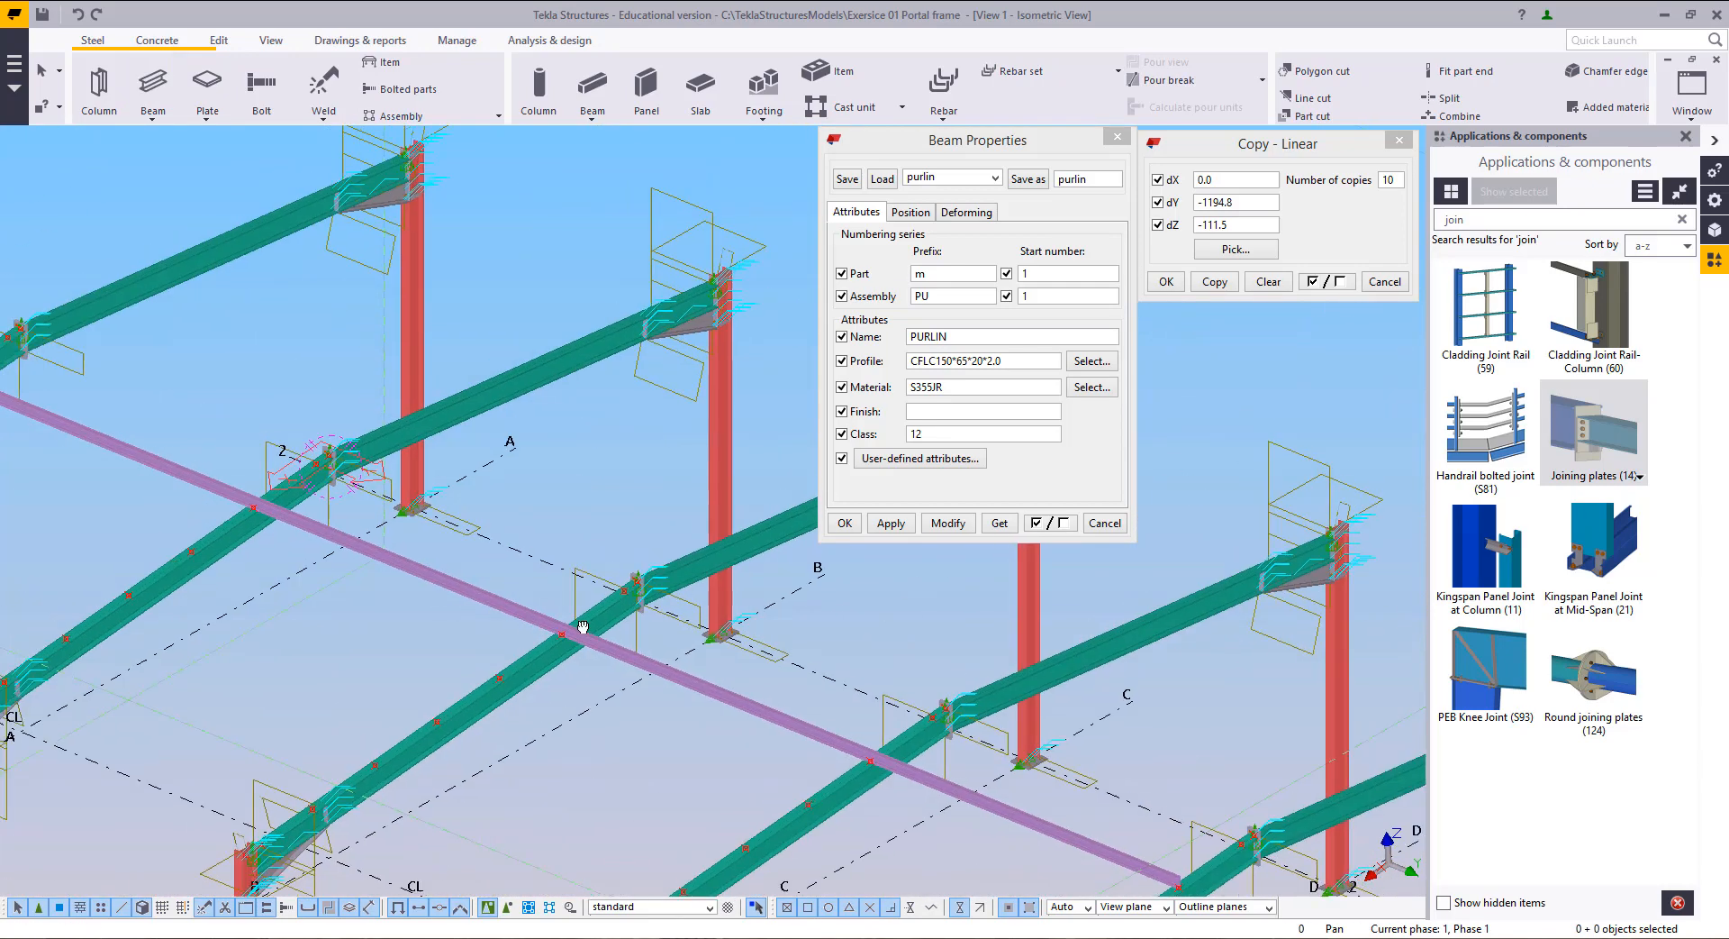
middle_click_drag(466, 564, 684, 684)
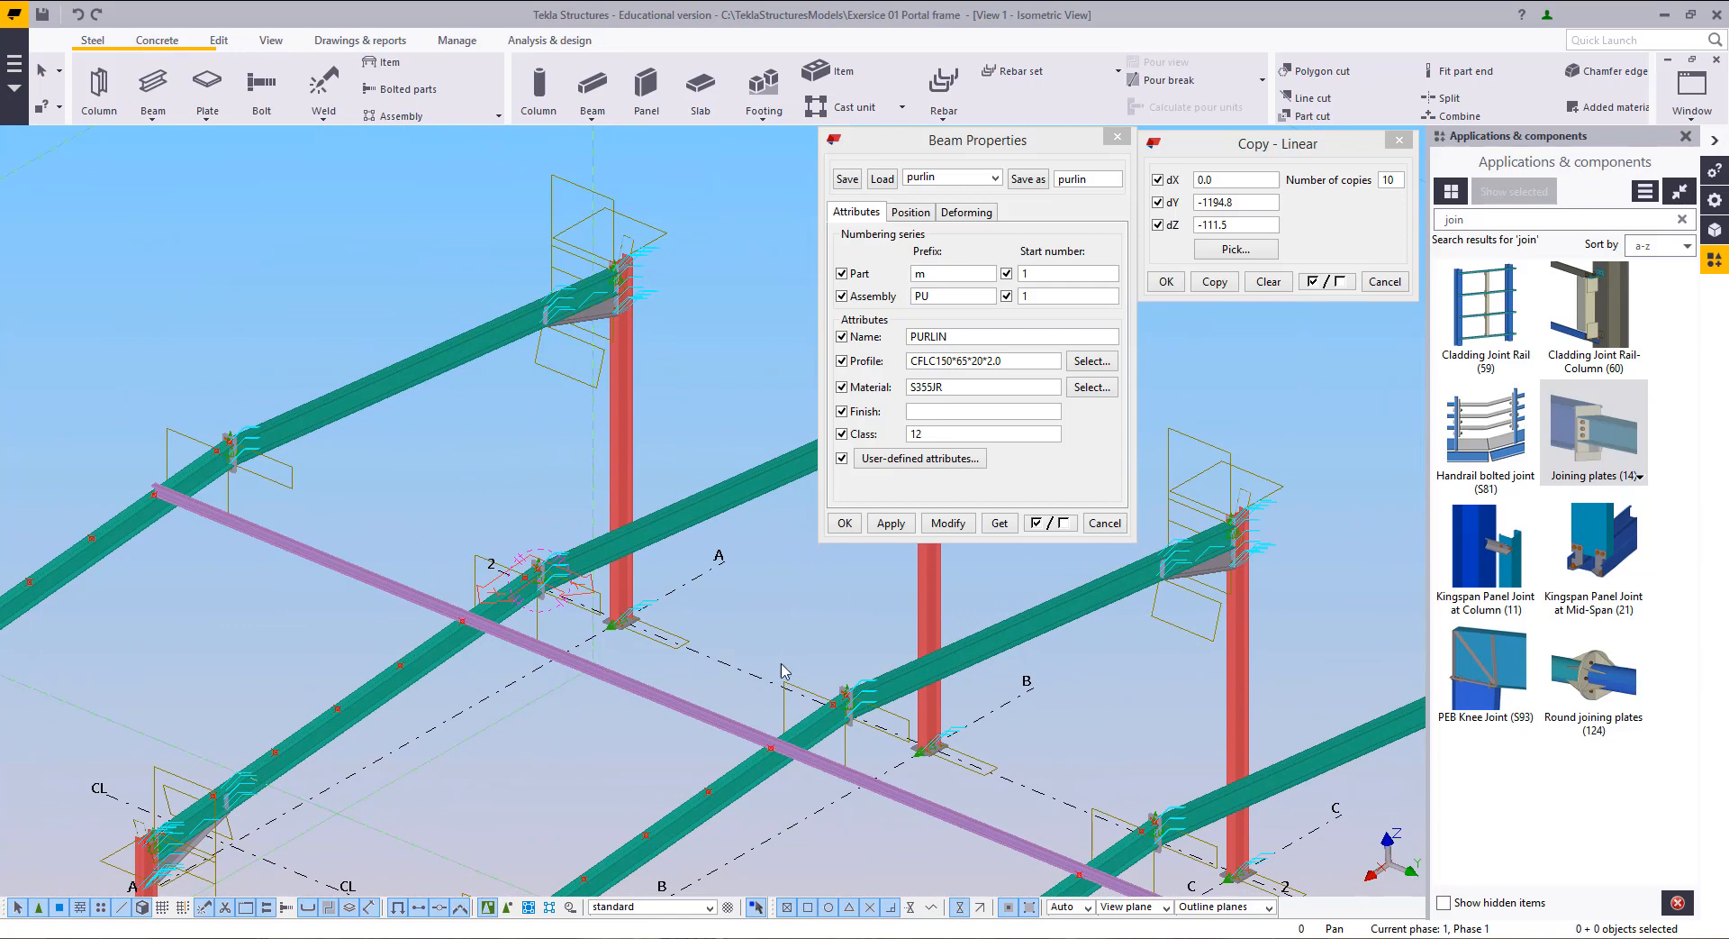
left_click(735, 729)
left_click(860, 779, "shift")
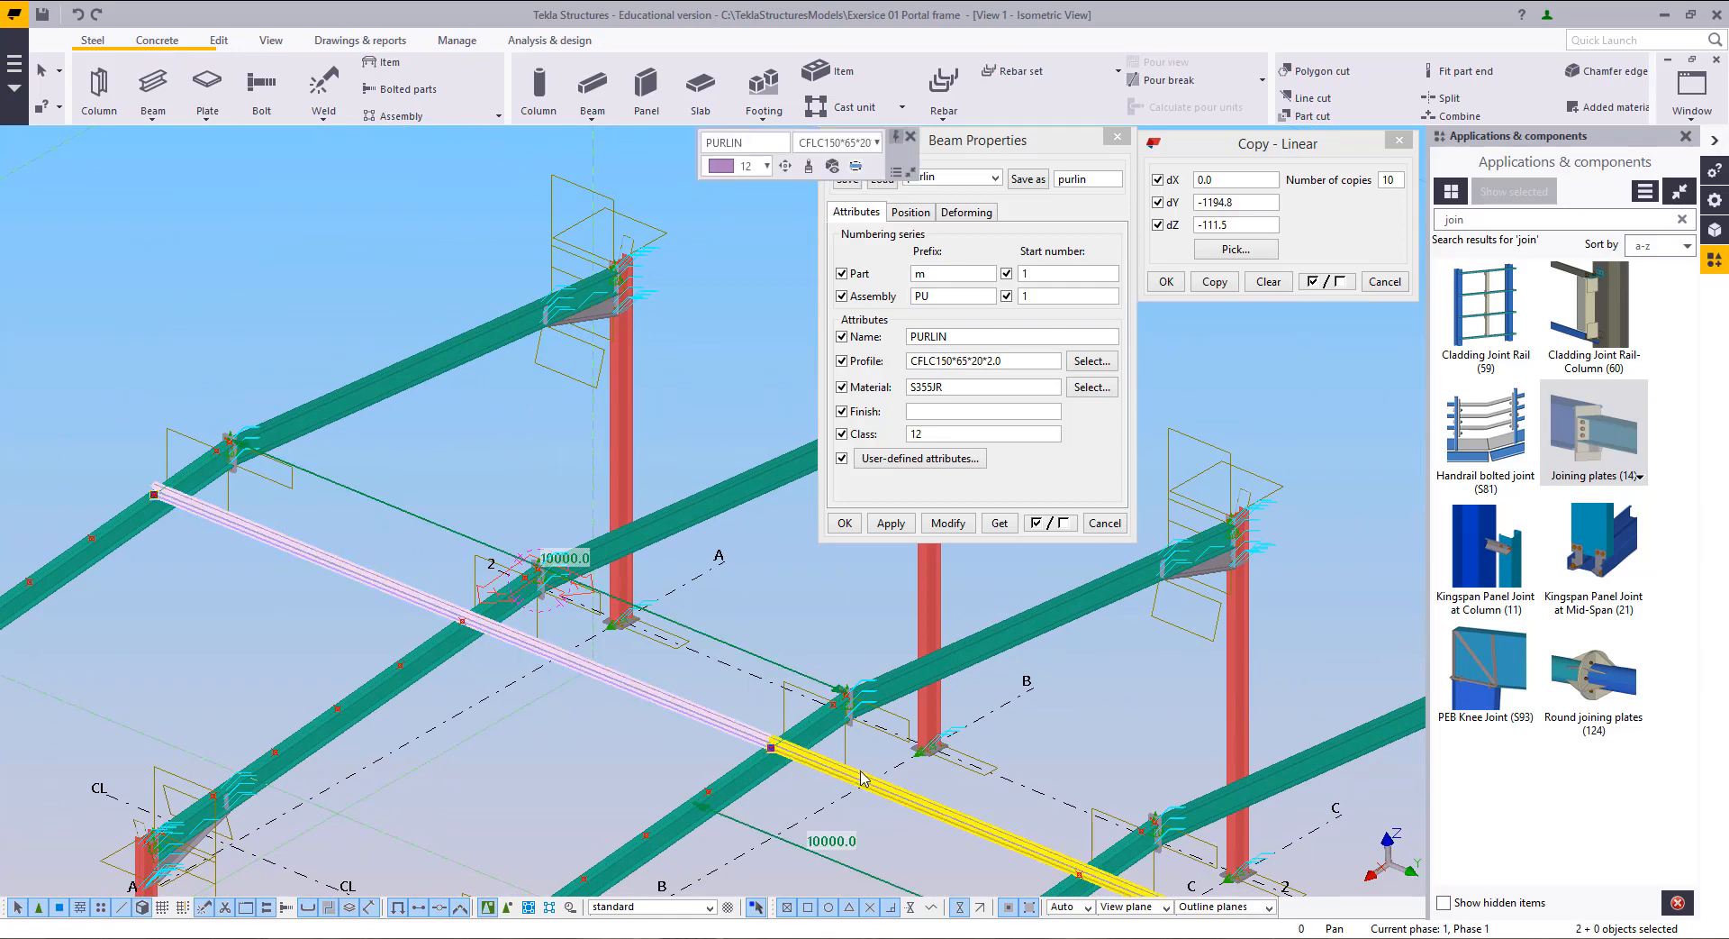
Step: Examine the run of the two selected purlins and how their ends meet over the grid C rafter
scroll(562, 755, "up", 2)
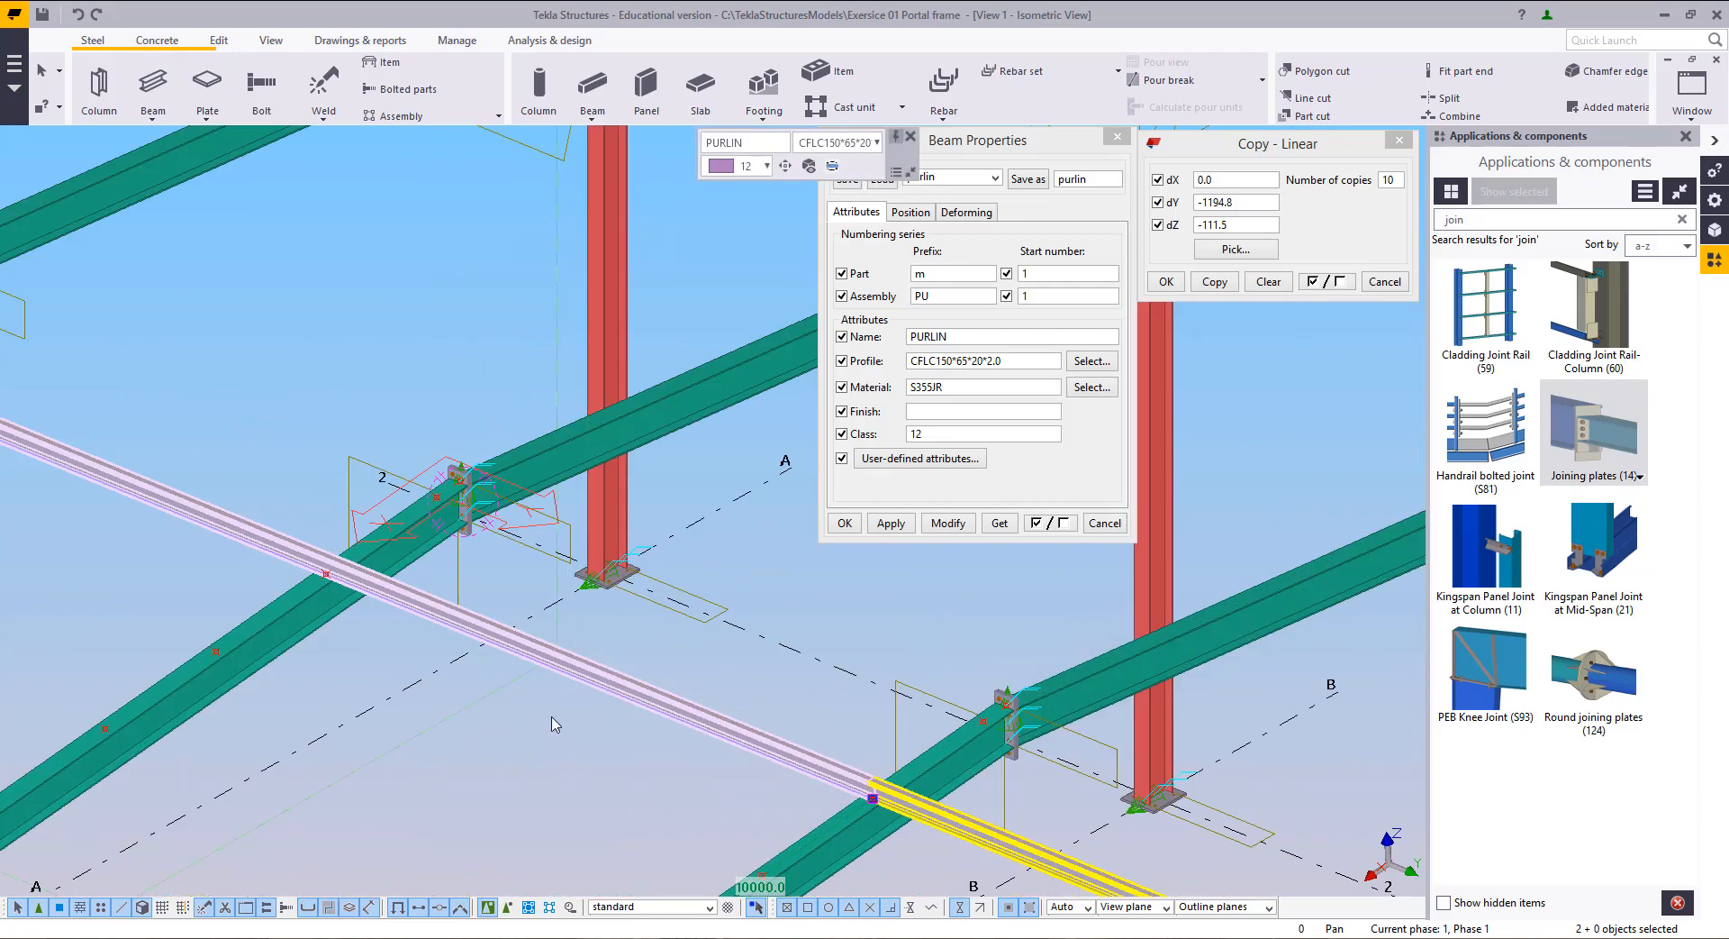
scroll(563, 755, "down", 2)
middle_click_drag(563, 755, 389, 540)
scroll(389, 541, "down", 3)
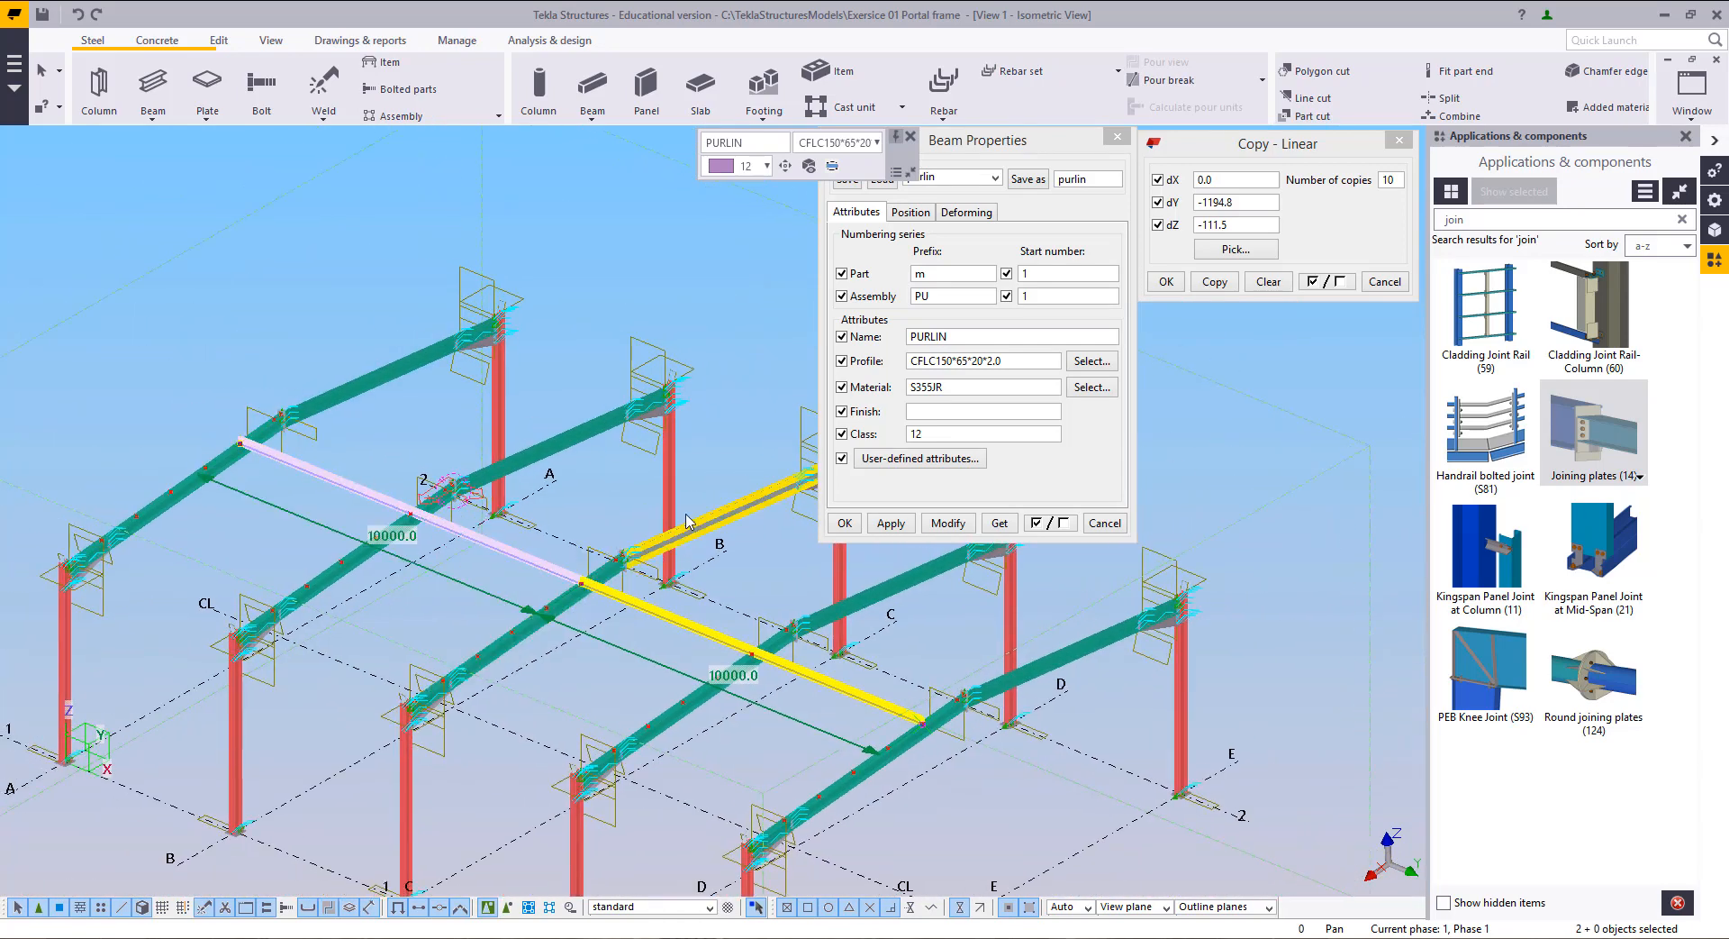
scroll(577, 582, "up", 5)
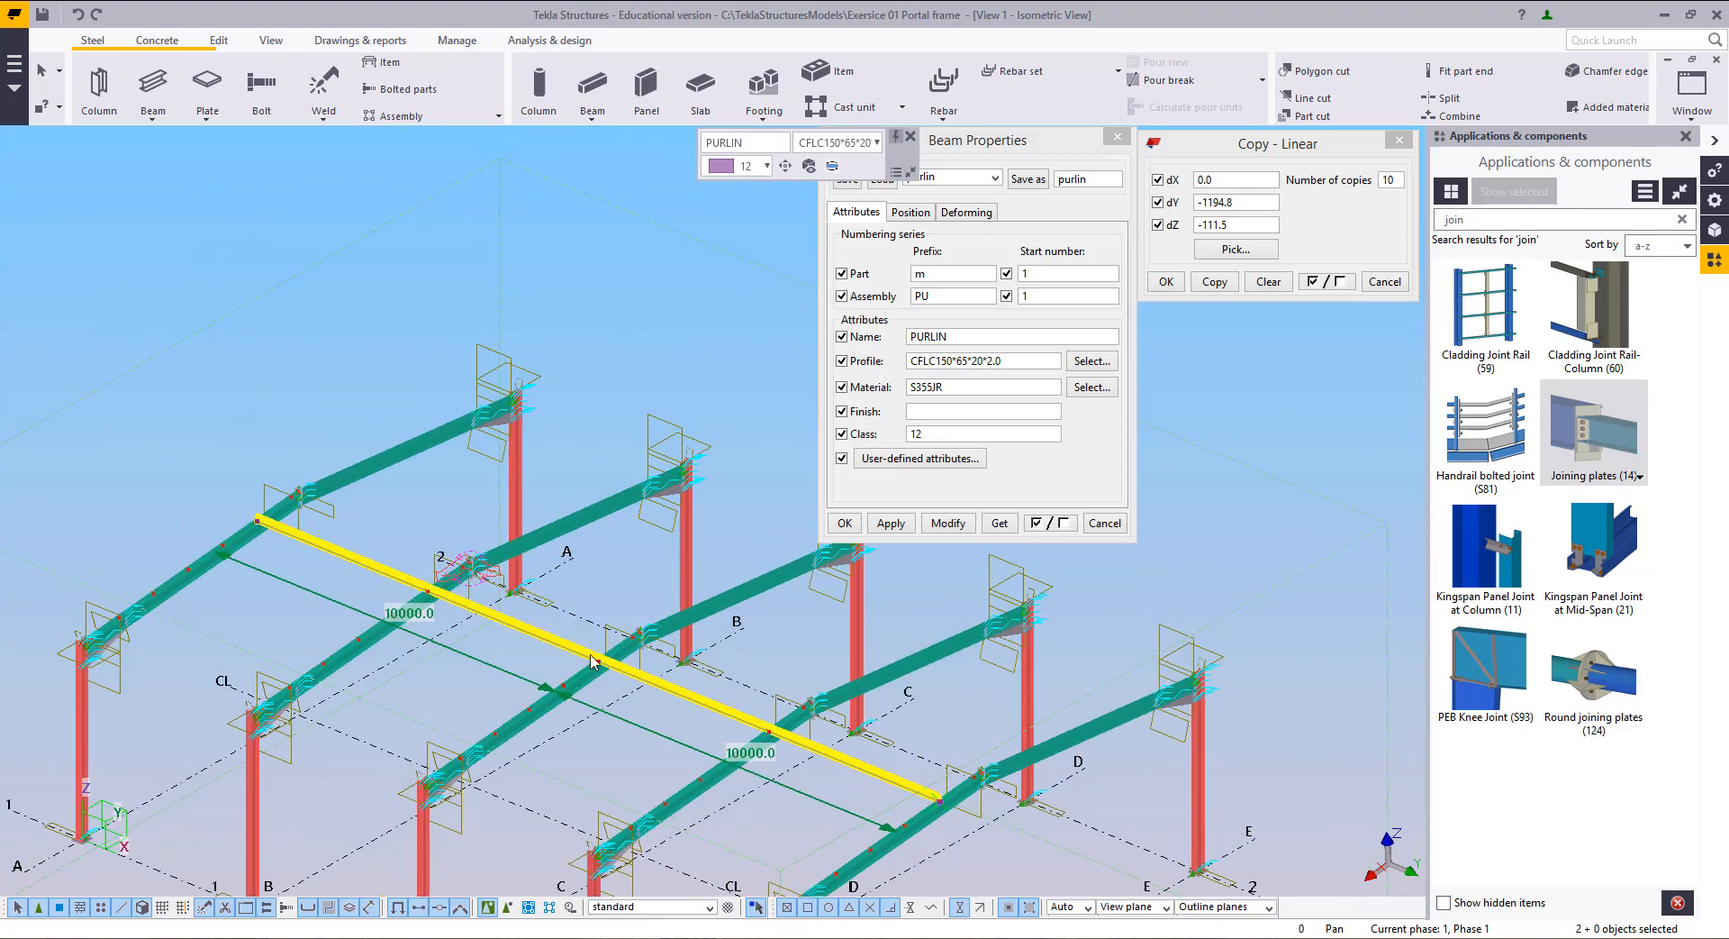
scroll(671, 689, "up", 2)
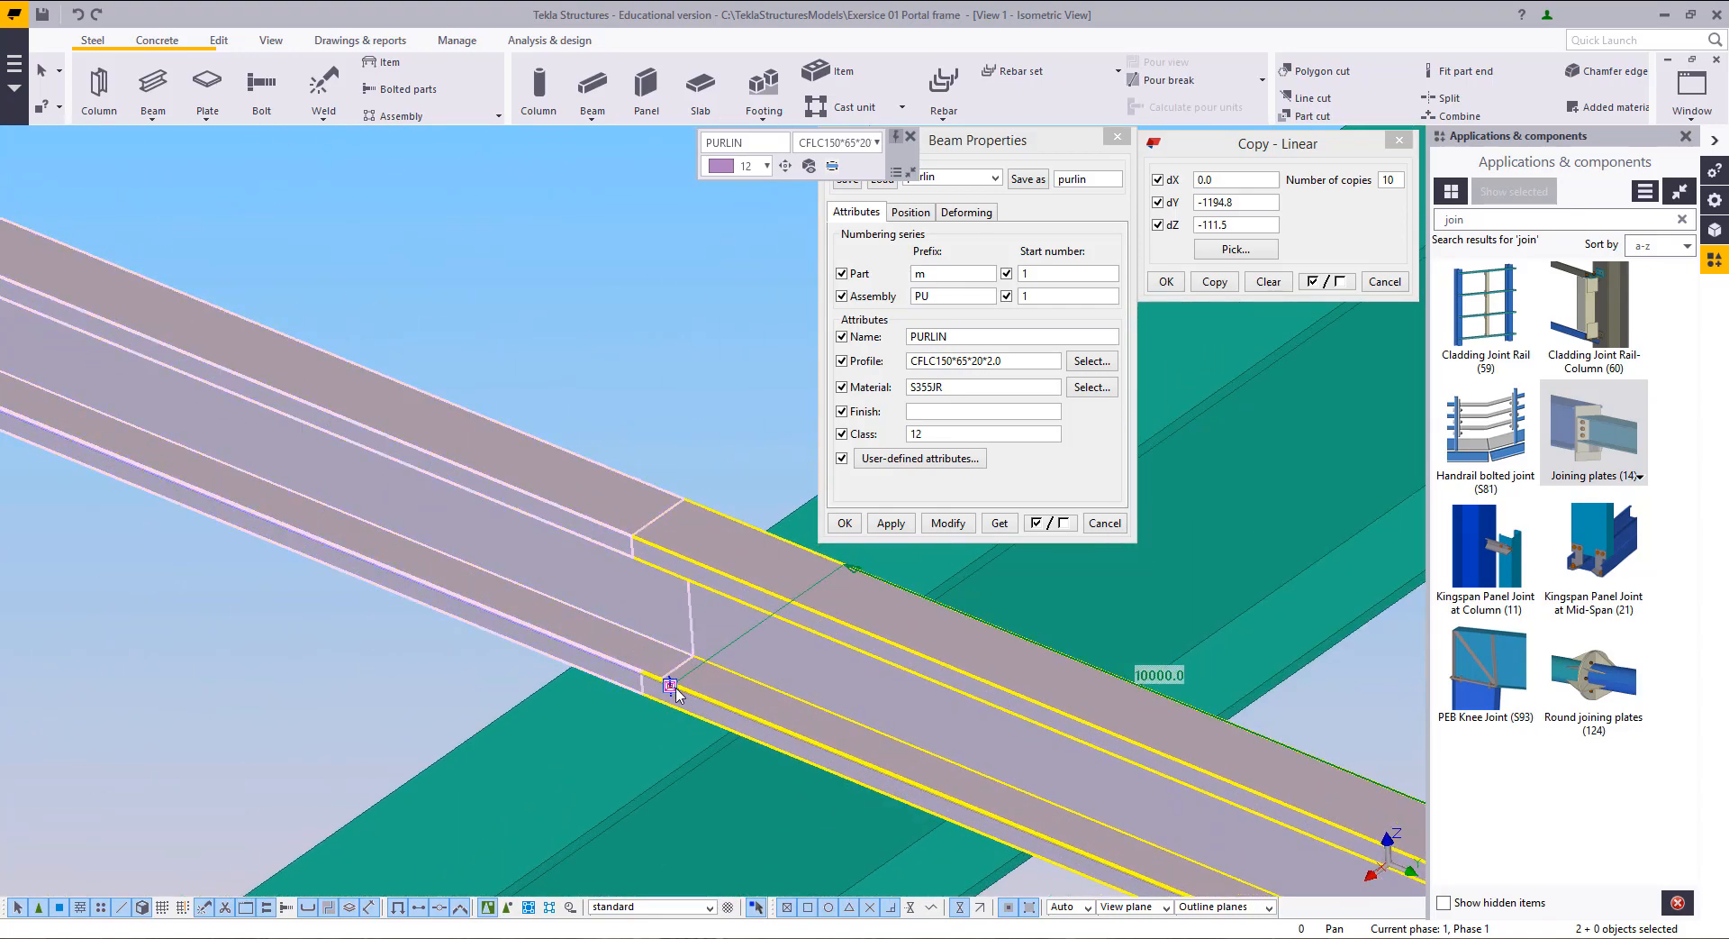
scroll(674, 691, "down", 3)
scroll(673, 689, "up", 2)
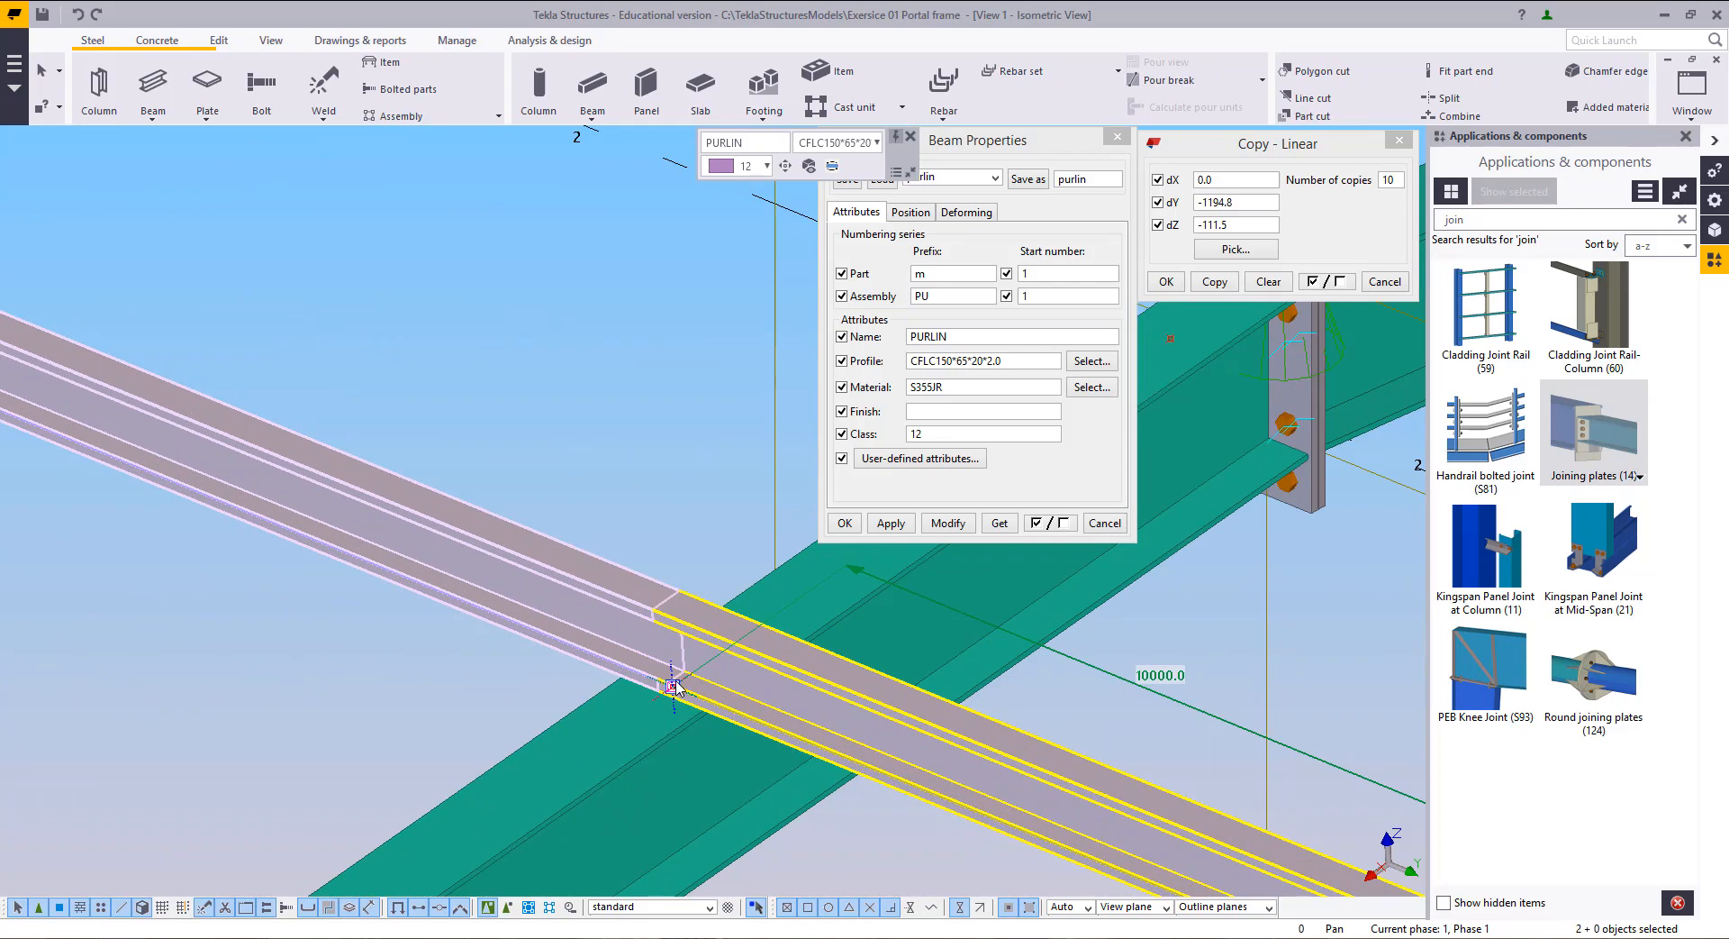
scroll(673, 690, "down", 2)
middle_click_drag(647, 665, 760, 488)
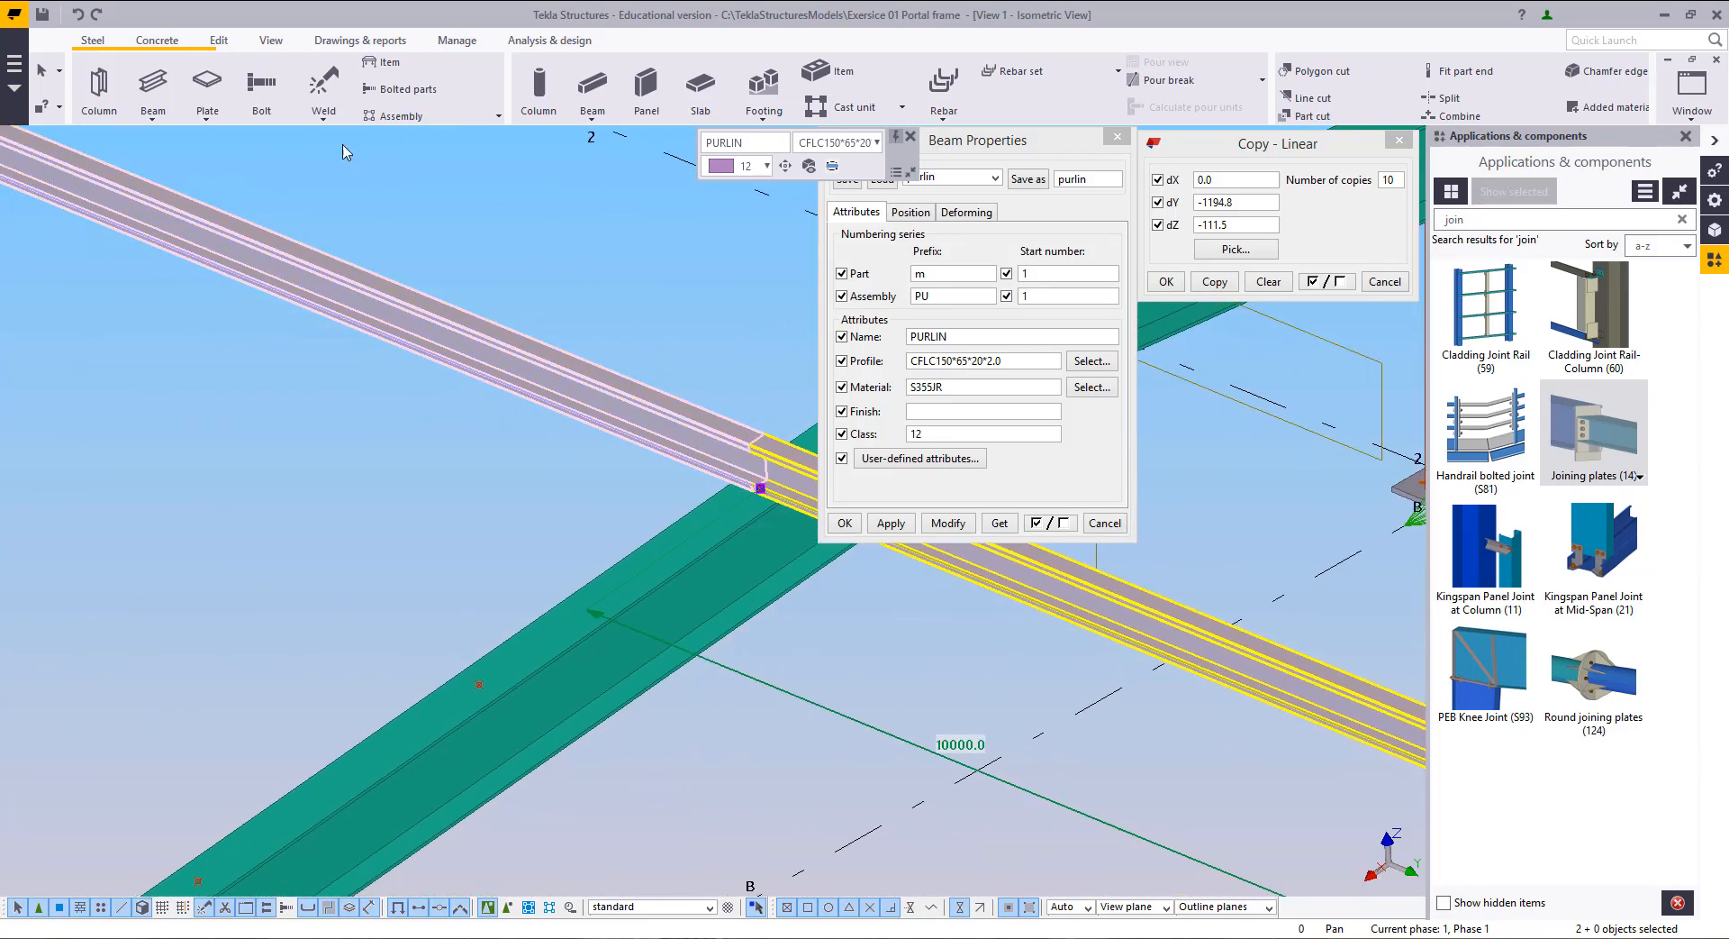
left_click(145, 90)
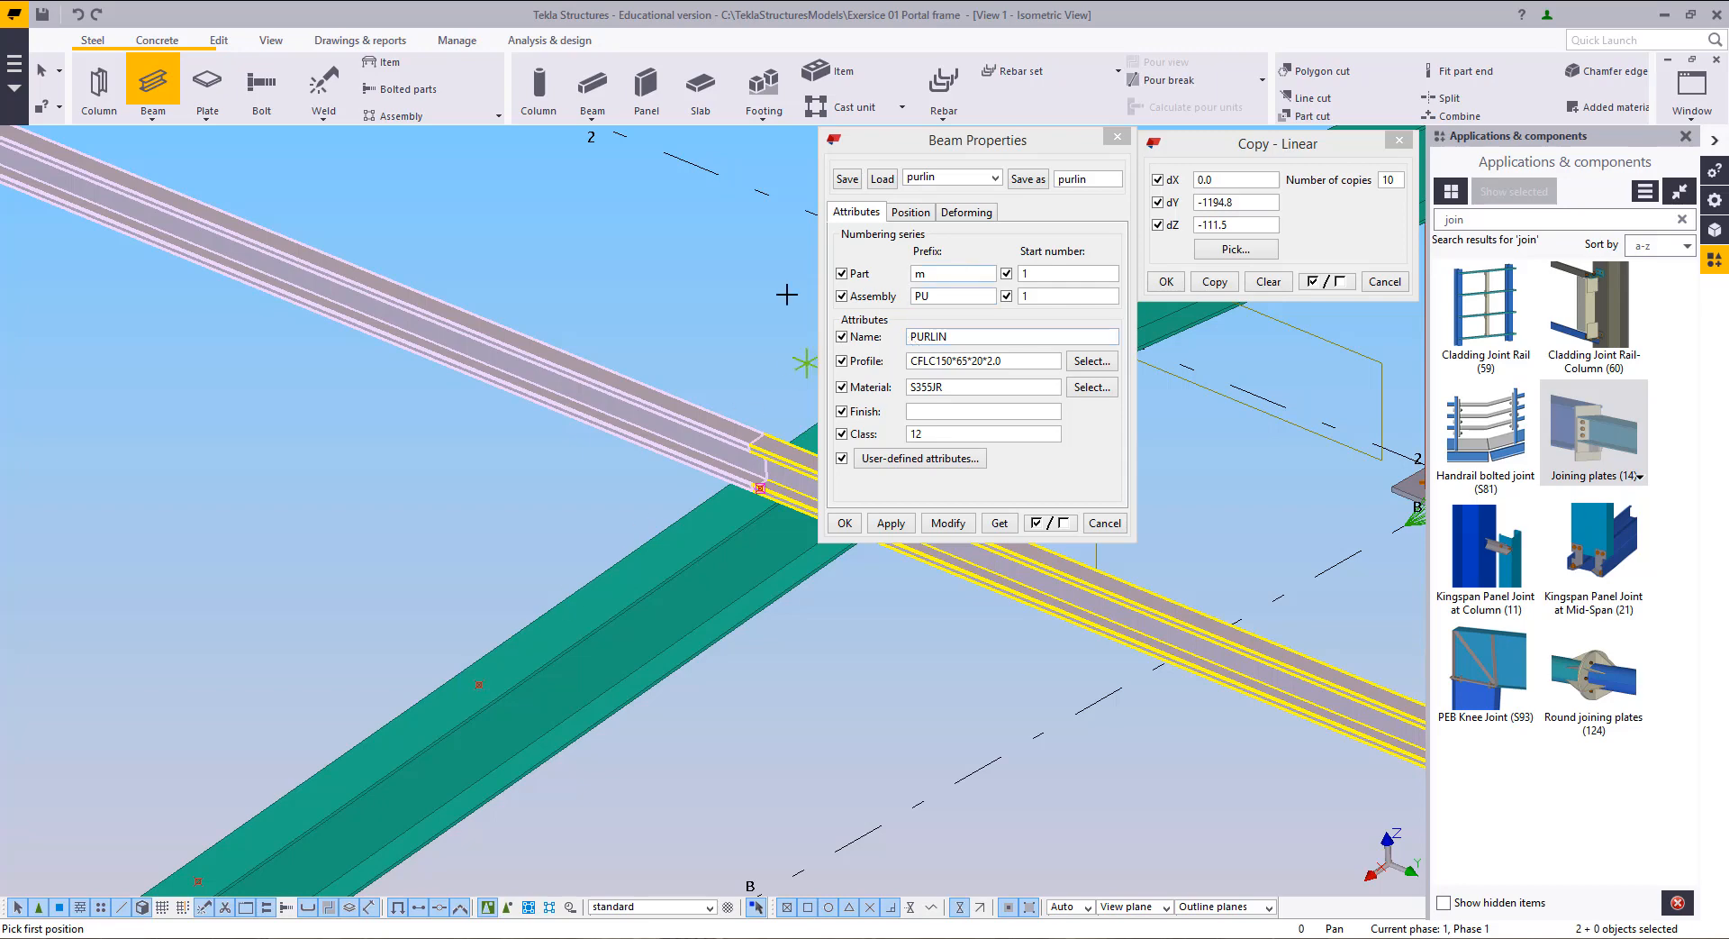
right_click(658, 245)
left_click(690, 261)
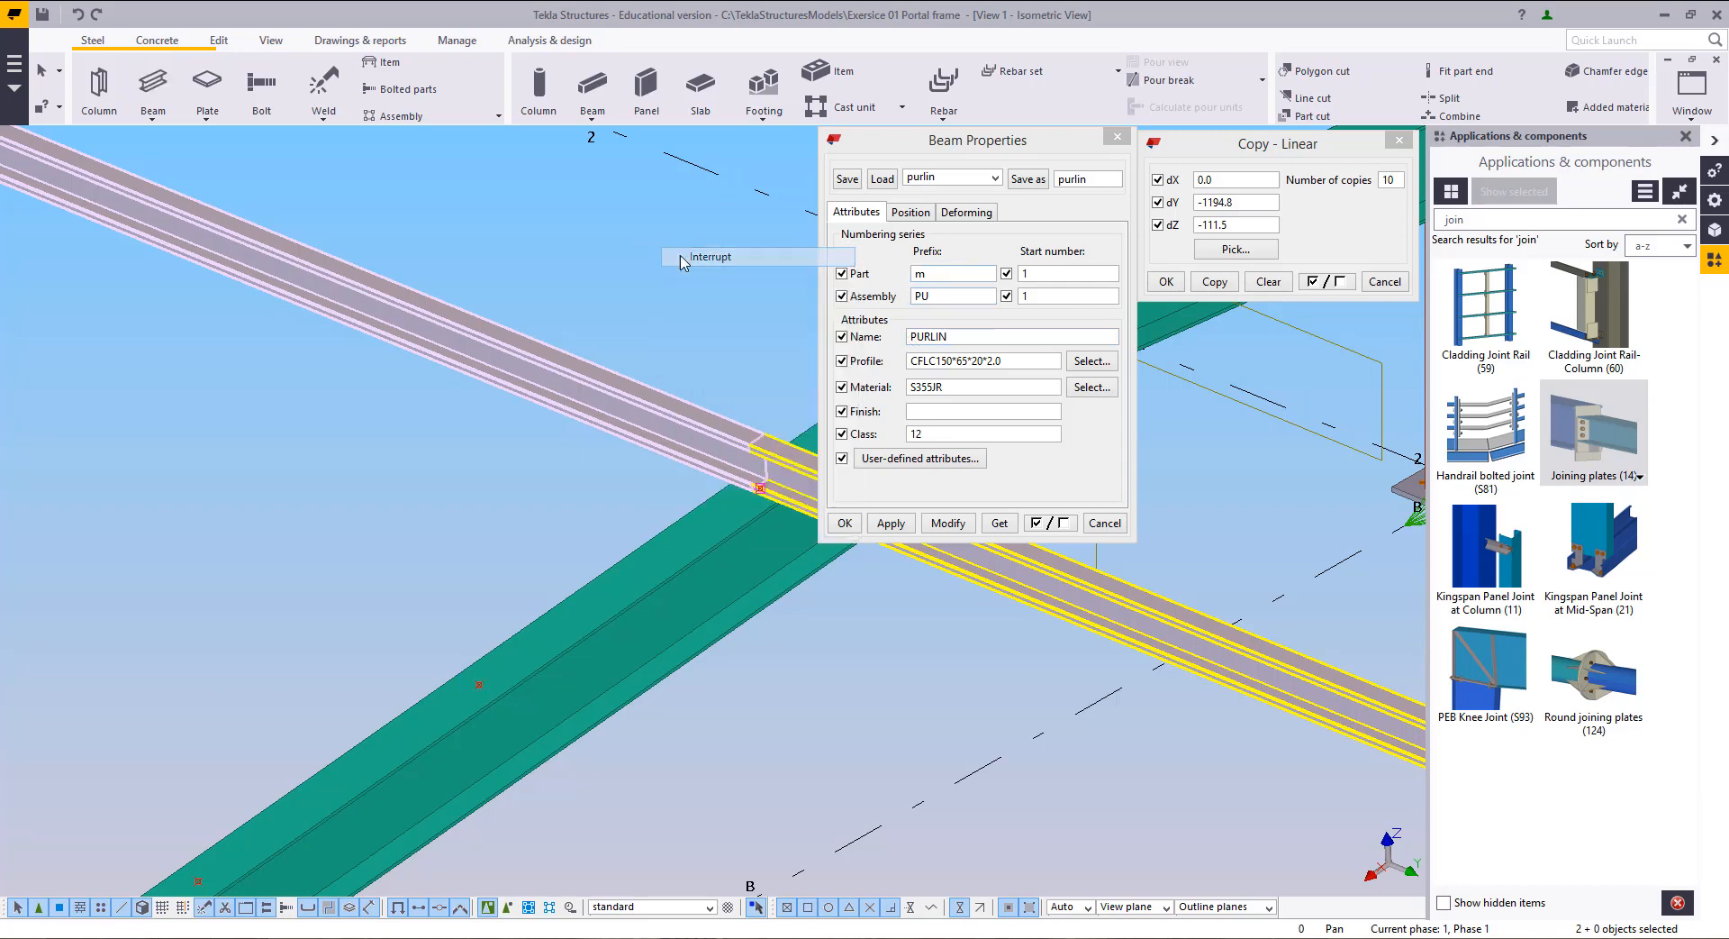
Step: Switch to the grid C view and examine the purlin's section above the rafter's top flange
left_click(1701, 87)
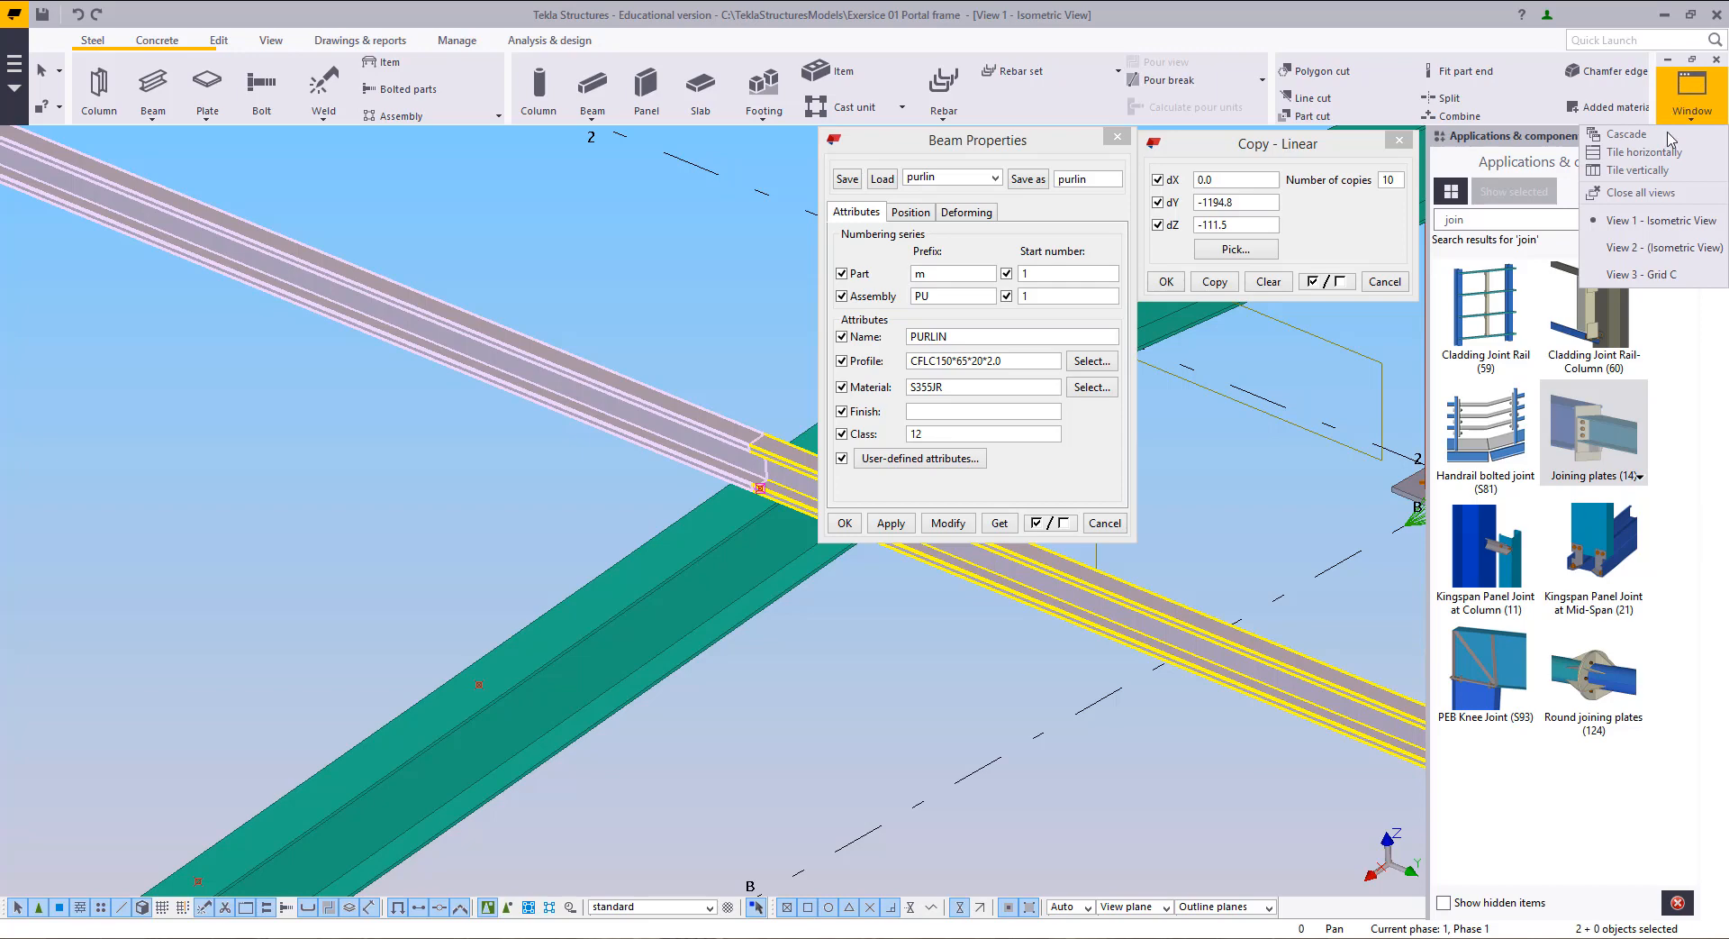
left_click(1653, 273)
middle_click_drag(779, 534, 587, 780)
scroll(468, 541, "down", 8)
scroll(486, 637, "up", 3)
scroll(693, 640, "up", 3)
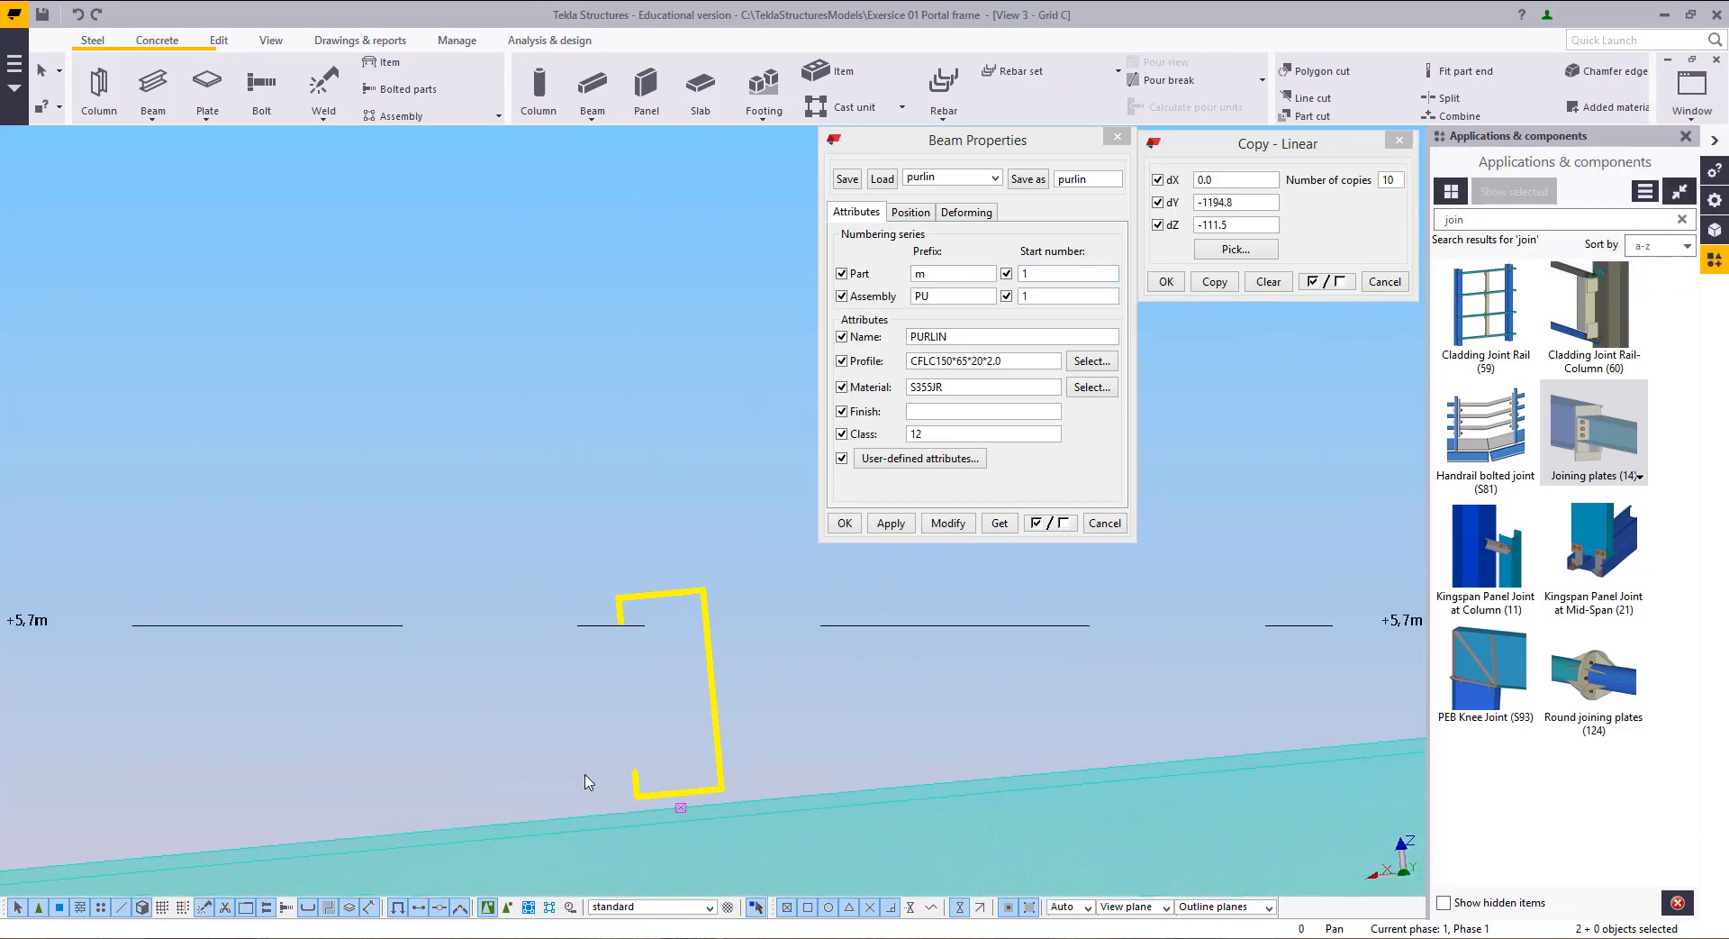
middle_click_drag(602, 690, 550, 690)
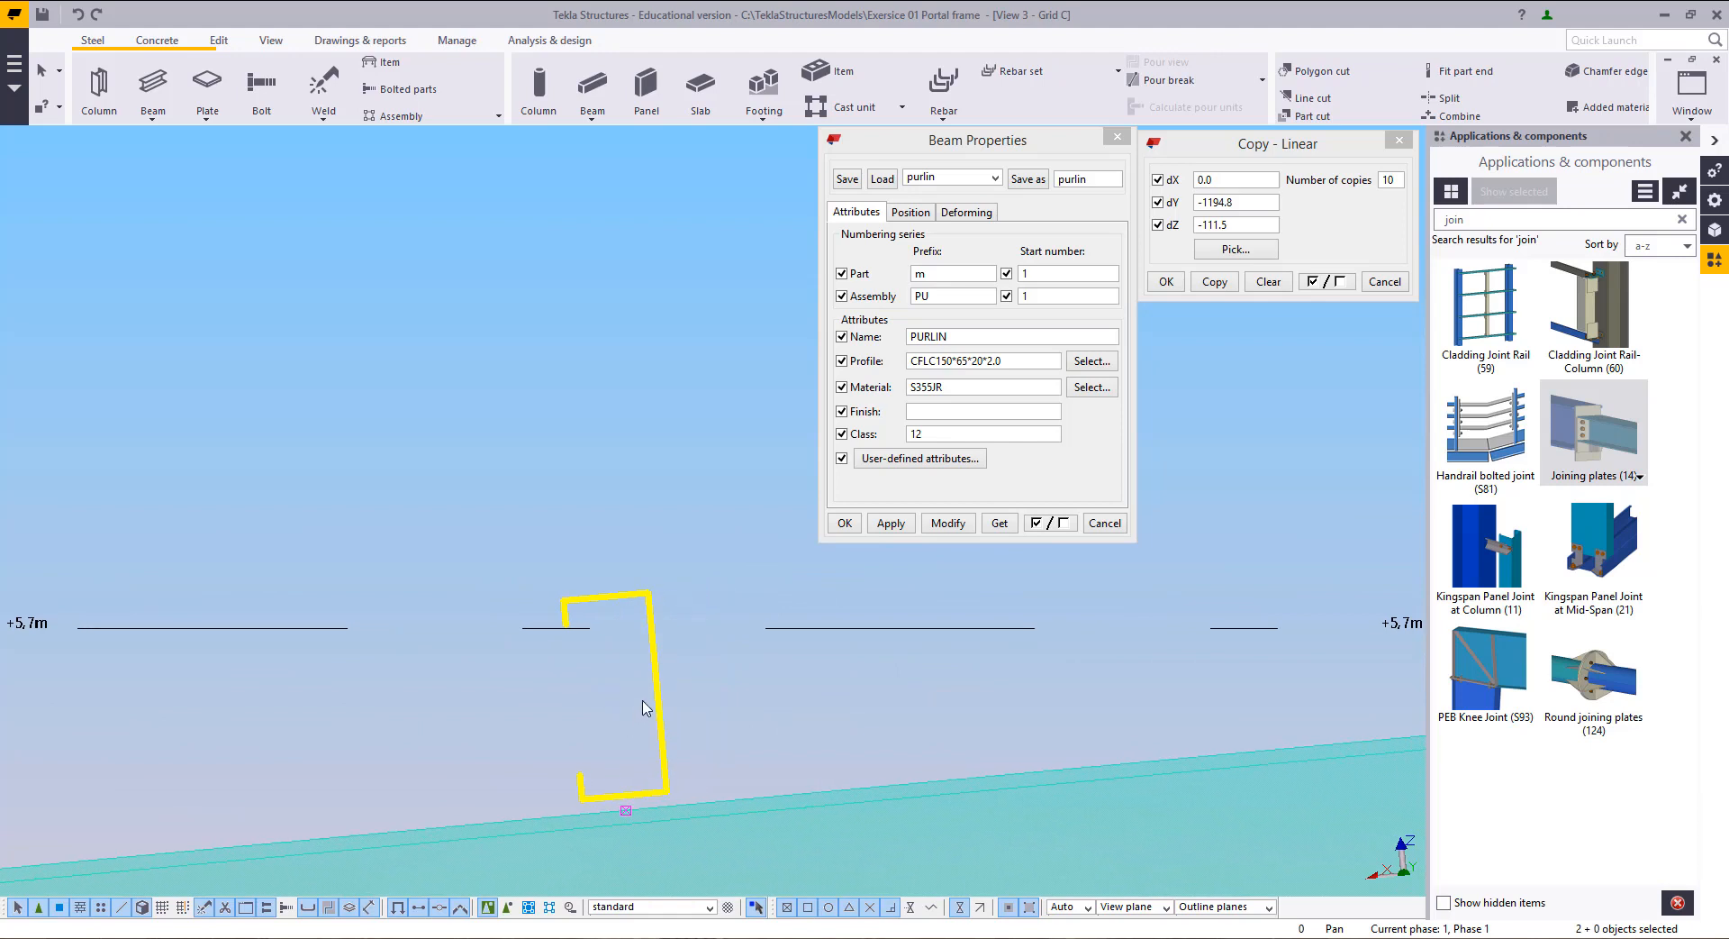
Step: Try a depth offset of 0 on the selected purlins and restore the offset to 10
left_click(911, 212)
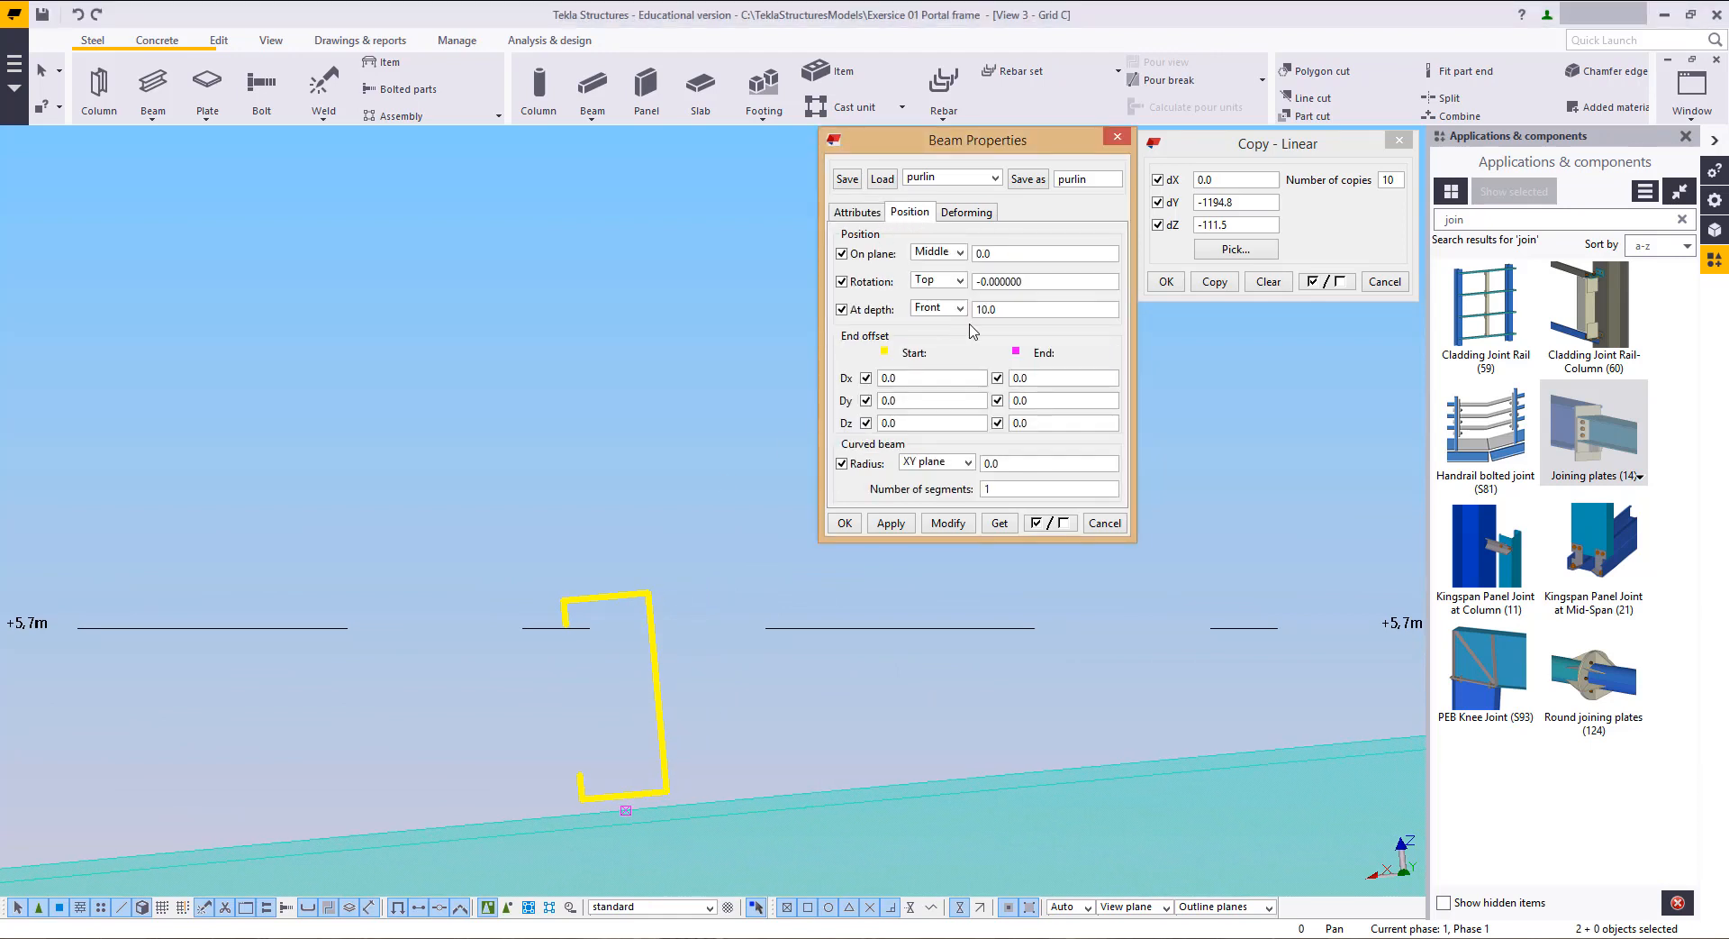
left_click_drag(1011, 310, 960, 321)
type("0")
left_click(960, 520)
scroll(694, 746, "up", 3)
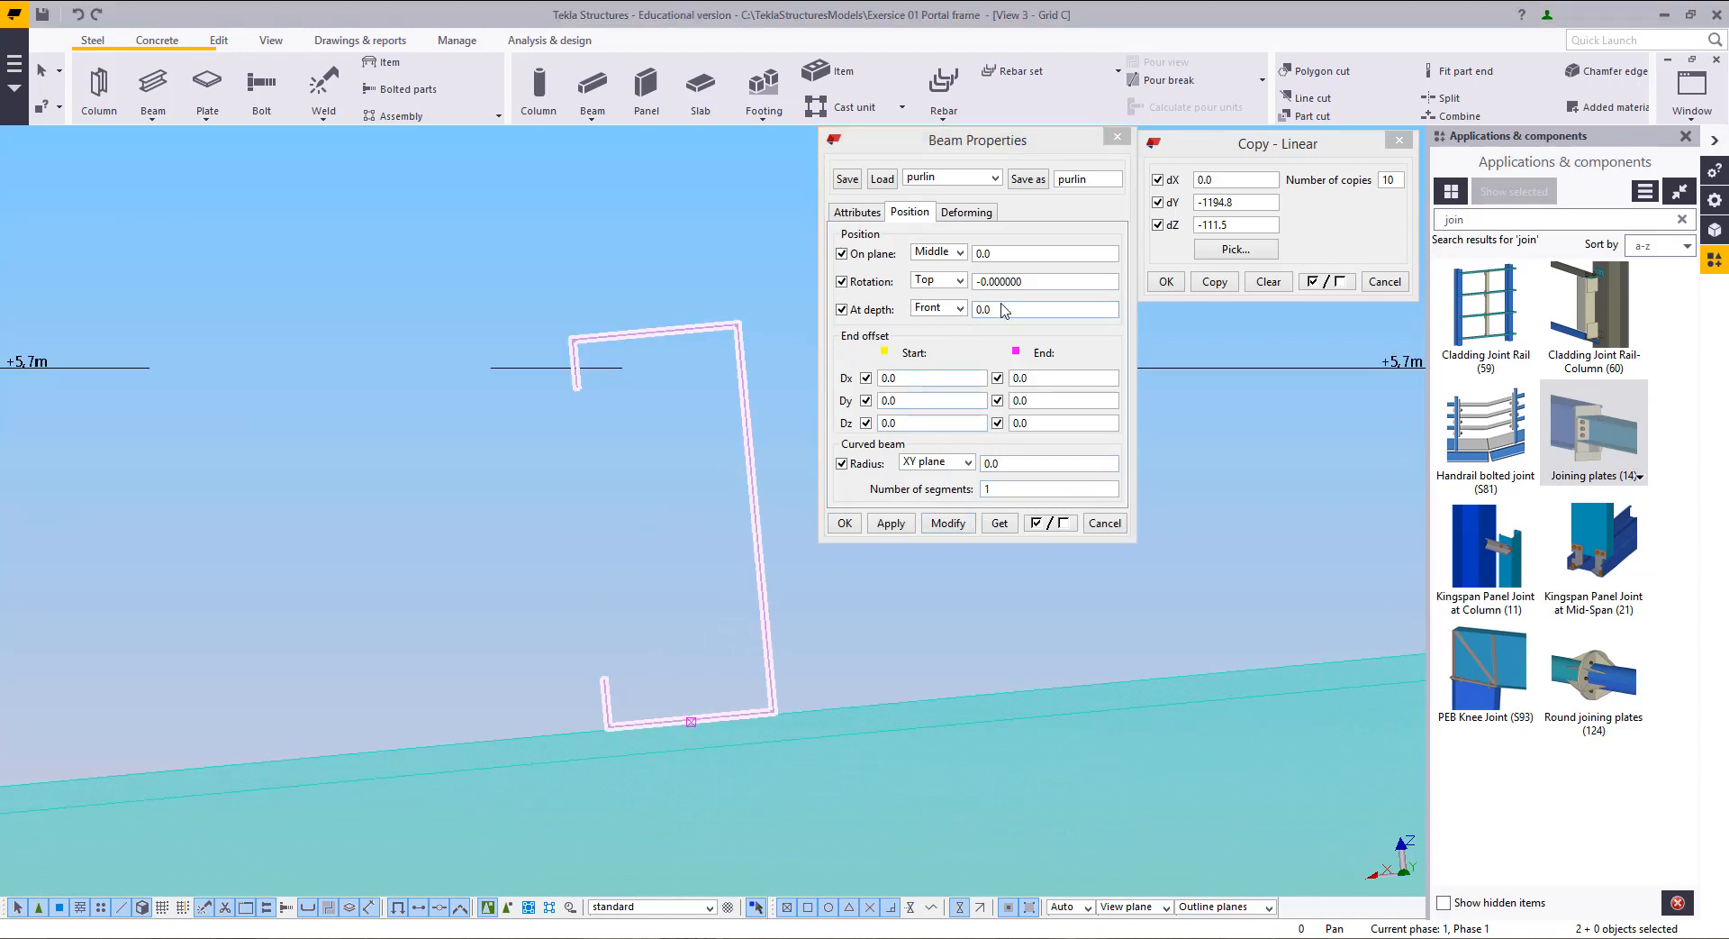
left_click_drag(1006, 310, 959, 317)
left_click(945, 522)
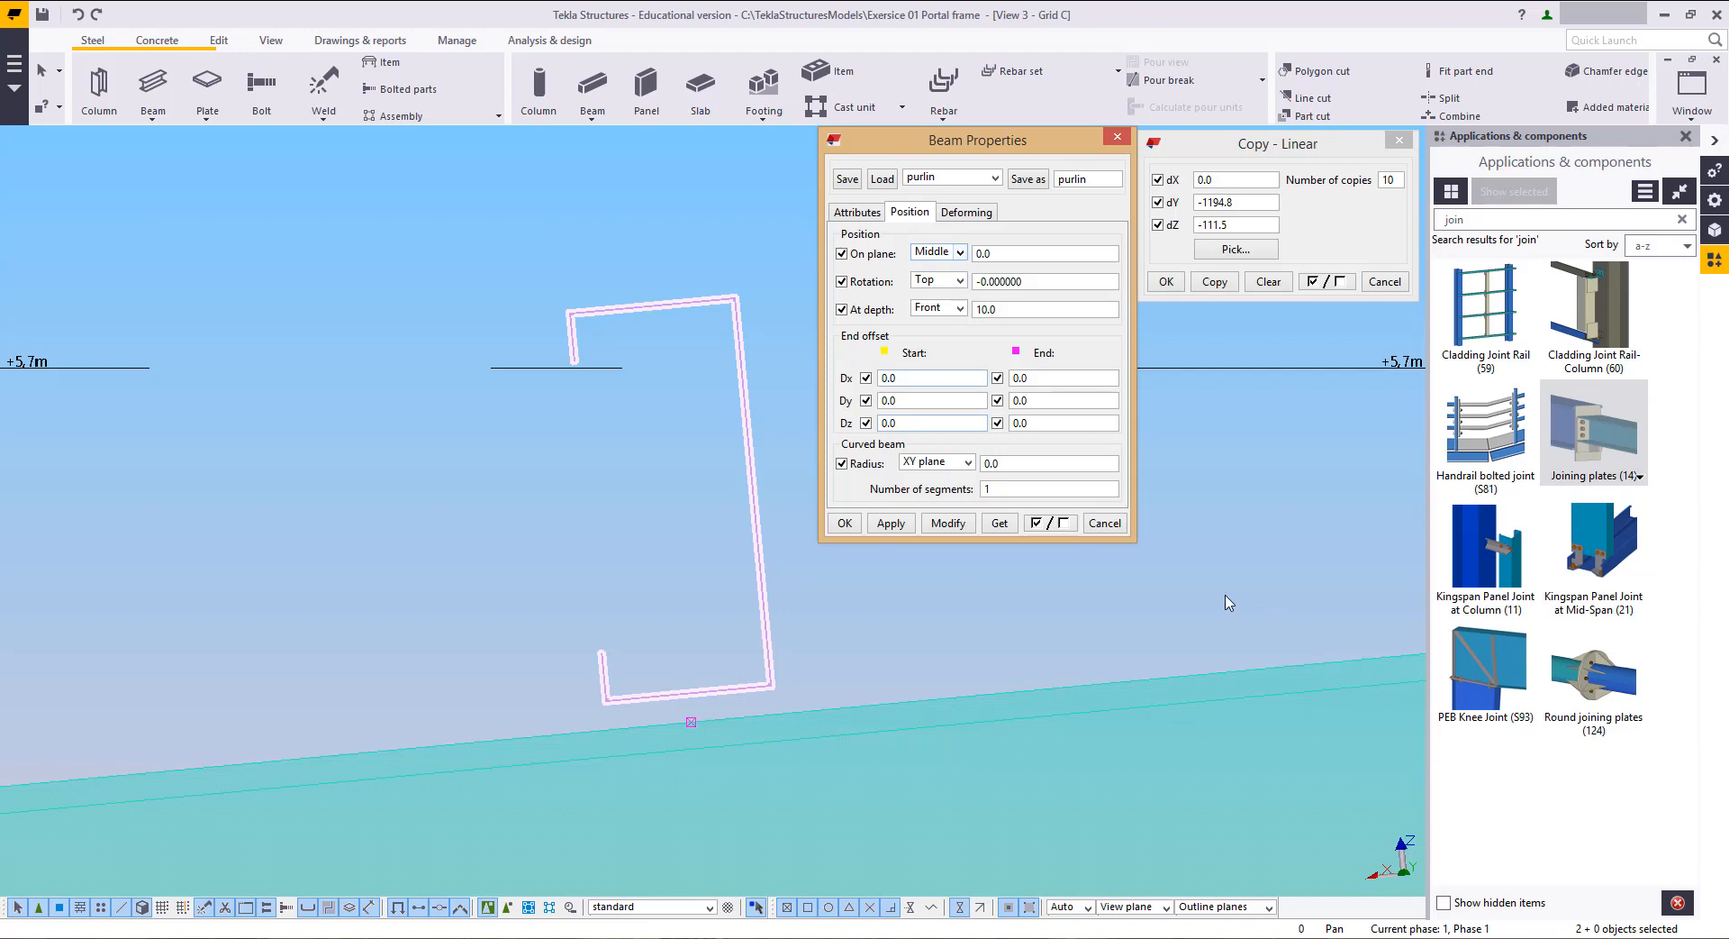
Step: Try the Right and Left on-plane positions on the selected purlins relative to the rafter point
middle_click_drag(1231, 600, 819, 660)
scroll(895, 698, "down", 6)
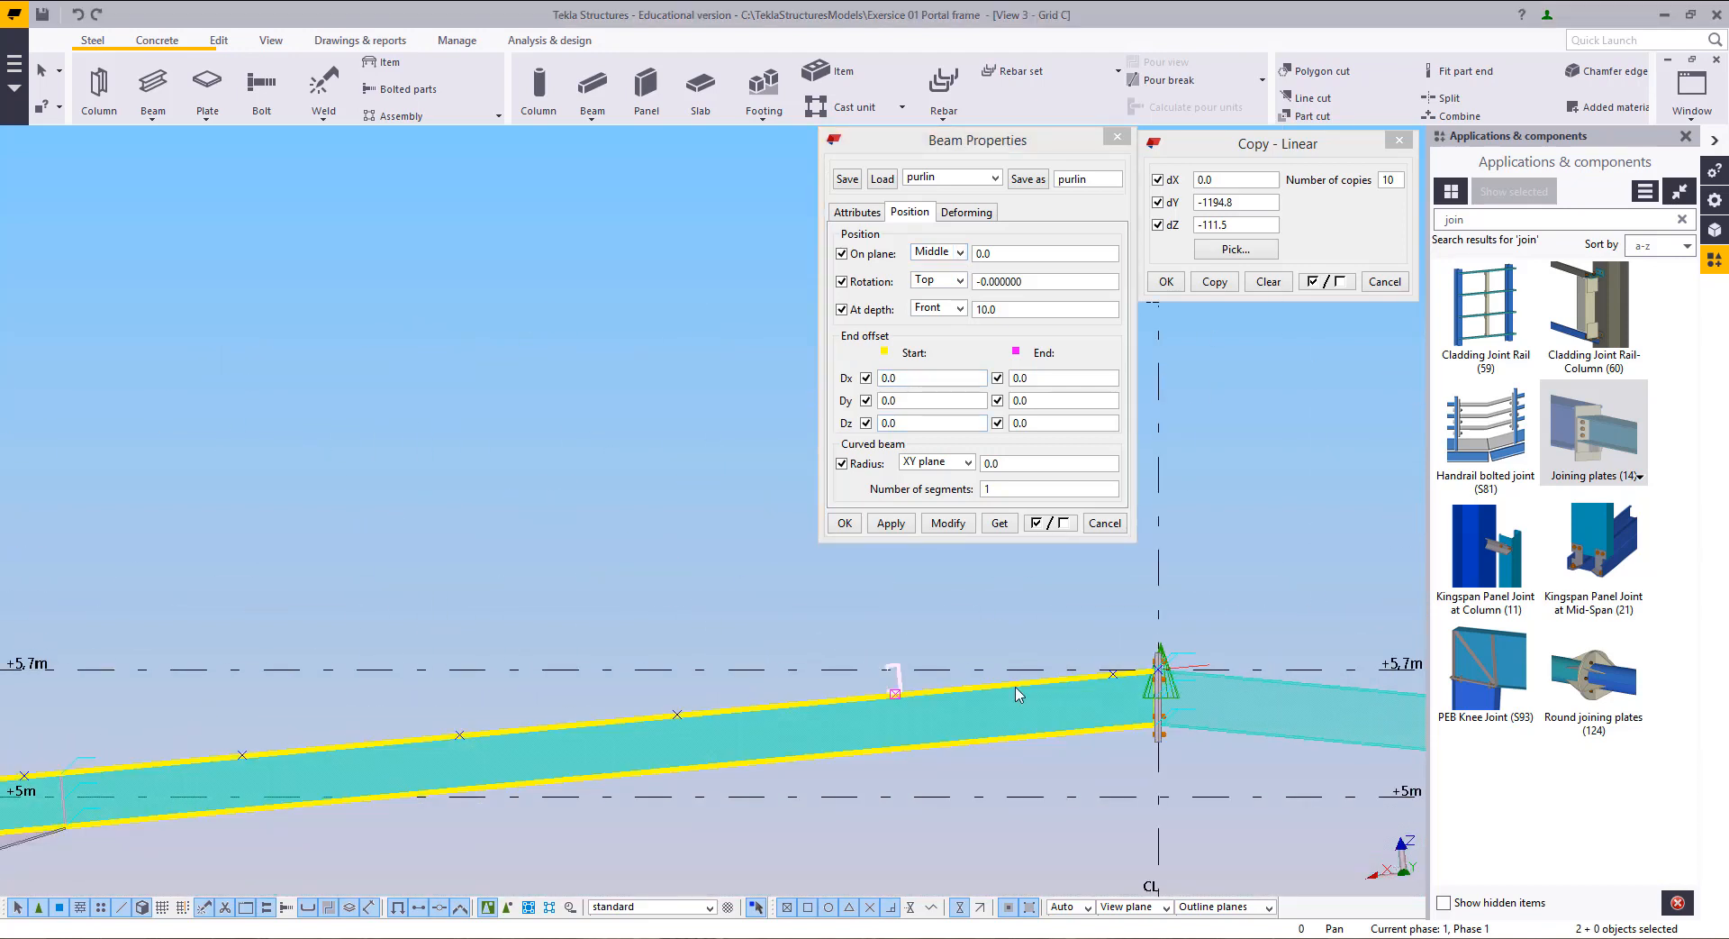
scroll(900, 690, "up", 5)
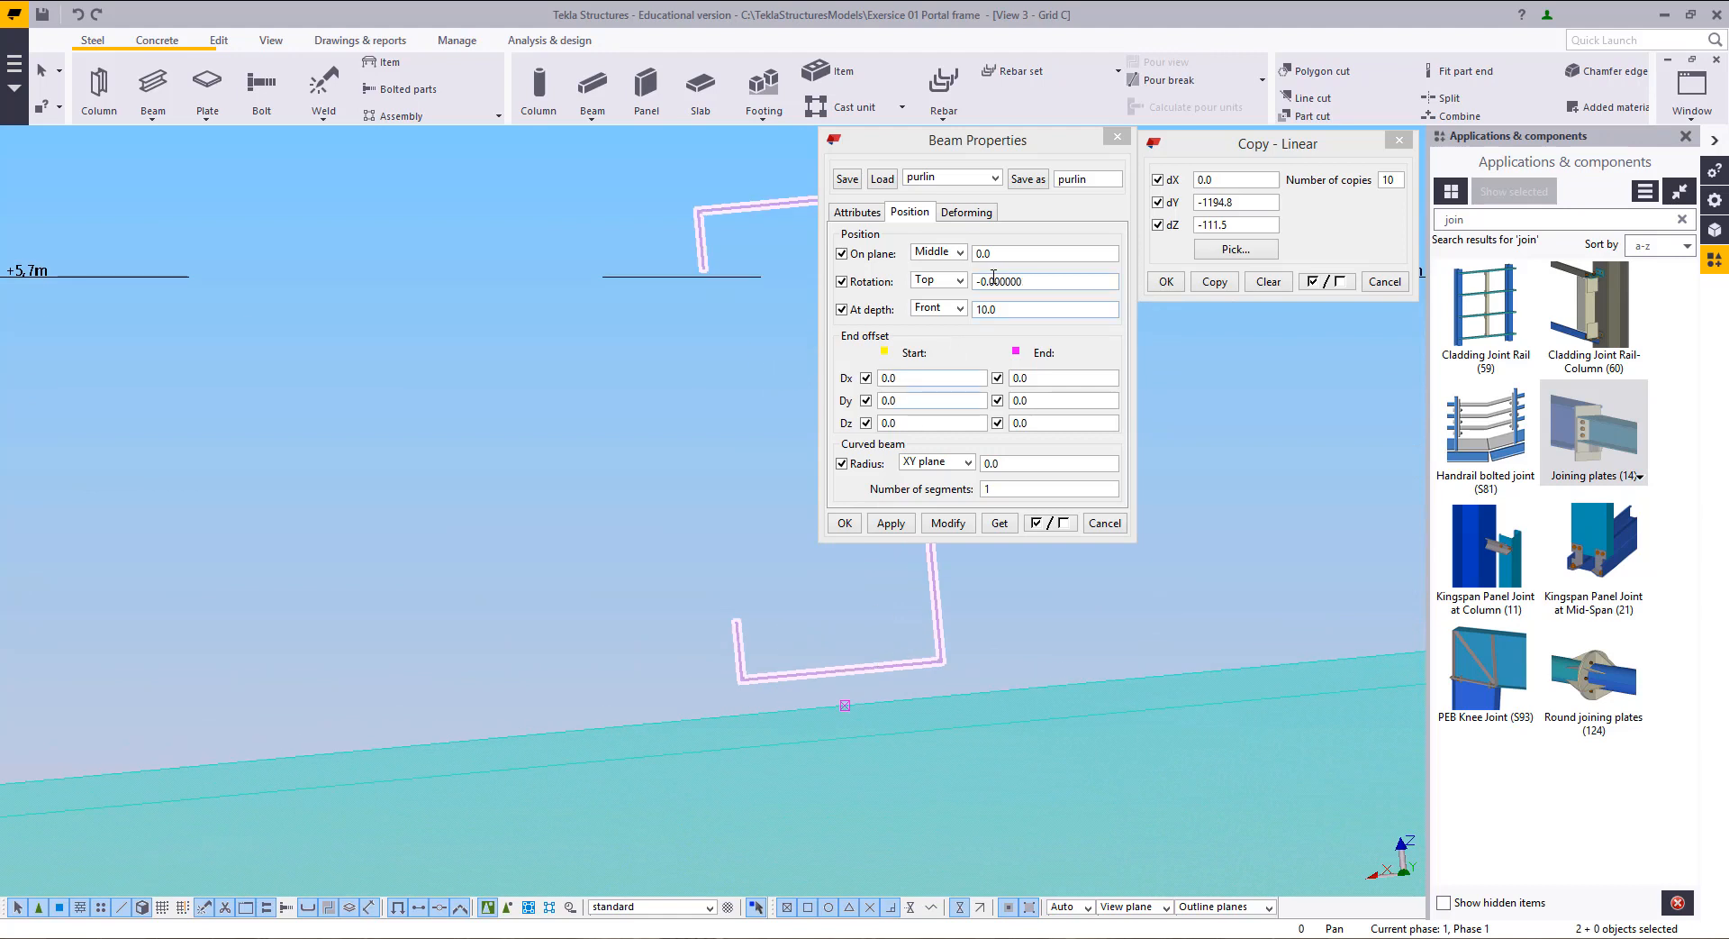
left_click(940, 255)
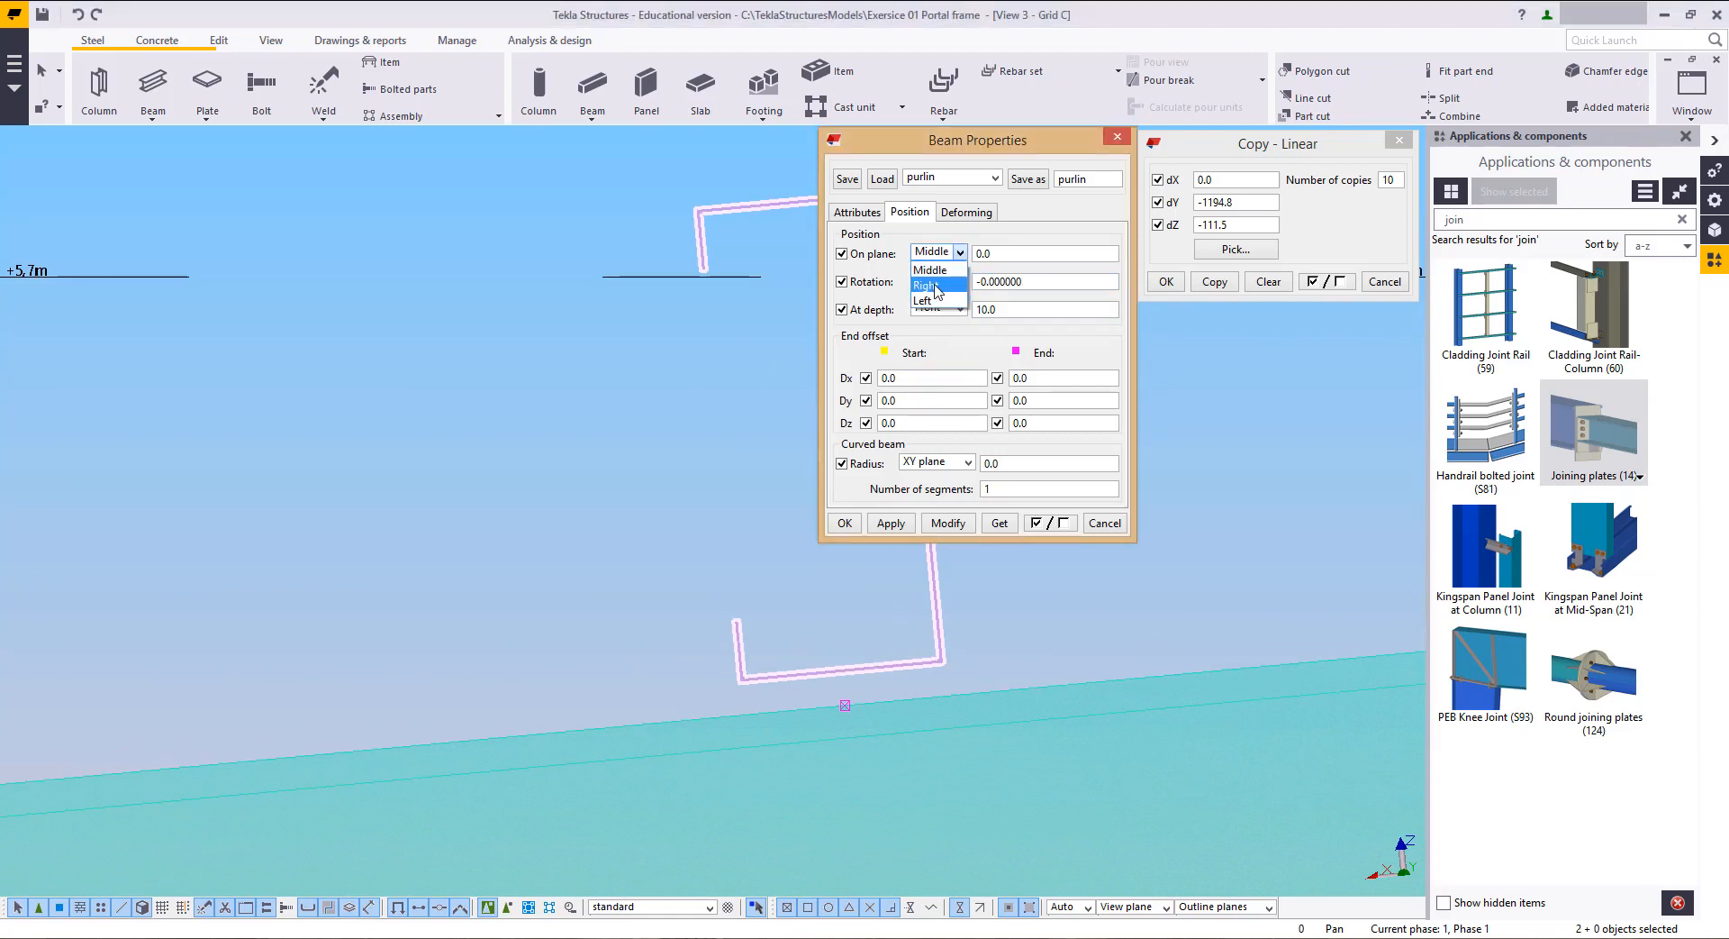
left_click(935, 286)
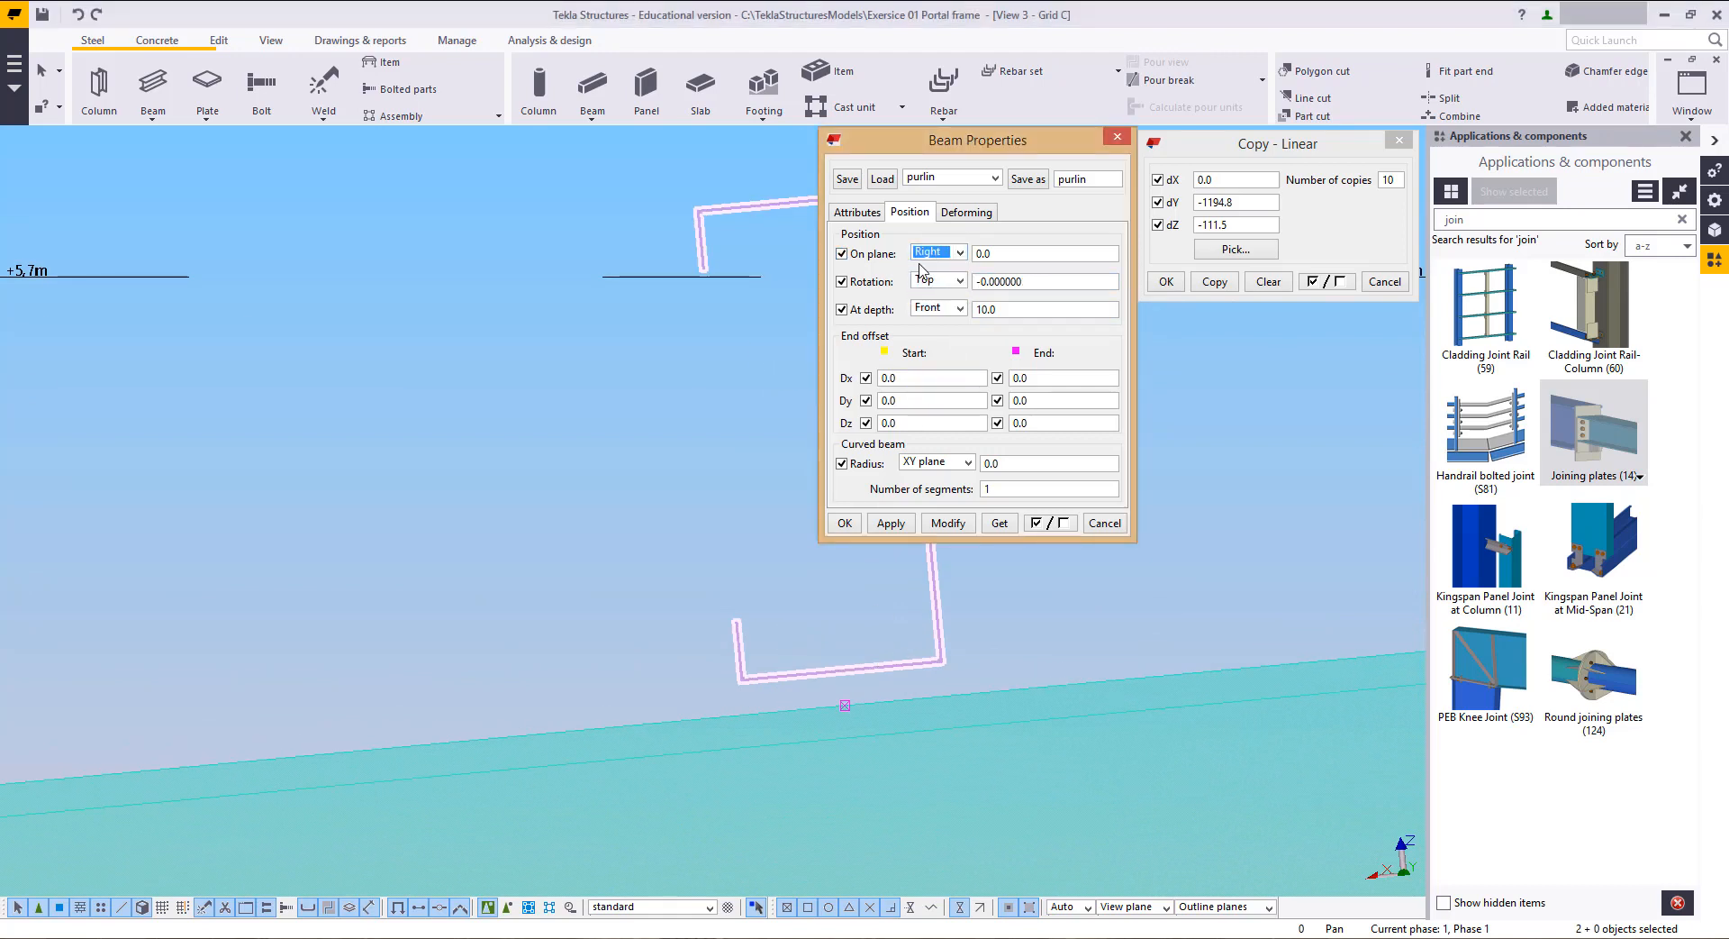
left_click(951, 525)
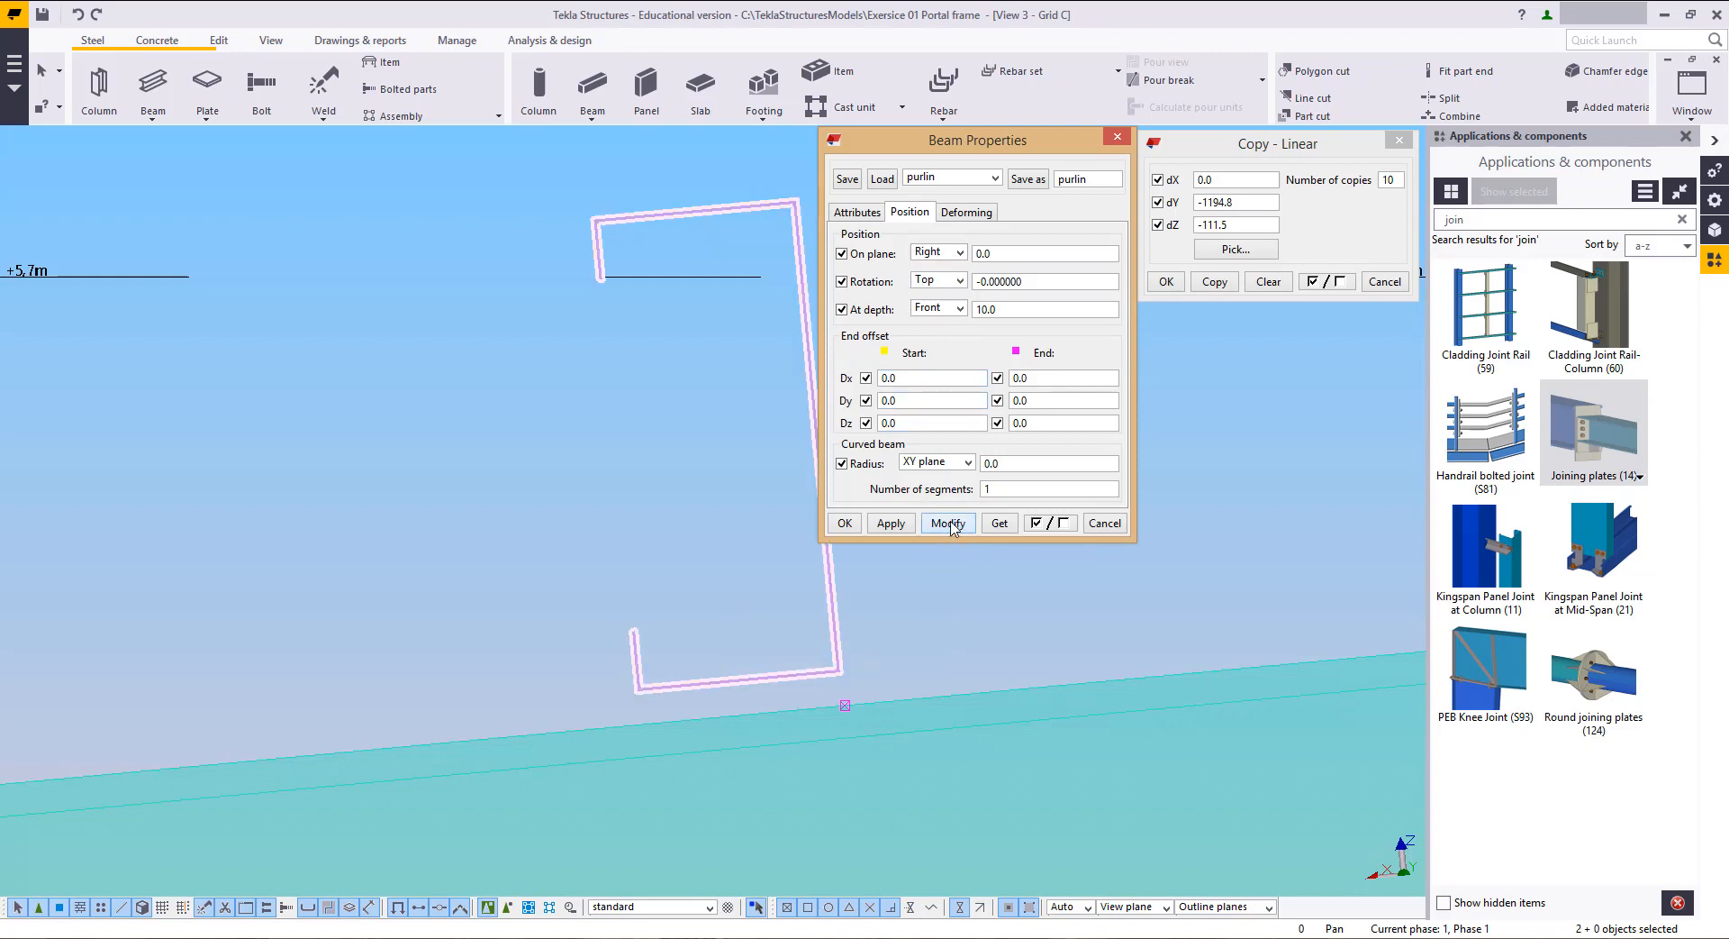
left_click(947, 253)
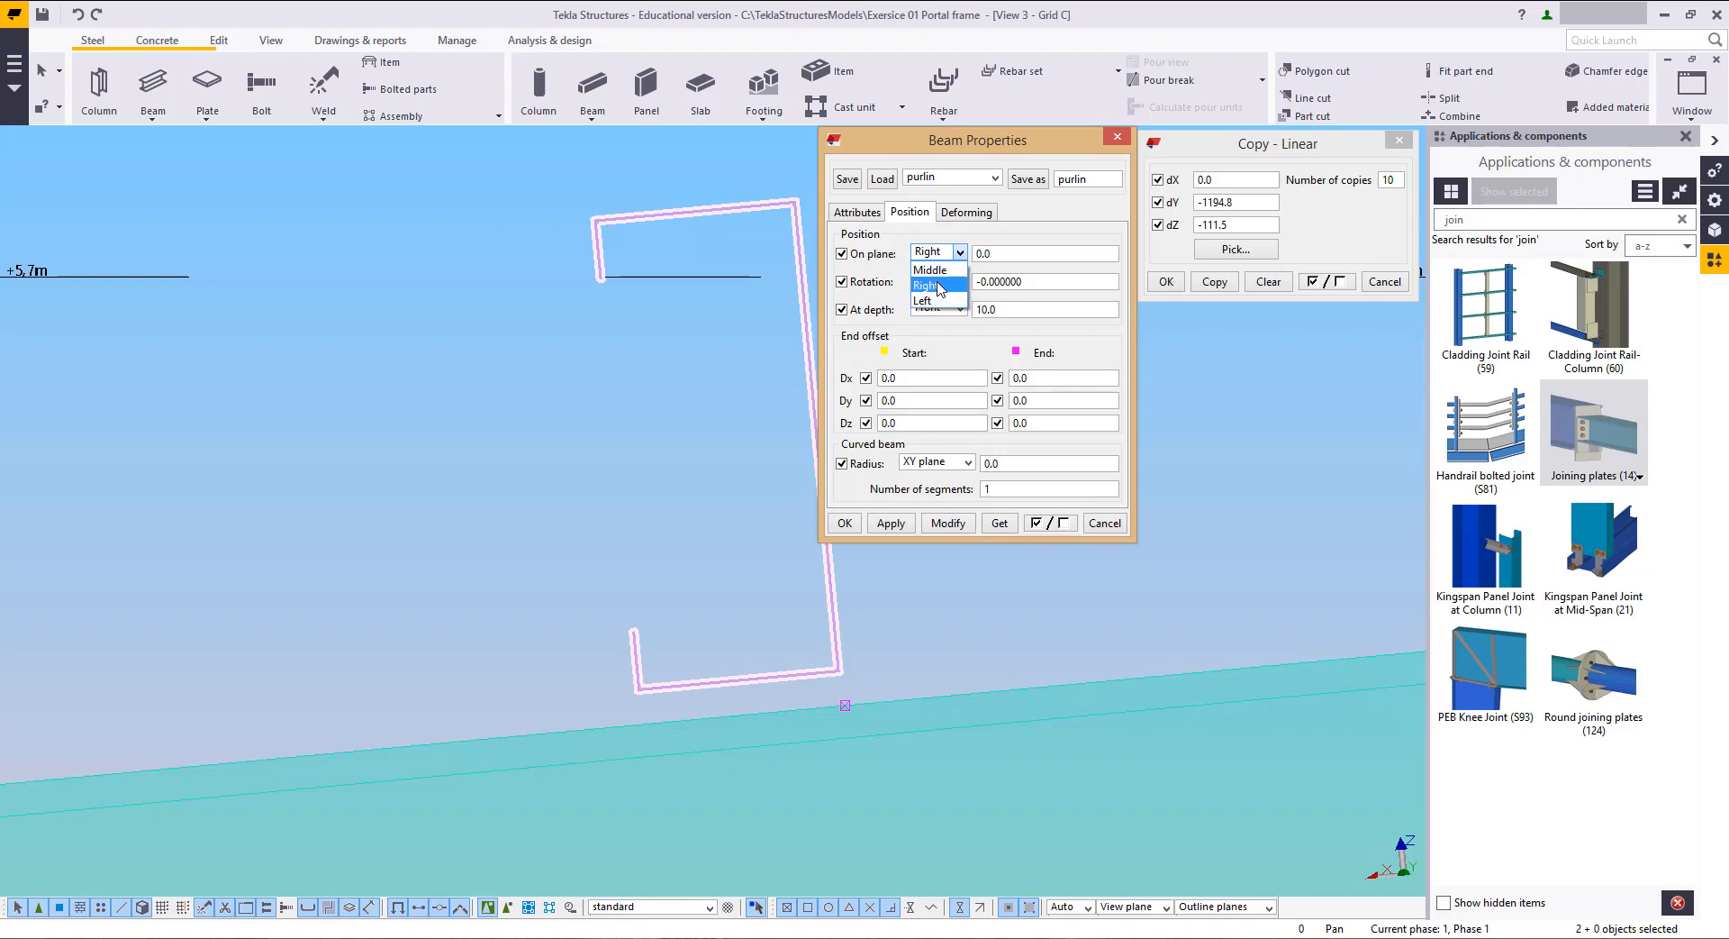
left_click(935, 301)
left_click(960, 522)
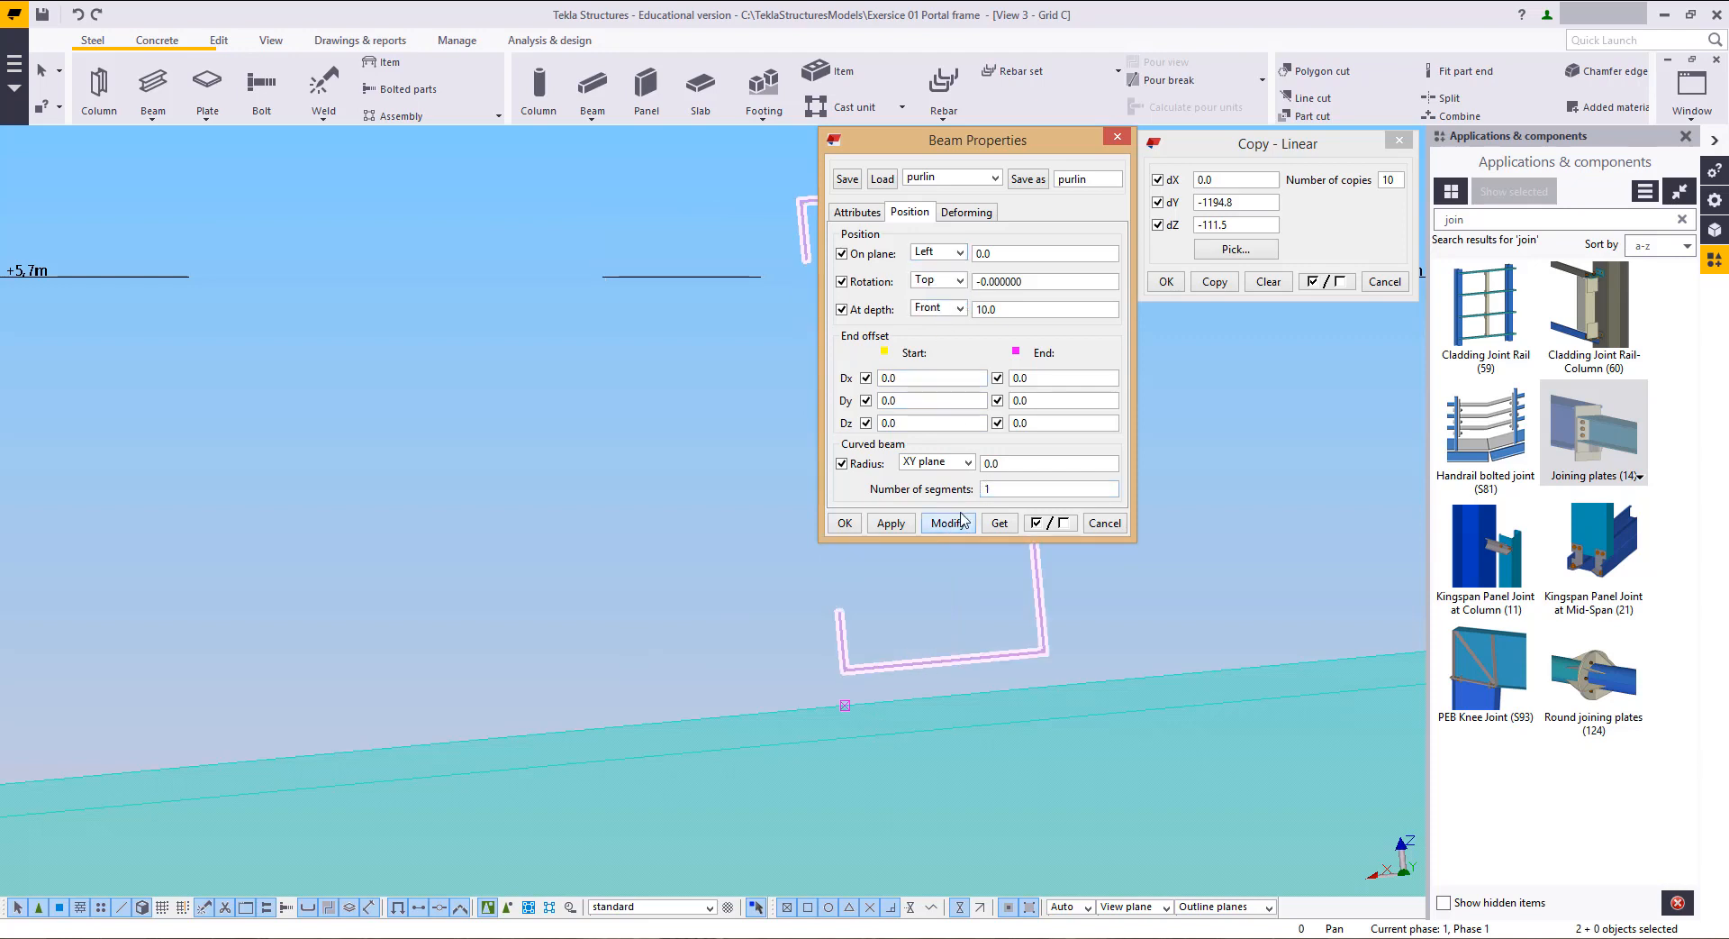
Step: Set the selected purlins' on-plane position to Right
left_click(959, 252)
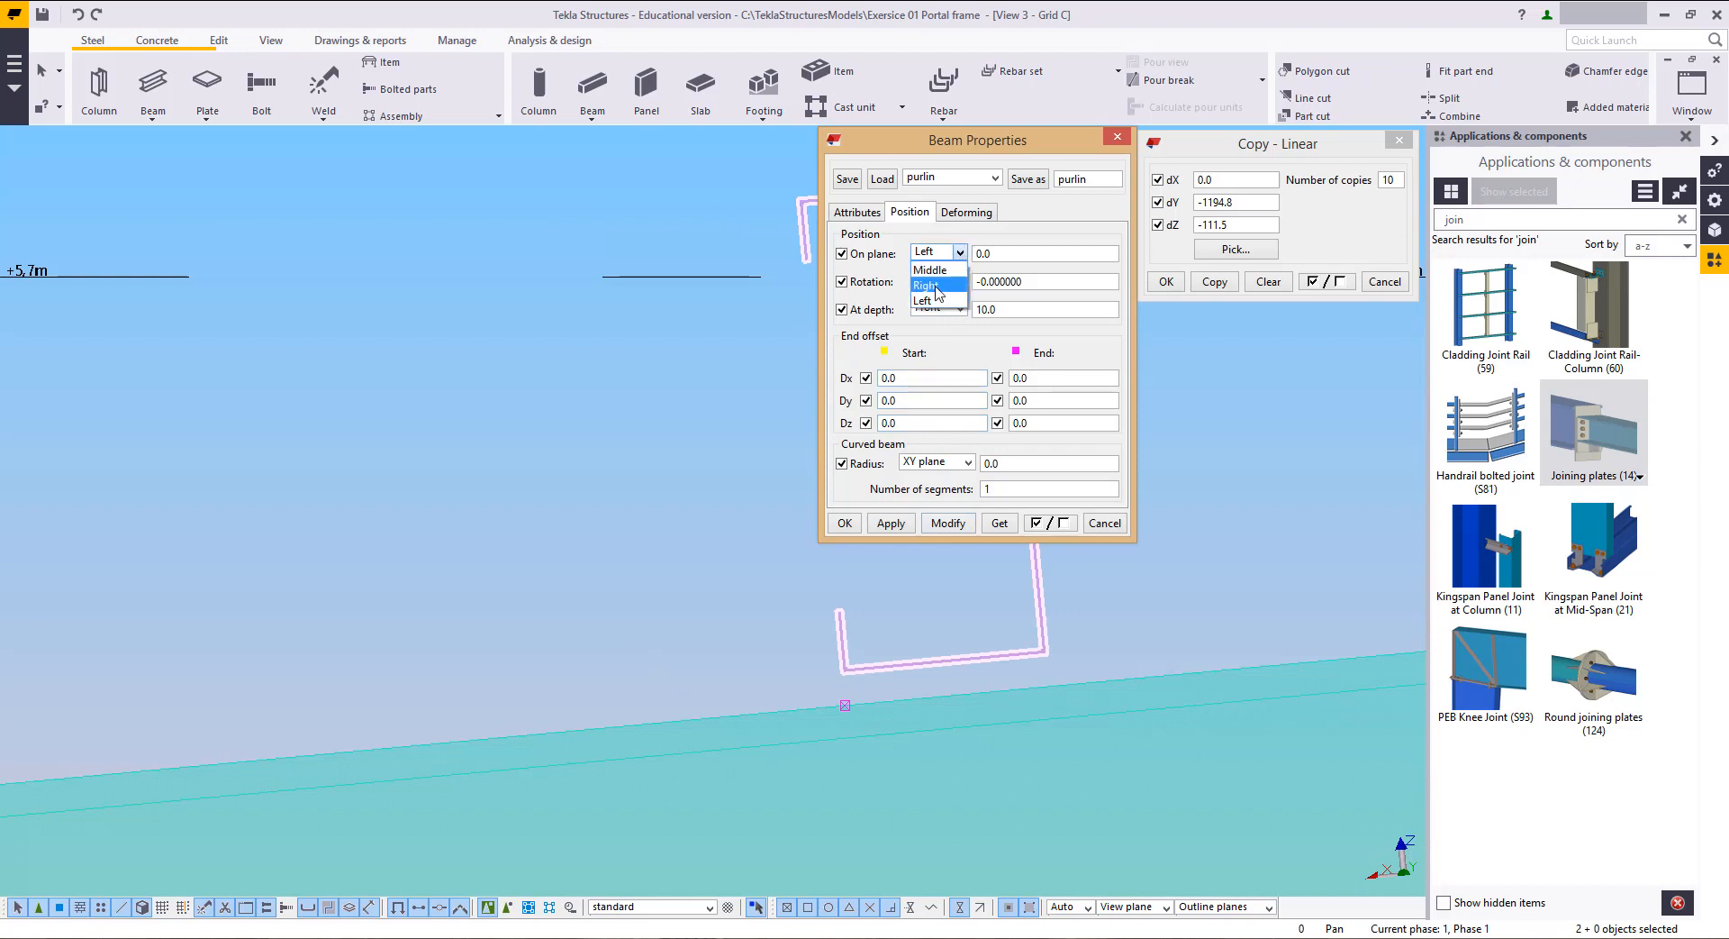
left_click(937, 284)
left_click(960, 523)
middle_click_drag(684, 664, 605, 689)
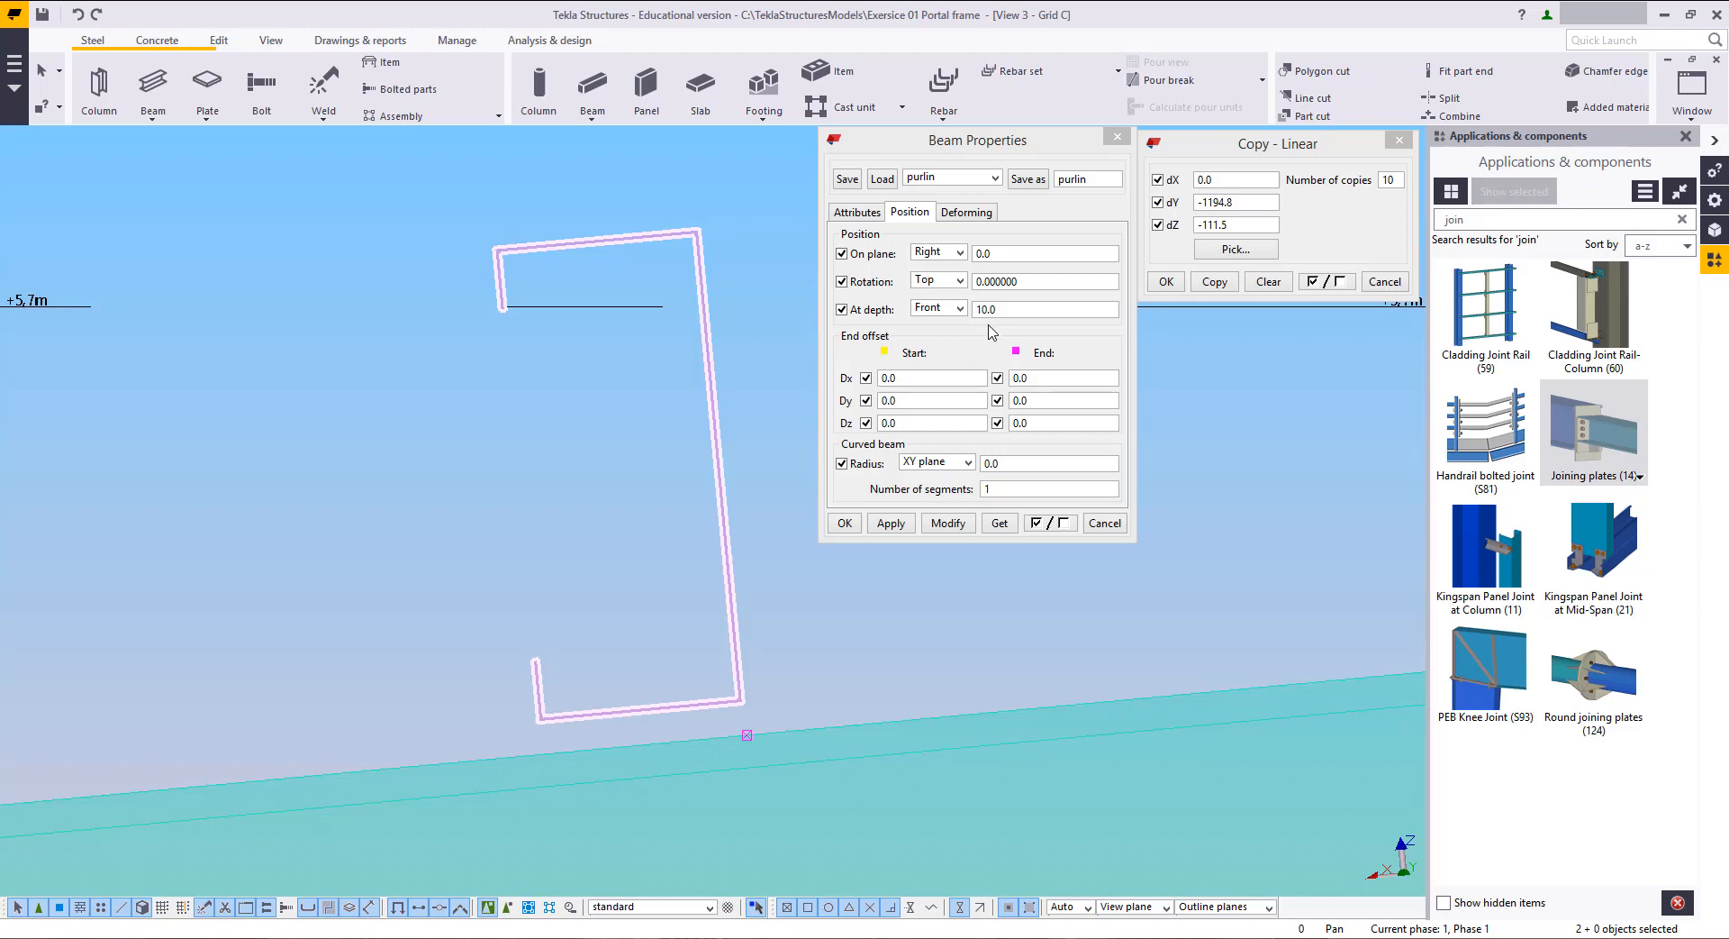
Step: Try a rotation angle of 8 on the selected purlins and restore the angle to 0
left_click_drag(1016, 283, 929, 279)
type("8")
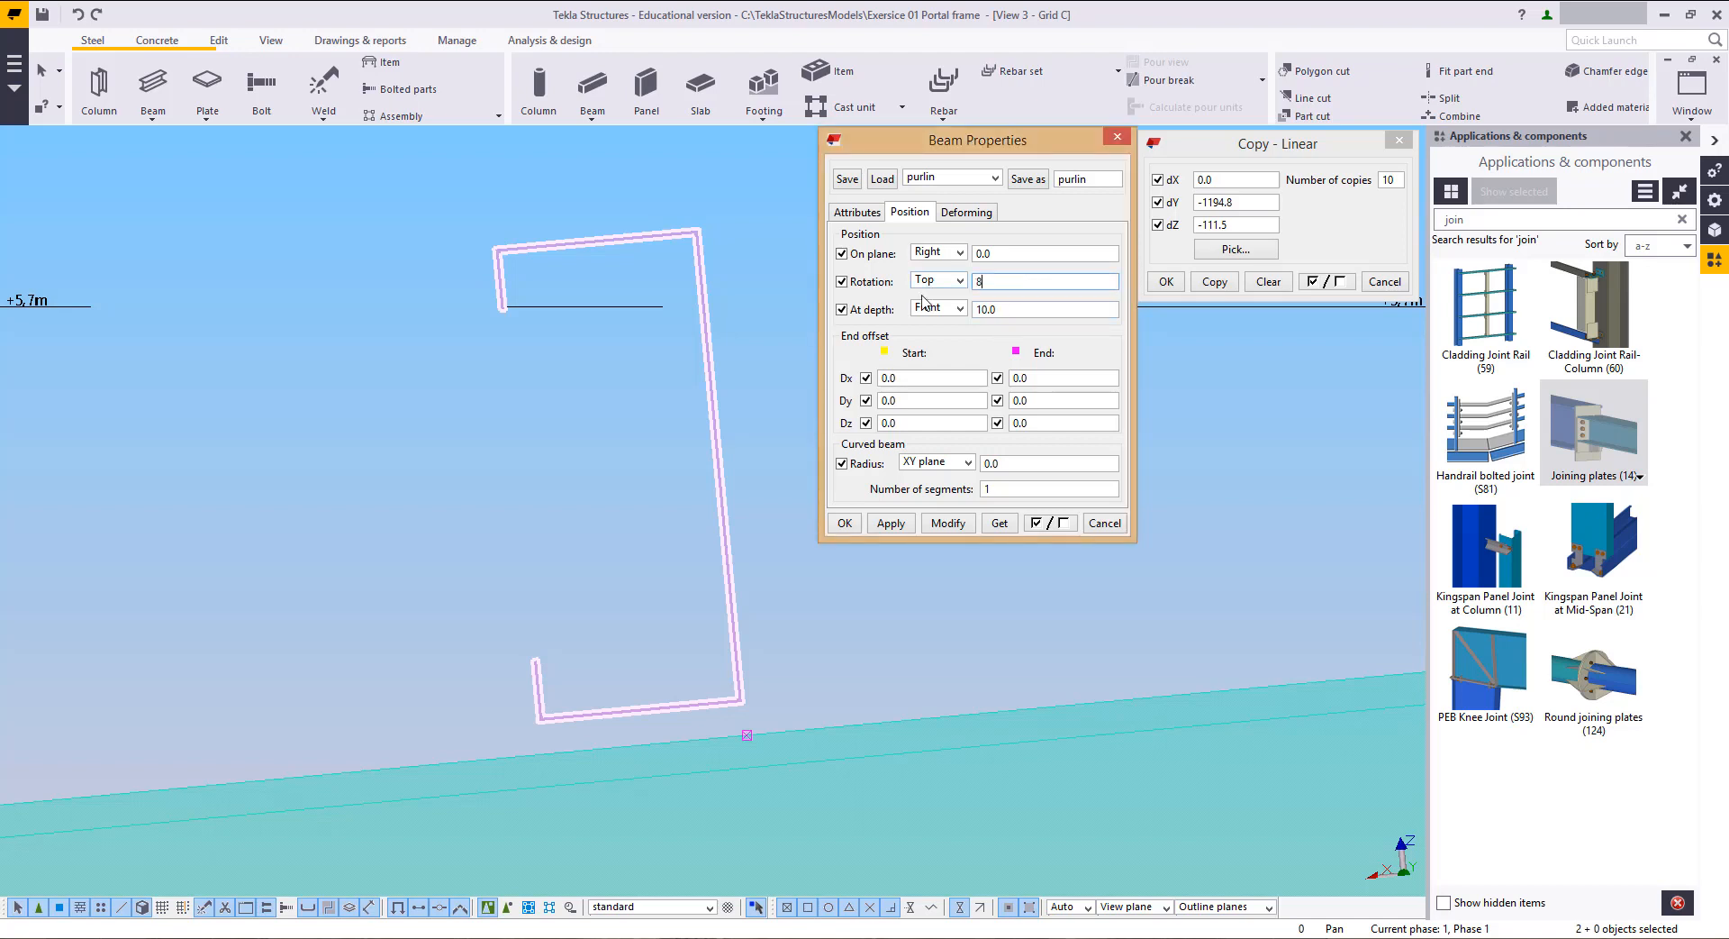
left_click(949, 523)
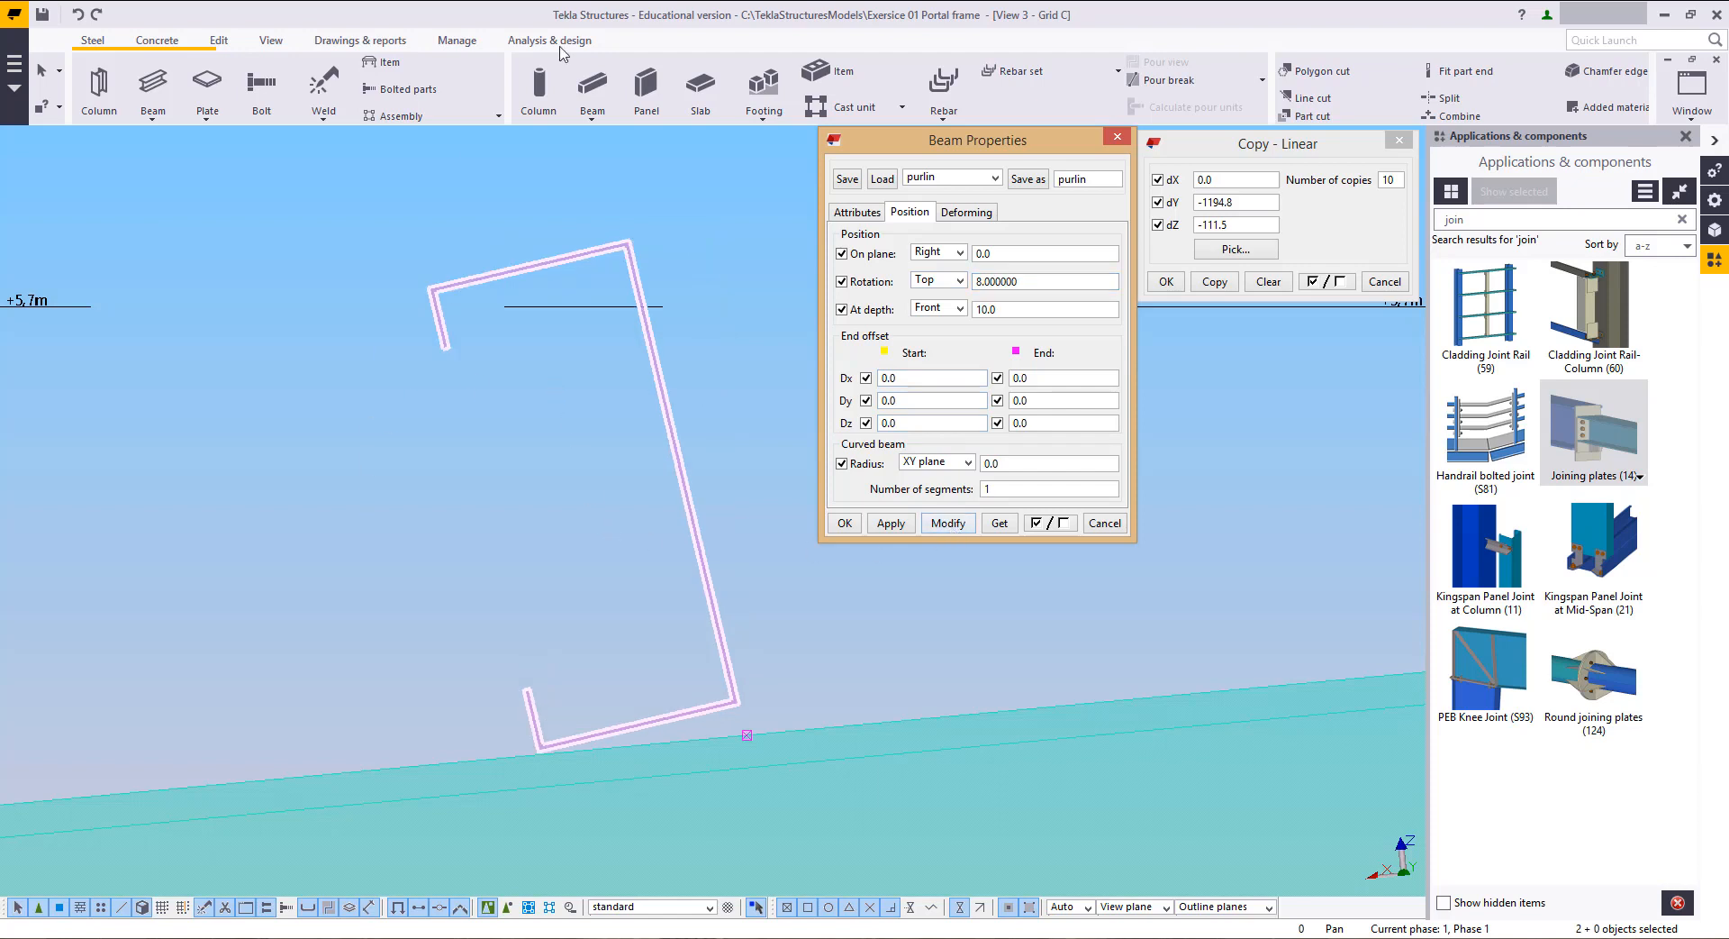
left_click_drag(1036, 282, 962, 285)
left_click(948, 523)
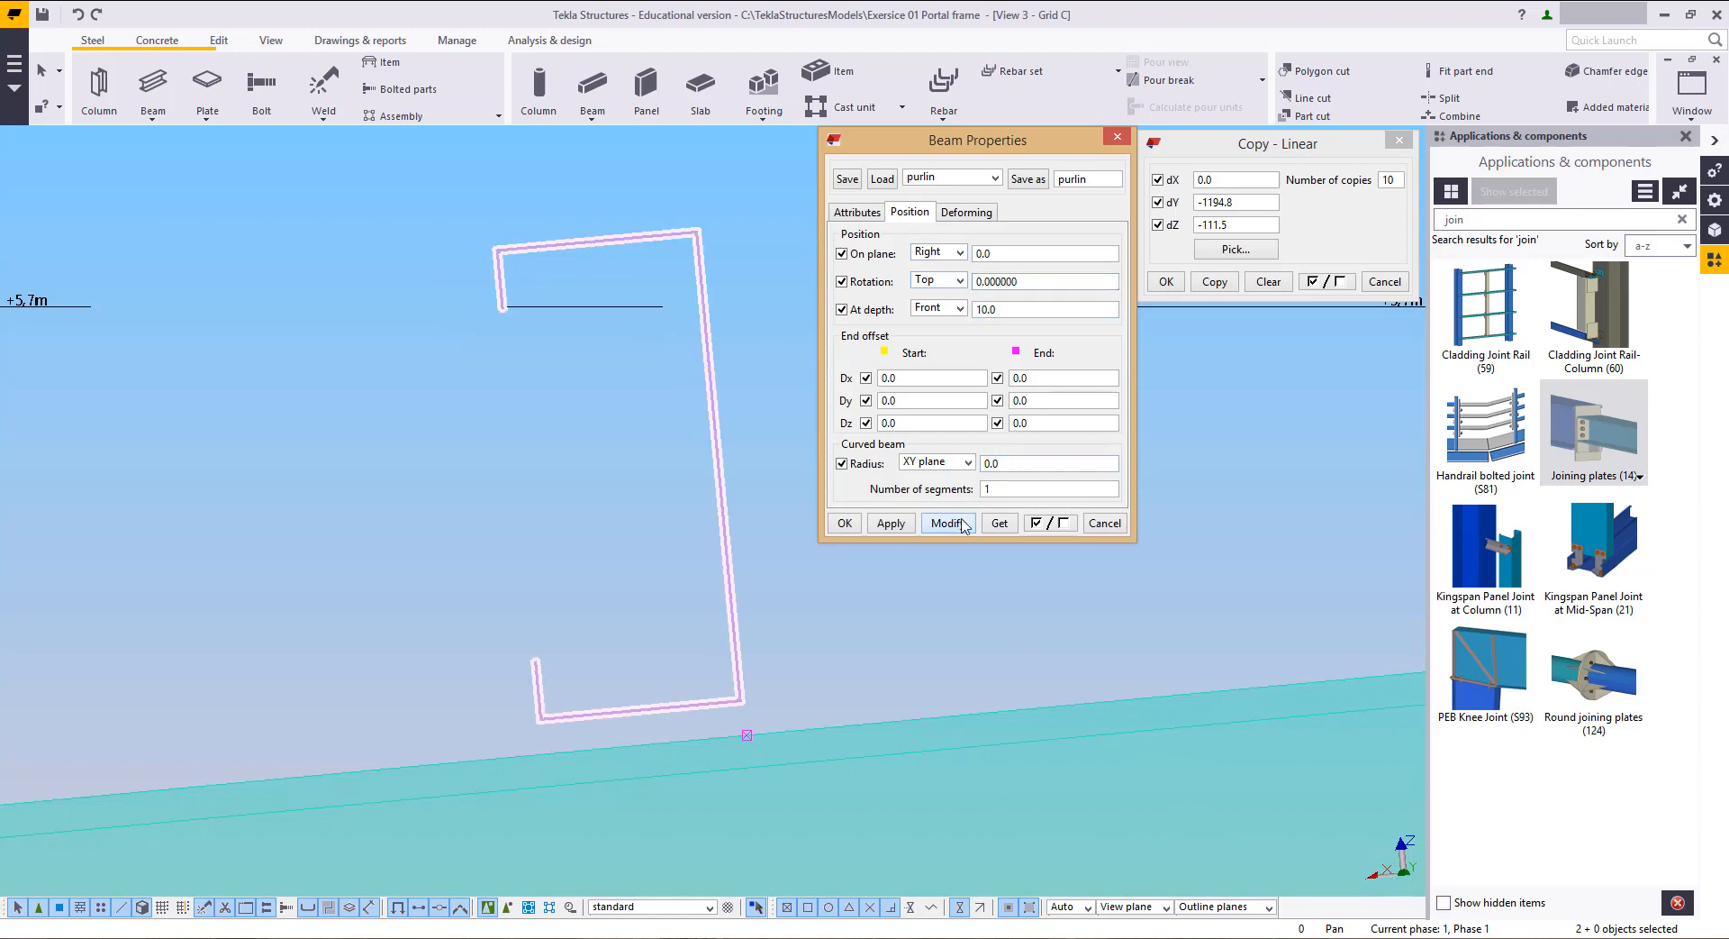
Step: Try the Behind depth position on the selected purlins and restore the depth position to Front
left_click(940, 309)
left_click(933, 359)
left_click(967, 526)
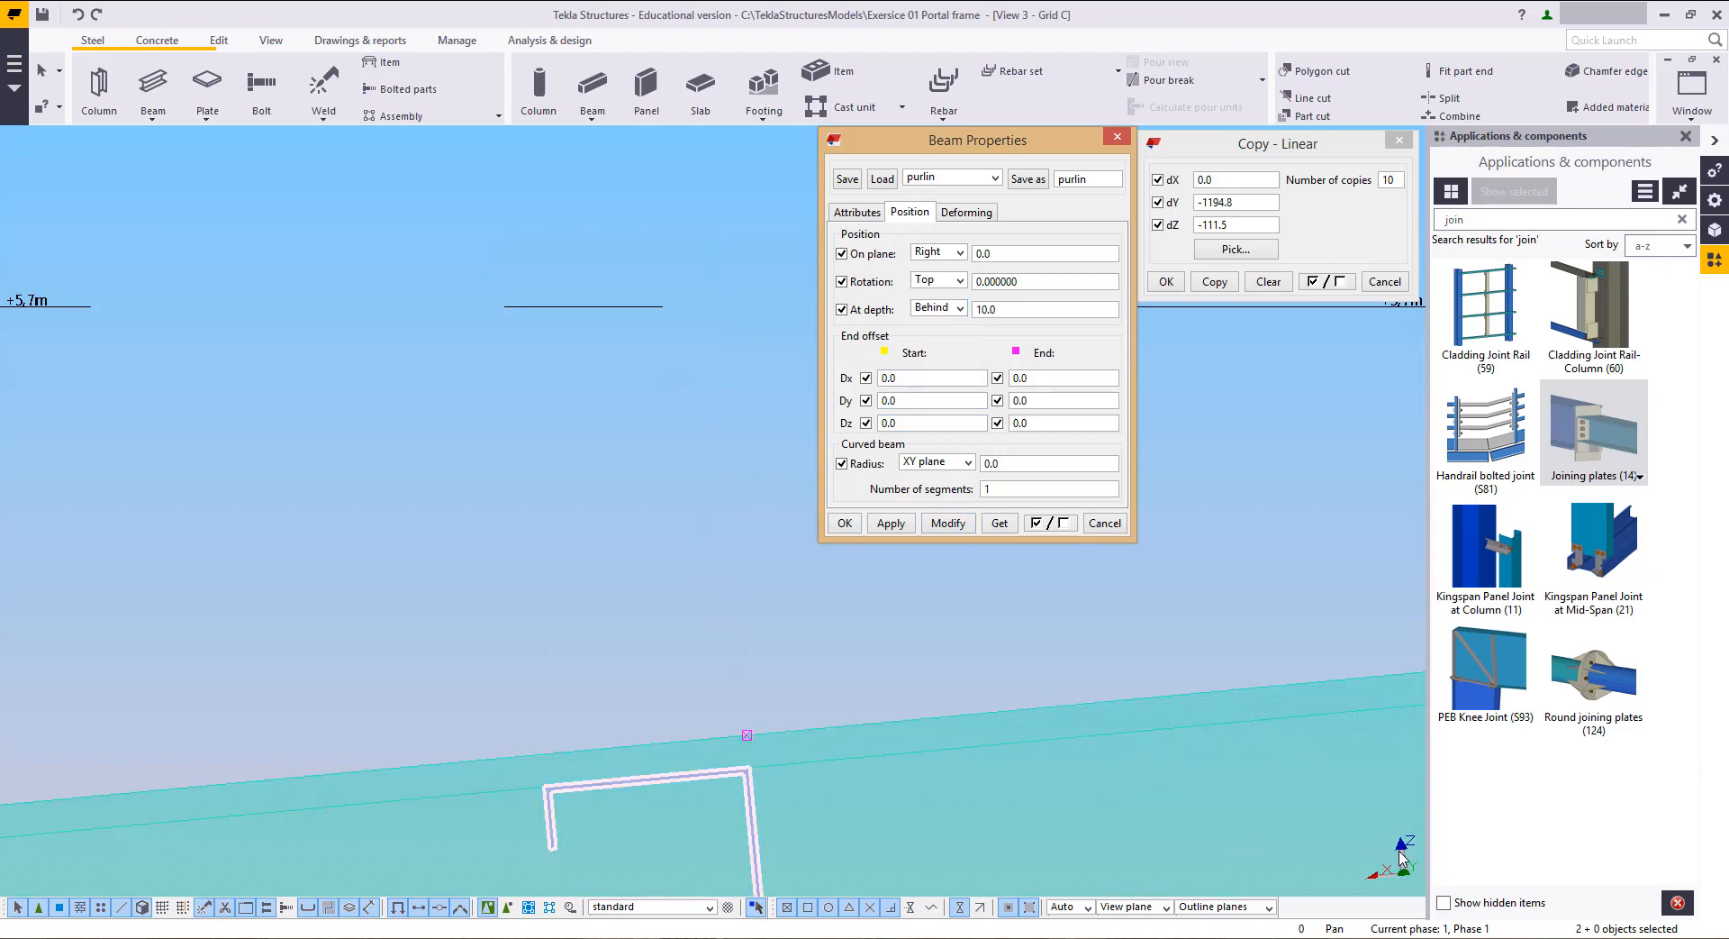
left_click(934, 308)
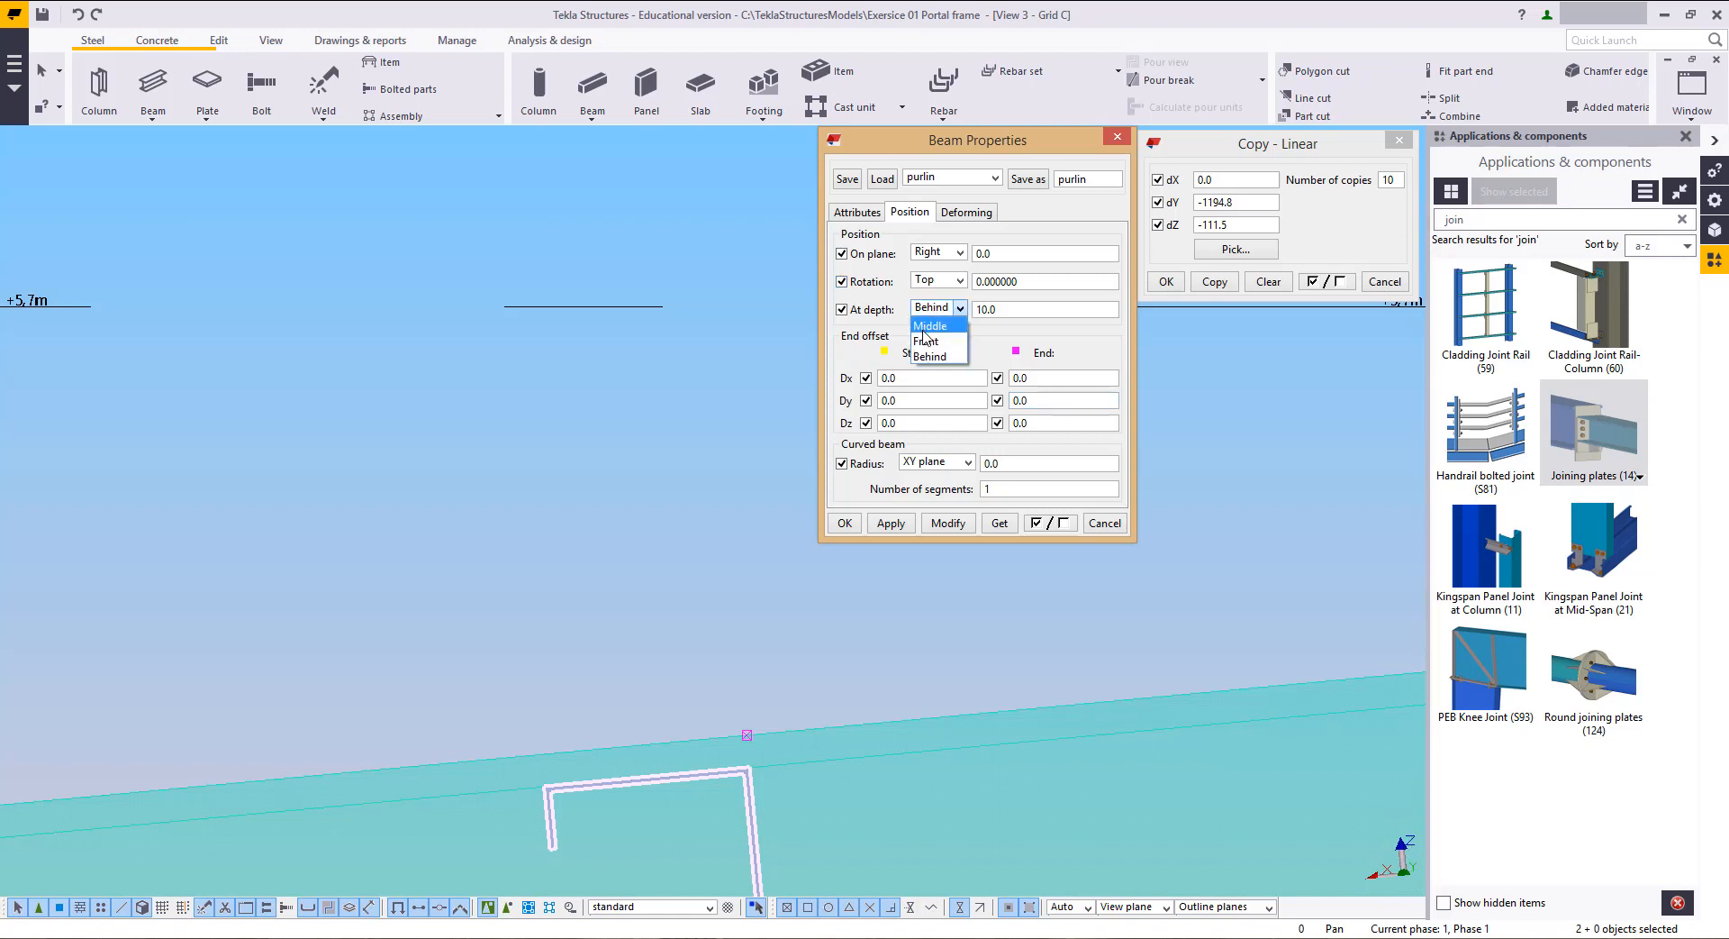
left_click(926, 341)
left_click(950, 525)
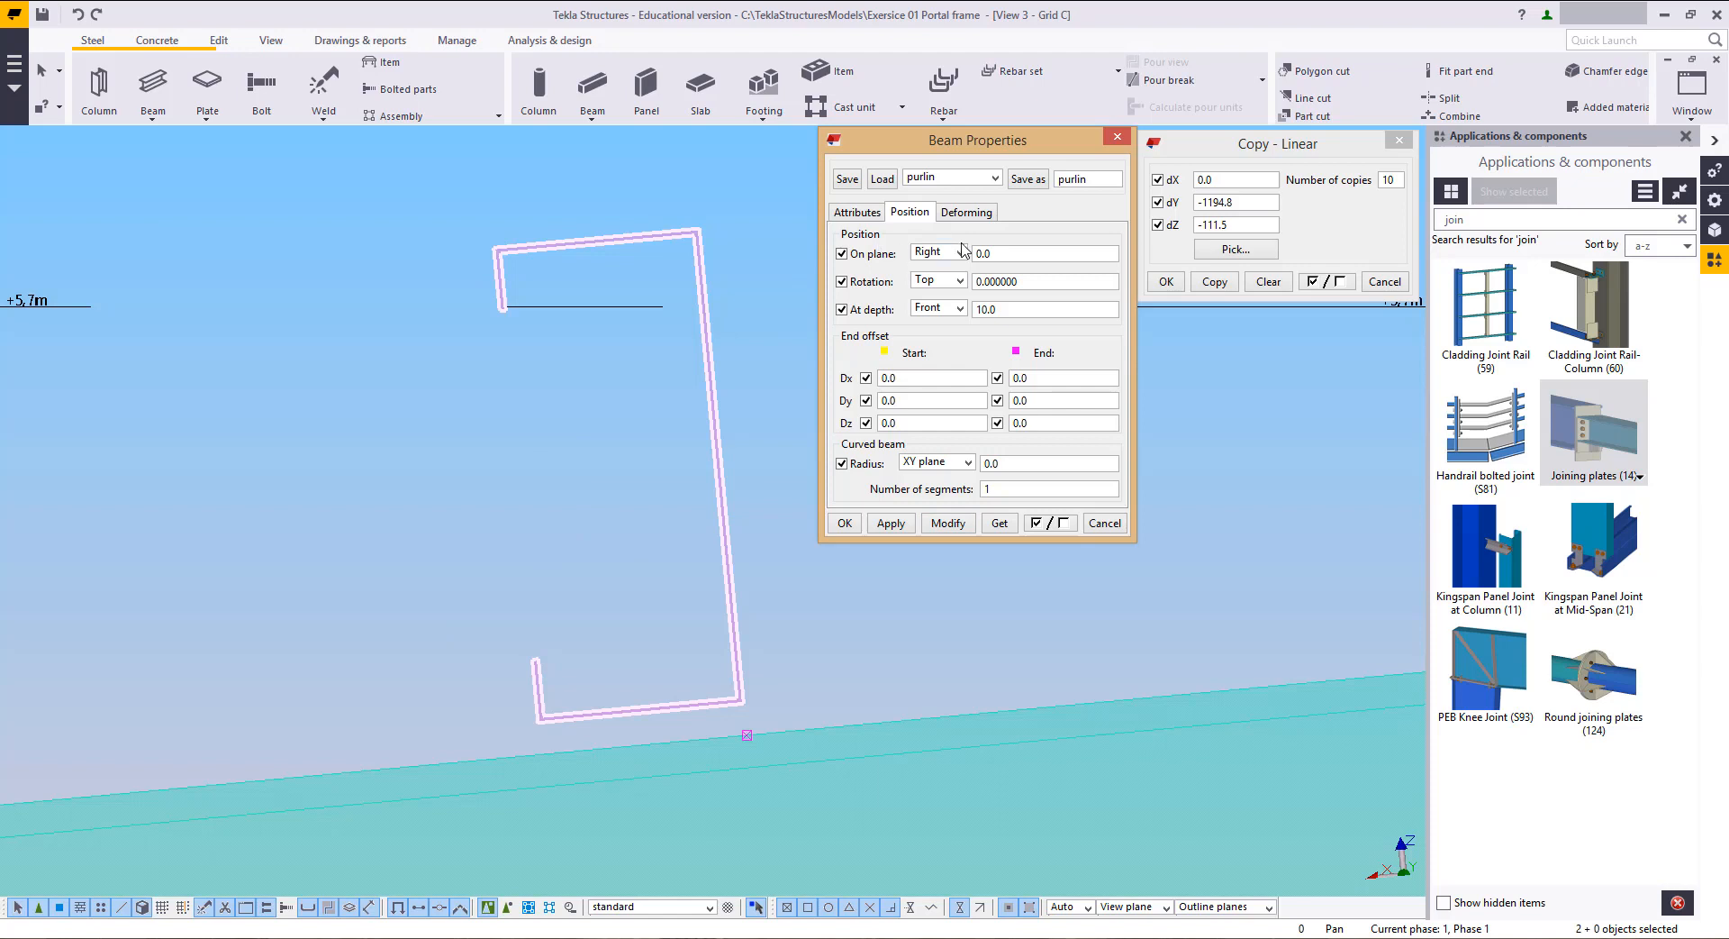
Step: Keep the on-plane position at Right, reselect the purlin and its rafter point, and accept the beam properties
left_click(922, 255)
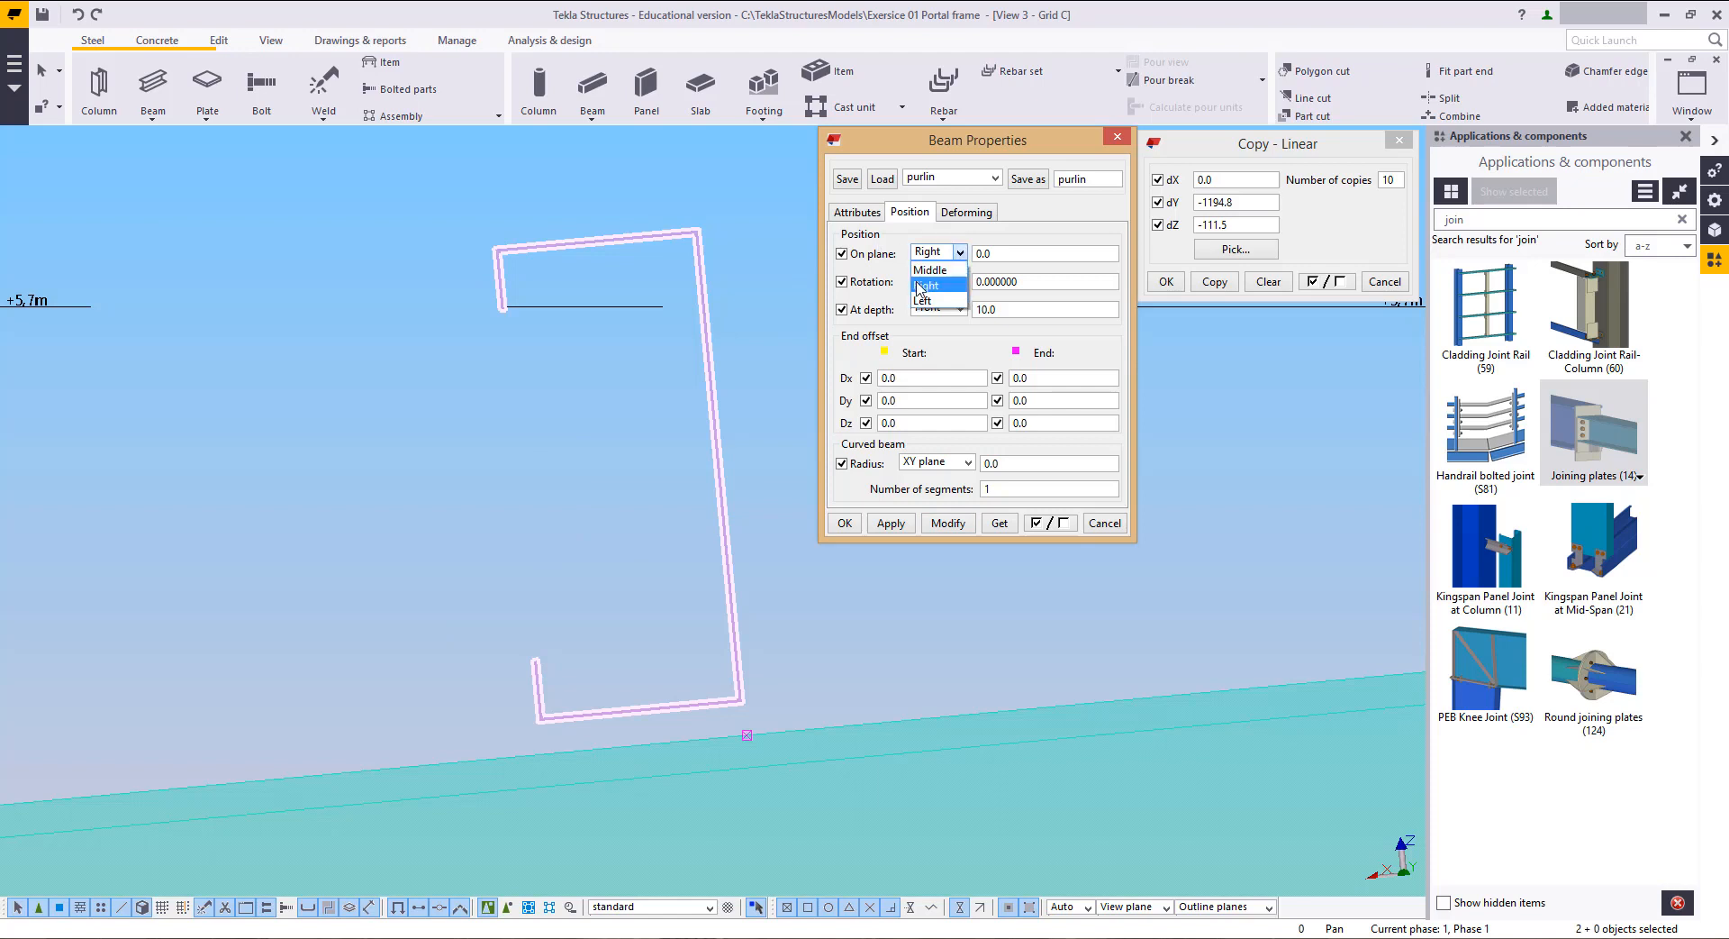
left_click(926, 283)
left_click(633, 640)
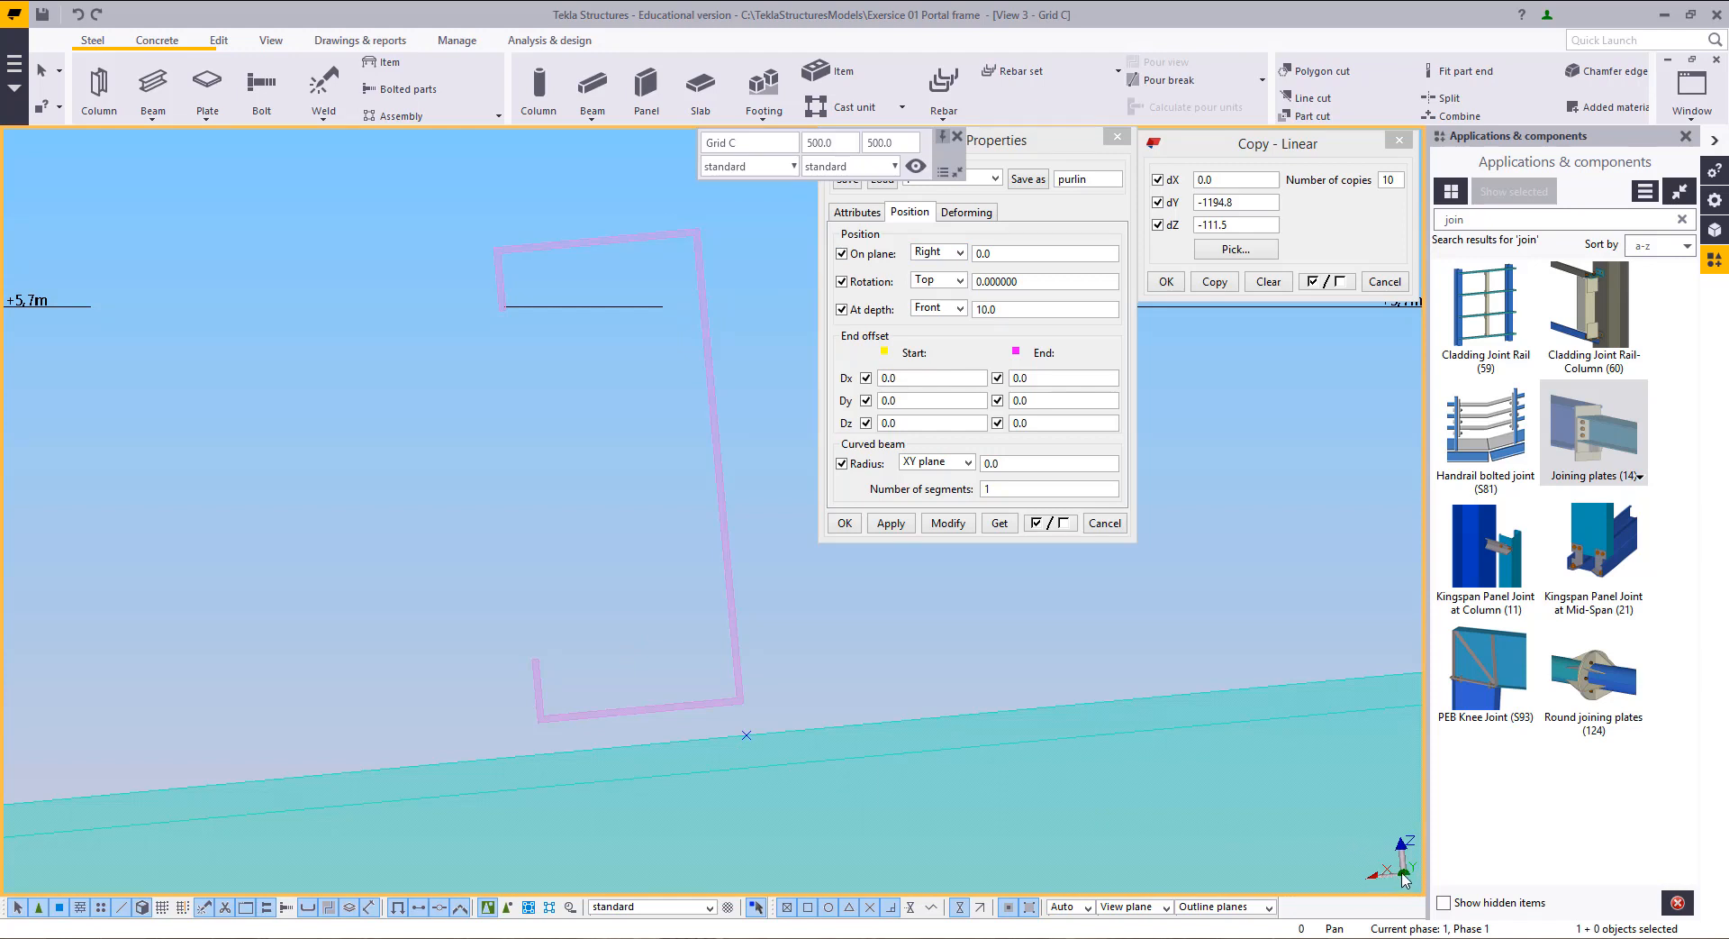
left_click_drag(775, 495, 658, 514)
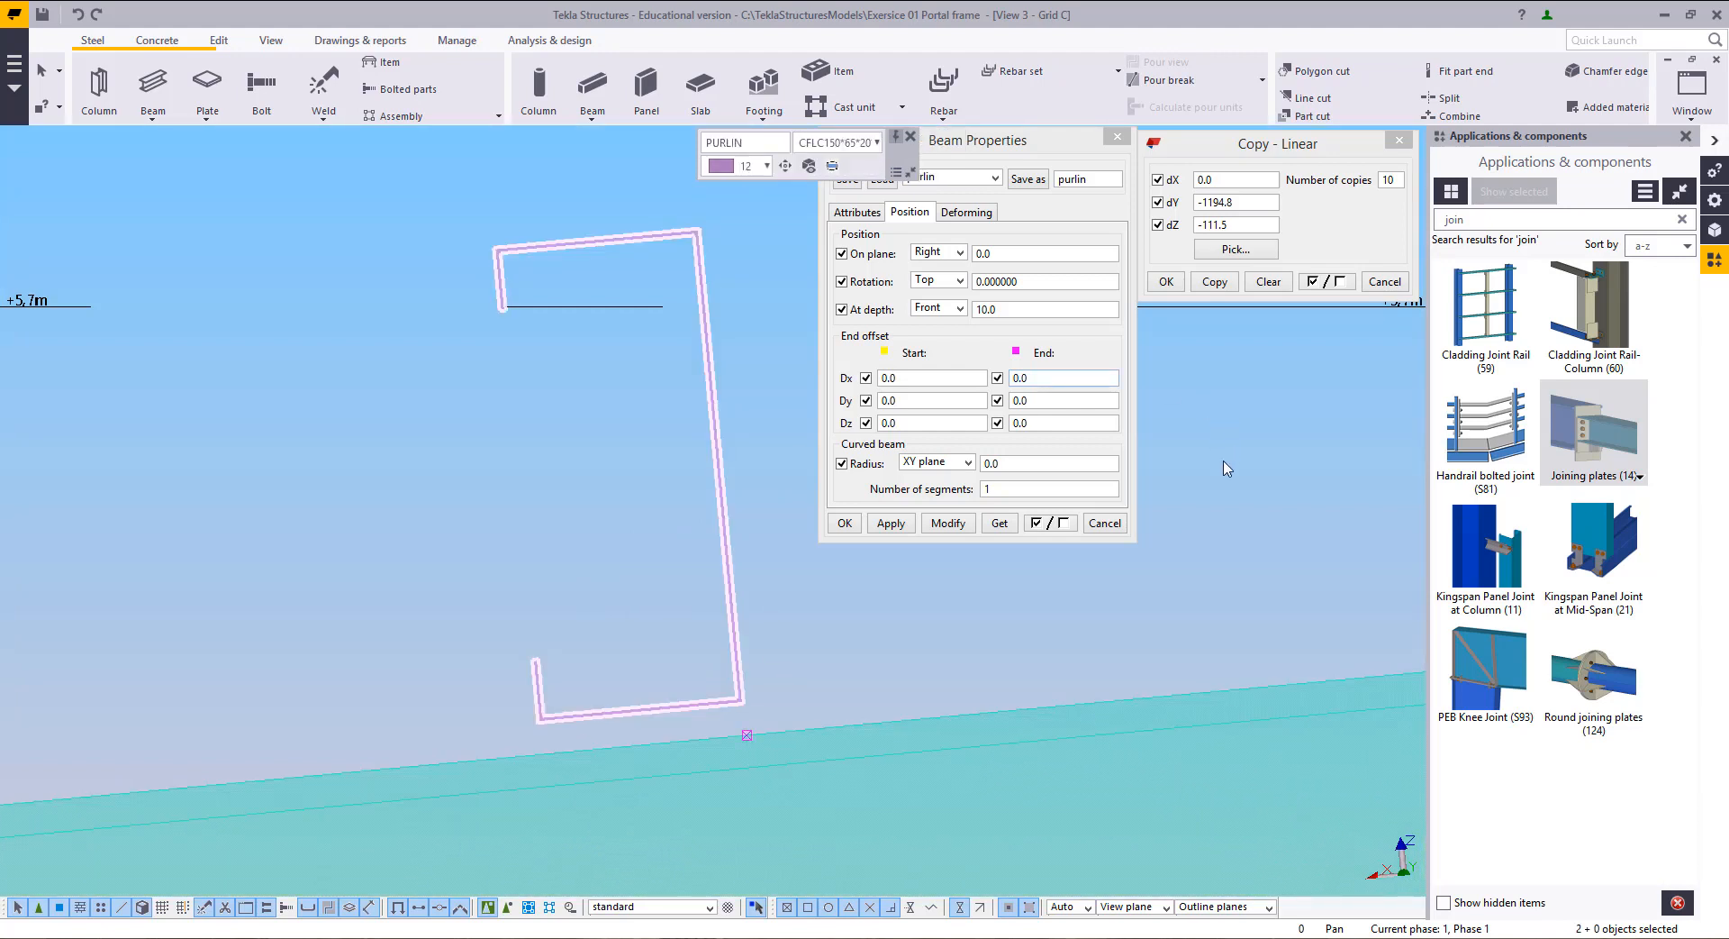
left_click(845, 525)
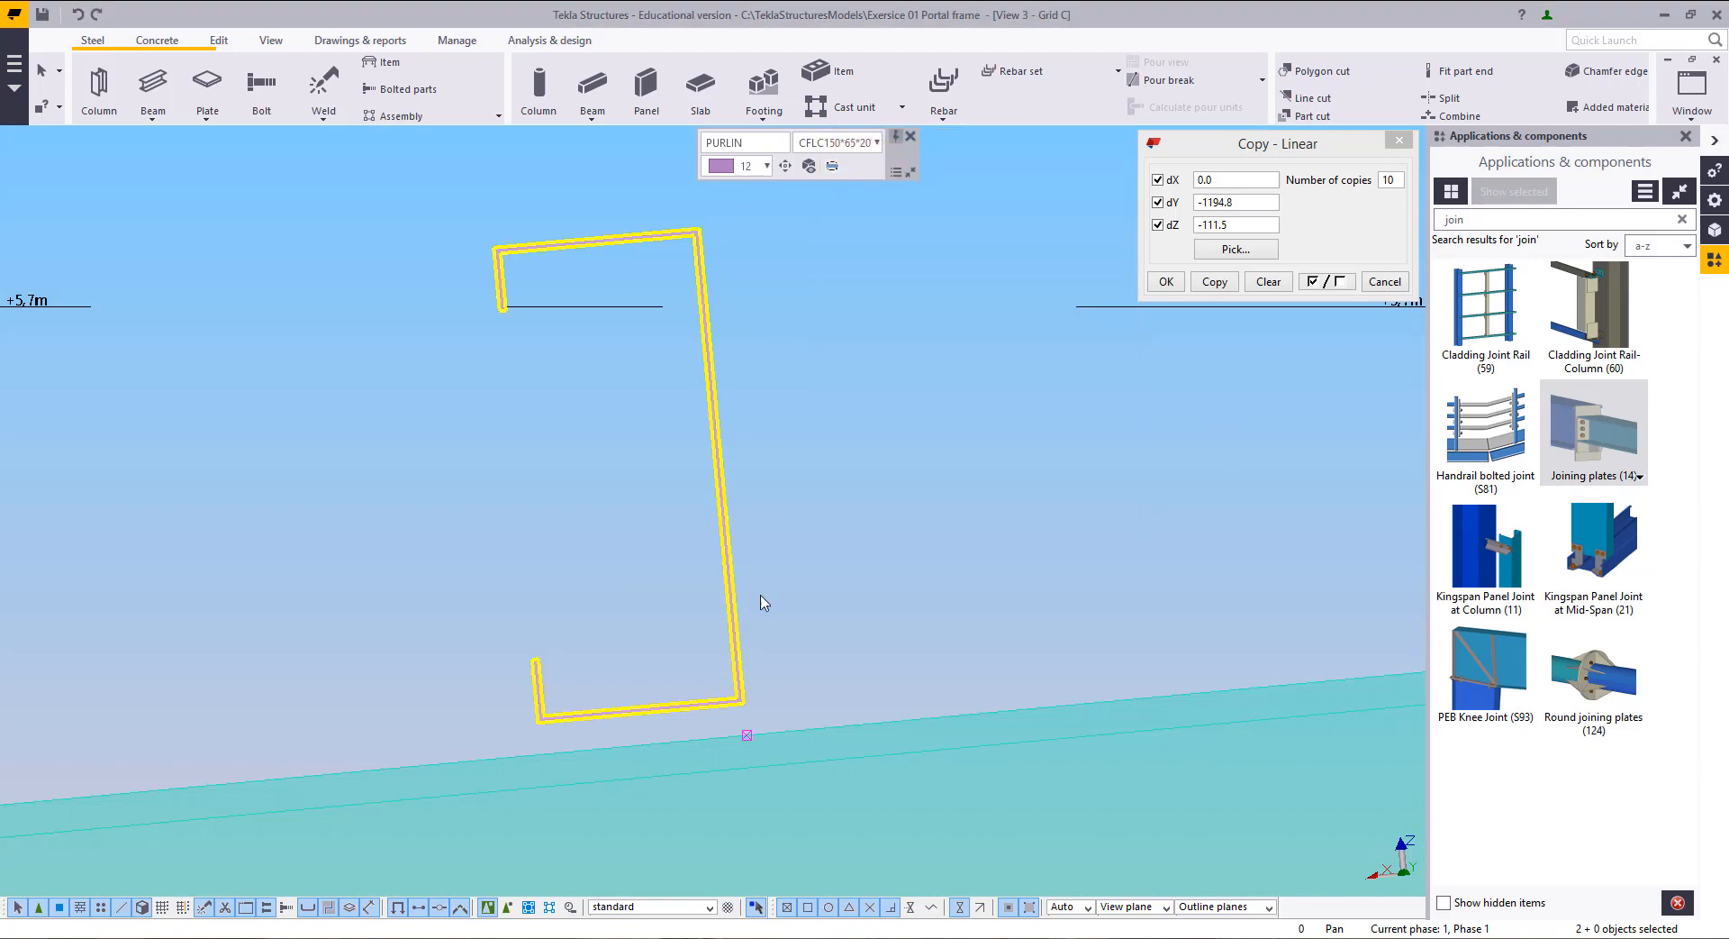
Step: Deselect the purlin, clear the linear copy values and close the copy dialog
left_click(857, 429)
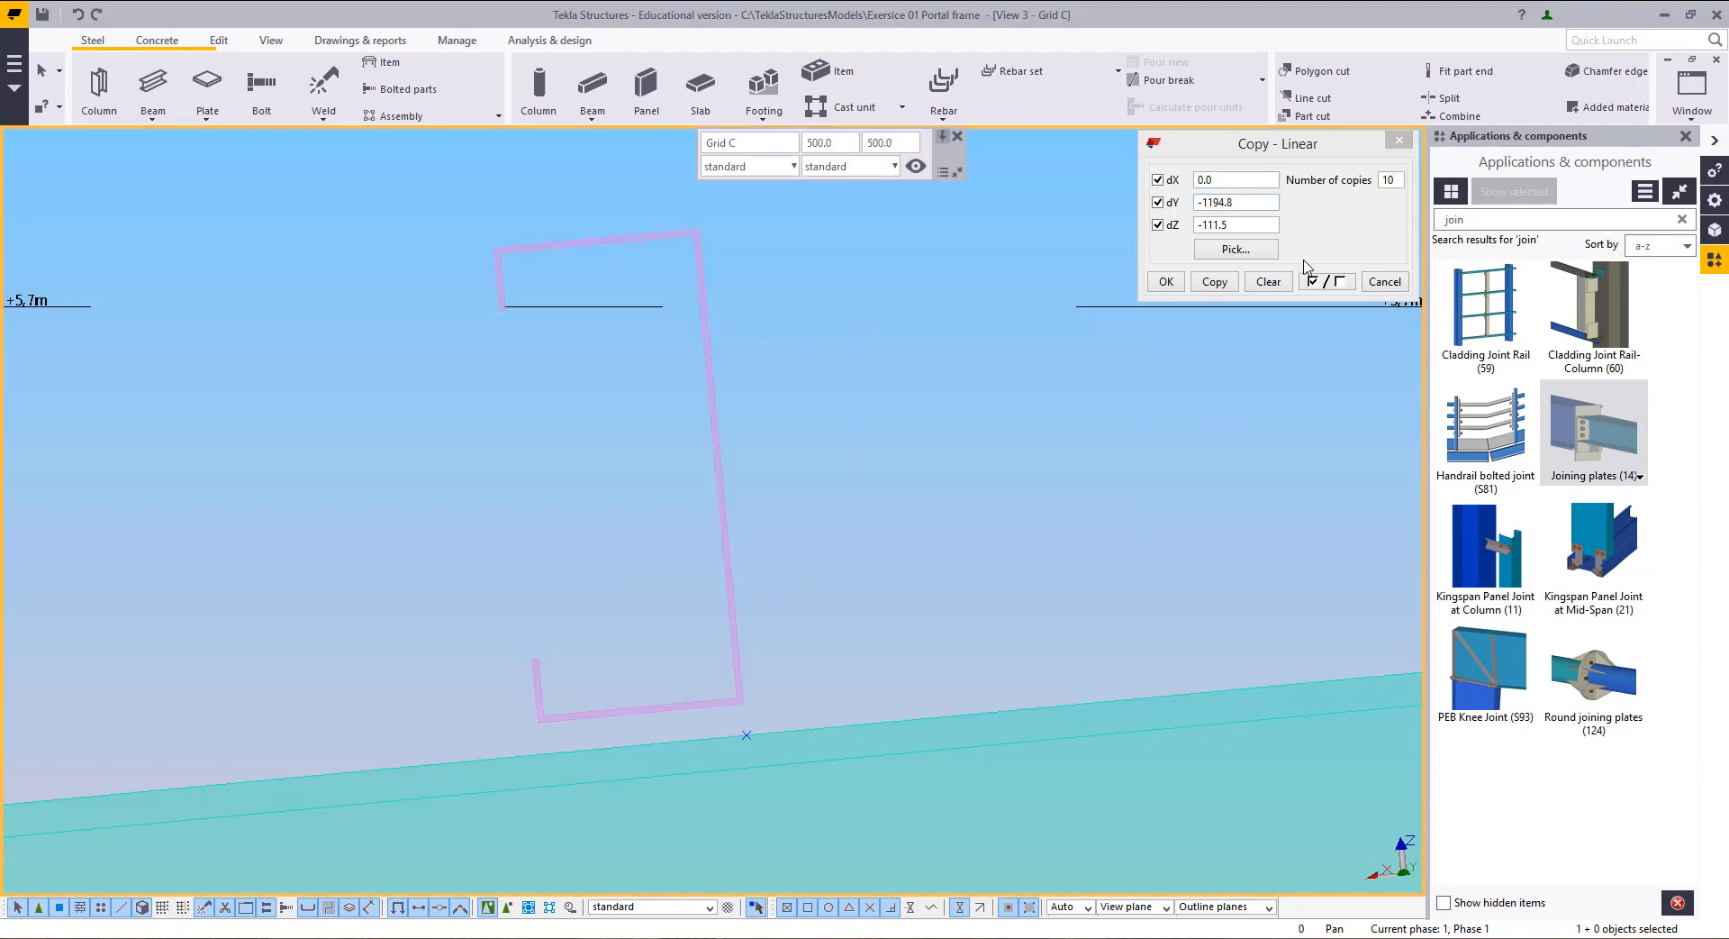
left_click(1268, 282)
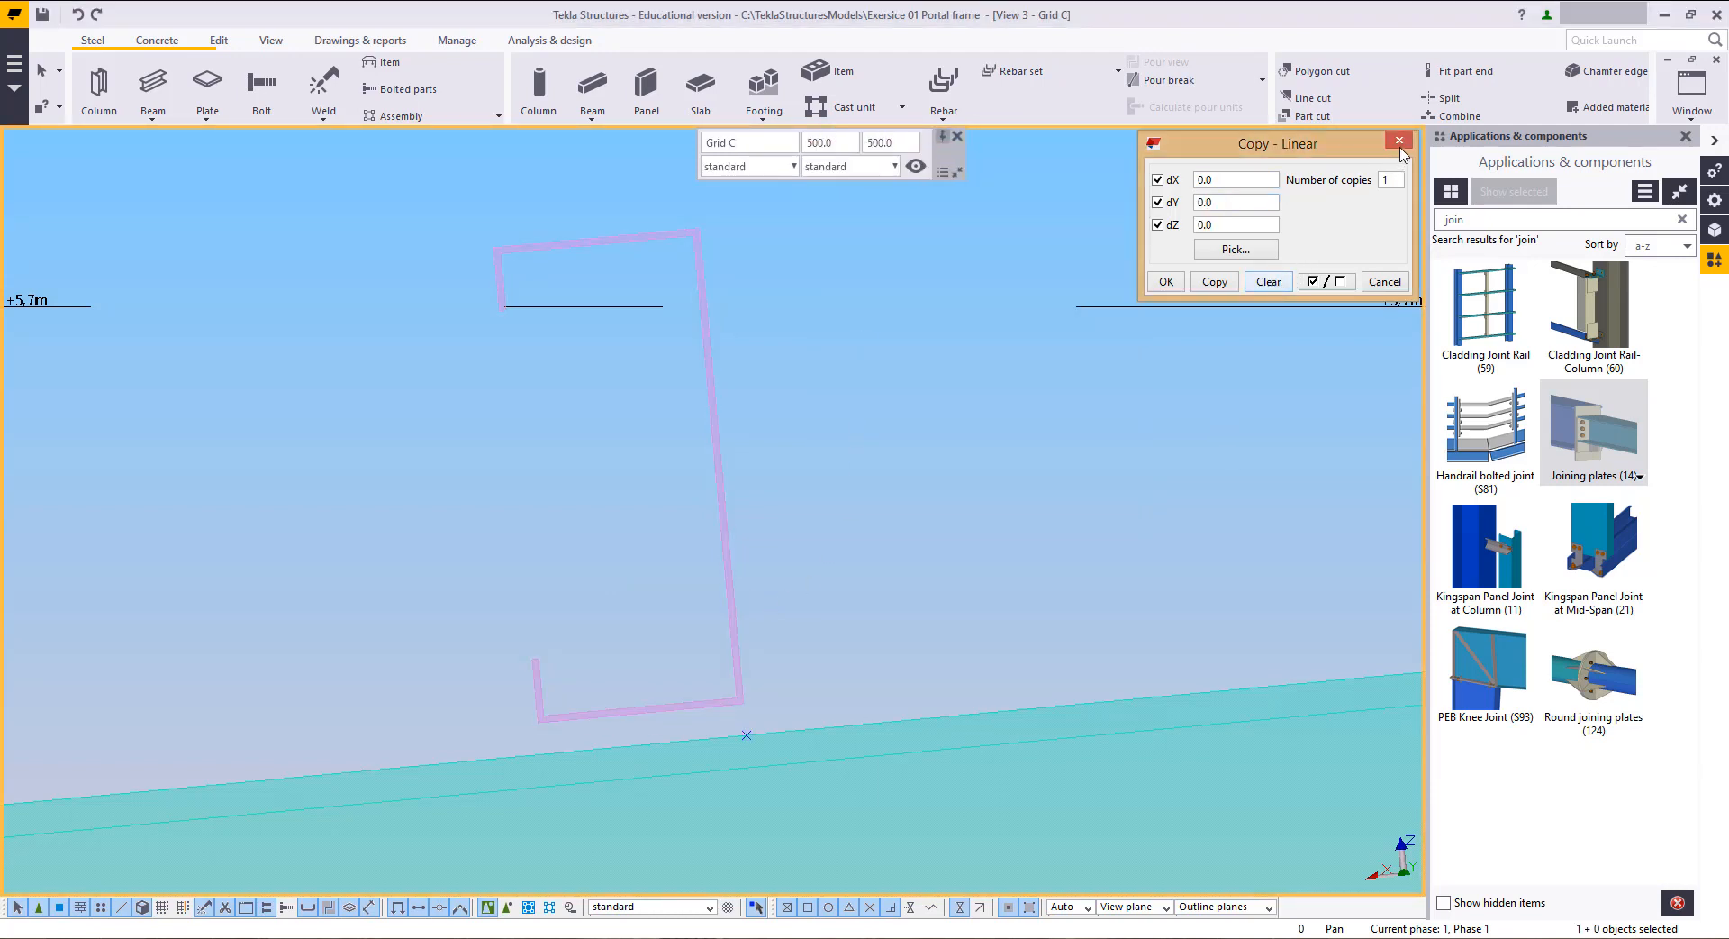
left_click(1399, 141)
Step: Switch to the View 1 isometric view and show the purlin's end on the rafter near the ridge joint
middle_click_drag(853, 397, 841, 490)
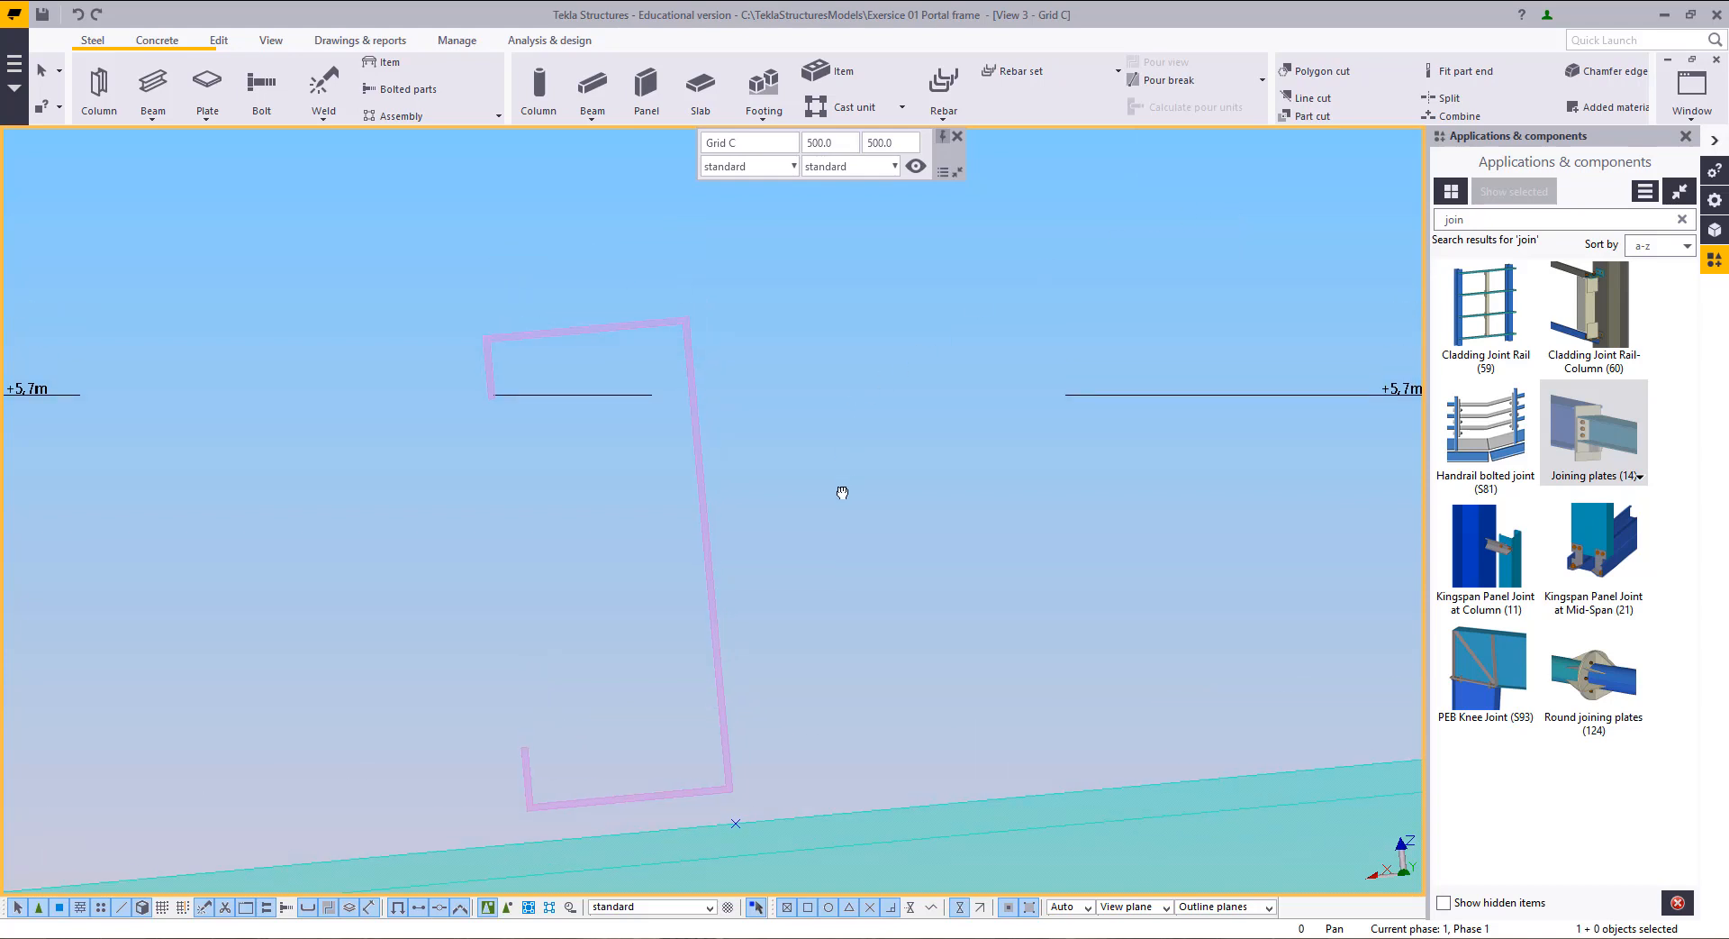
left_click(1692, 94)
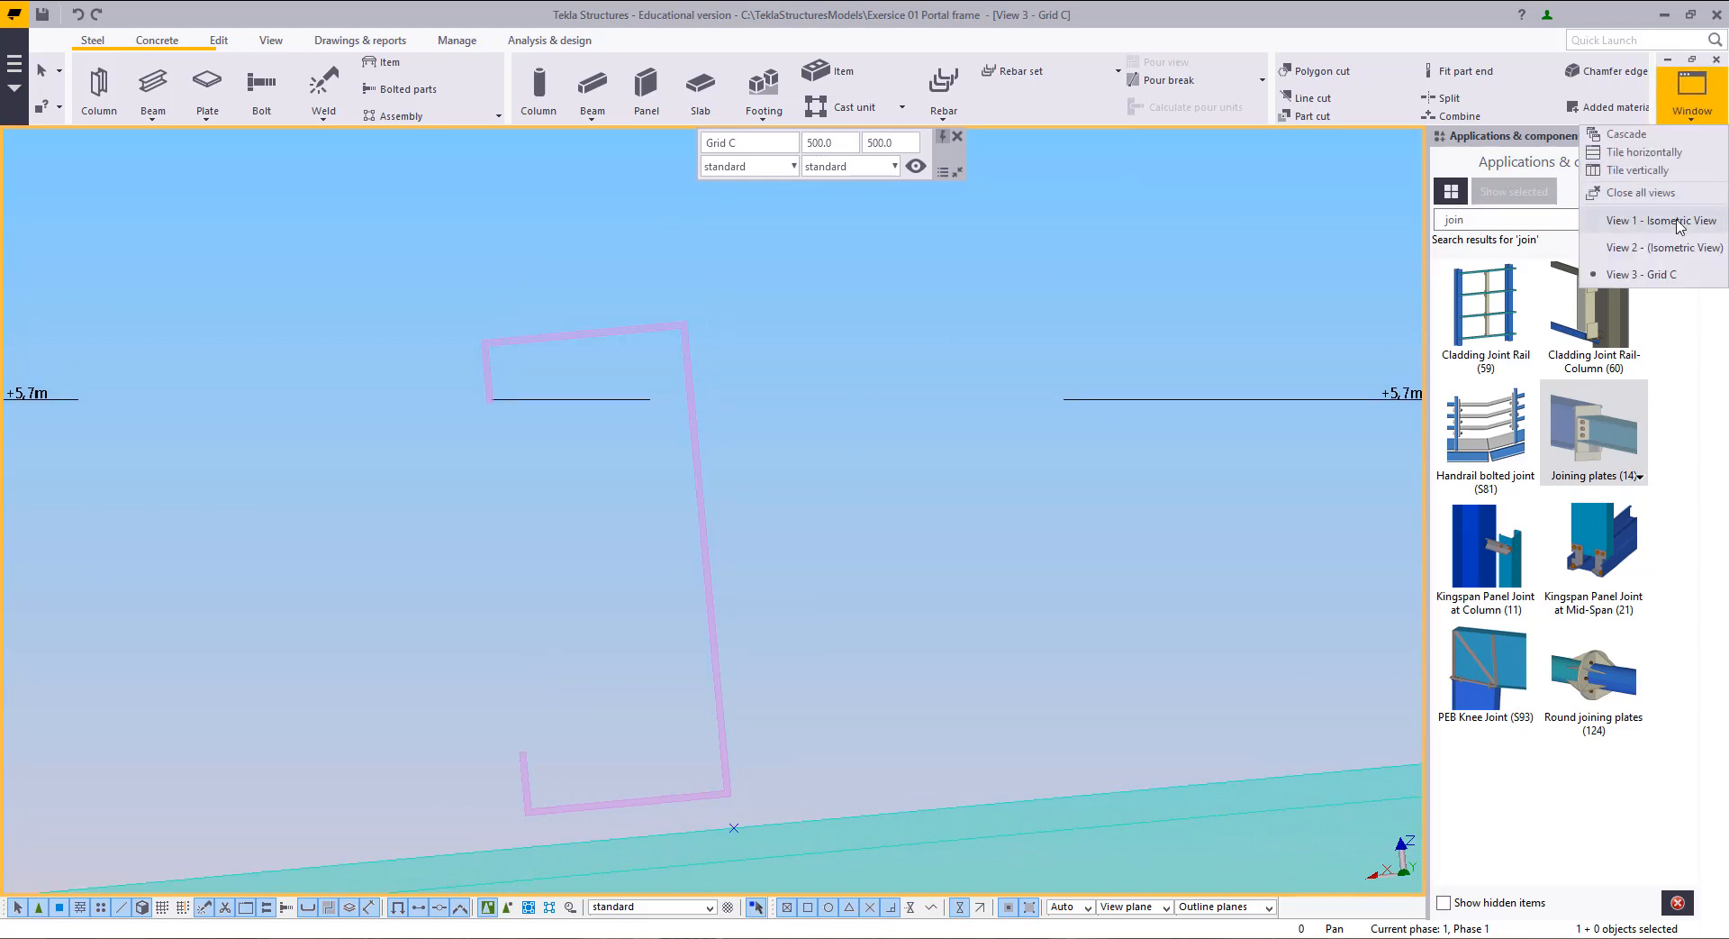
left_click(1612, 215)
middle_click_drag(704, 520, 965, 637)
scroll(665, 553, "down", 5)
scroll(575, 471, "up", 2)
middle_click_drag(575, 472, 793, 420)
scroll(793, 420, "up", 5)
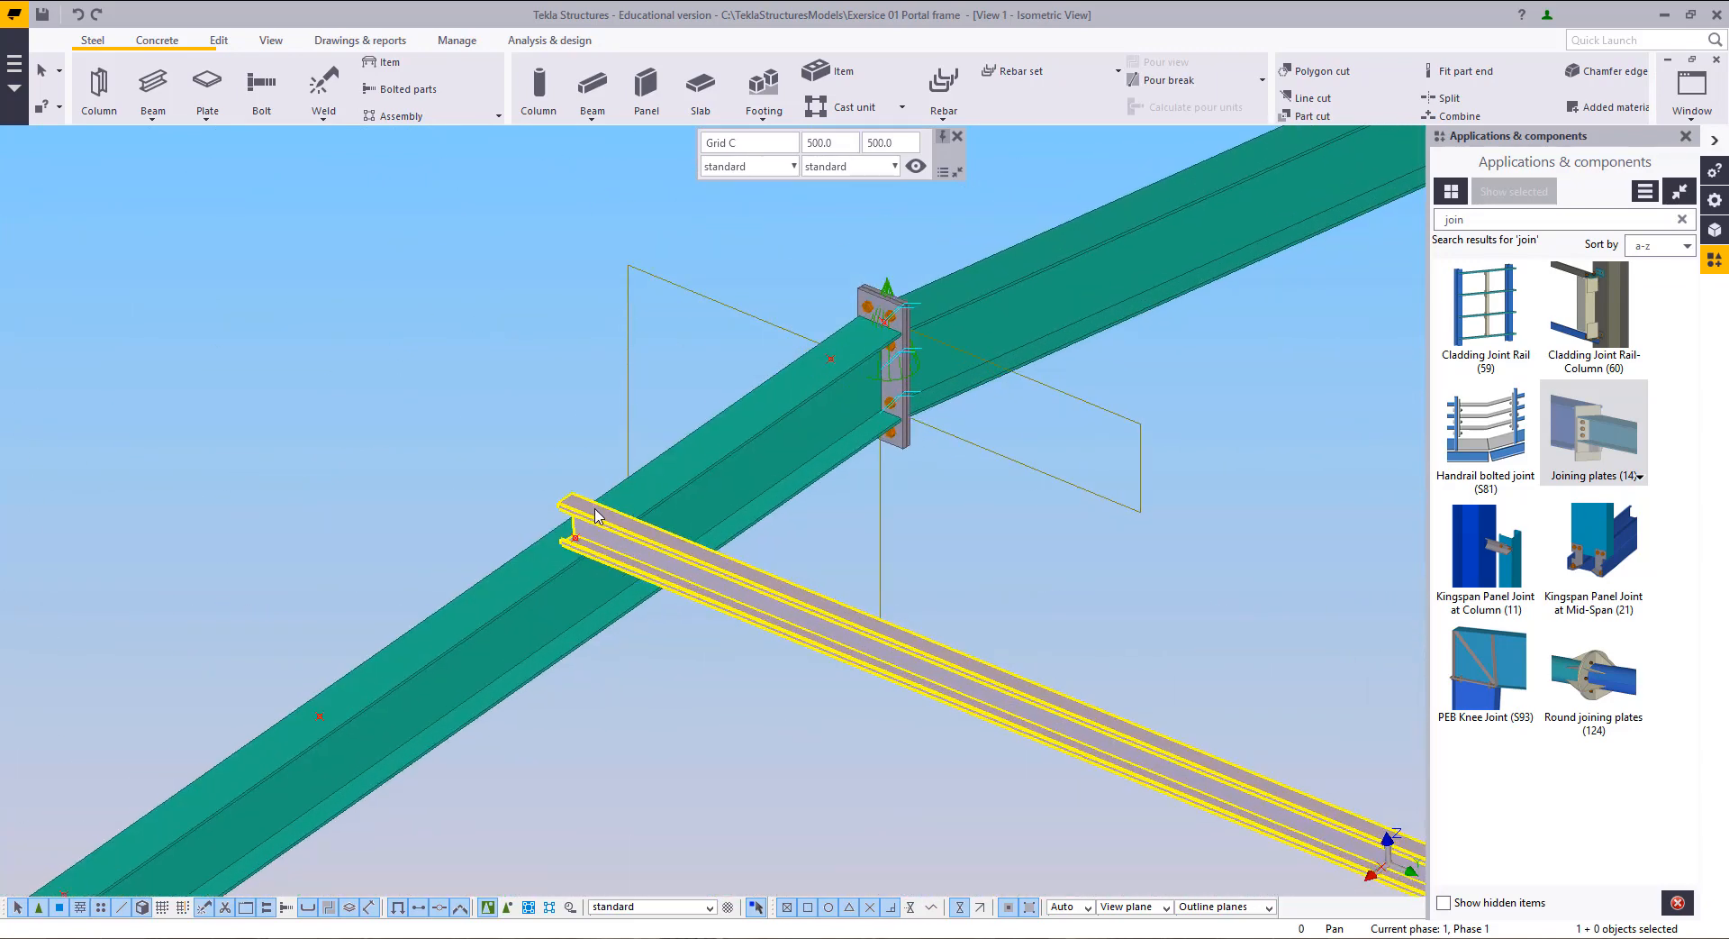
Step: Search the component catalog for "1" and "cold rolled", and look through the cold rolled cleat, overlap and sleeved connections
double_click(1480, 221)
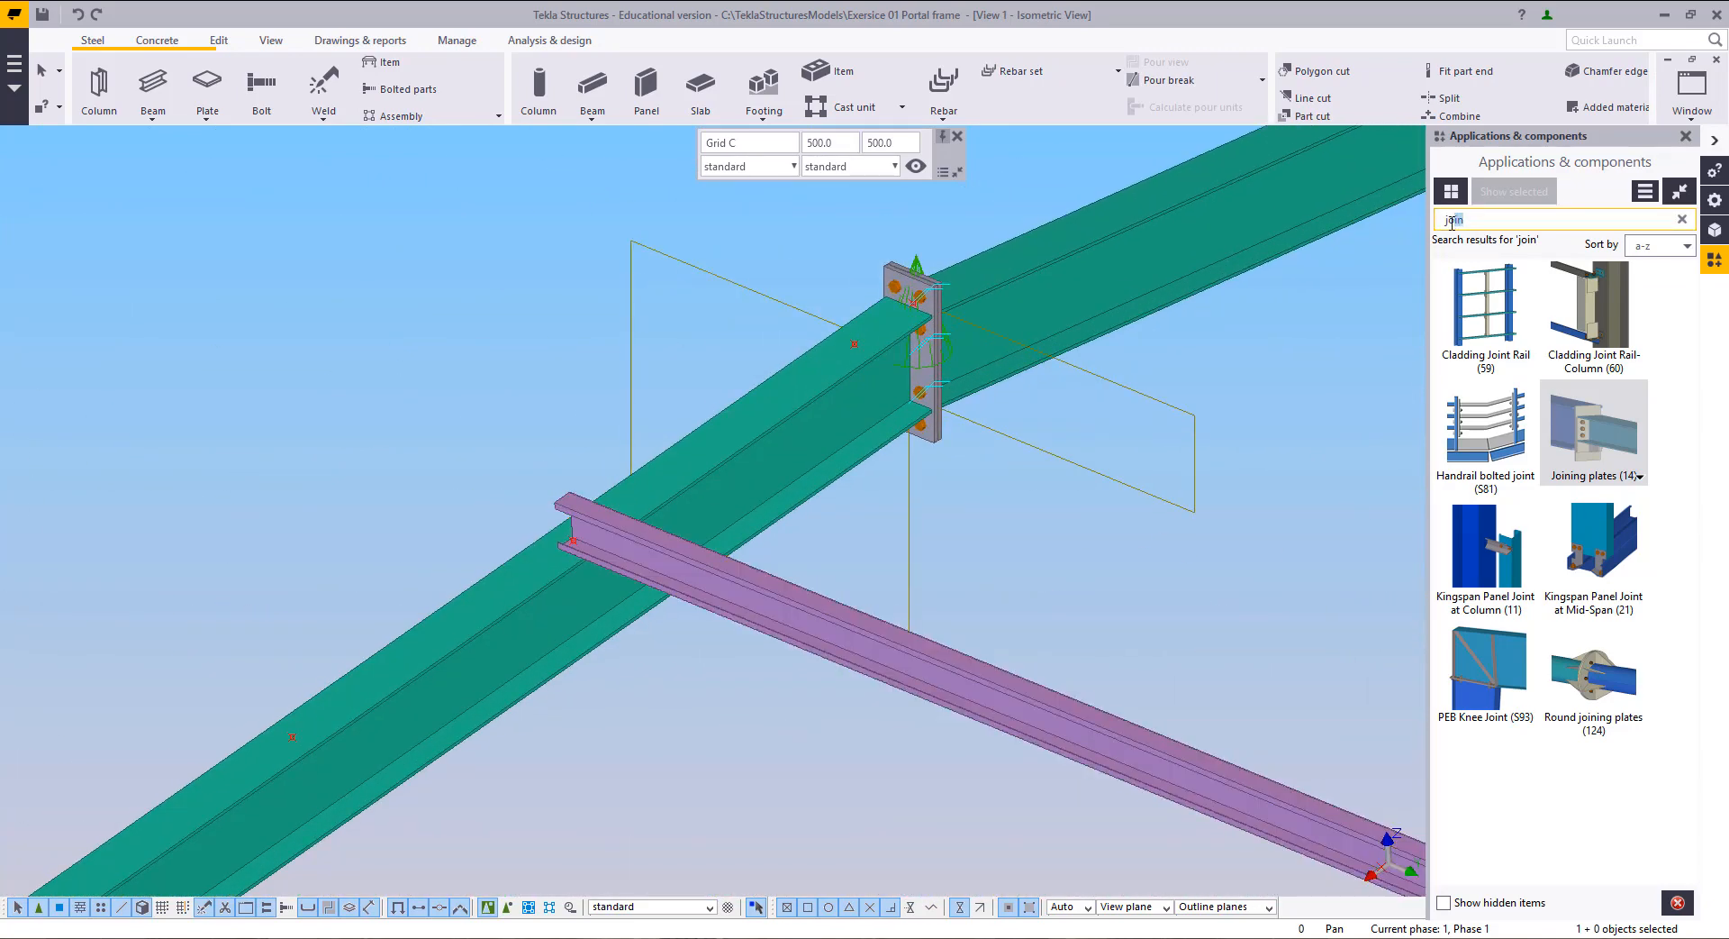
type("1")
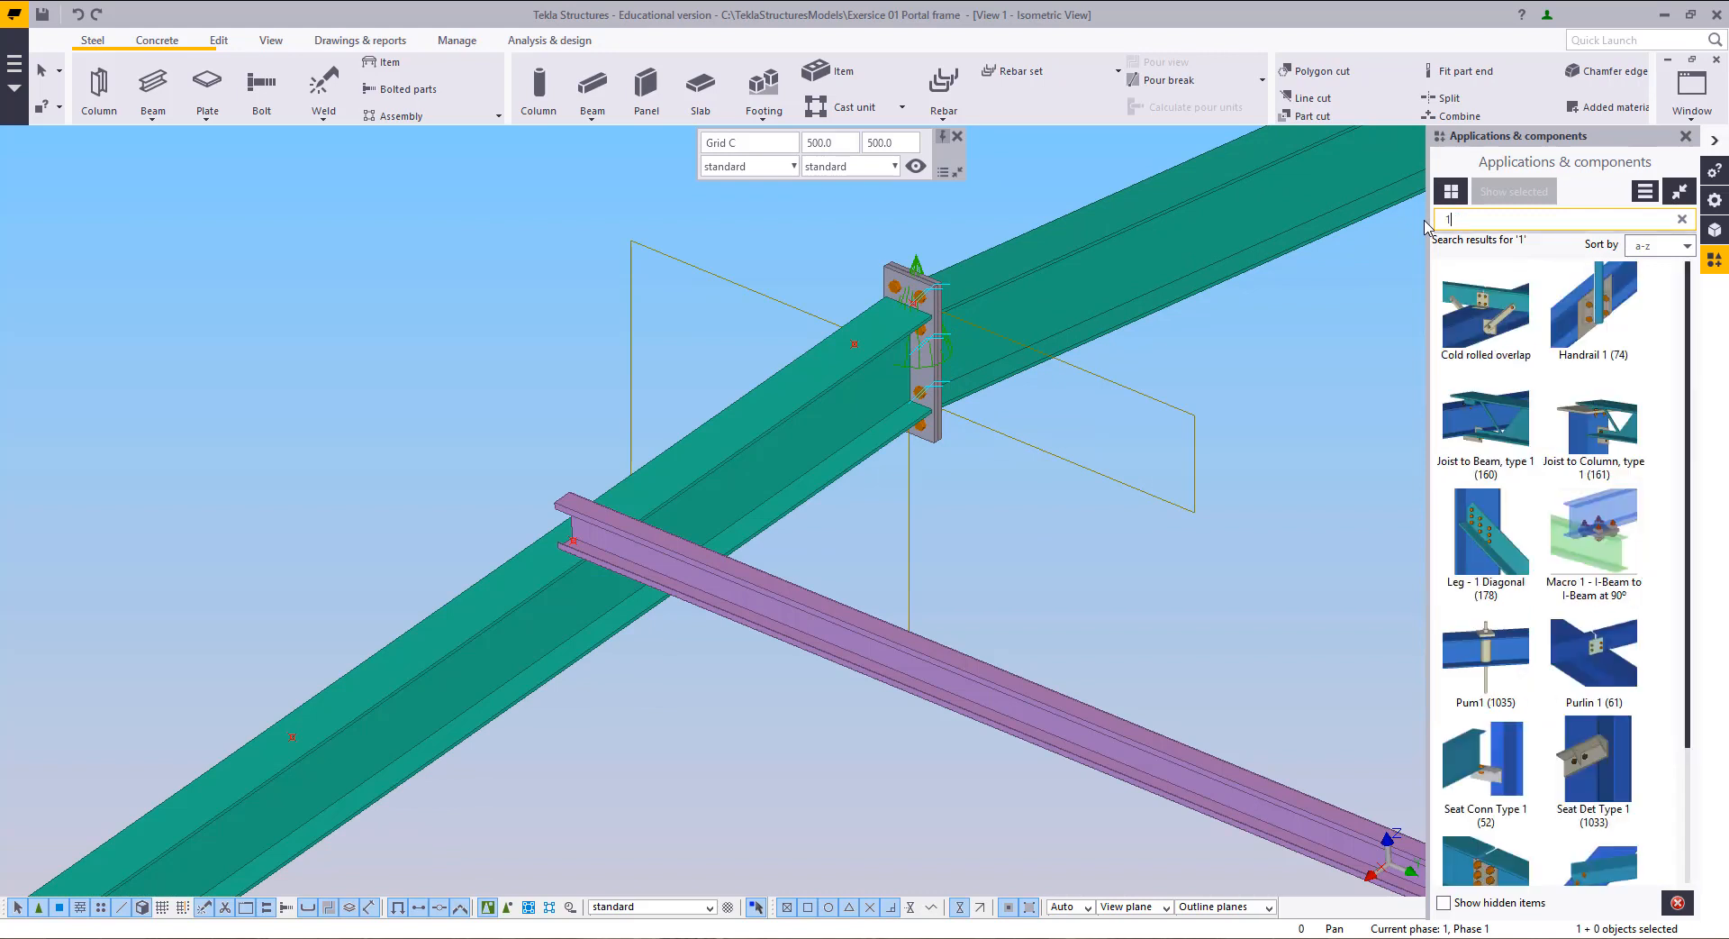
double_click(1496, 217)
type("cold rolled")
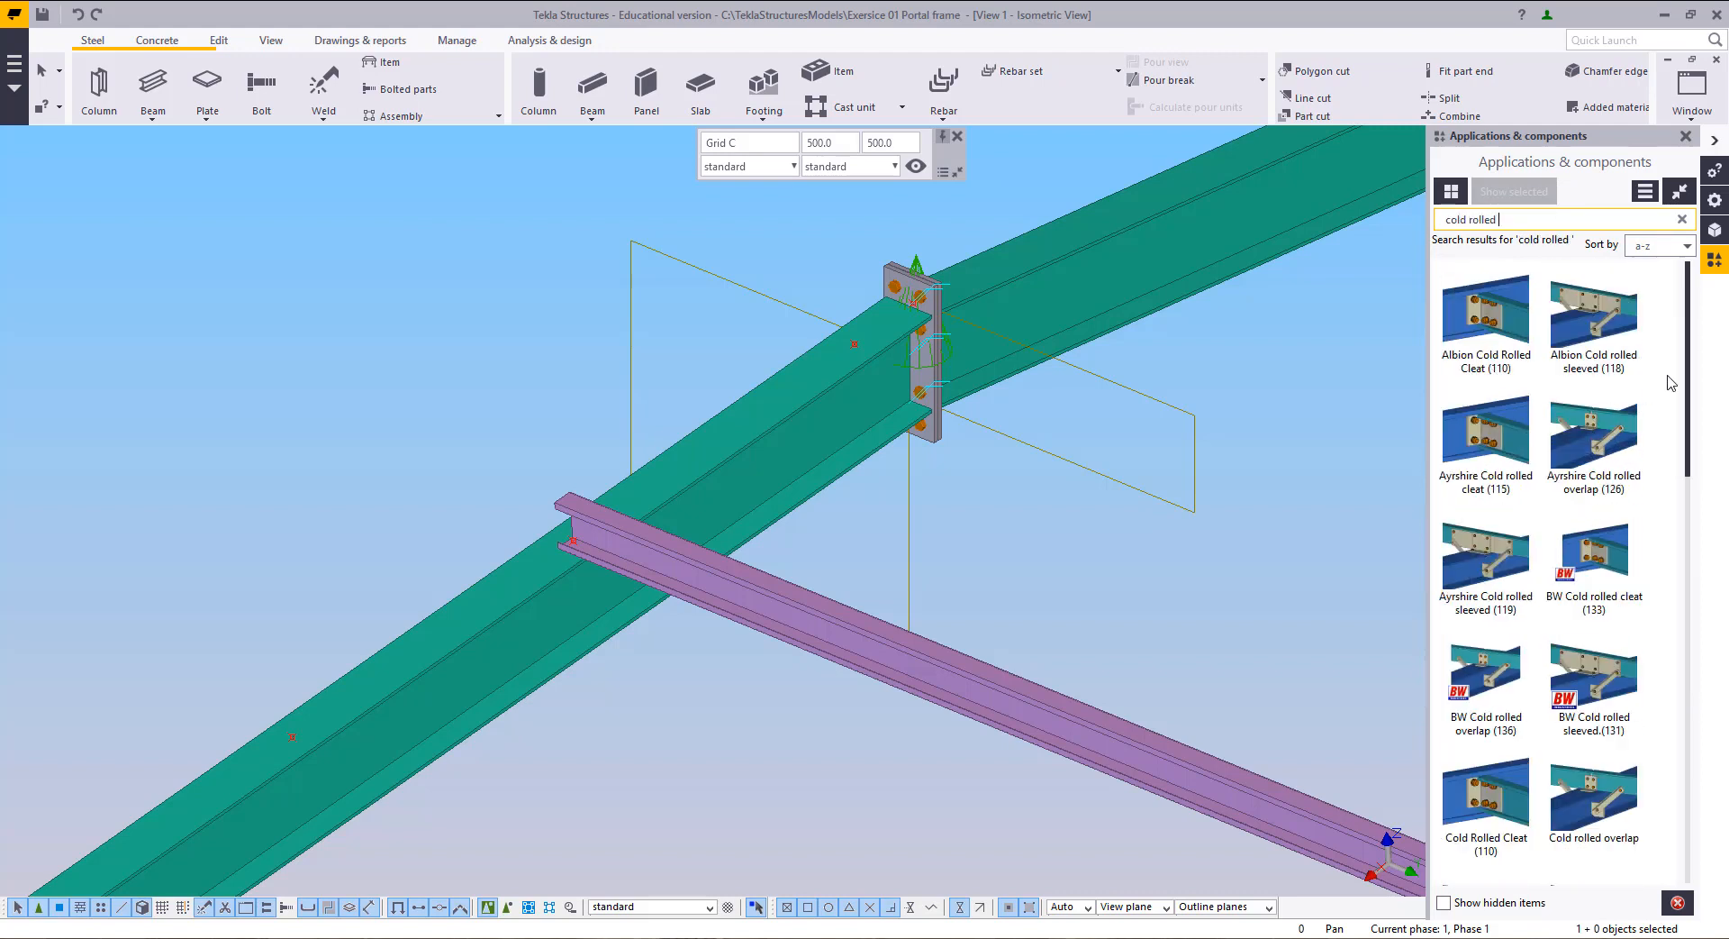
scroll(1666, 384, "down", 10)
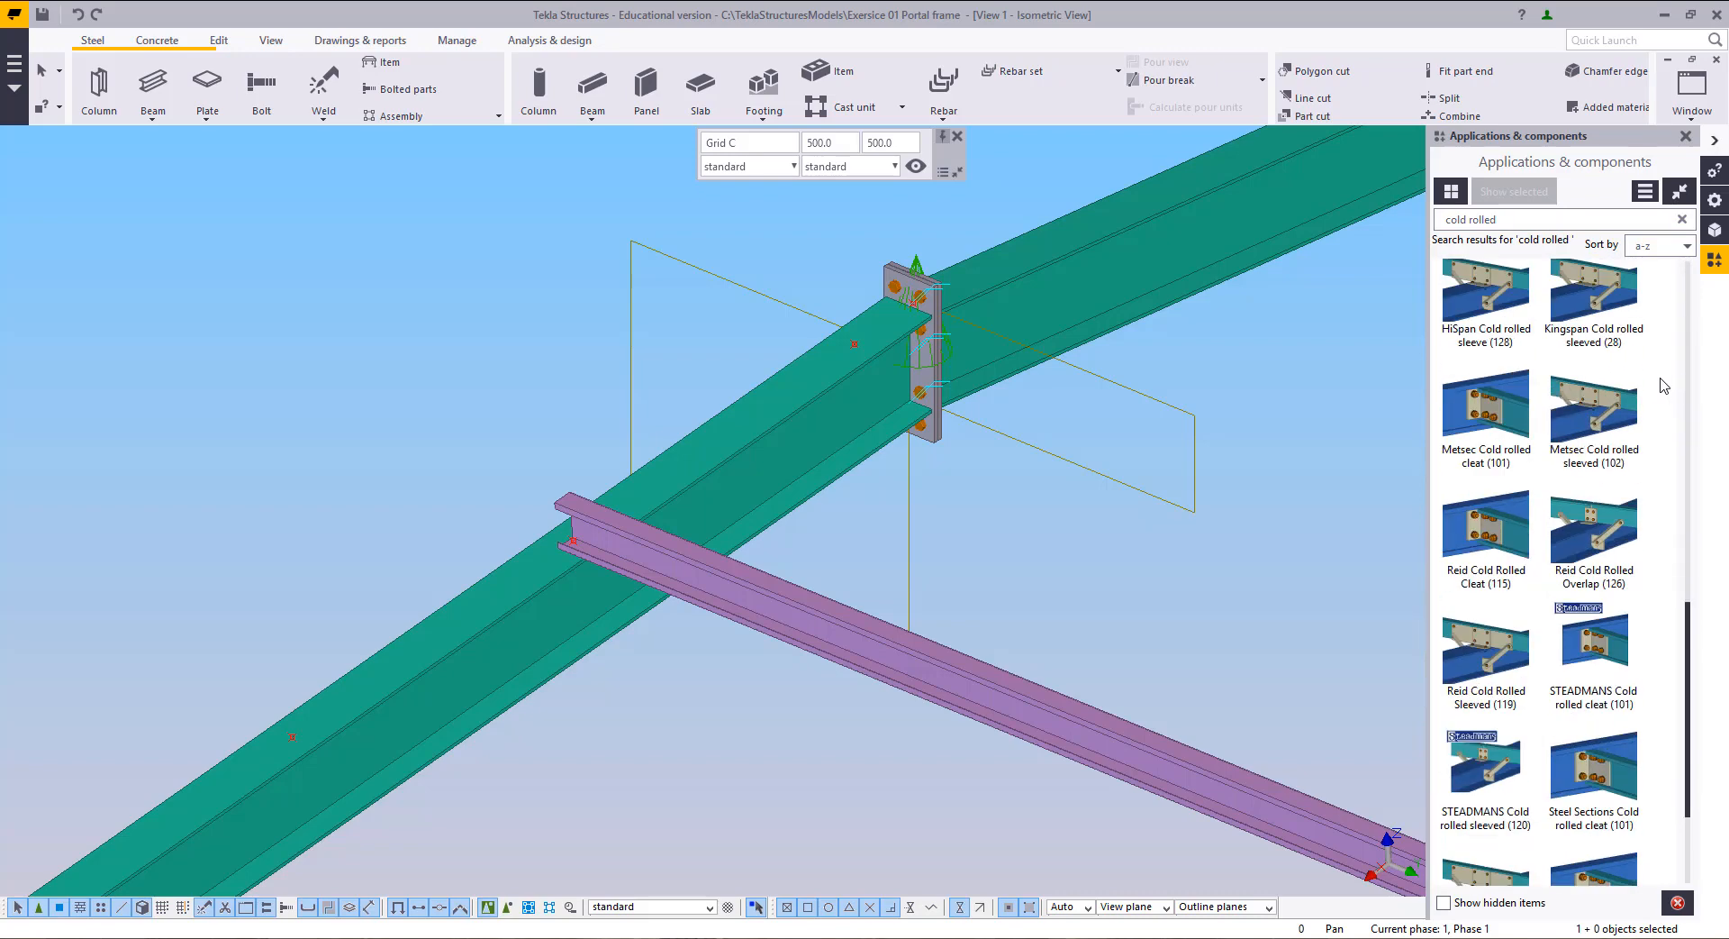
scroll(1629, 429, "down", 2)
scroll(1626, 483, "up", 12)
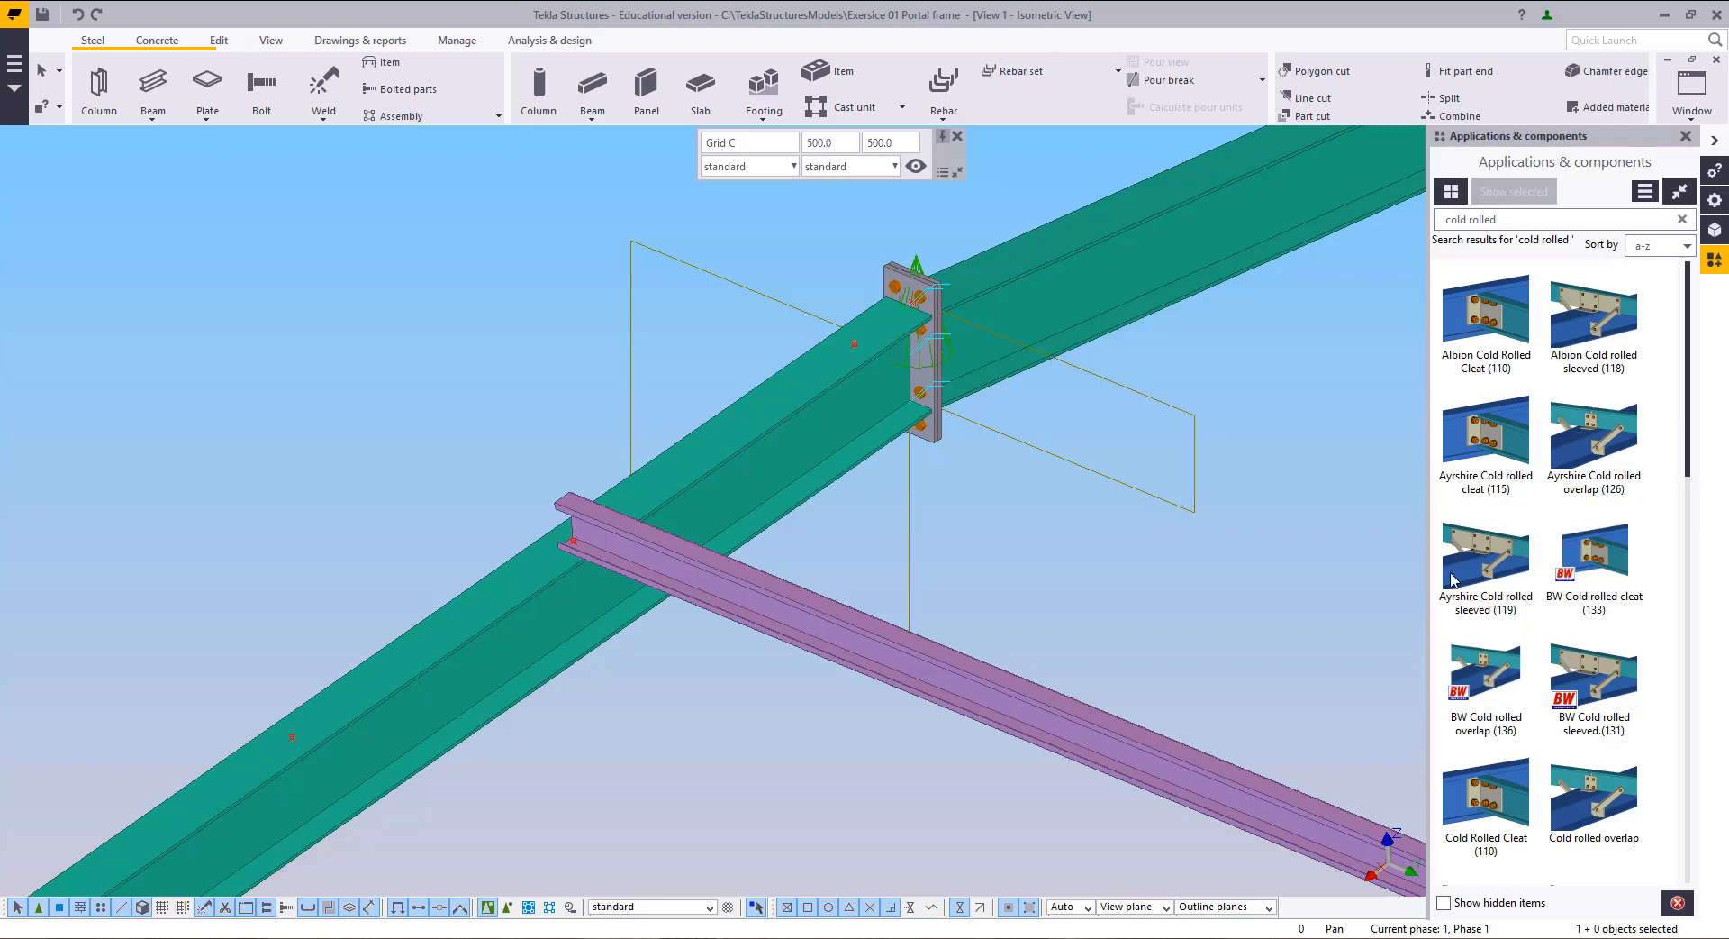
scroll(1485, 780, "down", 1)
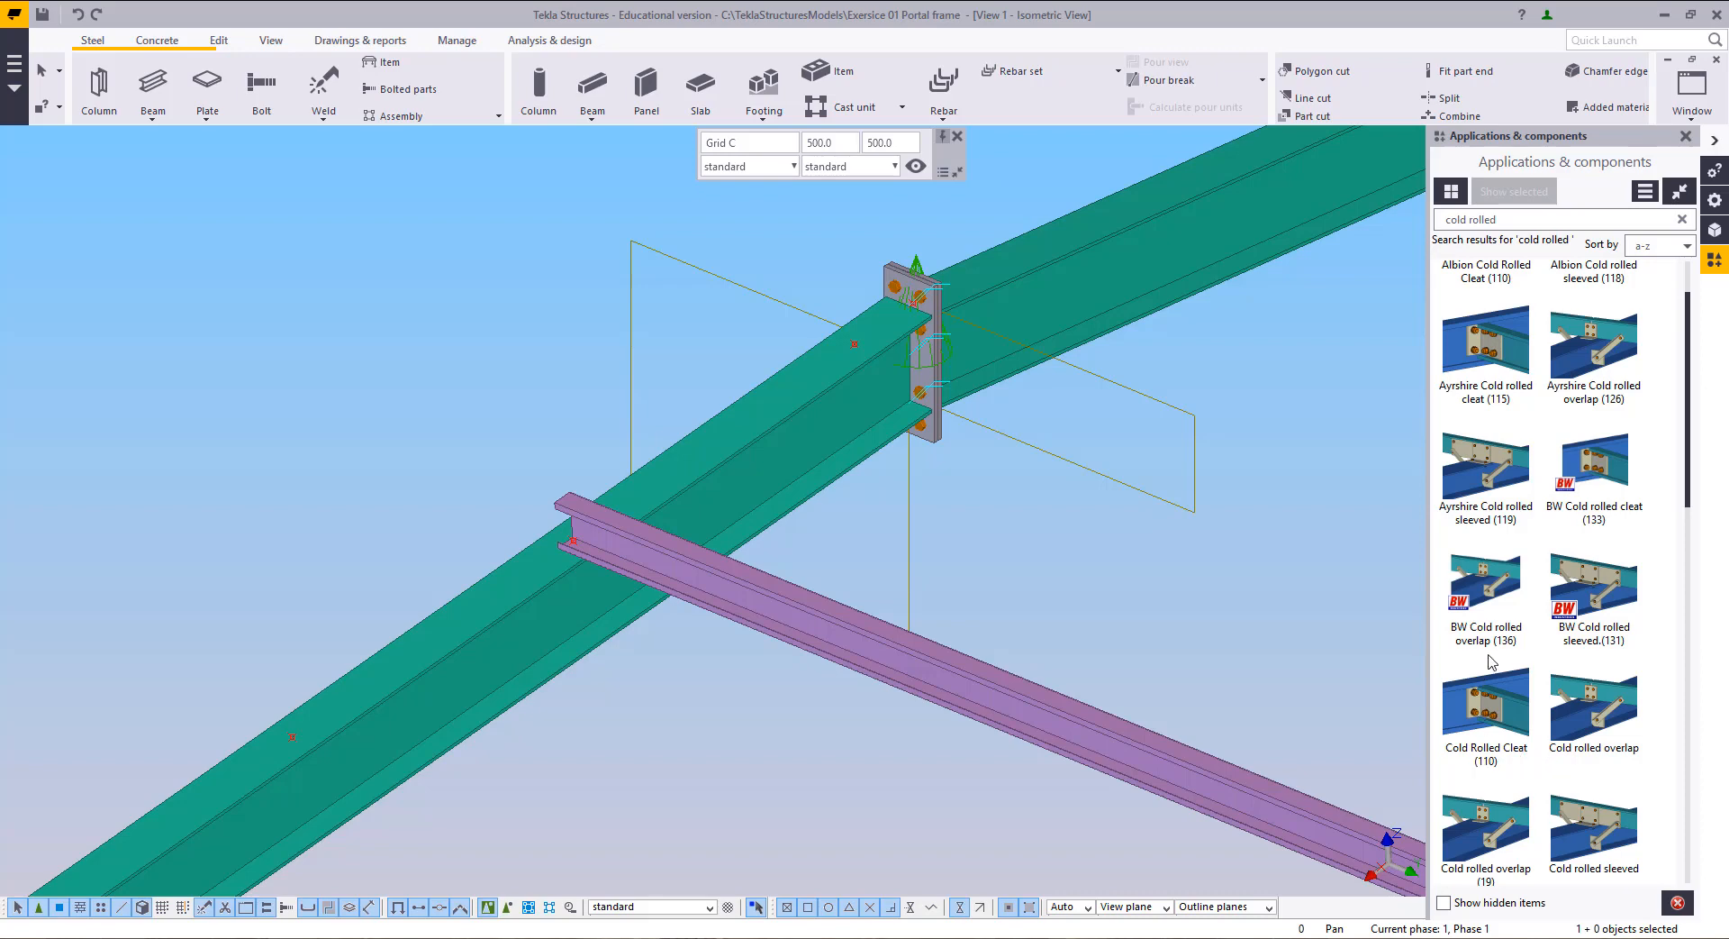
scroll(1543, 841, "down", 3)
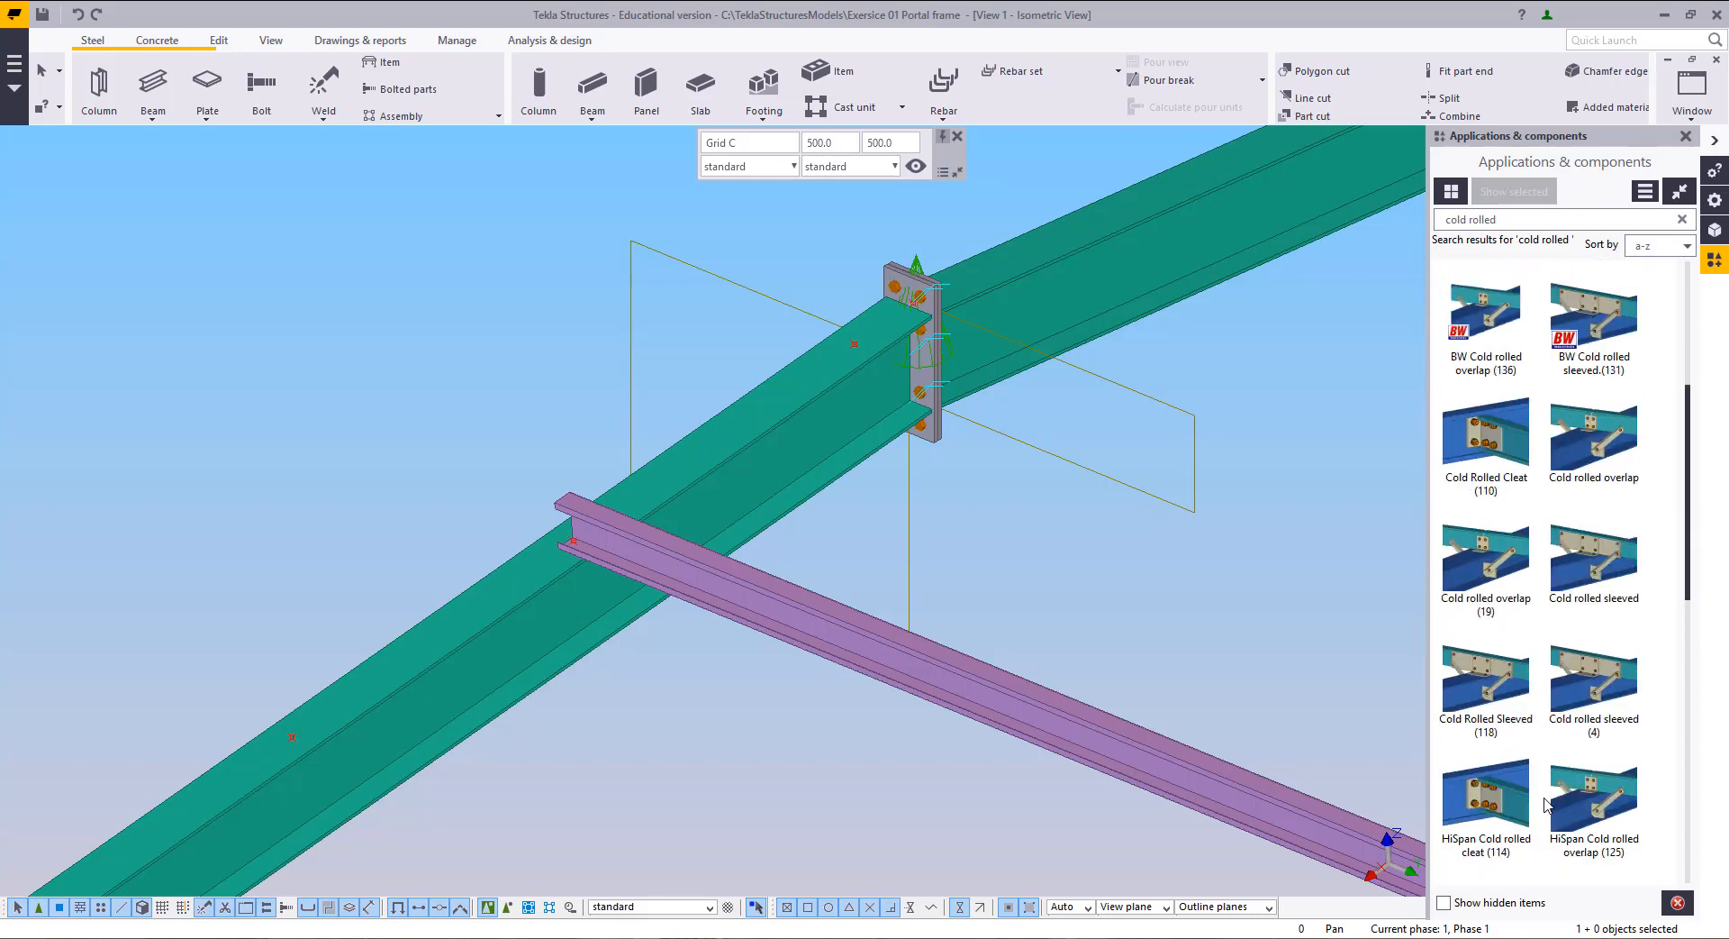
scroll(1536, 792, "down", 8)
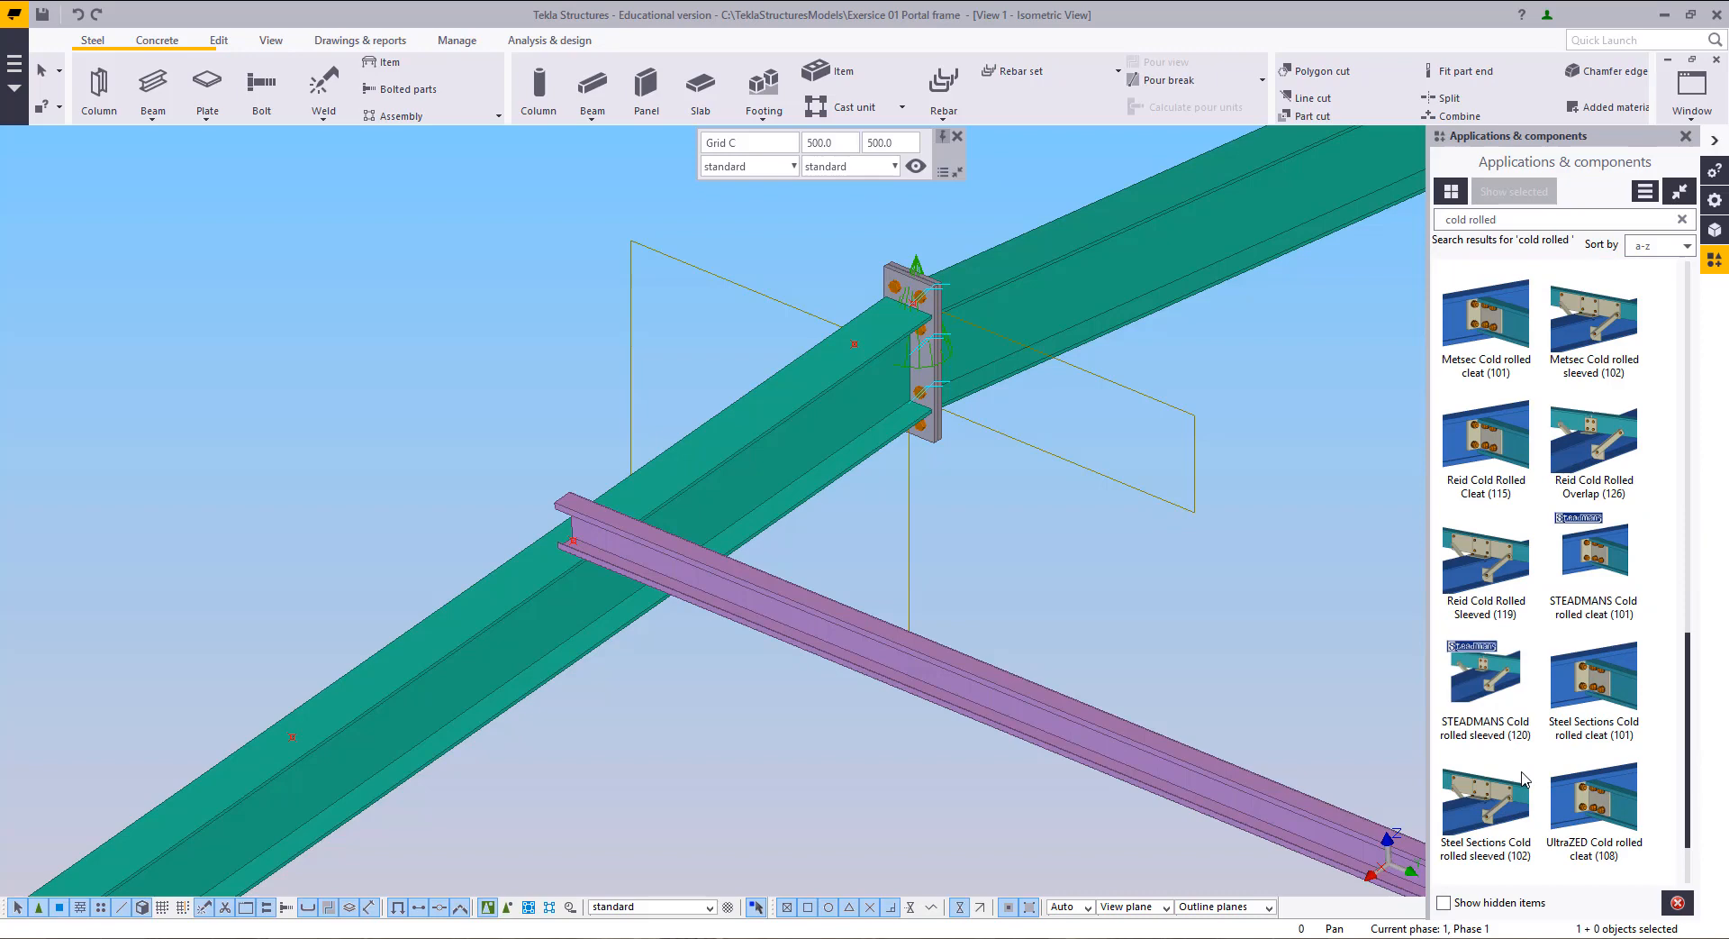
scroll(1653, 626, "up", 12)
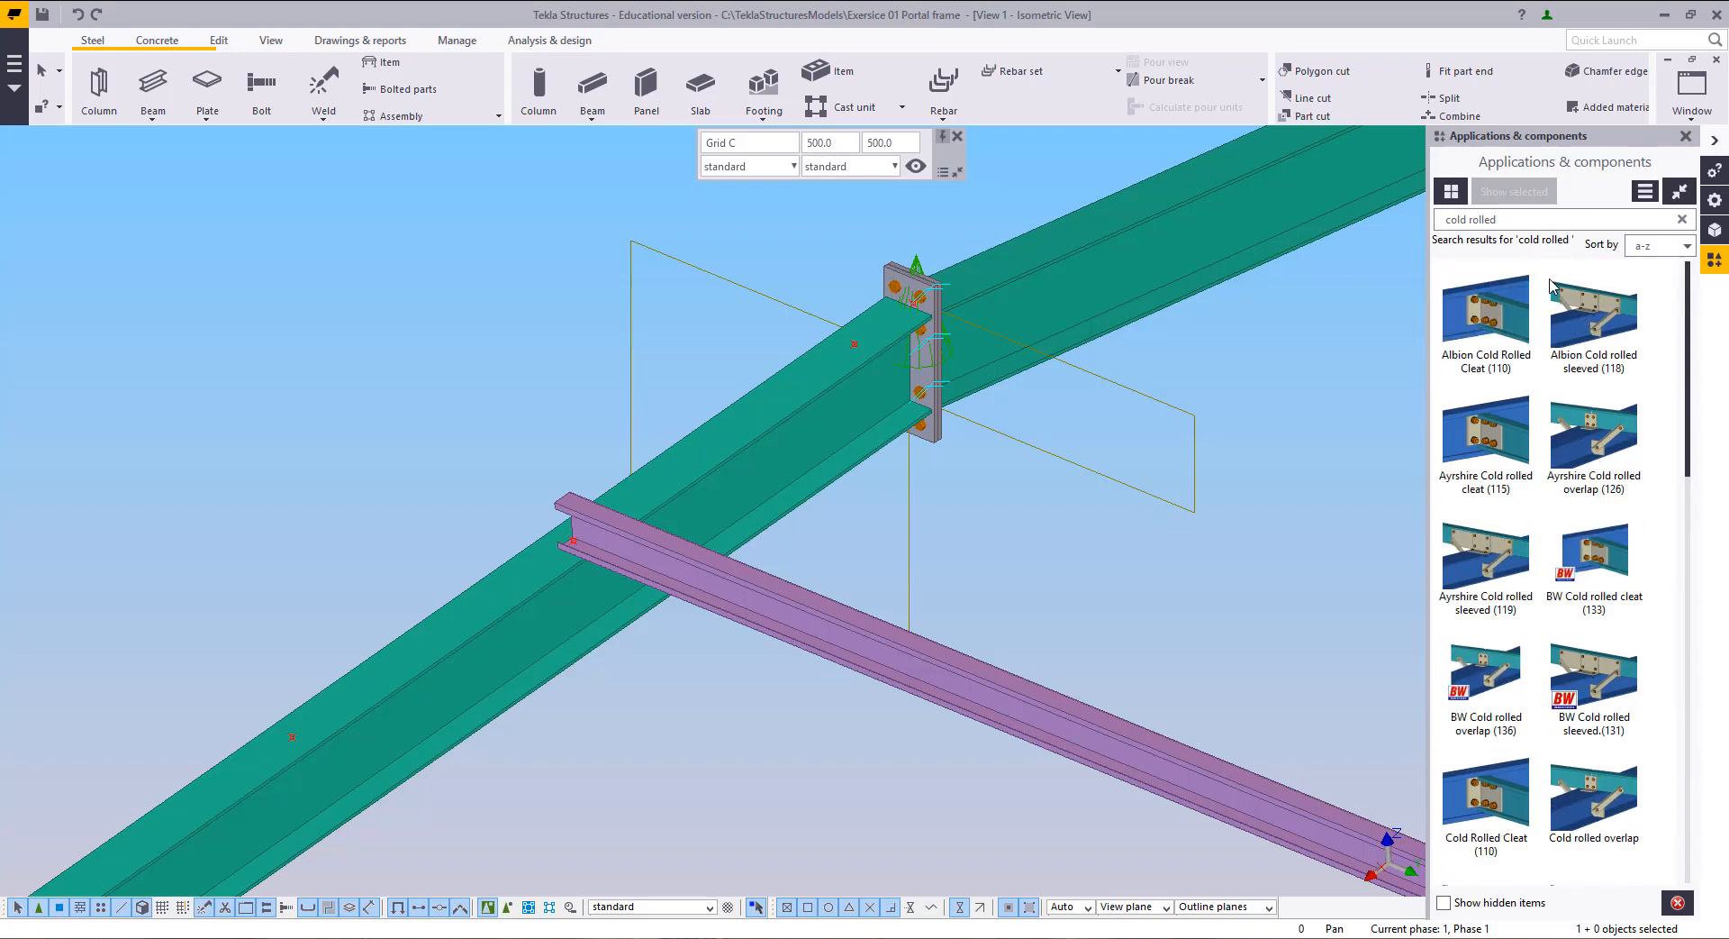
Step: Search the component catalog for "1" and apply Cold rolled overlap with the rafter as main part and the purlin as secondary part
left_click_drag(1513, 220, 1411, 224)
type("1")
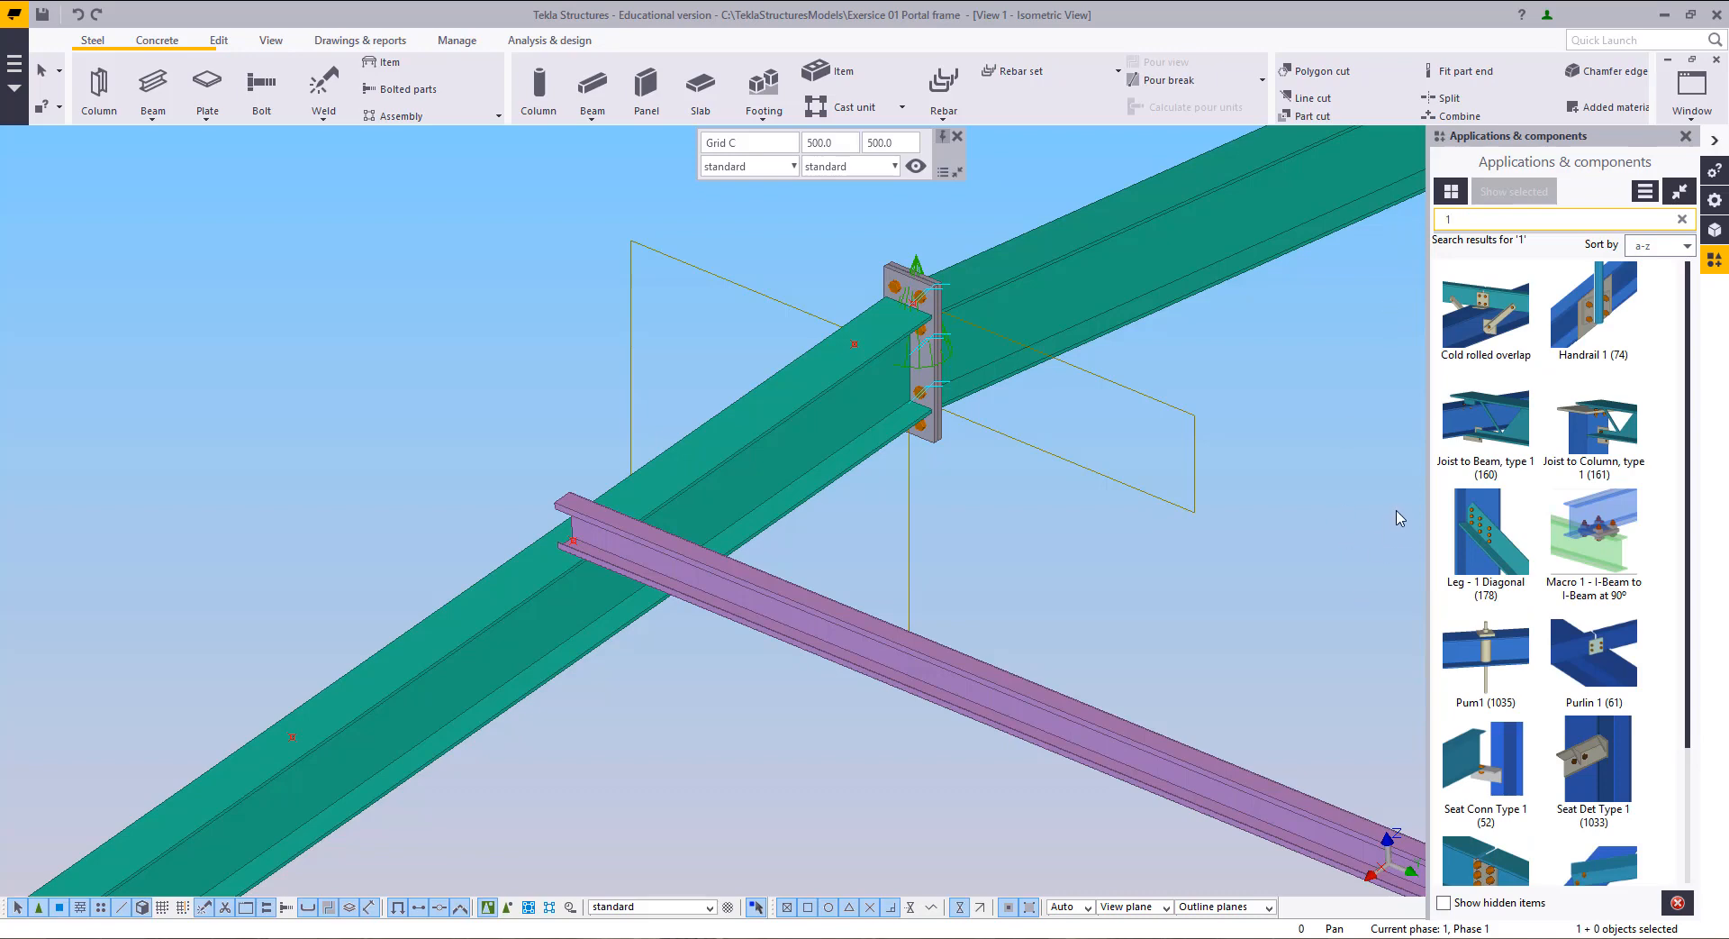
scroll(1108, 649, "up", 5)
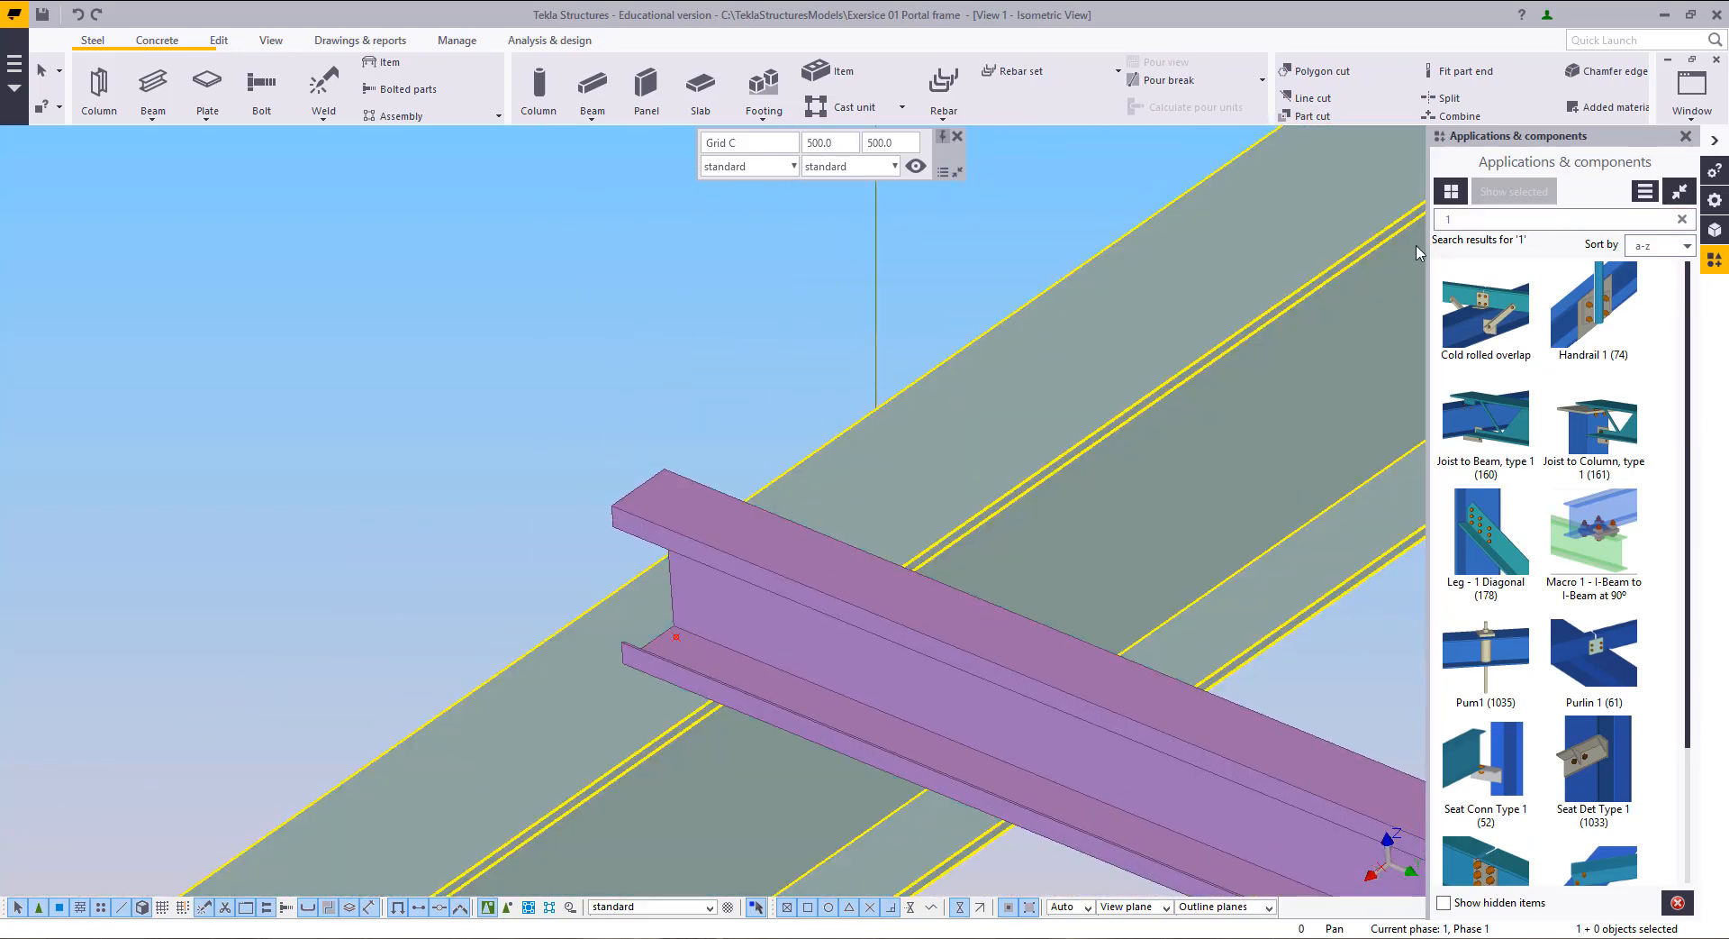
left_click(1486, 302)
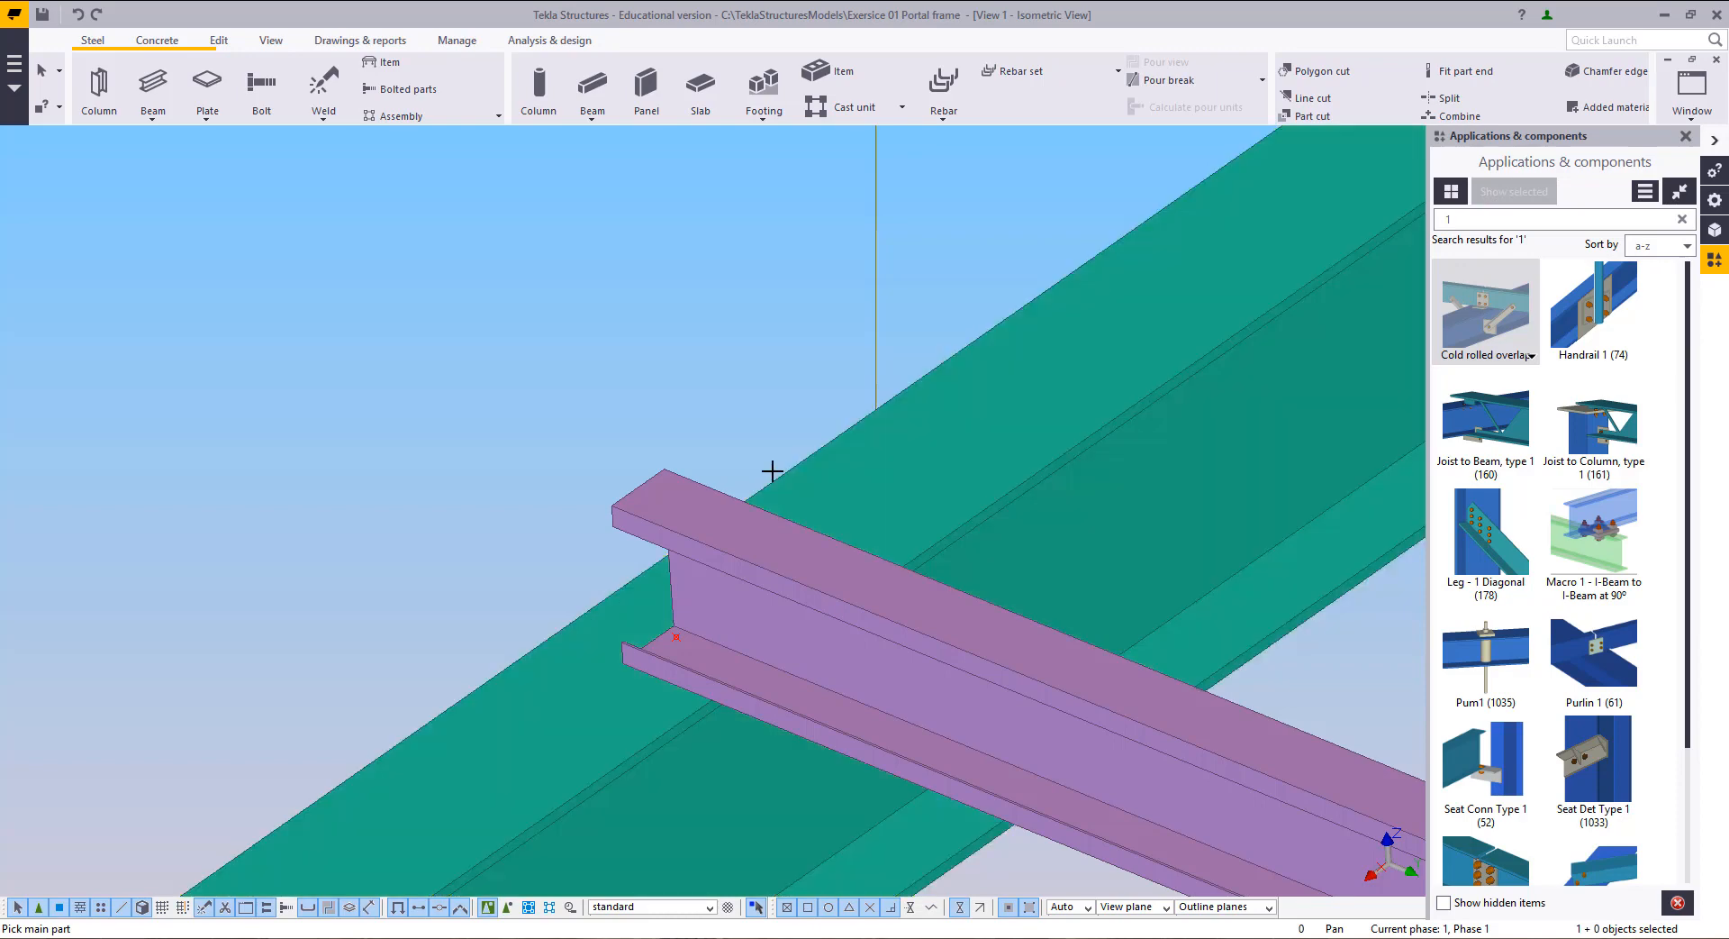
left_click(807, 472)
left_click(672, 505)
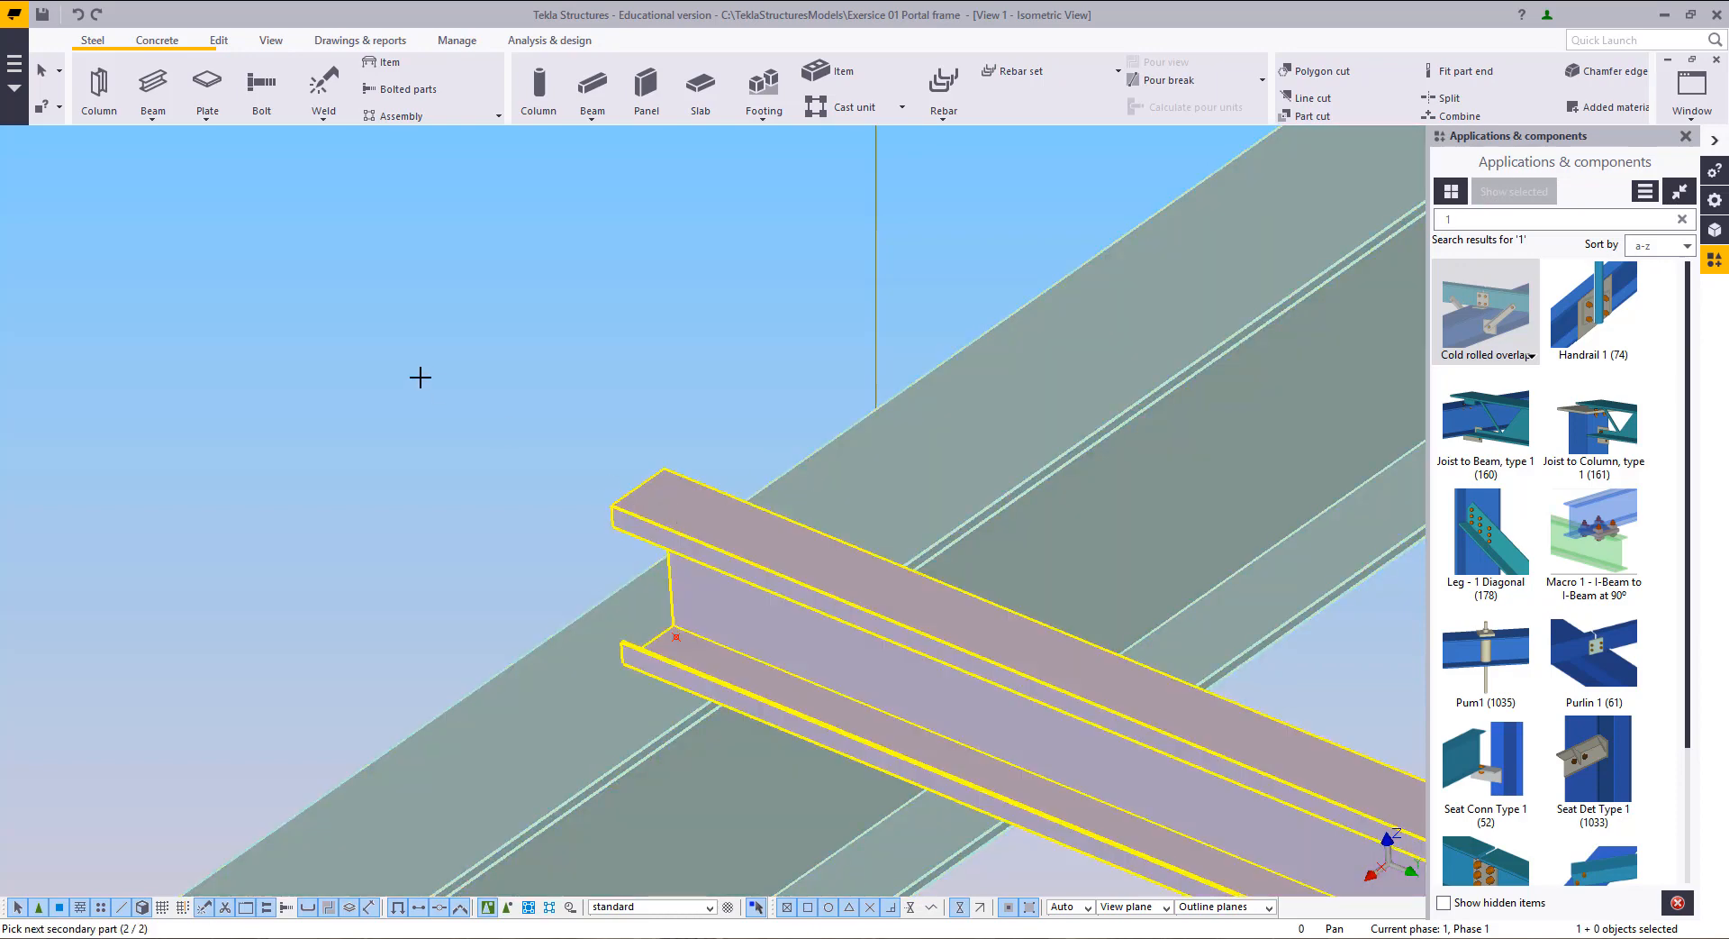
middle_click(378, 354)
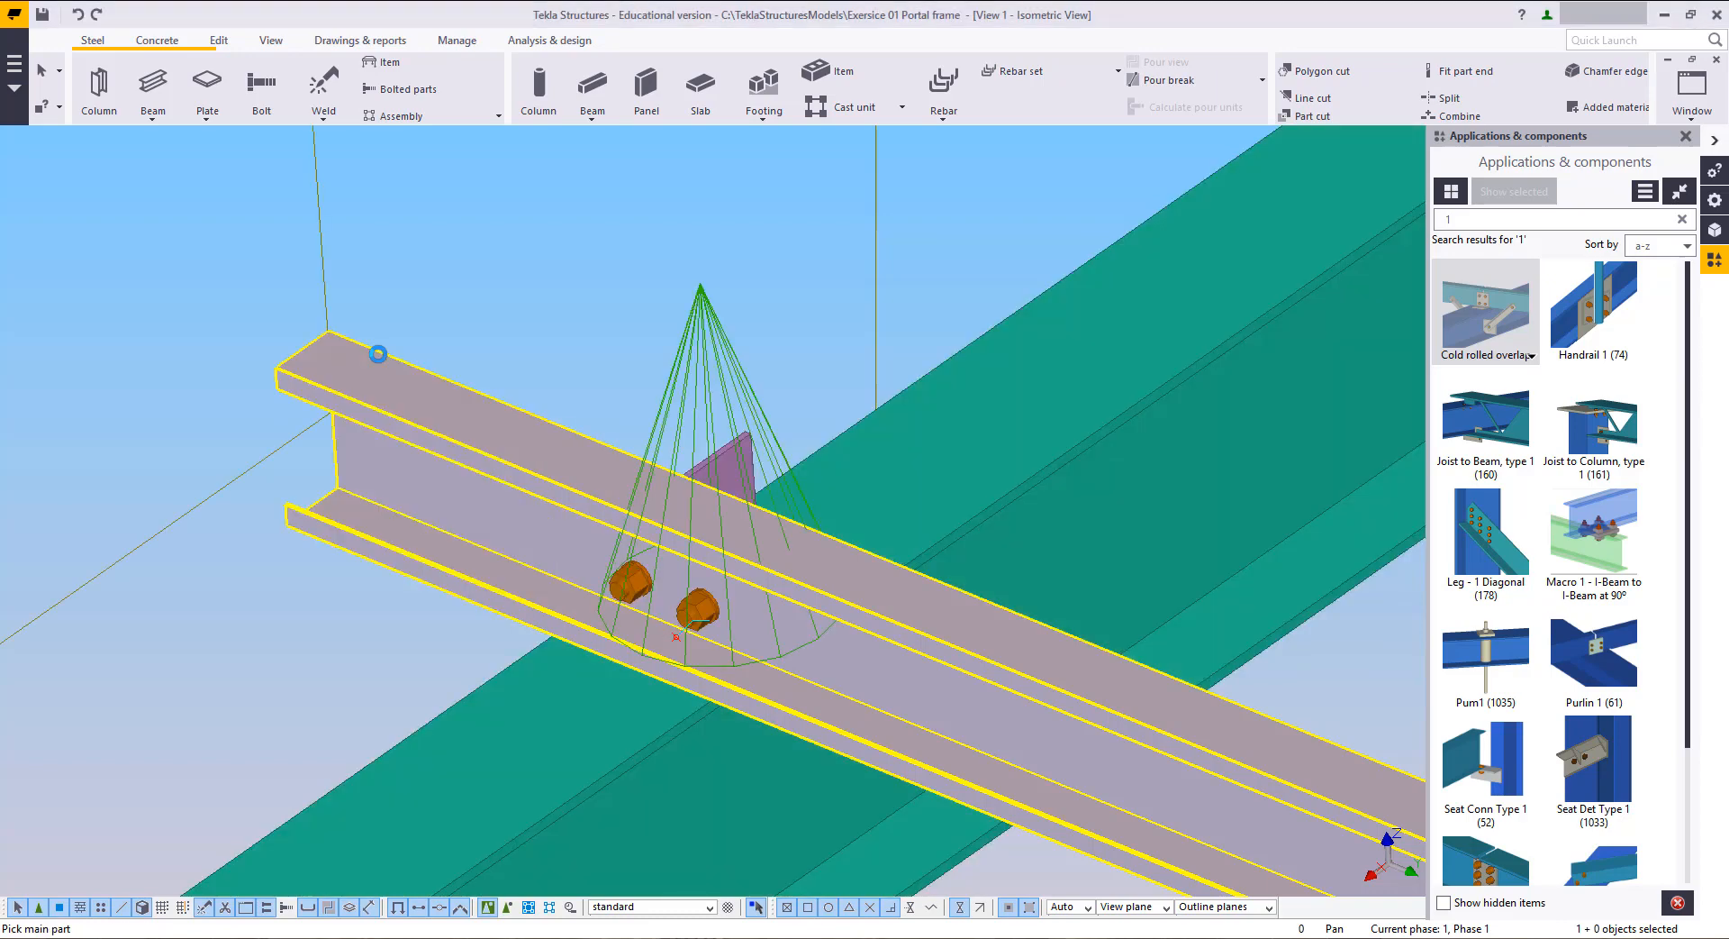
right_click(549, 309)
left_click(571, 323)
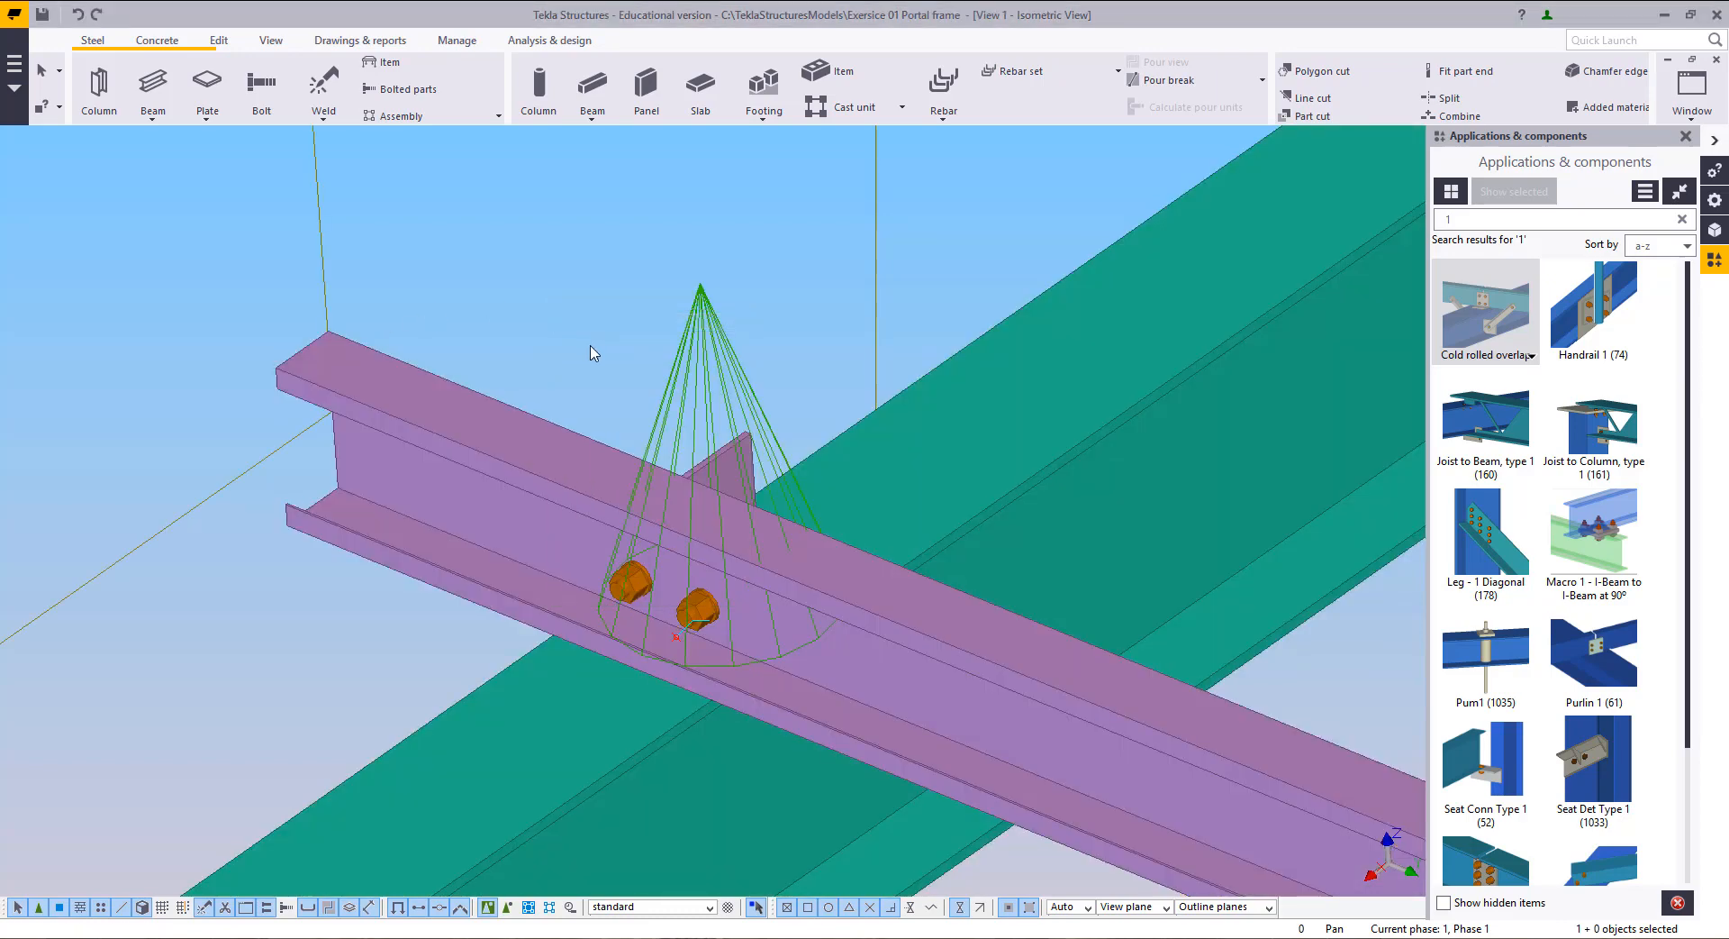
left_click(851, 385)
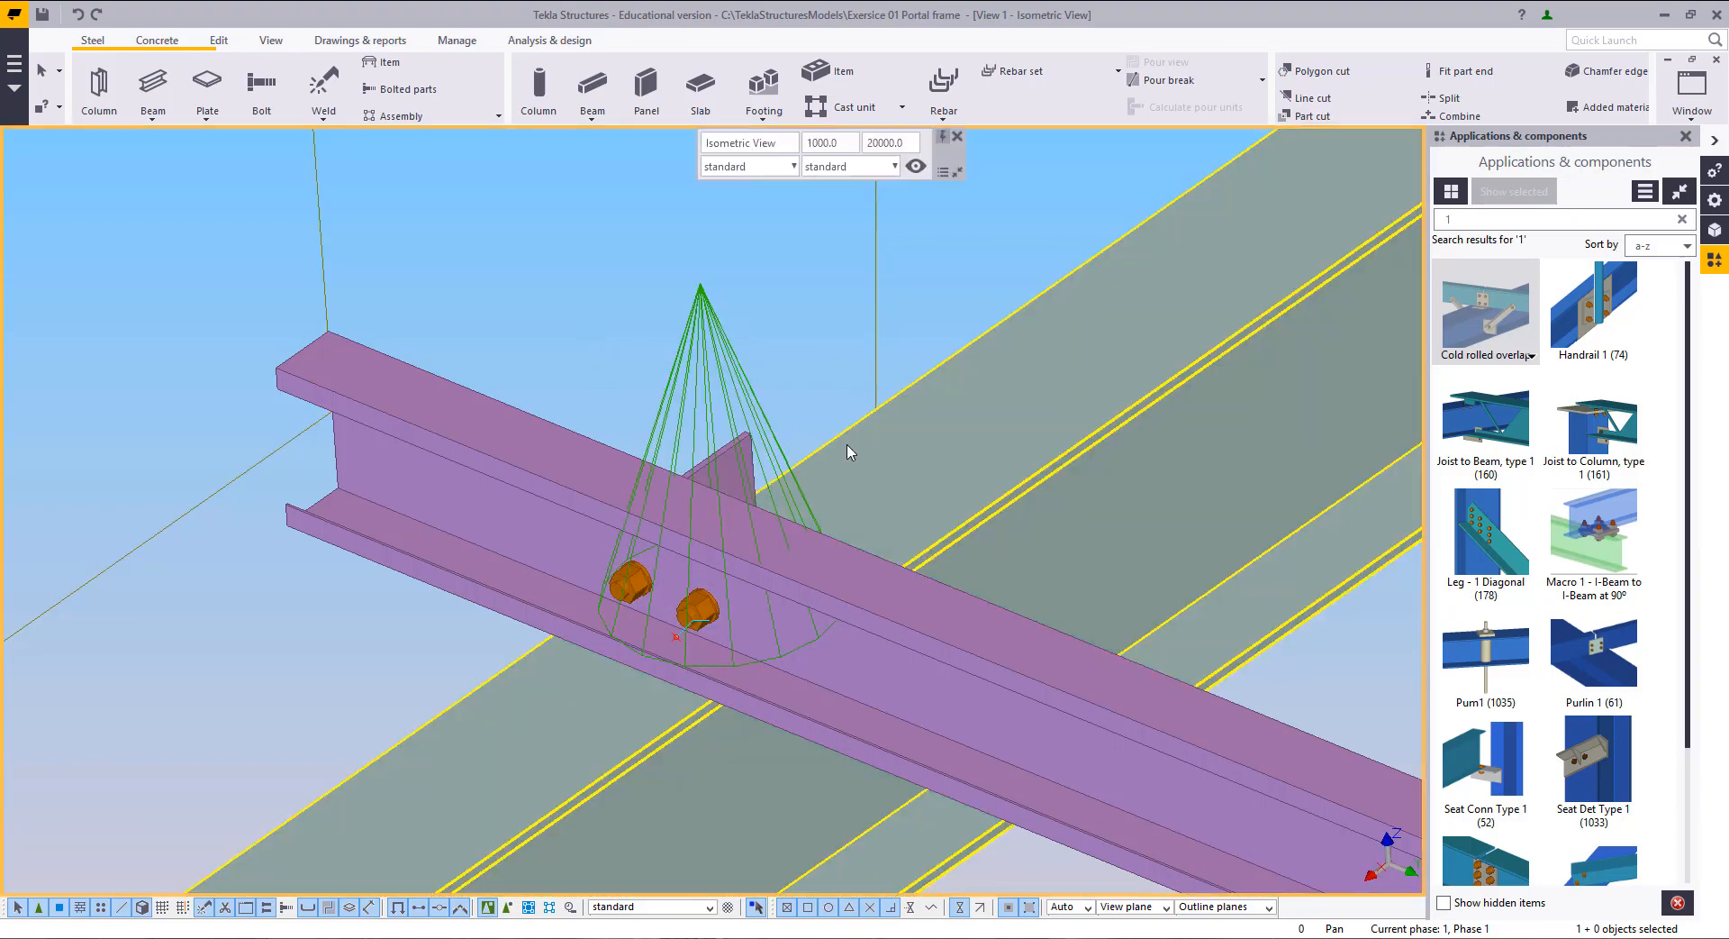
Step: Examine the purlin line across the frames and the new overlap connection at the end rafter
scroll(854, 432, "down", 5)
scroll(854, 456, "down", 4)
middle_click_drag(1038, 522, 361, 377, "ctrl")
scroll(718, 498, "down", 4)
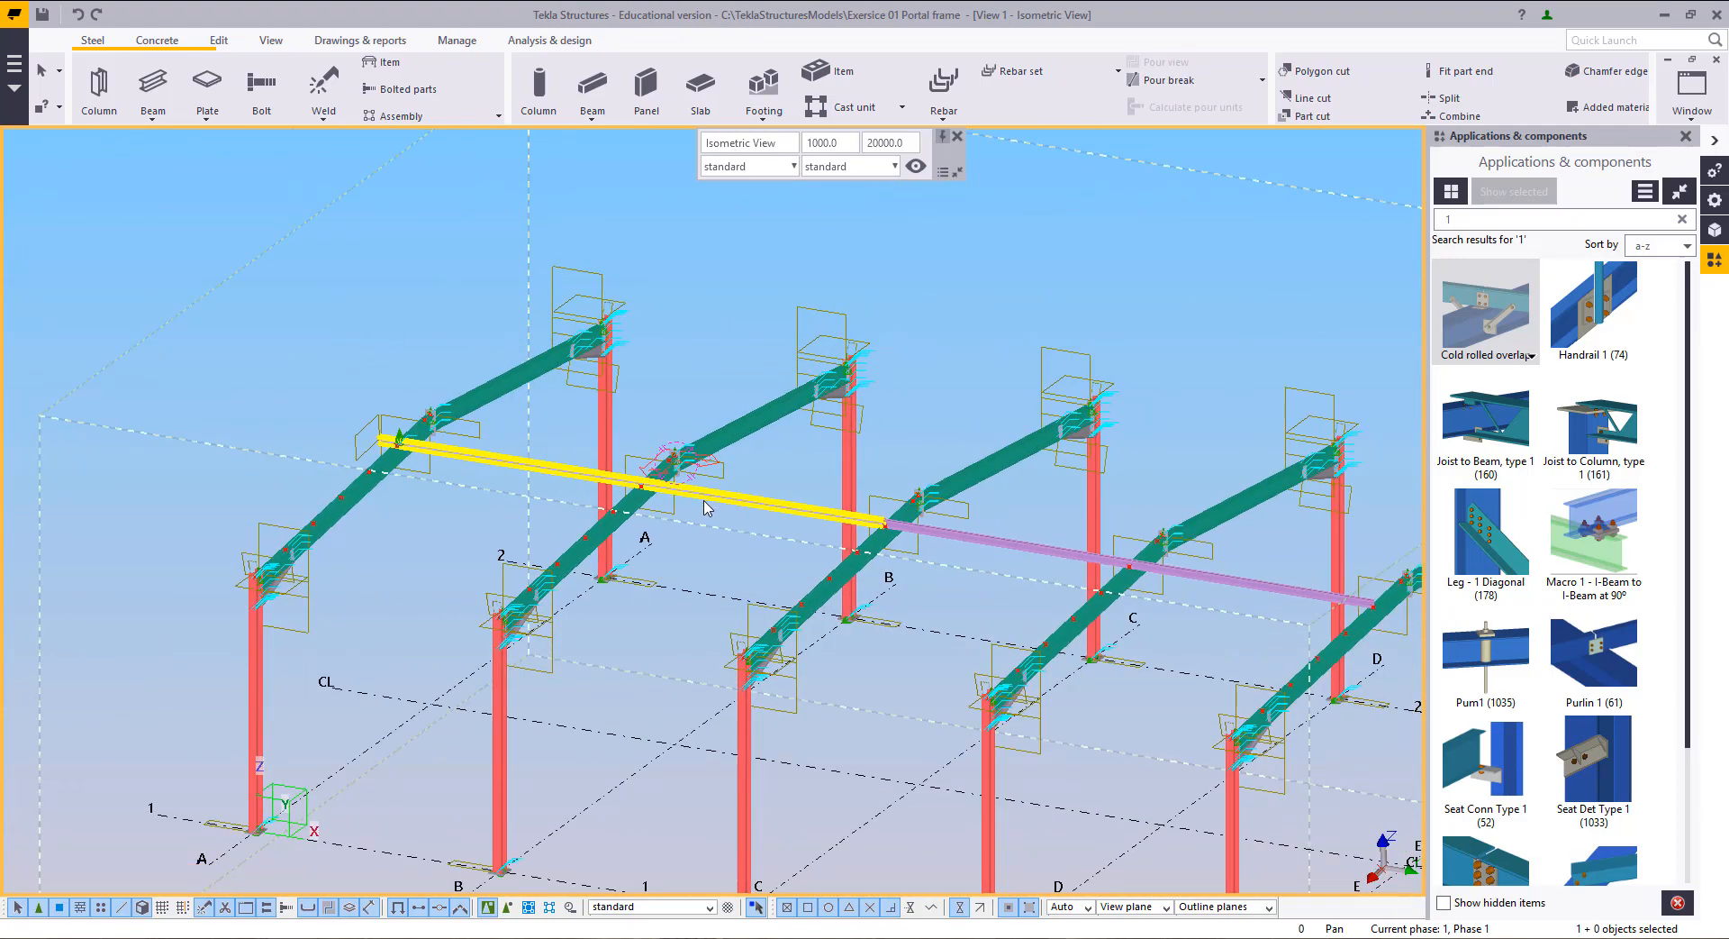
scroll(663, 463, "up", 5)
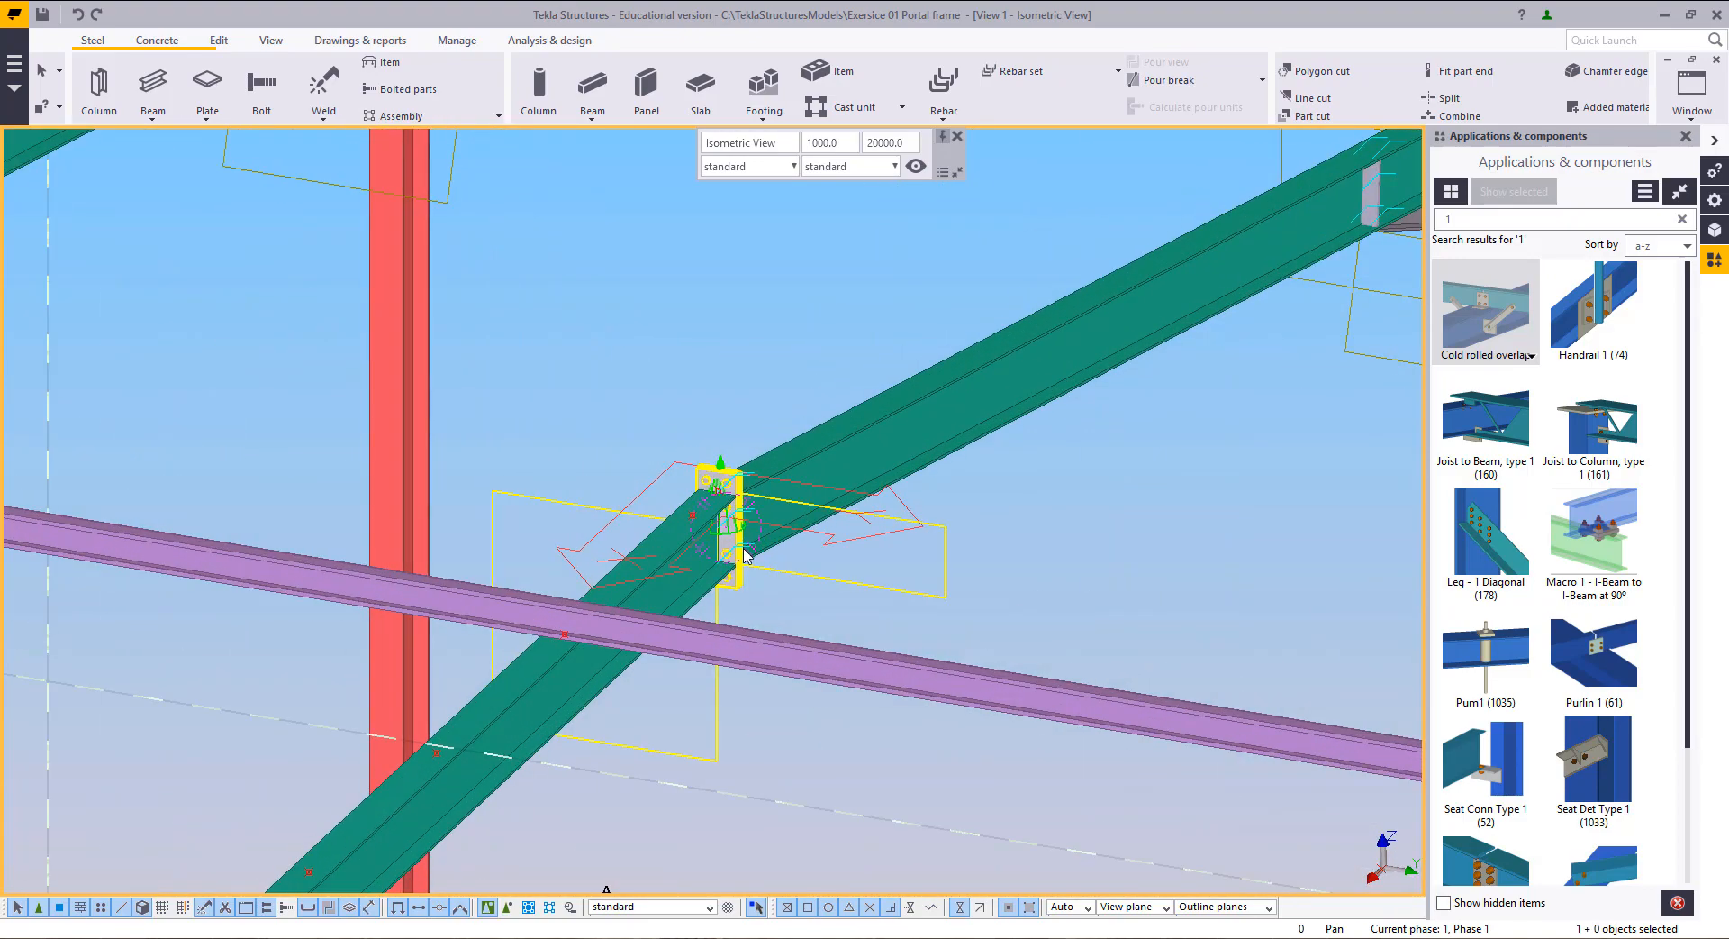
scroll(744, 553, "down", 5)
scroll(548, 590, "up", 3)
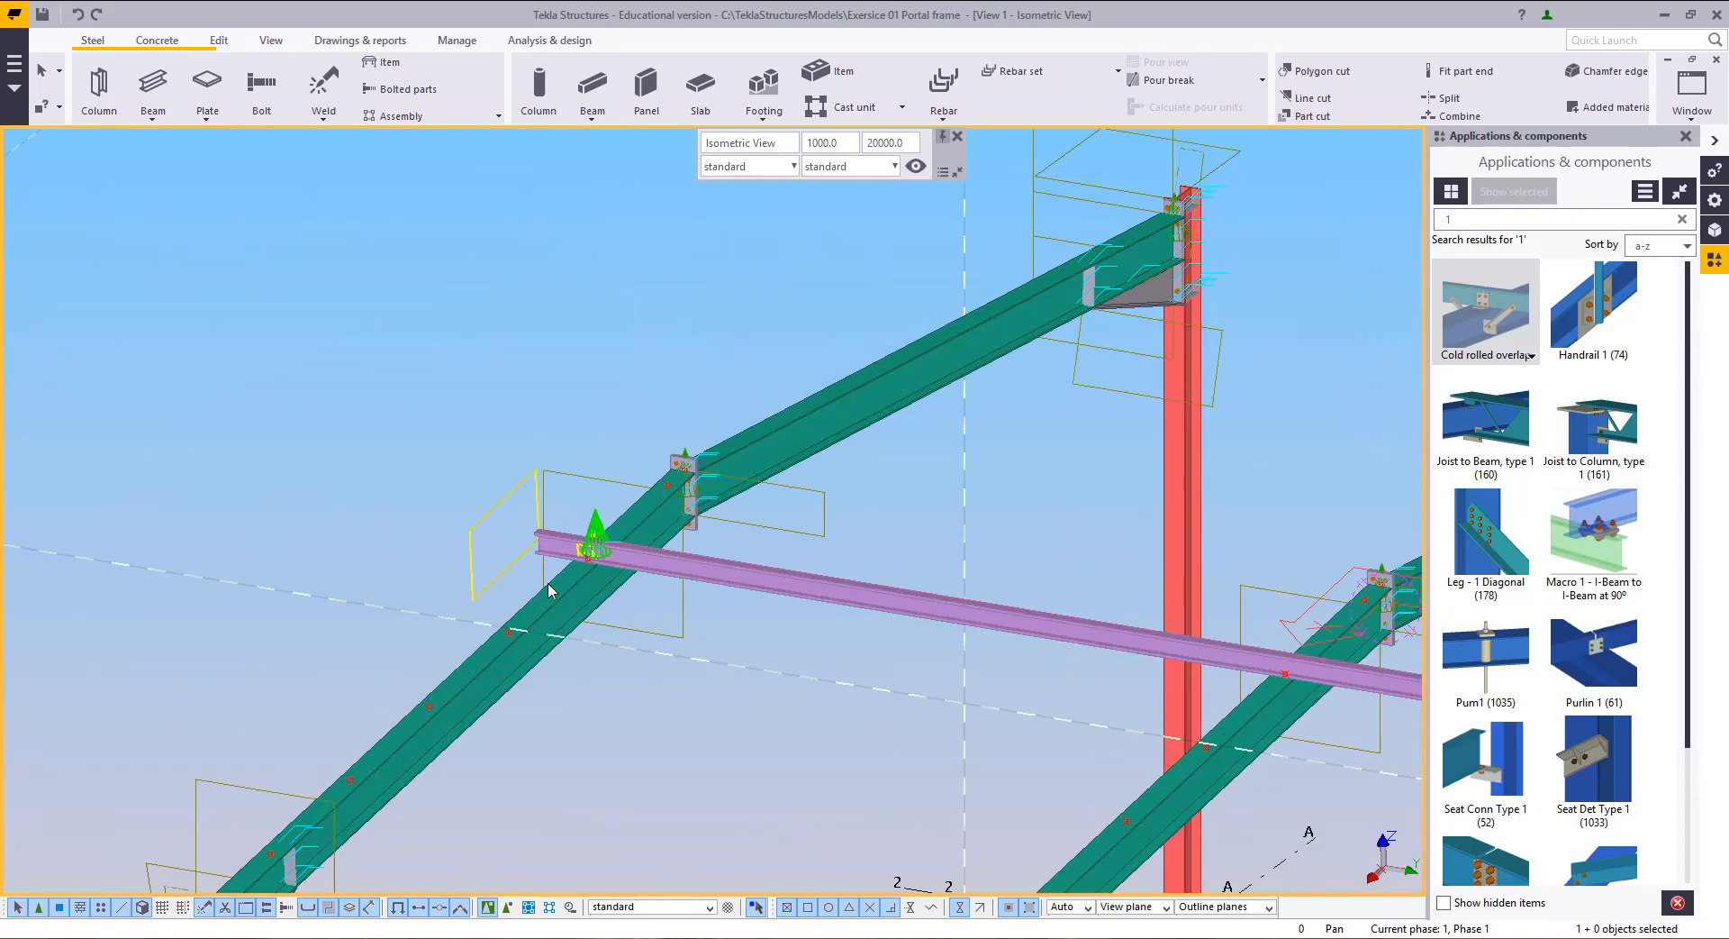
scroll(548, 590, "up", 2)
middle_click_drag(901, 545, 743, 596)
scroll(437, 598, "up", 4)
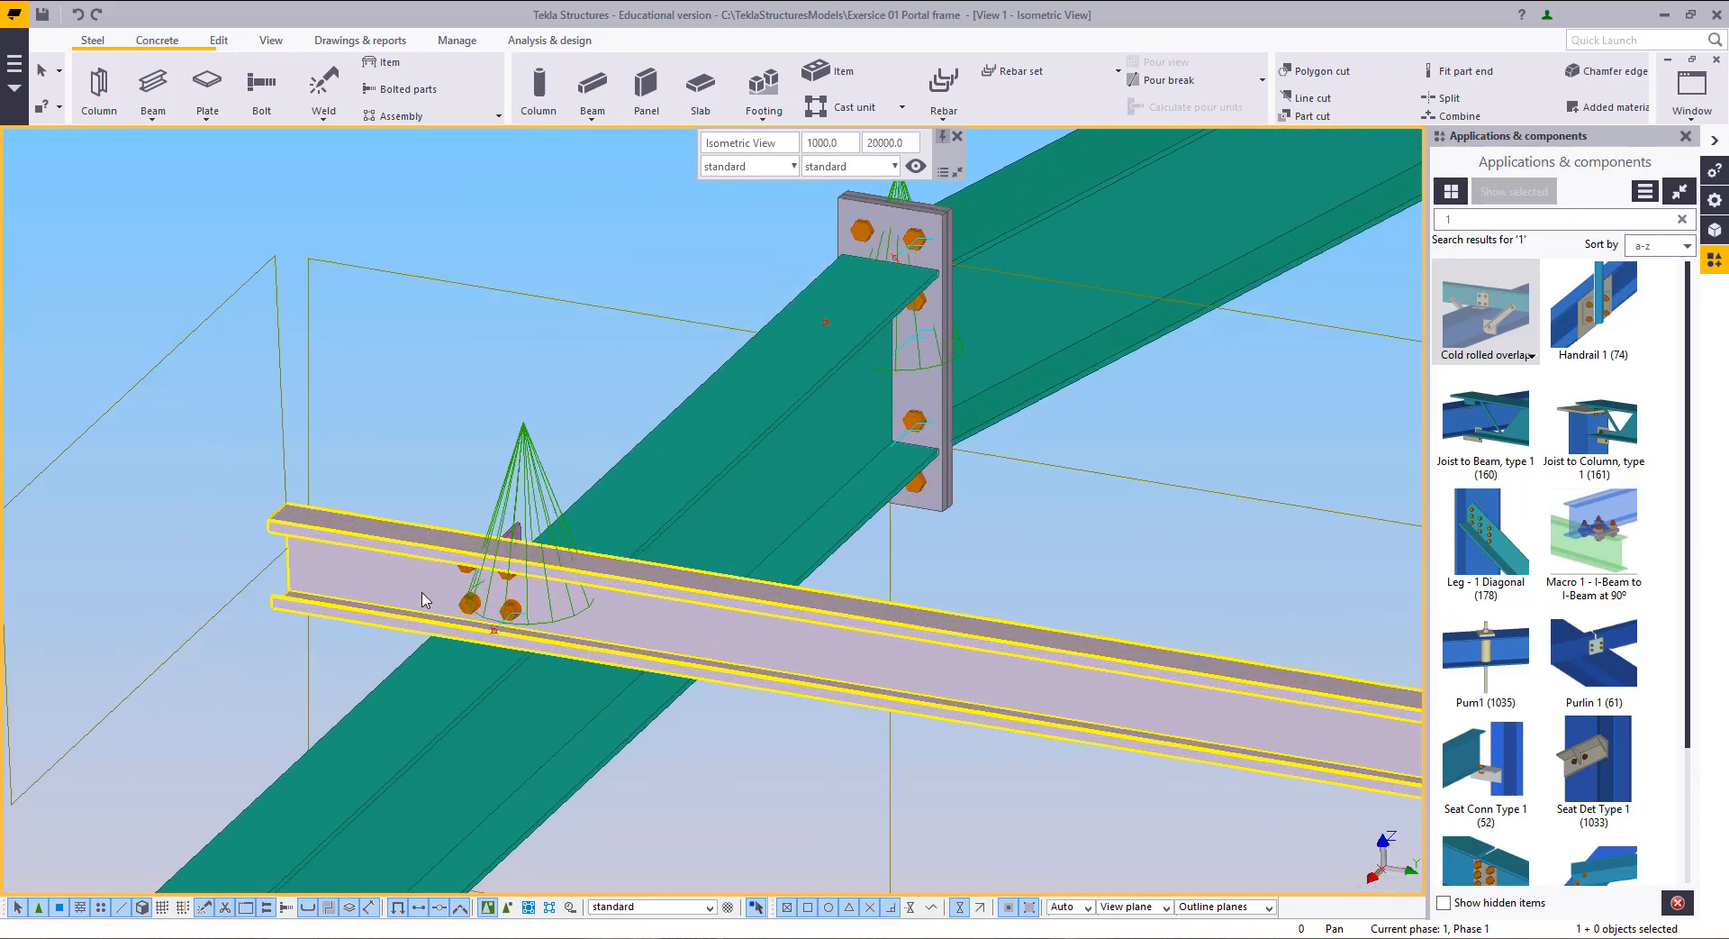
Step: Examine the cold rolled overlap connection's cleat from the back of the purlin at the end rafter
key("v")
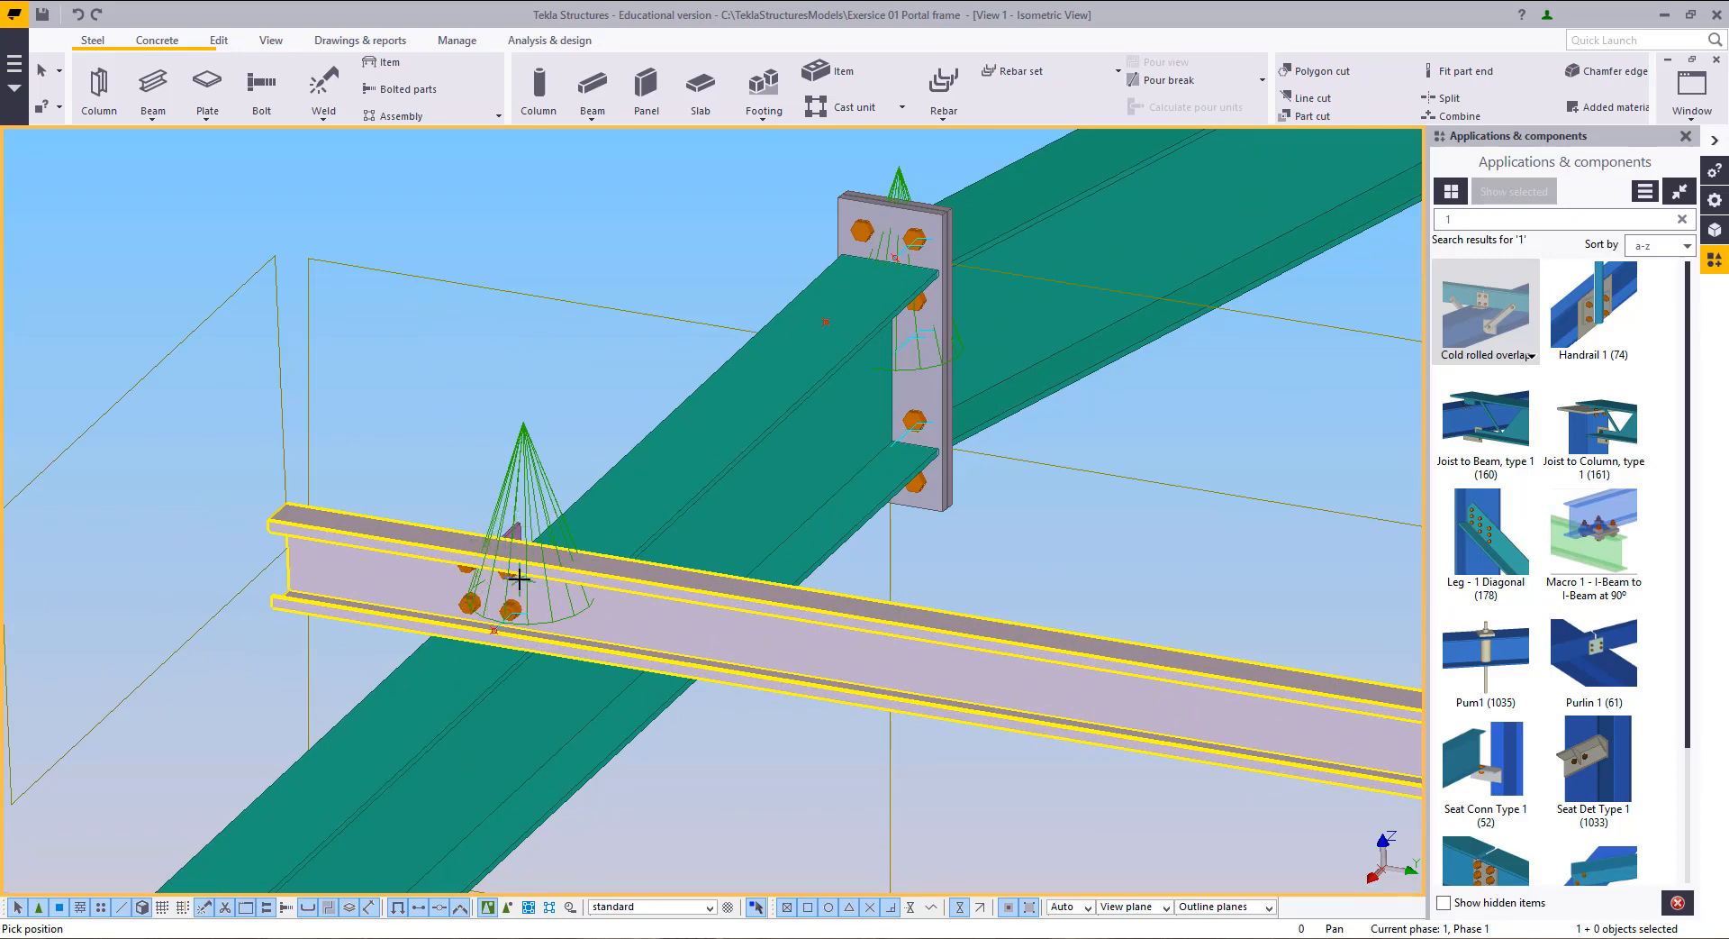
scroll(440, 620, "up", 3)
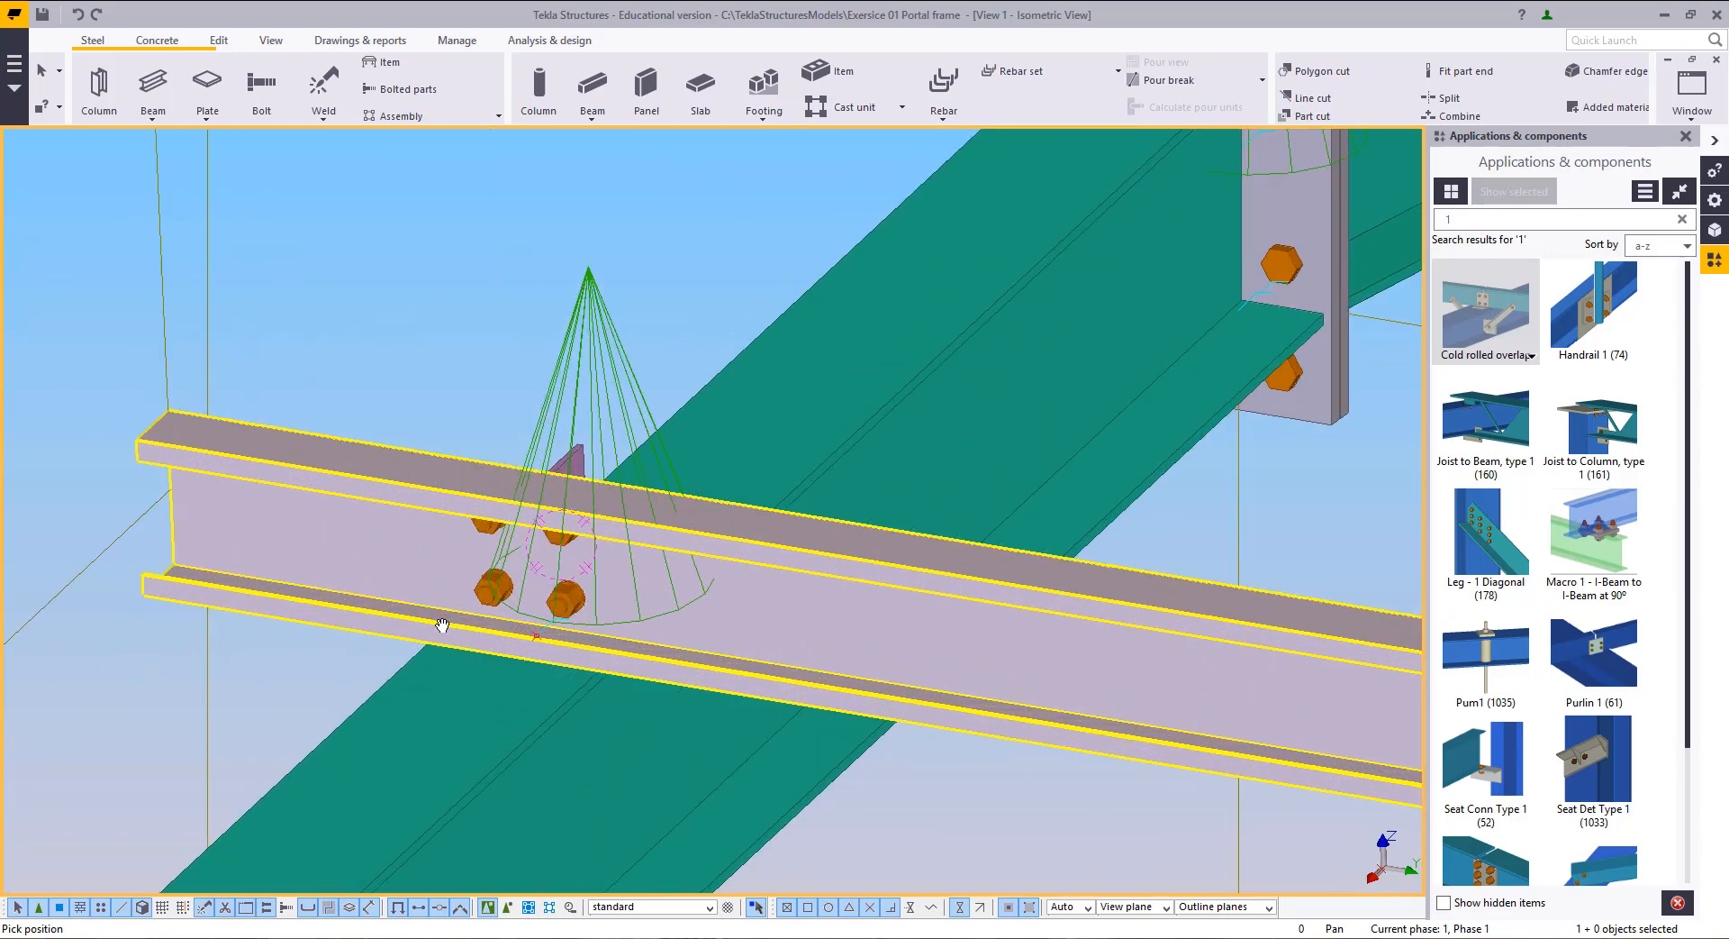
middle_click_drag(917, 602, 520, 638, "ctrl")
right_click(439, 394)
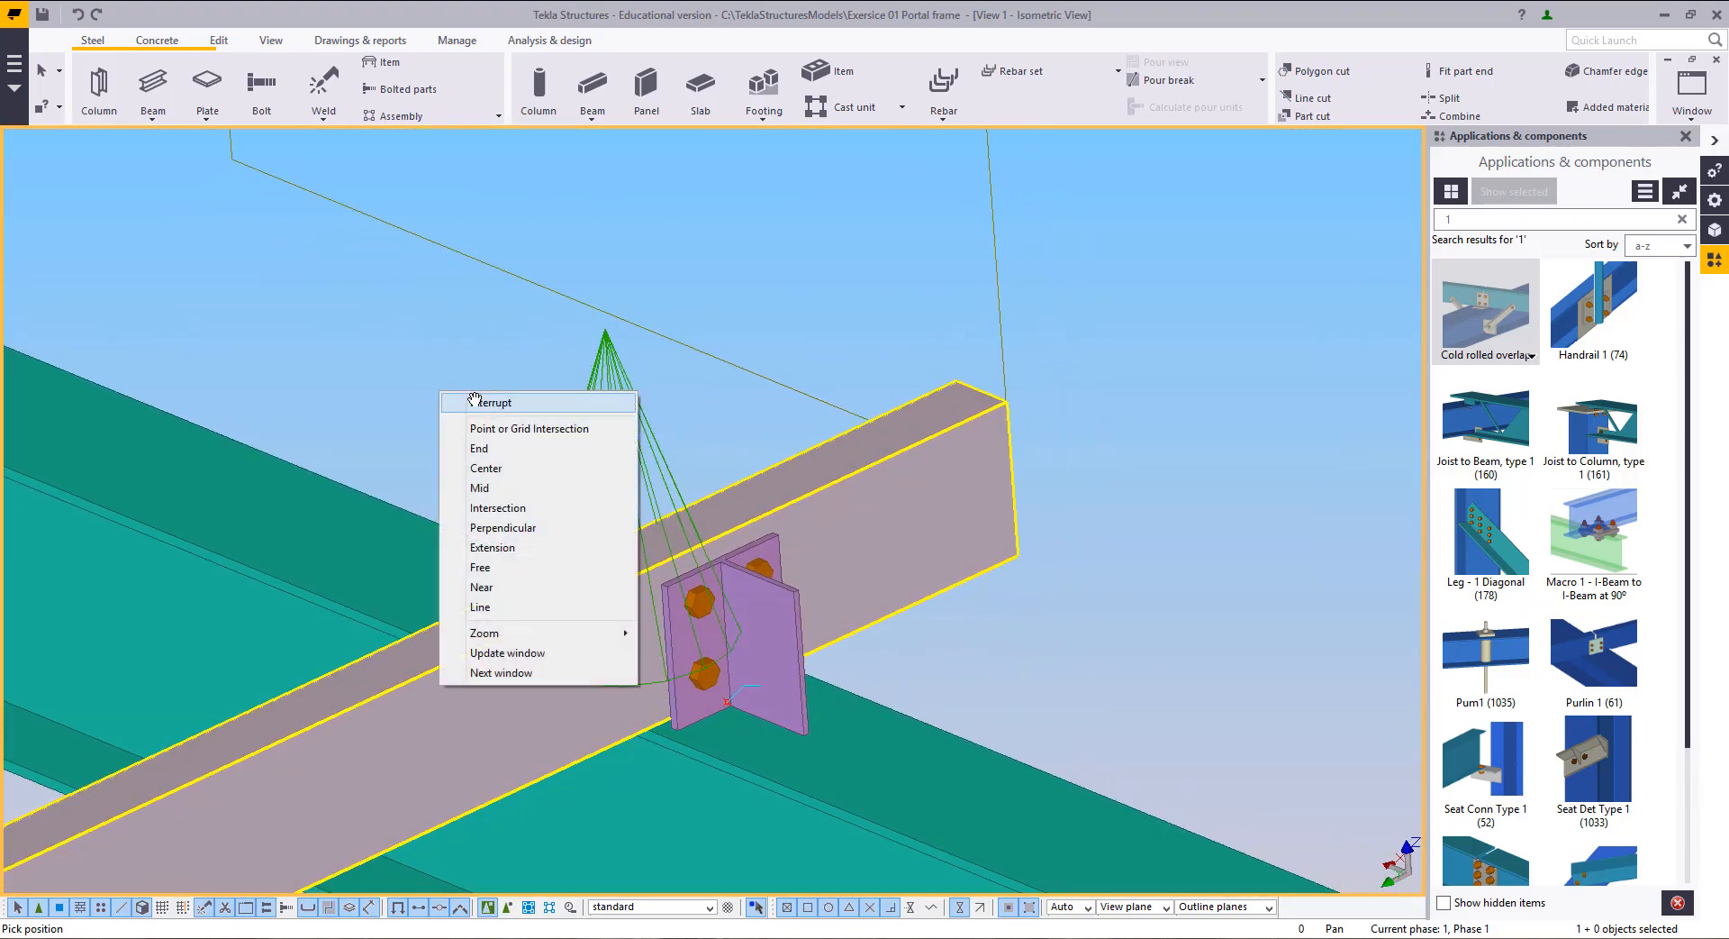
left_click(474, 399)
middle_click_drag(737, 524, 548, 531)
middle_click_drag(680, 532, 627, 532)
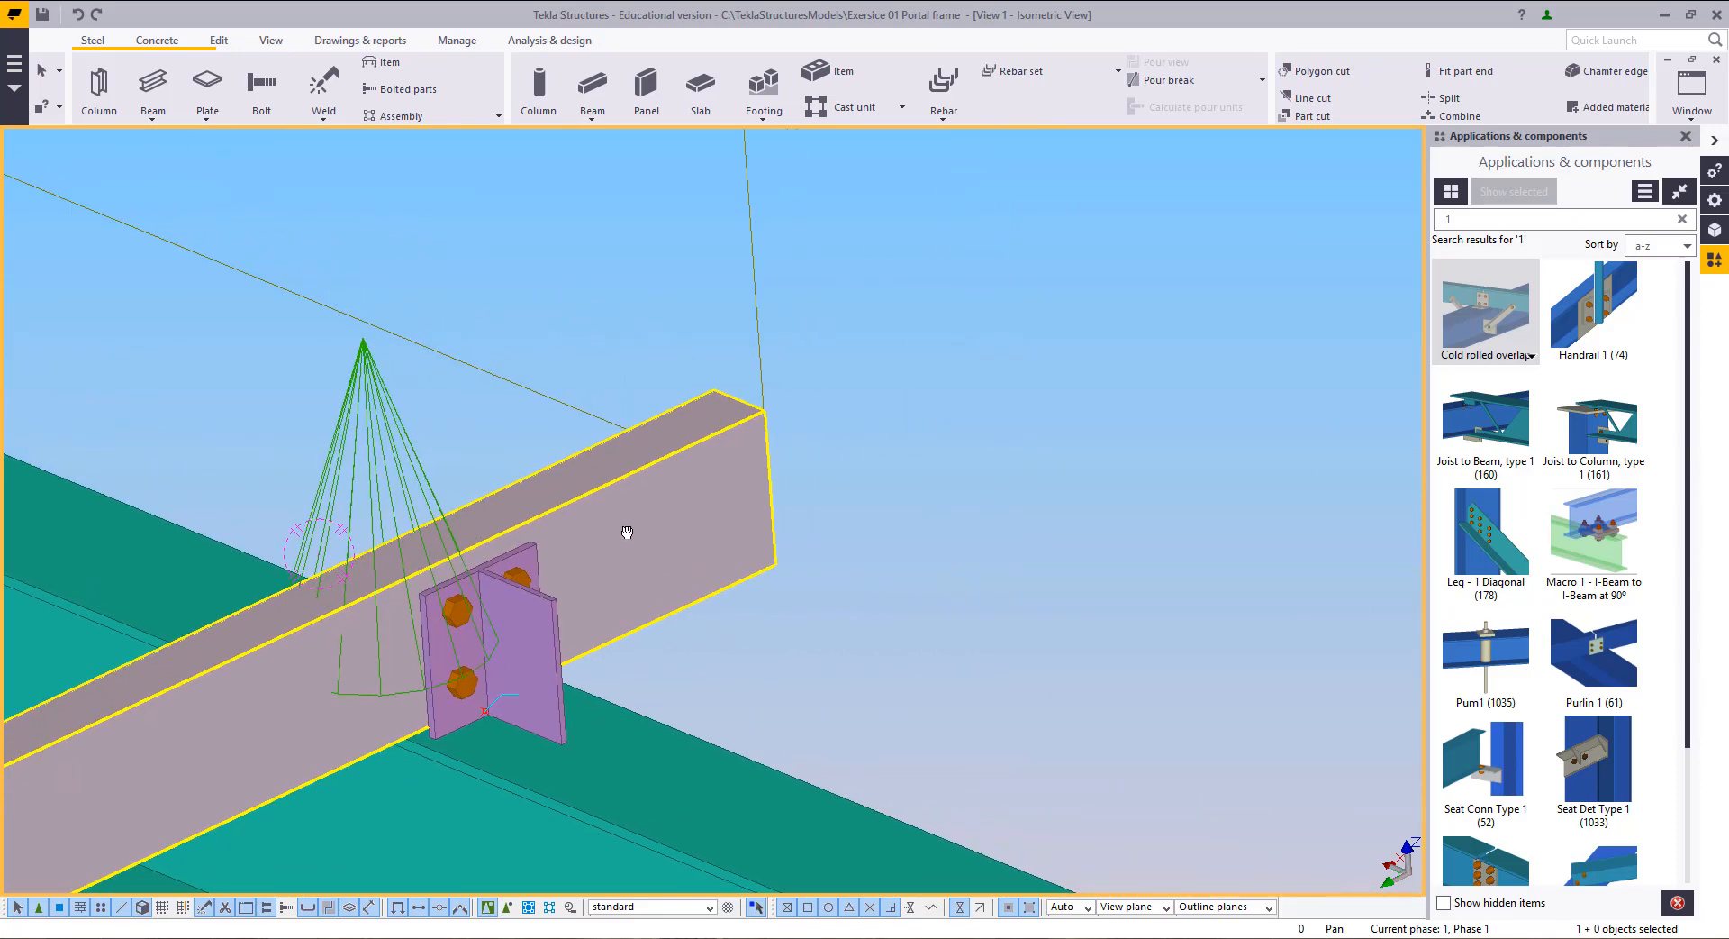
Step: Open the properties of the end rafter's Cold rolled overlap connection and arrange them clear of the connection in the model
left_click(352, 384)
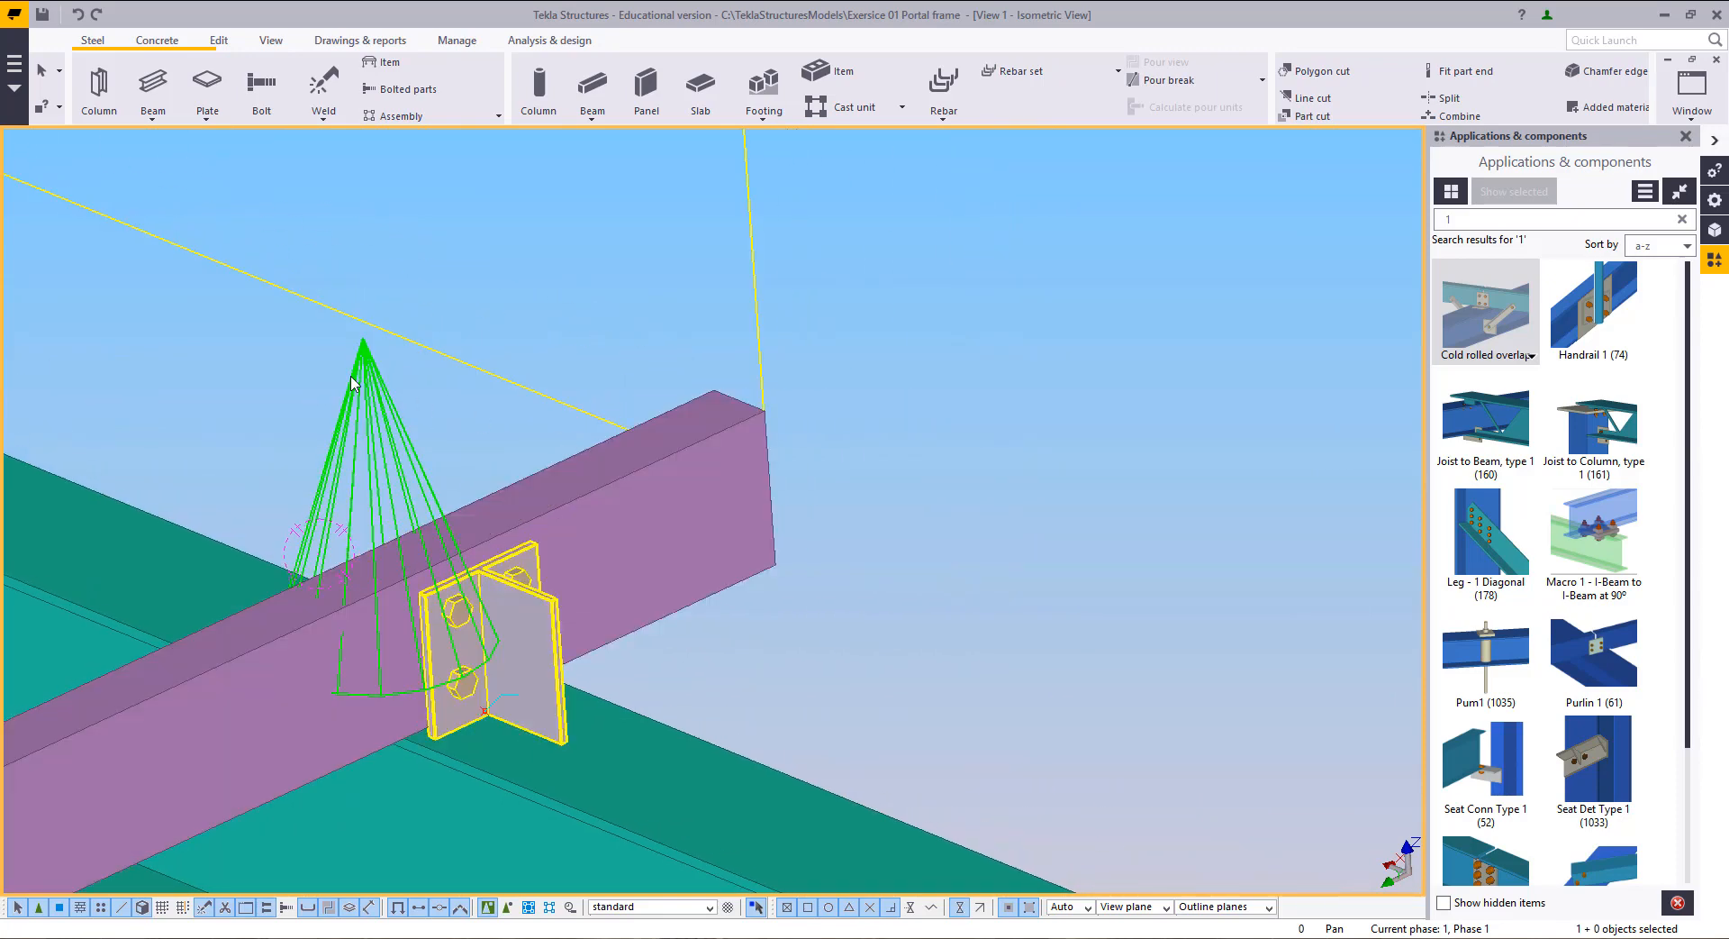
double_click(358, 383)
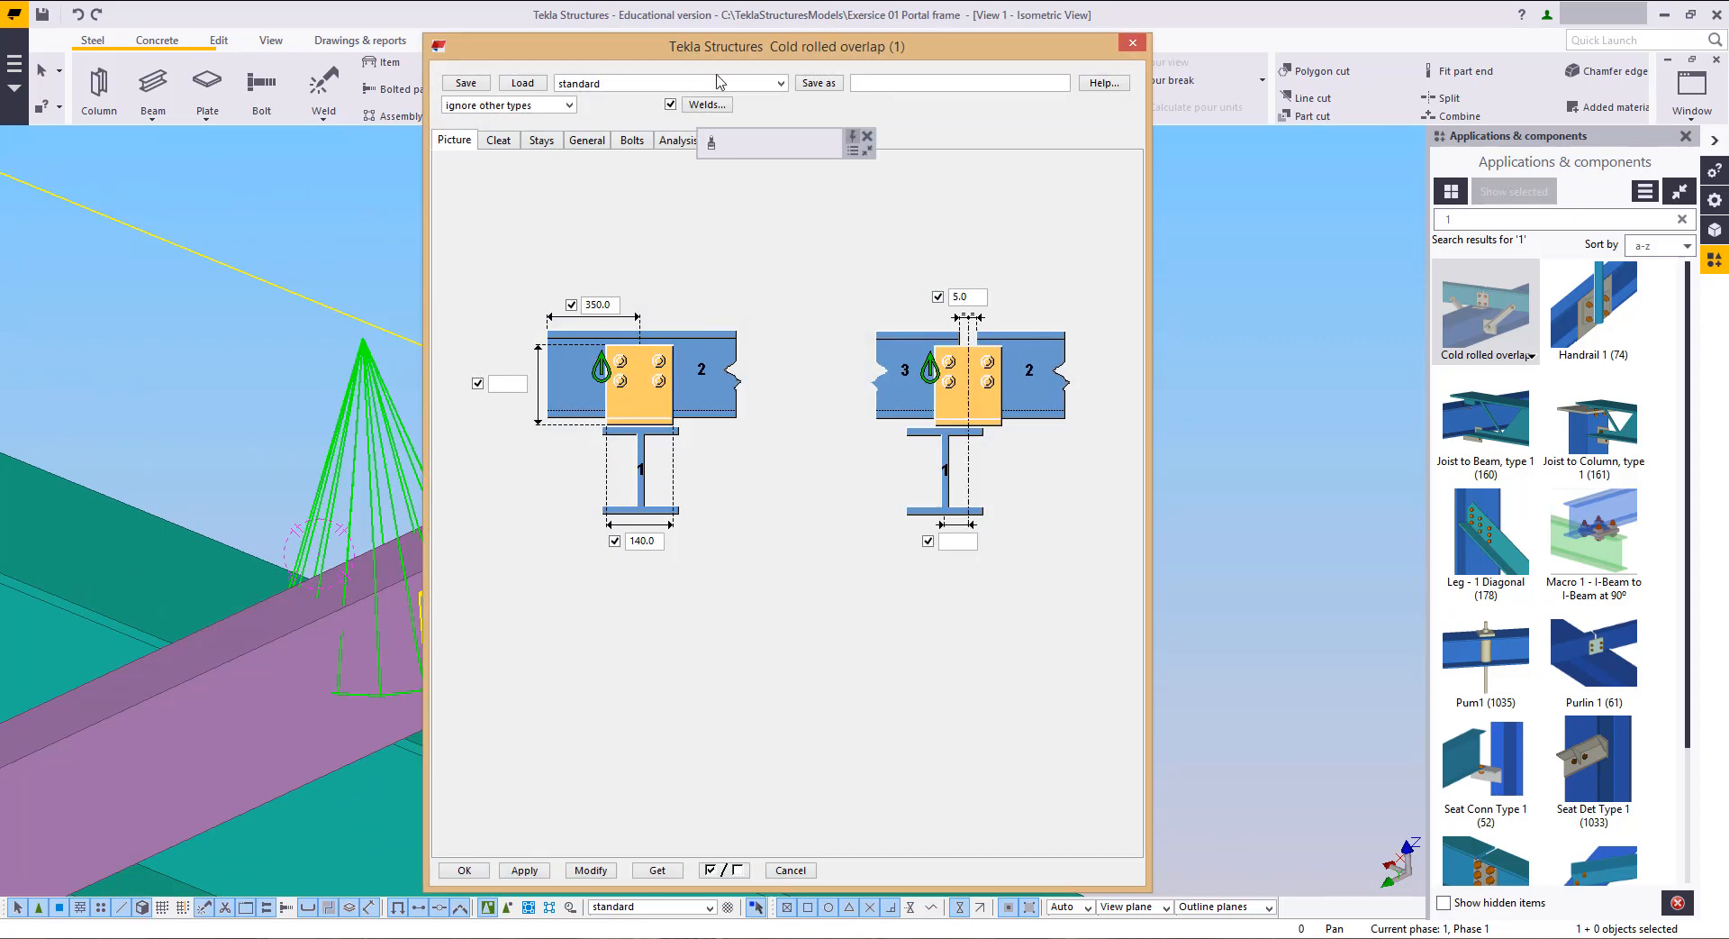
left_click_drag(749, 61, 1072, 90)
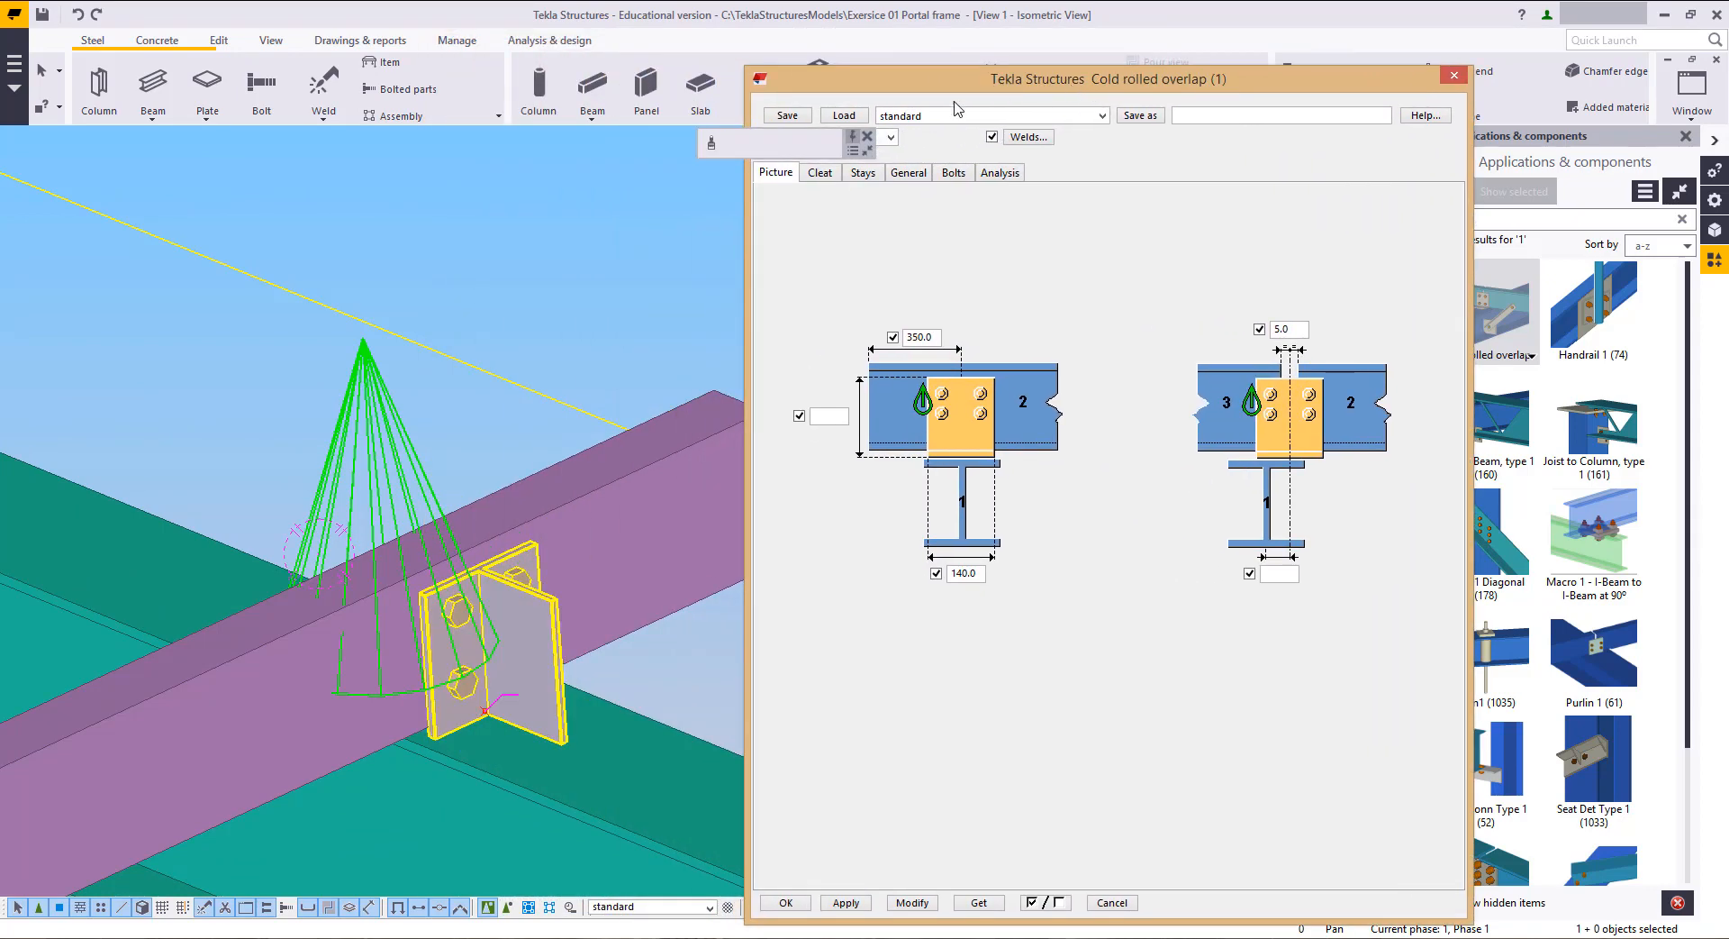
left_click(862, 146)
left_click_drag(755, 147, 545, 153)
left_click(1033, 684)
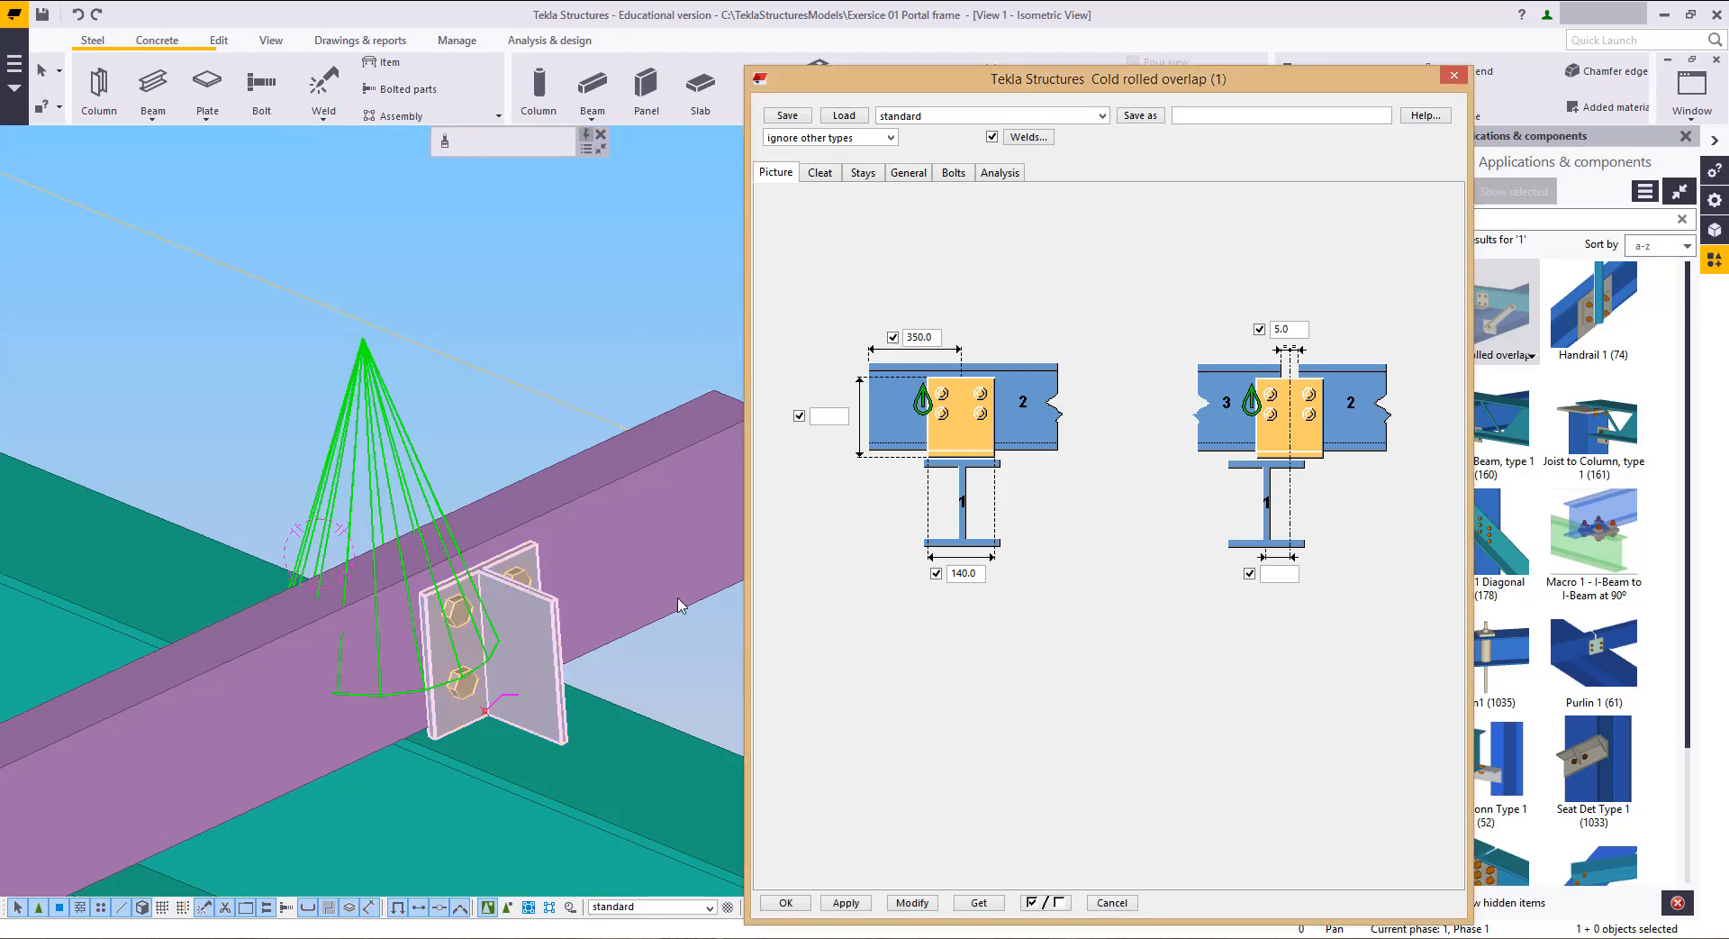
Step: Check the purlin's profile alongside the parts belonging to the end rafter's overlap connection
middle_click_drag(561, 595, 494, 522)
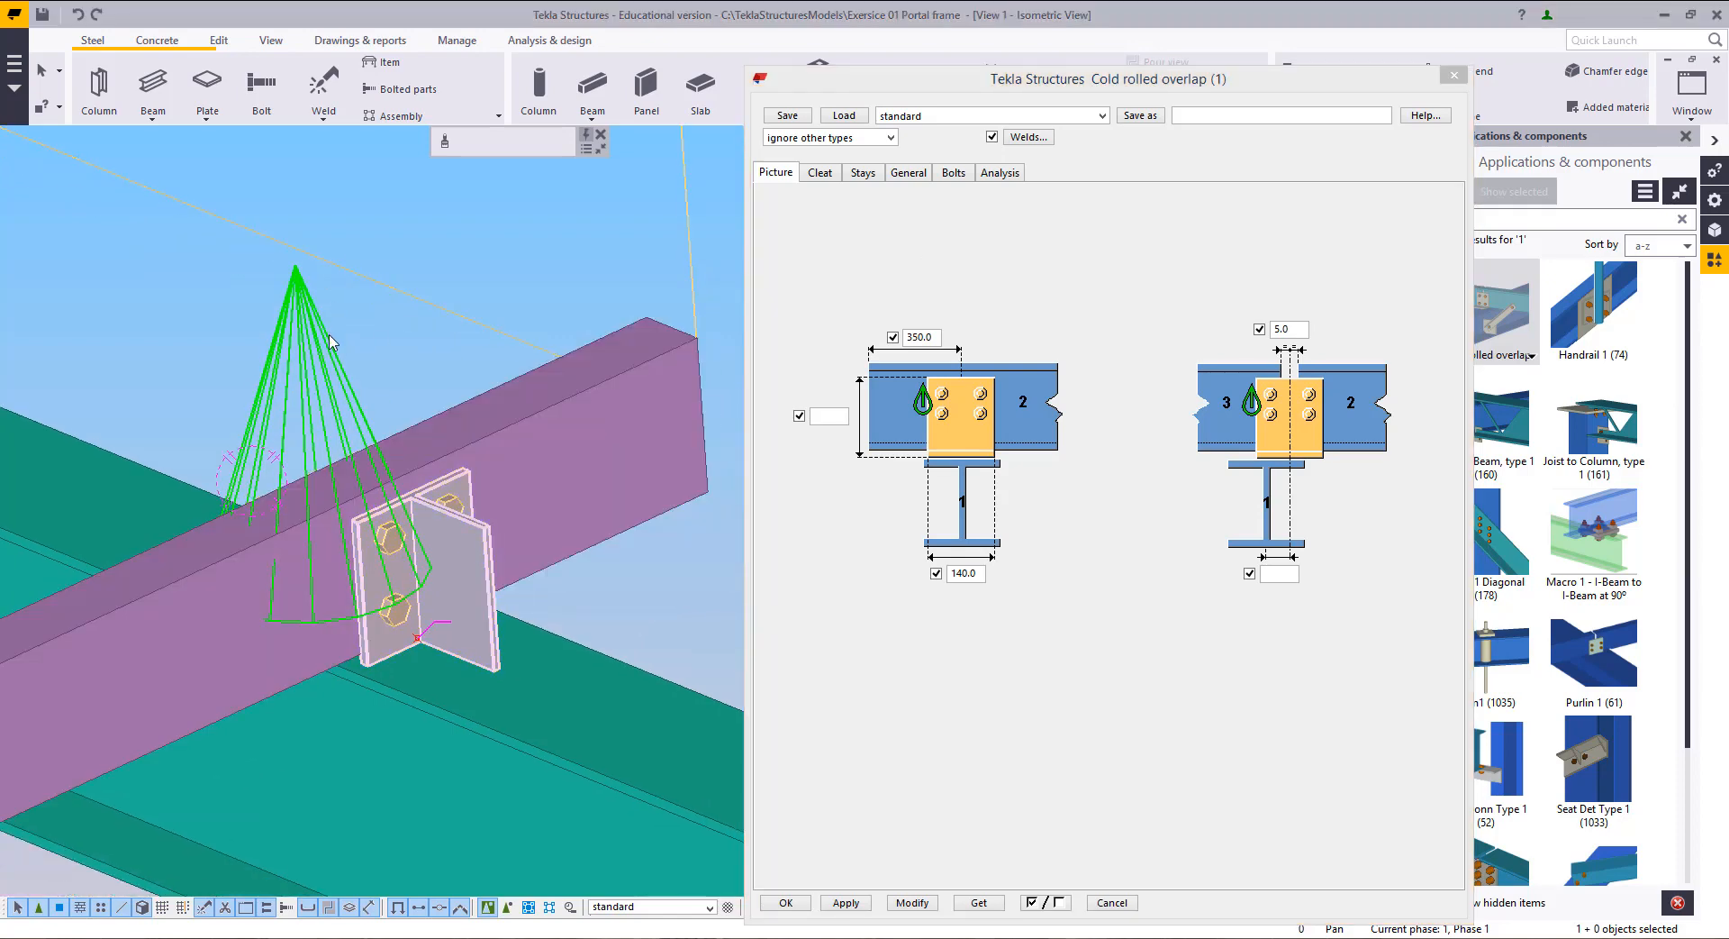
left_click(329, 342)
left_click(250, 352)
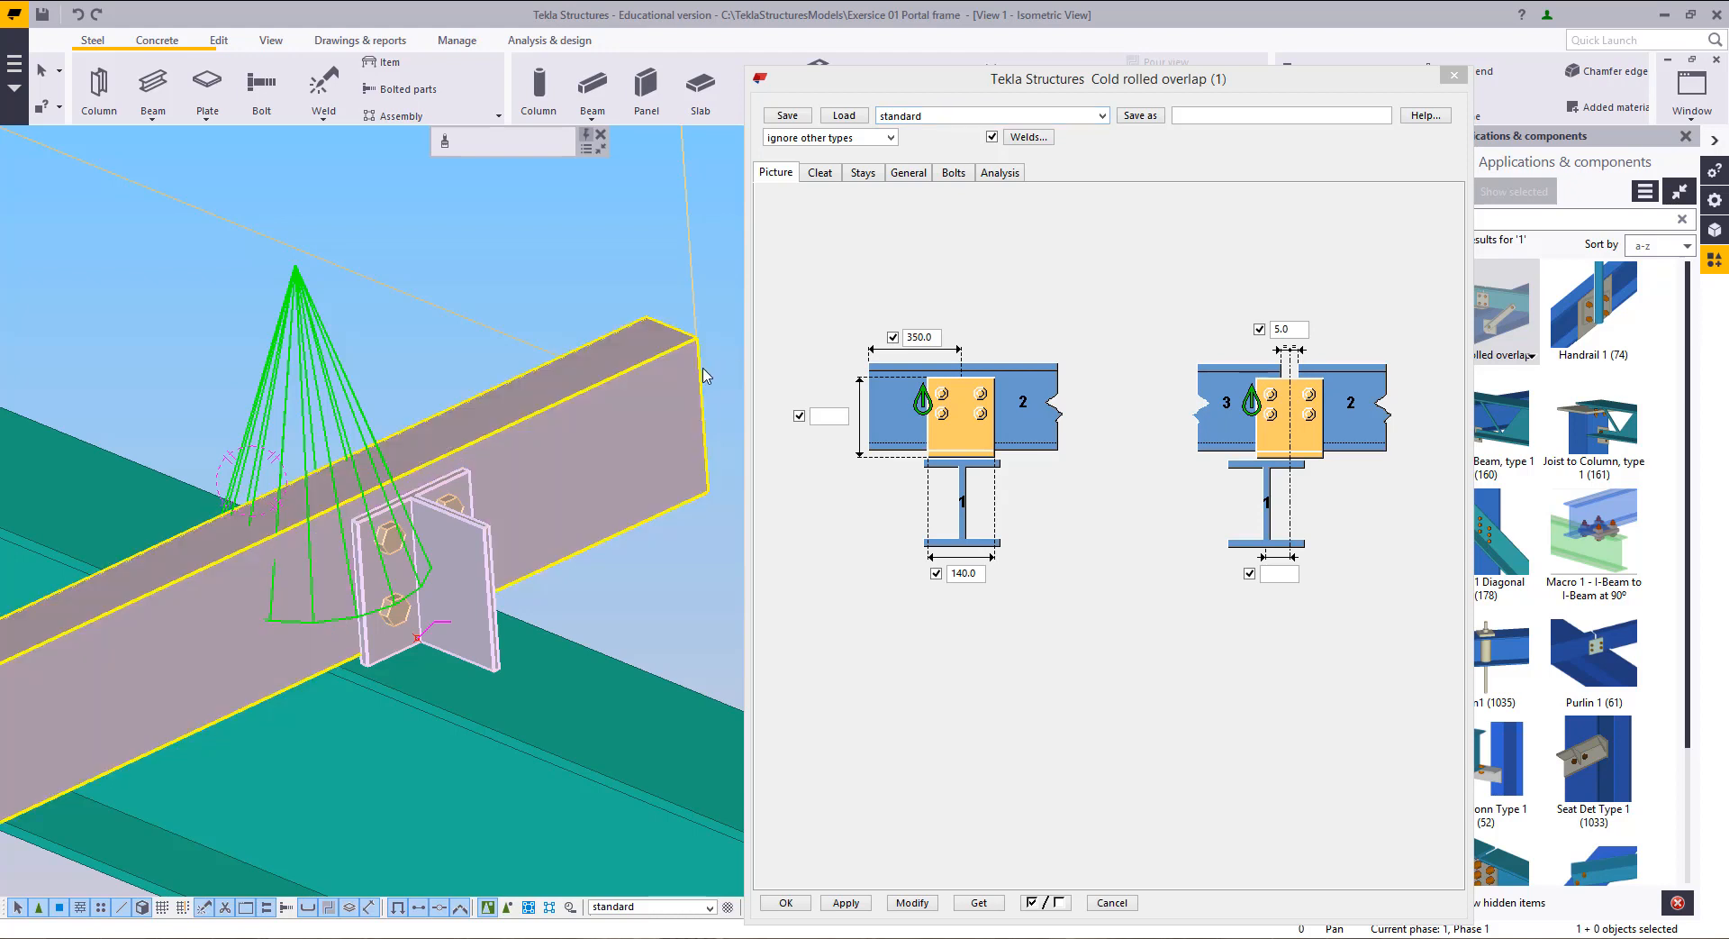
left_click(615, 422)
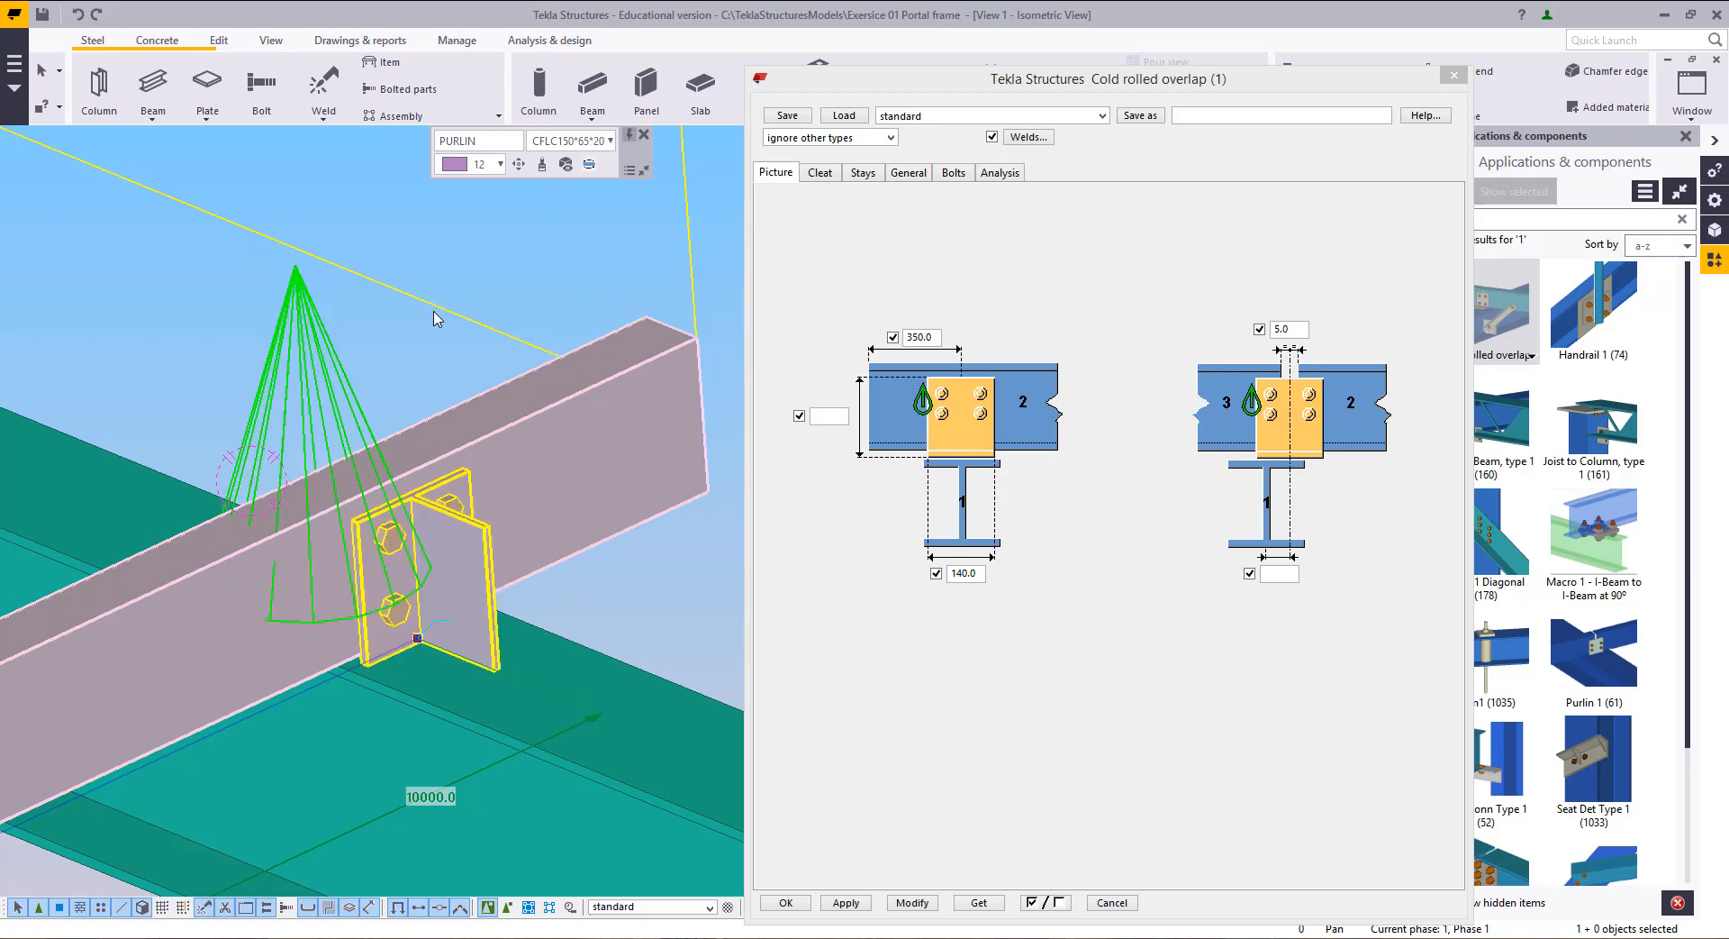
left_click(388, 354)
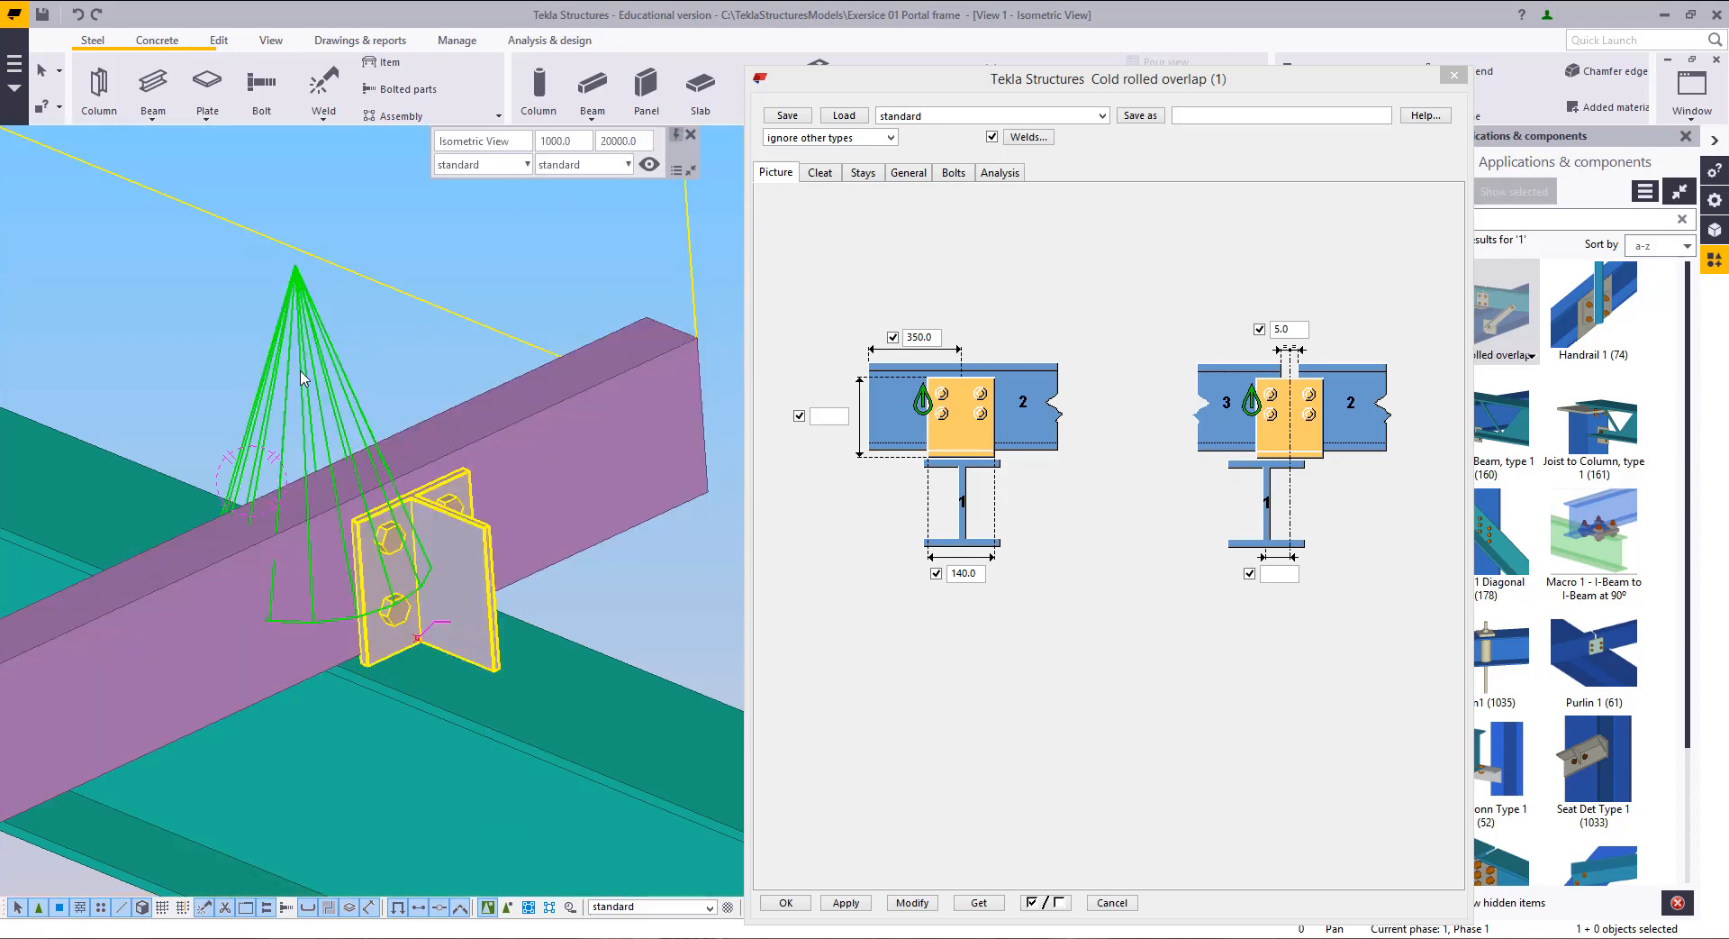
left_click(381, 374)
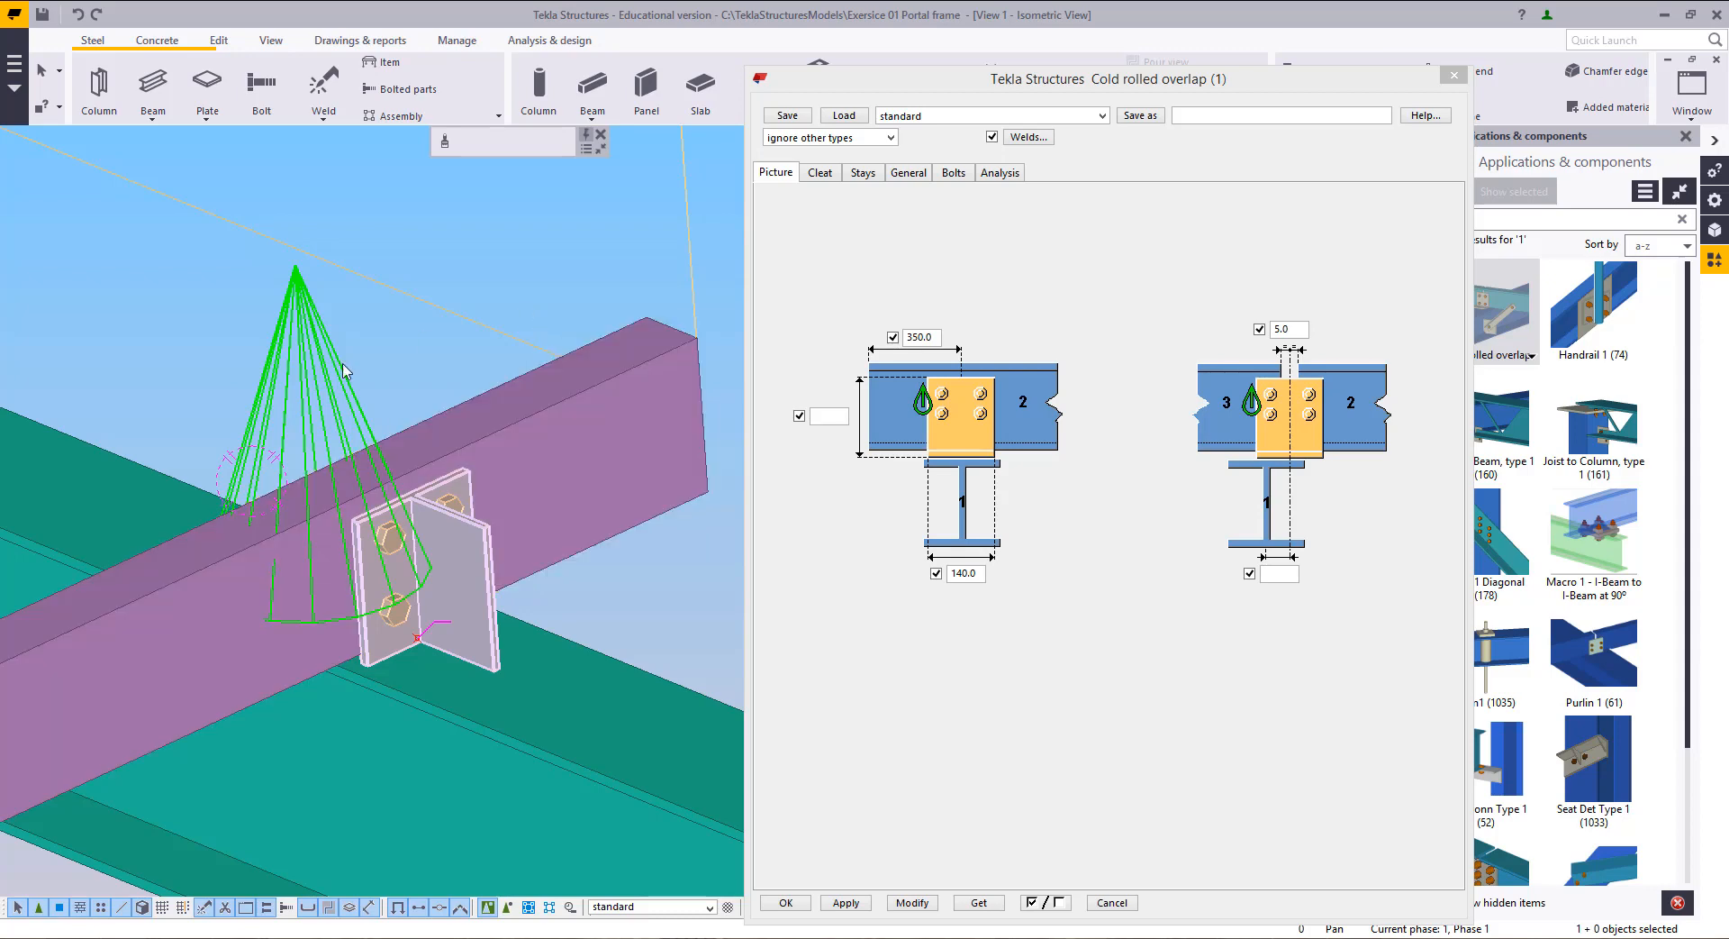
left_click(600, 404)
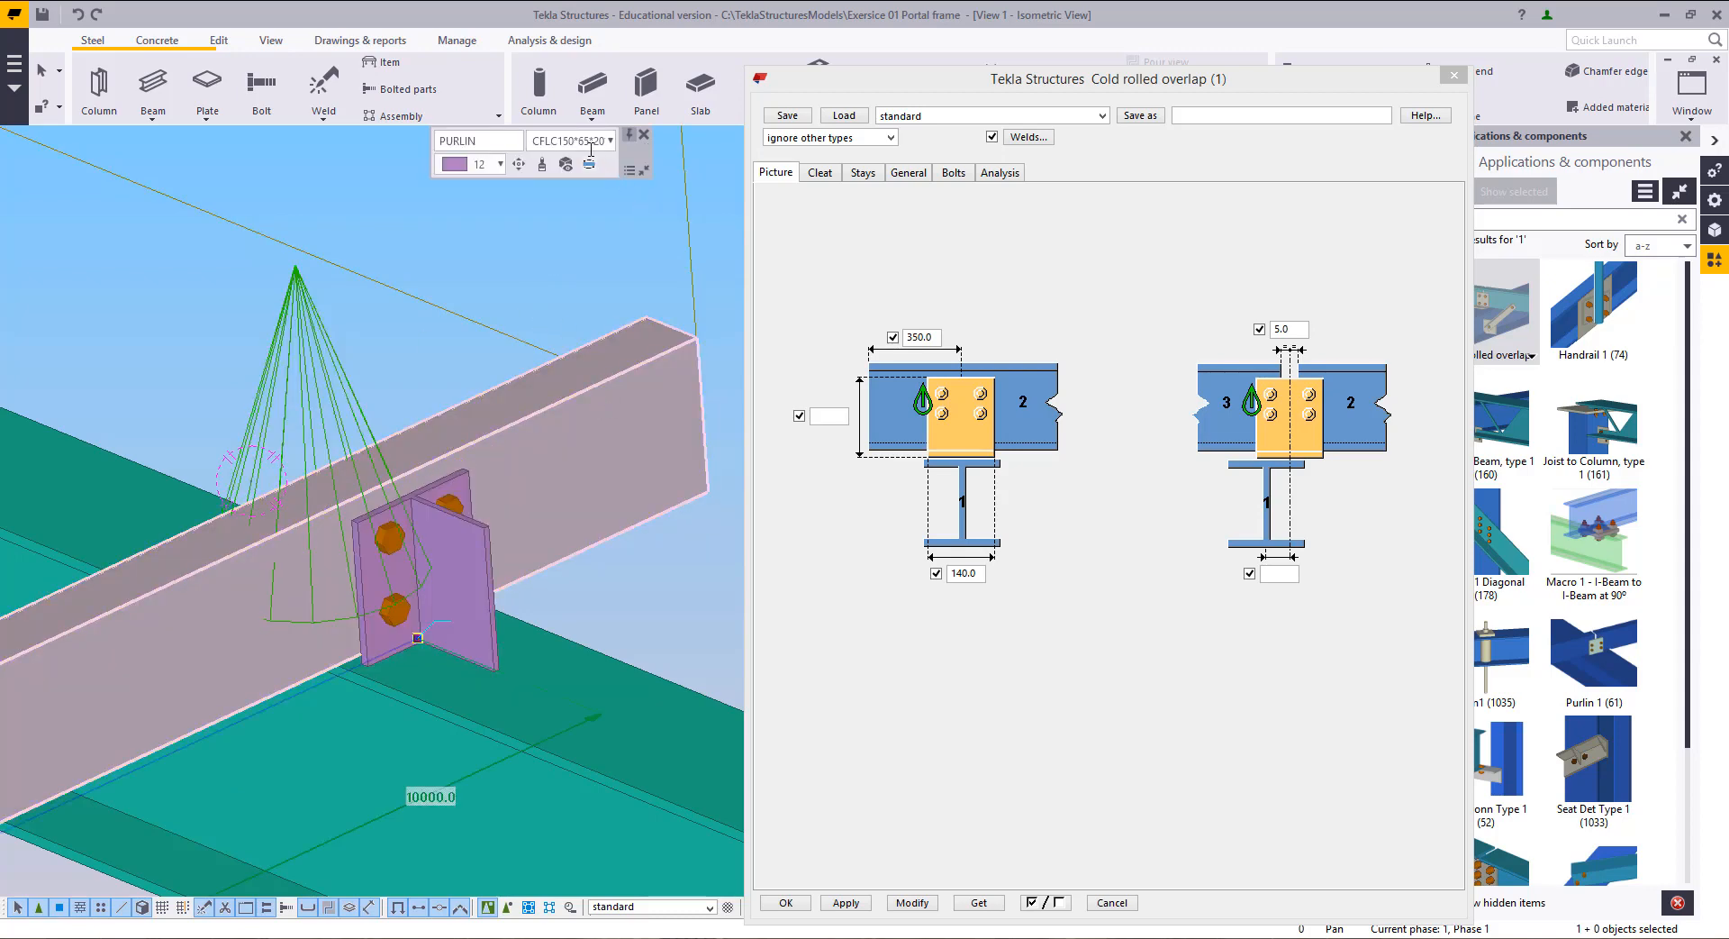
Step: Load the L150_75_bolts_70_70 settings and modify the end rafter's overlap connection with them
left_click(346, 306)
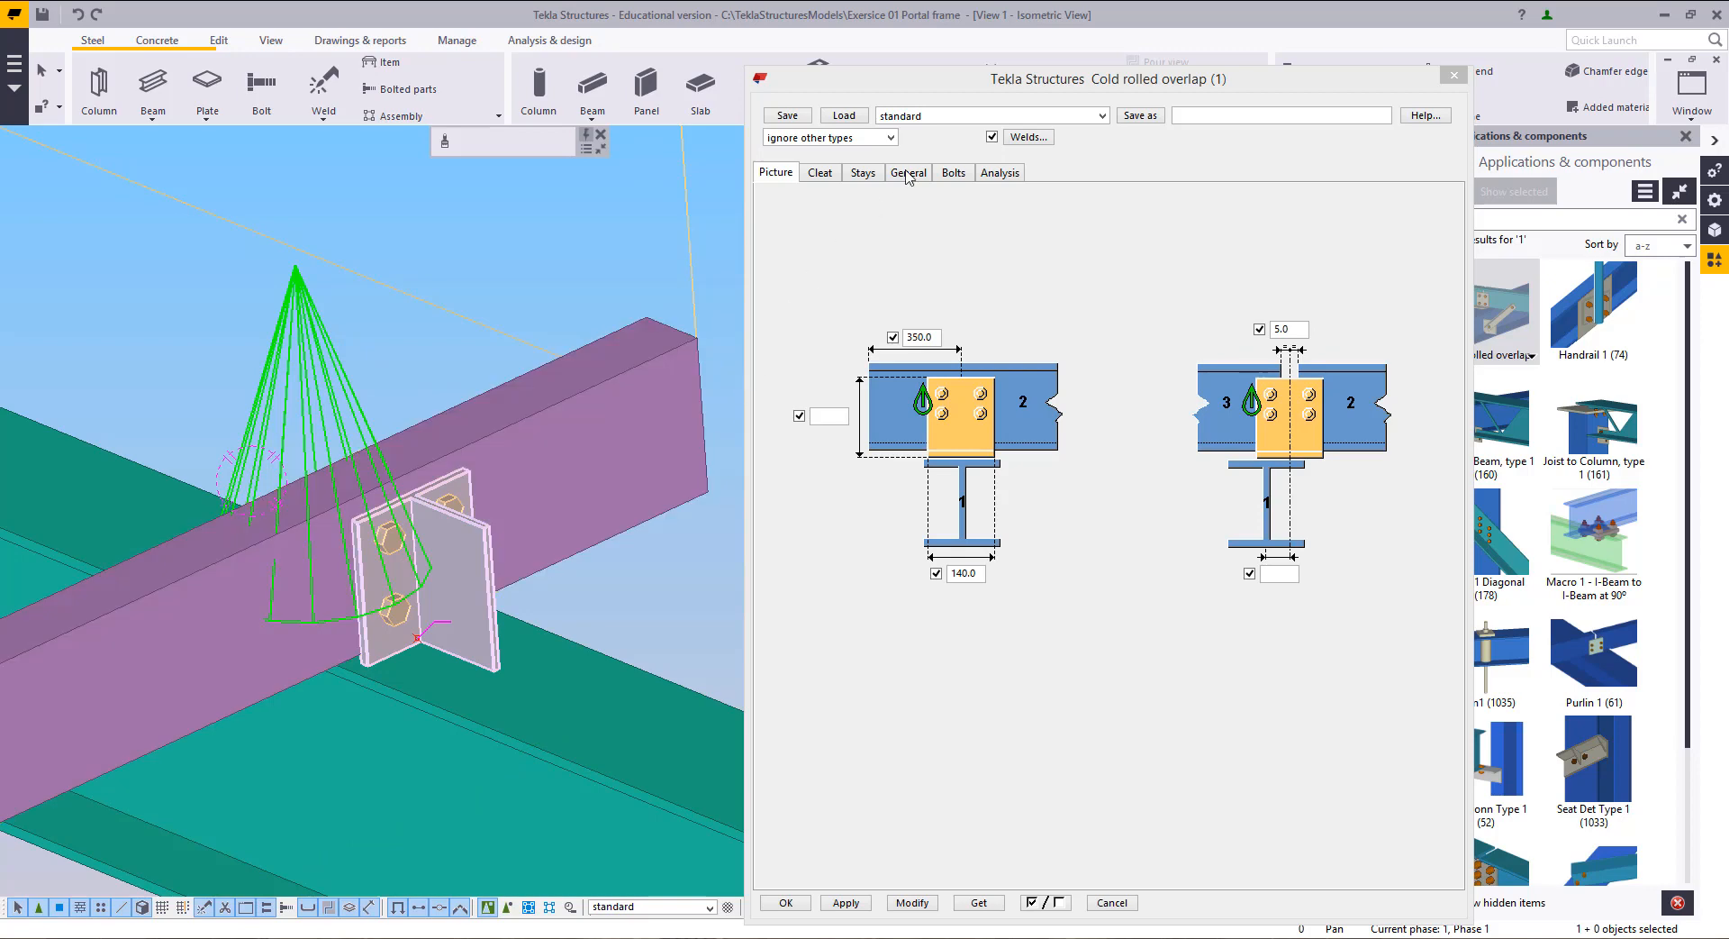
left_click(928, 117)
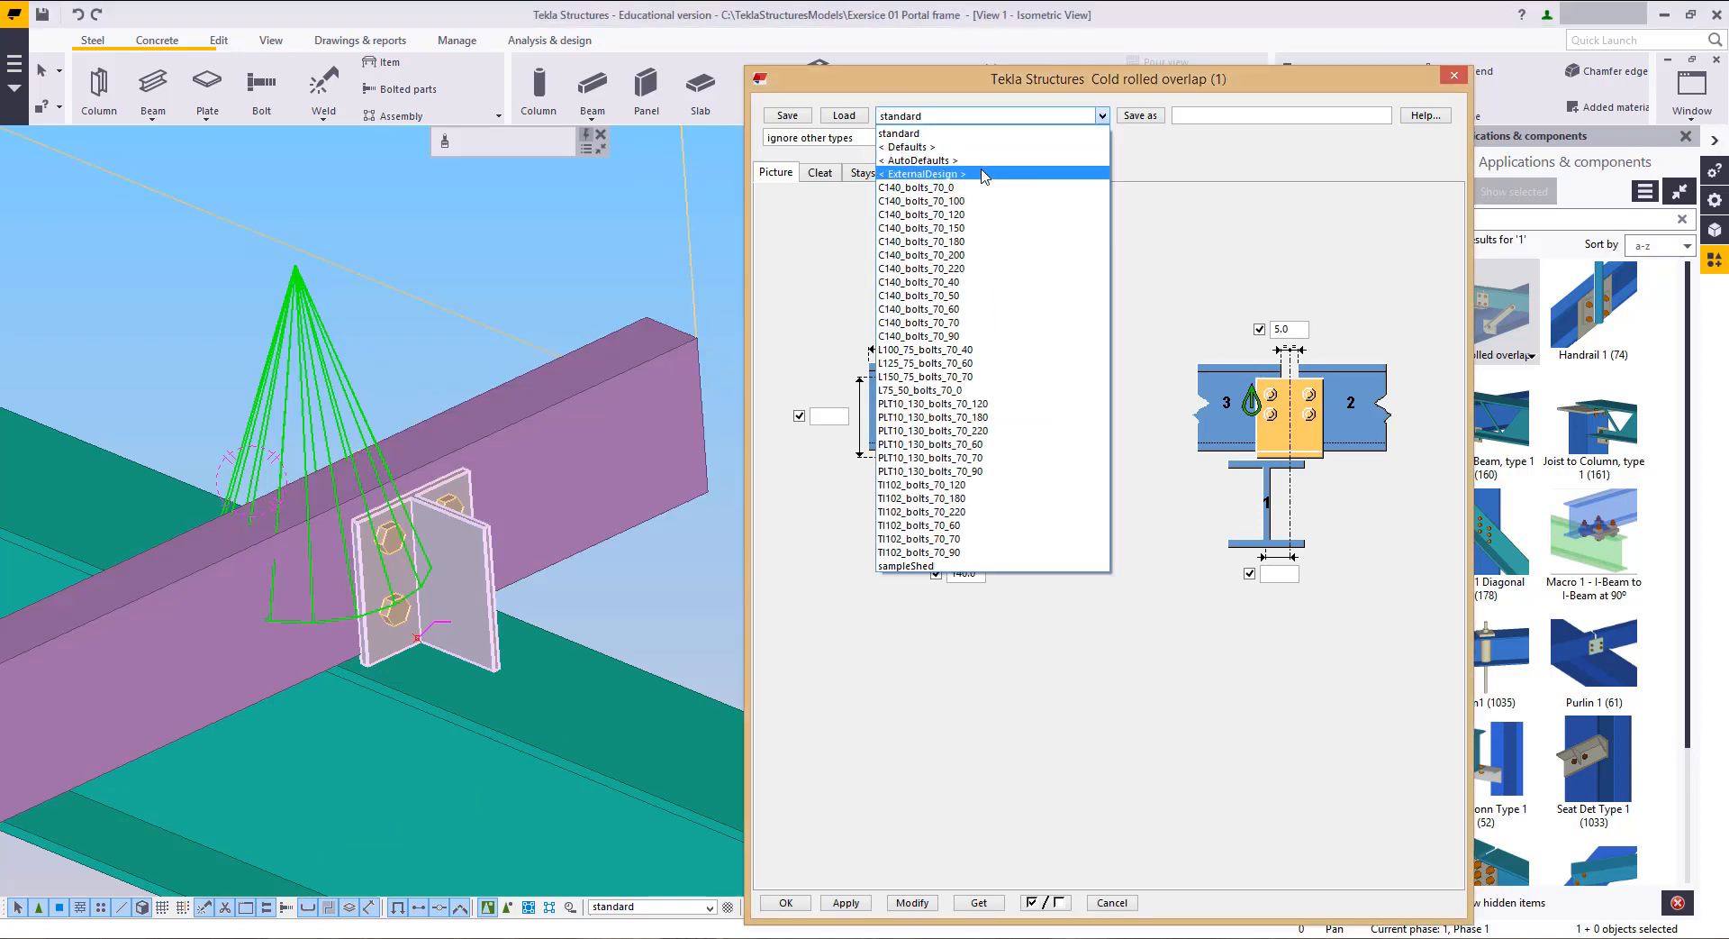
left_click(968, 378)
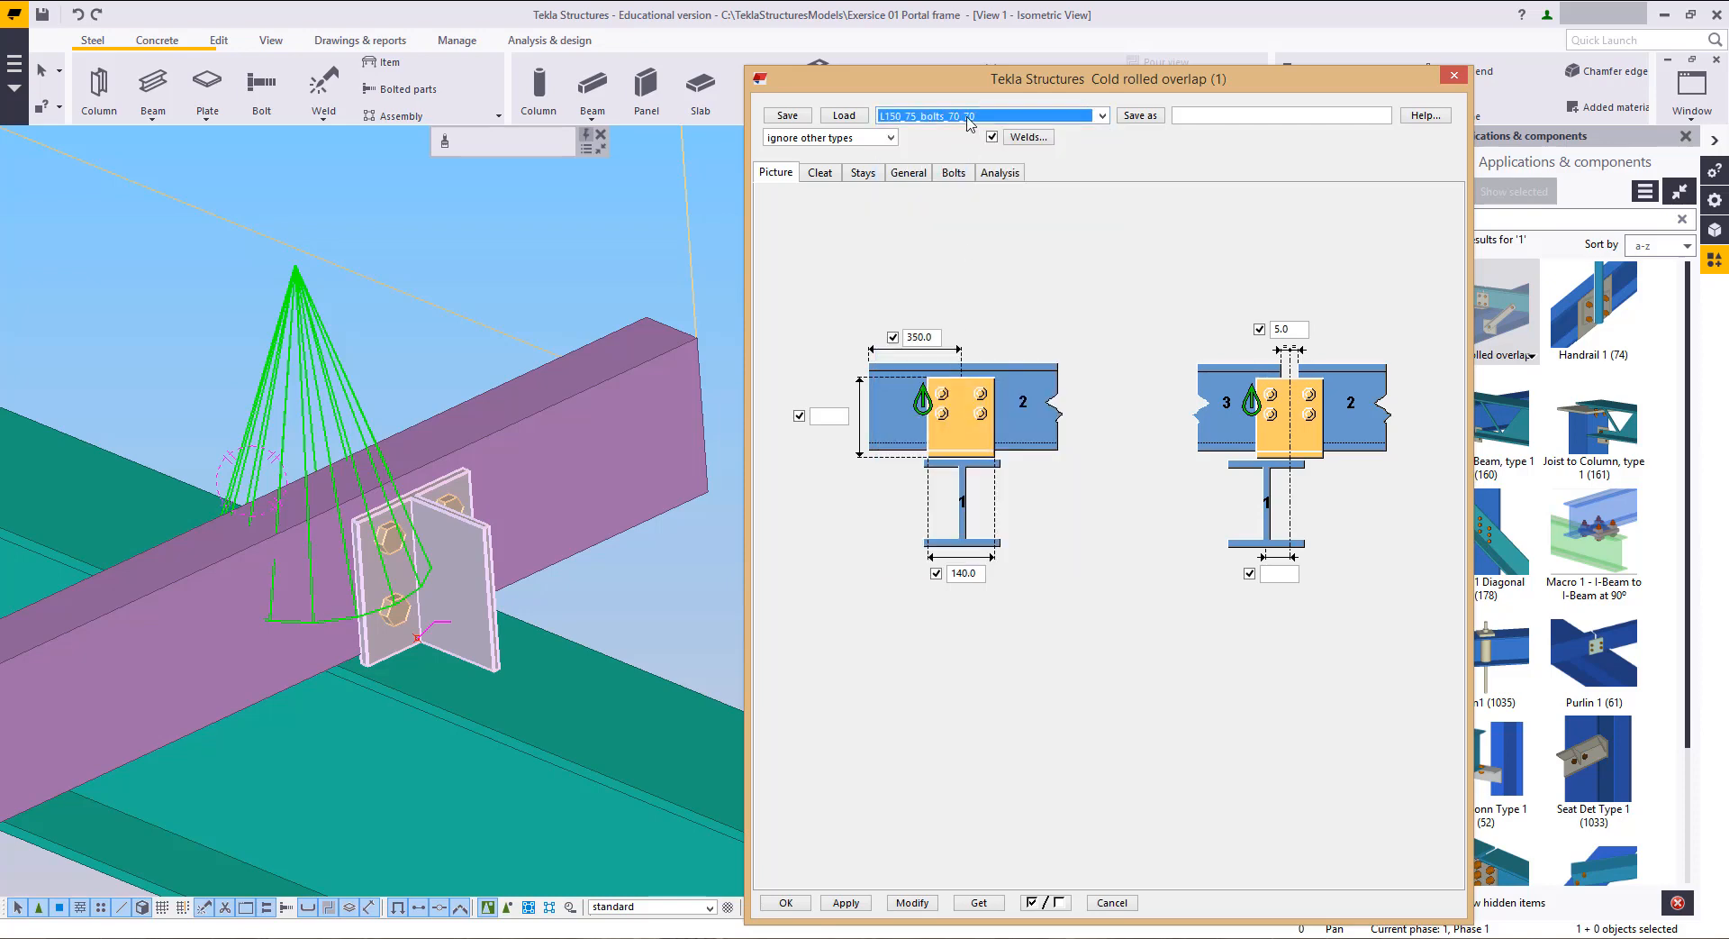
left_click(851, 117)
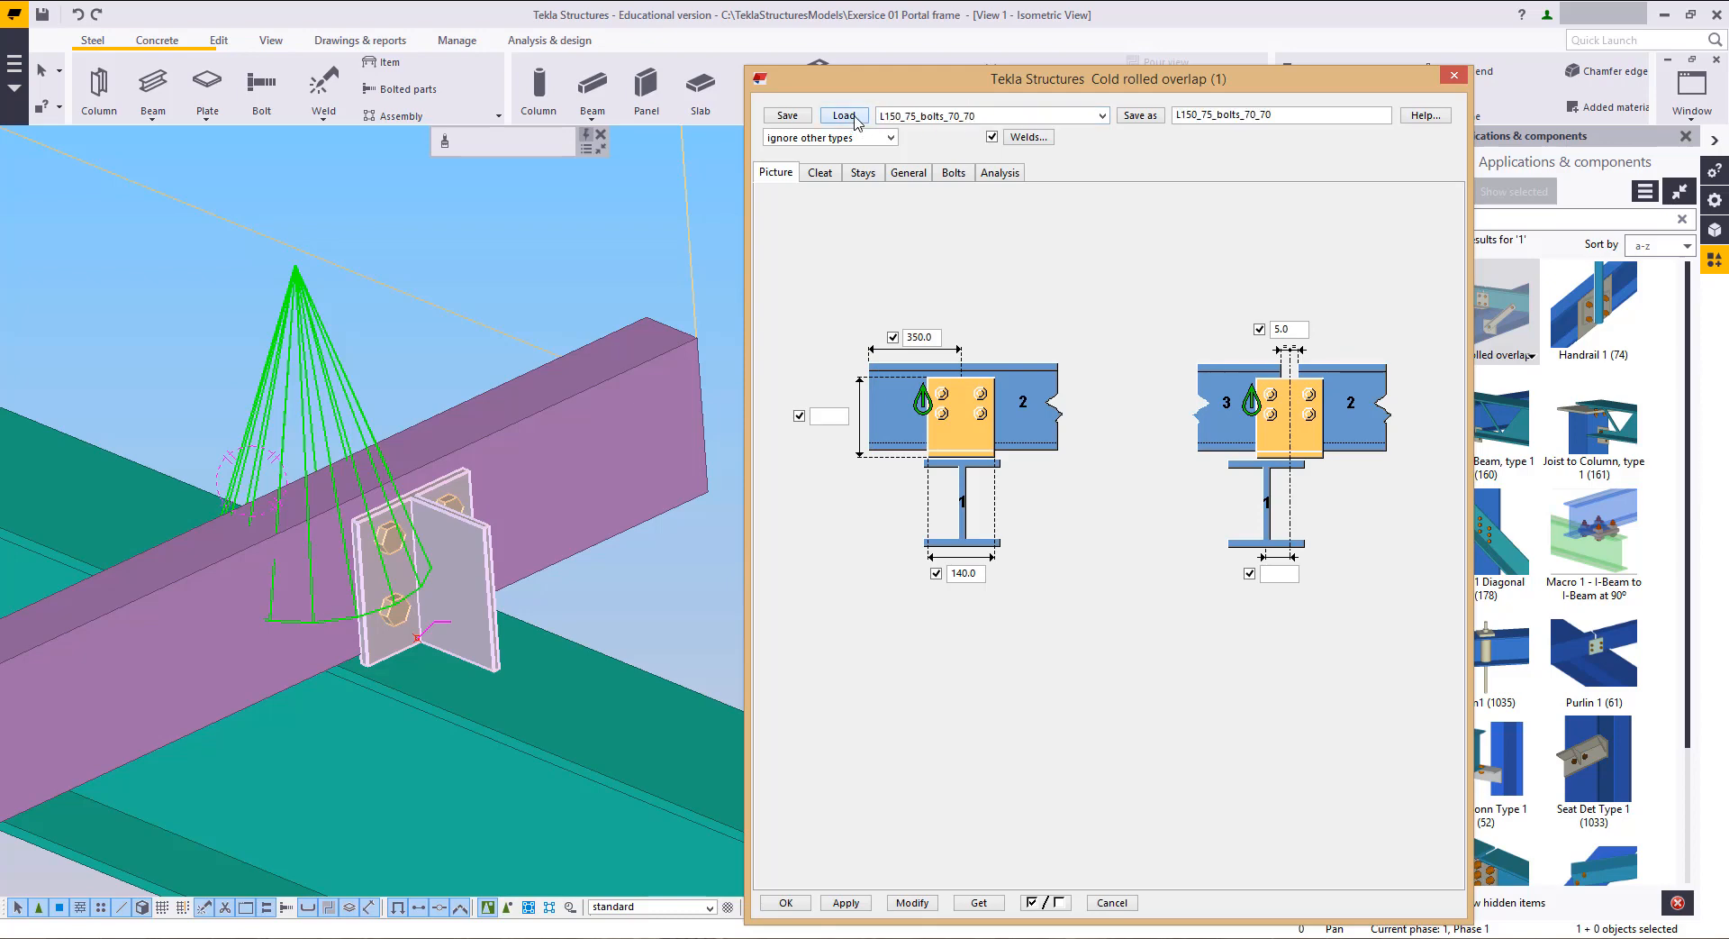
left_click(916, 903)
scroll(586, 721, "up", 4)
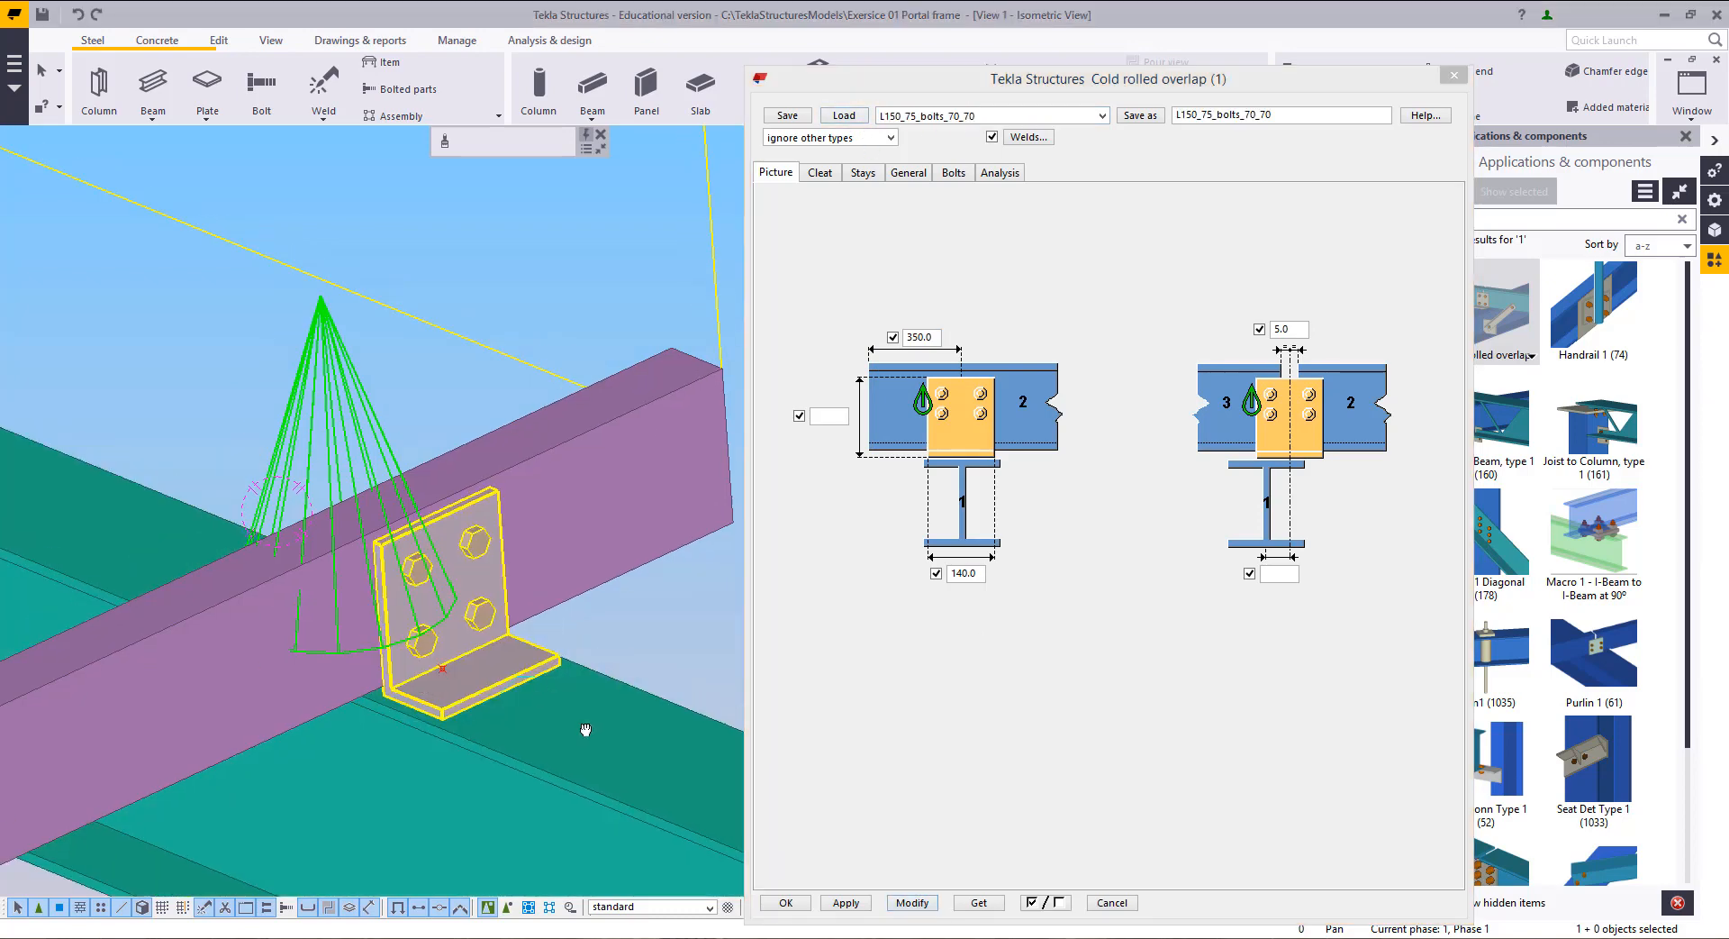
middle_click_drag(425, 706, 448, 735)
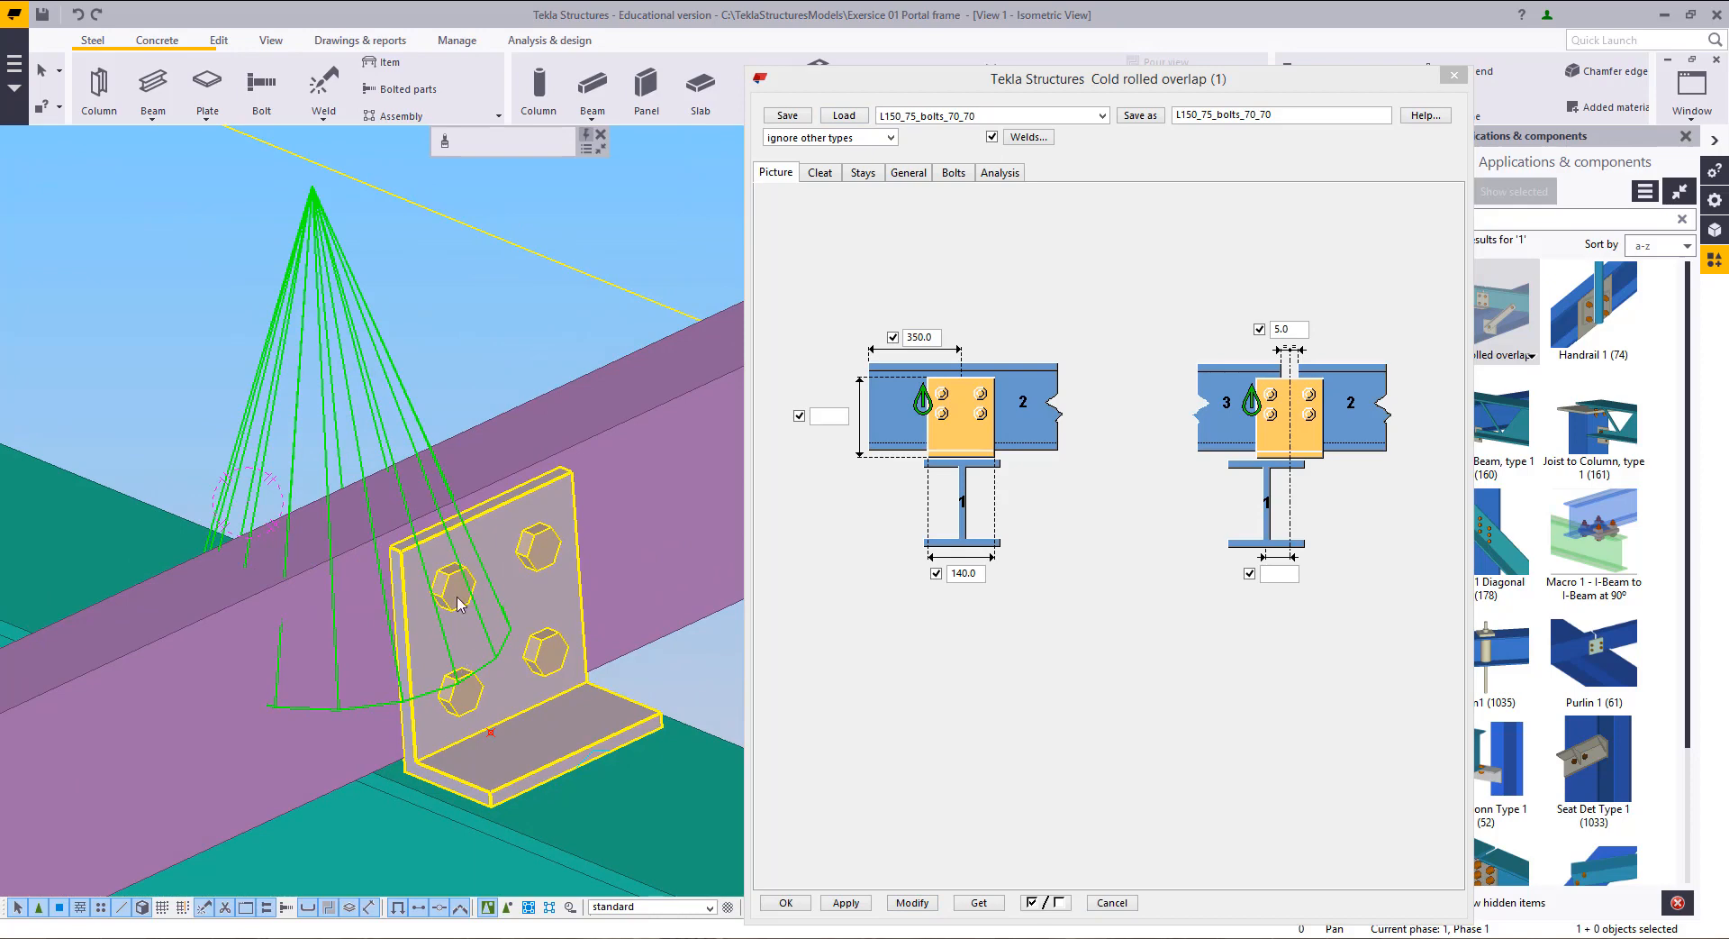
Step: Apply Cold rolled overlap at the grid B frame, with its rafter as main part and the two adjoining purlins as secondary parts
scroll(469, 646, "down", 8)
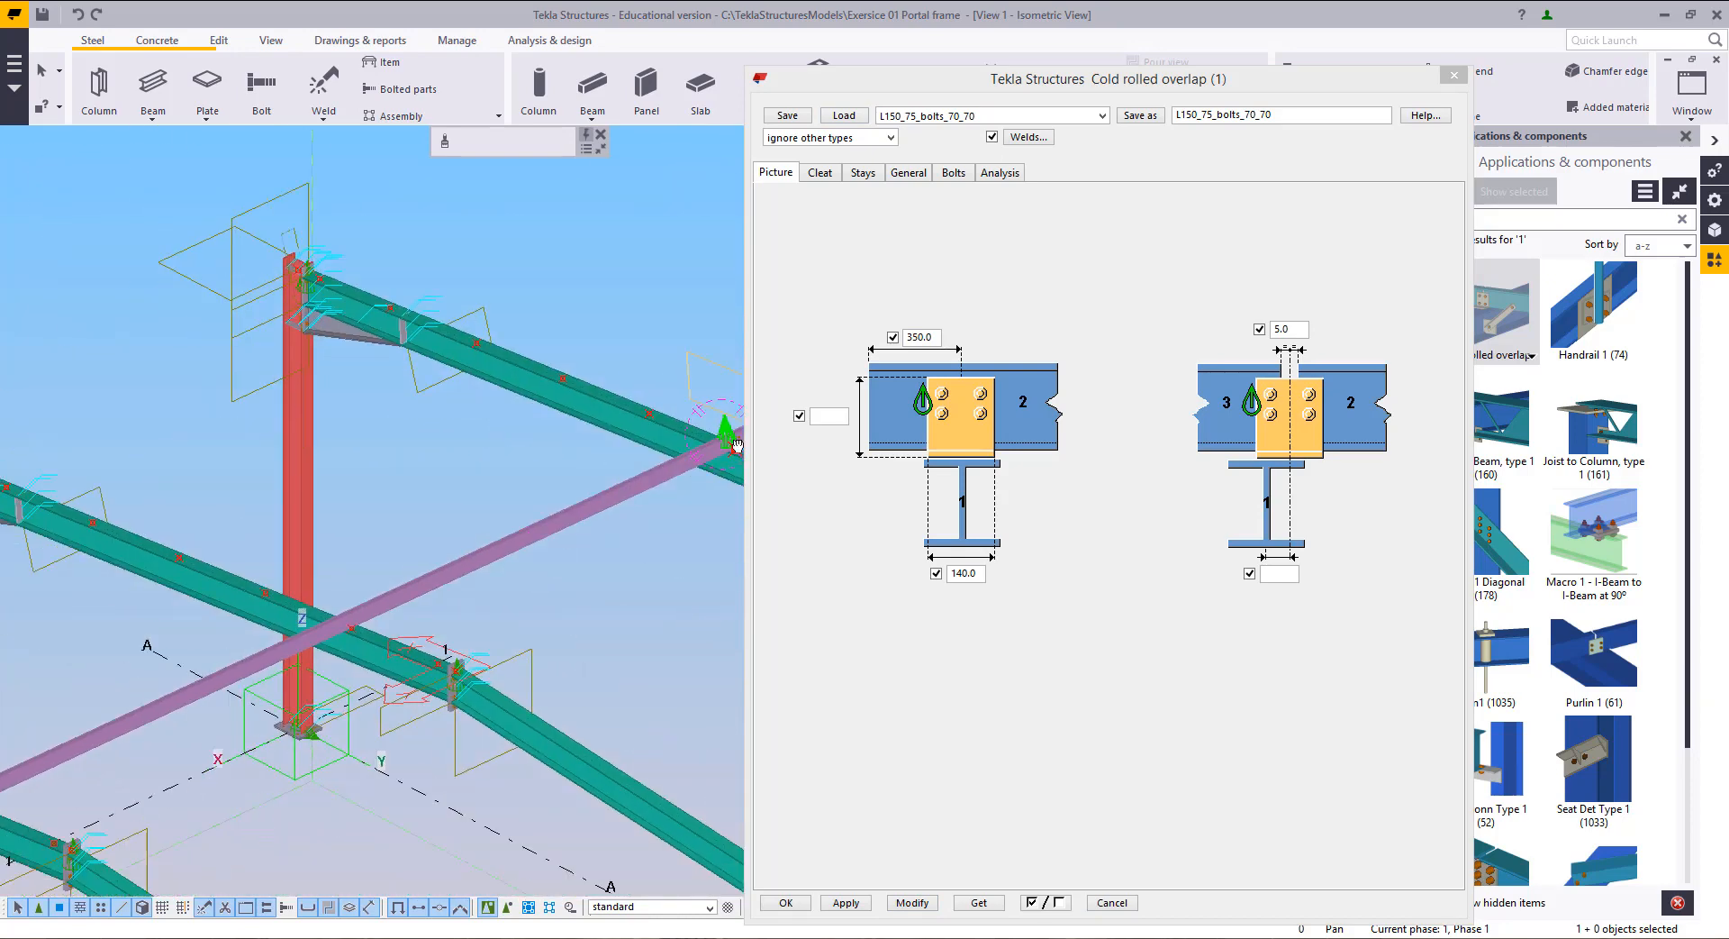
left_click(1519, 333)
middle_click_drag(394, 598, 504, 512)
left_click(511, 557)
left_click(502, 527)
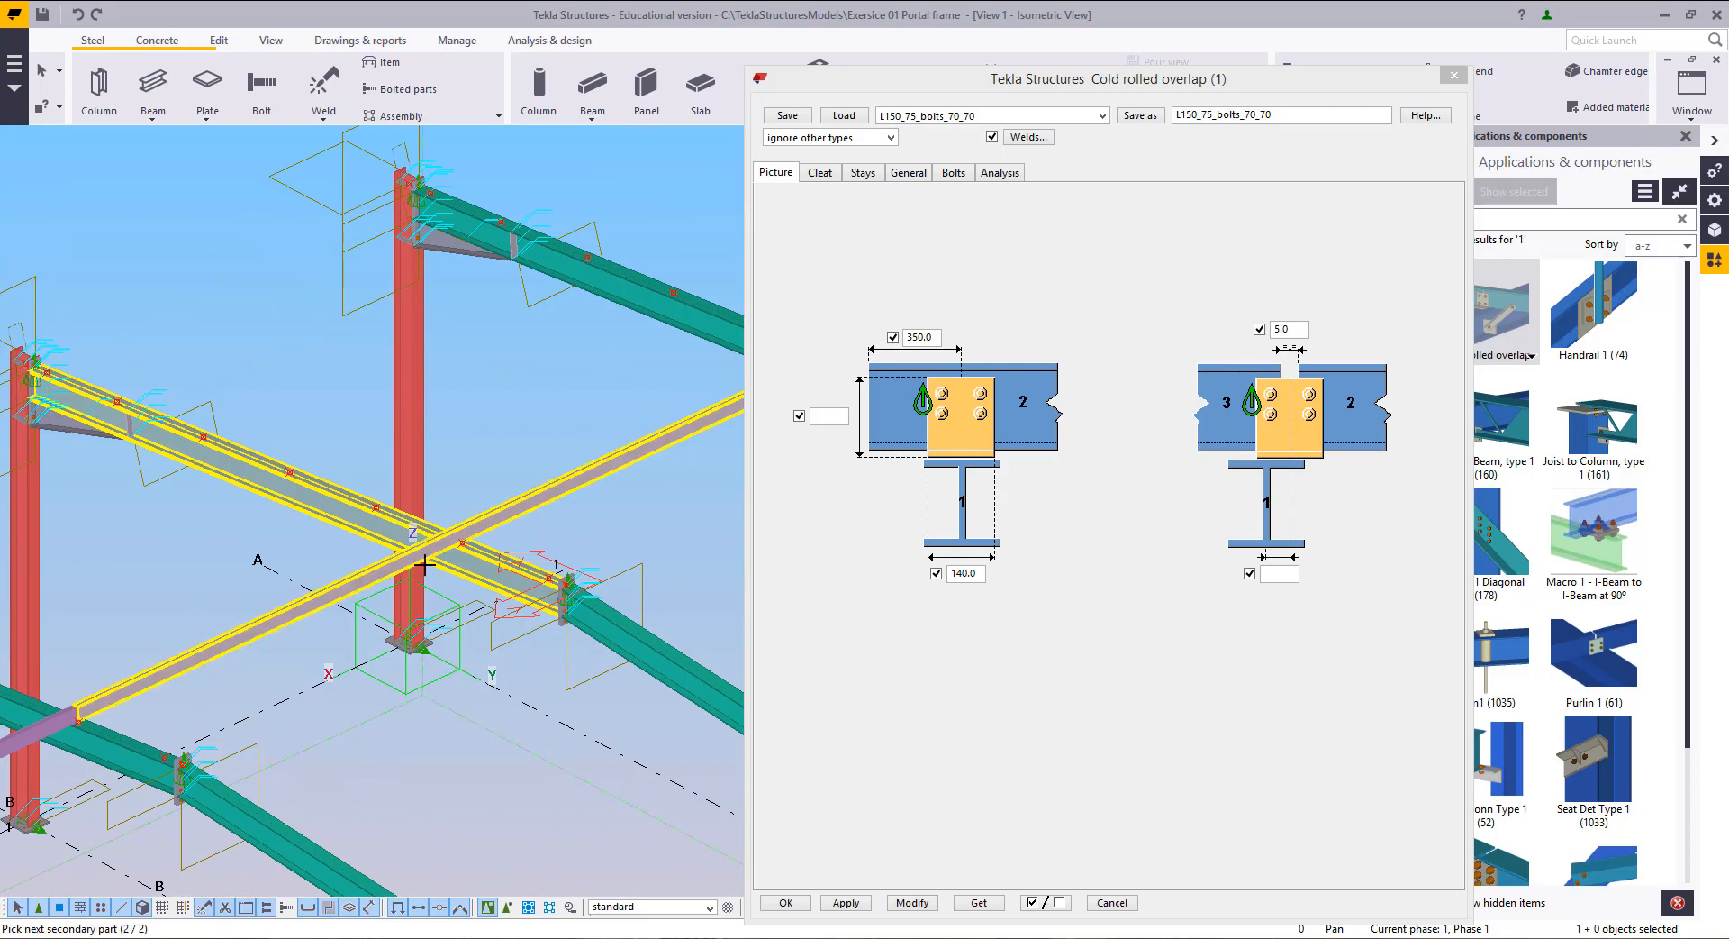
middle_click(382, 711)
Step: Connect the two purlins meeting on the grid C rafter to it with a Cold rolled overlap connection
middle_click_drag(357, 721, 692, 527)
scroll(451, 567, "up", 6)
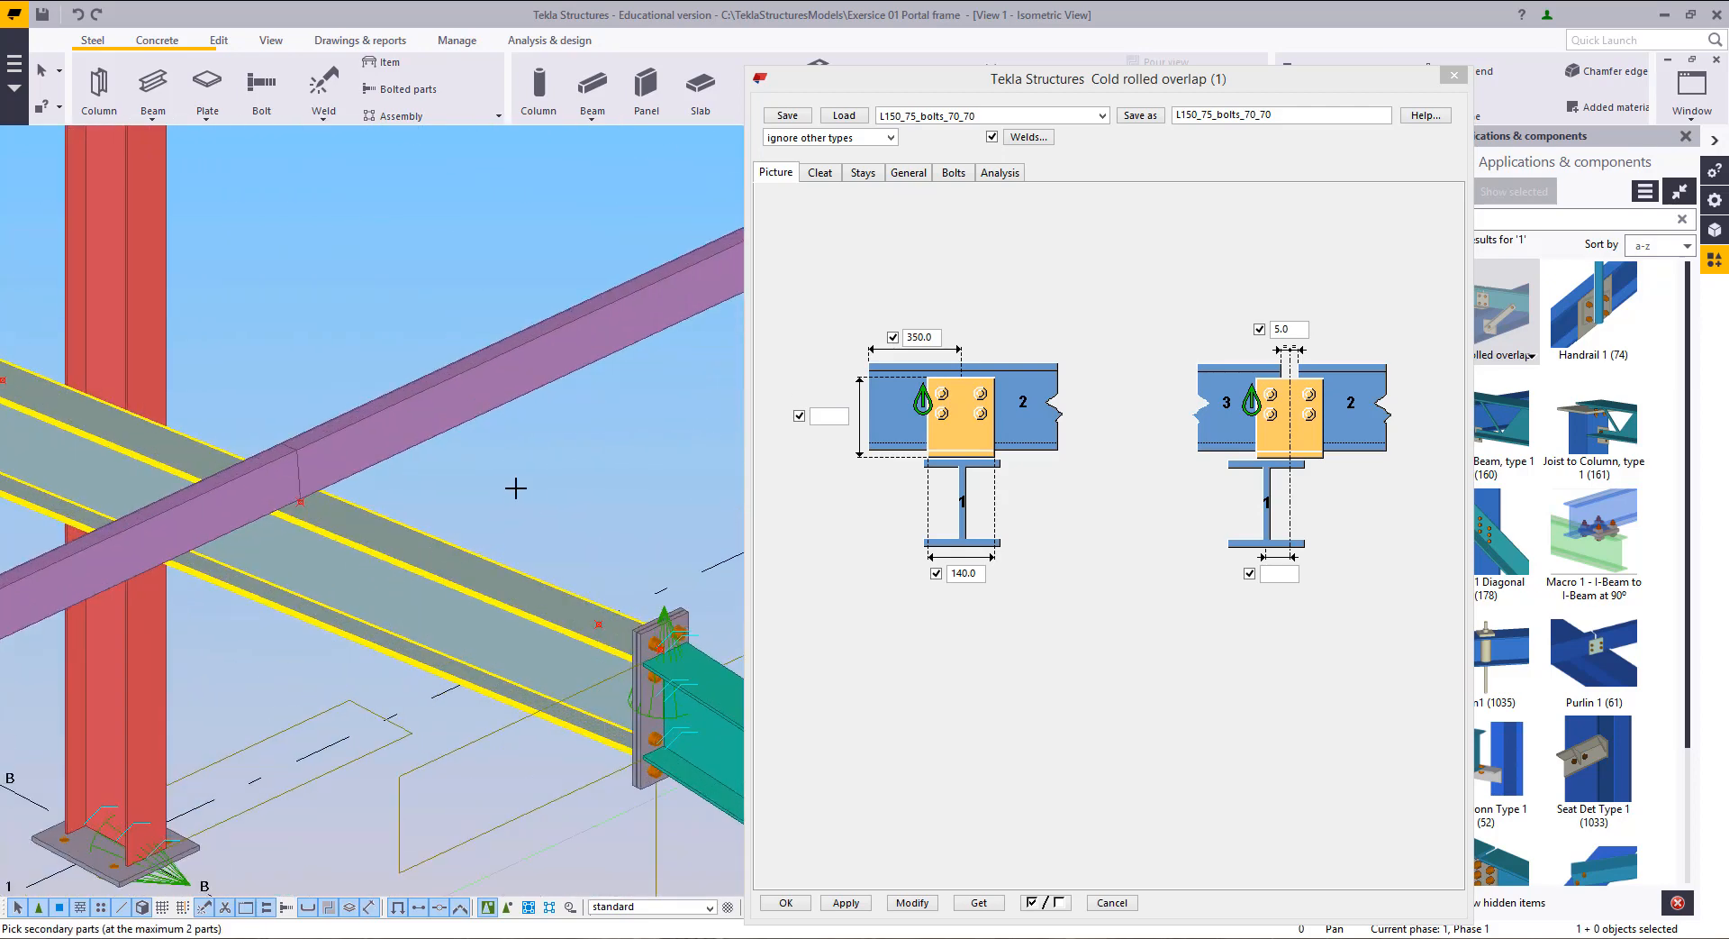
left_click(459, 405)
left_click(23, 594)
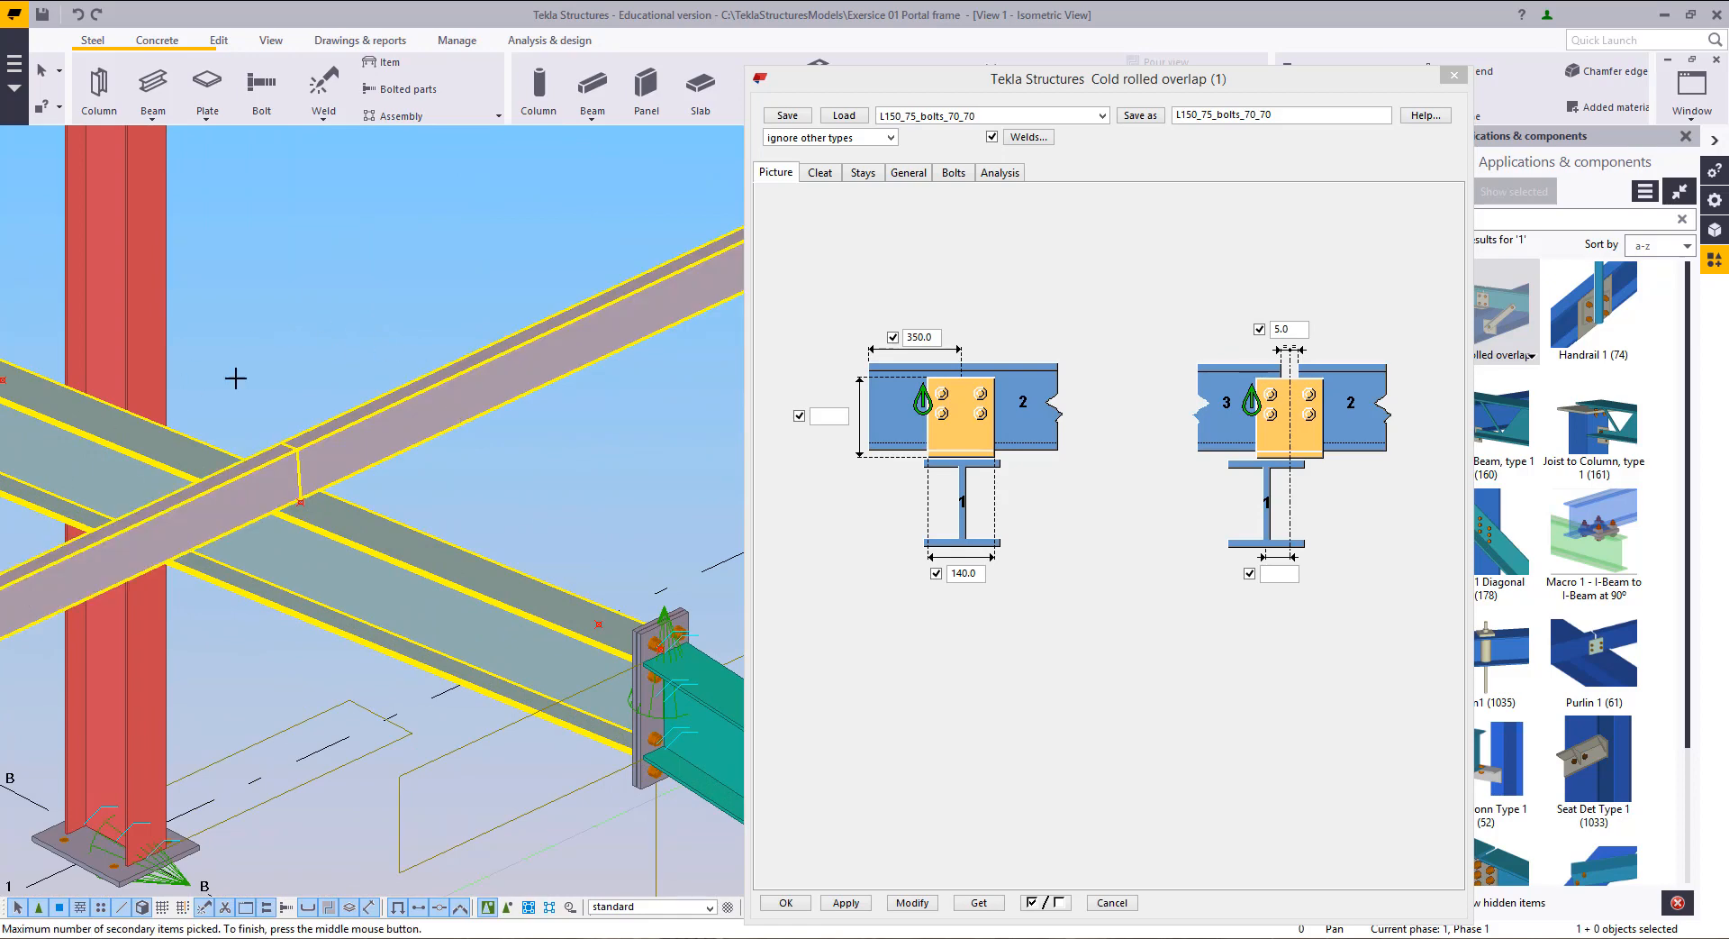
middle_click(615, 437)
Step: Add a Cold rolled overlap connection between the grid D rafter and the two purlins meeting on it
scroll(614, 437, "down", 5)
scroll(342, 714, "up", 4)
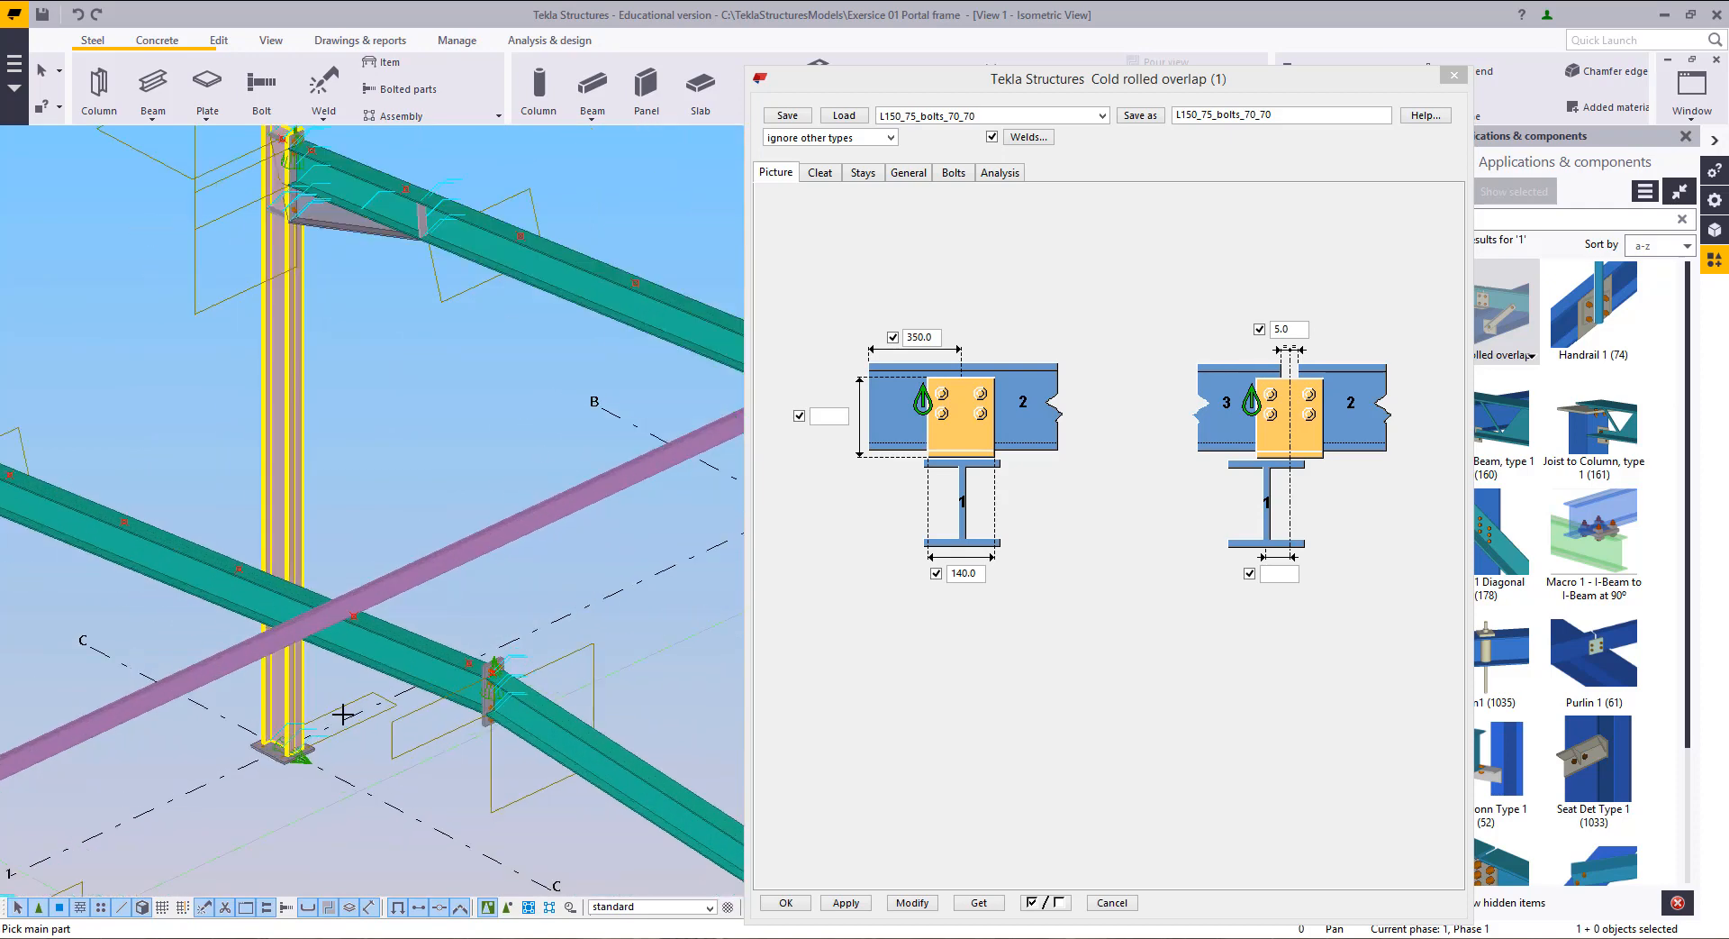
left_click(342, 714)
left_click(378, 578)
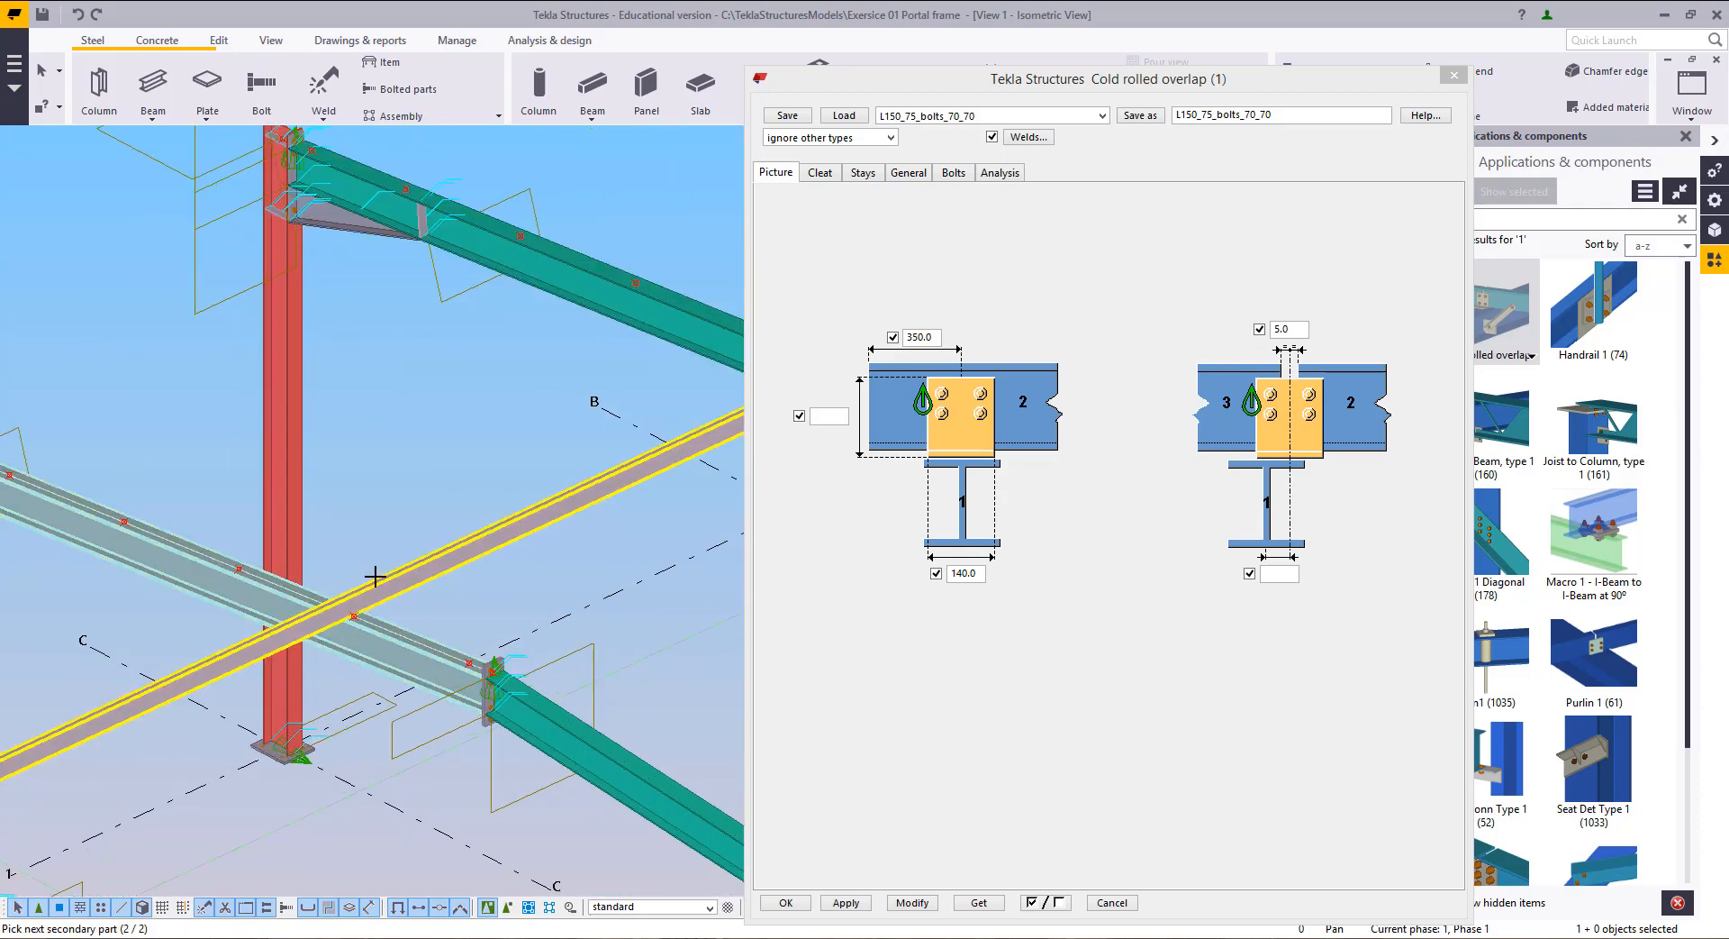
middle_click(383, 548)
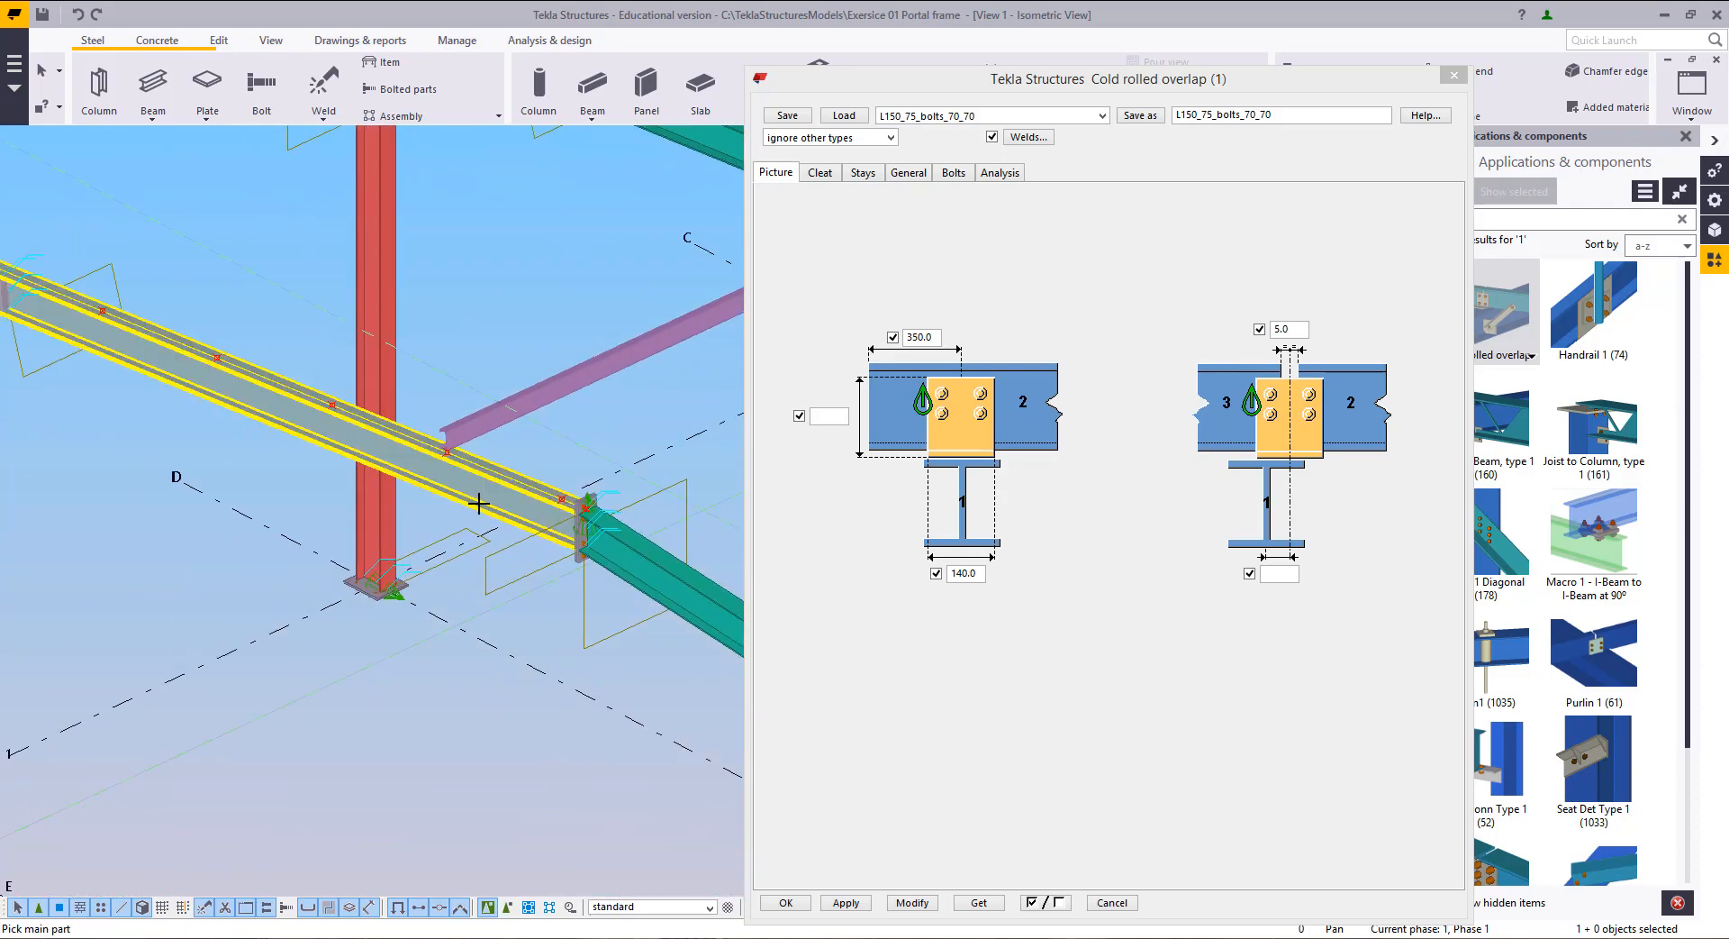
Step: Apply Cold rolled overlap between the grid E end rafter and the last purlin, and end the command
left_click(485, 492)
left_click(478, 436)
middle_click(478, 434)
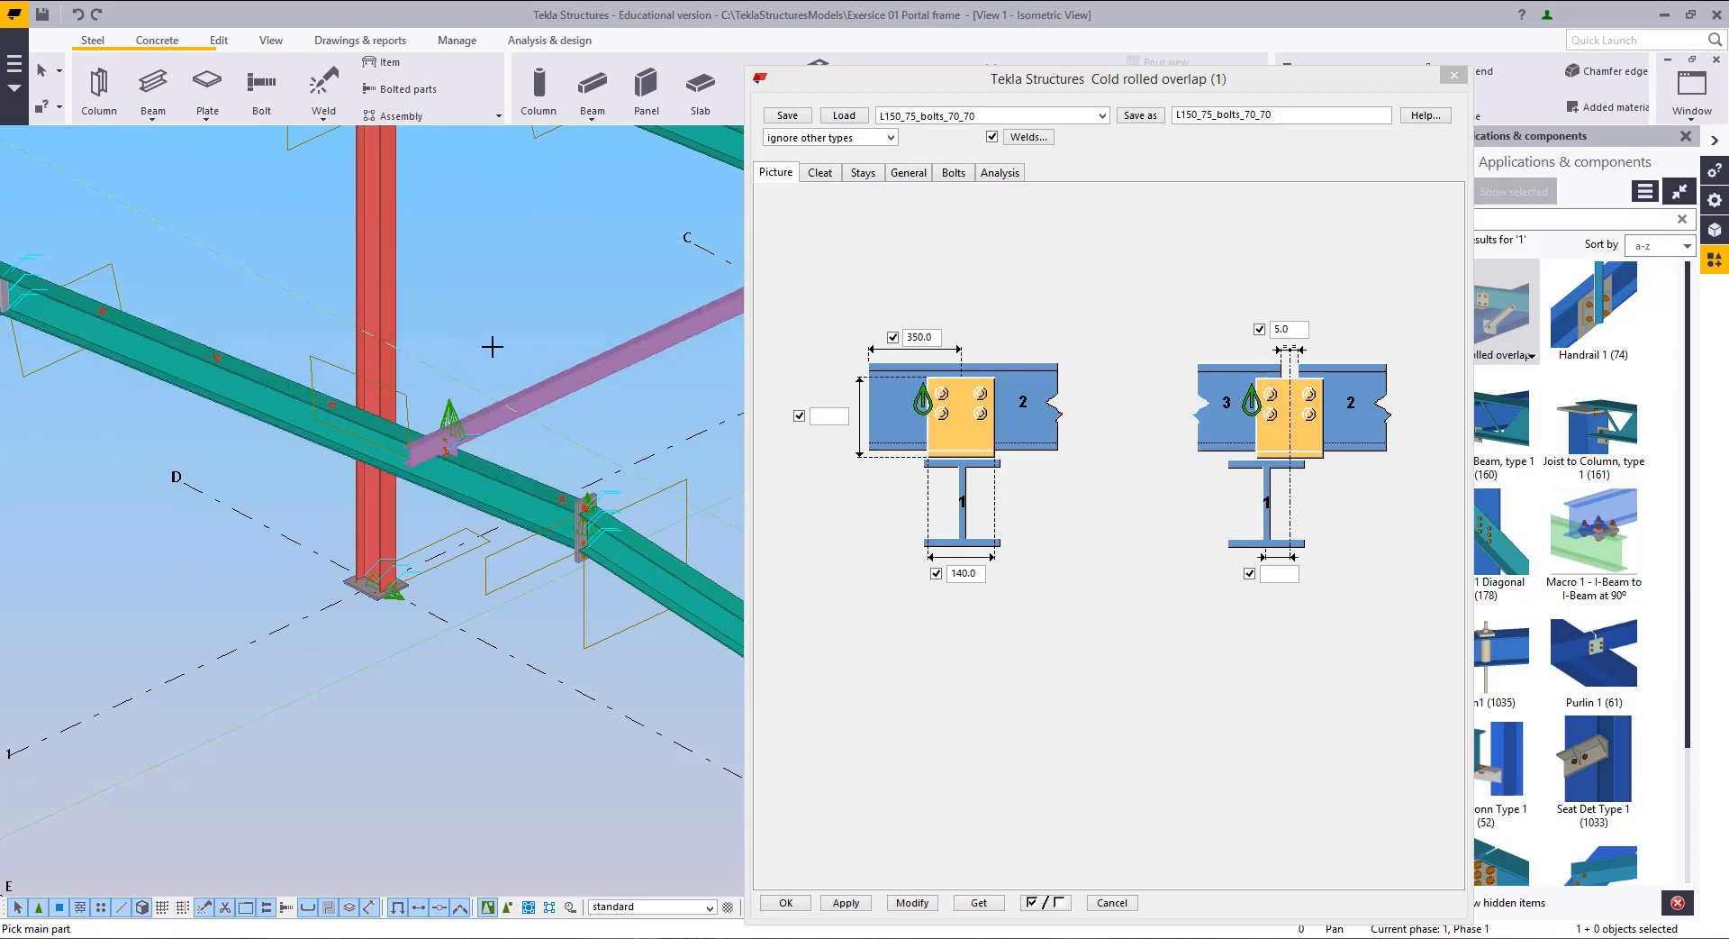
right_click(477, 346)
left_click(518, 359)
Step: Select all five Cold rolled overlap connections along the purlin line and modify them with the L150_75_bolts_70_70 settings
scroll(513, 596, "down", 10)
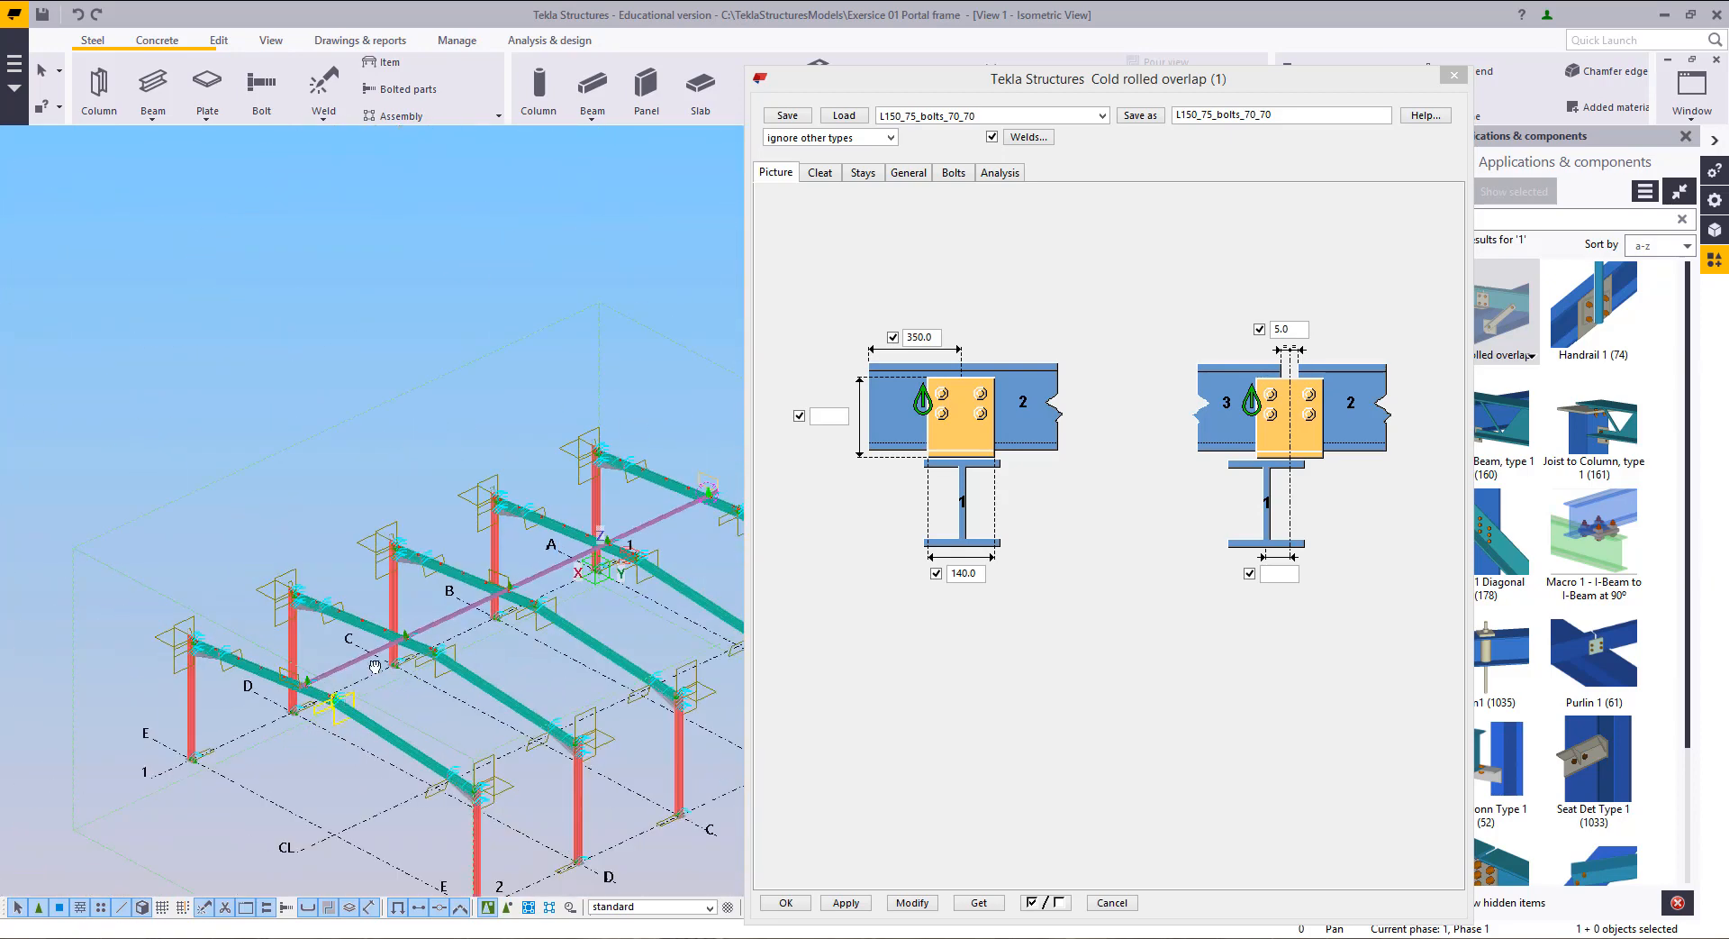
scroll(513, 596, "up", 10)
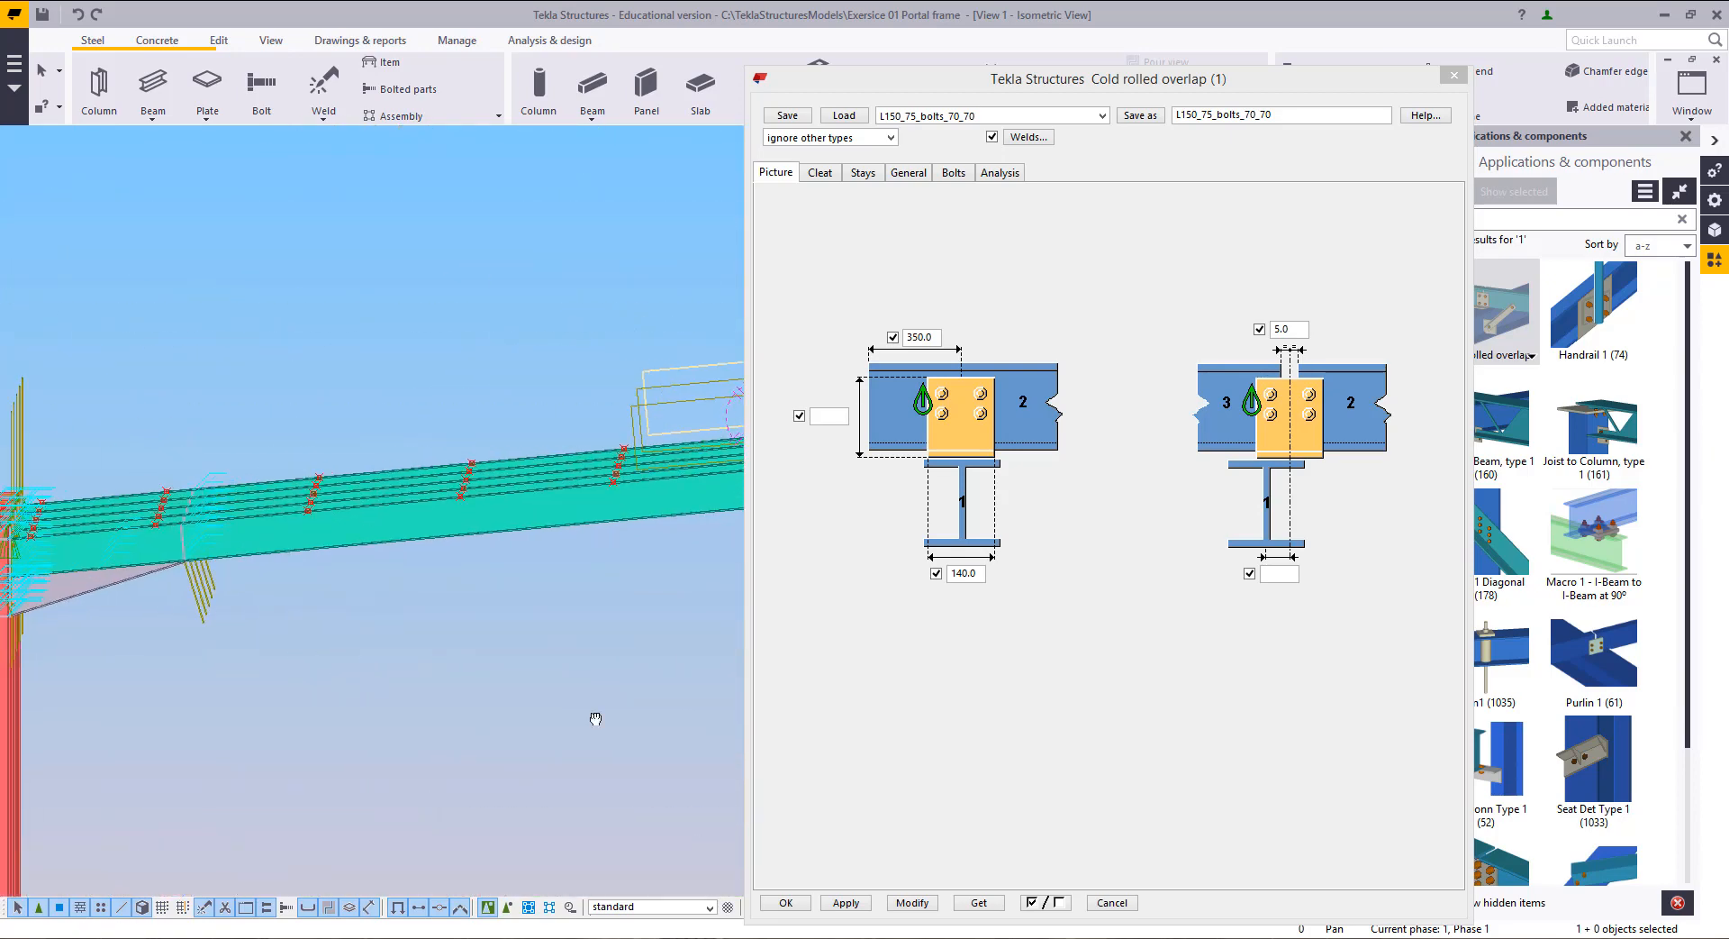
middle_click_drag(551, 775, 550, 773, "ctrl")
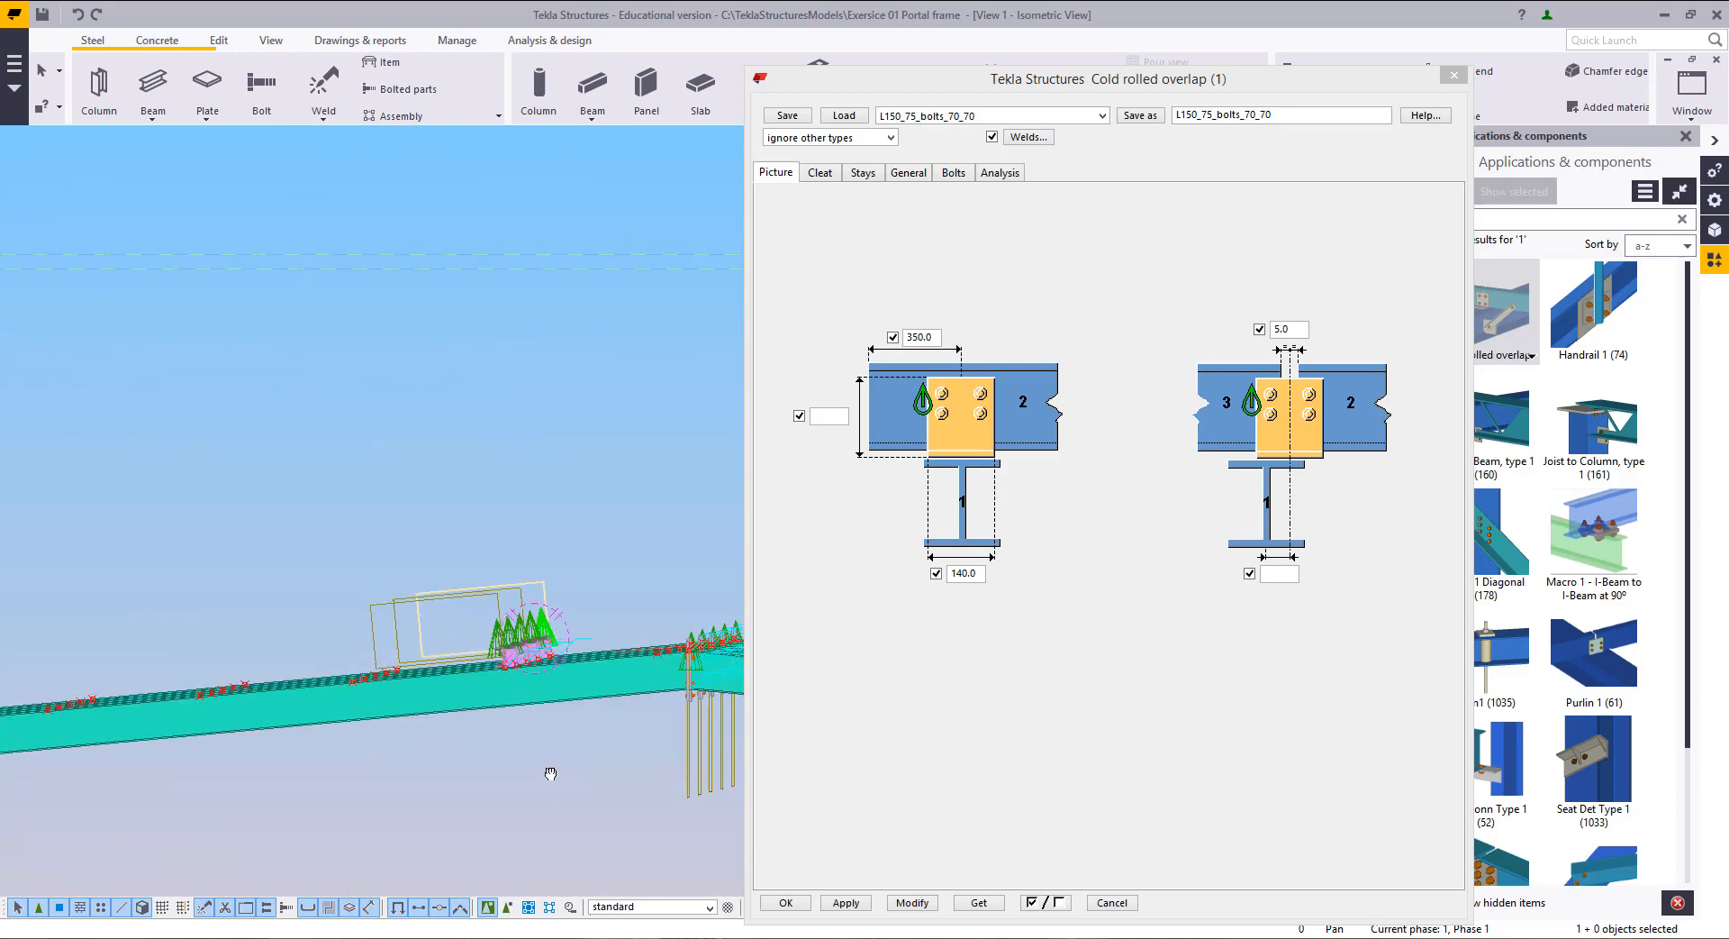
scroll(517, 630, "up", 2)
scroll(539, 584, "up", 4)
left_click(664, 519)
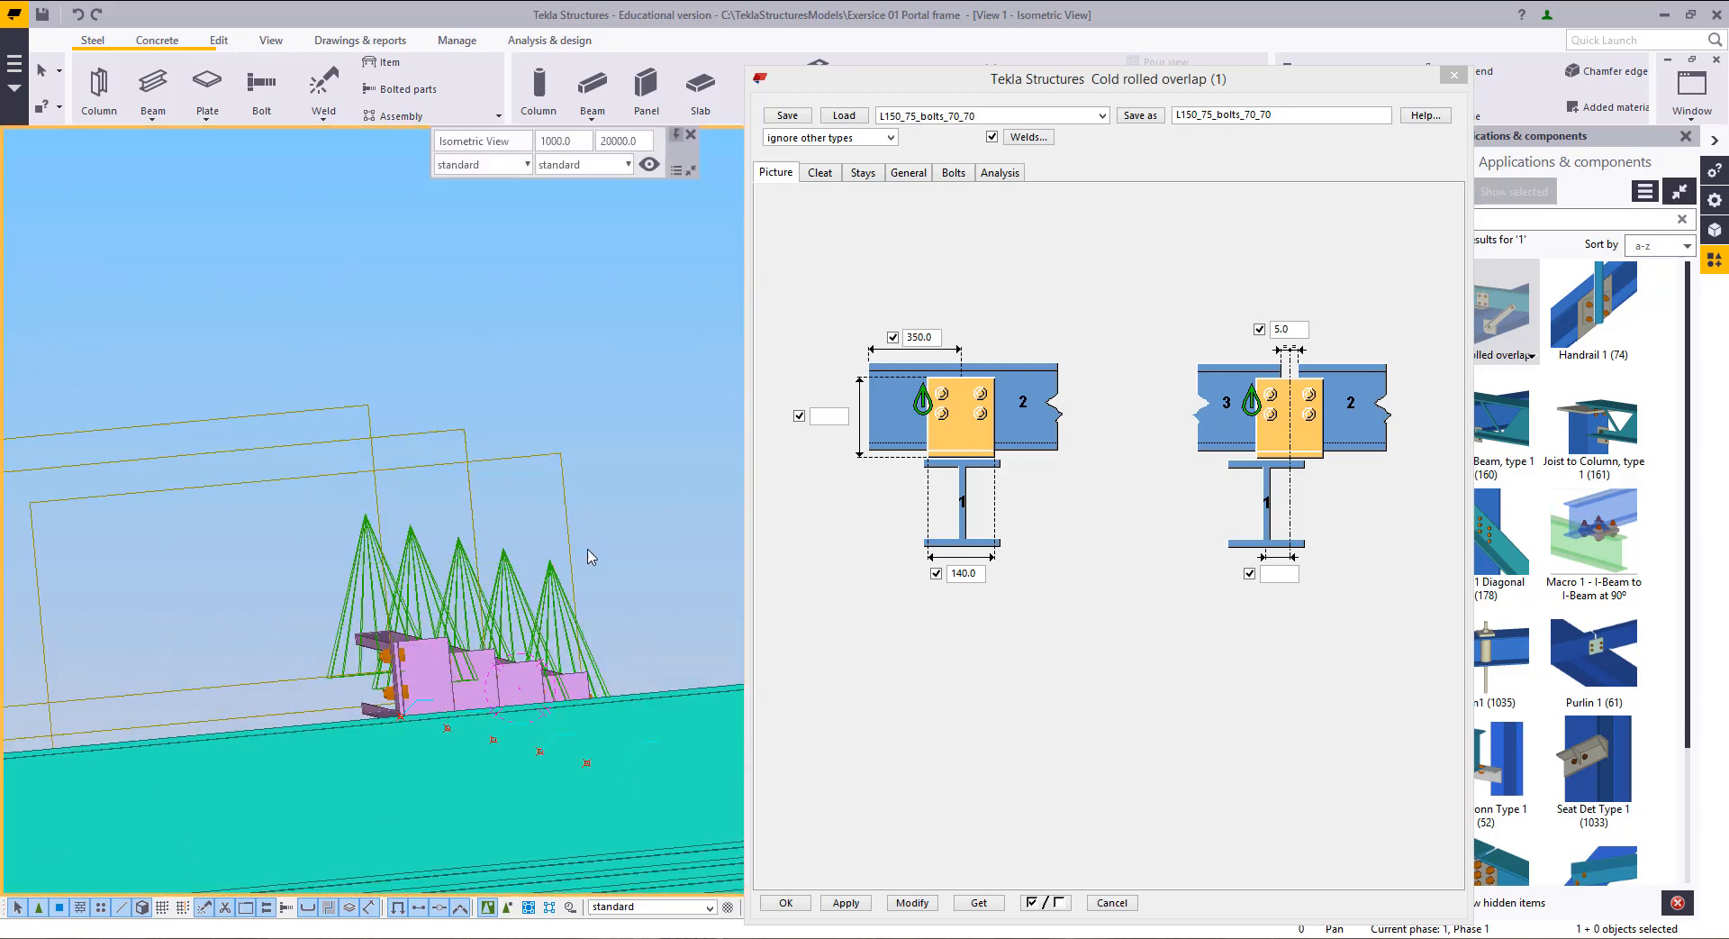
left_click(539, 566)
scroll(450, 556, "down", 6)
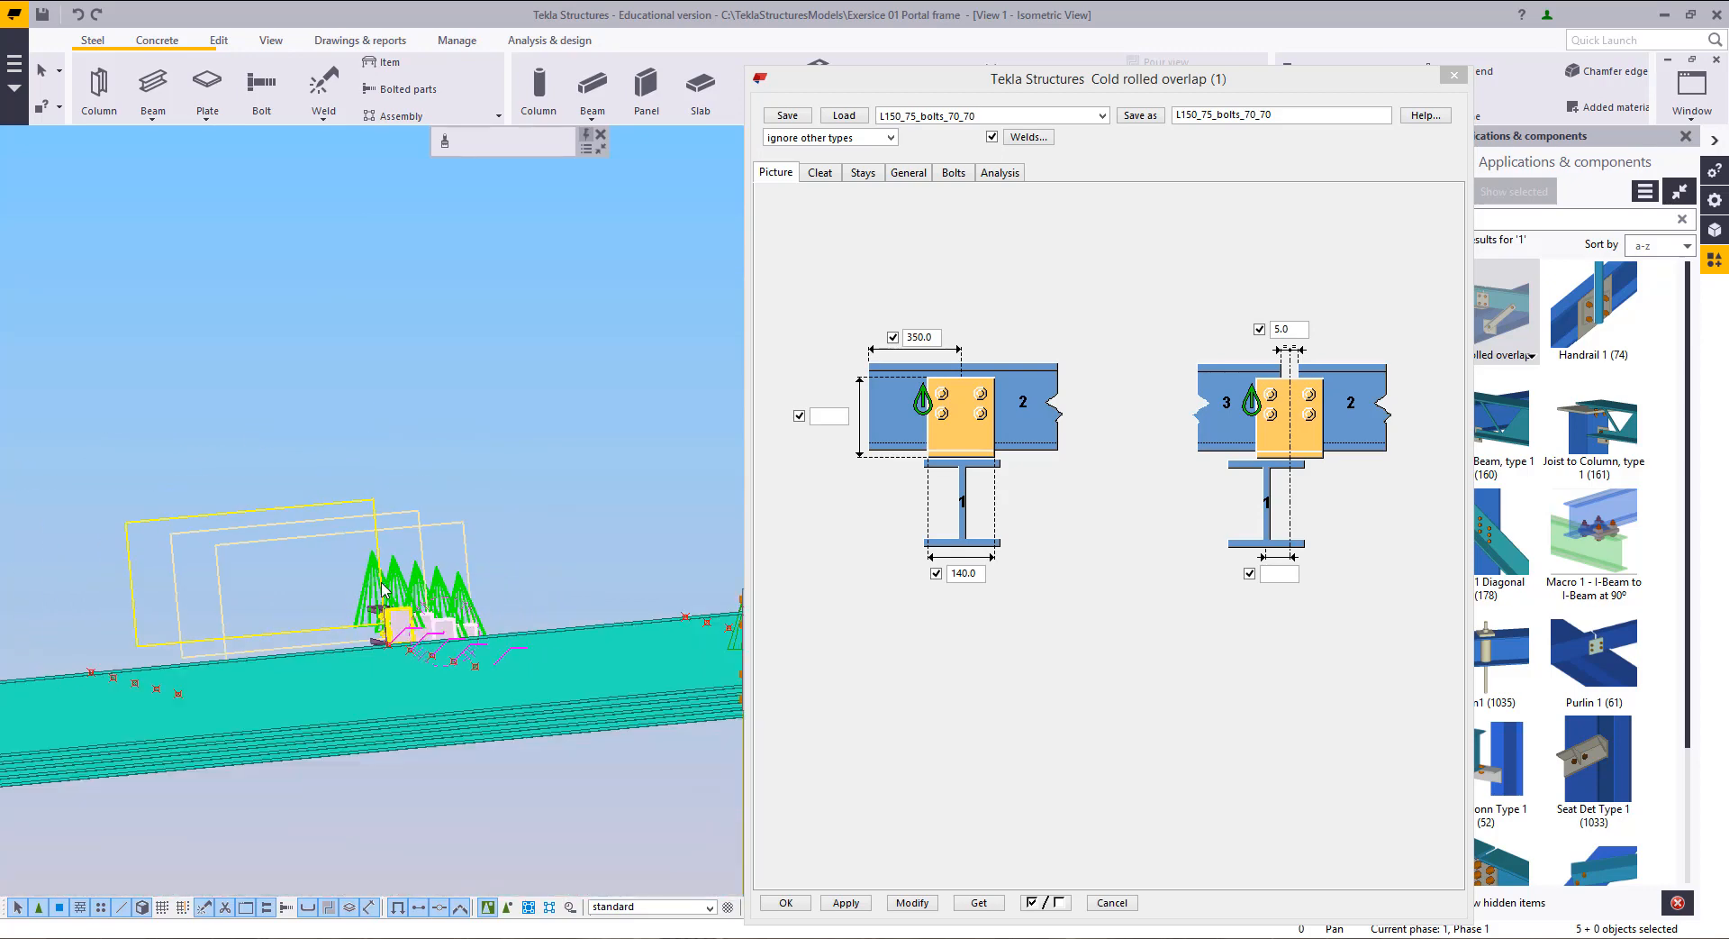
scroll(450, 556, "down", 8)
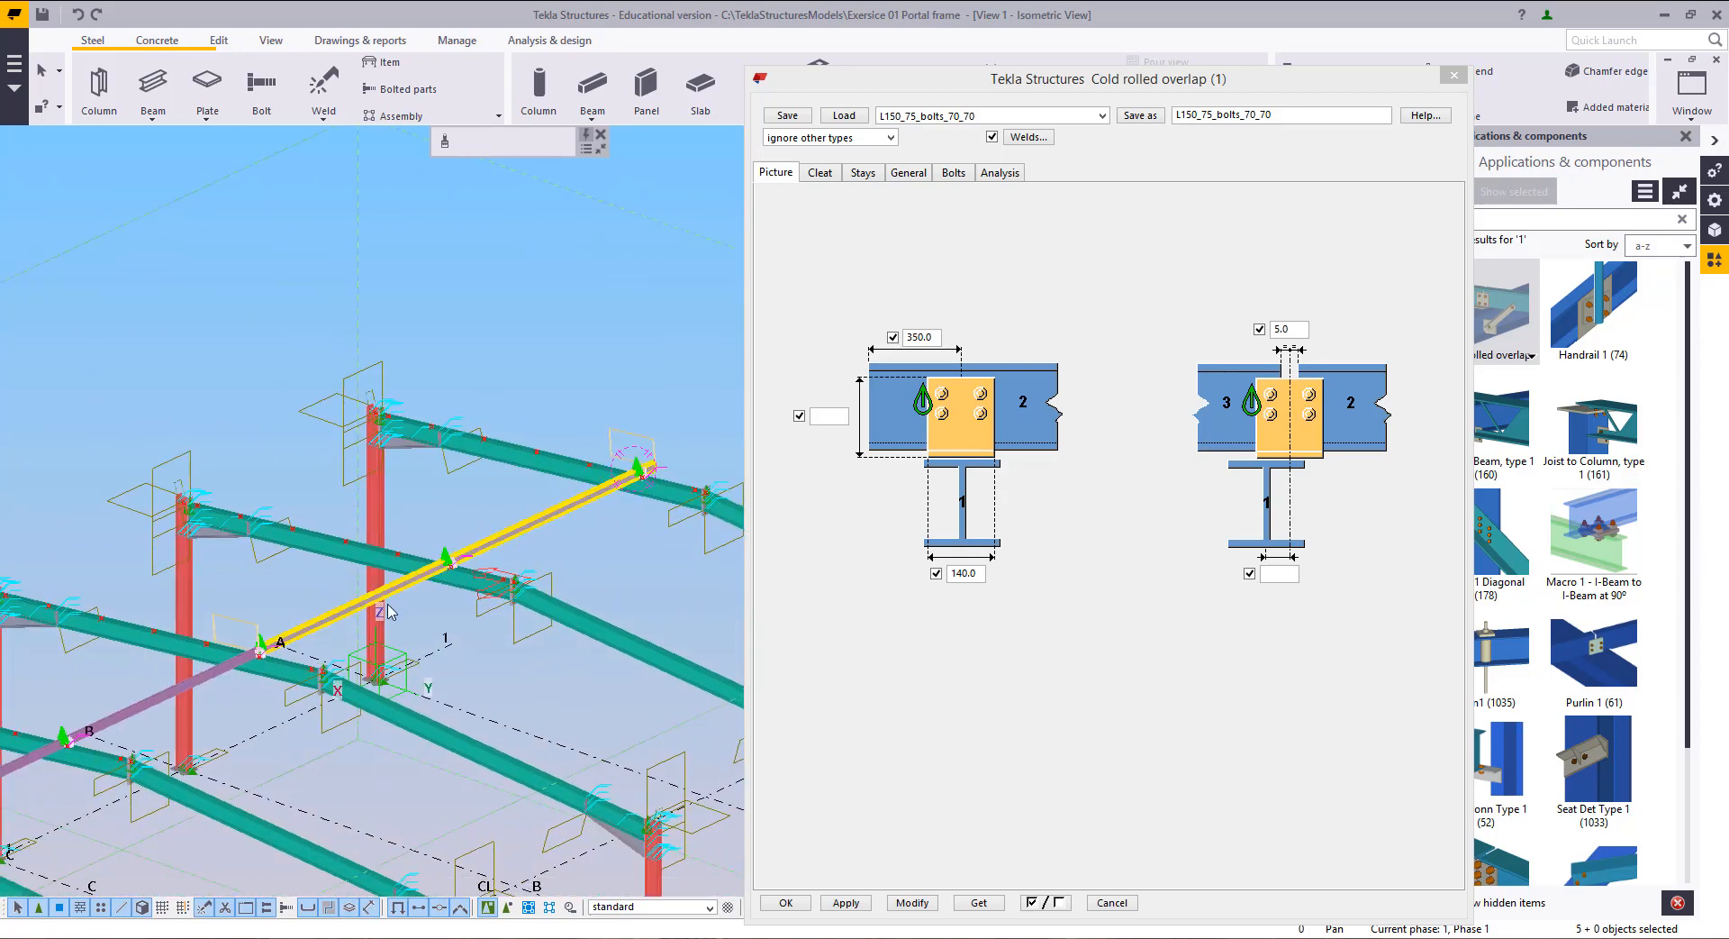
scroll(461, 572, "up", 4)
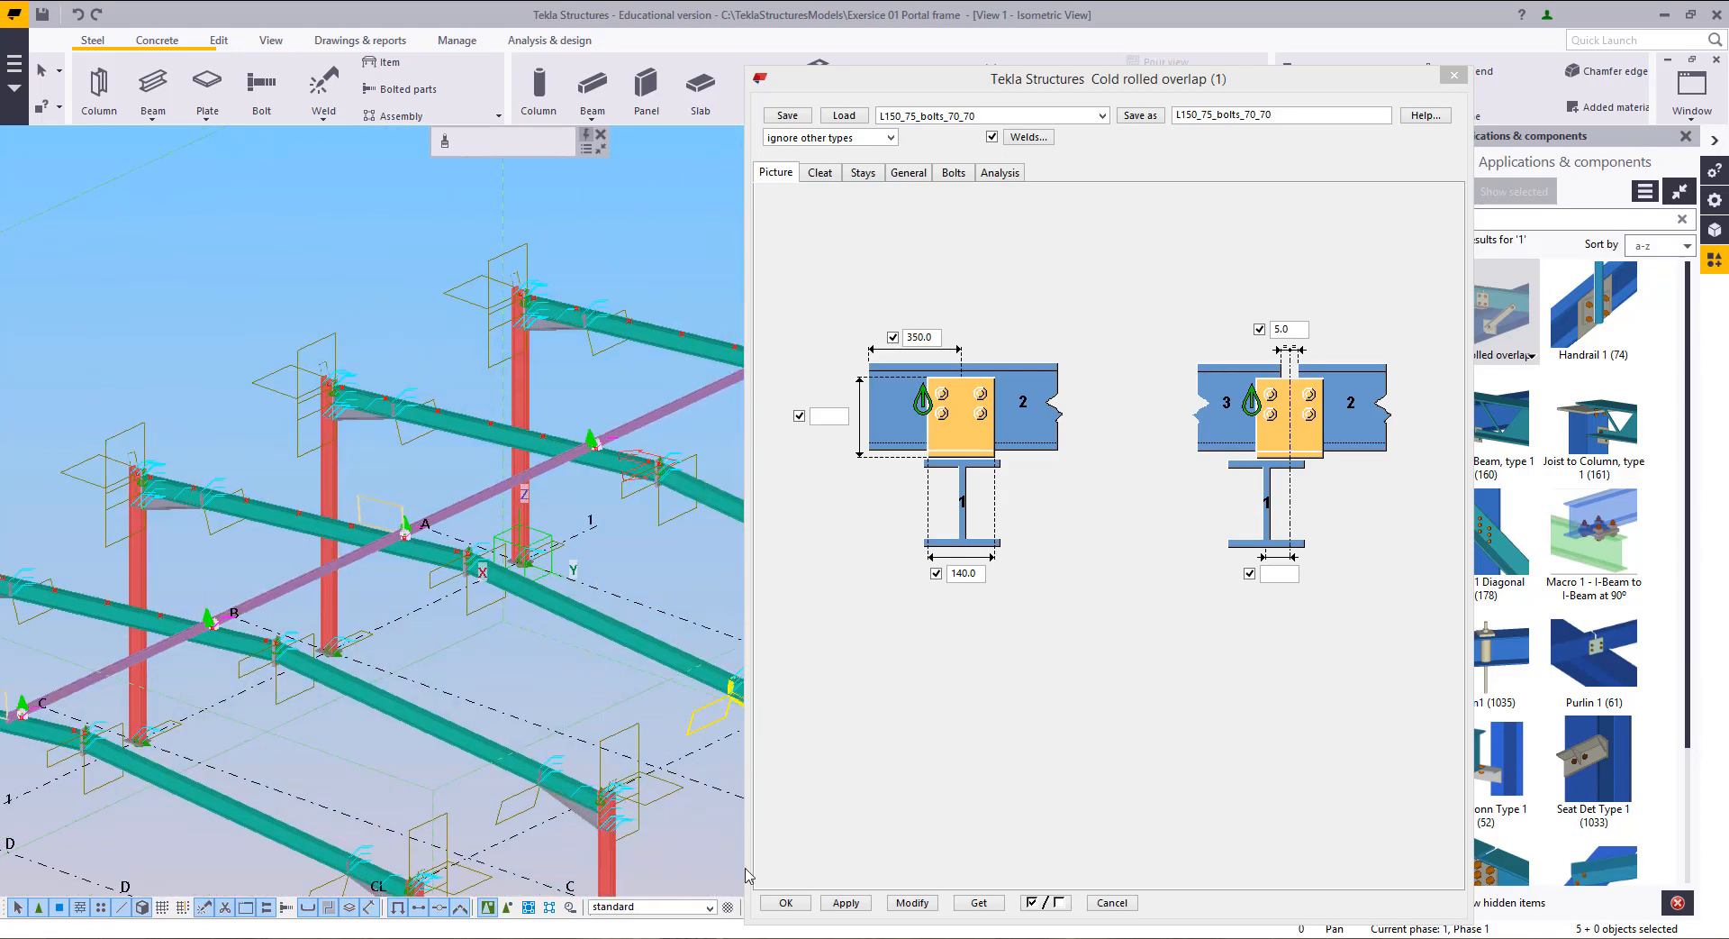
scroll(461, 572, "up", 2)
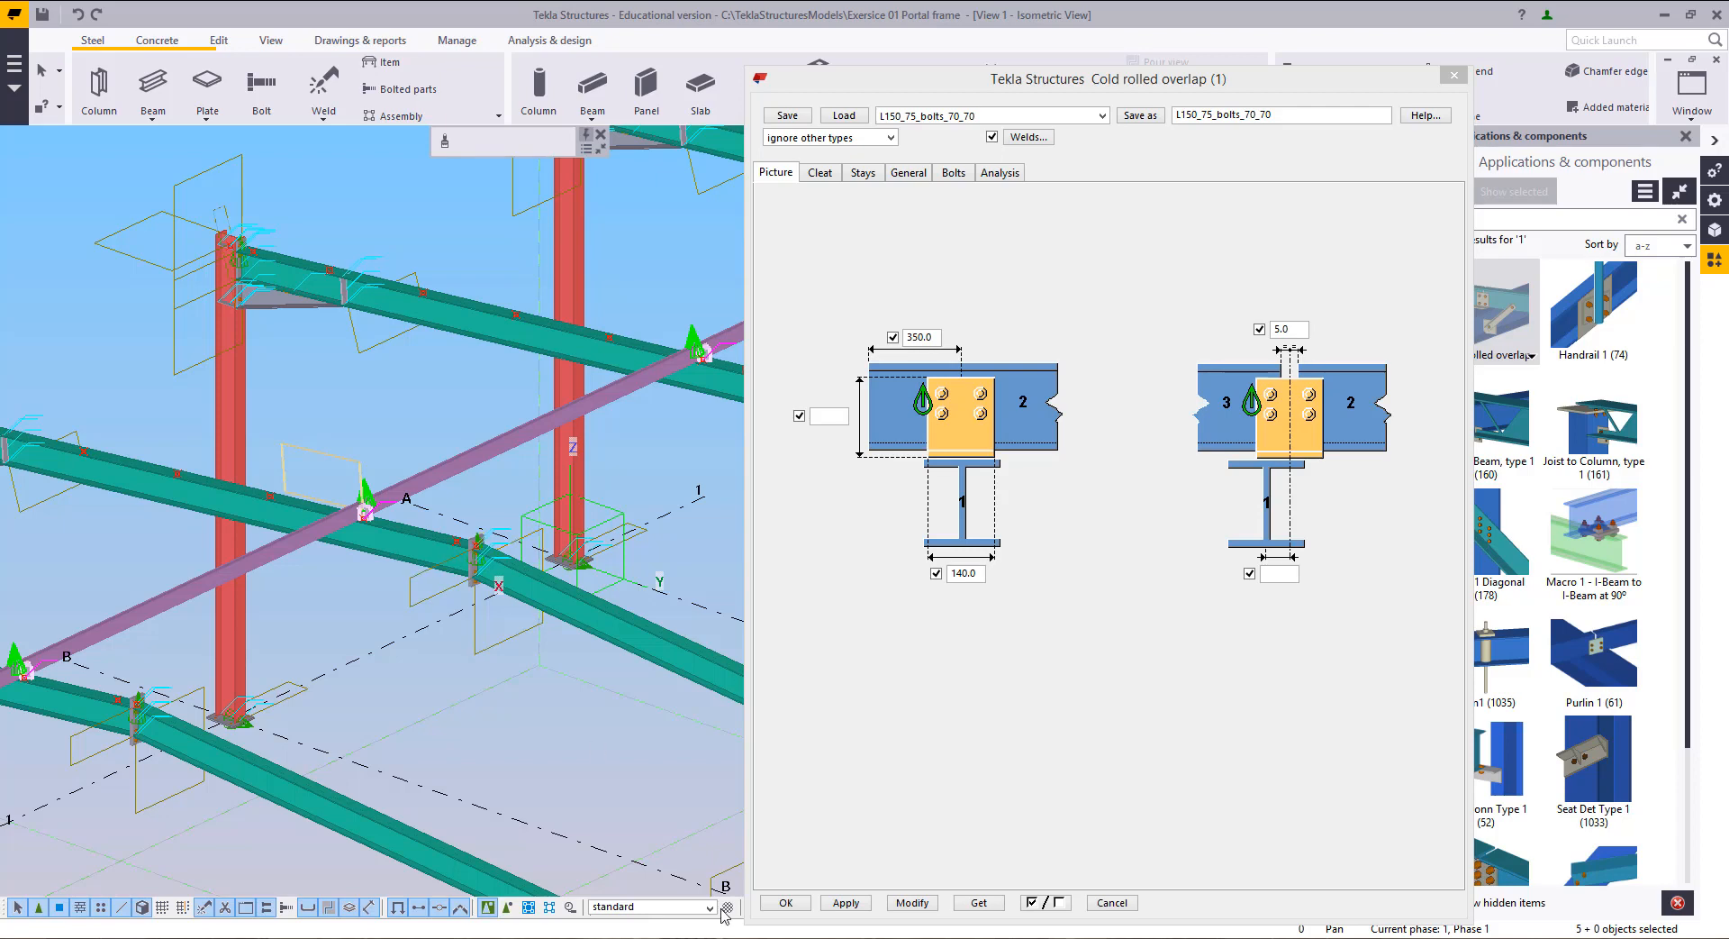
left_click(912, 904)
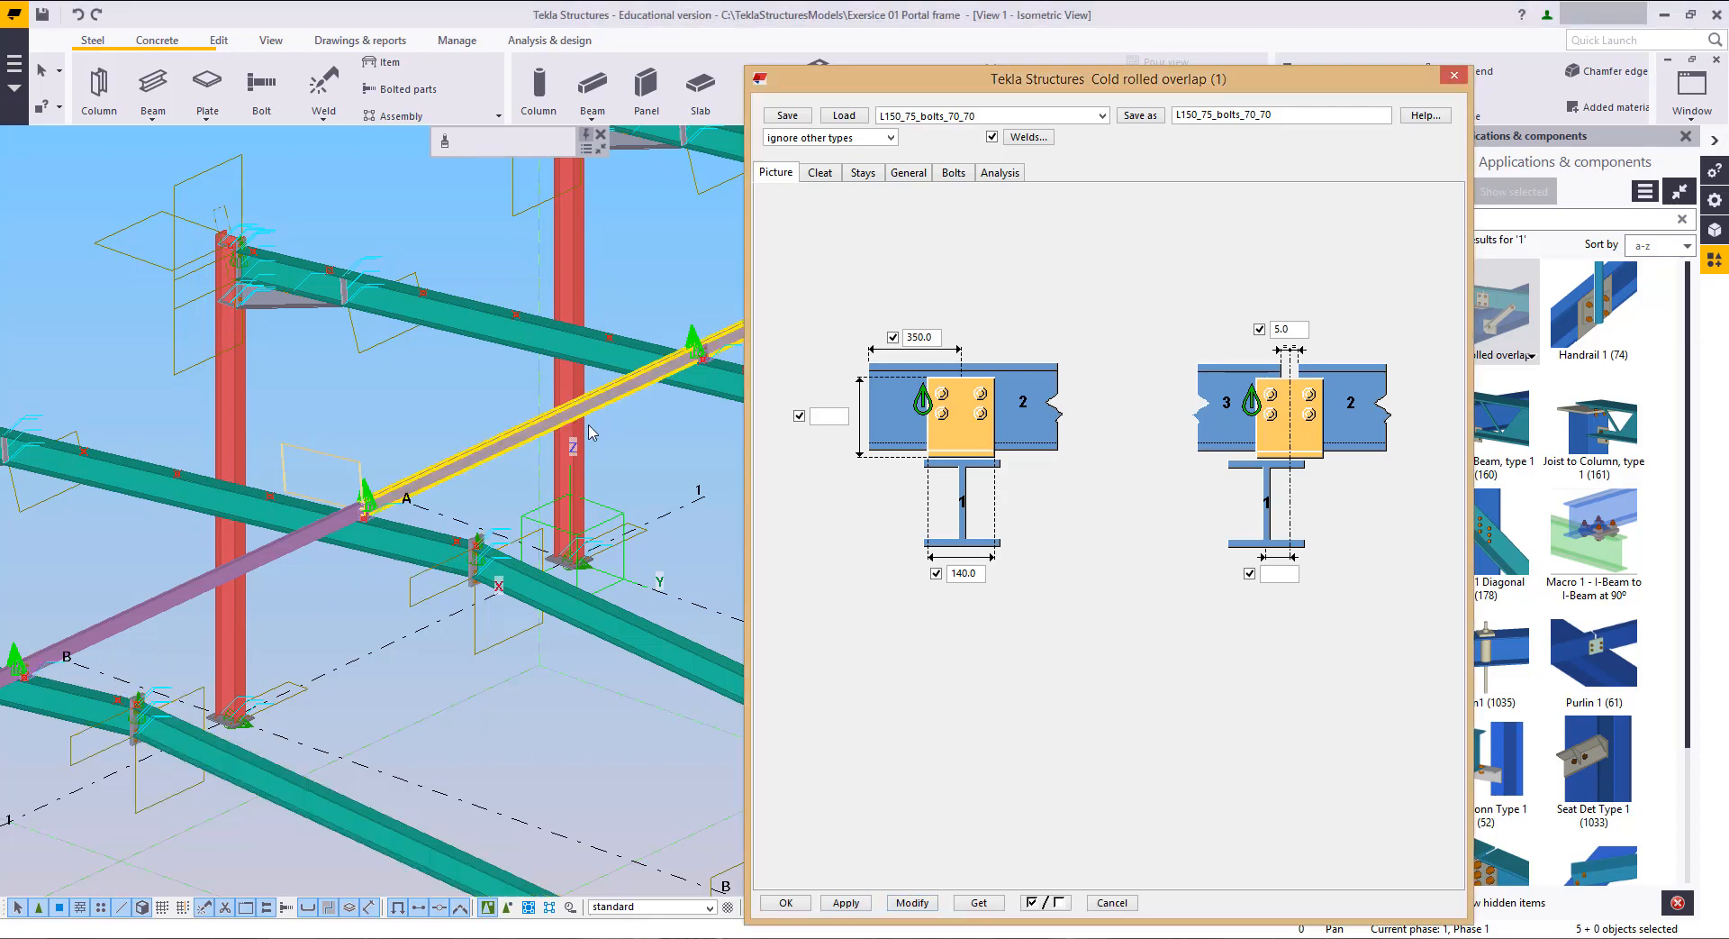
Step: Open the Grid C view and measure the spacing between the upper and lower bolts of the cleat
left_click(1692, 90)
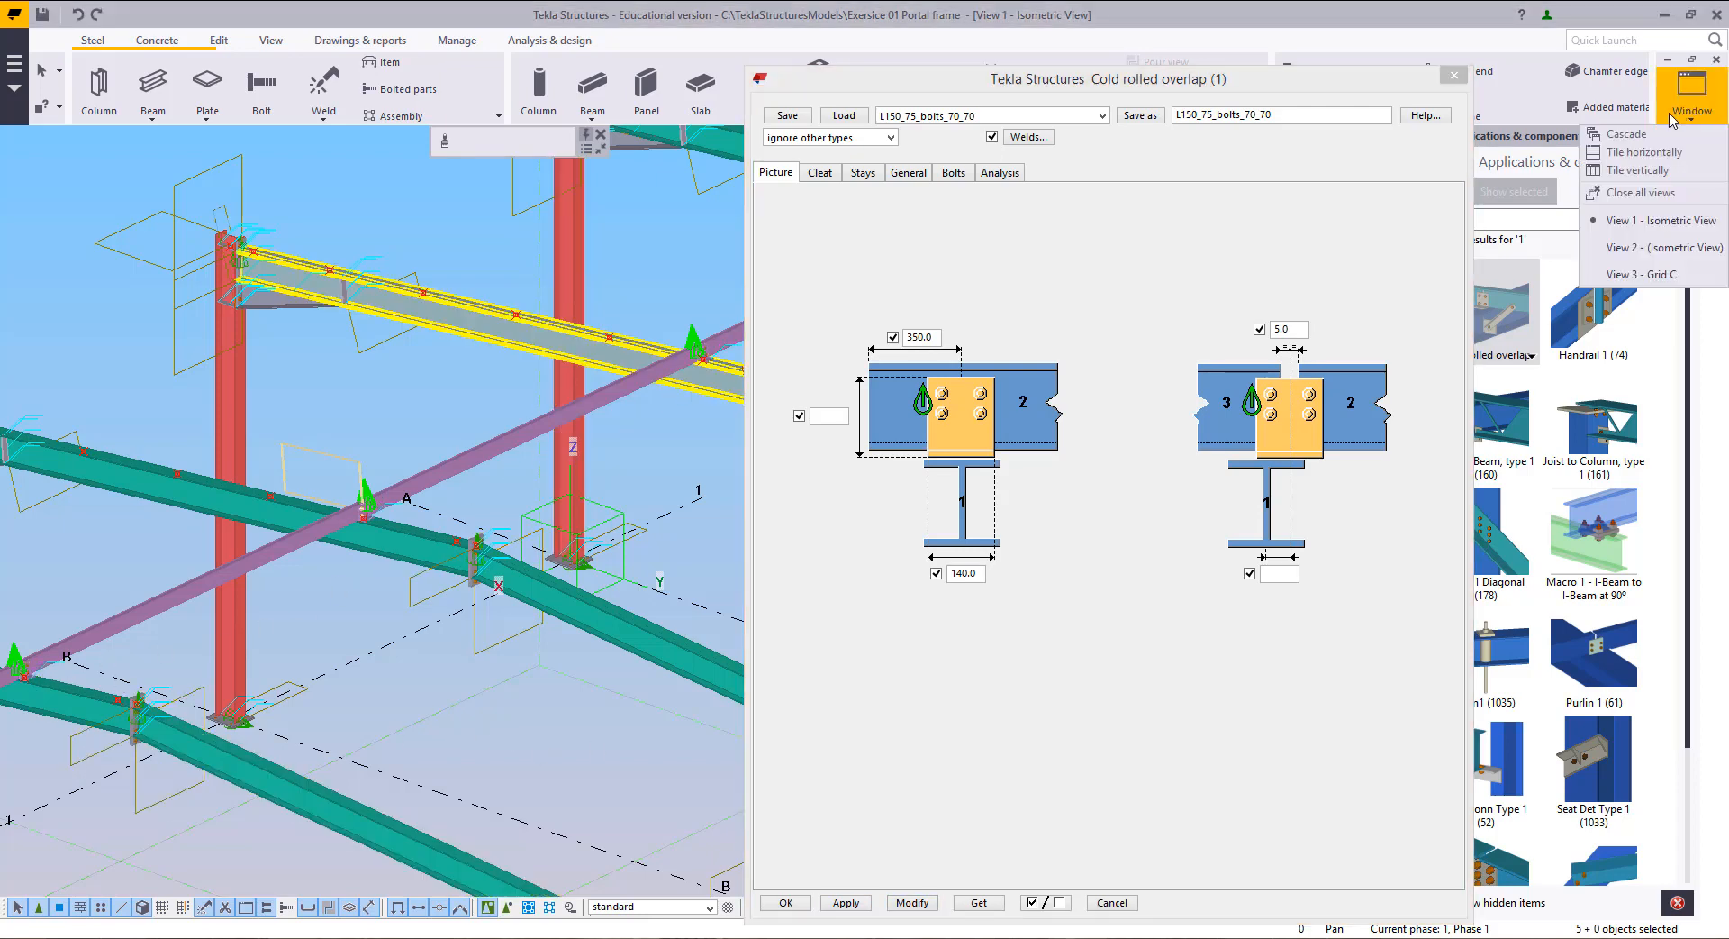
left_click(1641, 274)
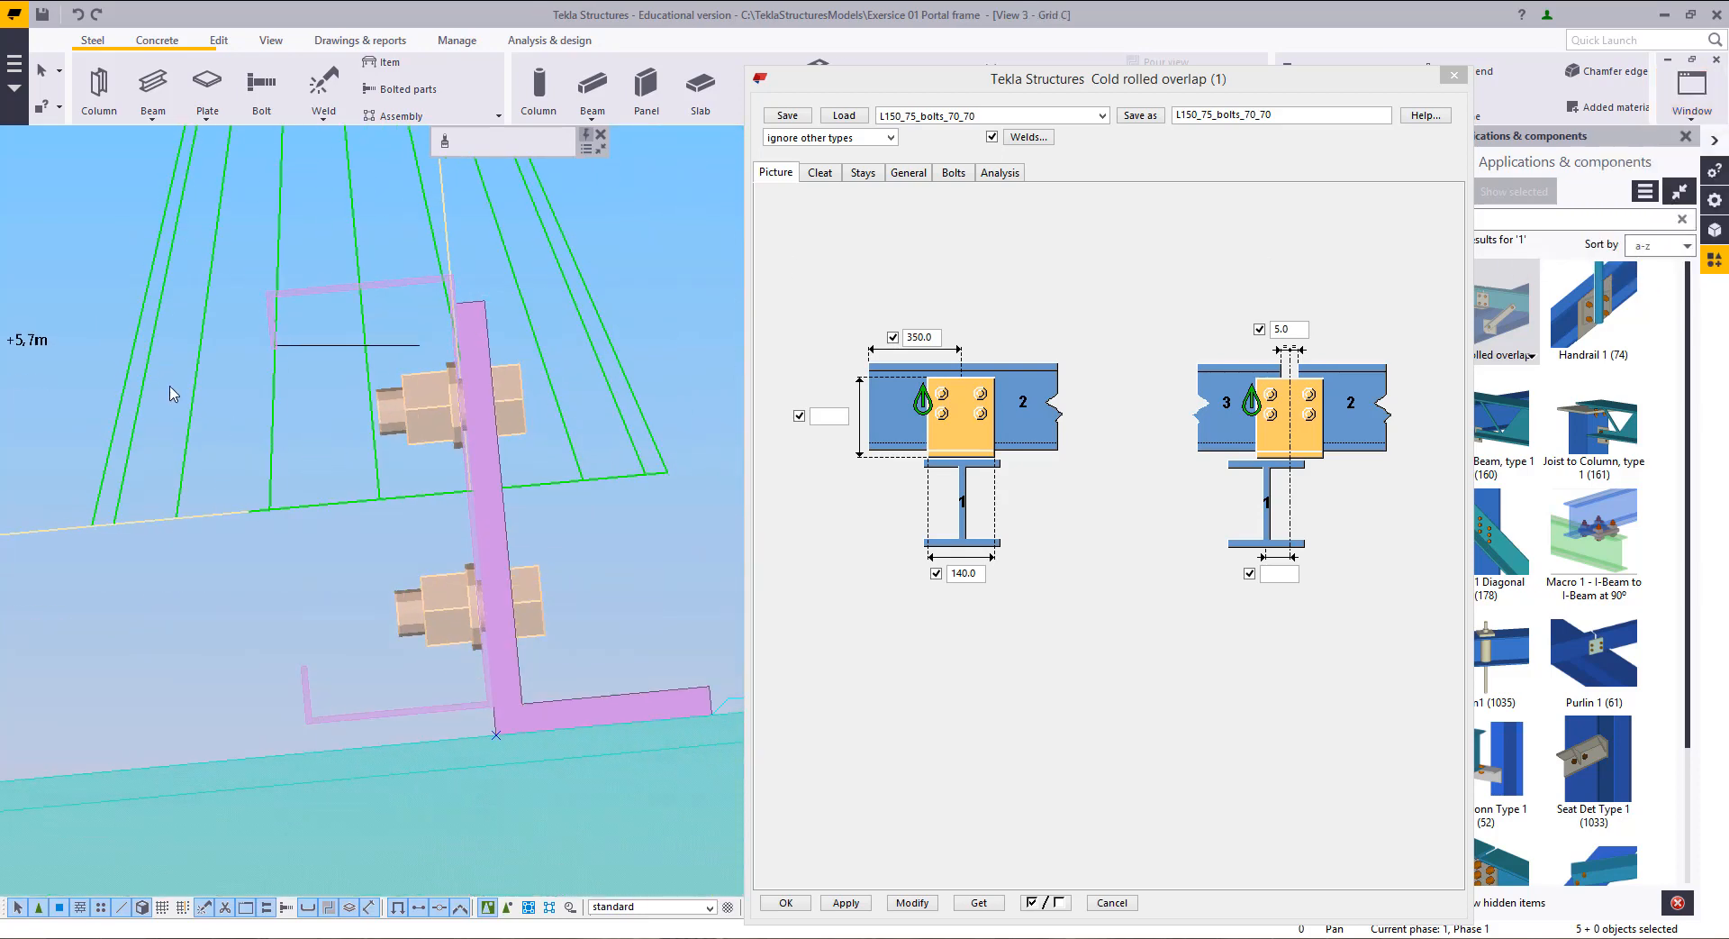
scroll(174, 393, "down", 5)
middle_click_drag(385, 362, 522, 379)
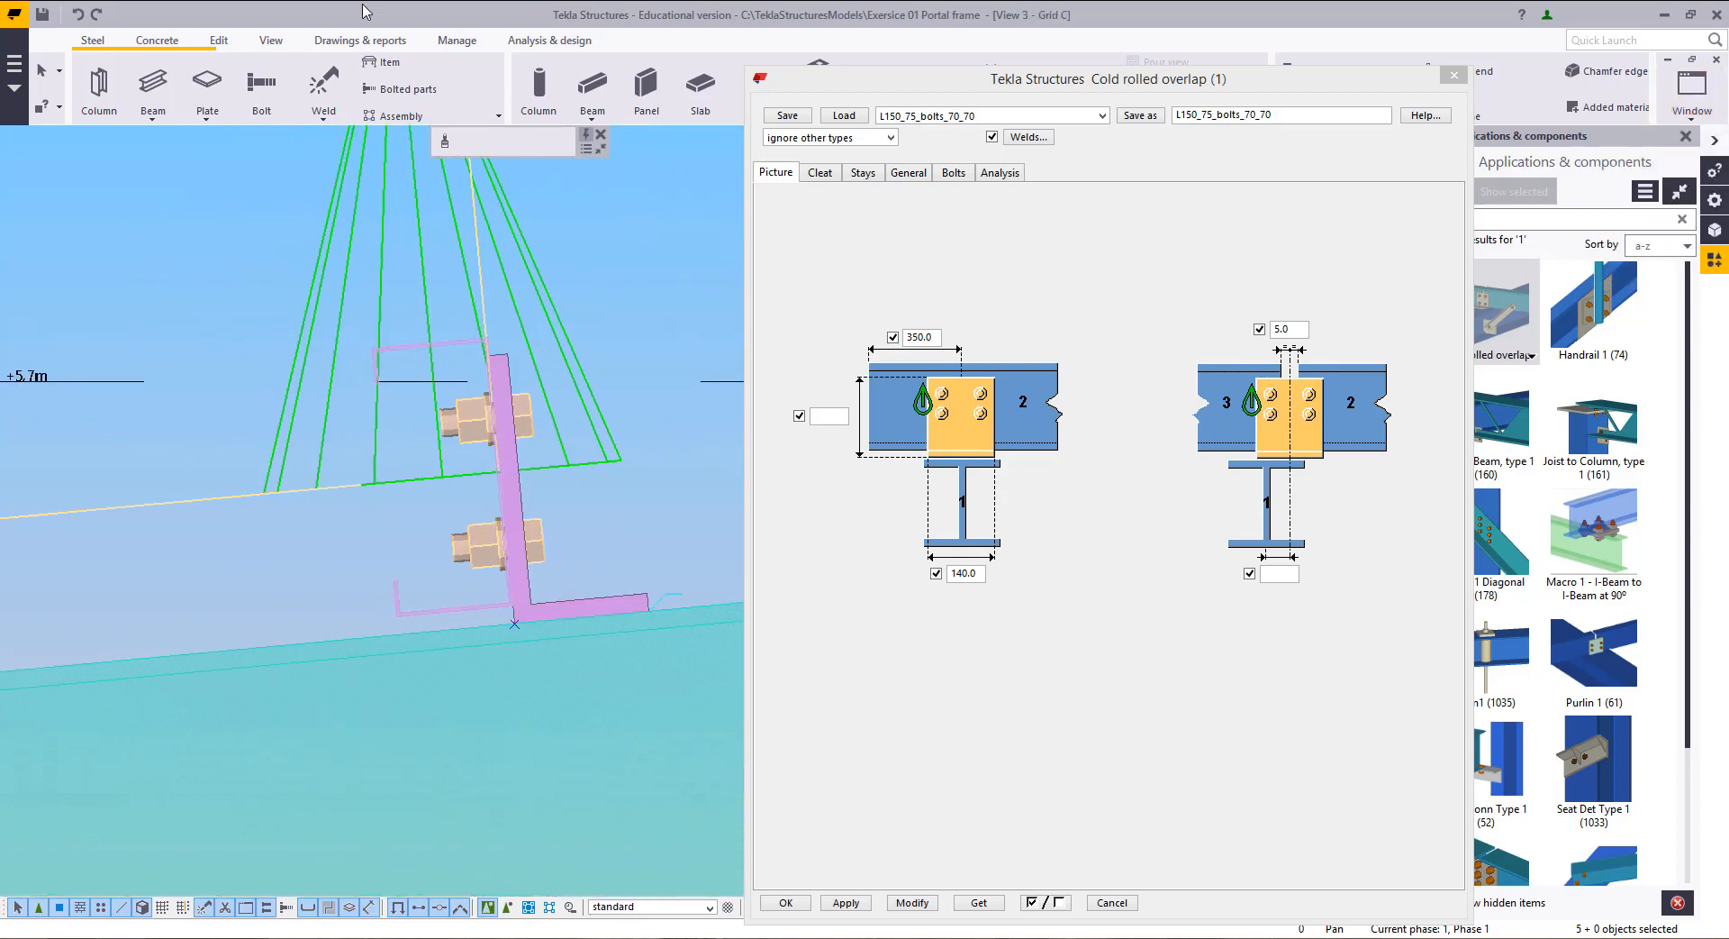
left_click(218, 42)
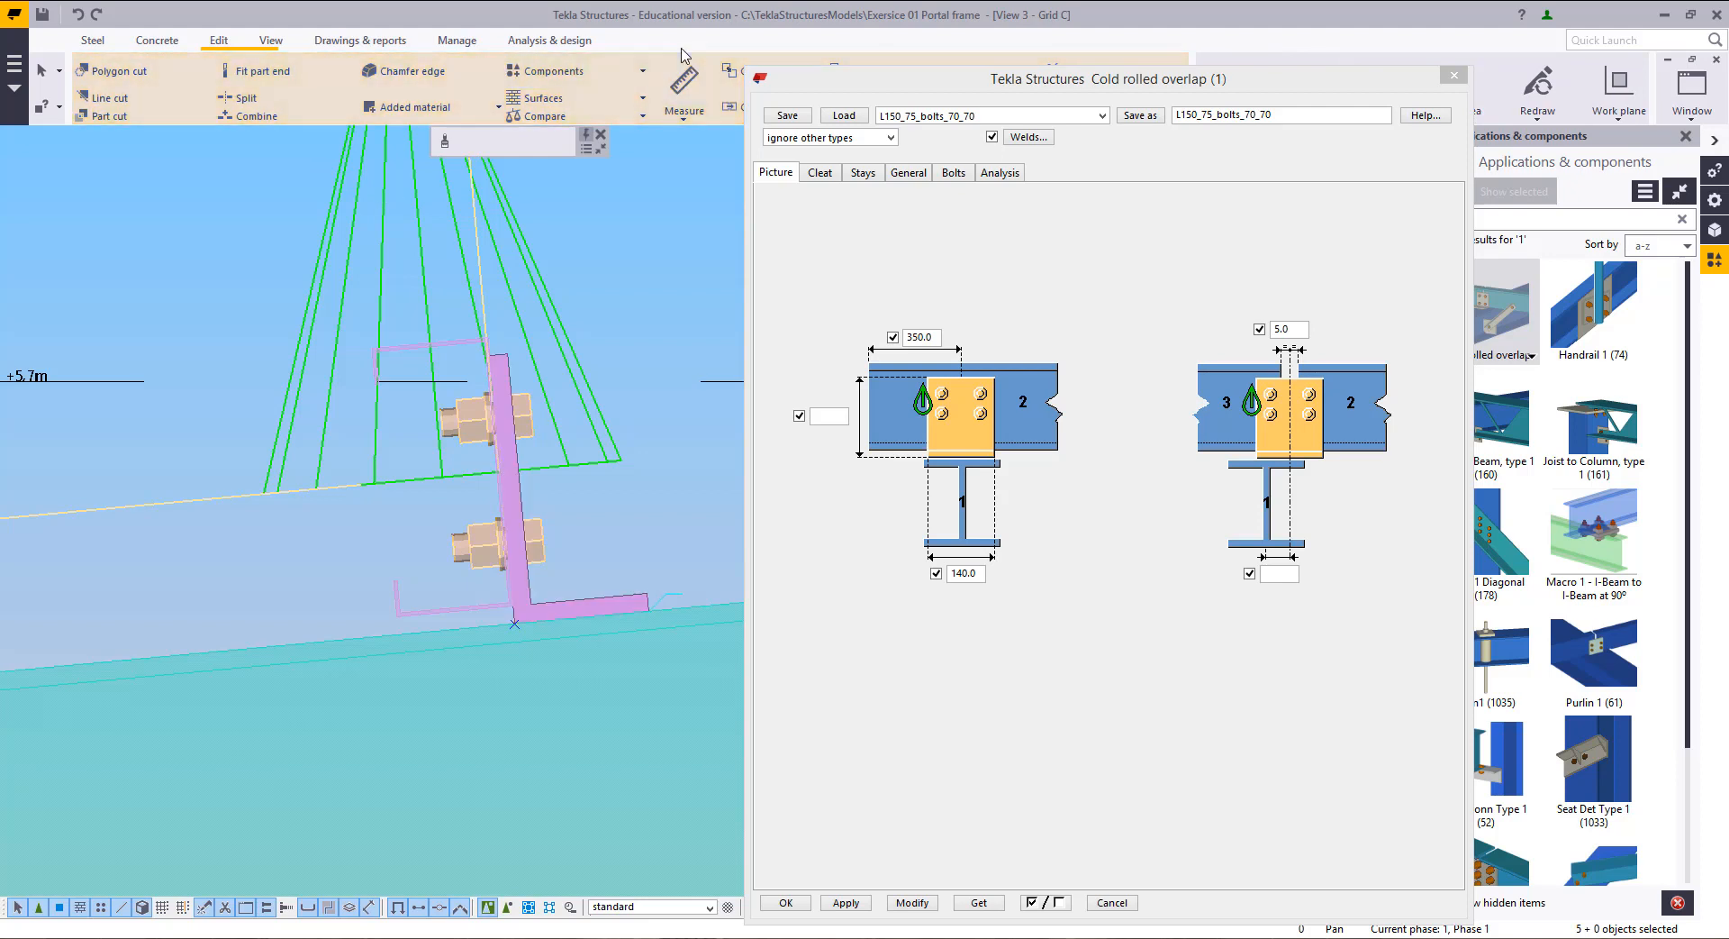
left_click(684, 83)
scroll(423, 452, "up", 3)
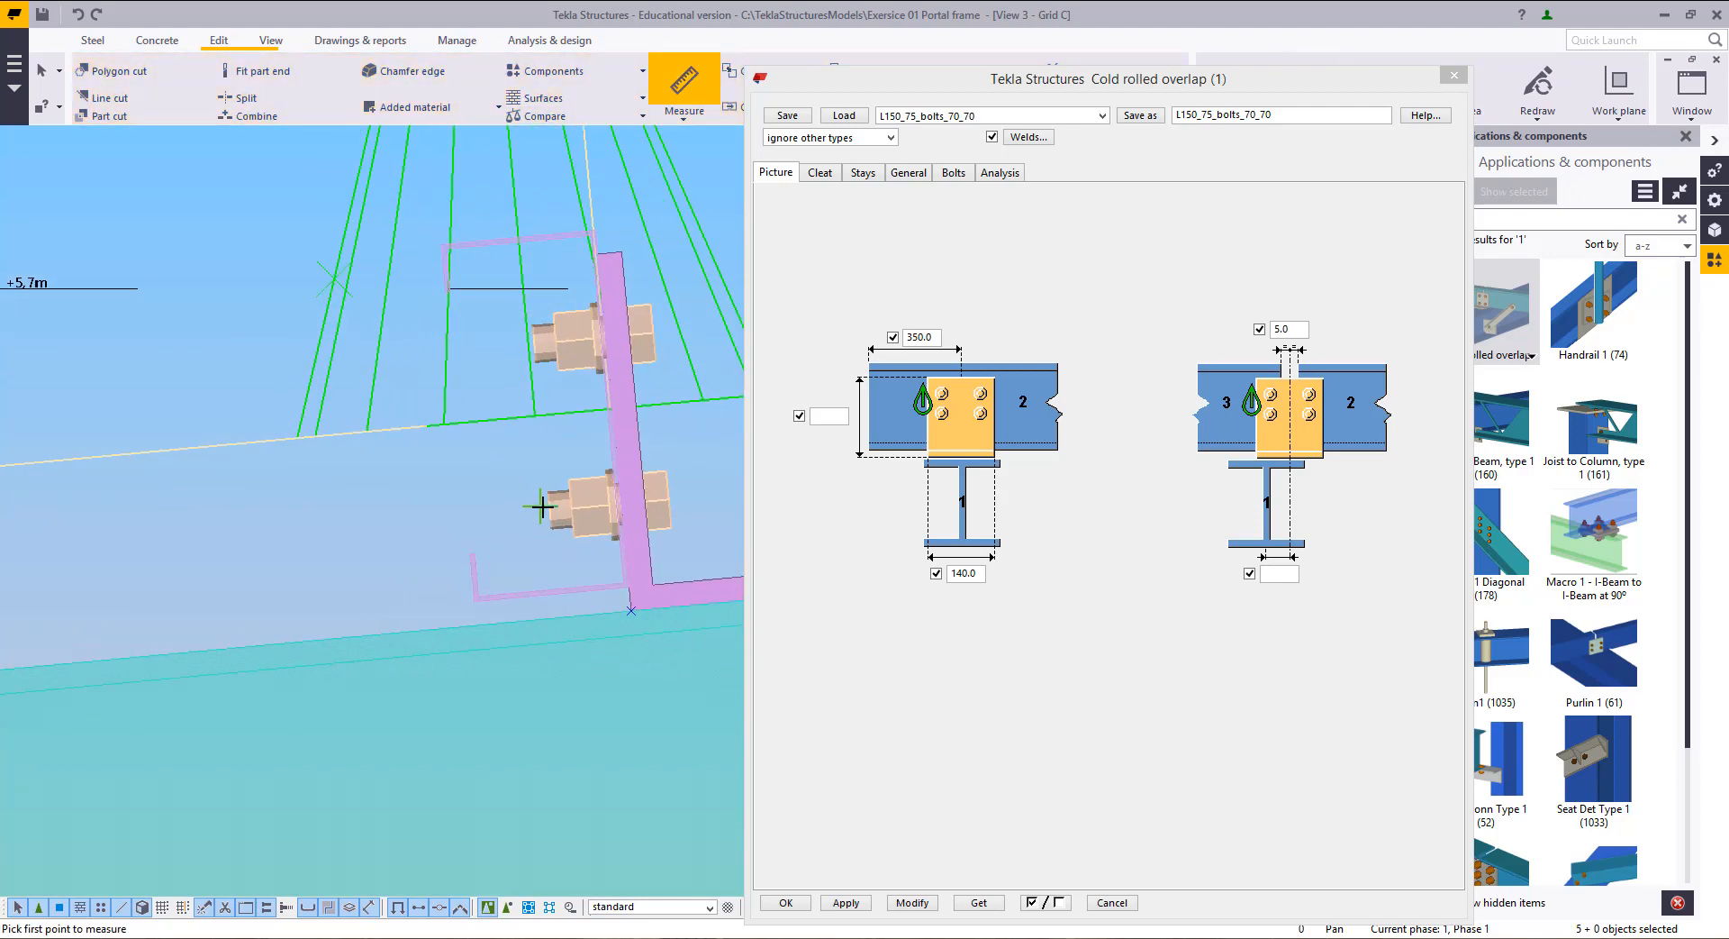
left_click(546, 507)
left_click(535, 344)
left_click(518, 369)
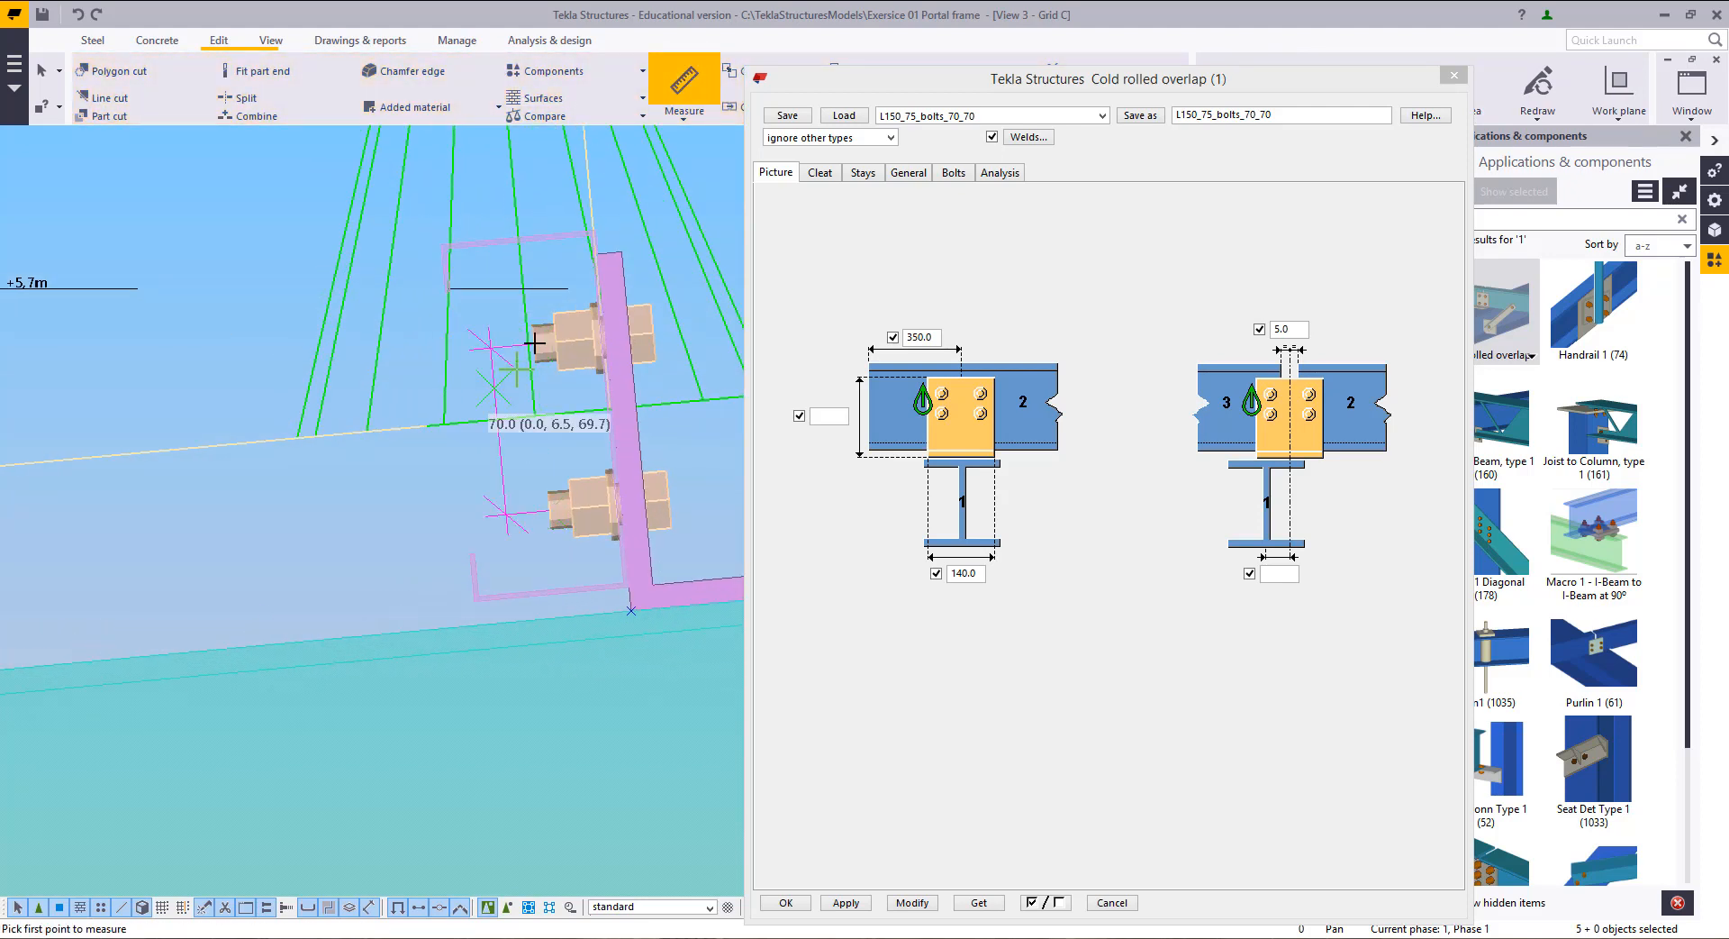
Step: Measure from the upper bolt to the purlin's top edge and from the lower bolt to its bottom edge
left_click(536, 339)
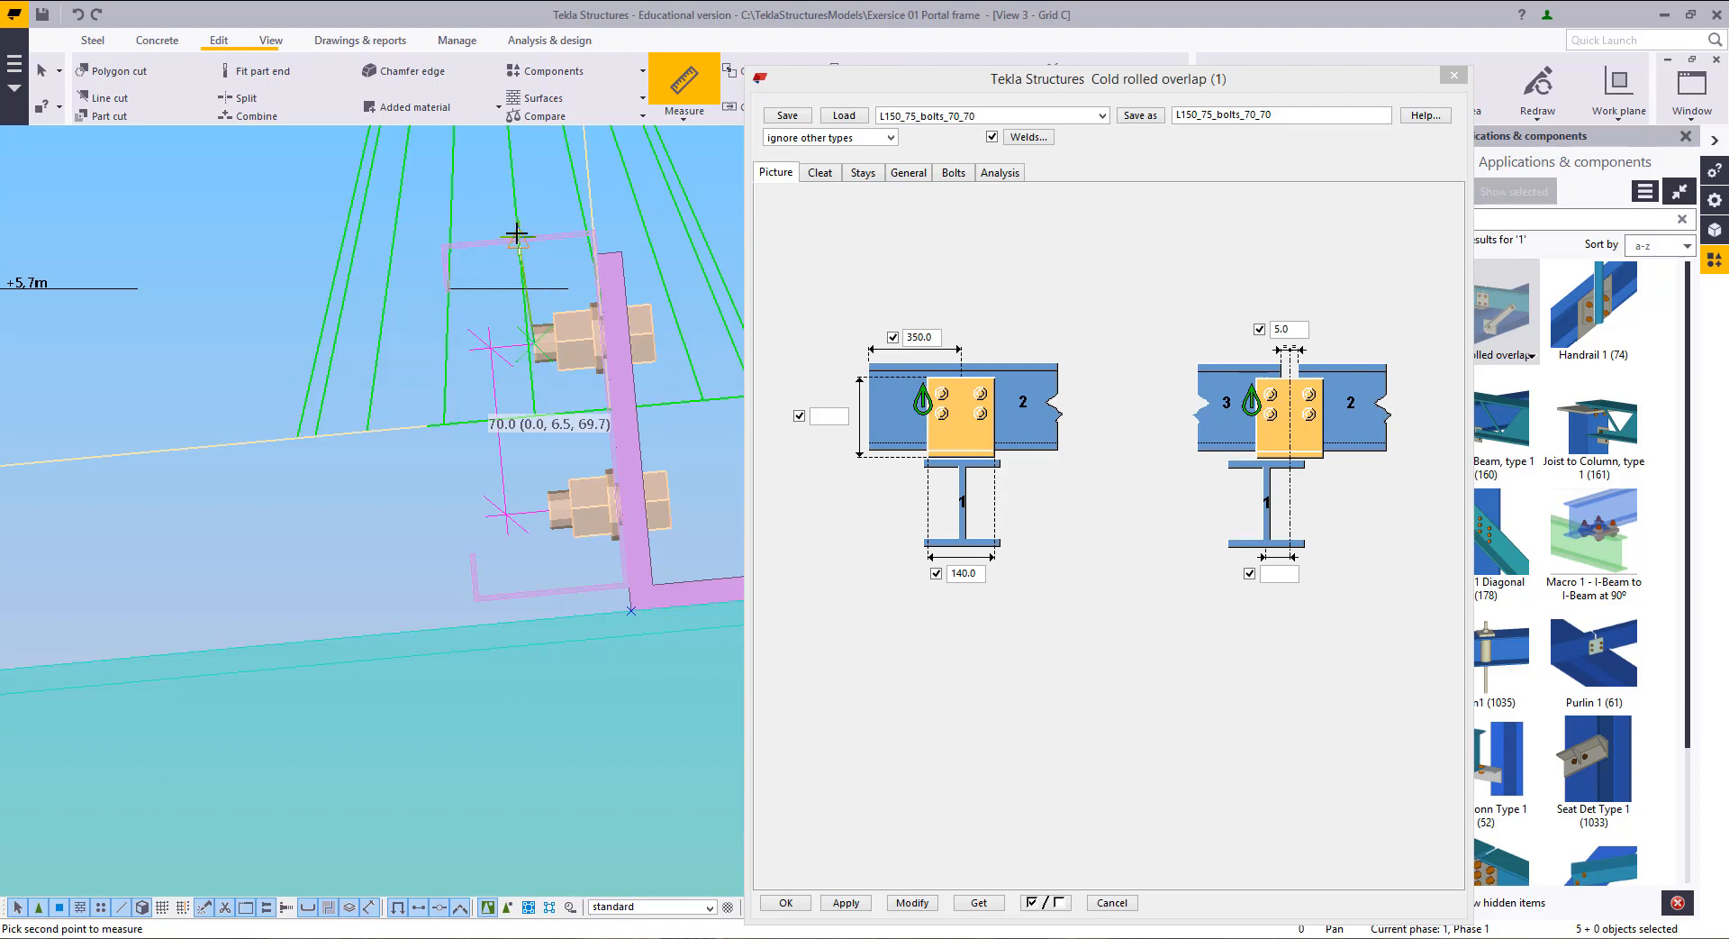
left_click(518, 235)
left_click(494, 350)
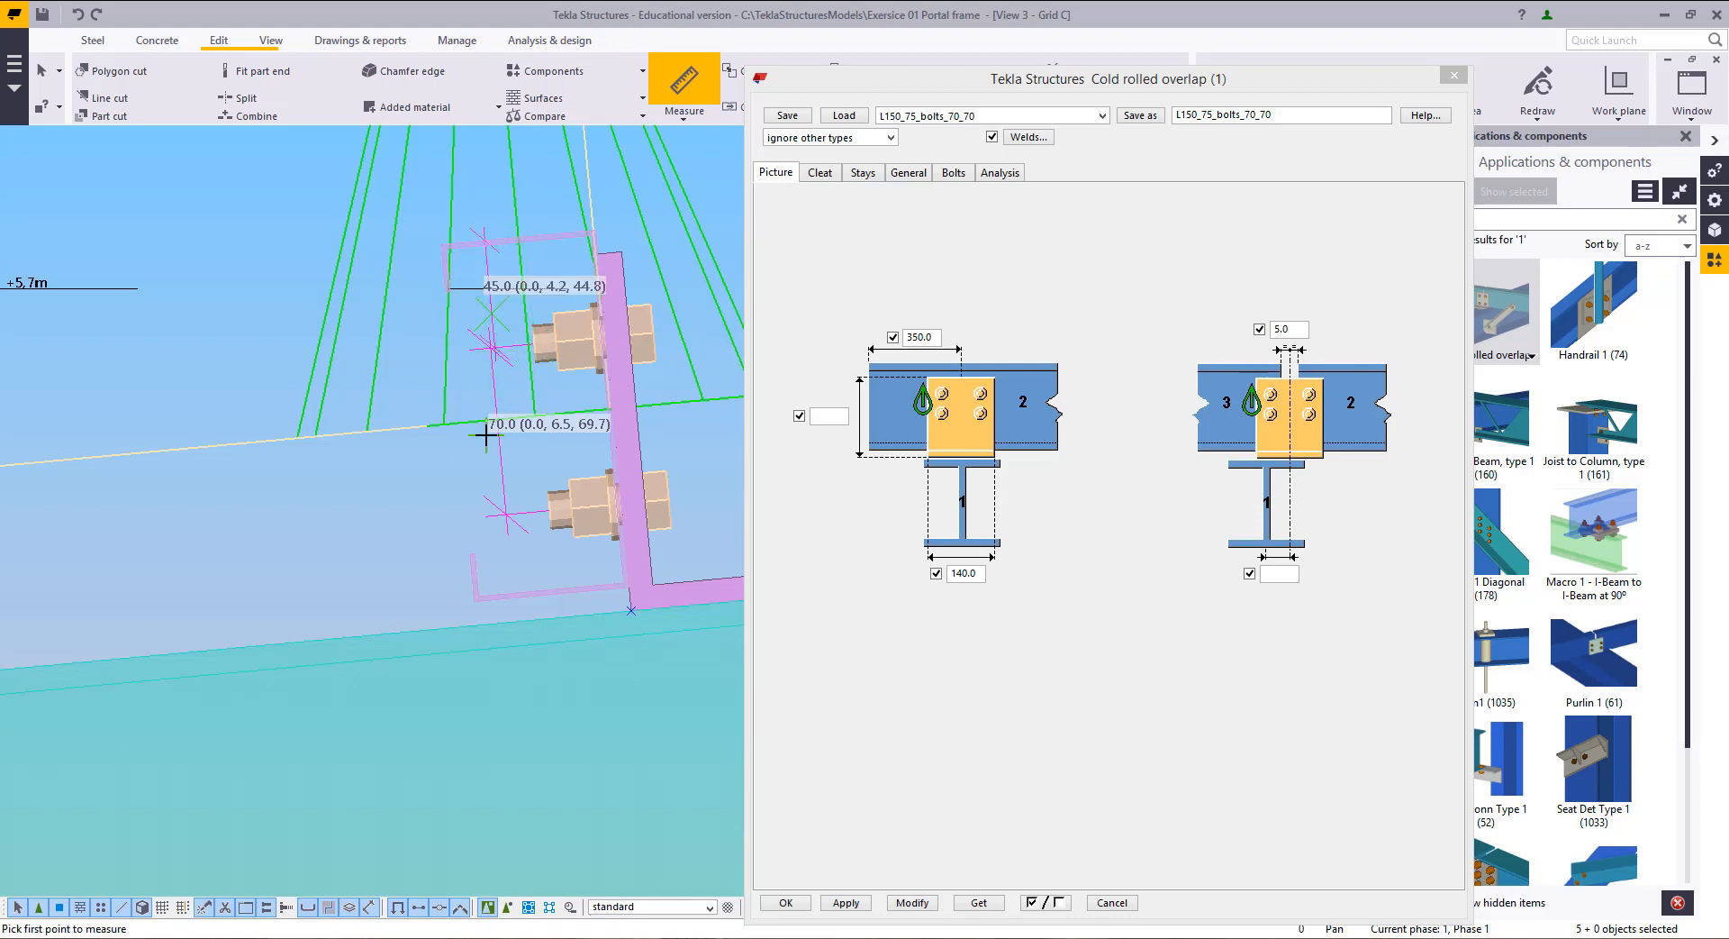
left_click(548, 510)
left_click(559, 594)
left_click(409, 537)
key("Escape")
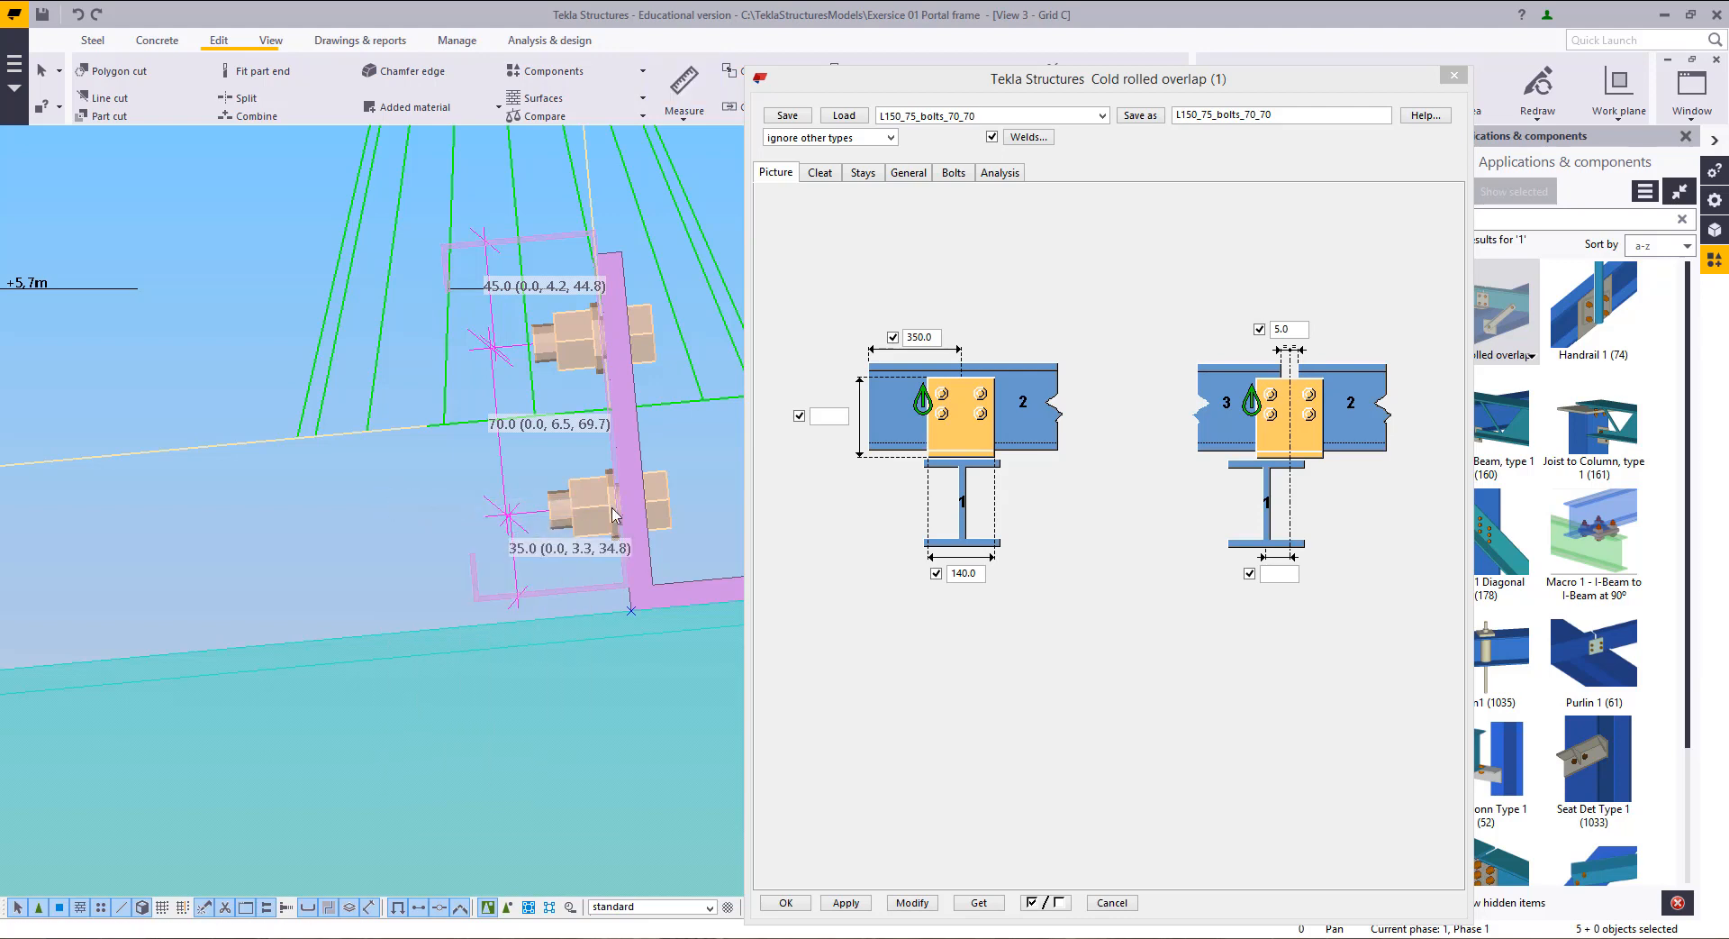
Step: Measure from the lower bolt to the cleat's base, and modify the connections with a bottom bolt edge distance of 50 mm
middle_click_drag(612, 515, 553, 572)
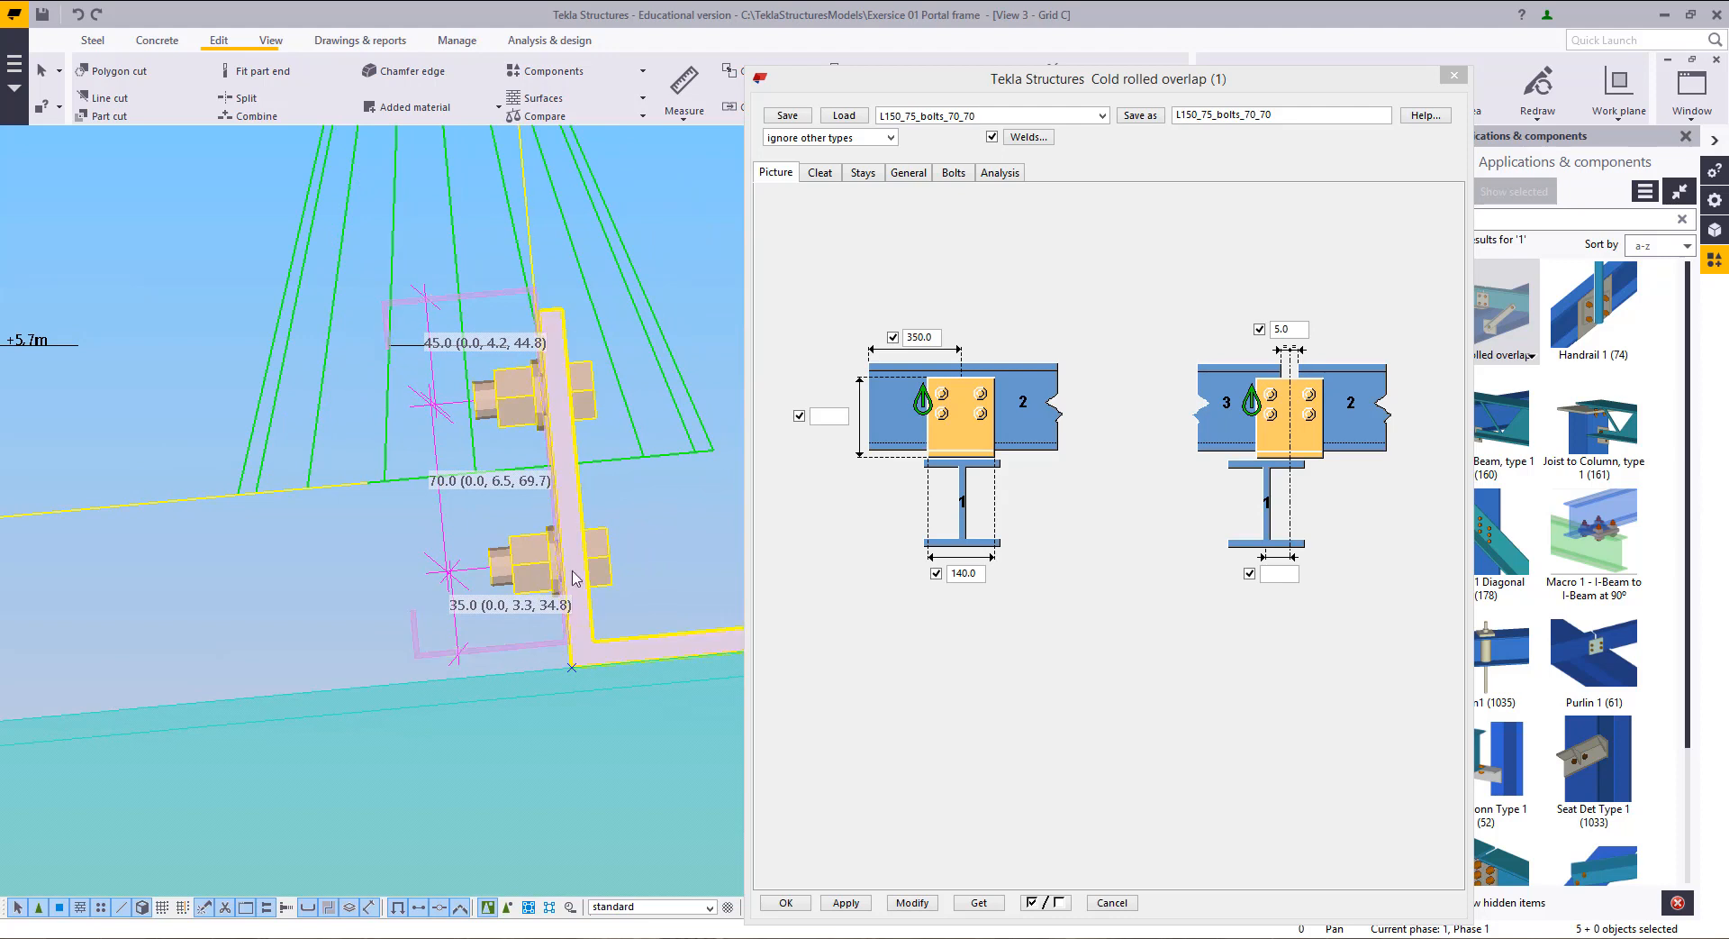
left_click(952, 173)
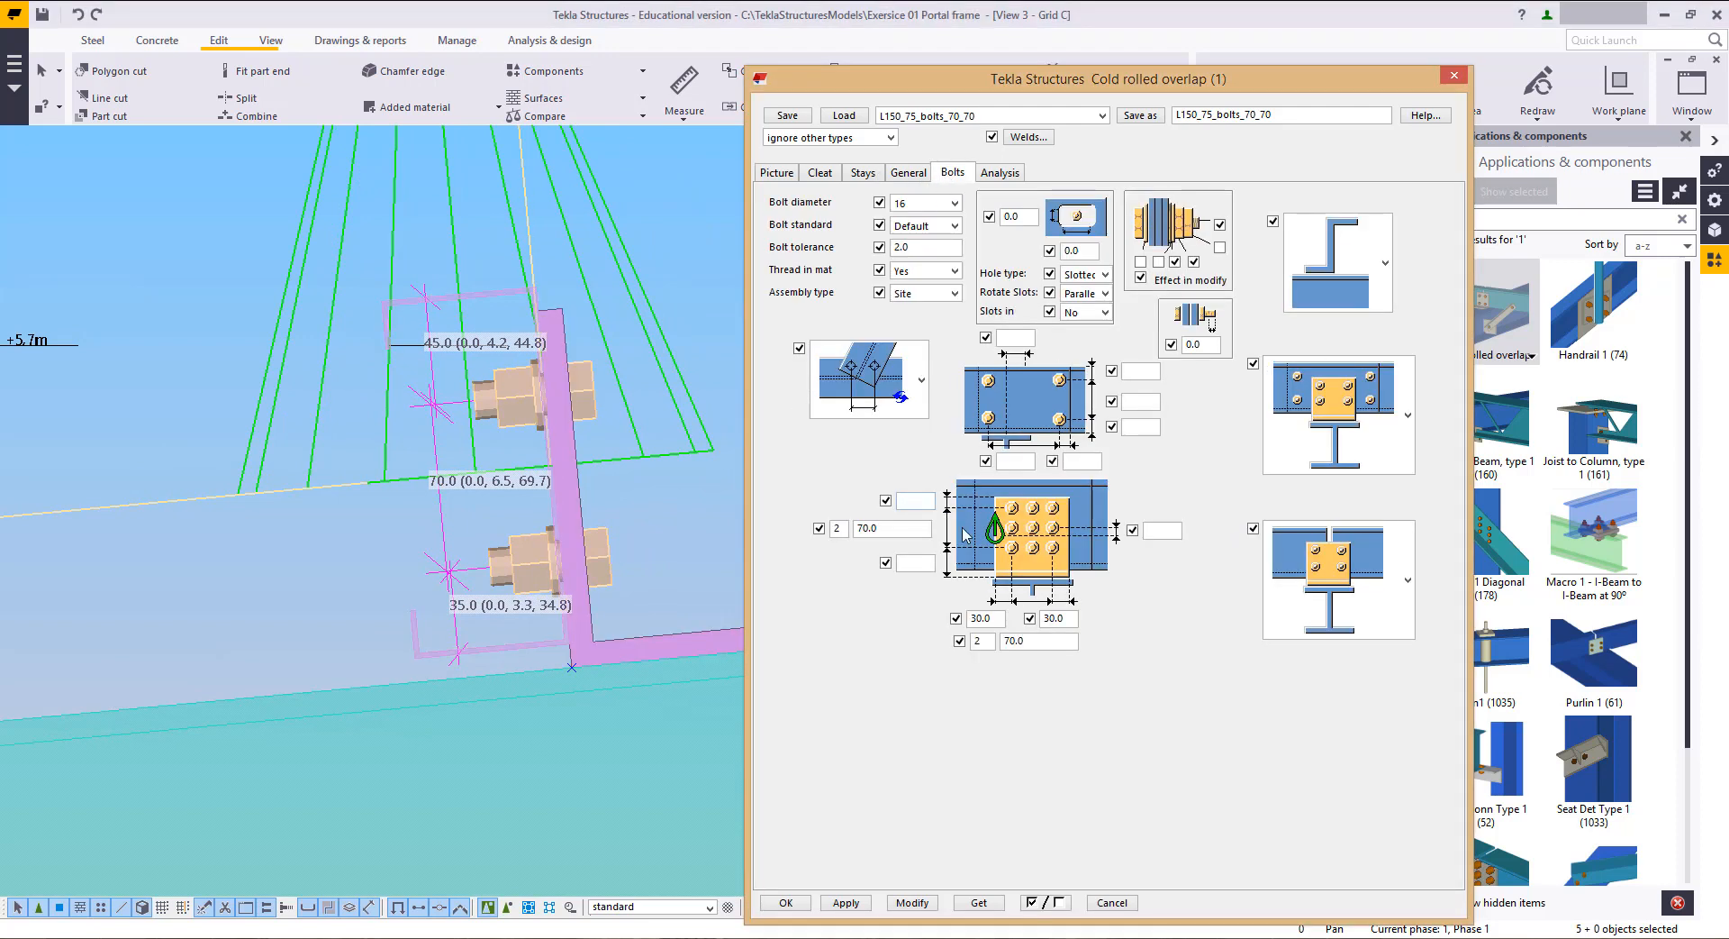
middle_click_drag(350, 563, 351, 586)
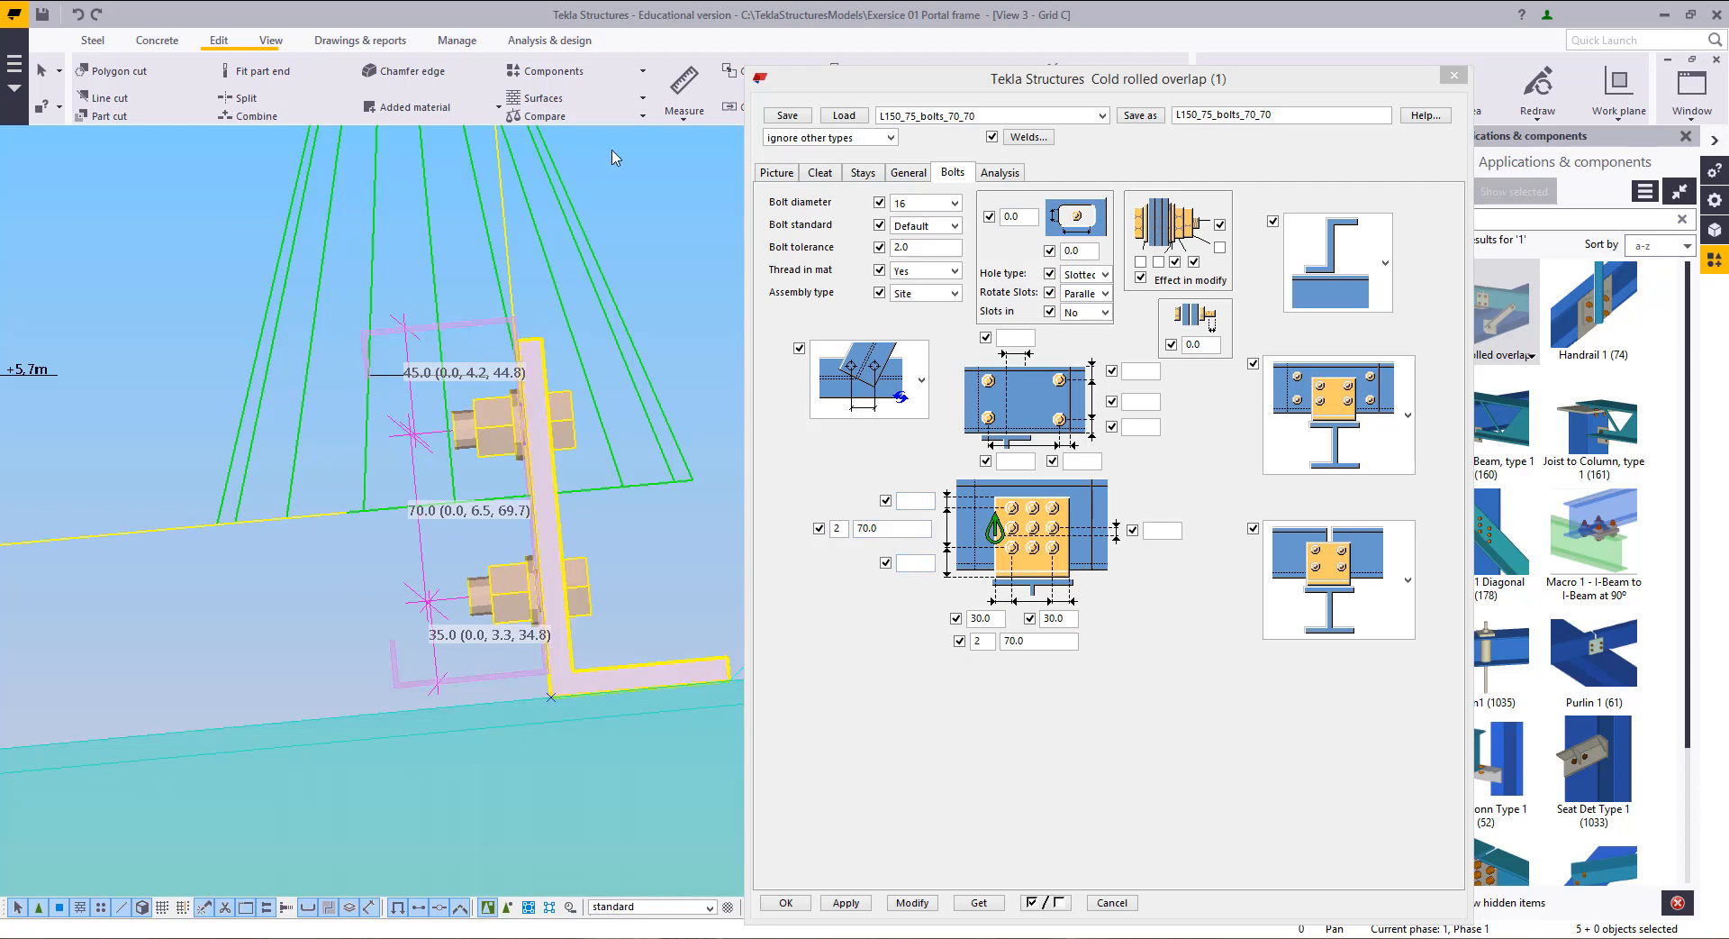
left_click(685, 83)
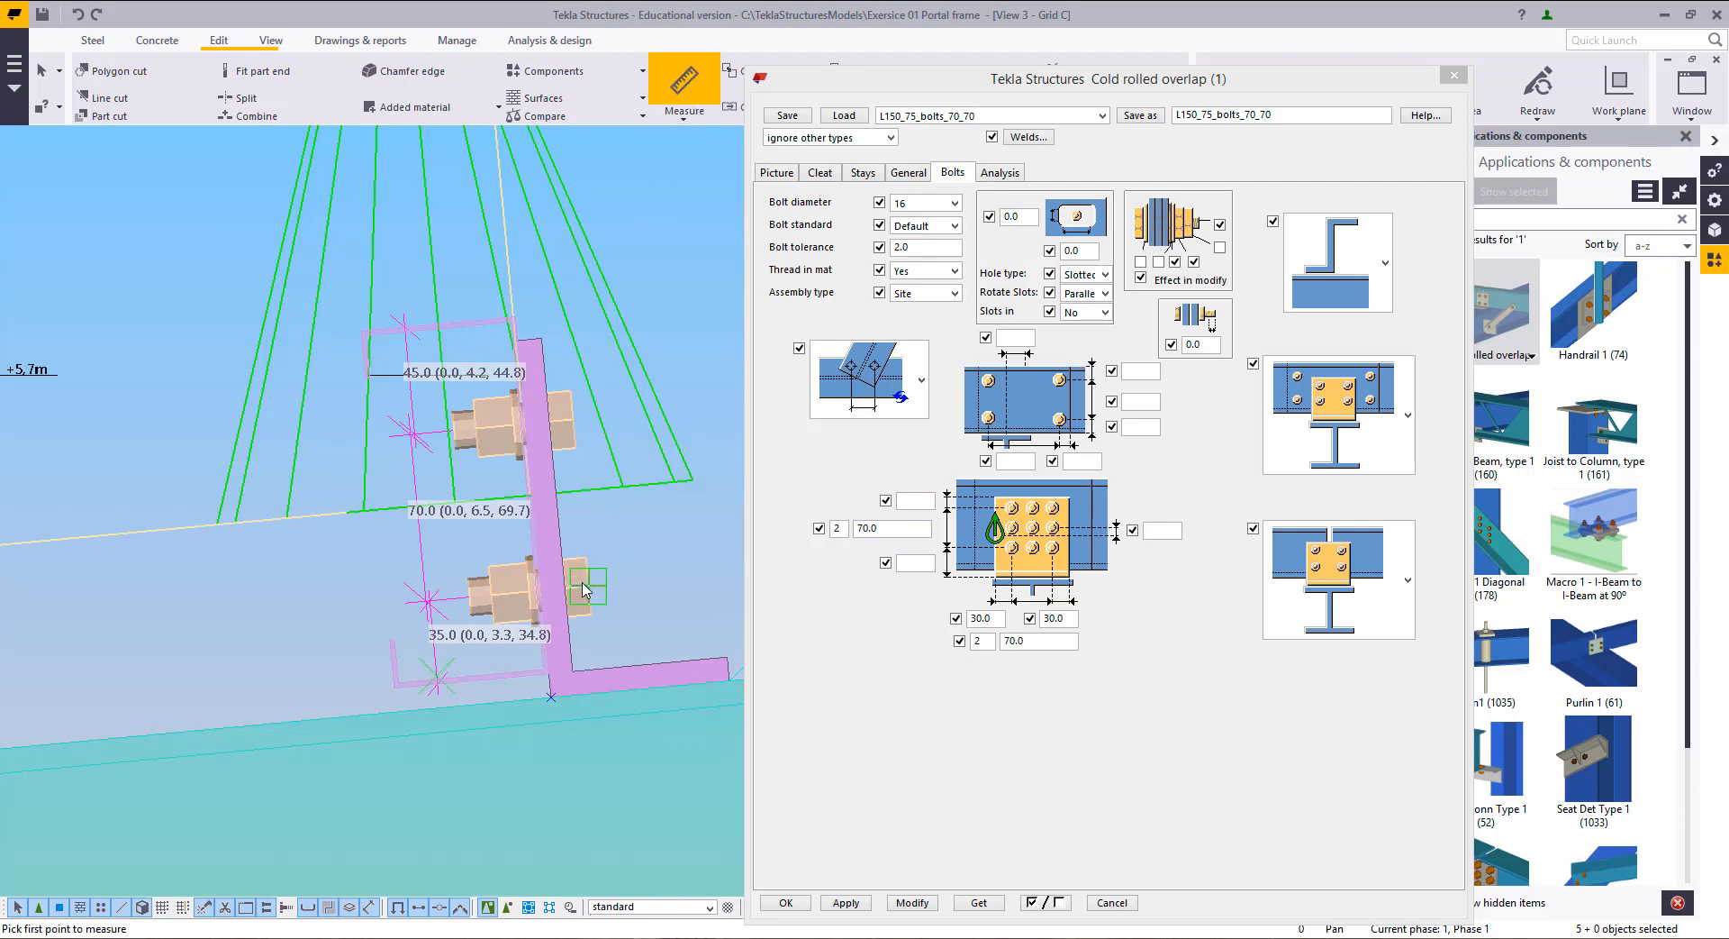
left_click(585, 590)
left_click(638, 620)
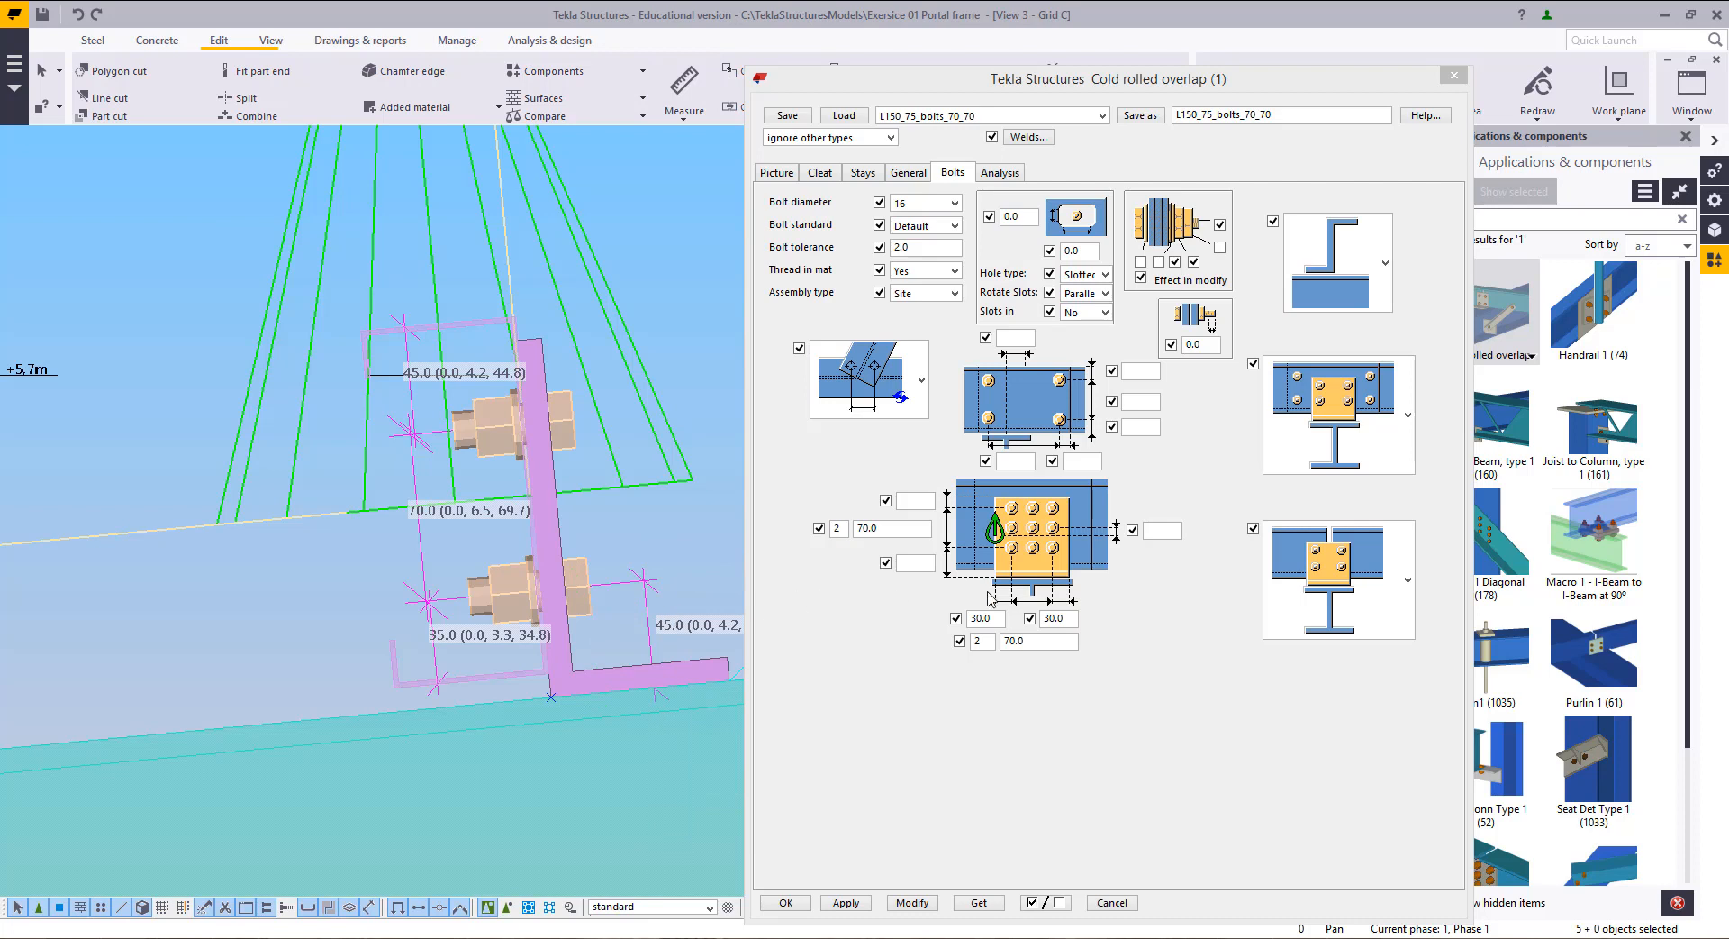
left_click(918, 563)
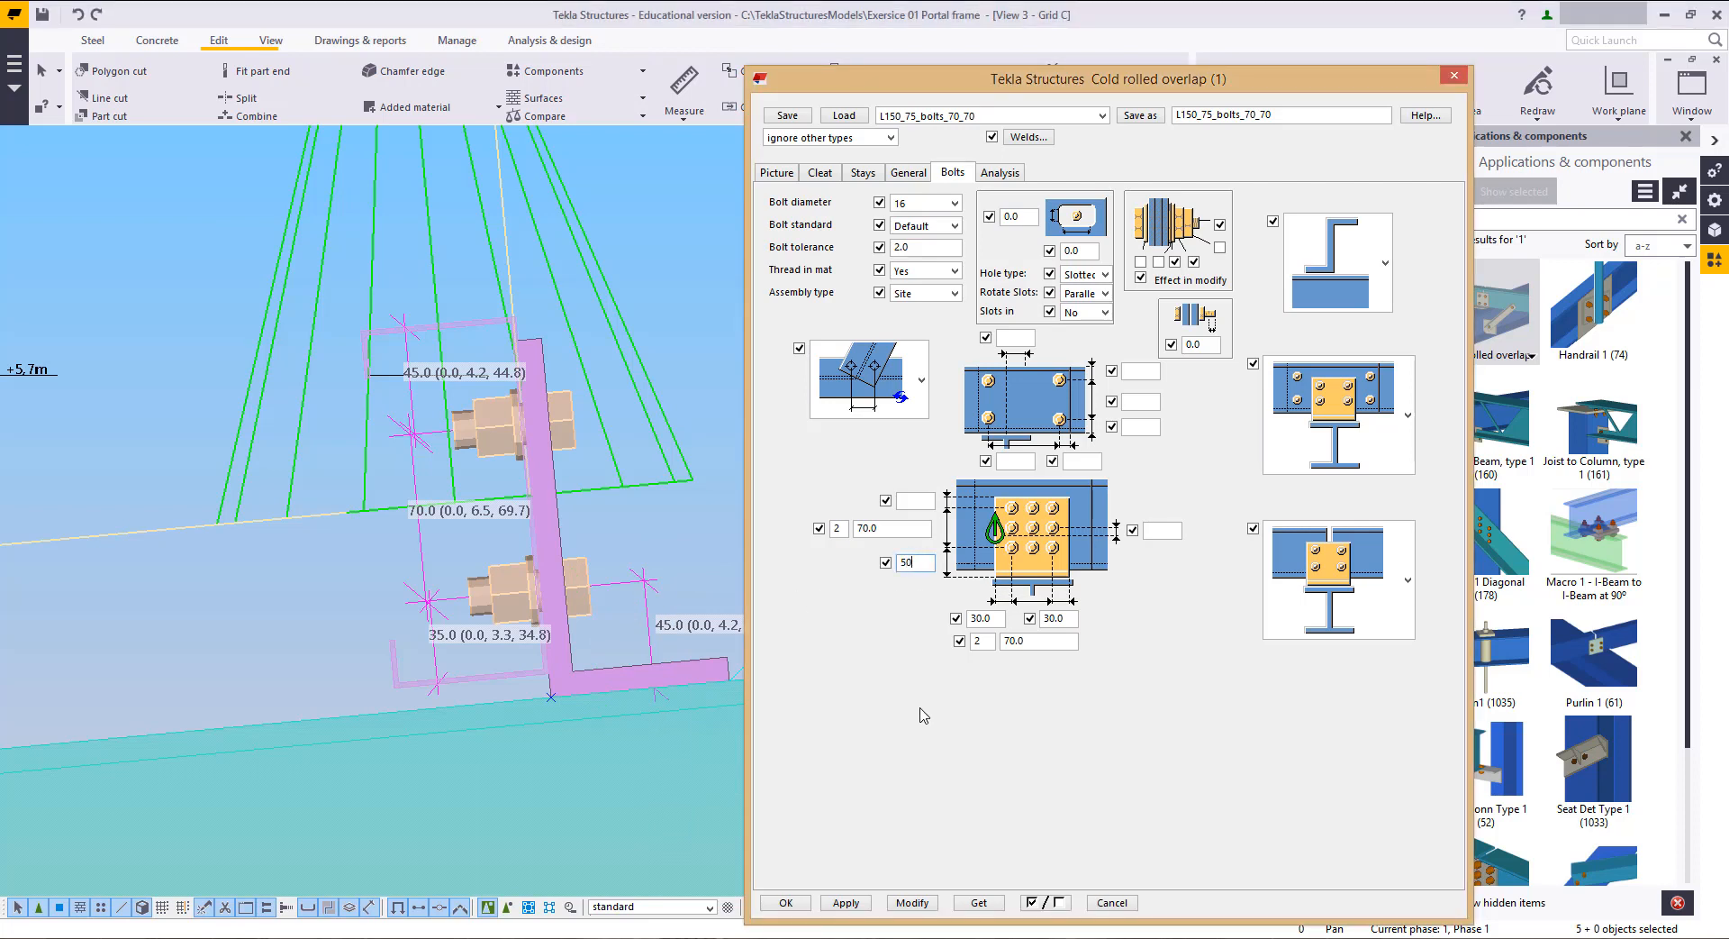
left_click(927, 903)
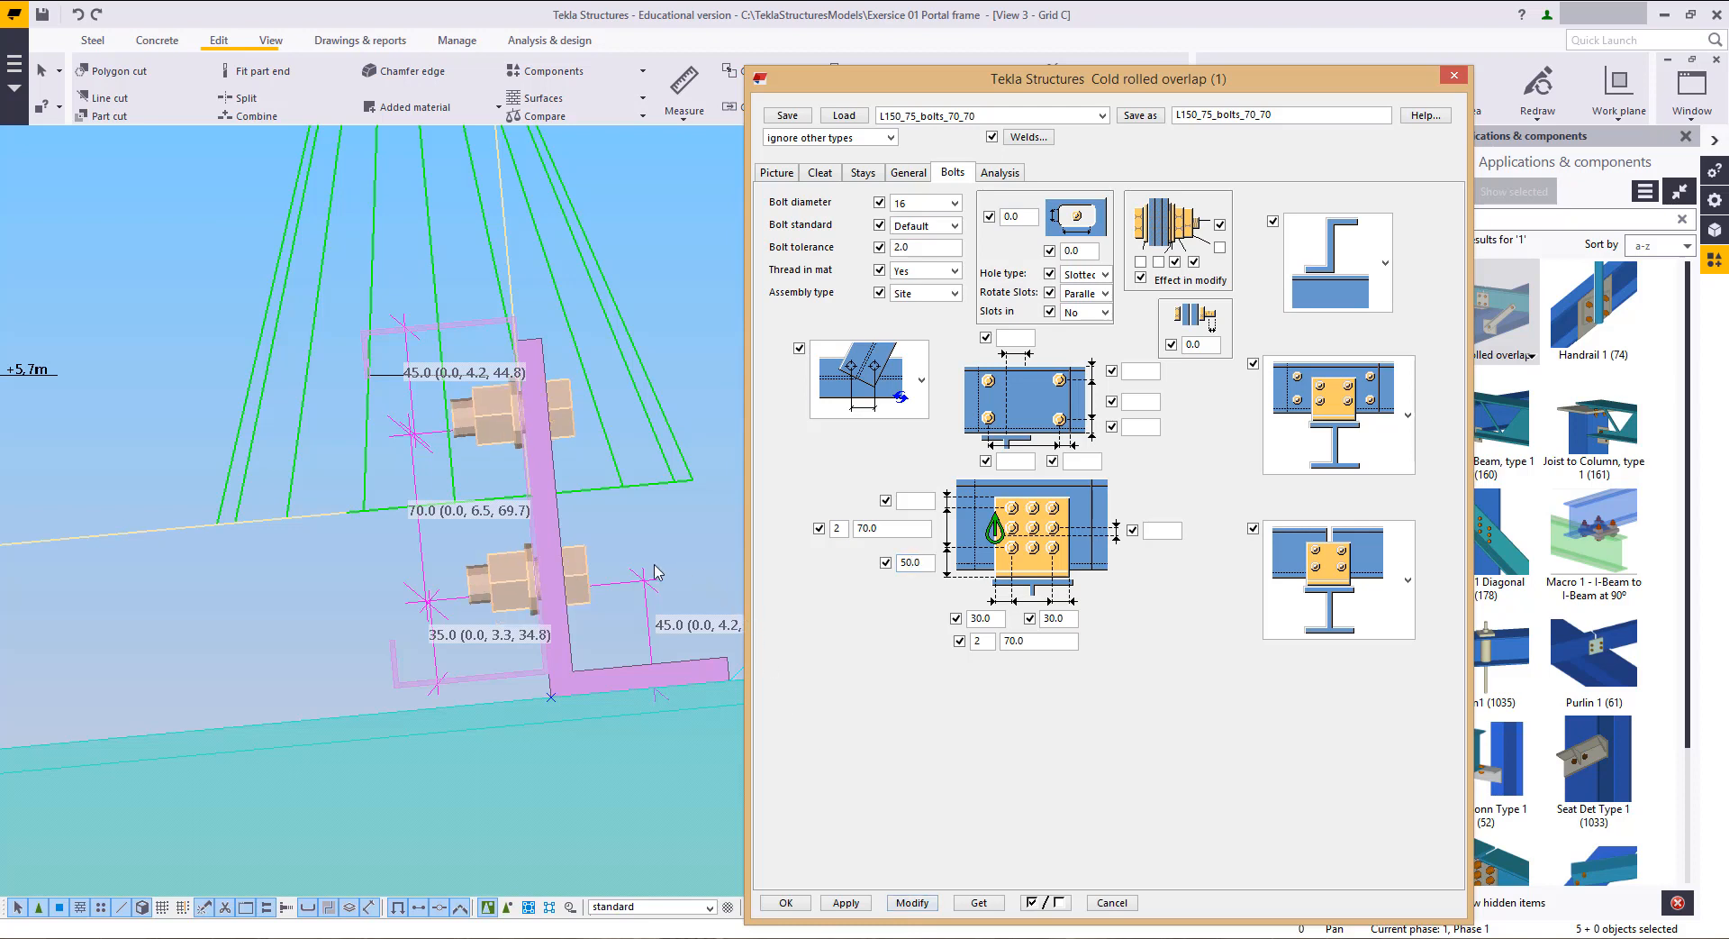
Step: Remeasure the distances from the shifted upper and lower bolts to the purlin's top and bottom edges
middle_click_drag(655, 571, 651, 585)
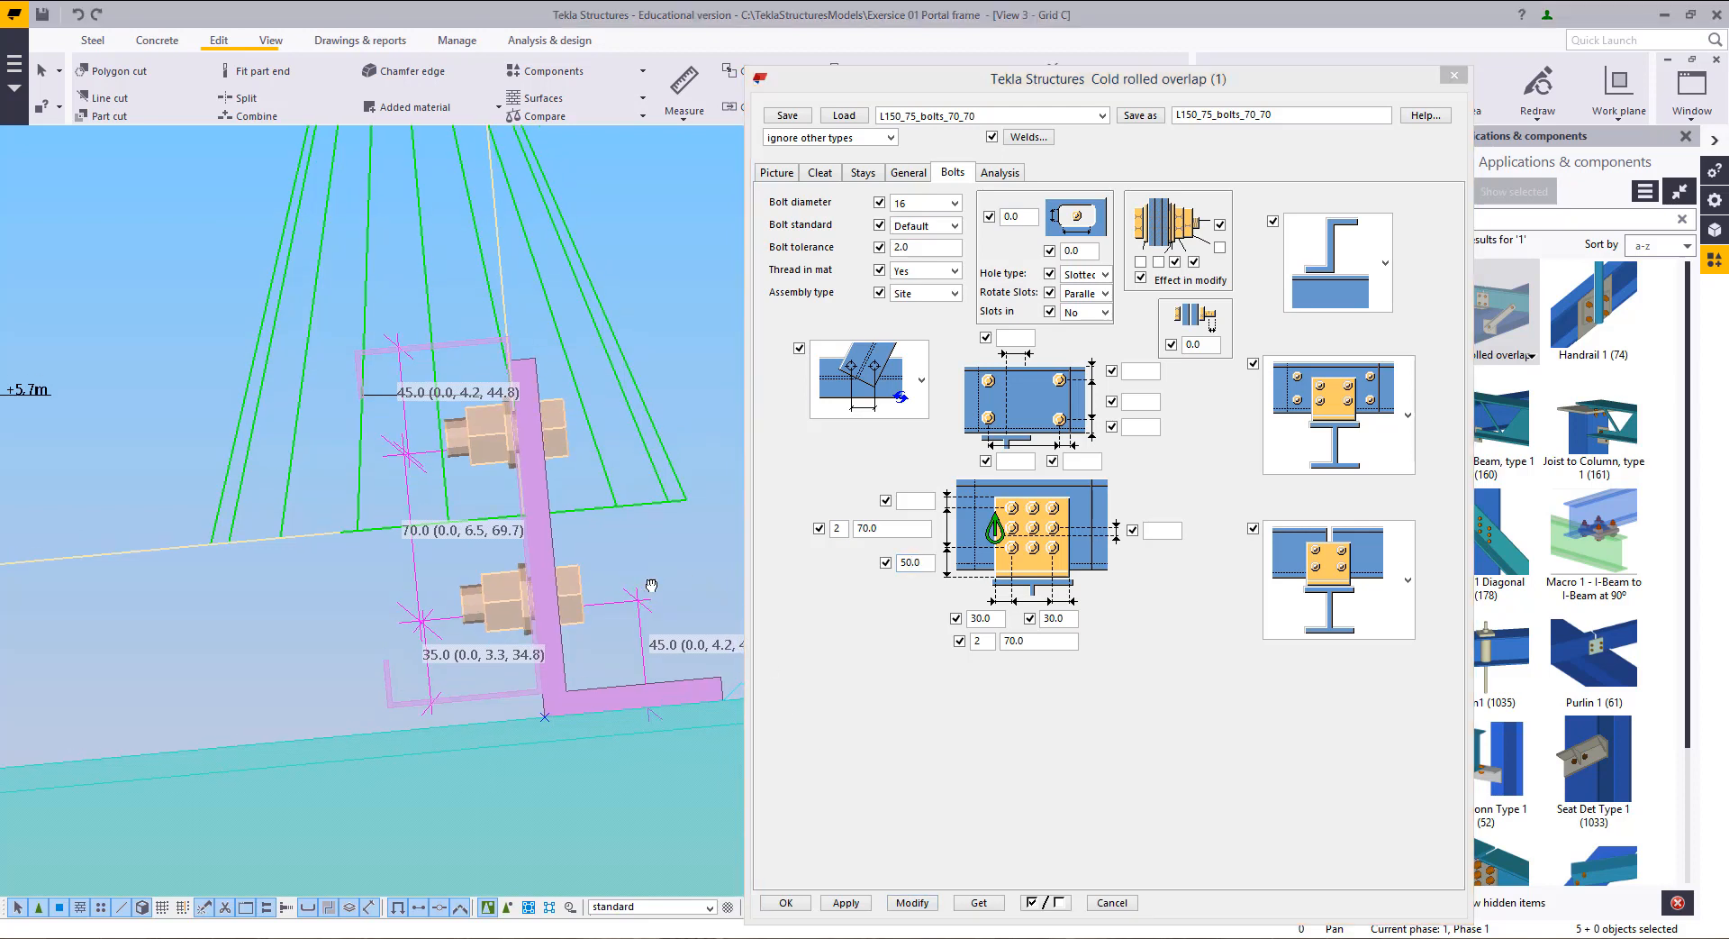
left_click(682, 88)
left_click(448, 435)
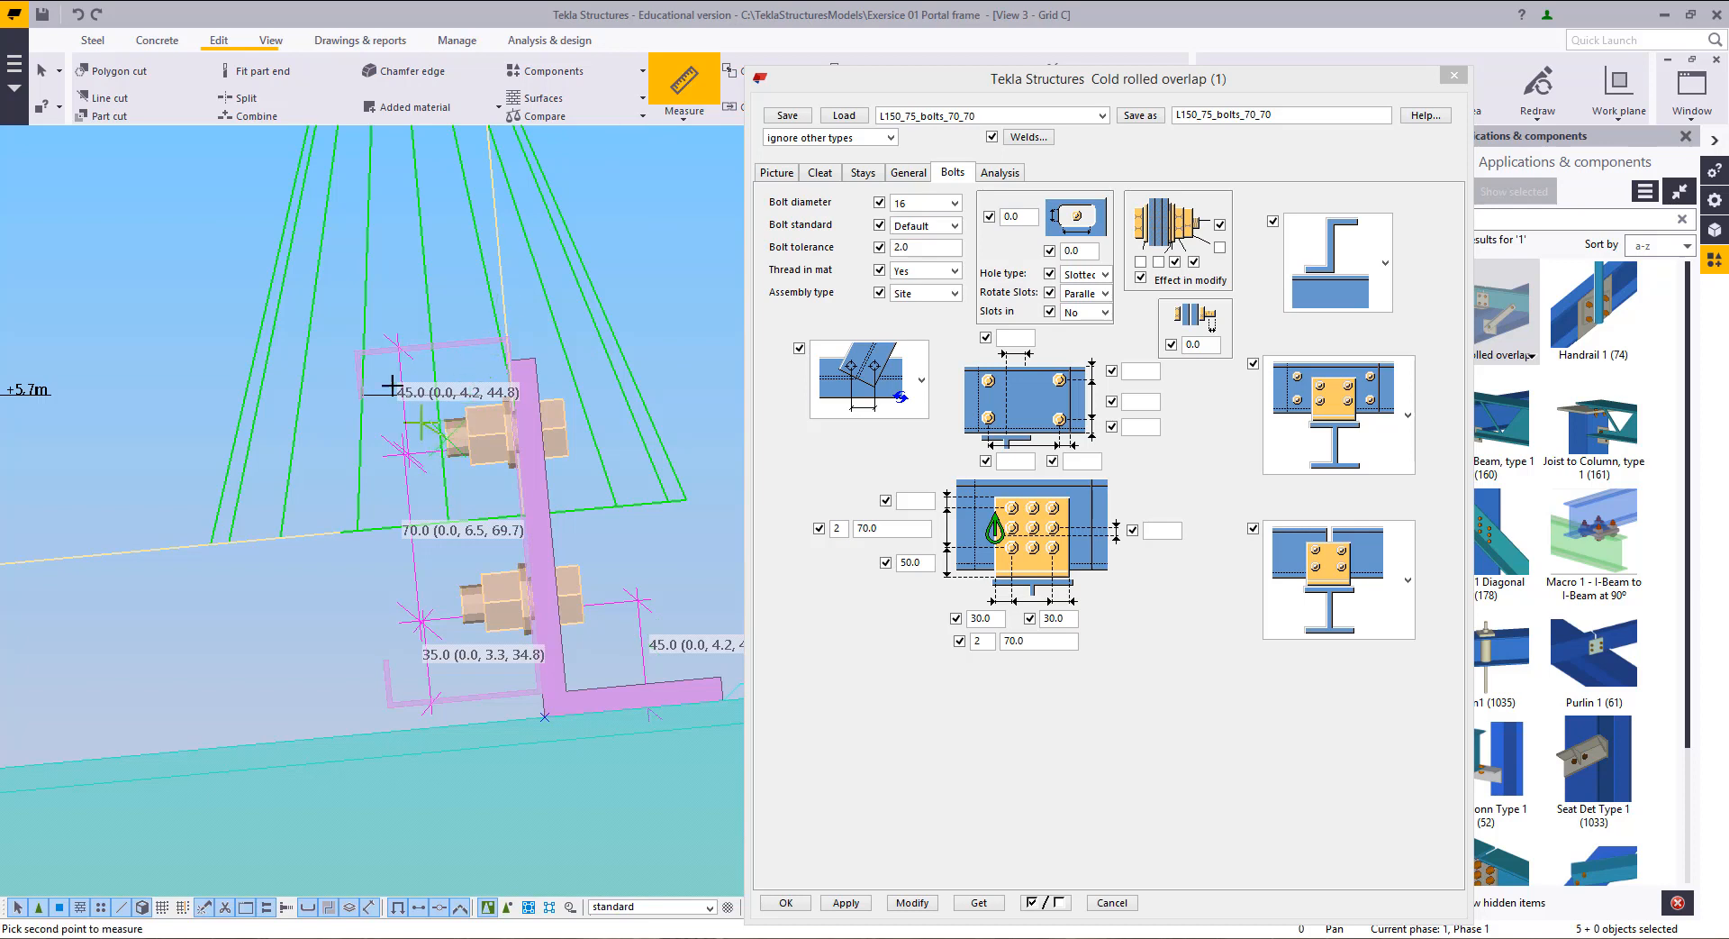
left_click(441, 338)
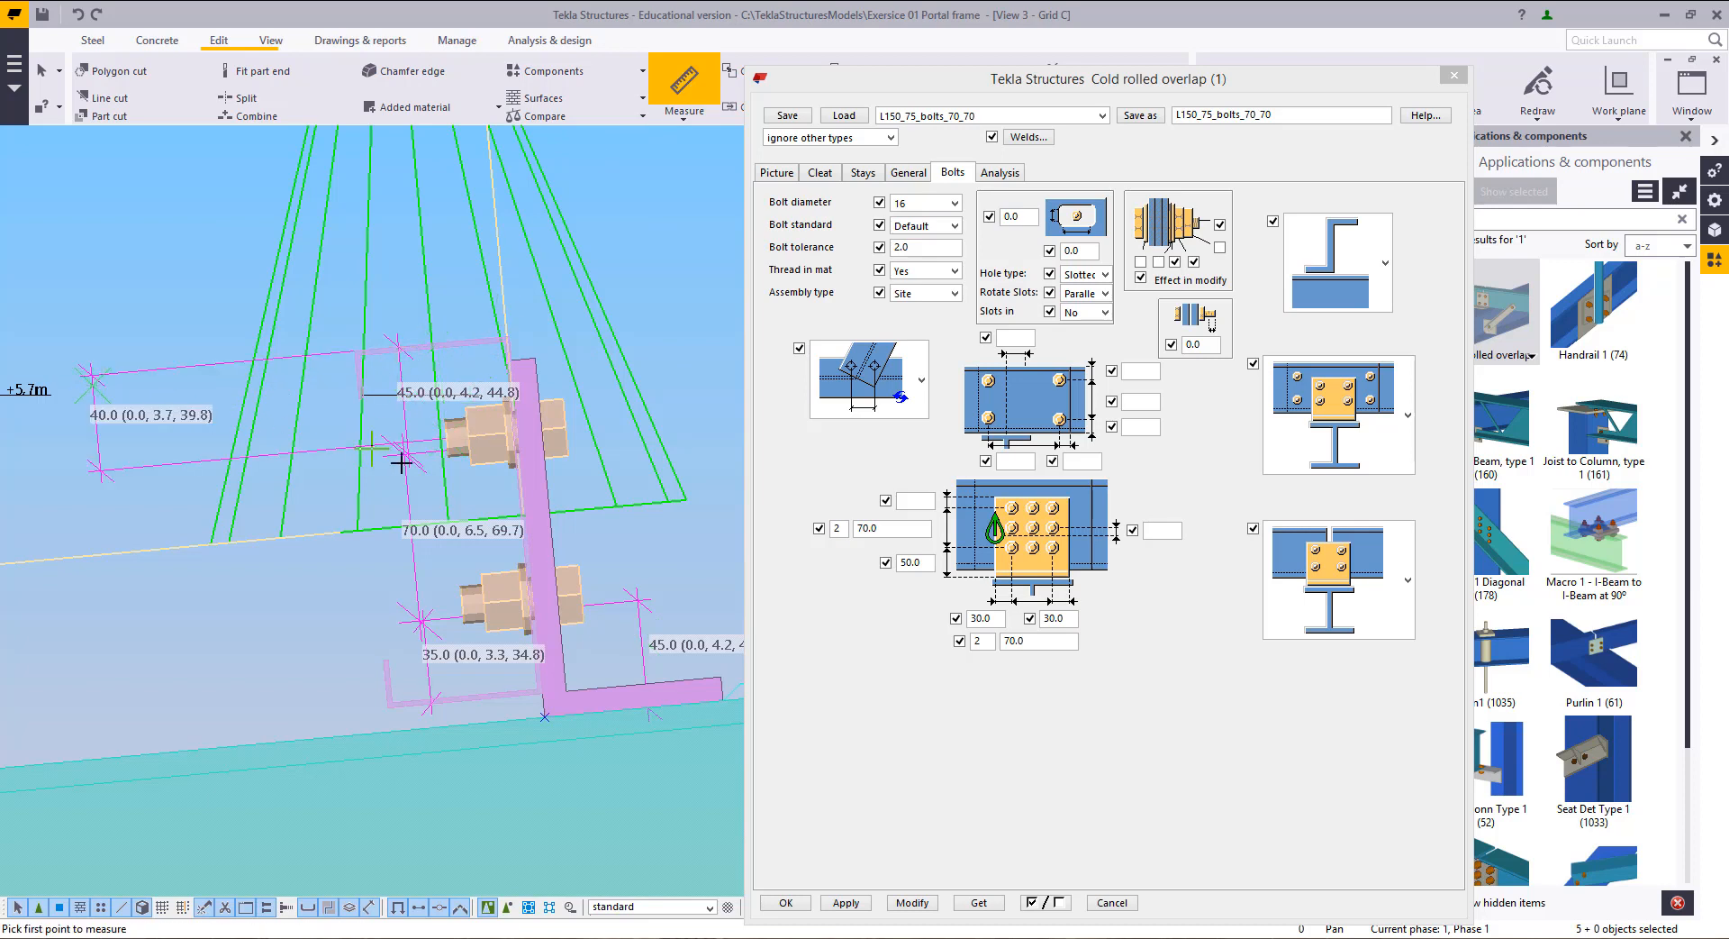
left_click(463, 601)
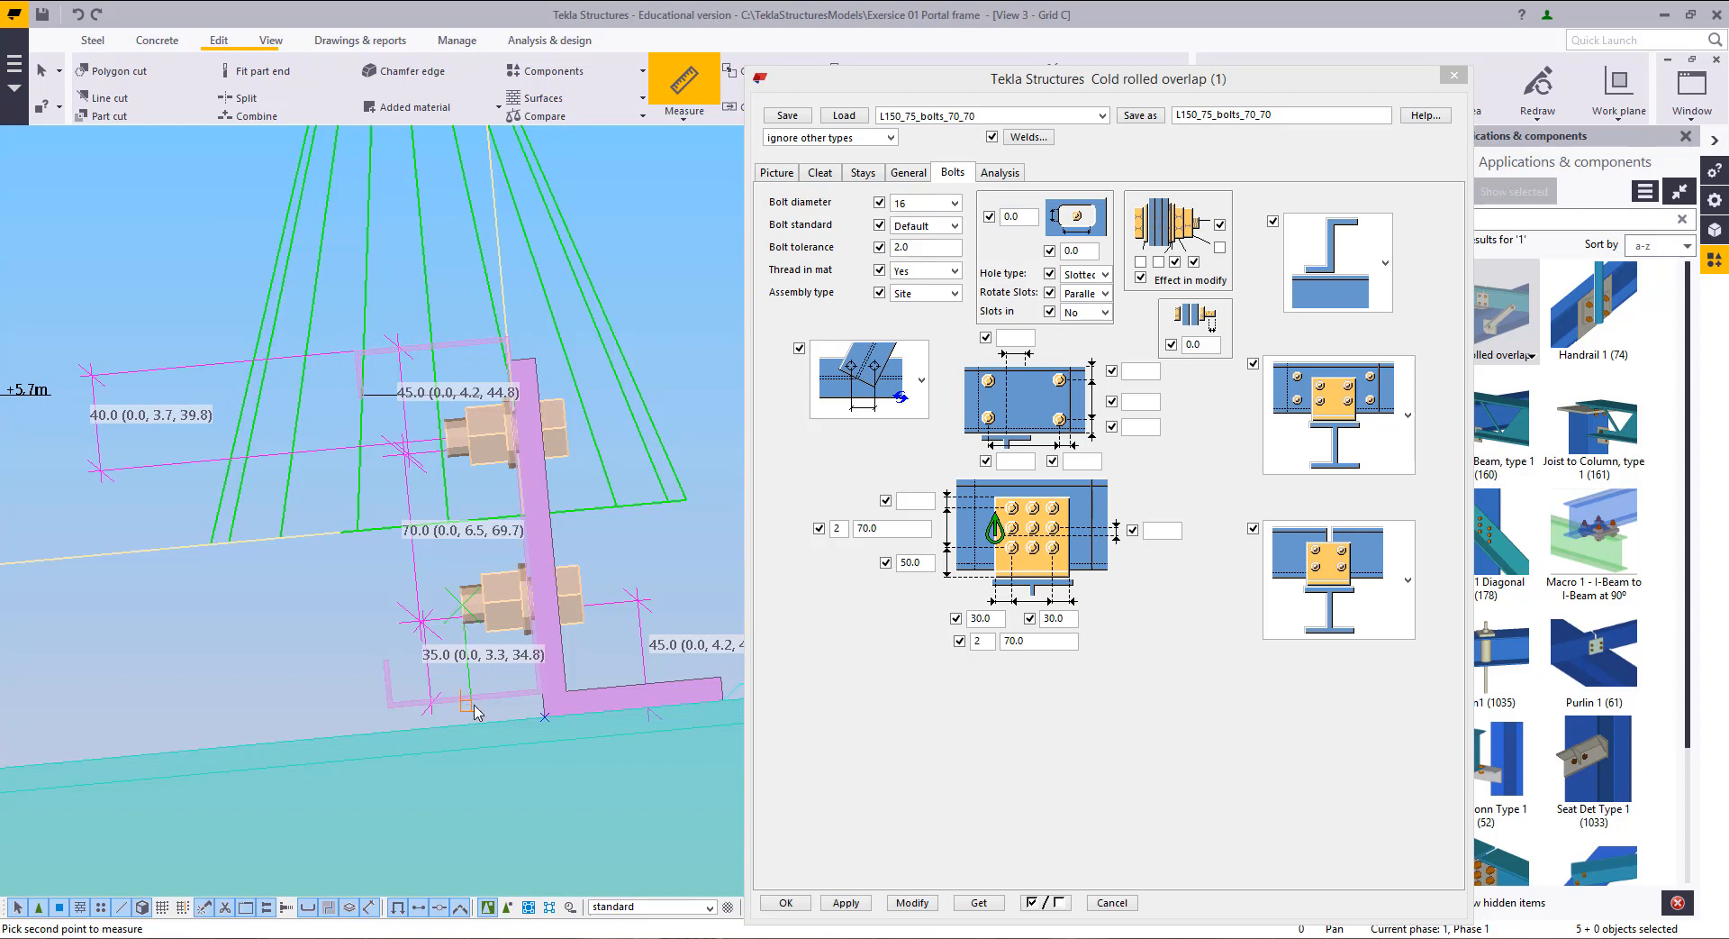
left_click(474, 705)
left_click(123, 705)
right_click(127, 537)
left_click(164, 553)
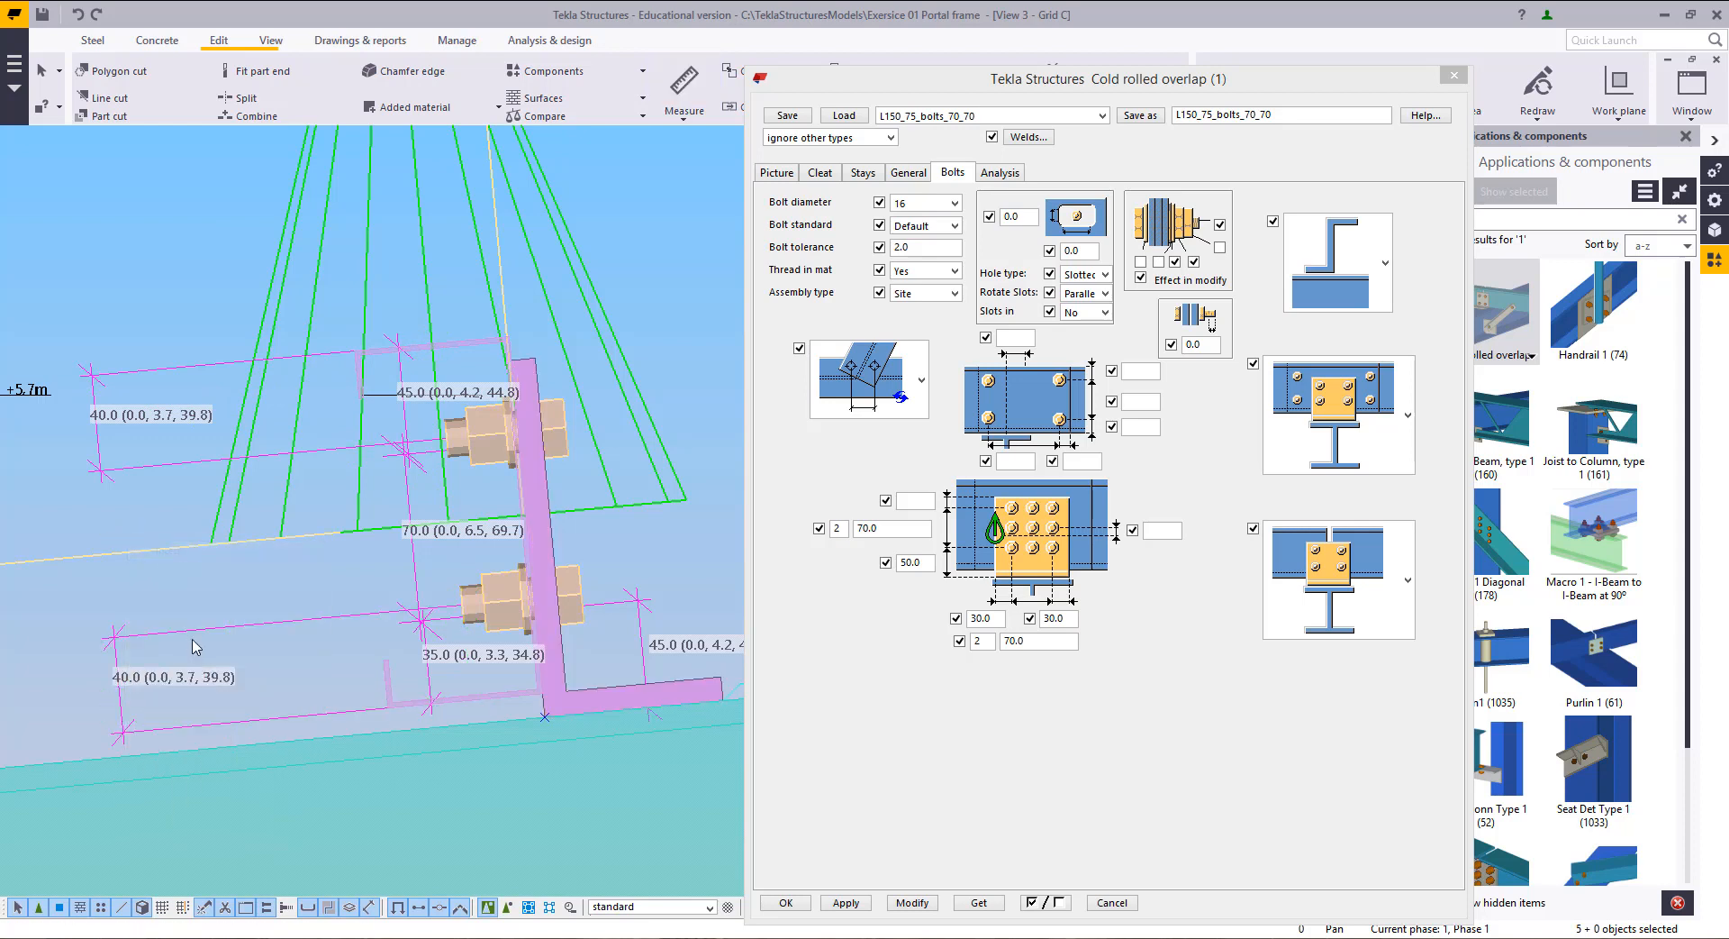
Step: Redraw the Grid C view to clear the measurement dimensions
left_click(678, 300)
right_click(676, 297)
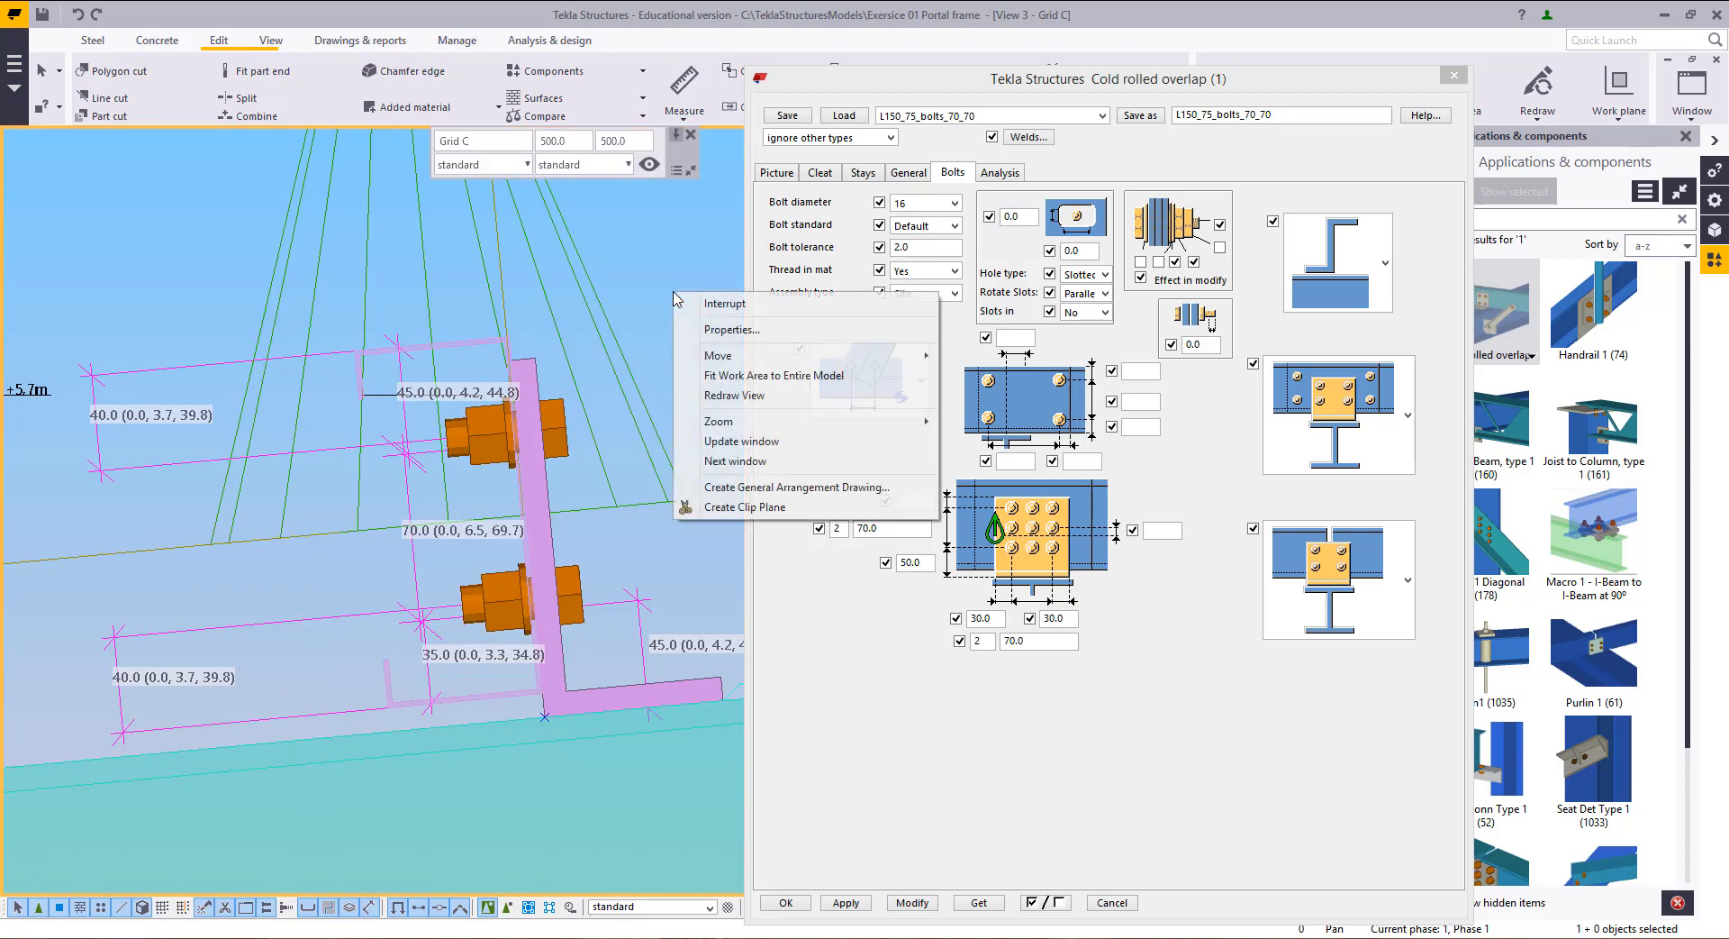
left_click(729, 396)
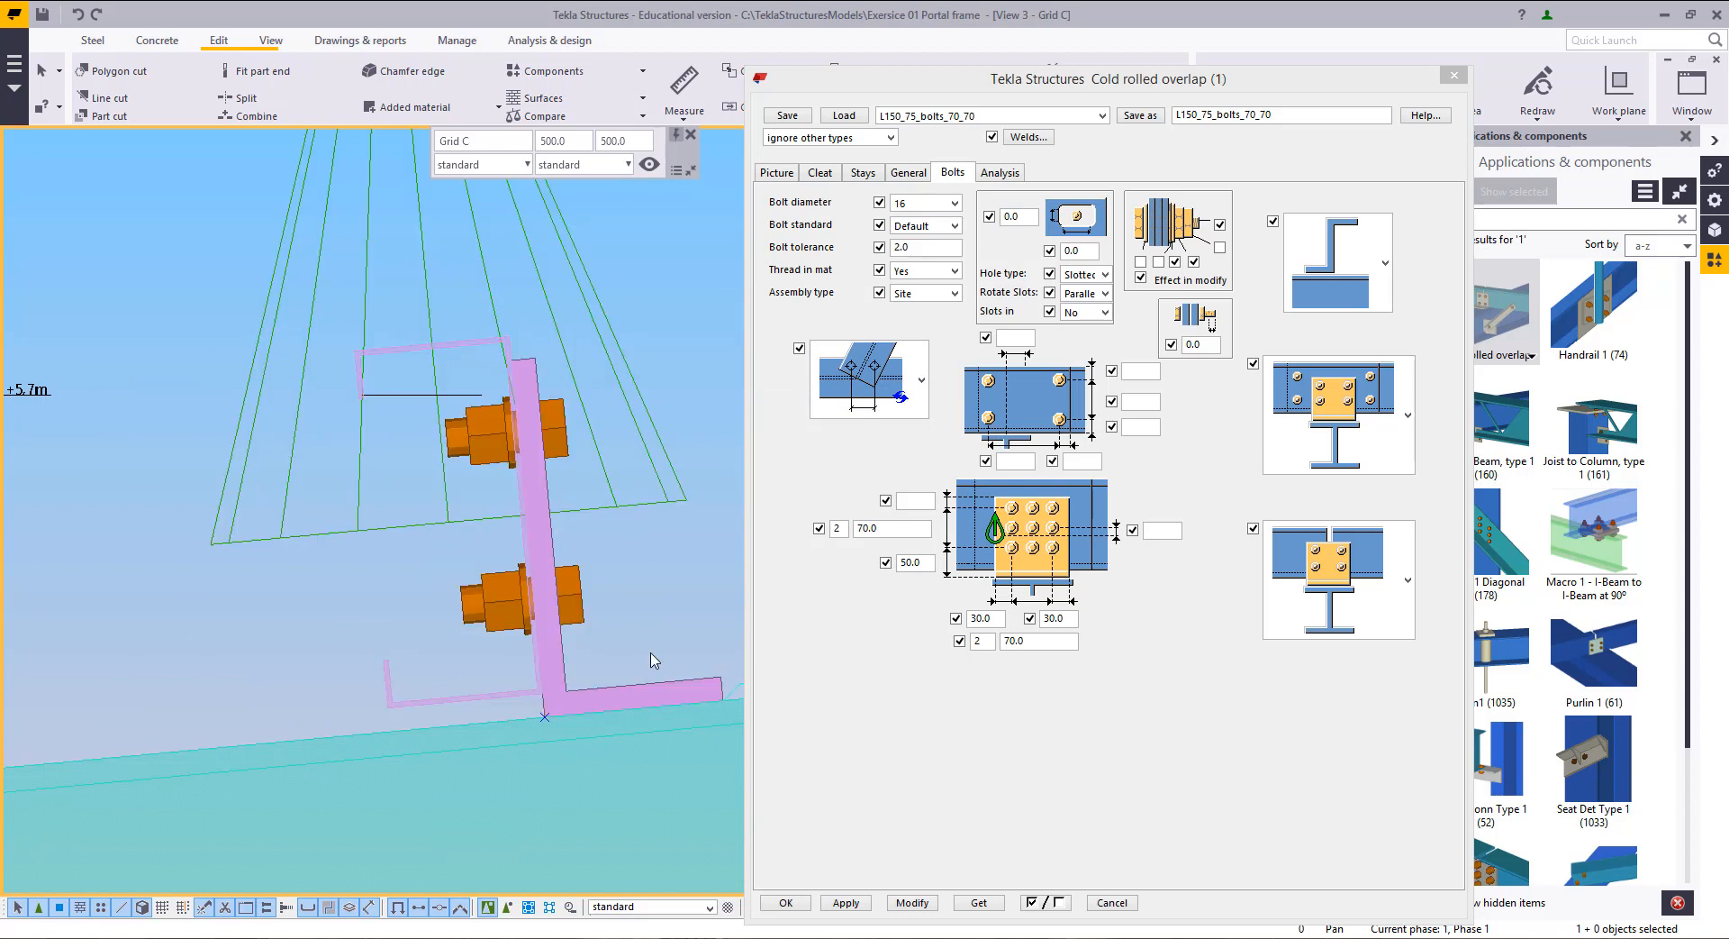
Step: Reselect the overlap connection in the Grid C view and modify it with the current bolt settings
scroll(656, 648, "down", 3)
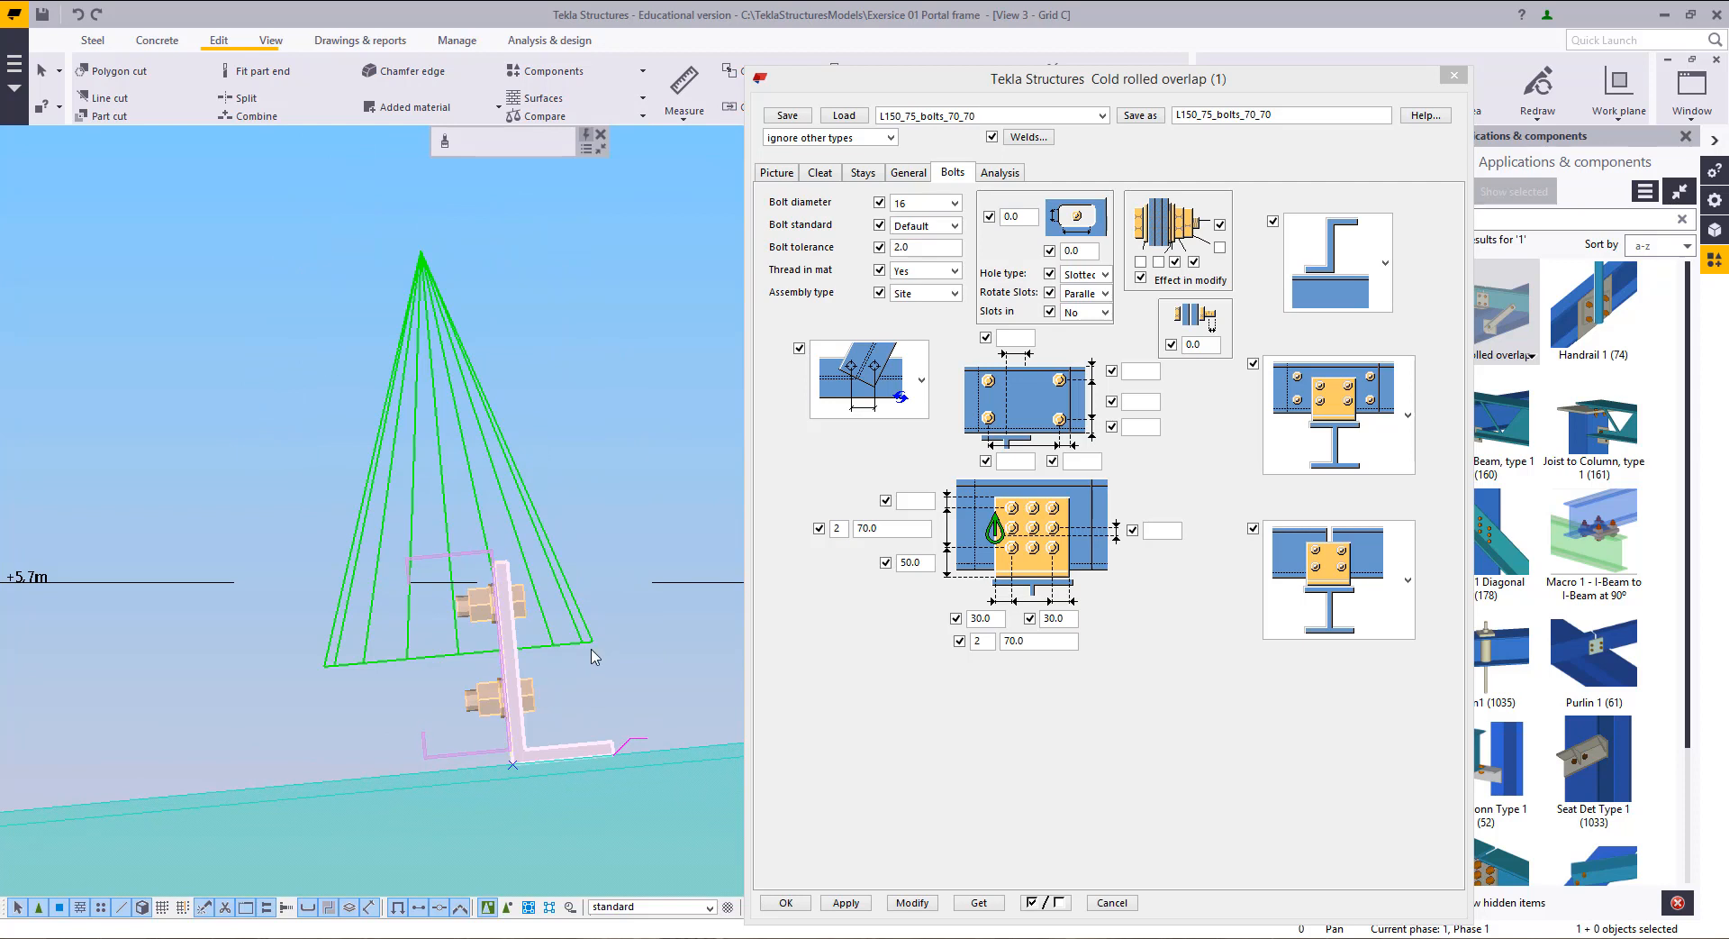
scroll(553, 657, "up", 3)
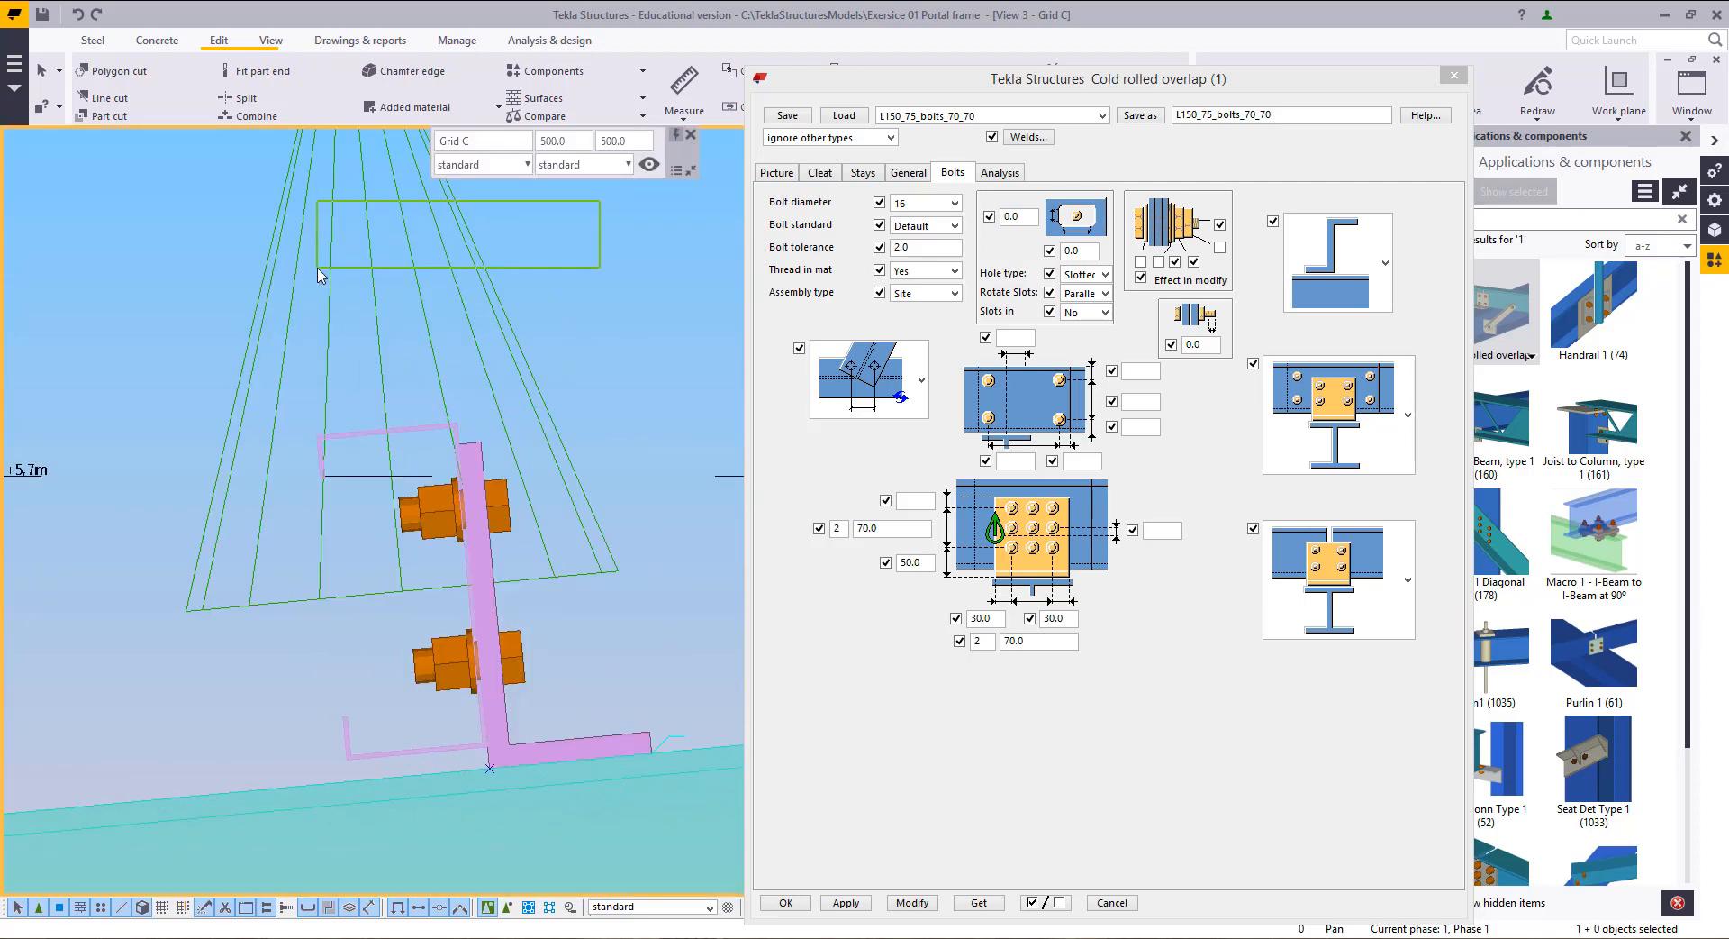
left_click_drag(600, 200, 317, 268)
left_click(912, 902)
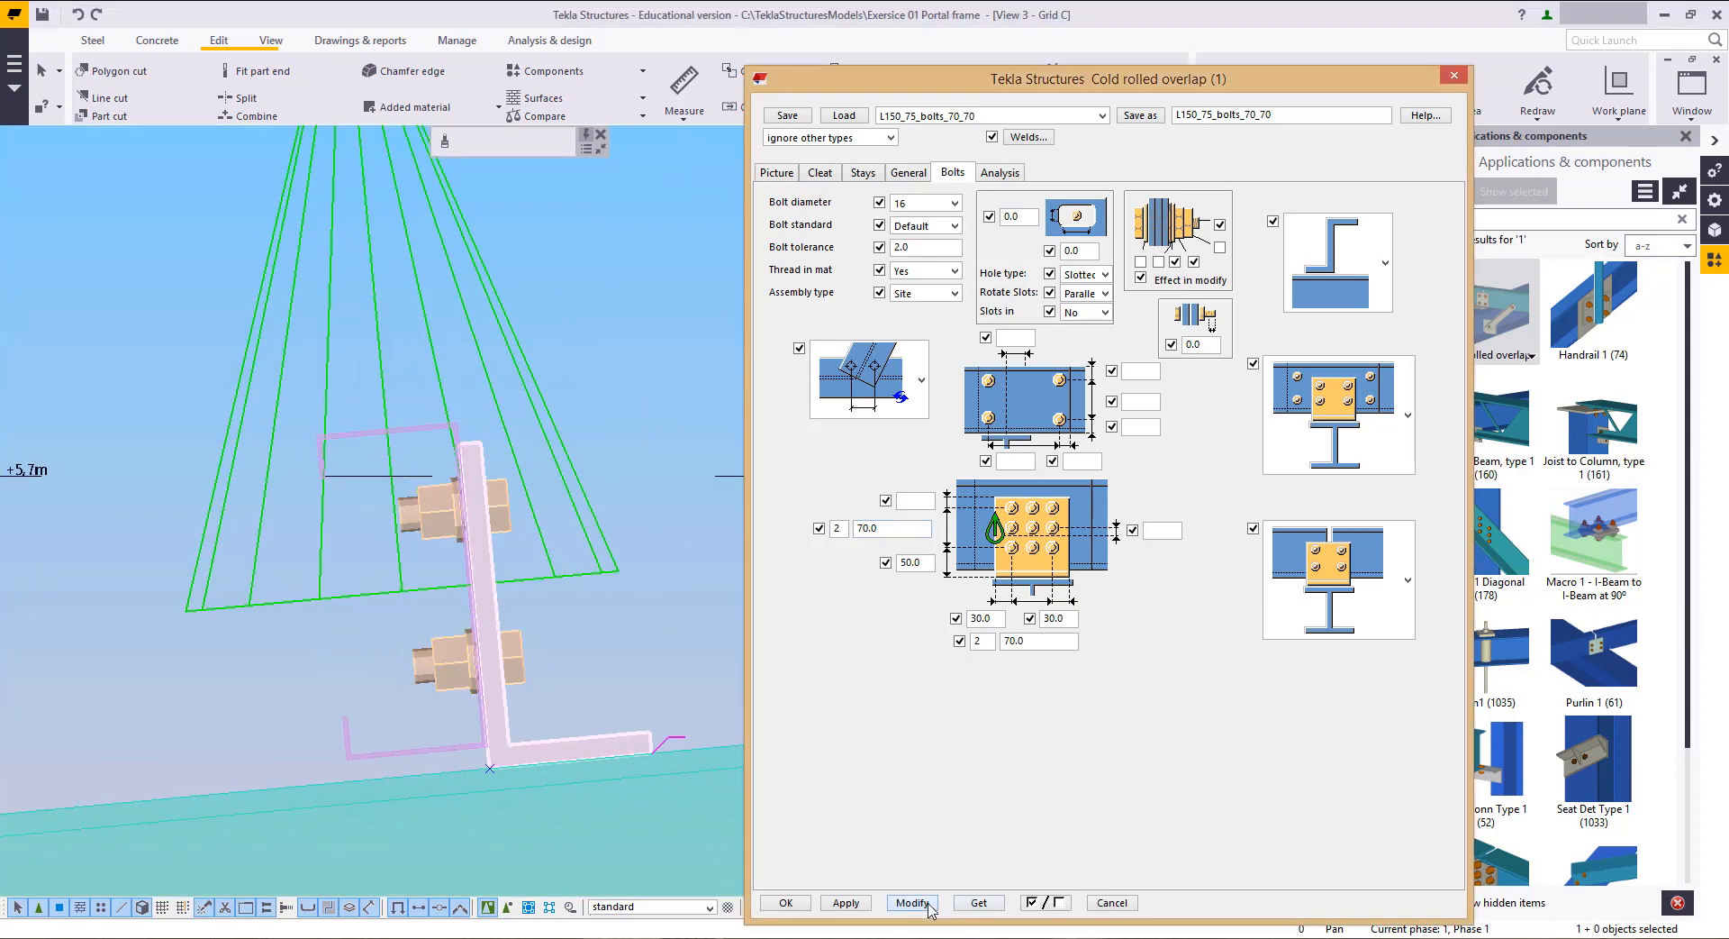
Step: Clear the selection in the Grid C view and switch to View 1 - Isometric View to reach the overlap connections
middle_click_drag(684, 618, 715, 612)
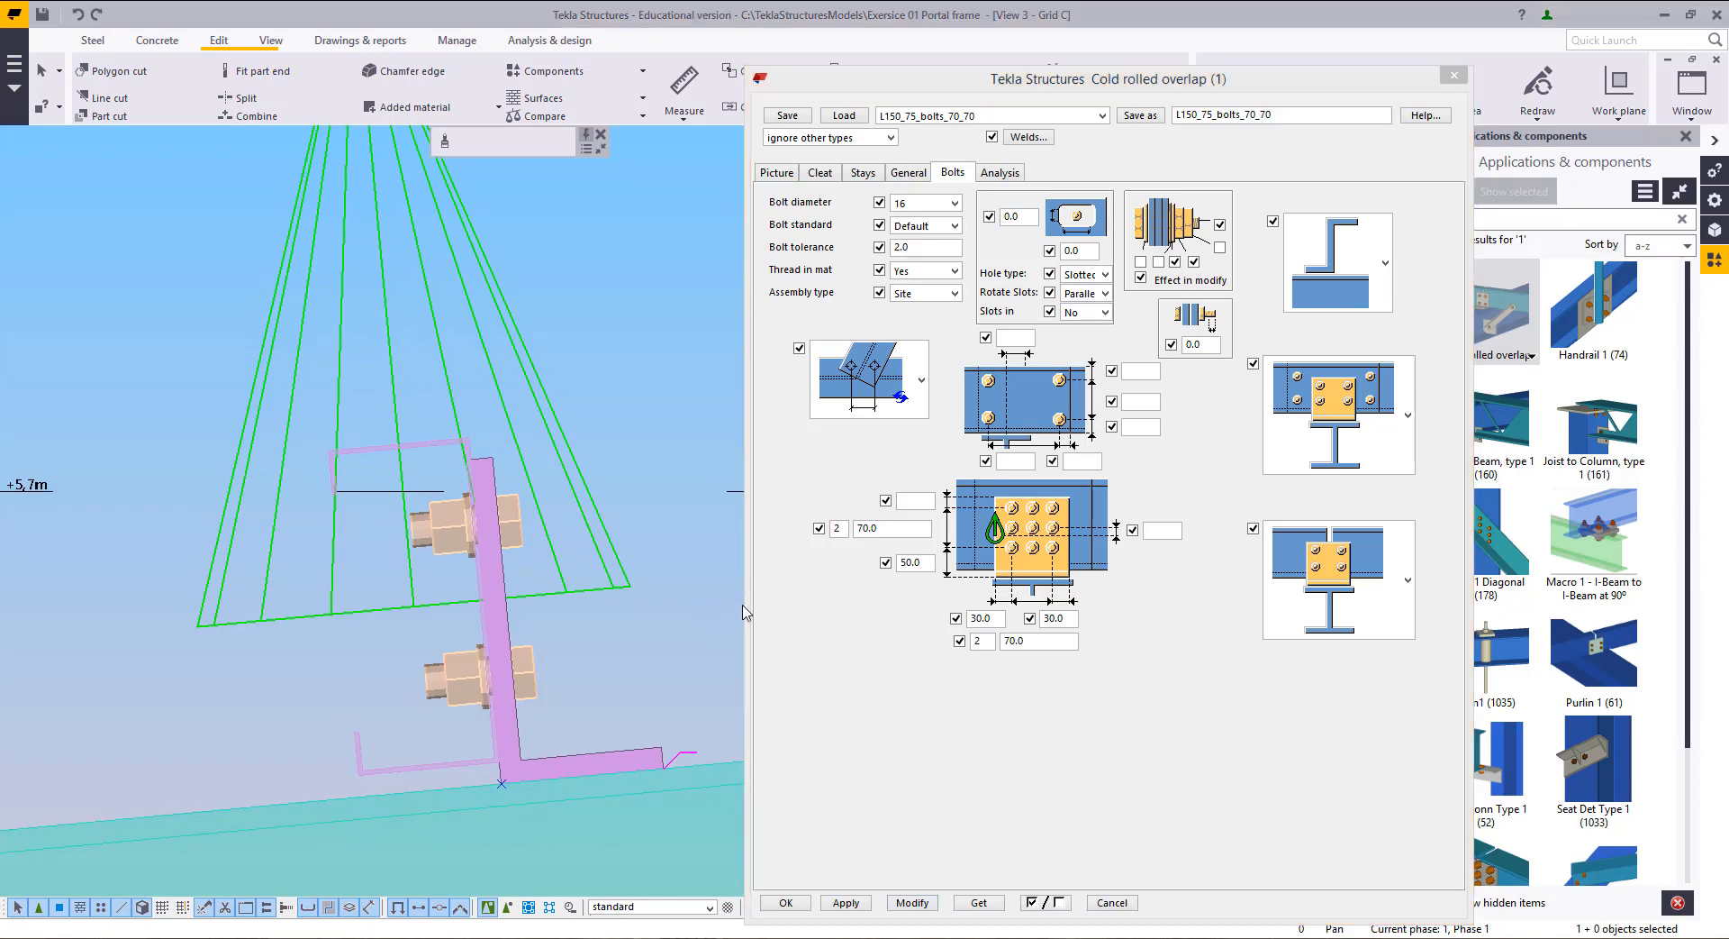
left_click(710, 655)
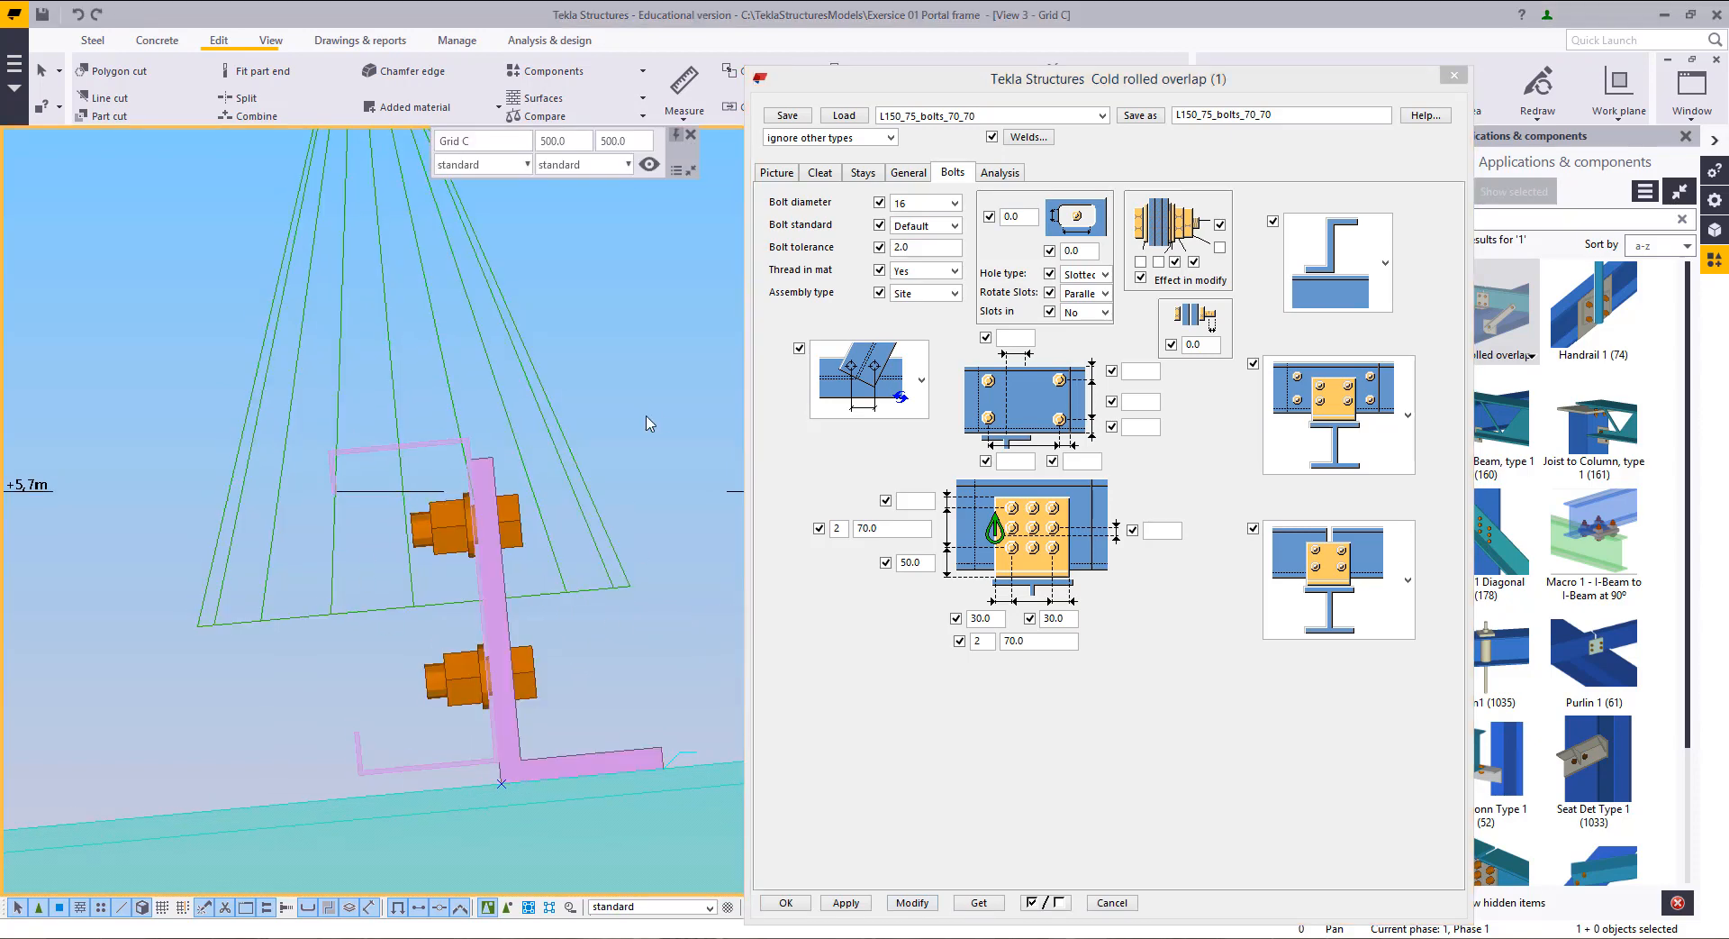
left_click(1684, 101)
left_click(1621, 219)
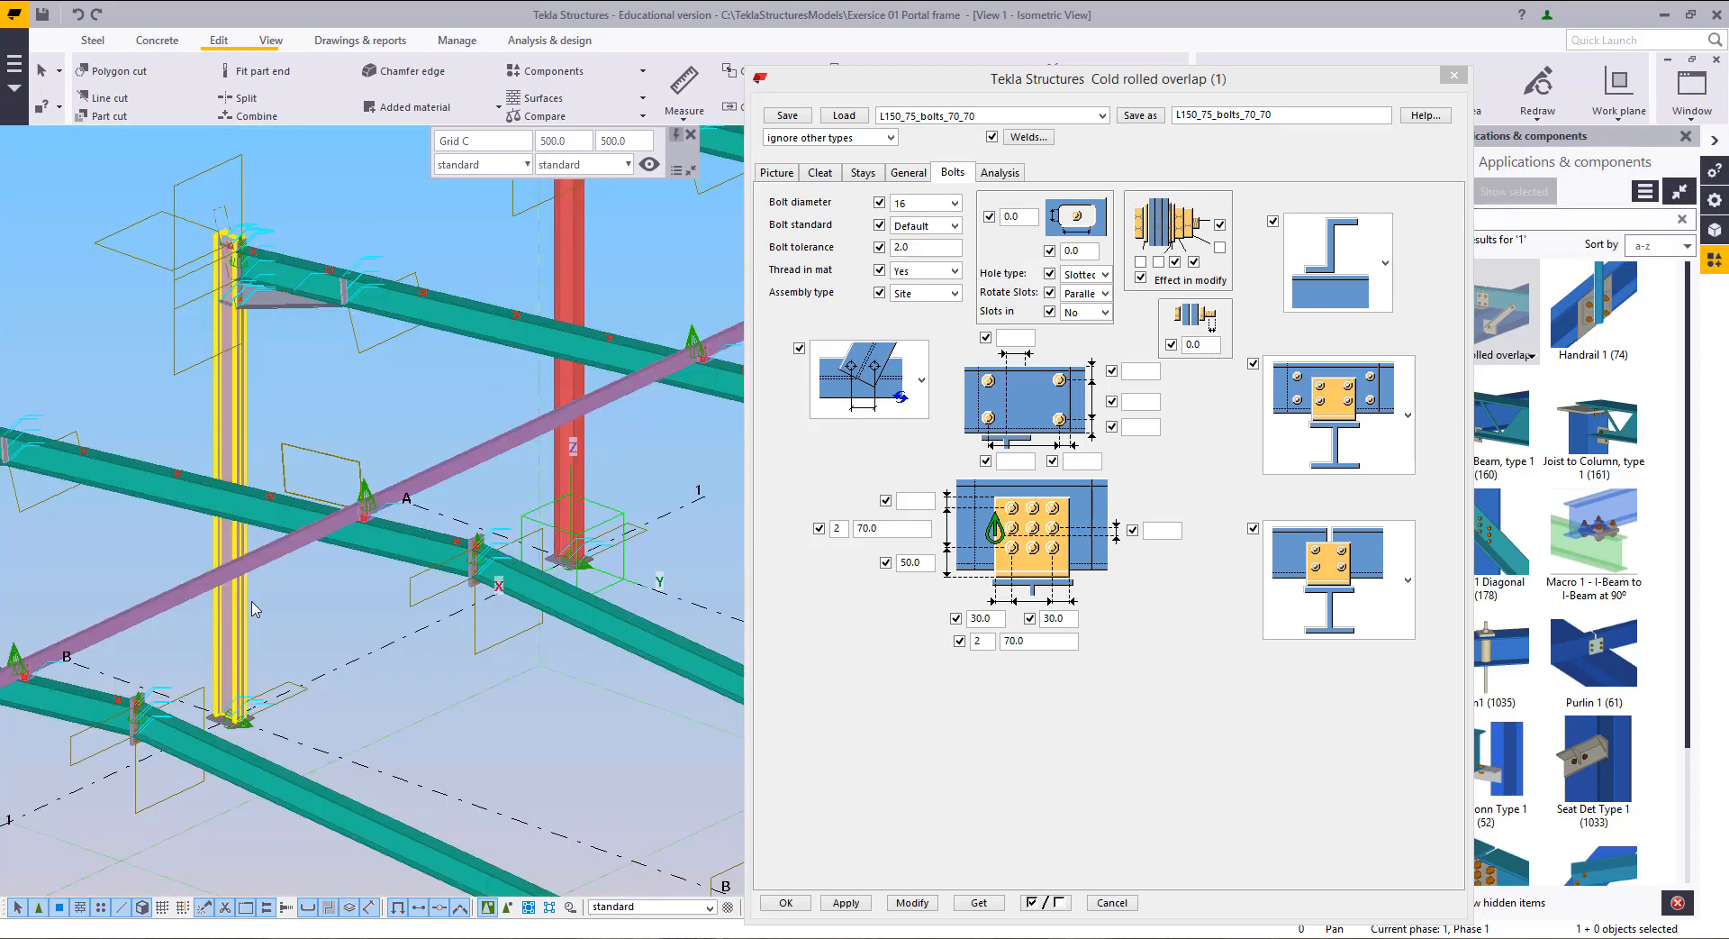
scroll(357, 671, "down", 4)
middle_click_drag(355, 671, 501, 580, "ctrl")
scroll(627, 455, "up", 5)
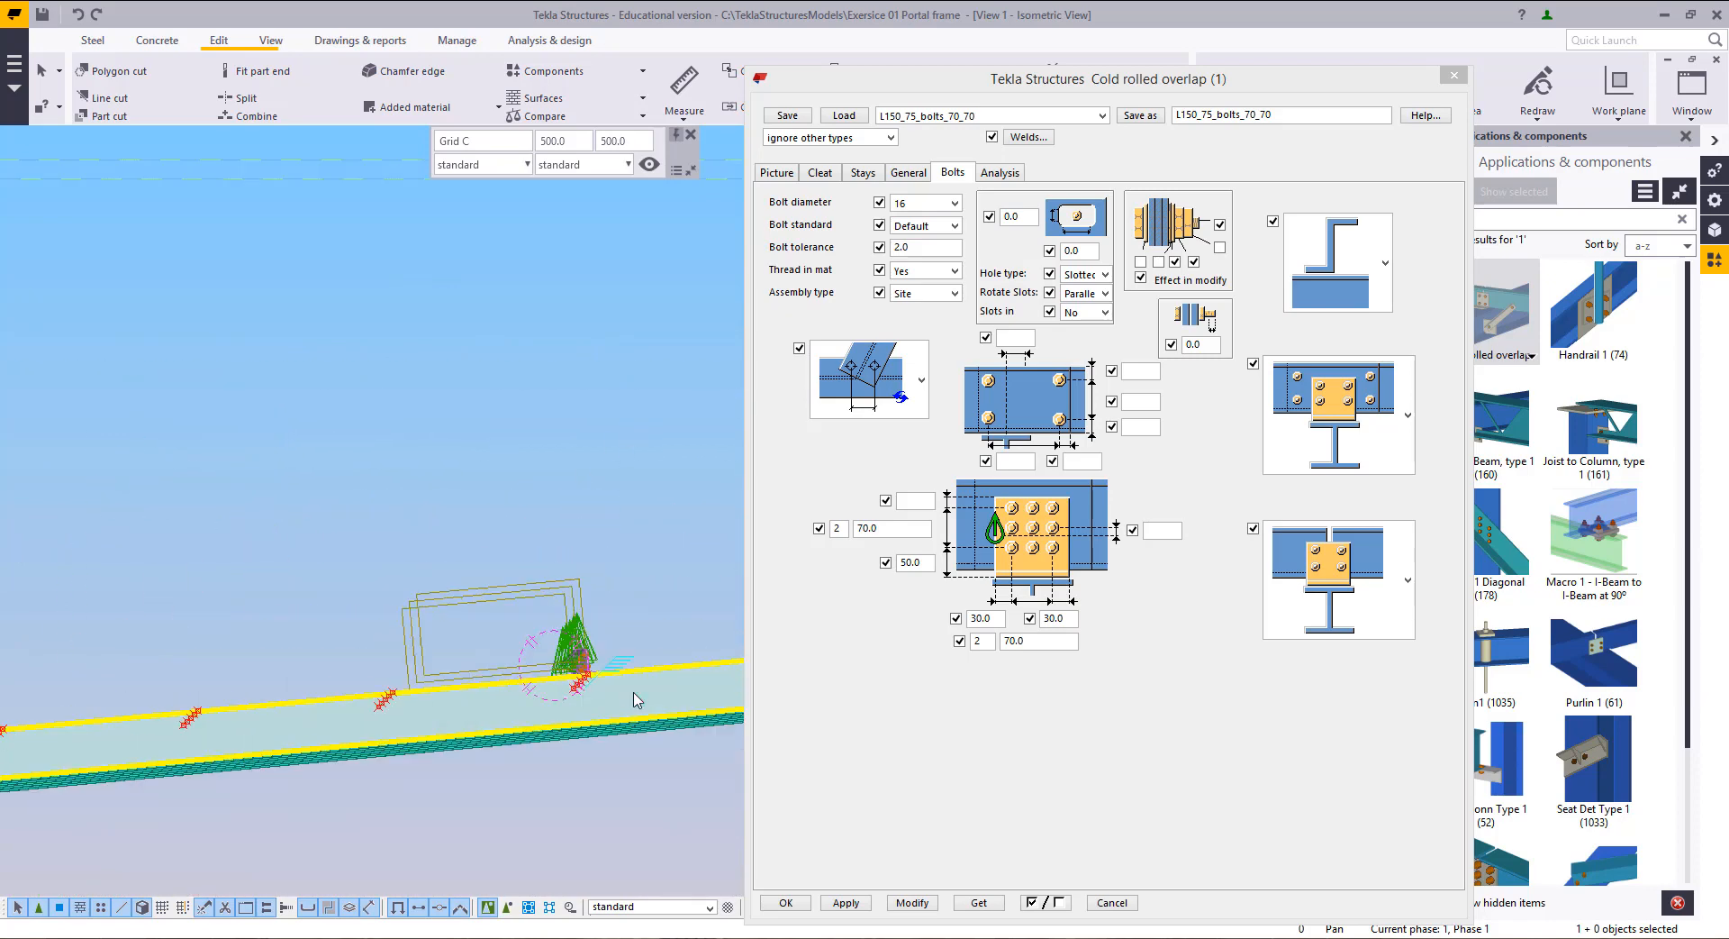
scroll(636, 692, "up", 3)
left_click_drag(606, 542, 361, 549)
scroll(550, 522, "down", 3)
middle_click_drag(548, 525, 332, 674, "ctrl")
scroll(405, 600, "down", 3)
scroll(205, 704, "up", 2)
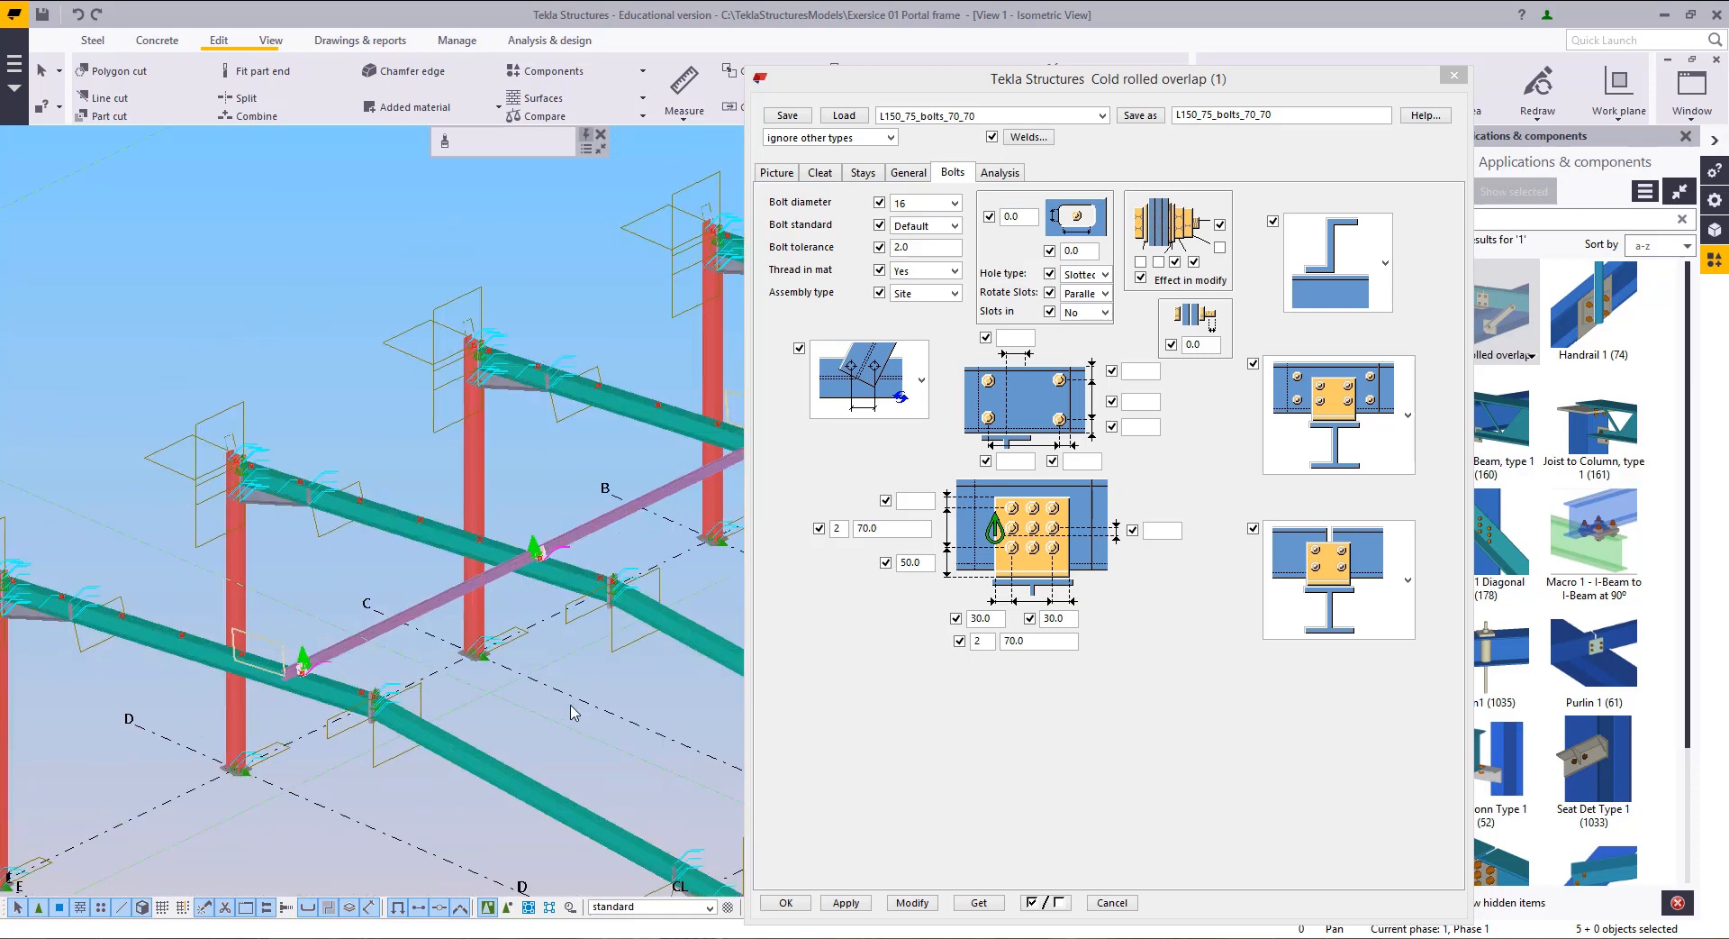
Step: Select the cold rolled overlap connections on all five frames along the purlin line and modify them with the current bolt settings
left_click(571, 704)
left_click(302, 662, "ctrl")
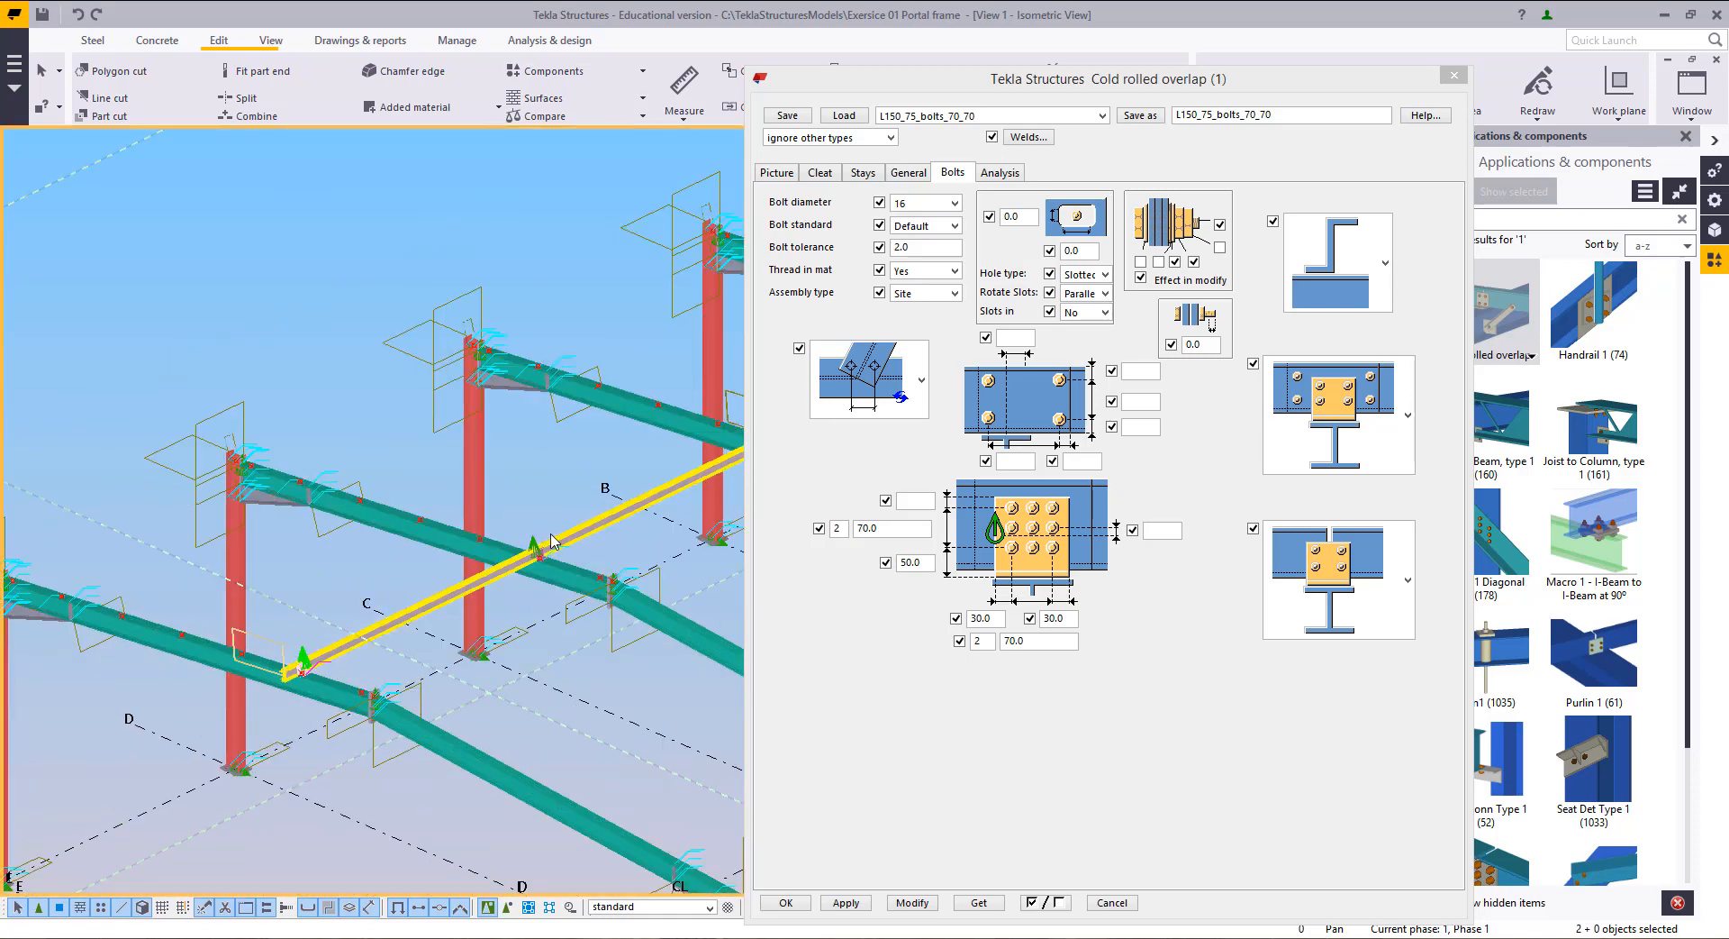
middle_click_drag(577, 473, 237, 628)
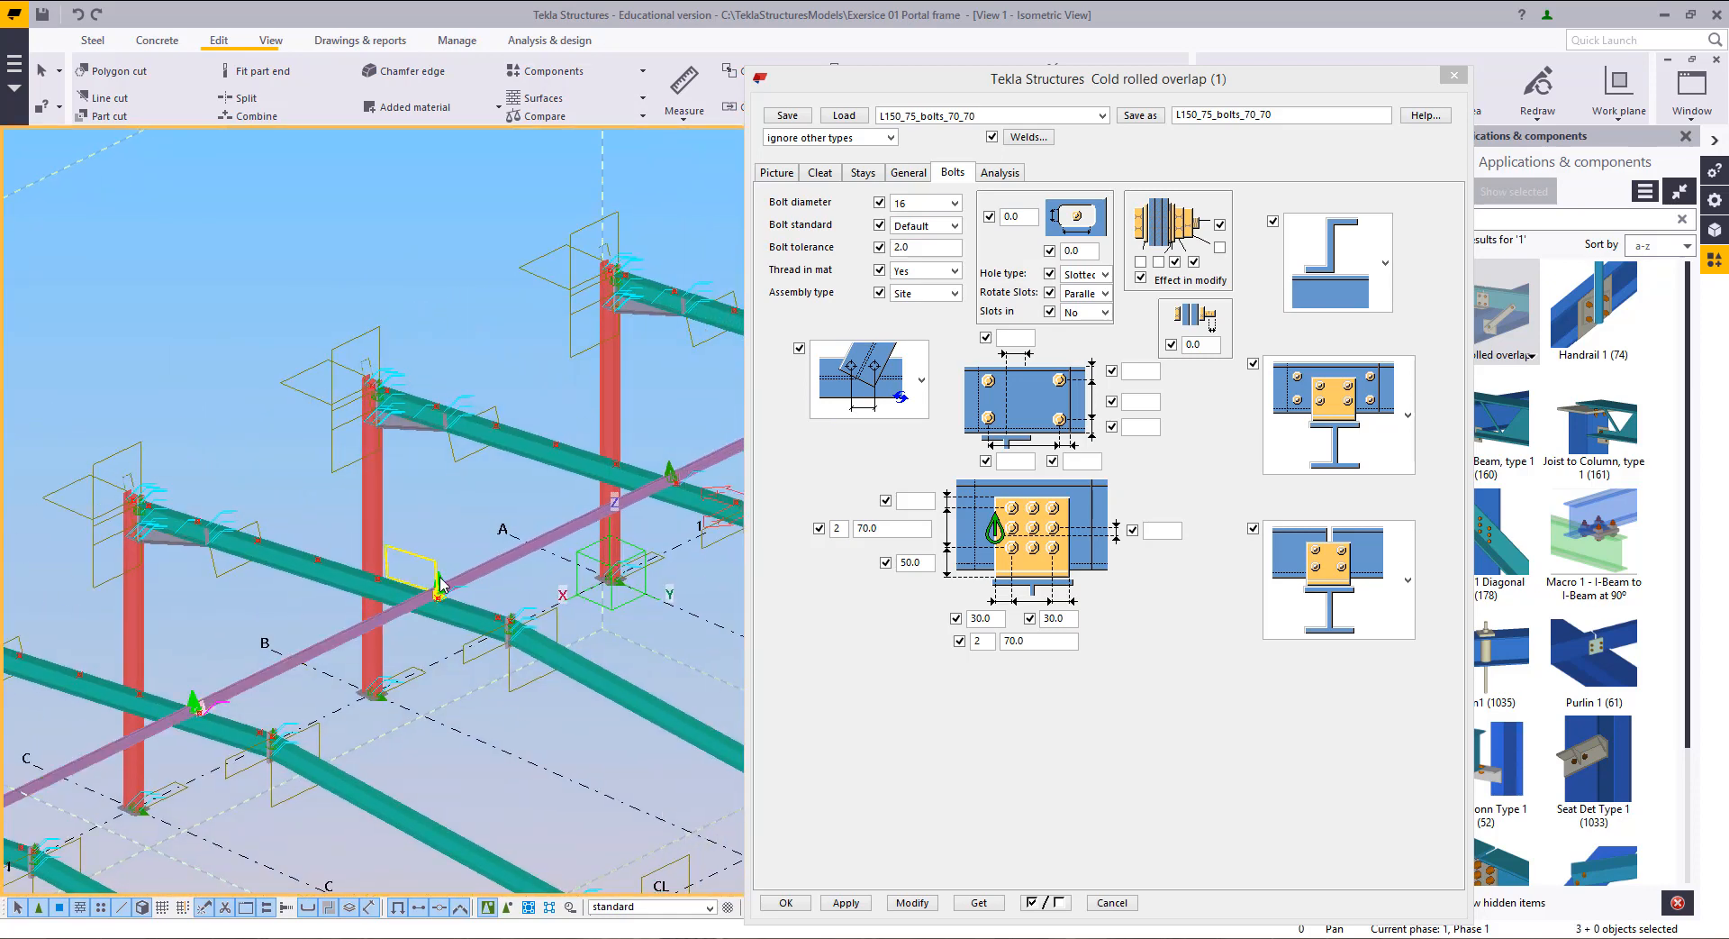
middle_click_drag(493, 536, 176, 644)
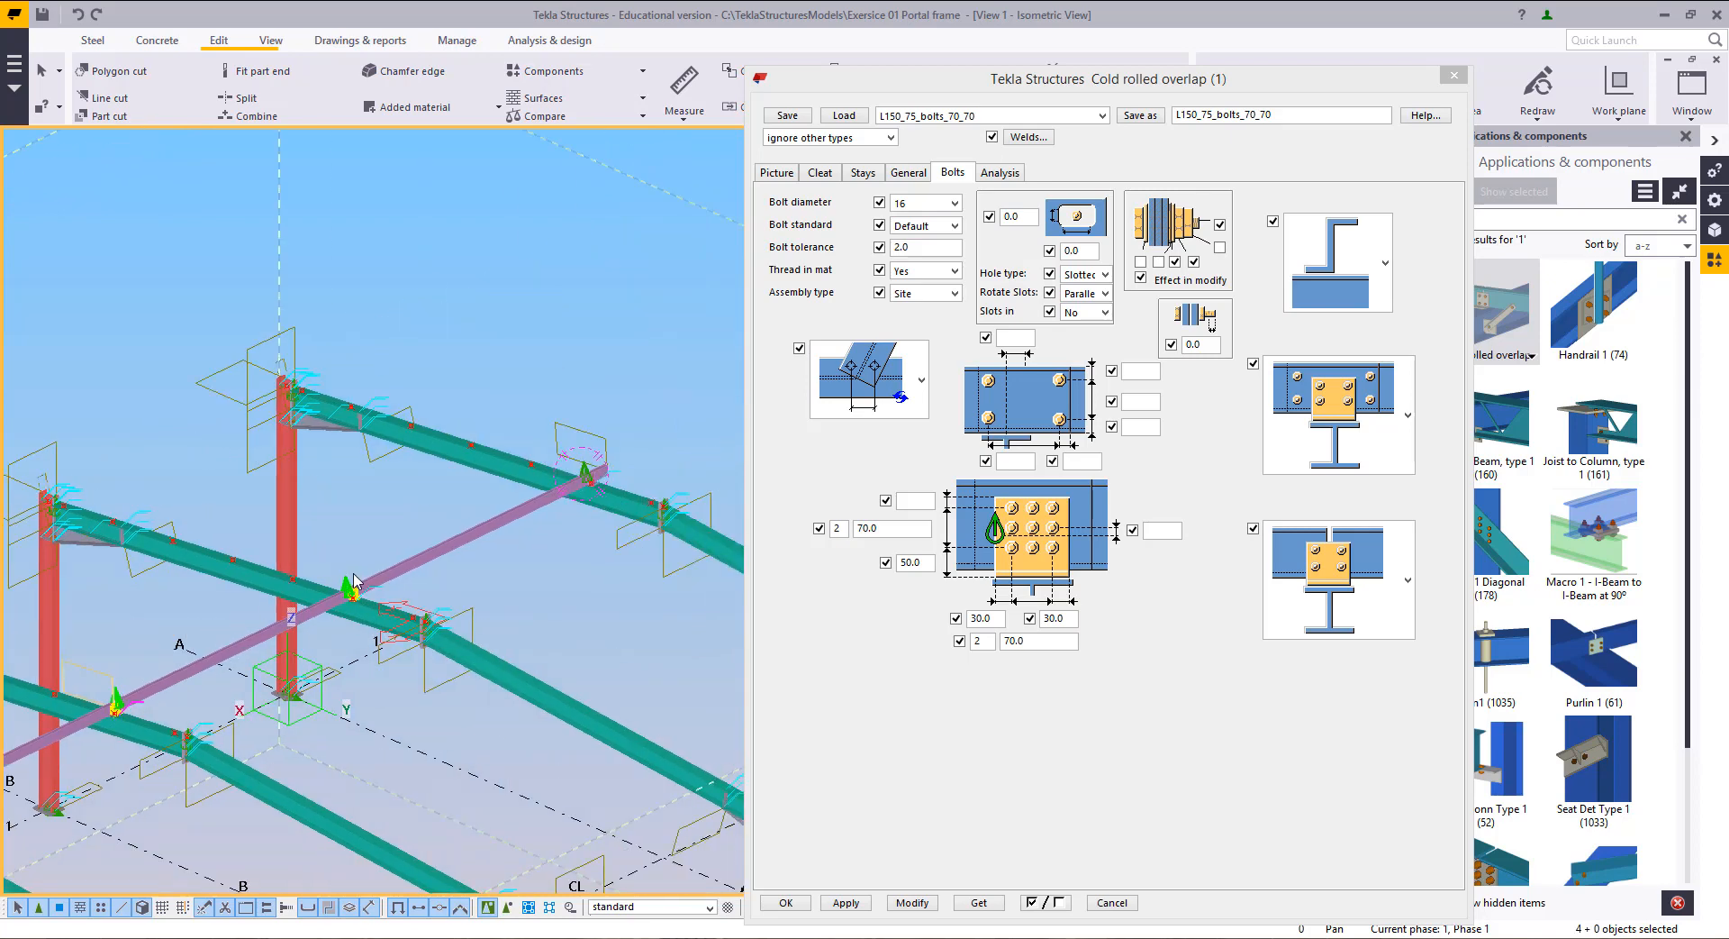
middle_click_drag(610, 449, 484, 692)
scroll(480, 698, "up", 4)
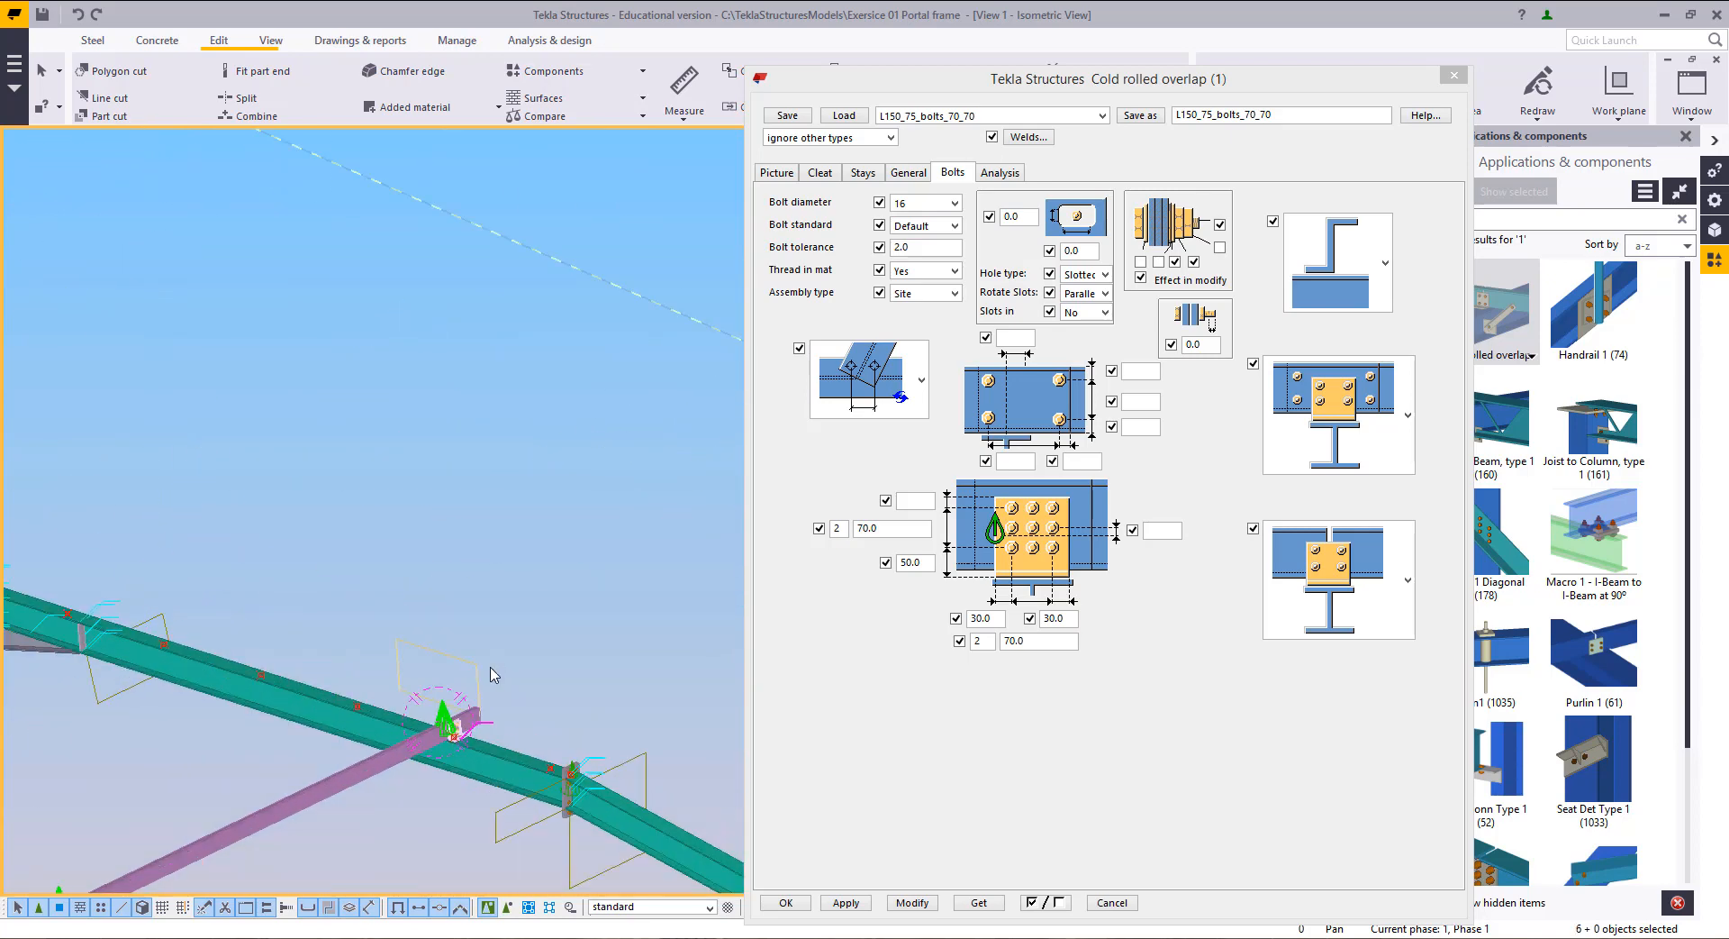
scroll(705, 880, "up", 1)
middle_click_drag(704, 881, 755, 743)
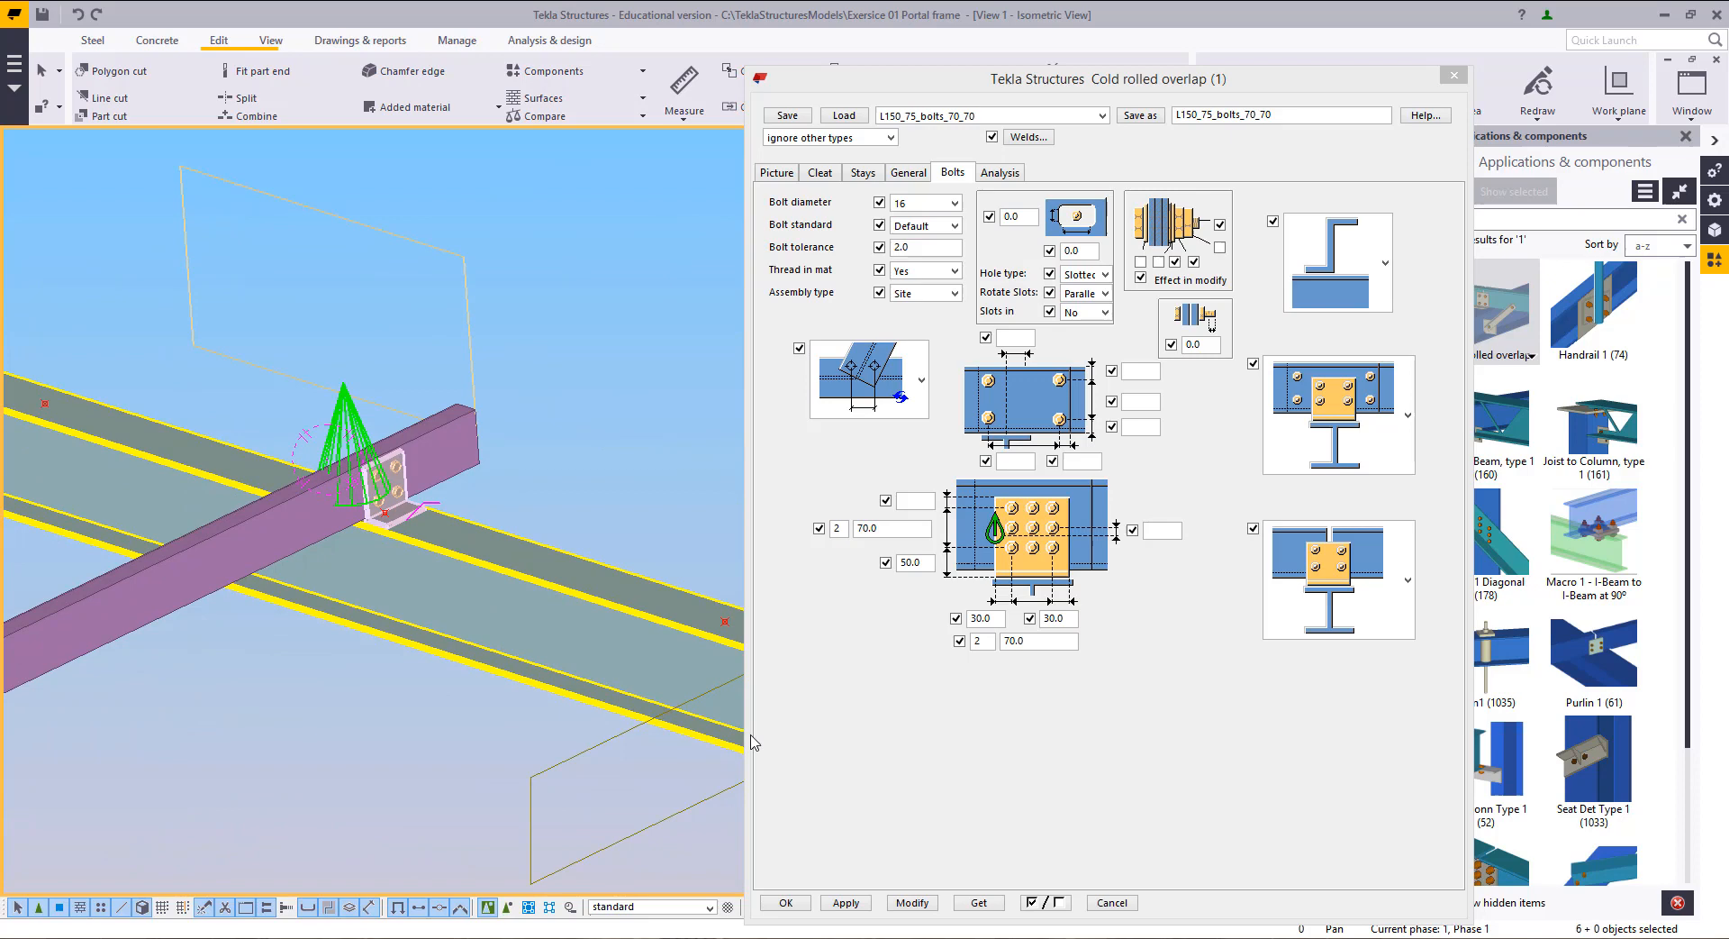
left_click(910, 902)
scroll(433, 608, "up", 2)
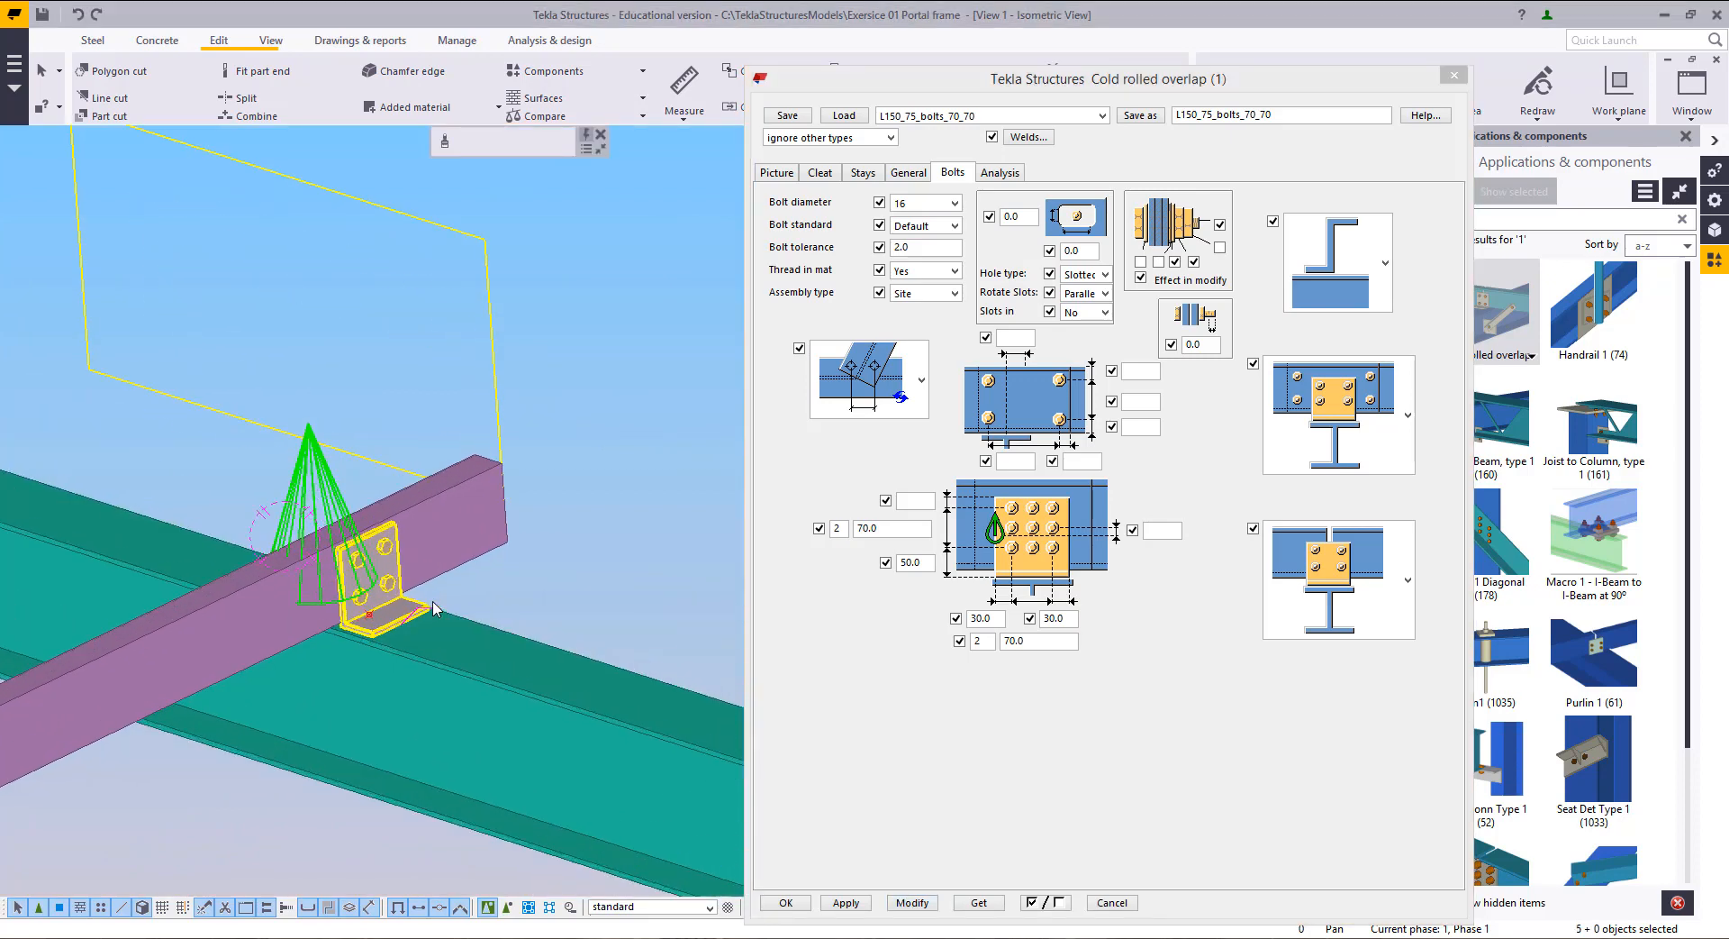
middle_click_drag(459, 620, 485, 630)
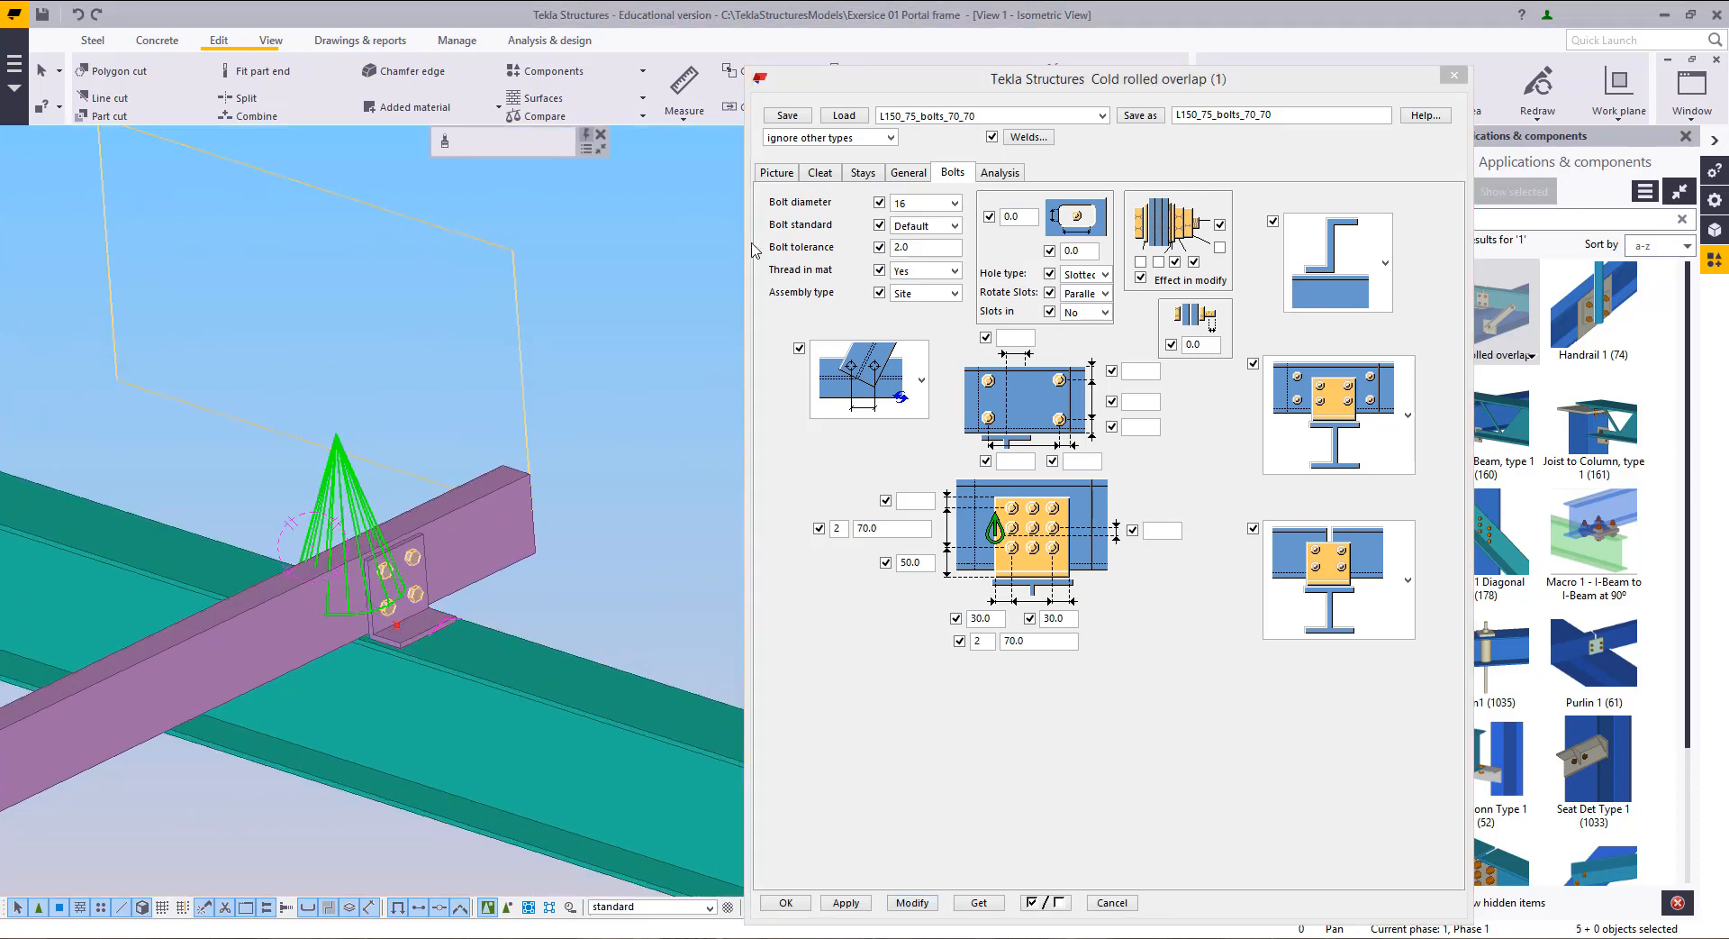
Step: Set the purlin end overhang in the overlap connection to 300 mm, modify the selected connections, and close the connection settings
left_click(777, 173)
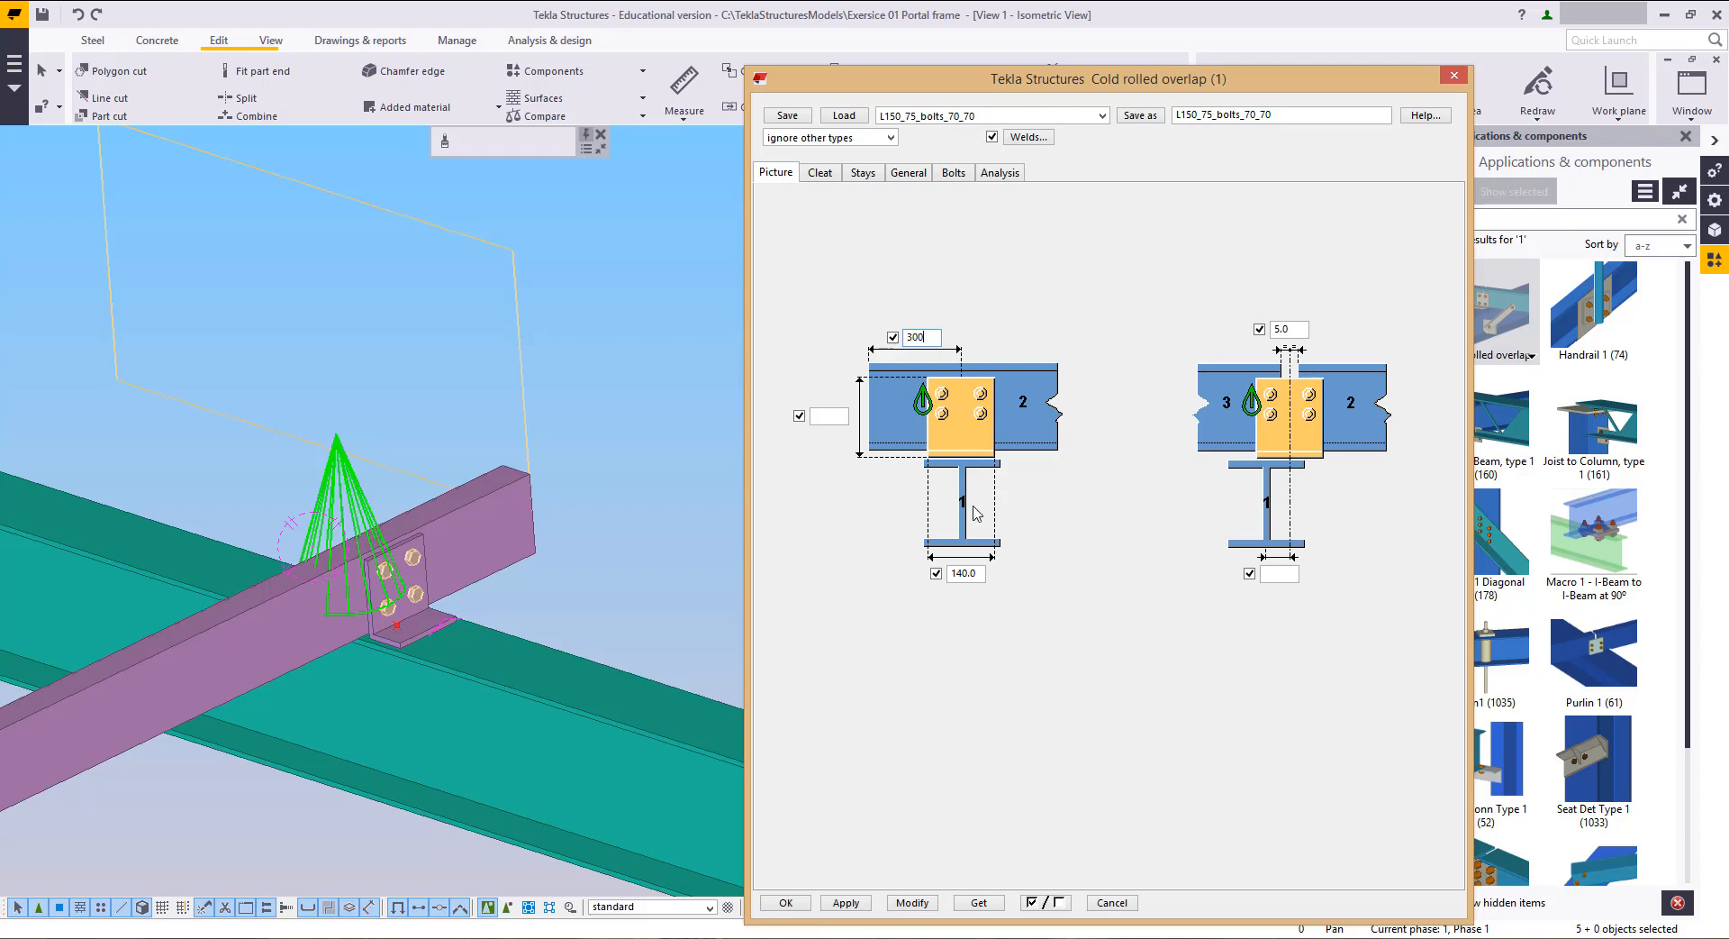
left_click(916, 904)
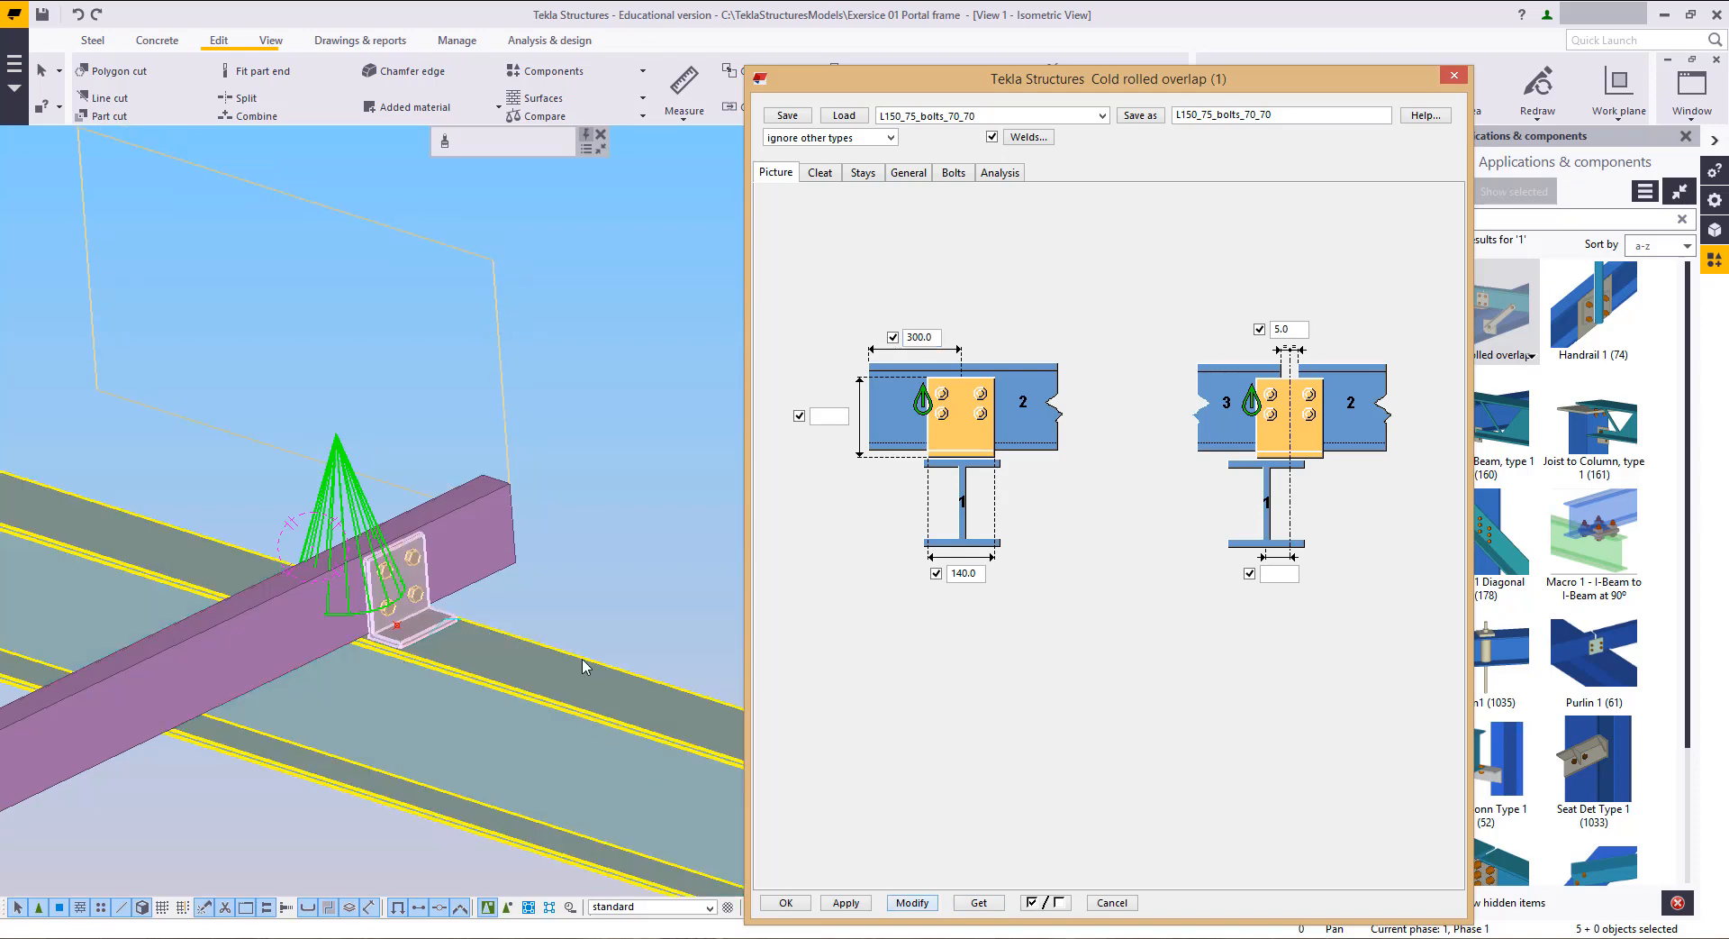
middle_click_drag(583, 659, 555, 674)
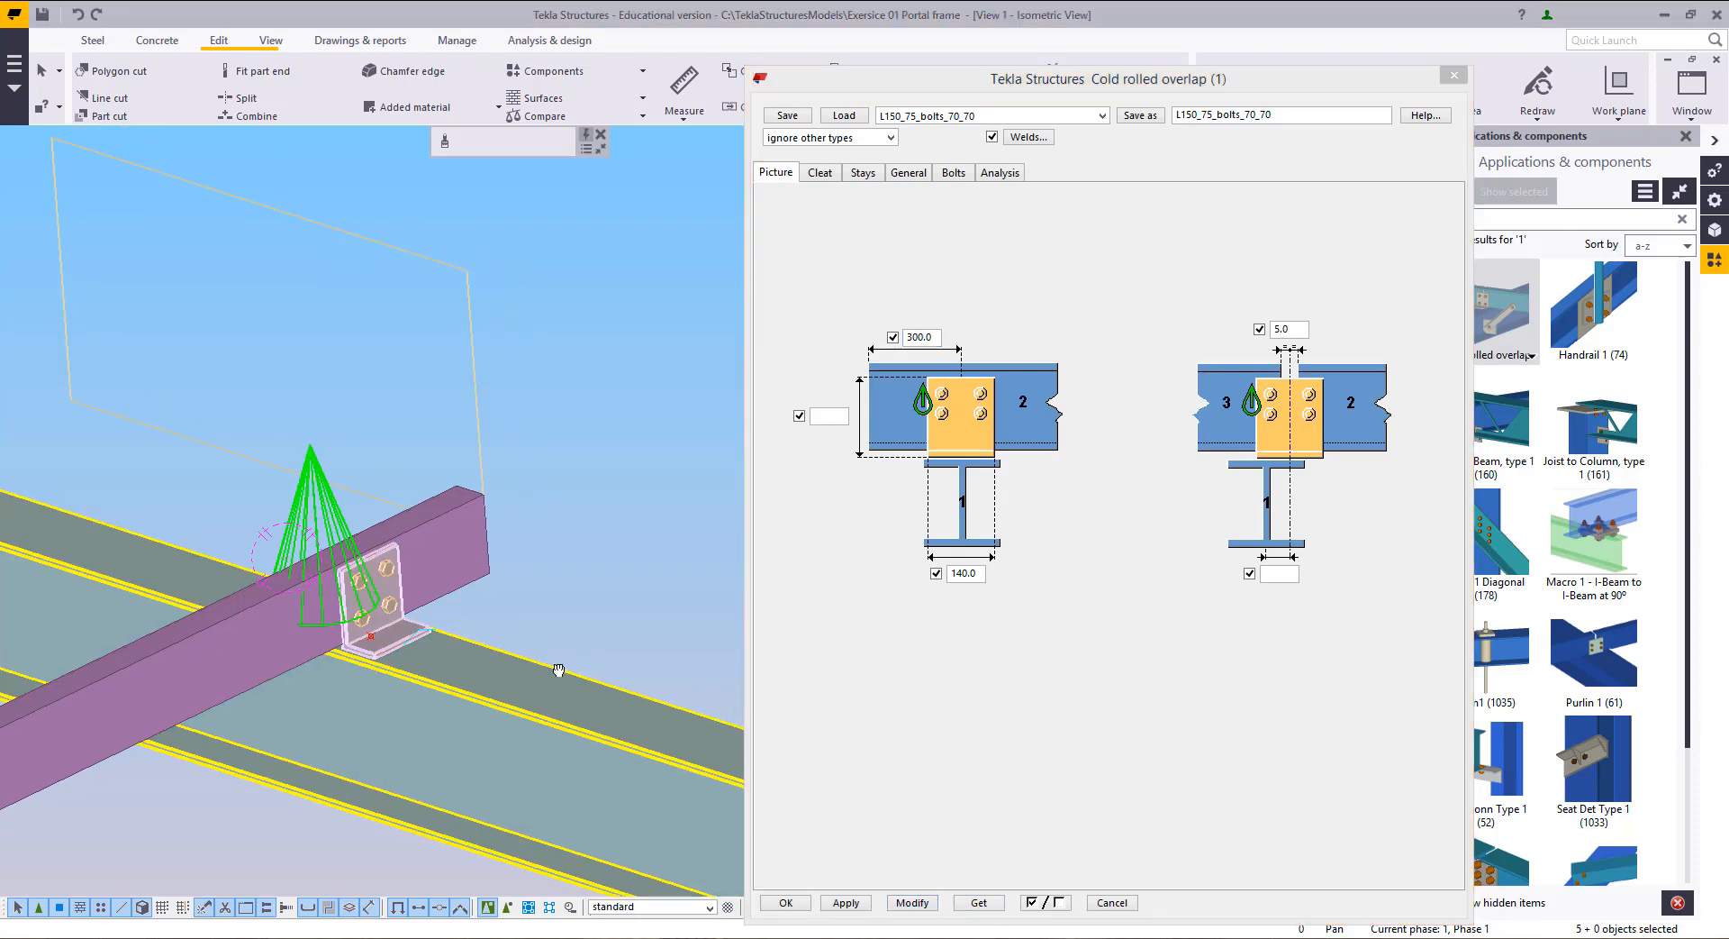
left_click(783, 903)
Step: Select both purlins of the connected line along the building in the isometric view
scroll(637, 506, "down", 4)
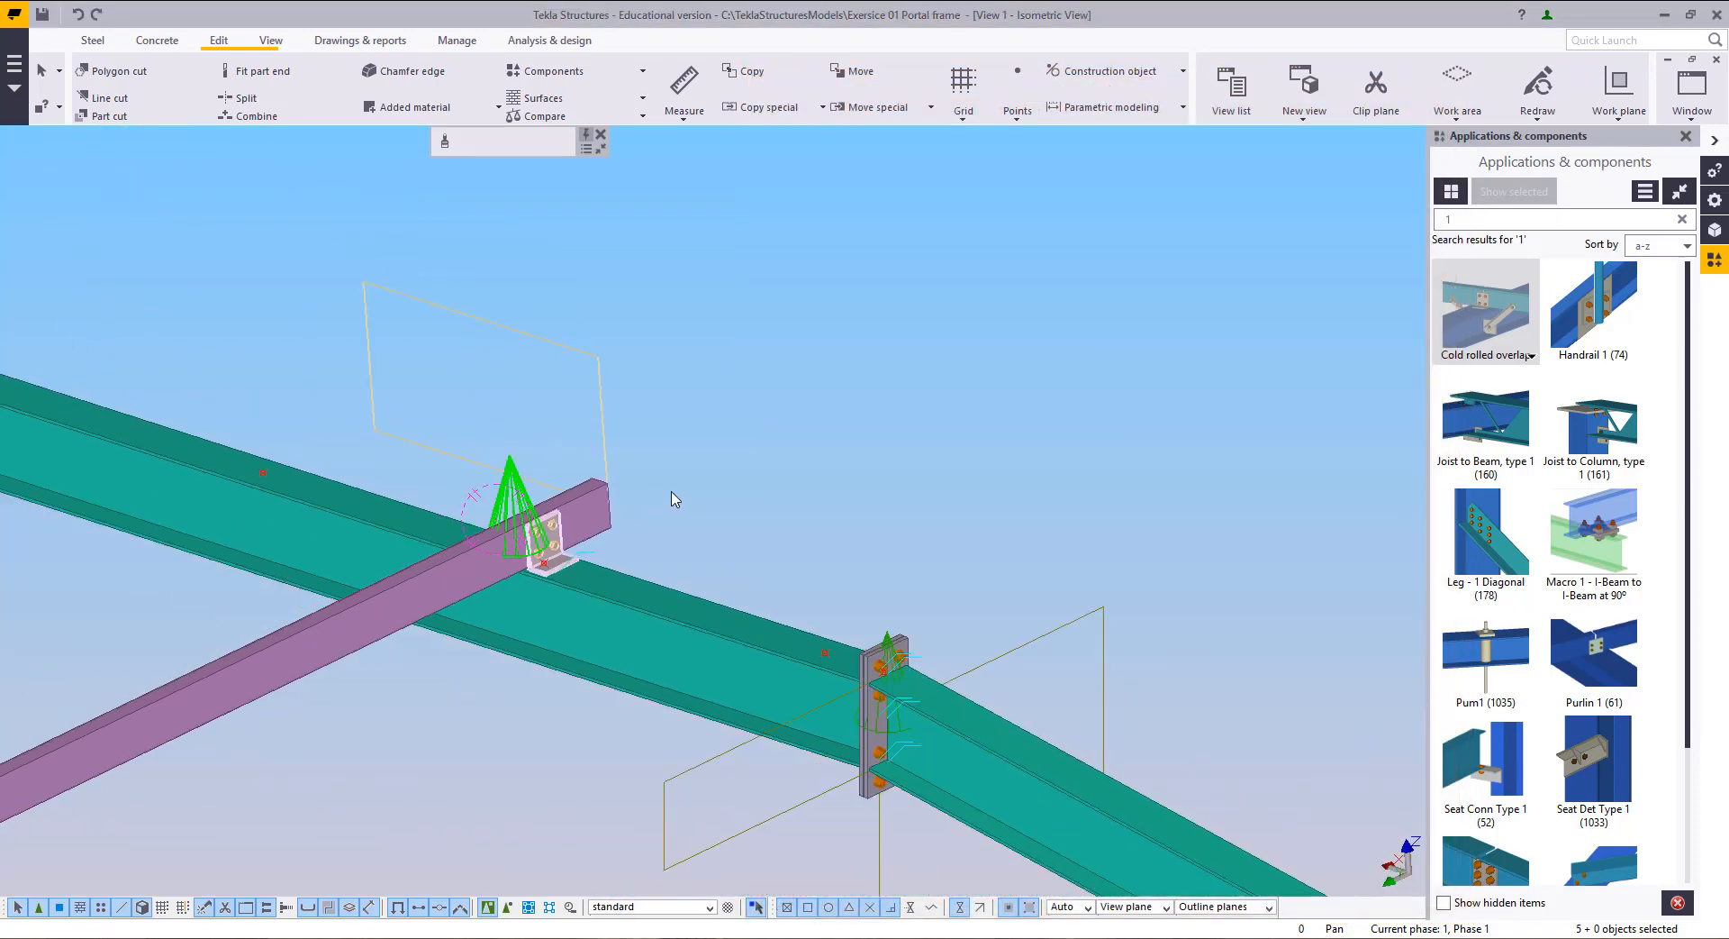
scroll(673, 497, "down", 6)
middle_click_drag(653, 536, 980, 430)
scroll(849, 451, "down", 3)
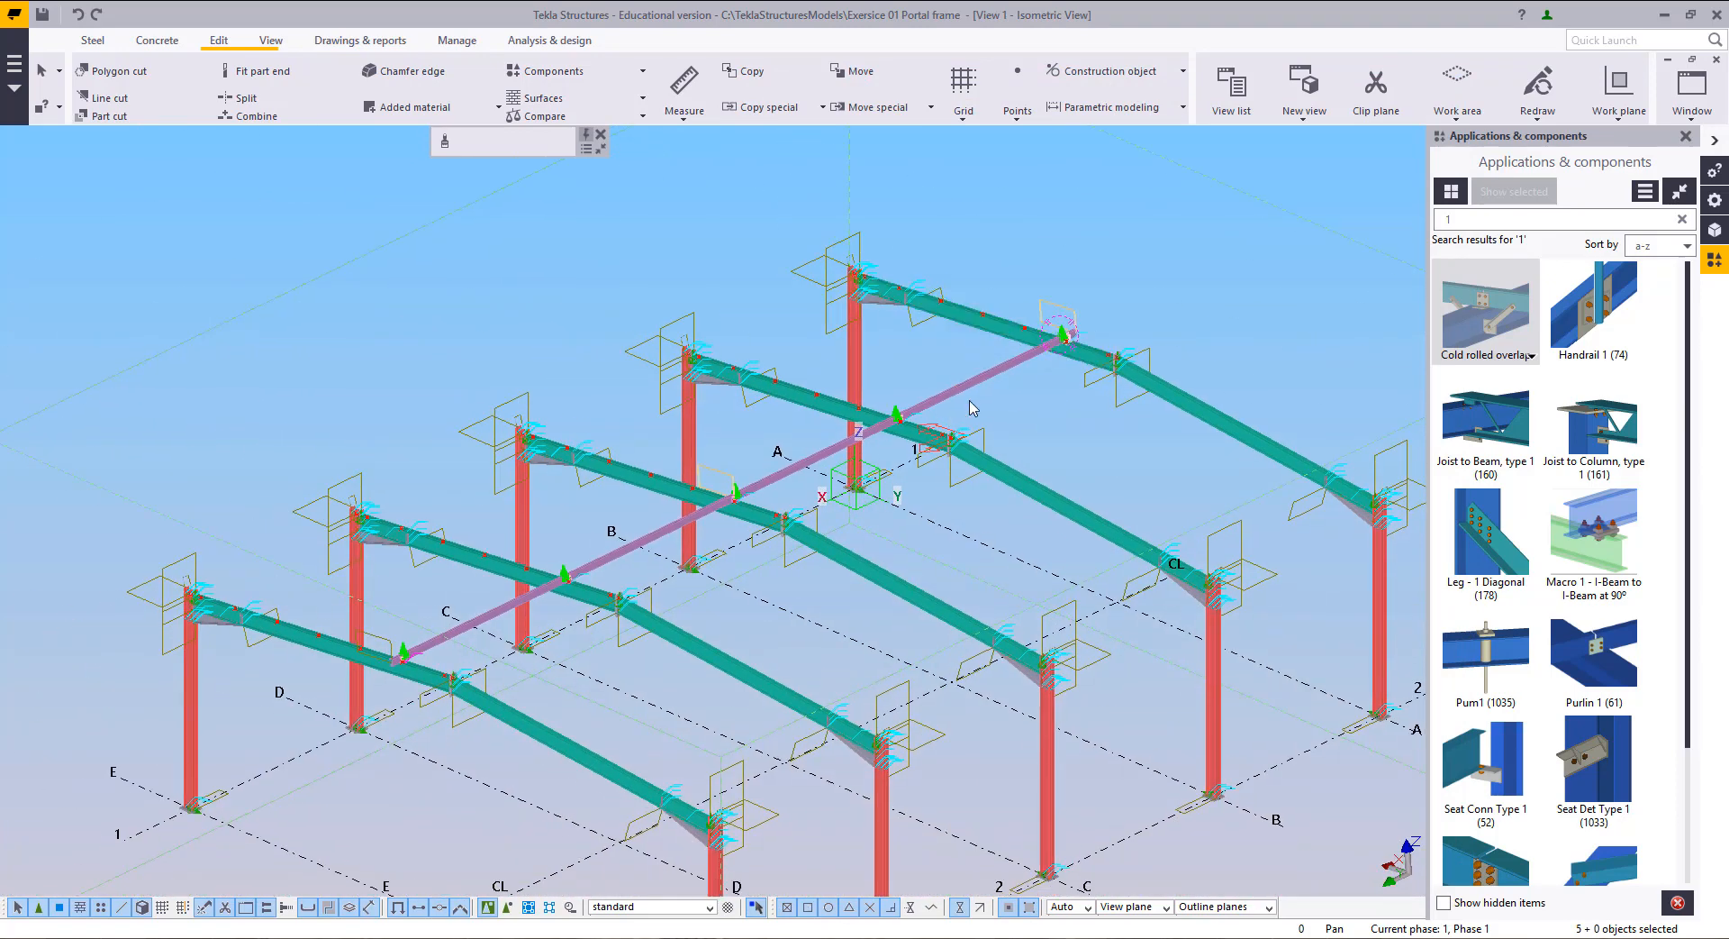
left_click(855, 419)
left_click(620, 549, "ctrl")
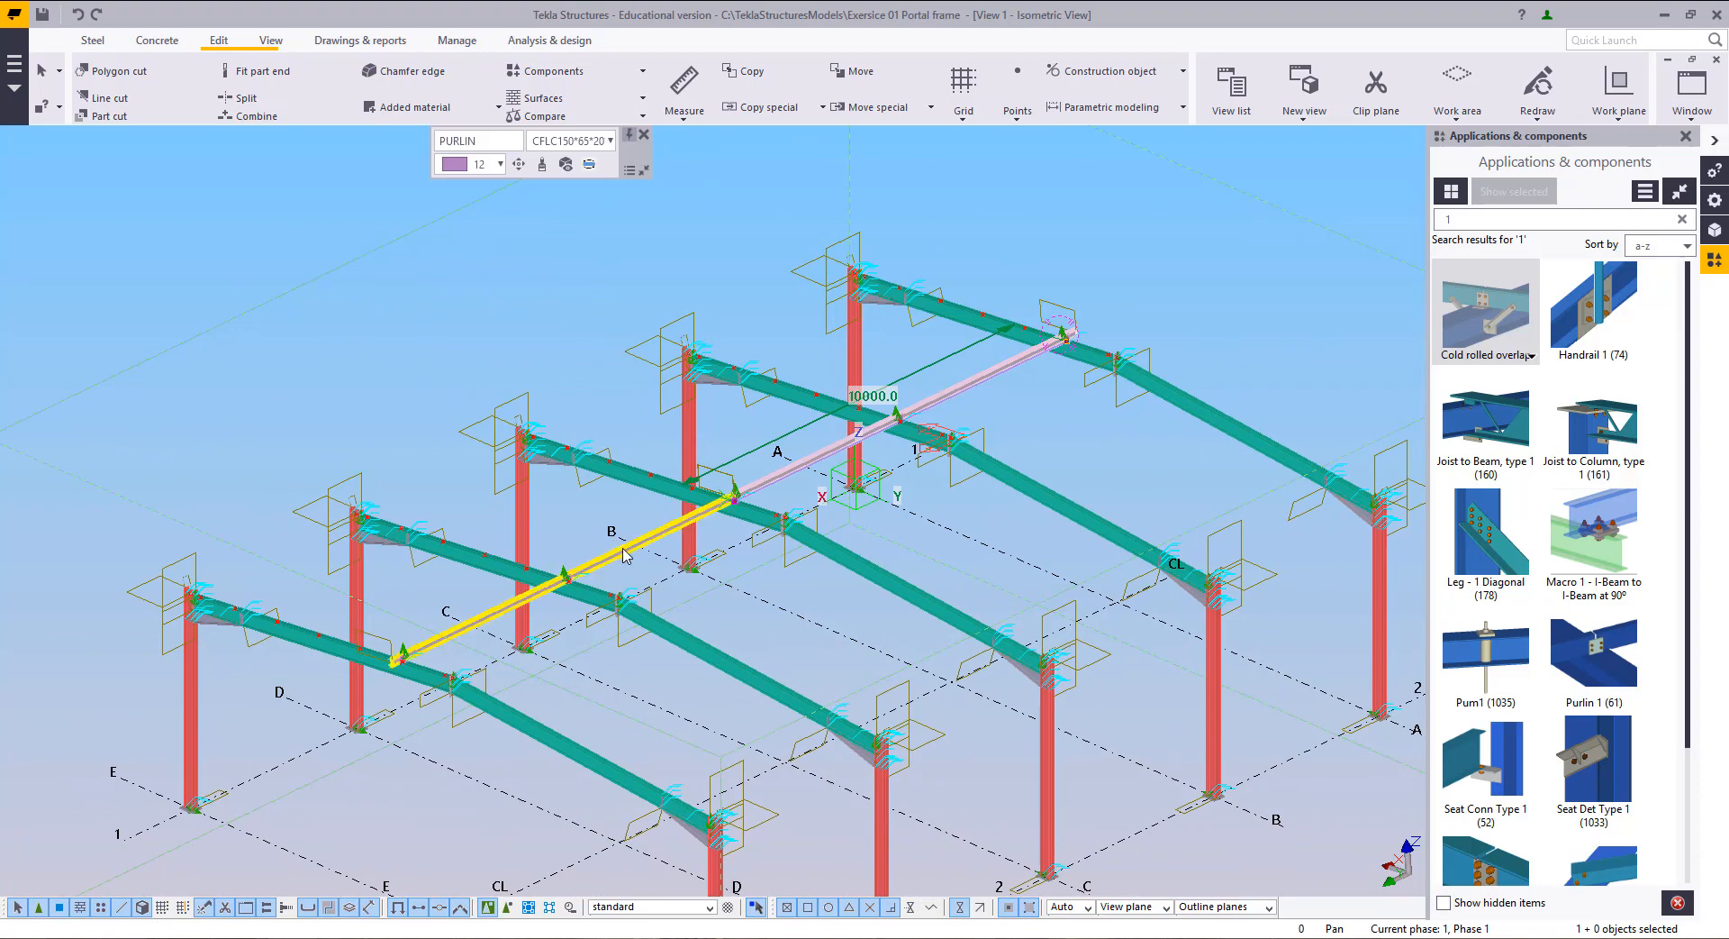
scroll(624, 684, "up", 5)
scroll(856, 599, "up", 6)
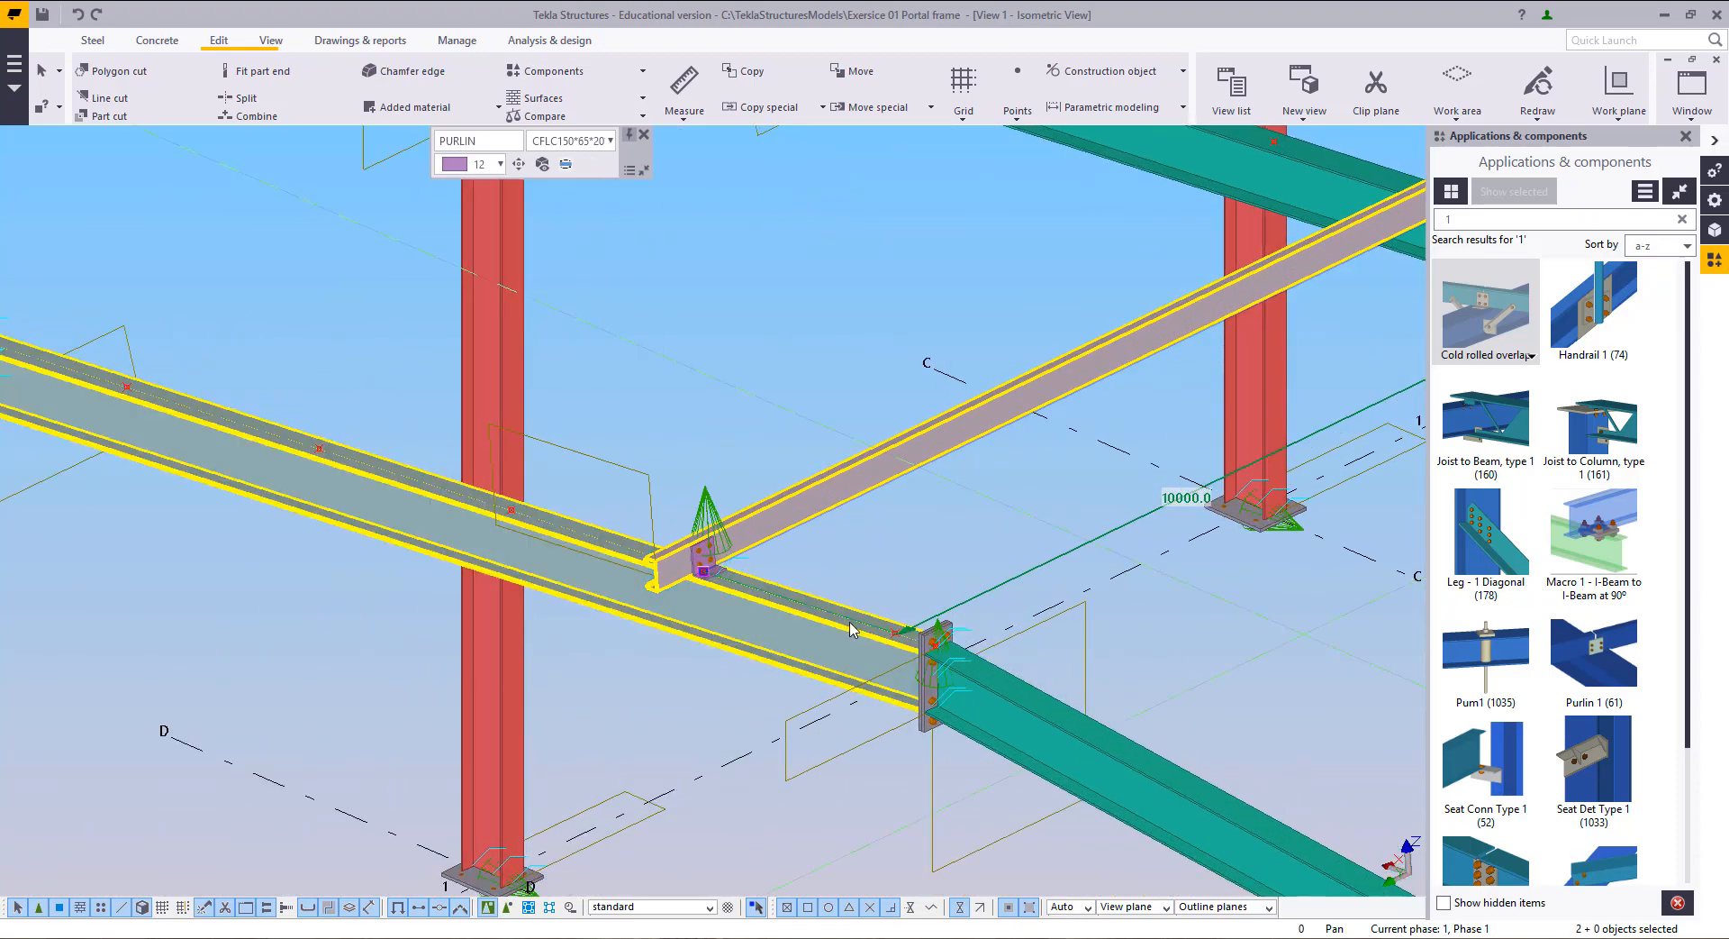
scroll(775, 443, "down", 10)
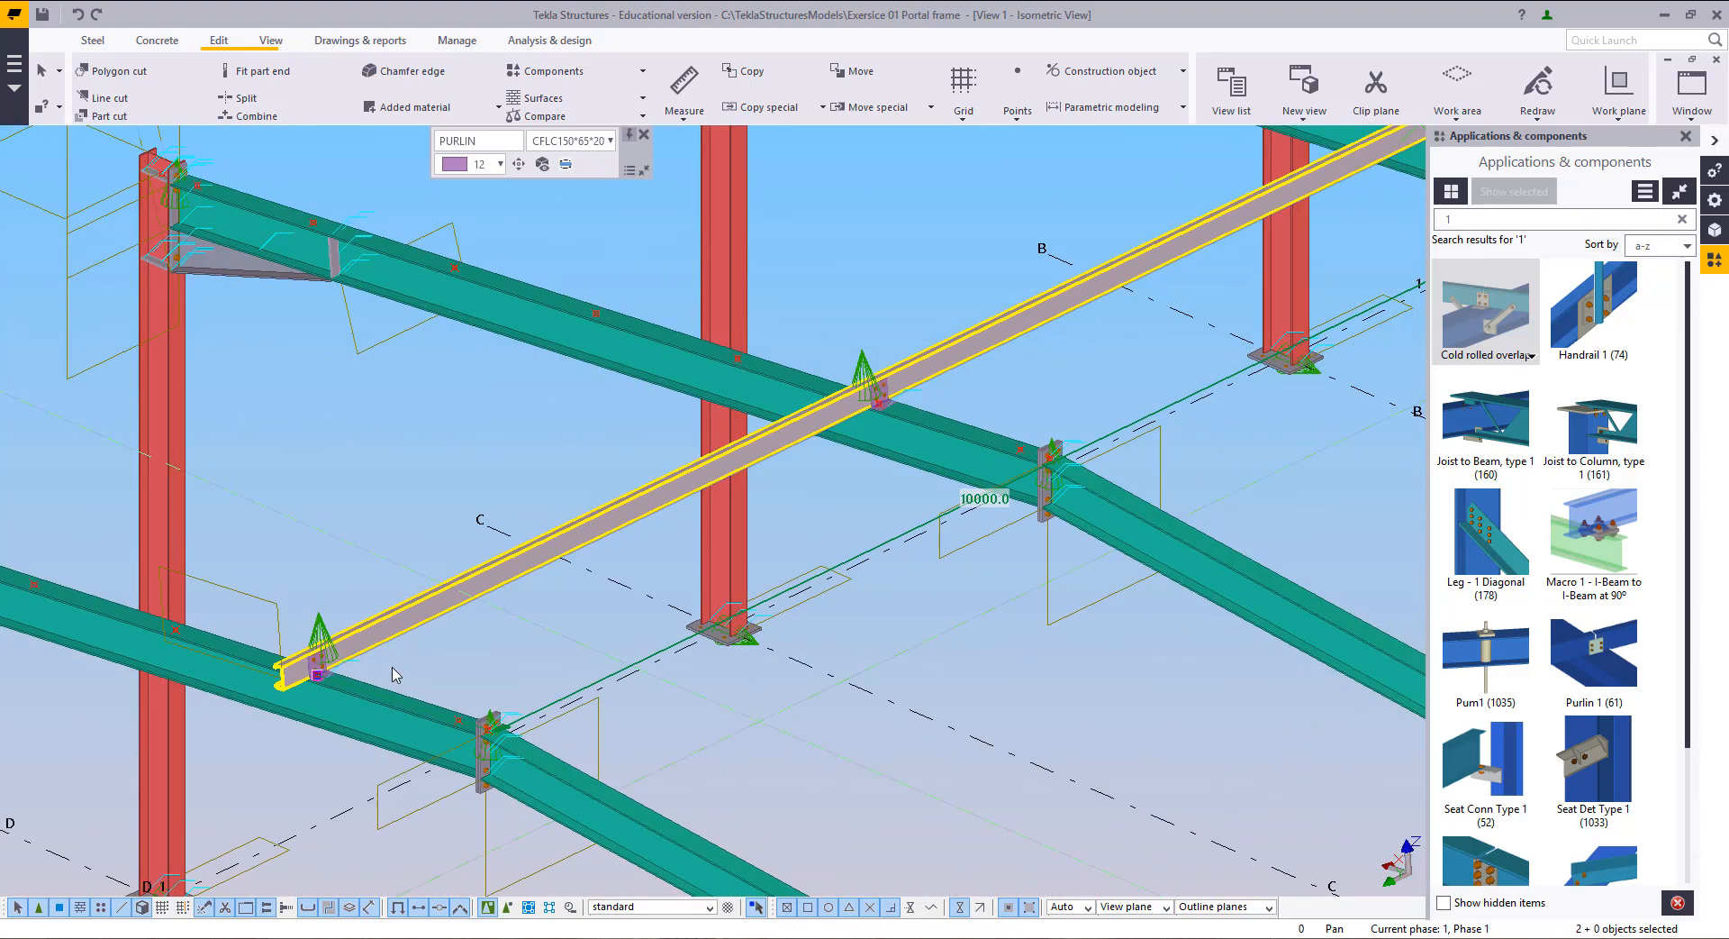
scroll(586, 626, "up", 5)
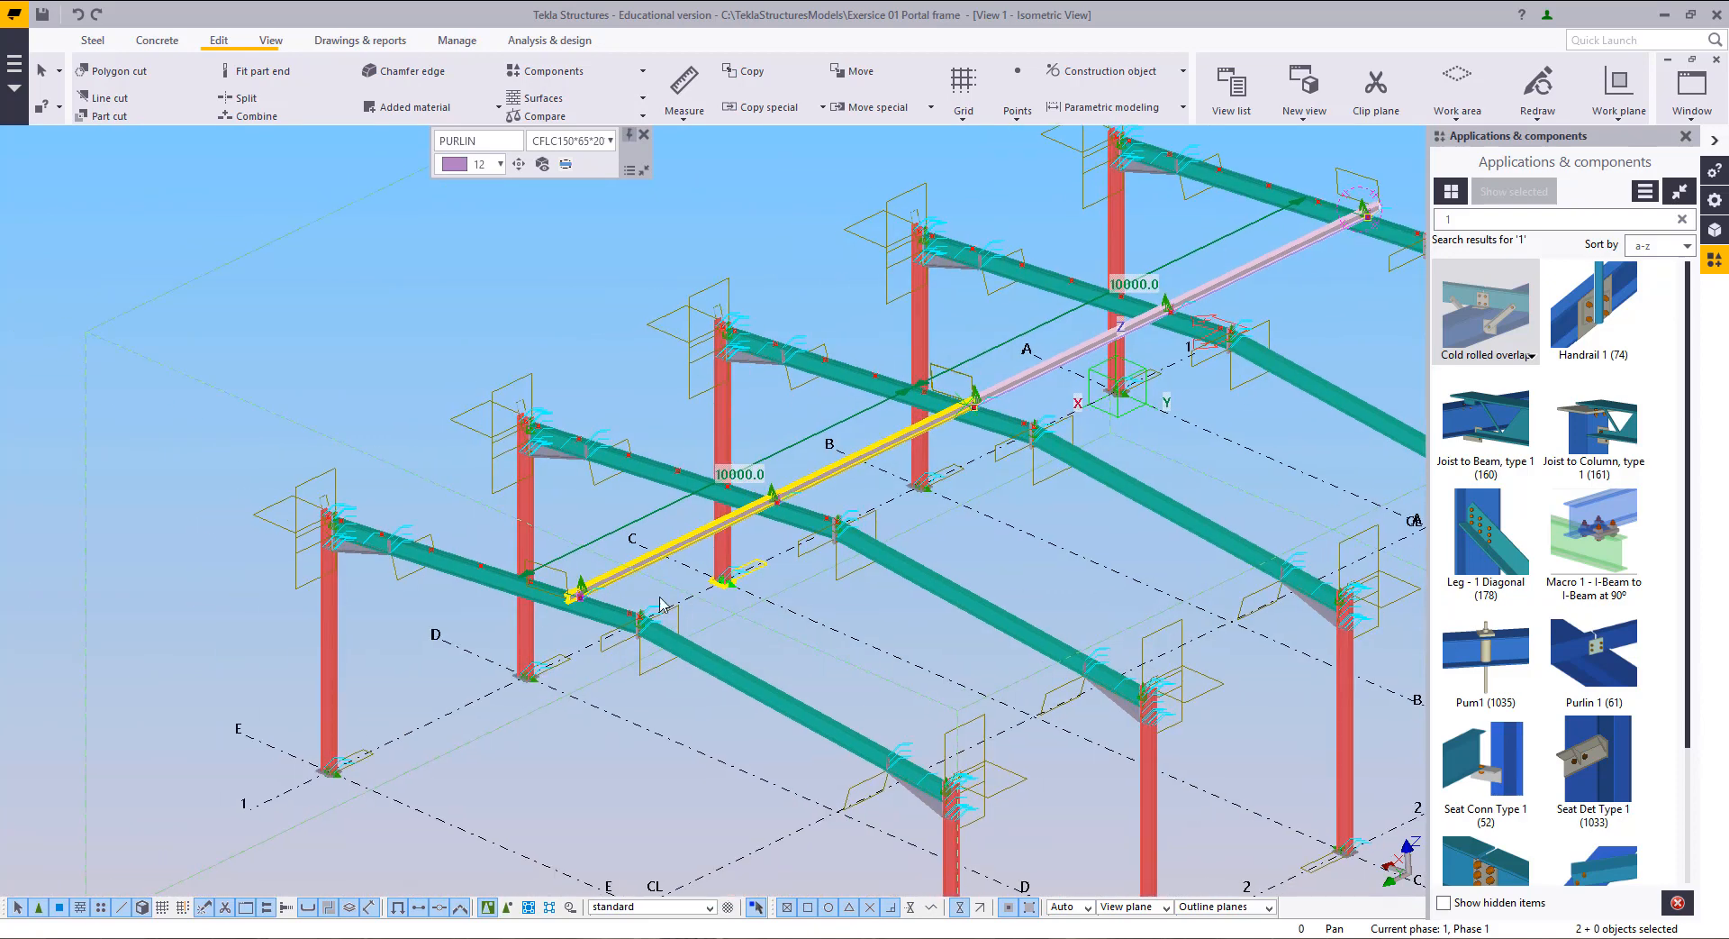
scroll(581, 626, "up", 3)
Step: Copy the two purlins from the cleat's base point to the rafter point nearest the ridge, using the Grid C view
right_click(822, 450)
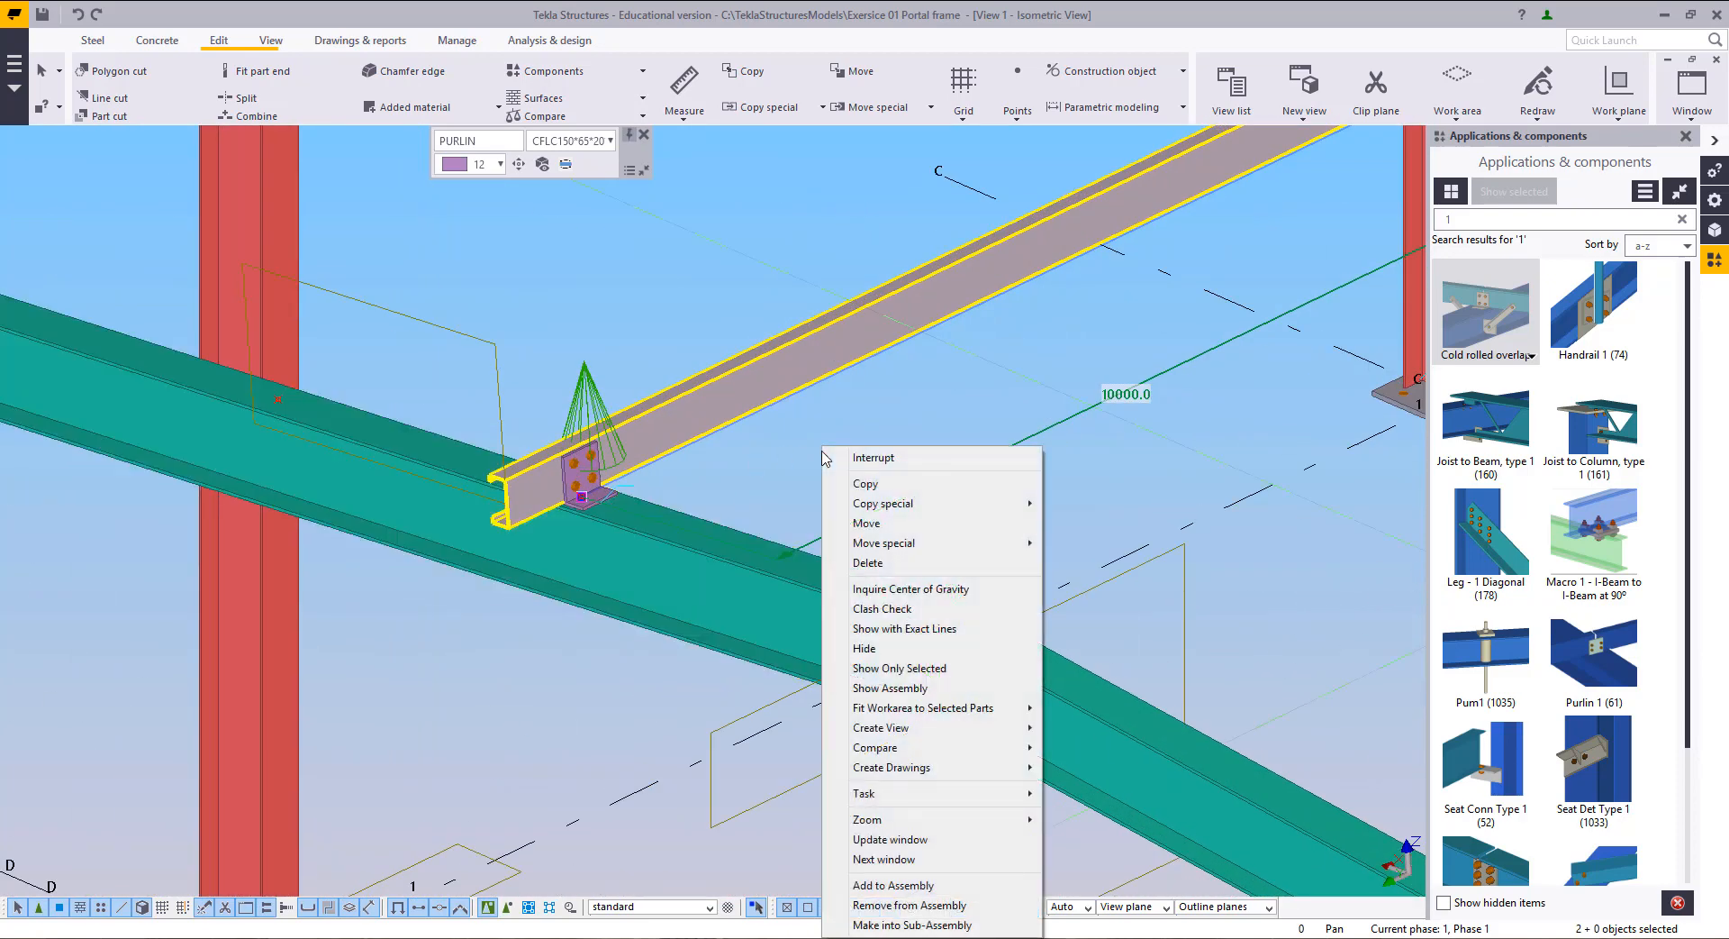
left_click(866, 483)
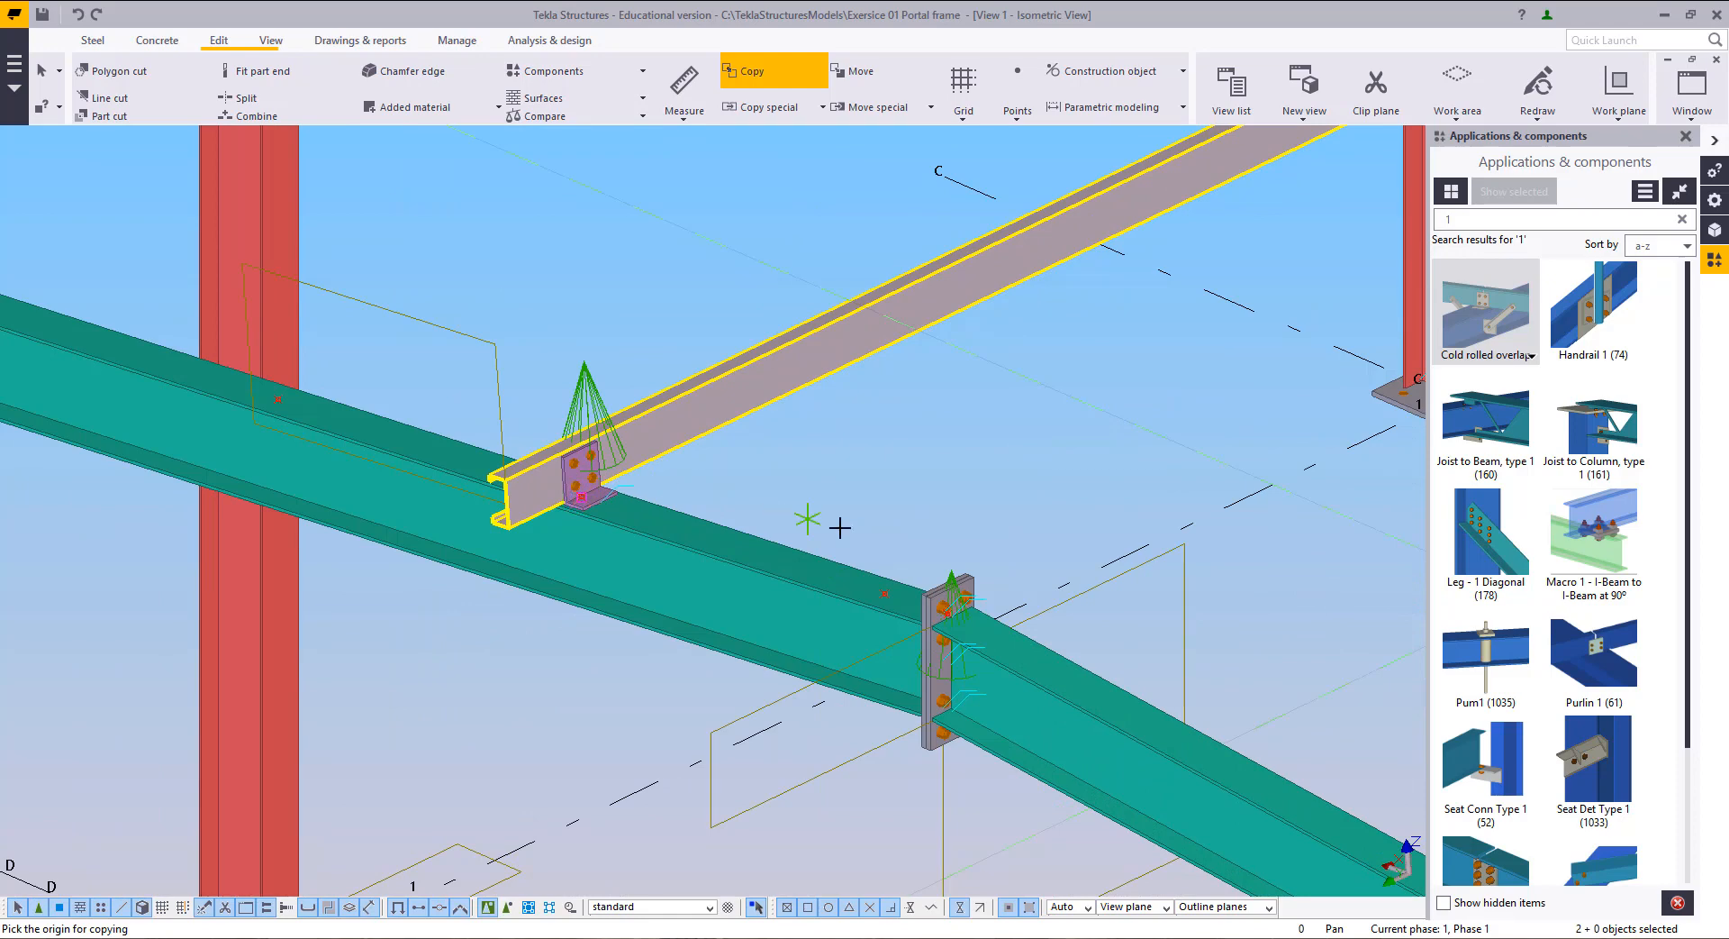
left_click(1693, 91)
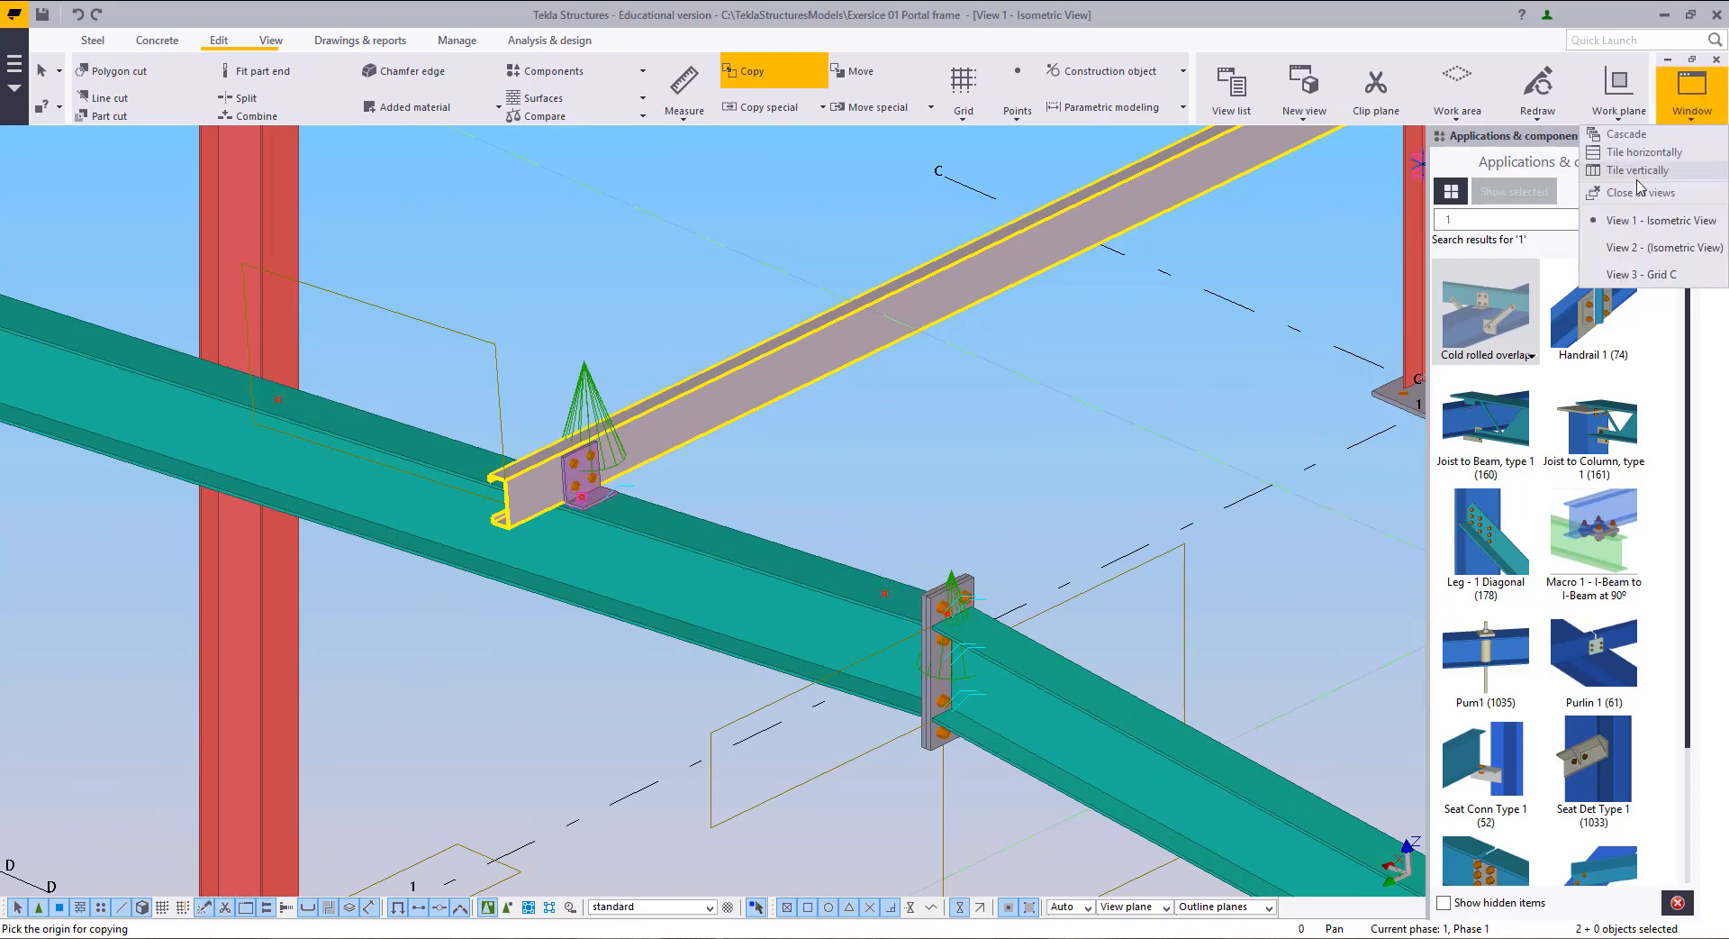
left_click(1641, 275)
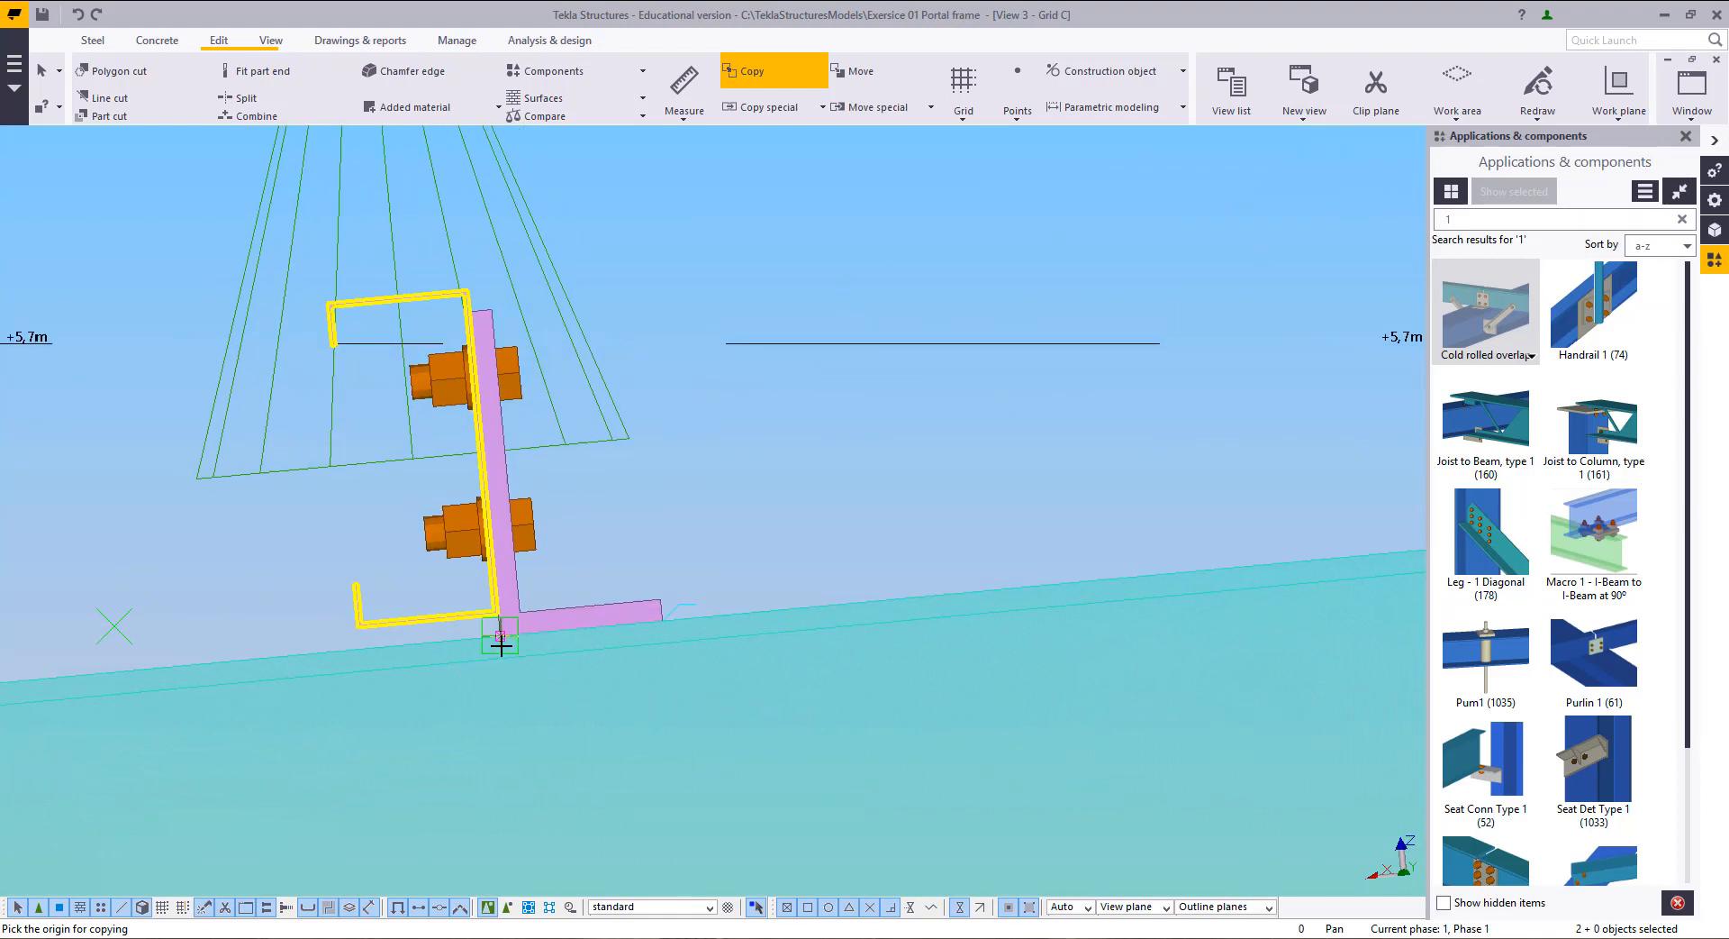
left_click(501, 645)
scroll(378, 630, "down", 5)
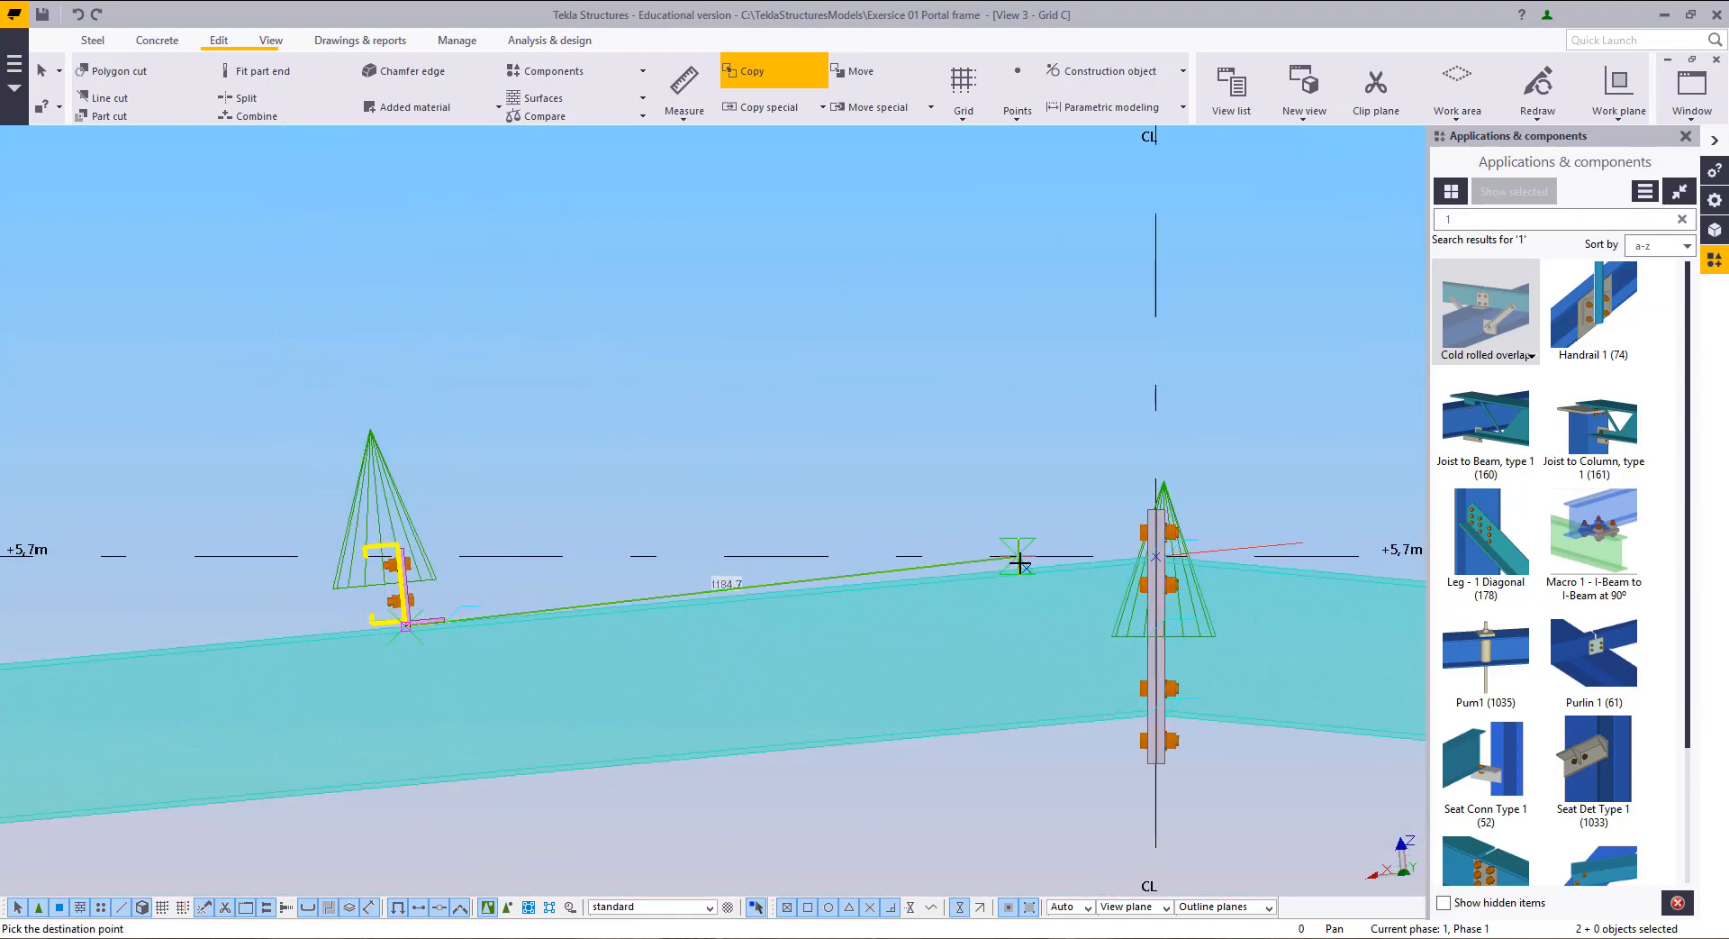
middle_click_drag(625, 630, 847, 562)
left_click(903, 510)
Step: Copy the purlins to each remaining construction point down the rafter towards the Grid 1 eaves, and end the copying
middle_click_drag(194, 396, 818, 299)
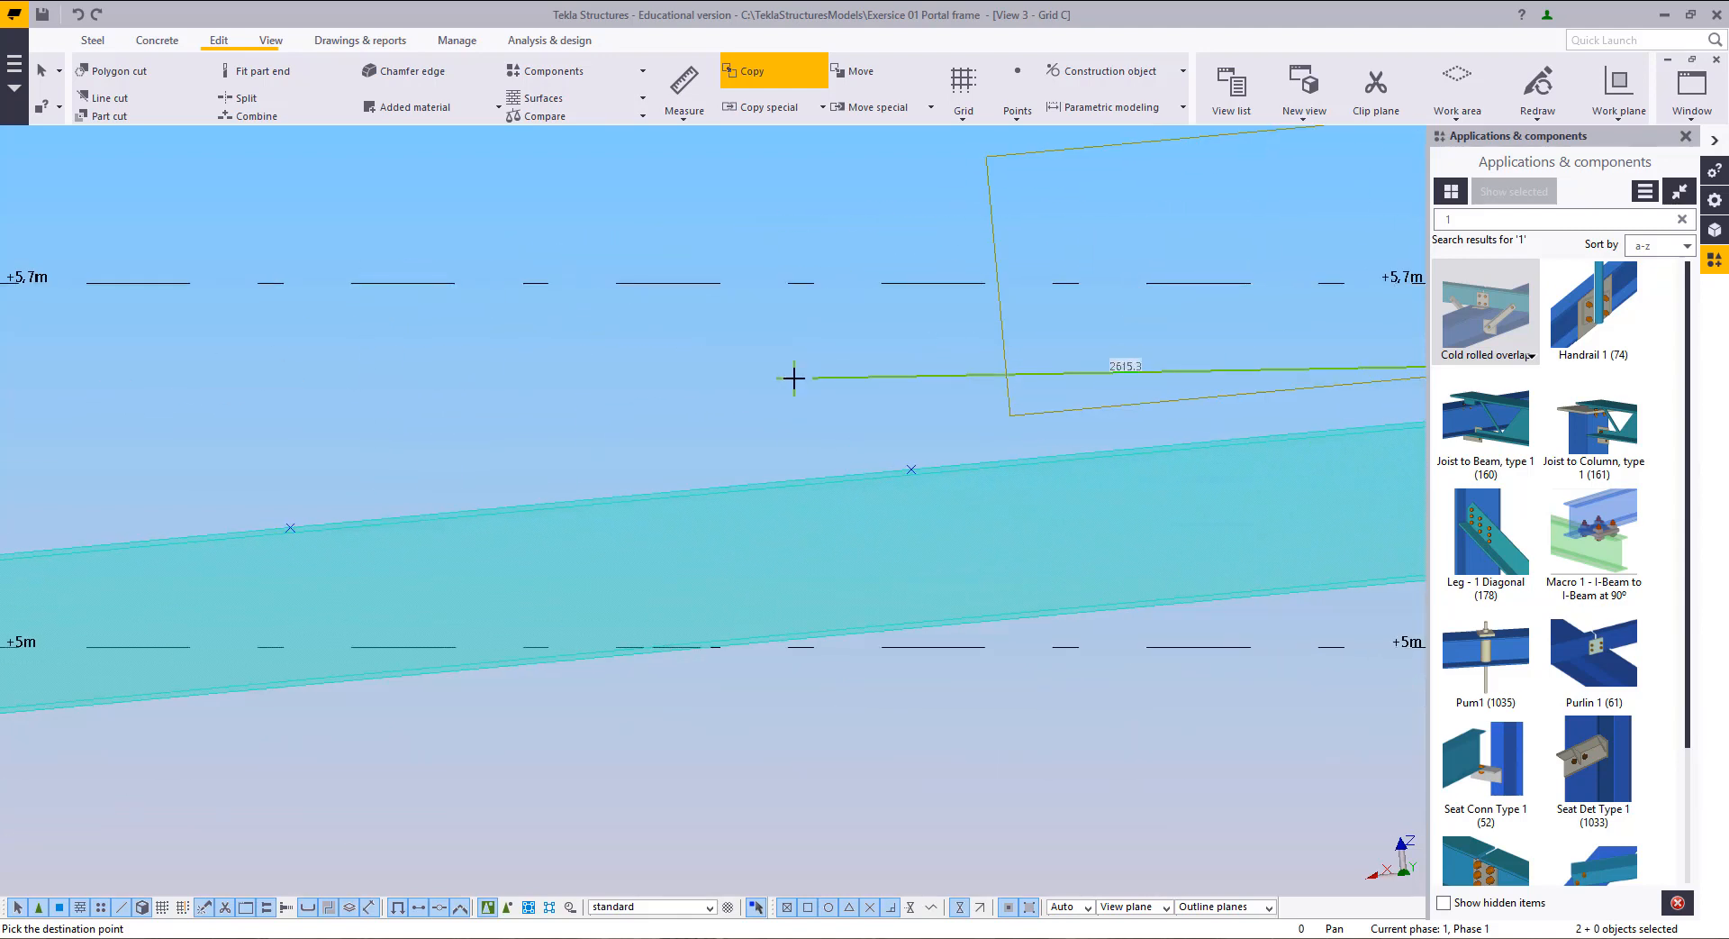
left_click(911, 470)
middle_click_drag(292, 517, 729, 410)
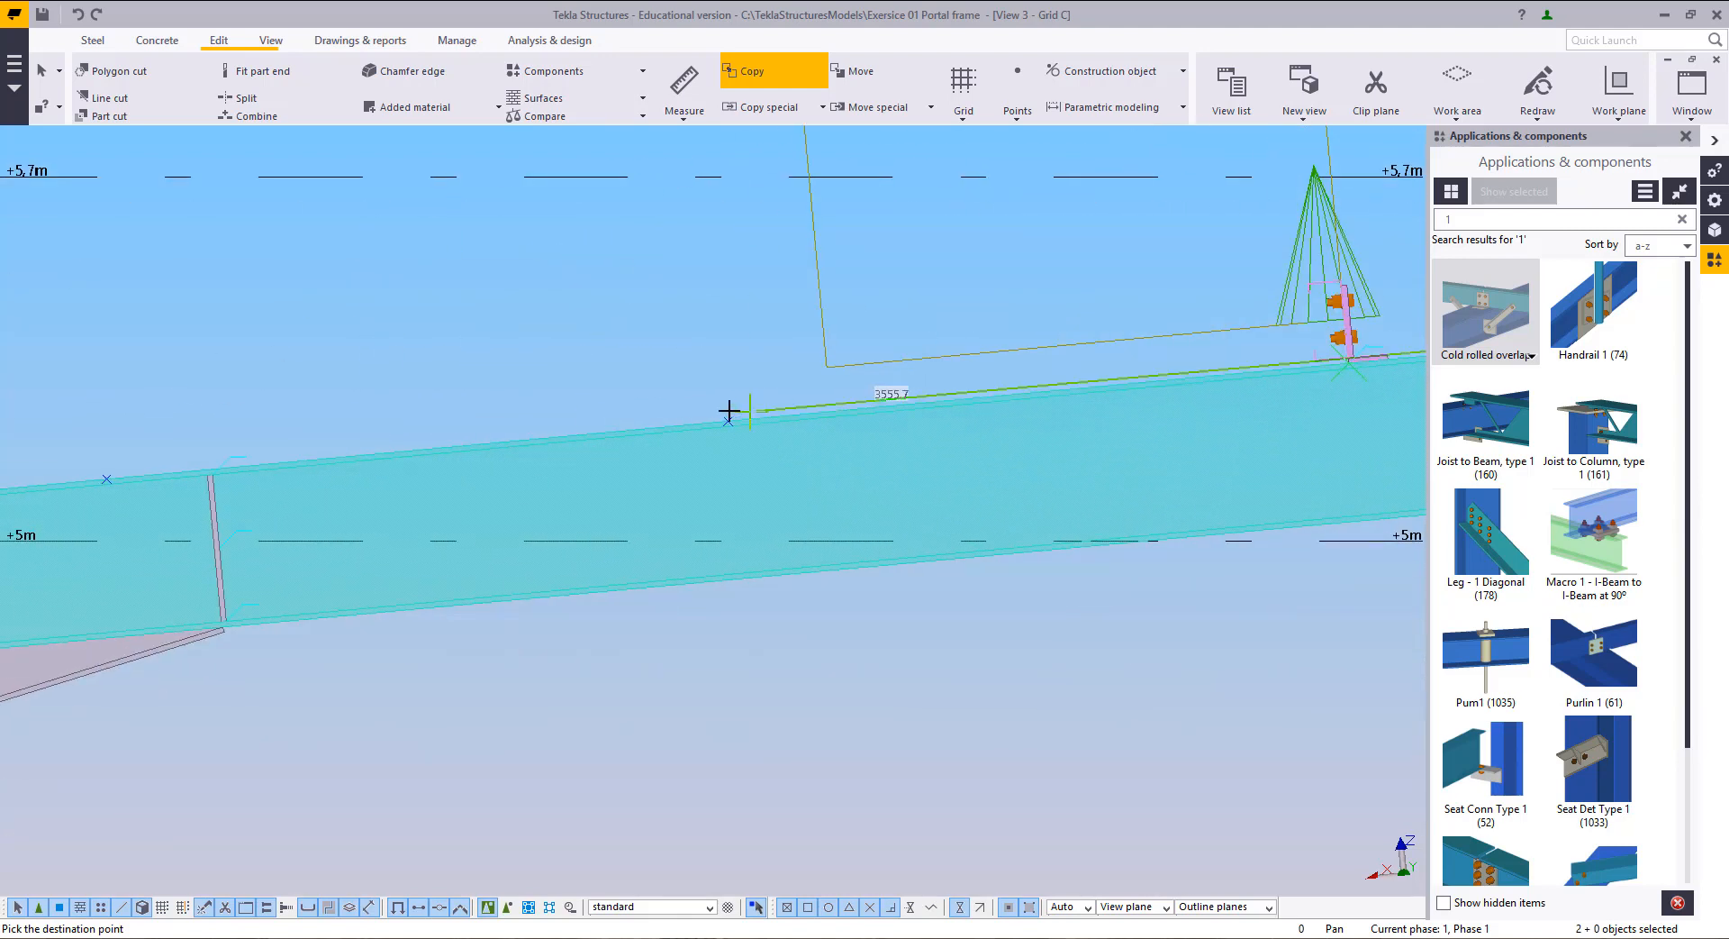
left_click(727, 414)
middle_click_drag(470, 447, 1063, 431)
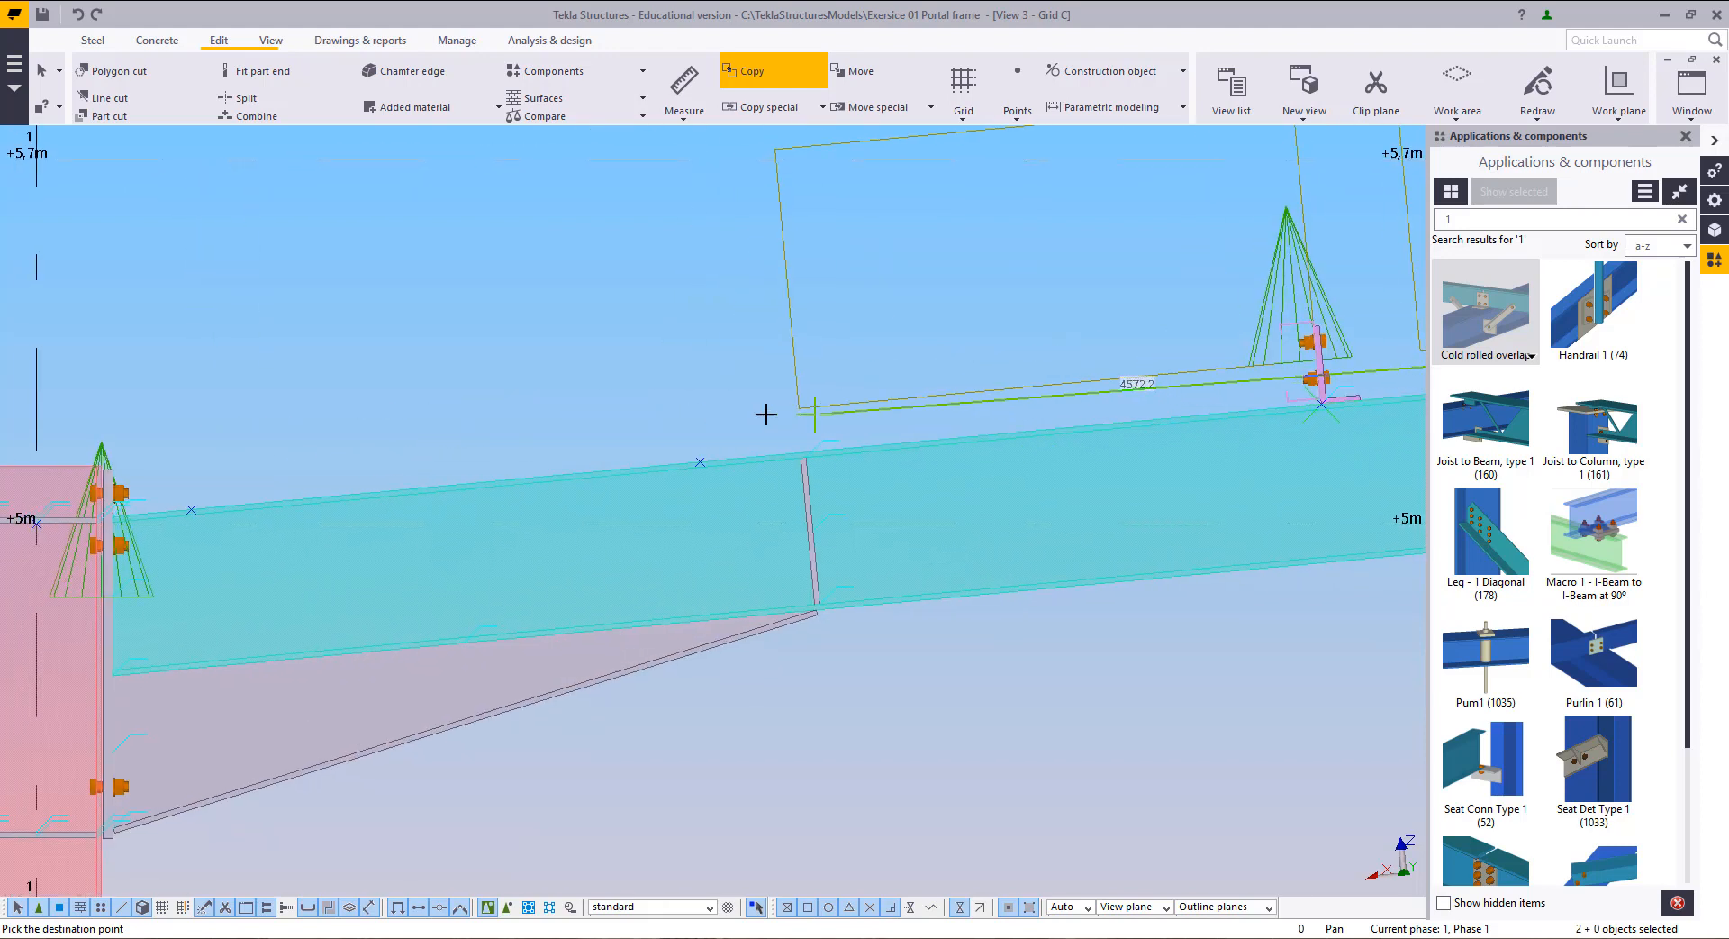
left_click(700, 464)
middle_click_drag(261, 471, 734, 471)
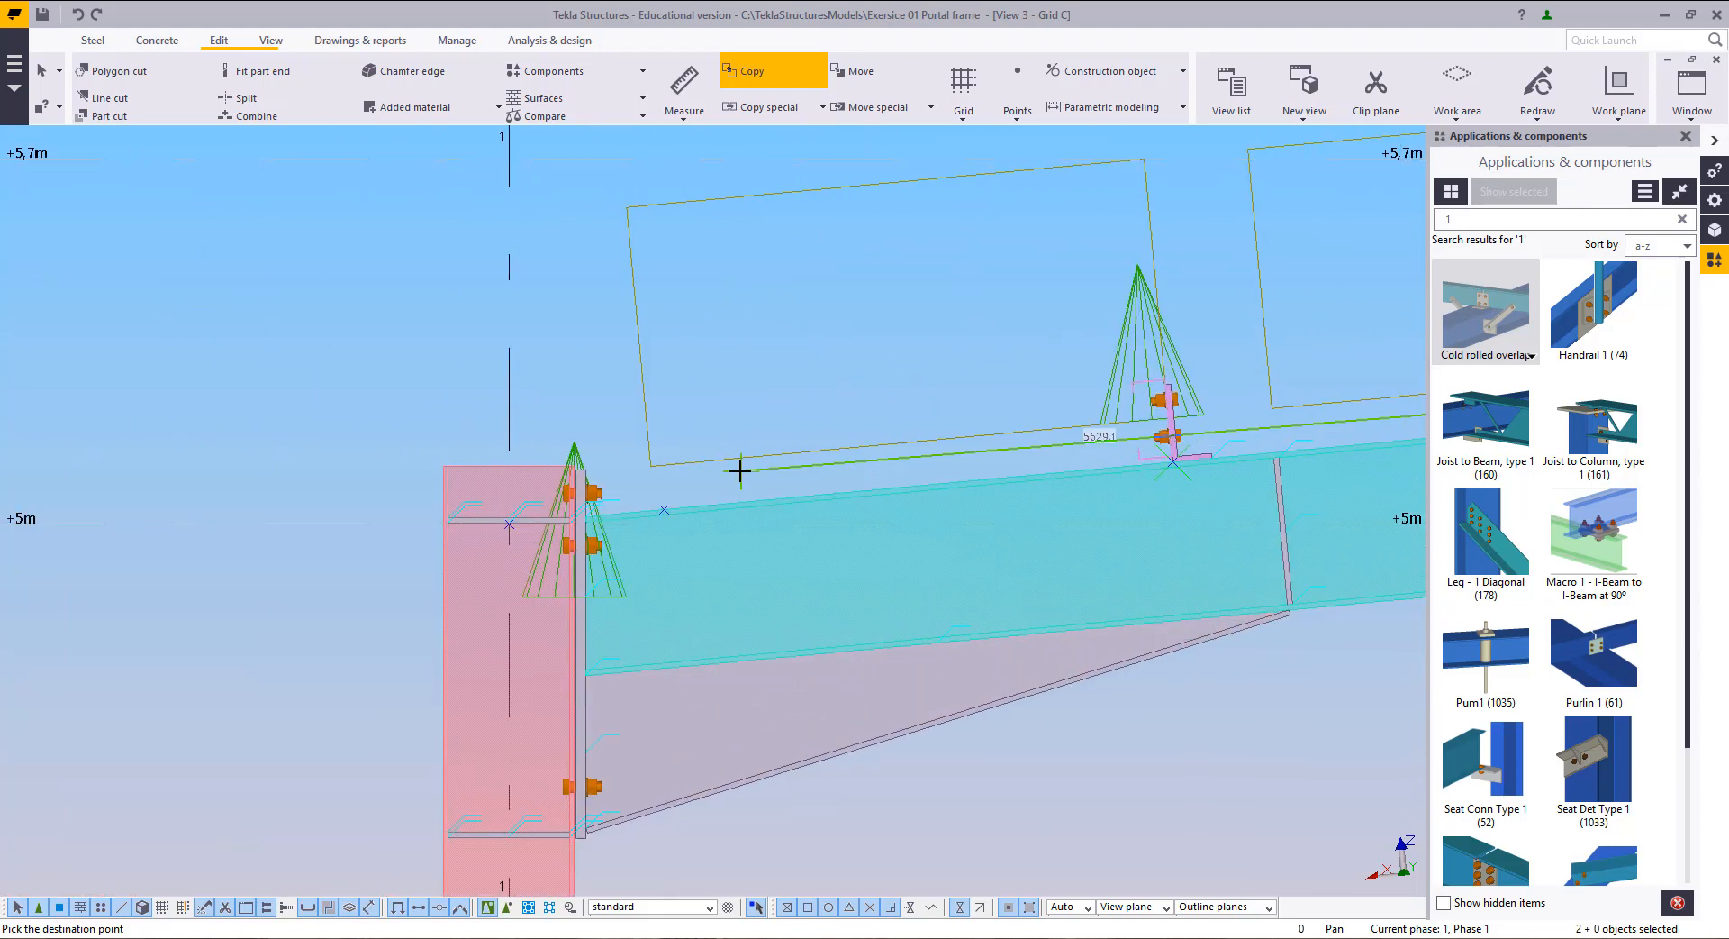
left_click(664, 512)
right_click(794, 297)
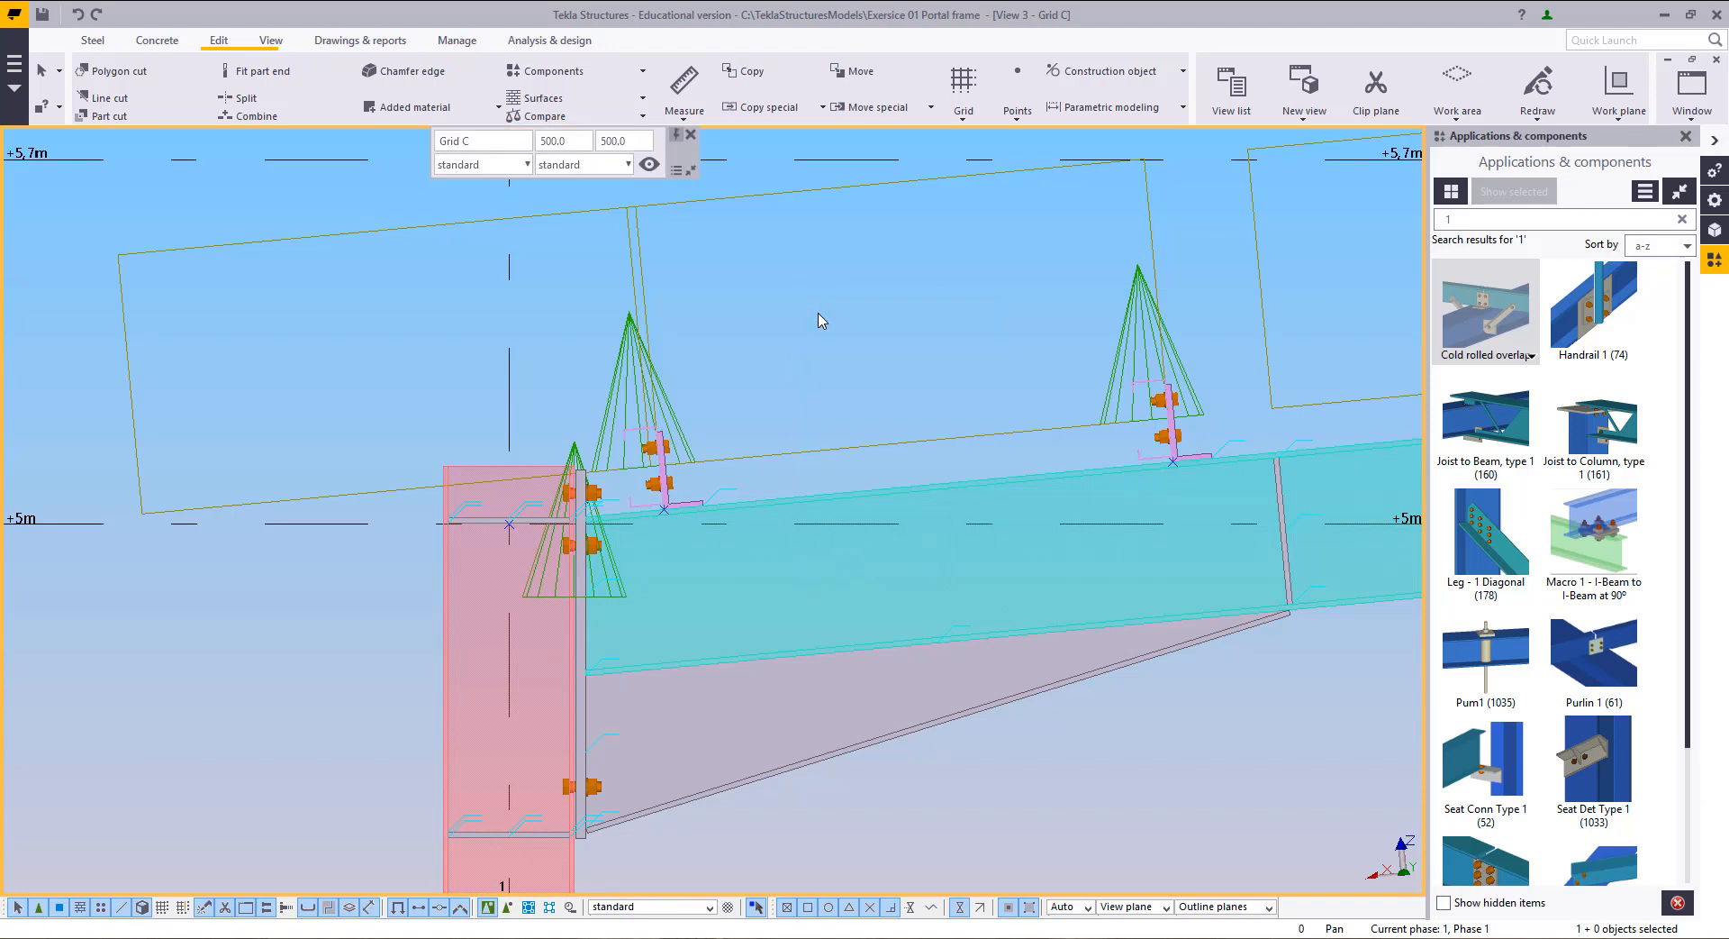
Step: Redraw the Grid C view and return to View 1 - Isometric View
scroll(794, 369, "down", 8)
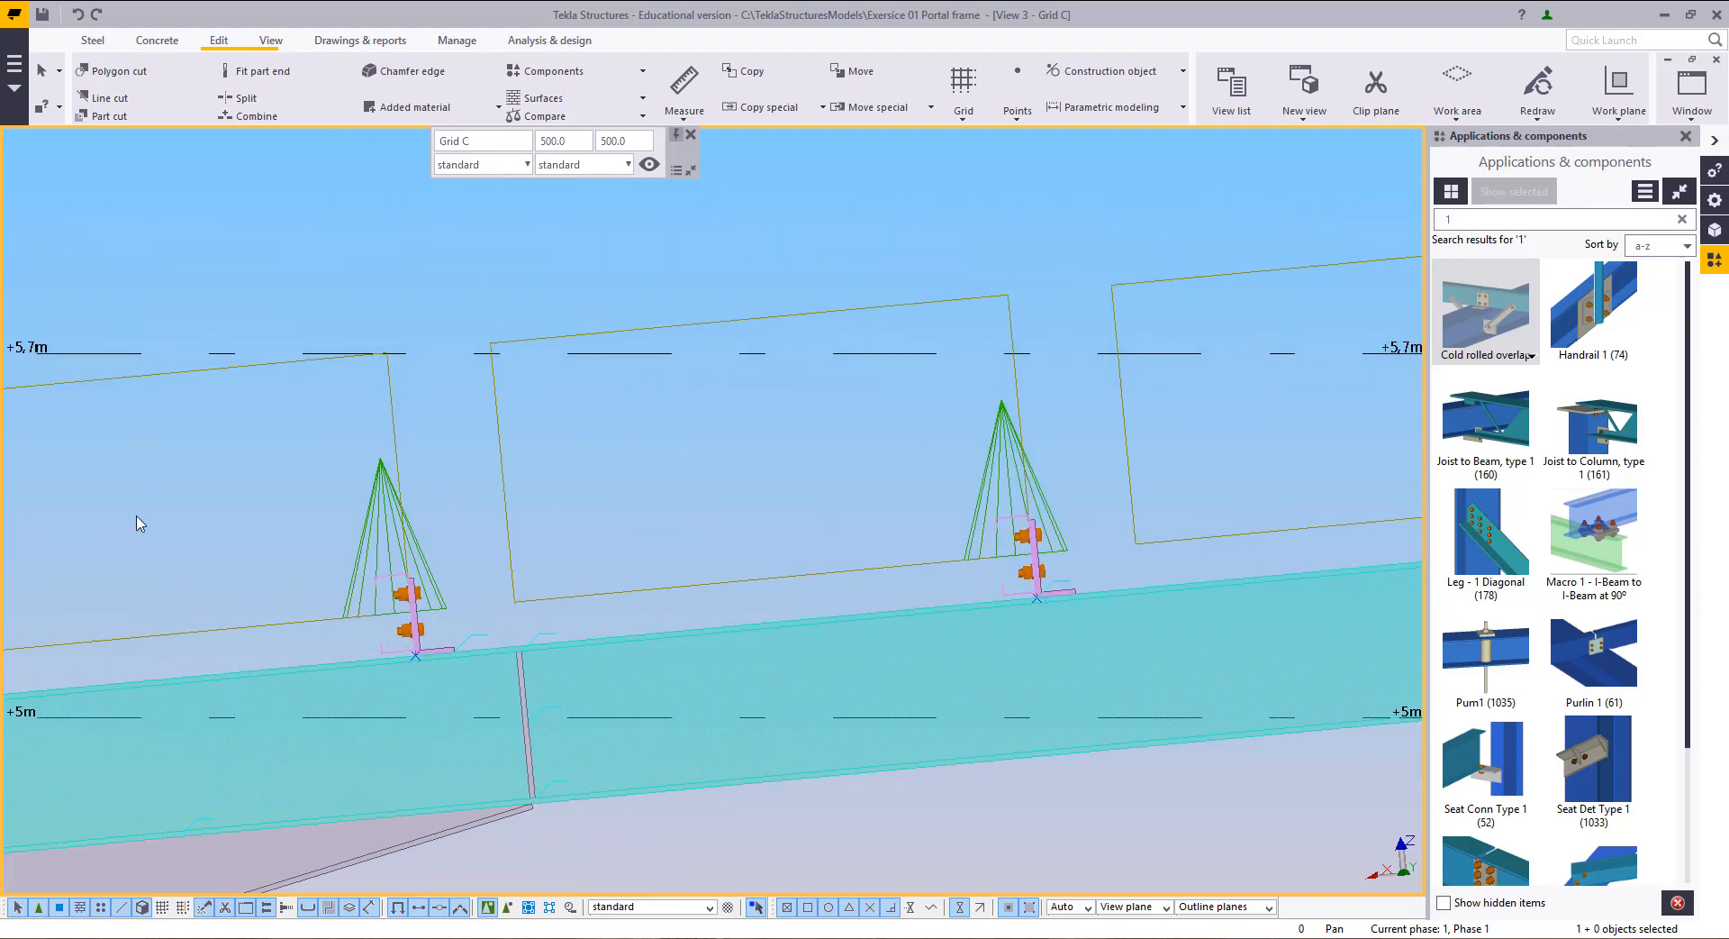
right_click(785, 401)
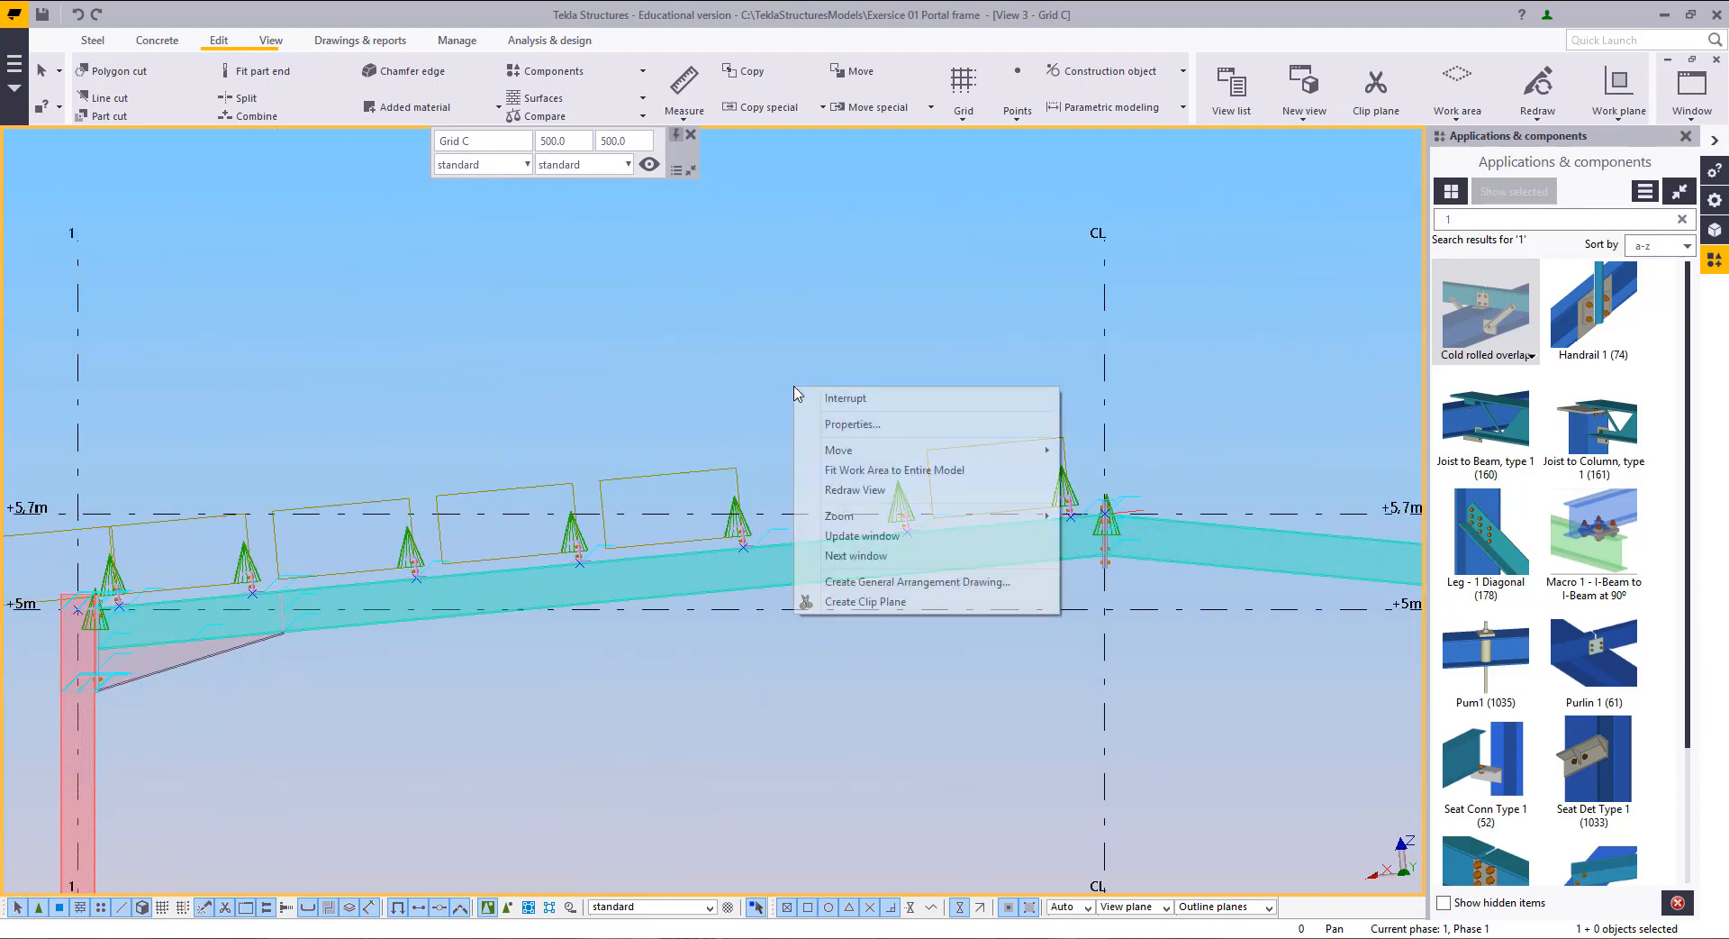
left_click(845, 491)
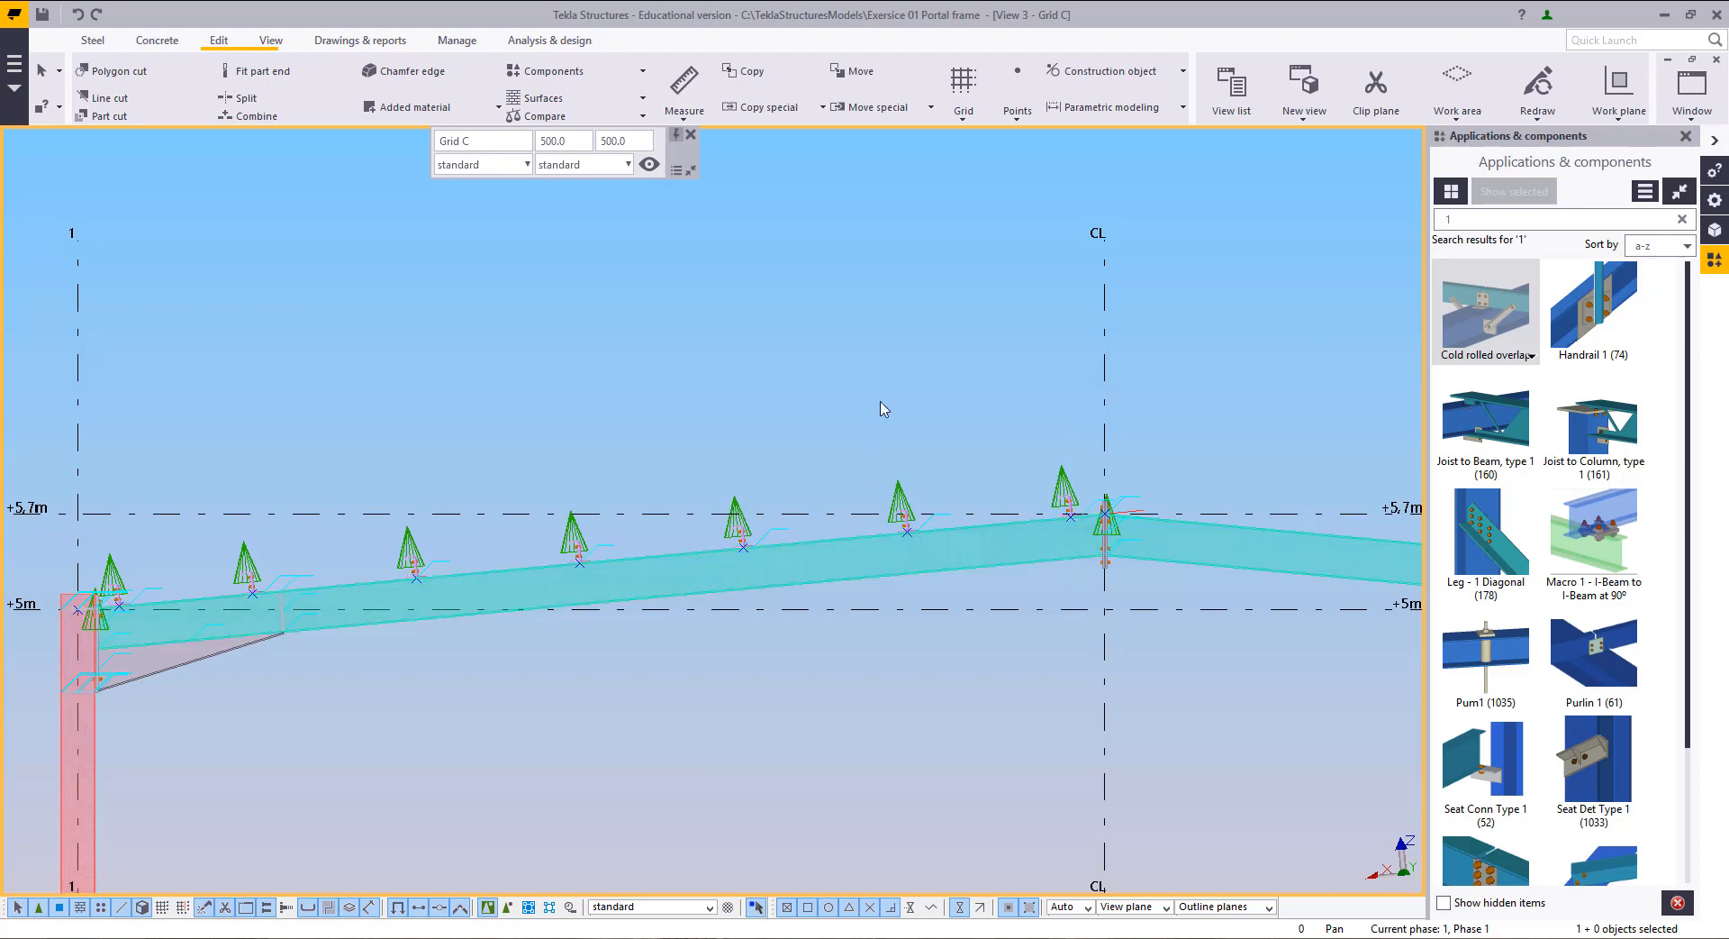
left_click(1693, 90)
left_click(1603, 249)
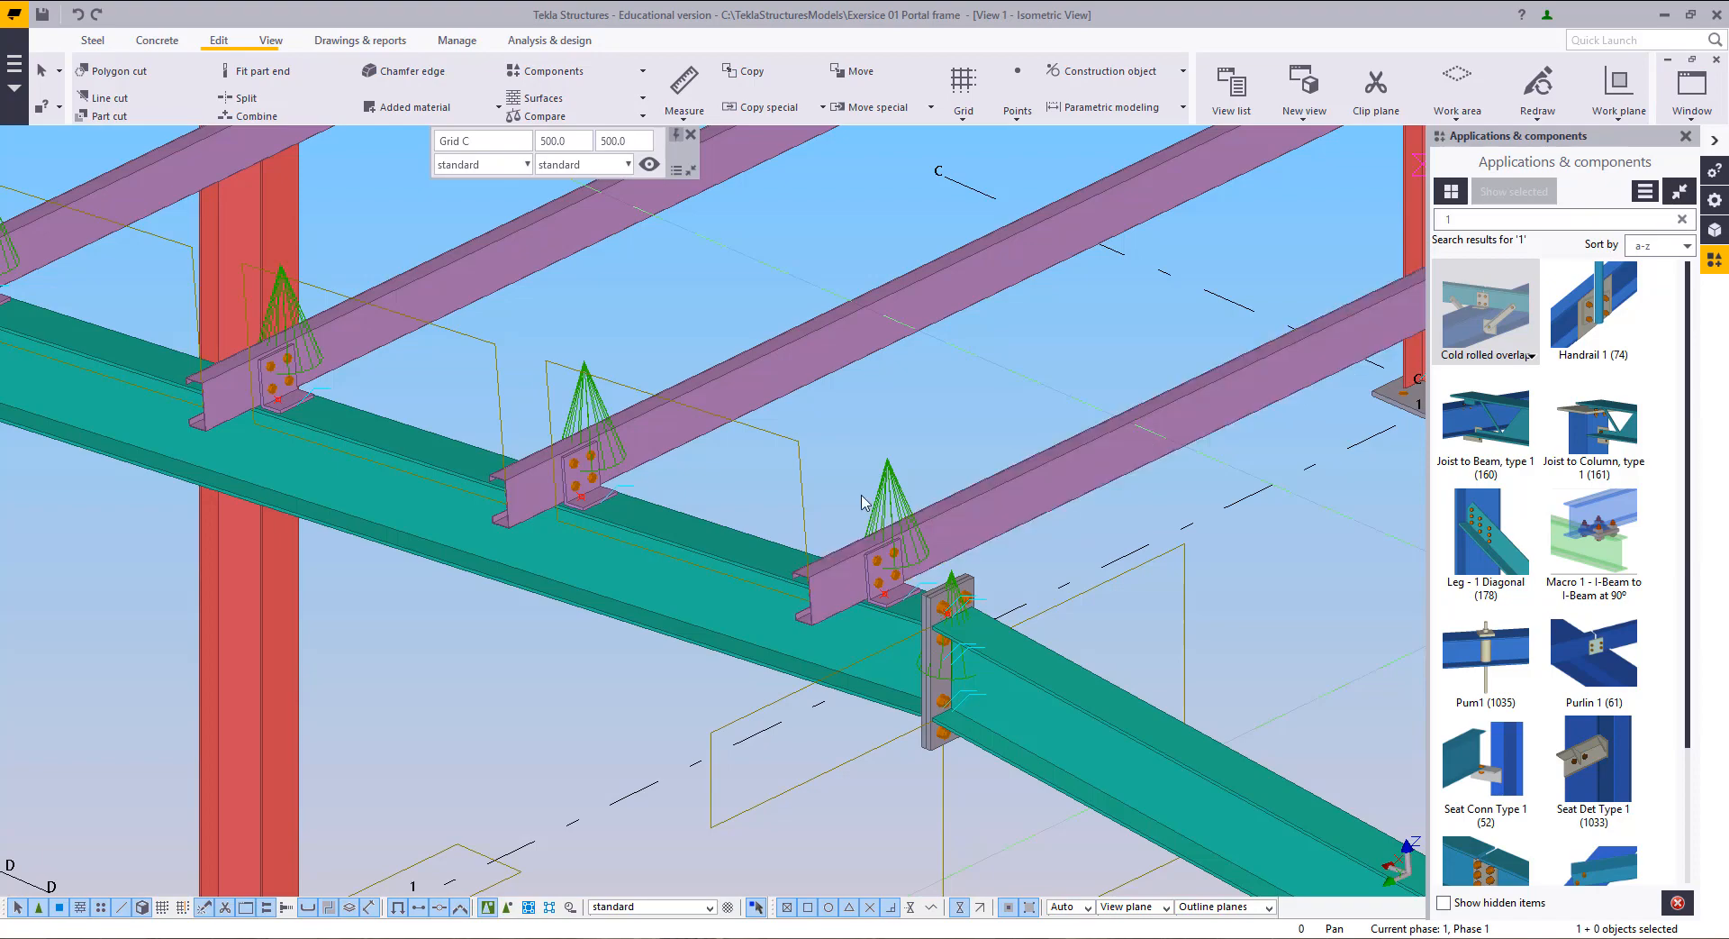
Step: Inspect the copied purlins and their bolted cleats along the portal frames' rafters in the isometric view, and end the view rotation
scroll(501, 574, "down", 10)
middle_click_drag(502, 574, 821, 653, "ctrl")
scroll(822, 653, "up", 10)
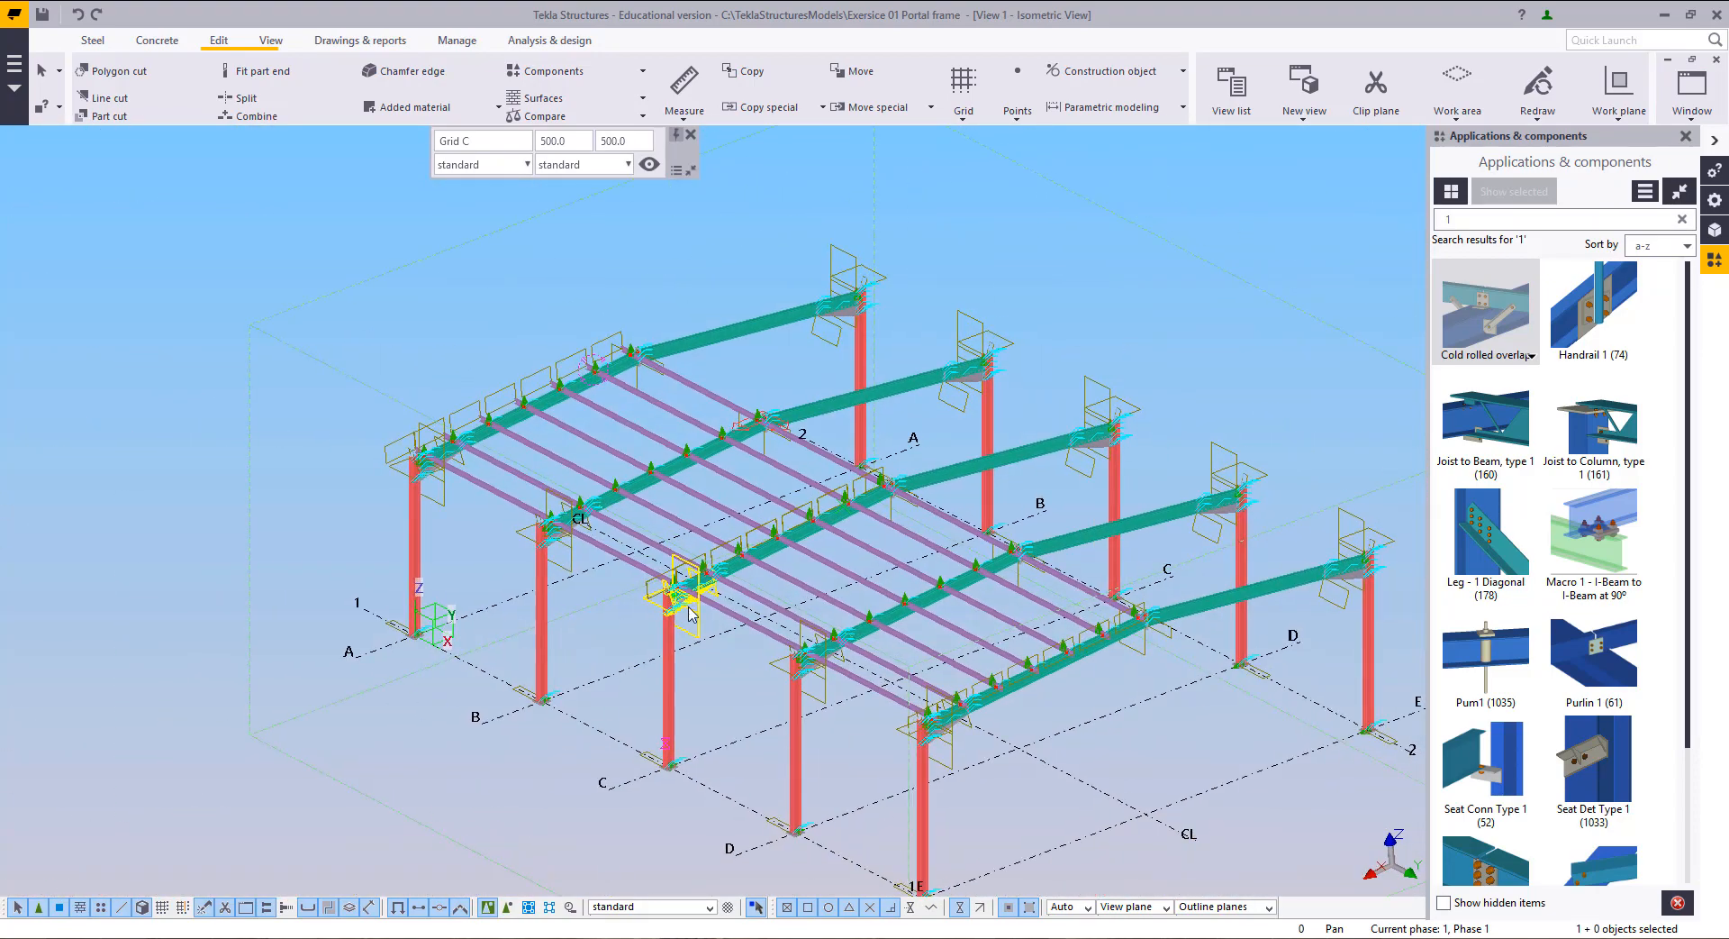
scroll(675, 689, "down", 6)
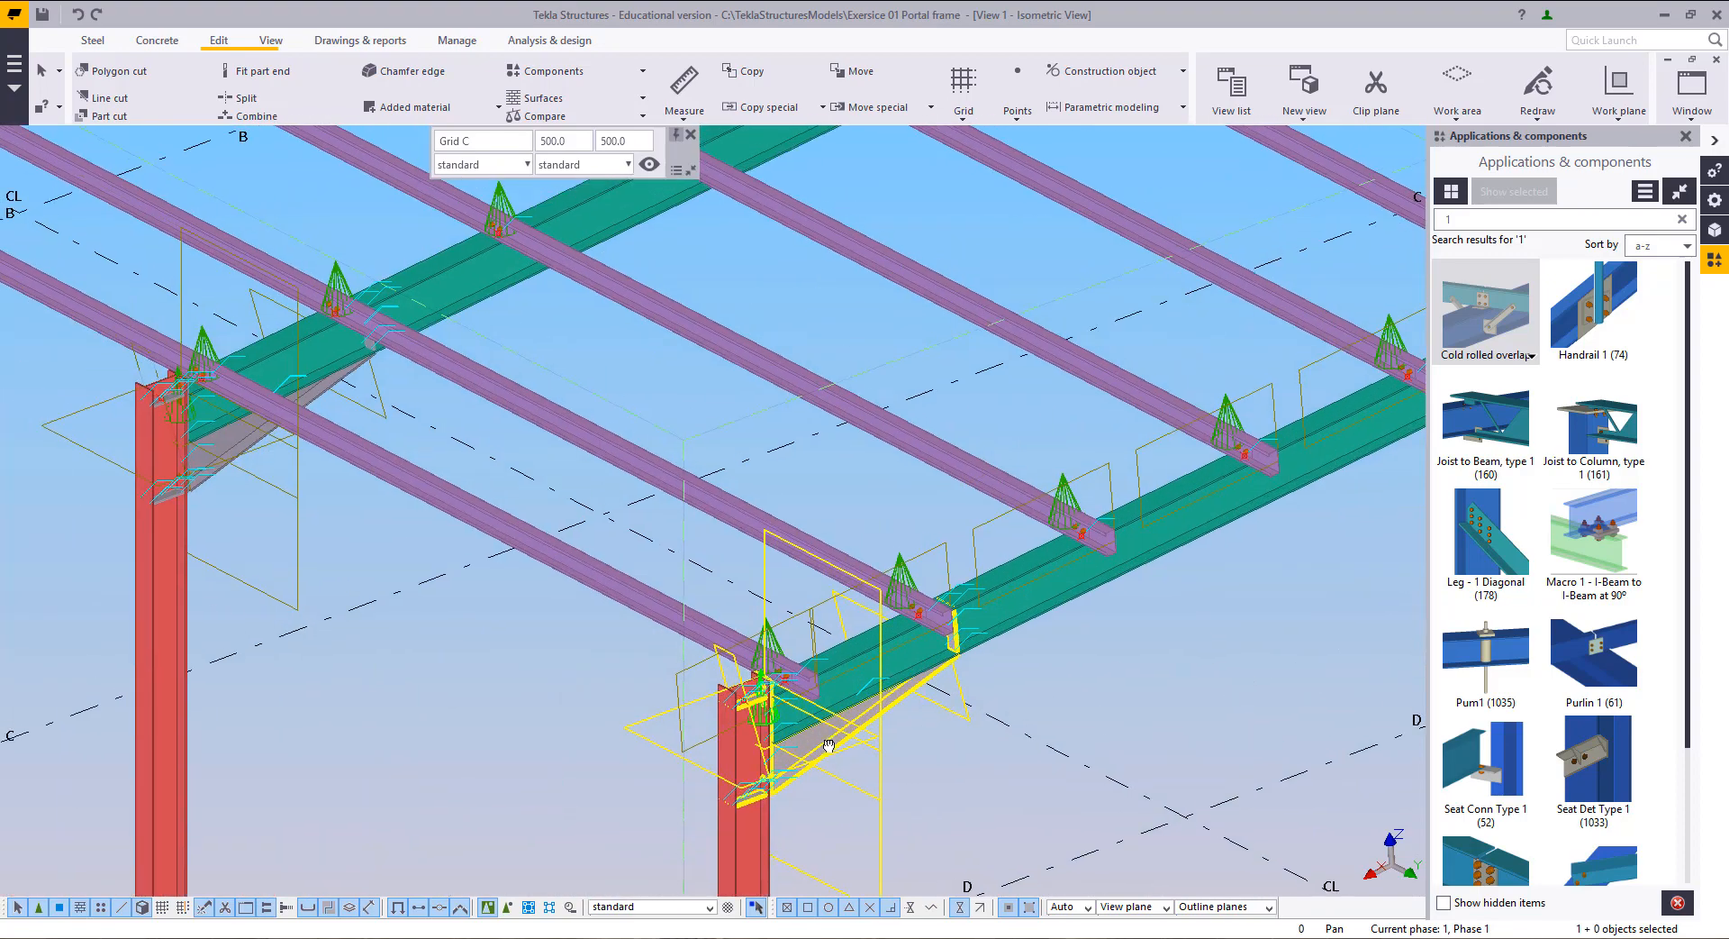
scroll(688, 628, "up", 5)
middle_click_drag(774, 691, 598, 468)
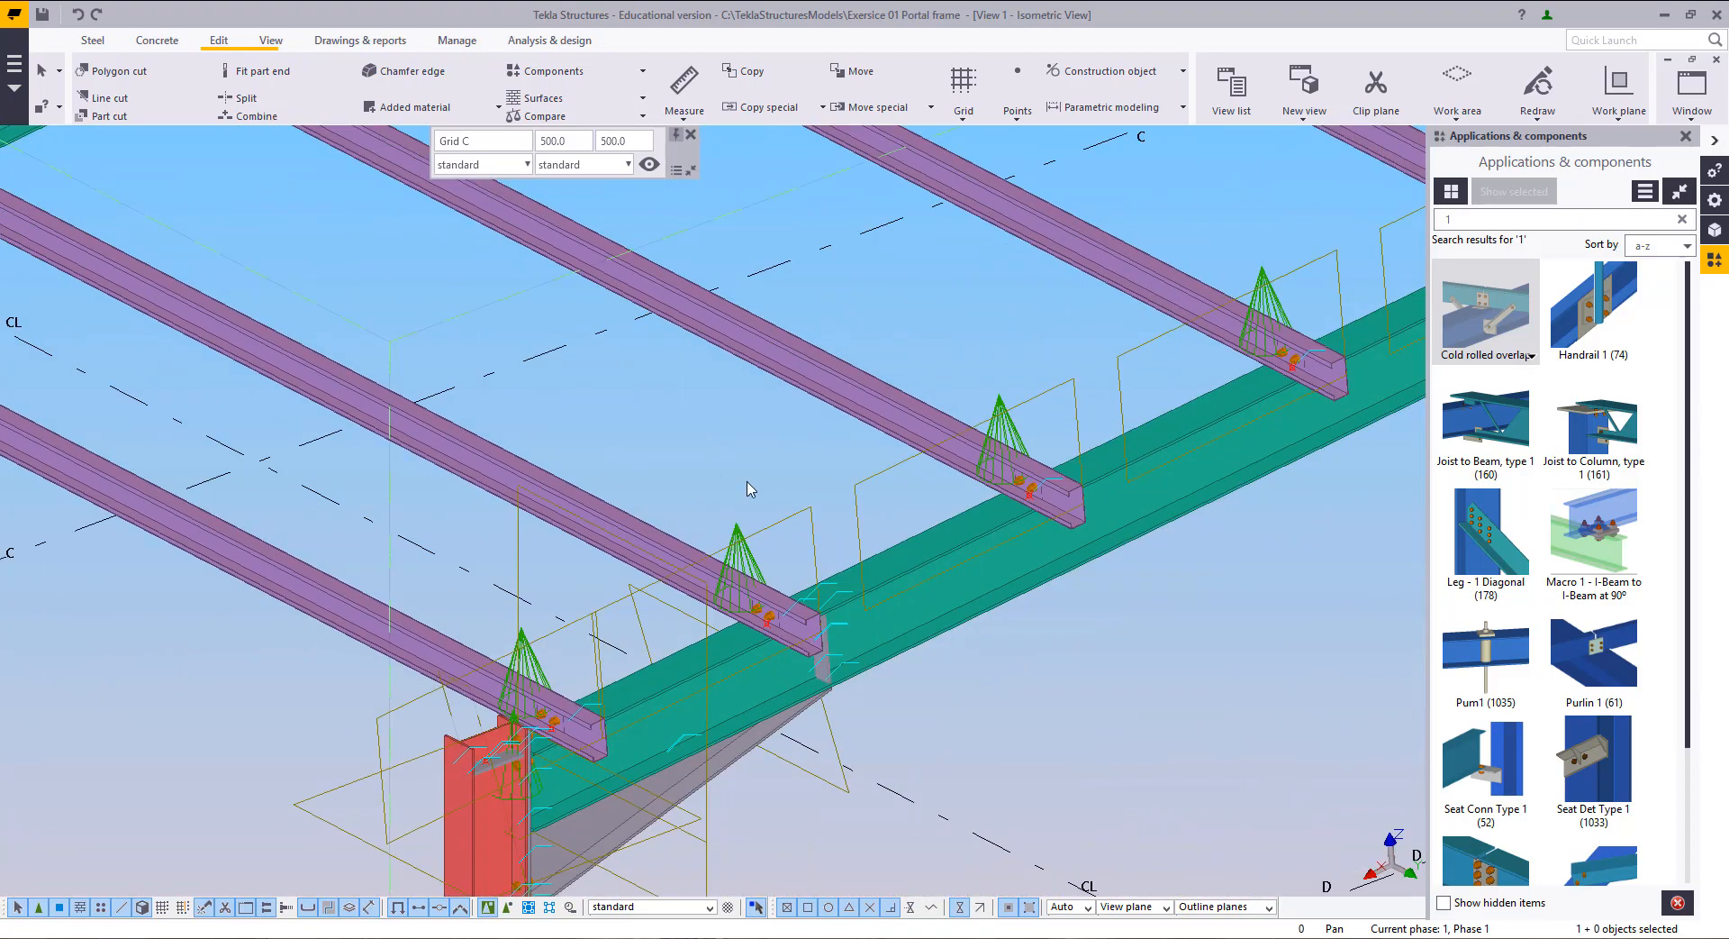
middle_click_drag(1062, 495, 910, 419, "ctrl")
left_click_drag(910, 419, 910, 423, "ctrl")
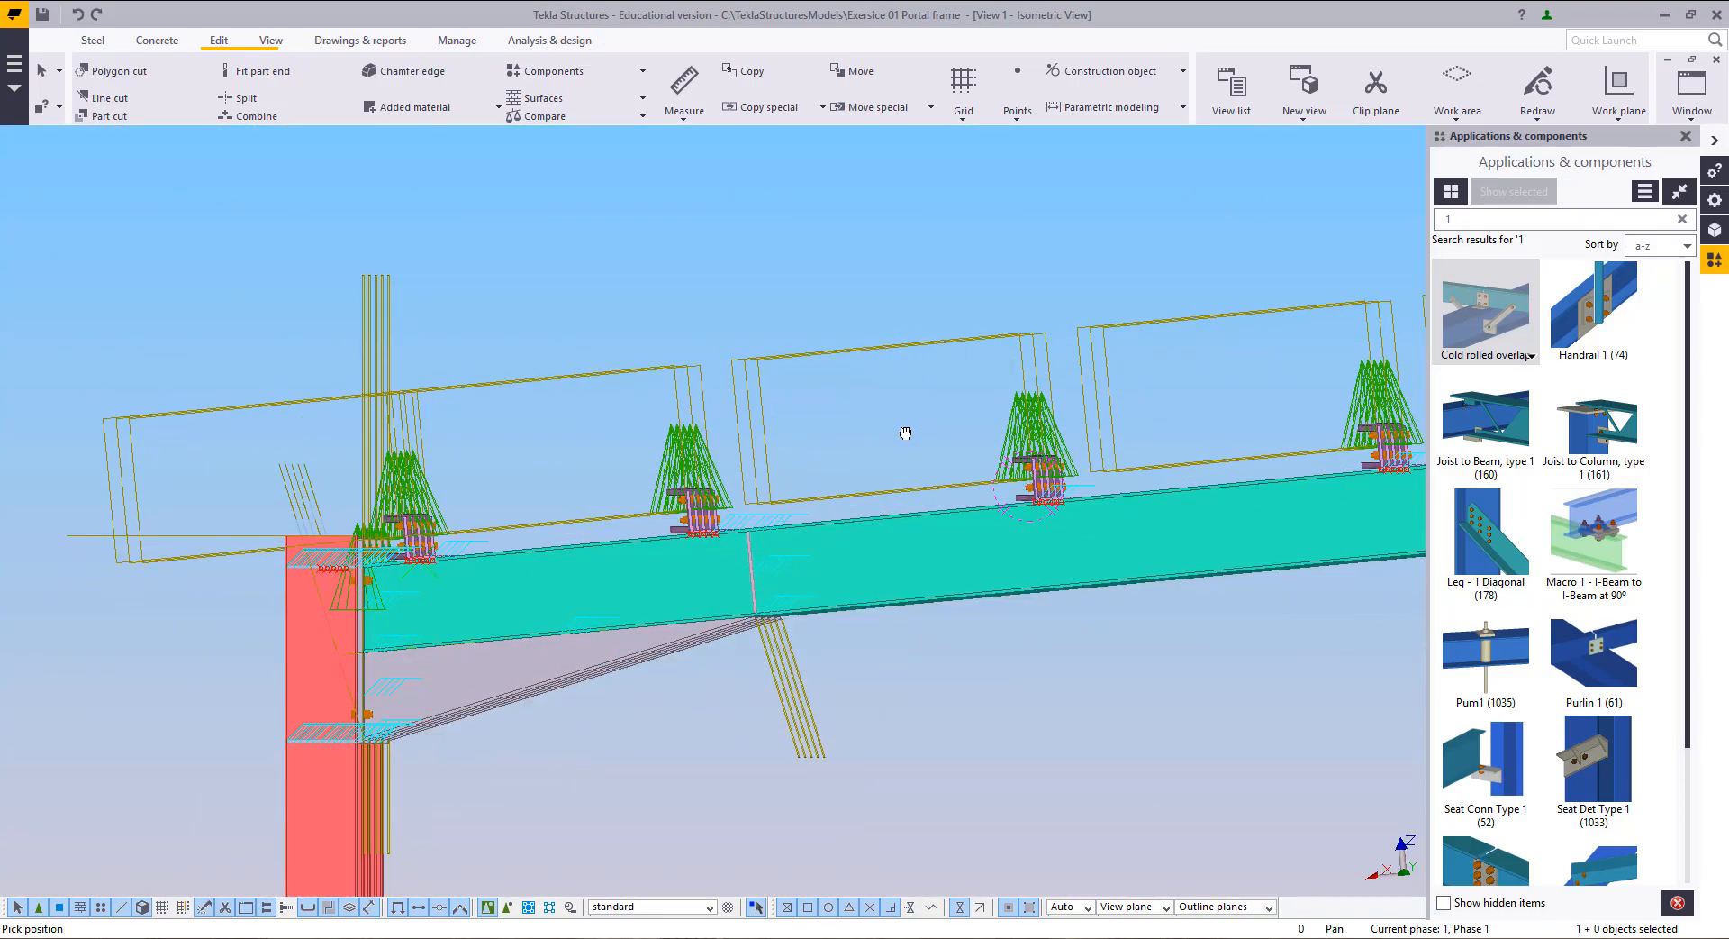
middle_click_drag(906, 433, 854, 451, "ctrl")
middle_click_drag(1054, 461, 871, 654)
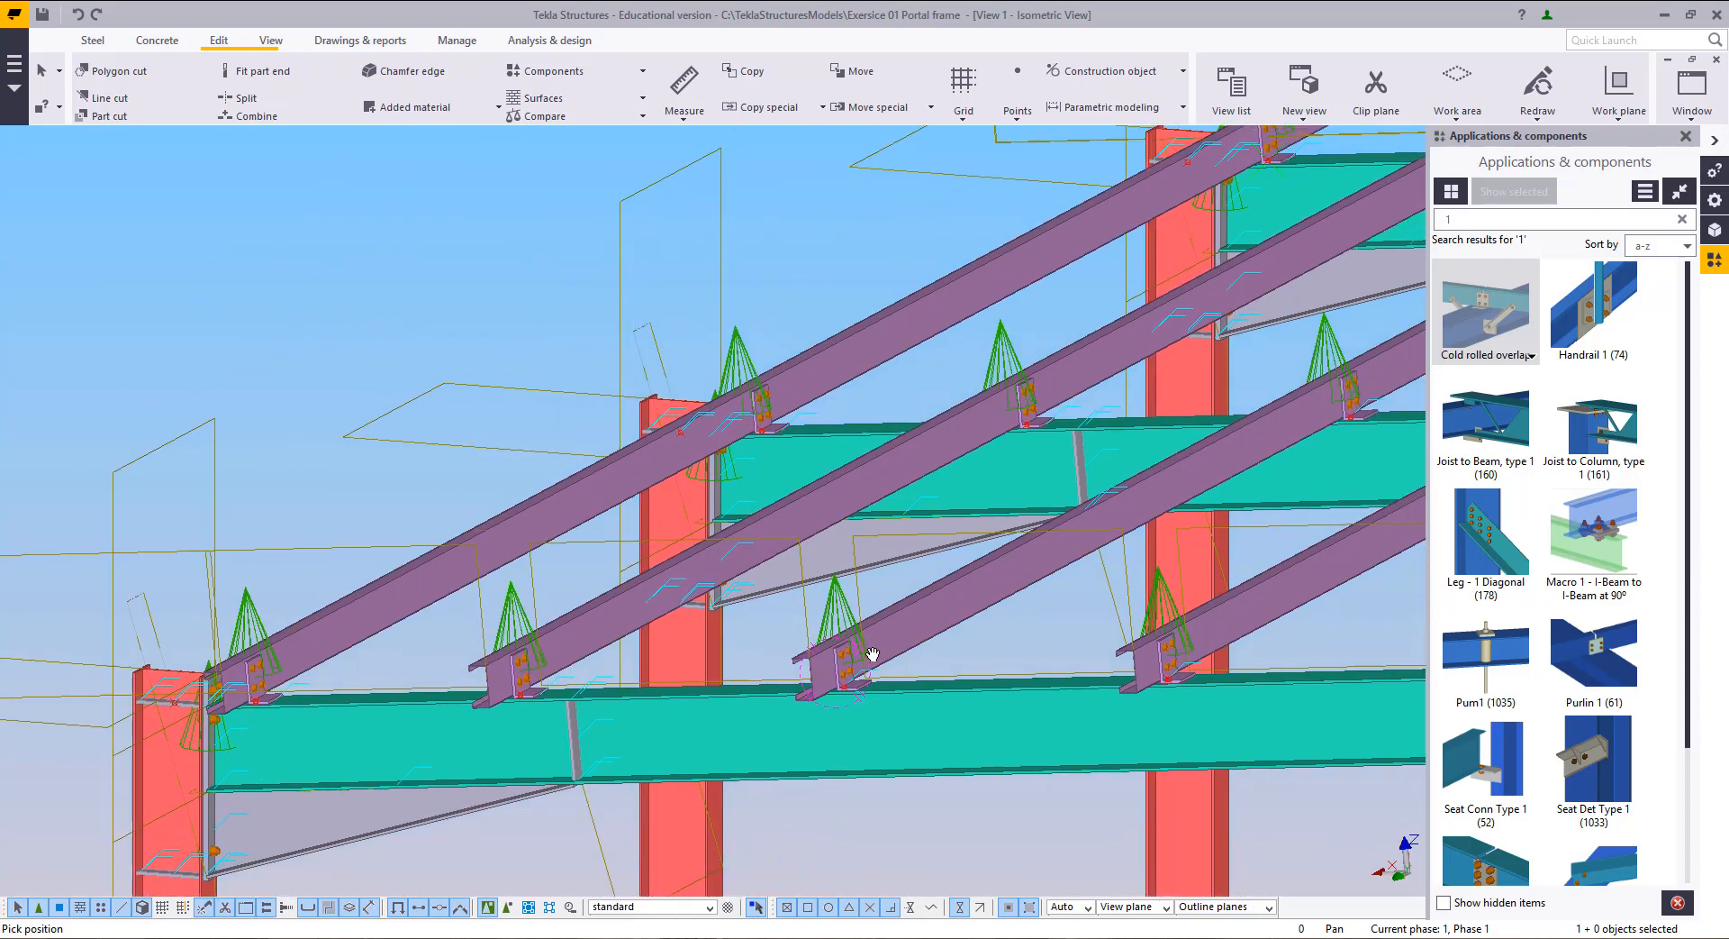
scroll(872, 654, "up", 8)
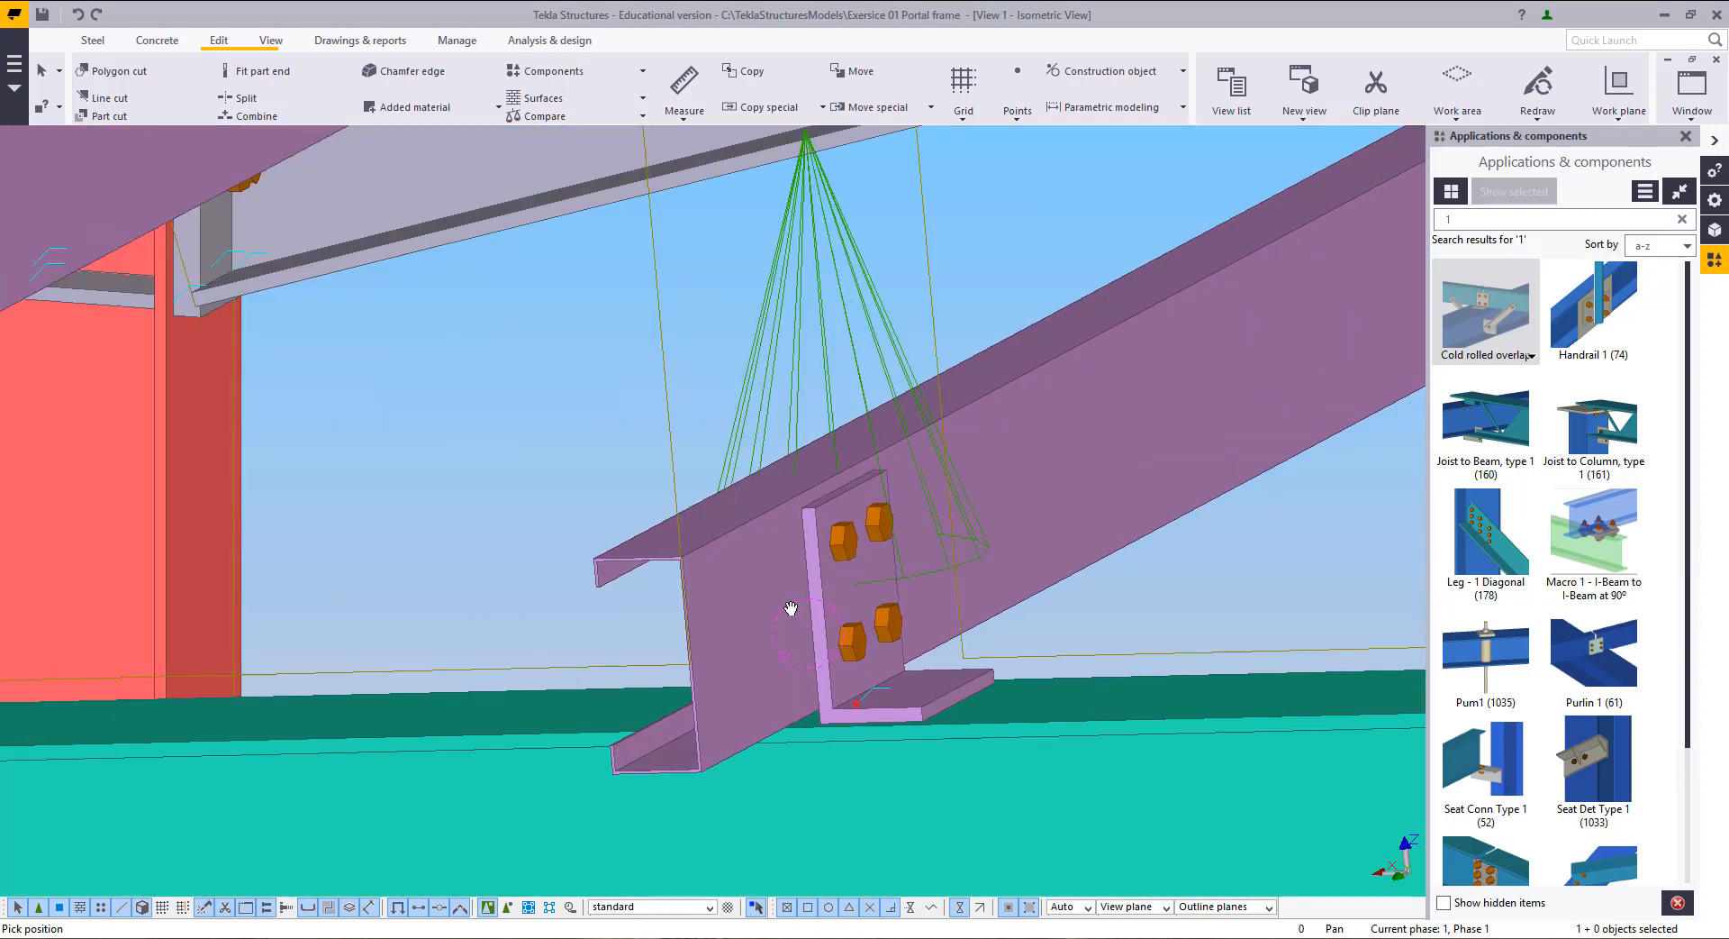
scroll(791, 608, "down", 3)
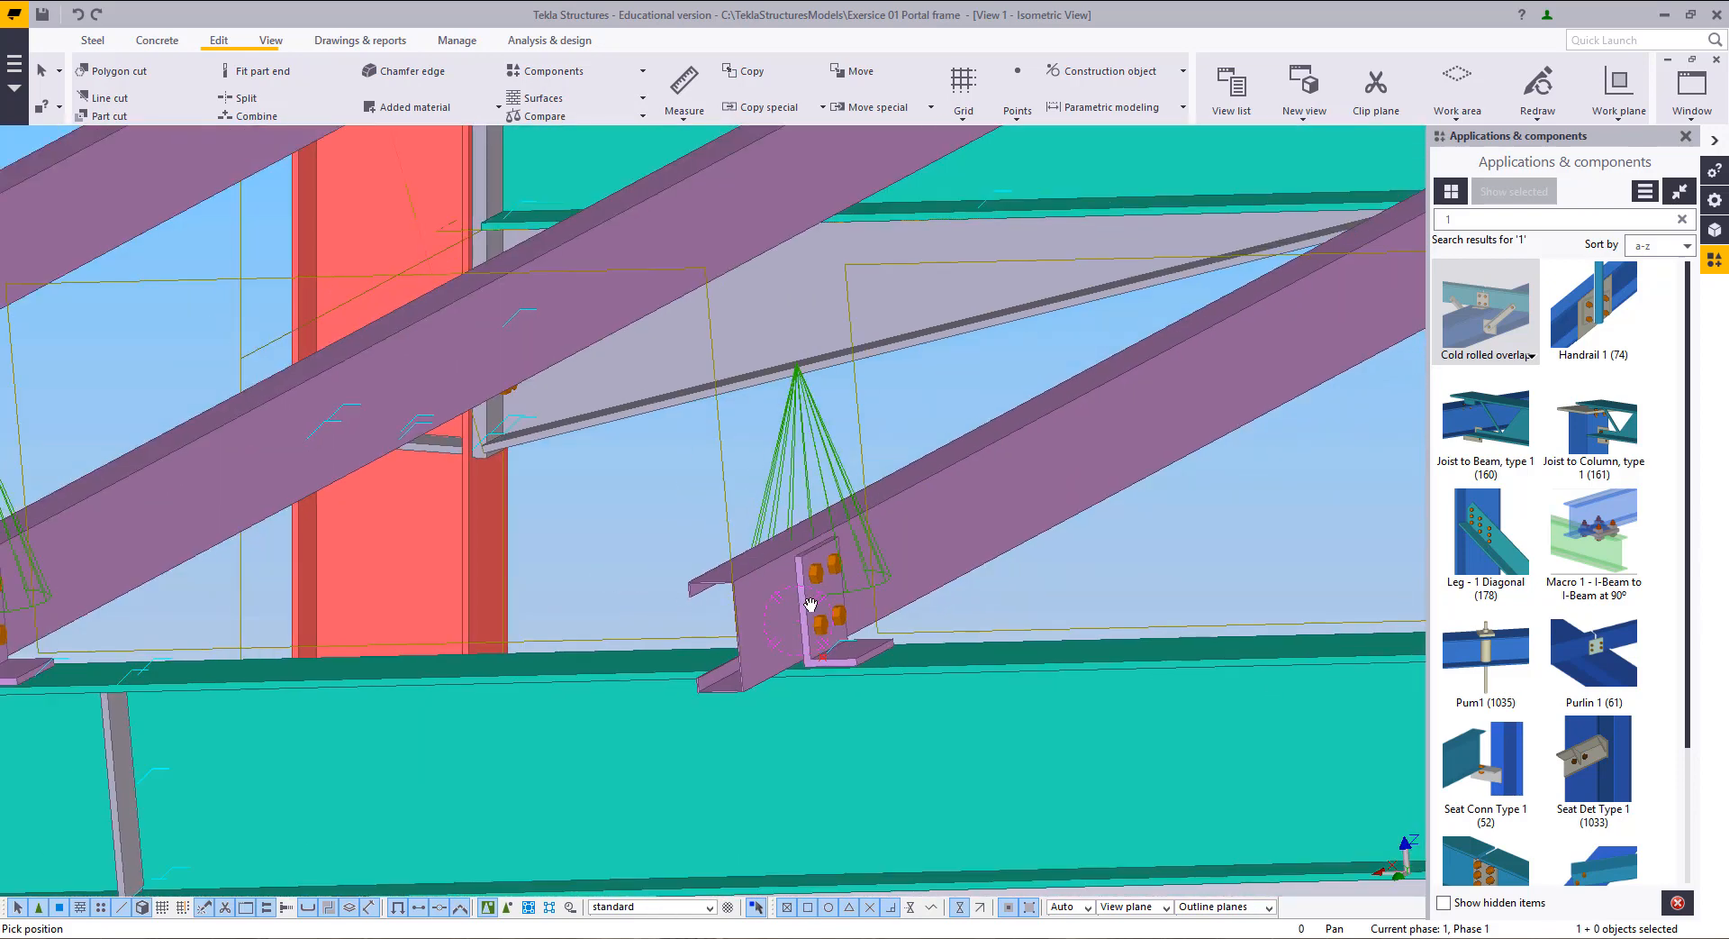
scroll(1132, 344, "down", 10)
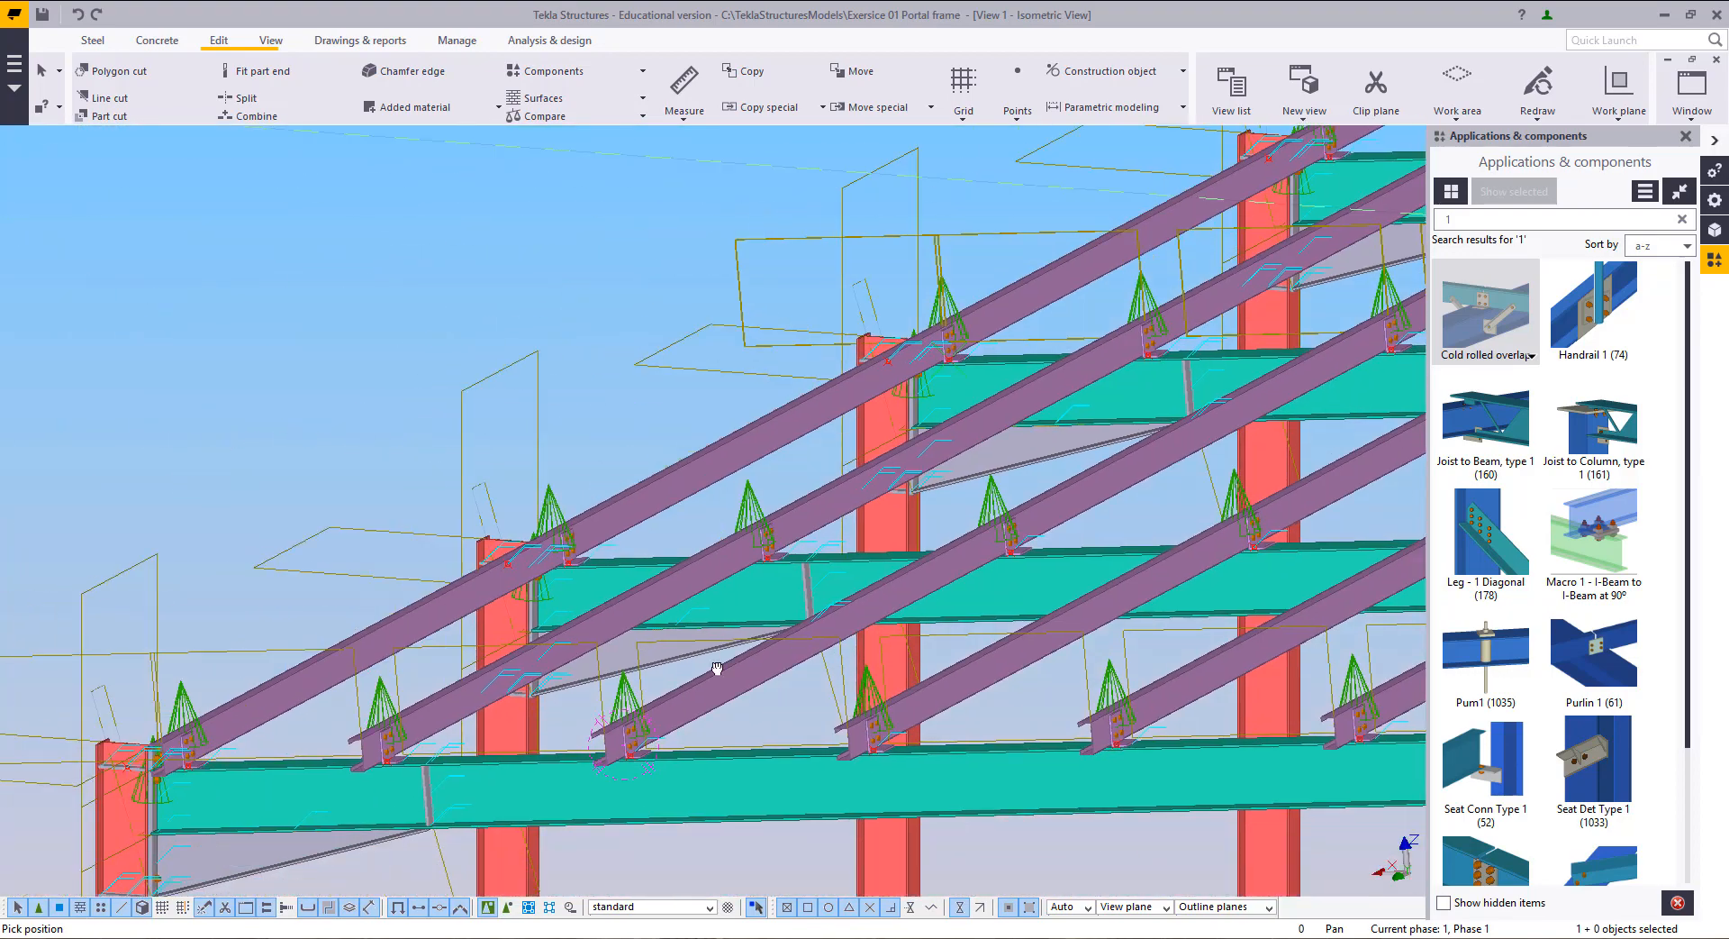
scroll(668, 733, "up", 10)
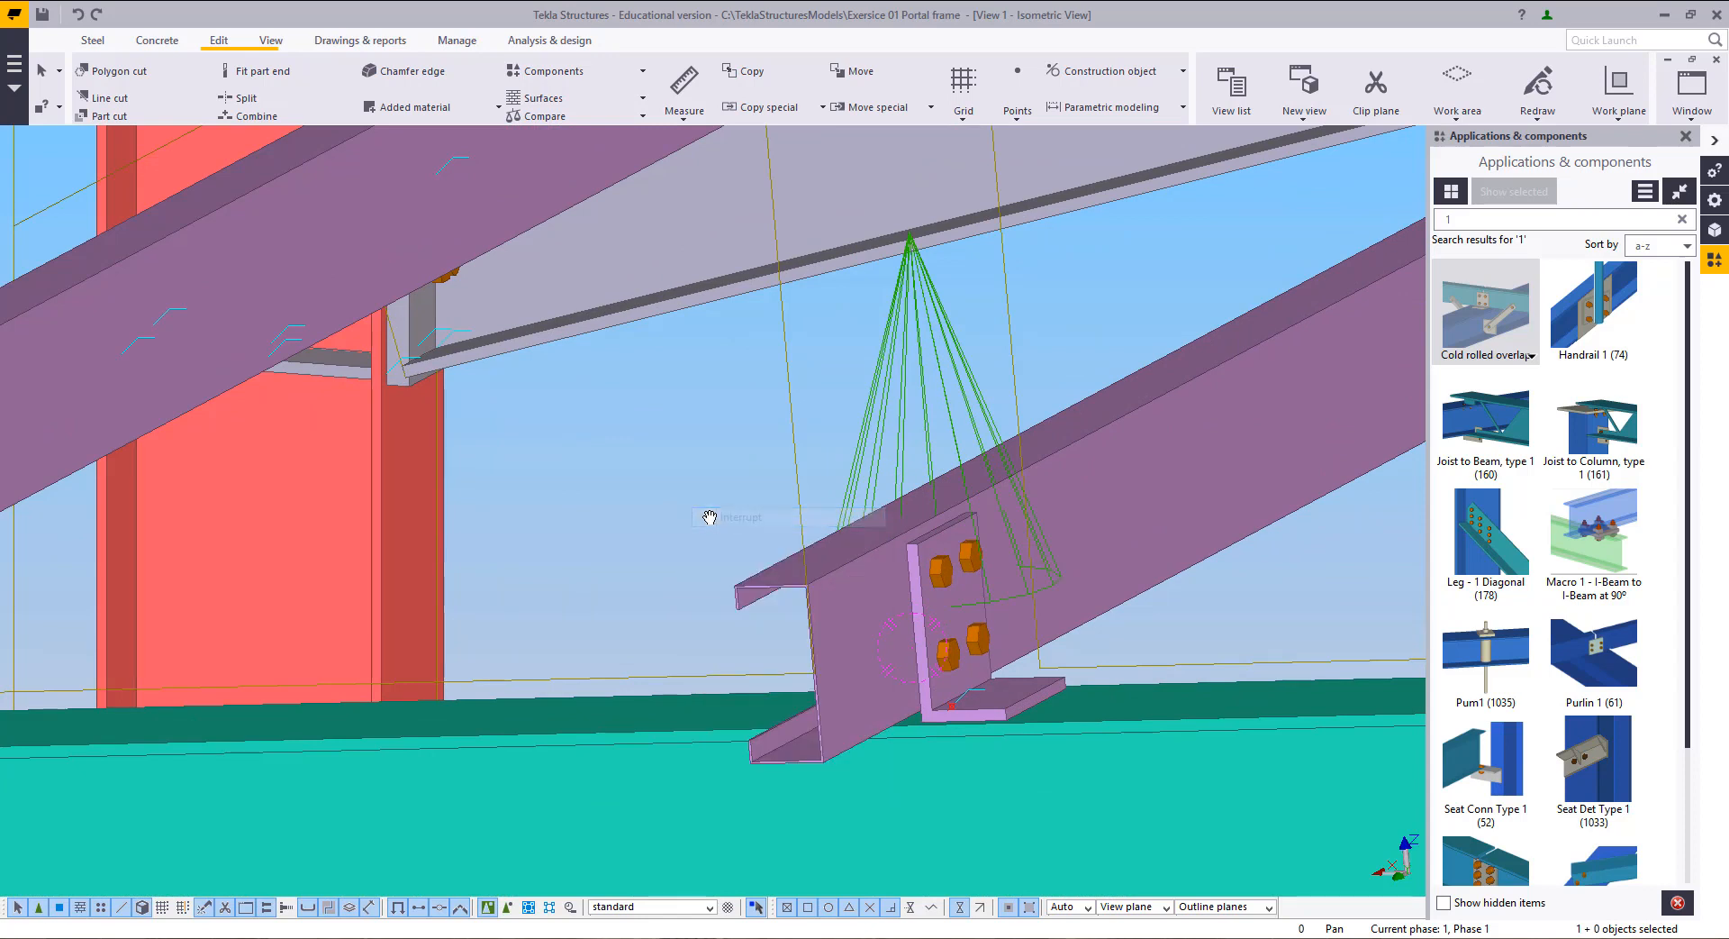
left_click(719, 512)
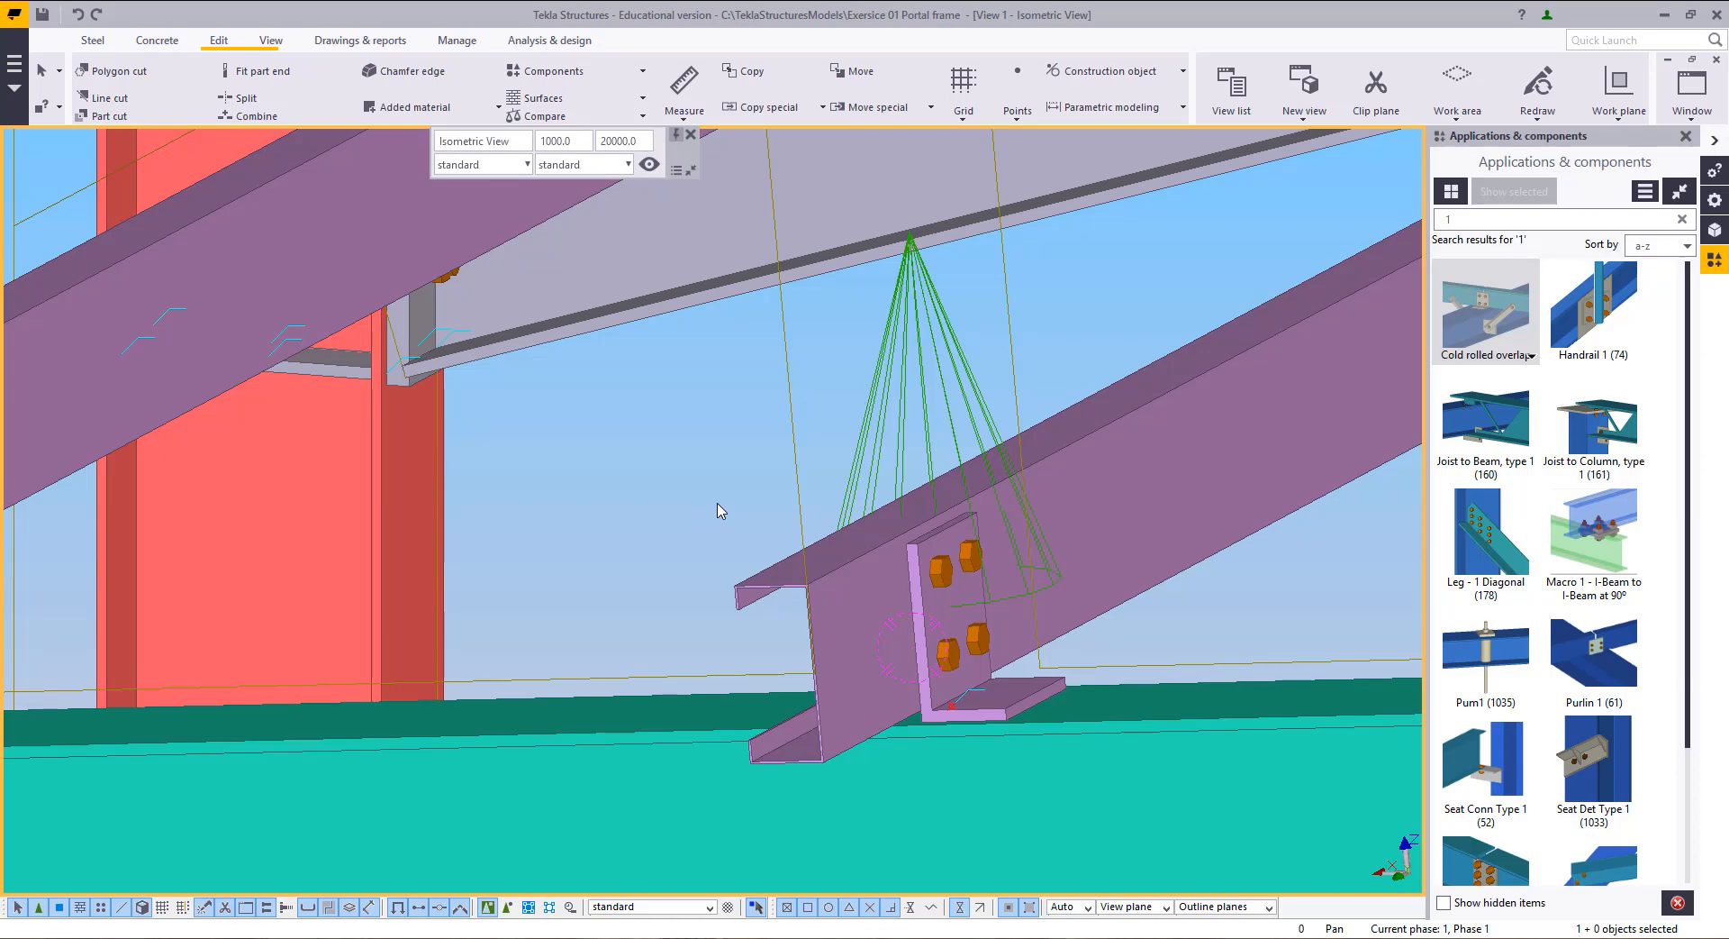
Step: Select one copied purlin near the Grid 1 eaves and search the component catalogue for "swap"
left_click(1084, 486)
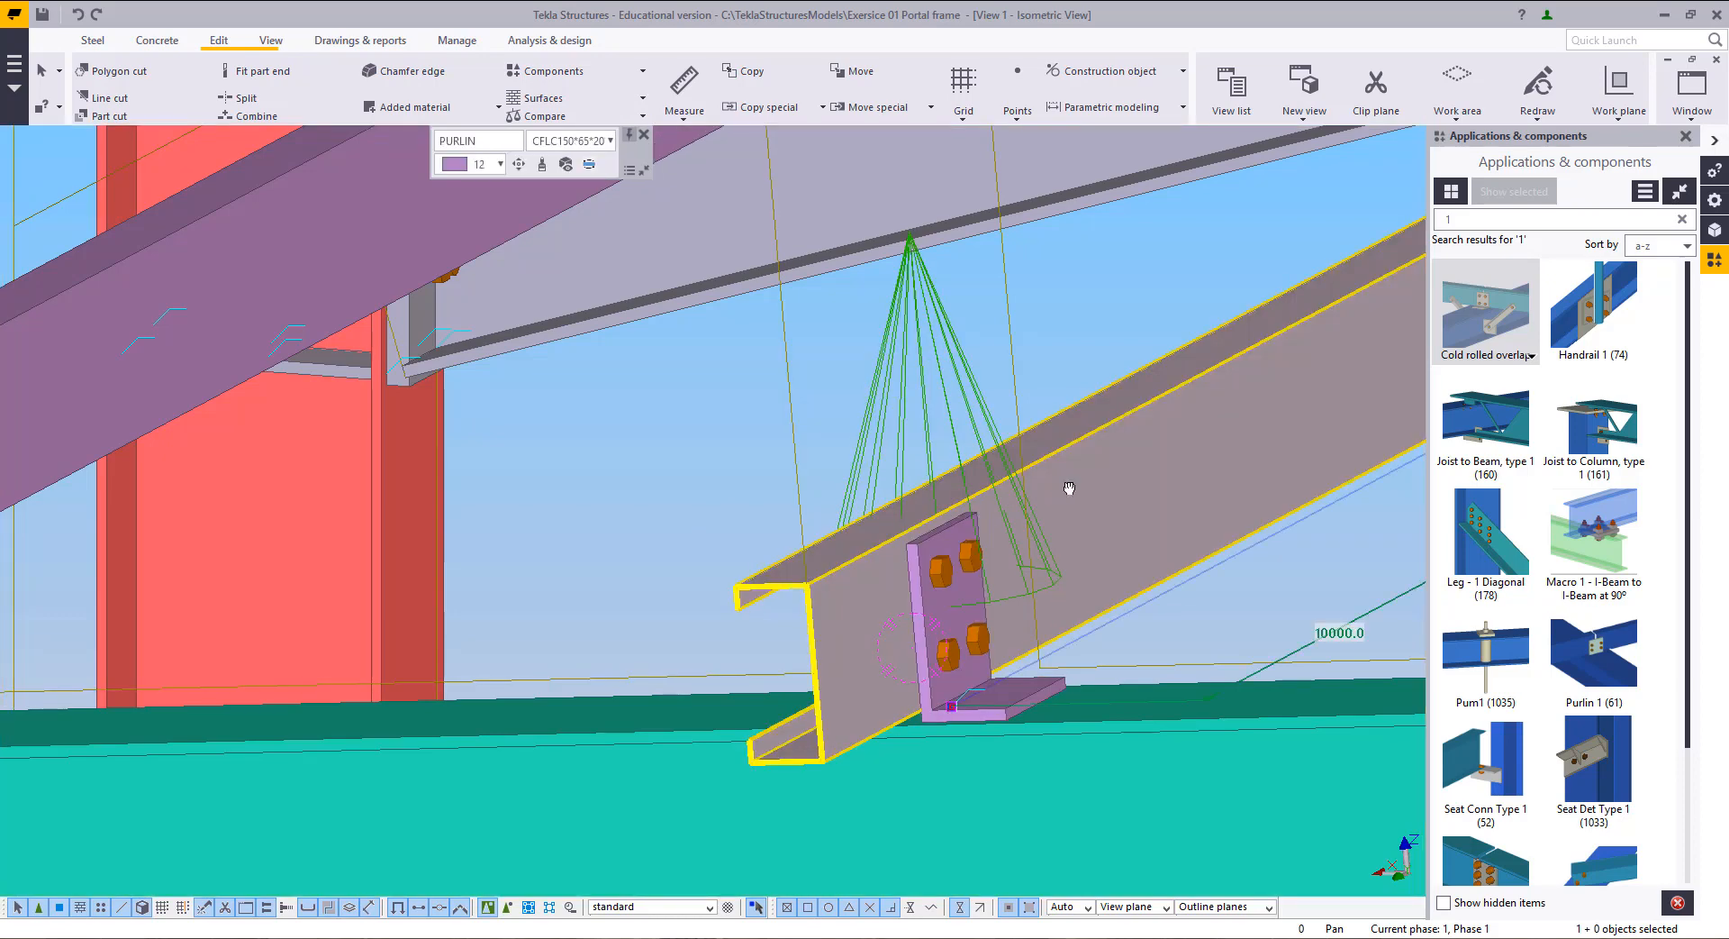
scroll(1069, 487, "down", 8)
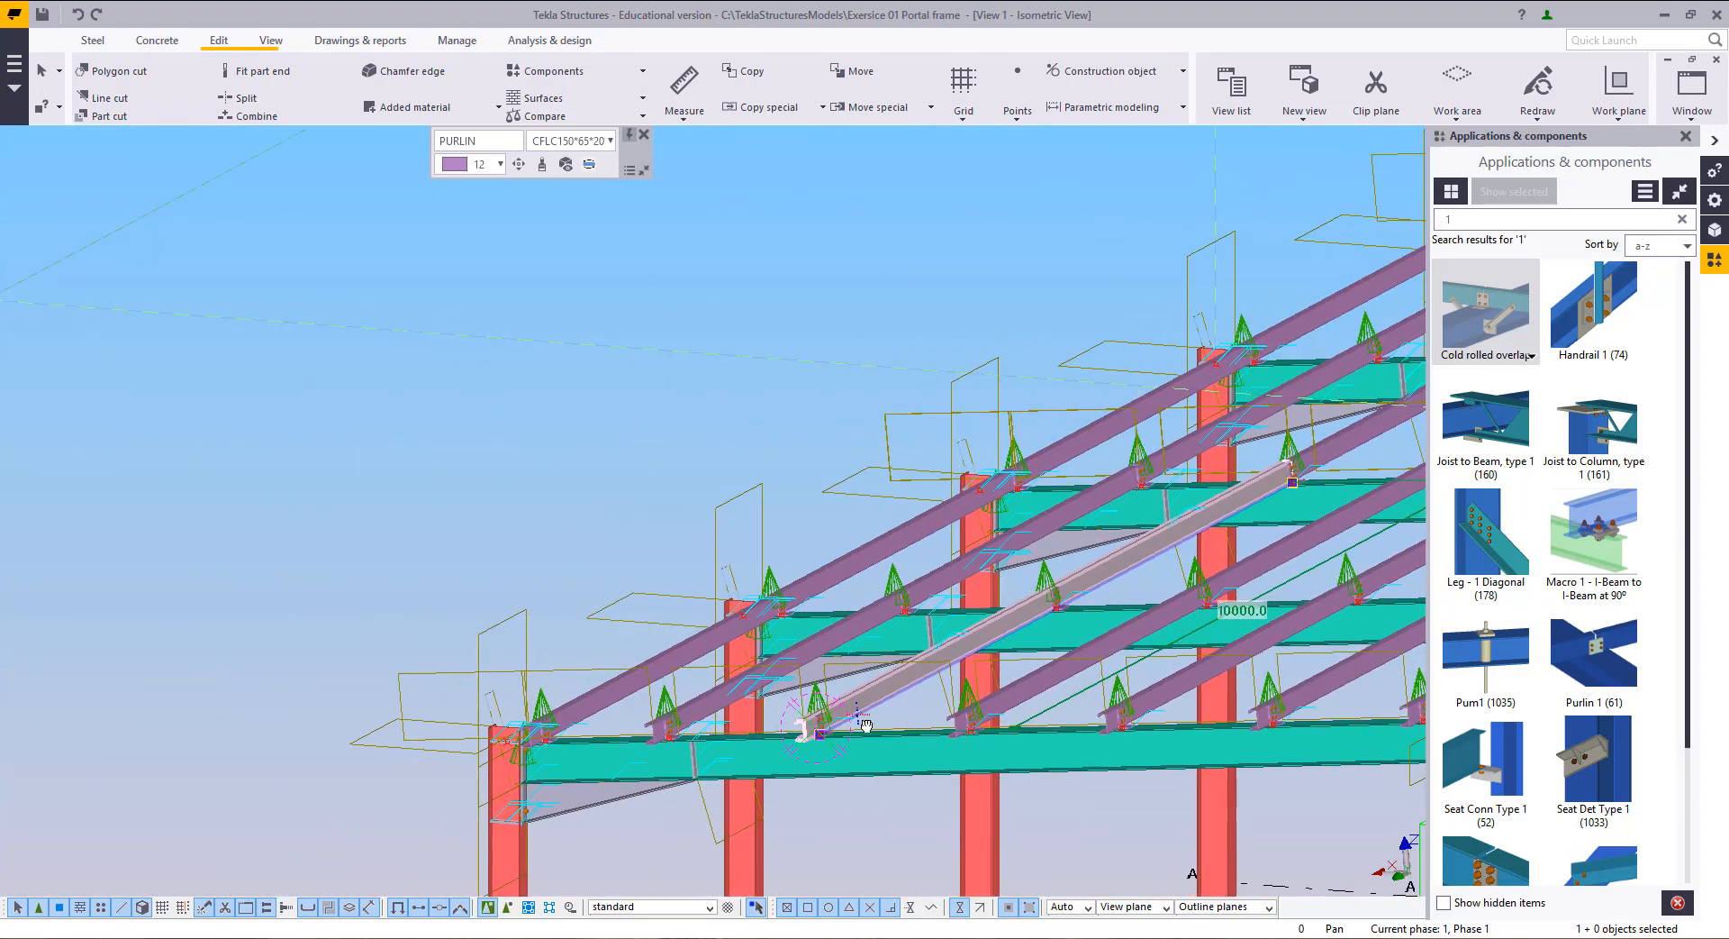
scroll(865, 725, "up", 8)
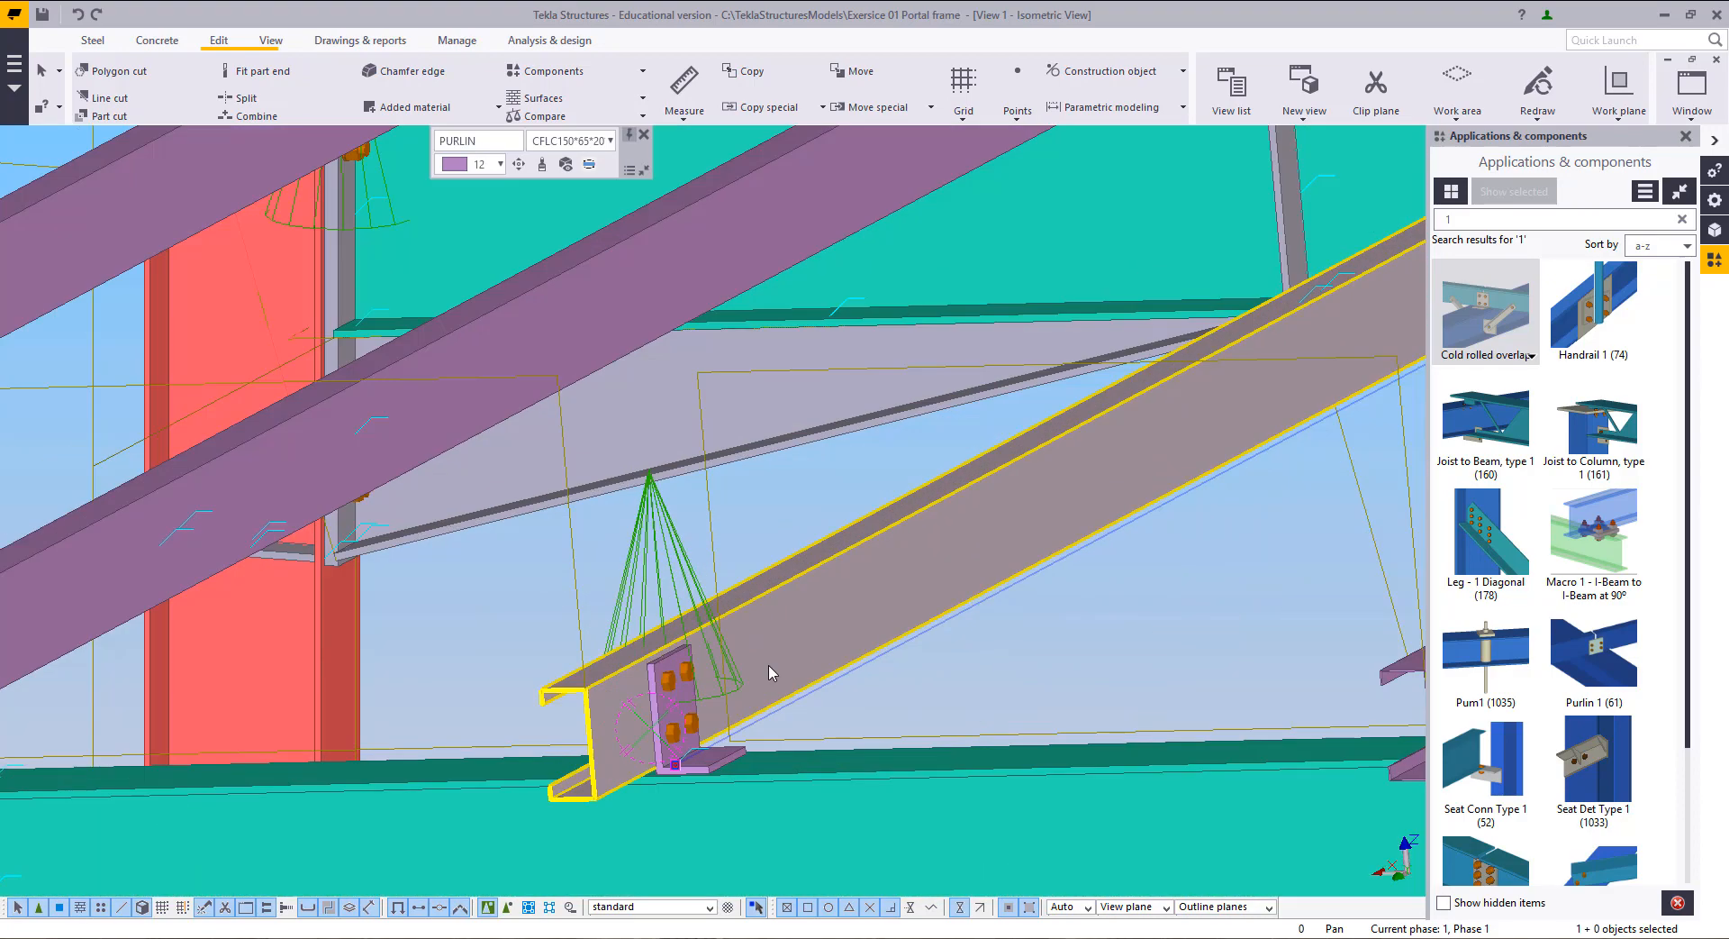
left_click(1508, 219)
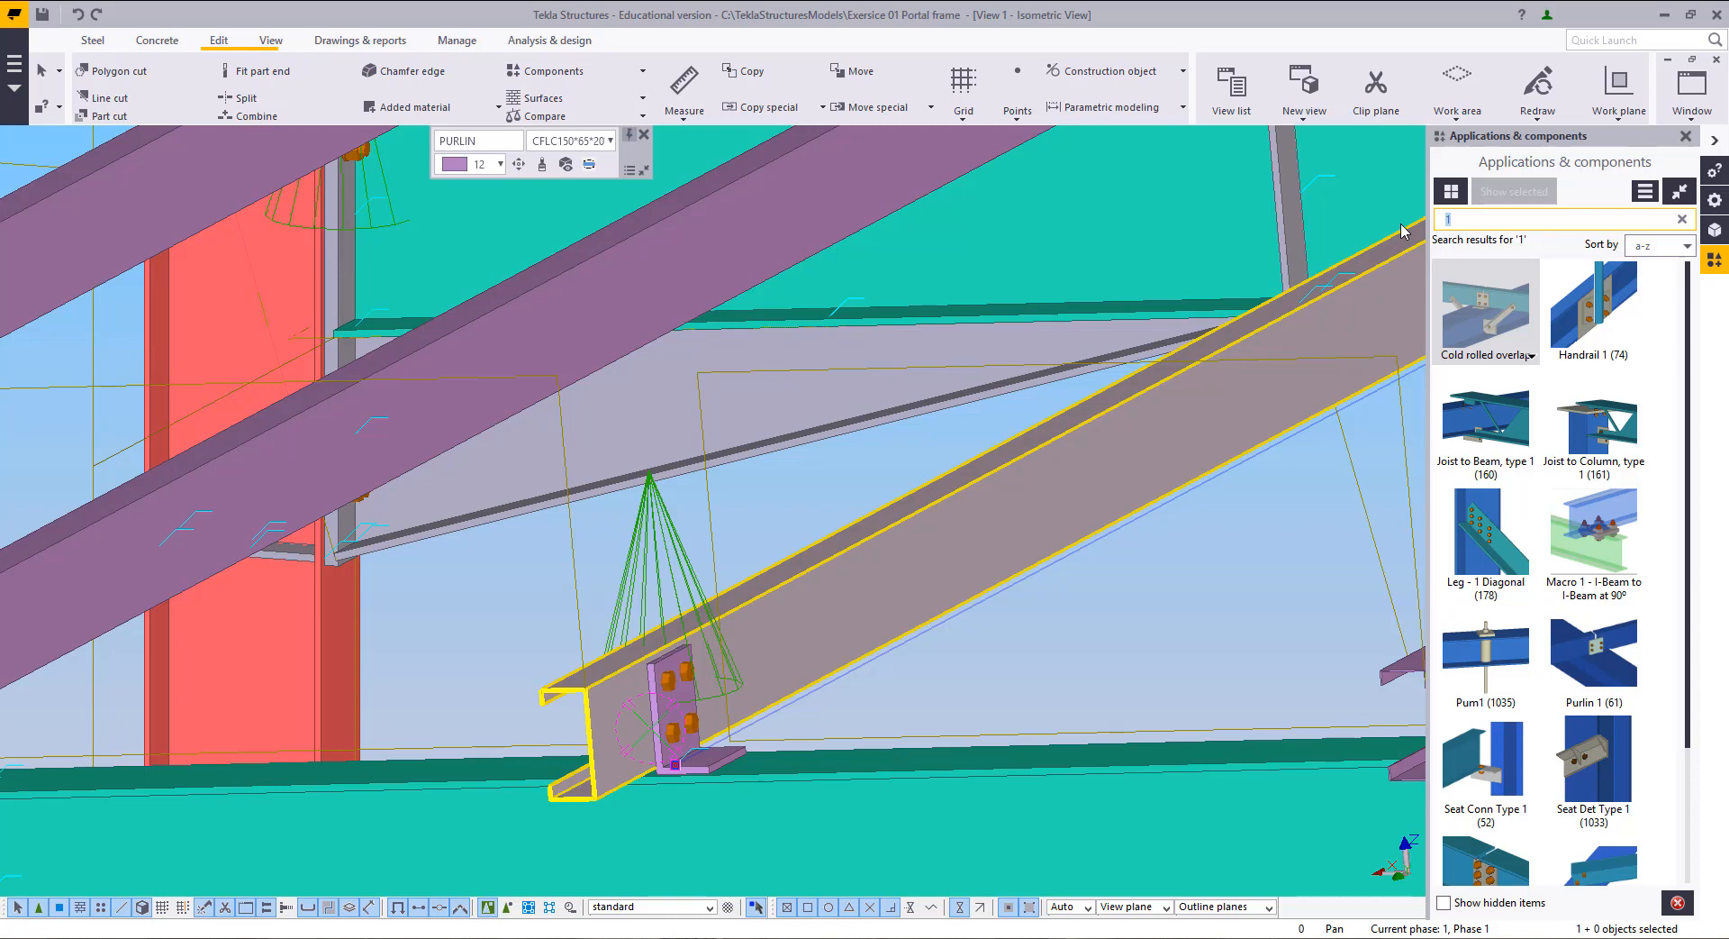
type("swap")
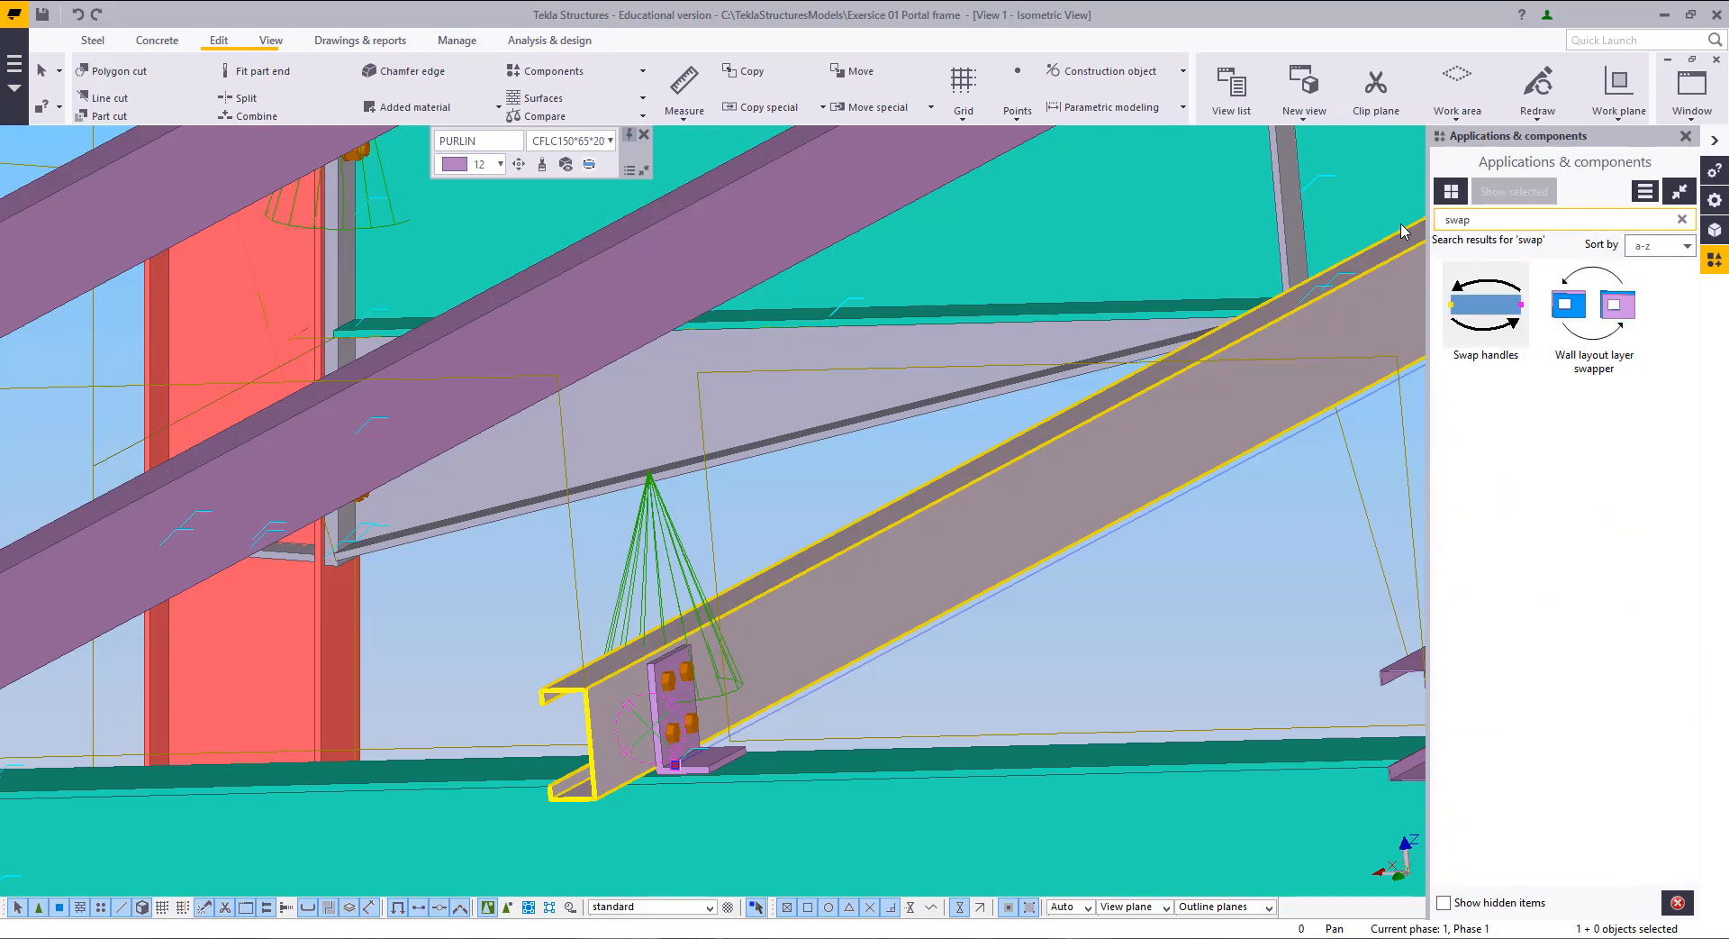
Step: Select the seven purlins between Grid C and Grid E, from the Grid 1 eaves up to the ridge
scroll(888, 552, "down", 10)
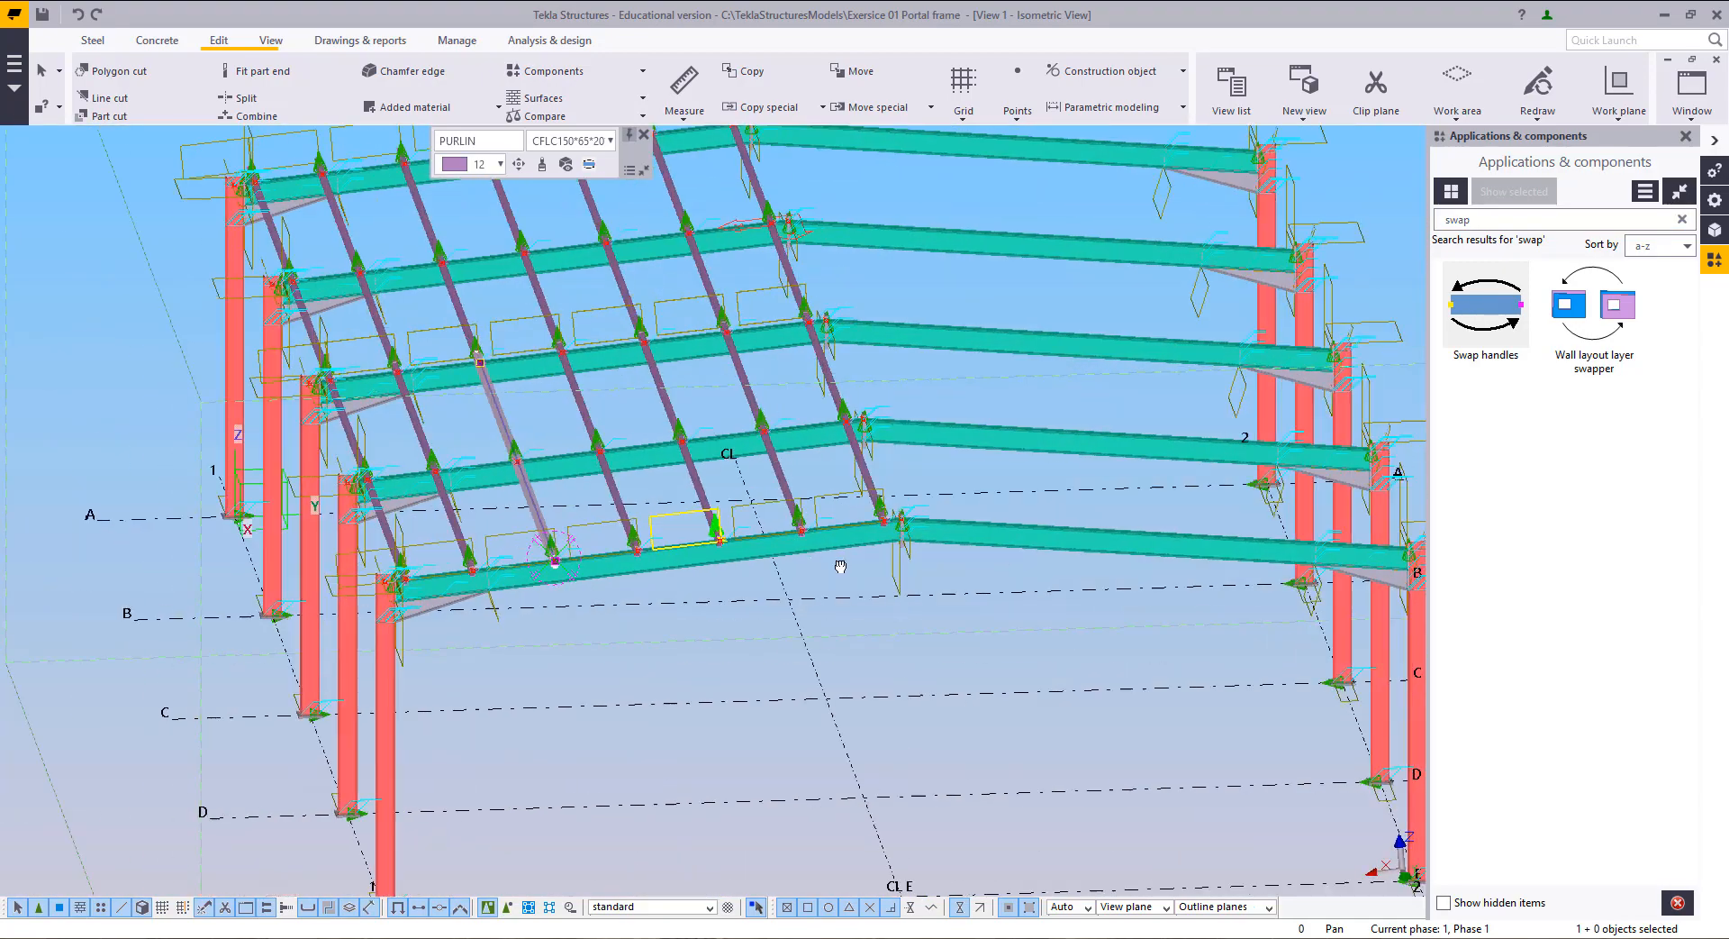
middle_click_drag(840, 567, 652, 610, "ctrl")
middle_click_drag(451, 587, 857, 637)
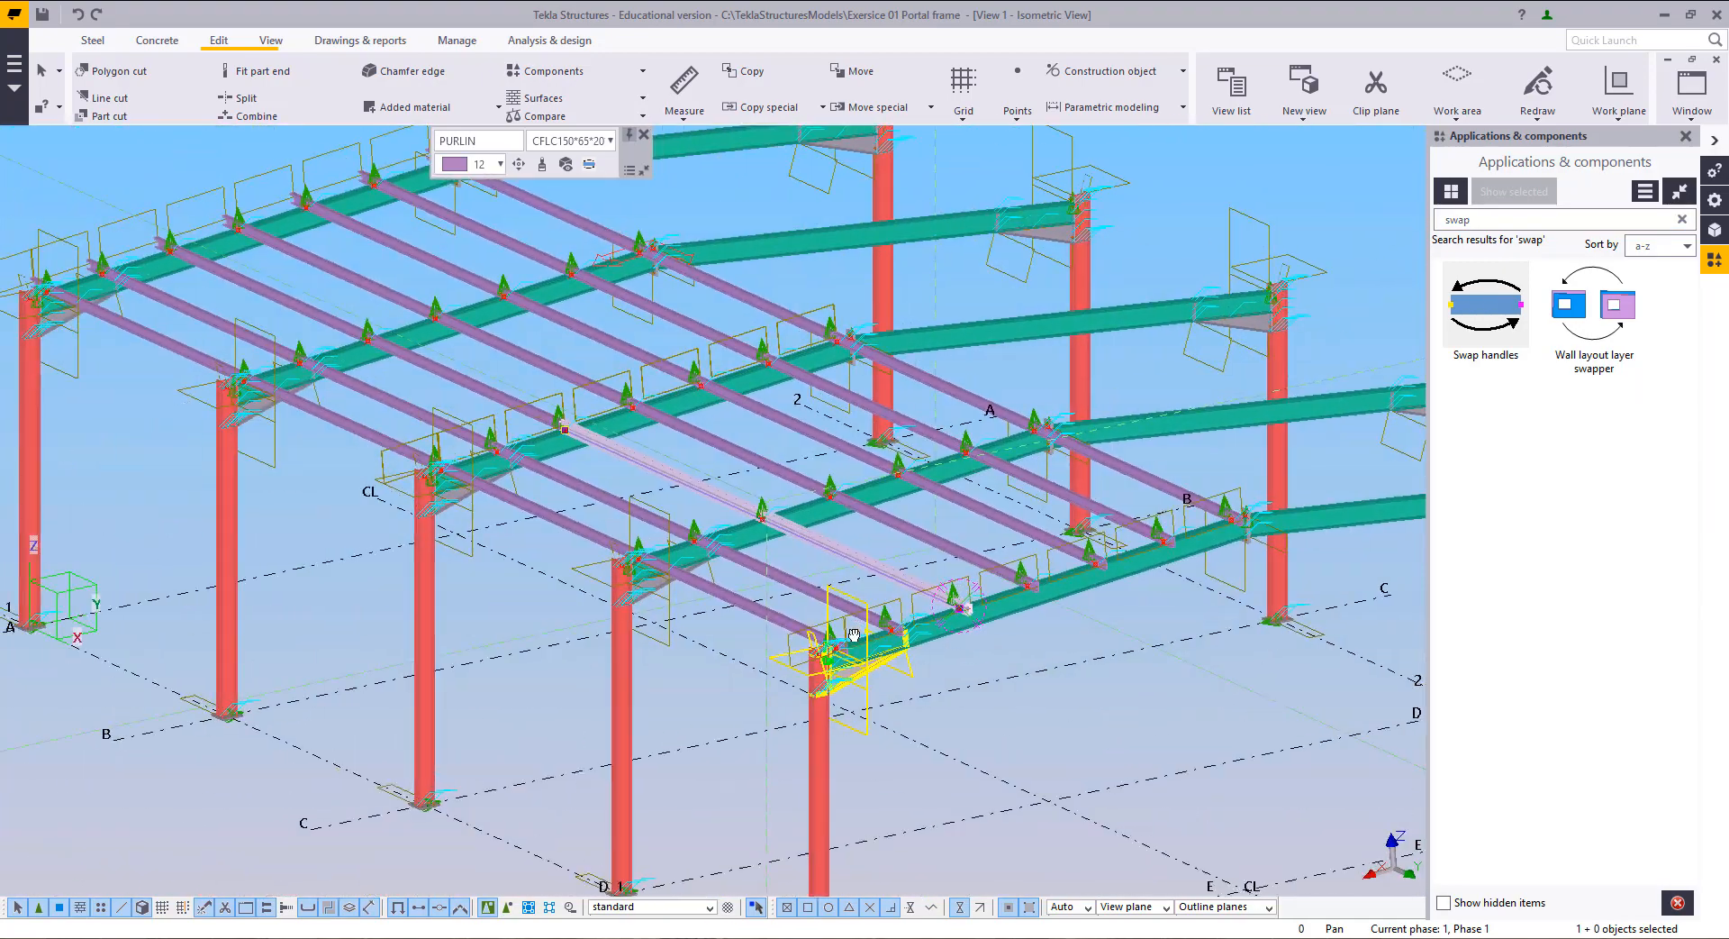
middle_click_drag(672, 579, 713, 719, "ctrl")
left_click(829, 707)
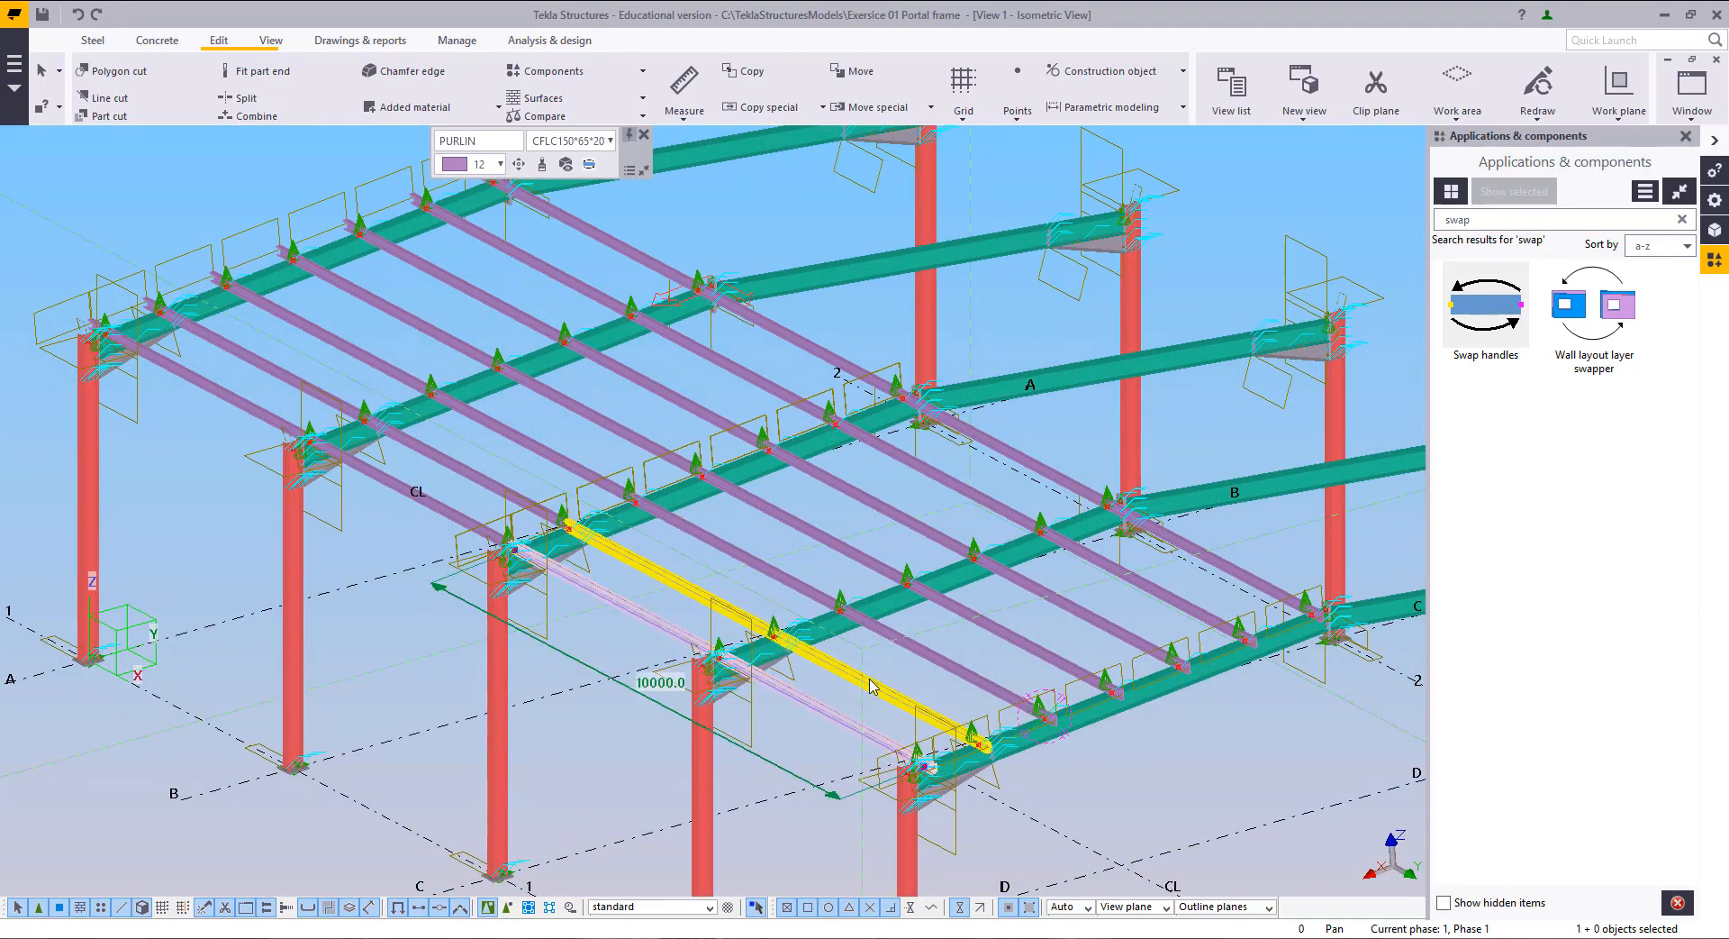
left_click(871, 683, "ctrl")
left_click(917, 654, "ctrl")
left_click(991, 633, "ctrl")
left_click(1065, 605, "ctrl")
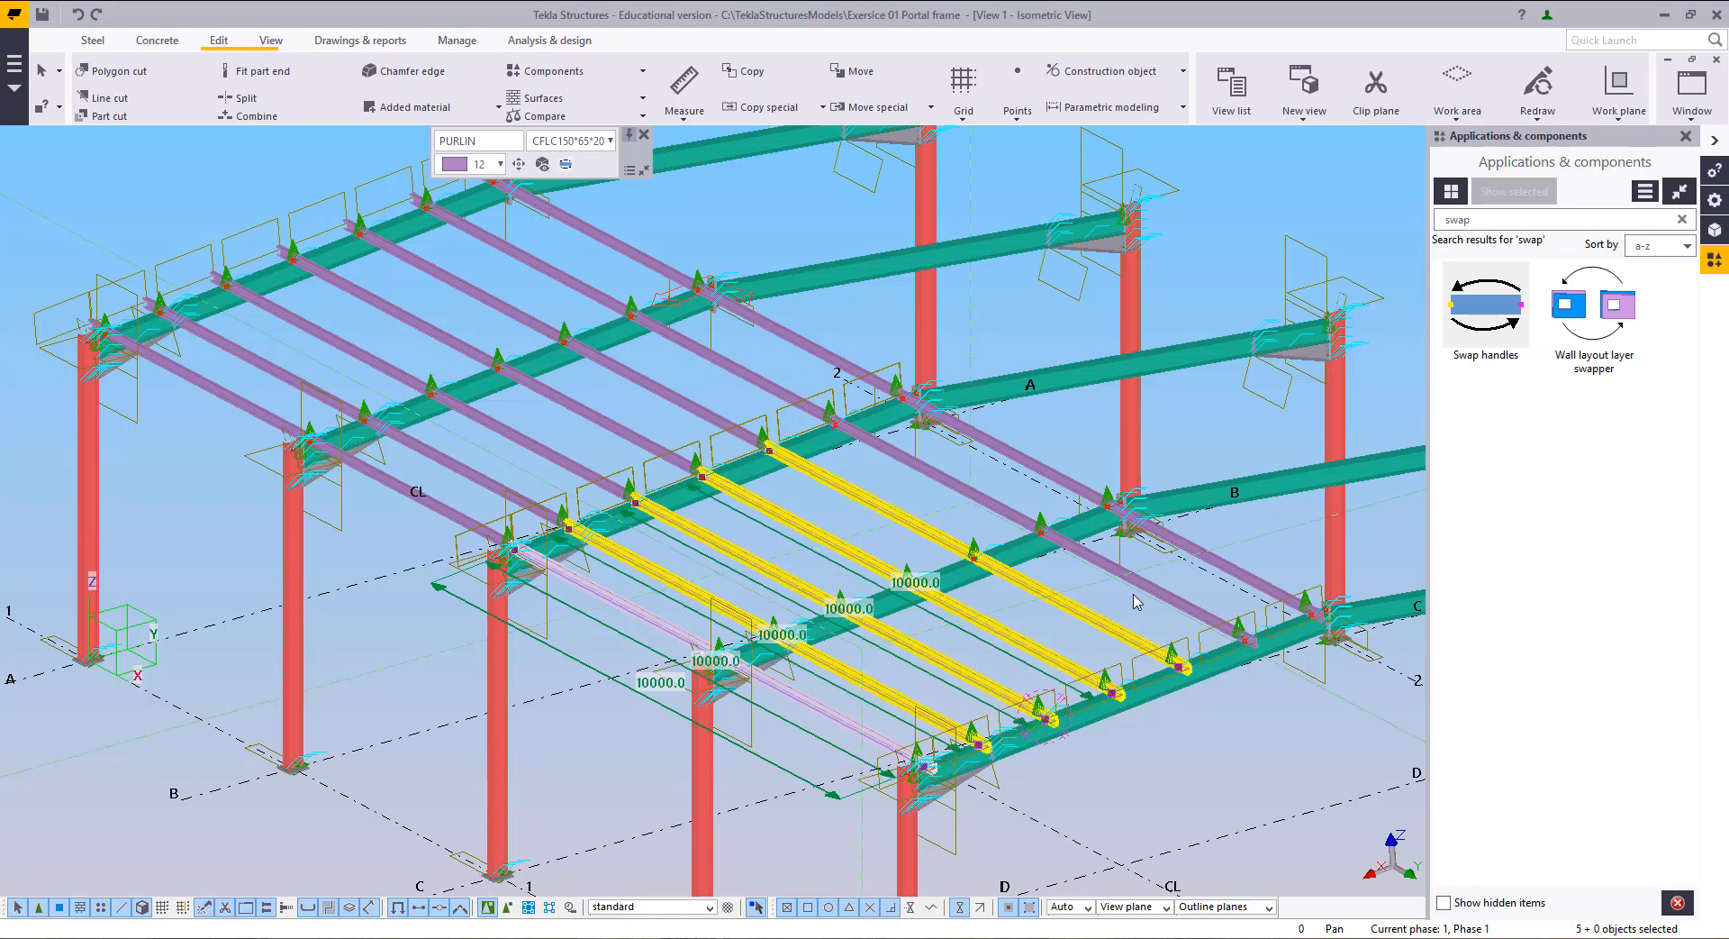
left_click(1131, 579, "ctrl")
left_click(1196, 553, "ctrl")
Step: Add the seven purlins between Grid A and Grid C to the selection, from the ridge down to the eaves
left_click(842, 365, "ctrl")
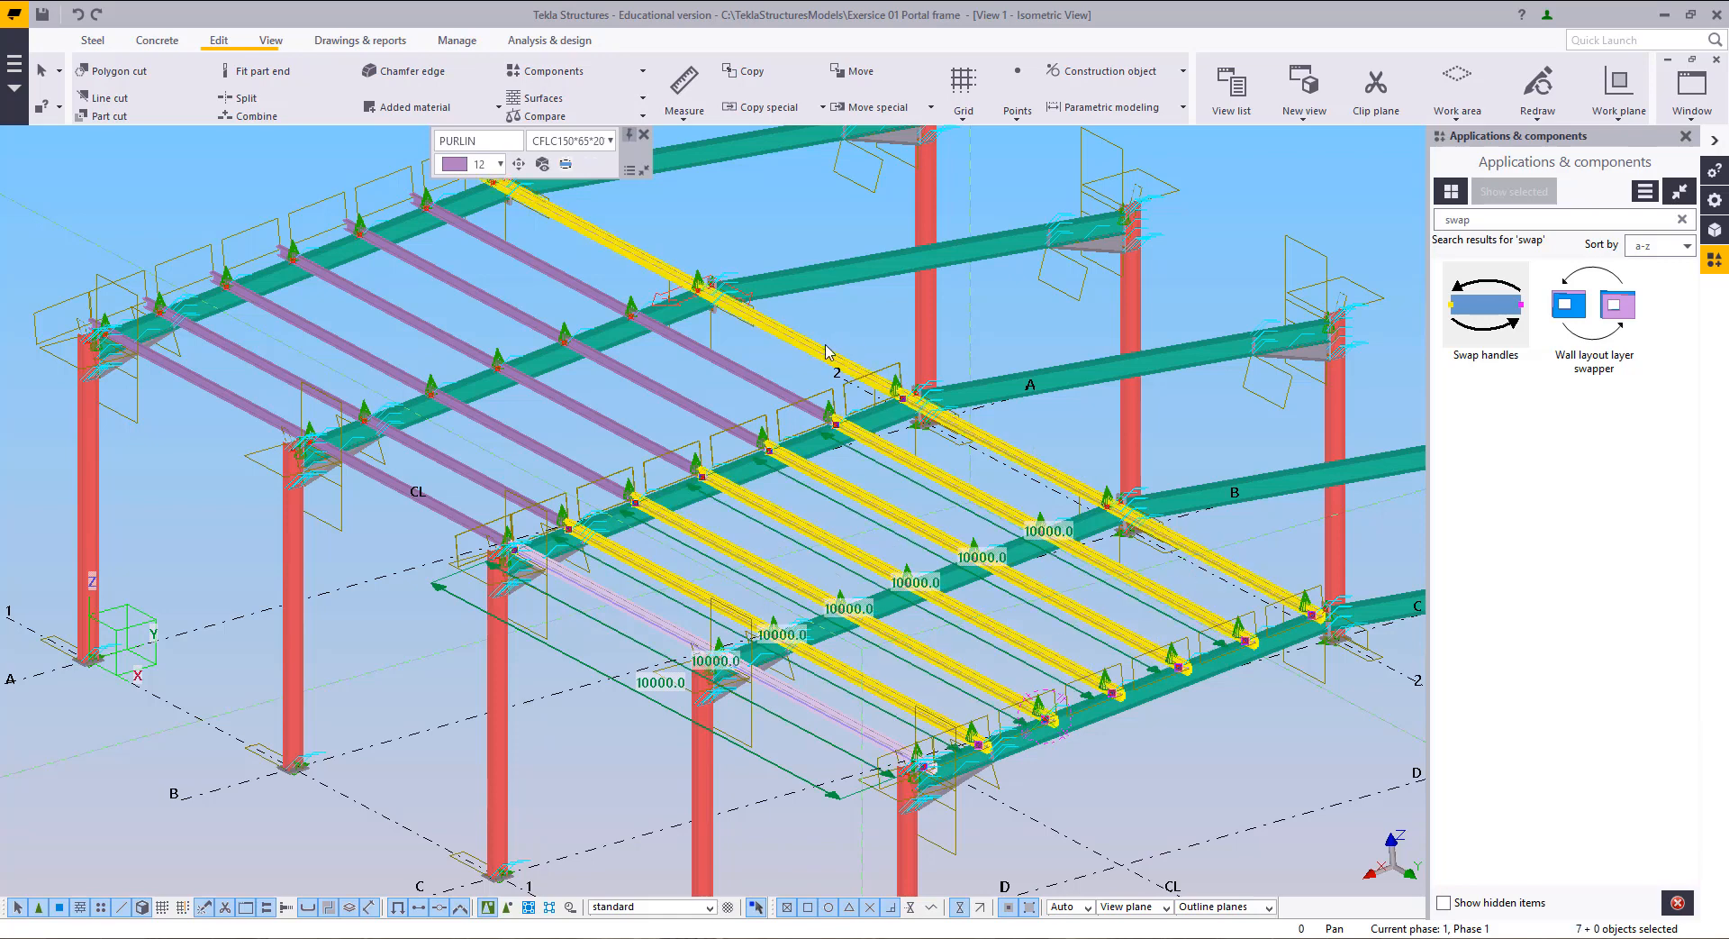
left_click(768, 382, "ctrl")
left_click(713, 406, "ctrl")
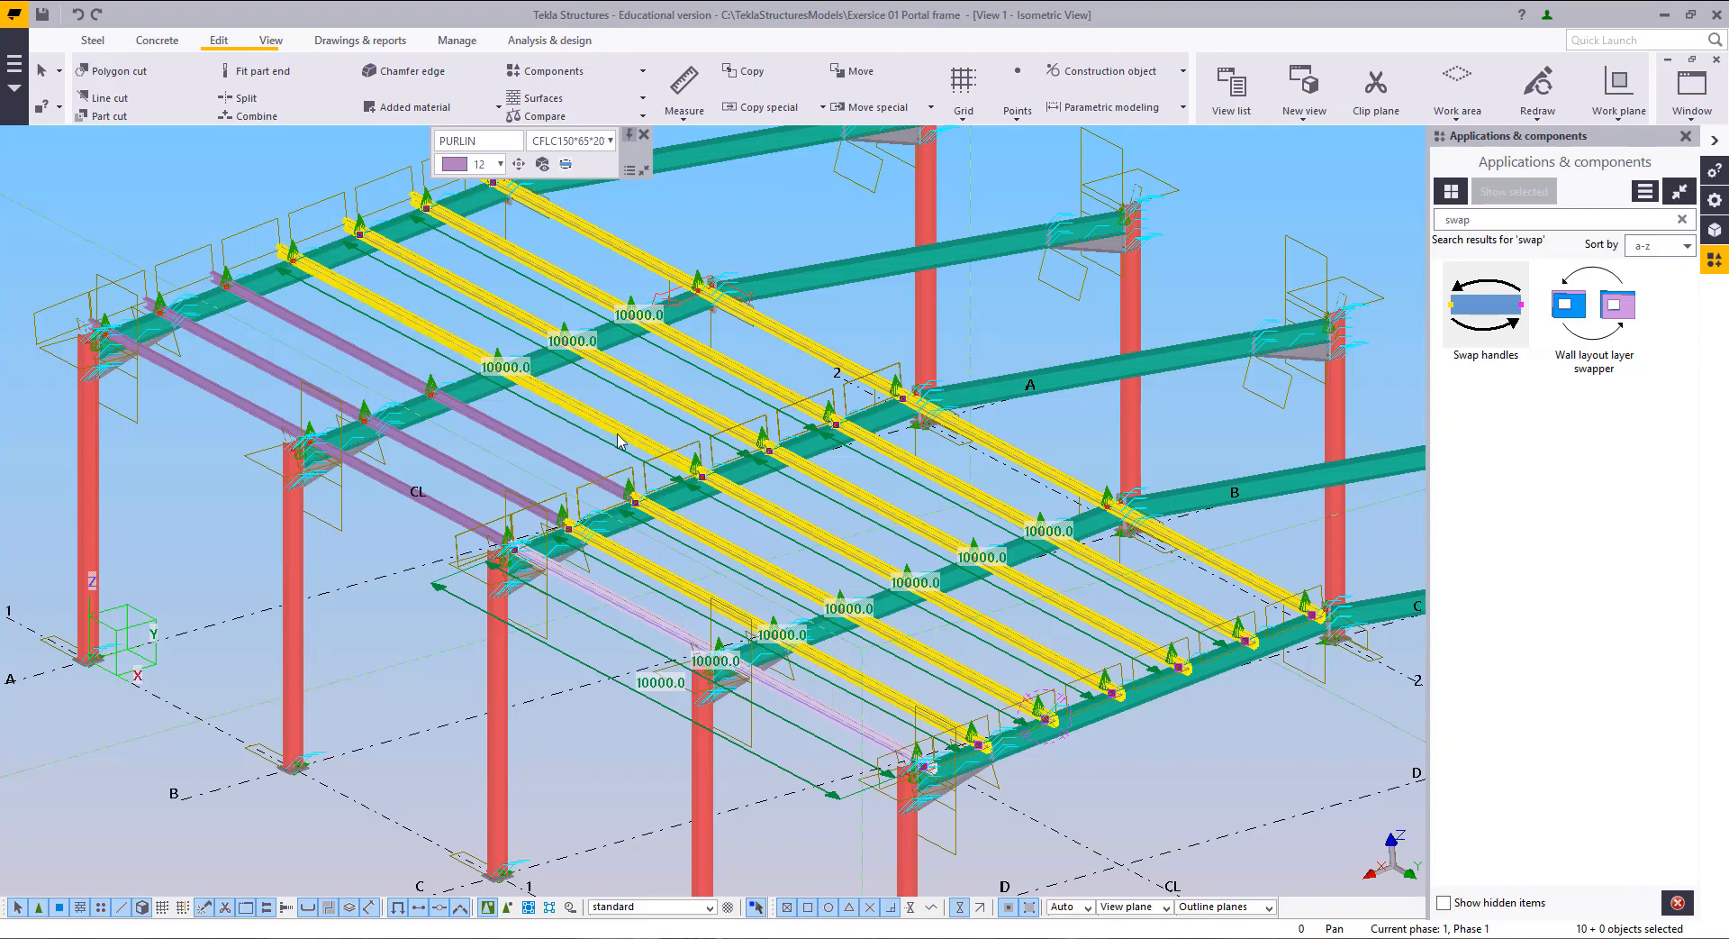
left_click(631, 436, "ctrl")
left_click(544, 466, "ctrl")
left_click(490, 484, "ctrl")
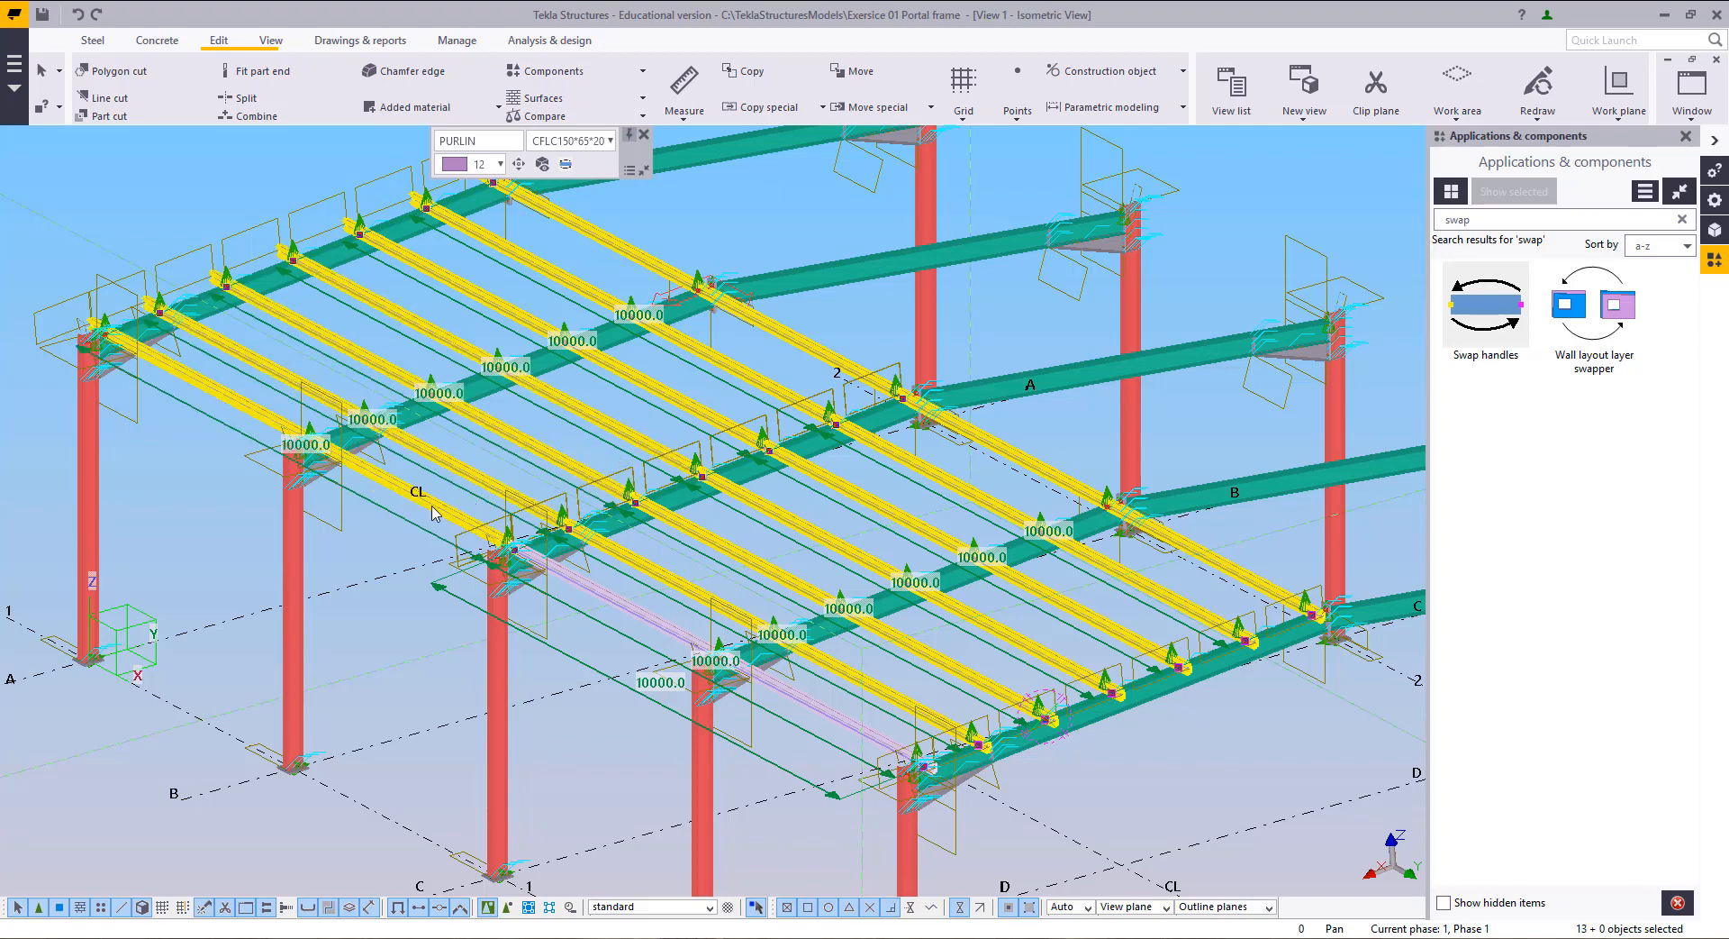
left_click(433, 507, "ctrl")
Step: Swap the handles of all 14 selected purlins with the Swap handles component
scroll(889, 824, "up", 5)
scroll(914, 747, "up", 6)
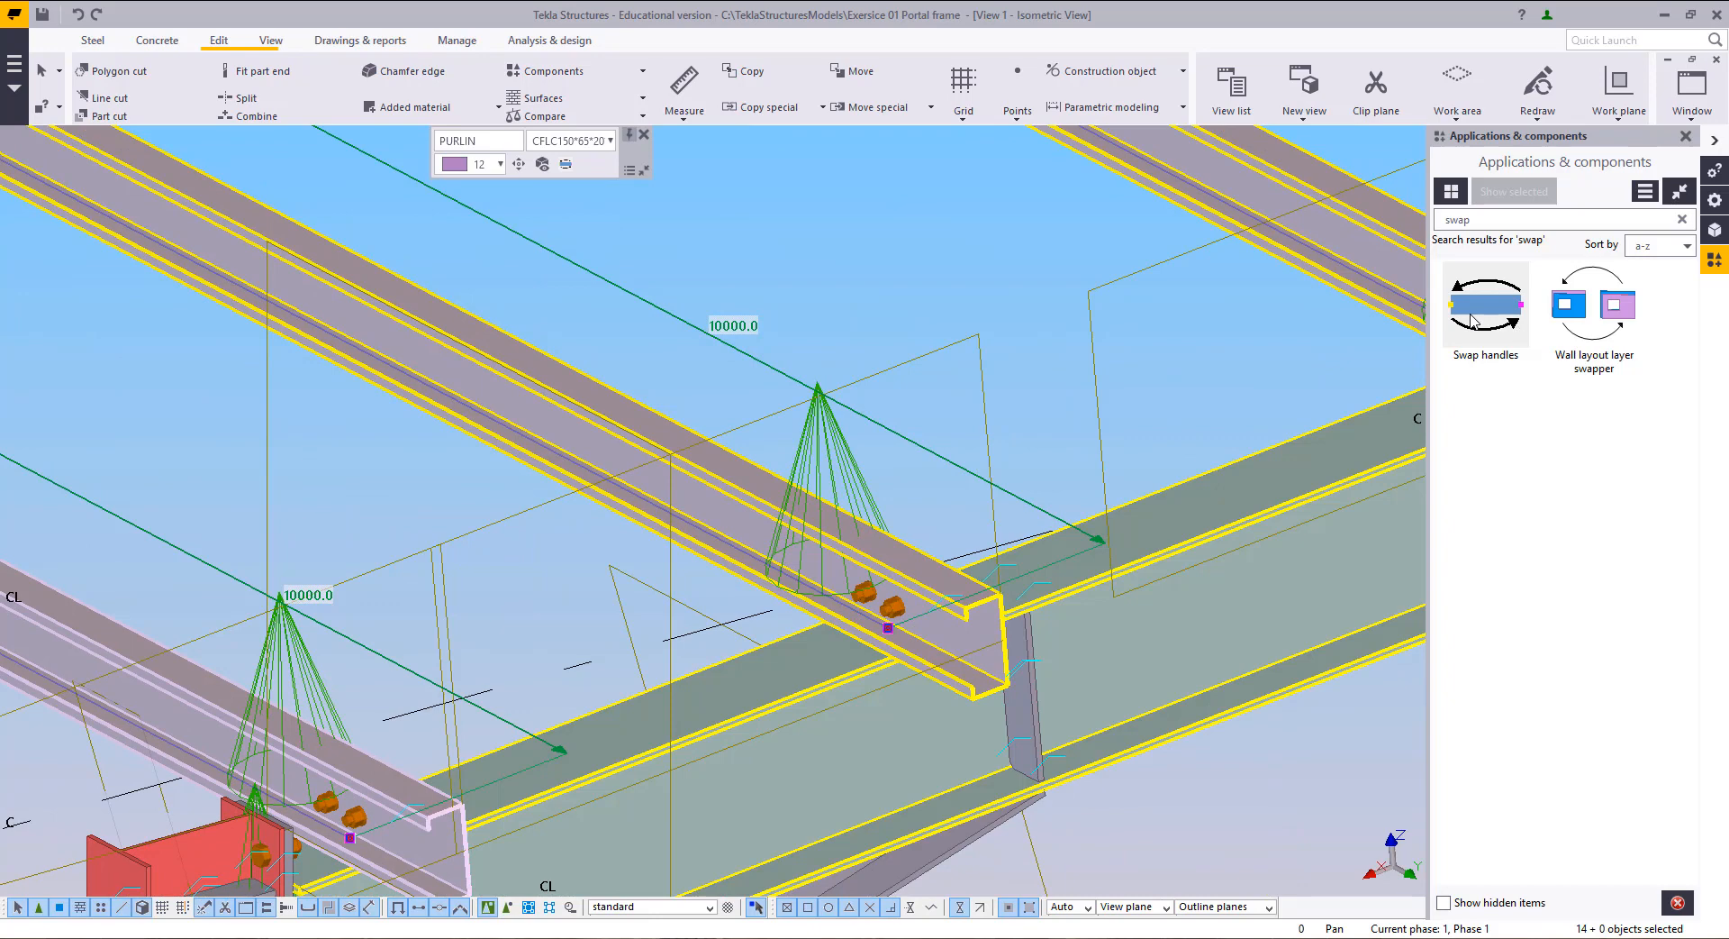
left_click(1474, 320)
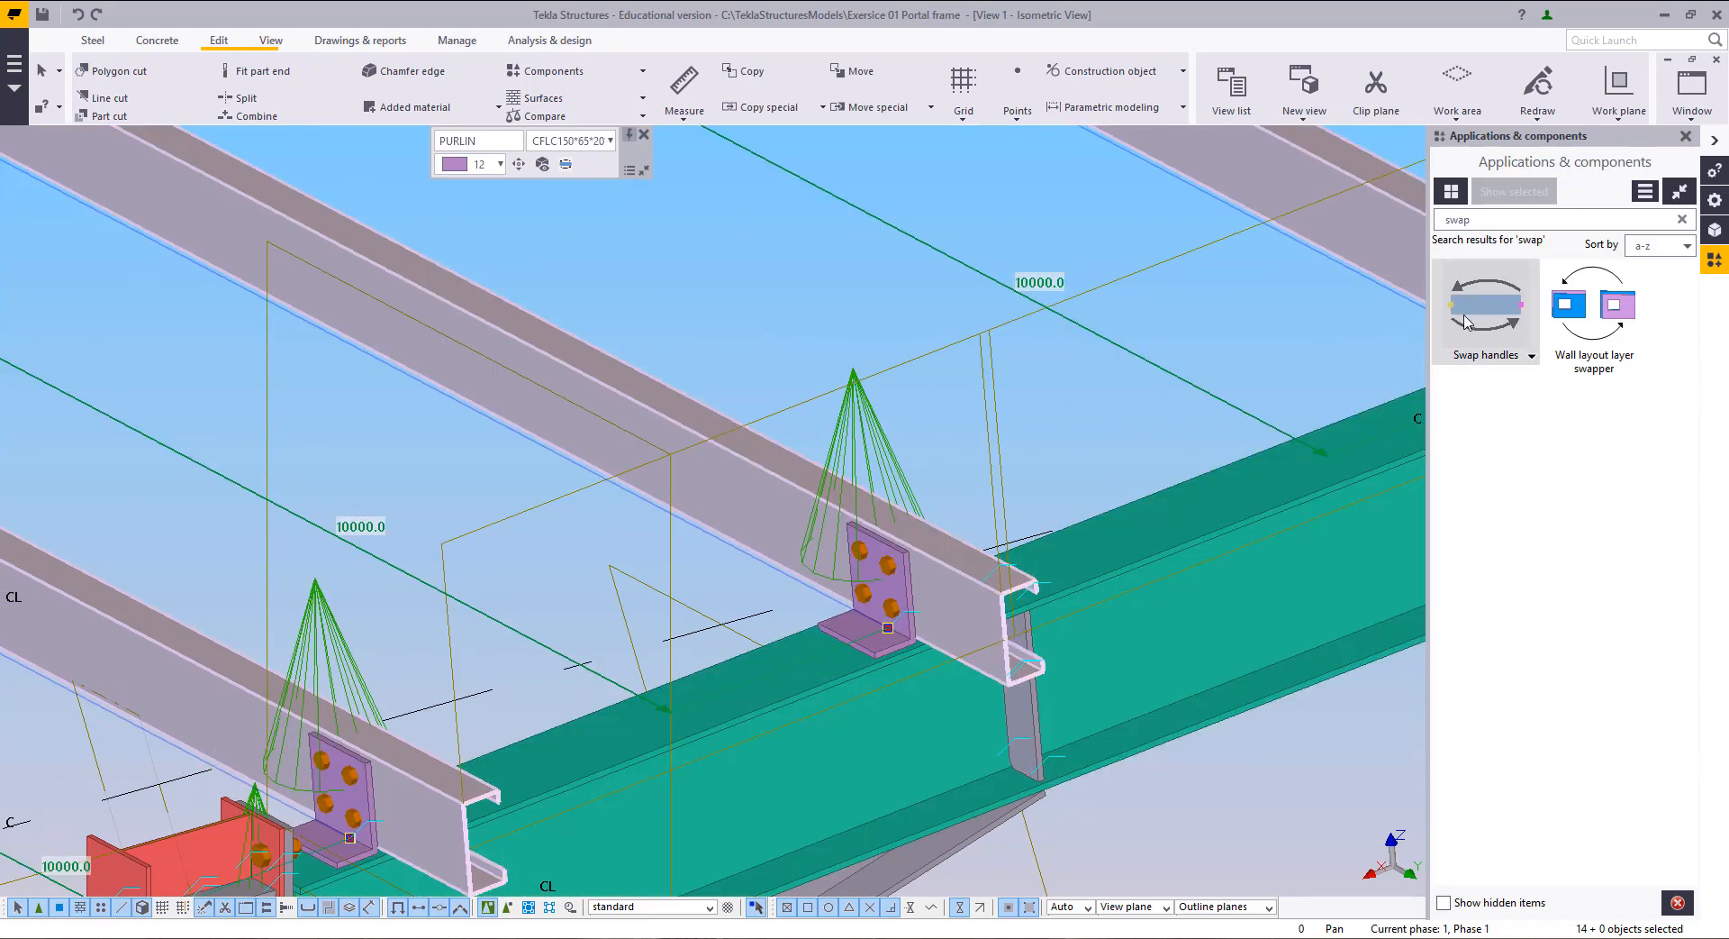
Step: Examine the purlins' orientation and their cleats at each frame from the eaves to the ridge in the isometric view
middle_click_drag(1050, 485, 712, 457)
scroll(724, 512, "down", 5)
middle_click_drag(727, 518, 1061, 643)
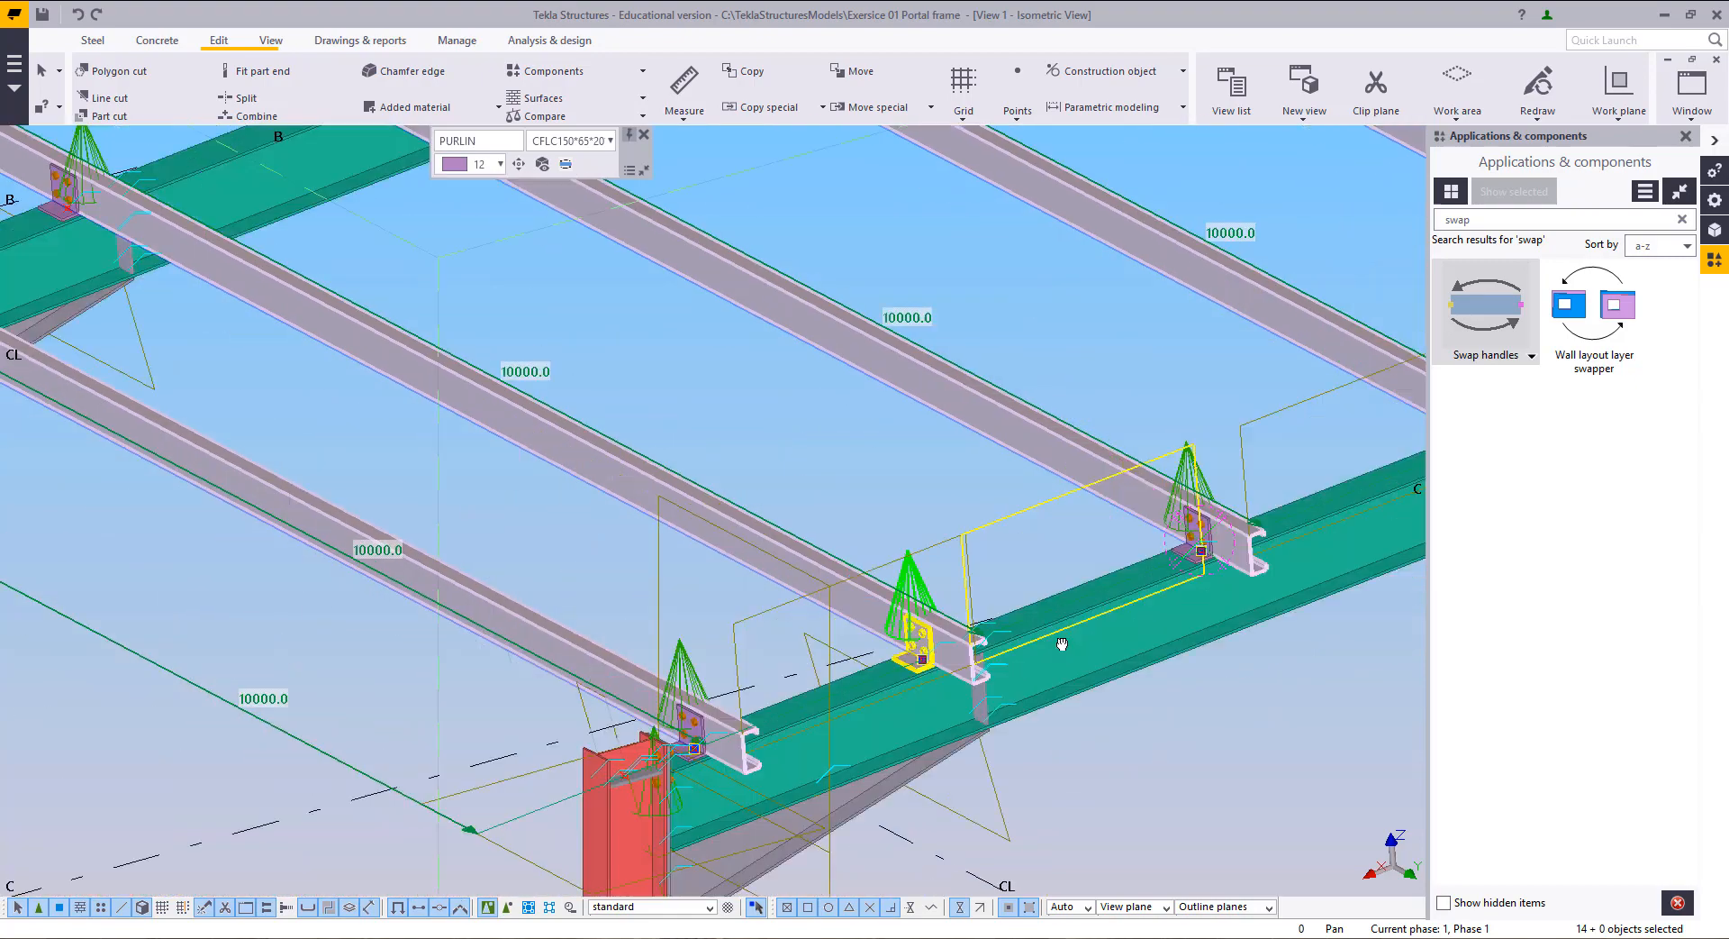
scroll(1014, 664, "down", 7)
middle_click_drag(718, 674, 517, 792)
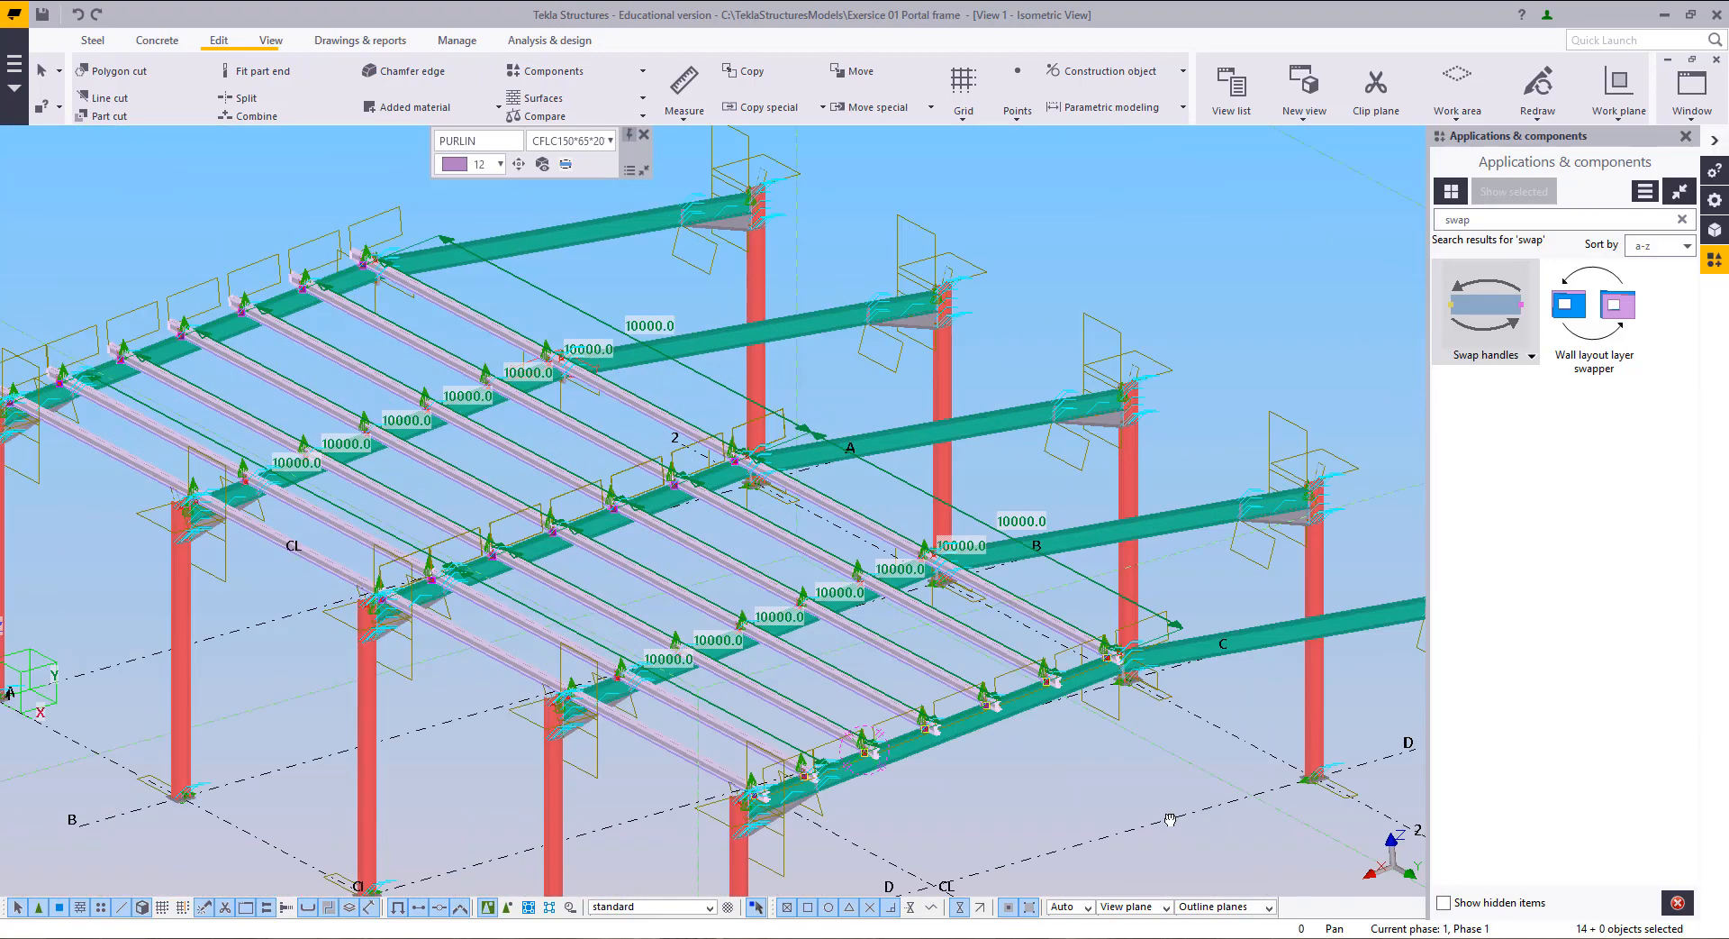
middle_click_drag(468, 412, 815, 495)
middle_click_drag(546, 472, 495, 471)
scroll(924, 695, "up", 5)
middle_click_drag(907, 695, 308, 358)
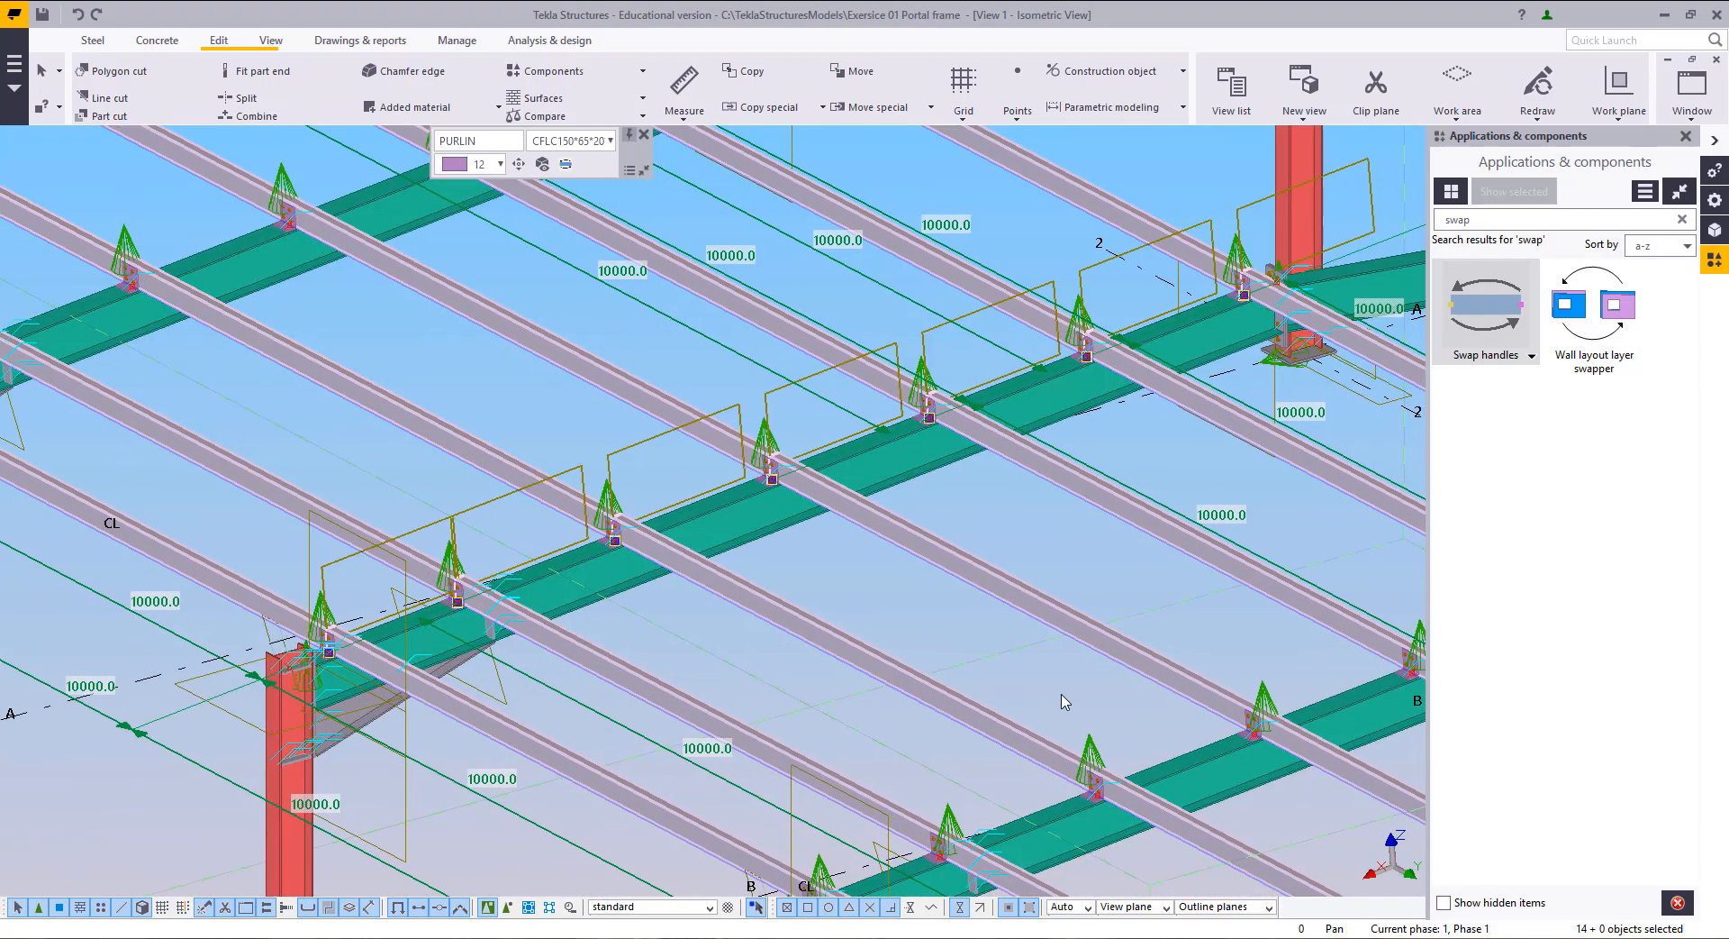
middle_click_drag(1058, 689, 490, 263)
middle_click_drag(976, 417, 1288, 634)
middle_click_drag(662, 330, 1056, 516)
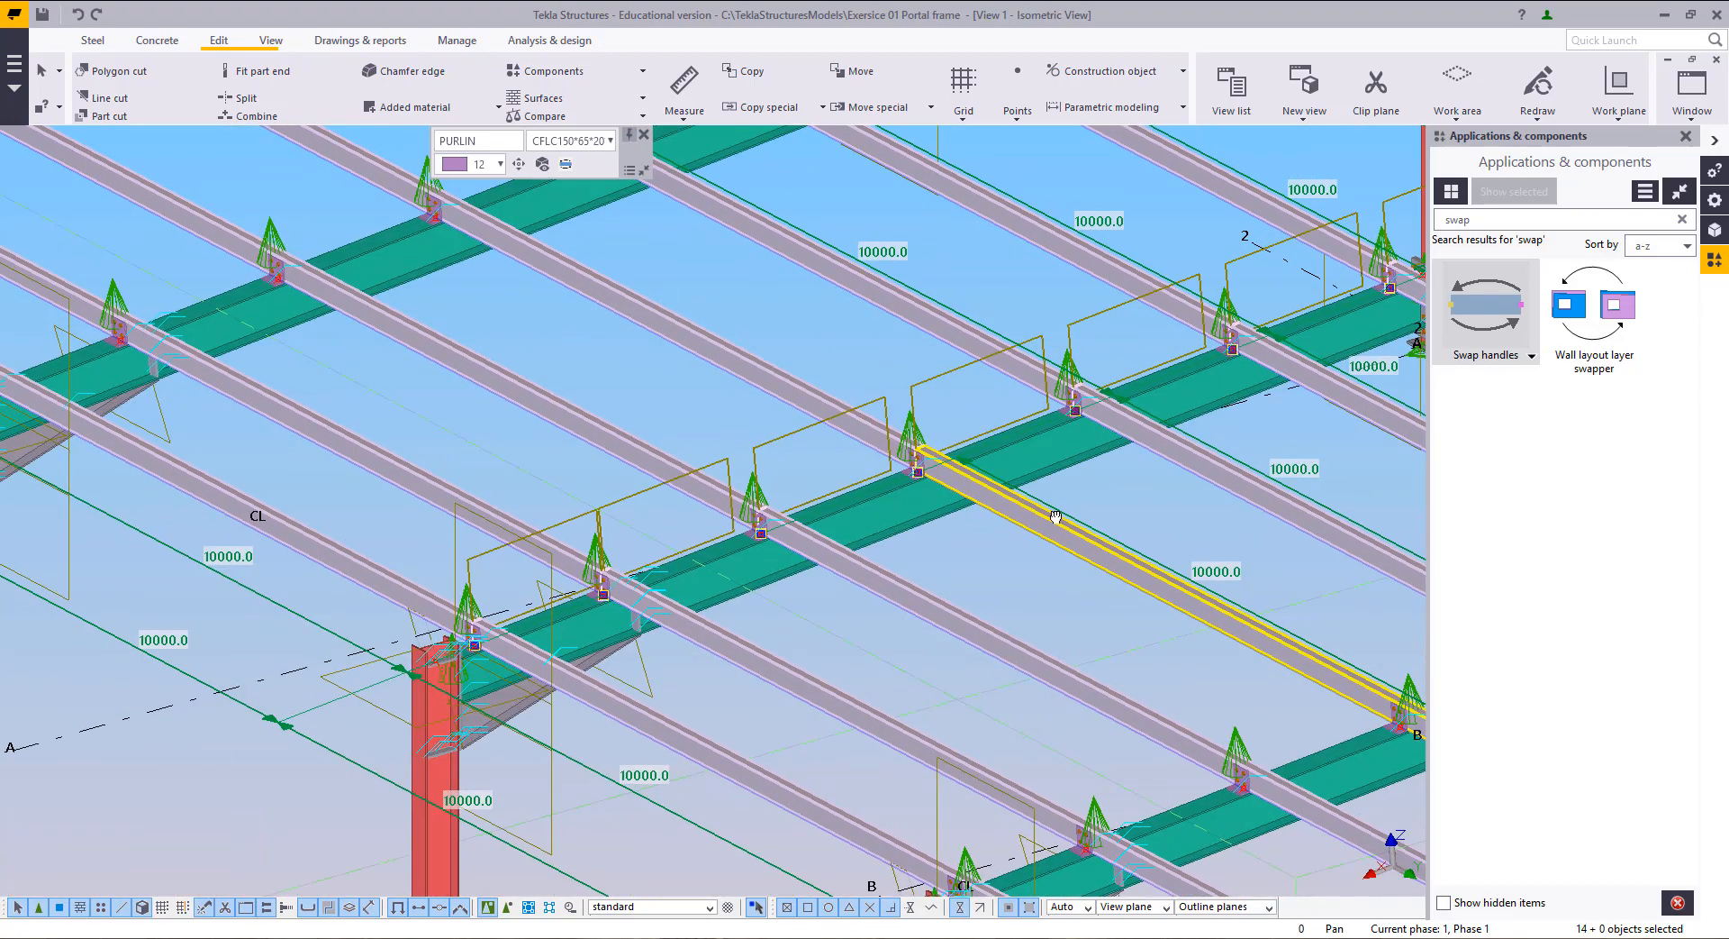
middle_click_drag(1075, 605, 1199, 746)
middle_click_drag(898, 626, 638, 589)
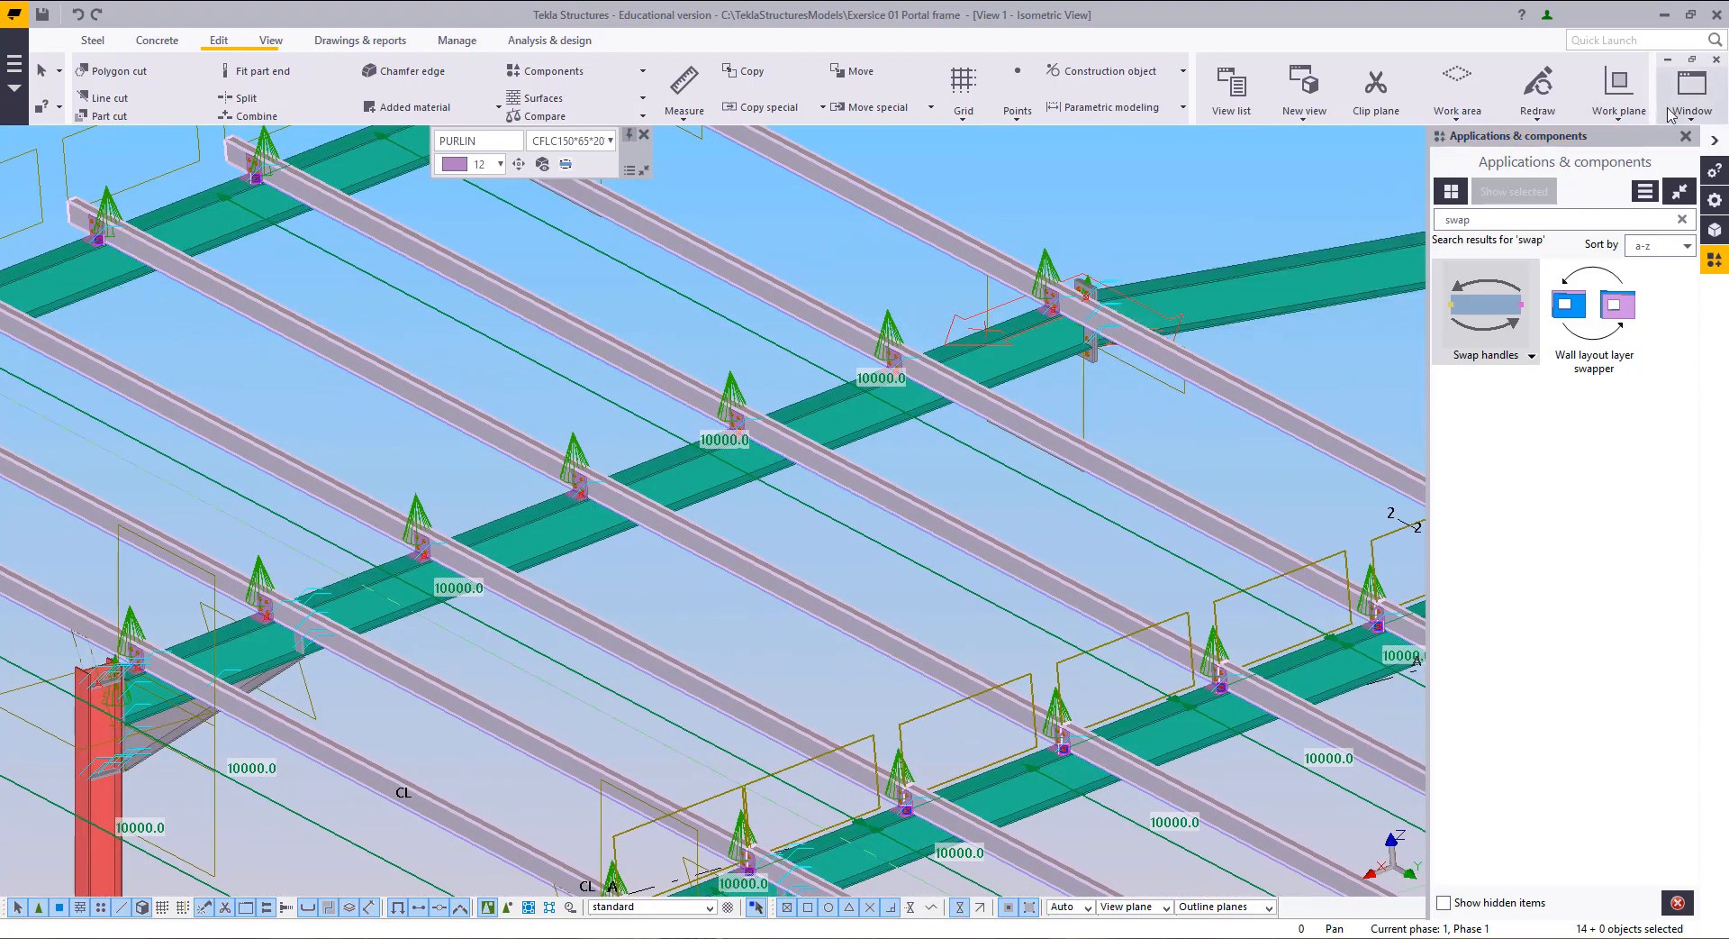
Step: Examine the 14 selected purlins' section orientation and cleats in the Grid C view, from the eaves to the ridge
left_click(1692, 90)
left_click(1640, 275)
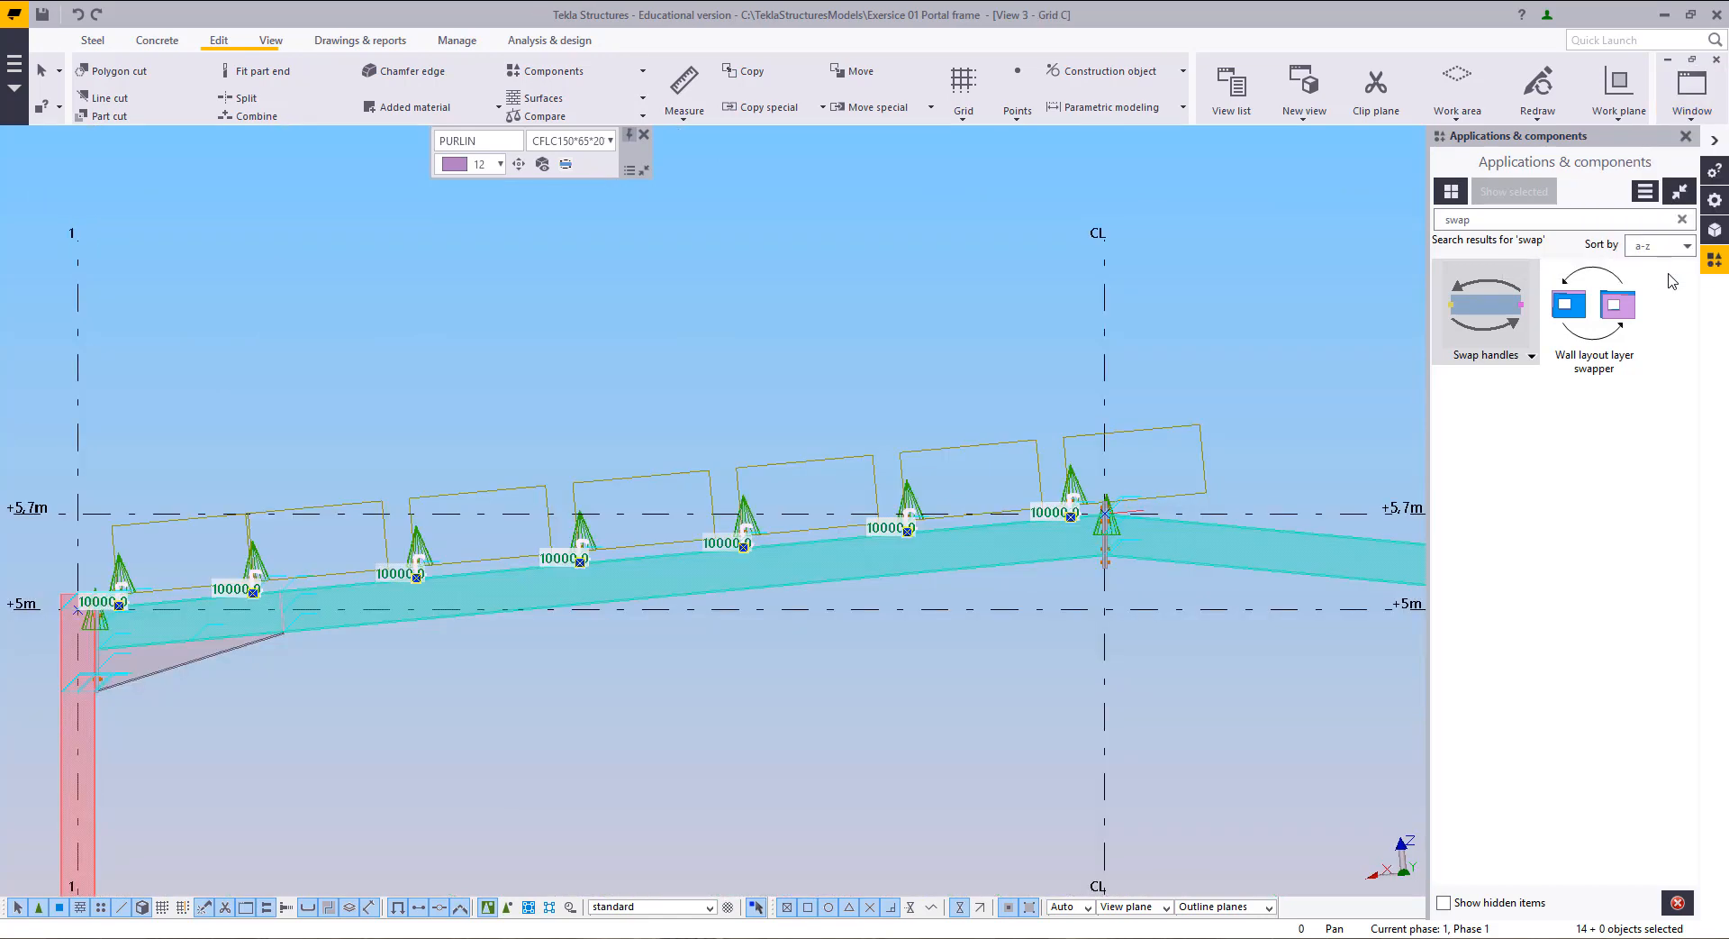
middle_click_drag(851, 525, 1223, 502)
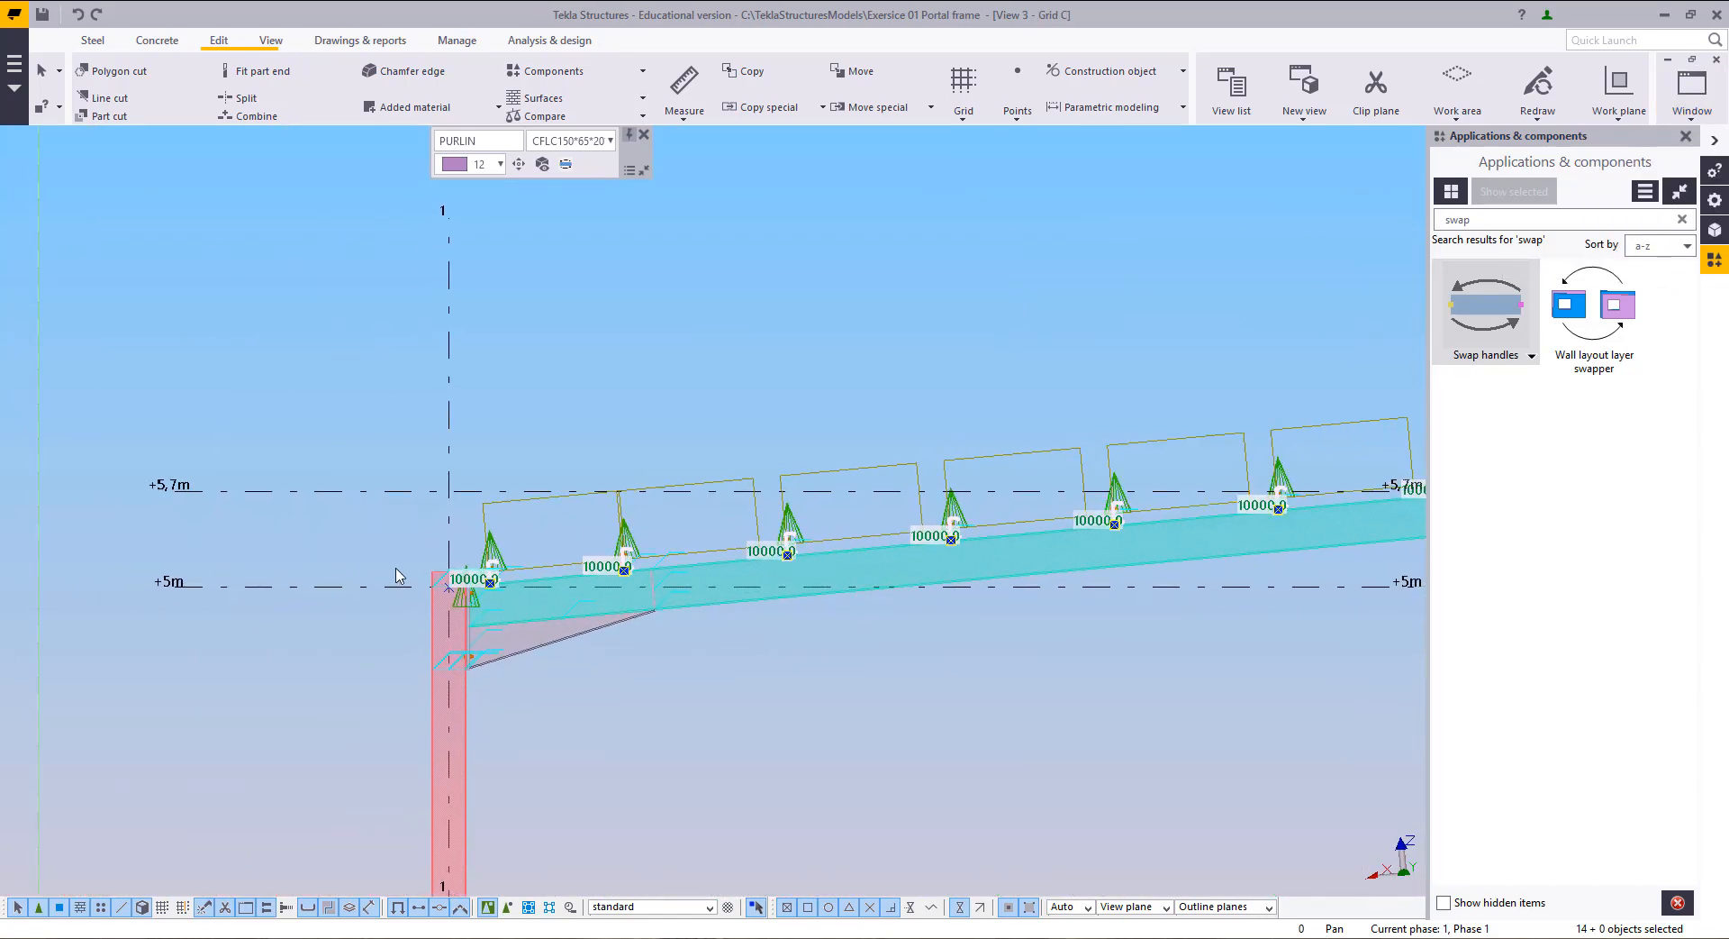
scroll(392, 574, "up", 2)
scroll(605, 599, "up", 4)
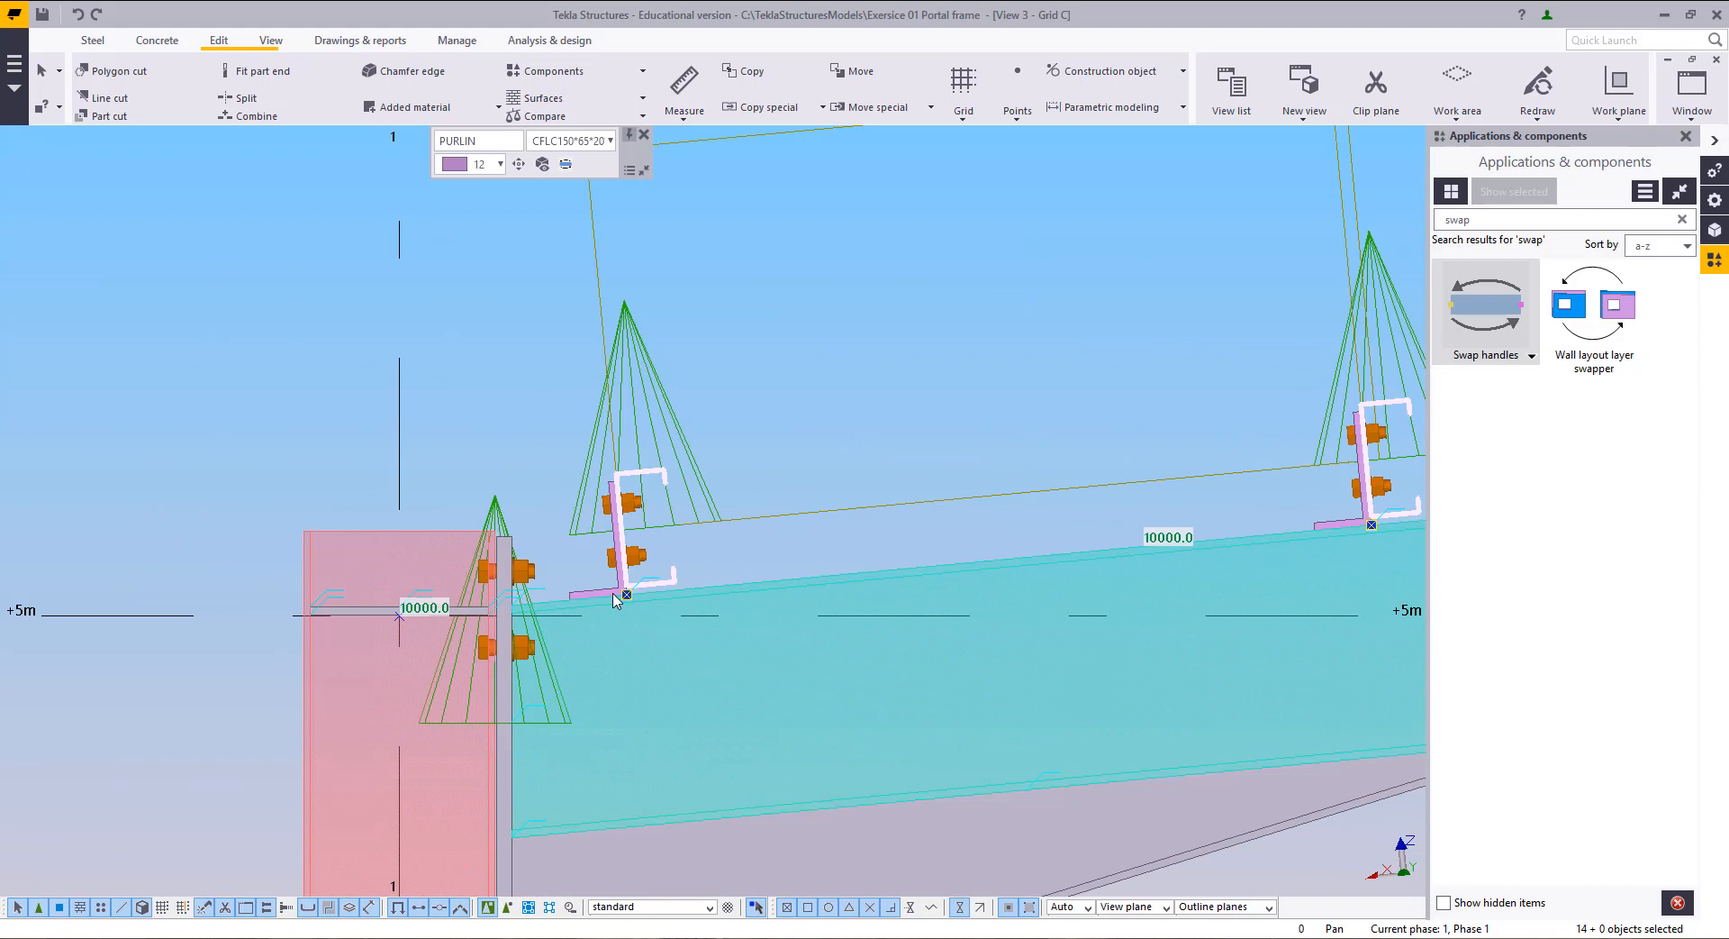
scroll(666, 505, "down", 6)
middle_click_drag(998, 501, 4, 551)
middle_click_drag(687, 540, 302, 560)
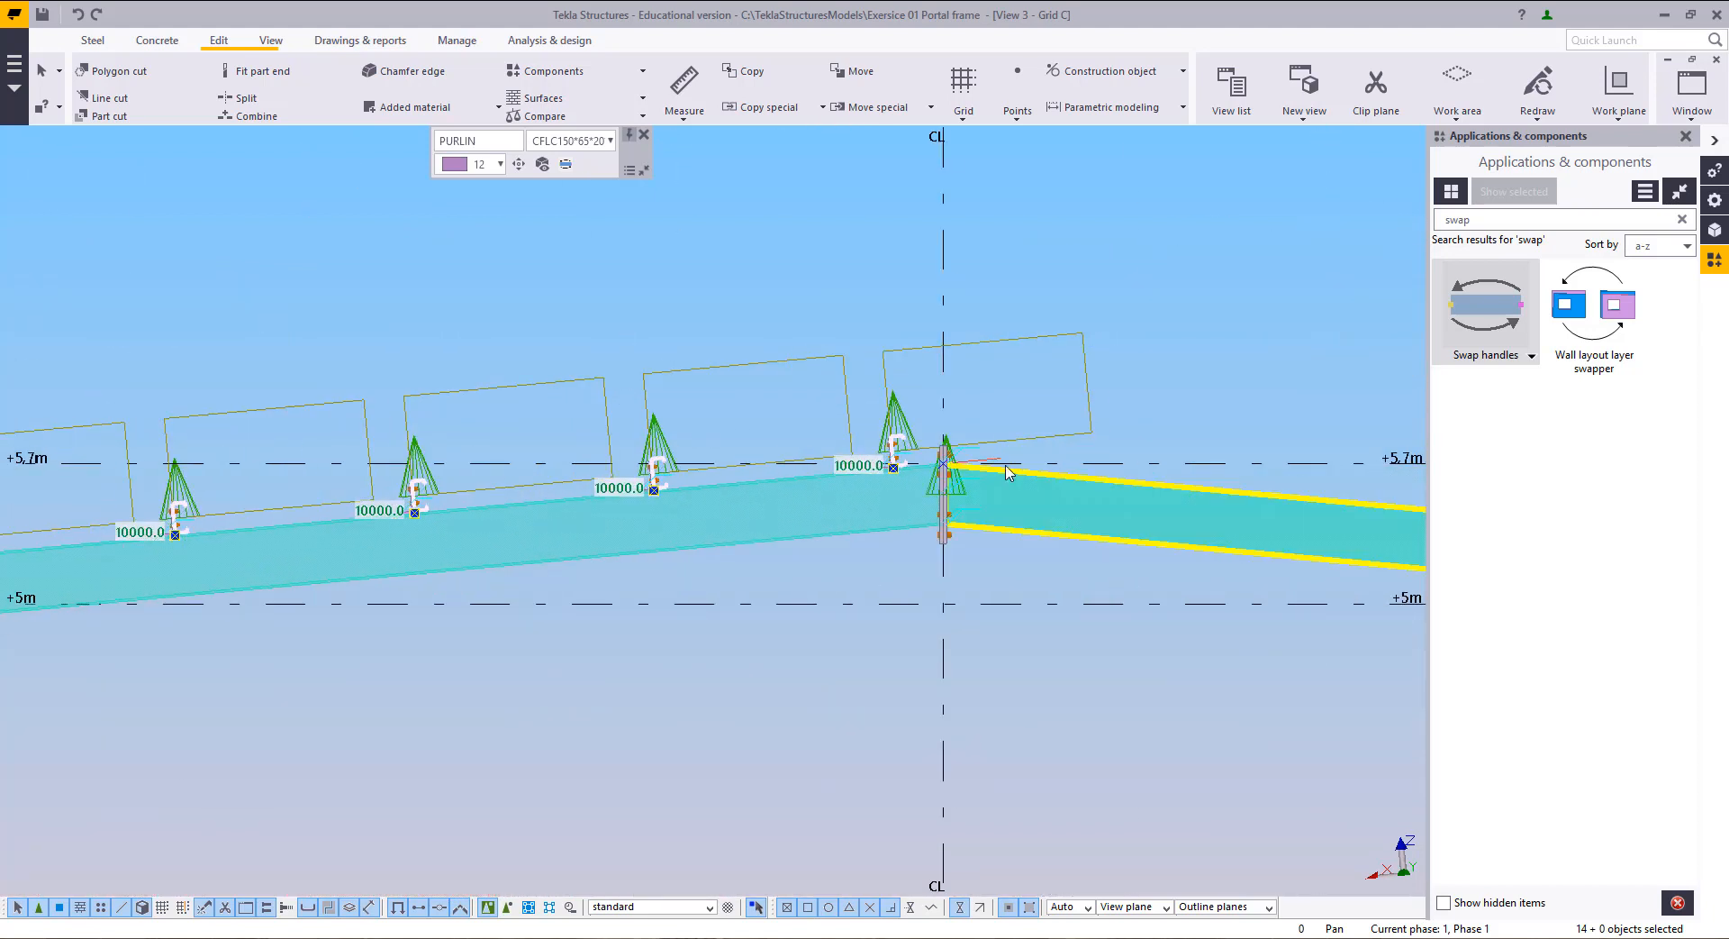
scroll(900, 487, "up", 2)
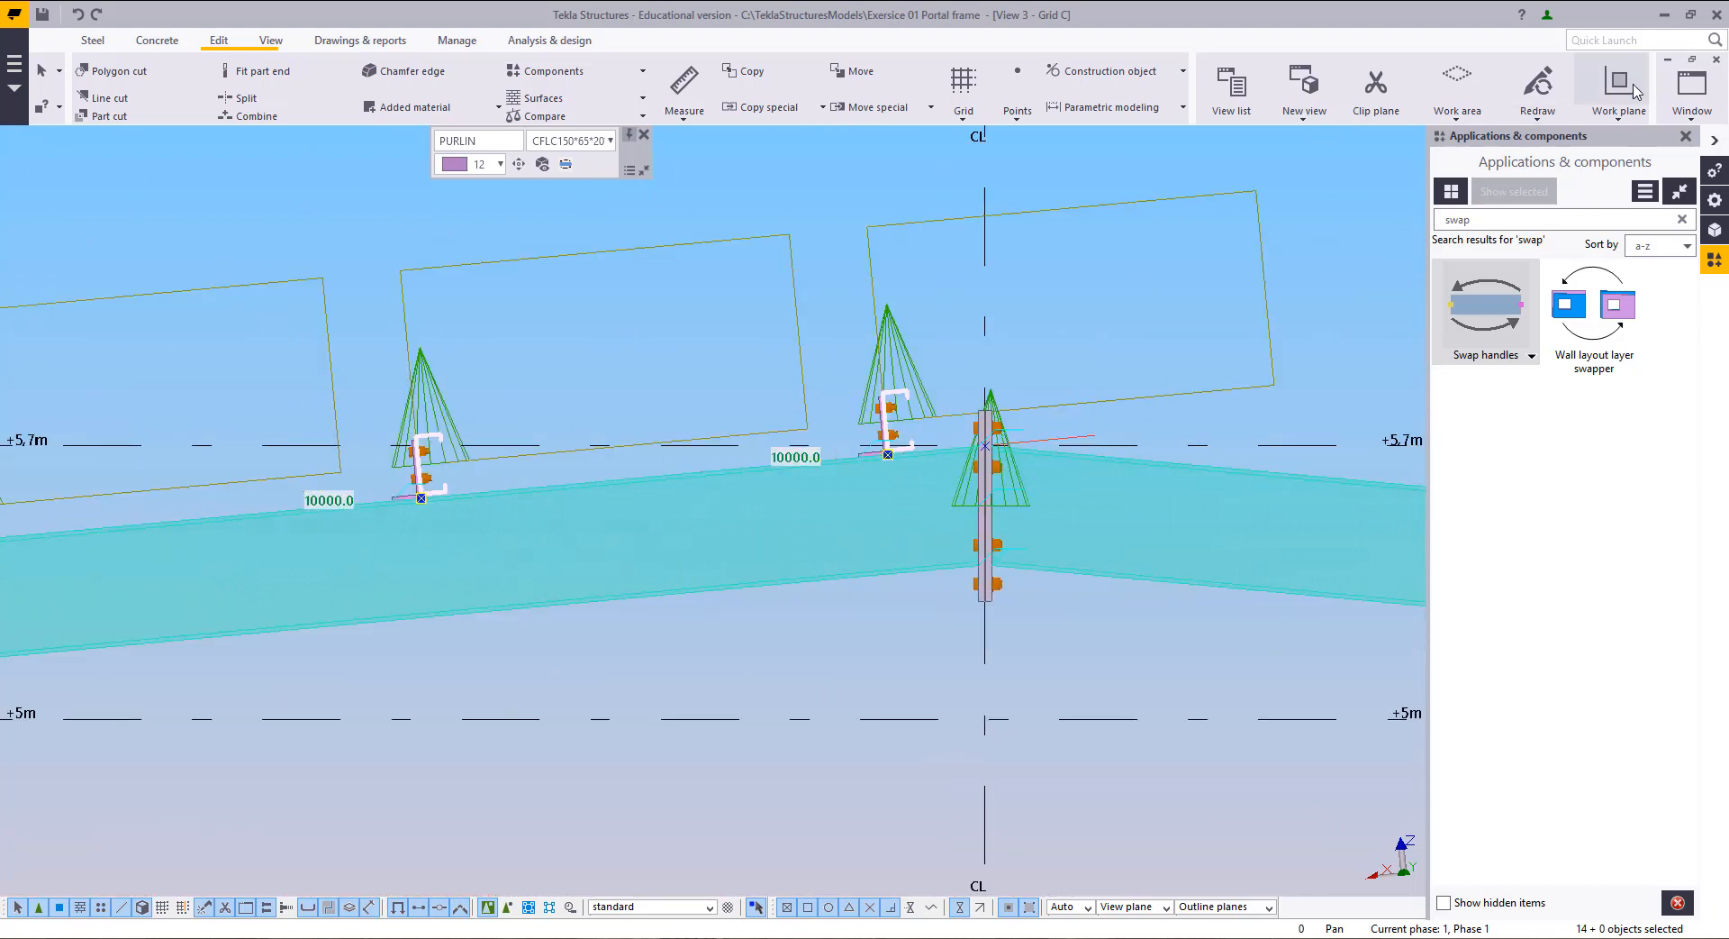
Step: Examine the purlins and cleats in the isometric view from the ridge to the eaves columns, and clear the purlin selection
left_click(1691, 90)
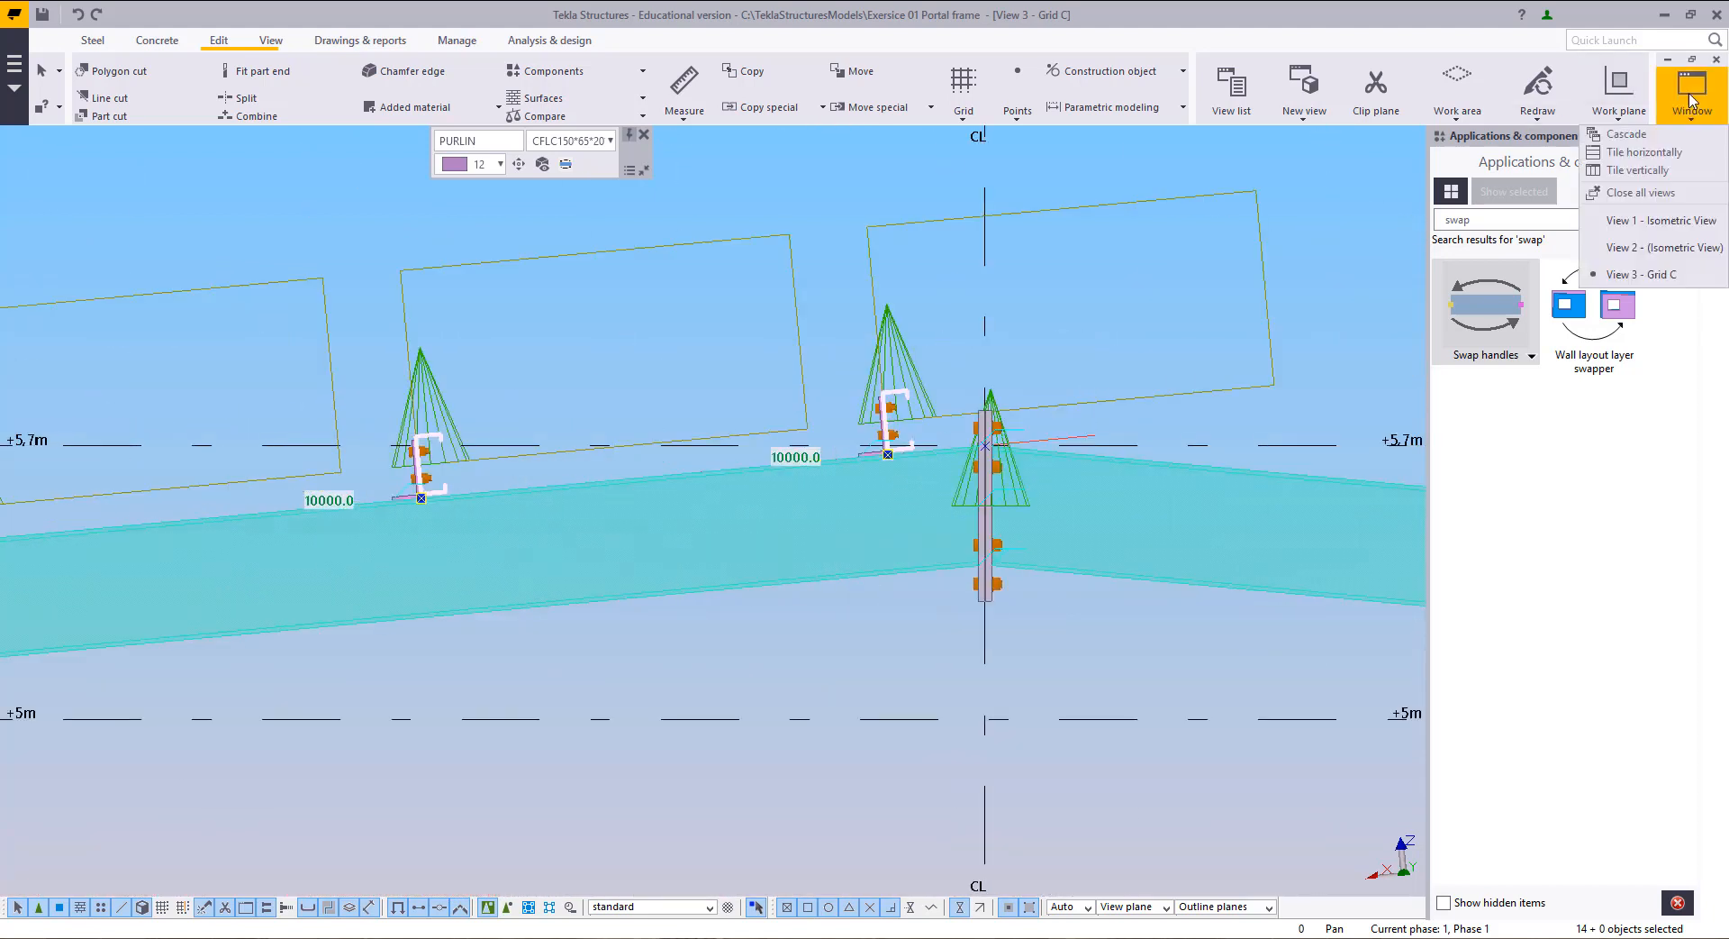
left_click(1662, 221)
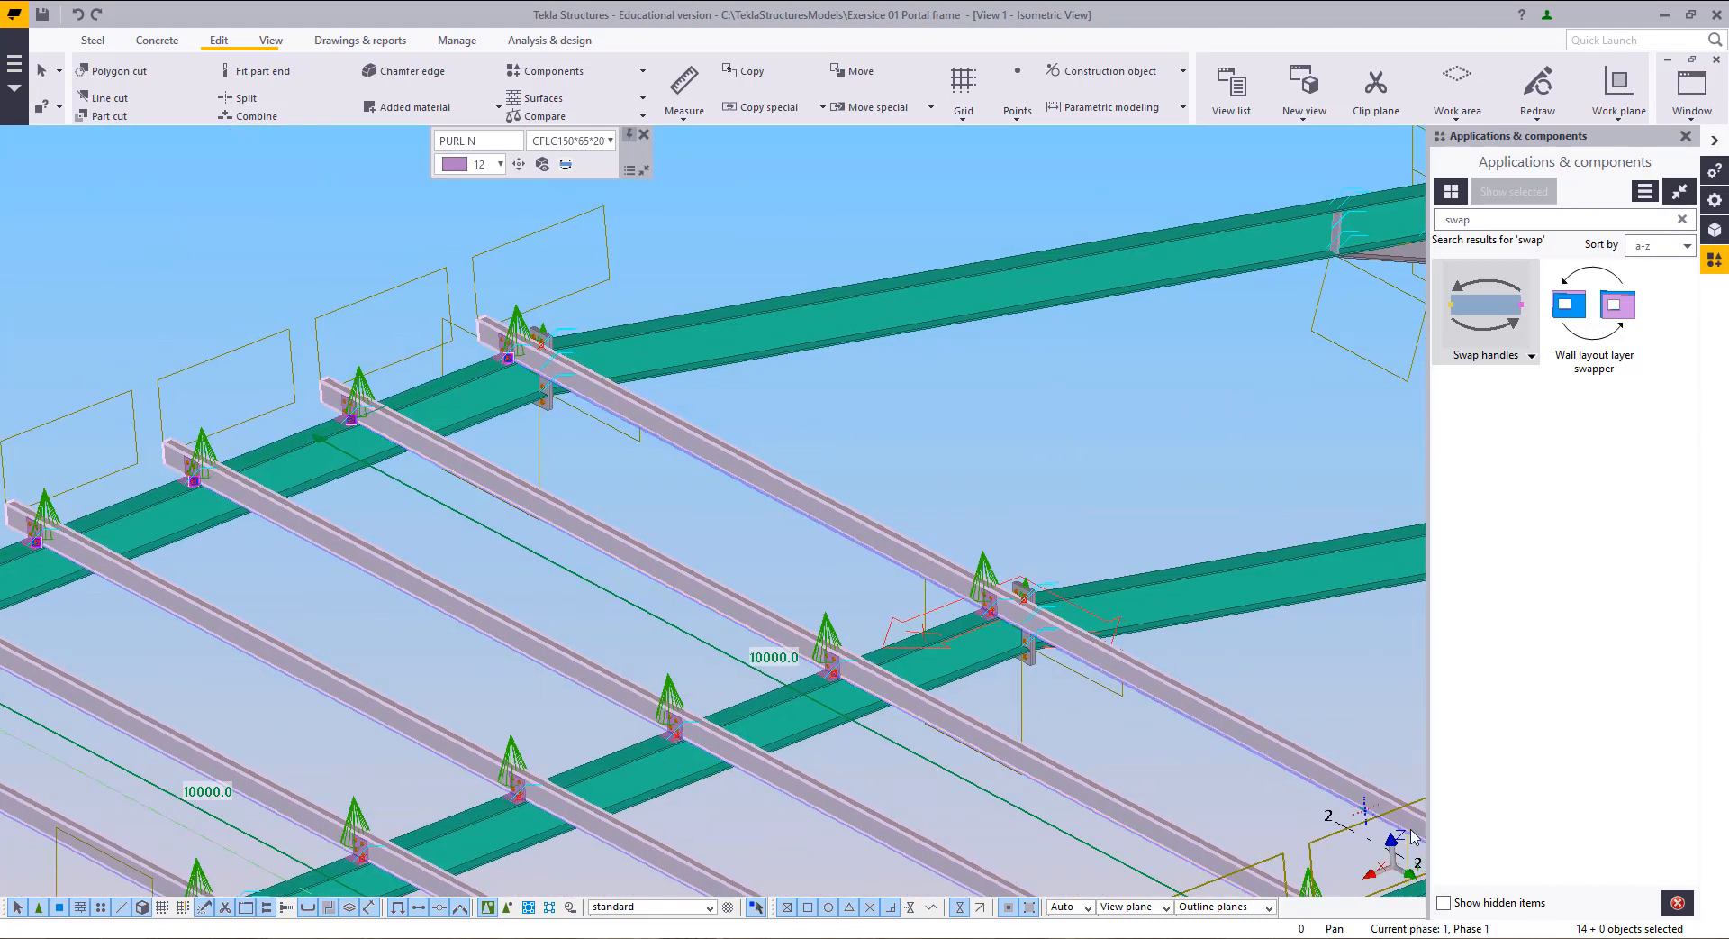
scroll(714, 482, "up", 6)
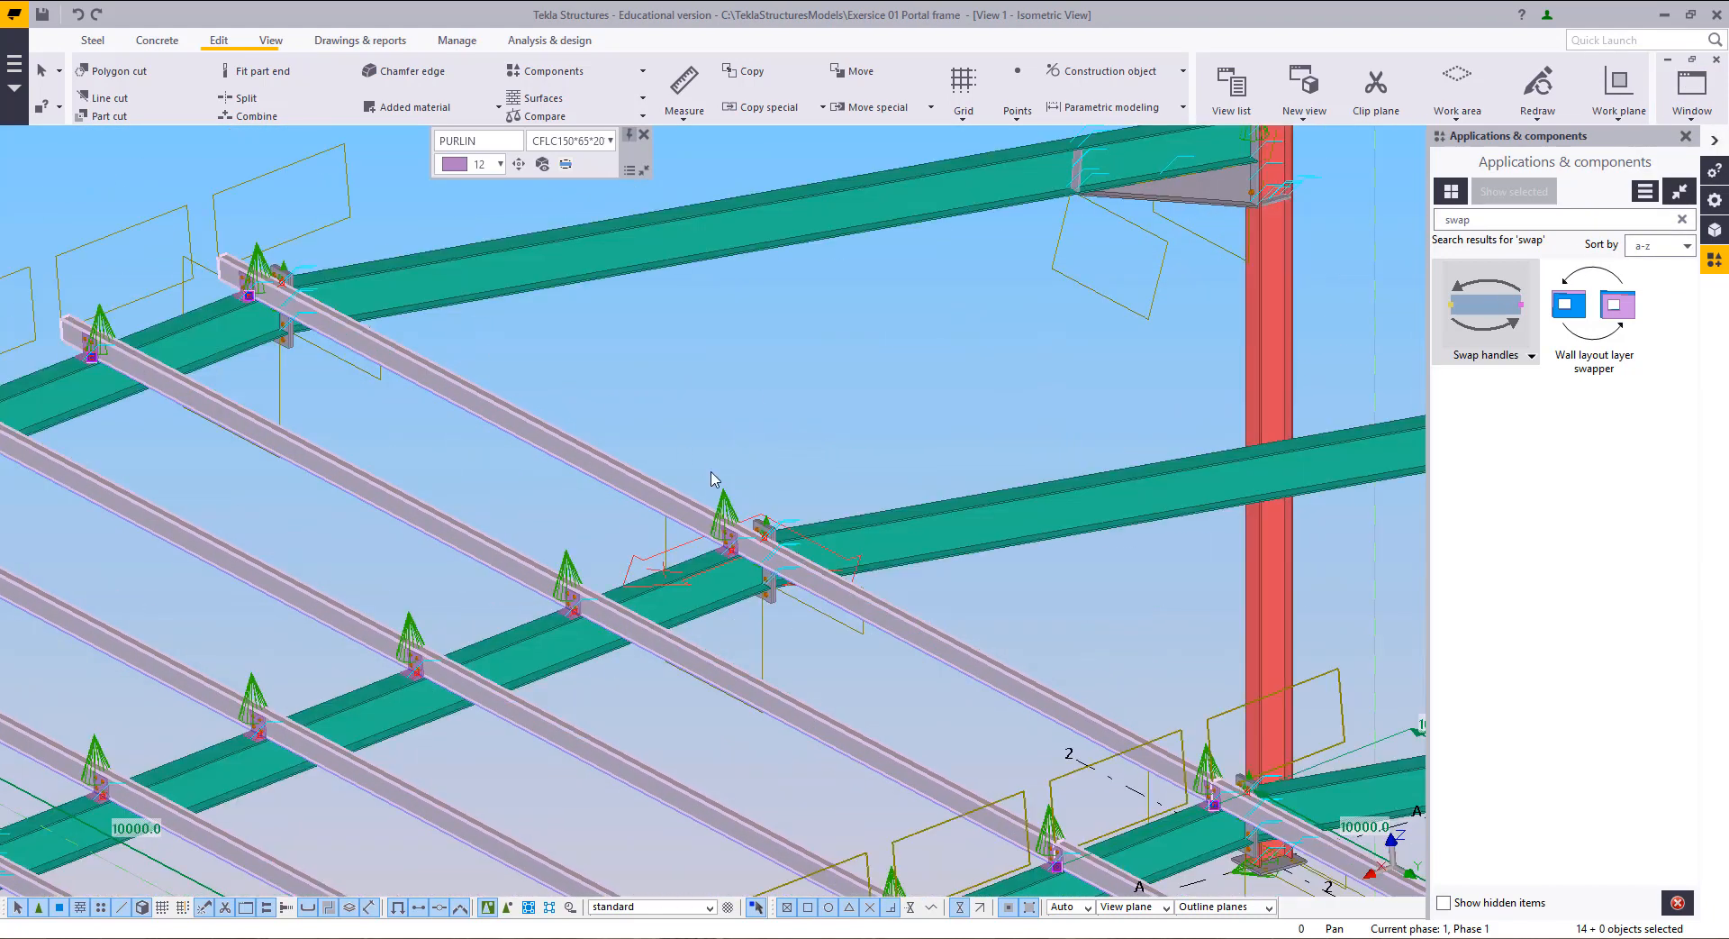
scroll(678, 585, "up", 2)
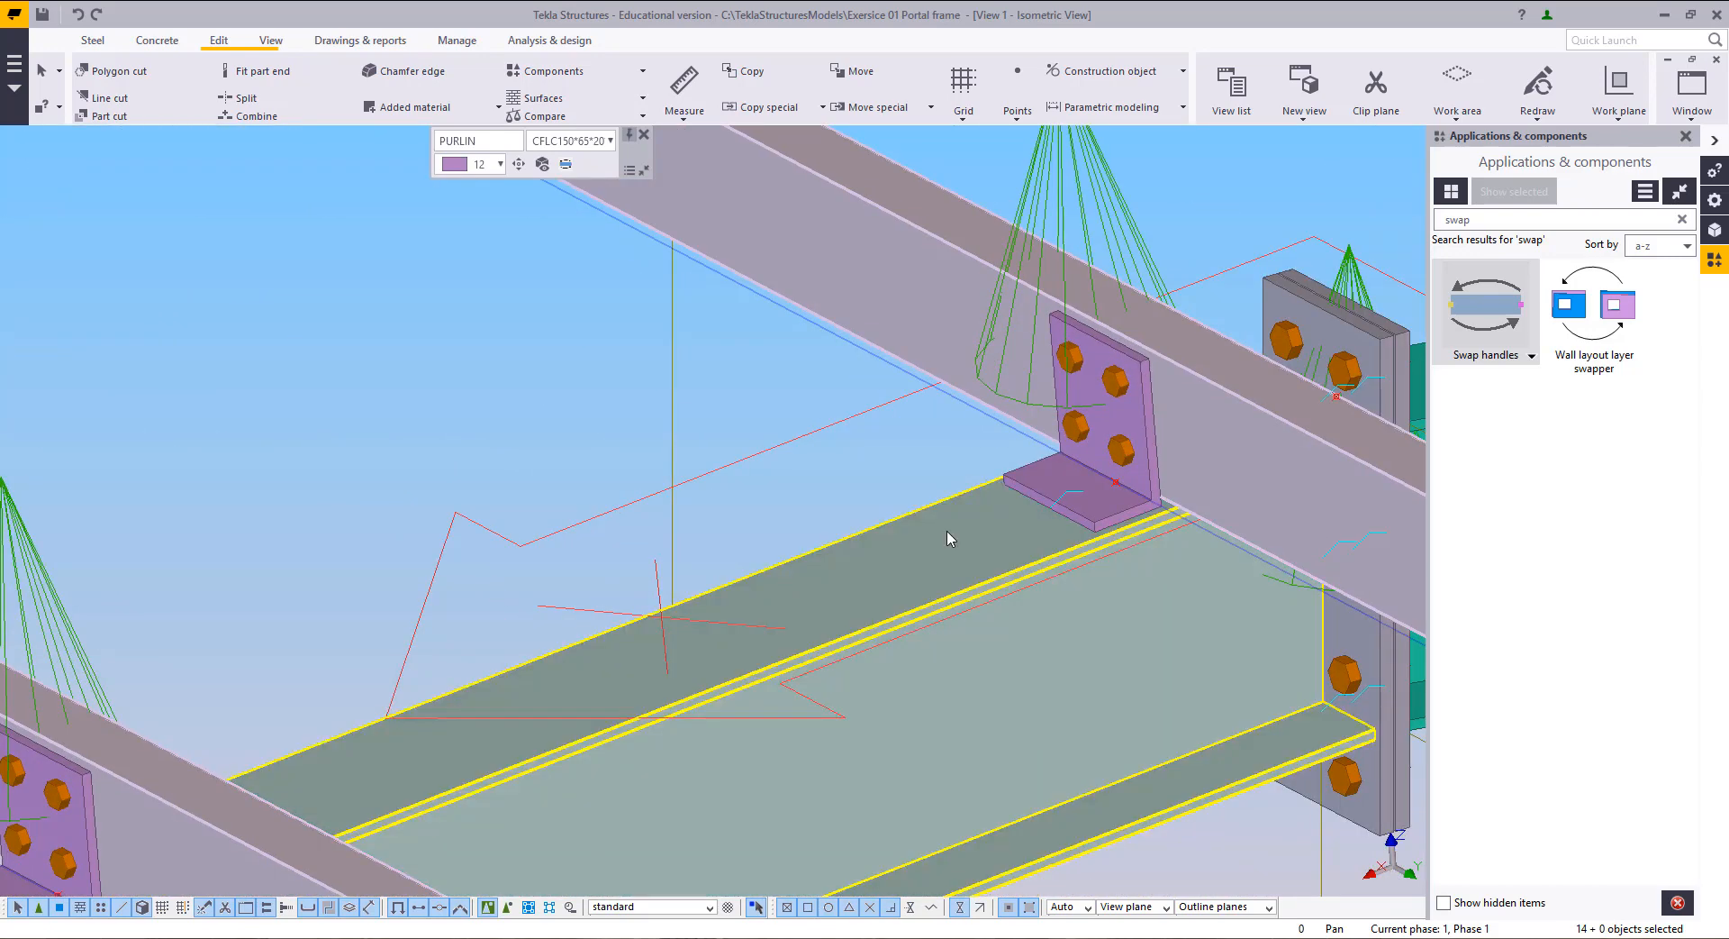
scroll(943, 350, "down", 8)
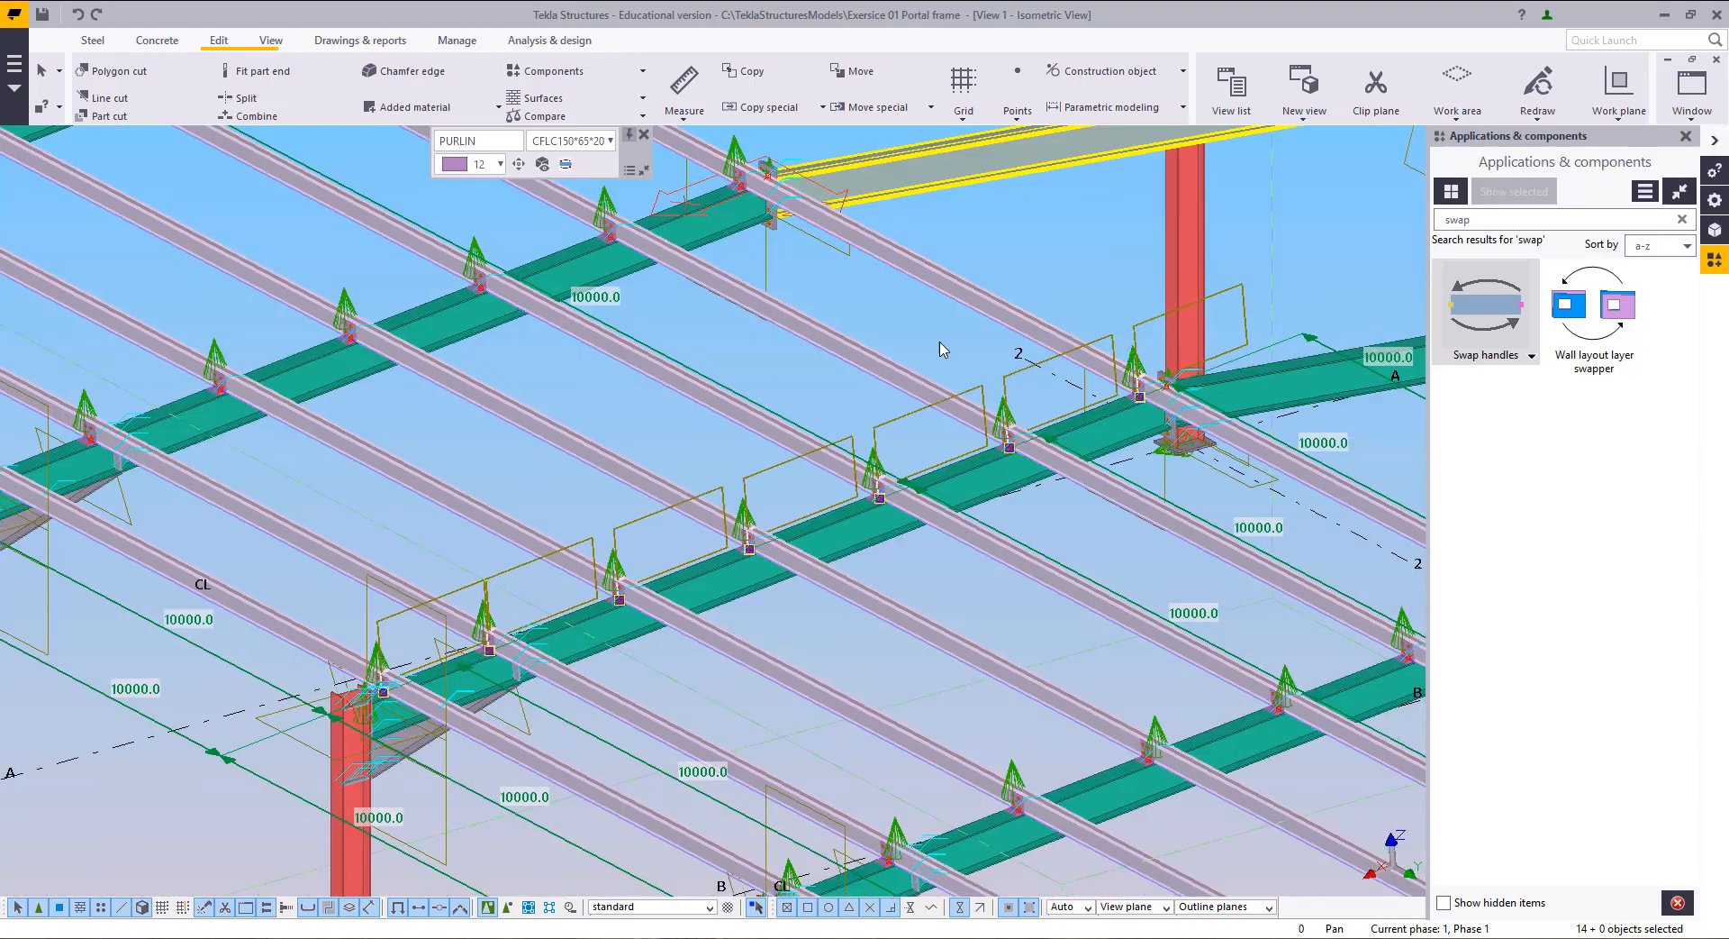
scroll(1339, 842, "down", 2)
middle_click_drag(1339, 842, 1177, 568)
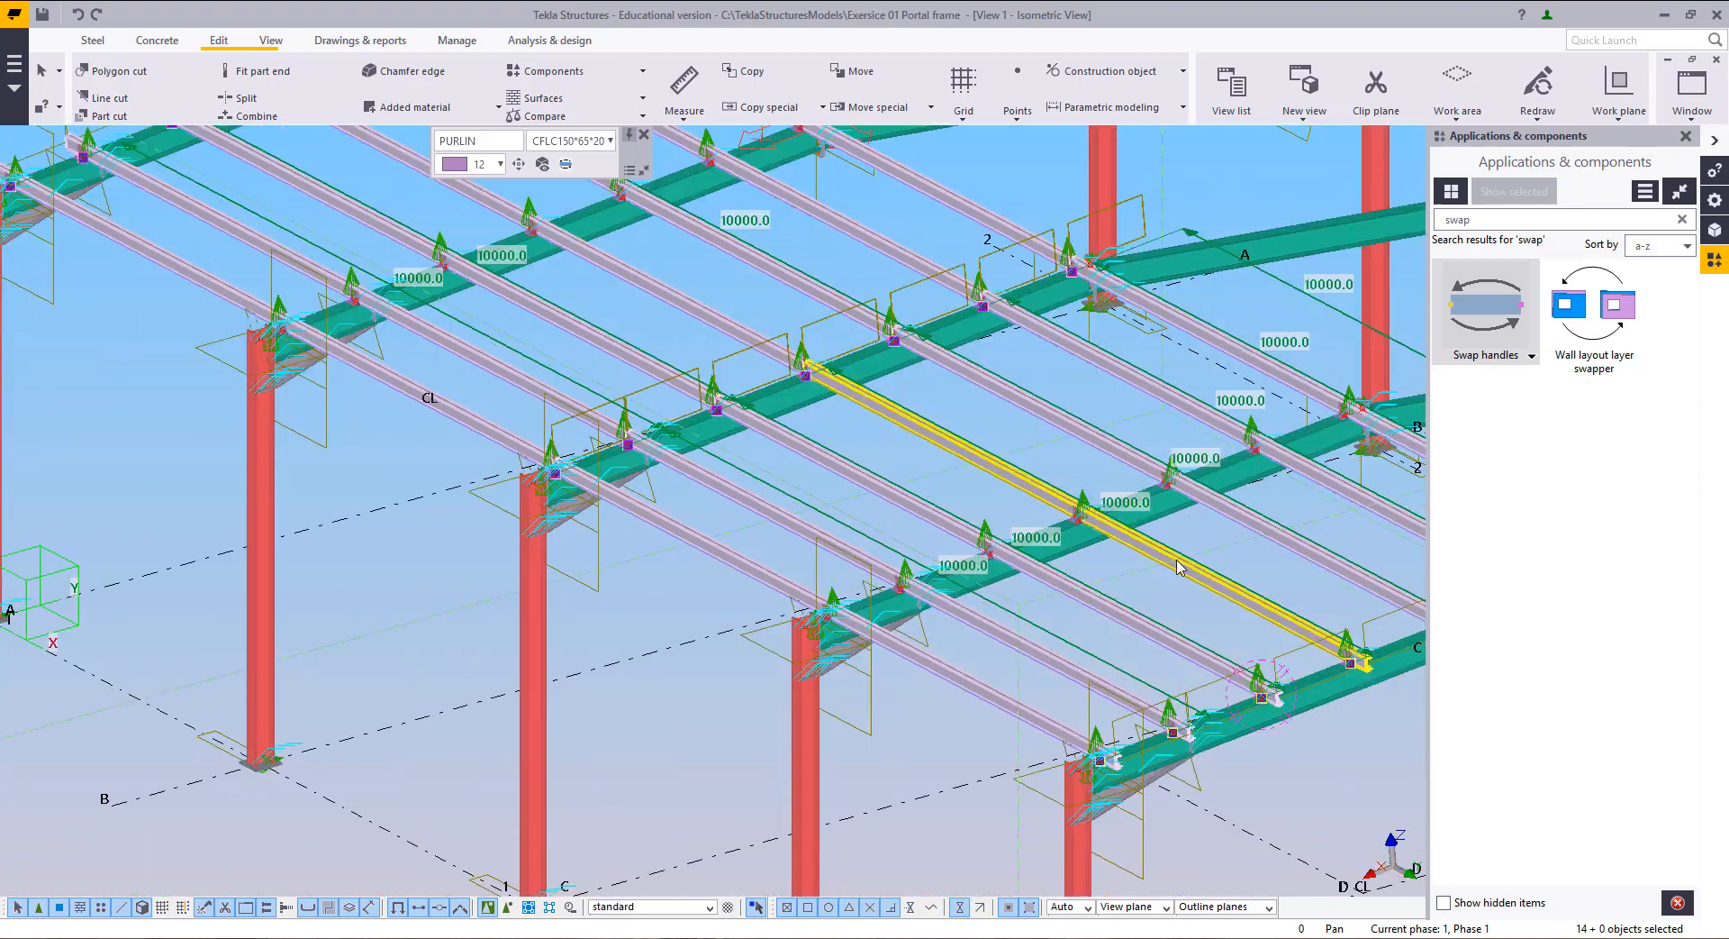
middle_click_drag(1212, 708, 1095, 488)
scroll(1162, 608, "up", 4)
scroll(1115, 633, "down", 1)
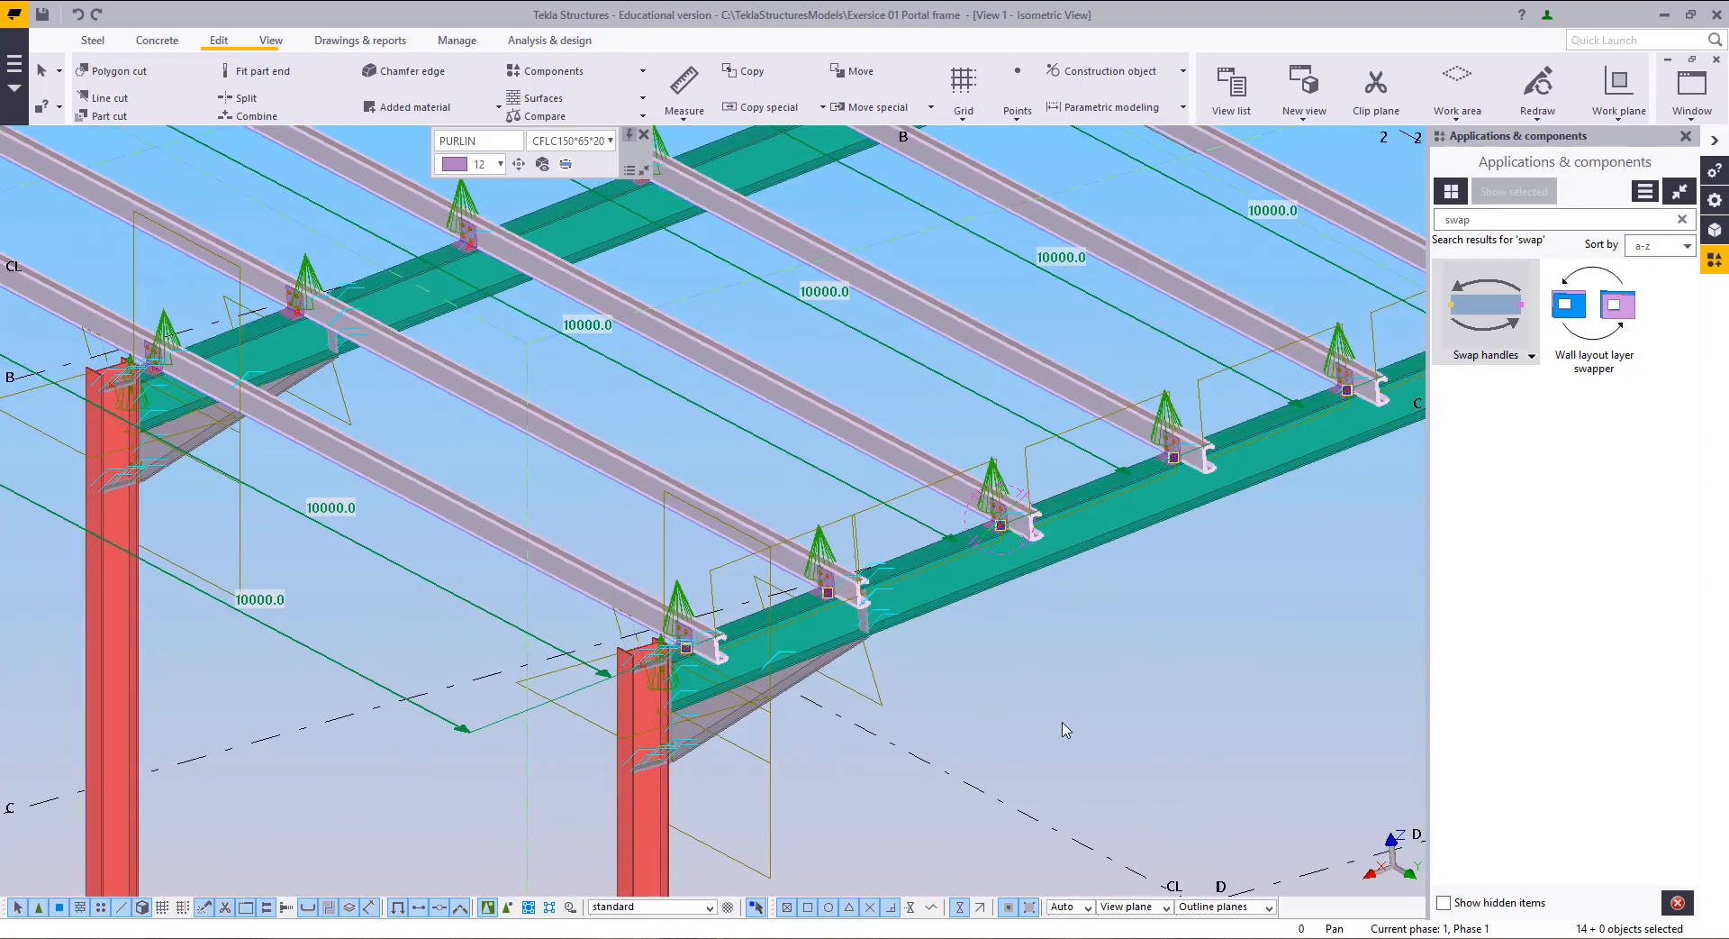
left_click(1062, 719)
scroll(1063, 719, "down", 3)
middle_click_drag(1063, 716, 1065, 581)
middle_click_drag(802, 660, 856, 564)
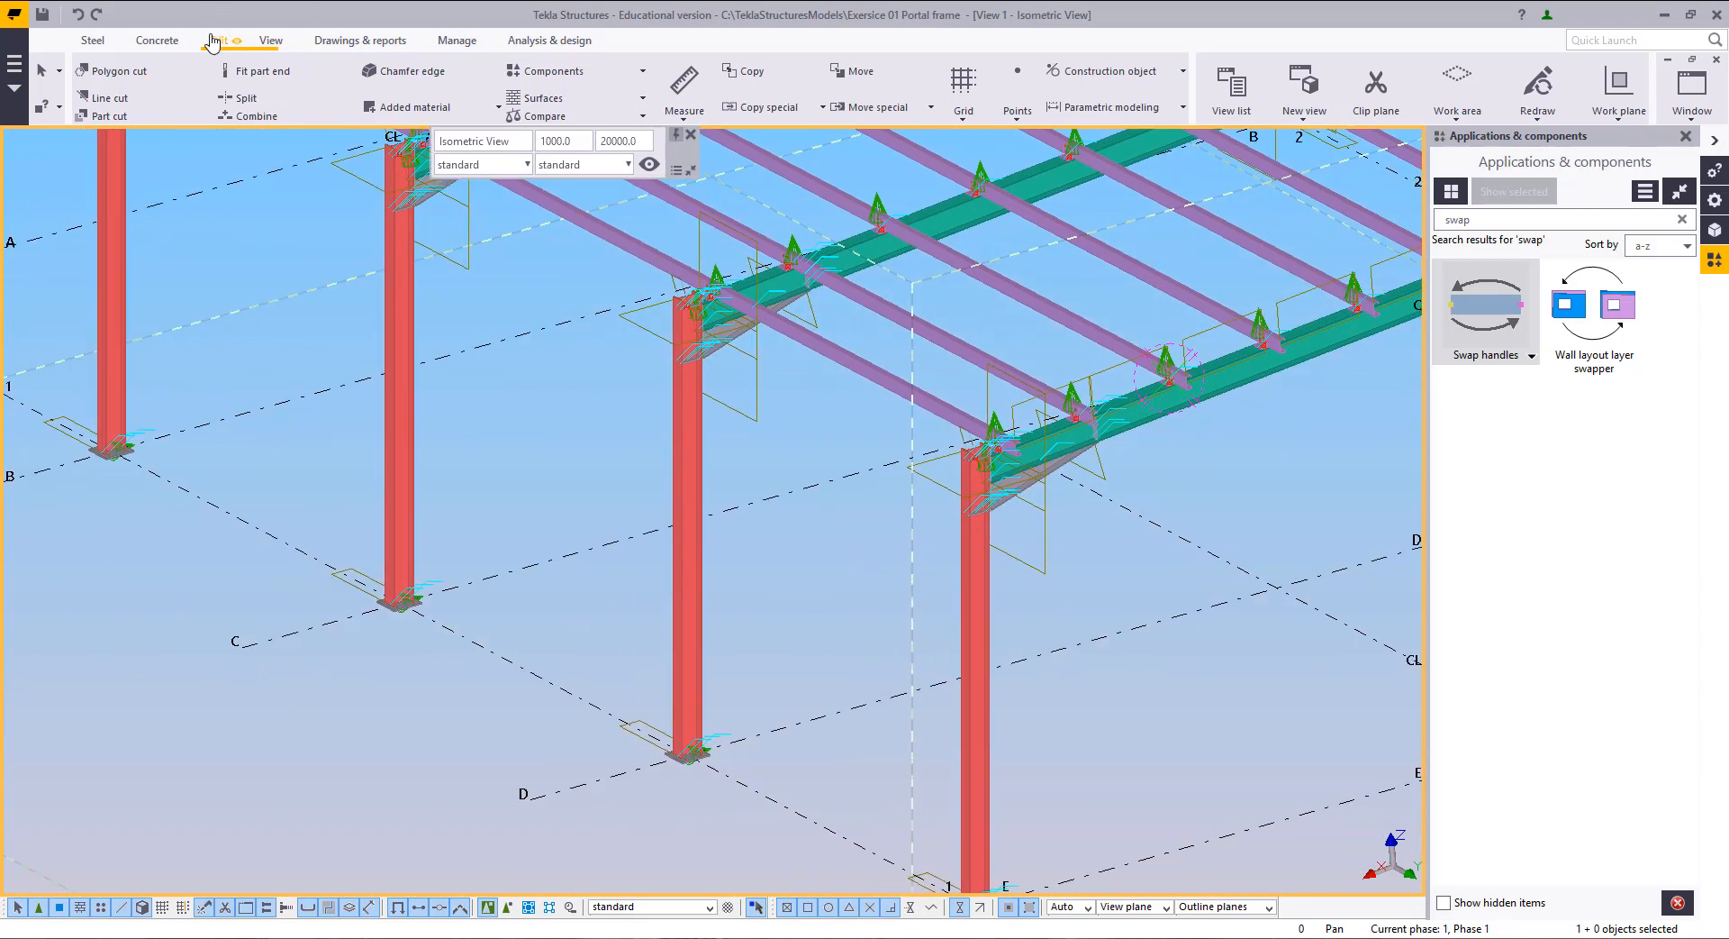
Step: Set the work plane parallel to the isometric view's plane
left_click(270, 41)
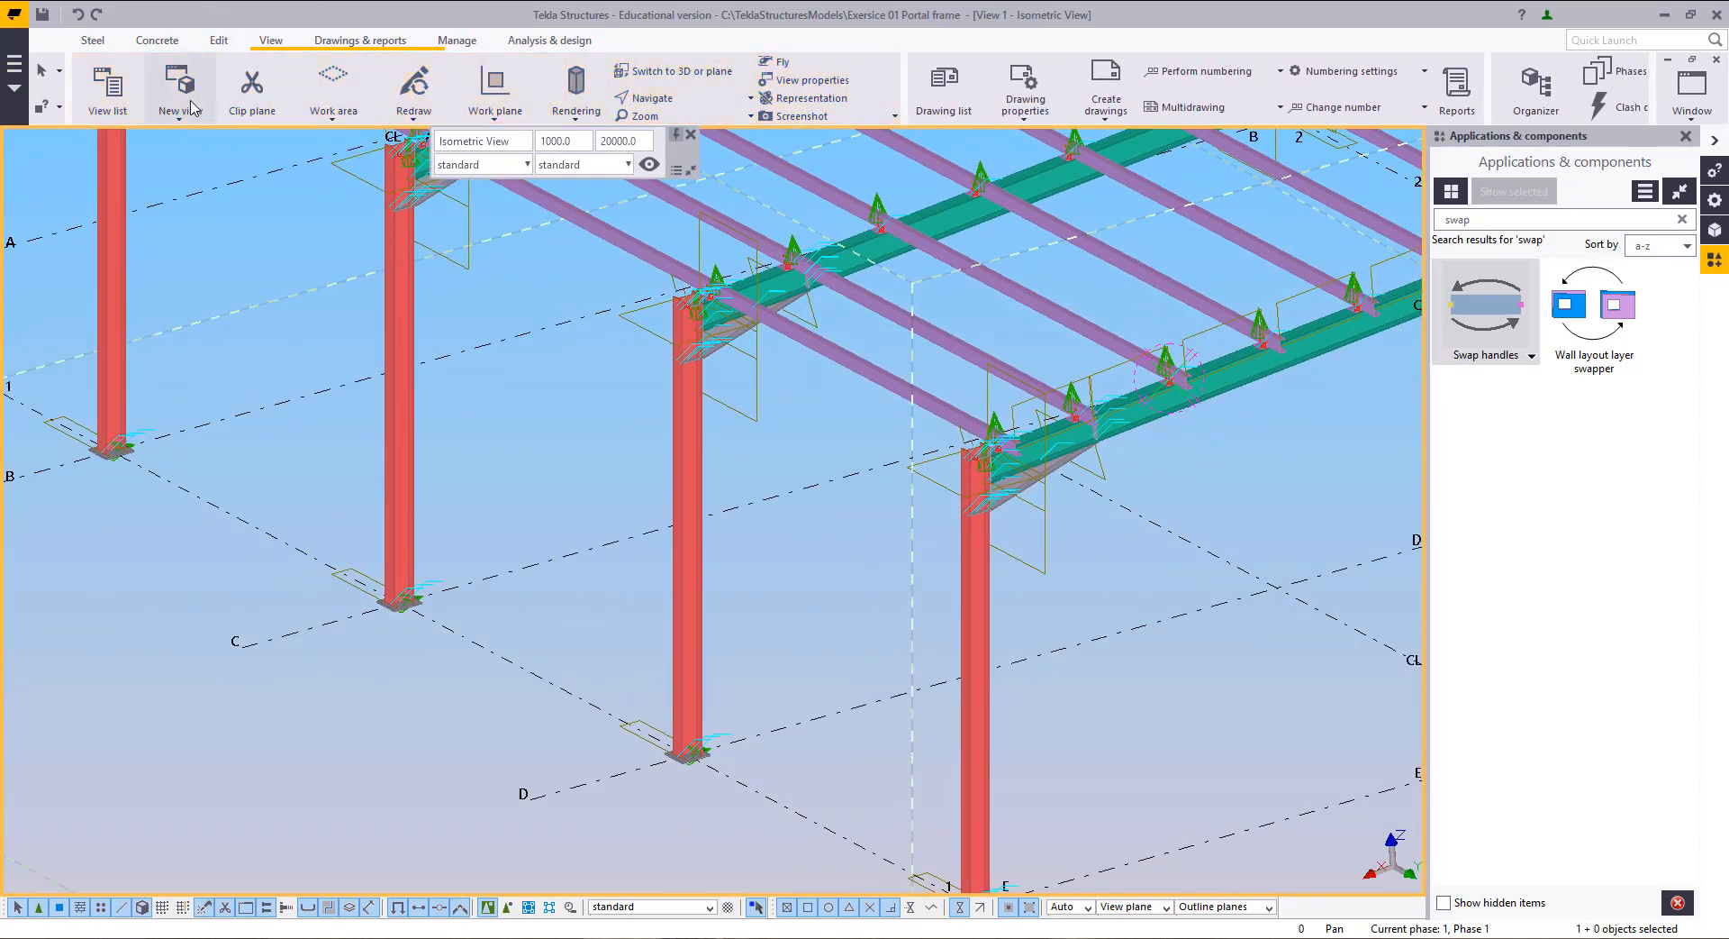
left_click(180, 99)
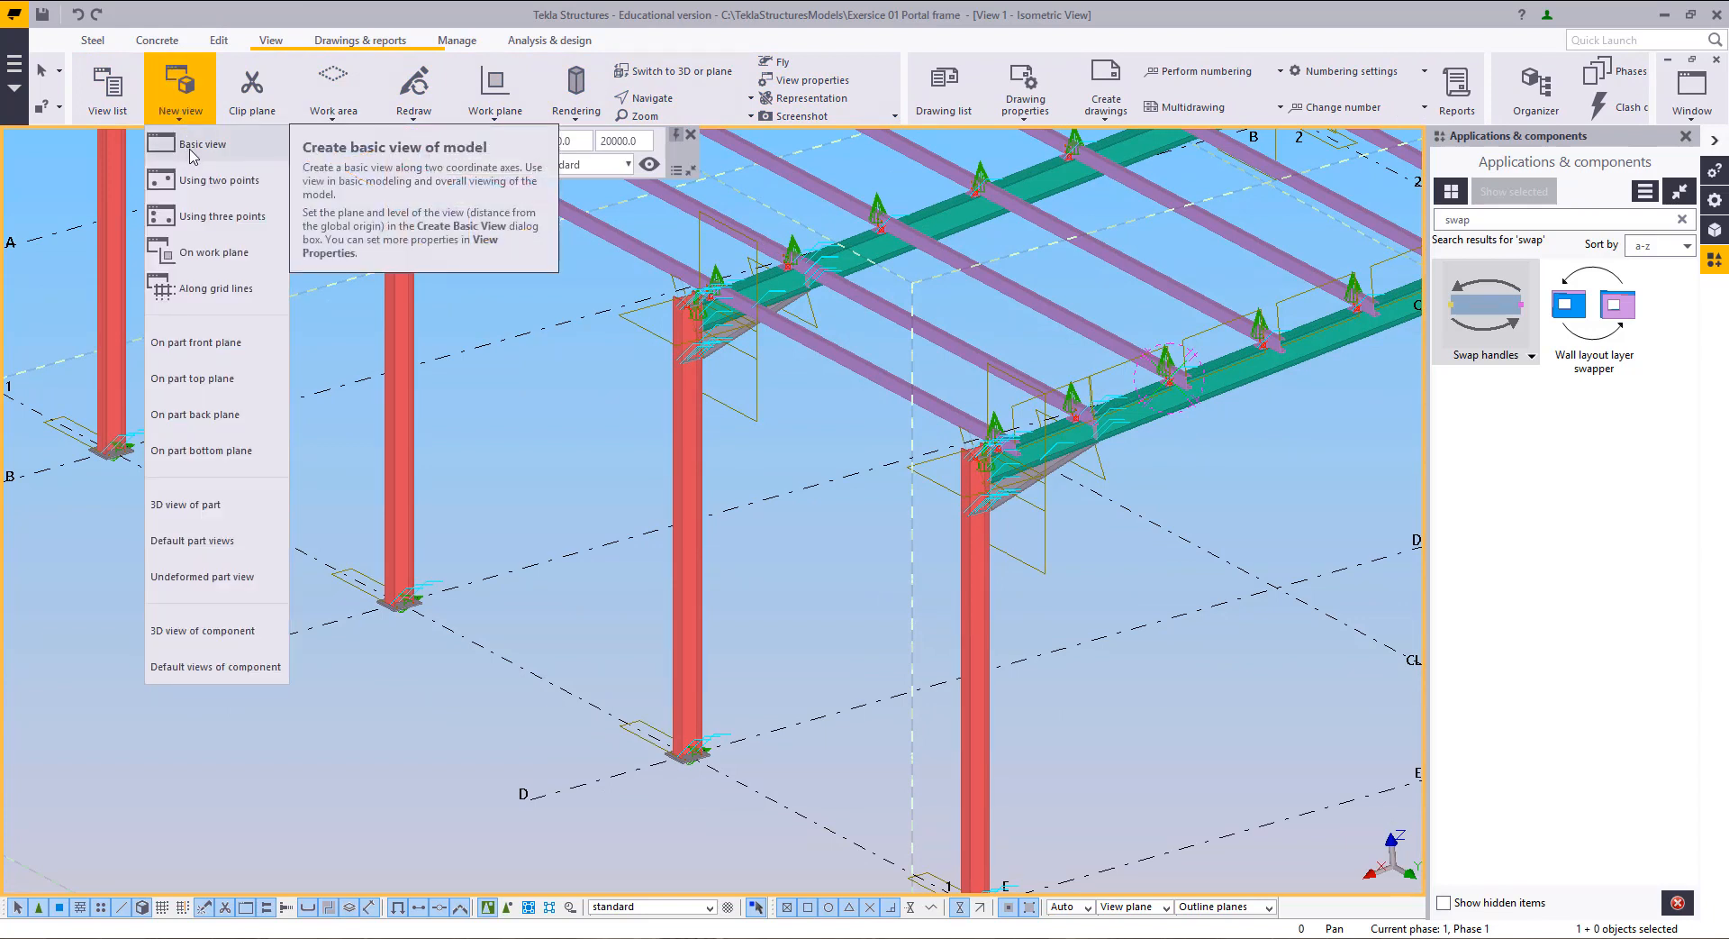
left_click(483, 114)
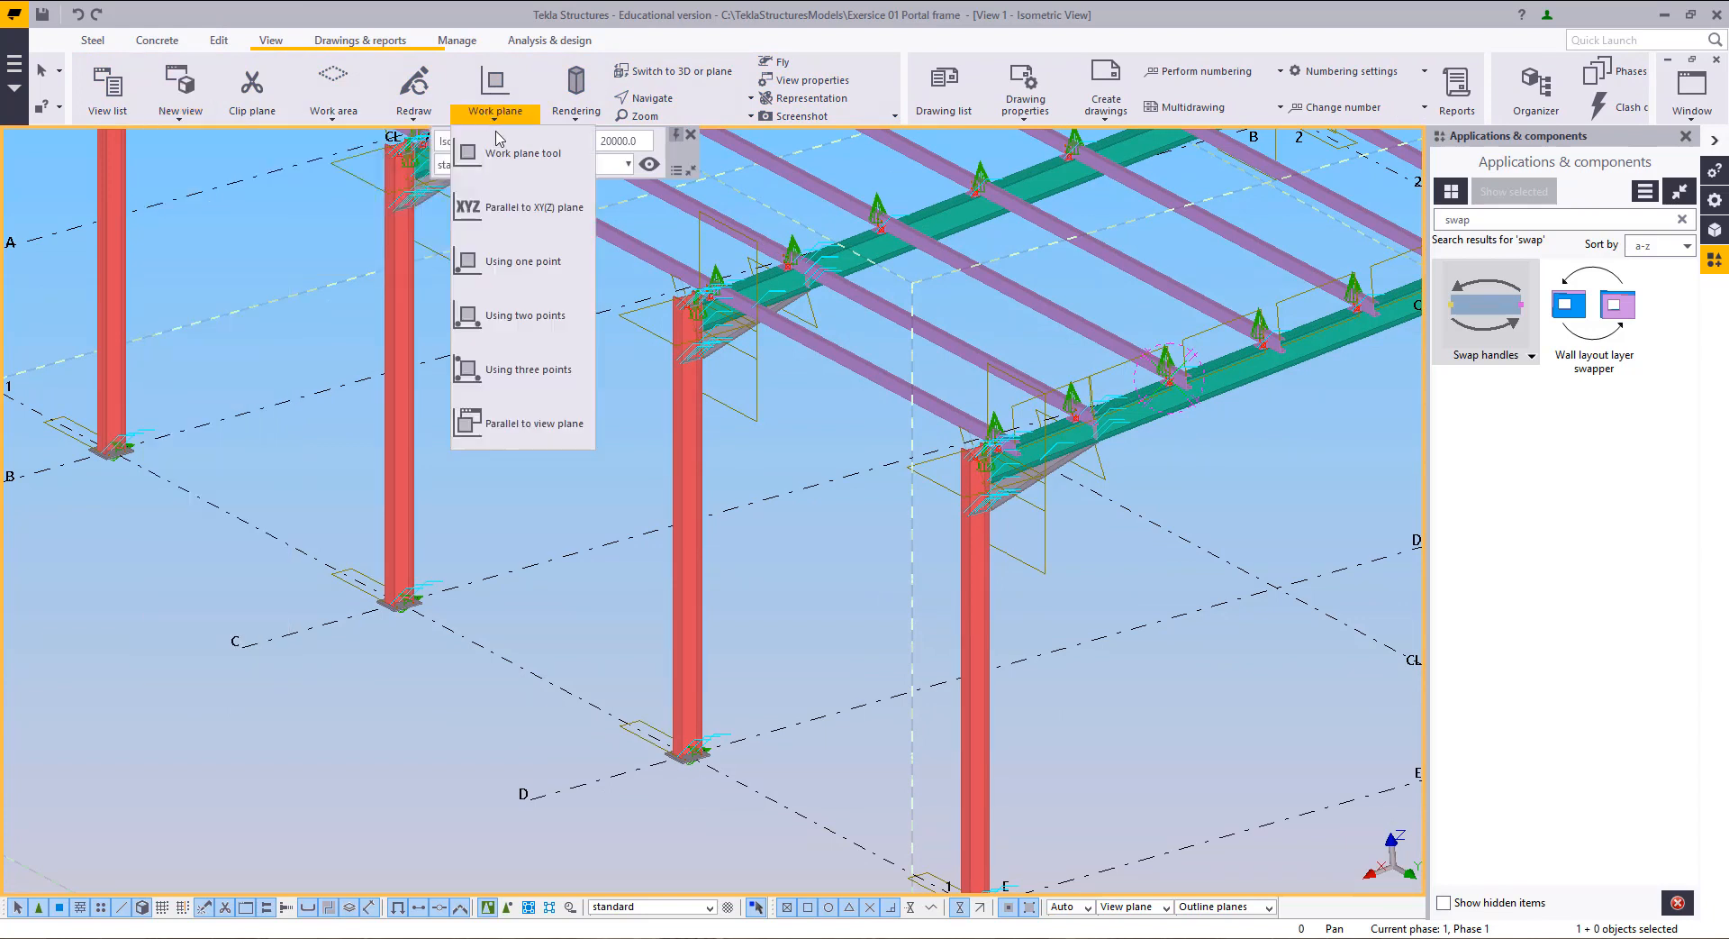
left_click(510, 429)
left_click(512, 427)
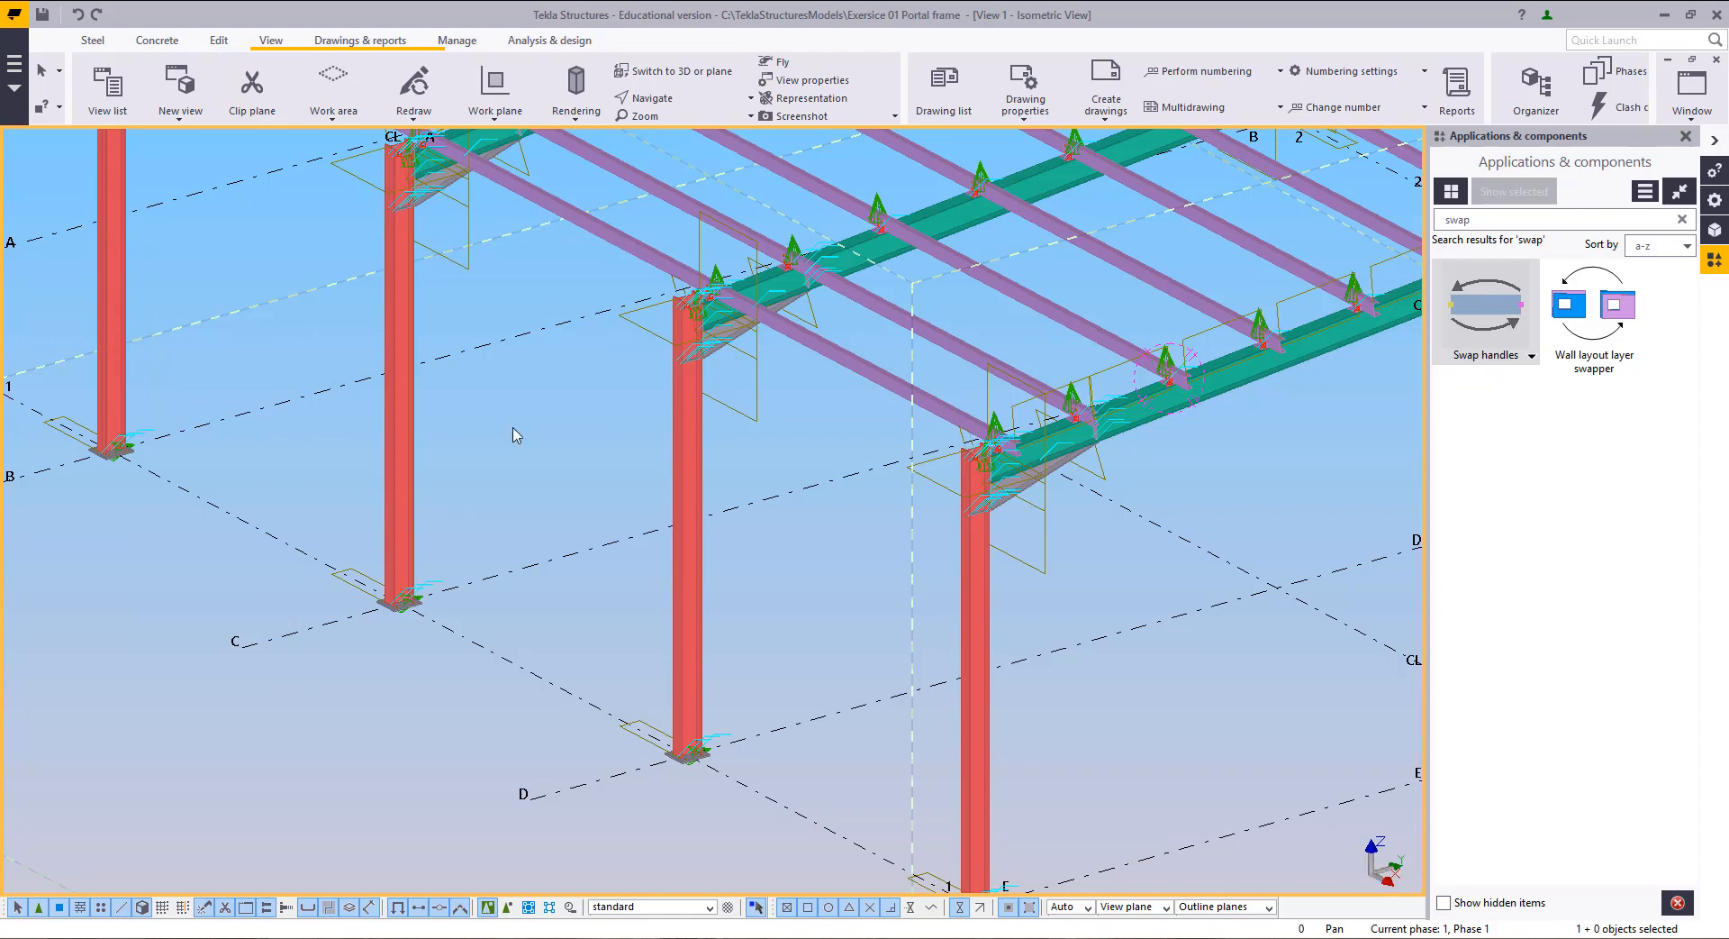
left_click(495, 109)
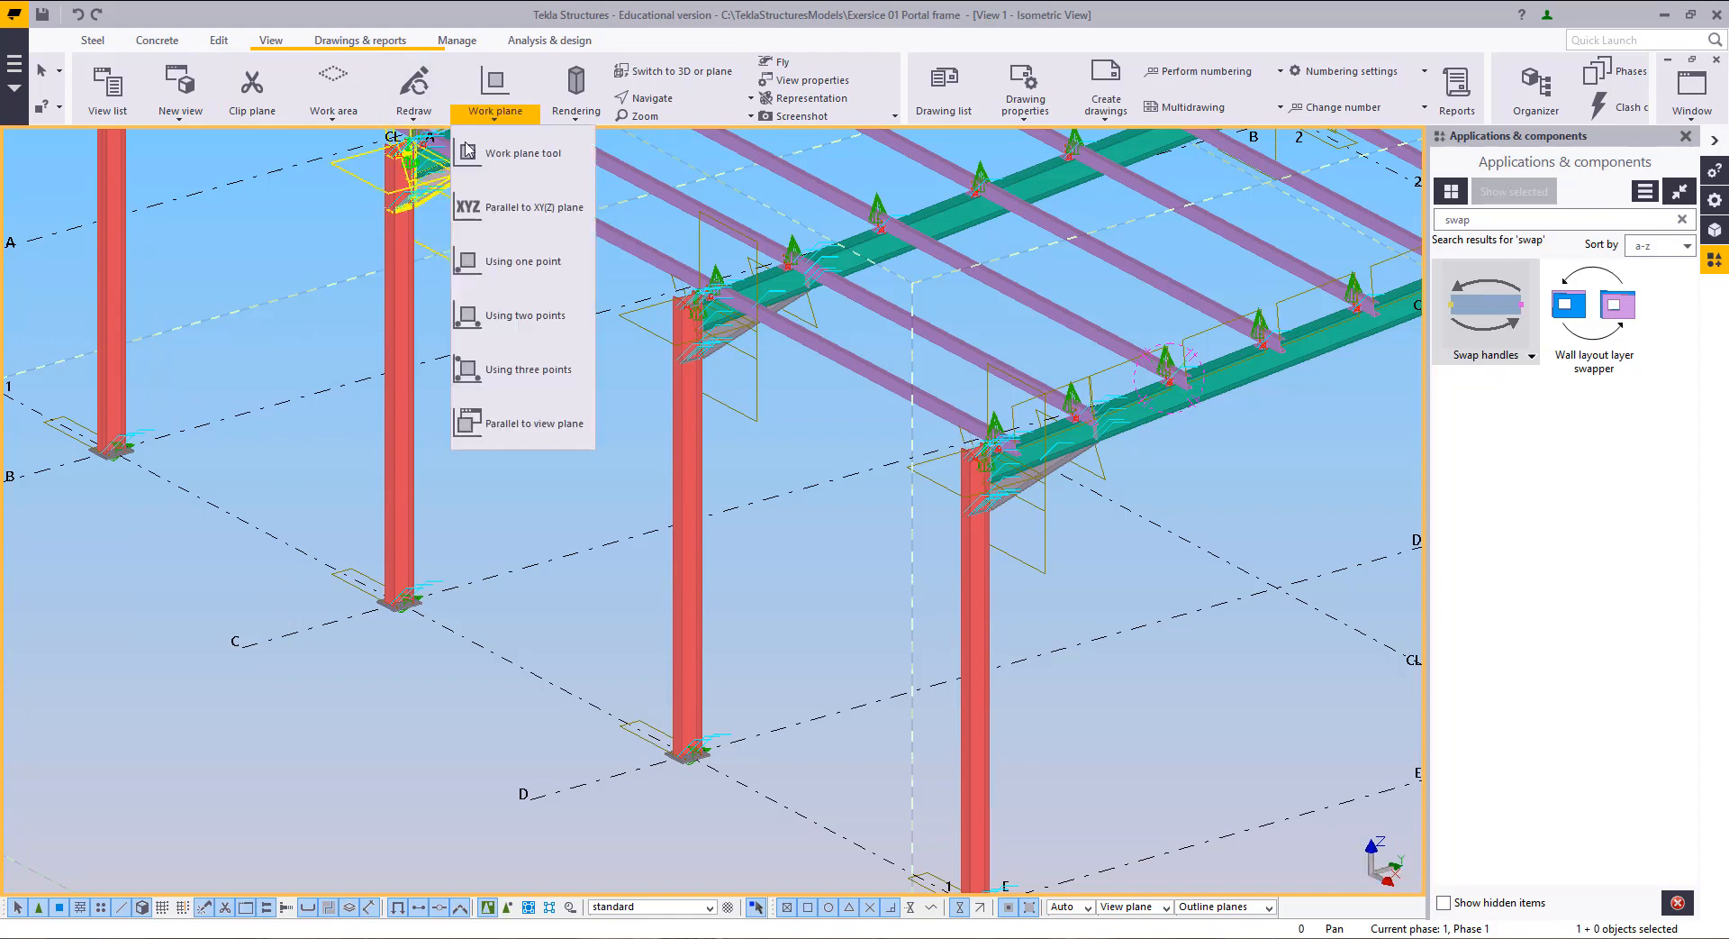
left_click(505, 429)
right_click(502, 465)
left_click(524, 475)
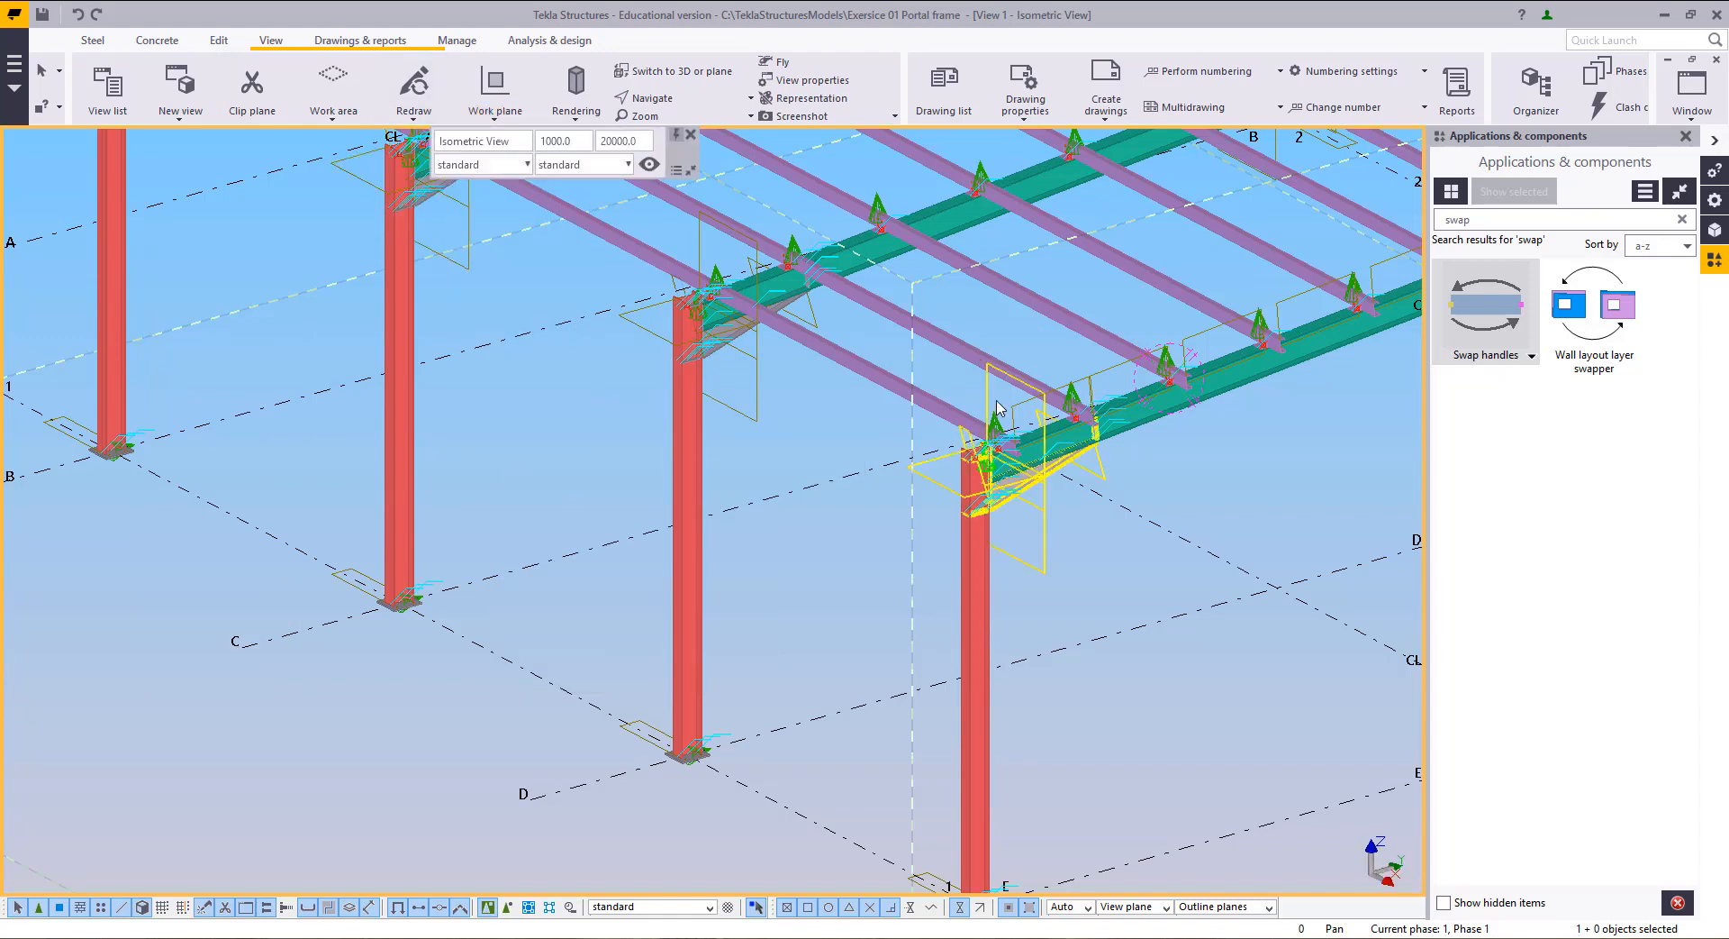
Step: Try swapping the handles of the two purlins beside the ridge in the Grid C view, and swap them back
left_click(955, 417)
middle_click_drag(595, 229, 868, 500)
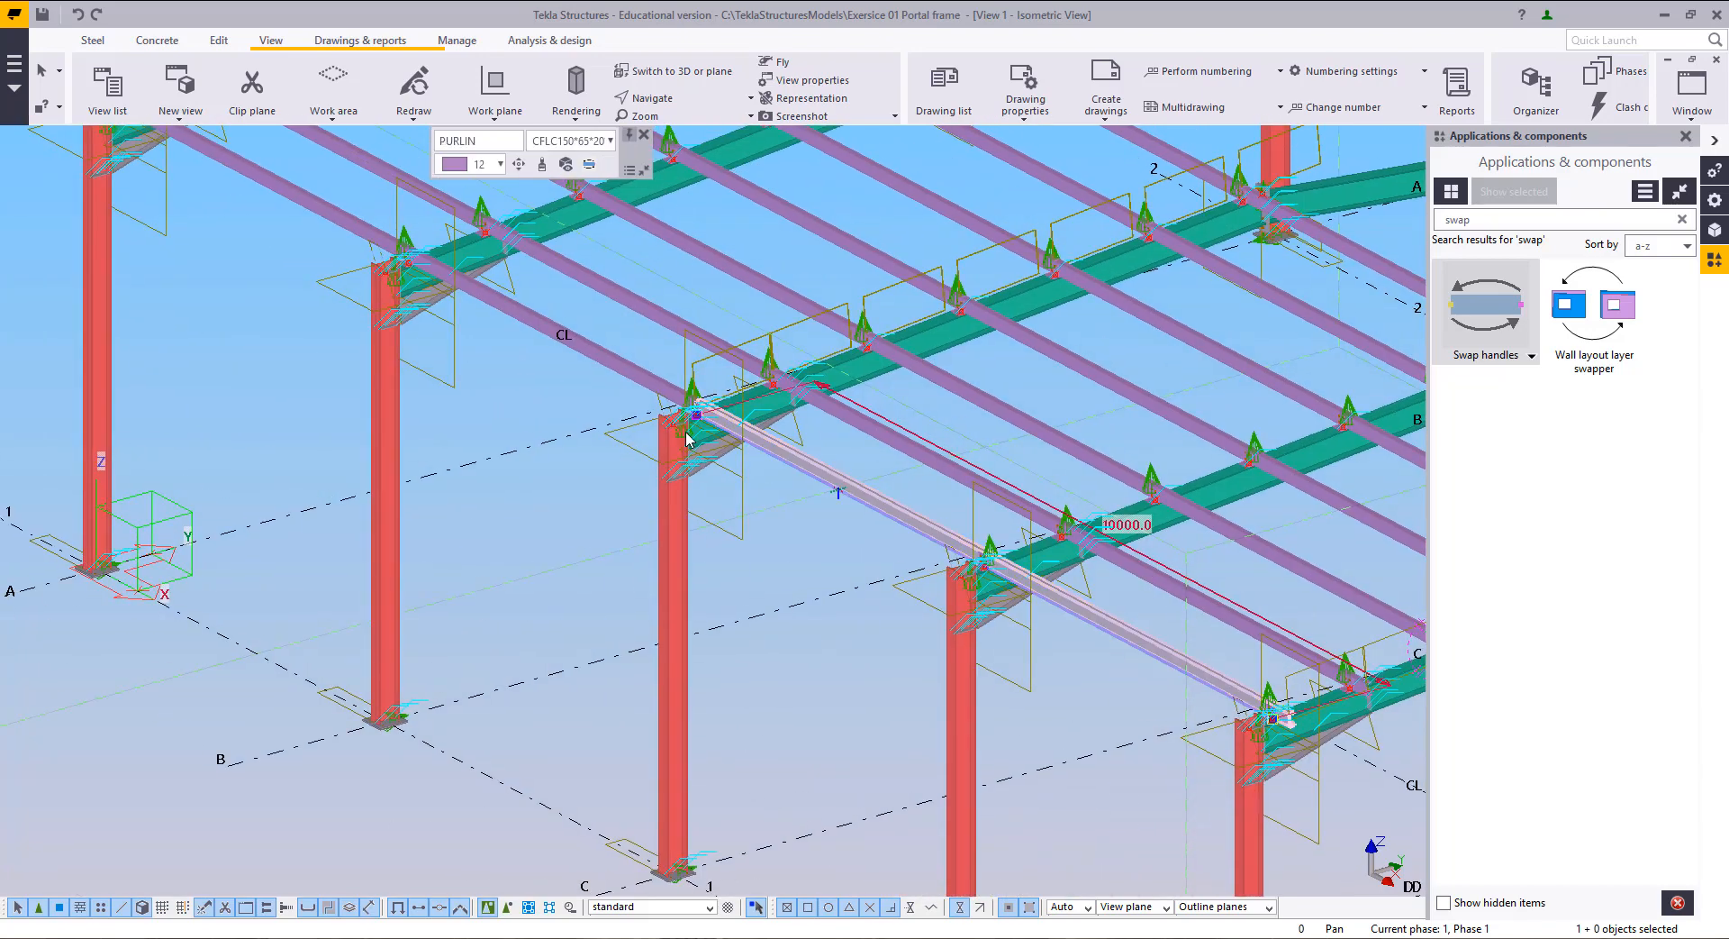
left_click(1692, 88)
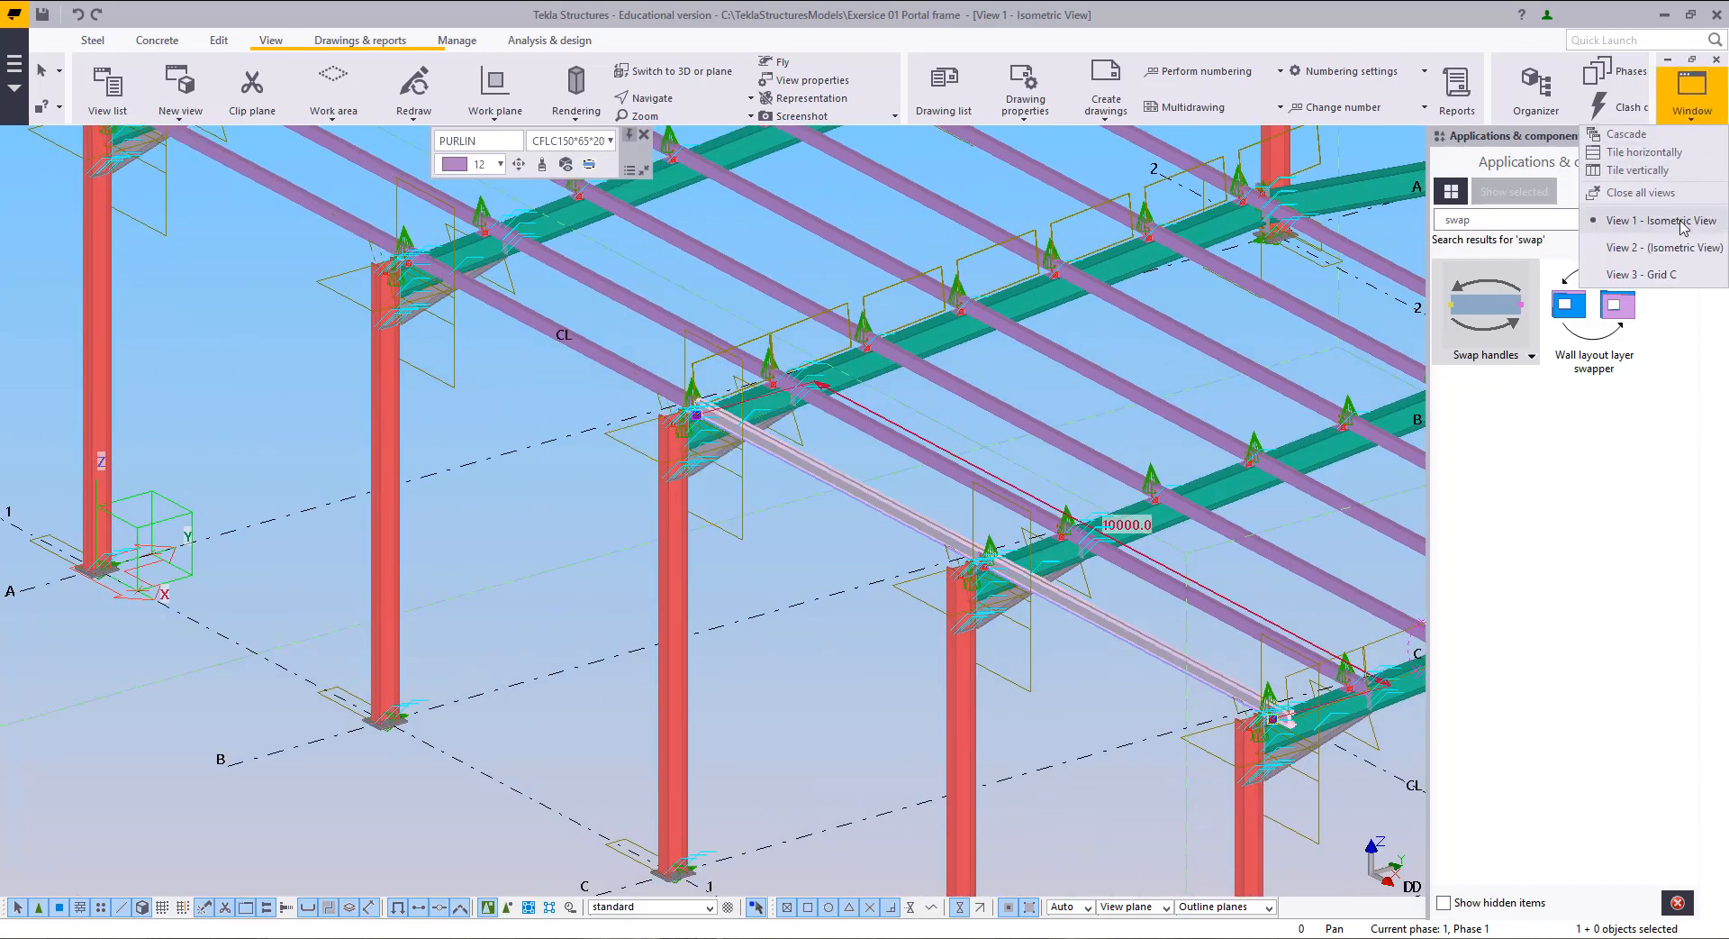
left_click(1639, 274)
scroll(910, 423, "up", 10)
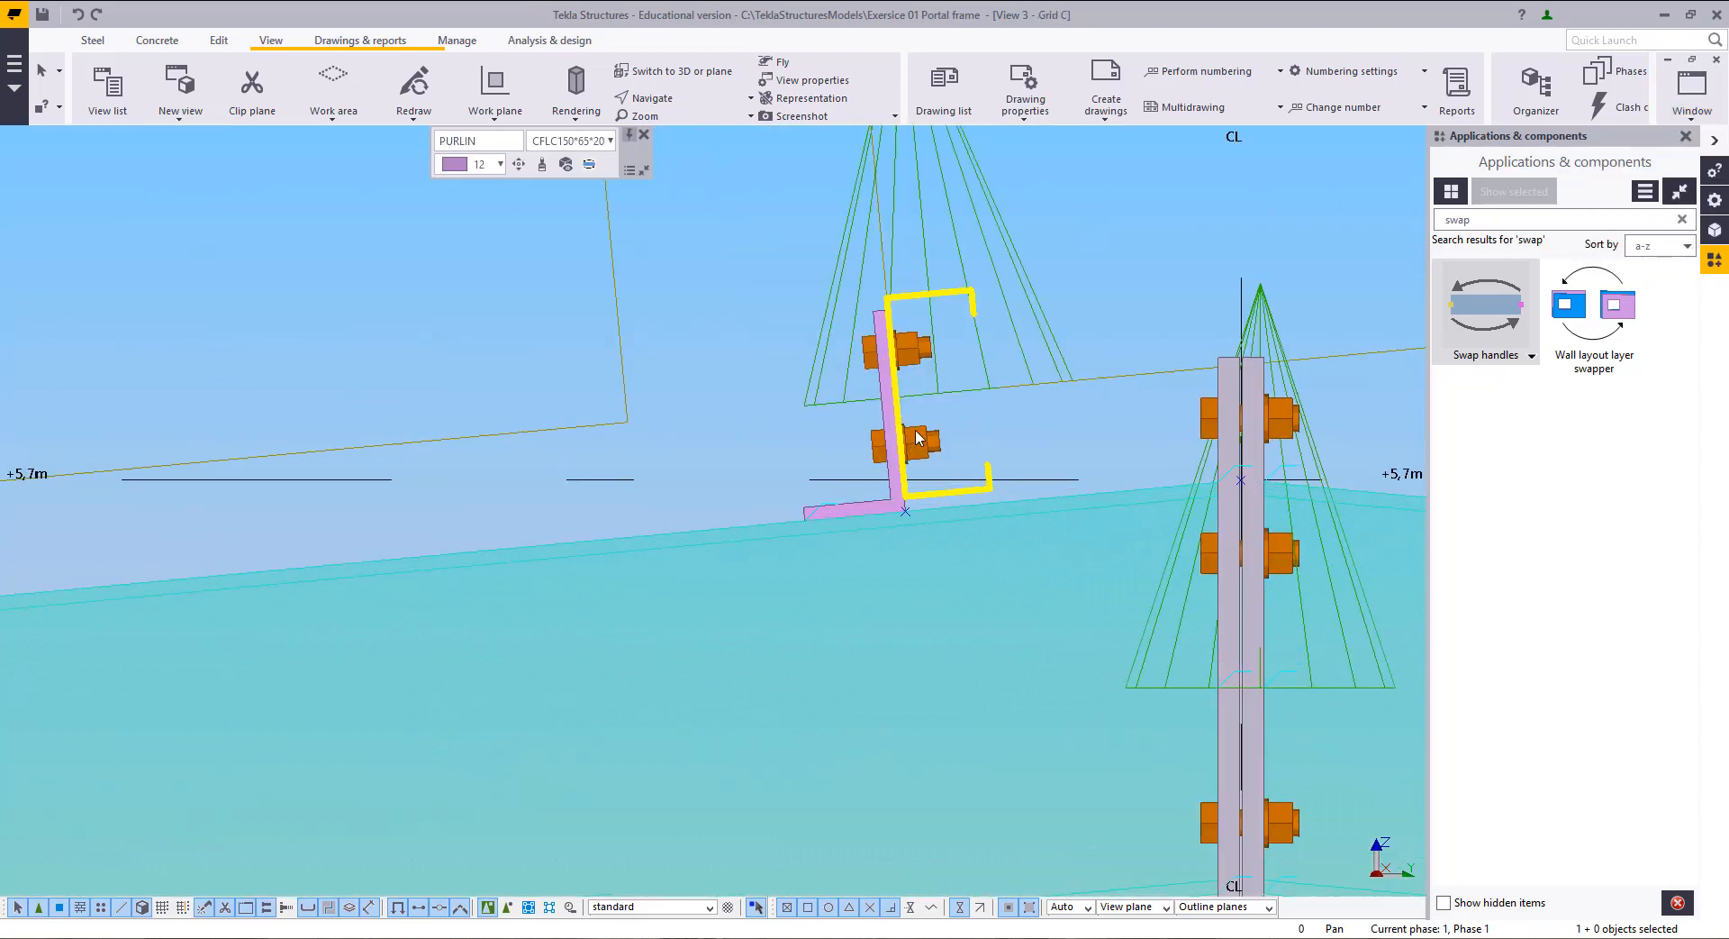
left_click_drag(1018, 476, 832, 573)
scroll(991, 555, "down", 5)
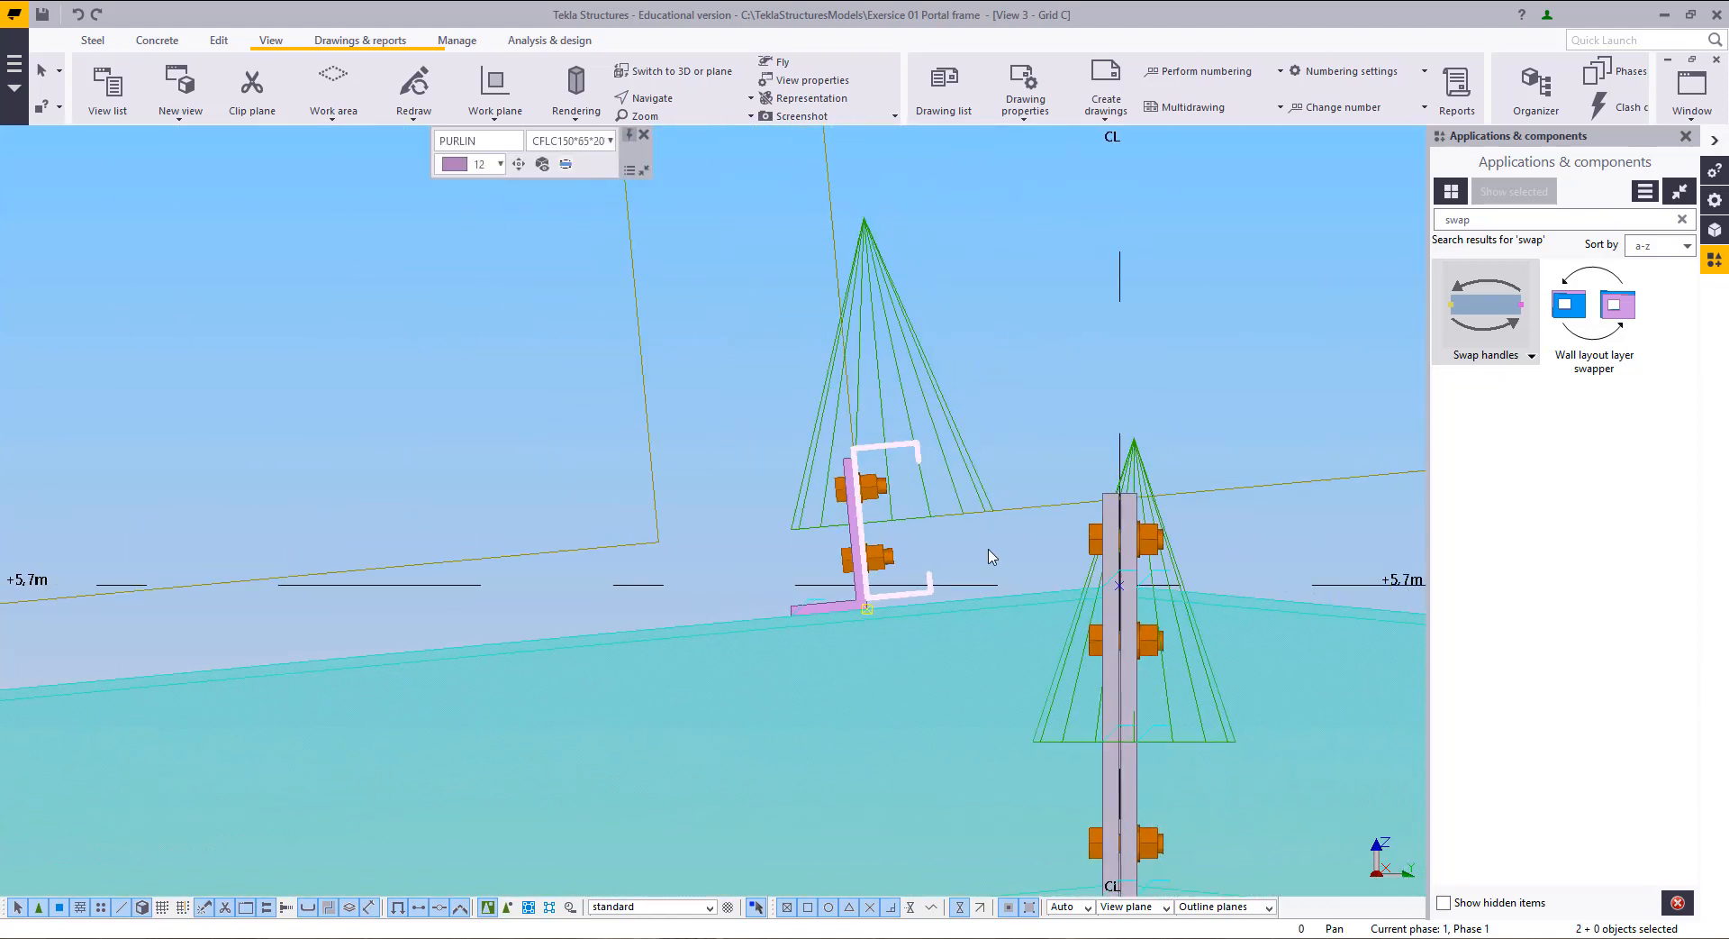
left_click(1492, 311)
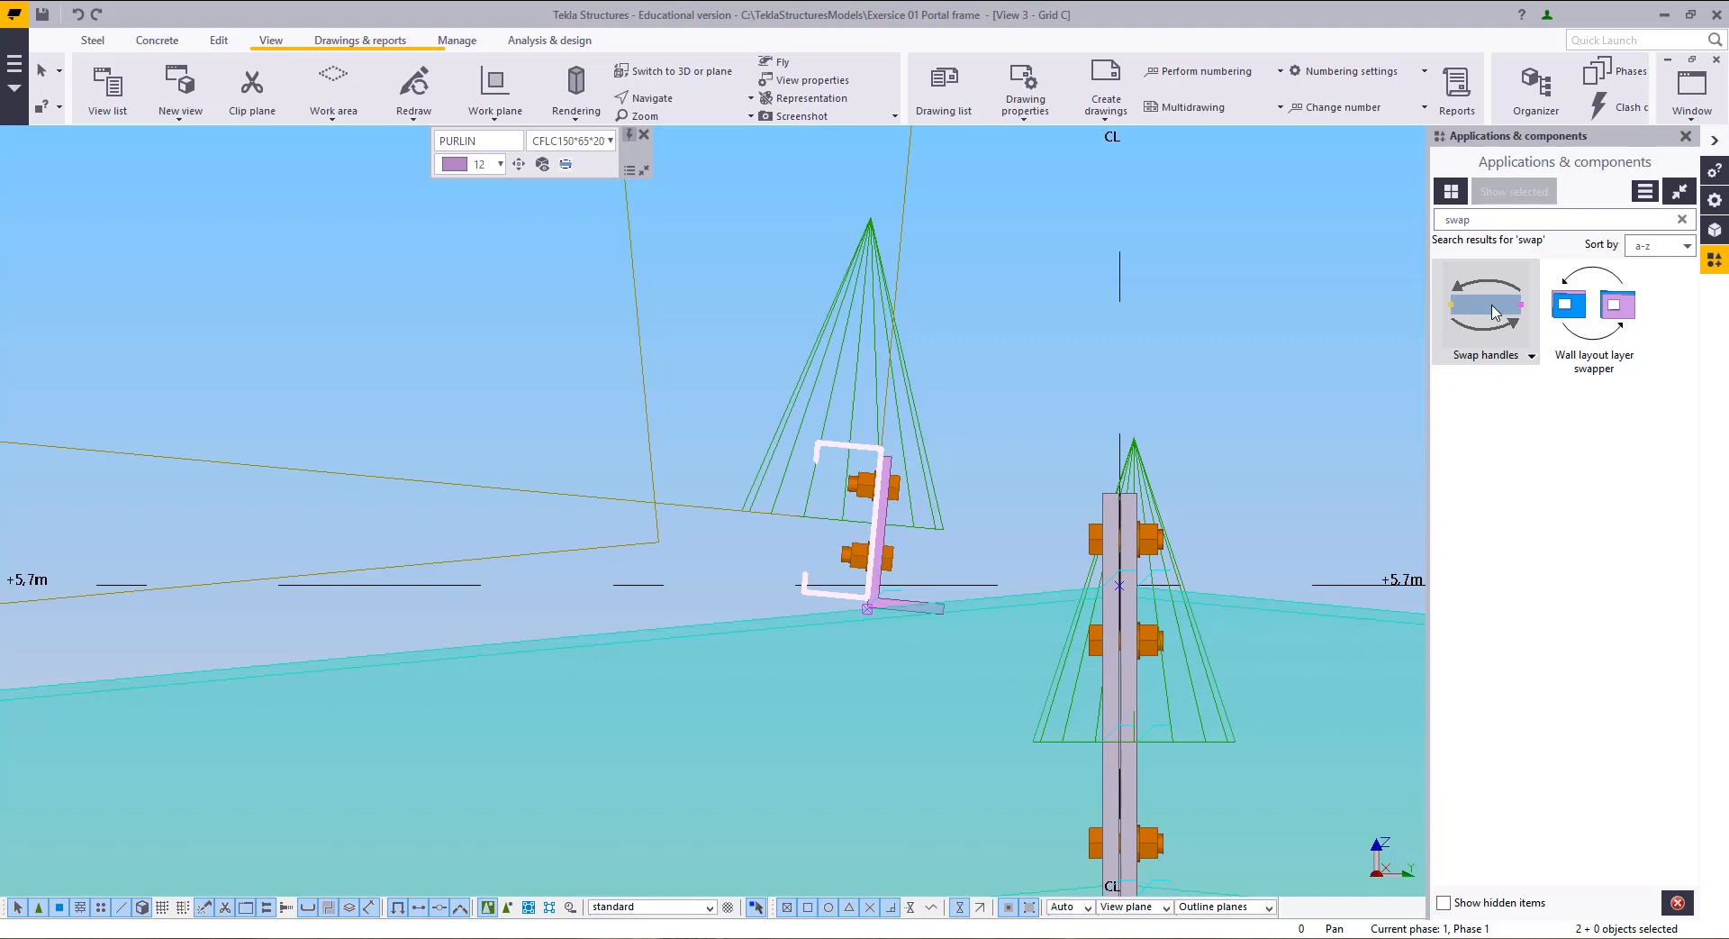
left_click(1493, 310)
middle_click_drag(1182, 549, 1190, 534)
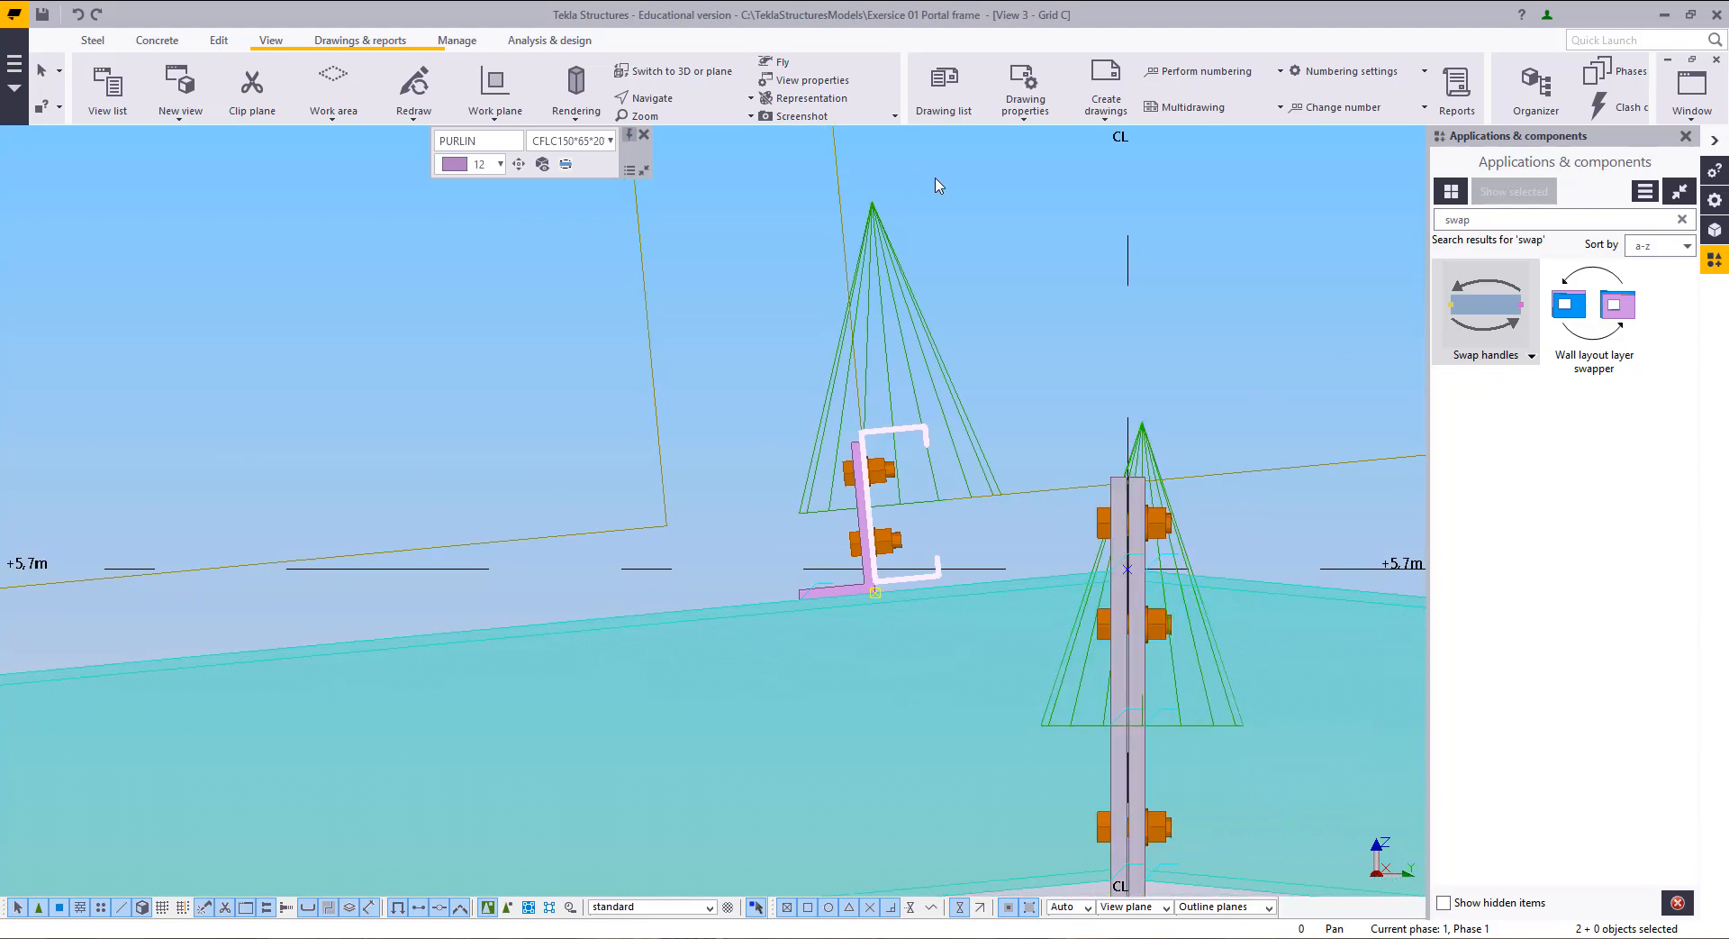
Step: Check the rotation in the position properties of the purlin beside the ridge, and close the properties without modifying it
left_click(927, 446)
scroll(855, 487, "up", 5)
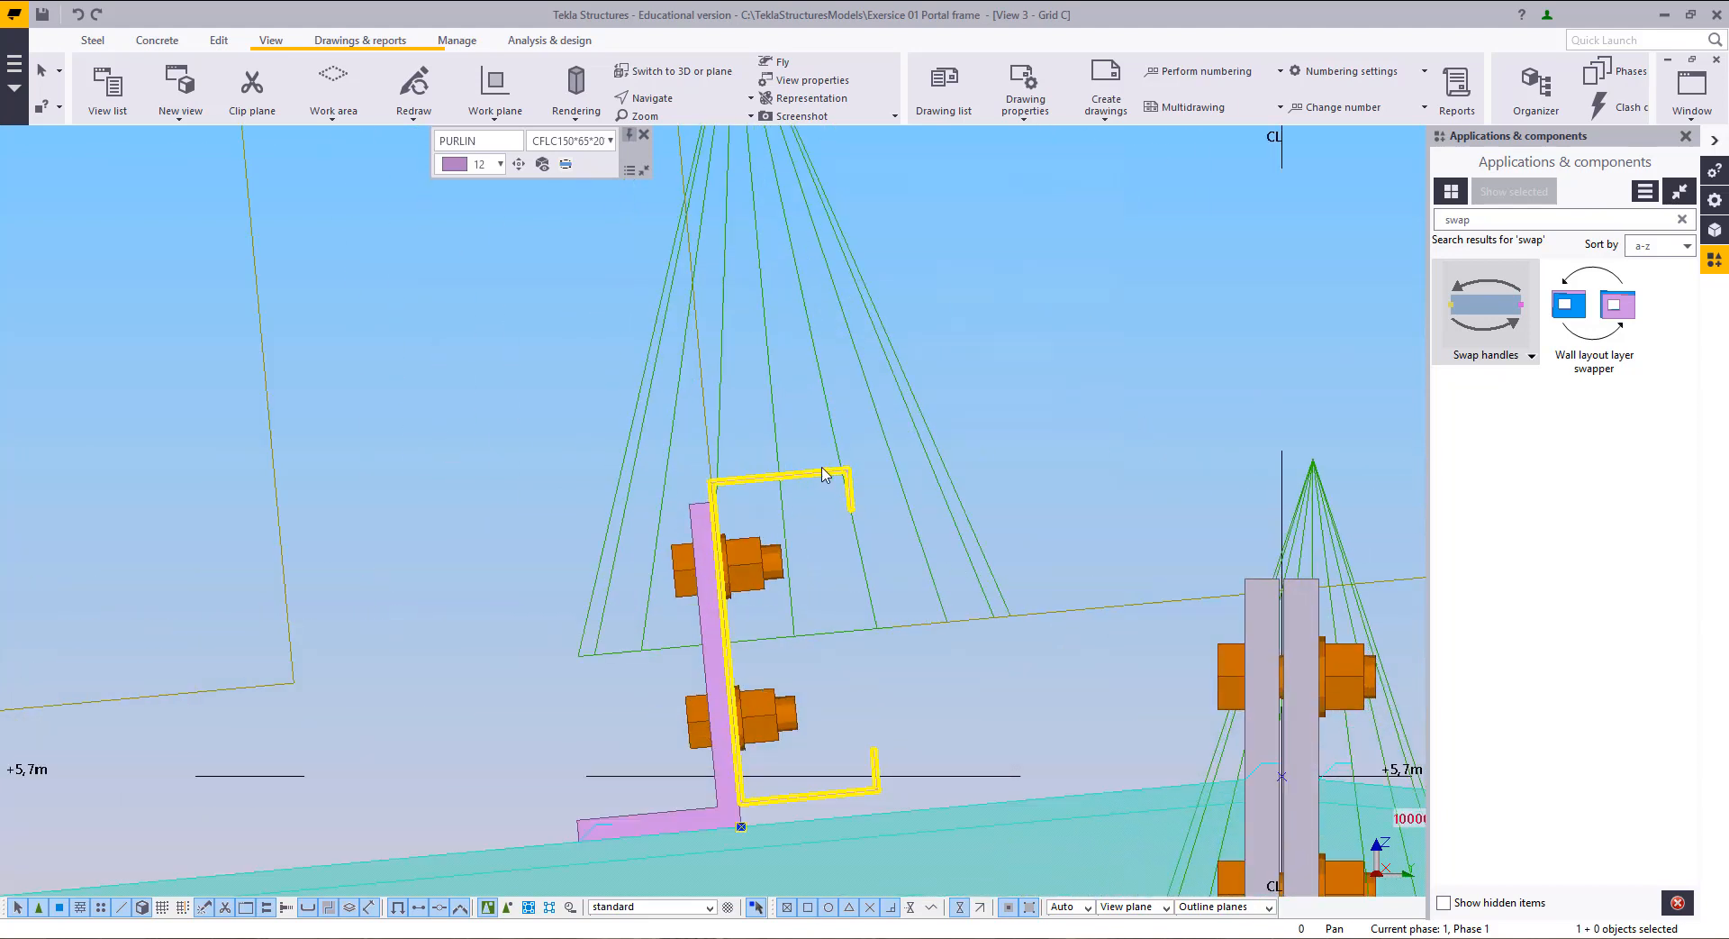
double_click(822, 475)
left_click(911, 213)
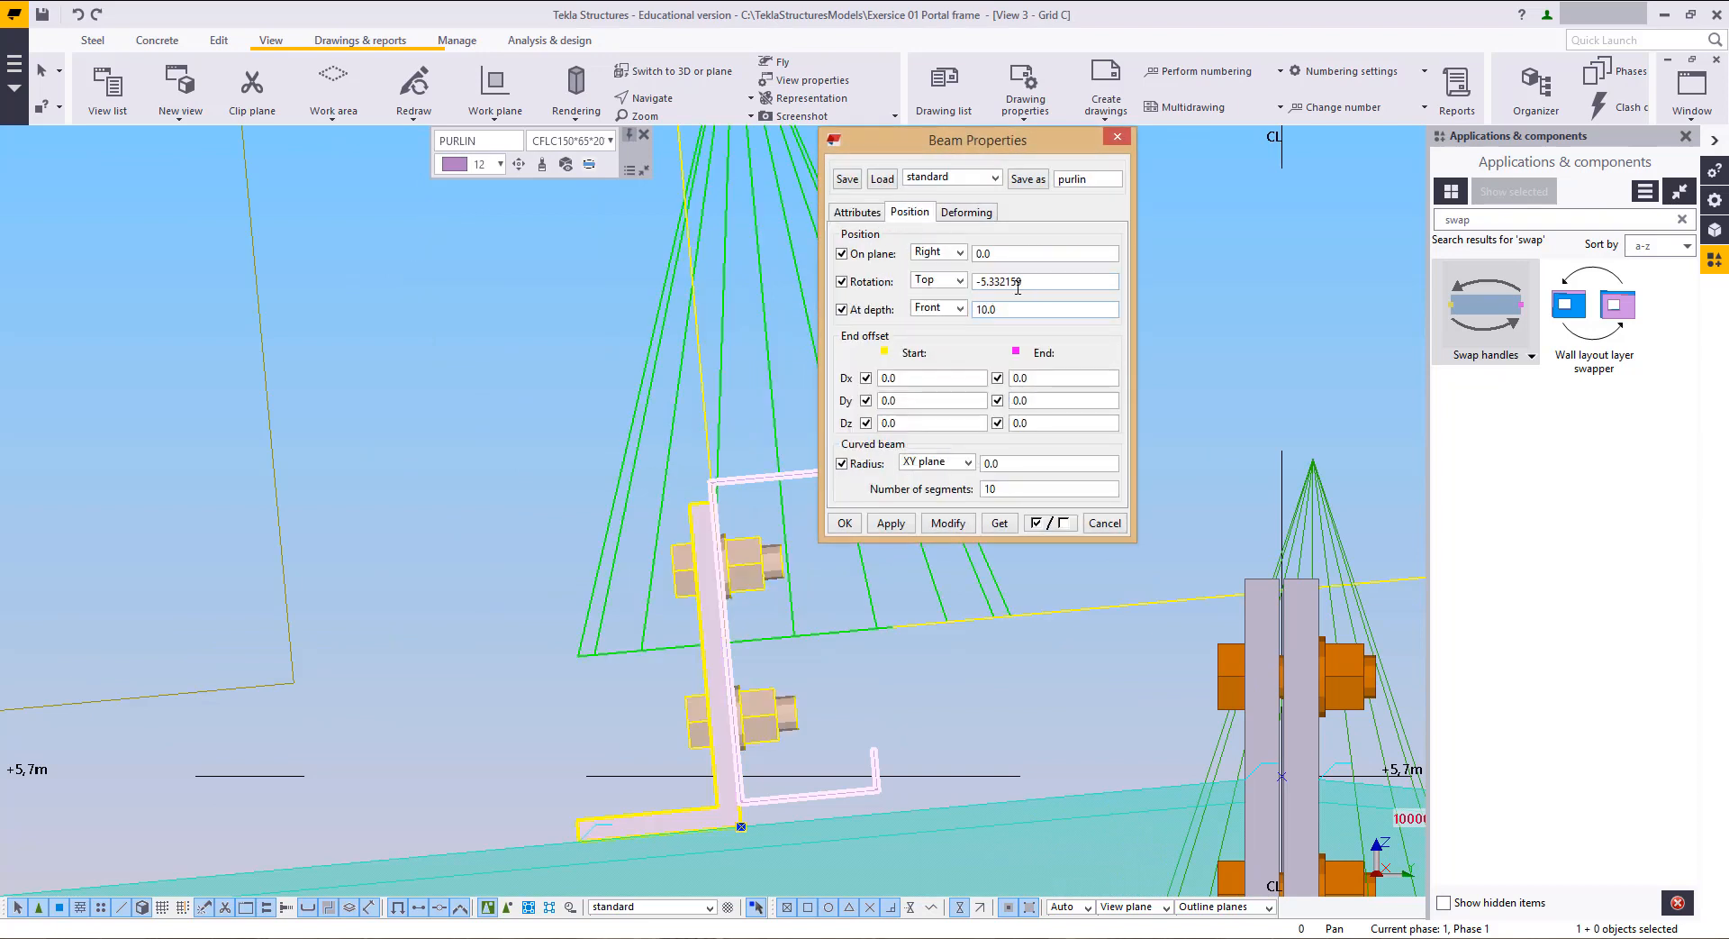
double_click(1109, 282)
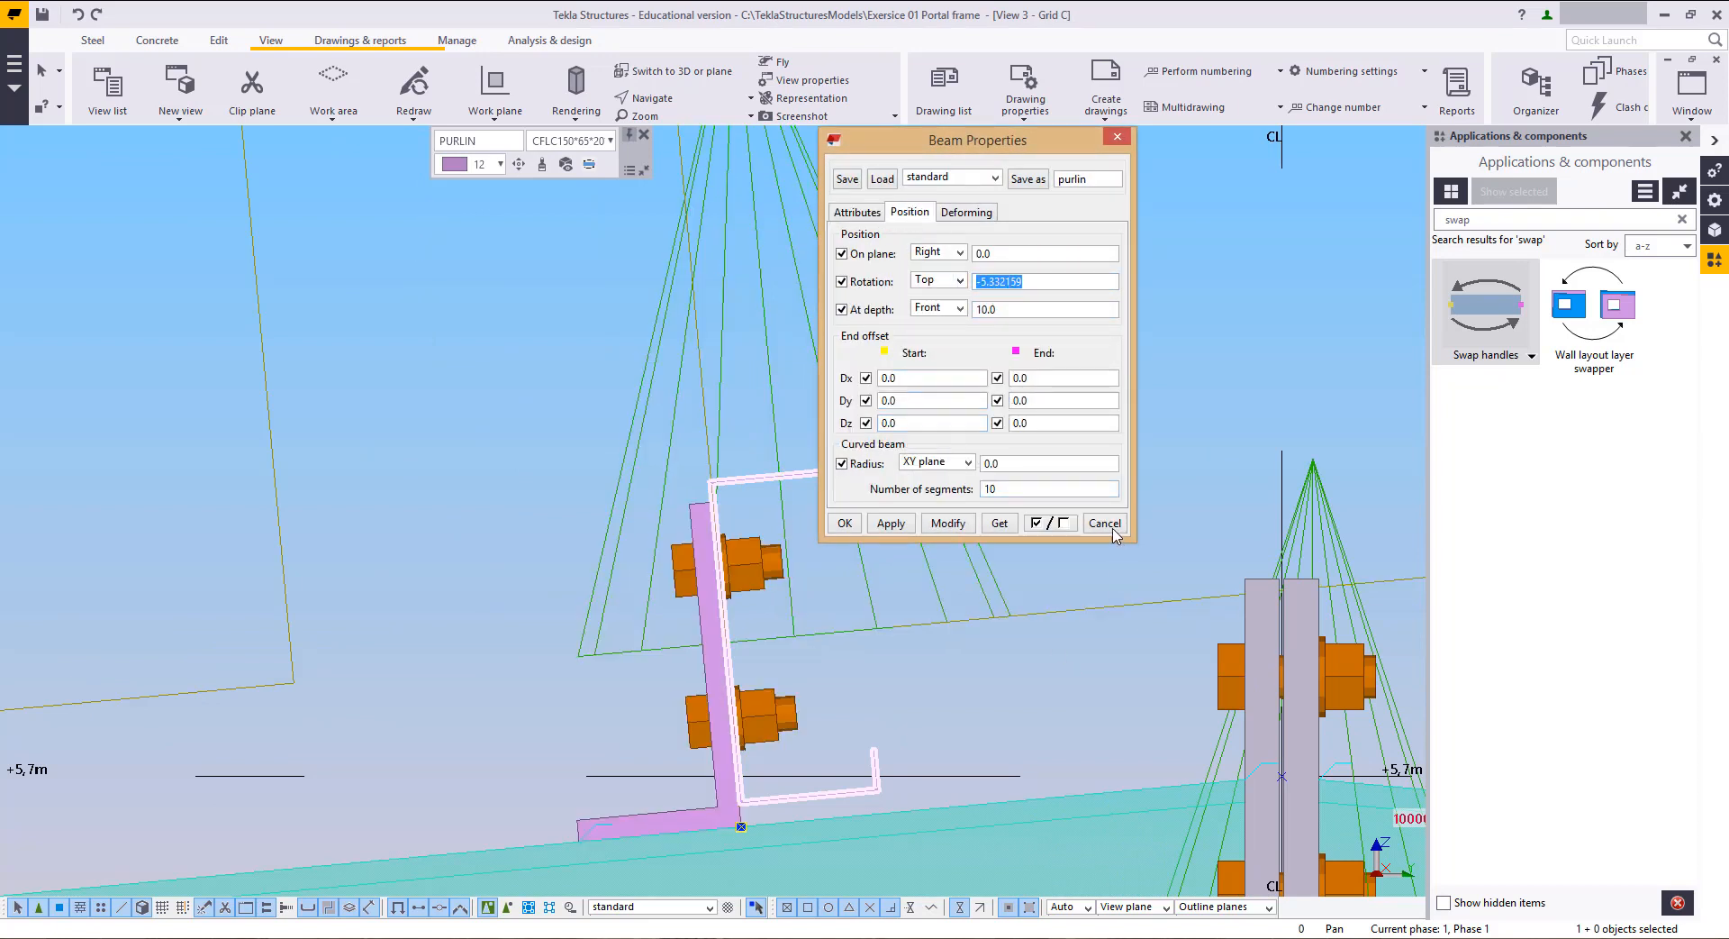
left_click(1107, 525)
Step: Set the work plane on the rafter's top face near the ridge in the isometric view with the Work plane tool
left_click(1692, 90)
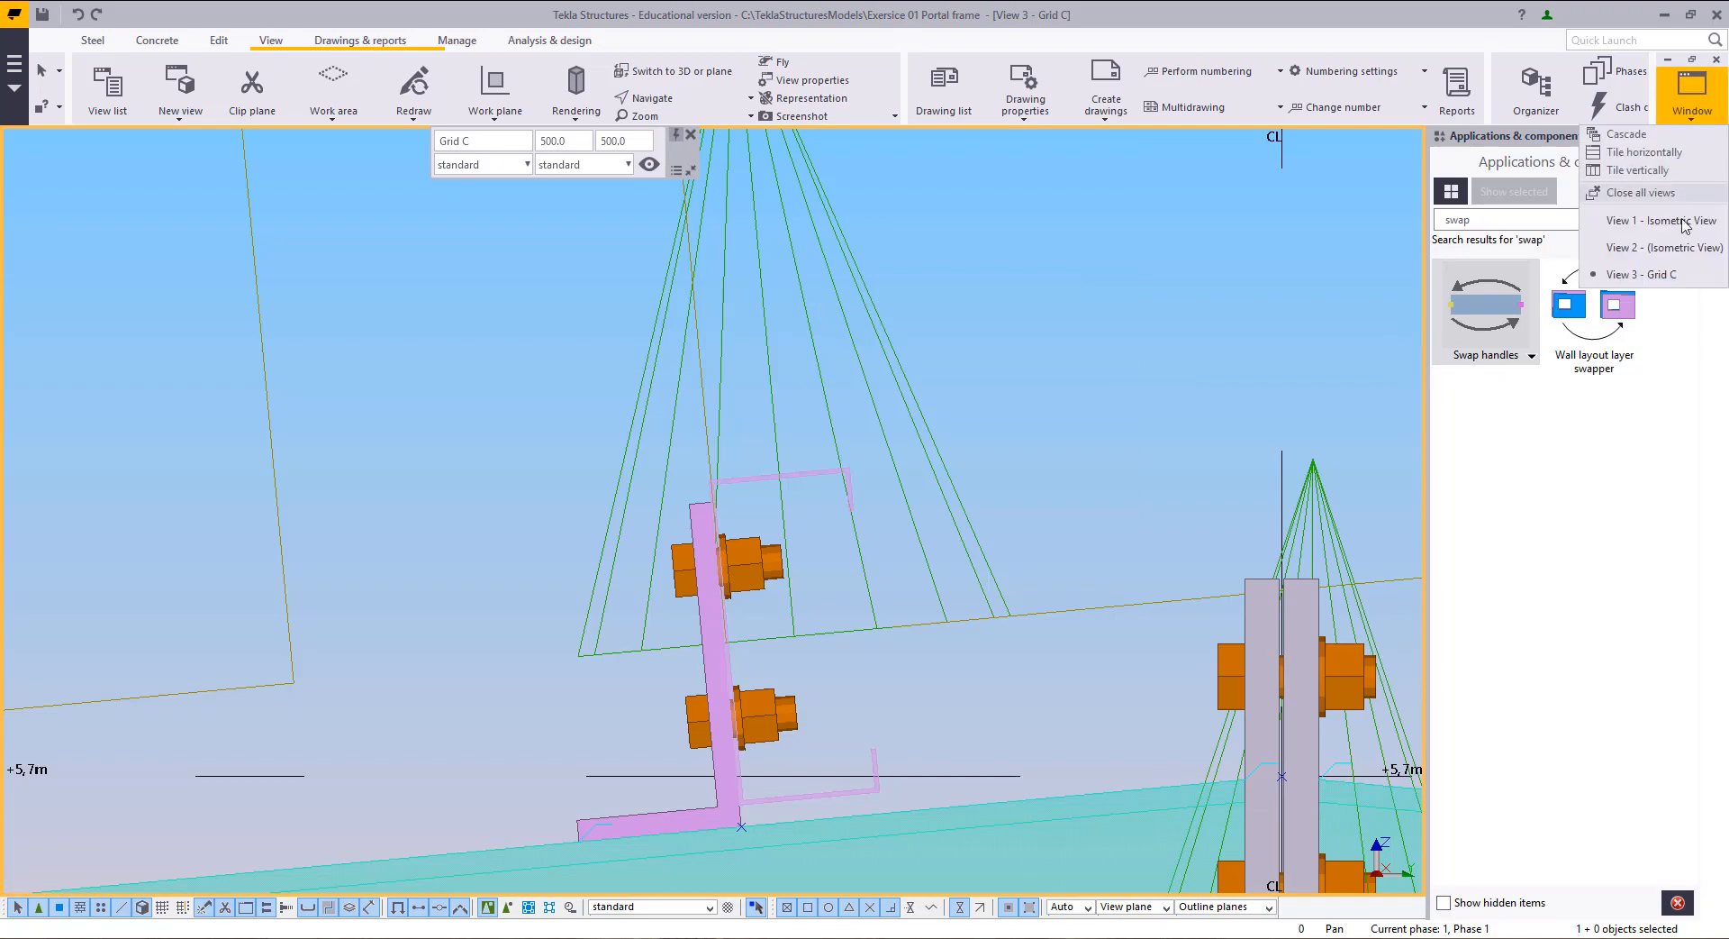
left_click(1680, 222)
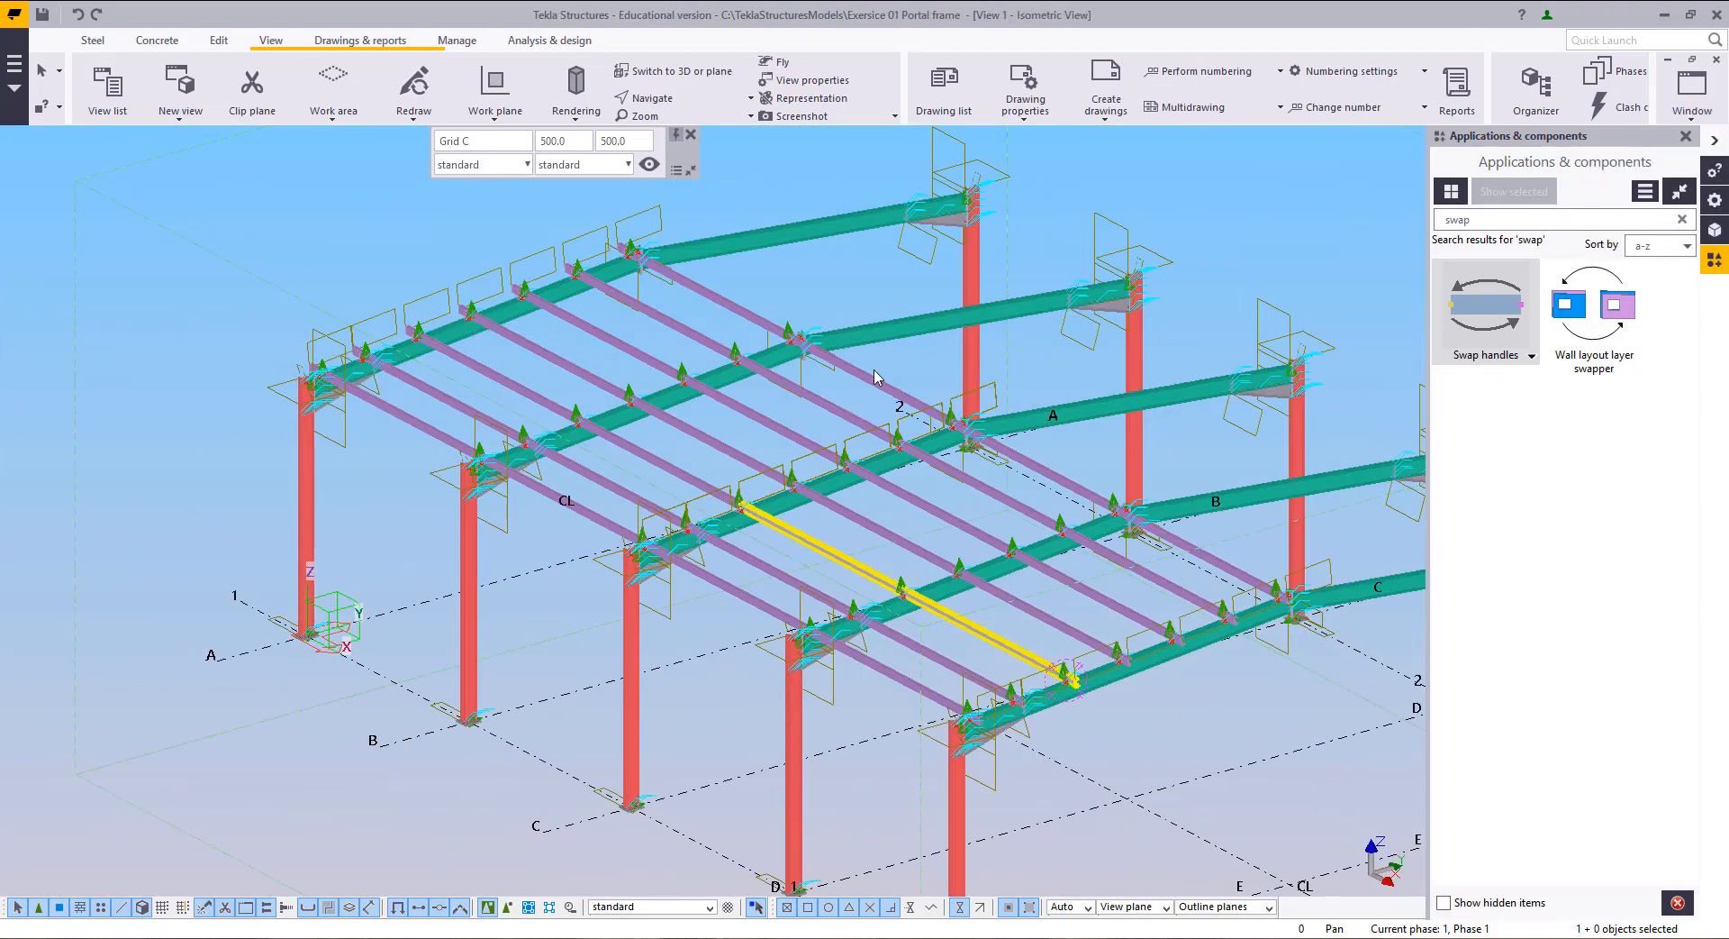
scroll(793, 567, "up", 8)
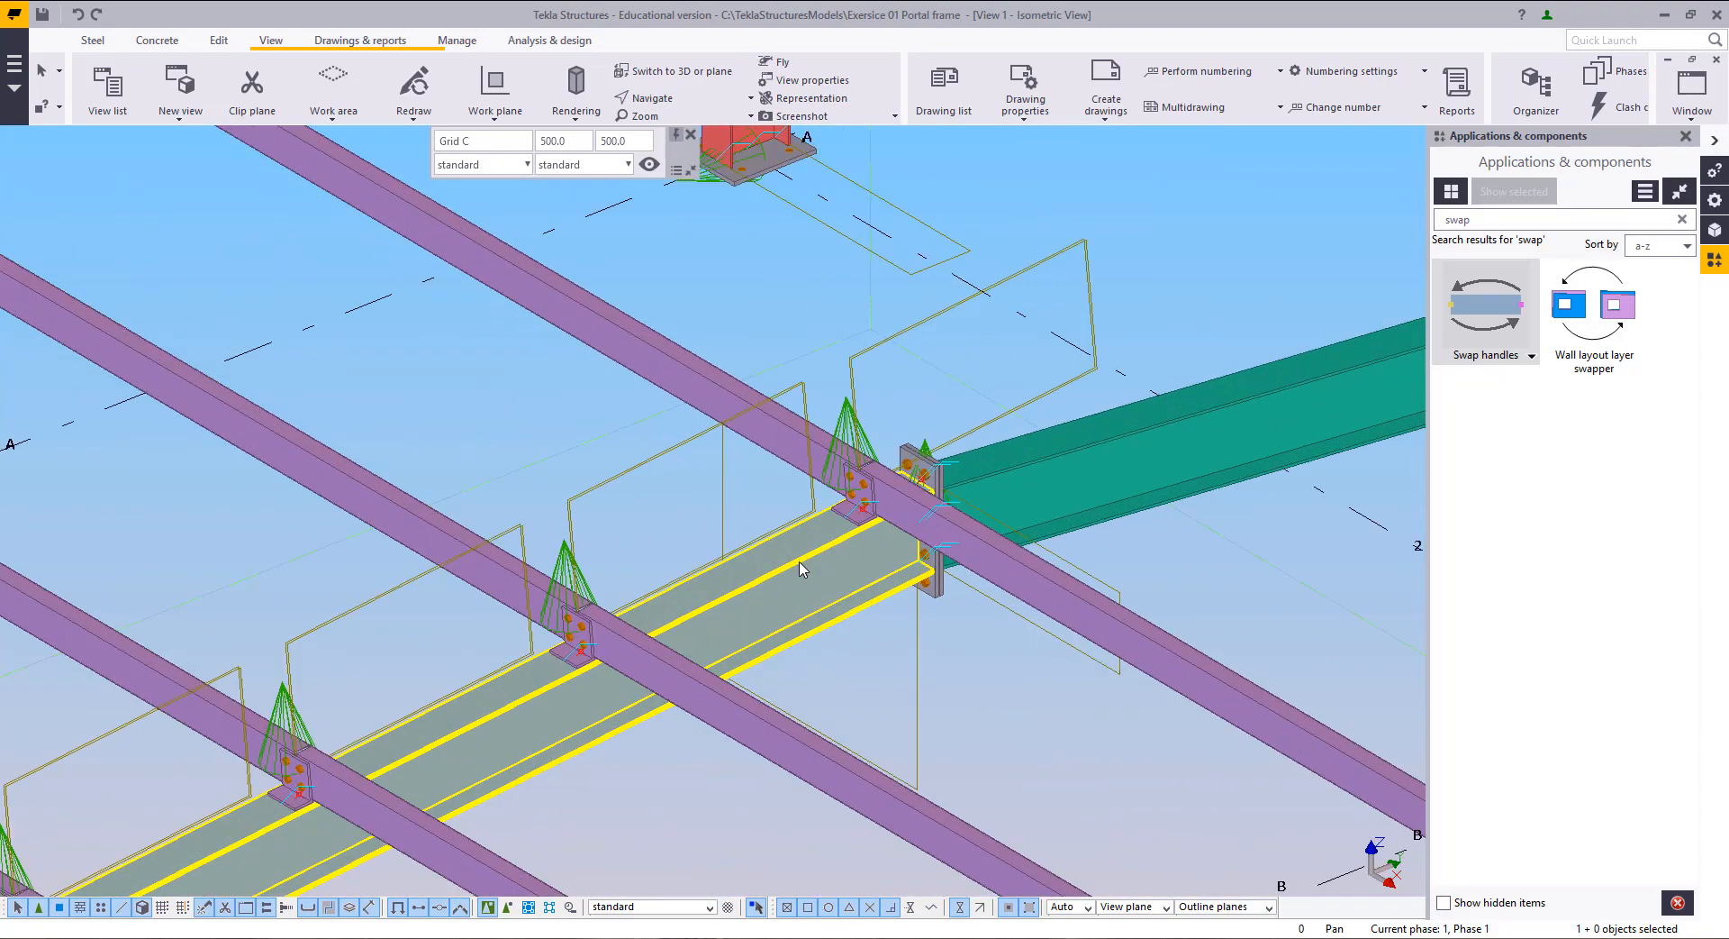
scroll(801, 567, "up", 2)
left_click(493, 115)
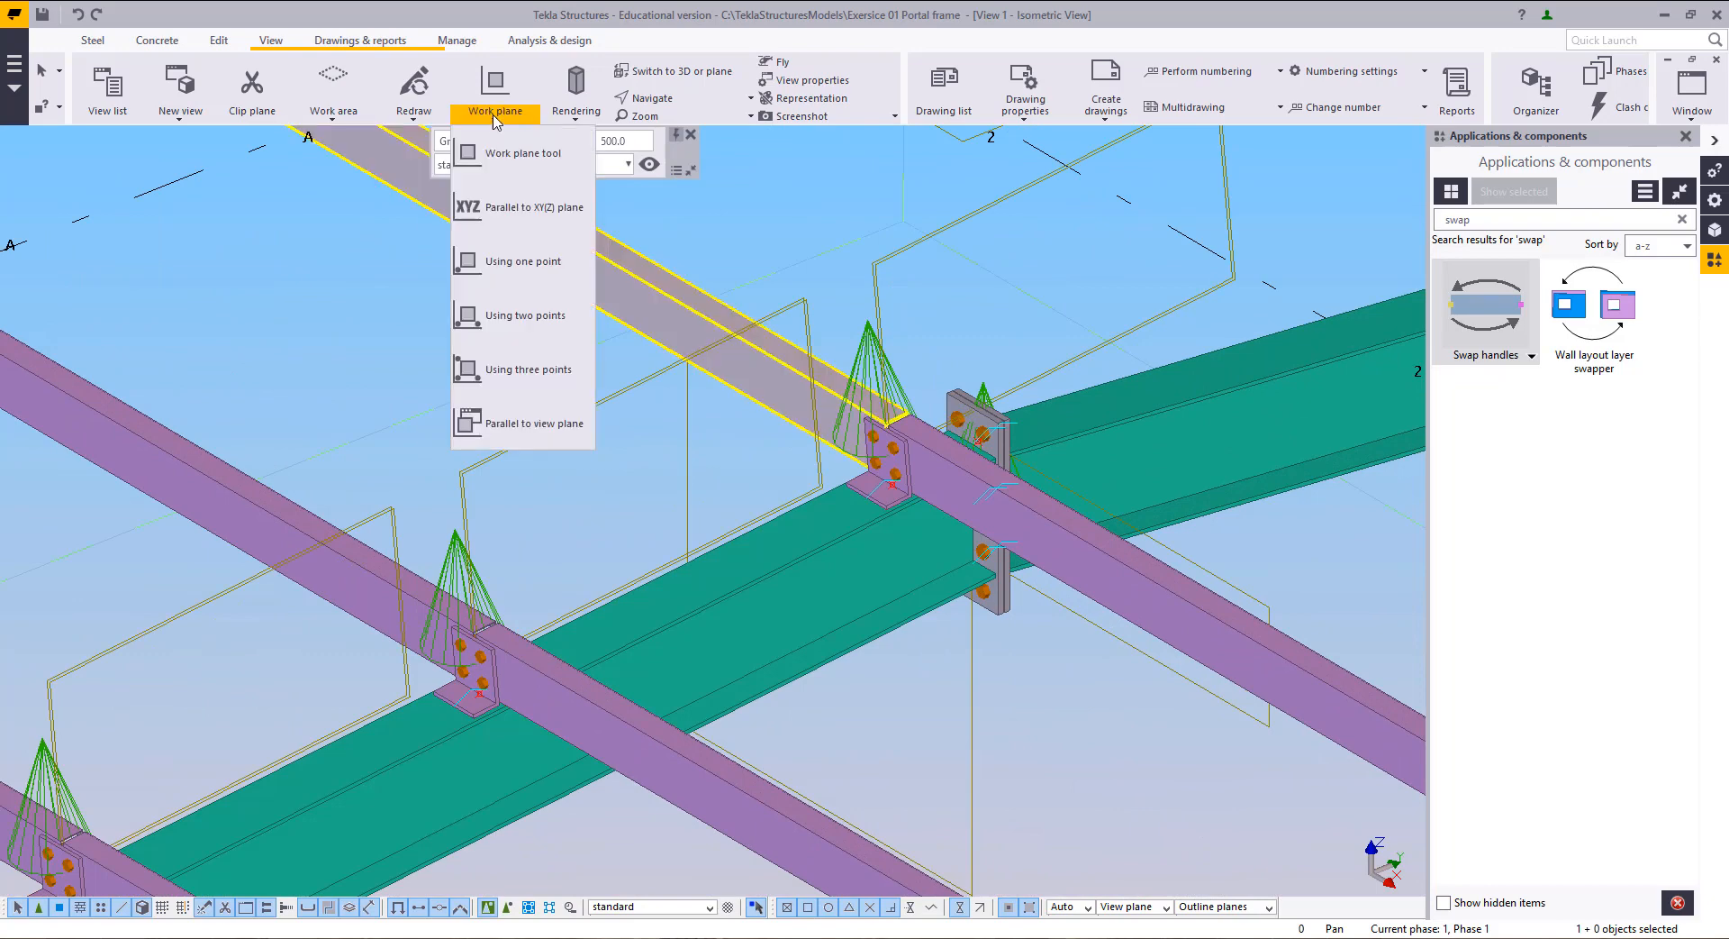
left_click(497, 87)
left_click(746, 562)
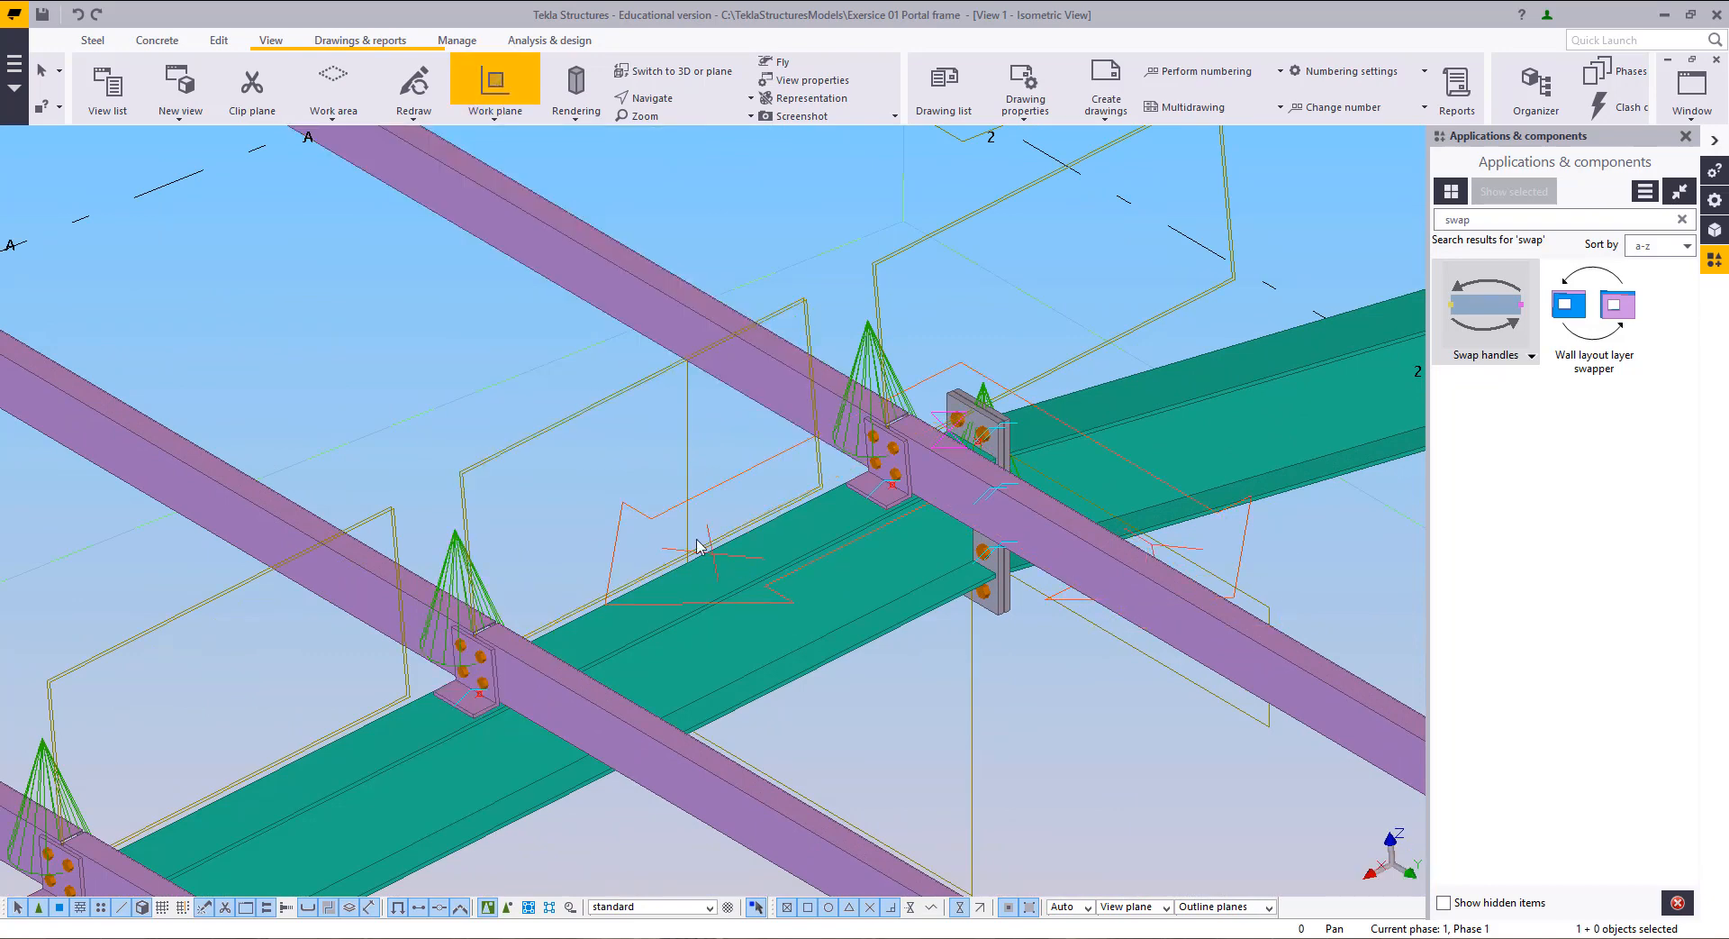
right_click(453, 426)
left_click(479, 439)
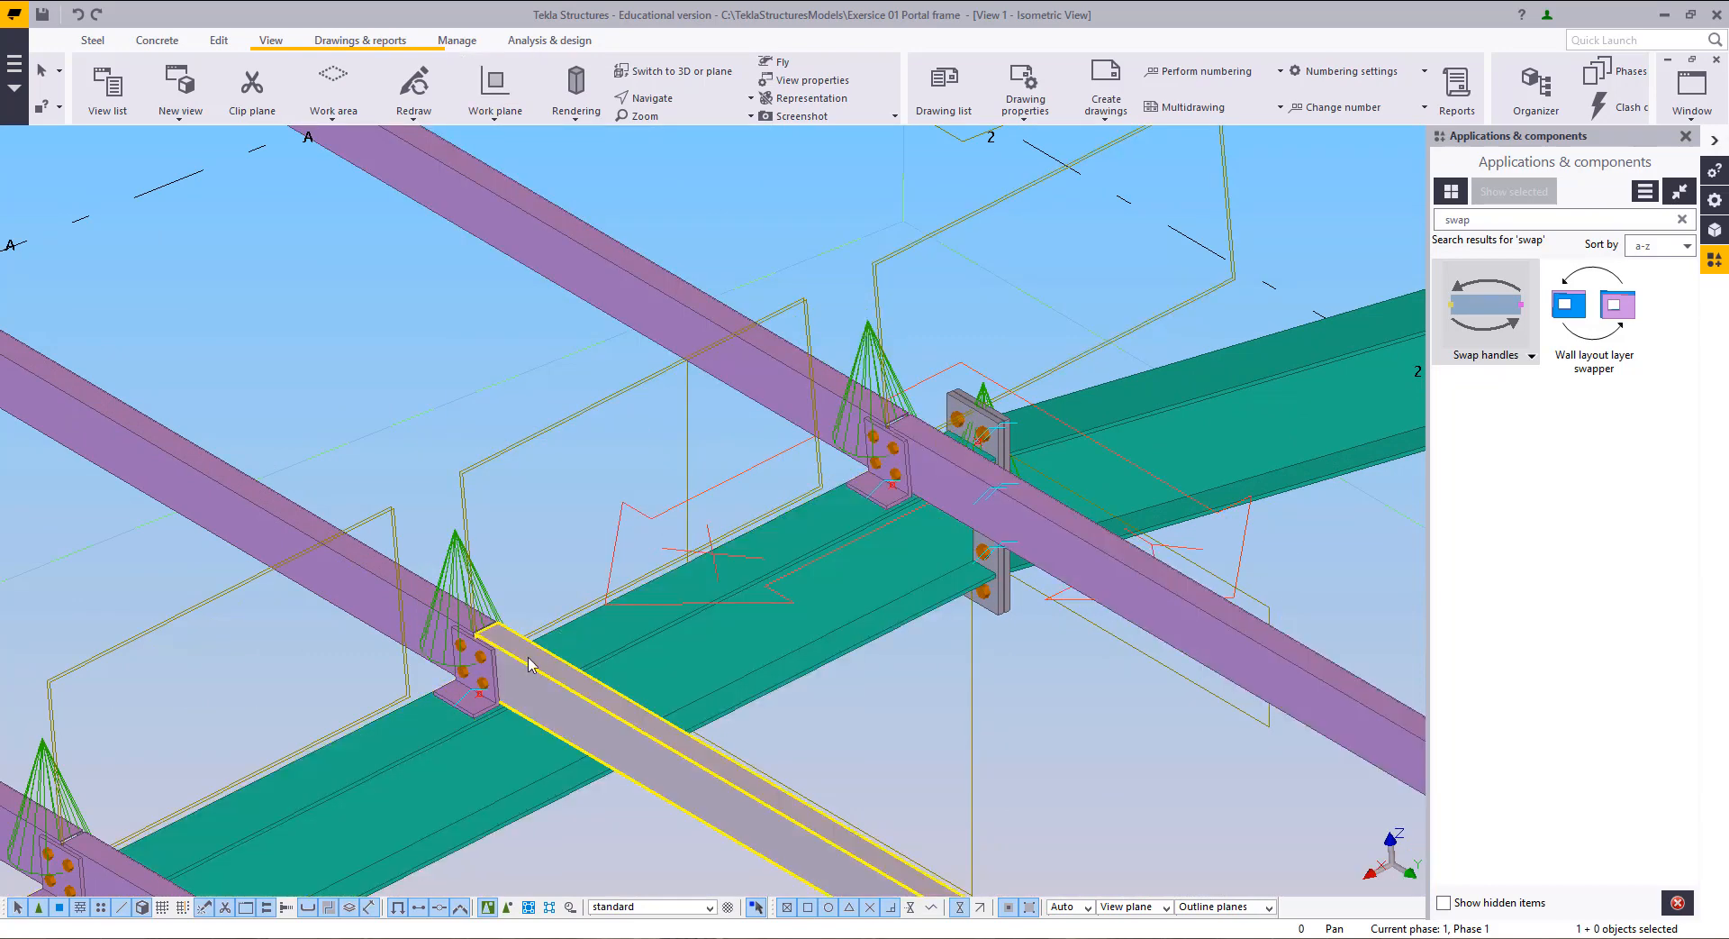
Step: Open the properties of the Cold rolled overlap connection on the purlin beside the ridge at the second frame from Grid A
middle_click_drag(491, 662, 633, 628)
scroll(633, 628, "up", 3)
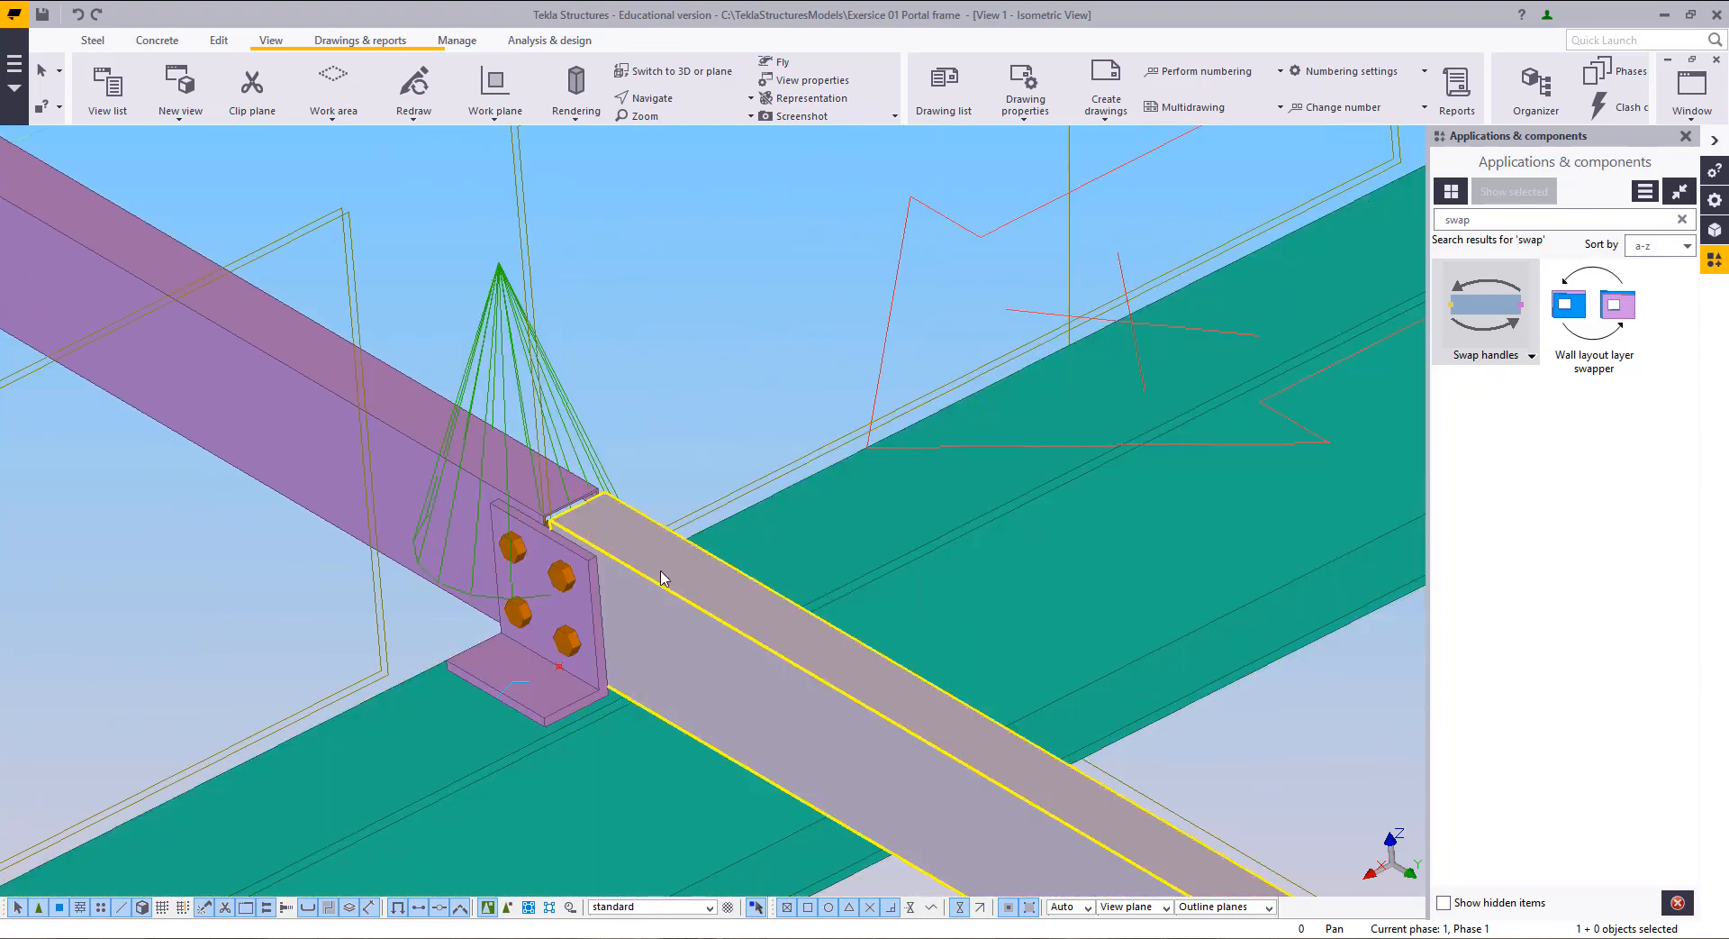
scroll(726, 471, "down", 10)
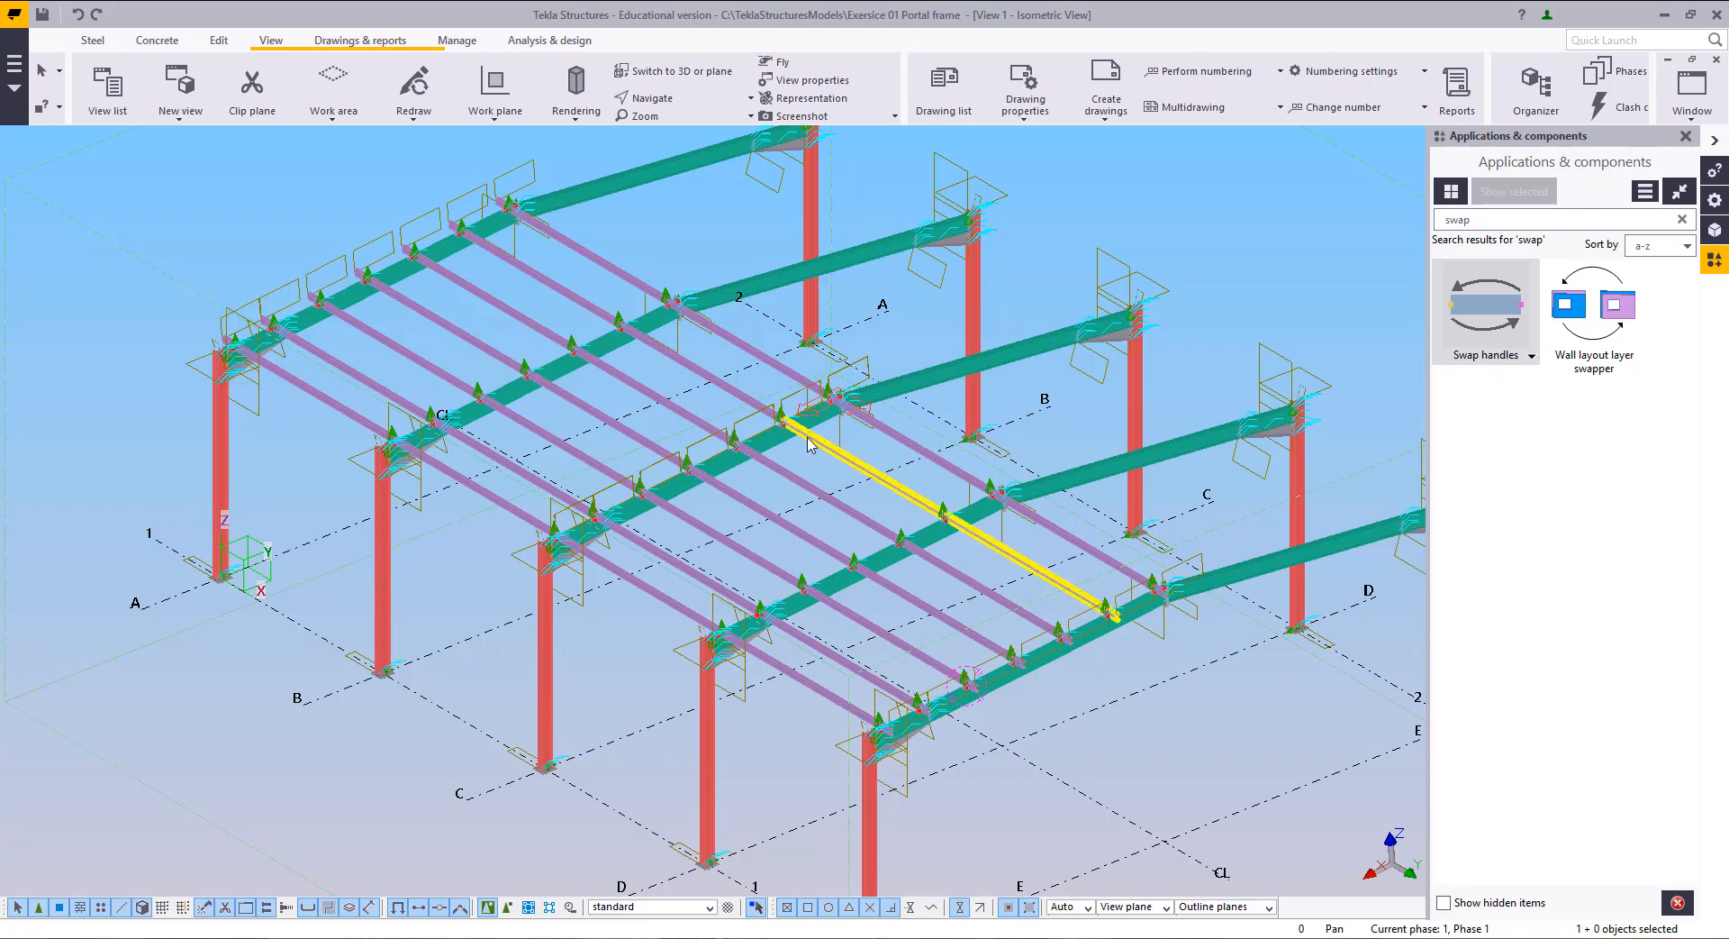
middle_click_drag(565, 300, 653, 445)
scroll(653, 445, "up", 10)
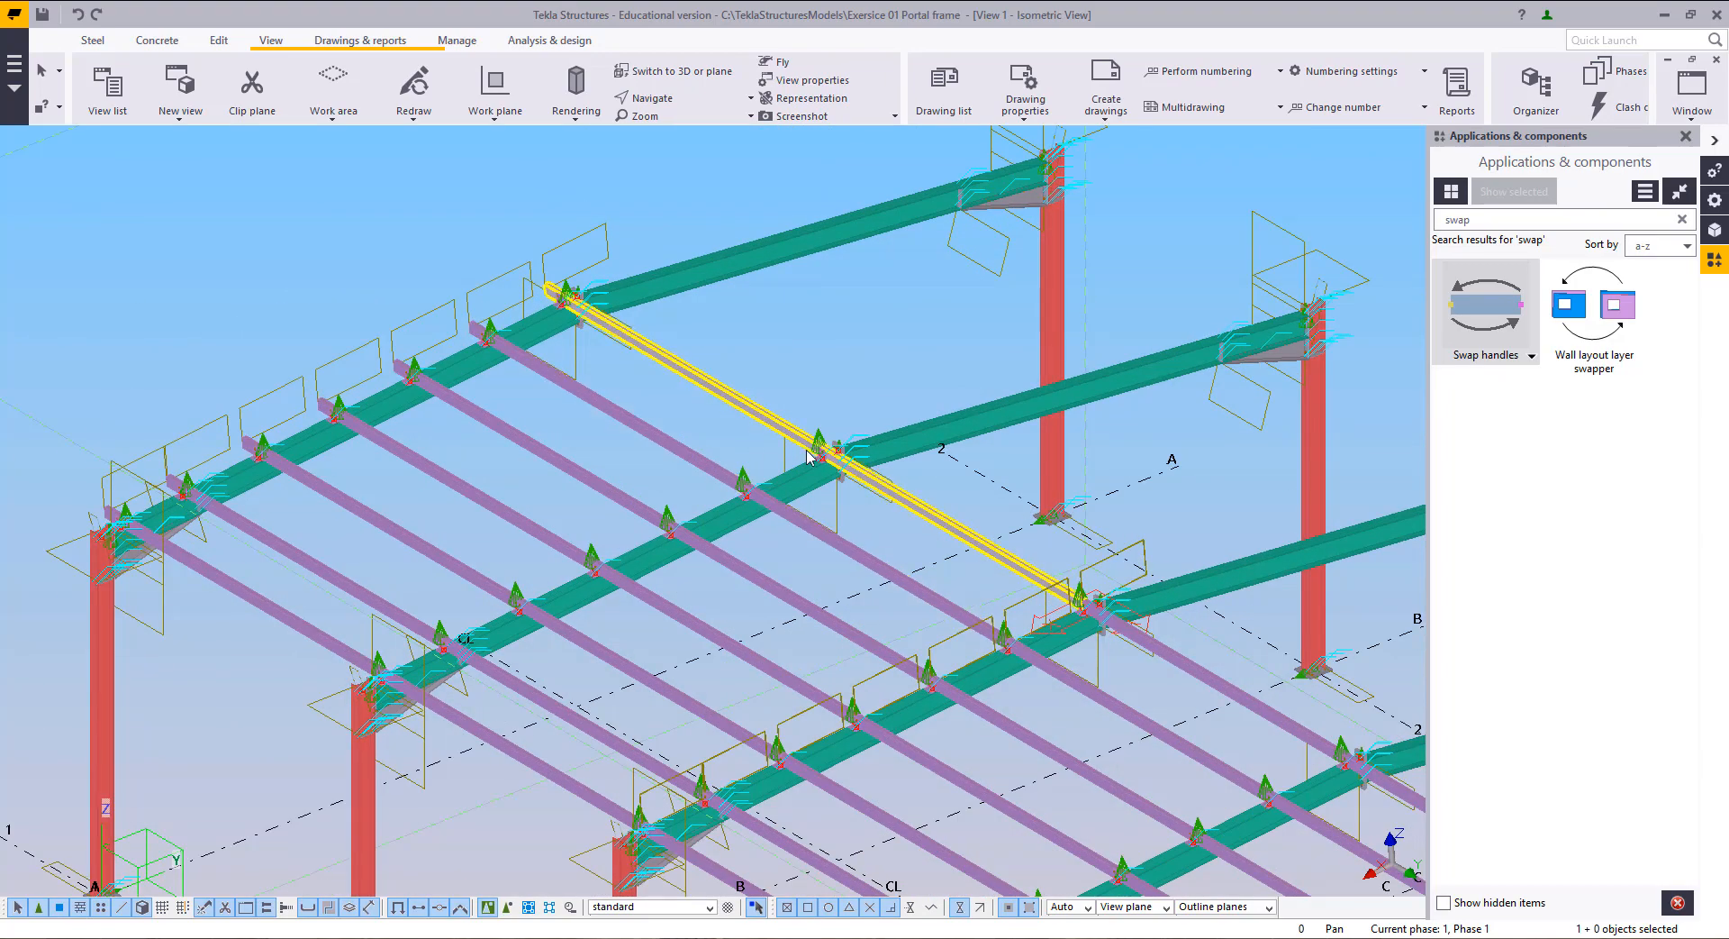
scroll(775, 418, "up", 2)
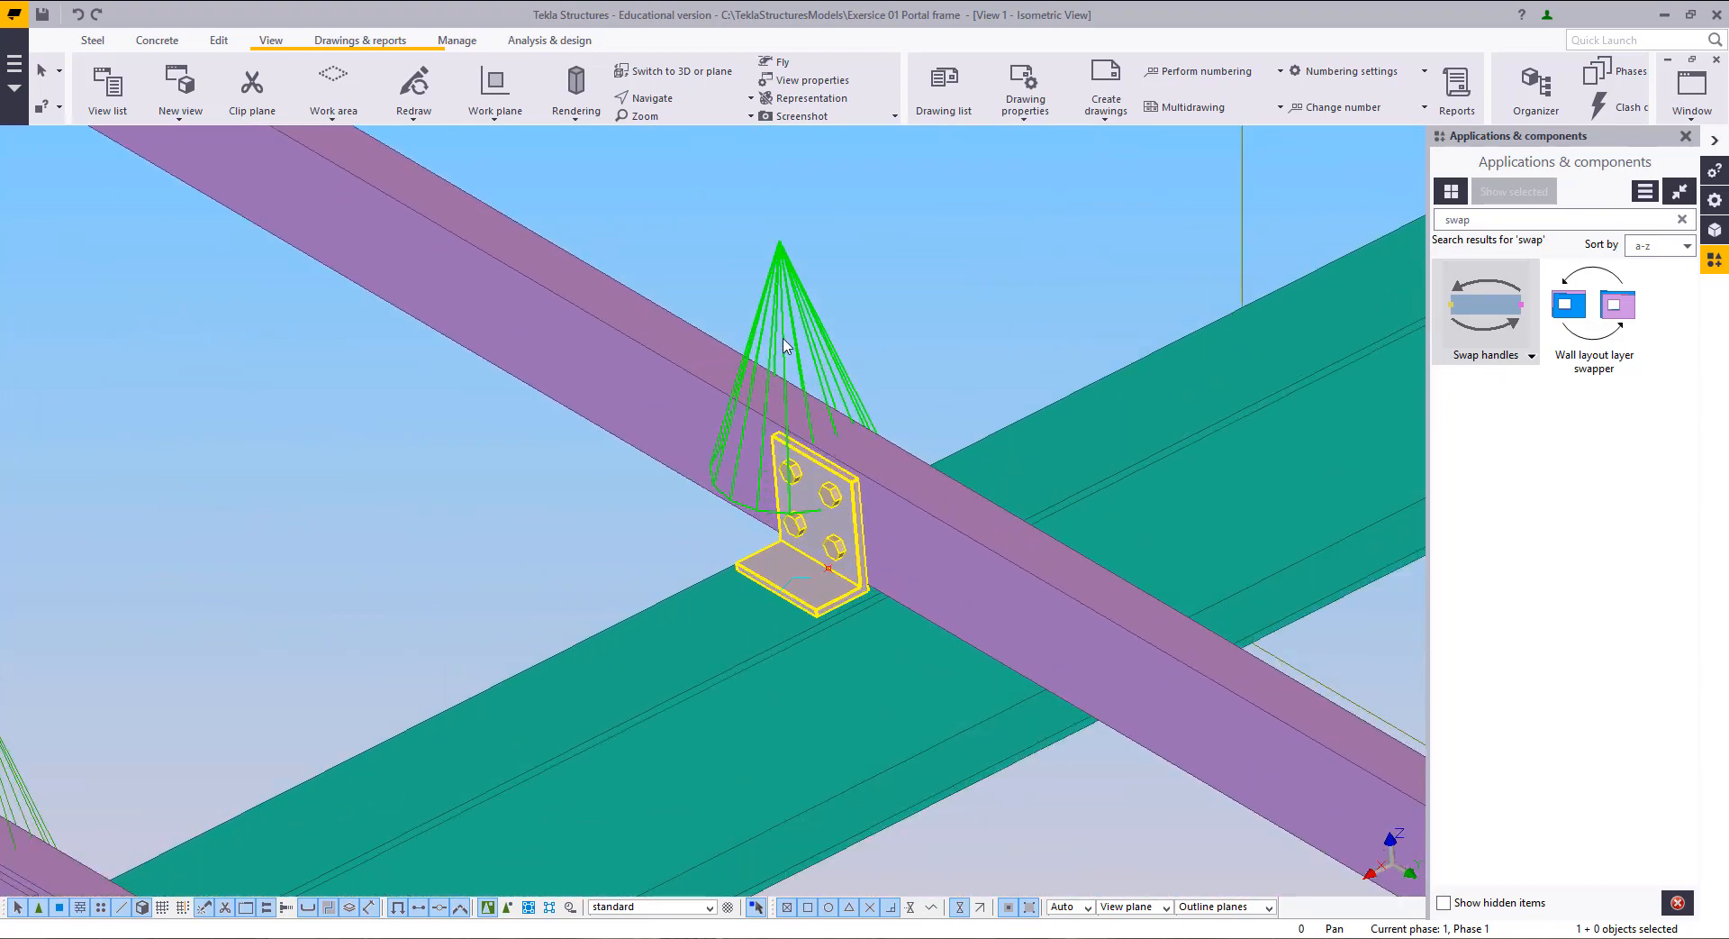
double_click(781, 345)
middle_click_drag(565, 600, 124, 482)
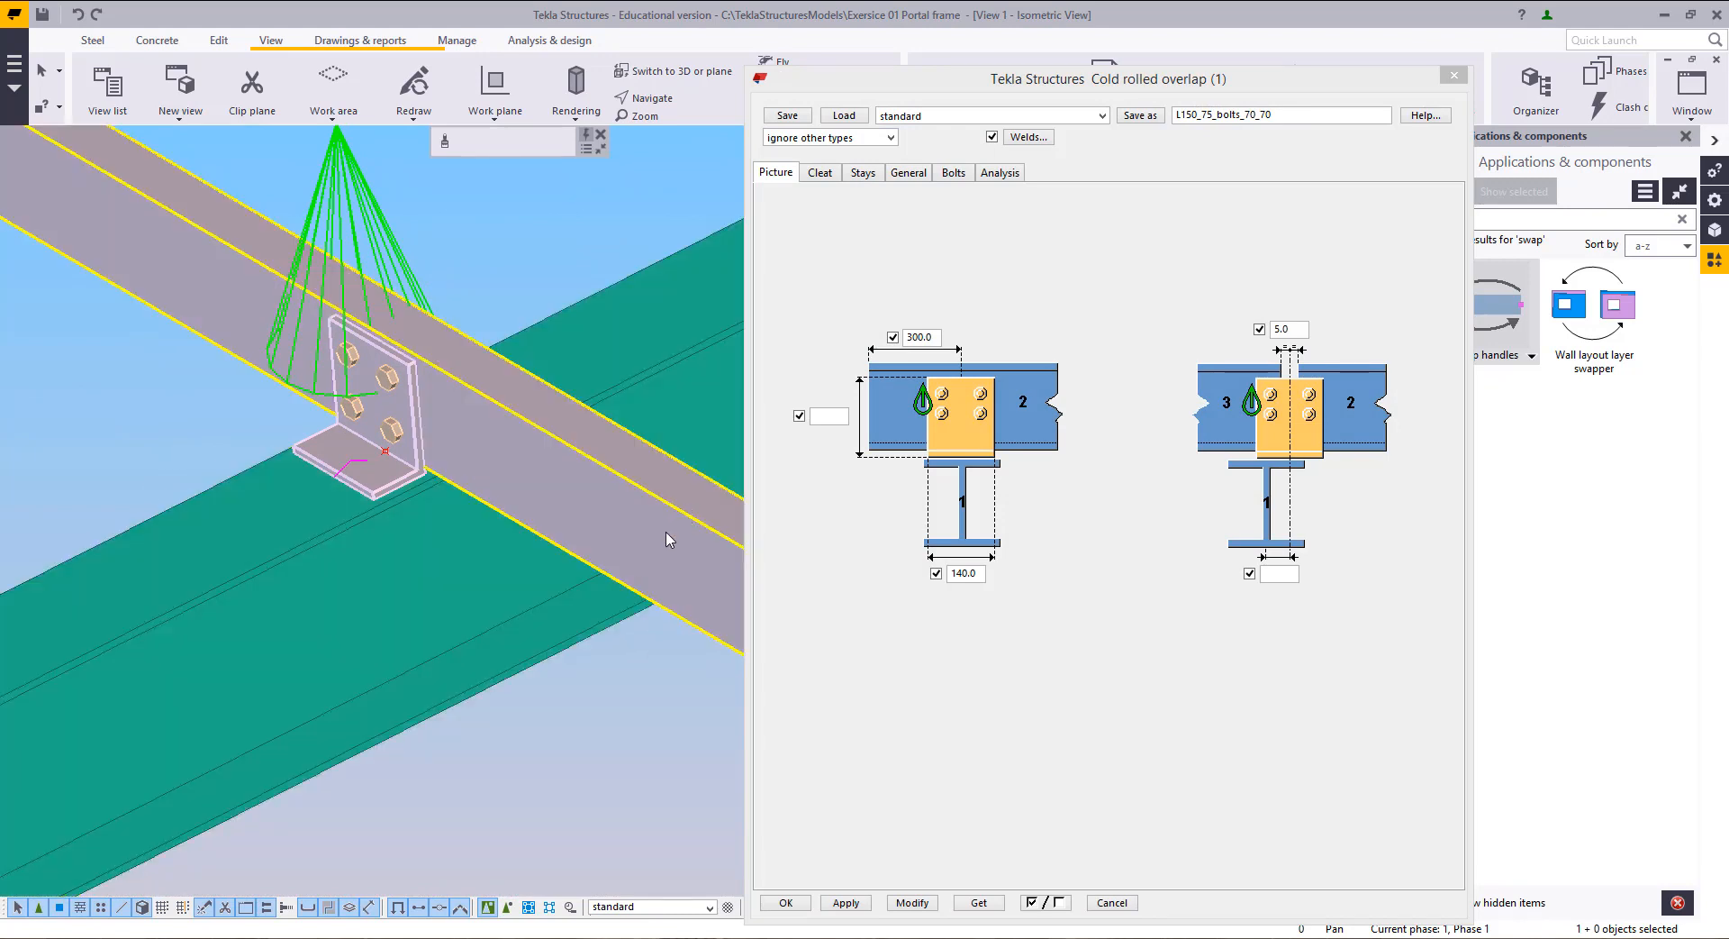
Step: Add knee stays on both sides of the rafter to the overlap connection and modify it
left_click(818, 173)
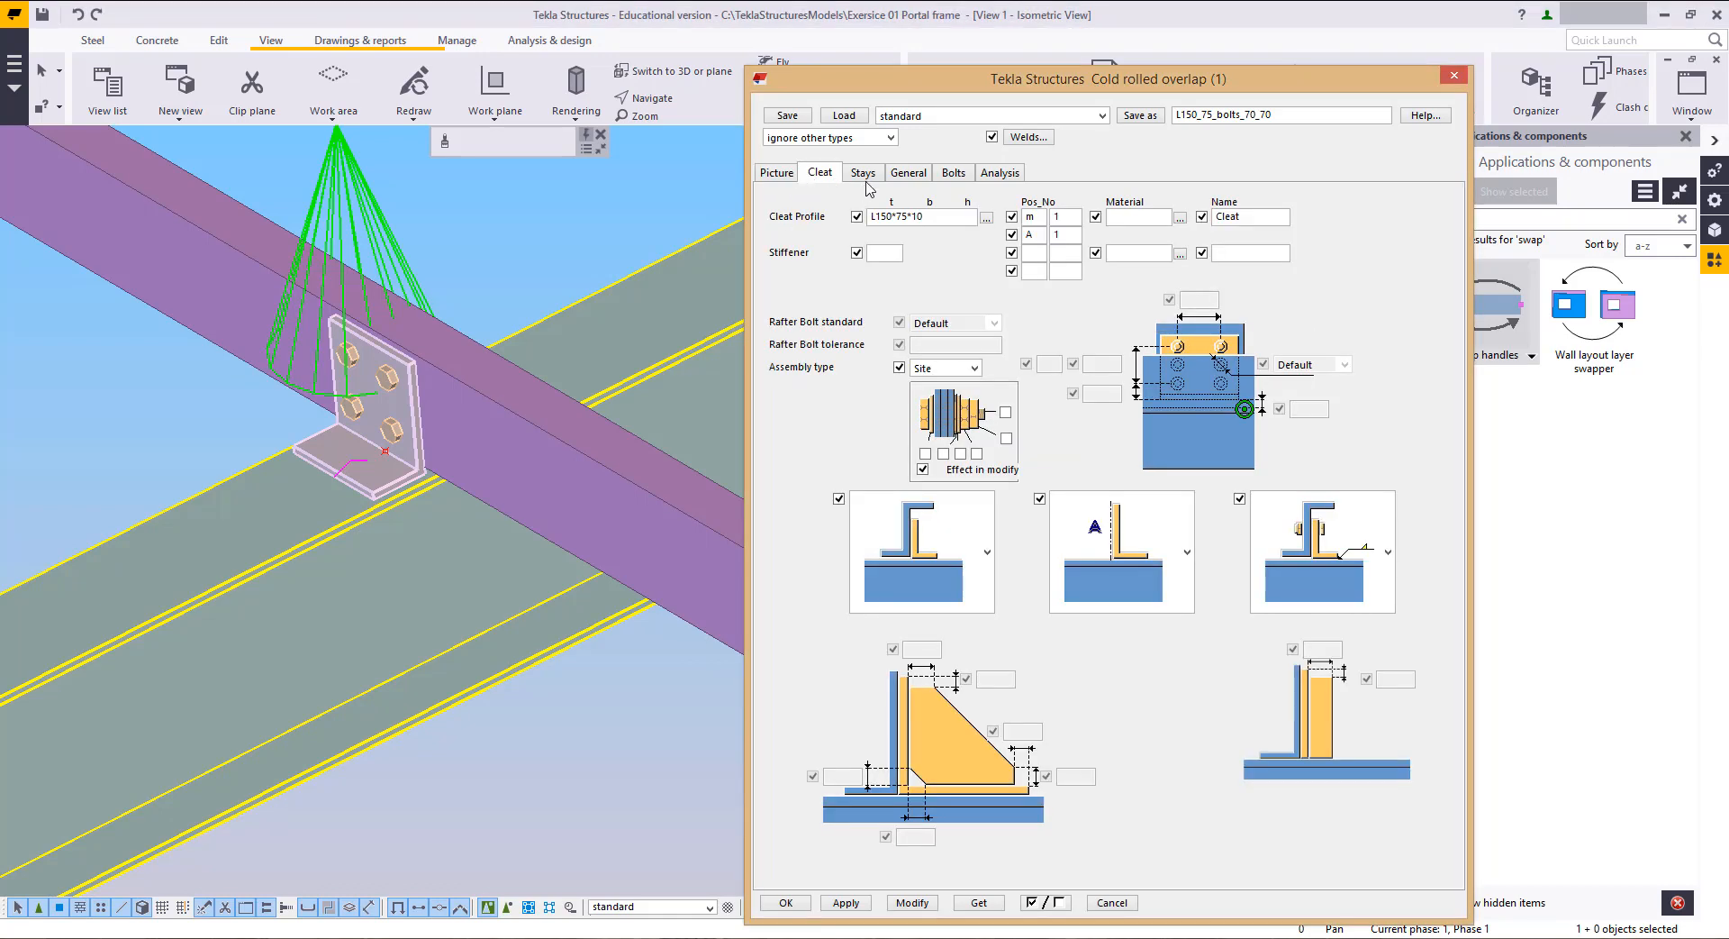
left_click(864, 173)
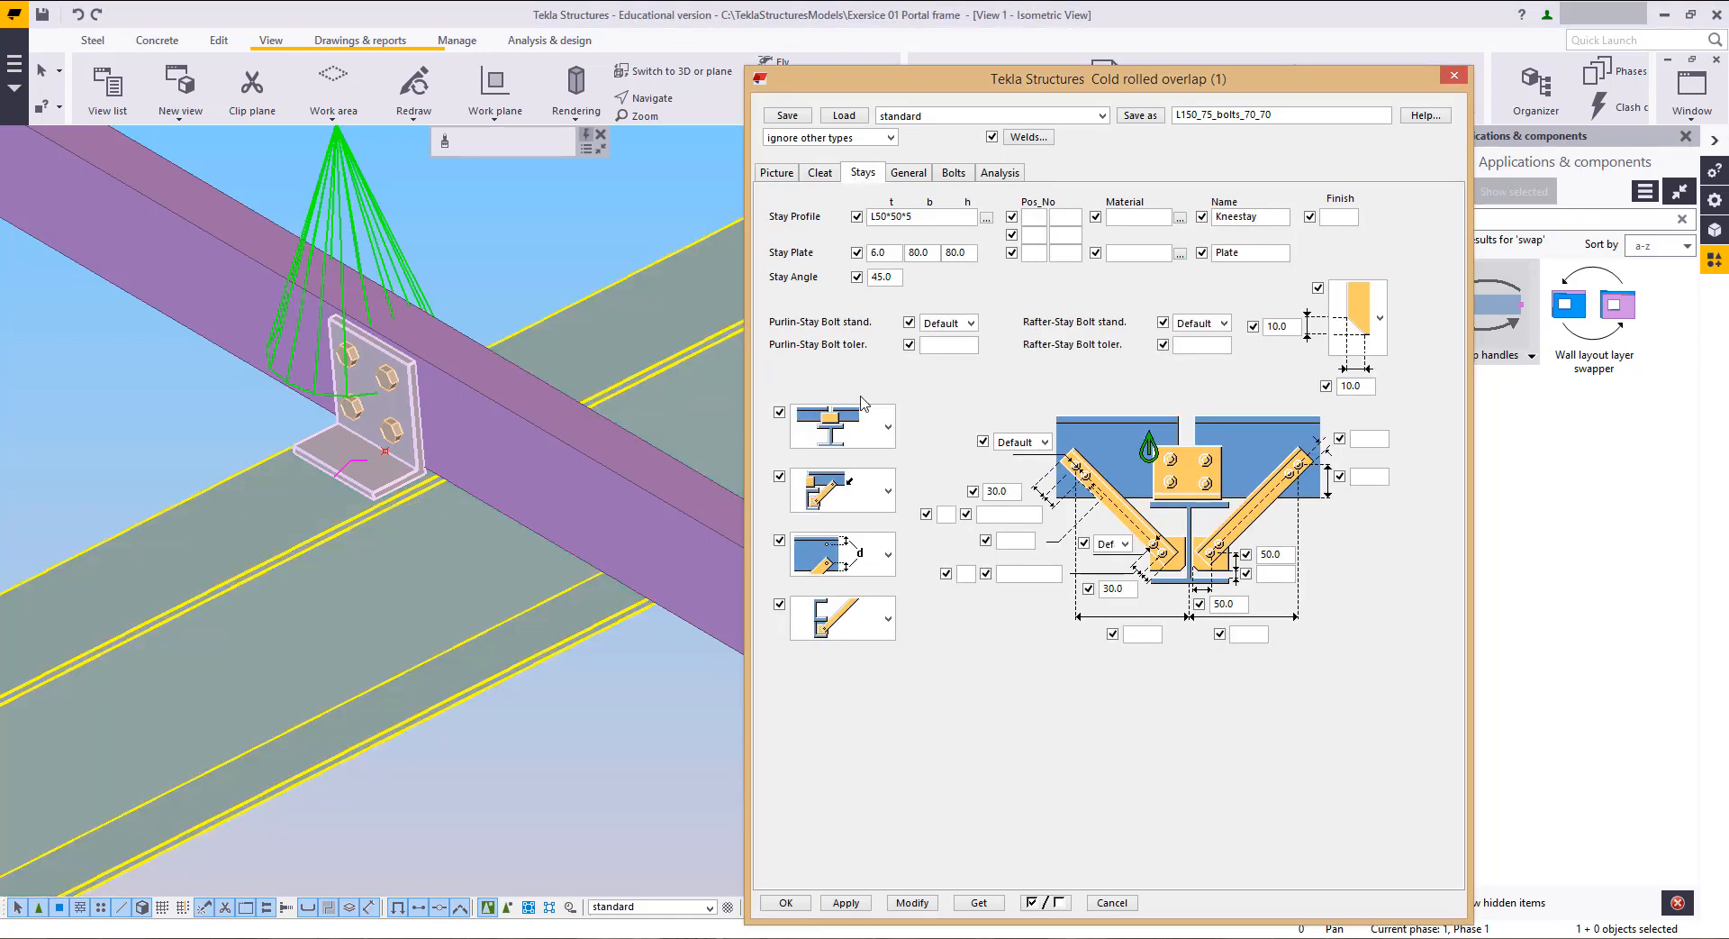
left_click(883, 433)
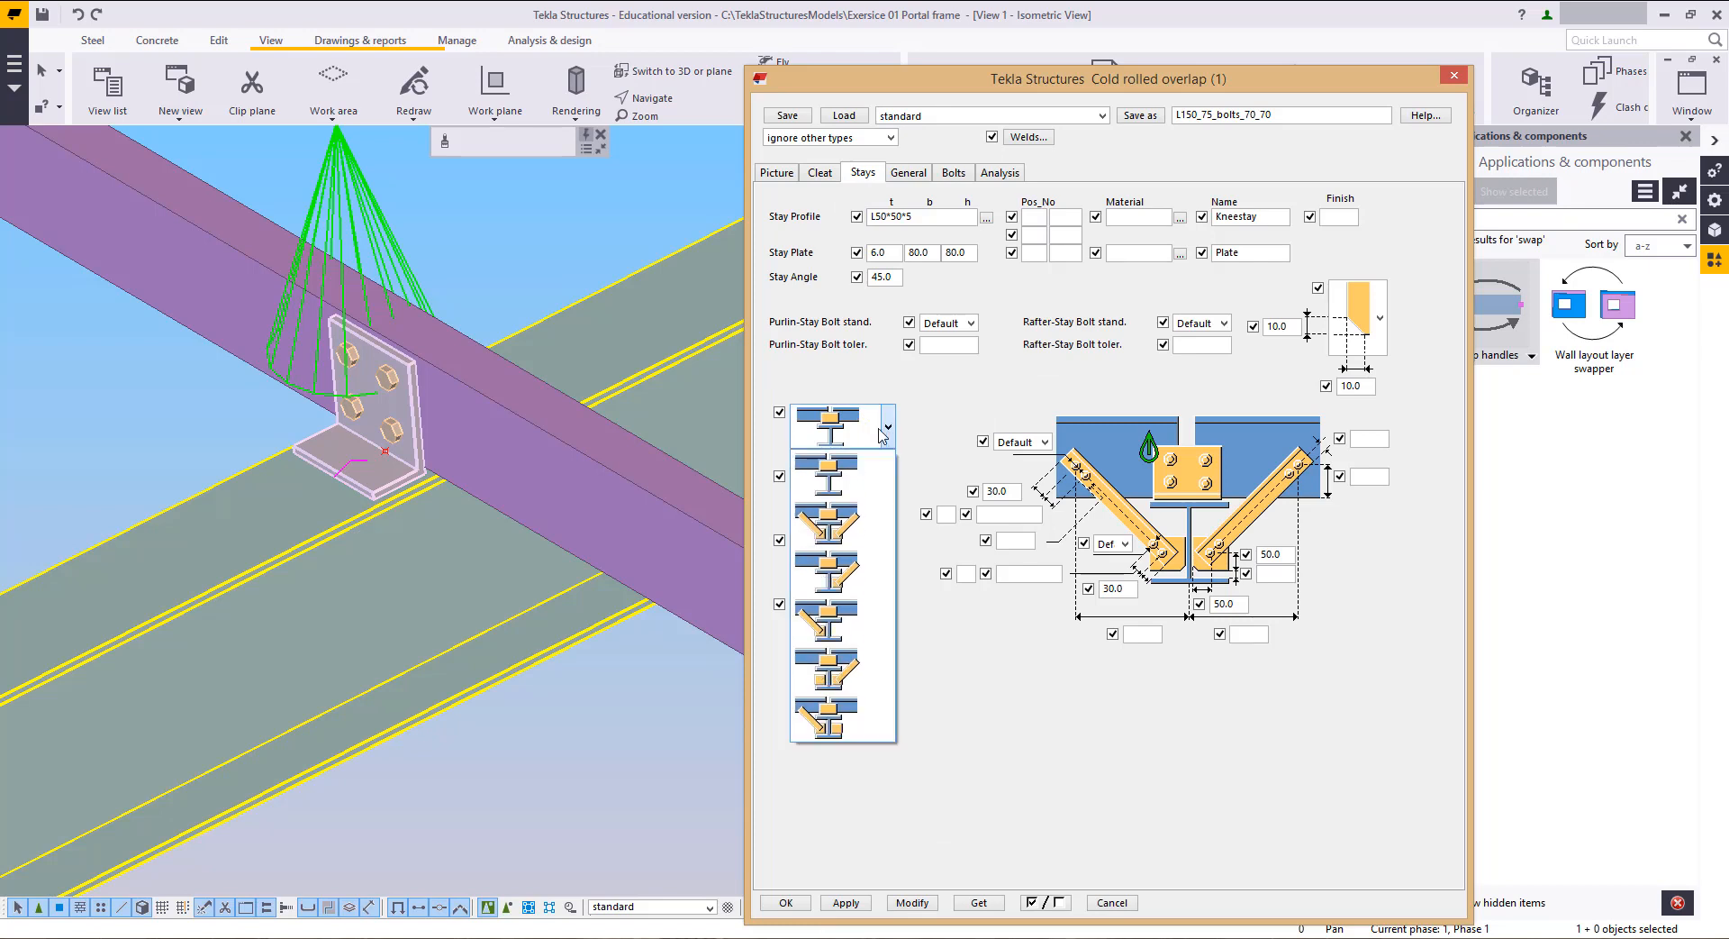
left_click(874, 531)
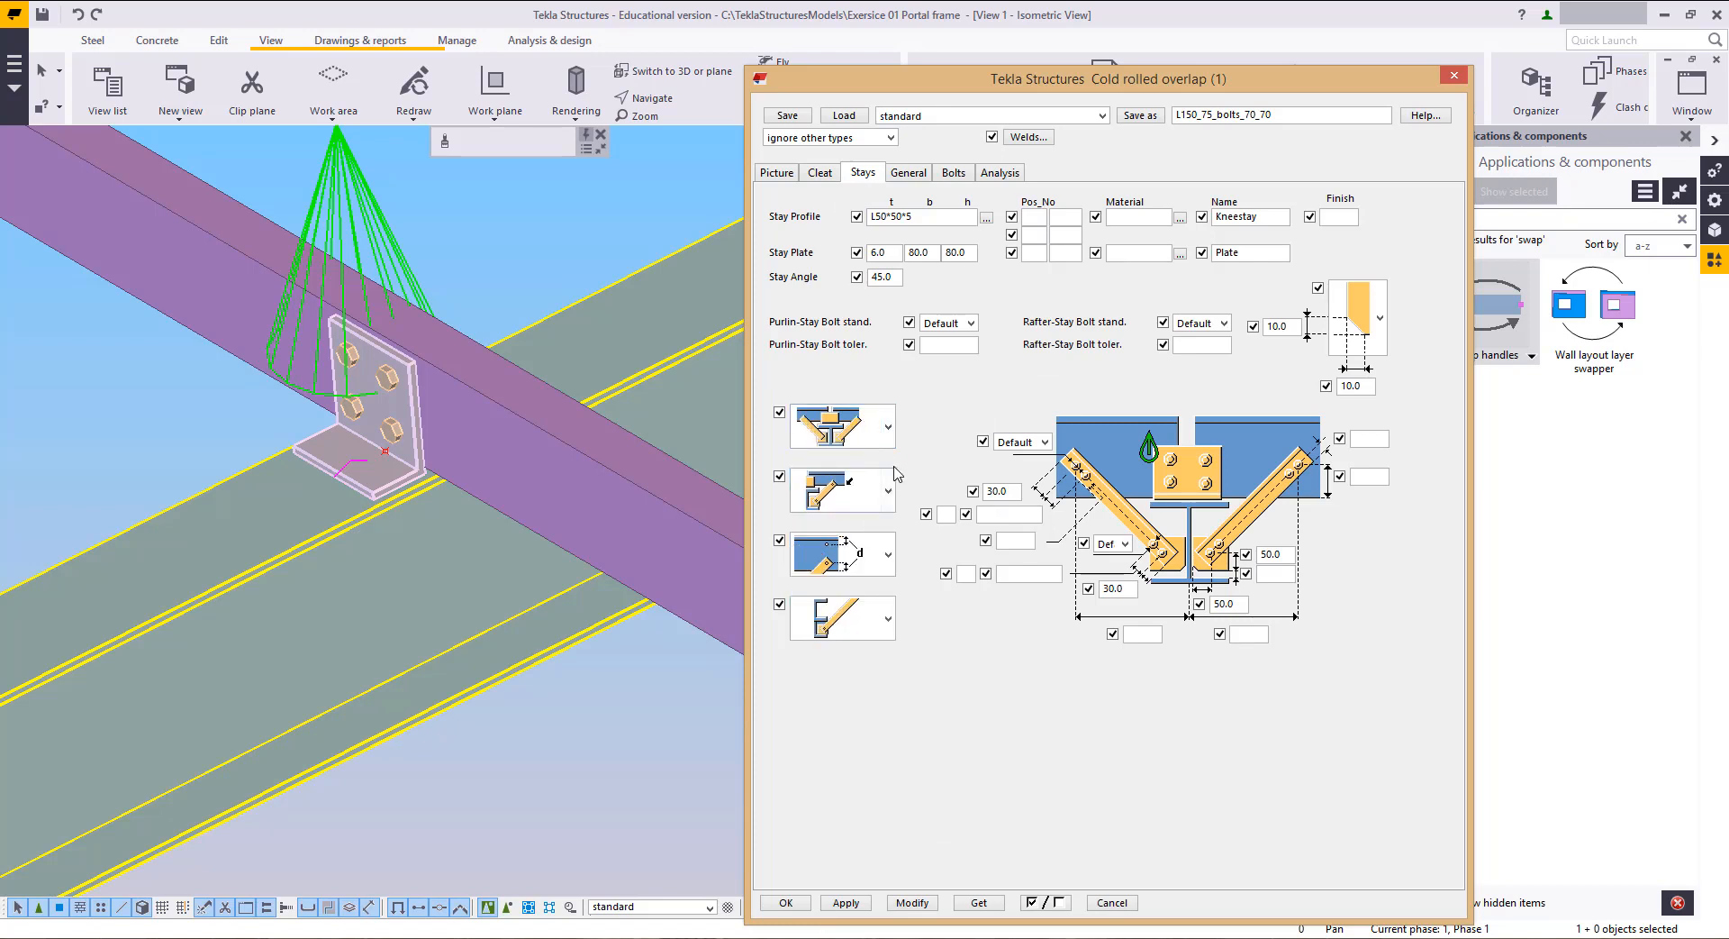
left_click(912, 903)
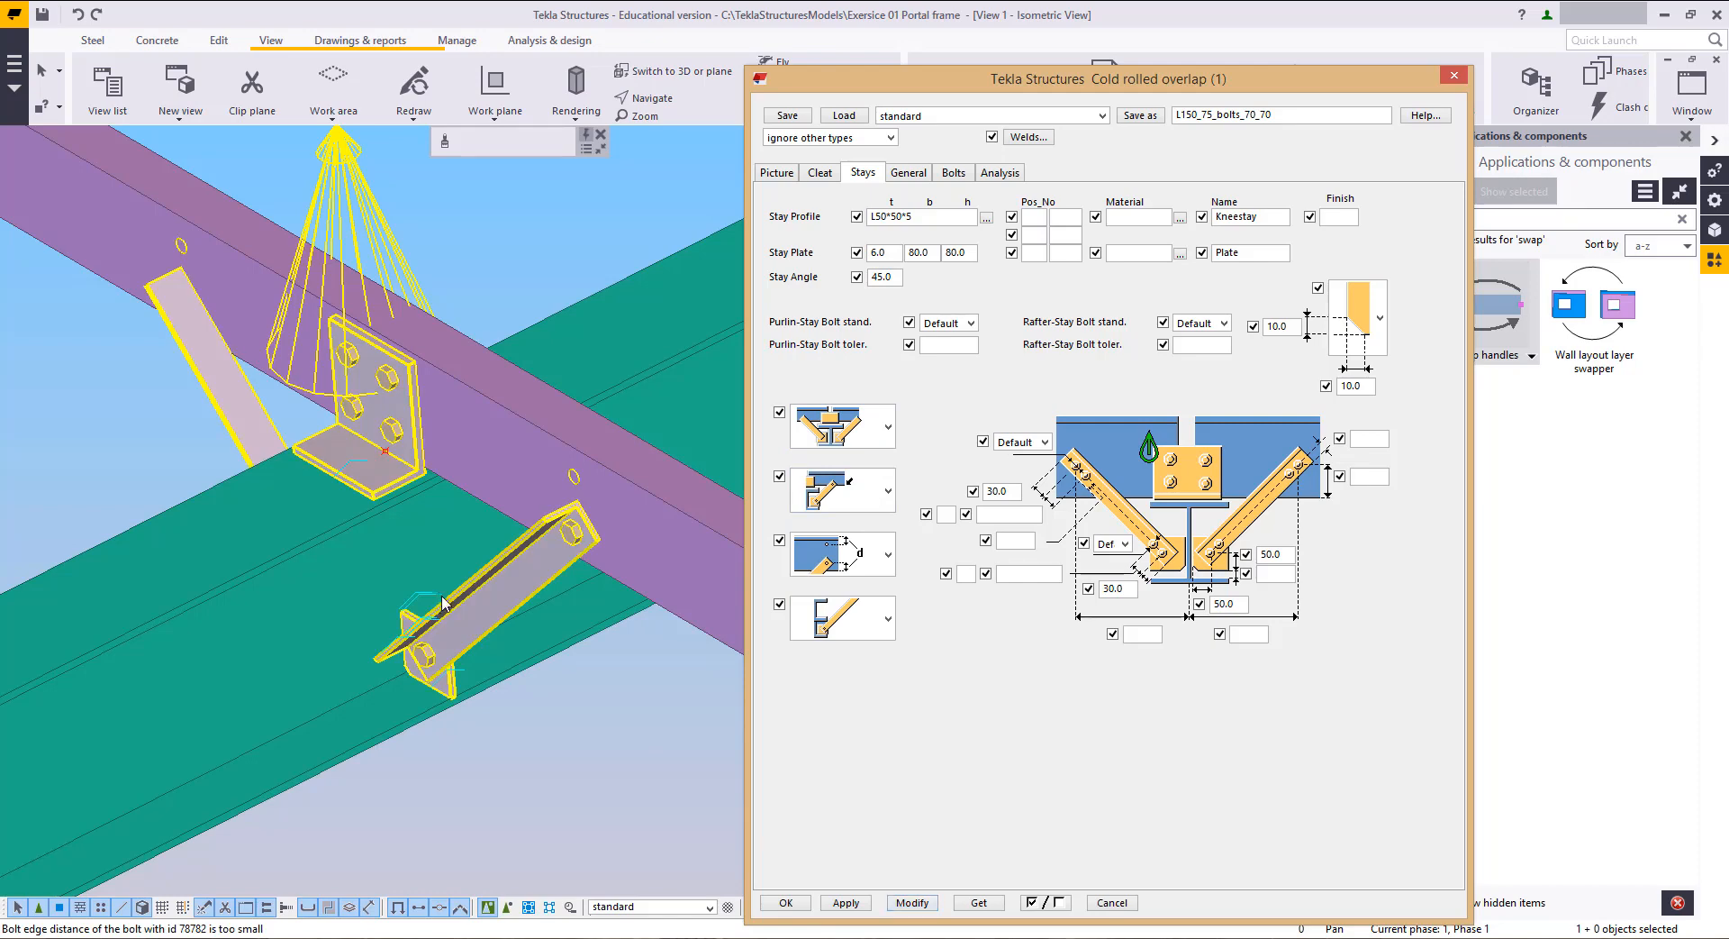
middle_click_drag(437, 593, 524, 709)
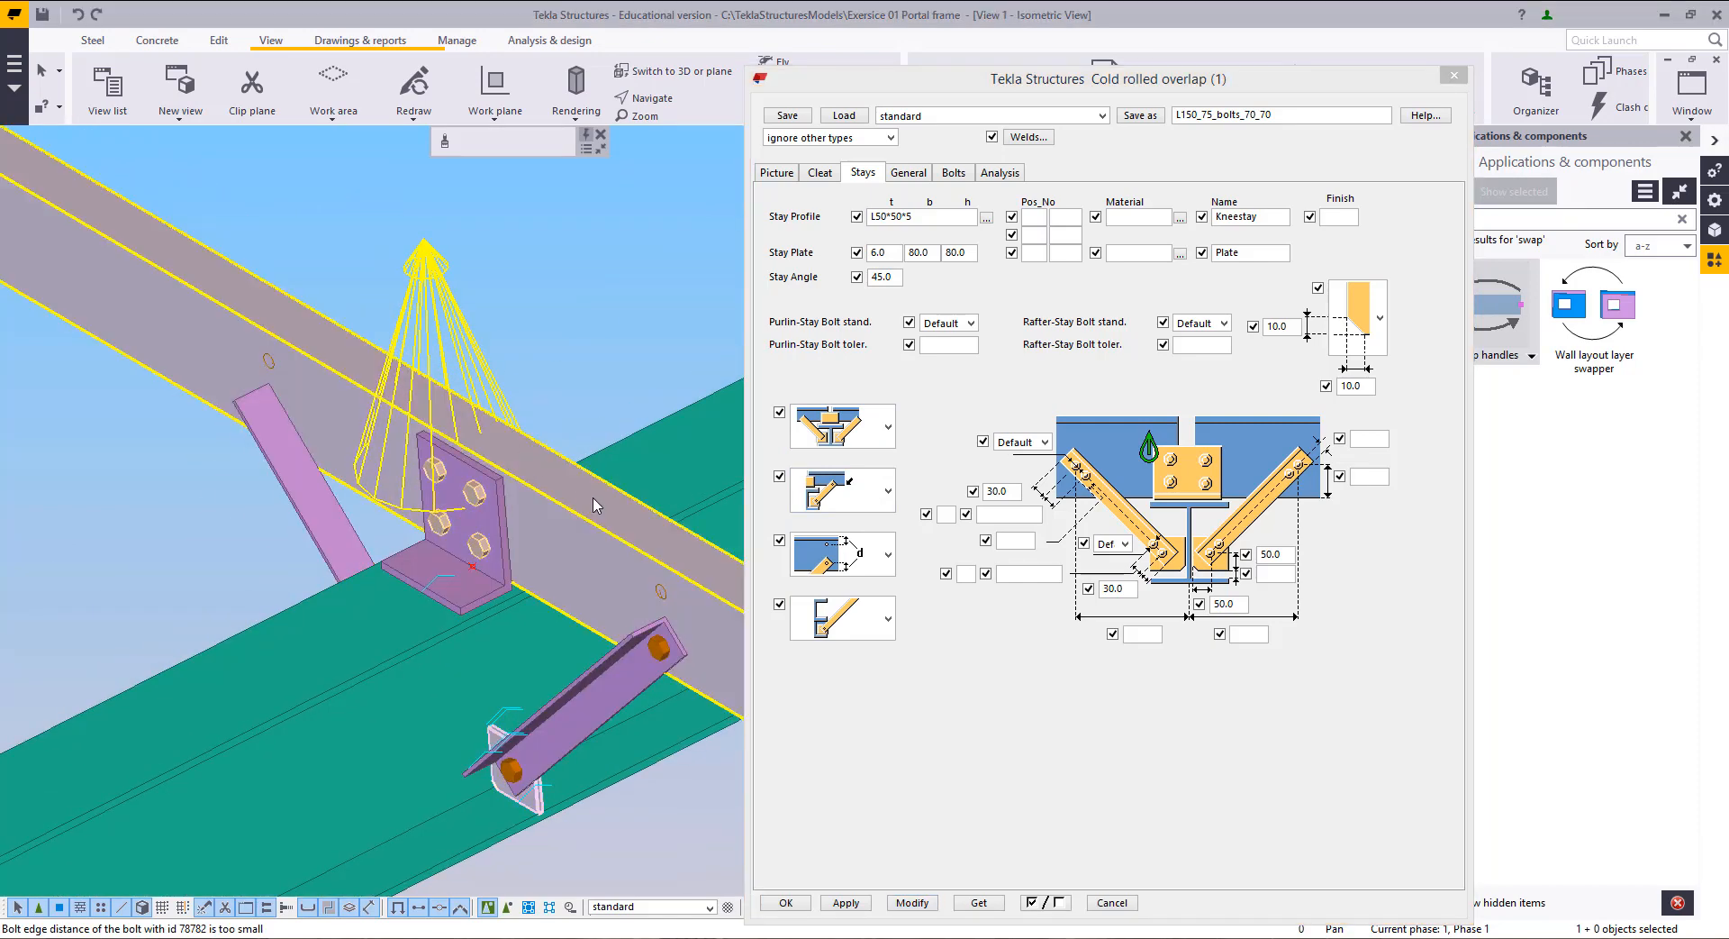
Step: Choose the stay position option dimensioned by distance d on the purlin, and go to the purlin-side bolt distance value
left_click(872, 563)
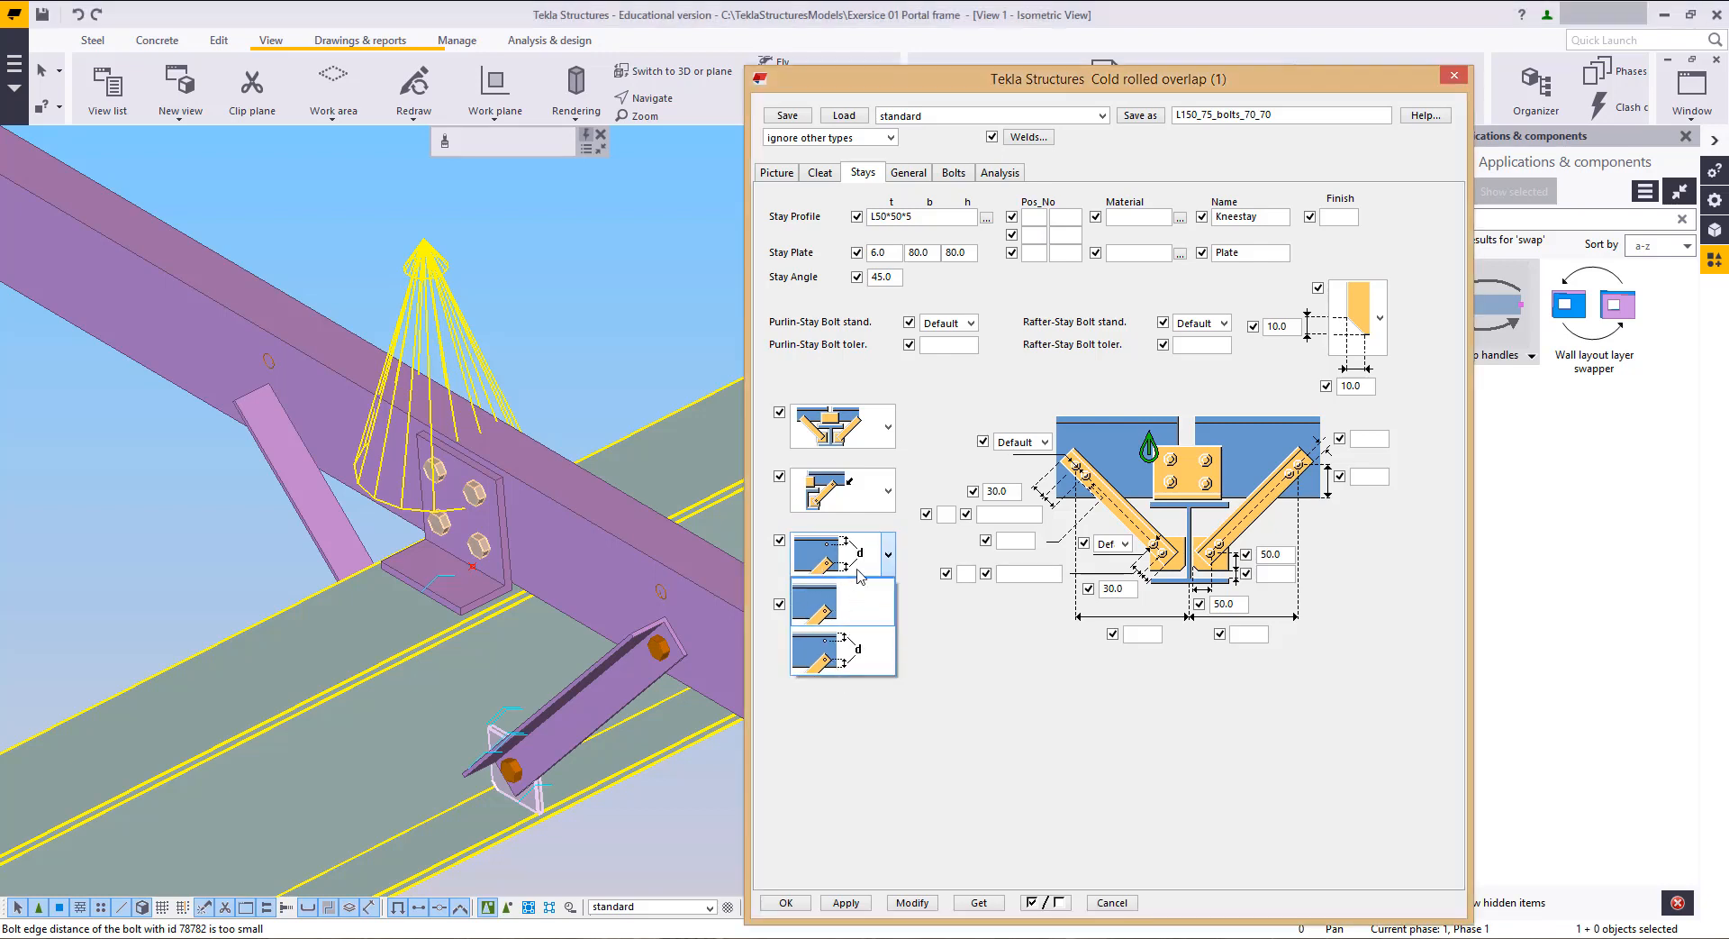
left_click(873, 656)
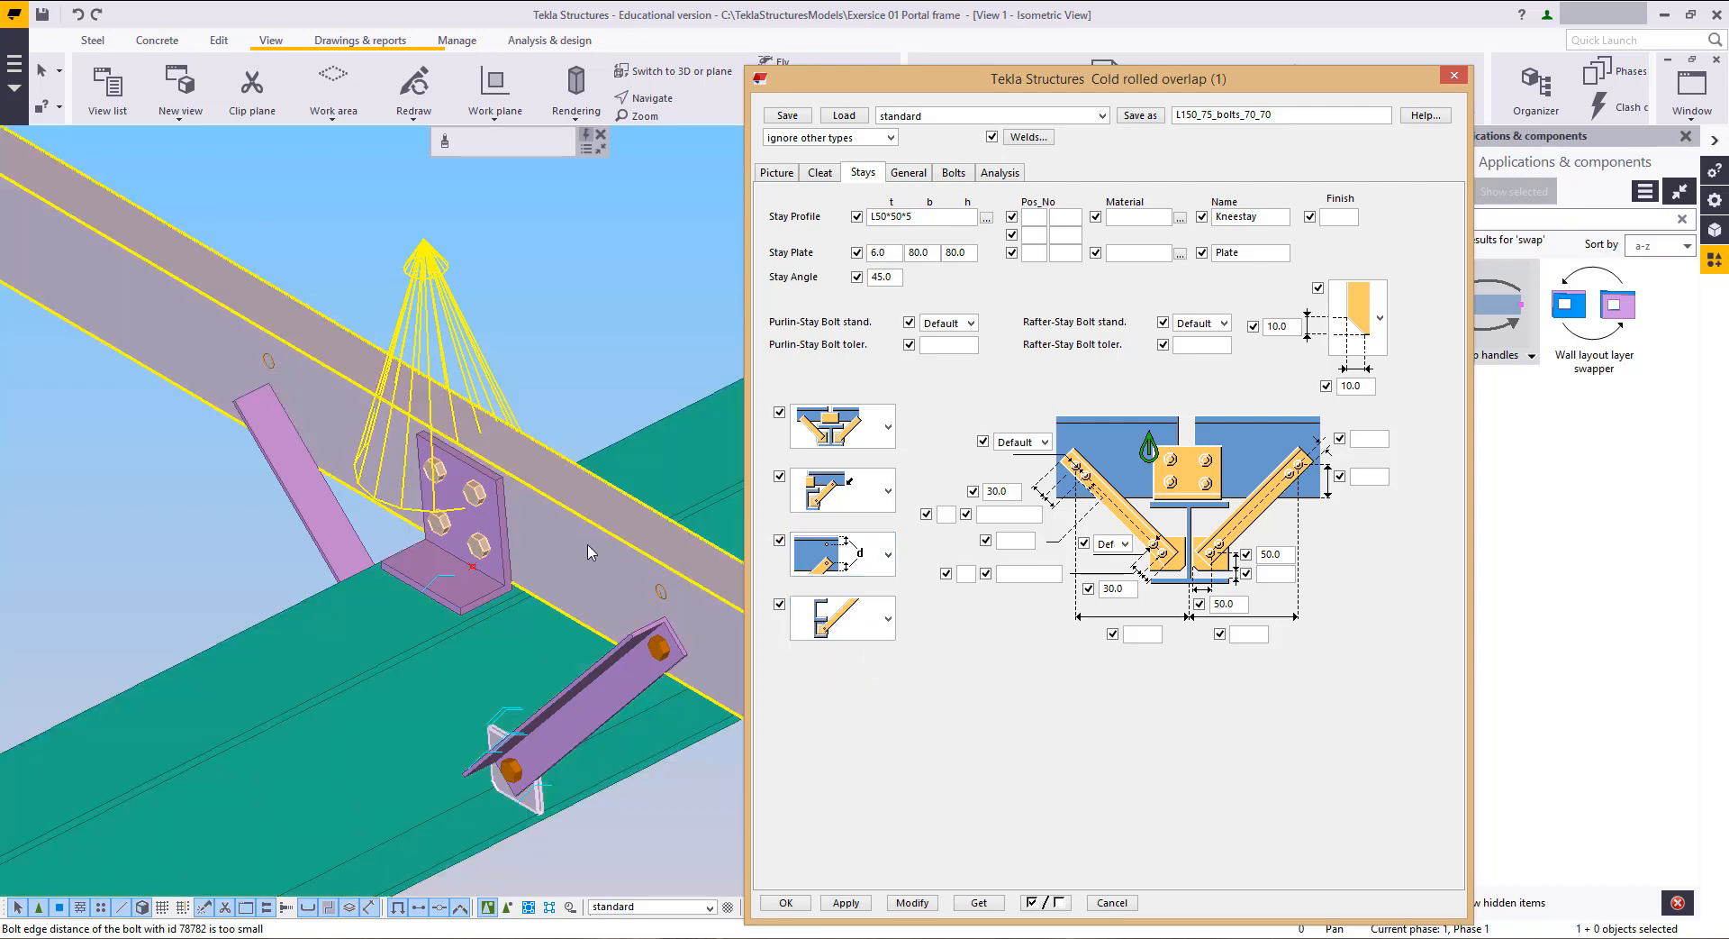
middle_click_drag(592, 547, 573, 545)
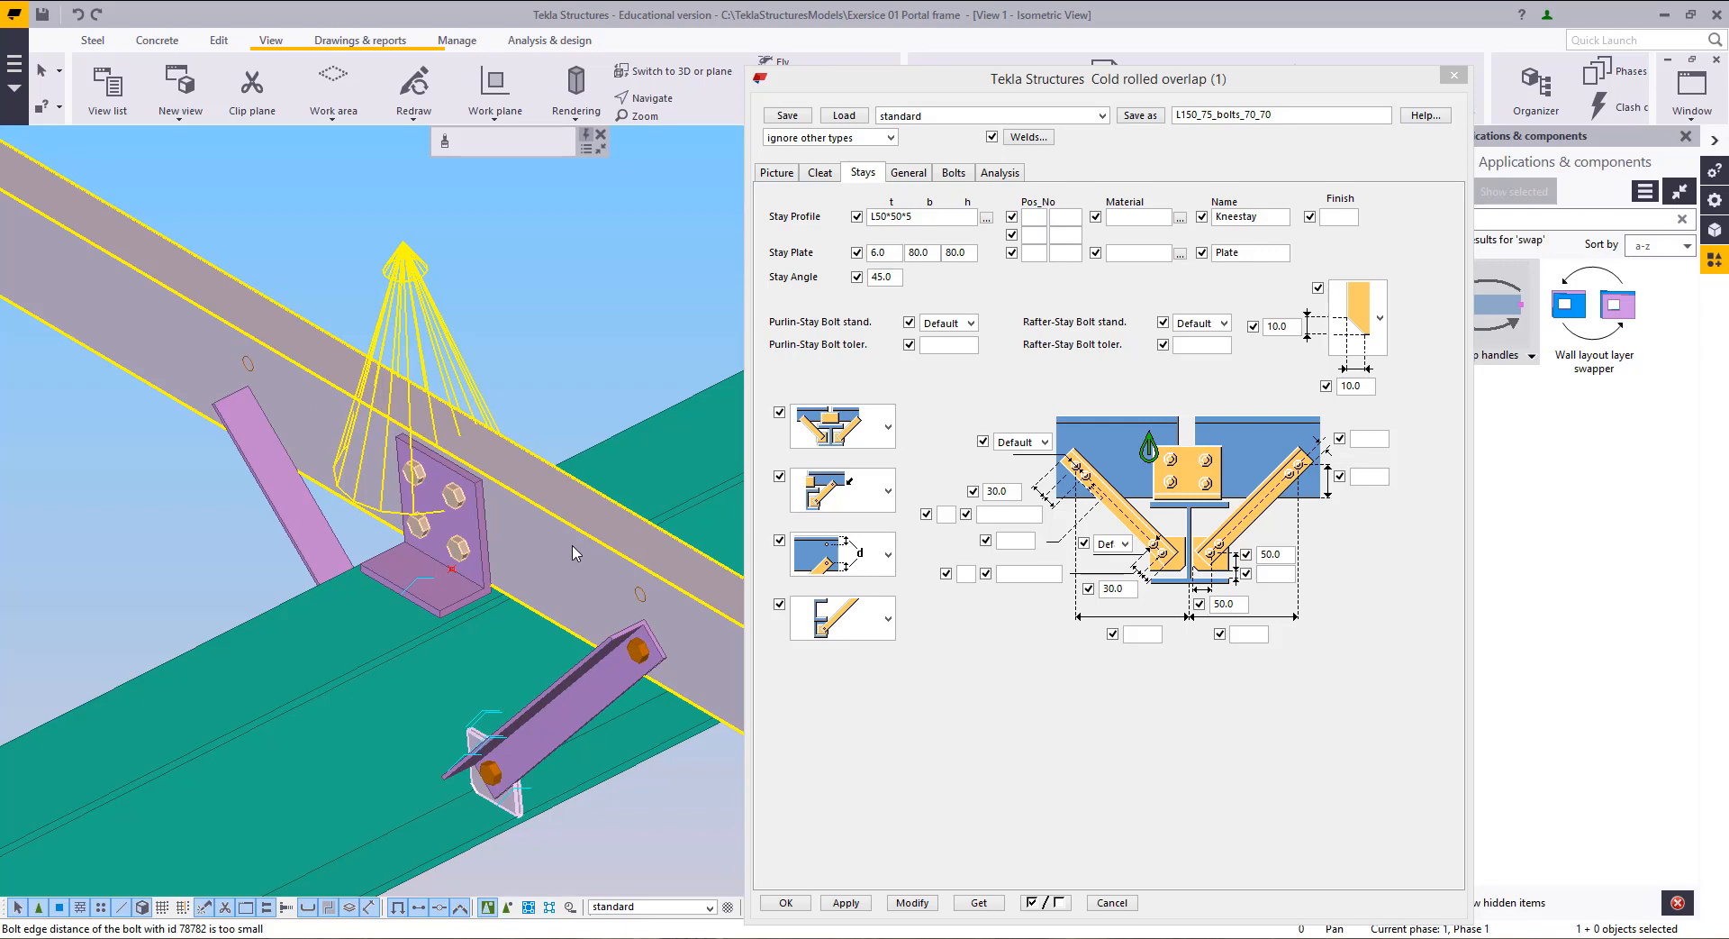
middle_click_drag(574, 551, 558, 564)
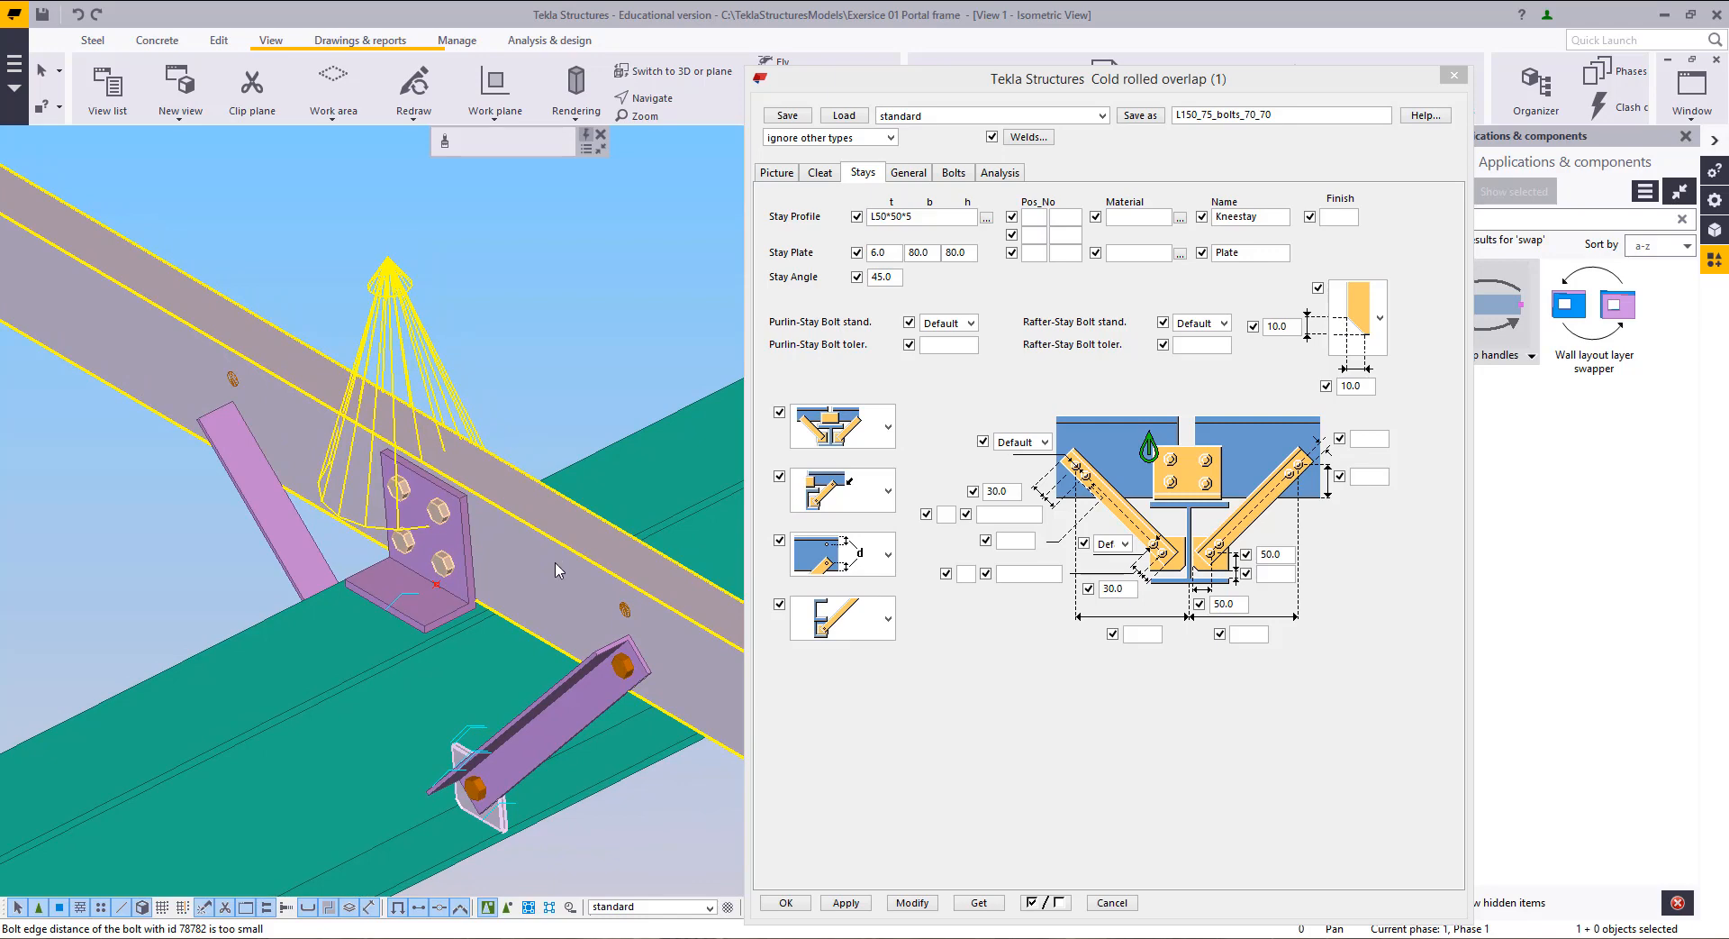
left_click(1378, 480)
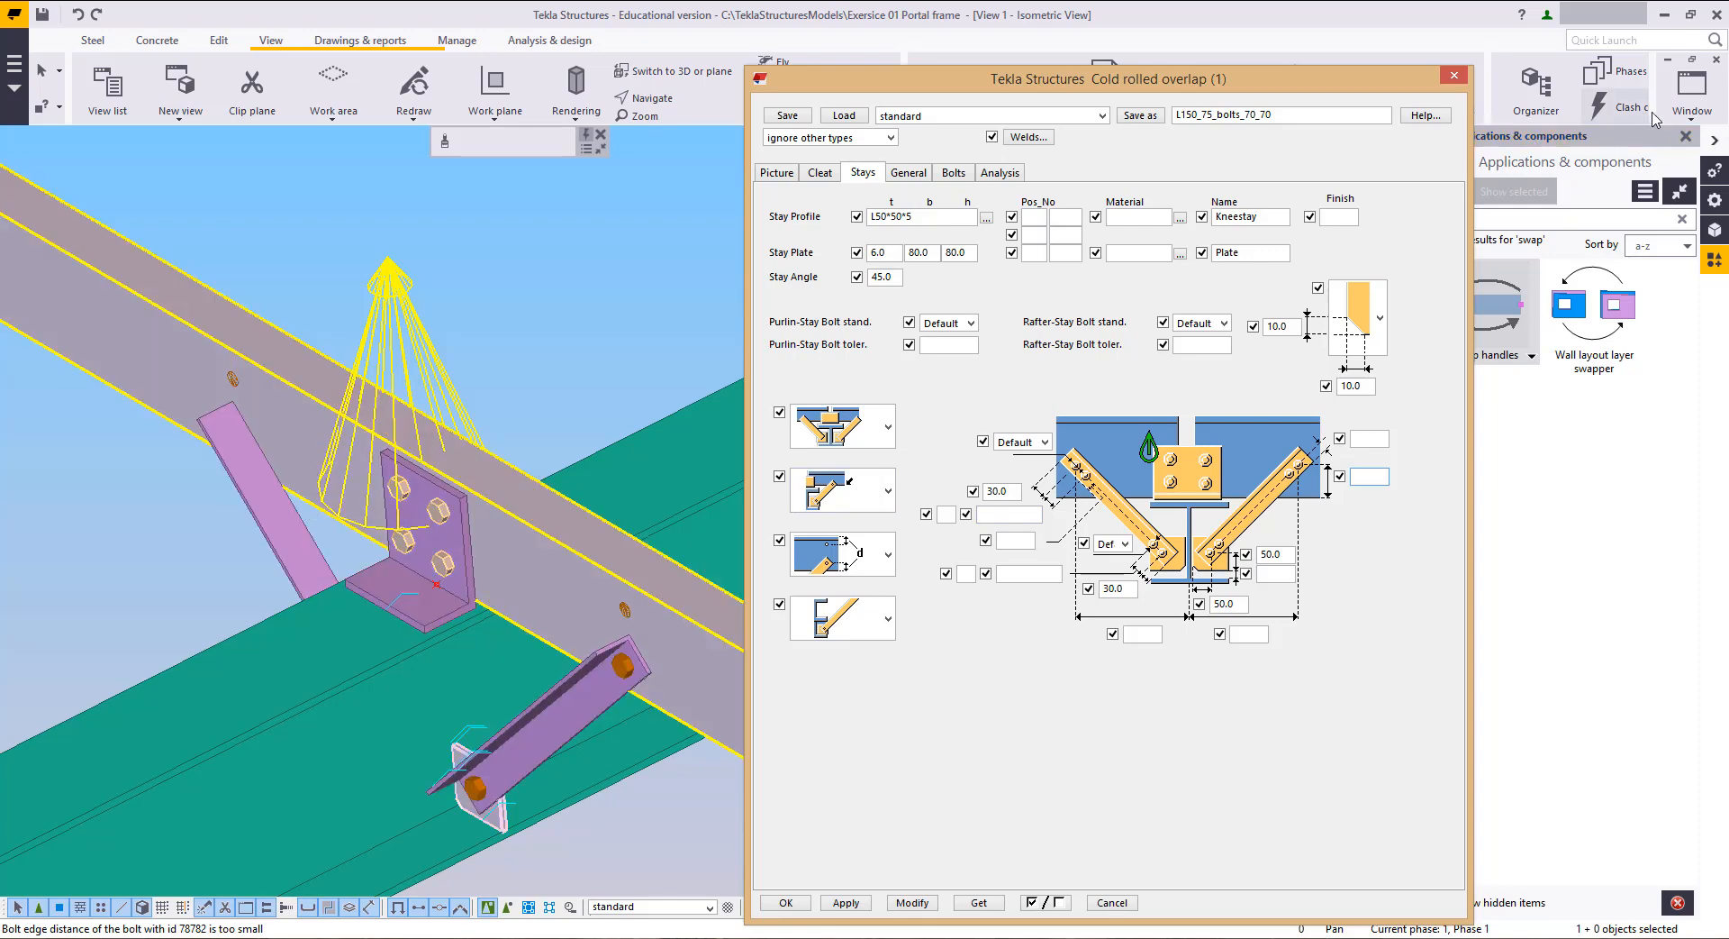
Step: Switch to the Grid C view and measure the distance from the upper cleat bolt to the purlin's top flange
left_click(1691, 90)
left_click(1630, 275)
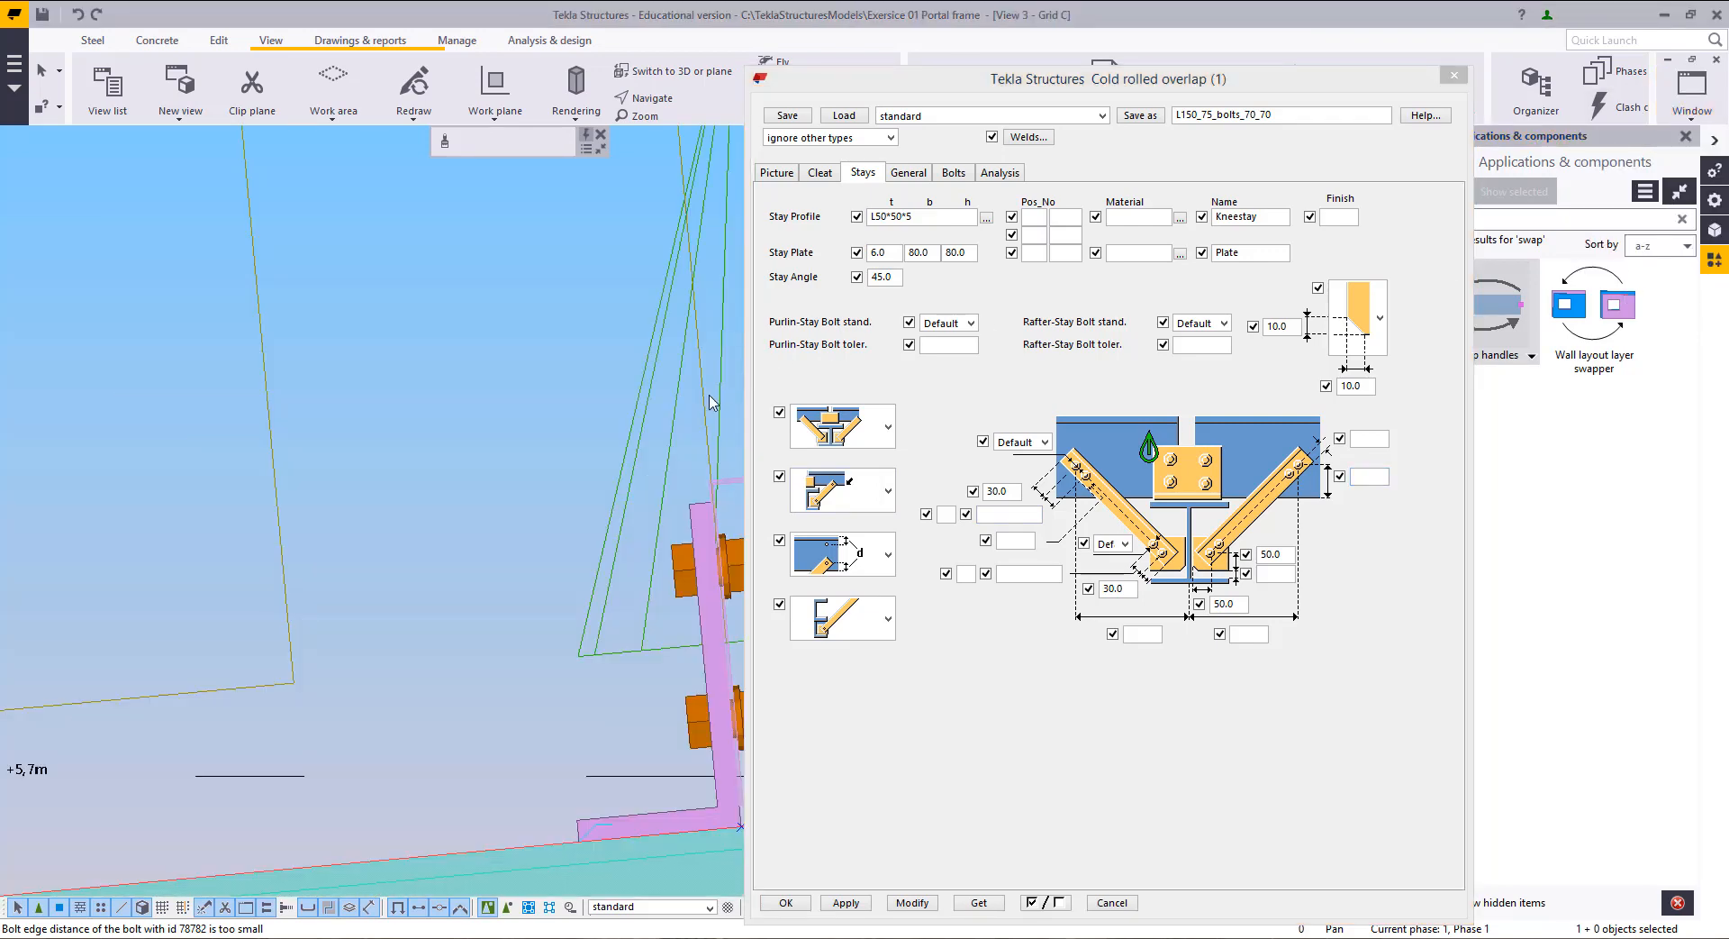
middle_click_drag(480, 466, 515, 444)
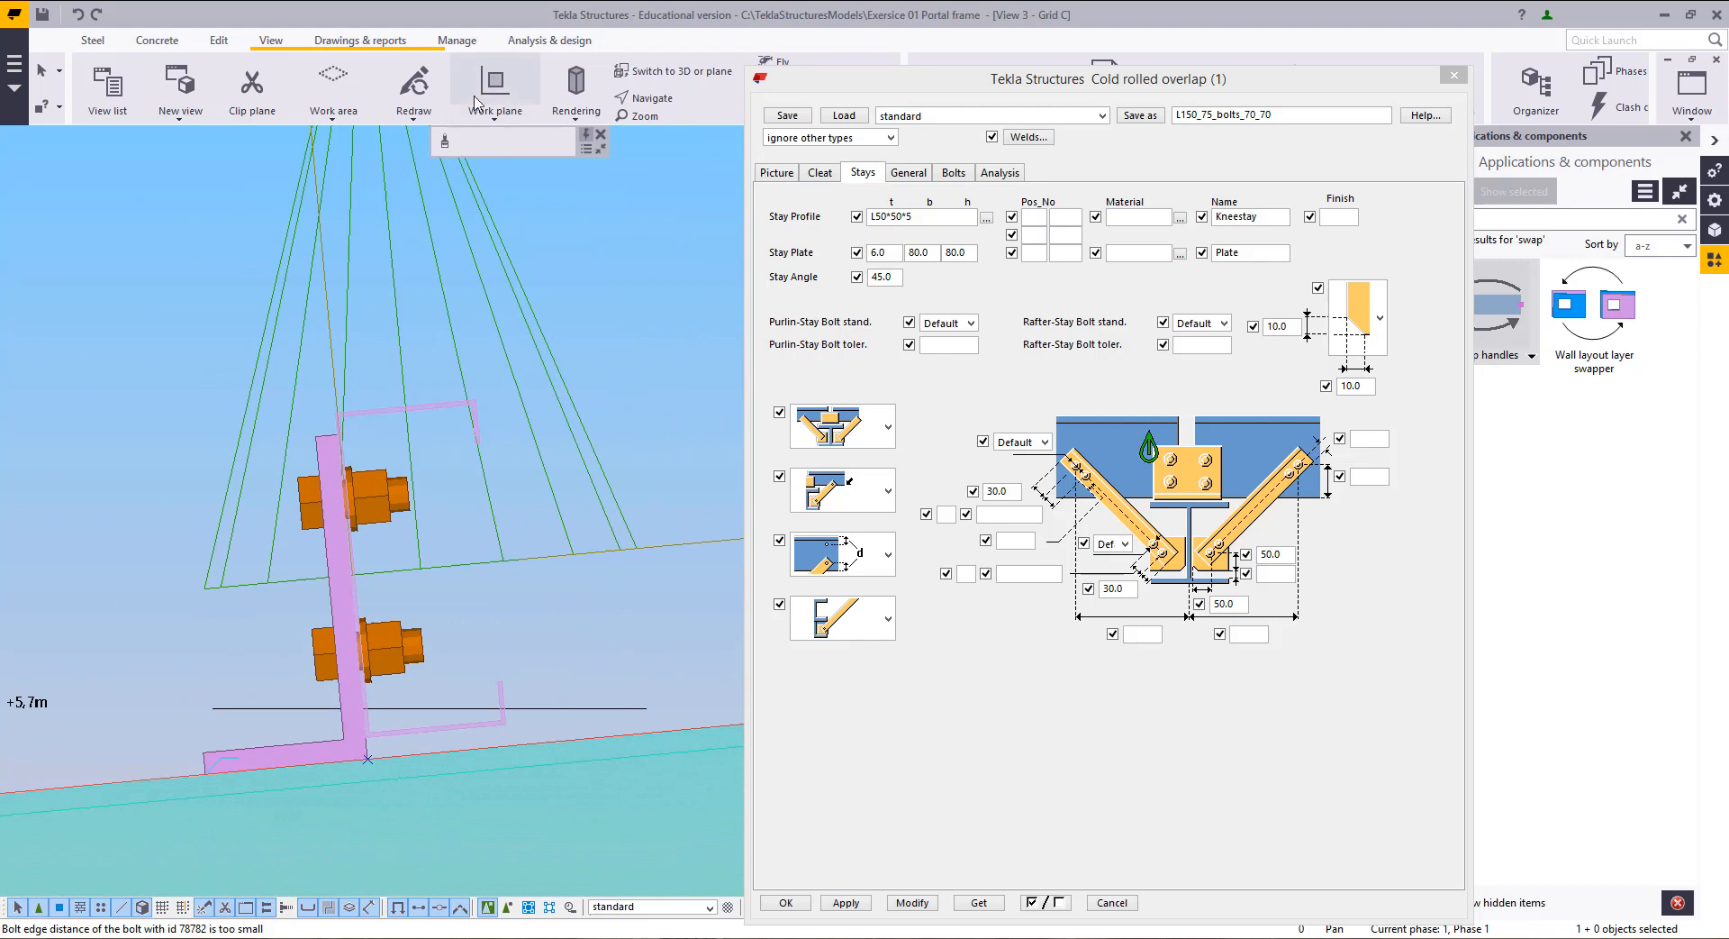
left_click(224, 43)
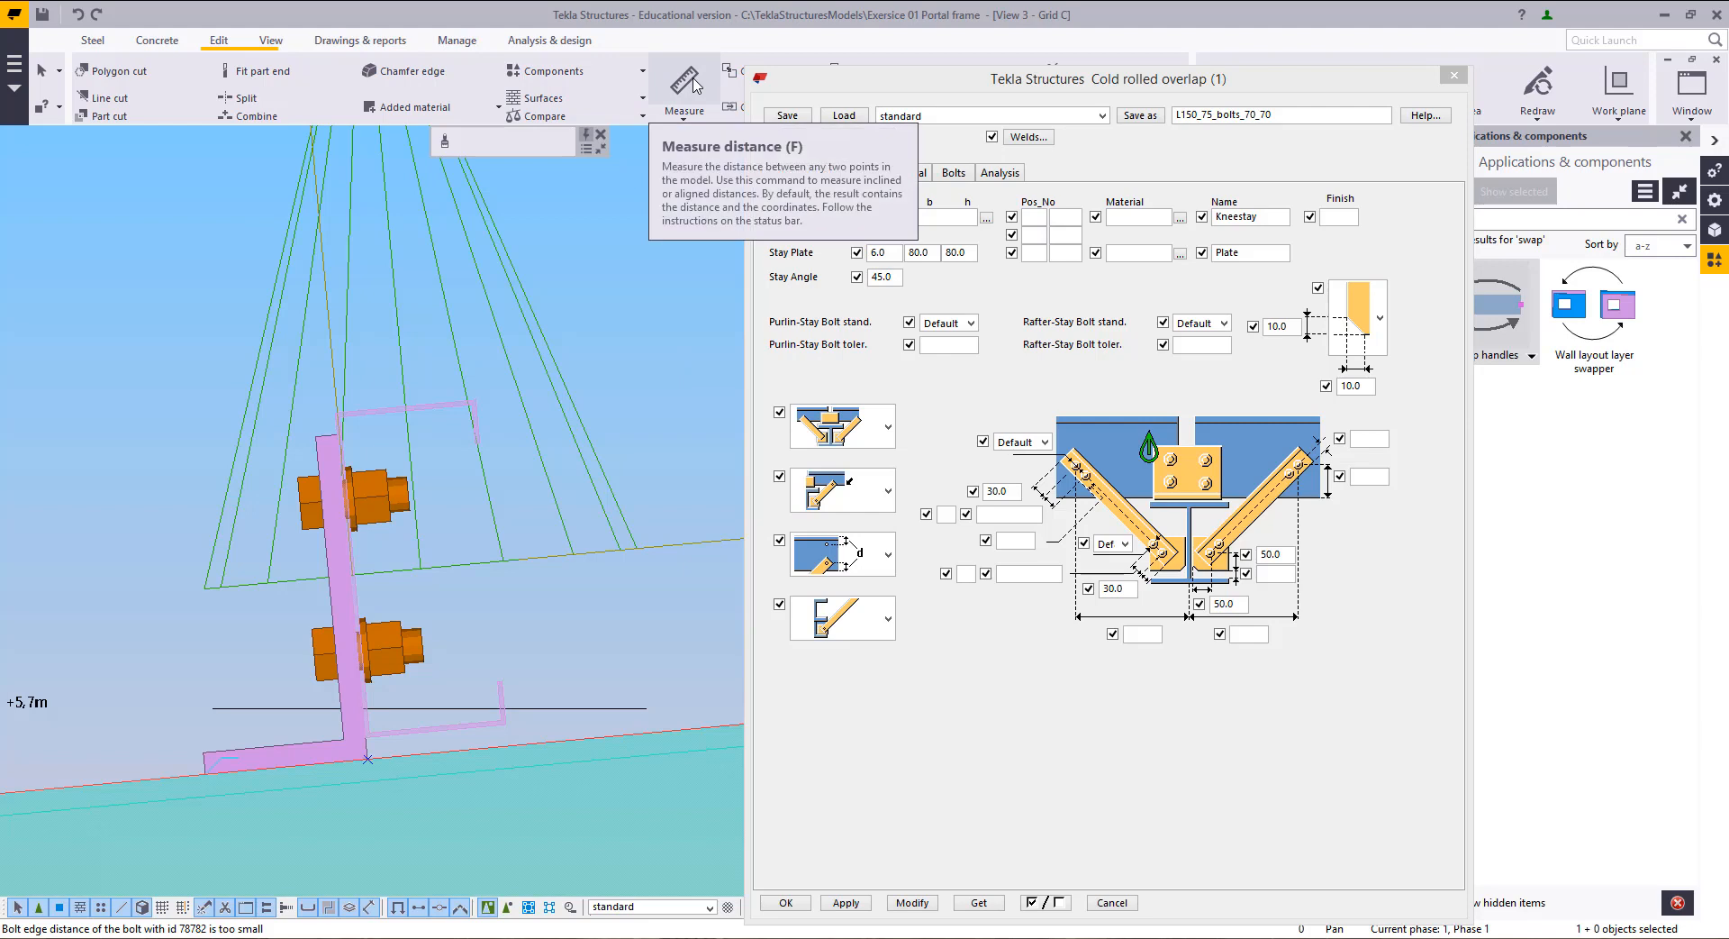
left_click(696, 85)
scroll(679, 602, "up", 2)
scroll(579, 648, "up", 2)
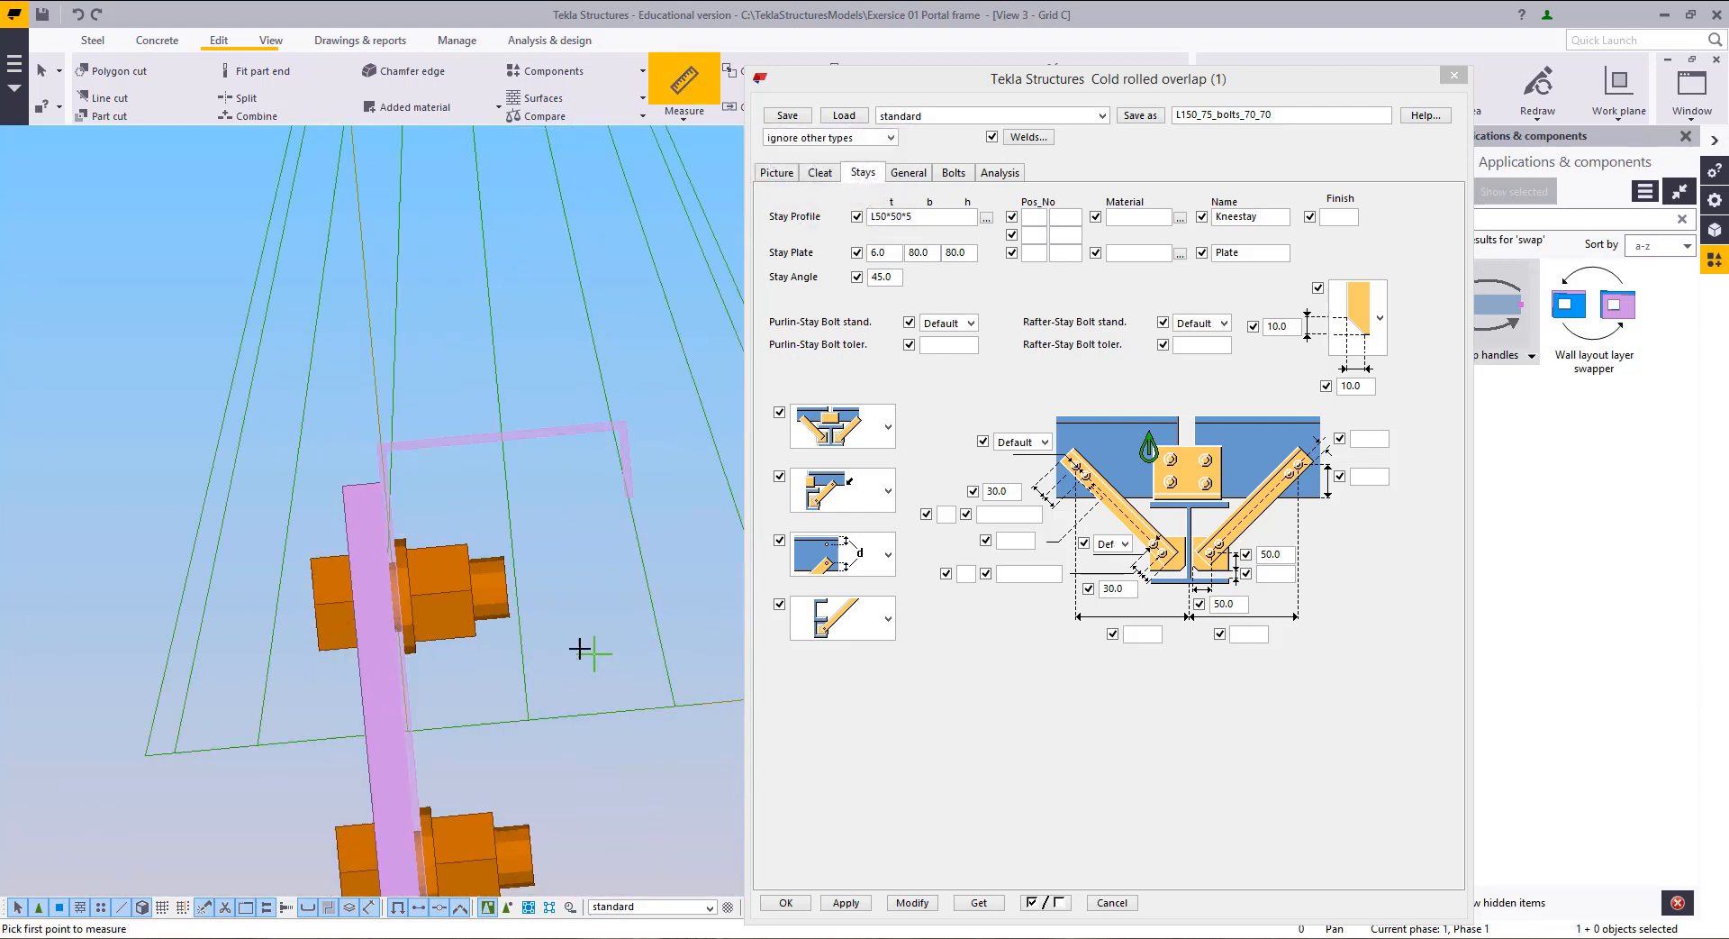
left_click(503, 586)
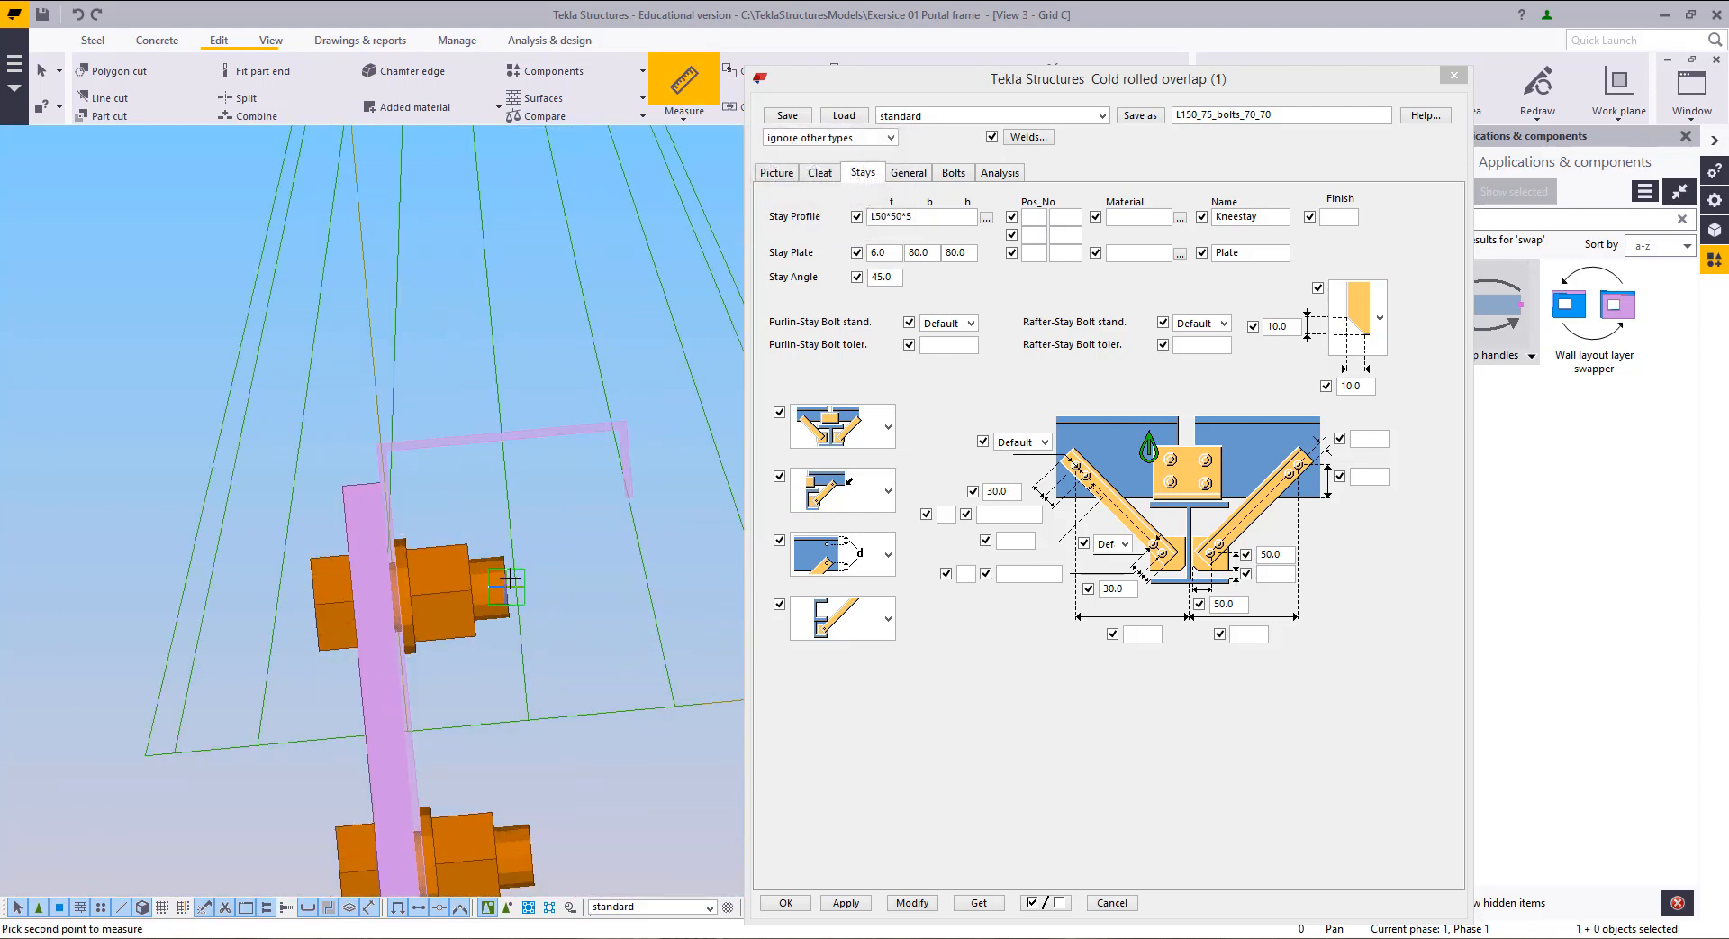
left_click(485, 431)
left_click(456, 398)
Step: Measure the distance from the lower cleat bolt to the purlin's bottom flange and end the measuring command
middle_click_drag(544, 546, 490, 250)
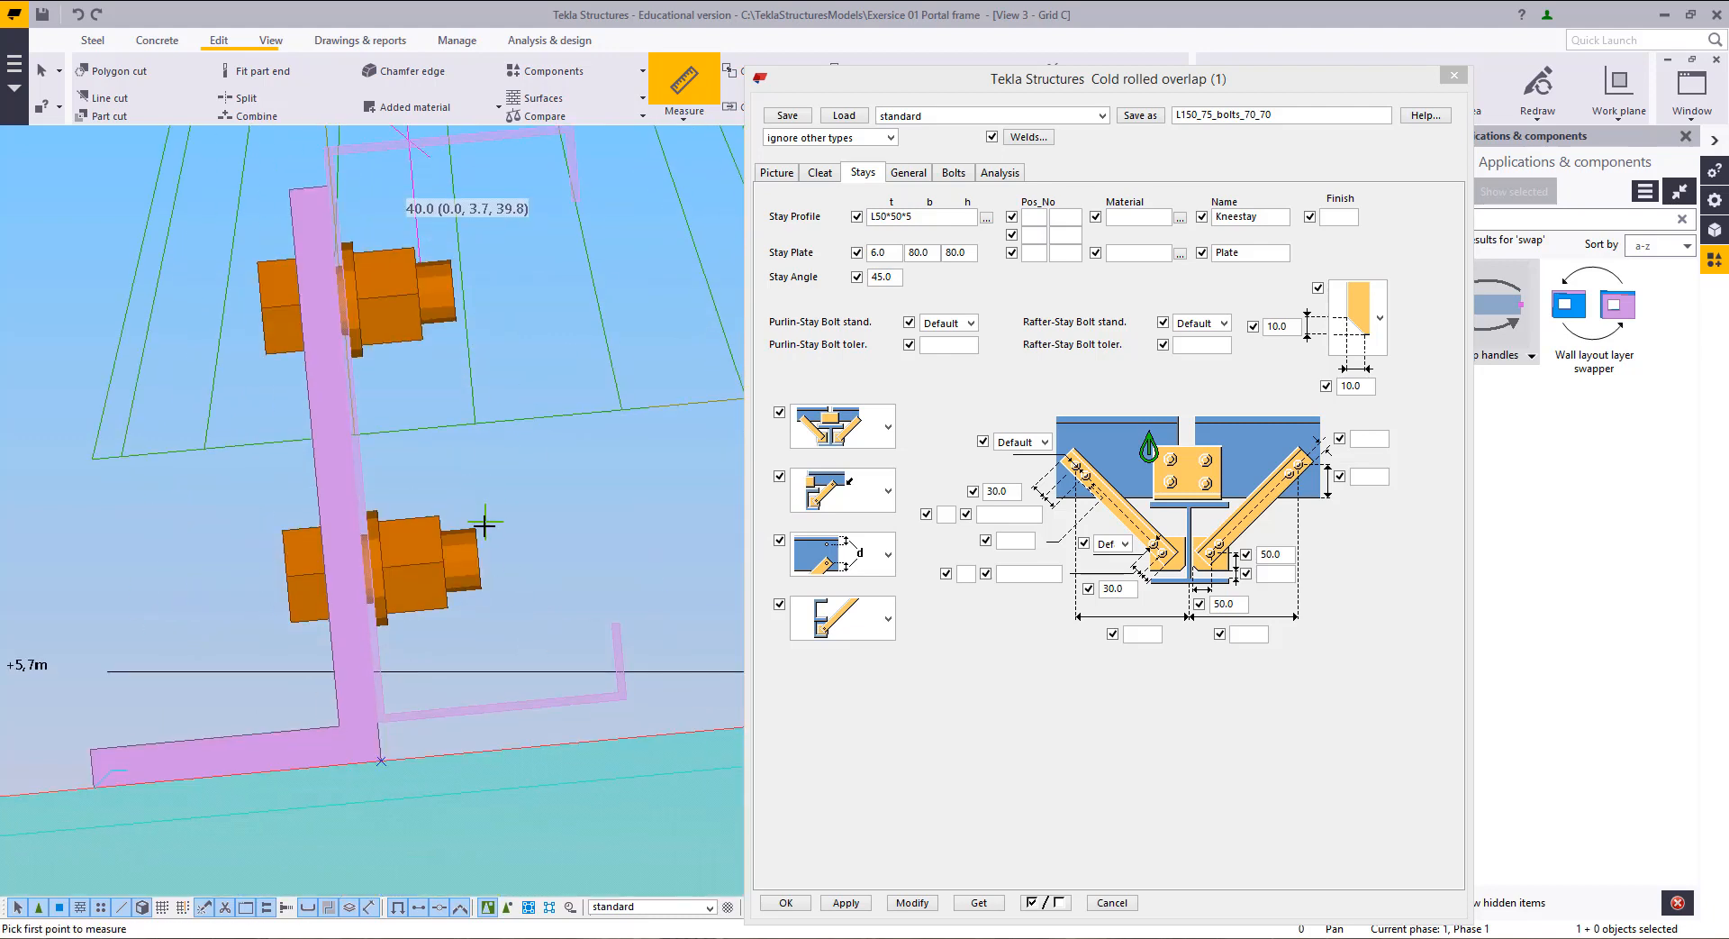
left_click(479, 559)
left_click(492, 712)
left_click(561, 631)
right_click(531, 529)
left_click(543, 538)
scroll(543, 551, "down", 2)
middle_click_drag(543, 553, 551, 661)
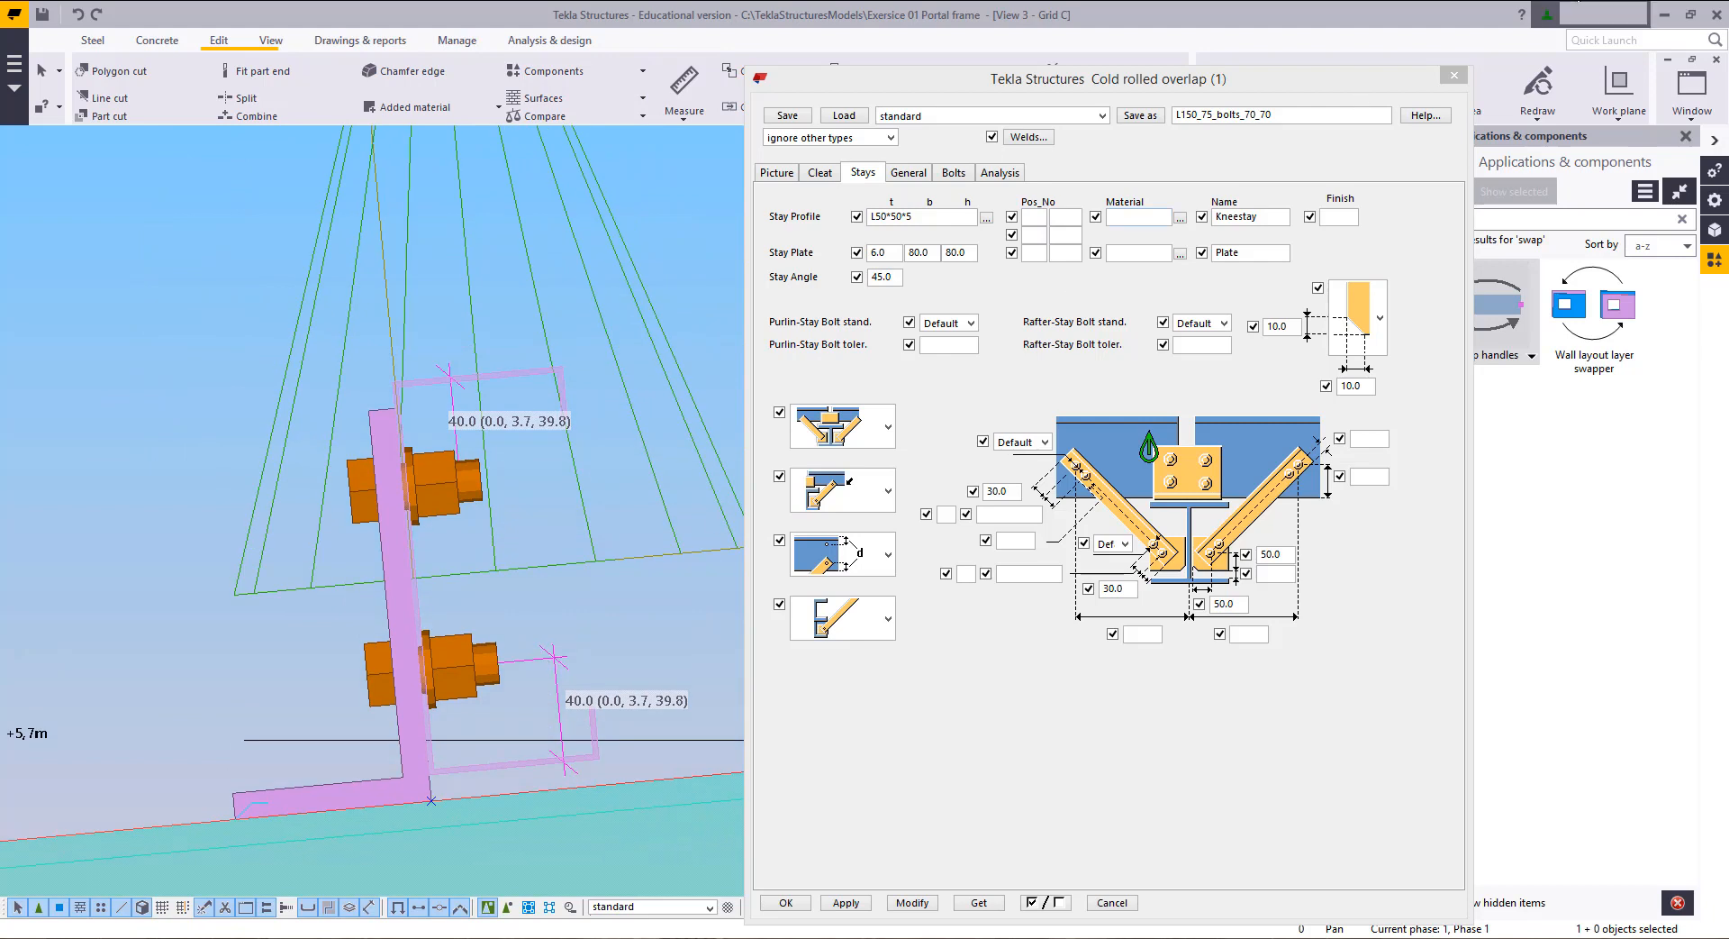
Step: Return to the isometric view, set the stay's bolt distance from the purlin's edge to 40 mm, and modify the connection
left_click(1692, 90)
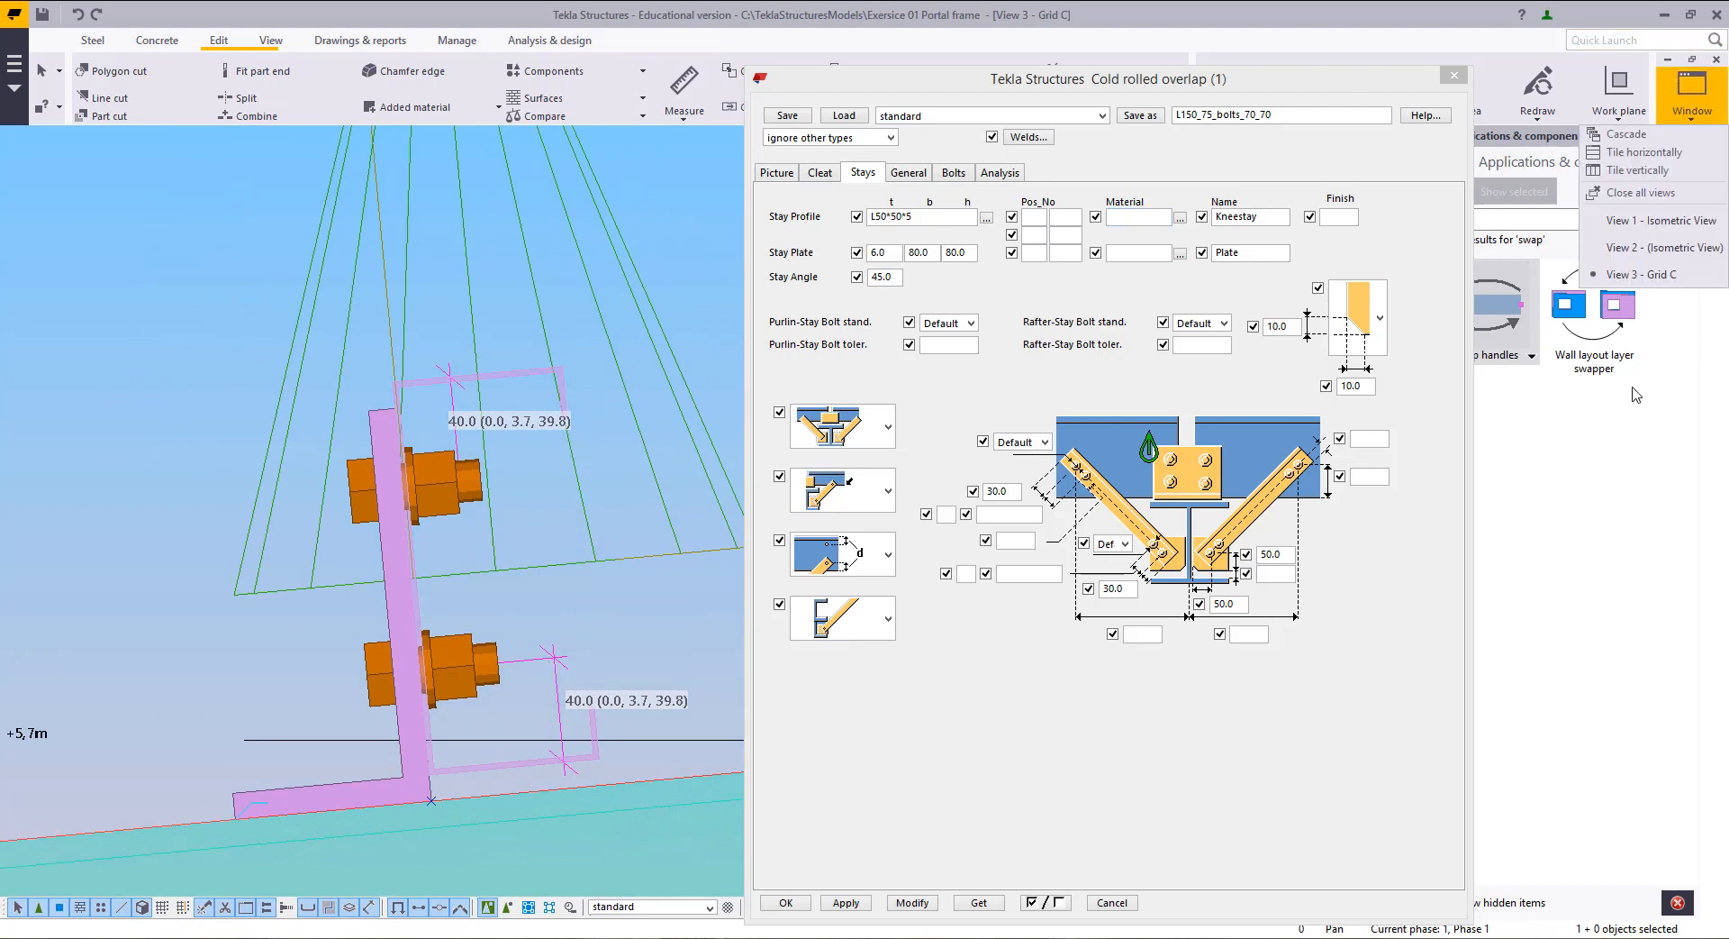
left_click(1654, 226)
left_click(1376, 477)
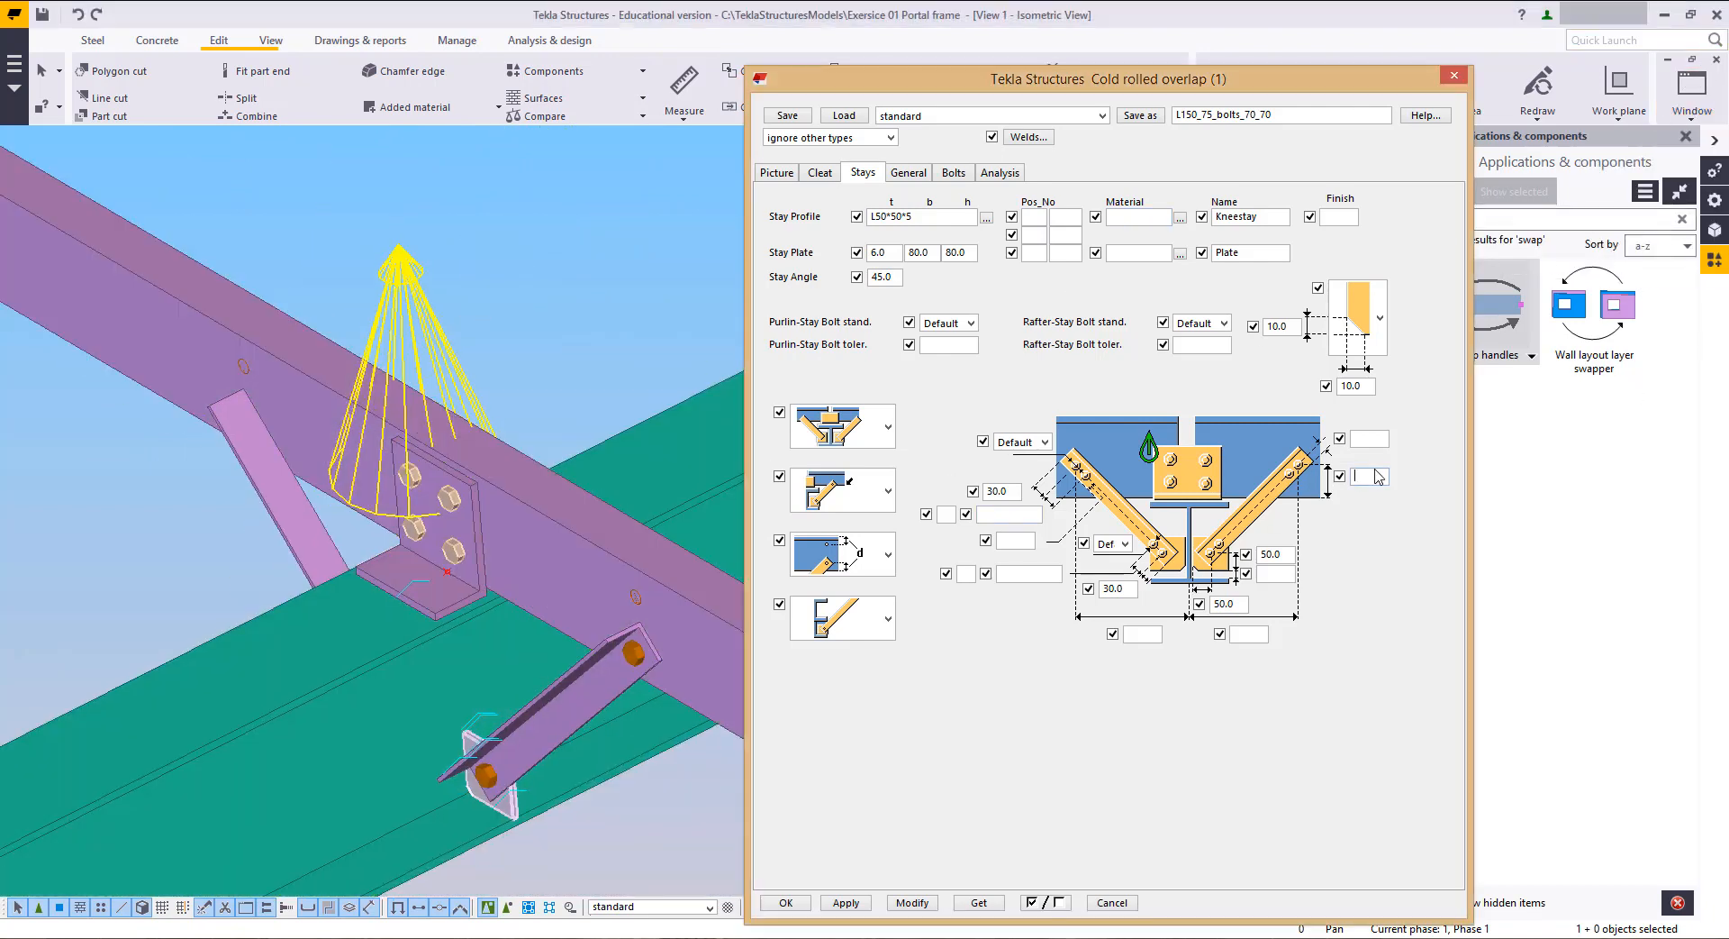
type("40")
left_click(912, 904)
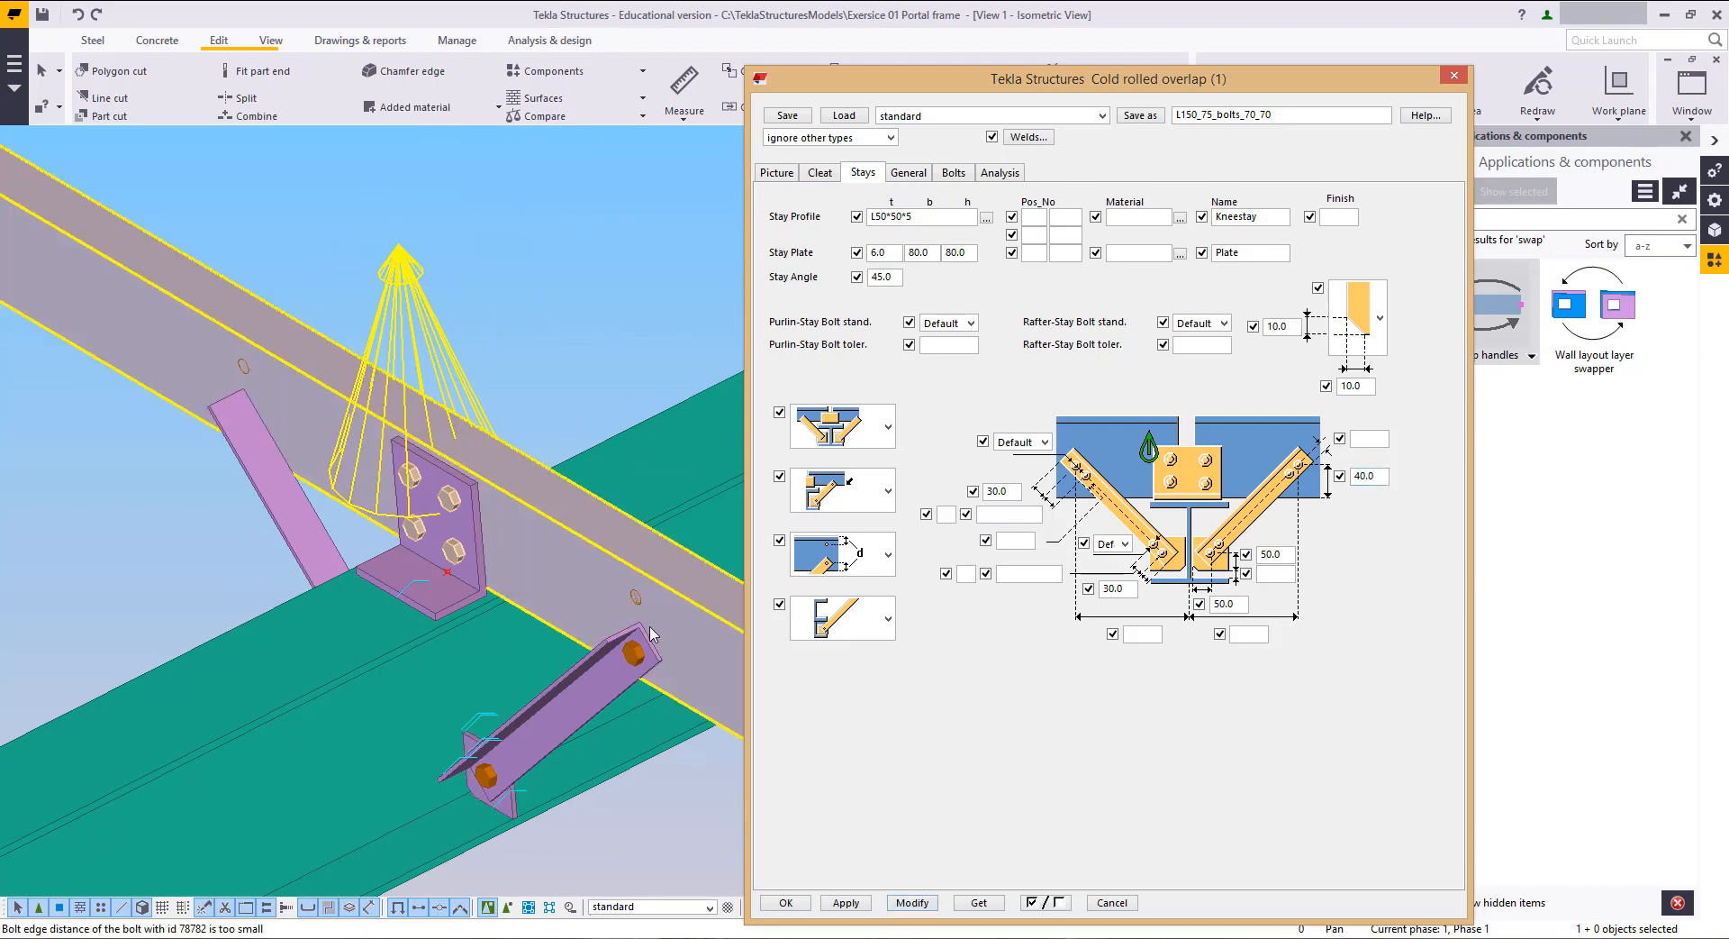
left_click(544, 568)
left_click_drag(371, 275, 367, 296)
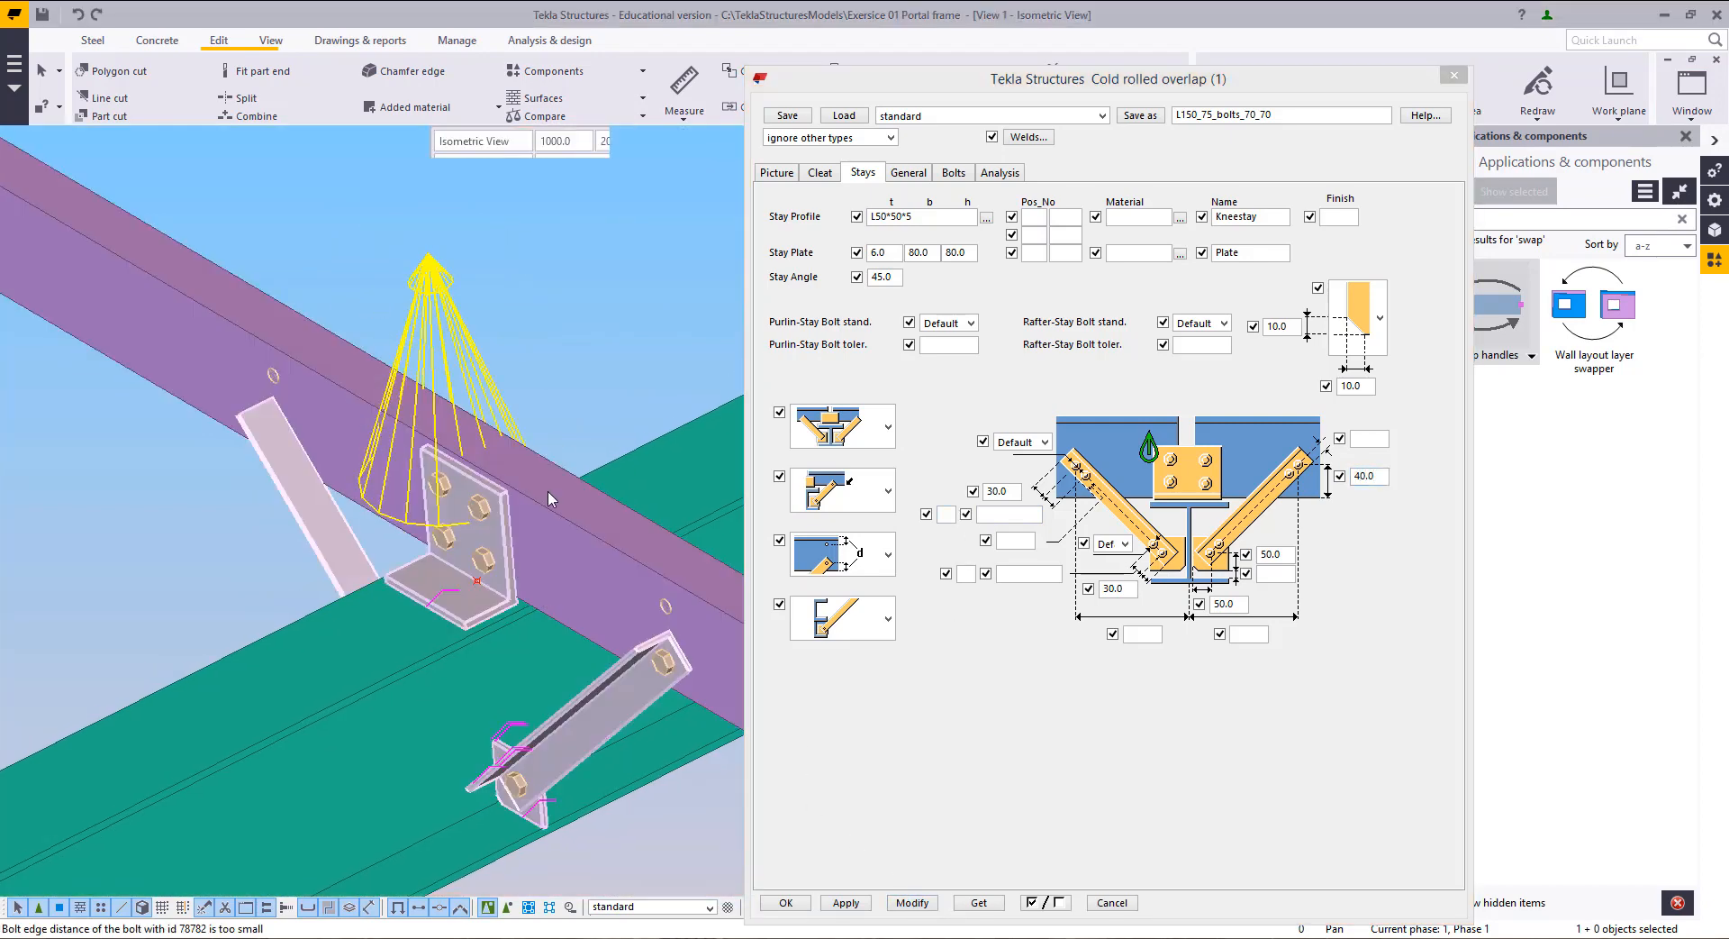
left_click(912, 904)
middle_click_drag(658, 718, 571, 608)
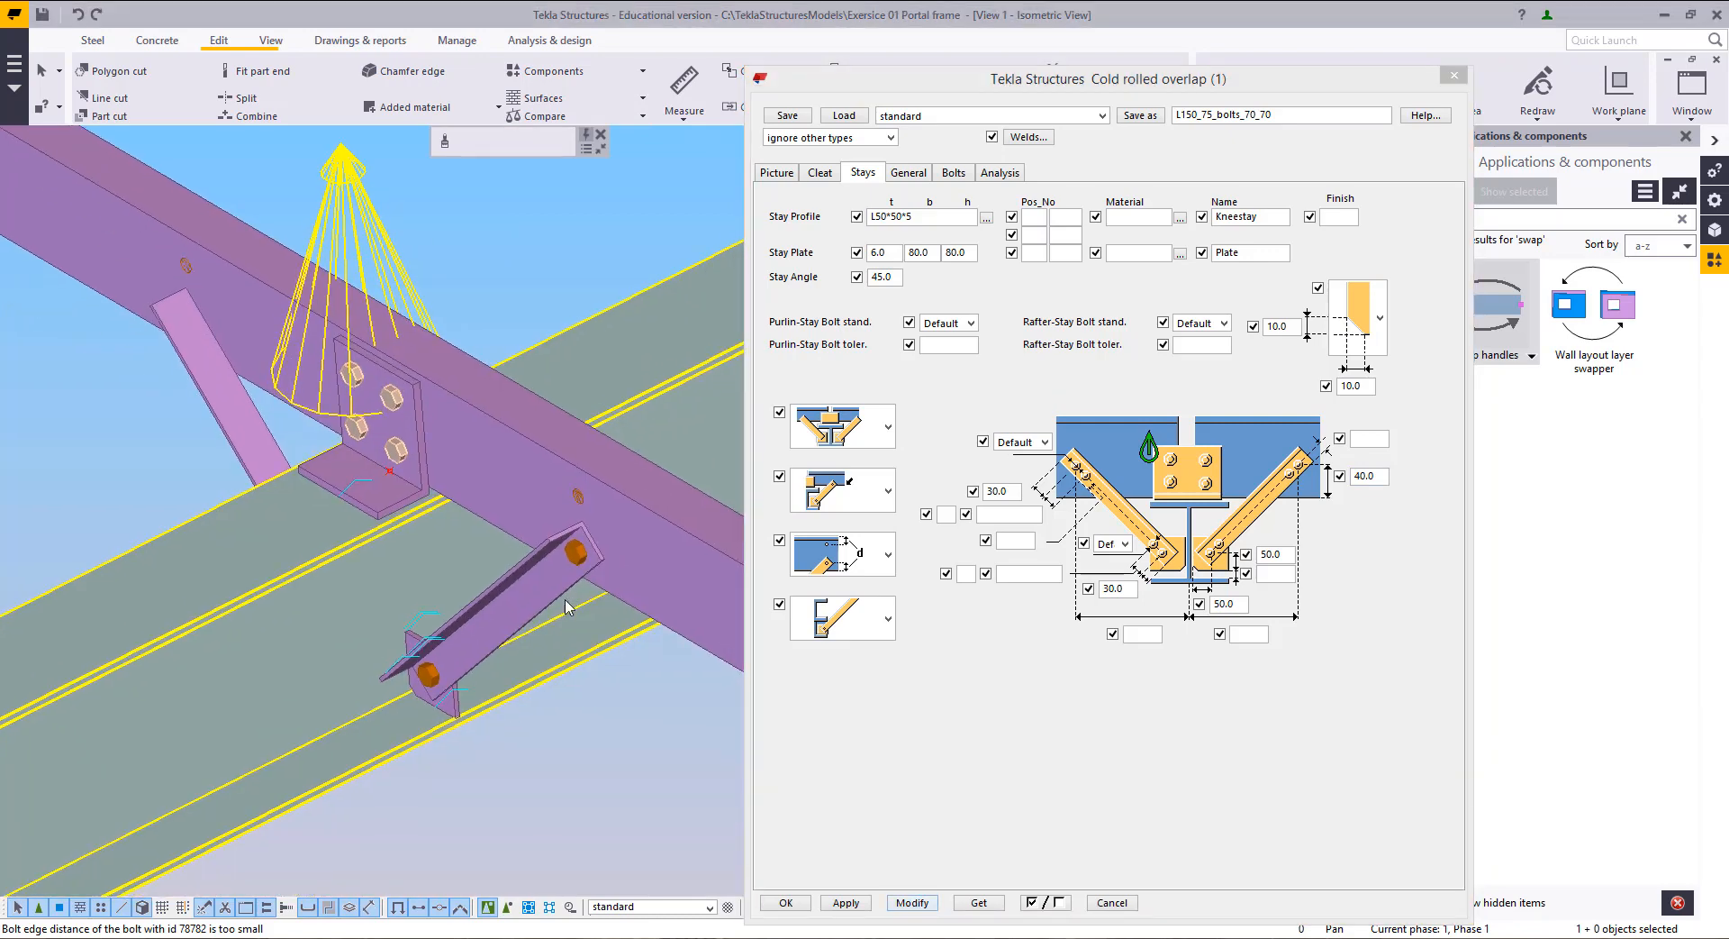
Step: Add the same purlin's overlap connections at the next two frames to the selection and modify them with the knee stay settings
scroll(262, 478, "down", 8)
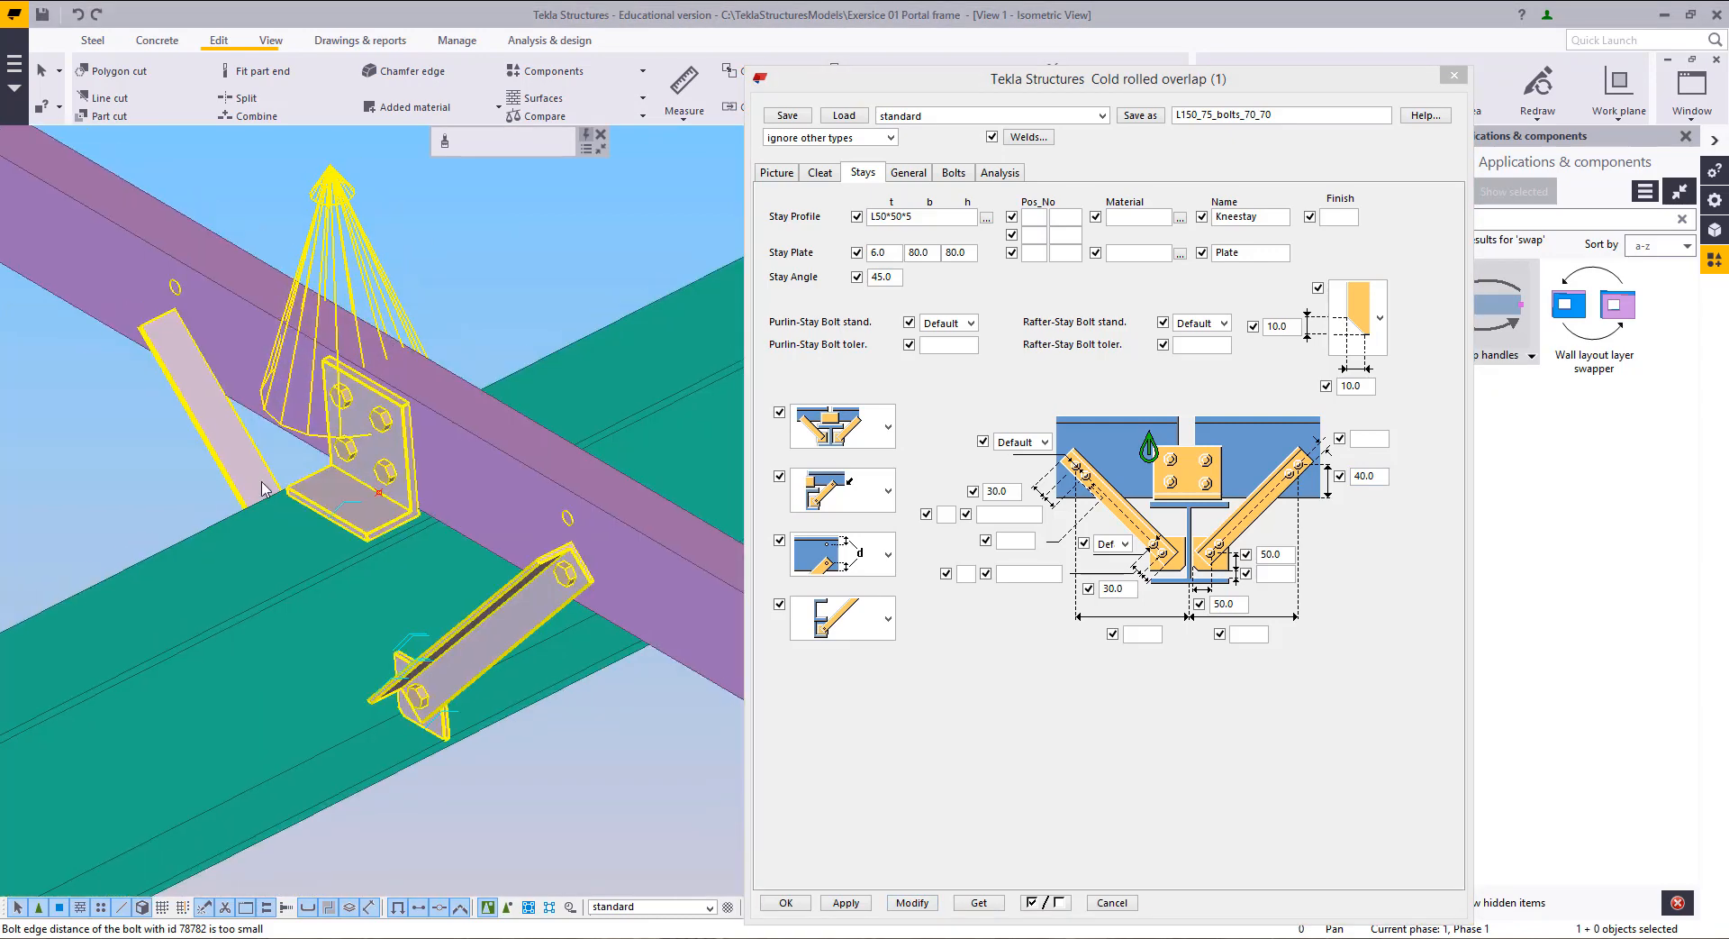
scroll(554, 636, "up", 2)
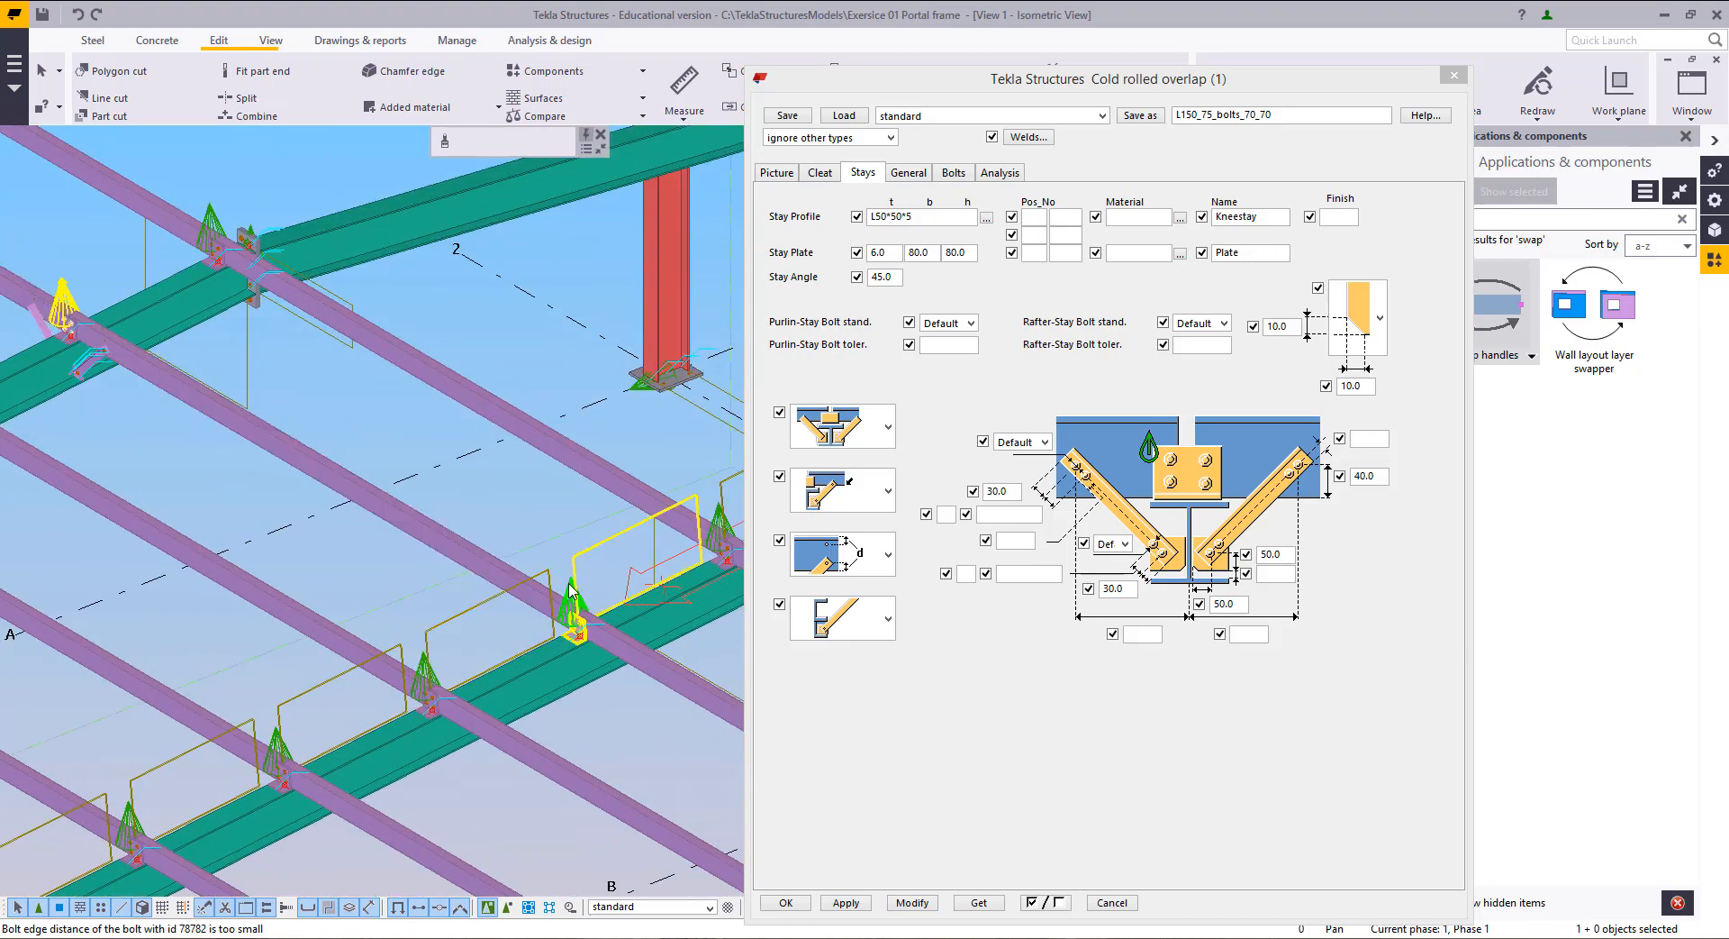
left_click(569, 591, "ctrl")
scroll(531, 622, "down", 5)
middle_click_drag(444, 557, 99, 295)
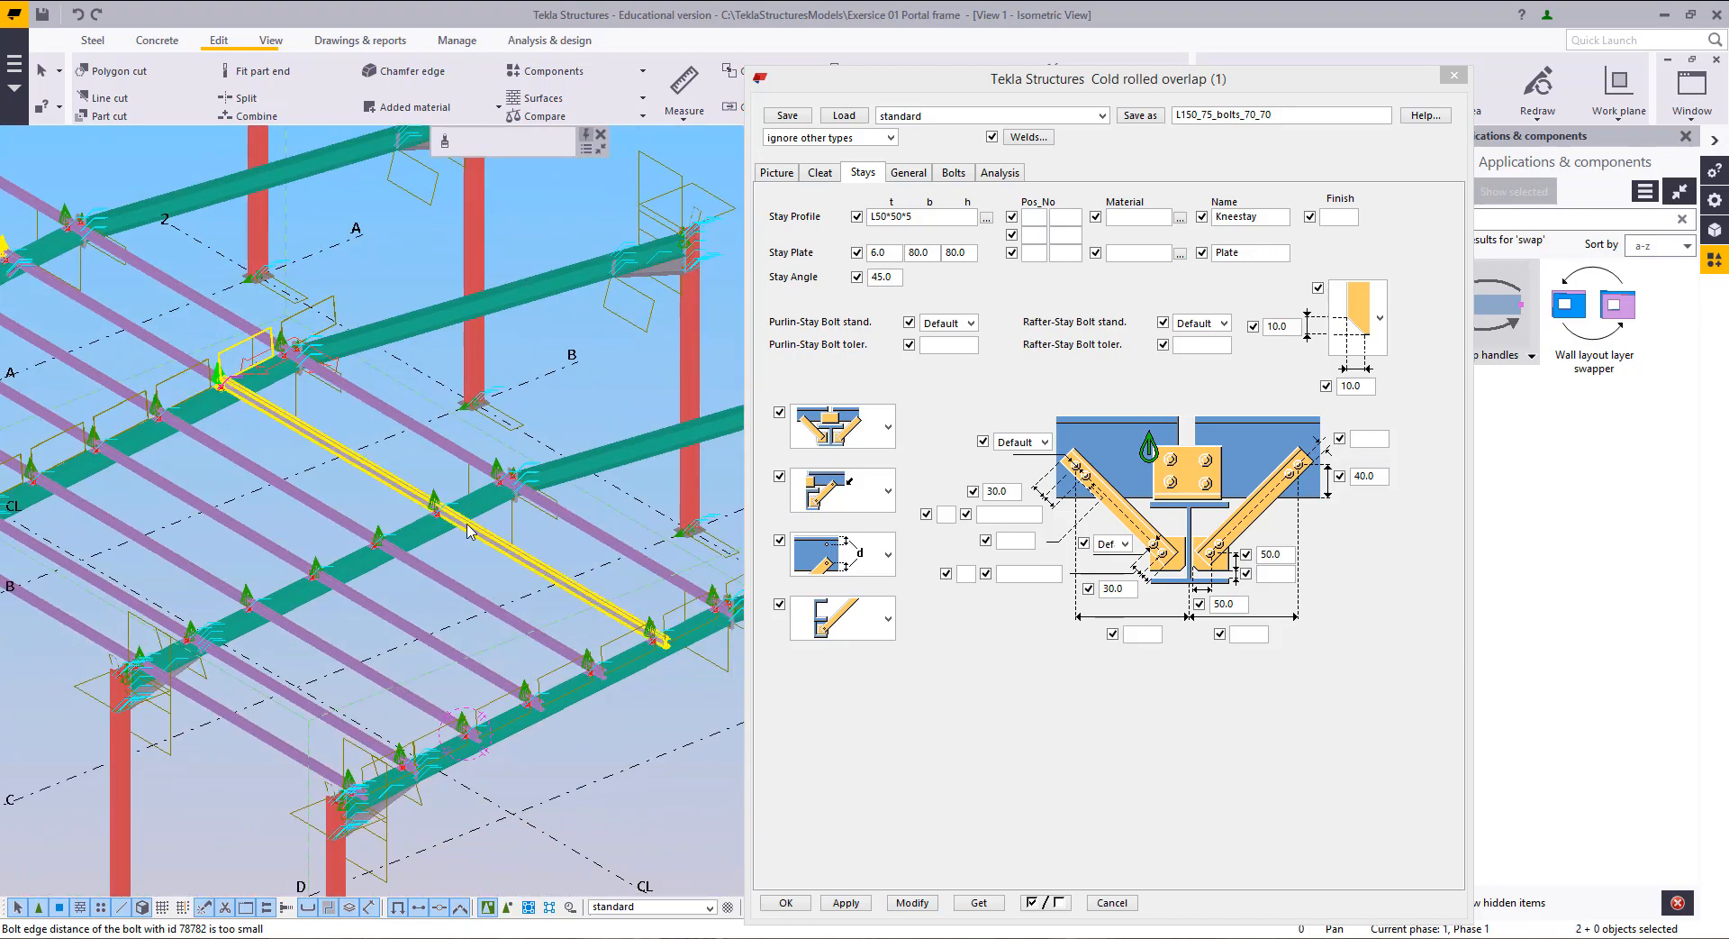
scroll(347, 427, "up", 1)
left_click(426, 490, "ctrl")
scroll(289, 456, "down", 2)
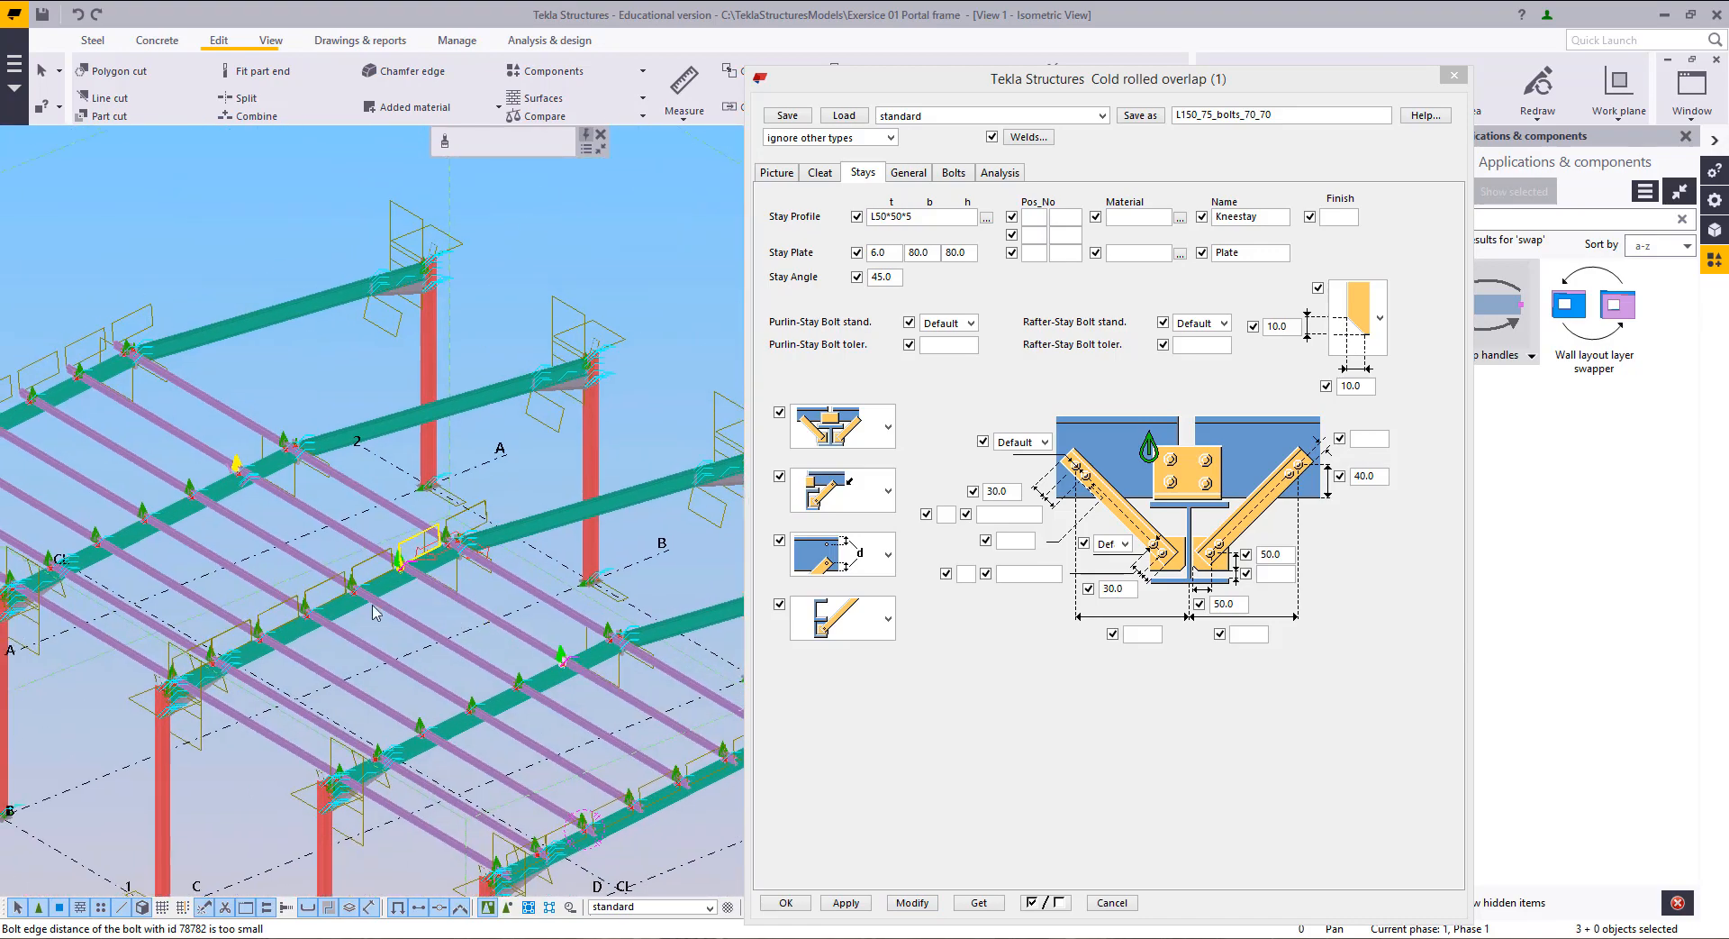
scroll(441, 518, "up", 6)
middle_click_drag(541, 496, 259, 500)
scroll(263, 497, "up", 2)
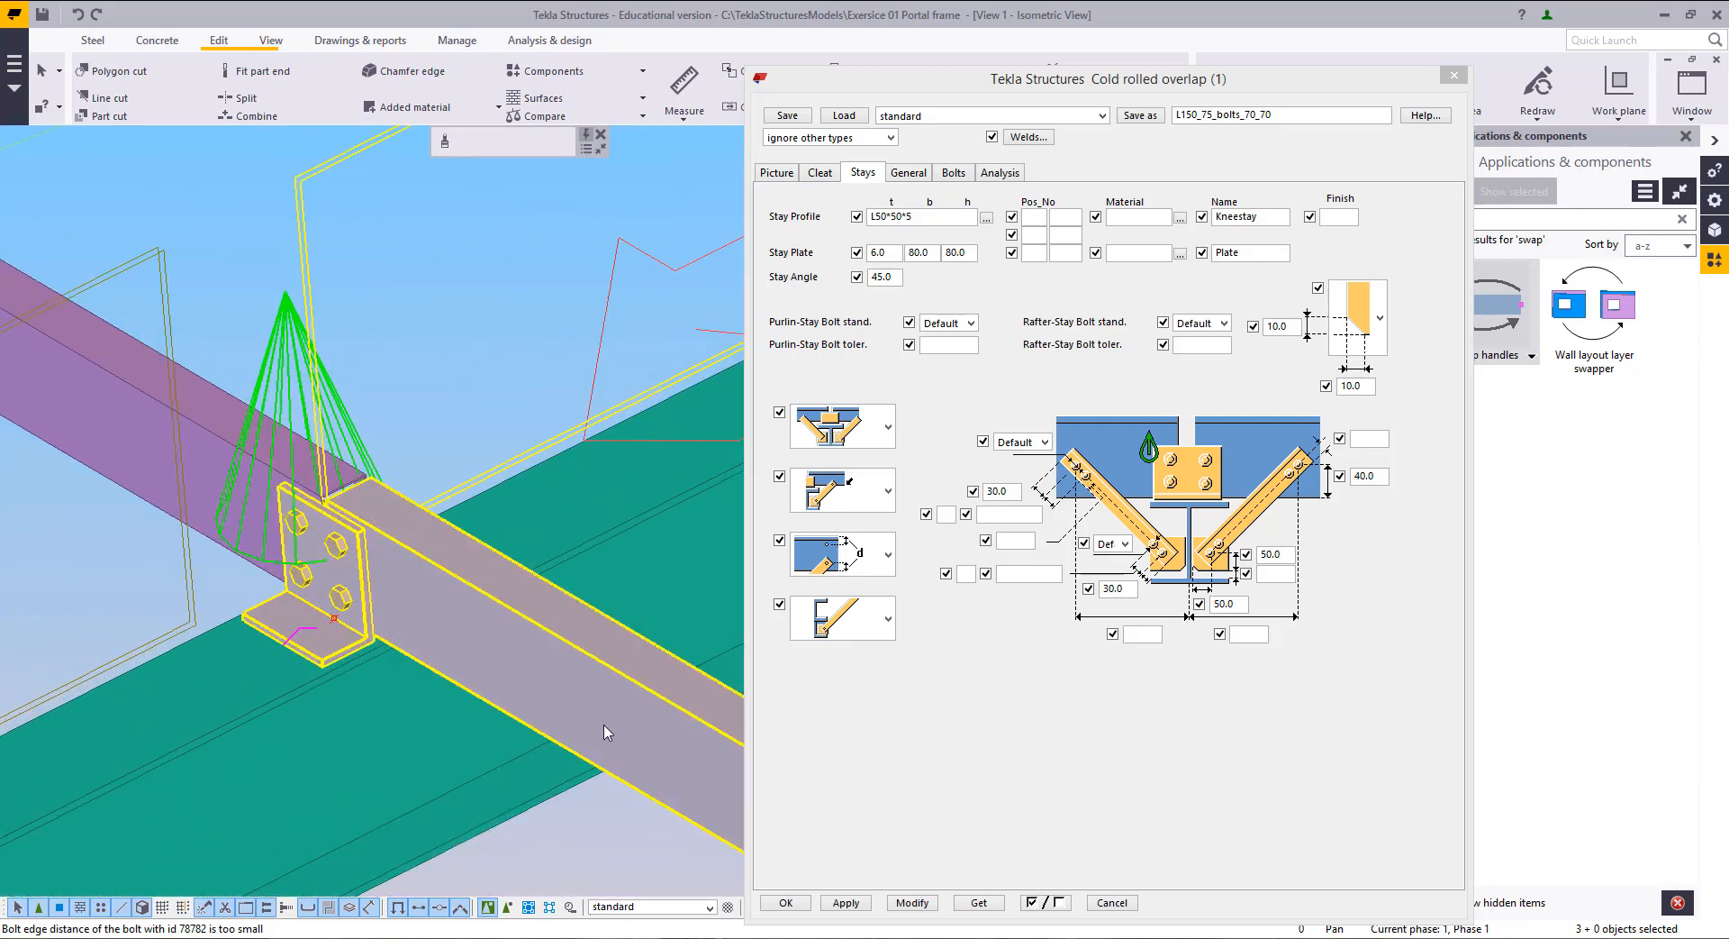
left_click(895, 903)
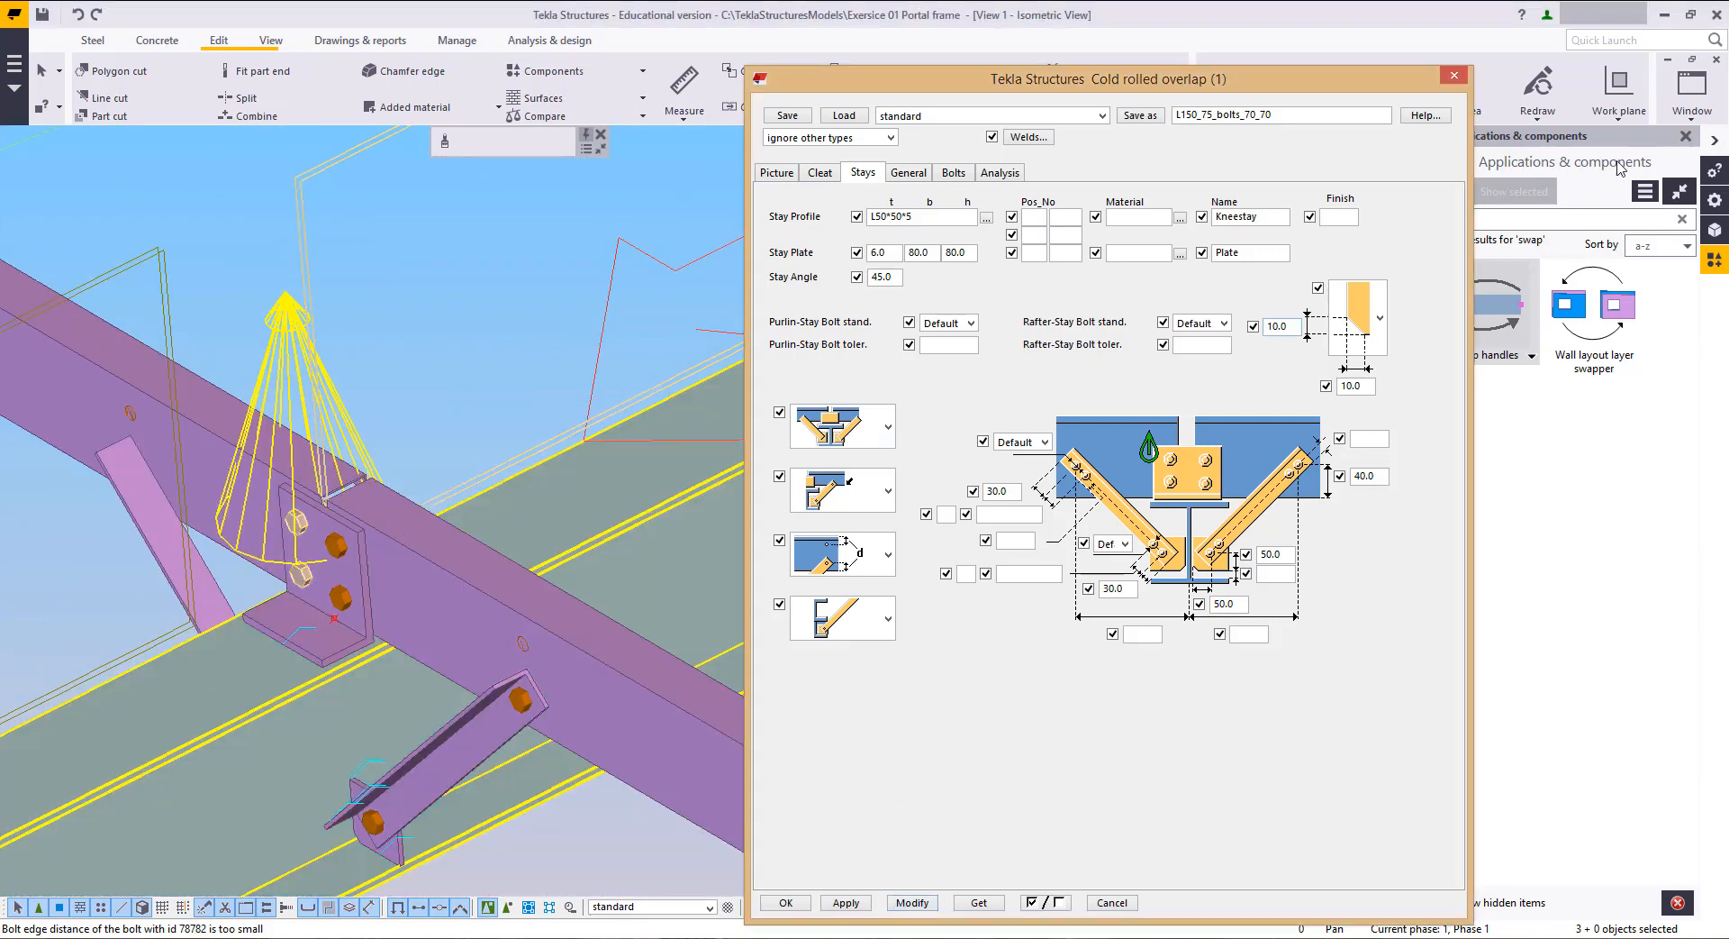
Step: Switch to the Grid C view and examine the cleat bolts and knee stays at the purlin connections near the ridge
left_click(1687, 111)
left_click(1653, 276)
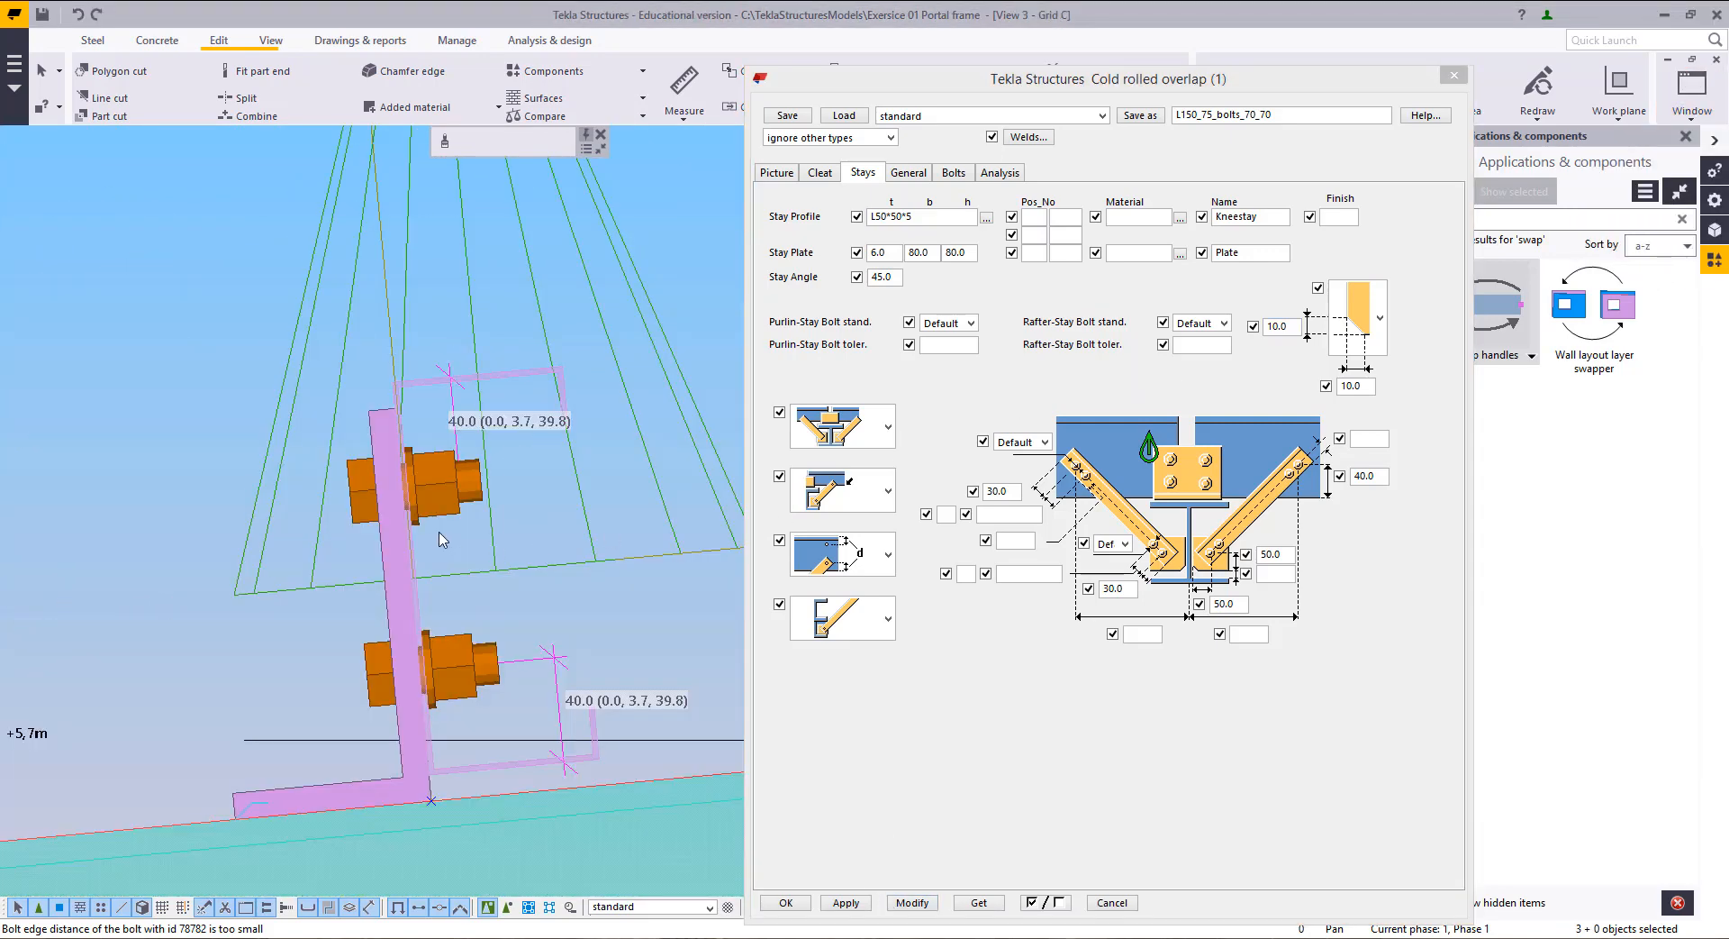
middle_click_drag(461, 530, 473, 501)
scroll(471, 432, "up", 3)
scroll(486, 448, "up", 2)
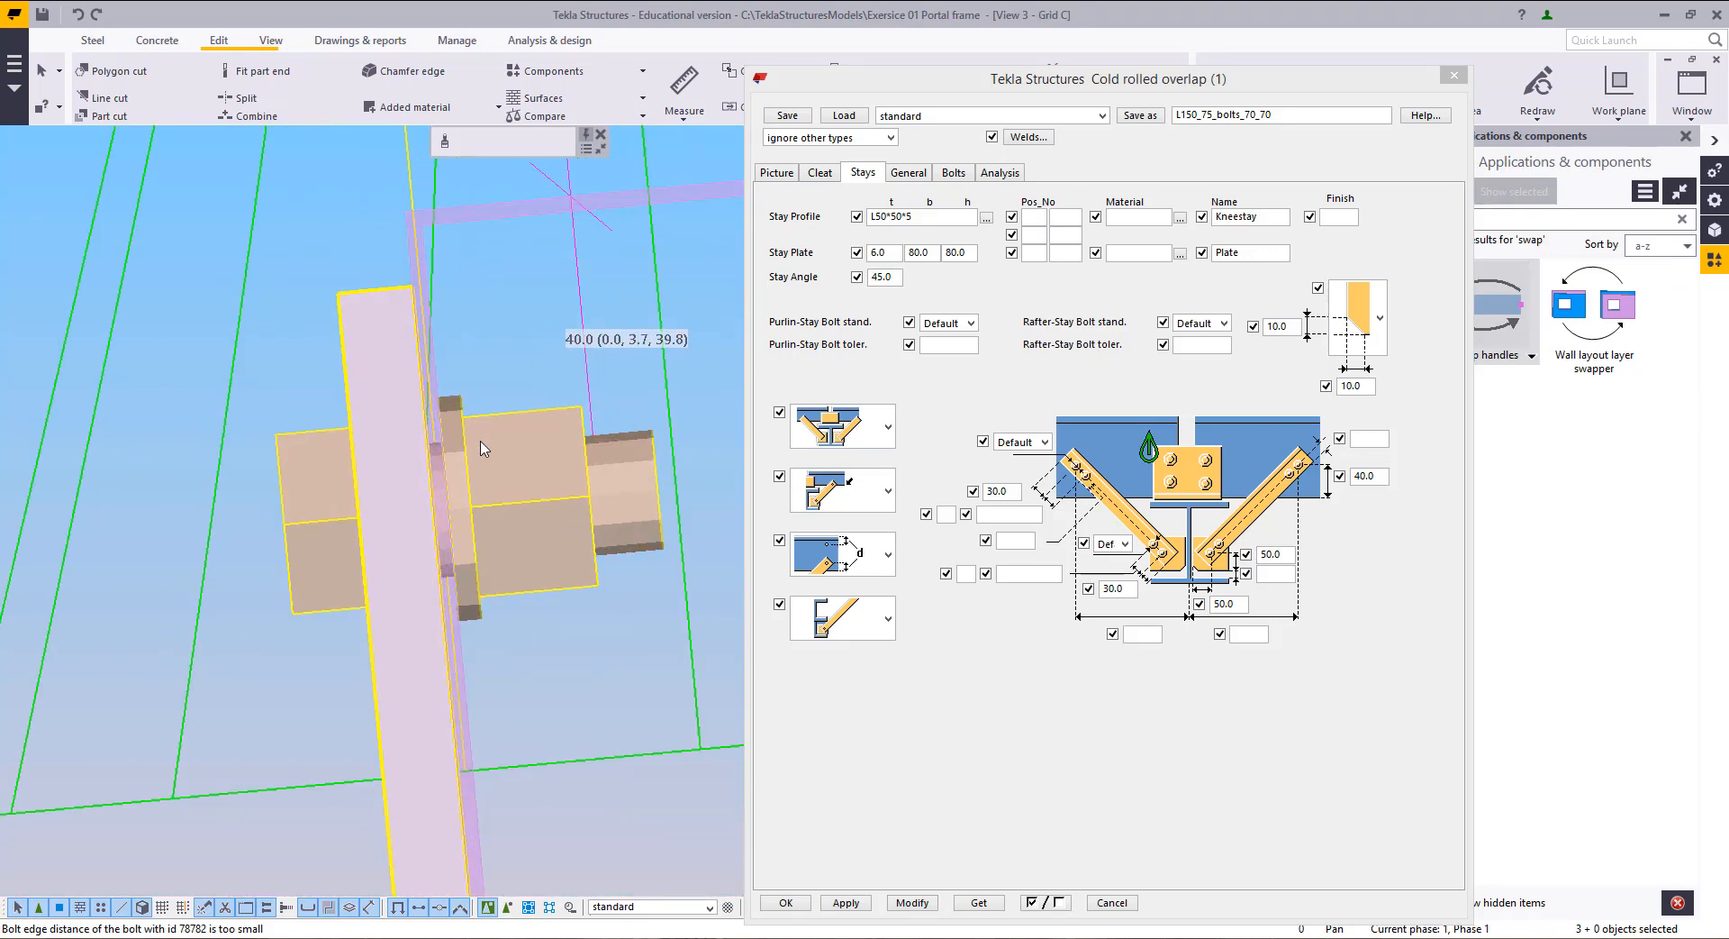
scroll(475, 466, "down", 4)
scroll(478, 477, "down", 4)
scroll(470, 477, "down", 5)
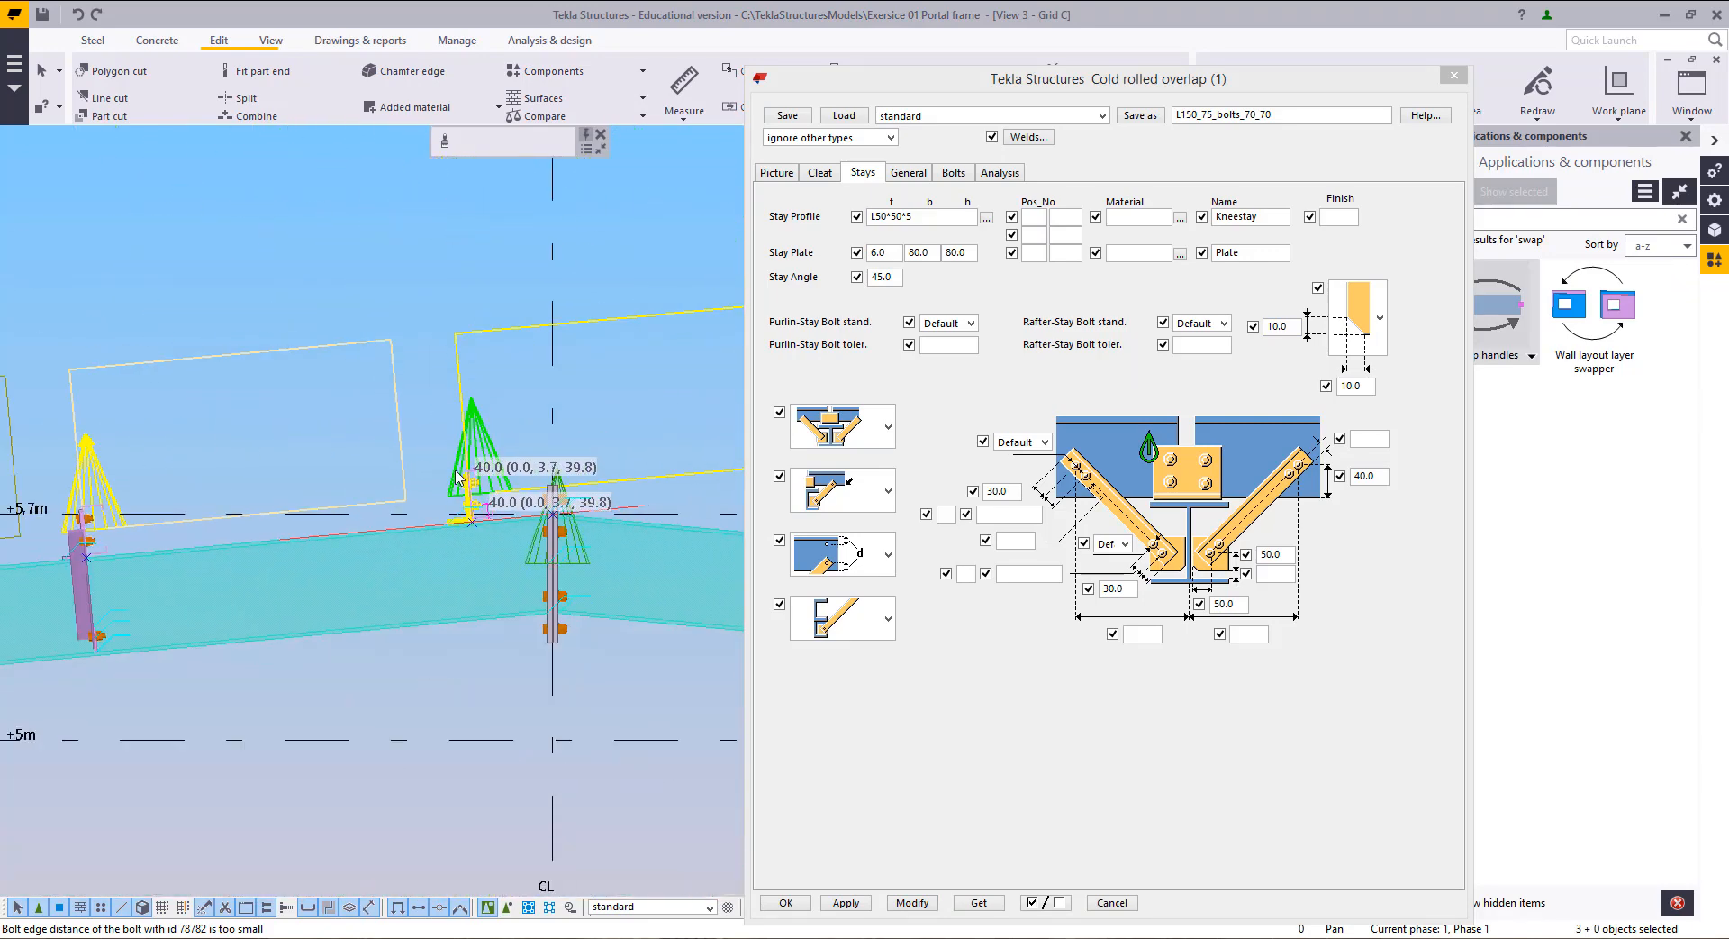
middle_click_drag(149, 516, 421, 525)
scroll(420, 522, "up", 4)
scroll(609, 484, "up", 5)
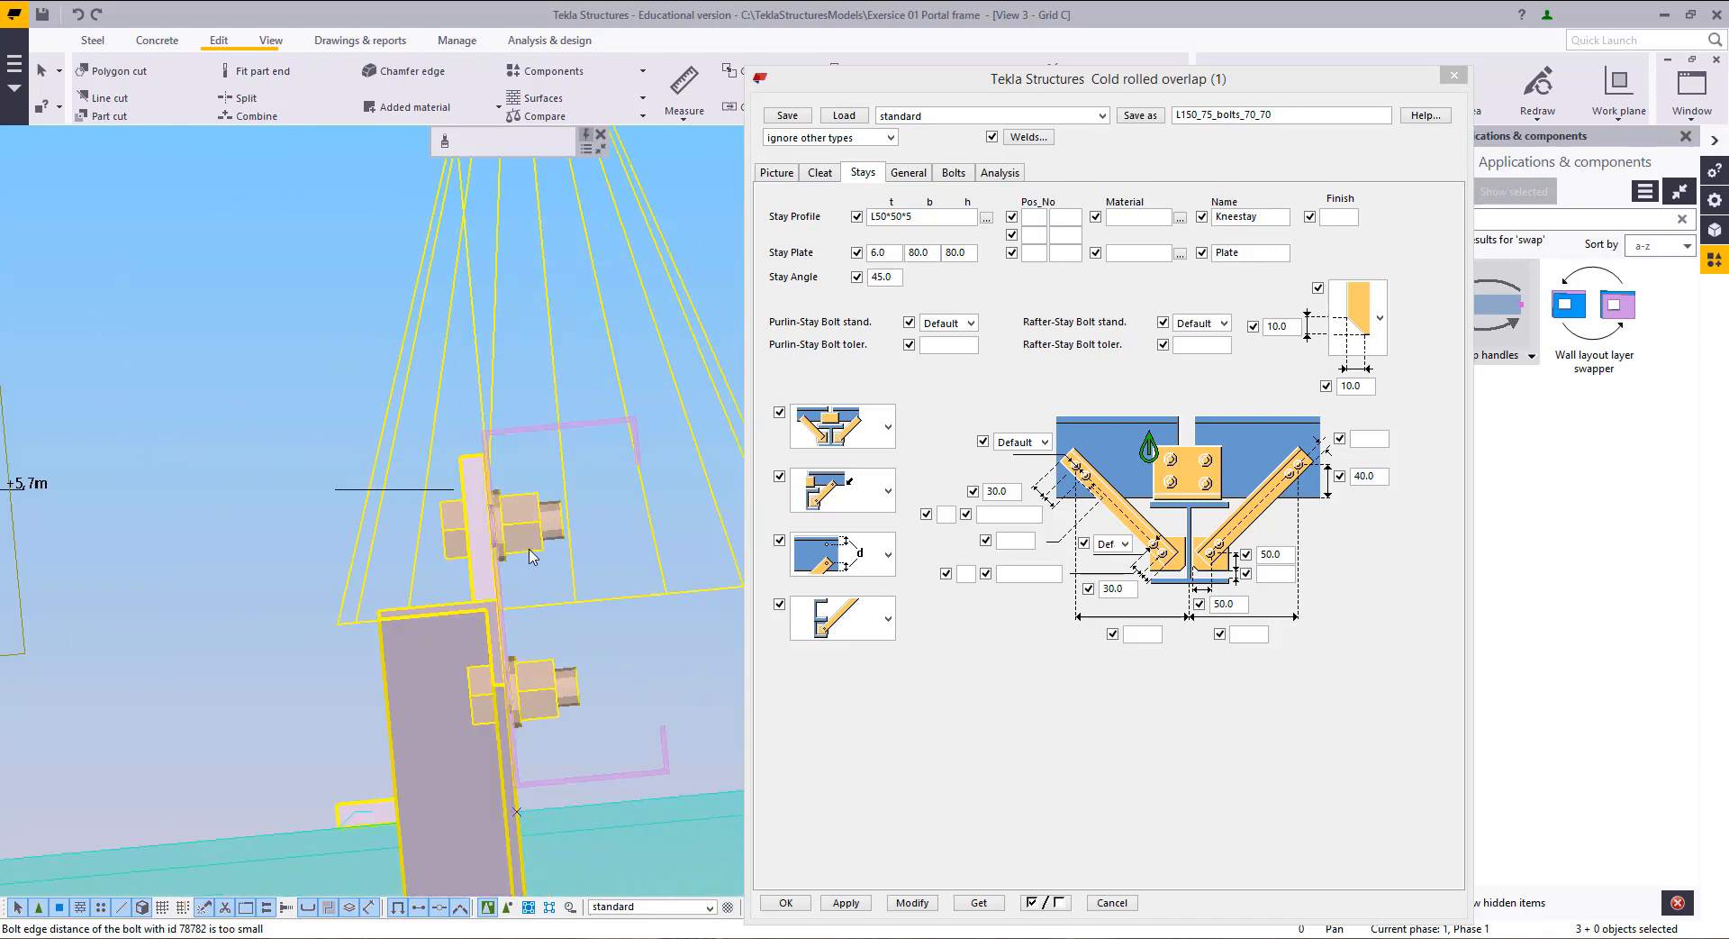
scroll(592, 447, "down", 5)
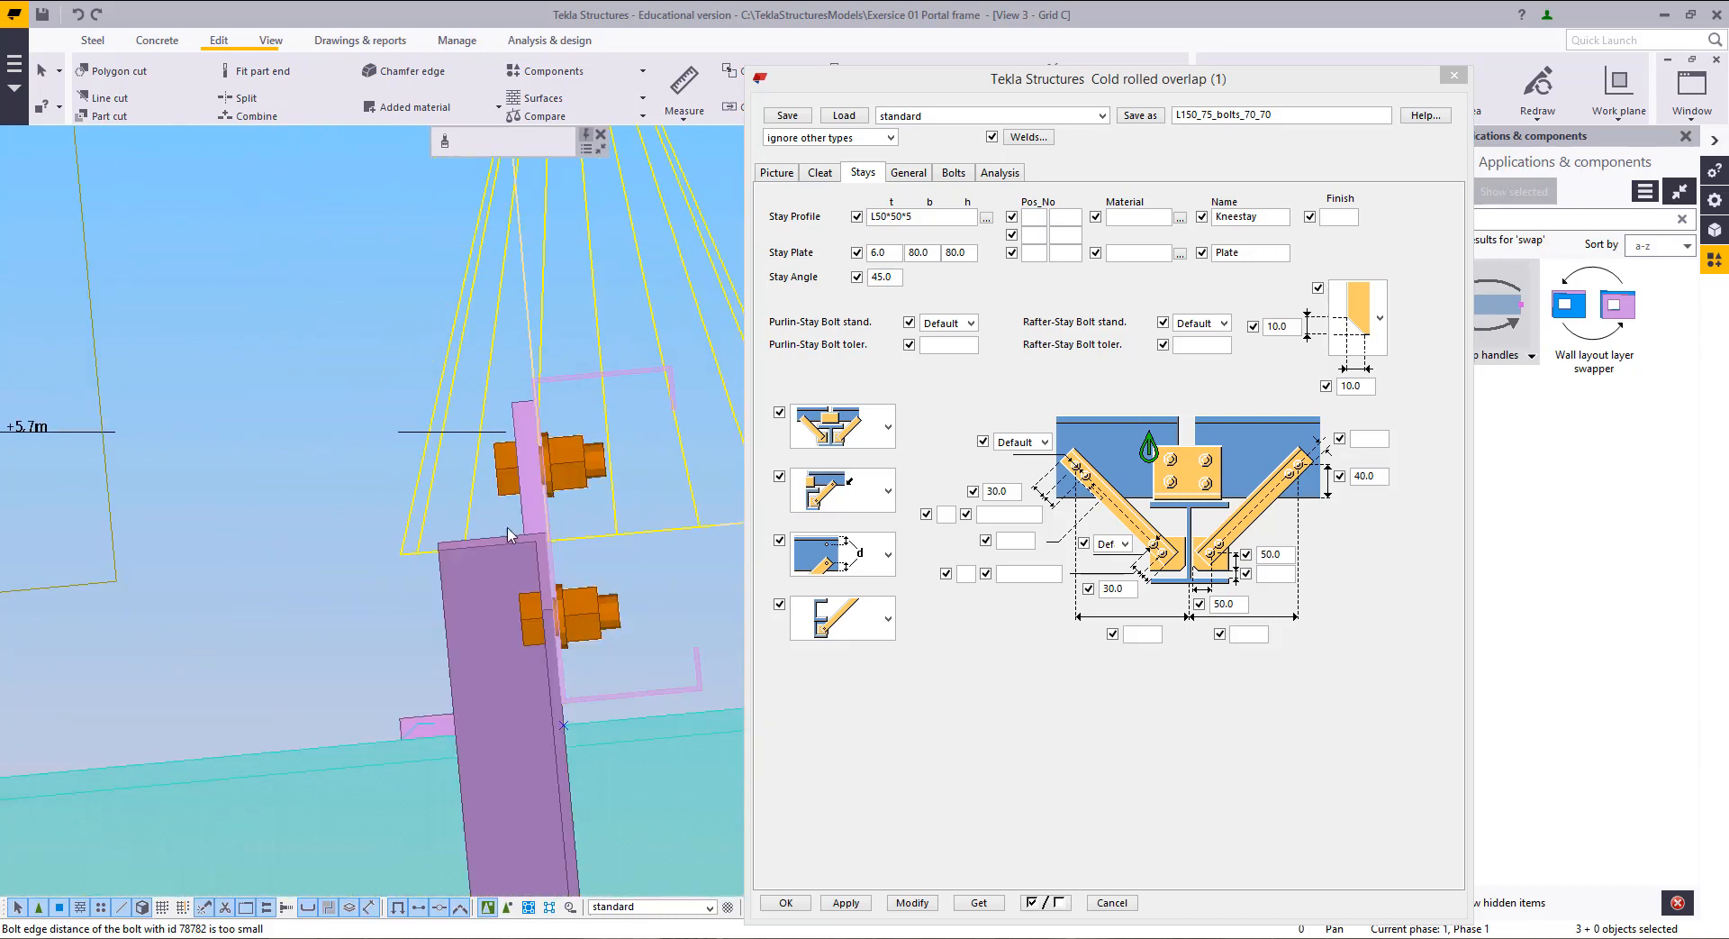
scroll(579, 581, "up", 5)
scroll(416, 560, "down", 5)
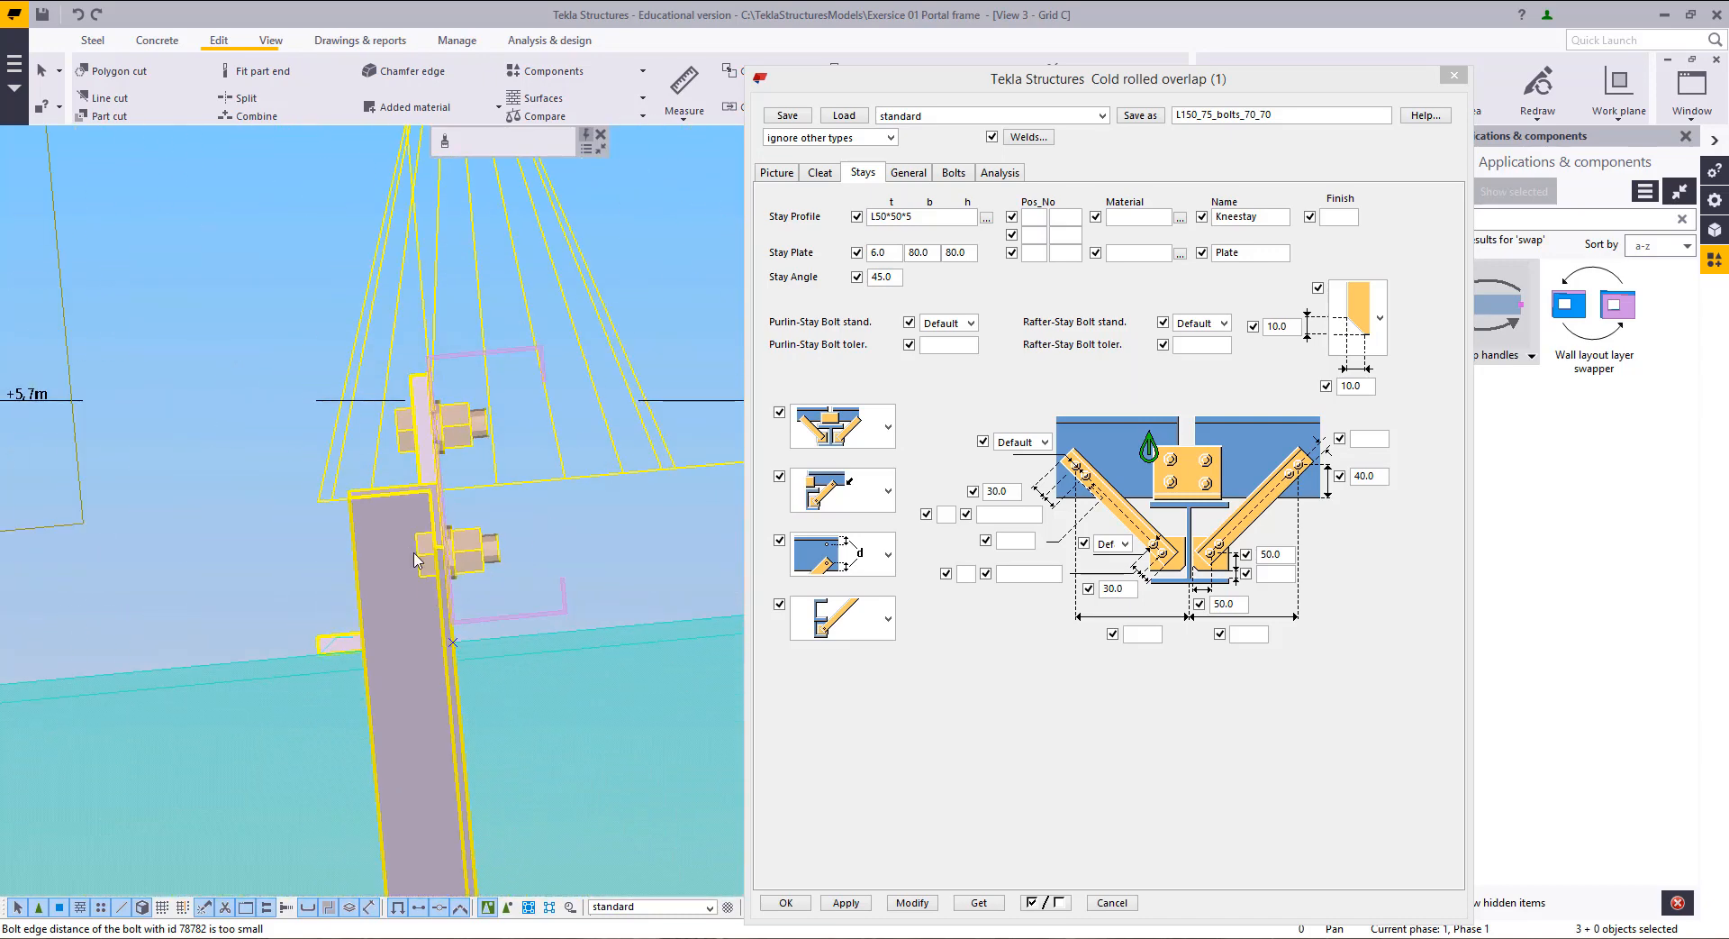
scroll(417, 559, "down", 5)
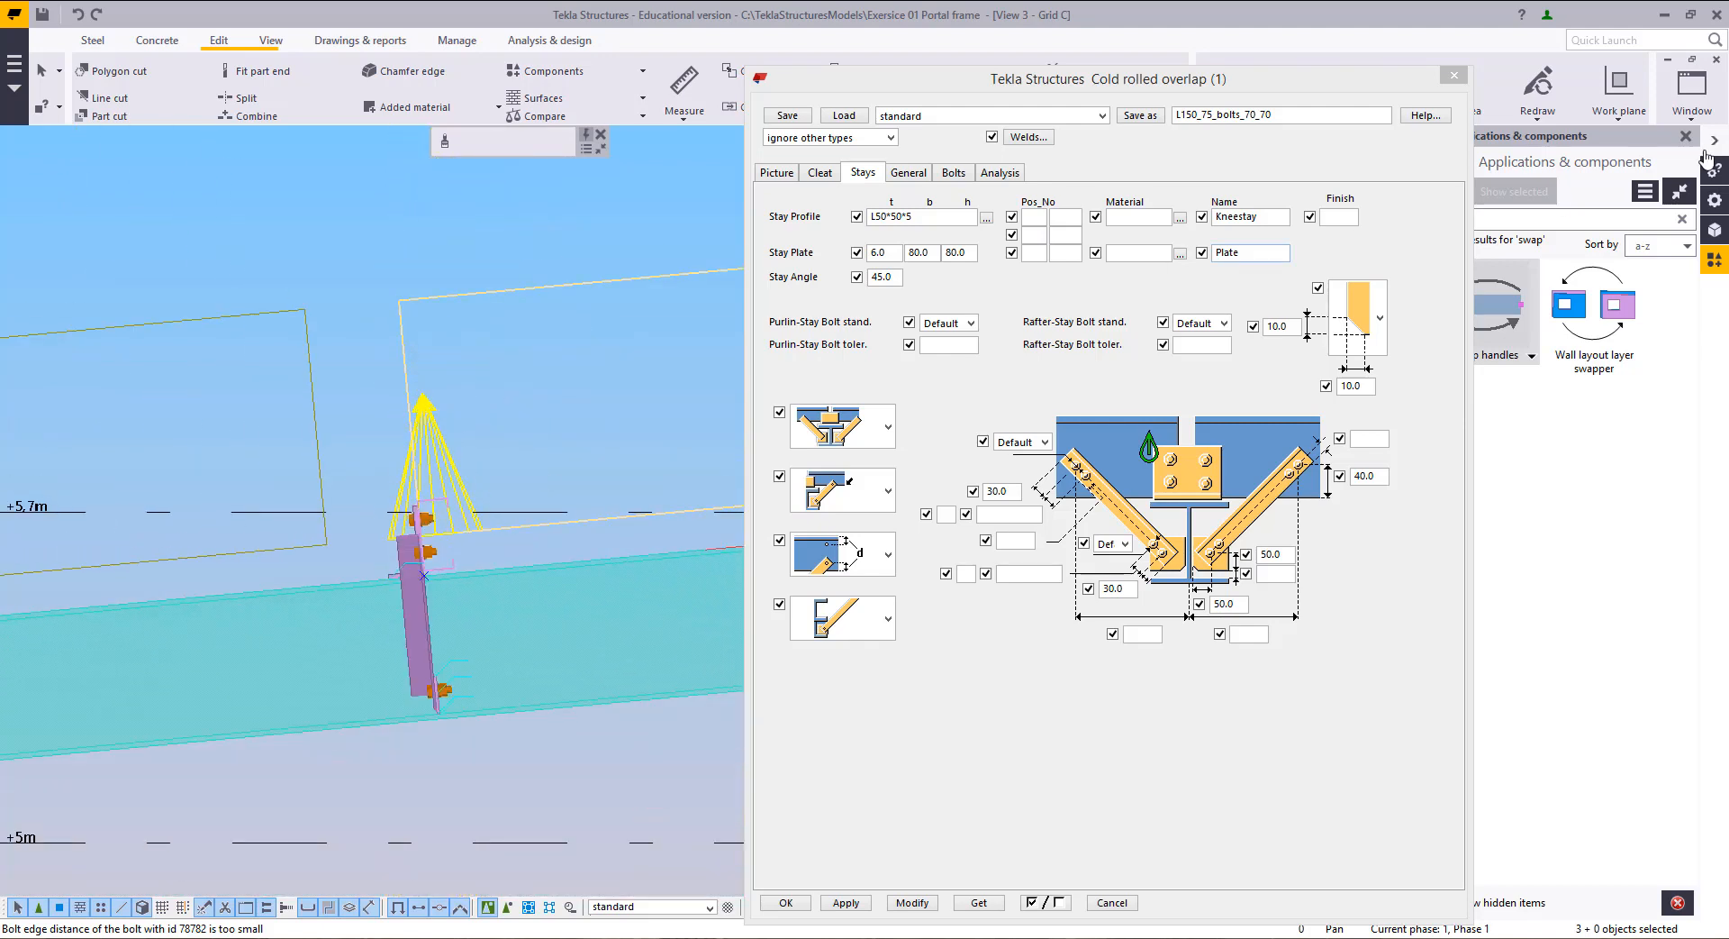
Step: Return to the isometric view and examine the knee stays at the selected purlin-to-rafter overlap connection
left_click(1692, 90)
left_click(1639, 221)
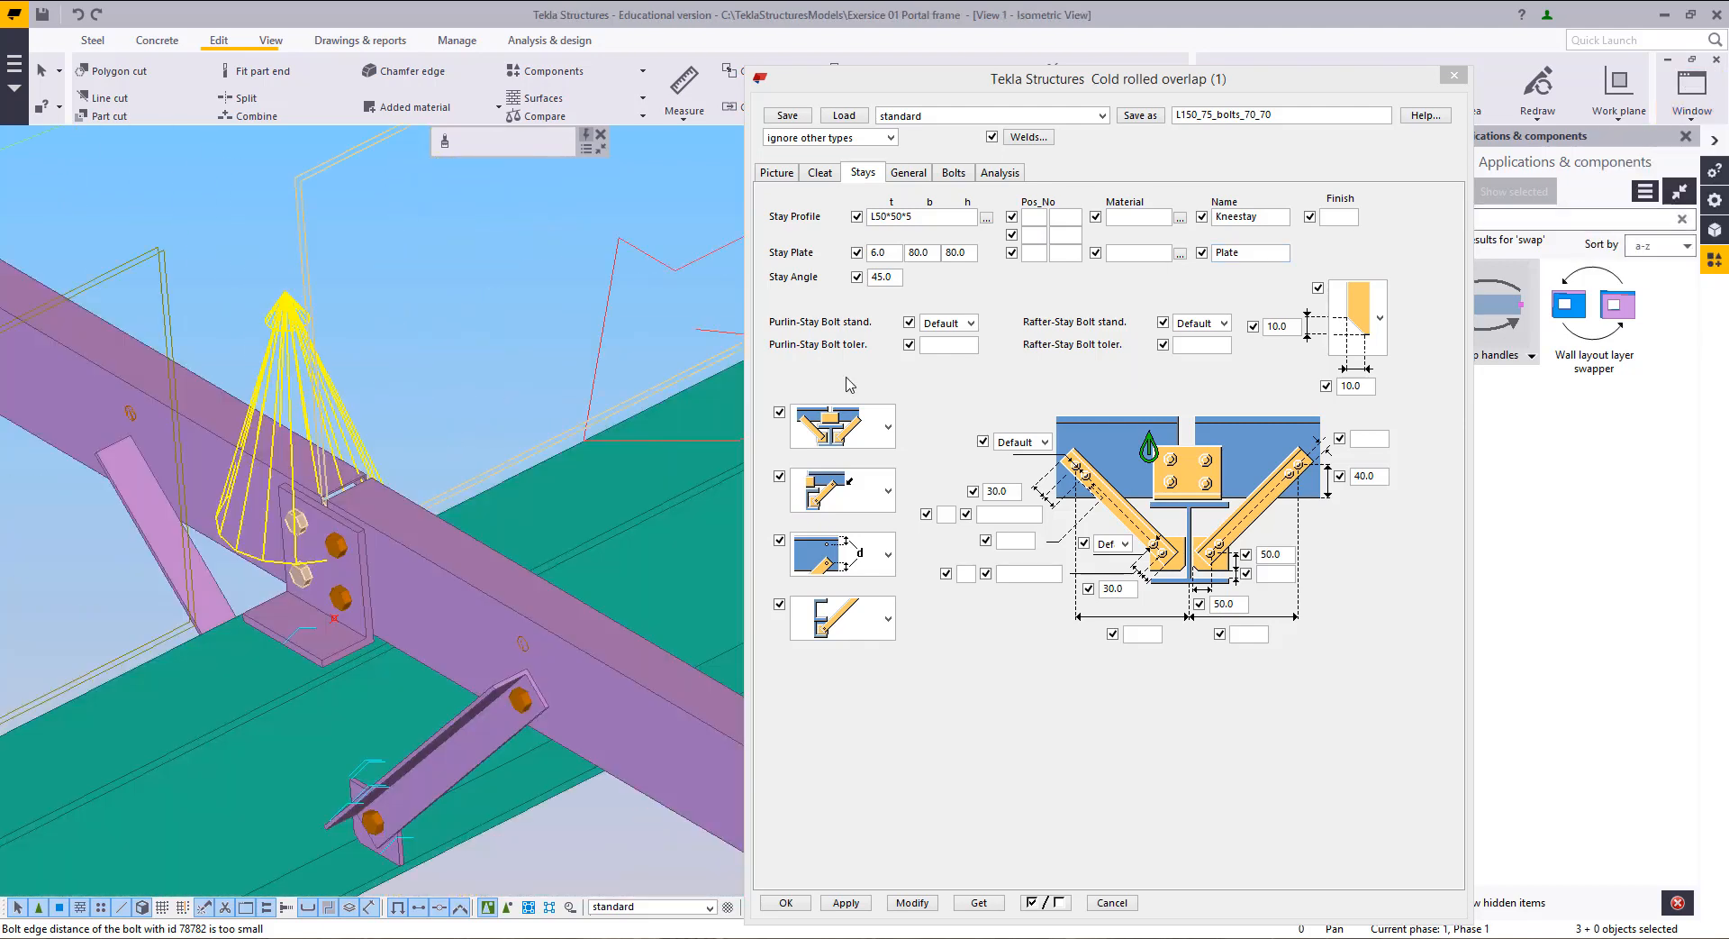
scroll(360, 370, "up", 5)
scroll(400, 380, "down", 3)
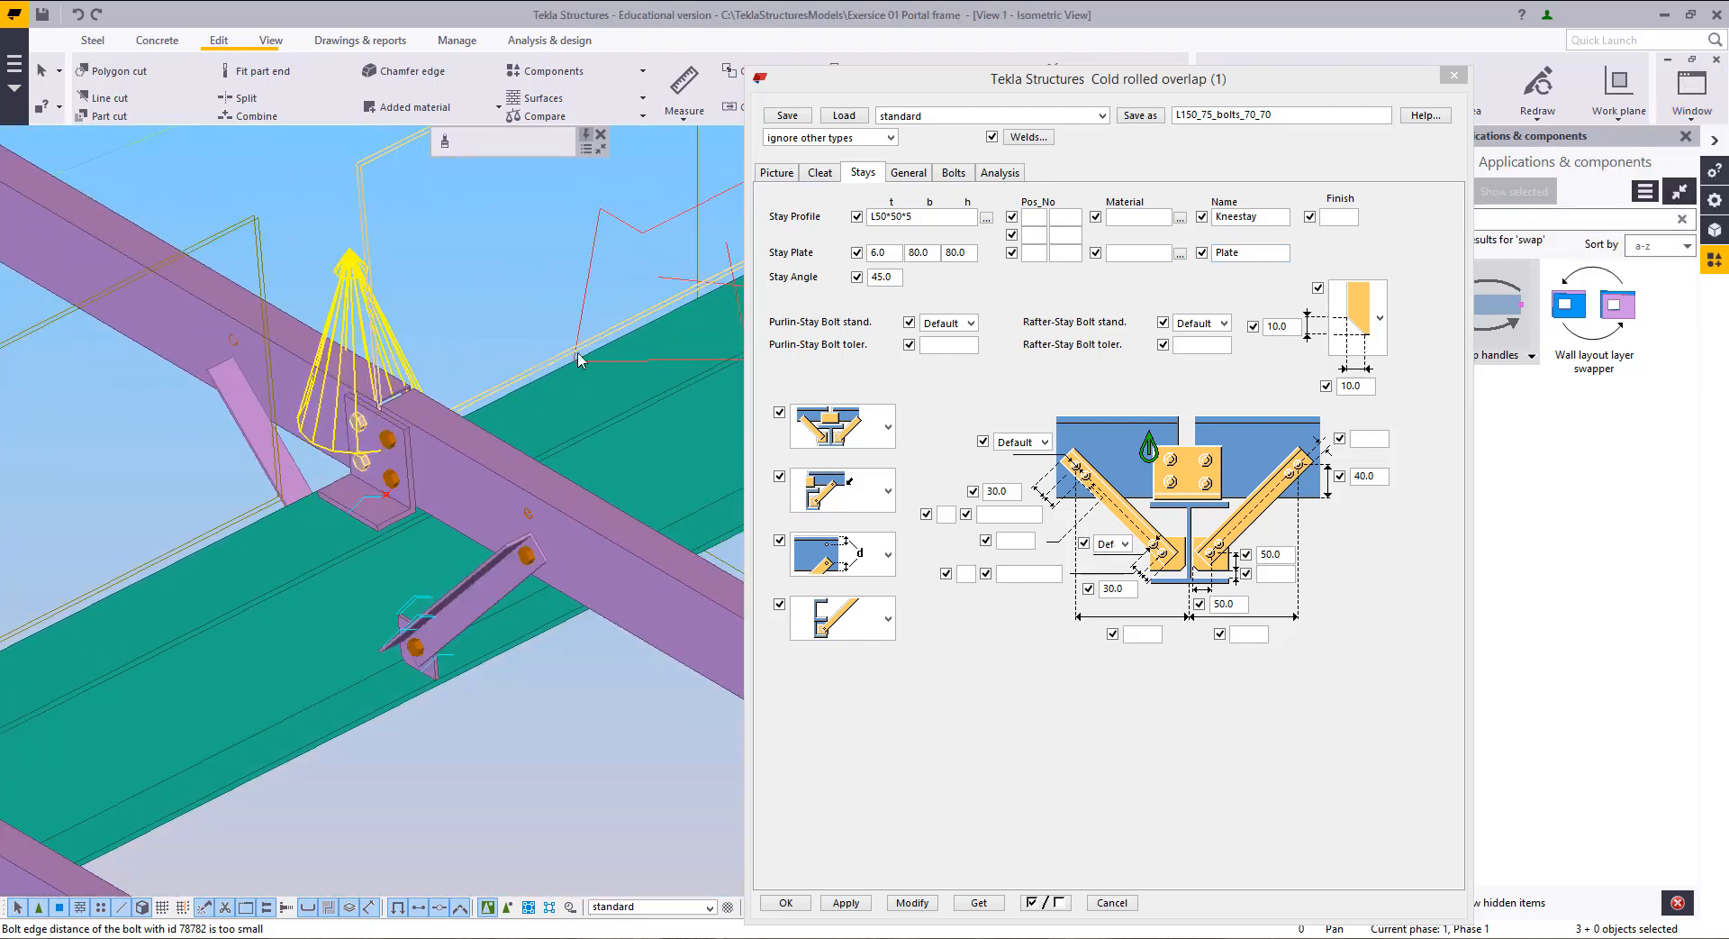
middle_click_drag(541, 379, 494, 481)
scroll(484, 493, "down", 3)
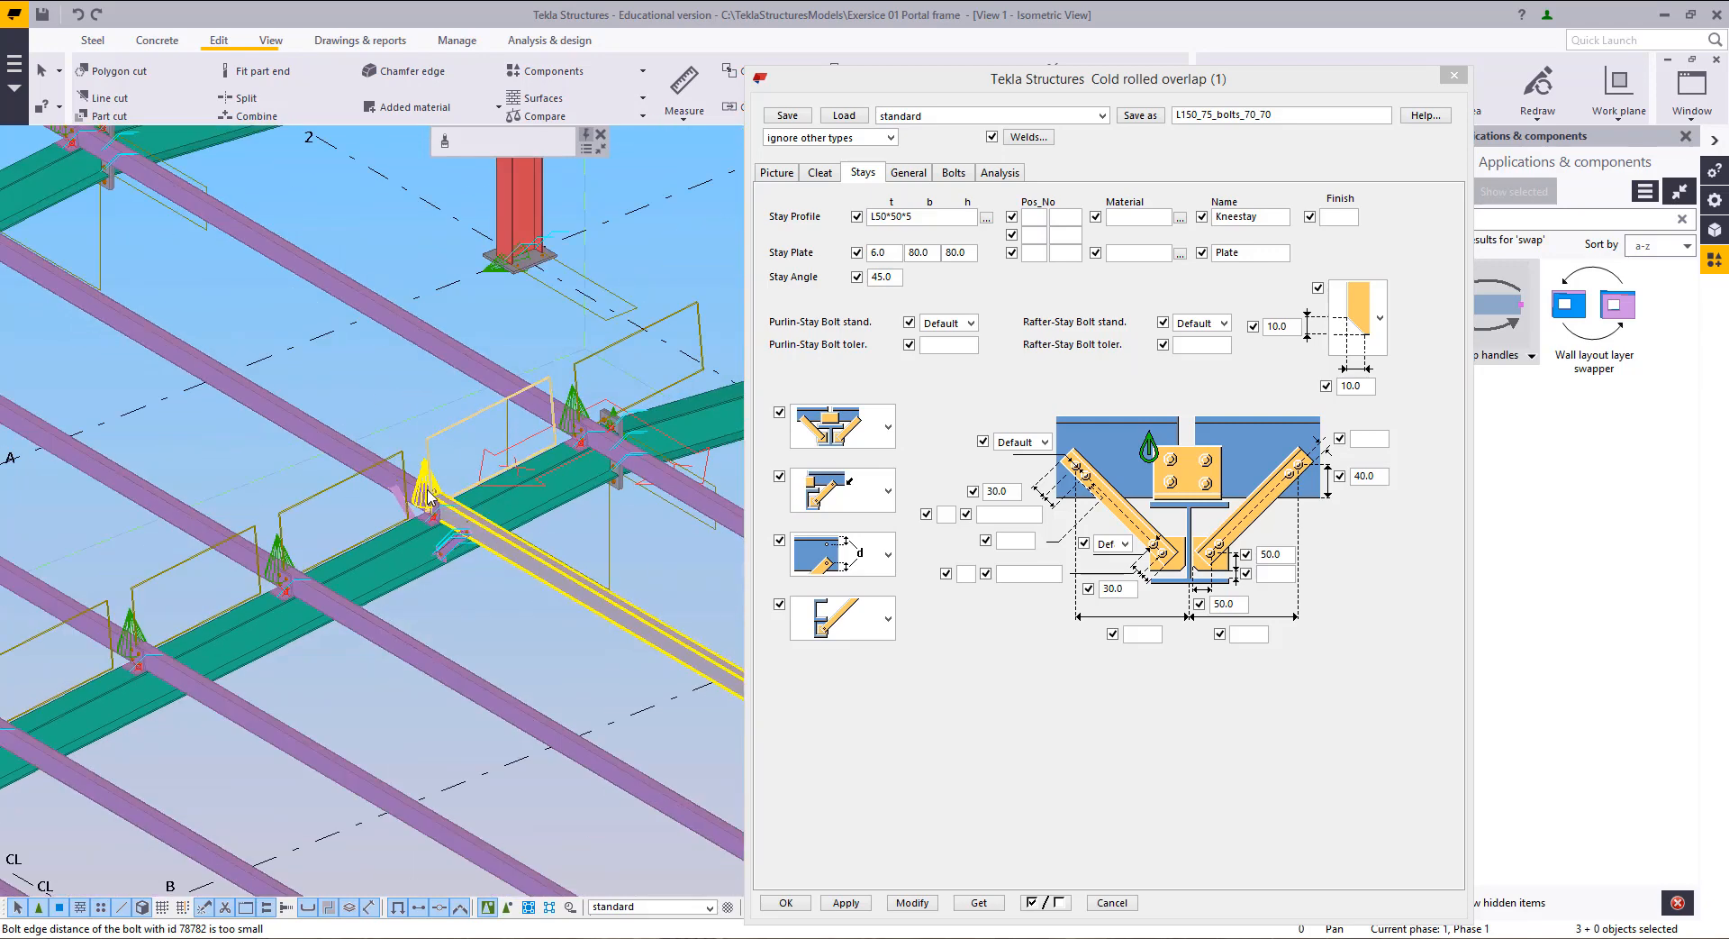
scroll(486, 594, "up", 6)
scroll(489, 598, "down", 3)
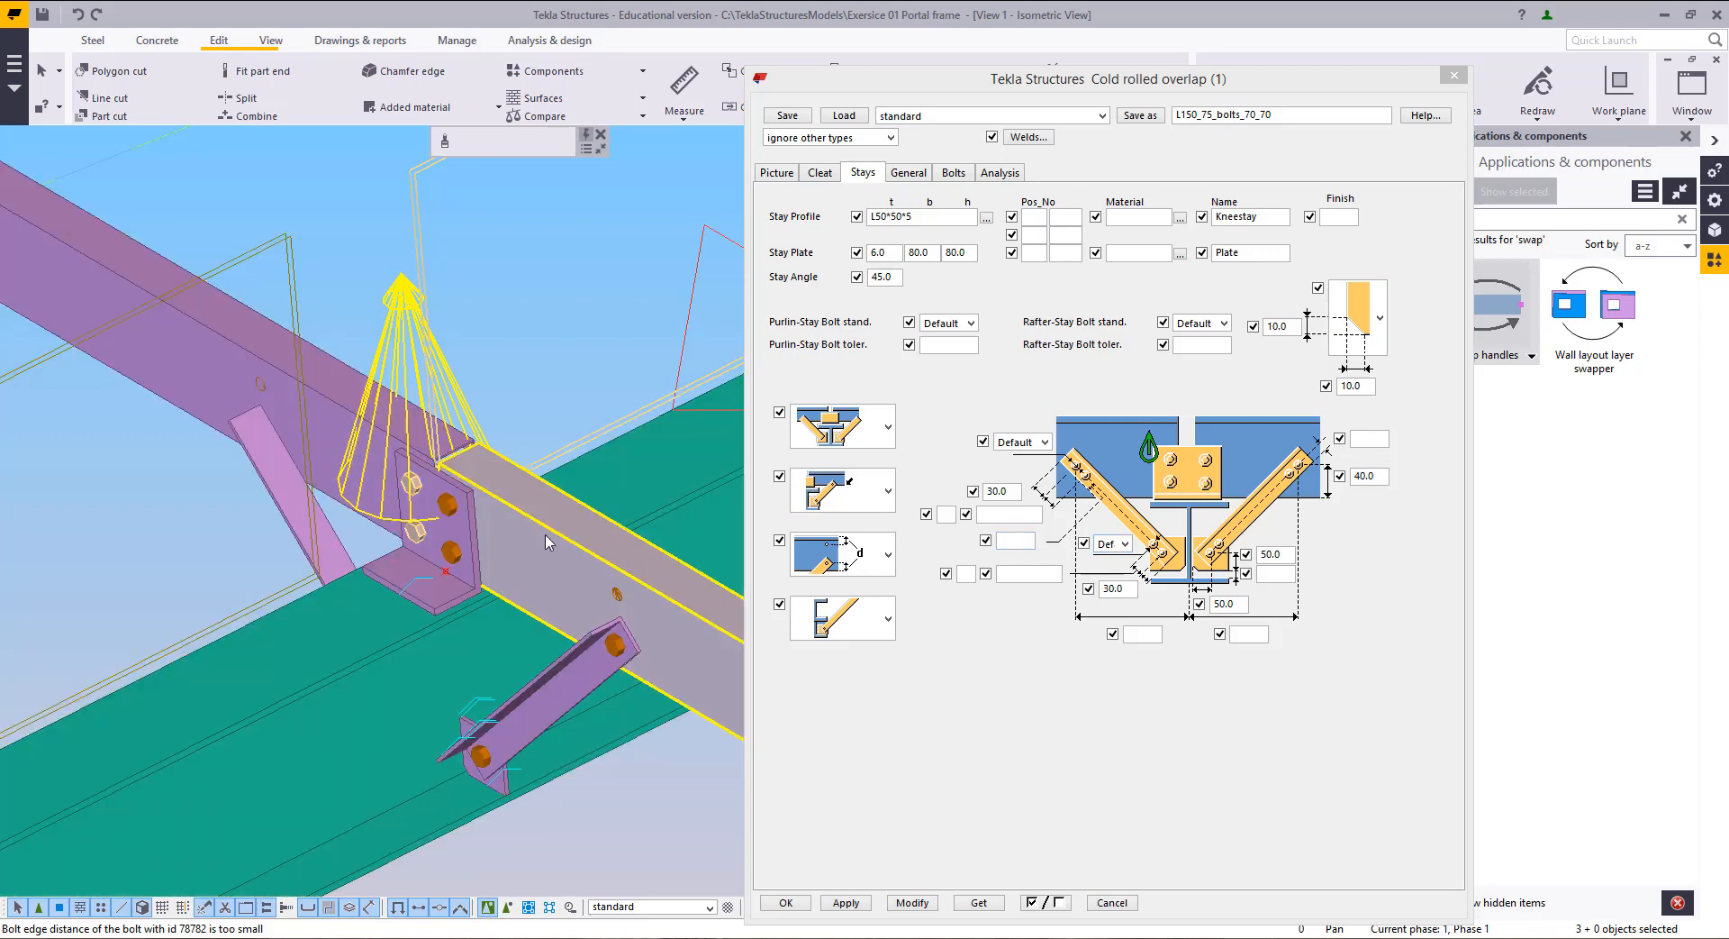
Step: Set the stay's part numbering to m 1, its assembly prefix to KS and the stay plate's numbering to p 1, and modify the connection
left_click(1032, 221)
type("m")
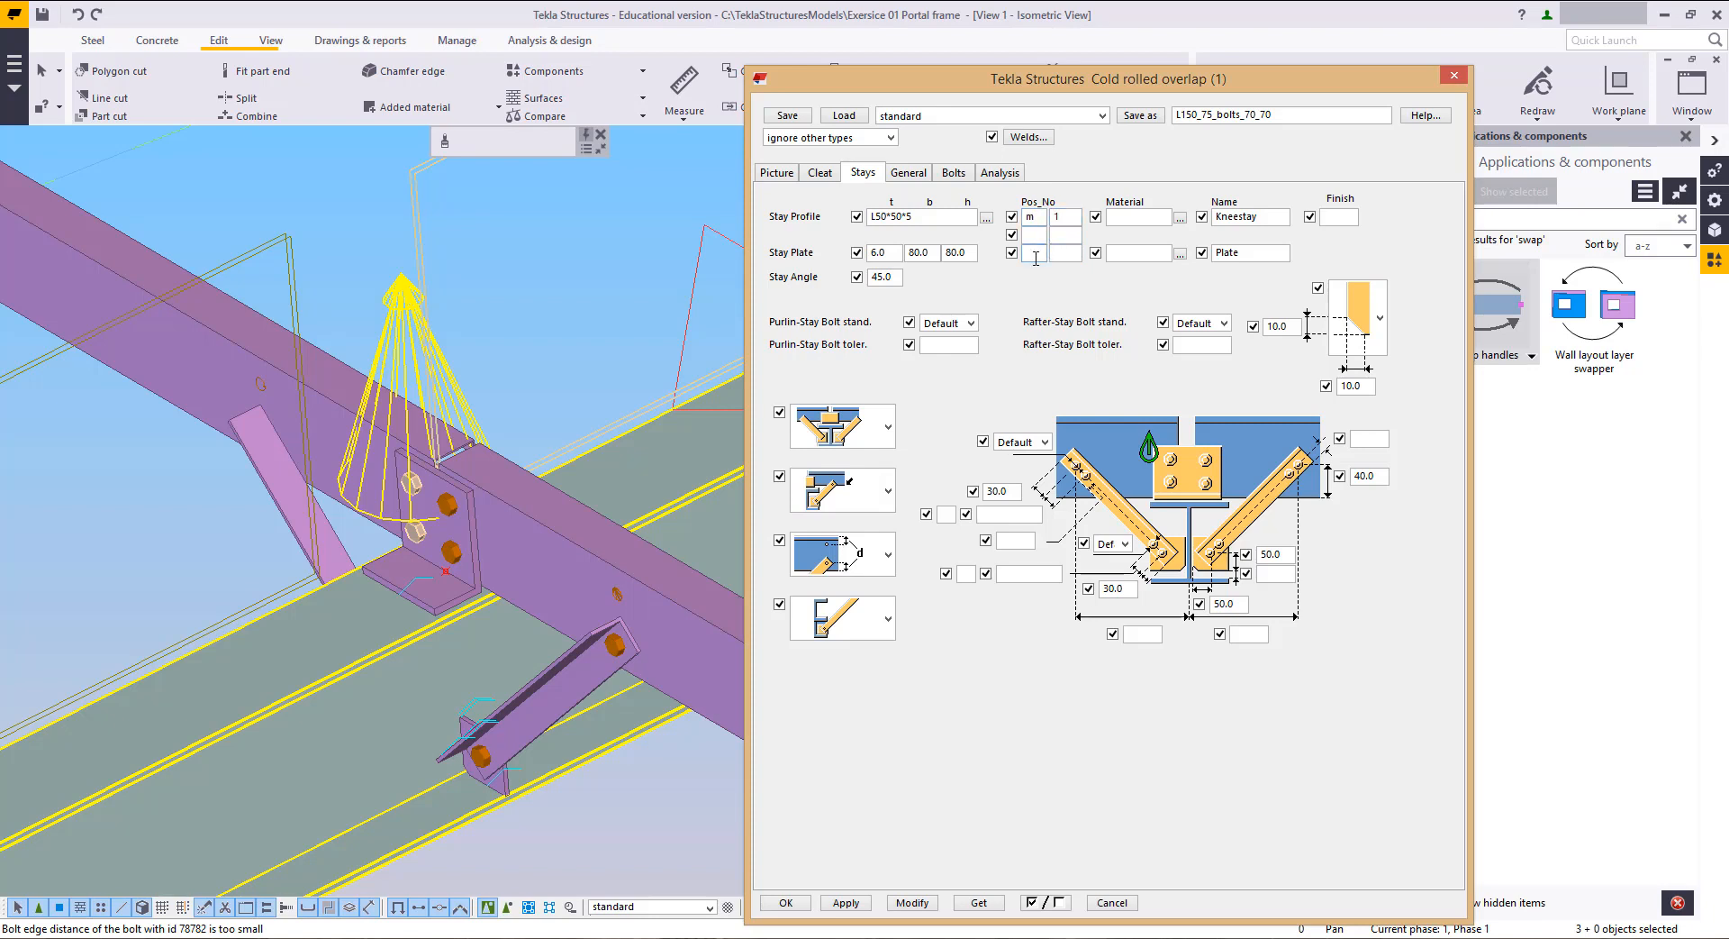
left_click(1034, 253)
type("pl")
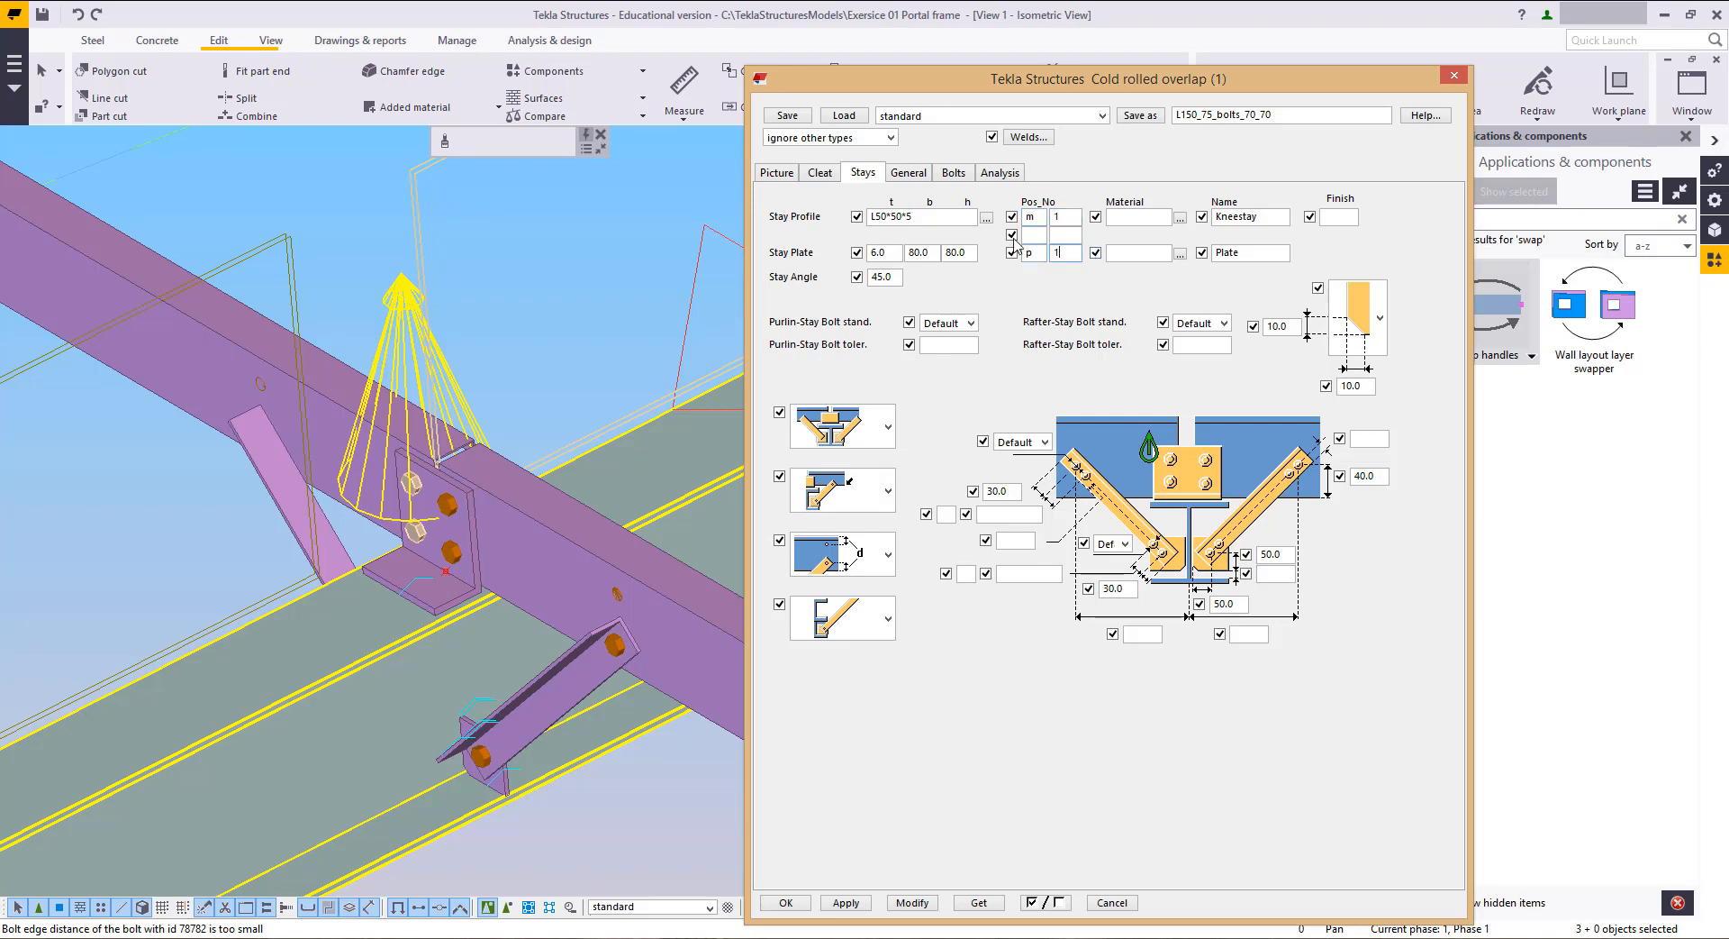
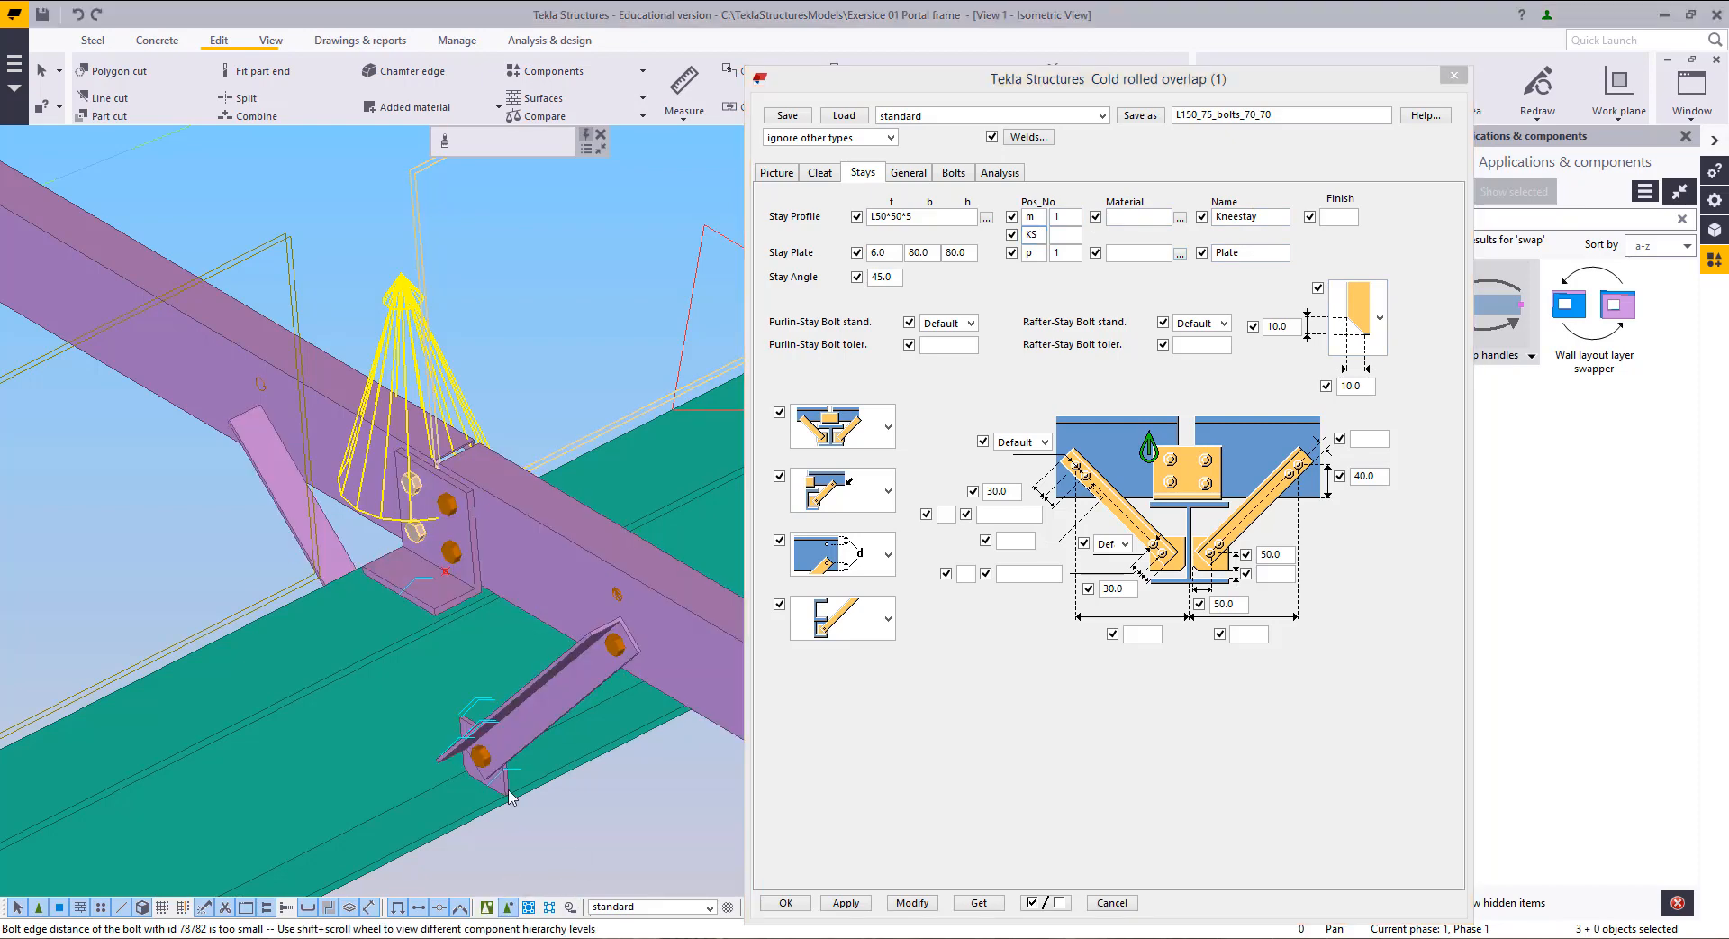
double_click(526, 748)
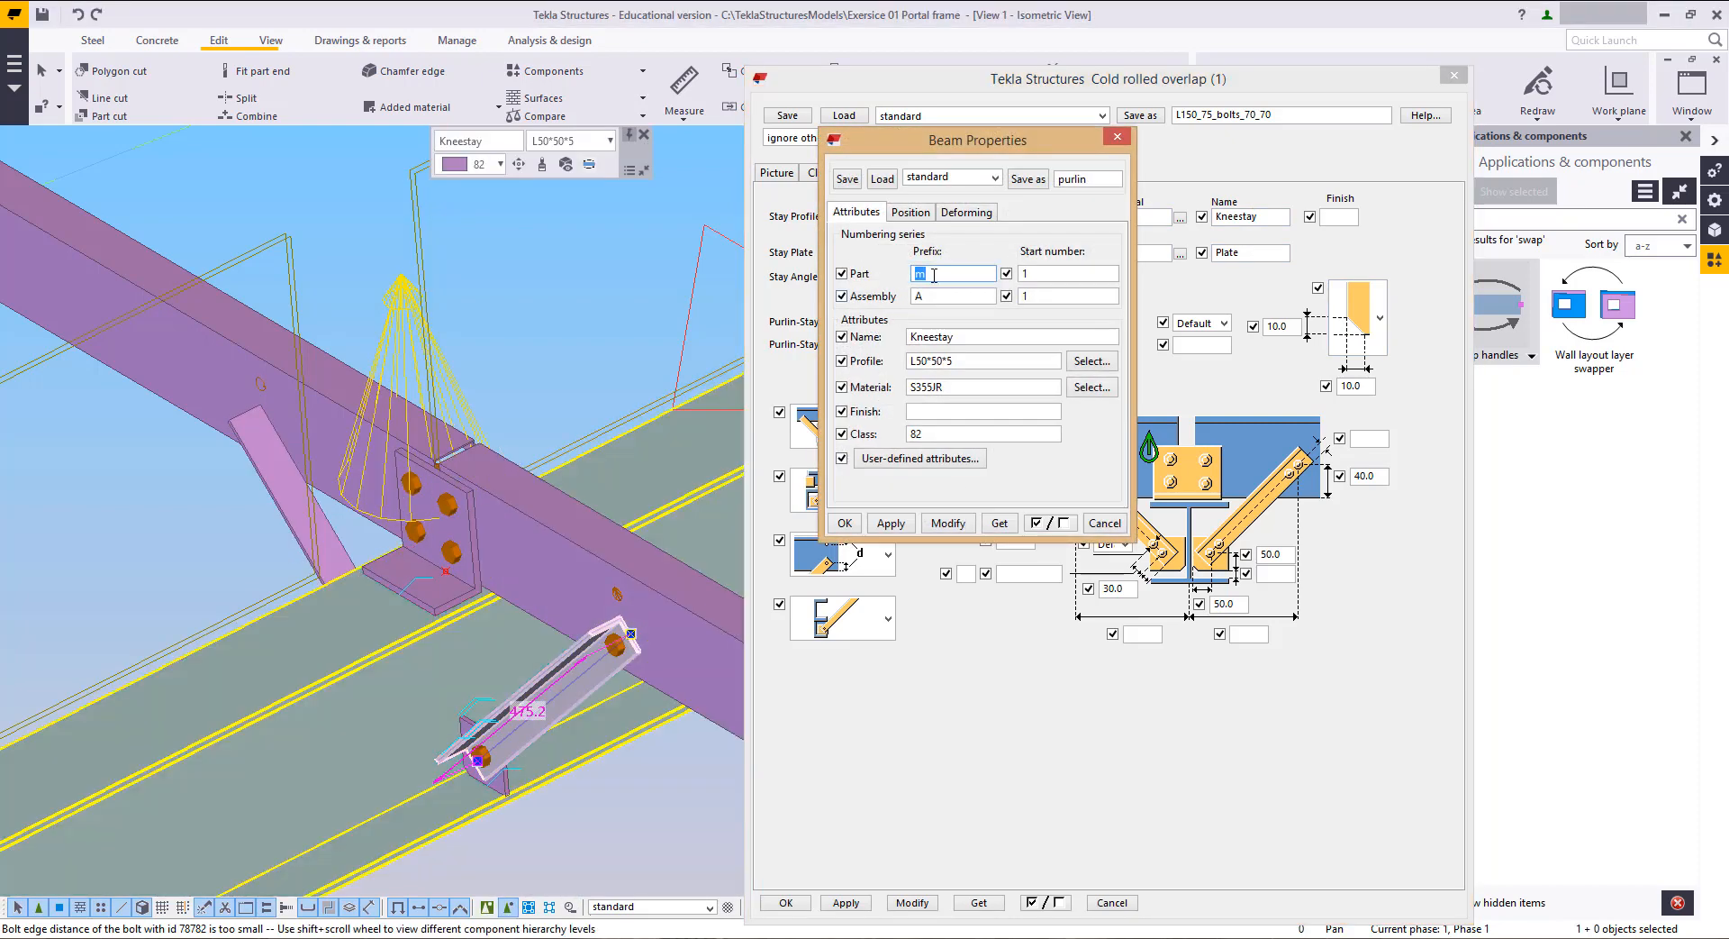
left_click(1117, 137)
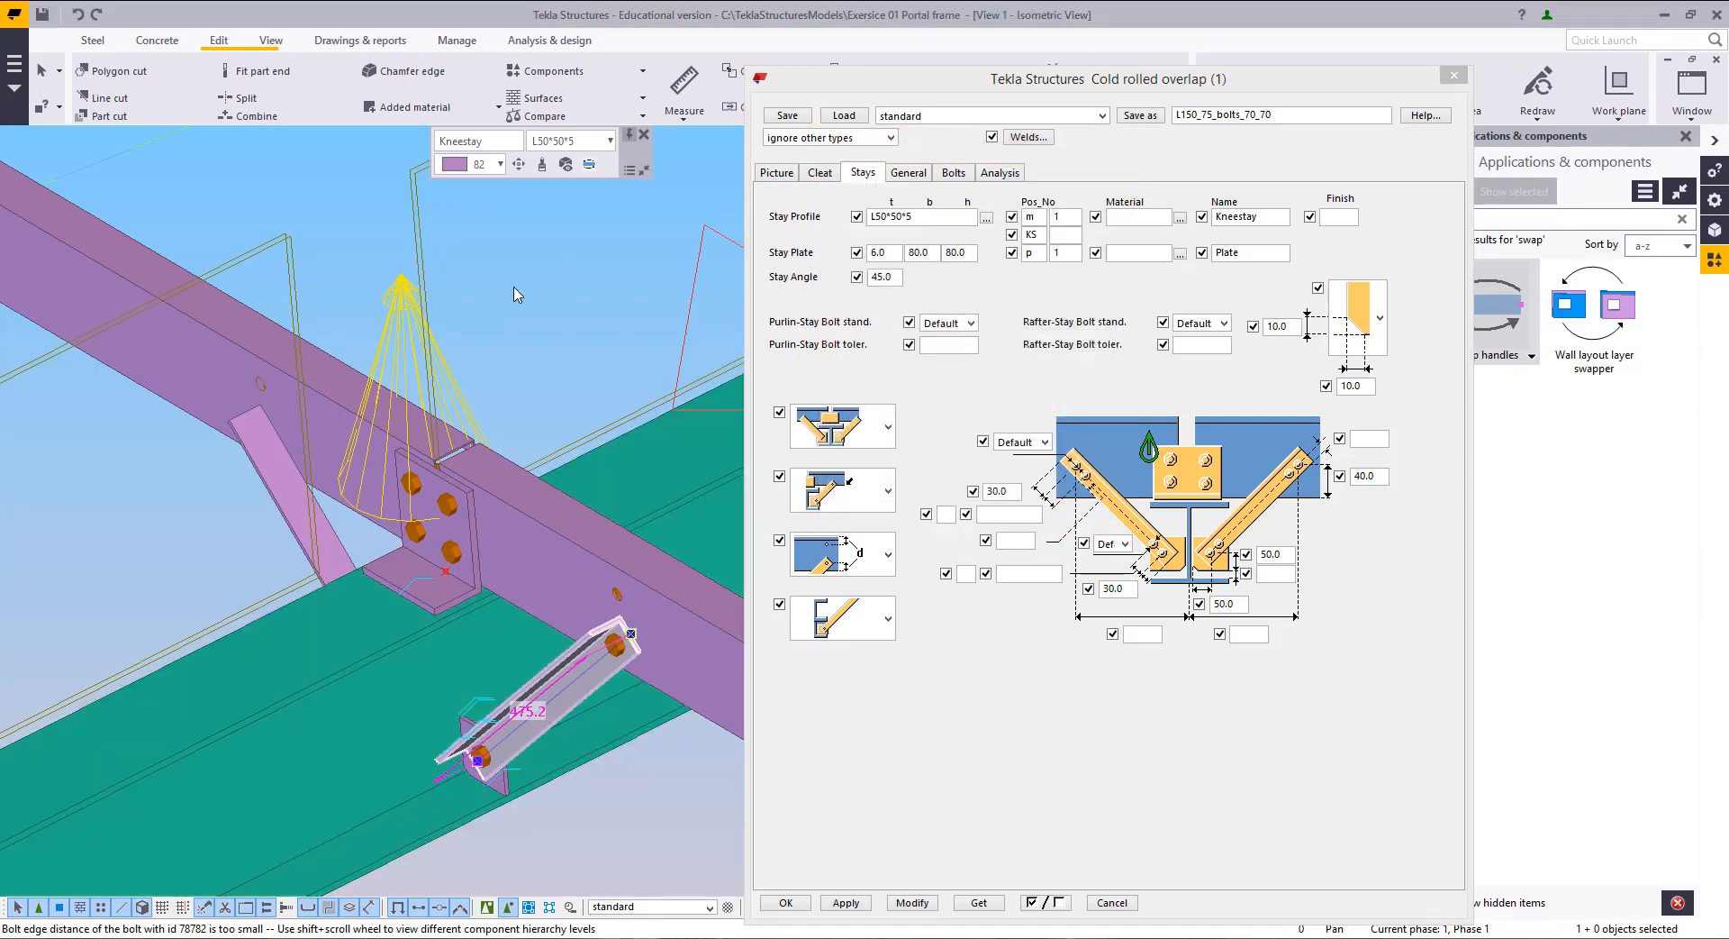
left_click(913, 904)
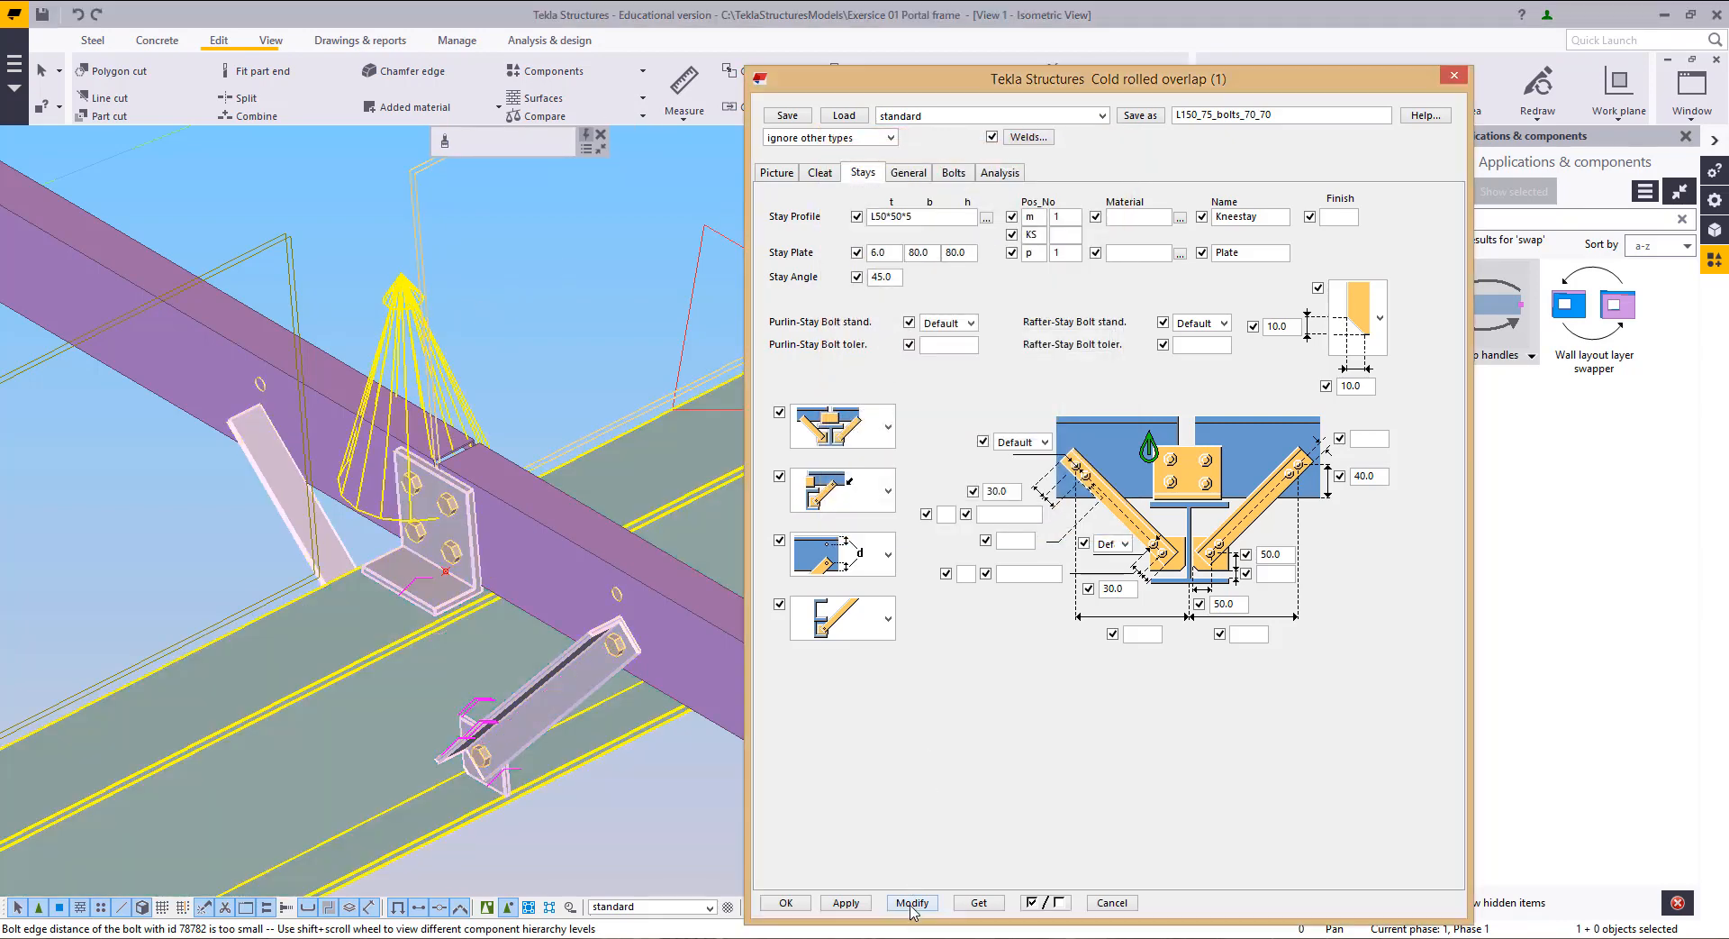
Step: Check the assembly prefix in the knee stay's beam properties and close them without changes
double_click(551, 692)
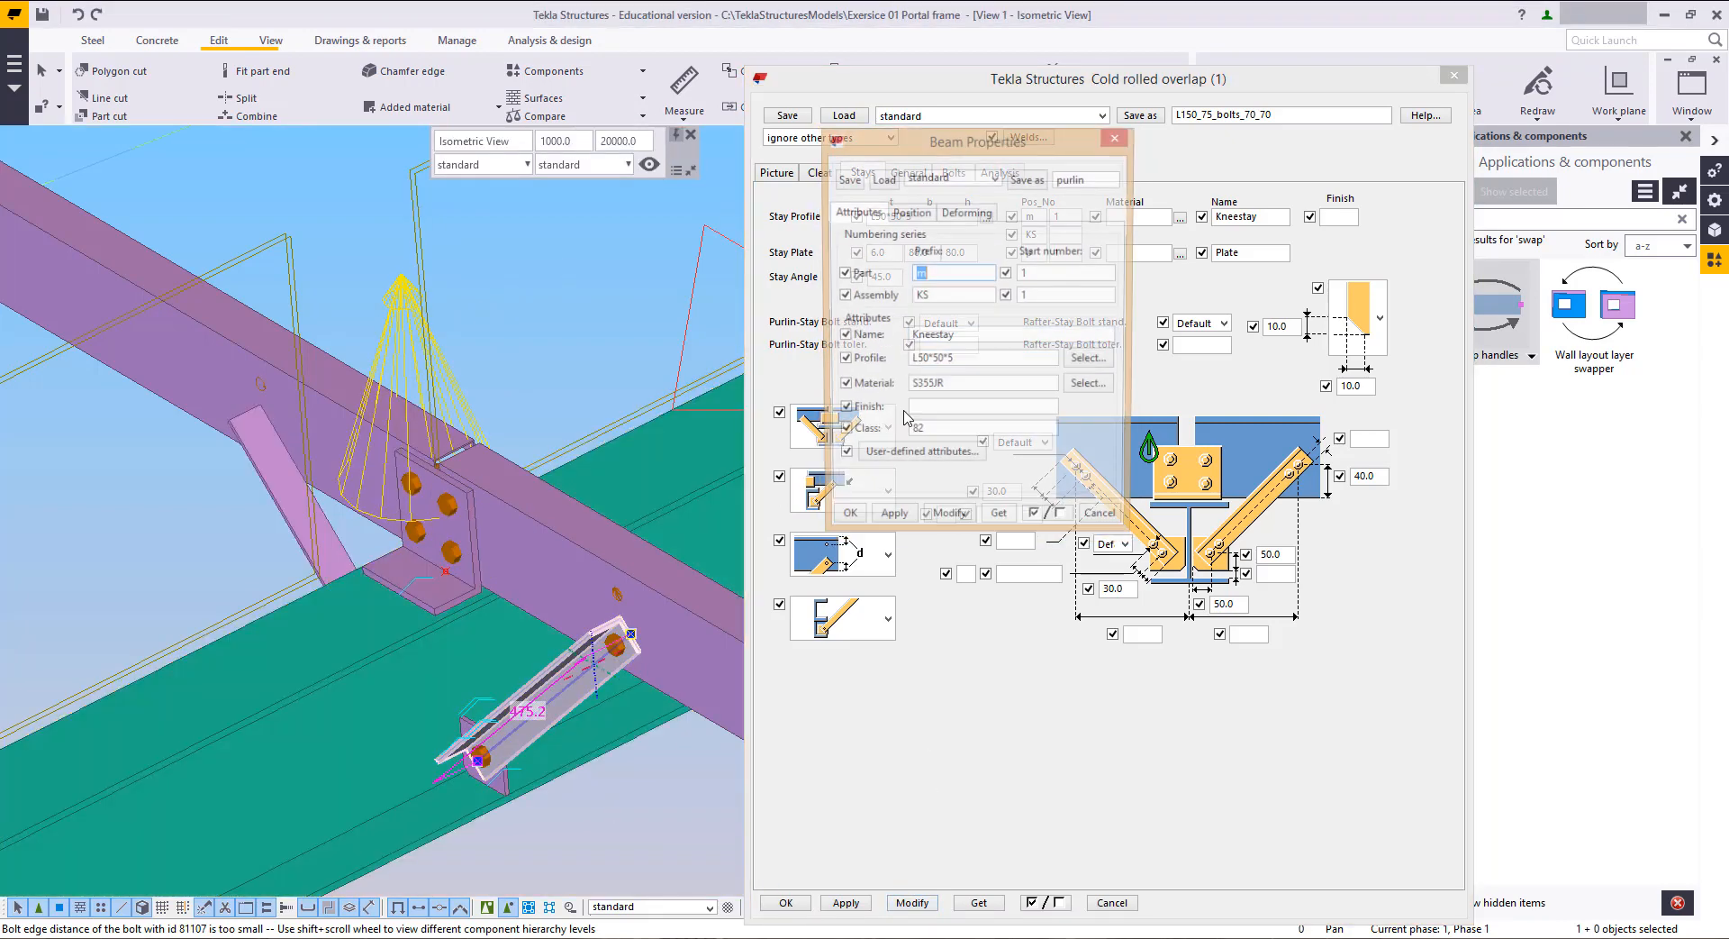
double_click(973, 294)
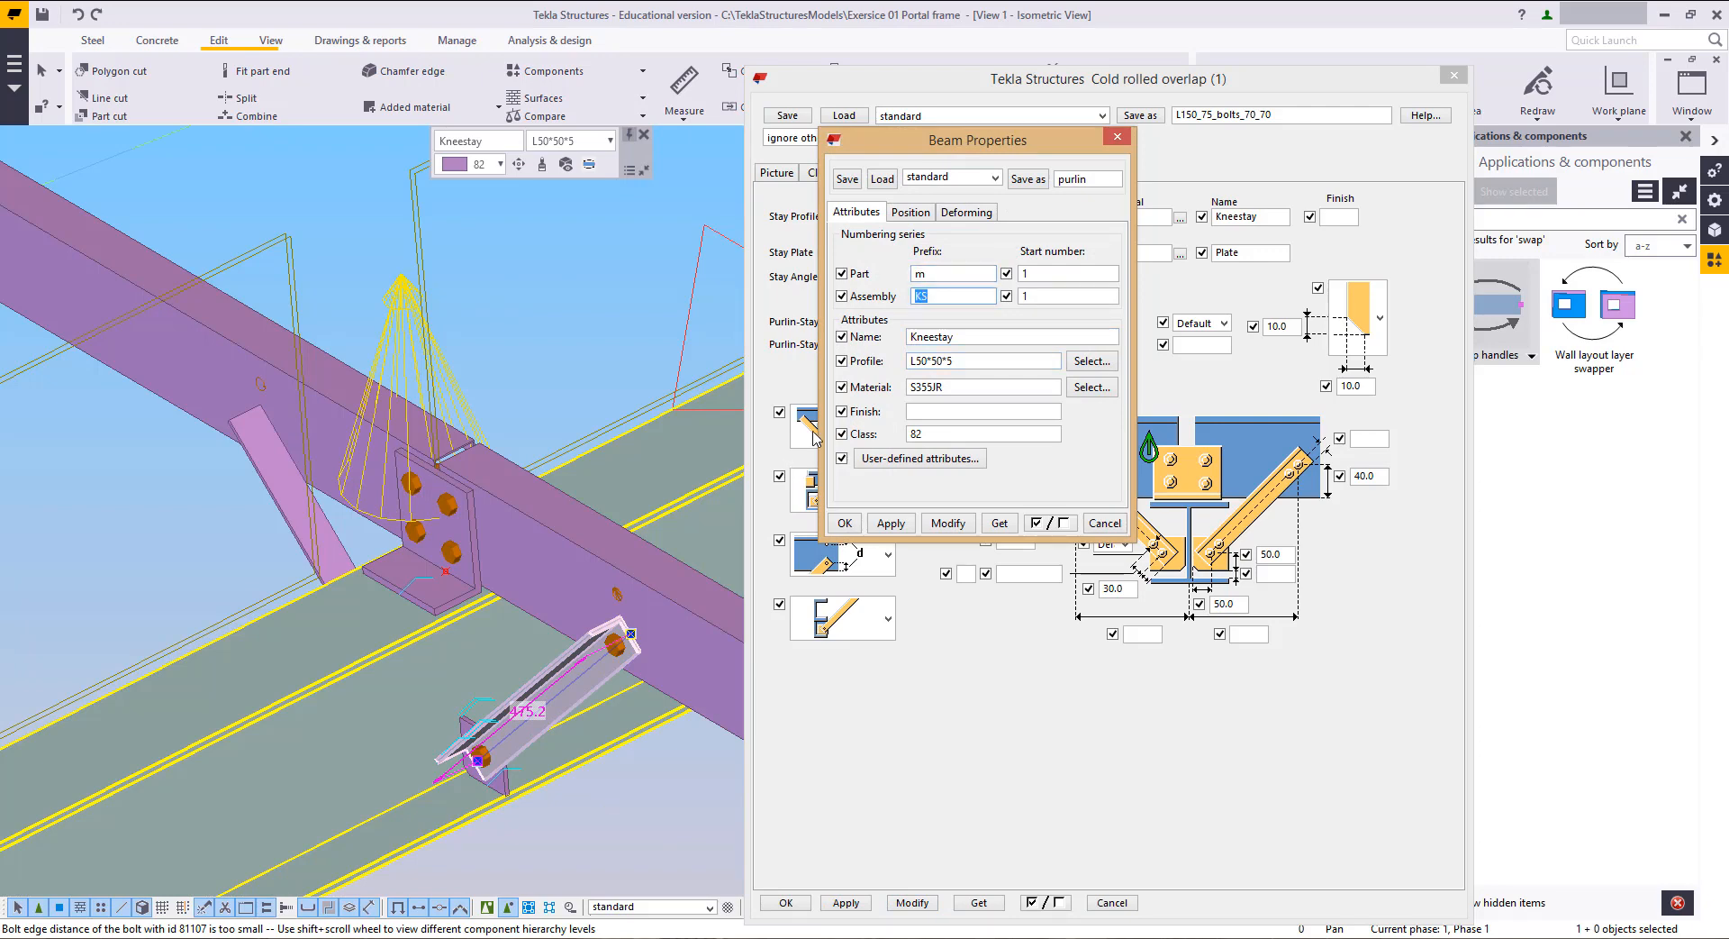
left_click(1117, 136)
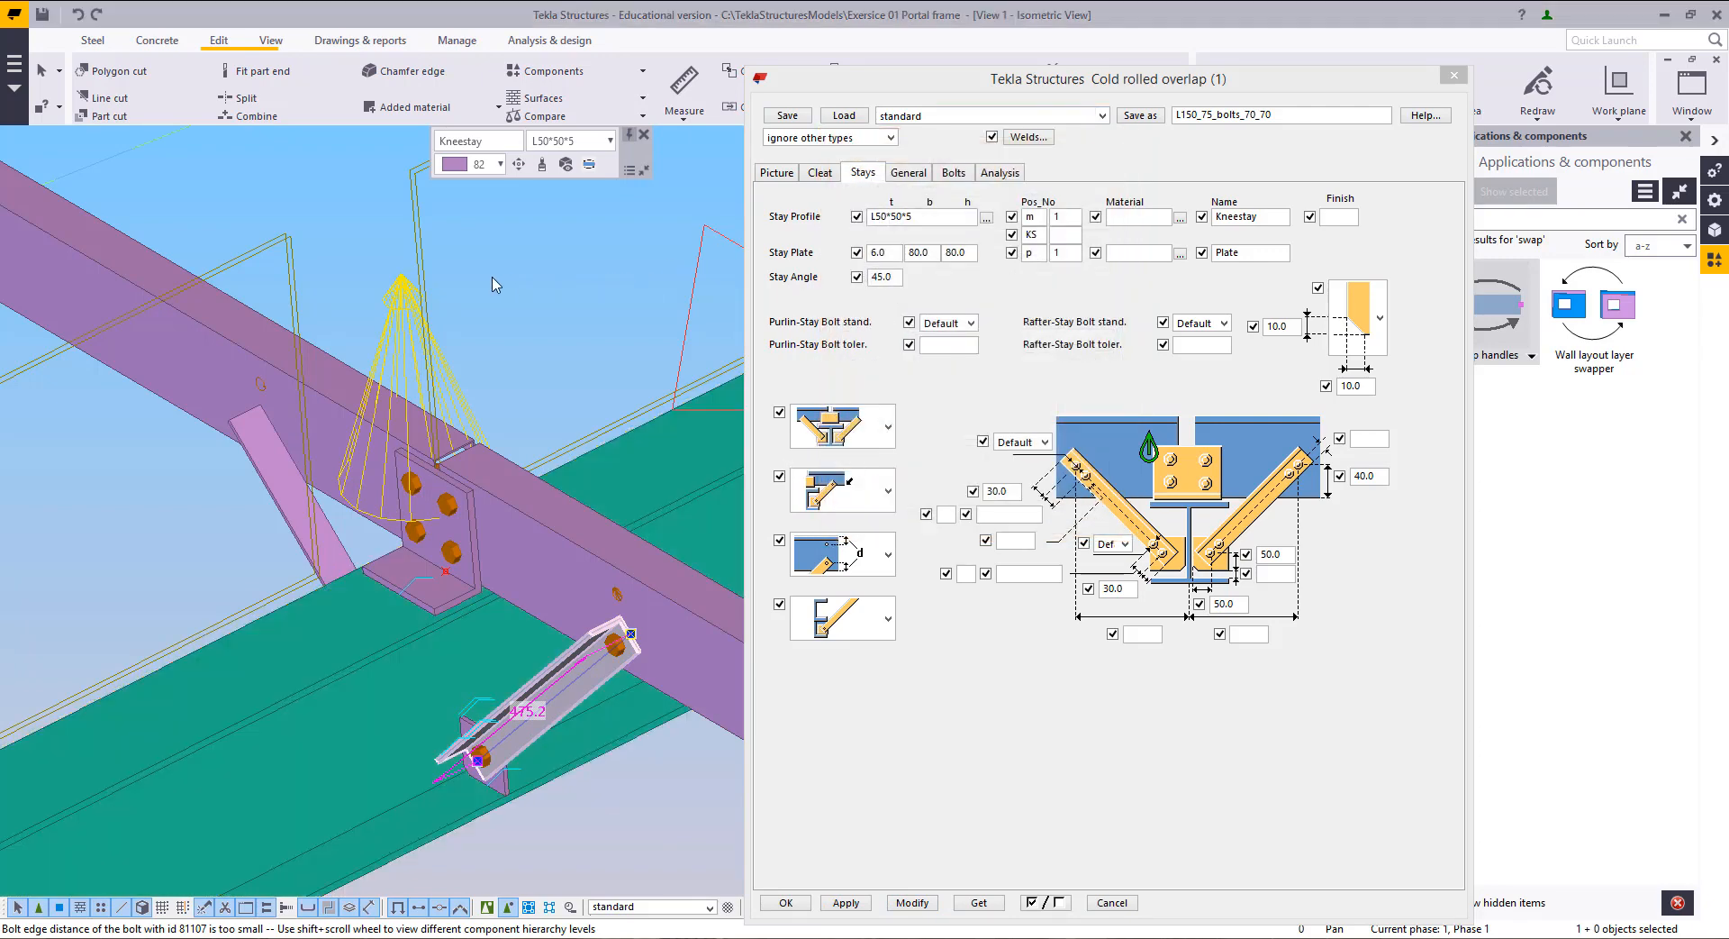
Step: Select the overlap connection with knee stays and add the same purlin's connections at the neighbouring frames to the selection
left_click(397, 316)
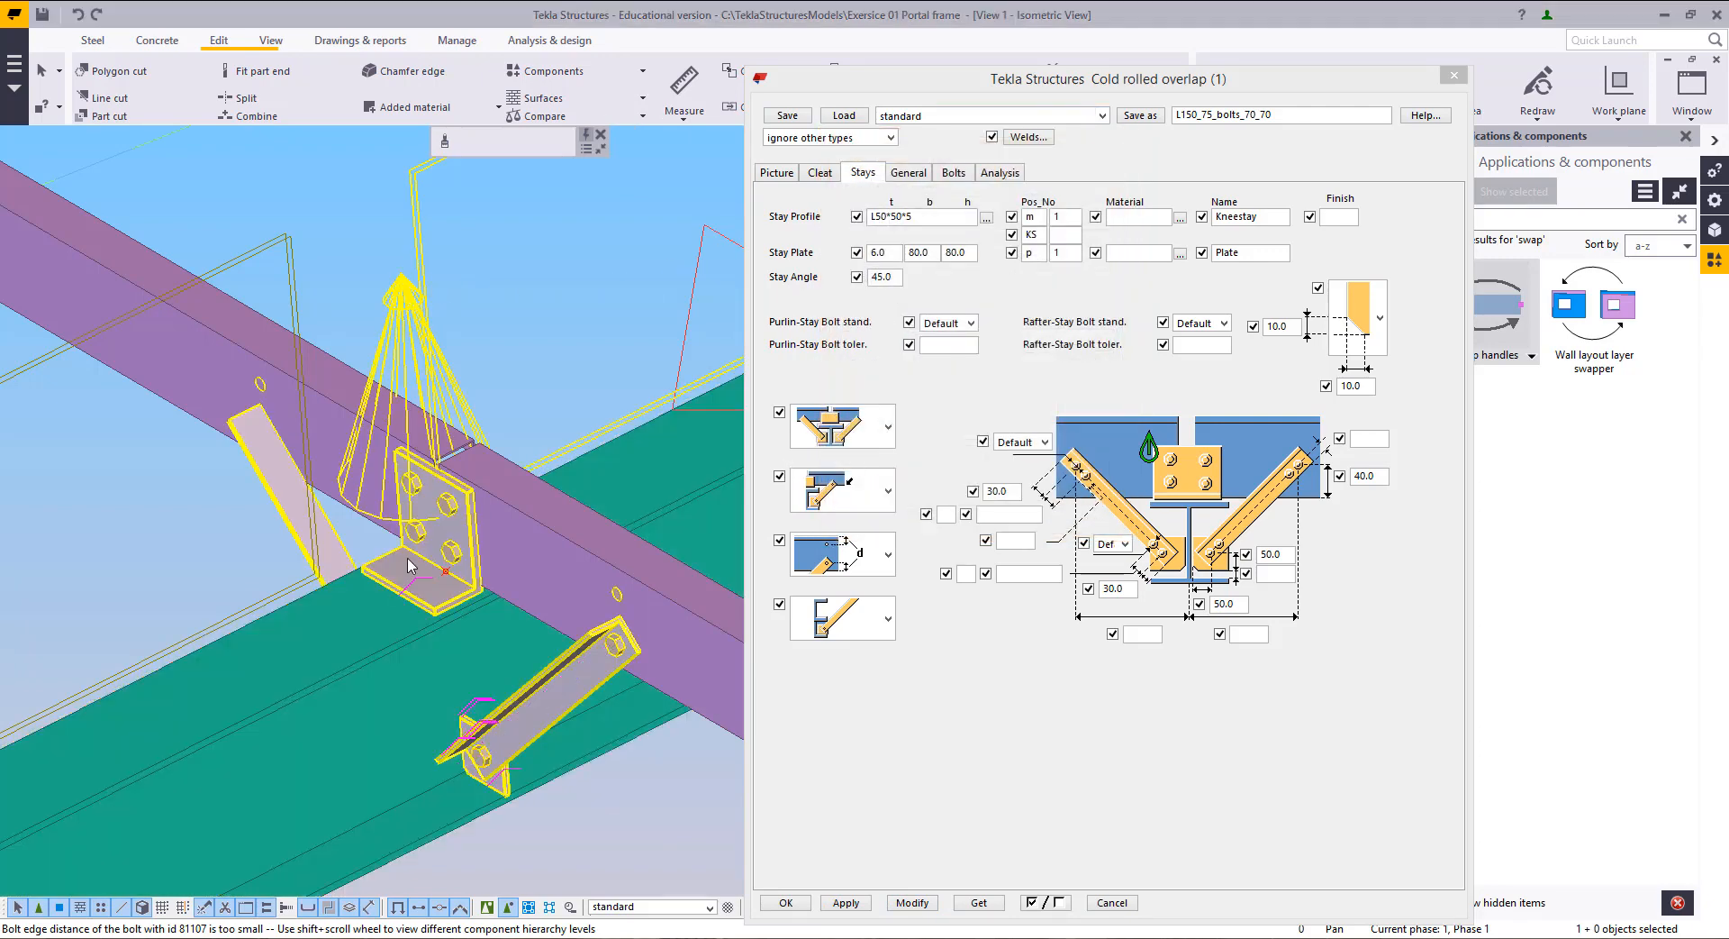
left_click(488, 907)
scroll(445, 717, "down", 5)
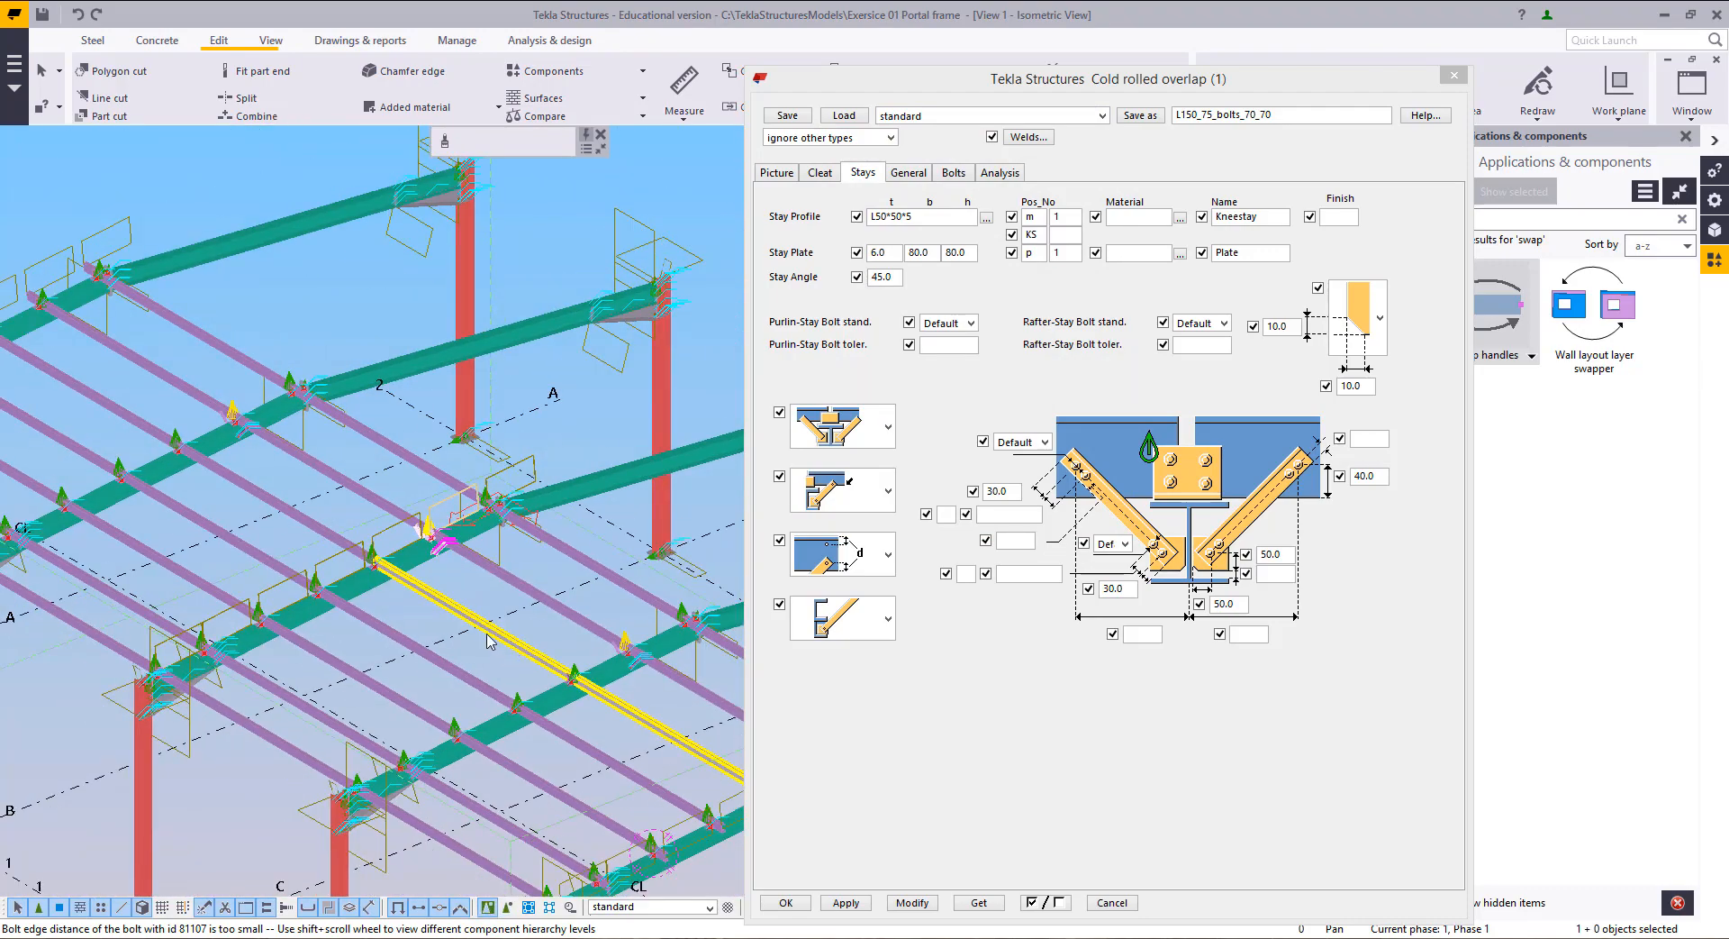
scroll(626, 646, "up", 3)
left_click(634, 654, "ctrl")
middle_click_drag(207, 386, 581, 720)
scroll(260, 562, "up", 1)
scroll(259, 562, "up", 4)
left_click(378, 401, "ctrl")
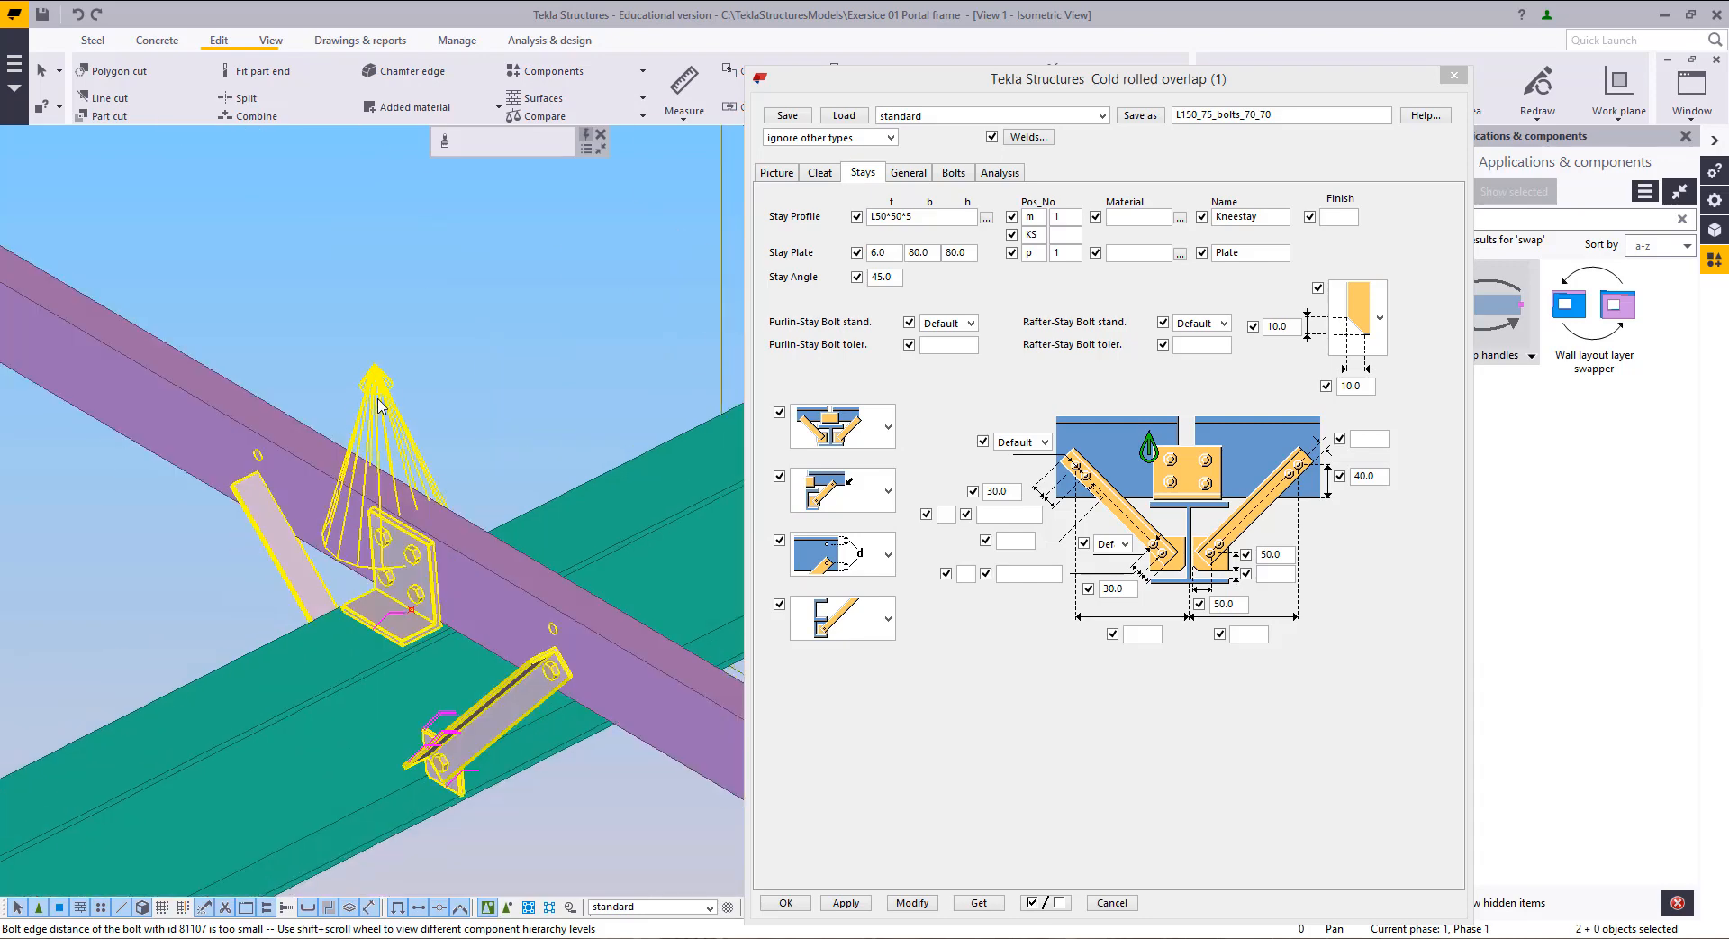
Step: Apply the two-sided L50*50*5 stay settings to the selected purlin overlap connections
scroll(410, 515, "up", 2)
scroll(410, 516, "up", 2)
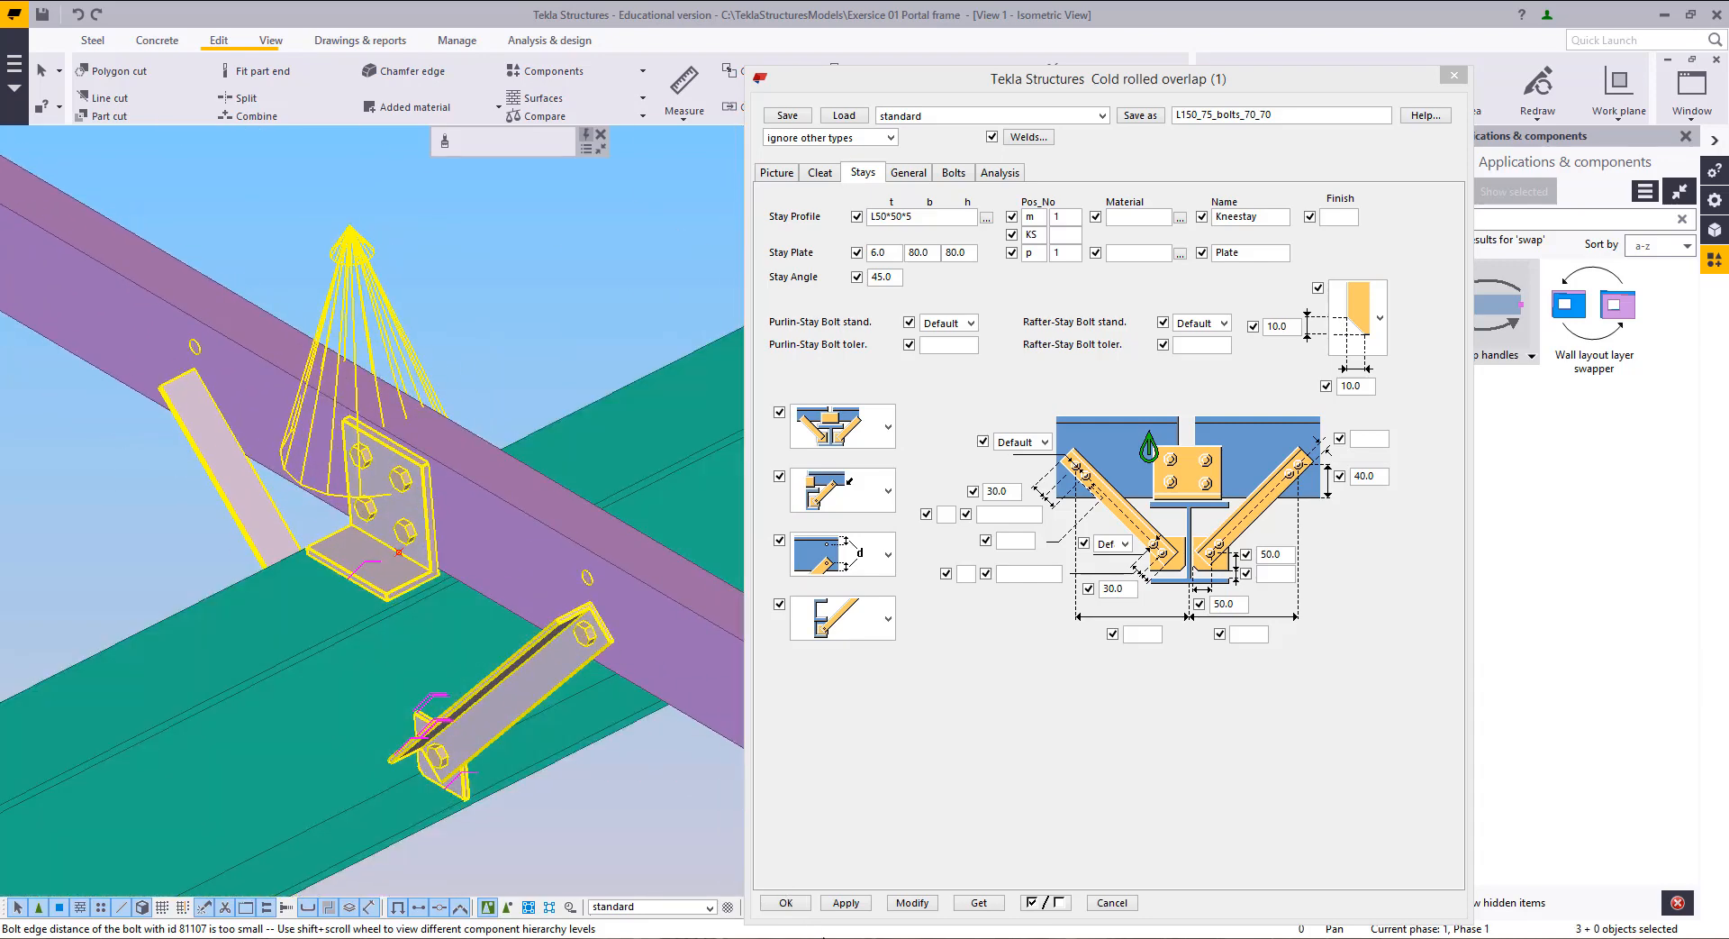
left_click(928, 904)
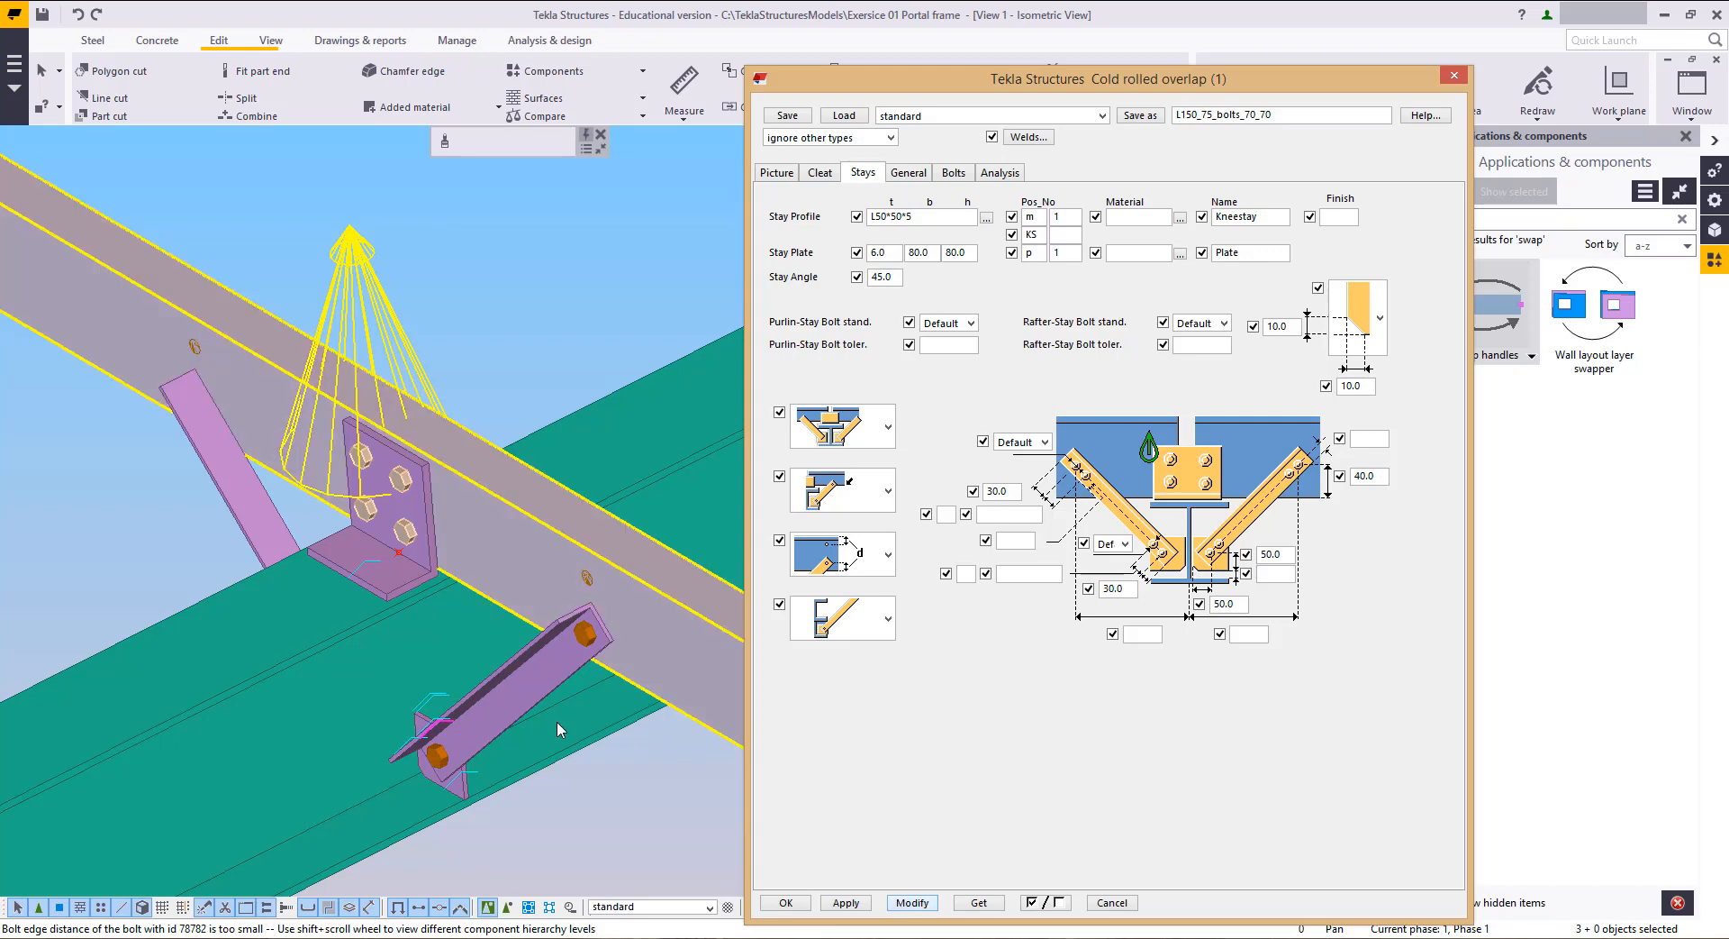
Step: Select the remaining alternate overlap connections along the intermediate rafters and apply the two-sided stays to them
scroll(220, 502, "down", 5)
middle_click_drag(302, 505, 286, 401)
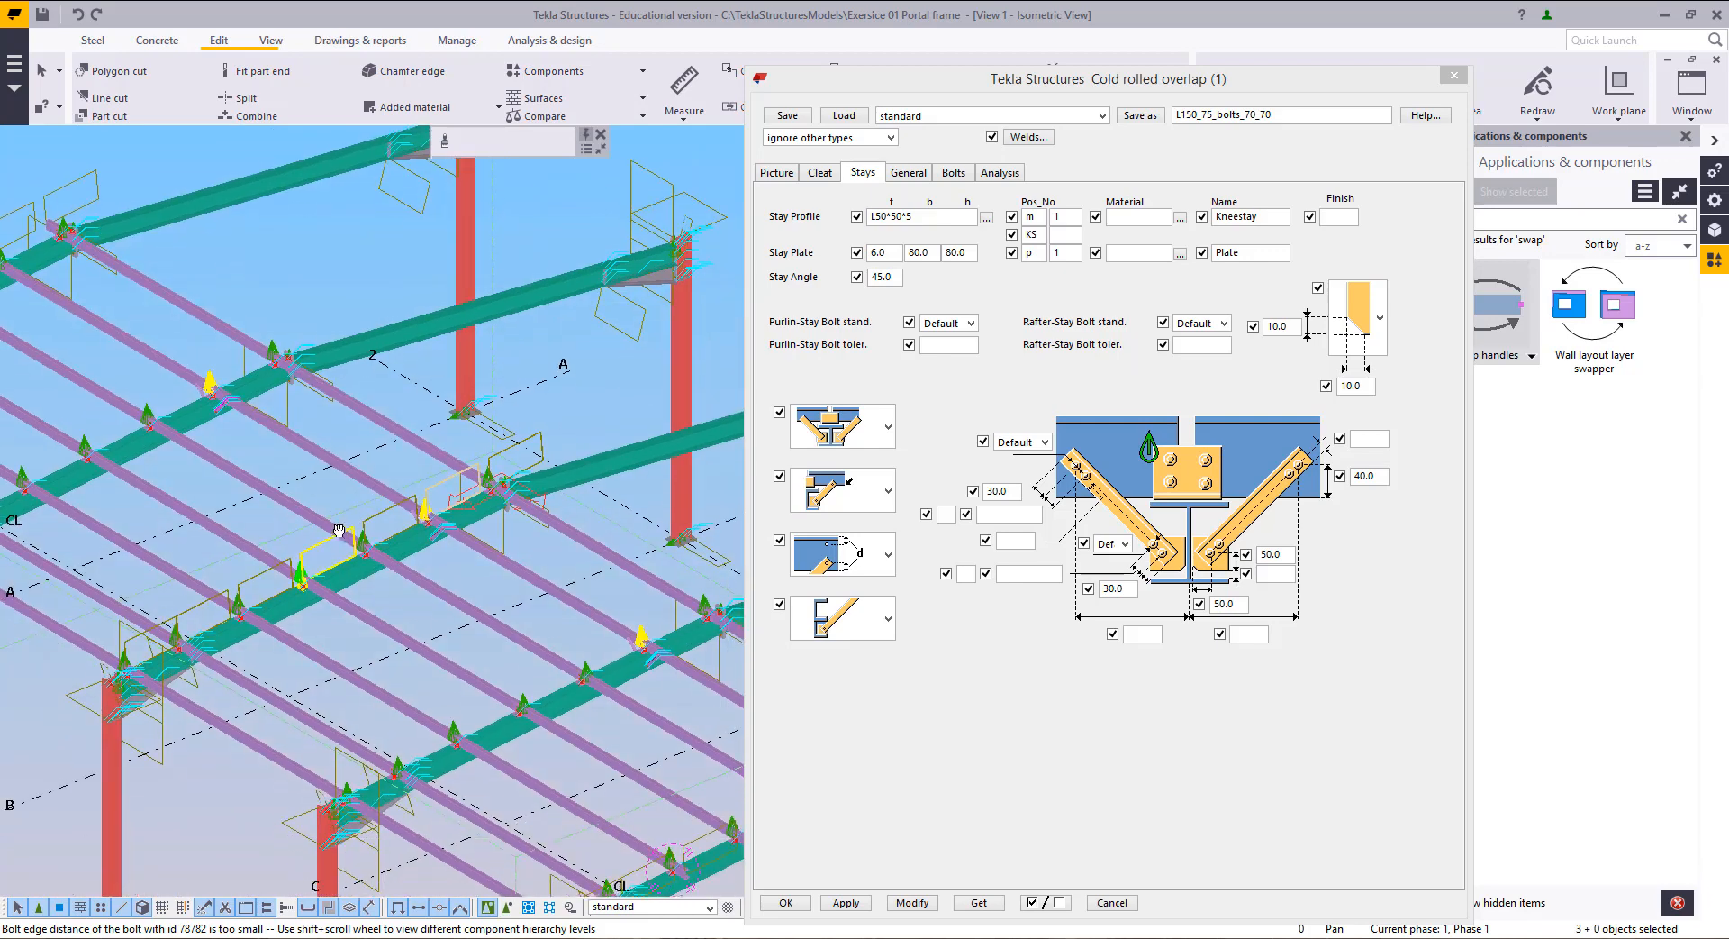
scroll(468, 590, "down", 1)
middle_click_drag(468, 589, 562, 514)
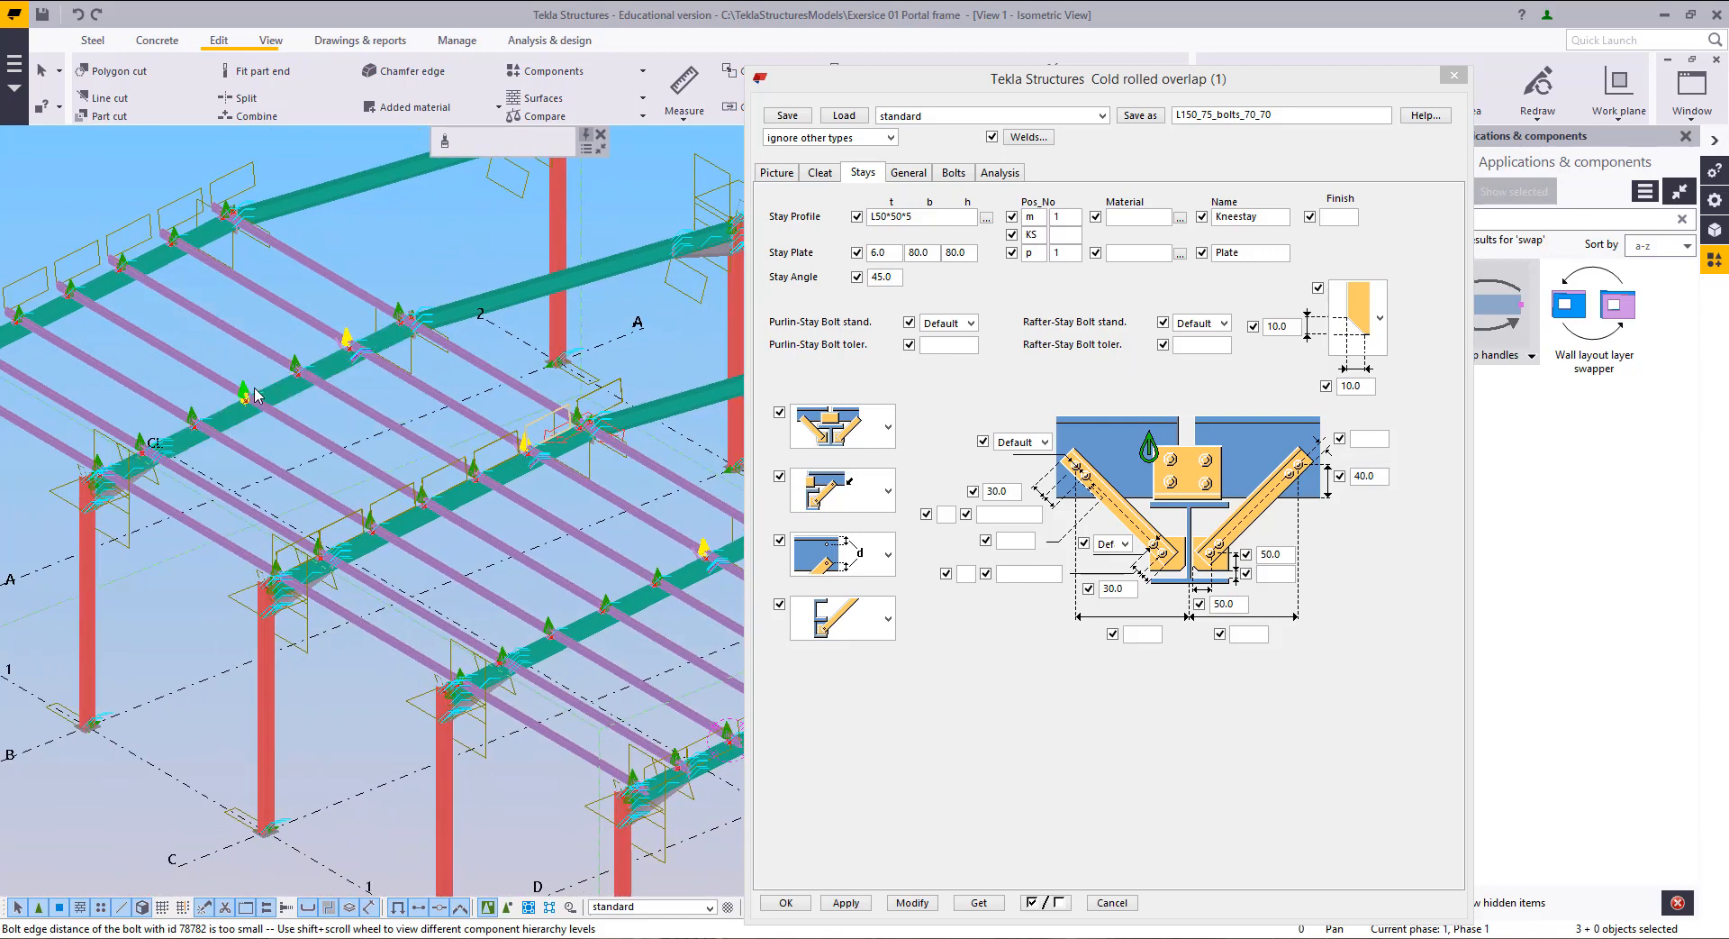
left_click(441, 495, "shift")
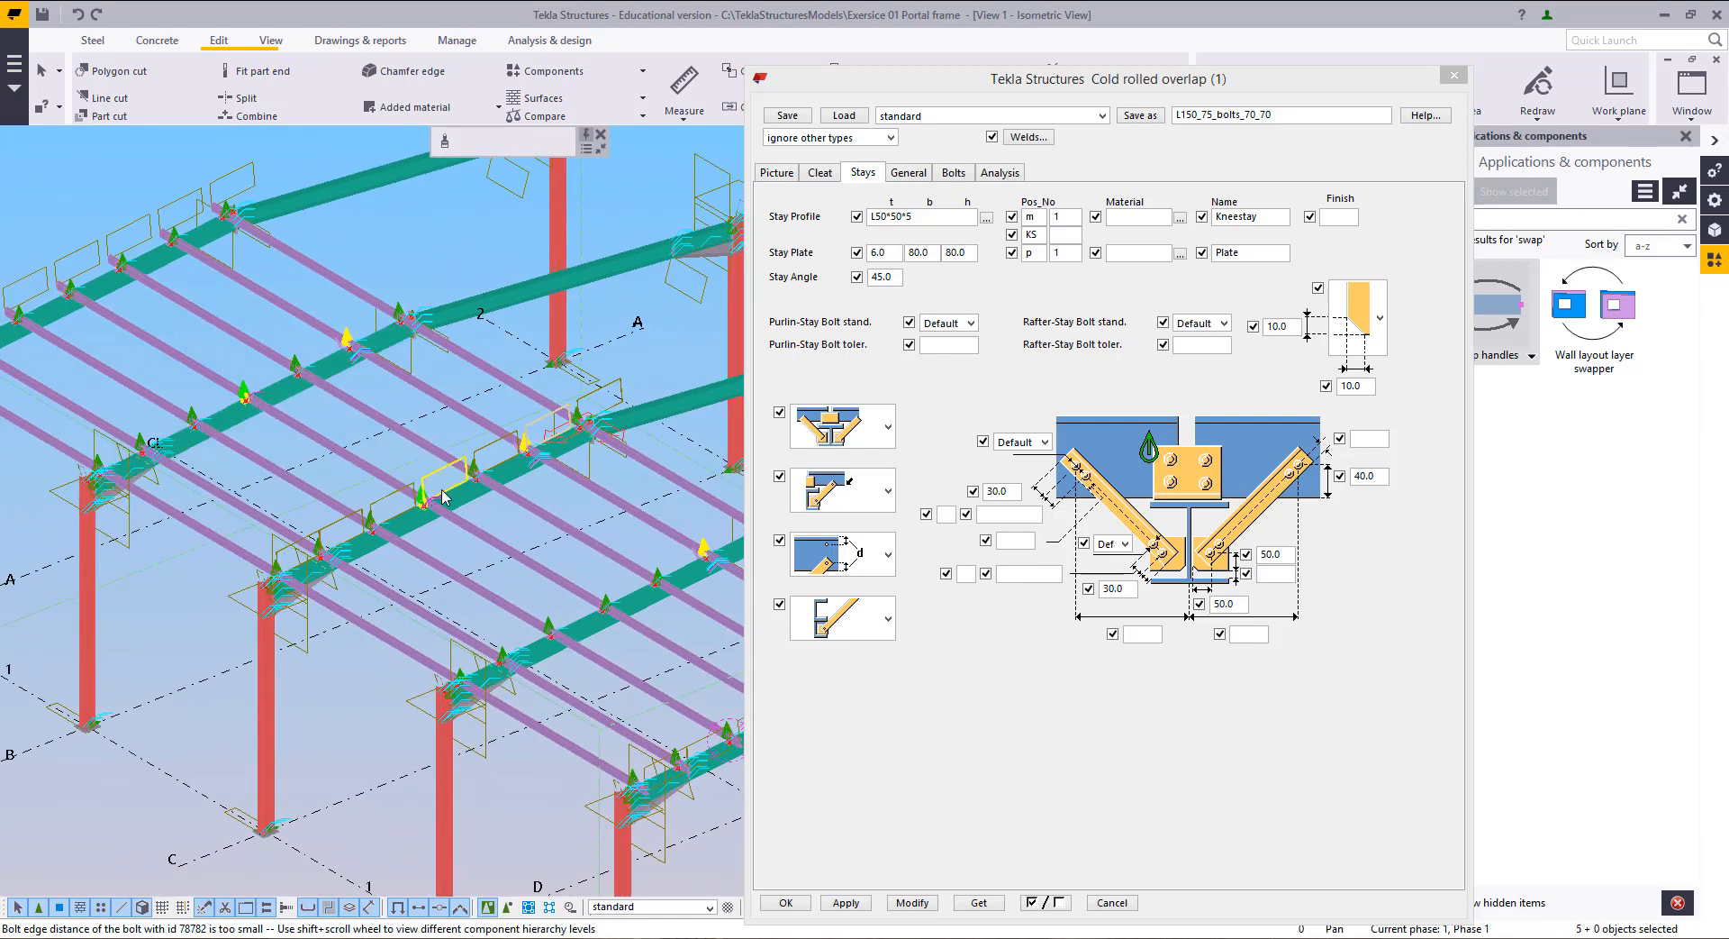
left_click(603, 603, "shift")
left_click(307, 540, "shift")
left_click(137, 445, "shift")
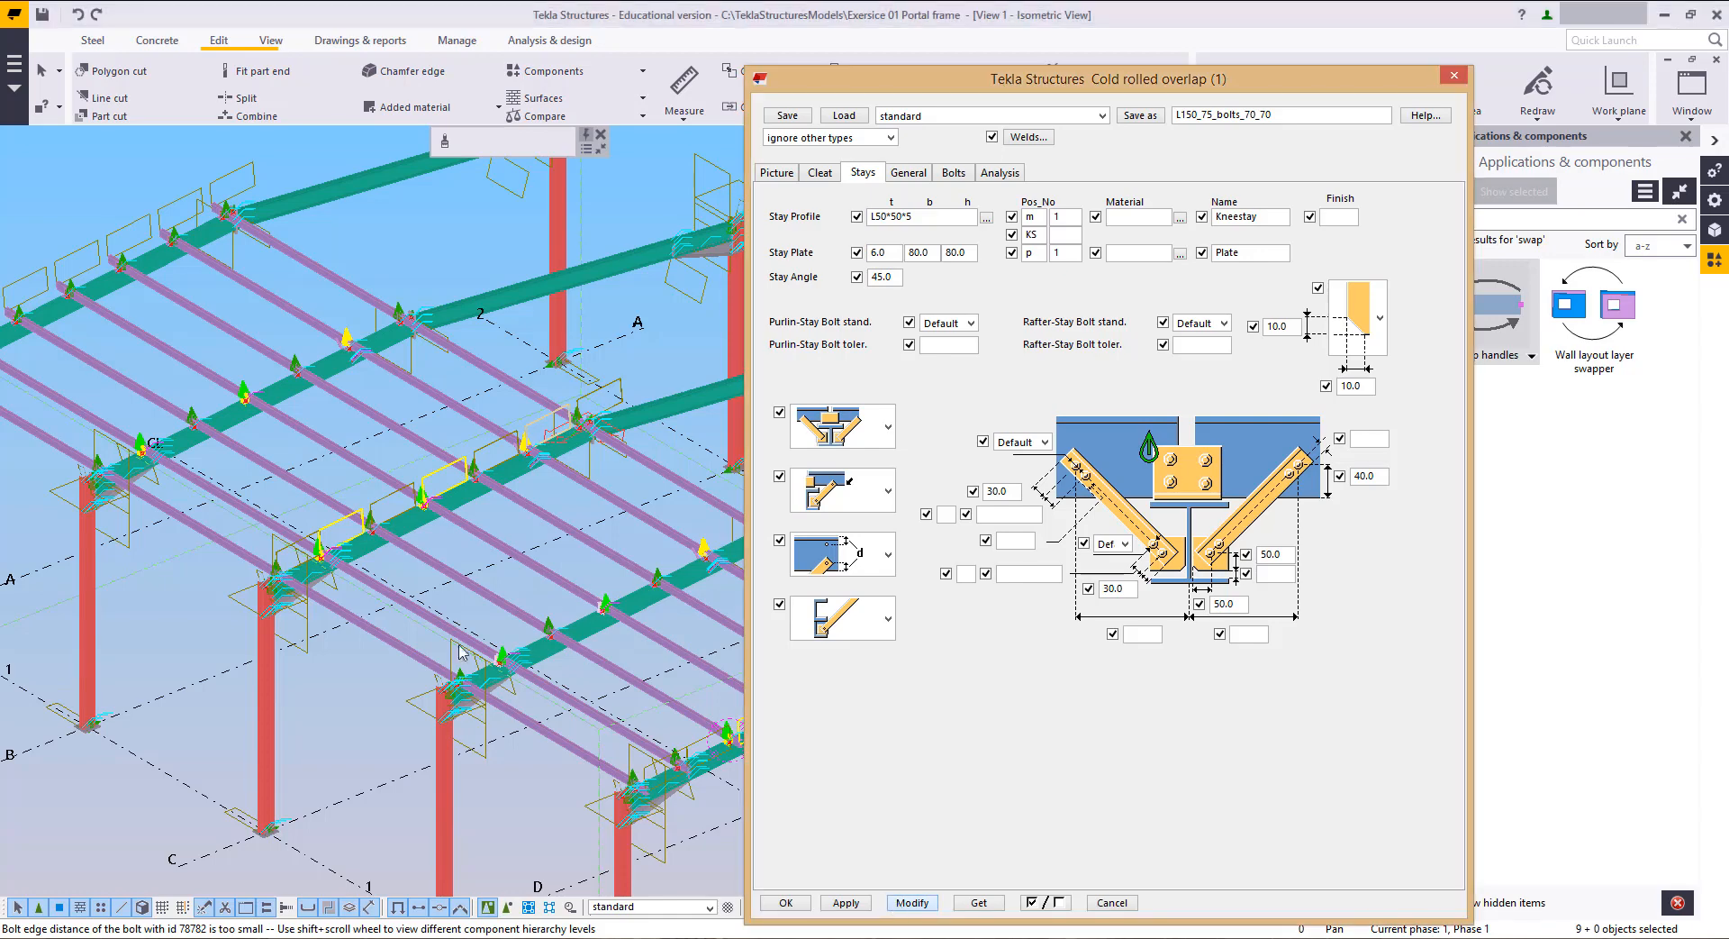
middle_click_drag(236, 581, 573, 819)
scroll(460, 678, "up", 2)
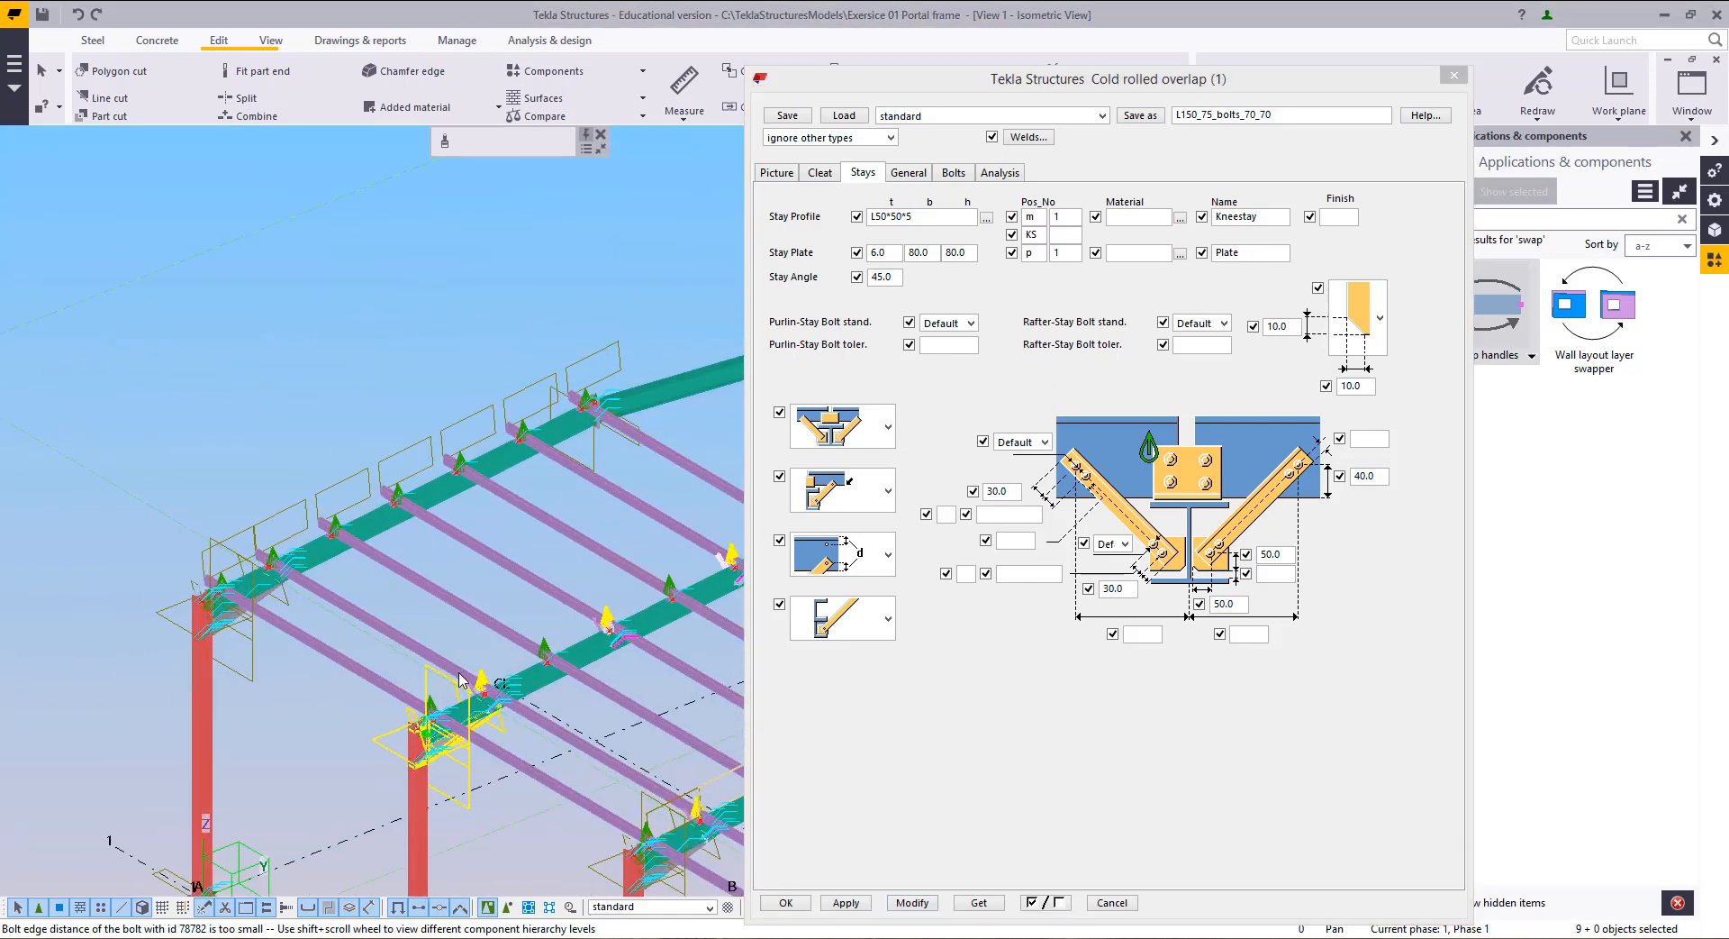
left_click(207, 520)
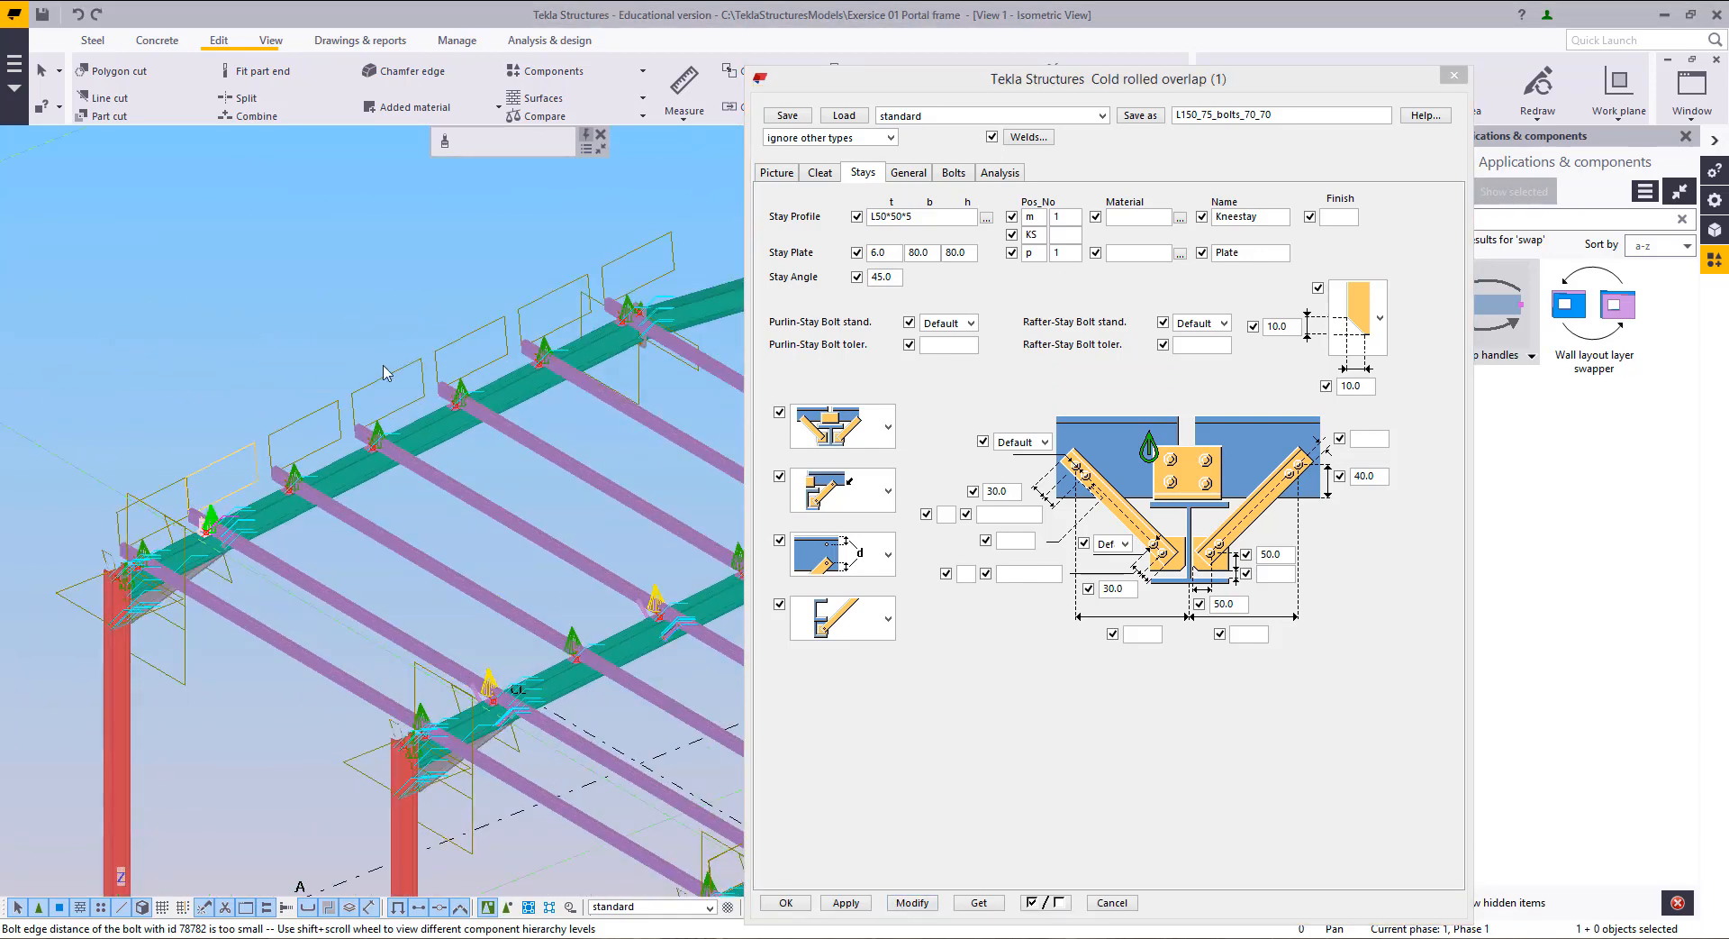
left_click(382, 433, "ctrl")
left_click(542, 342, "ctrl")
middle_click_drag(433, 387, 210, 323)
scroll(210, 322, "down", 1)
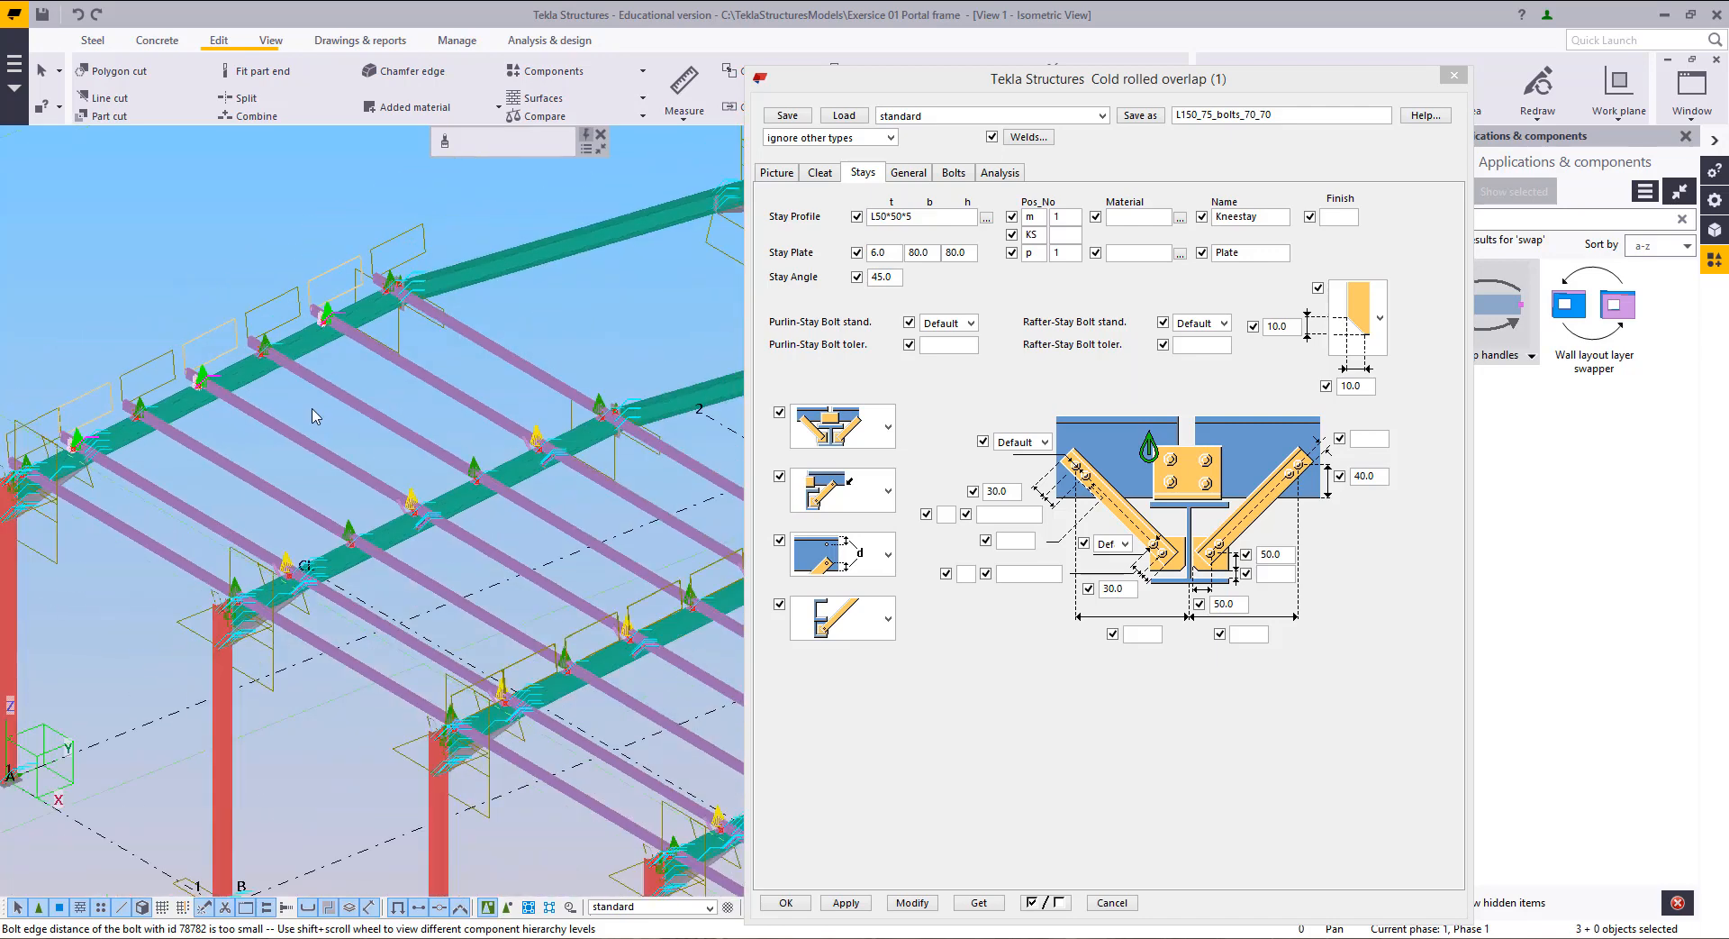
middle_click_drag(520, 585, 284, 326)
middle_click_drag(601, 586, 393, 587)
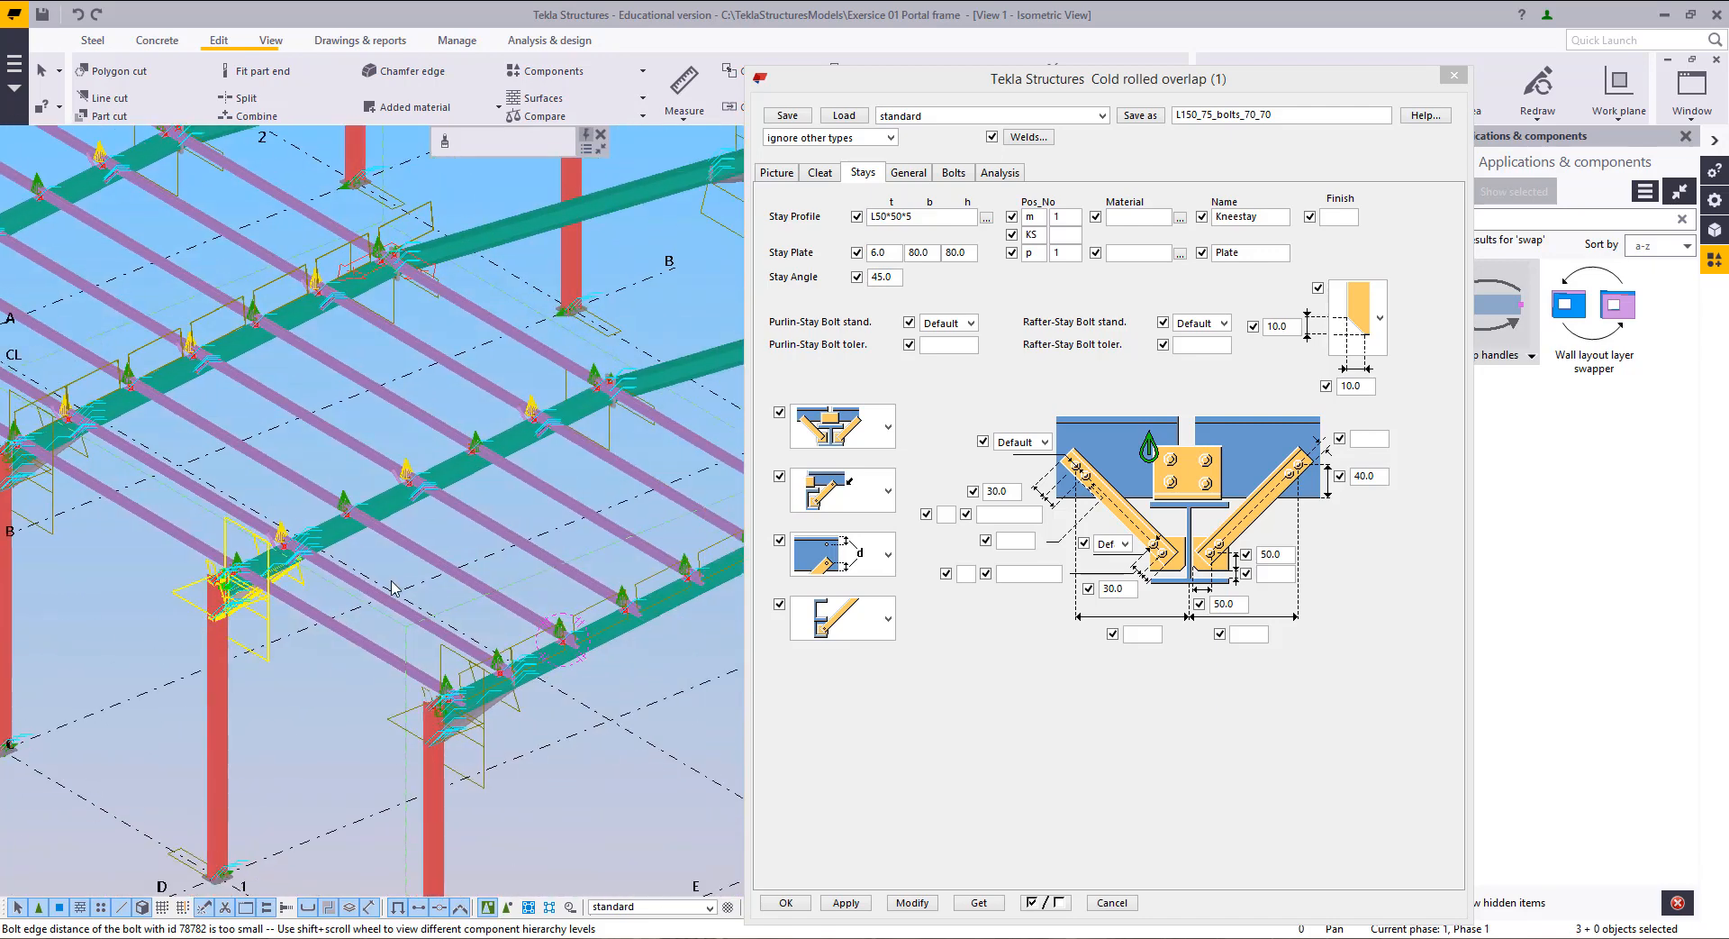
left_click(491, 653, "ctrl")
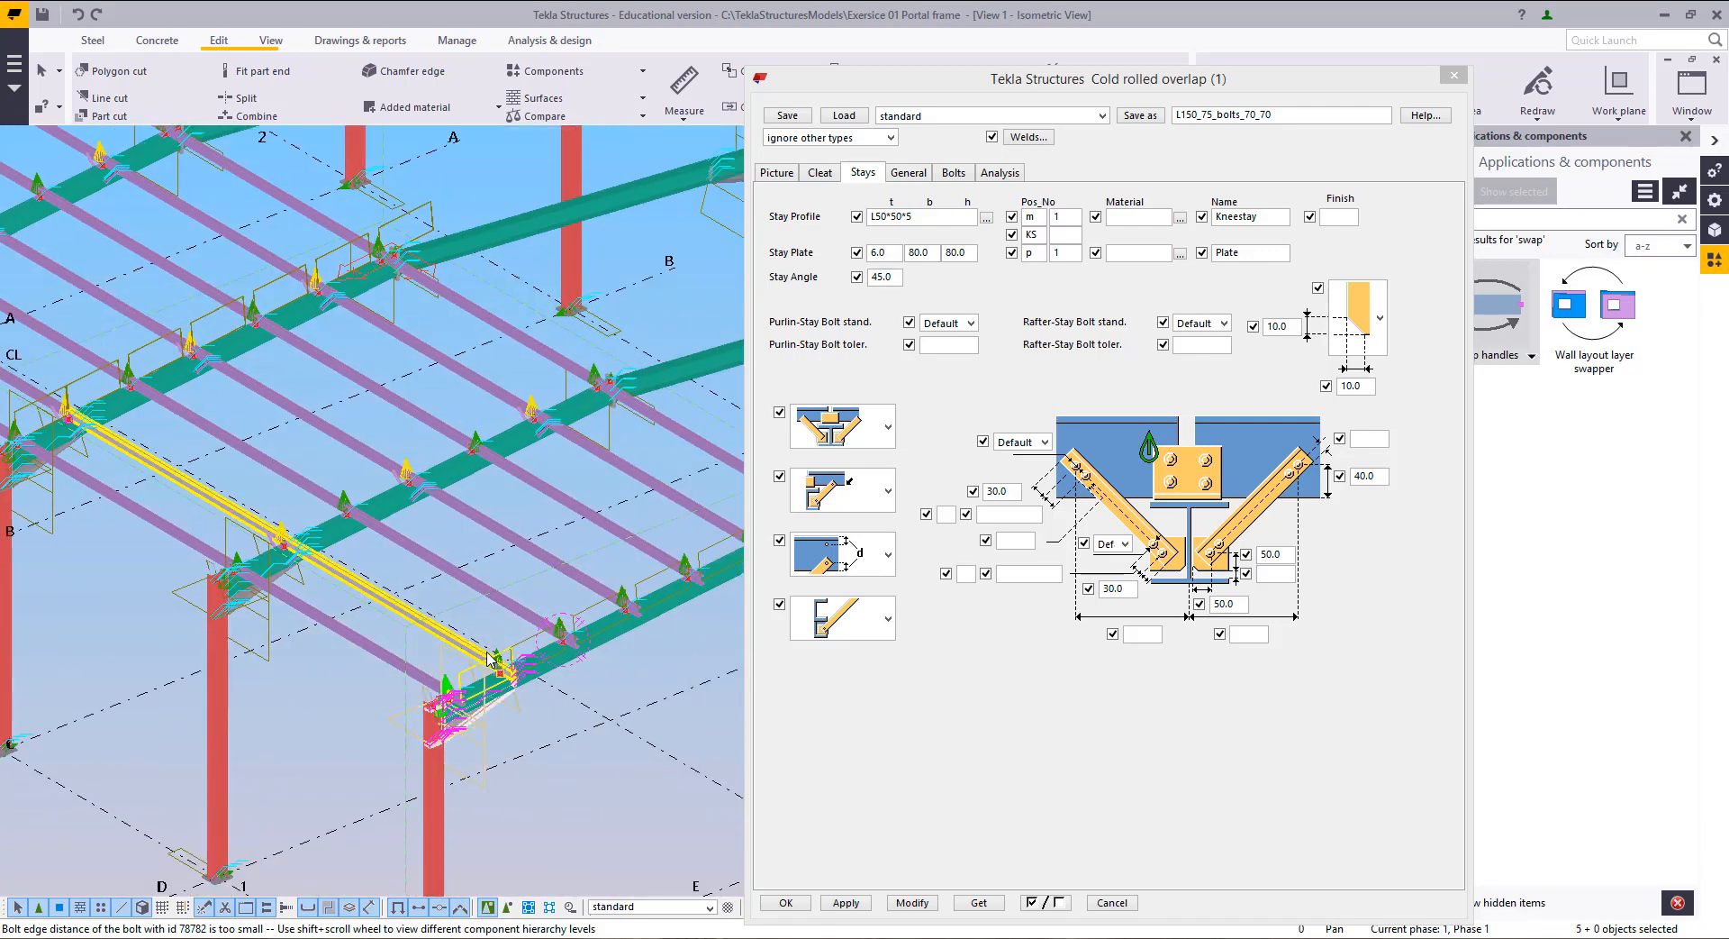
Step: Select every second purlin connection along the end rafter opposite grid A and apply the two-sided stays
scroll(493, 654, "up", 1)
left_click(495, 650)
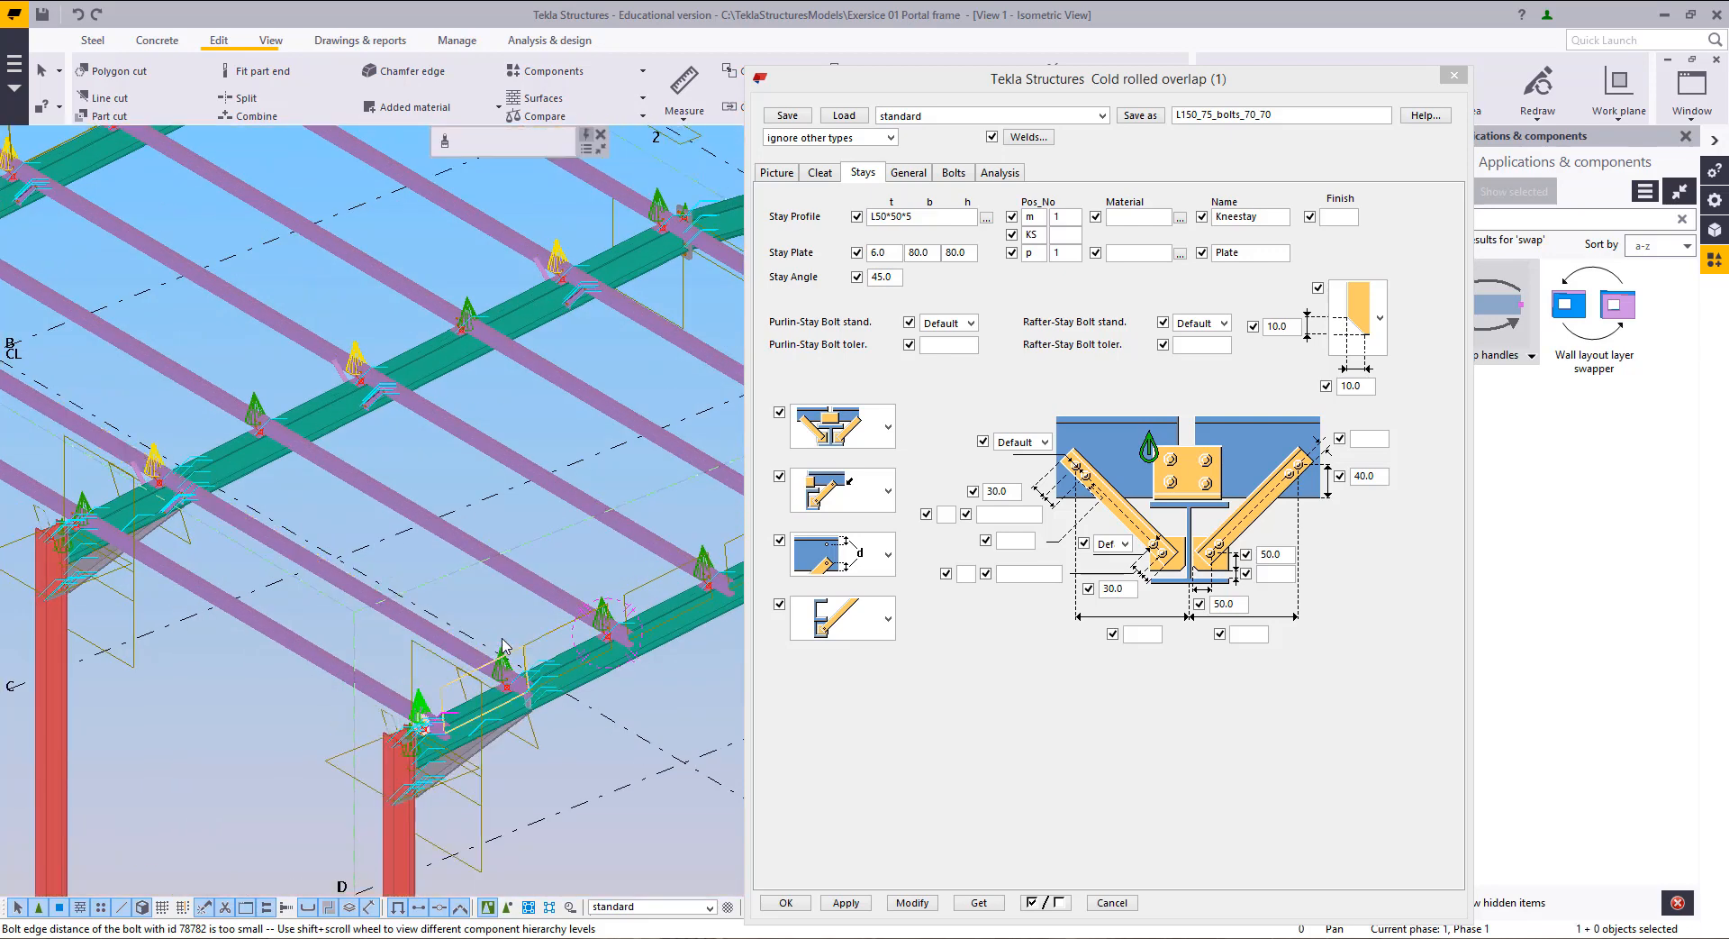
middle_click_drag(551, 613, 405, 627)
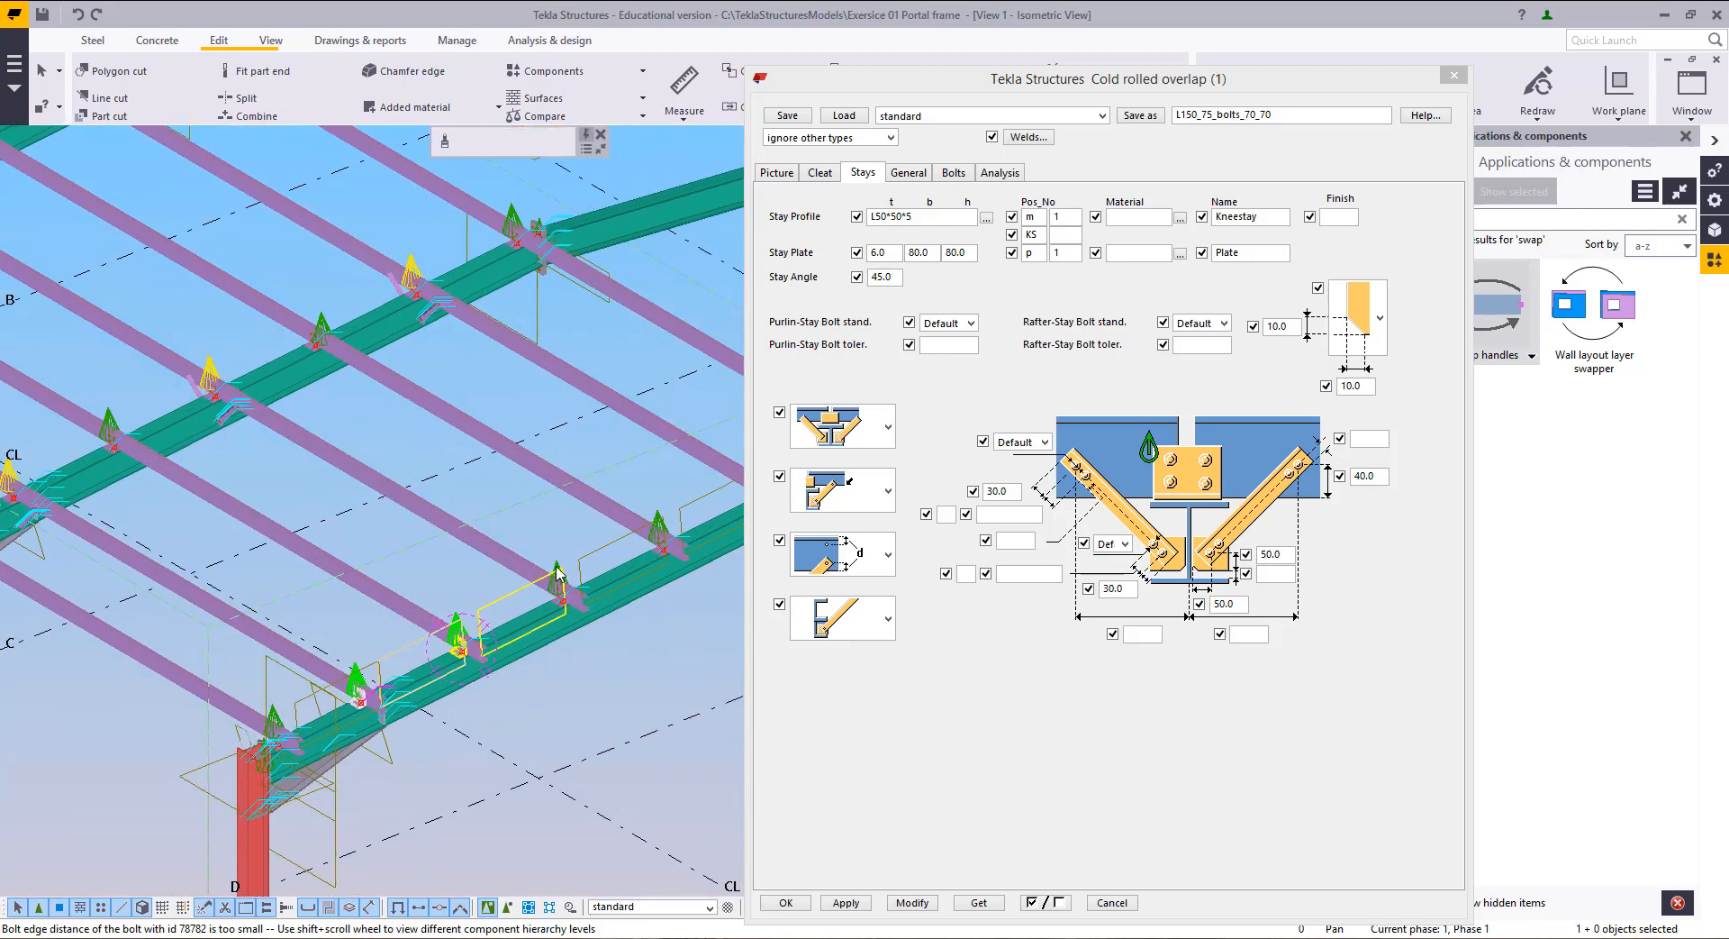
middle_click_drag(558, 573, 396, 560)
left_click(594, 448, "ctrl")
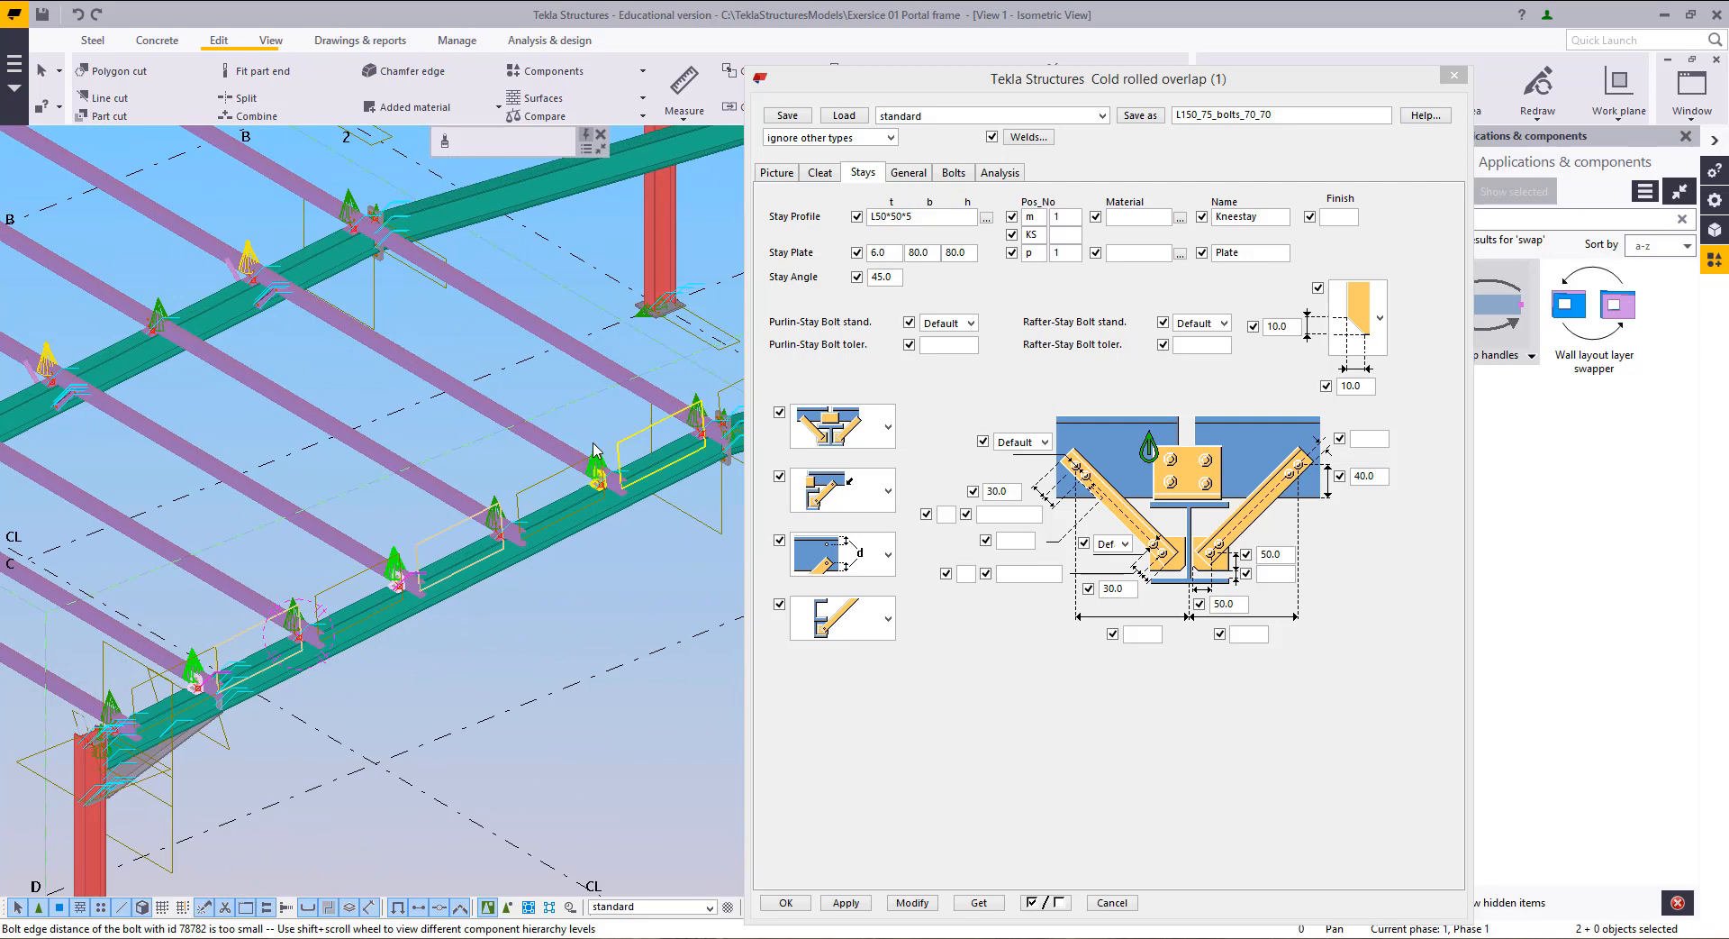
left_click(592, 444, "ctrl")
scroll(634, 474, "up", 5)
left_click(829, 407)
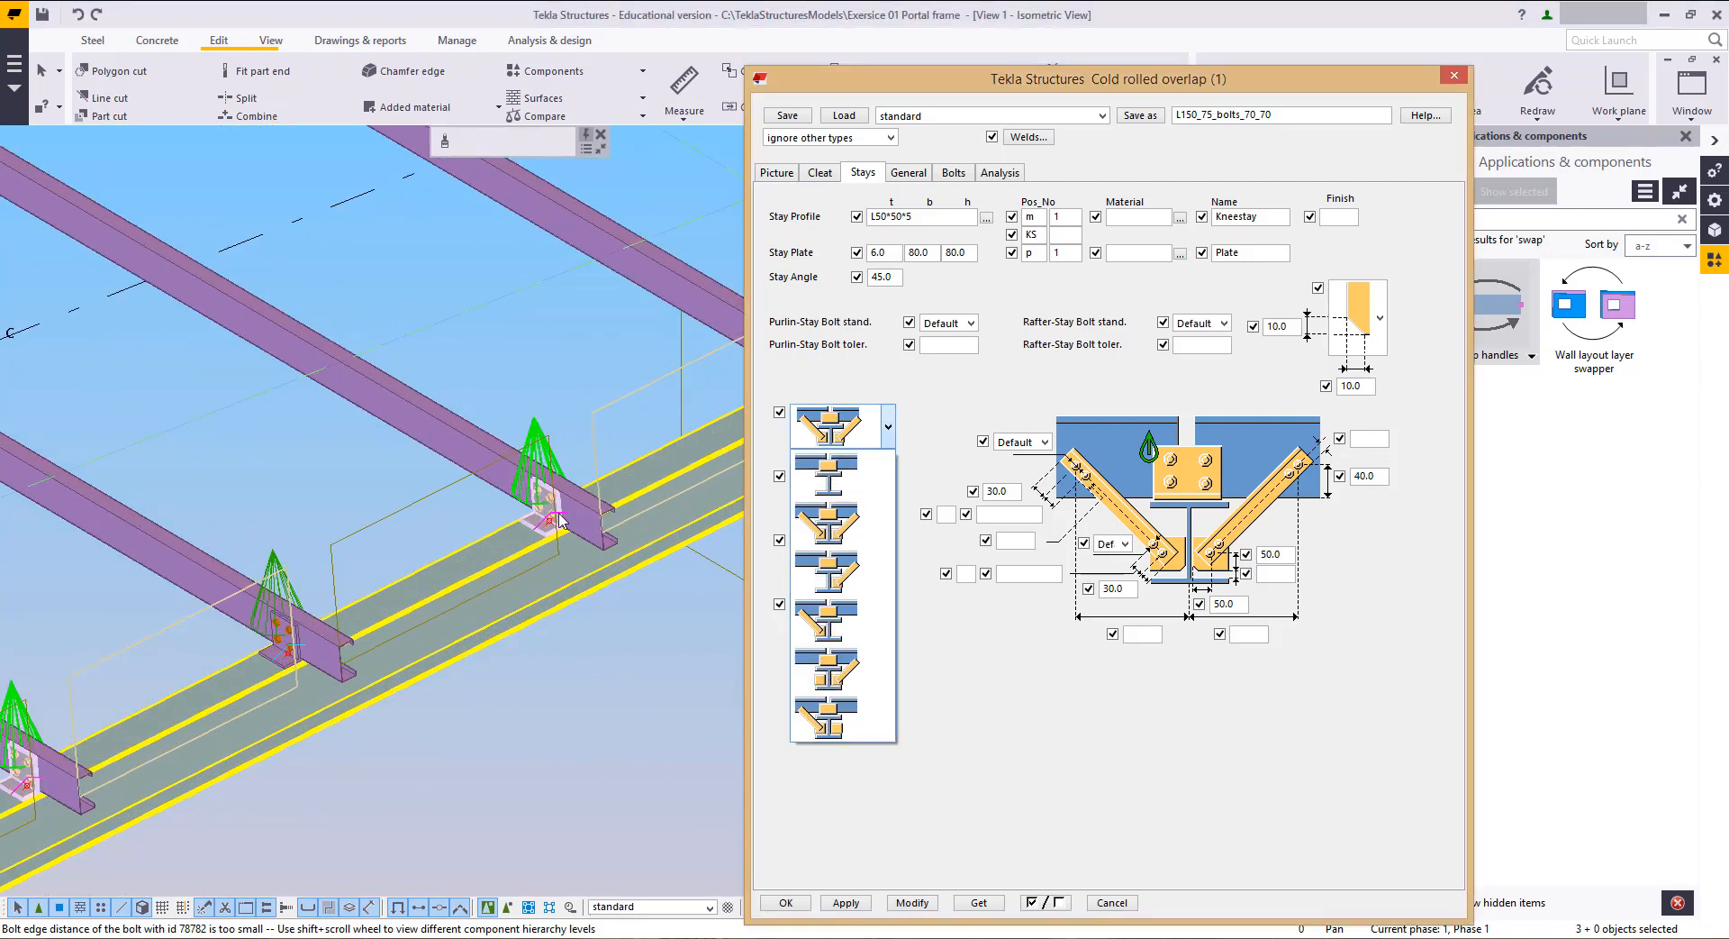
left_click(931, 905)
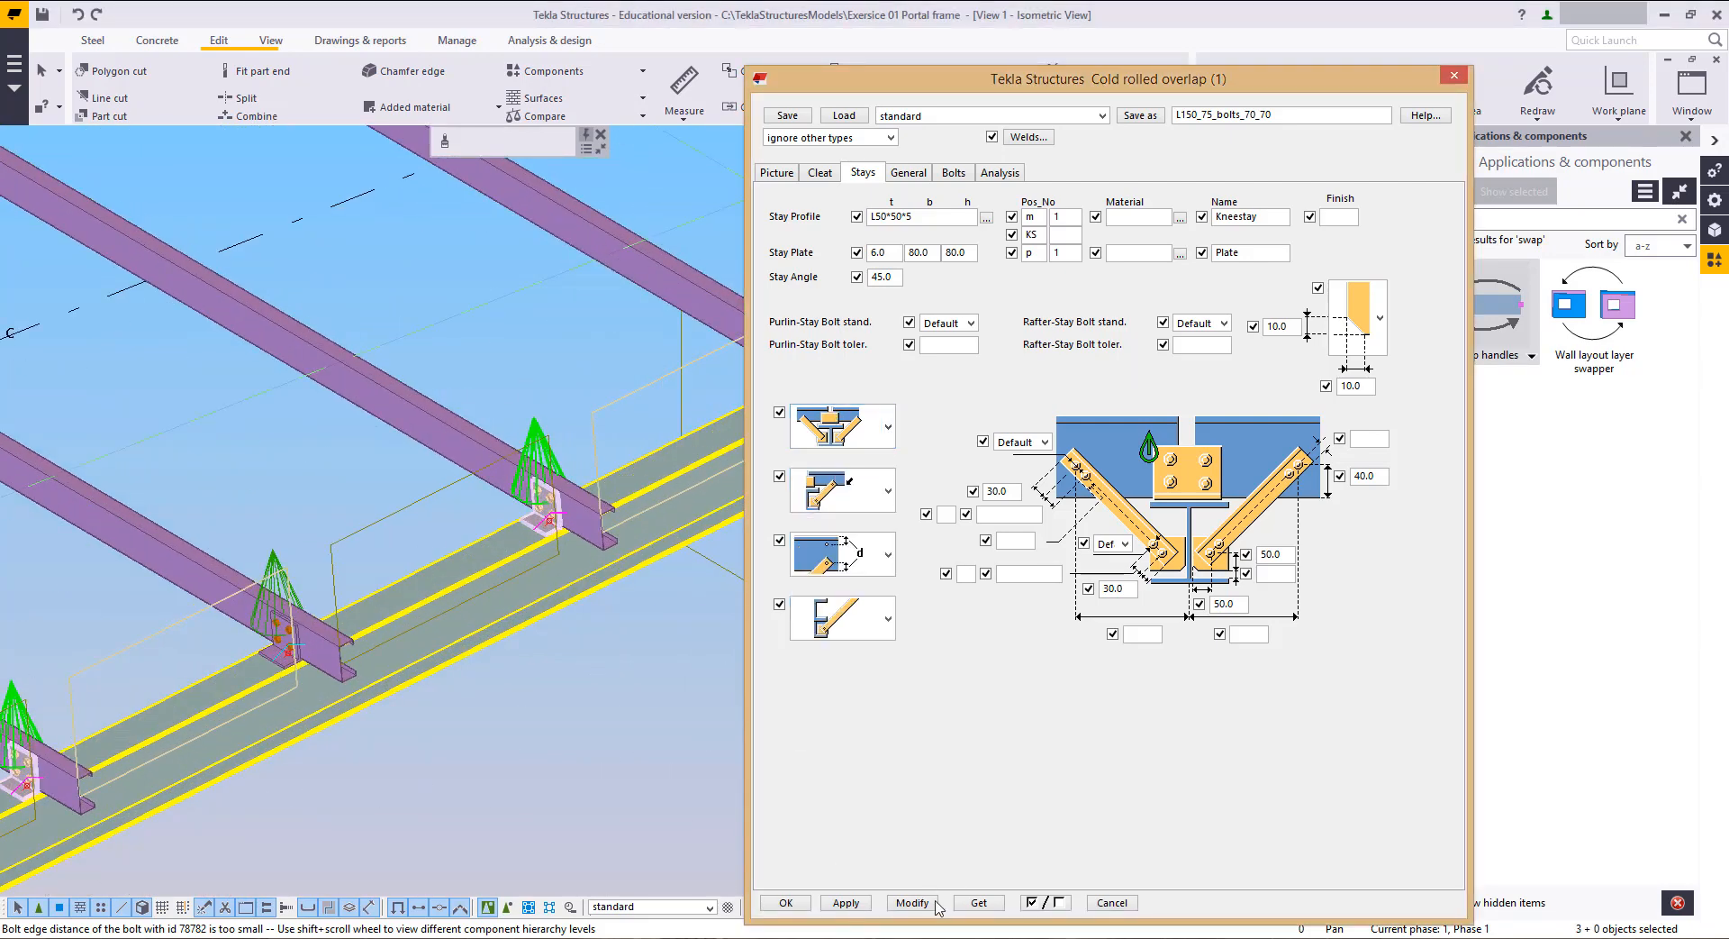
left_click(927, 900)
scroll(649, 595, "up", 6)
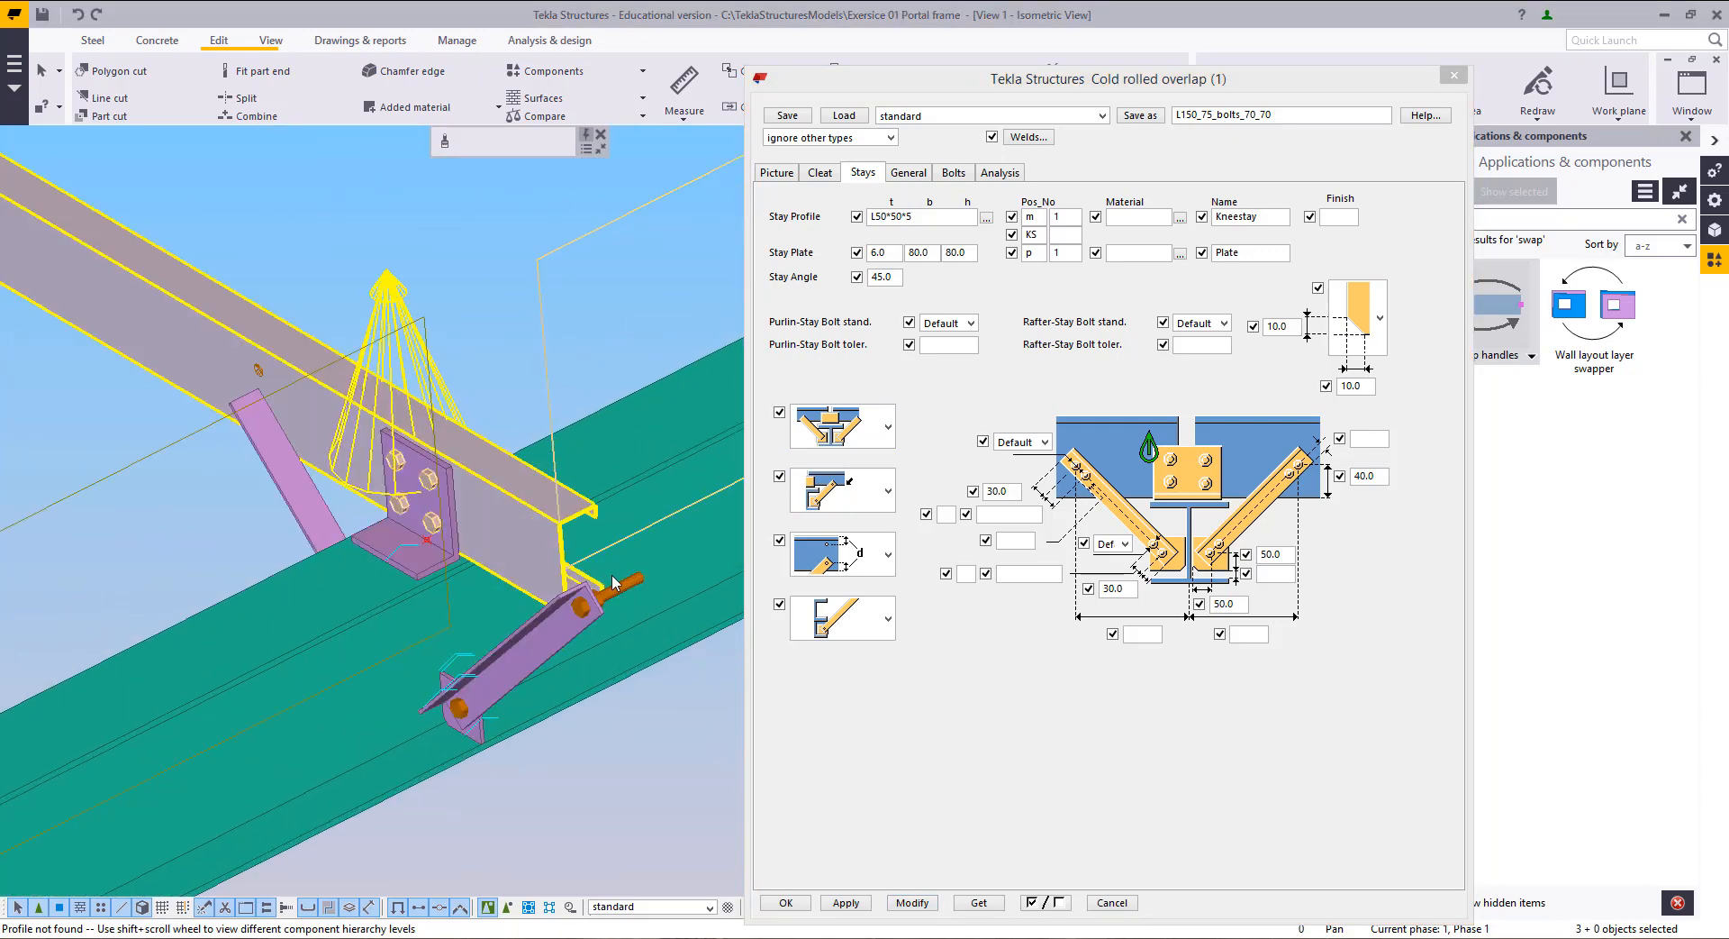
Step: Try the single-stay option with the stay only on the right side of the rafter for the selected end connections
left_click(845, 425)
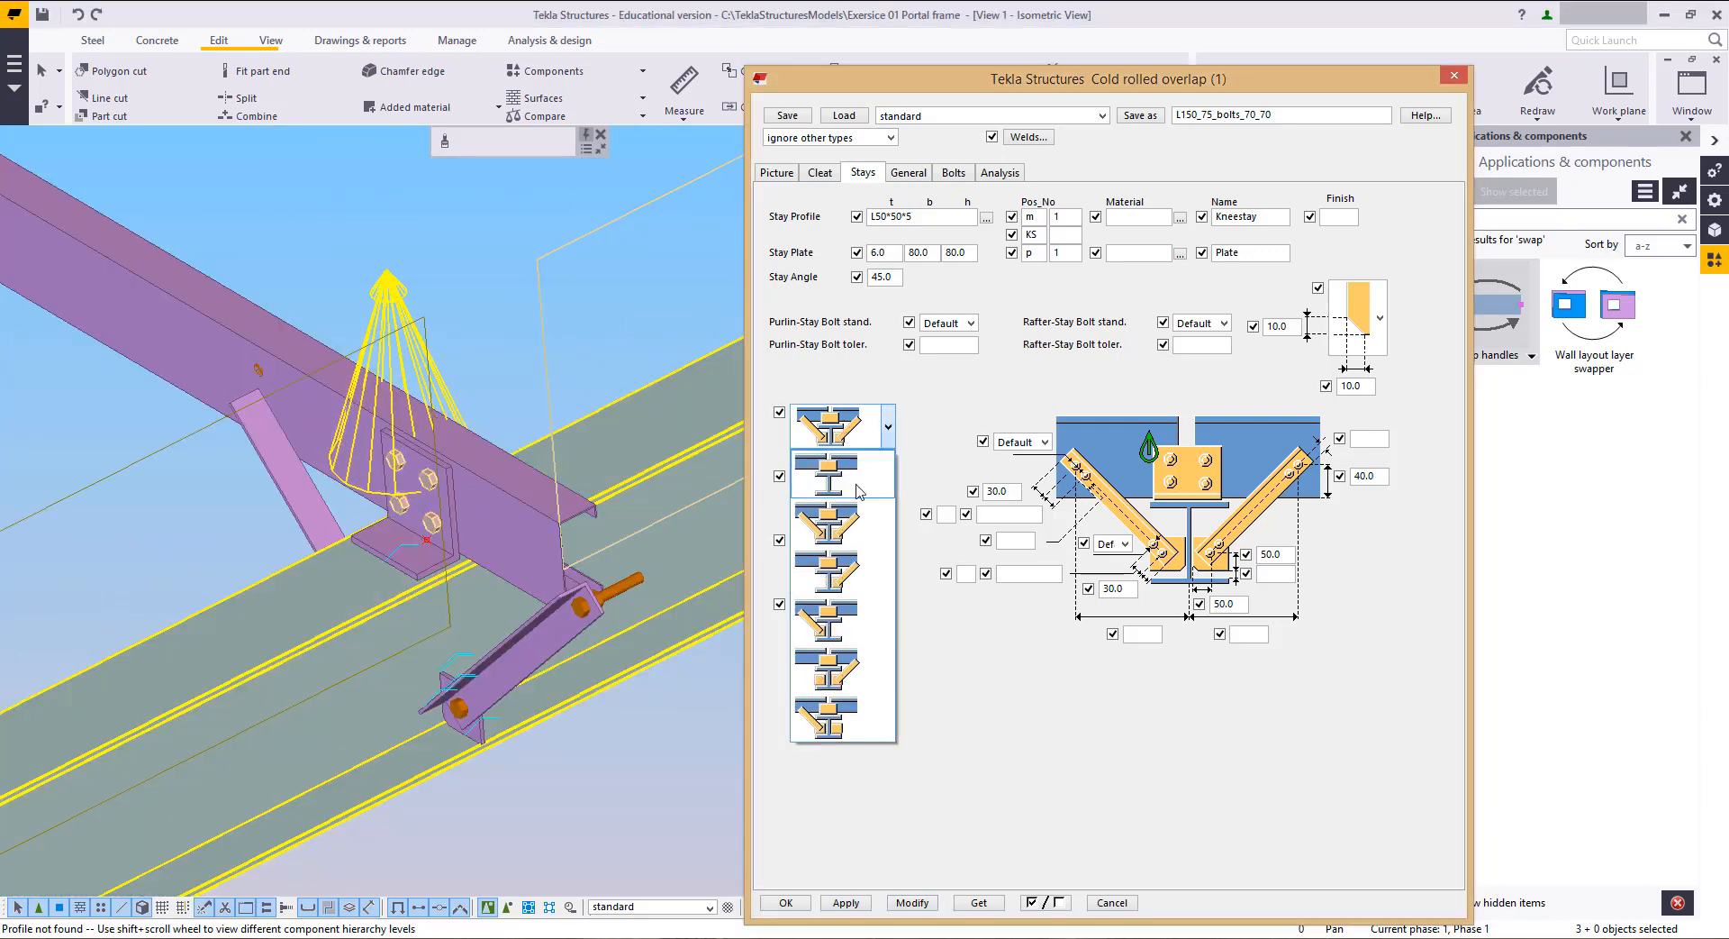
left_click(838, 575)
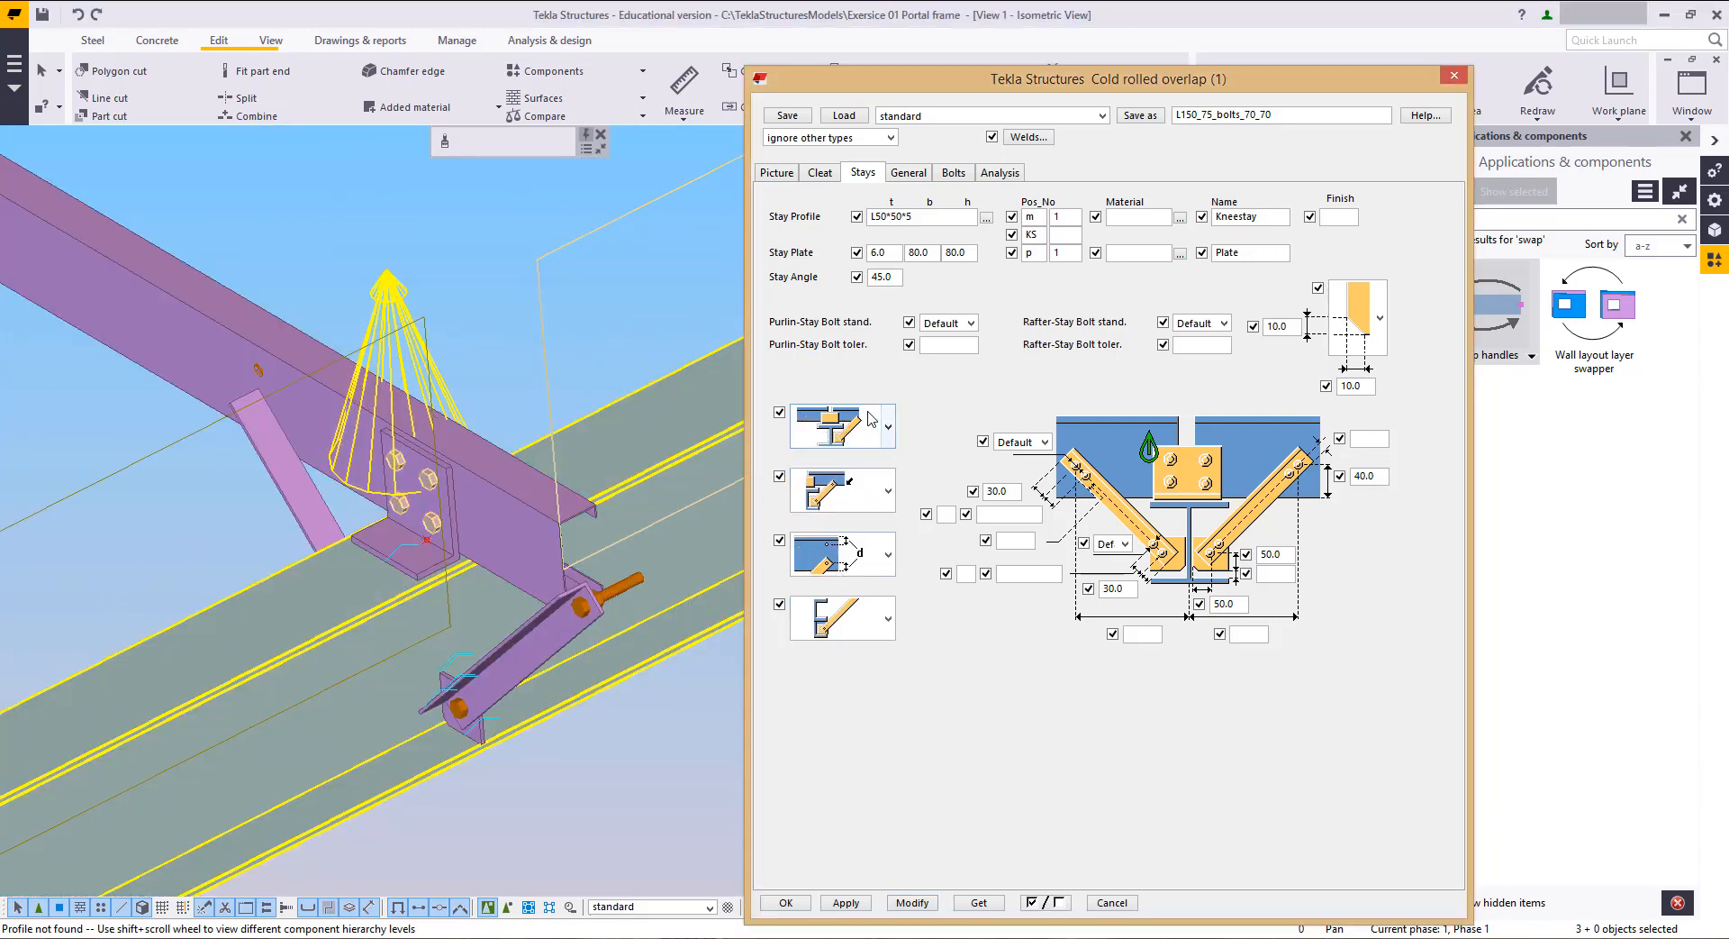
left_click(907, 902)
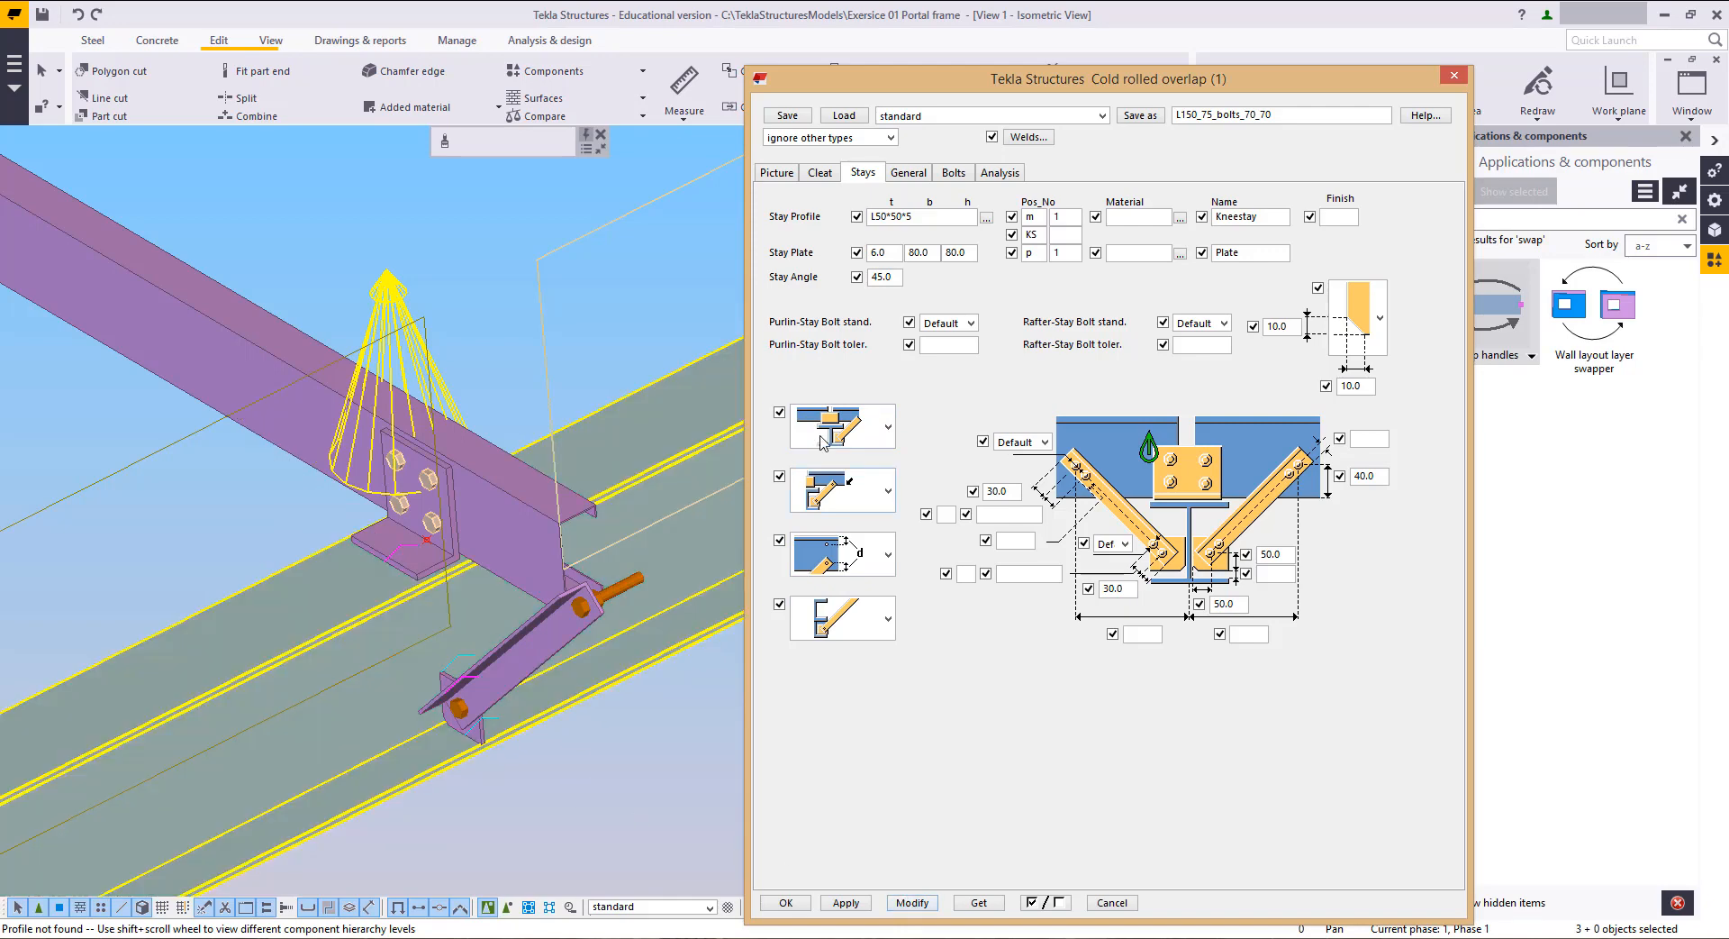
Step: Set the selected end connections to a single stay on the left side of the rafter and apply it
left_click(825, 439)
left_click(826, 619)
scroll(617, 714, "down", 10)
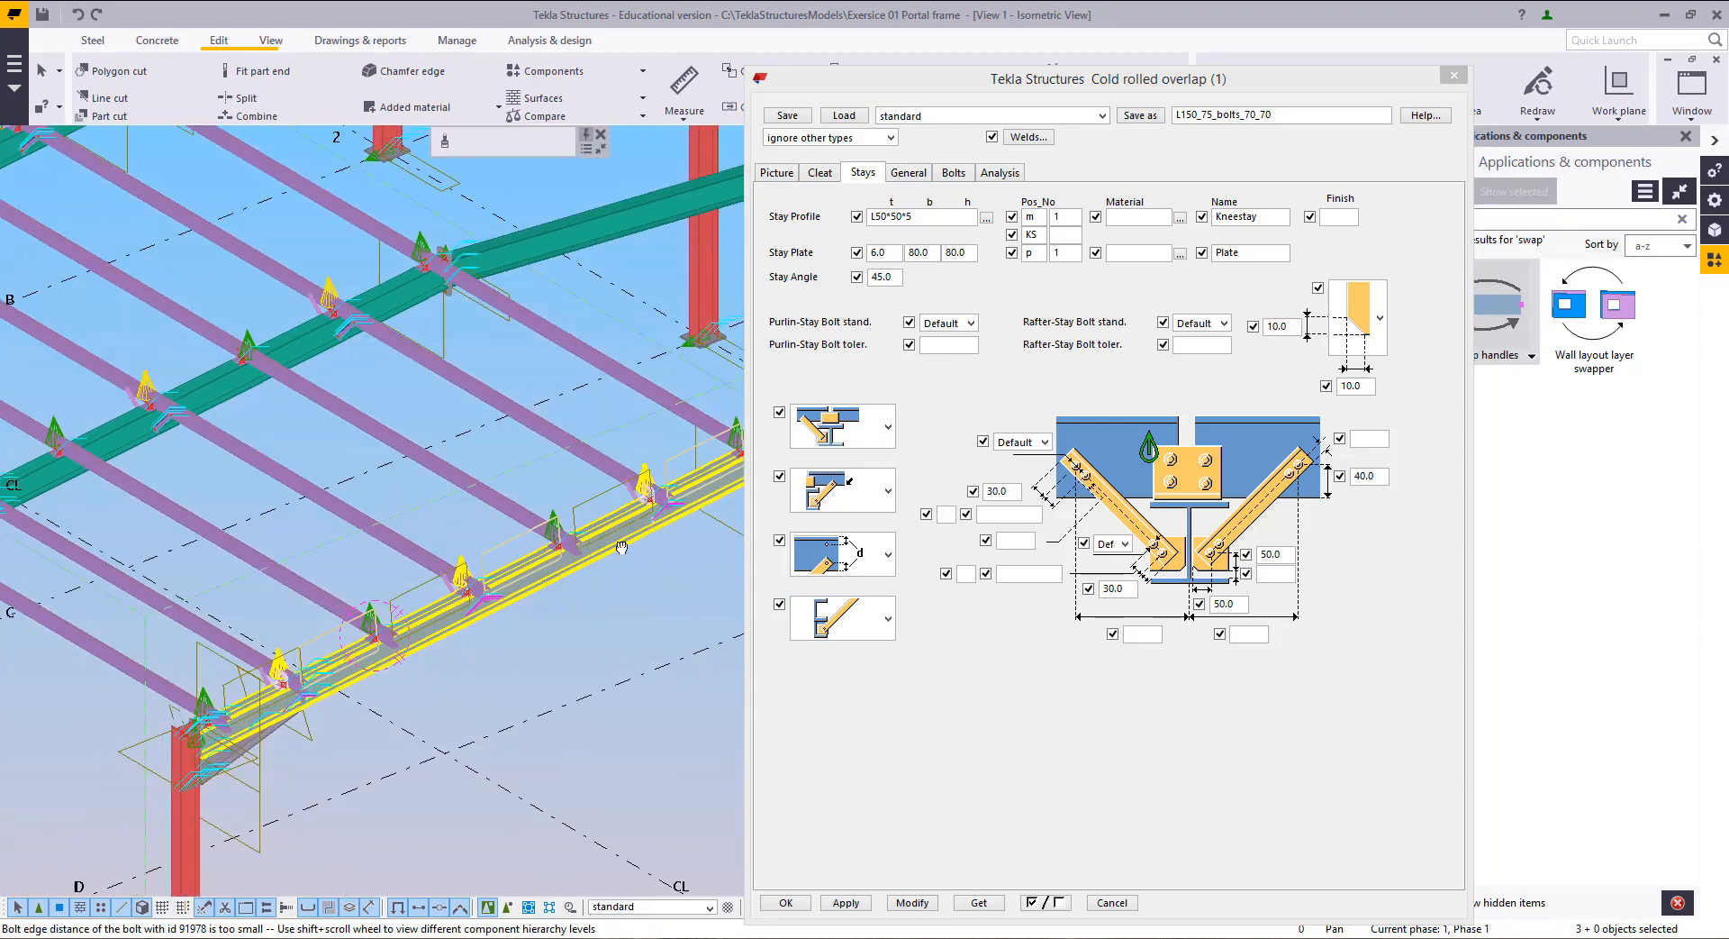
Step: Select every second purlin connection along the grid A end rafter and apply the left-side single stay
scroll(486, 587, "up", 8)
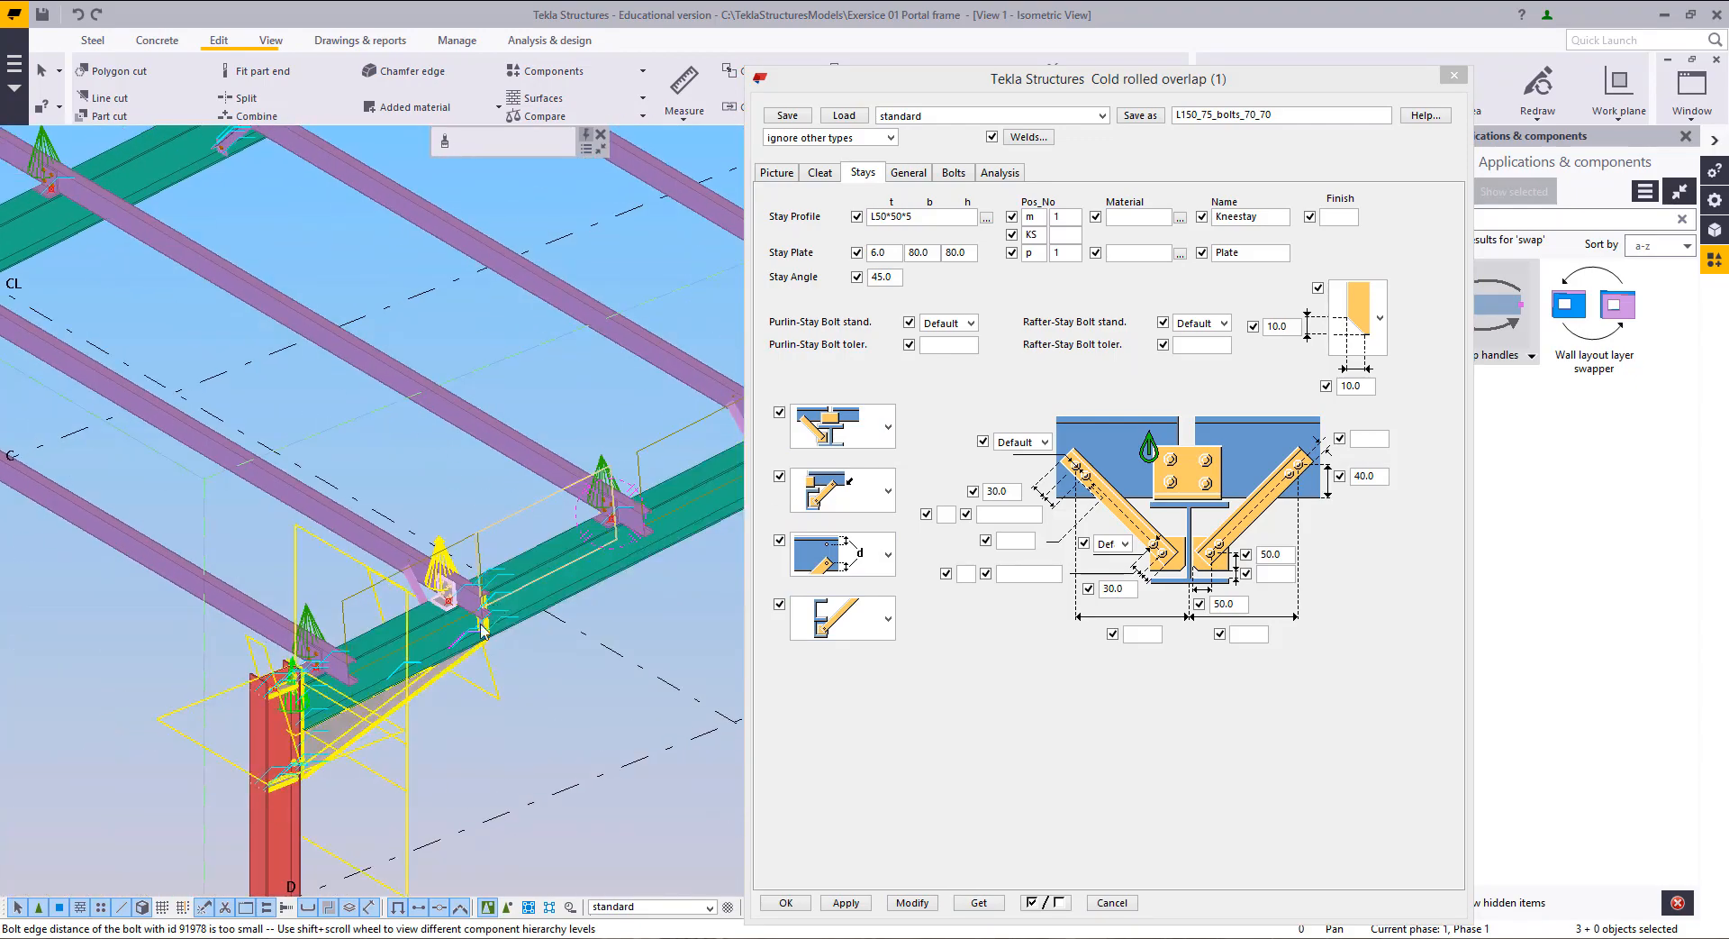
scroll(509, 686, "down", 6)
scroll(349, 470, "up", 5)
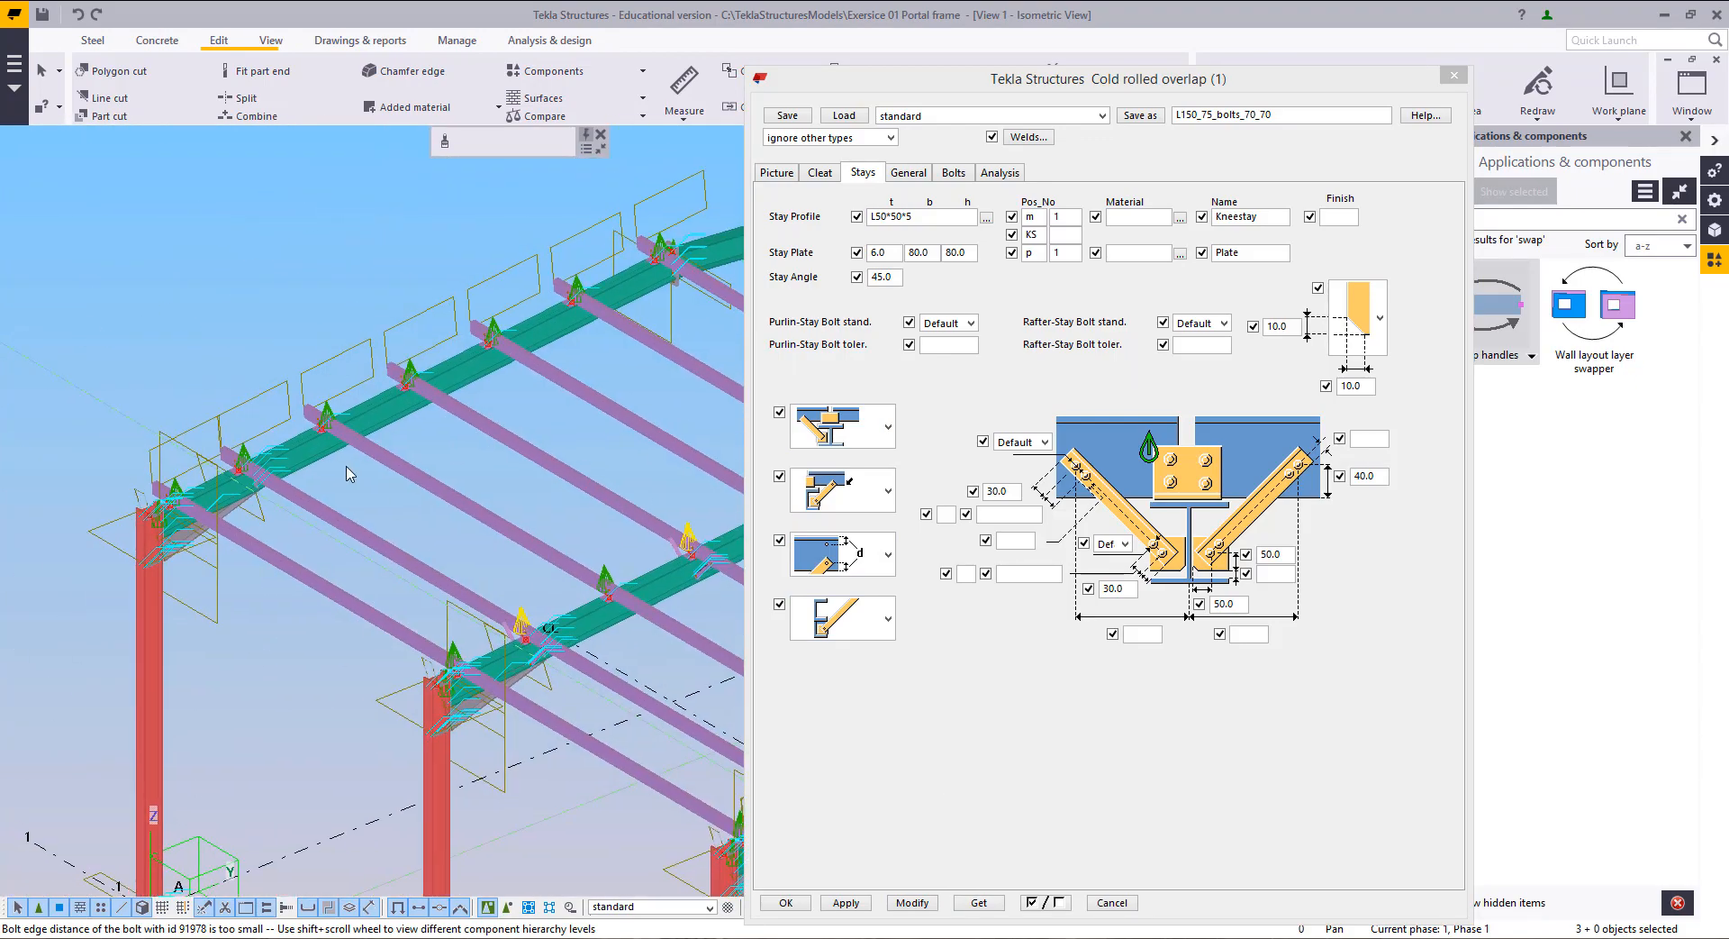
scroll(218, 434, "up", 2)
left_click(339, 492)
scroll(431, 456, "down", 5)
scroll(425, 436, "up", 2)
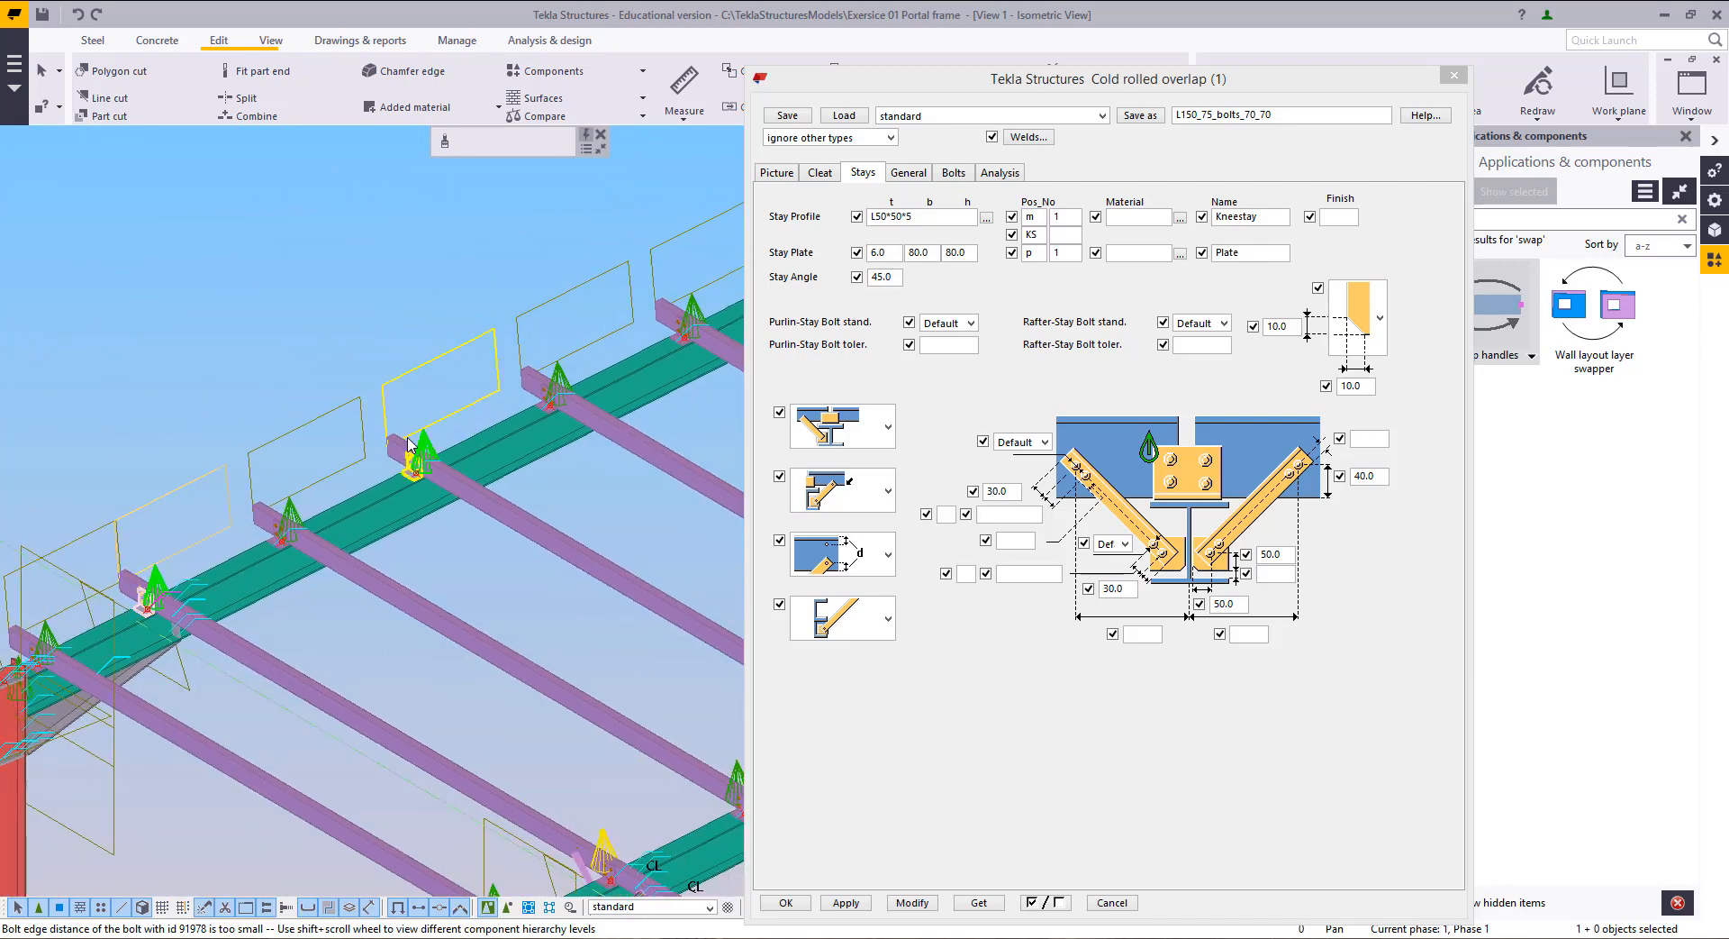
left_click(425, 429, "ctrl")
middle_click_drag(692, 314, 393, 428)
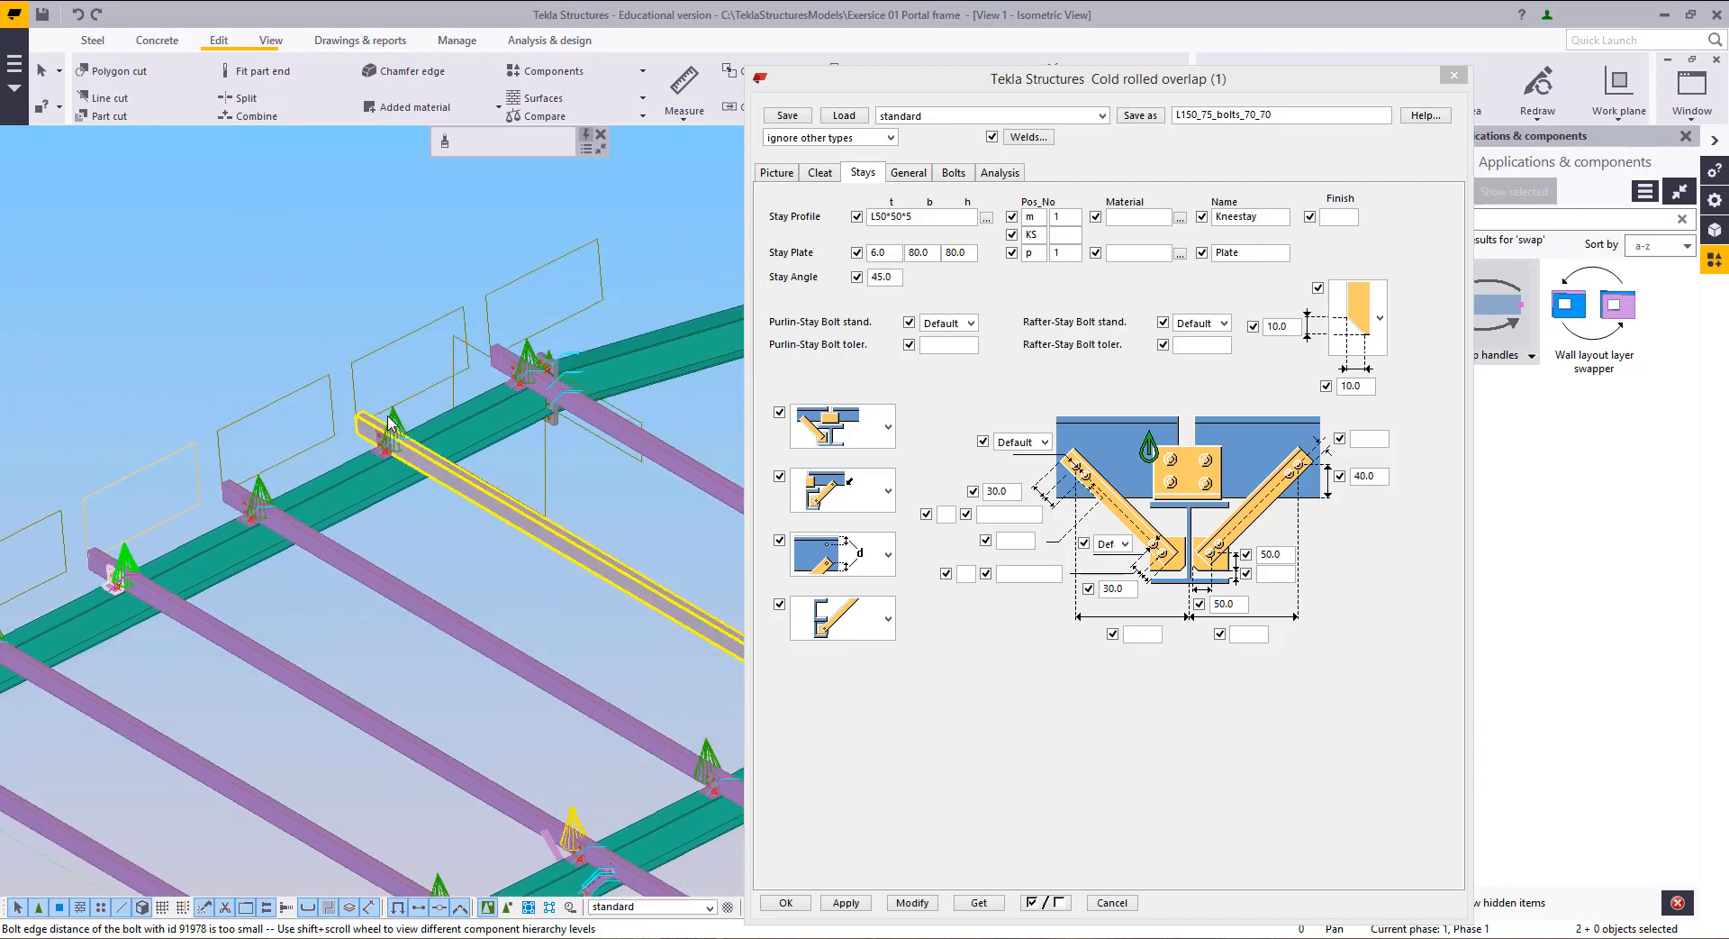
left_click(389, 438, "ctrl")
scroll(223, 515, "up", 6)
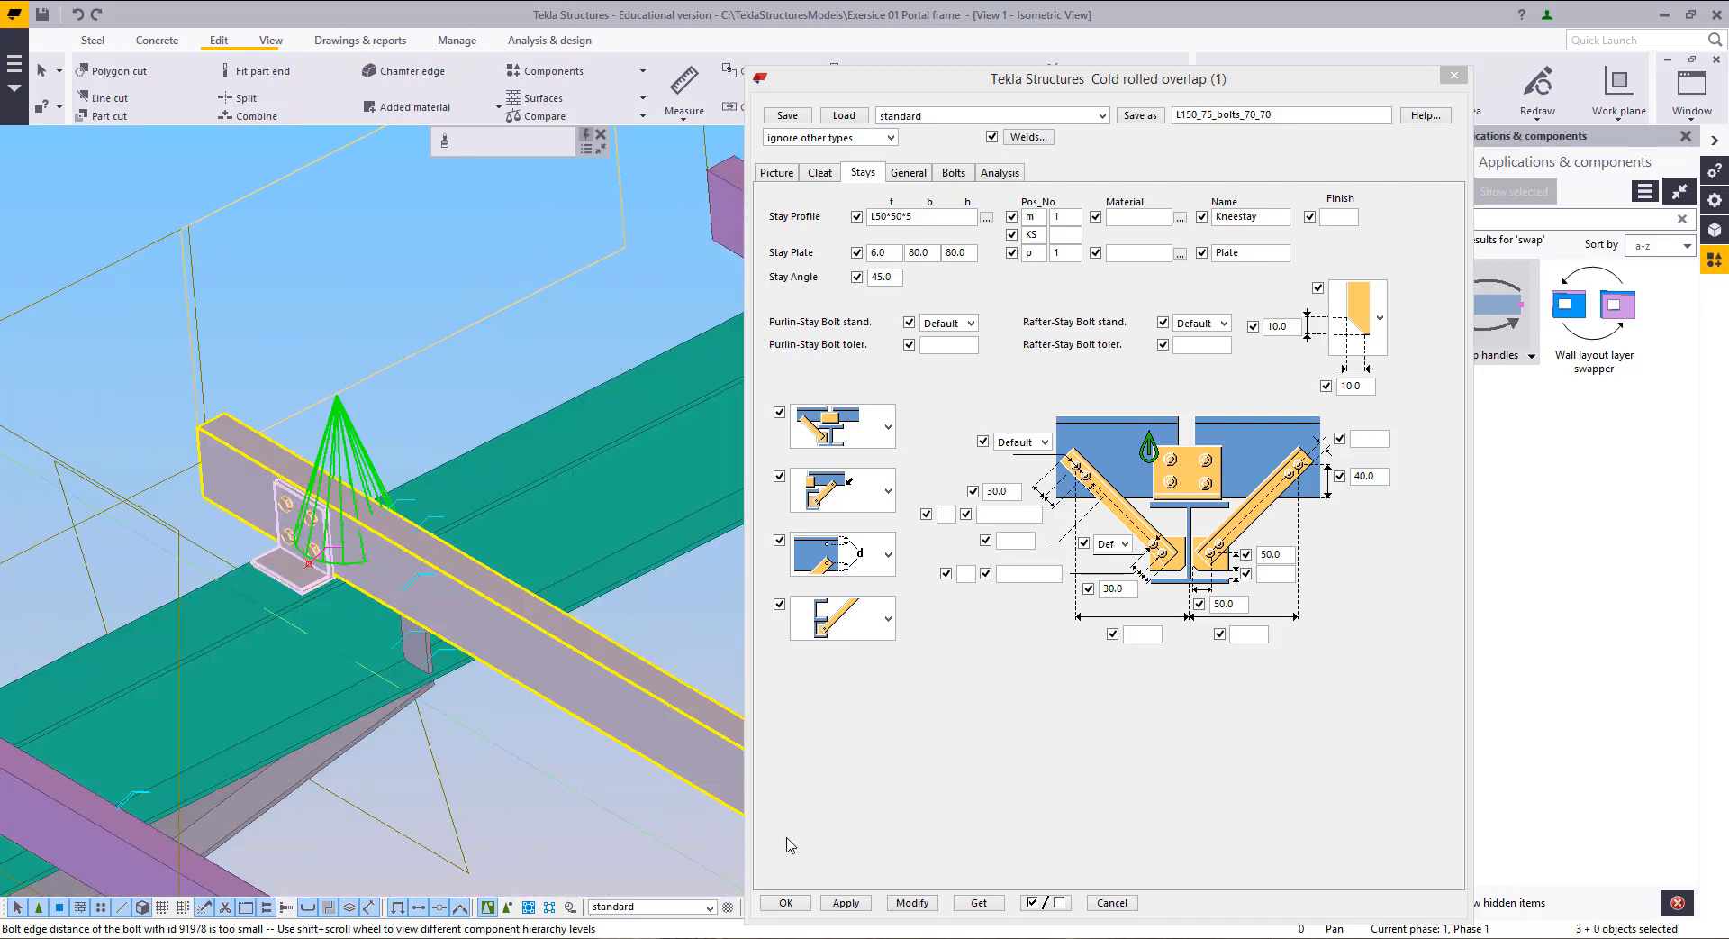
left_click(923, 904)
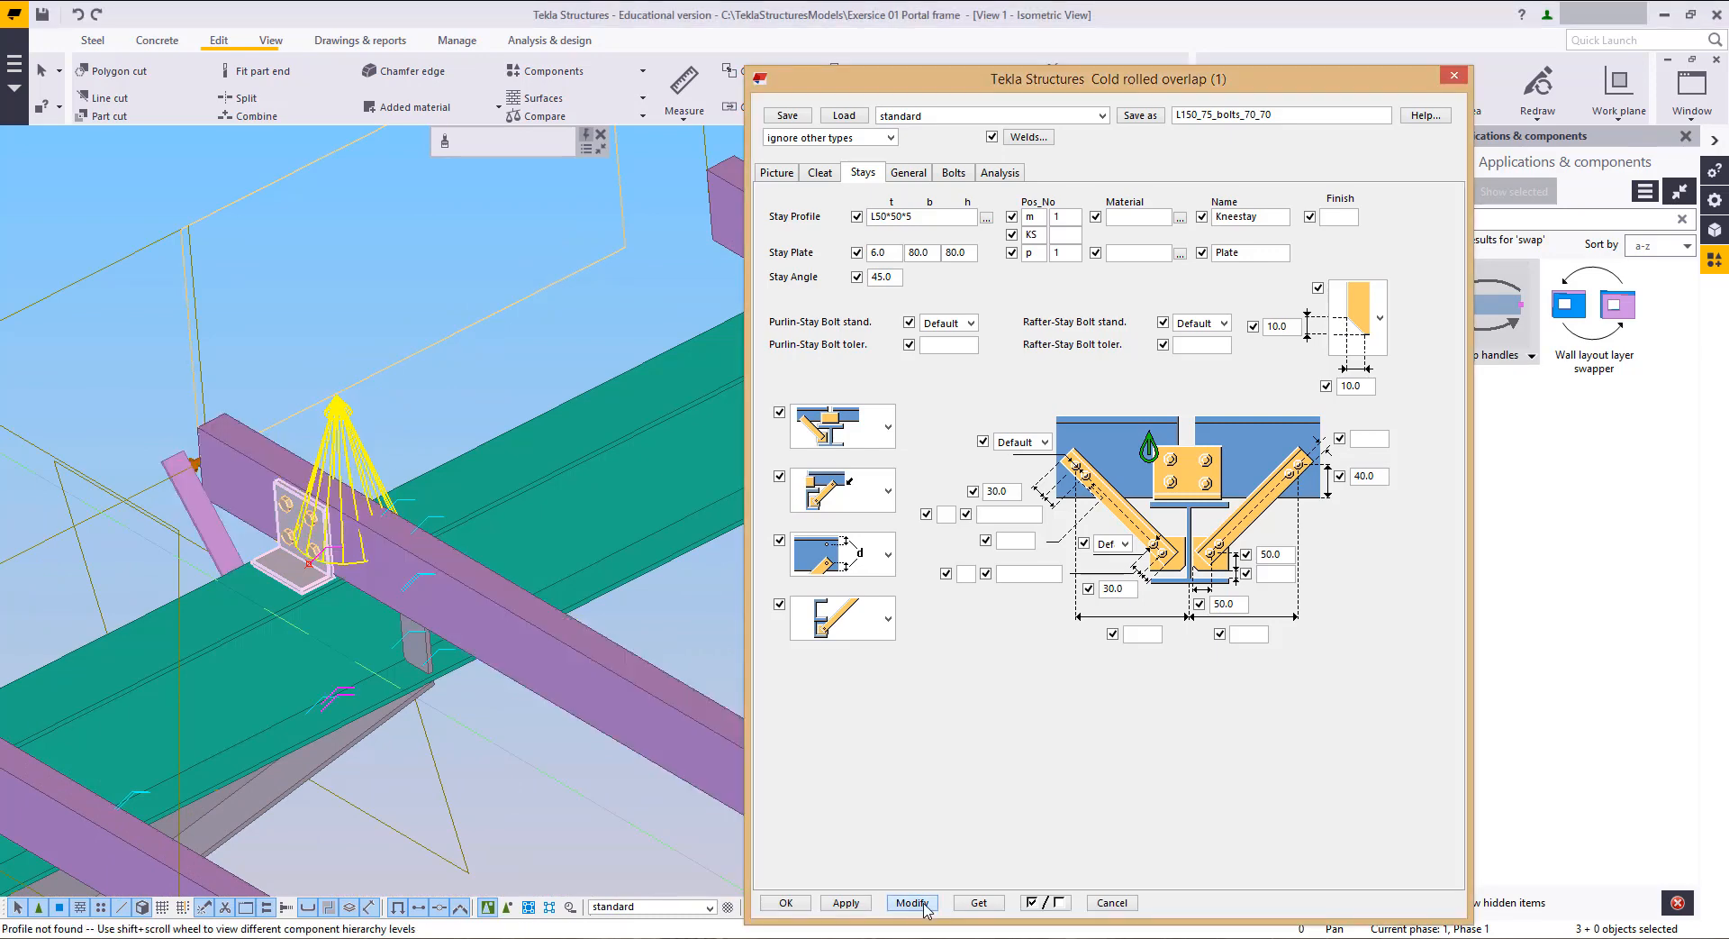
Step: Change the selected grid A connections to a single stay on the right side of the rafter and apply it
left_click(847, 446)
left_click(843, 569)
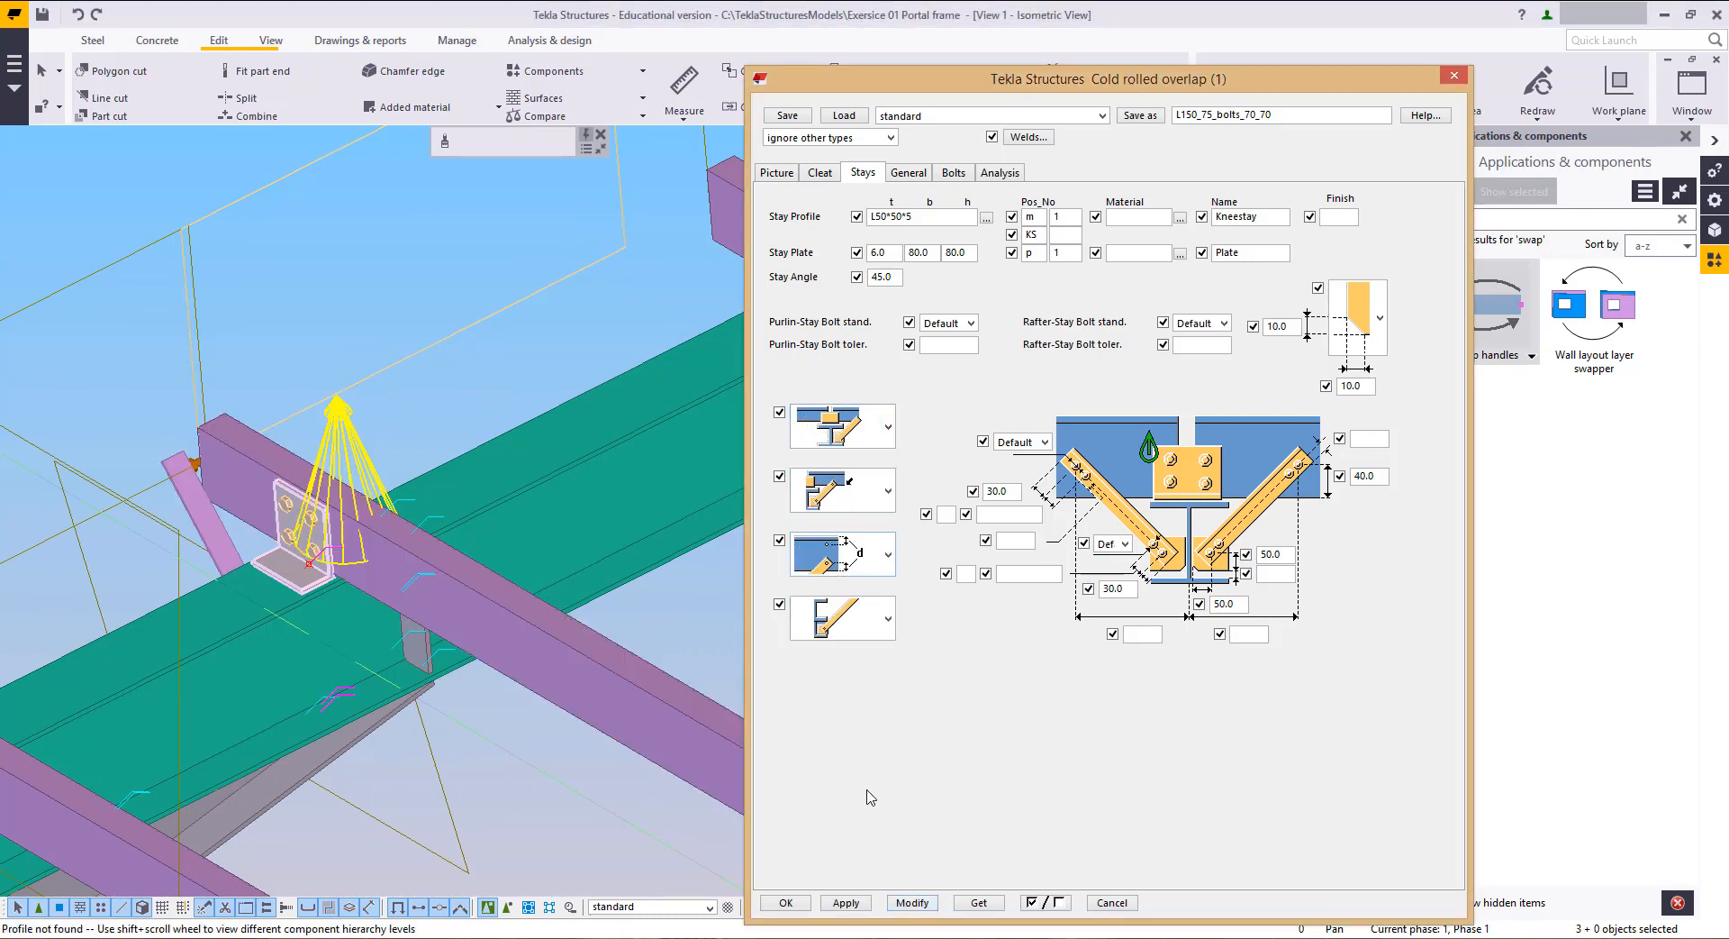
left_click(910, 903)
scroll(315, 635, "down", 5)
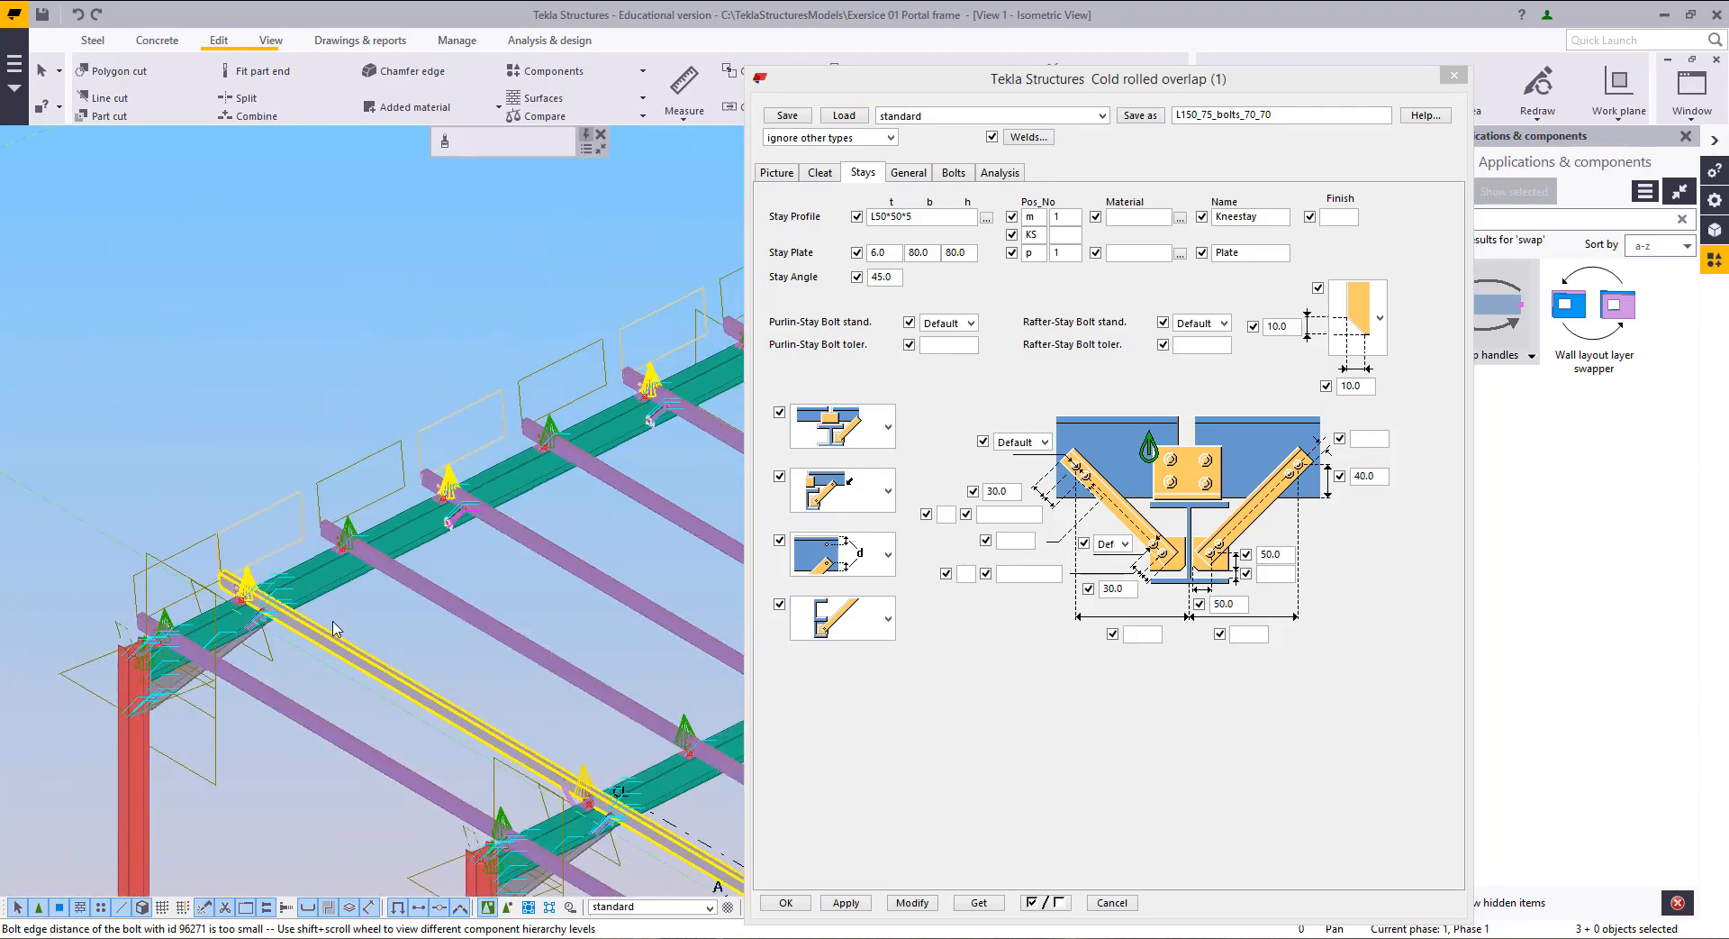
Step: Examine the stays along the grid A end rafter, close the connection settings and review the whole purlin roof
left_click(370, 628)
scroll(365, 599, "down", 4)
scroll(366, 532, "up", 2)
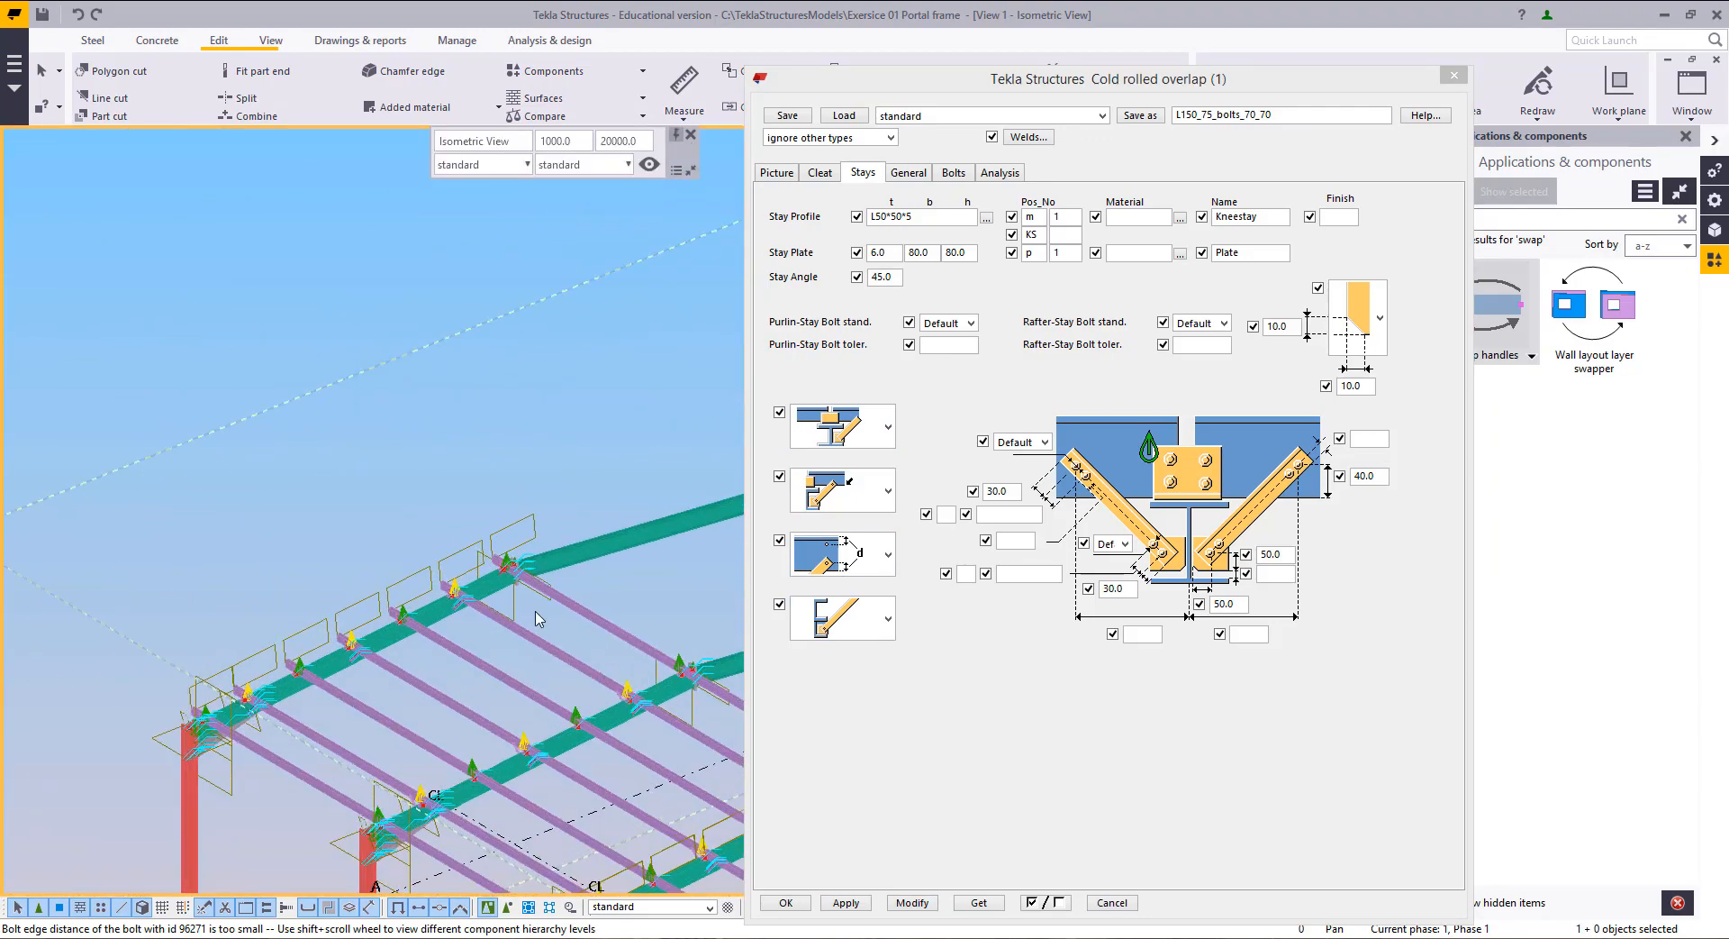
scroll(535, 618, "up", 6)
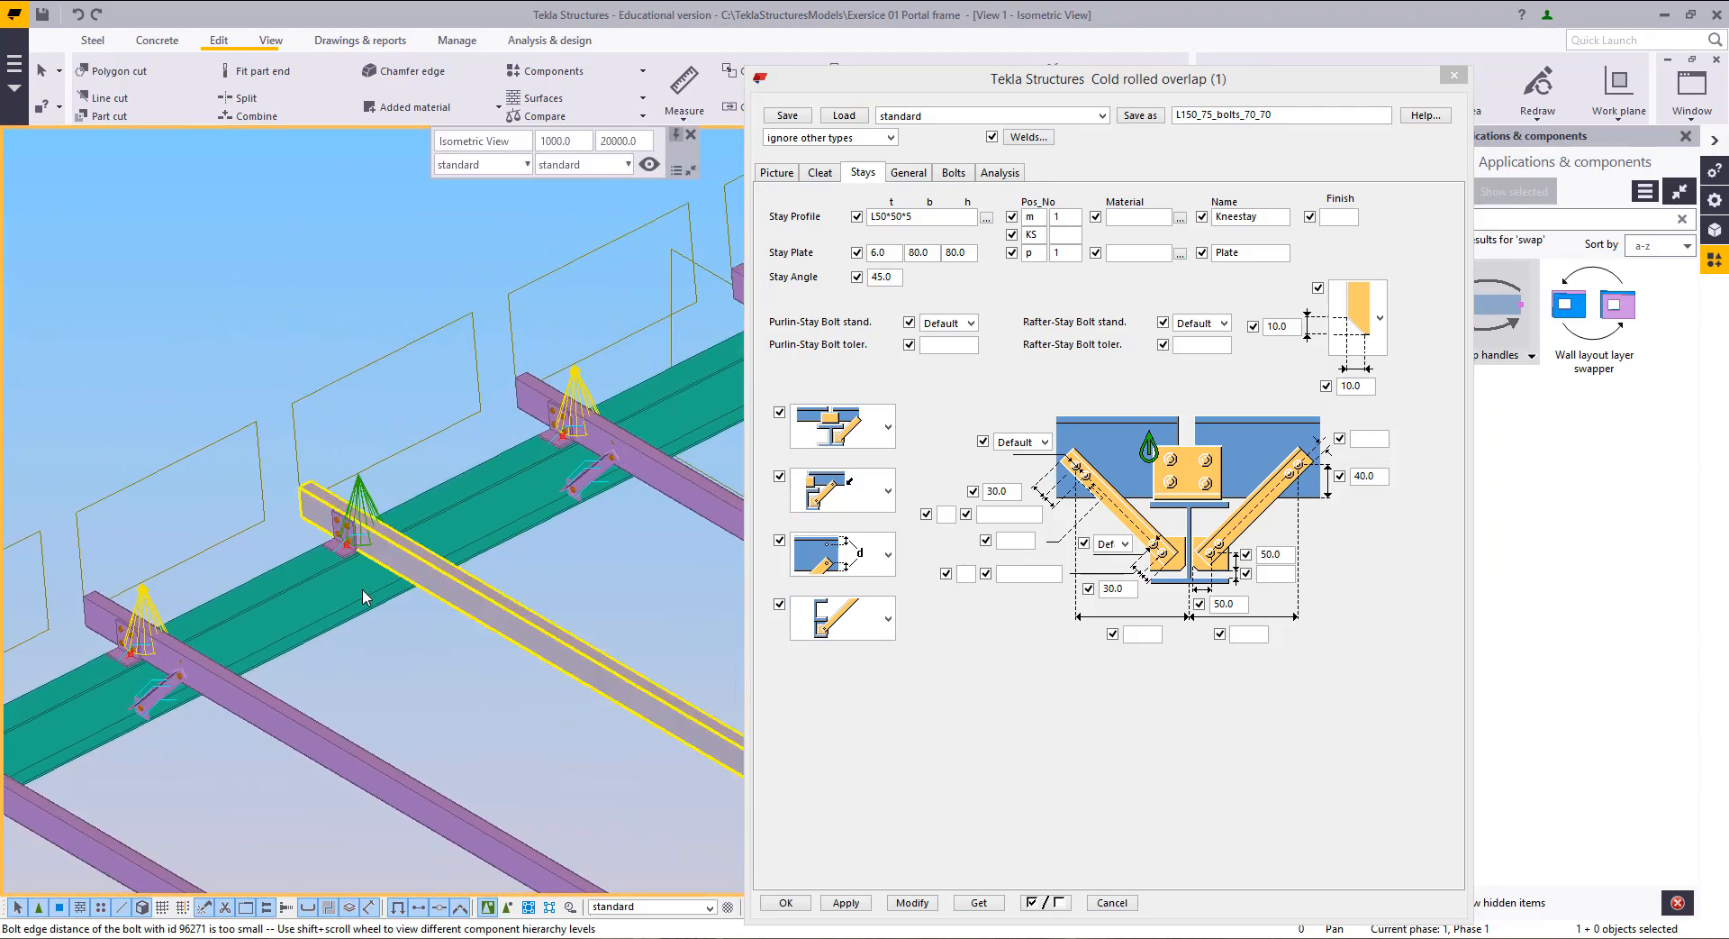
middle_click_drag(165, 690, 537, 481)
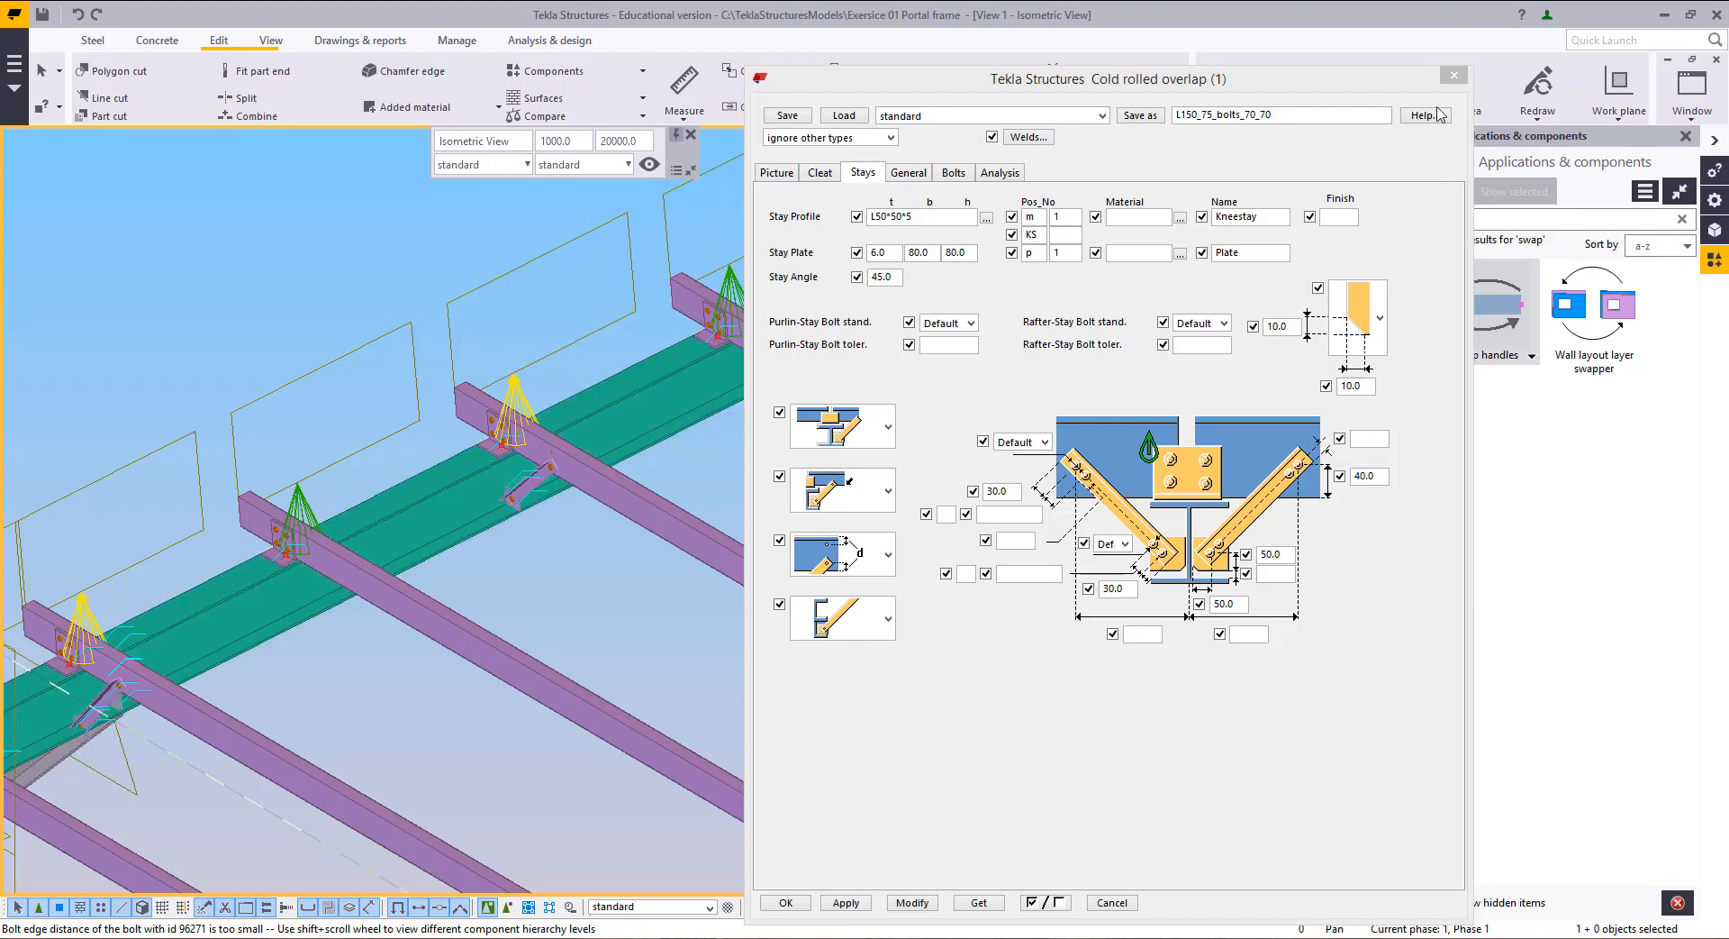
left_click(1453, 76)
scroll(243, 261, "down", 3)
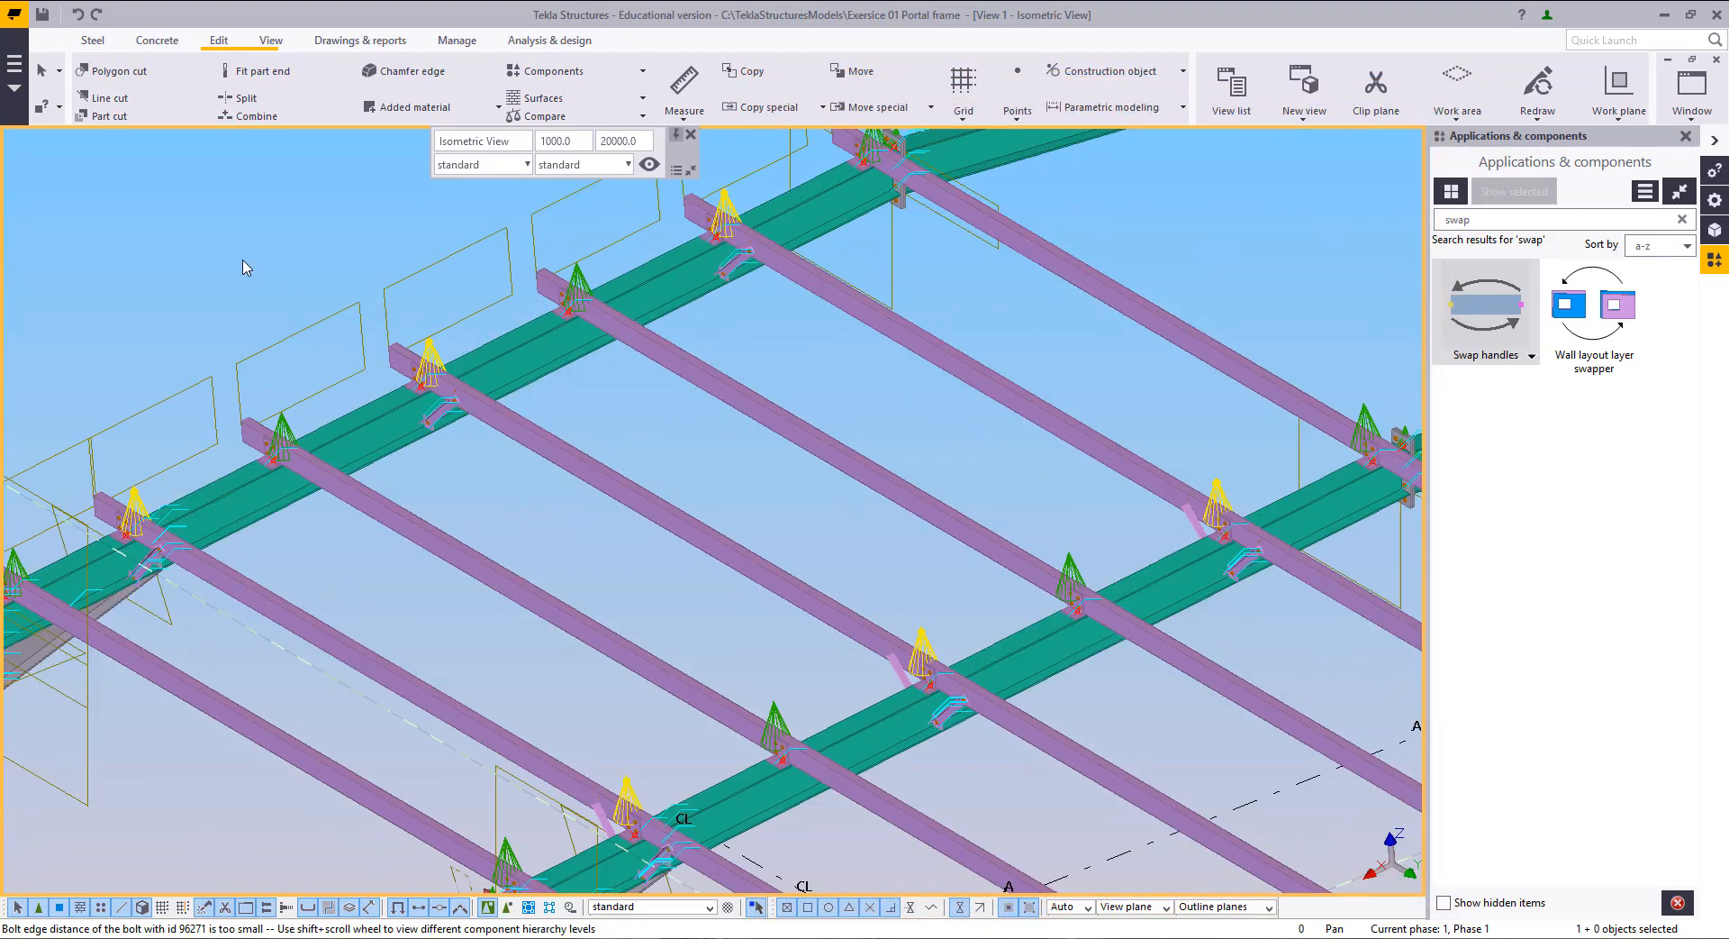
scroll(243, 266, "down", 5)
scroll(379, 541, "up", 2)
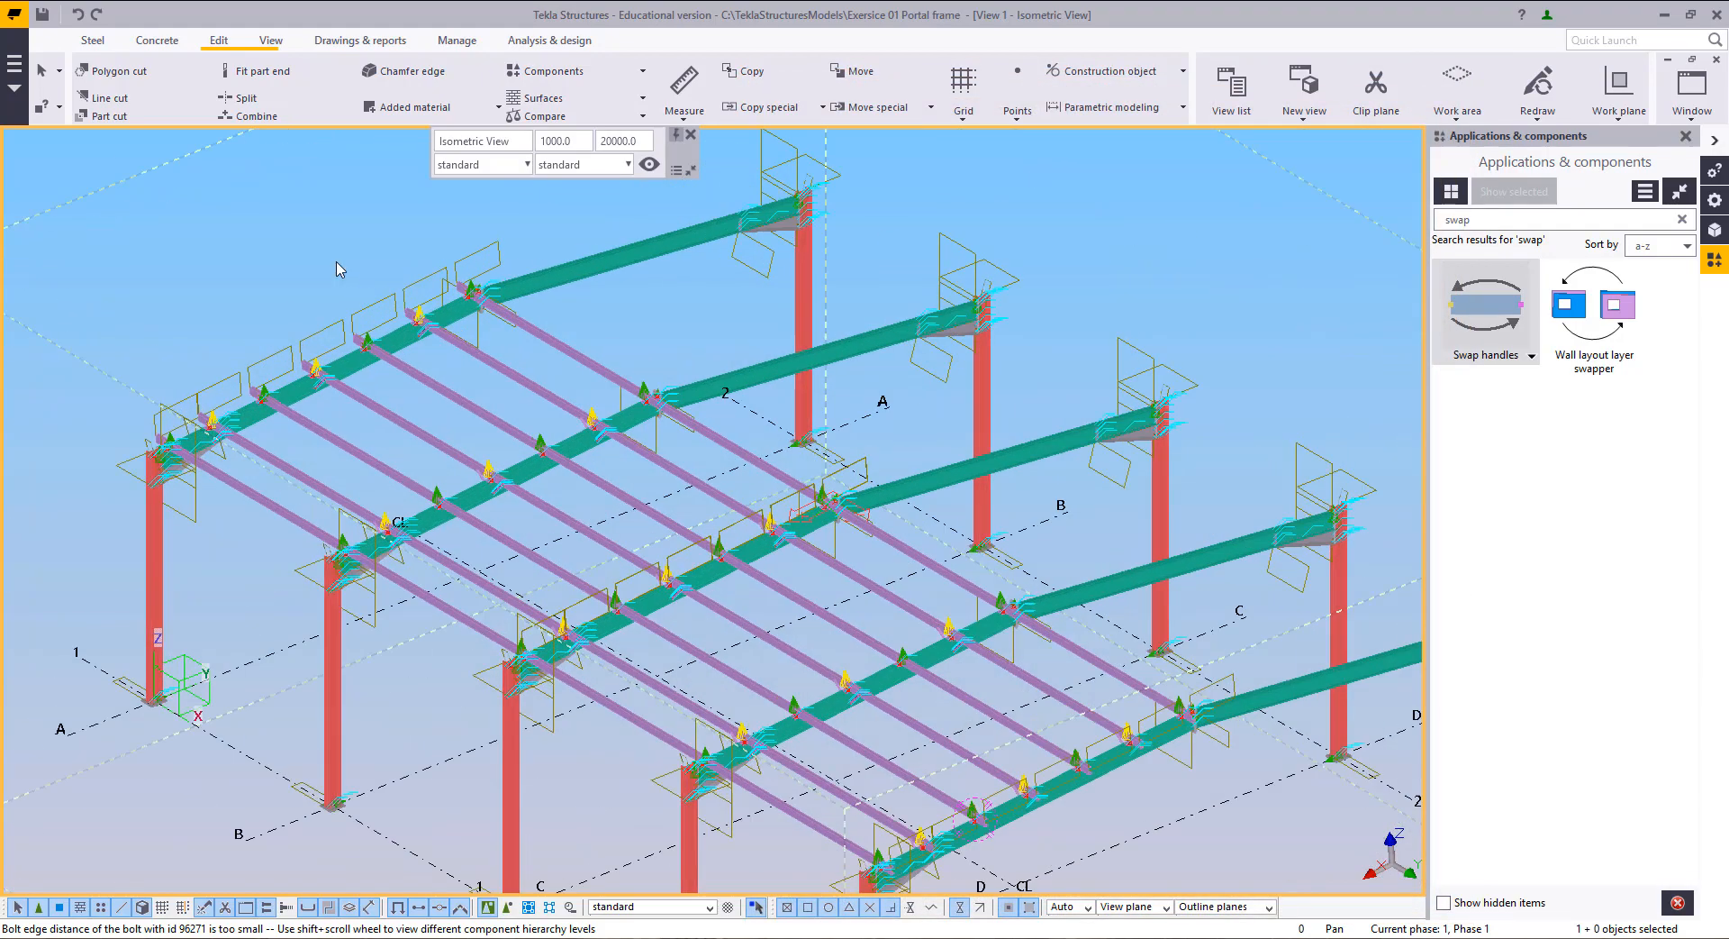
scroll(339, 269, "up", 5)
scroll(423, 326, "down", 3)
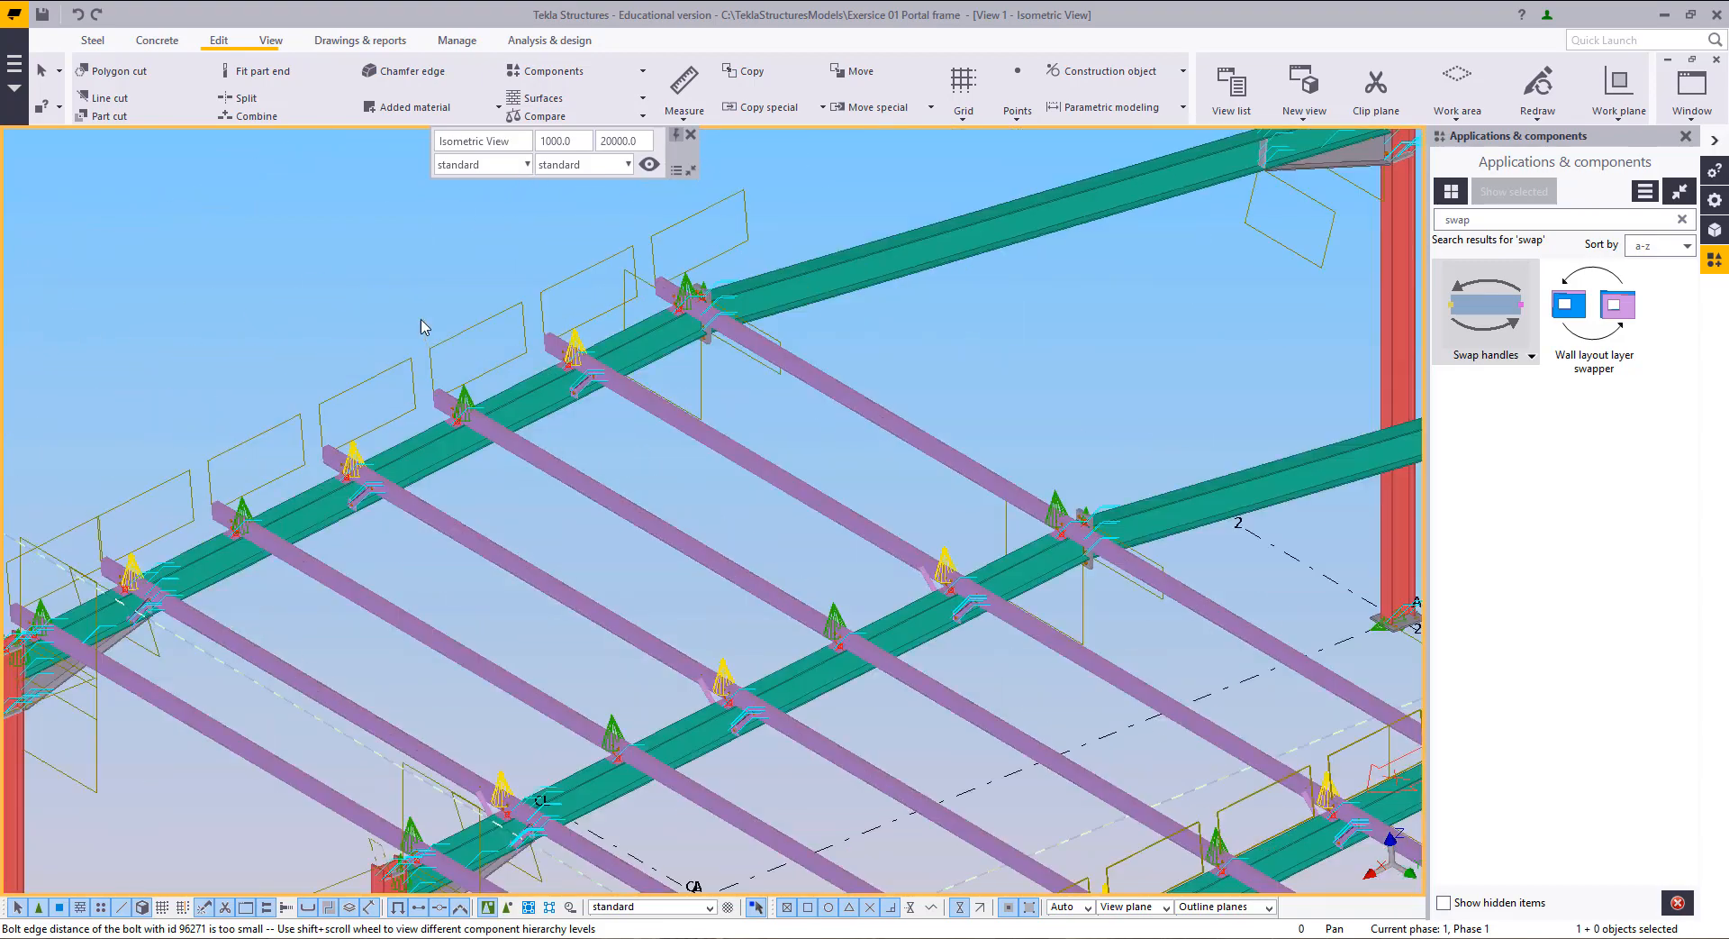
Step: Redraw the isometric view of the whole frame to clear the temporary outlines and cut symbols
scroll(423, 326, "down", 5)
scroll(406, 306, "up", 3)
scroll(366, 261, "down", 3)
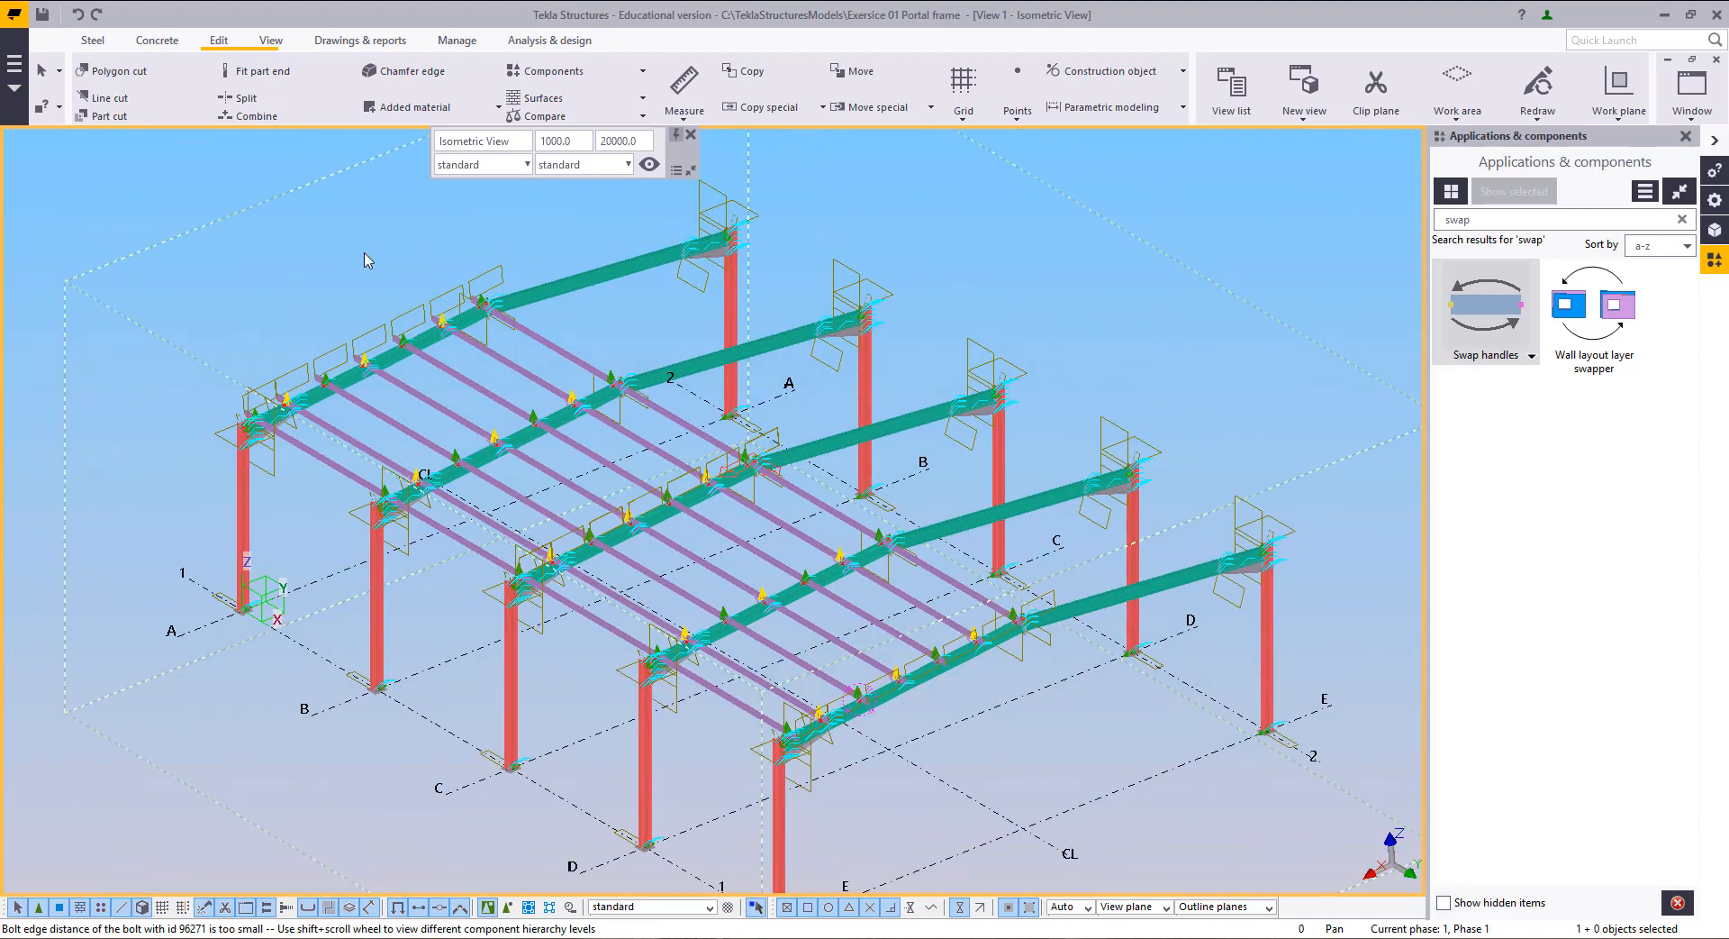
right_click(366, 262)
left_click(421, 359)
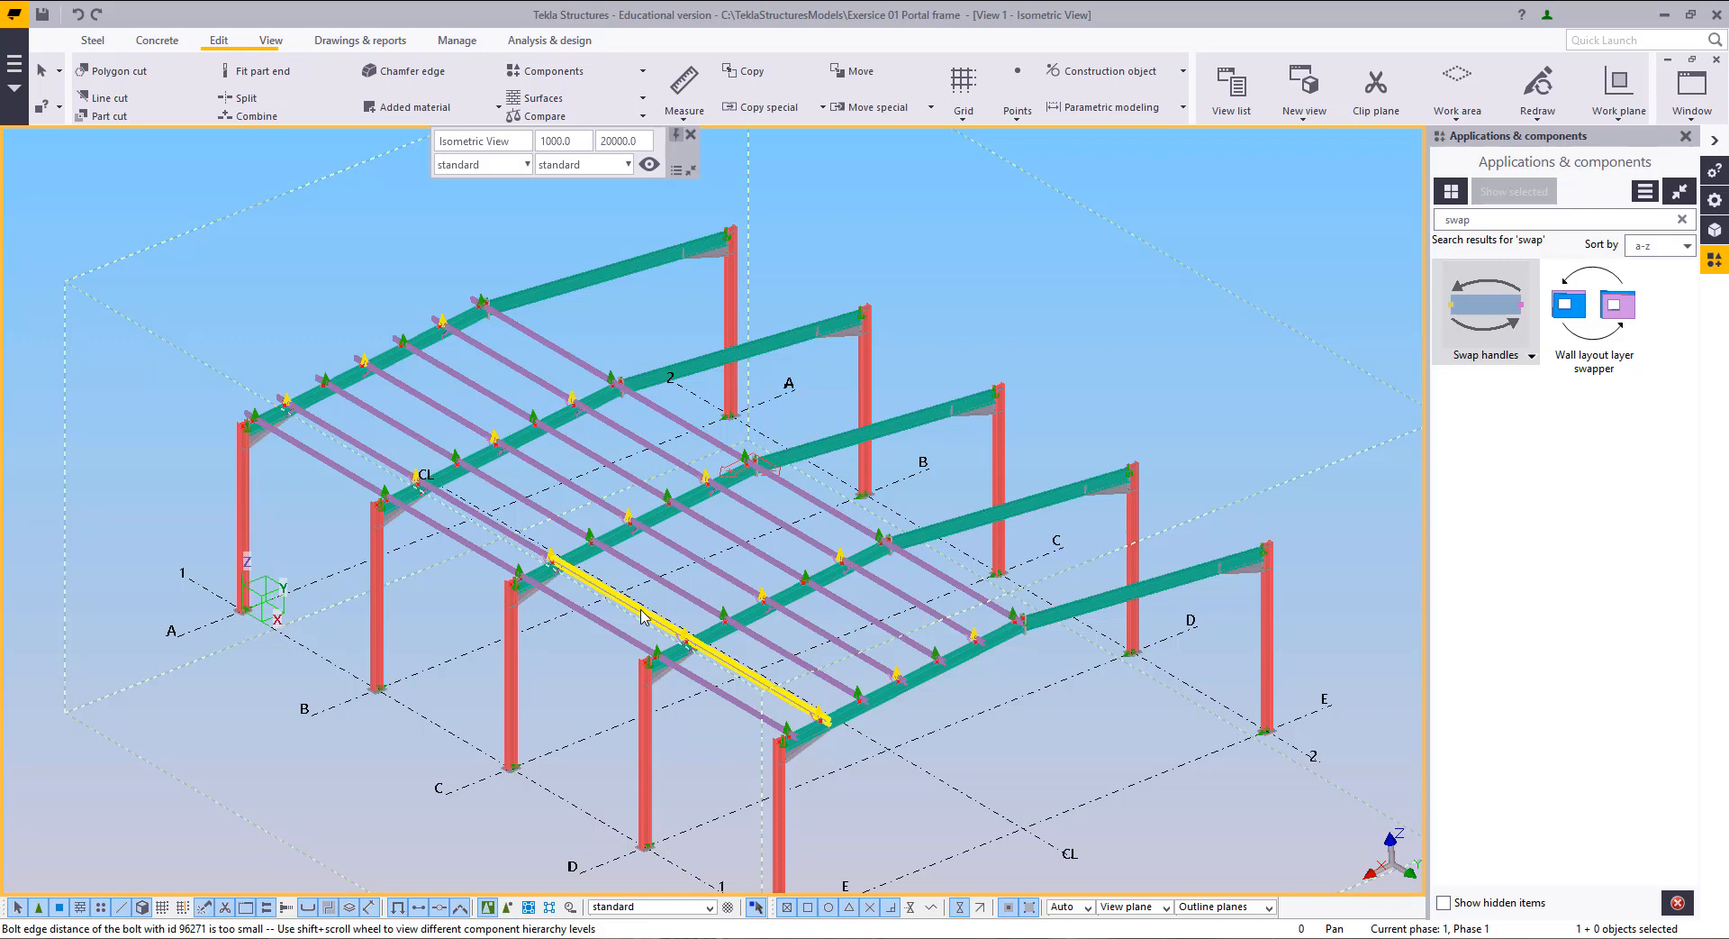
Step: Select all five columns along grid line 1, from grid E to grid A, to show their reference points
scroll(656, 682, "up", 5)
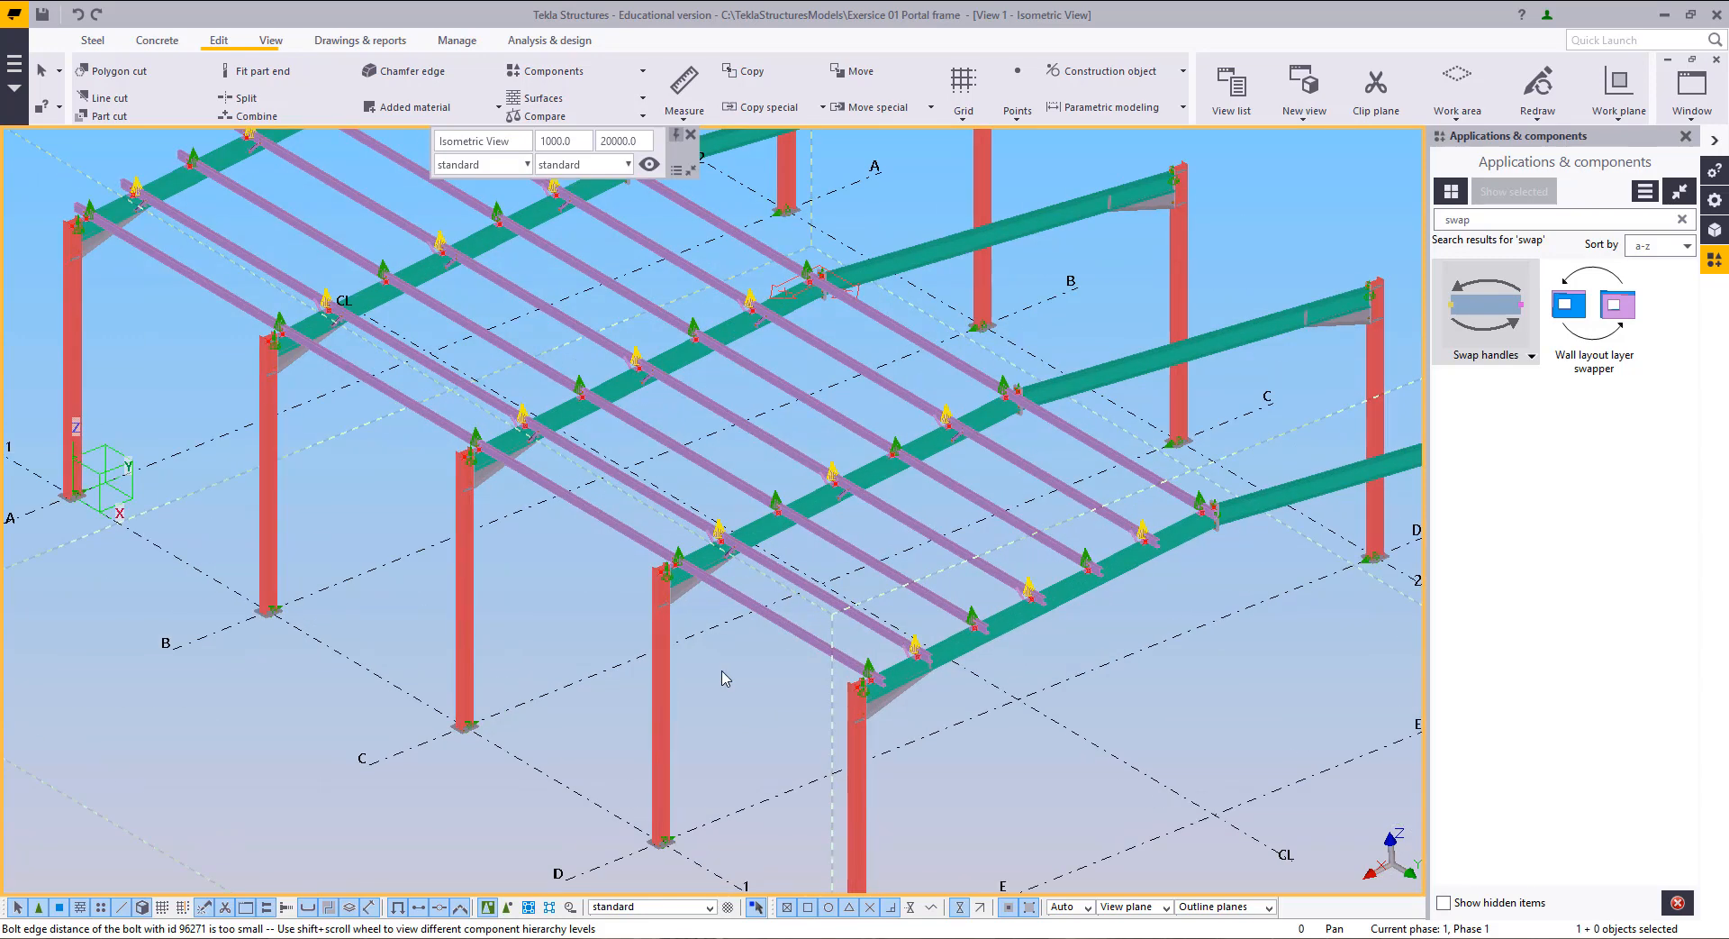
scroll(701, 643, "up", 4)
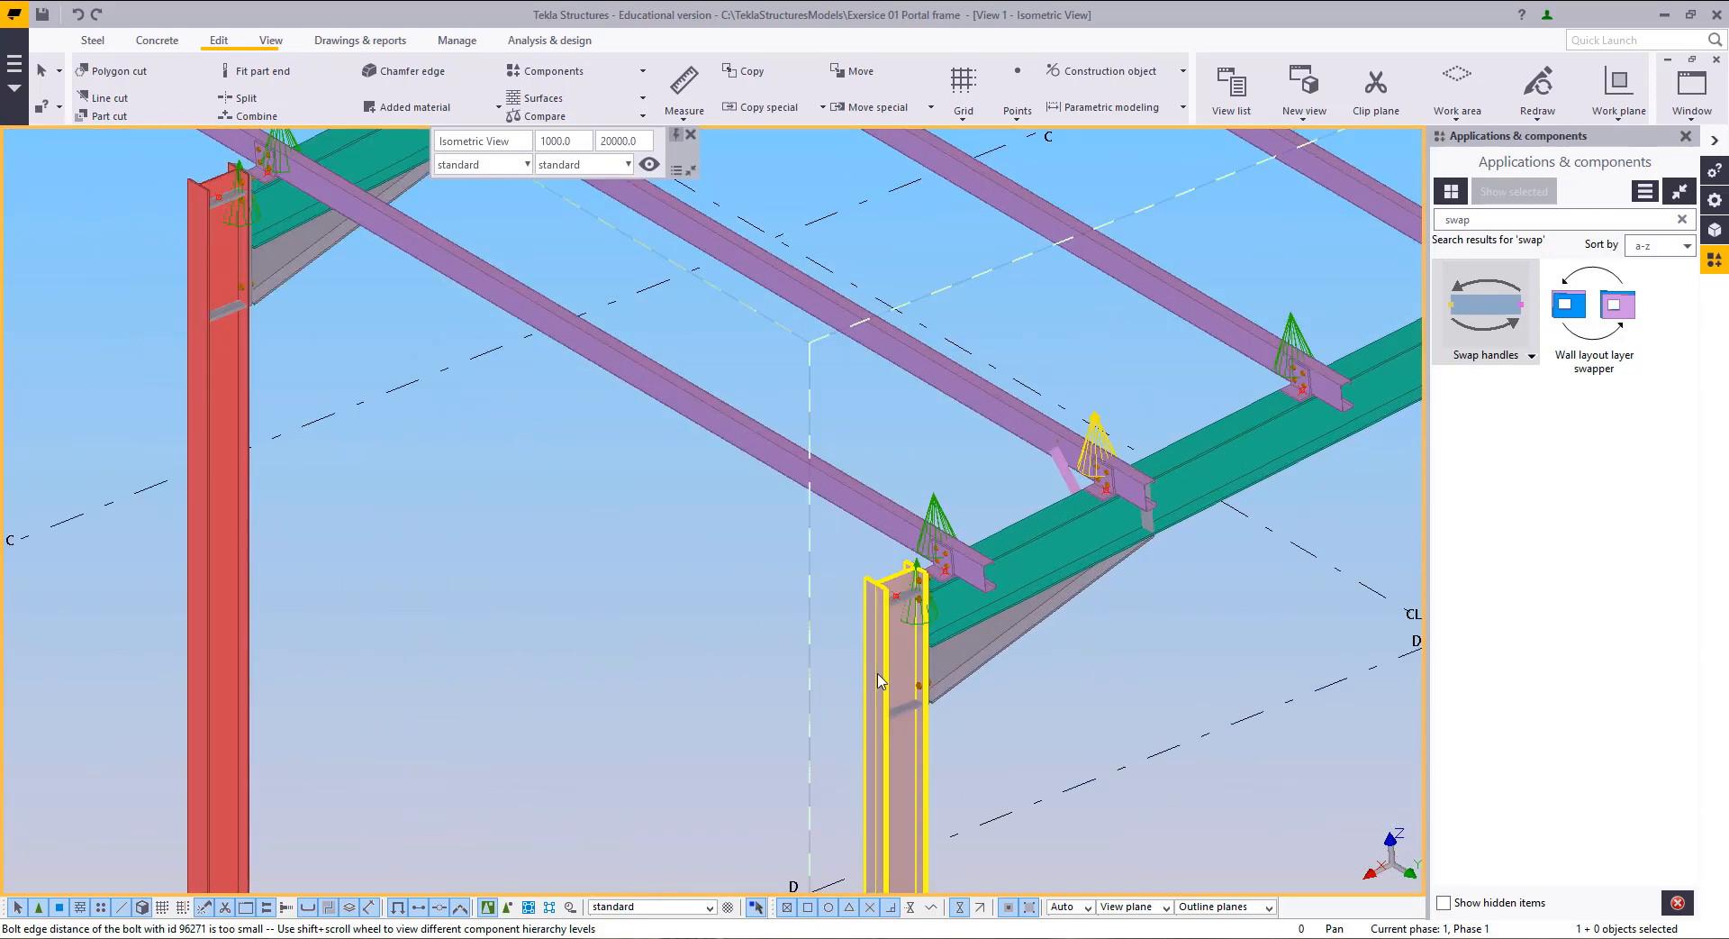
left_click(879, 681)
scroll(590, 671, "up", 2)
scroll(486, 641, "down", 3)
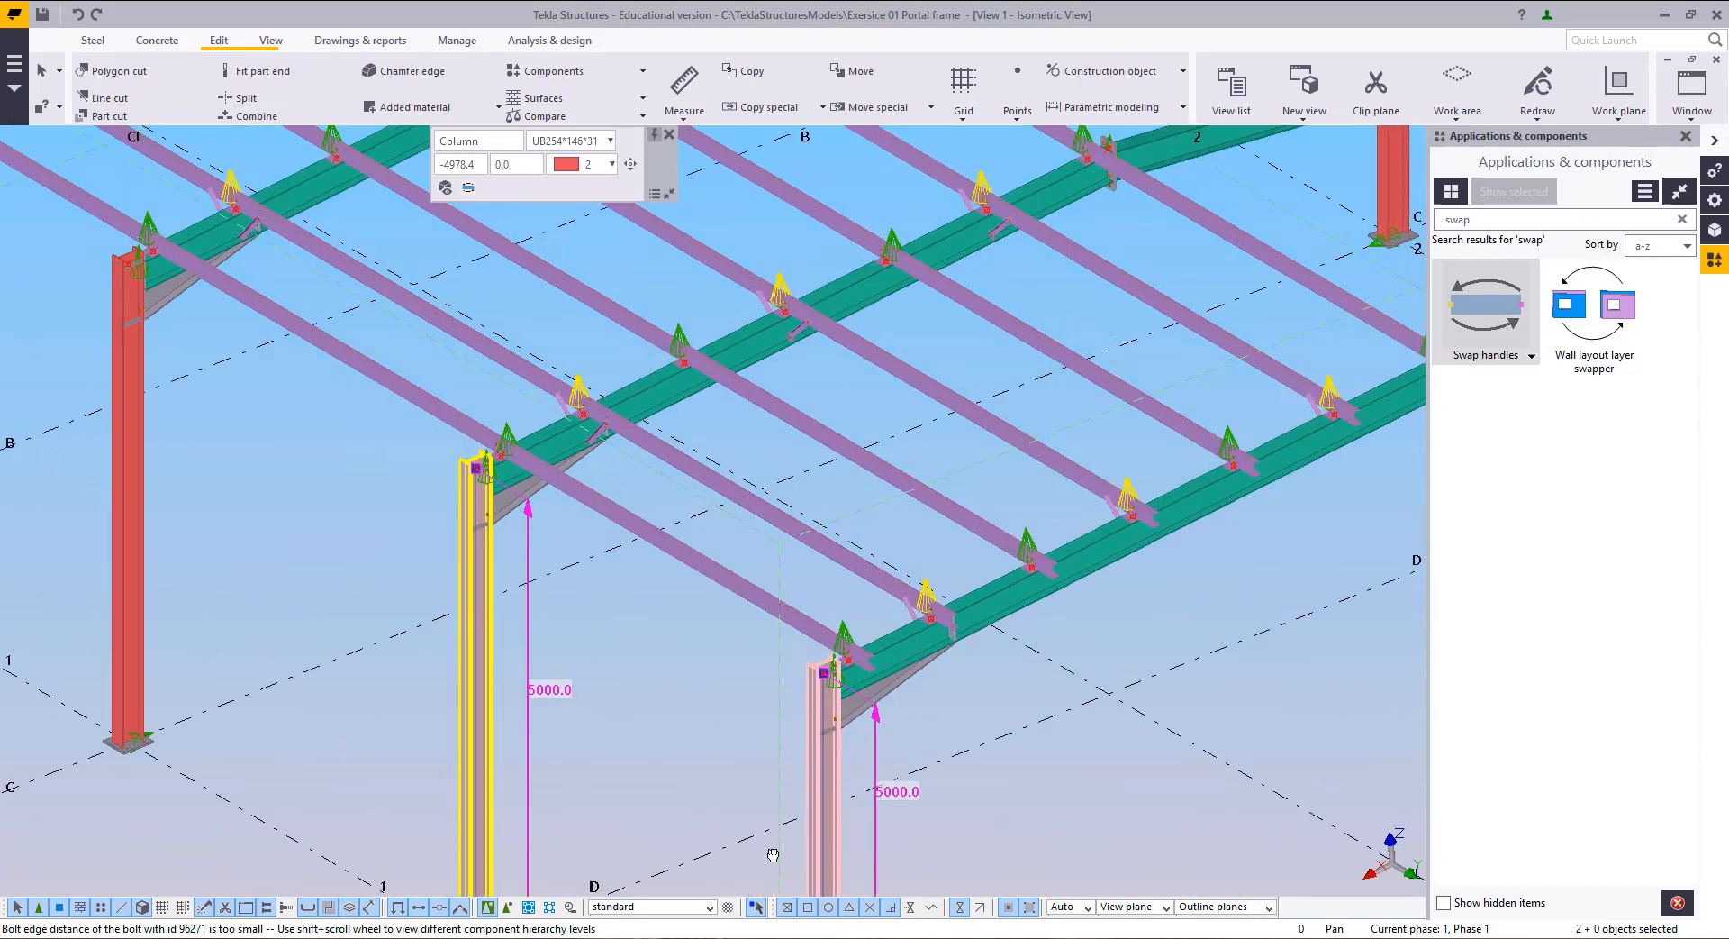
left_click(473, 636, "shift")
scroll(317, 576, "down", 5)
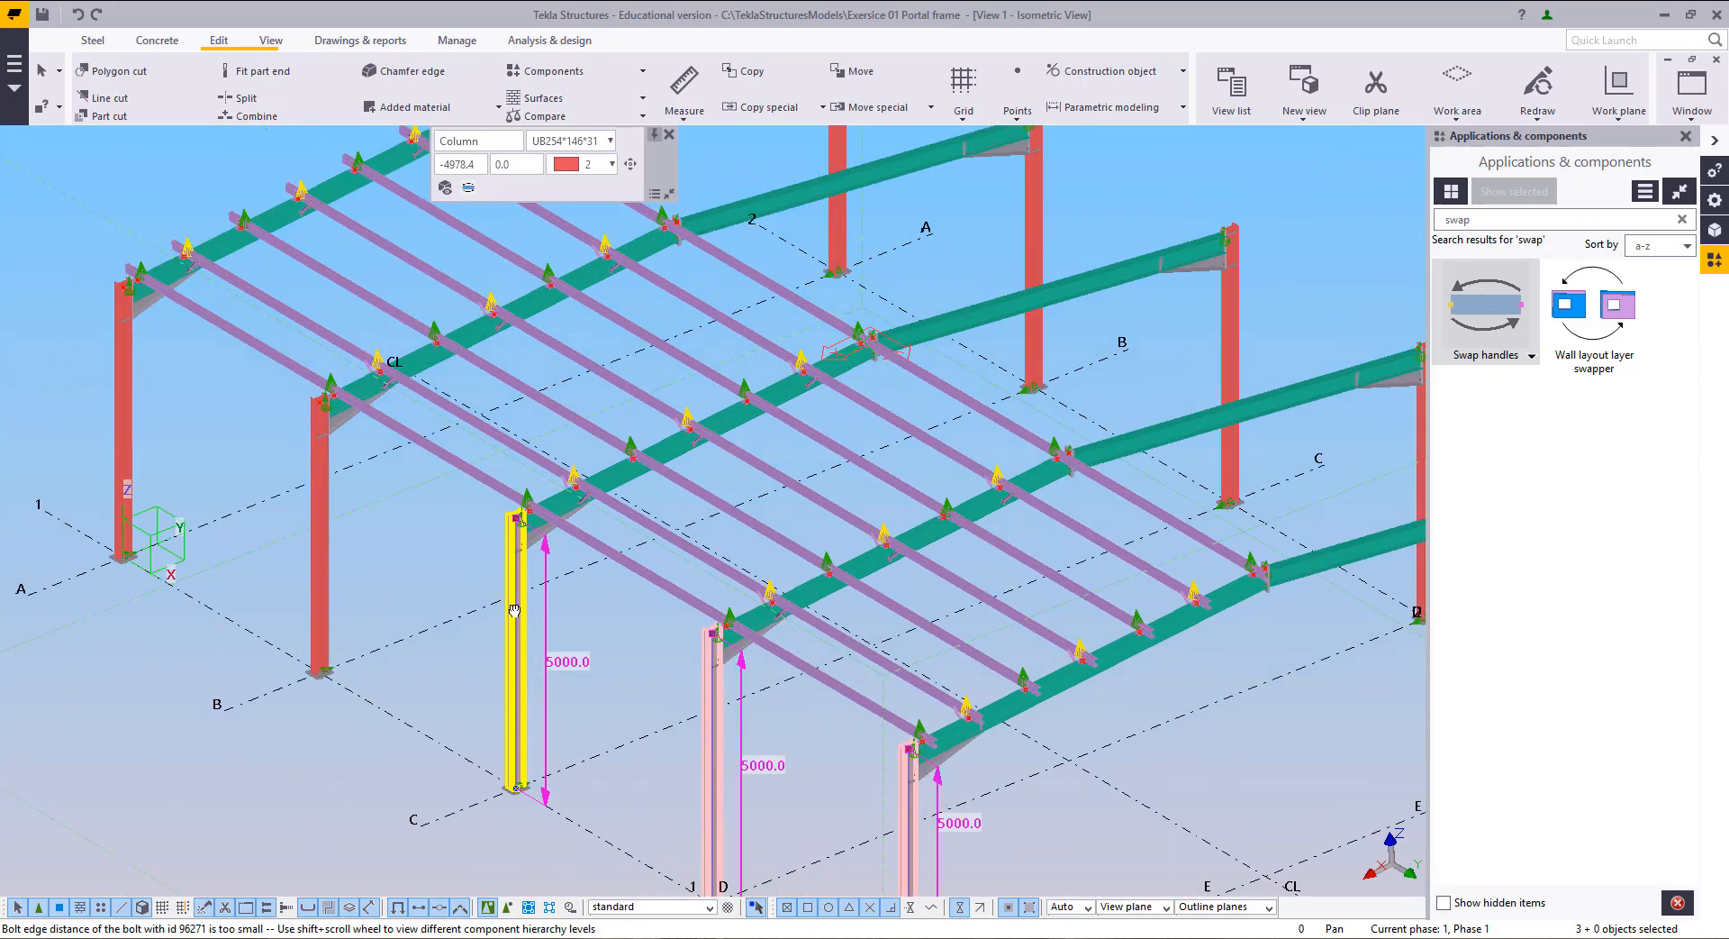
left_click(216, 401, "shift")
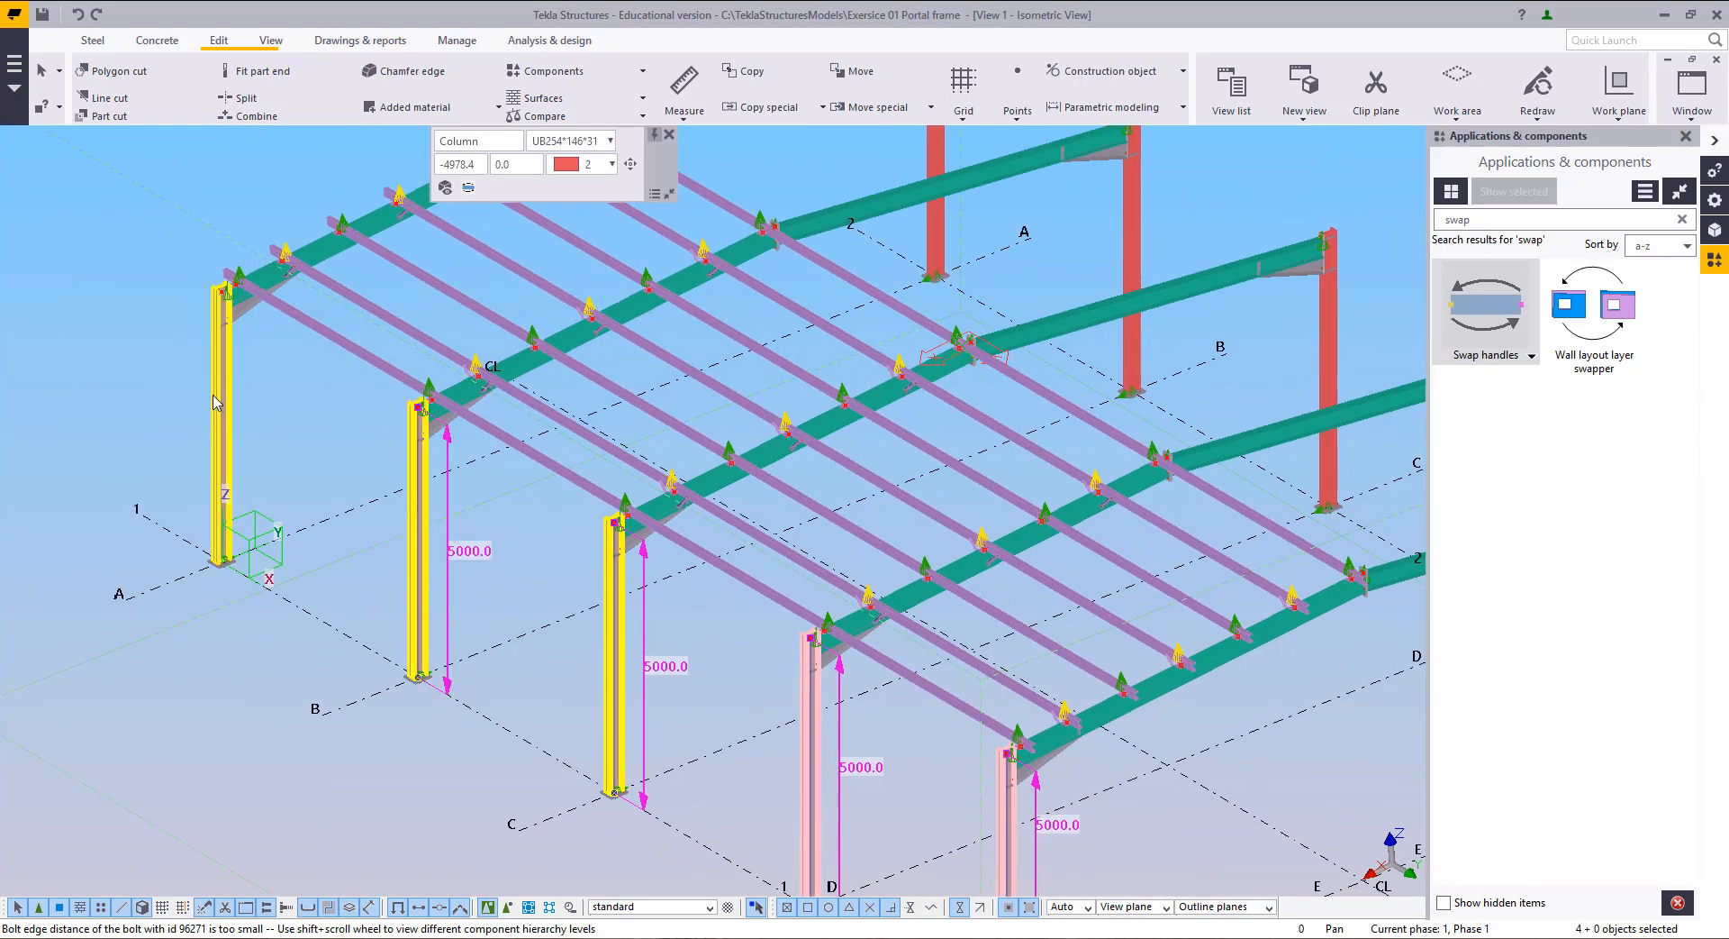
left_click(227, 432, "shift")
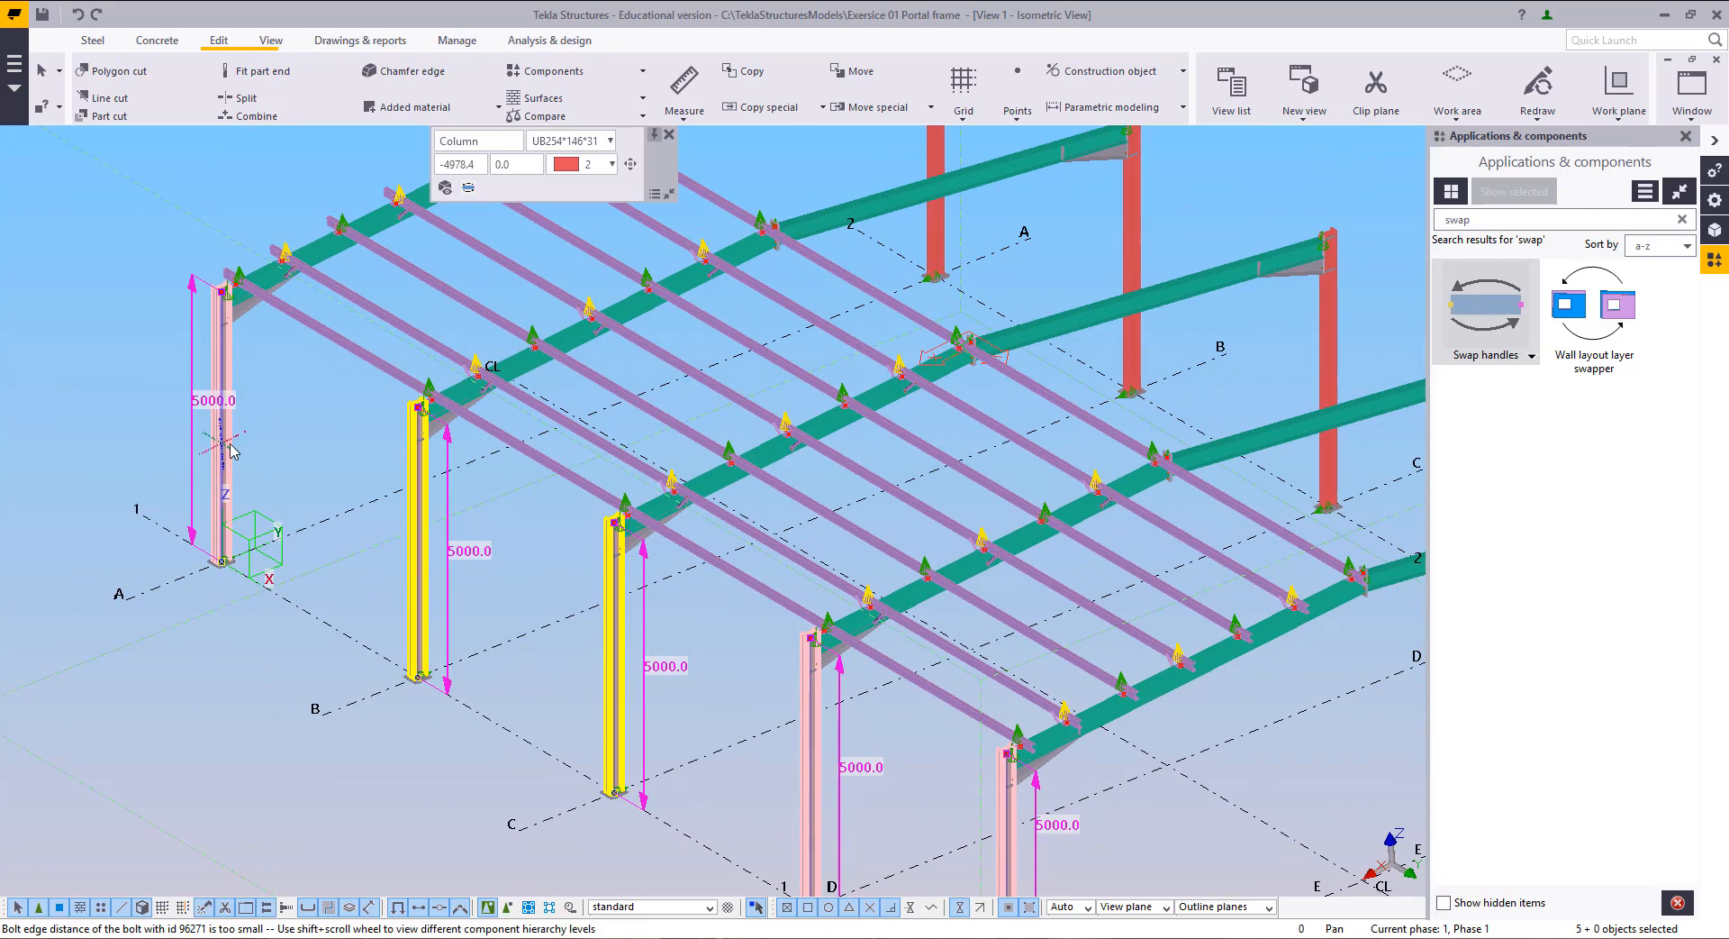
Step: Examine the column-to-rafter eaves joint at grid A and the bay leading to the grid B column
middle_click_drag(797, 538, 858, 657)
scroll(566, 412, "up", 1)
middle_click_drag(167, 417, 350, 461)
scroll(348, 461, "up", 3)
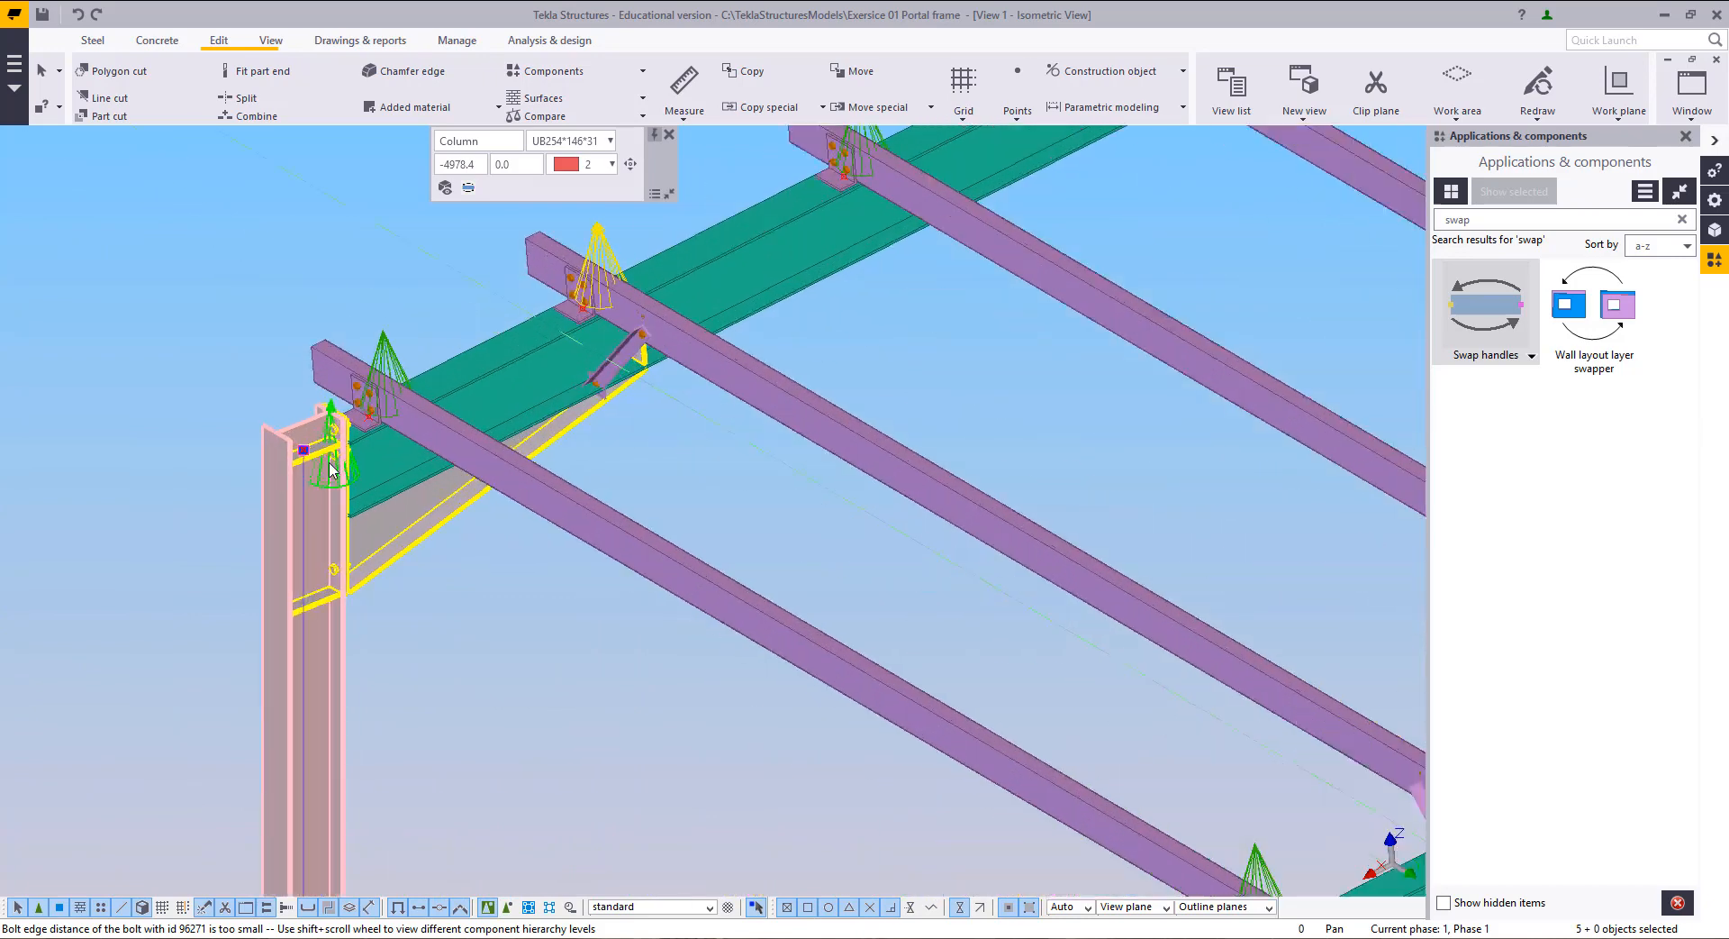
scroll(331, 468, "up", 2)
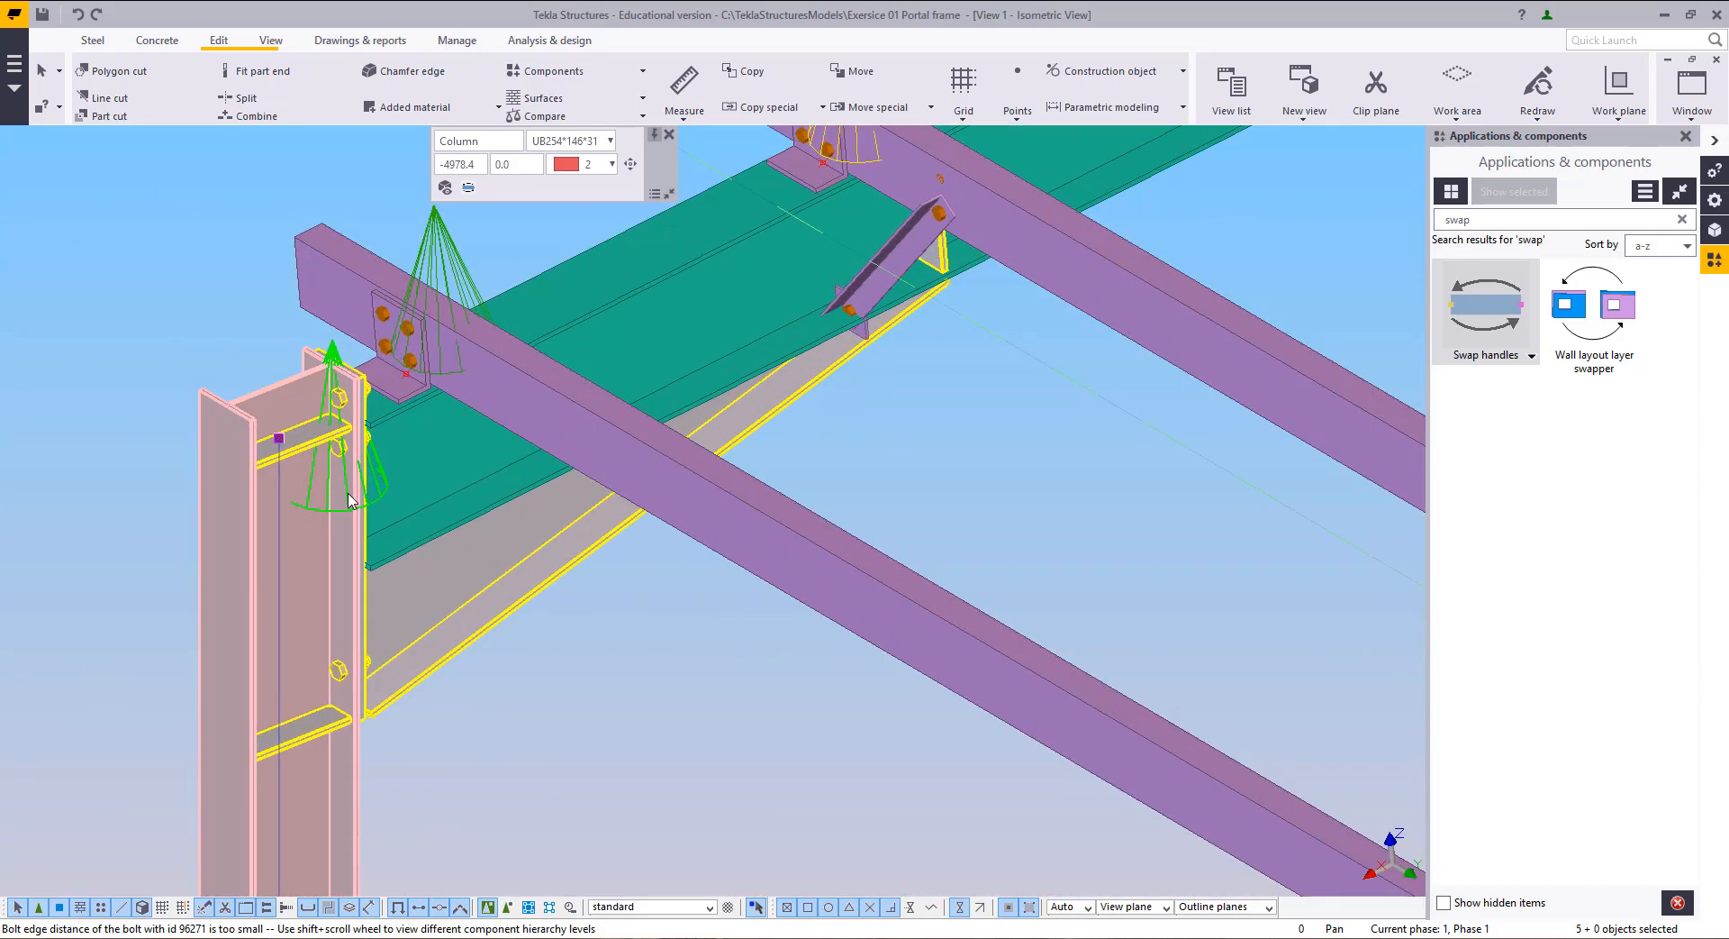
scroll(744, 540, "down", 4)
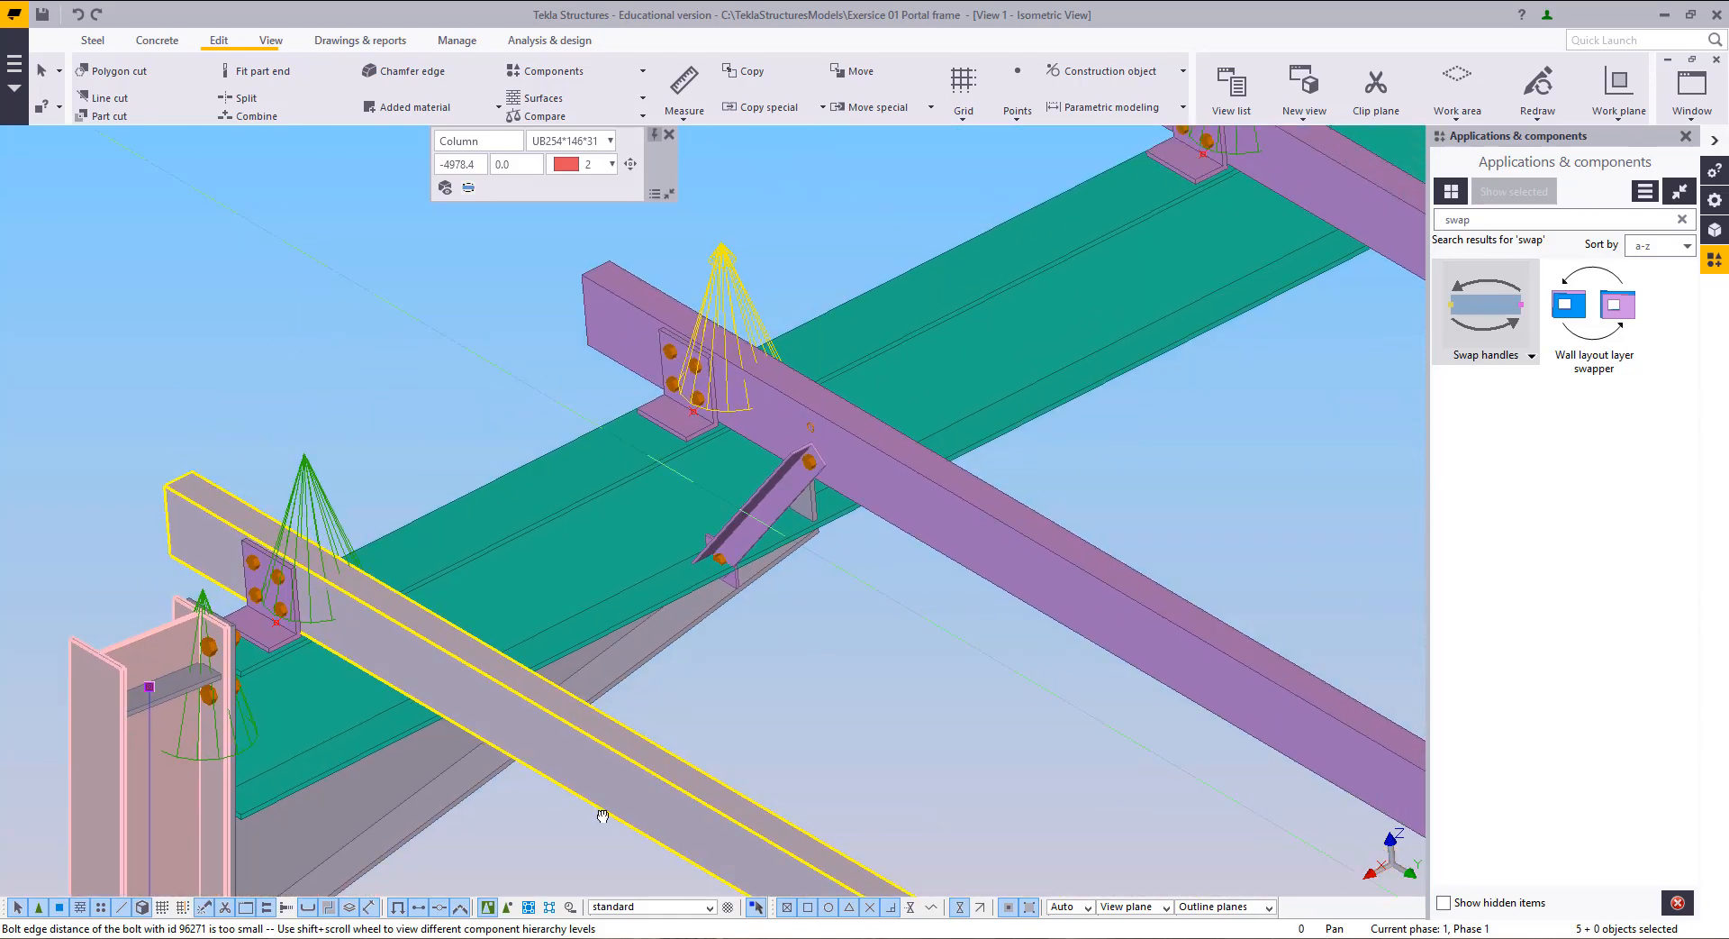
scroll(737, 556, "down", 4)
middle_click_drag(738, 557, 691, 444)
scroll(842, 369, "down", 2)
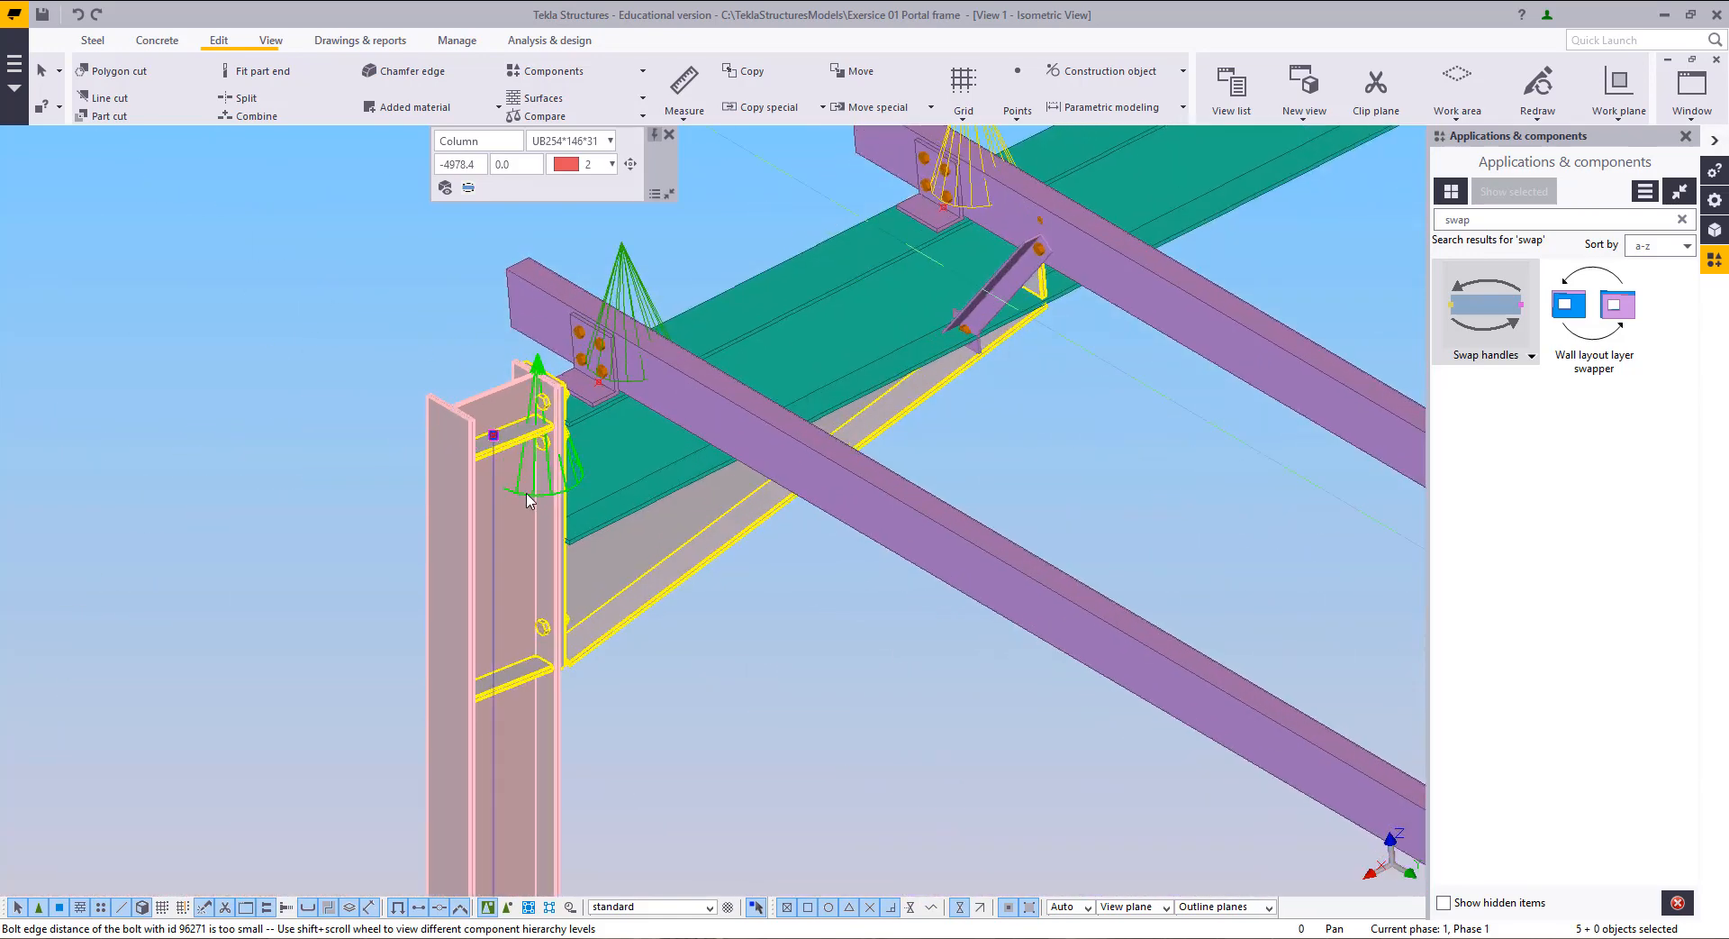
middle_click_drag(500, 505, 419, 424)
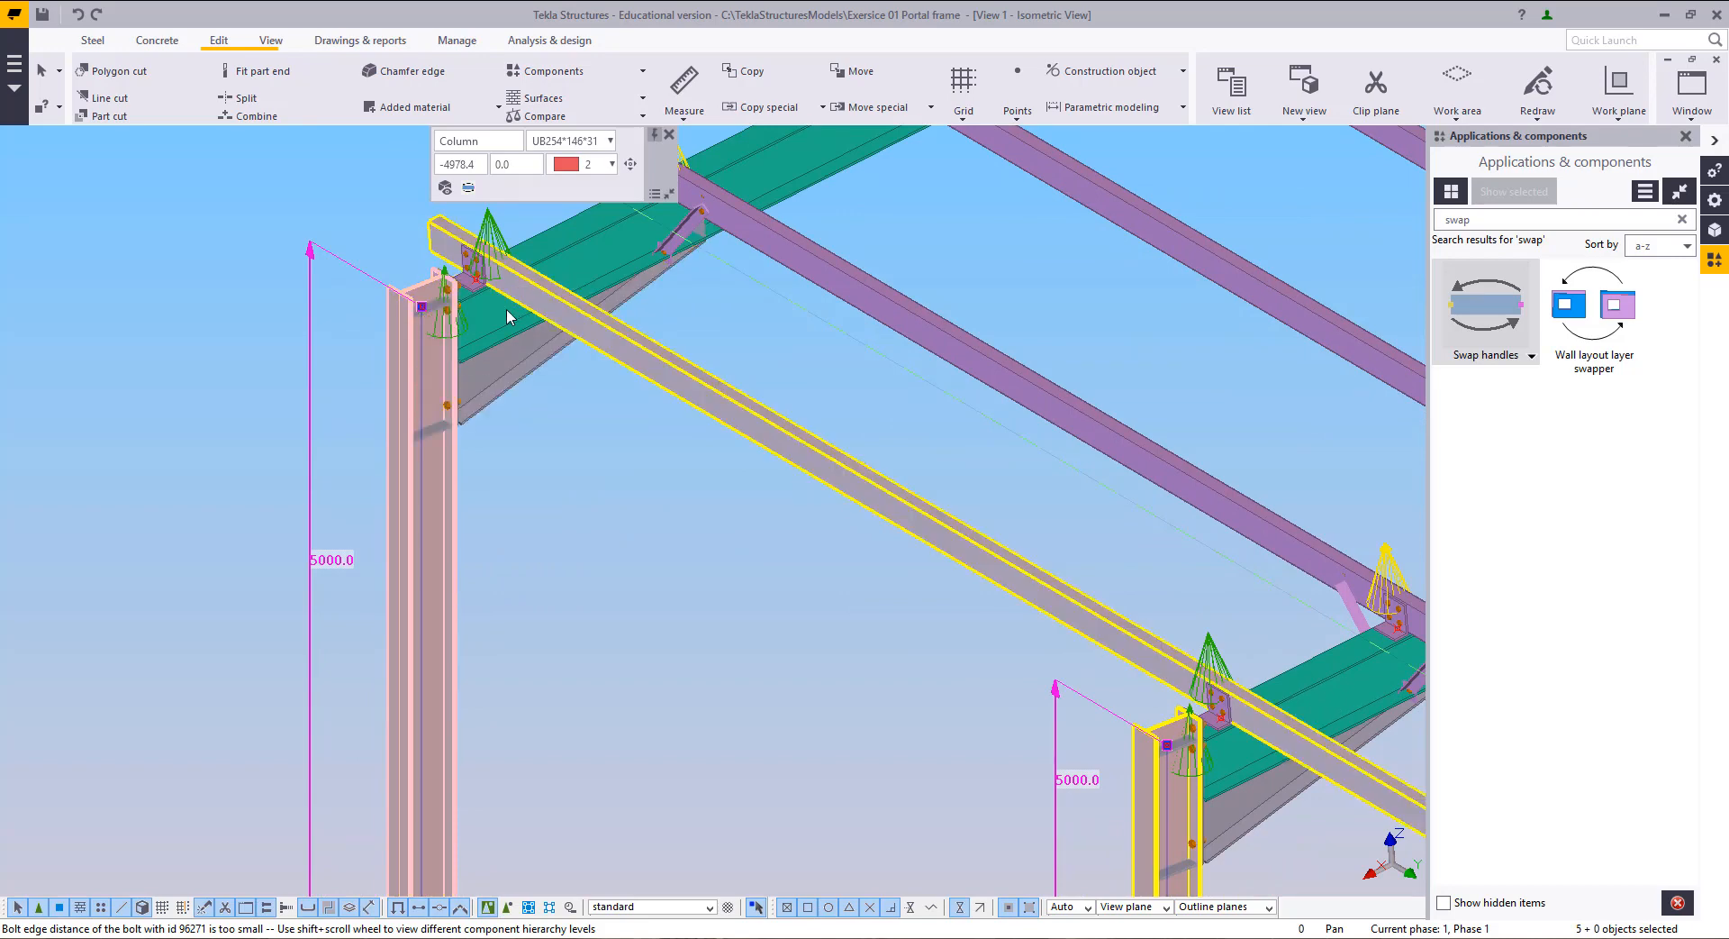
middle_click_drag(934, 684, 841, 677)
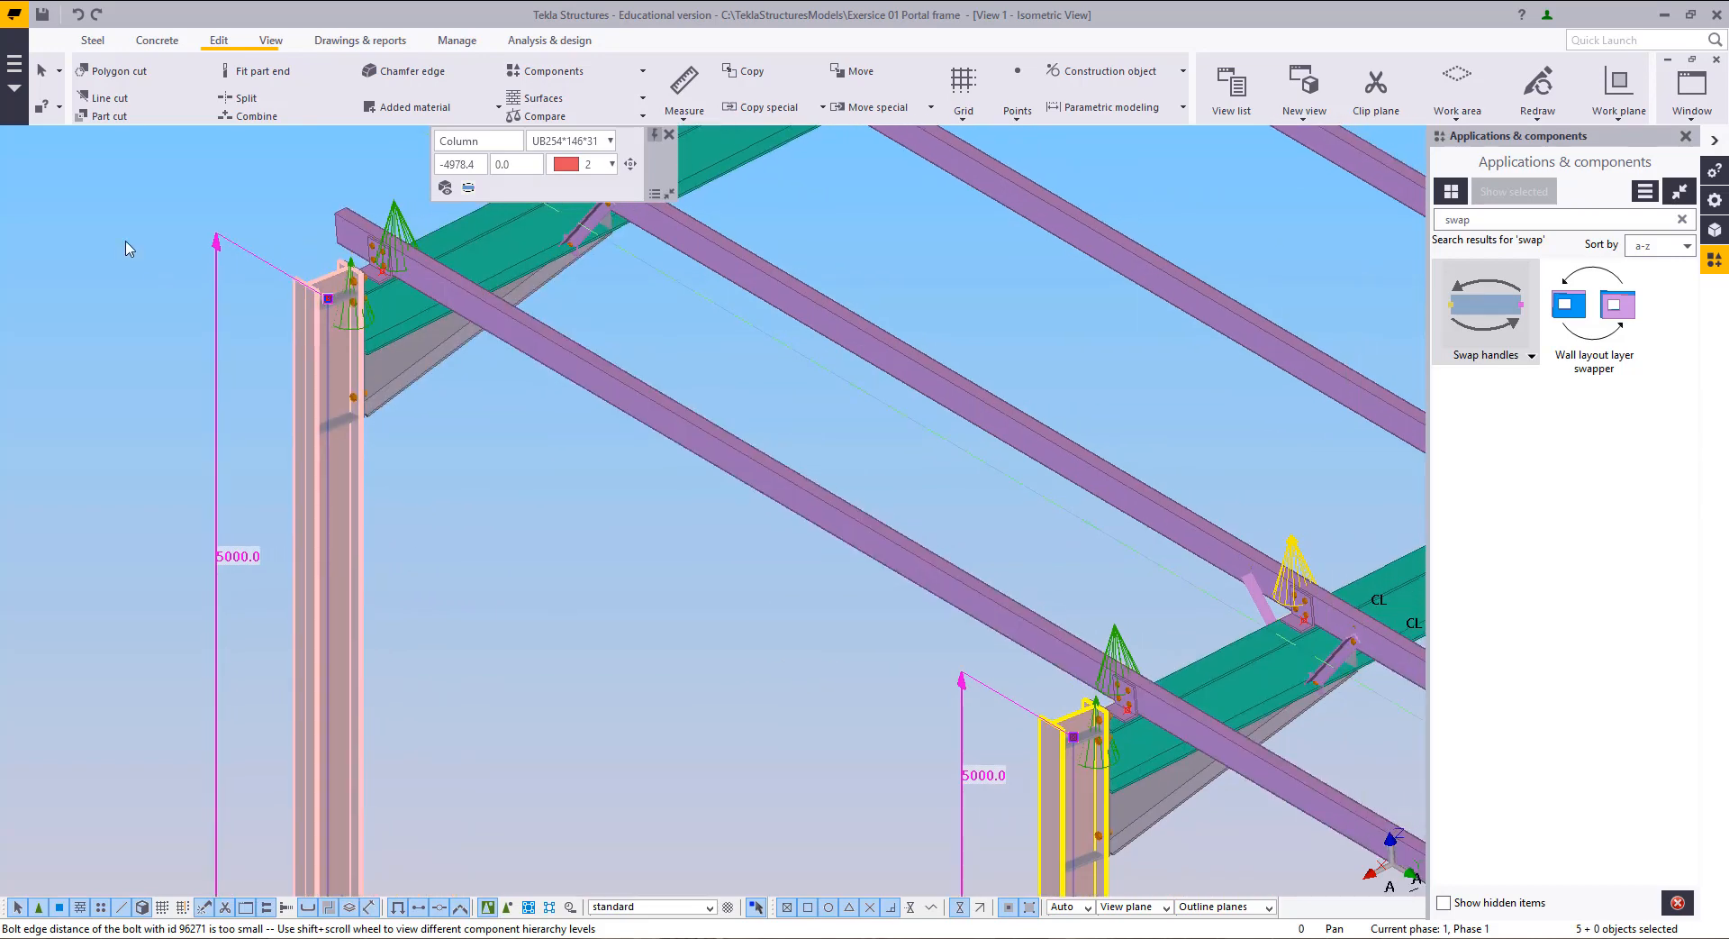
Step: Model a steel beam between the top reference points of the grid A and grid B columns on grid line 1
left_click(93, 40)
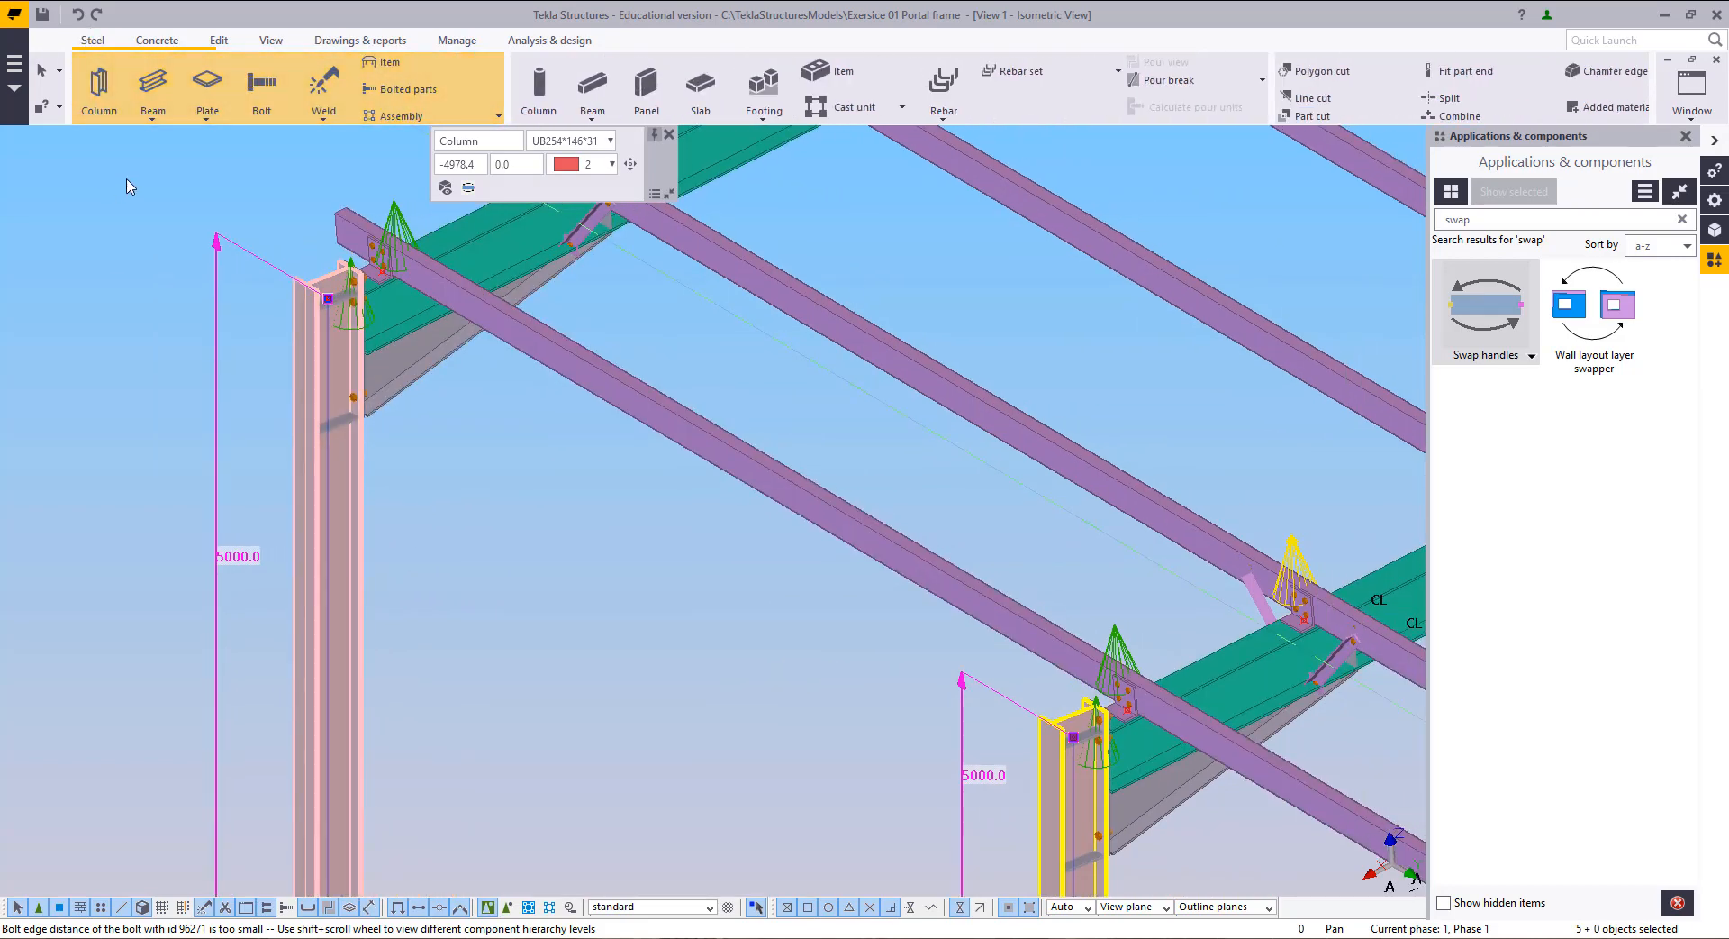
left_click(152, 81)
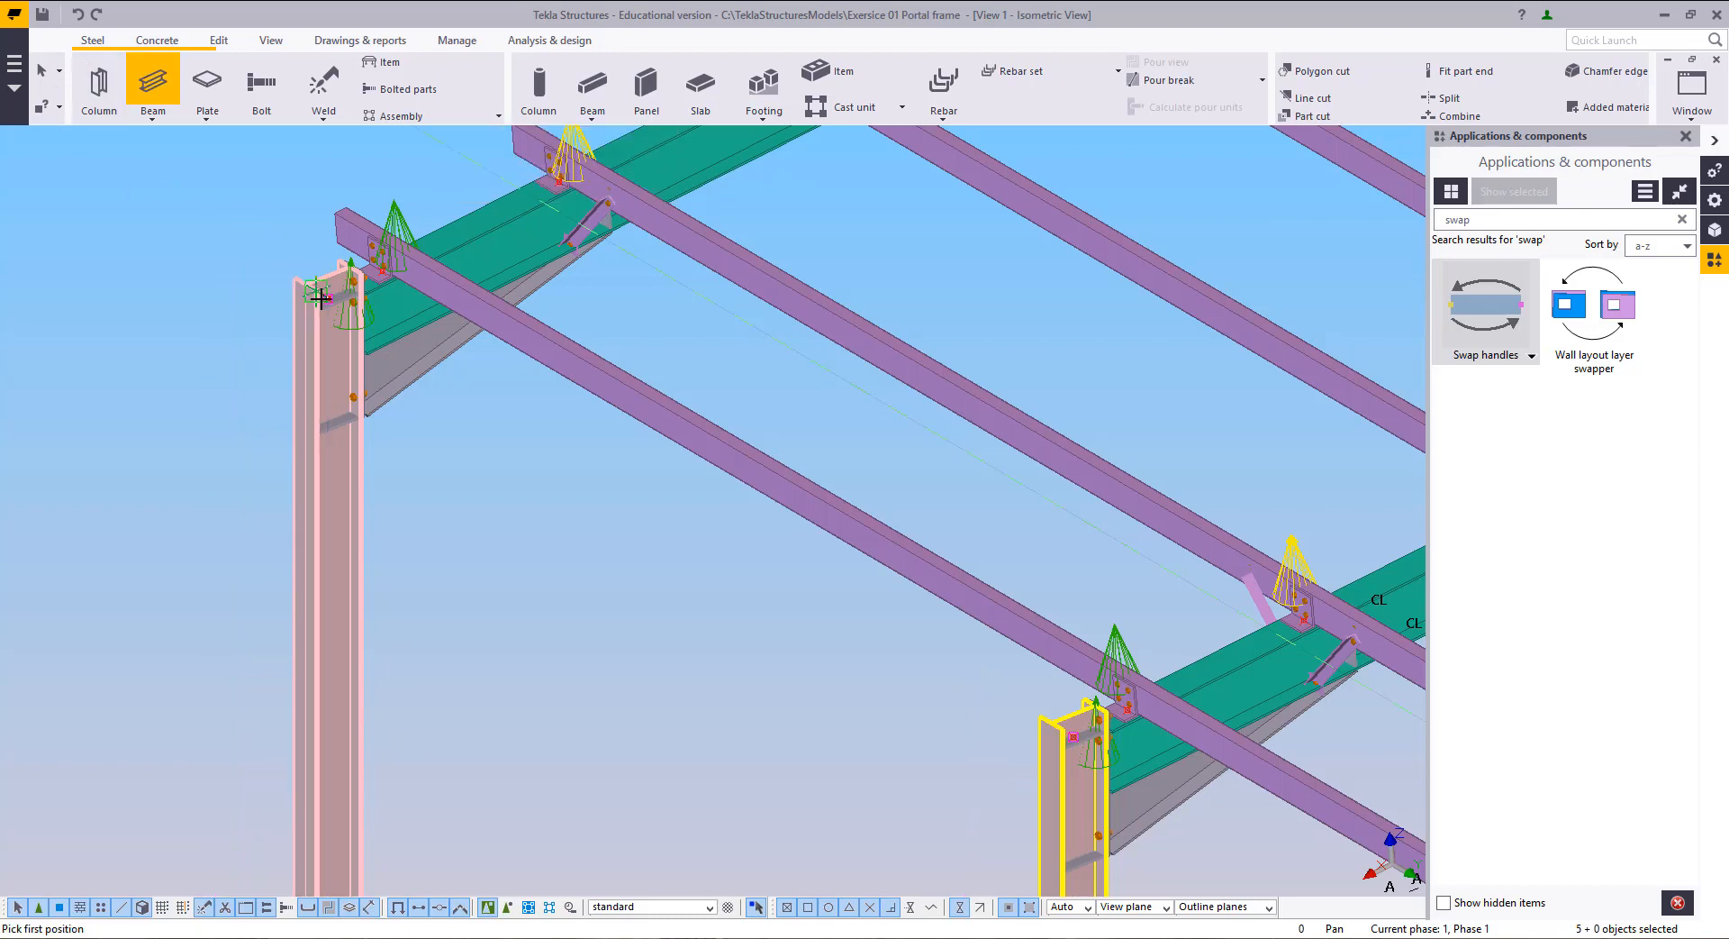
left_click(346, 309)
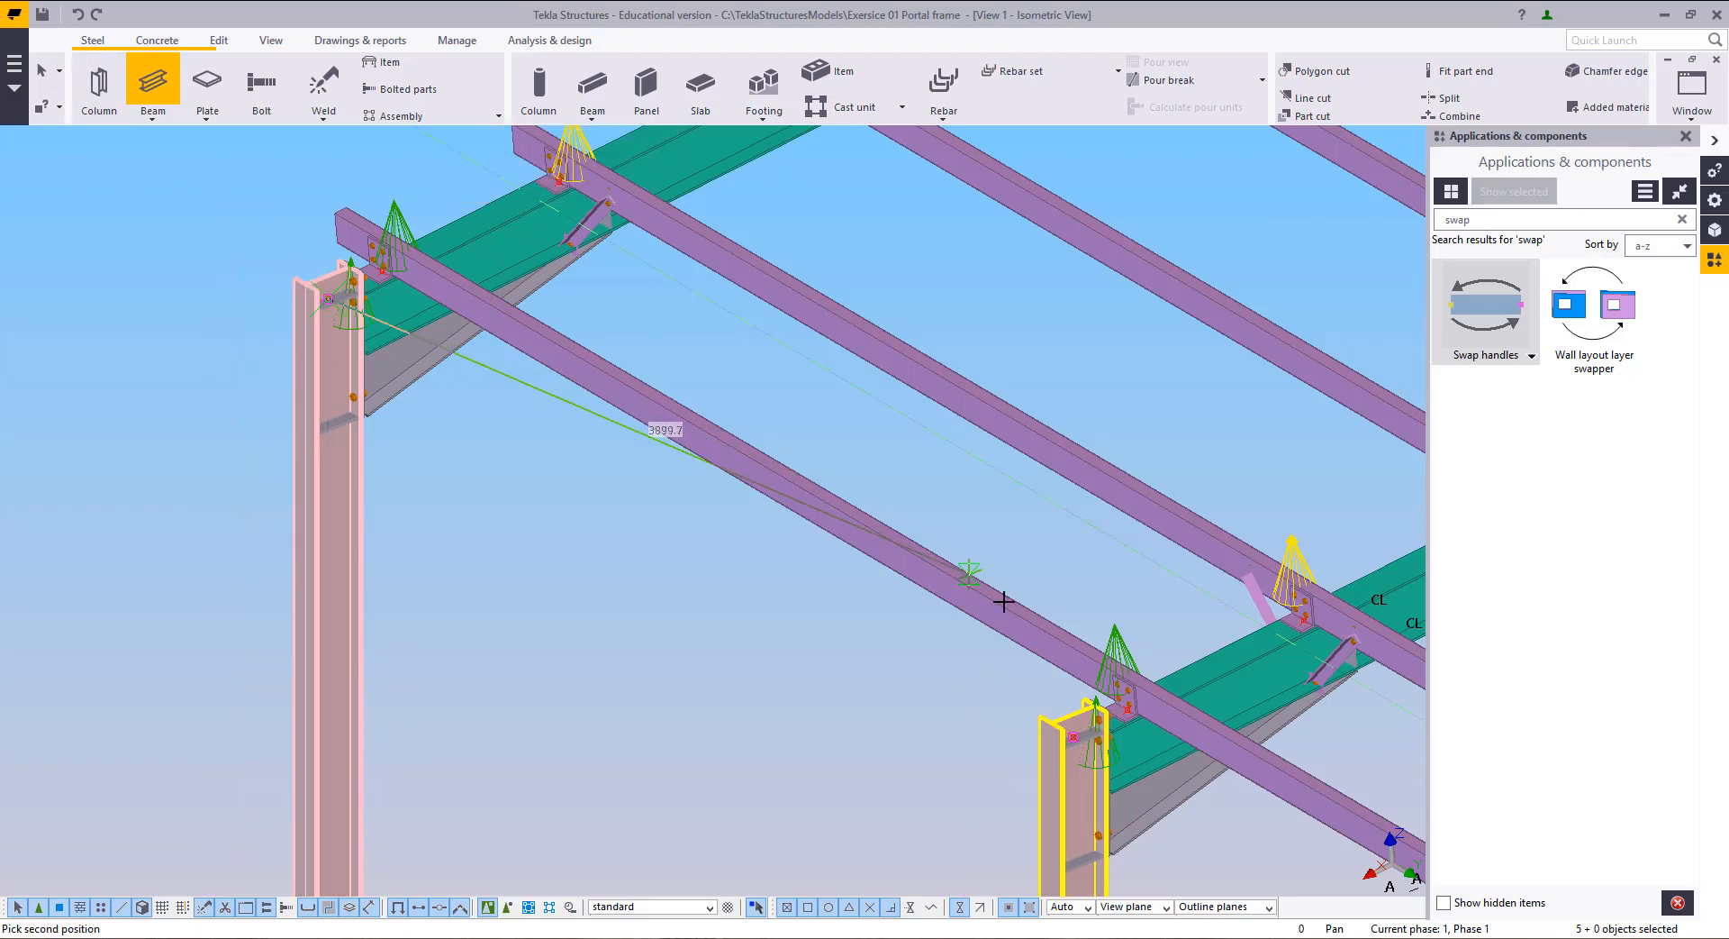
left_click(1057, 711)
middle_click_drag(1058, 713, 692, 532)
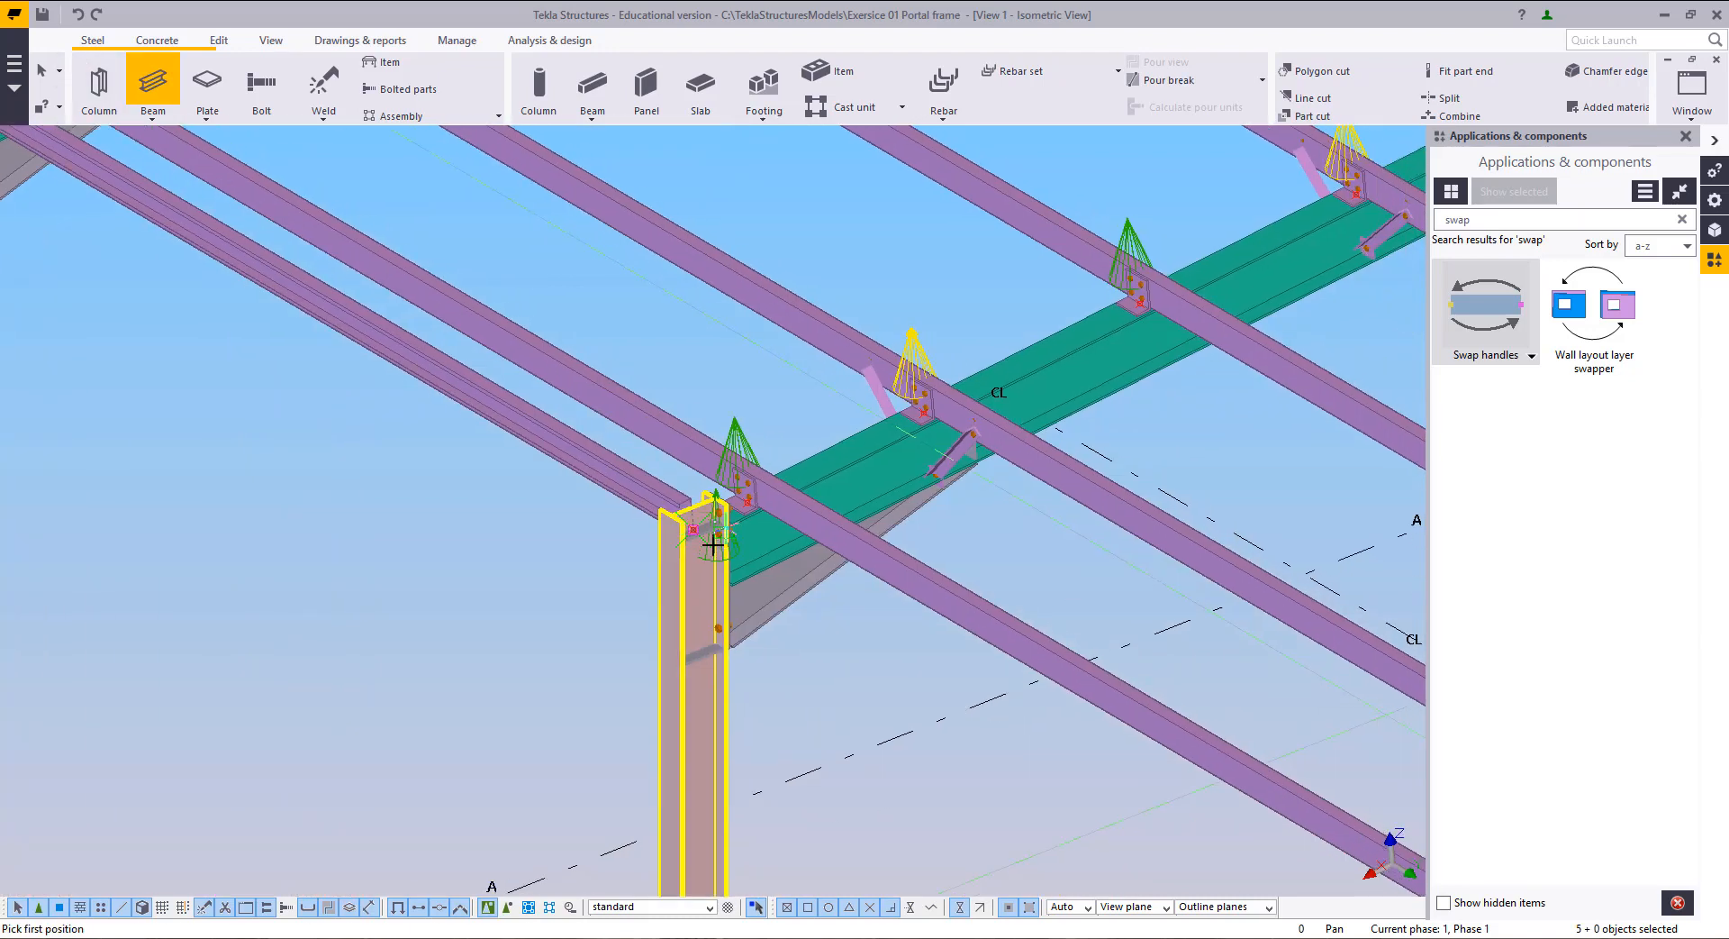
Step: Model matching steel beams between the column tops in the remaining bays B–C, C–D and D–E along grid line 1
left_click(693, 531)
scroll(559, 506, "down", 5)
middle_click_drag(1027, 755, 675, 429)
scroll(675, 429, "up", 3)
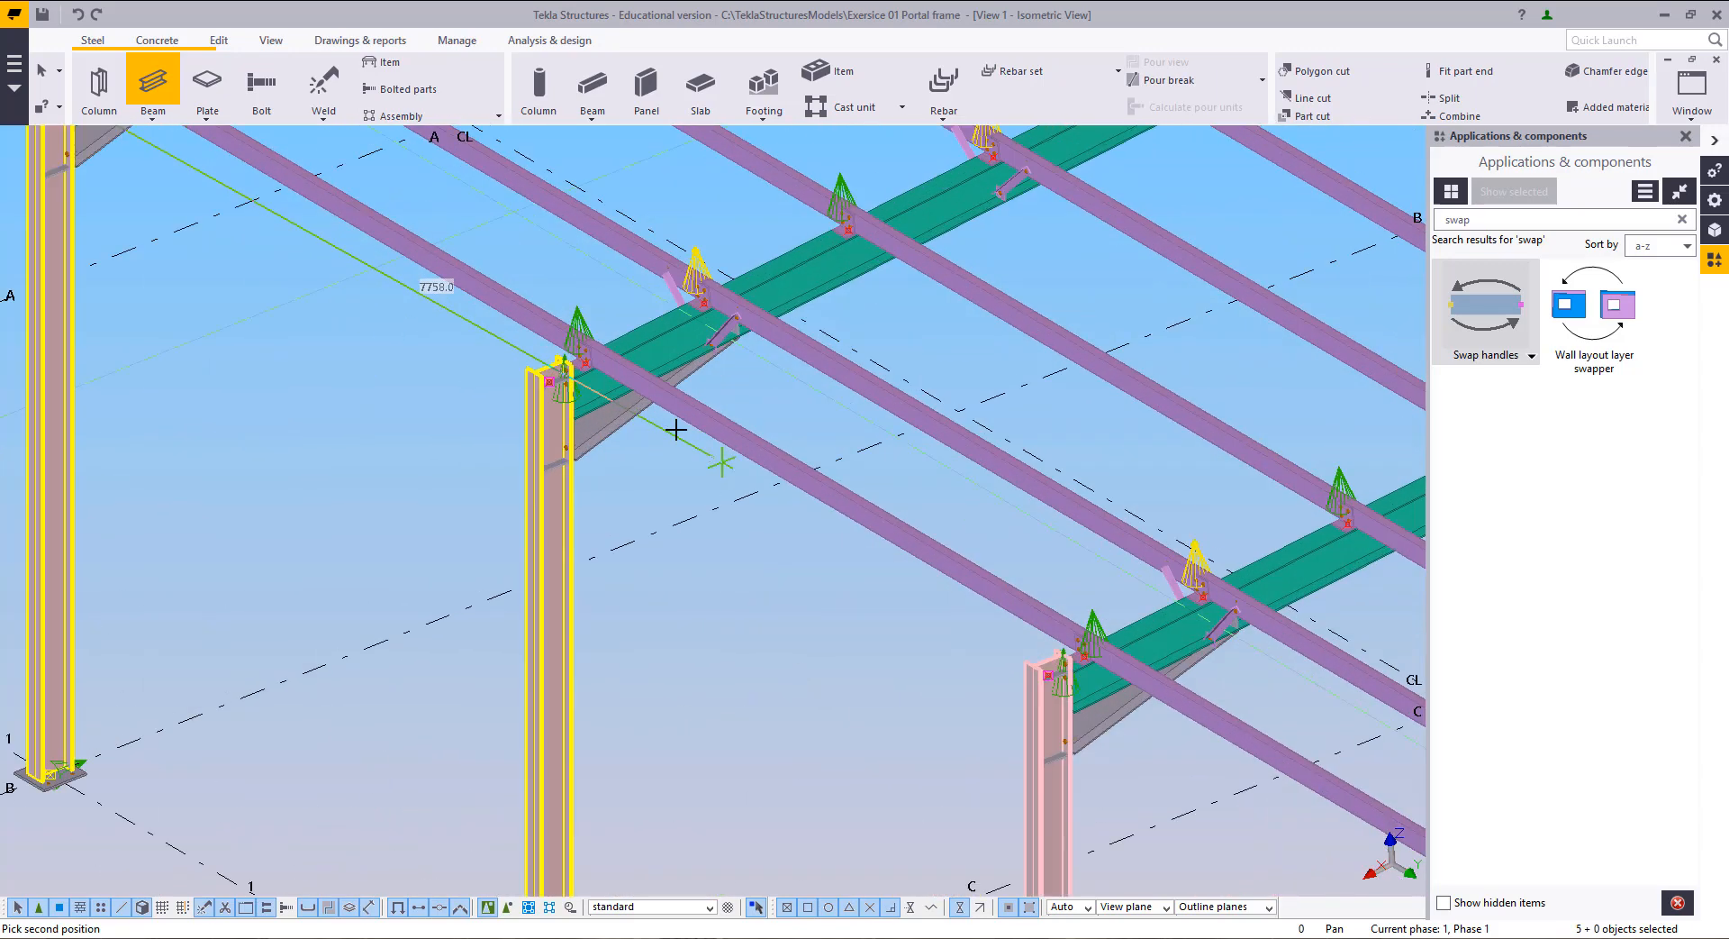
left_click(530, 369)
left_click(532, 369)
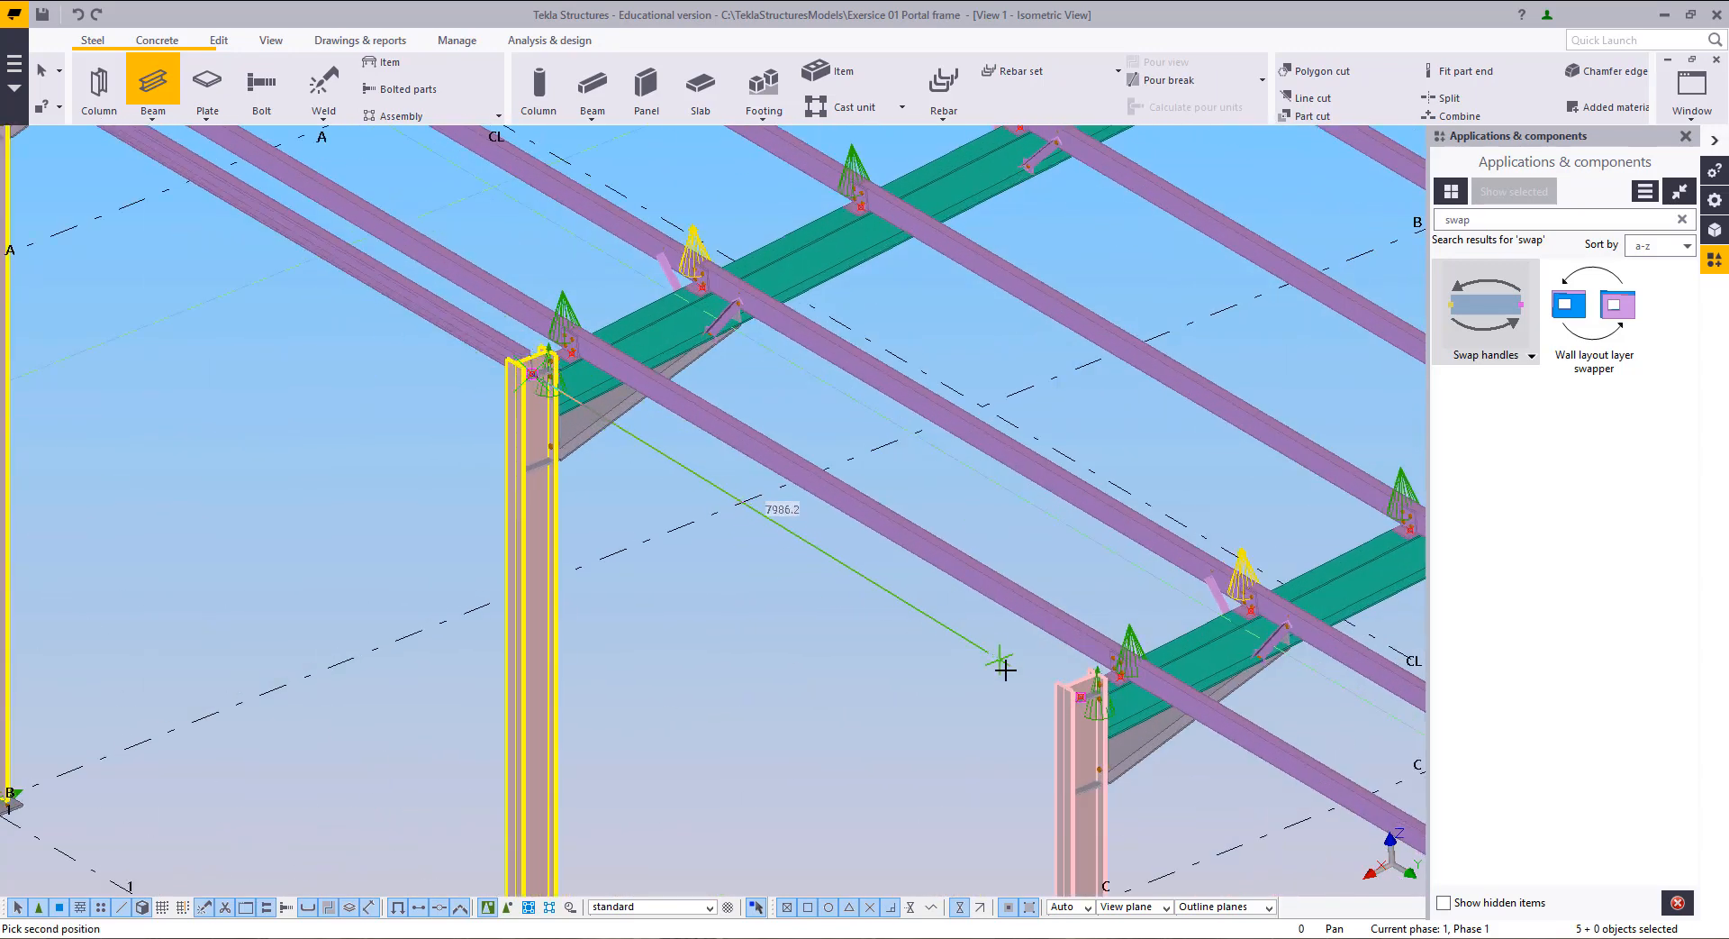
middle_click_drag(940, 644, 679, 491)
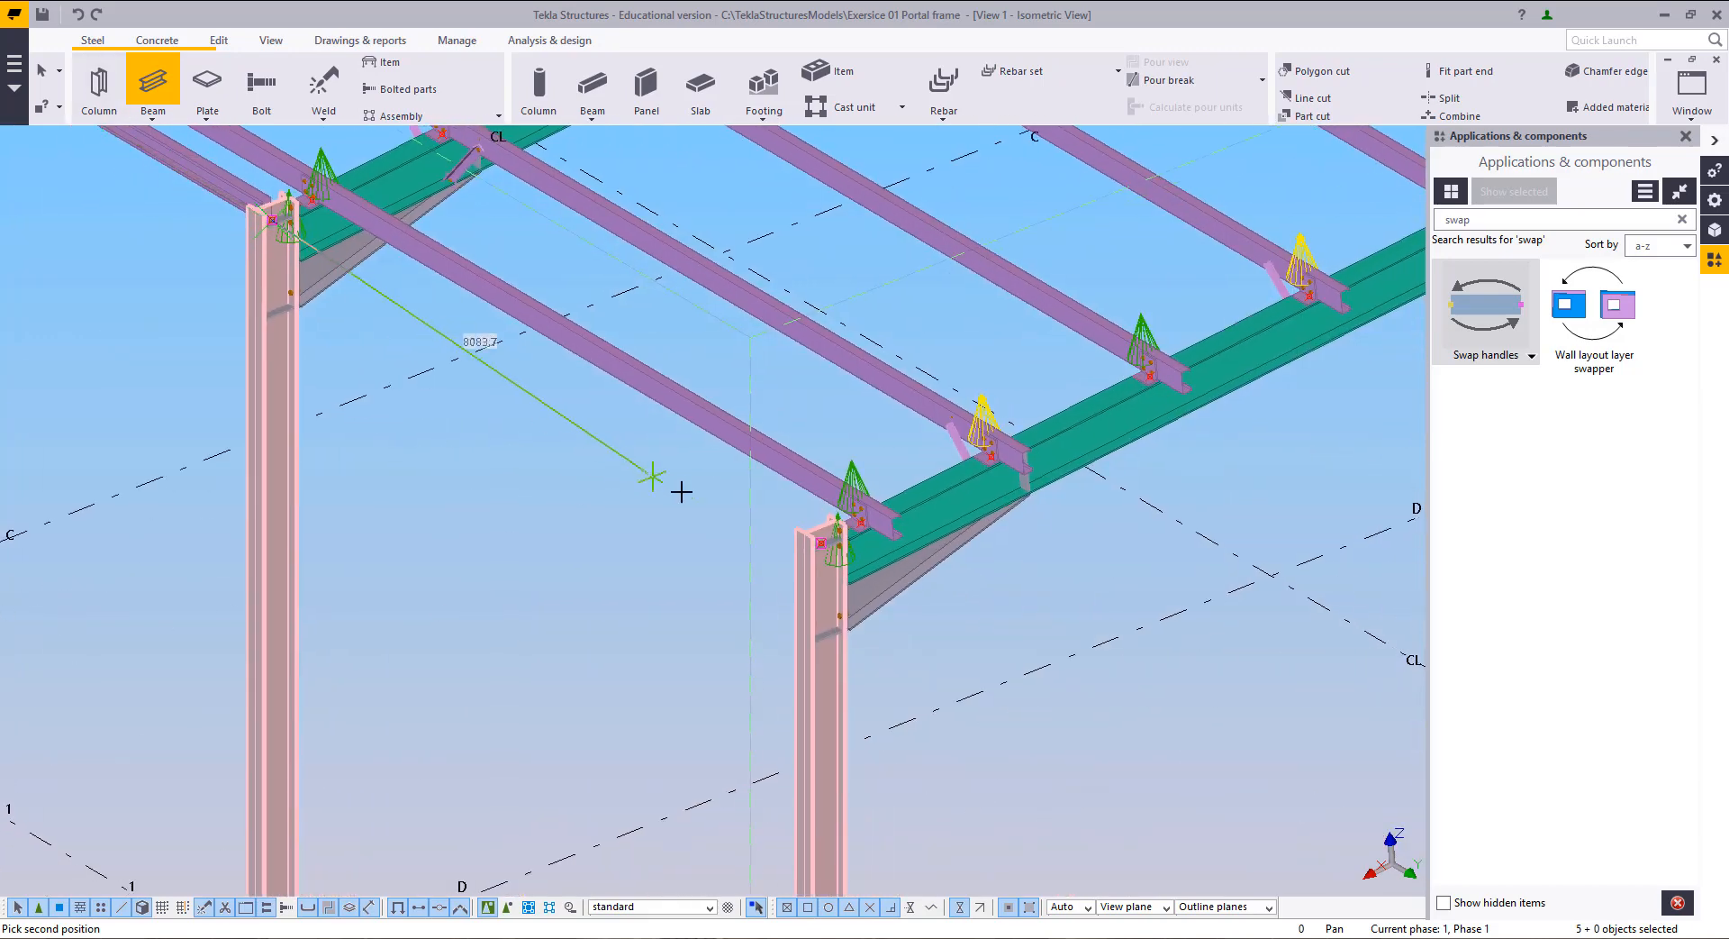
left_click(814, 539)
scroll(519, 443, "down", 2)
scroll(519, 443, "down", 3)
scroll(492, 623, "down", 1)
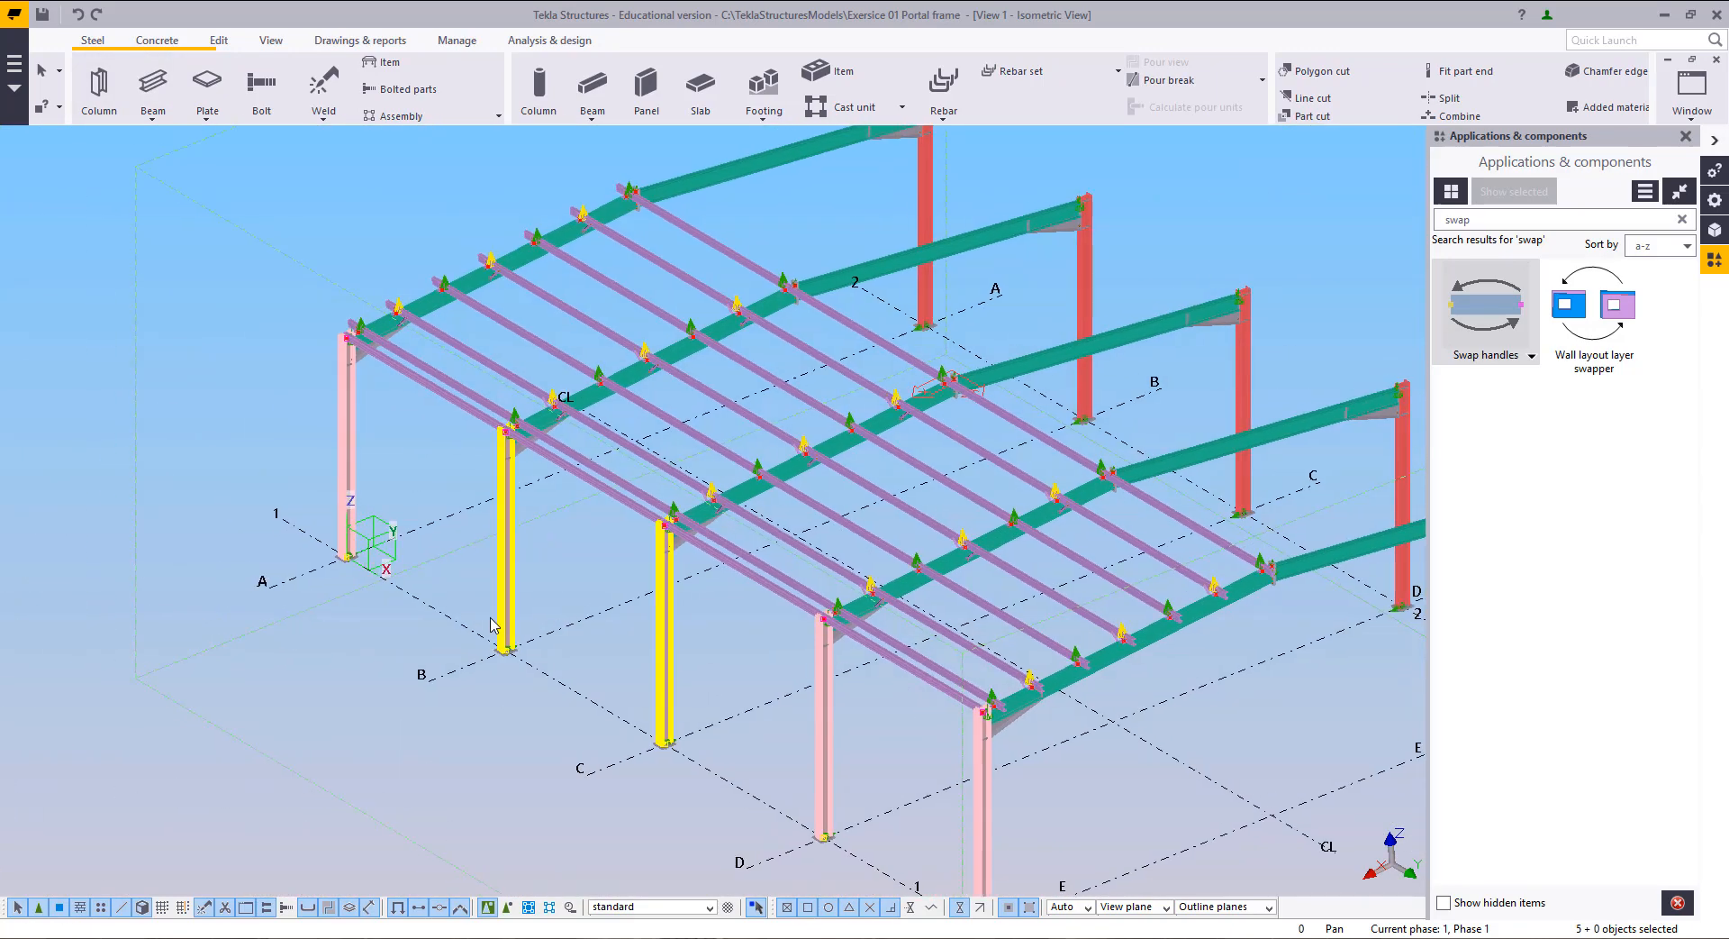
Step: Open the beam properties from the new A–B beam and select all four new eaves beams along grid line 1
left_click(429, 411)
double_click(433, 396)
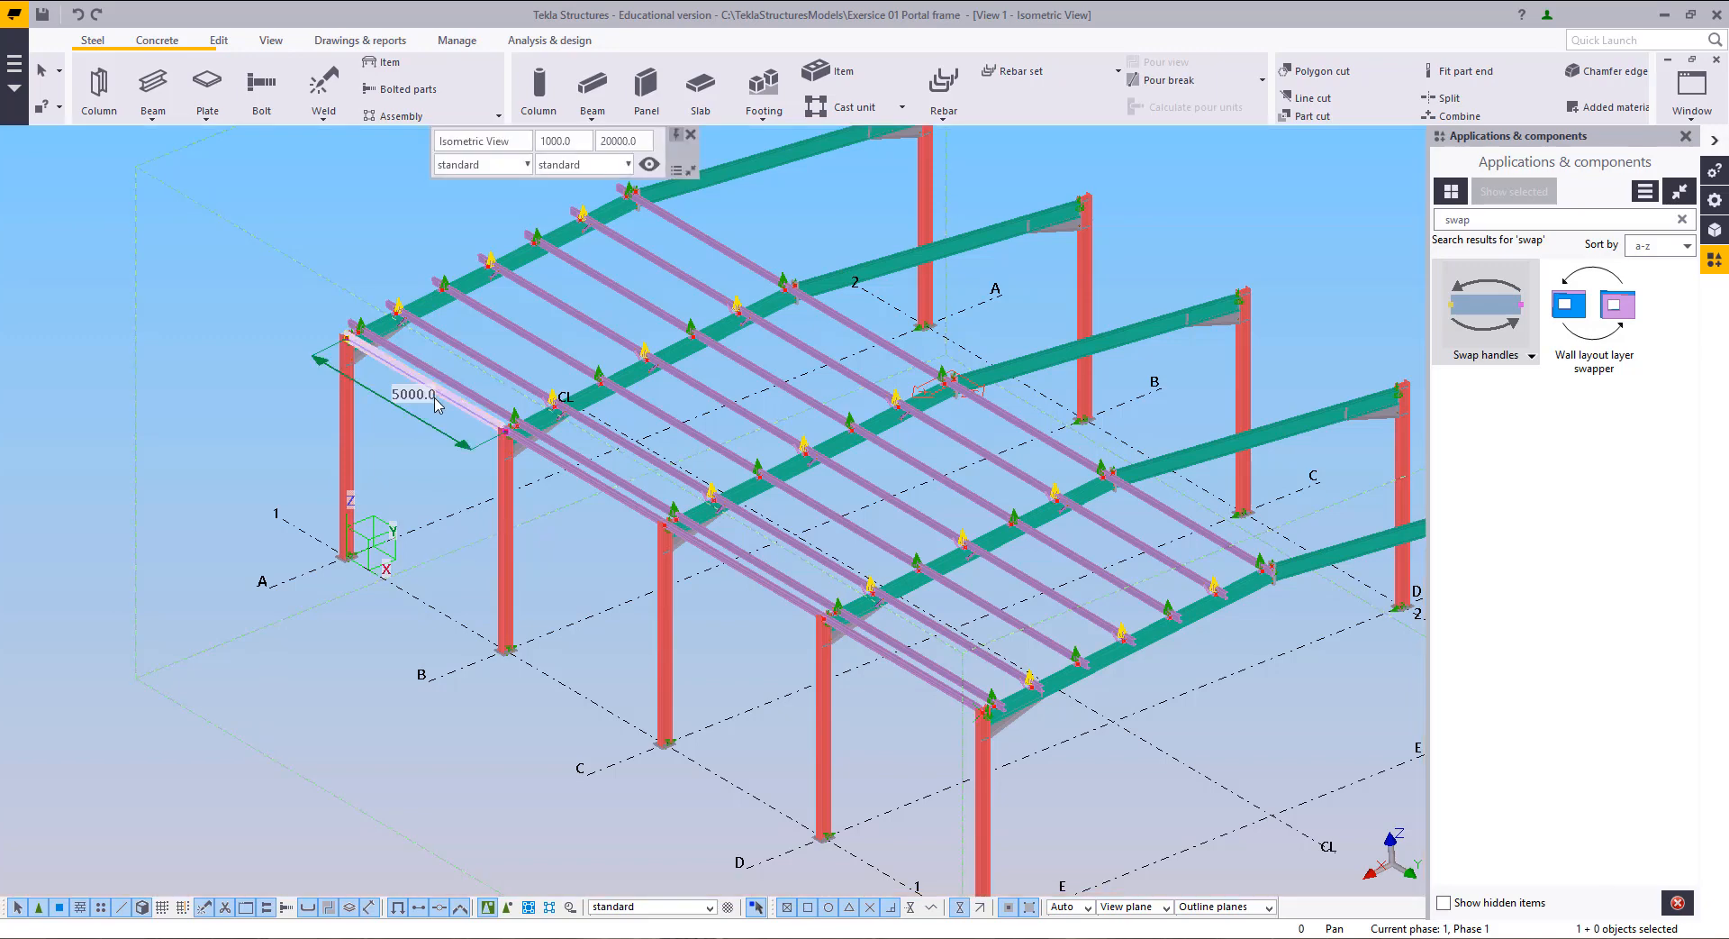
left_click(594, 506, "ctrl")
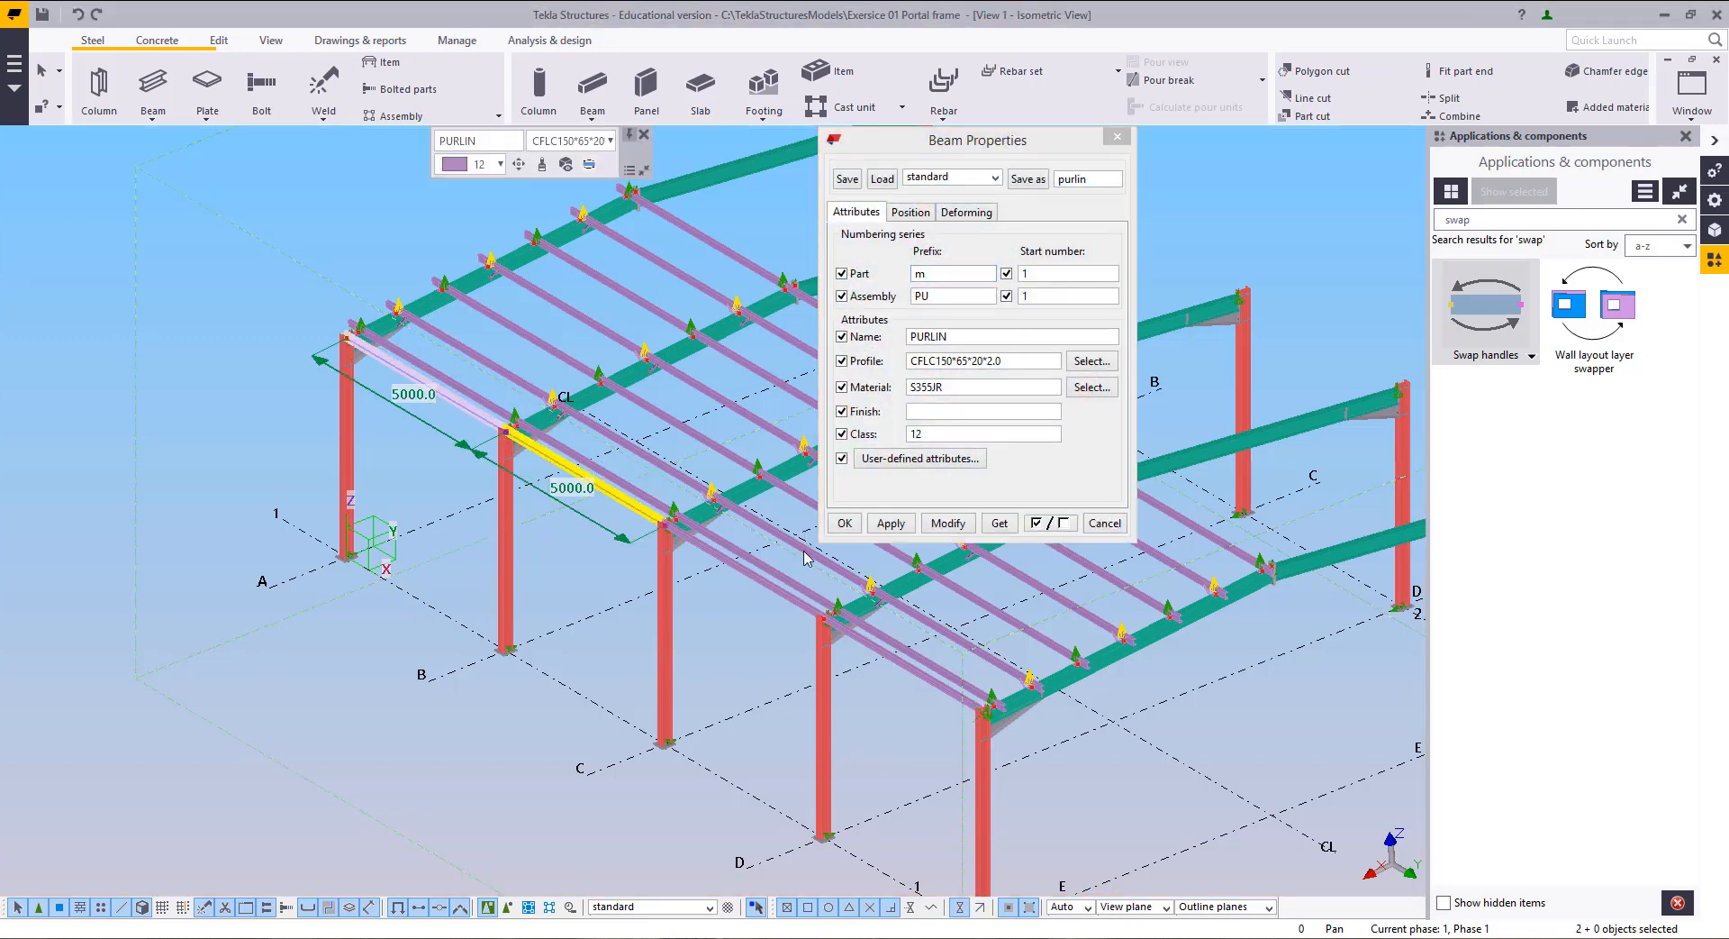
left_click(755, 572, "ctrl")
left_click(865, 641, "ctrl")
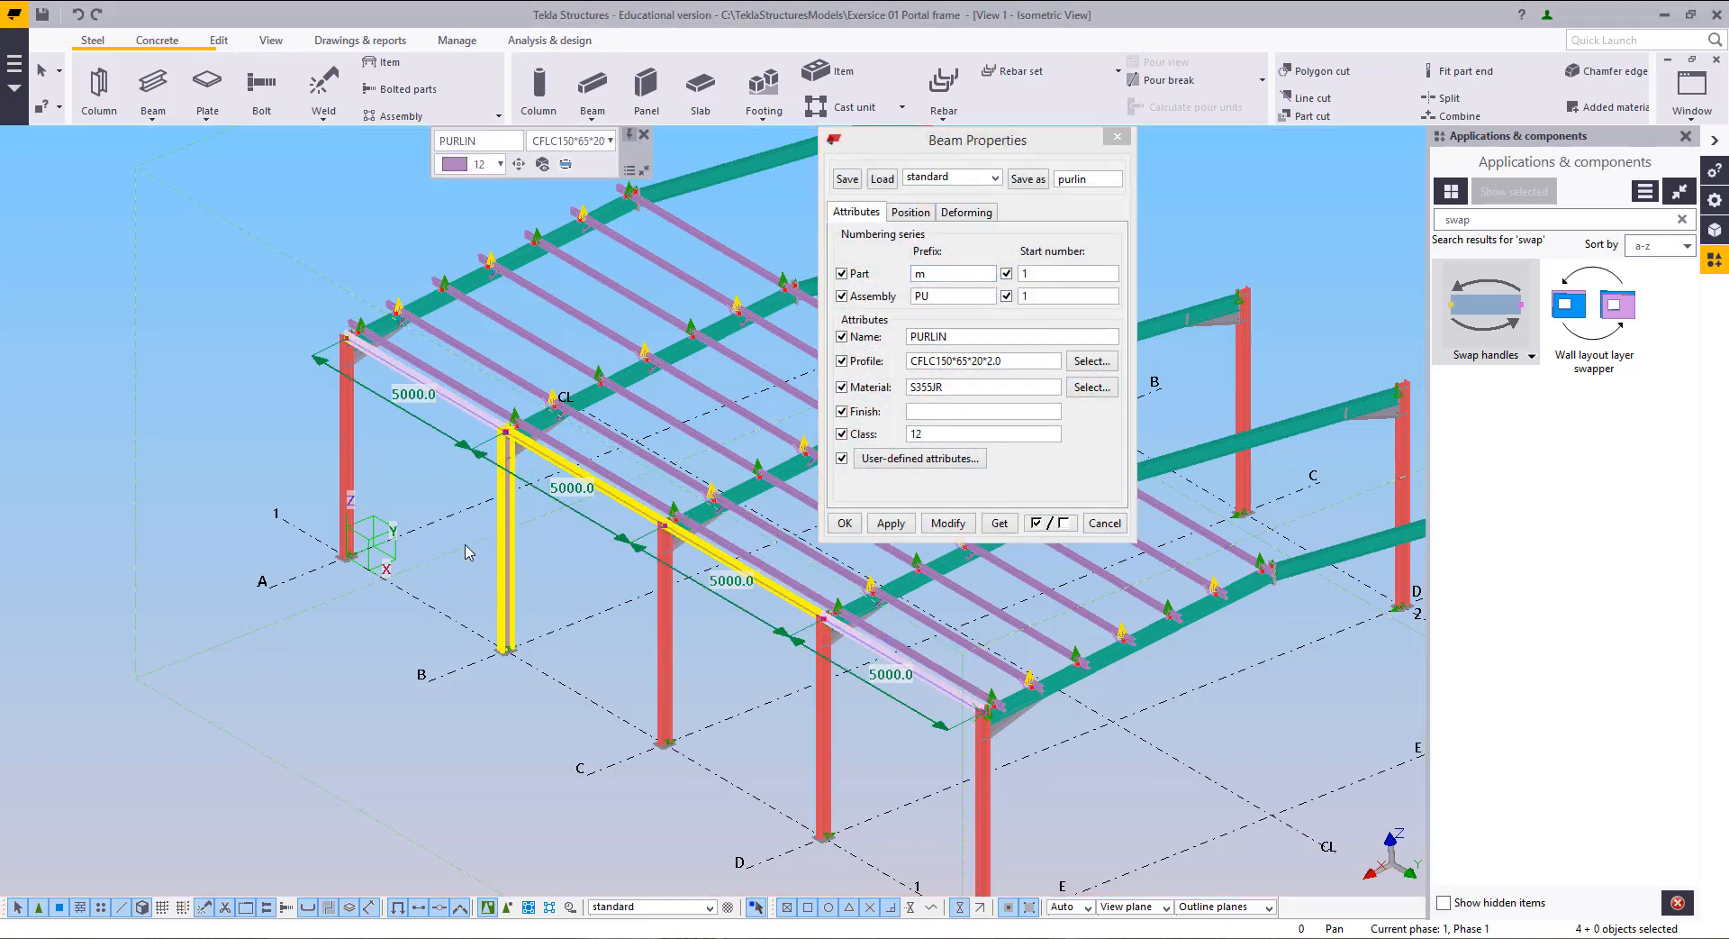
right_click(881, 671)
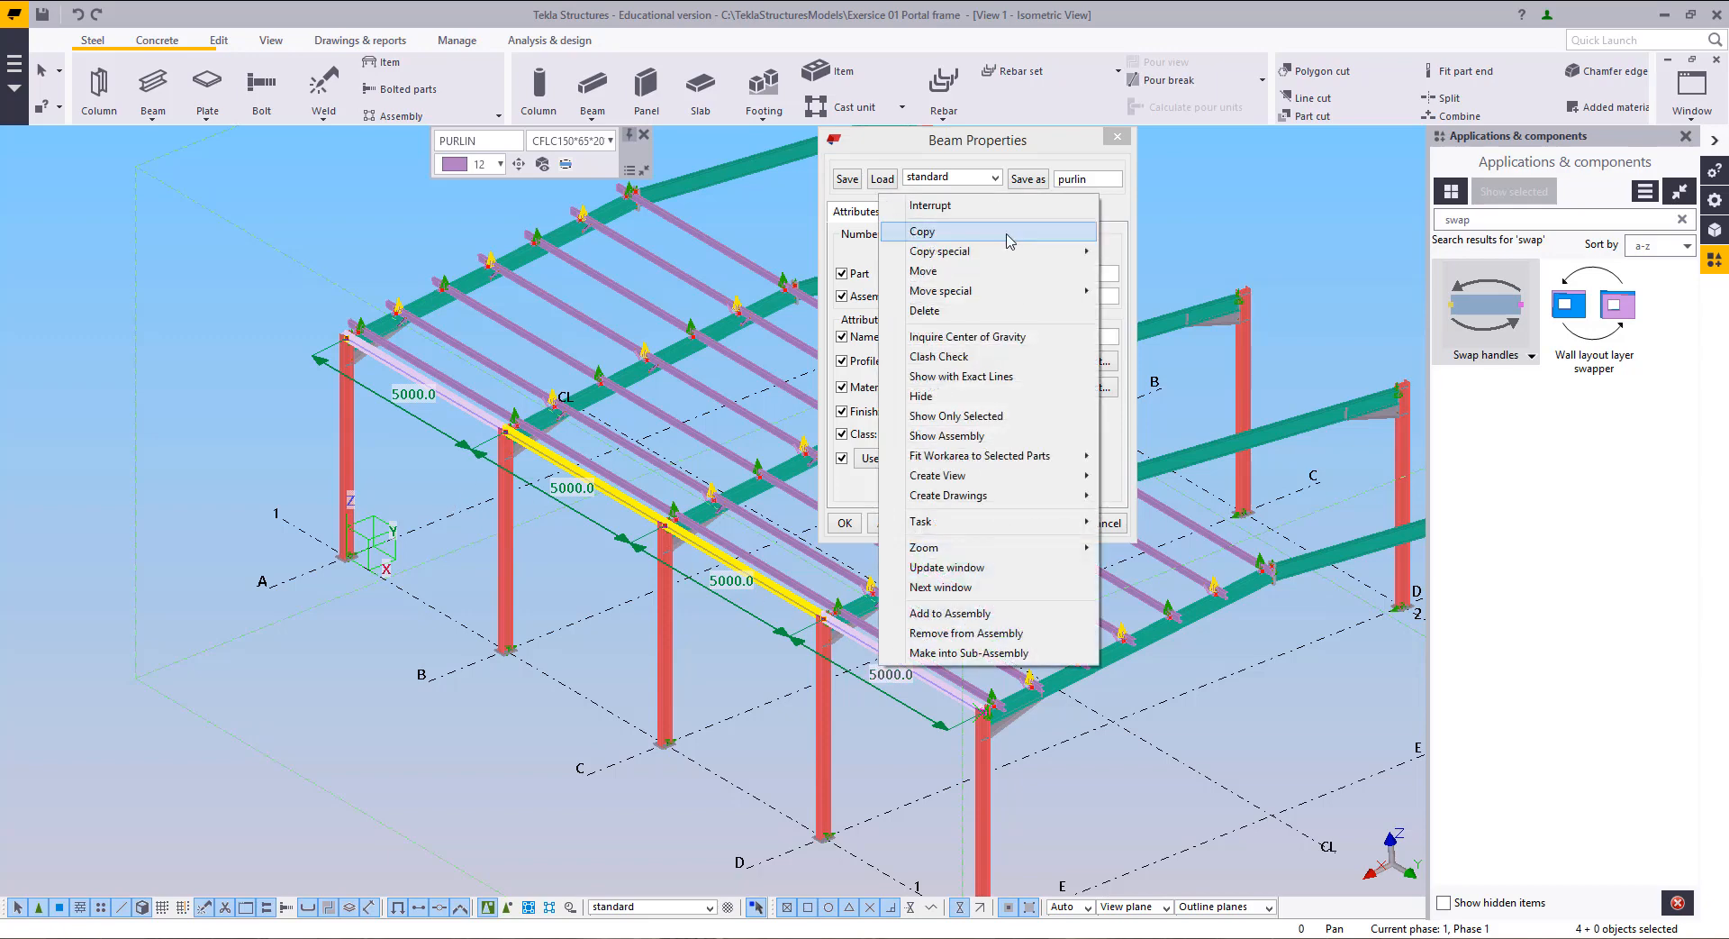
Step: Load the saved chs attribute settings into the beam properties
left_click_drag(938, 144, 1227, 154)
left_click(1230, 187)
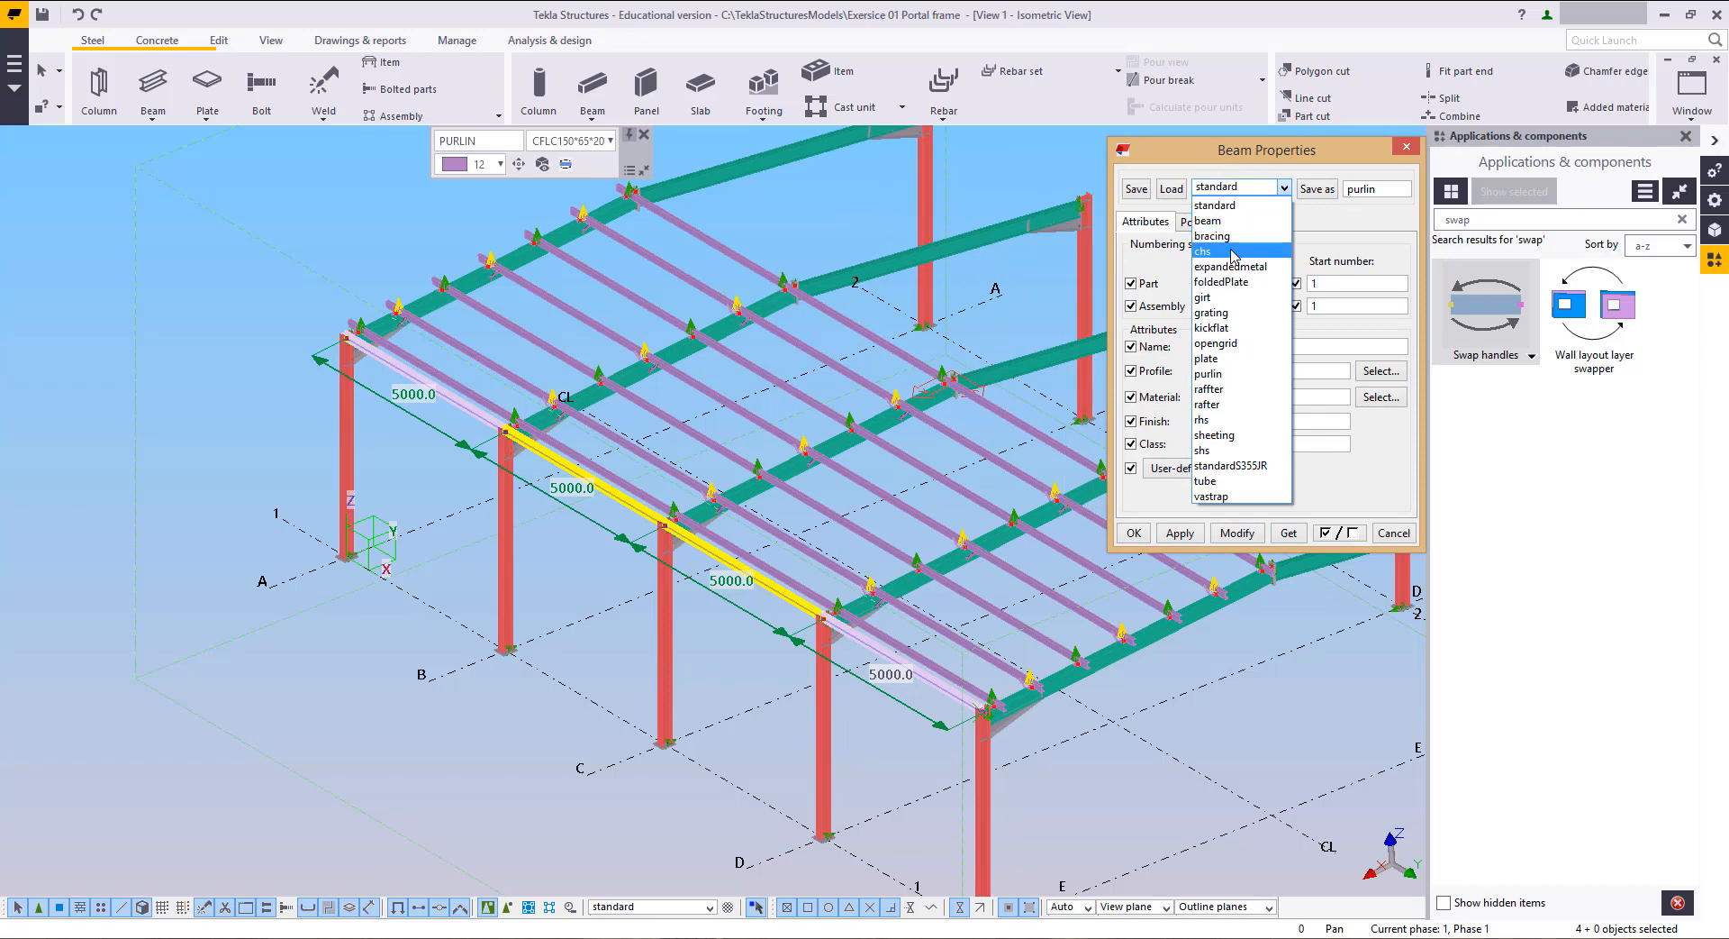
left_click(1230, 251)
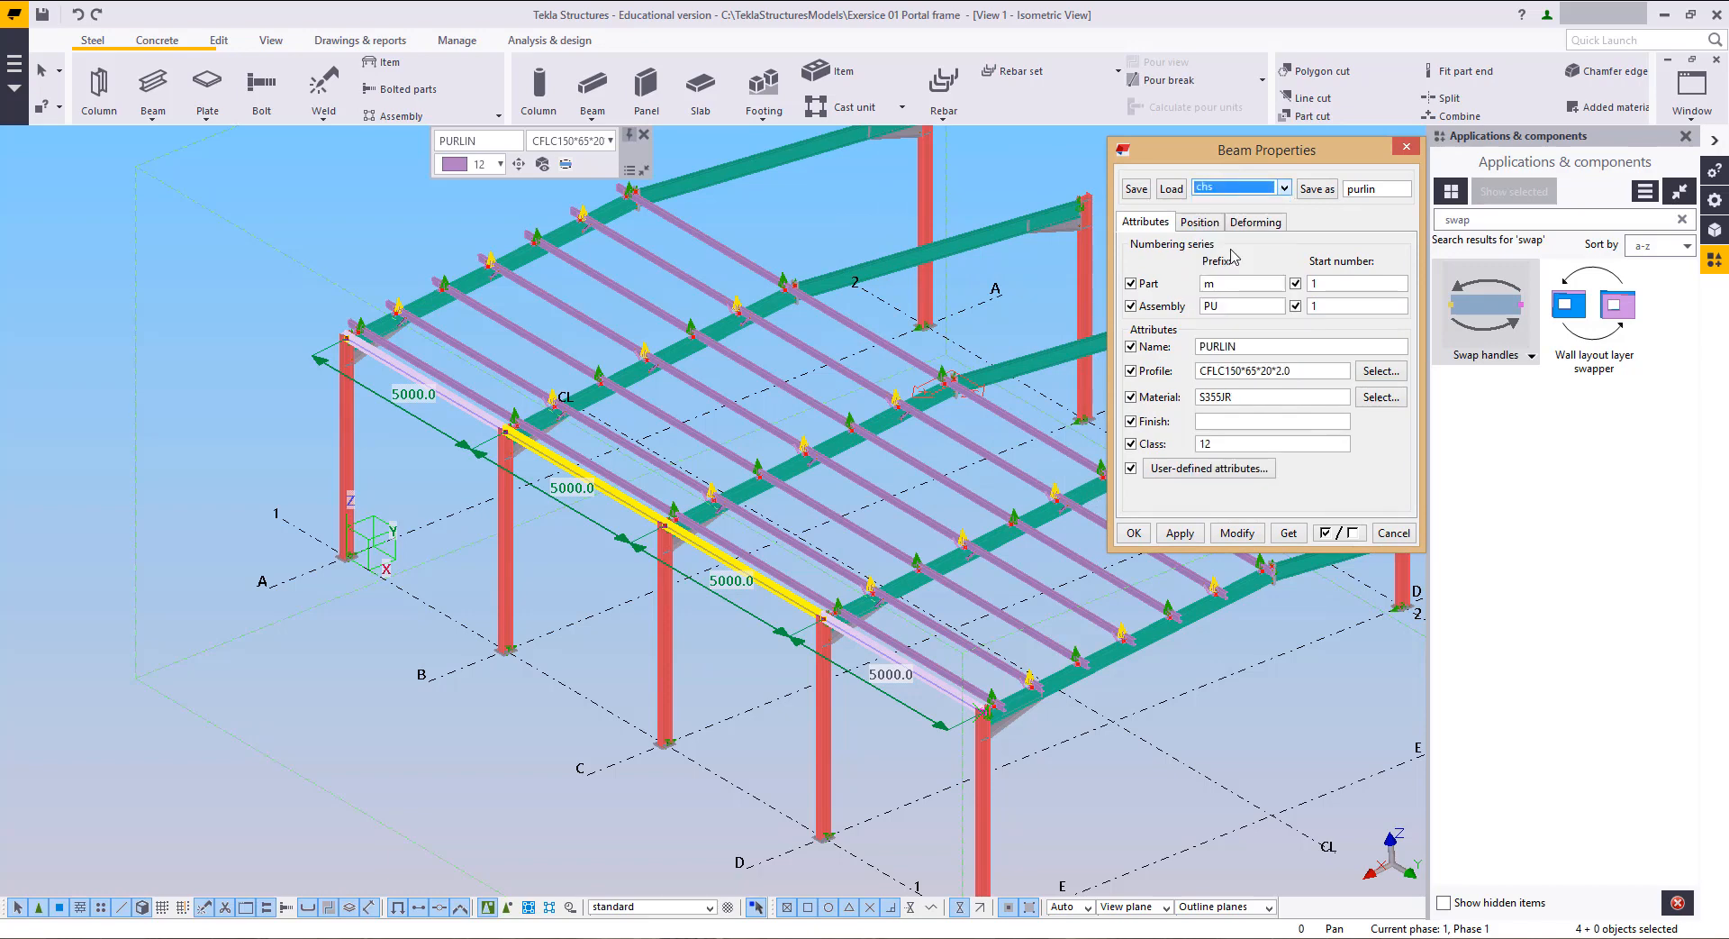
left_click(1172, 190)
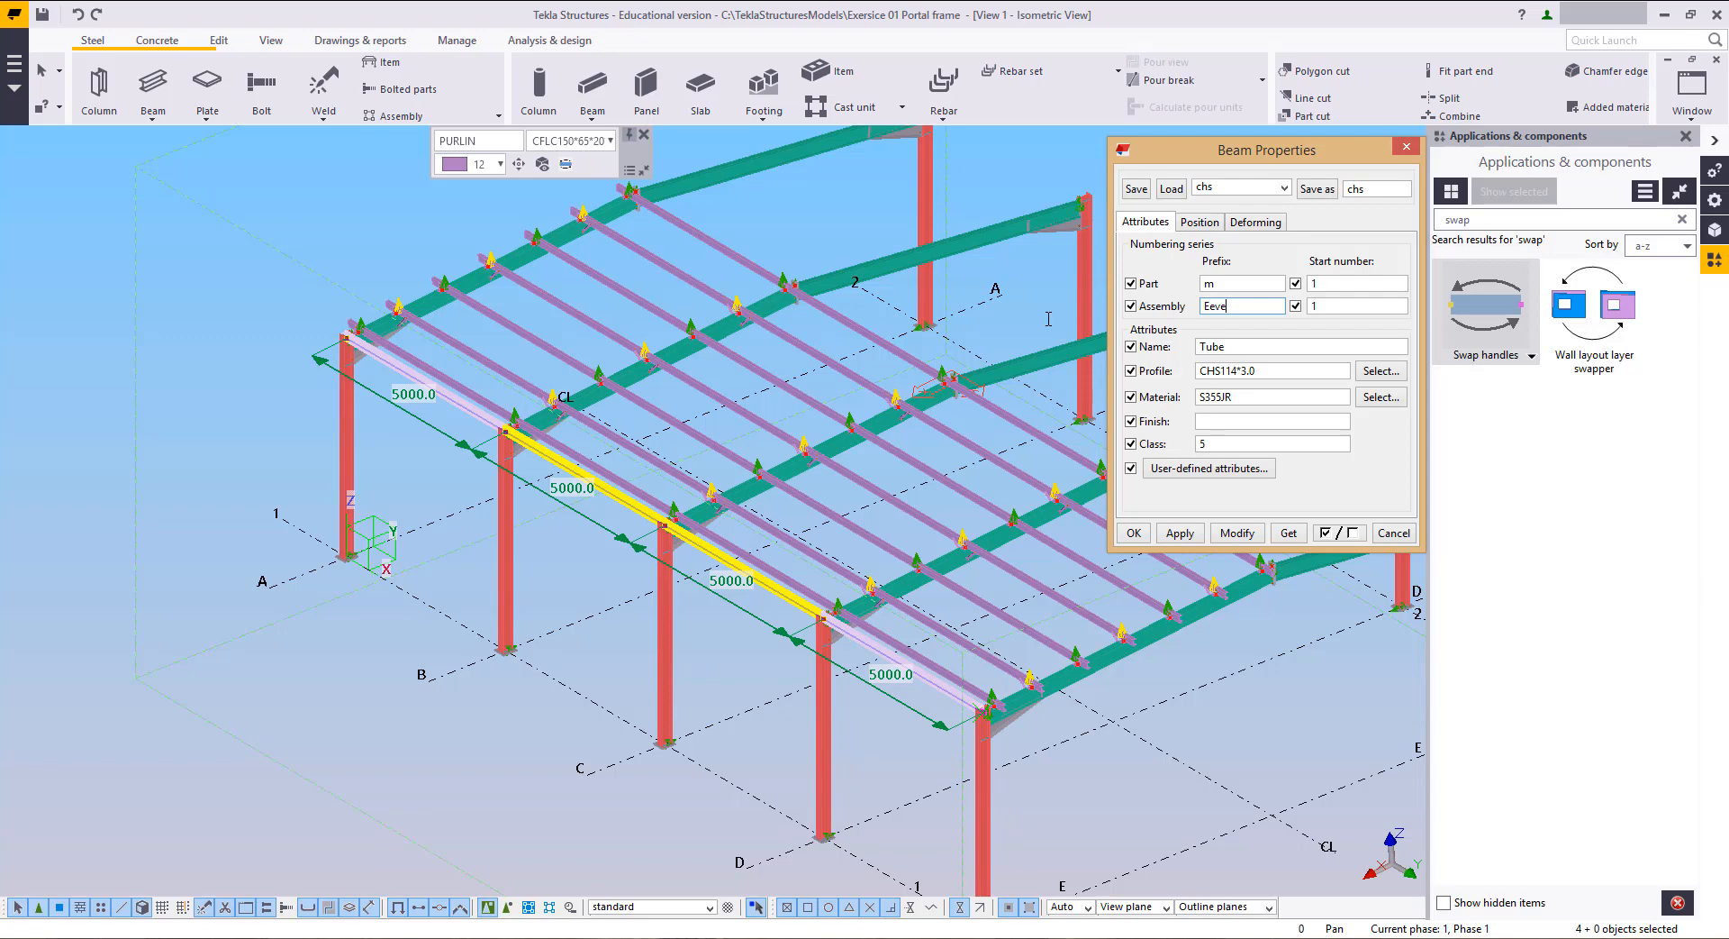
Step: Set the assembly prefix to EB and the name to Eaves Beam, and modify the four selected beams
double_click(1233, 307)
type("EB")
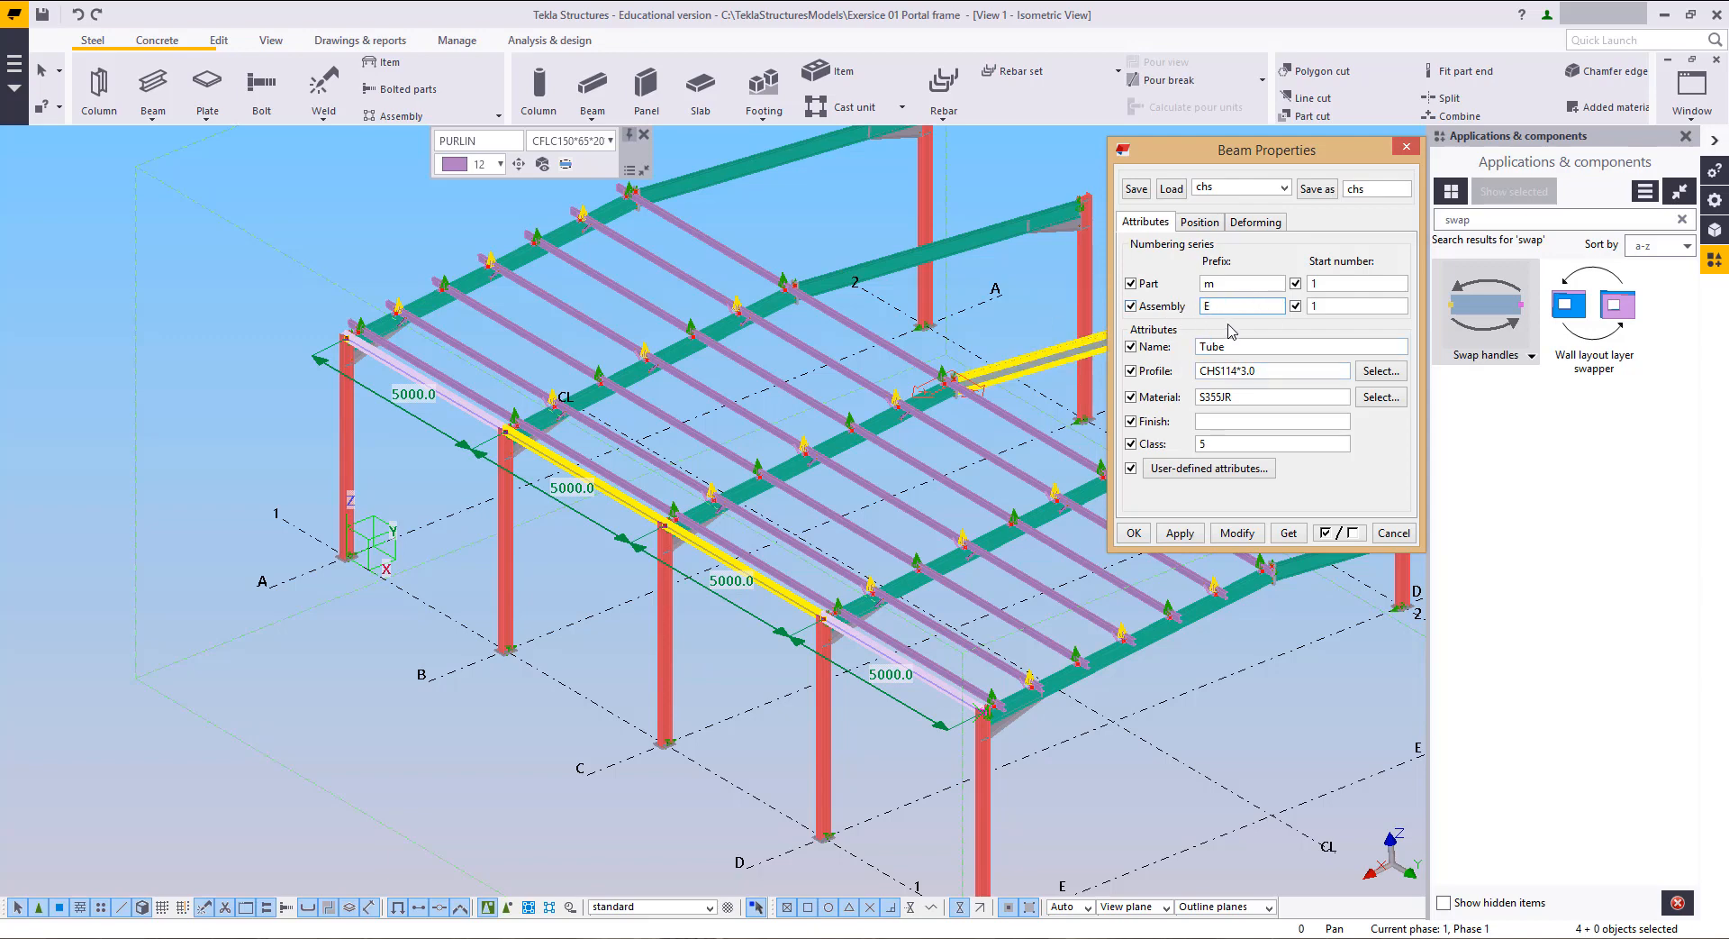
double_click(1244, 349)
type("E")
left_click(1238, 534)
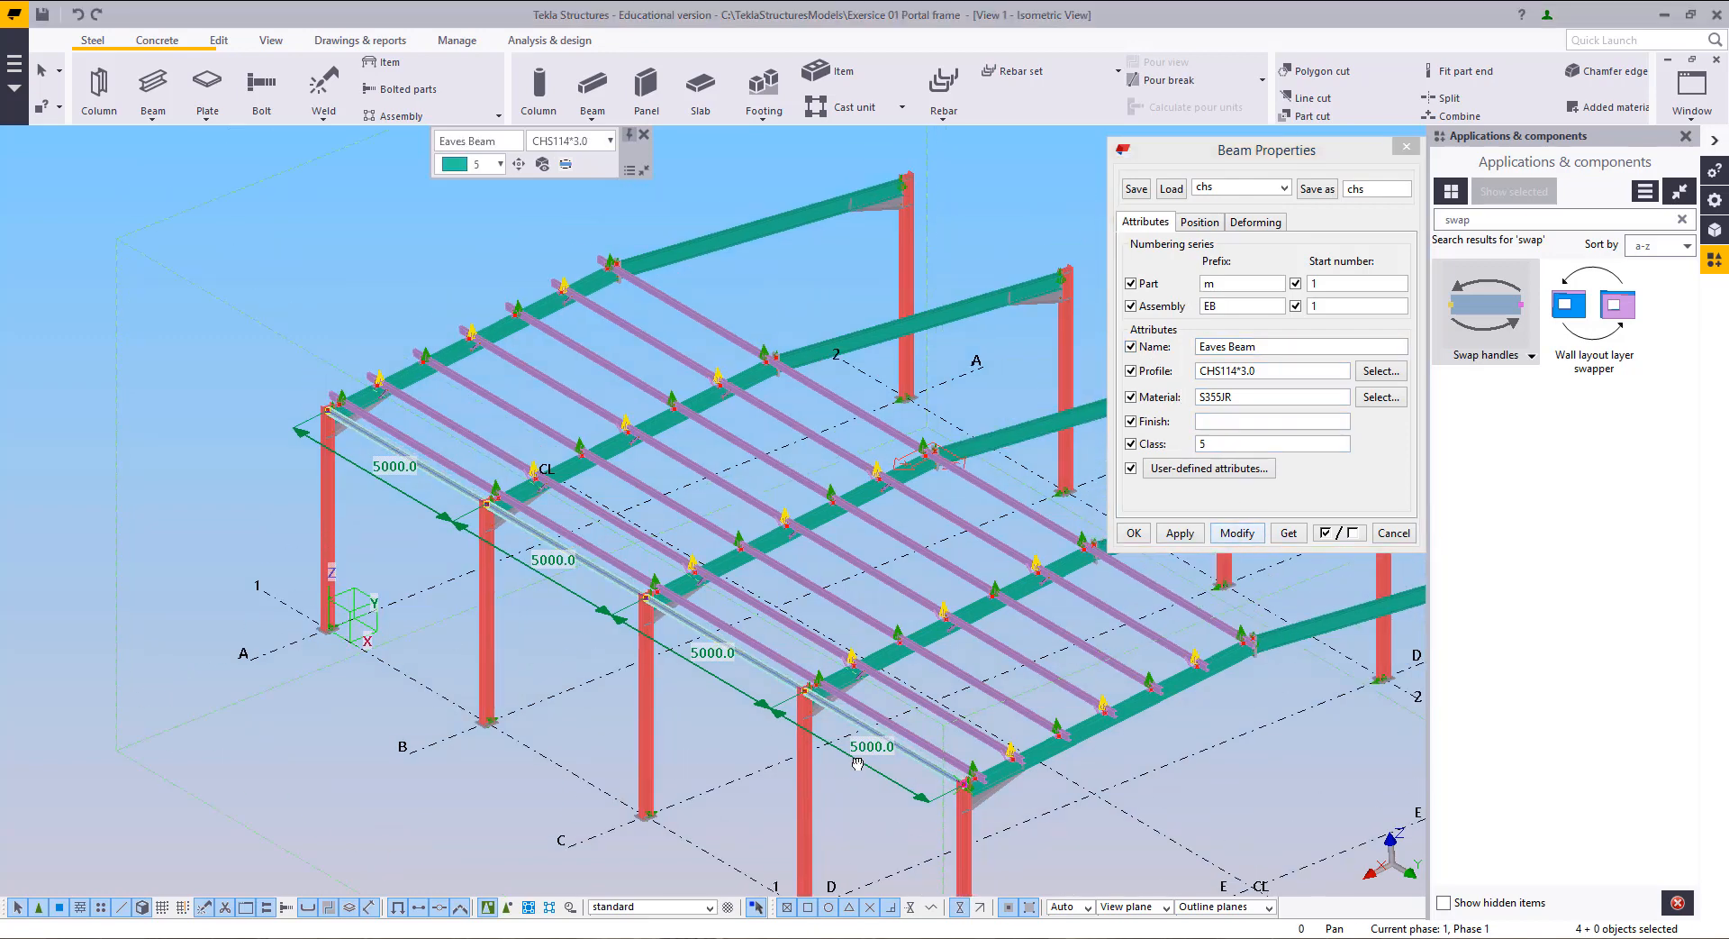
Step: Inspect the eaves beam's end at the column in the isometric view and in the Grid C view
scroll(352, 475, "up", 2)
scroll(541, 509, "up", 4)
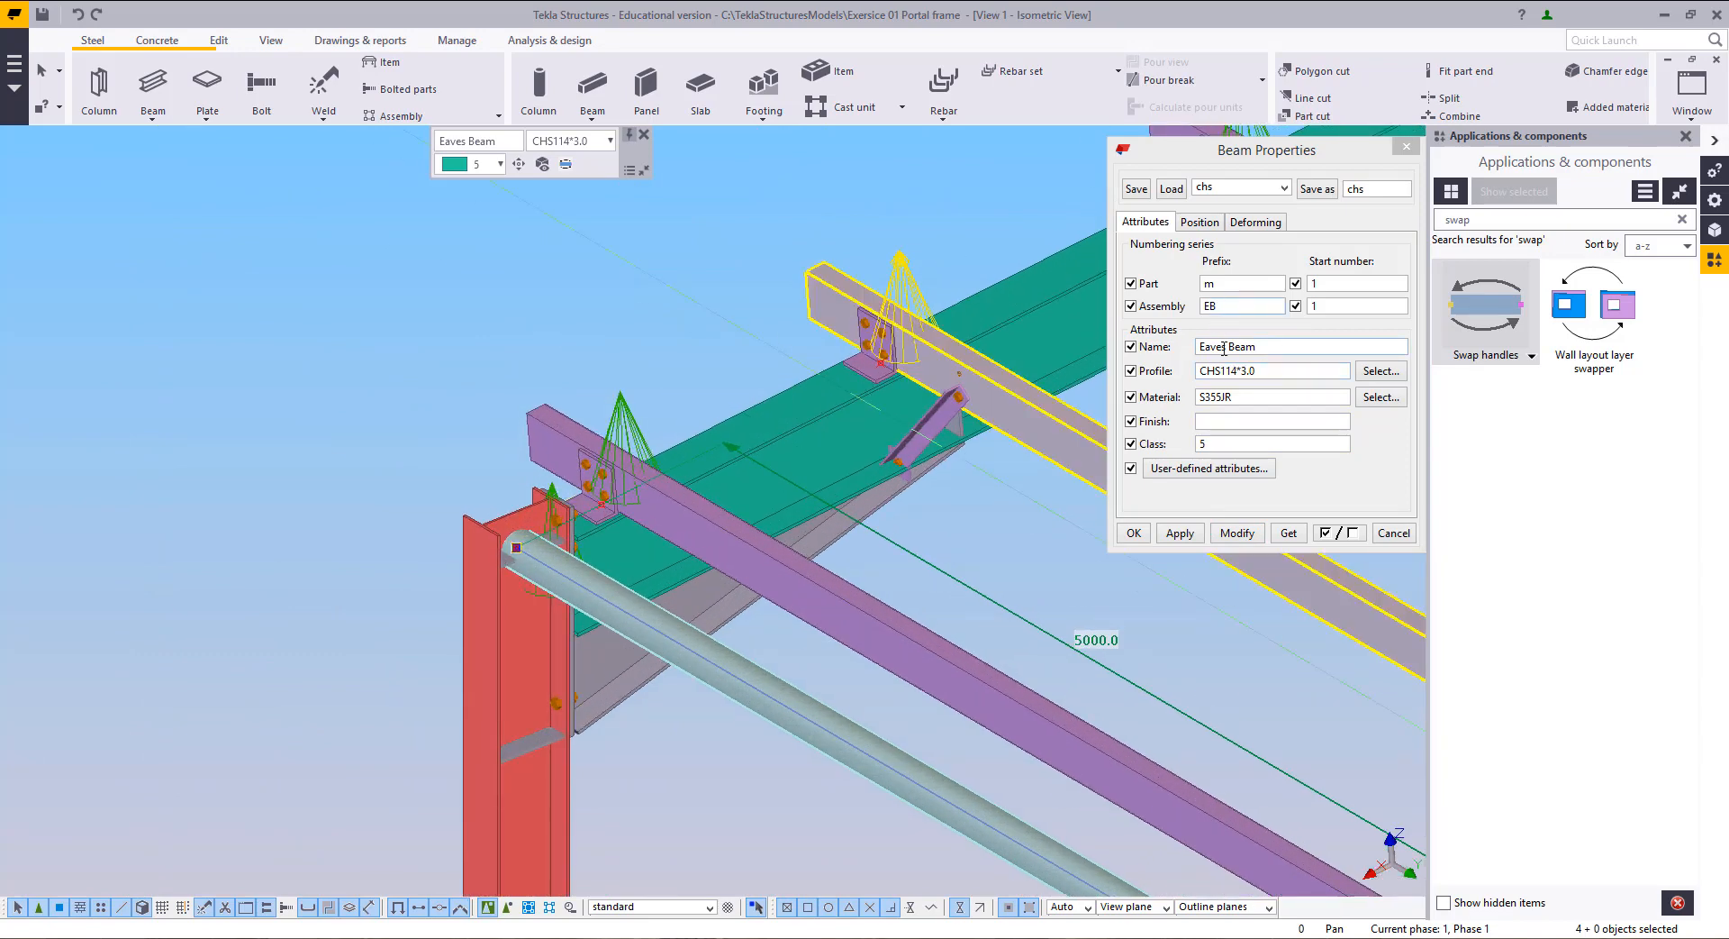
left_click(1701, 105)
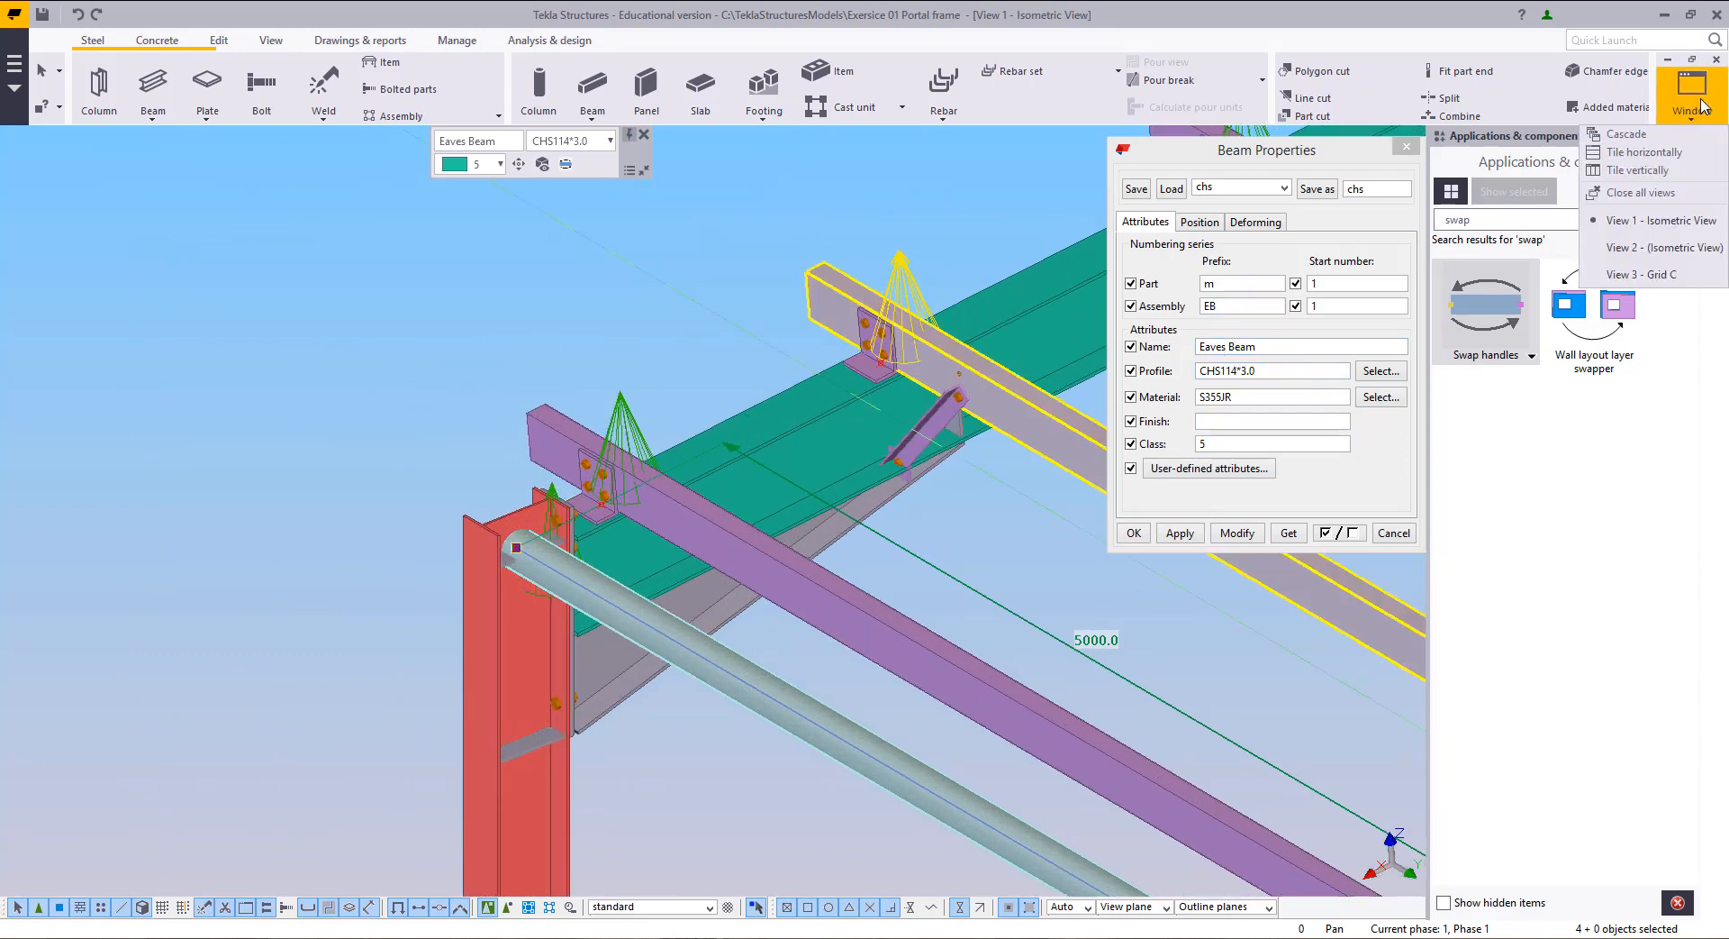
left_click(1641, 274)
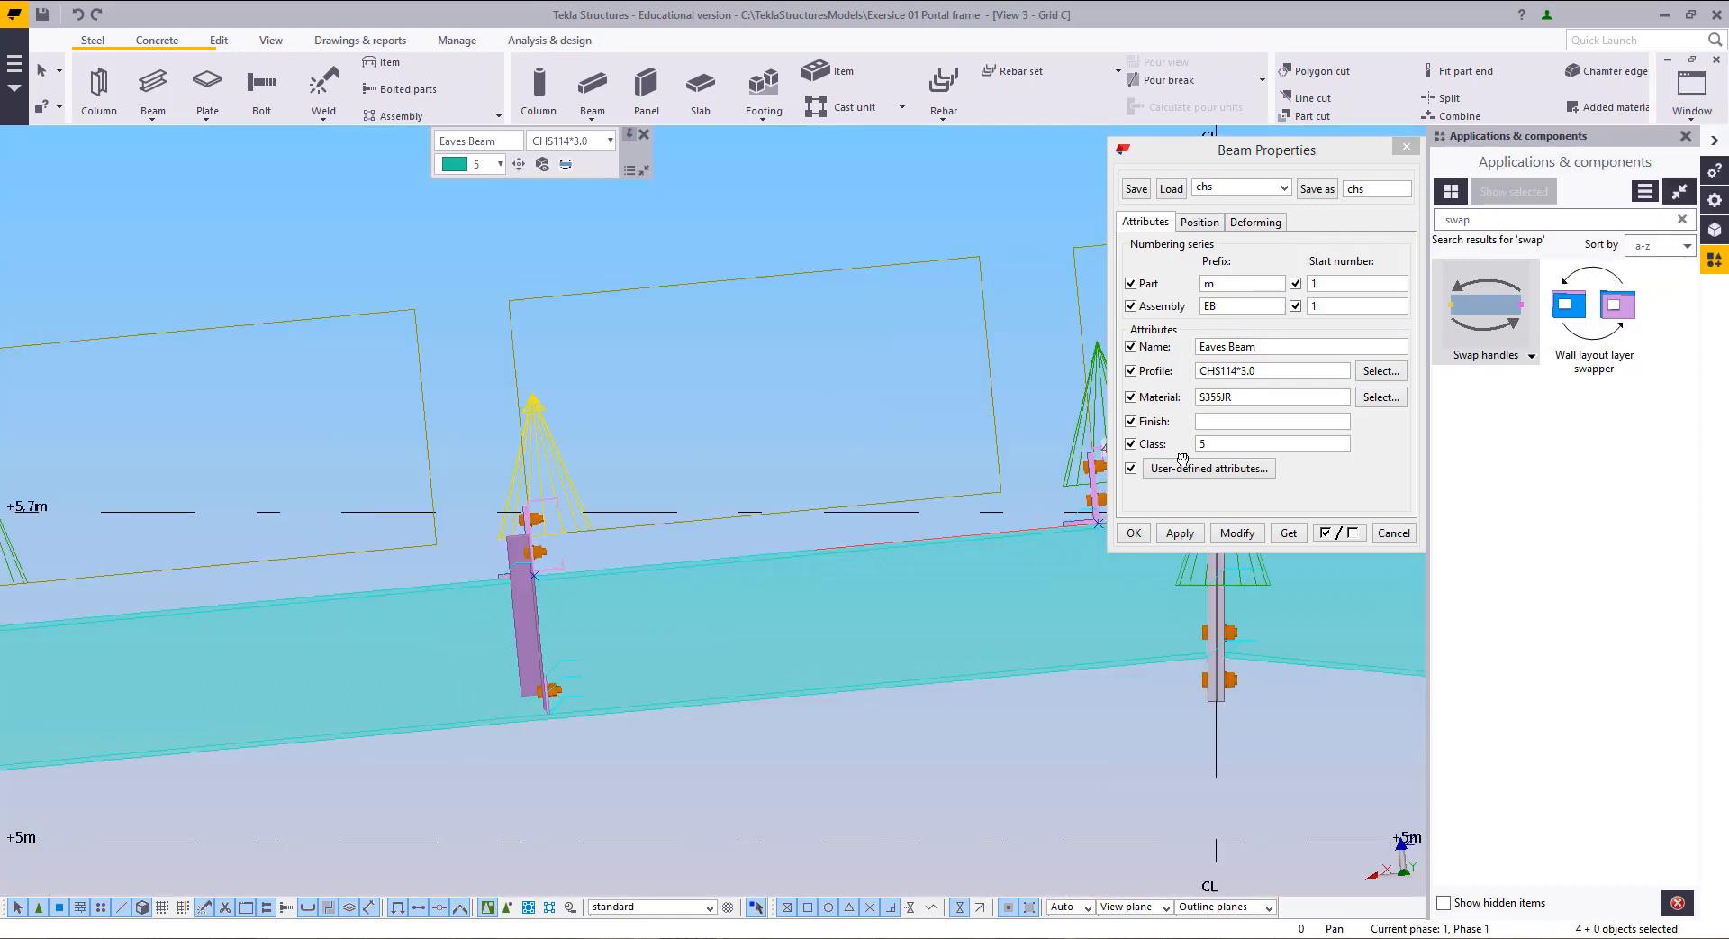
scroll(410, 547, "up", 6)
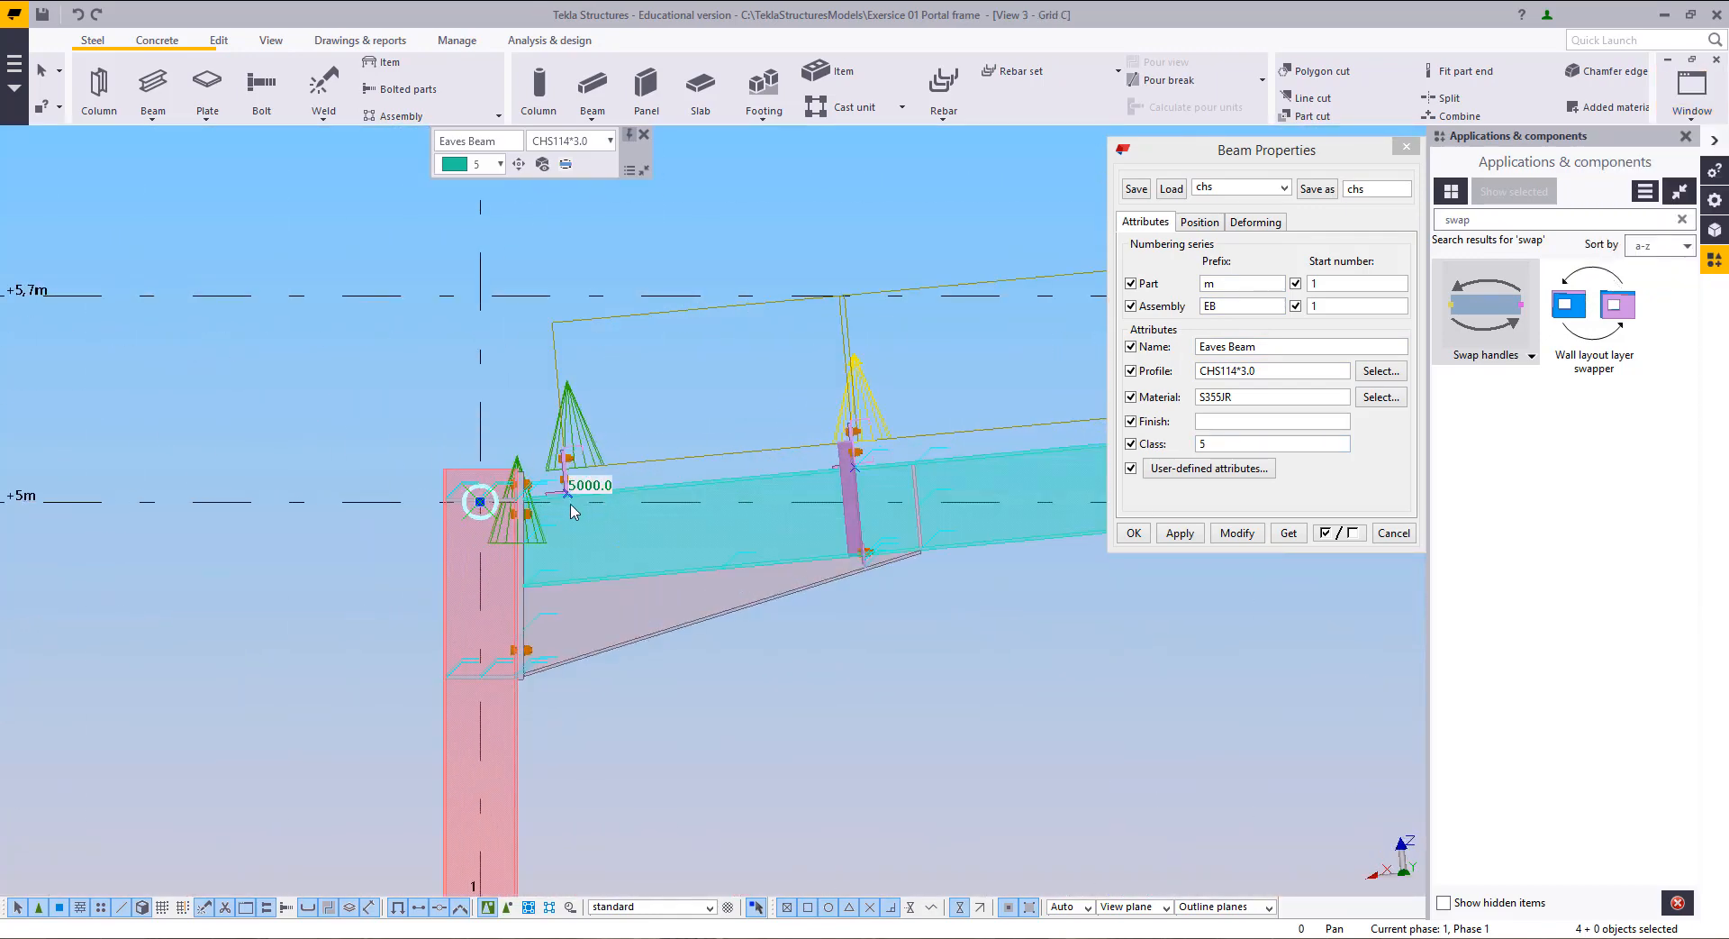
Step: Move the four selected eaves beams straight down about 140 mm from the +5m level along grid line 1 in the Grid C view
scroll(410, 548, "up", 3)
middle_click_drag(500, 390, 768, 354)
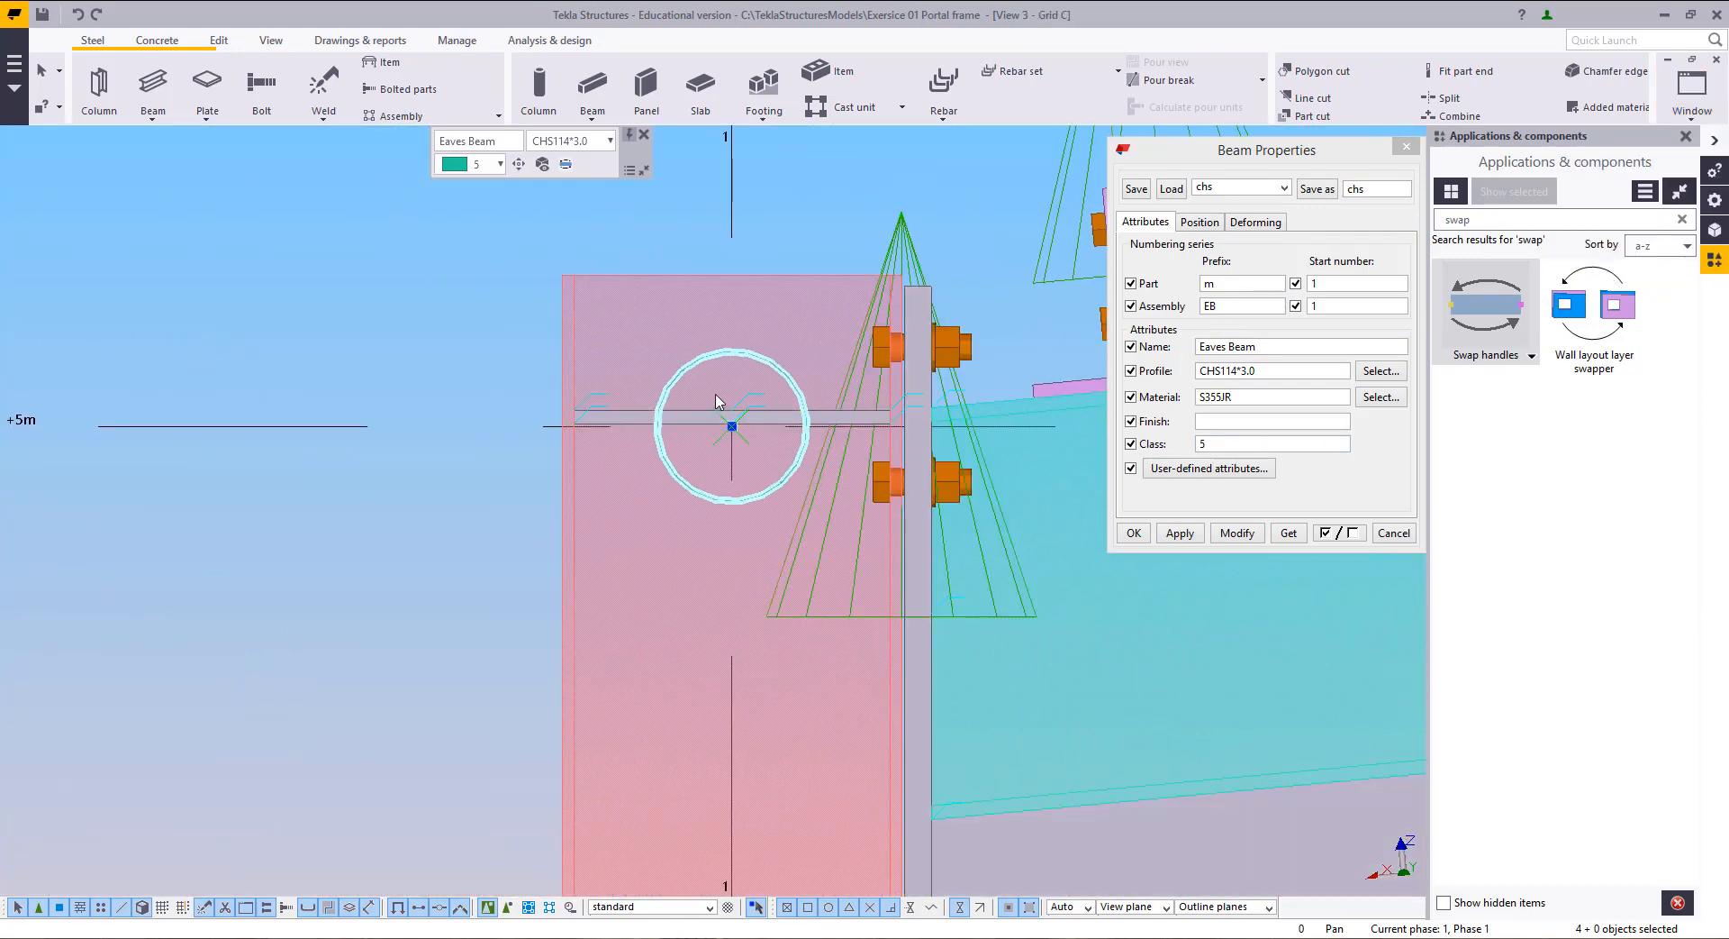
scroll(731, 401, "down", 2)
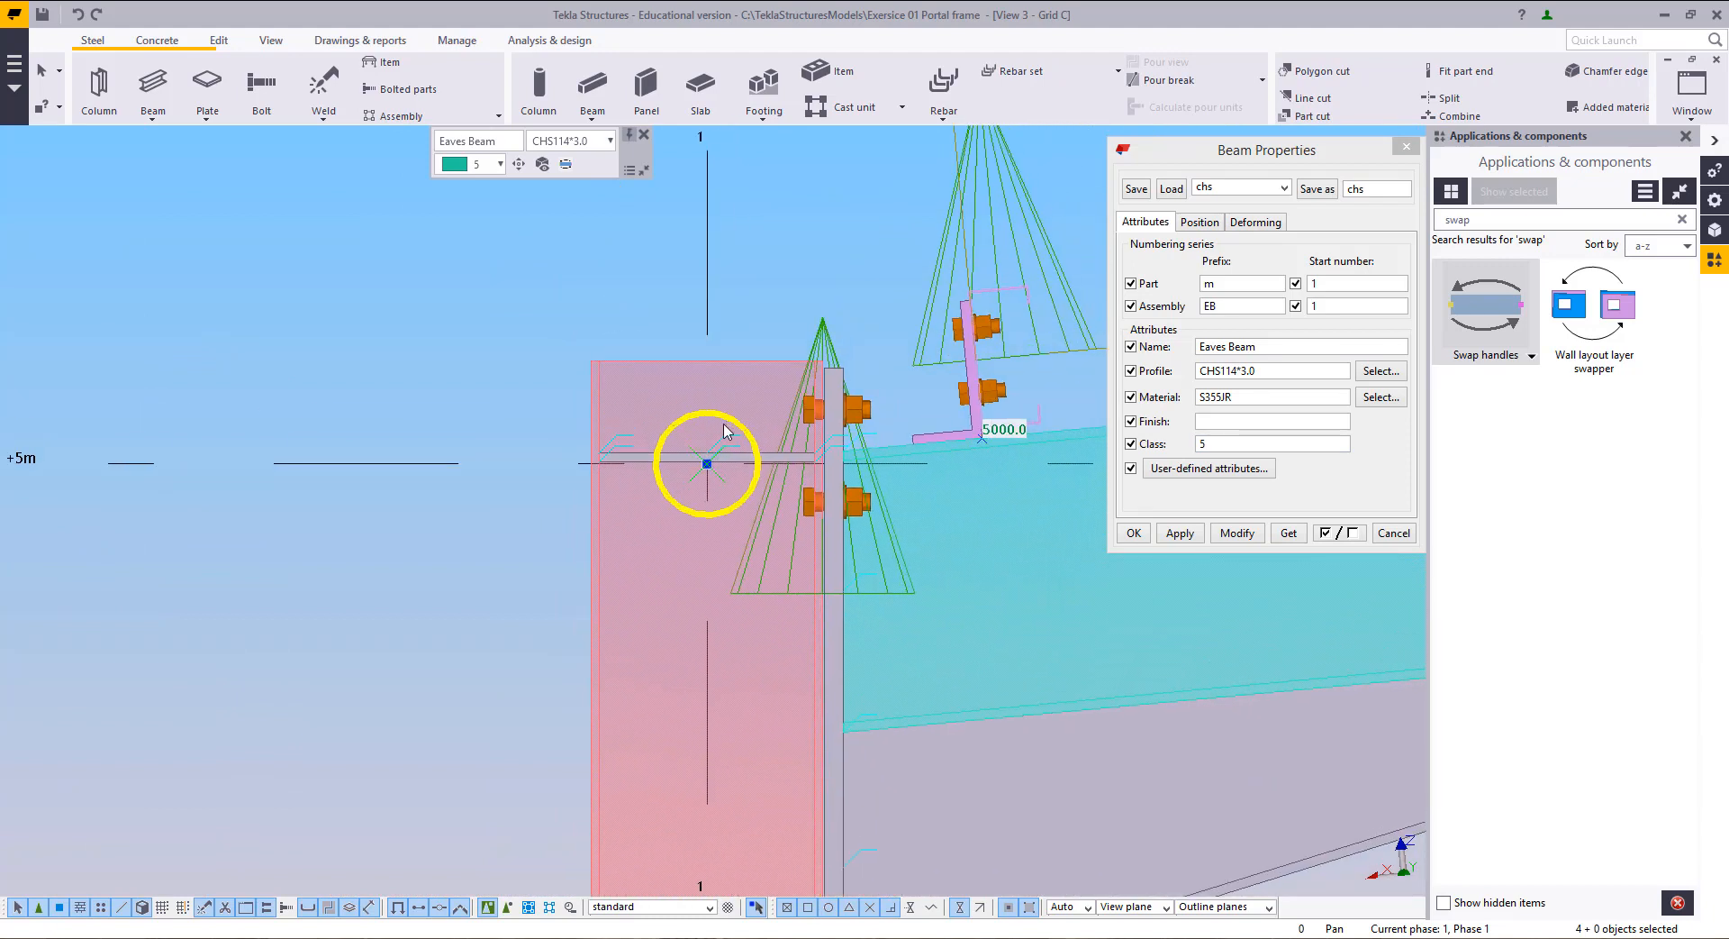
middle_click_drag(728, 432, 836, 412)
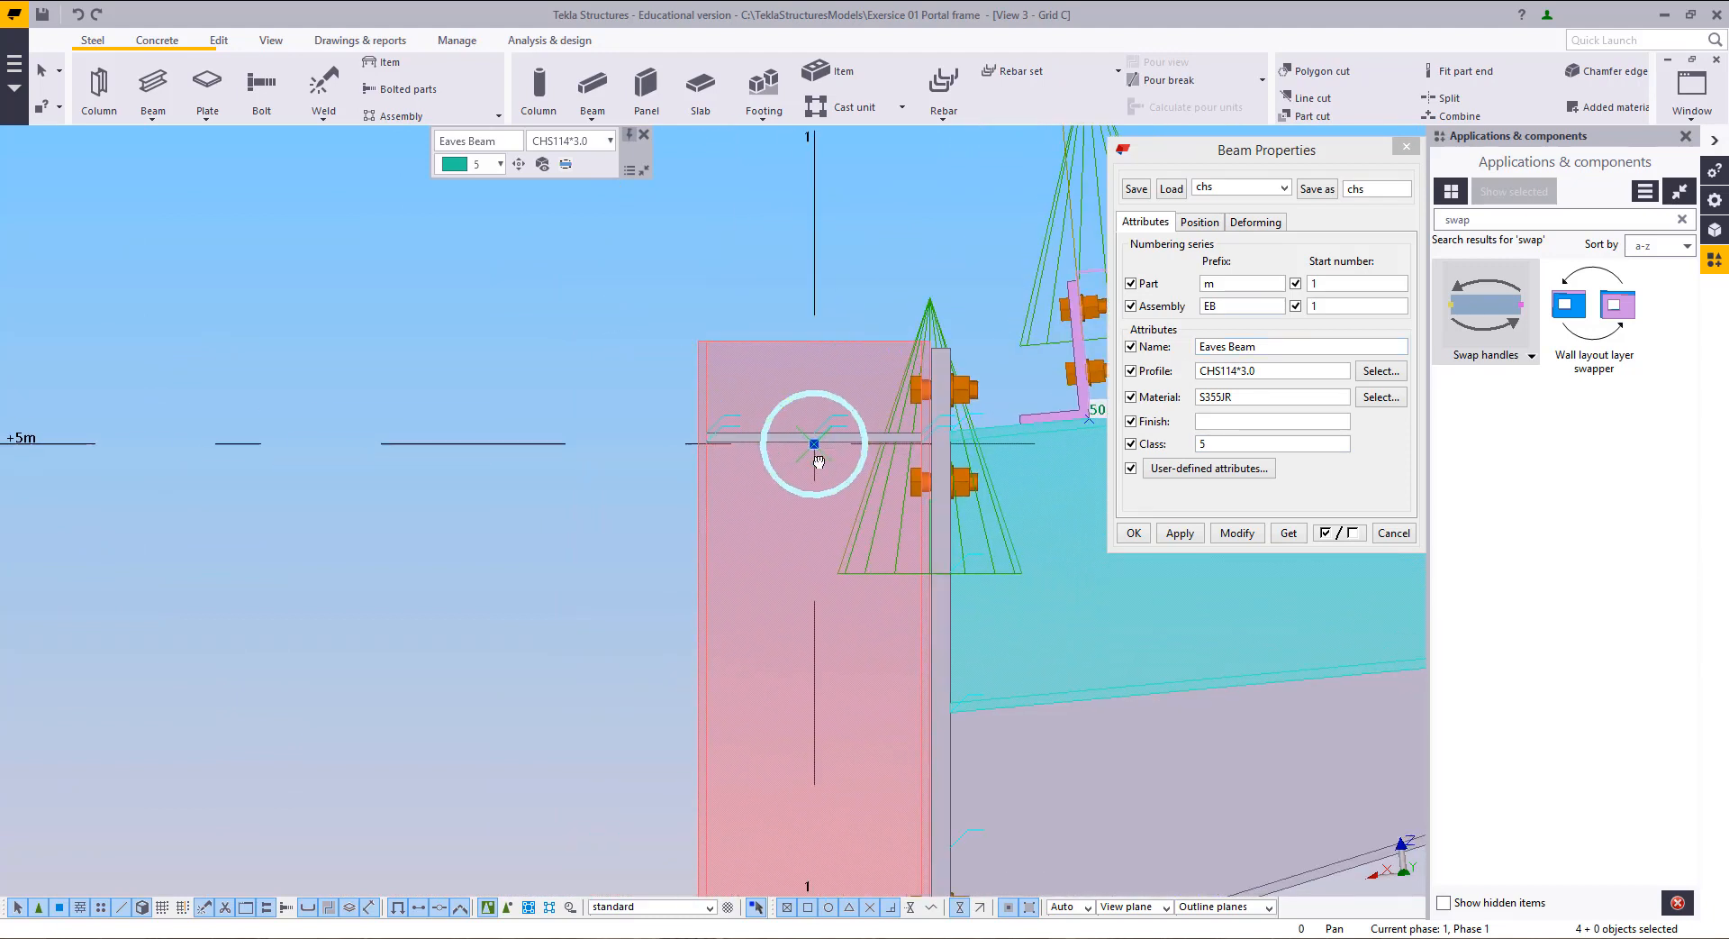
scroll(956, 455, "up", 4)
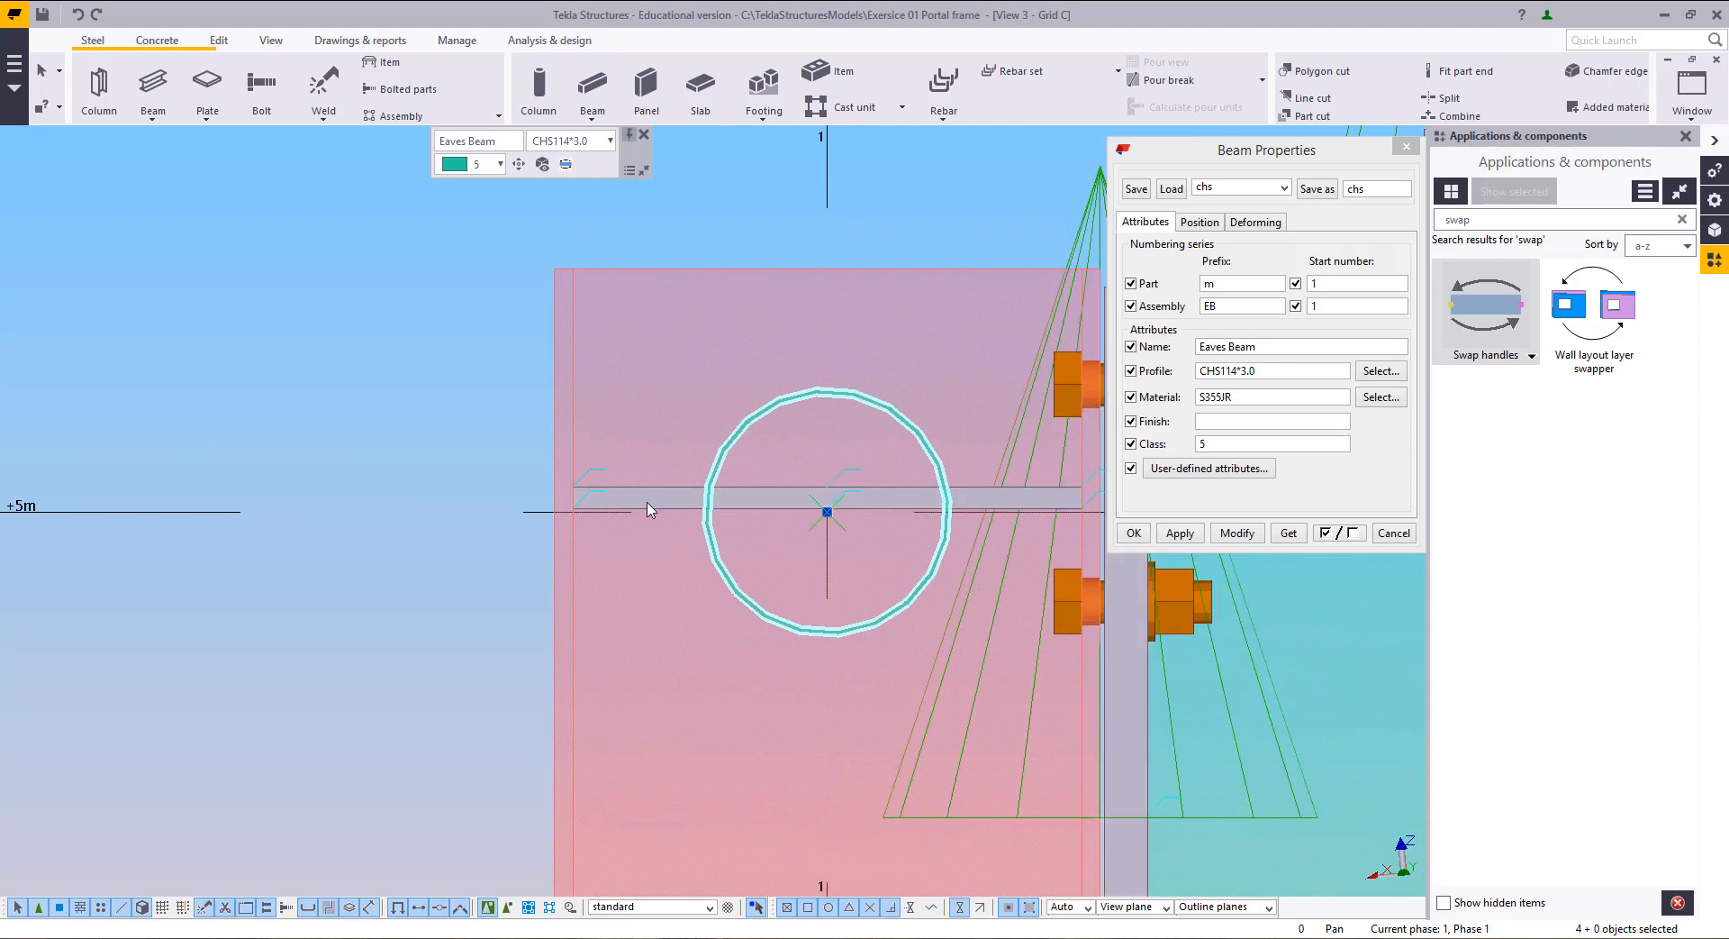
middle_click_drag(703, 510, 634, 516)
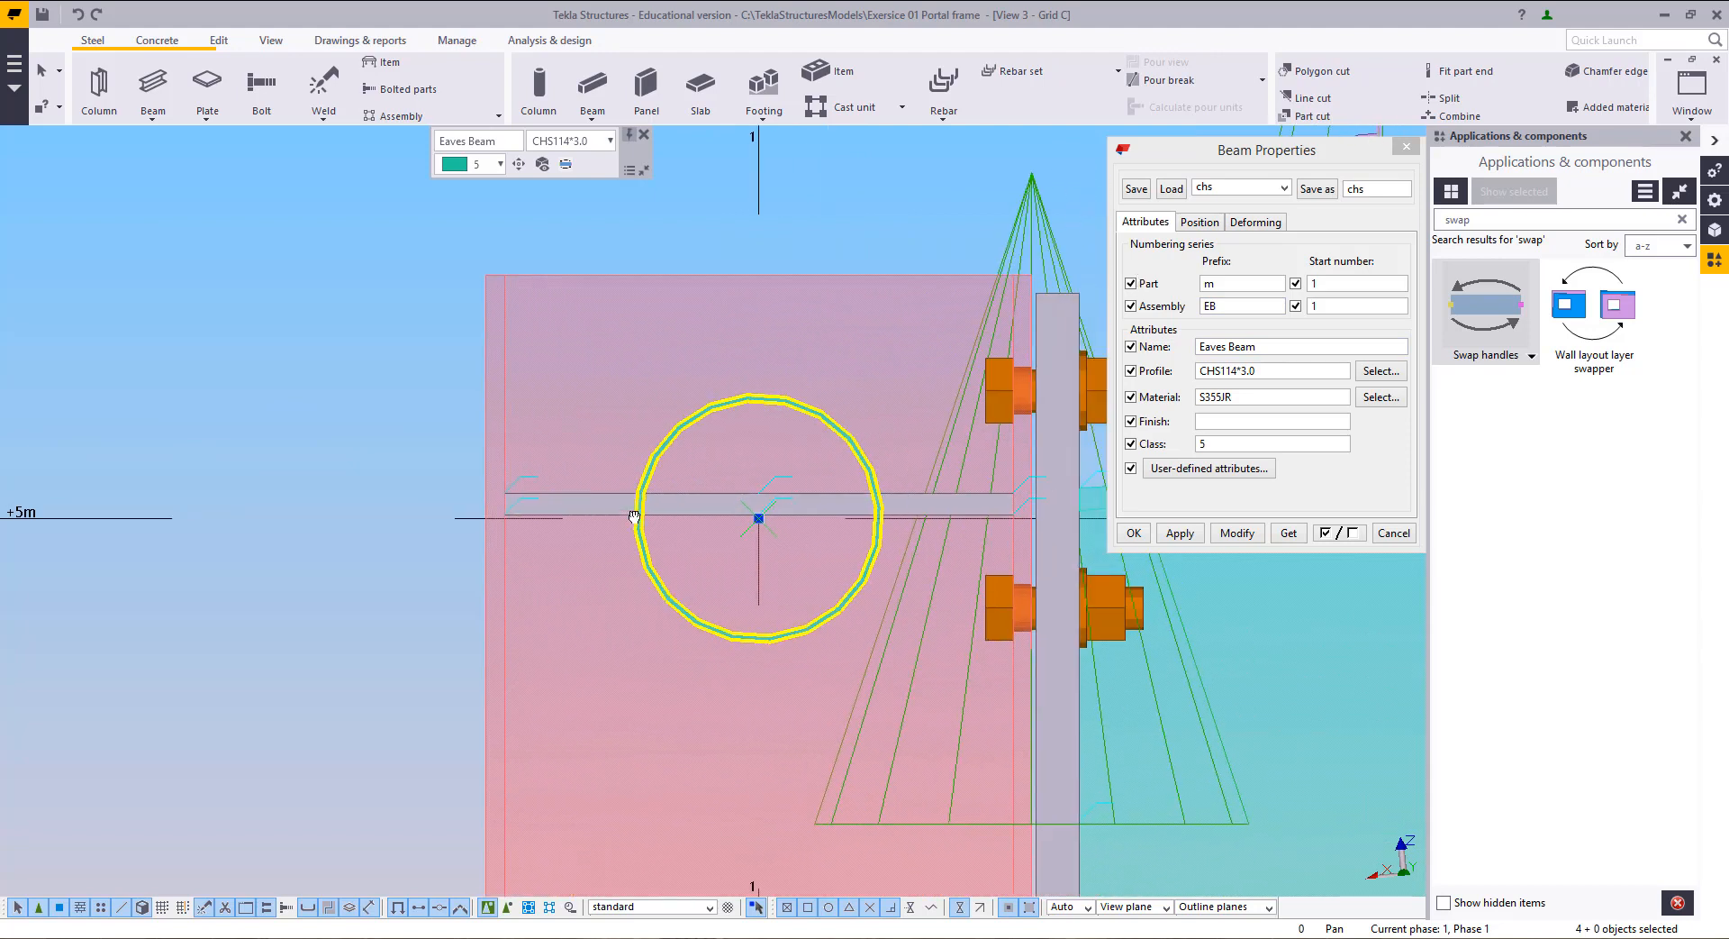
right_click(777, 345)
left_click(815, 416)
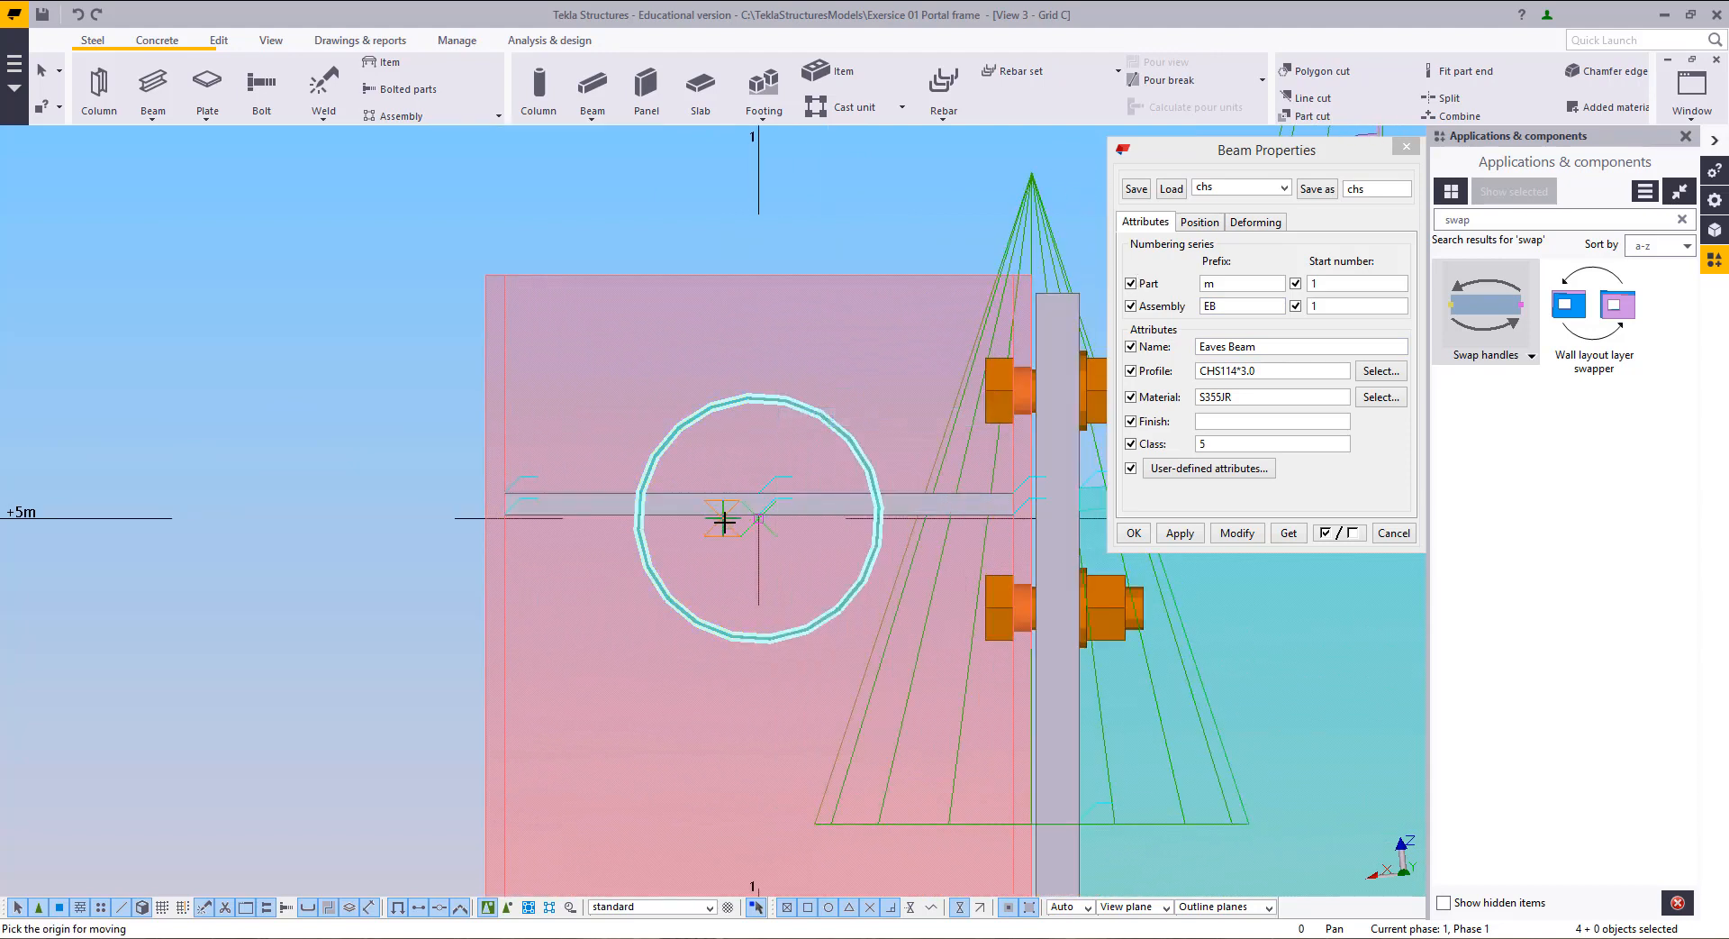
scroll(750, 521, "down", 3)
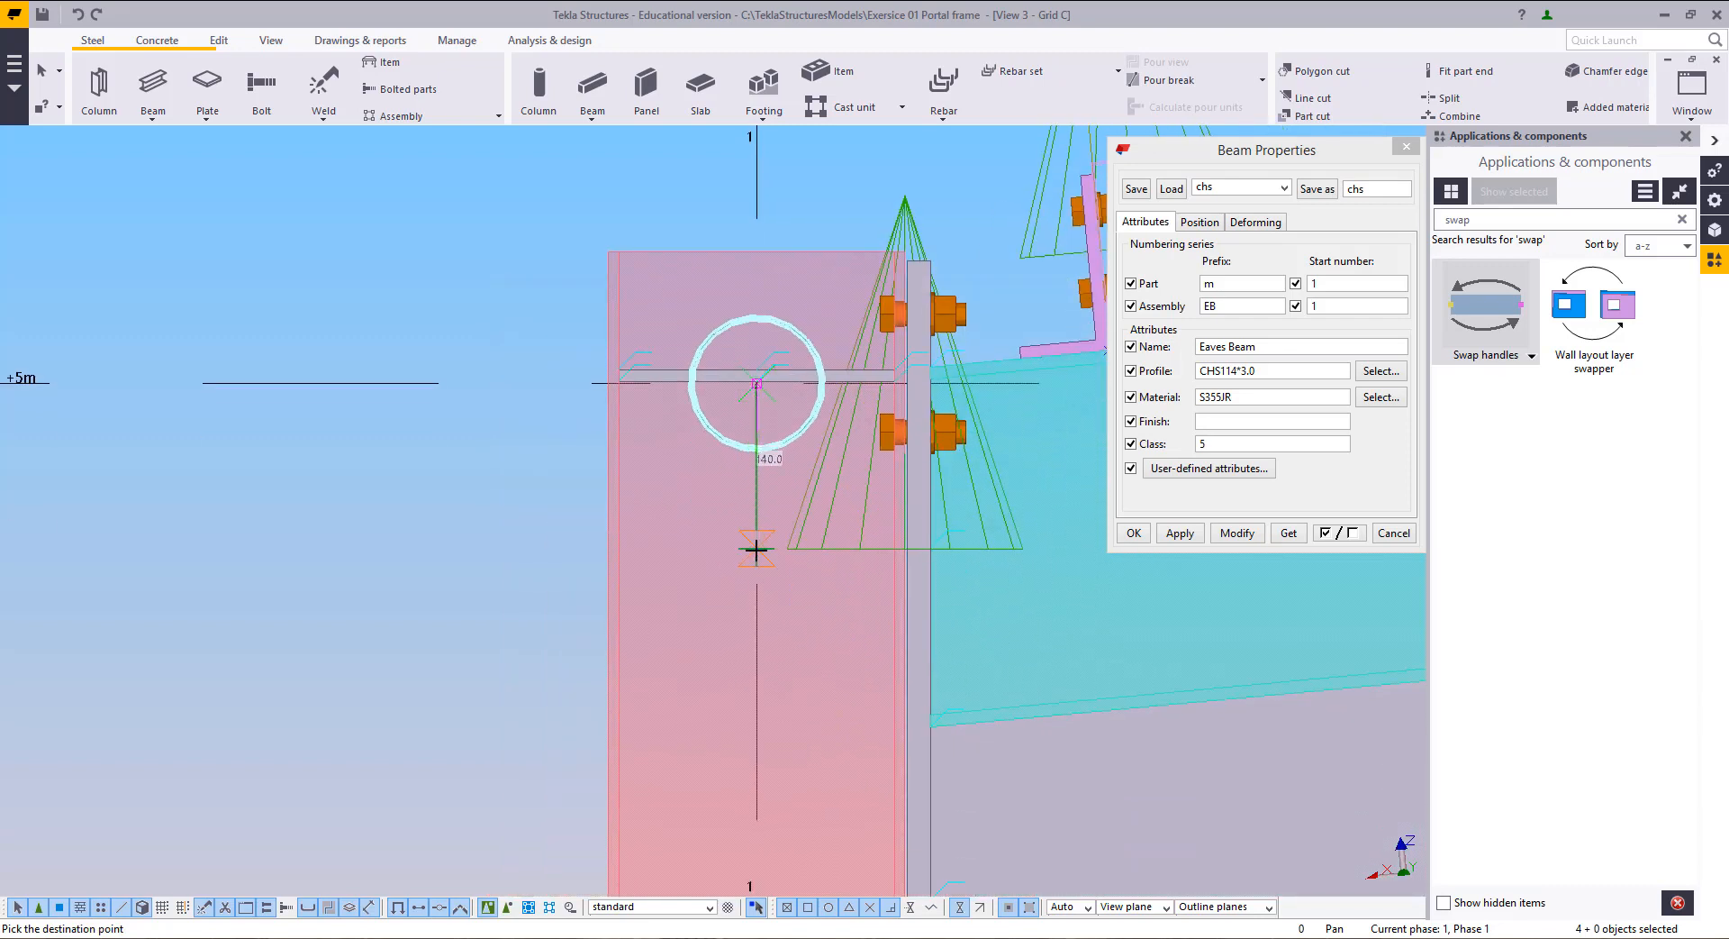
left_click(756, 560)
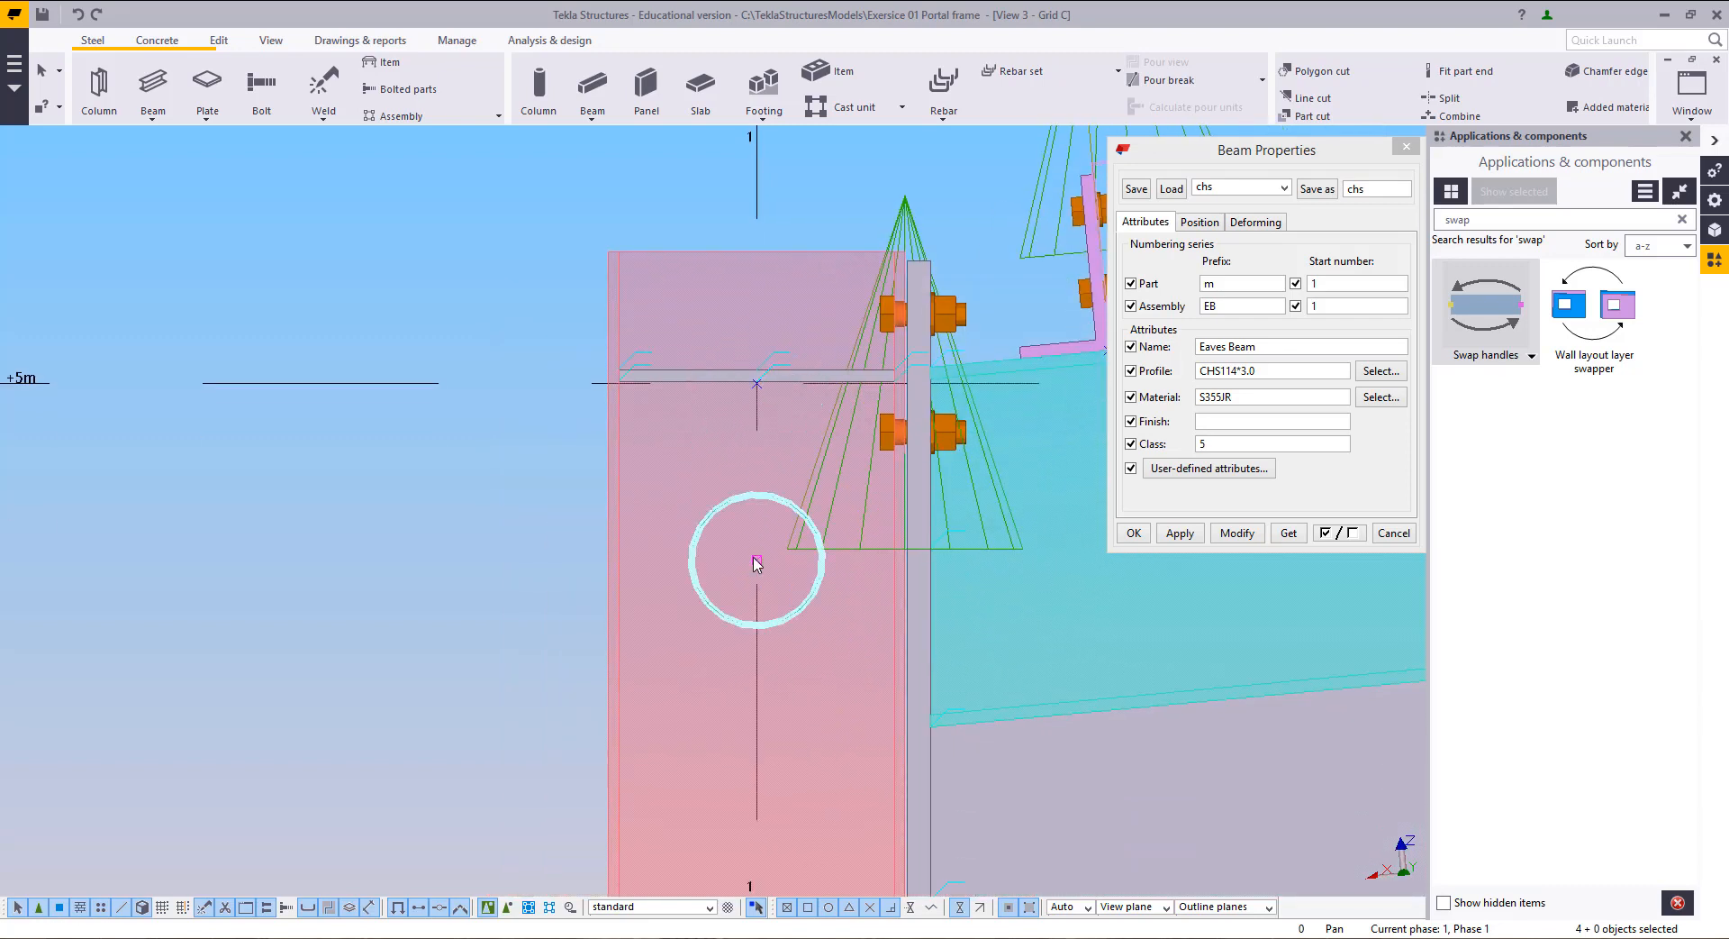
Step: Examine the lowered eaves beam's position relative to the column, end plate bolts and haunch in the Grid C view
middle_click_drag(461, 491, 401, 518)
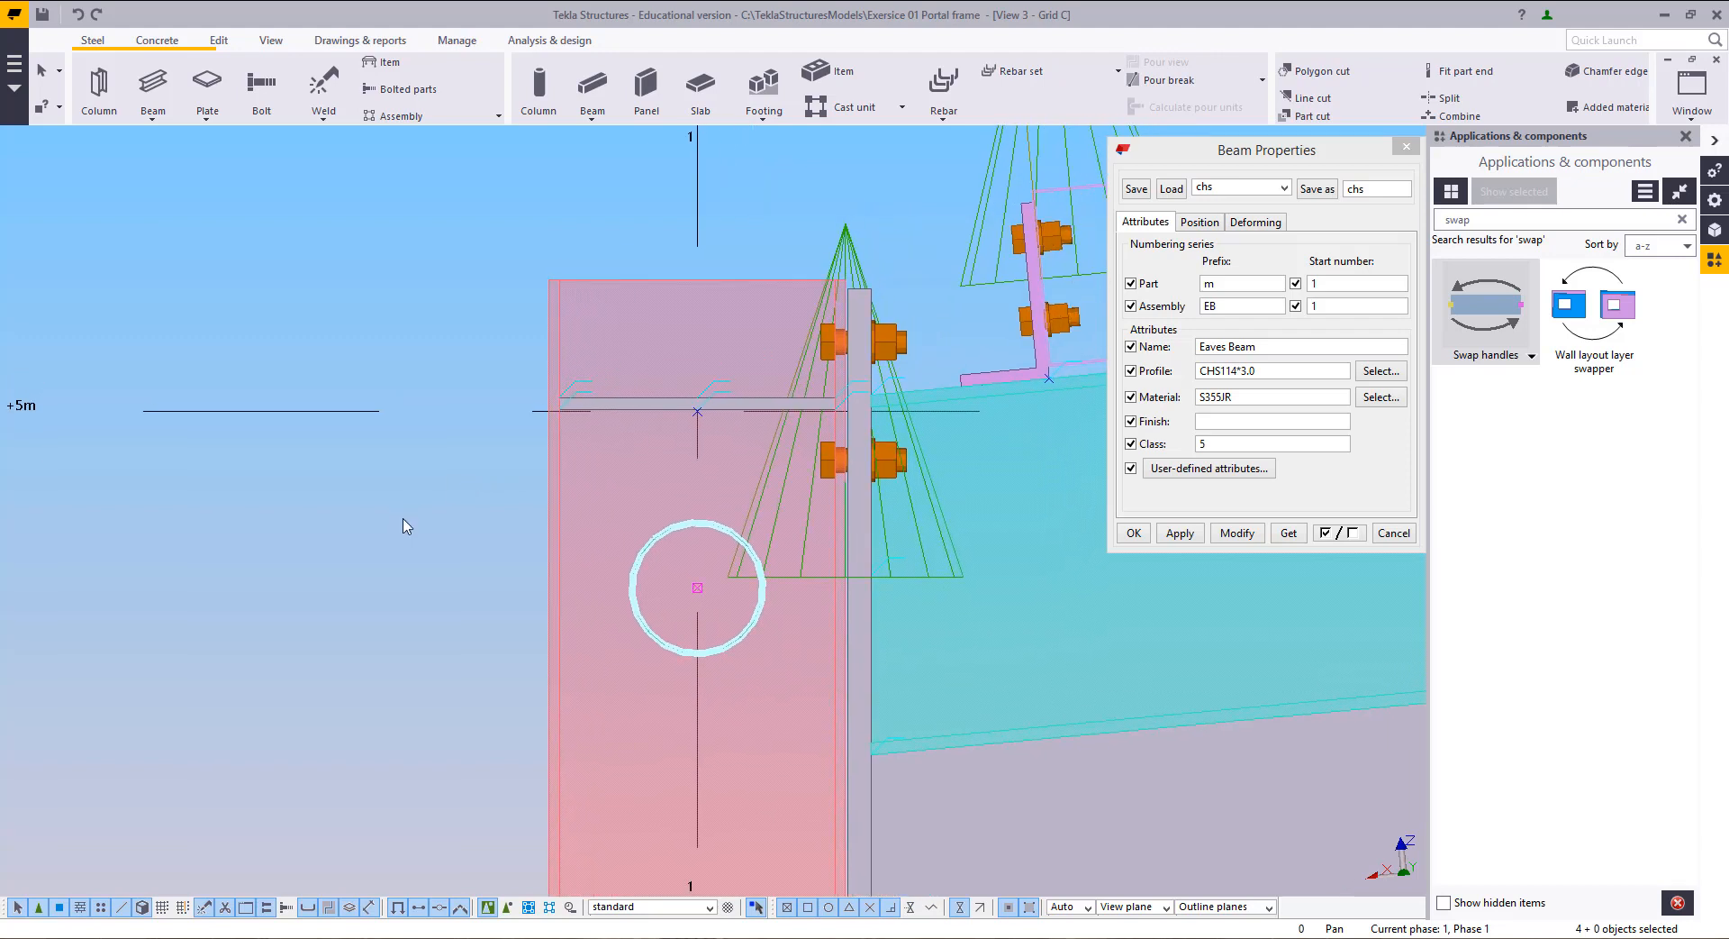
middle_click_drag(655, 539, 721, 521)
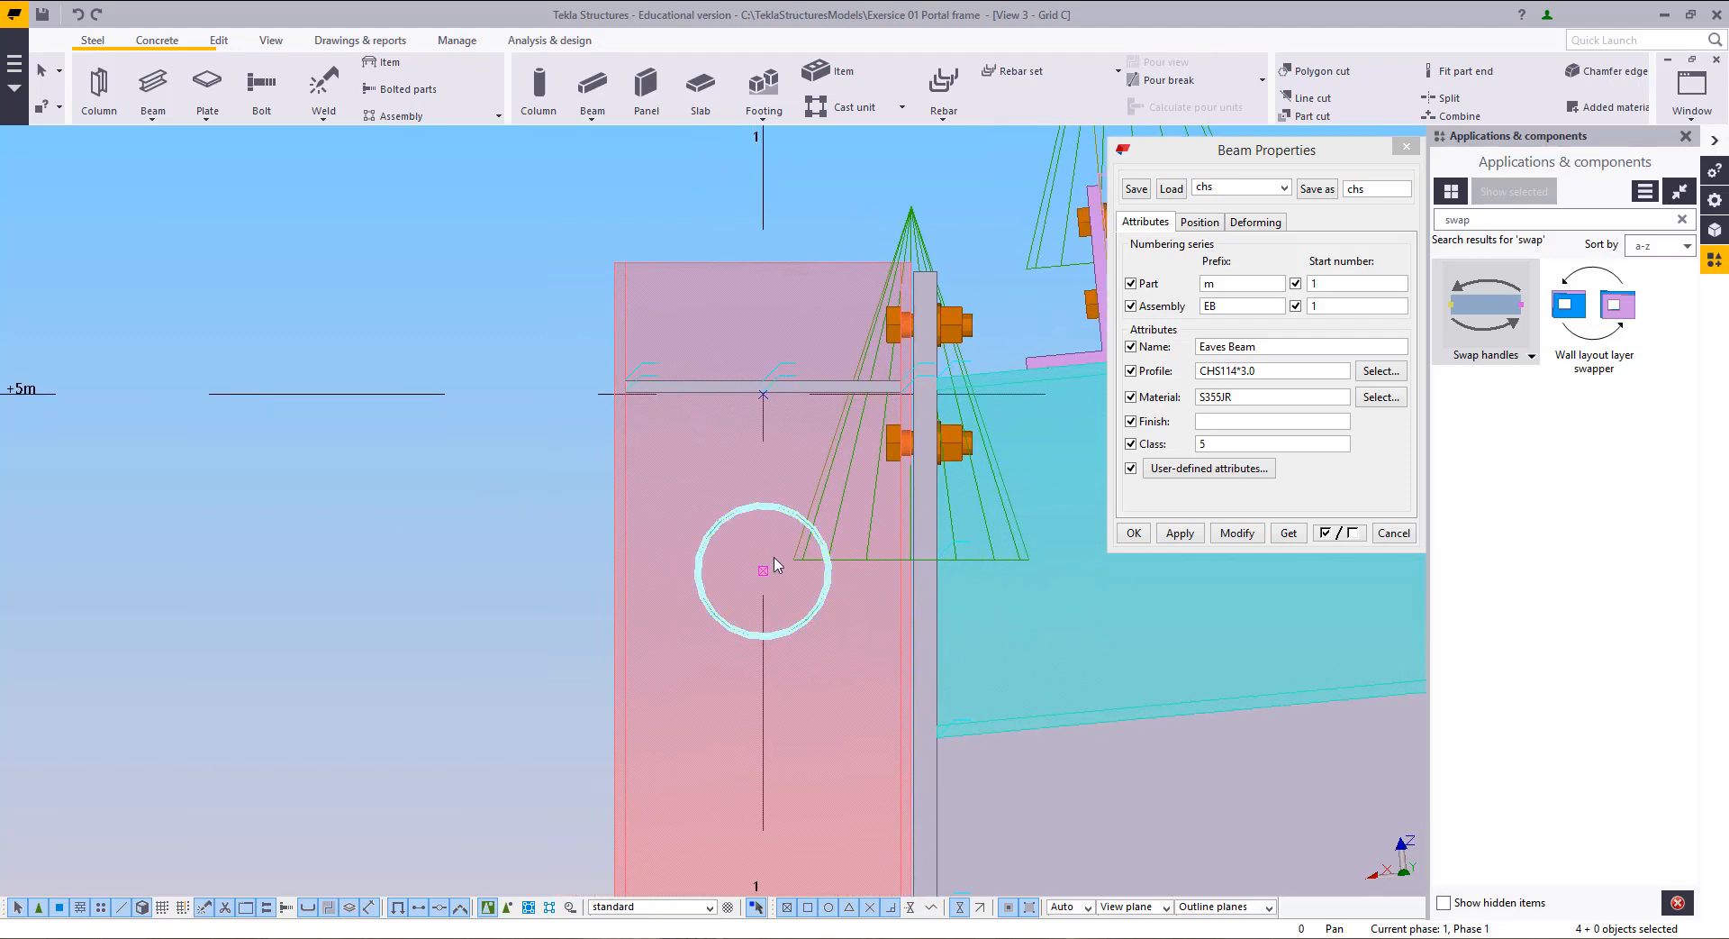
scroll(879, 442, "down", 1)
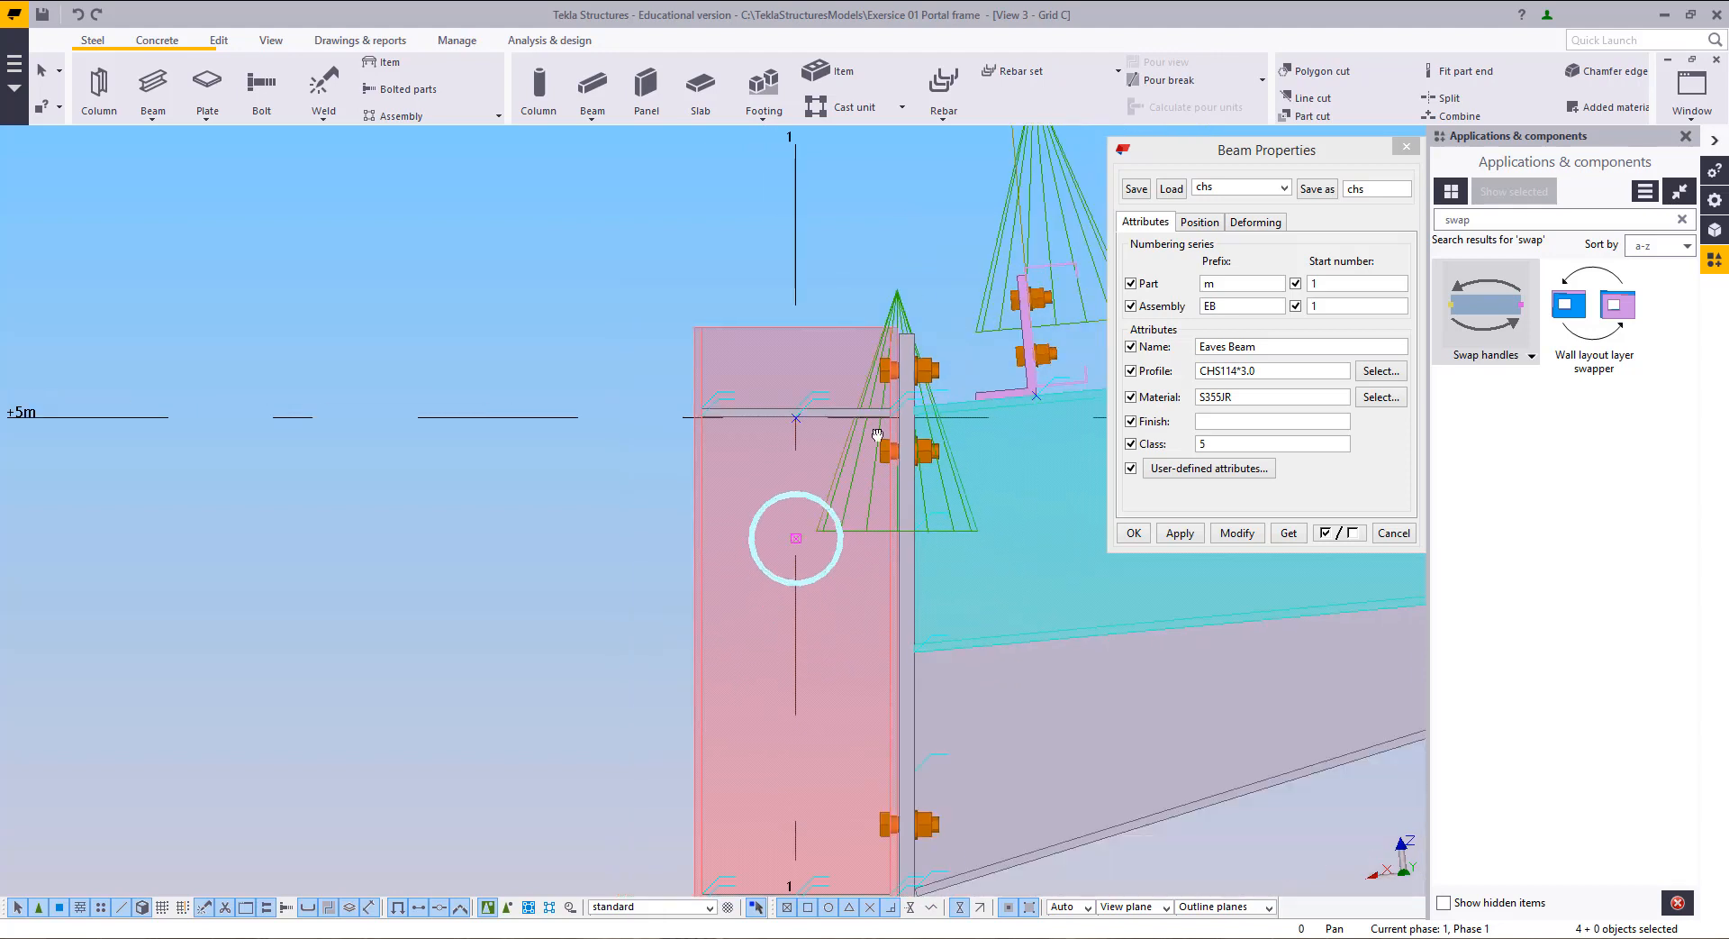
middle_click_drag(880, 436, 598, 451)
scroll(757, 489, "down", 1)
middle_click_drag(756, 488, 809, 452)
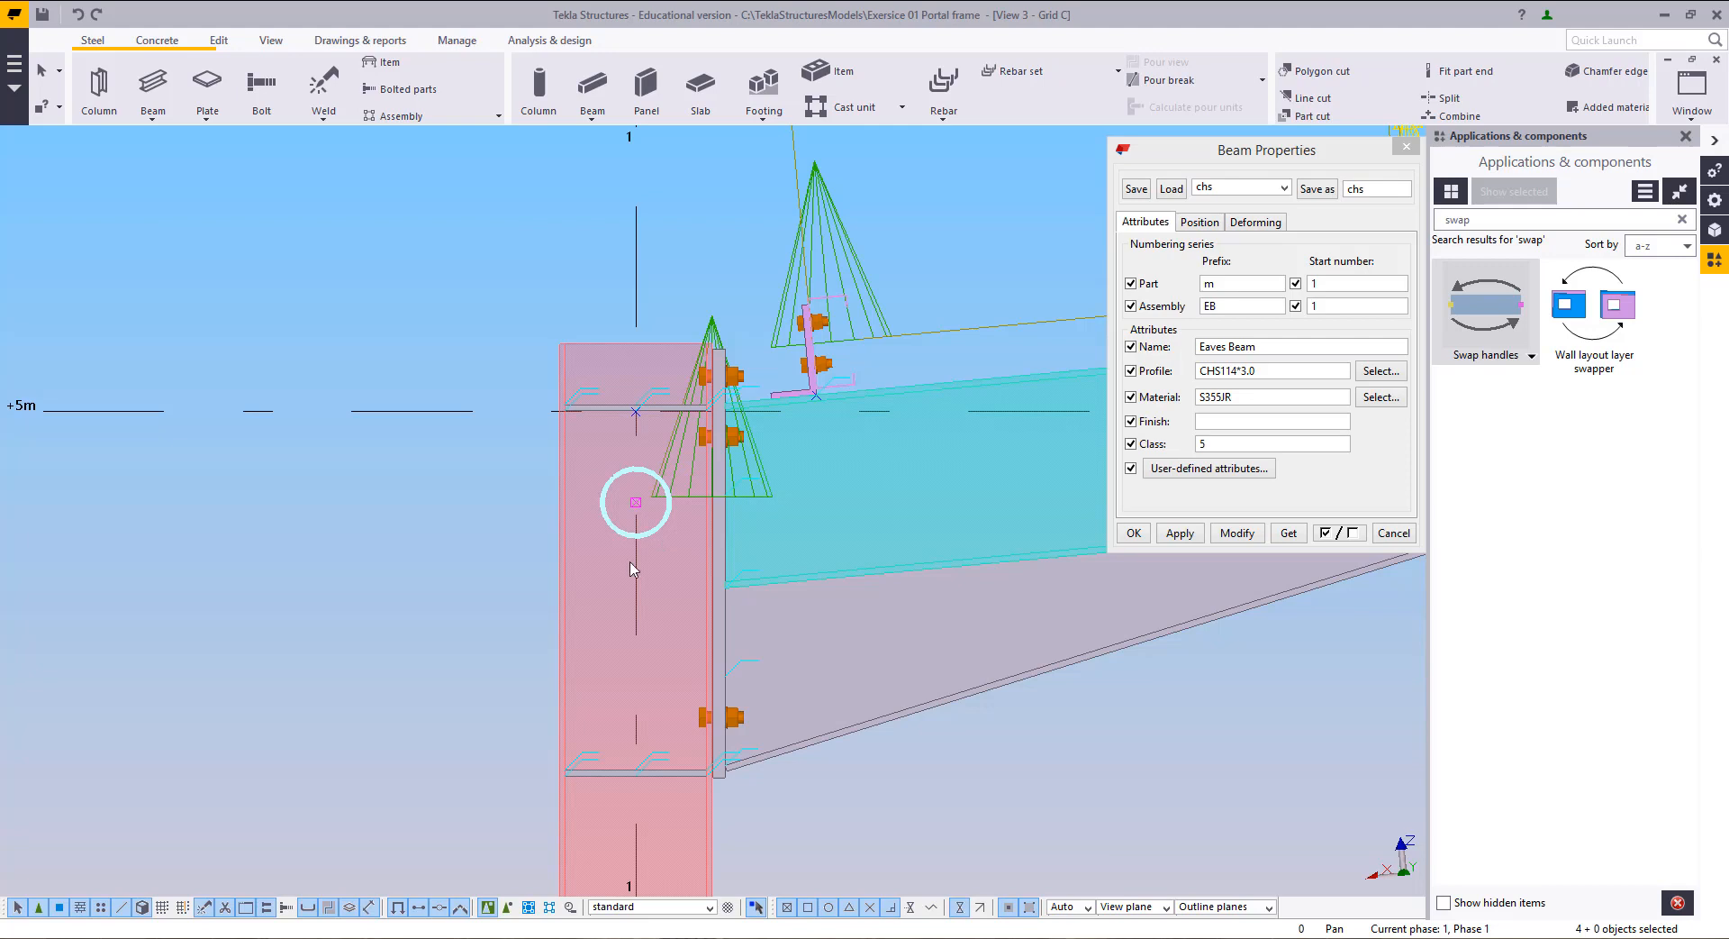
middle_click_drag(629, 490, 726, 553)
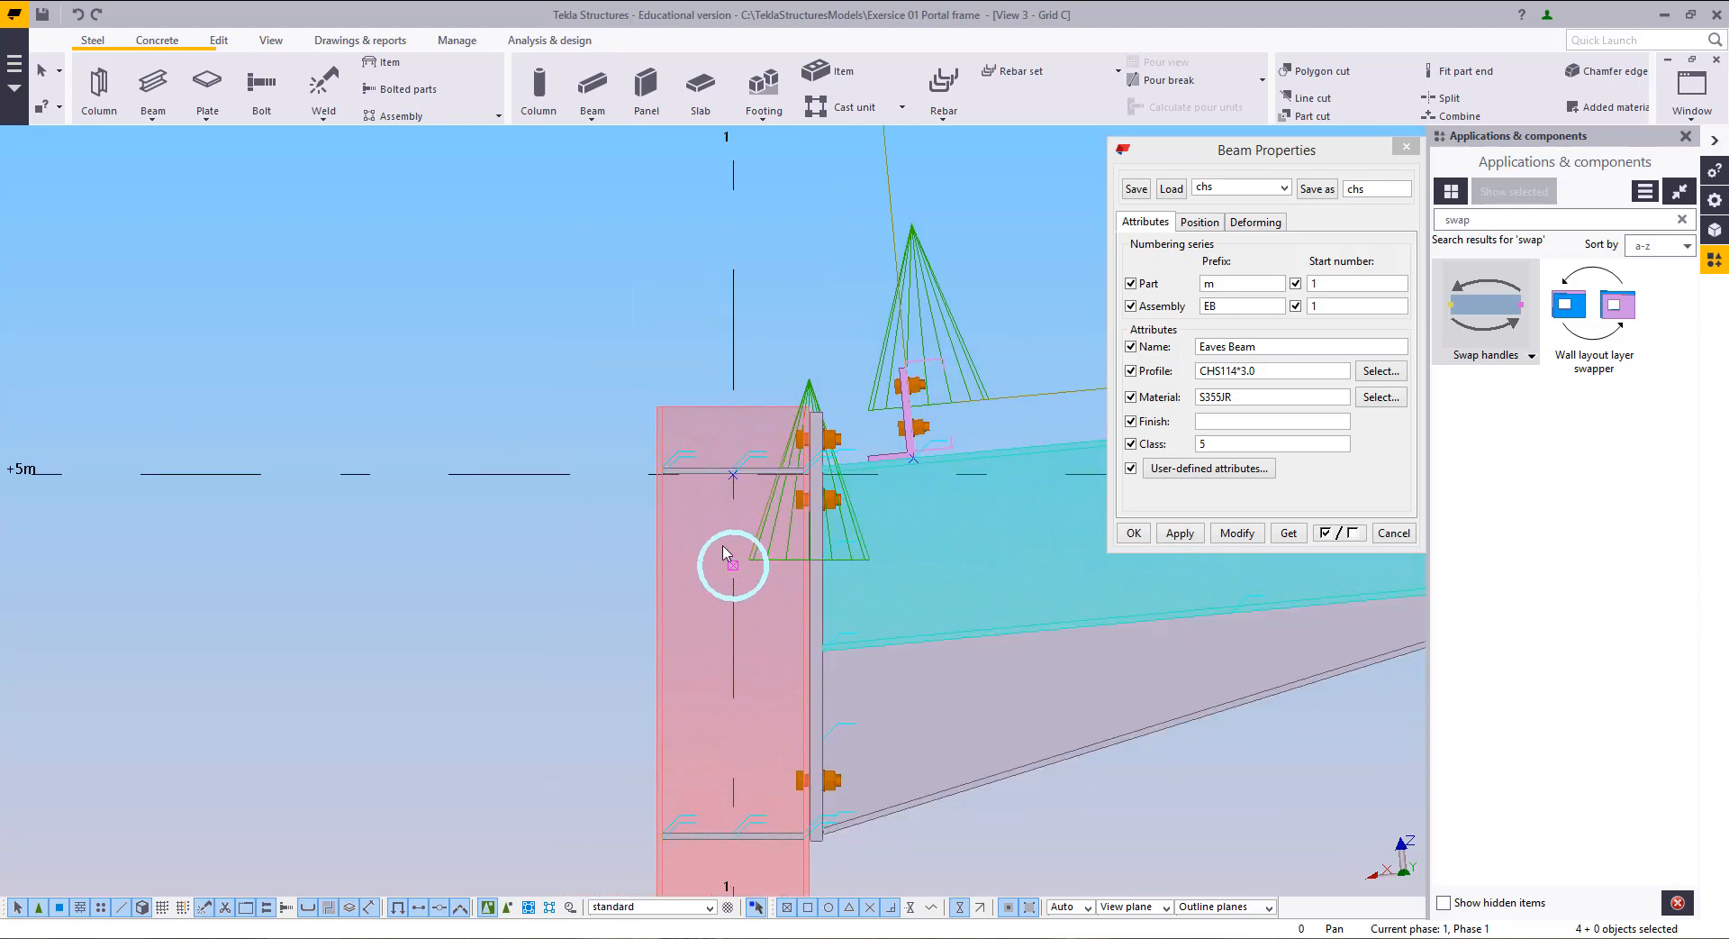
scroll(725, 551, "up", 3)
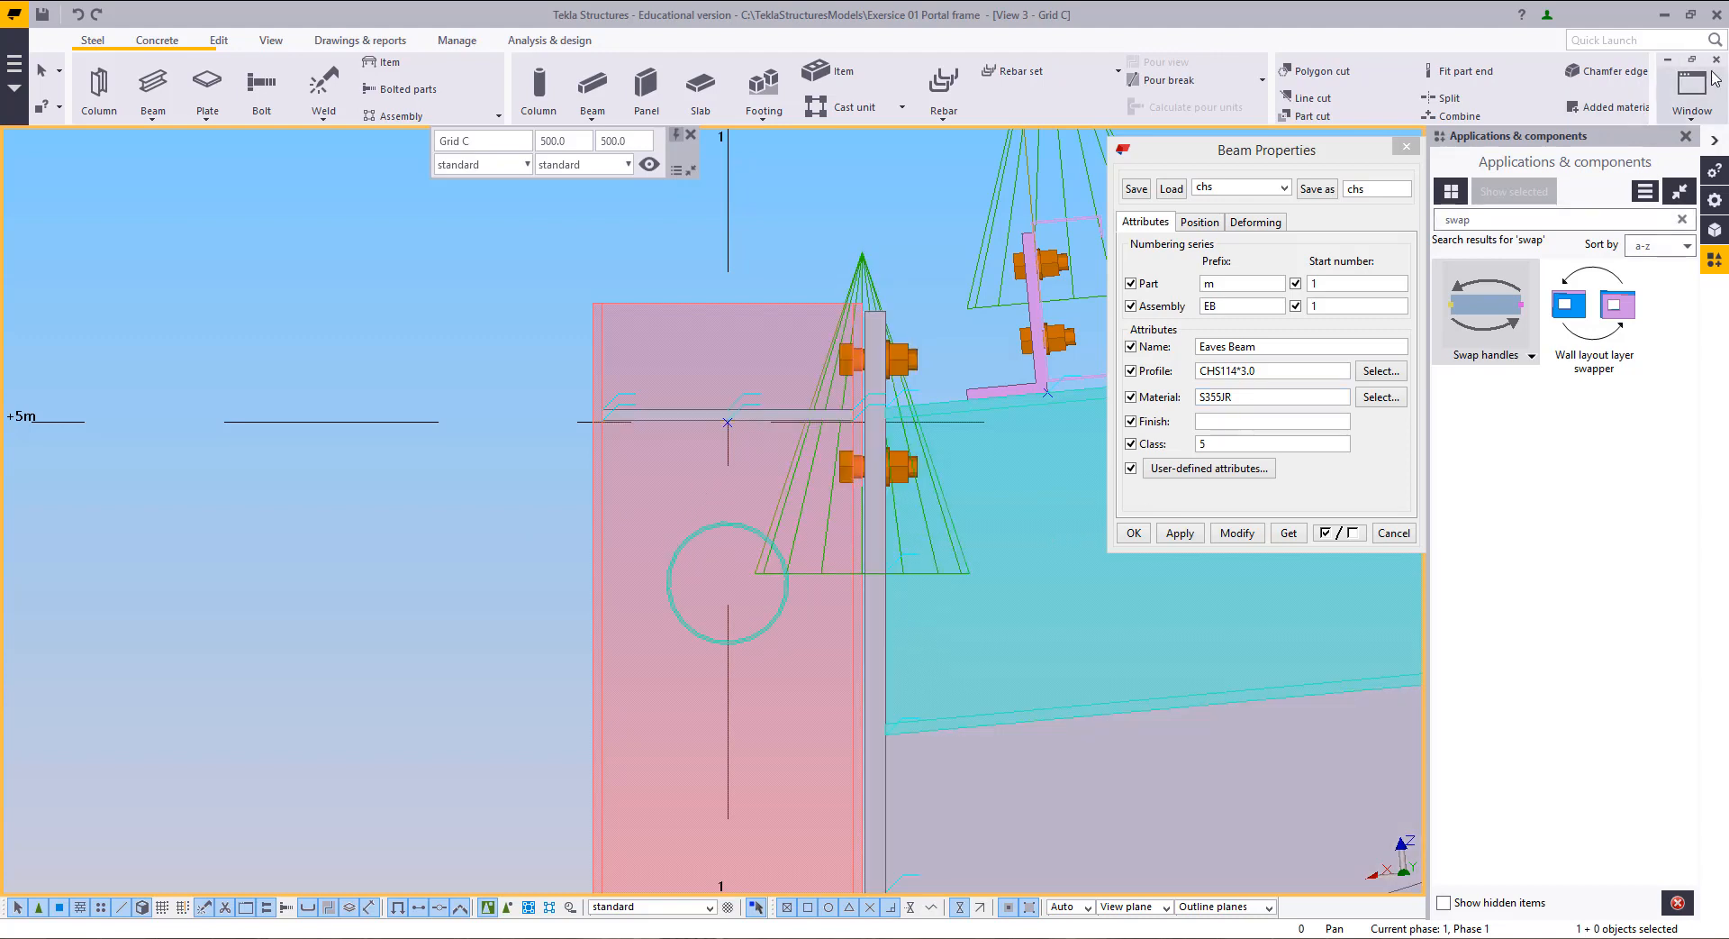
Step: Switch to the View 1 isometric view and check the settings of the Cold rolled overlap connection at the second purlin from the eaves
left_click(1692, 91)
left_click(1674, 225)
scroll(607, 519, "down", 3)
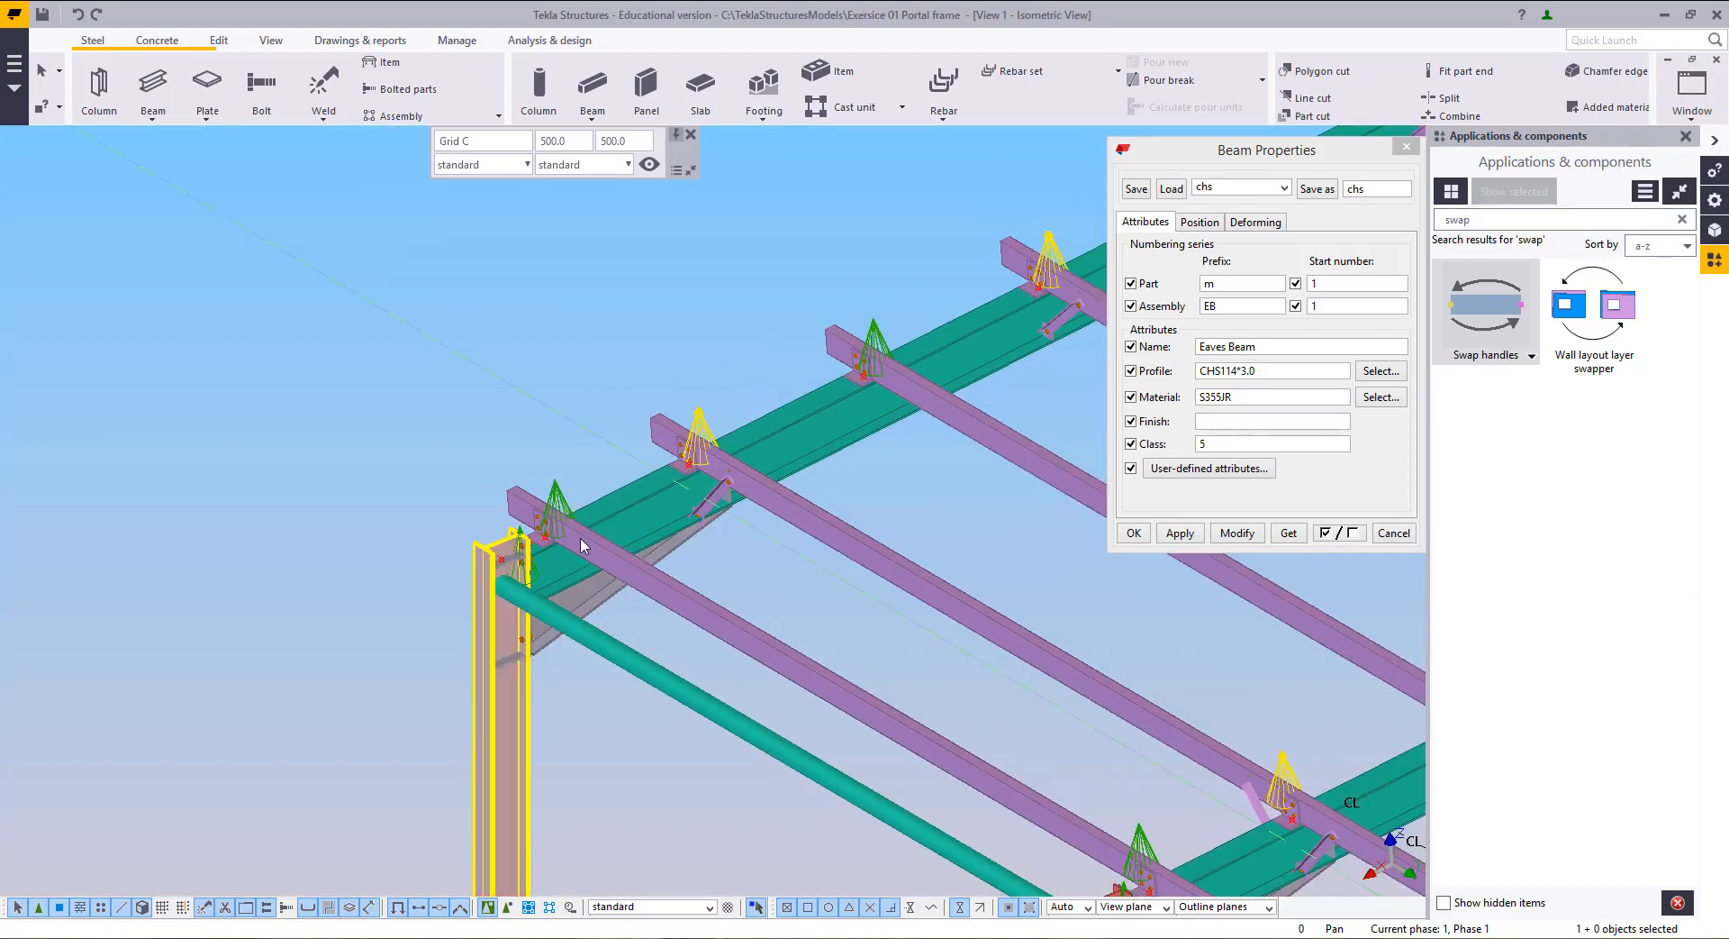
scroll(704, 511, "up", 5)
scroll(721, 445, "down", 3)
scroll(626, 423, "up", 4)
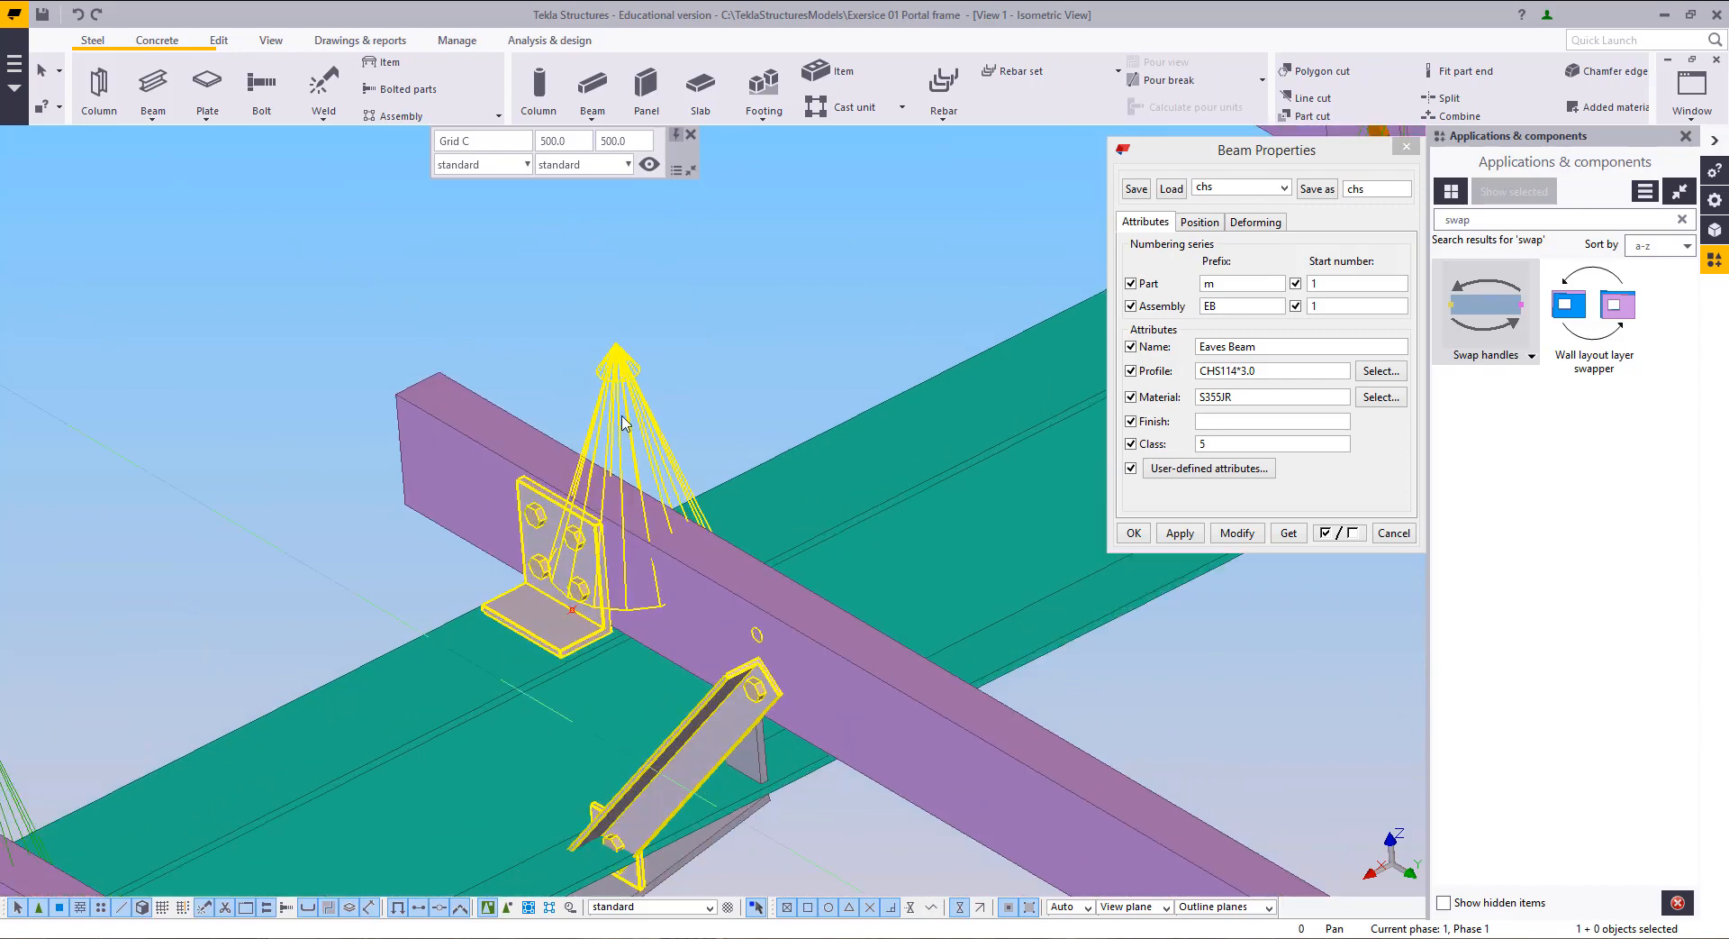
double_click(626, 419)
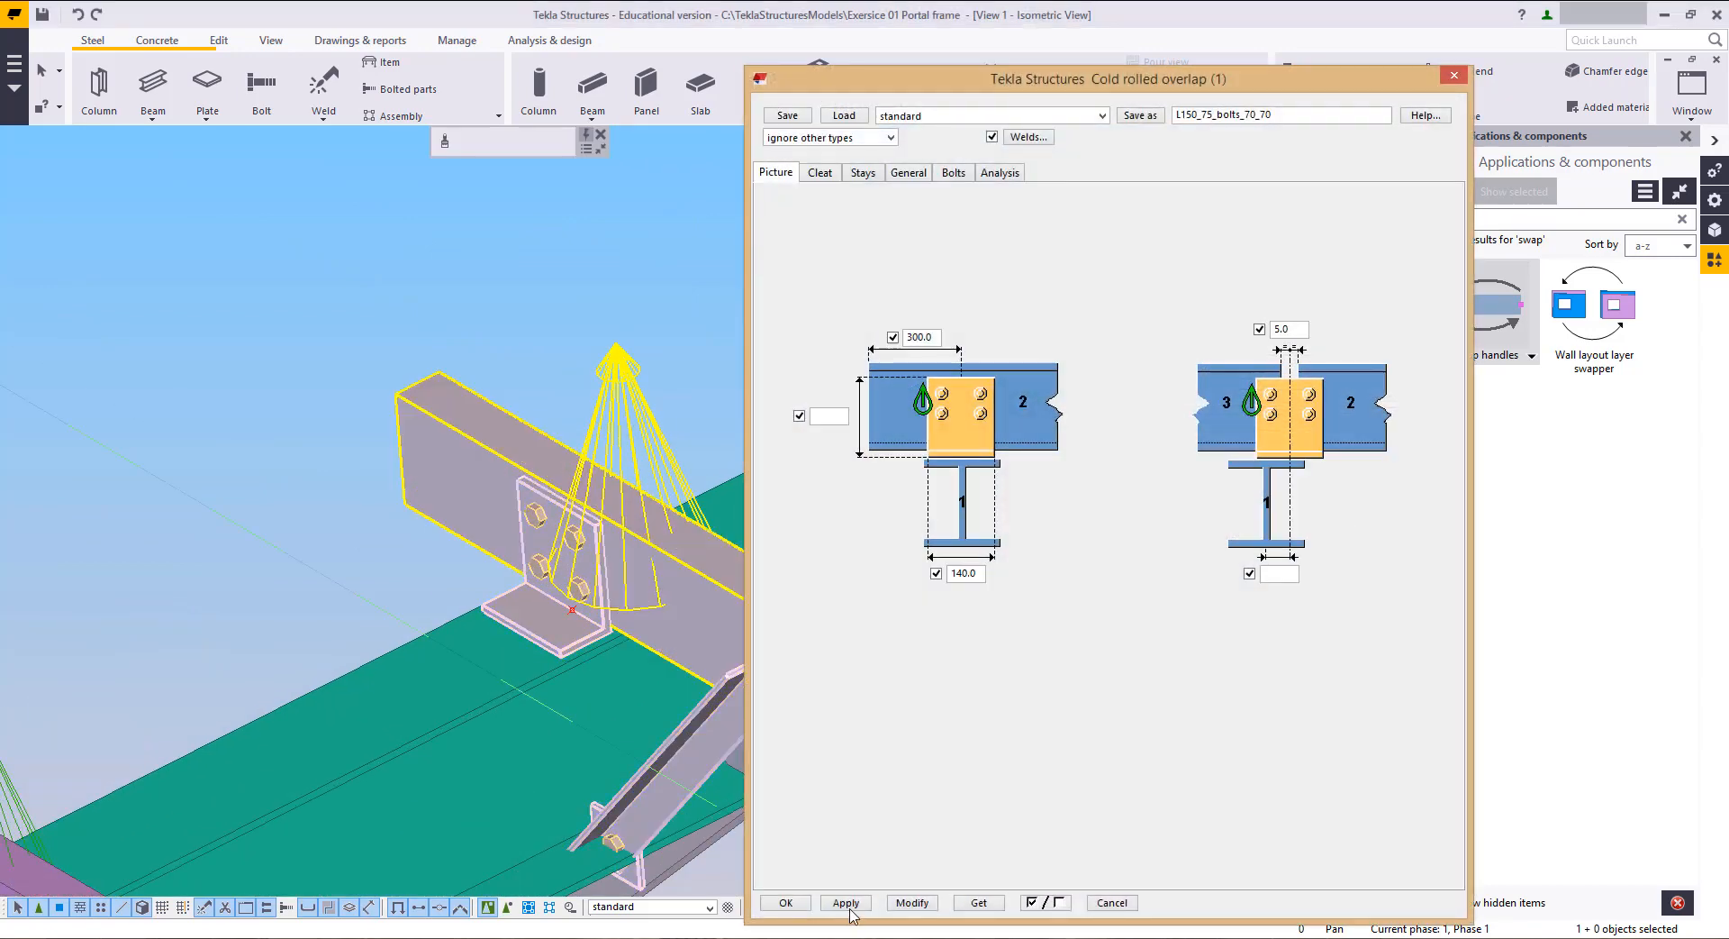
left_click(795, 904)
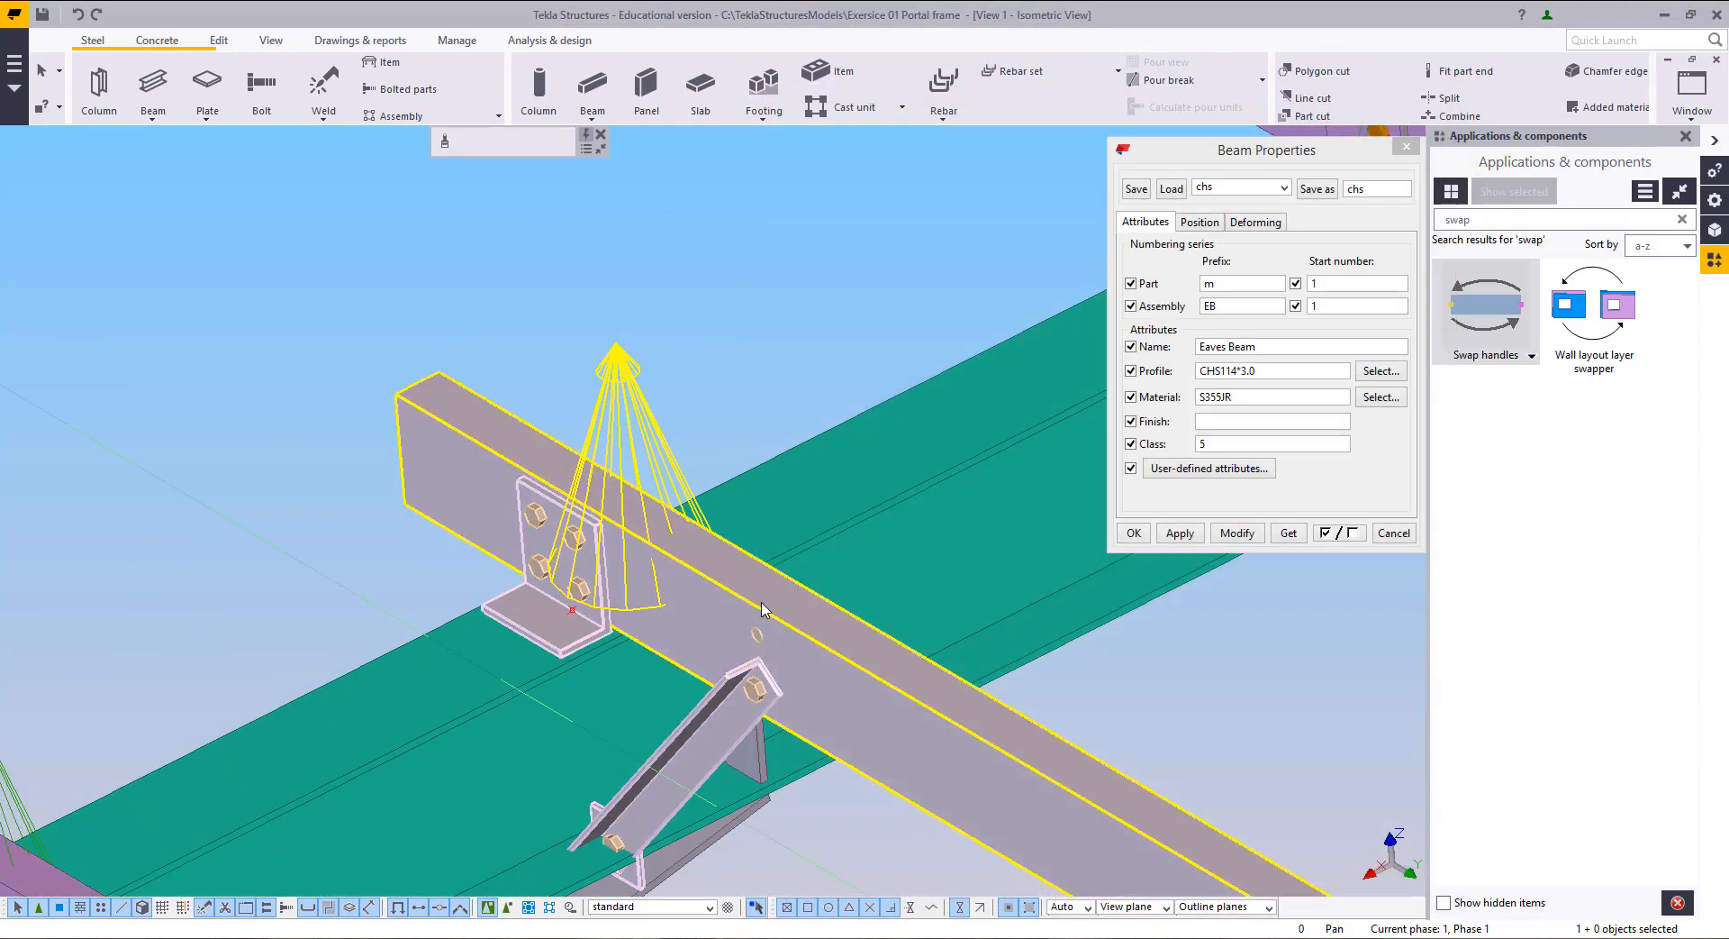
Step: Search the component catalogue for 1 and delete the cold rolled overlap connection at the second purlin from the eaves
left_click(1681, 218)
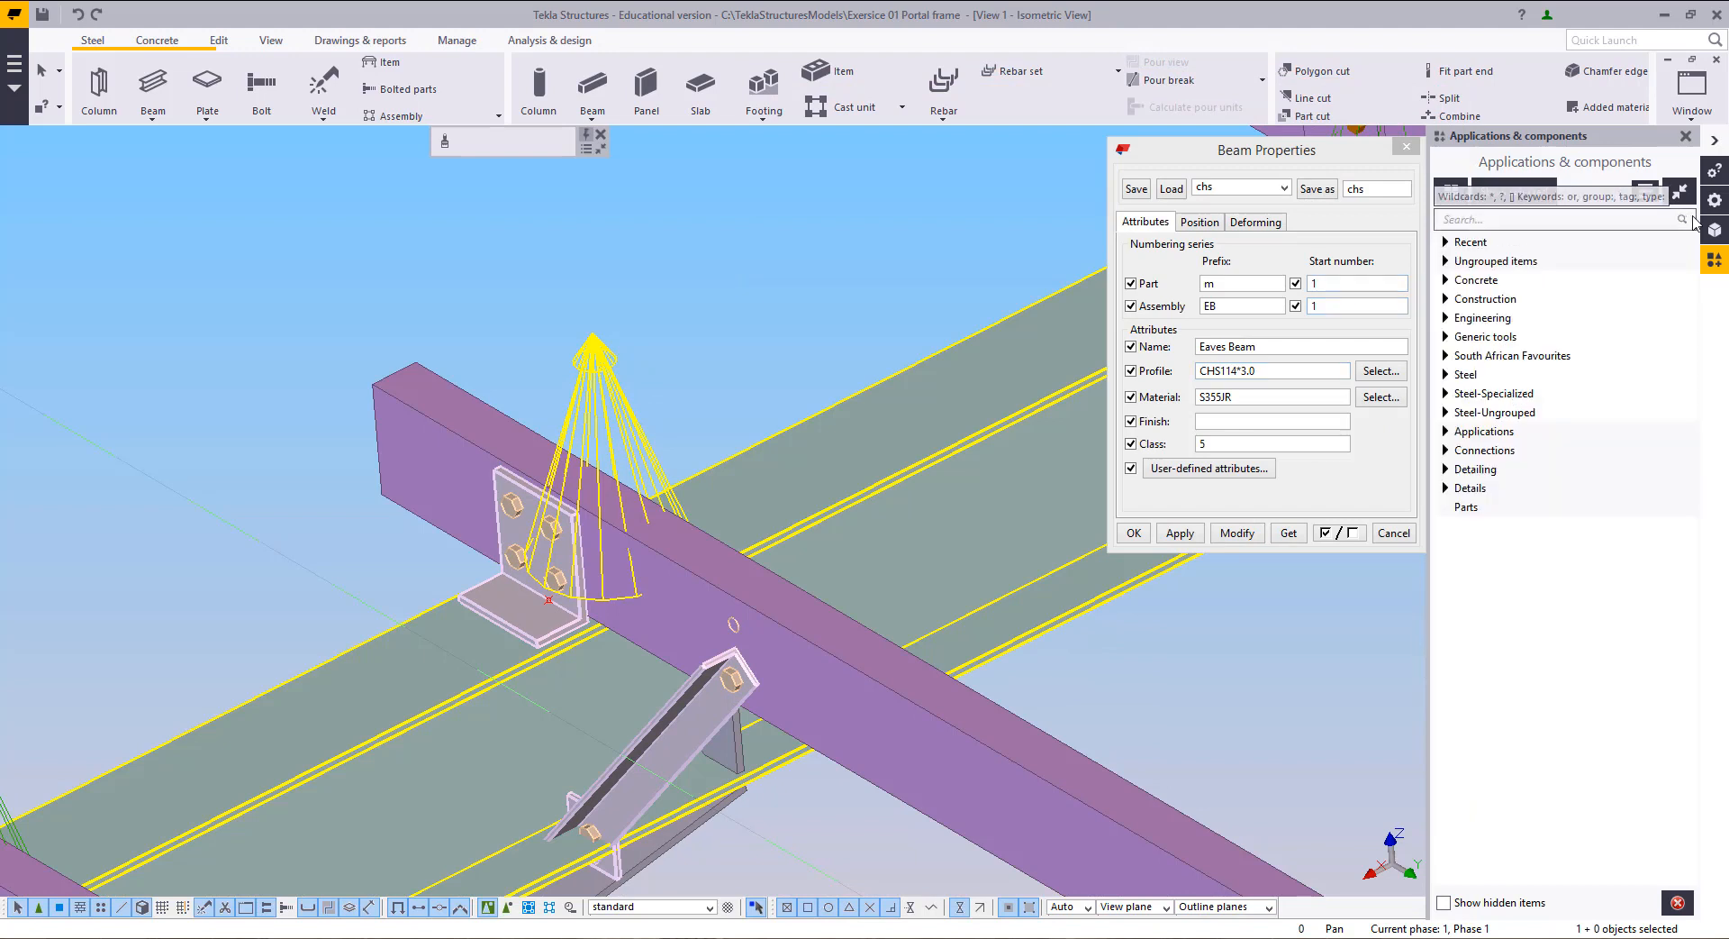
type("1")
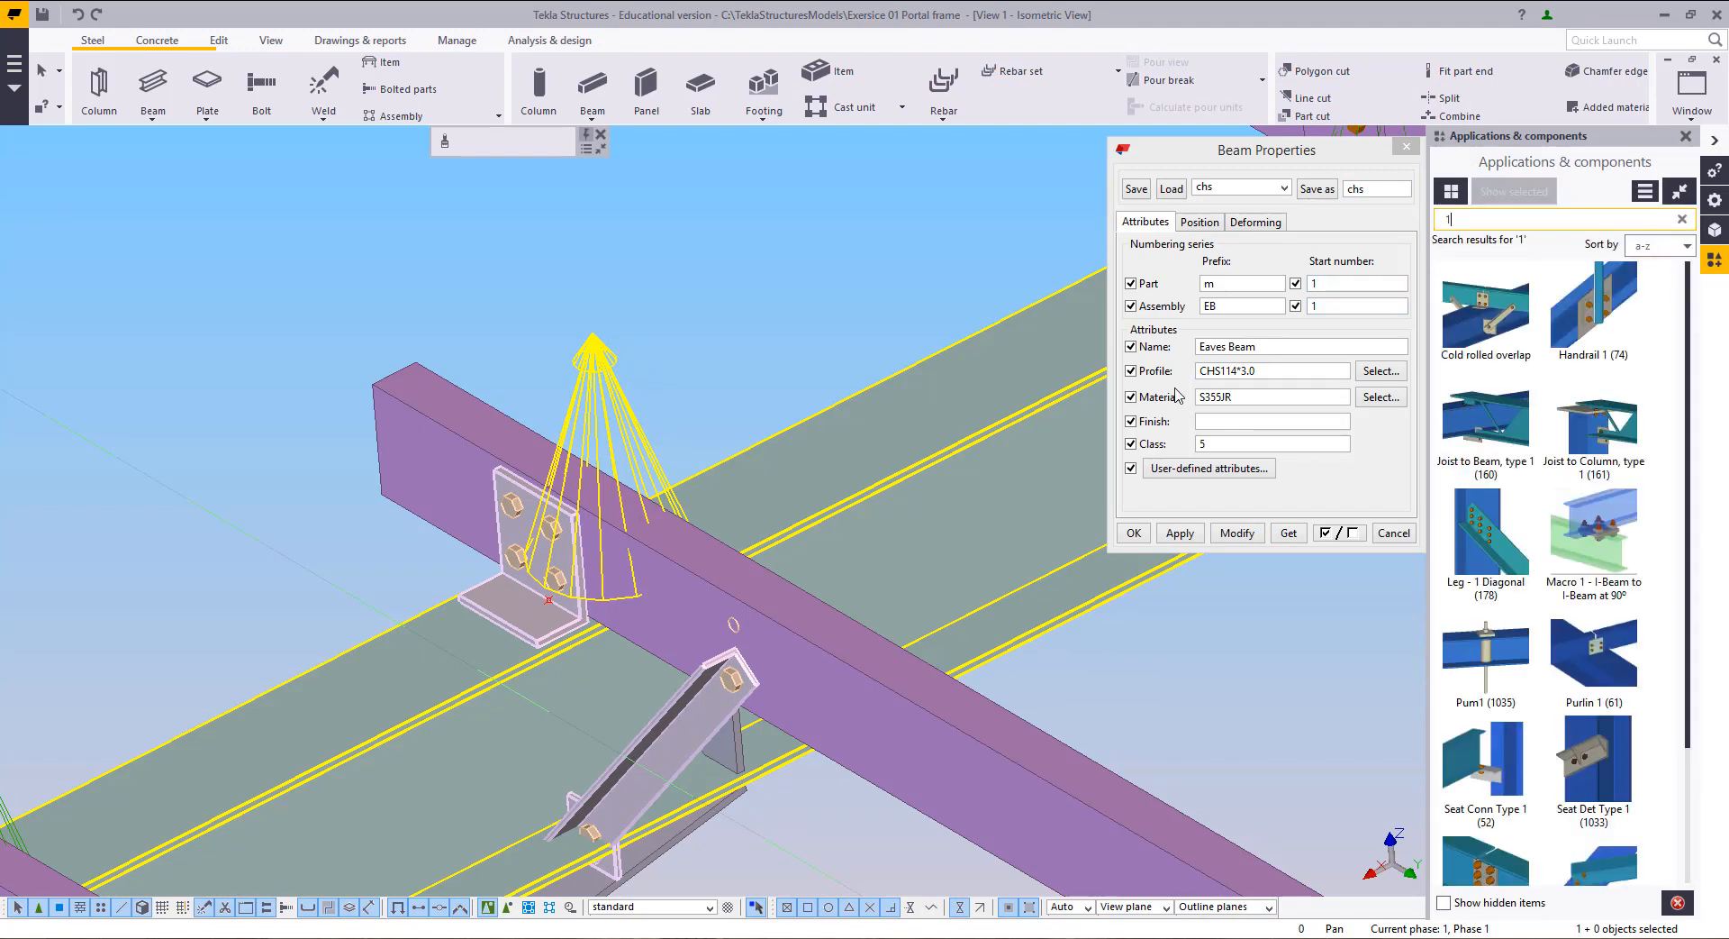
middle_click_drag(667, 327, 712, 271)
key("Delete")
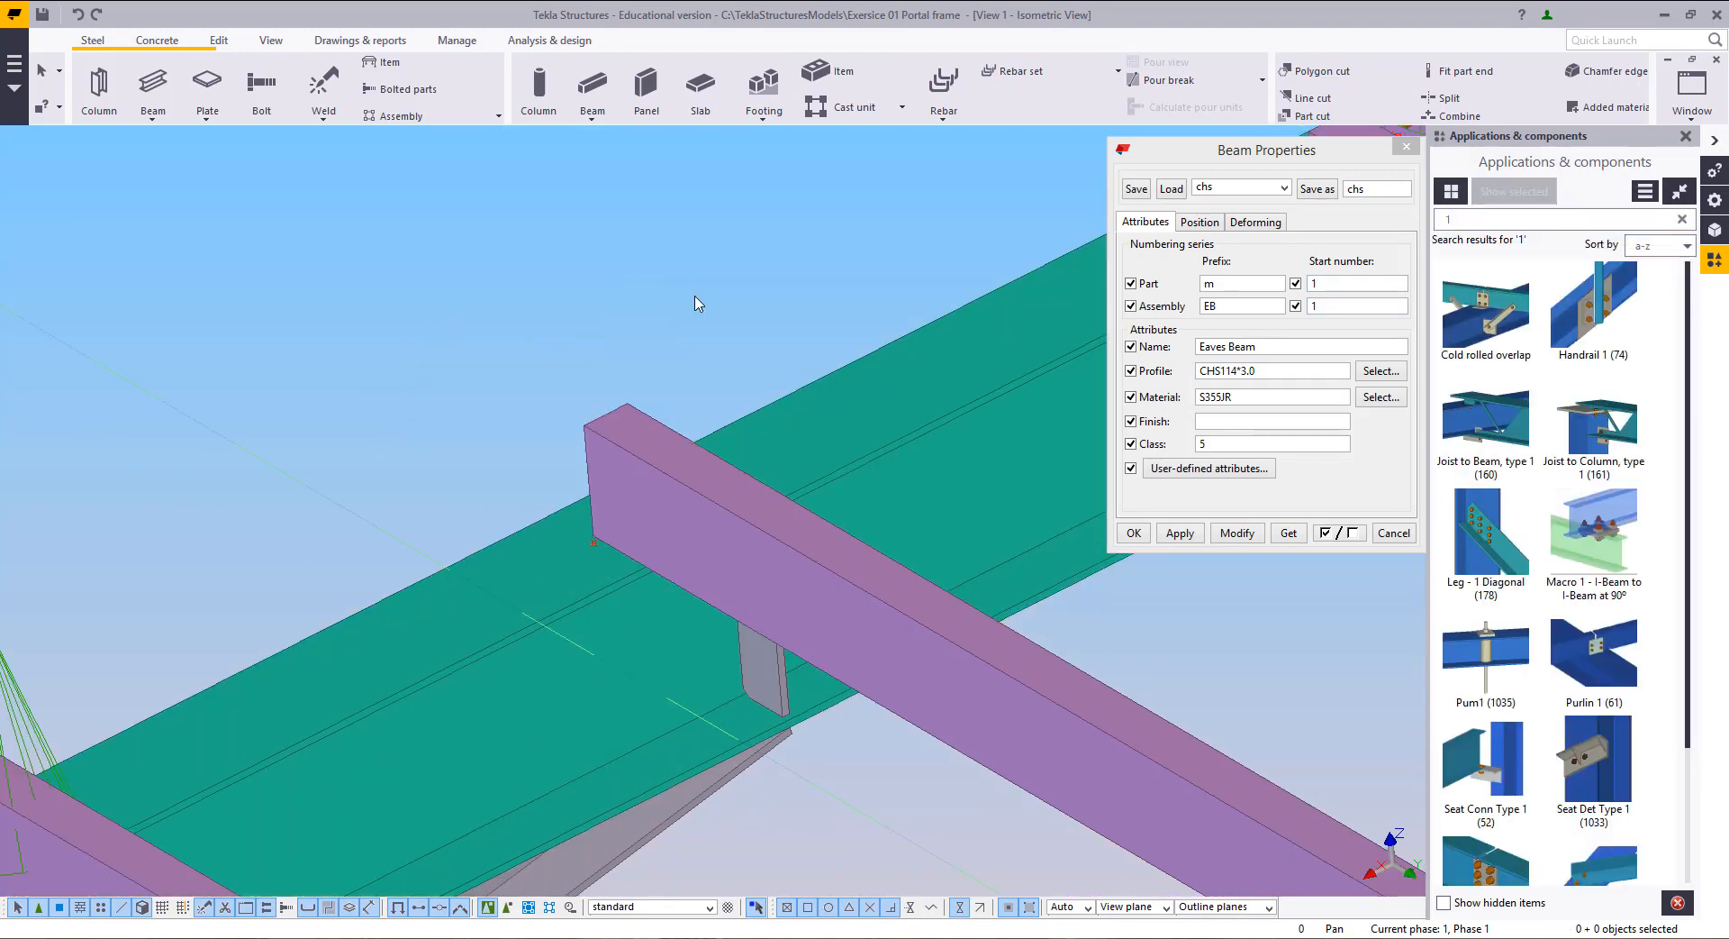
Step: Apply the Cold rolled overlap component with the rafter as main part and the second purlin from the eaves as secondary
left_click(1506, 314)
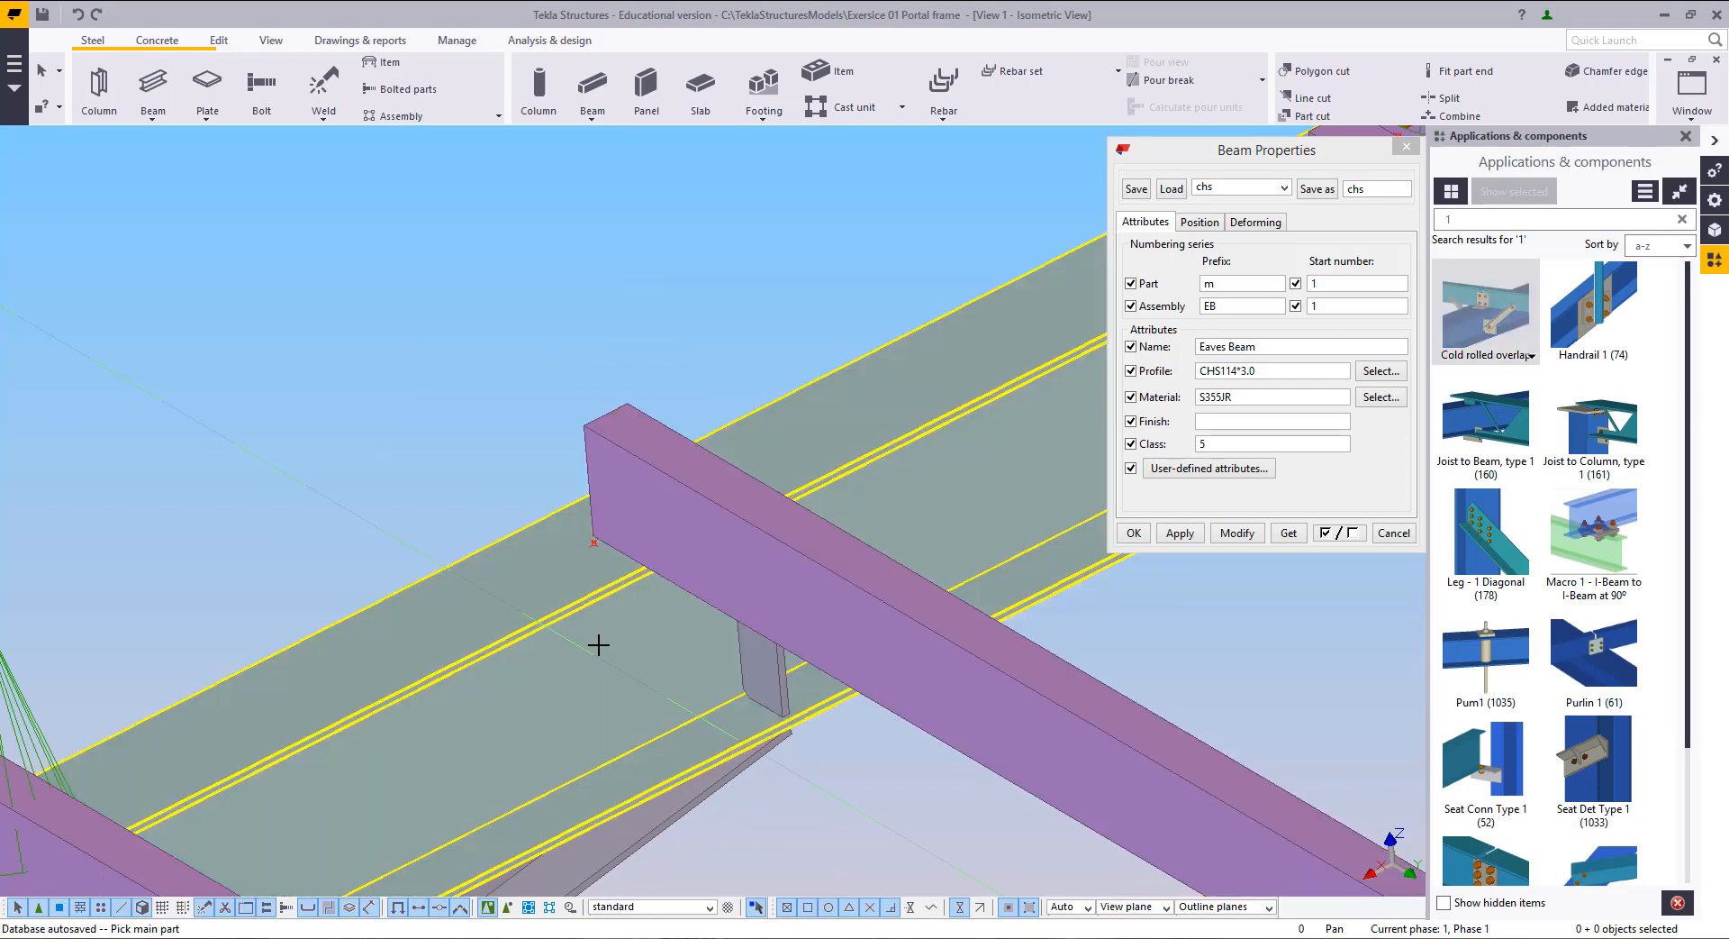
left_click(599, 643)
left_click(616, 518)
middle_click(435, 389)
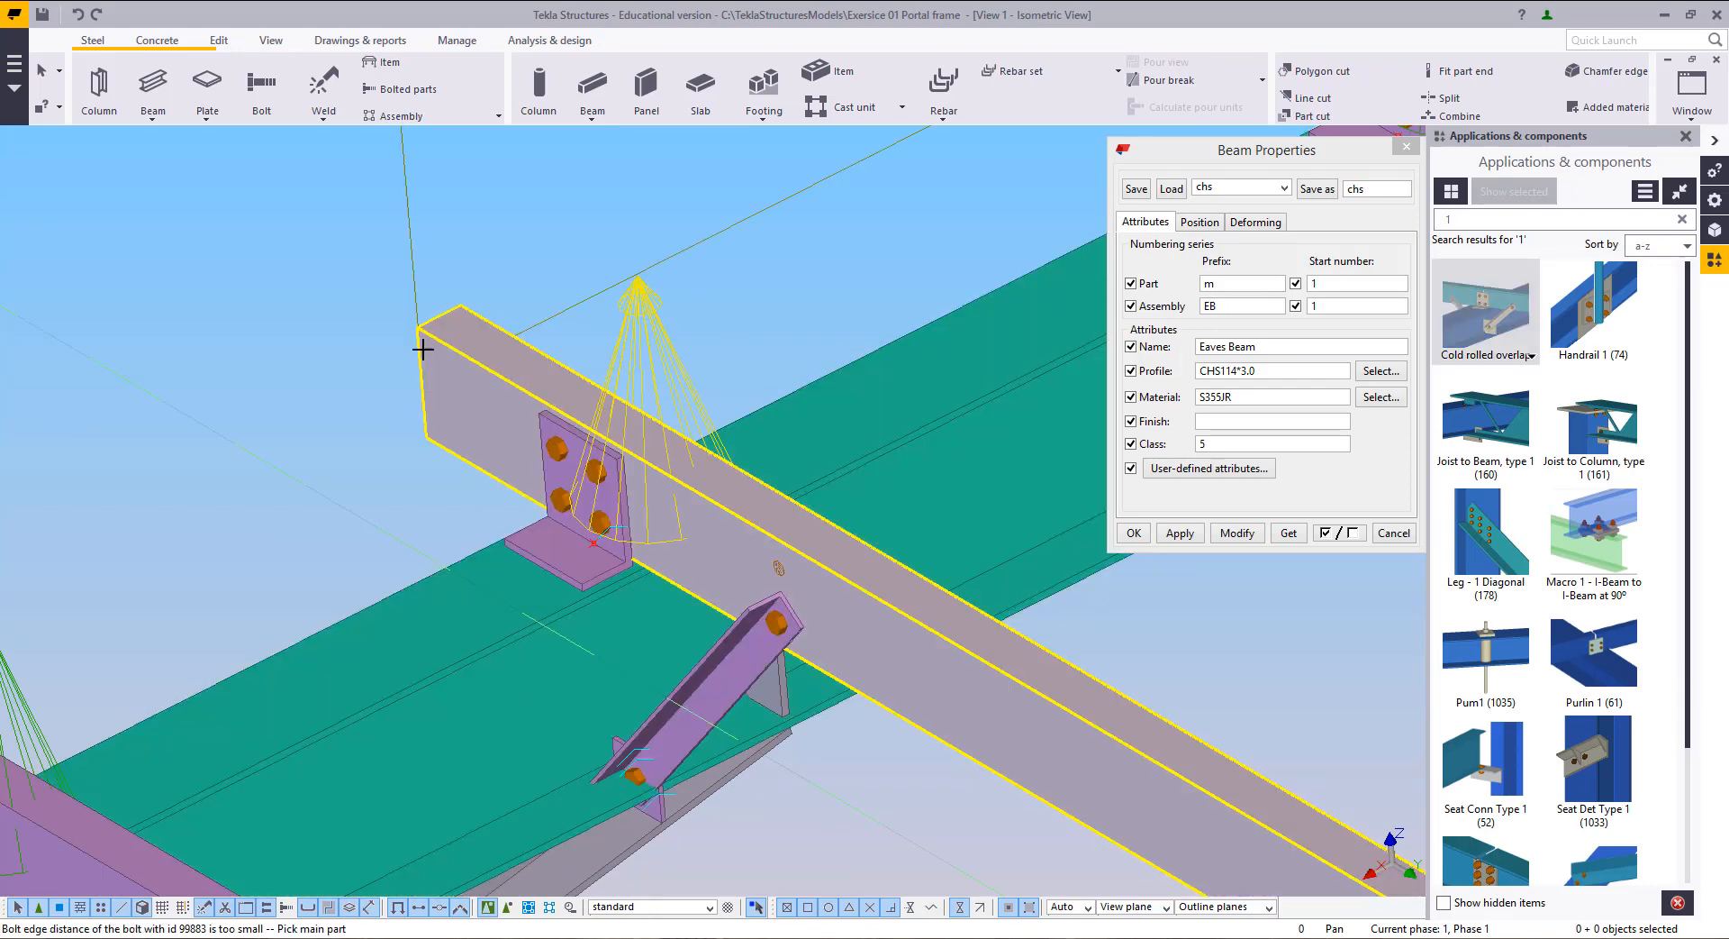
key("Escape")
Step: Delete the second row of purlins from the eaves together with its connections across all the frames
scroll(423, 349, "down", 5)
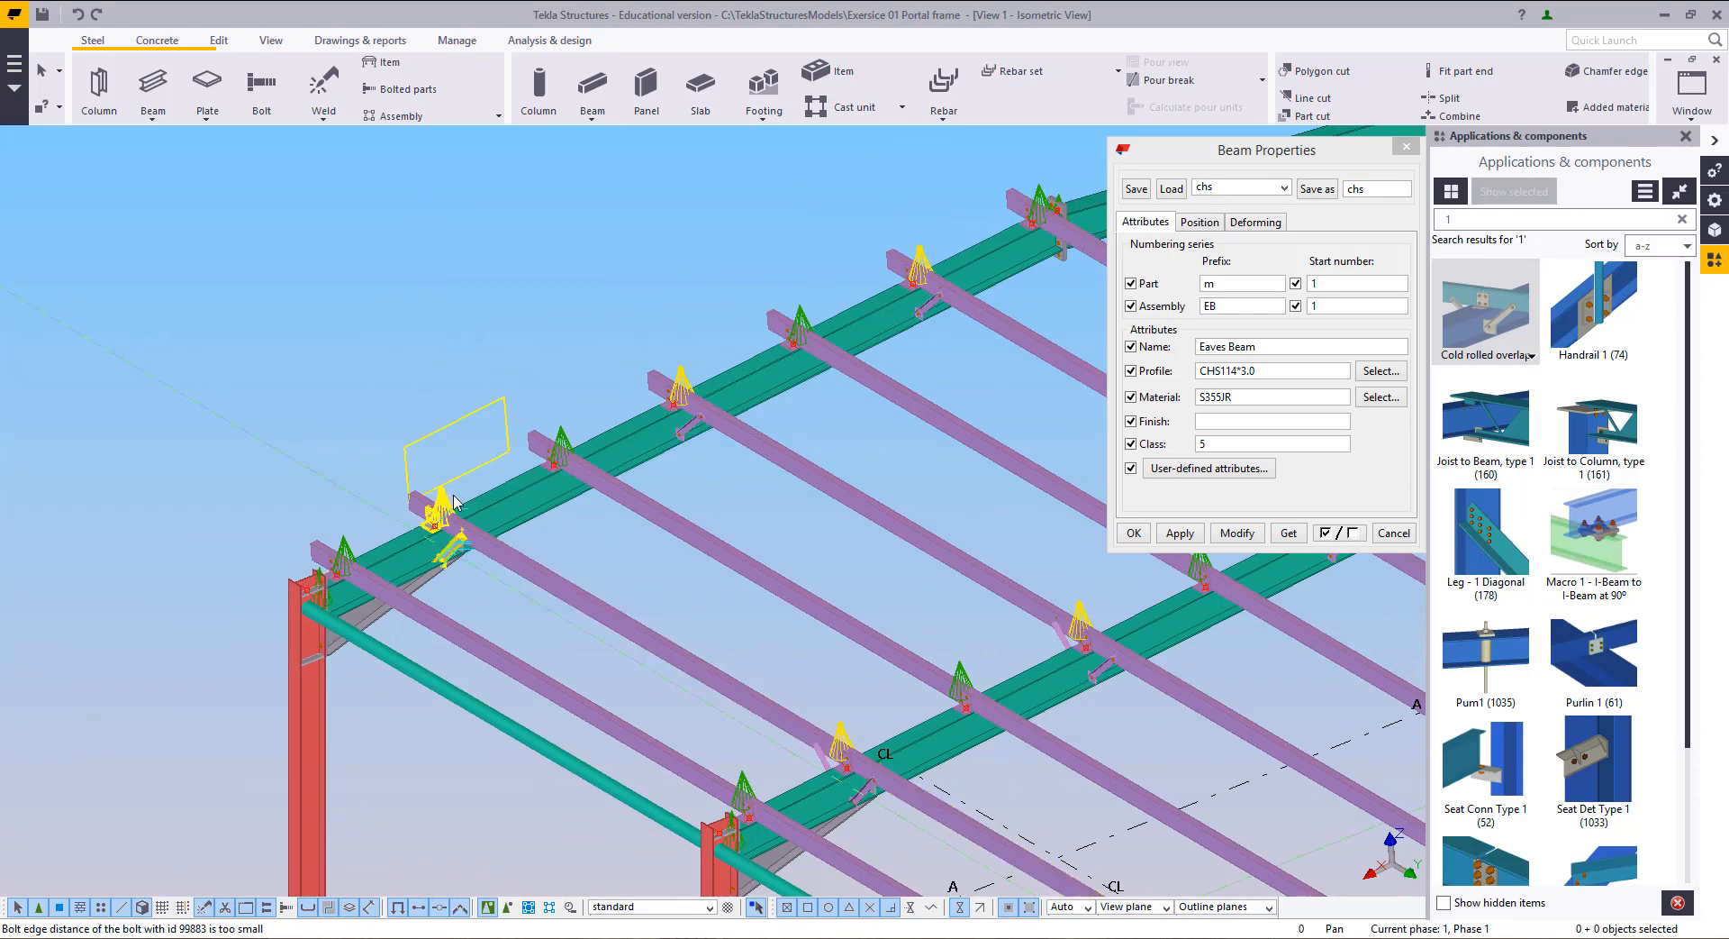
scroll(503, 525, "down", 3)
scroll(496, 527, "up", 3)
scroll(670, 590, "down", 3)
middle_click_drag(669, 590, 572, 523, "ctrl")
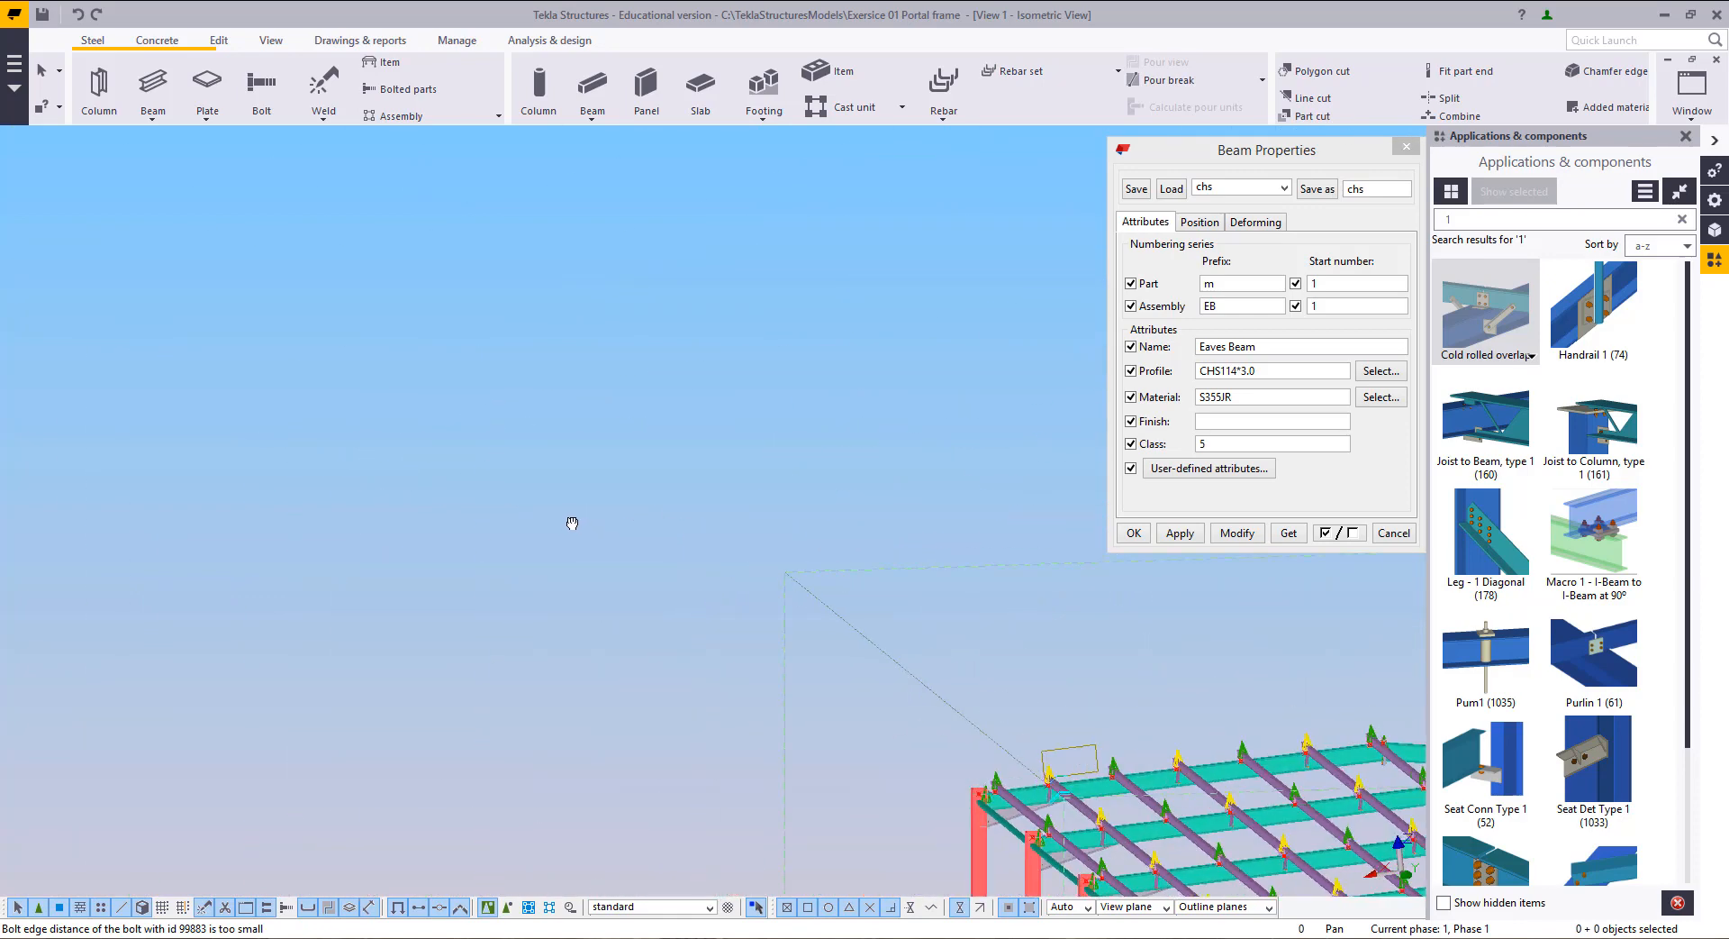
middle_click_drag(760, 668, 835, 562, "ctrl")
scroll(1078, 622, "up", 5)
scroll(1061, 827, "up", 1)
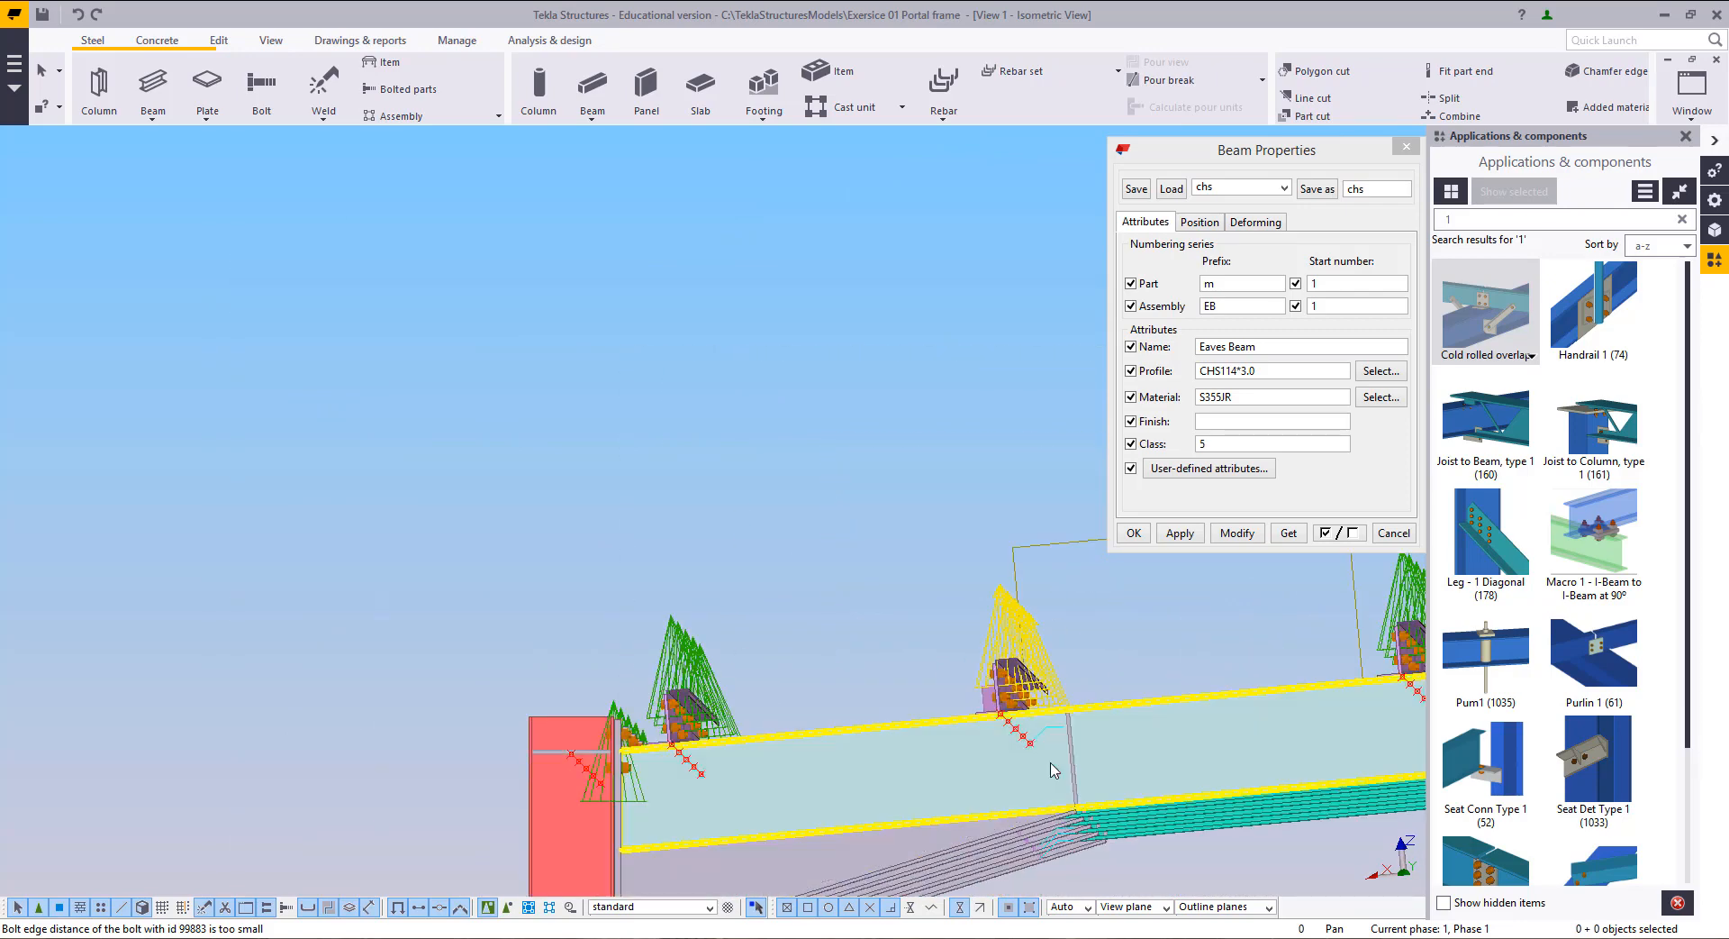
left_click(1056, 770)
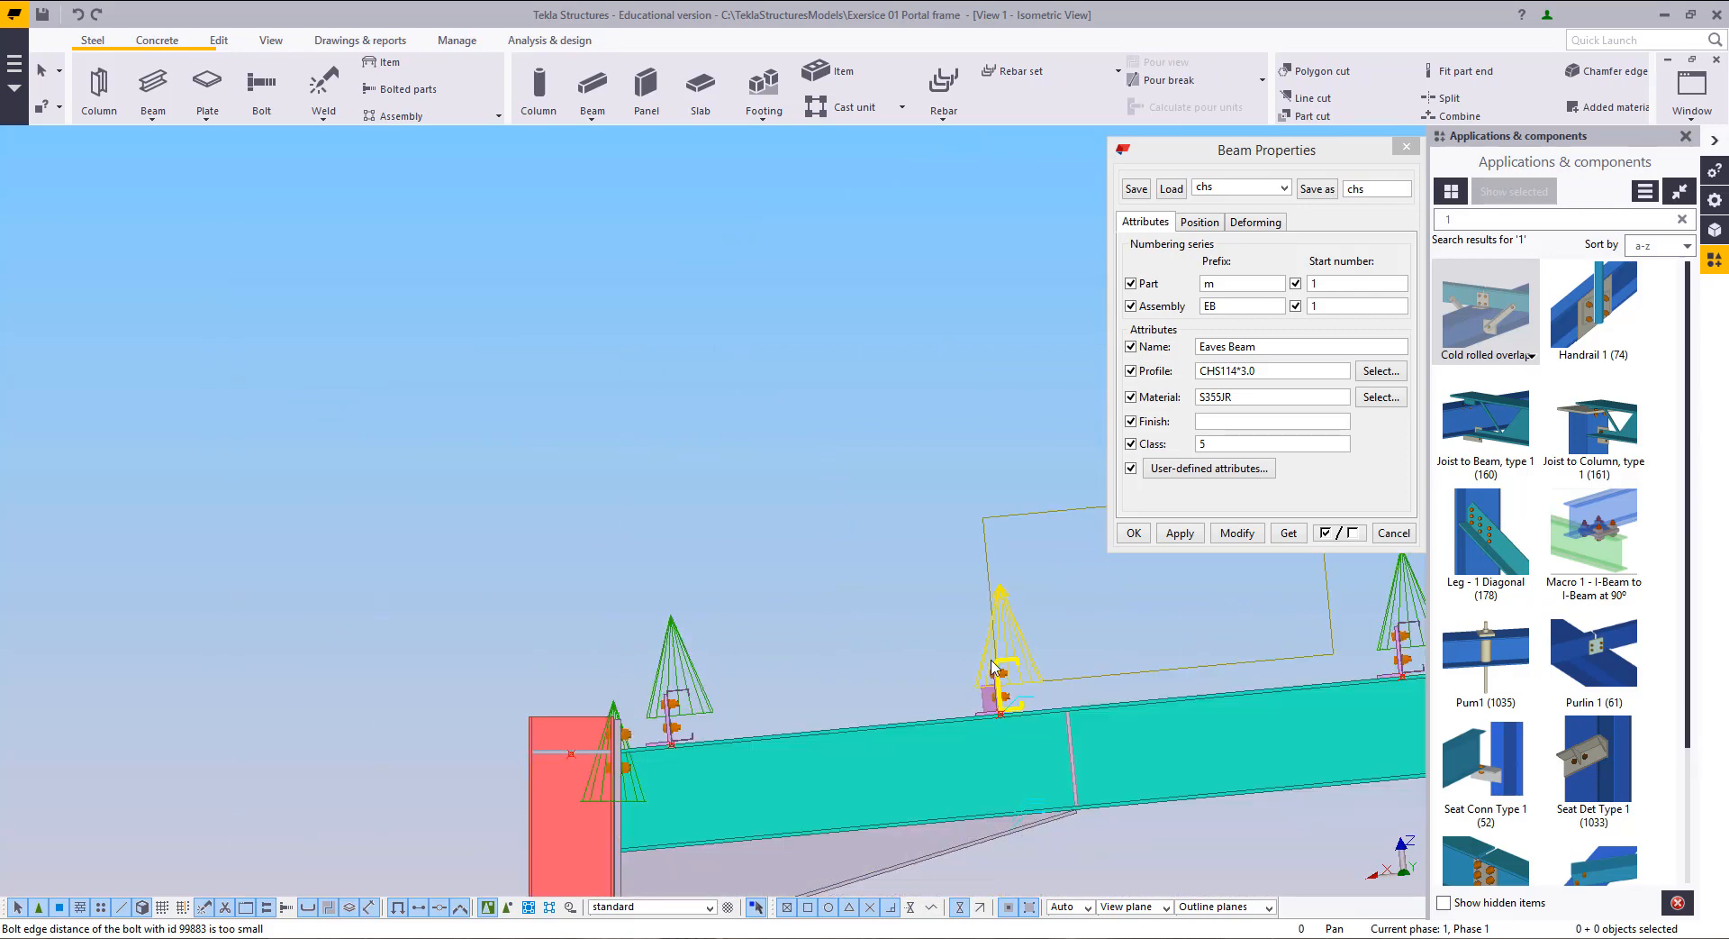
scroll(1081, 739, "up", 6)
left_click_drag(1115, 700, 1061, 767)
key("Delete")
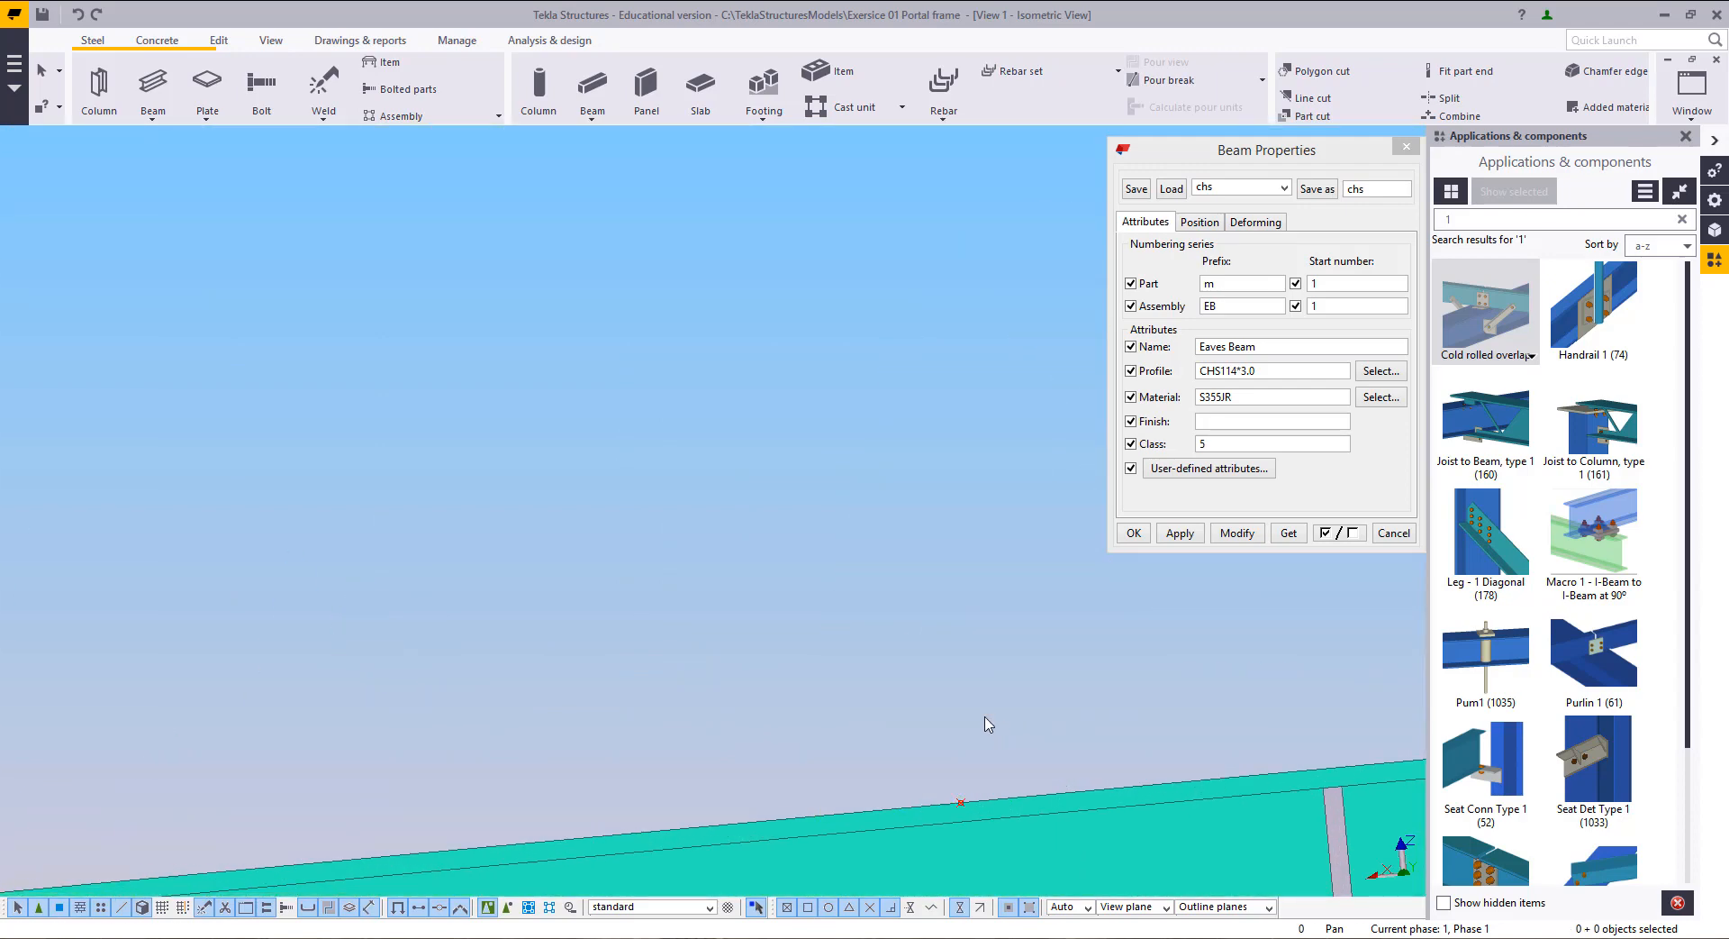
Step: Bring the View 2 isometric view to the front and close it
scroll(860, 609, "down", 6)
scroll(834, 614, "down", 3)
scroll(809, 738, "up", 4)
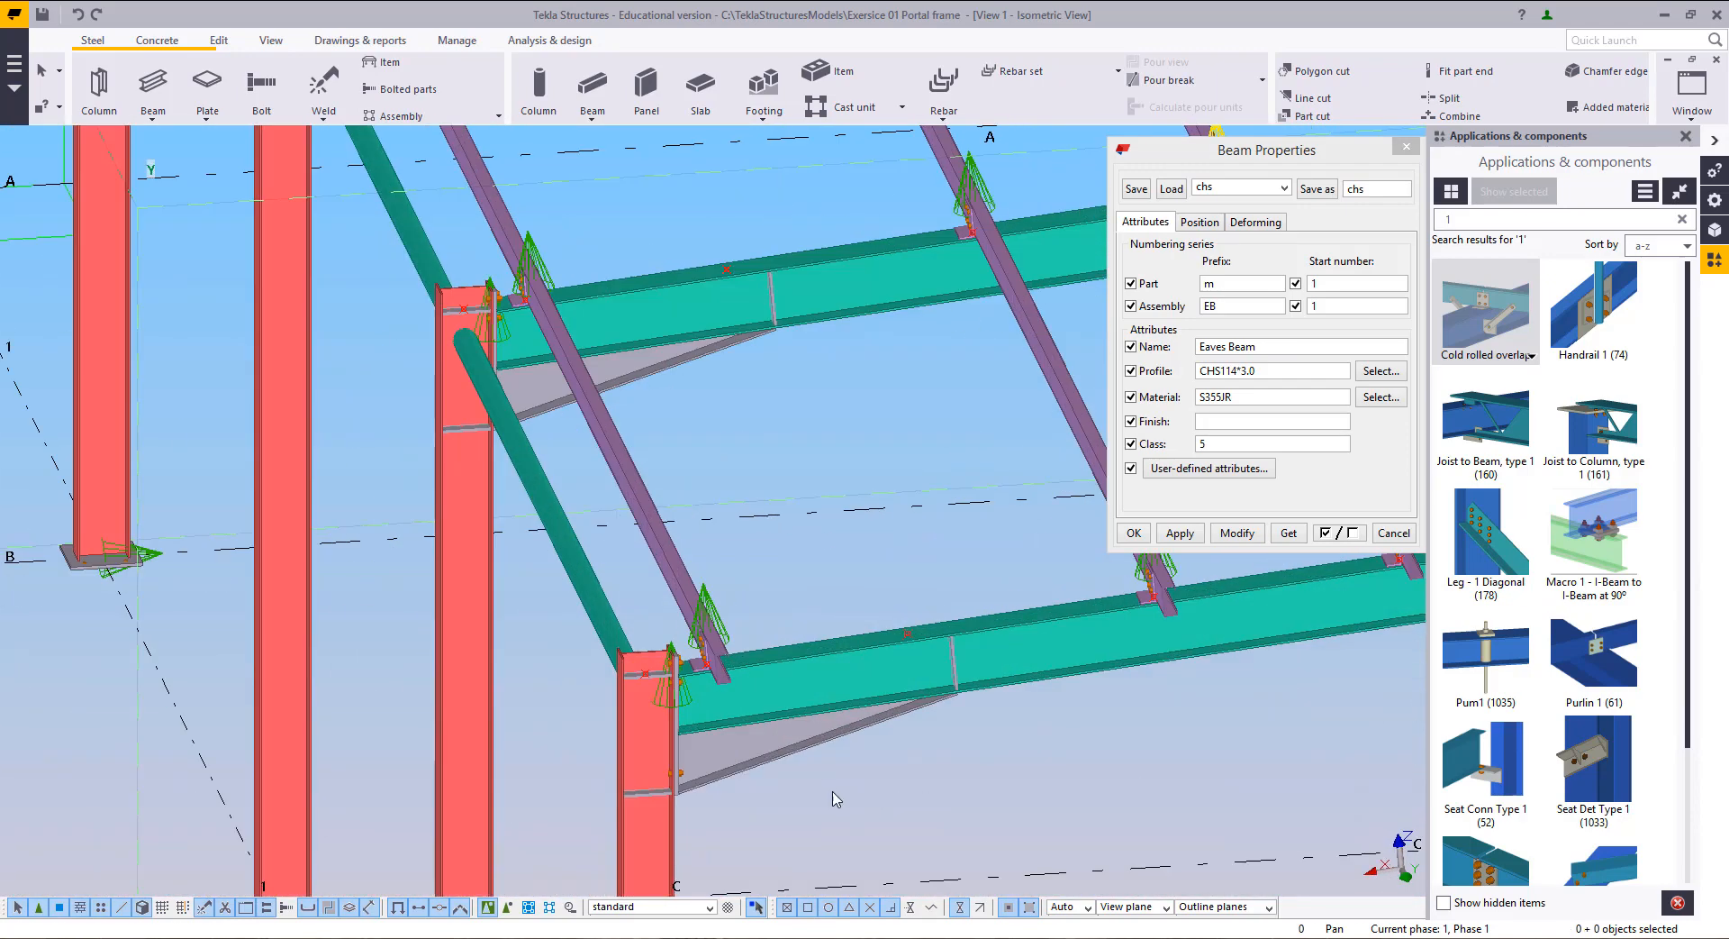
scroll(819, 782, "down", 3)
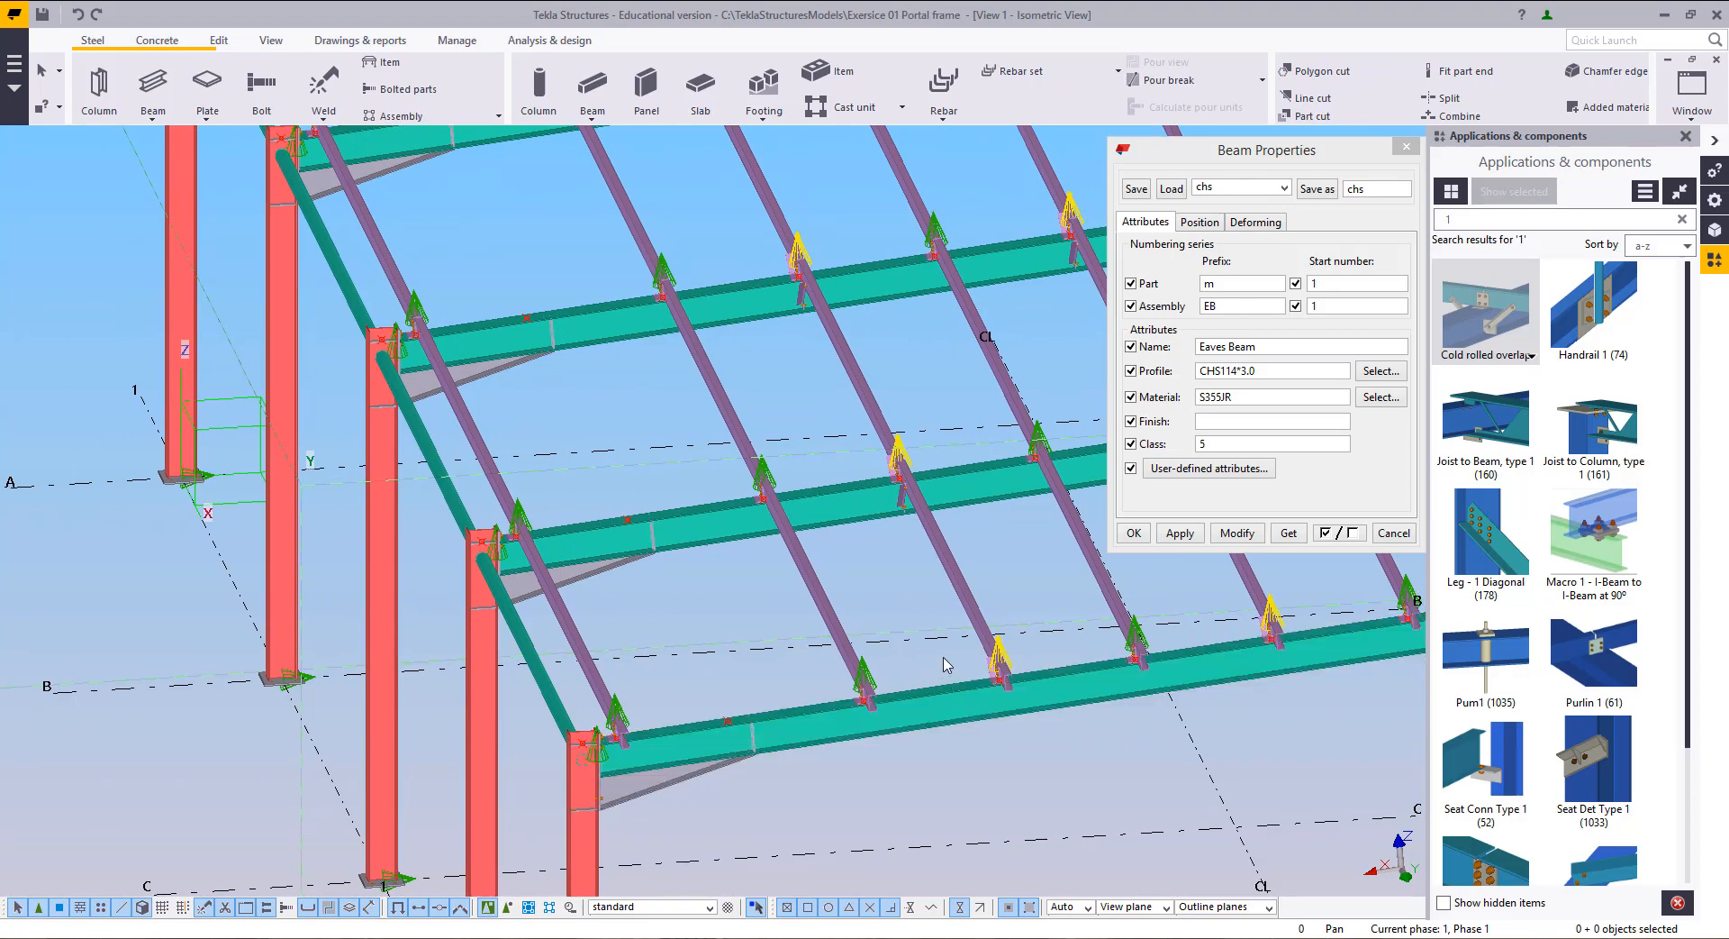
left_click(1691, 99)
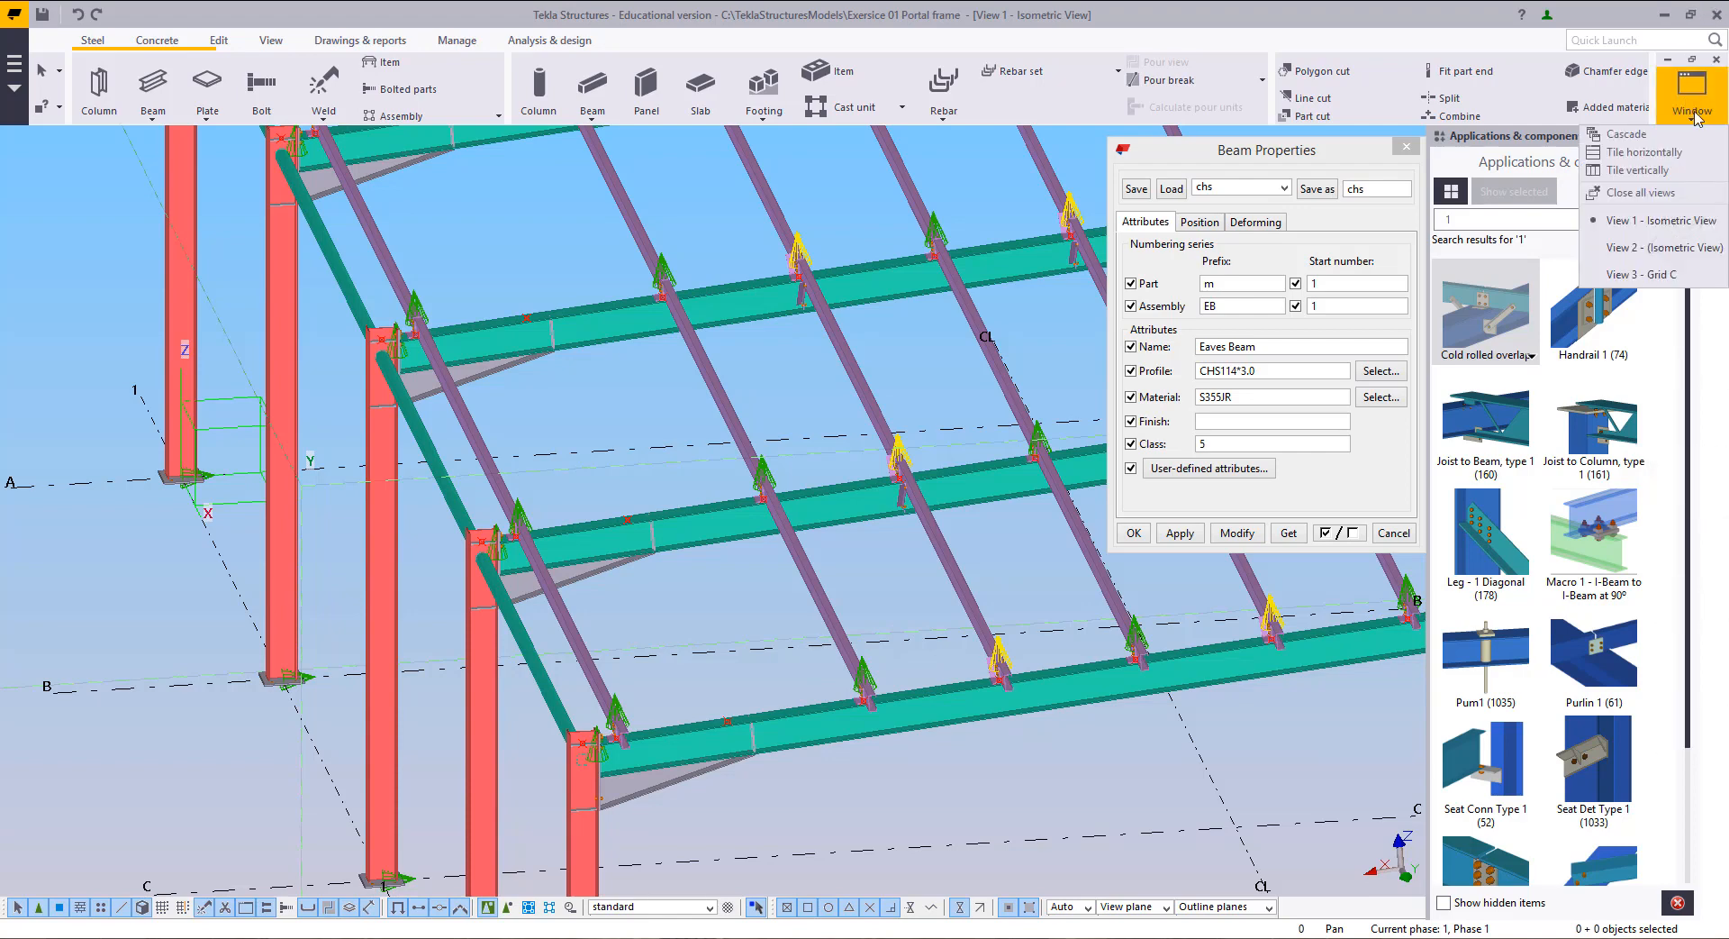
left_click(1665, 256)
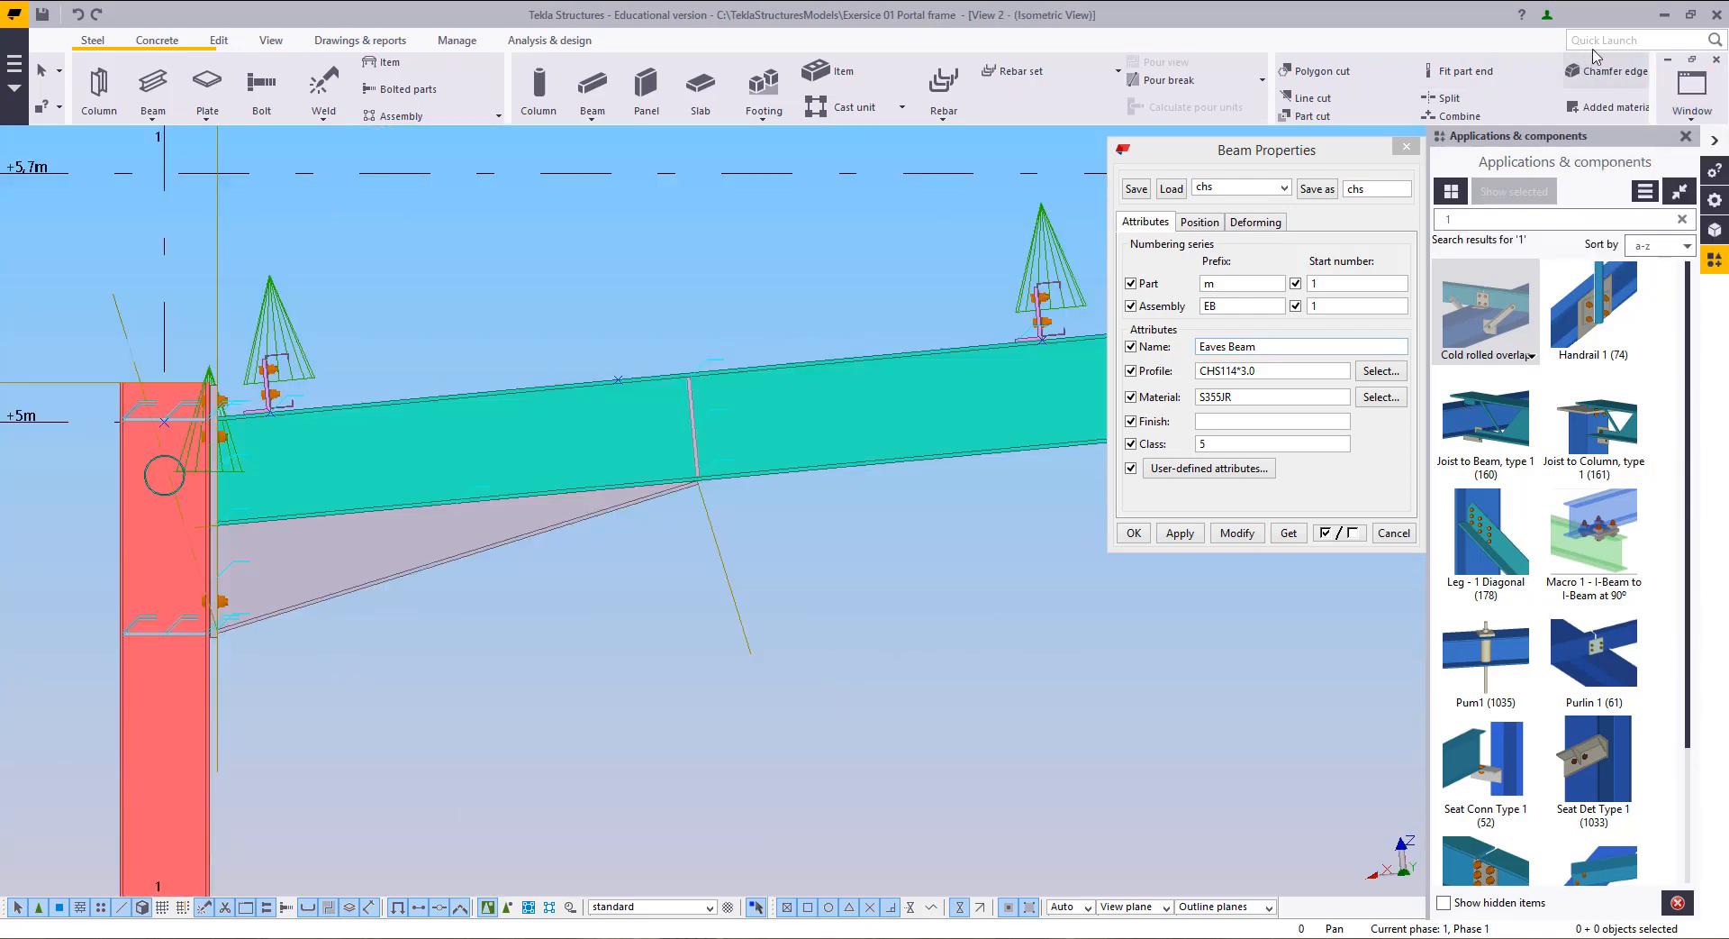
left_click(1716, 60)
Step: Create a new view using two points along the end frame on grid line E
middle_click_drag(415, 567, 180, 707)
scroll(185, 703, "down", 6)
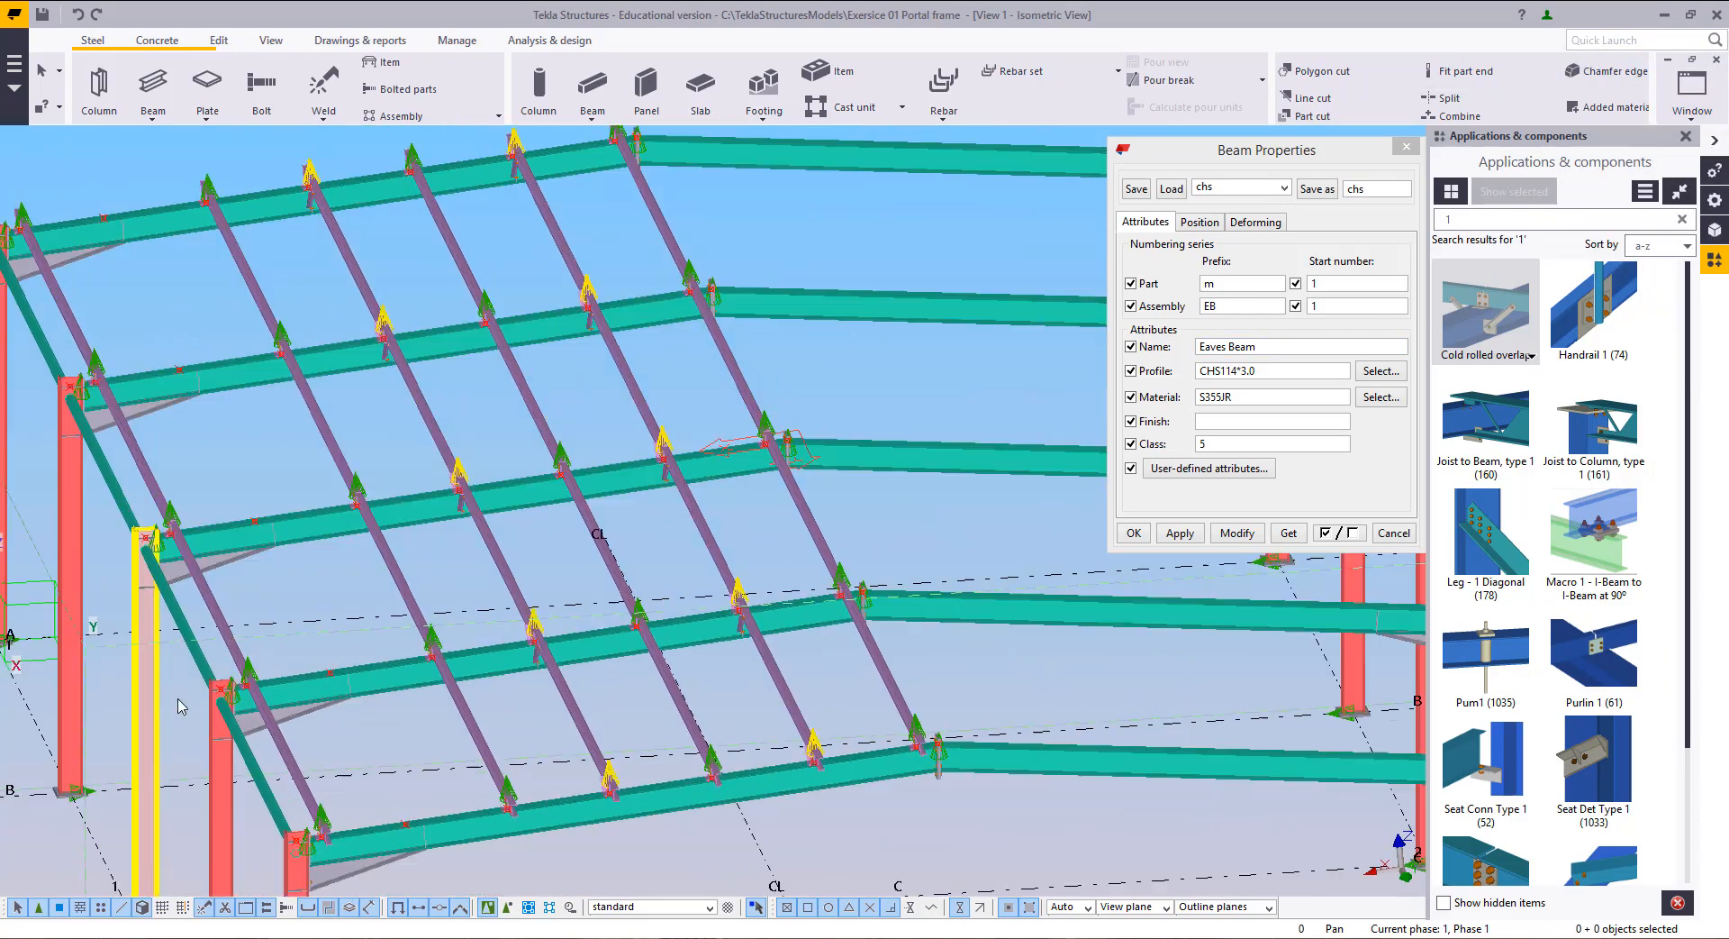
middle_click_drag(393, 611, 972, 693)
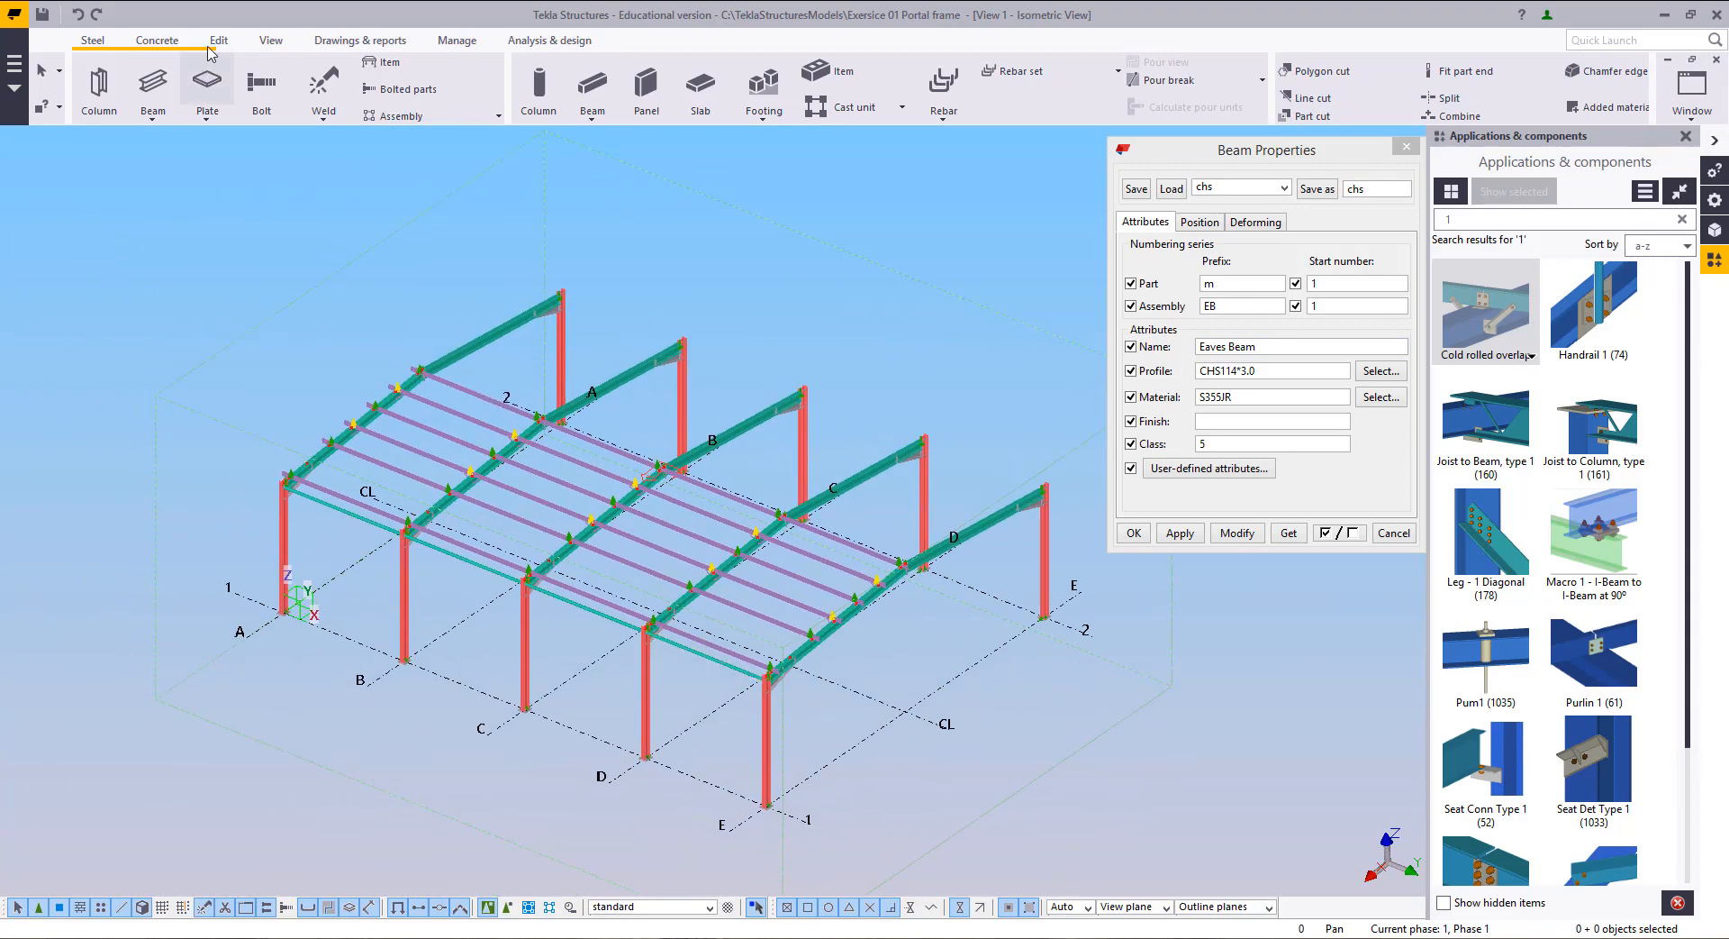
left_click(271, 40)
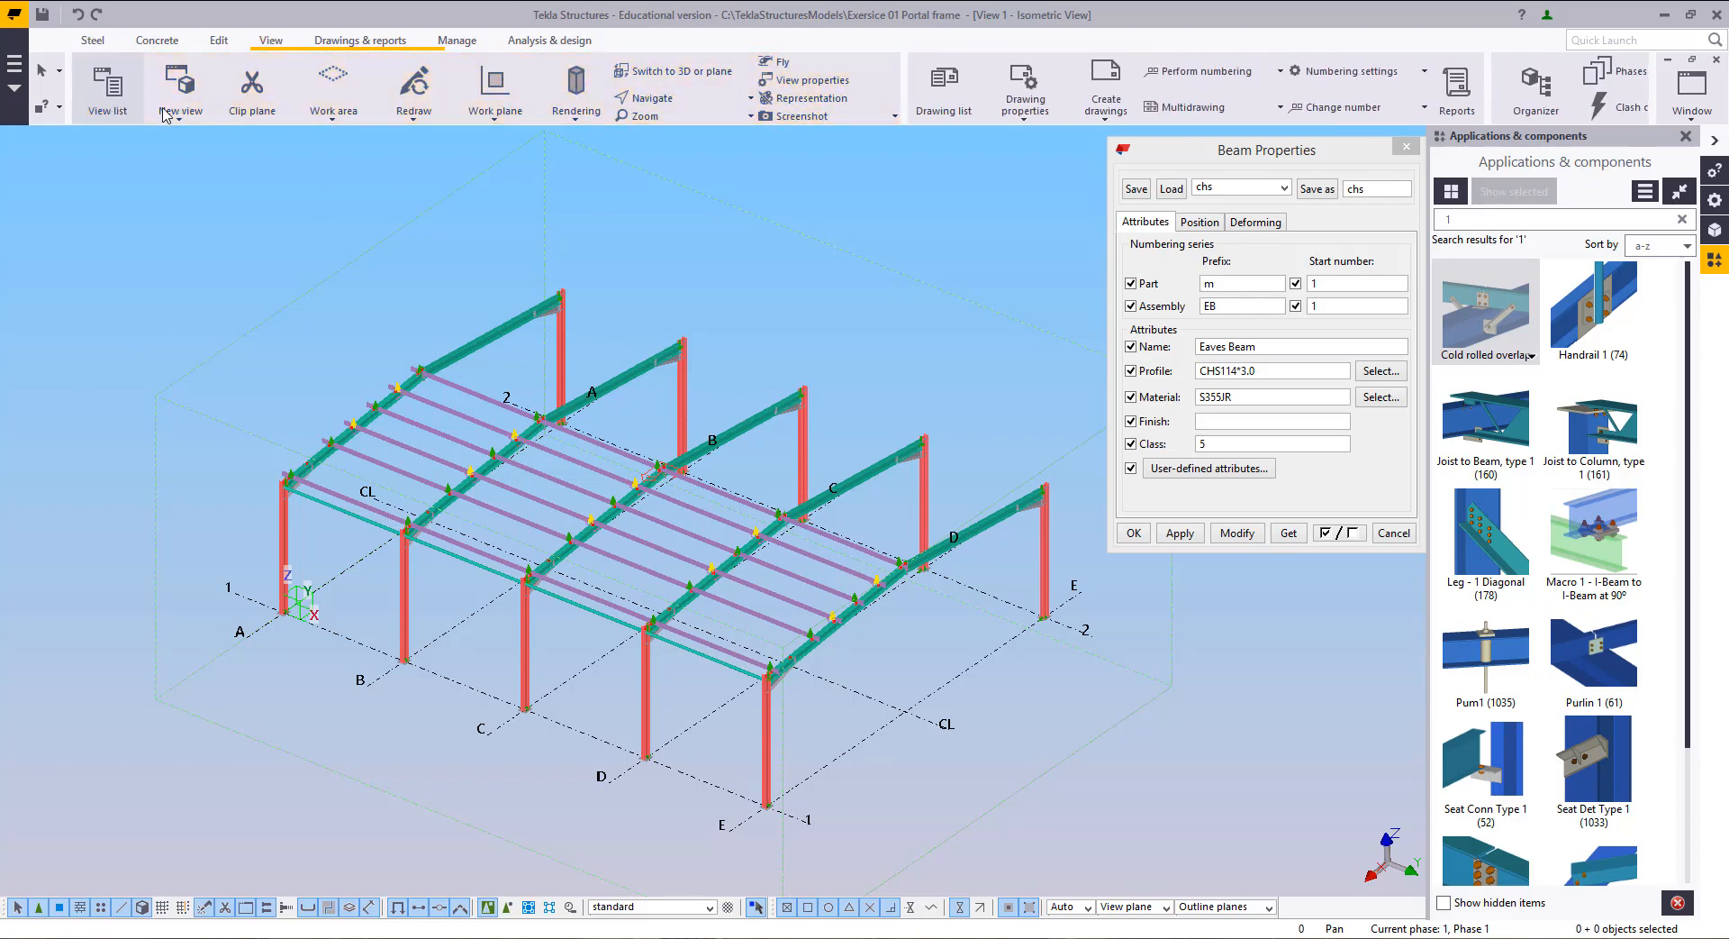
left_click(178, 106)
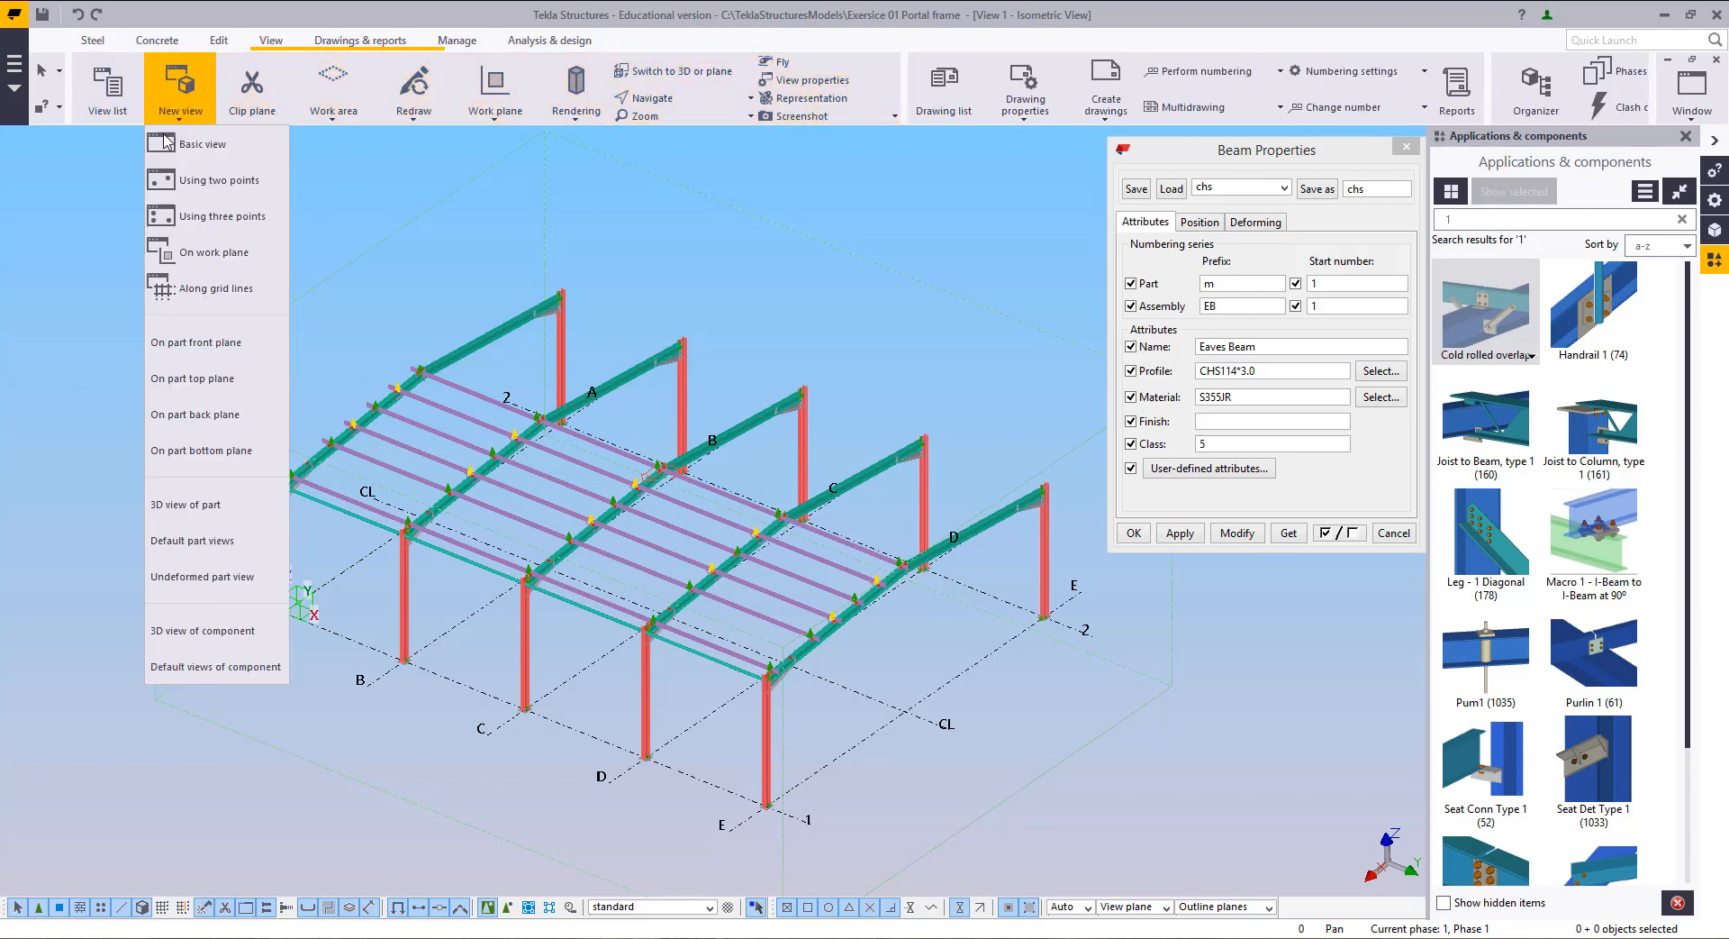
left_click(203, 185)
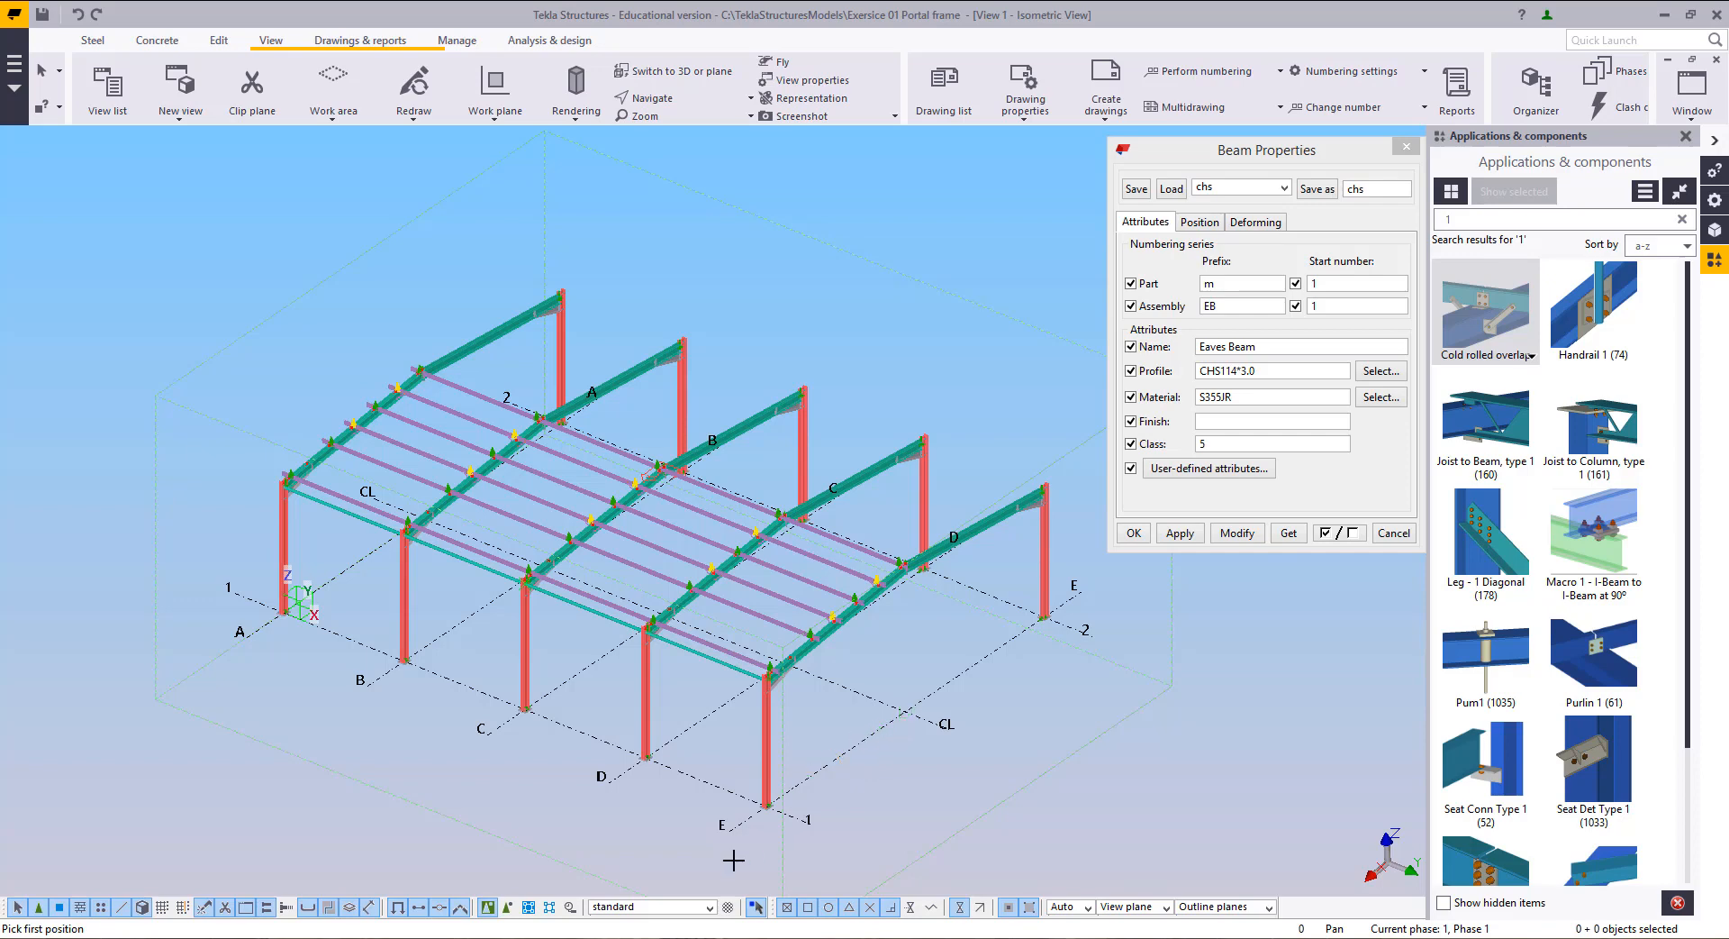
left_click(871, 735)
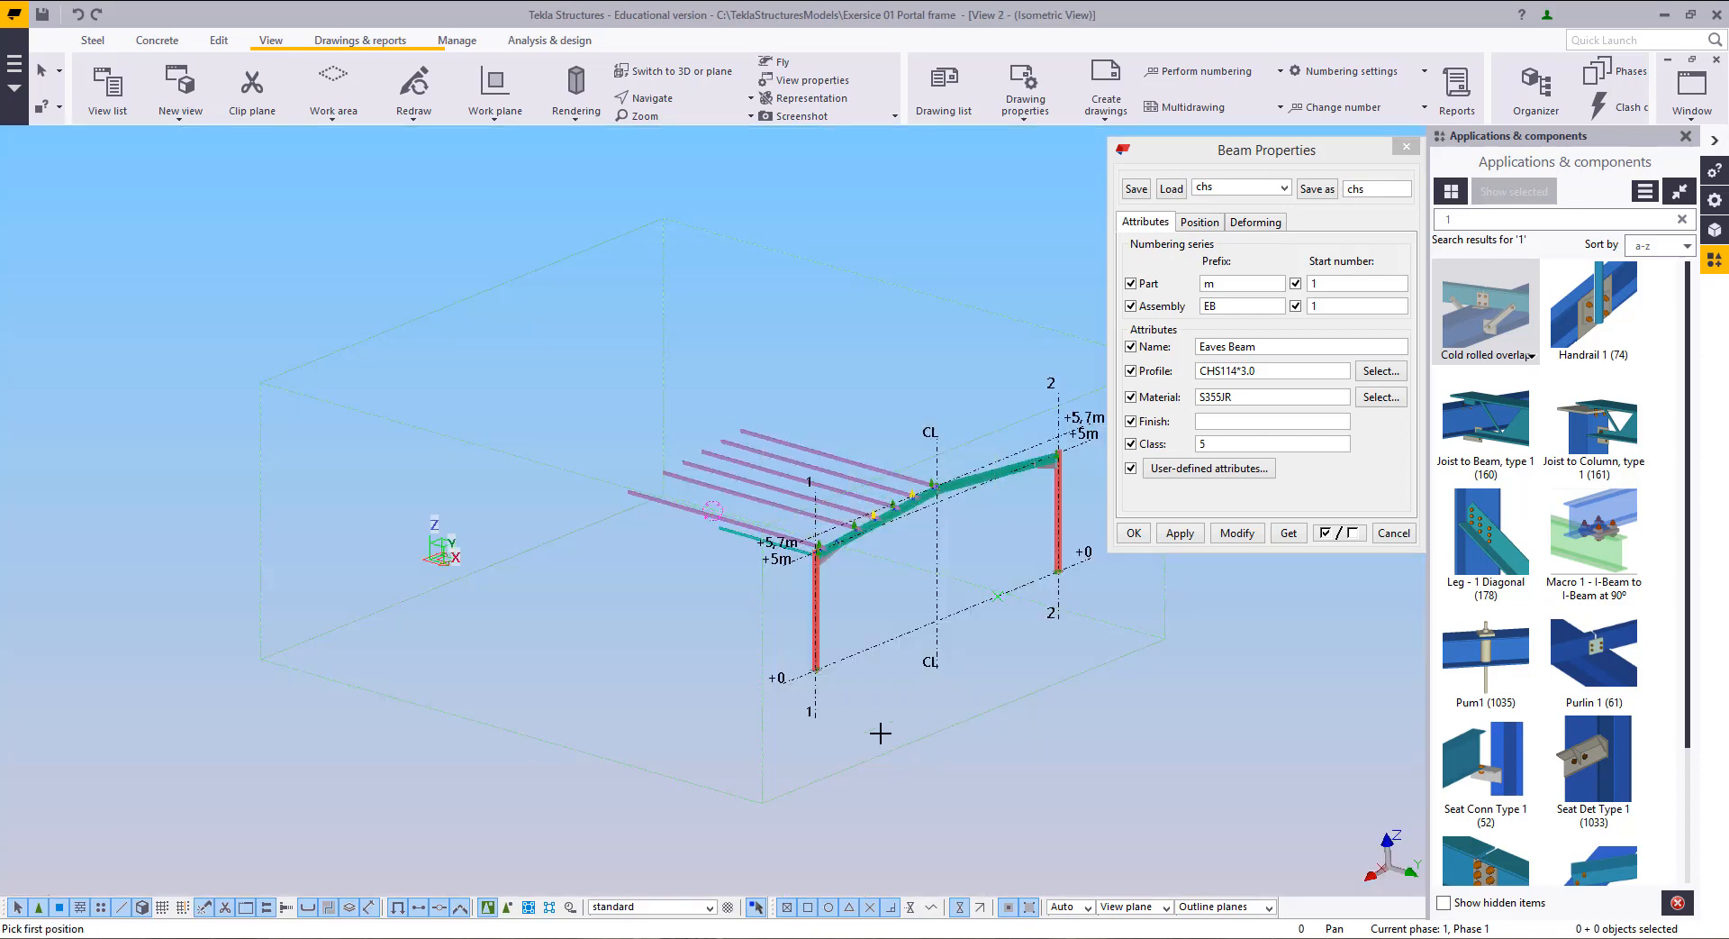
Step: End the view command and set the new view's depth to 2000000 up and 1000000 down
right_click(667, 336)
left_click(745, 343)
left_click(745, 343)
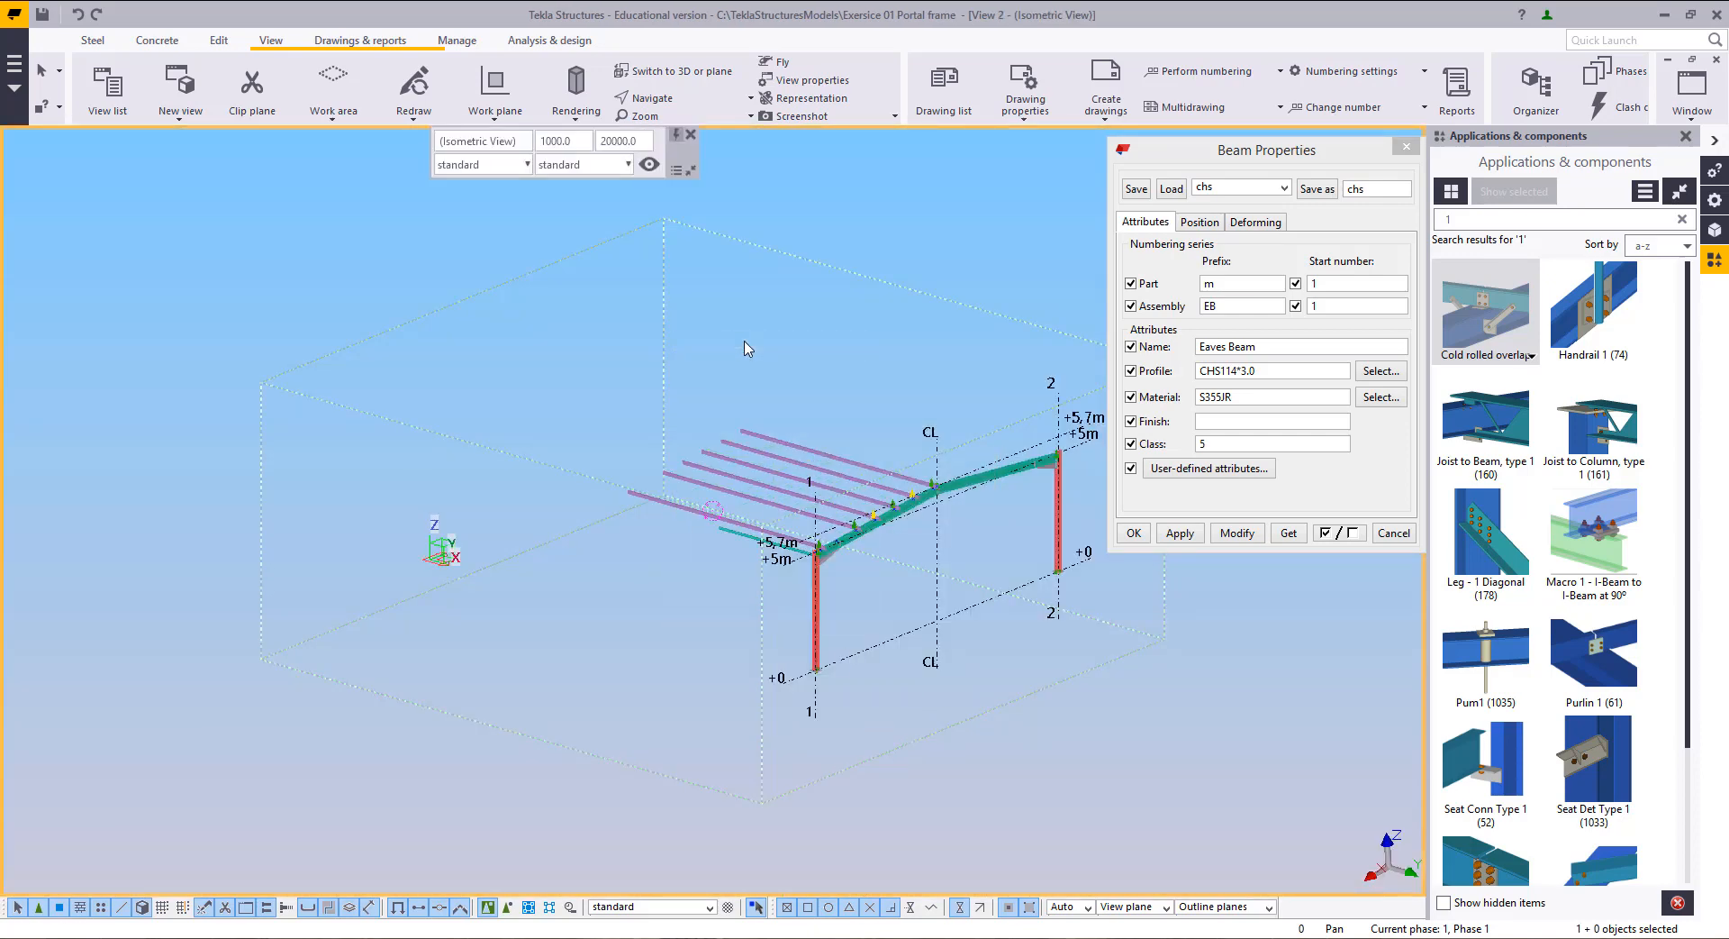
double_click(745, 347)
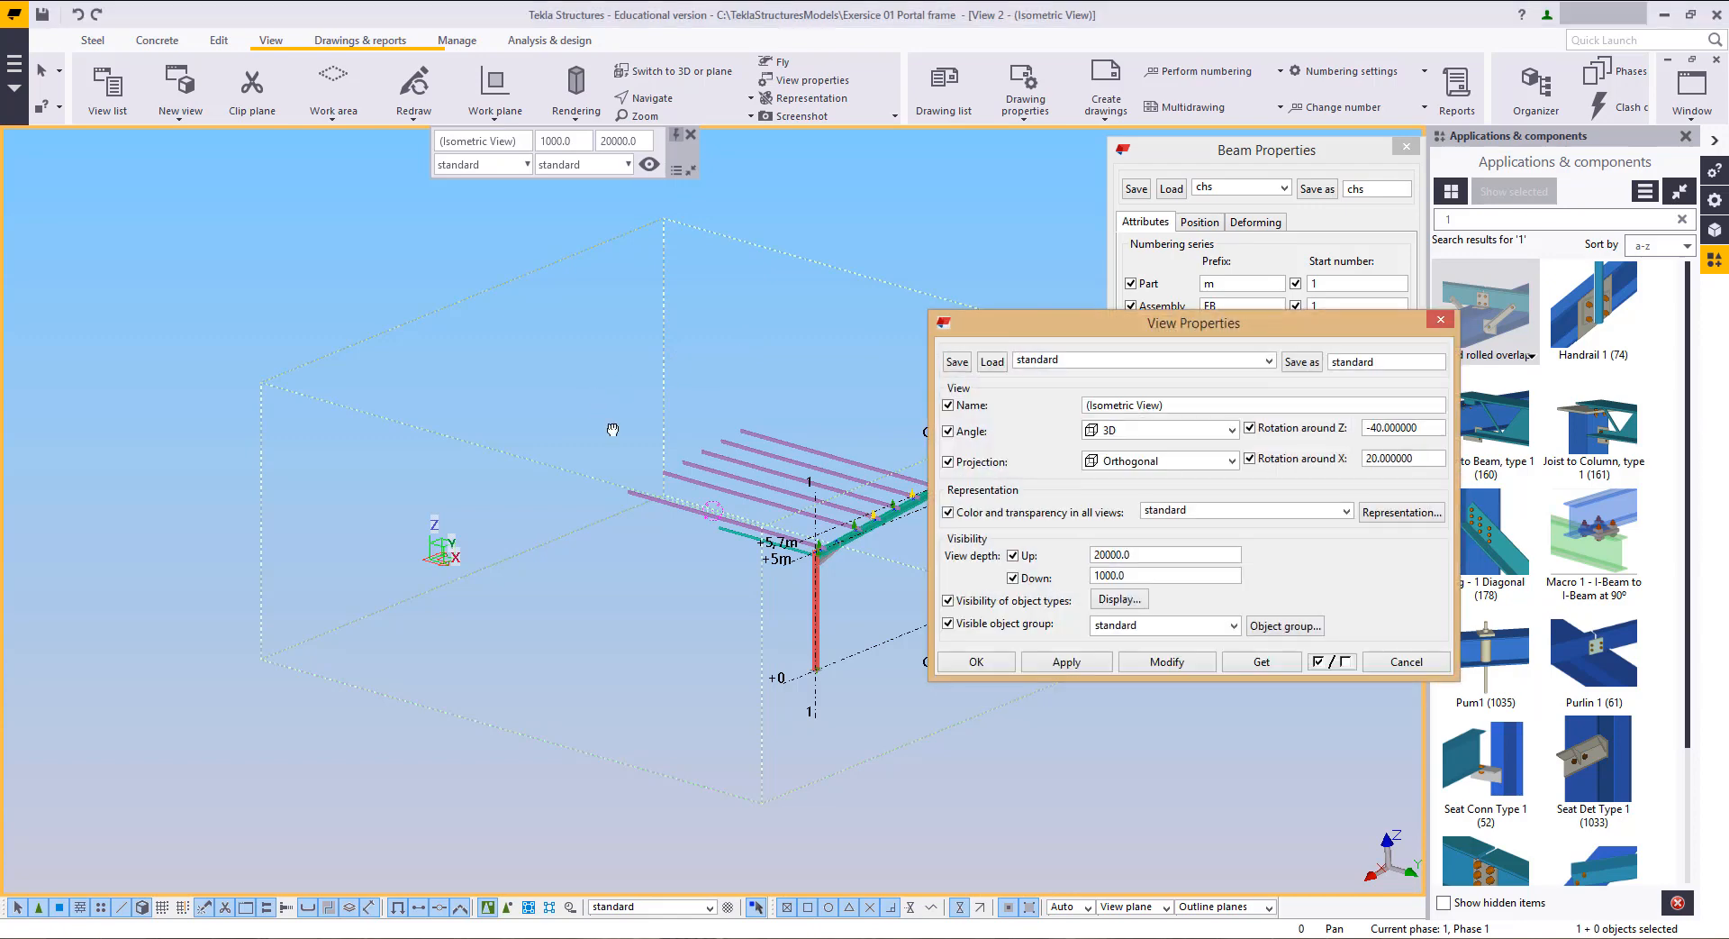
middle_click_drag(613, 430, 468, 496)
scroll(687, 505, "up", 1)
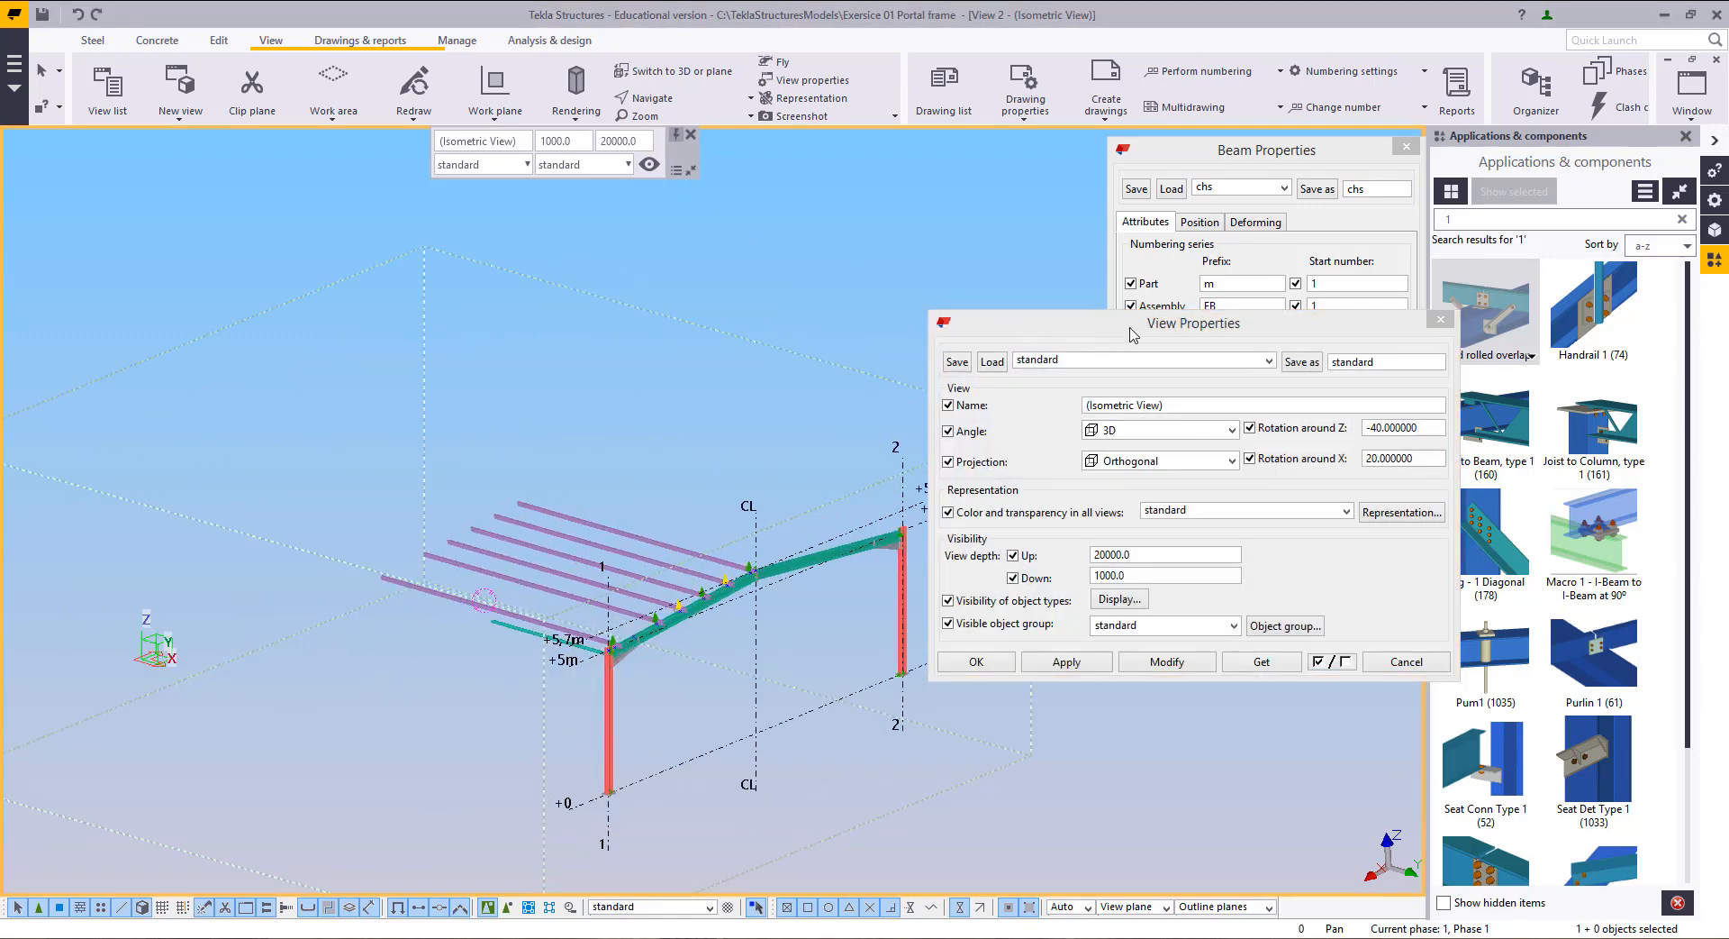
left_click(1109, 576)
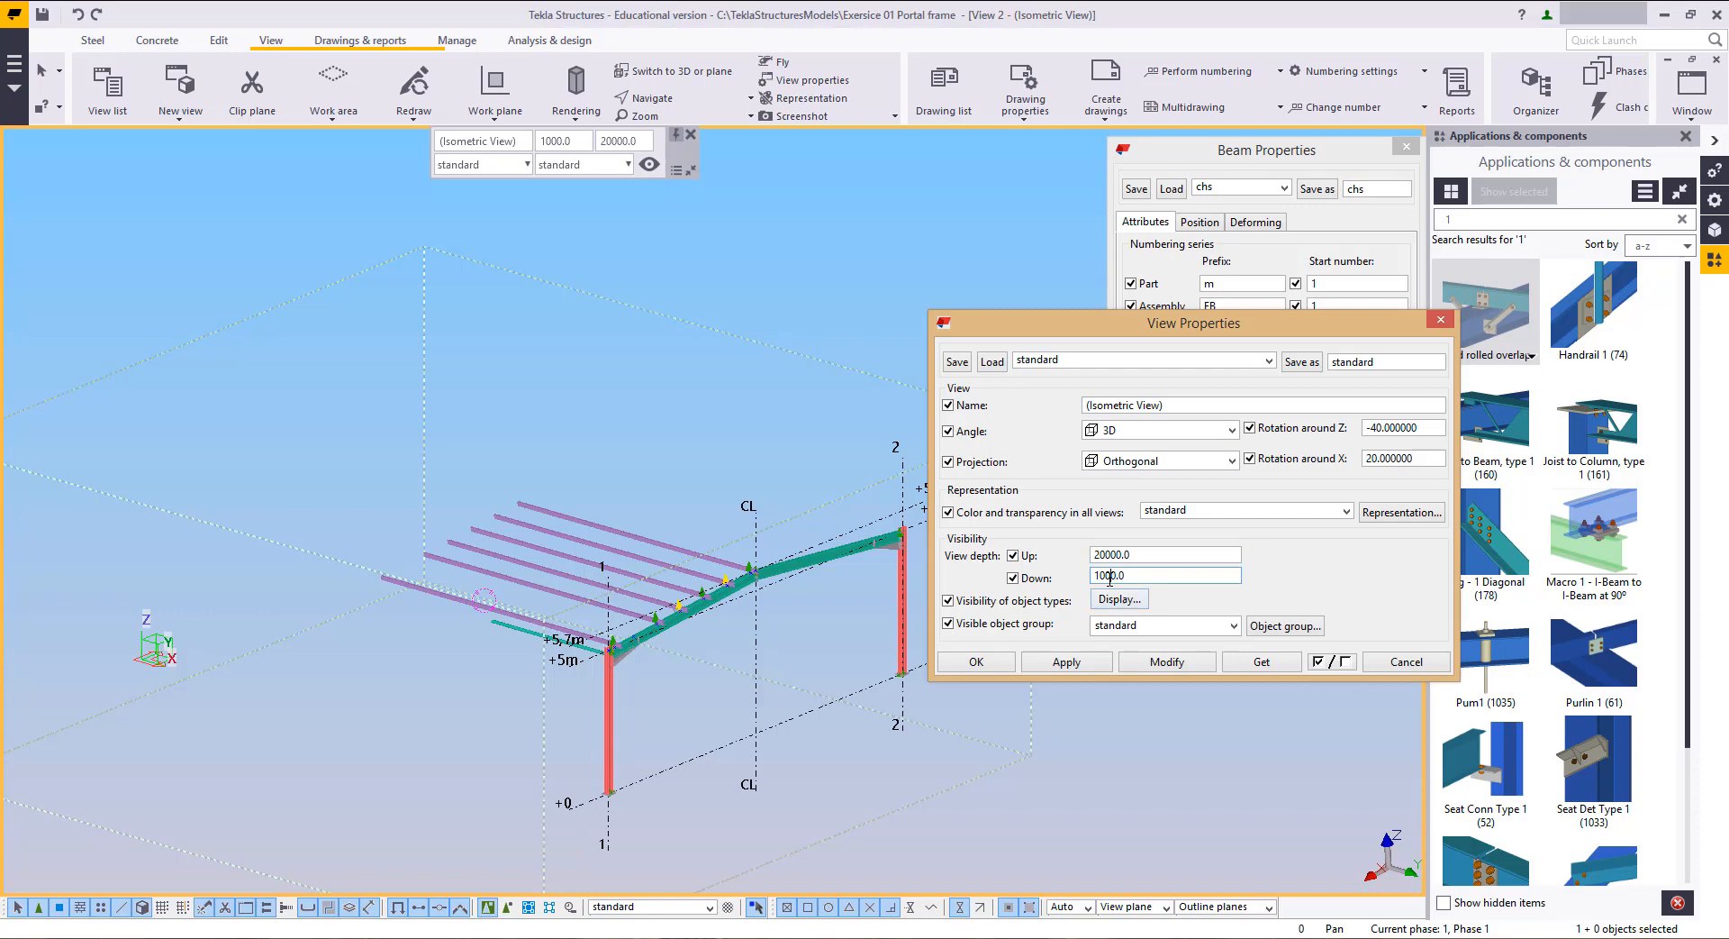
left_click(1162, 663)
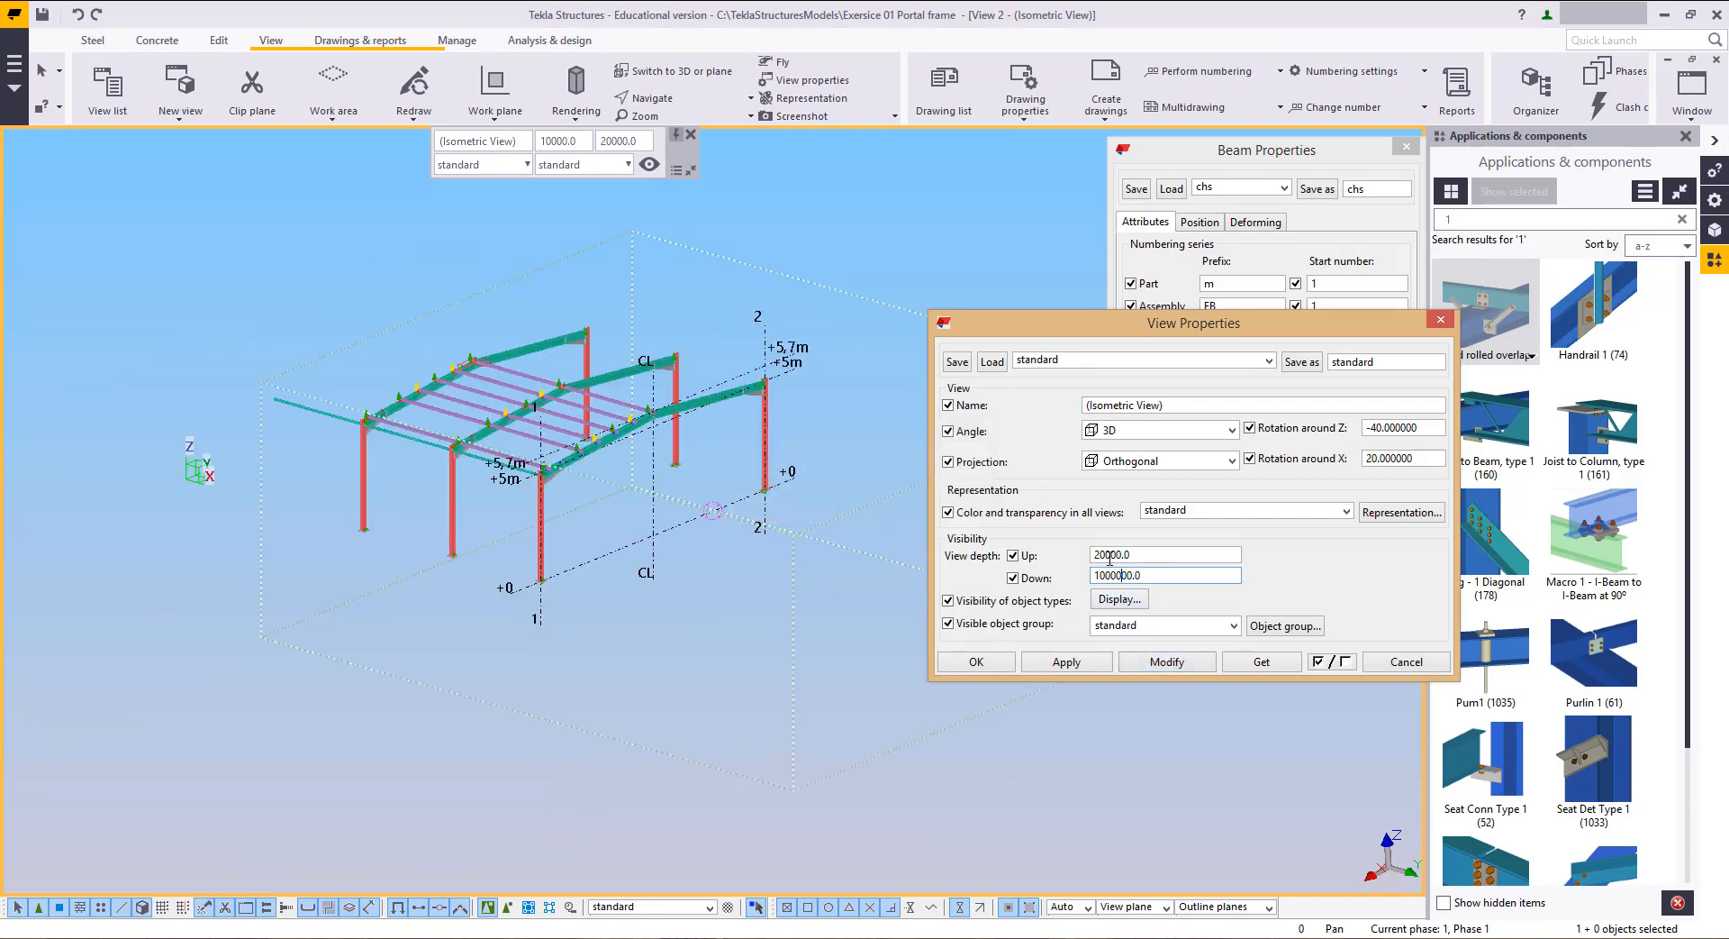
left_click(1166, 662)
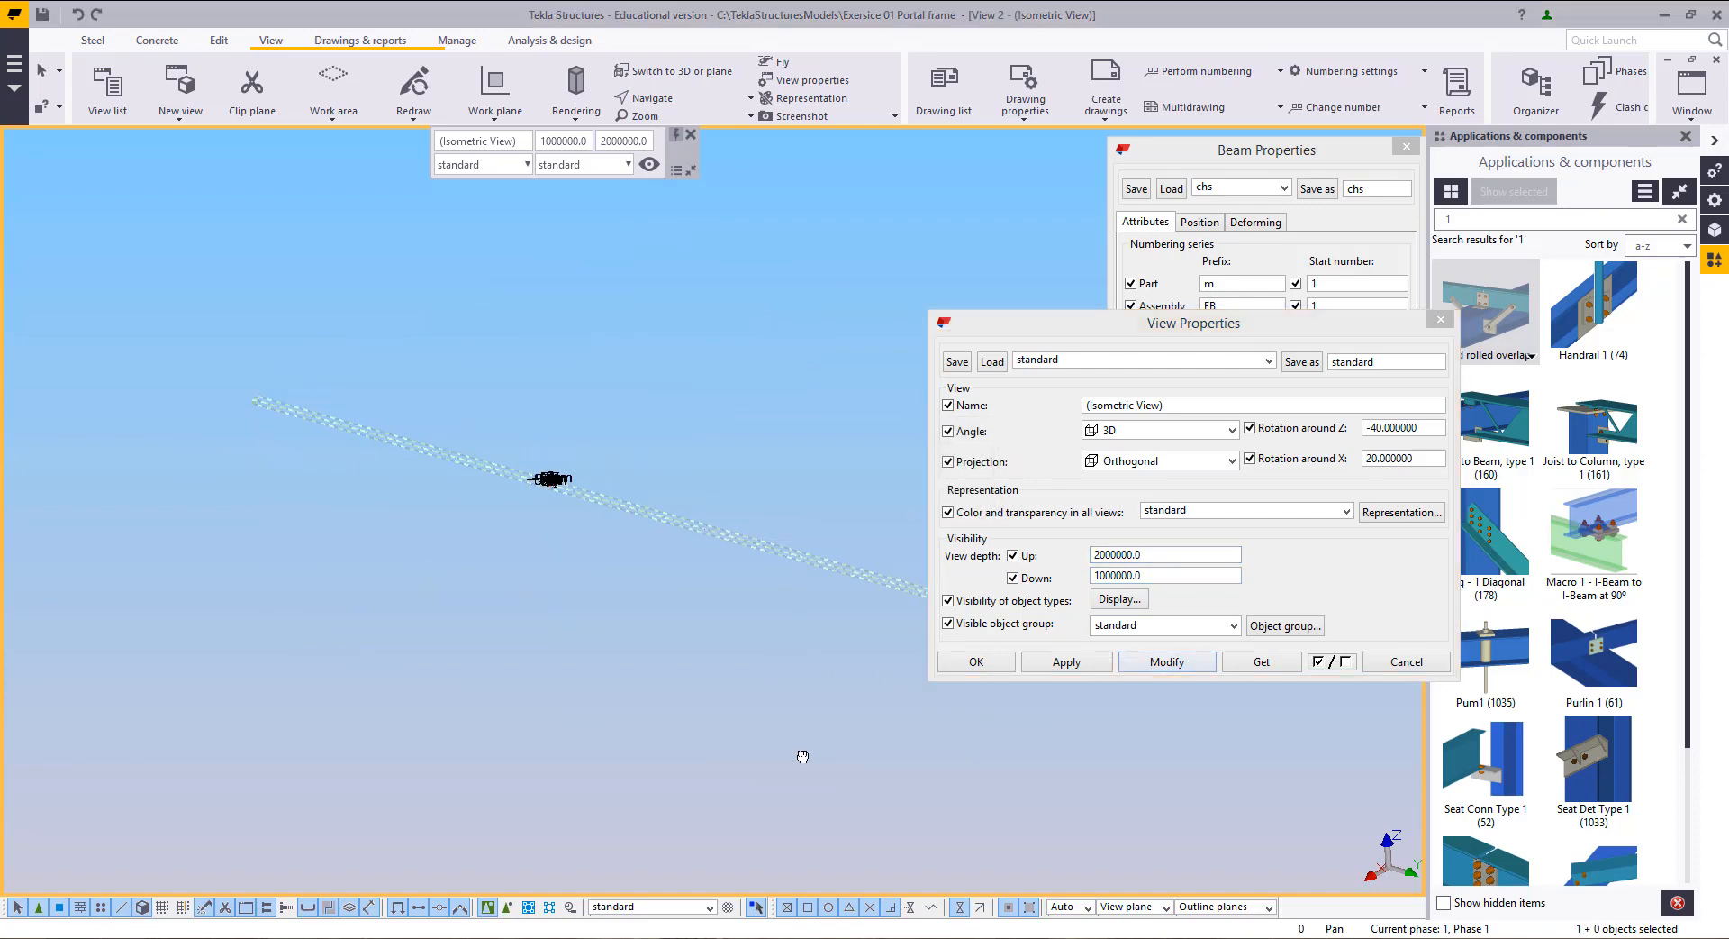
Step: Fit the new view's work area to the entire model and close the view properties
scroll(574, 568, "up", 2)
scroll(622, 581, "up", 3)
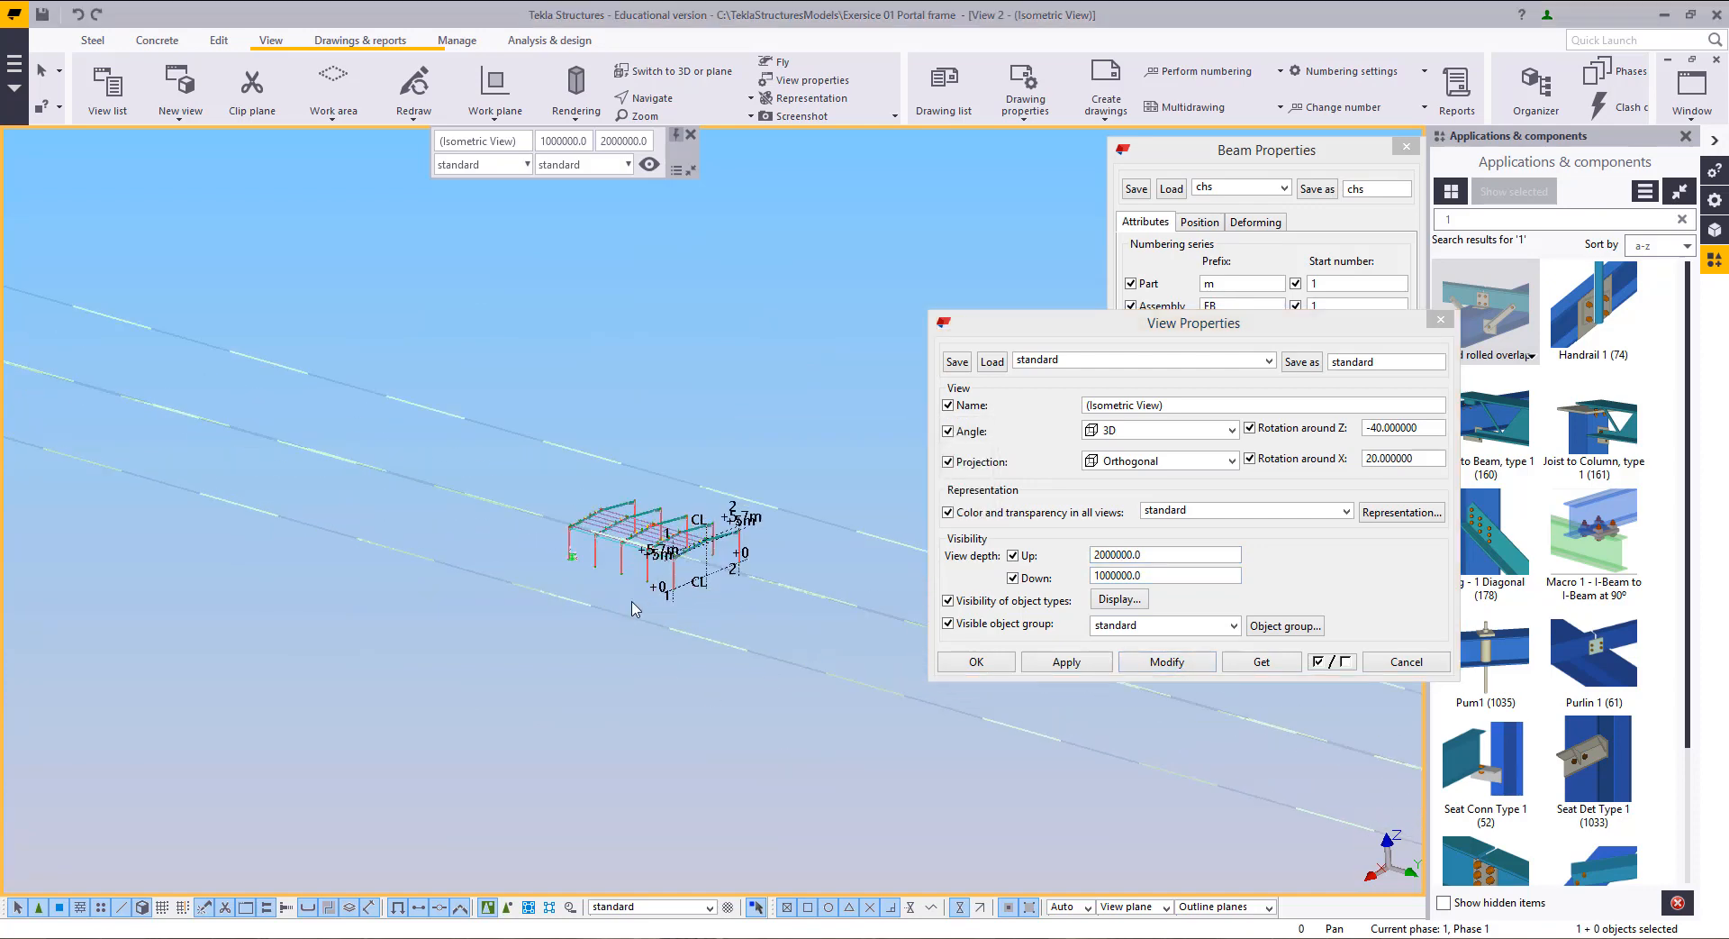
scroll(633, 603, "down", 4)
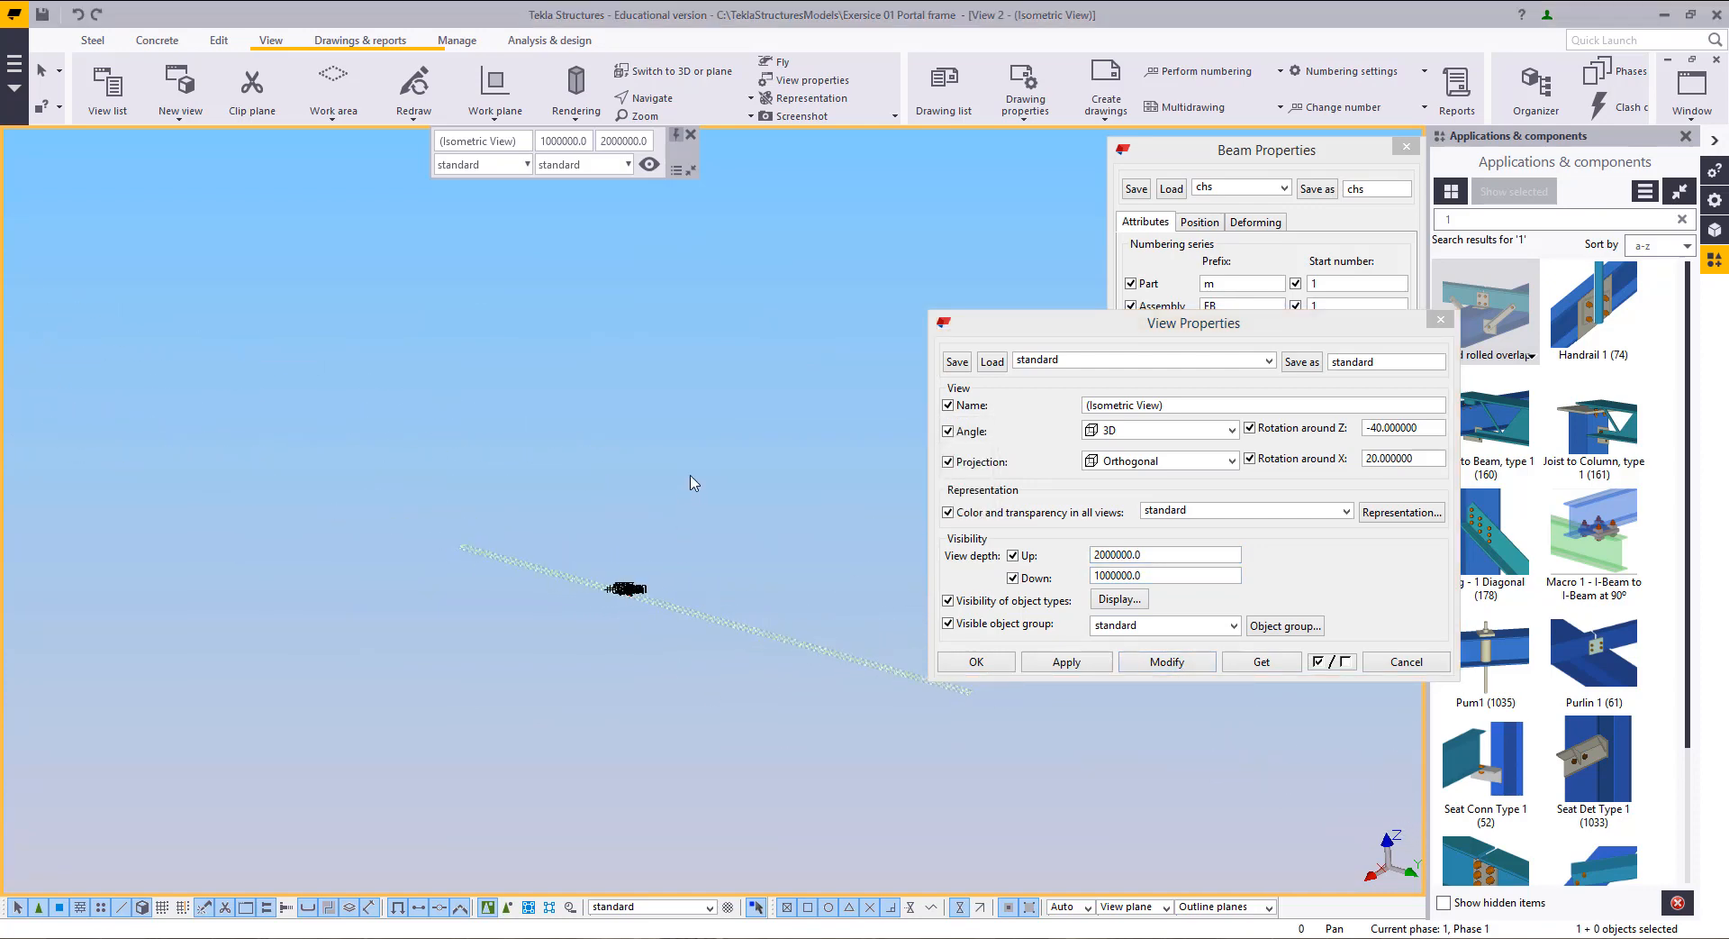
right_click(730, 441)
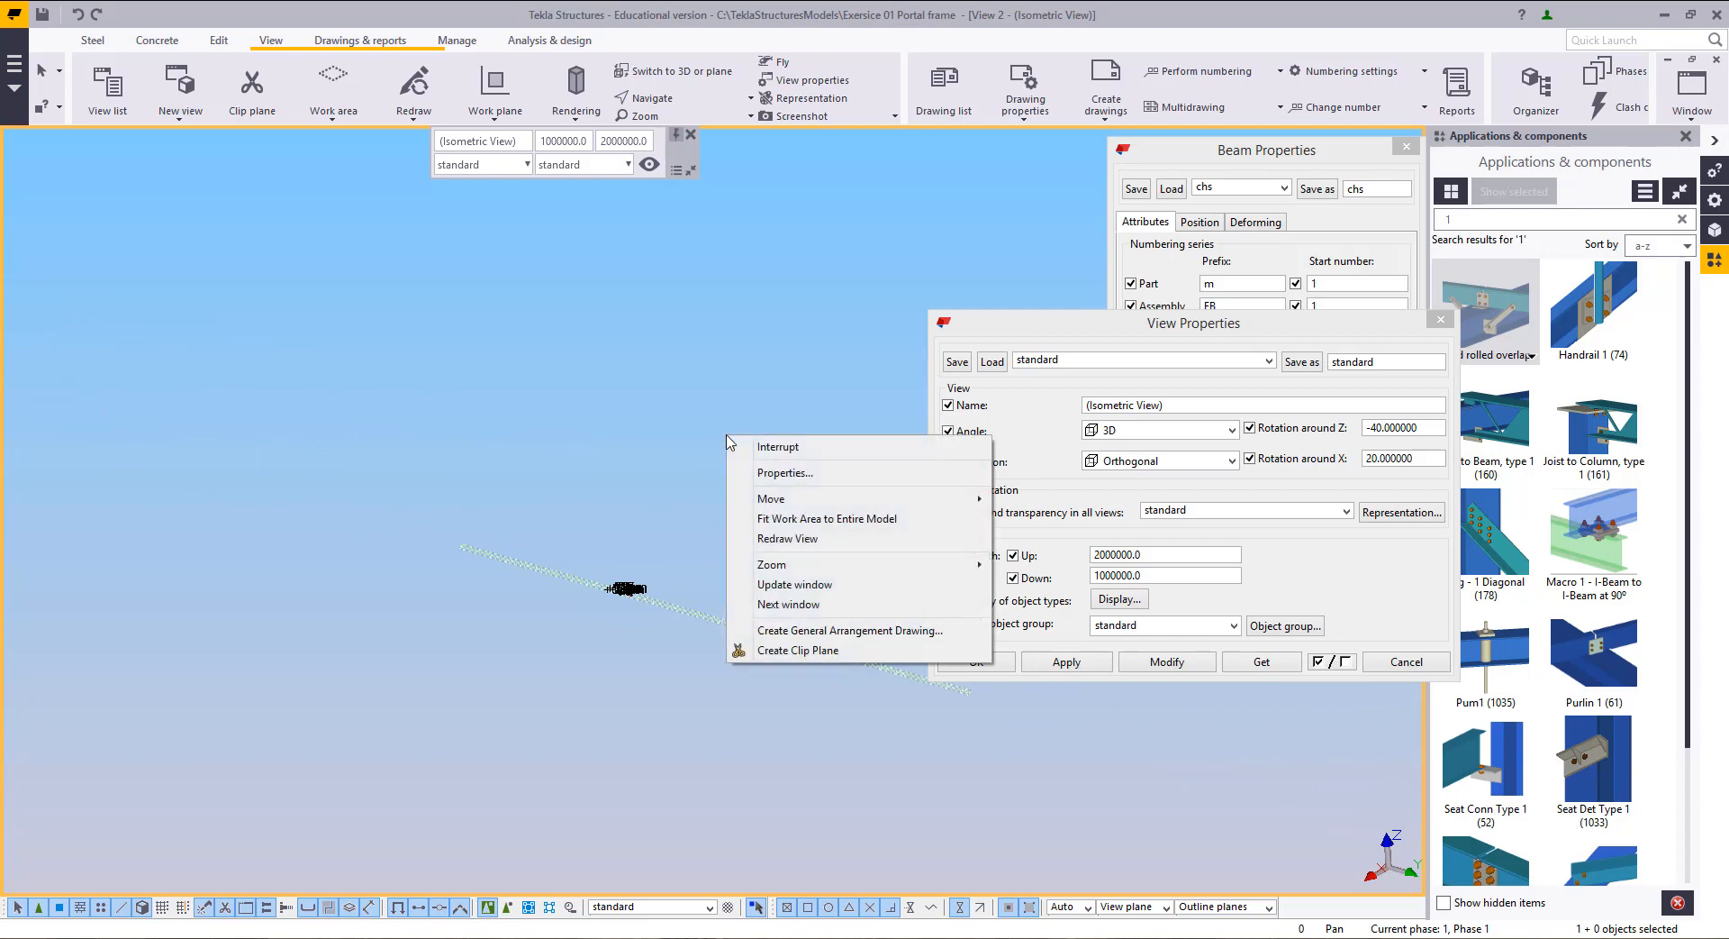
left_click(807, 521)
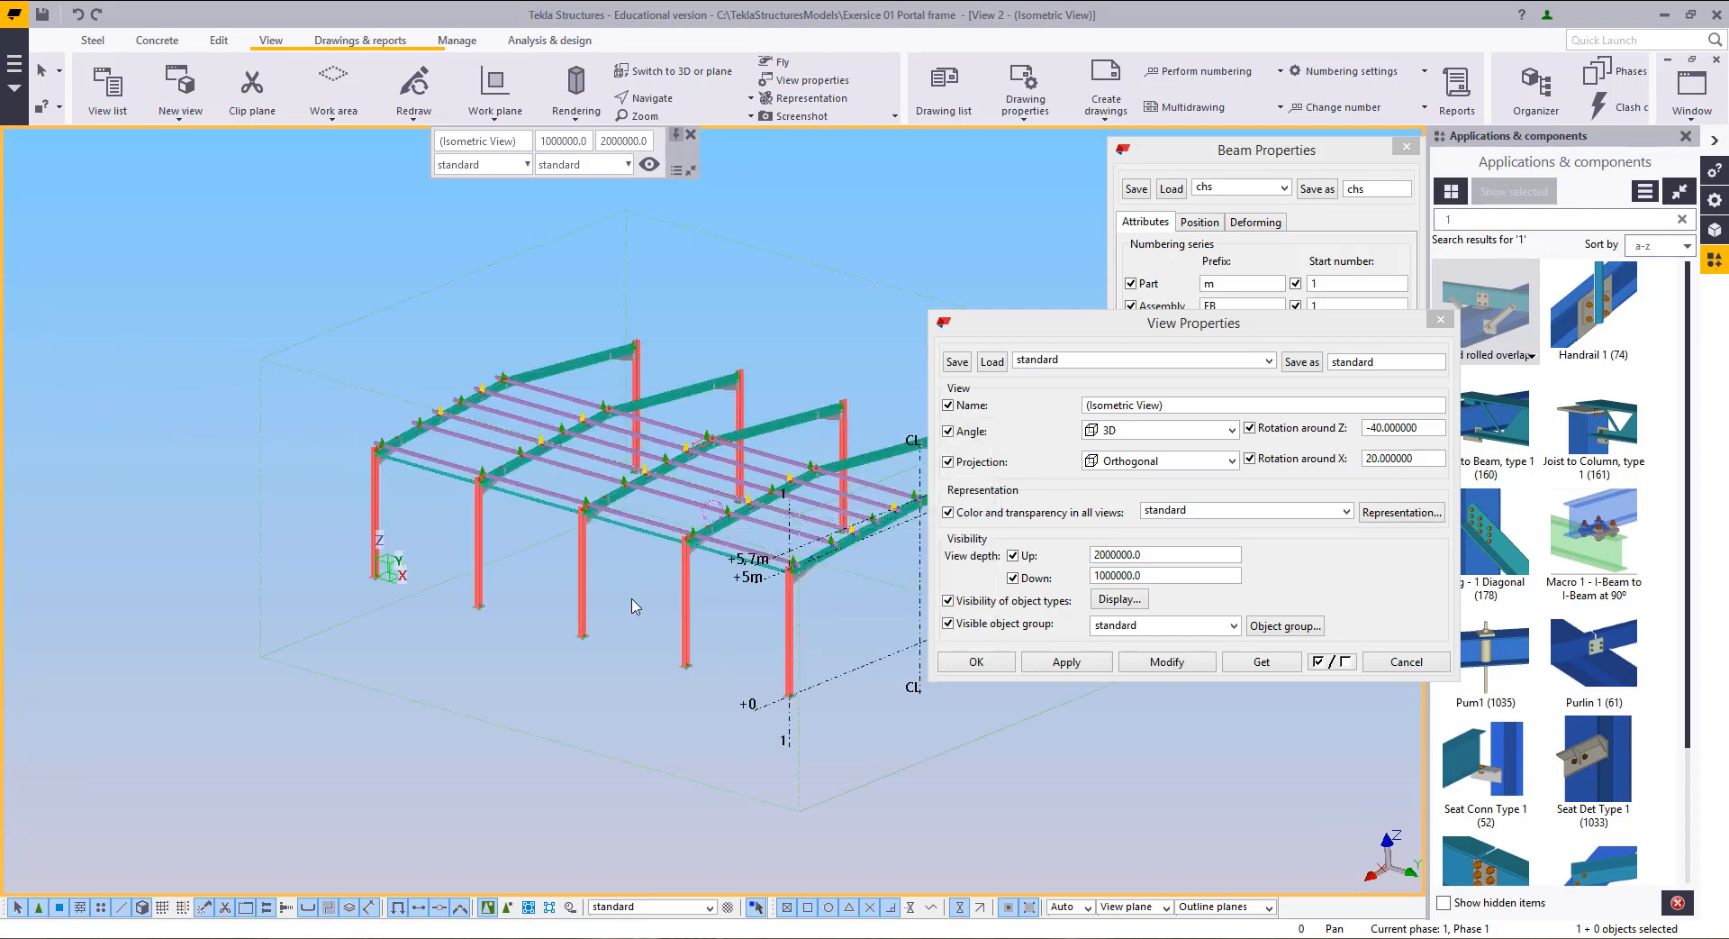
middle_click_drag(600, 617, 559, 678)
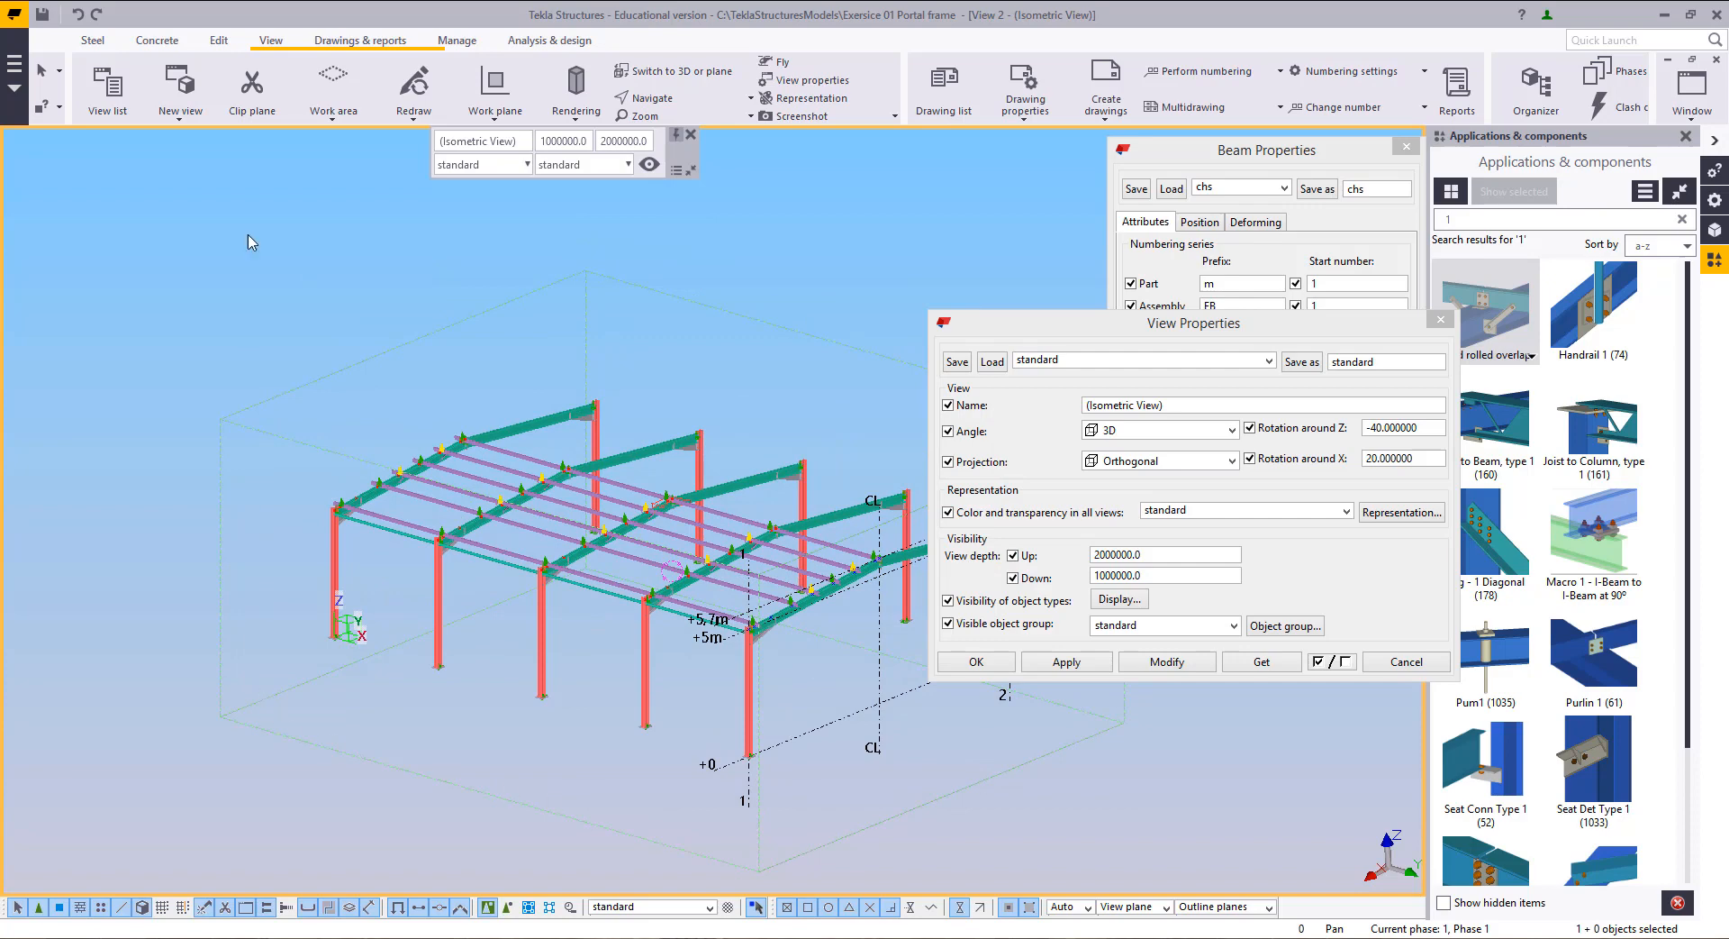
middle_click_drag(351, 487, 270, 532)
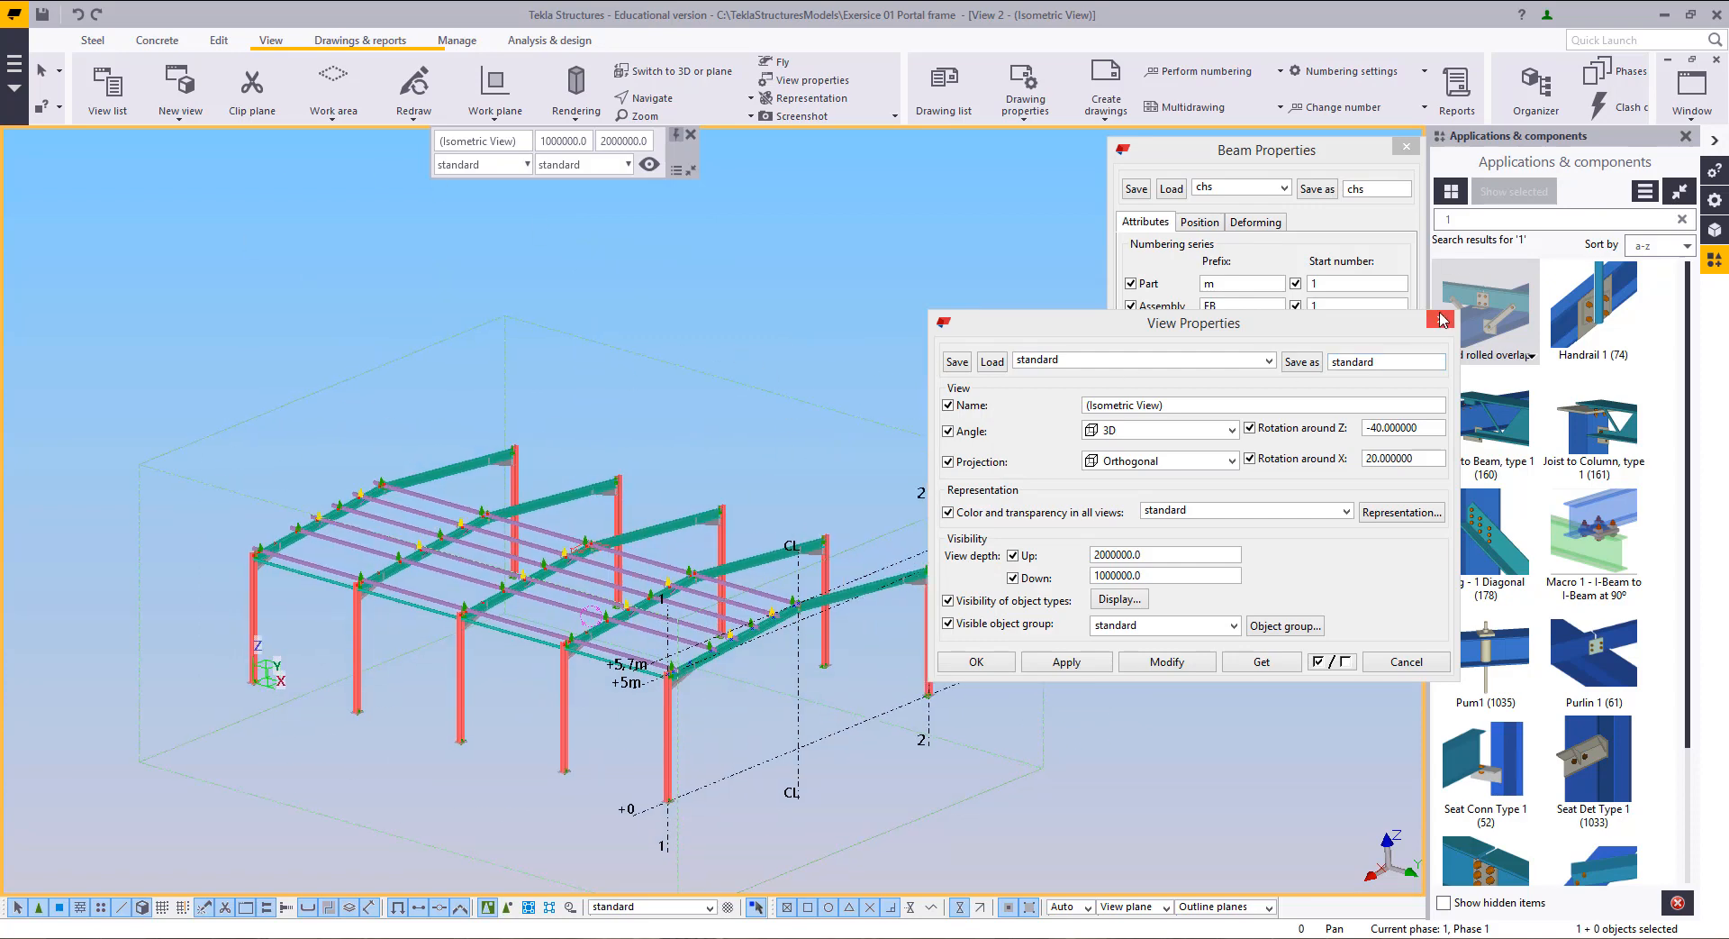
left_click(1439, 319)
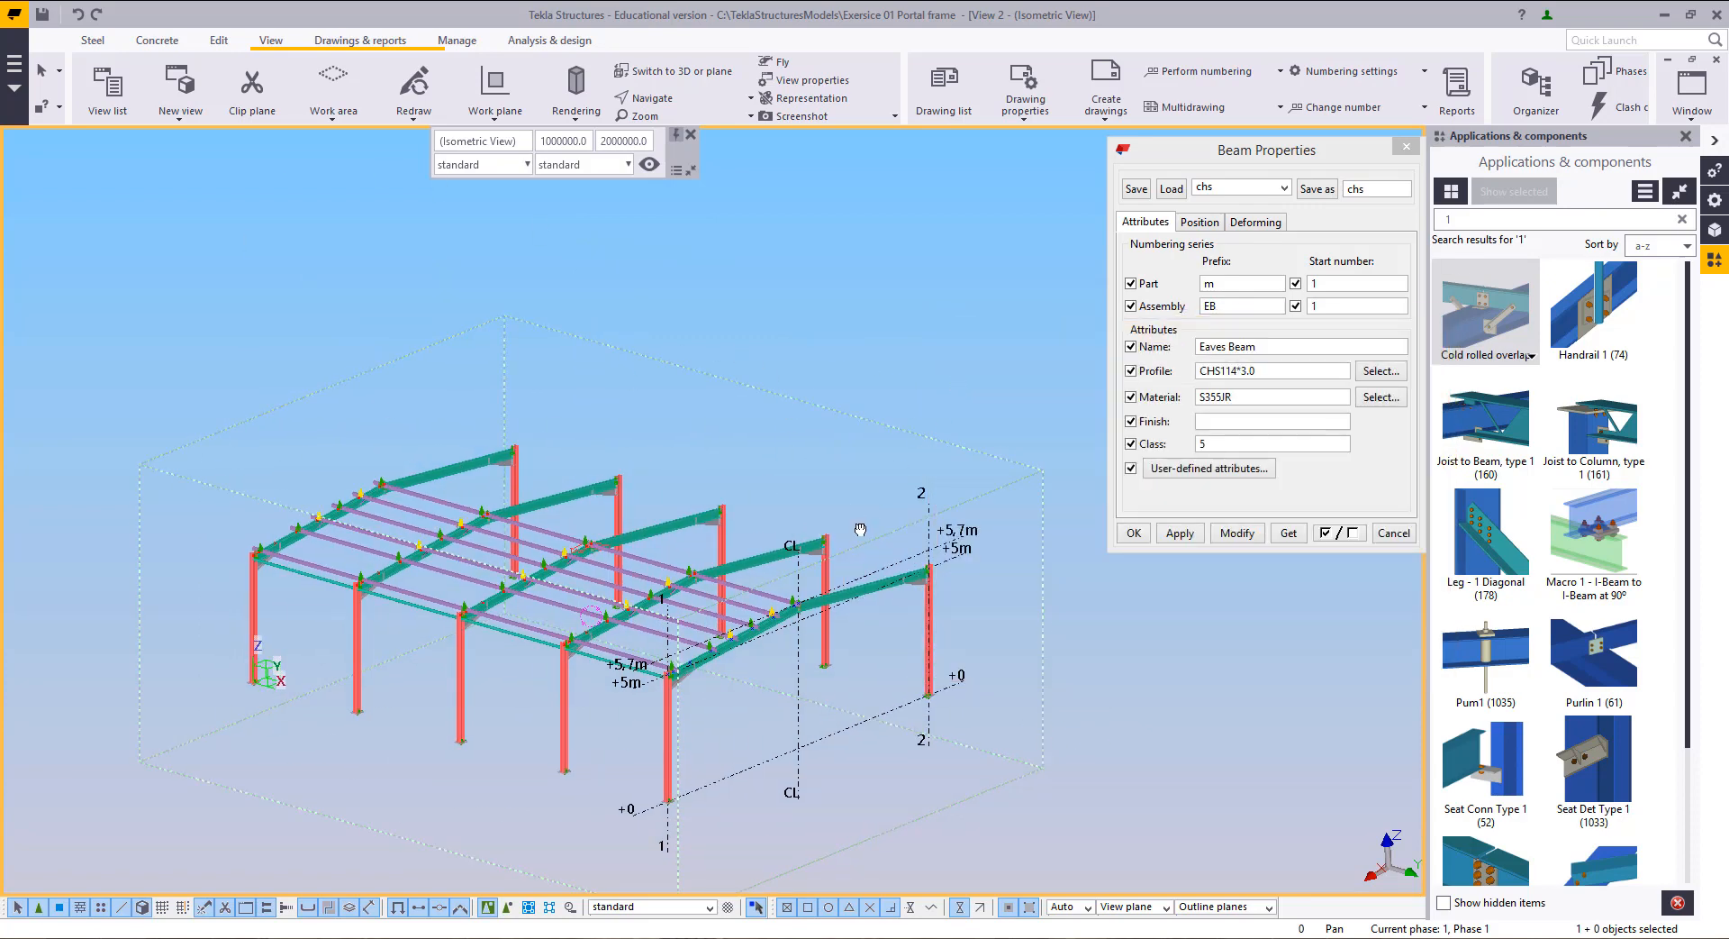
Step: Switch the new view from 3D to plane and close the beam properties
middle_click_drag(860, 530, 713, 464, "ctrl")
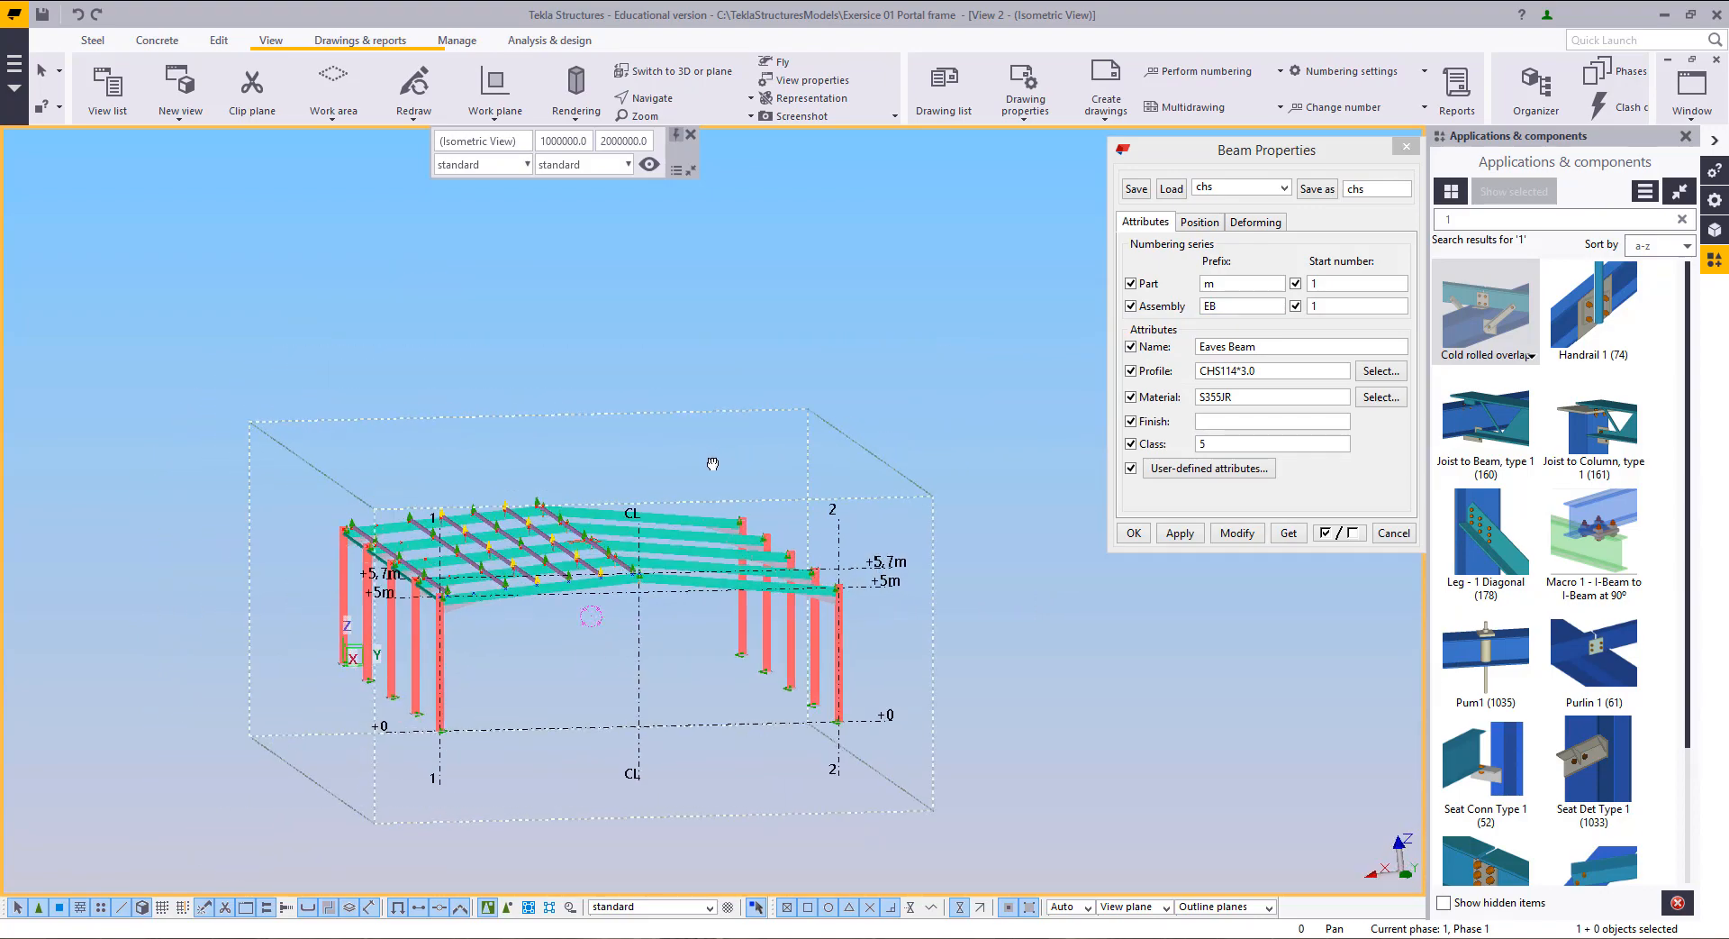
key("ctrl+p")
middle_click_drag(589, 459, 650, 522)
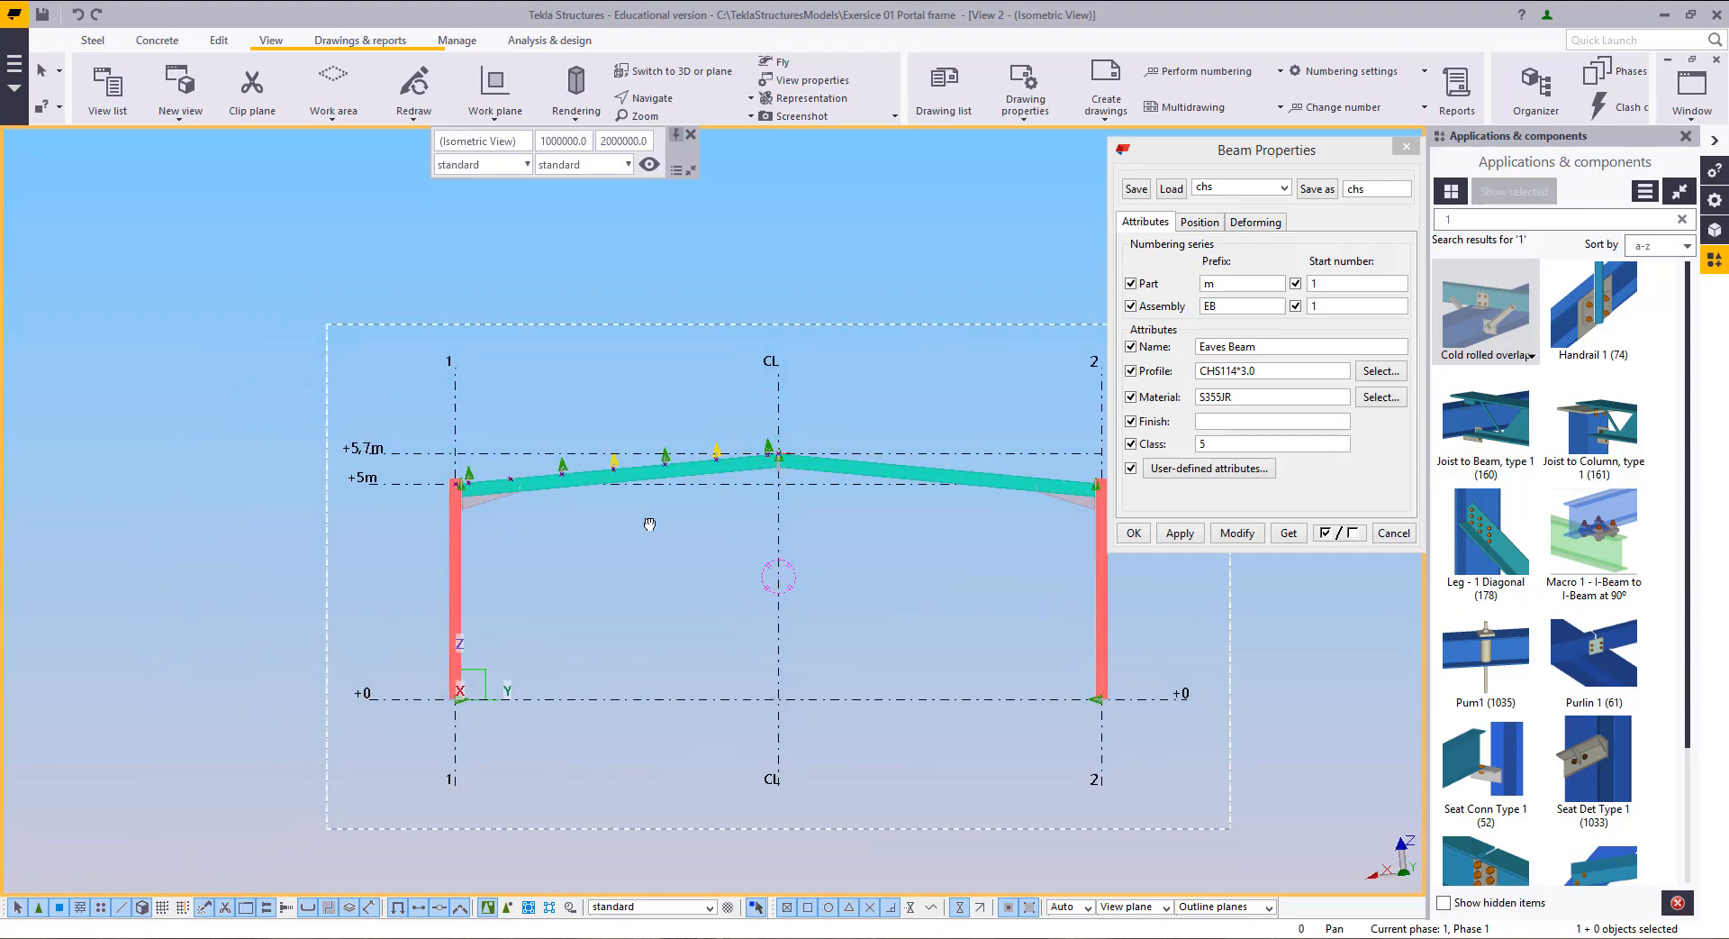
scroll(586, 473, "up", 8)
scroll(892, 536, "up", 5)
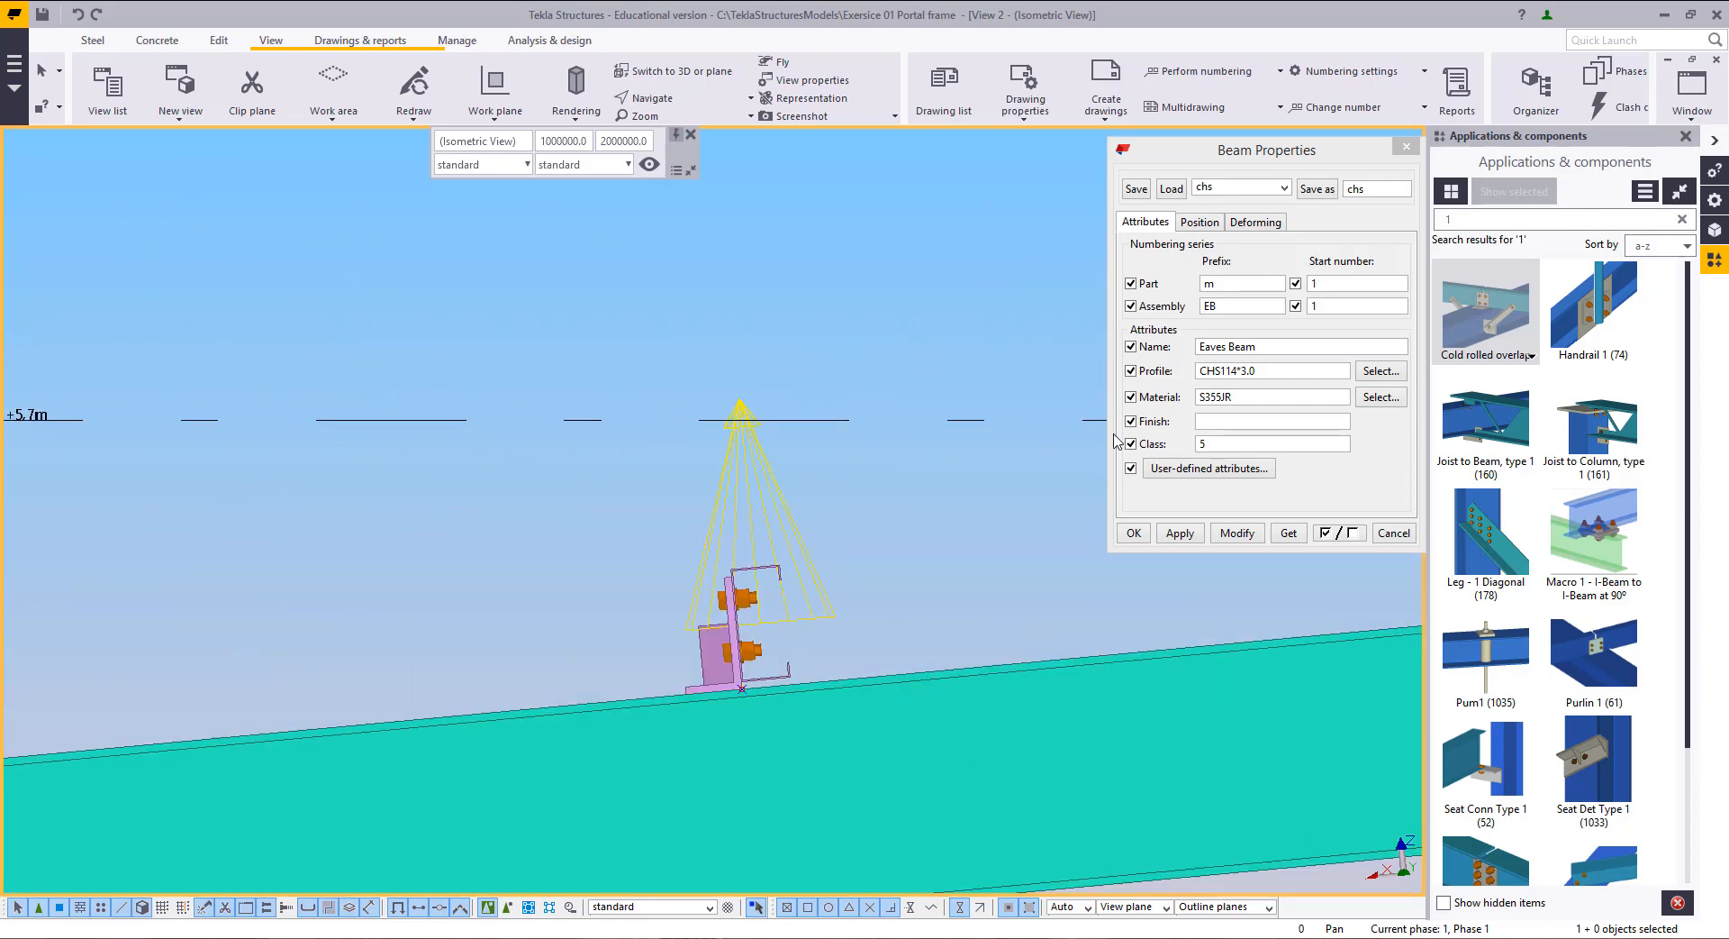
left_click(1407, 145)
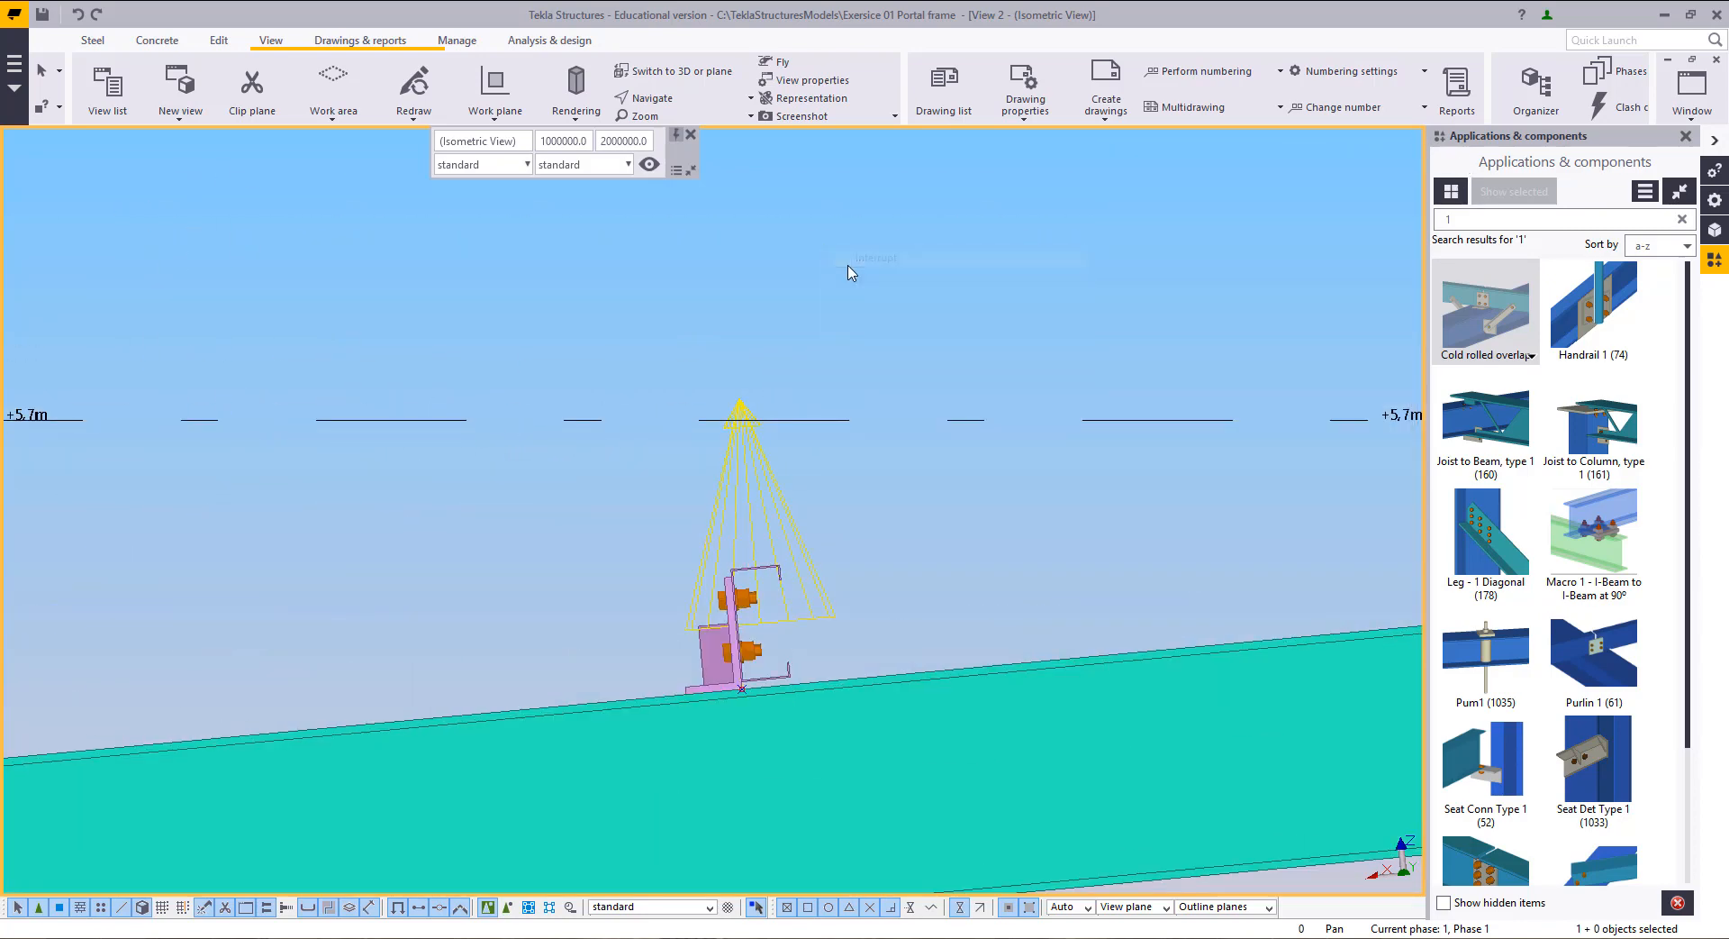
Step: Explode the cold rolled overlap components on the third purlin row from the eaves across all the frames
middle_click_drag(909, 542, 1015, 498)
scroll(1012, 486, "up", 2)
scroll(793, 487, "down", 8)
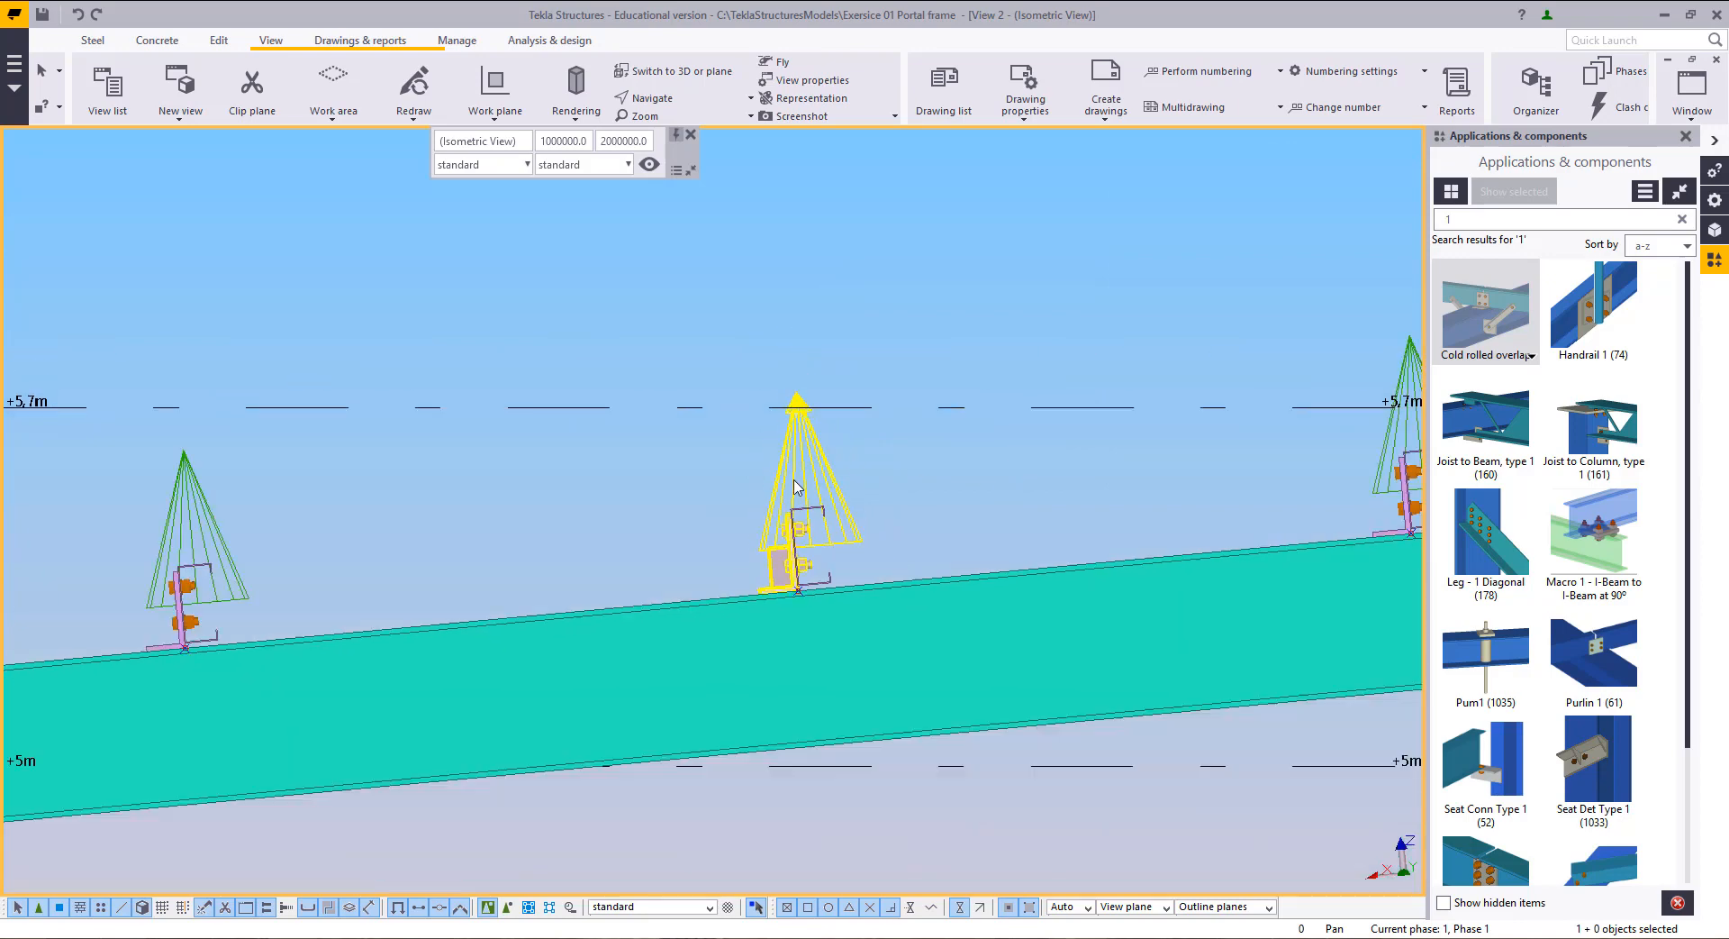
scroll(793, 487, "up", 2)
scroll(793, 481, "up", 4)
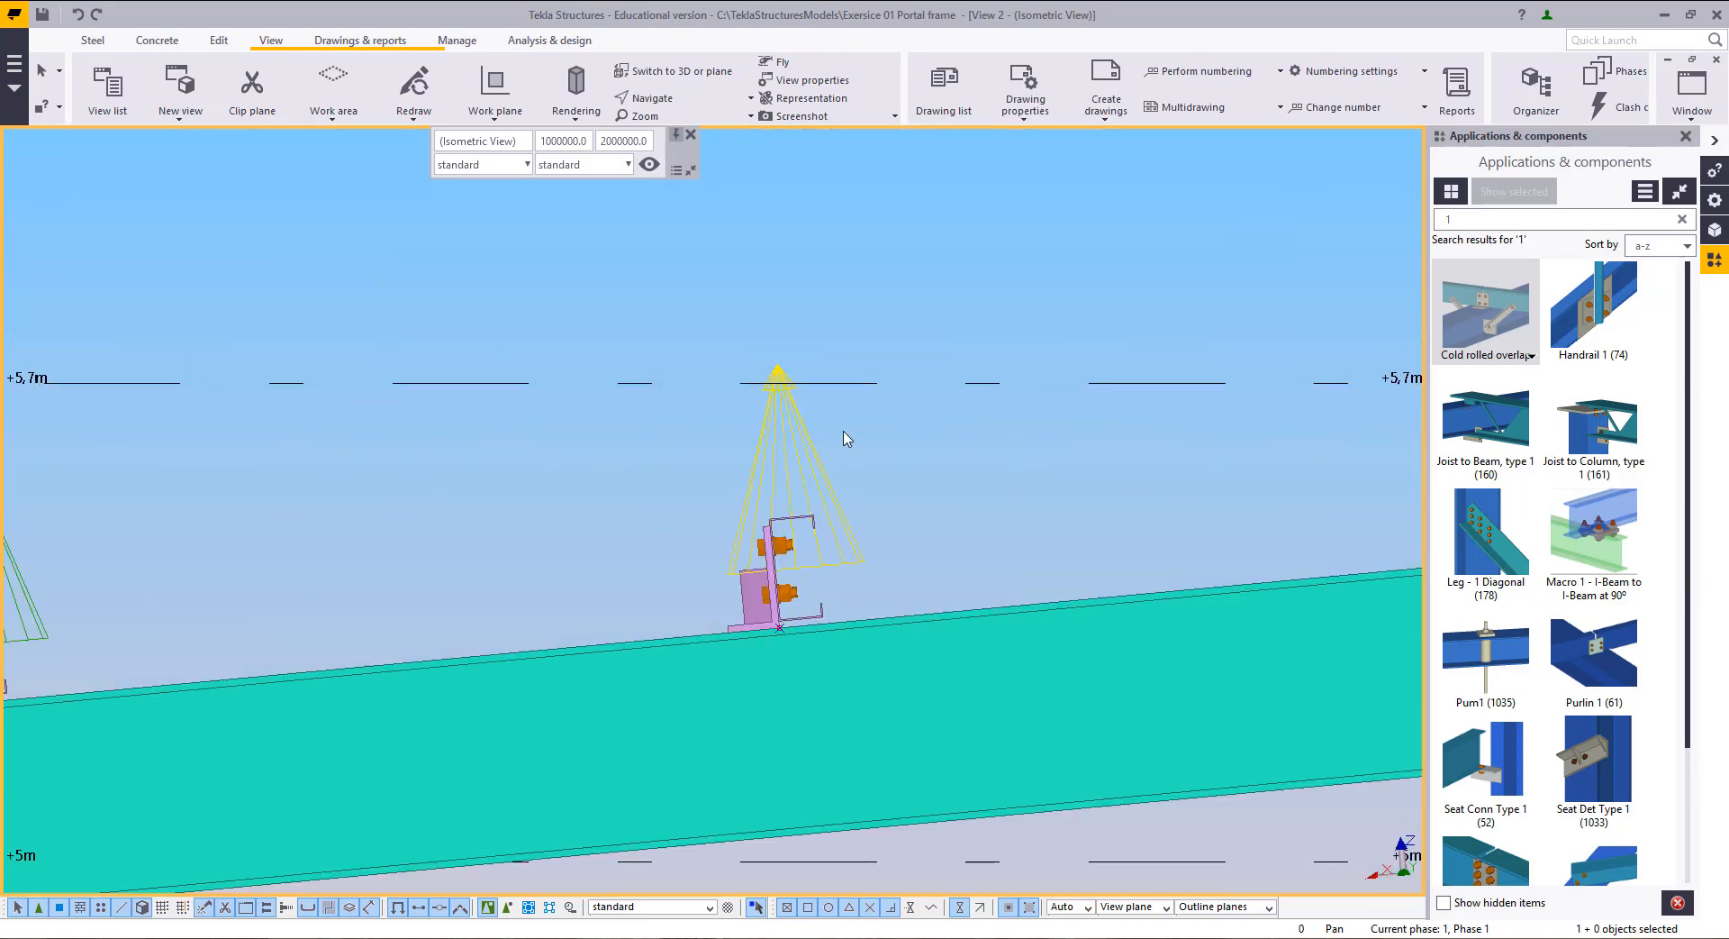
left_click_drag(845, 431, 717, 446)
scroll(638, 510, "down", 5)
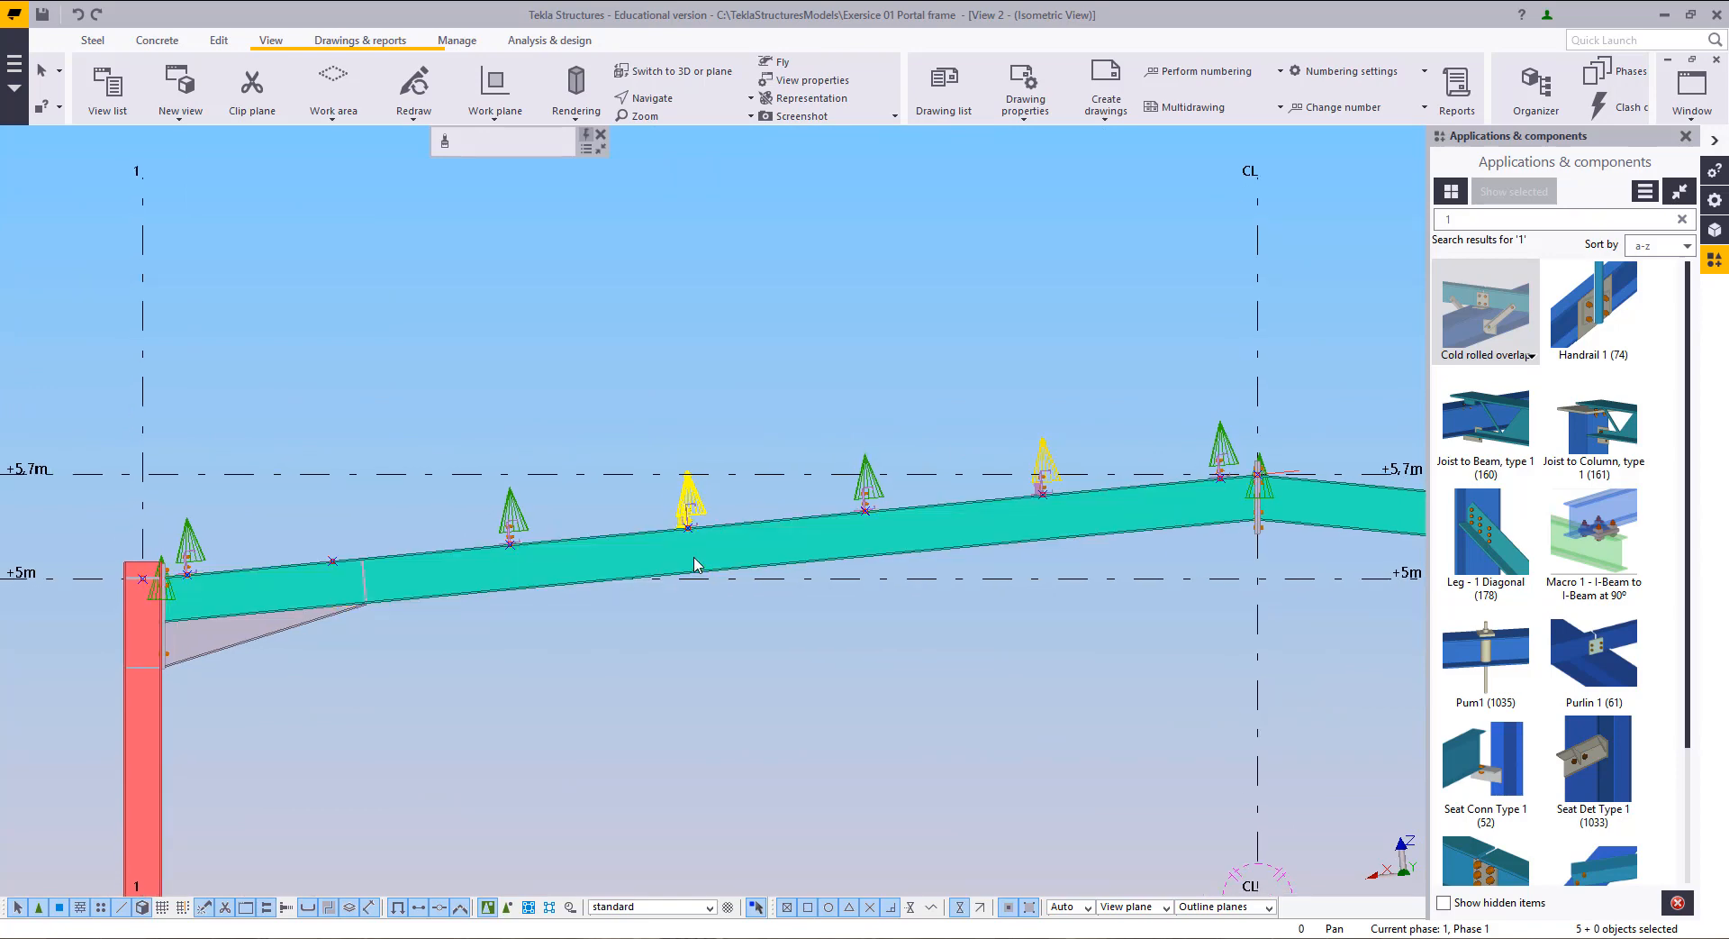
scroll(685, 563, "up", 5)
scroll(667, 532, "down", 2)
middle_click_drag(666, 532, 1012, 560)
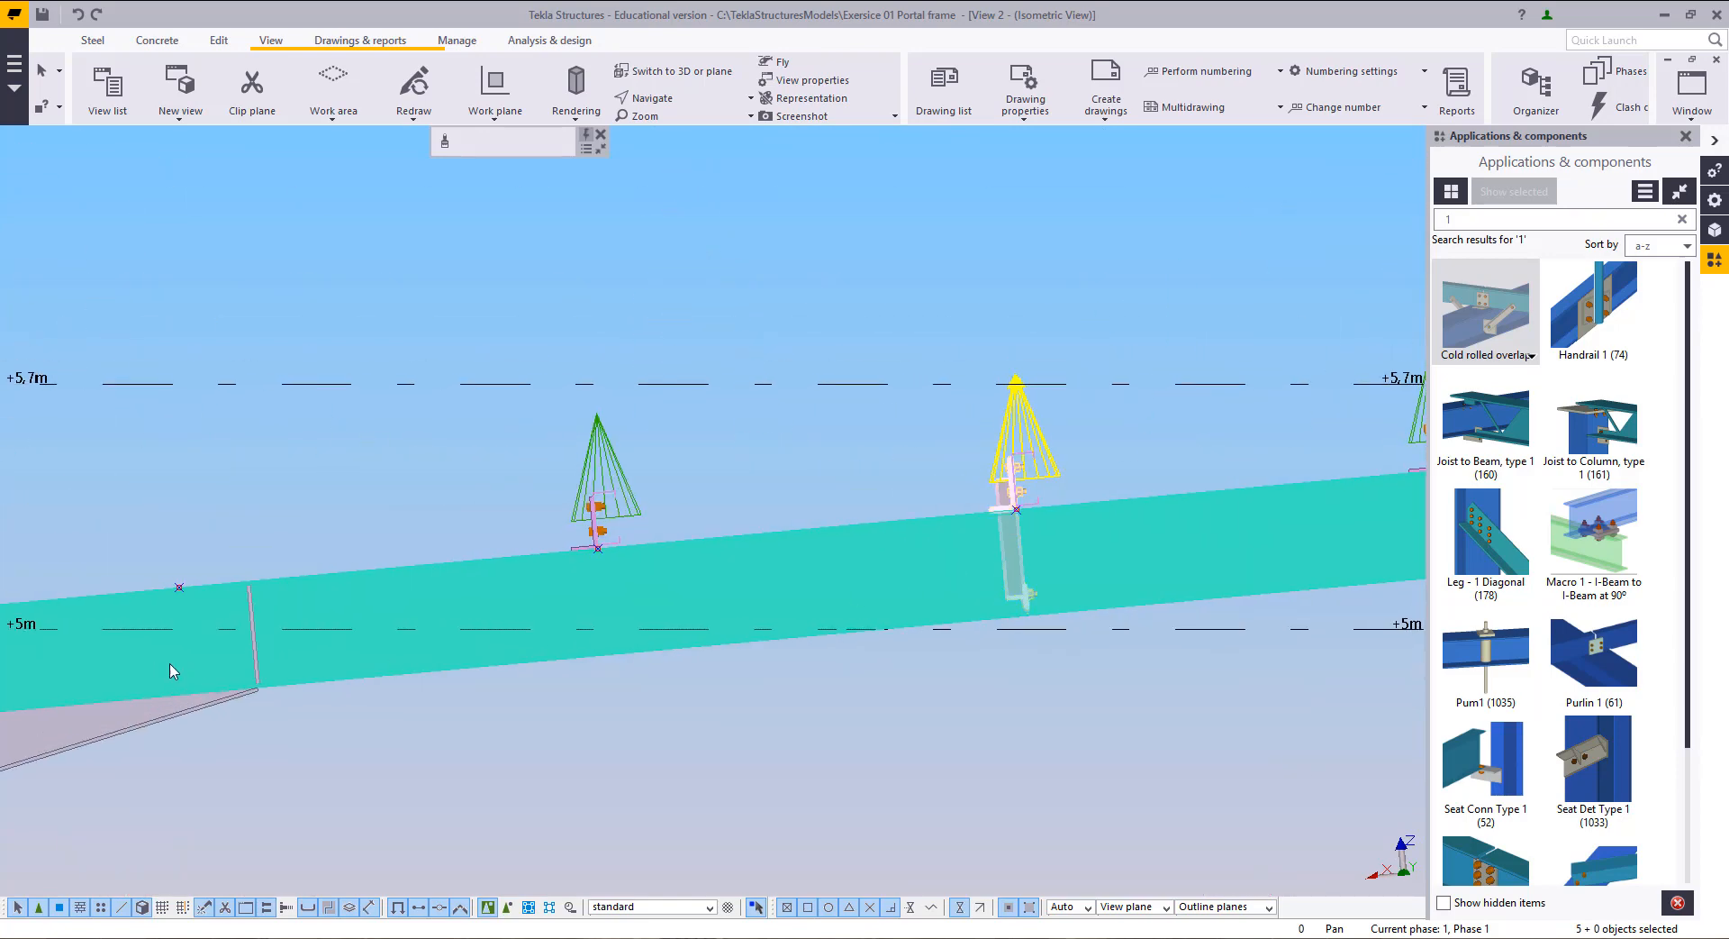
middle_click_drag(167, 663, 569, 637)
scroll(571, 636, "down", 1)
middle_click_drag(1171, 424, 653, 505)
right_click(668, 408)
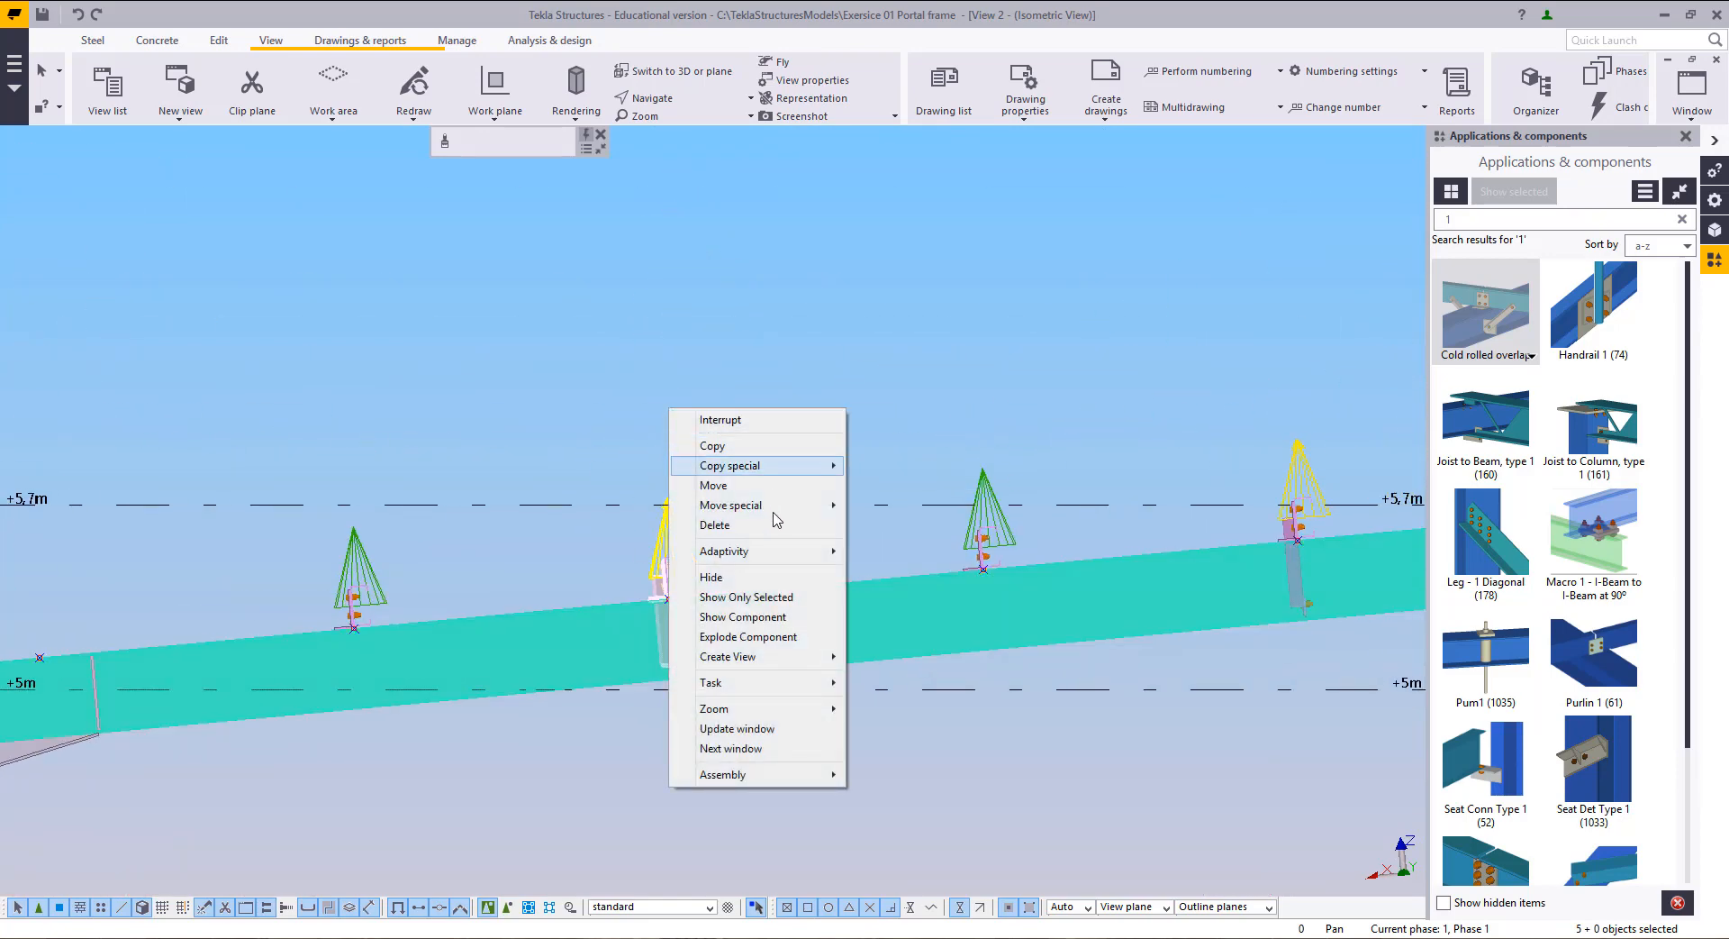
left_click(753, 637)
scroll(643, 680, "up", 4)
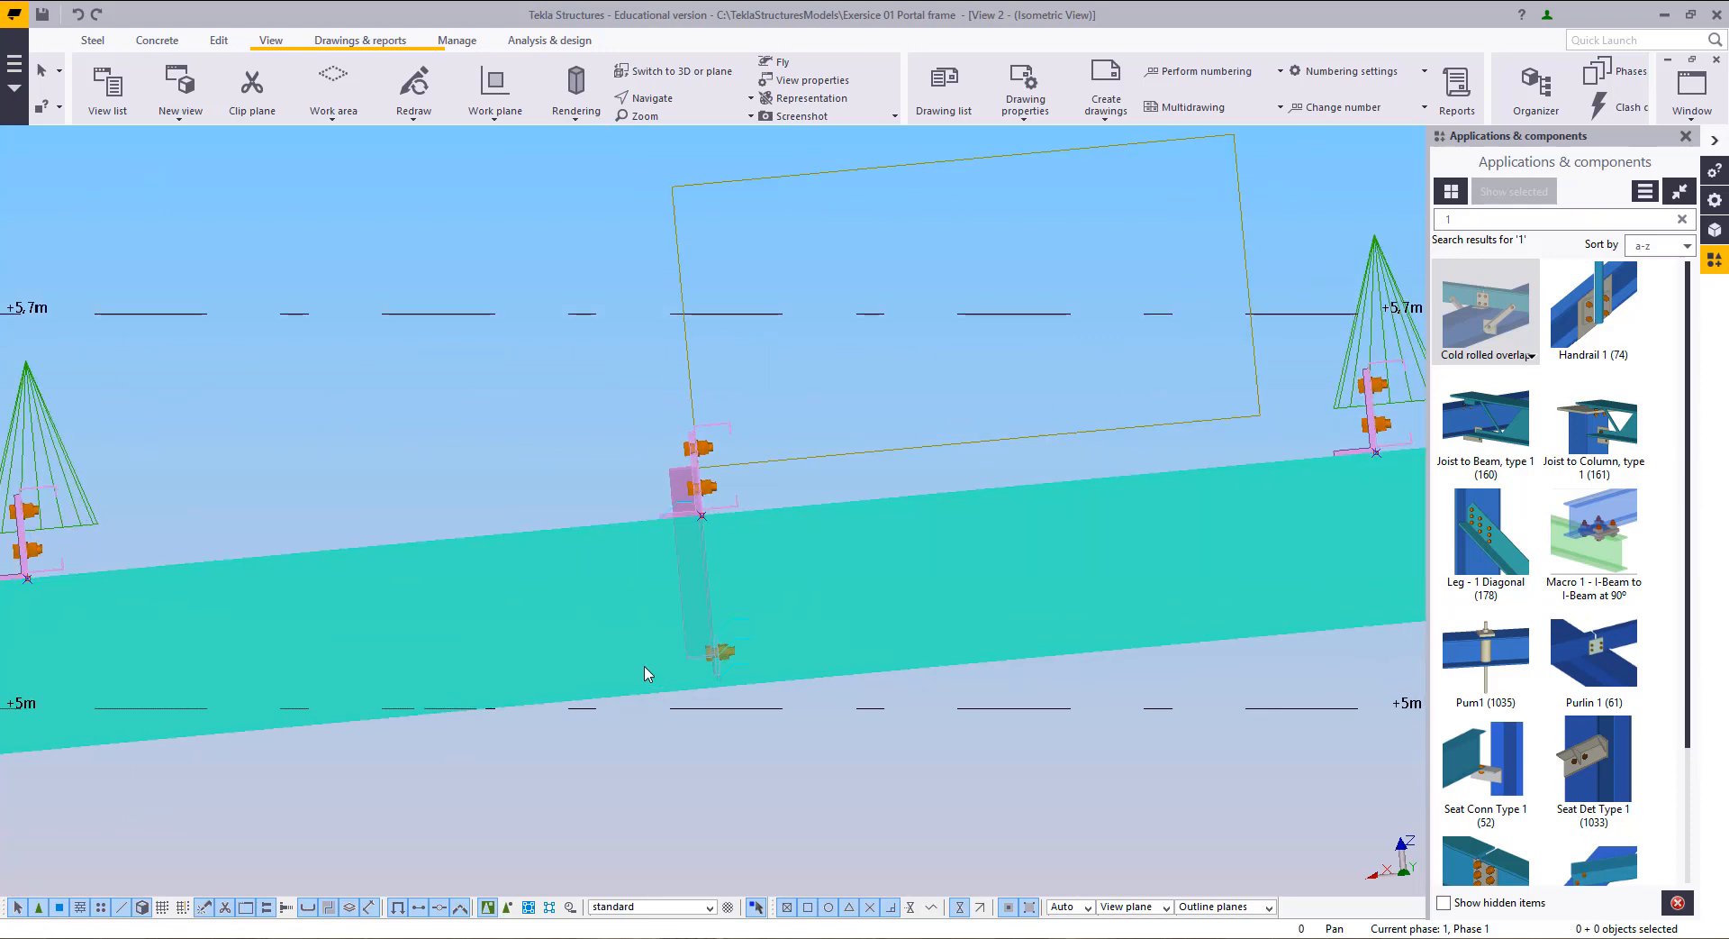
Step: Open the cold rolled overlap settings at the second purlin from the eaves and close them unchanged
scroll(577, 494, "down", 1)
middle_click_drag(576, 494, 664, 494)
left_click(617, 413)
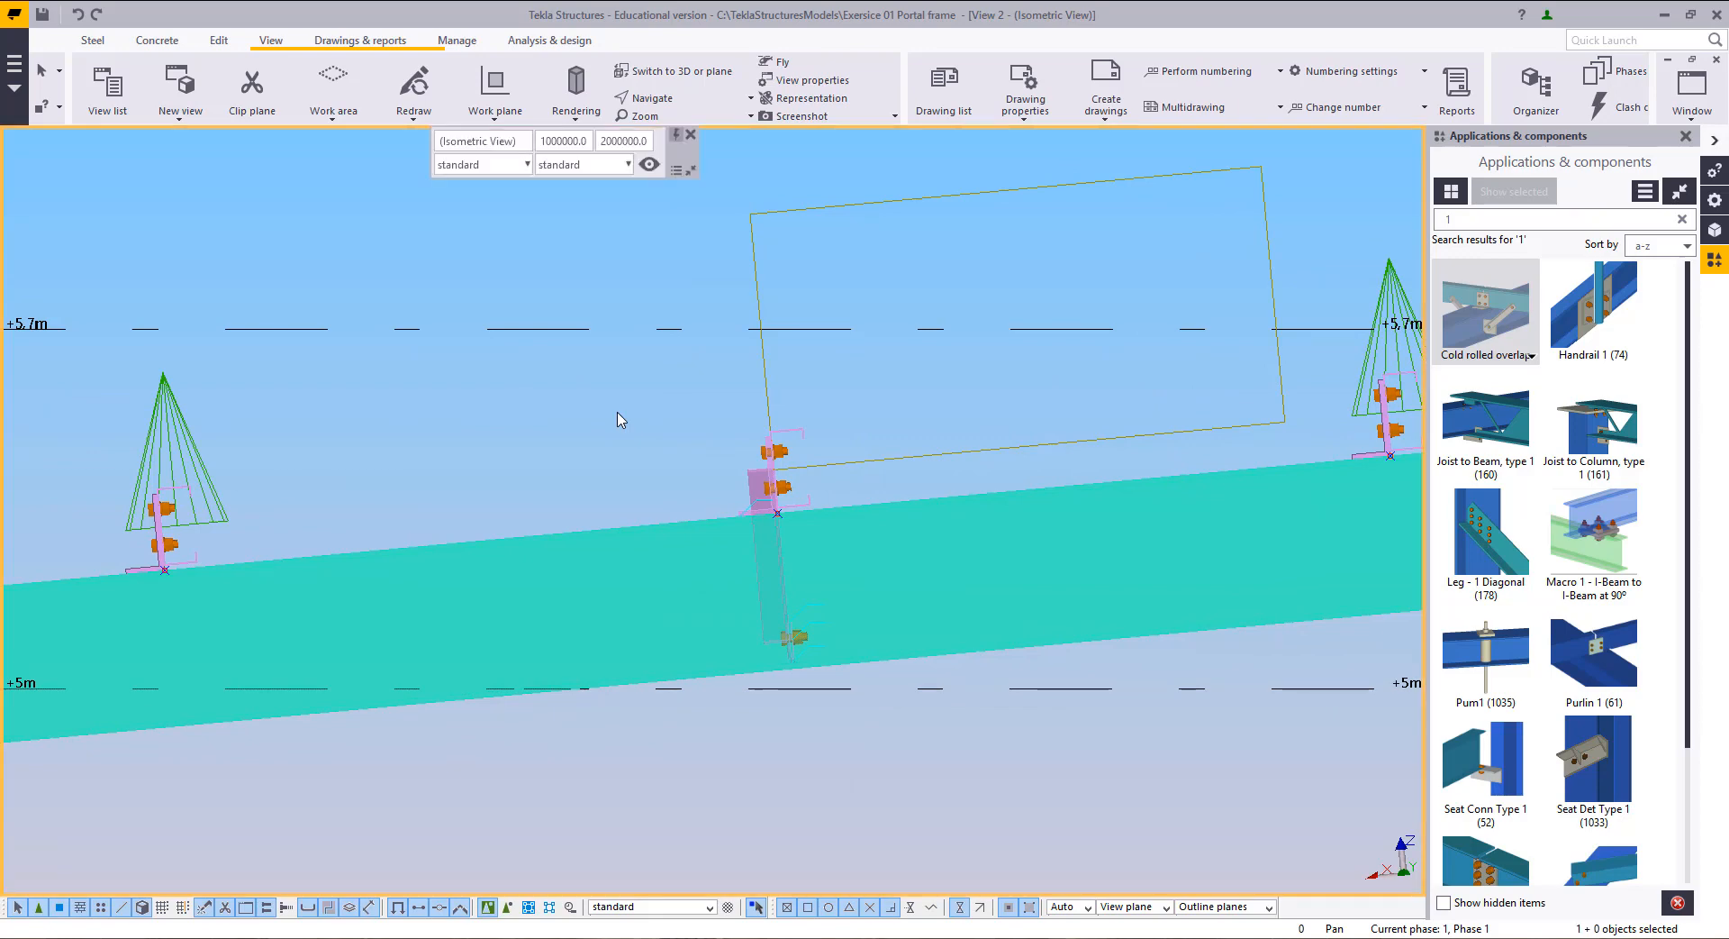
middle_click_drag(478, 483, 562, 476)
left_click(472, 415)
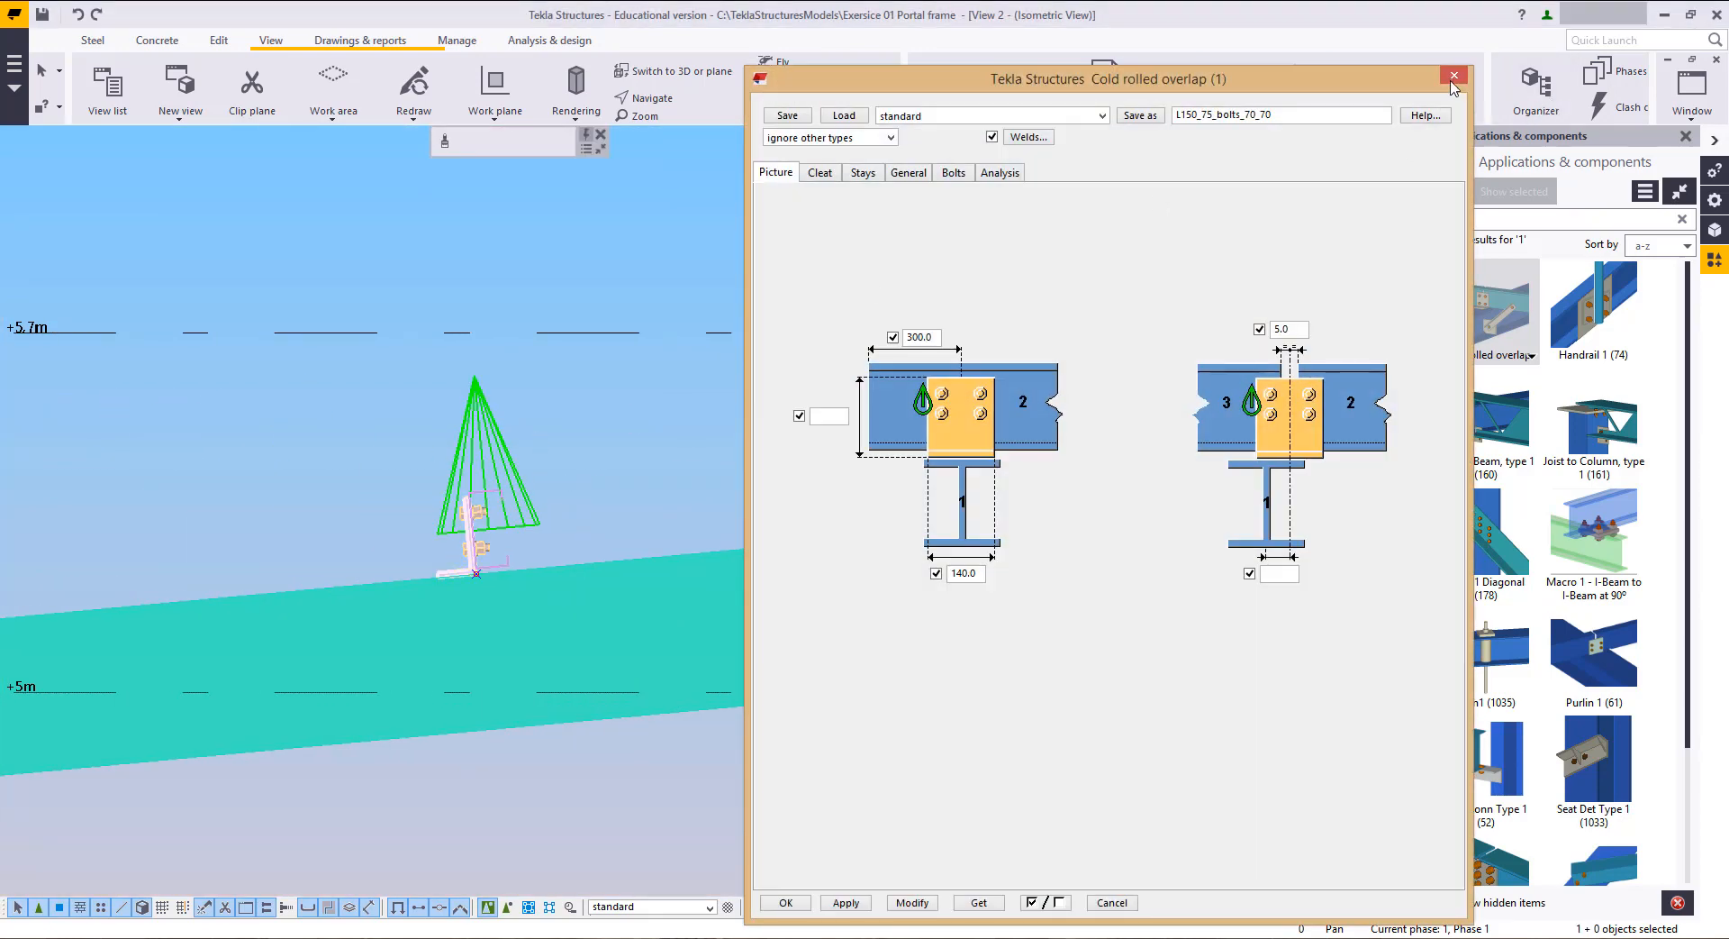
left_click(1452, 80)
Step: Examine the exploded cleat, stay and bolts at the fourth purlin from the eaves
middle_click_drag(986, 585, 671, 611)
scroll(750, 543, "up", 4)
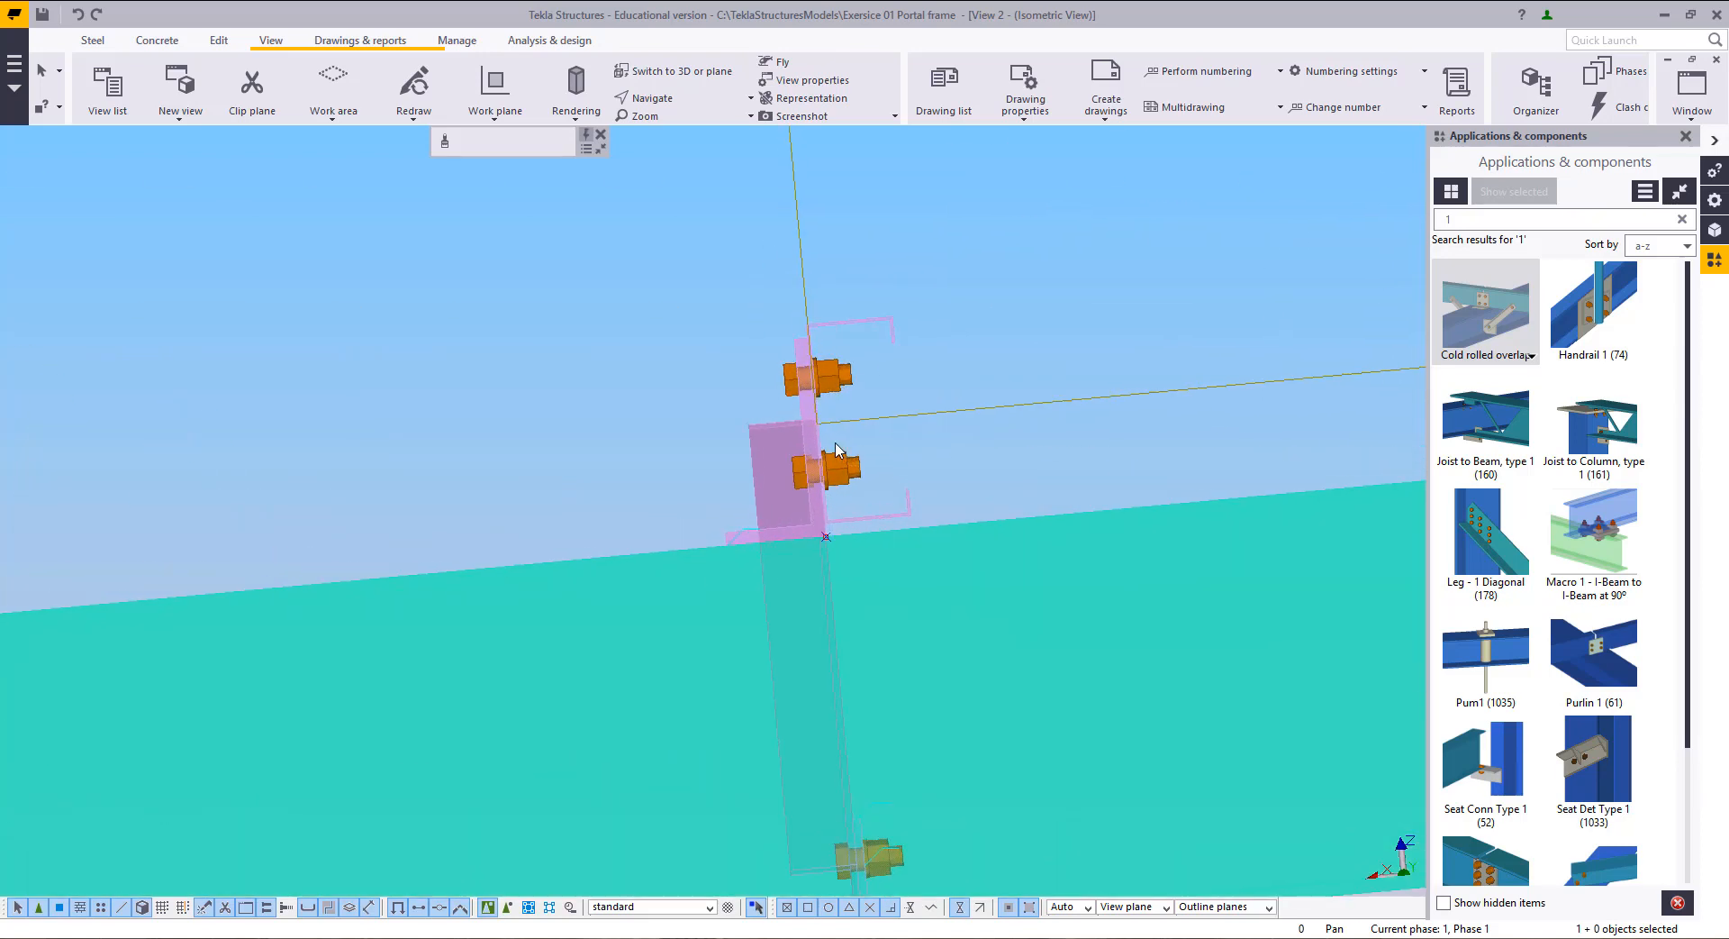
left_click(792, 393)
left_click(791, 394)
scroll(649, 538, "down", 3)
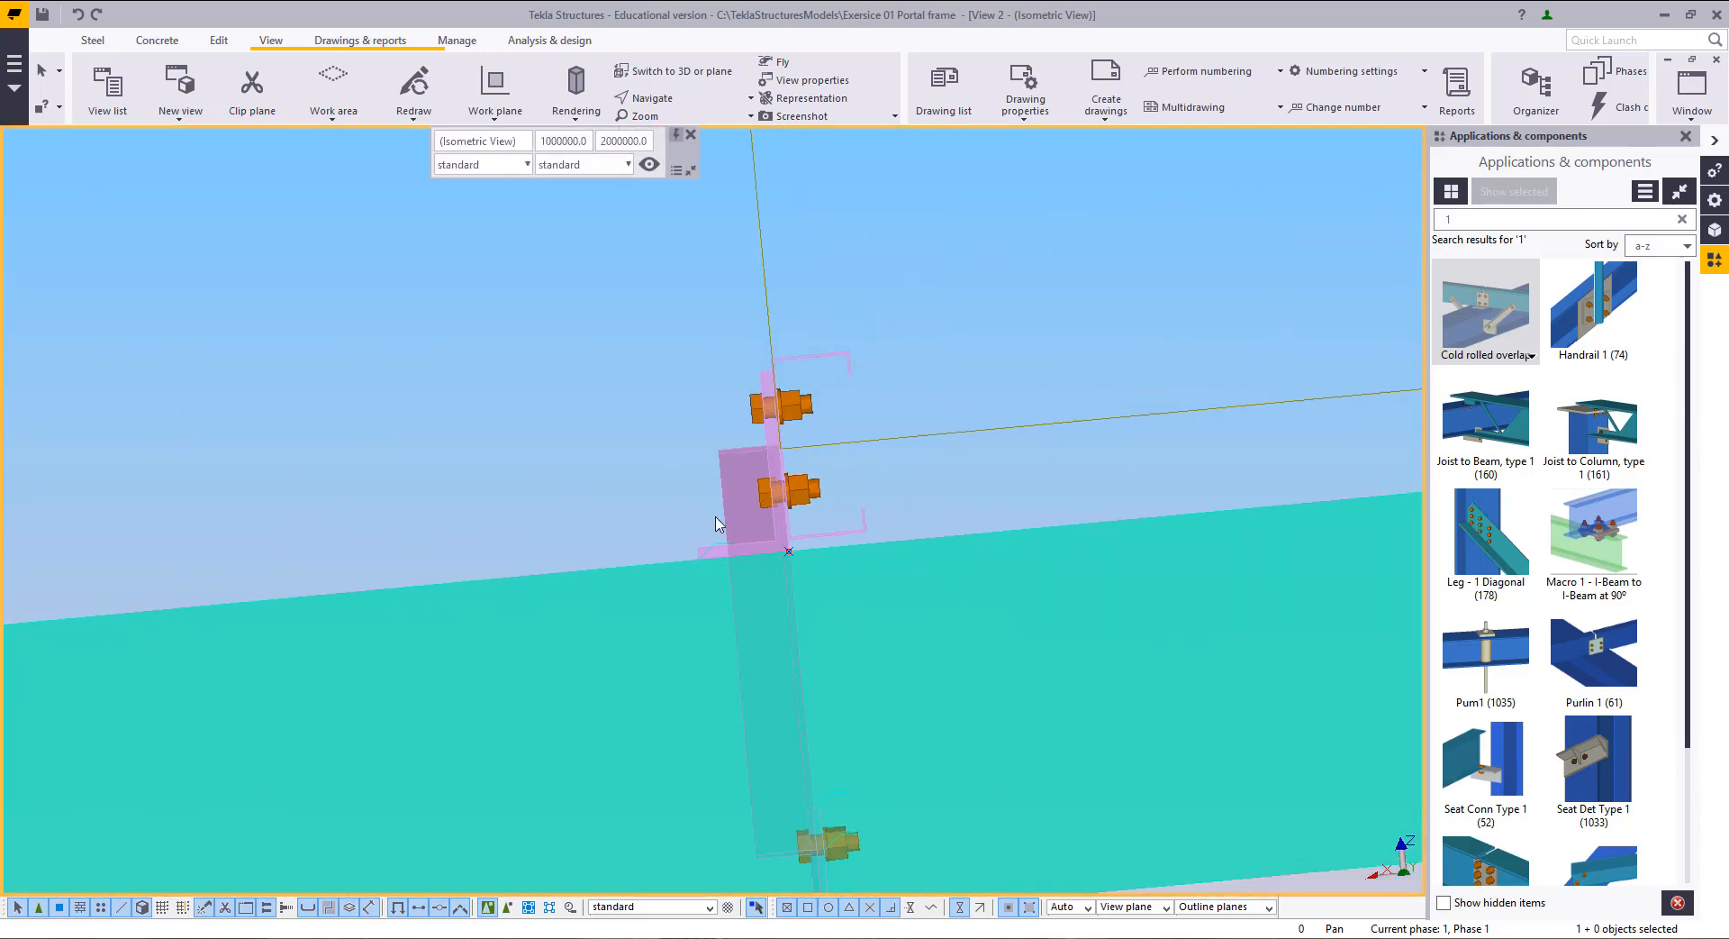
scroll(639, 538, "down", 1)
left_click(640, 540)
scroll(657, 596, "down", 2)
middle_click_drag(657, 597, 749, 548)
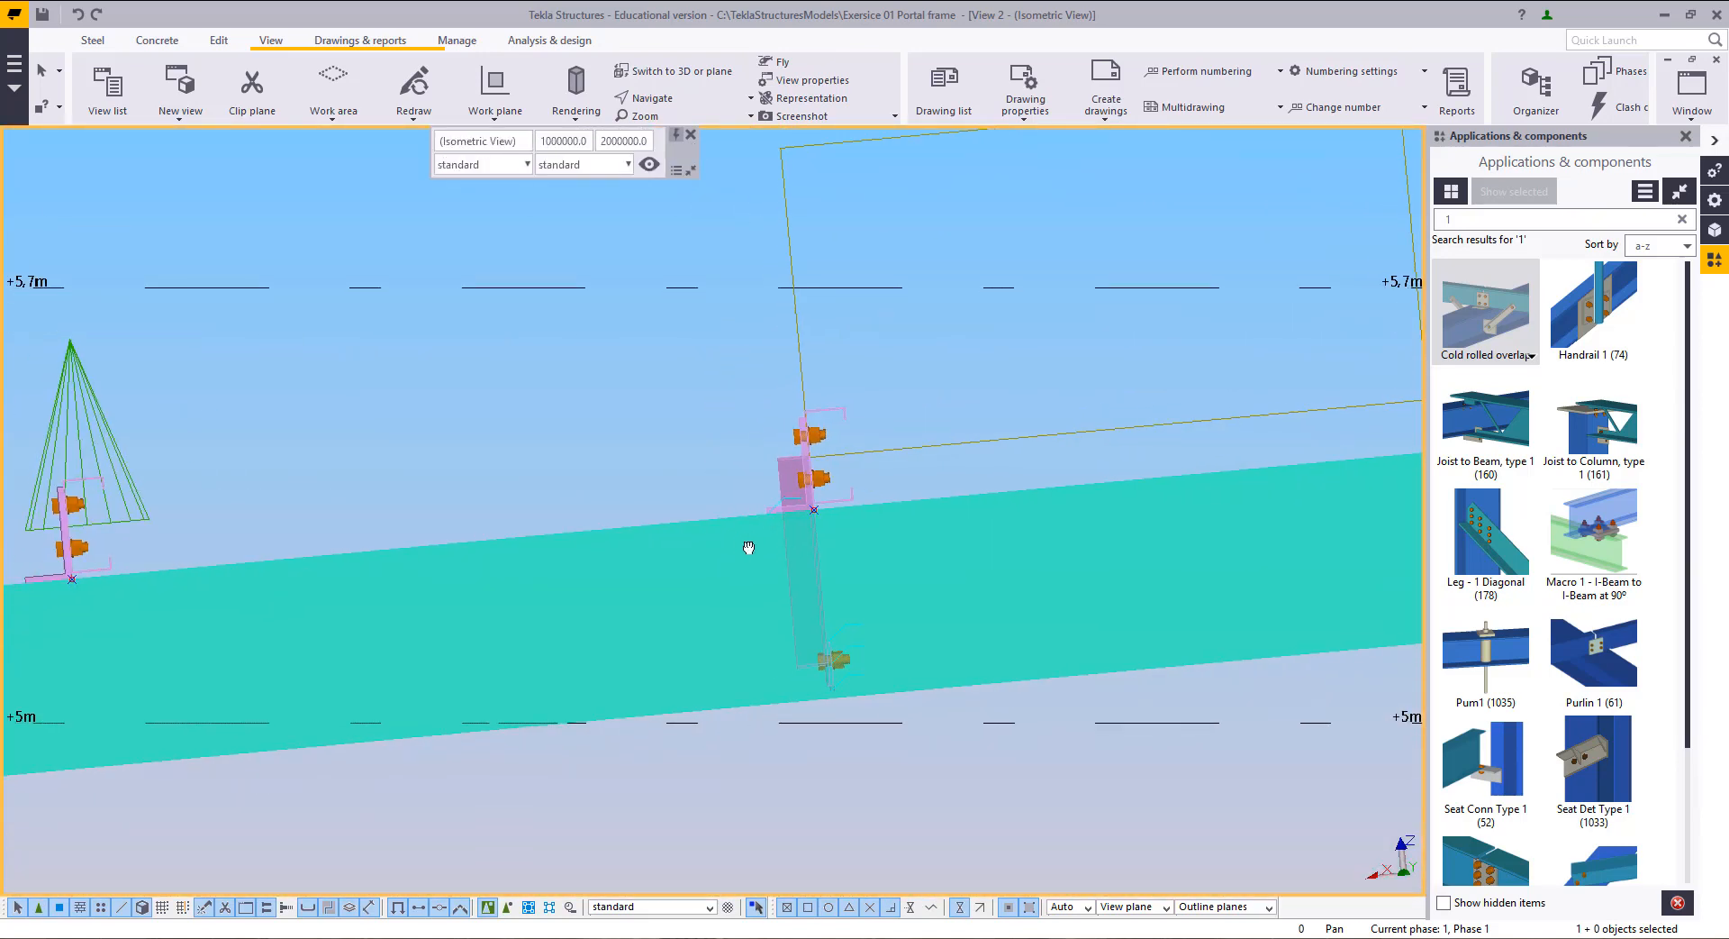
Step: Copy the exploded fourth-row purlins with their cleats, stays and bolts to the second purlin position, near the haunch end
left_click_drag(687, 333, 996, 896)
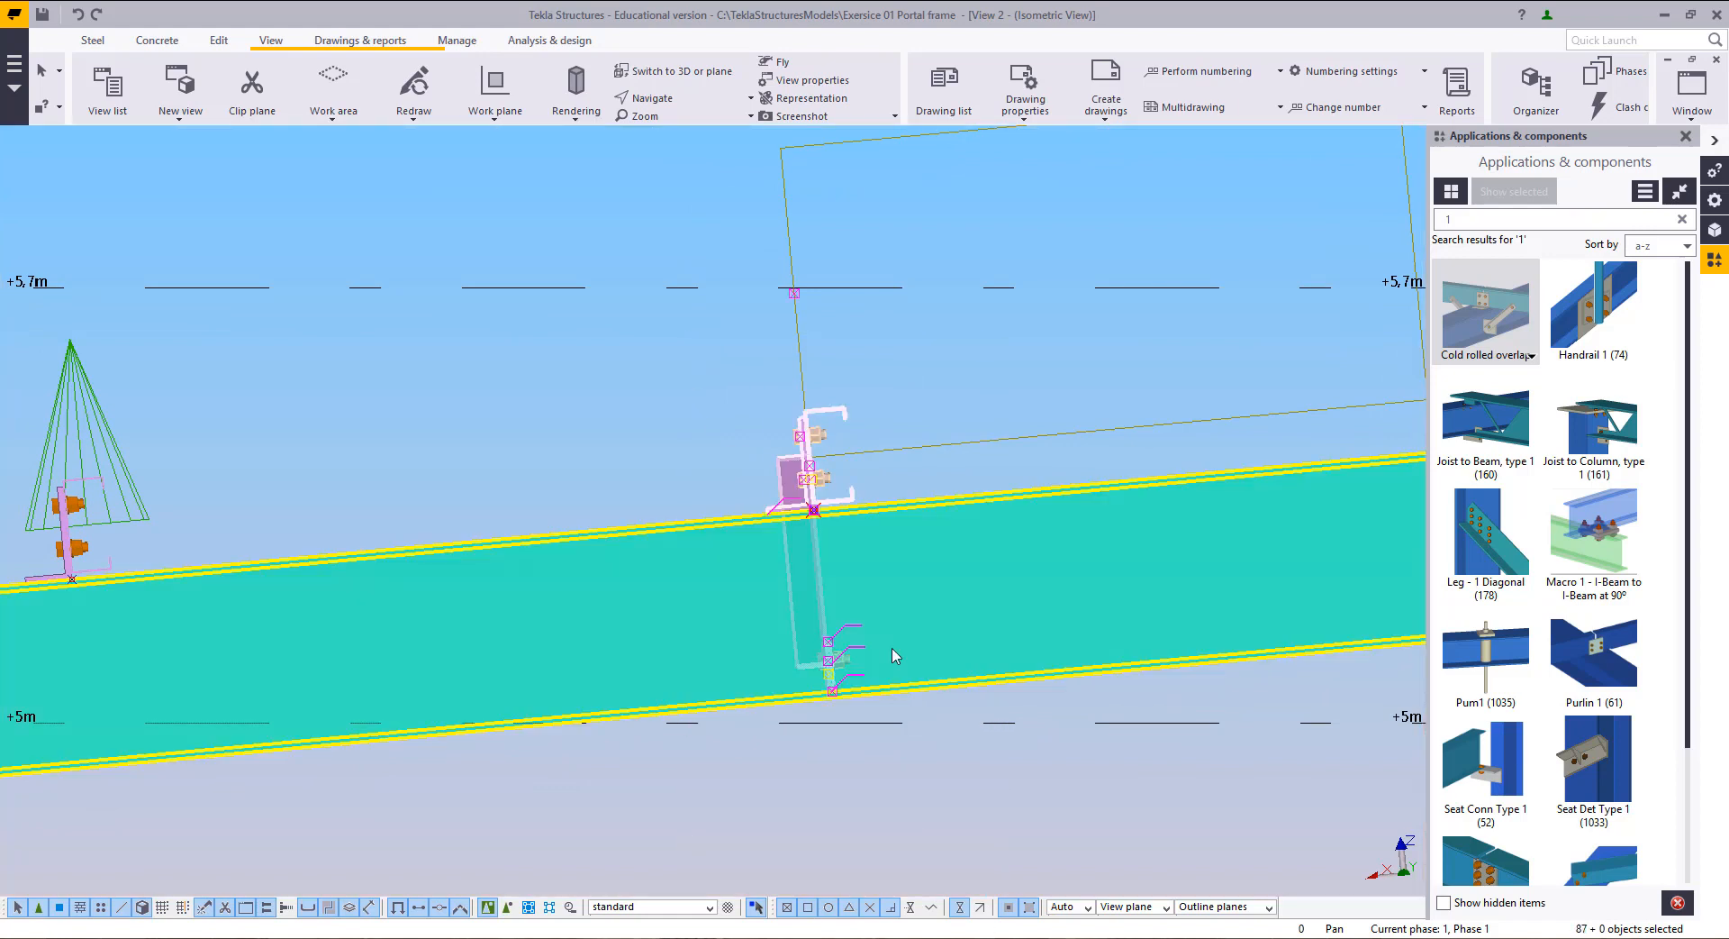
left_click_drag(711, 340, 937, 731)
scroll(820, 441, "up", 5)
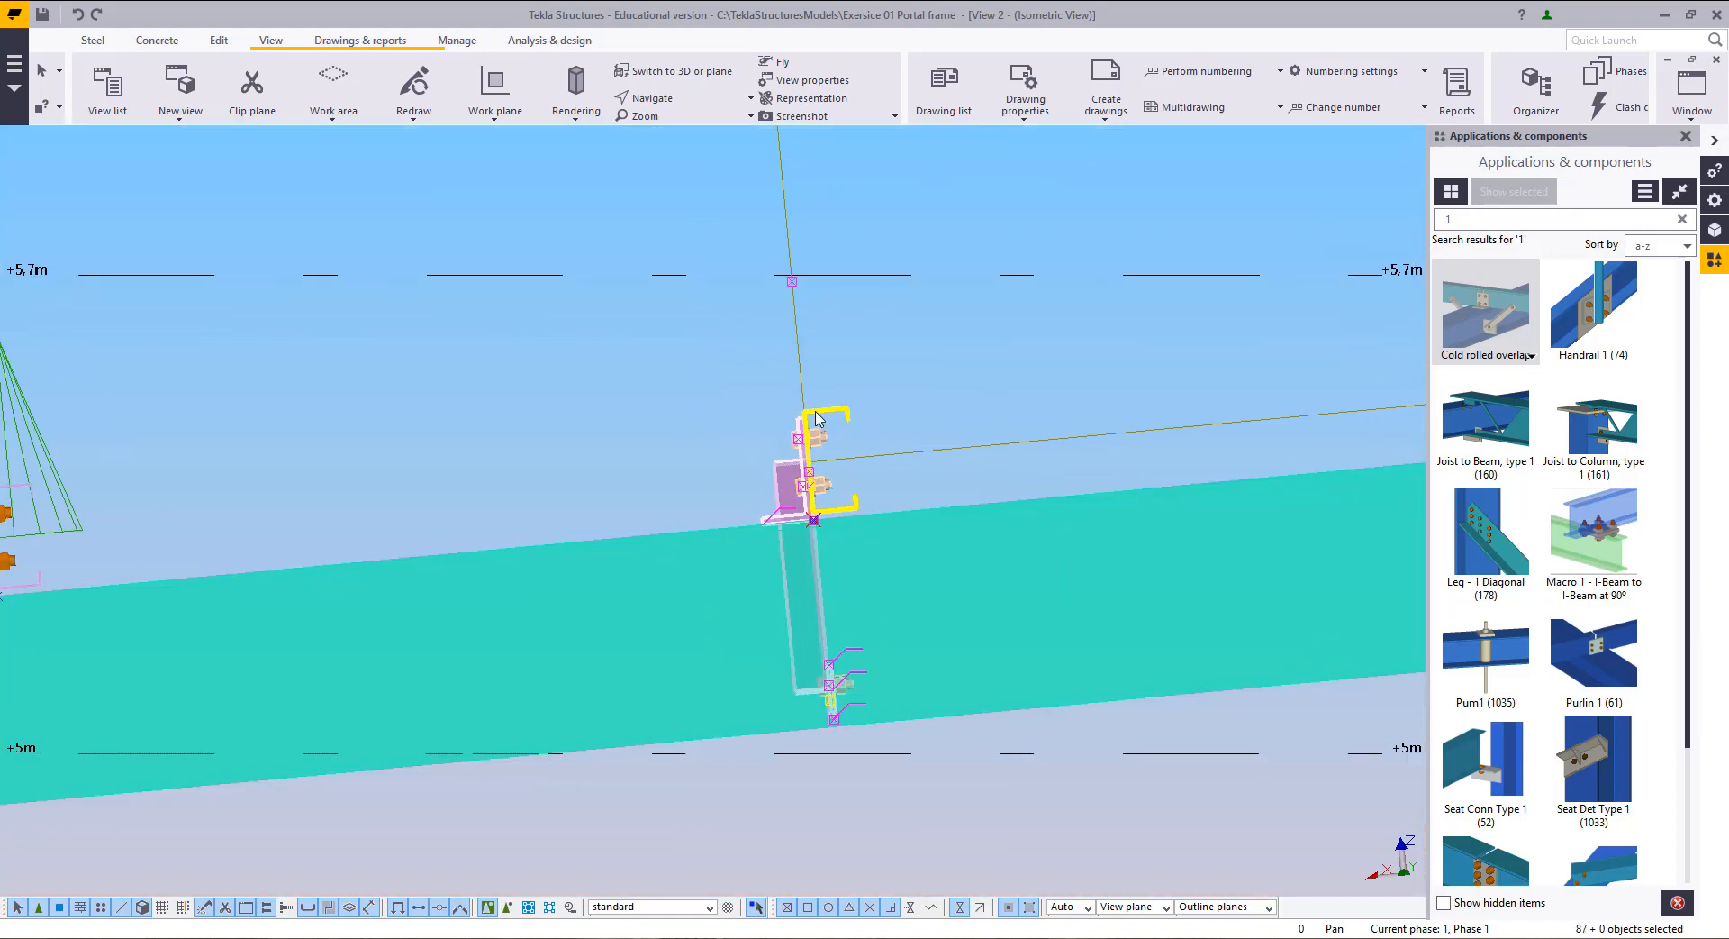
right_click(940, 320)
left_click(1035, 351)
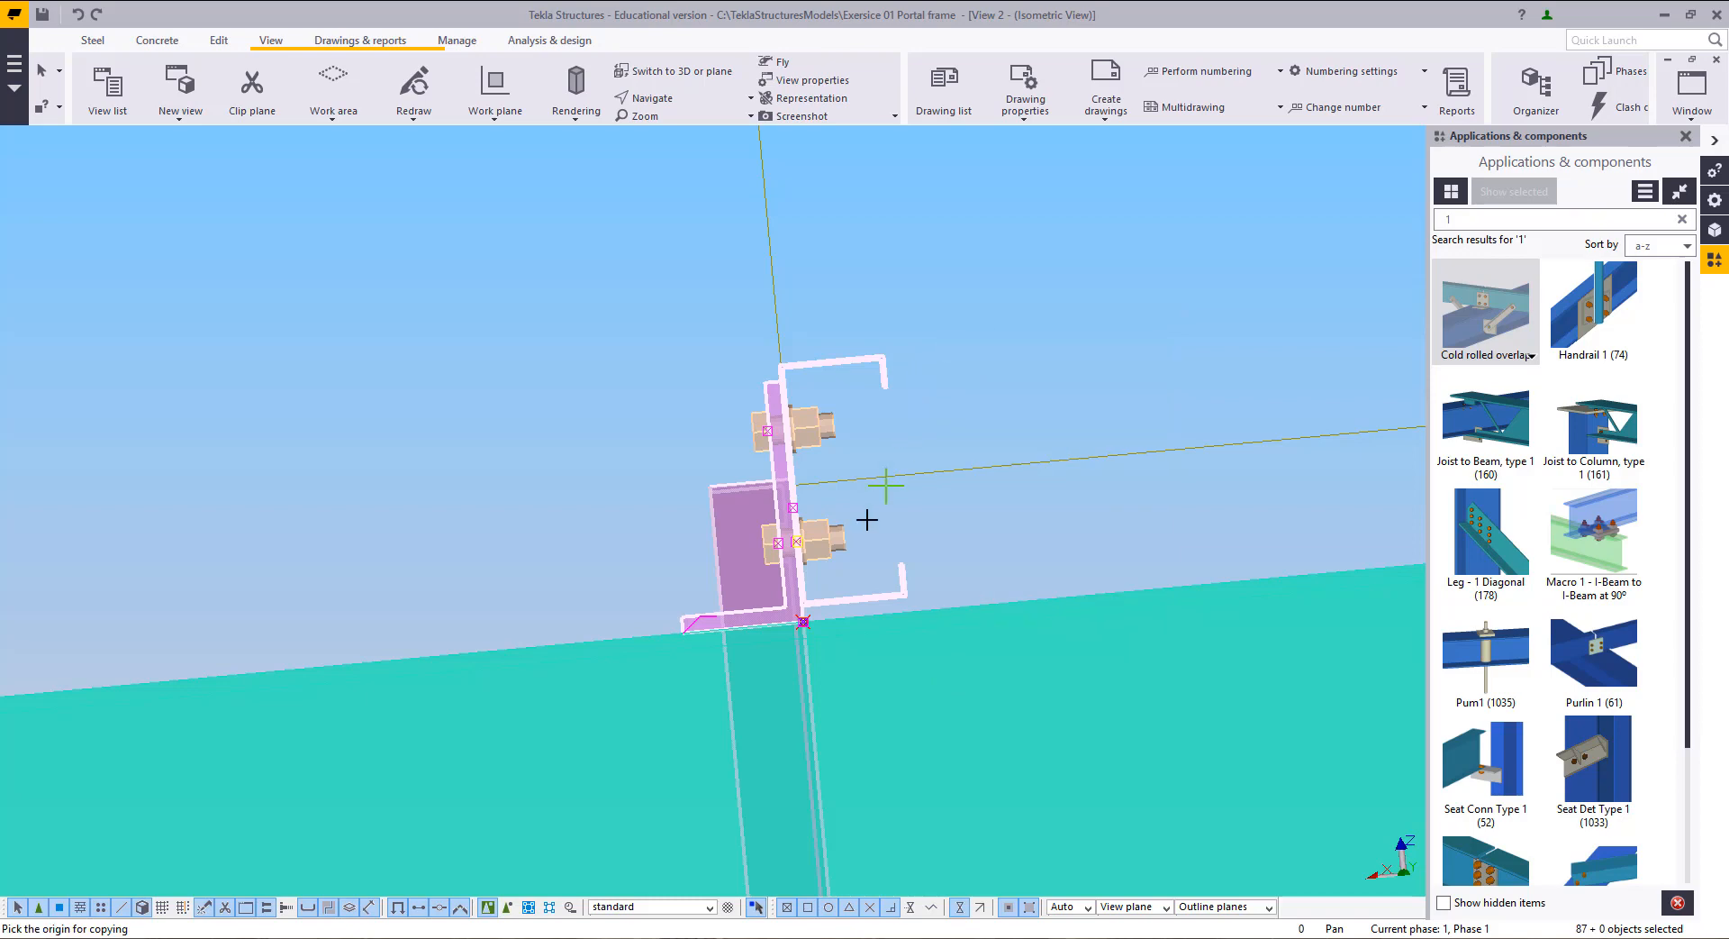
left_click(804, 621)
scroll(862, 599, "down", 2)
scroll(862, 599, "down", 4)
middle_click_drag(862, 599, 1432, 513)
scroll(587, 592, "up", 3)
left_click(589, 598)
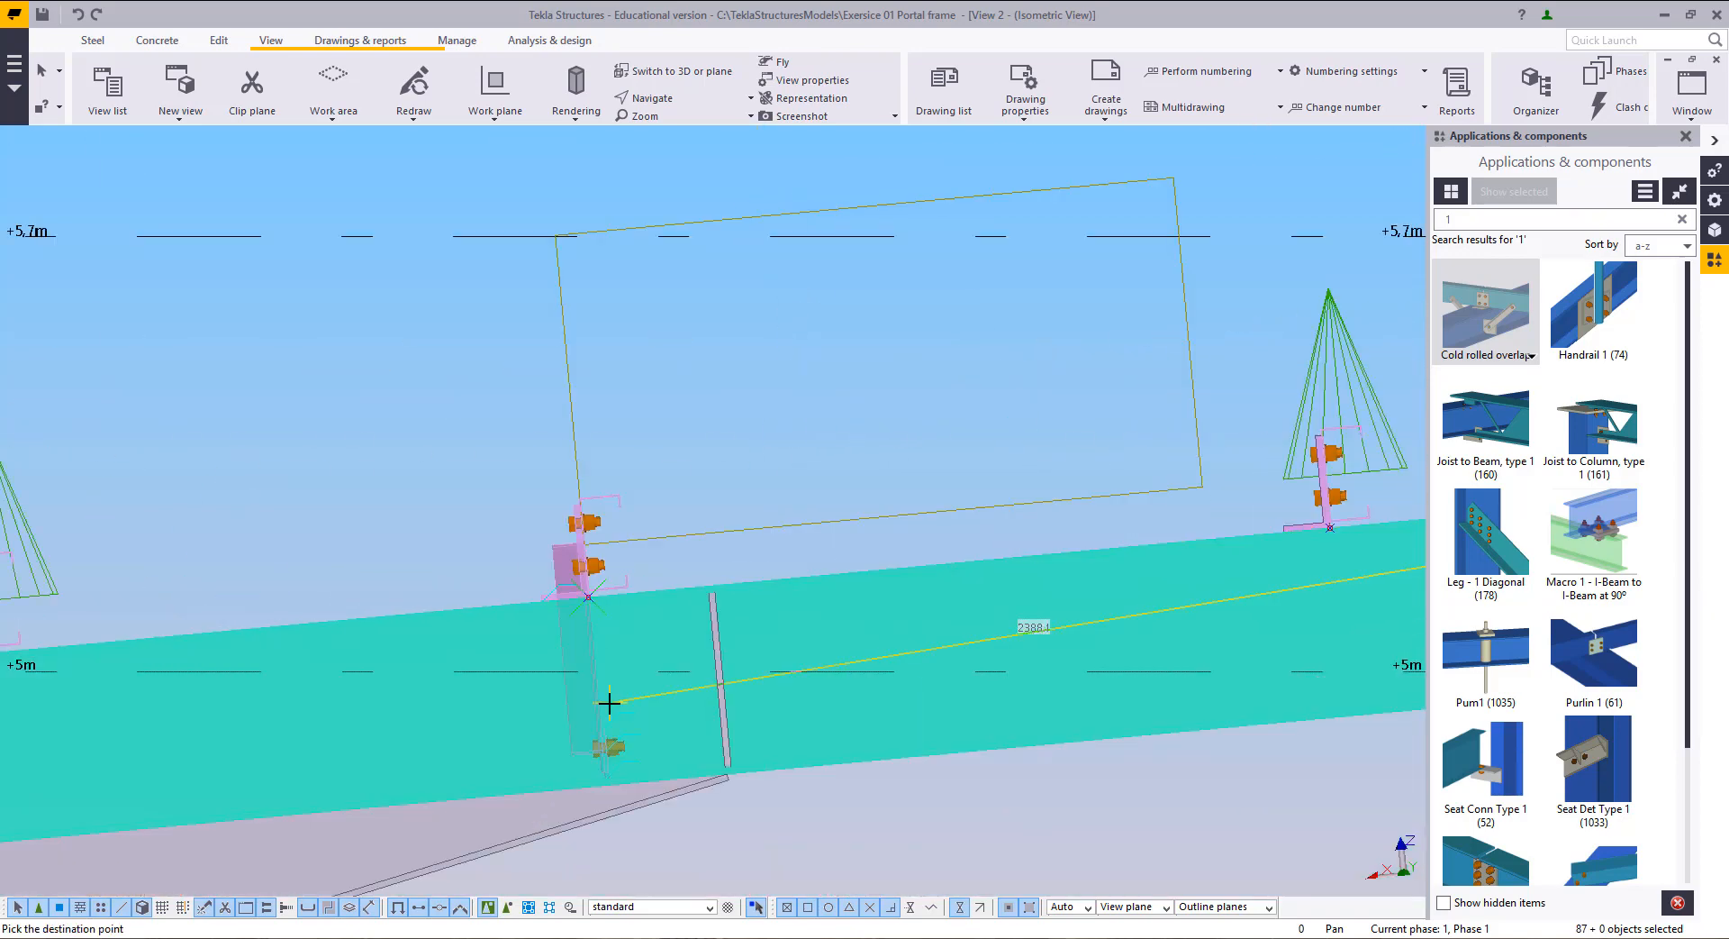
middle_click_drag(360, 478, 648, 456)
right_click(677, 465)
left_click(701, 479)
Step: Examine the copied stay's lower plate and bolt against the rafter and haunch at the second purlin
scroll(932, 843, "up", 2)
scroll(874, 674, "up", 6)
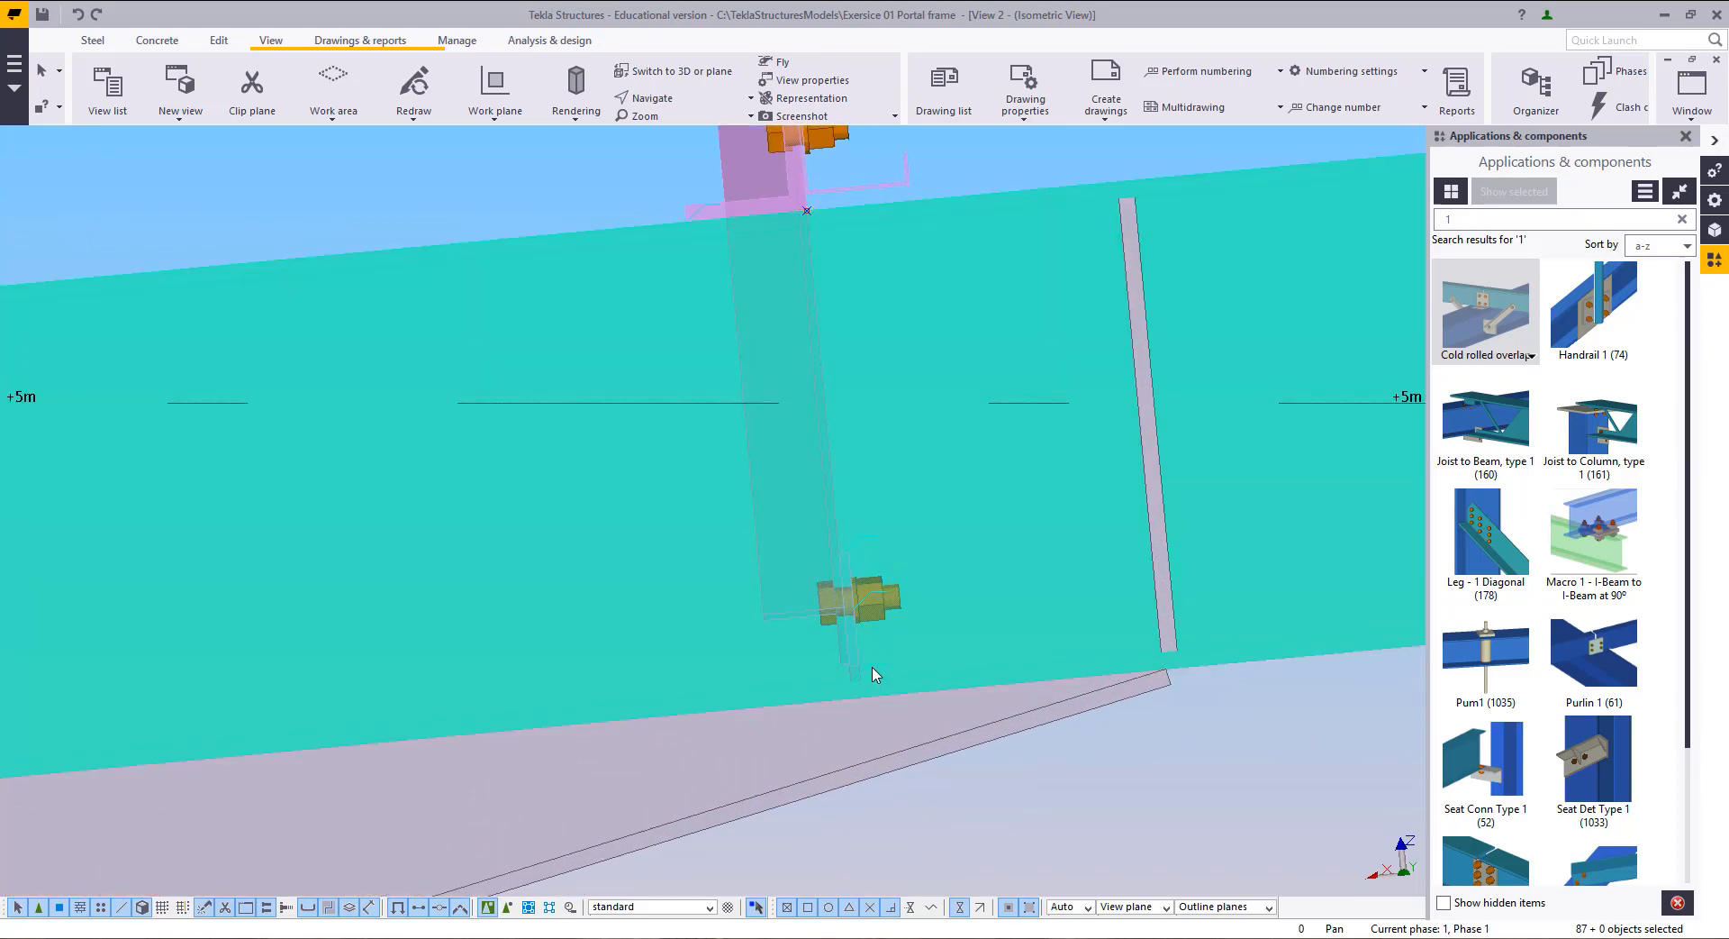
left_click(820, 627)
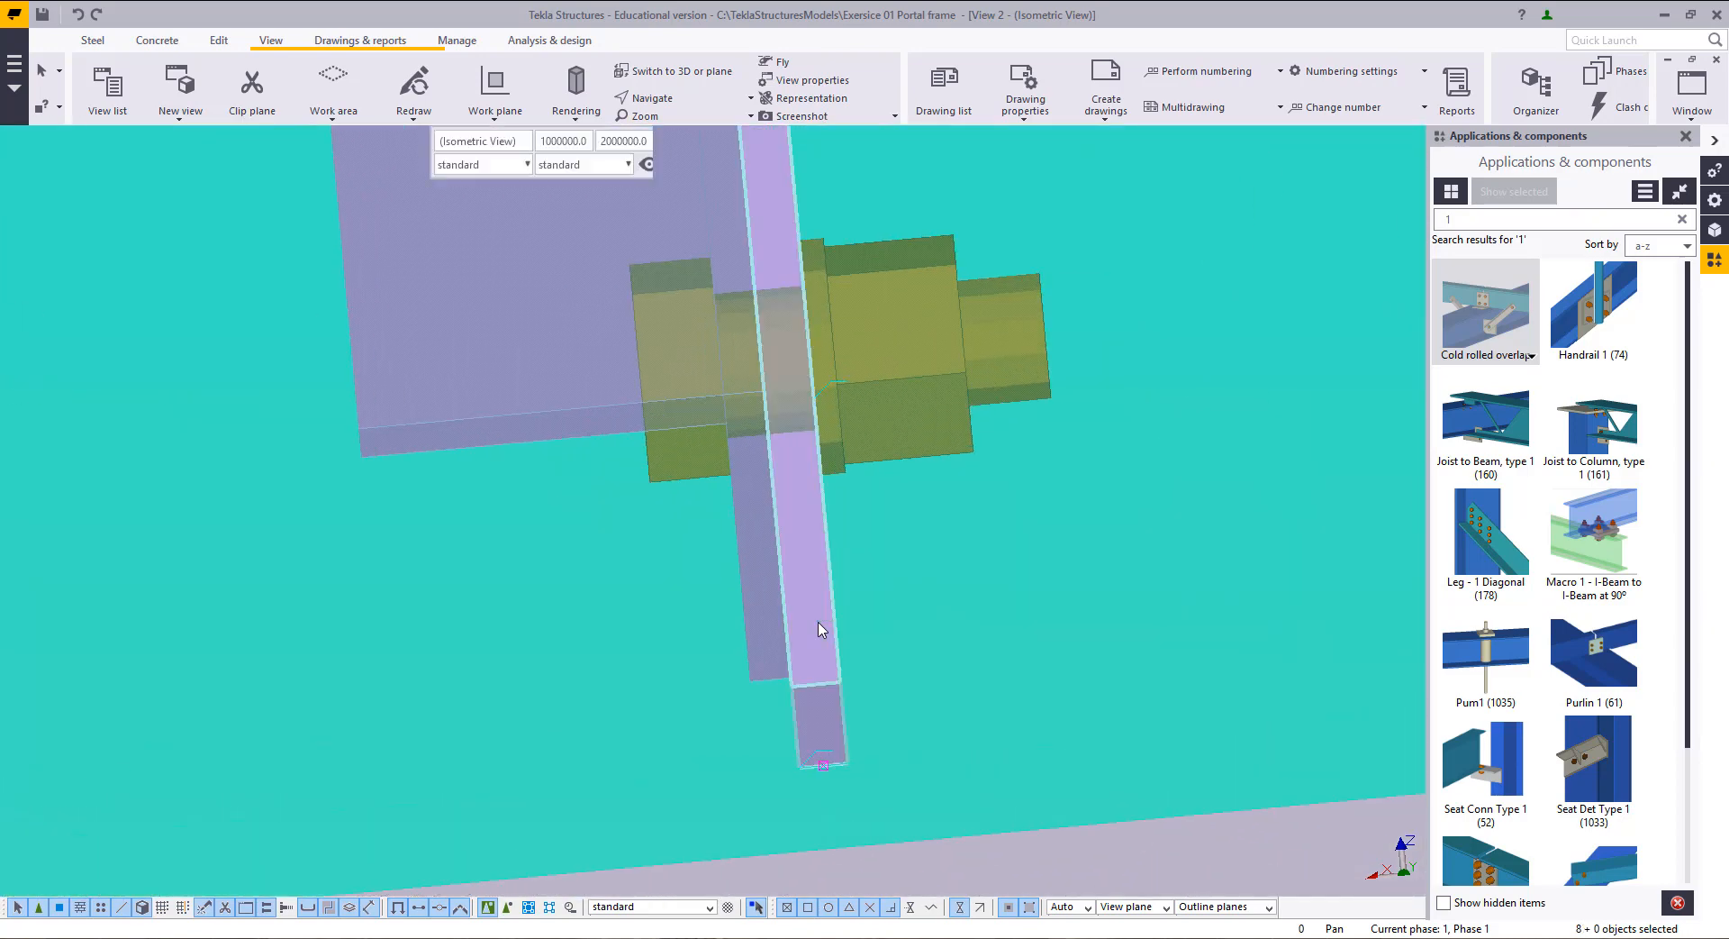
scroll(820, 631, "down", 6)
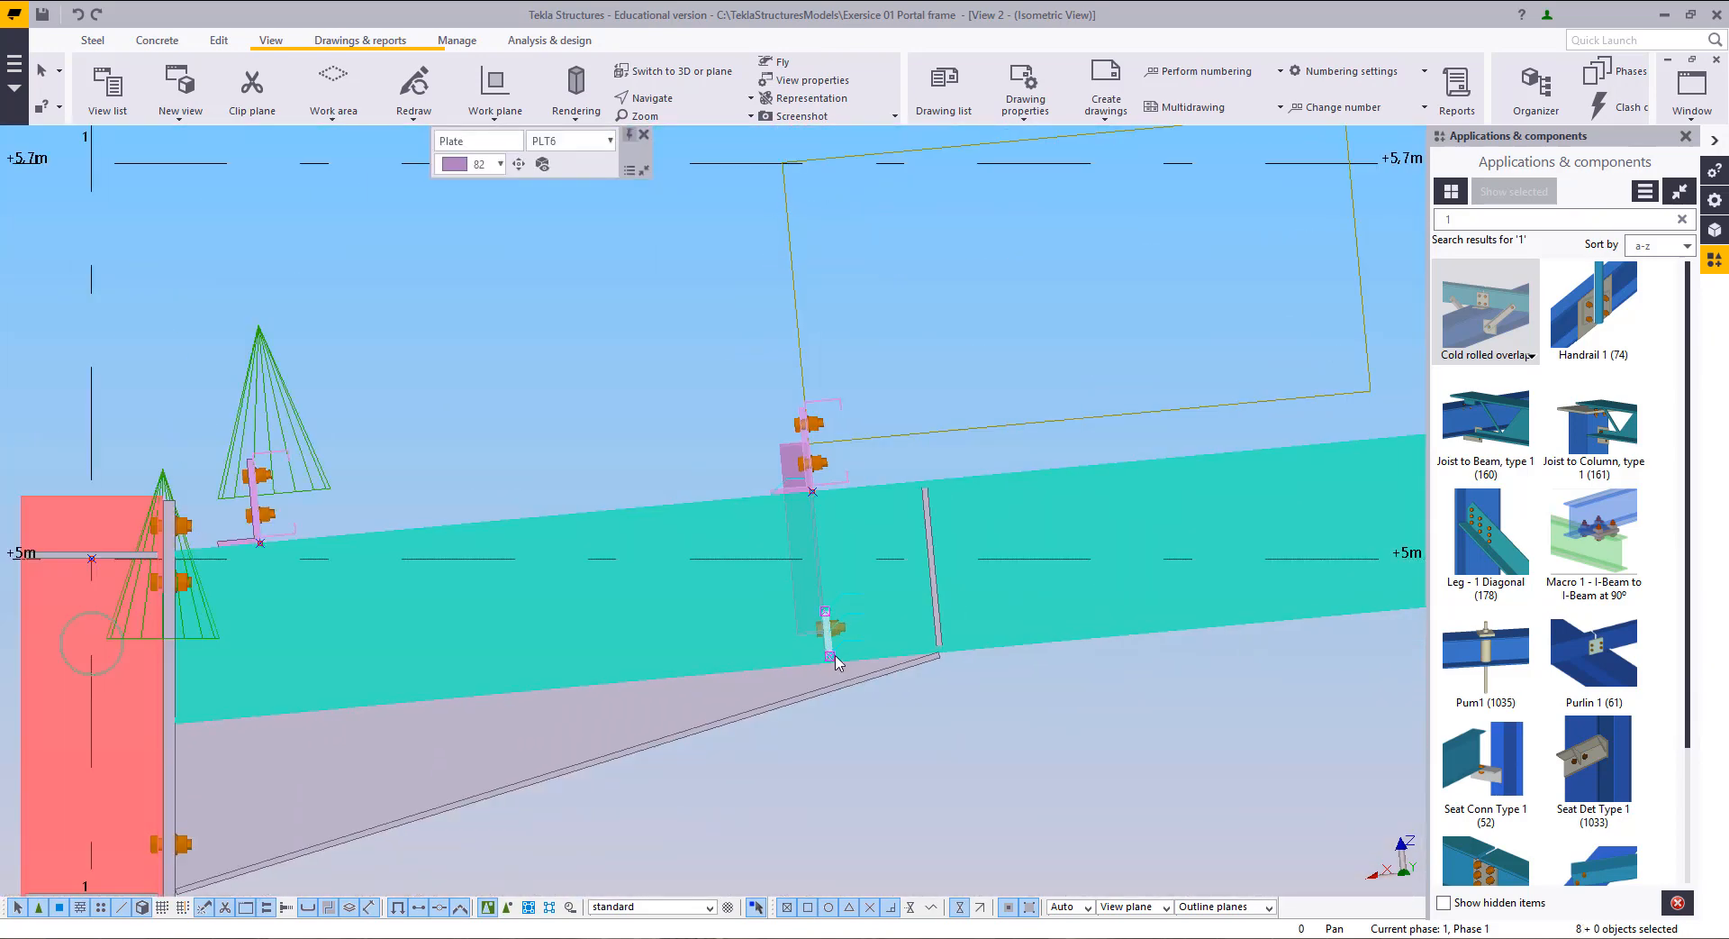
middle_click_drag(838, 660, 762, 709)
middle_click_drag(1326, 422, 943, 475)
middle_click_drag(665, 515, 1030, 504)
scroll(680, 727, "up", 5)
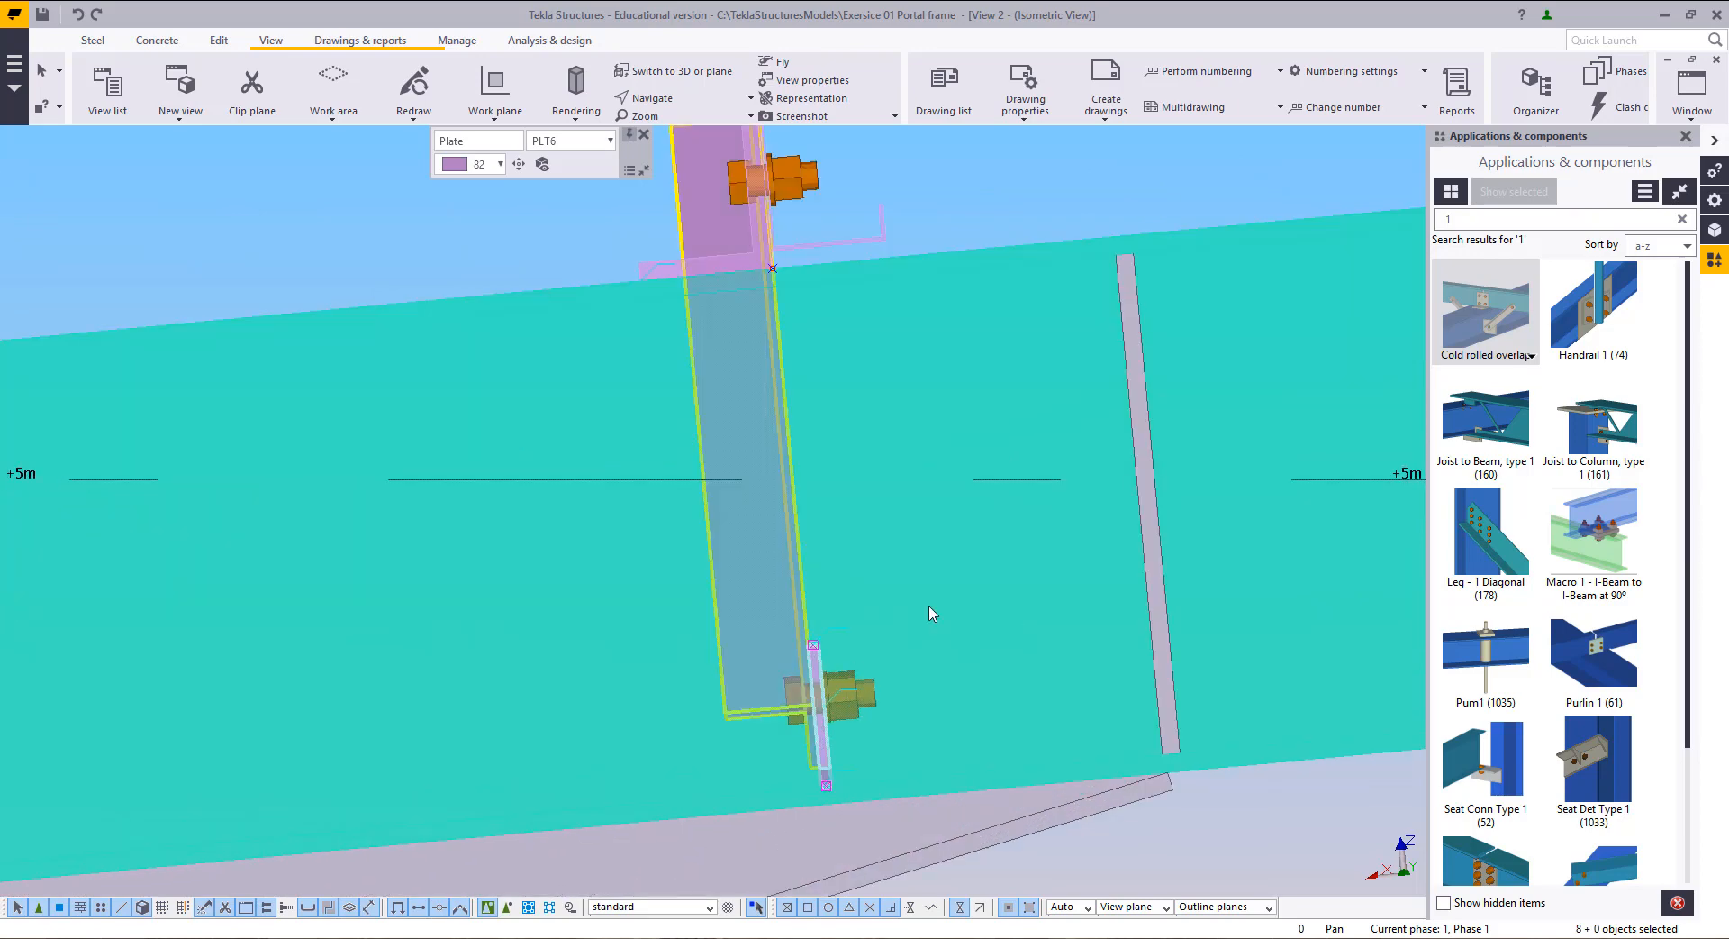
left_click(934, 526)
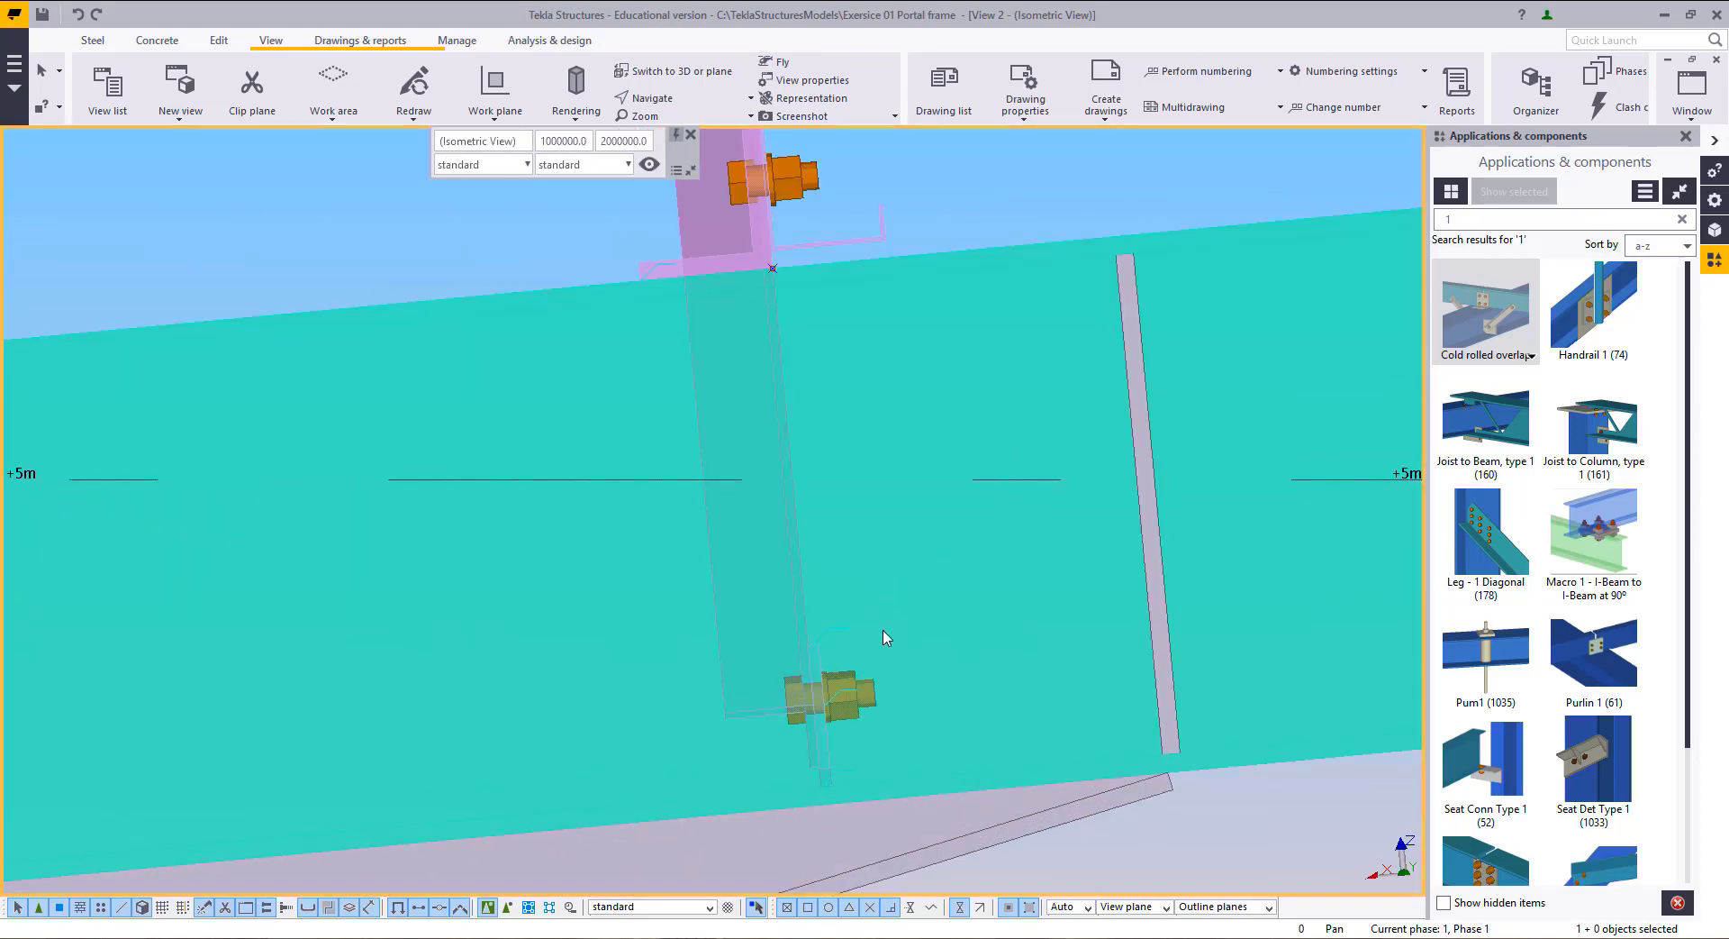
scroll(879, 665, "down", 2)
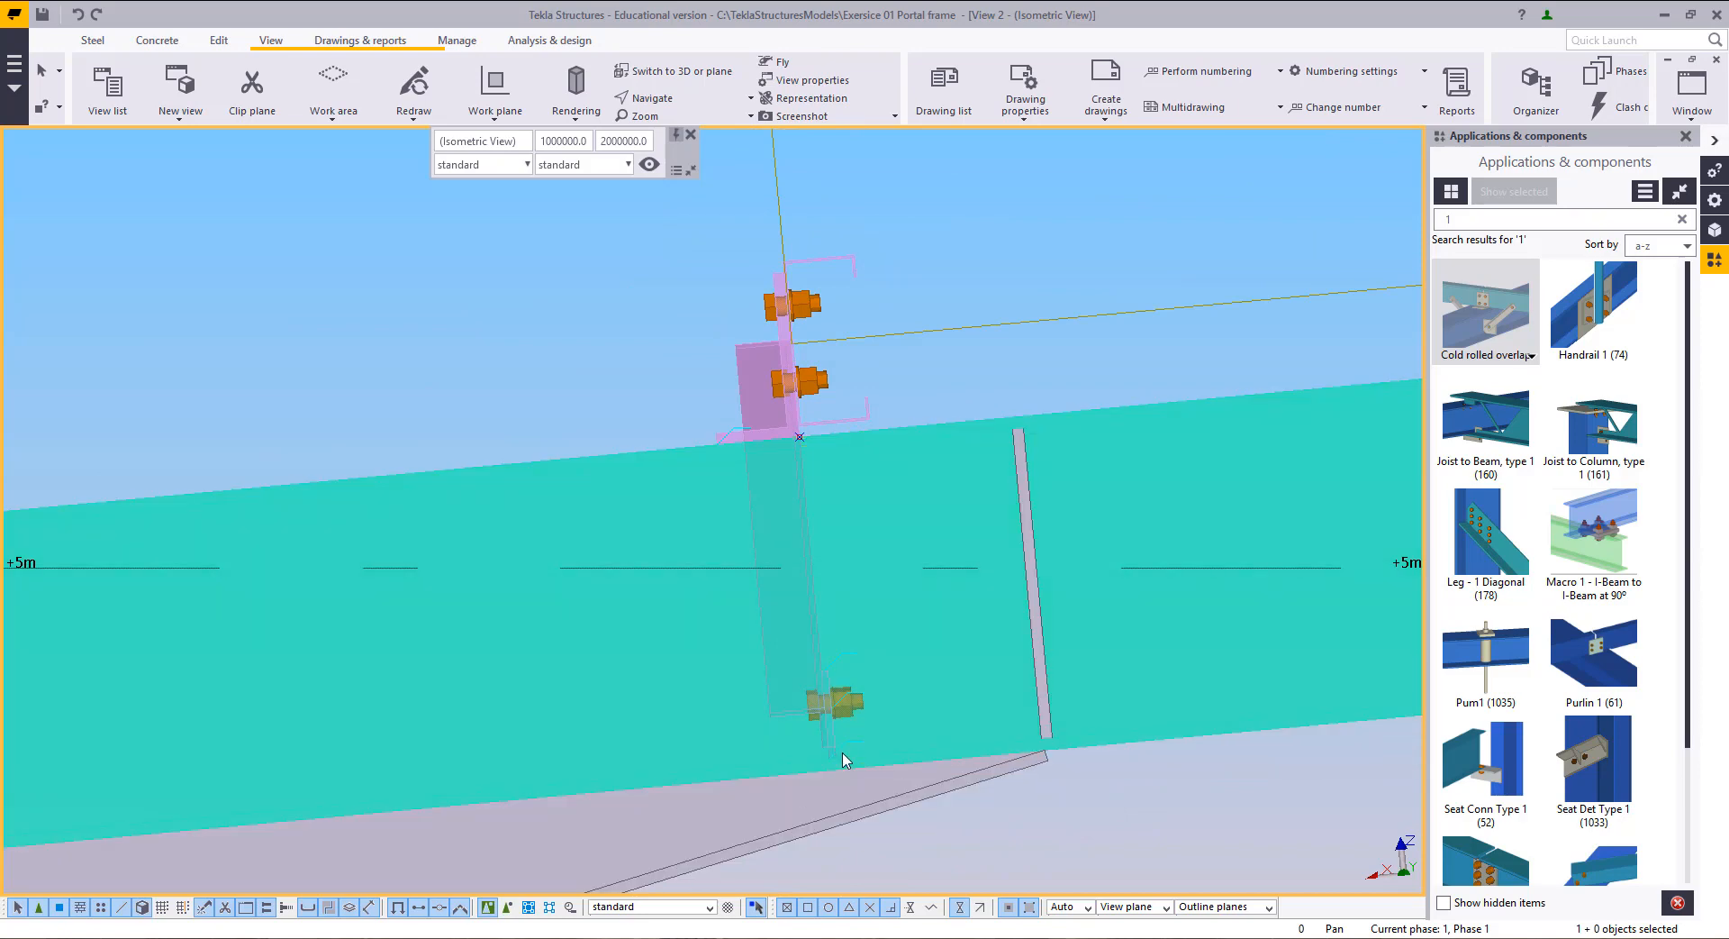
scroll(836, 809, "down", 2)
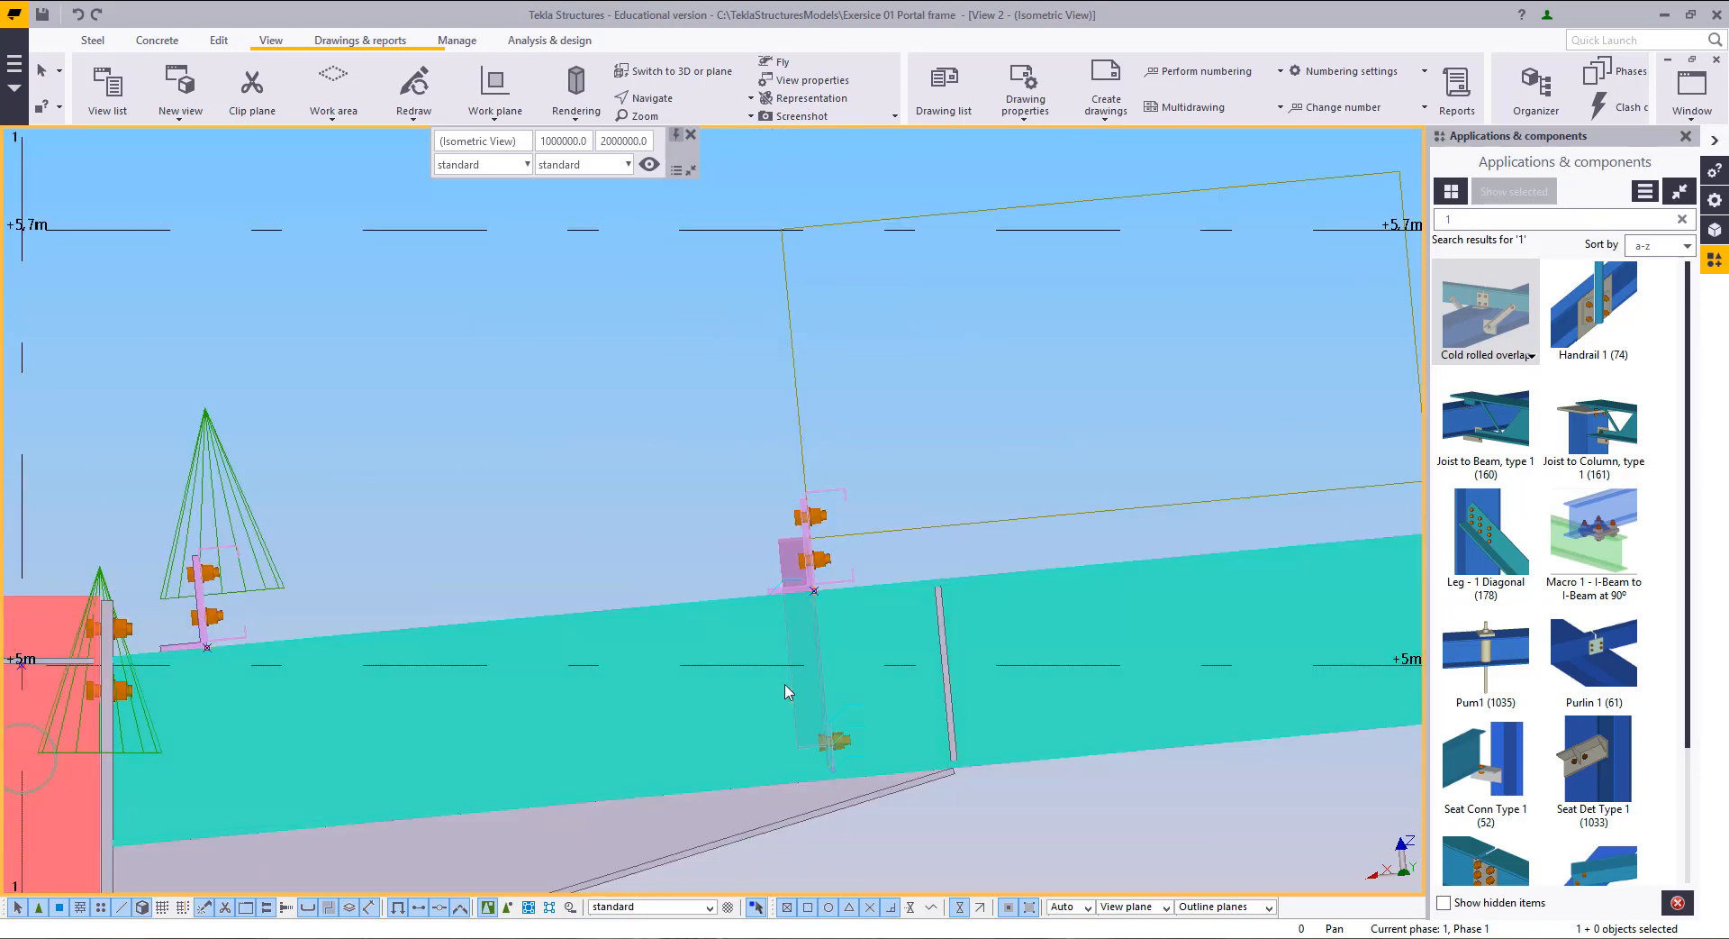
scroll(693, 533, "down", 3)
Step: Try deleting the entire exploded fourth purlin row with its connection parts, and undo the deletion
middle_click_drag(699, 533, 417, 506)
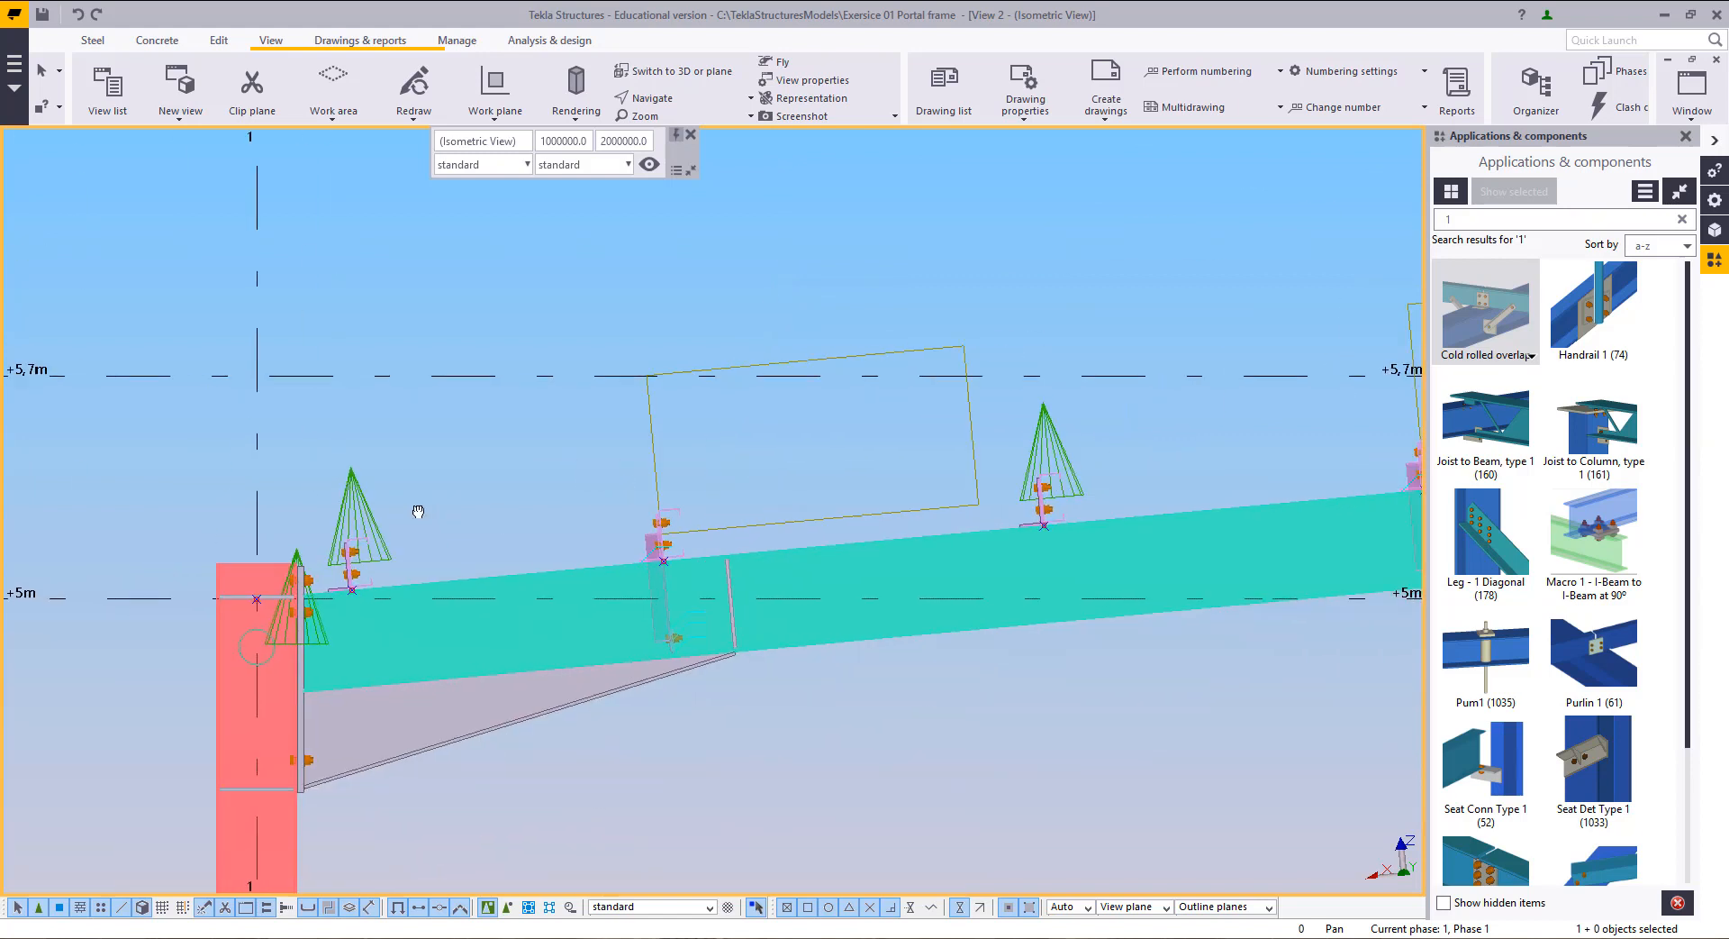
scroll(1040, 459, "down", 1)
middle_click_drag(1039, 461, 647, 565)
left_click_drag(730, 332, 926, 798)
key("Delete")
middle_click_drag(998, 719, 637, 756)
left_click_drag(953, 361, 1188, 788)
left_click(645, 417)
key("ctrl+z")
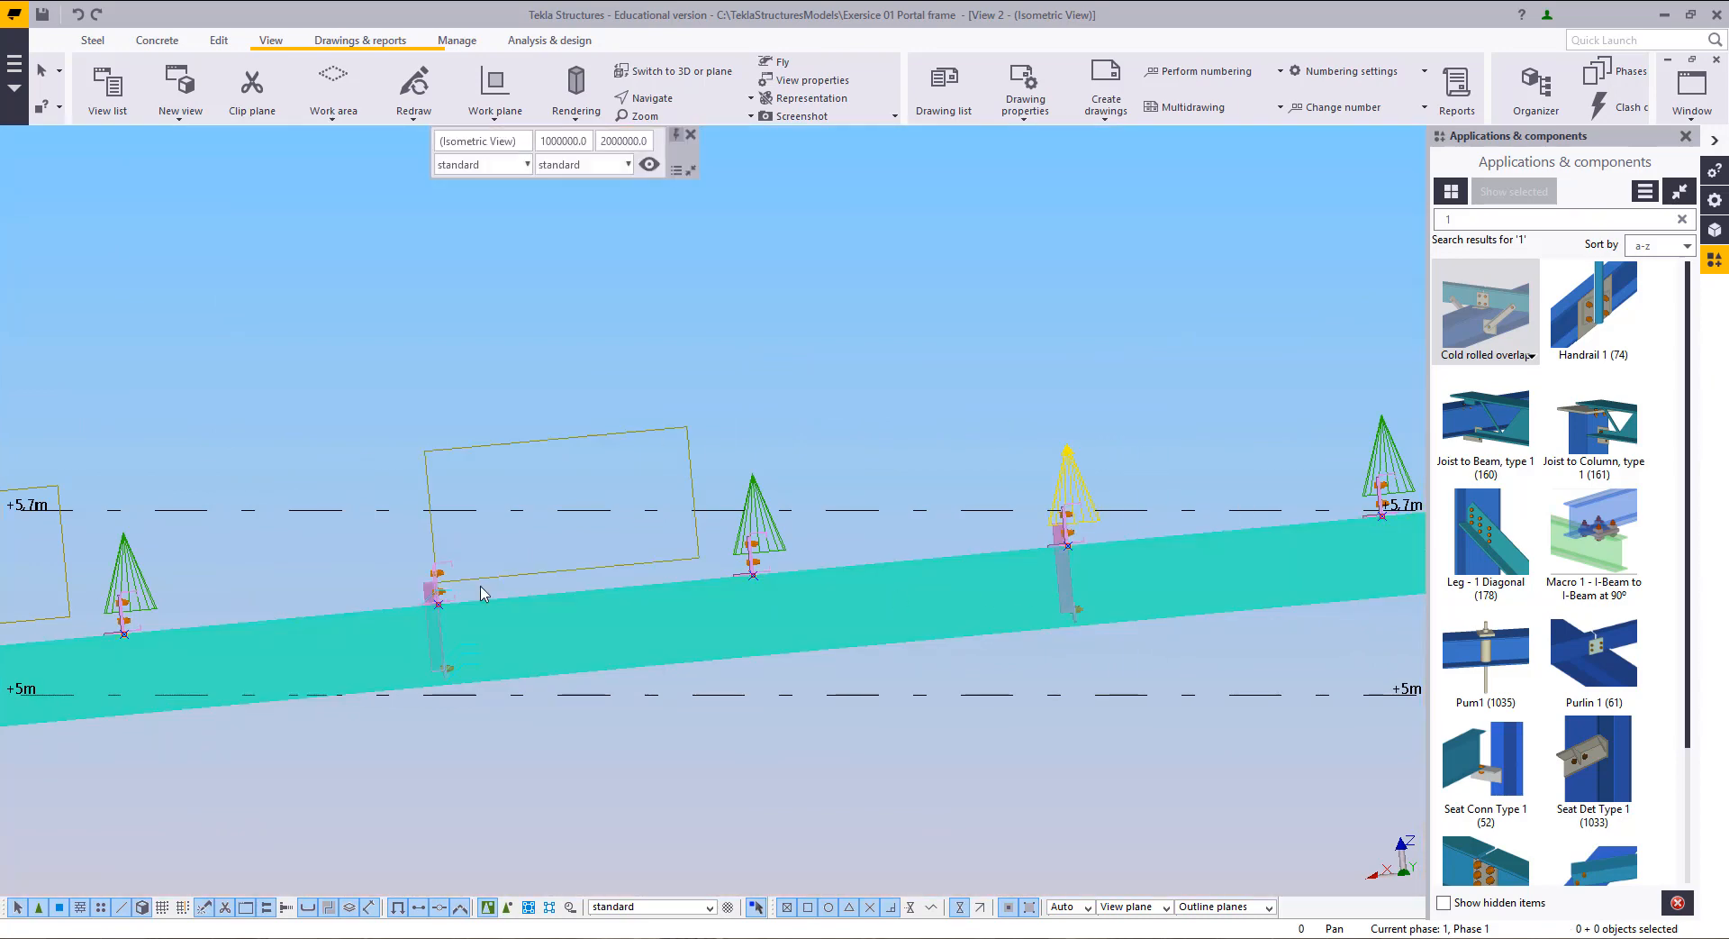
Step: Delete the fourth row's exploded purlins, cleats, stays and bolts across all frames, keeping the row's construction points
middle_click_drag(483, 591, 887, 612)
scroll(755, 515, "up", 1)
left_click_drag(698, 379, 1011, 897)
scroll(851, 635, "up", 10)
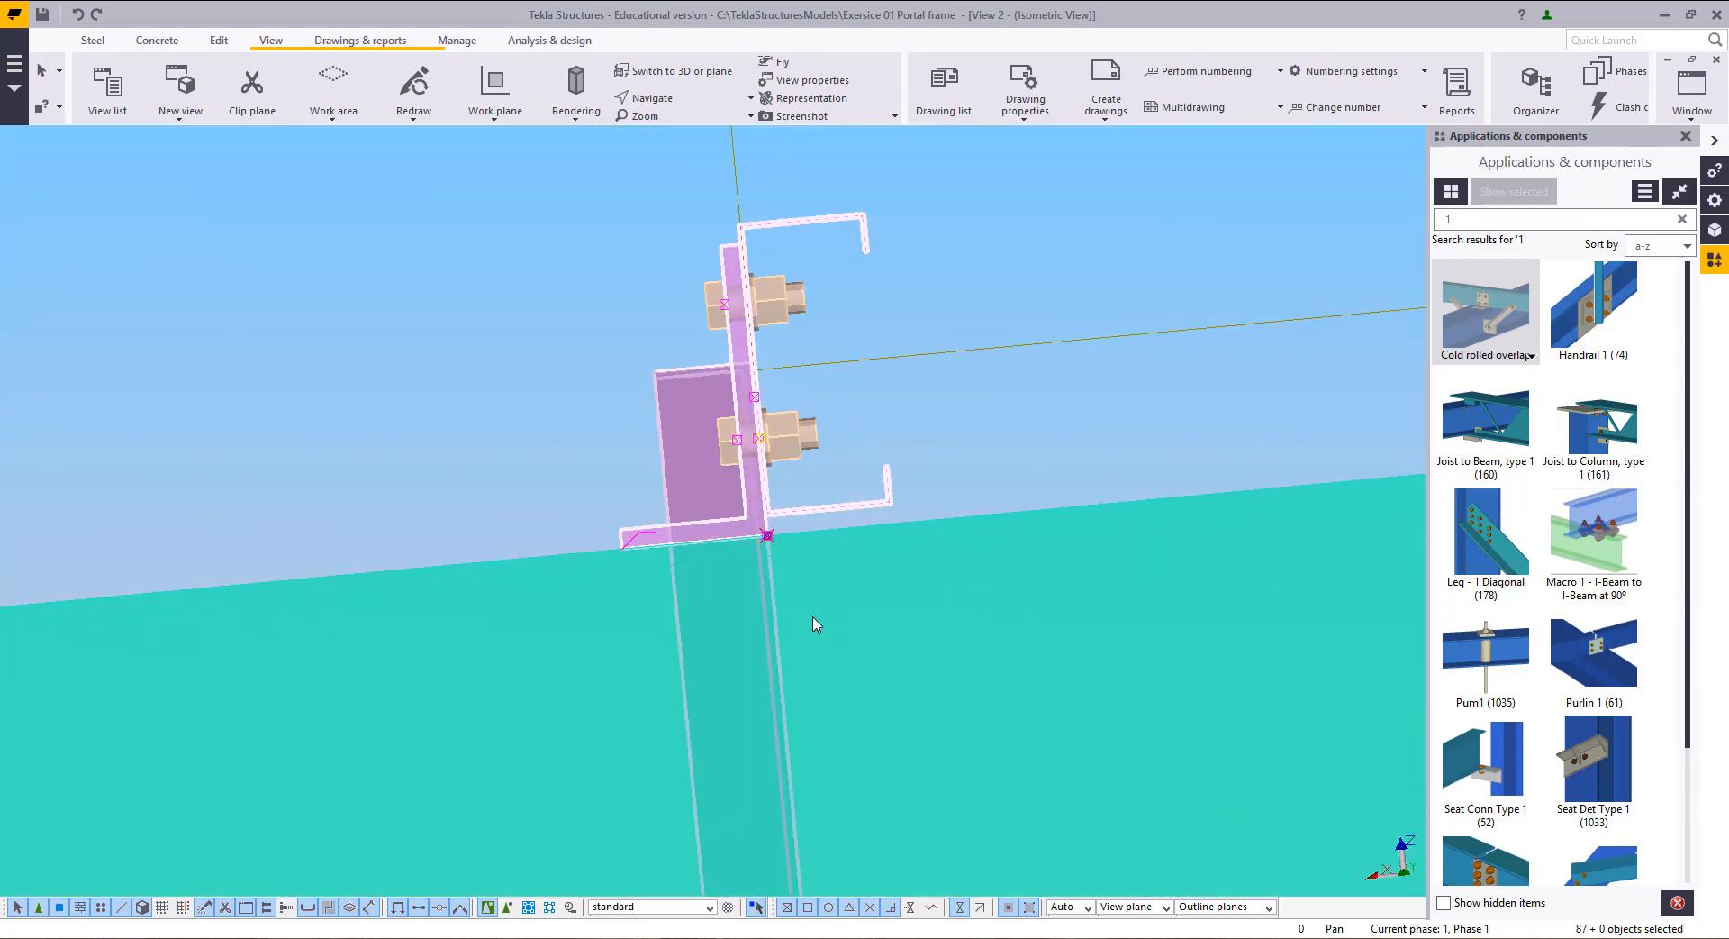
left_click_drag(681, 376, 817, 530)
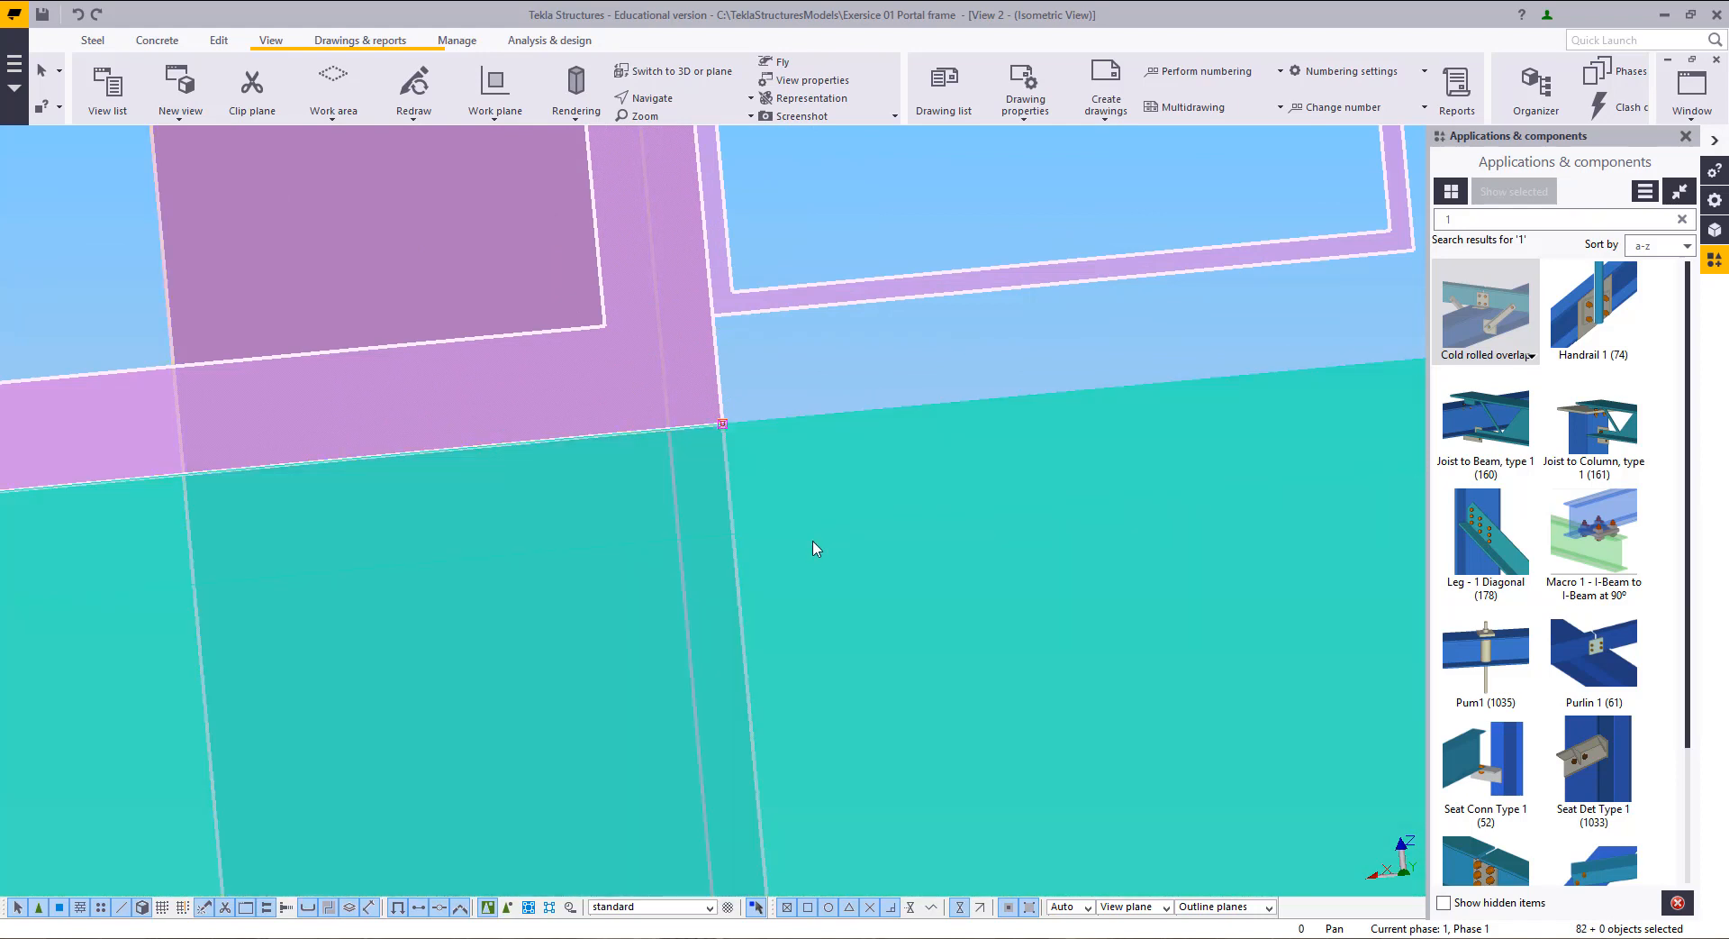
key("Escape")
scroll(687, 578, "down", 10)
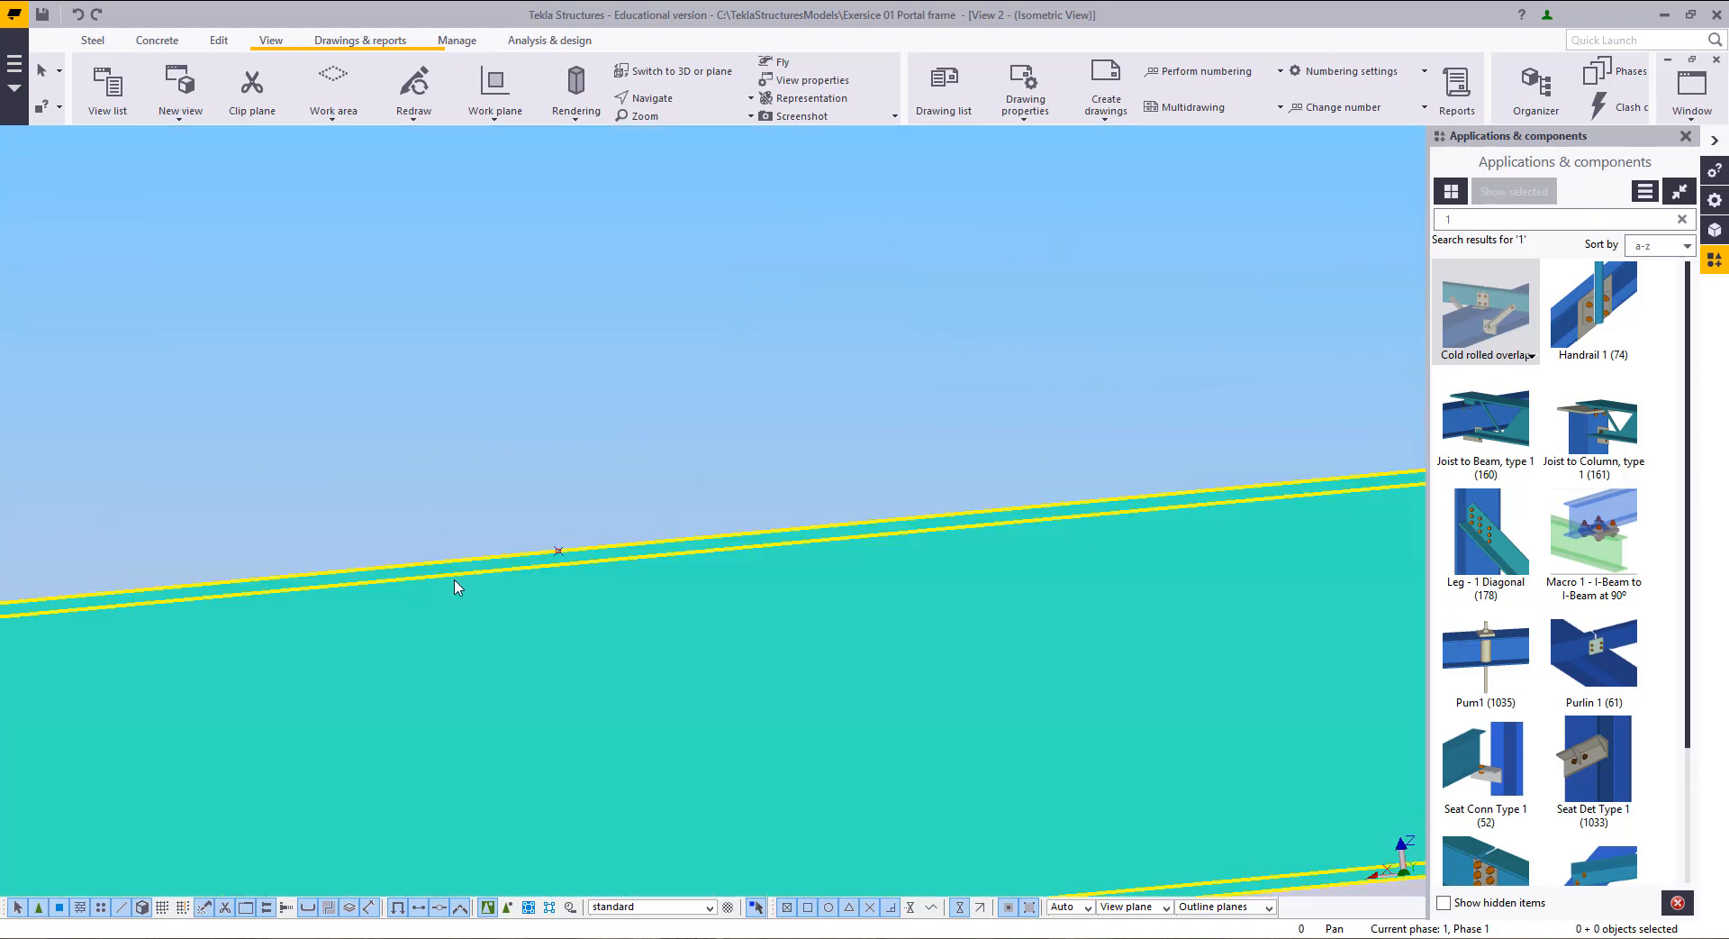
Step: Copy the sixth-row purlins from their base point on the rafter to the emptied fourth-row point
left_click_drag(817, 353, 996, 742)
scroll(933, 637, "up", 5)
scroll(933, 638, "up", 3)
left_click(813, 586)
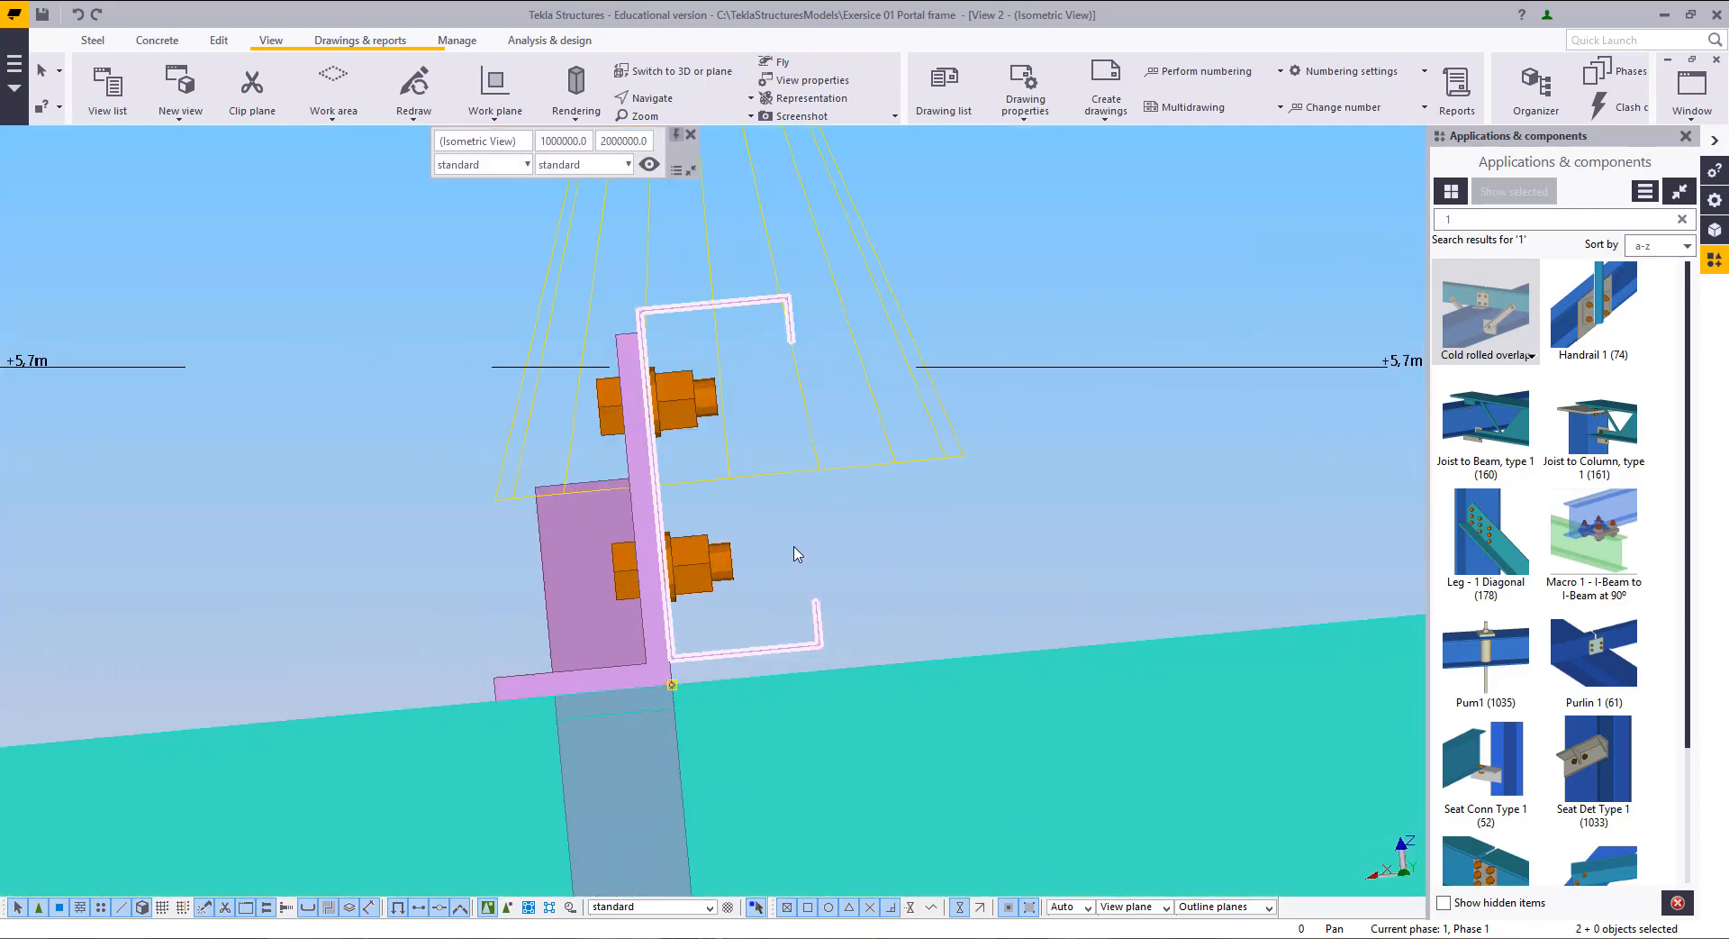
right_click(907, 551)
left_click(827, 84)
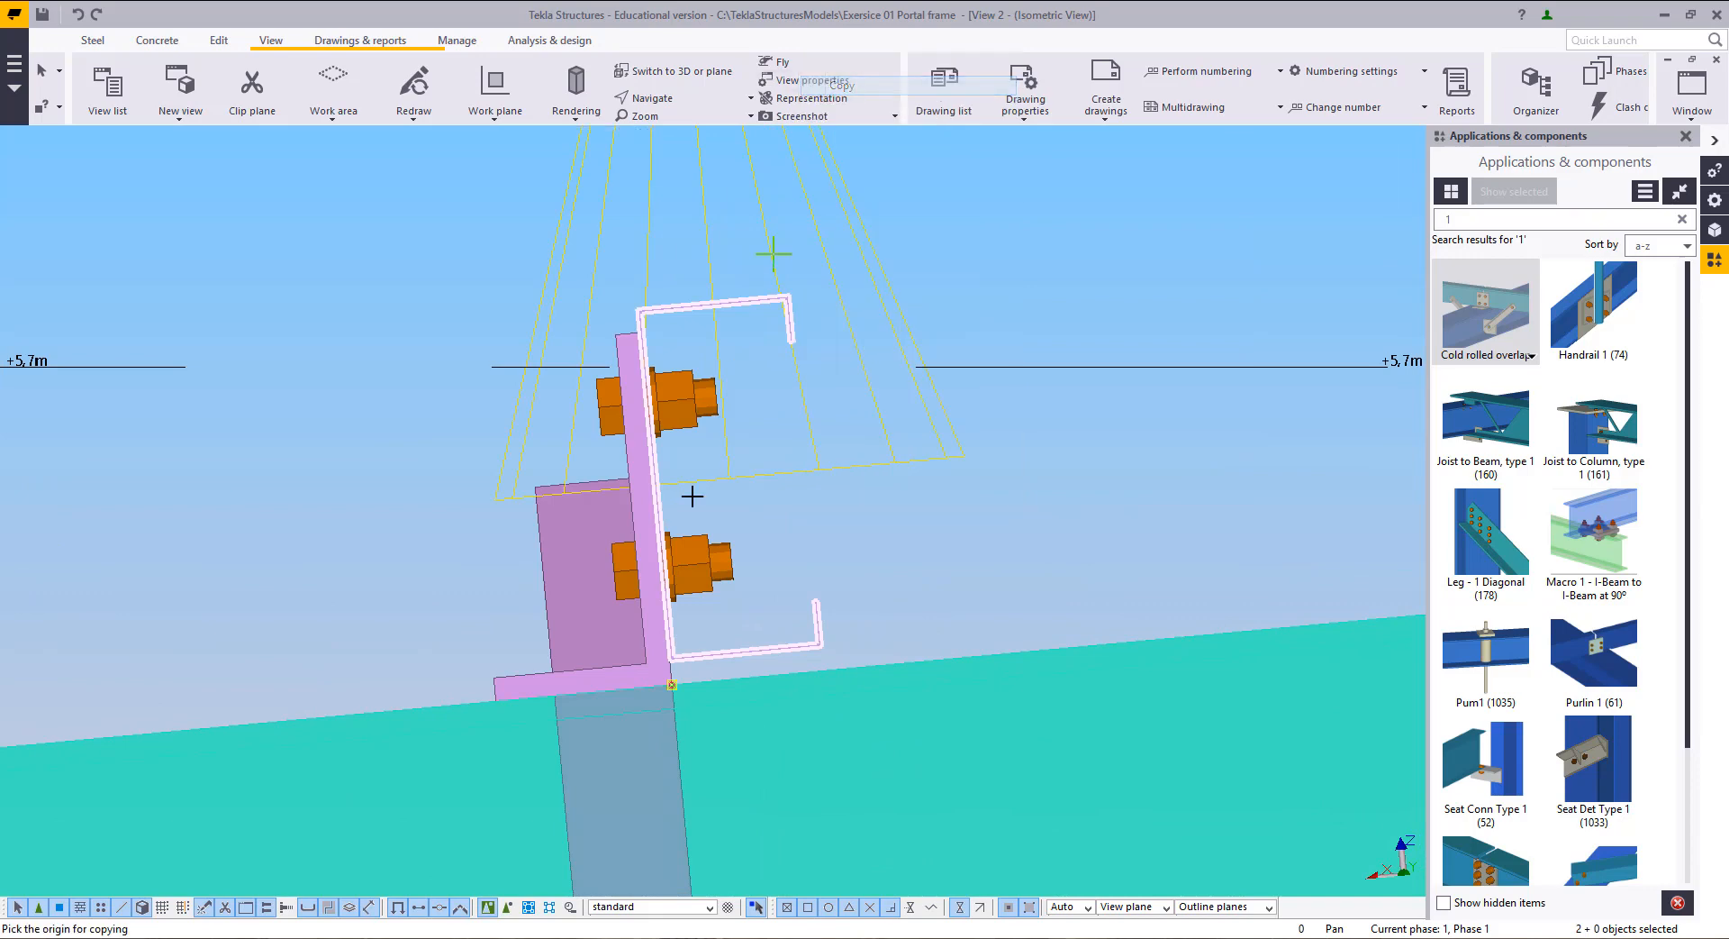
left_click(673, 677)
scroll(1120, 629, "down", 5)
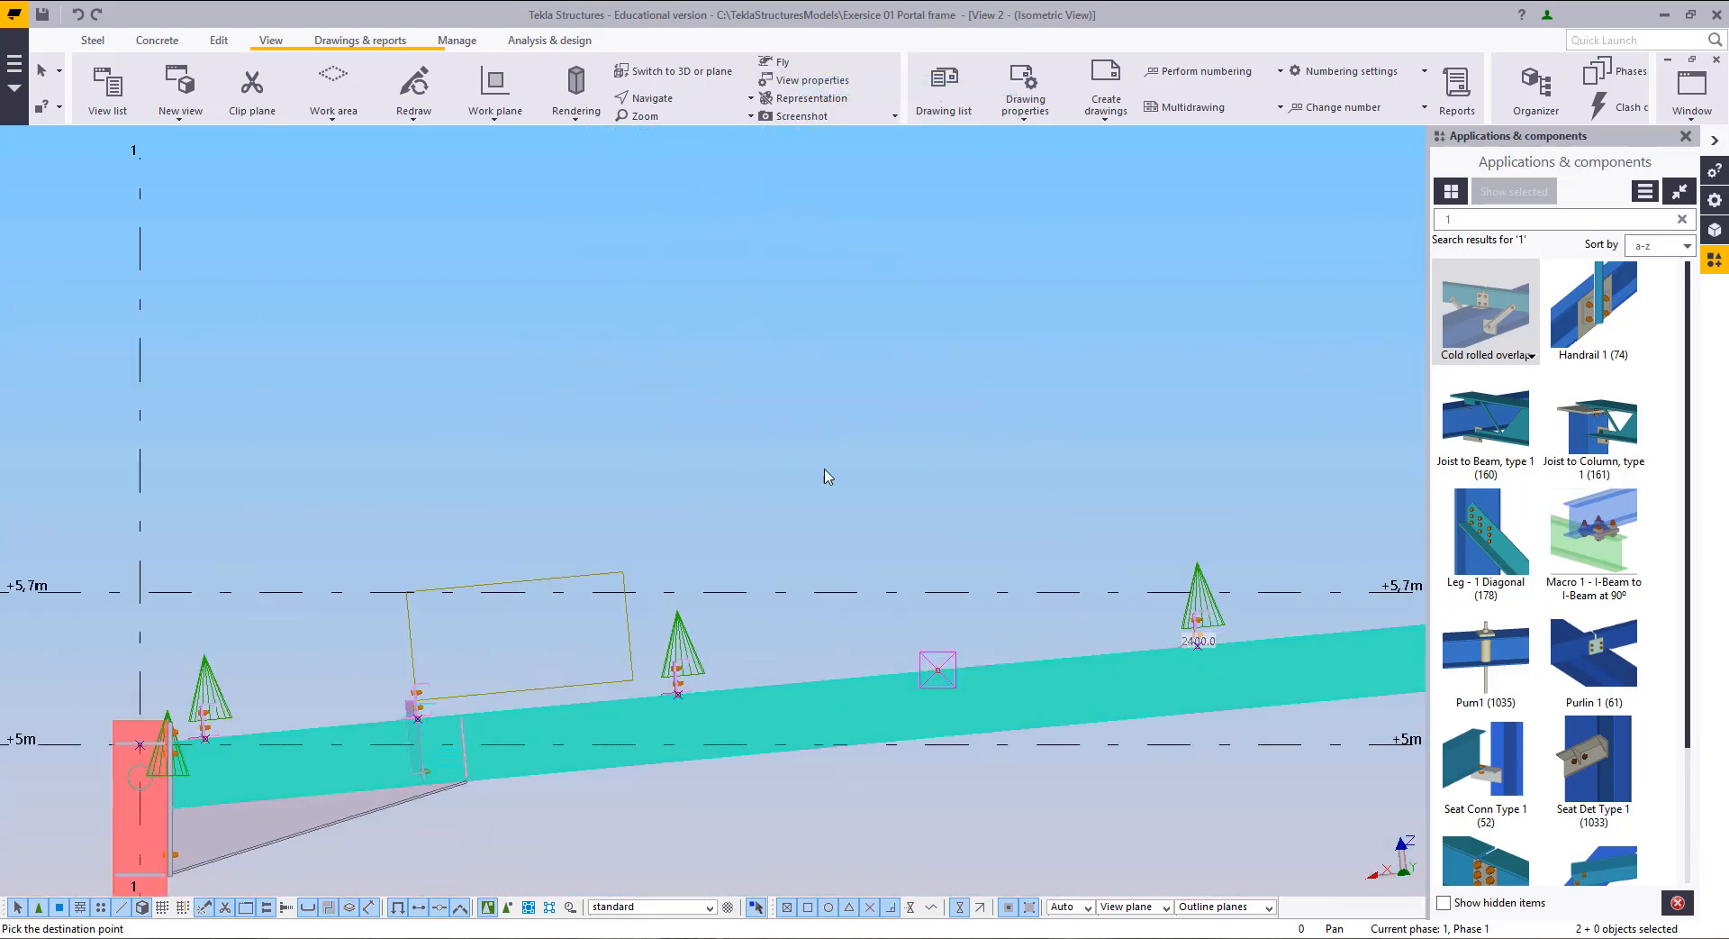
right_click(793, 436)
left_click(826, 450)
left_click(828, 451)
Step: Redraw the elevation view to refresh the purlin connections from the eaves to the ridge
middle_click_drag(944, 545, 660, 520)
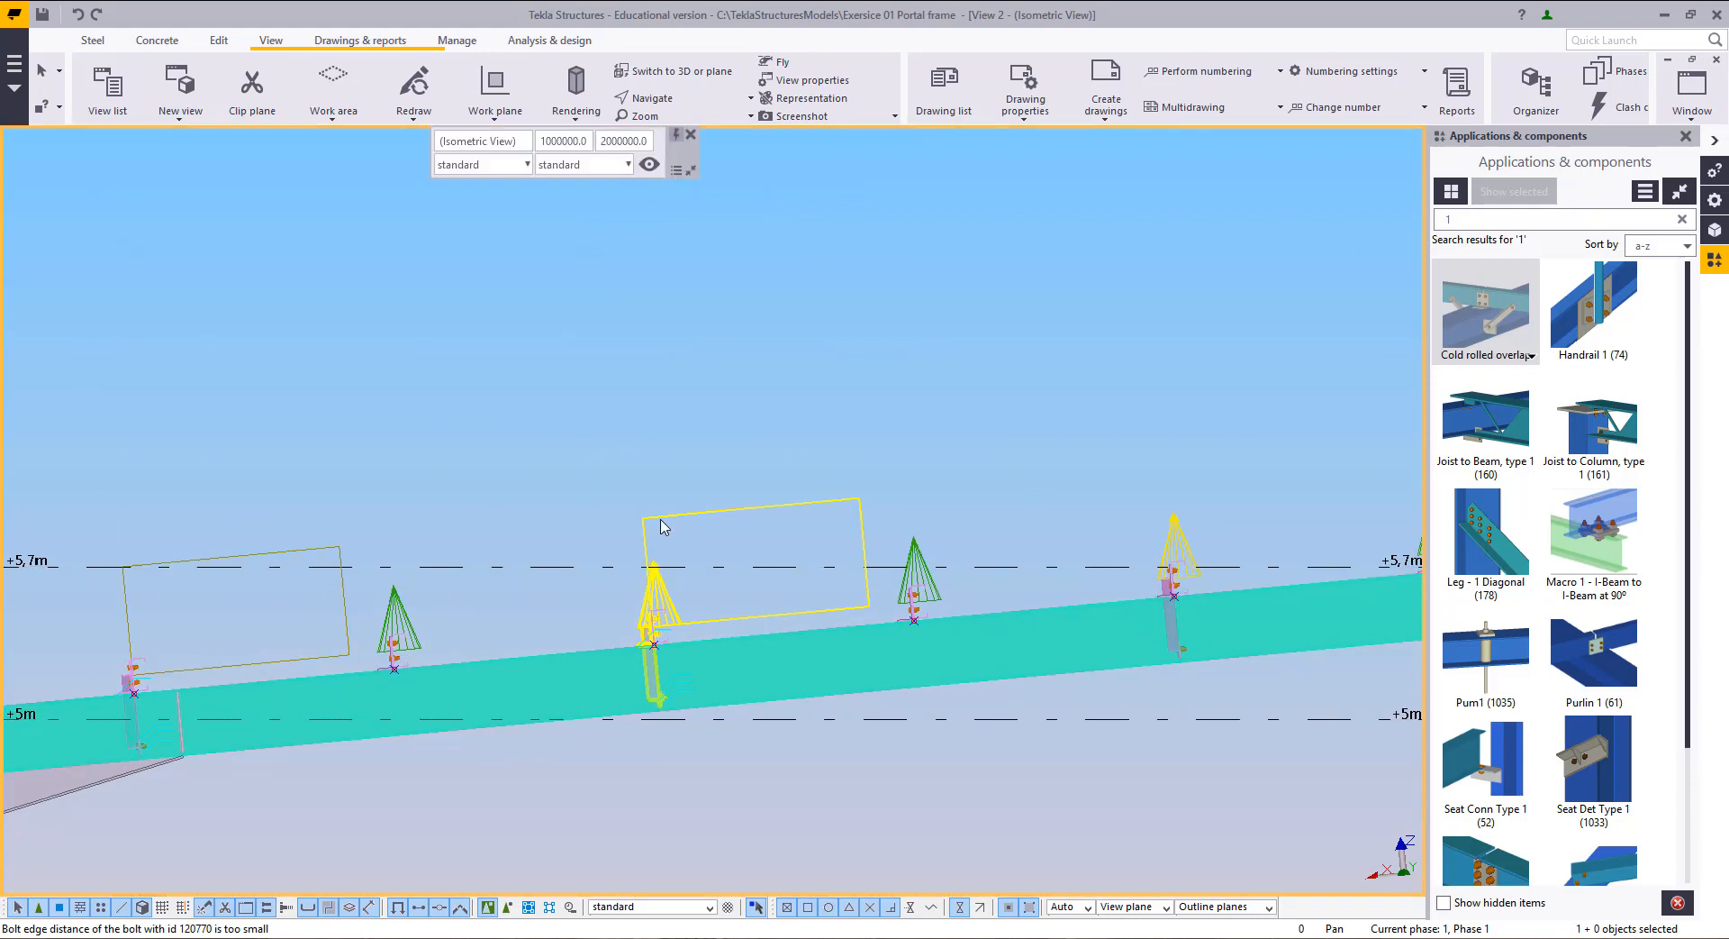
scroll(662, 527, "down", 3)
right_click(737, 453)
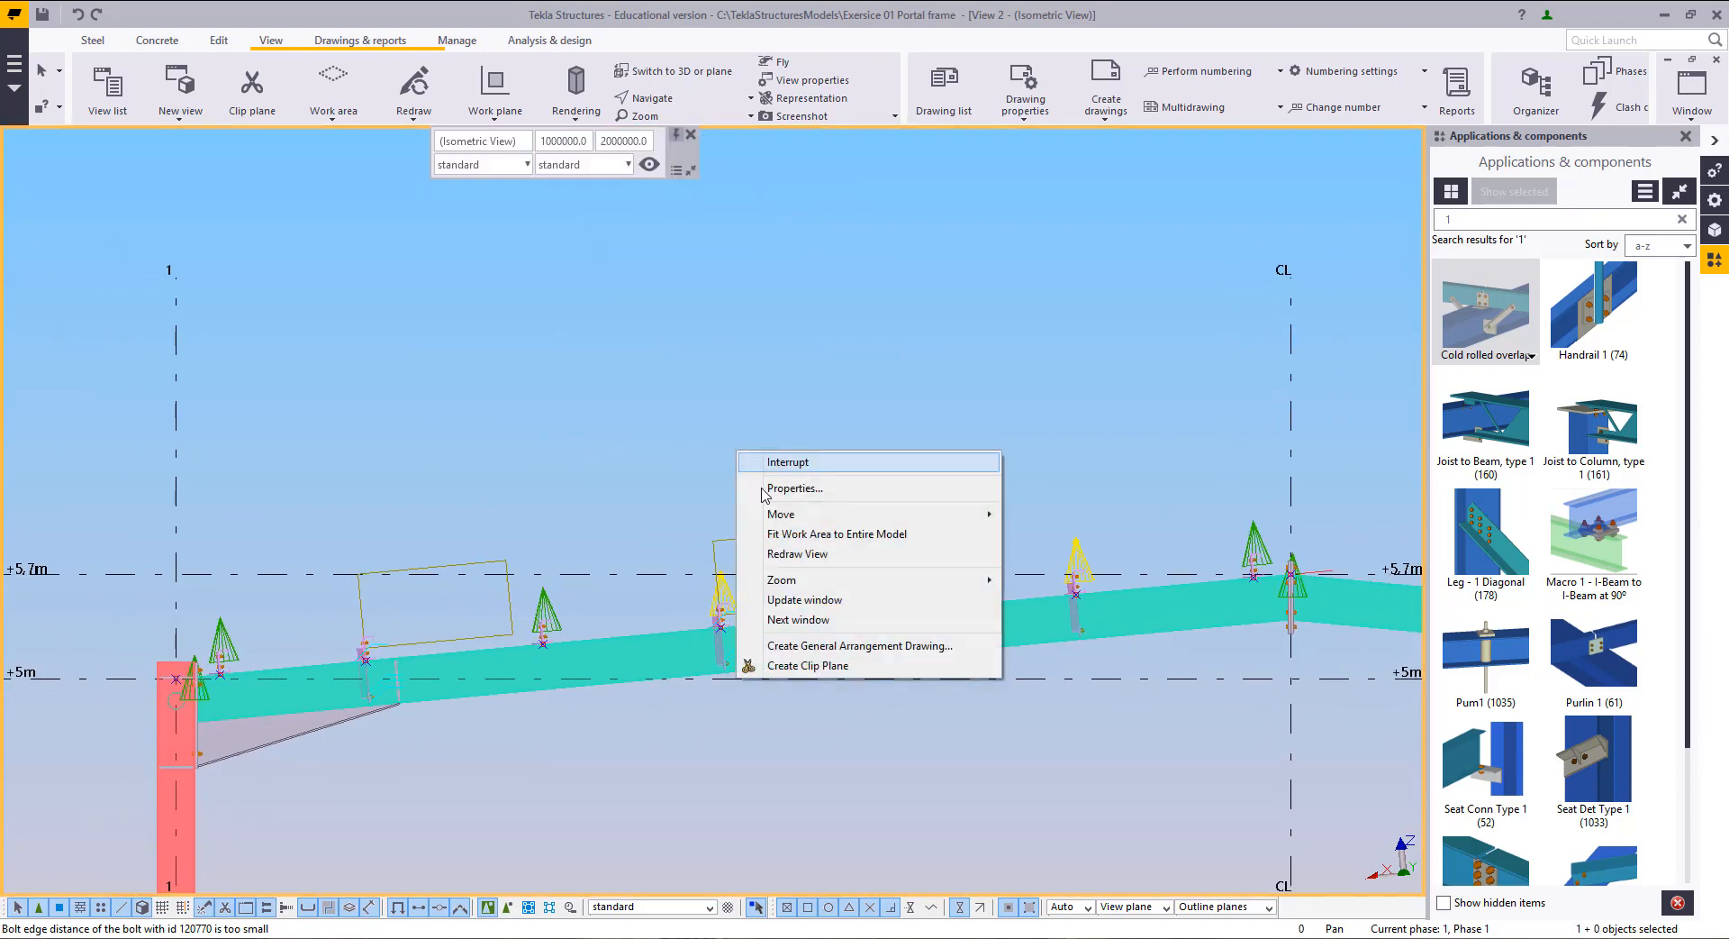
left_click(809, 553)
scroll(864, 630, "down", 2)
middle_click_drag(970, 681, 789, 657)
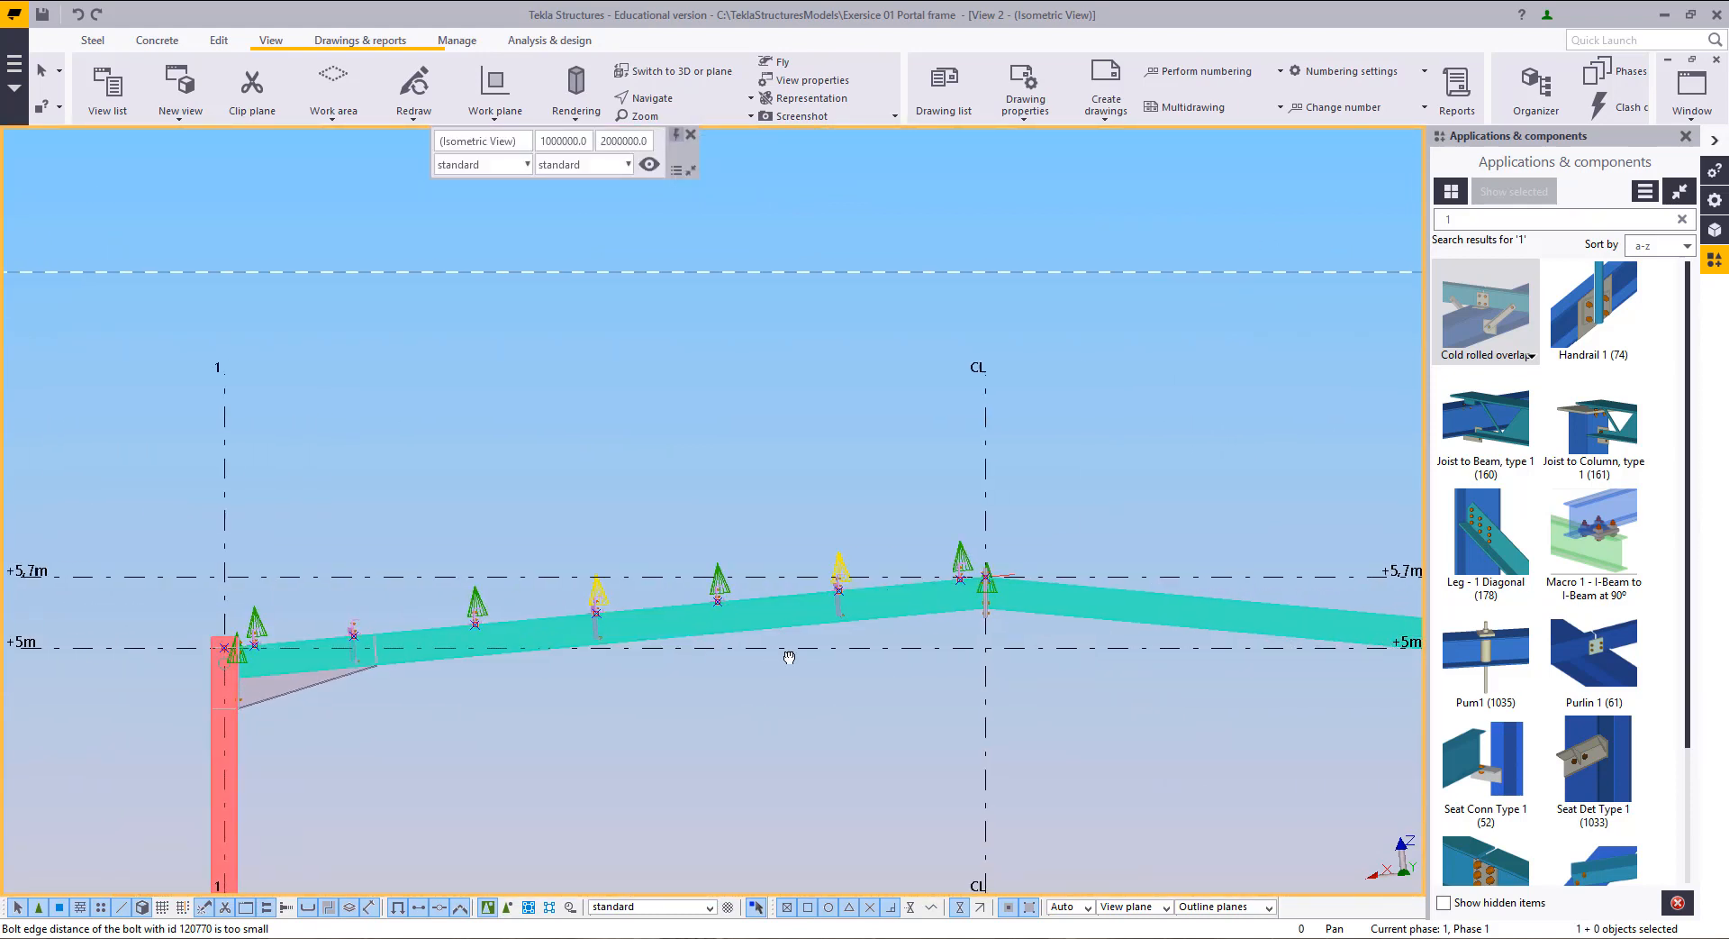
Step: Switch to the View 1 isometric view and focus on the tubular eaves beam at the column on grid A-1
left_click(1686, 107)
left_click(1648, 222)
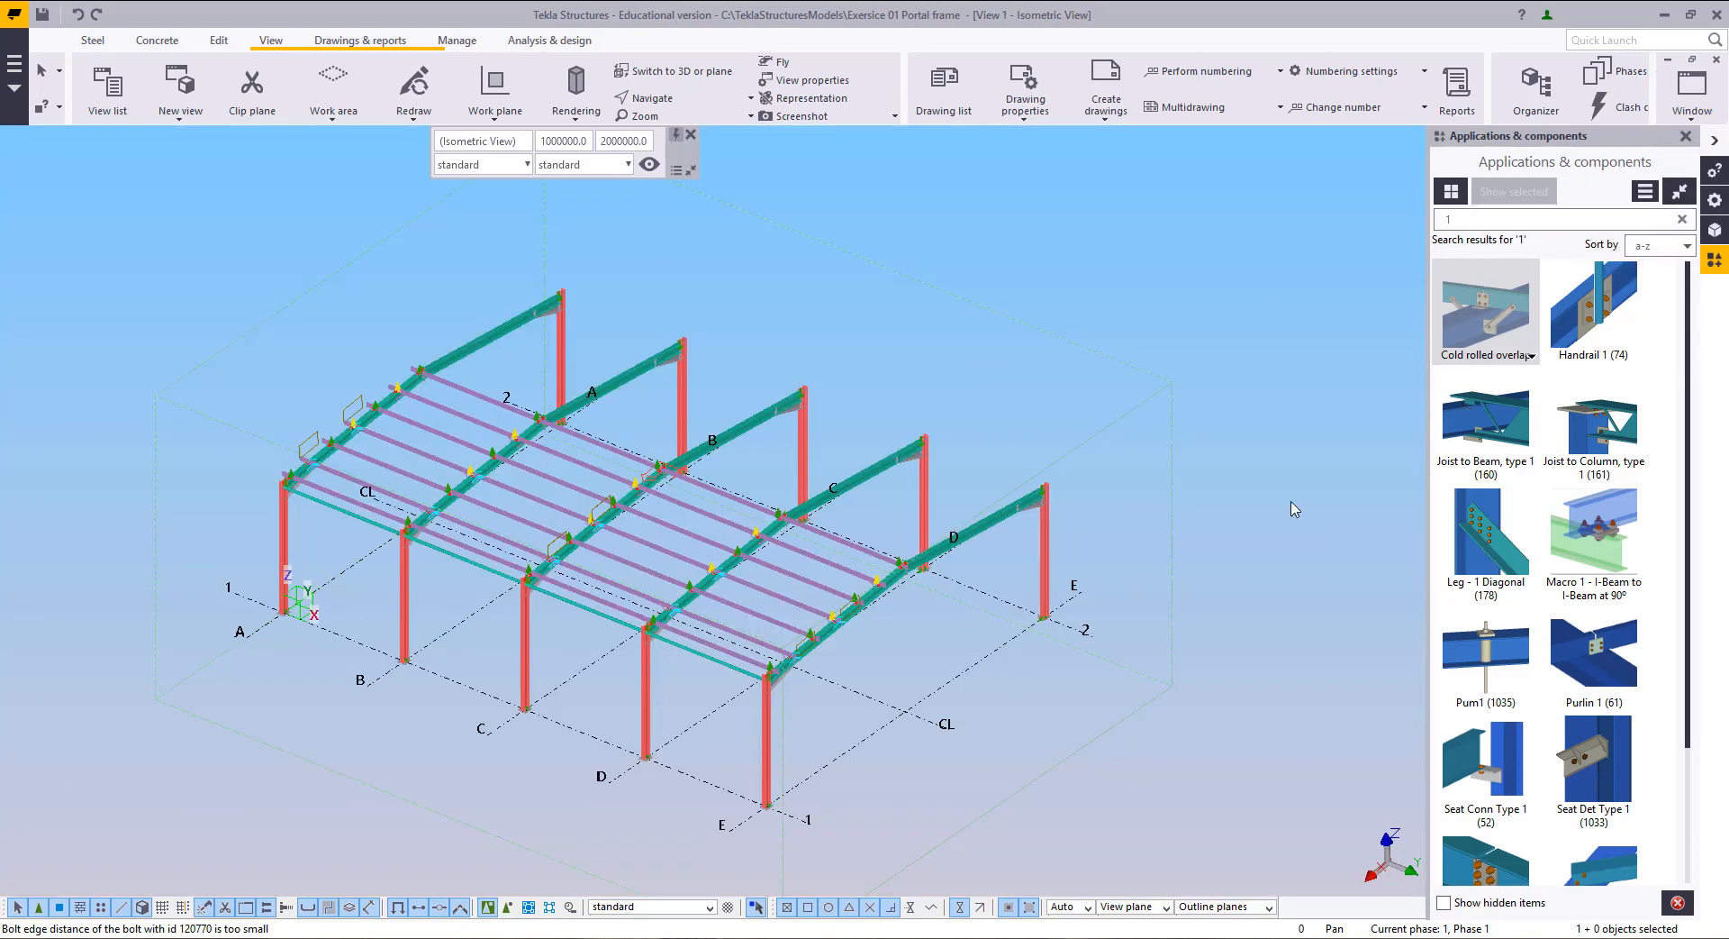
scroll(662, 626, "up", 4)
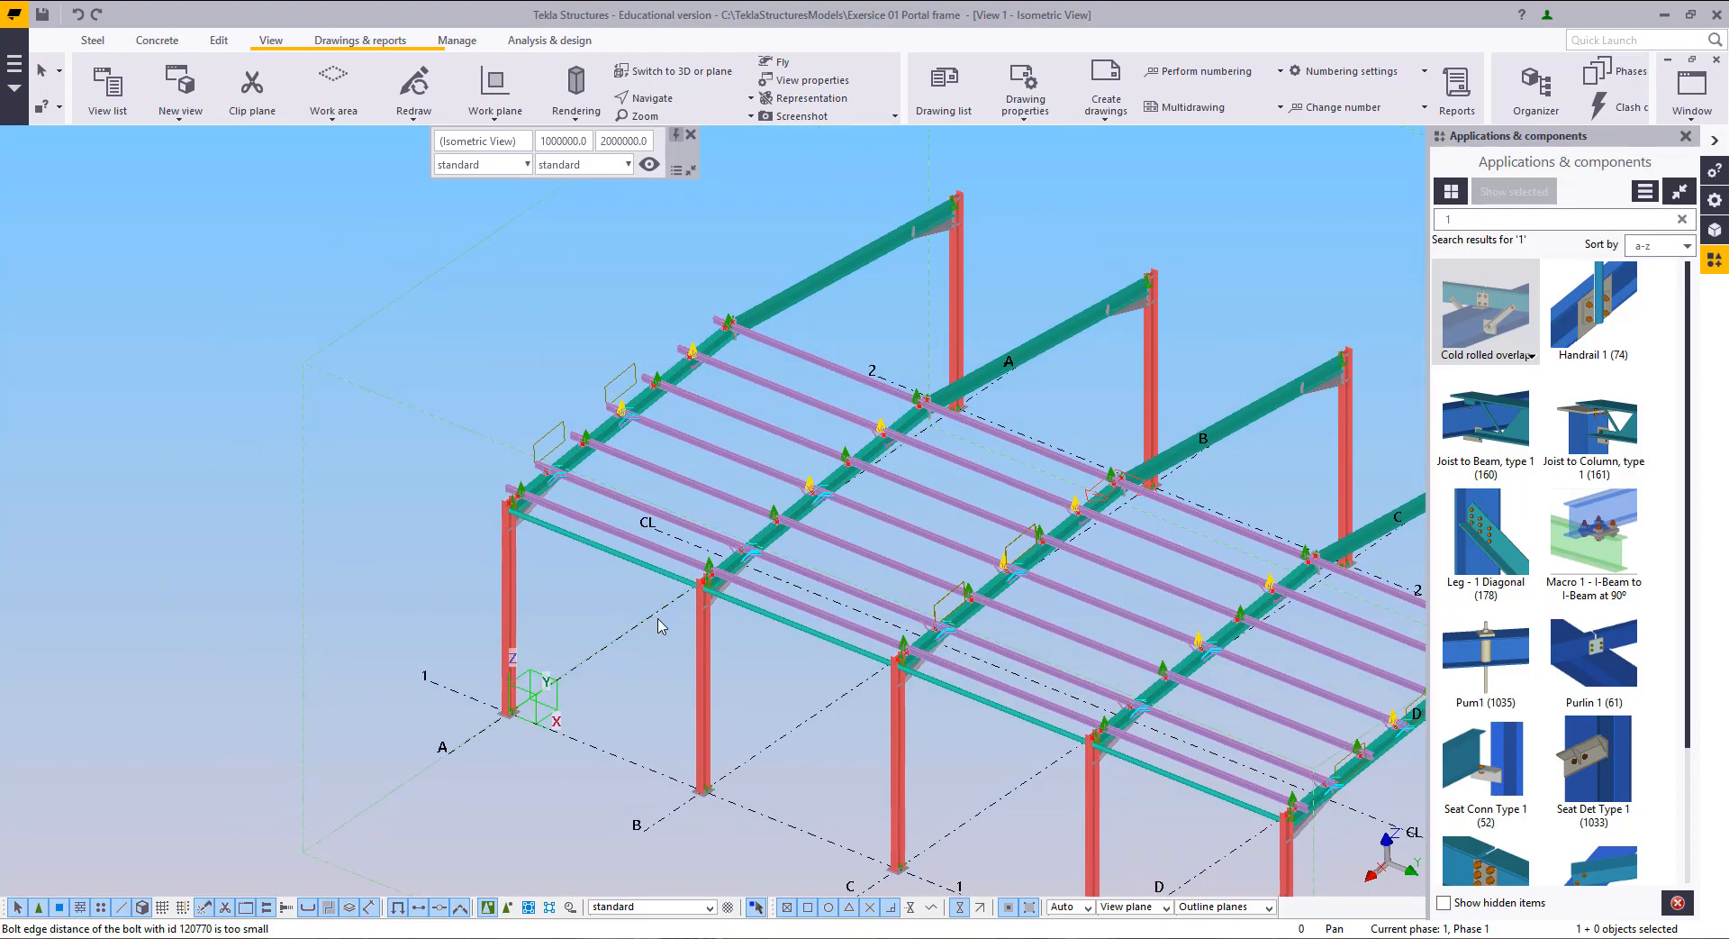
scroll(662, 626, "up", 5)
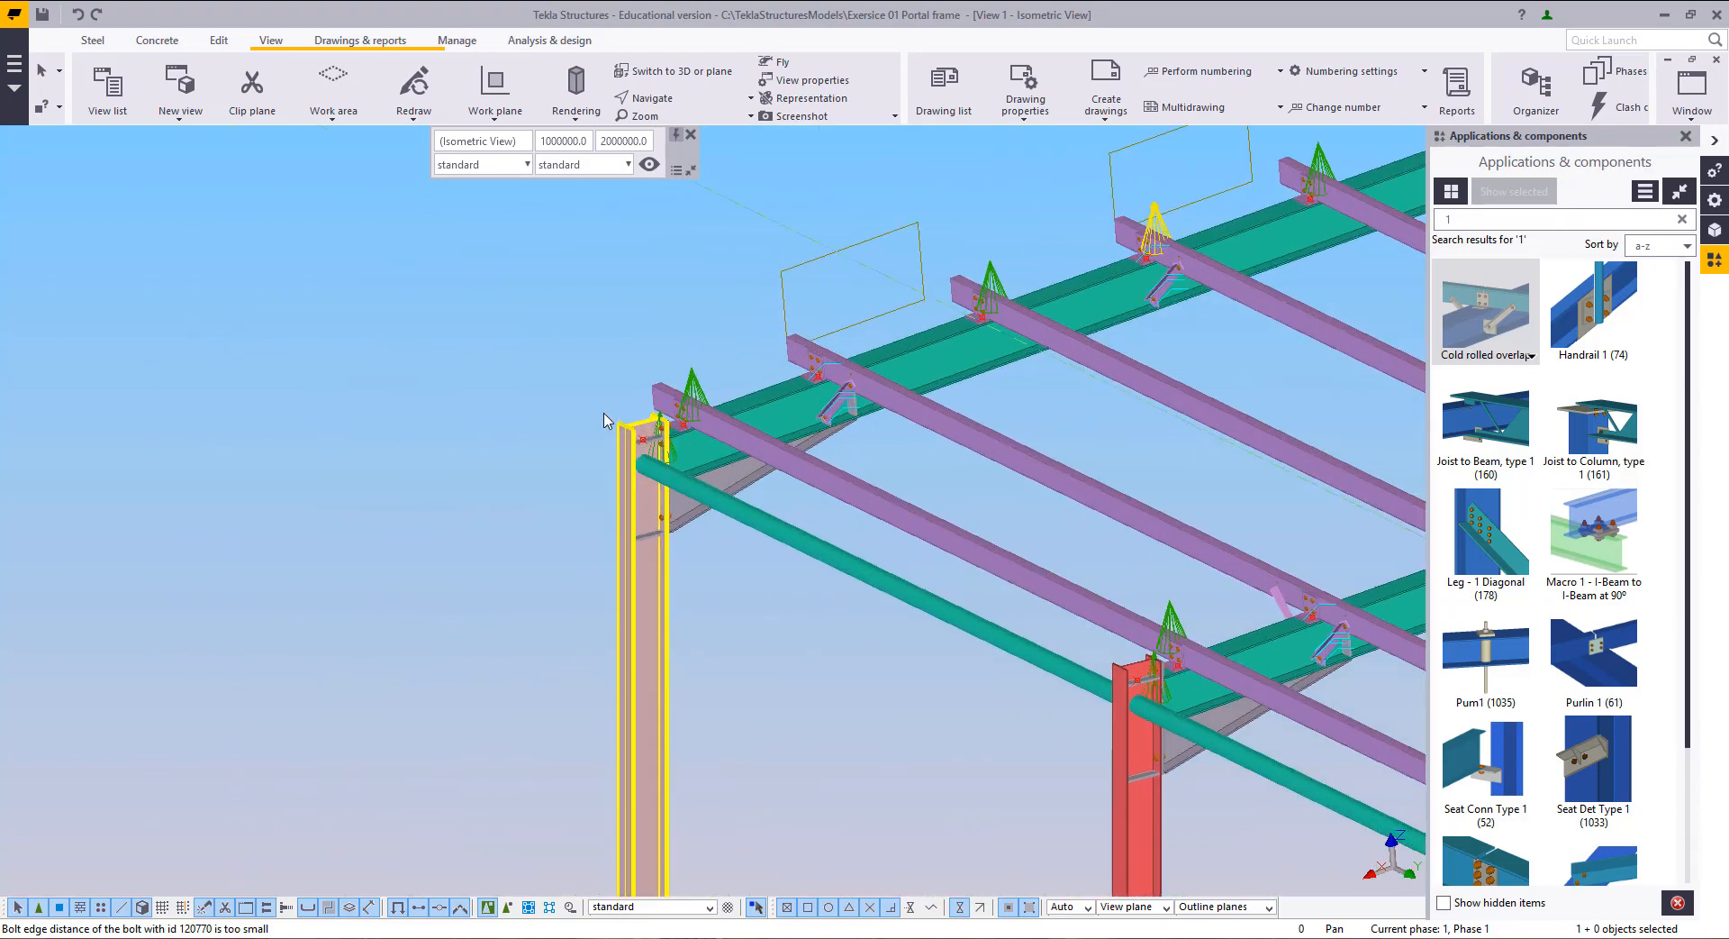
scroll(605, 421, "up", 5)
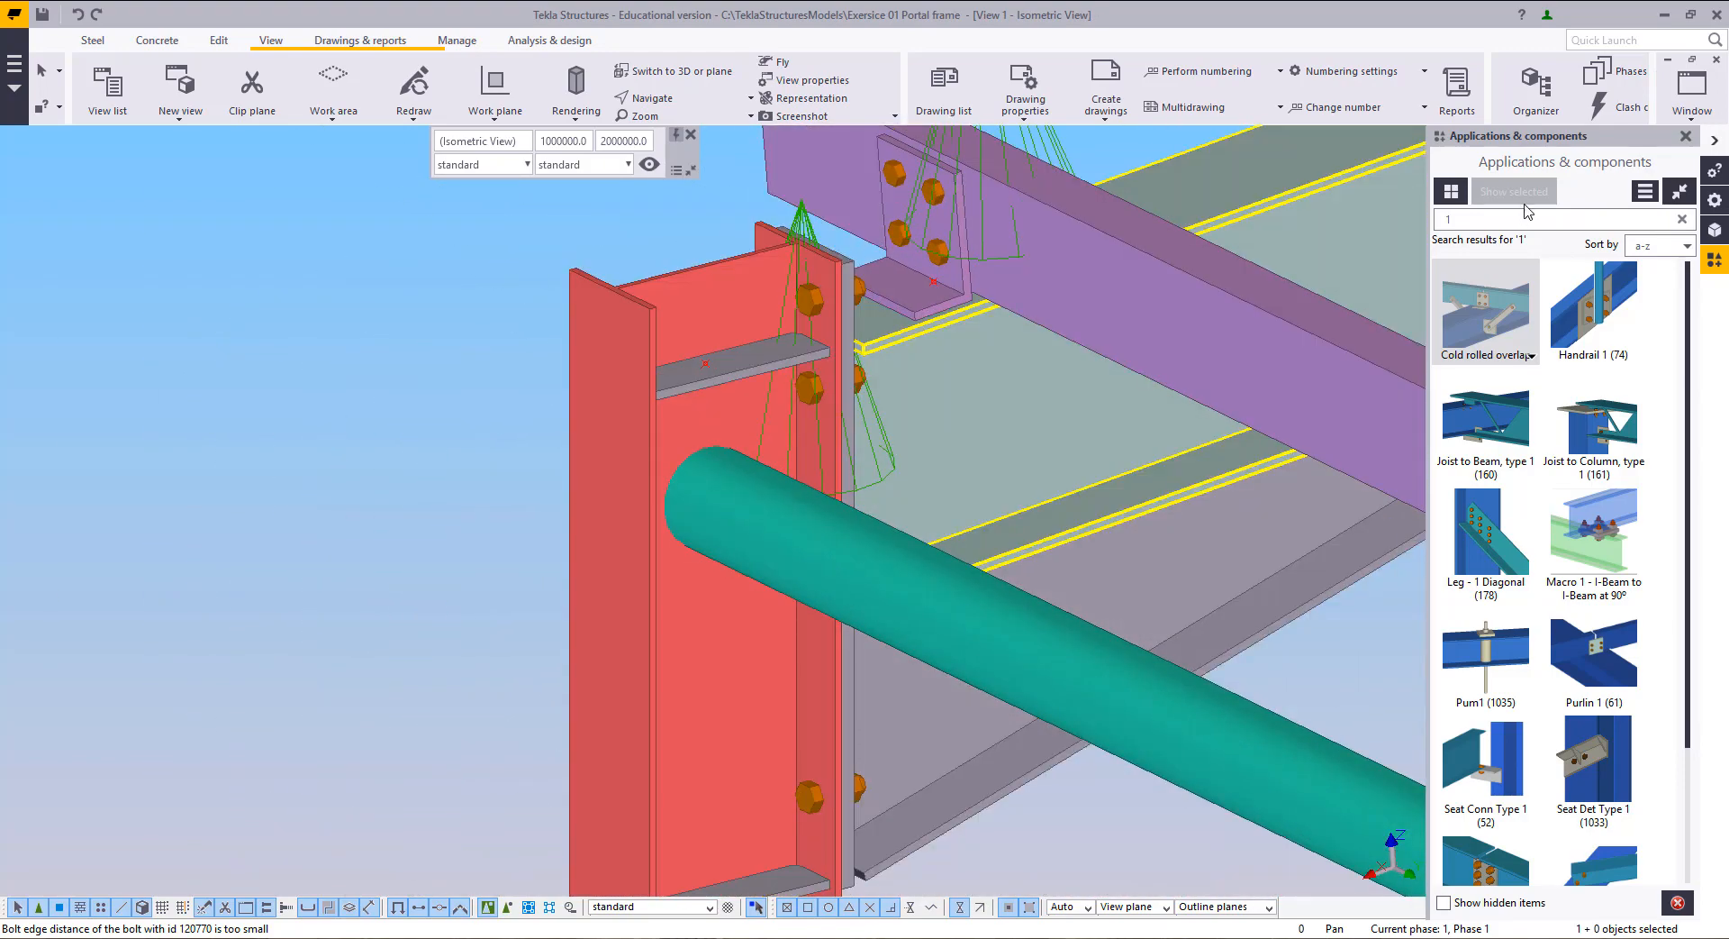
Step: Find component 144 and apply End plate (144) between the grid A-1 column and the tubular eaves beam
left_click(1506, 217)
type("1")
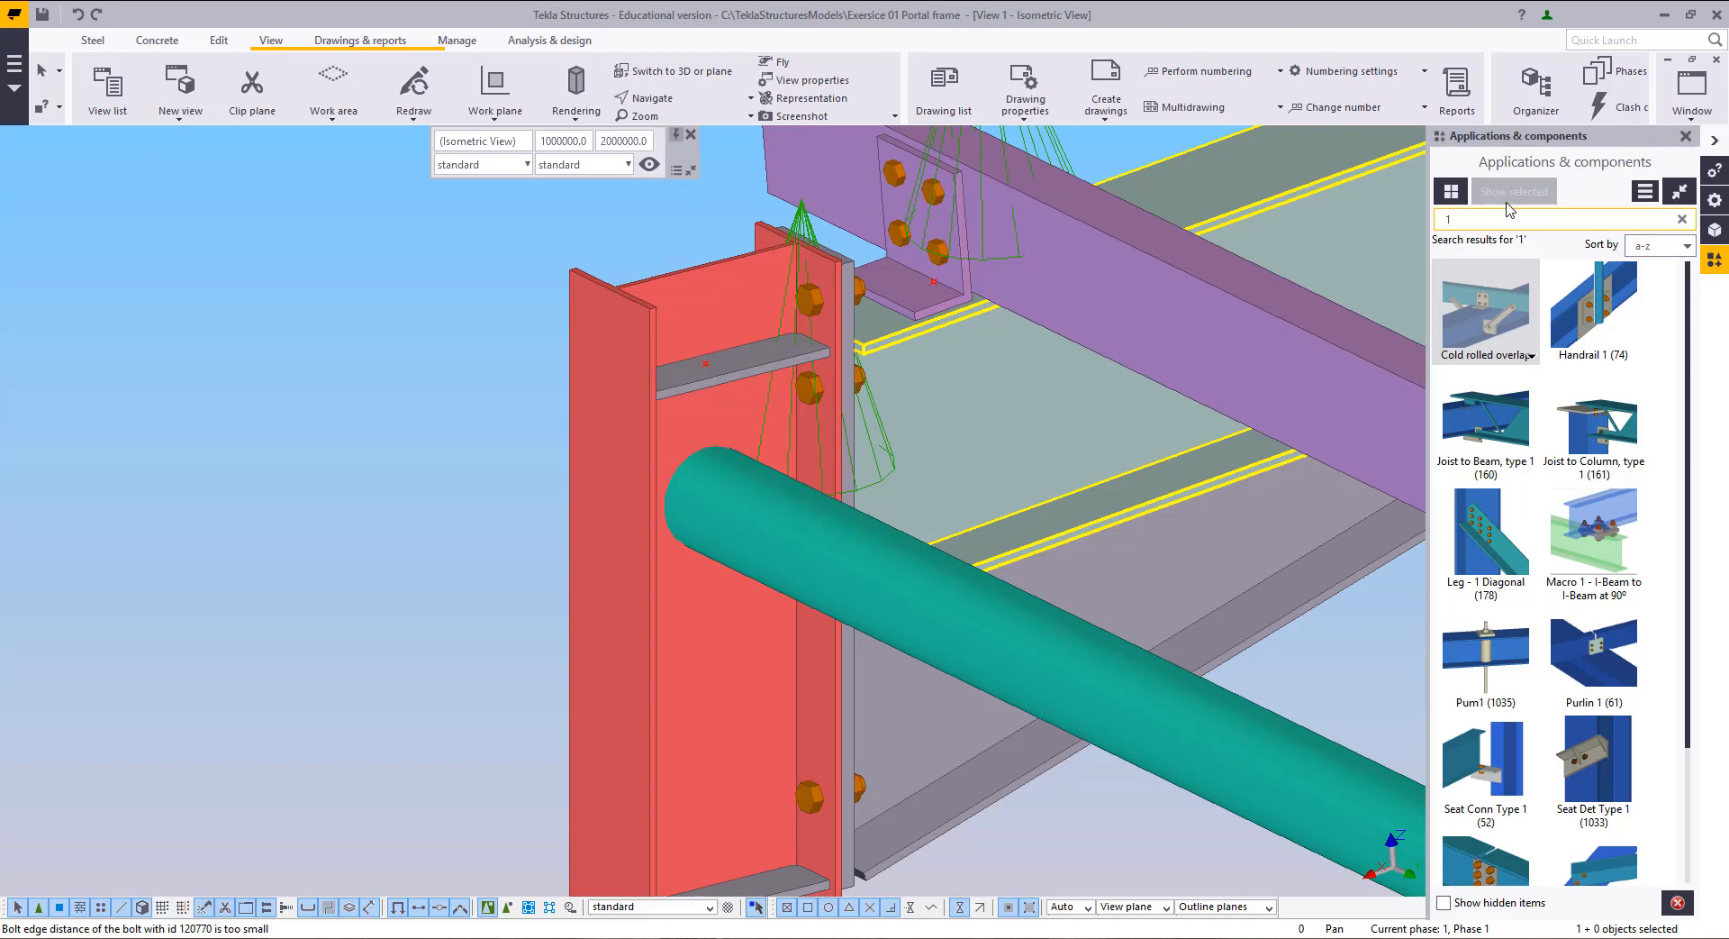
type("42")
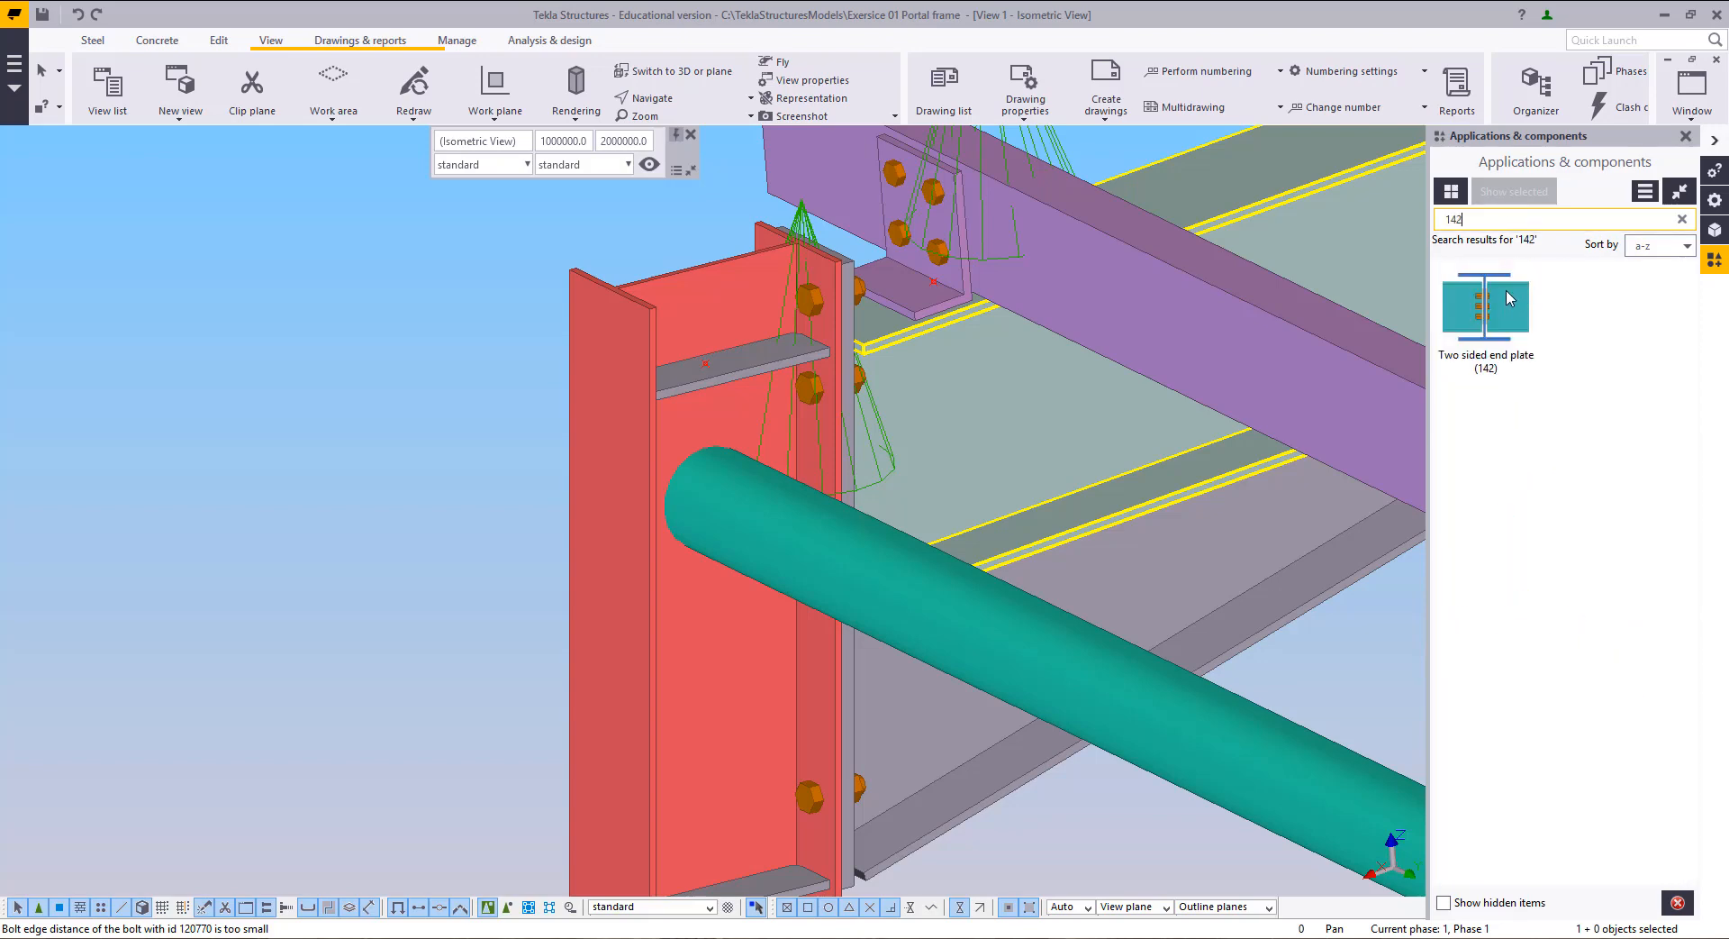
key("BackSpace")
type("4")
left_click(1612, 311)
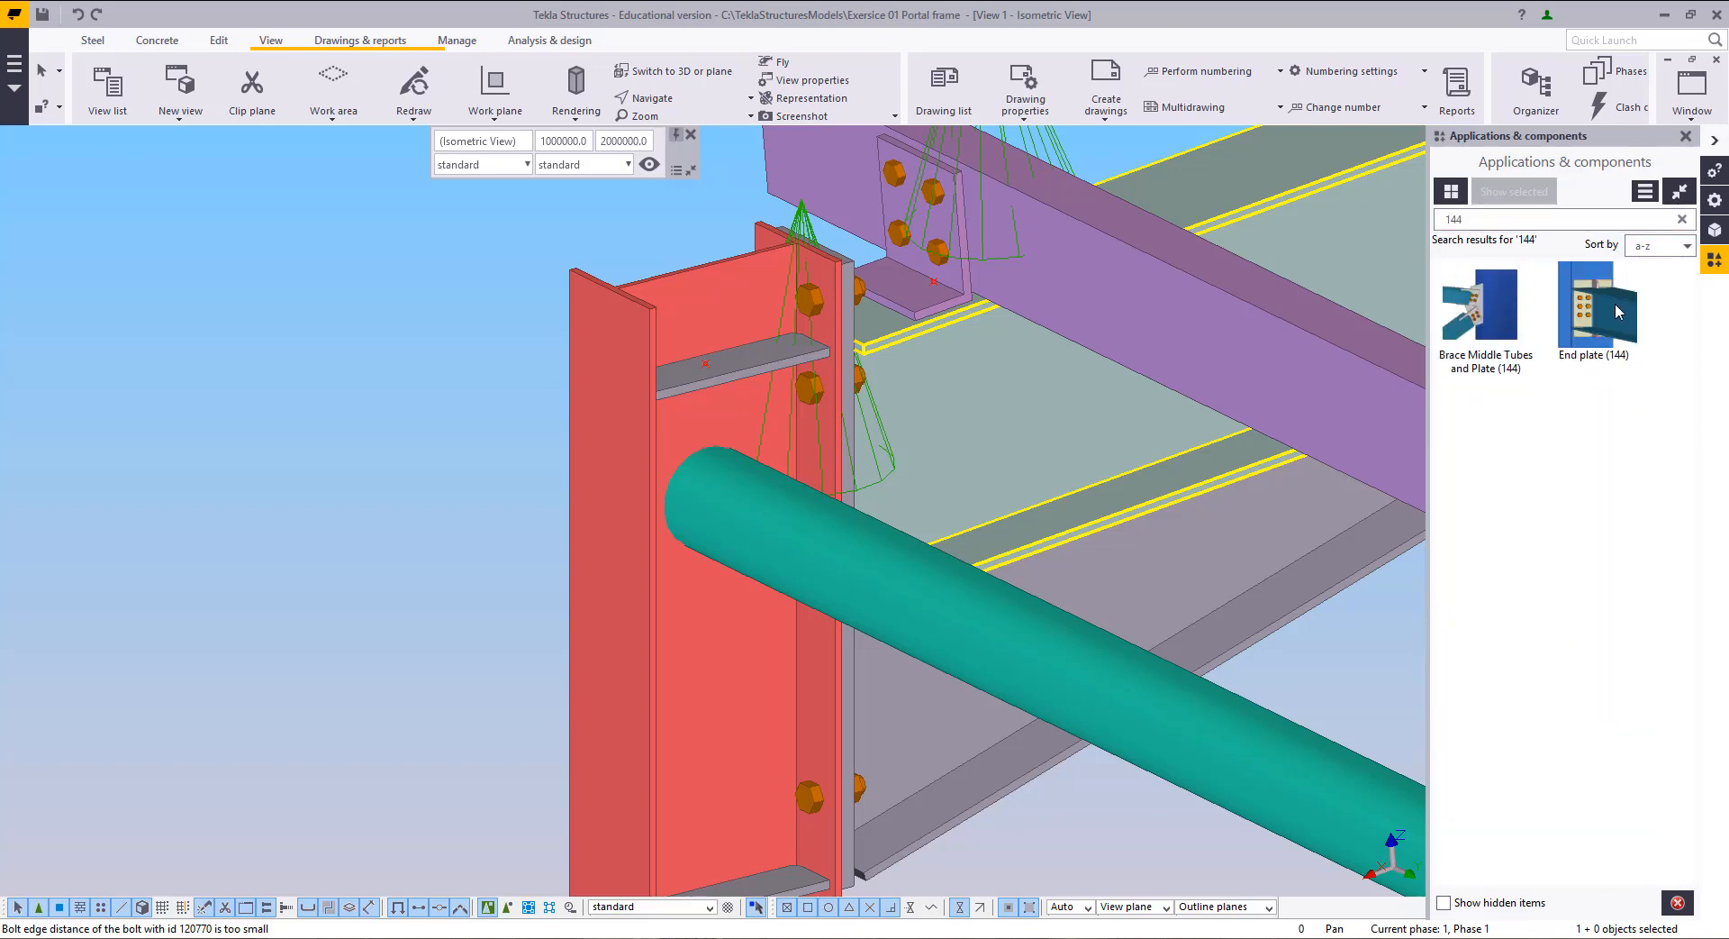
left_click(648, 501)
left_click(643, 549)
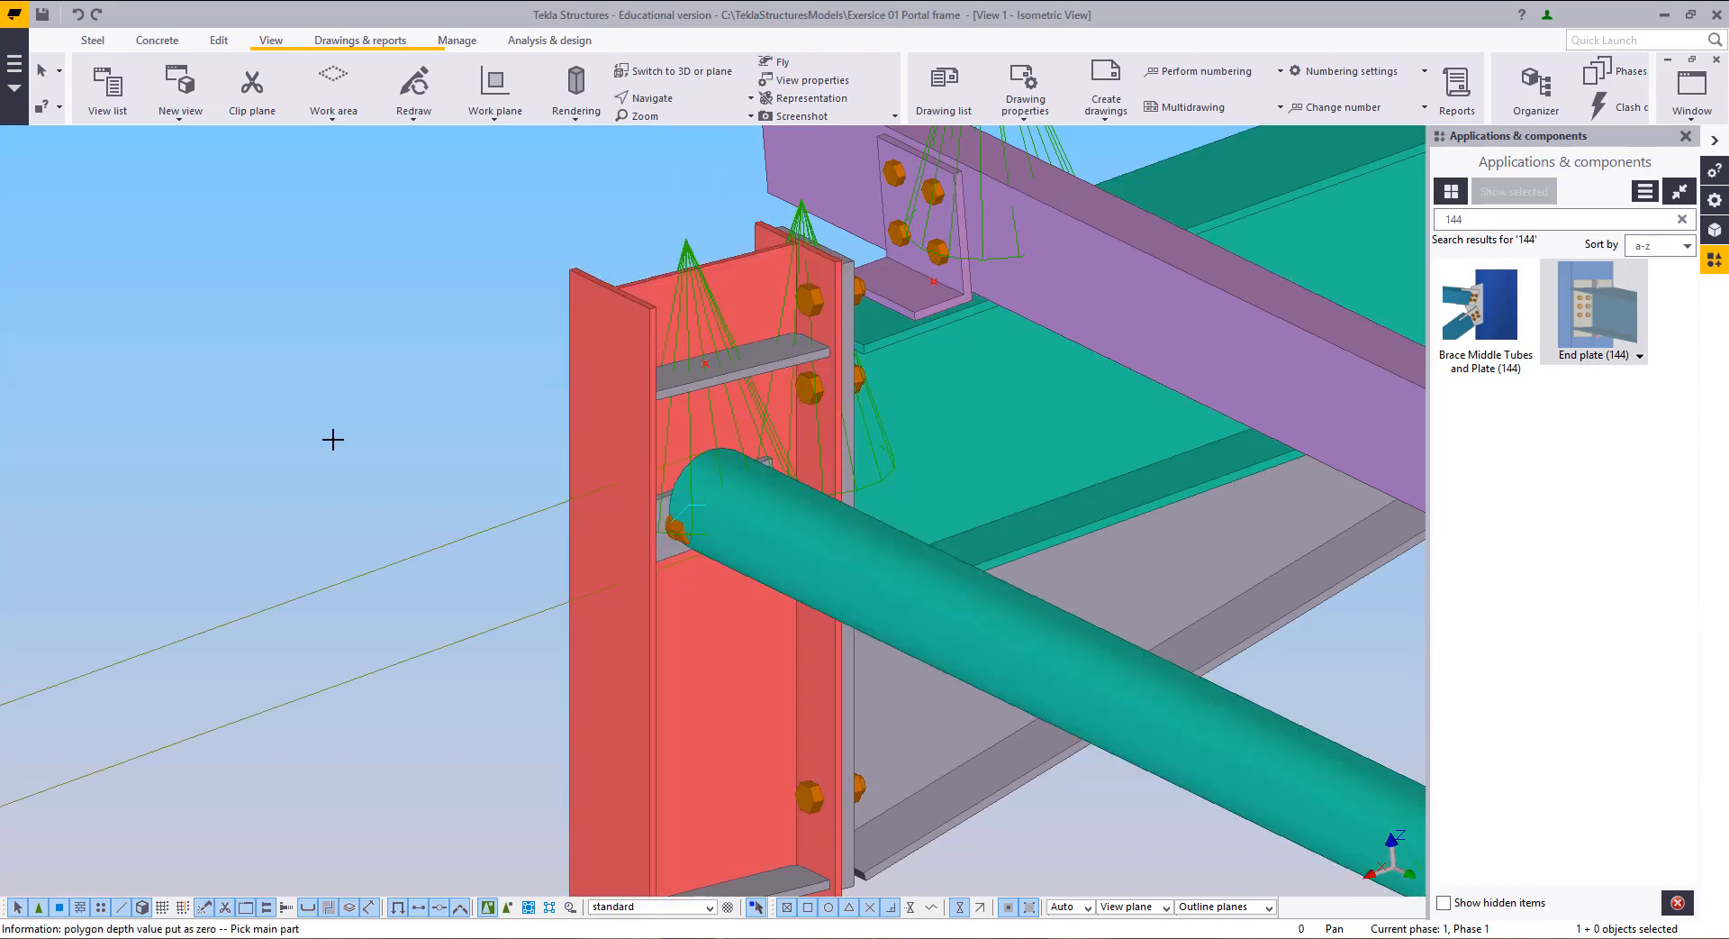
scroll(693, 430, "up", 3)
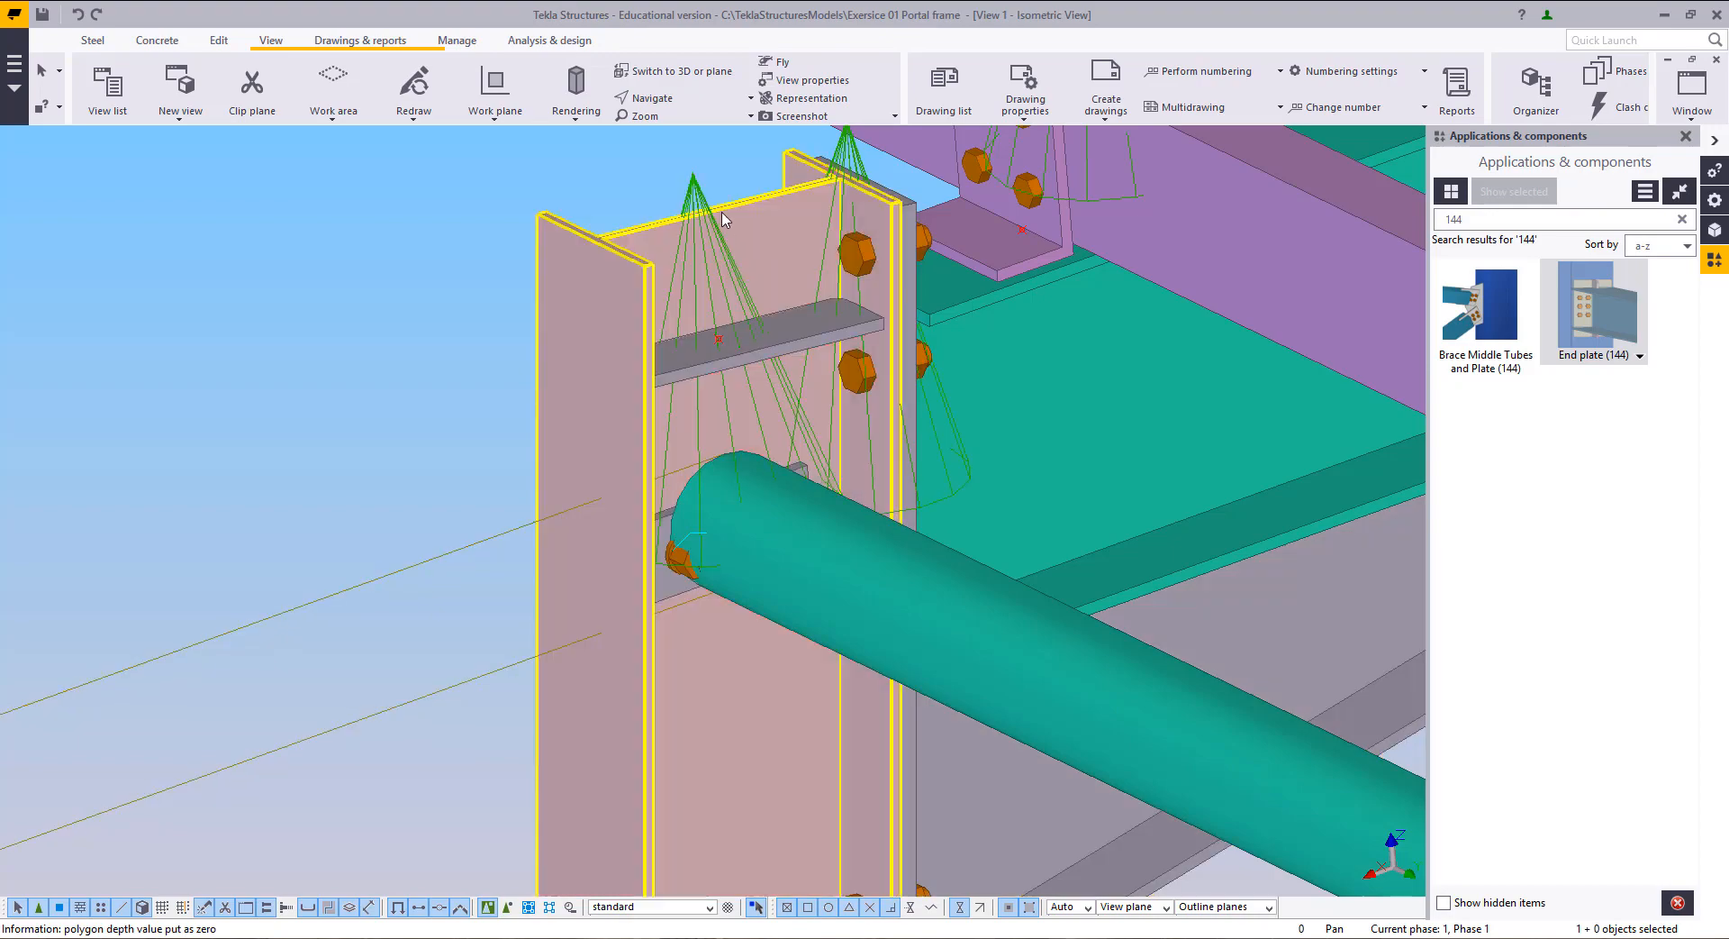
scroll(379, 374, "down", 6)
scroll(286, 429, "down", 5)
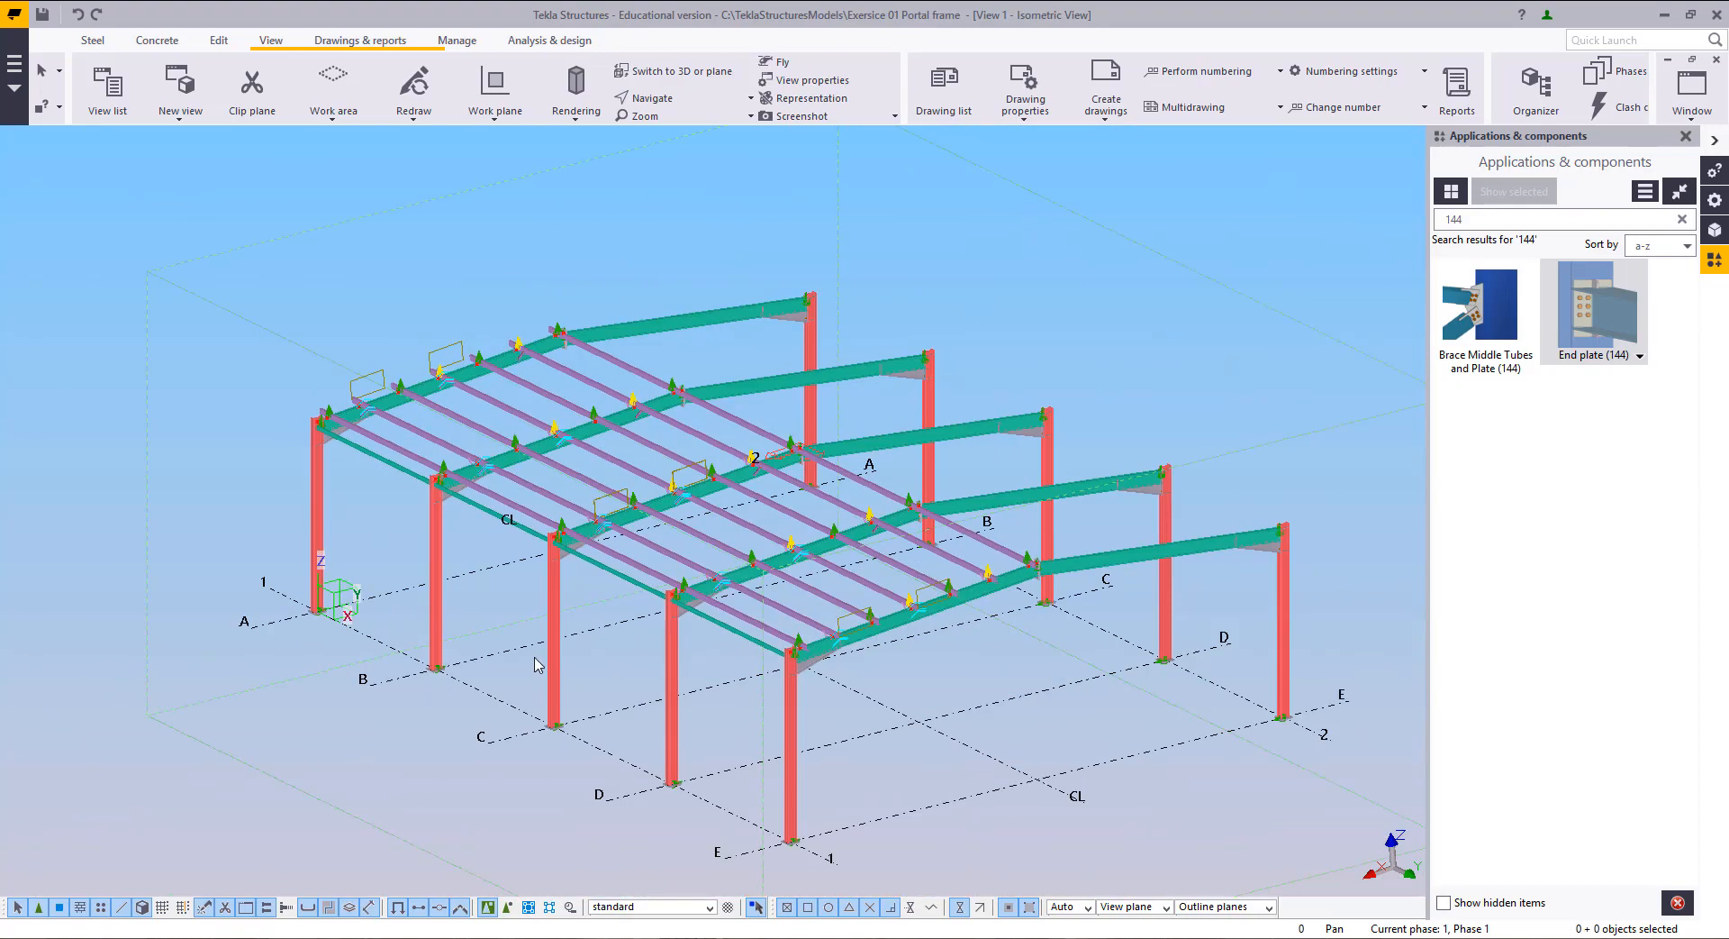
Step: Find component 142 and apply Two sided end plate (142) between the grid C-1 column and the eaves beams on both sides
scroll(517, 471, "up", 10)
middle_click_drag(536, 482, 574, 608)
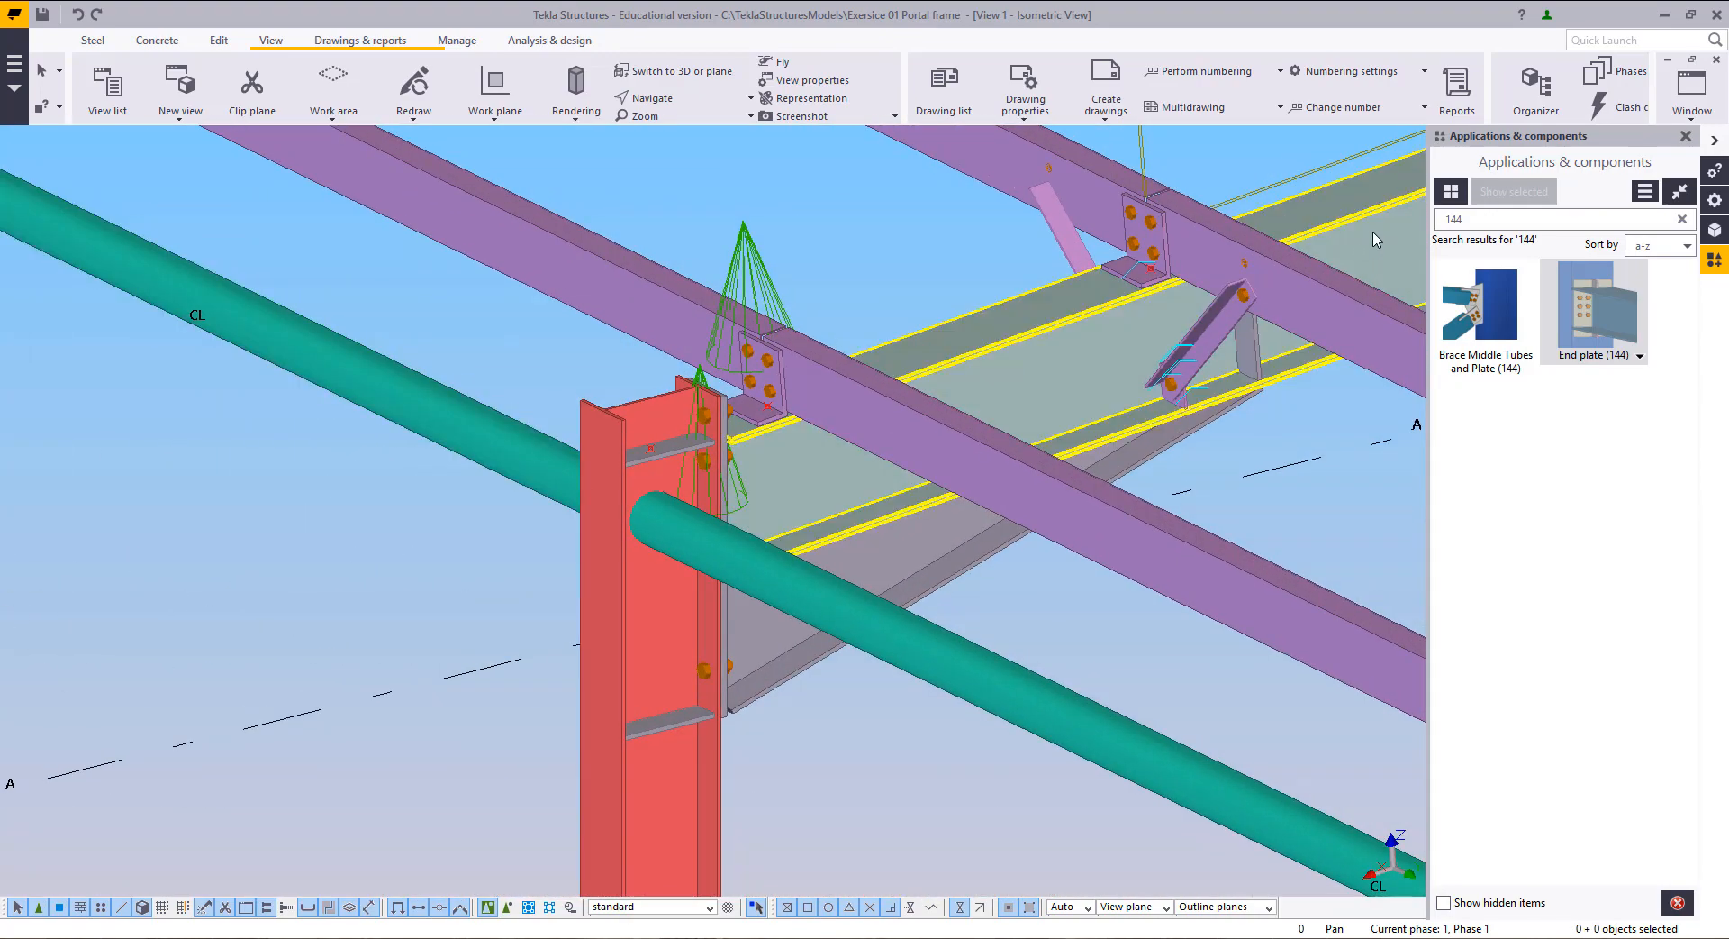
left_click(1488, 218)
key("BackSpace")
type("2")
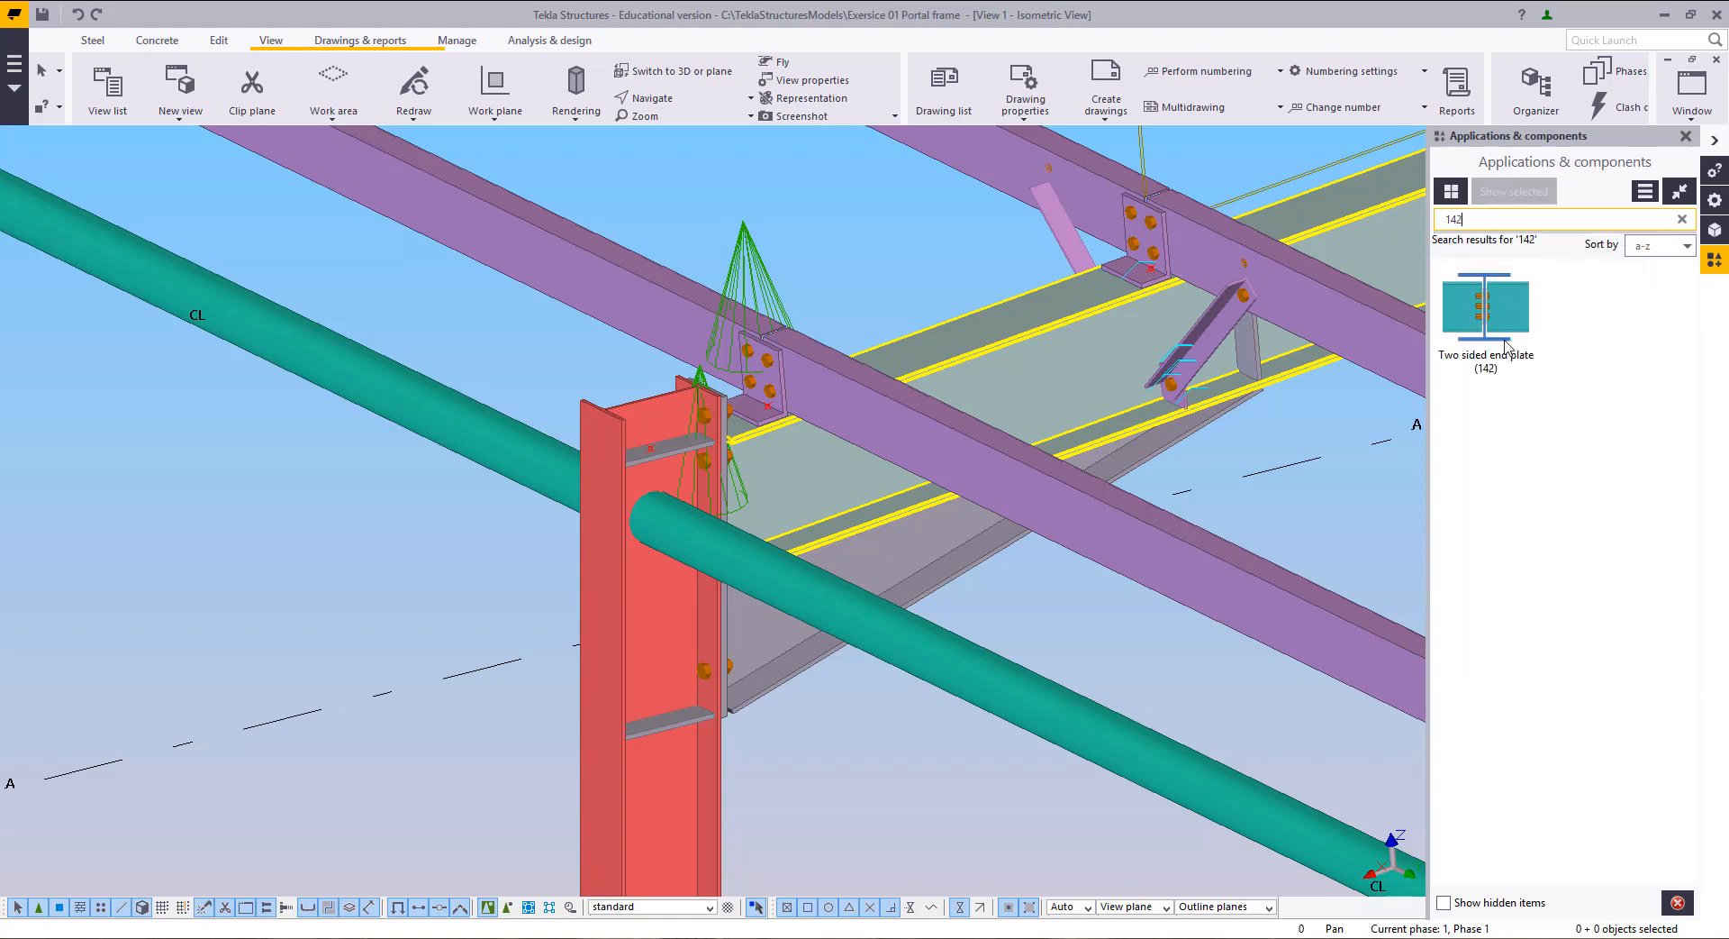
left_click(1486, 334)
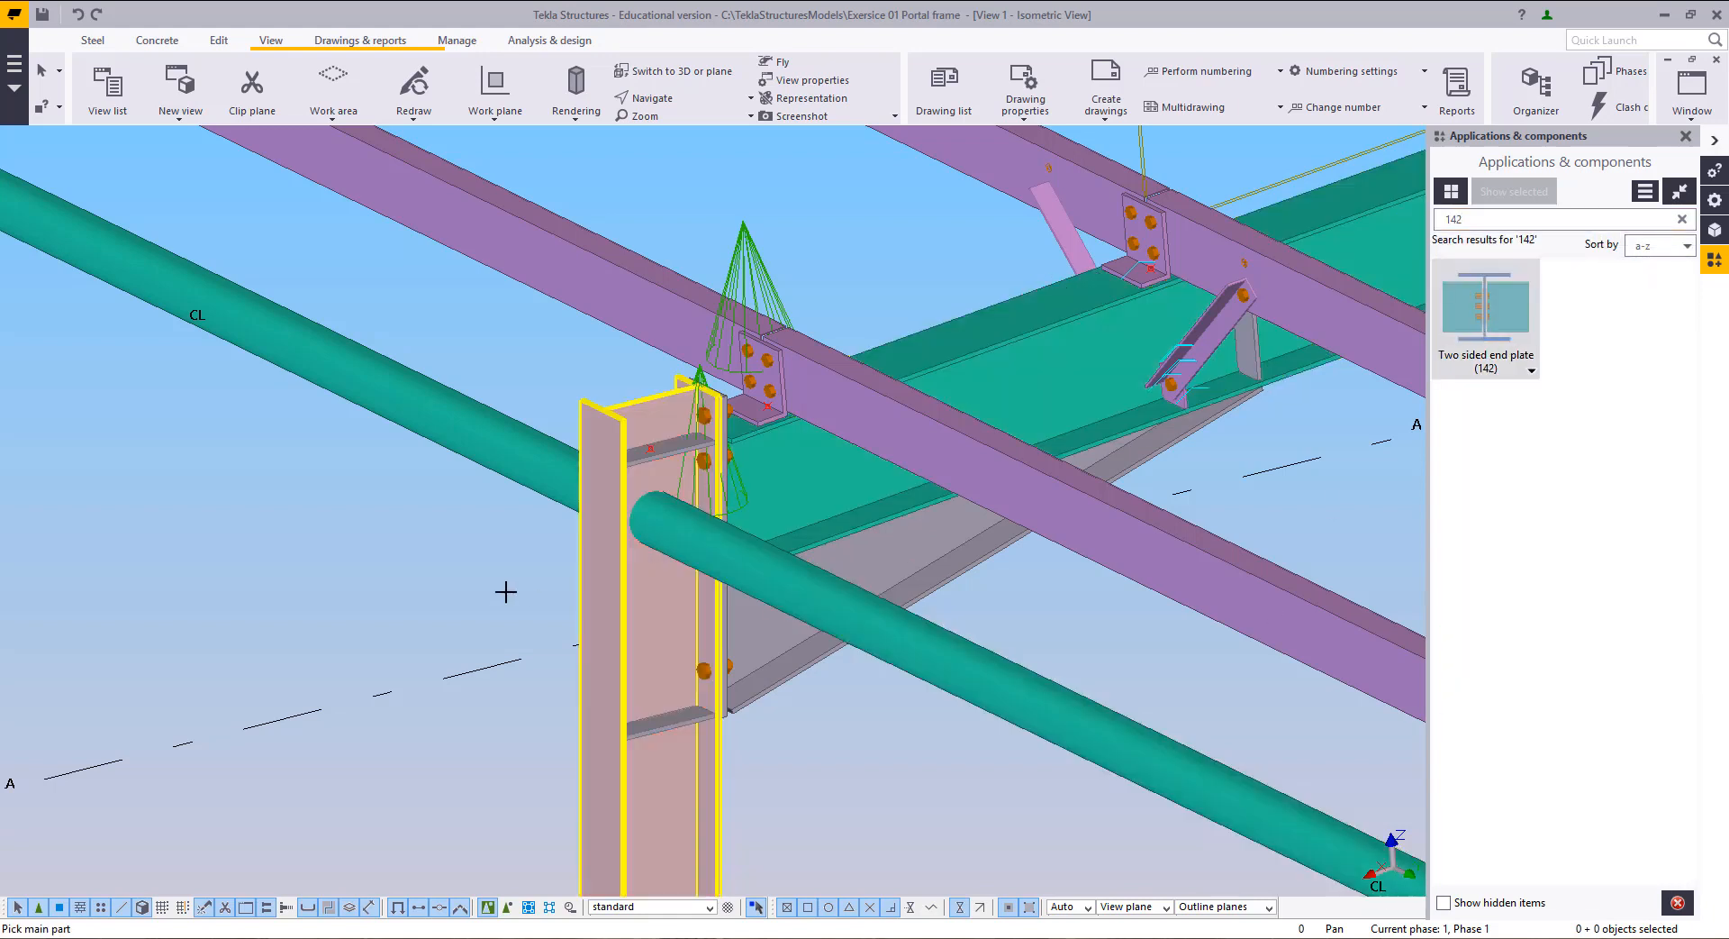
left_click(656, 630)
left_click(708, 560)
left_click(533, 454)
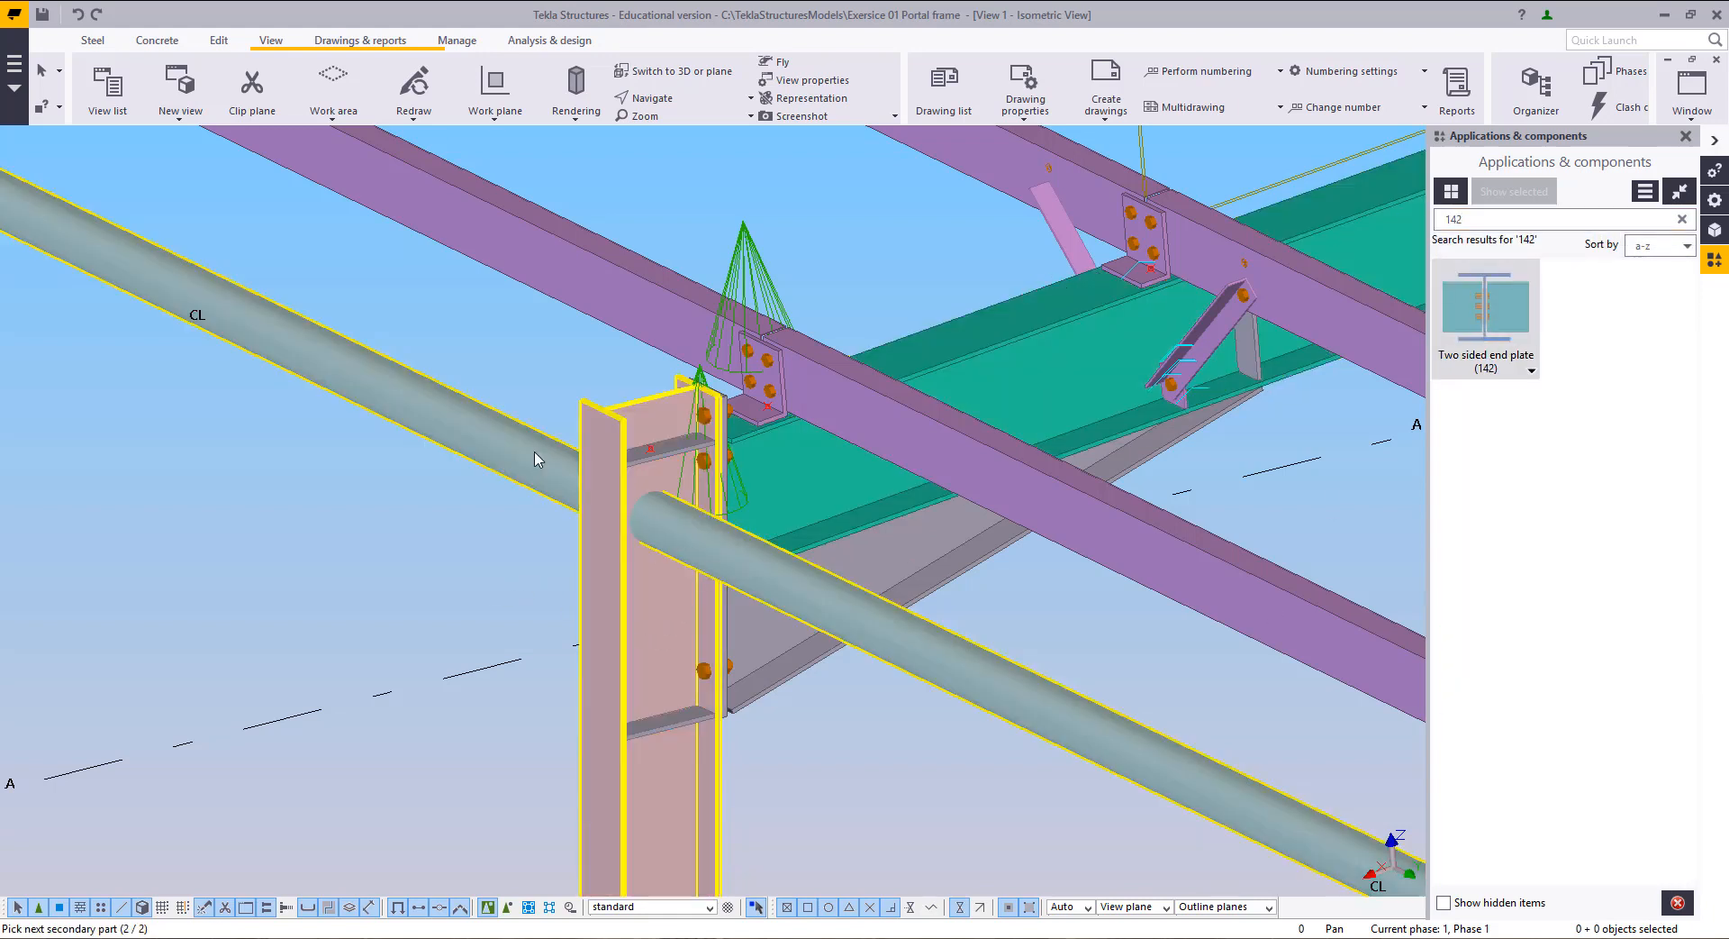
middle_click(440, 548)
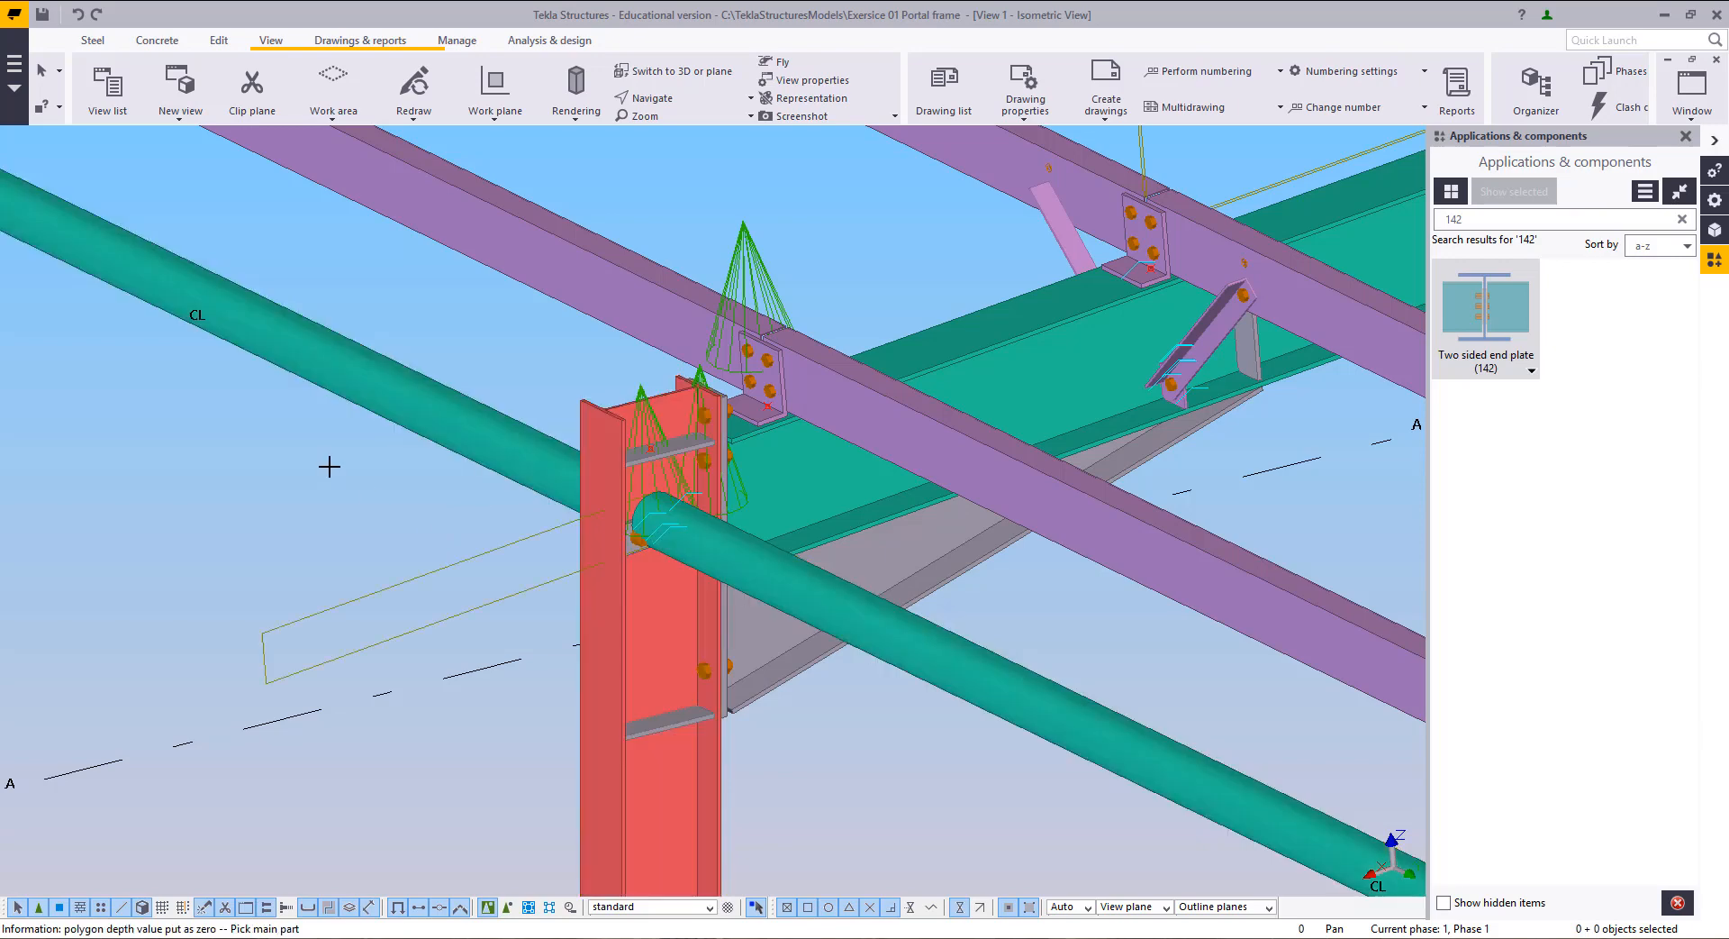
Step: Check the two-sided end plate's orientation in the View 3 - Grid C elevation and return to the View 1 isometric view
left_click(1692, 90)
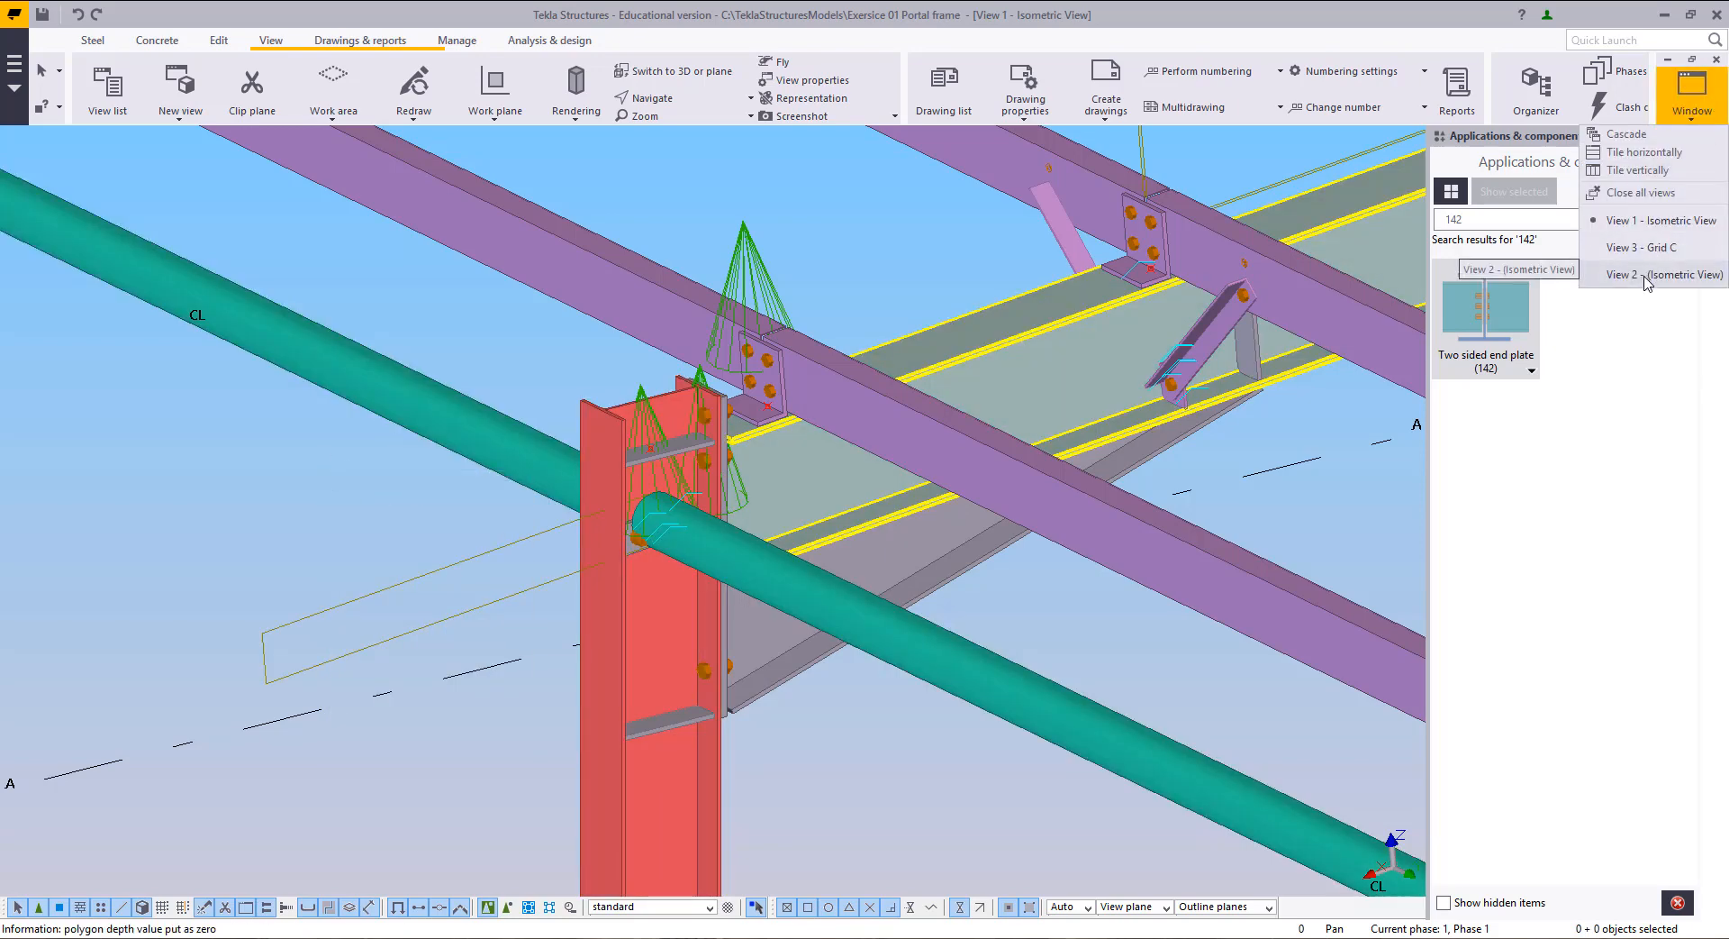
left_click(1641, 248)
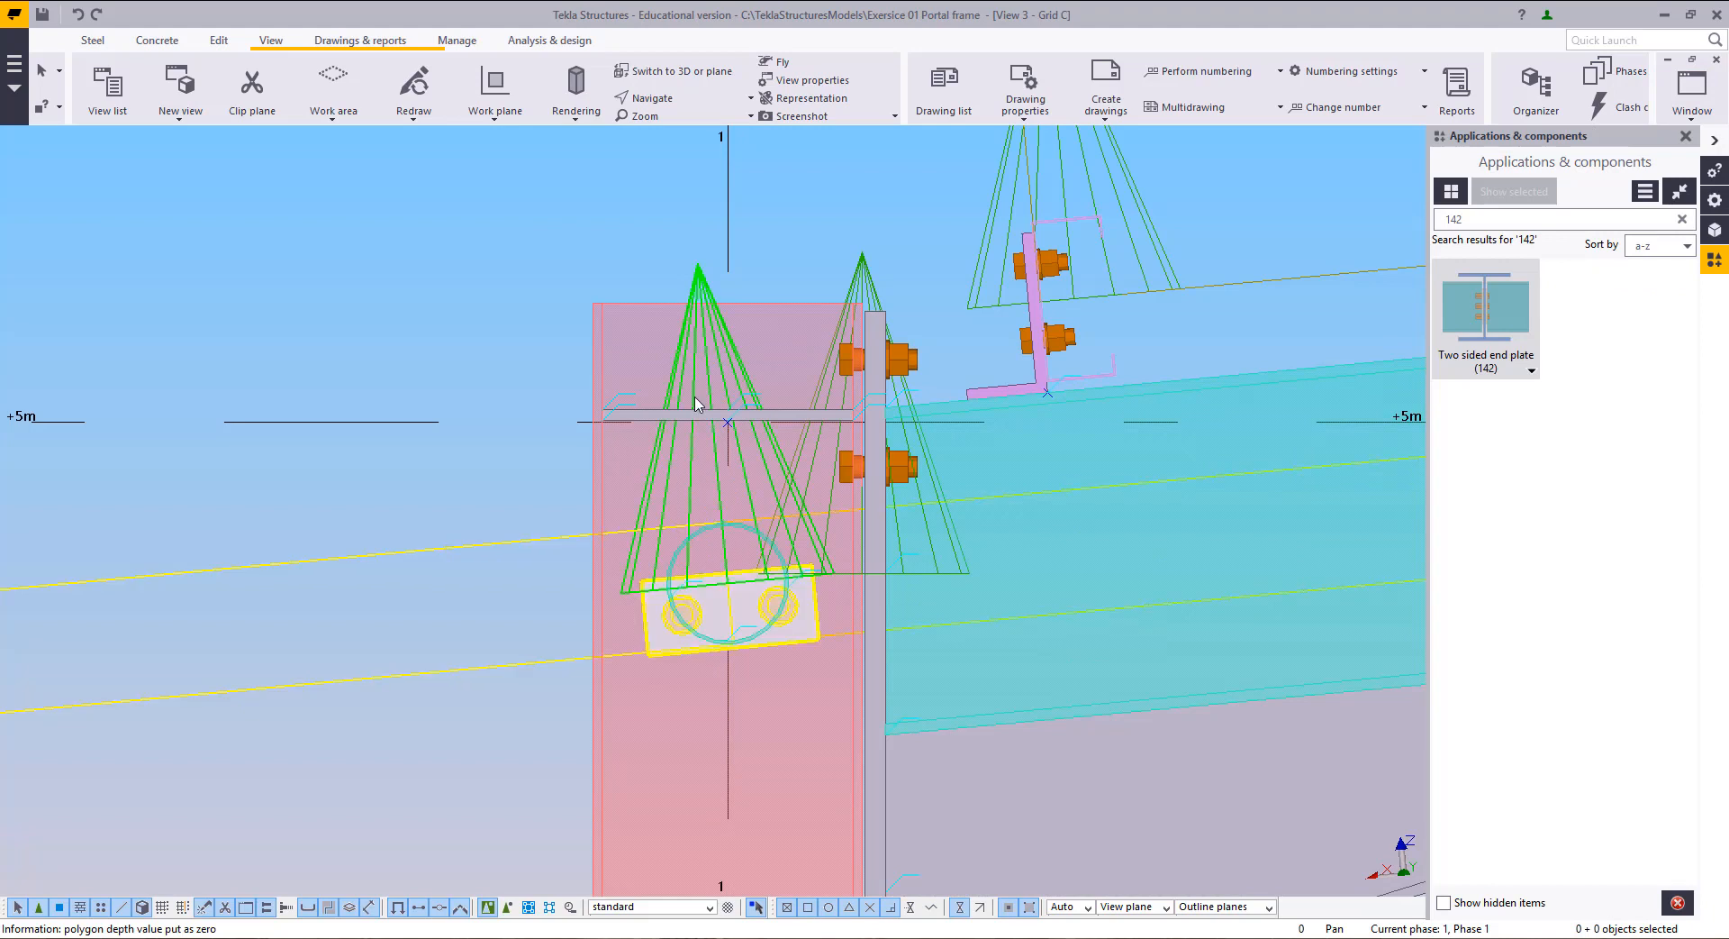
left_click(1693, 90)
left_click(1660, 223)
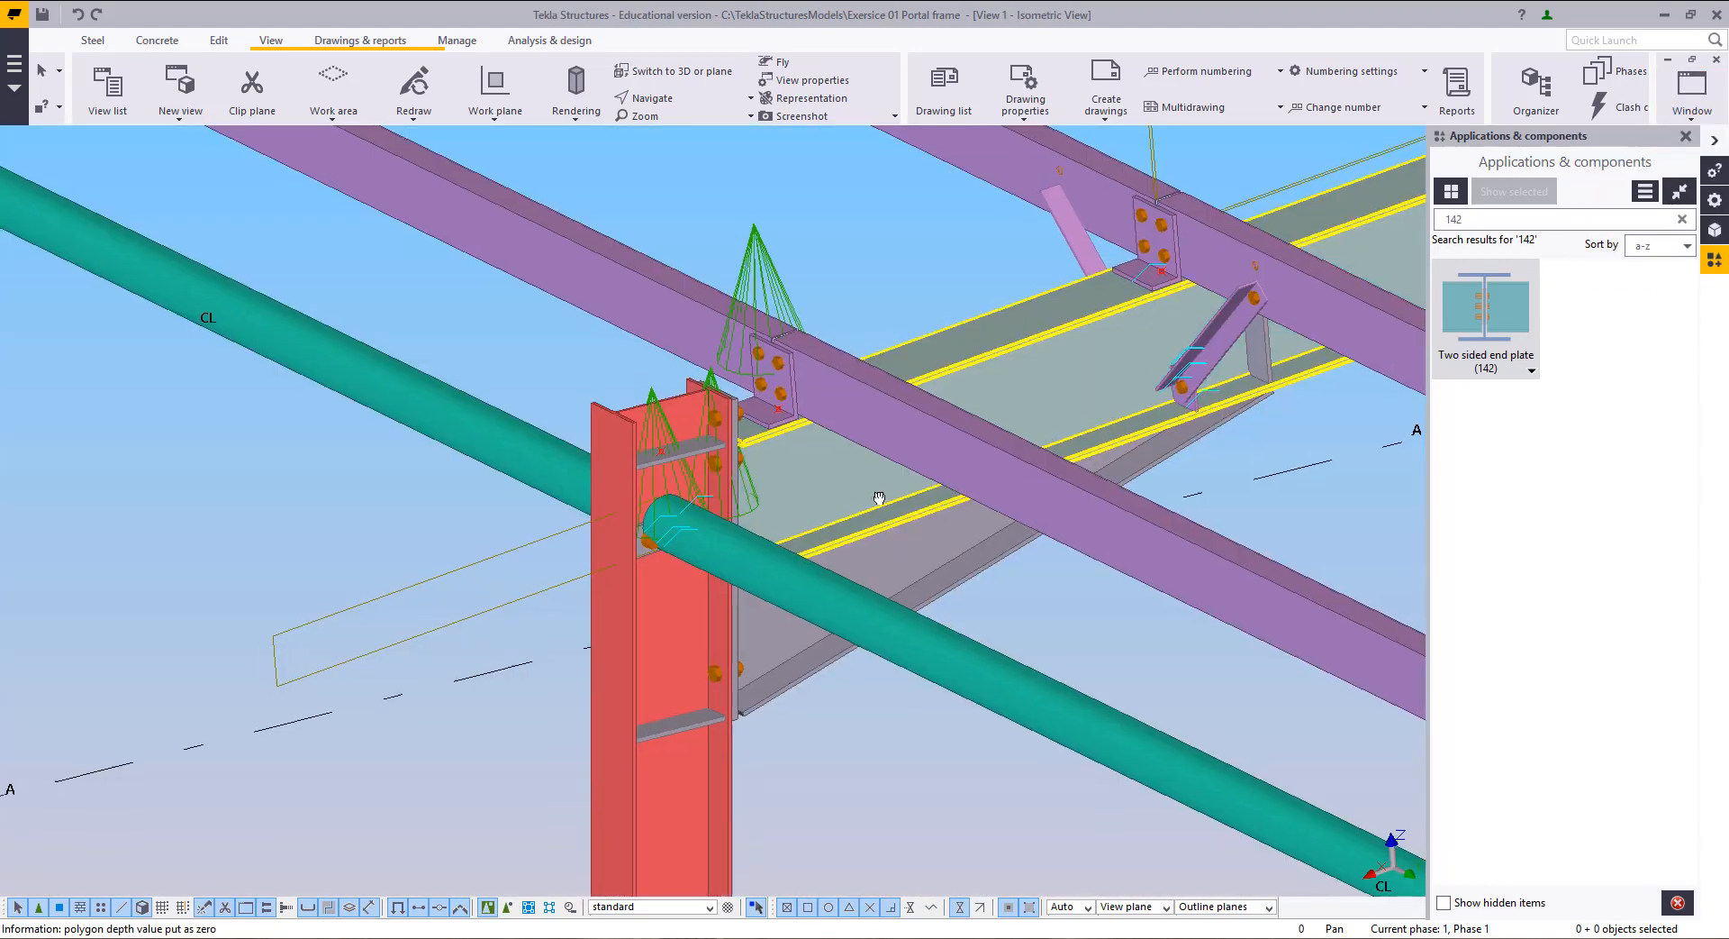
Step: Set the work plane parallel to the view plane of the View 1 isometric view and end the command
scroll(842, 527, "down", 7)
scroll(816, 523, "down", 4)
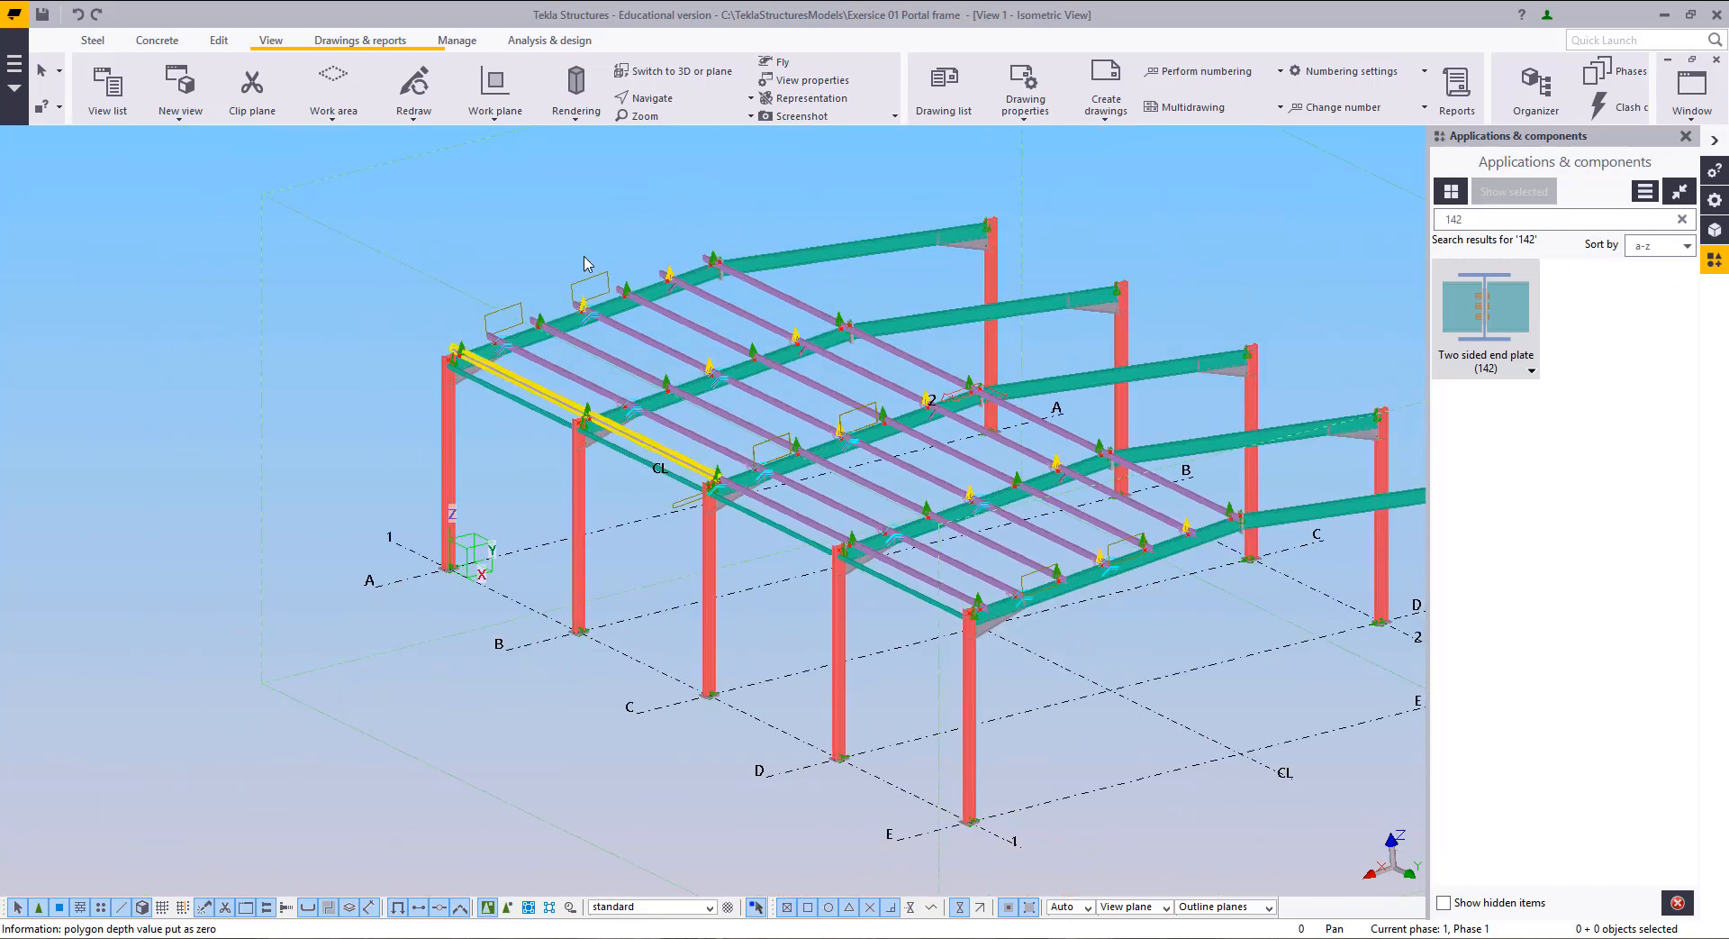
left_click(494, 109)
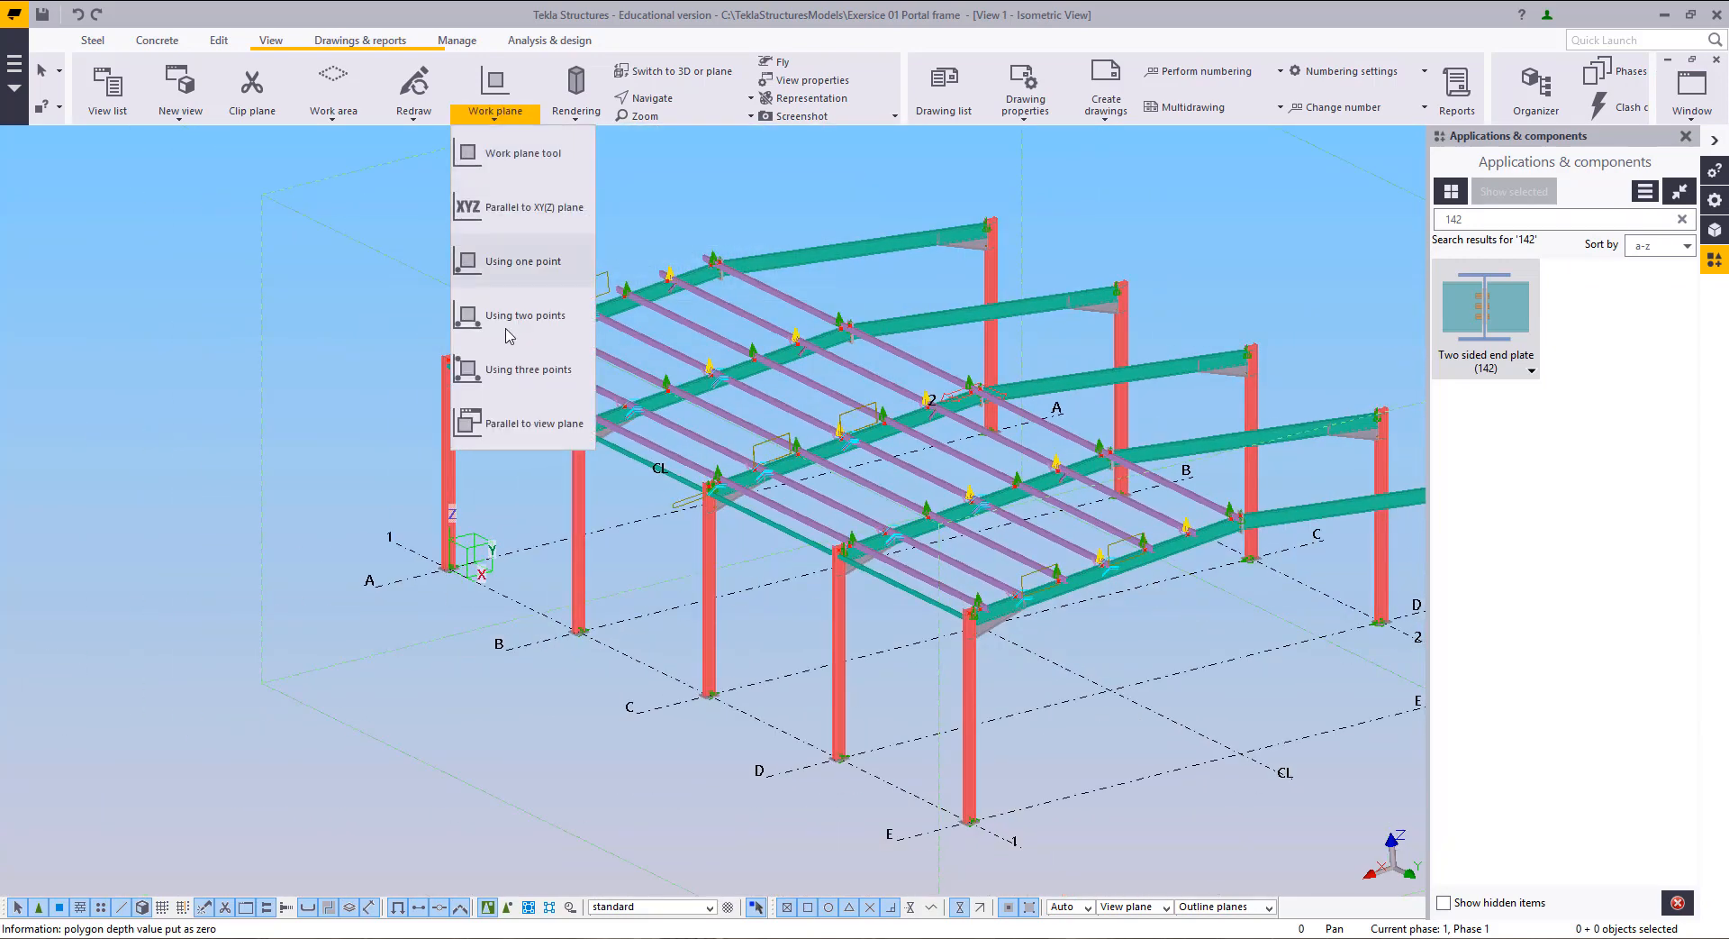
left_click(511, 426)
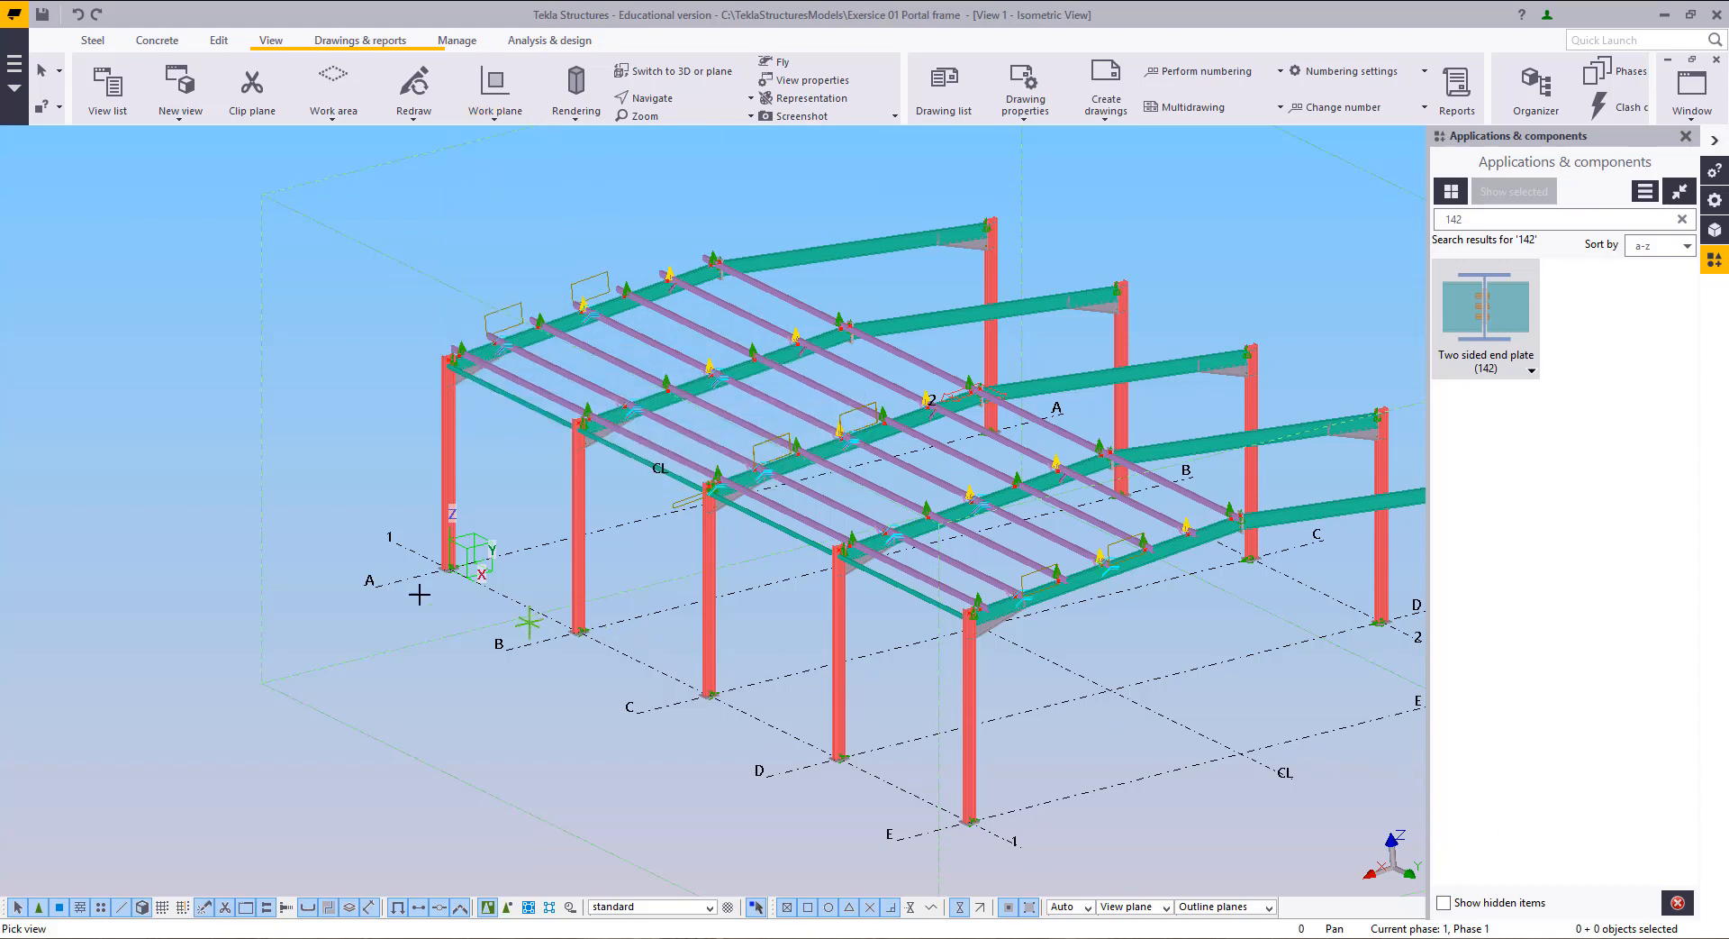
left_click(351, 452)
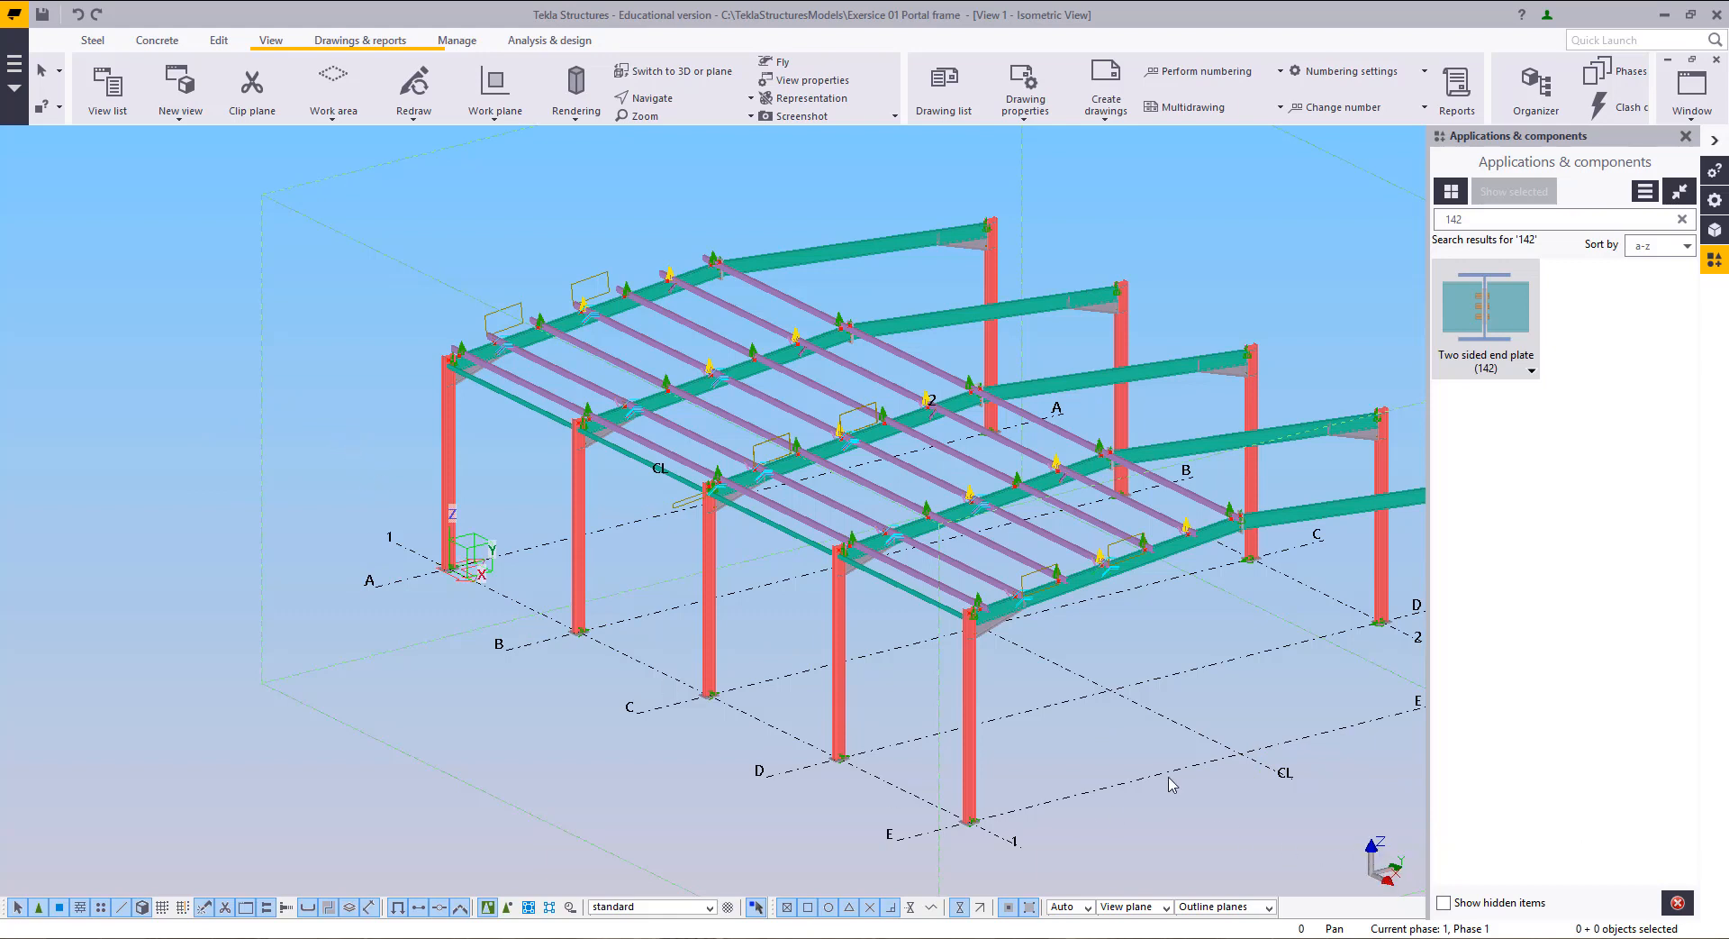
right_click(332, 418)
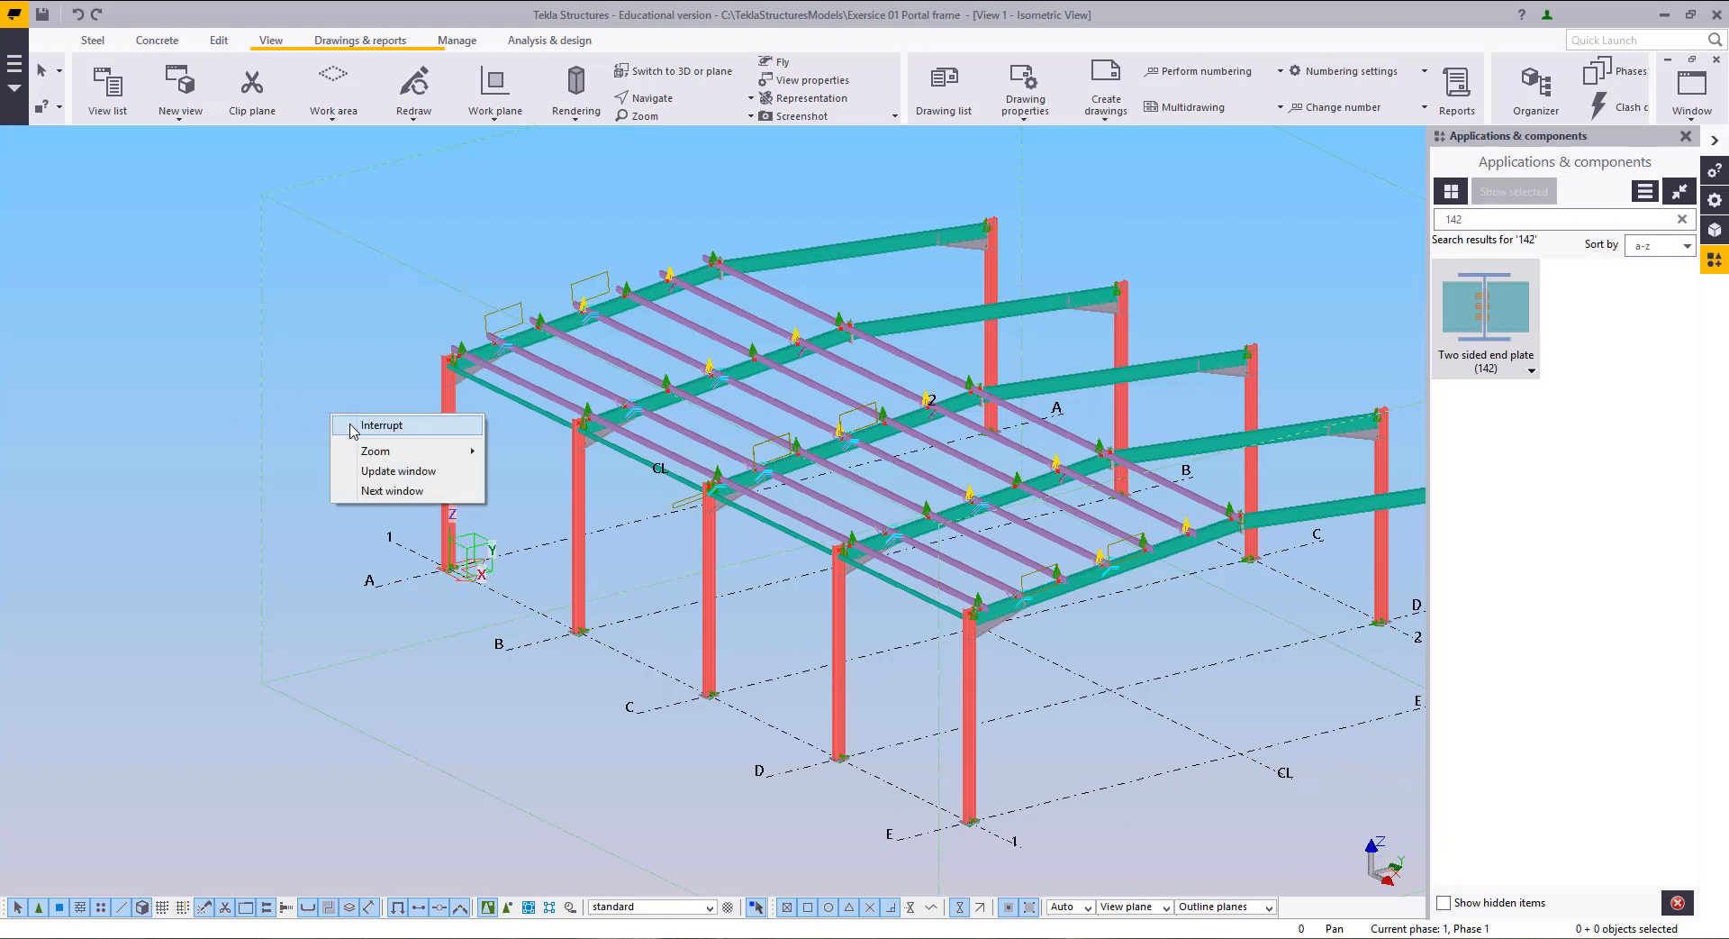
left_click(334, 444)
Step: Open the beam properties of an eaves beam and select all four eaves beams along grid line 1
left_click(480, 410)
double_click(530, 411)
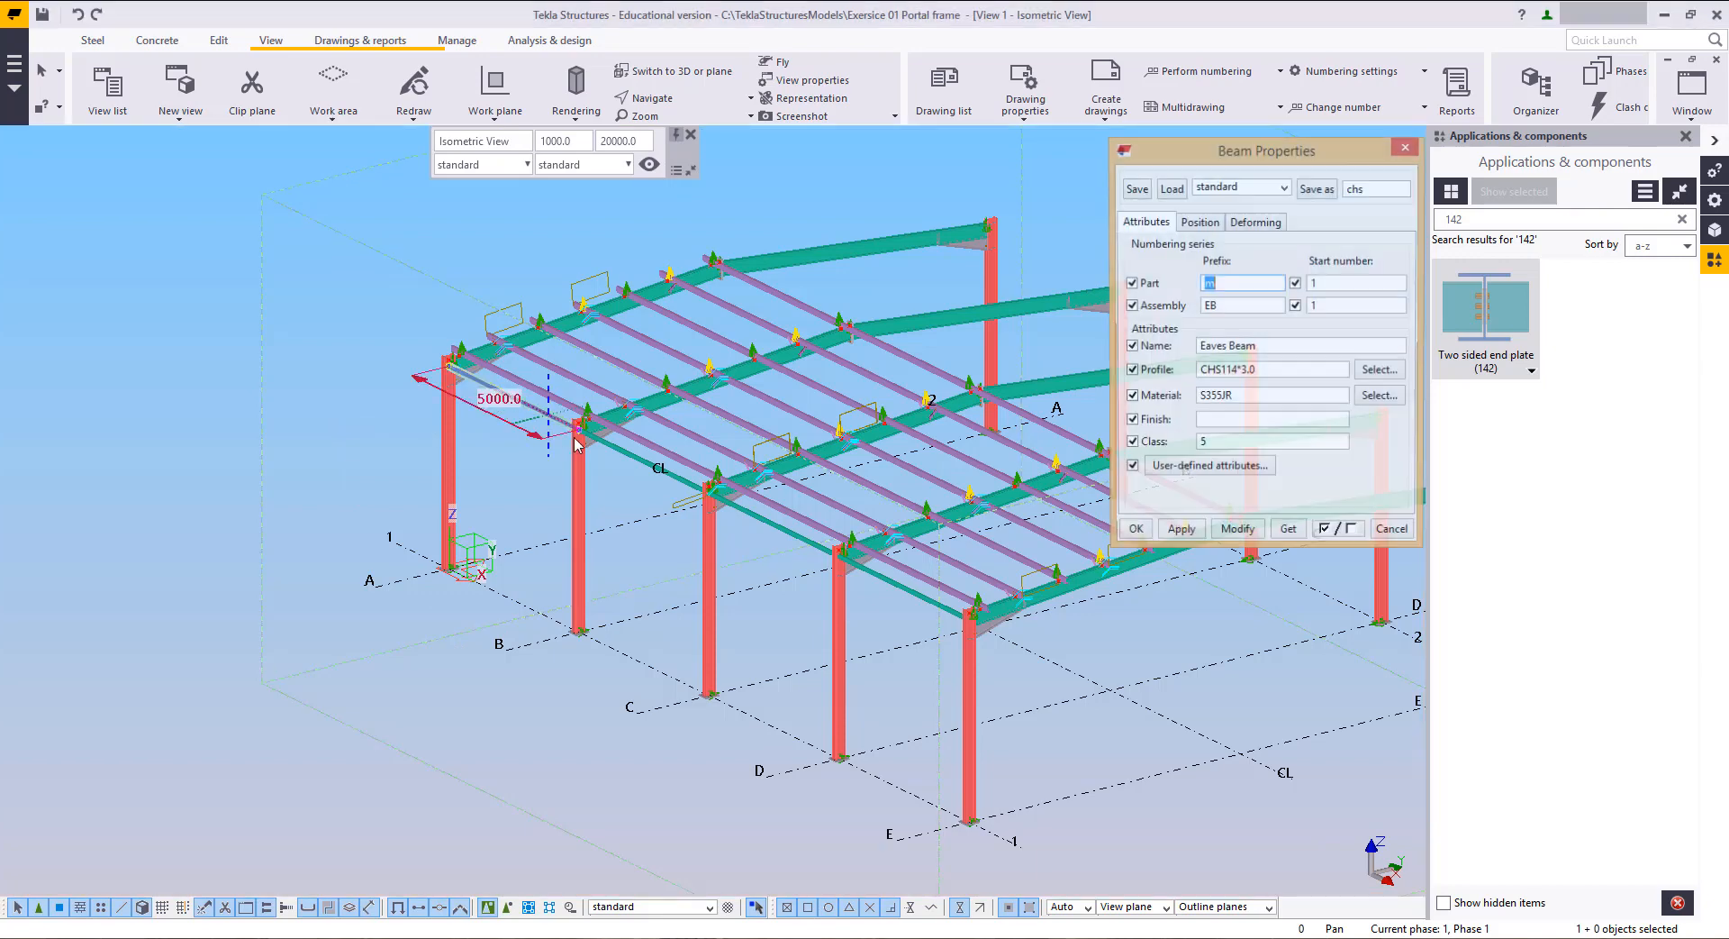
left_click(657, 465, "ctrl")
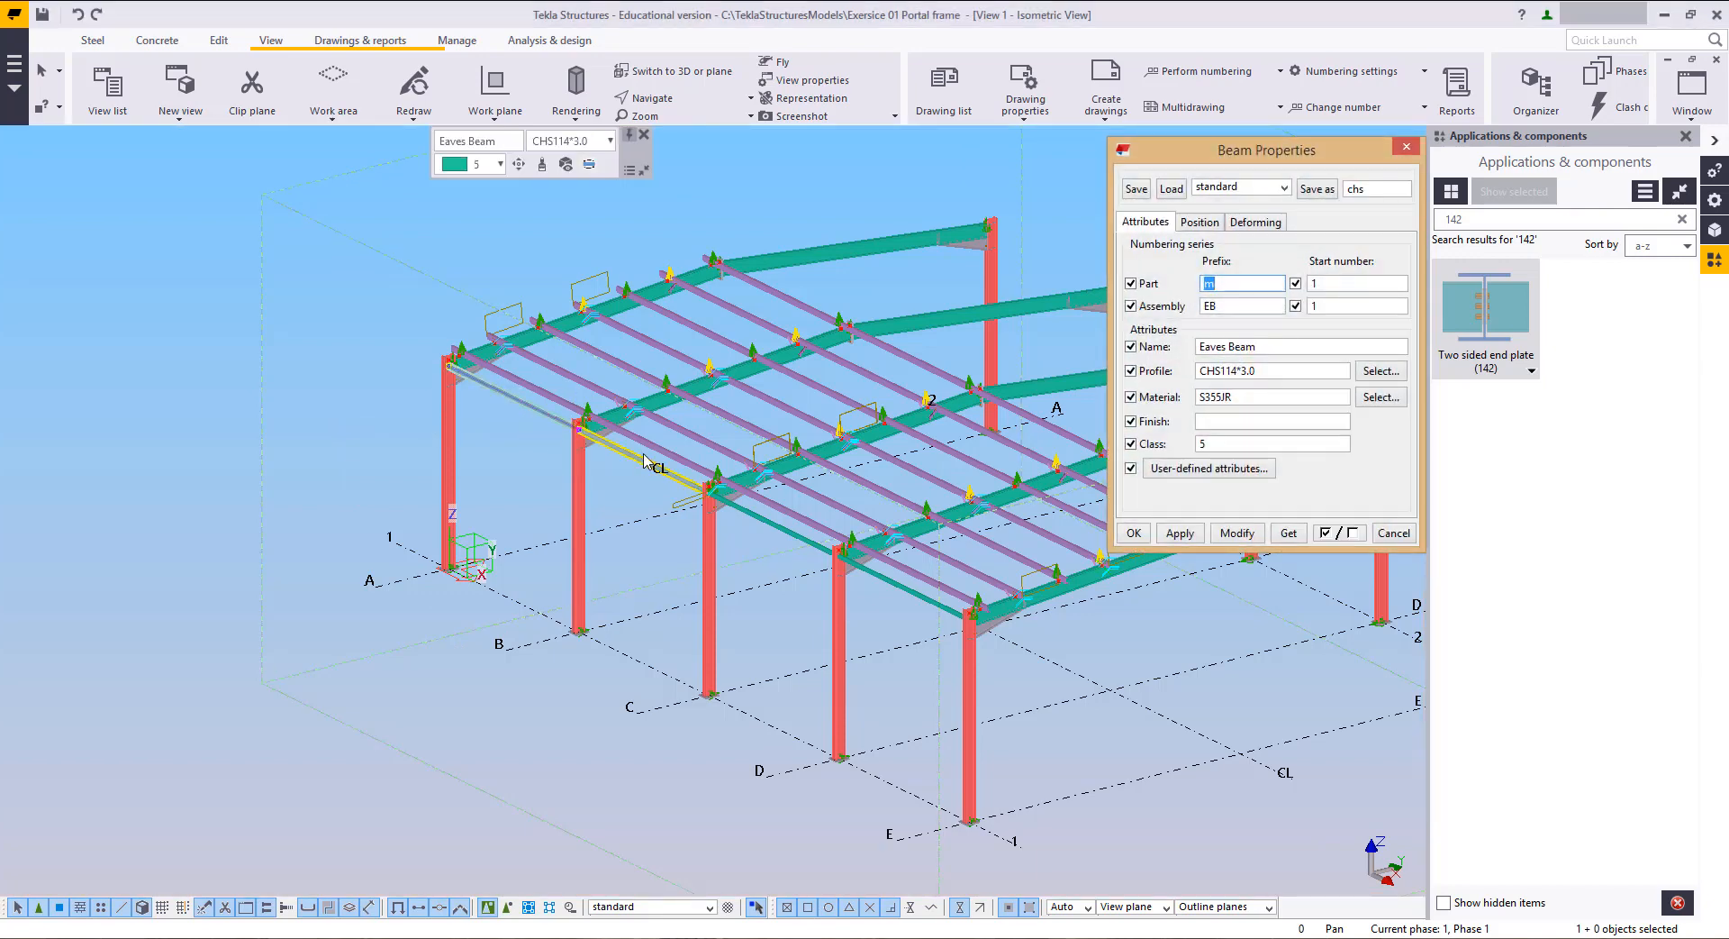
left_click(760, 523, "ctrl")
left_click(902, 622, "ctrl")
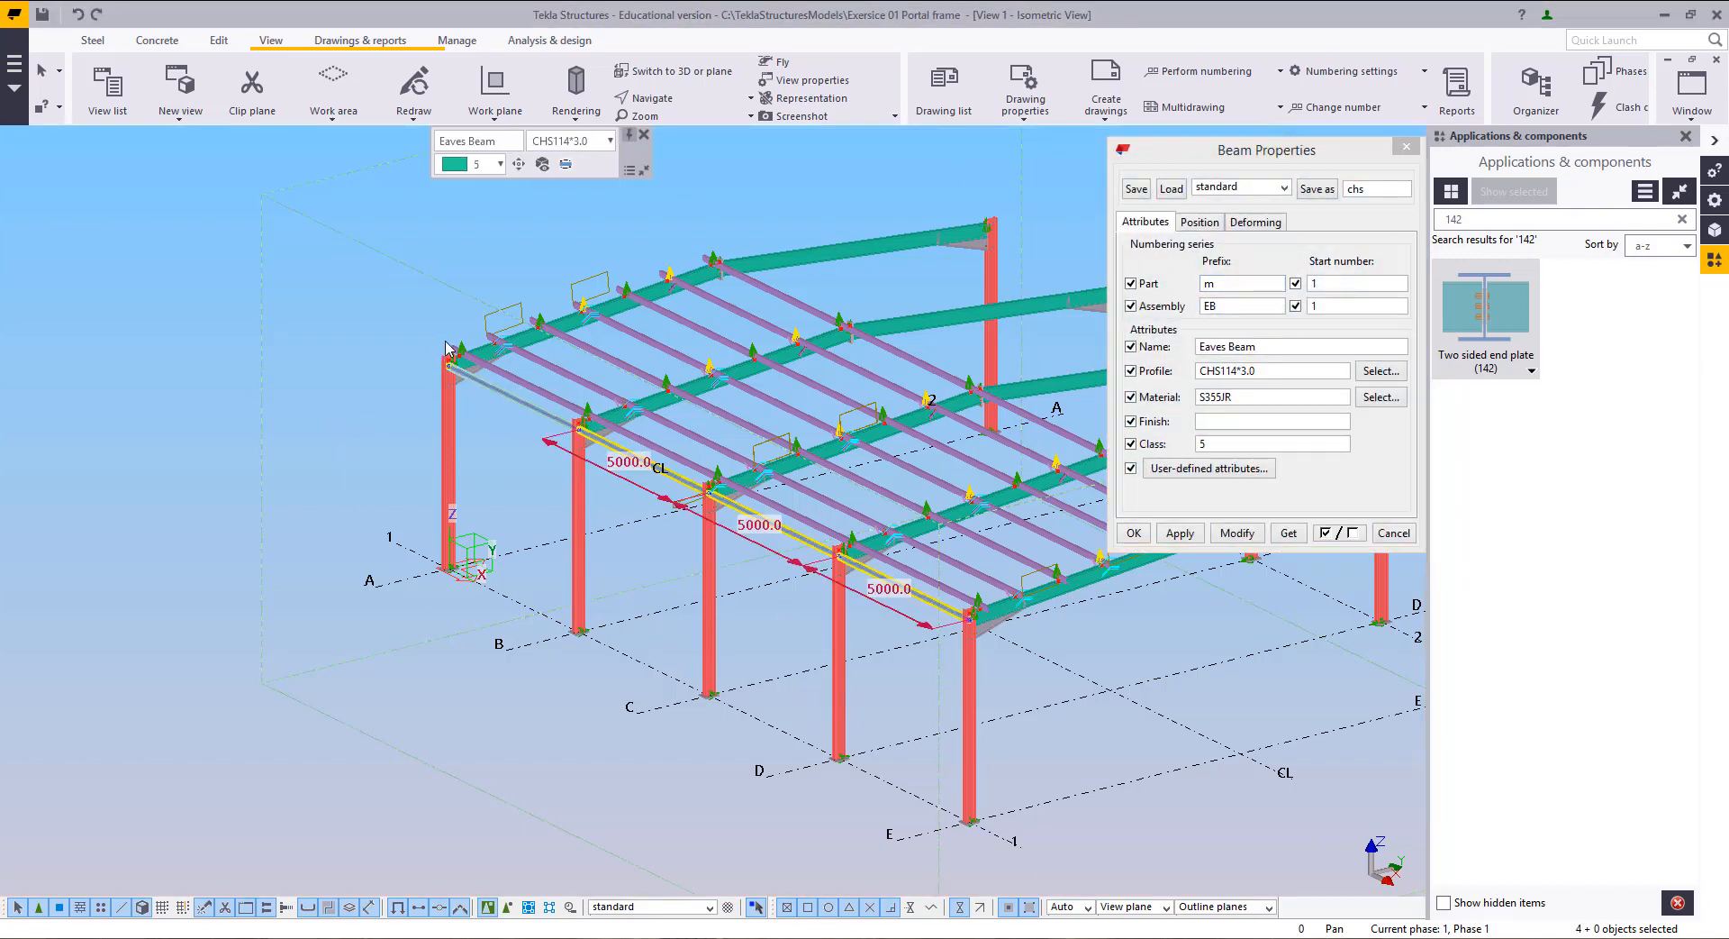
Step: Set the selected eaves beams' rotation angle to 0 and apply it while viewing the Grid C elevation
left_click(1200, 229)
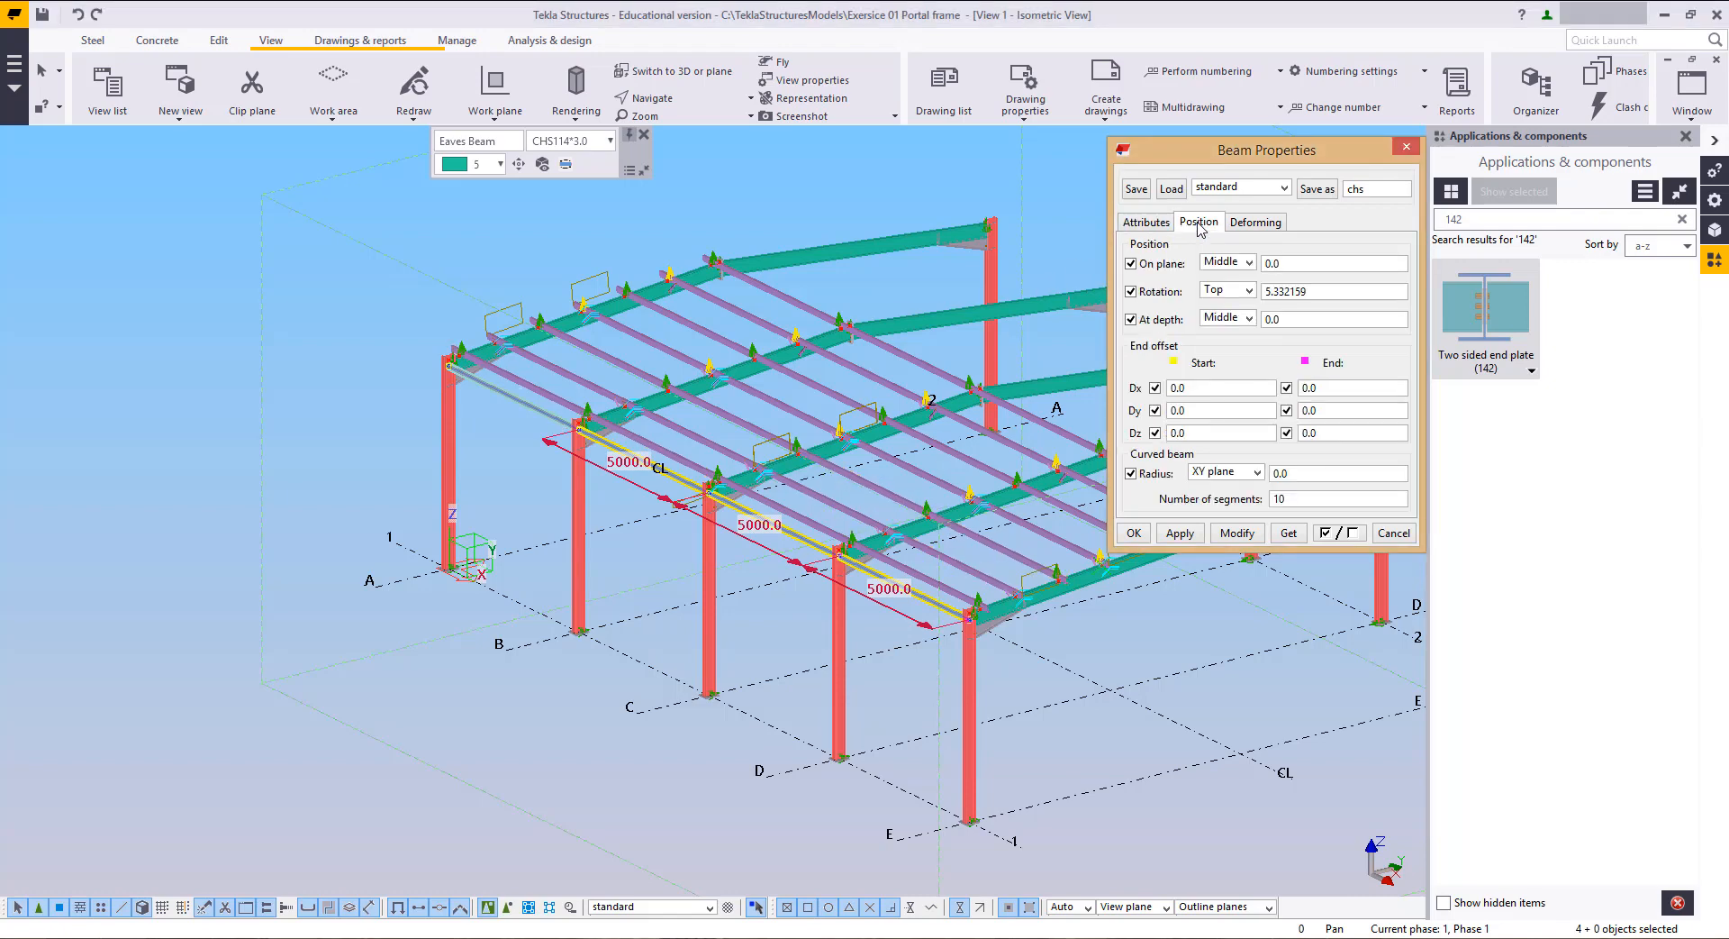
key("ctrl+a")
type("0")
left_click(1681, 101)
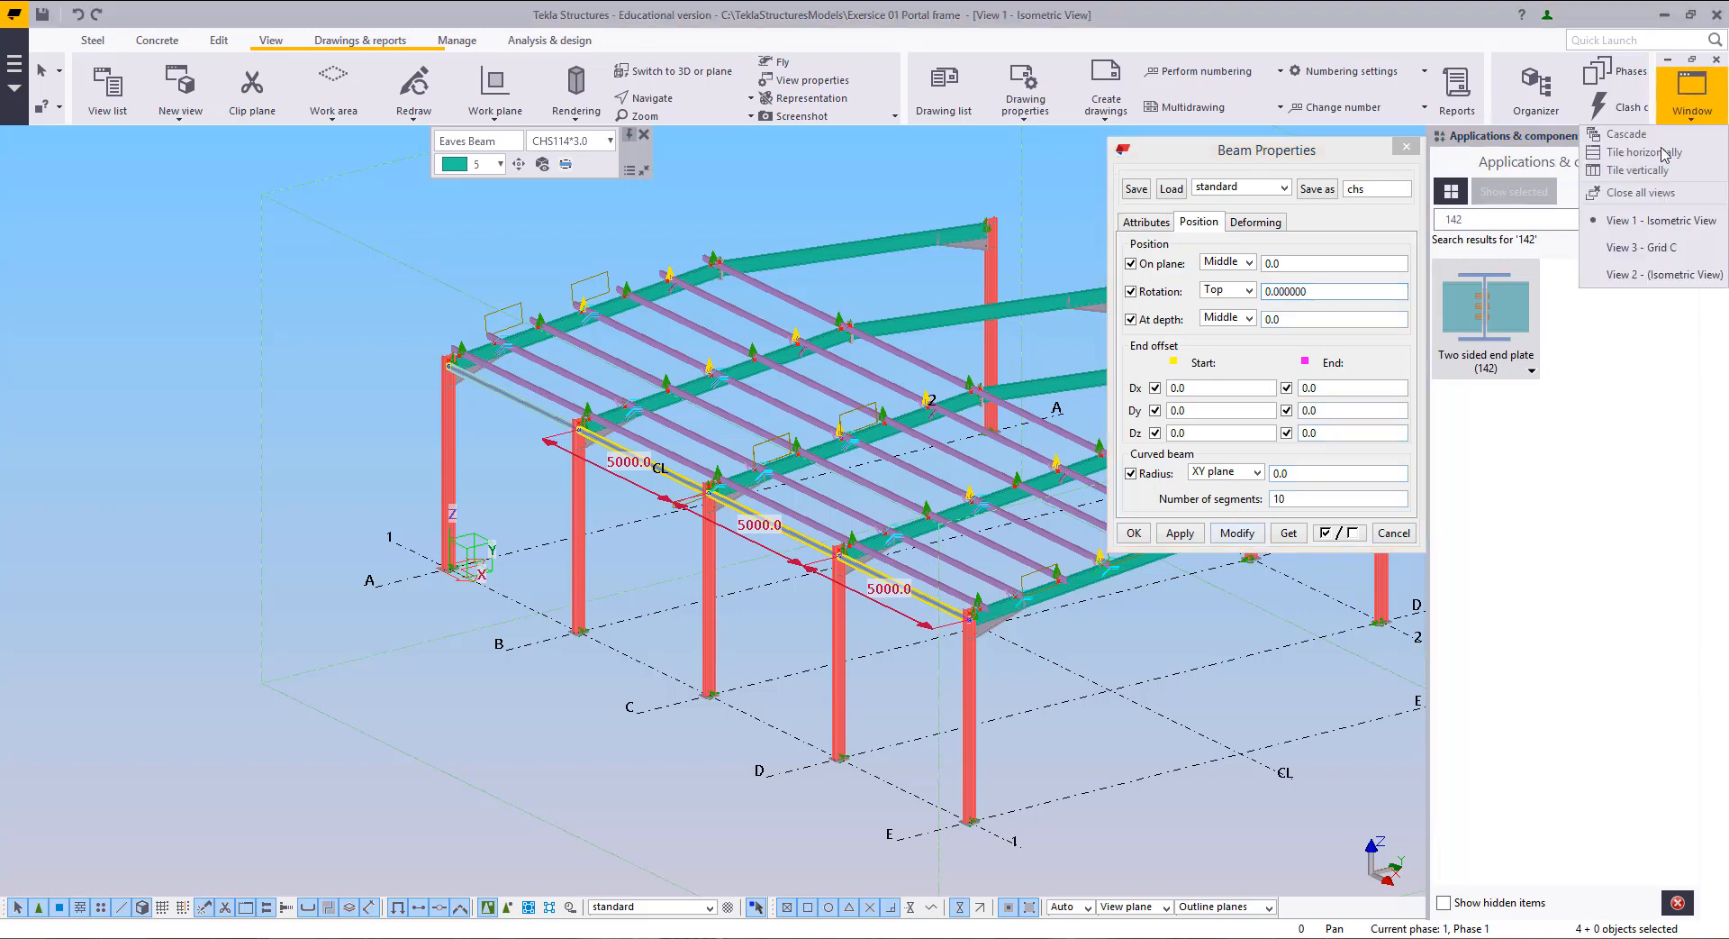
left_click(1621, 238)
scroll(804, 680, "up", 4)
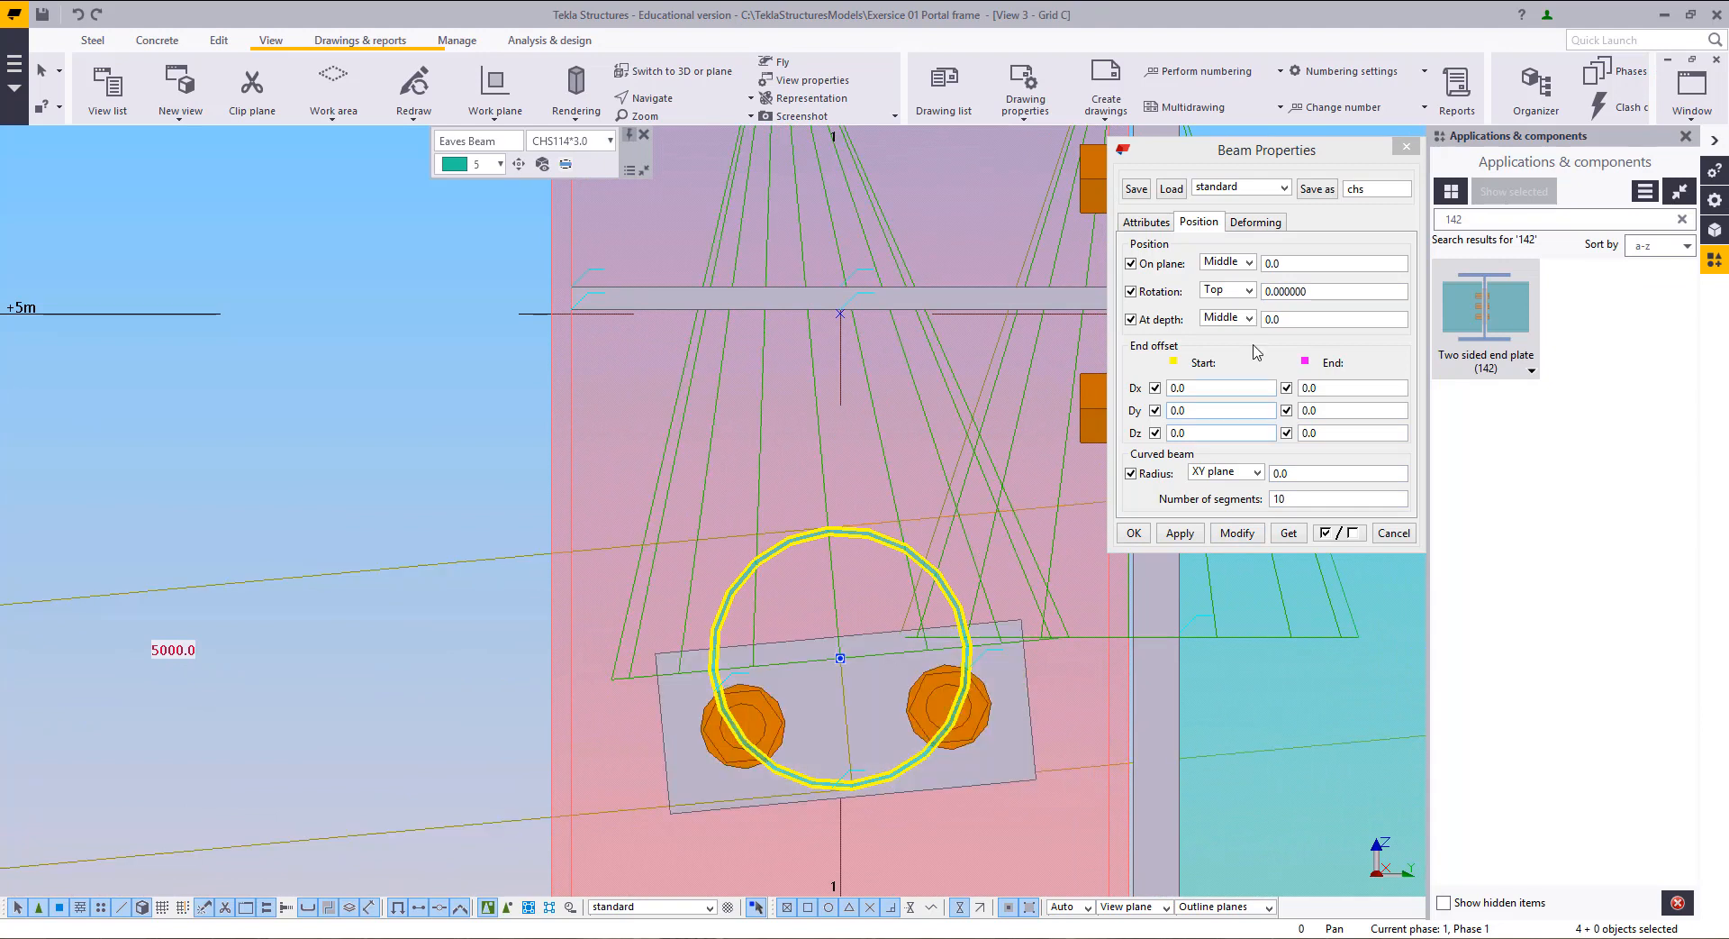
left_click(1234, 533)
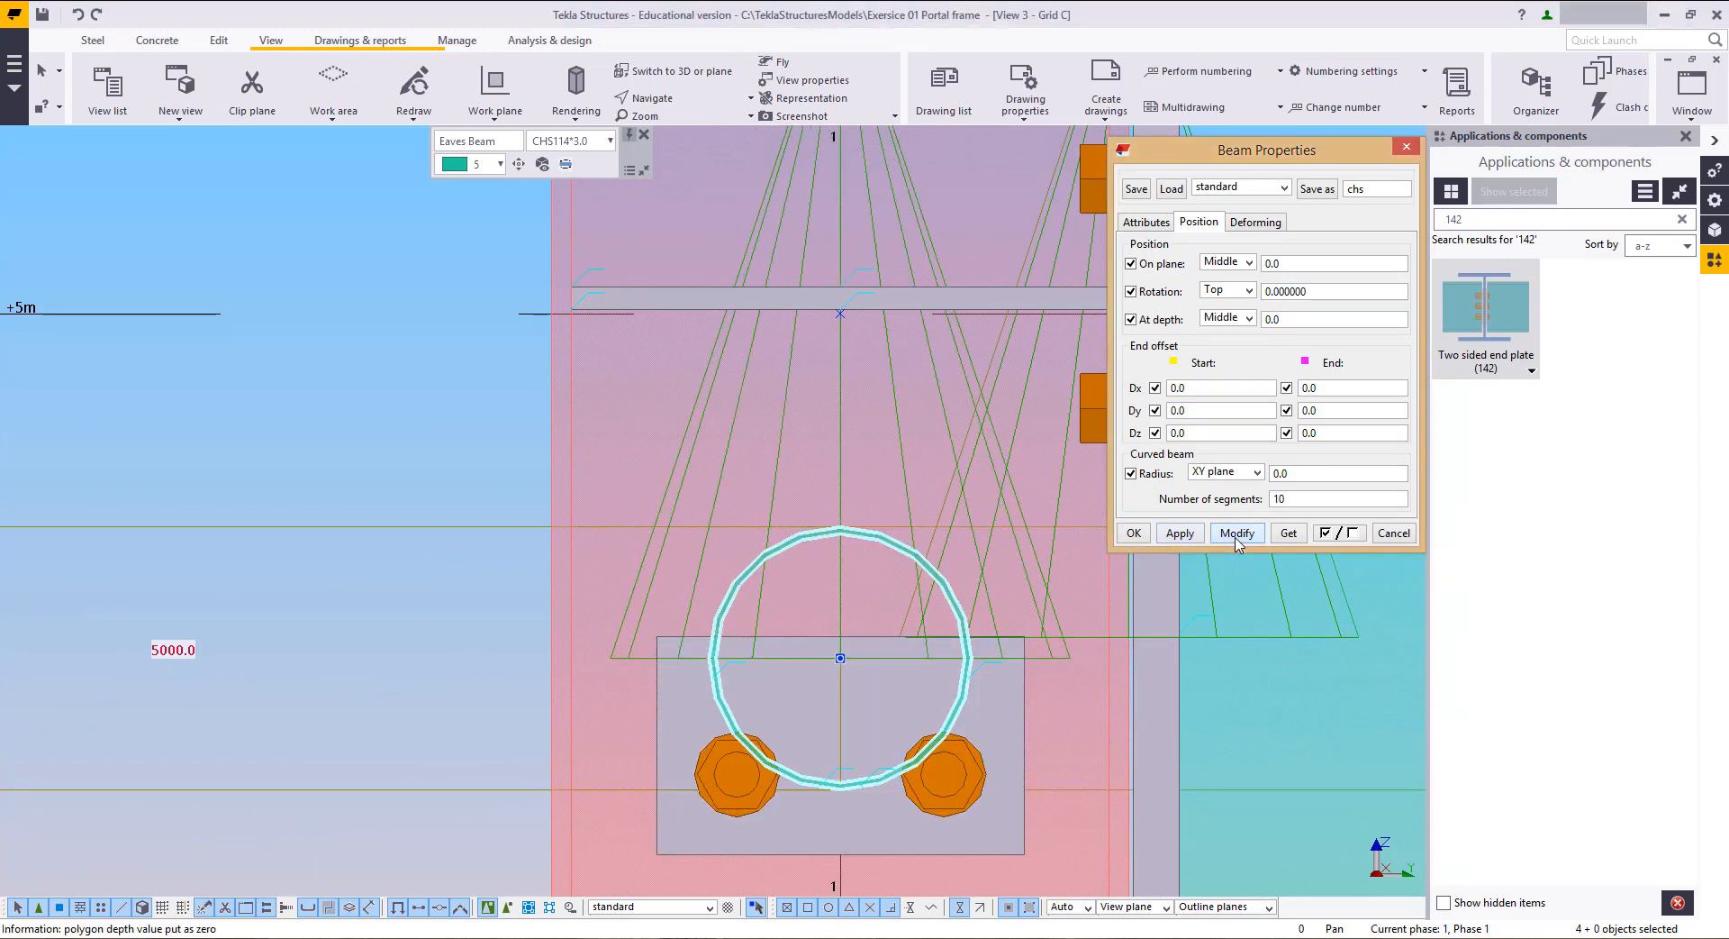
left_click(1394, 533)
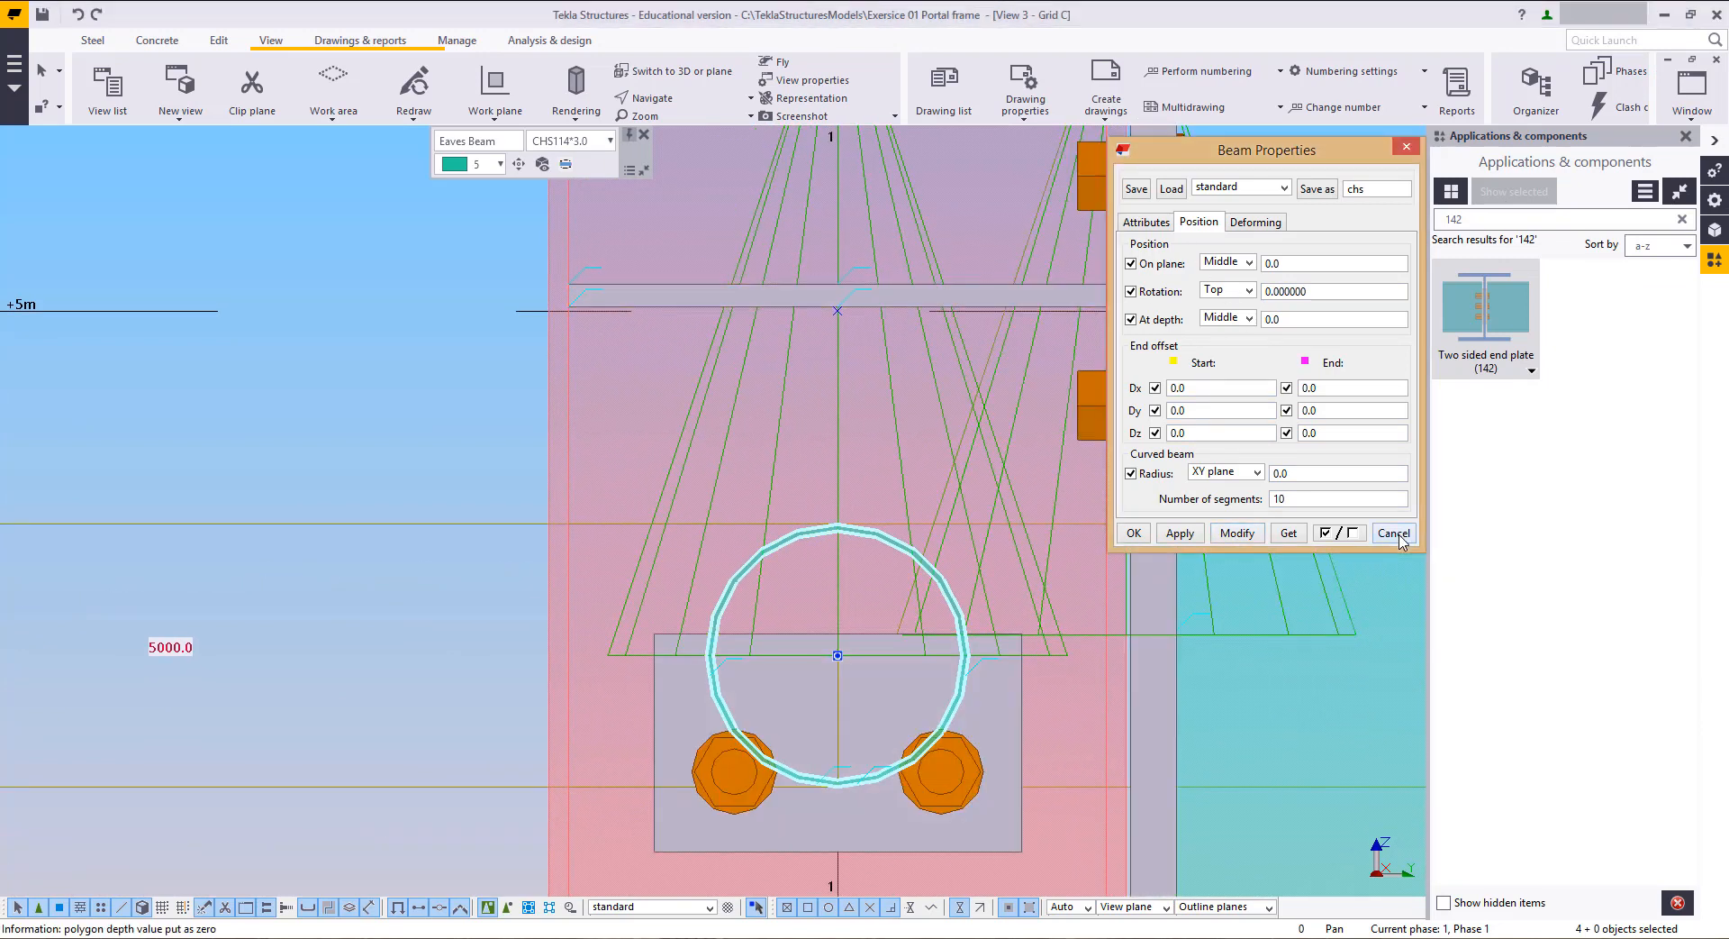
Step: Open the Two sided end plate (142) settings for the eaves beam connection in Grid C and load the eavesStrut_s150g90 preset
left_click(365, 589)
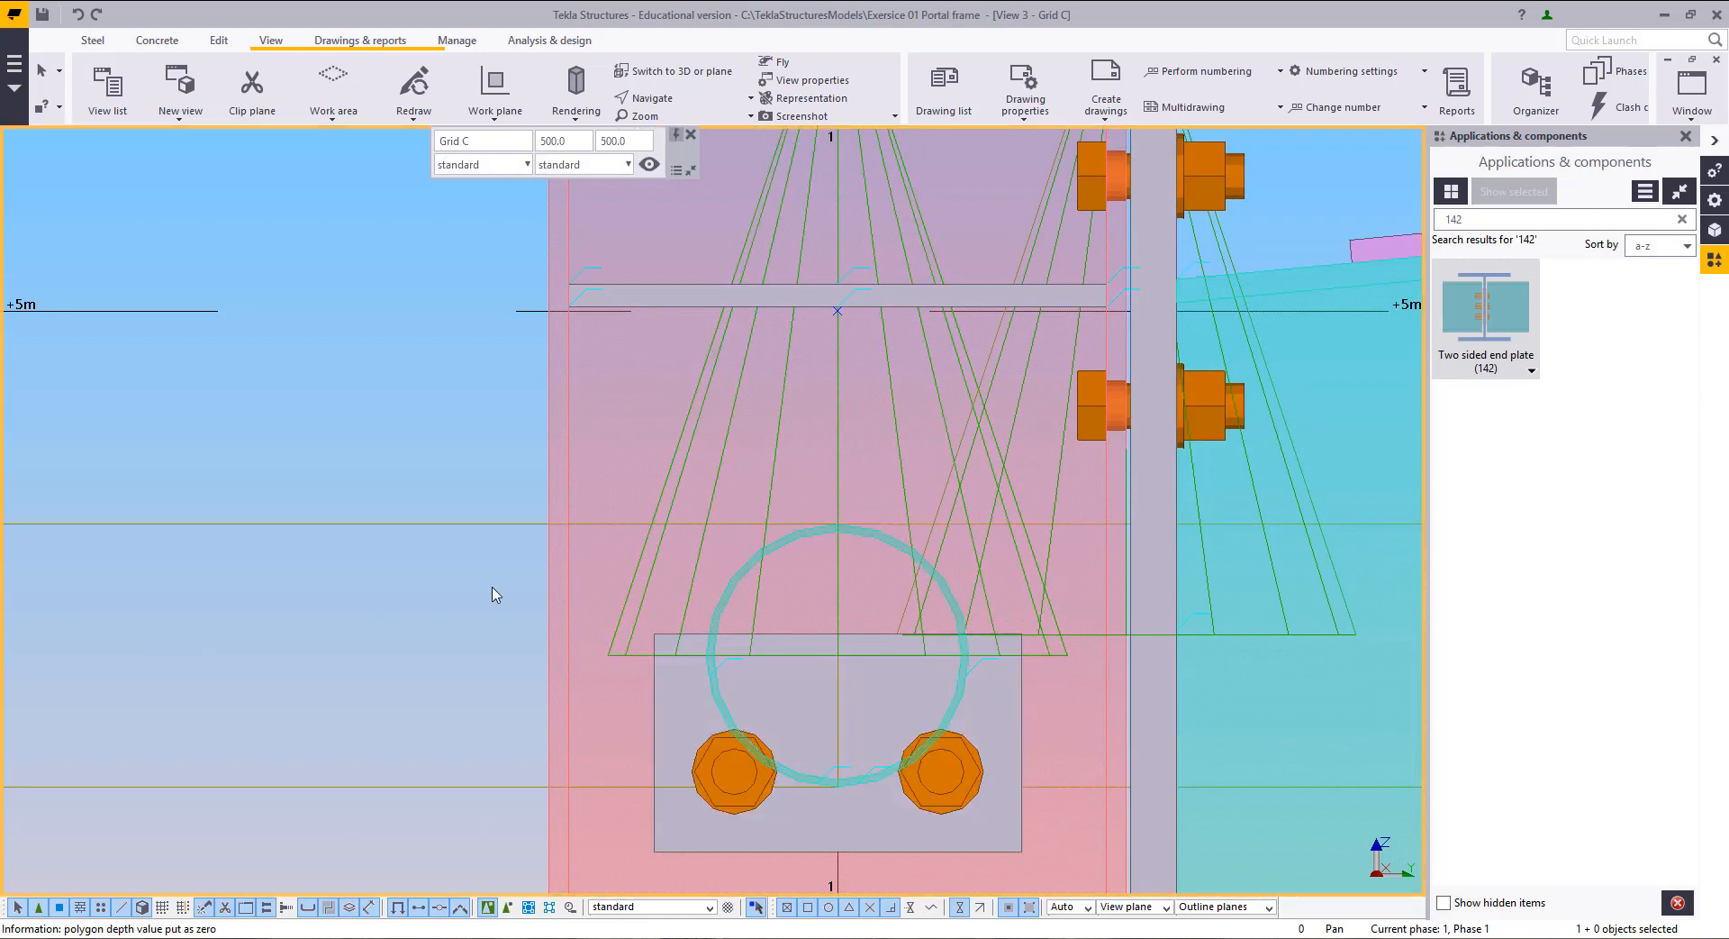
scroll(613, 593, "down", 2)
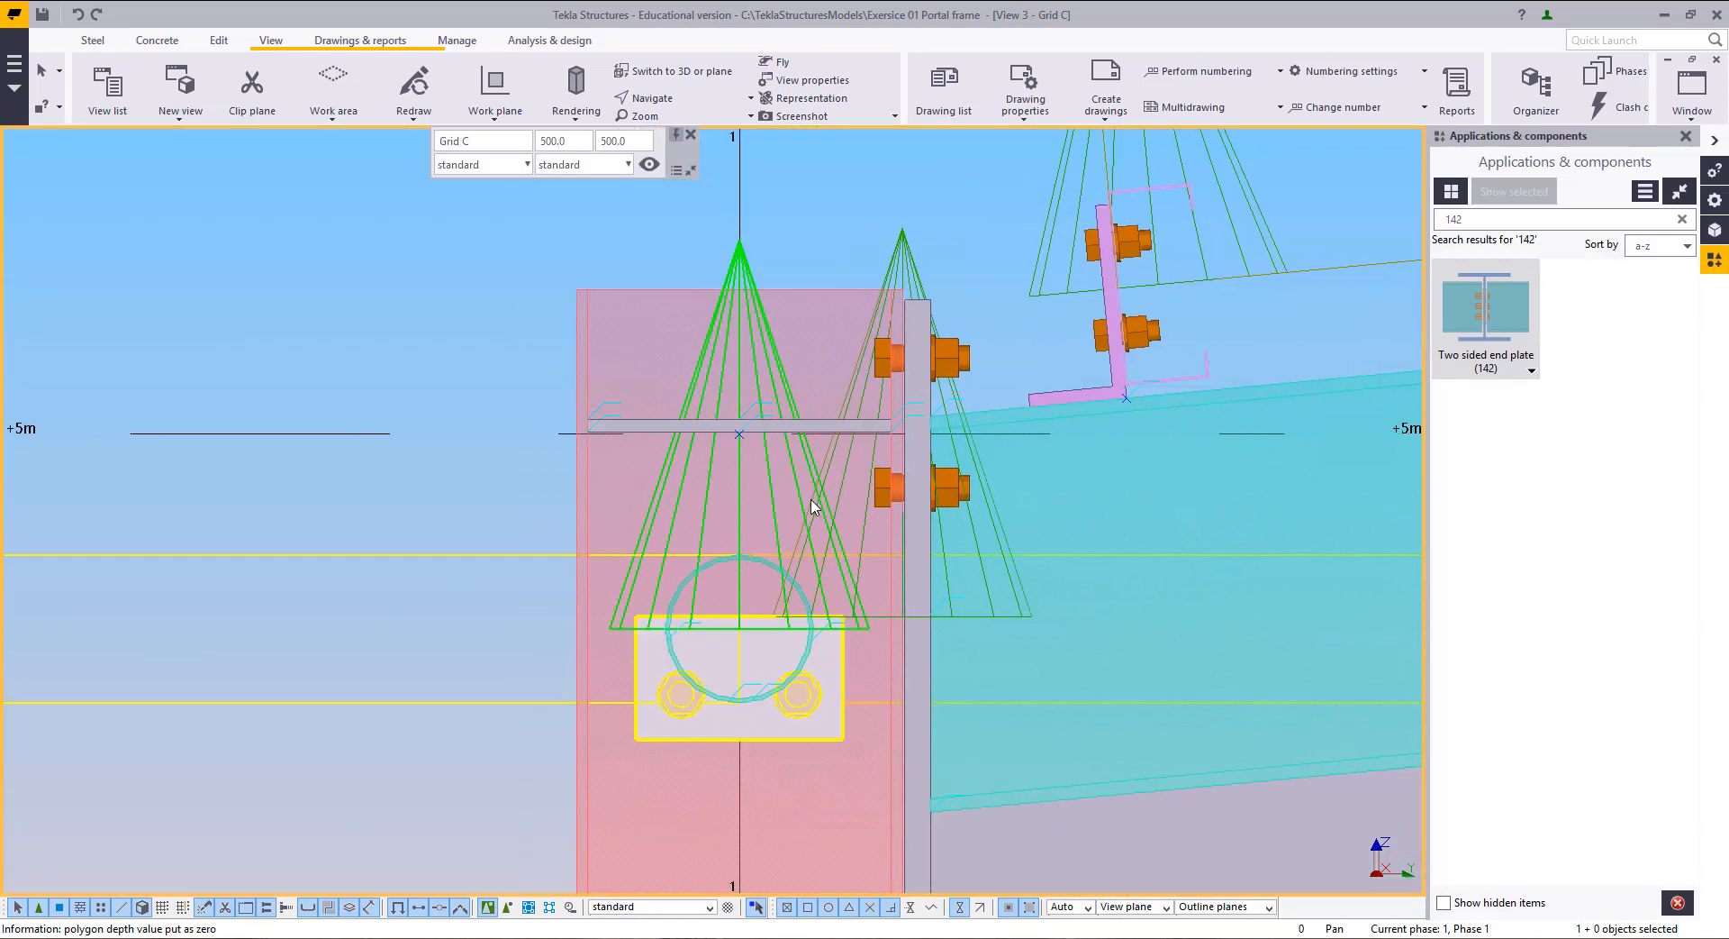
double_click(774, 363)
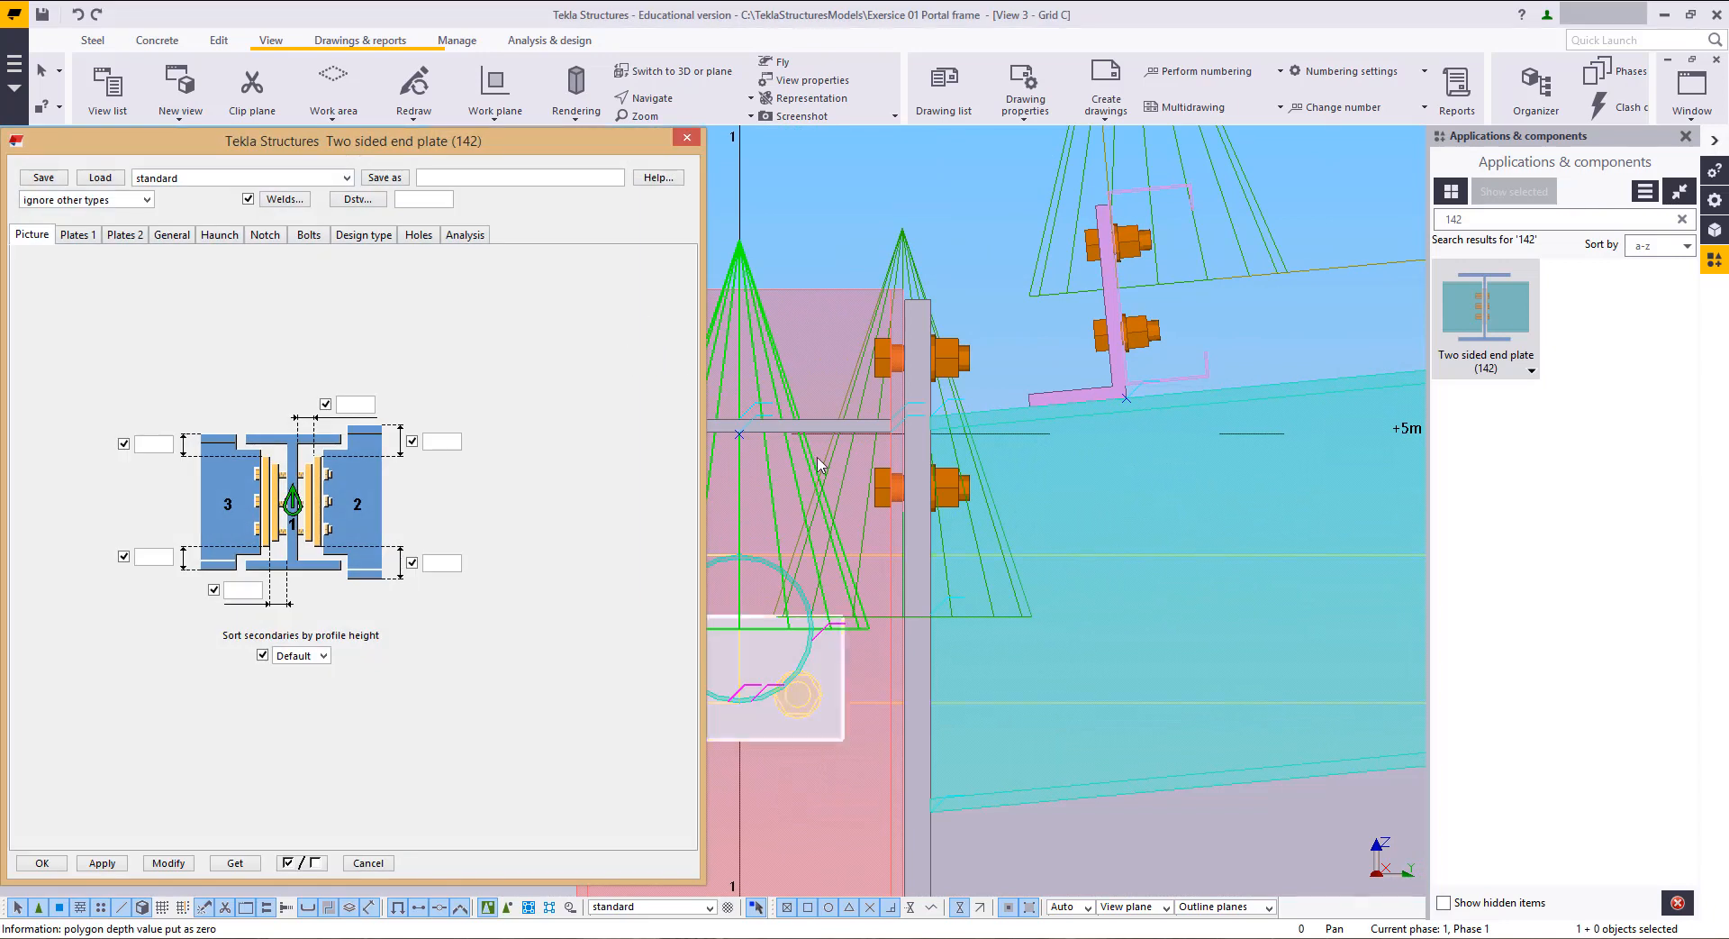
middle_click_drag(815, 452, 1094, 482)
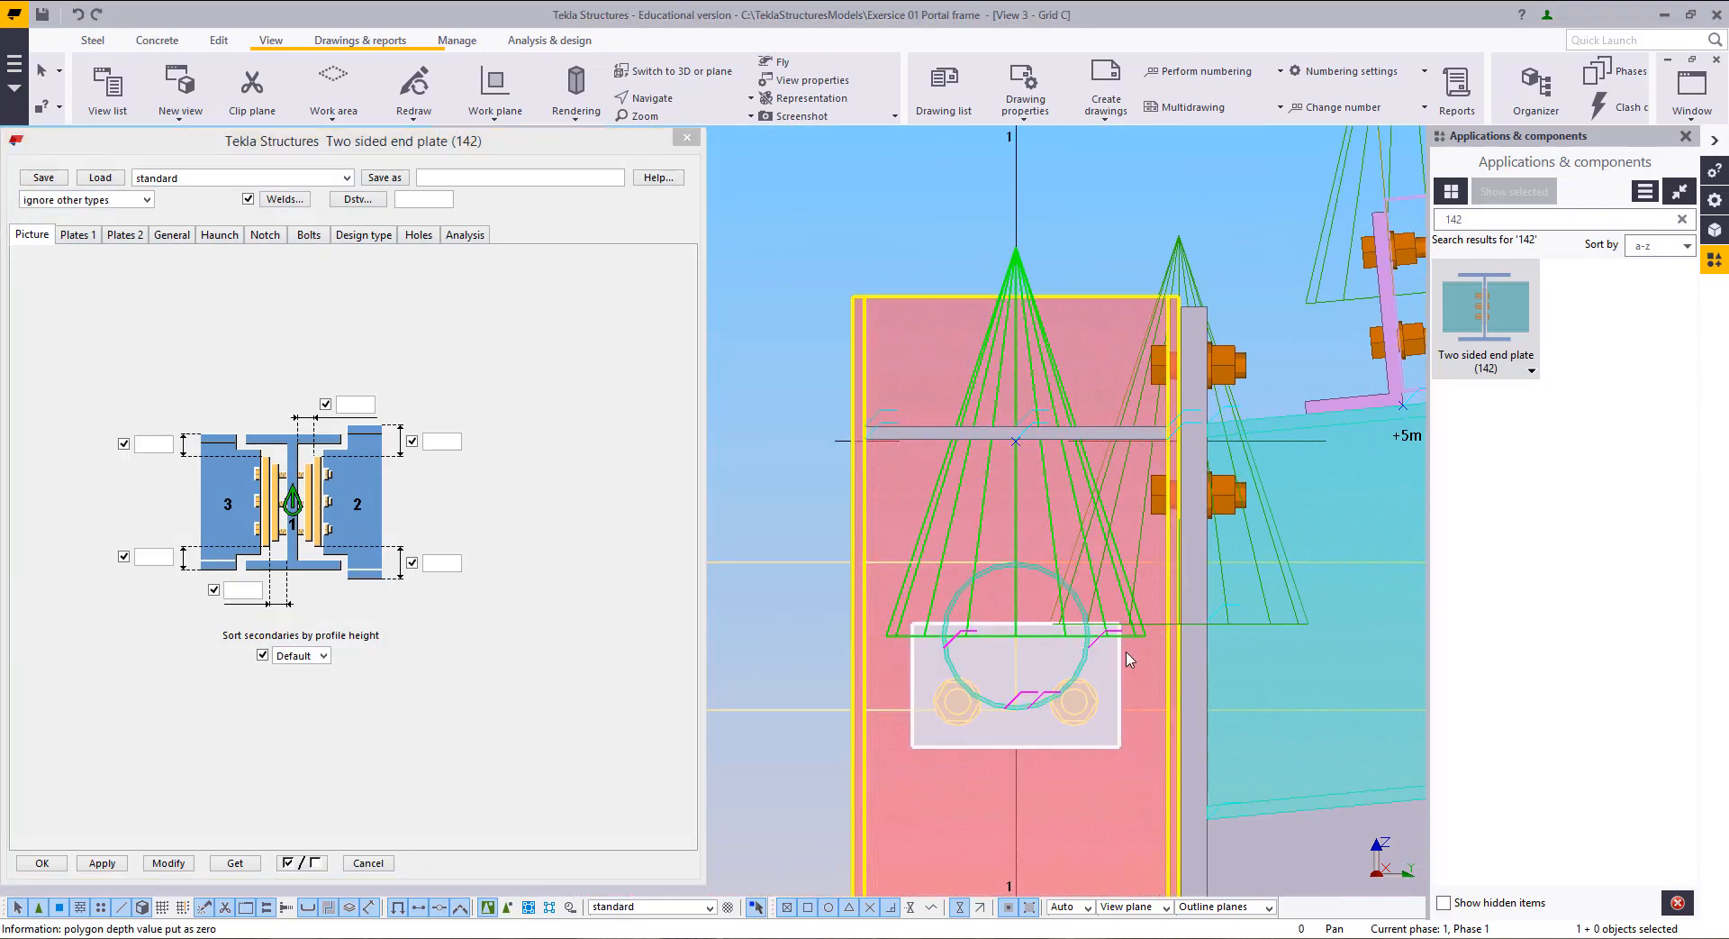
left_click(975, 600)
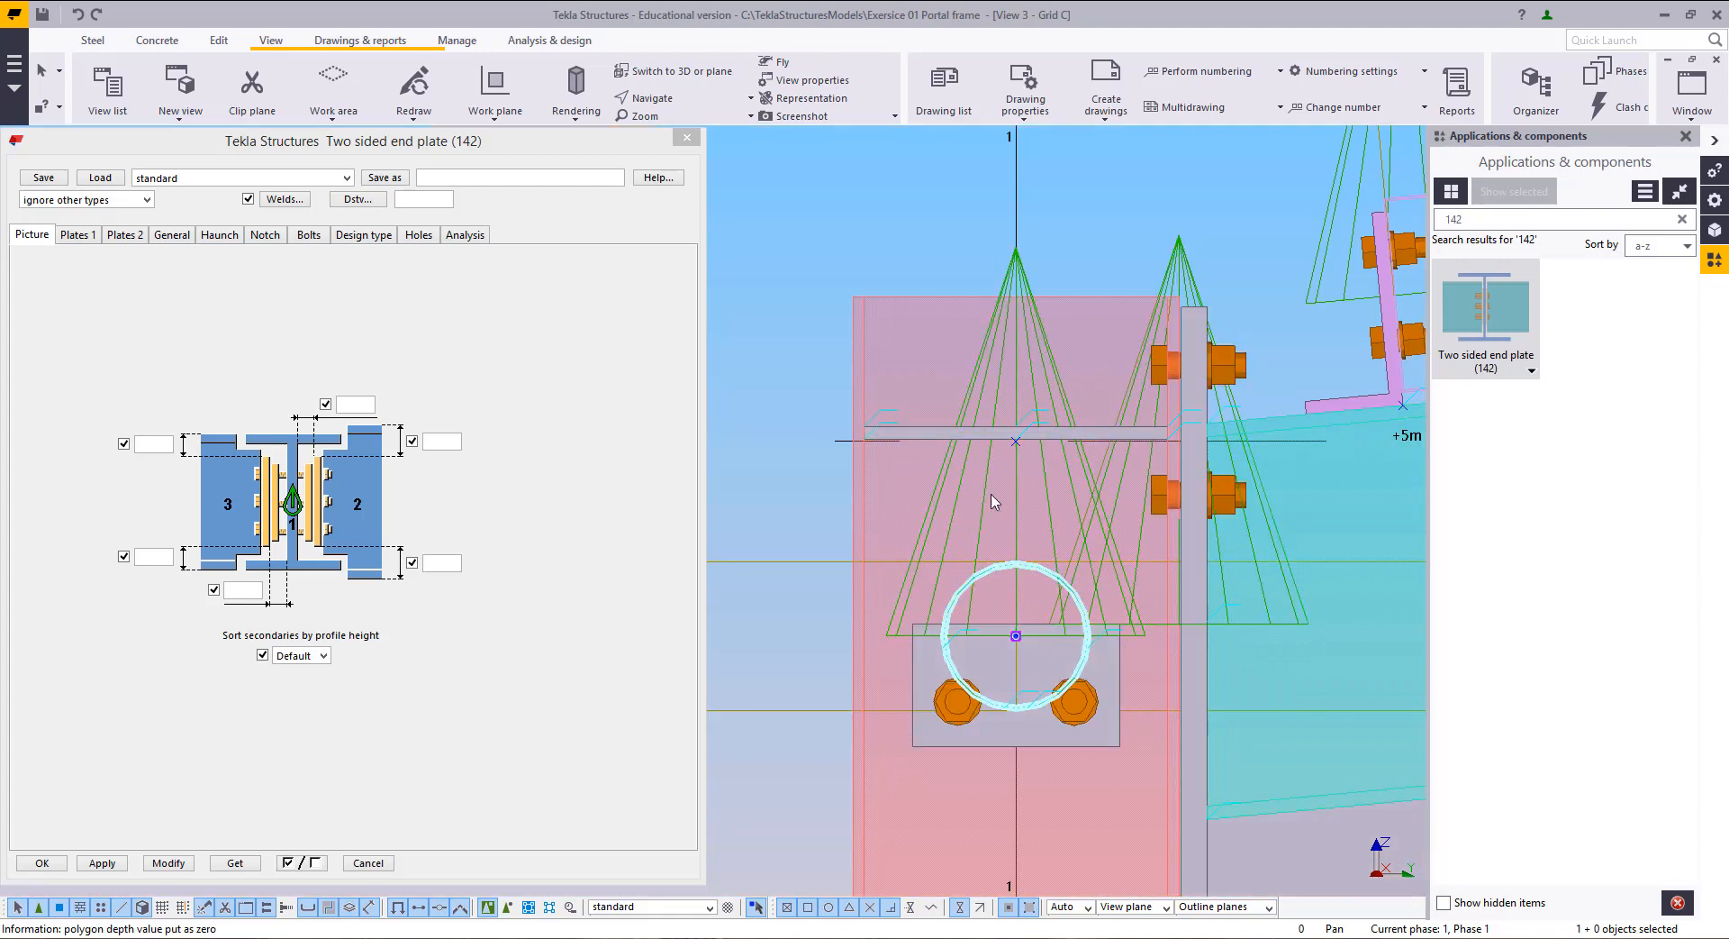
left_click(912, 530)
left_click(225, 178)
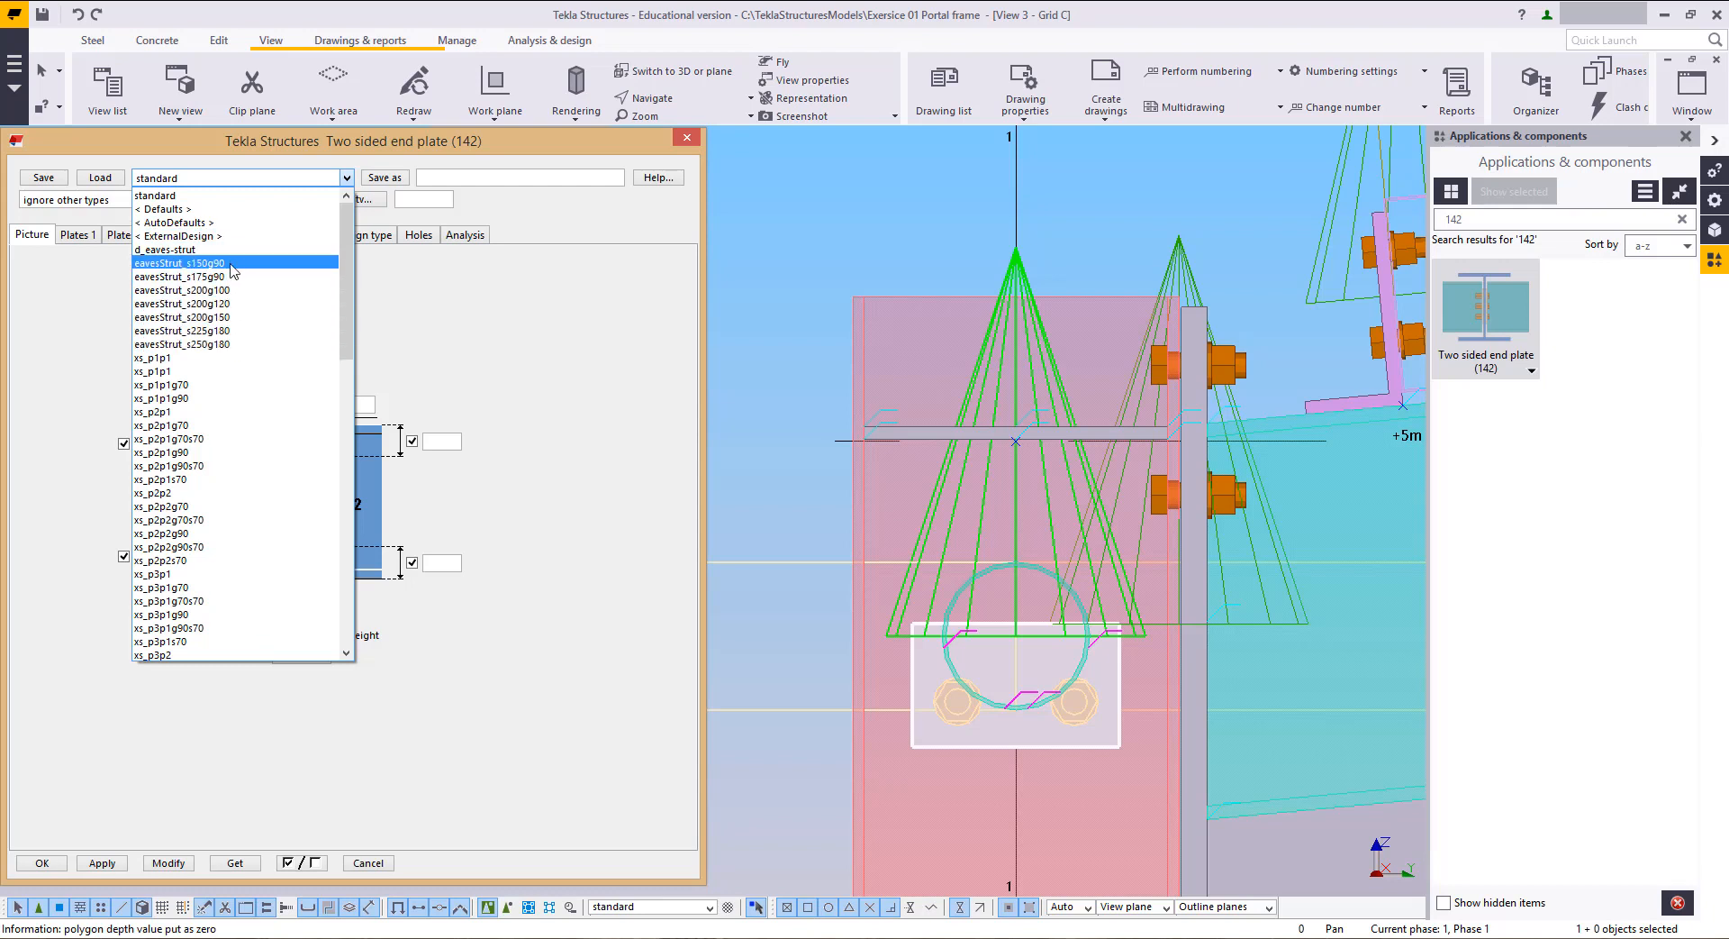
left_click(227, 266)
left_click(90, 183)
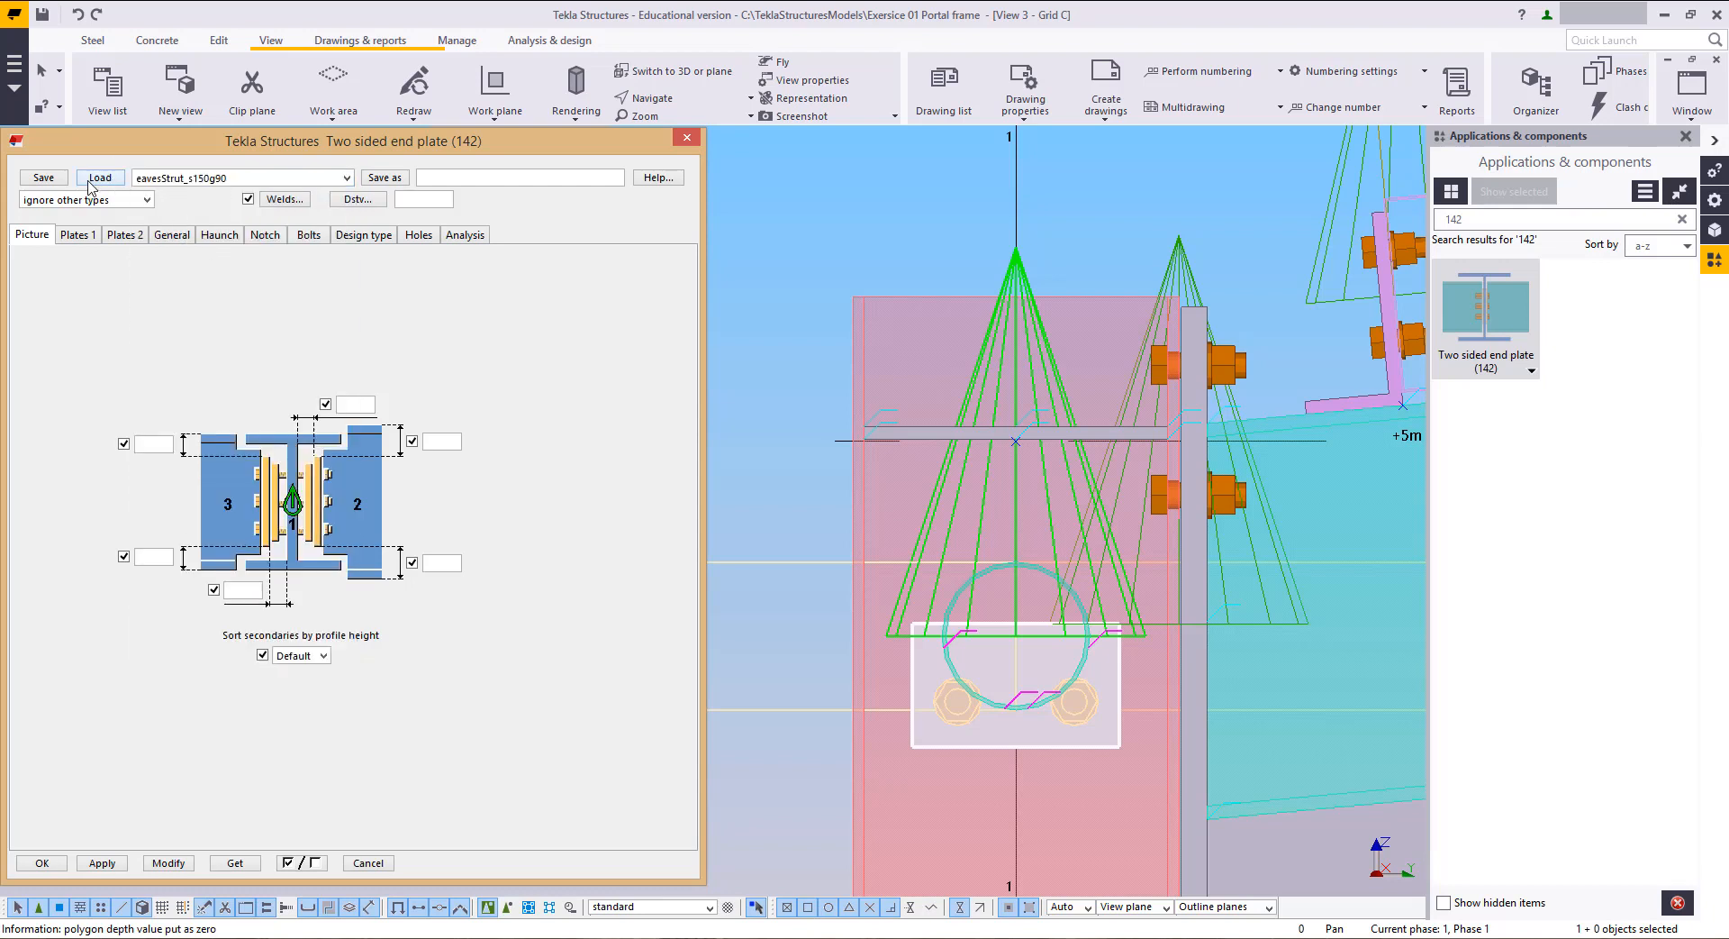
Step: Review the bolt and plate settings, set both end plate gaps to 2, and apply the settings to the eaves beam connection
left_click(311, 235)
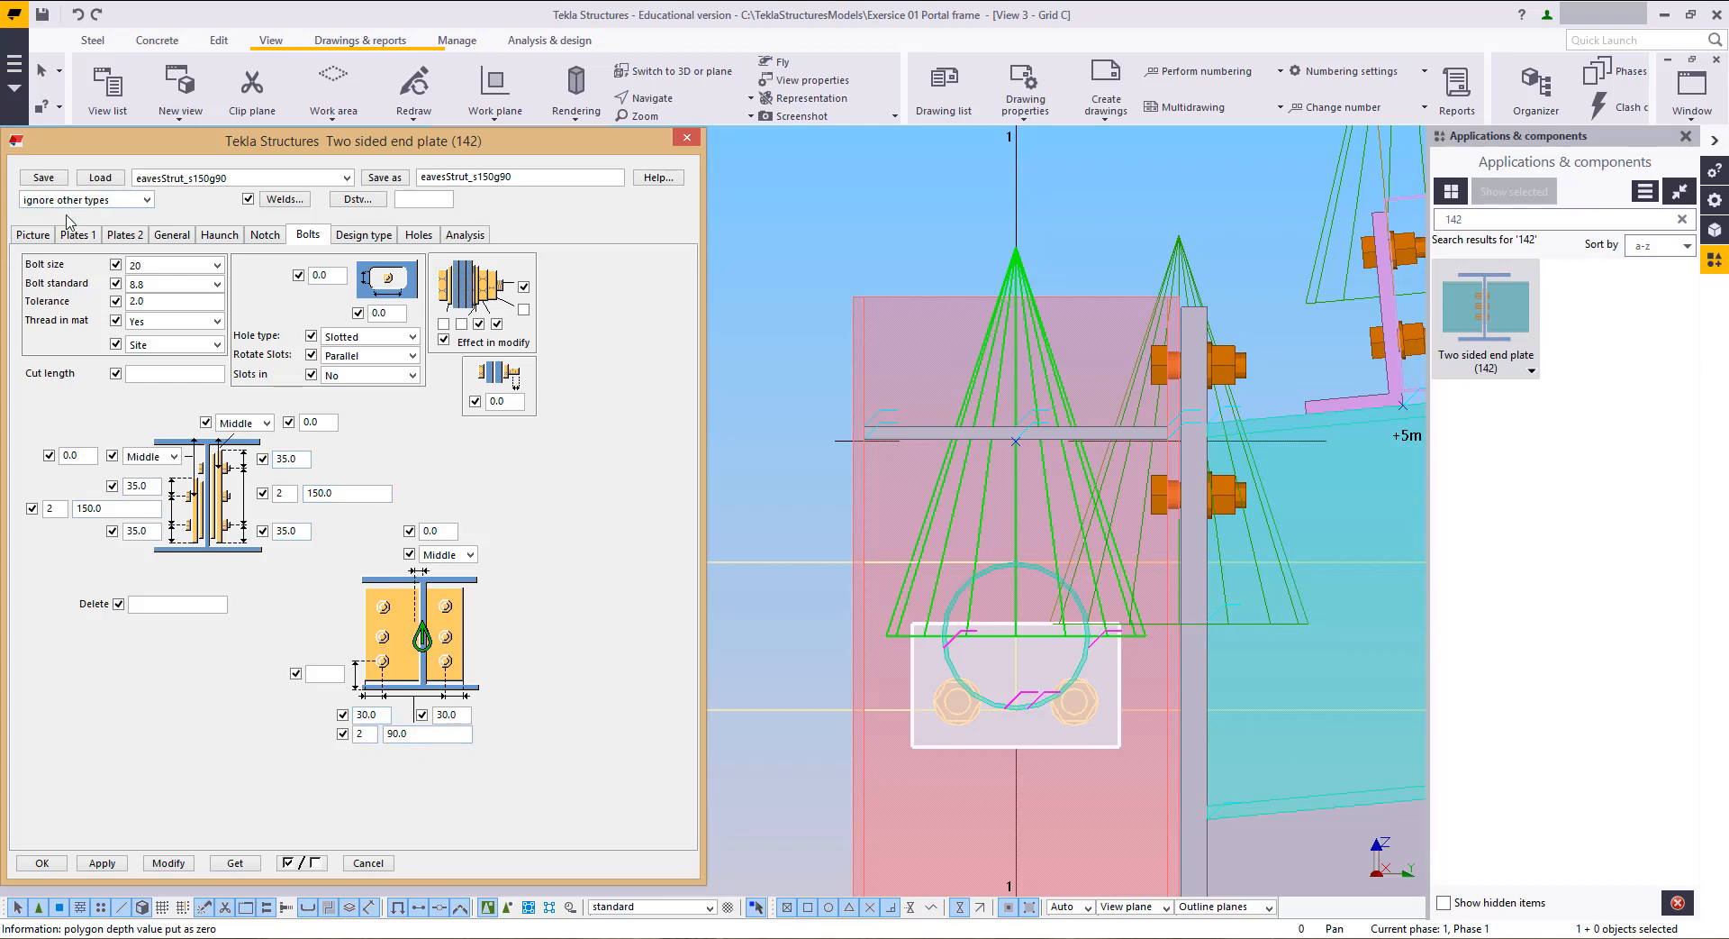
left_click(90, 236)
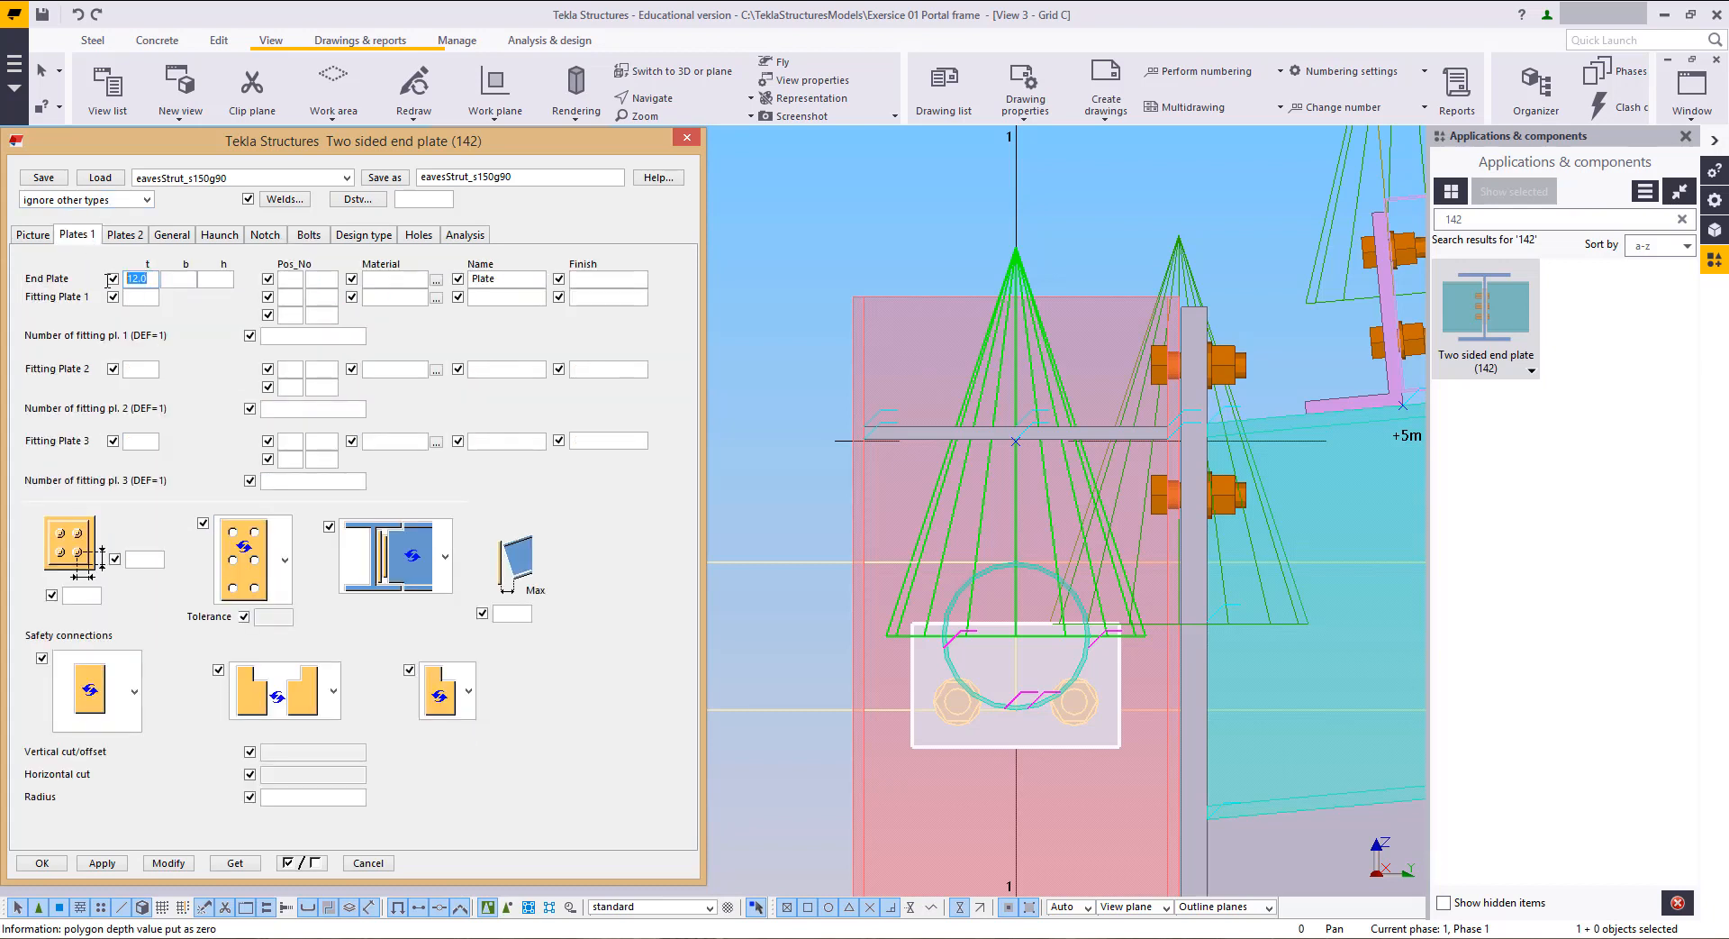
left_click(125, 234)
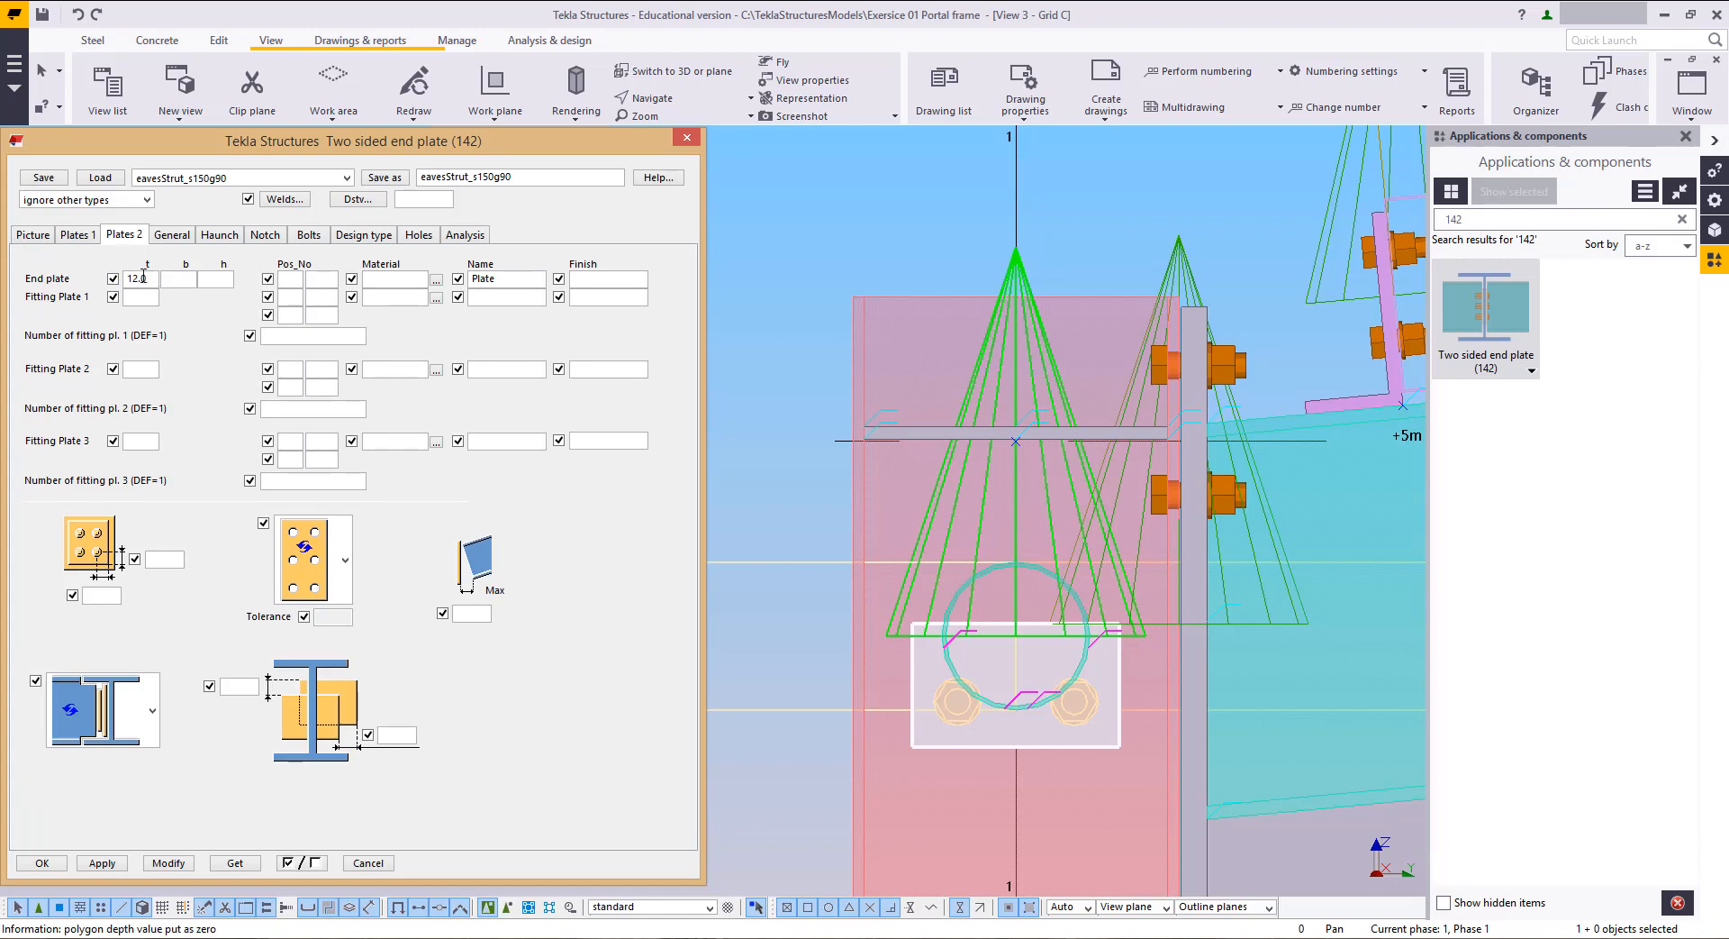
left_click(37, 237)
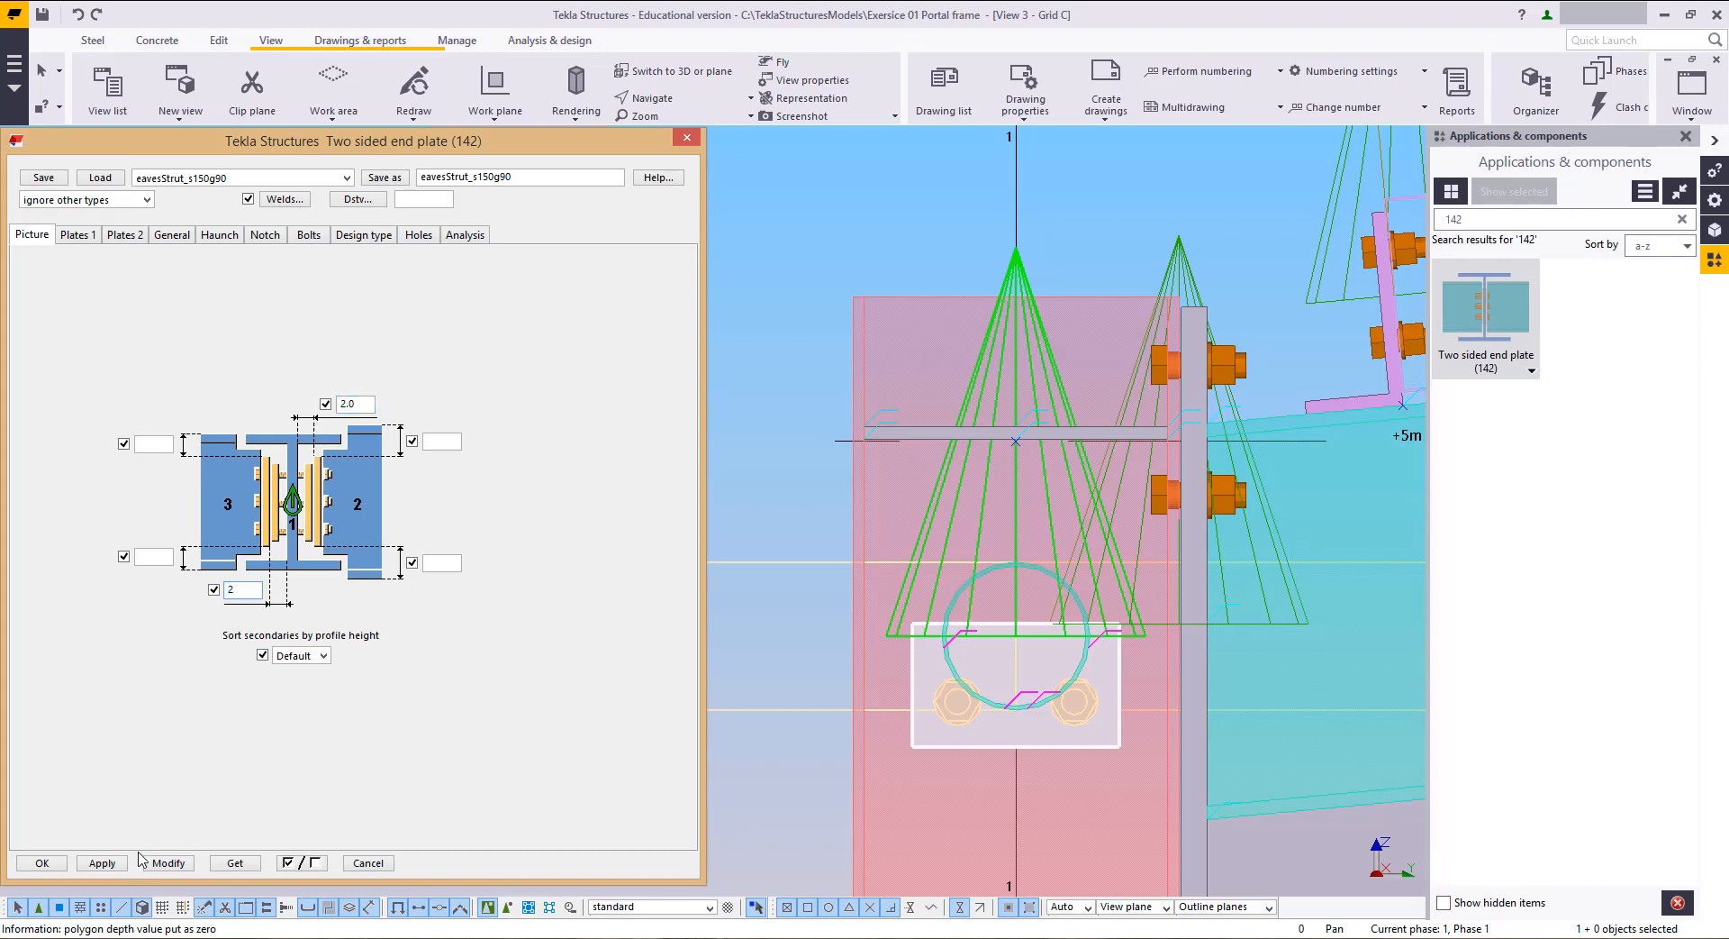
left_click(178, 863)
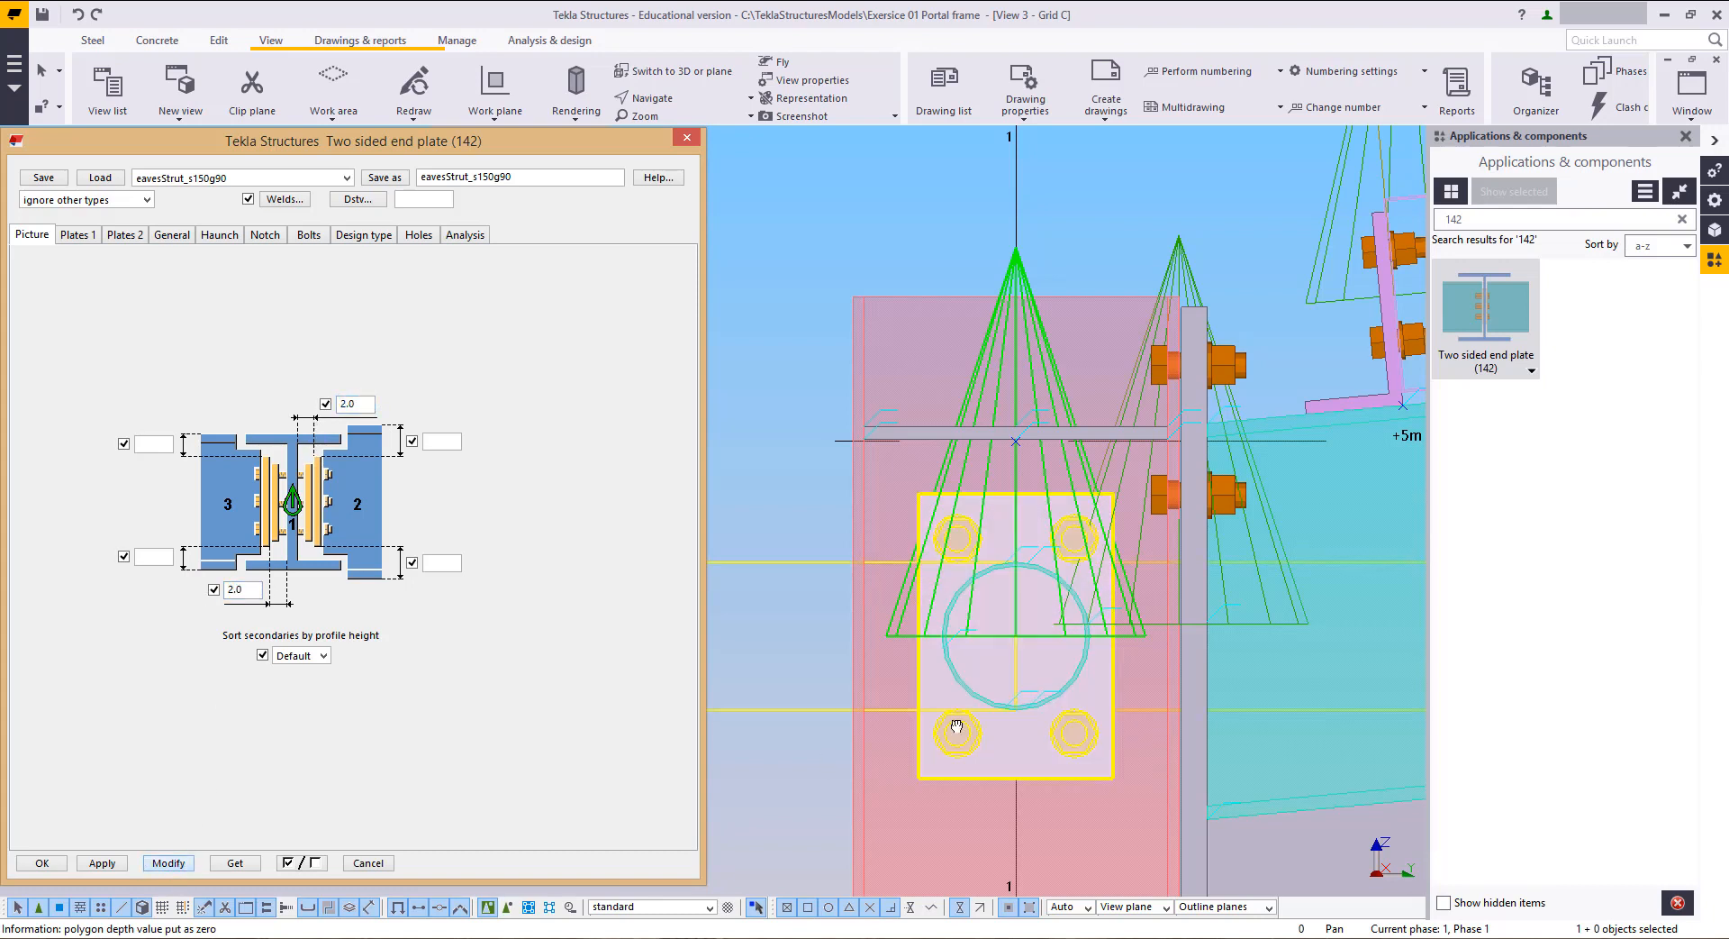
Step: Select the Grid C eaves beam end plate connection and examine its notch and bolt settings
middle_click_drag(961, 722, 946, 735)
left_click(1033, 270)
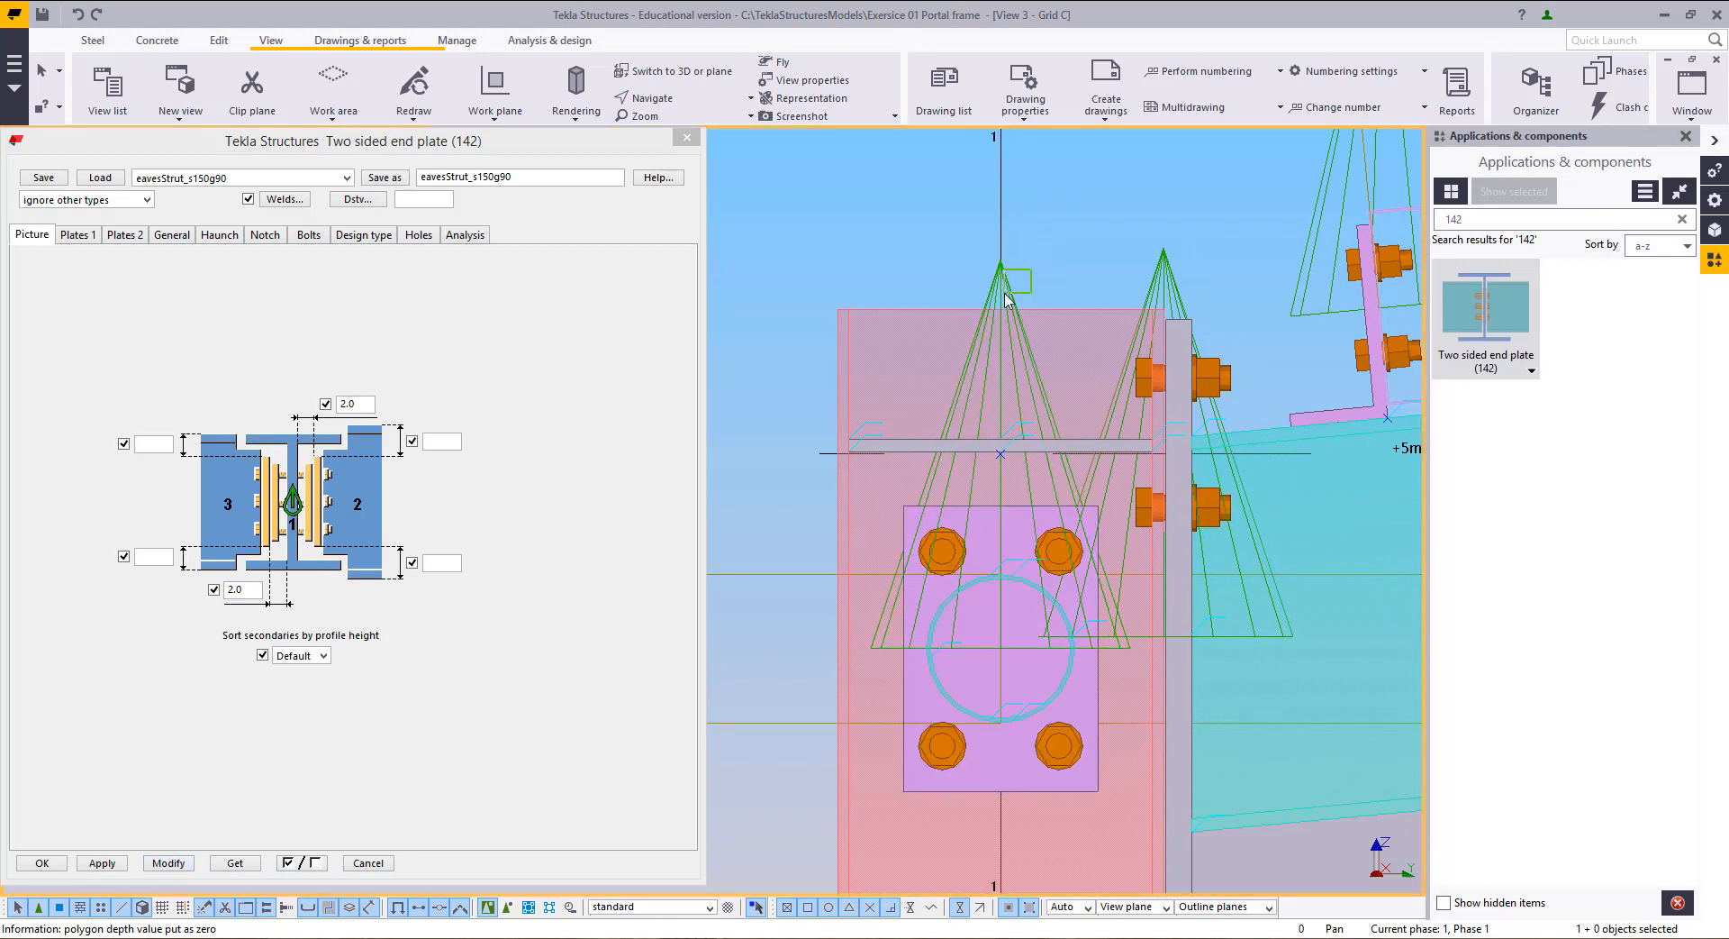
left_click(1005, 299)
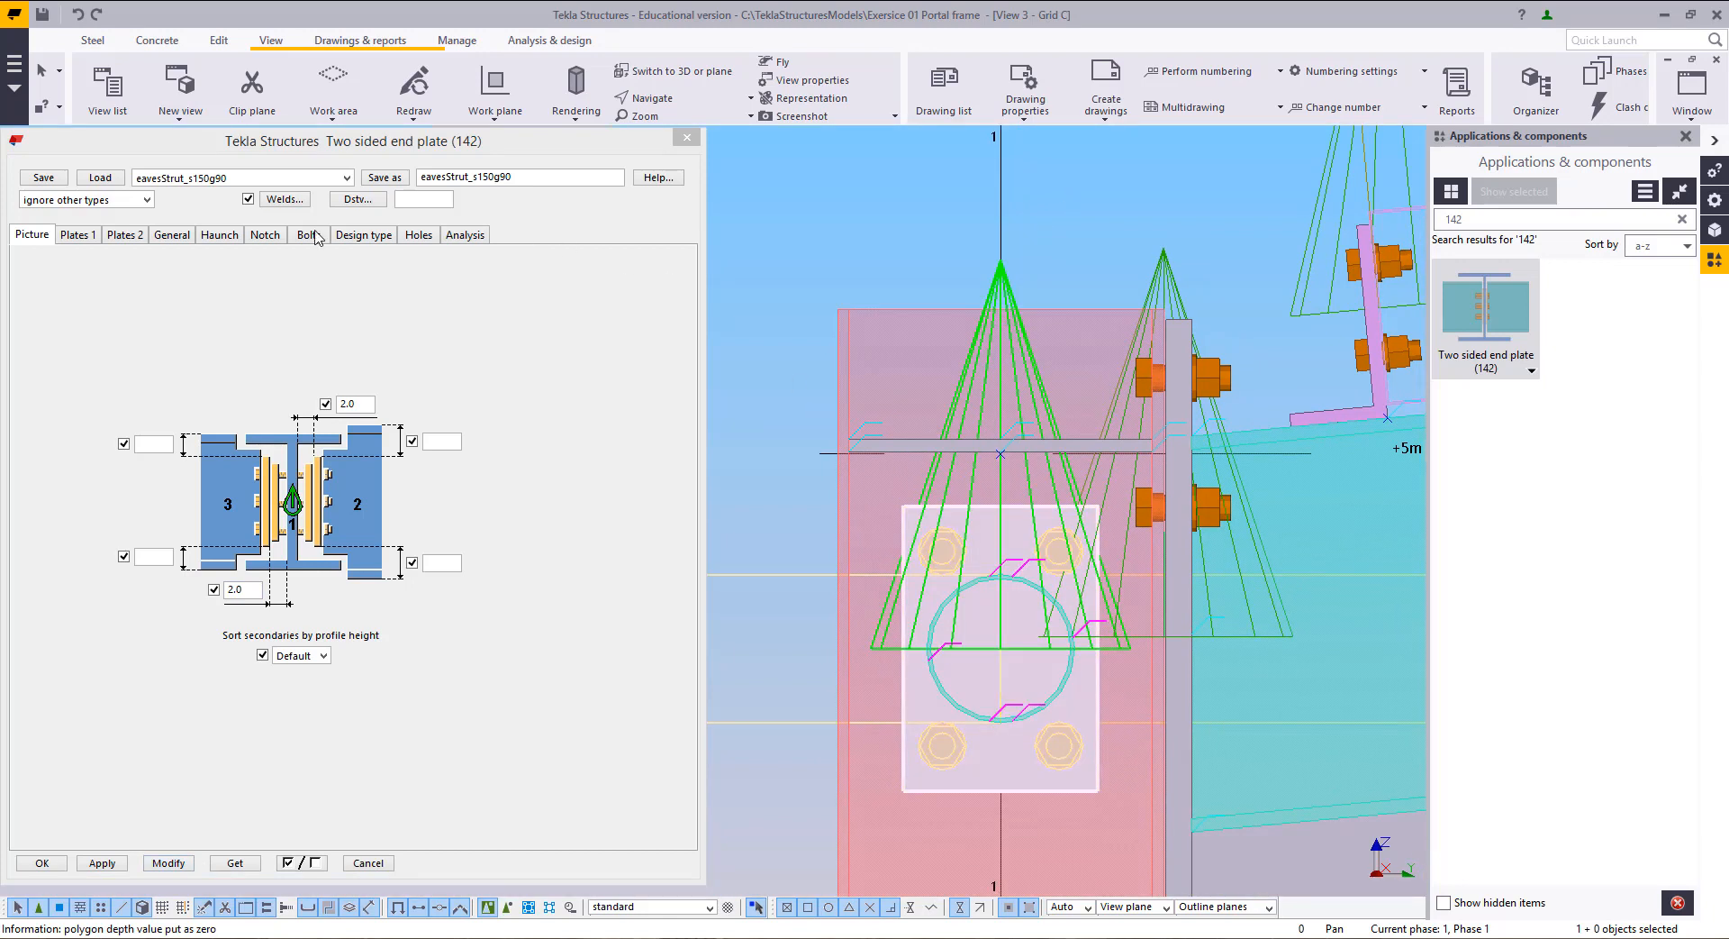
left_click(265, 236)
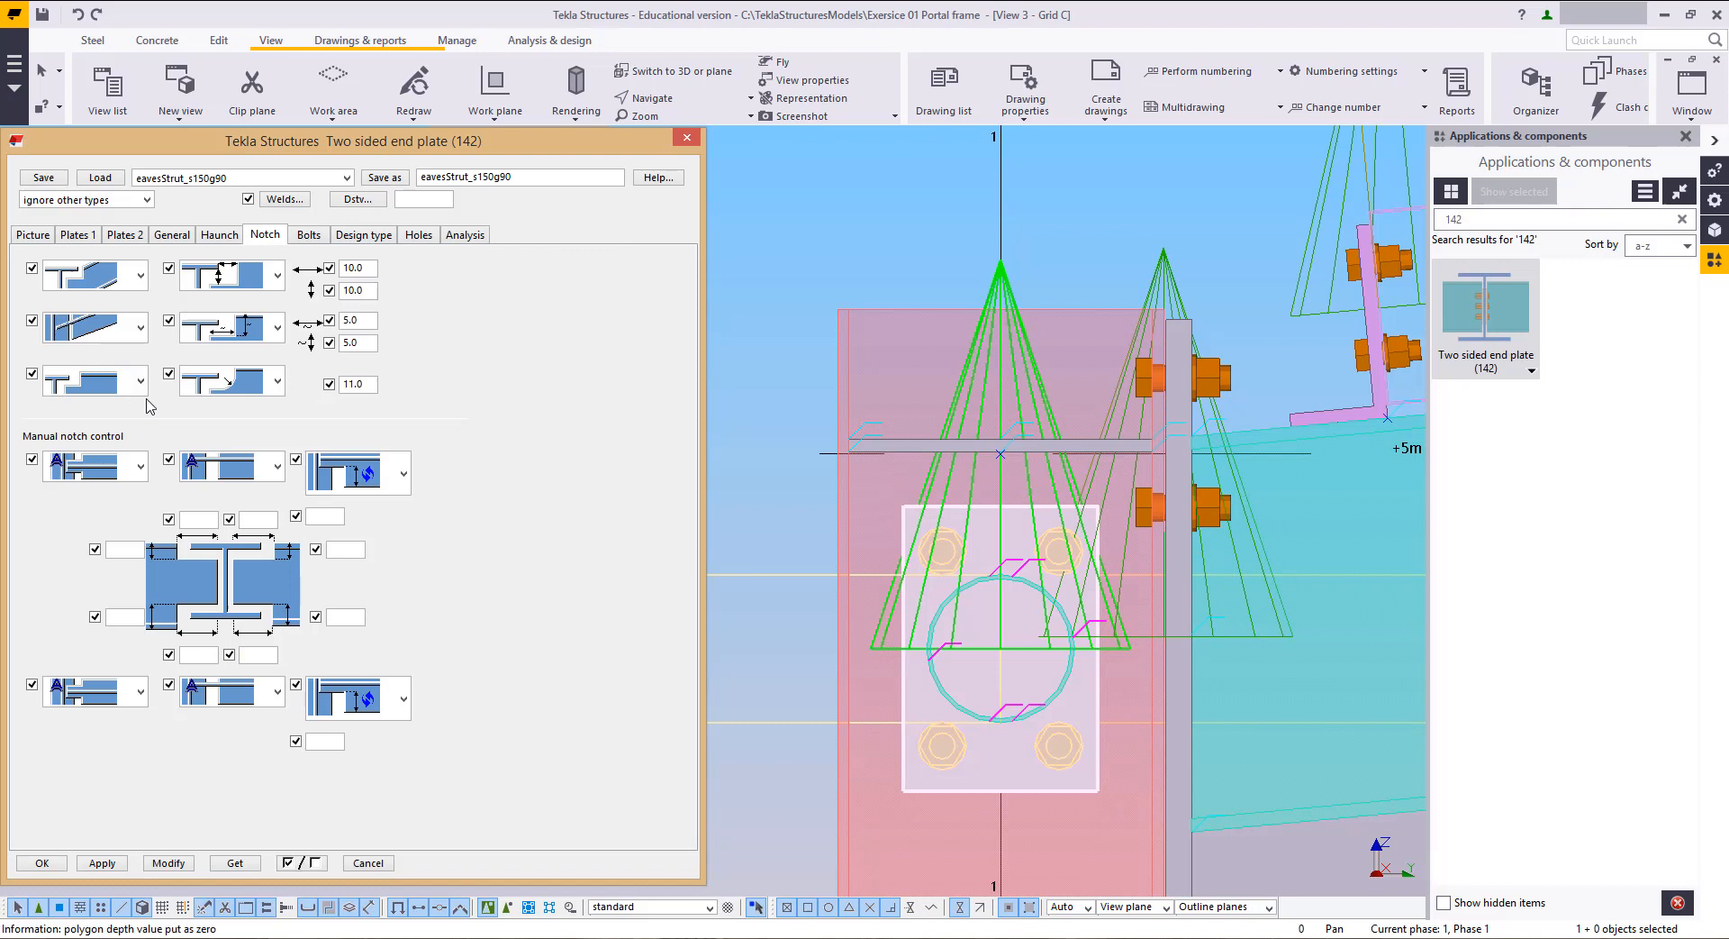
left_click(311, 236)
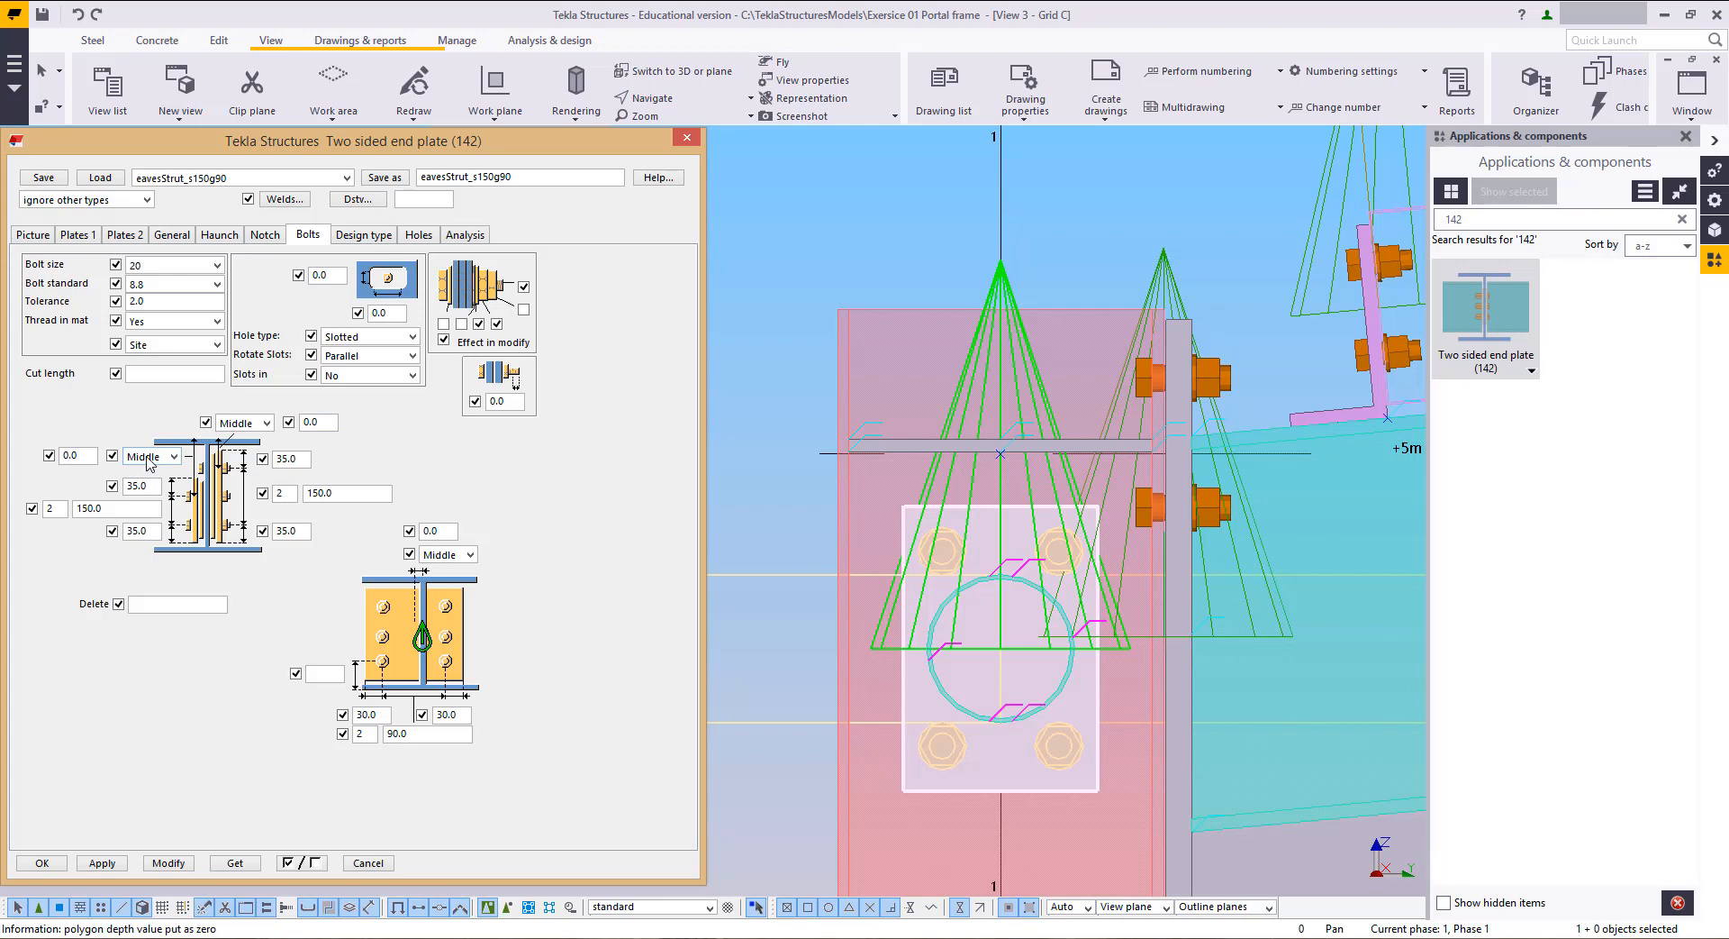
Step: Draw a construction circle centred on the end plate's upper-left bolt to check its clearance from the tubular eaves beam
scroll(1031, 615, "up", 2)
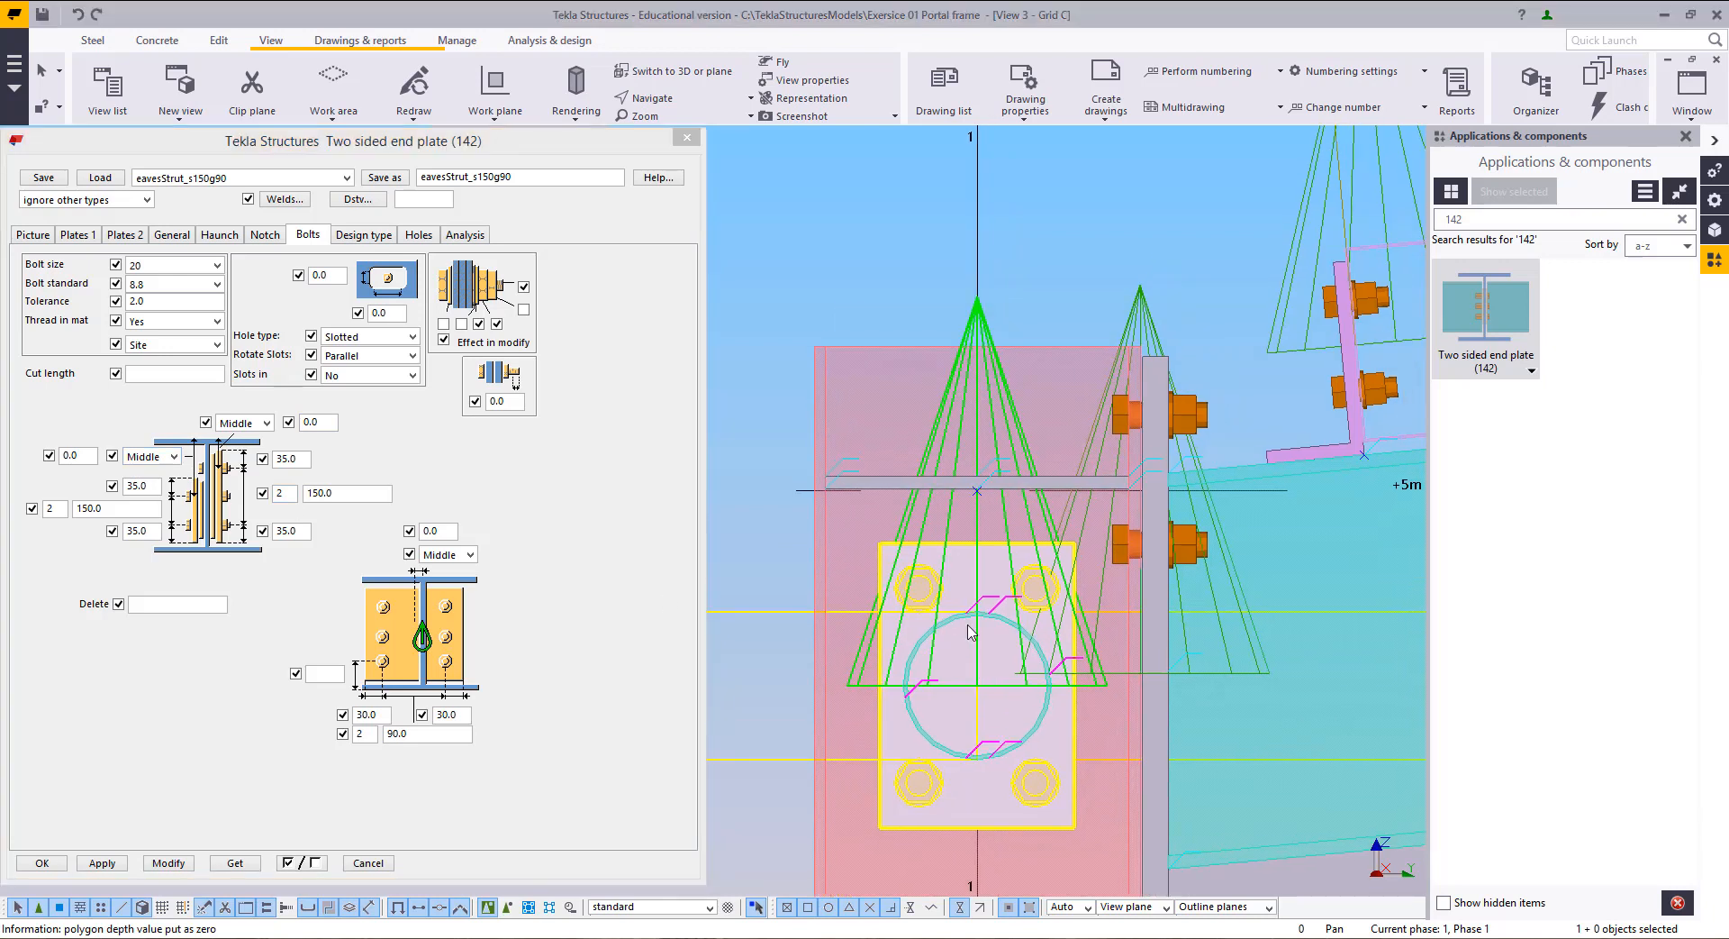
middle_click_drag(971, 630, 974, 591)
scroll(880, 525, "down", 1)
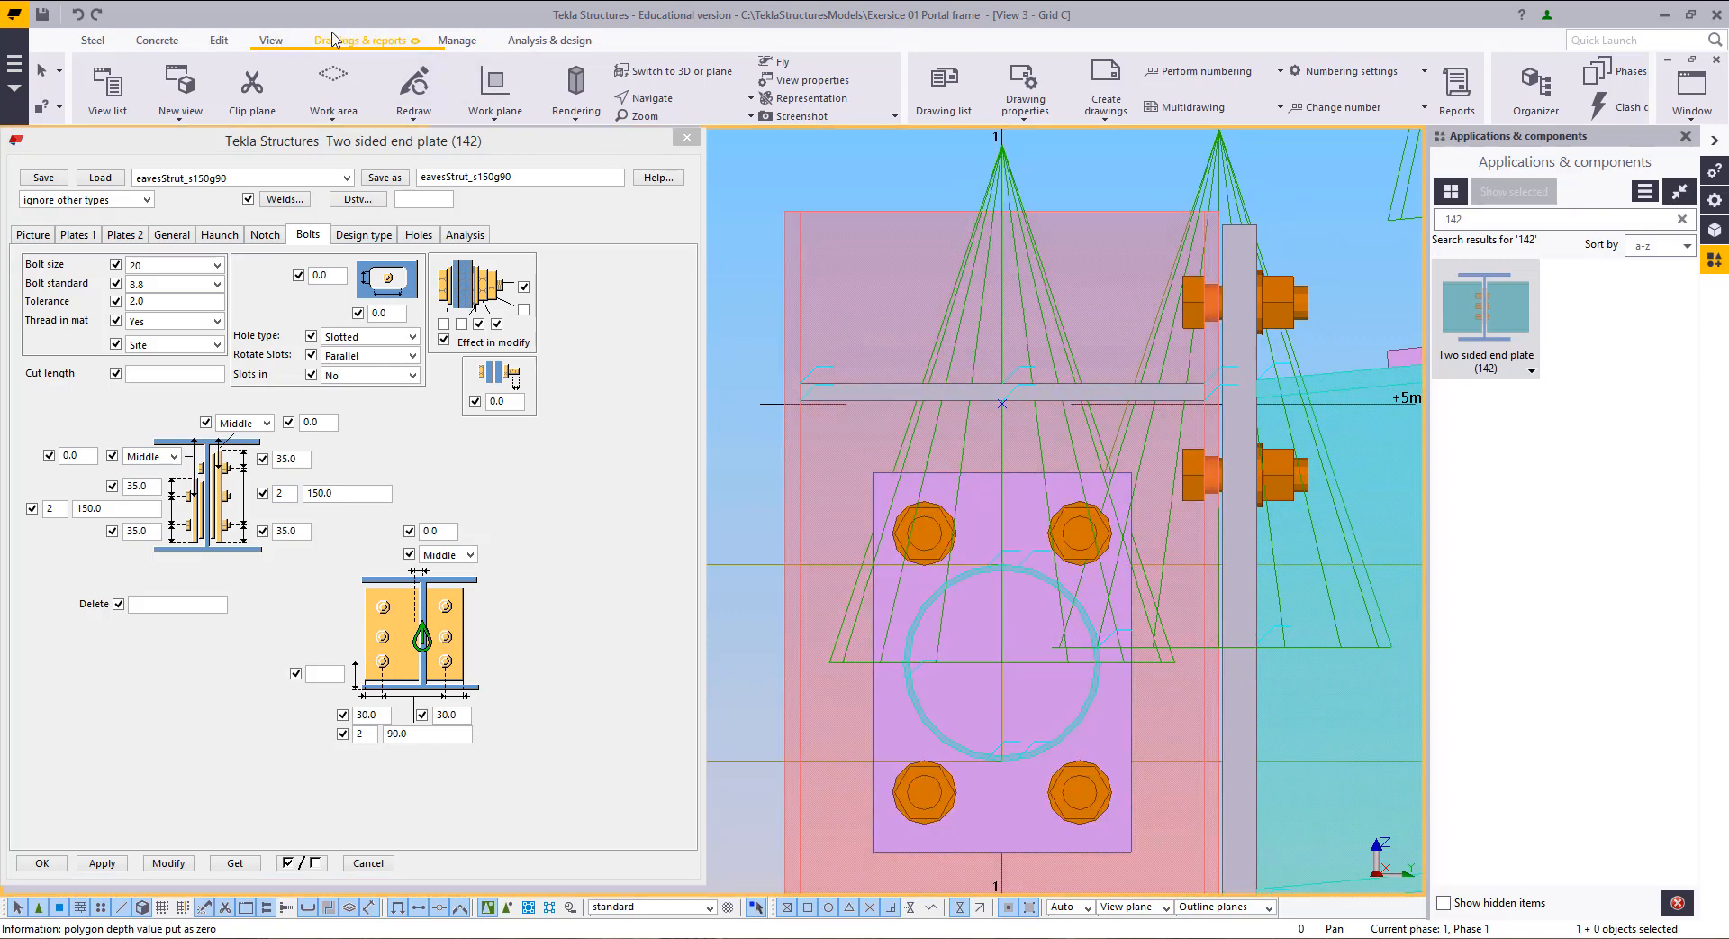
left_click(219, 43)
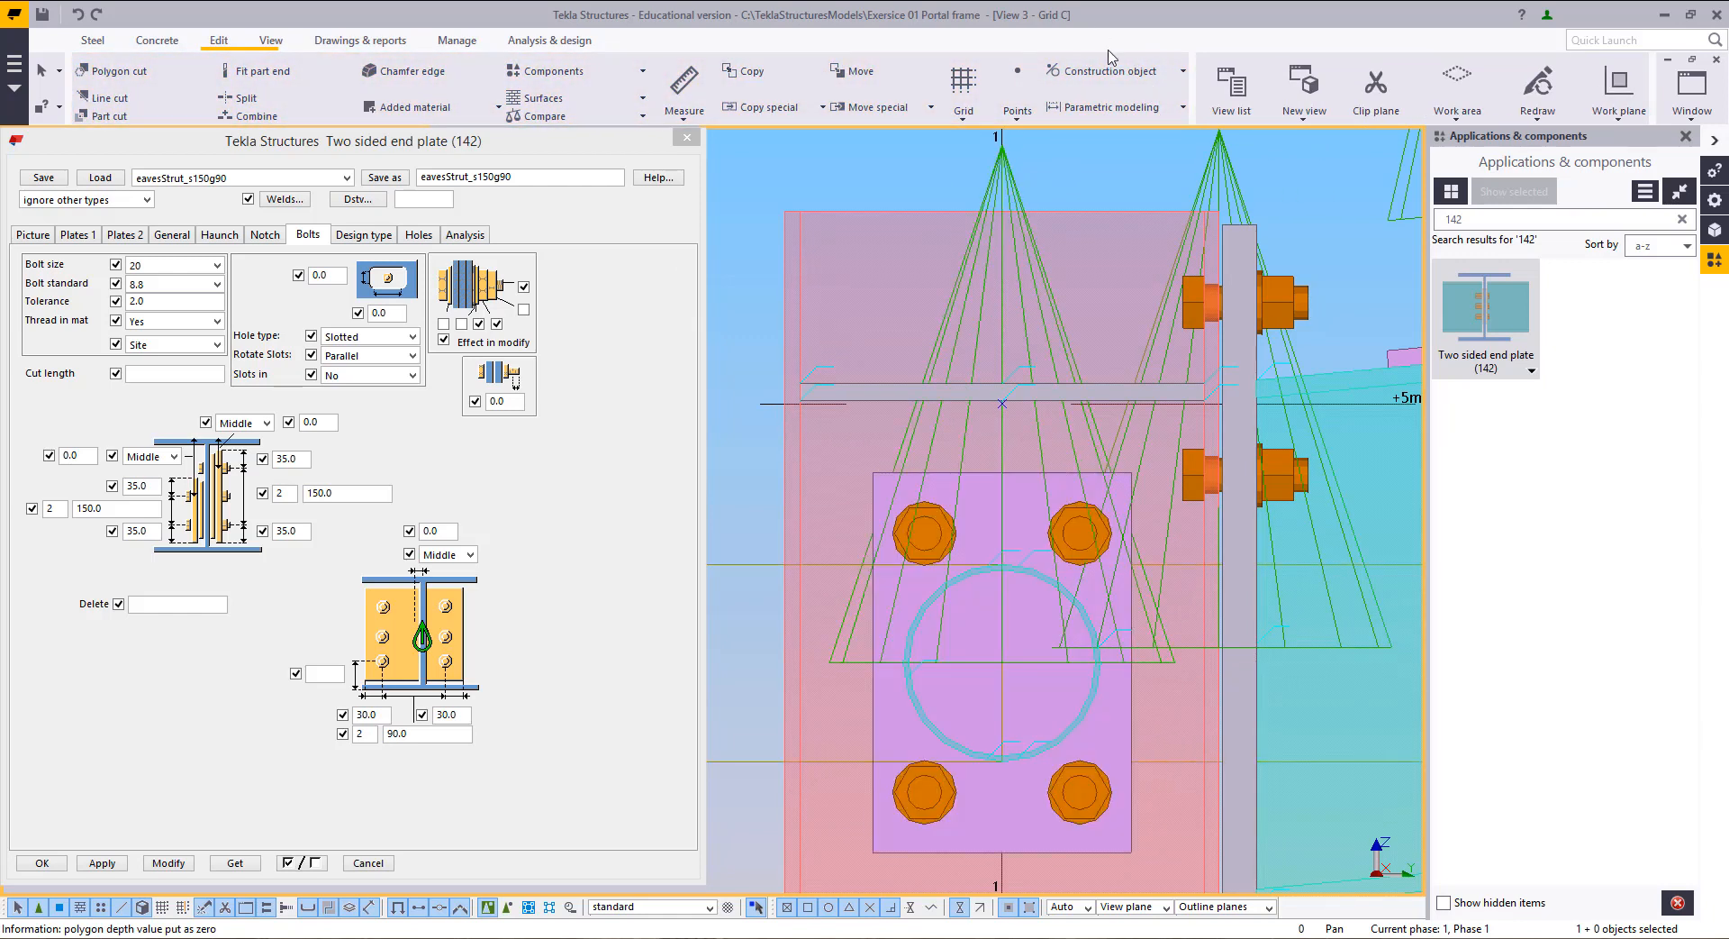
left_click(1086, 71)
left_click(1079, 186)
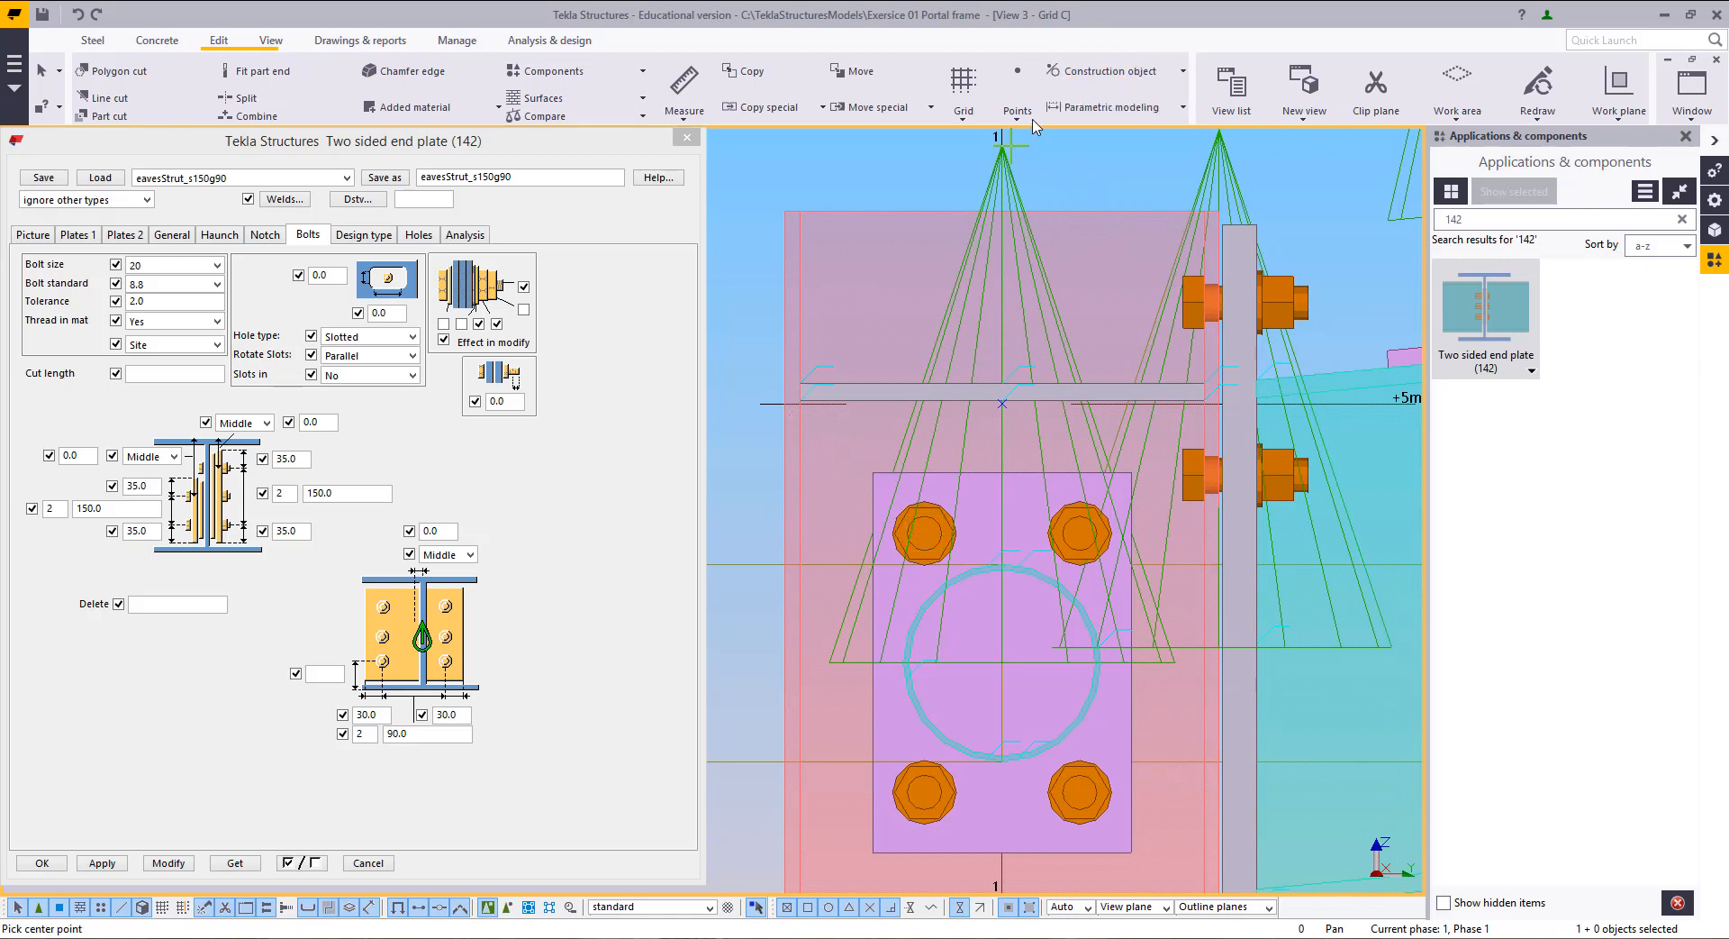
left_click(924, 533)
right_click(737, 426)
left_click(792, 449)
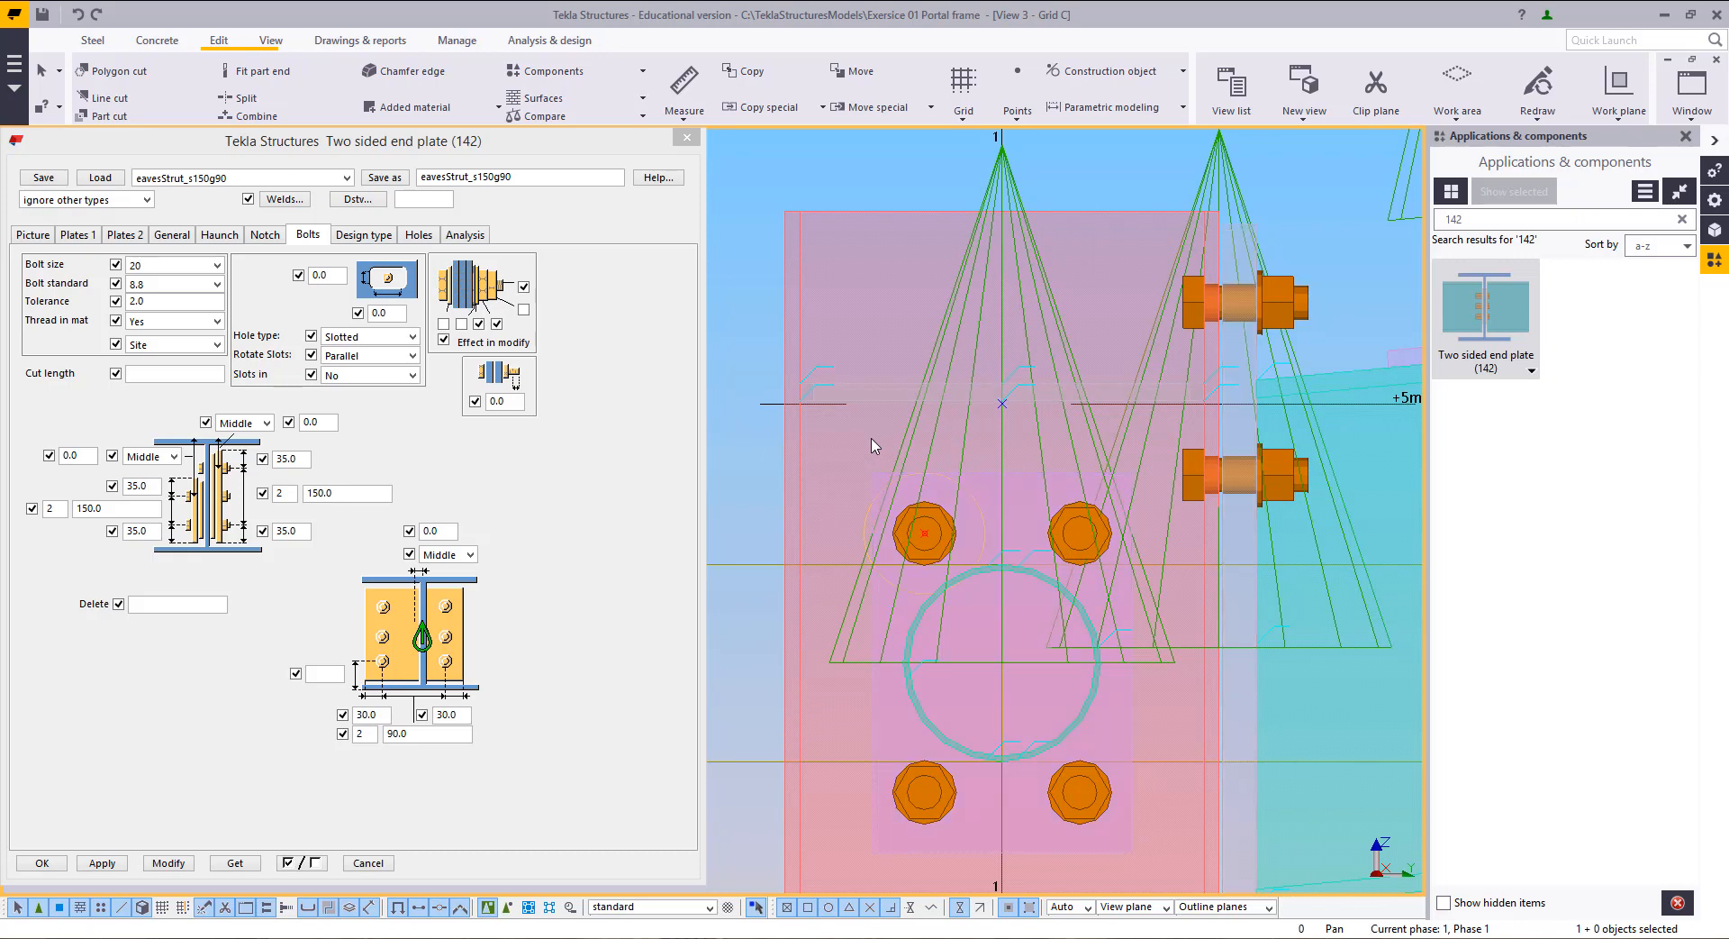
scroll(953, 579, "up", 3)
scroll(1000, 622, "up", 2)
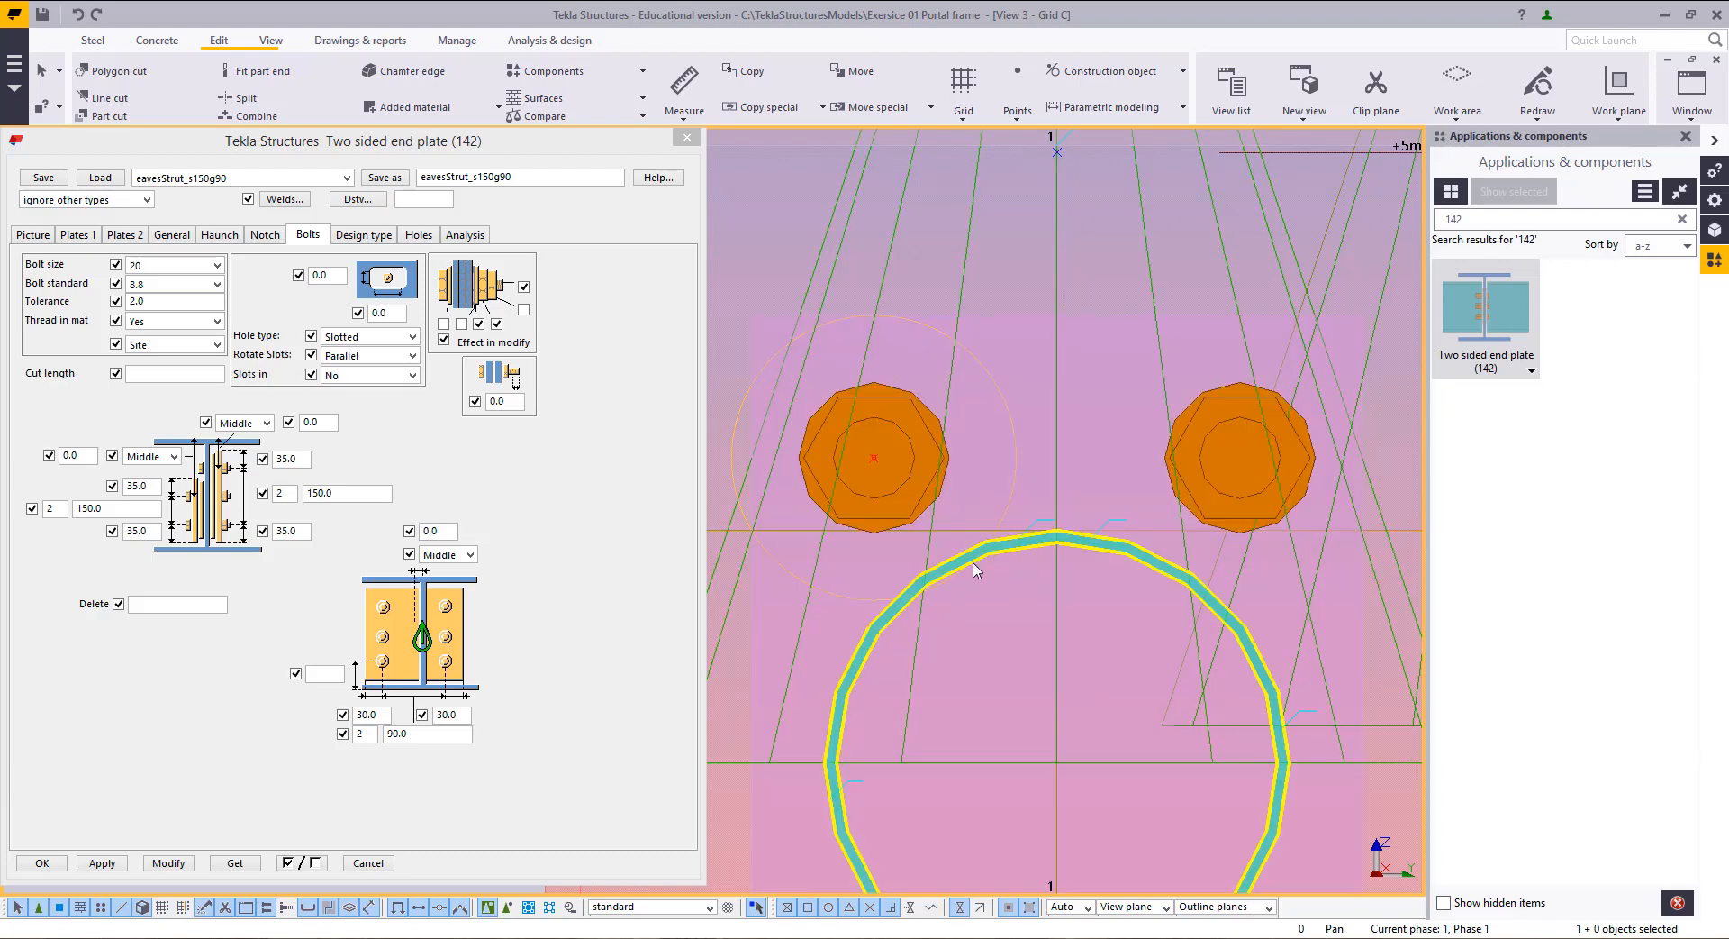
scroll(991, 551, "down", 3)
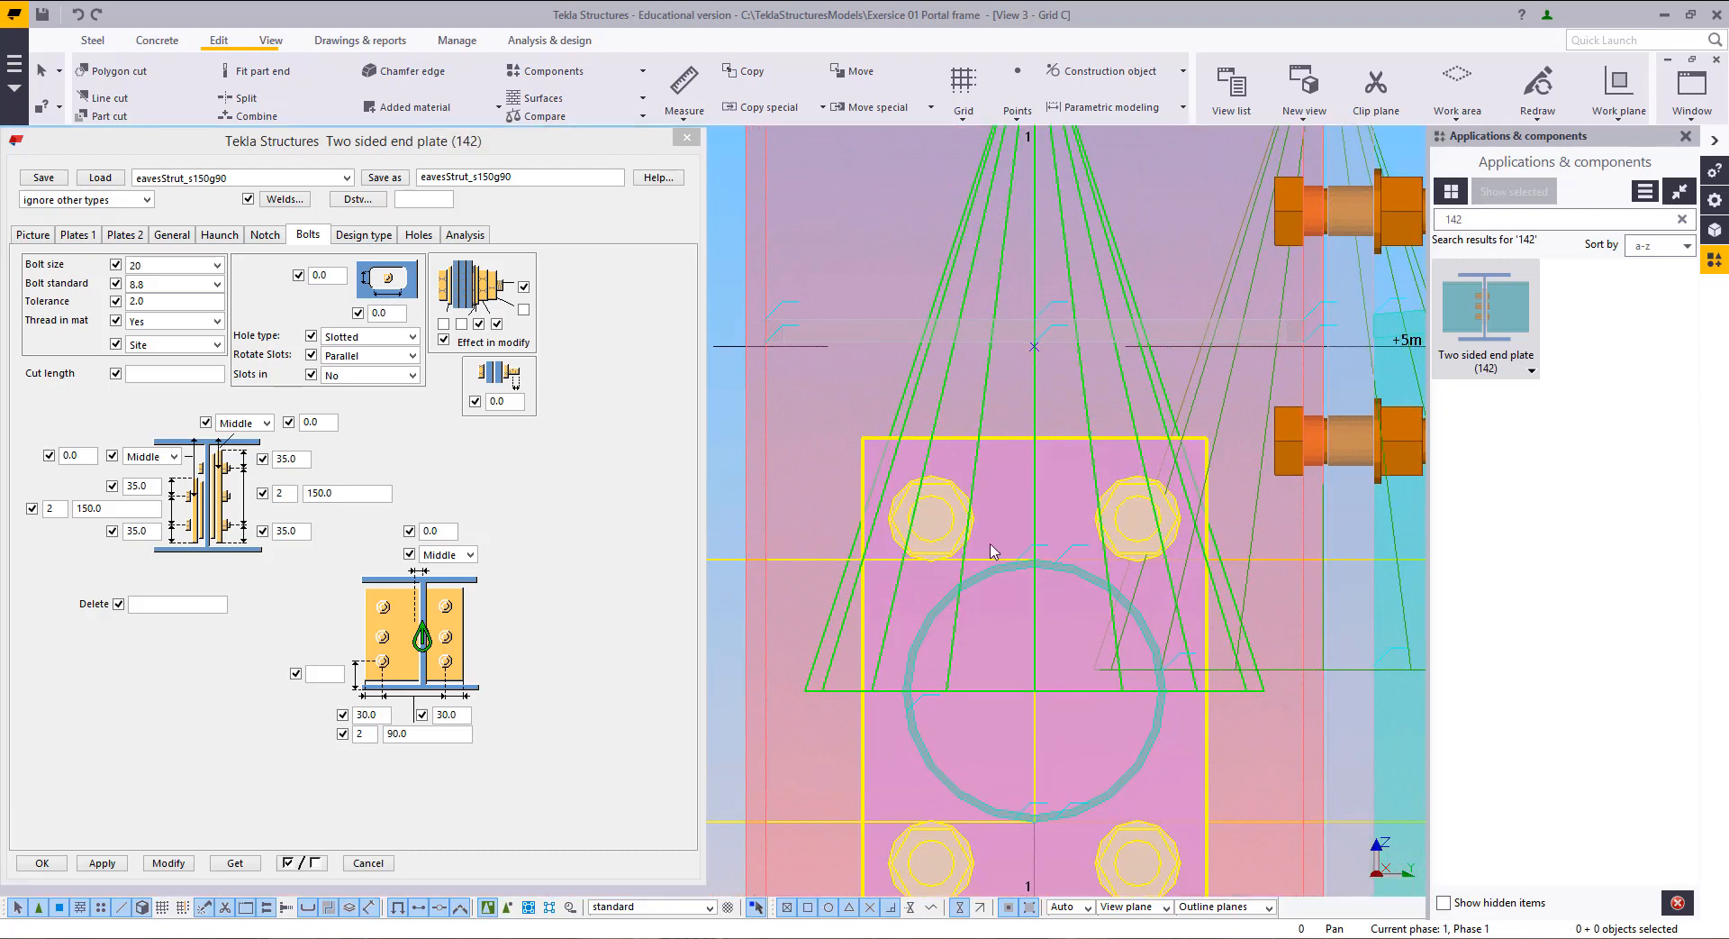
Step: Set the vertical bolt spacing to 170 on both sides of the Grid C end plate connection and modify it
left_click(991, 551)
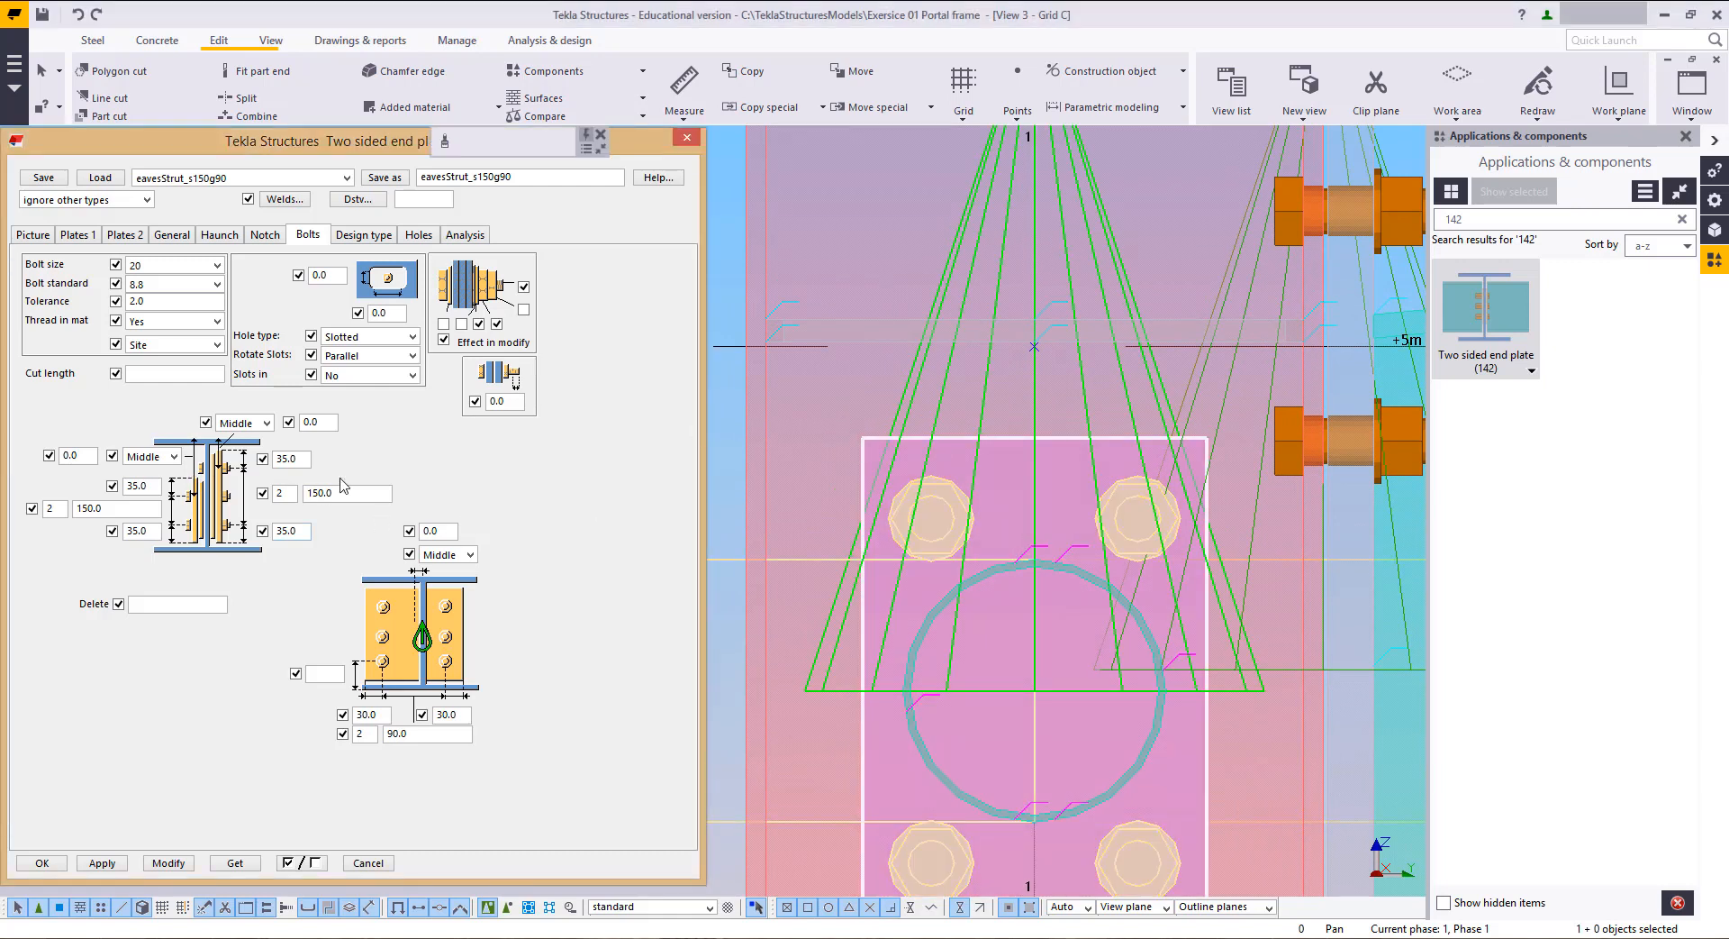
left_click_drag(272, 502, 267, 506)
type("170.0")
double_click(124, 508)
type("170")
left_click(169, 863)
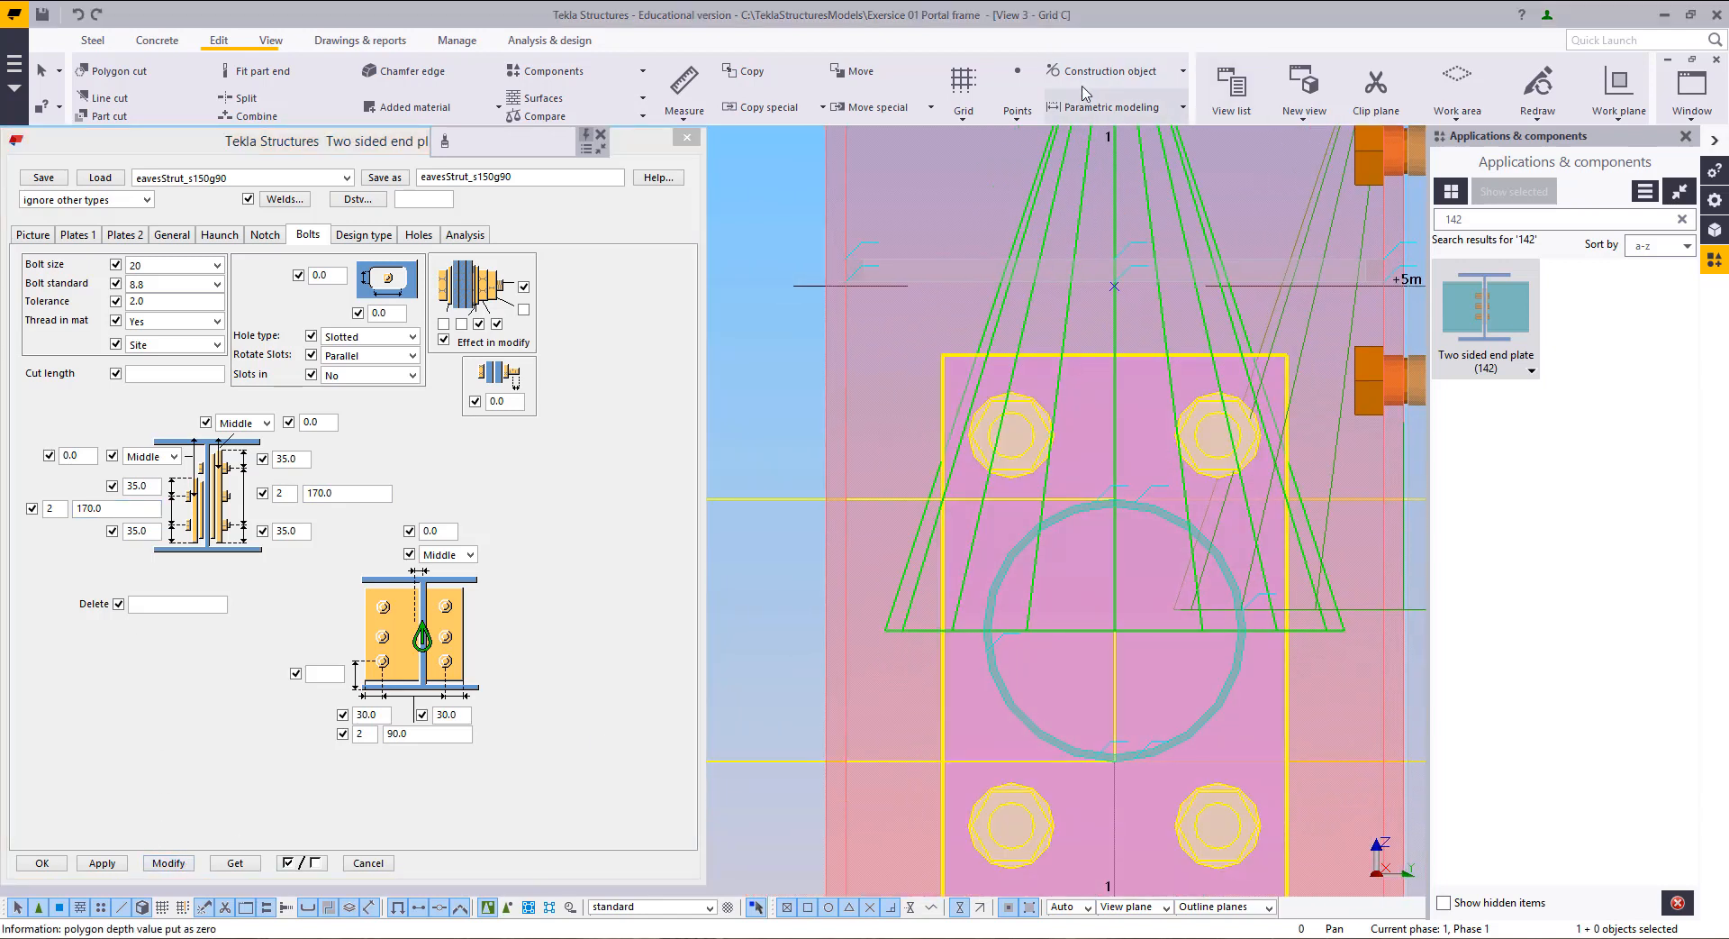
Step: Recheck the bolt-to-tube clearance with a construction circle of about 35 mm radius centred on the moved upper-left bolt
left_click(1088, 78)
left_click(1090, 189)
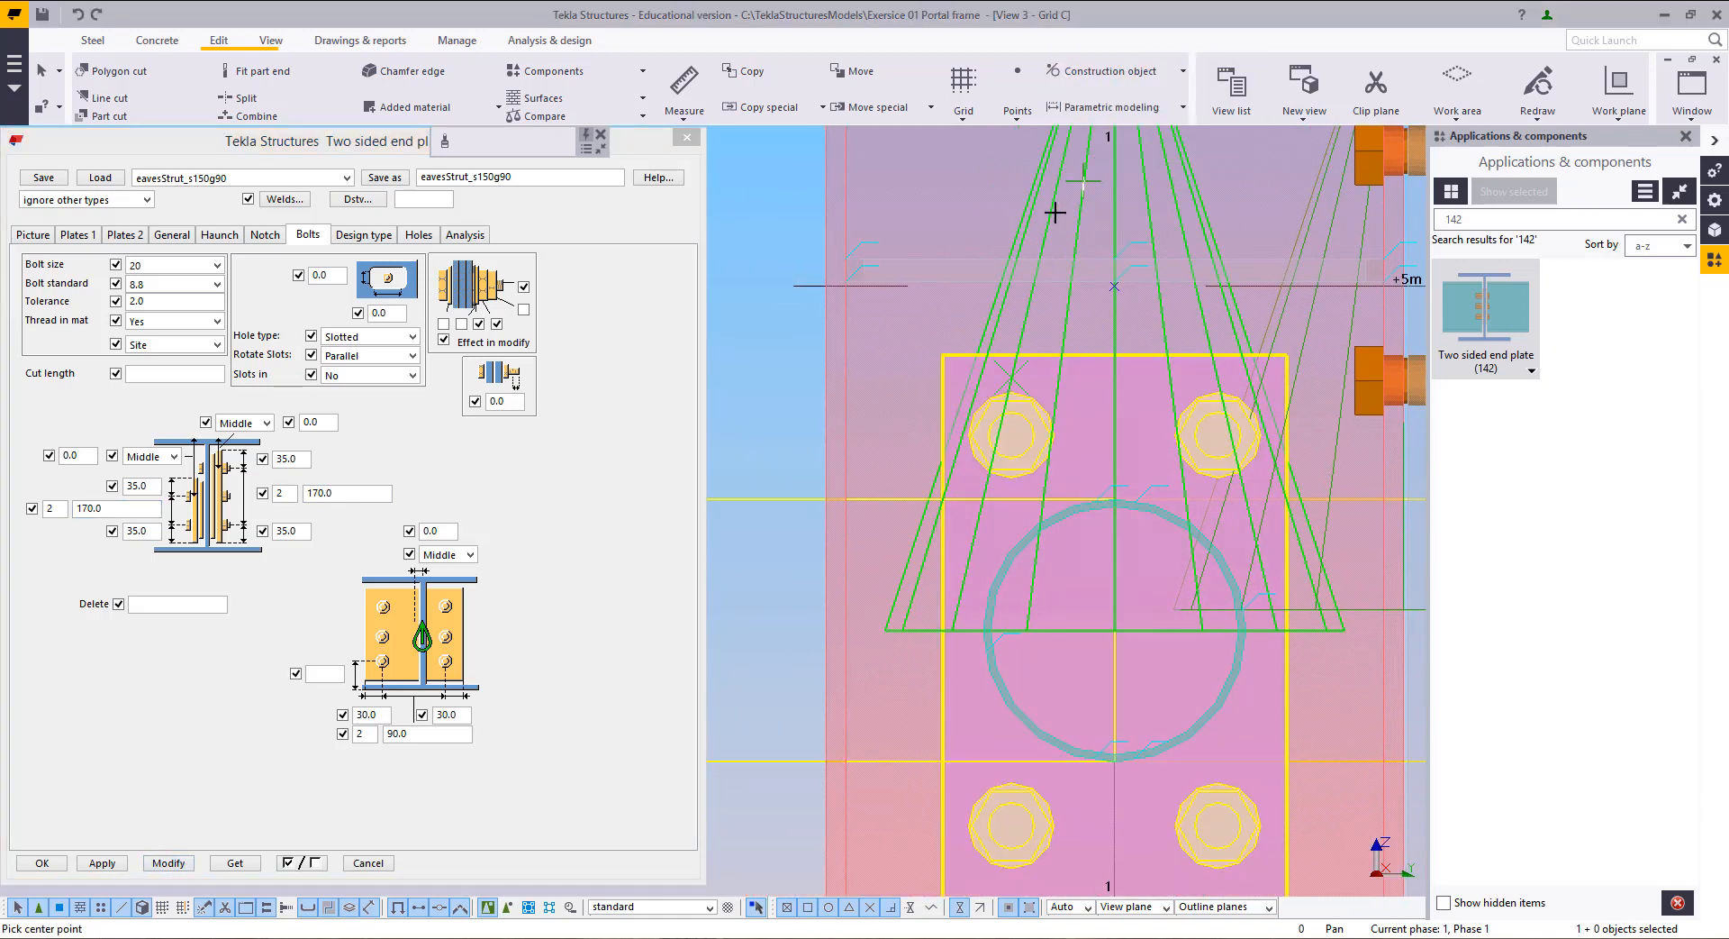
left_click(1002, 429)
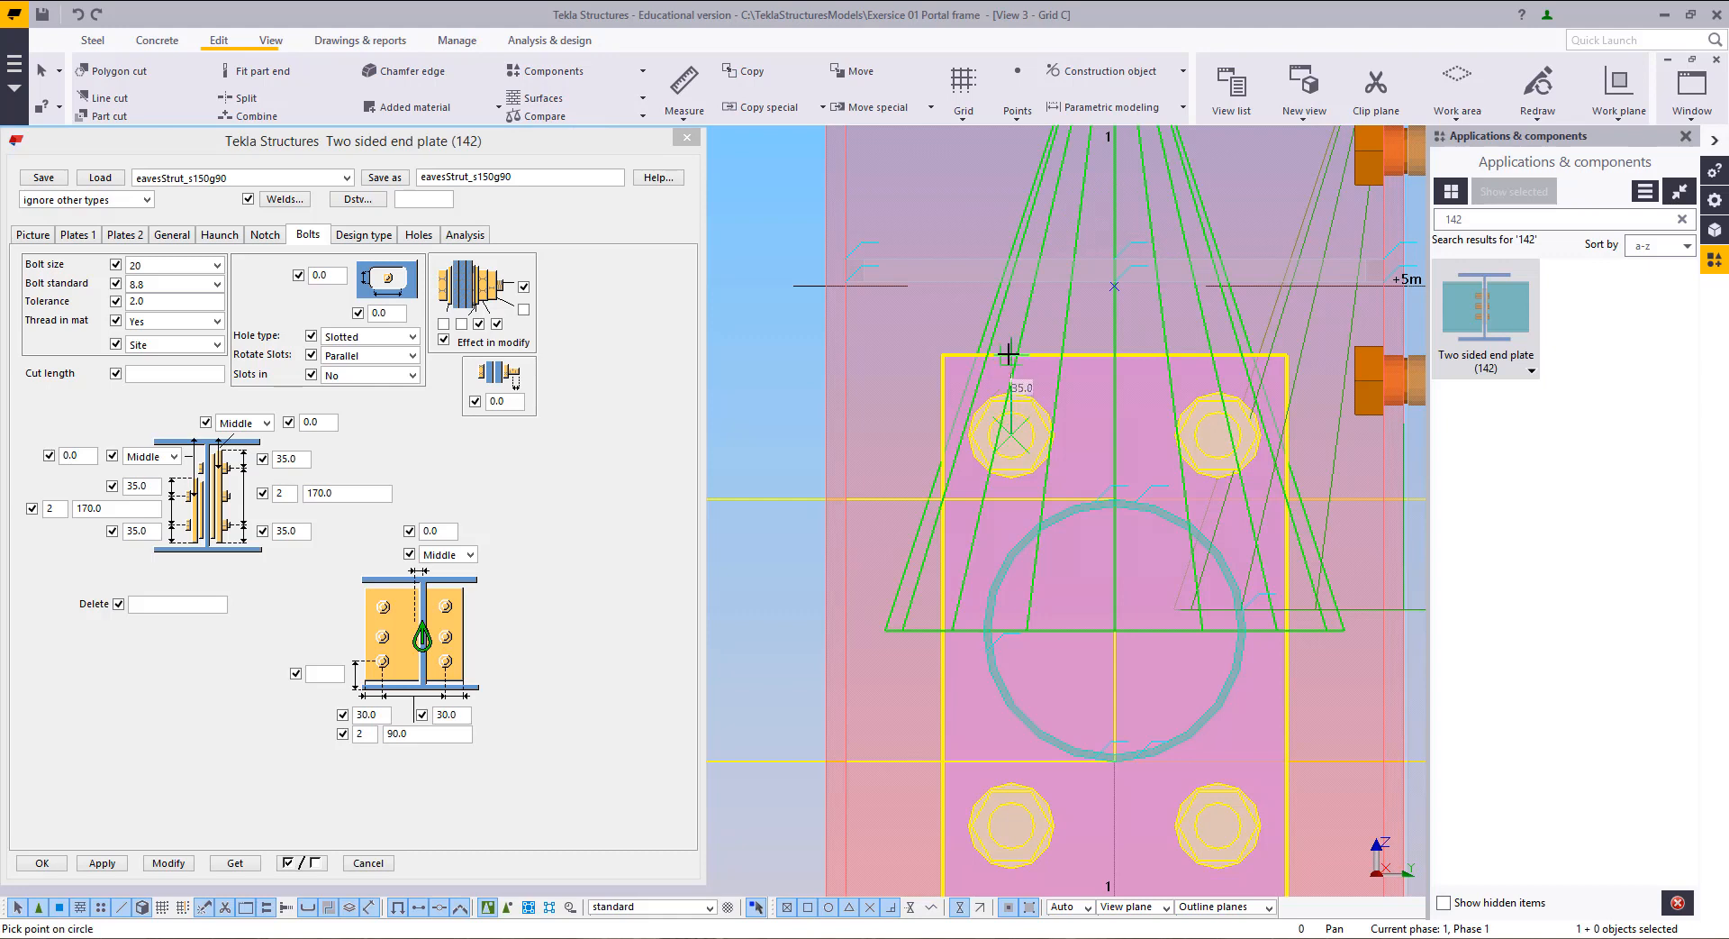
scroll(997, 436, "up", 5)
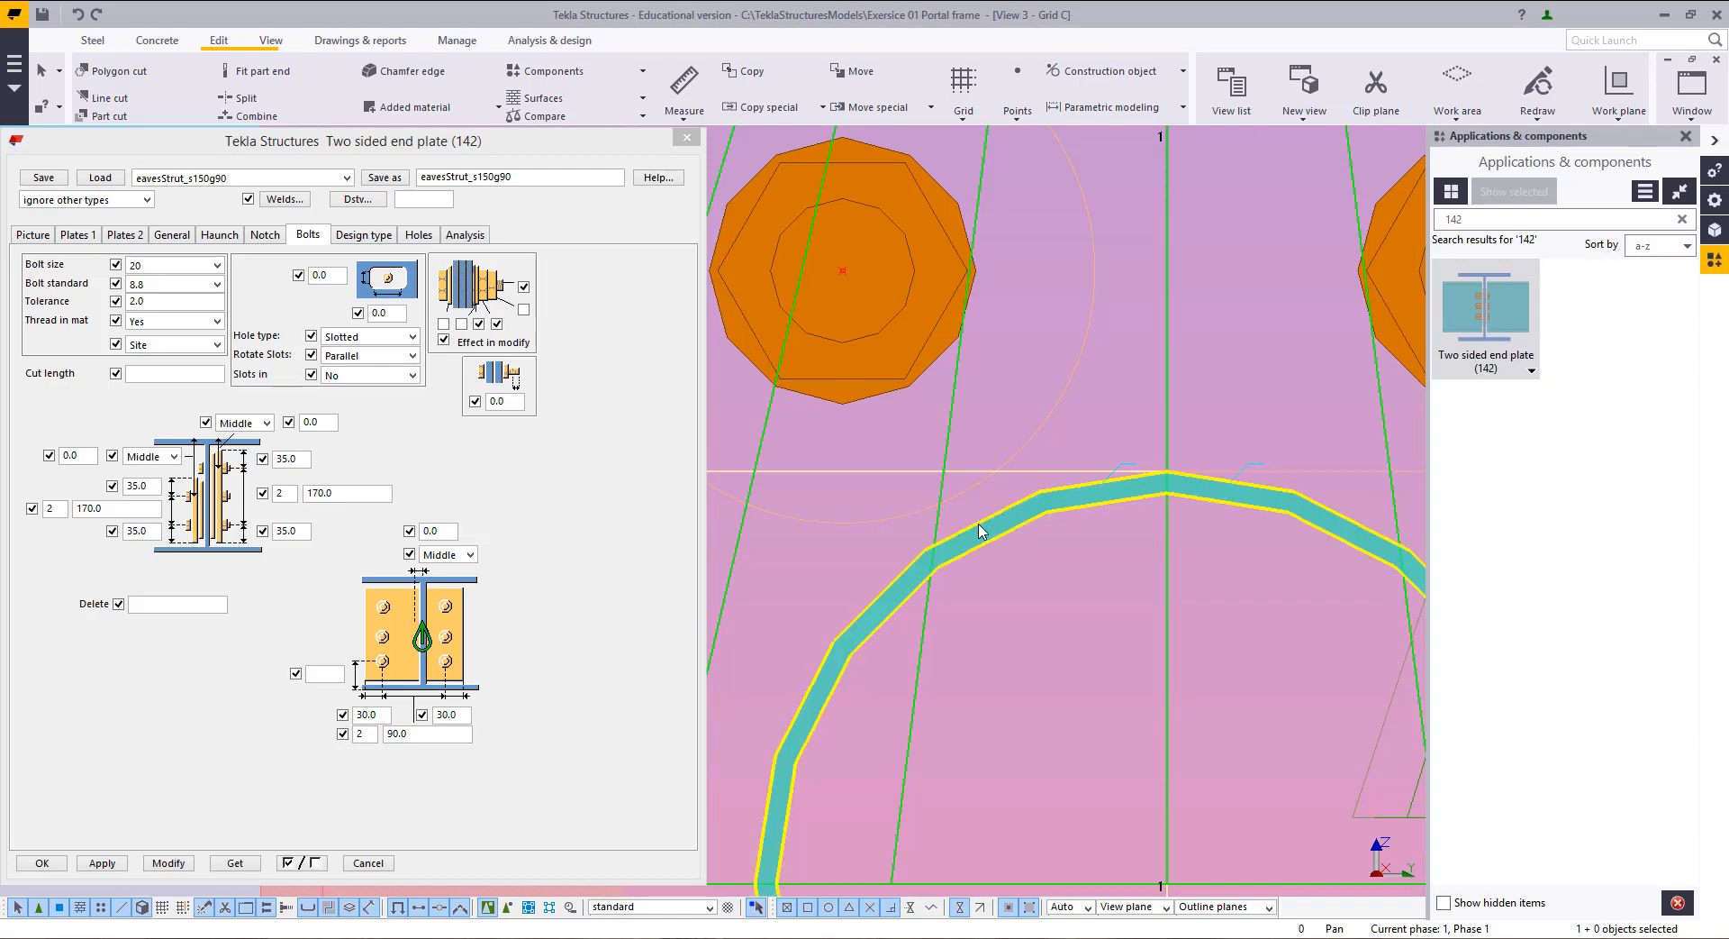
scroll(982, 511, "down", 5)
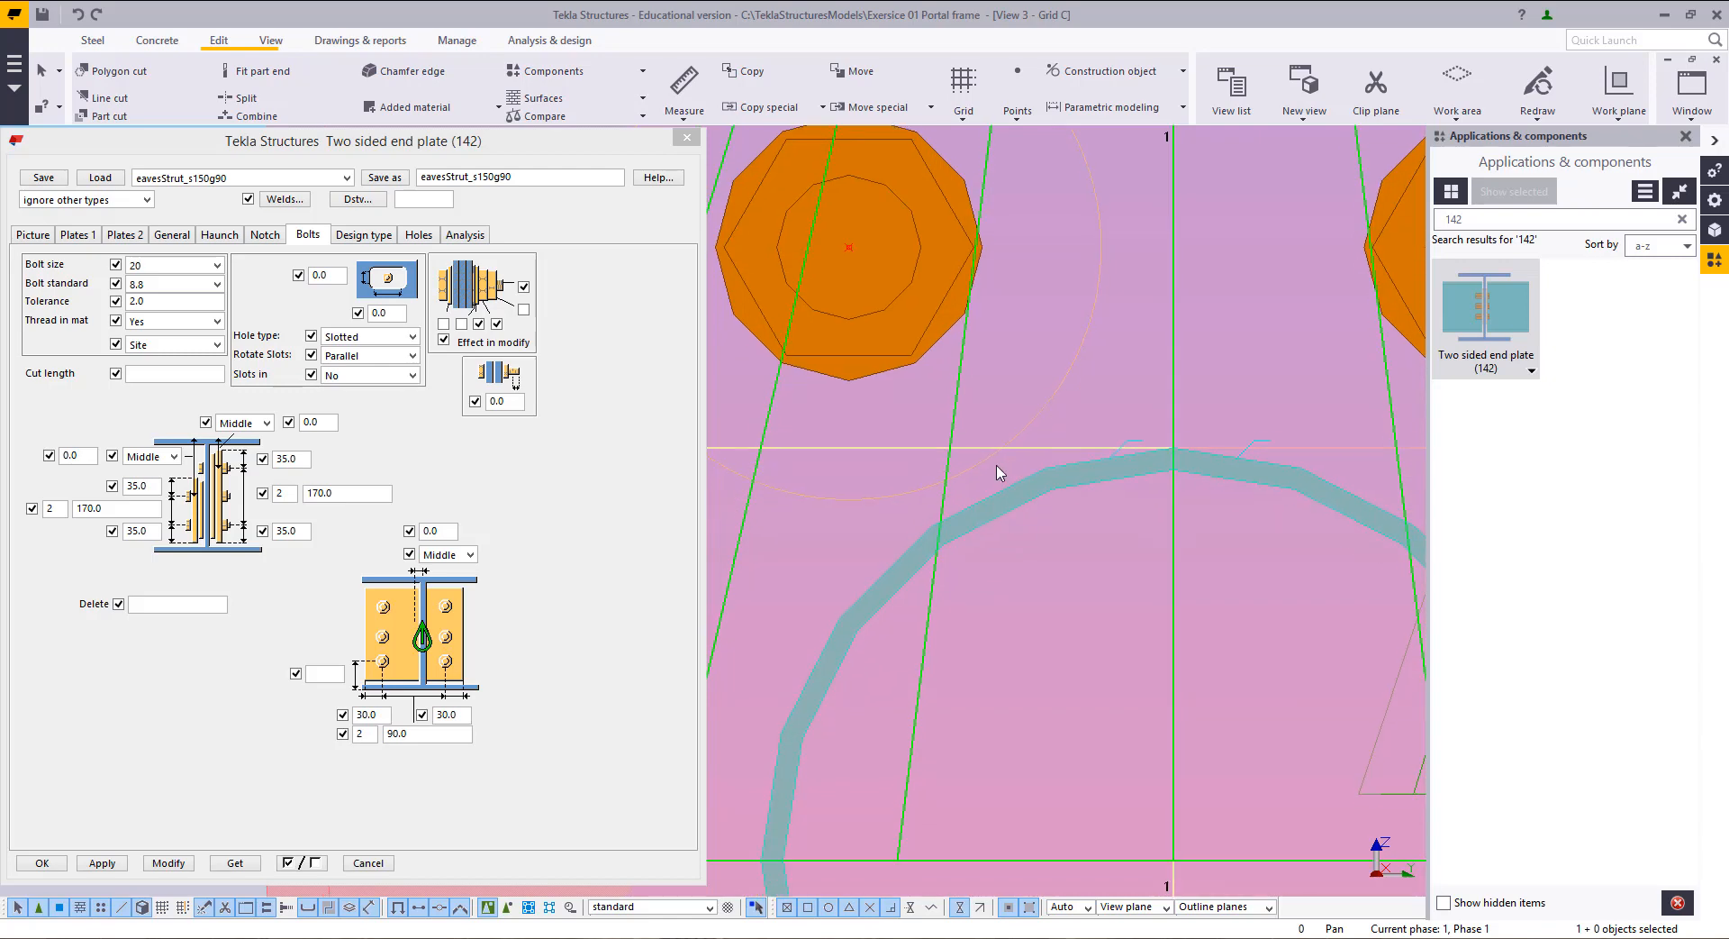
key("Escape")
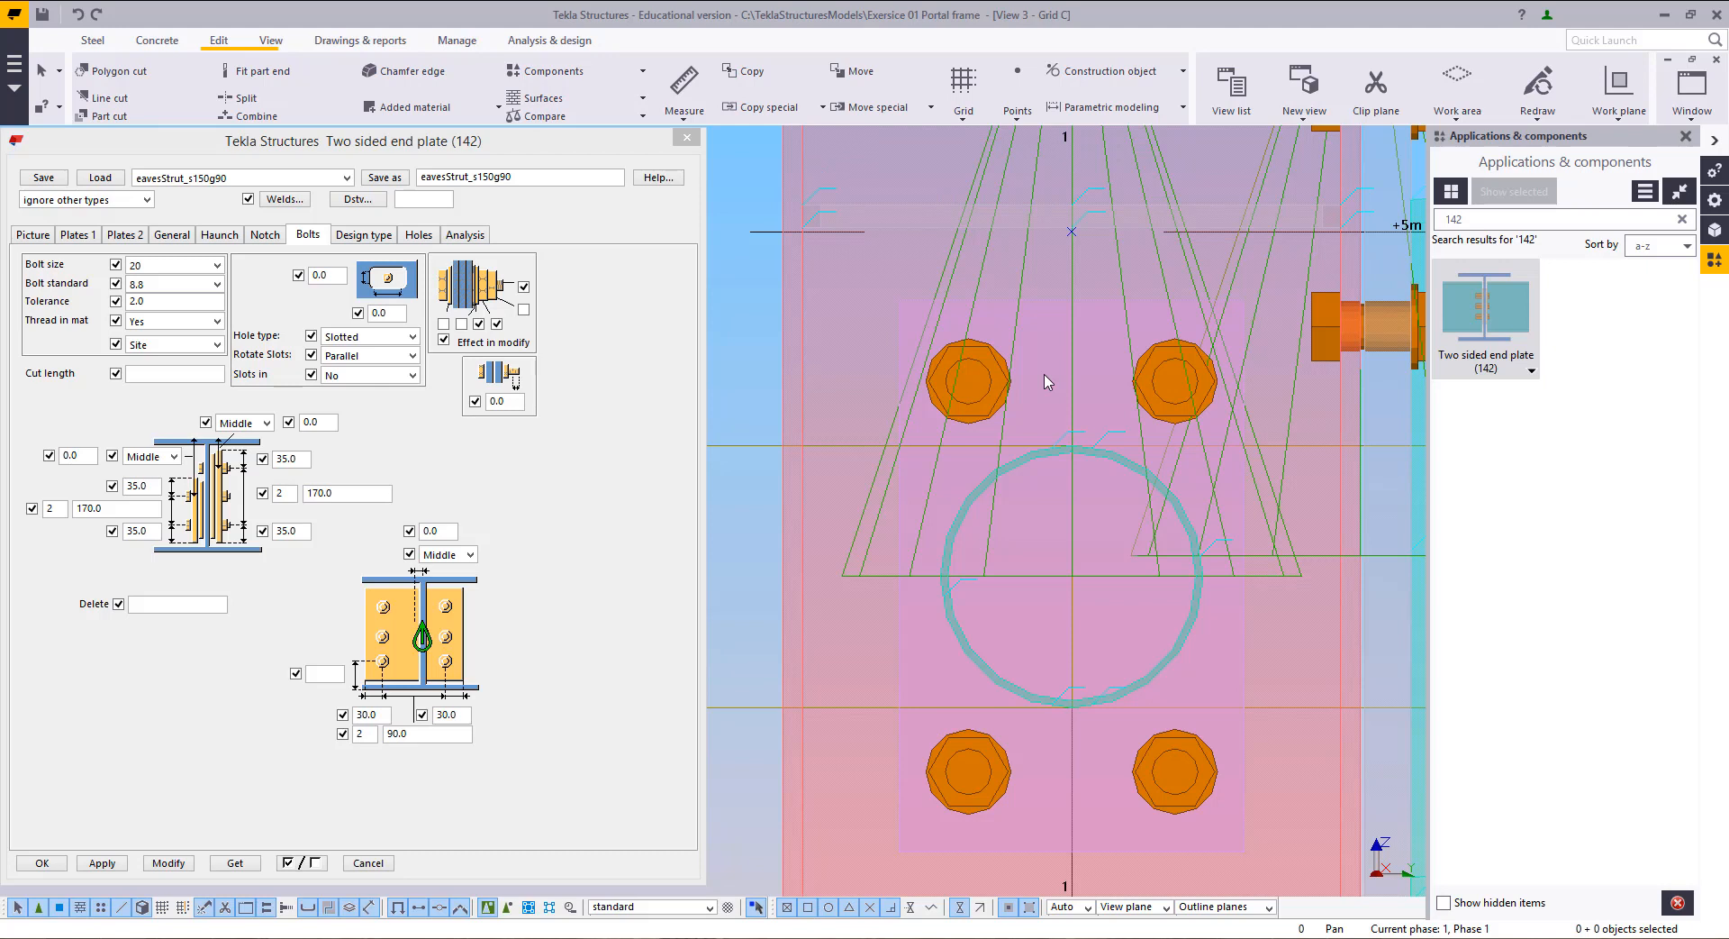
scroll(1044, 387, "down", 3)
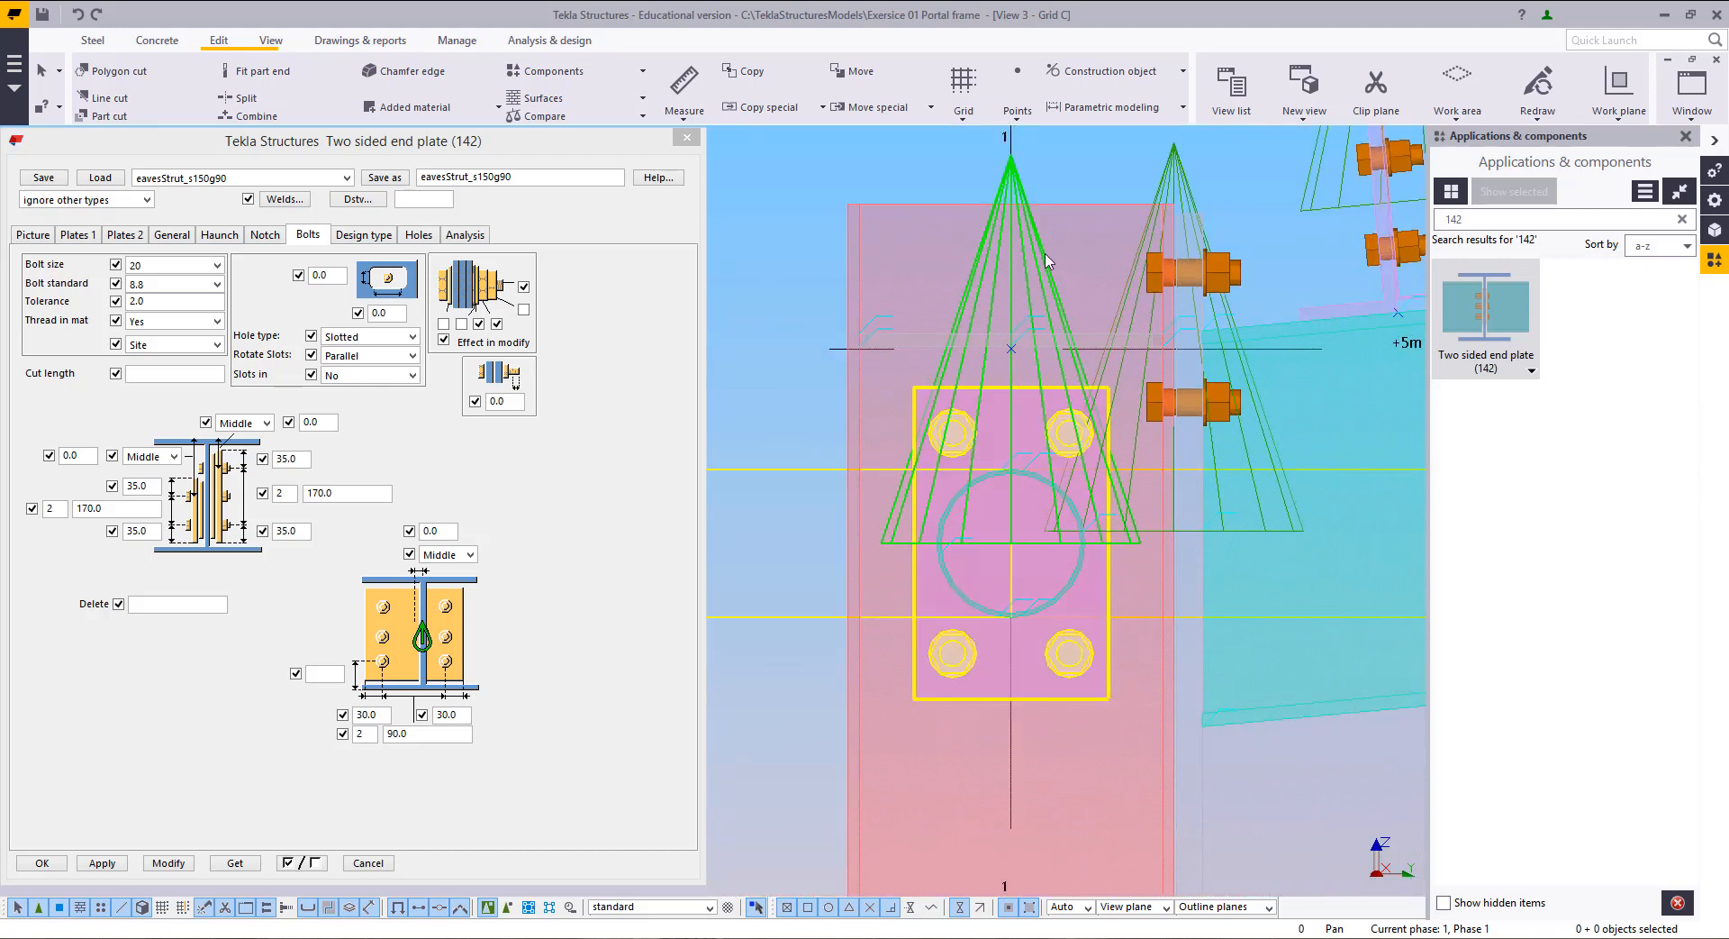
Step: Apply the current Two sided end plate (142) settings and close the connection dialog
left_click(882, 339)
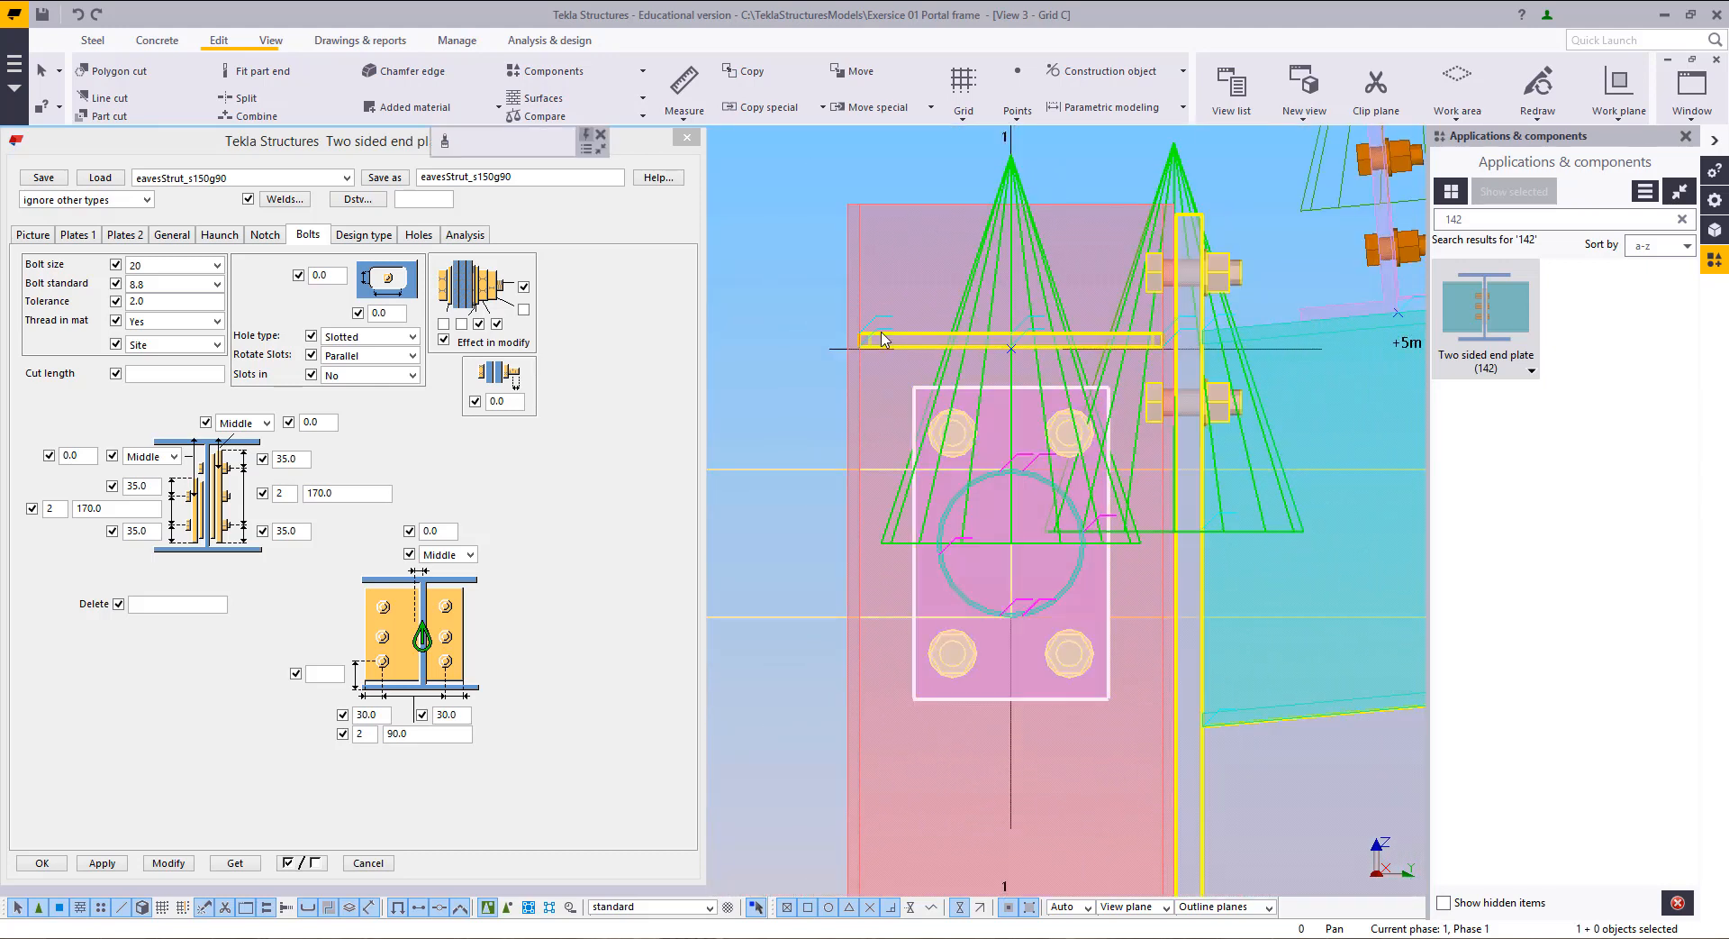
left_click(110, 866)
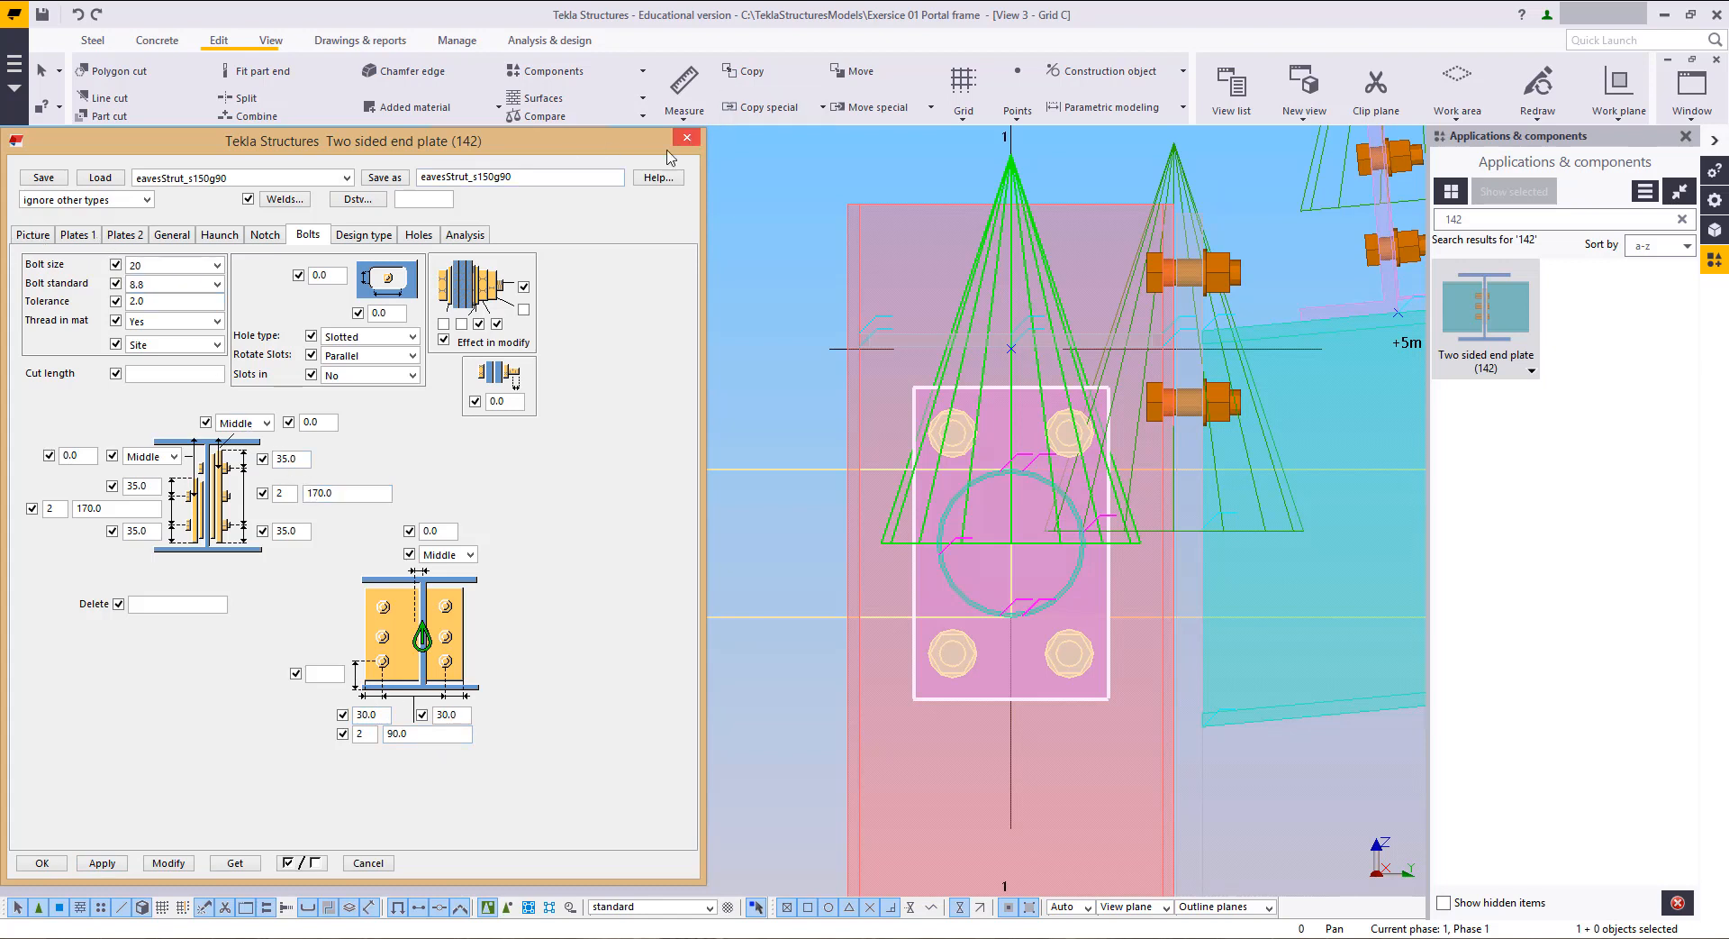
left_click(42, 863)
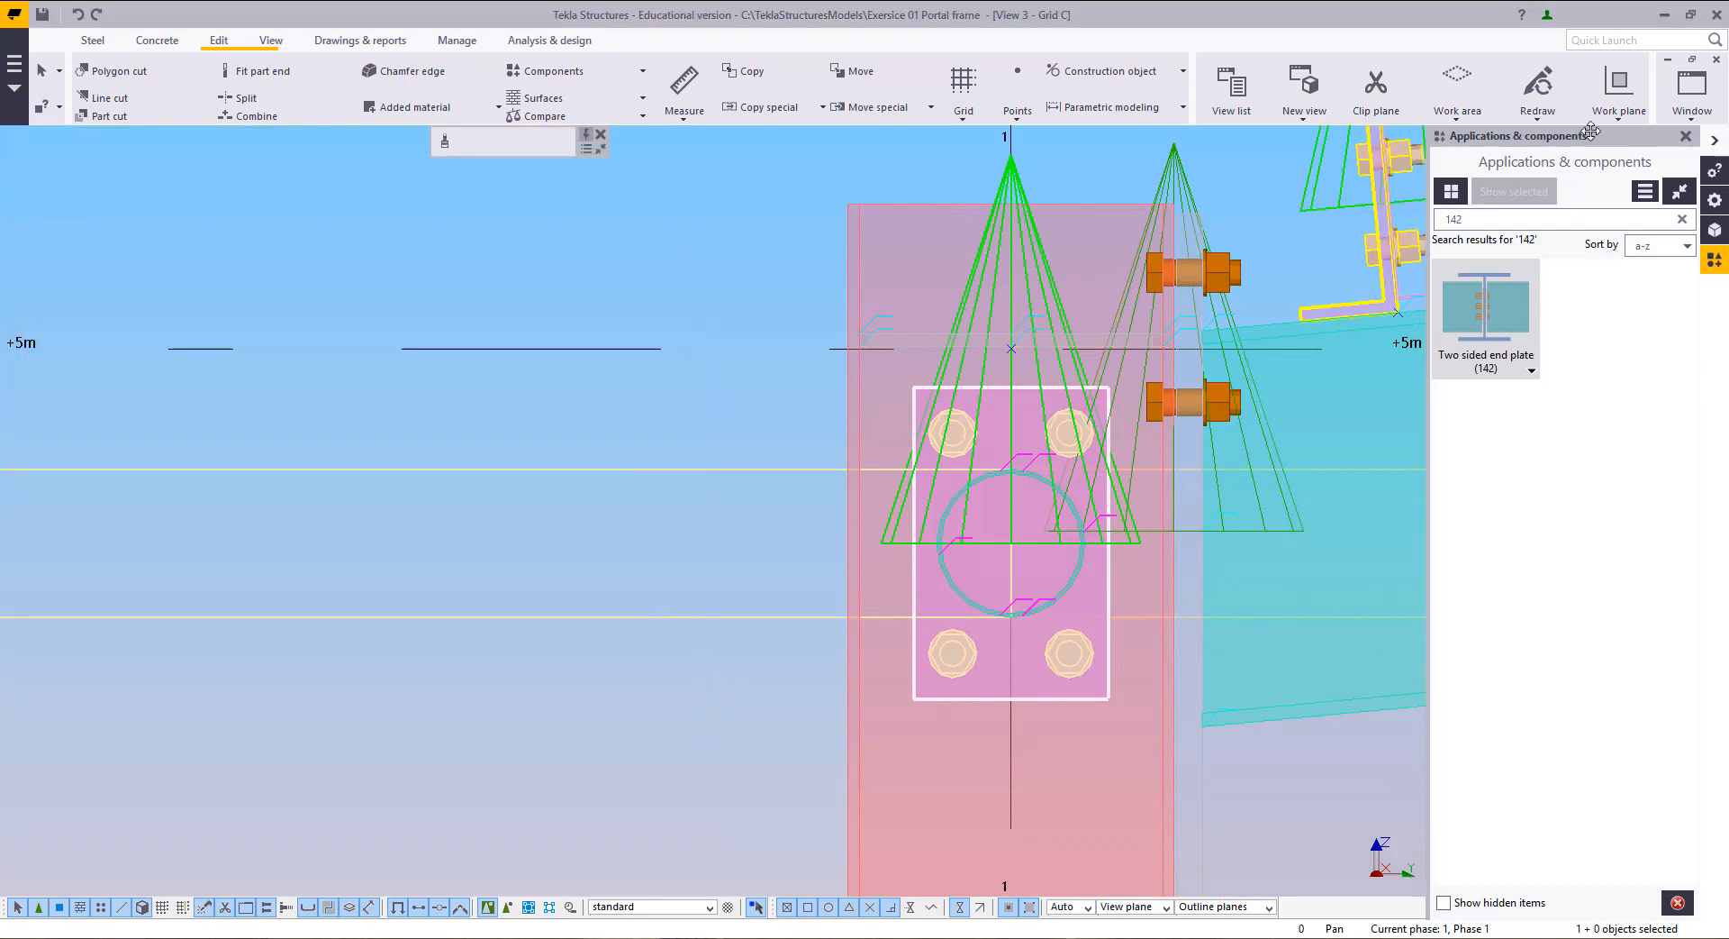
Step: In the isometric view, connect both adjoining eaves beams to the Grid B column with Two sided end plate (142)
left_click(1692, 90)
left_click(1660, 223)
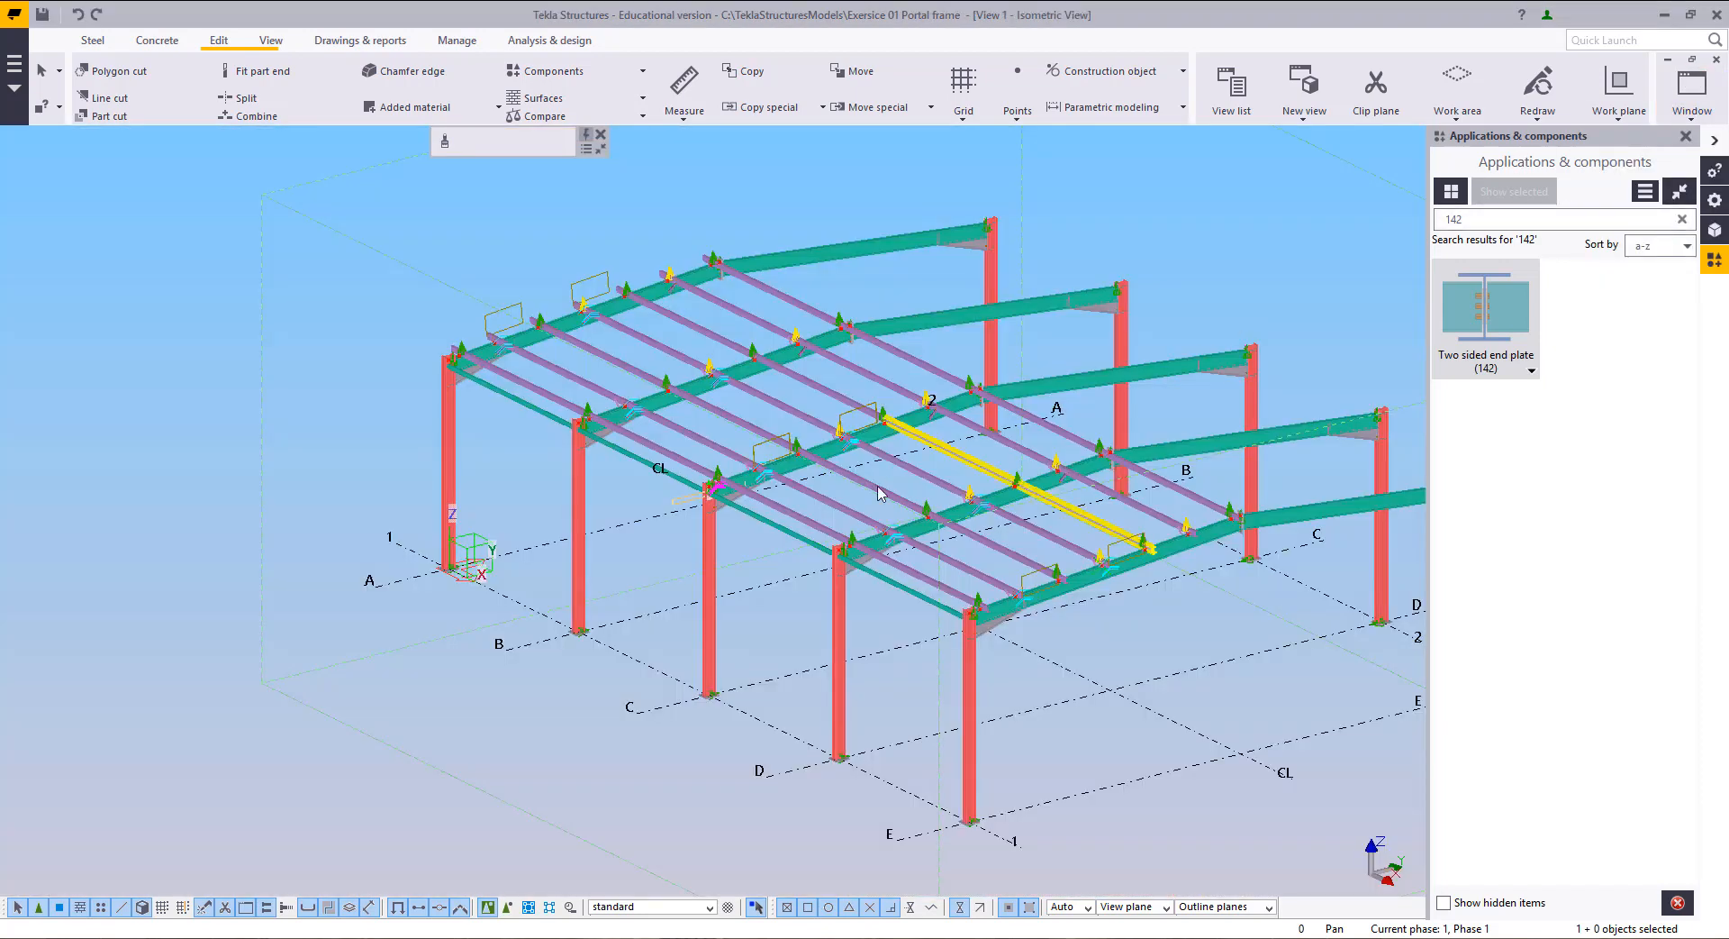
scroll(844, 565, "up", 5)
scroll(848, 575, "up", 4)
scroll(631, 581, "down", 1)
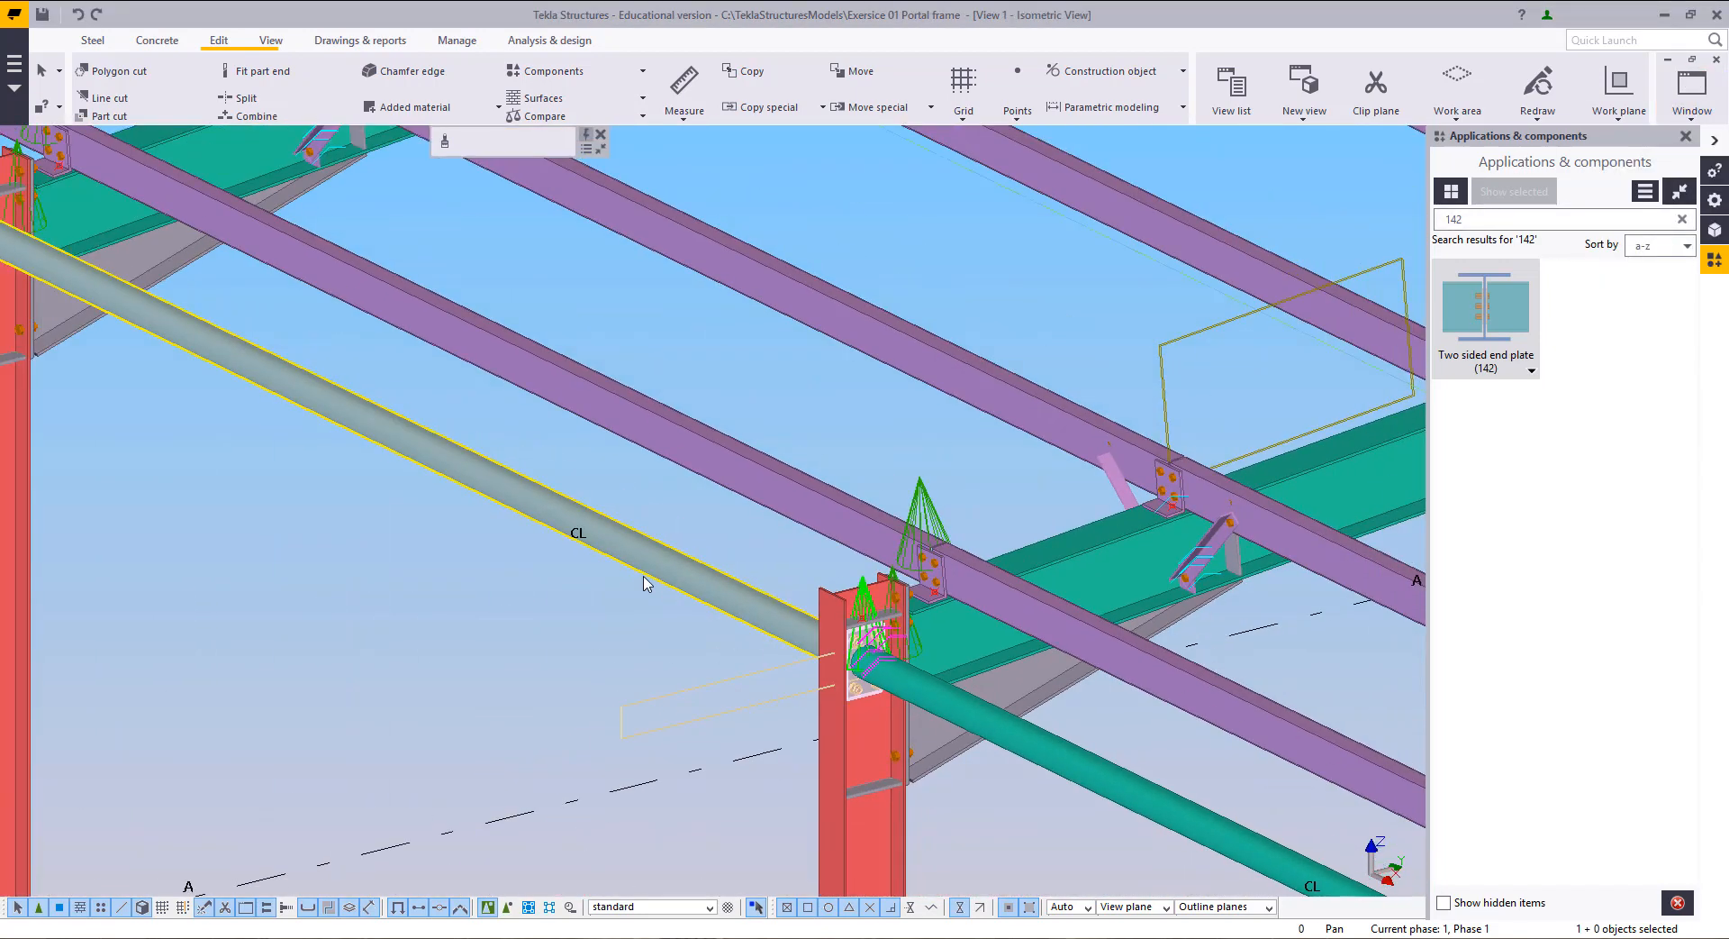
middle_click_drag(645, 579, 1180, 692)
left_click(1494, 302)
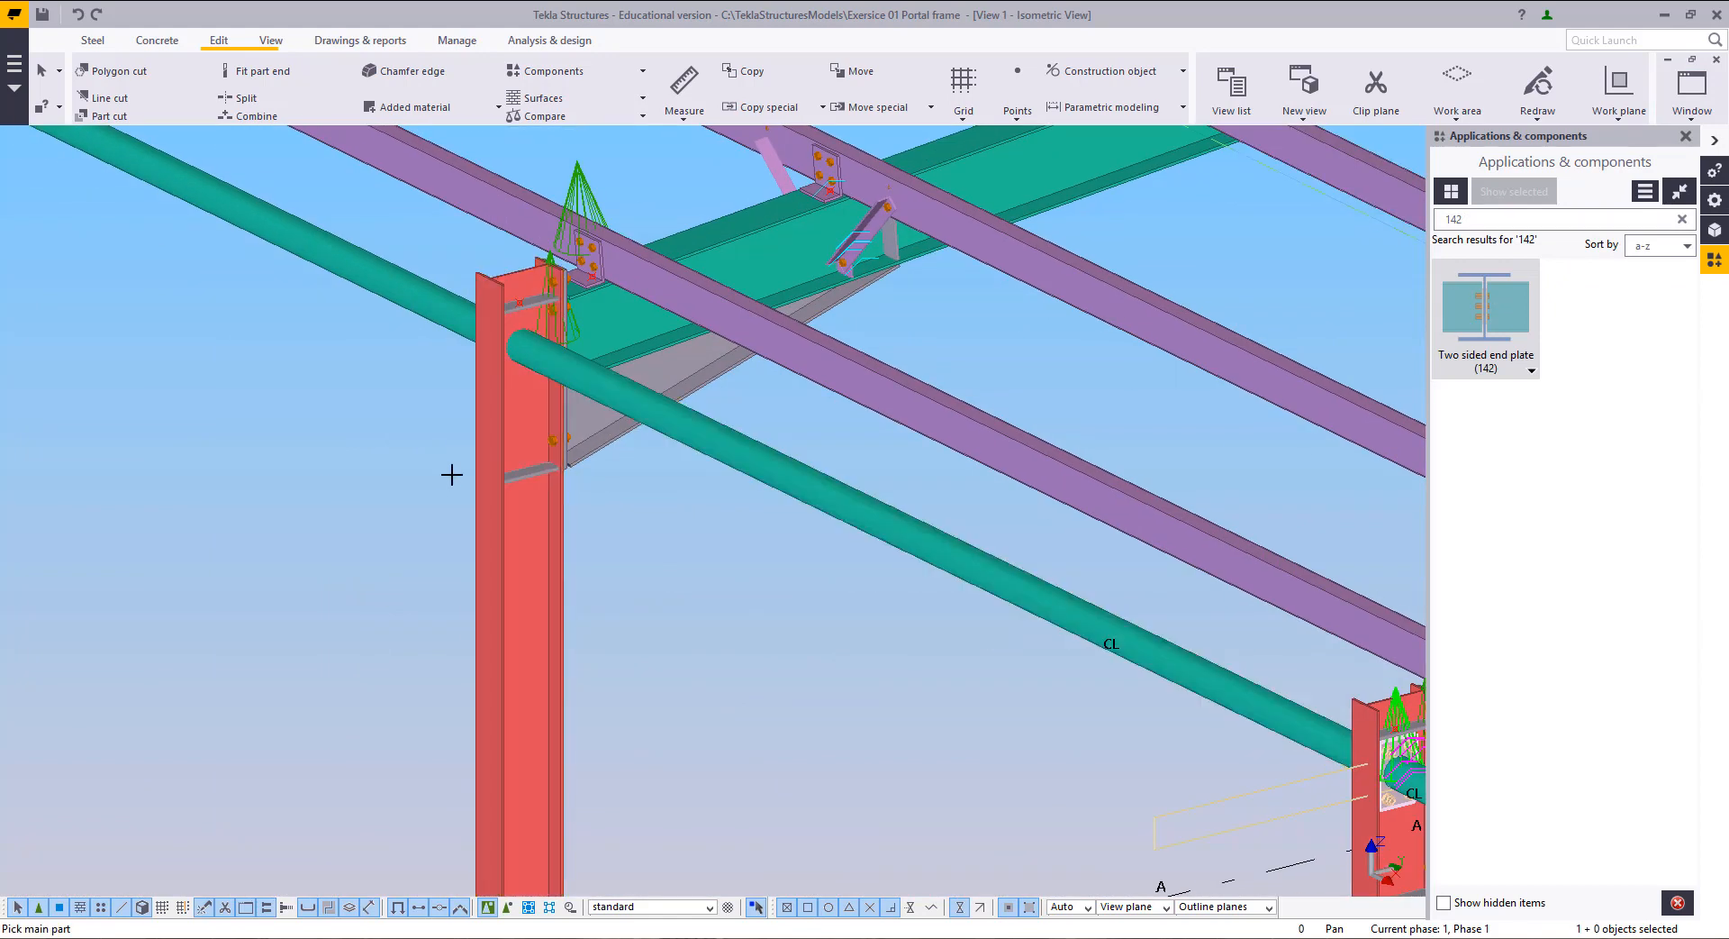
left_click(486, 501)
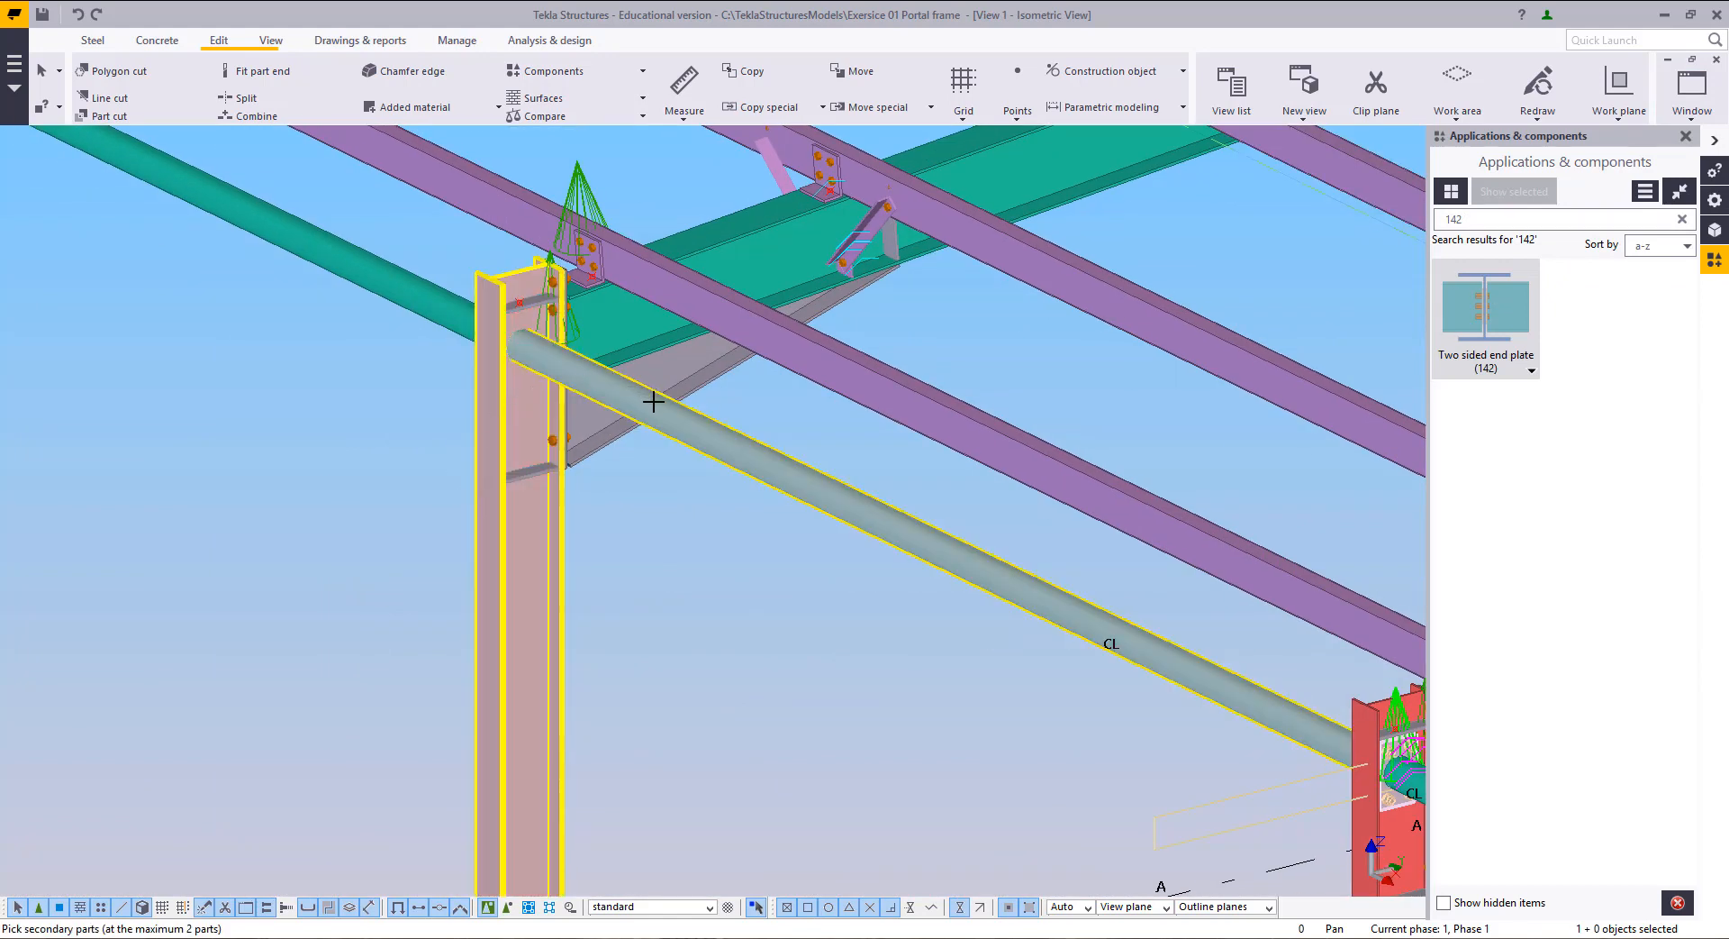
left_click(654, 401)
left_click(382, 297)
middle_click(290, 453)
Step: Connect both adjoining eaves beams to the Grid D column with Two sided end plate (142)
scroll(292, 452, "down", 4)
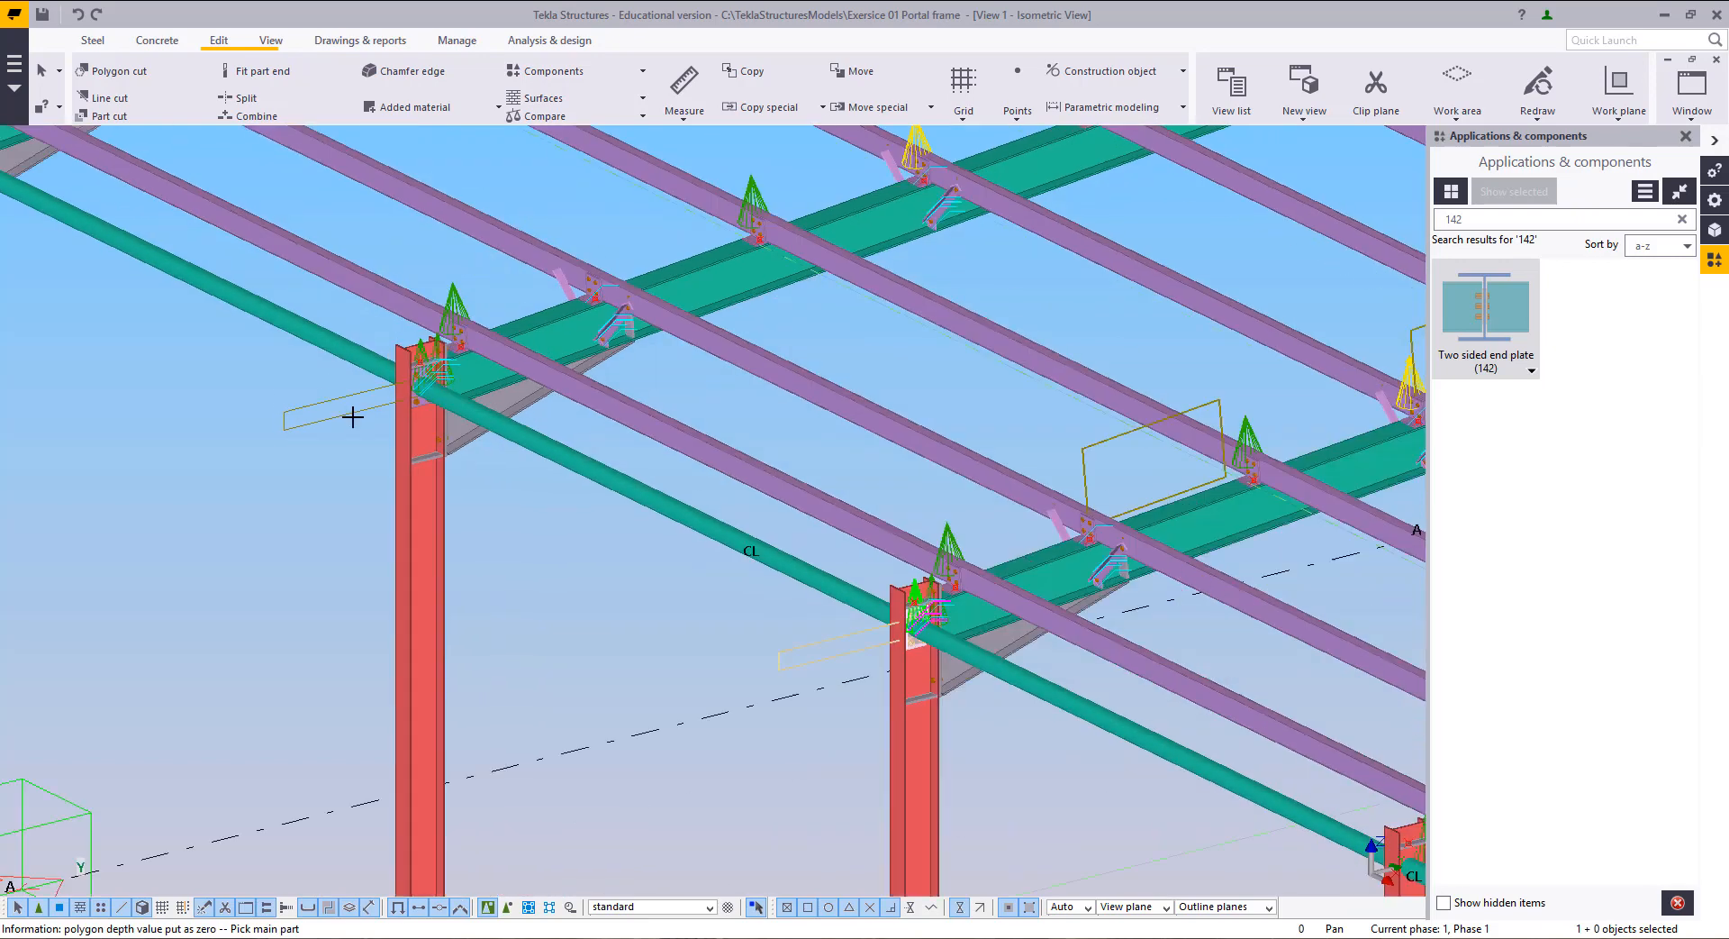
middle_click_drag(768, 680, 444, 429)
scroll(909, 619, "up", 6)
left_click(919, 639)
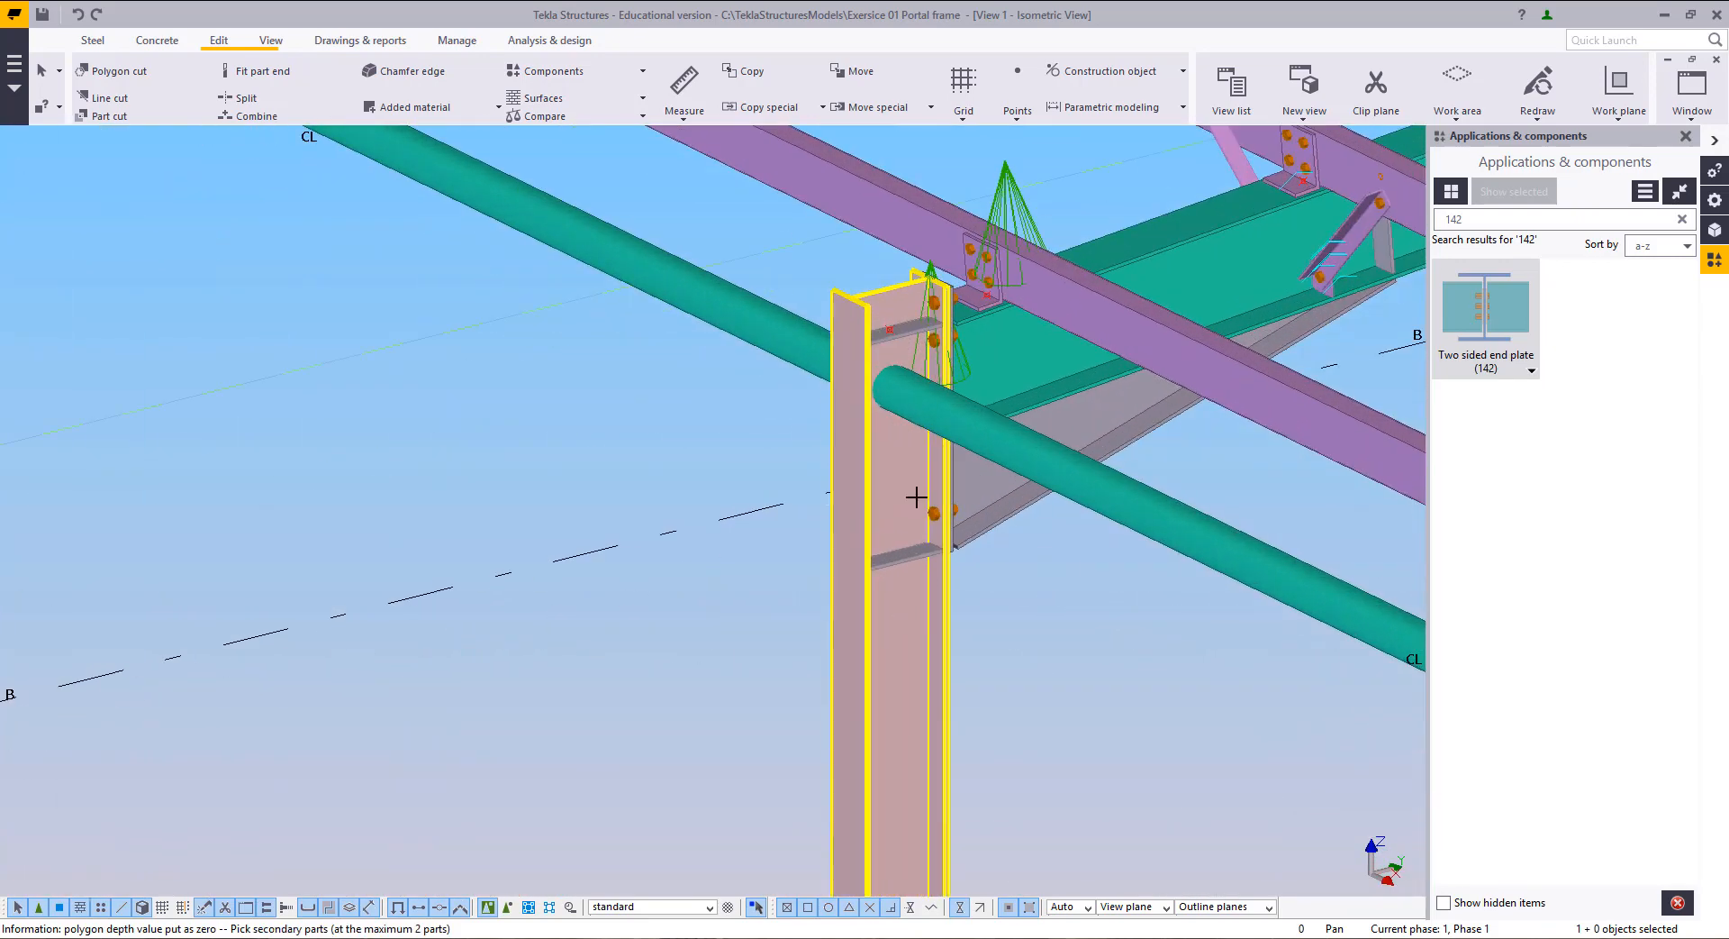
left_click(1015, 451)
left_click(765, 317)
middle_click(659, 427)
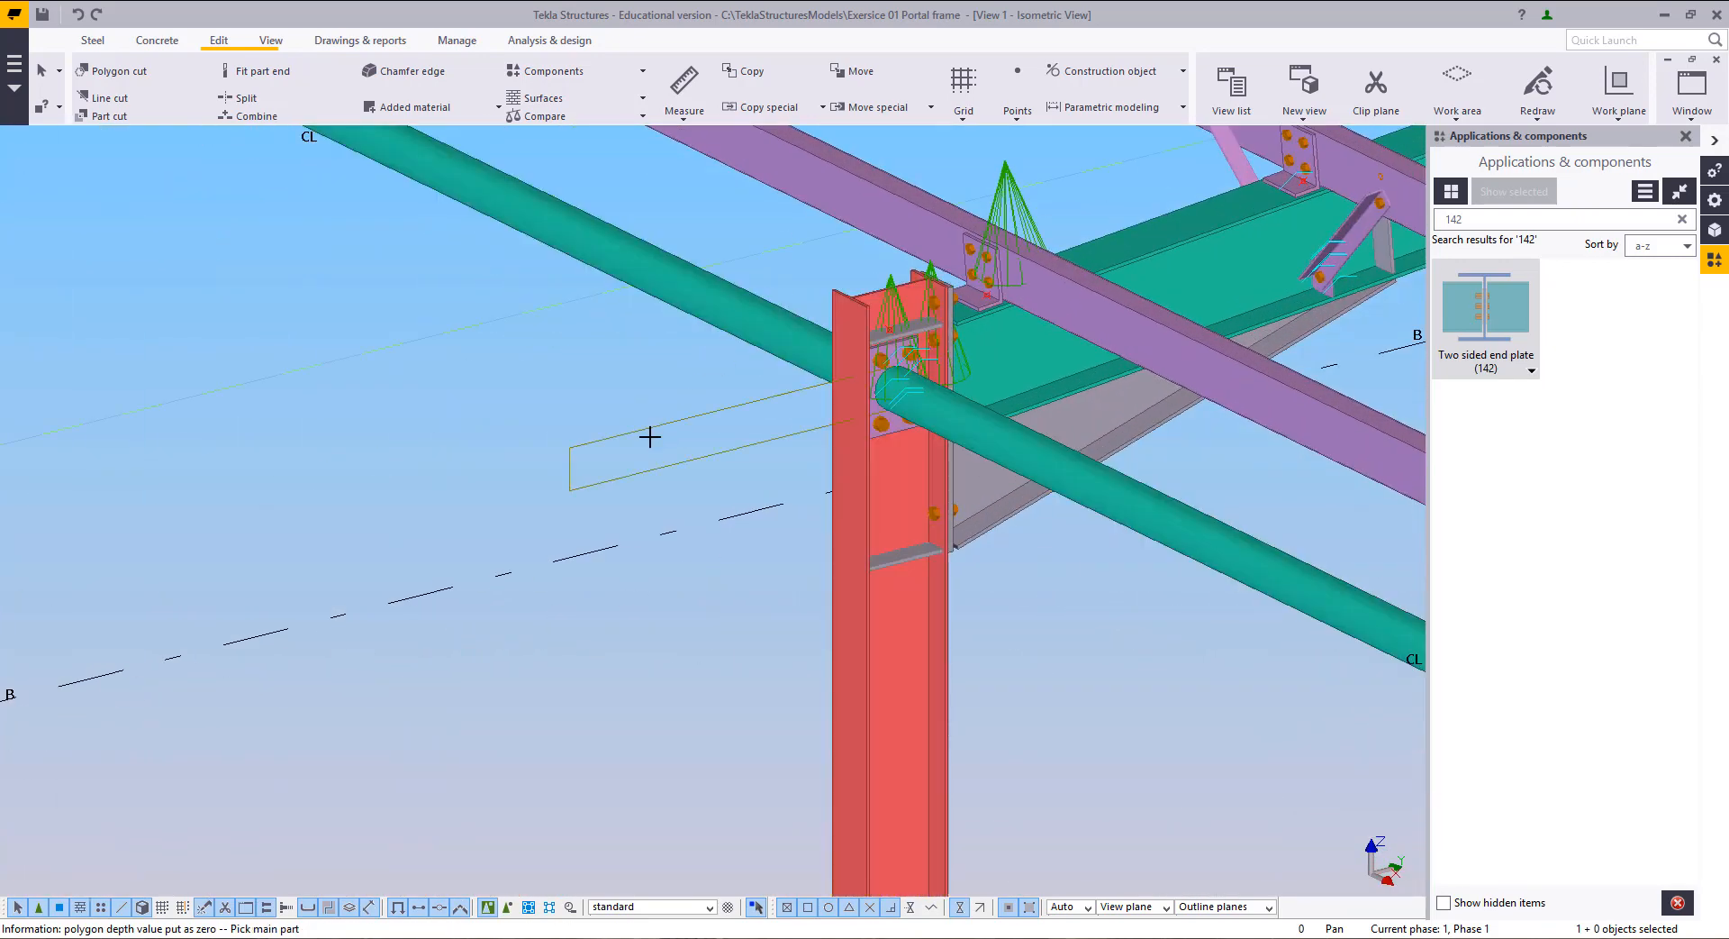
Step: End the two-sided connection command and connect the end eaves beam to the Grid A column with End plate (144)
scroll(522, 414, "down", 5)
middle_click_drag(398, 382, 1360, 918)
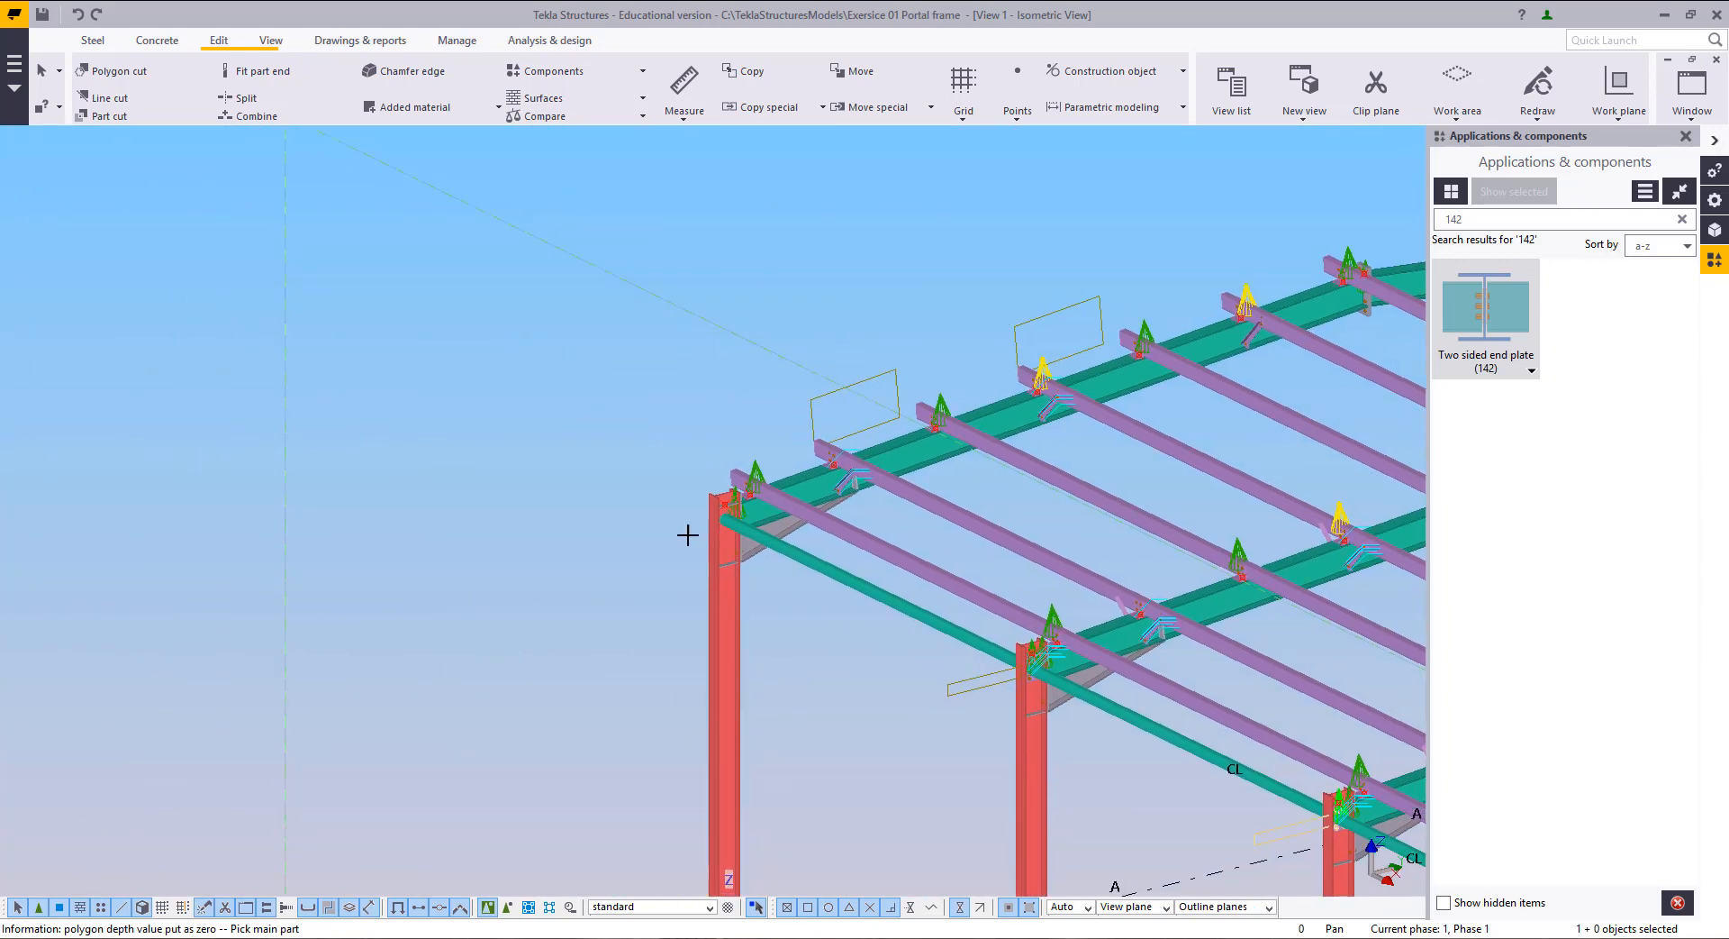
scroll(688, 528, "up", 6)
right_click(468, 338)
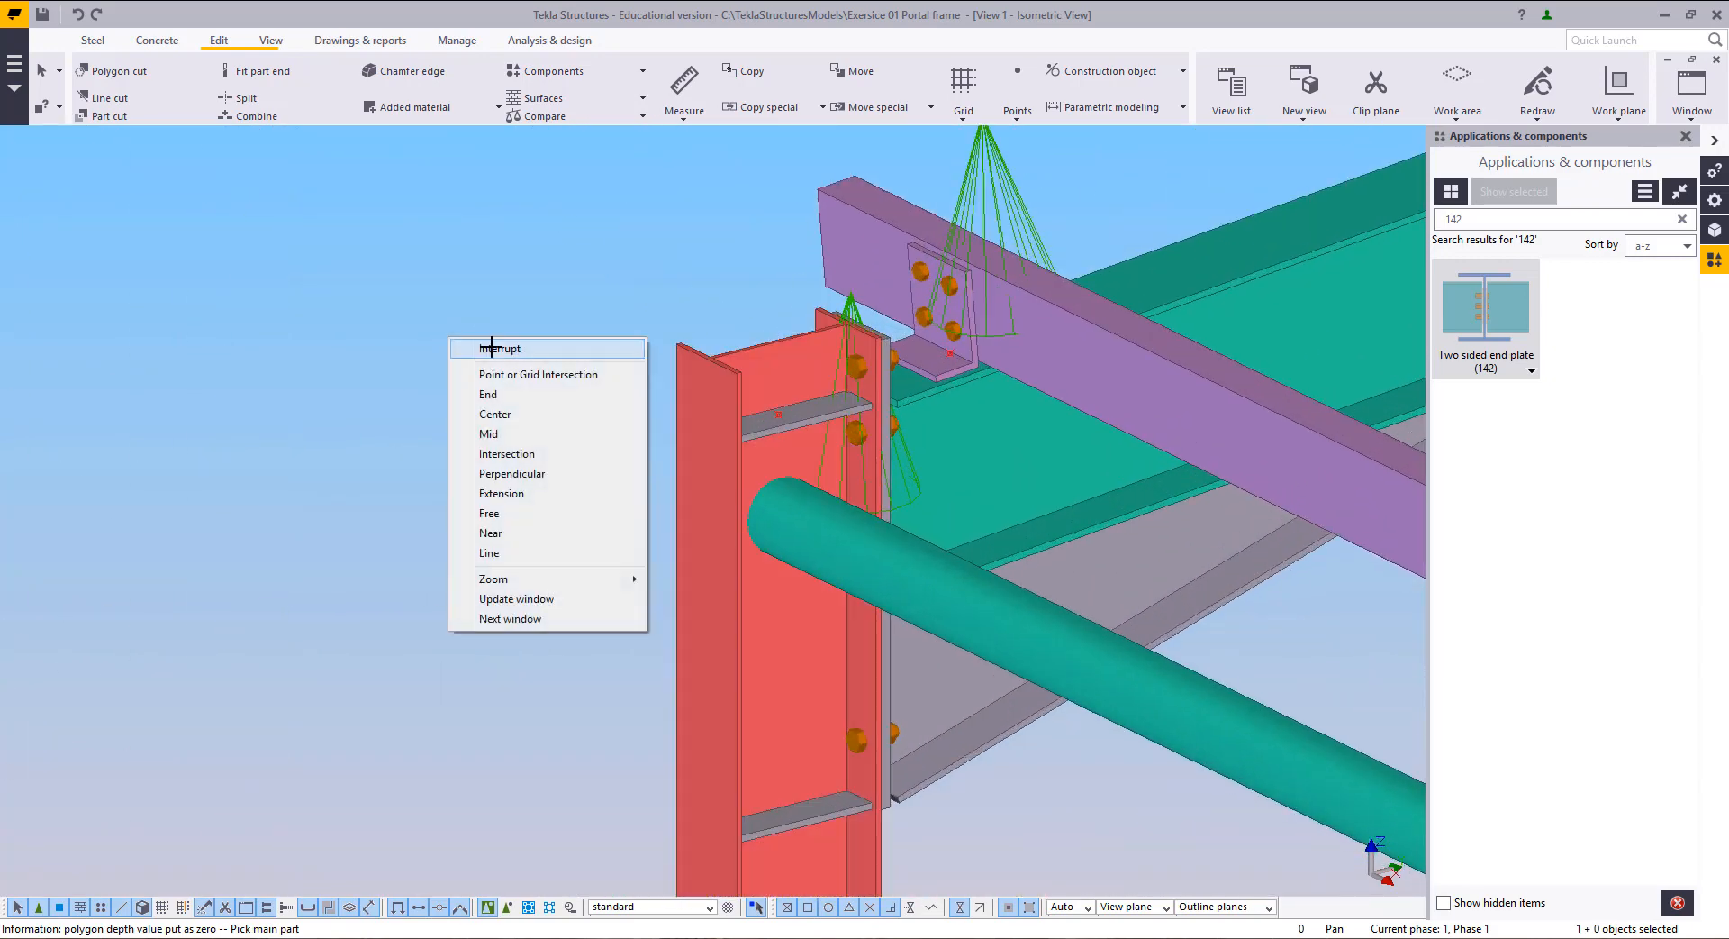
left_click(494, 348)
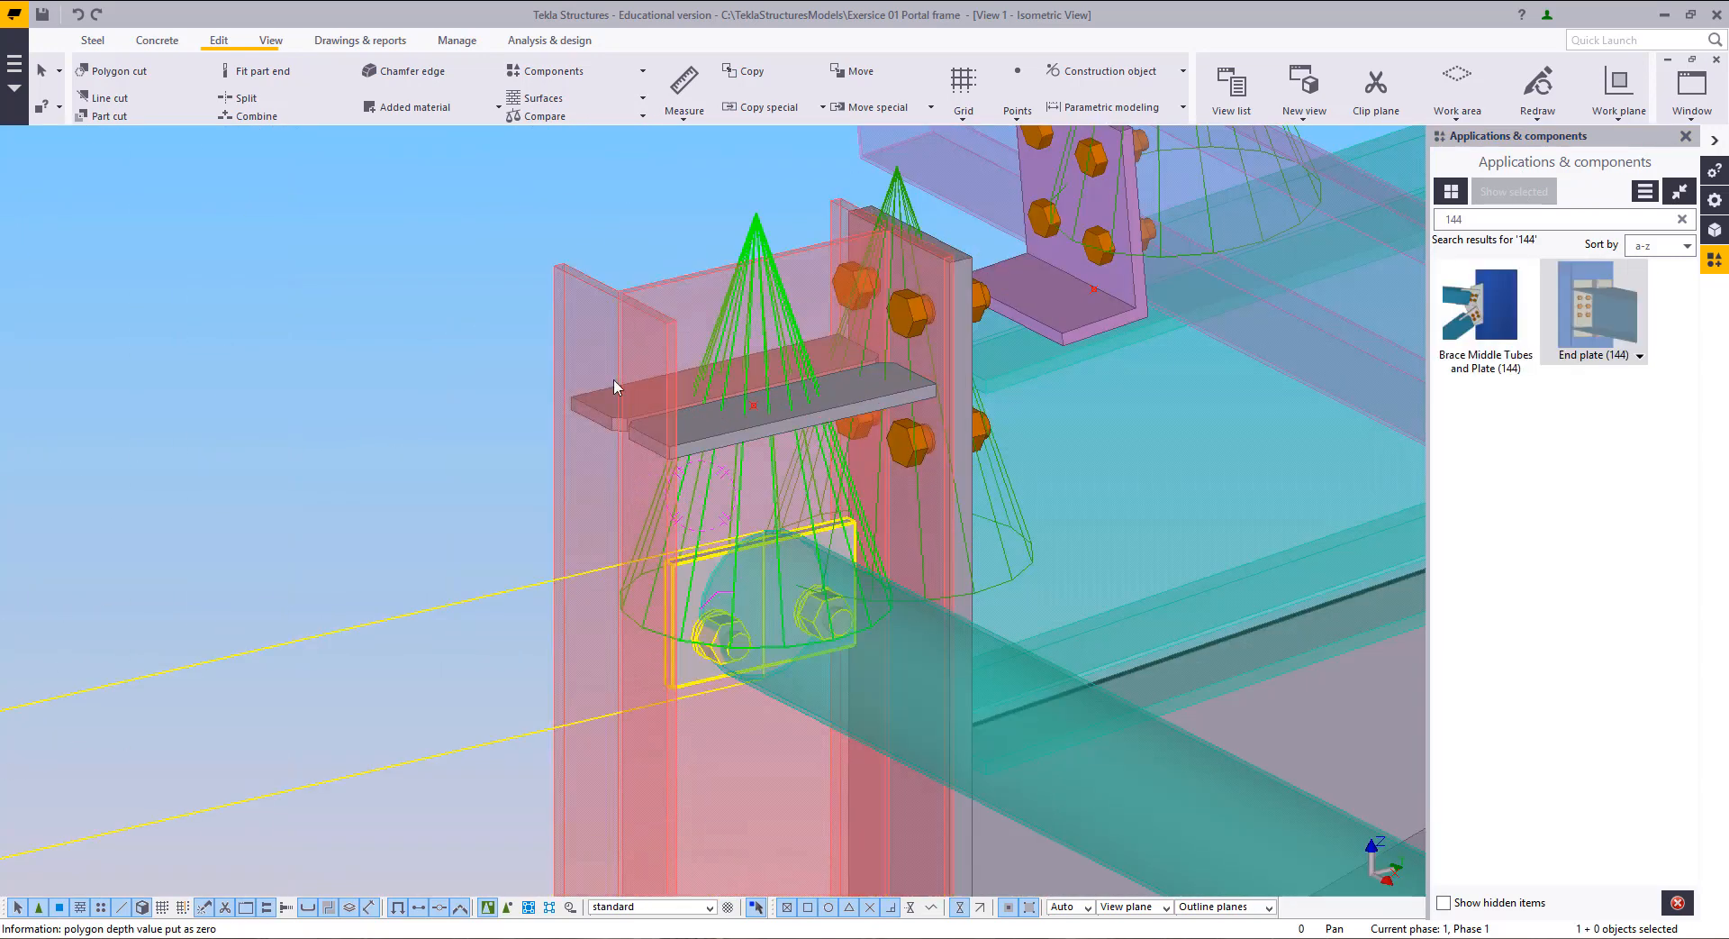
Step: Load the eavesStrut_s150g90 preset for the Grid A end plate, then set the gap to 2 mm and plate thickness to 10 mm
middle_click_drag(568, 479, 378, 498)
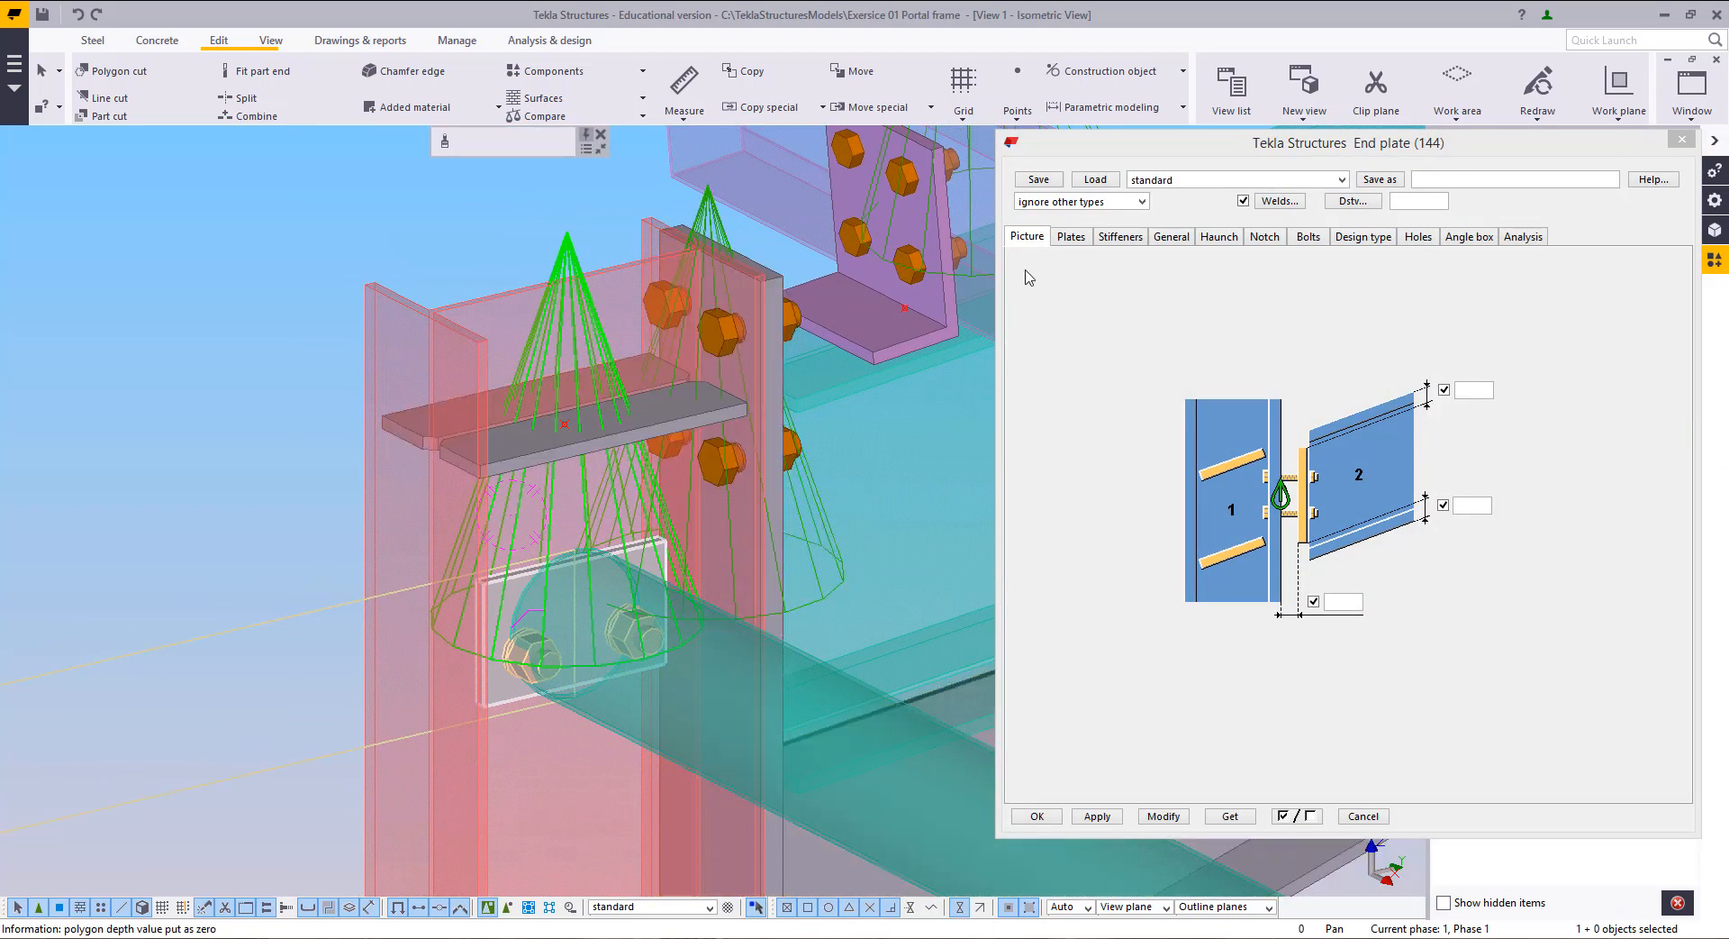
left_click(1252, 180)
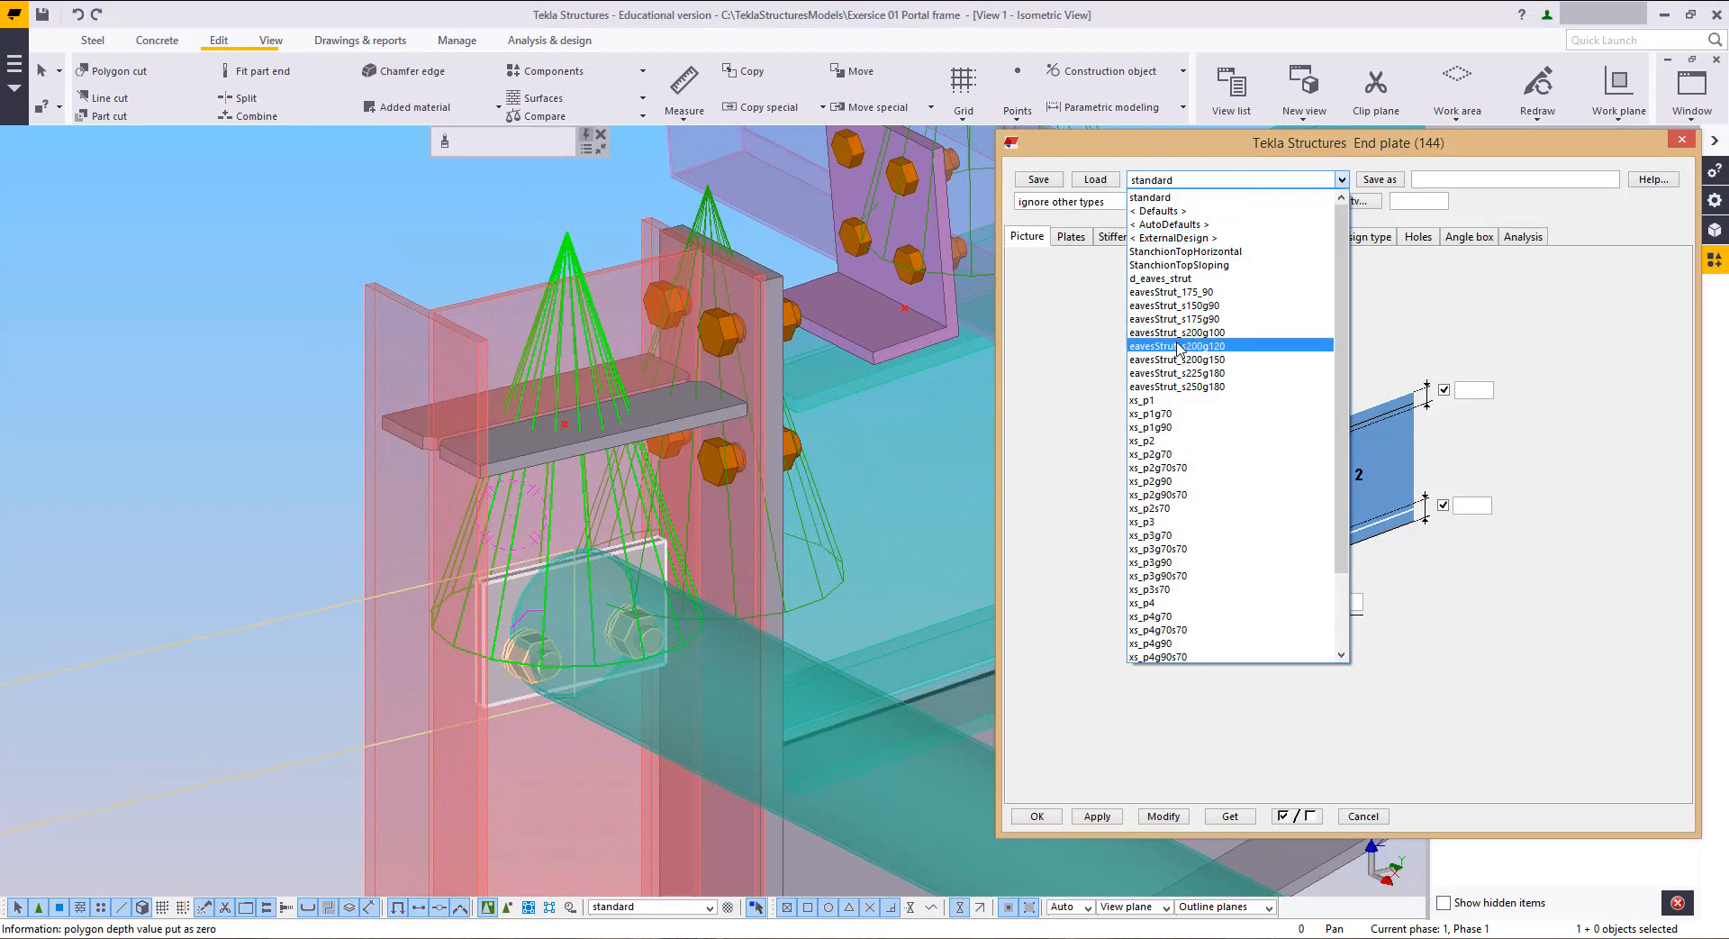
left_click(1206, 306)
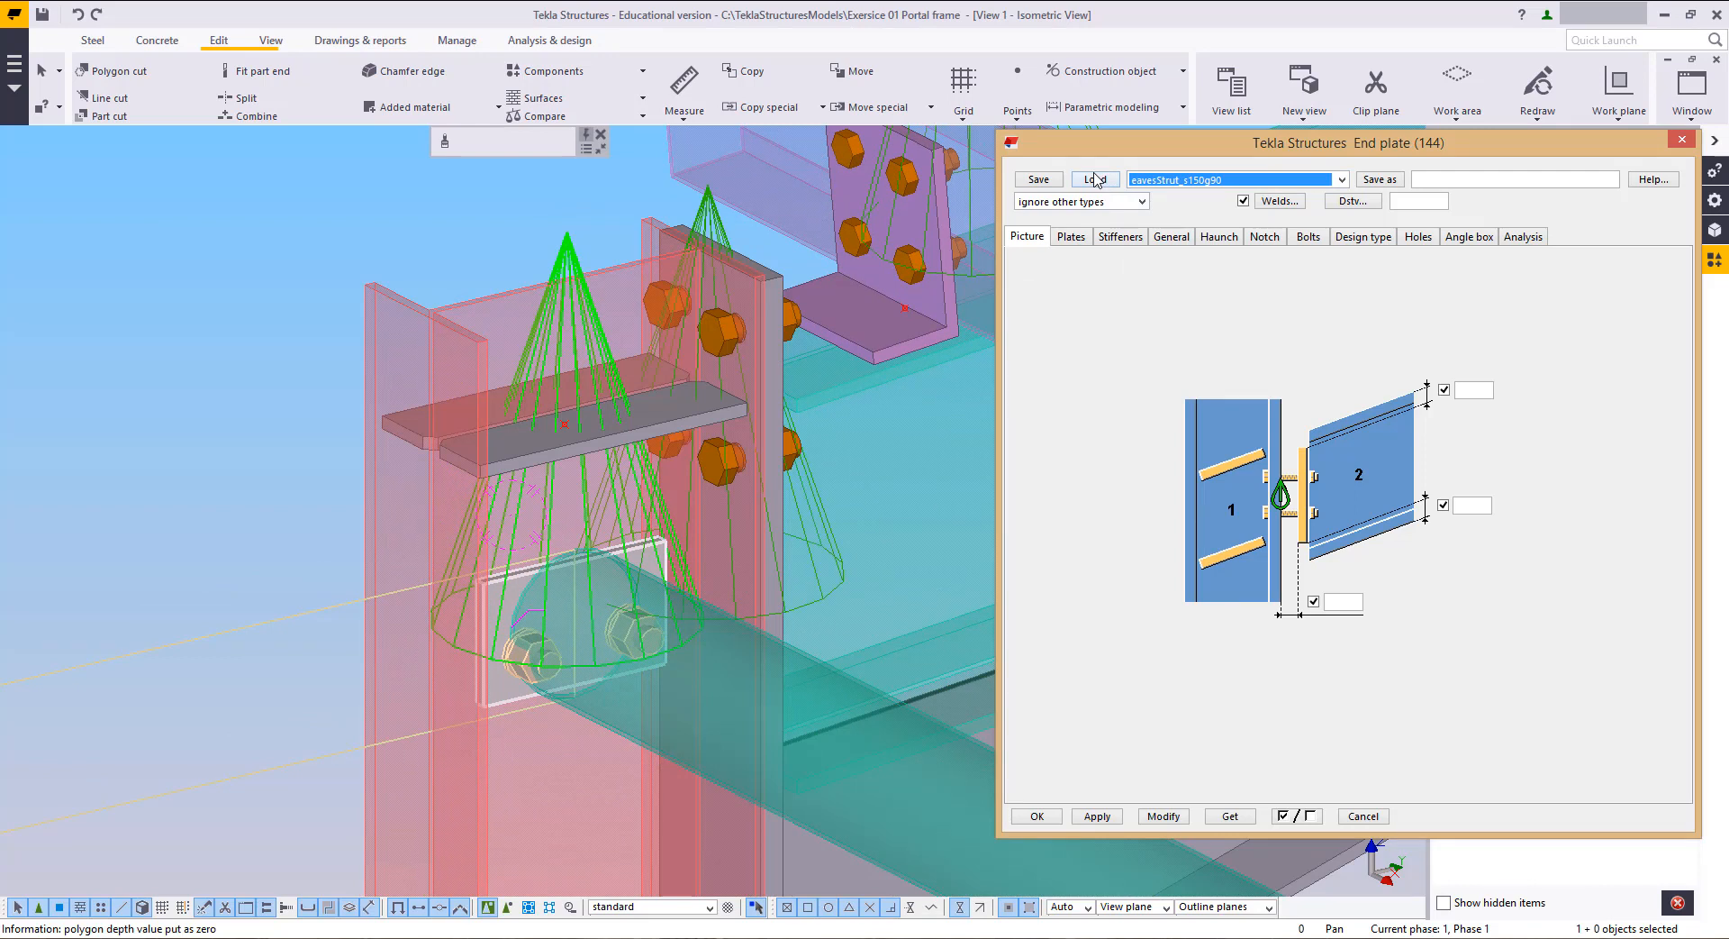
left_click(1095, 179)
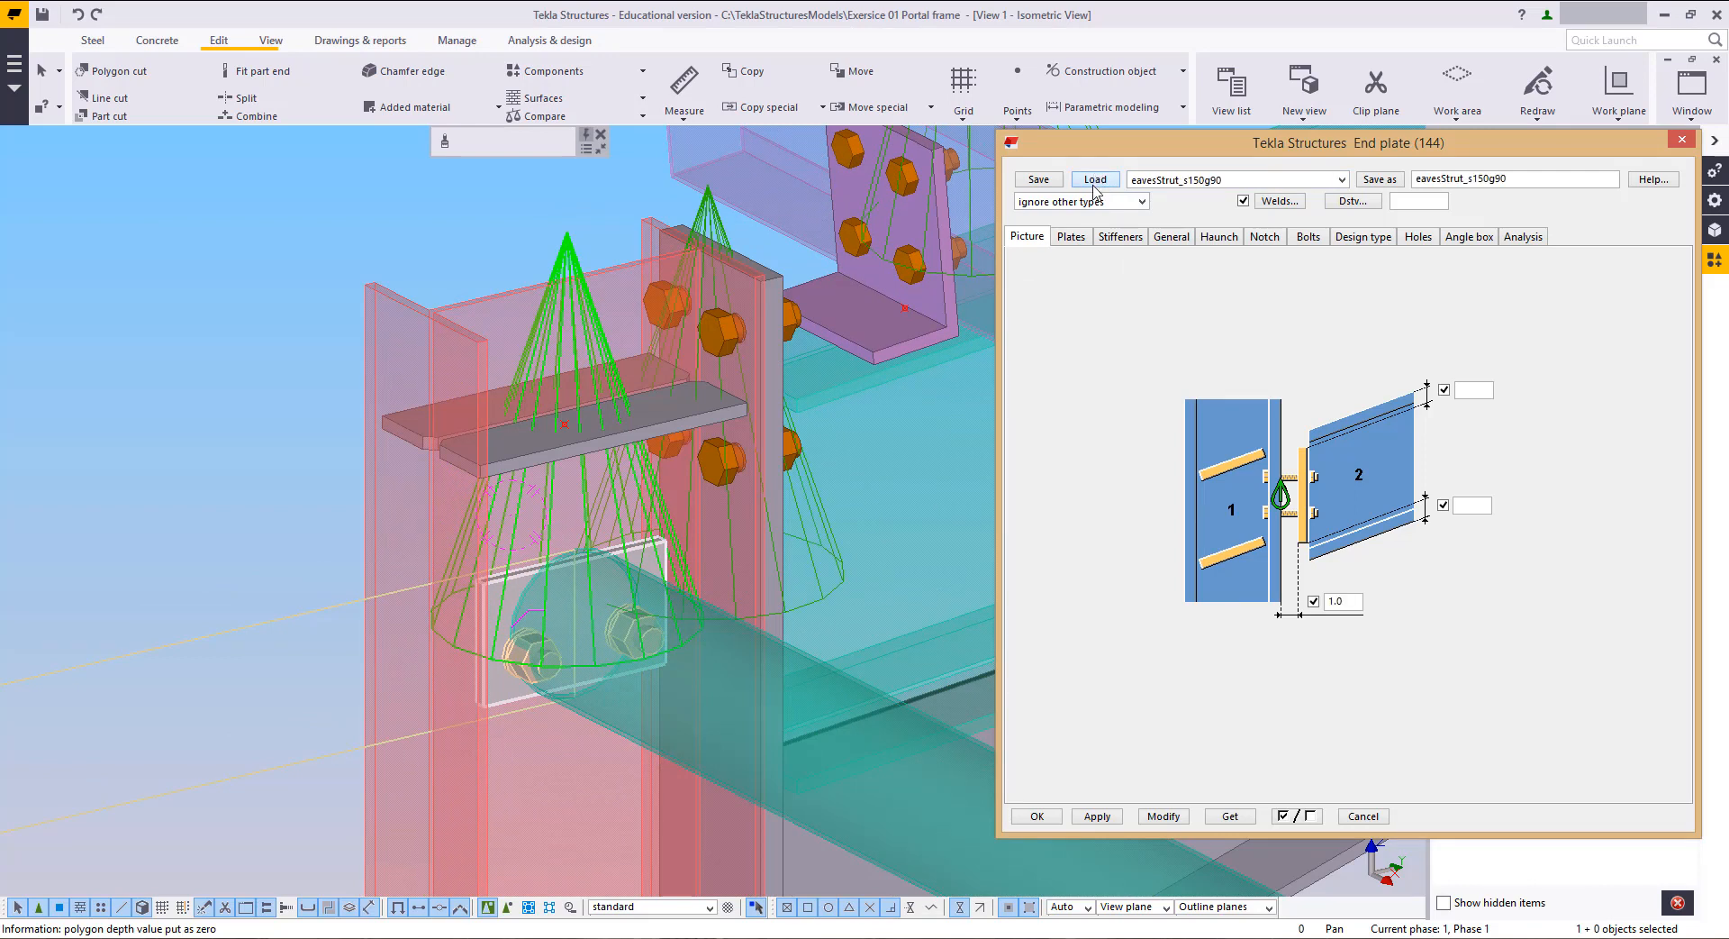
double_click(1337, 598)
type("2")
left_click(1067, 237)
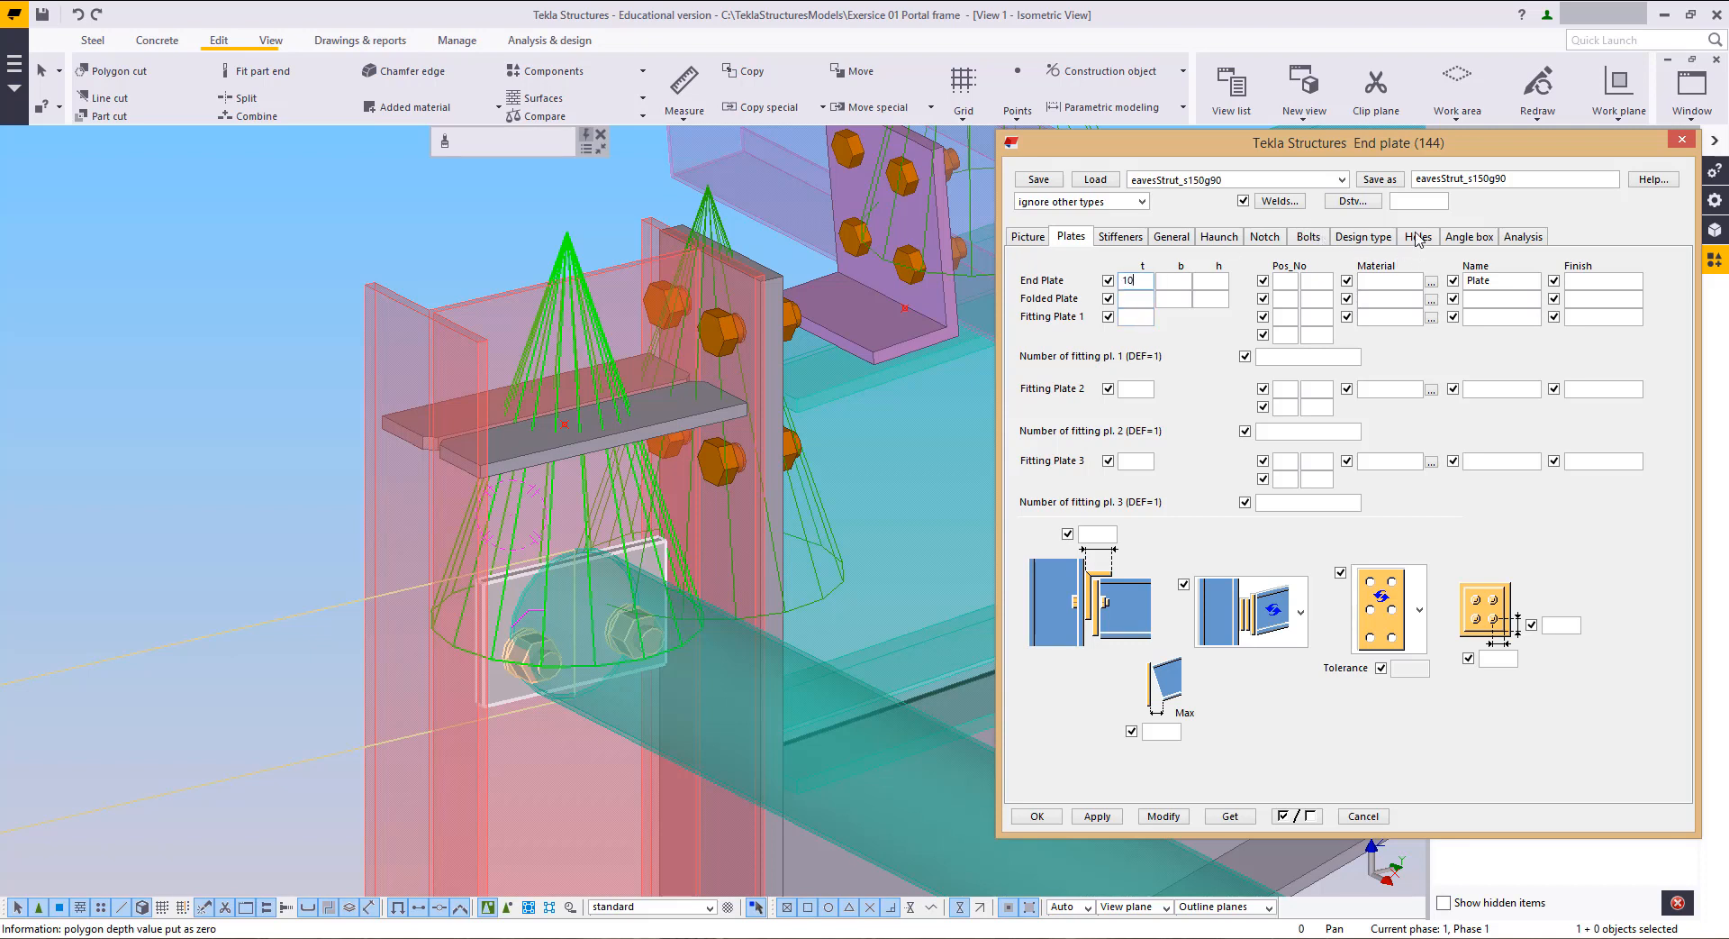
Step: Set the end plate's vertical bolt spacing to 170 mm, modify the Grid A connection and keep these settings
left_click(1418, 237)
left_click(1306, 237)
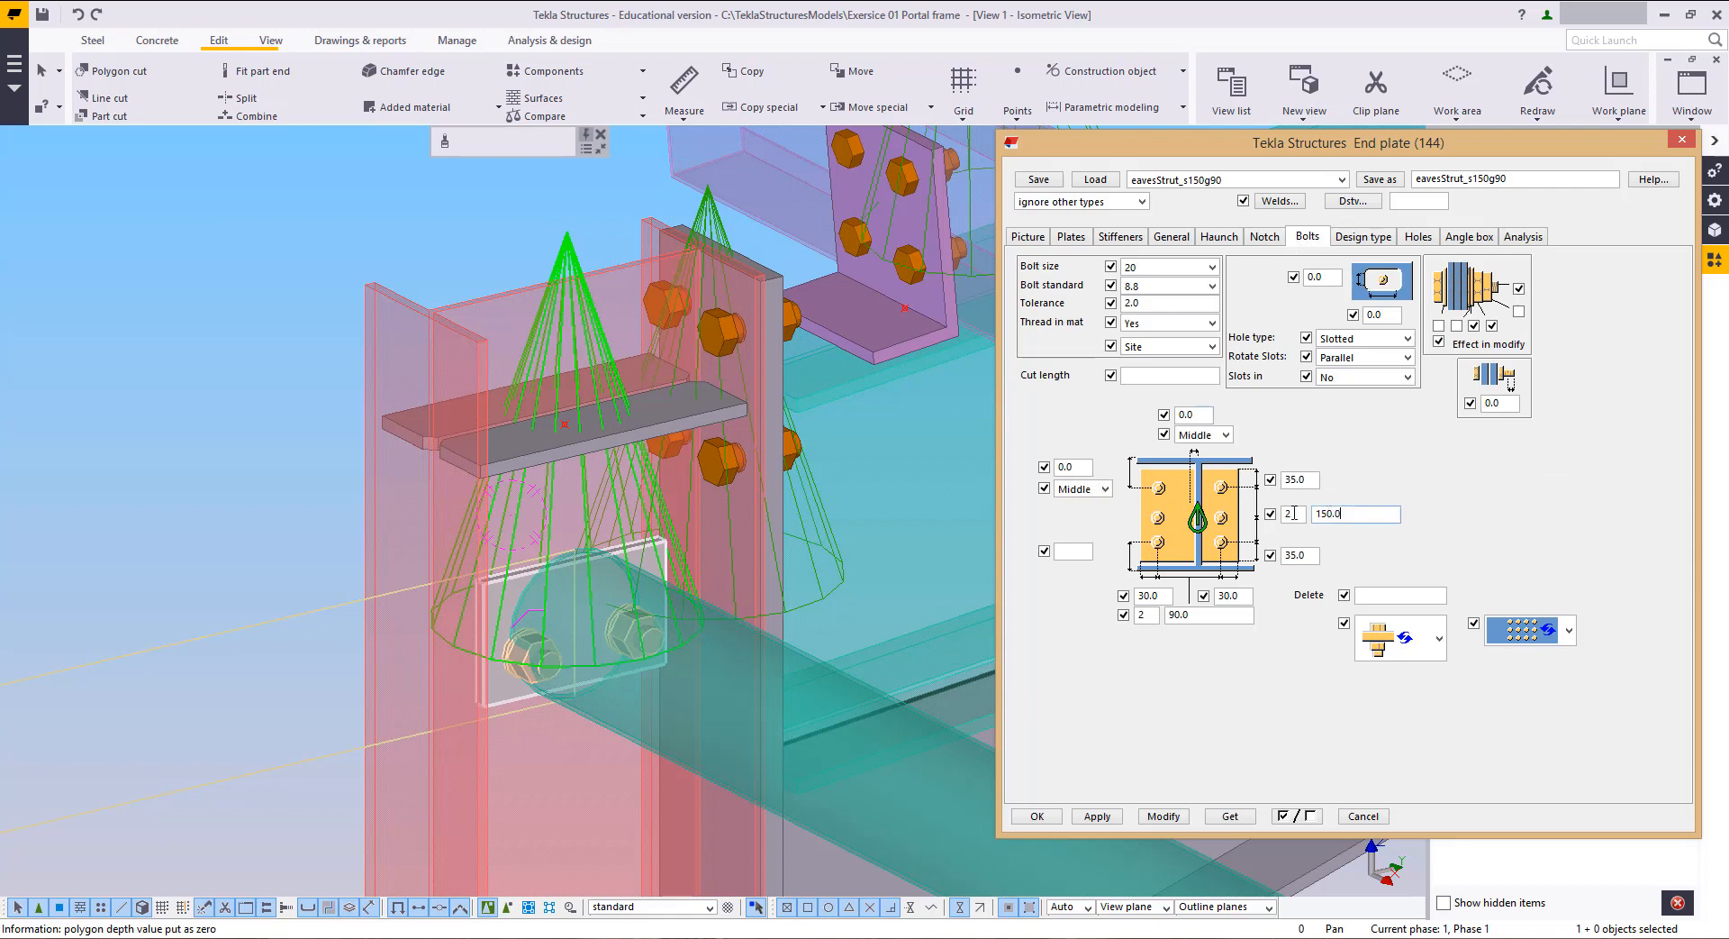
left_click_drag(1294, 513, 1277, 518)
type("170")
left_click(1163, 816)
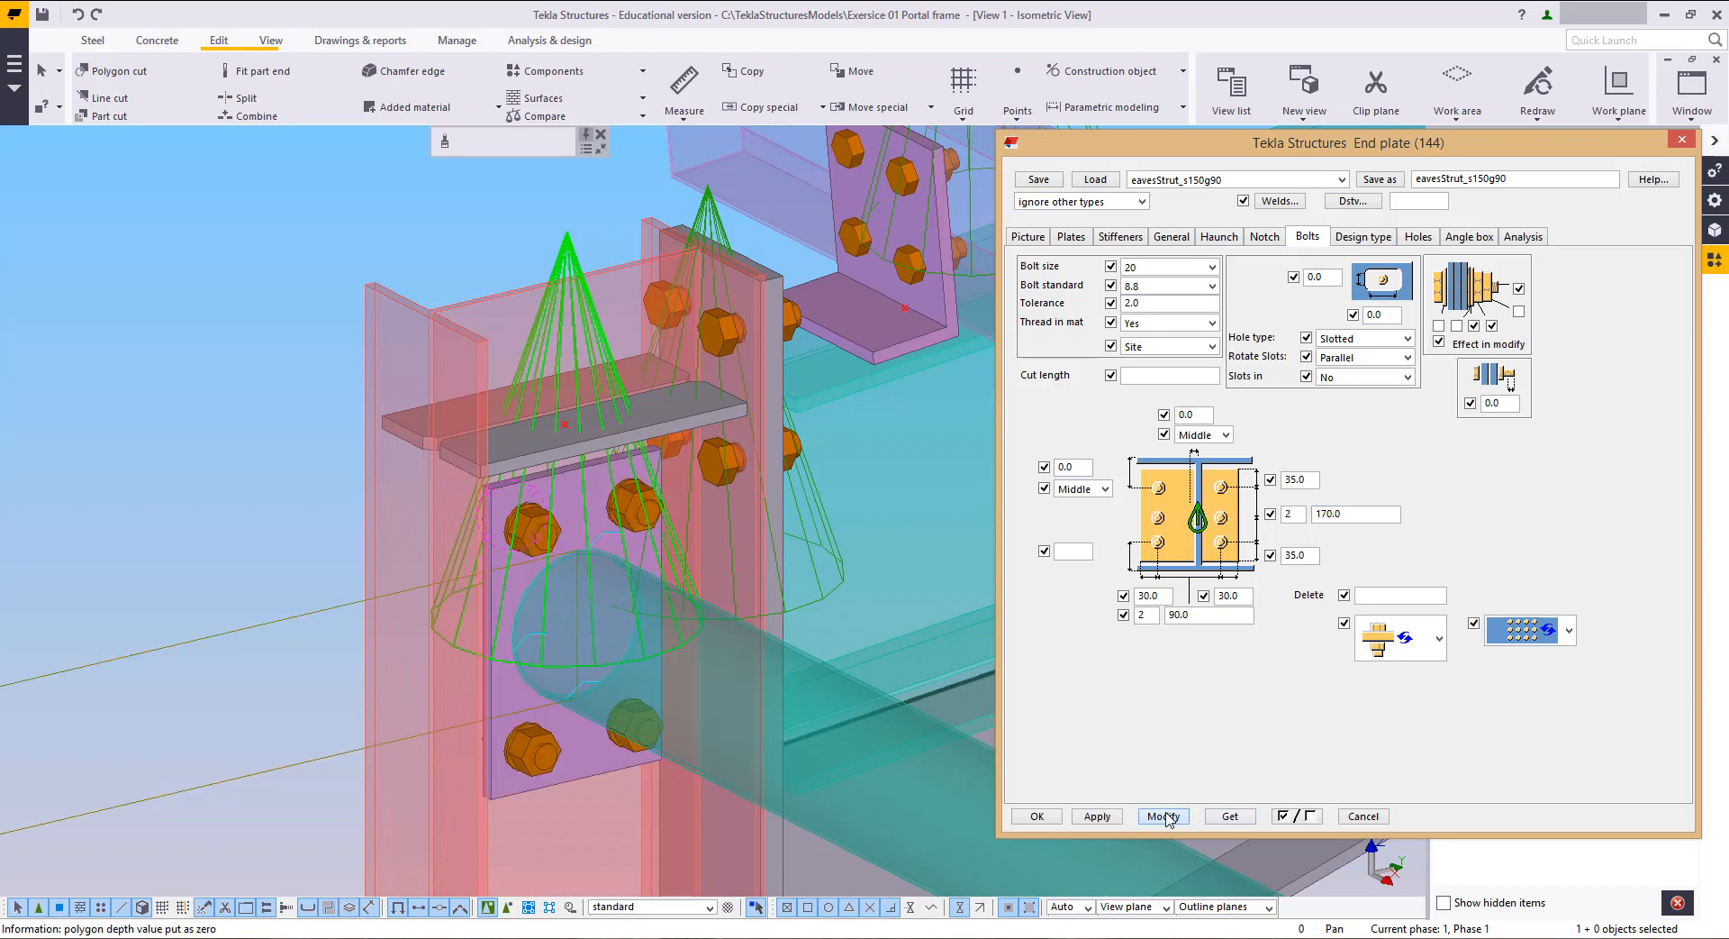
left_click(1098, 818)
left_click(1037, 816)
Step: Connect the last eaves beam to the Grid E column with End plate (144) and end the command
scroll(752, 507, "down", 6)
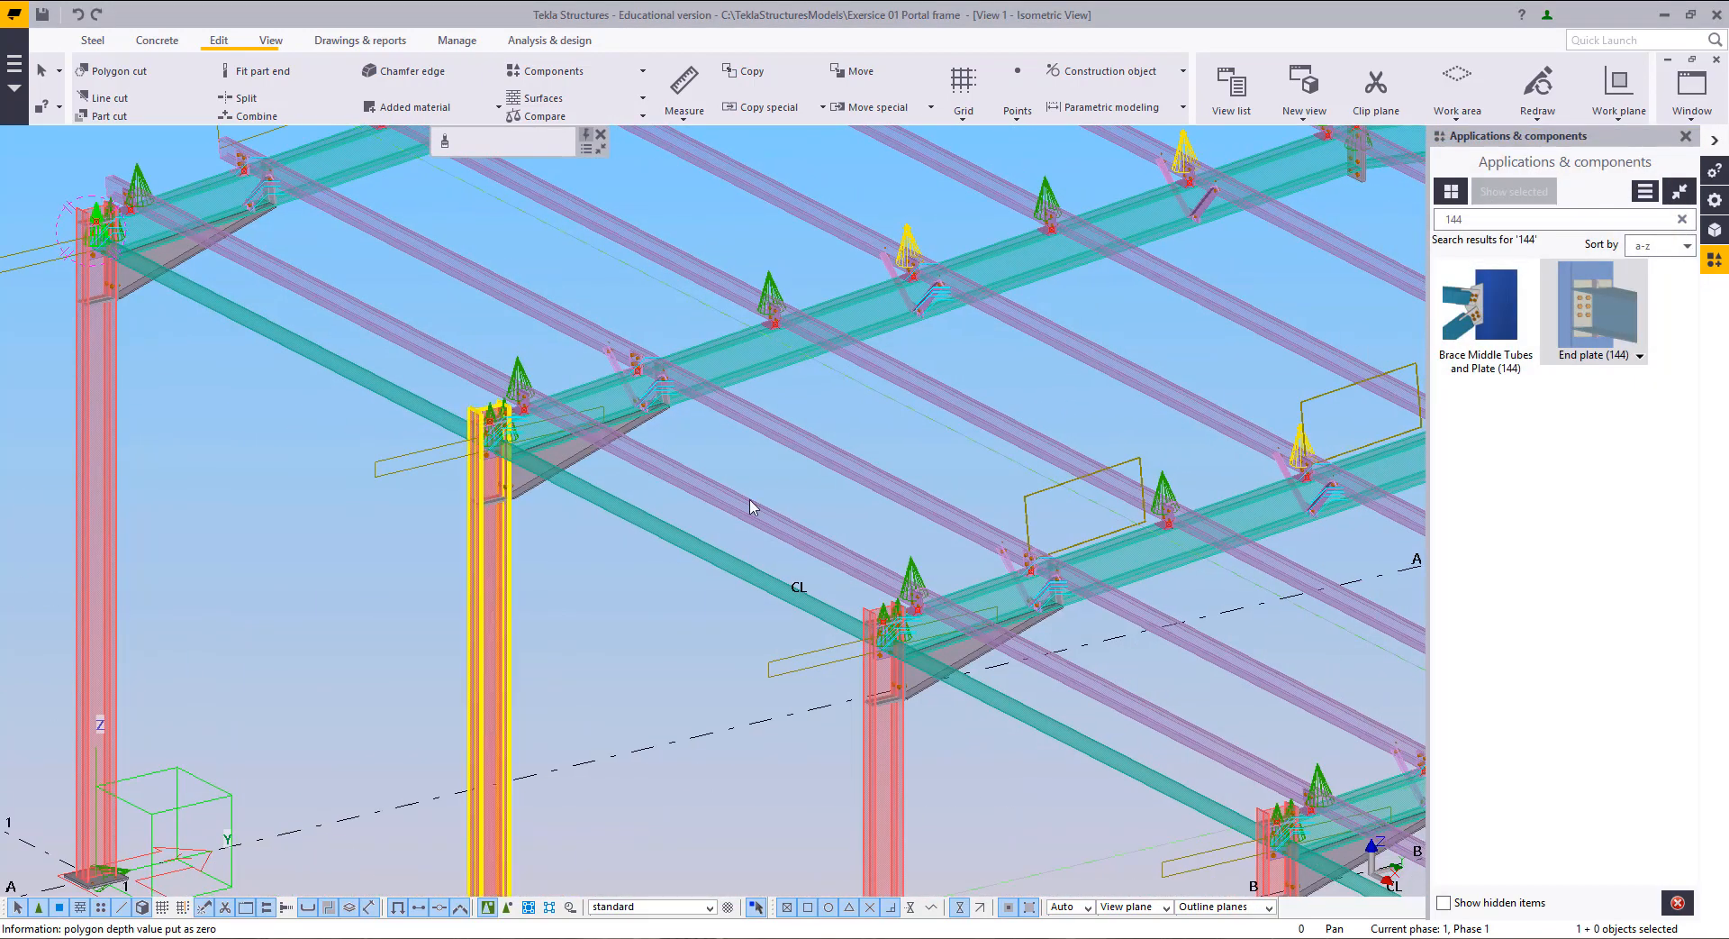
scroll(752, 507, "down", 3)
scroll(785, 459, "up", 10)
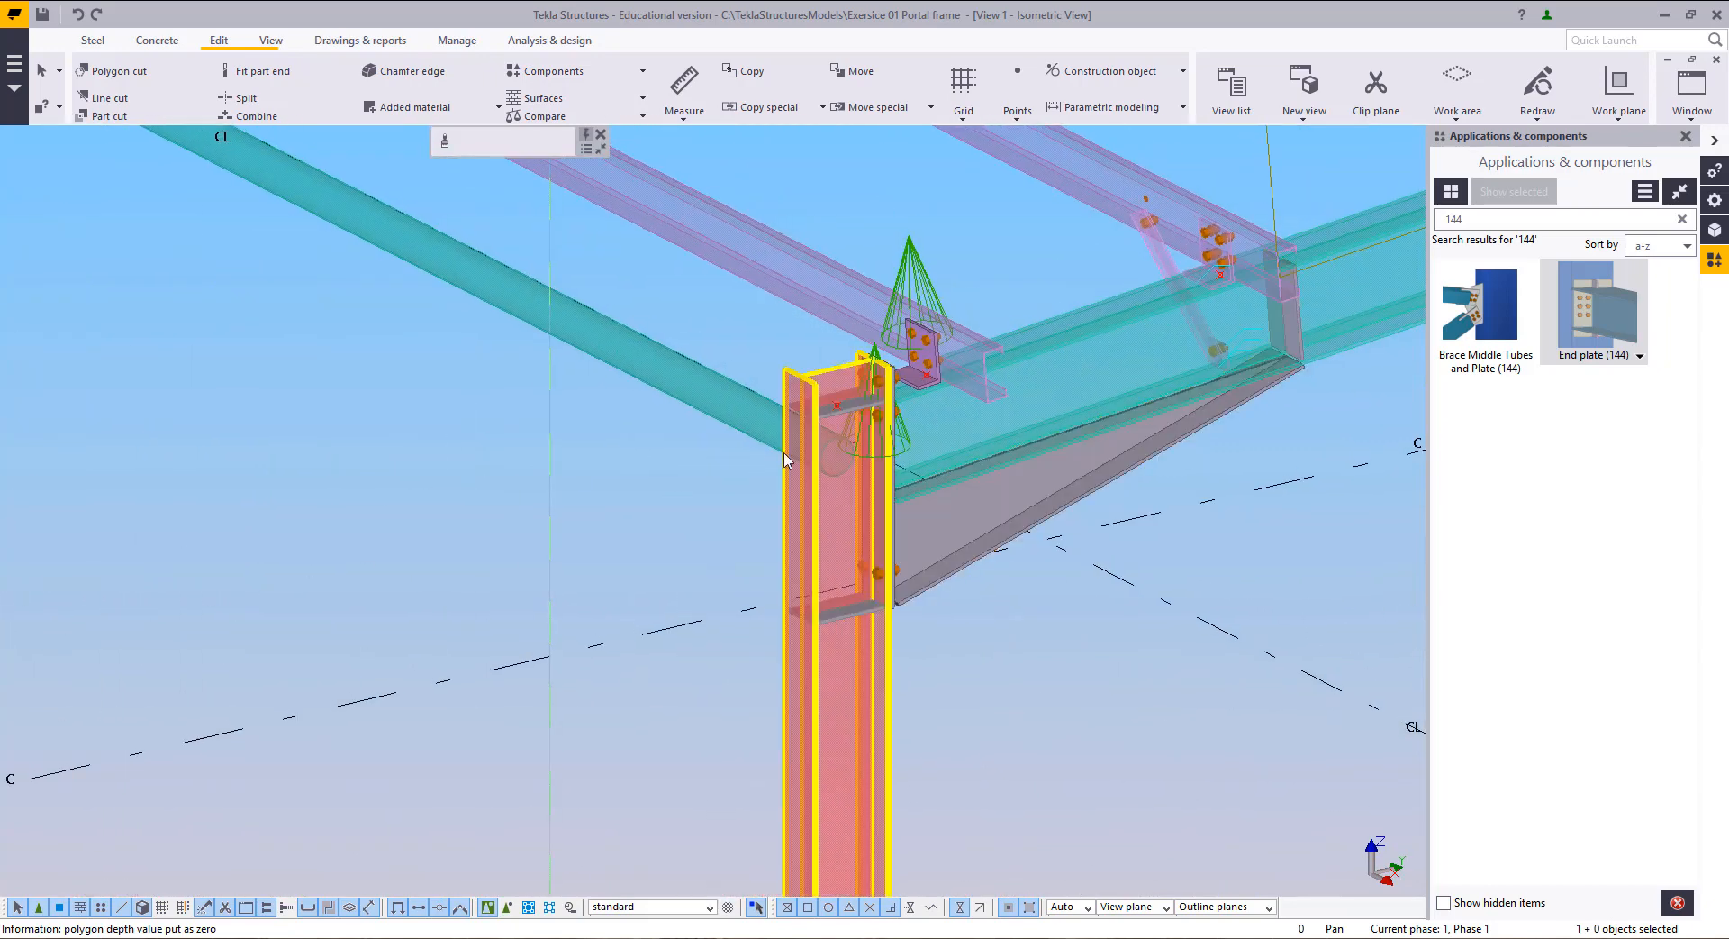
scroll(785, 460, "up", 3)
left_click(1576, 313)
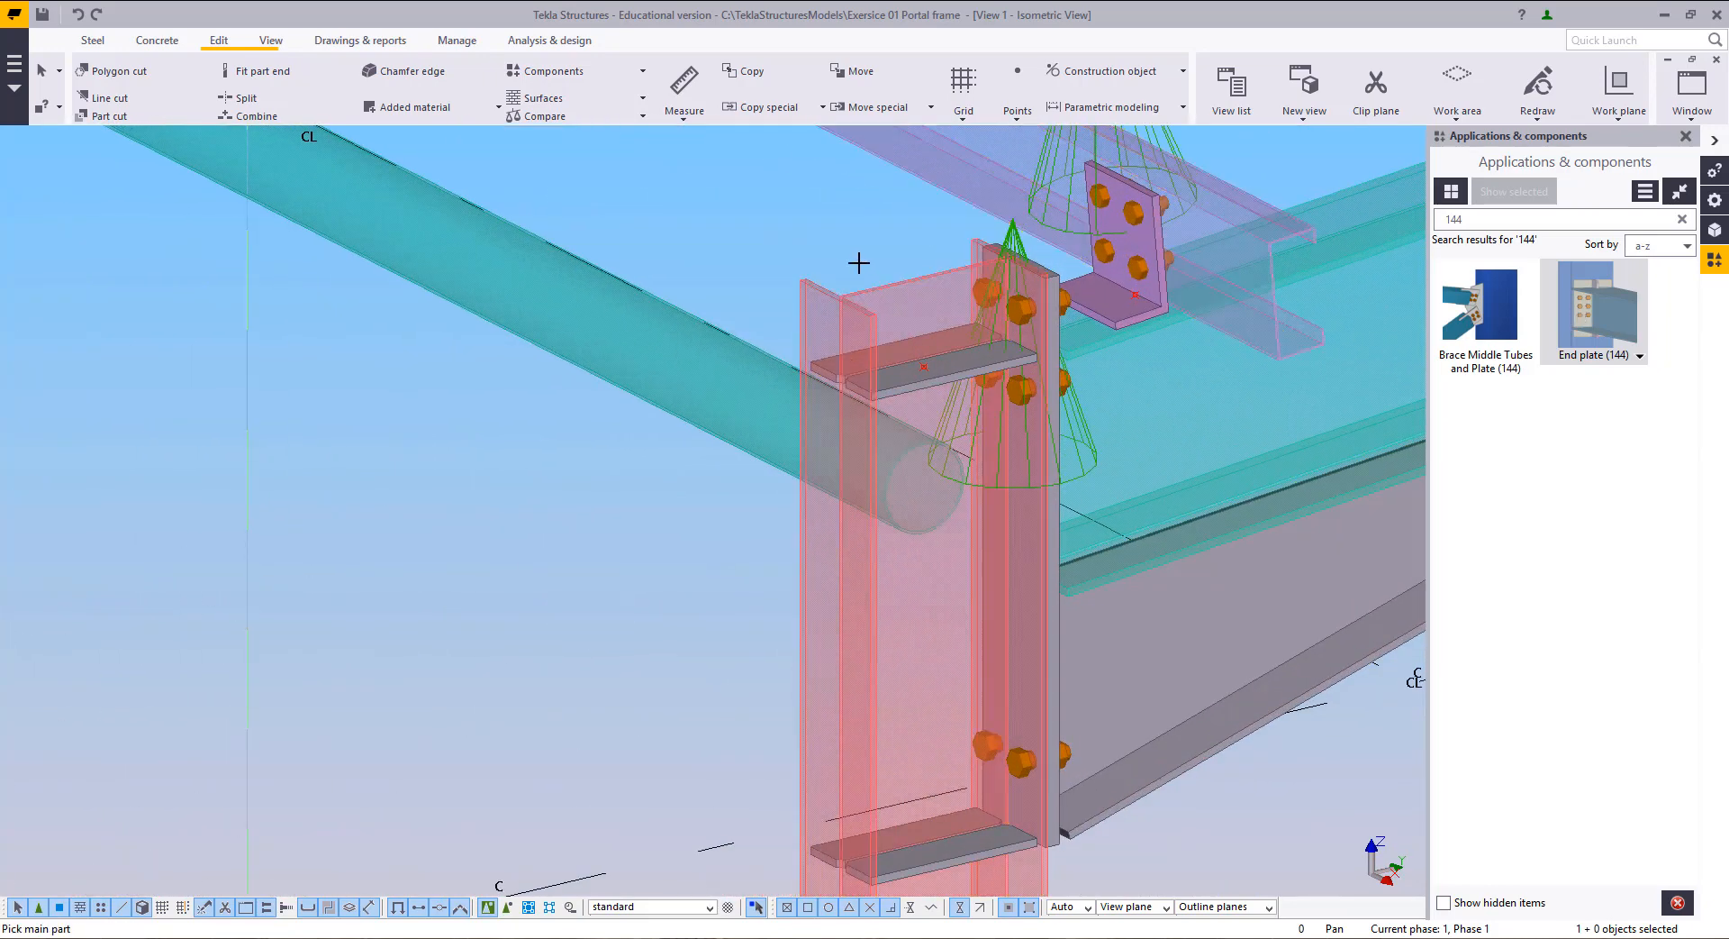
left_click(821, 286)
left_click(721, 330)
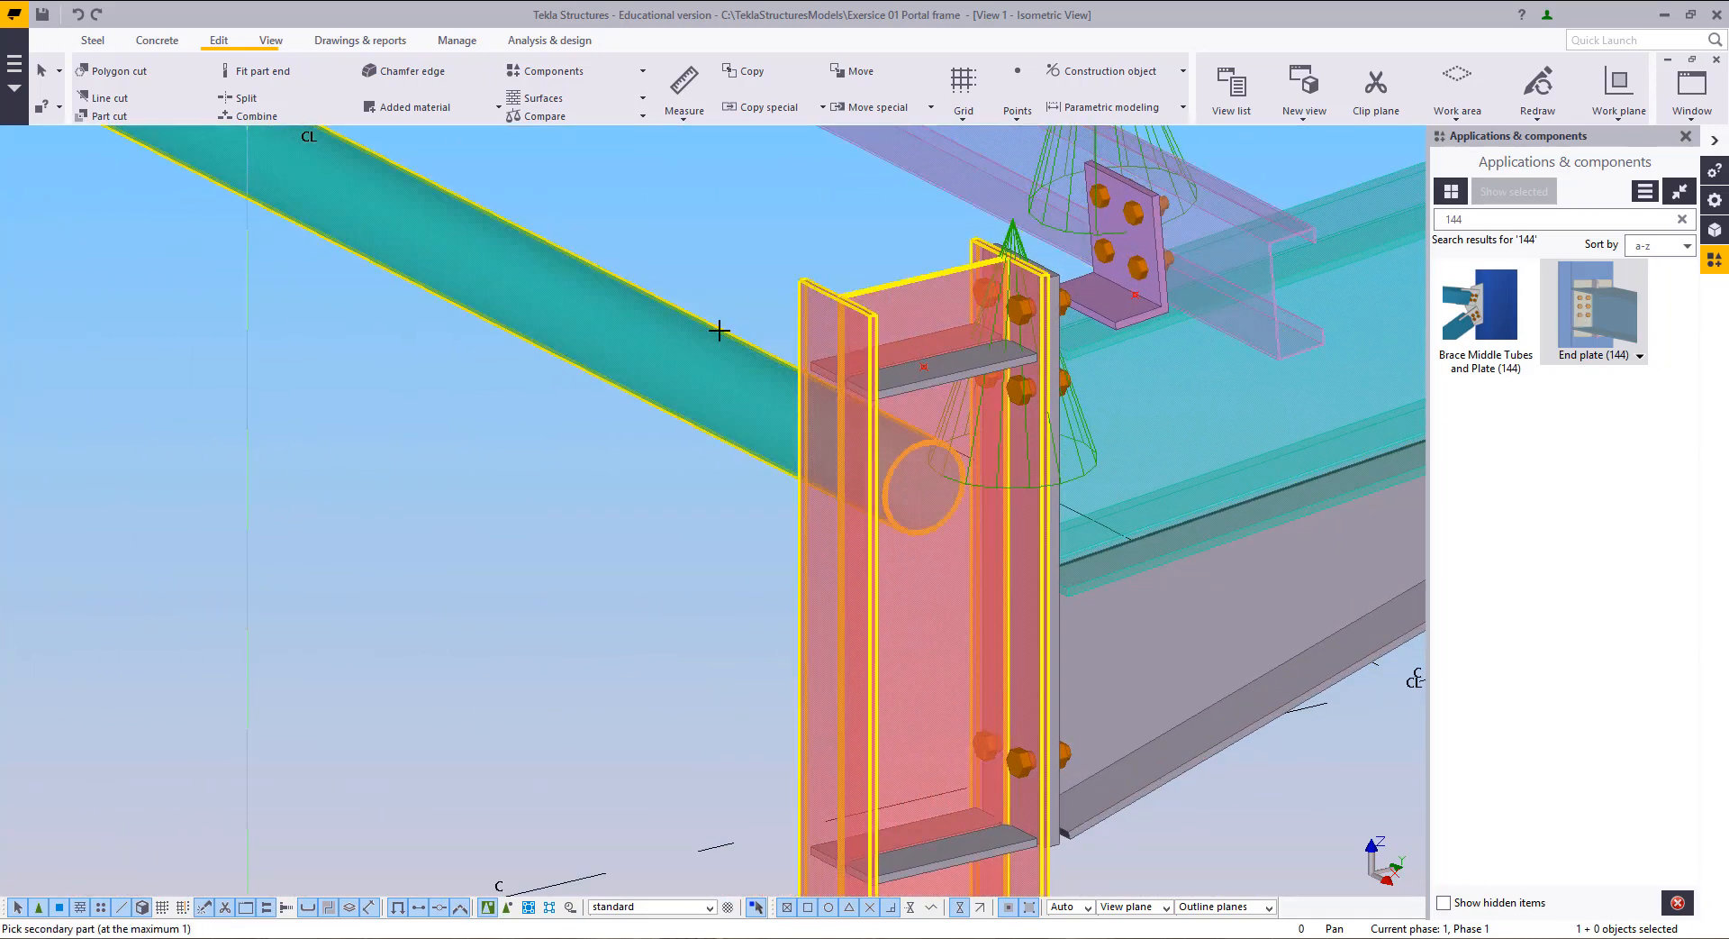
right_click(420, 388)
left_click(452, 402)
Step: Examine the connected eaves beams and columns along Grid 1 in the isometric view
scroll(513, 450, "down", 3)
scroll(711, 516, "down", 10)
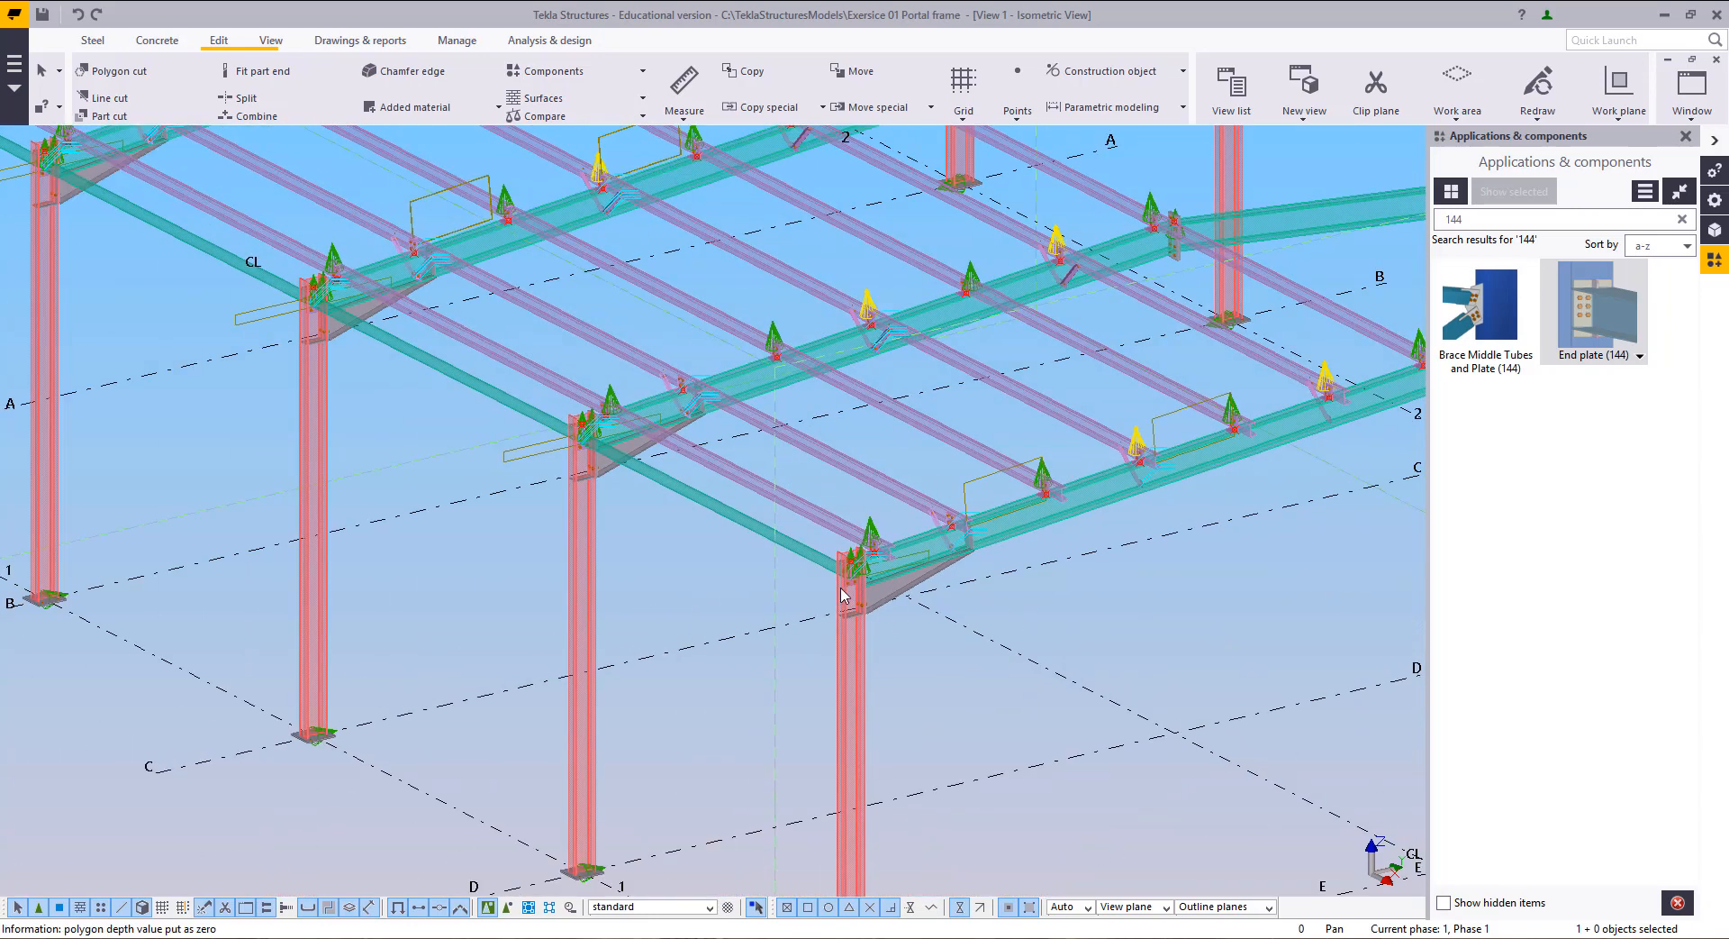
middle_click_drag(679, 603, 460, 723, "ctrl")
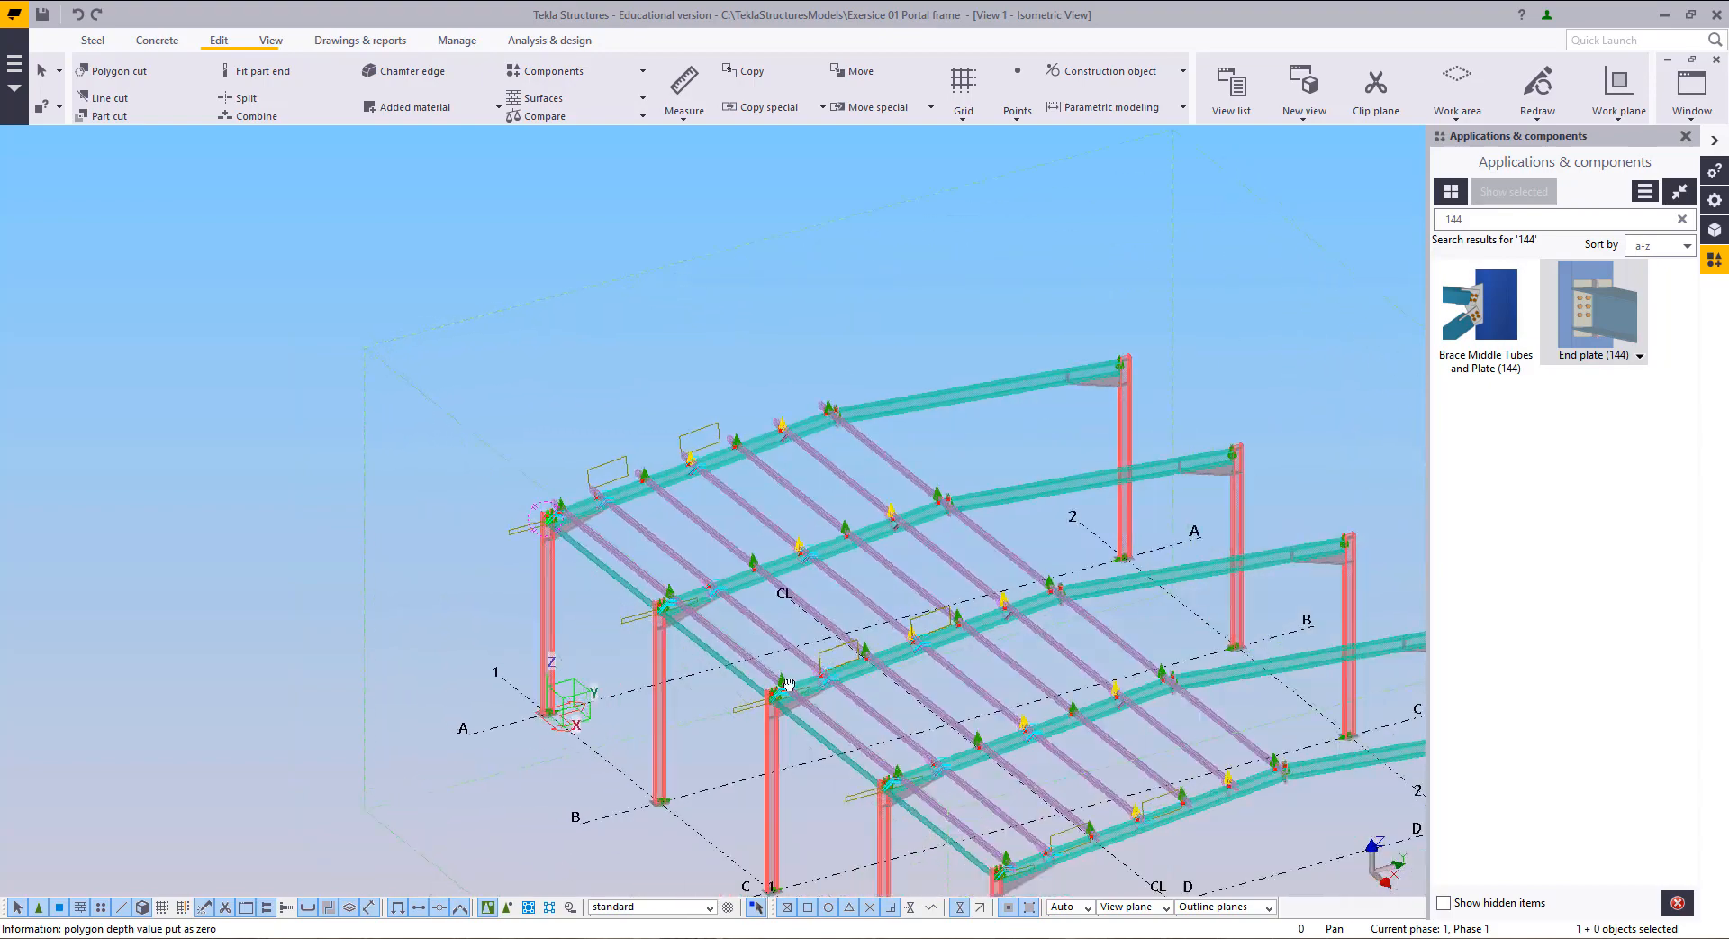
scroll(490, 500, "down", 3)
scroll(480, 506, "up", 6)
right_click(479, 503)
left_click(513, 527)
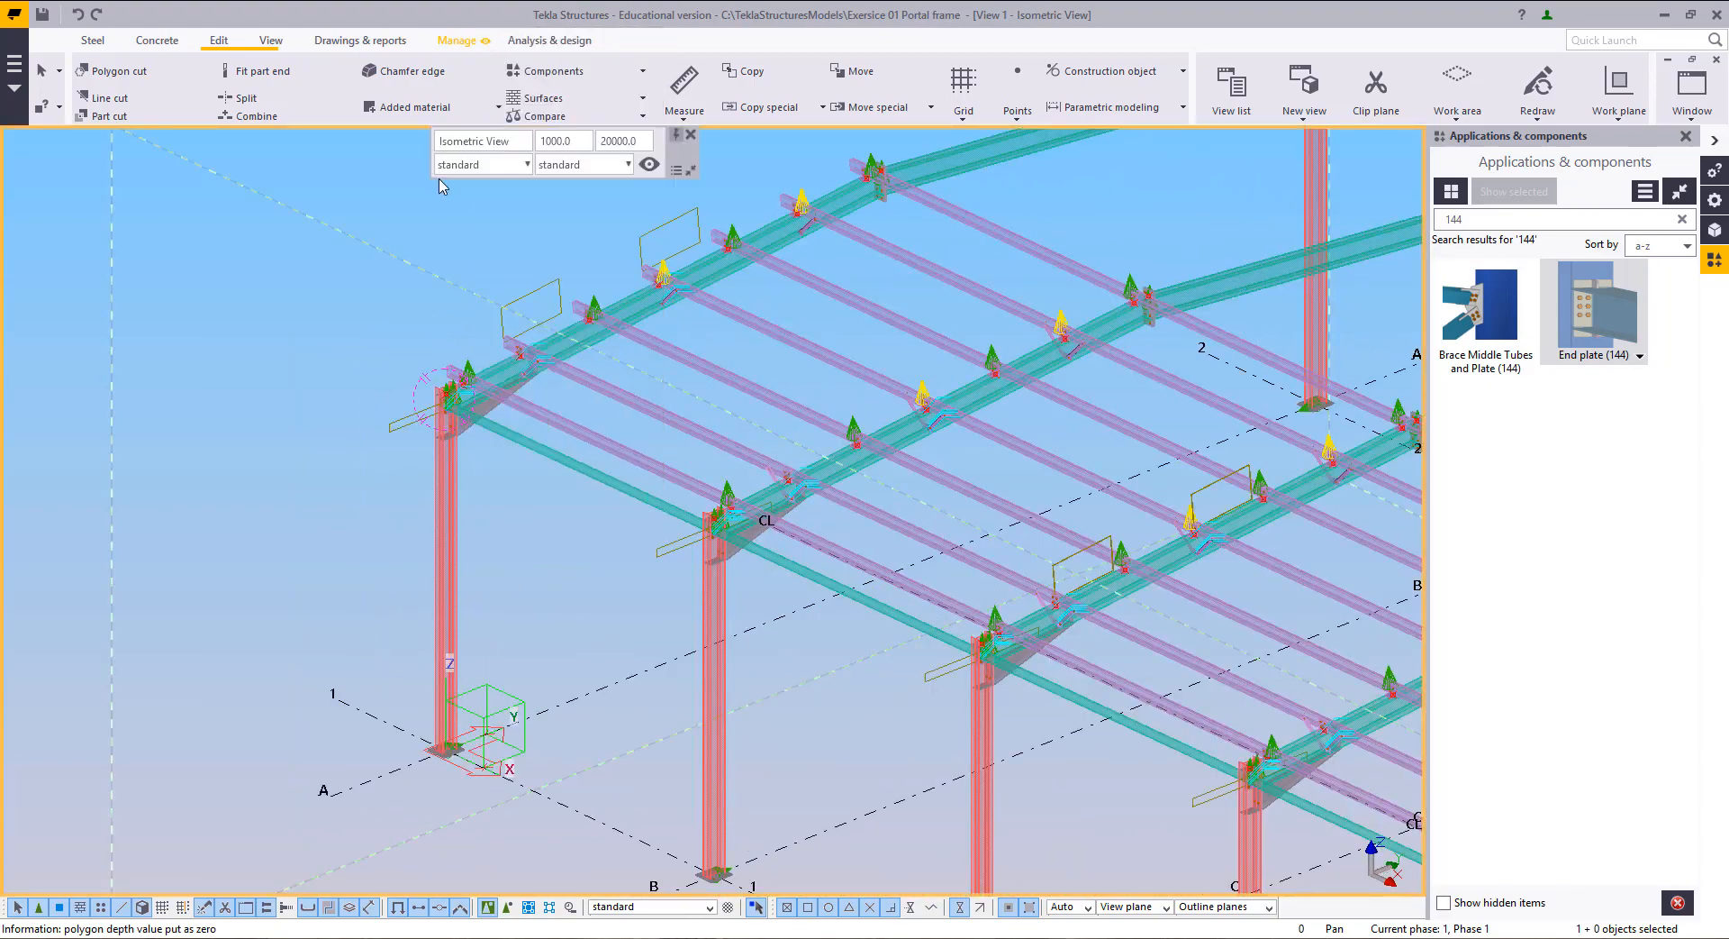
scroll(256, 358, "down", 2)
middle_click_drag(321, 401, 467, 558, "ctrl")
scroll(659, 736, "up", 3)
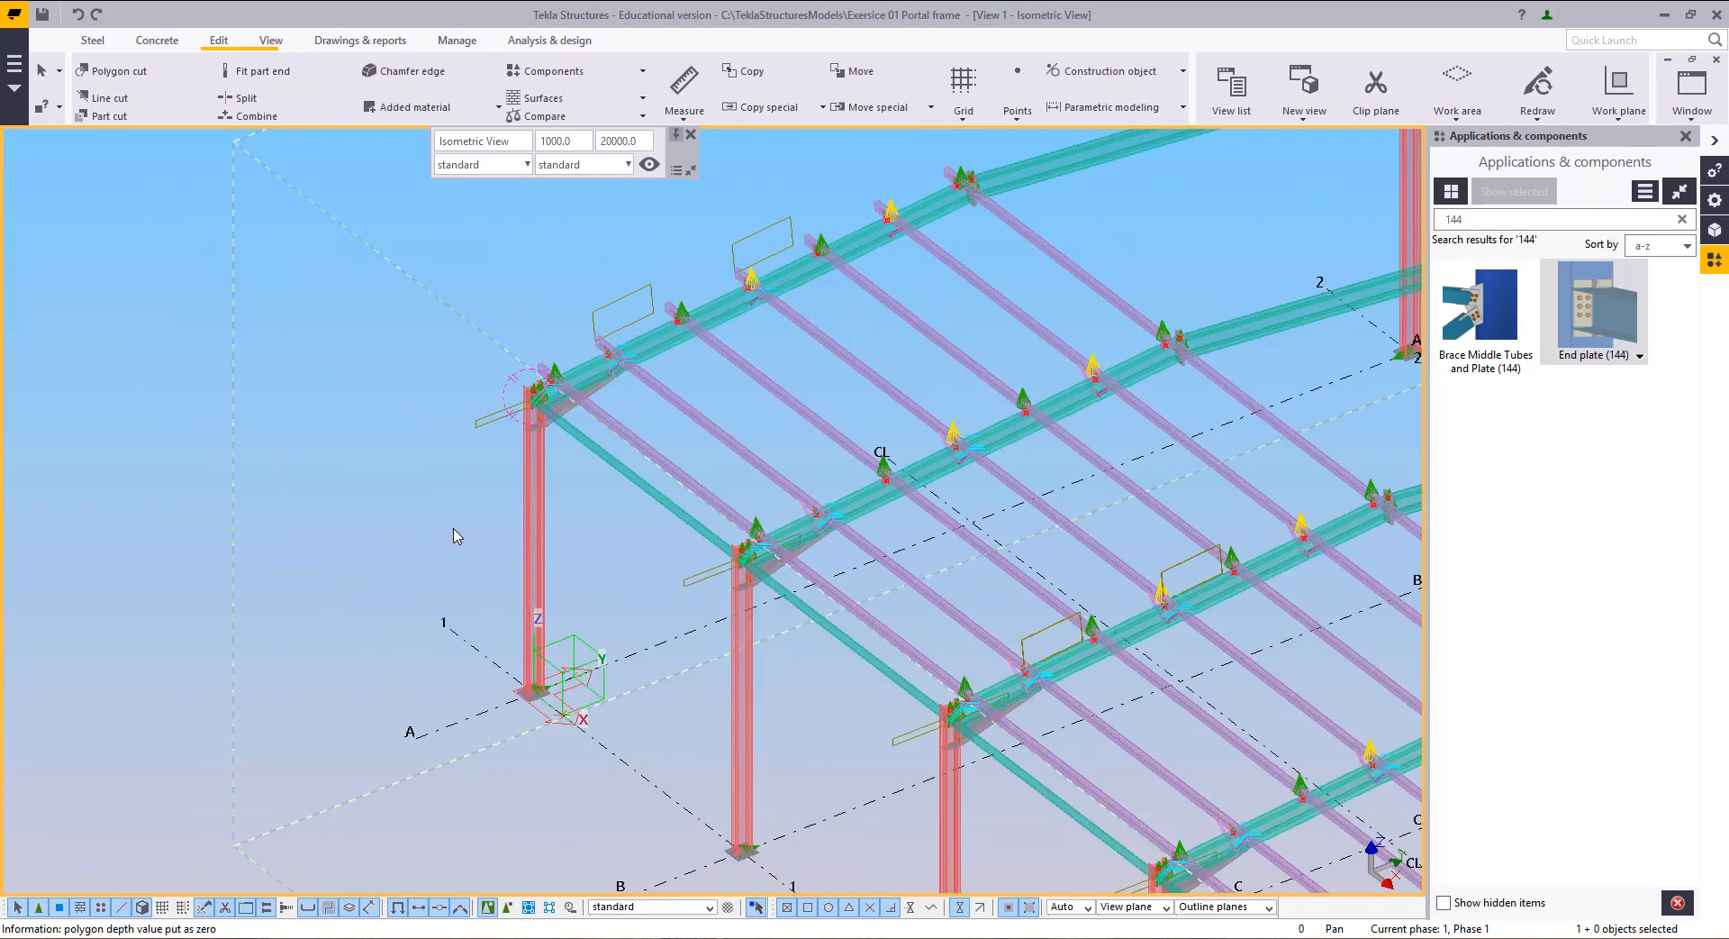
Step: Make the Grid 1 elevation visible from the list of named views
left_click(270, 40)
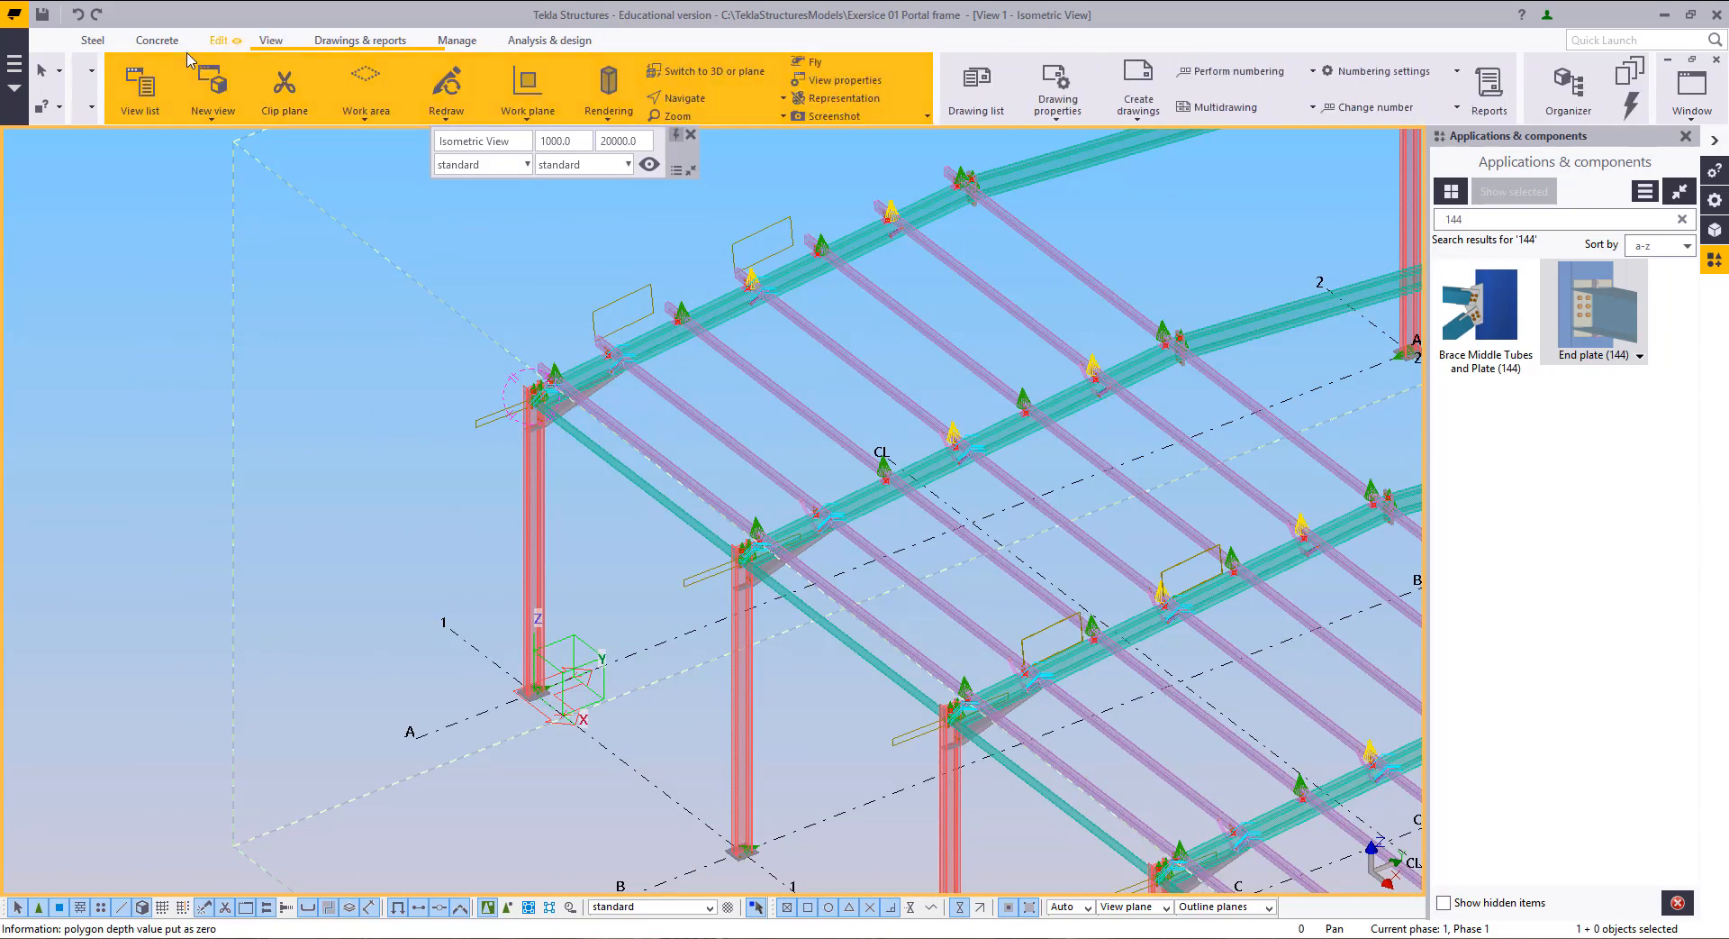
left_click(108, 90)
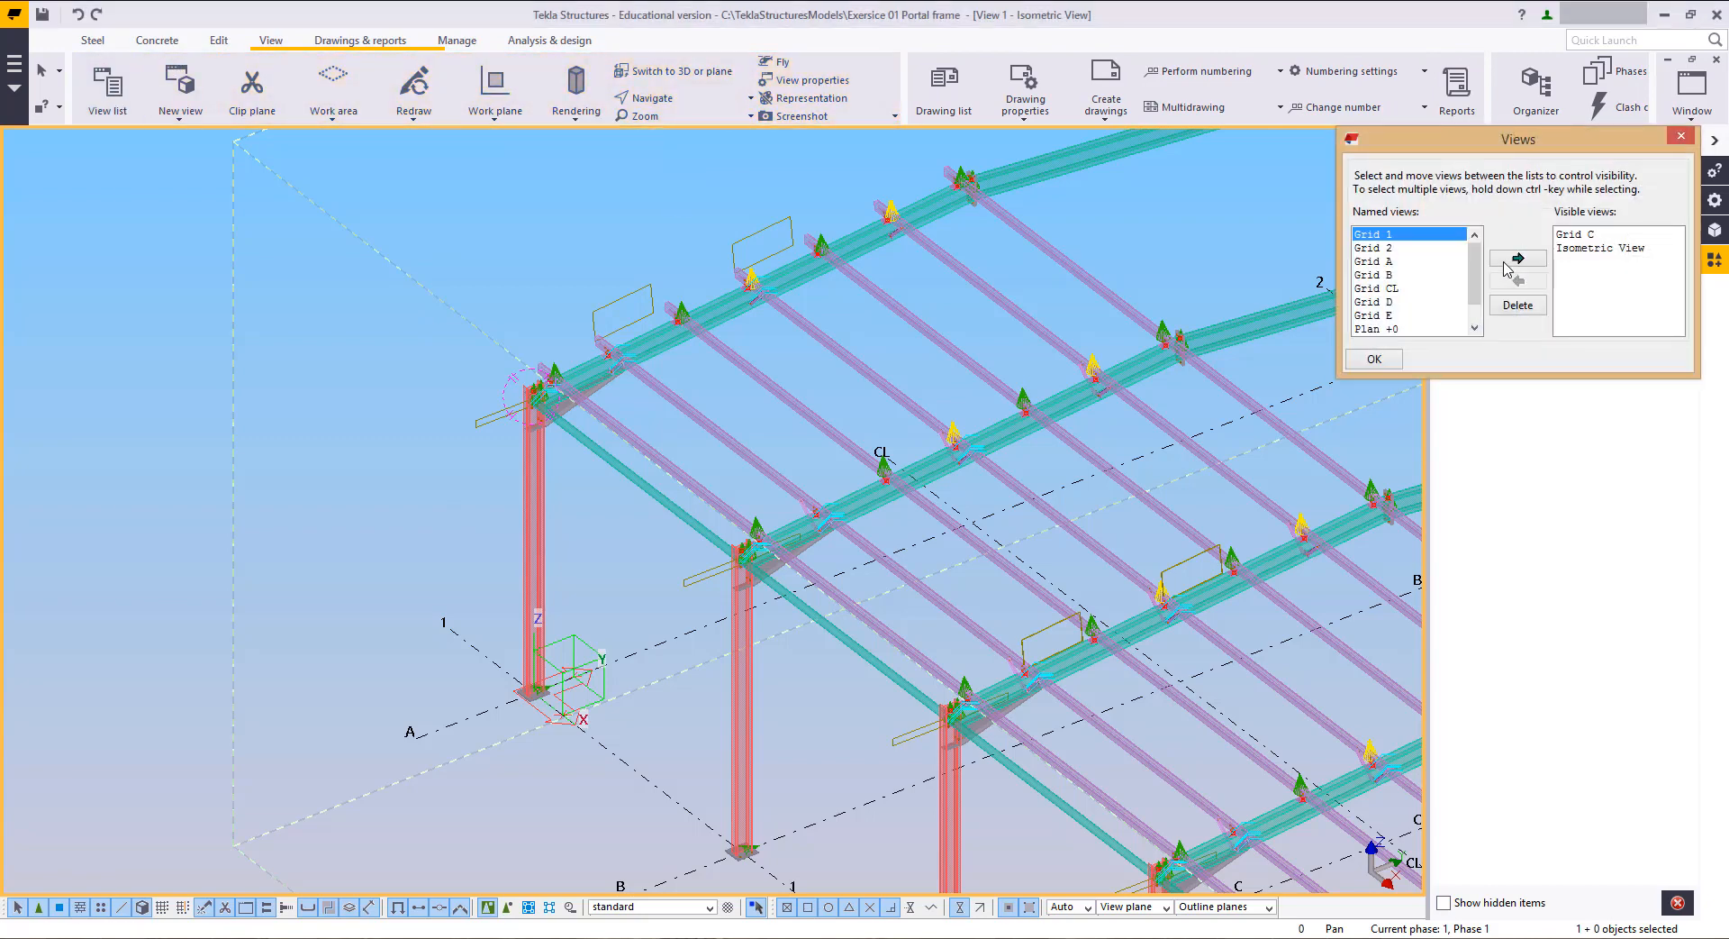
left_click(1507, 263)
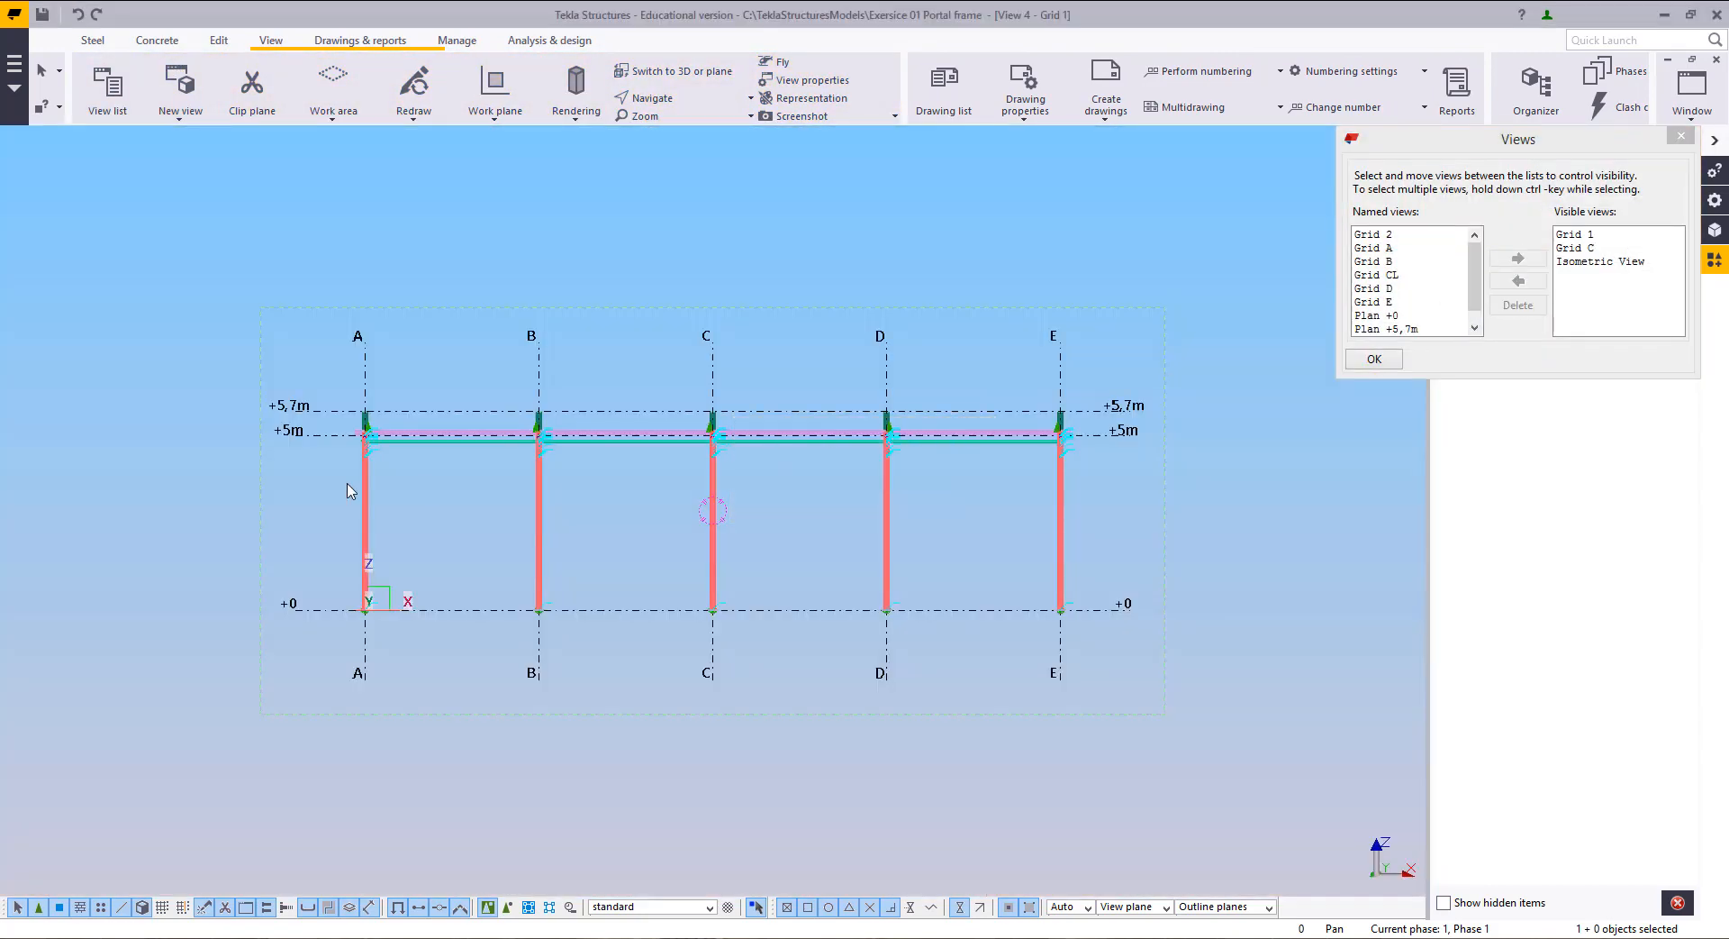
scroll(351, 491, "up", 5)
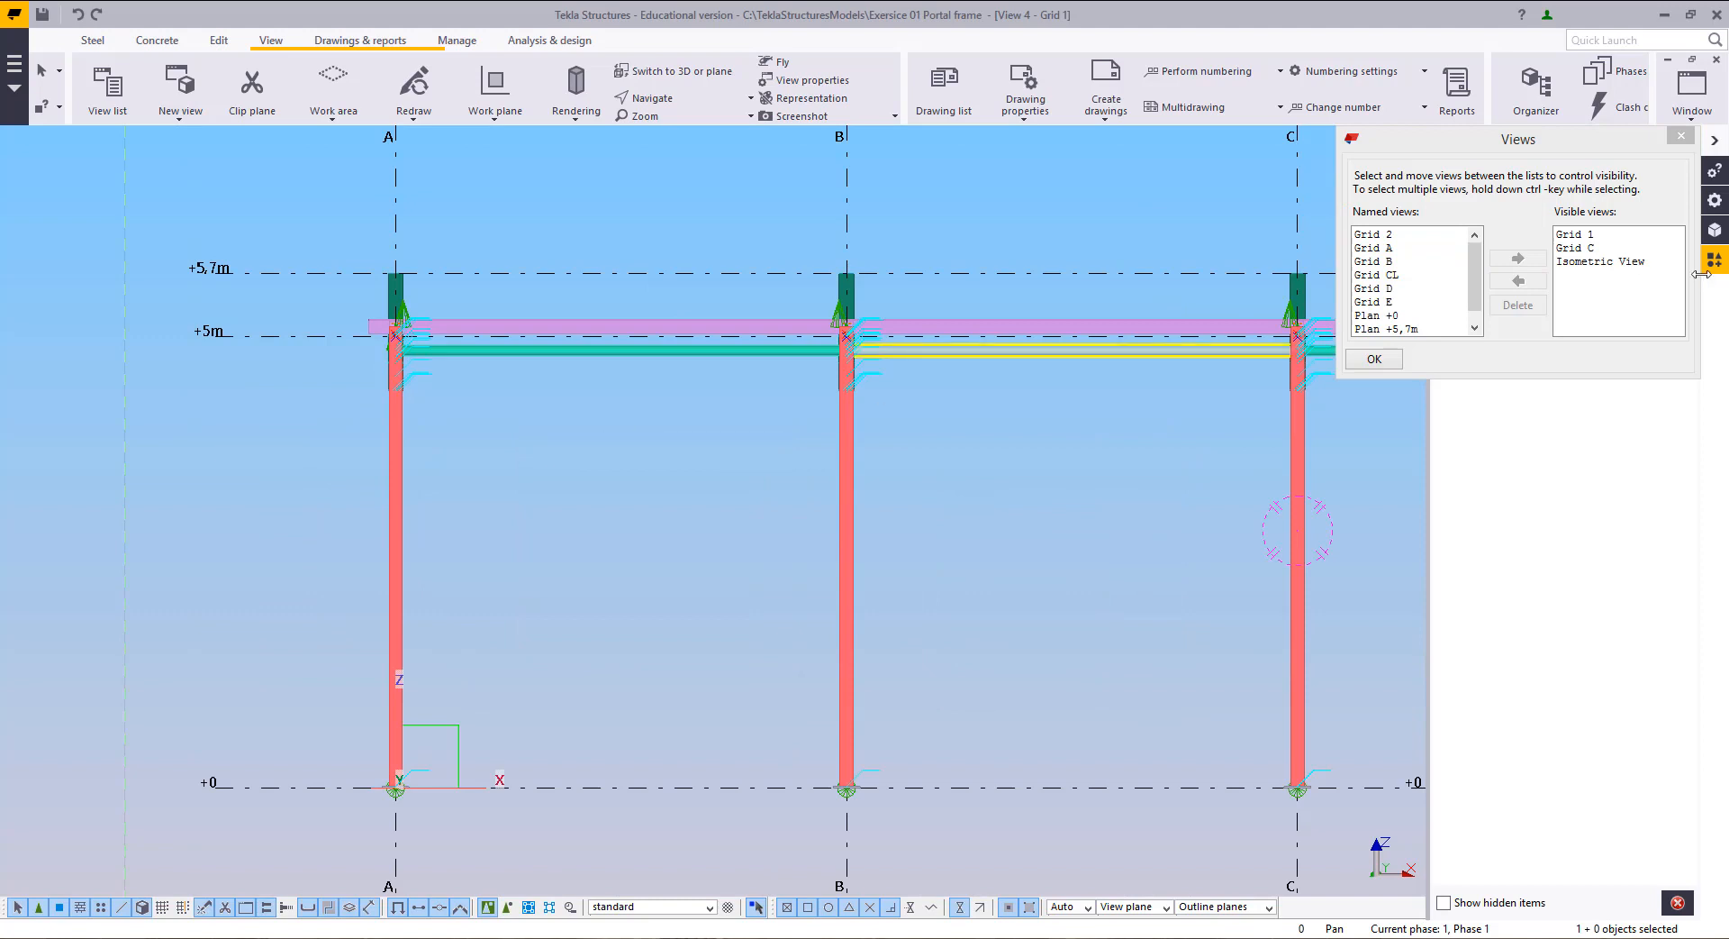
Step: Compare the Grid 1 bays in the isometric view and the Grid 1 elevation, focusing on the bay between Grids A and B
left_click(1630, 262)
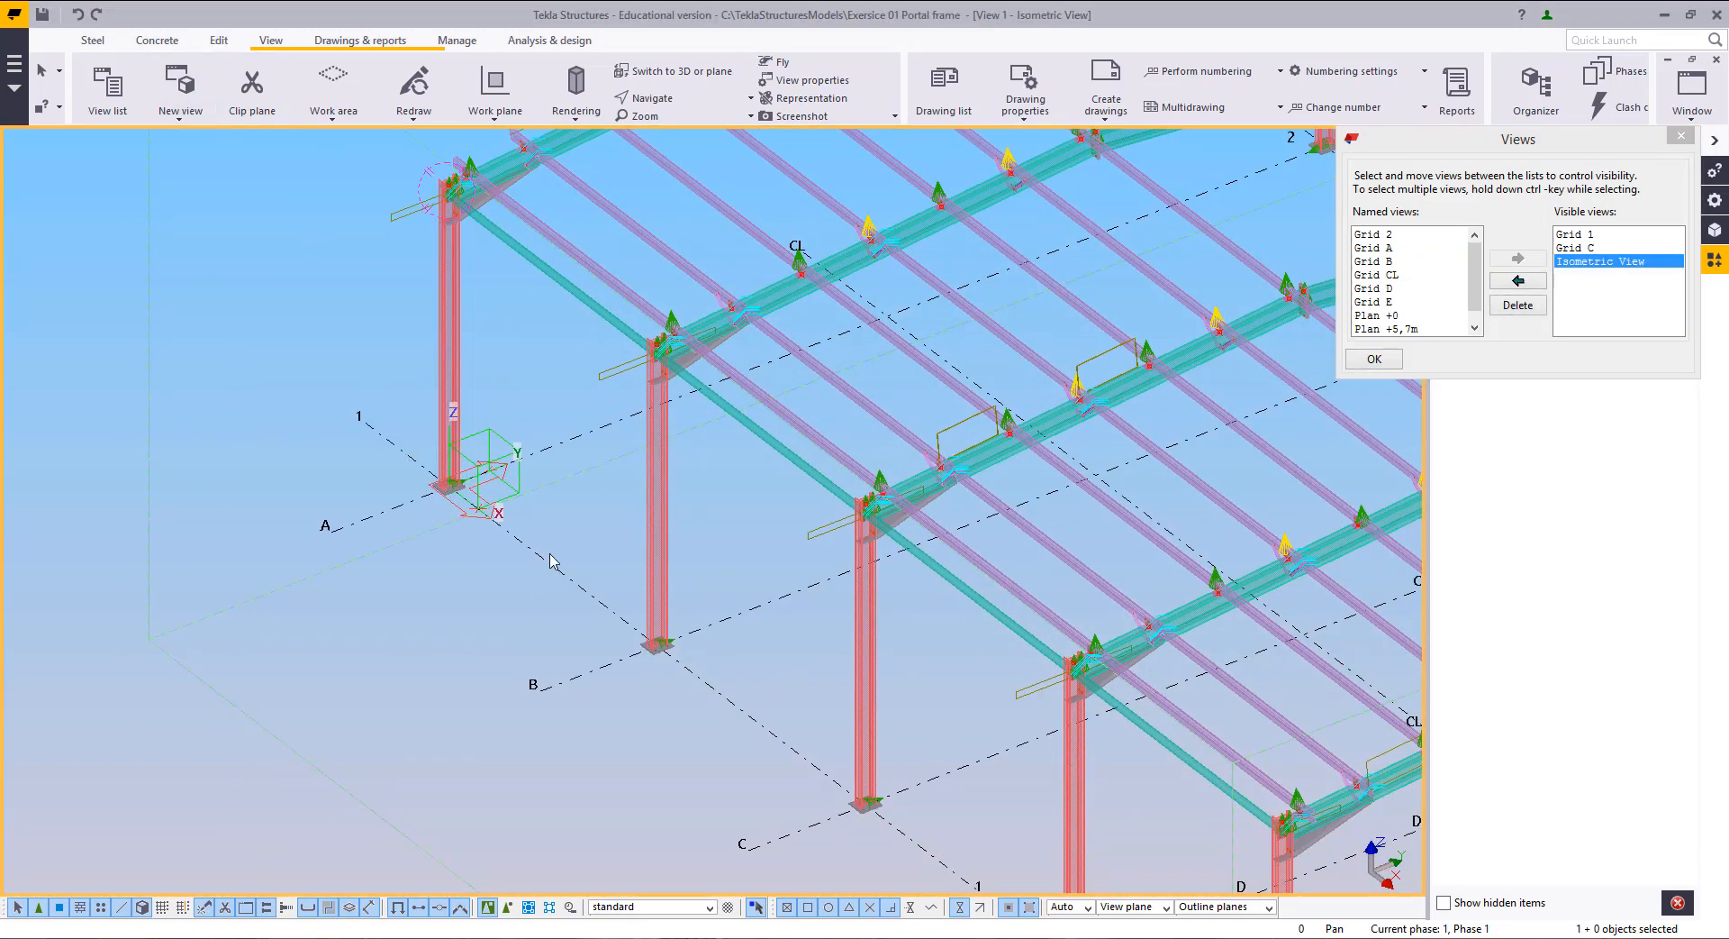
scroll(397, 378, "up", 3)
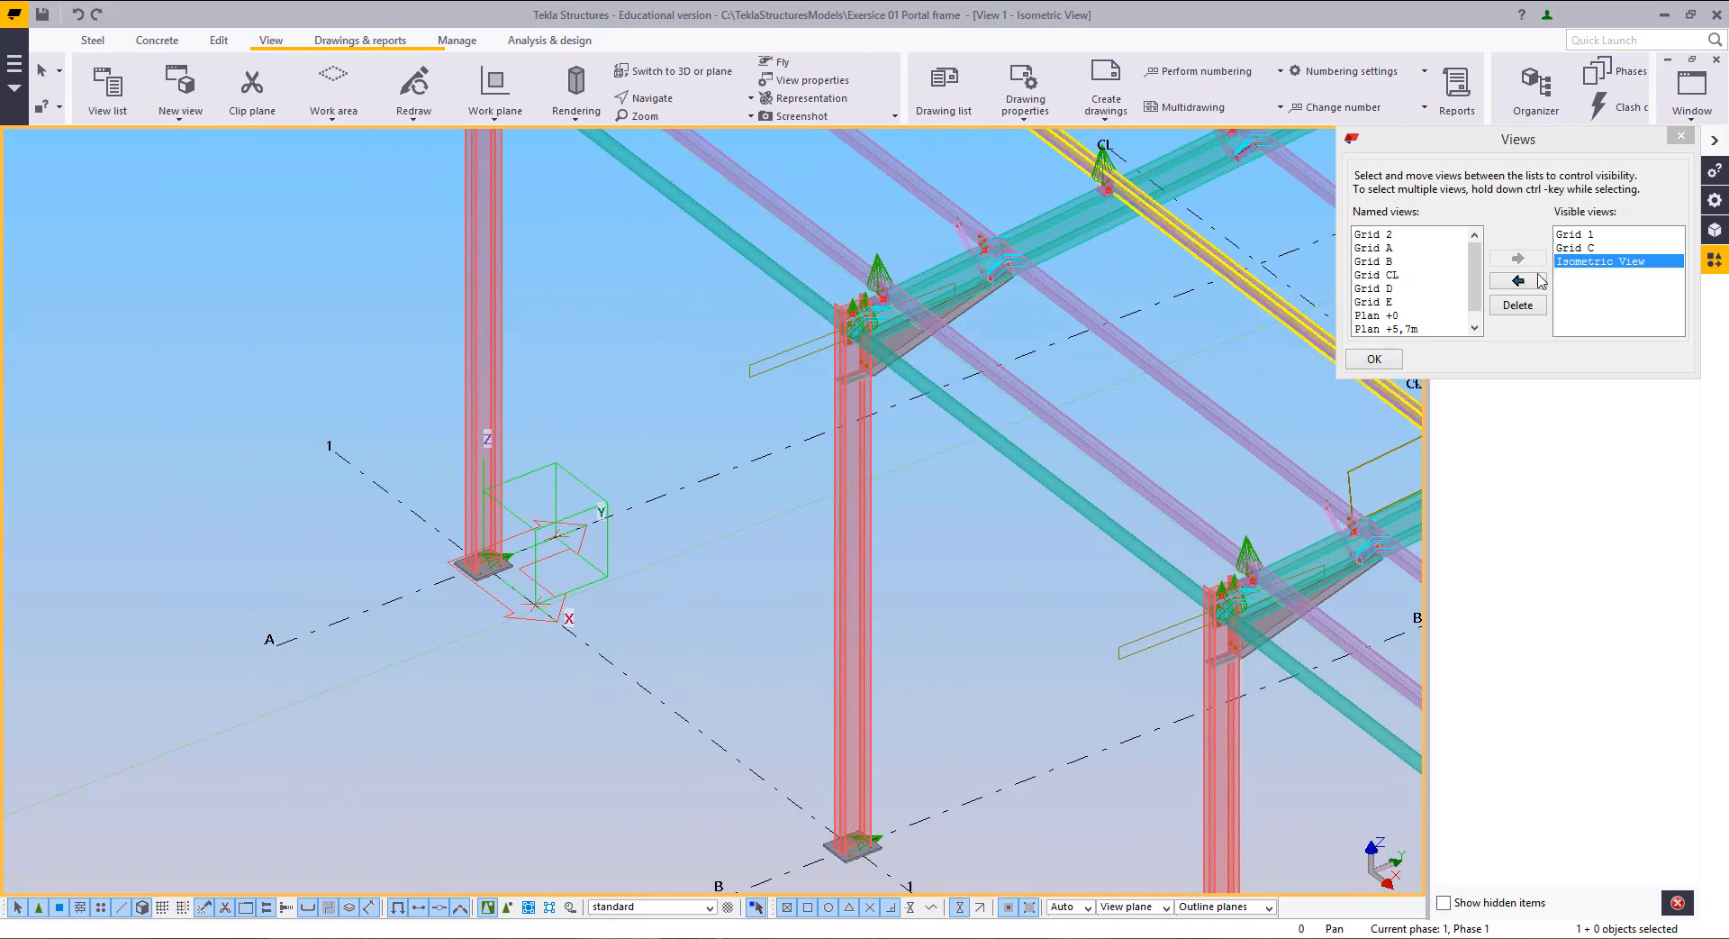
left_click(1598, 236)
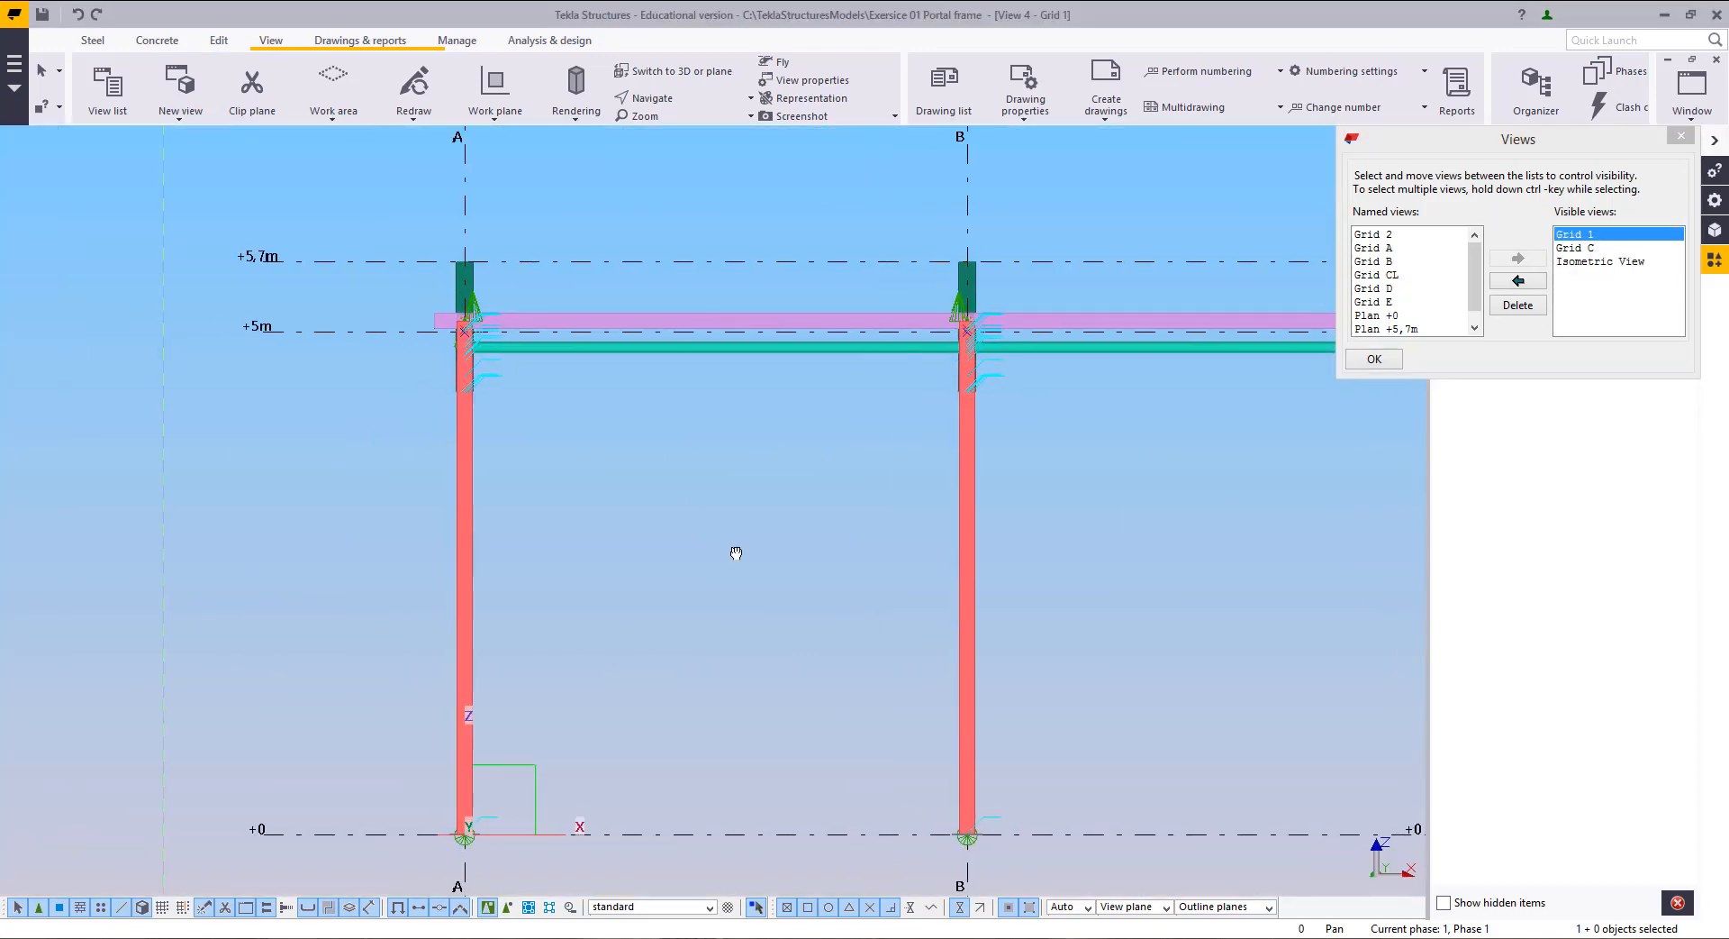
scroll(712, 559, "down", 3)
scroll(717, 550, "up", 2)
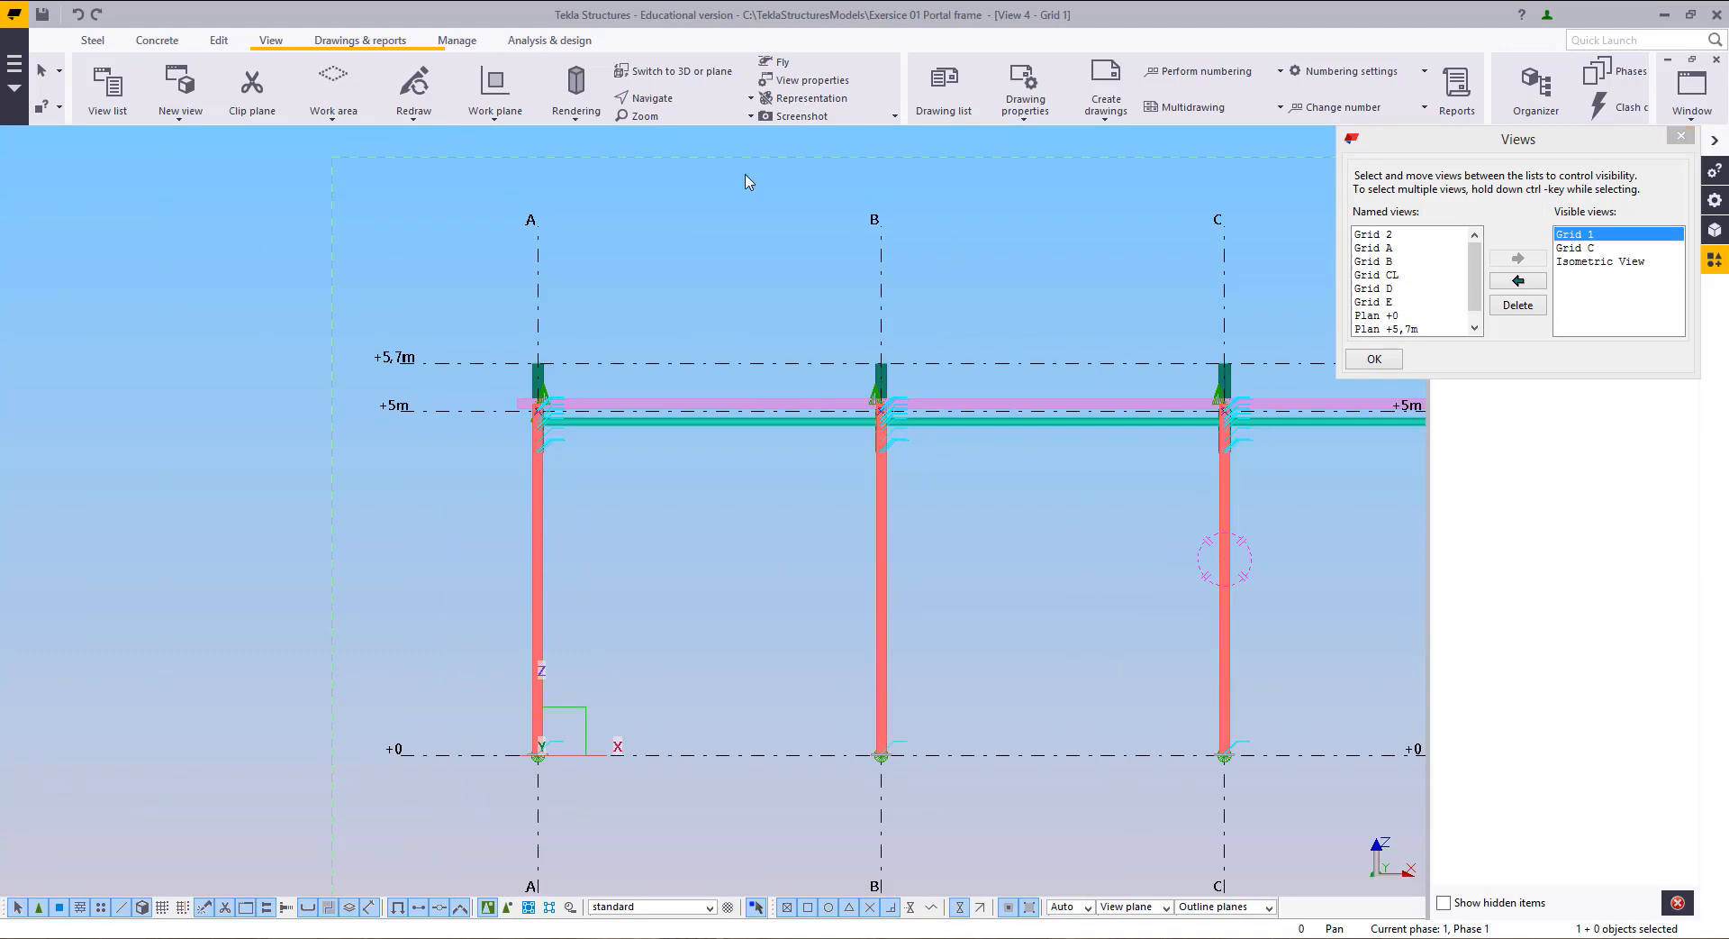
middle_click_drag(1216, 361, 256, 416)
scroll(271, 414, "down", 2)
middle_click_drag(92, 398, 747, 419)
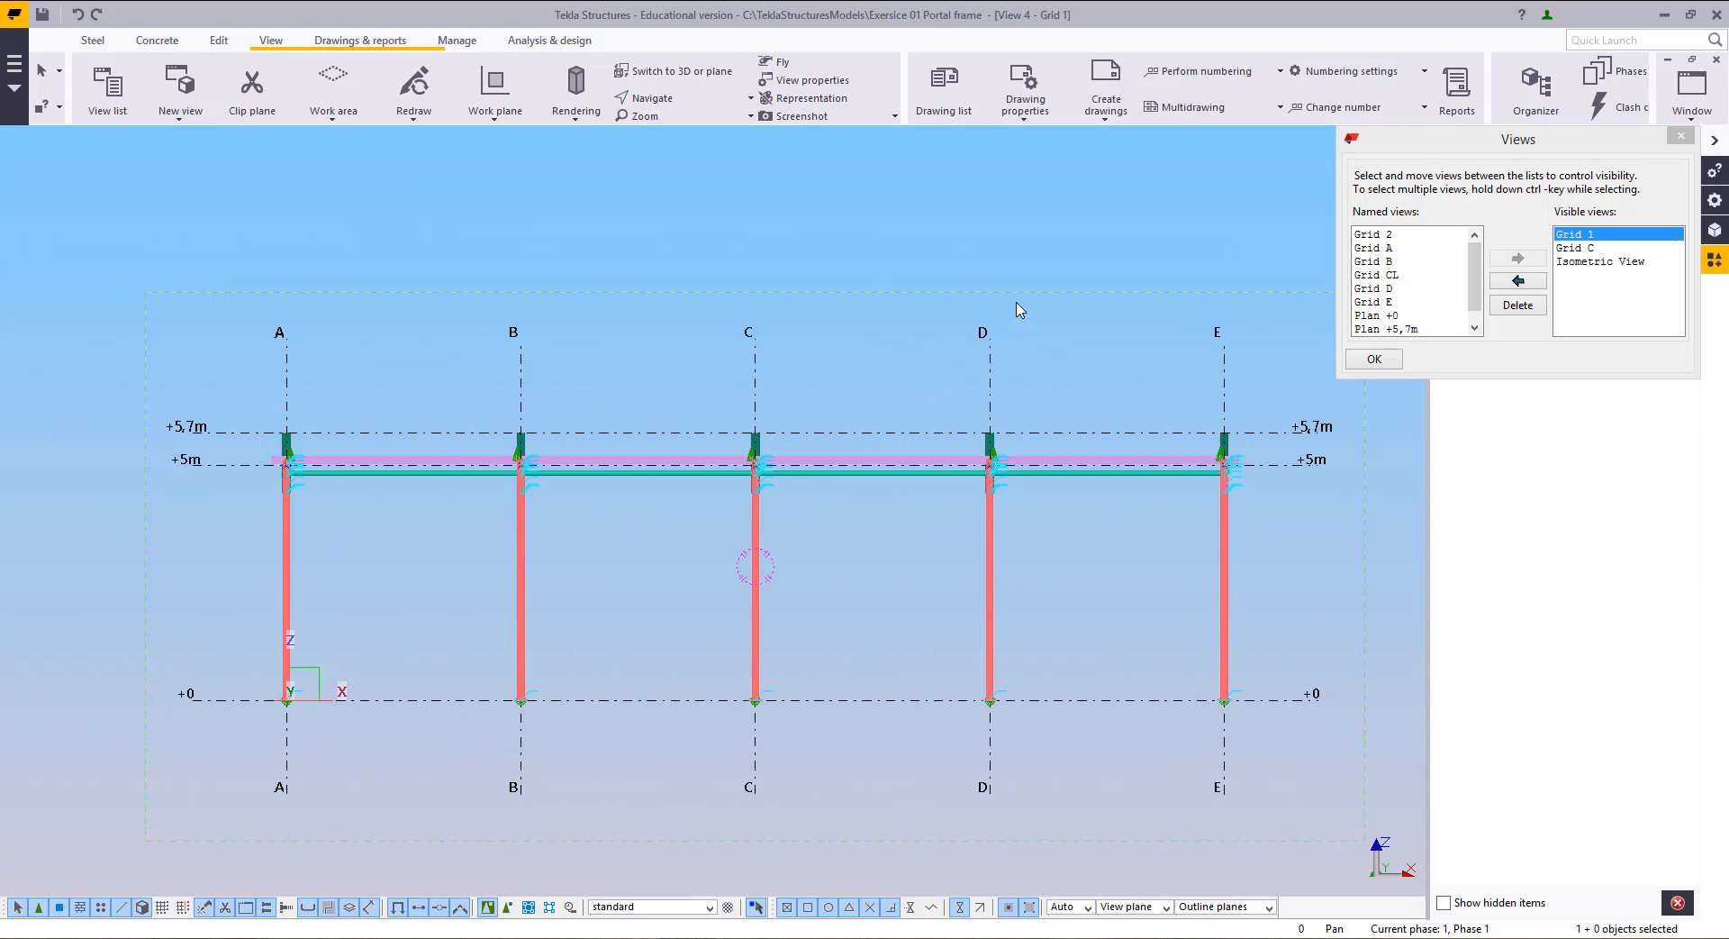
middle_click_drag(425, 605, 759, 557)
scroll(733, 665, "up", 7)
scroll(733, 547, "up", 1)
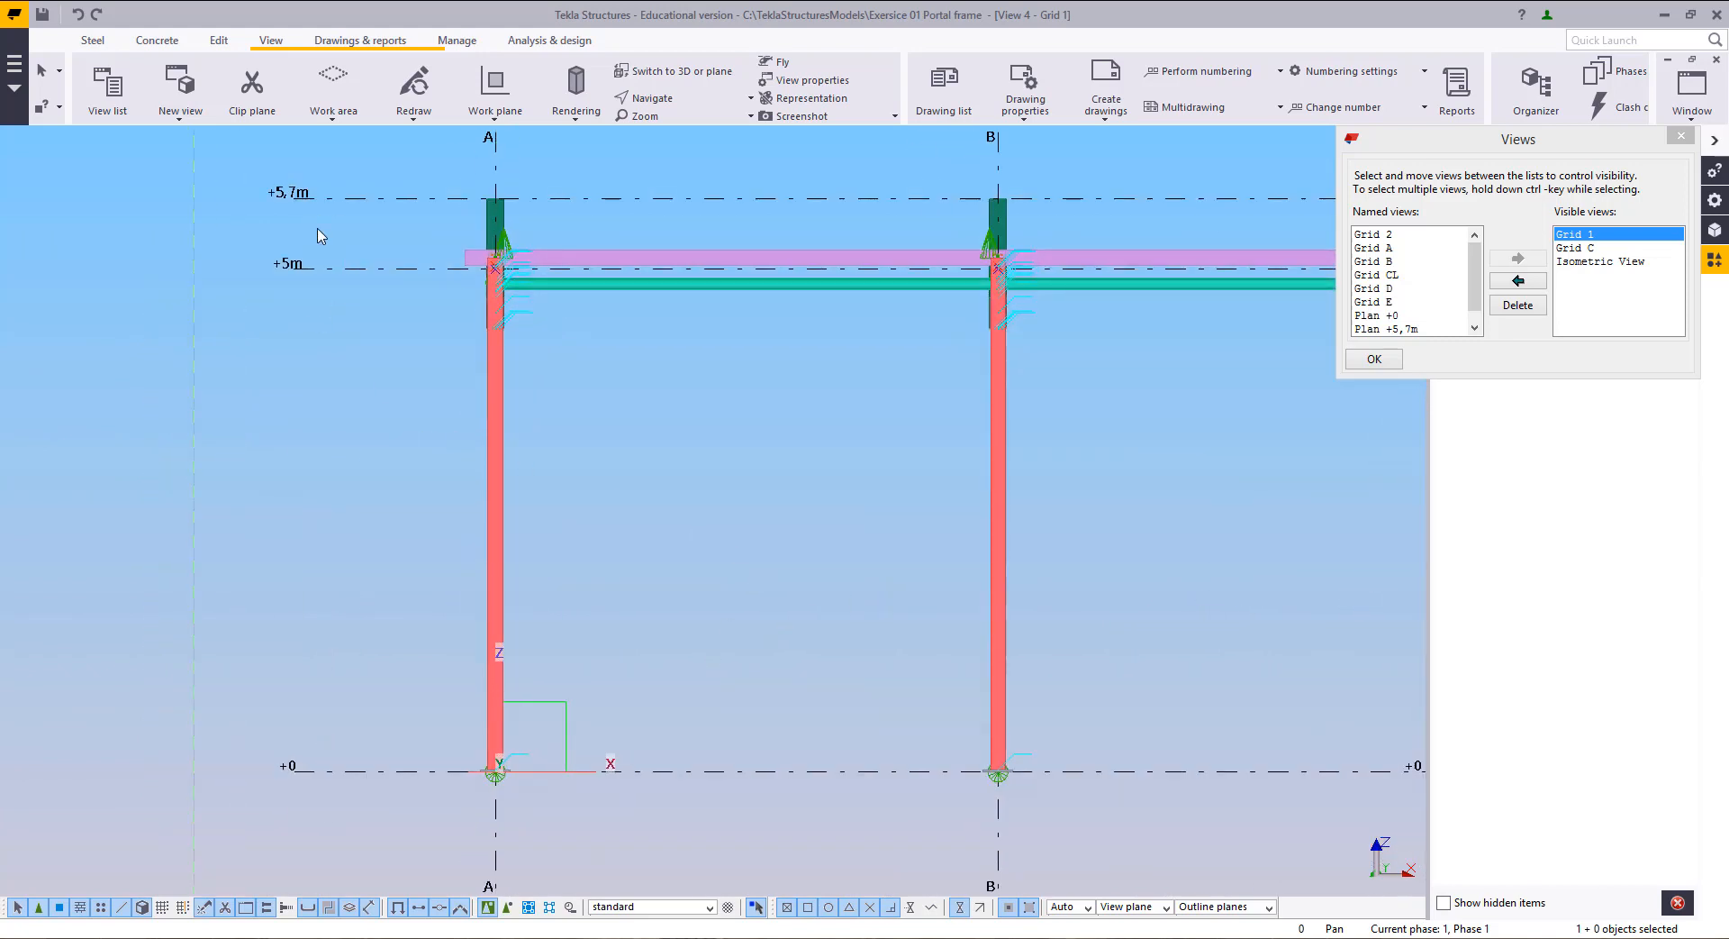
left_click(93, 39)
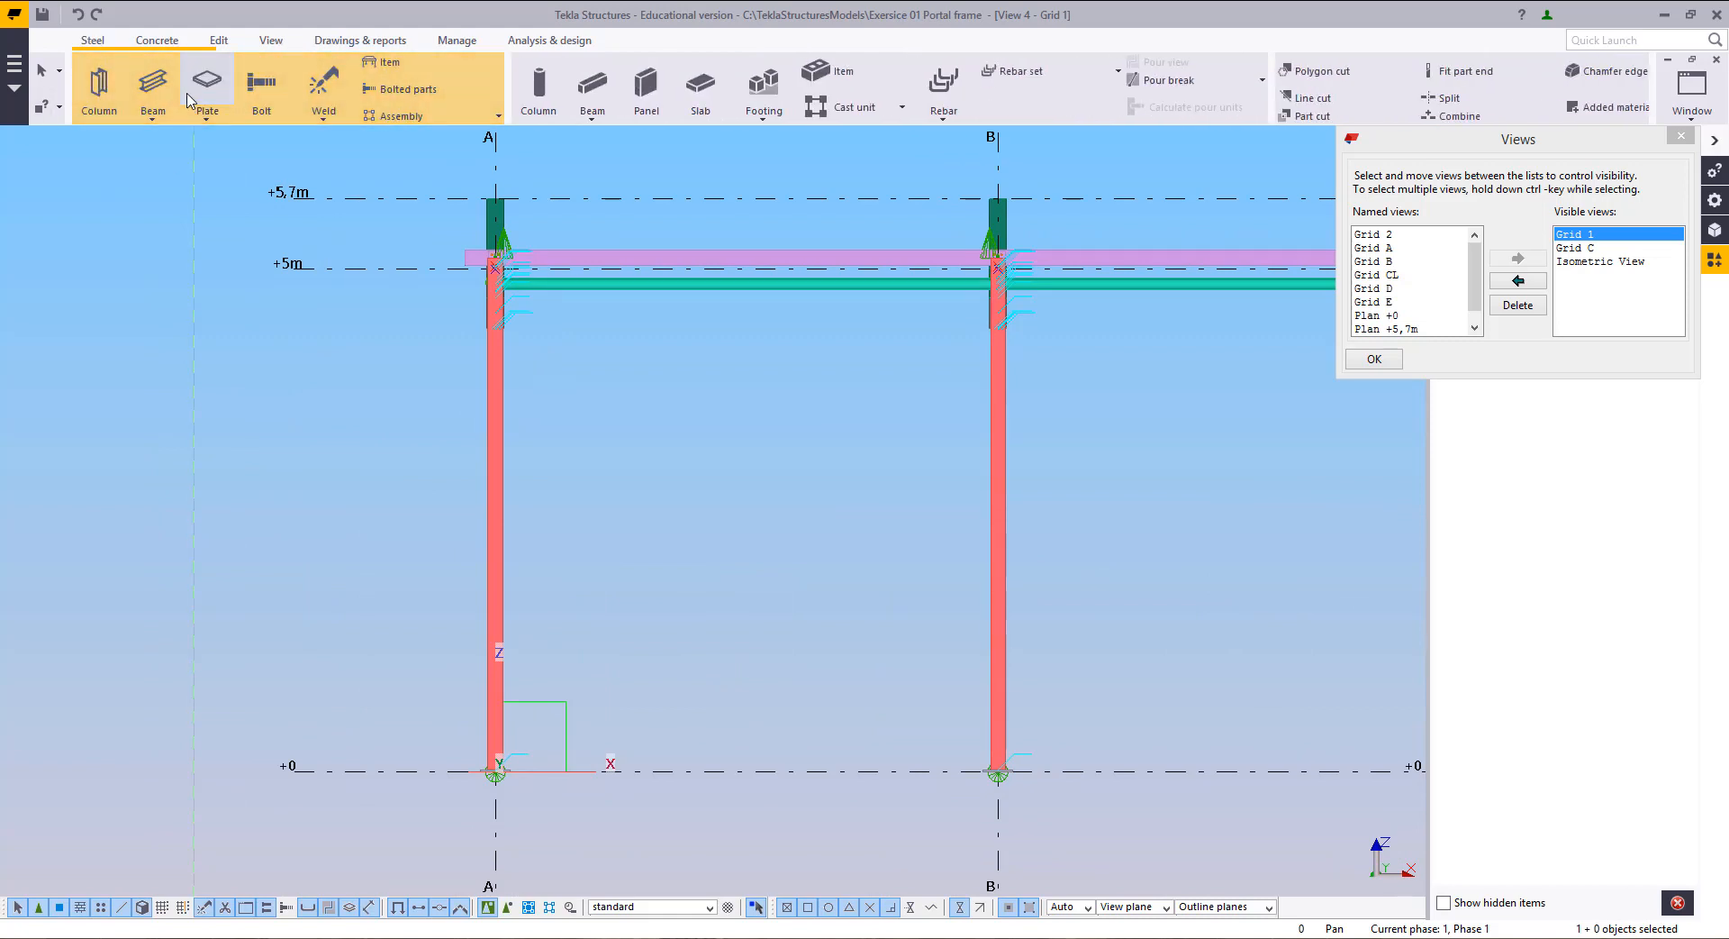
double_click(153, 83)
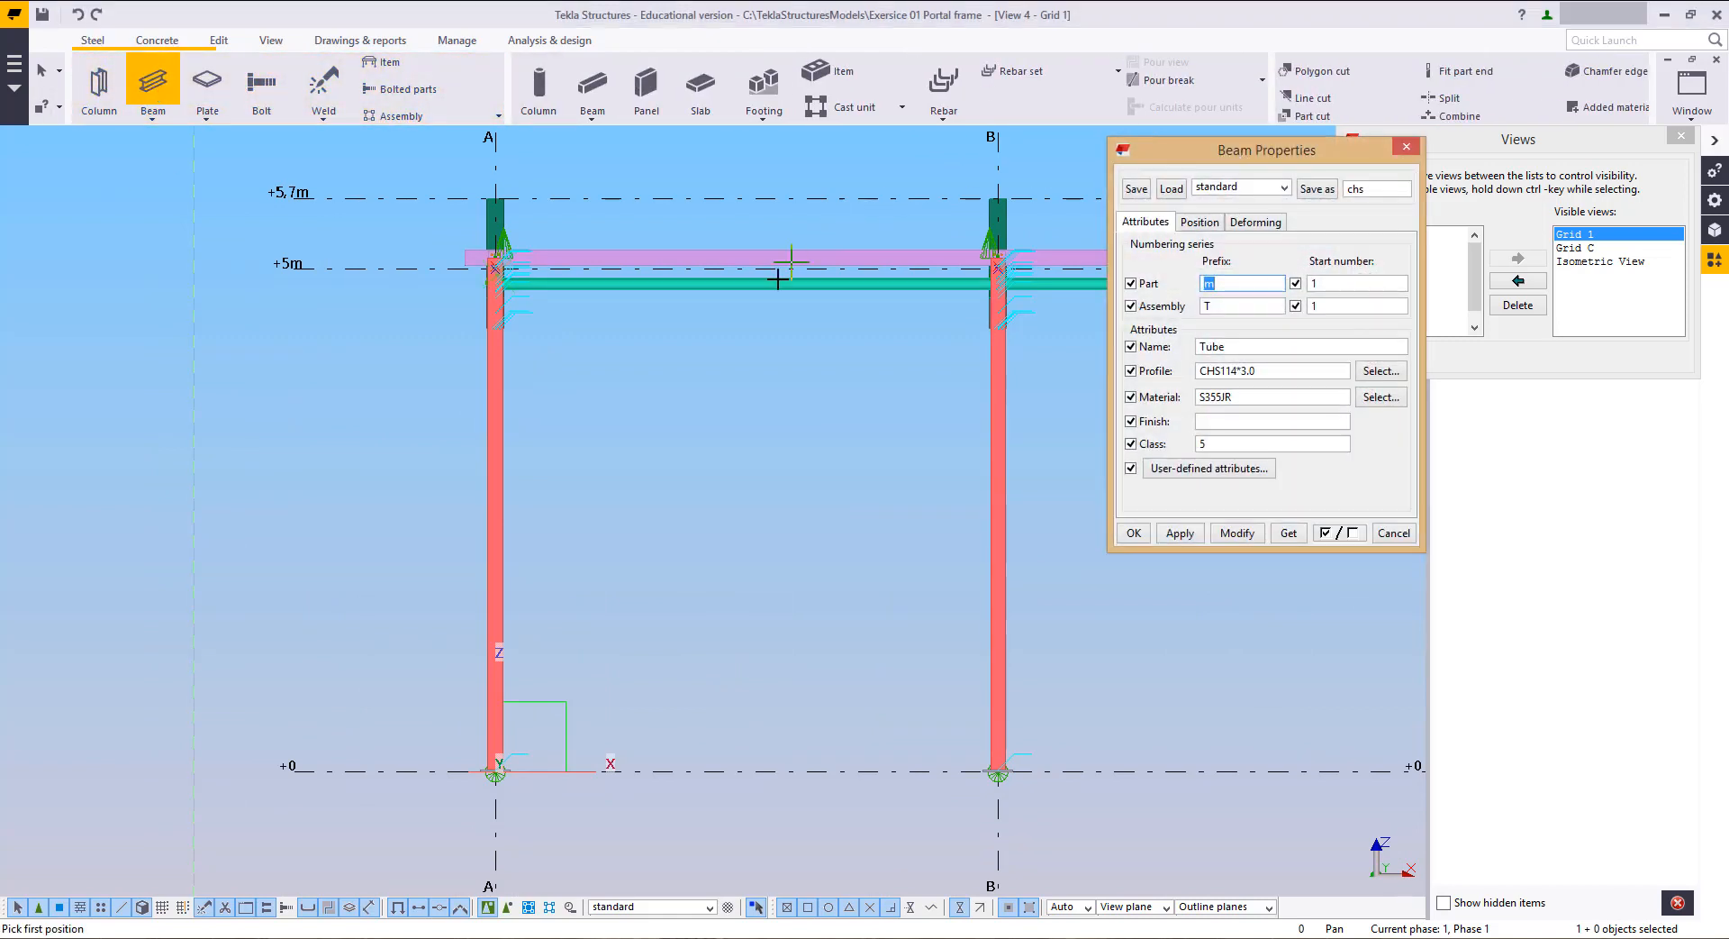
middle_click_drag(778, 278, 715, 297)
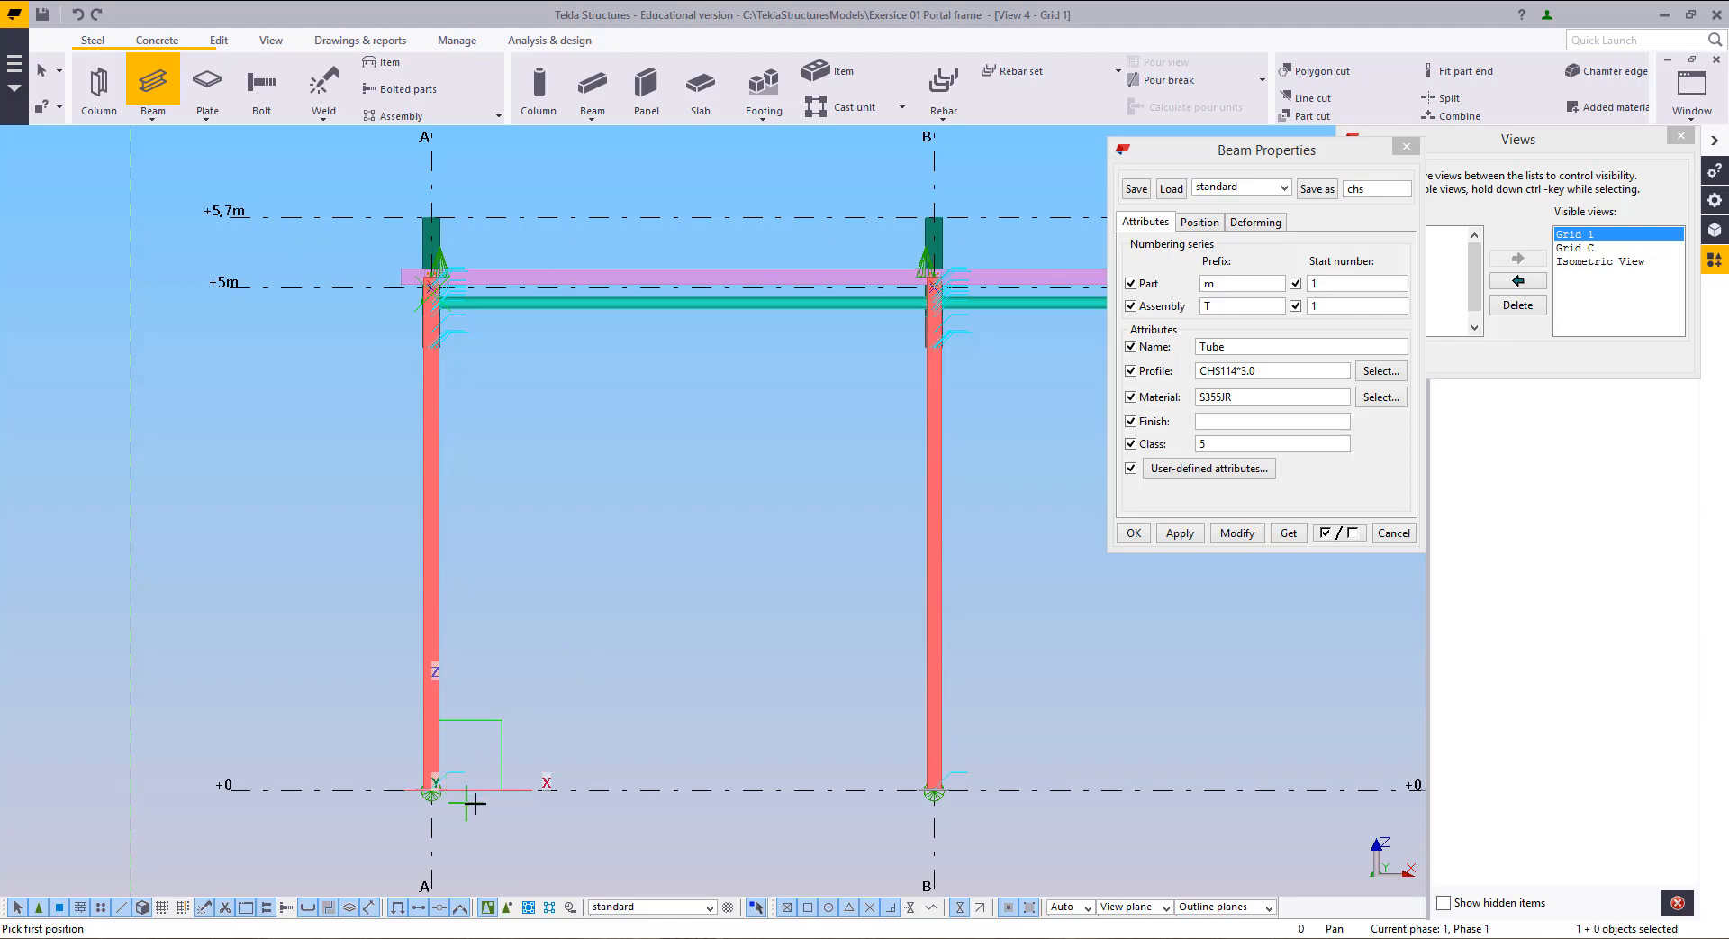
middle_click_drag(476, 802, 581, 728)
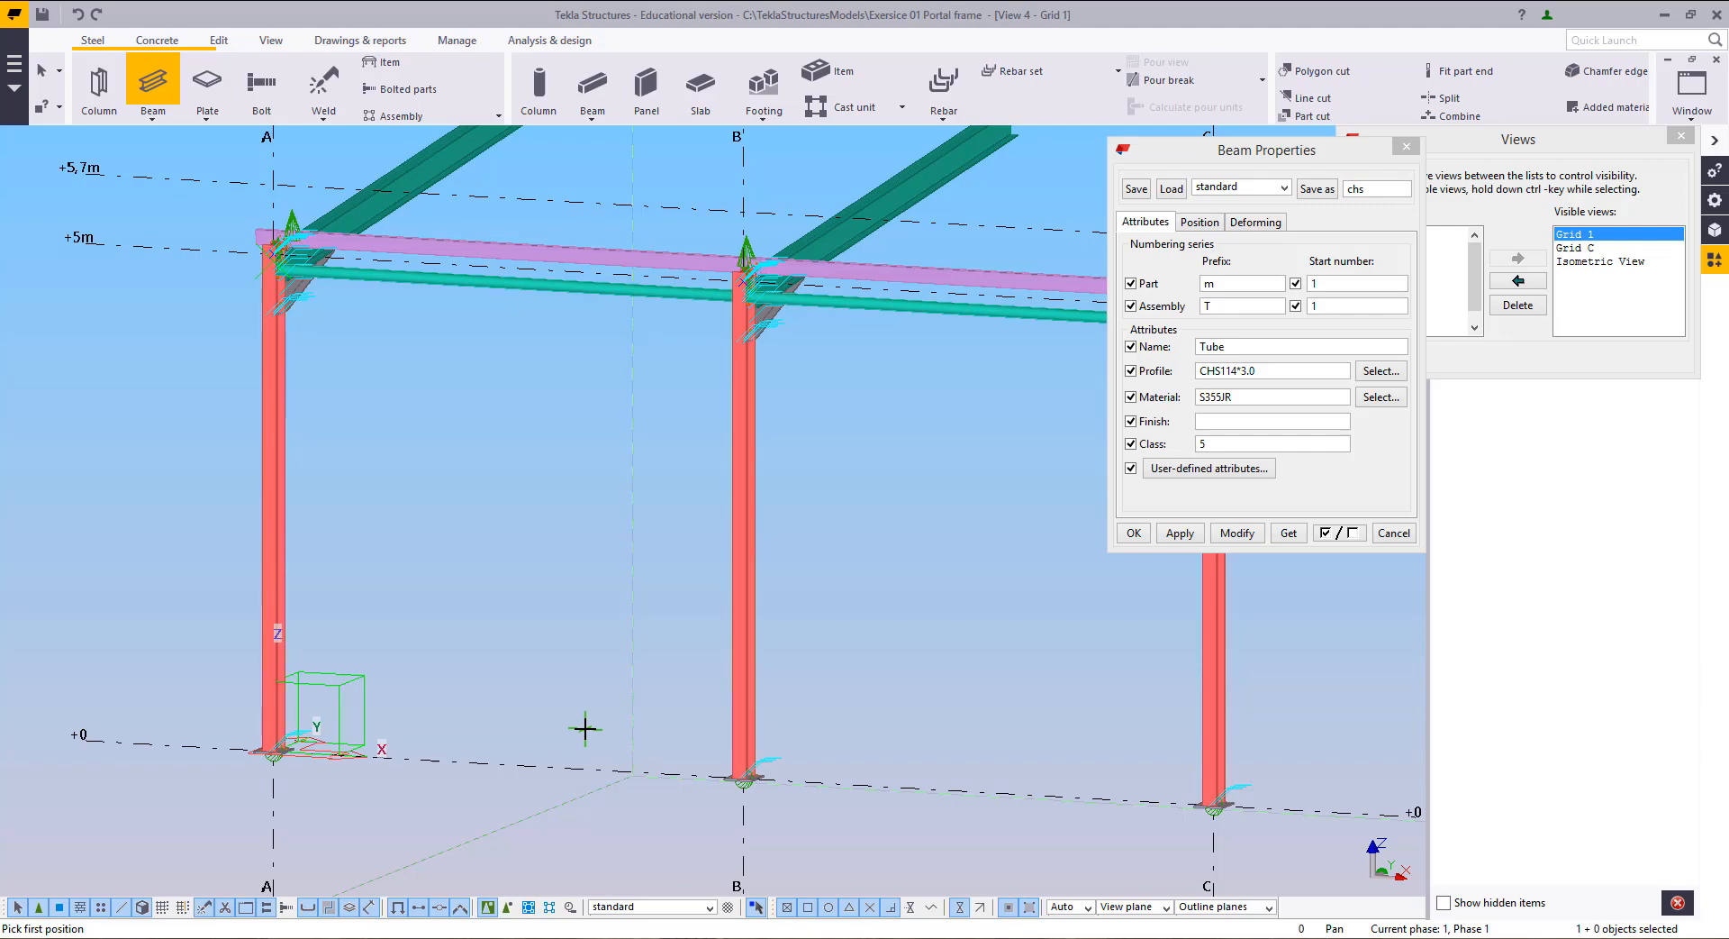
key("ctrl+p")
middle_click_drag(184, 663, 529, 691)
scroll(527, 692, "up", 3)
scroll(497, 703, "up", 3)
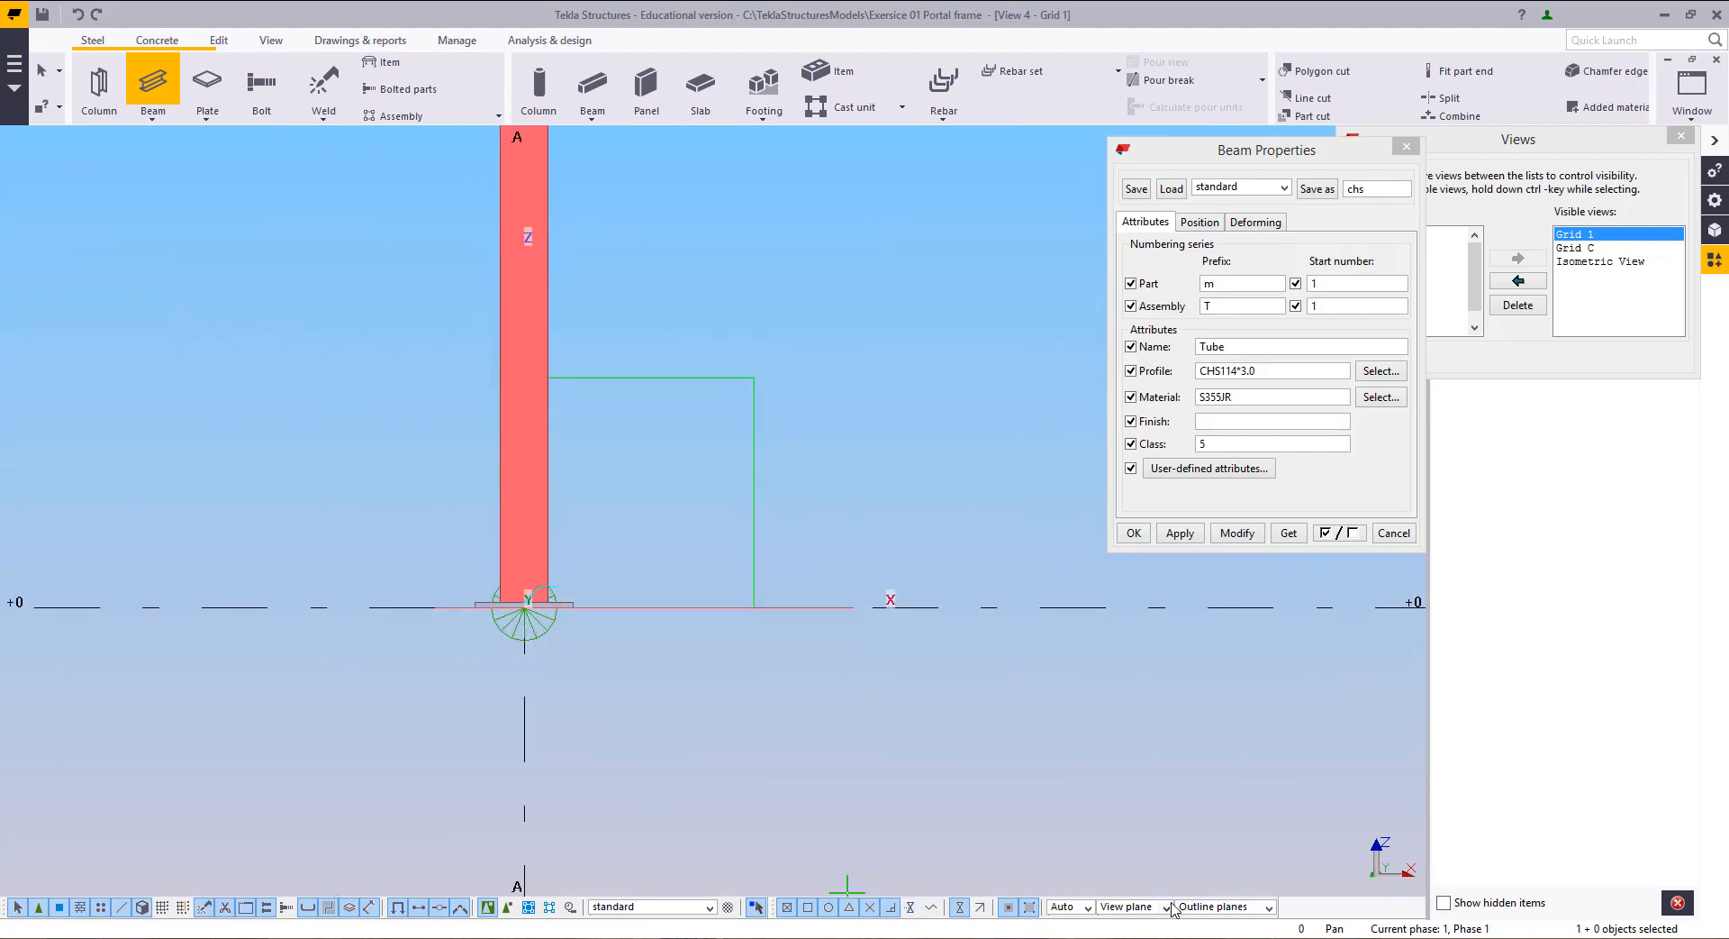
scroll(541, 674, "up", 2)
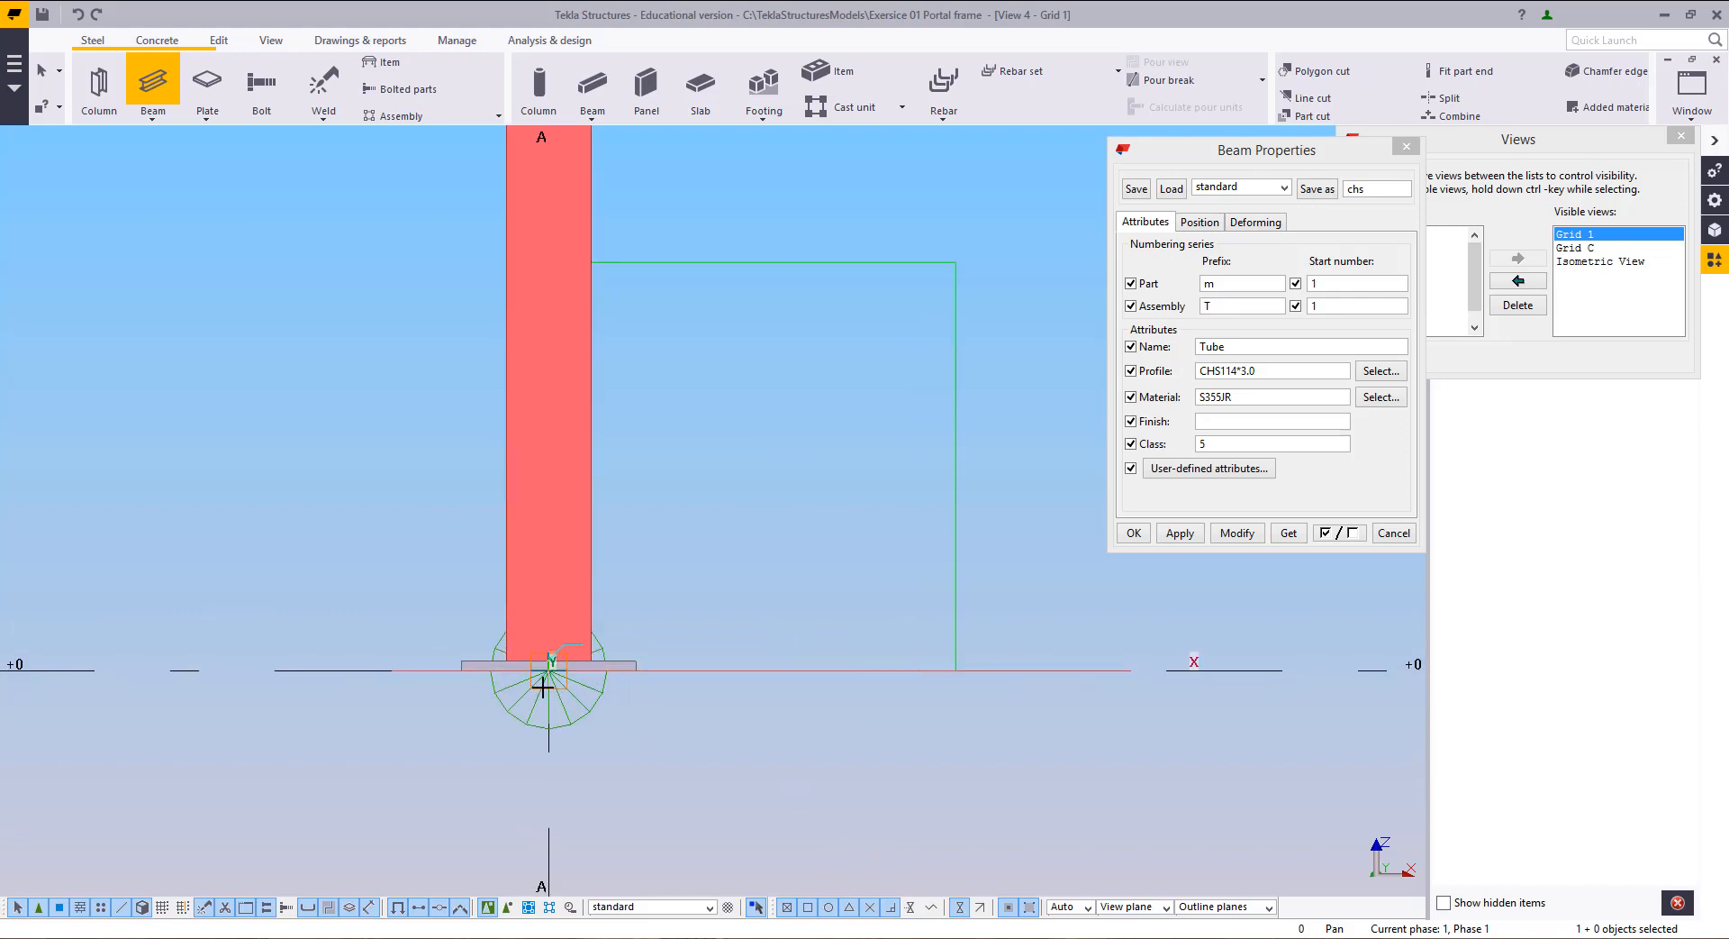
left_click(542, 686)
scroll(539, 800, "down", 5)
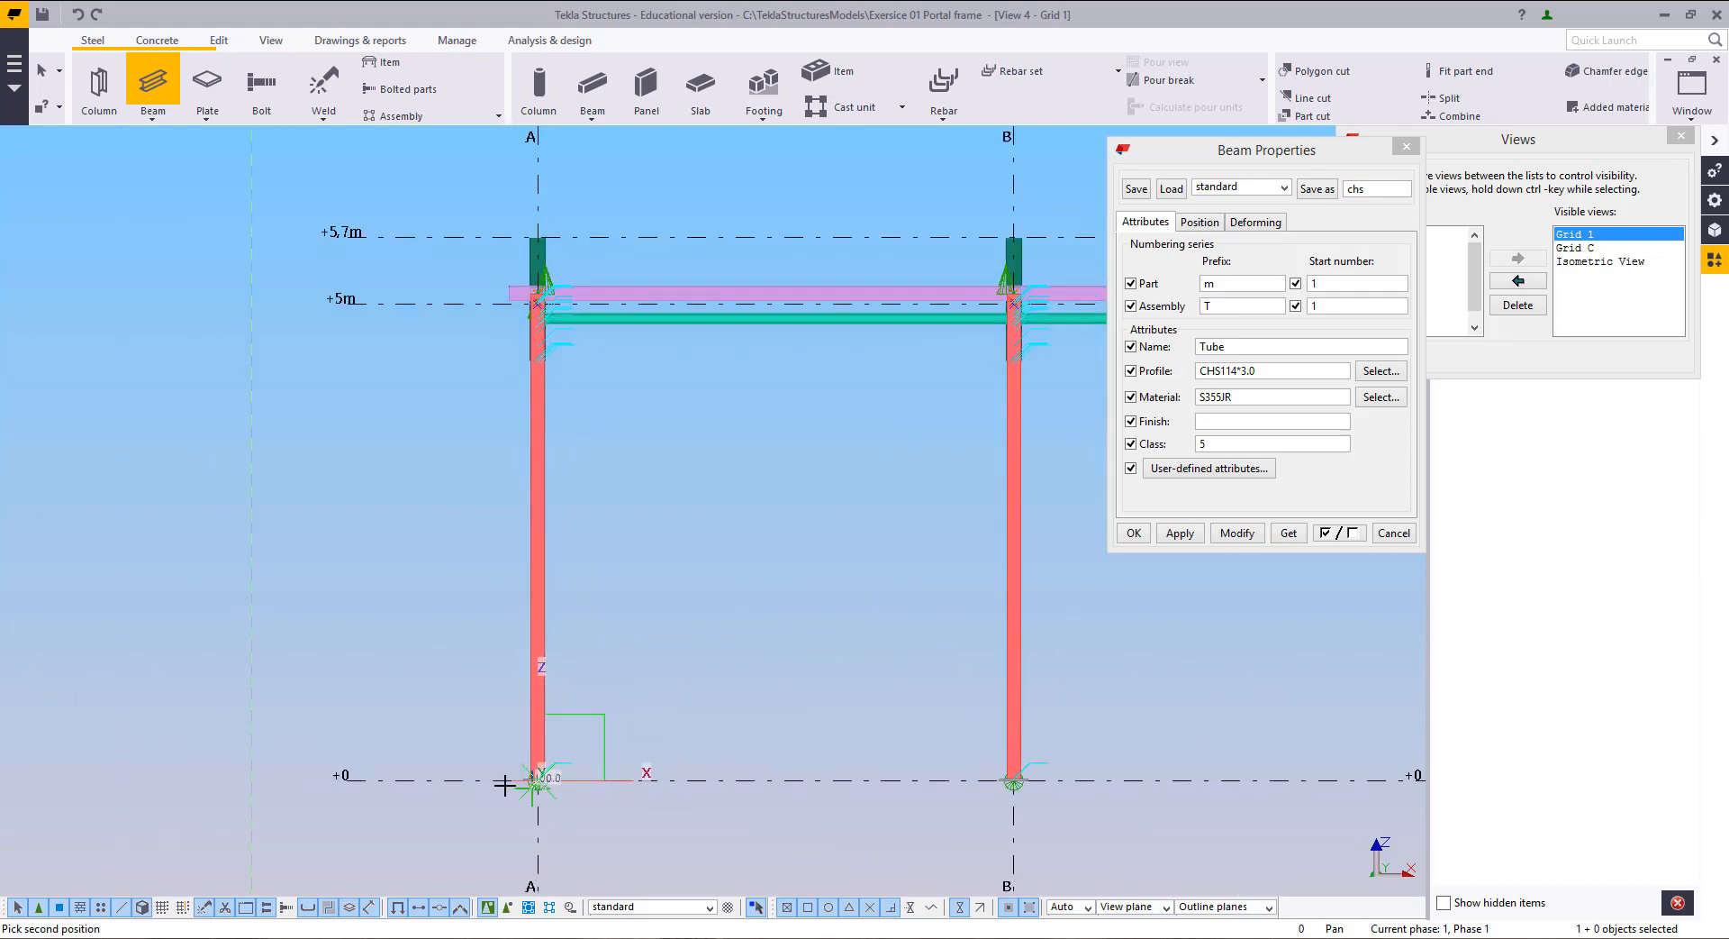
middle_click_drag(776, 430, 630, 618)
scroll(870, 460, "up", 4)
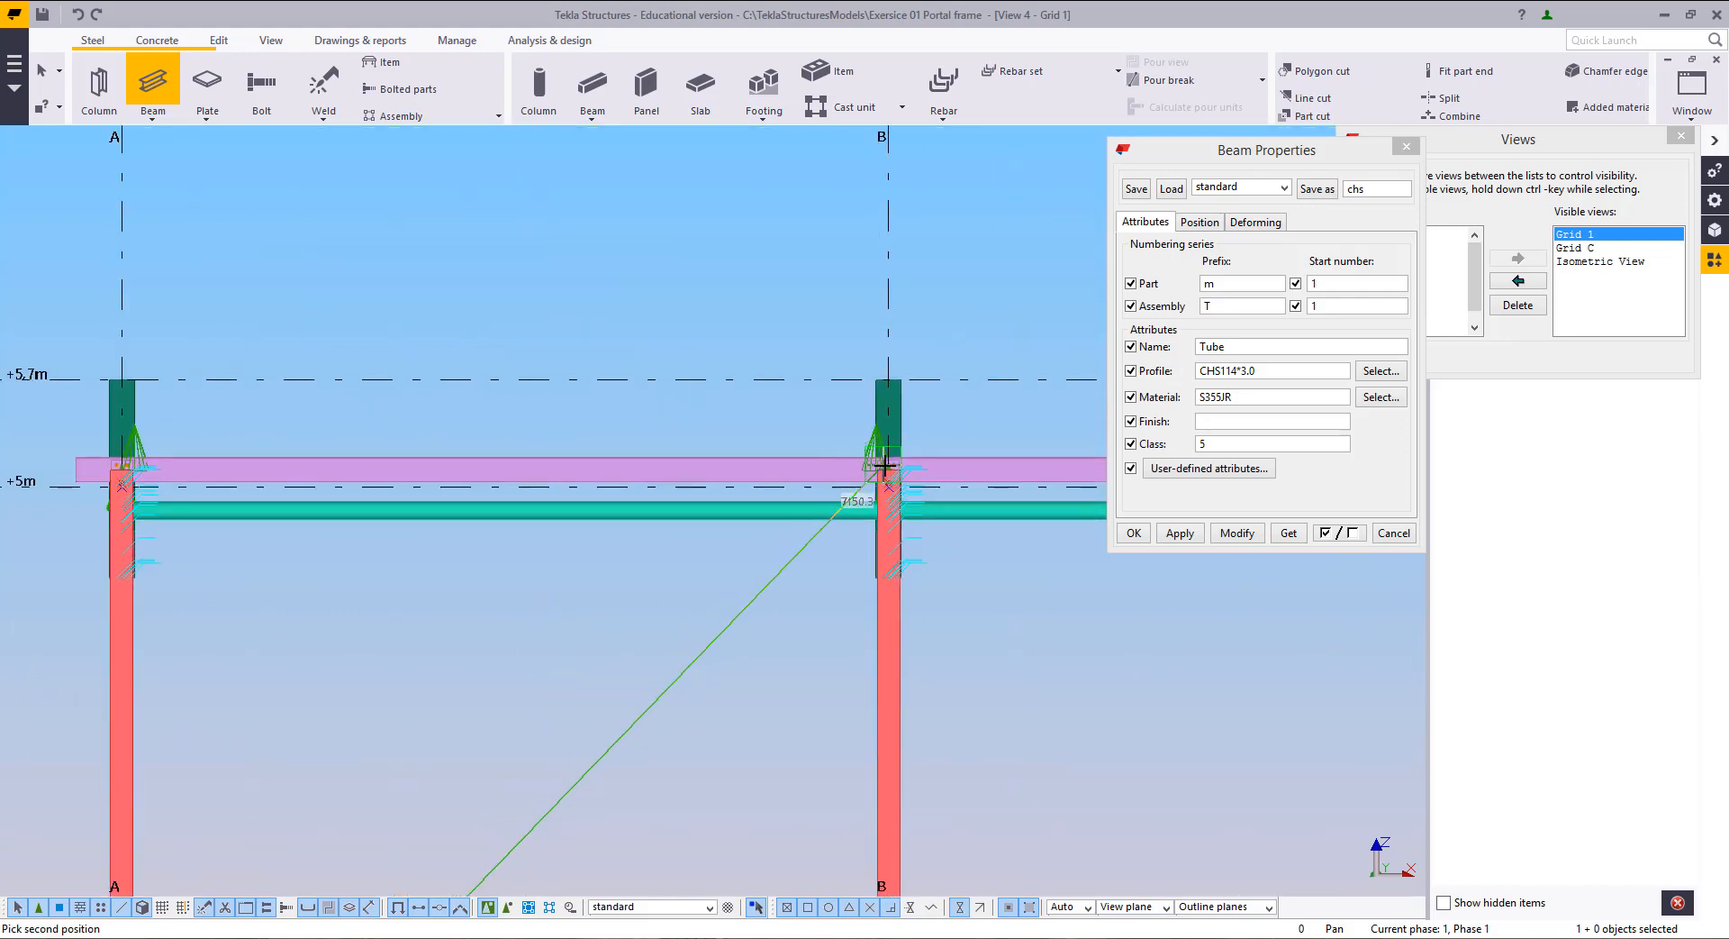
scroll(911, 538, "up", 3)
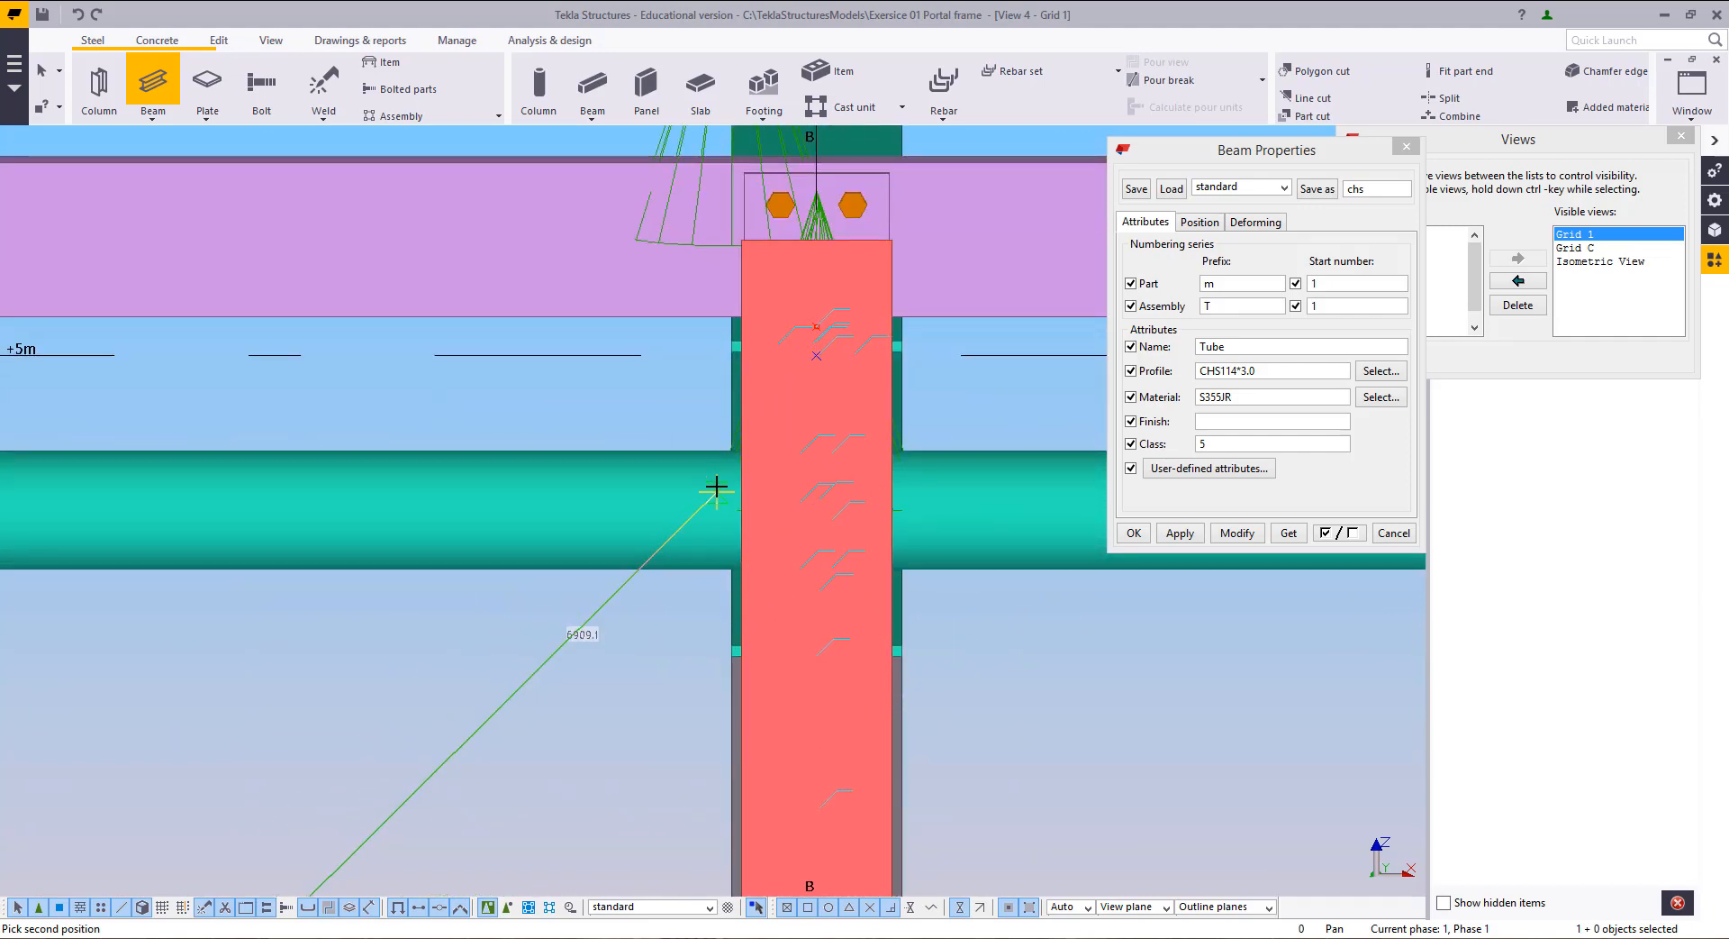
Step: Switch the parts in the Grid 1 view to transparent rendering and select the eaves beam between Grids A and B to show its end handle
key("ctrl+2")
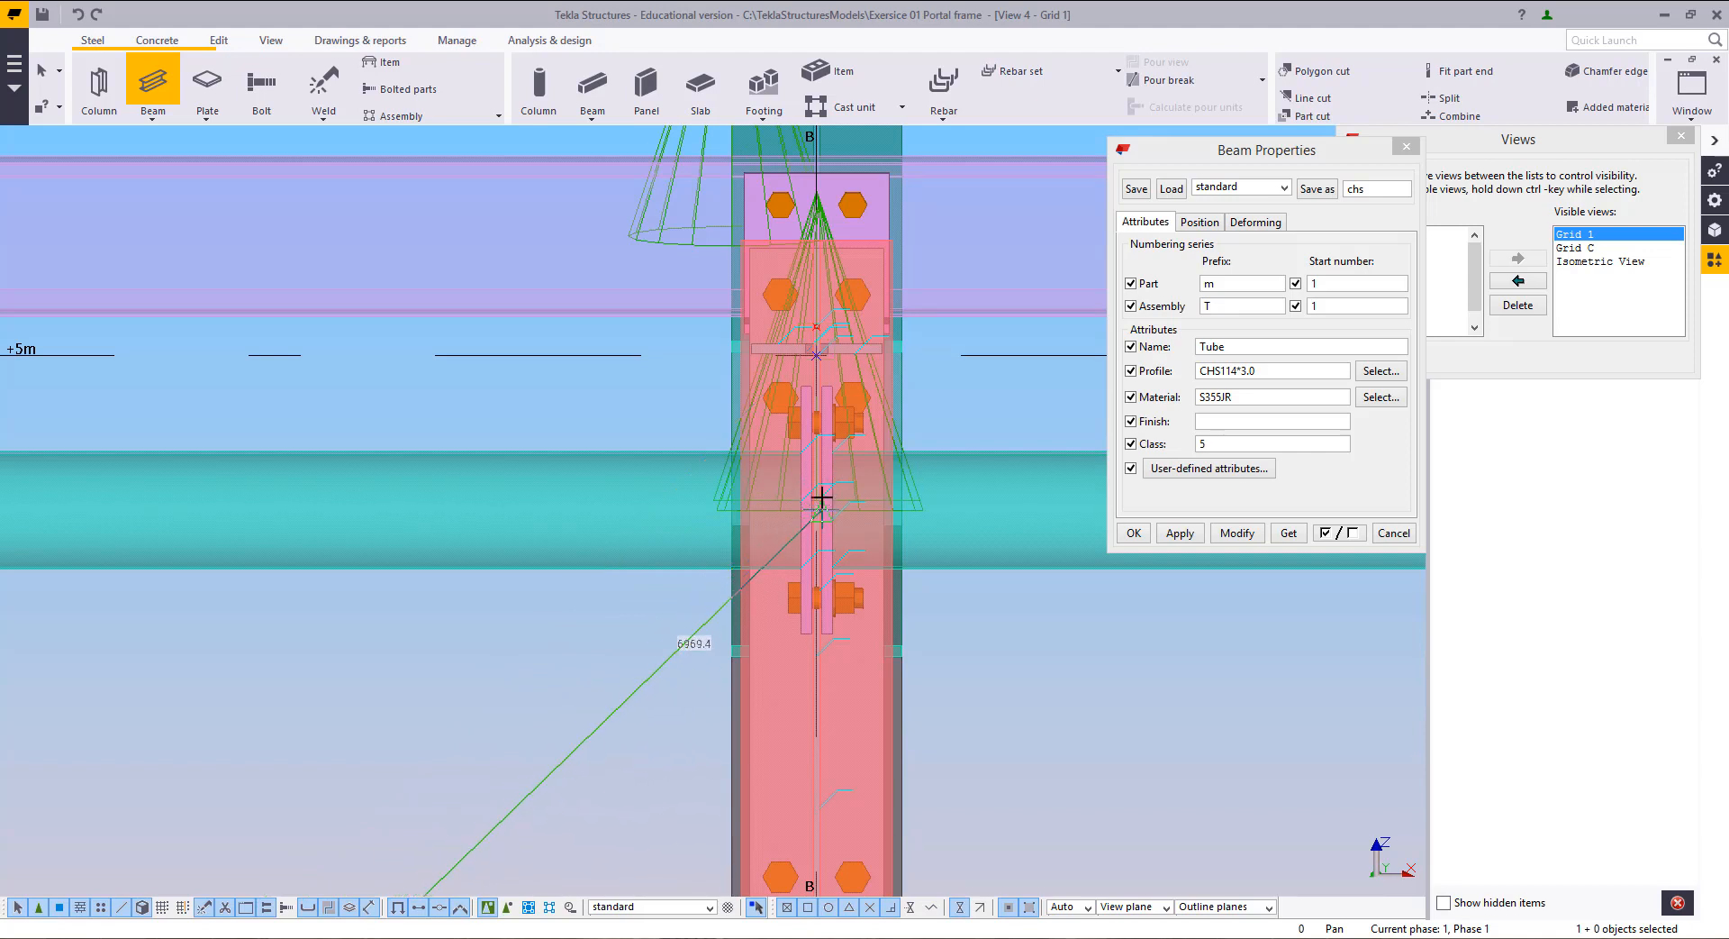
key("Escape")
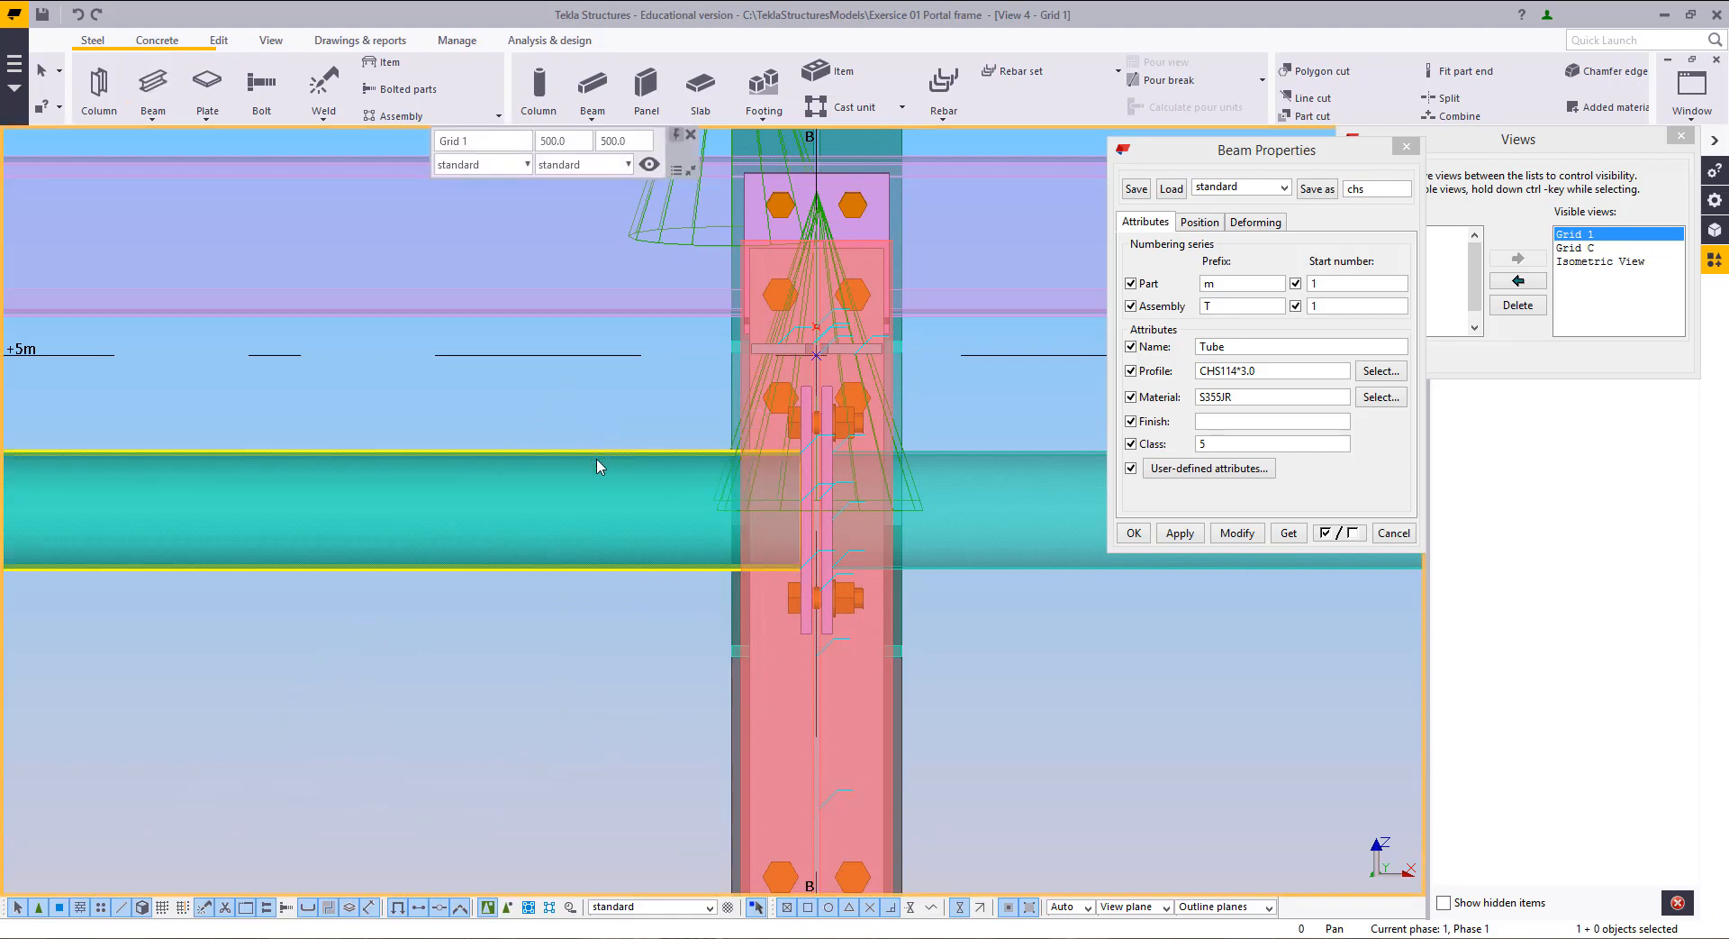
left_click(603, 462)
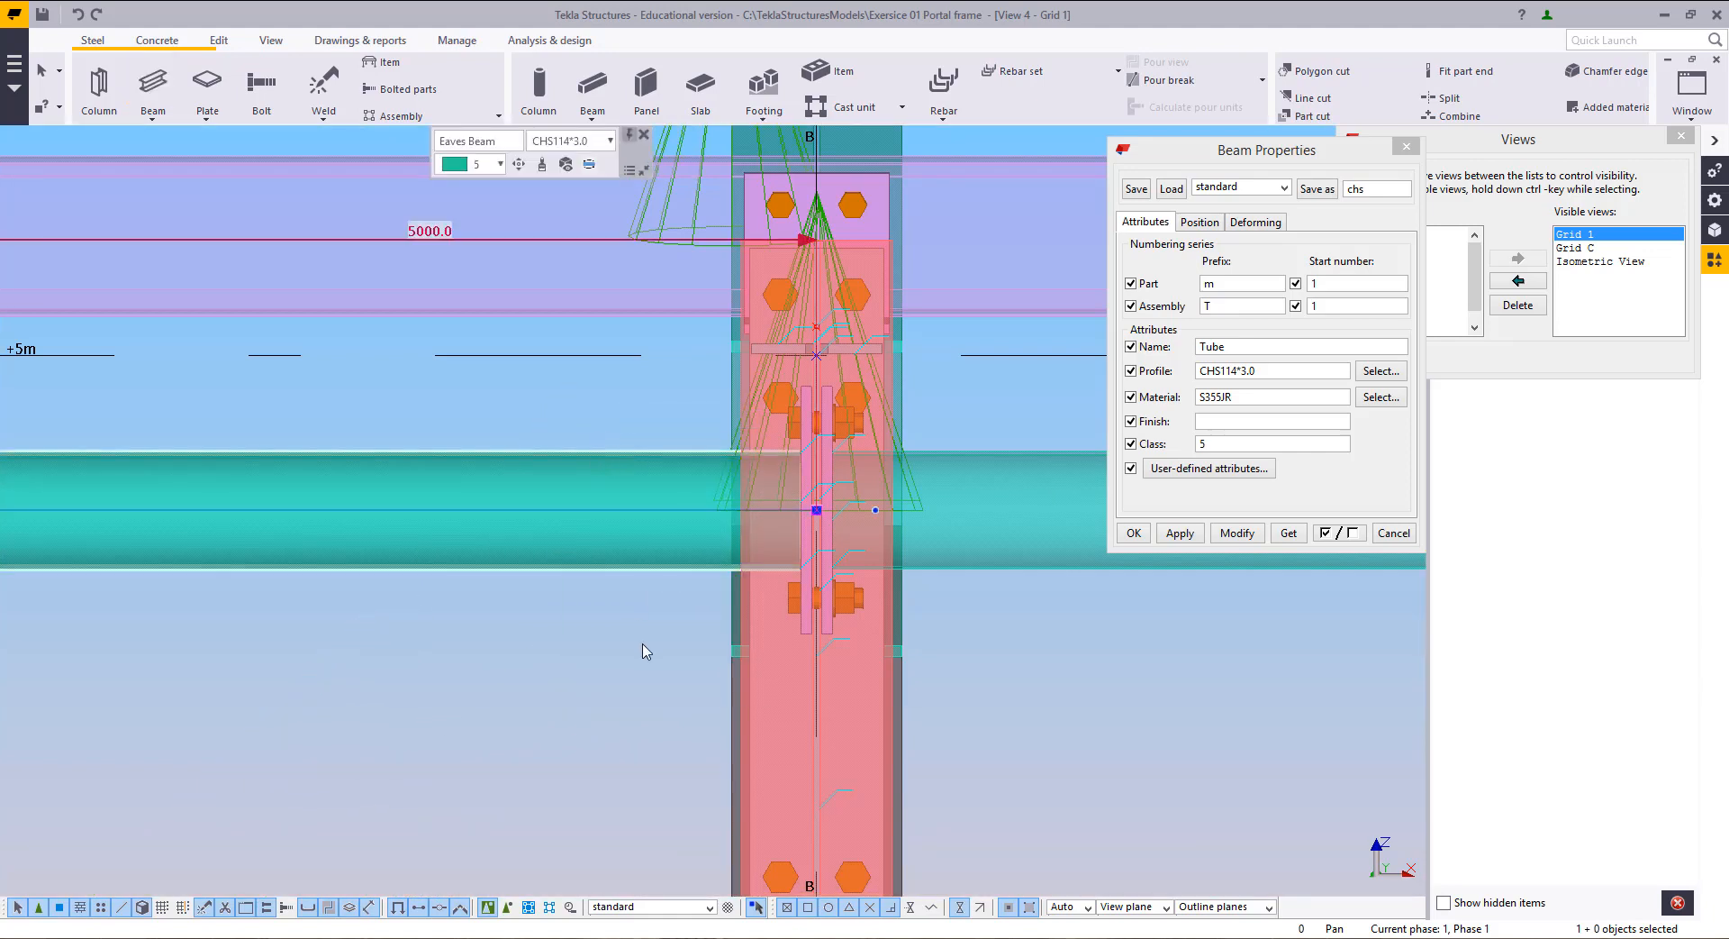
middle_click_drag(644, 649, 926, 610)
scroll(630, 599, "down", 5)
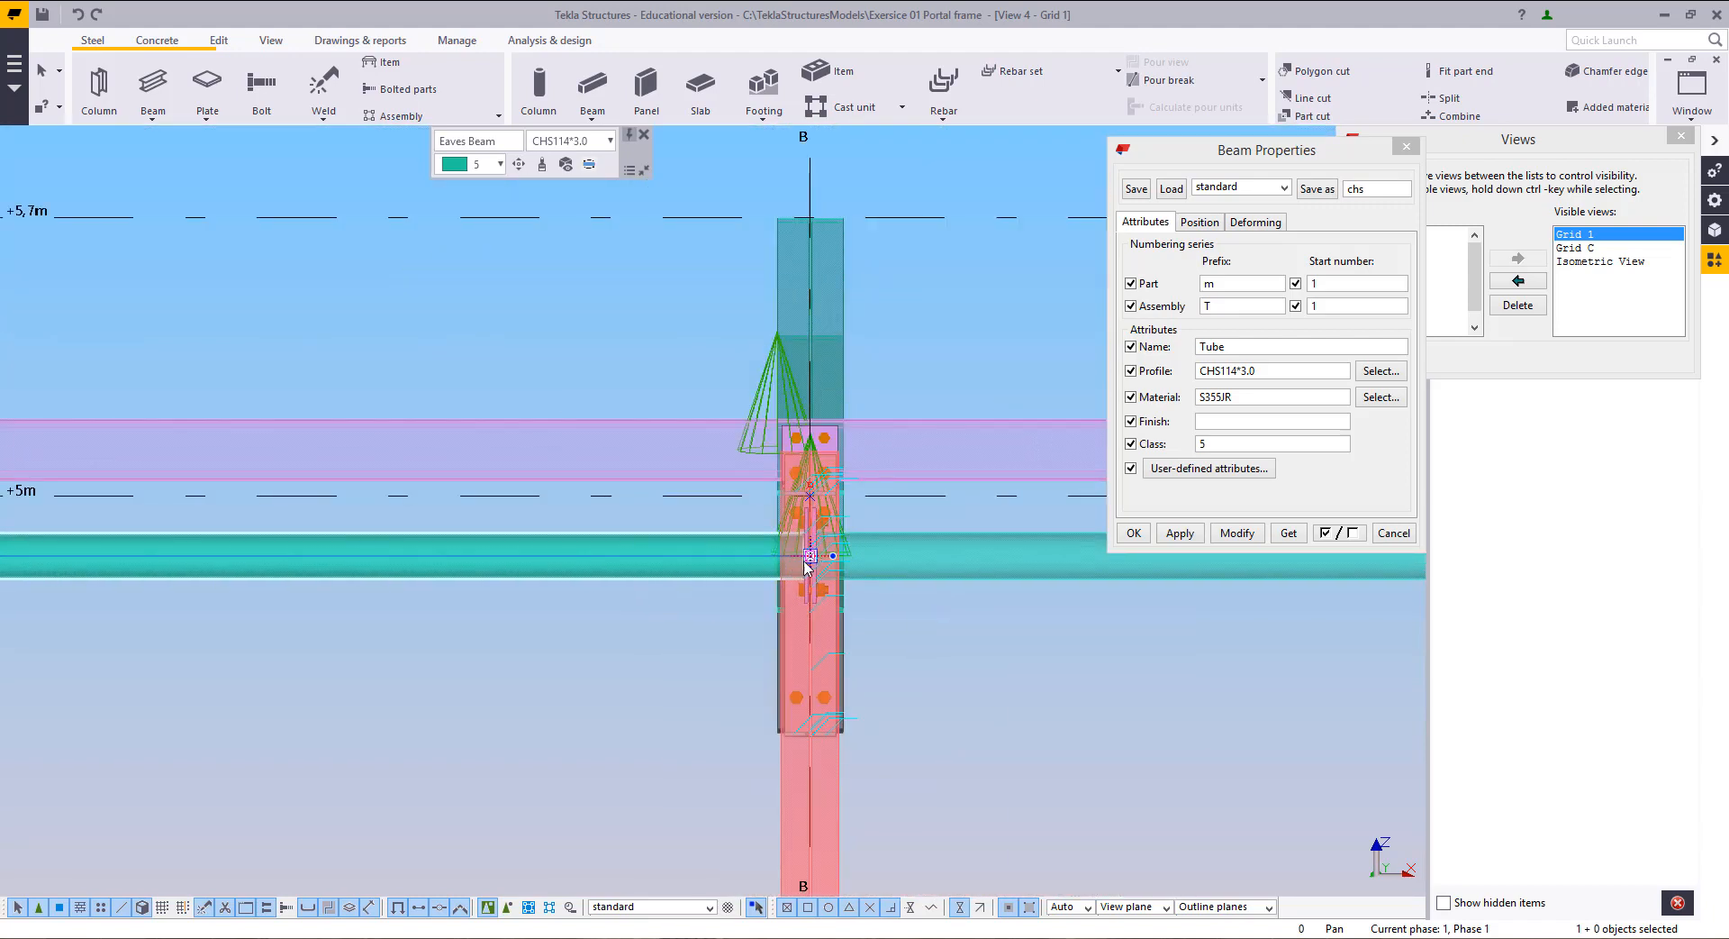
Step: Model a CHS114*3.0 tube diagonally from the Grid A column base to the eaves beam's end point at Grid B and end the command
scroll(813, 563, "down", 5)
middle_click_drag(612, 792, 766, 453)
middle_click_drag(552, 550, 889, 301)
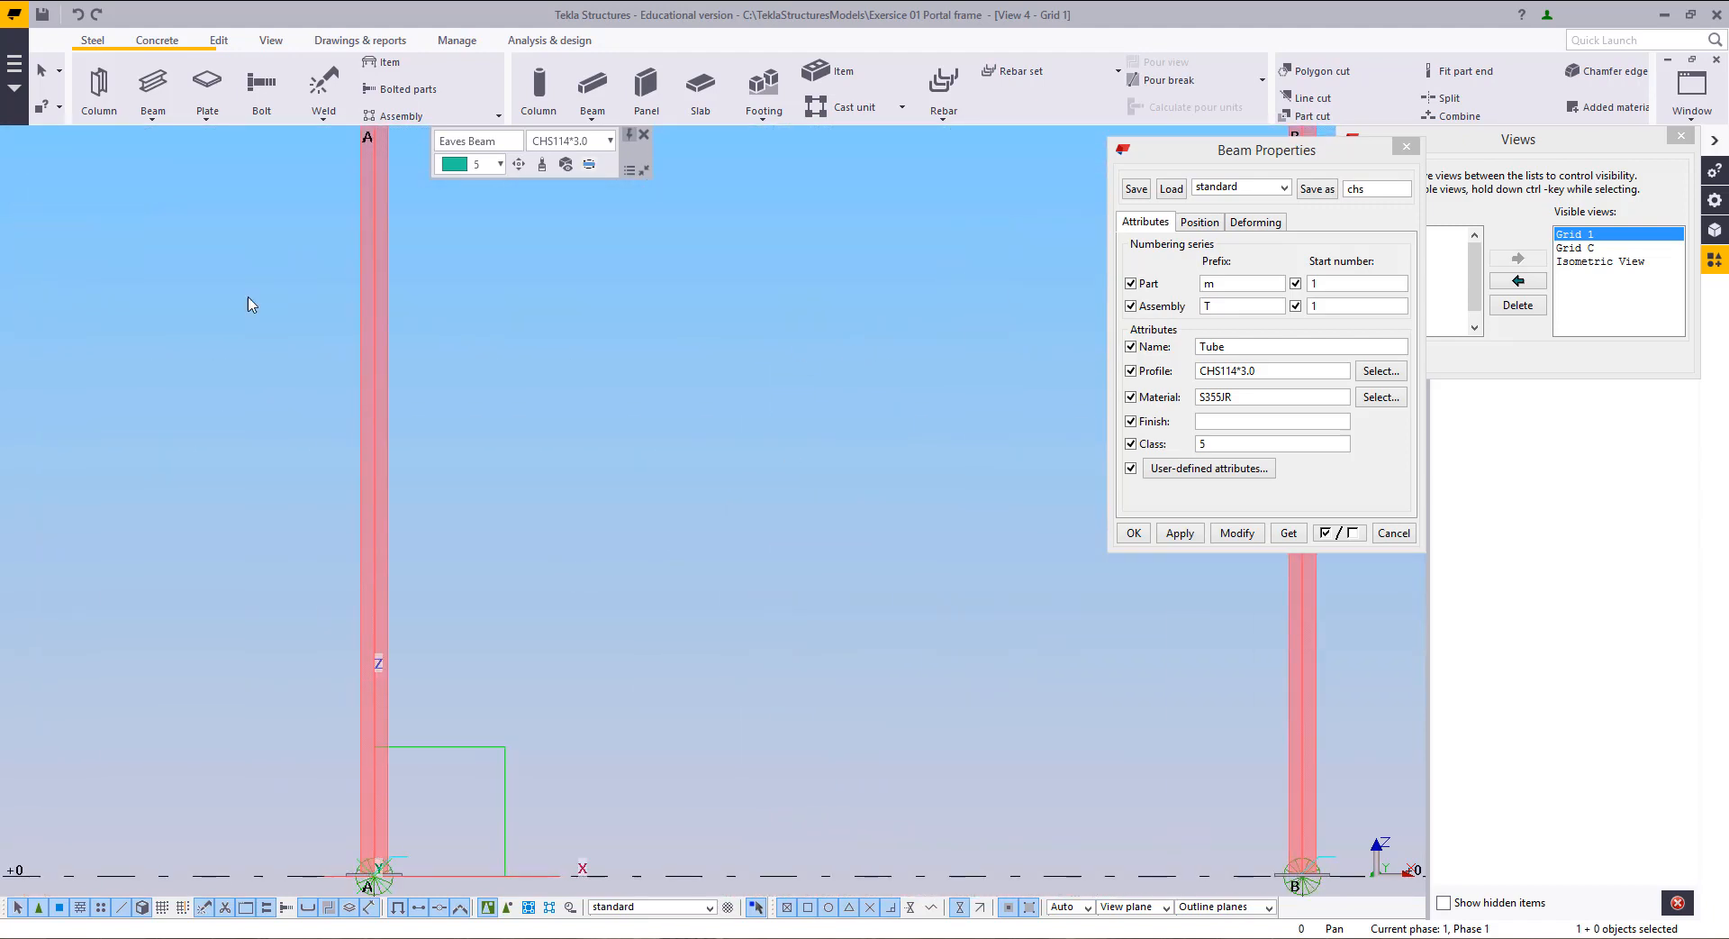
left_click(153, 85)
middle_click_drag(494, 761, 471, 571)
left_click(422, 605)
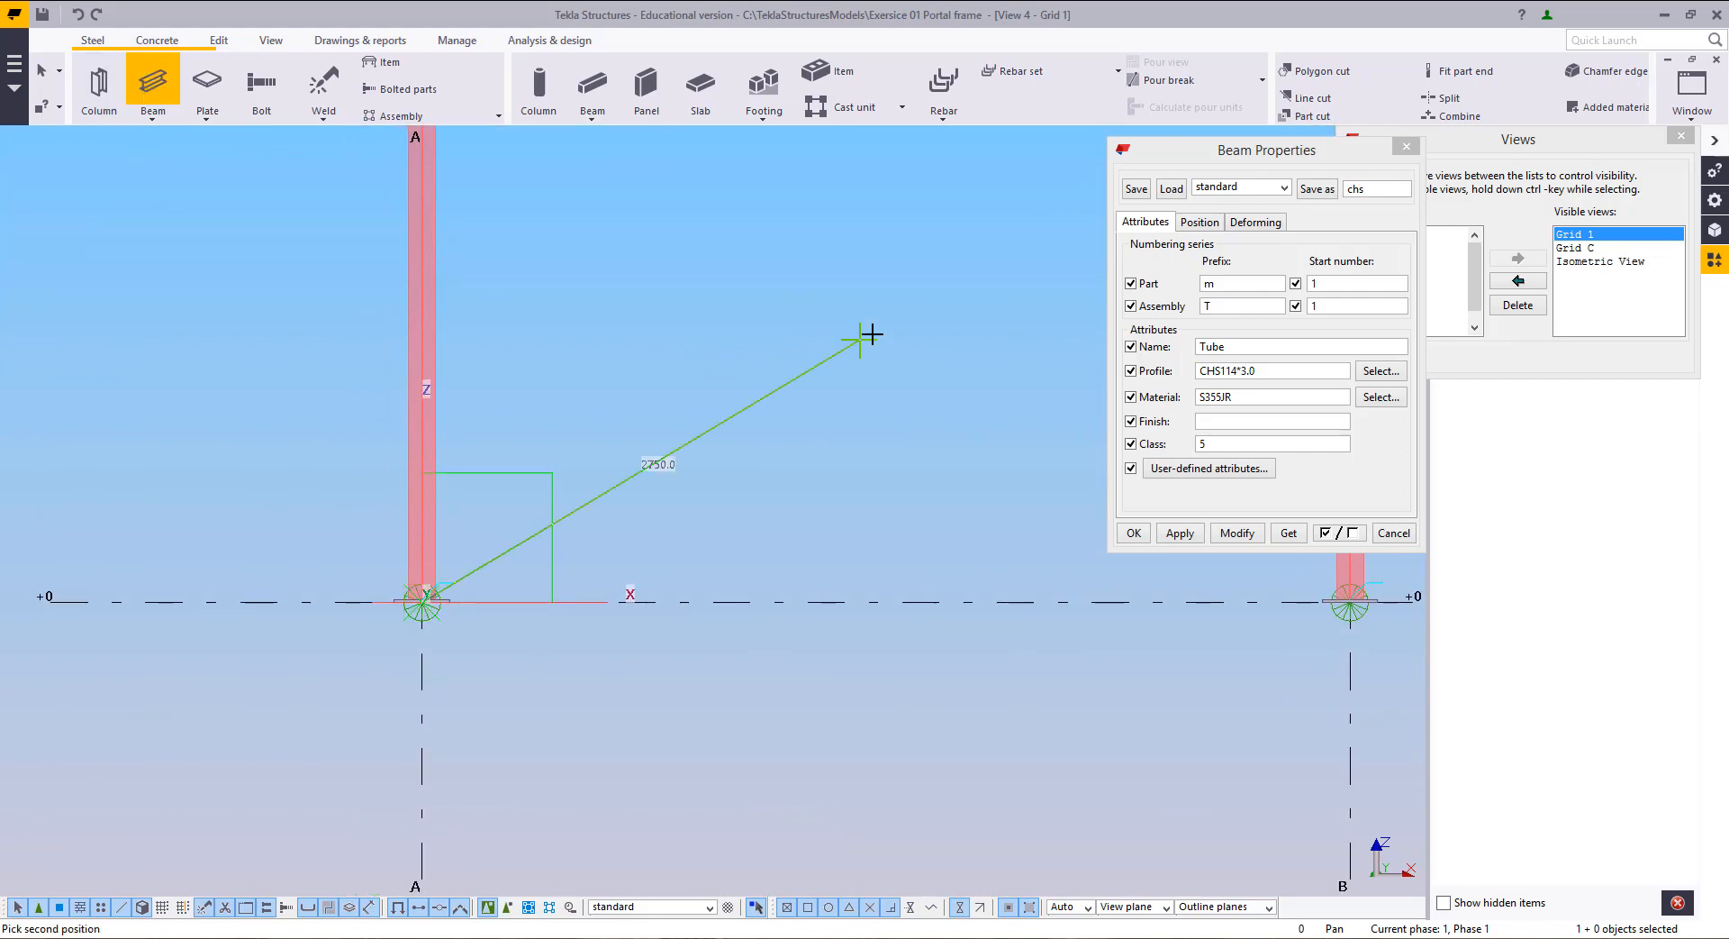
middle_click_drag(872, 331, 648, 578)
scroll(684, 567, "up", 3)
scroll(817, 400, "up", 3)
scroll(817, 400, "up", 5)
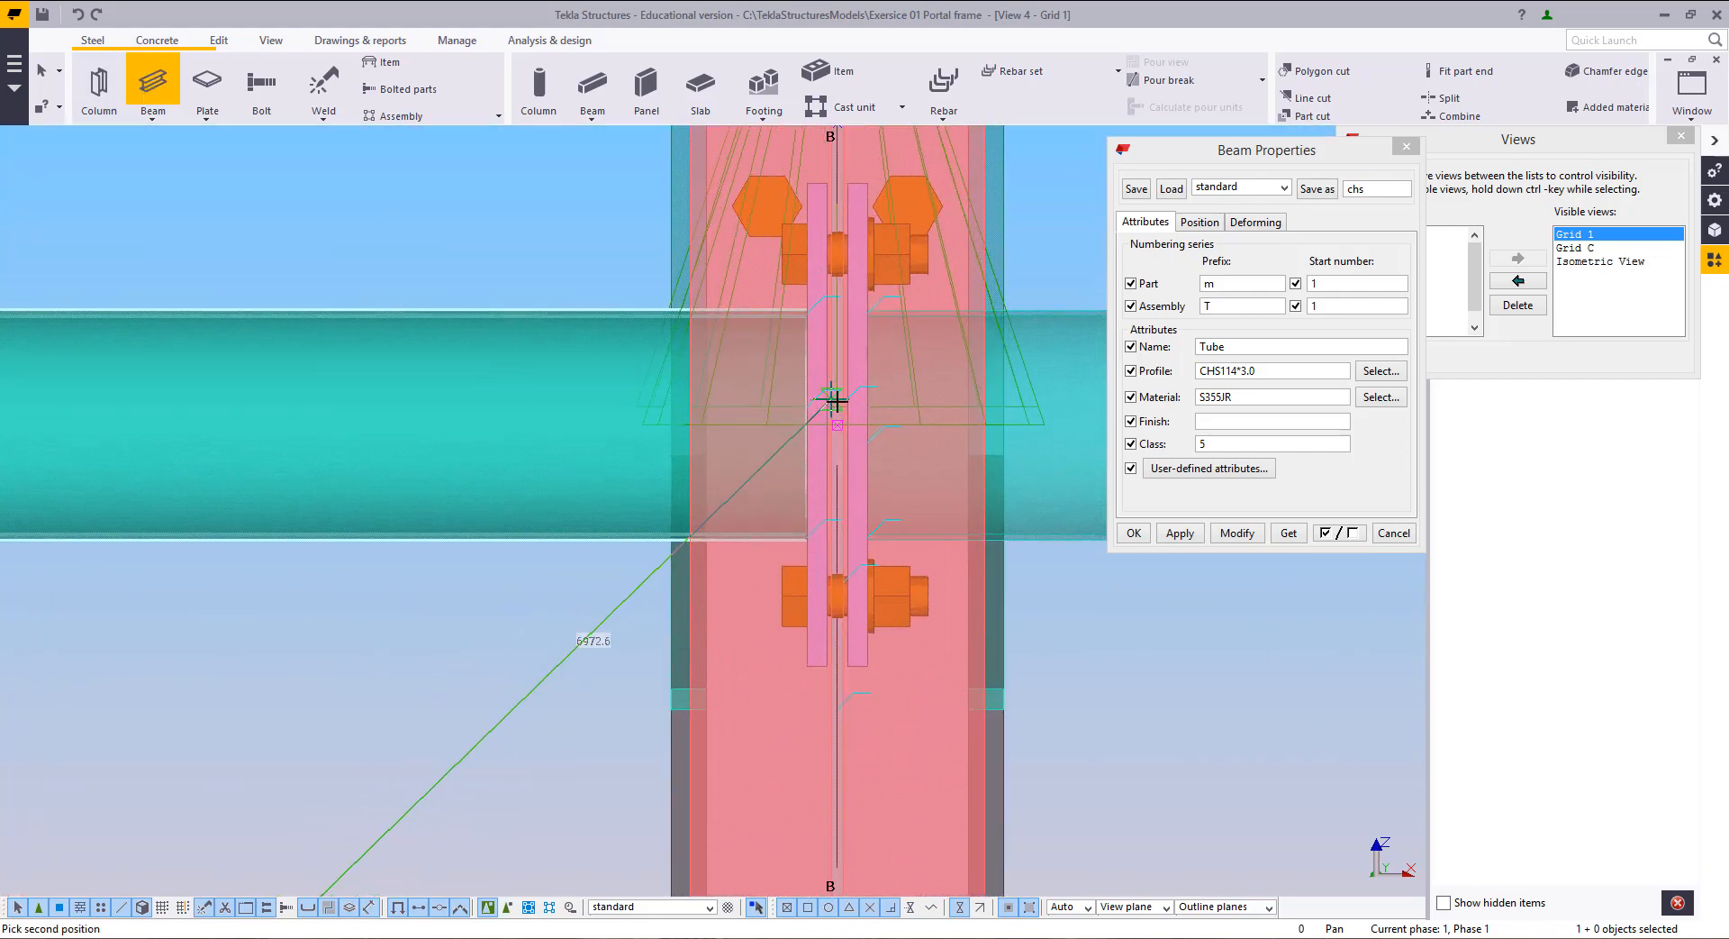
left_click(837, 435)
right_click(349, 468)
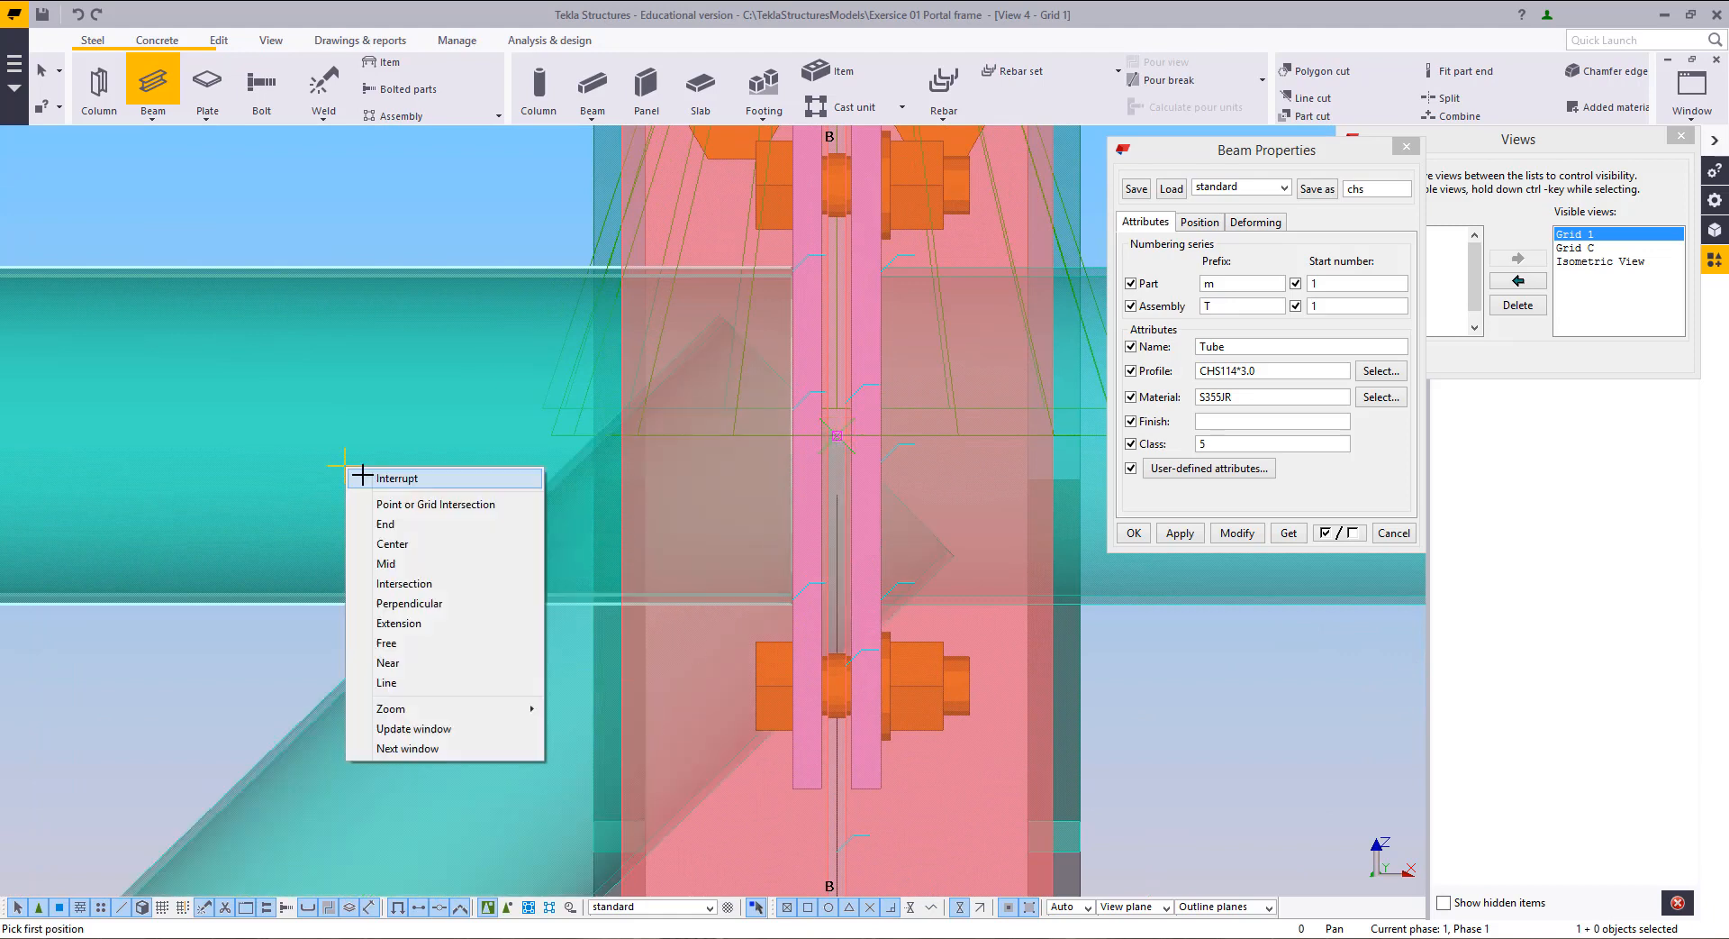
left_click(371, 477)
Step: Compare the properties of the new diagonal tube with those of the adjoining eaves beam
scroll(410, 500, "down", 8)
middle_click_drag(559, 541, 831, 435)
left_click(680, 490)
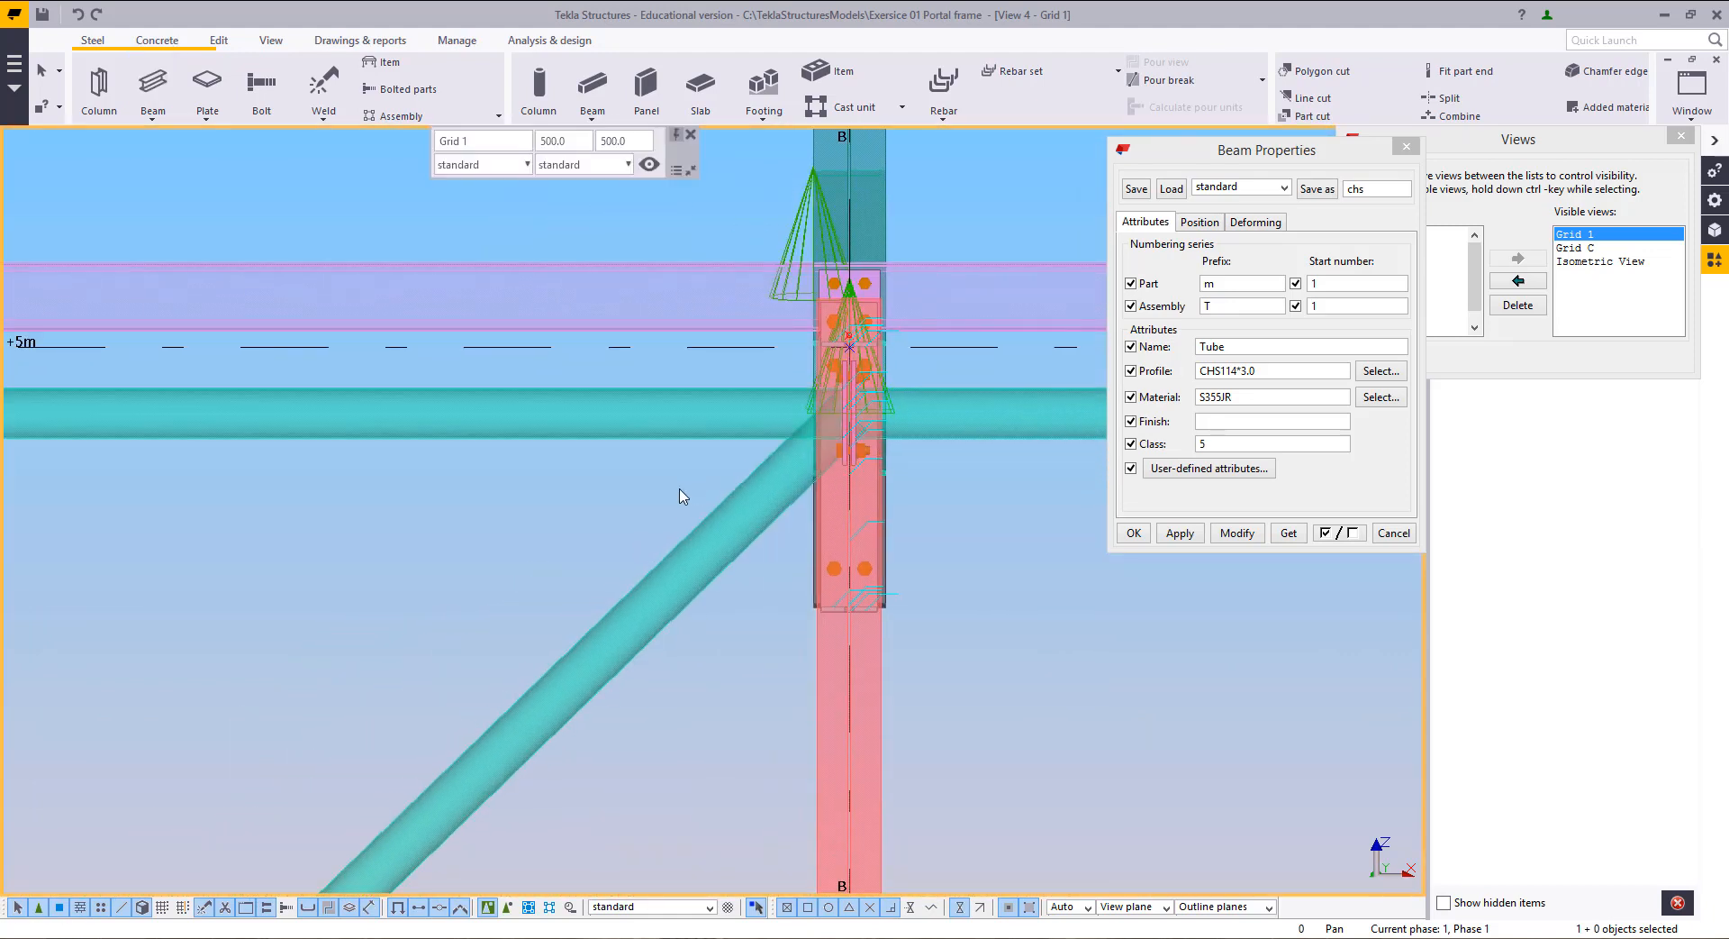
left_click_drag(625, 672, 519, 603)
scroll(896, 344, "up", 5)
scroll(896, 344, "up", 3)
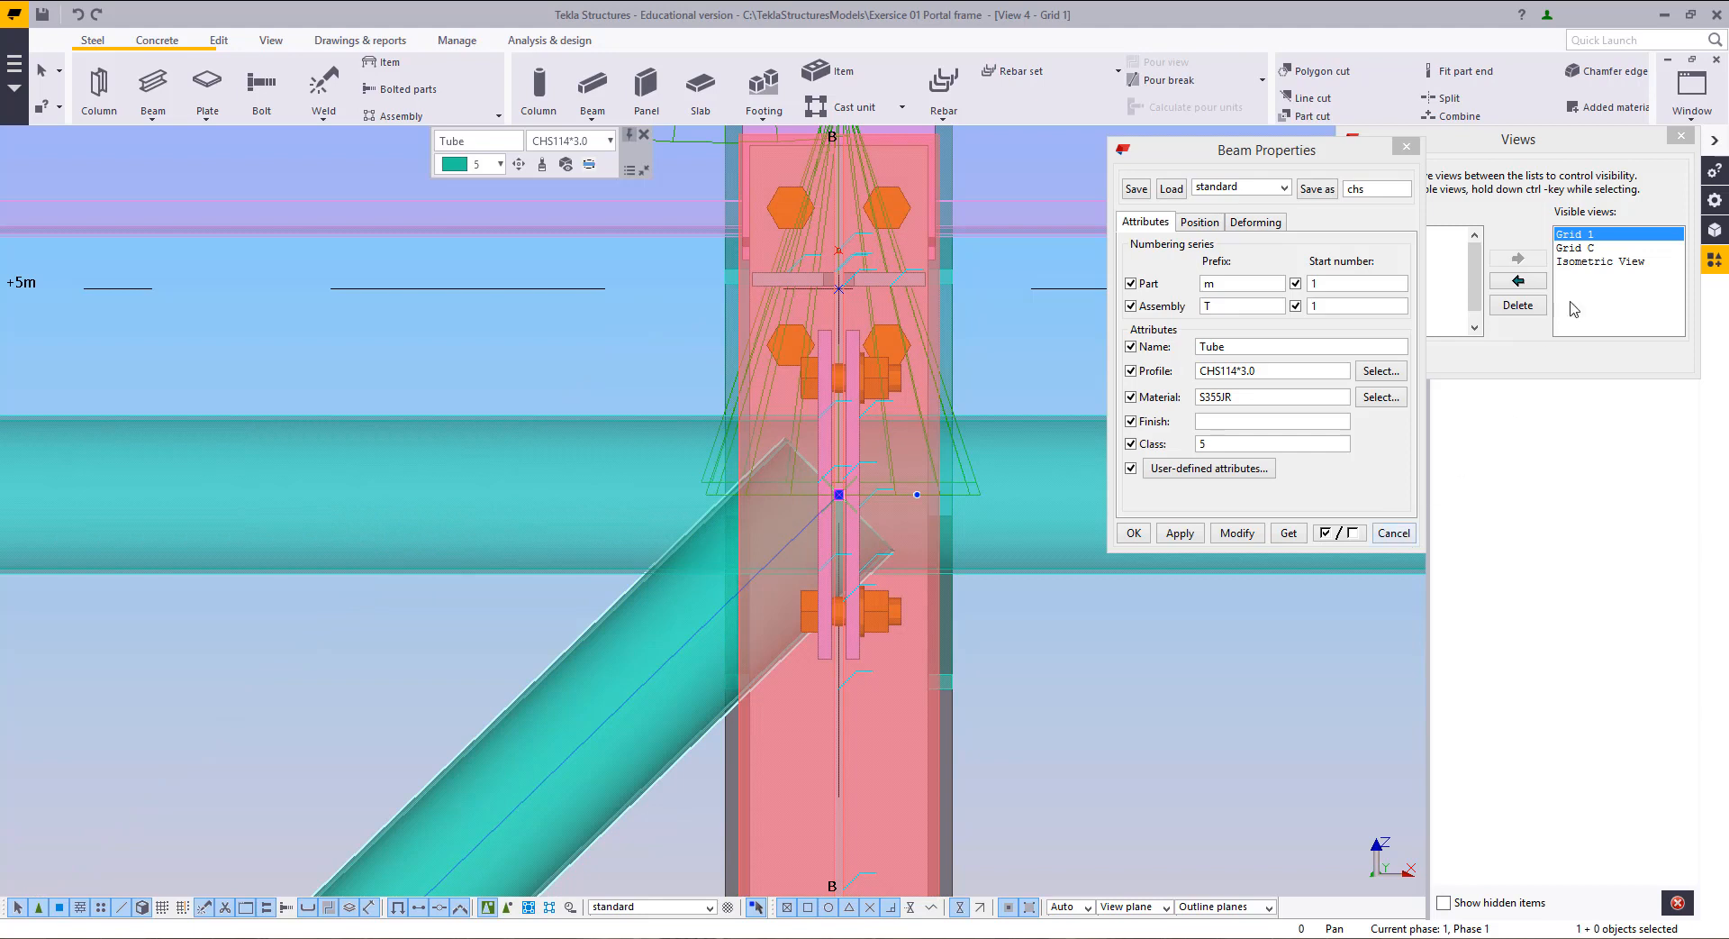
left_click(1394, 533)
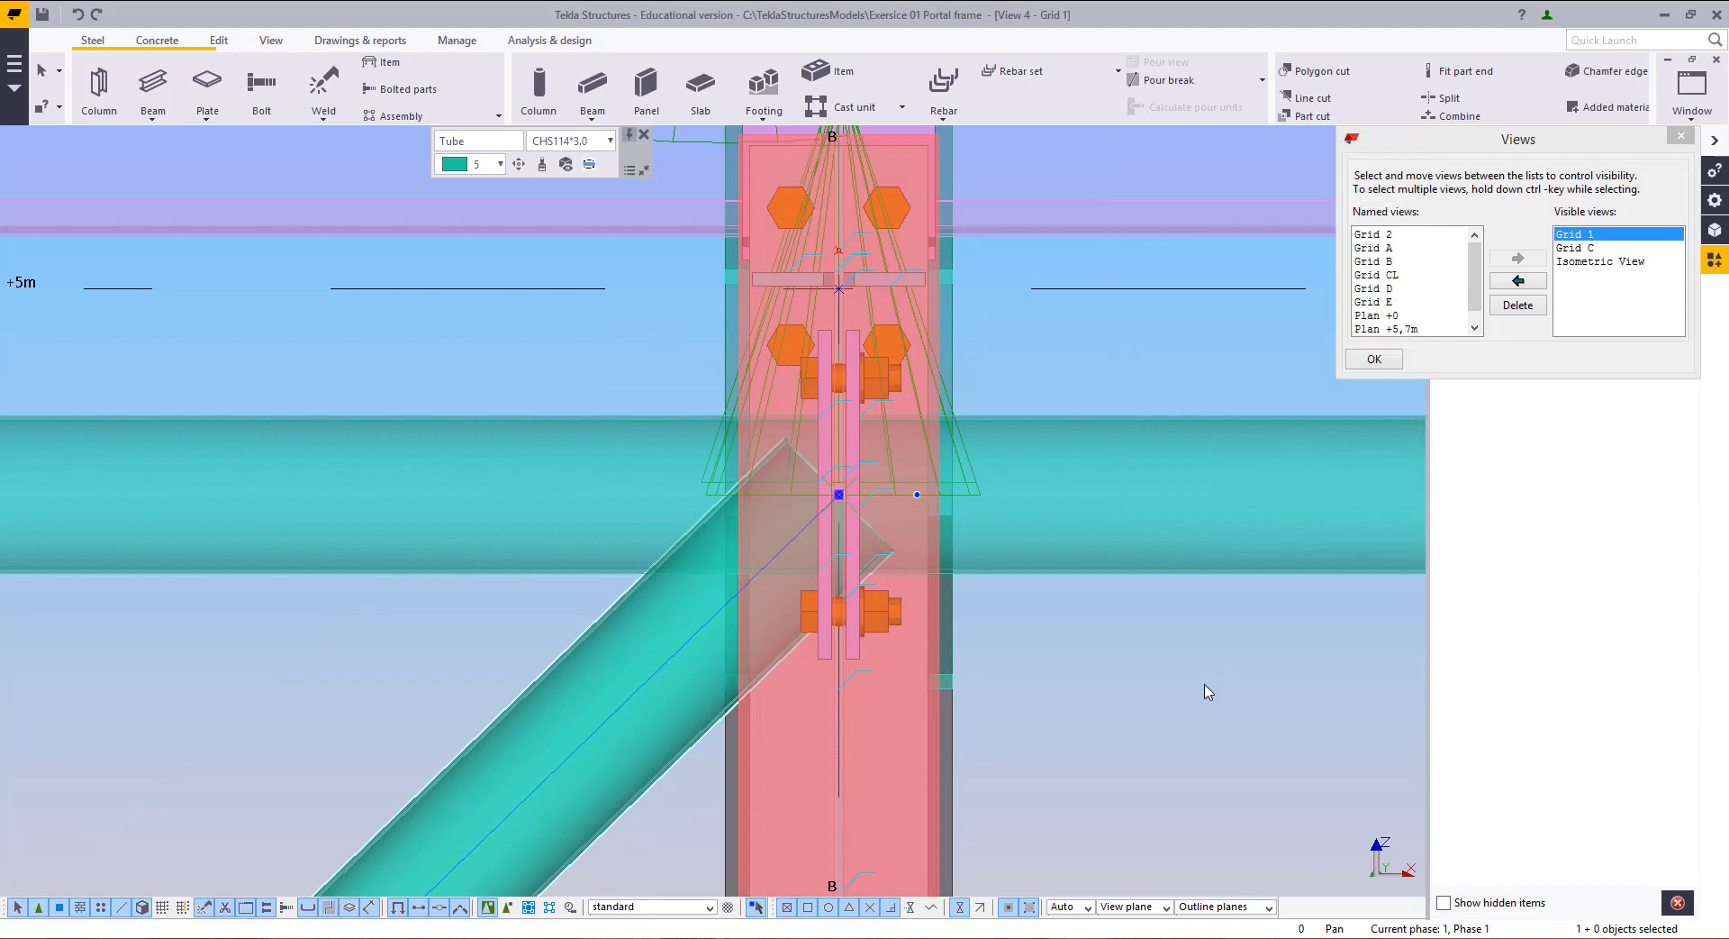
double_click(630, 606)
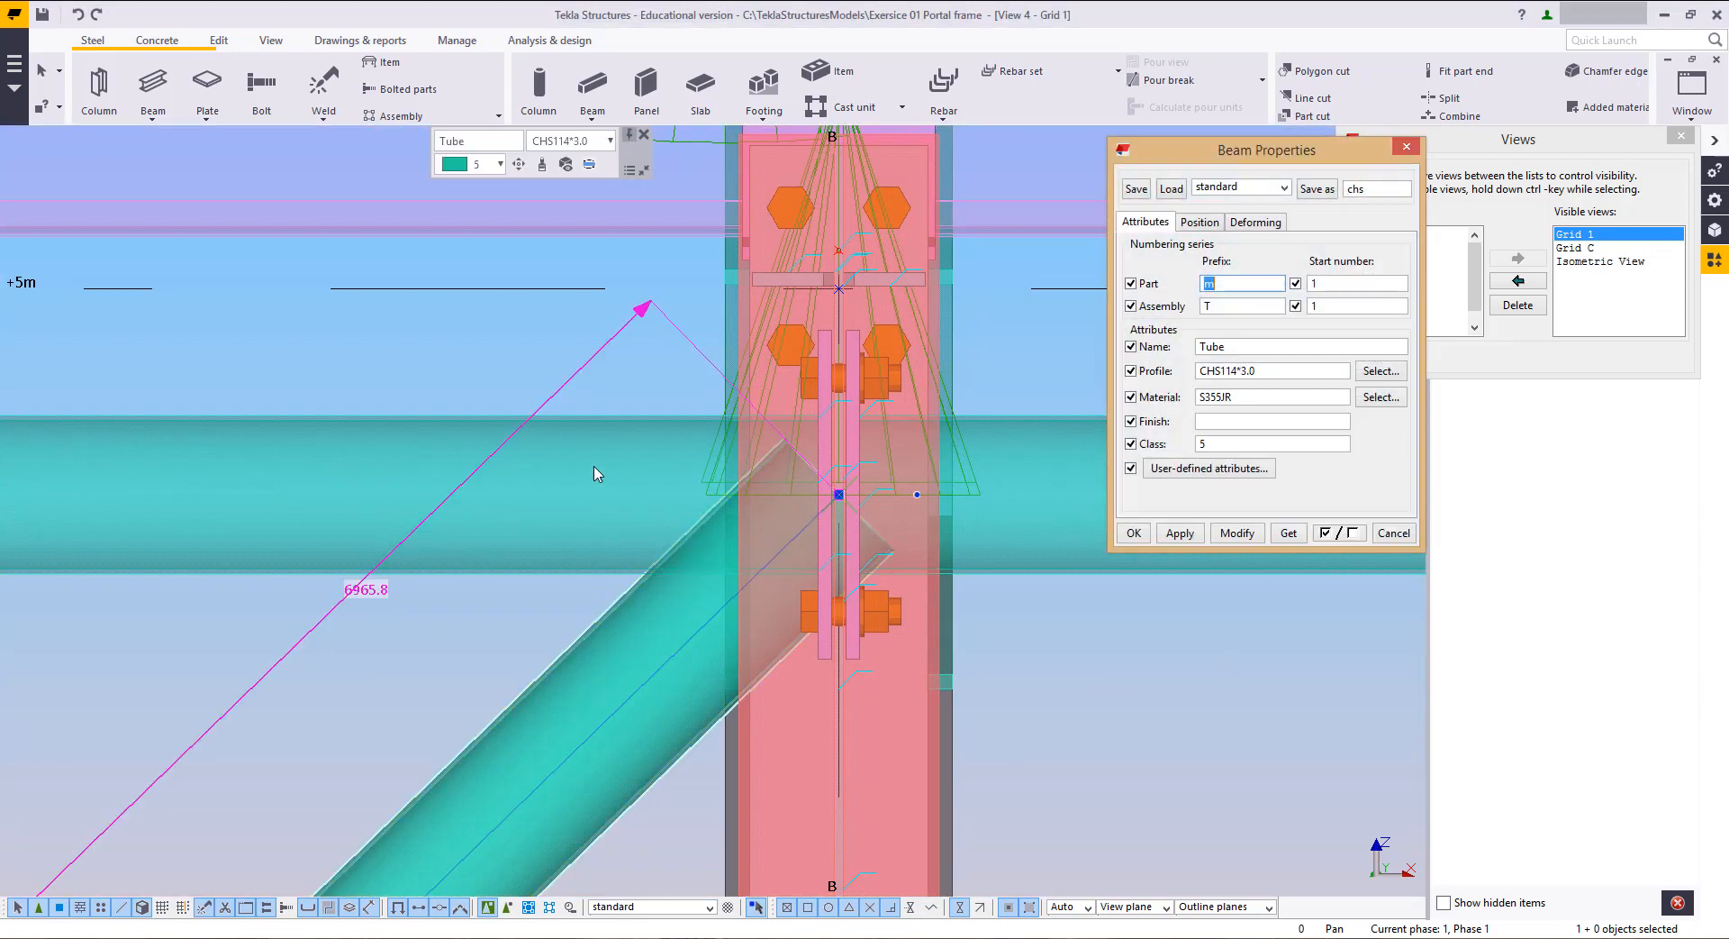
double_click(595, 427)
left_click(591, 374)
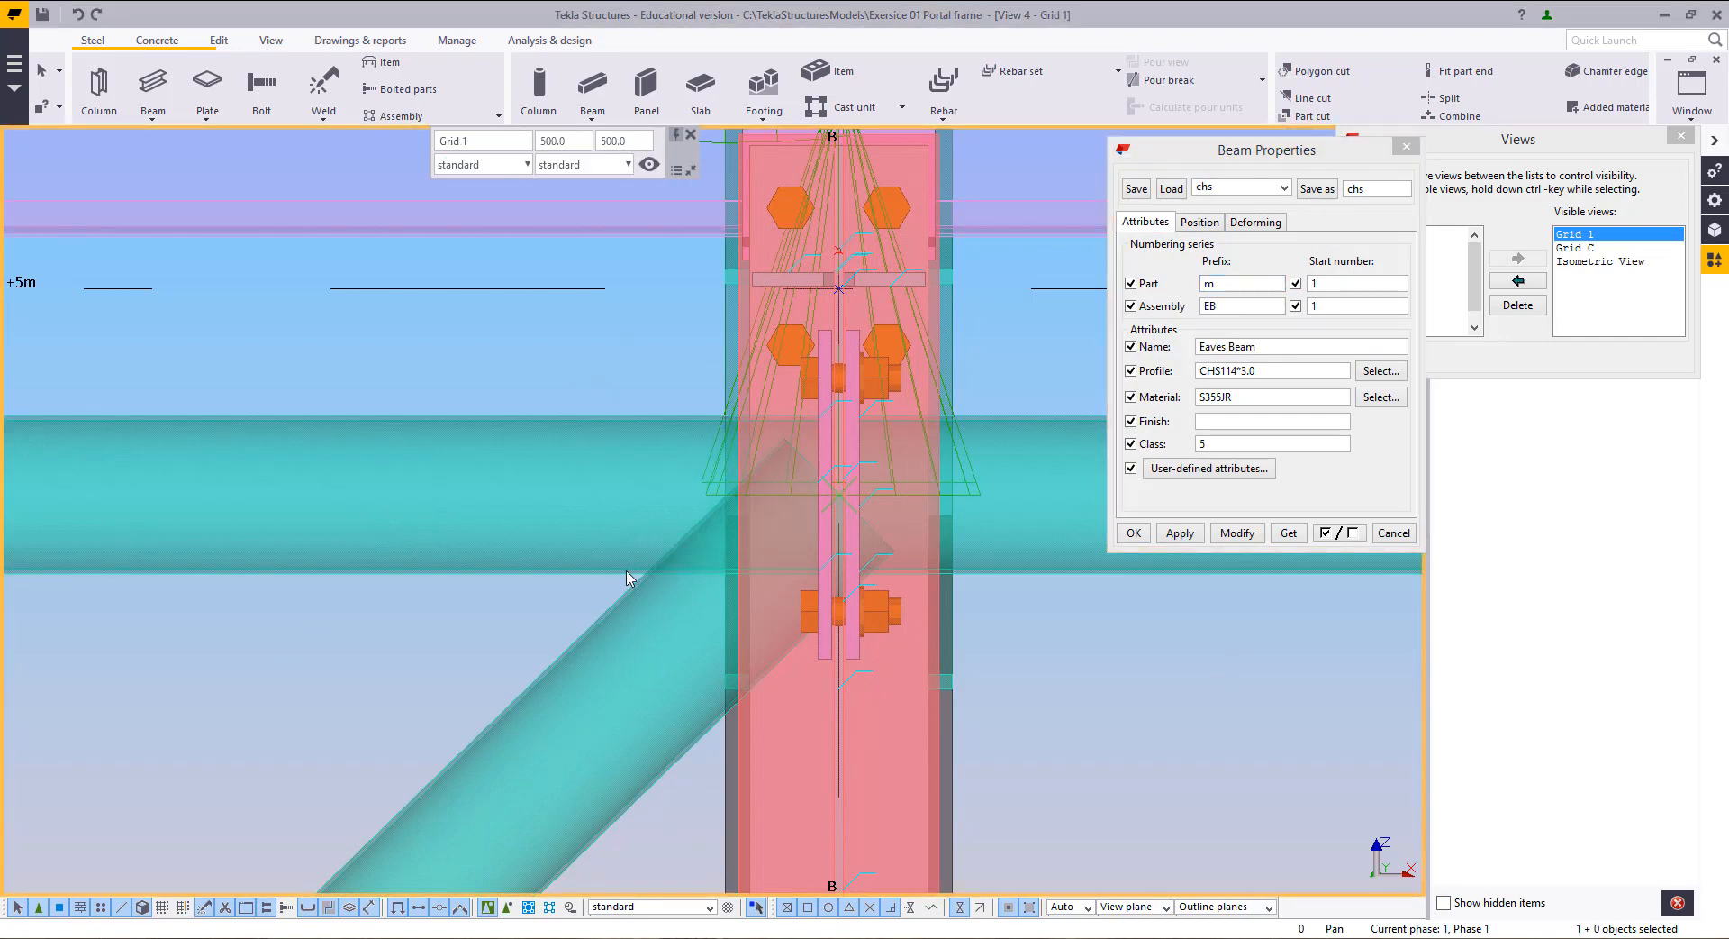
Step: Give the diagonal tube the assembly prefix VB and the name VERTICAL BRACING, and close the properties and views dialogs
double_click(602, 624)
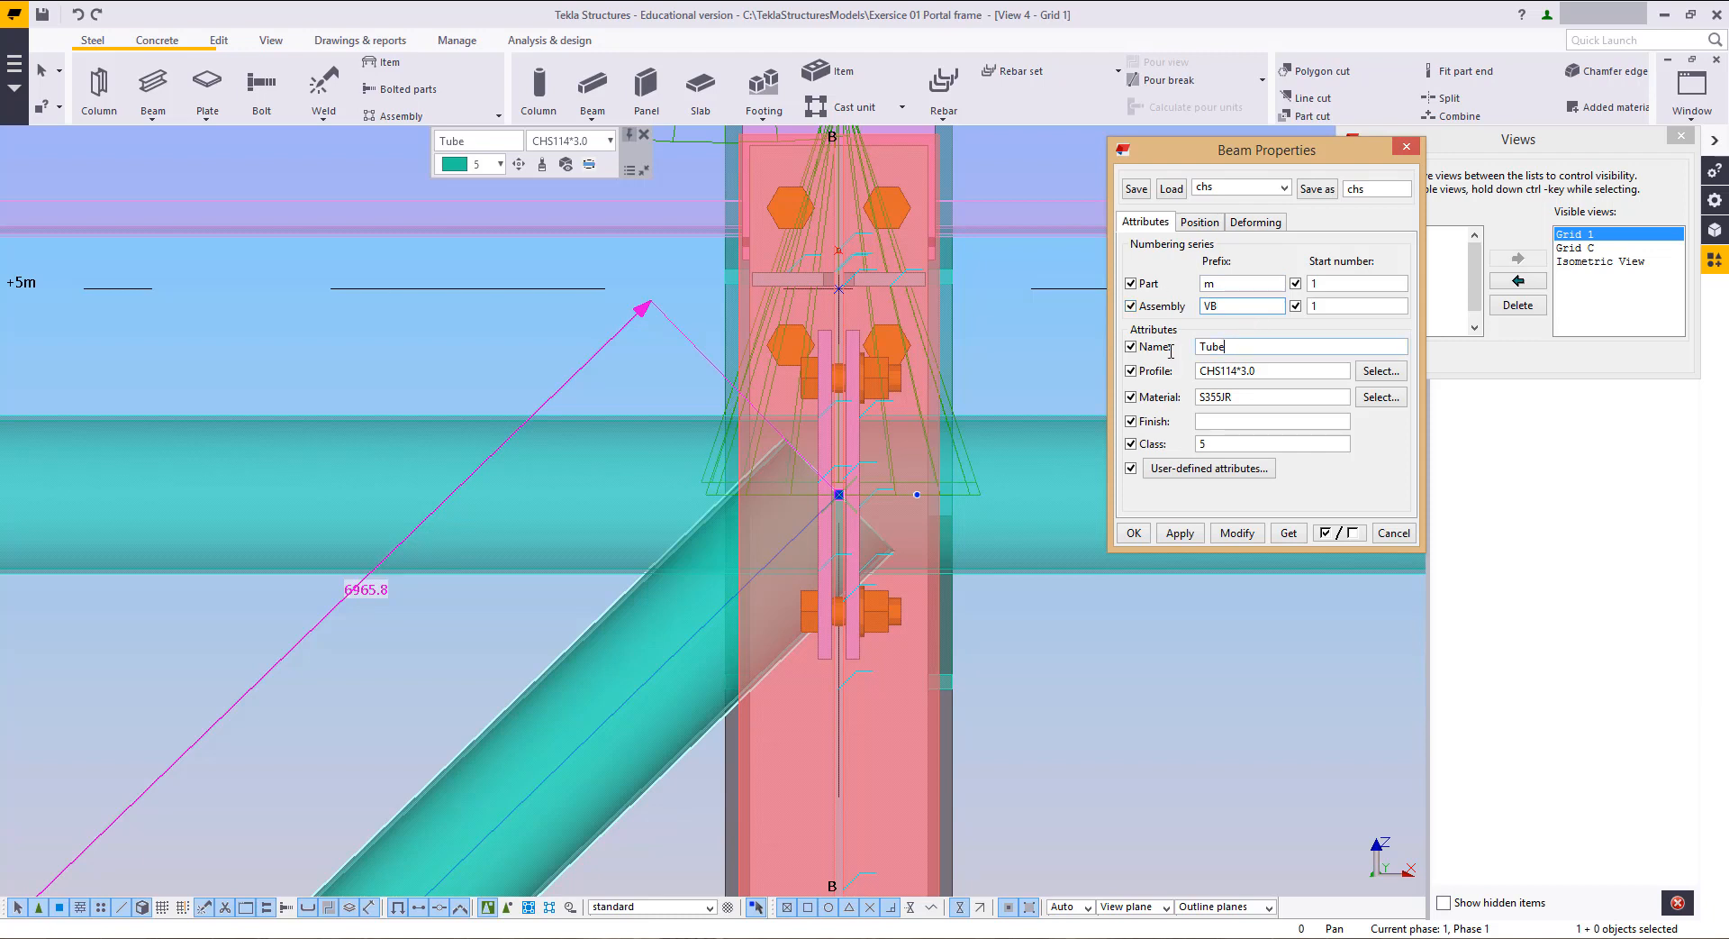
left_click_drag(1171, 351, 1083, 355)
type("VERTICAL BRACING")
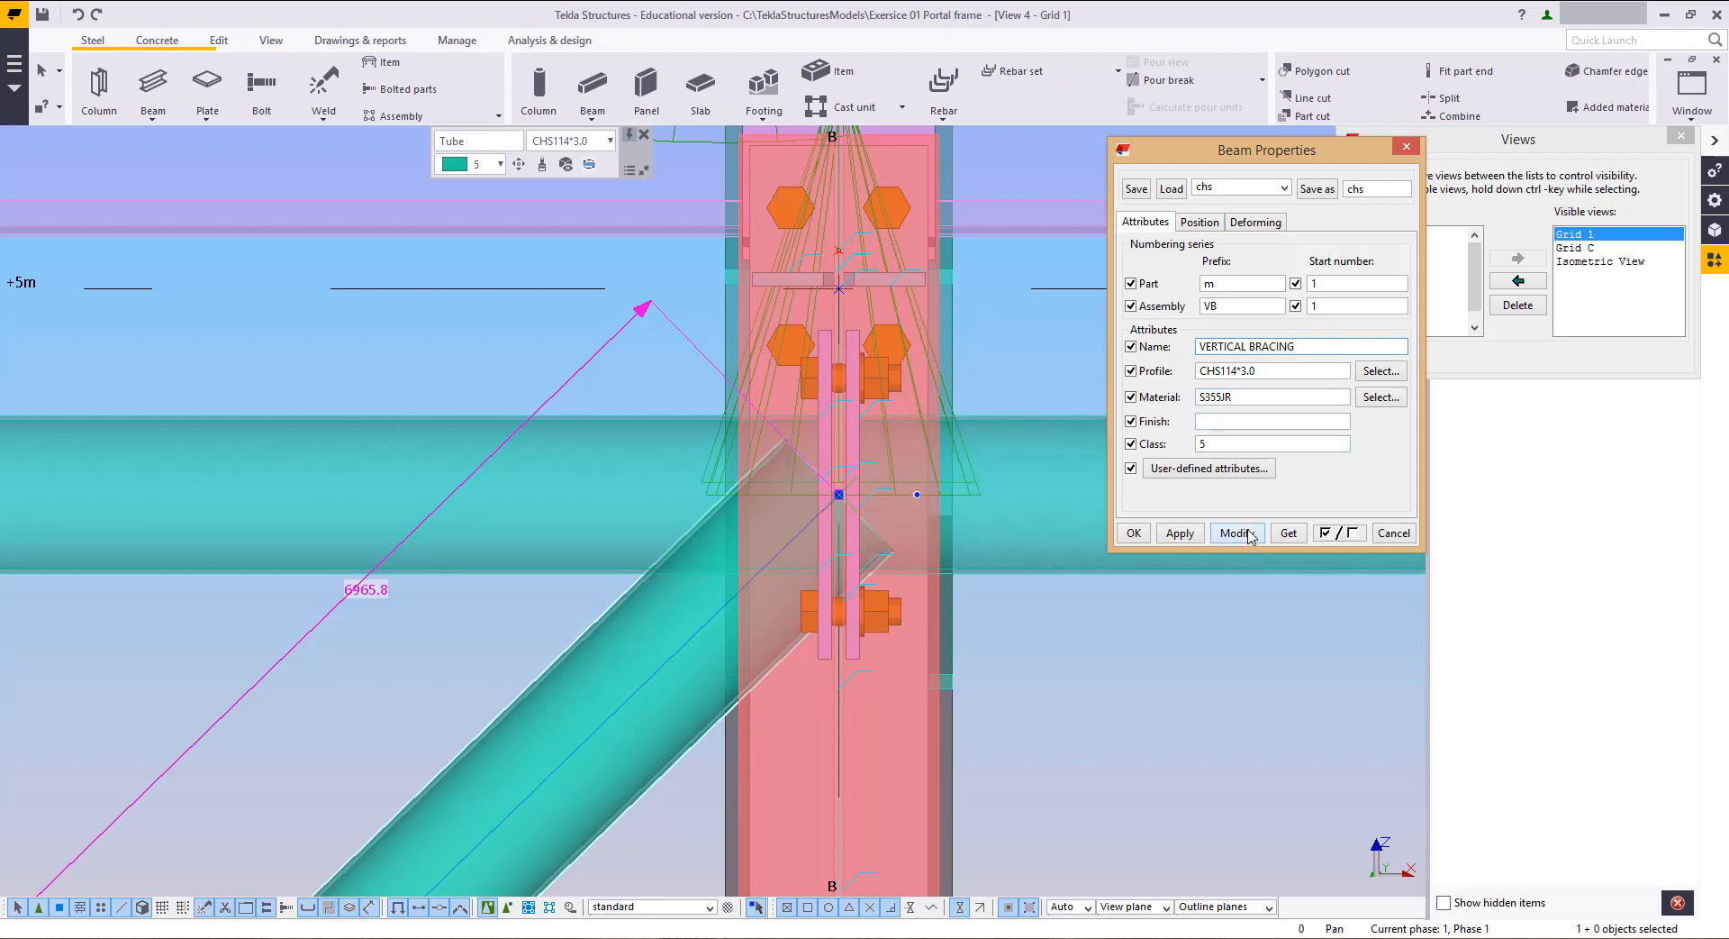
left_click(1236, 532)
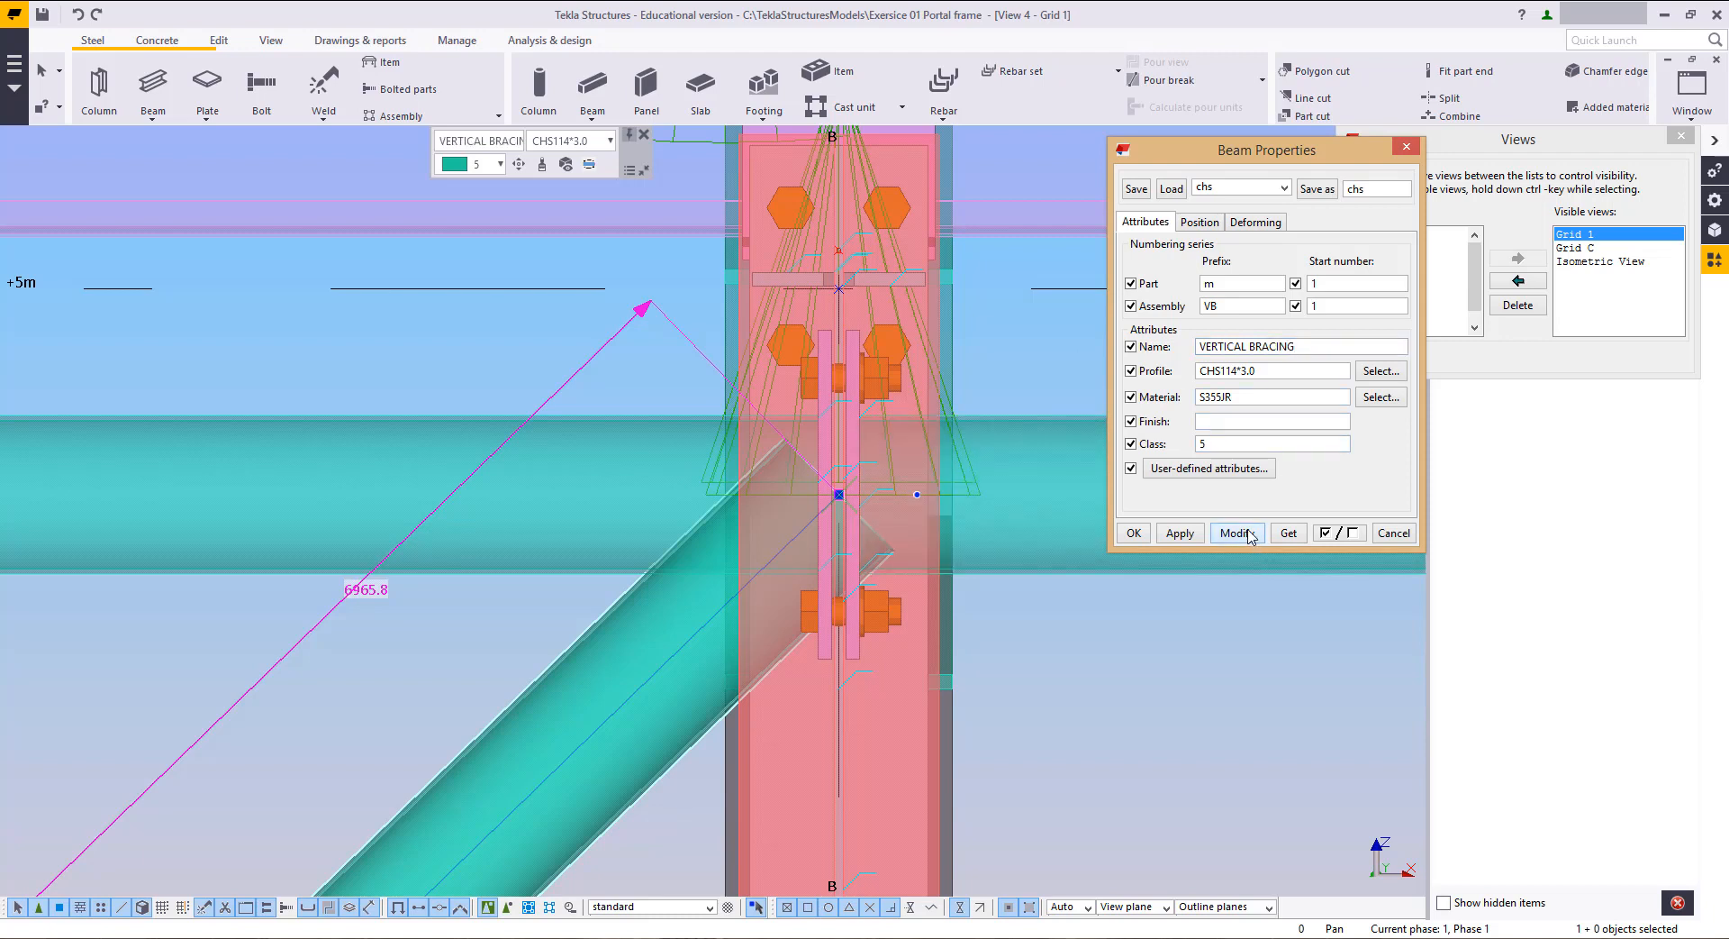
left_click(1133, 532)
key("Escape")
scroll(1042, 667, "down", 1)
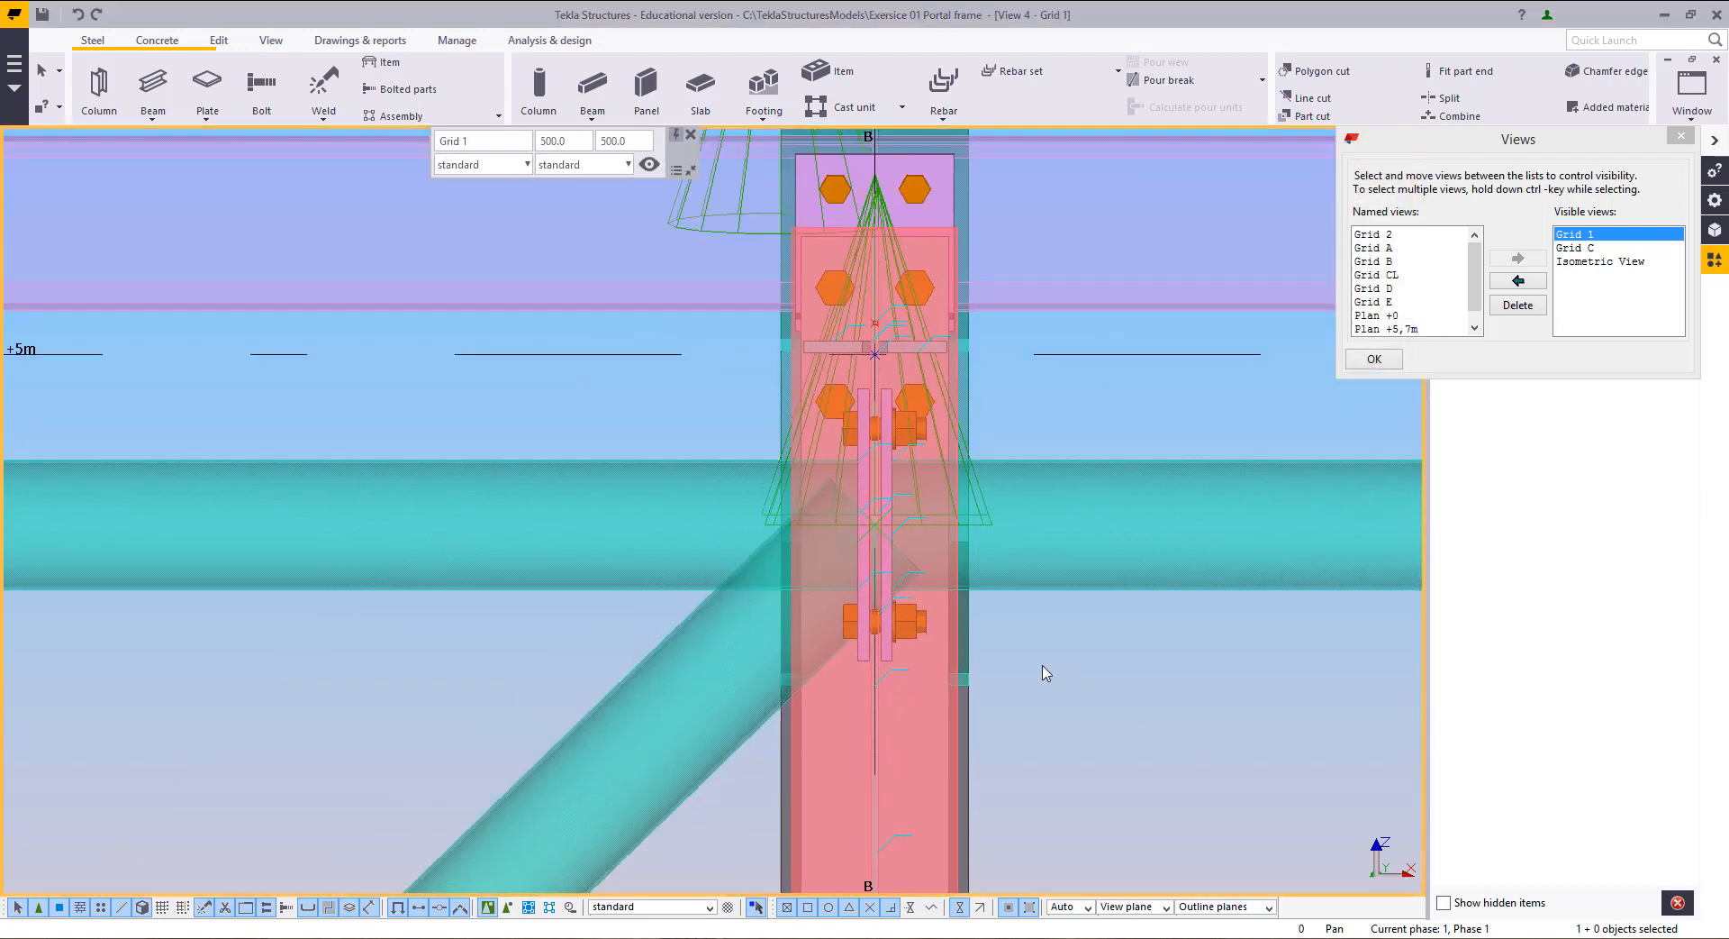
left_click(1374, 359)
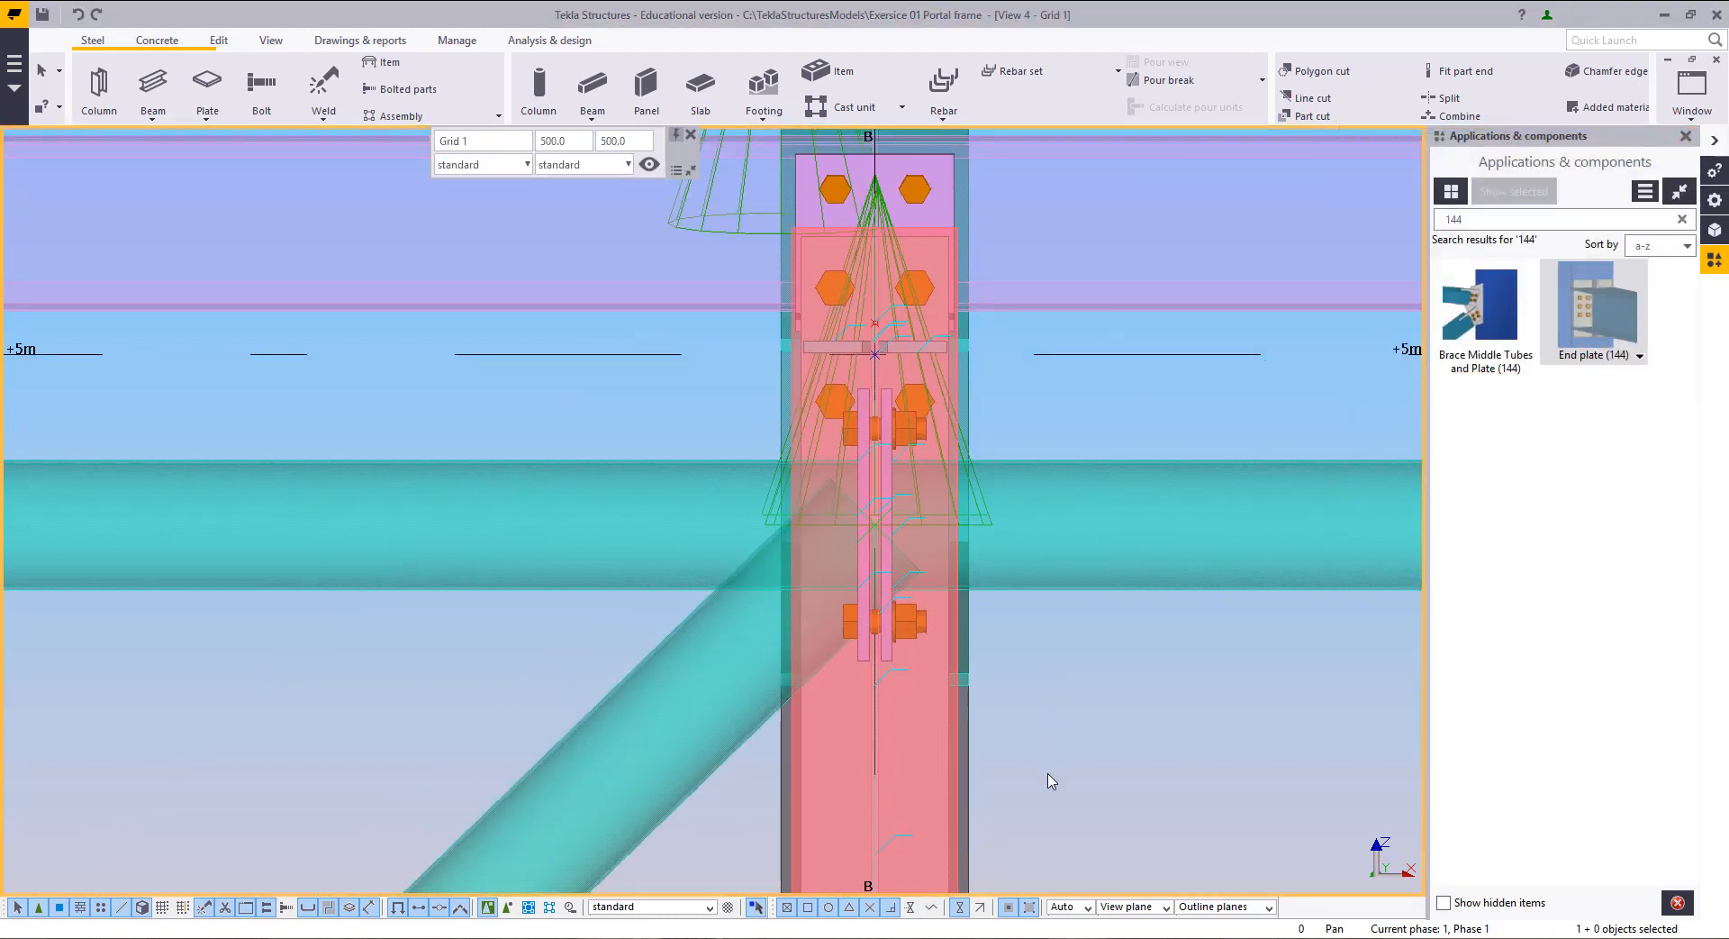
Step: Search the component catalogue for 20 to find a gusset for the vertical bracing's lower end at Grid A
middle_click_drag(965, 780, 1131, 532)
scroll(1098, 529, "down", 2)
middle_click_drag(1077, 326, 1123, 269)
scroll(1122, 270, "down", 2)
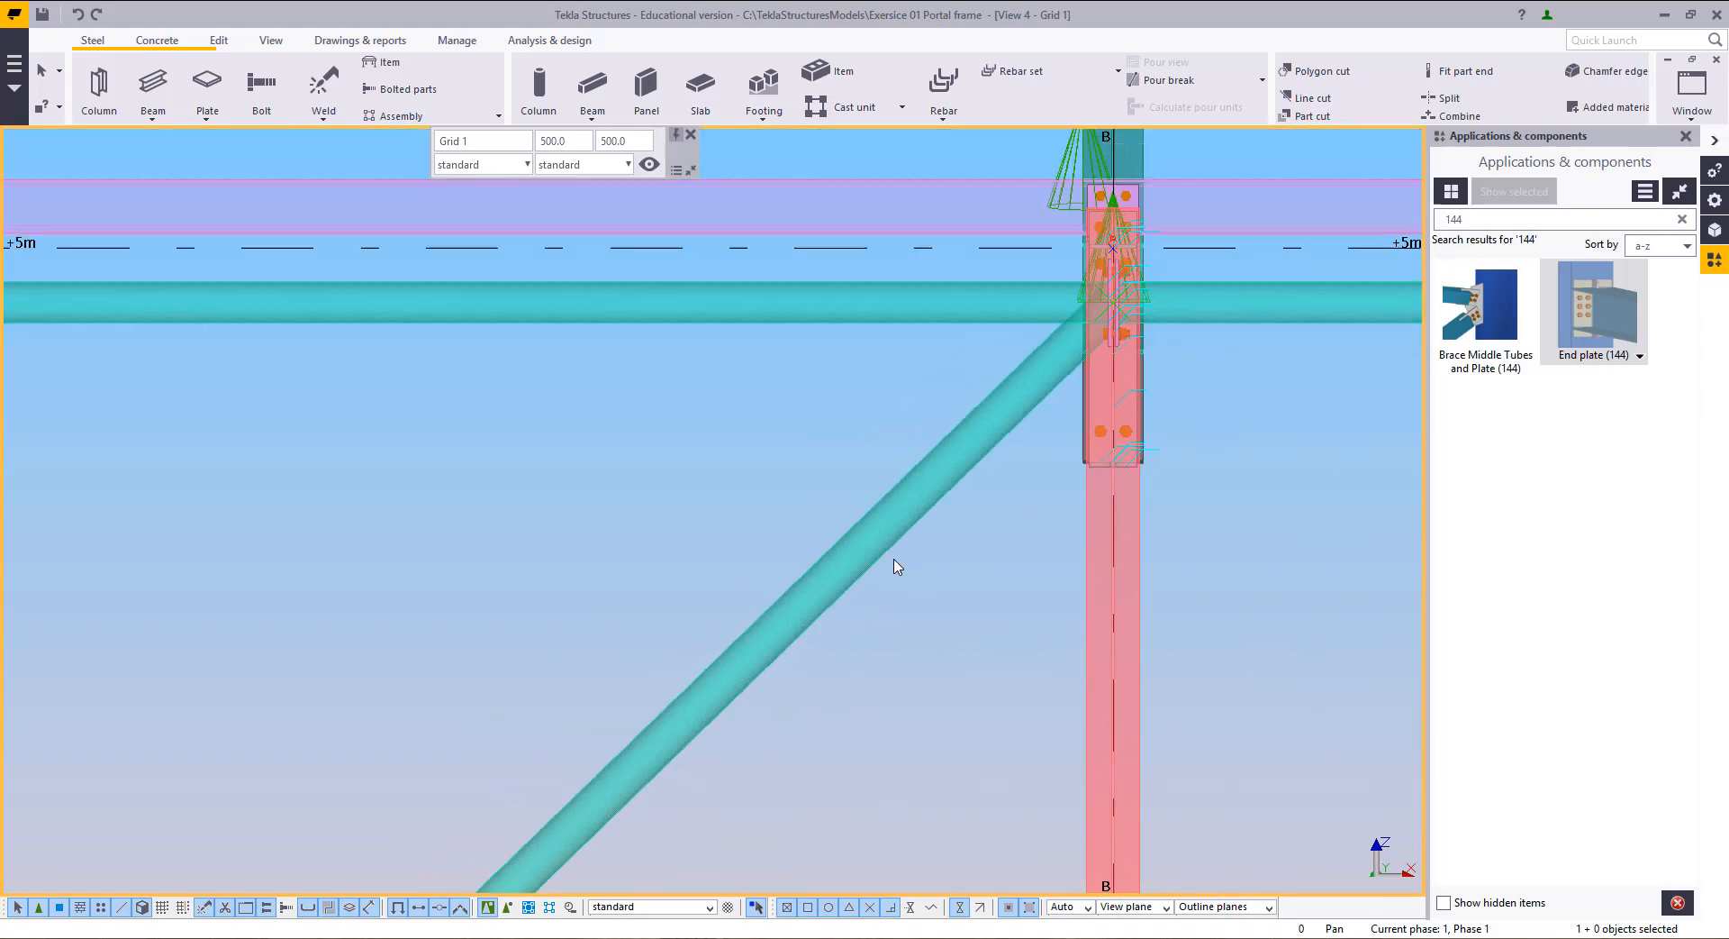
middle_click_drag(881, 671, 1287, 175)
middle_click_drag(793, 685, 1096, 333)
middle_click_drag(791, 633, 1110, 381)
scroll(877, 494, "up", 5)
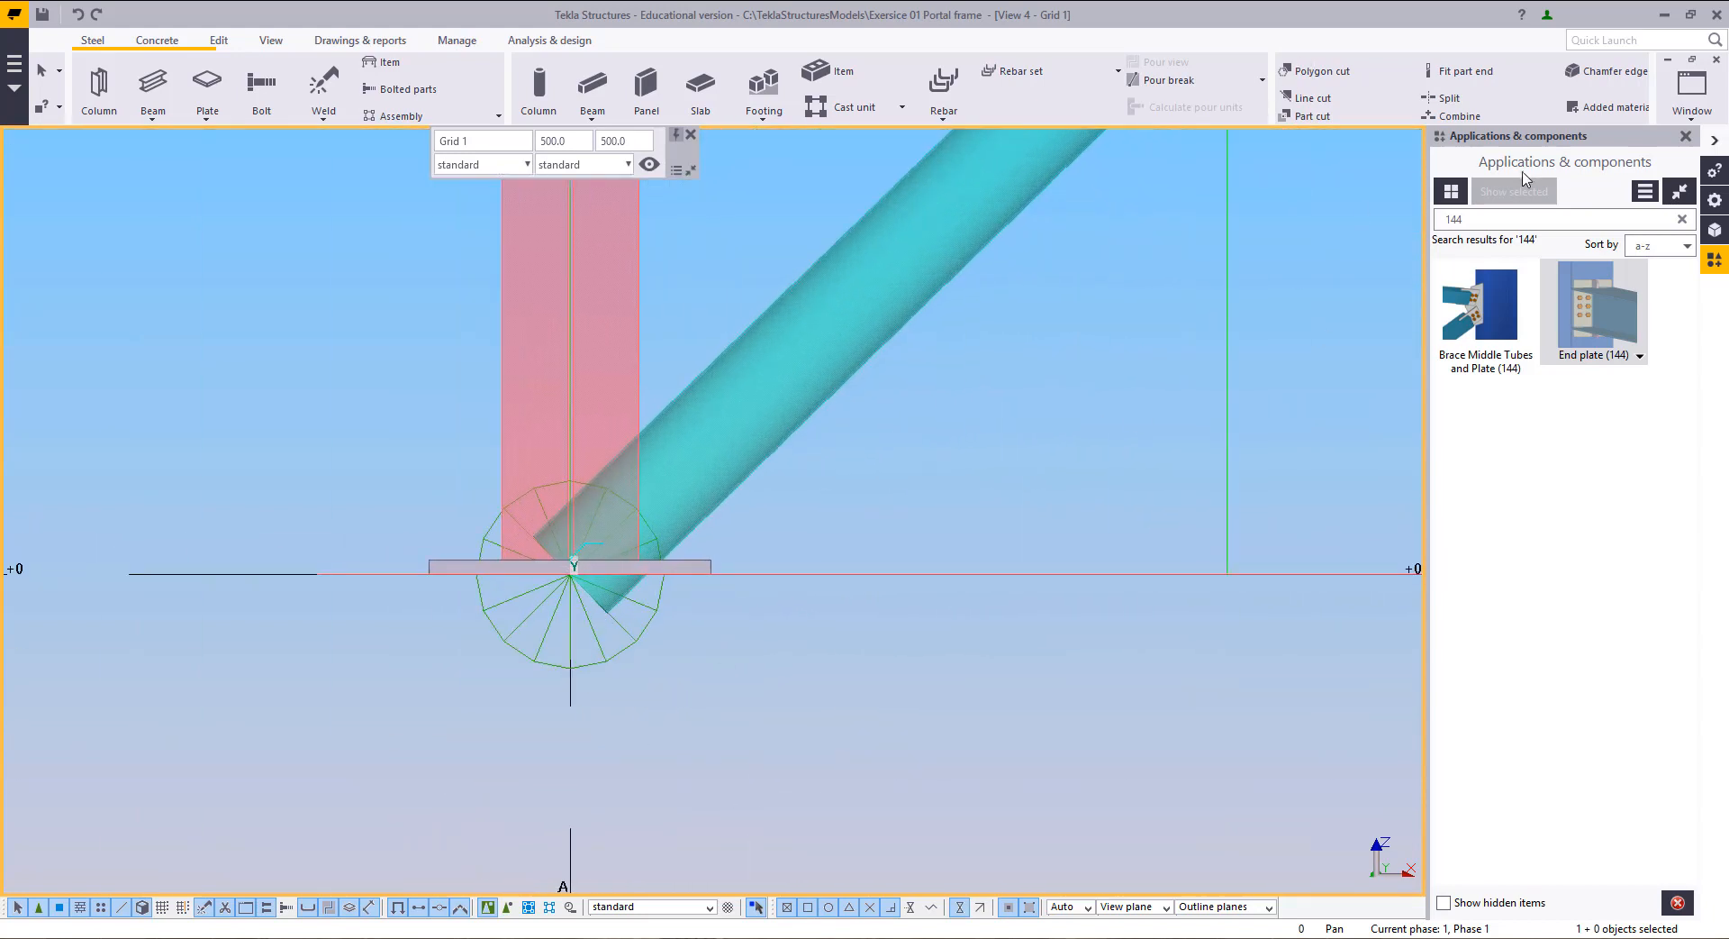
left_click_drag(1513, 220, 1339, 225)
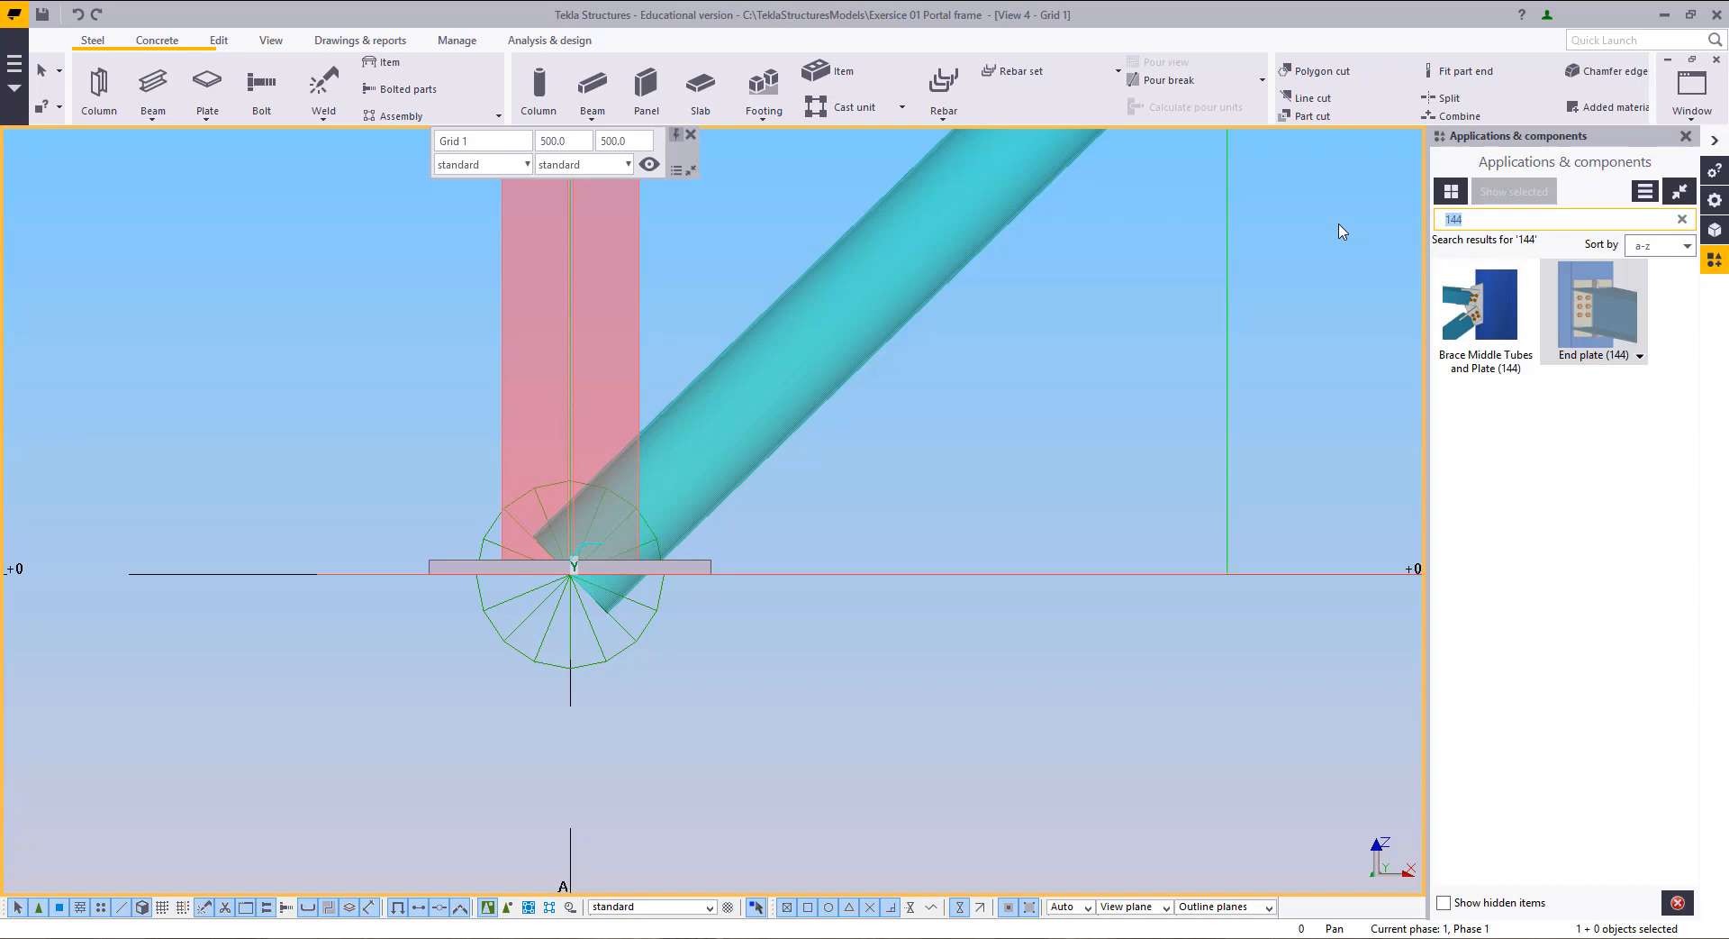
type("20")
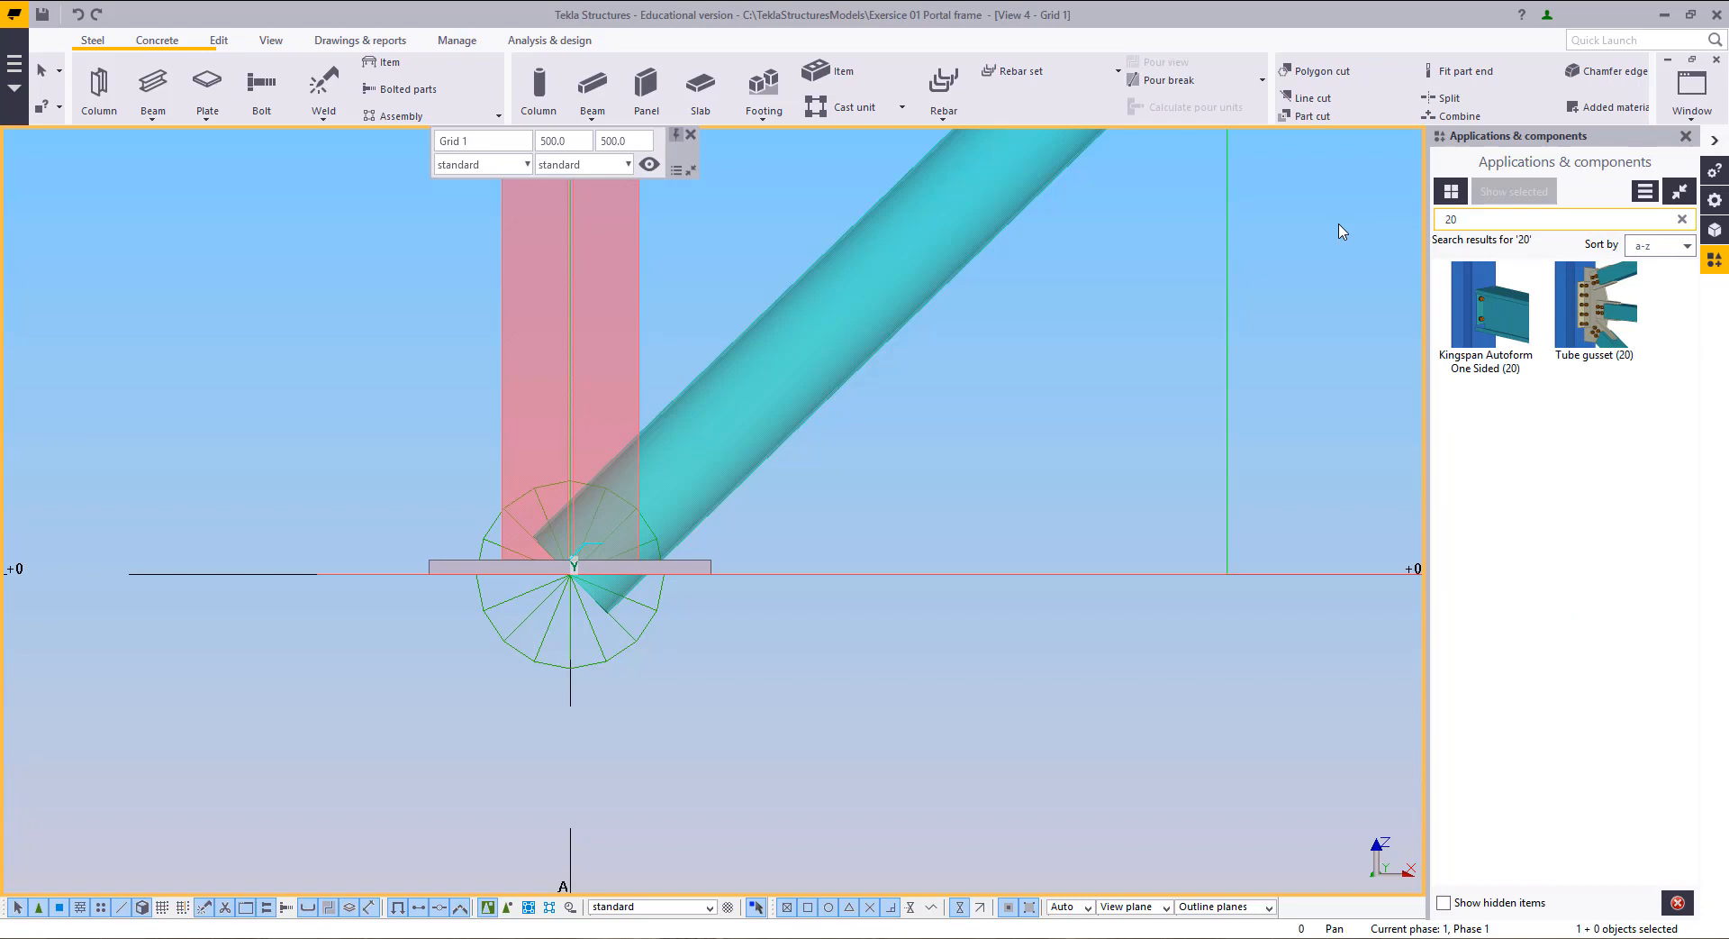
Step: Connect the vertical bracing's lower end to the Grid A column with Tube gusset (20)
left_click(1587, 332)
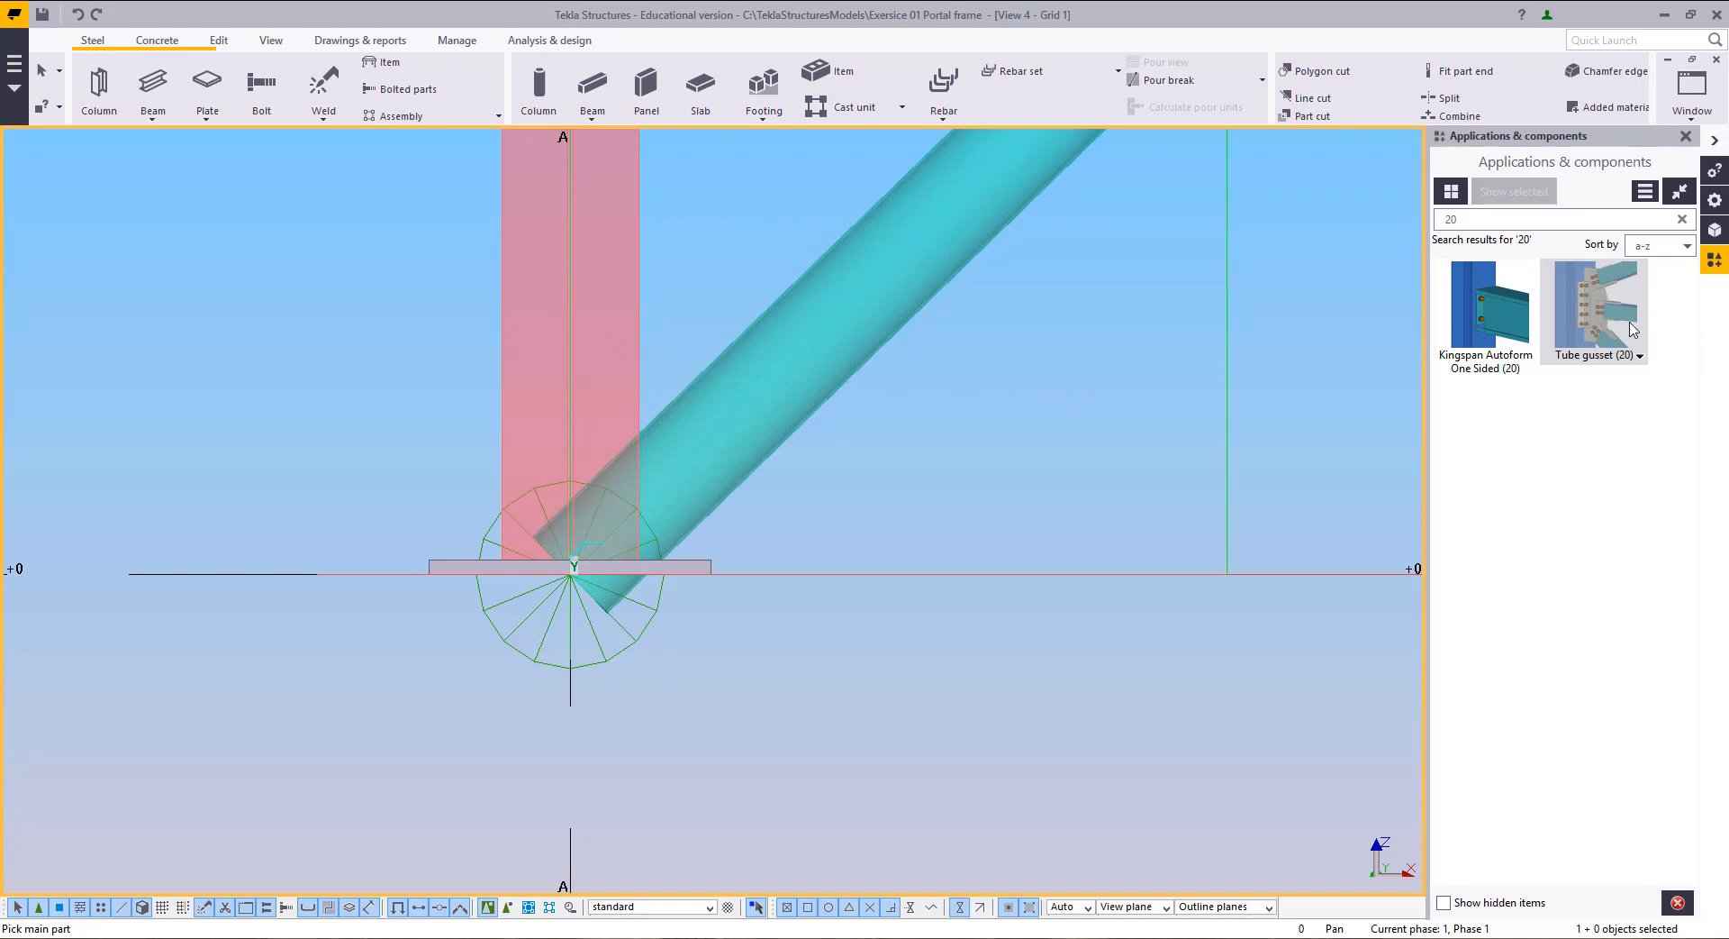
left_click(636, 386)
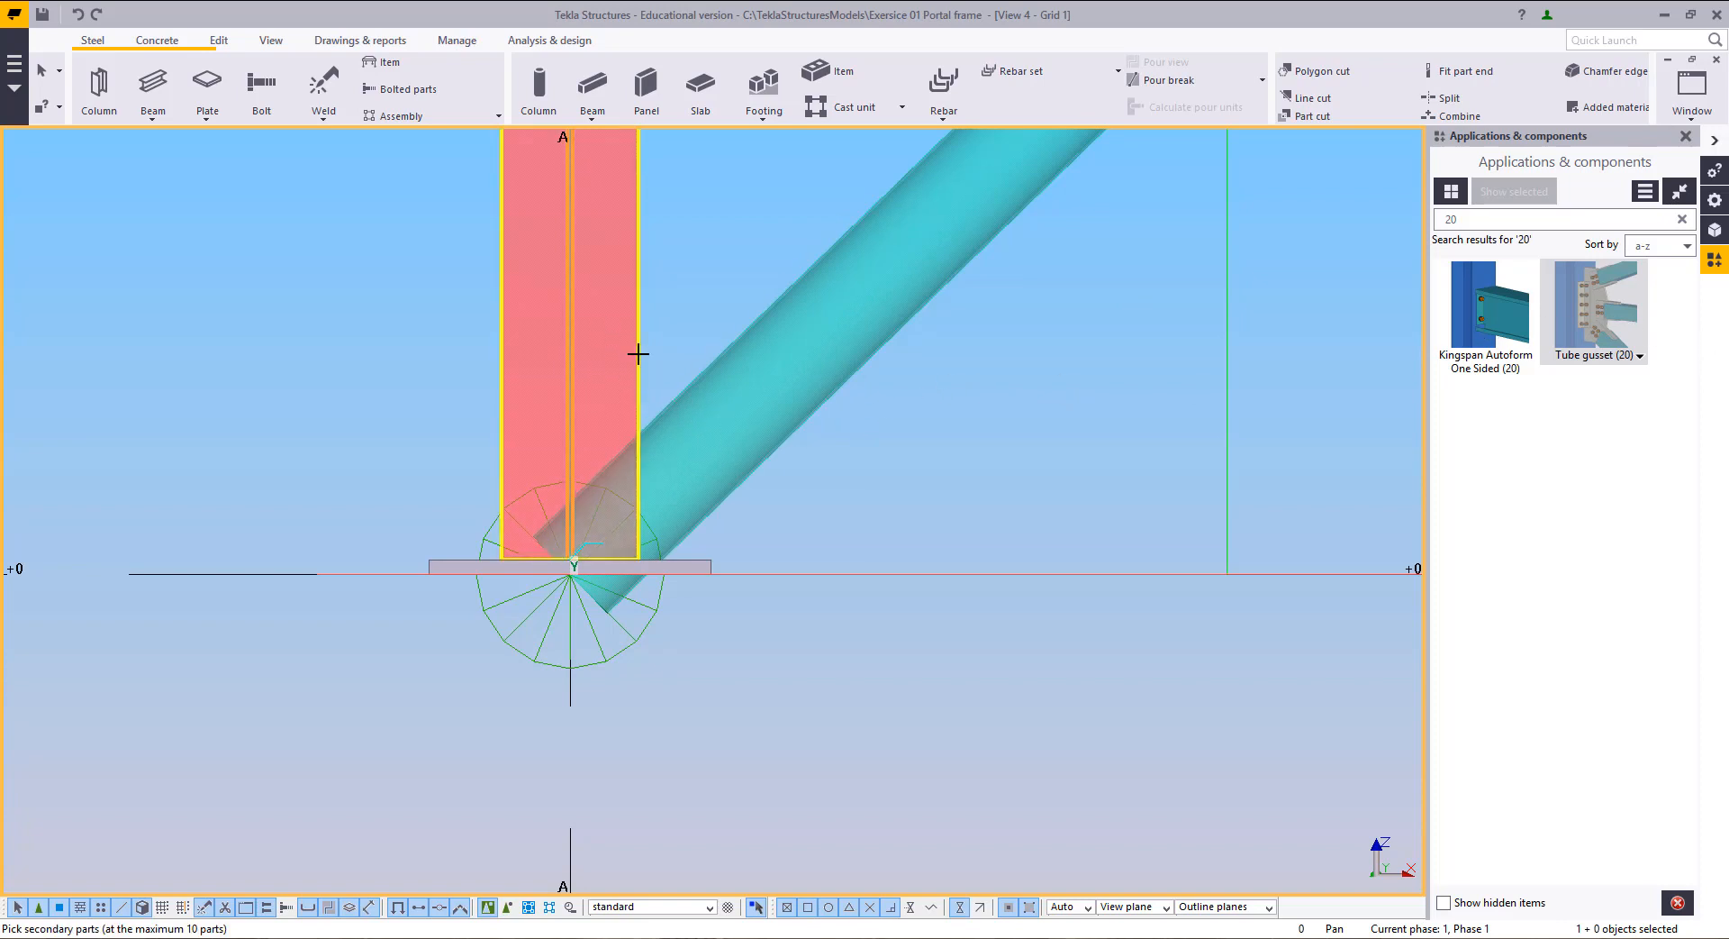
left_click(684, 380)
middle_click(696, 336)
Step: Connect the vertical bracing's upper end to the horizontal eaves tube beside Grid B with Tube gusset (20)
middle_click_drag(846, 468, 687, 795)
scroll(687, 795, "down", 6)
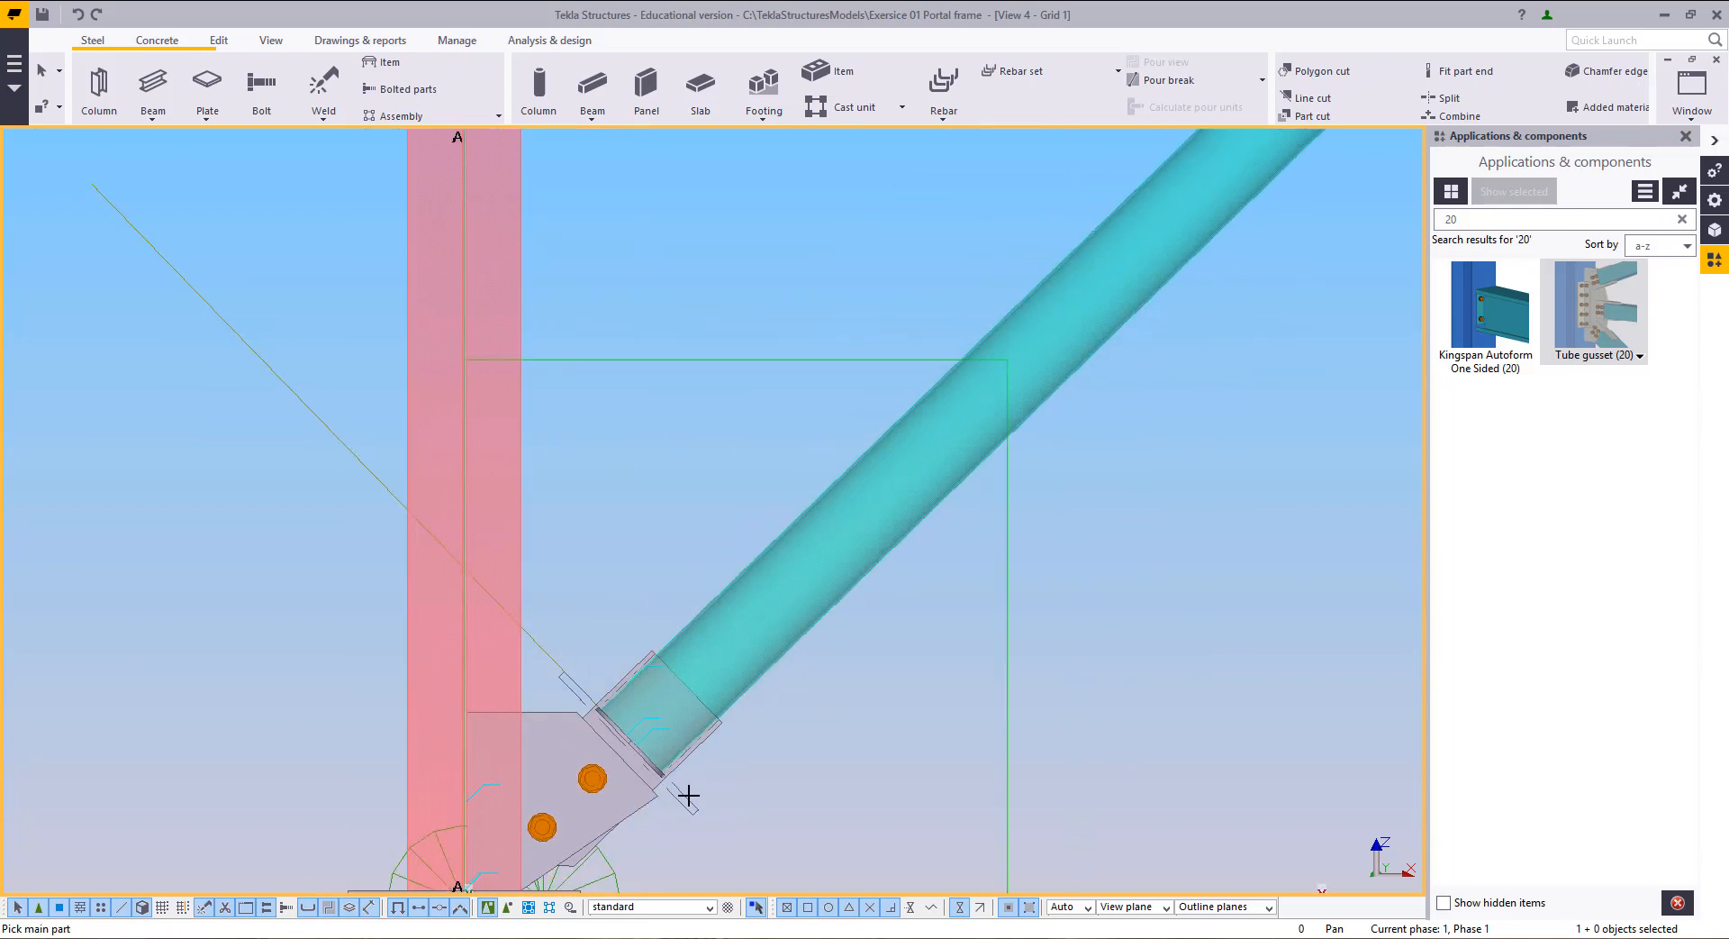
middle_click_drag(750, 578, 333, 888)
middle_click_drag(1129, 356, 931, 660)
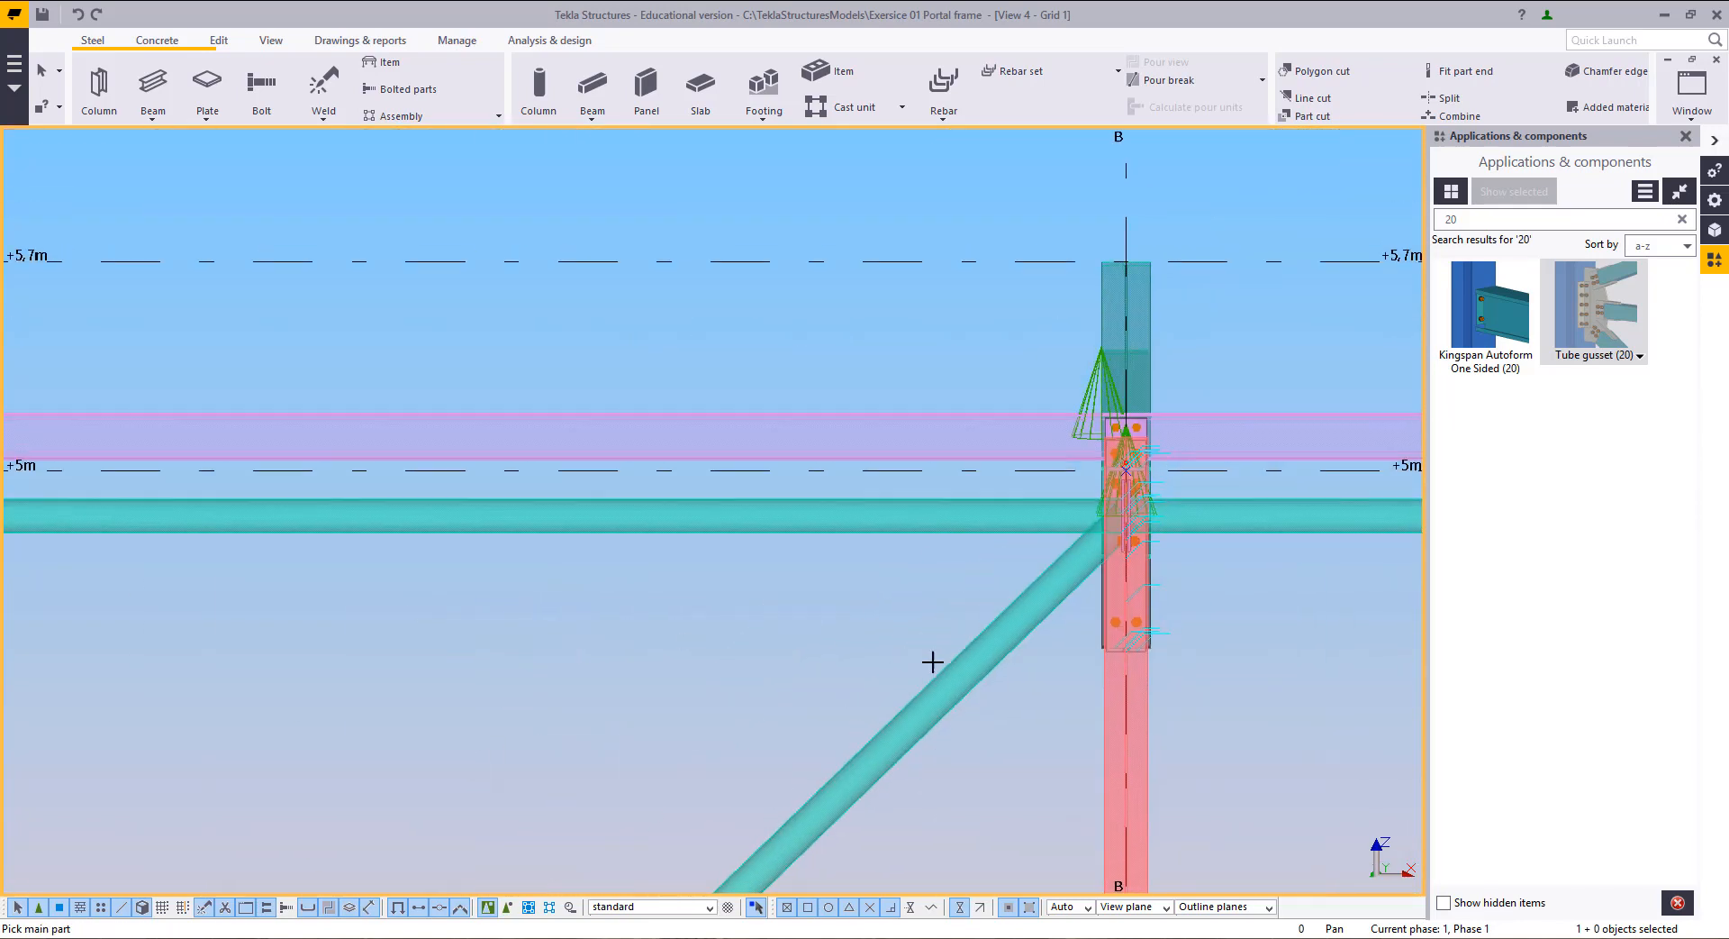
scroll(1072, 594, "up", 4)
middle_click_drag(1127, 649, 1004, 446)
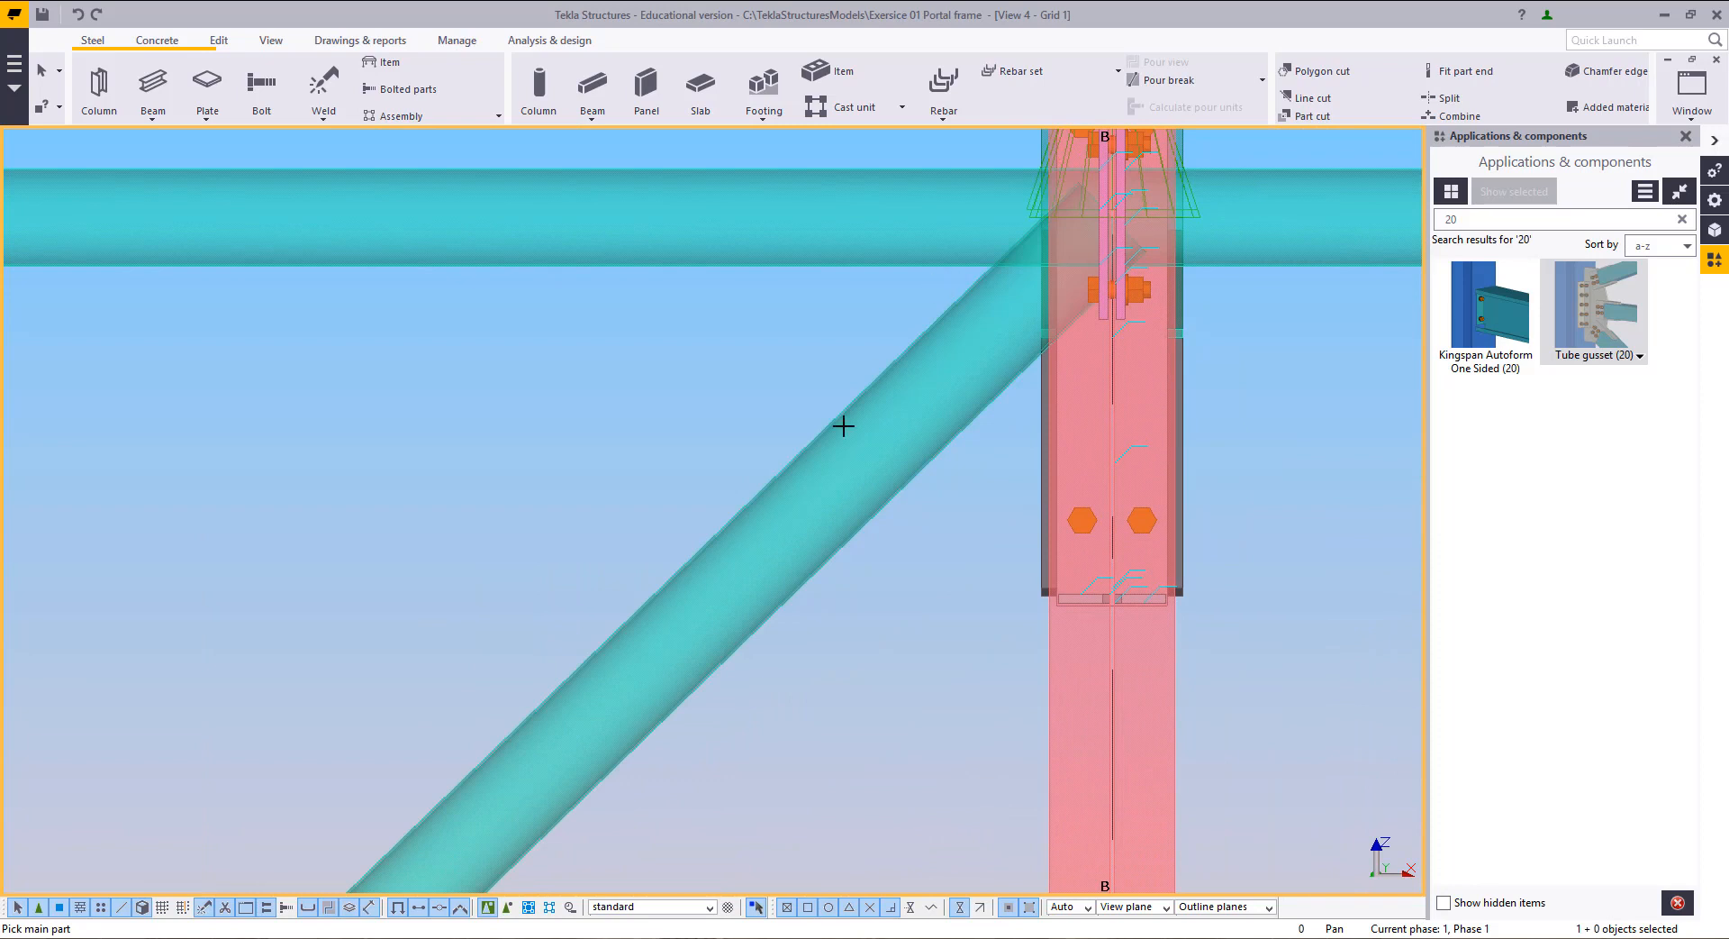
scroll(685, 747, "down", 3)
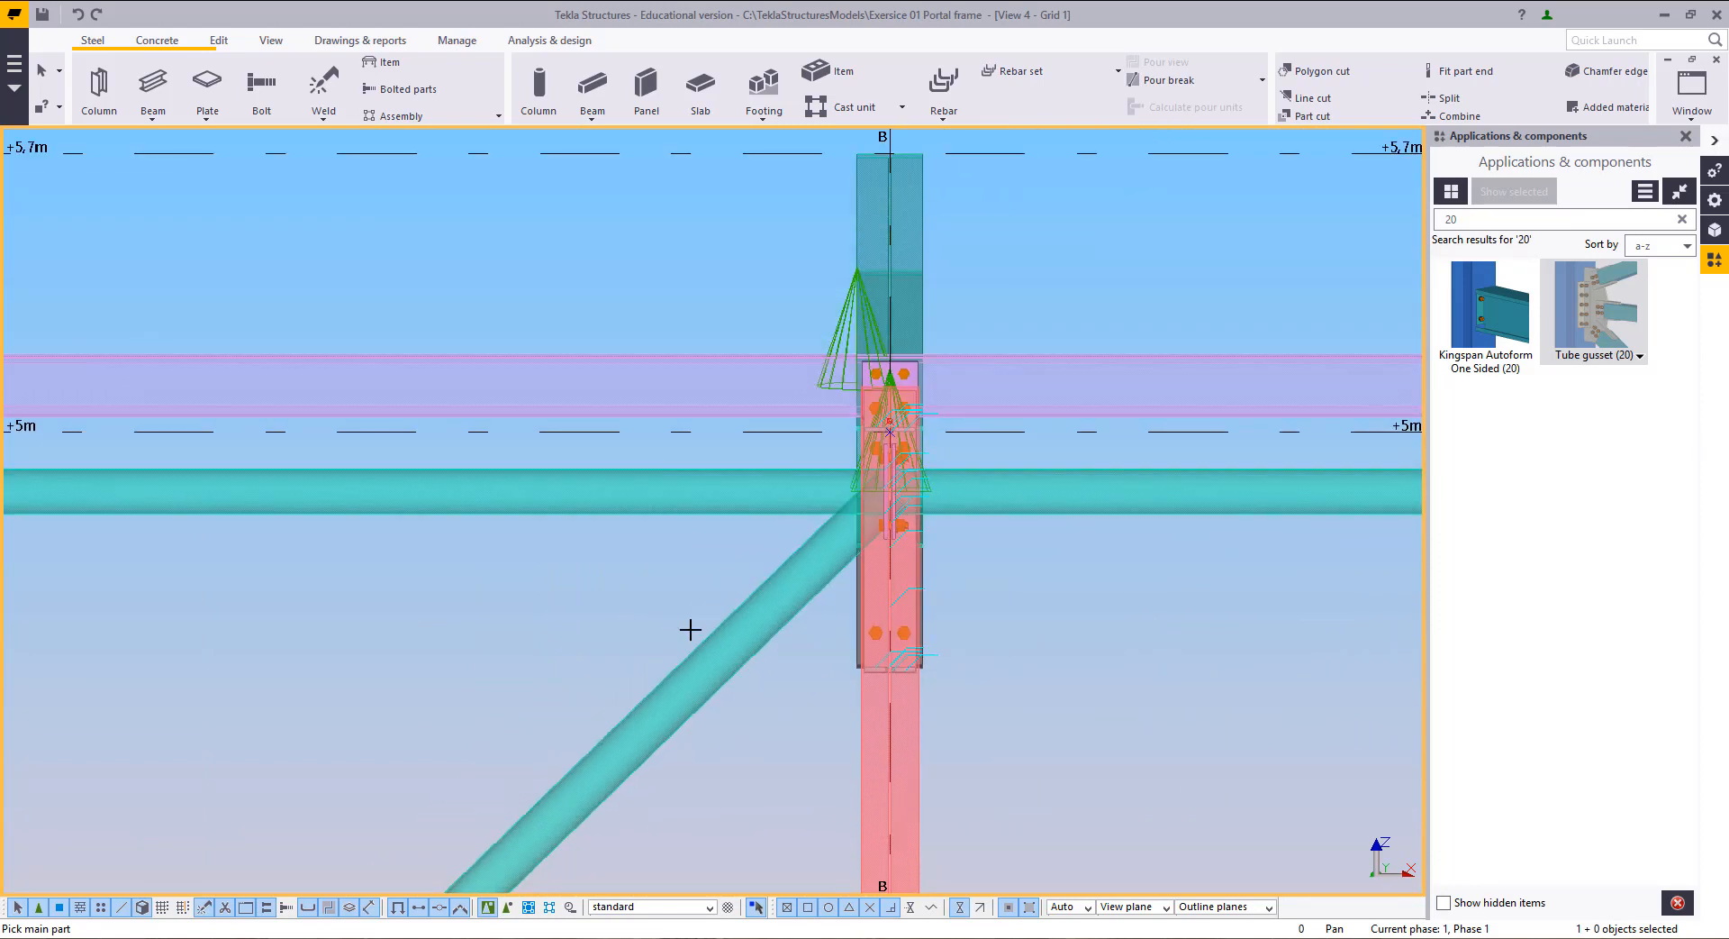
scroll(691, 622, "up", 4)
middle_click_drag(962, 605, 918, 463)
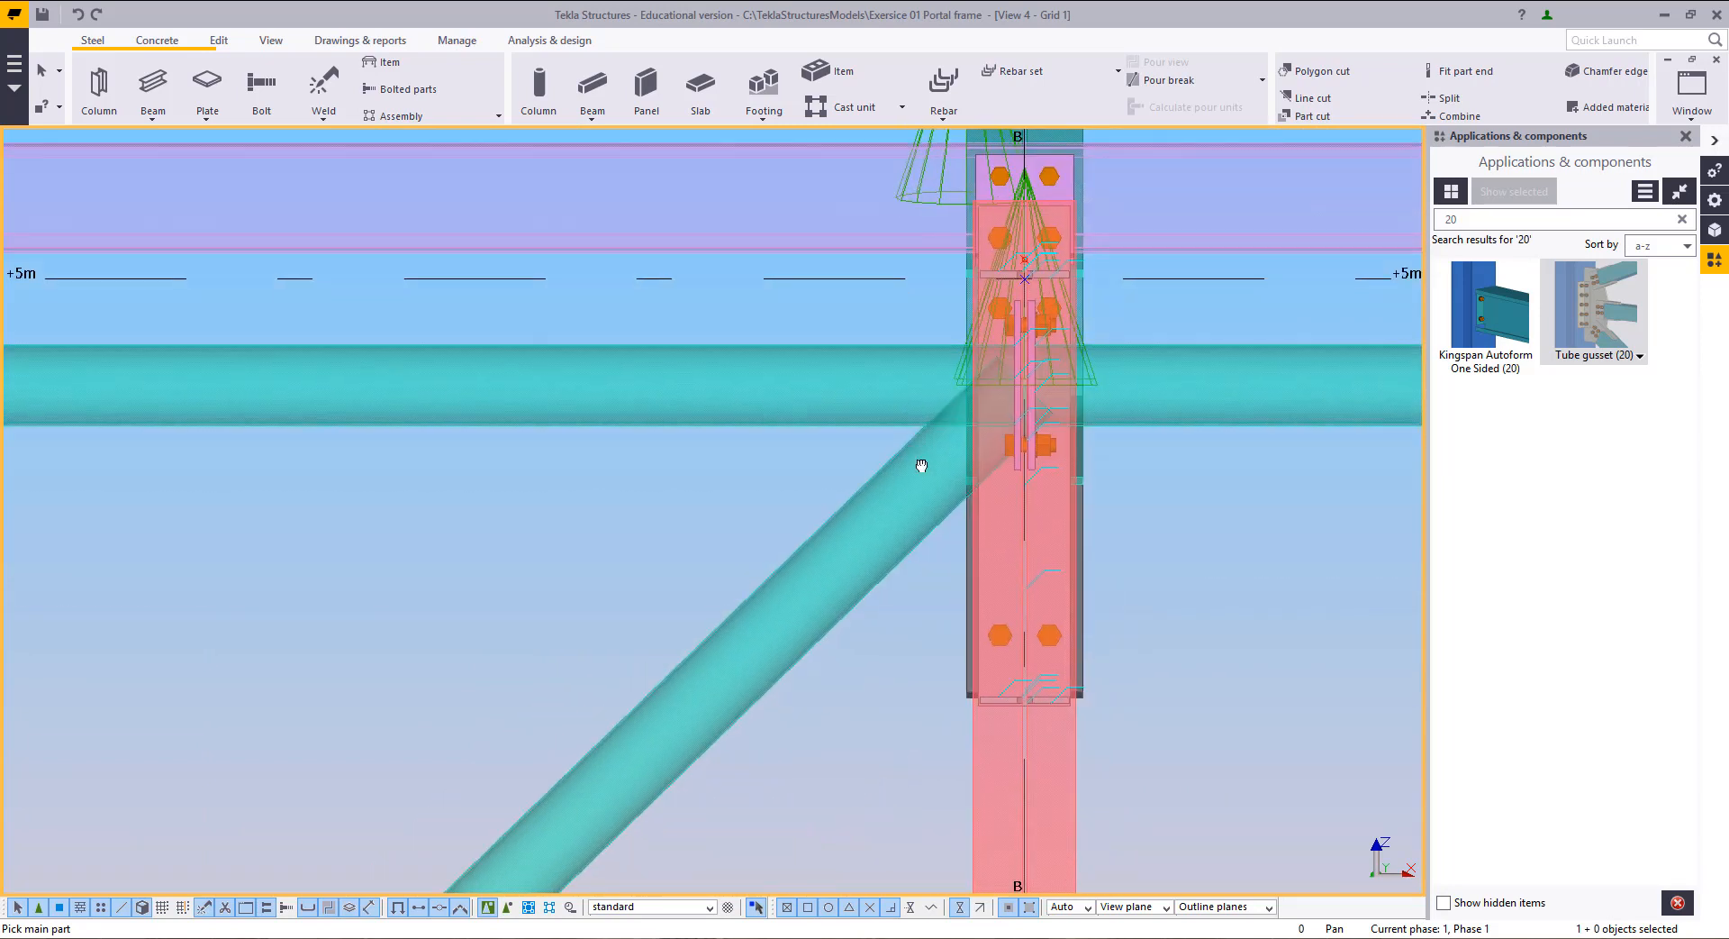
scroll(997, 378, "up", 1)
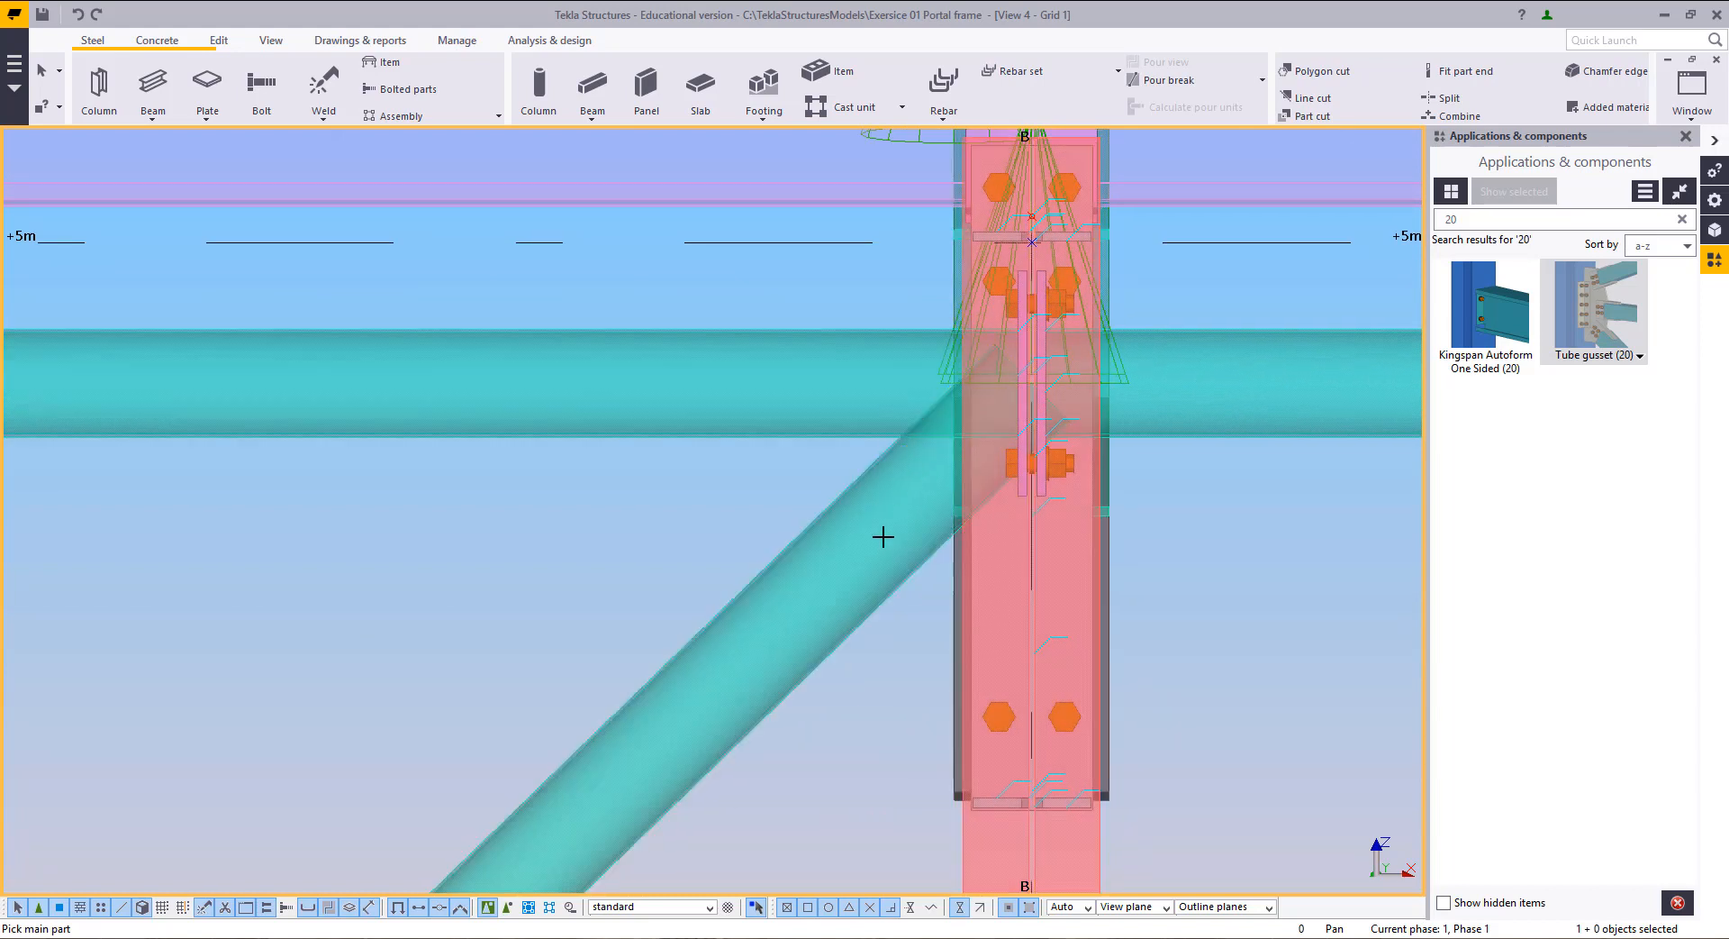
left_click(1011, 471)
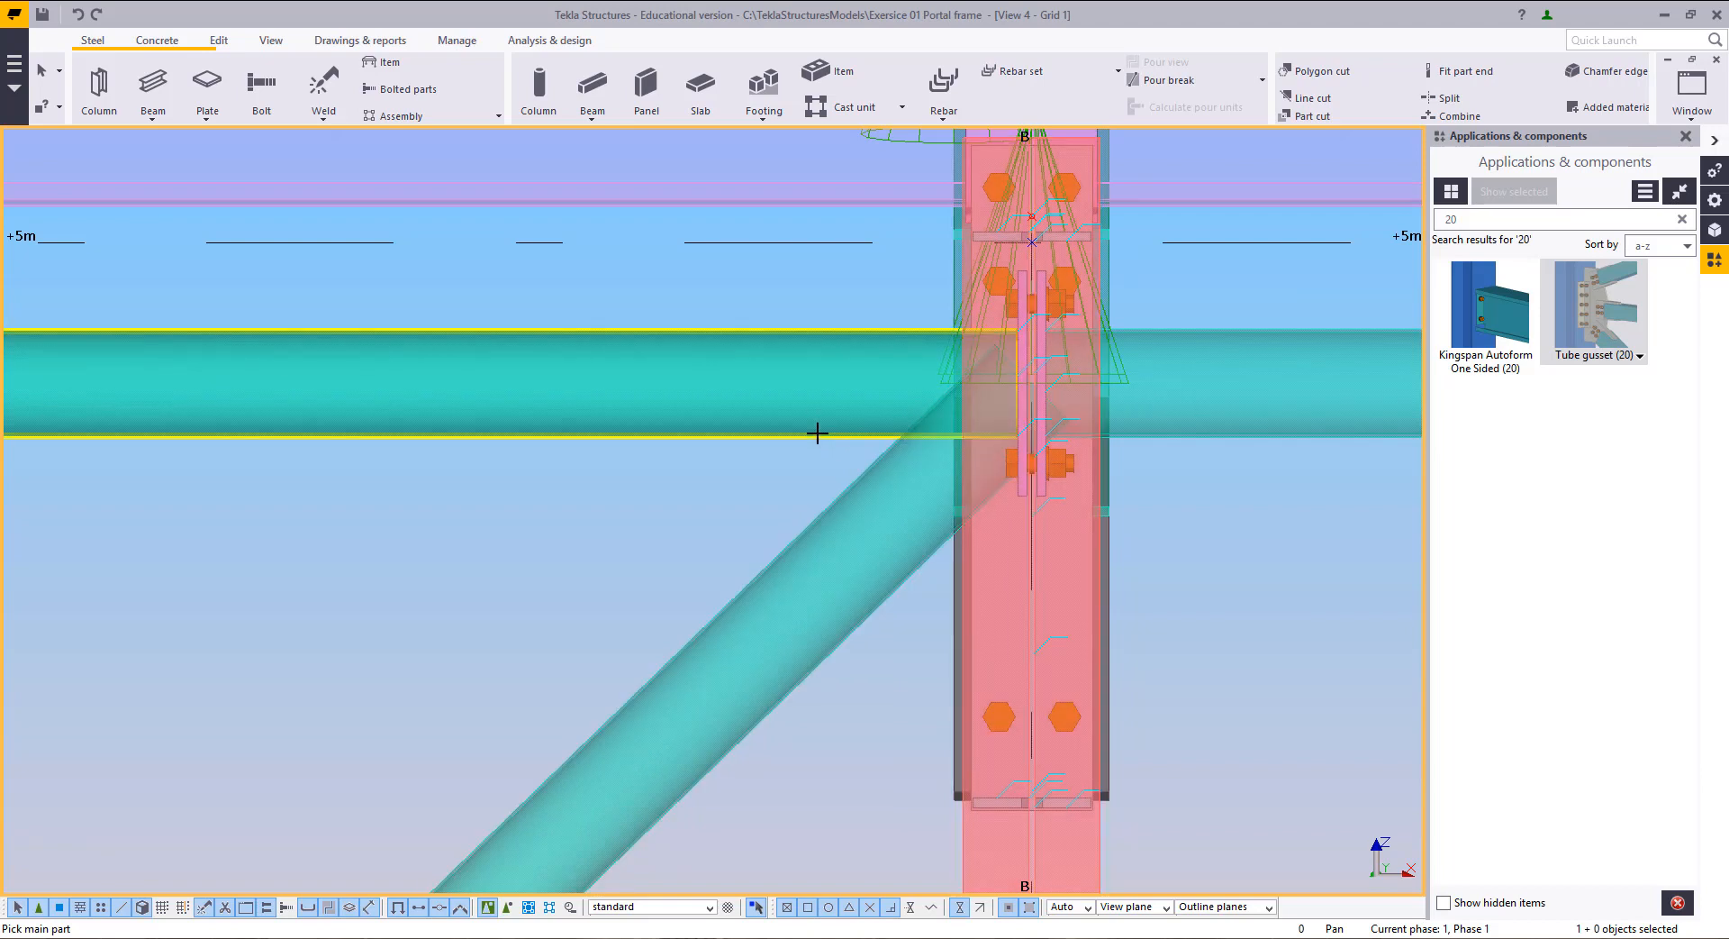
left_click(814, 429)
left_click(804, 515)
middle_click(675, 541)
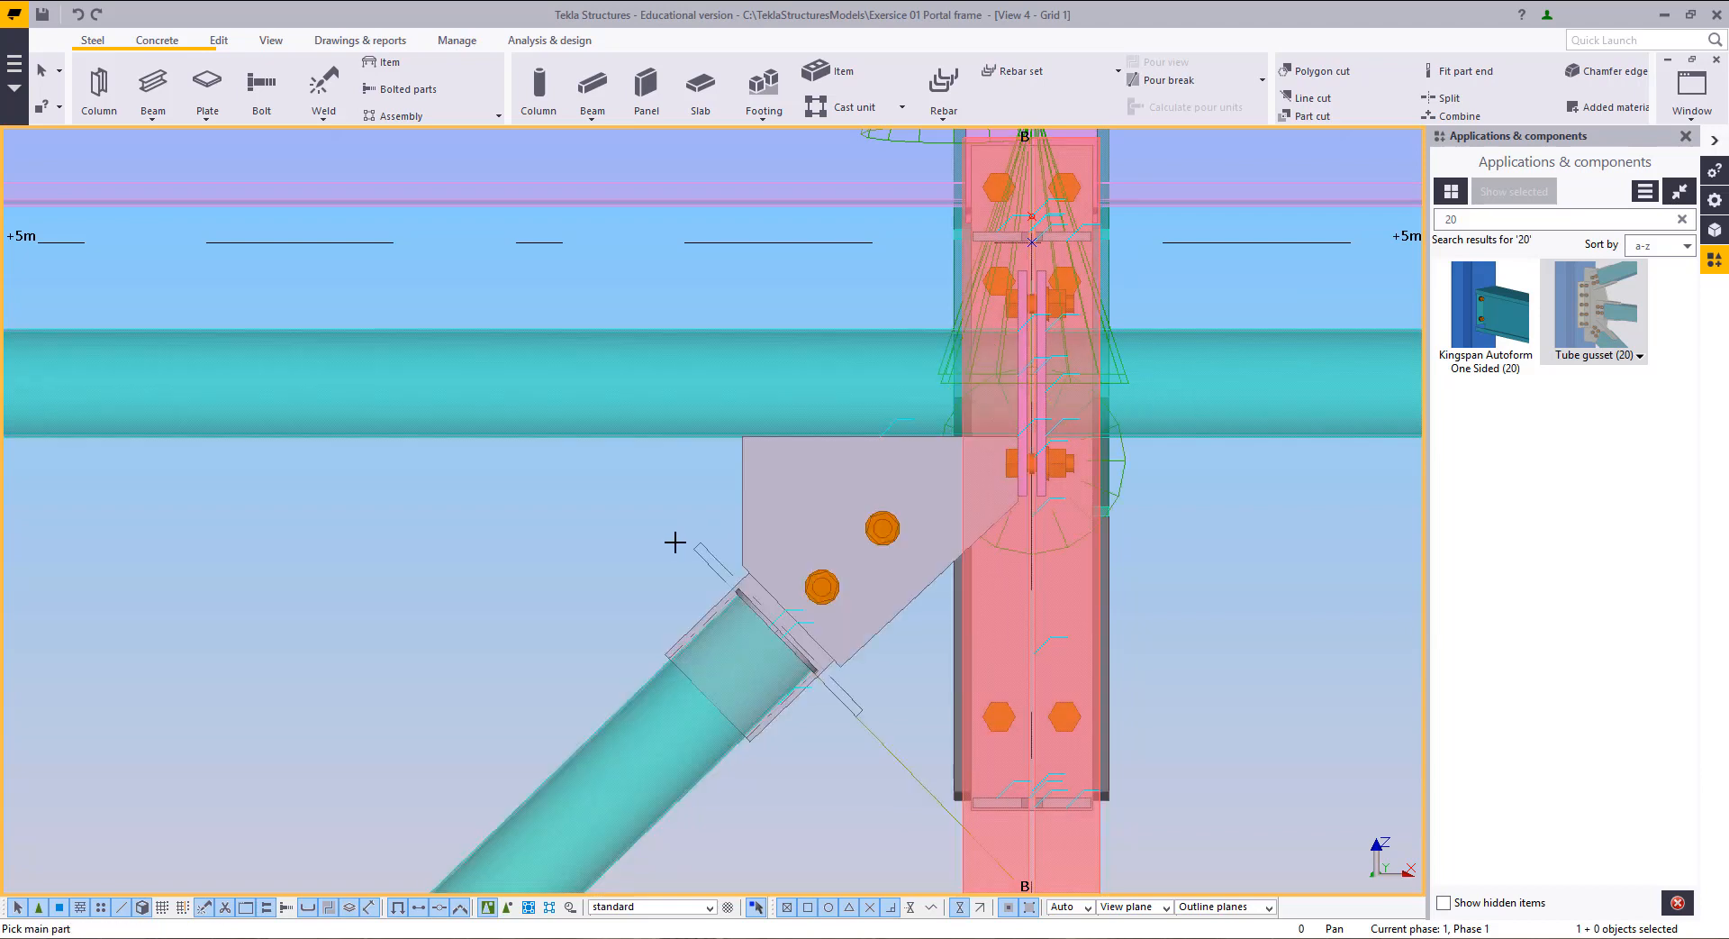
right_click(579, 471)
left_click(600, 487)
Step: Open the gusset plate settings of the Tube gusset (20) at the Grid A column base
scroll(594, 695, "down", 6)
middle_click_drag(505, 765, 1333, 225)
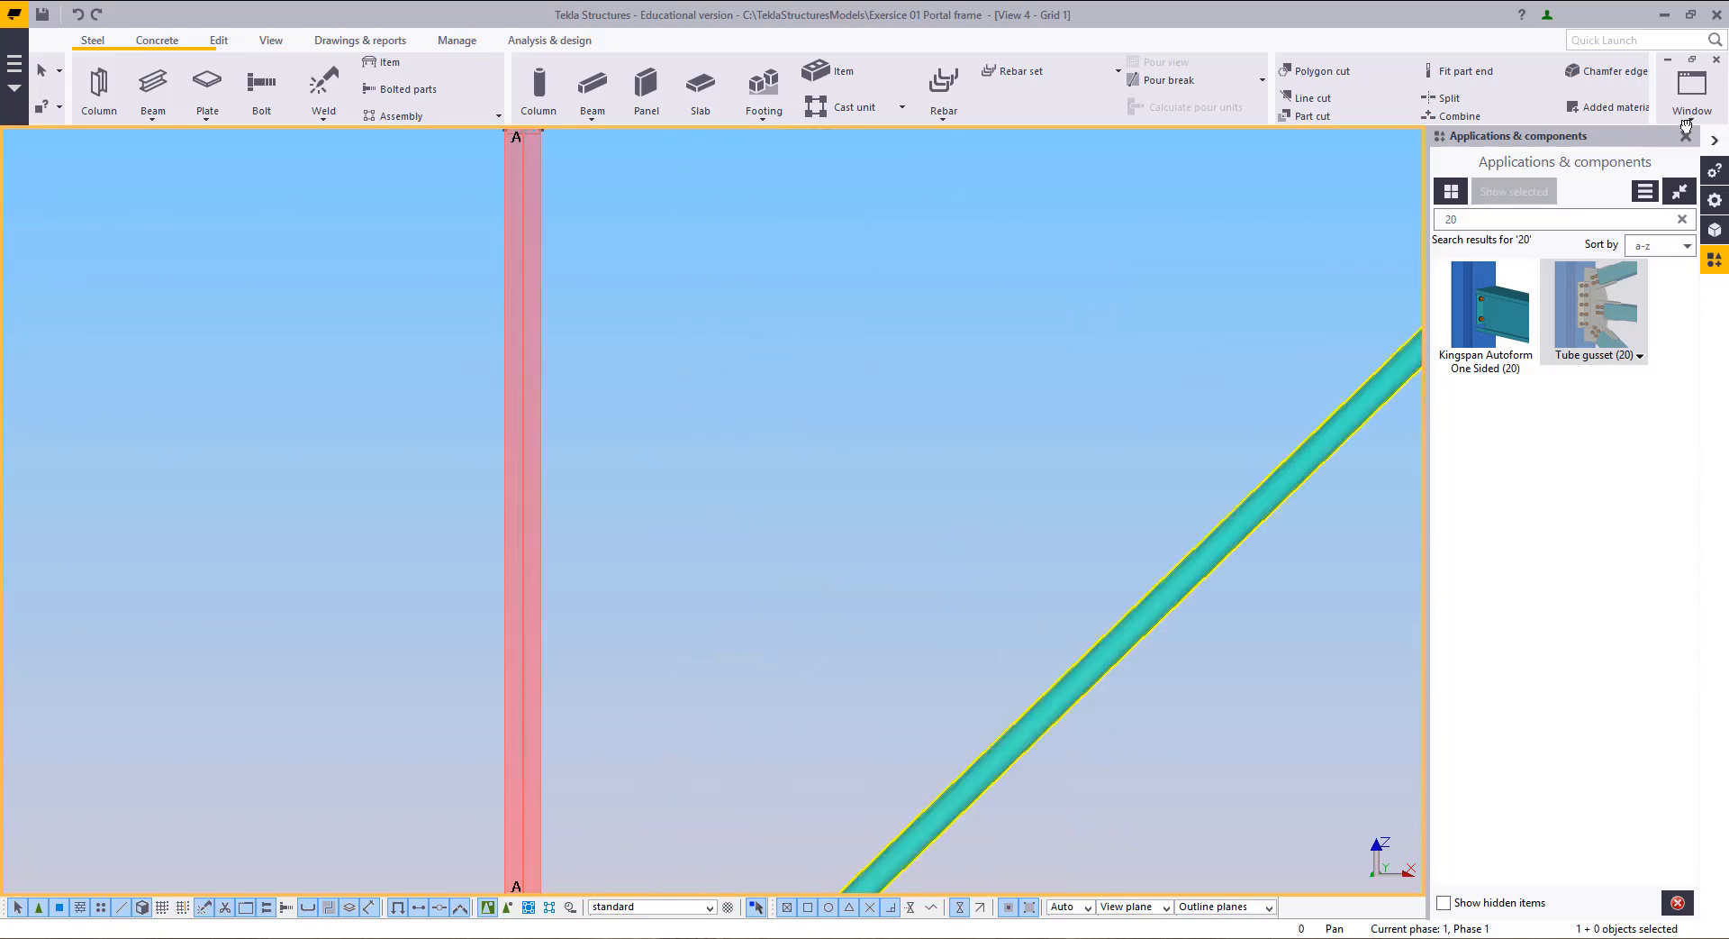
middle_click_drag(1067, 677, 1346, 118)
scroll(826, 684, "up", 5)
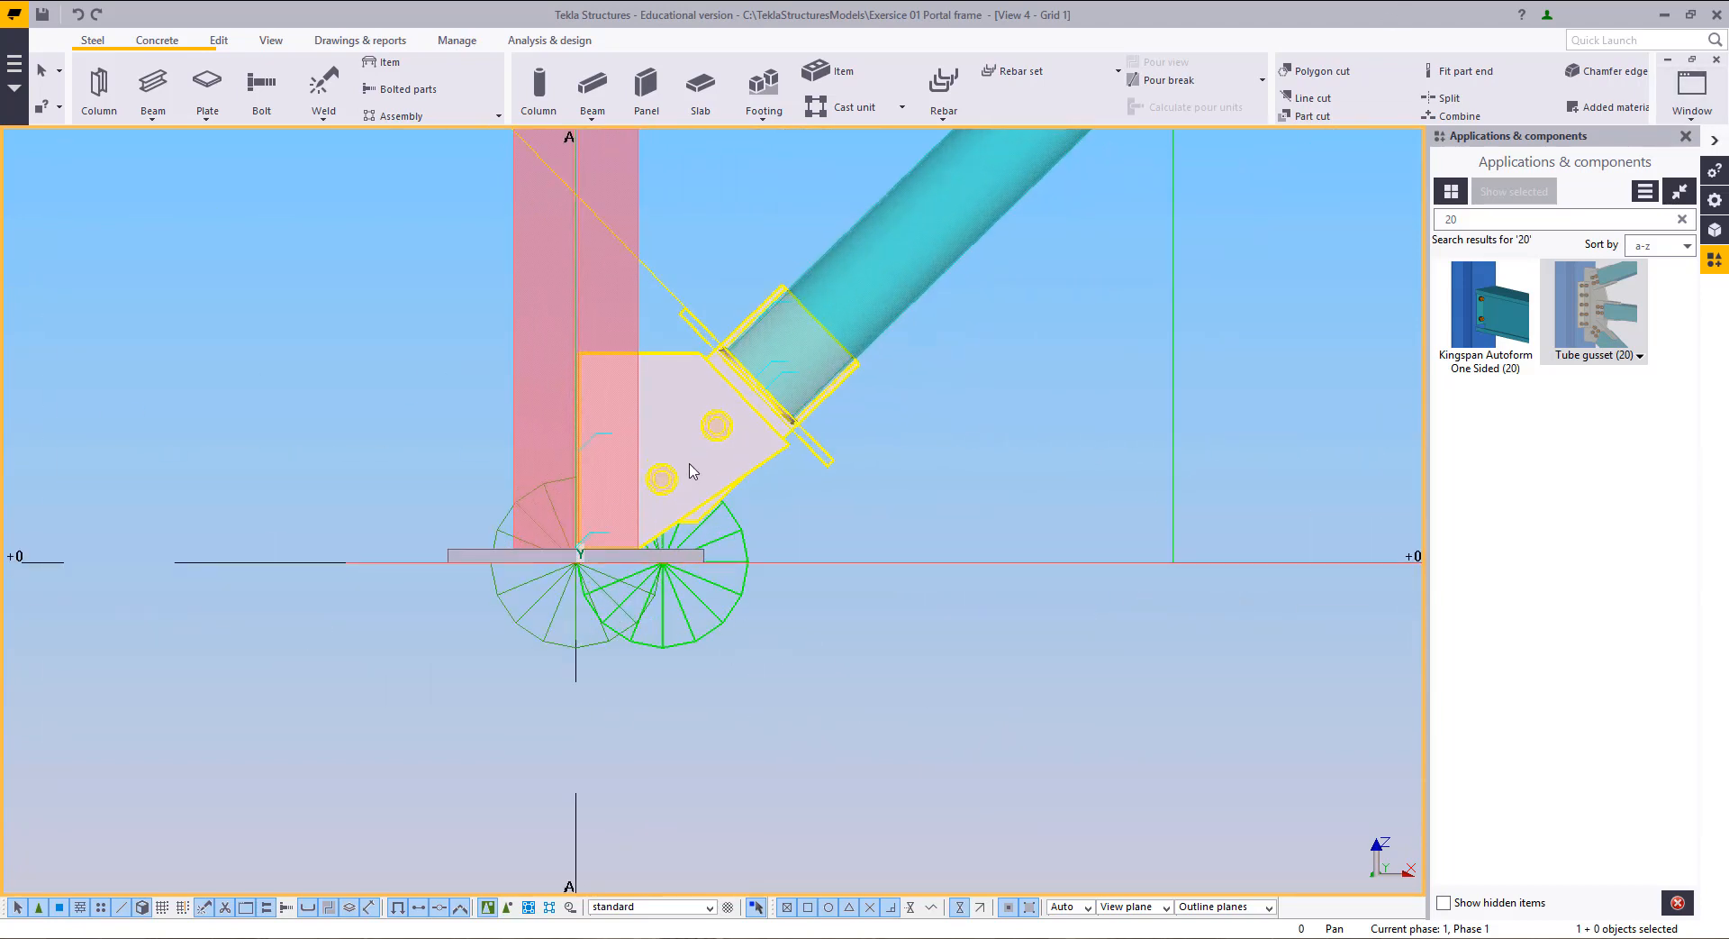
scroll(693, 471, "up", 3)
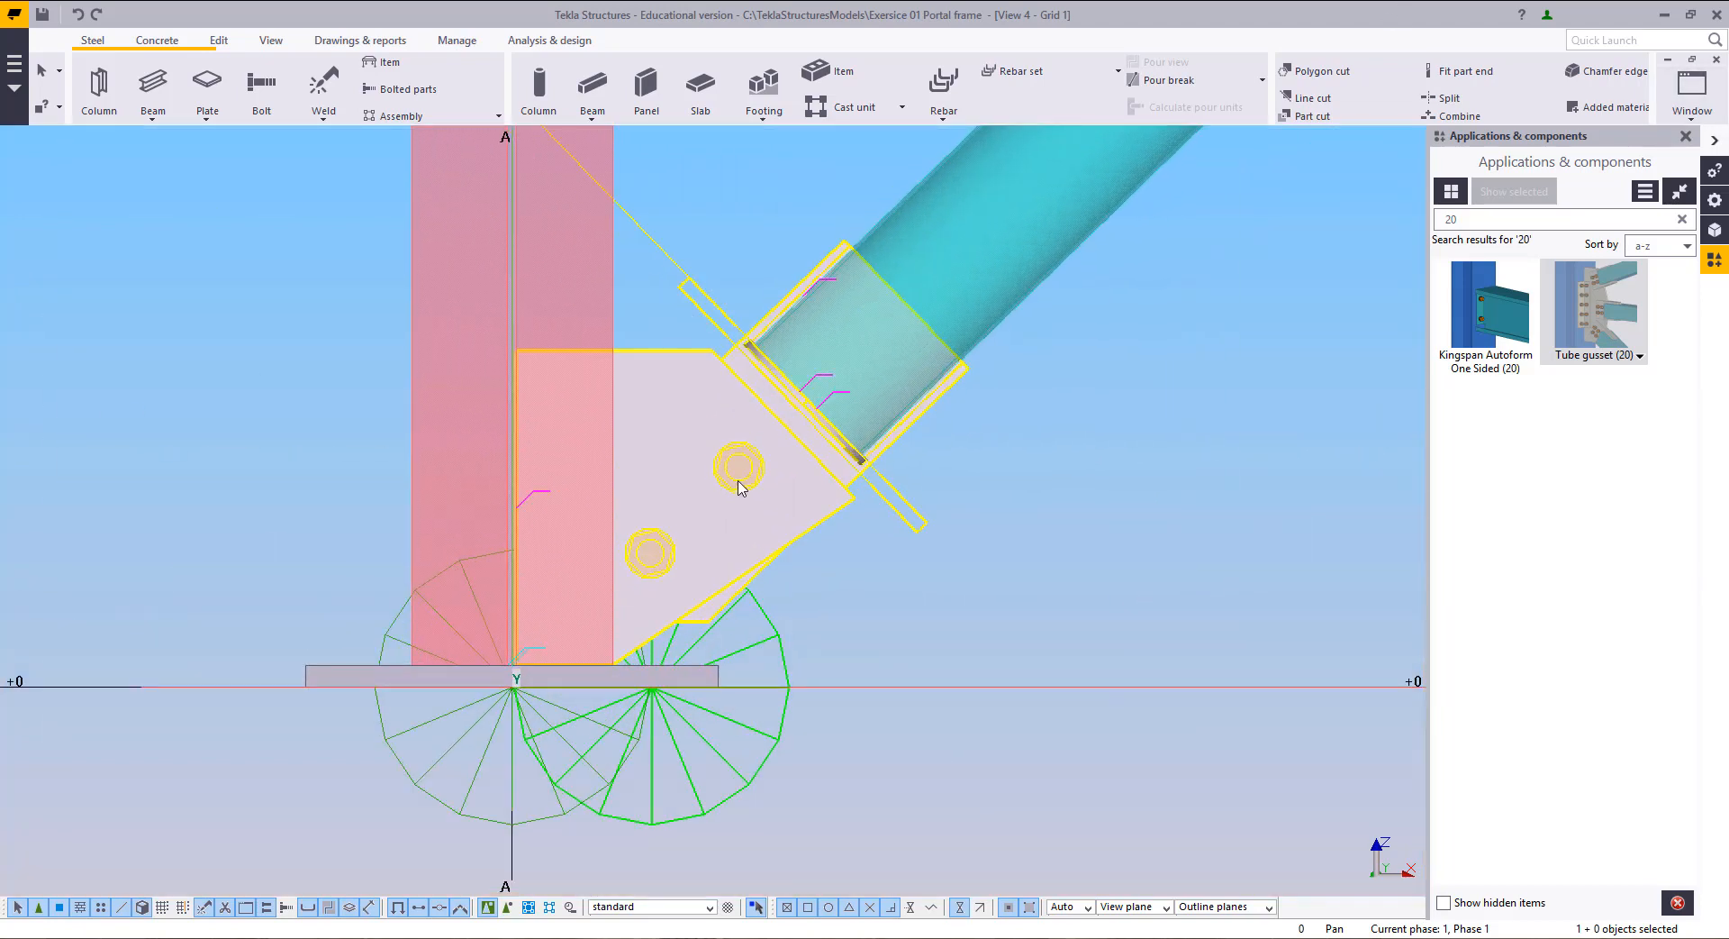
double_click(735, 507)
middle_click_drag(1201, 502, 1226, 505)
scroll(1179, 509, "down", 3)
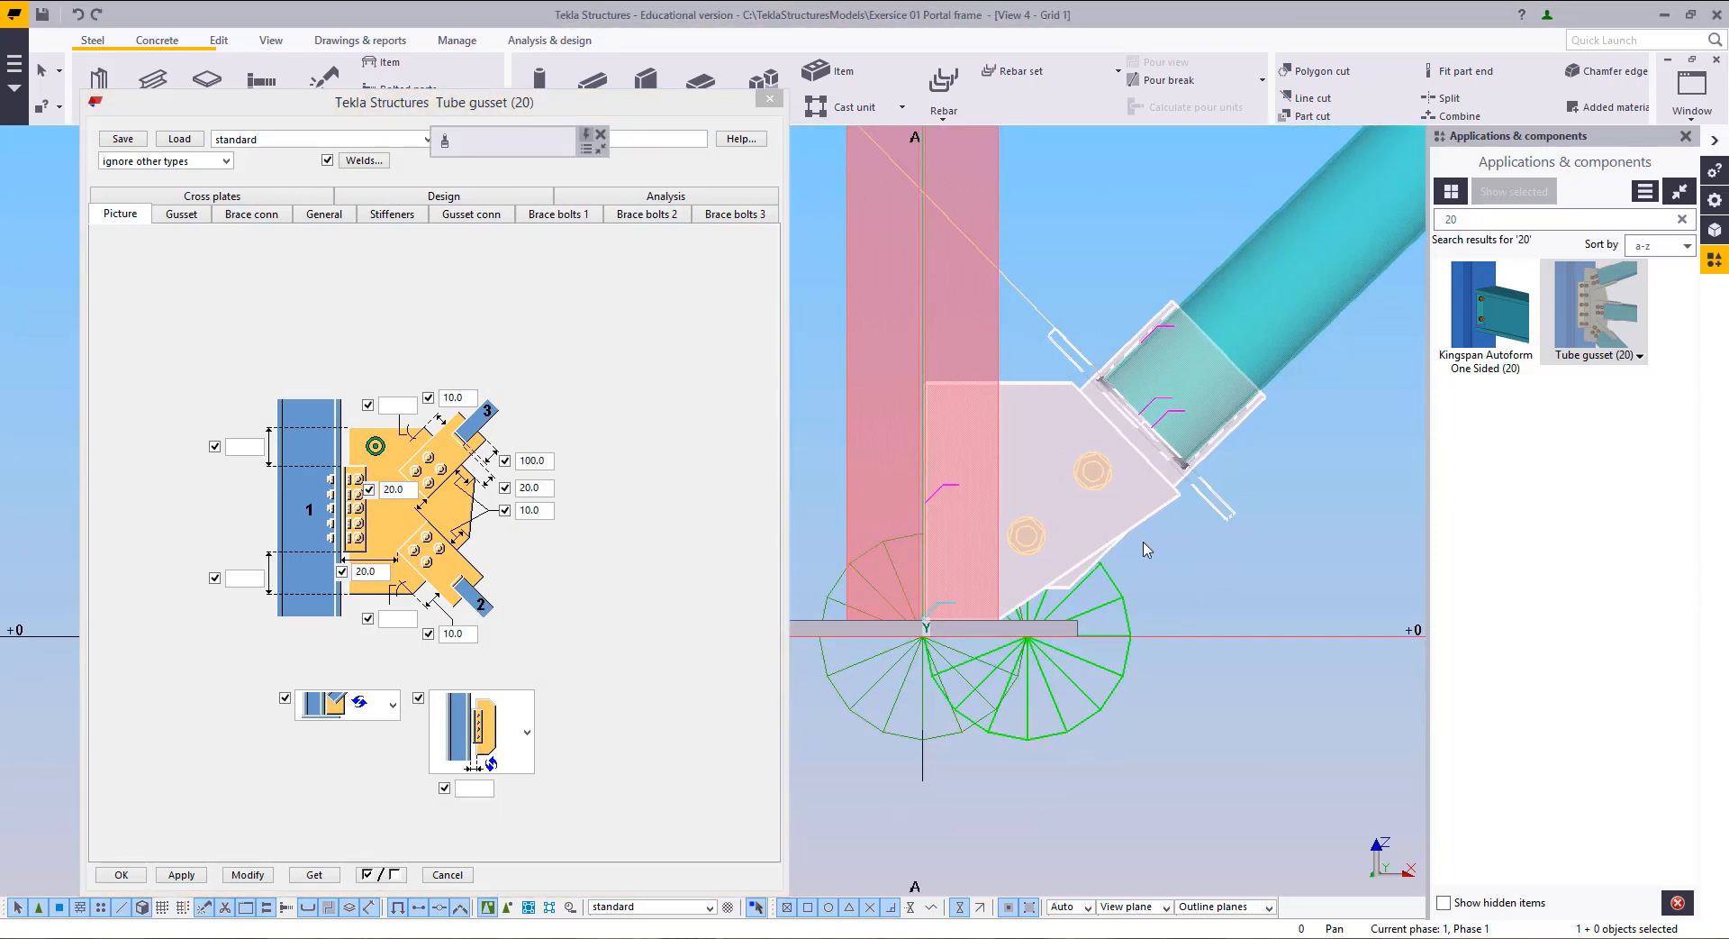
middle_click_drag(1147, 548, 1172, 550)
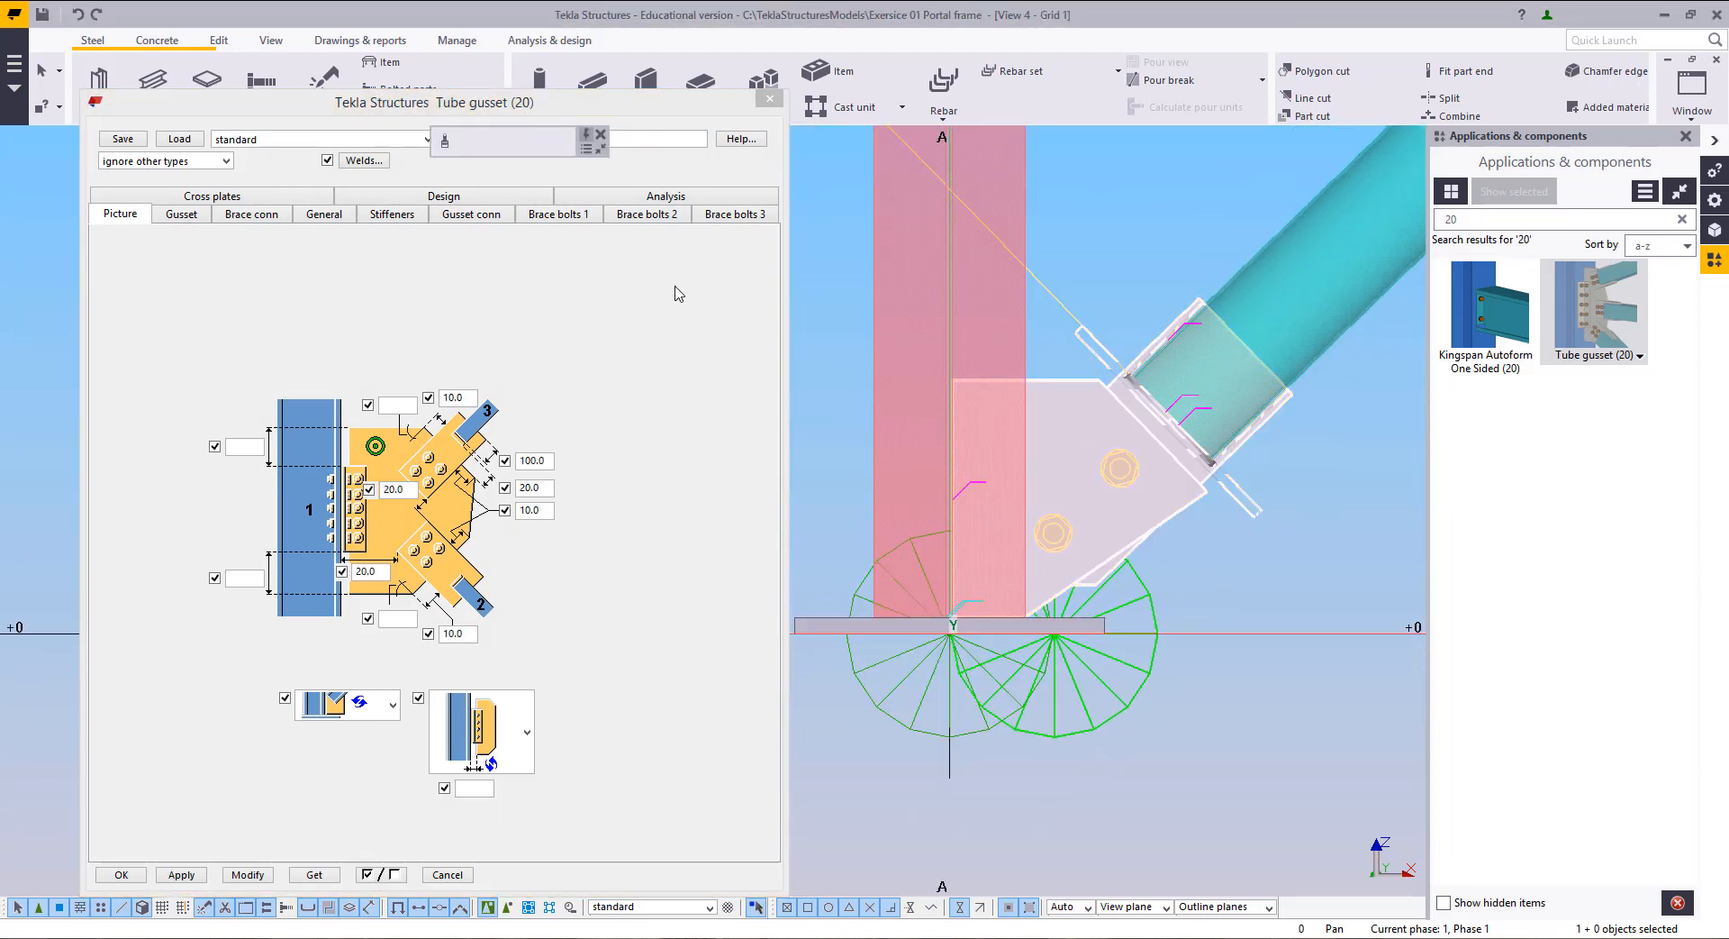
left_click(164, 212)
Step: Measure the horizontal distance from the Grid A column's web to the outer edge of the base plate
middle_click_drag(939, 476, 964, 445)
key("f")
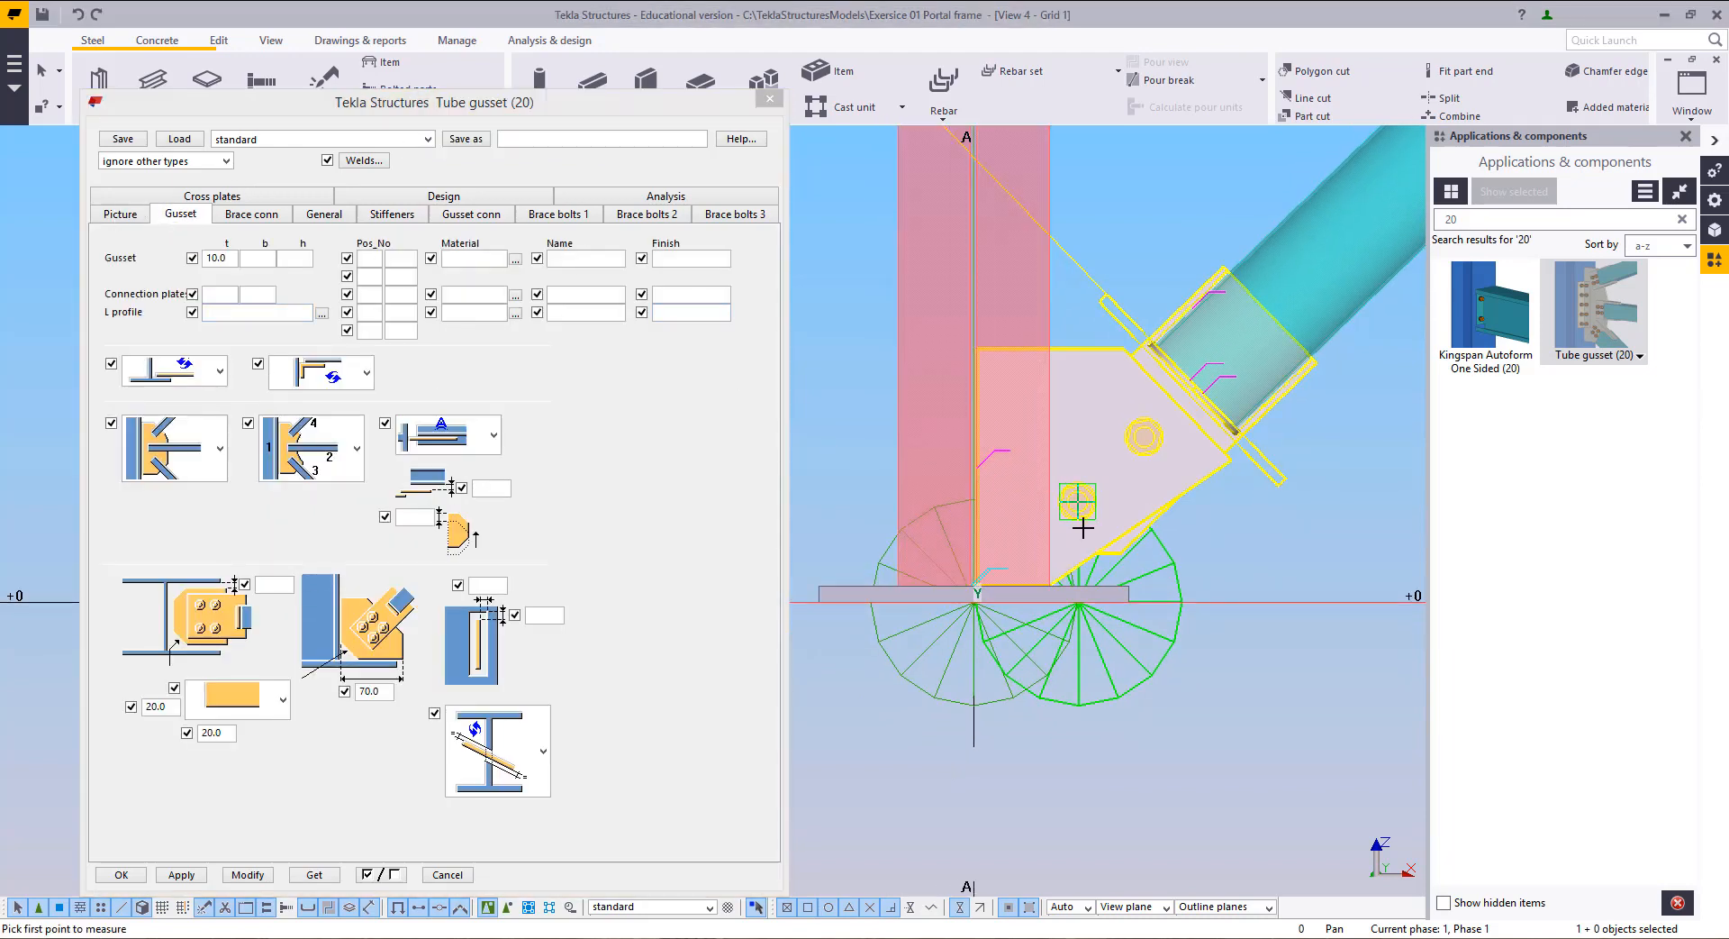
left_click(1124, 590)
scroll(965, 592, "up", 4)
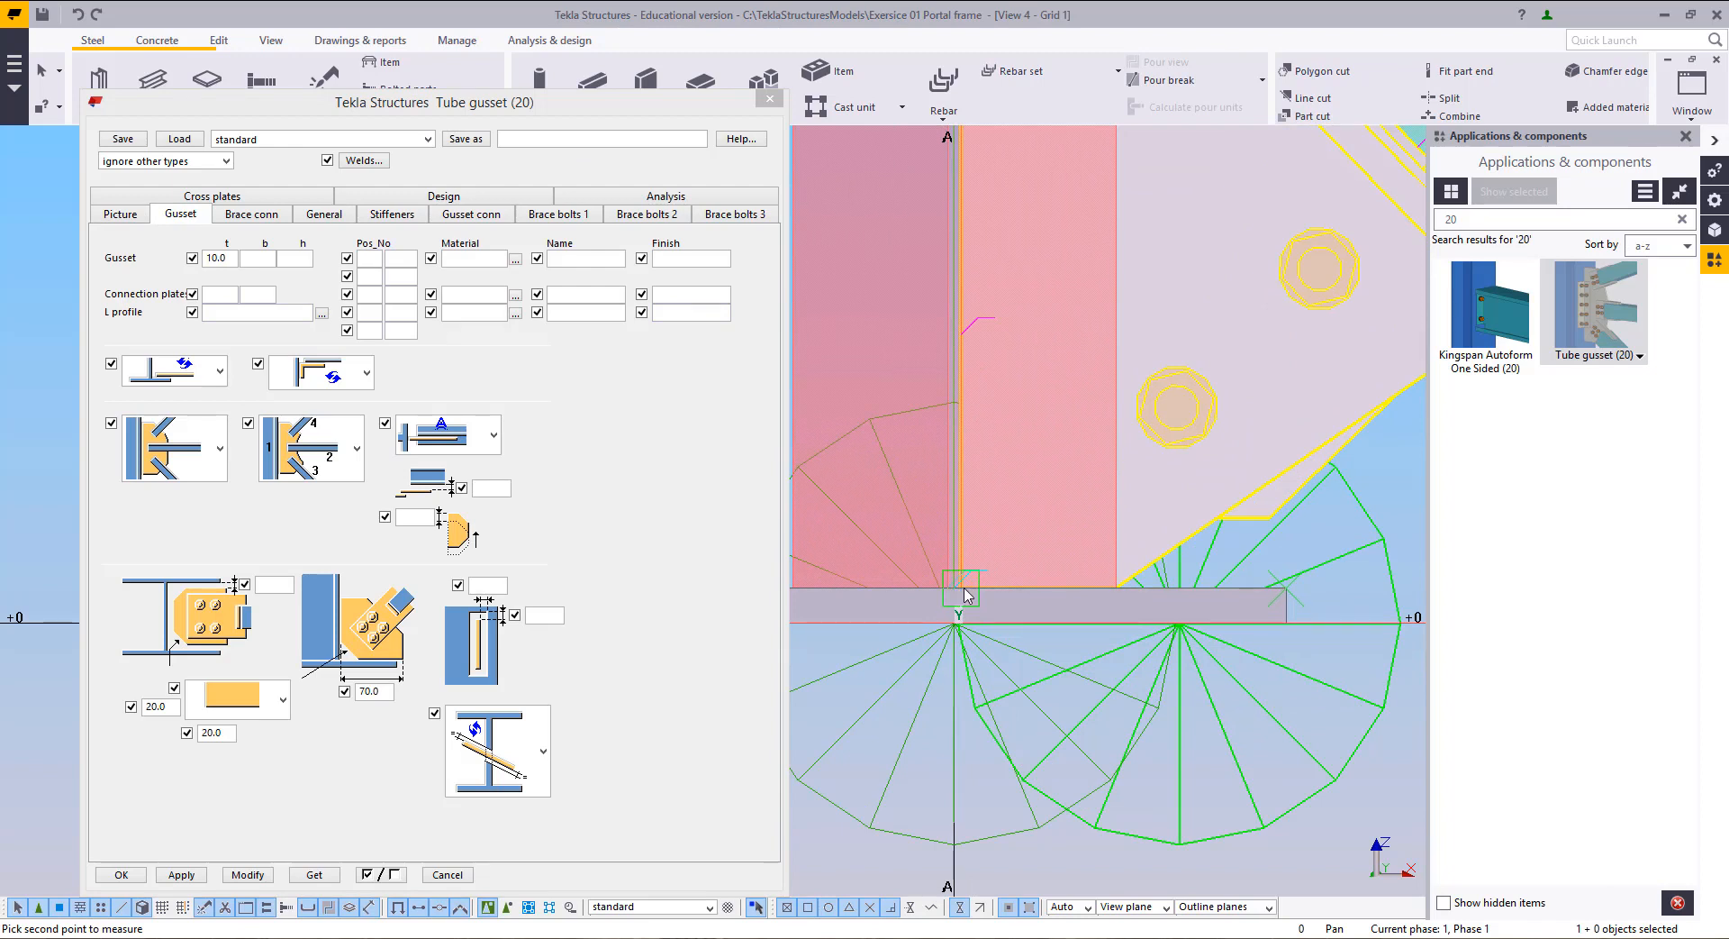
left_click(965, 595)
left_click(996, 721)
scroll(988, 636, "down", 2)
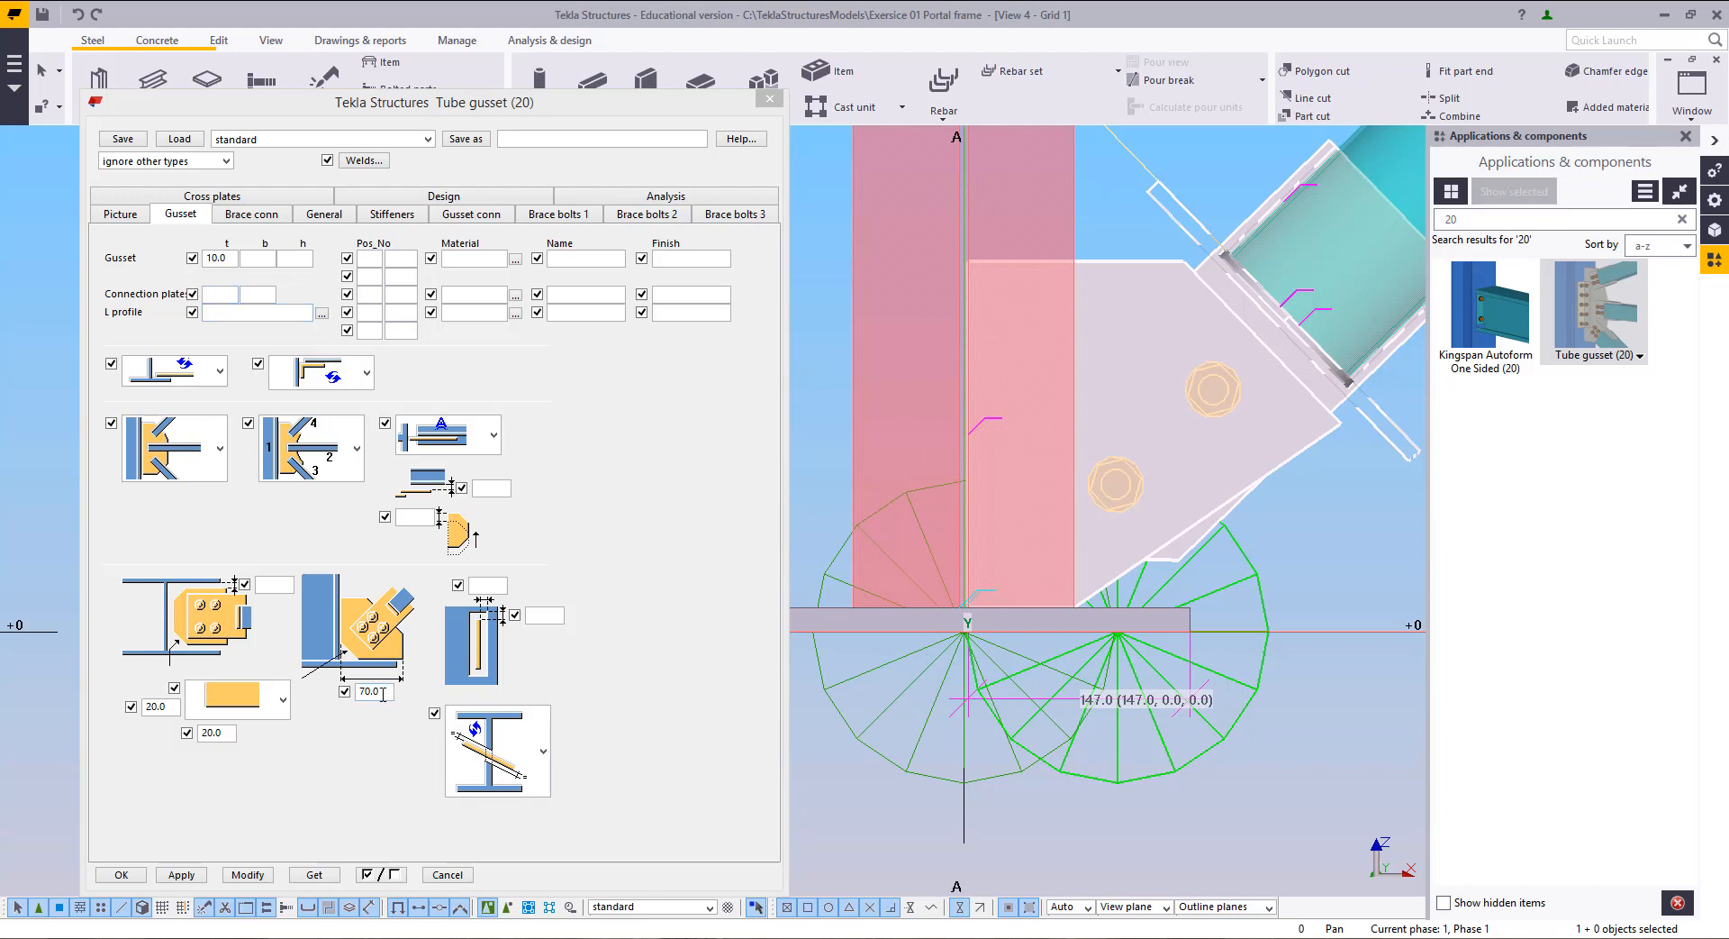
Step: Set the gusset's bottom edge length to 145 mm, update the connection and clear the measurement
left_click_drag(382, 694, 359, 691)
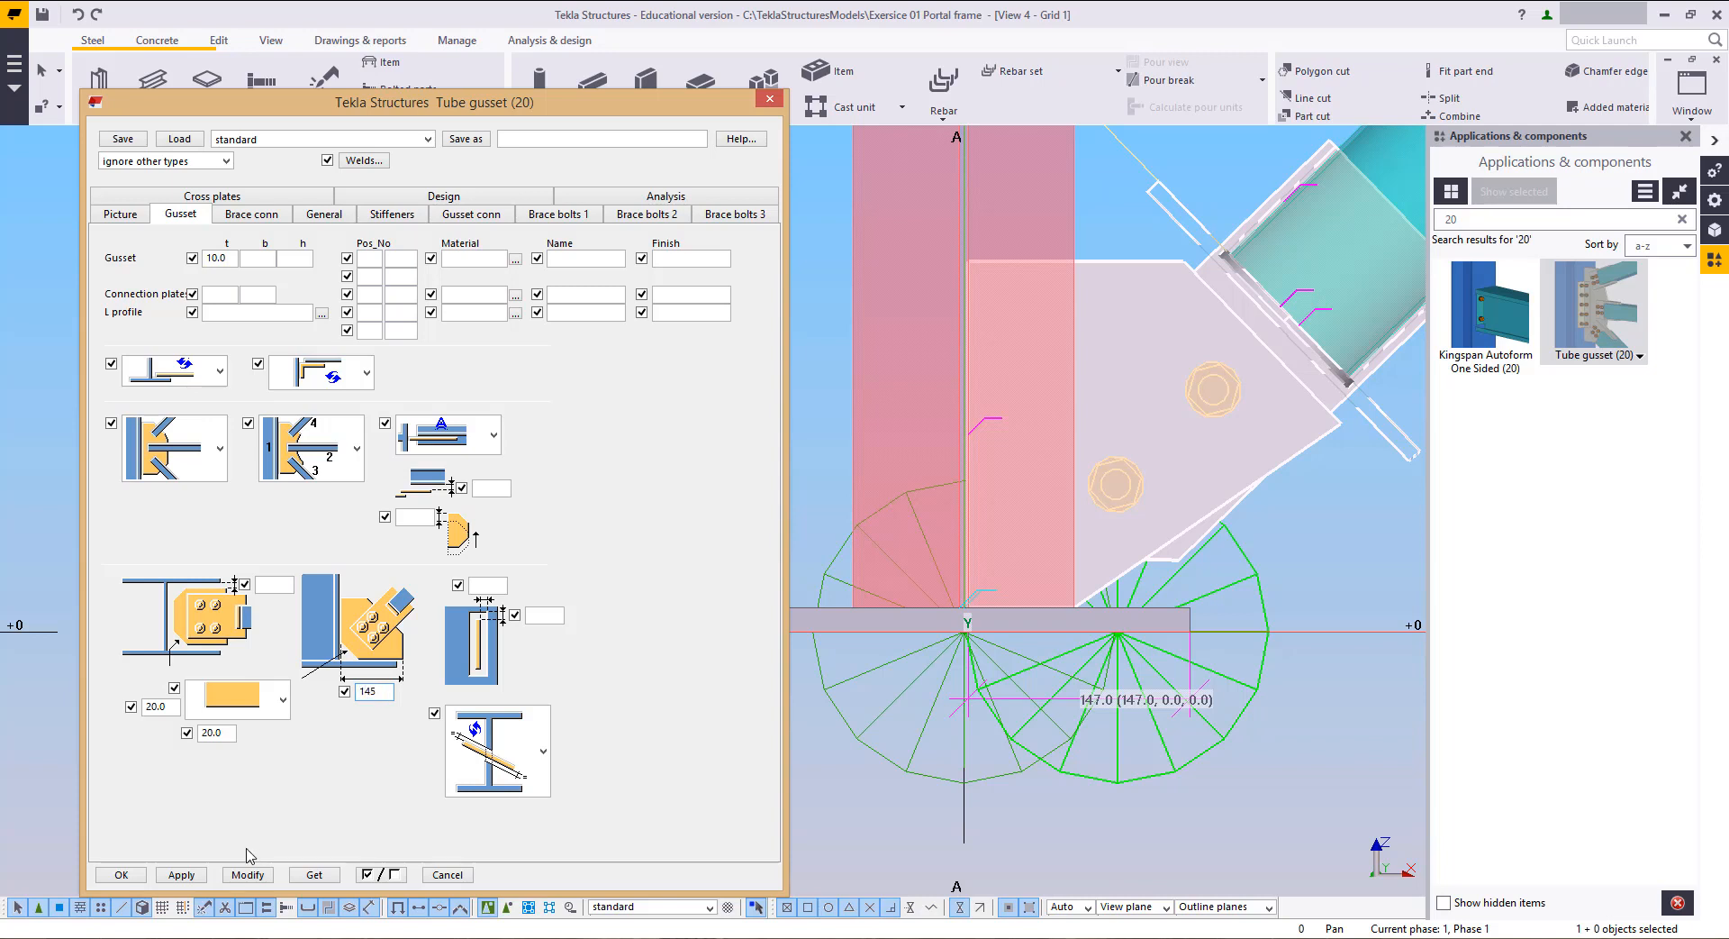
middle_click_drag(1253, 702, 1169, 746)
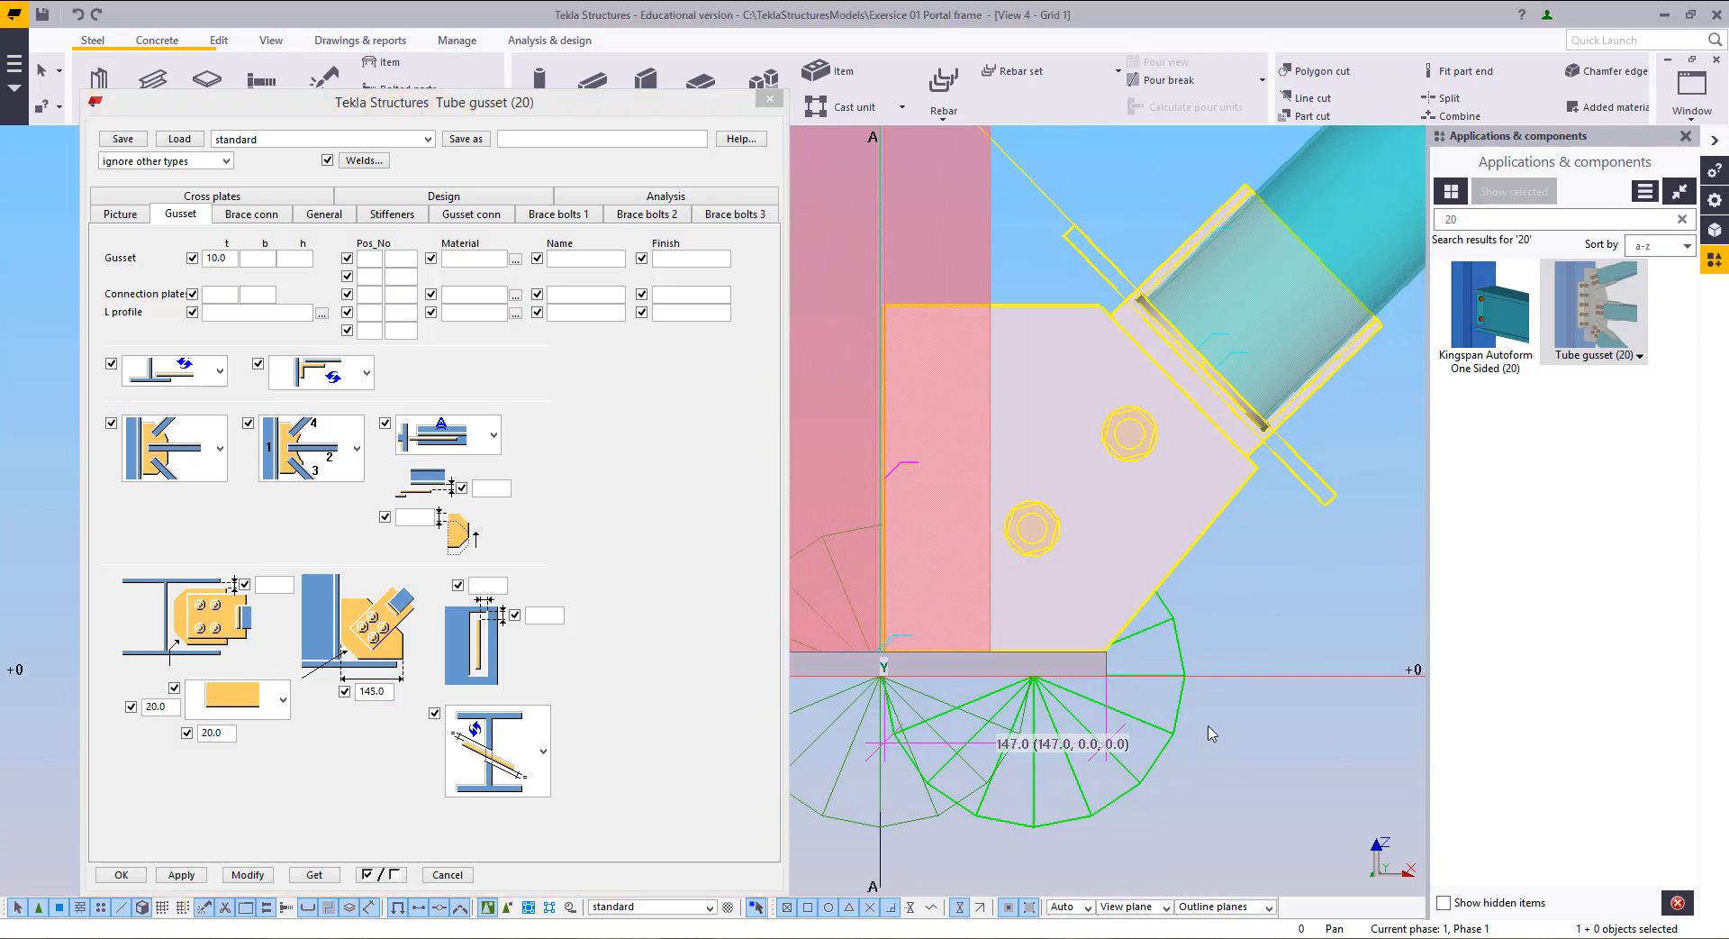
right_click(1259, 607)
left_click(1306, 711)
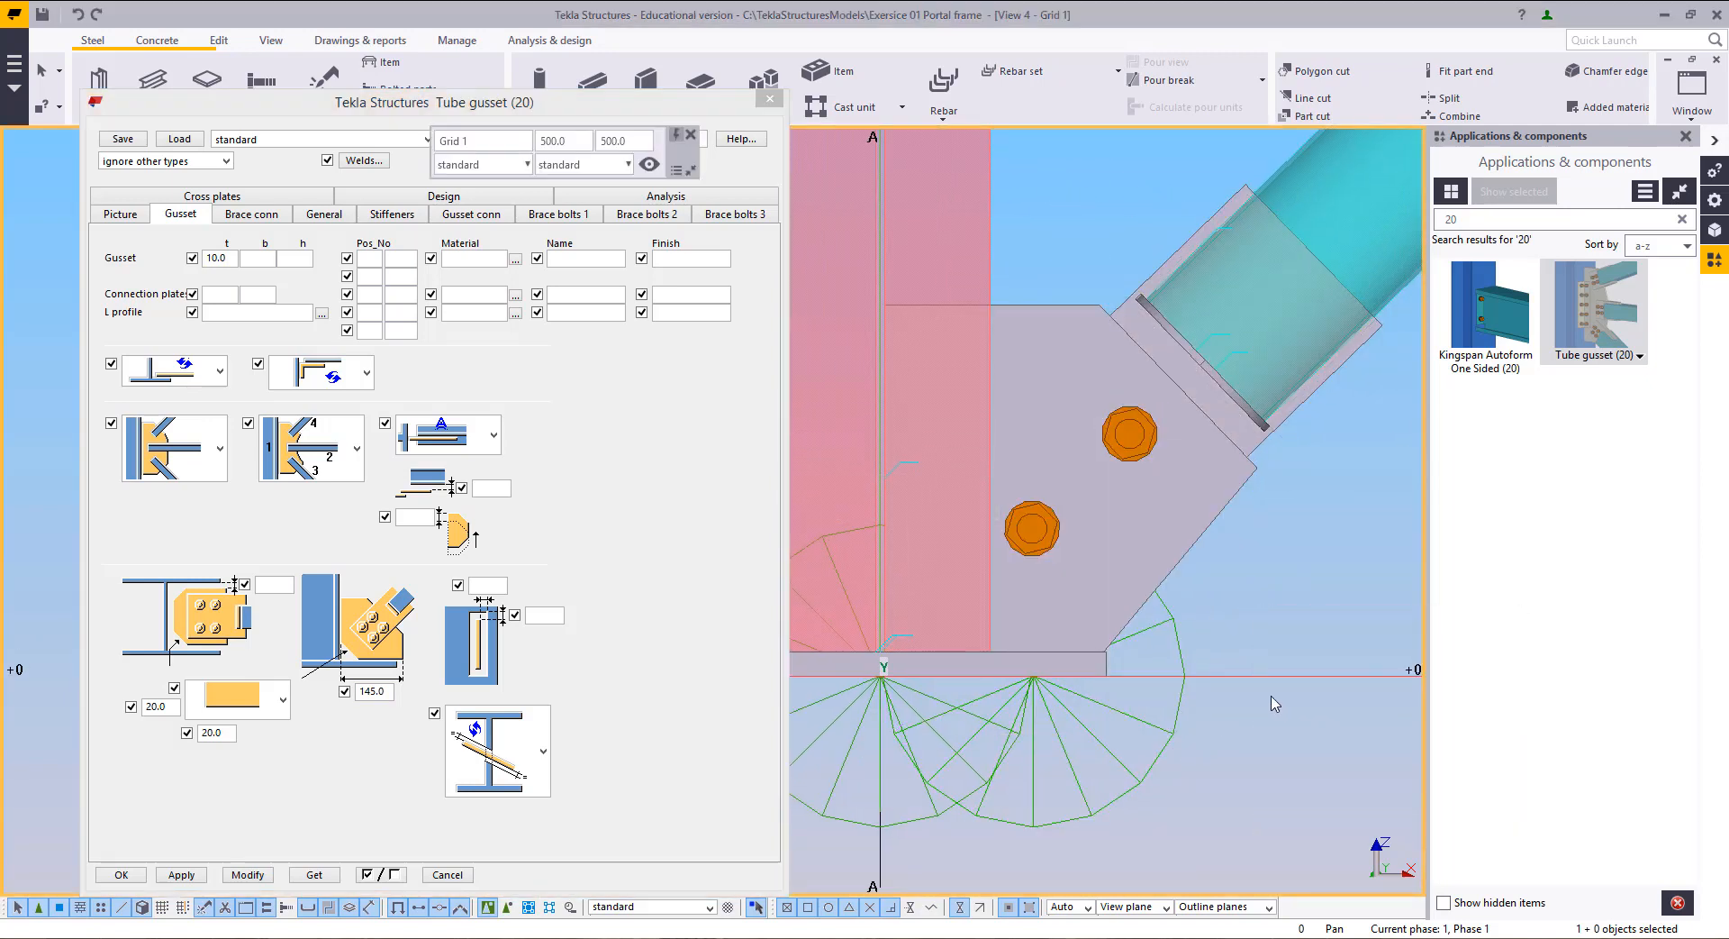
middle_click_drag(1272, 699, 1246, 720)
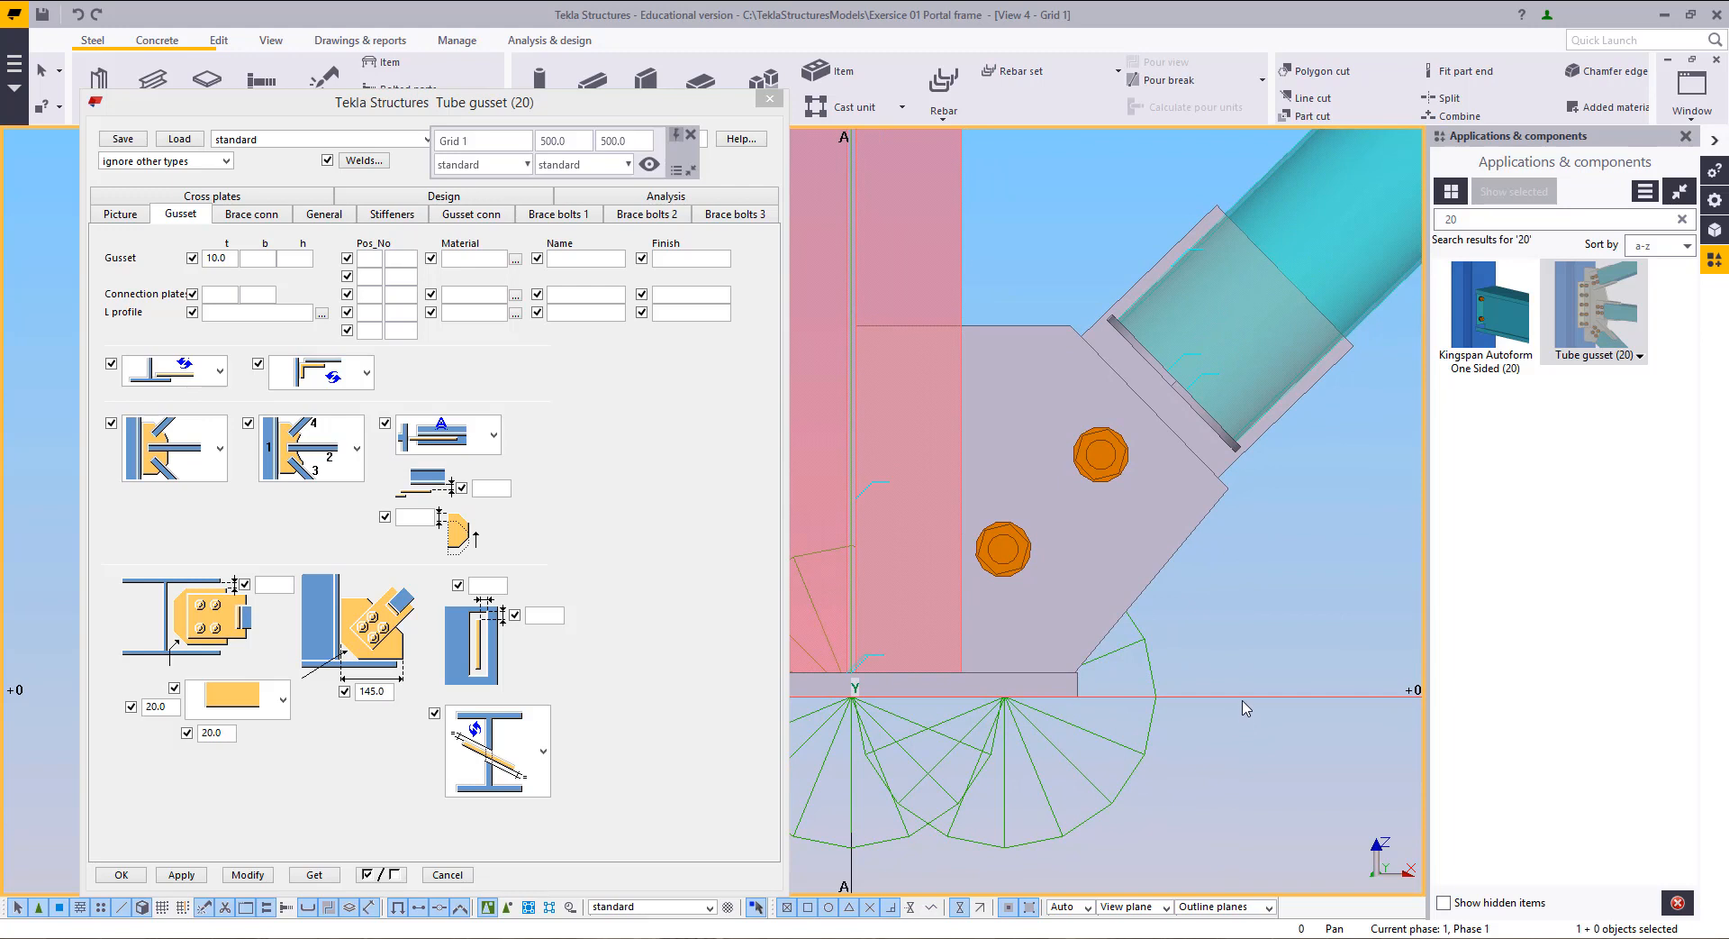
middle_click_drag(1101, 614, 1098, 657)
middle_click_drag(1251, 658, 1253, 674)
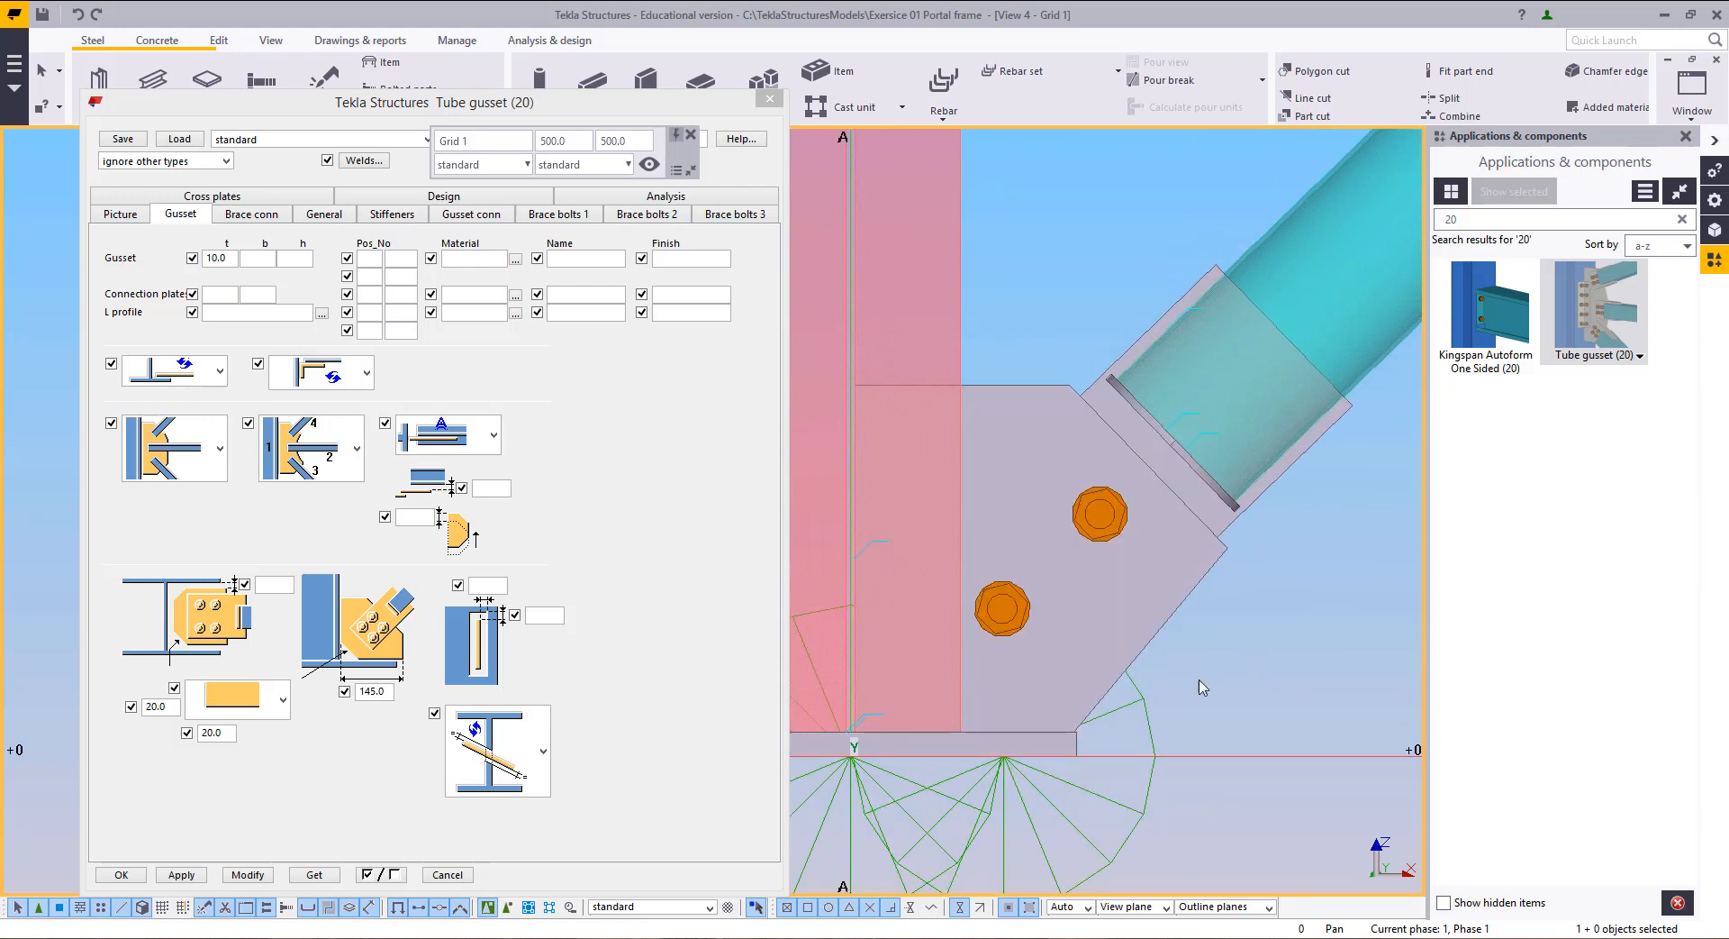
Step: Set the lower gusset's brace bolts to 40 mm edge distances and 70 mm spacing, and update the connection
left_click(1128, 647)
middle_click_drag(1196, 743, 1162, 772)
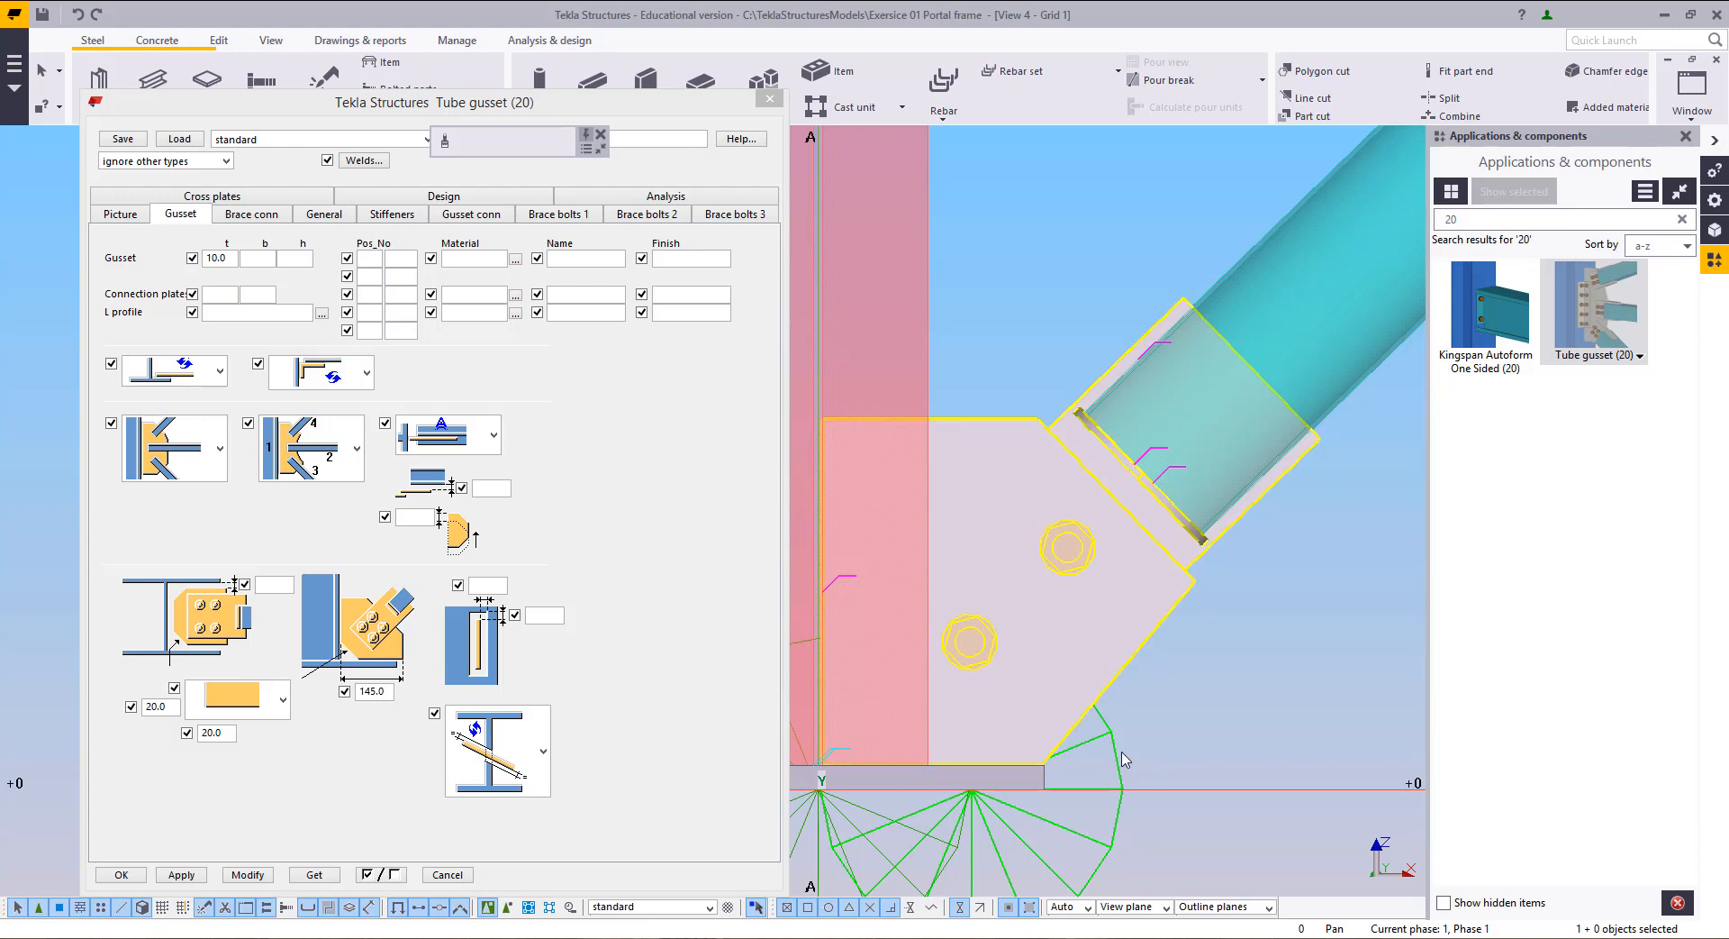
middle_click_drag(1114, 721, 1118, 695)
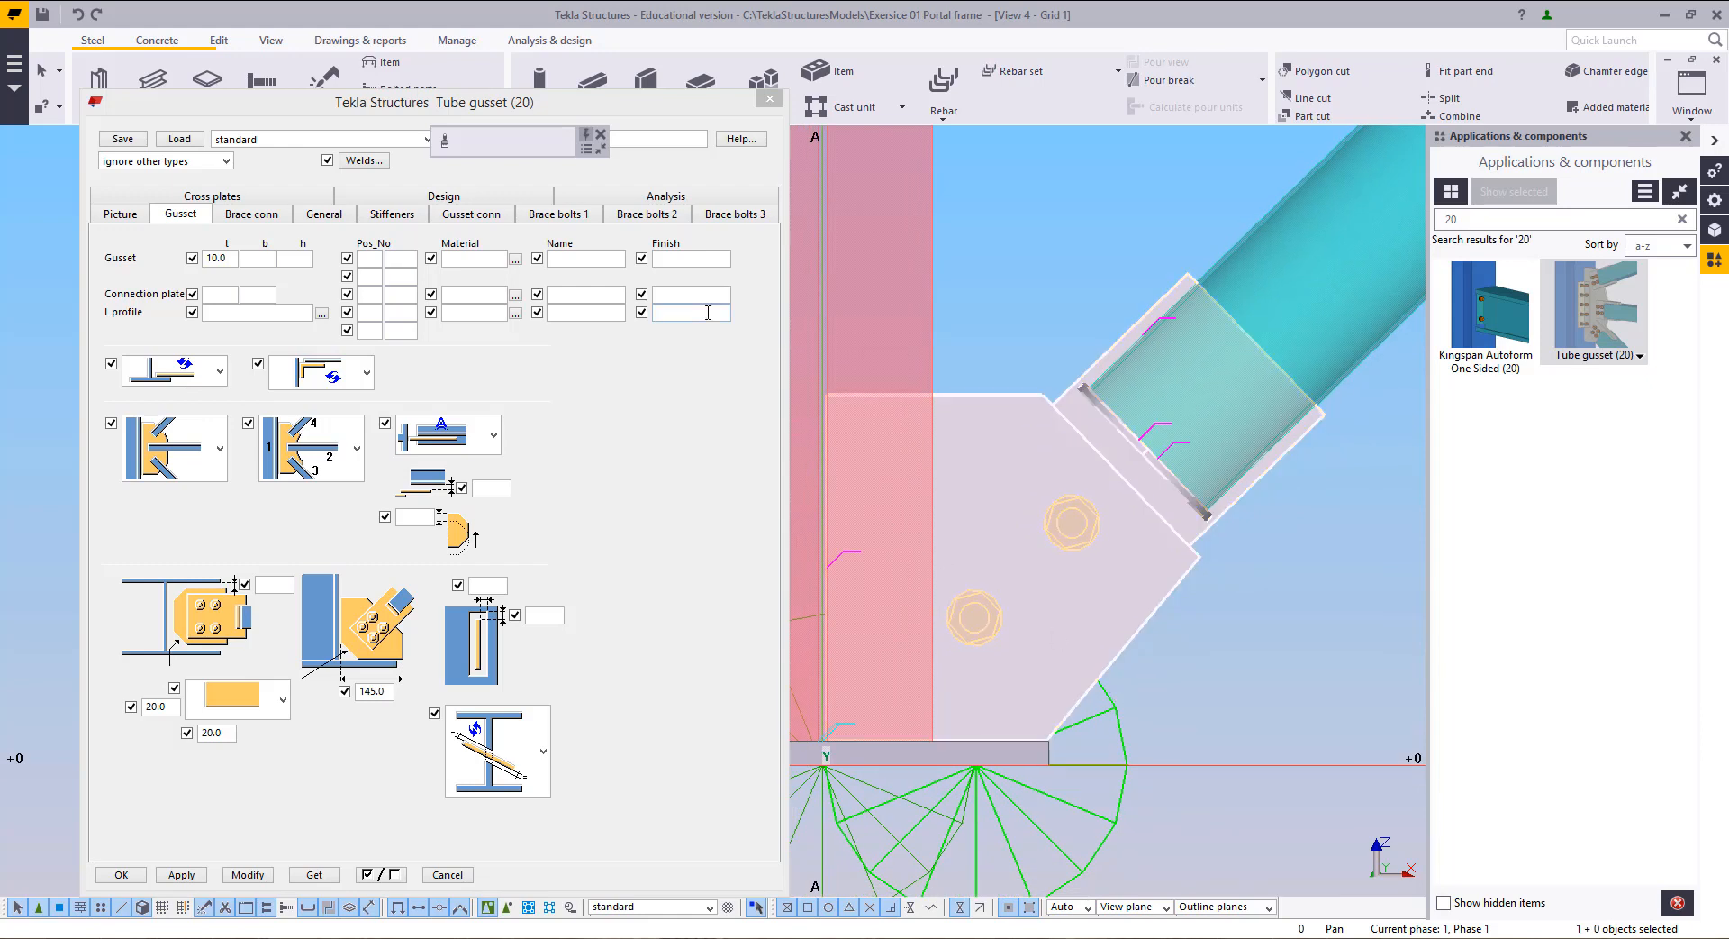
middle_click_drag(1276, 627, 1274, 617)
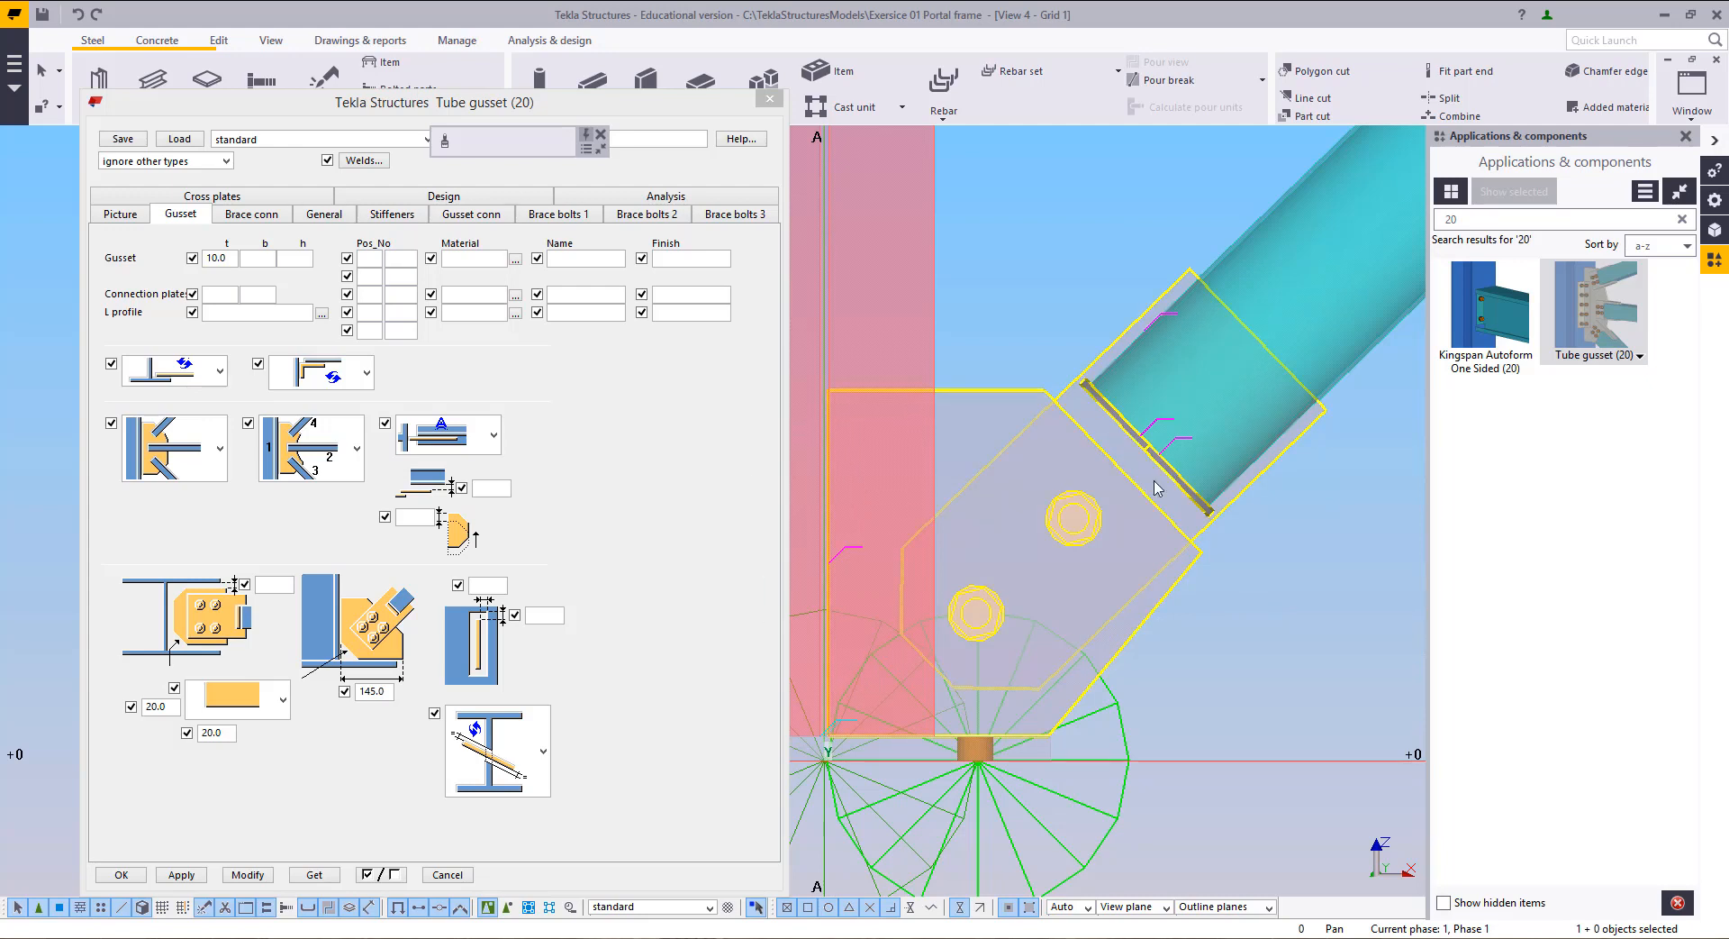
left_click(561, 214)
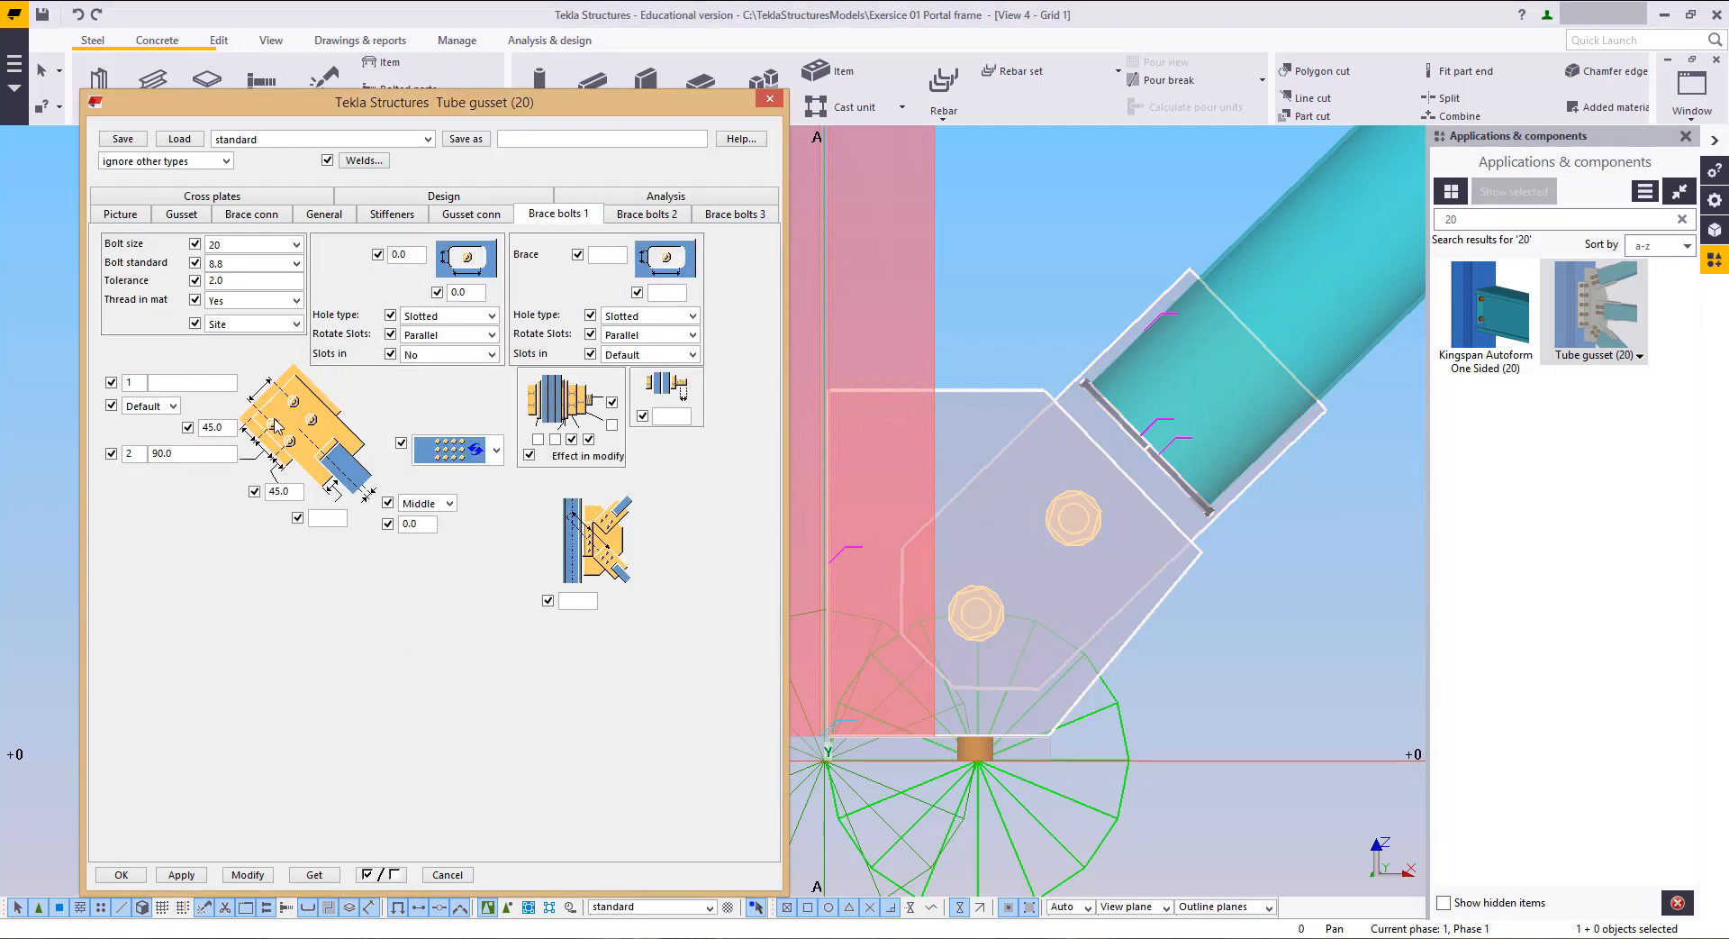
double_click(212, 427)
type("40")
key("Tab")
type("70")
key("Tab")
type("40")
left_click(242, 875)
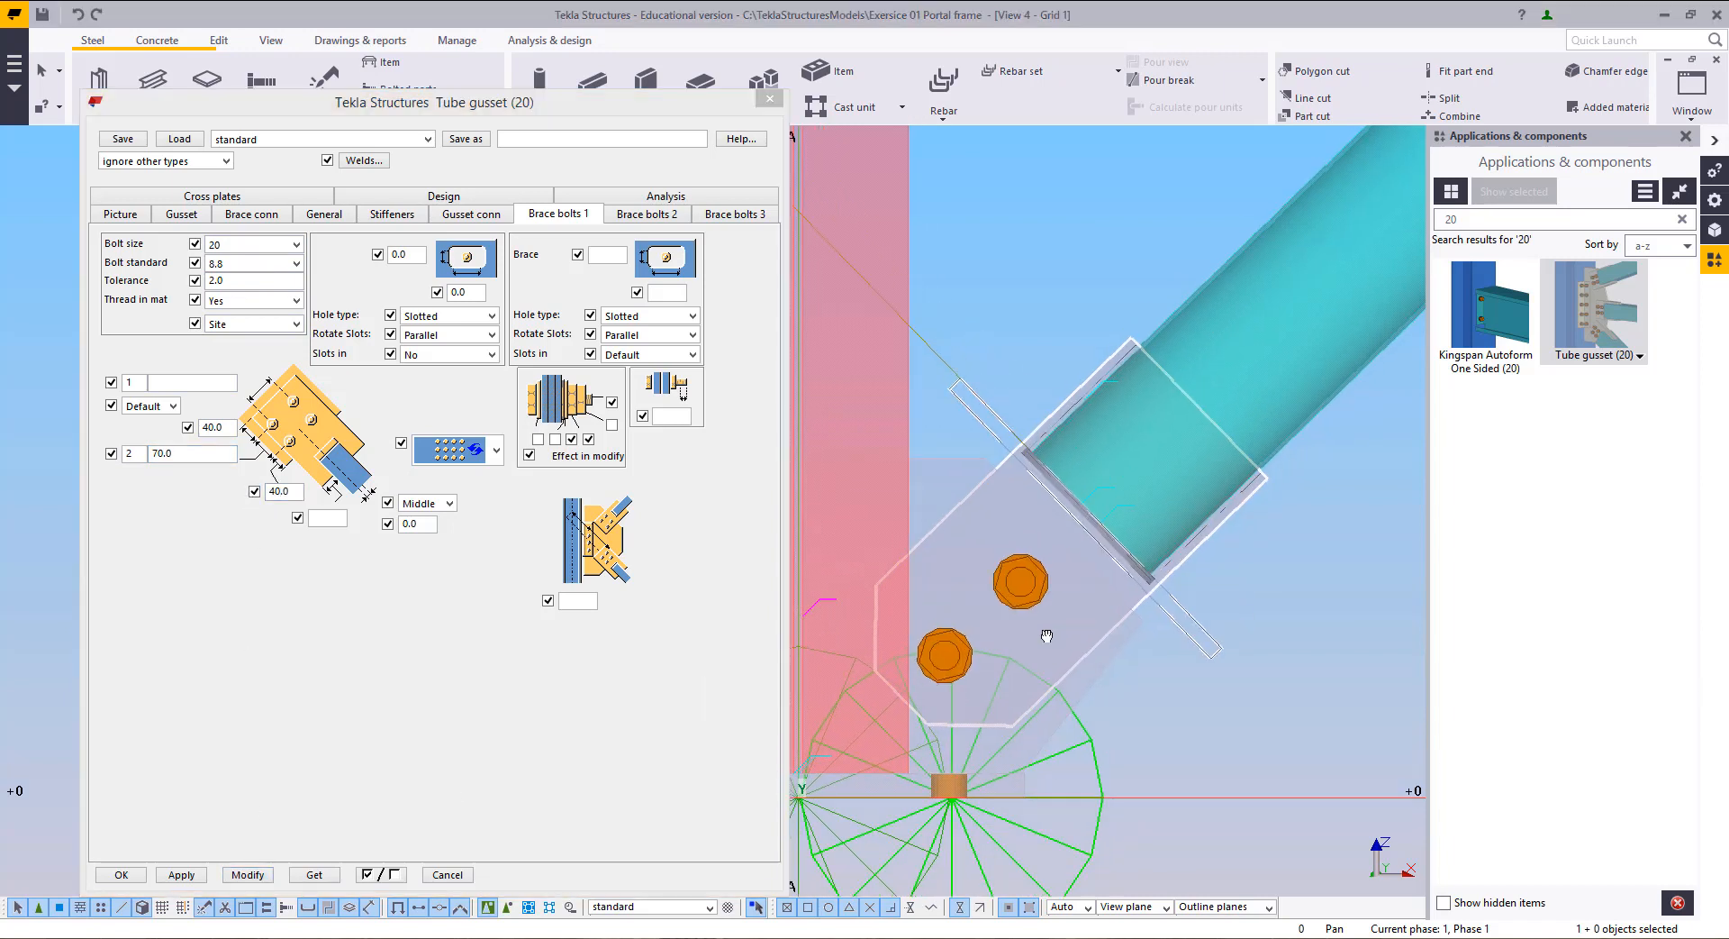
Step: Measure the vertical gap between the bracing's bolted connection plate and the gusset's bottom edge
middle_click_drag(1101, 602, 1158, 582)
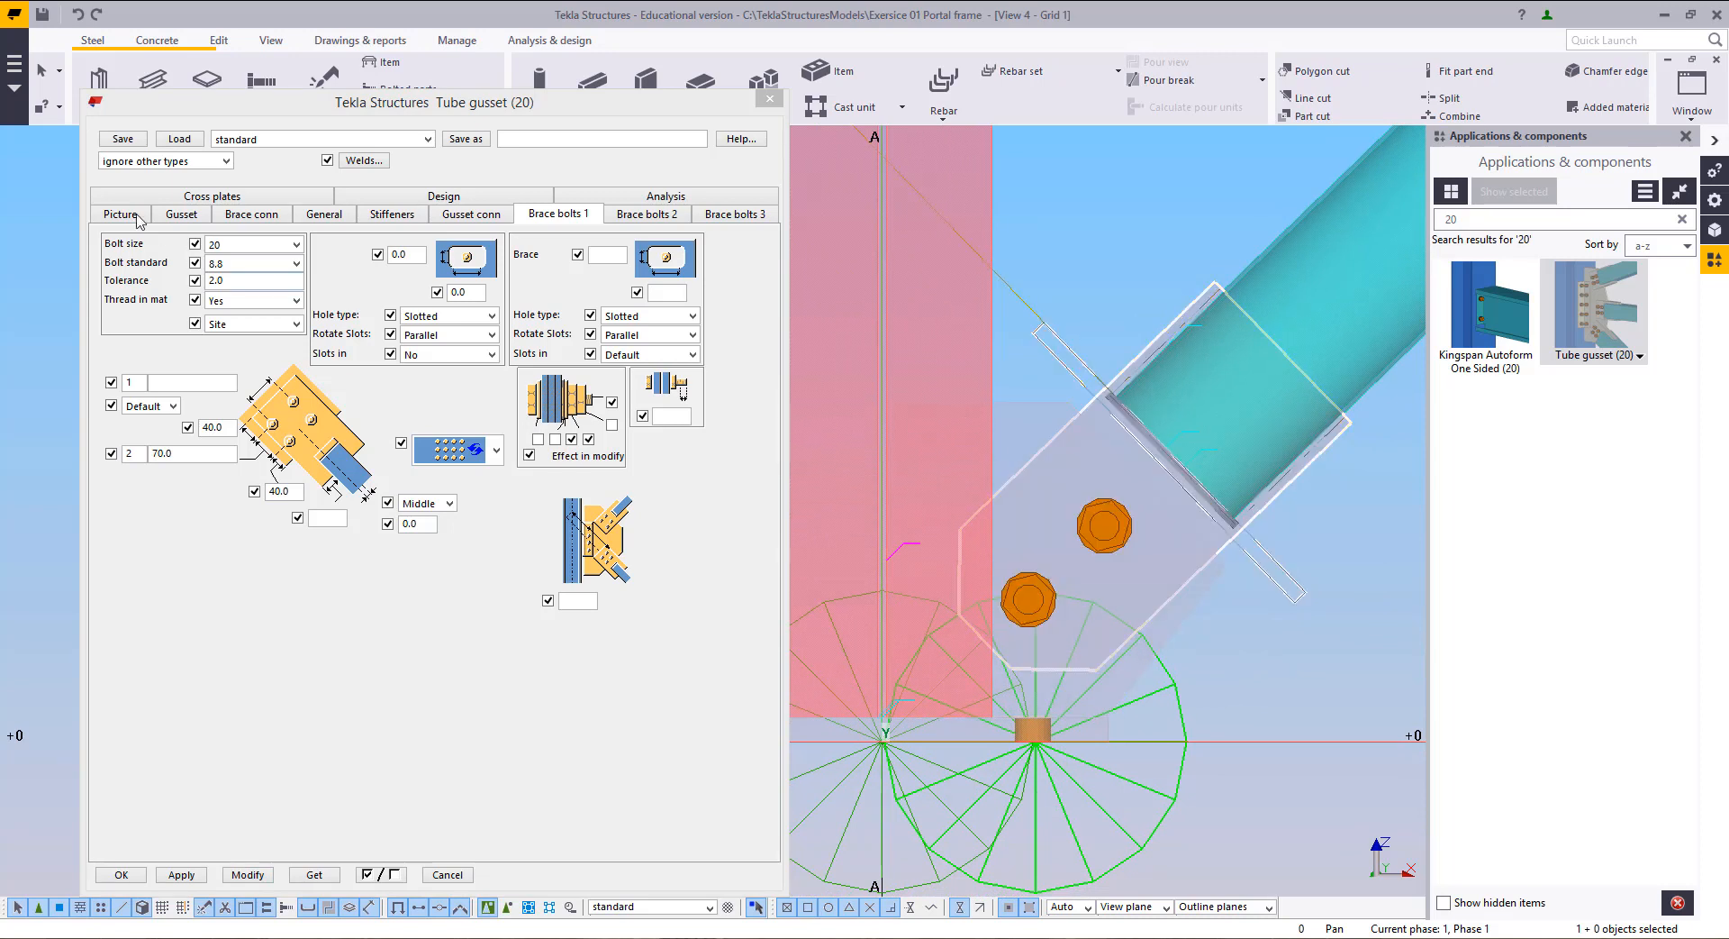
left_click(180, 214)
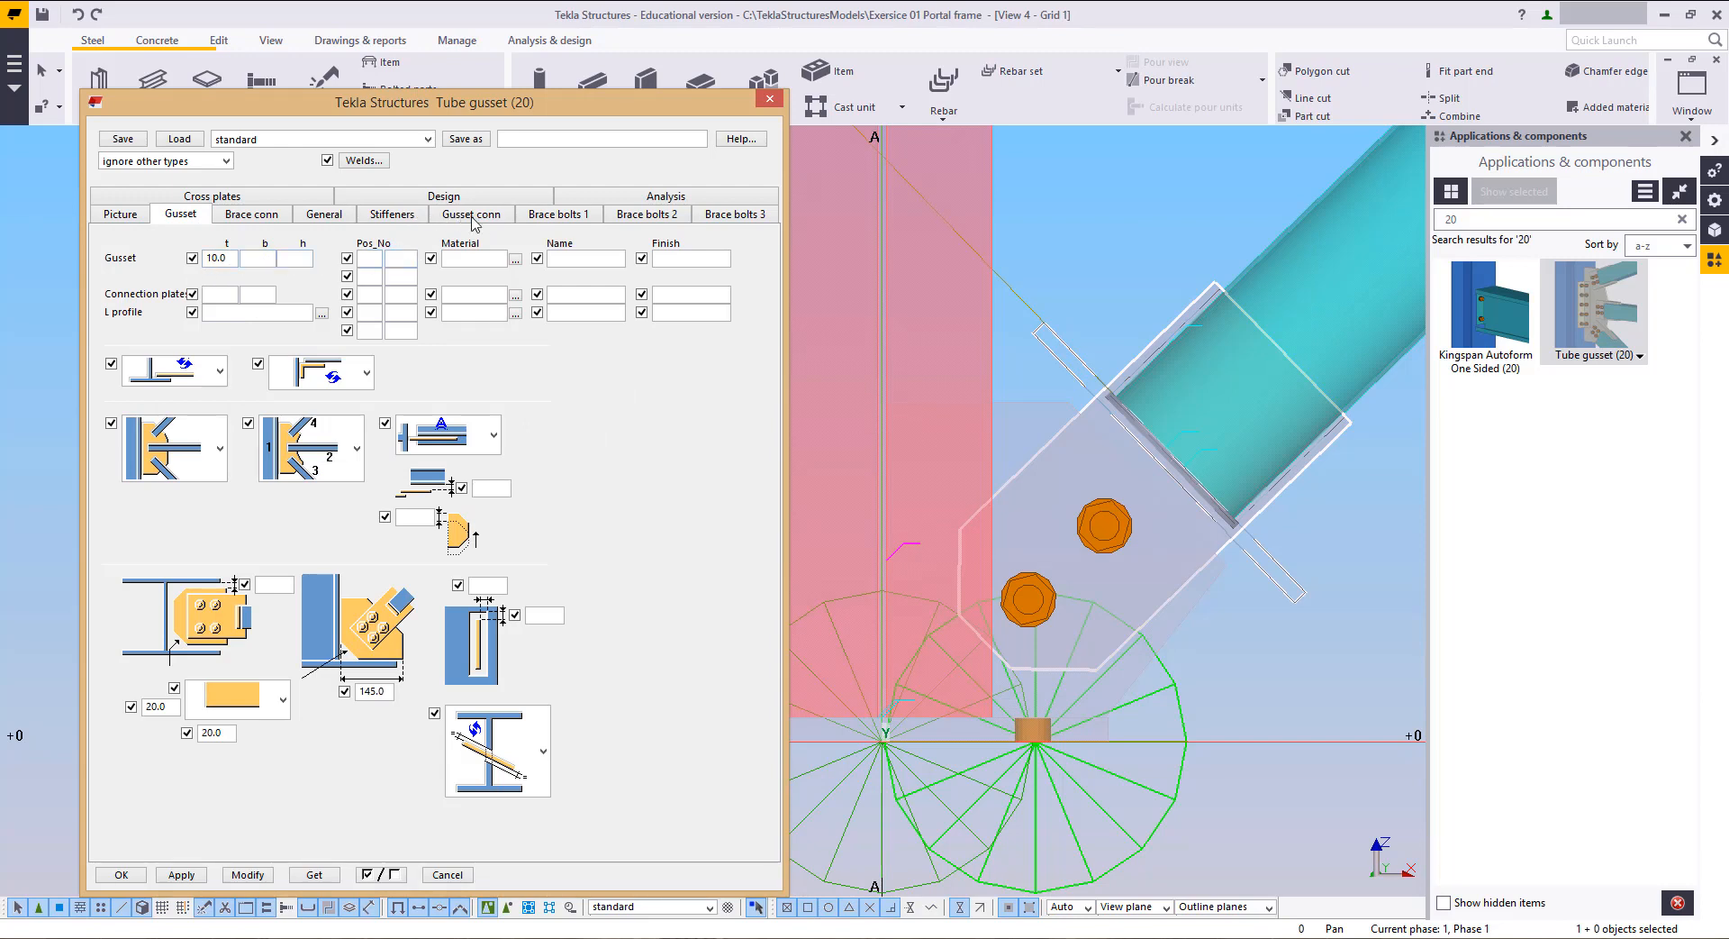
left_click(97, 220)
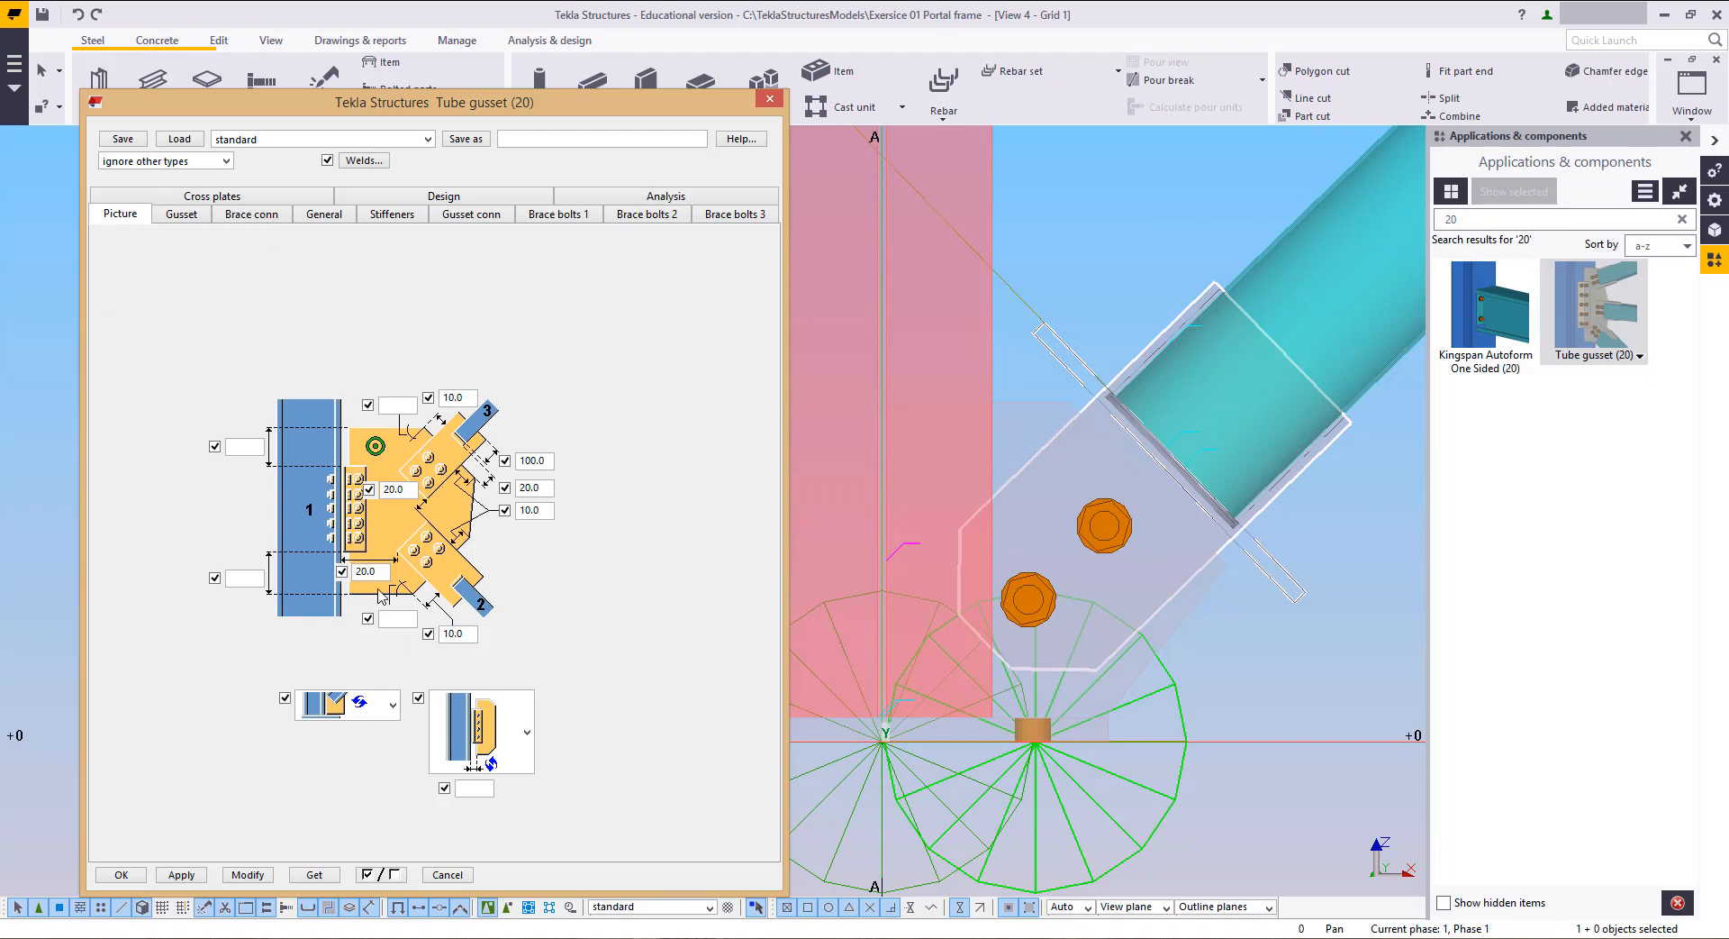
double_click(371, 571)
middle_click_drag(1073, 694, 1075, 682)
key("f")
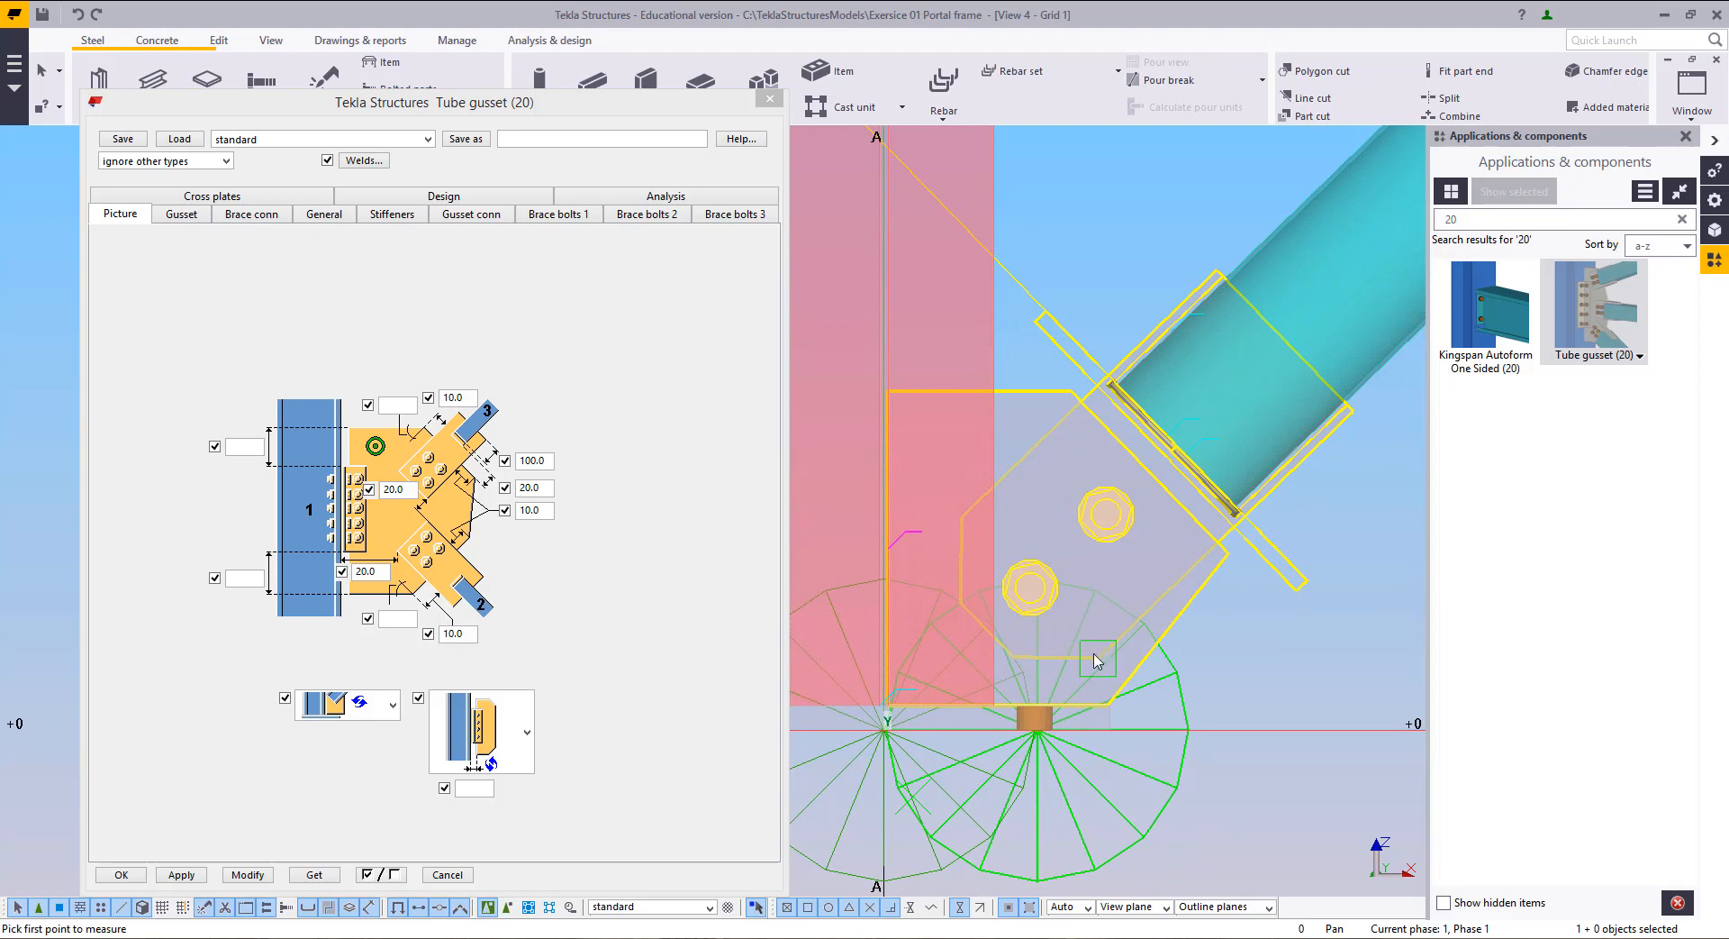
left_click(1097, 659)
left_click(1097, 701)
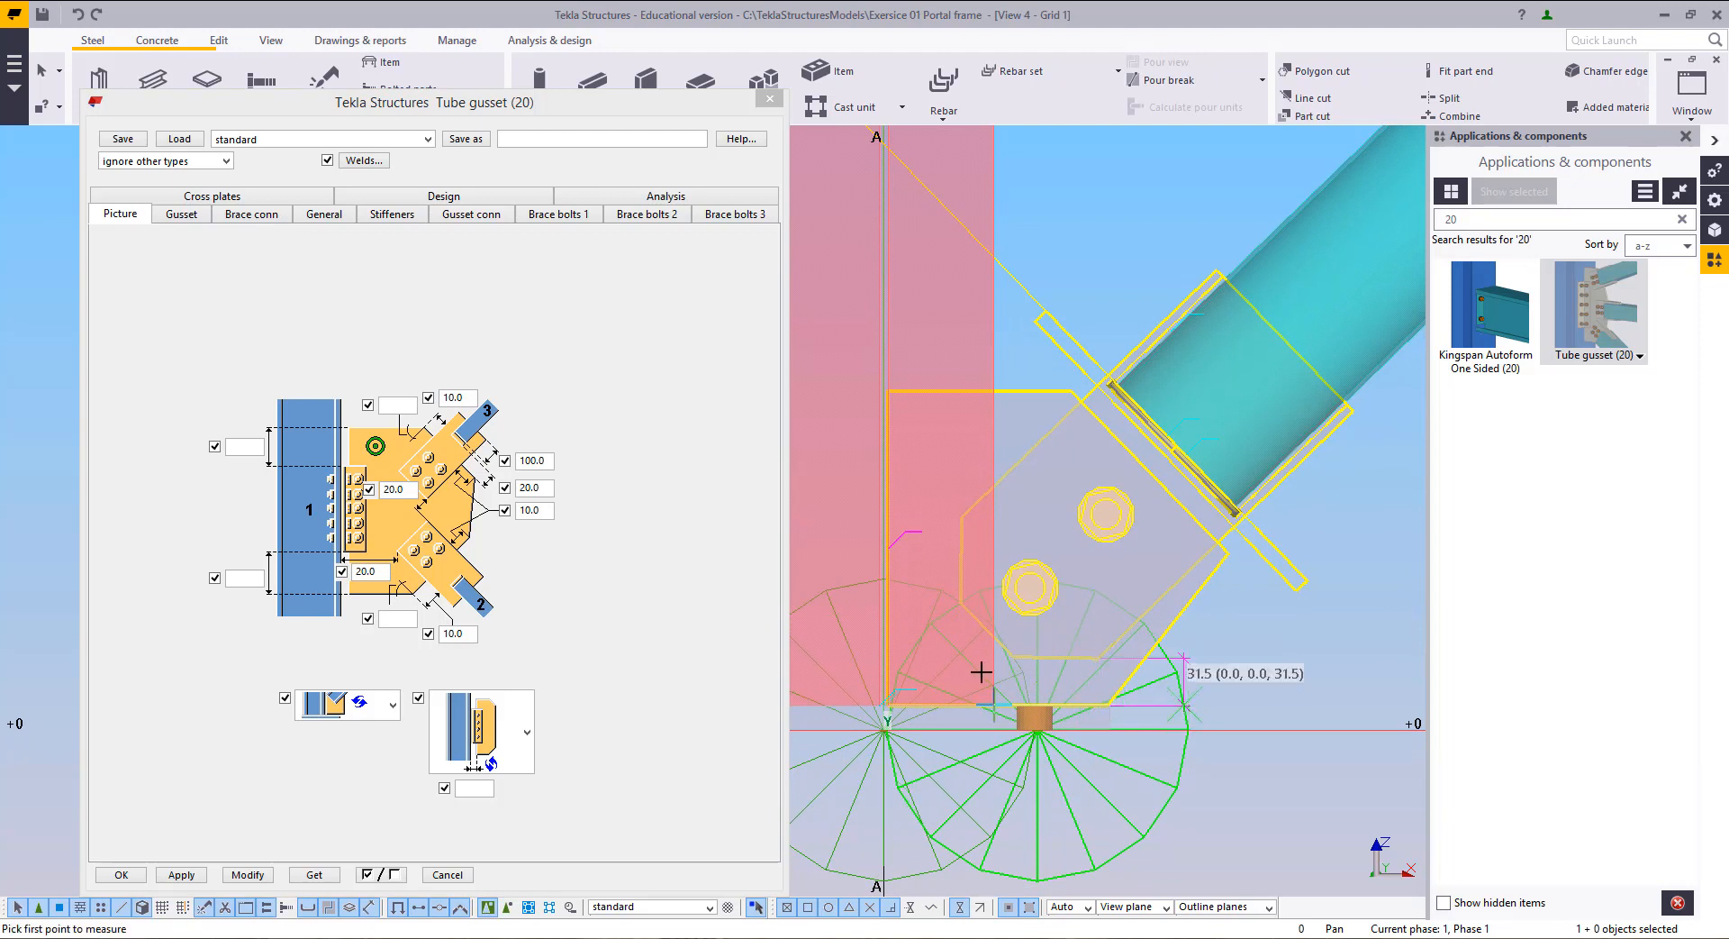
right_click(1276, 623)
left_click(1286, 634)
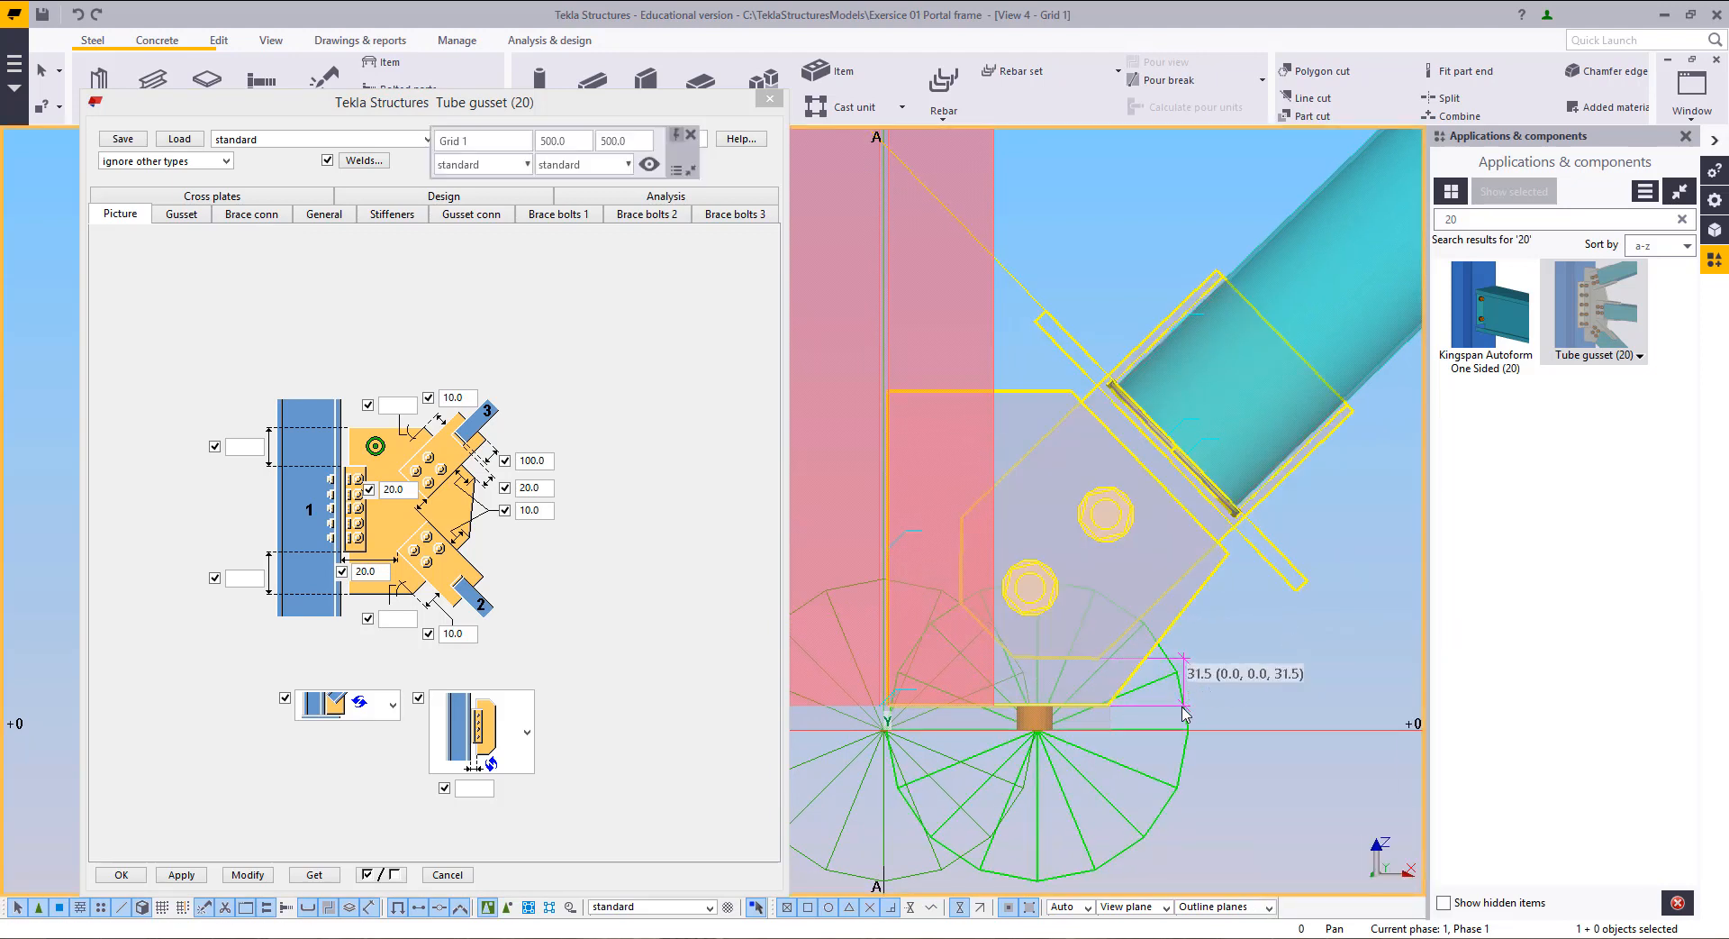
left_click(1184, 702)
Step: Set the lower gusset's clearance between column and brace to 10 mm, update it and re-measure the gap at the gusset's bottom edge
double_click(385, 569)
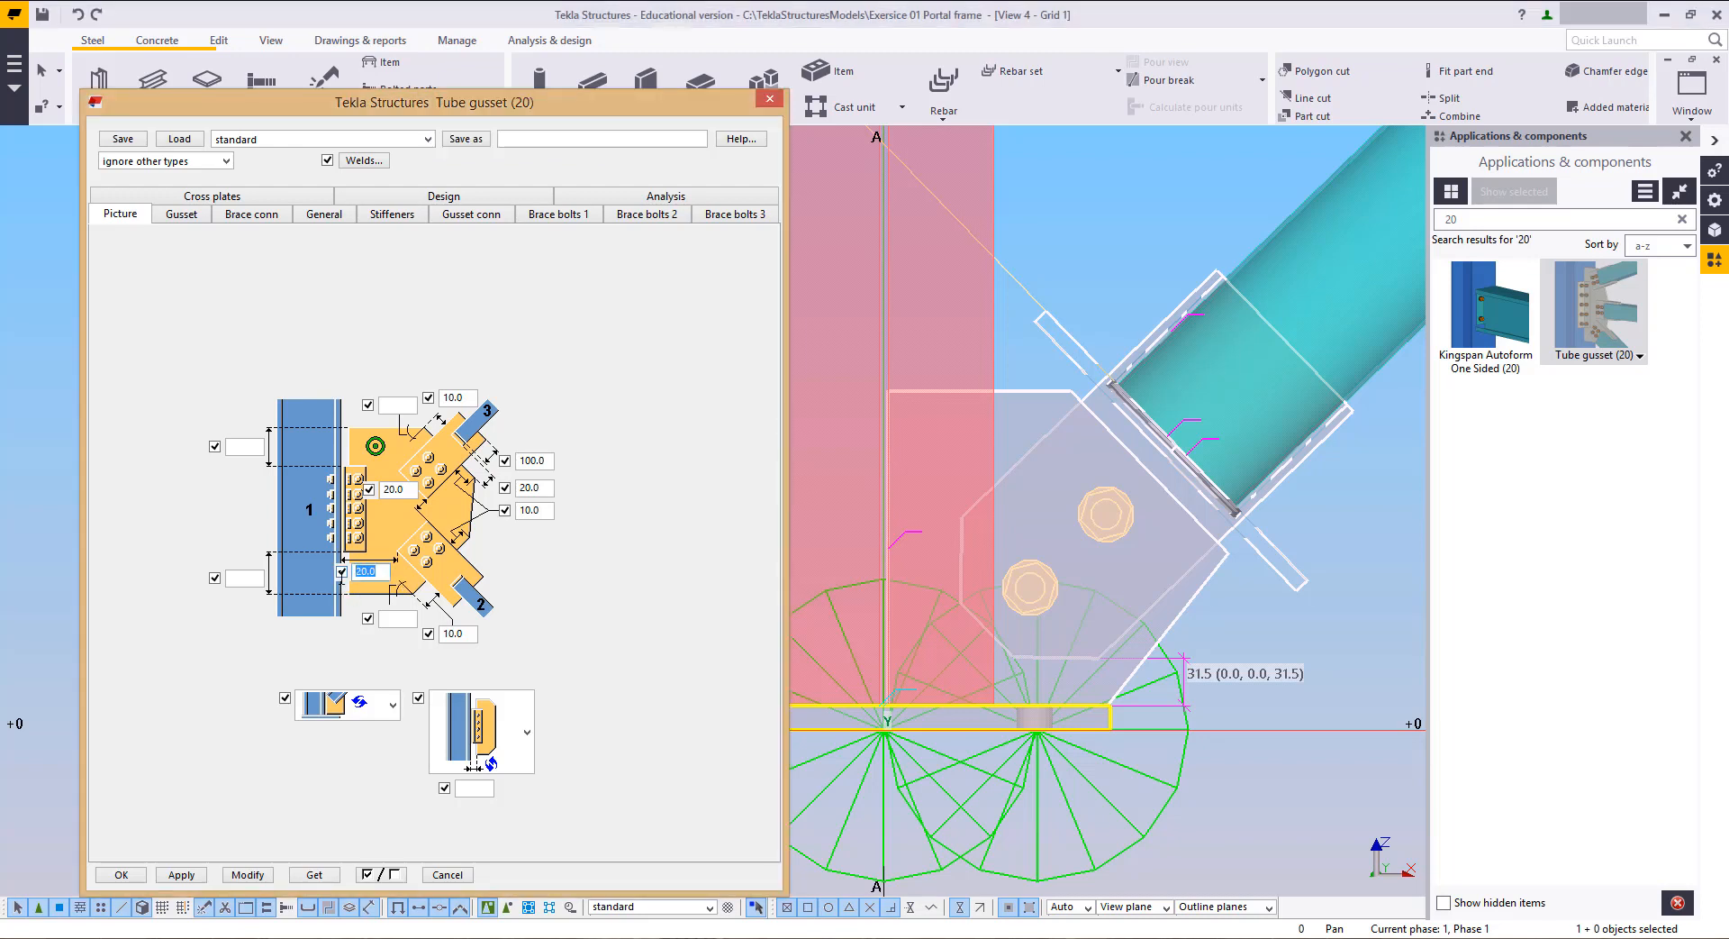
type("10")
middle_click_drag(1057, 705, 1109, 664)
key("f")
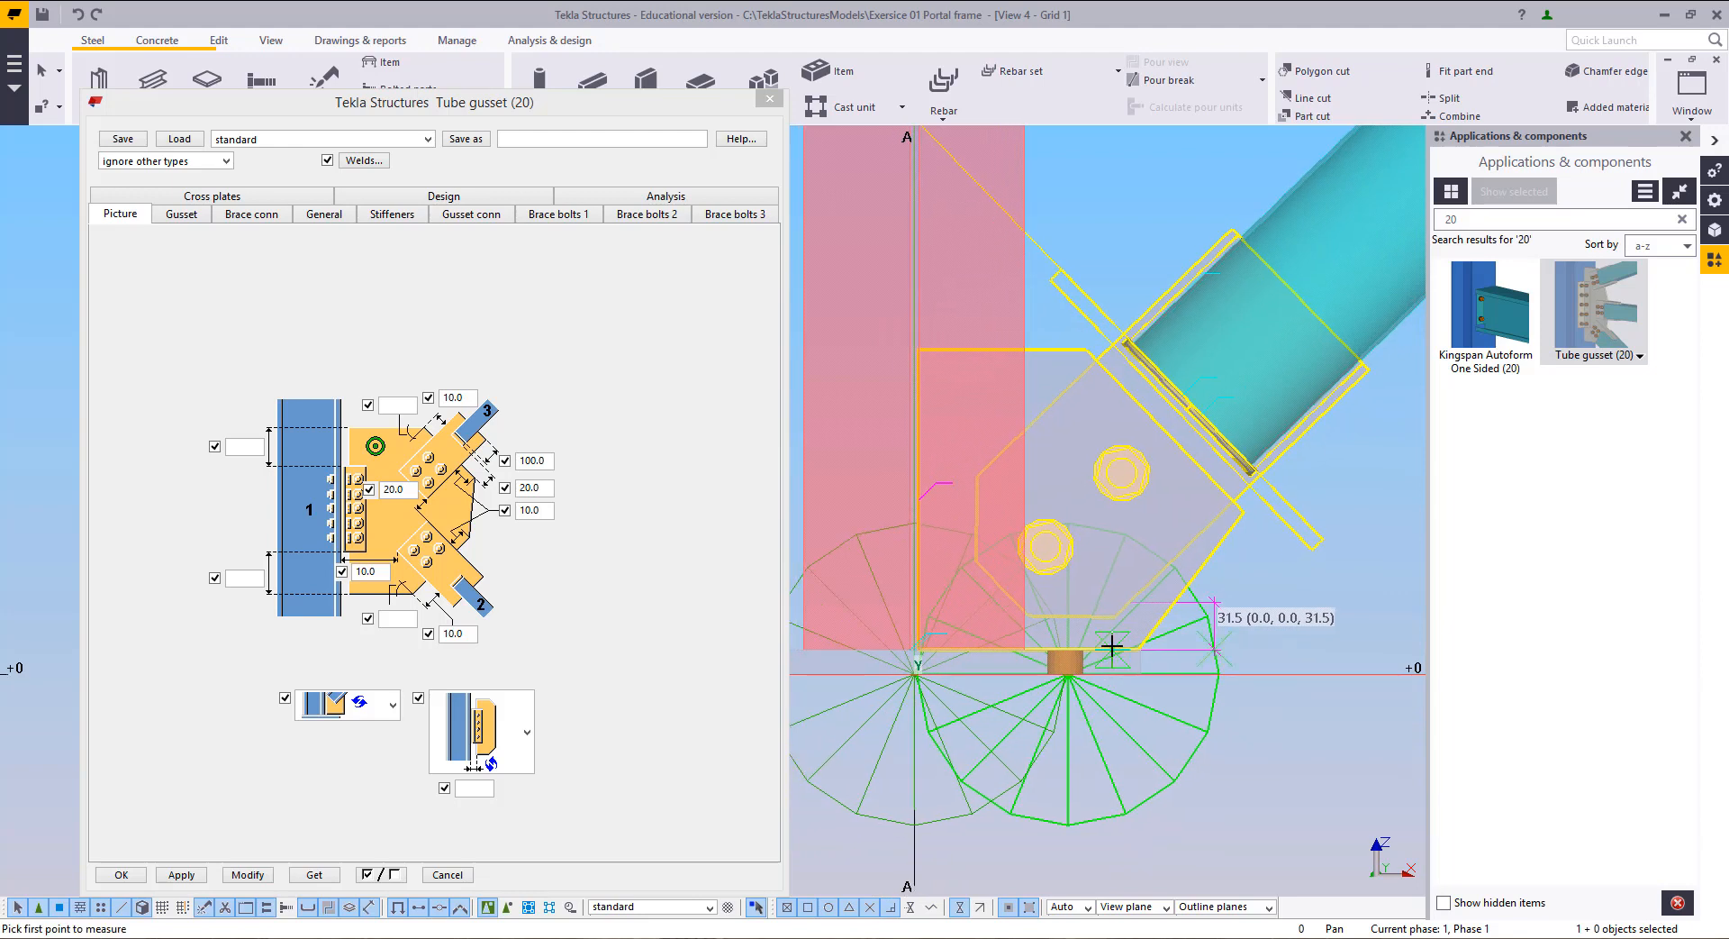
left_click(1114, 617)
left_click(1120, 648)
left_click(1142, 650)
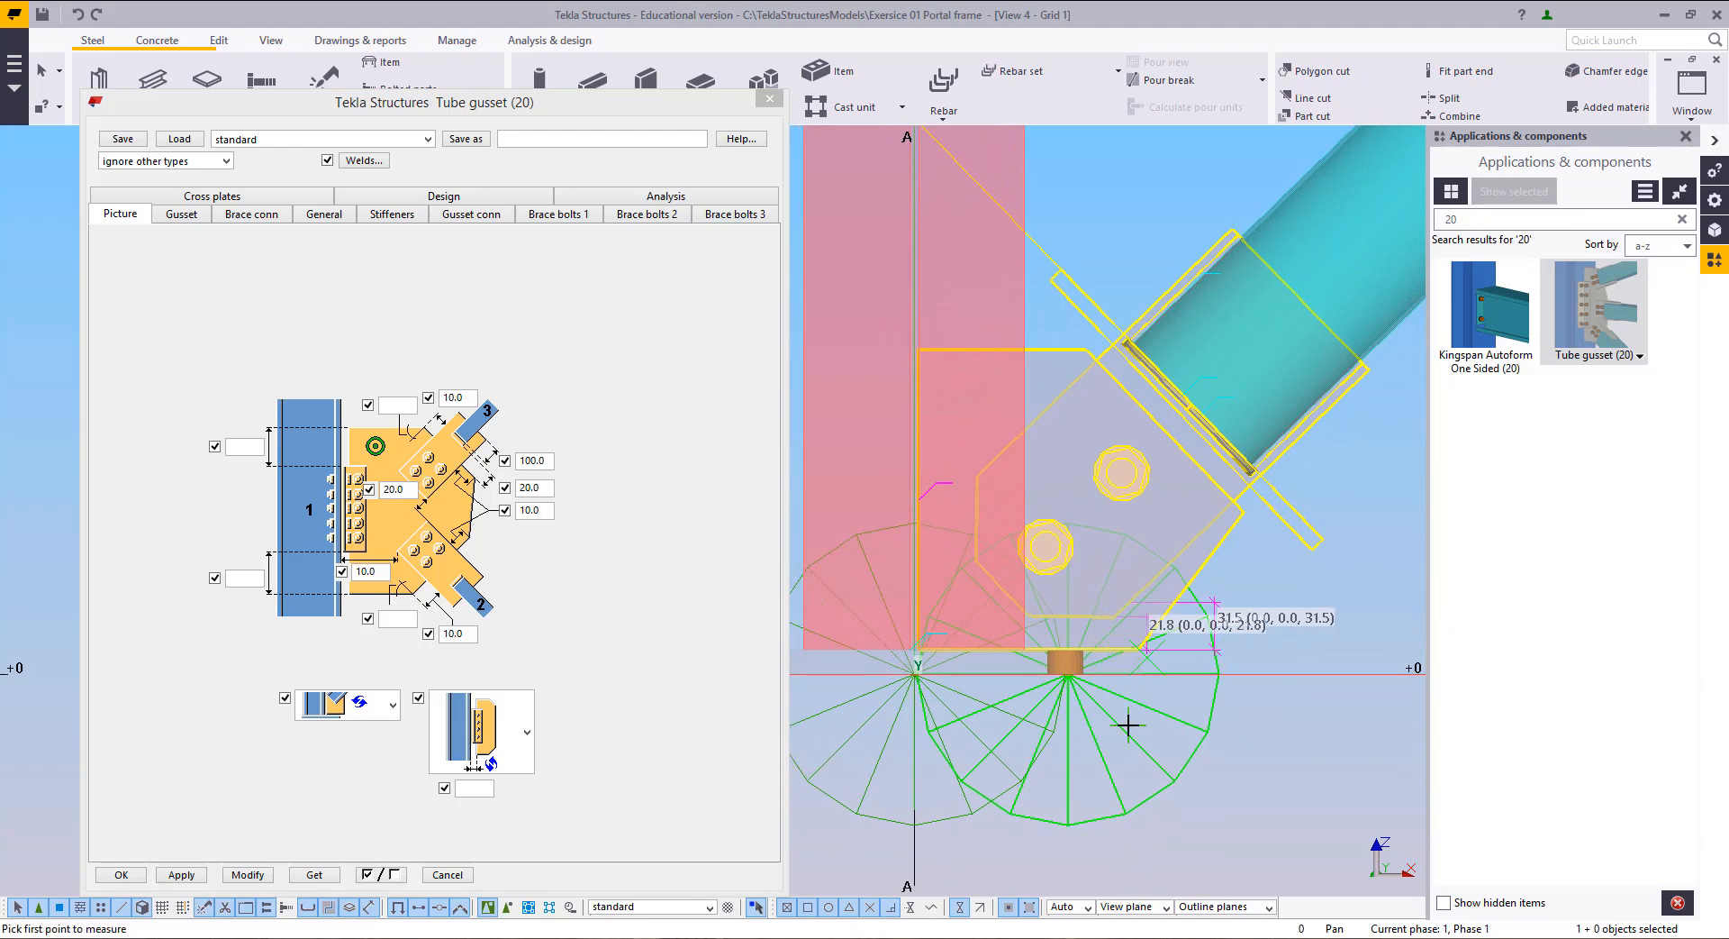
Step: Redraw the Grid 1 view to clear the gusset's gap measurements and end the active command
scroll(1117, 662, "up", 4)
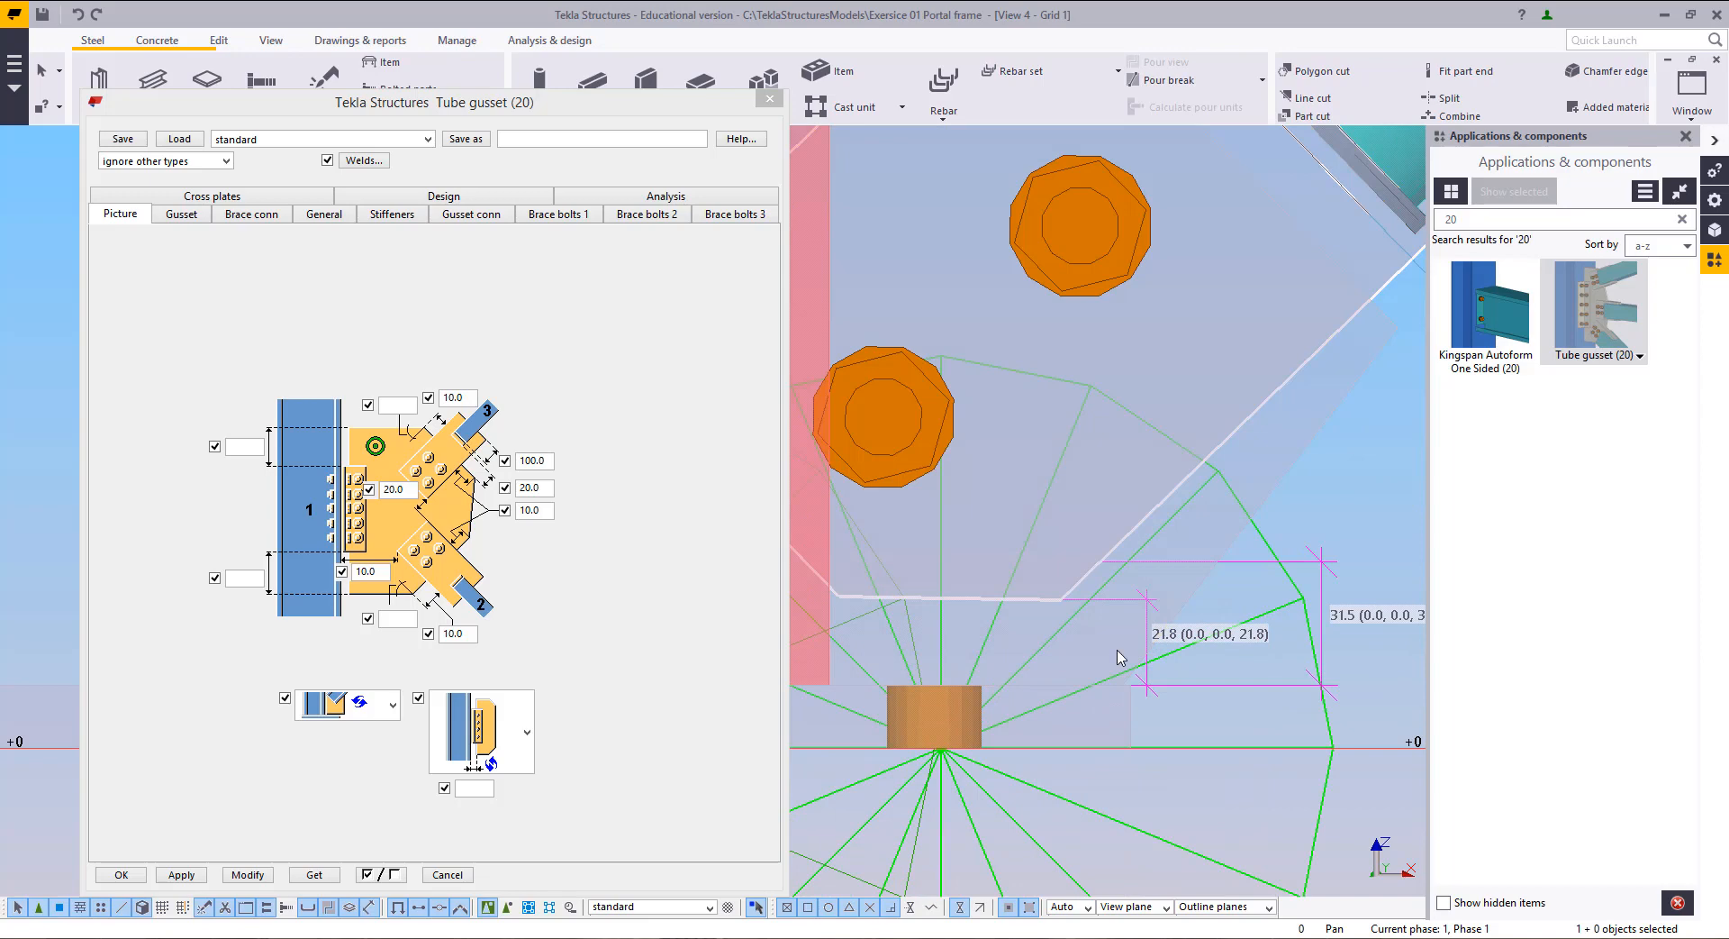
scroll(1116, 657, "down", 2)
scroll(1126, 599, "down", 2)
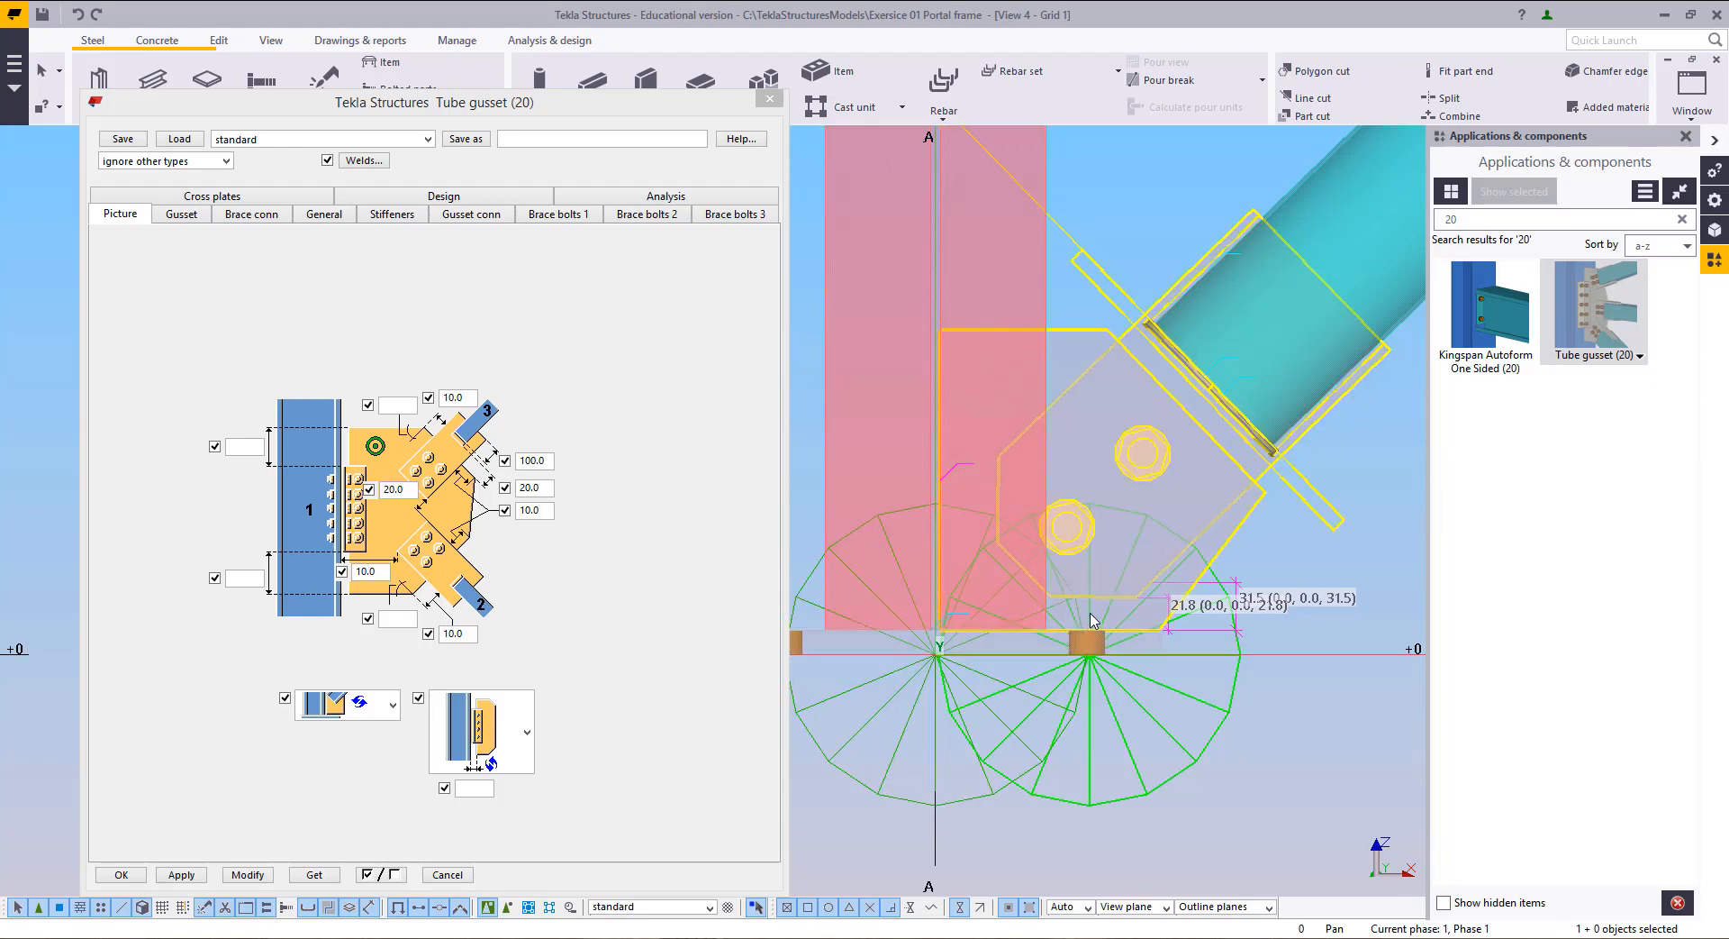
right_click(1322, 551)
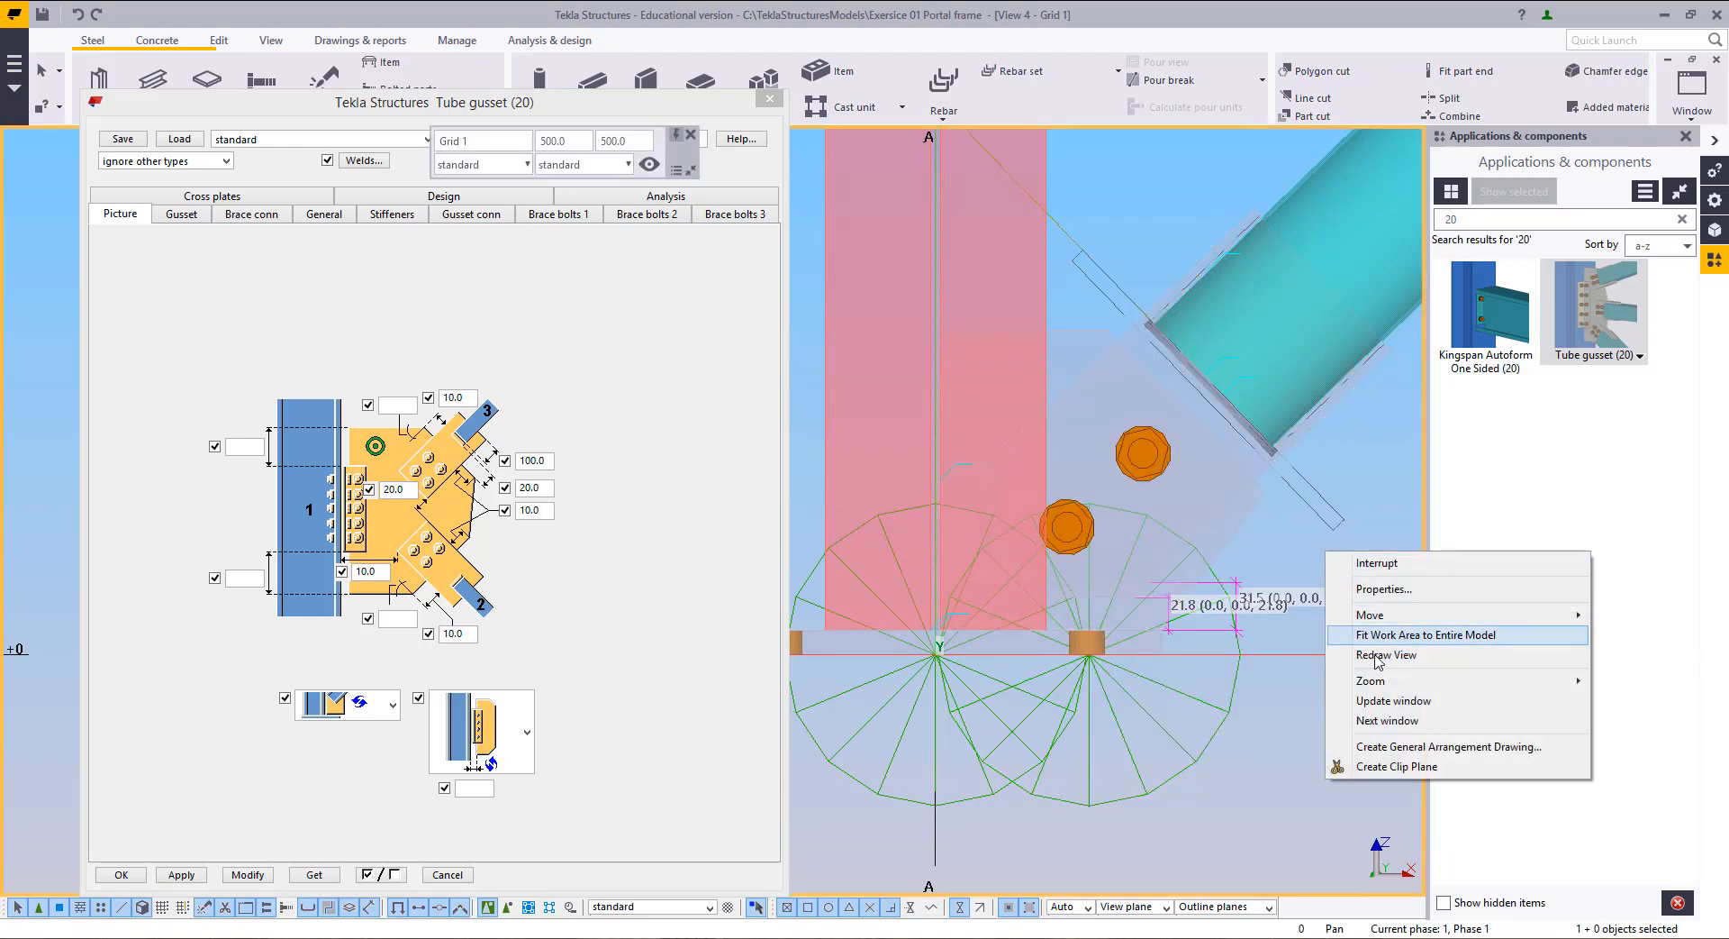
left_click(1338, 653)
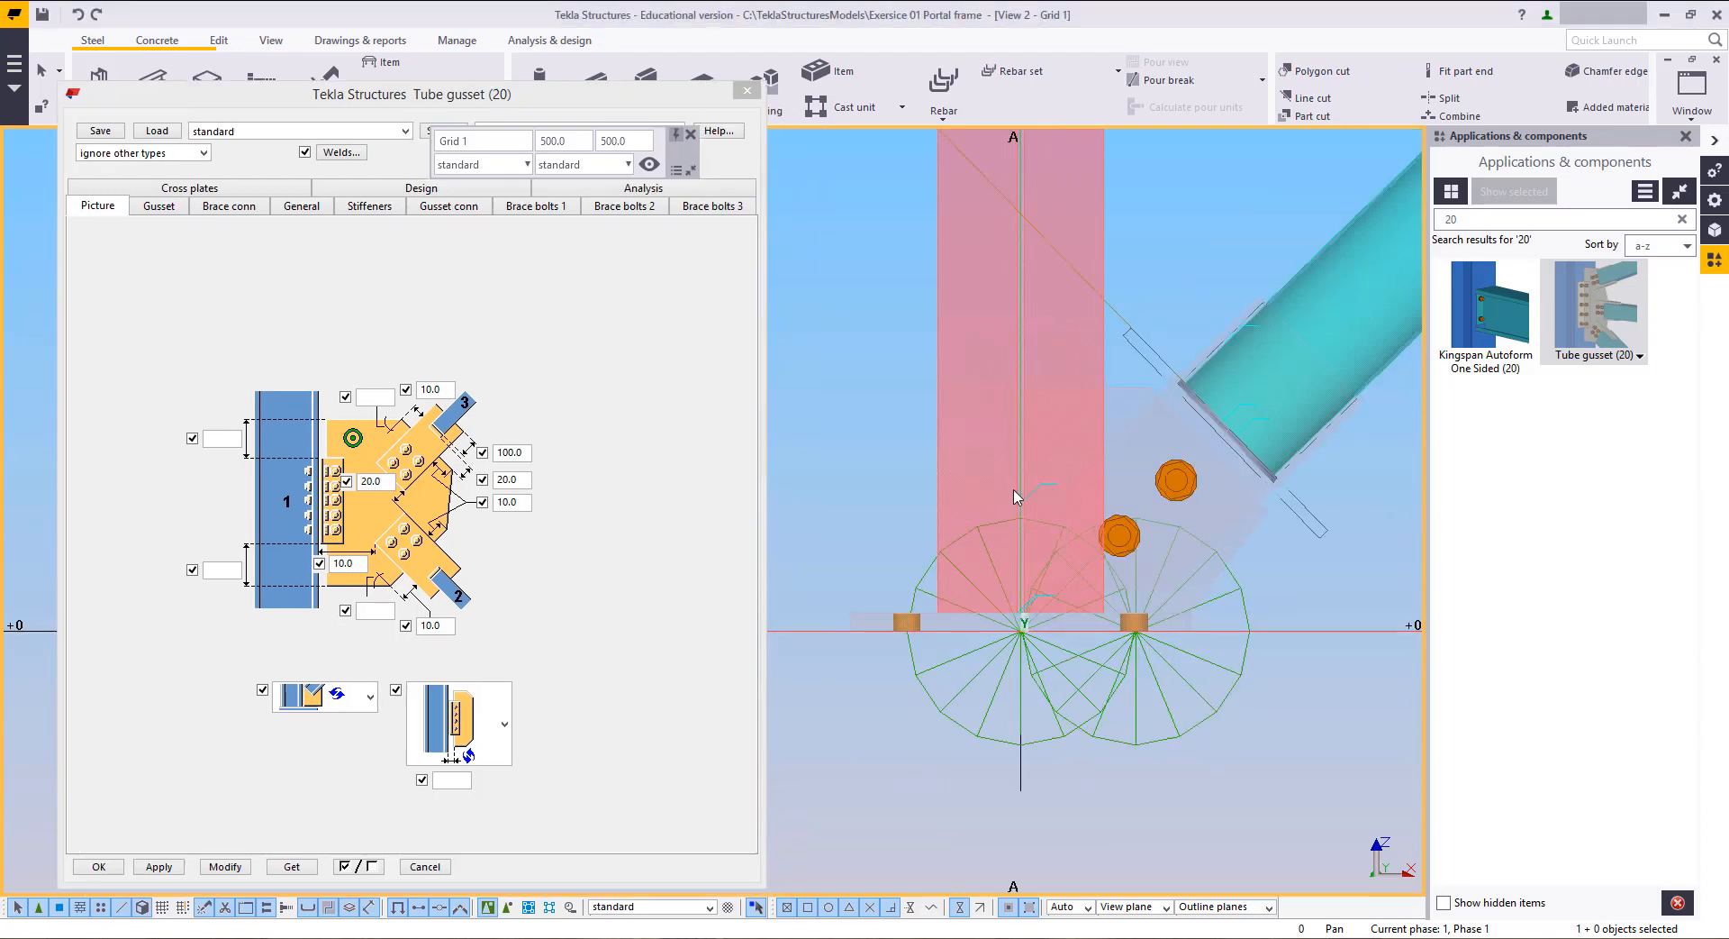
middle_click_drag(1255, 576, 1241, 664)
right_click(1063, 491)
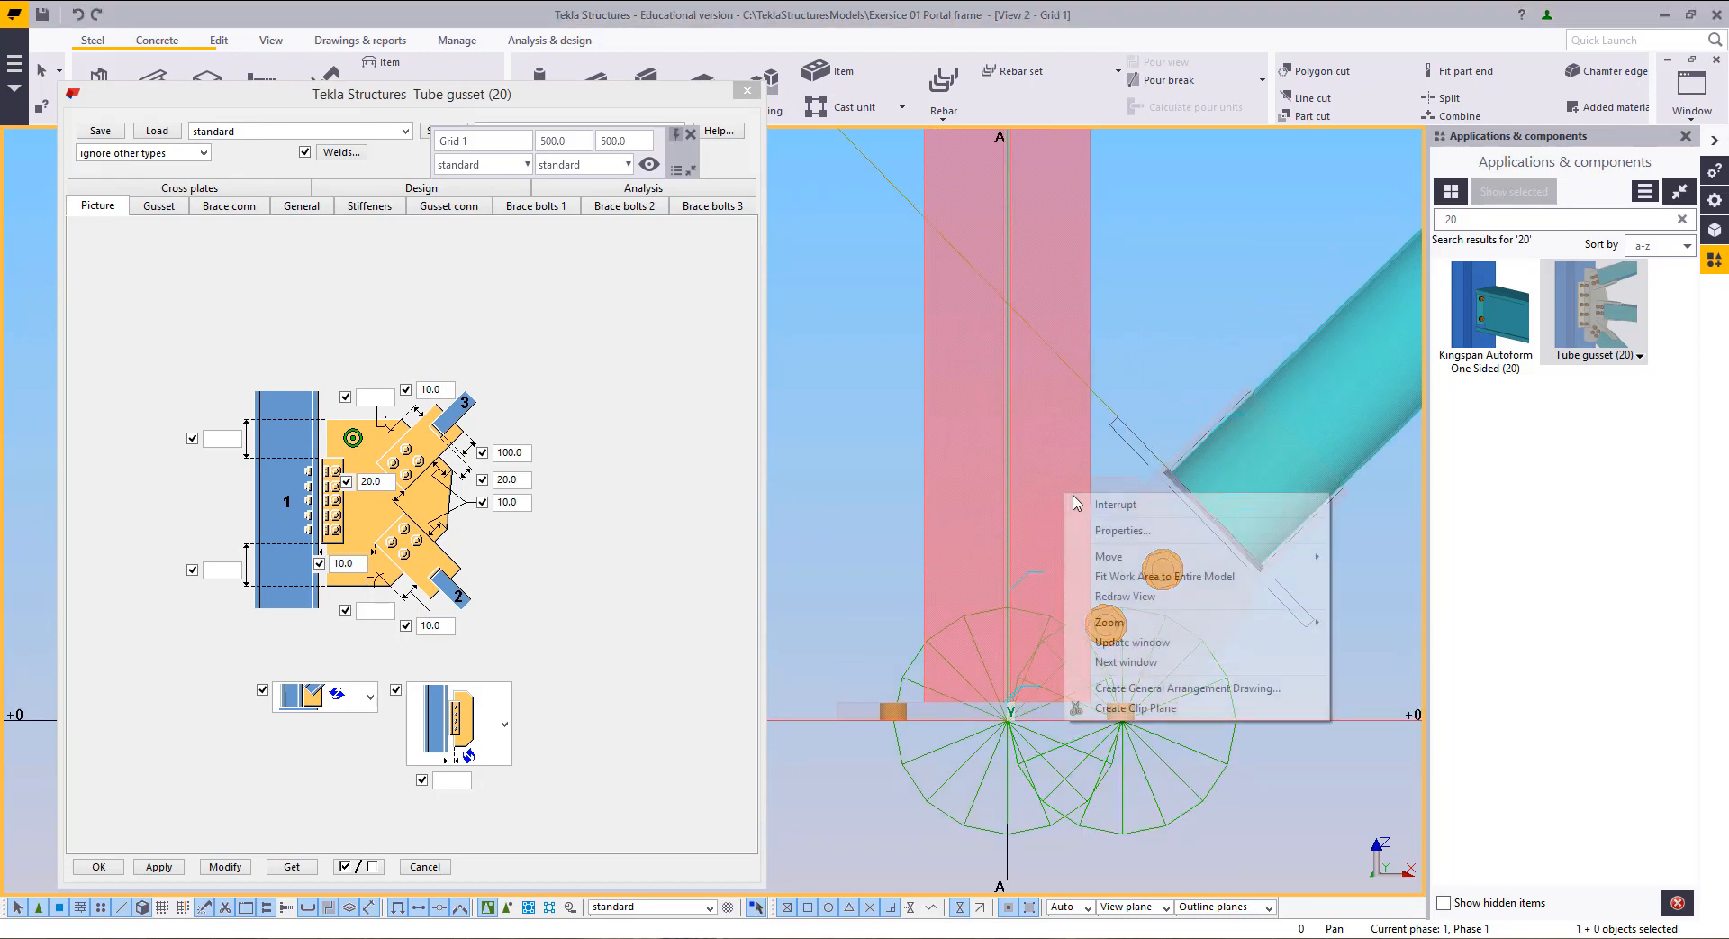
left_click(1086, 503)
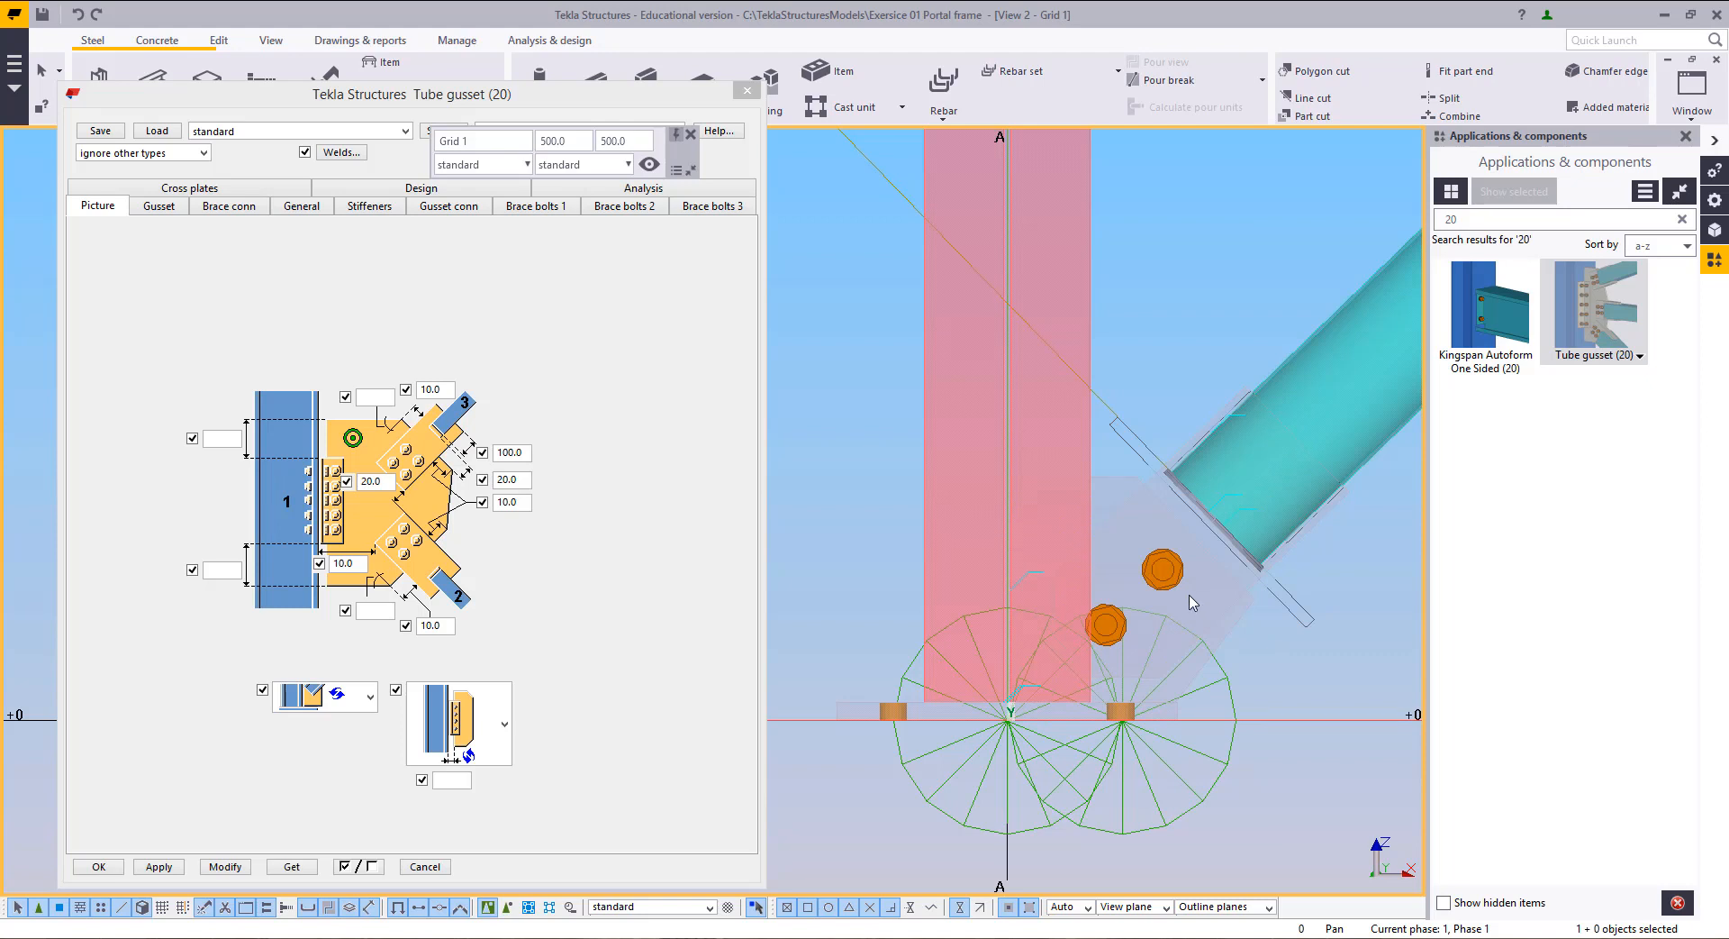
Step: Create the default component views of the lower tube gusset and dismiss its properties
left_click(1232, 682)
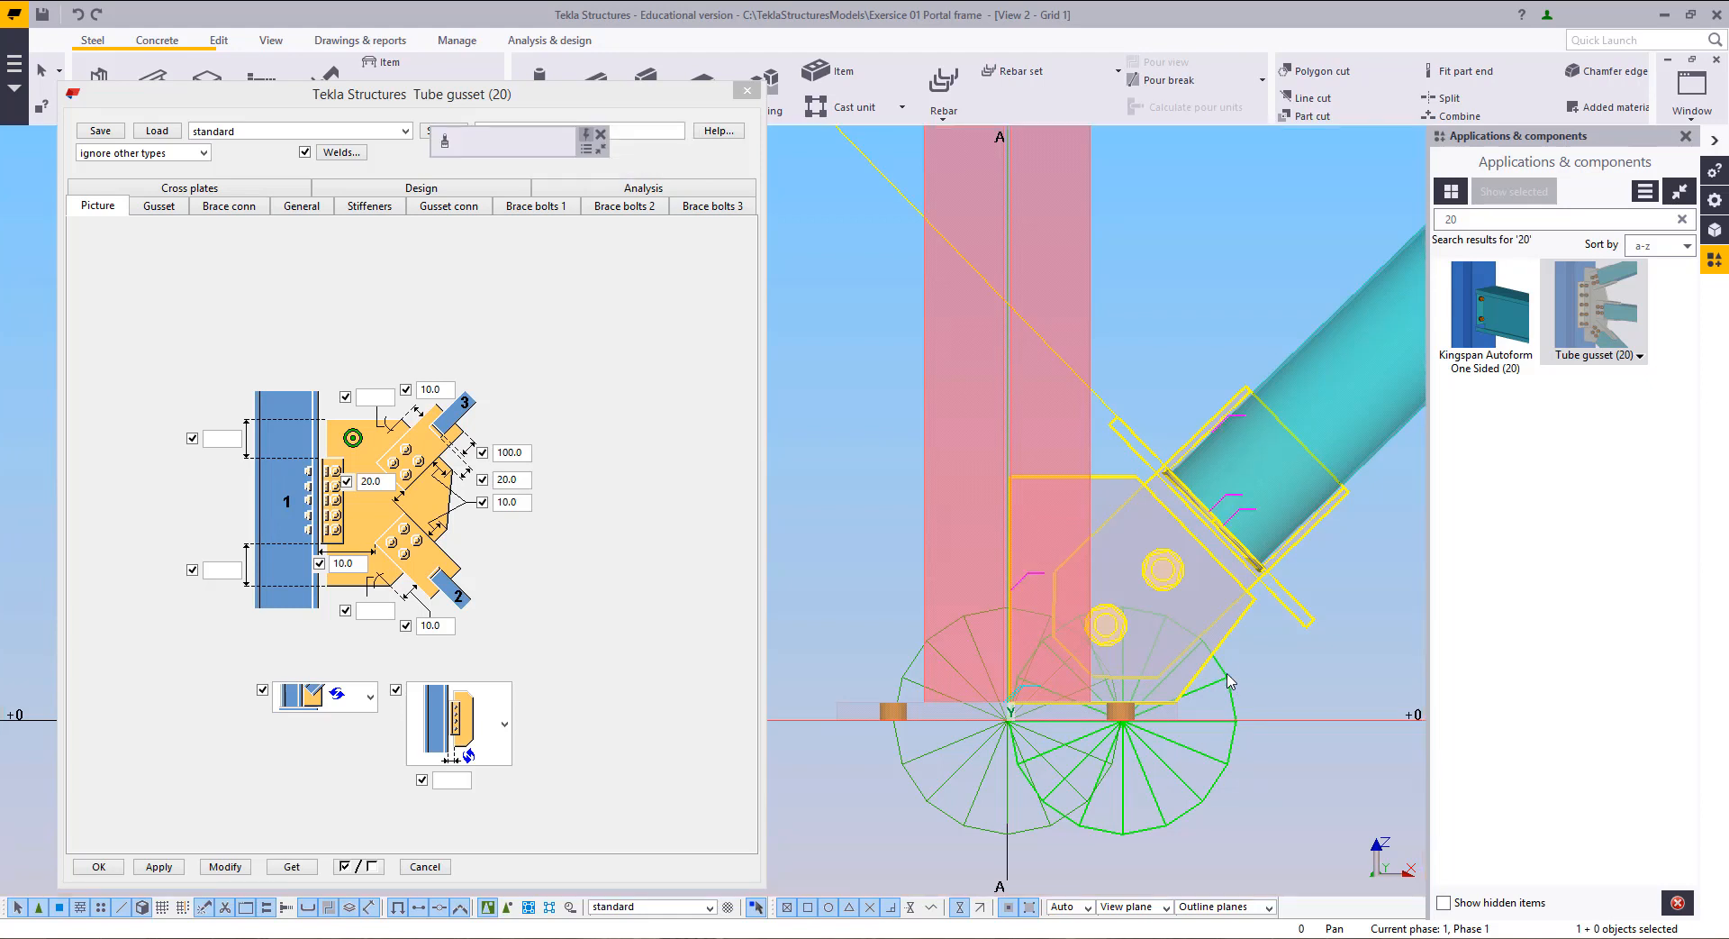
right_click(855, 470)
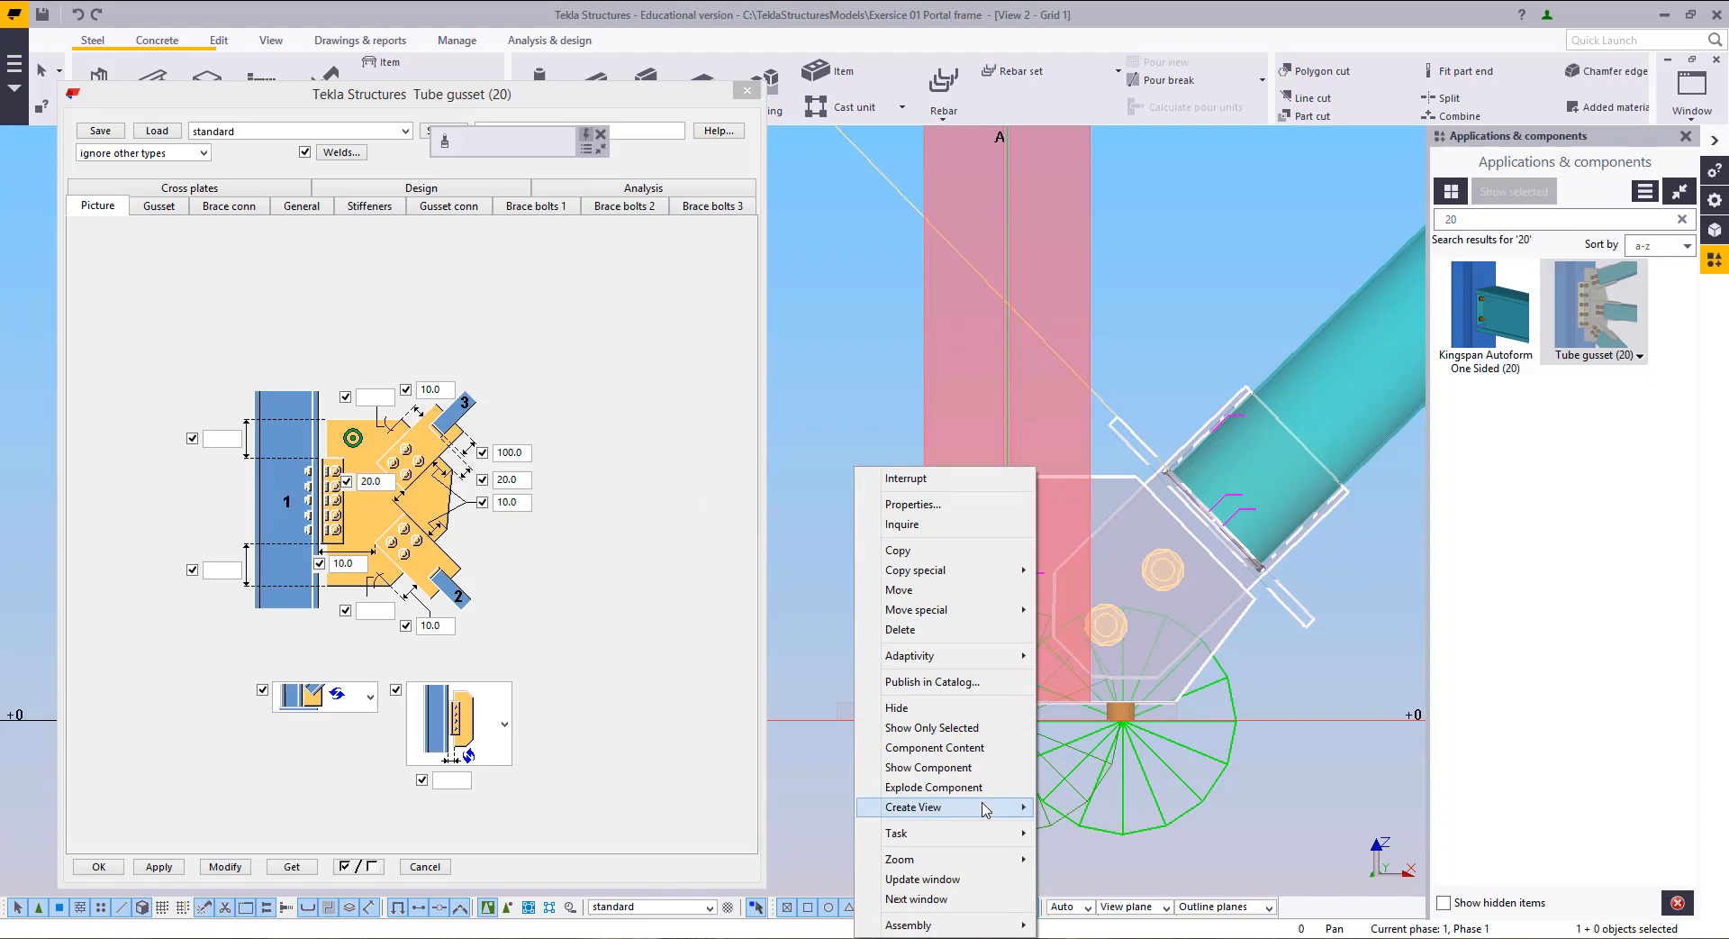
mouse_move(989, 807)
left_click(1110, 827)
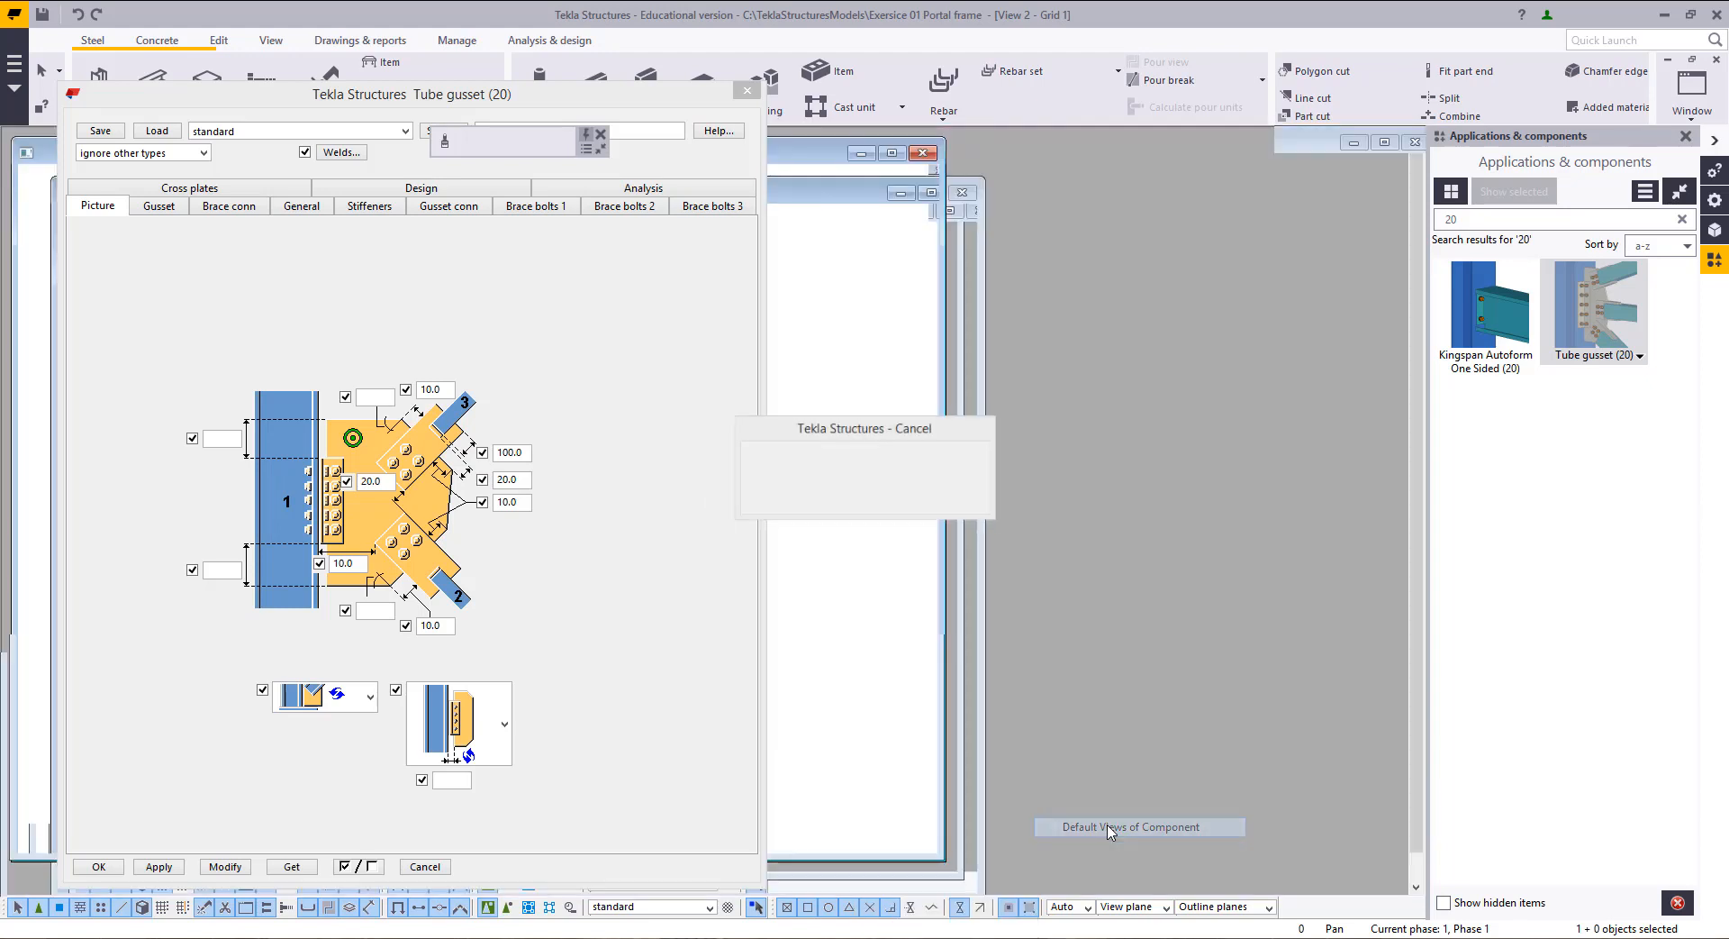
left_click(749, 94)
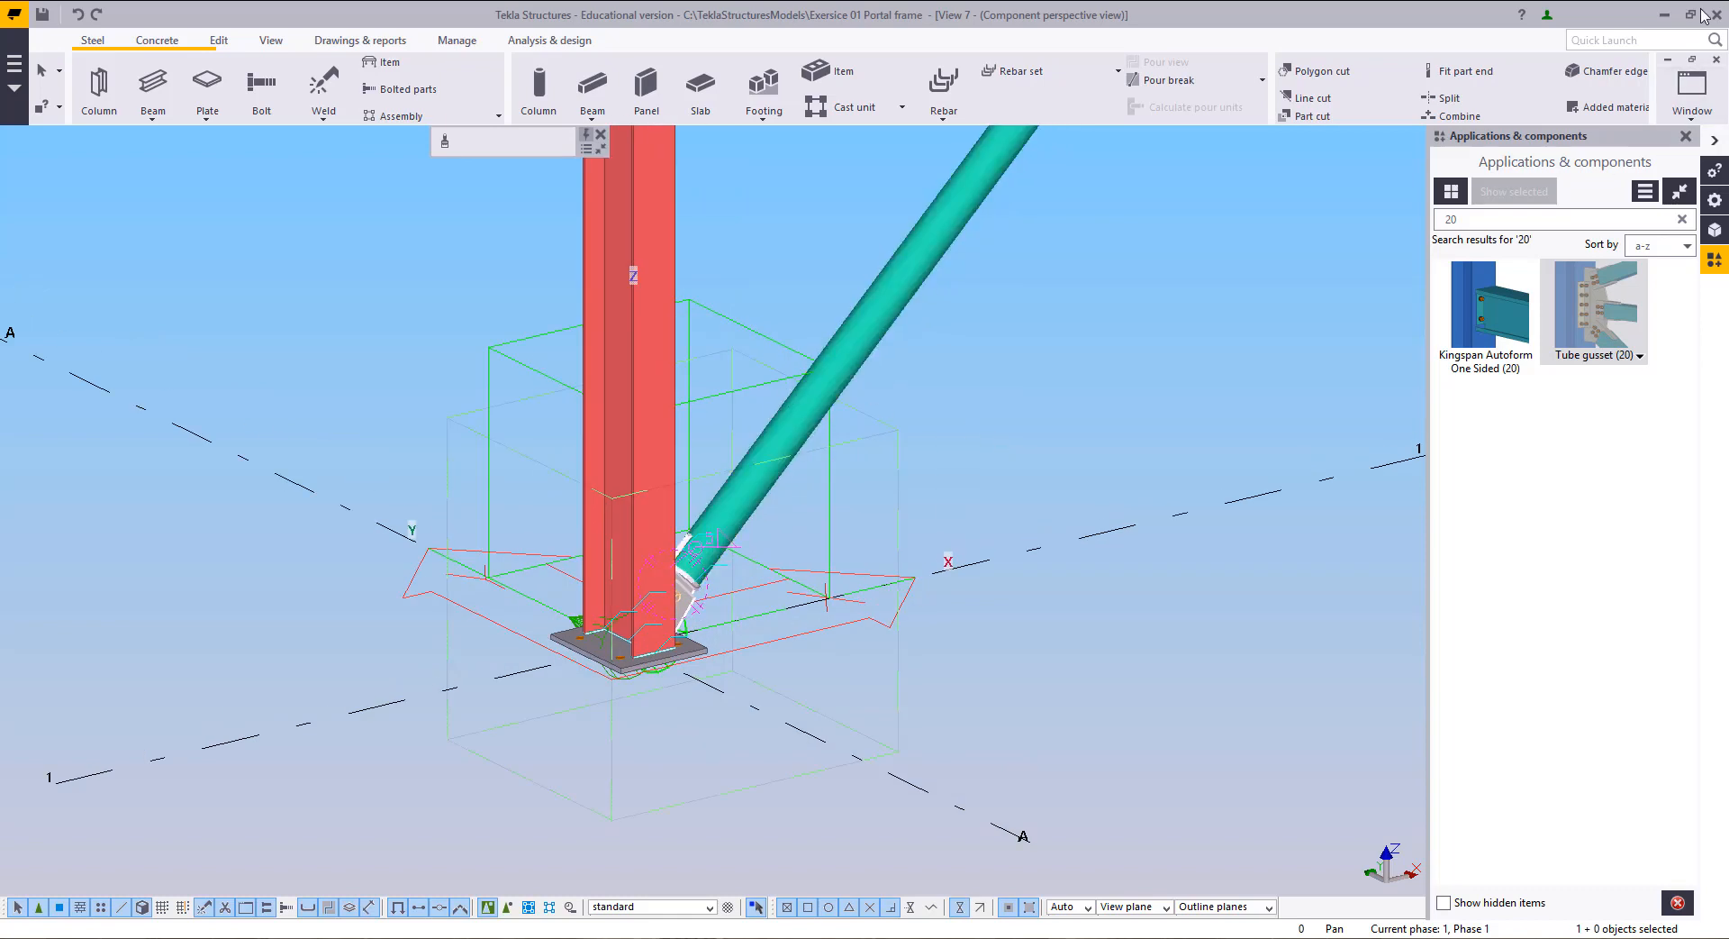
Step: Open the component top view full size and examine how the gusset and bracing plate line up with the column web
left_click(1692, 59)
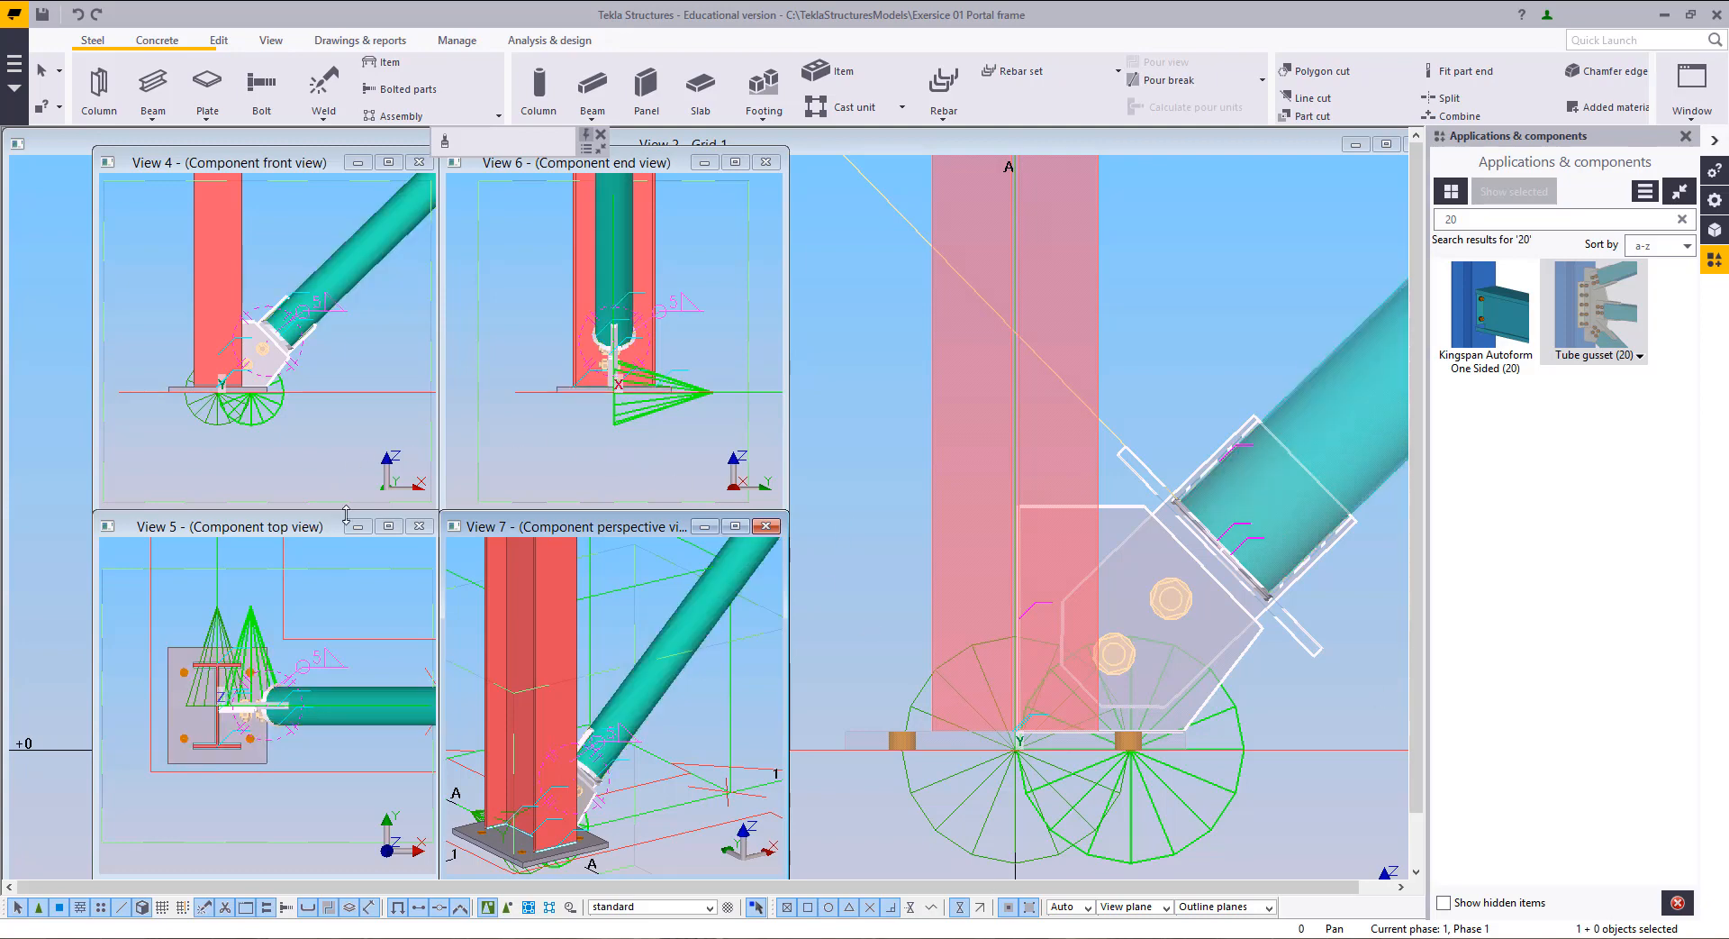
left_click(389, 531)
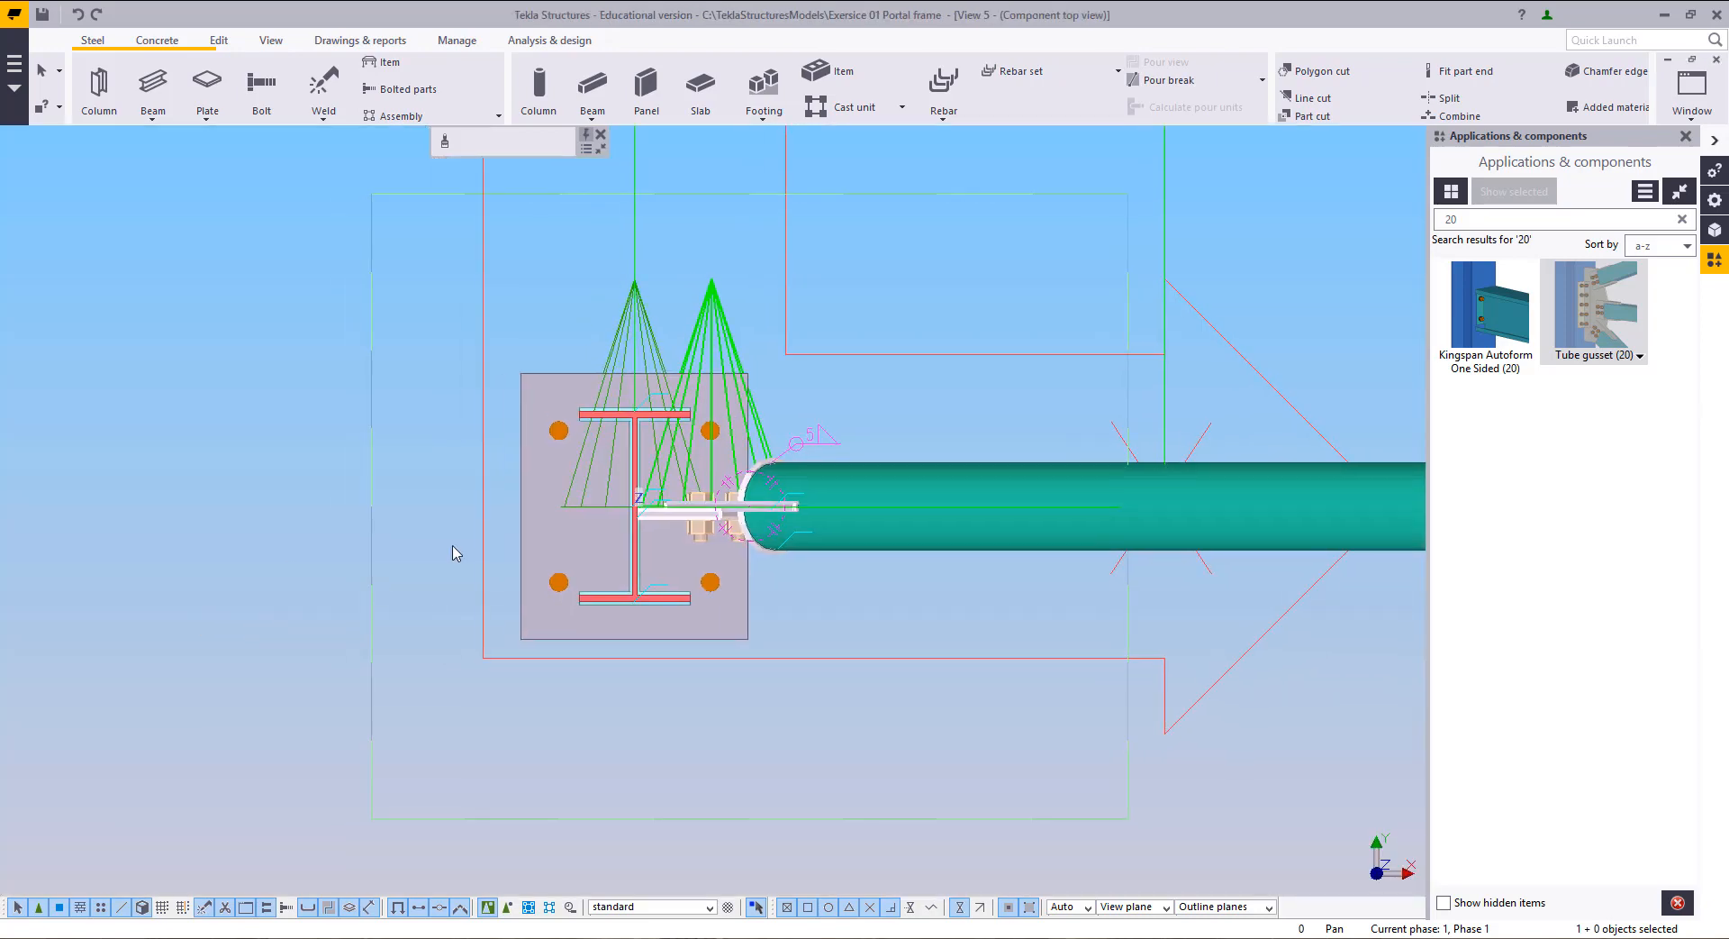
scroll(663, 513, "up", 5)
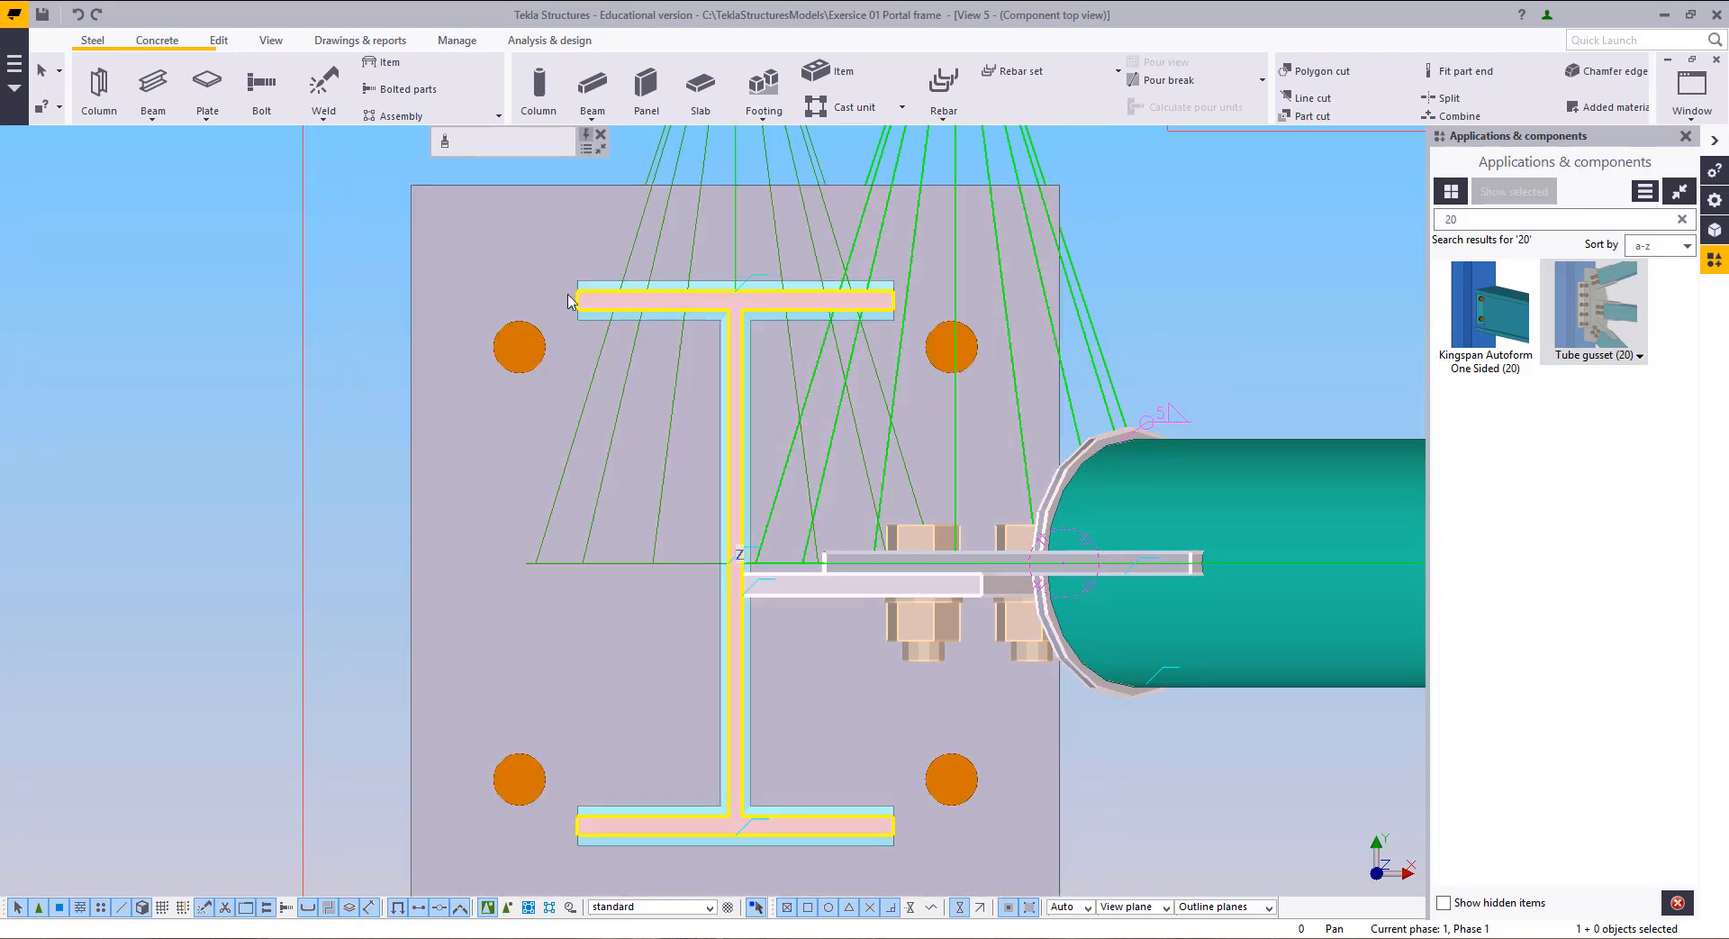
left_click(146, 366)
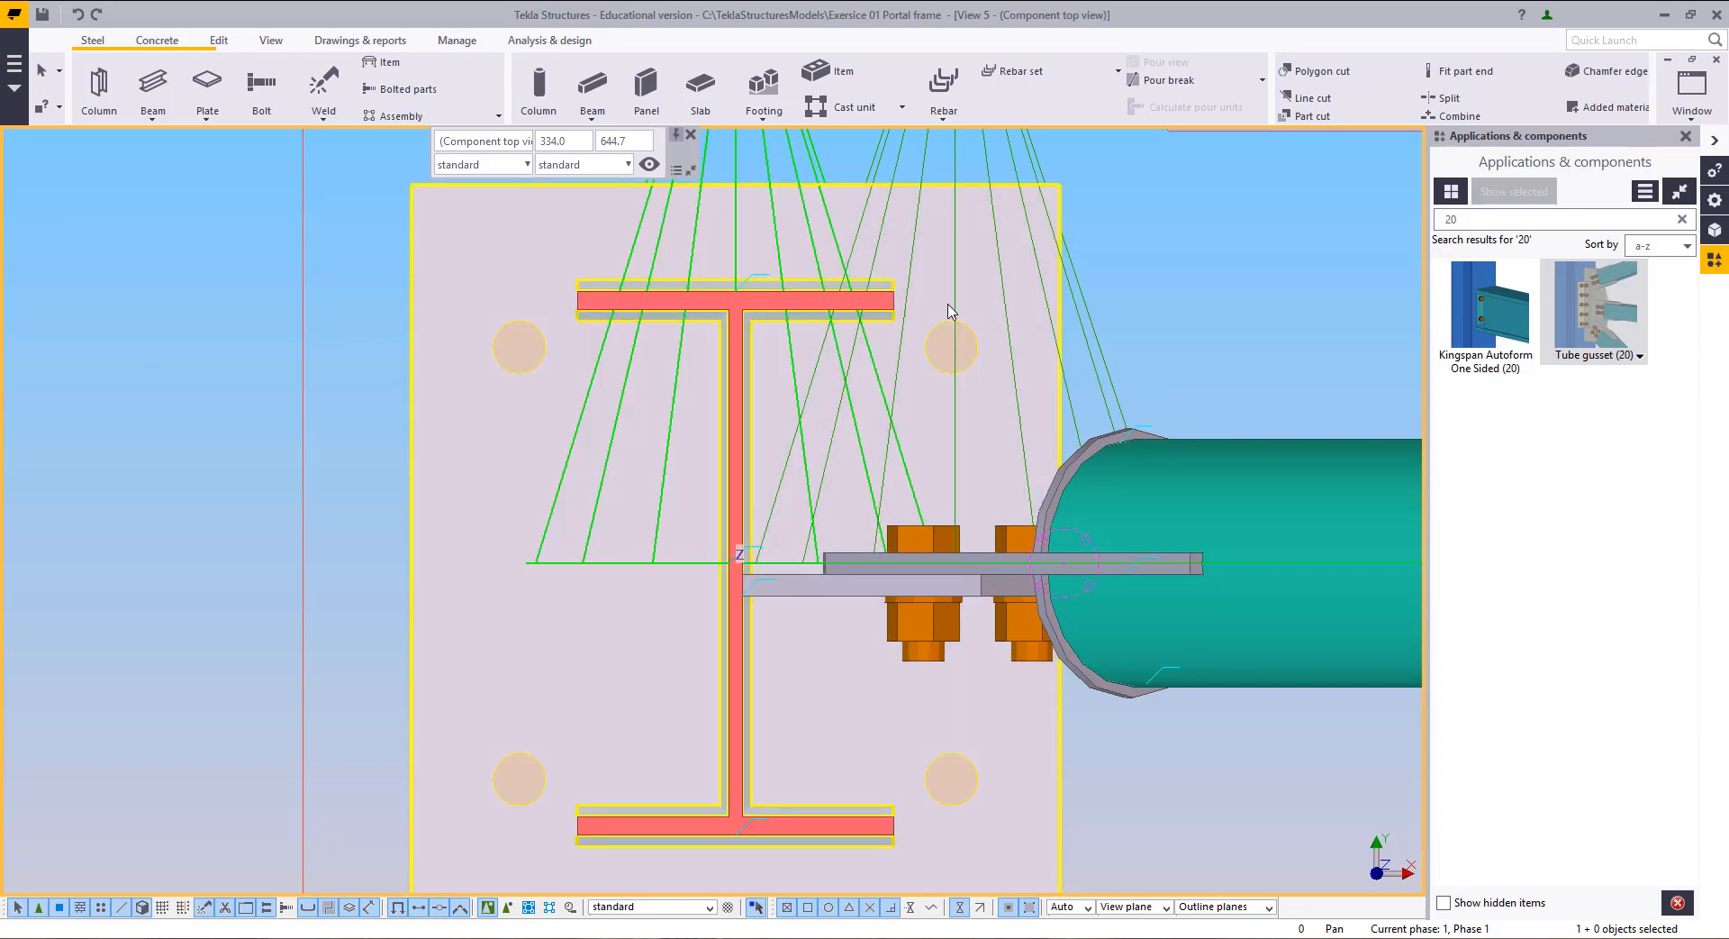
left_click(1141, 561)
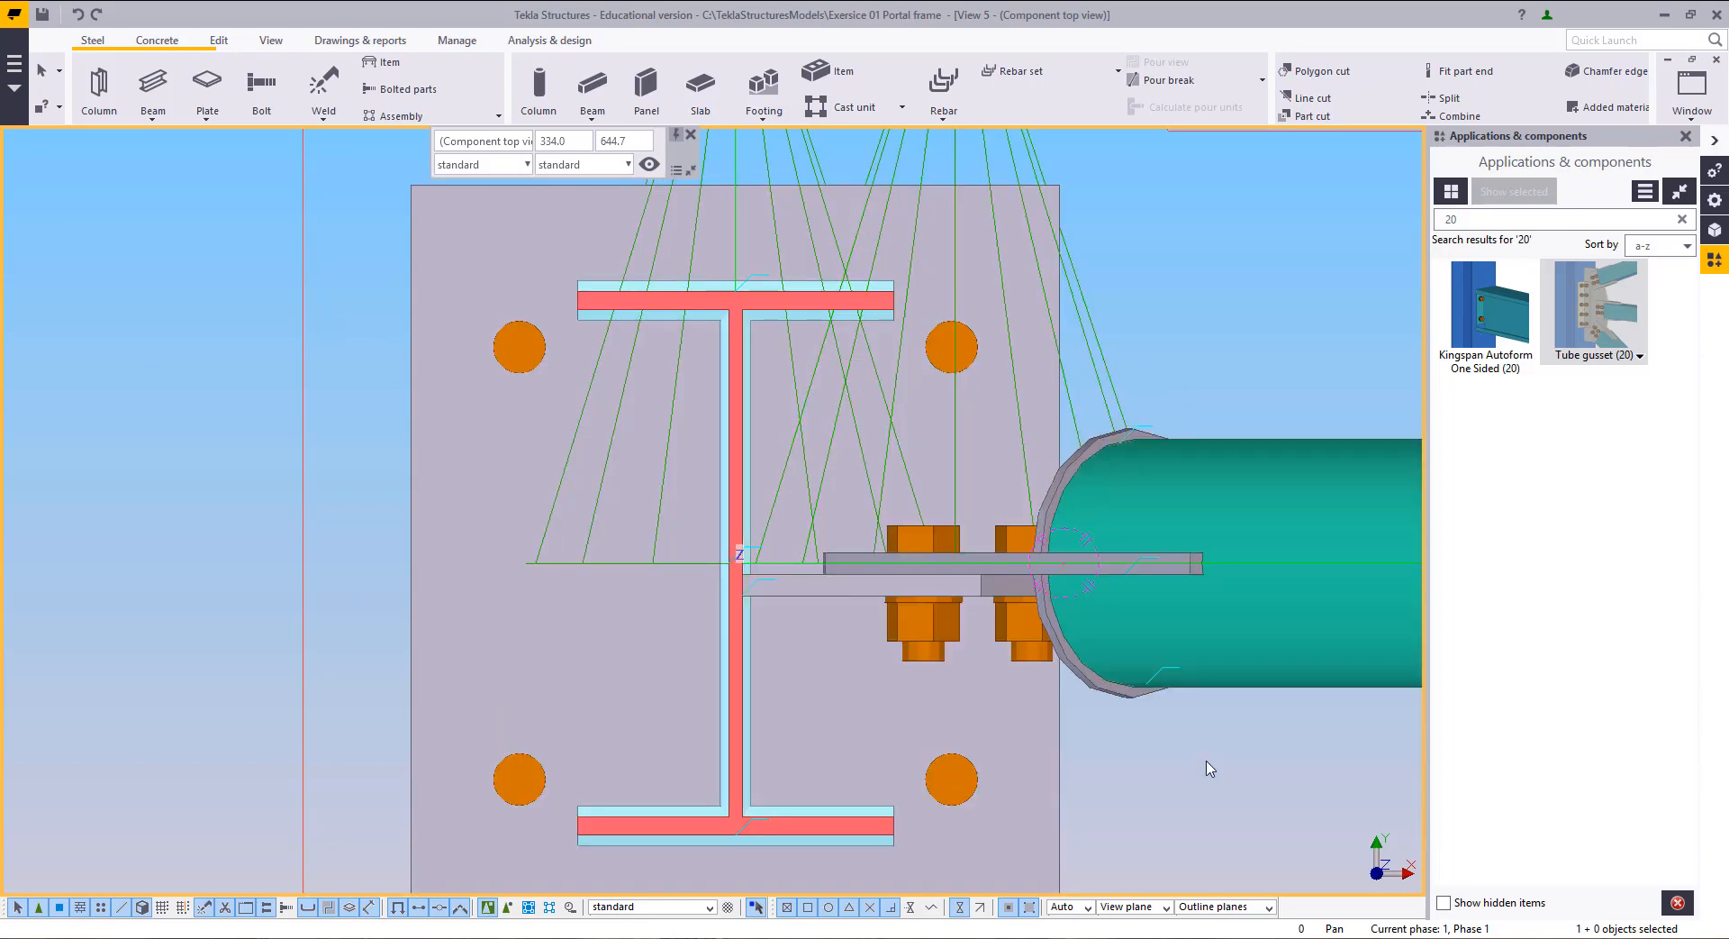
left_click(1078, 260)
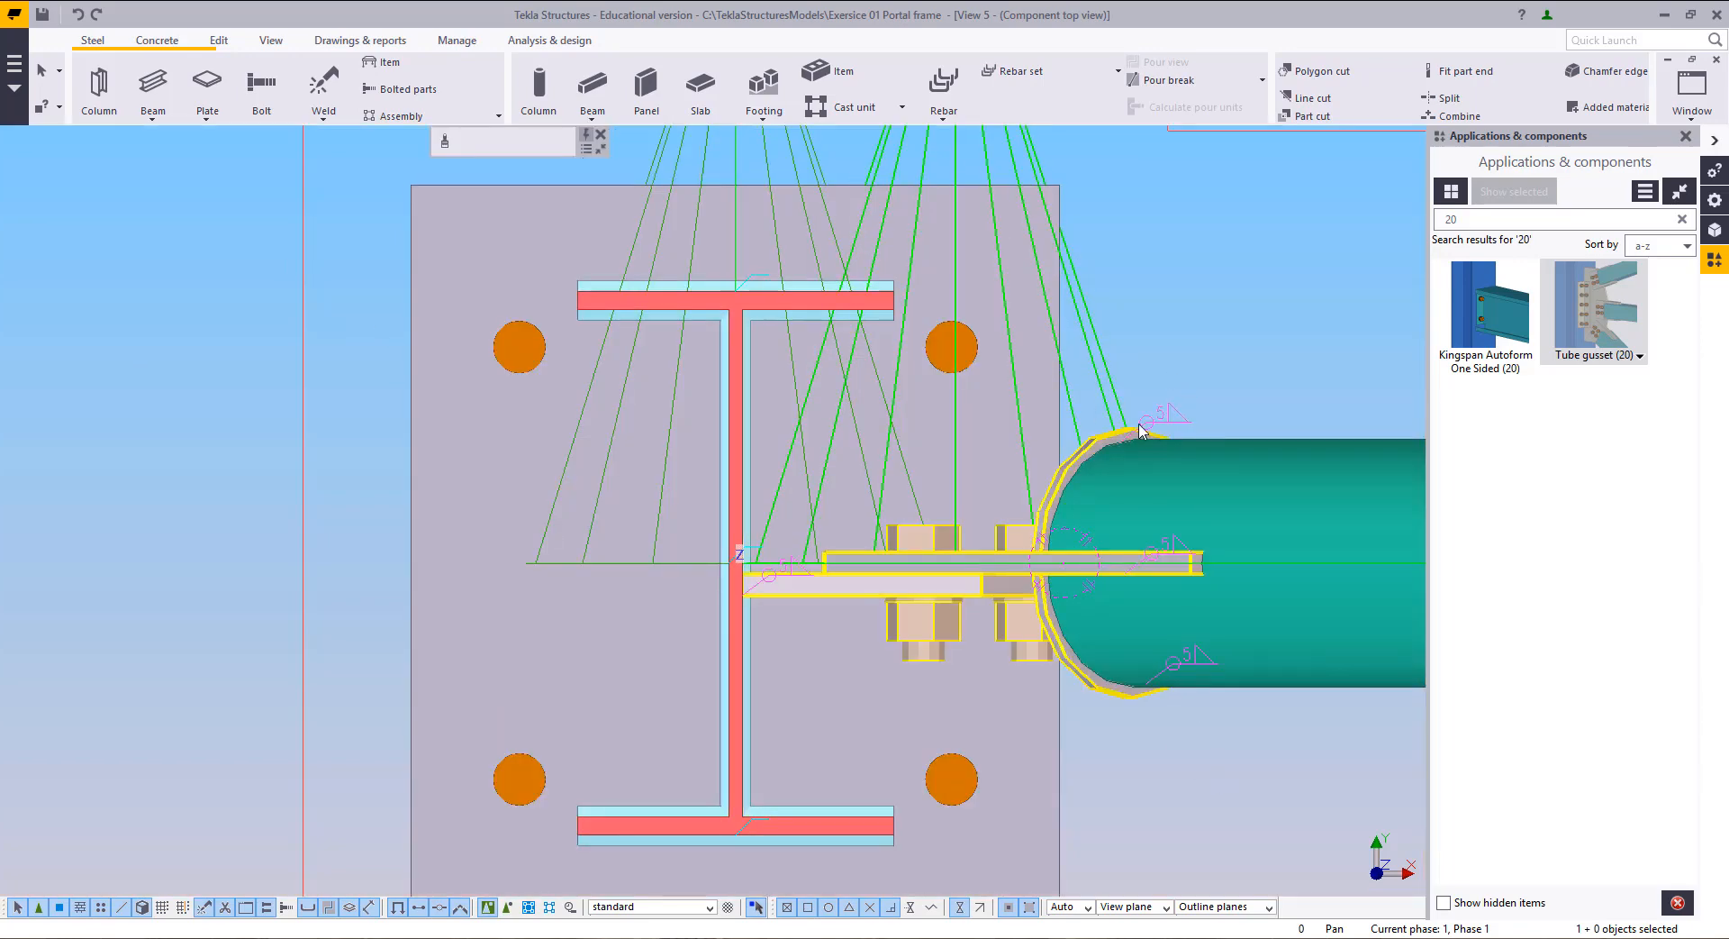
left_click(1156, 795)
middle_click_drag(1104, 764, 1020, 771)
Step: Close the component views and return to the Grid 1 view
left_click(1717, 59)
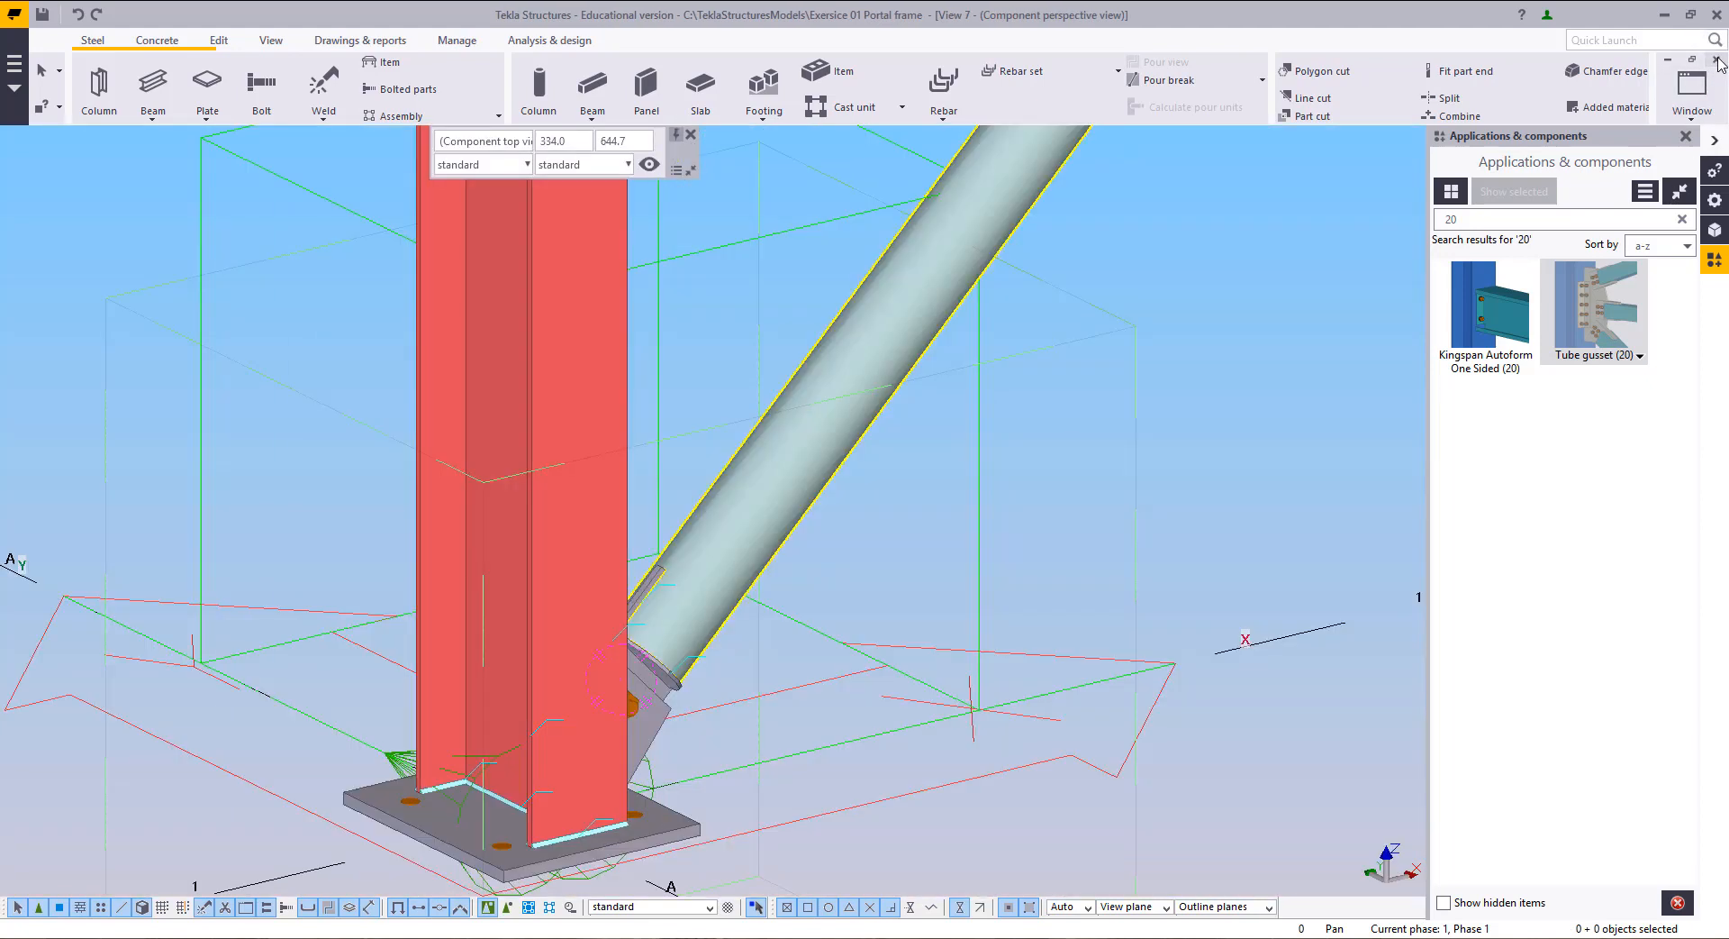
left_click(1717, 60)
left_click(1717, 60)
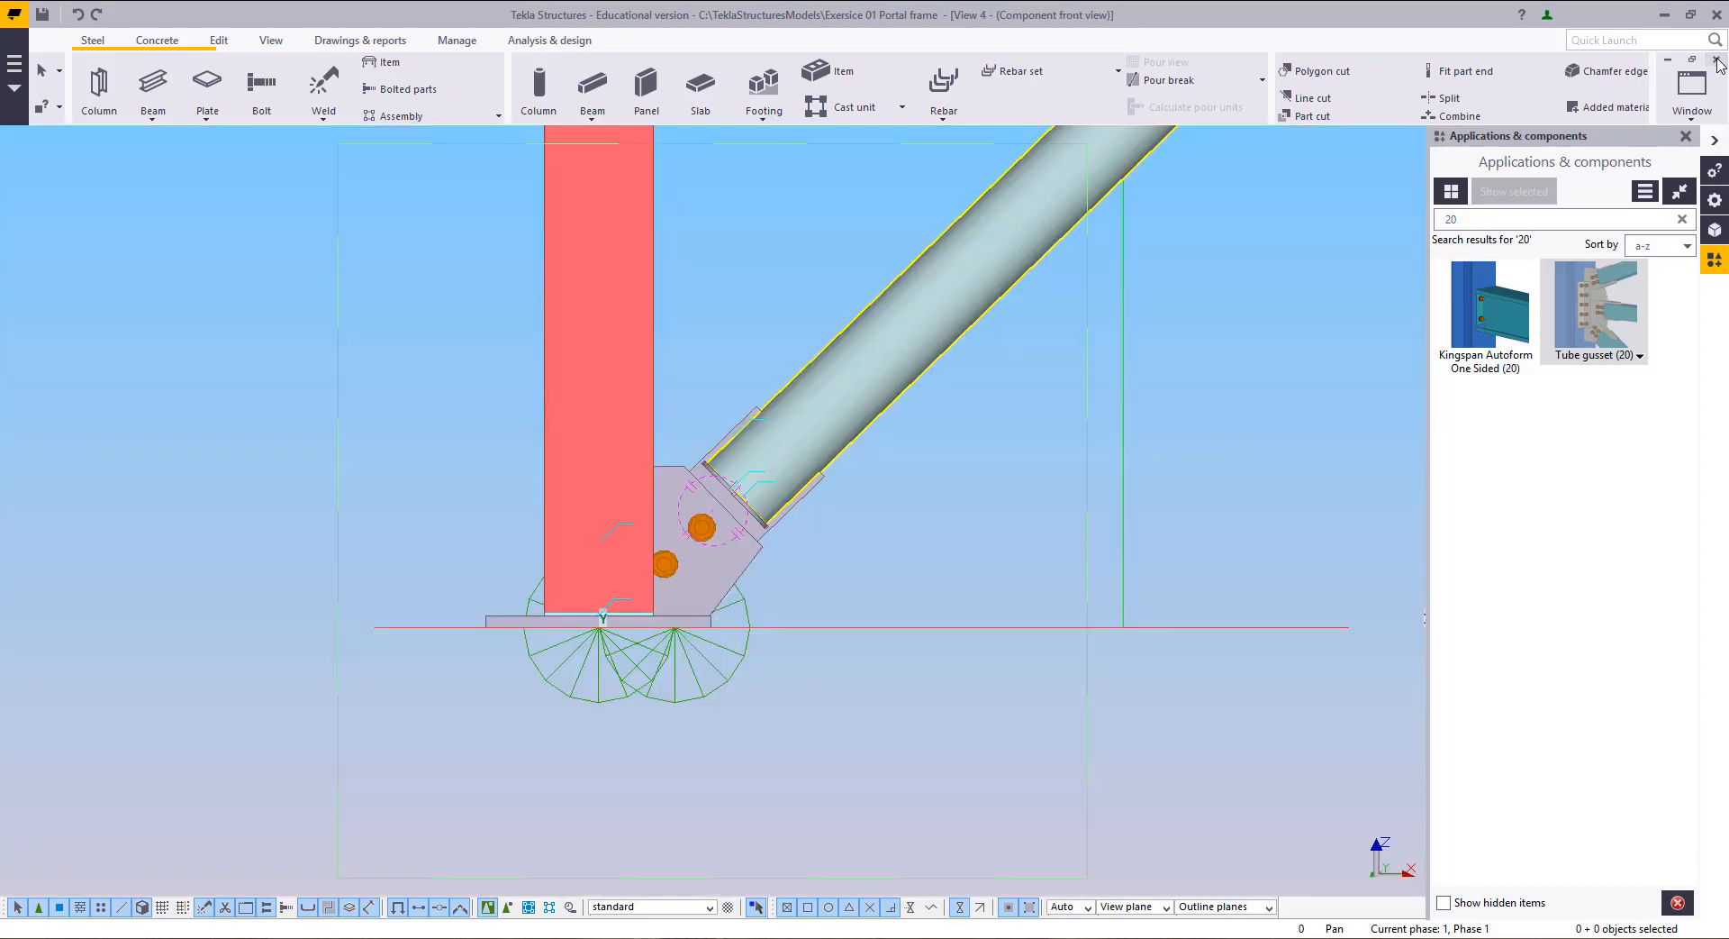
left_click(1716, 59)
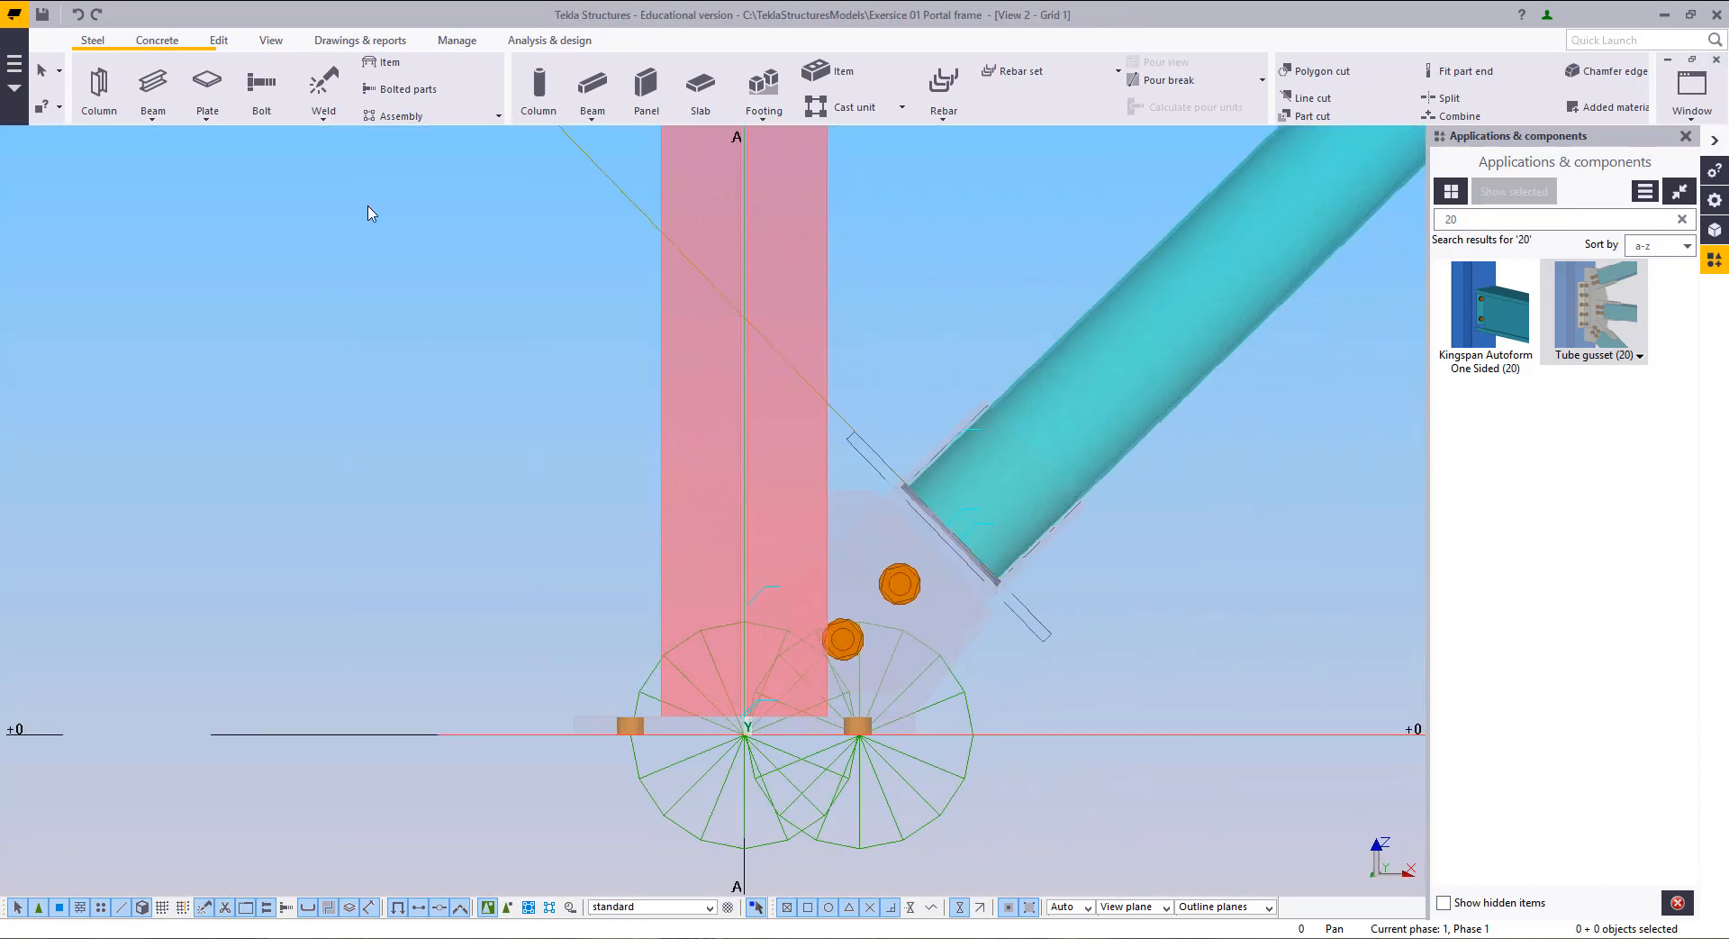
Step: Create a new view by picking two points along the column's base, then end the view command
scroll(176, 65, "down", 3)
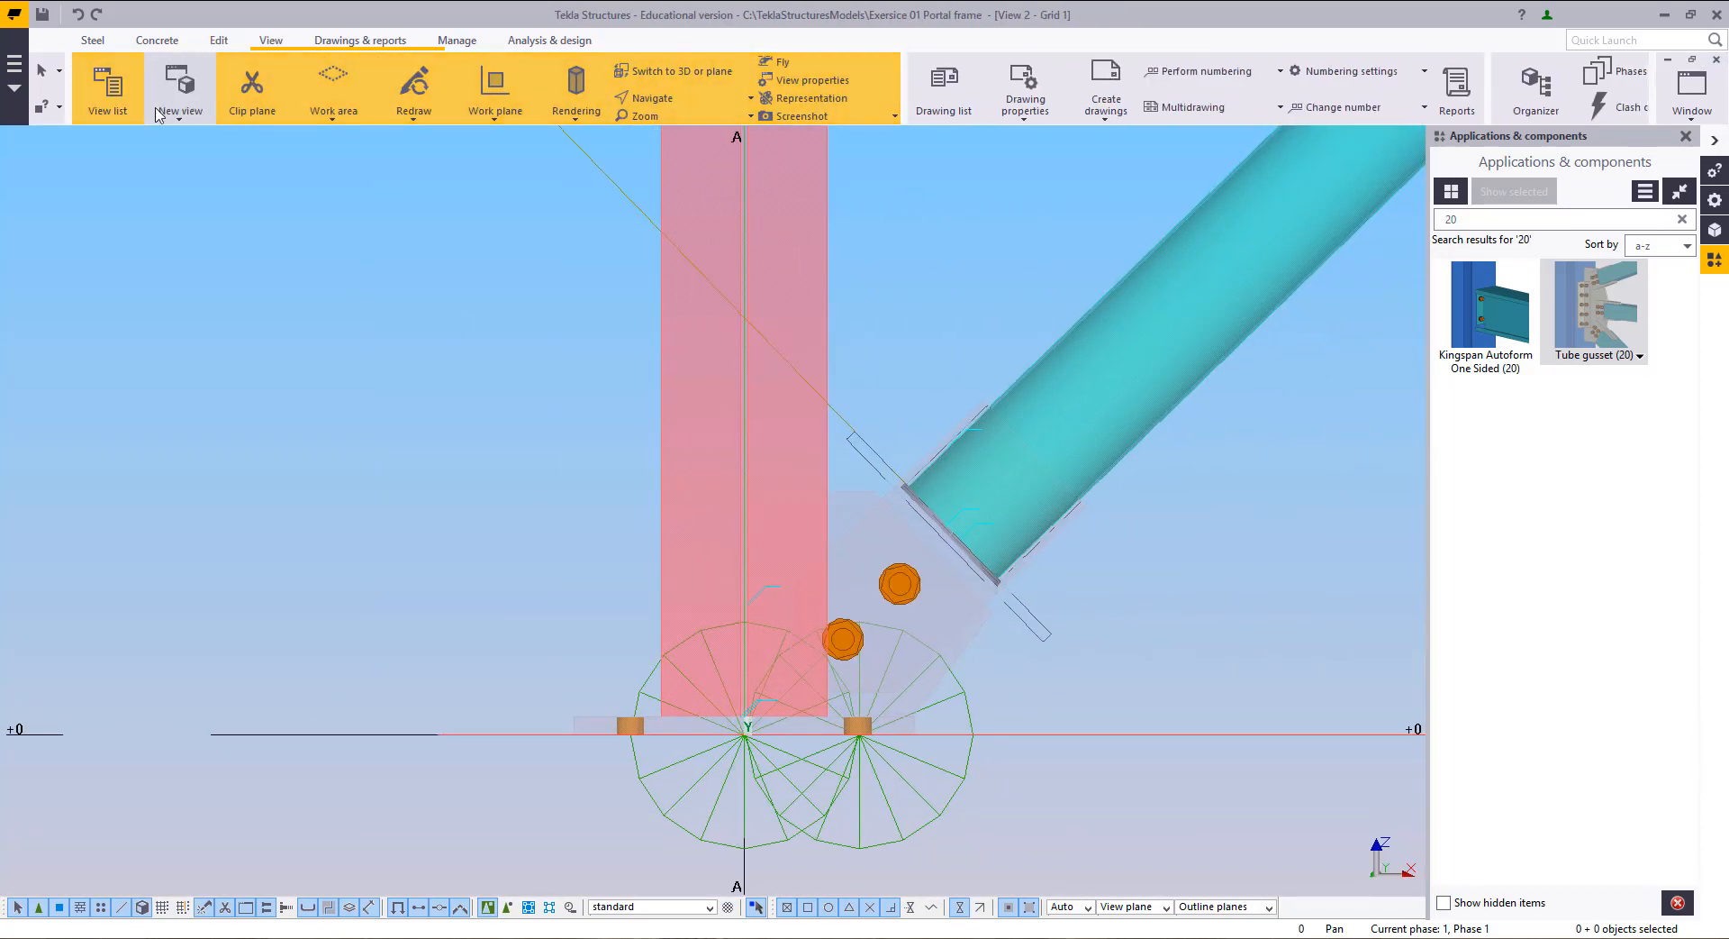
left_click(169, 116)
left_click(181, 179)
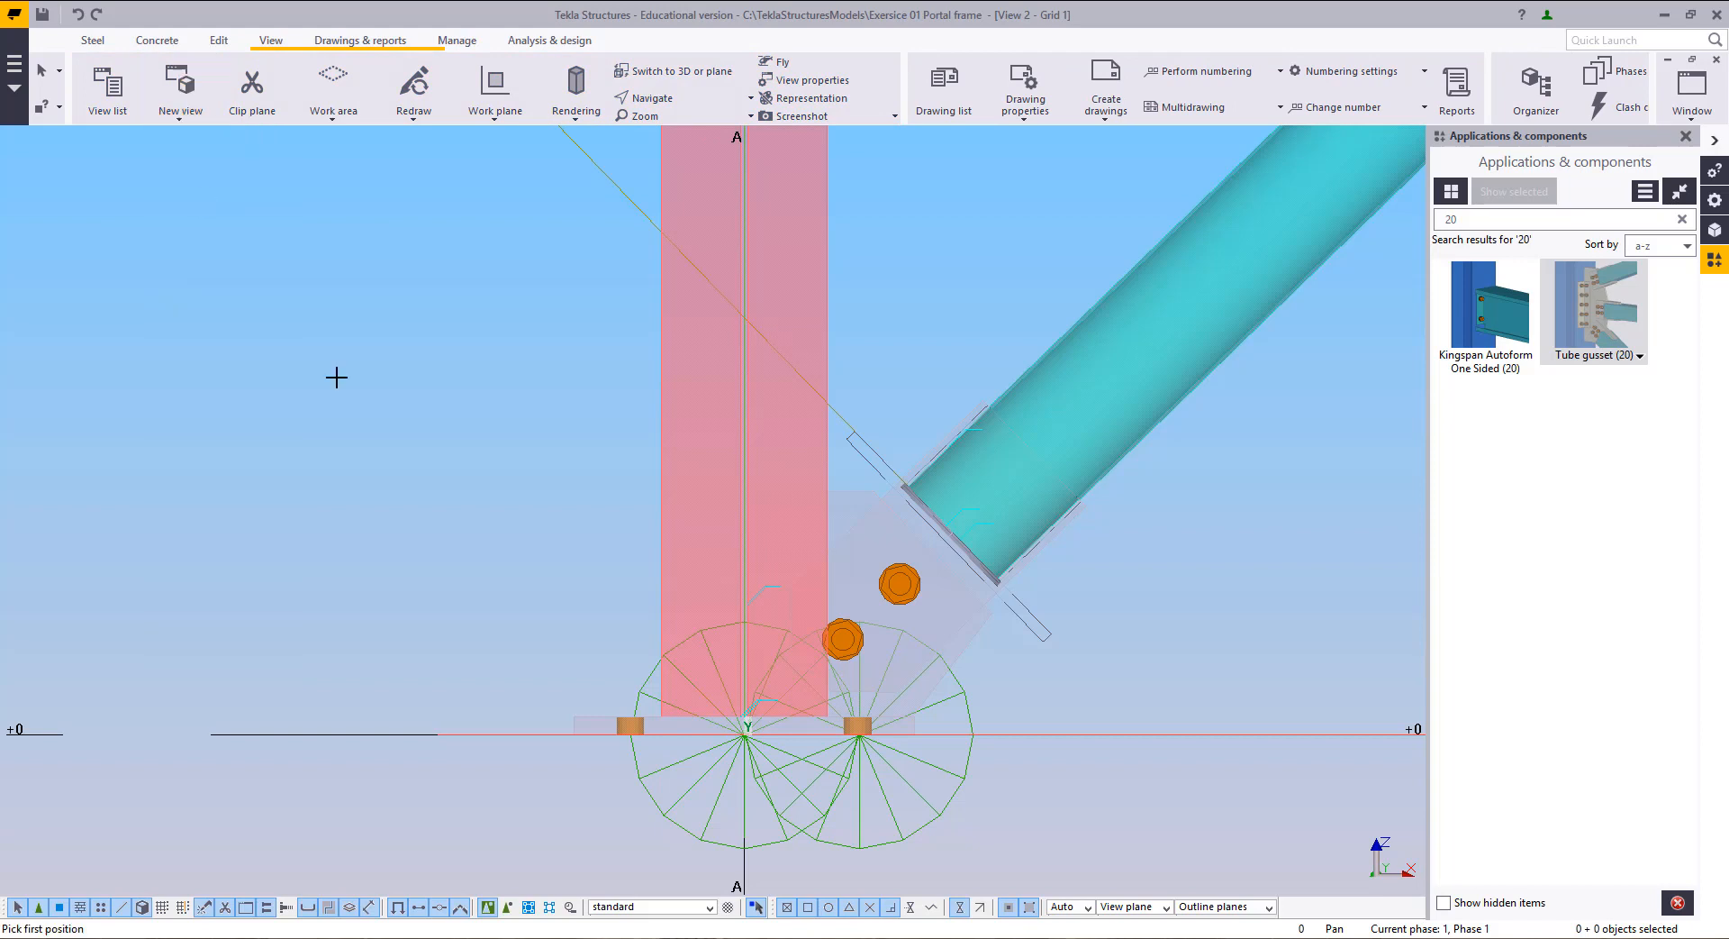
left_click(705, 714)
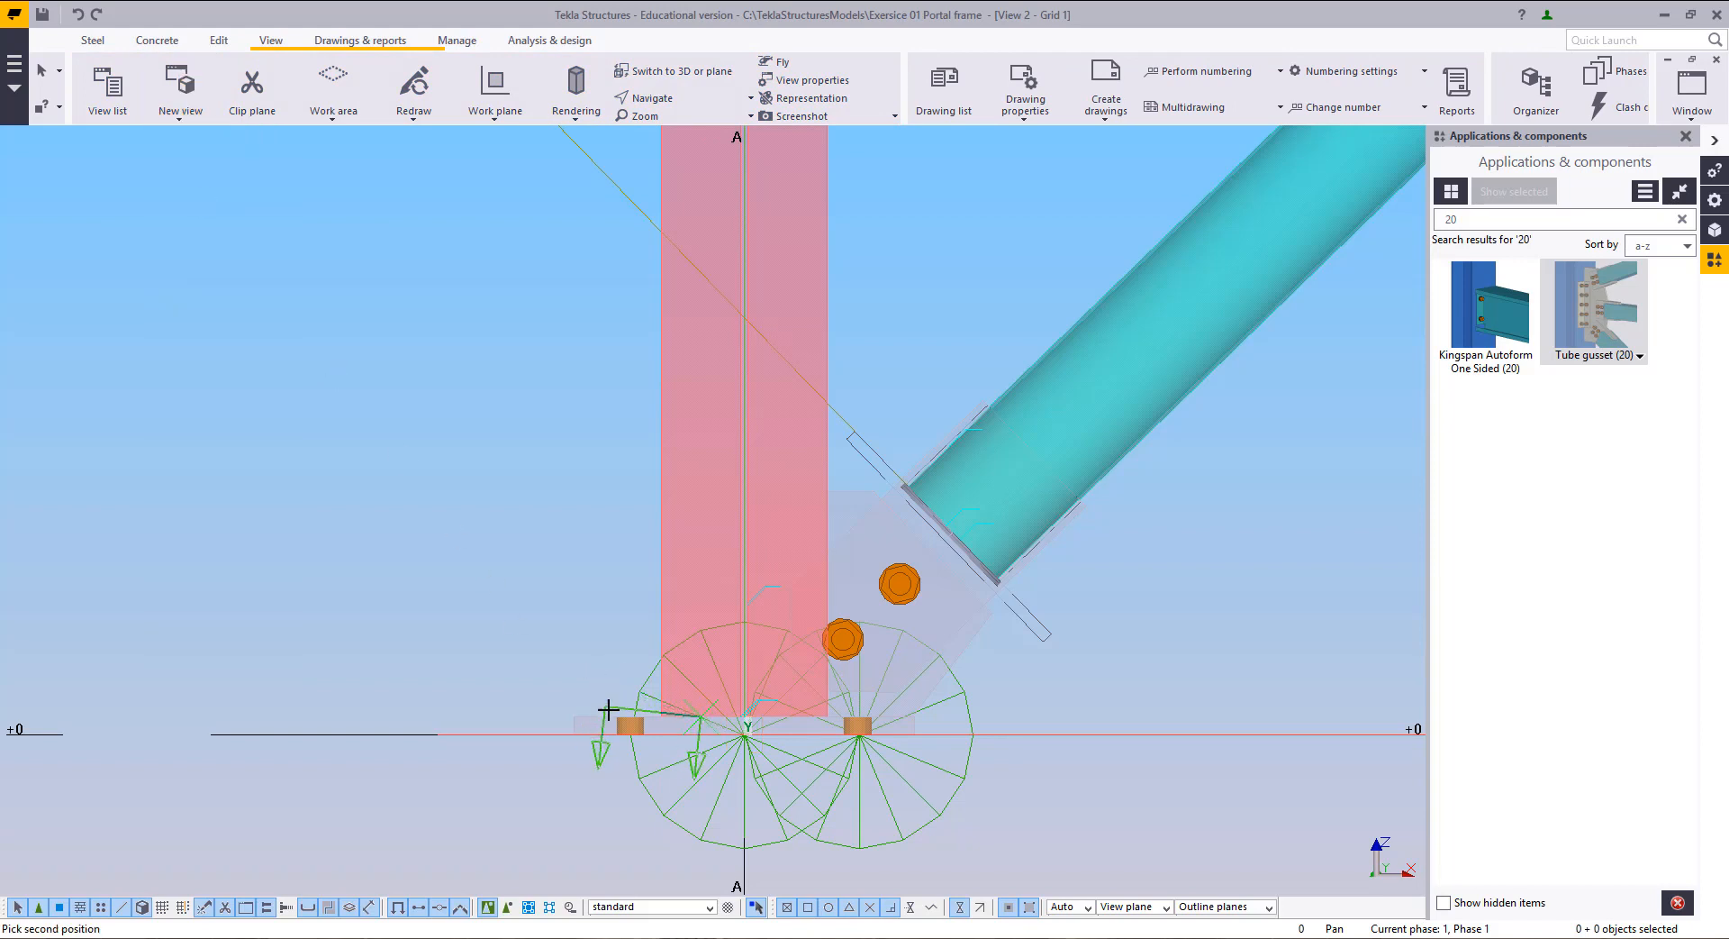
left_click(604, 712)
right_click(427, 377)
left_click(454, 390)
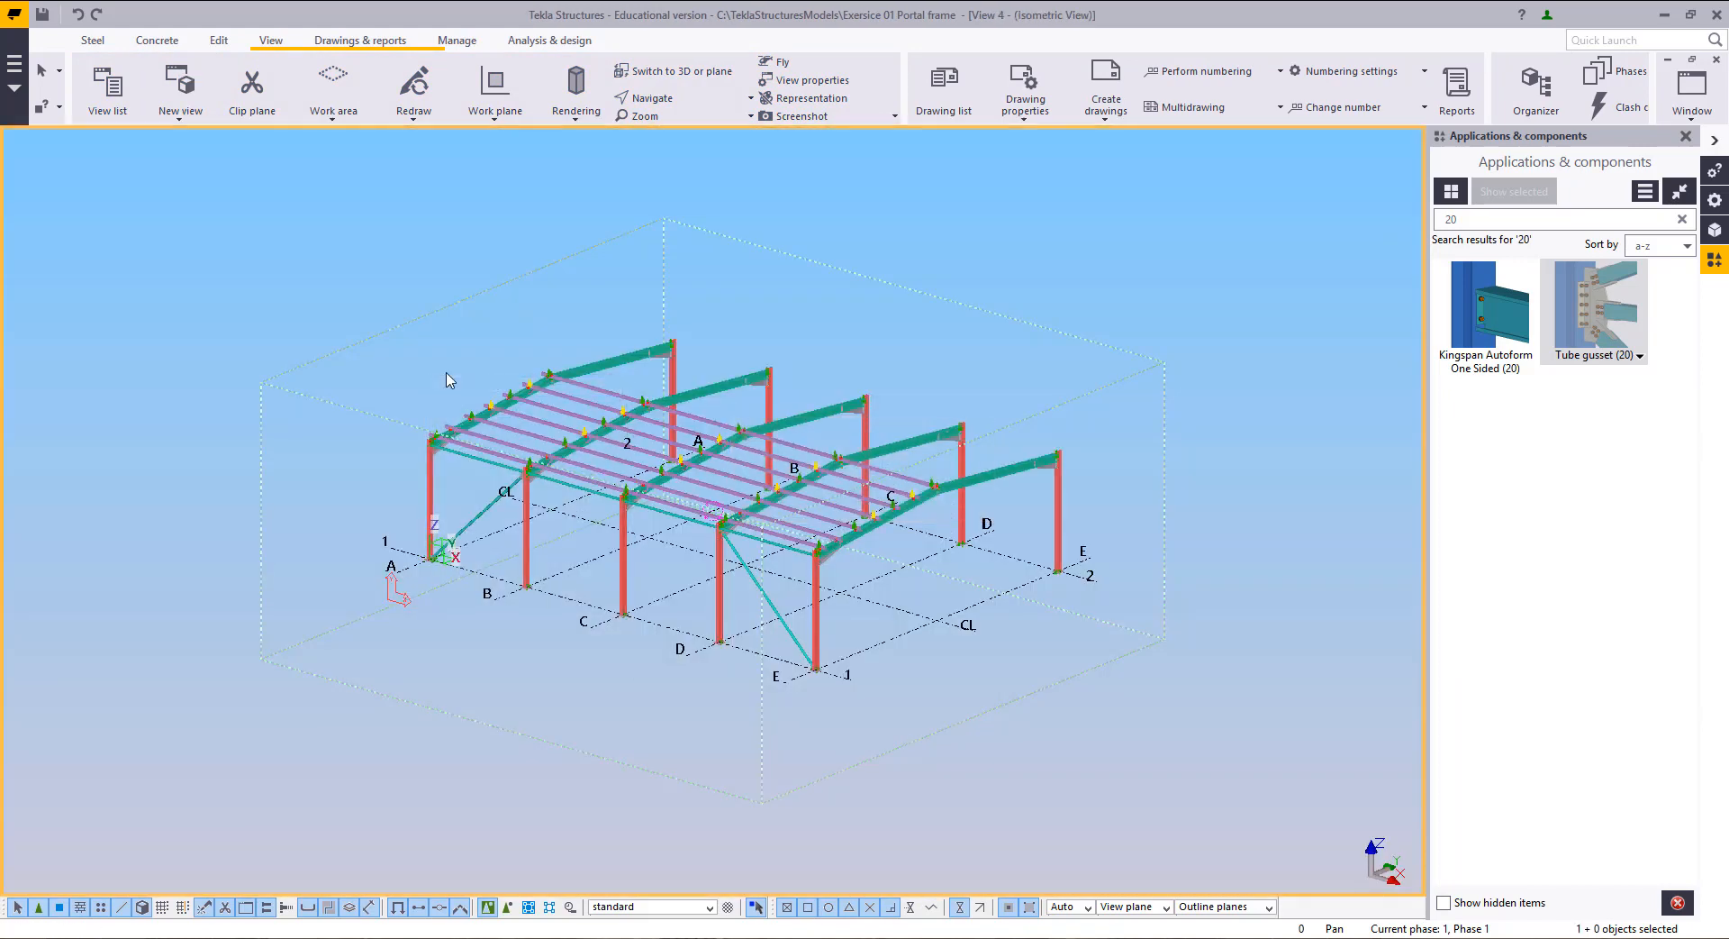
Step: Set the new view's depth to 200 mm up and 200 mm down
double_click(444, 375)
left_click_drag(1161, 554, 1045, 563)
type("200.0")
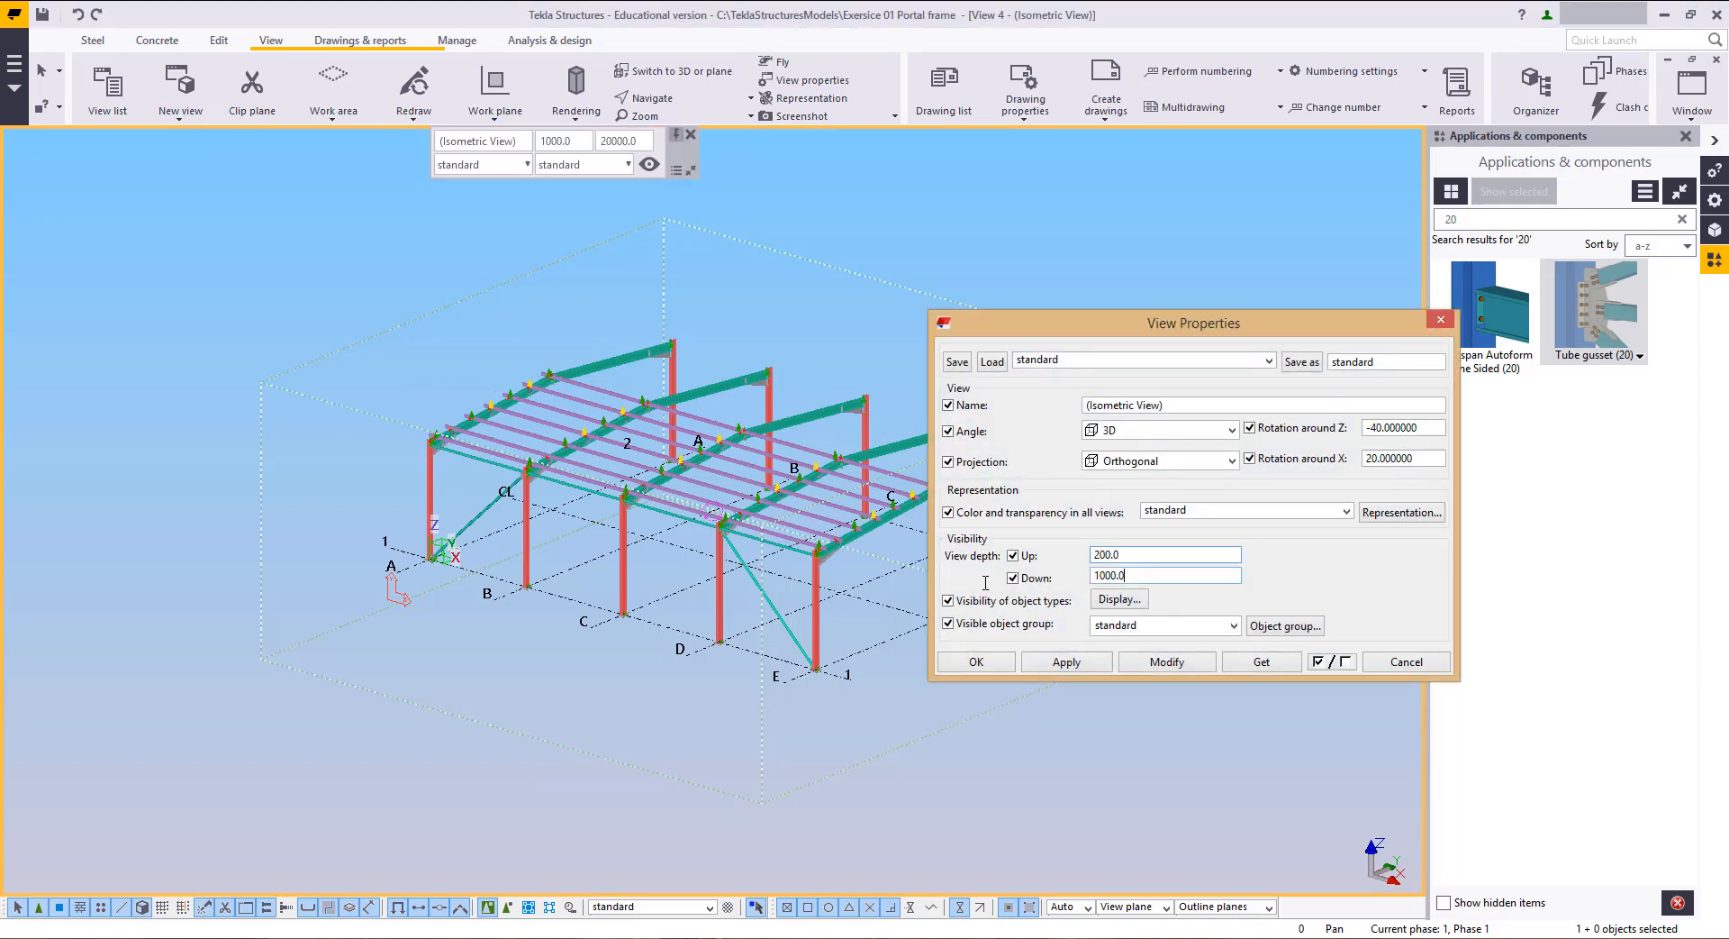
left_click_drag(1153, 576, 985, 583)
type("200")
left_click(1167, 662)
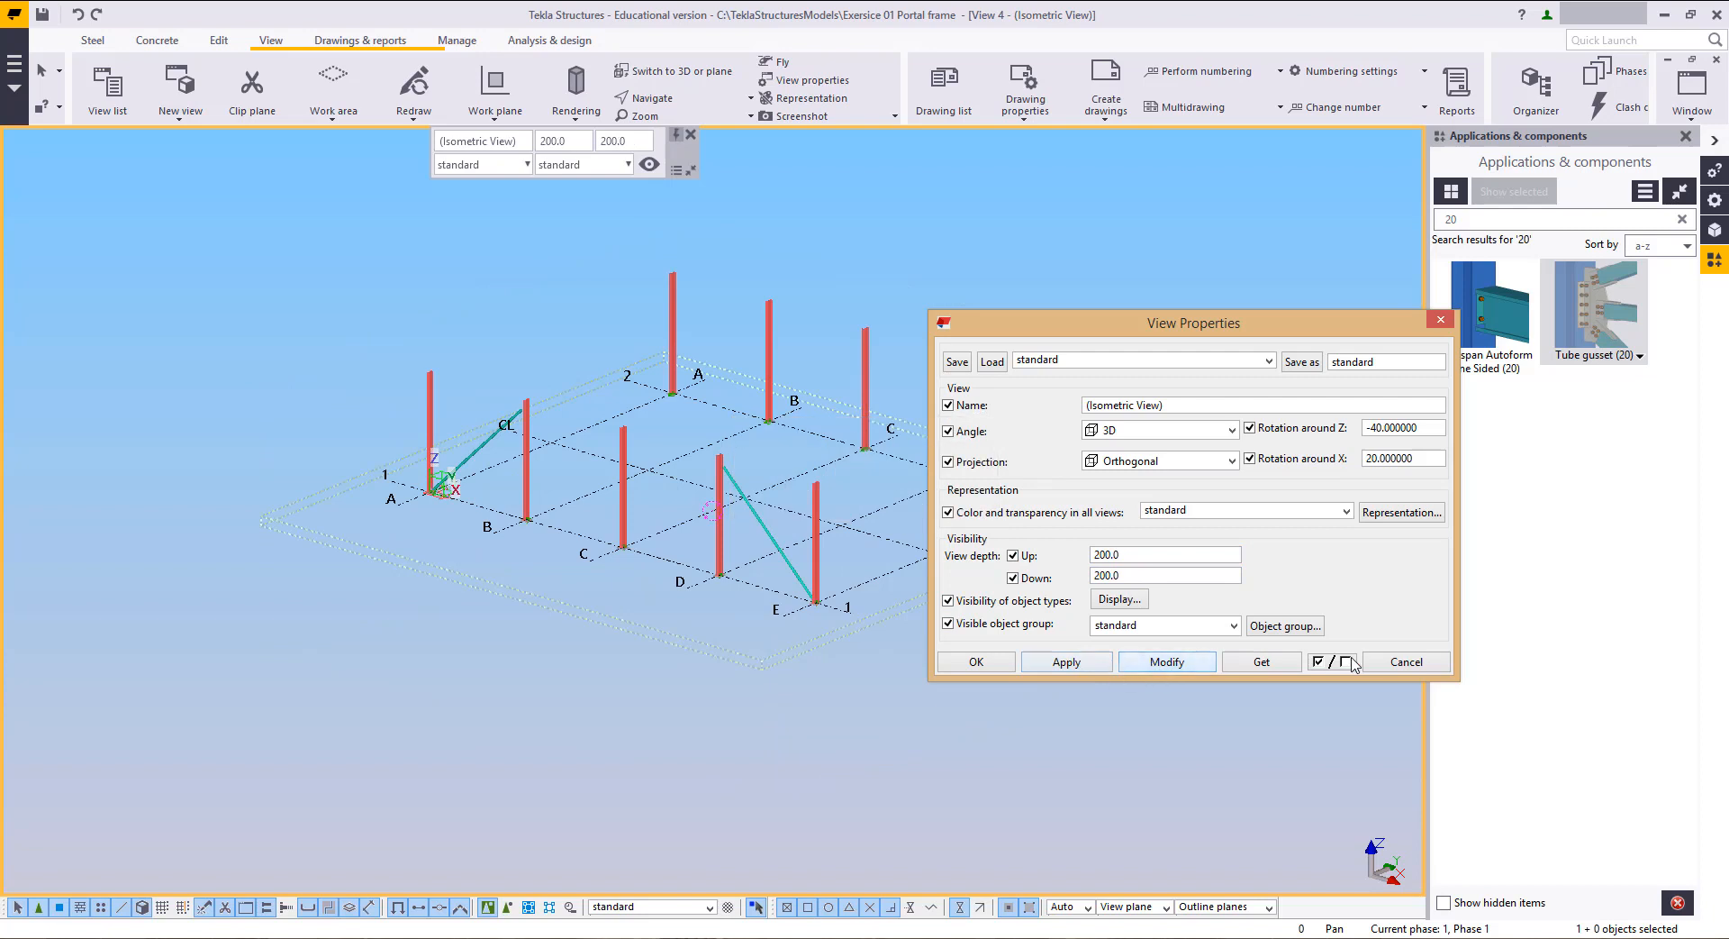
left_click(1396, 661)
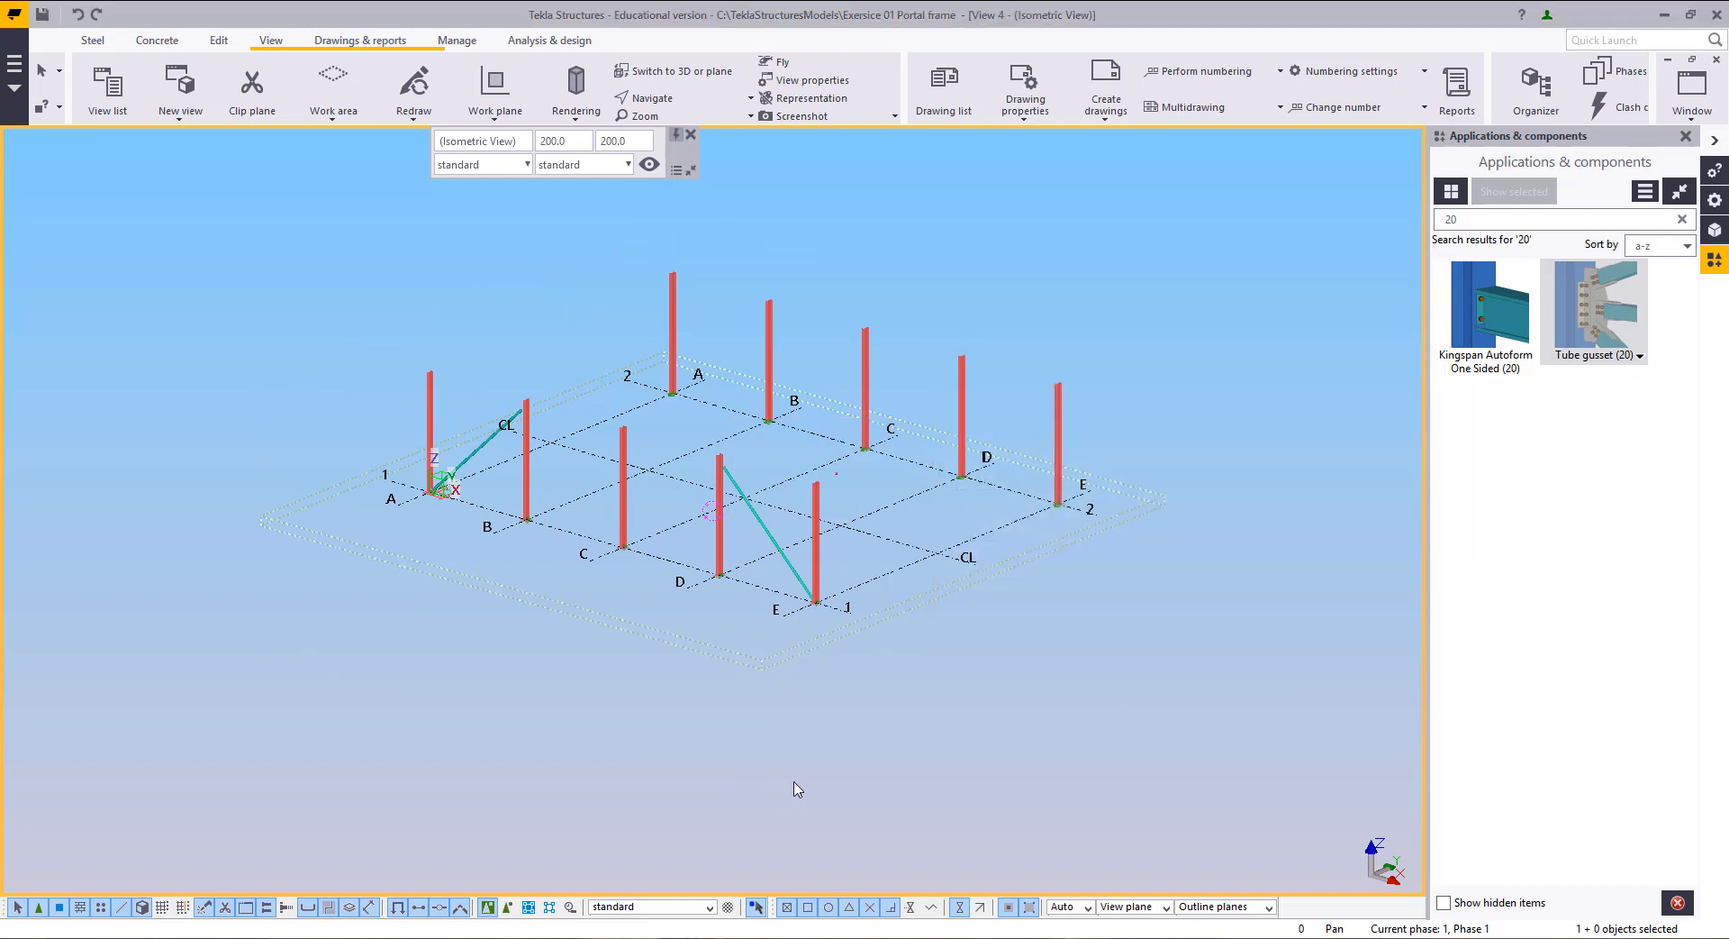
Step: Switch the new view from 3D to plane and focus on the bracing connection at grid intersection A-1
key("ctrl+p")
scroll(901, 500, "up", 10)
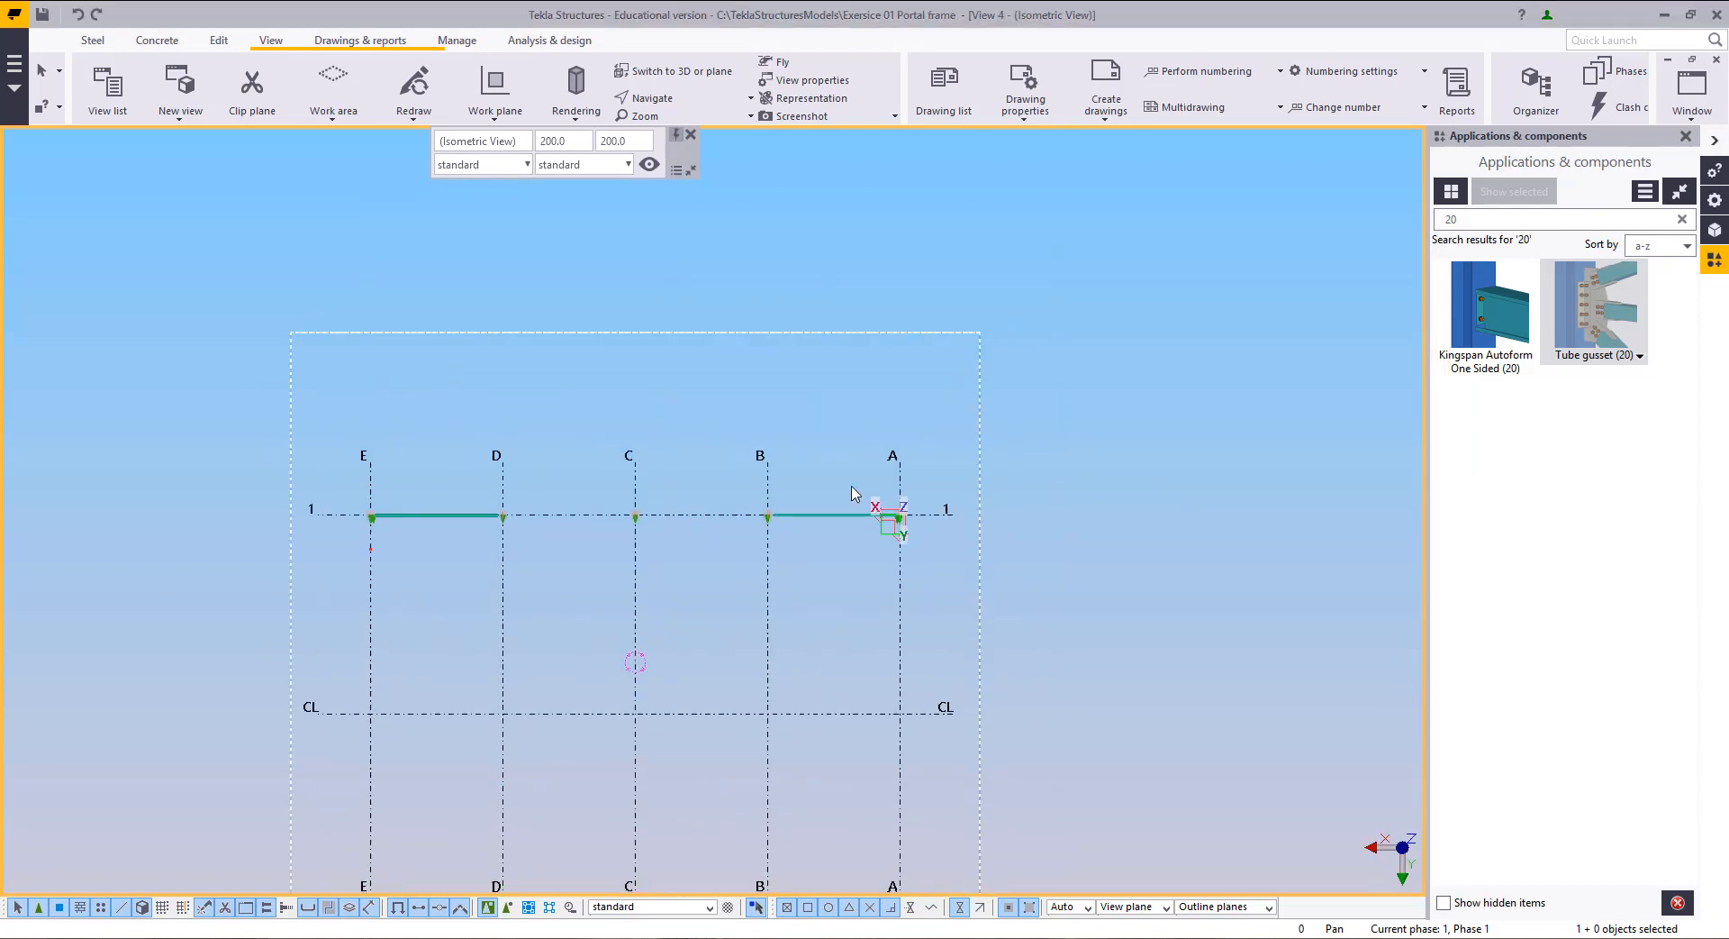
scroll(1009, 531, "up", 3)
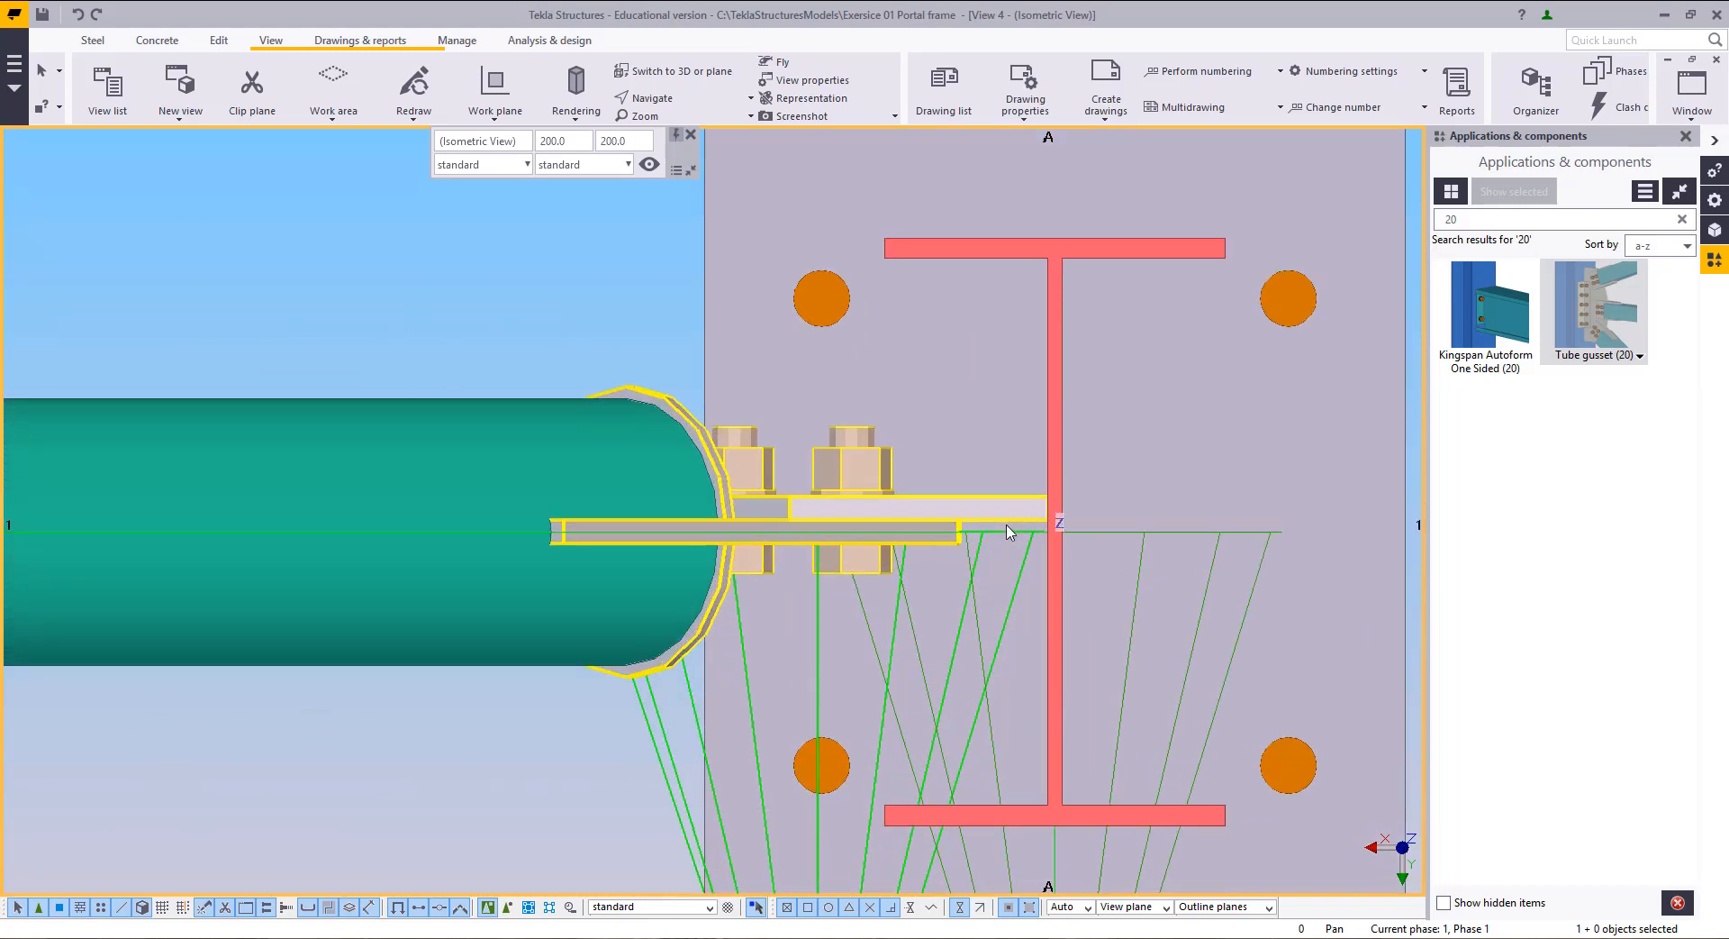
scroll(1010, 527, "up", 1)
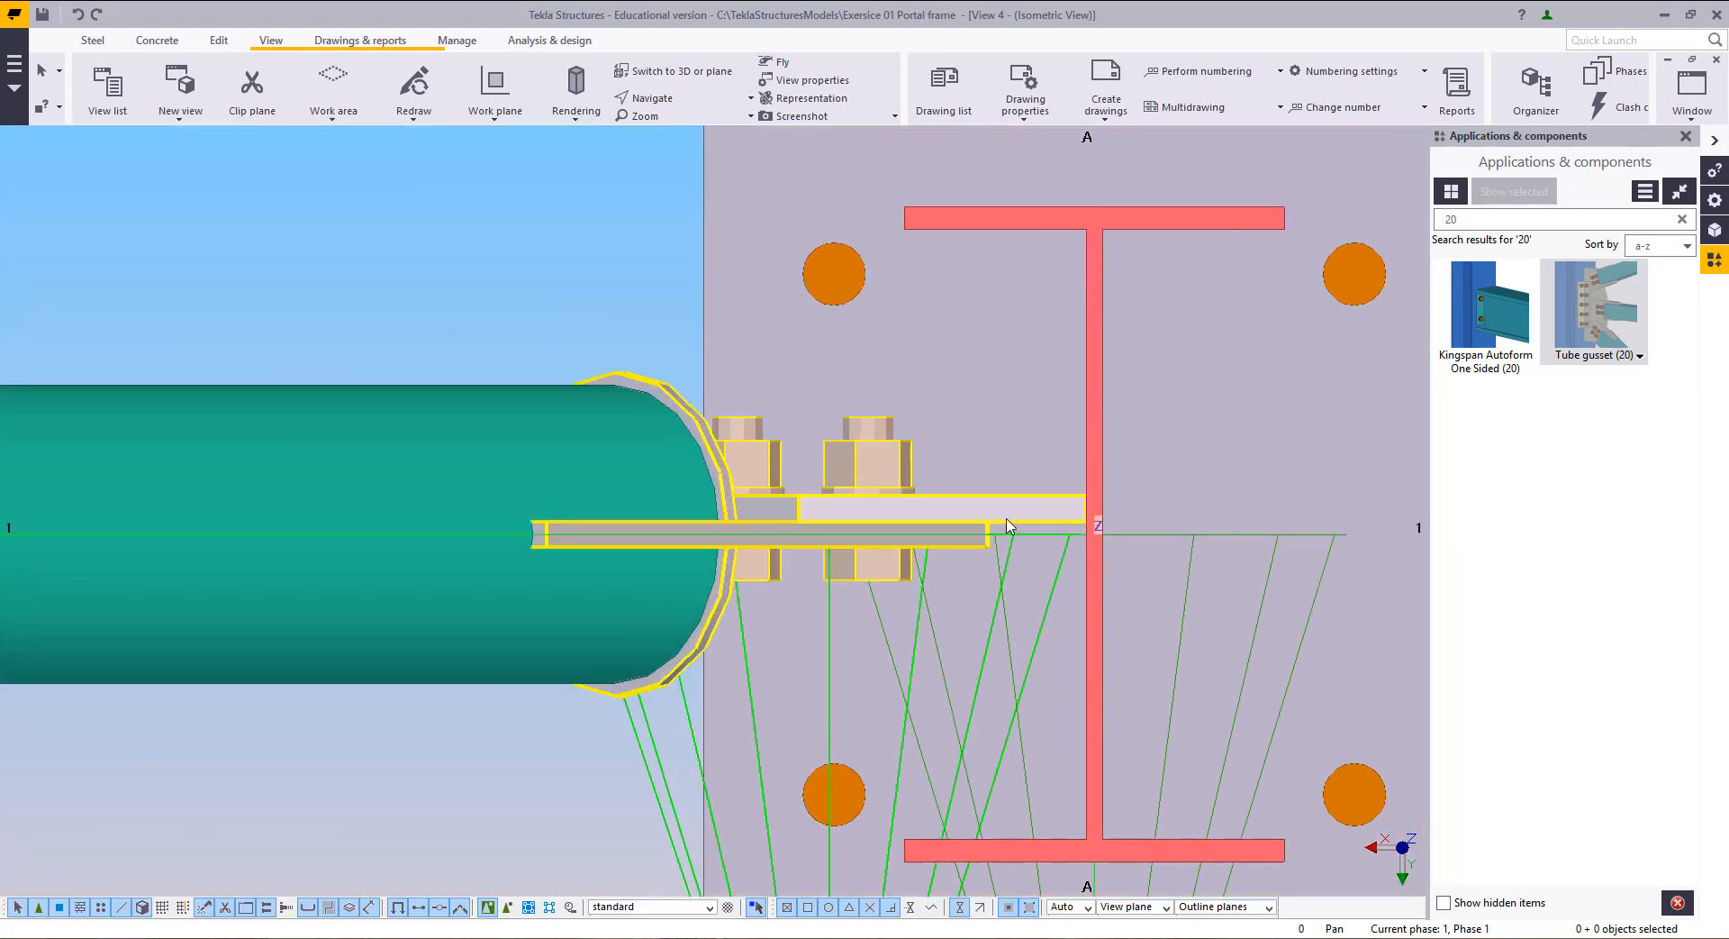
left_click(379, 625)
scroll(571, 529, "down", 3)
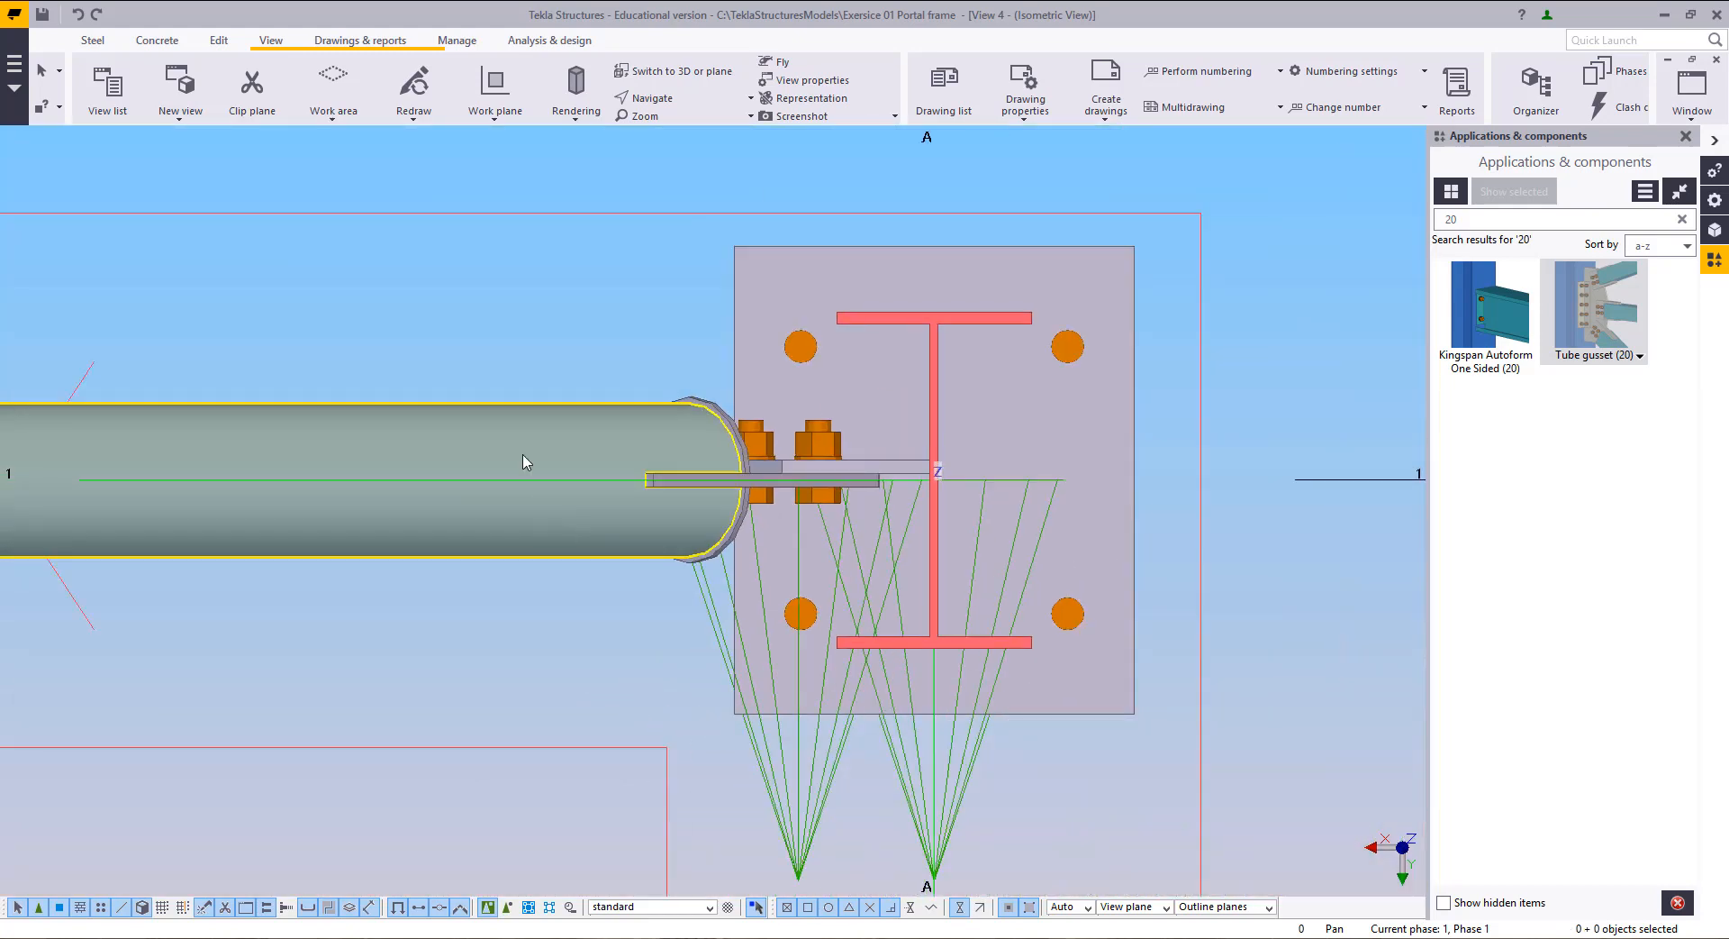
Step: Offset the CHS114*3.0 vertical bracing by 10 mm on plane, keeping the Middle position, and modify it
double_click(527, 462)
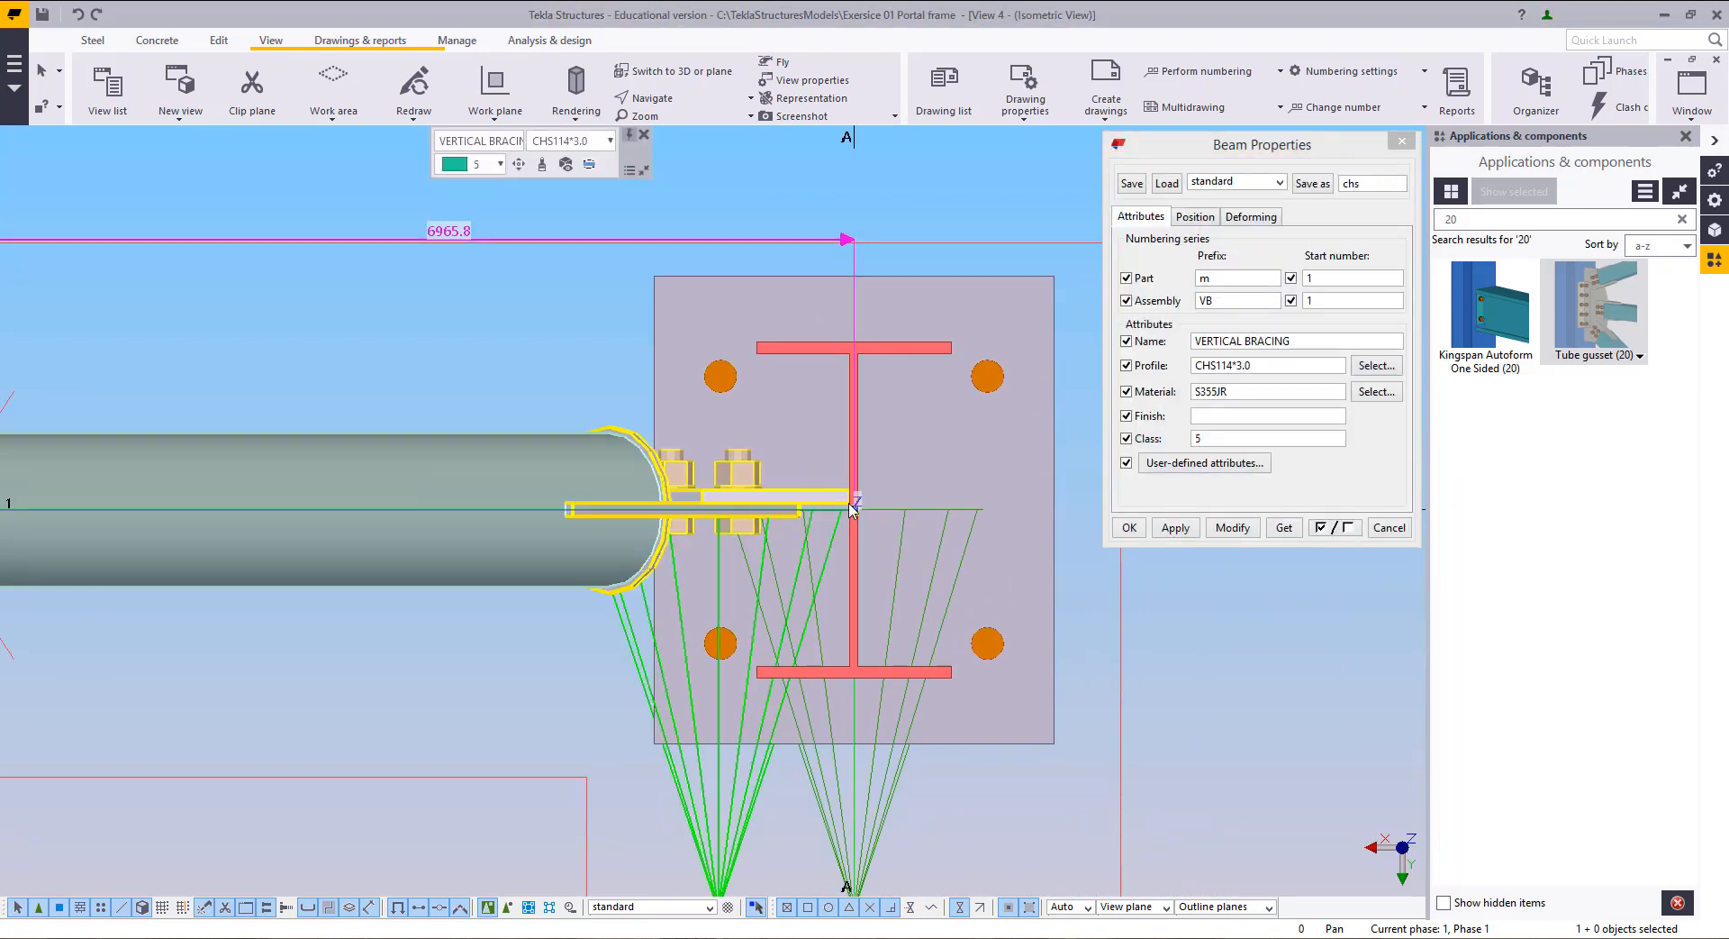
scroll(1018, 437, "up", 3)
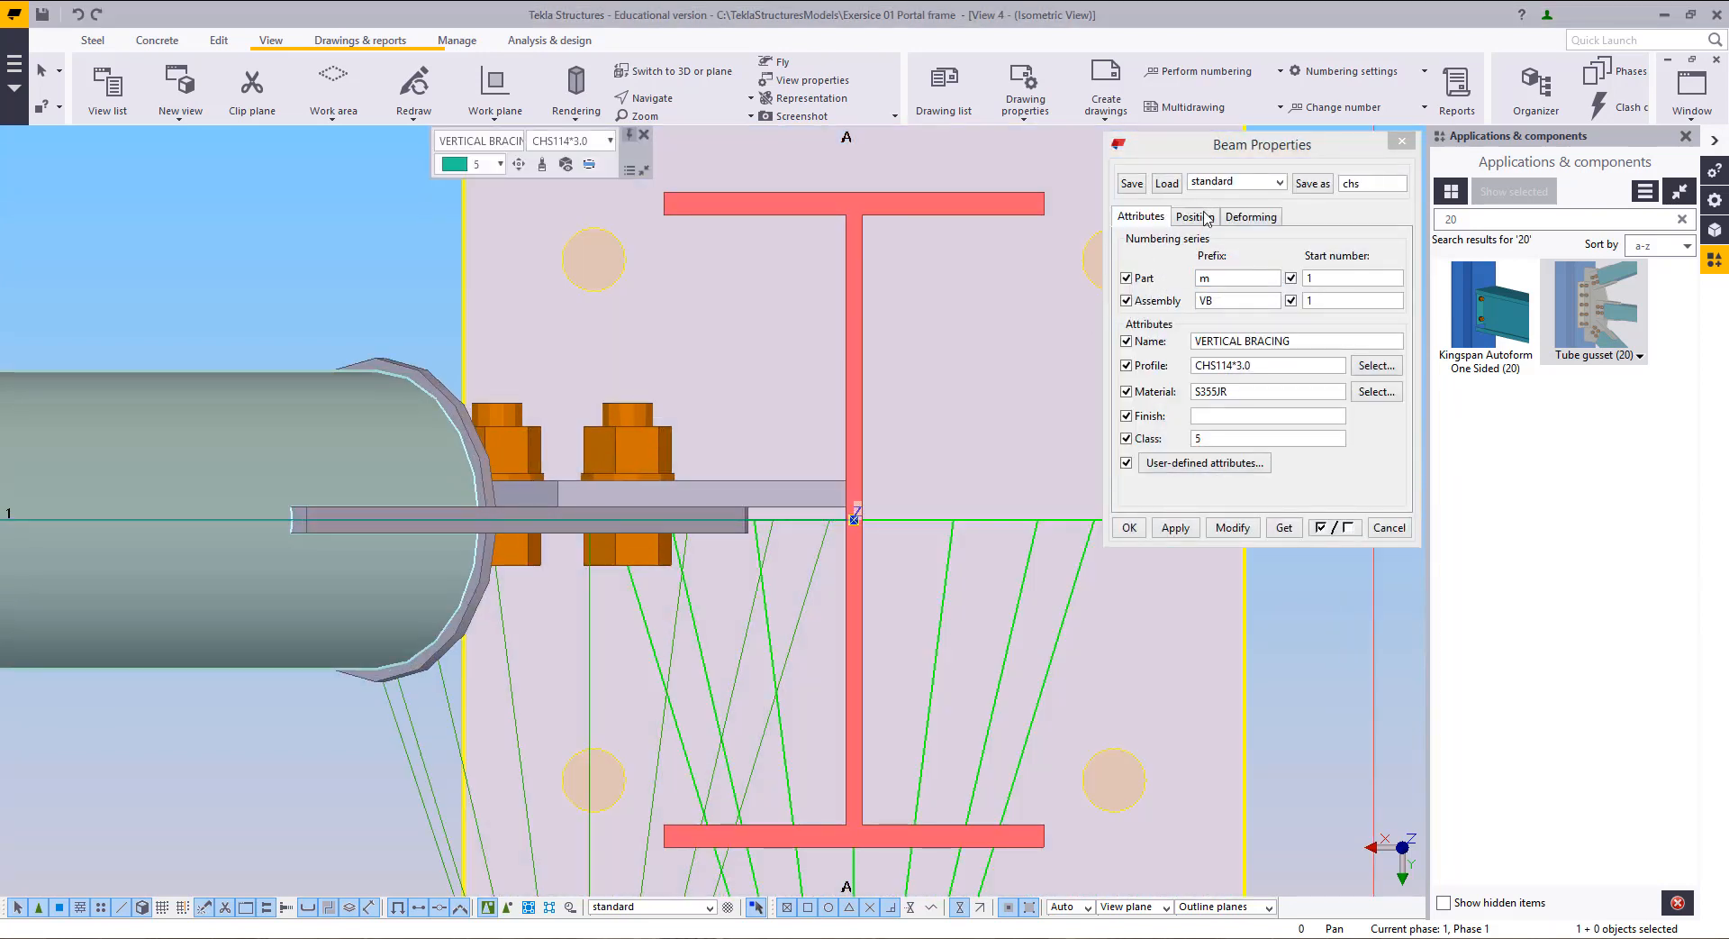
left_click(1194, 216)
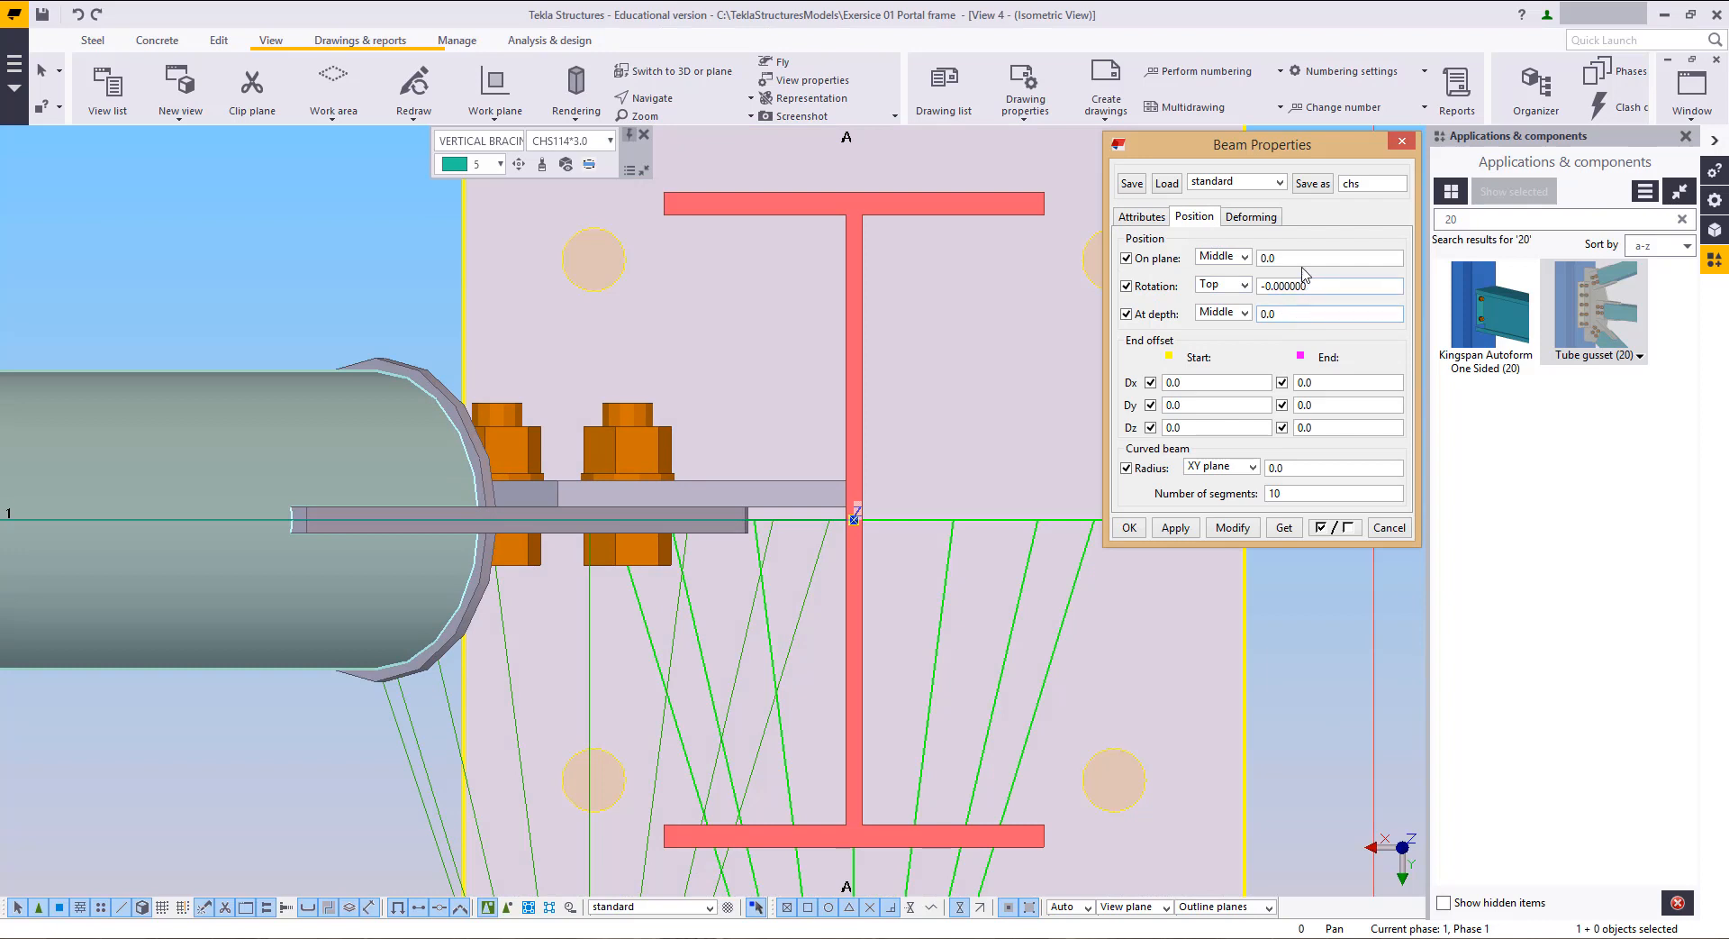
double_click(1284, 259)
type("10")
left_click(1230, 528)
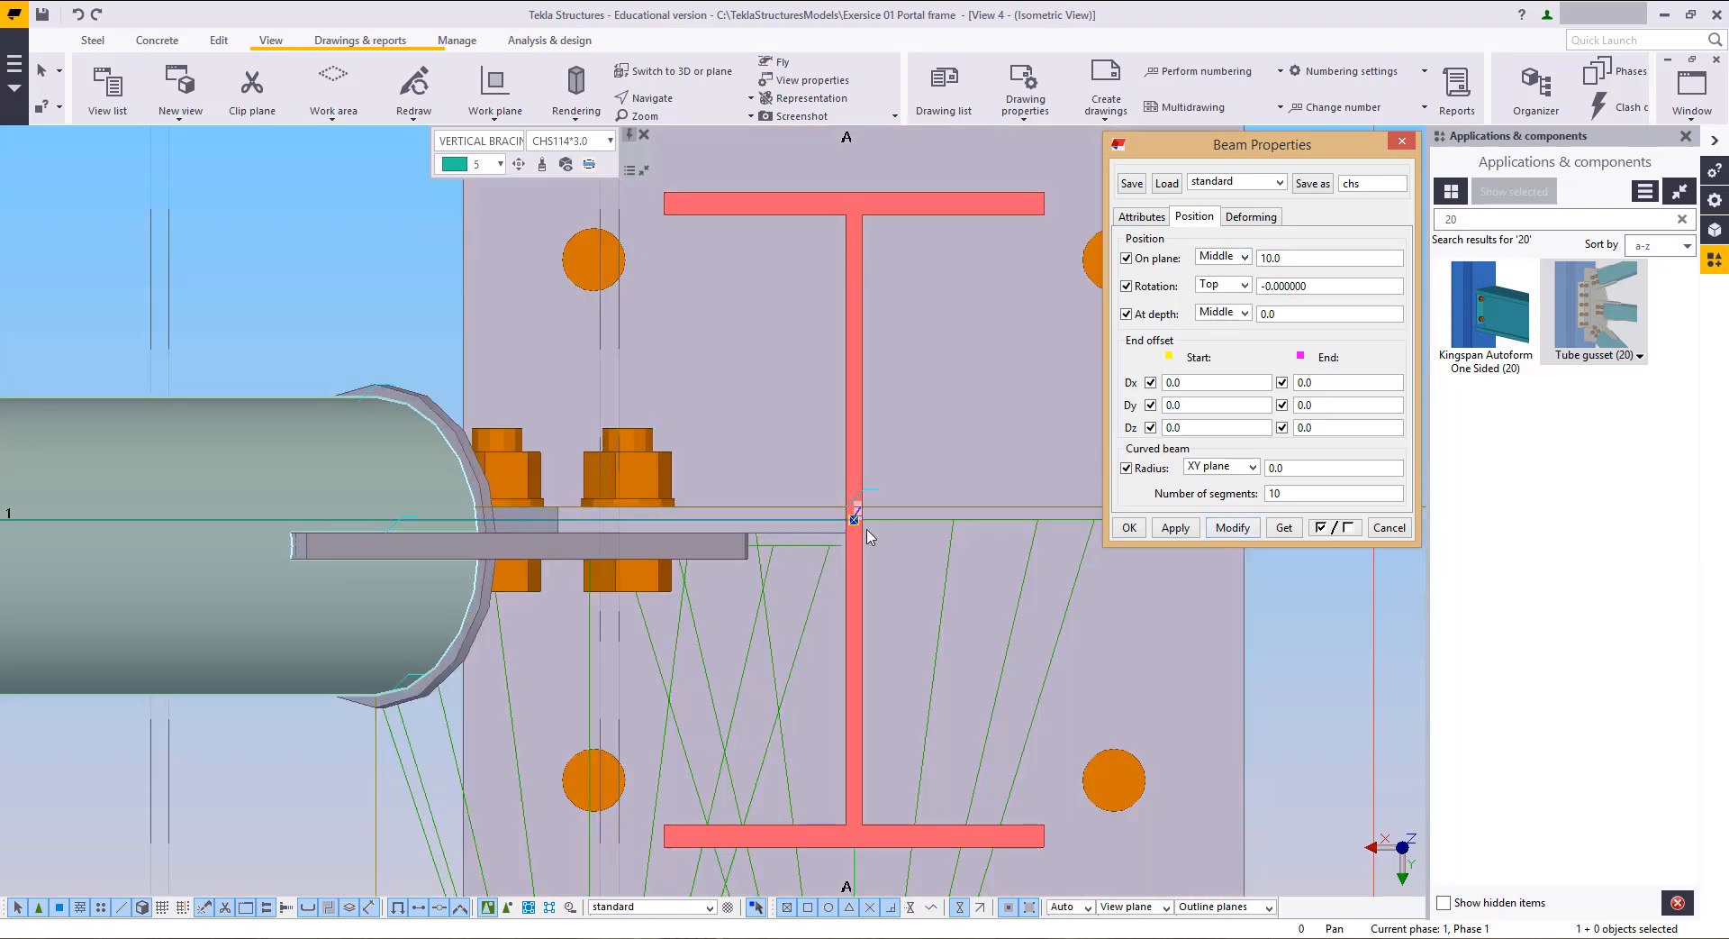
scroll(869, 523, "down", 3)
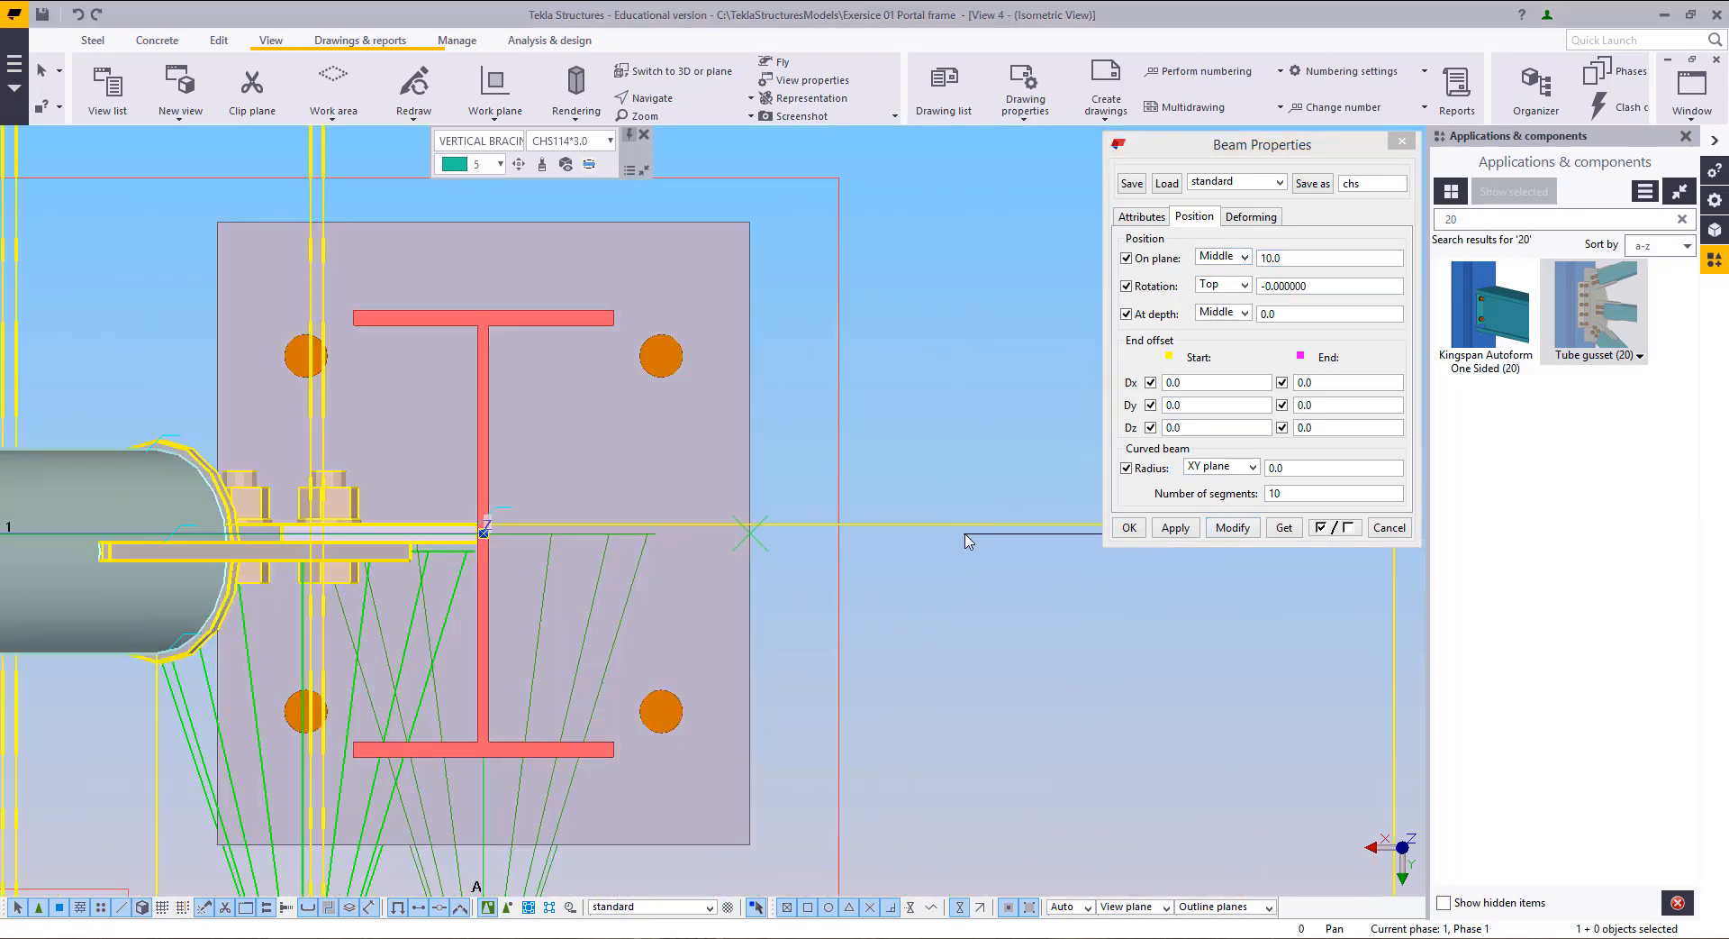
Step: Examine the offset bracing's gusset plate against the column web at grid intersection A-1, clearing the current selection
scroll(455, 545, "up", 5)
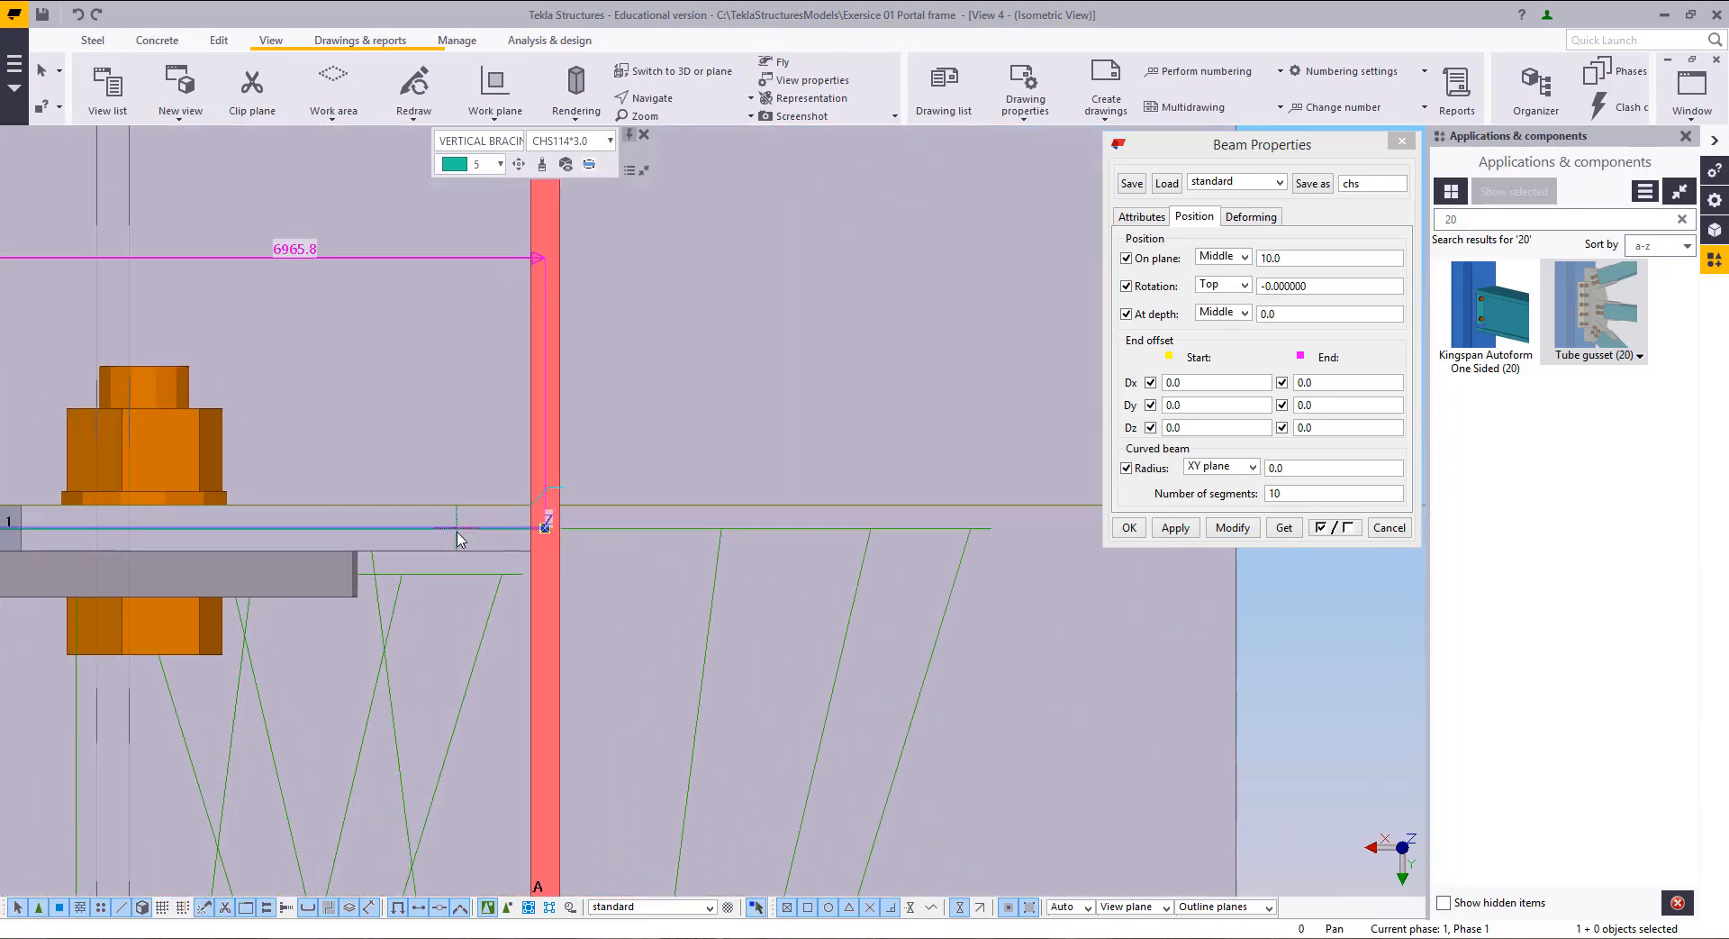
scroll(576, 536, "down", 2)
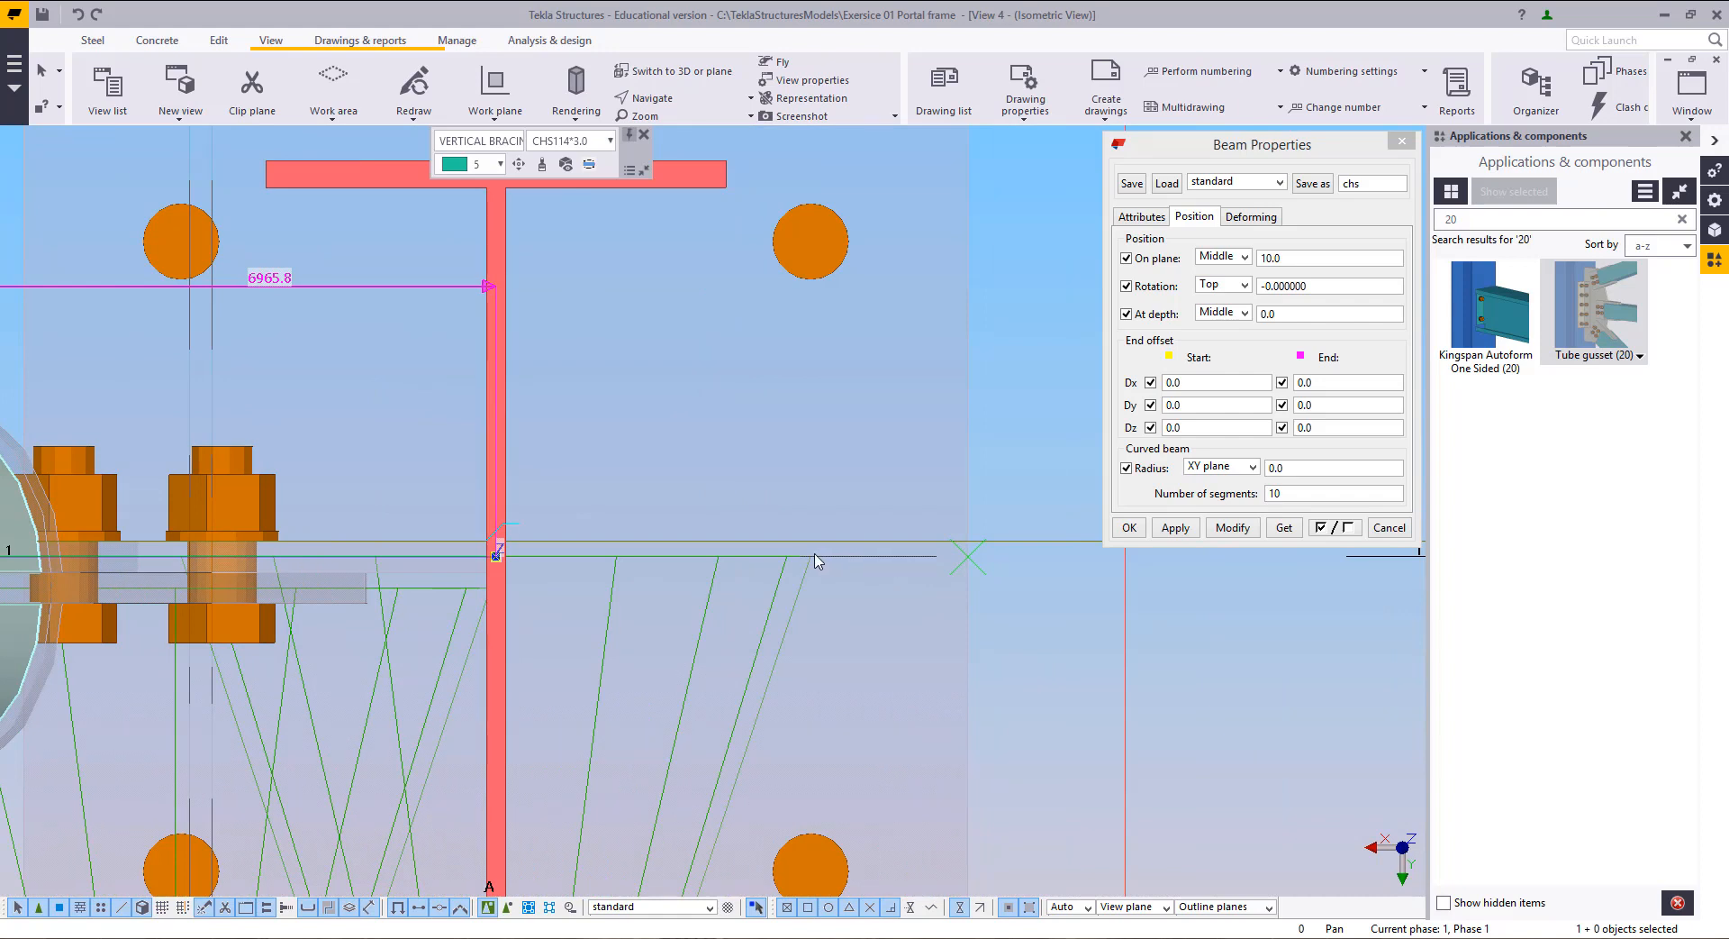
scroll(475, 568, "down", 2)
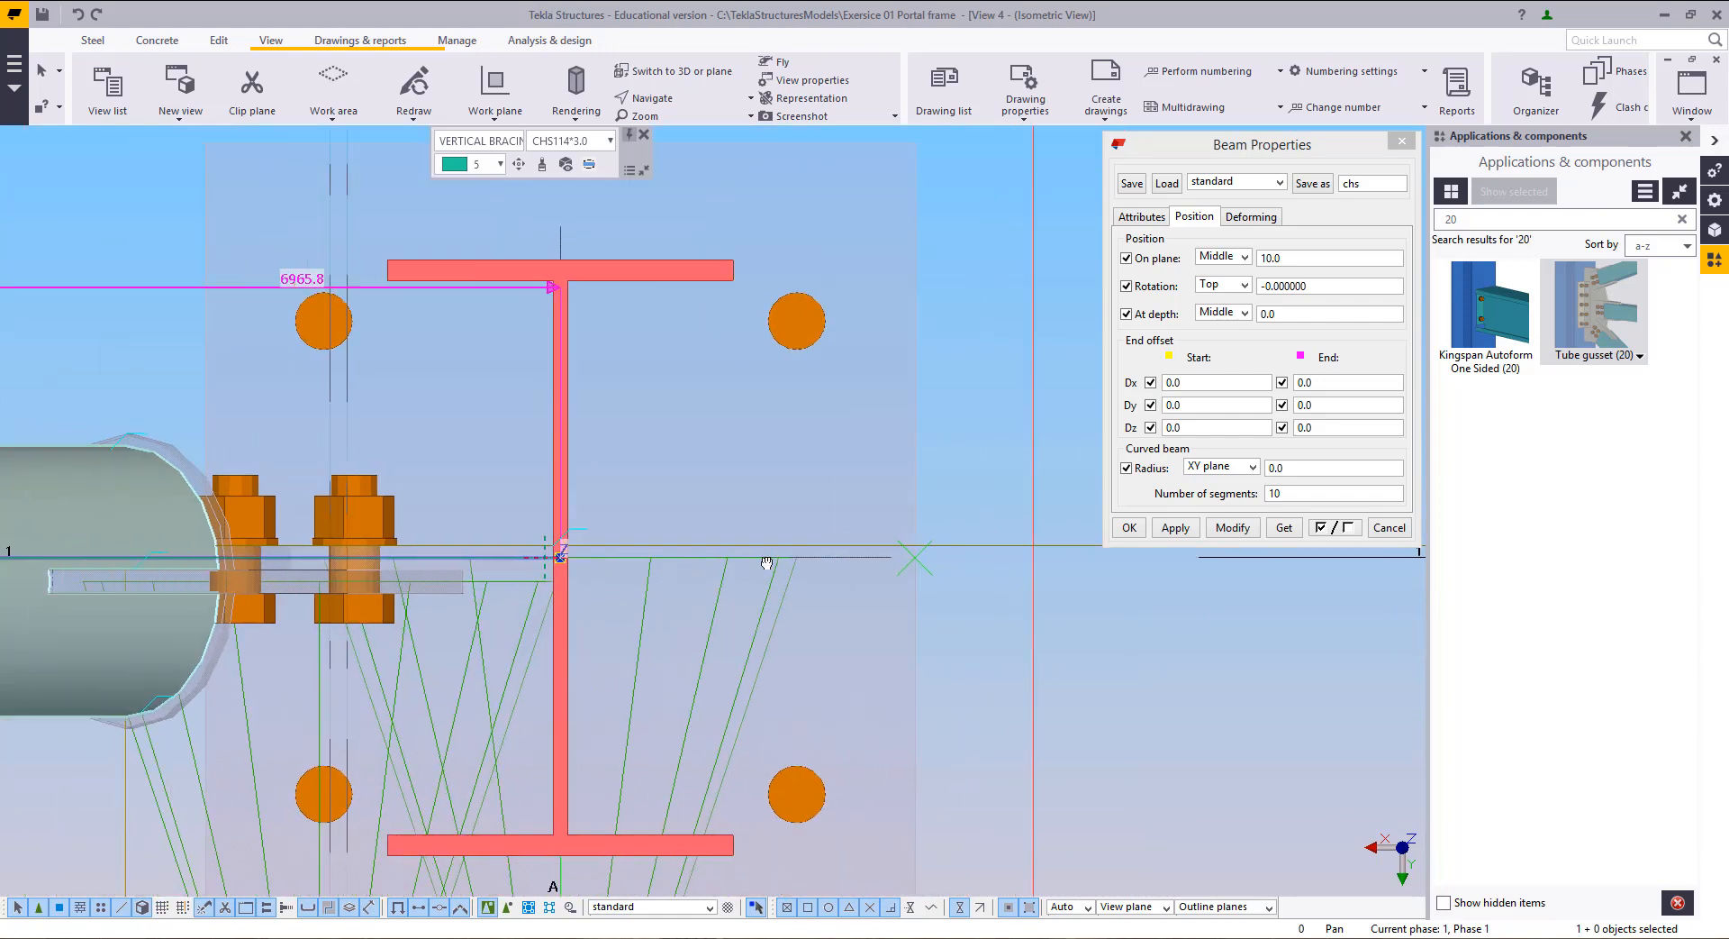
scroll(432, 388, "up", 1)
right_click(425, 360)
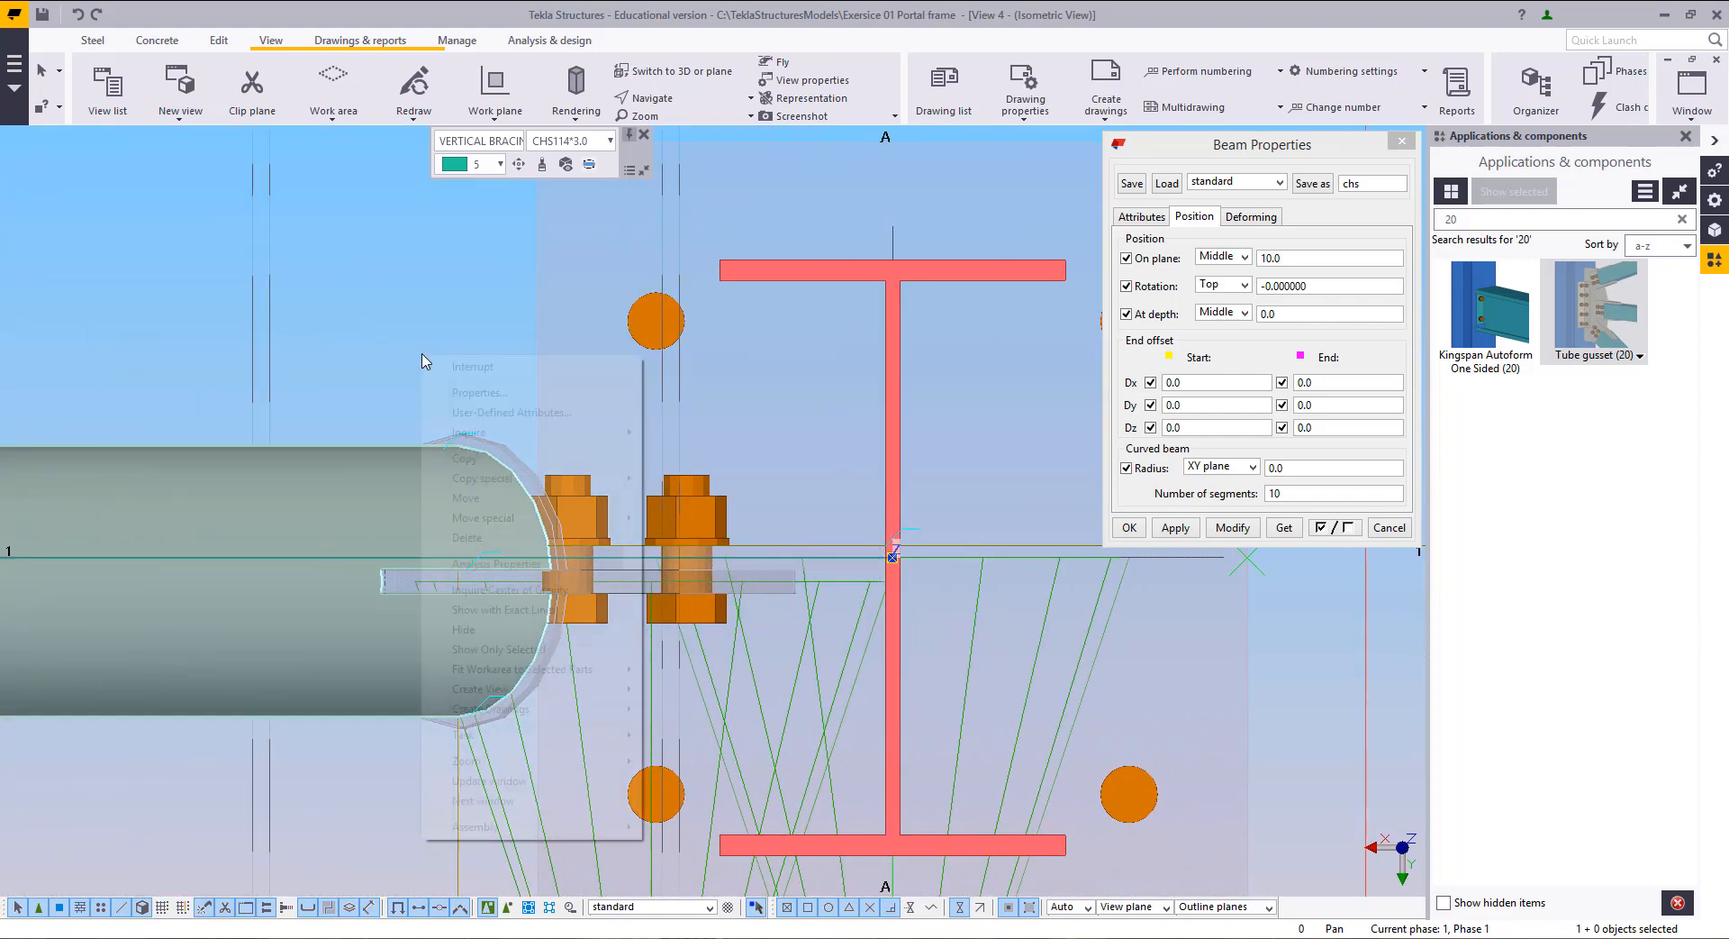
left_click(484, 366)
left_click(391, 310)
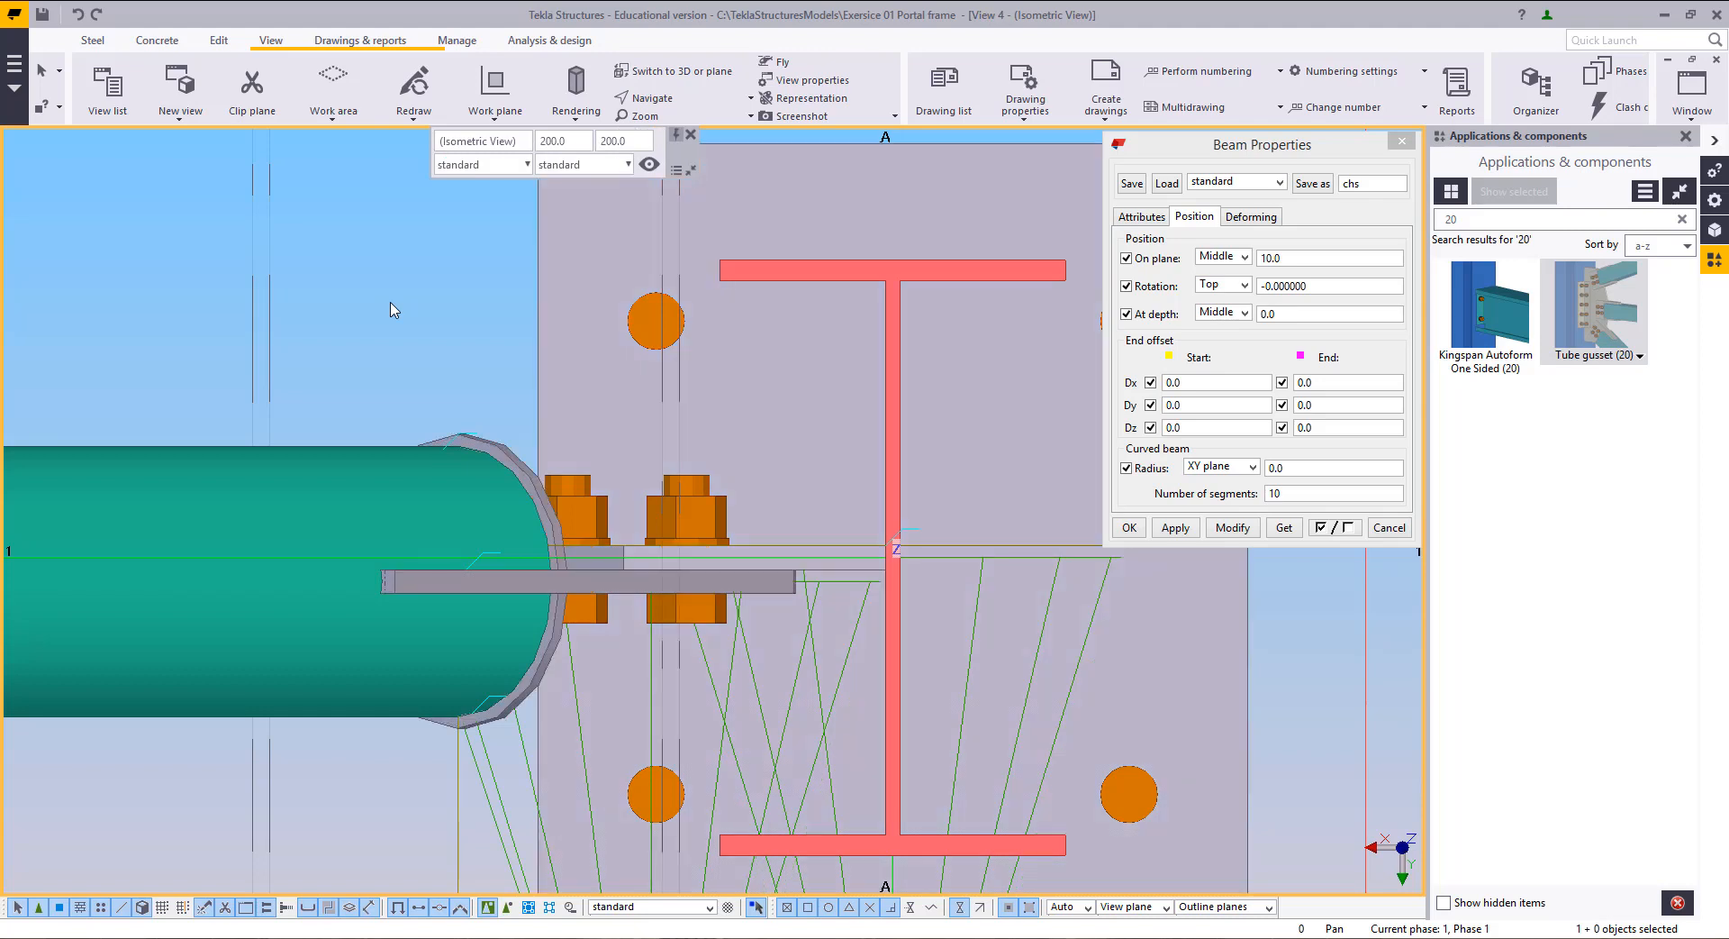
scroll(470, 486, "down", 6)
middle_click_drag(477, 491, 923, 550)
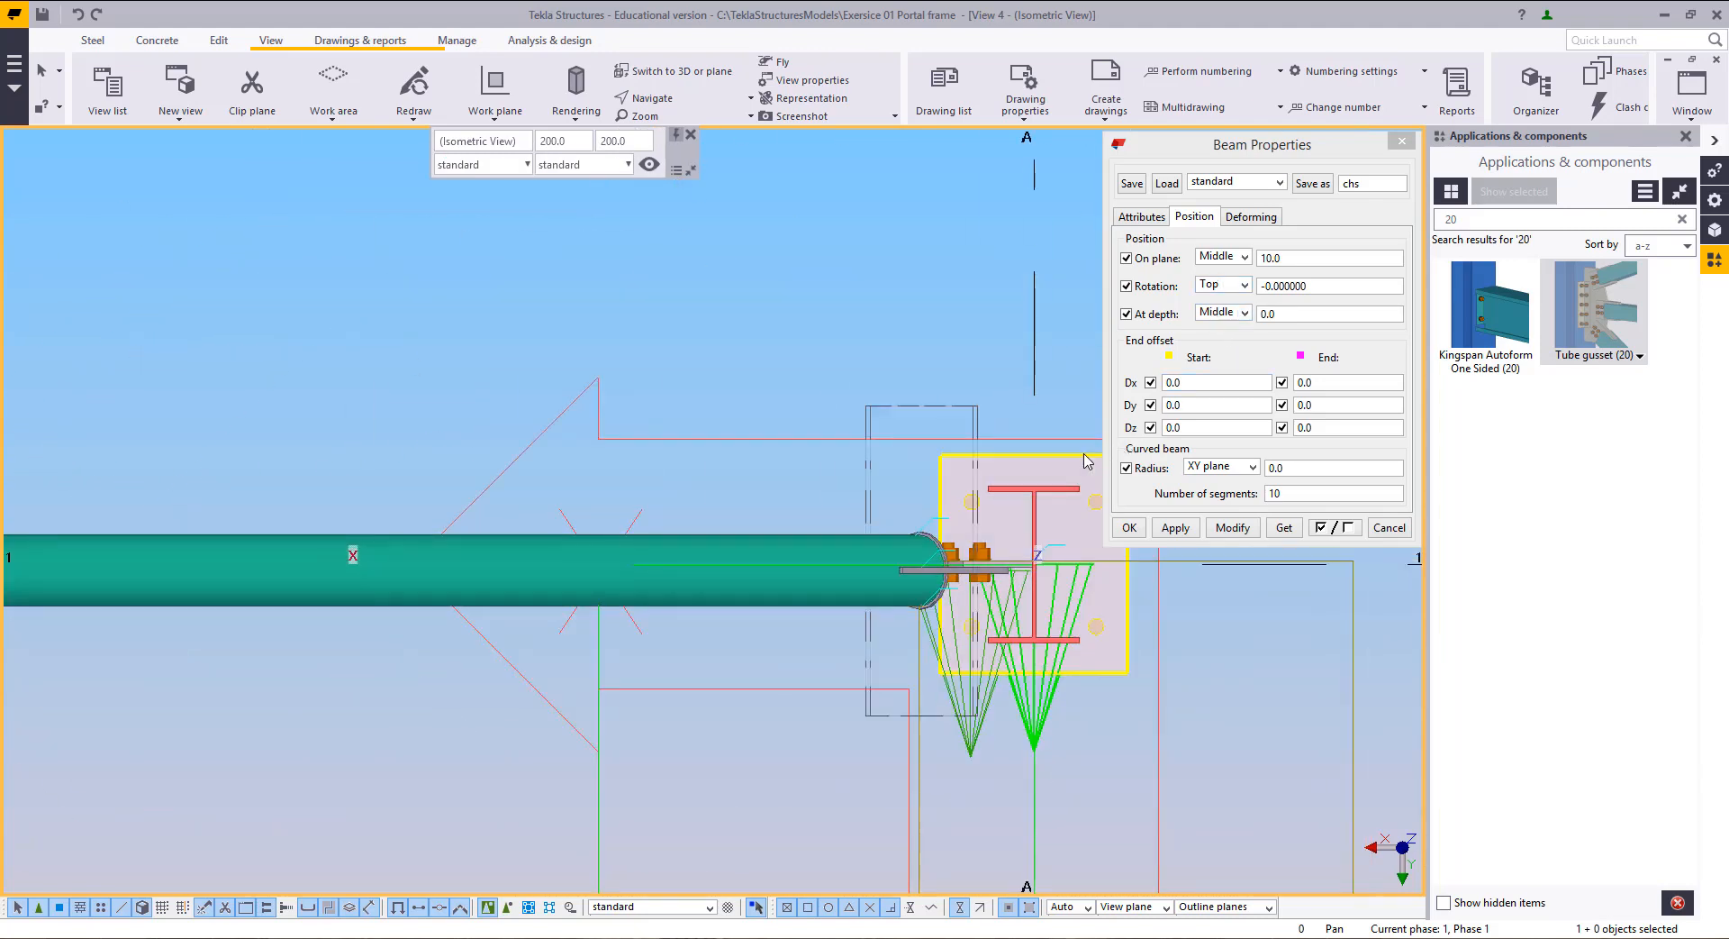
Step: Select the CHS114*3.0 vertical bracing and leave only its On plane position value enabled for modification
left_click(855, 560)
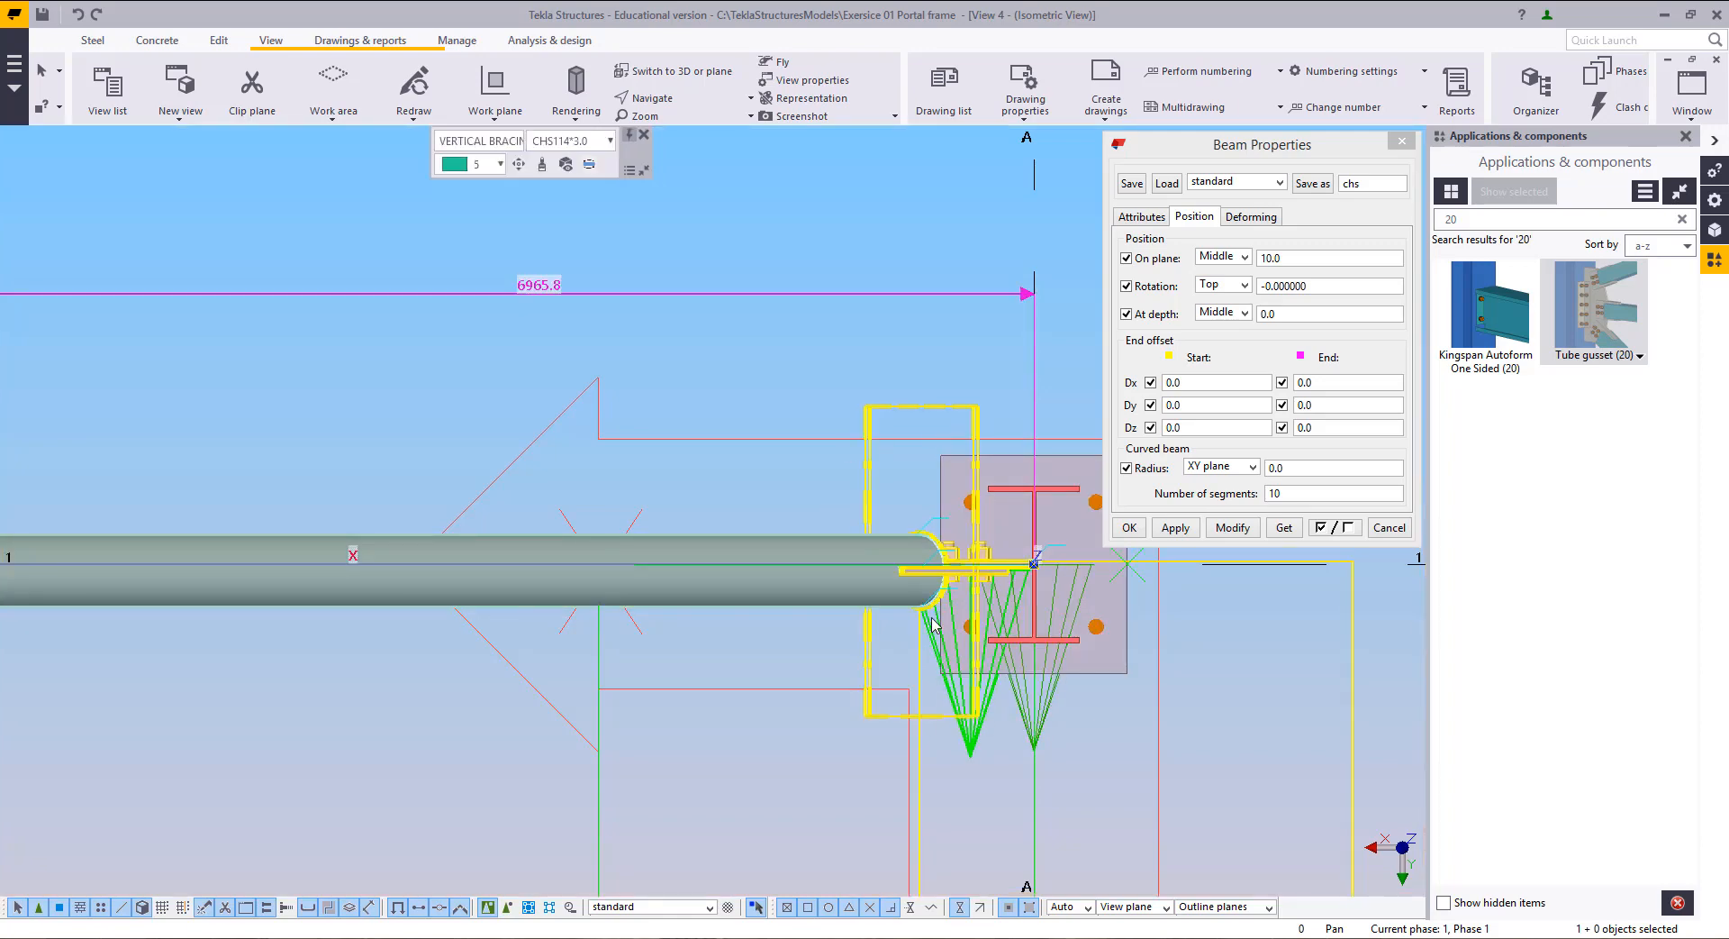
scroll(998, 552, "up", 8)
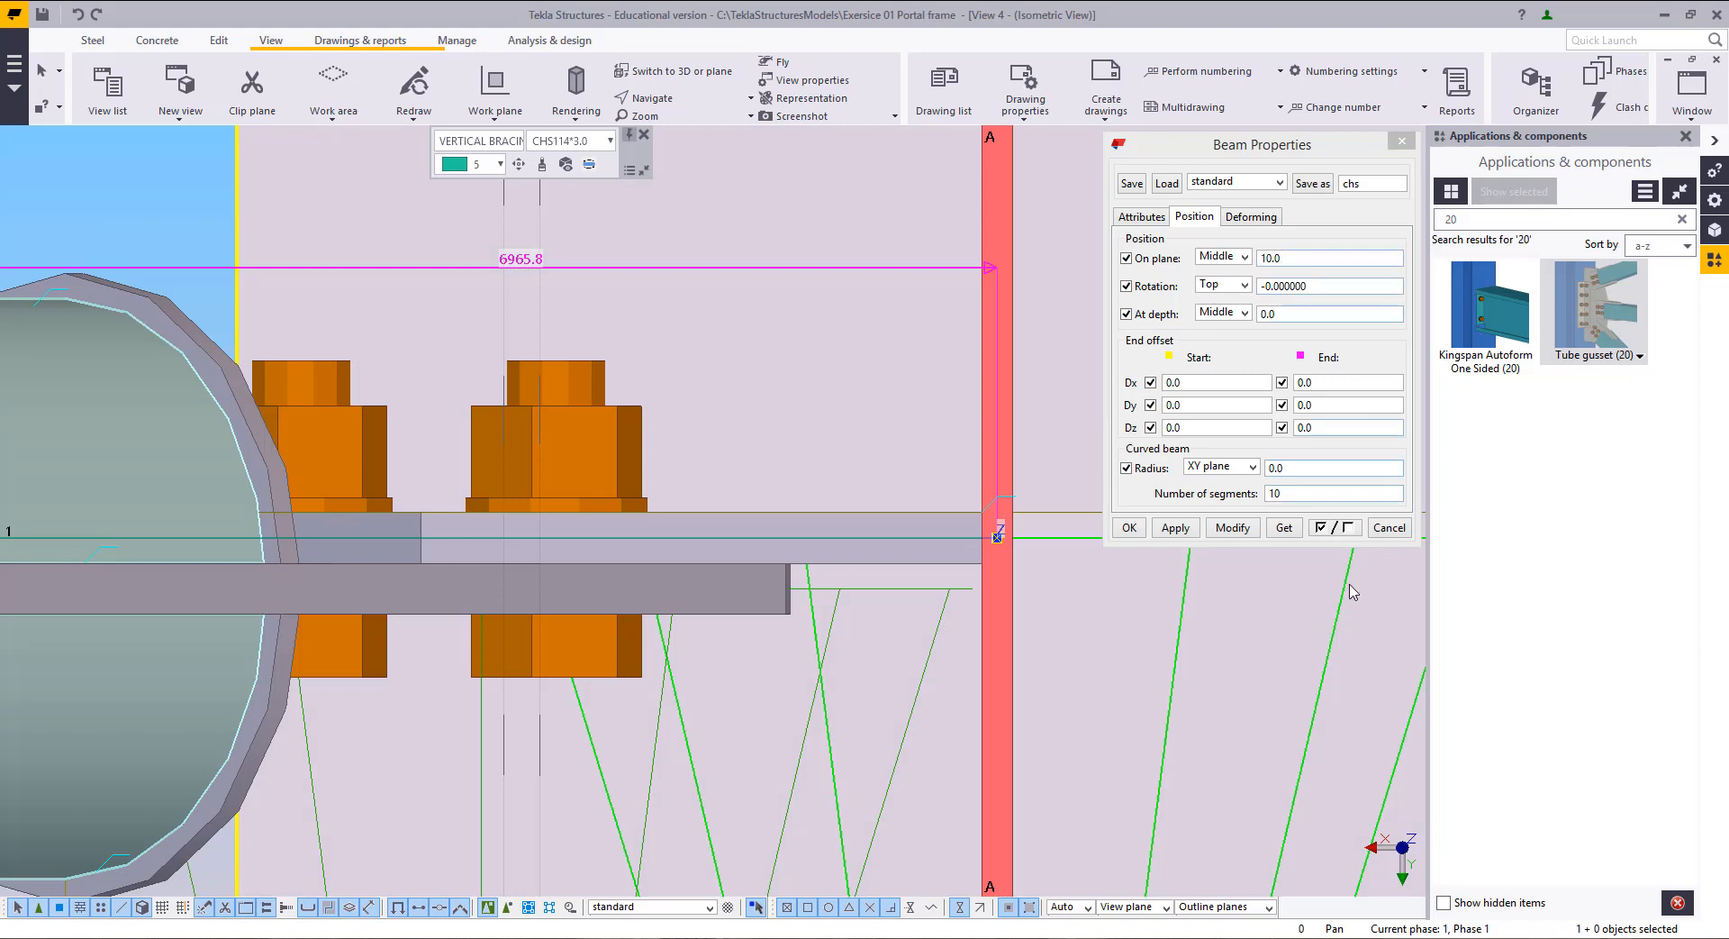
left_click(1348, 529)
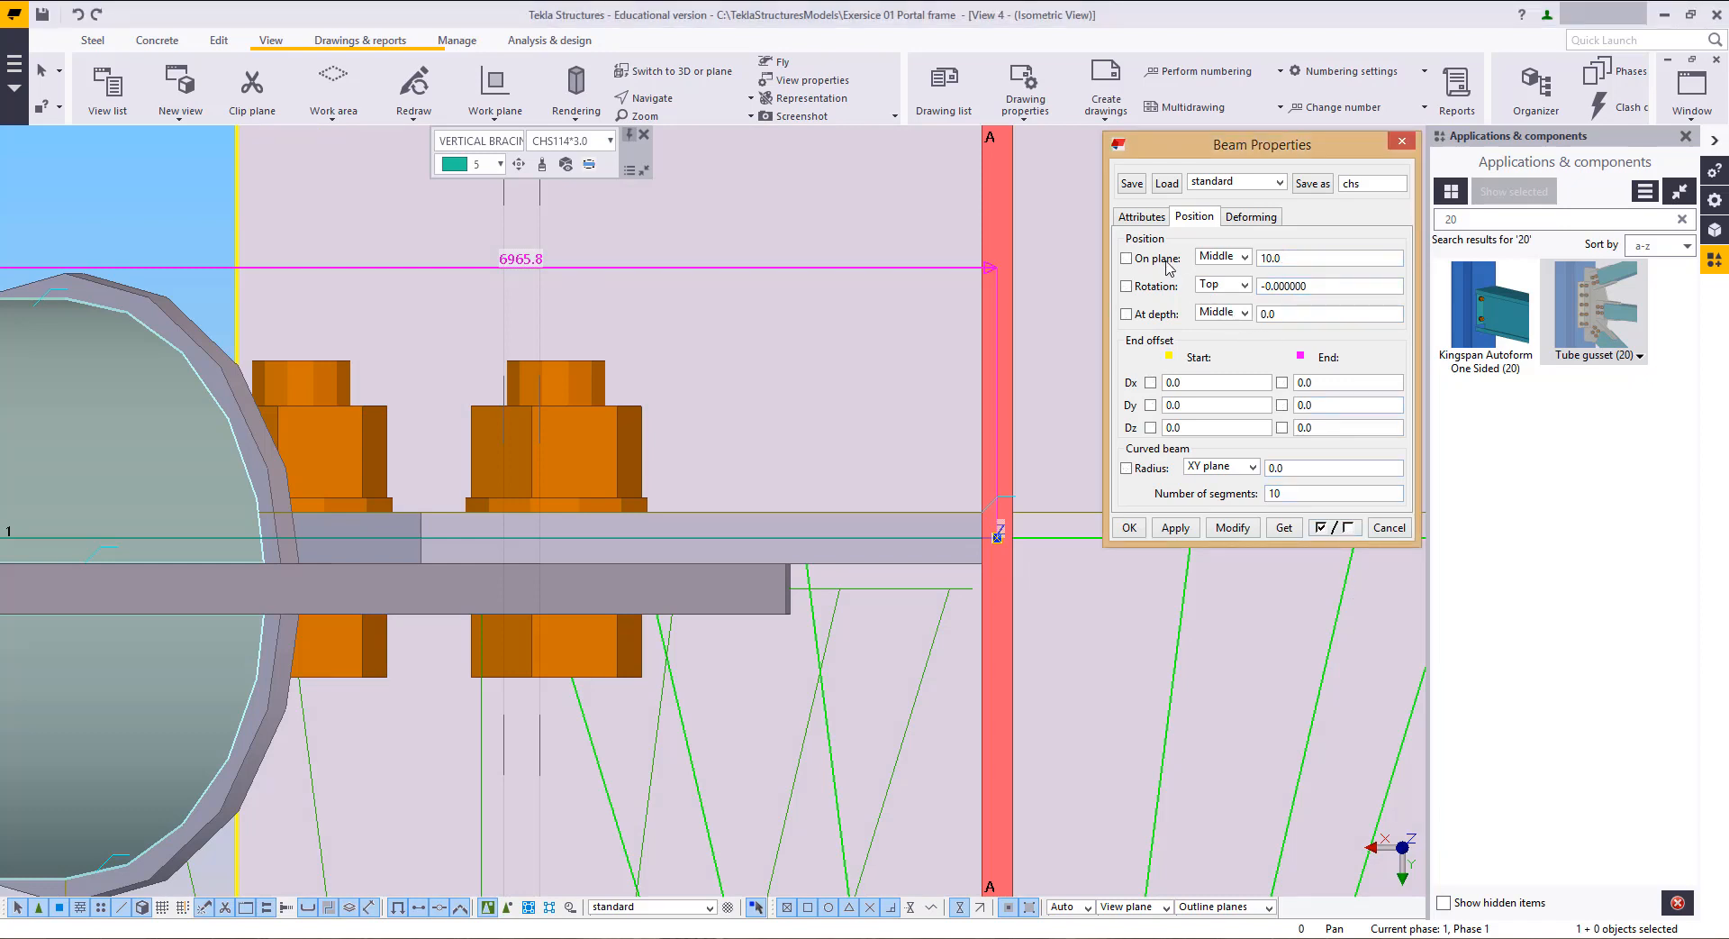
middle_click_drag(914, 636, 890, 680)
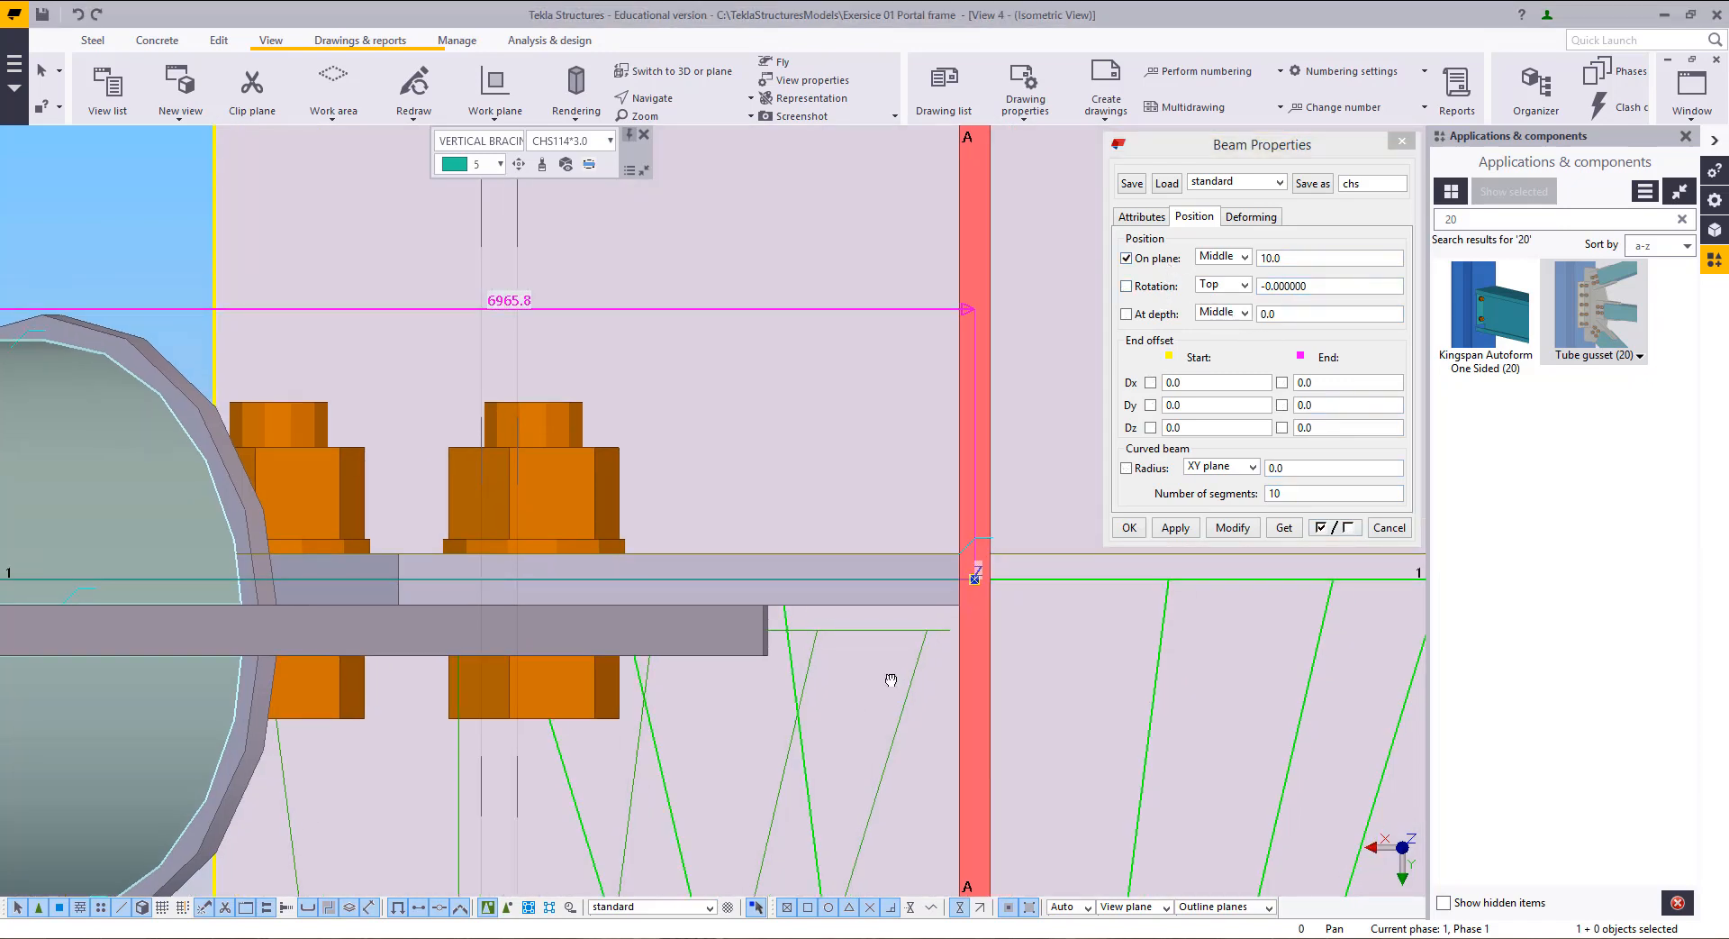
scroll(895, 667, "down", 5)
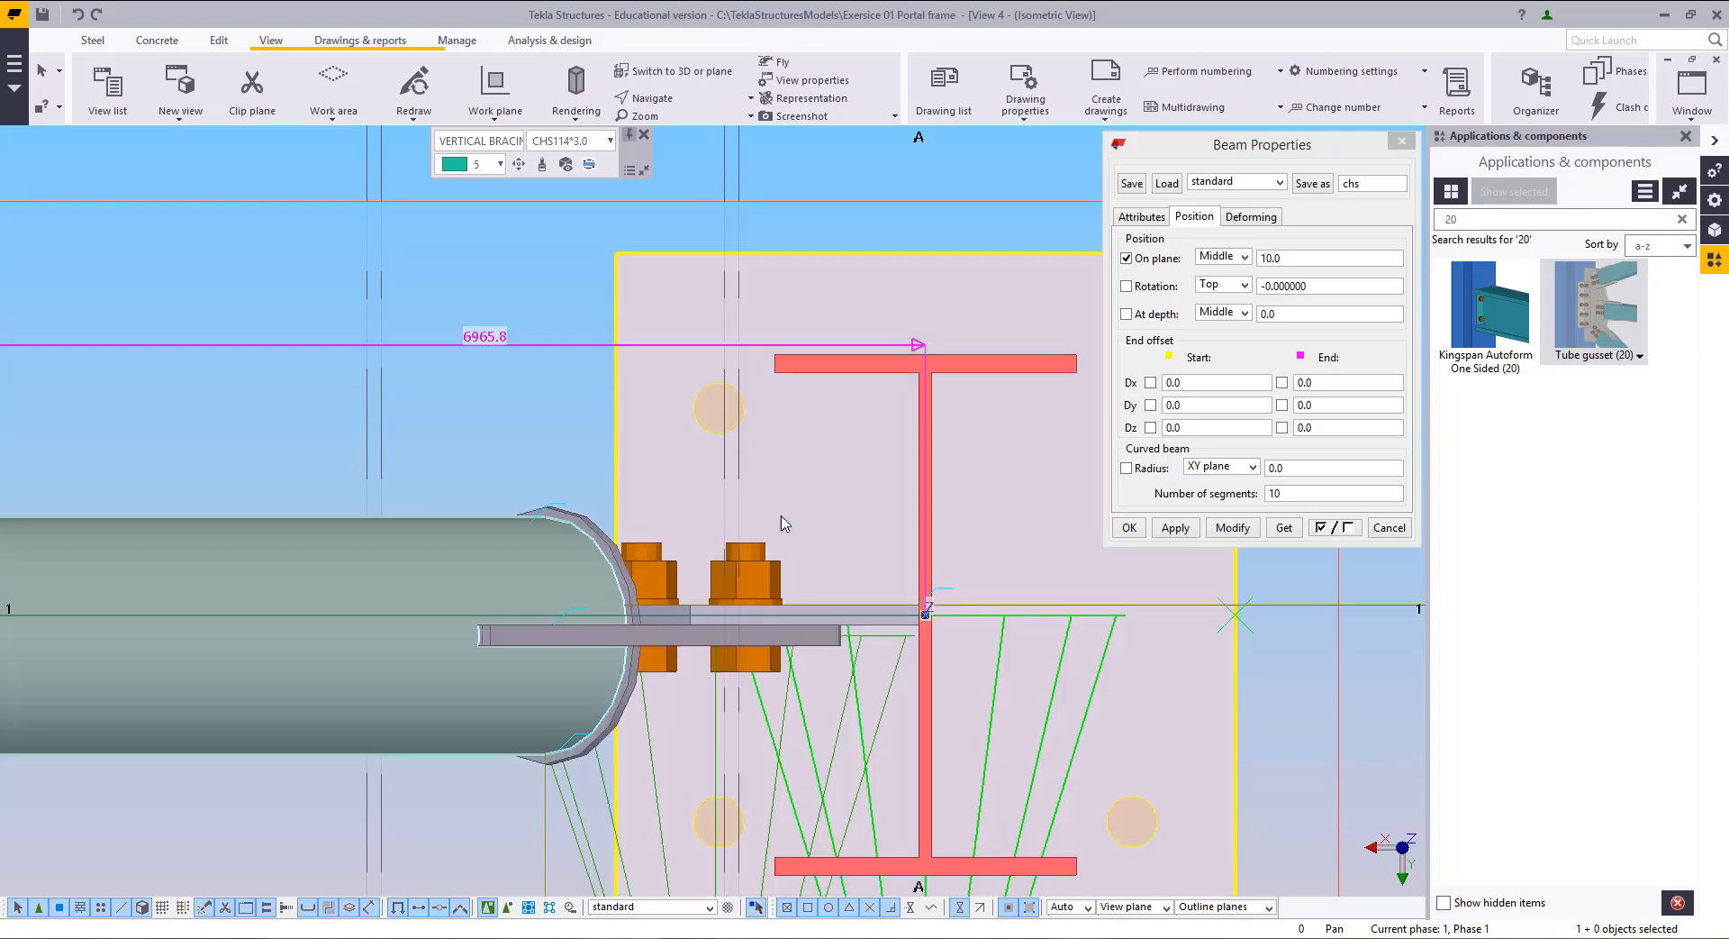
scroll(609, 624, "down", 4)
scroll(609, 624, "down", 4)
middle_click_drag(531, 650, 1118, 664)
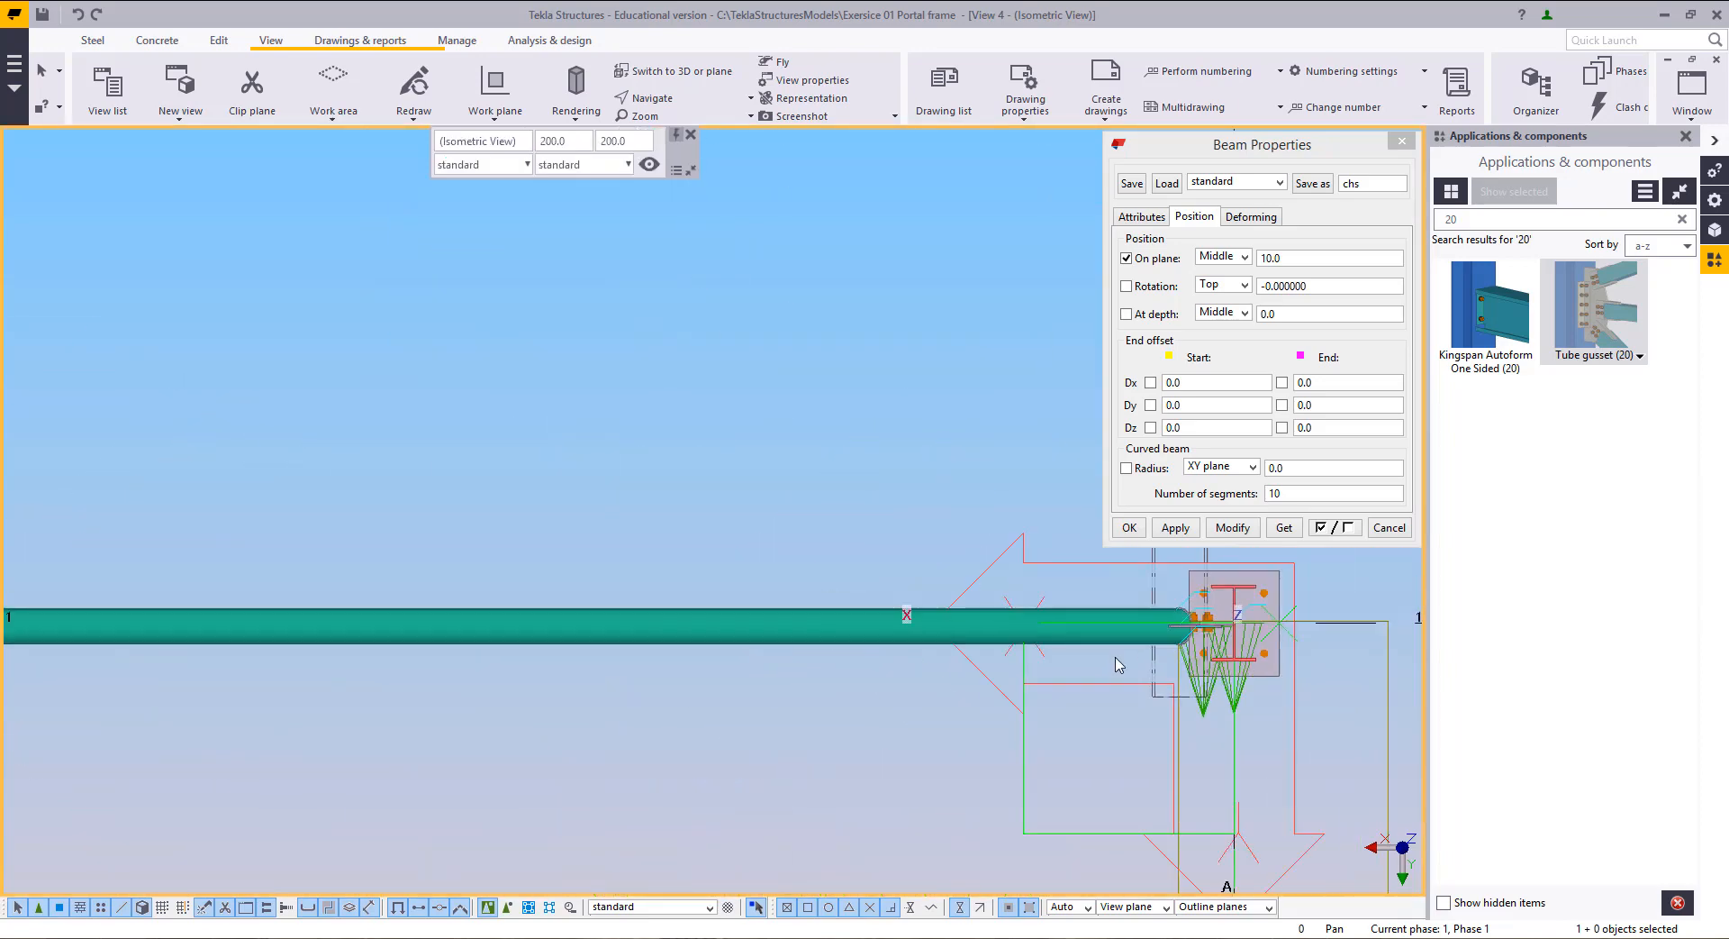
Step: Close the plan view and open the Tube gusset (20) properties of the bracing connection at column base A-1
left_click(1716, 59)
middle_click_drag(662, 576, 486, 629)
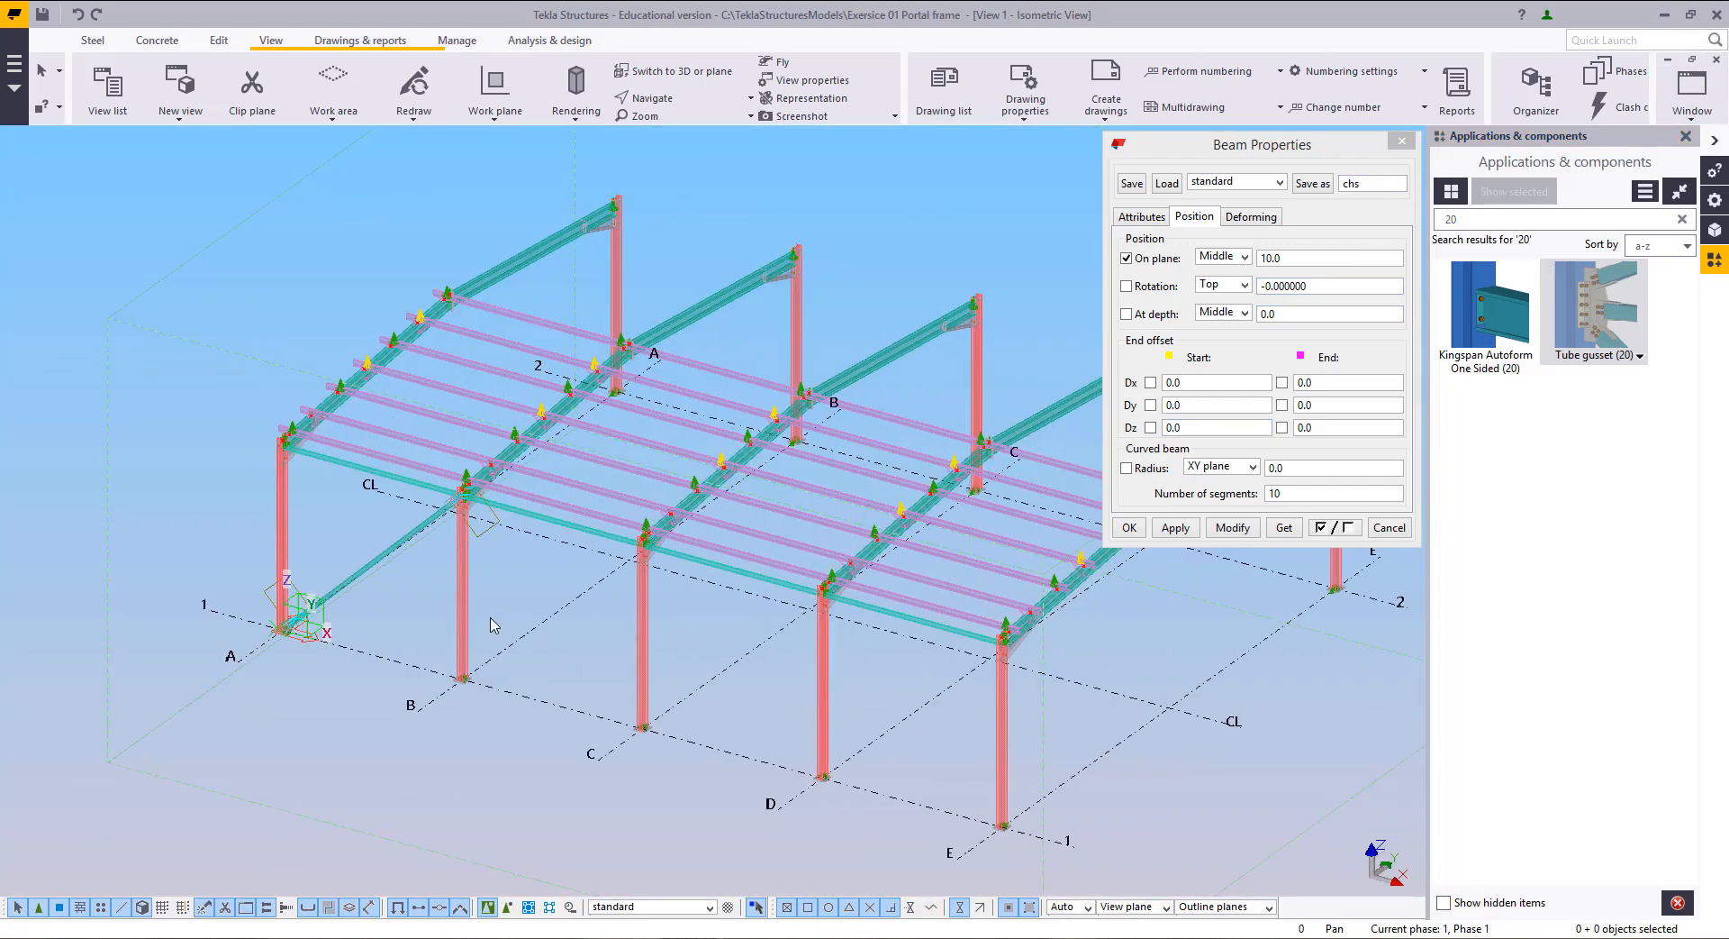
scroll(286, 626, "up", 6)
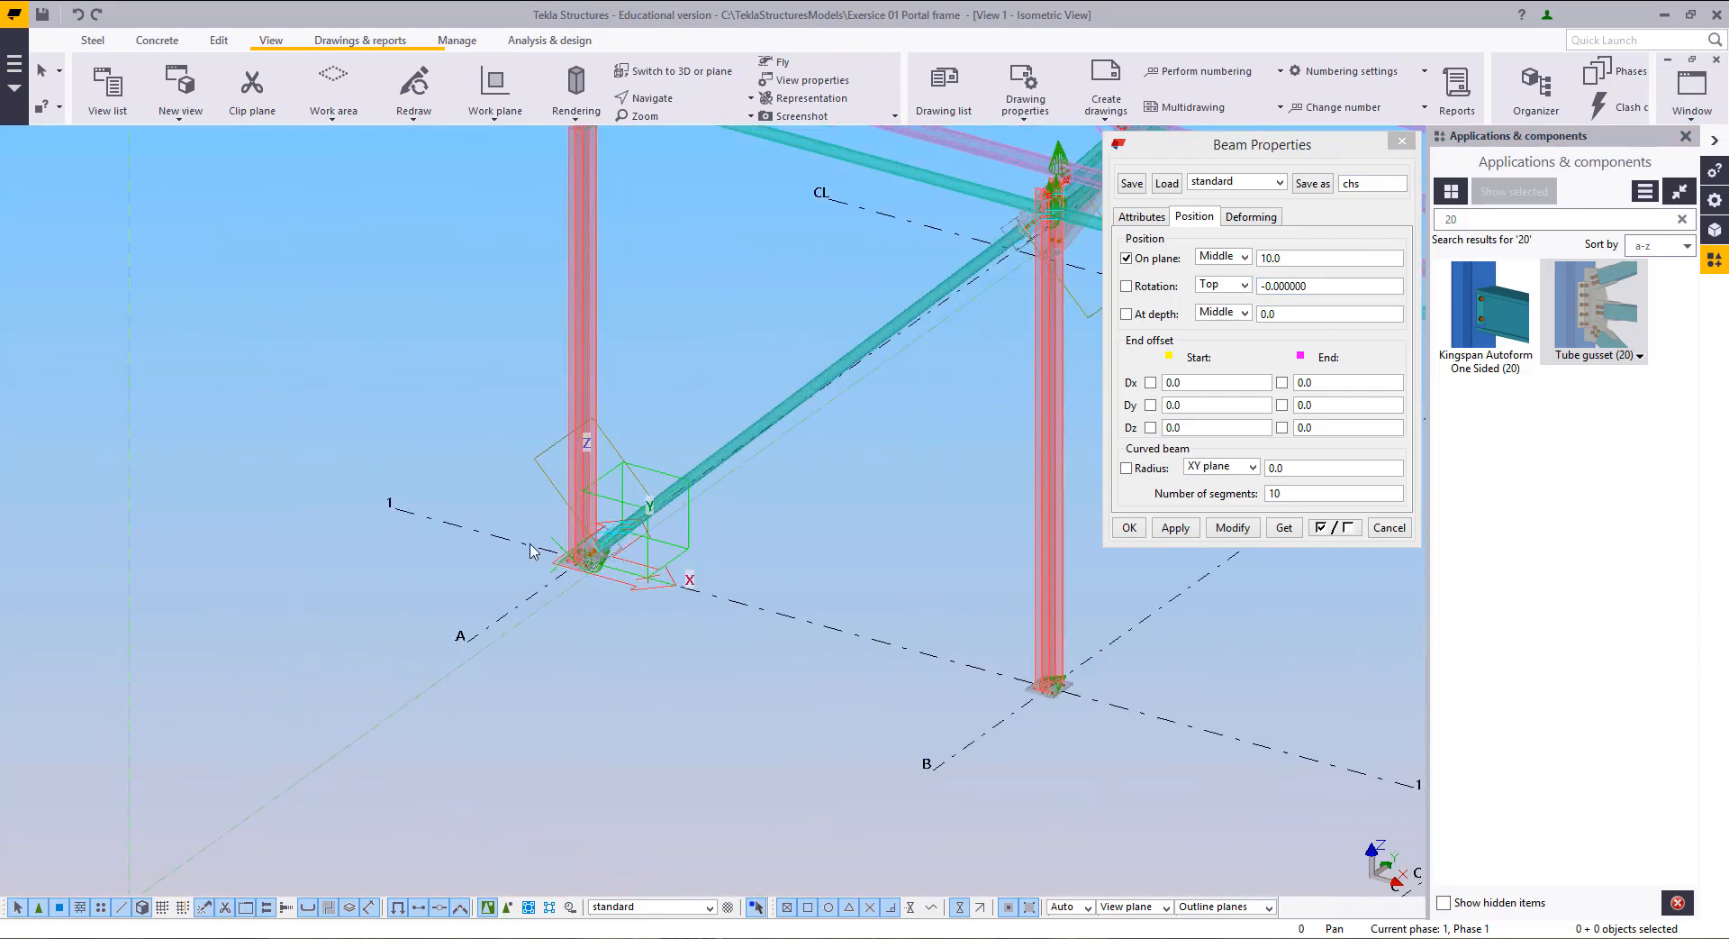
scroll(532, 552, "up", 4)
left_click(552, 684)
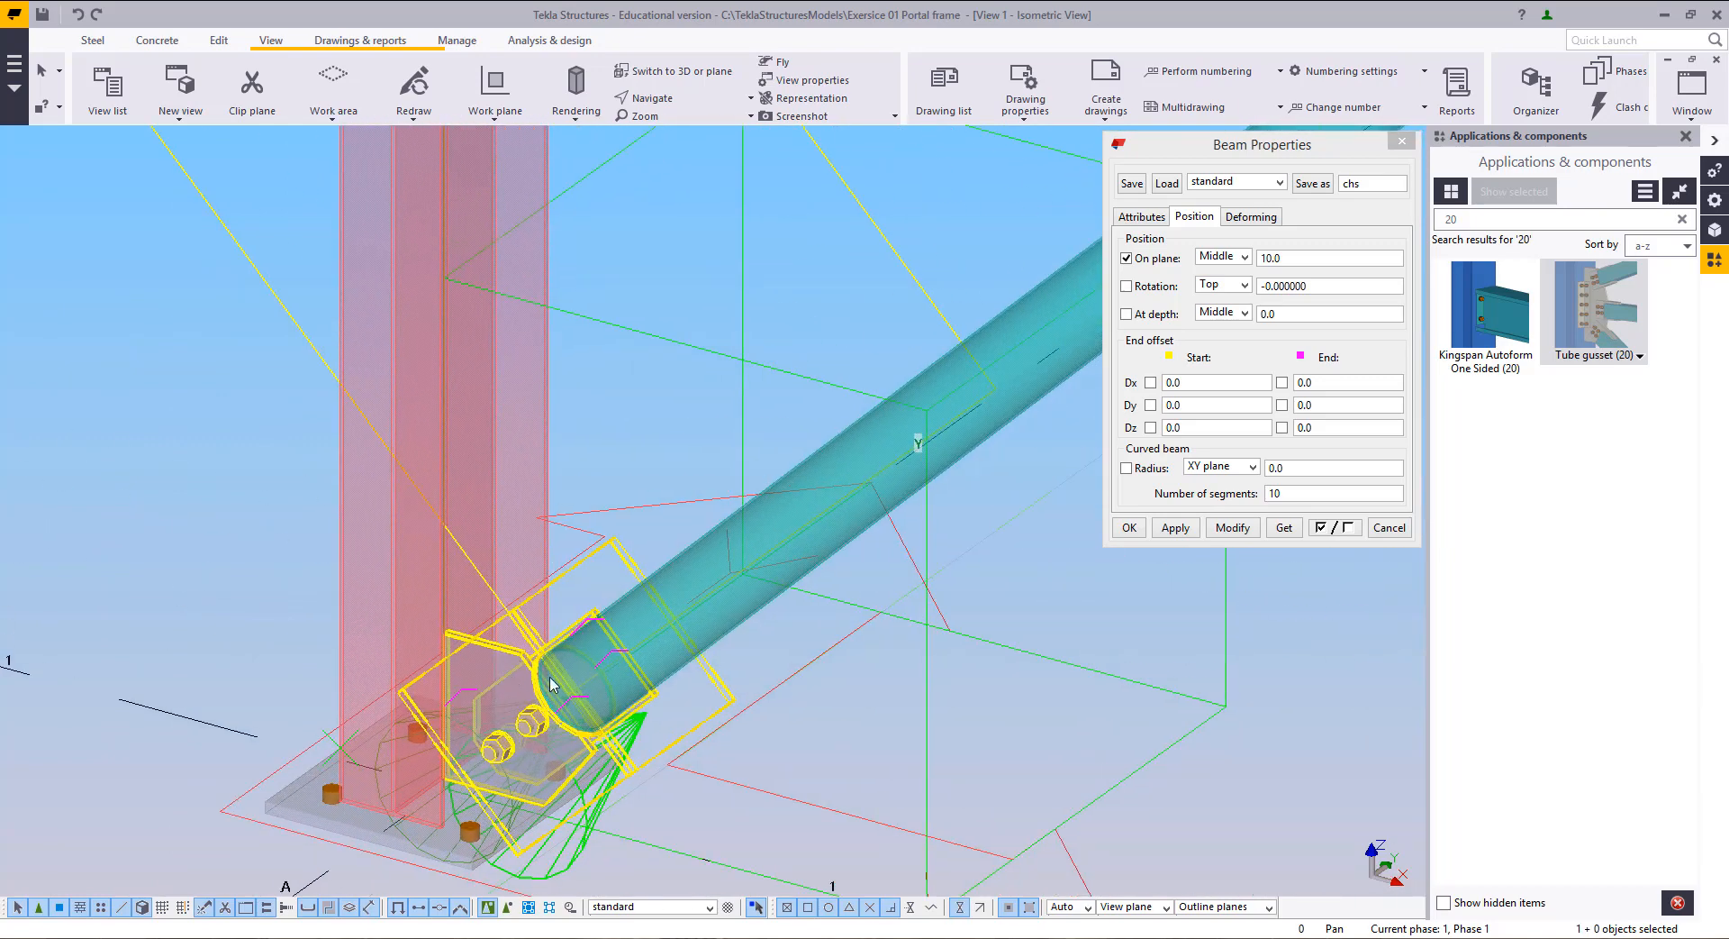
double_click(552, 684)
middle_click_drag(804, 722, 1325, 633)
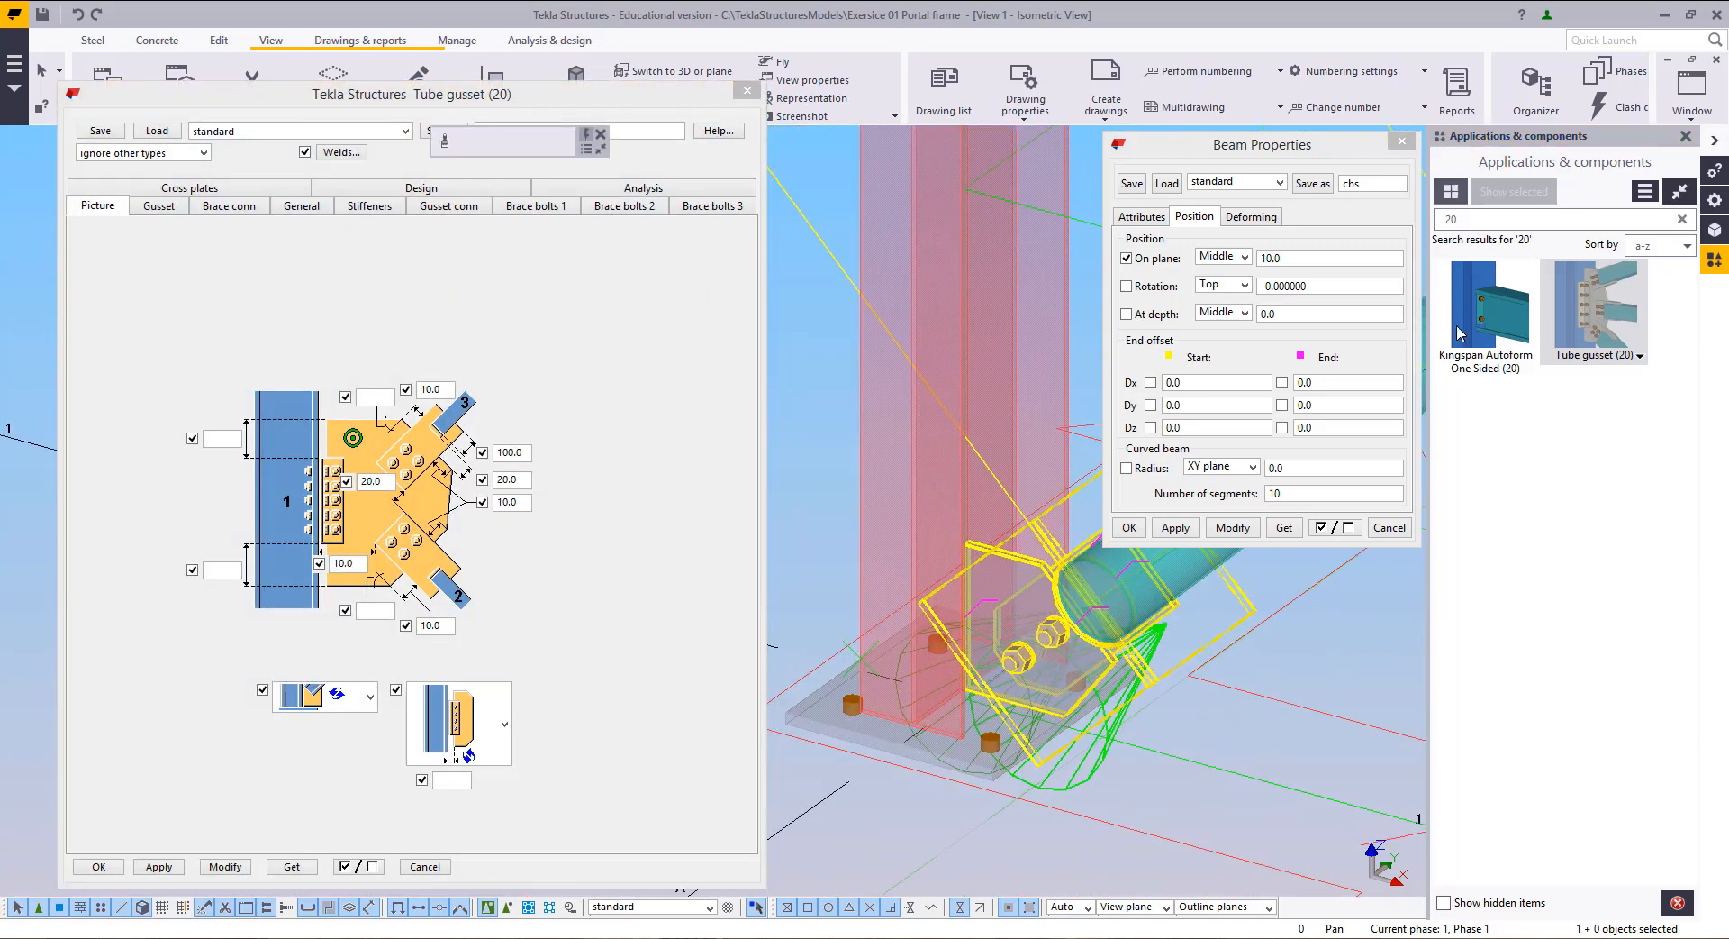
left_click(1390, 528)
Step: Modify the bracing's upper tube gusset at column B with the open Tube gusset (20) settings
scroll(1144, 585, "down", 4)
middle_click_drag(1148, 576, 754, 804)
scroll(996, 571, "up", 6)
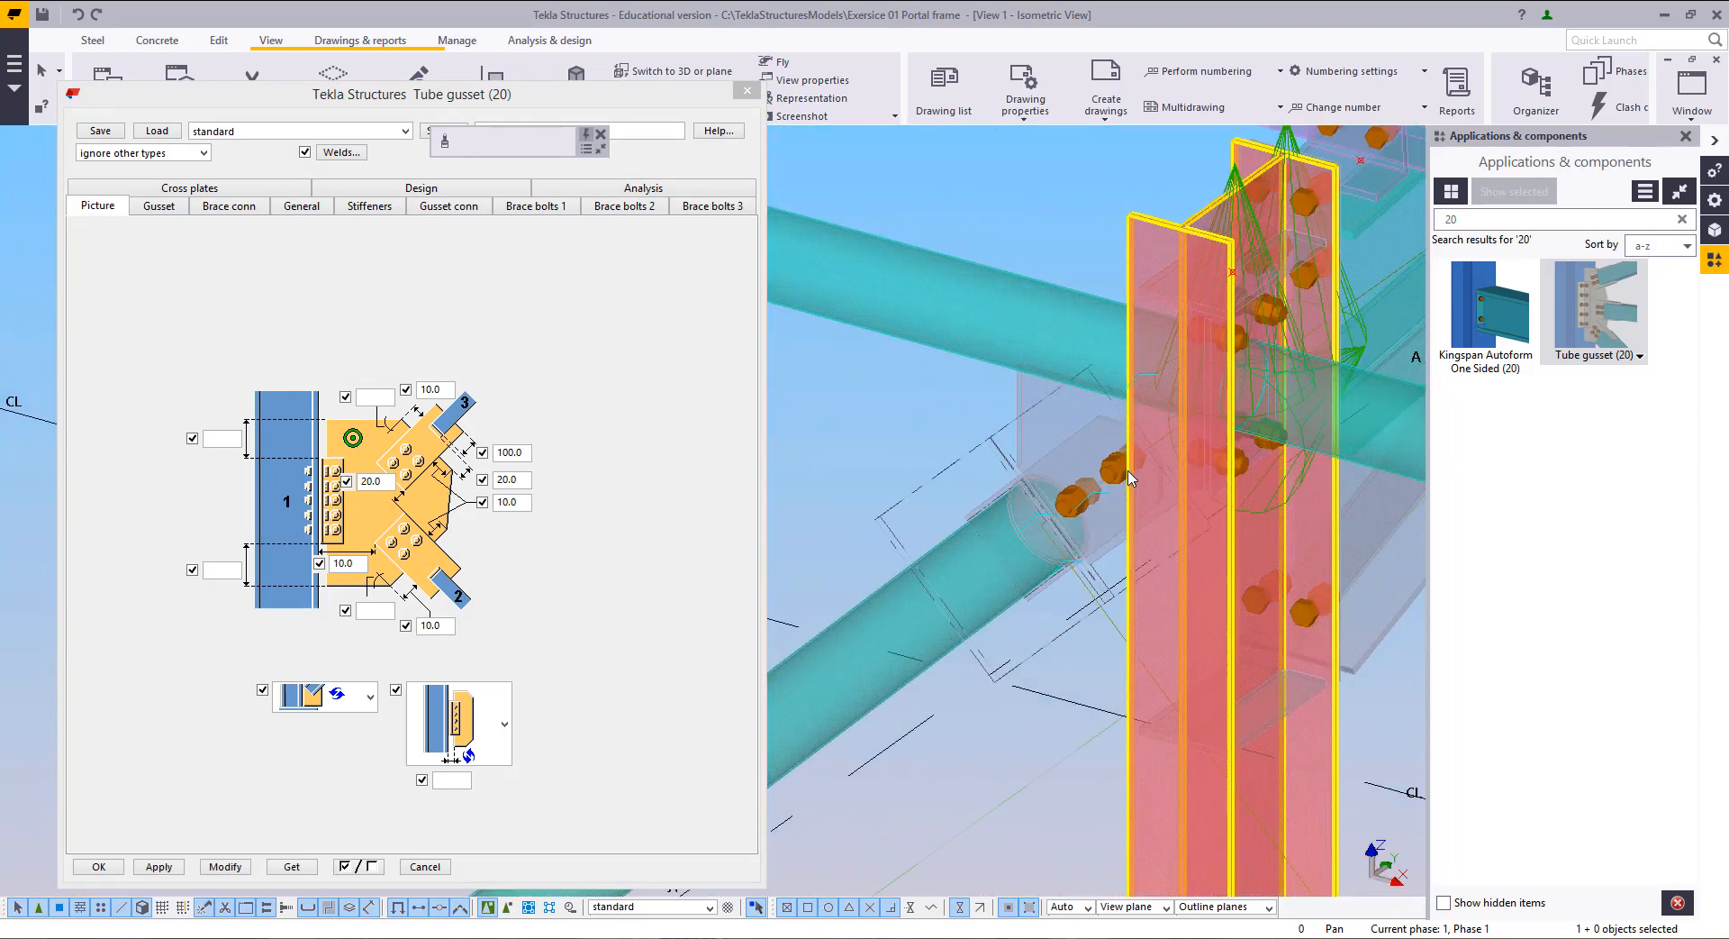
scroll(1132, 477, "up", 3)
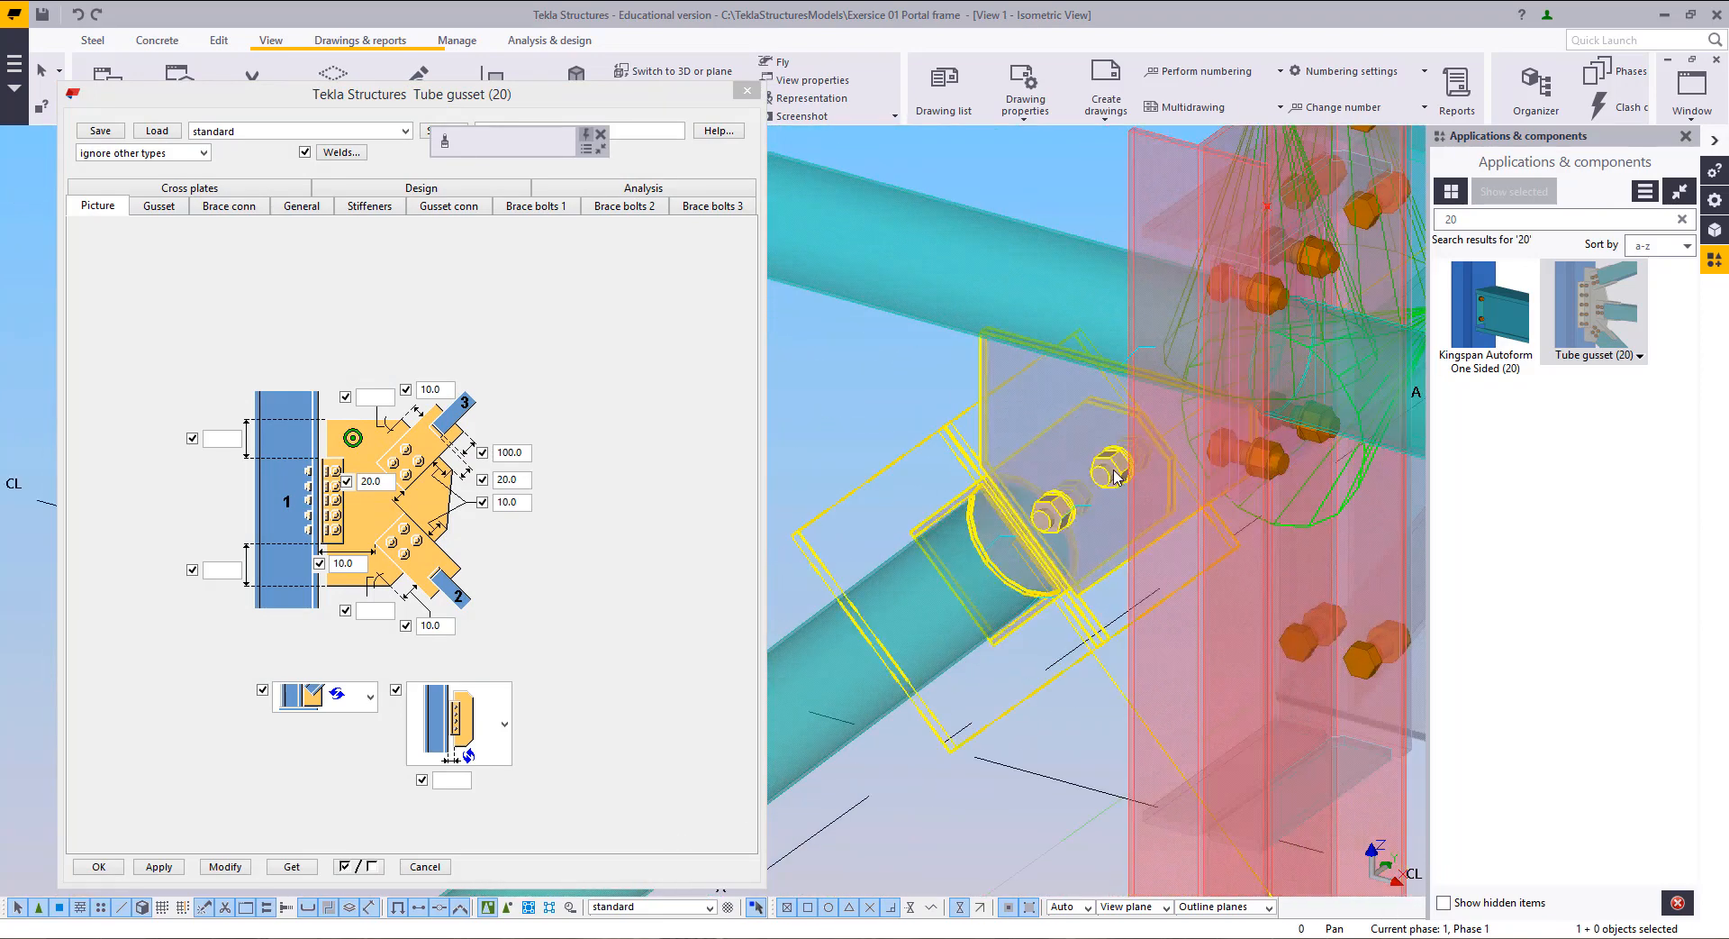
left_click(227, 866)
Step: Set a rotation point near the upper tube gusset and examine the plate's fit against column B and the horizontal tube
middle_click_drag(1113, 494, 984, 598, "ctrl")
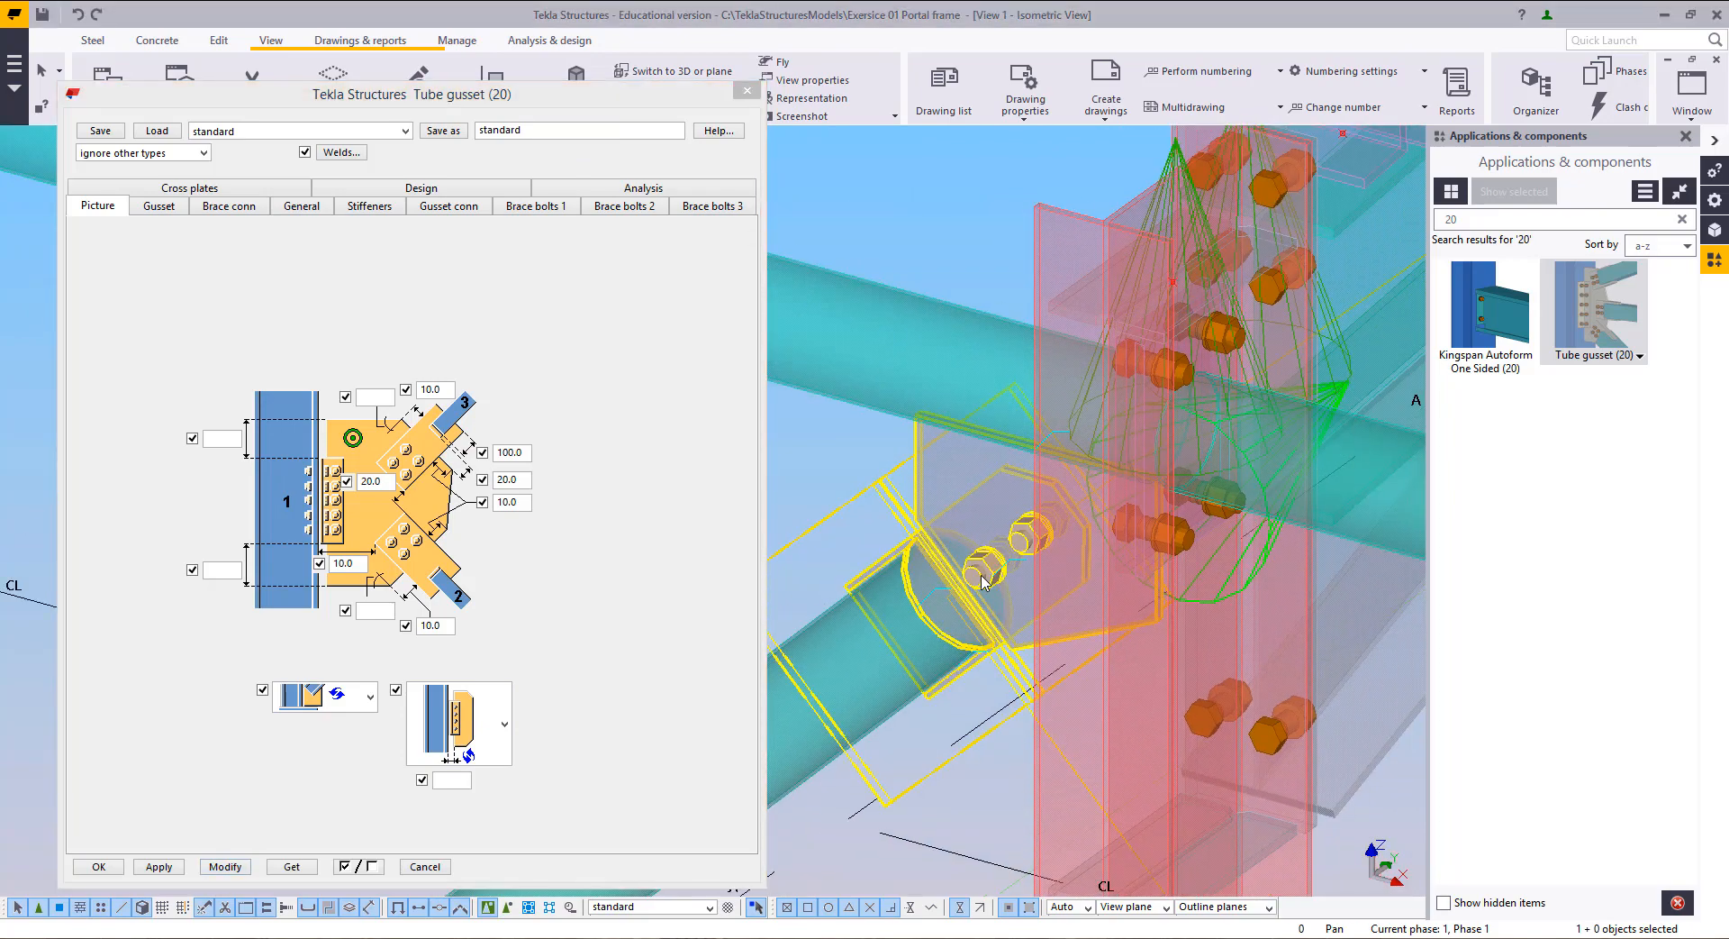
key("v")
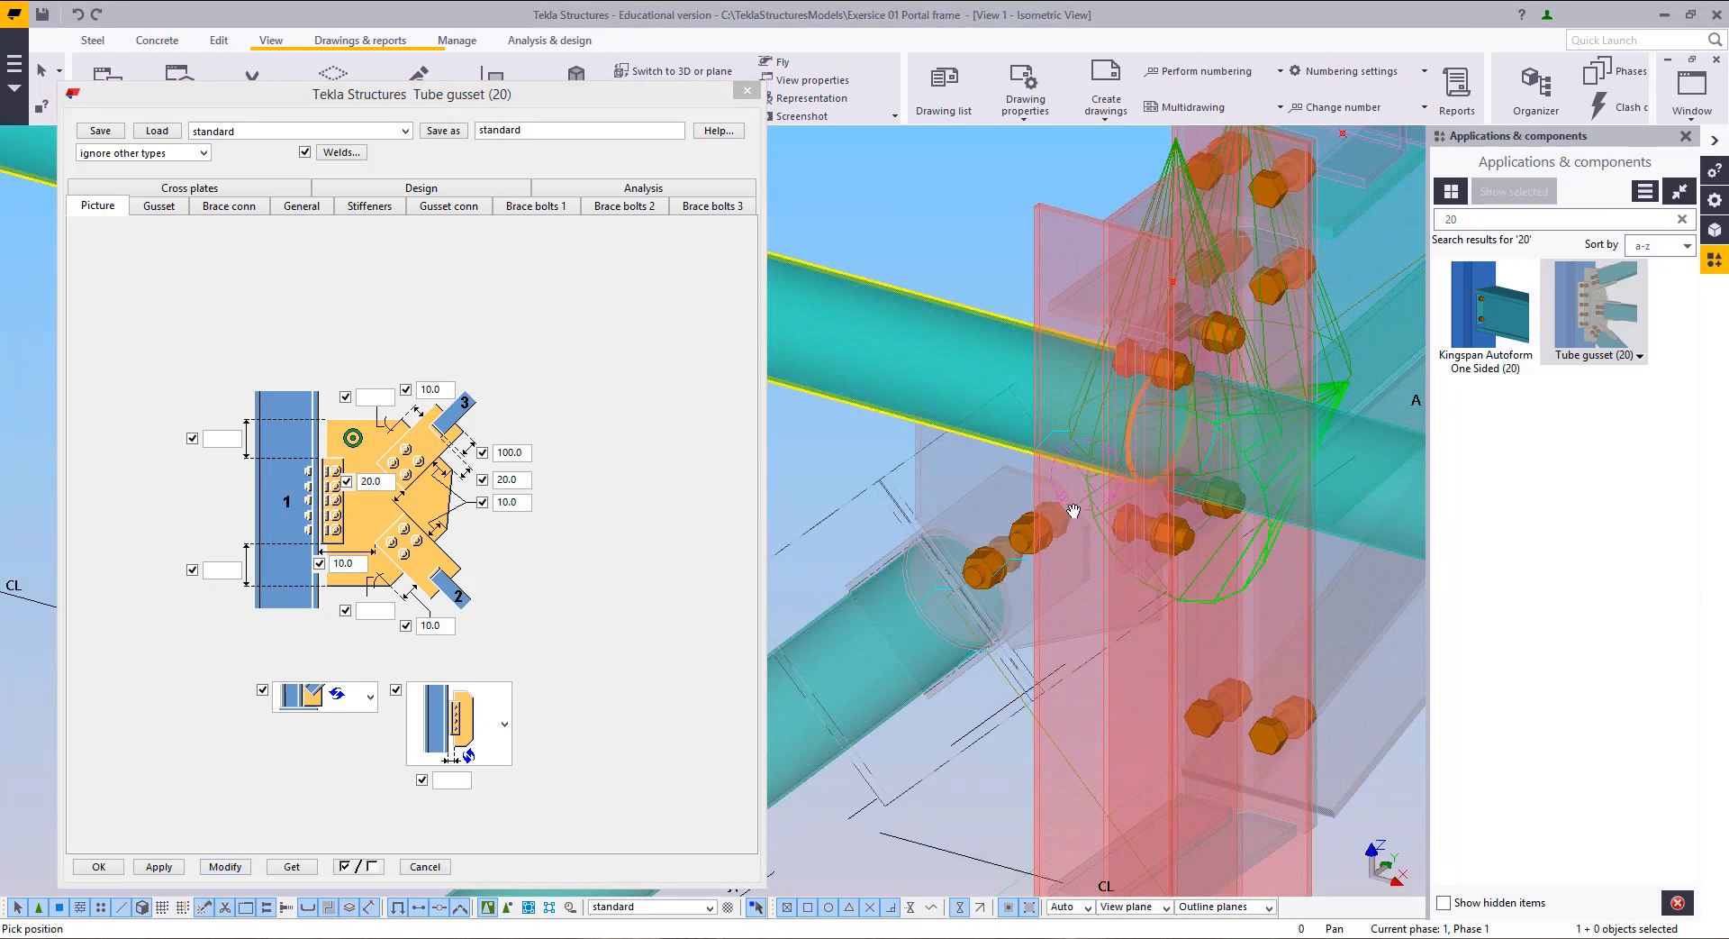
middle_click_drag(1004, 560, 1268, 461, "ctrl")
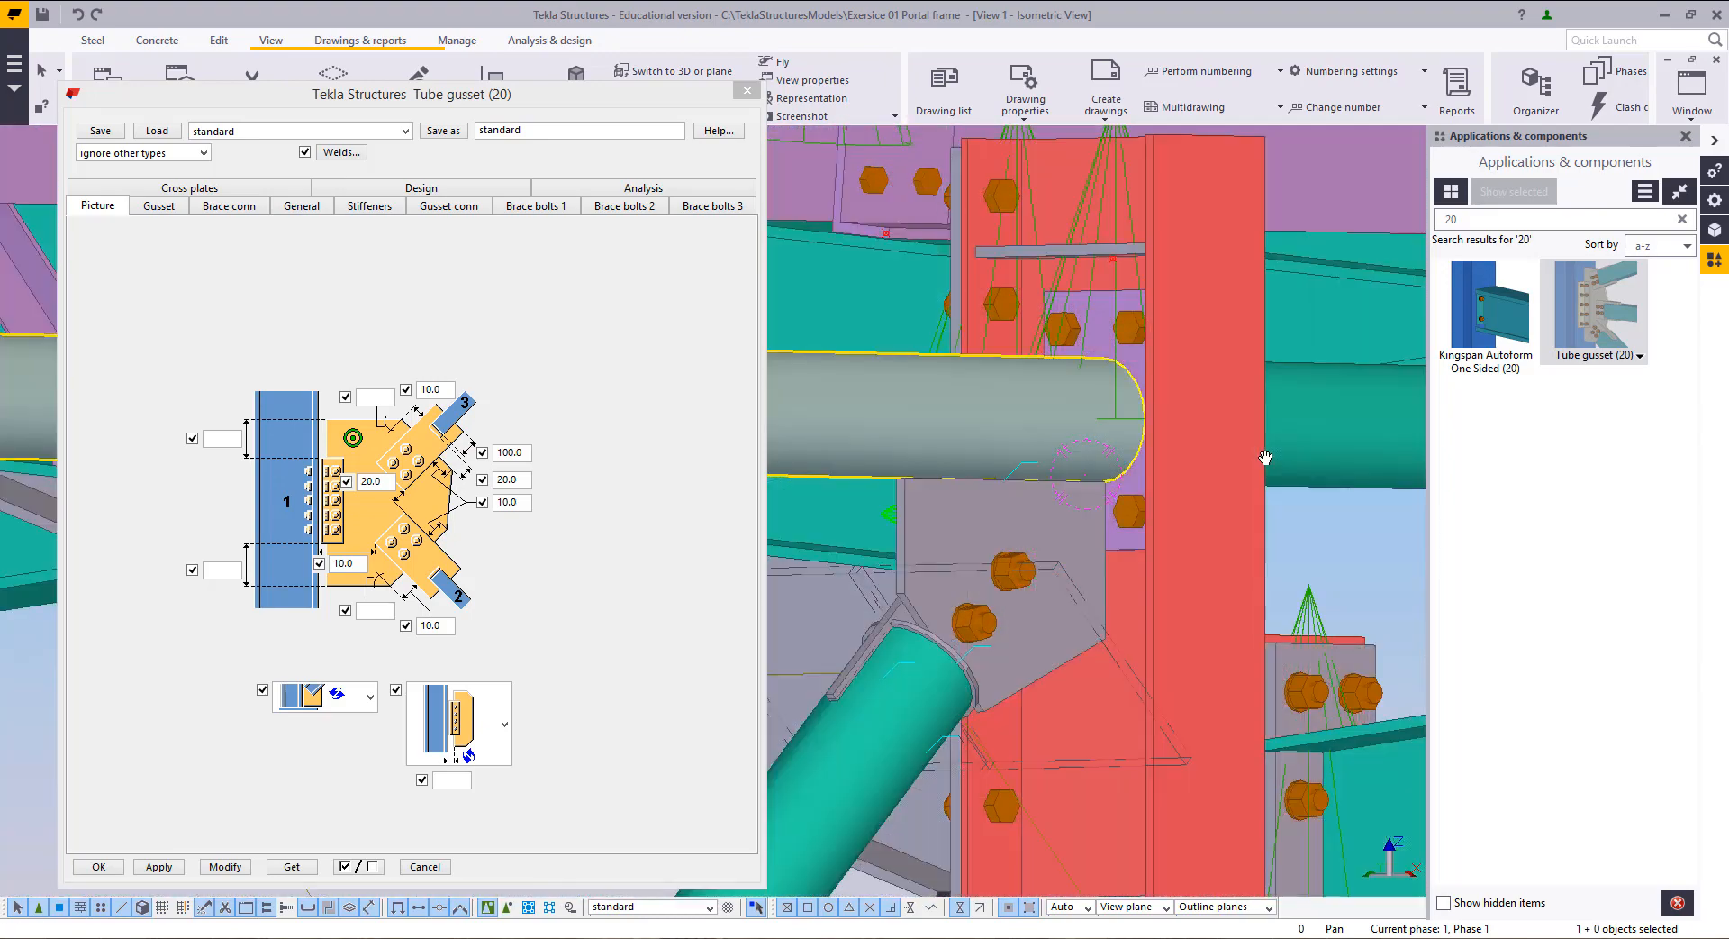
right_click(1154, 444)
left_click(1180, 453)
middle_click_drag(1027, 541, 1061, 583, "ctrl")
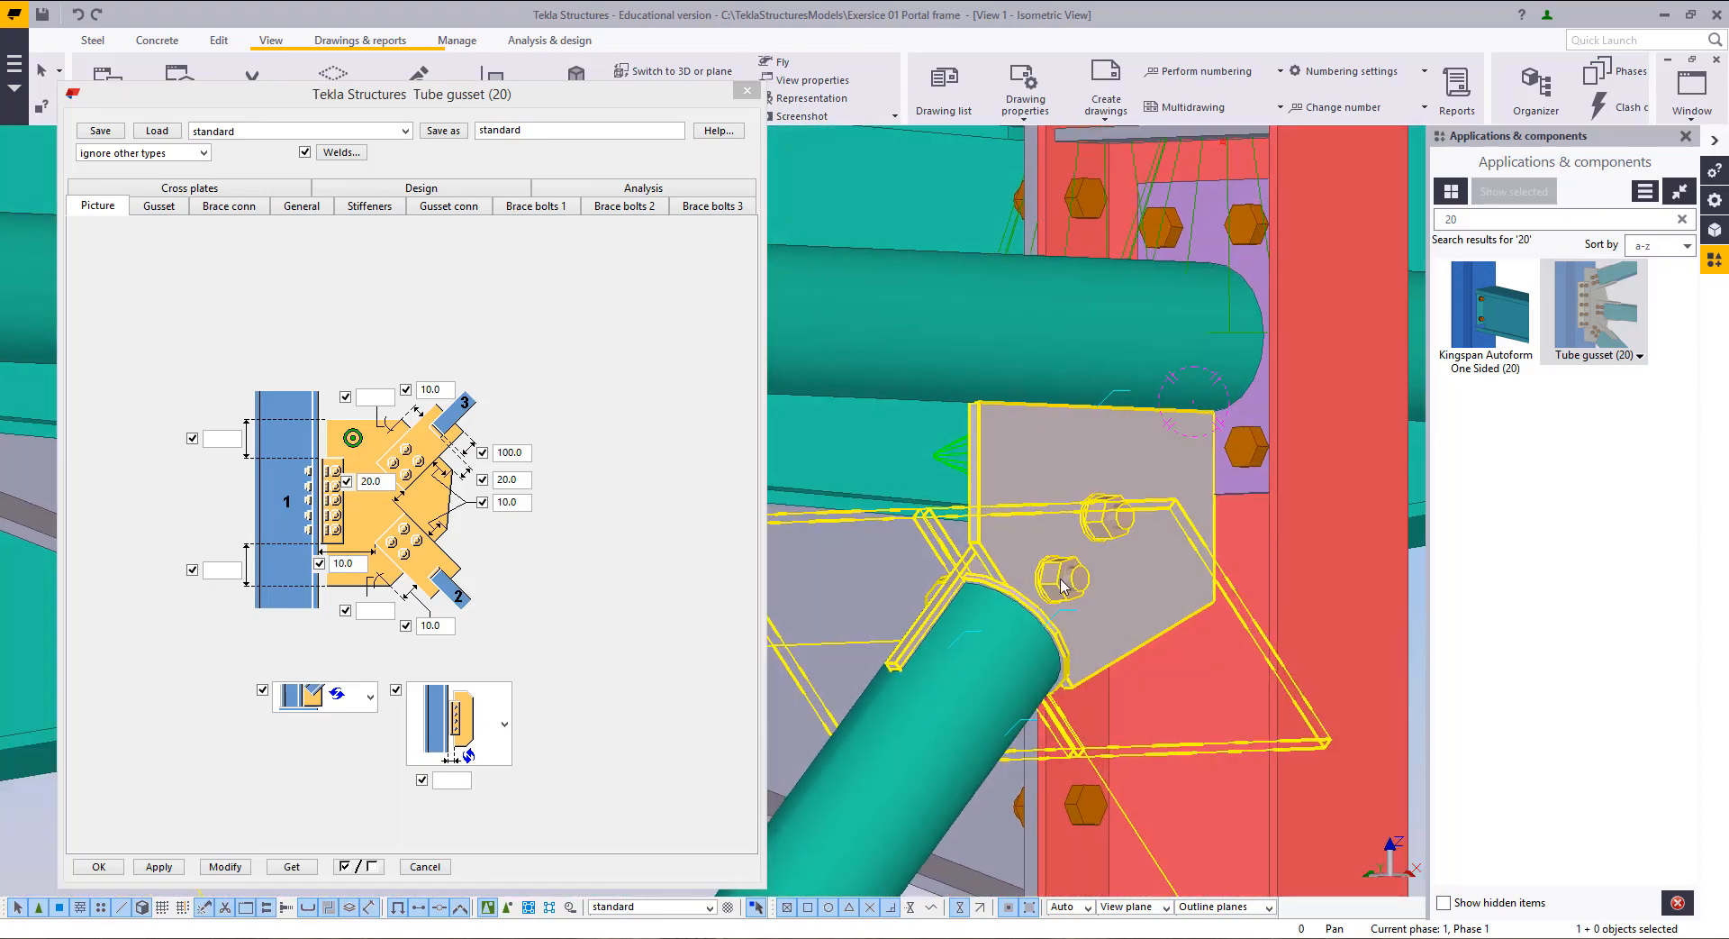
Step: In the Grid 1 view, set the upper tube gusset plate's horizontal dimension to 65 mm and modify the connection at column B
left_click(1693, 90)
left_click(1693, 273)
scroll(1004, 621, "down", 3)
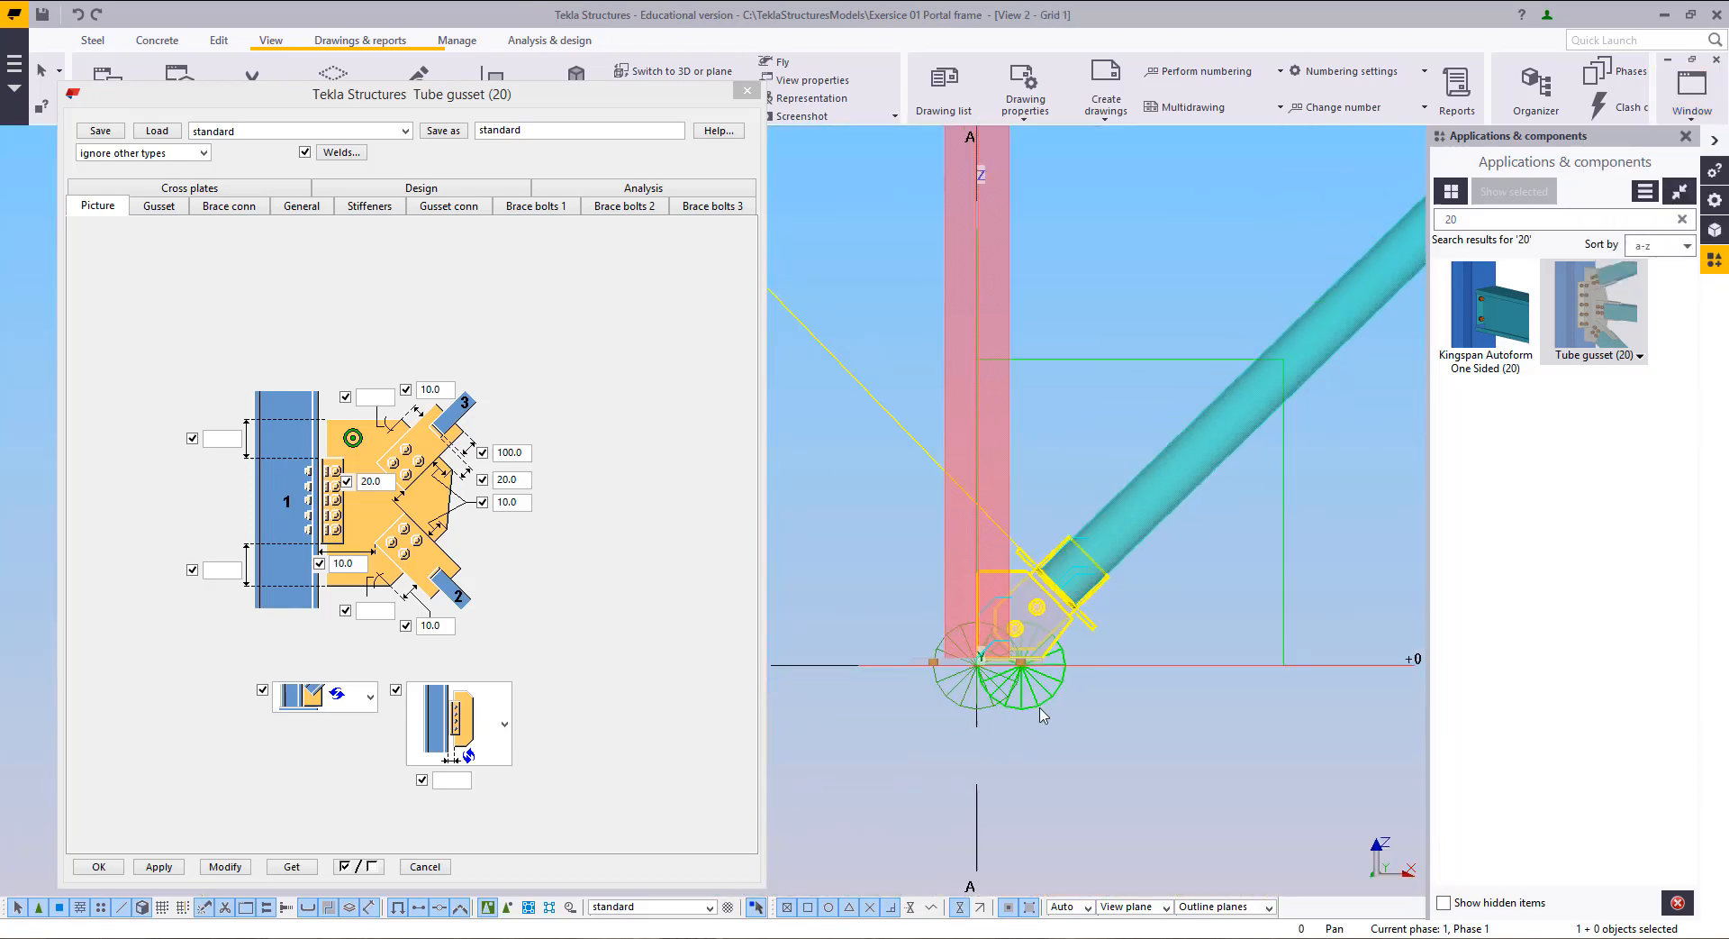
scroll(1005, 621, "up", 10)
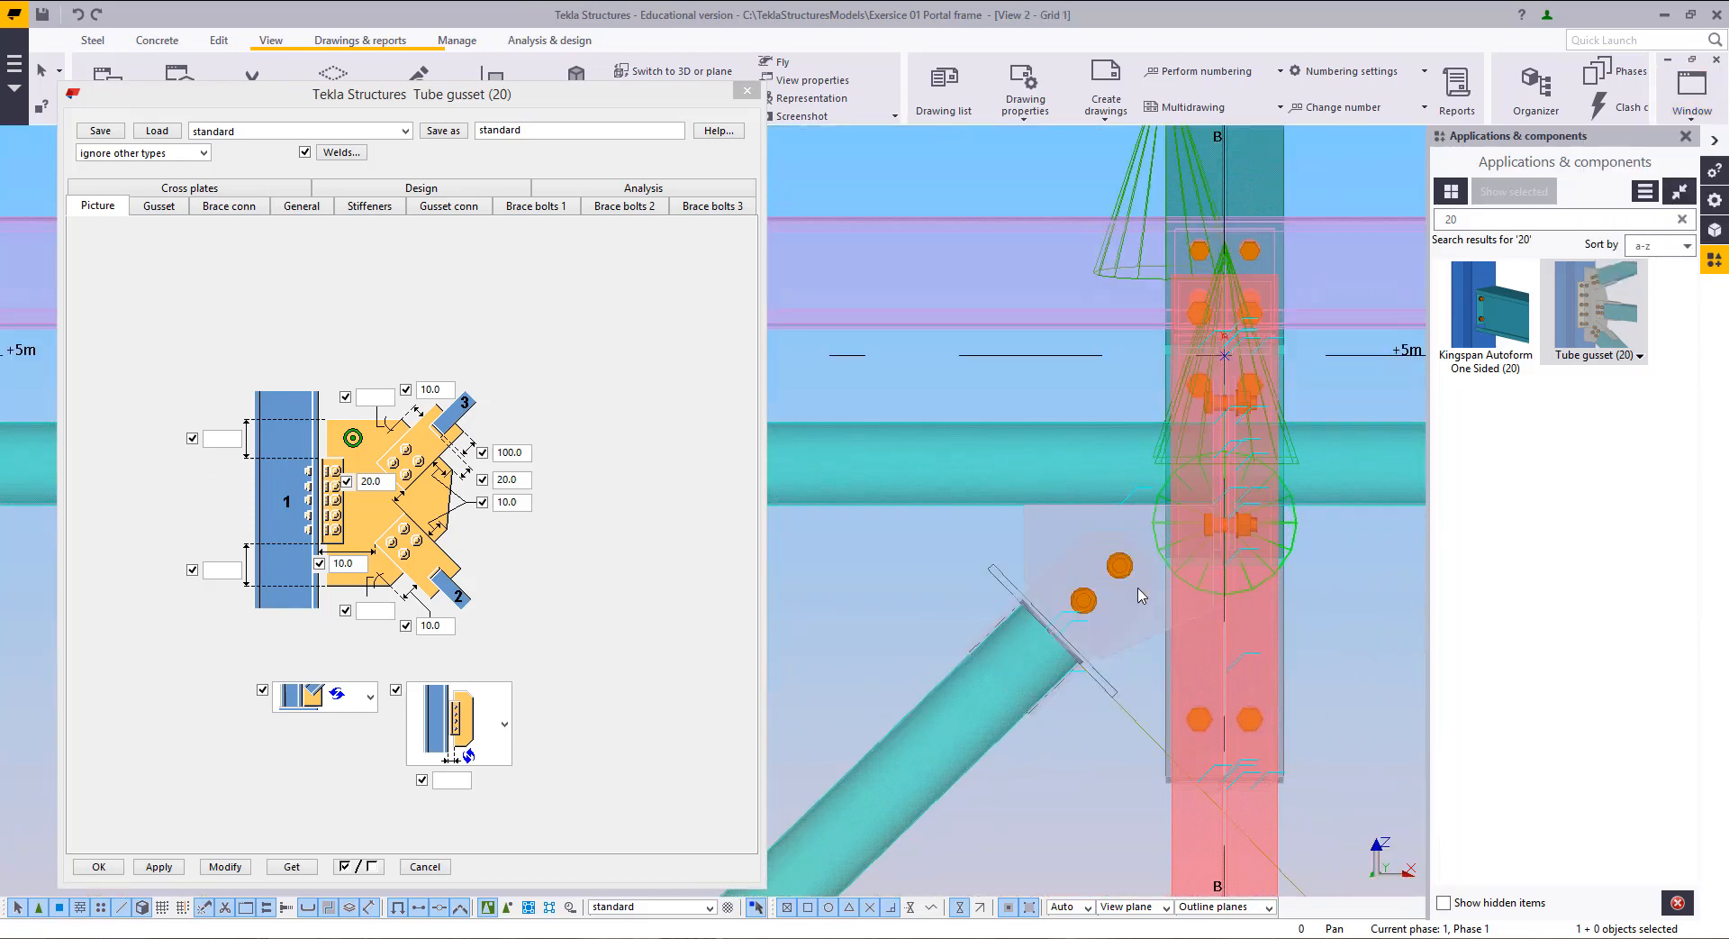
middle_click_drag(1065, 515, 988, 412)
scroll(1064, 461, "down", 2)
middle_click_drag(1081, 439, 1110, 451)
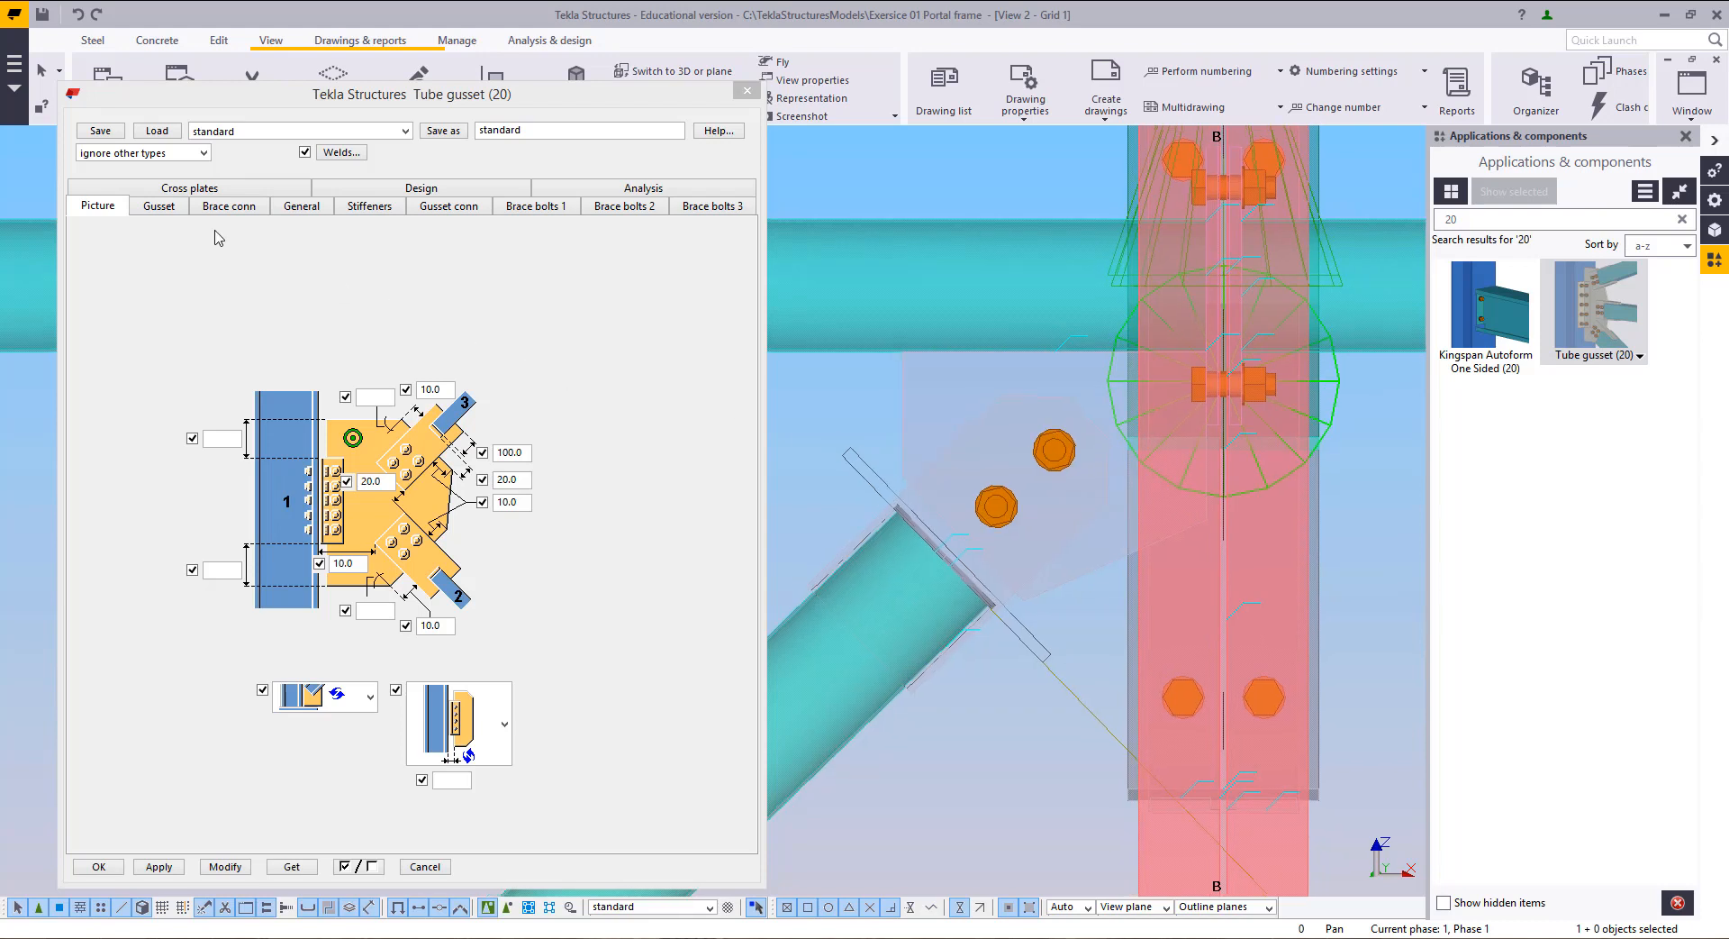
left_click(158, 206)
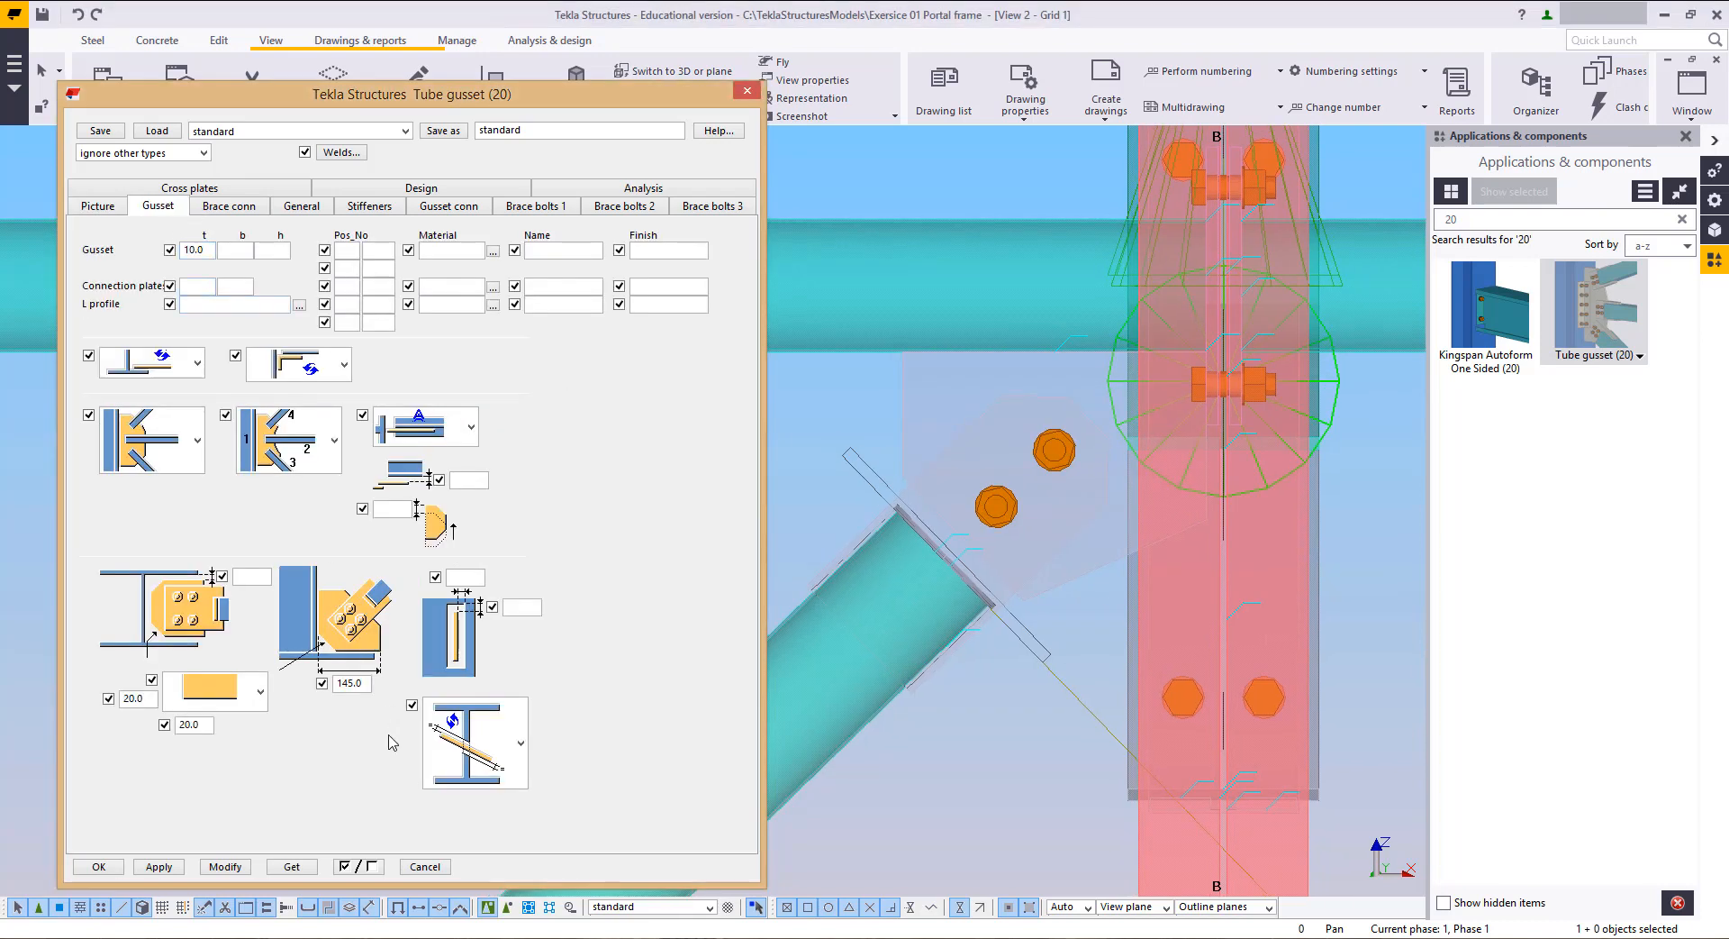
double_click(348, 689)
type("65")
left_click(225, 867)
Step: Examine the modified gusset plate's edge and its position relative to column B's web in the Grid 1 view
scroll(1128, 570, "up", 2)
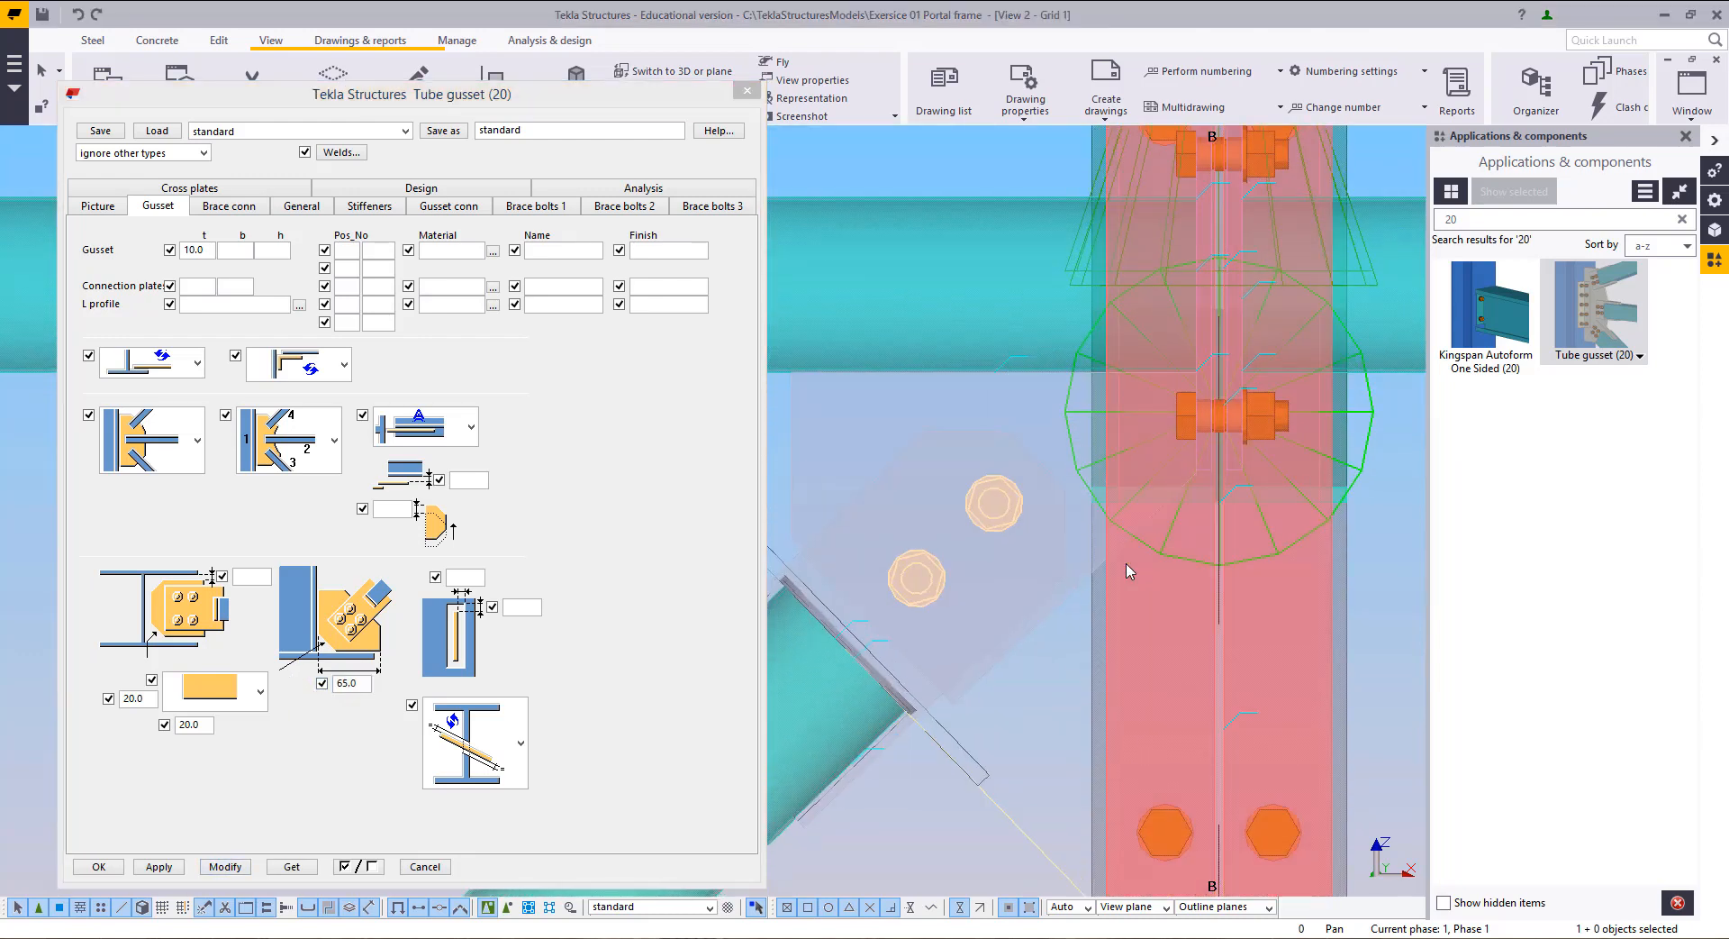
scroll(1129, 570, "down", 2)
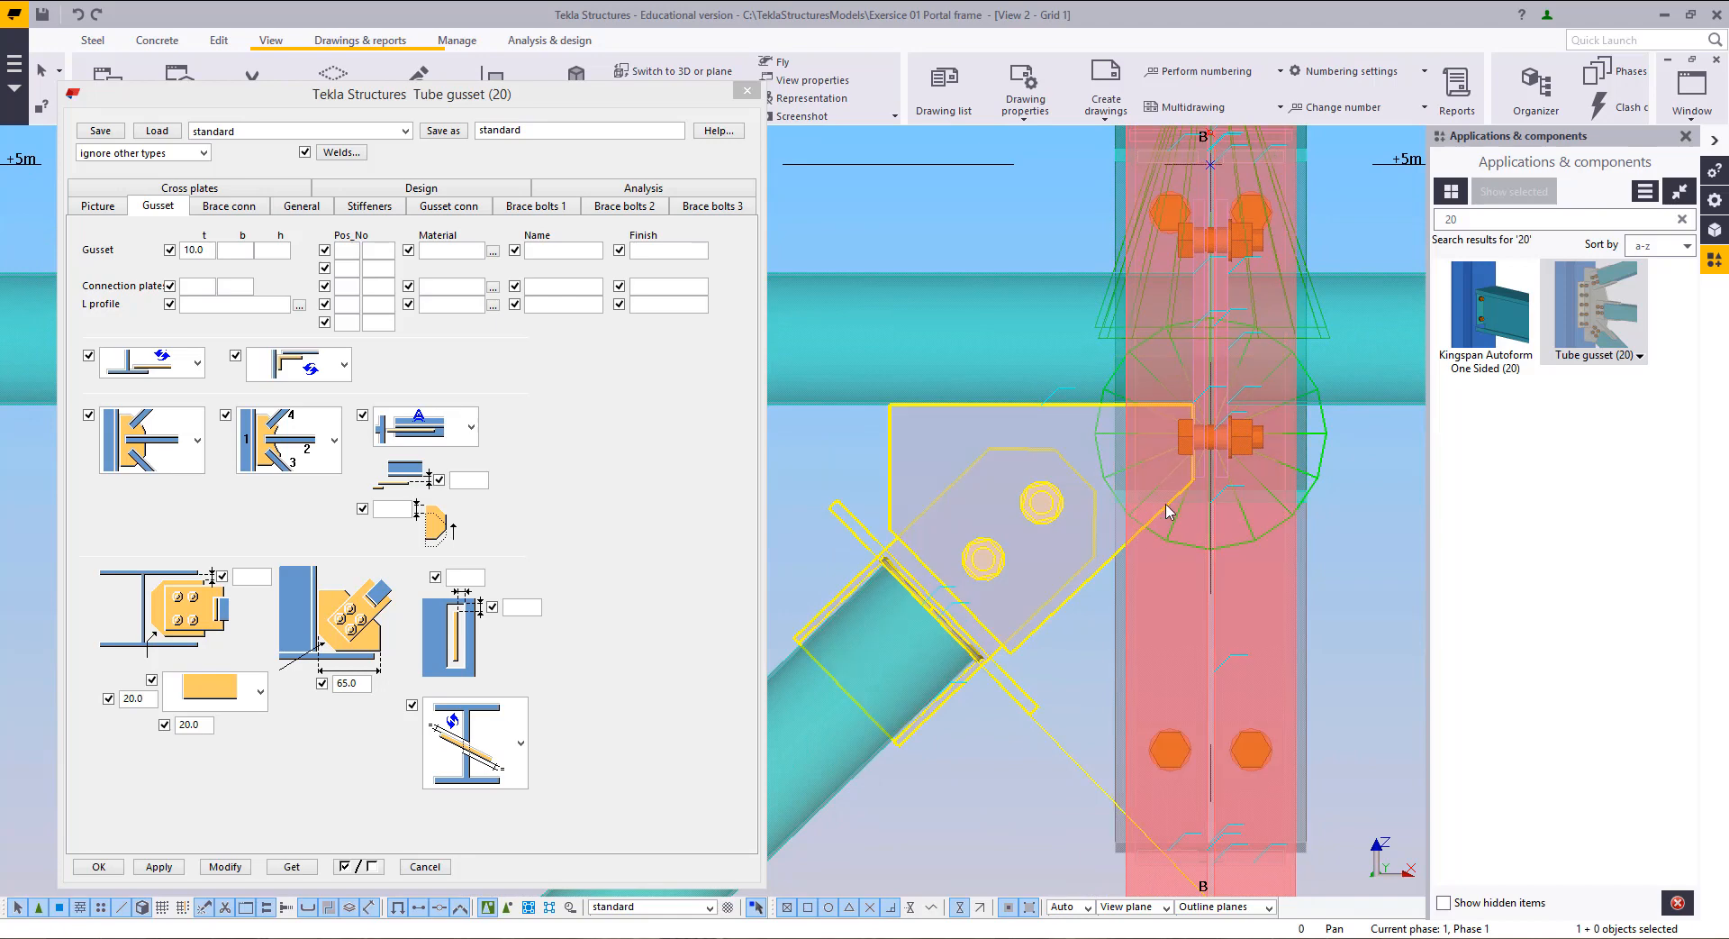
scroll(1168, 511, "up", 5)
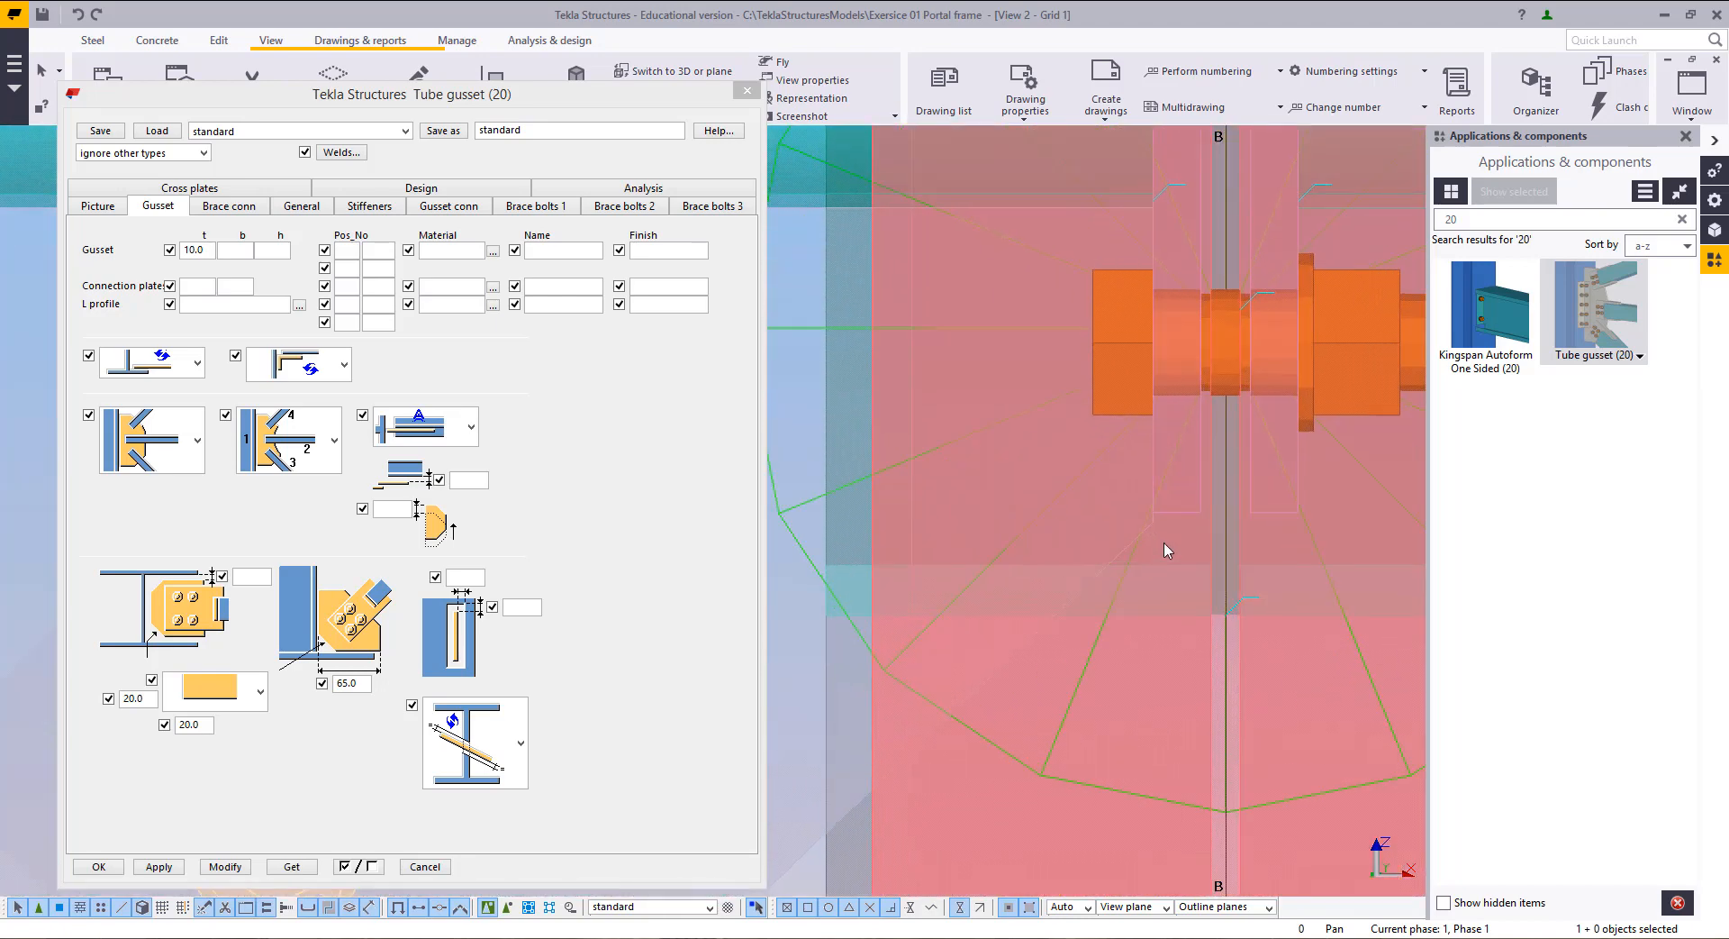
scroll(1180, 568, "down", 2)
middle_click_drag(1273, 573, 1434, 575)
scroll(1185, 592, "down", 2)
scroll(1288, 599, "up", 1)
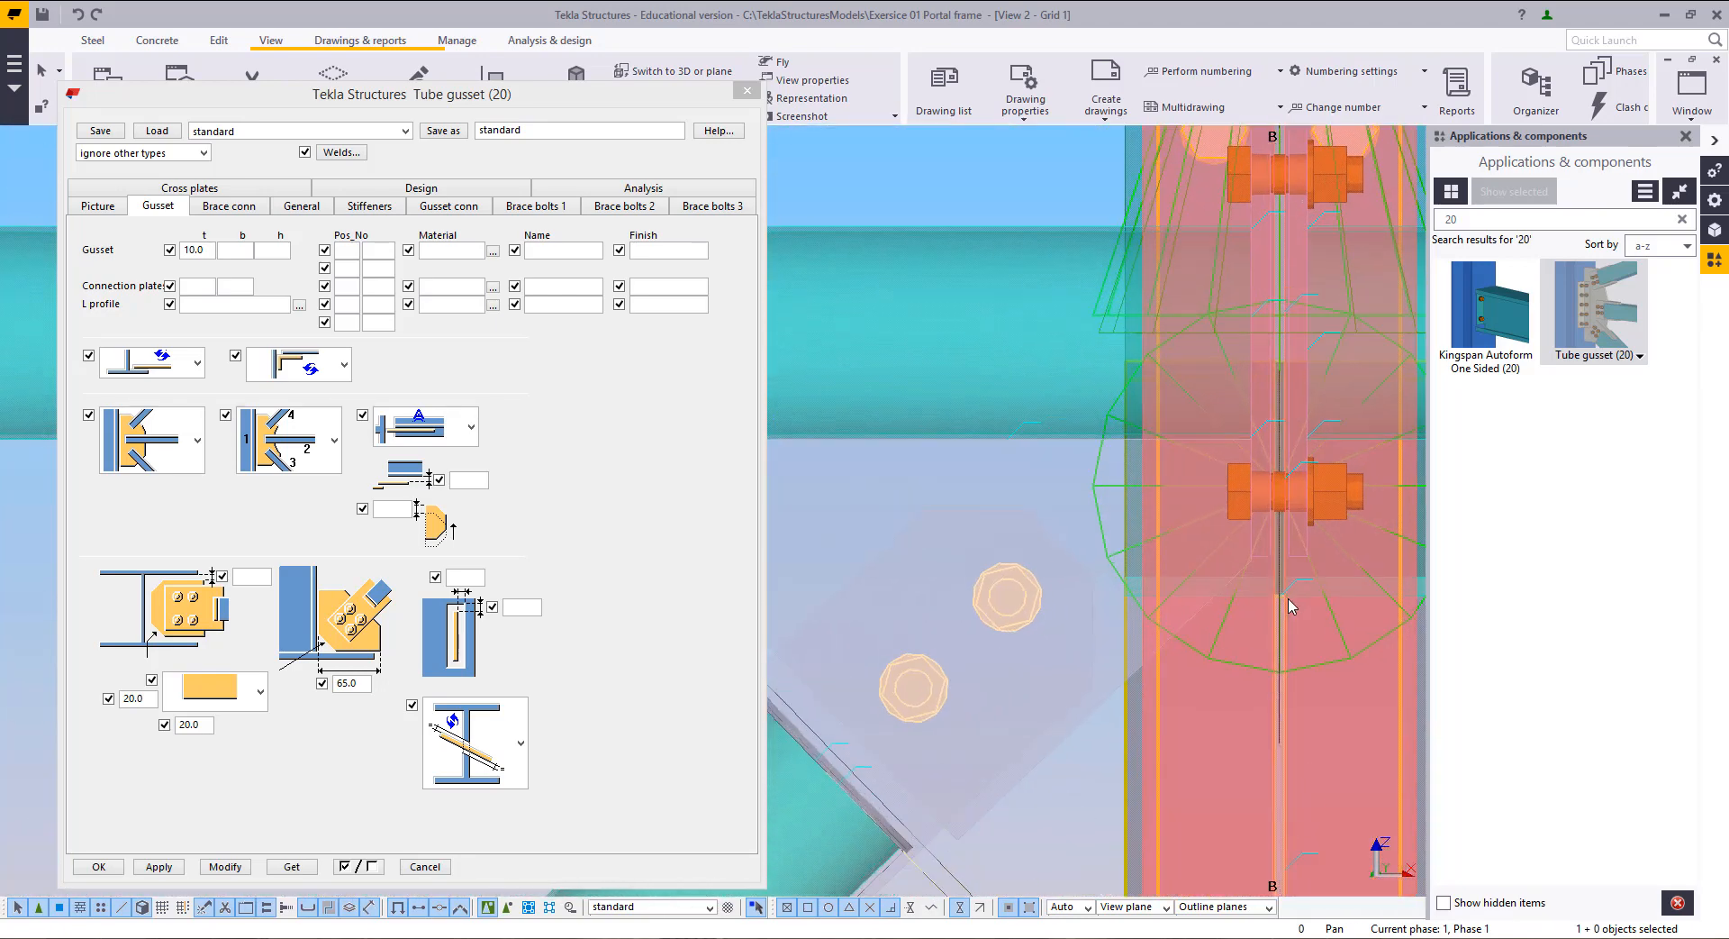
scroll(1271, 570, "up", 2)
middle_click_drag(1270, 567, 1374, 511)
scroll(1308, 505, "down", 3)
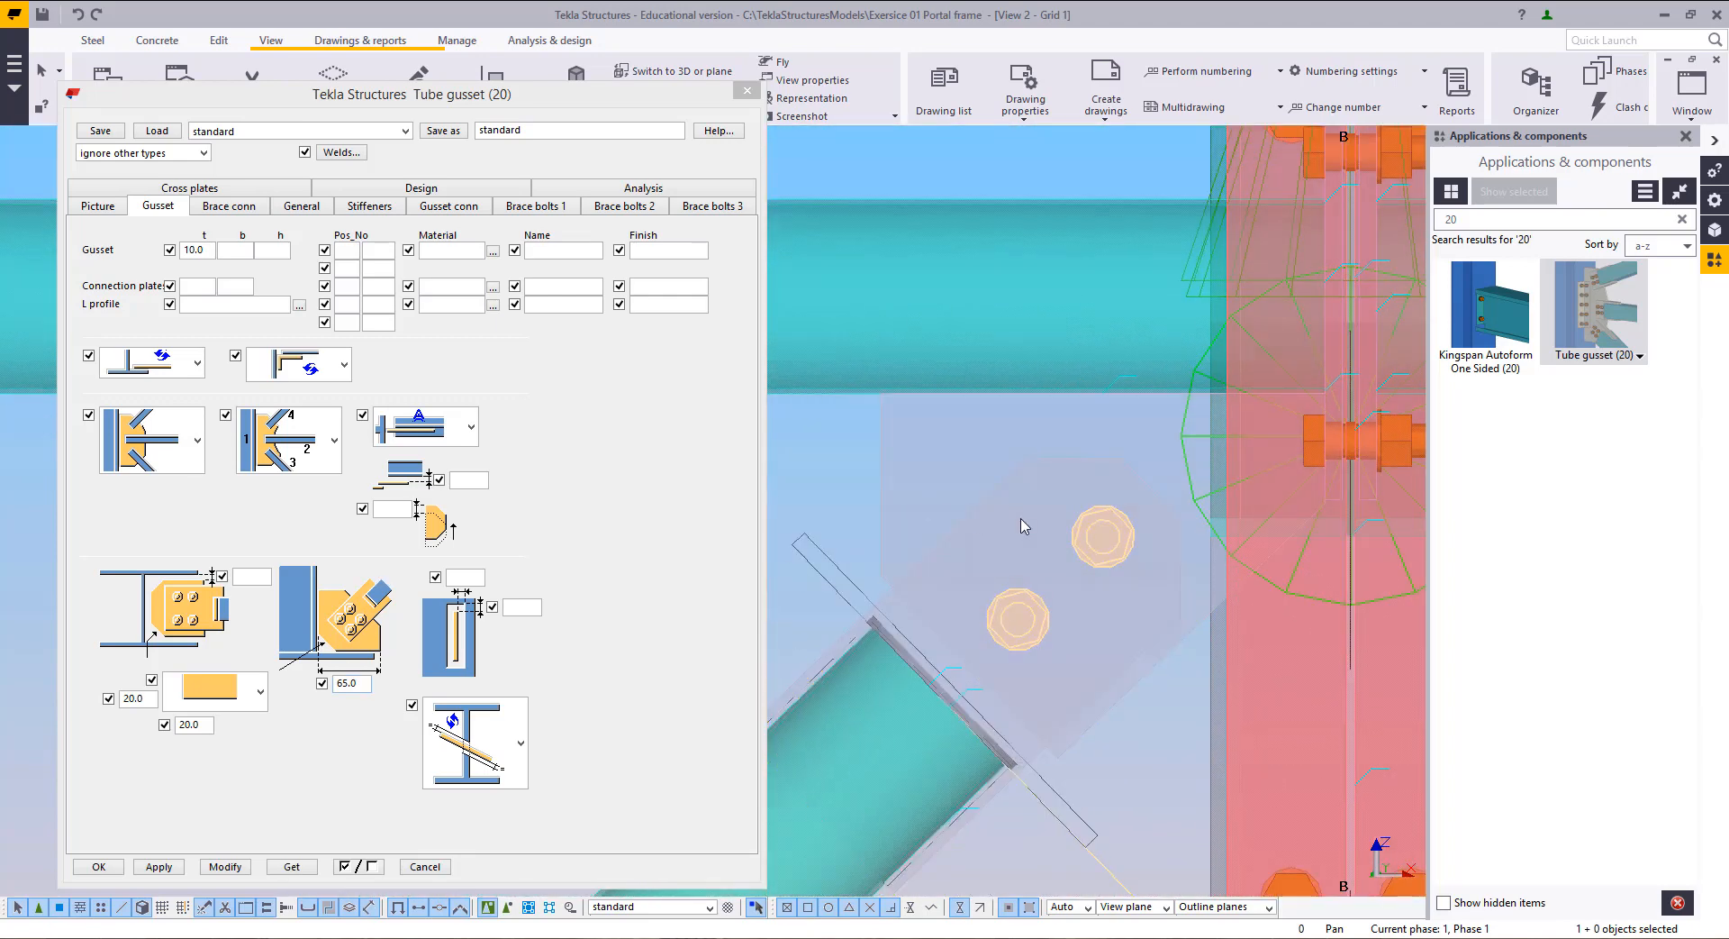
Step: Measure the vertical distance from the upper edge of the brace's connection plate to the gusset plate's upper edge
left_click(1093, 541)
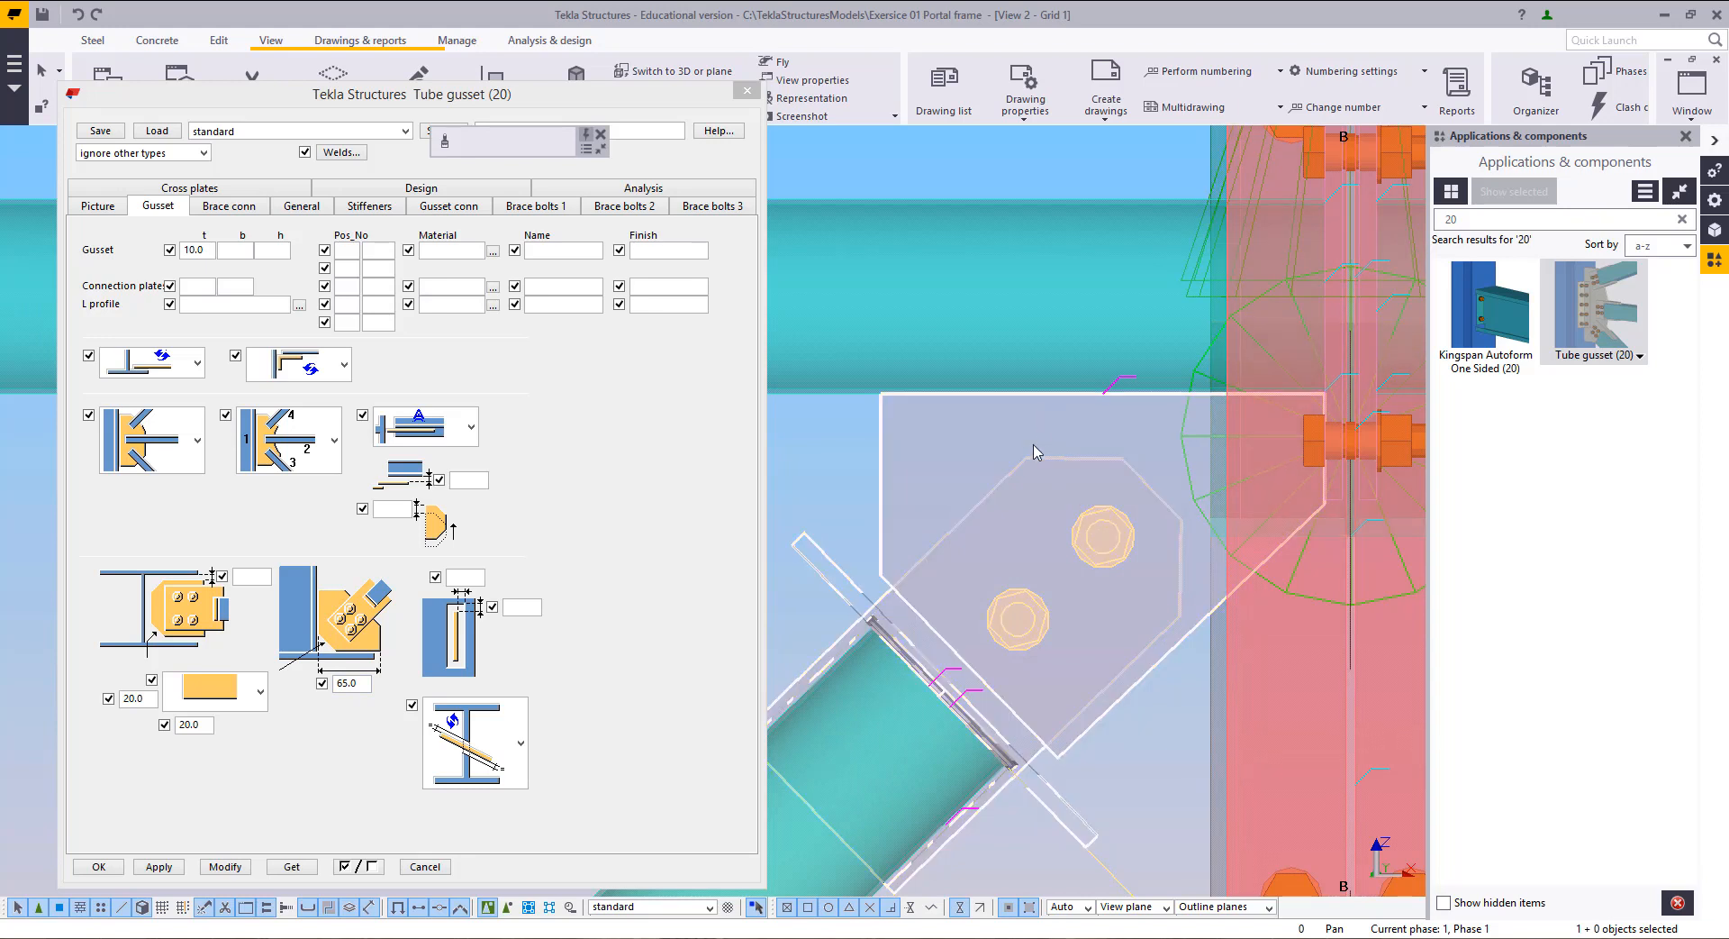
key("f")
left_click(1025, 396)
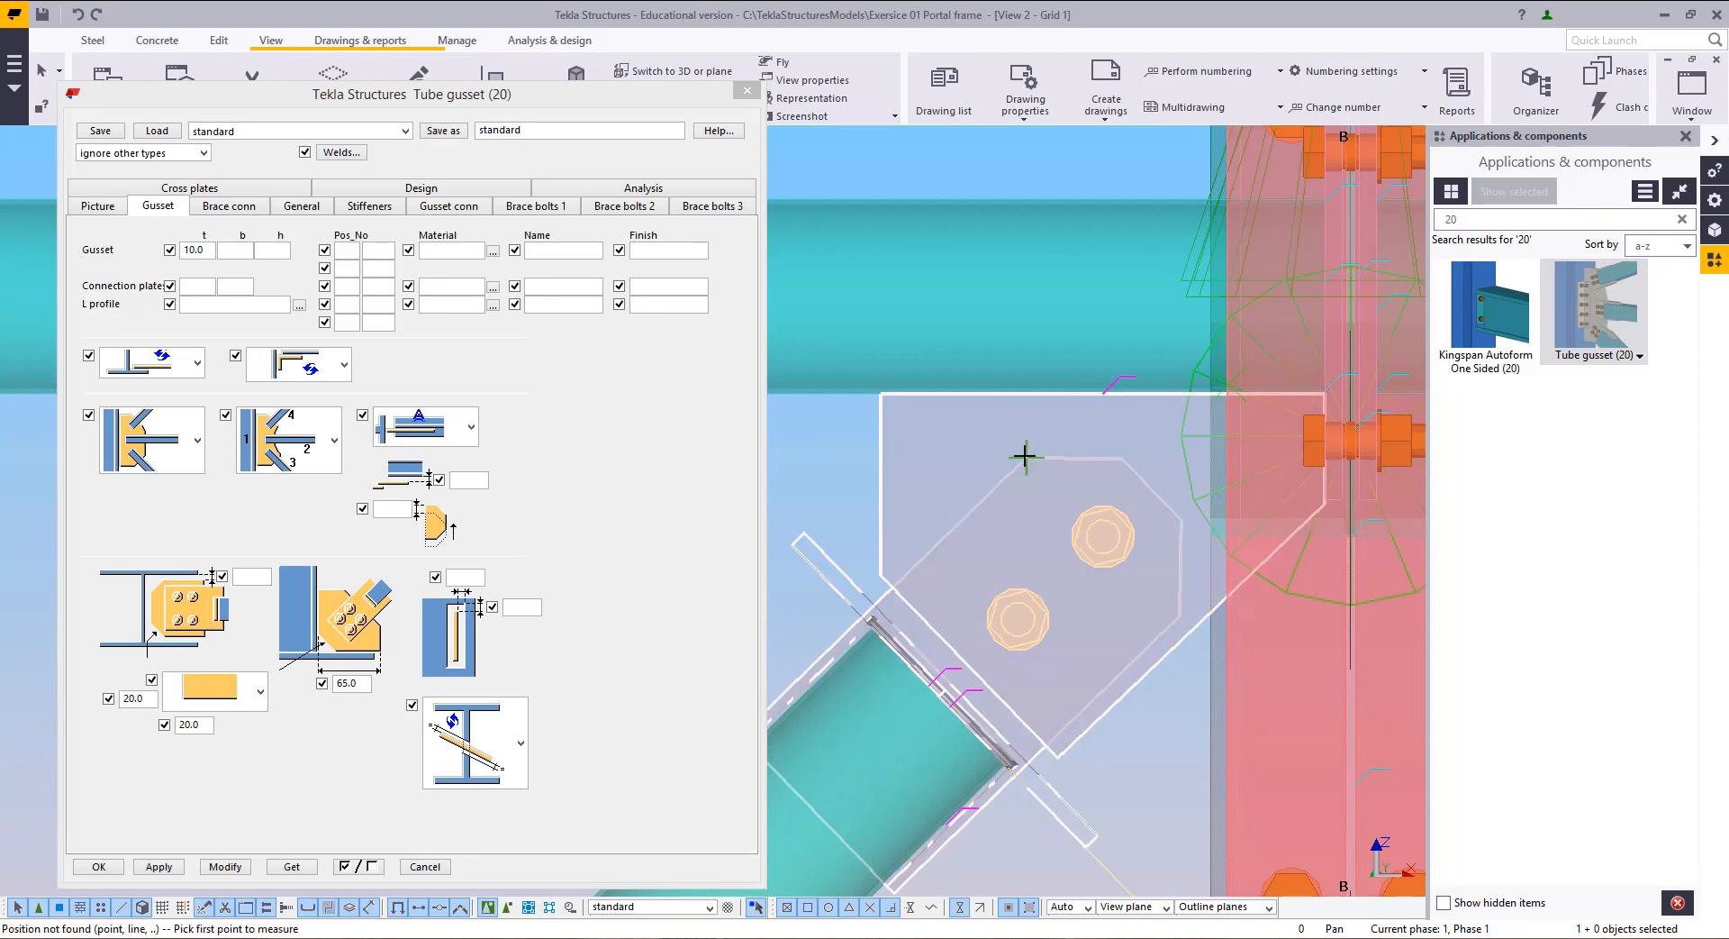
left_click(1025, 456)
left_click(1024, 396)
left_click(852, 469)
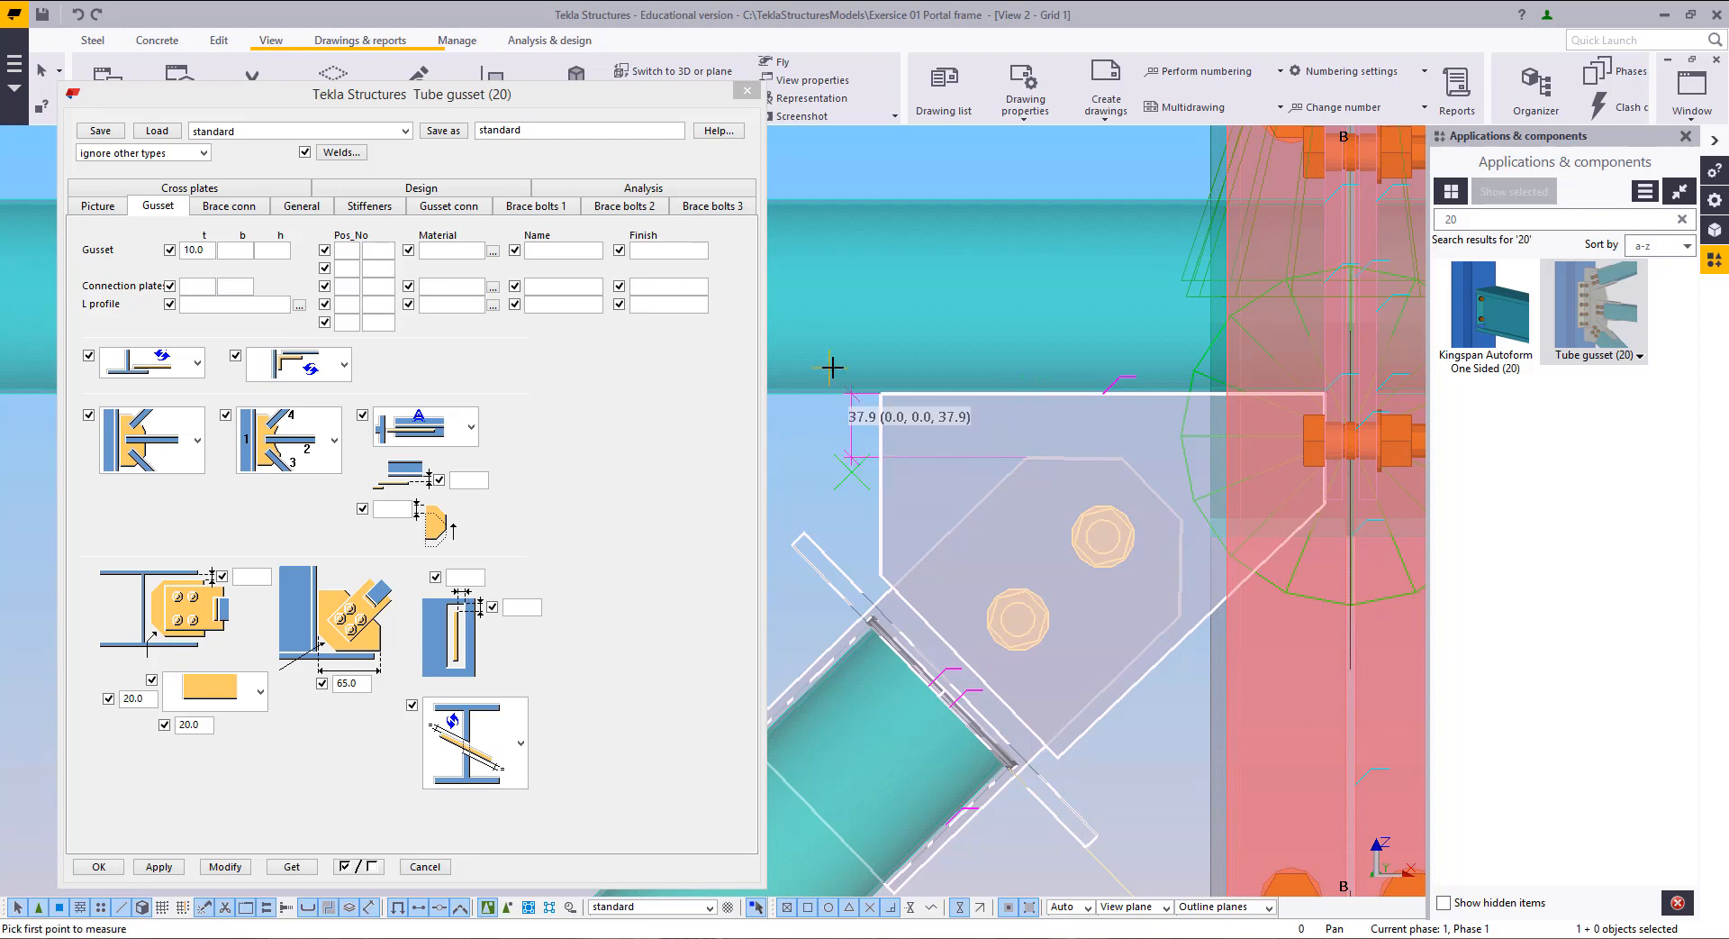
Step: Set the tube gusset's brace clearance from the main part to -10, modify the connection, and remeasure the plate gap
left_click(89, 211)
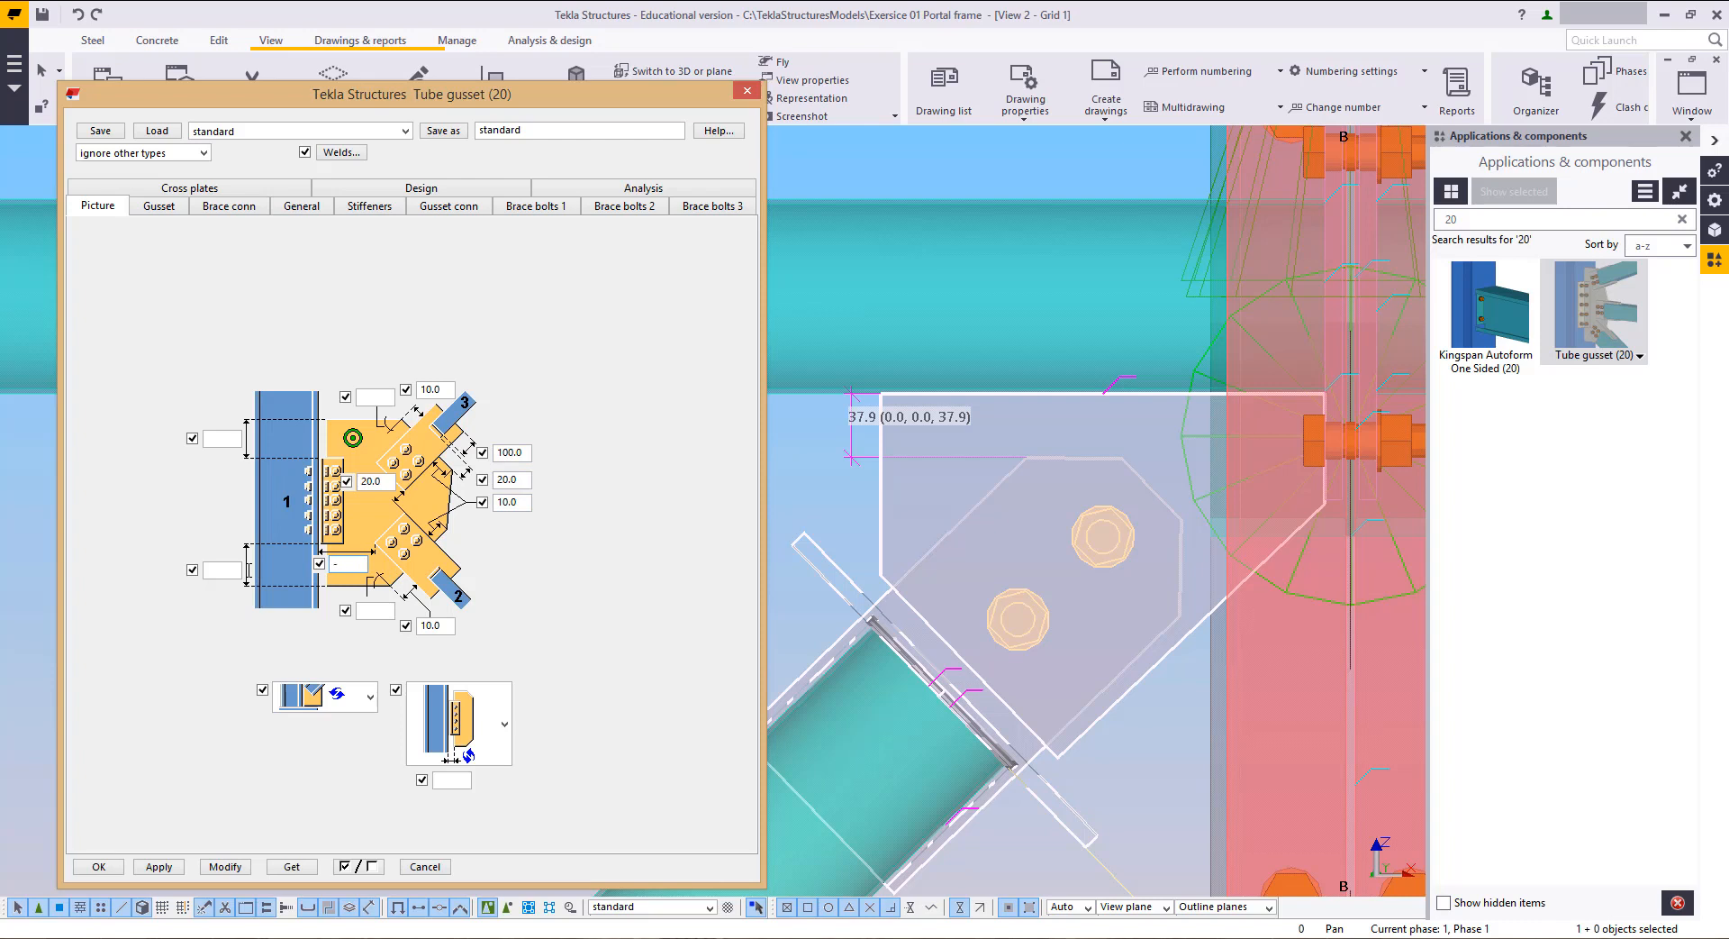
left_click(225, 866)
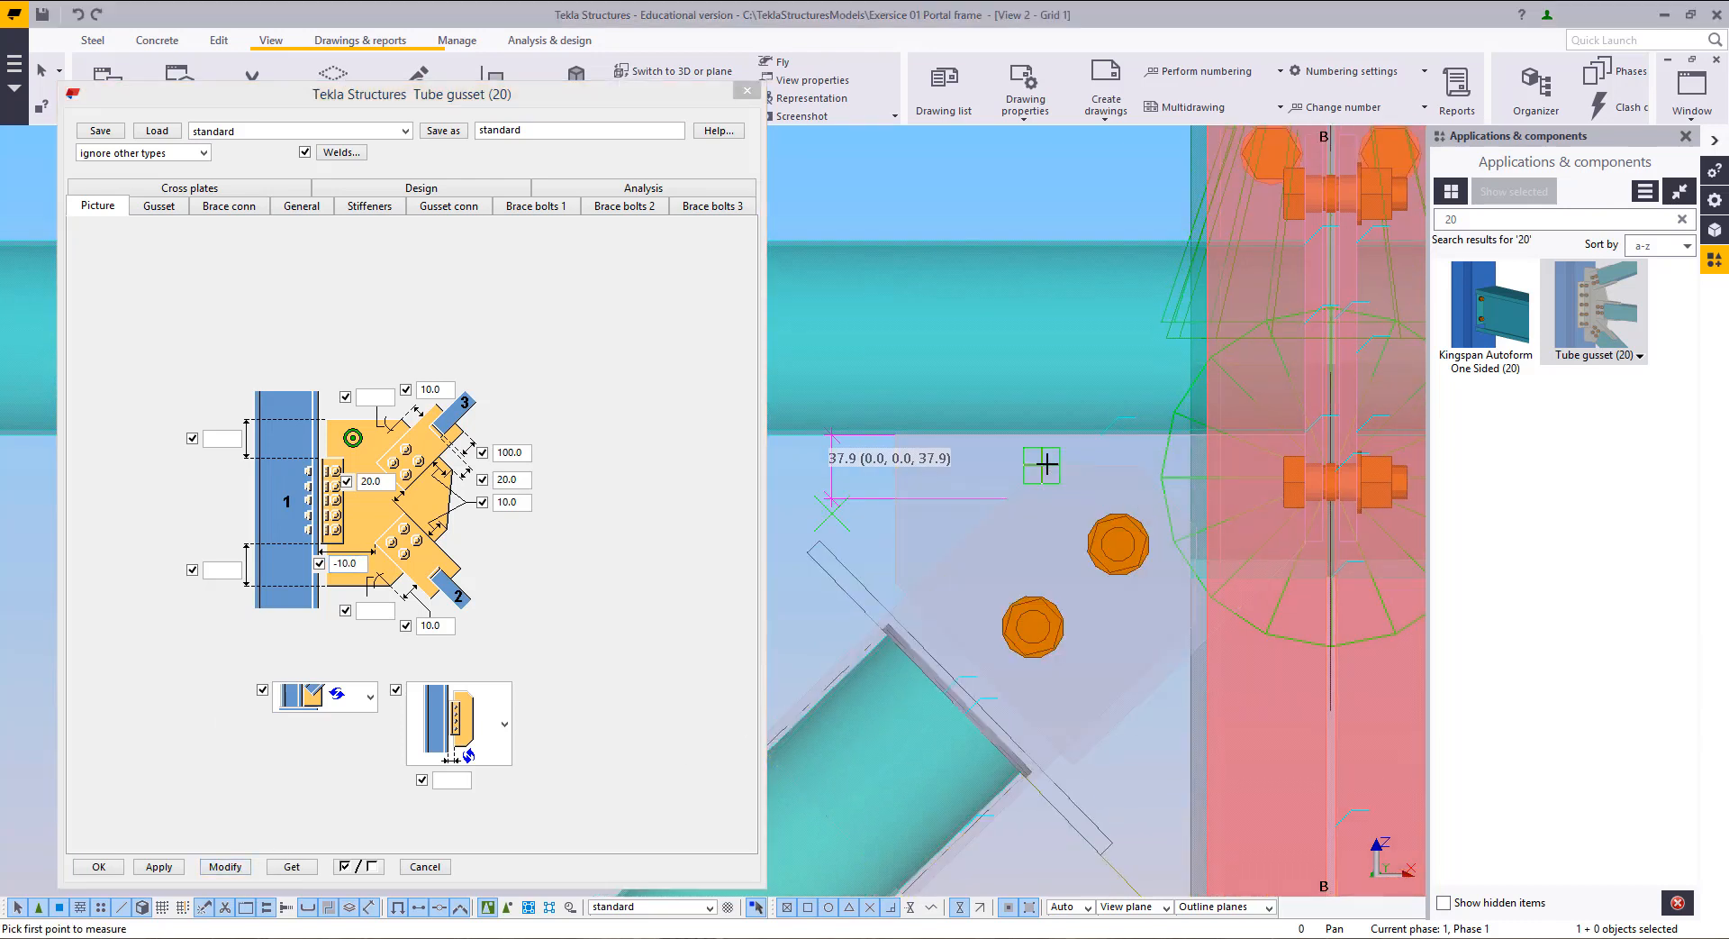
left_click(1043, 465)
left_click(1043, 439)
left_click(1015, 456)
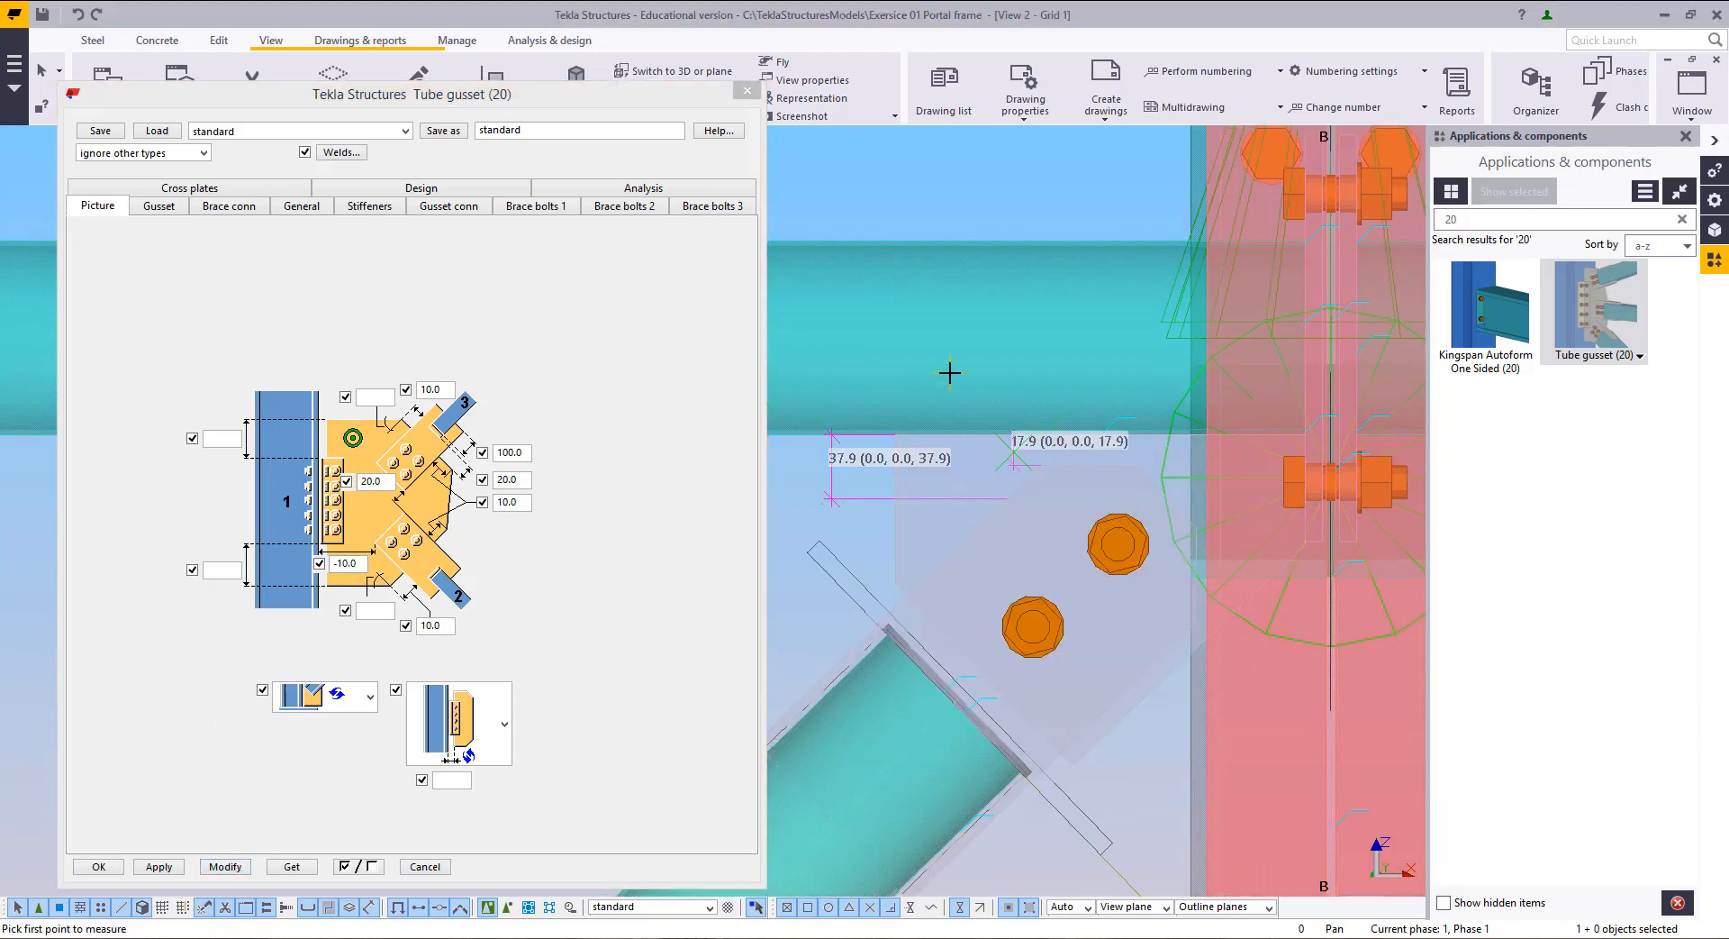
right_click(950, 373)
left_click(983, 388)
Step: Set the tube gusset's brace clearance from the main part to 0 and modify the connection
middle_click_drag(1038, 460, 1039, 485)
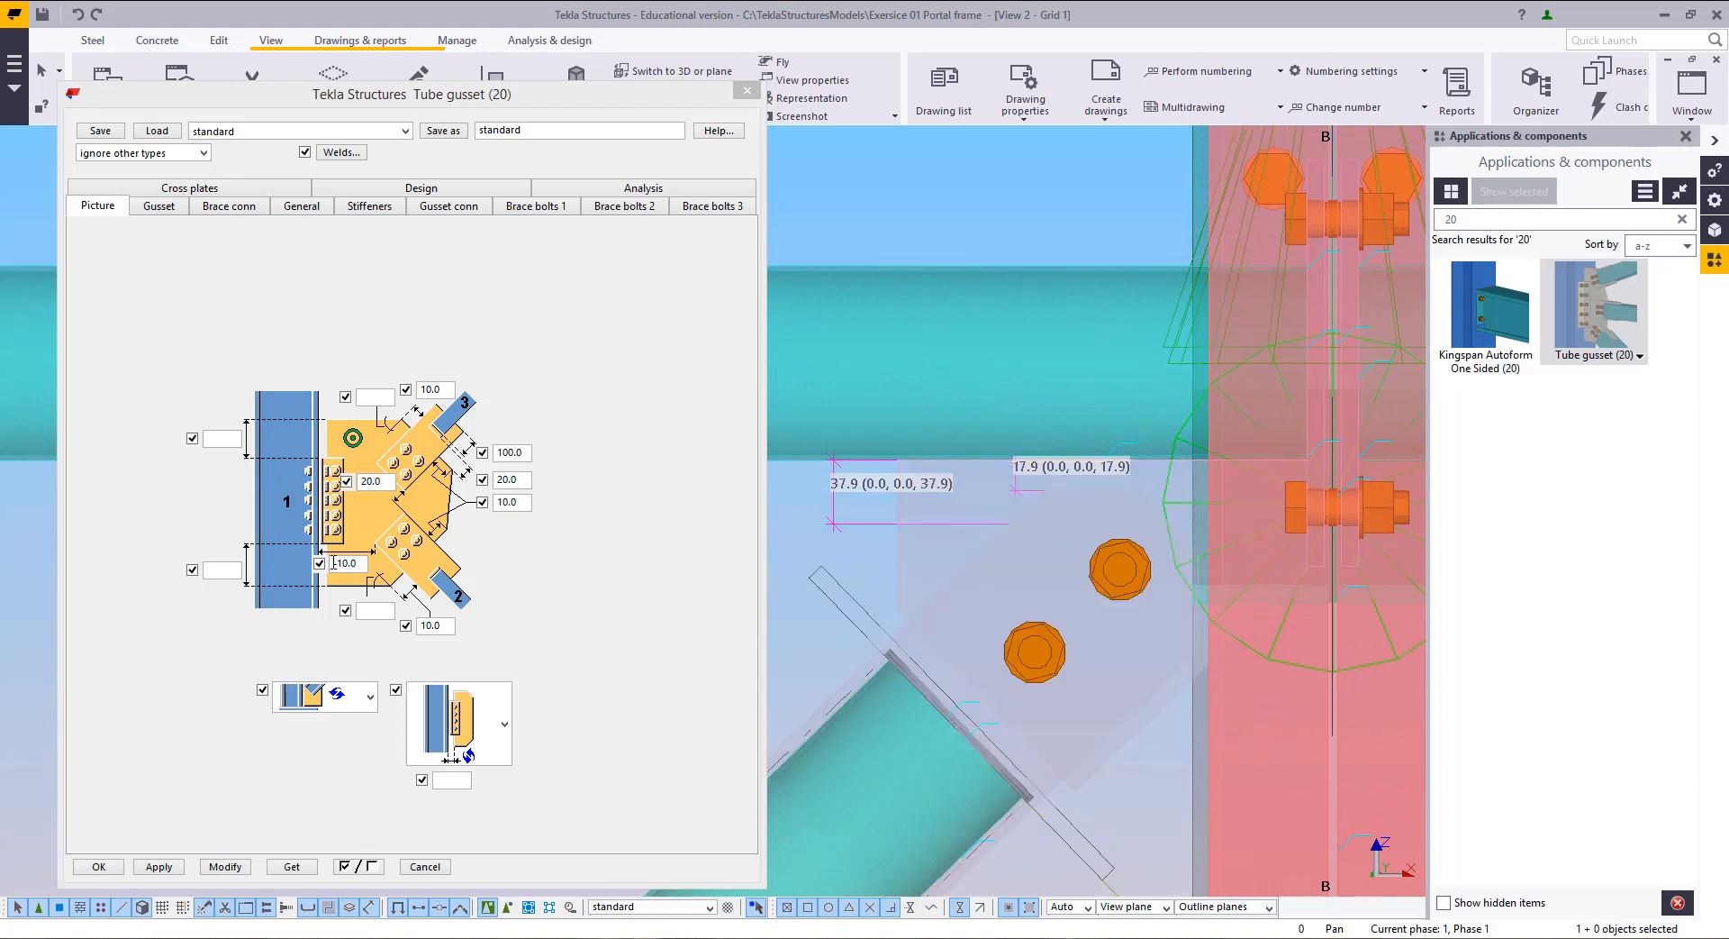
double_click(357, 564)
type("0")
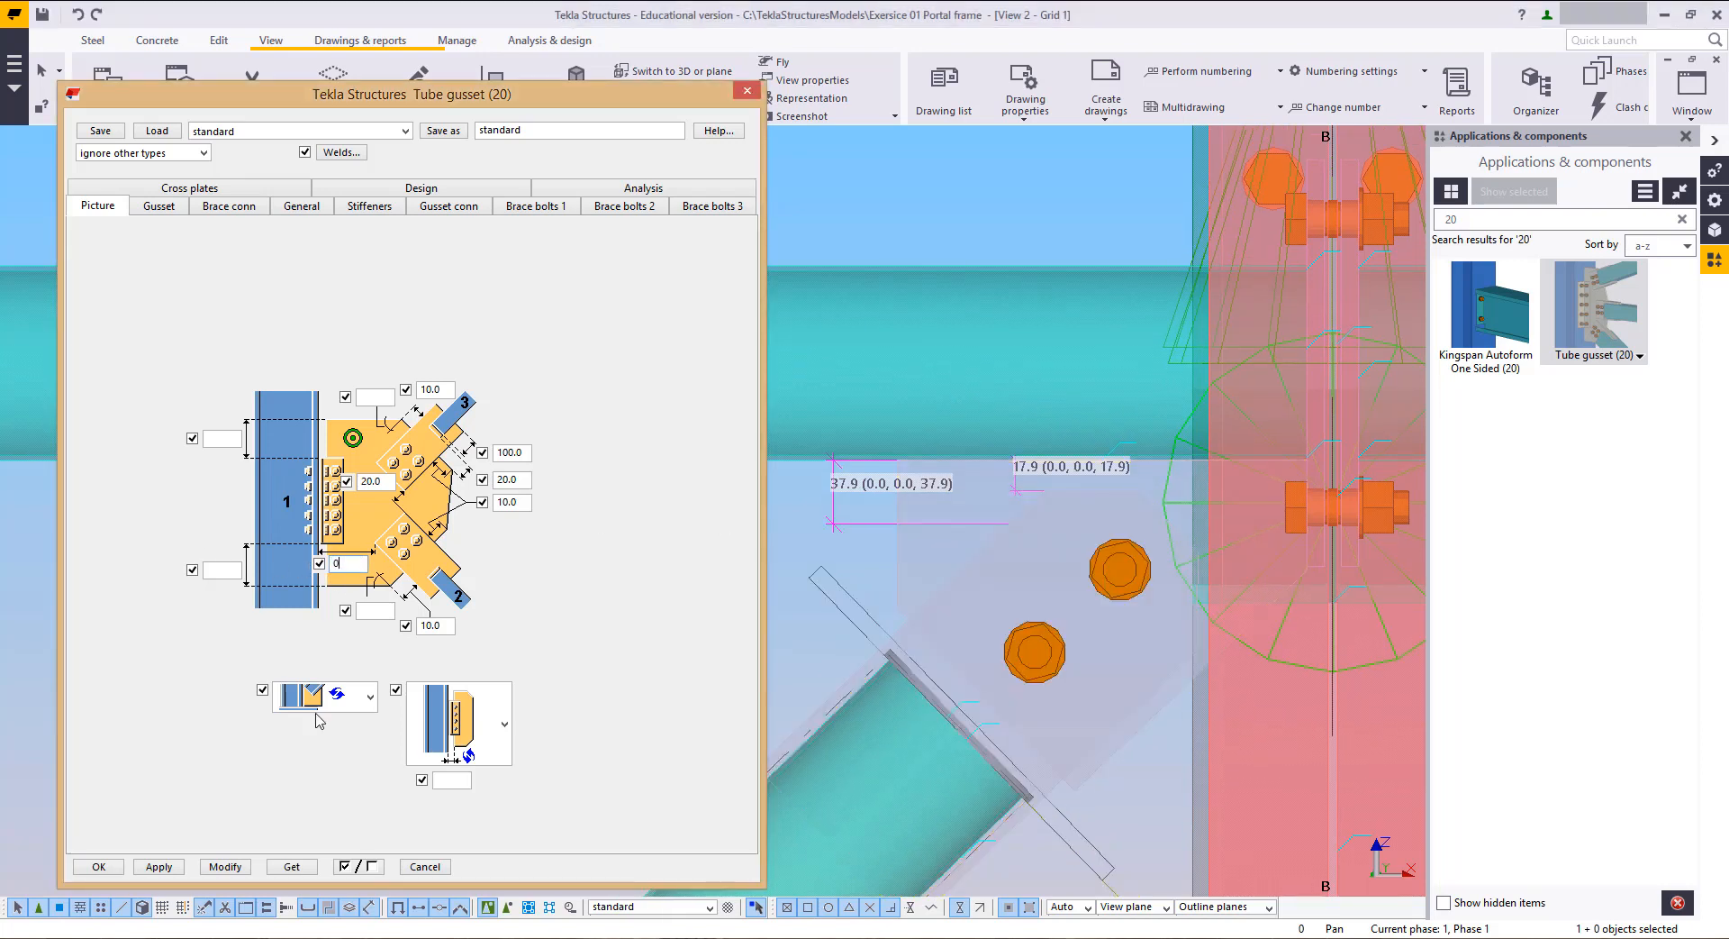
middle_click_drag(1071, 475, 1063, 520)
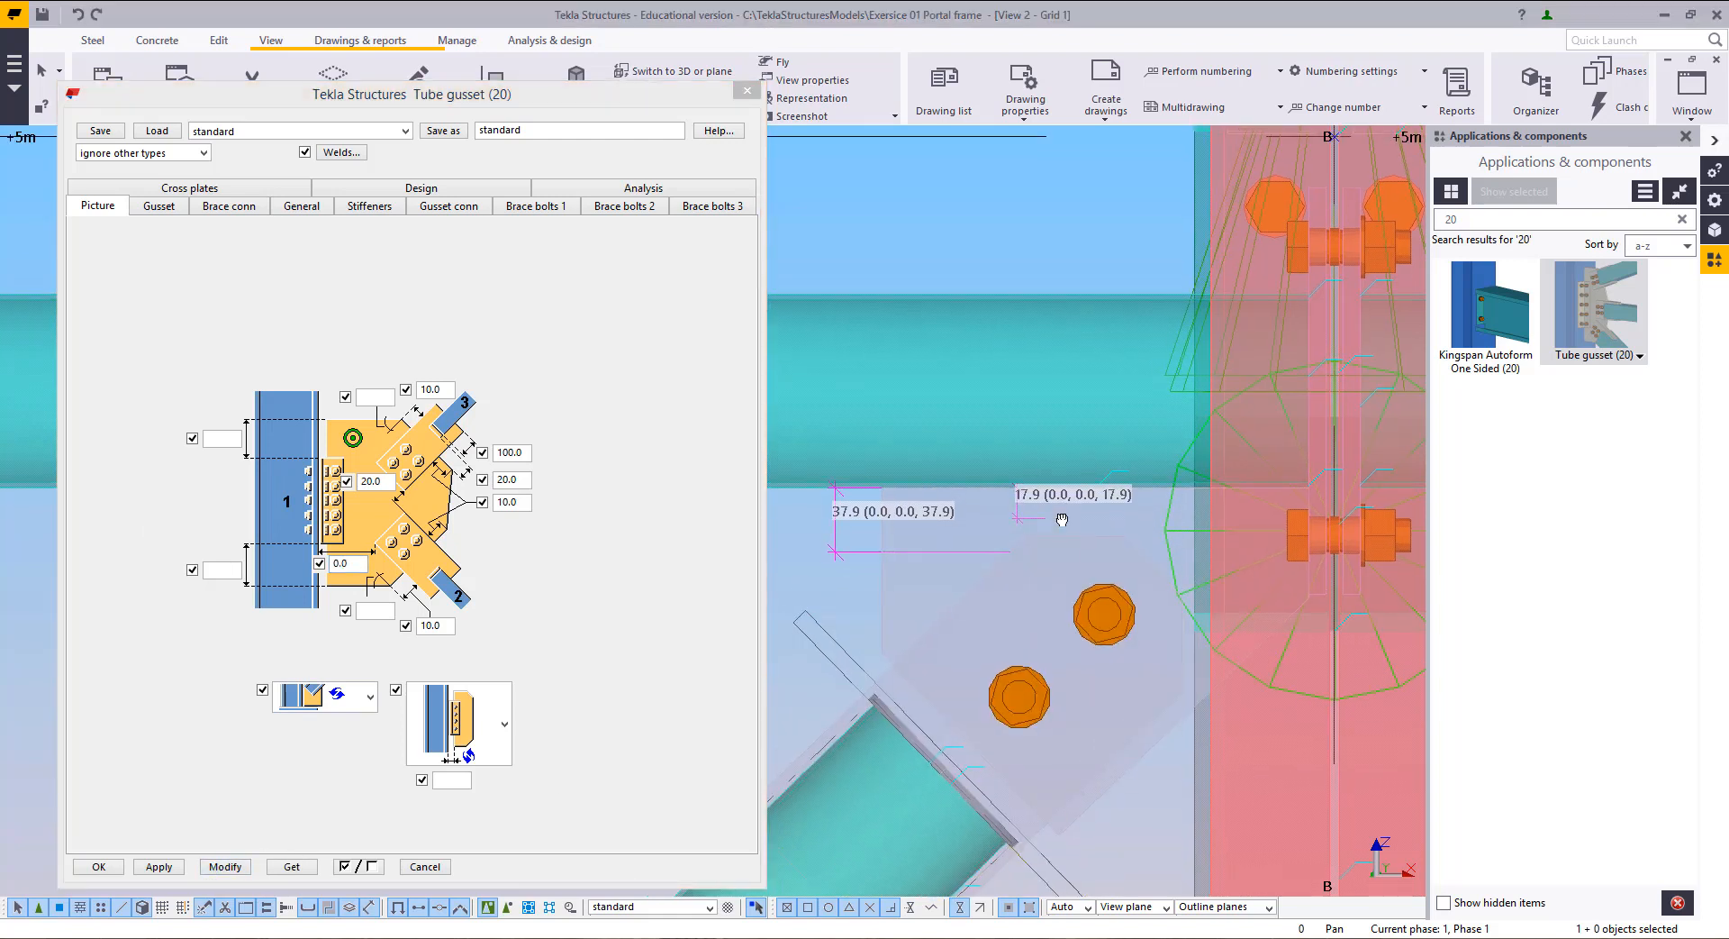
Step: Measure the gap between the connection plate and the gusset plate's upper edge with the new clearance
key("f")
scroll(1054, 541, "up", 2)
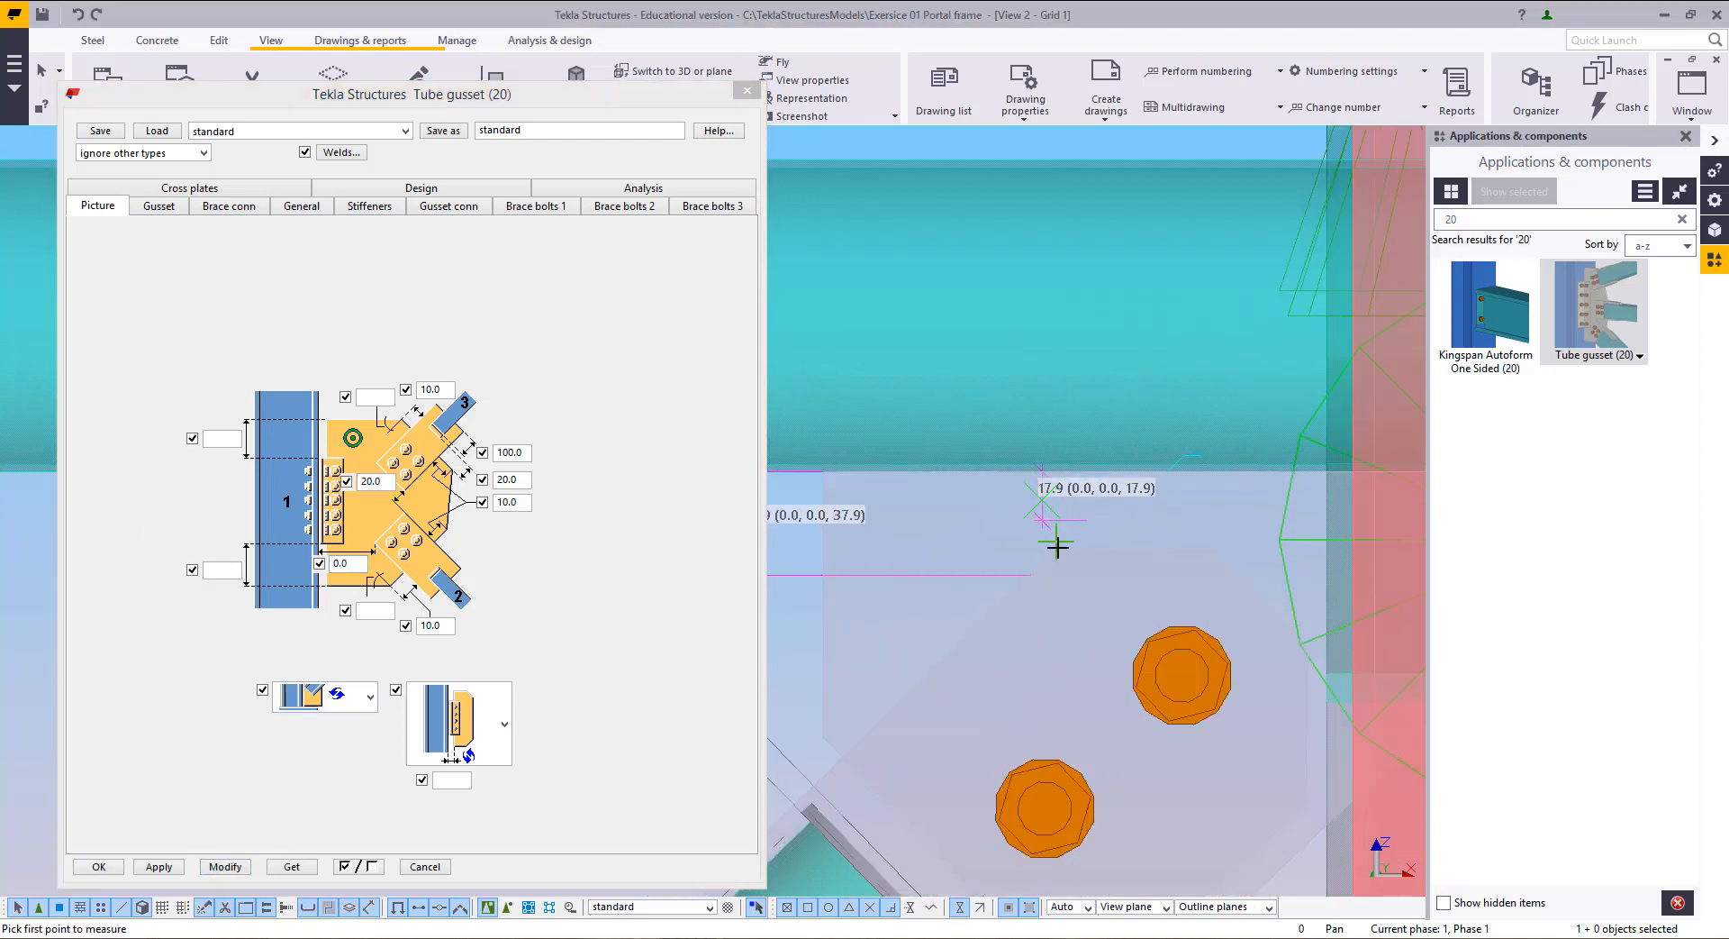
left_click(1058, 550)
left_click(1058, 472)
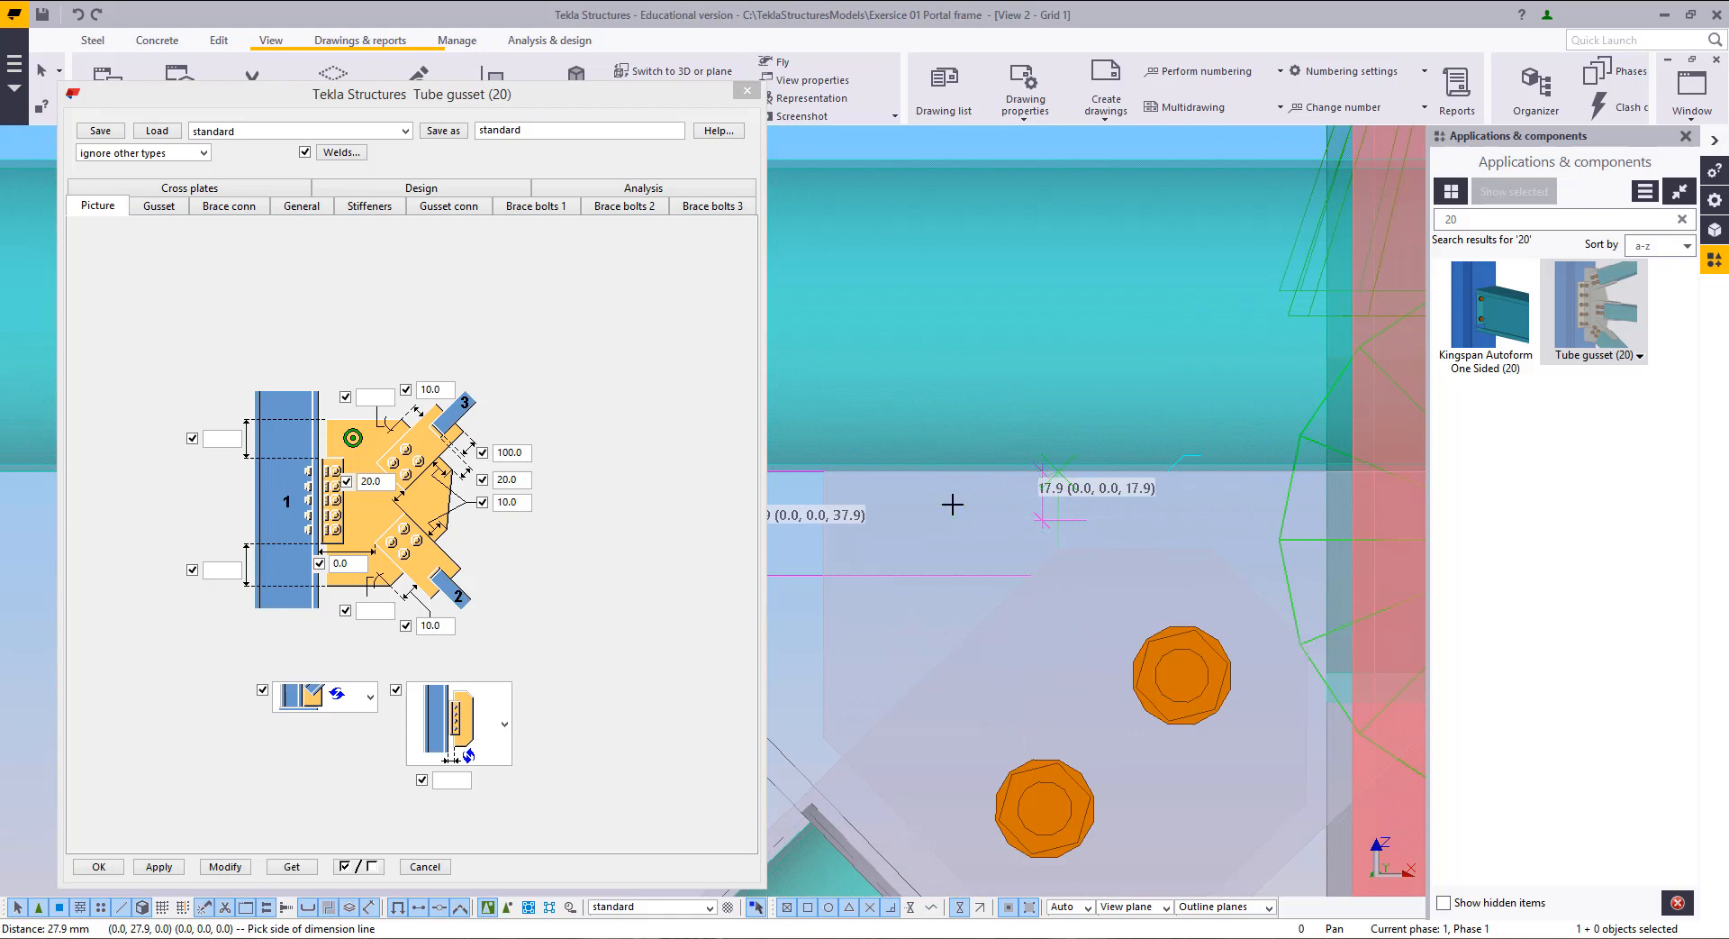
left_click(953, 504)
right_click(901, 344)
left_click(931, 360)
Step: Clear the measurement dimensions from the view, then close the tube gusset properties and the Grid 1 view
left_click(941, 466)
scroll(929, 615, "down", 2)
middle_click_drag(945, 608, 1121, 532)
right_click(914, 564)
left_click(997, 662)
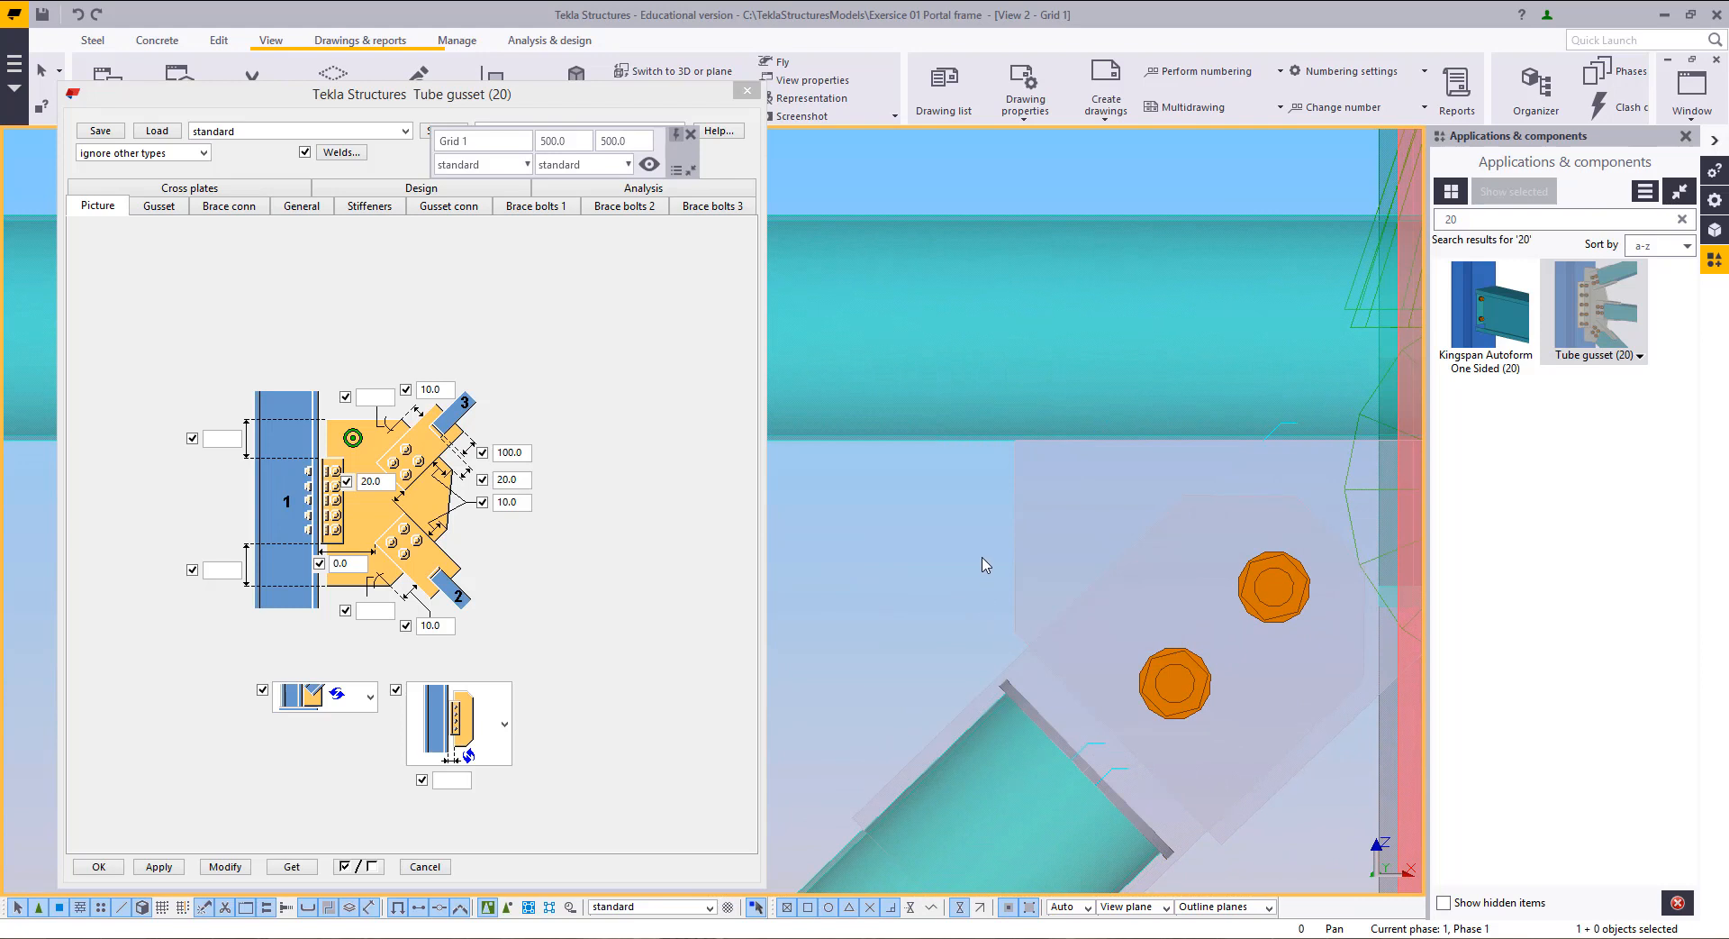
scroll(832, 444, "down", 2)
left_click(746, 91)
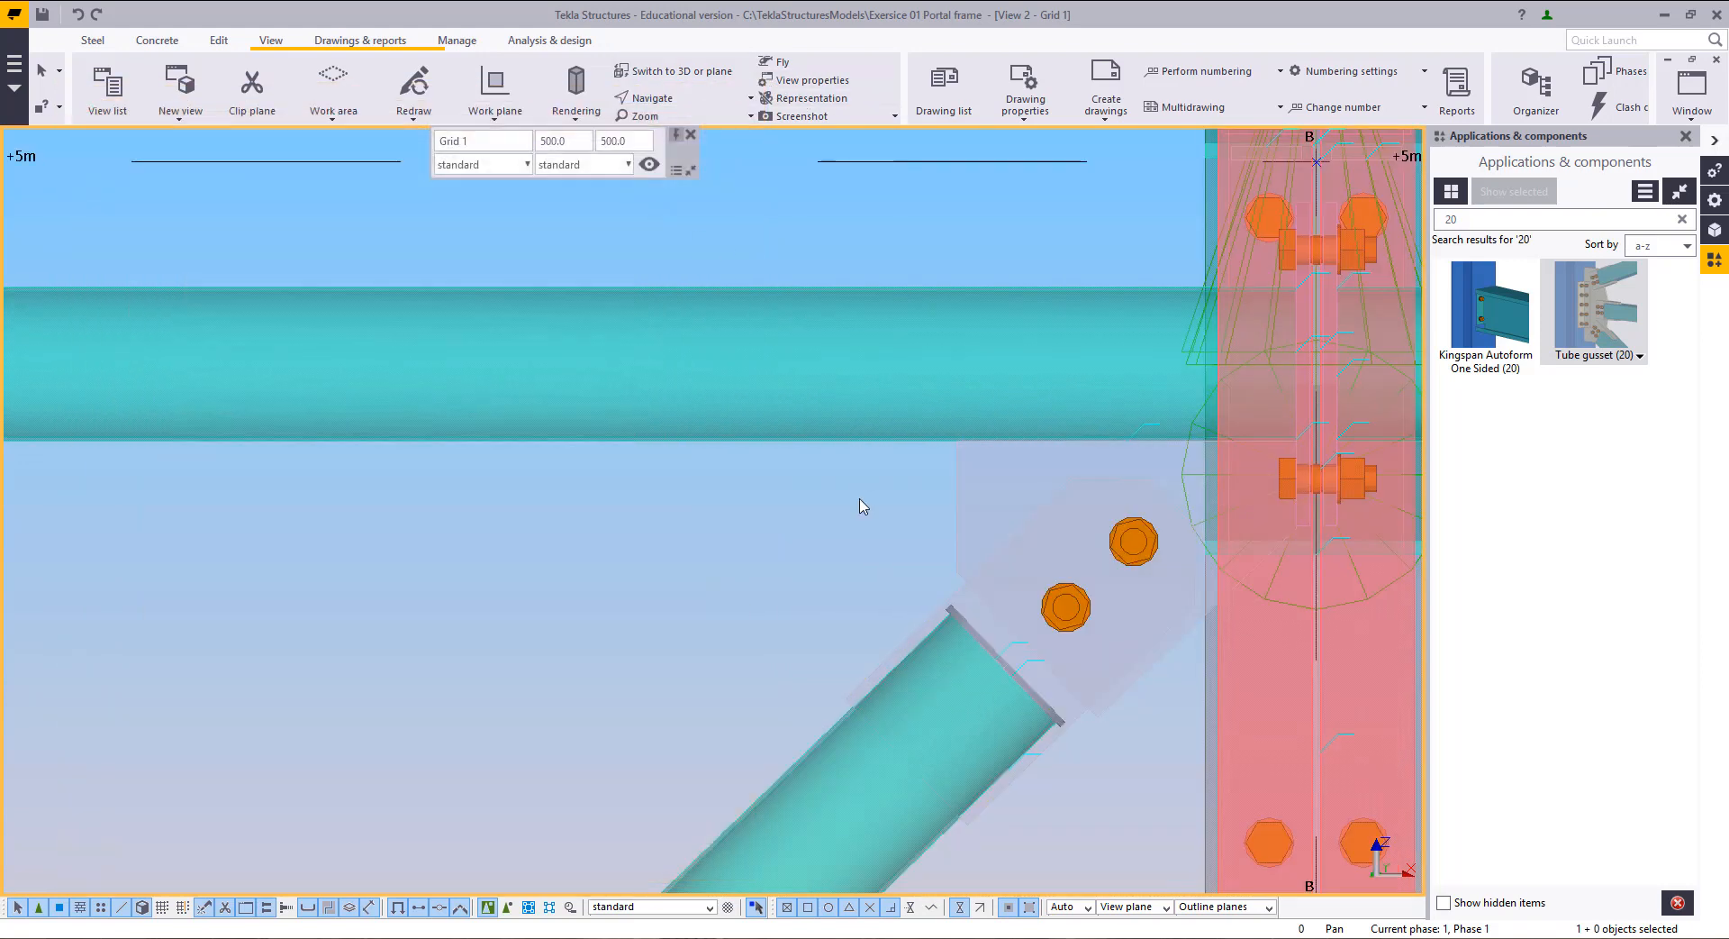
left_click(1718, 61)
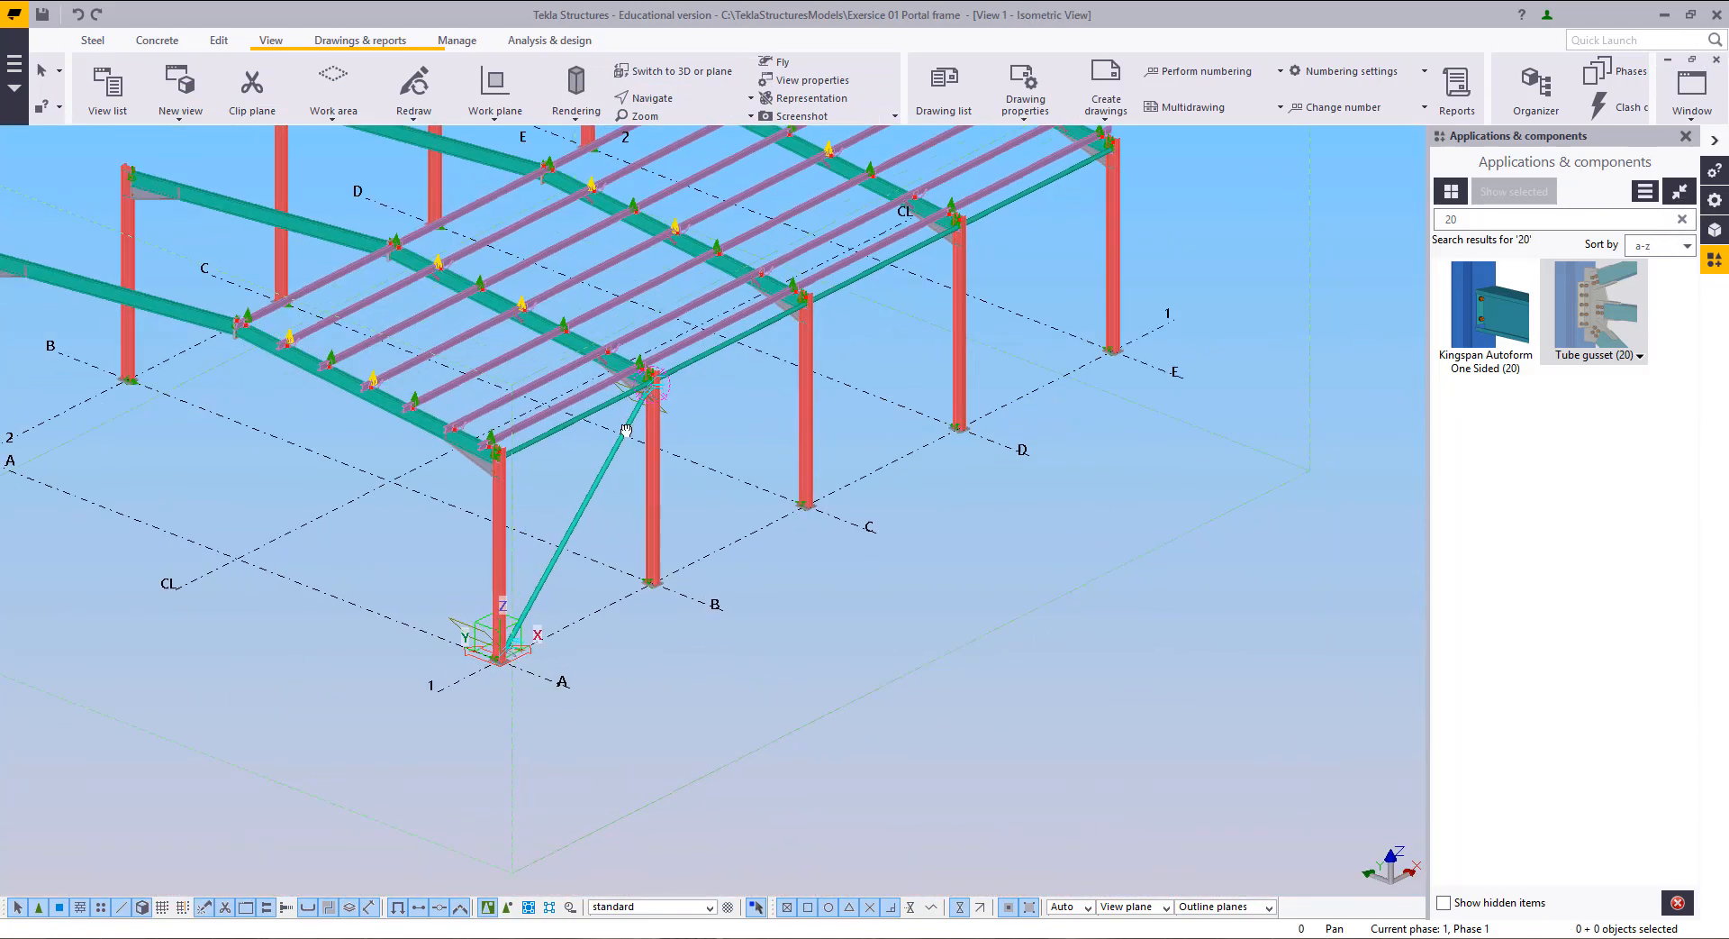
Step: Mirror-copy the vertical brace between grids A and B about grid line C, using X0 10000, Y0 2219.1 and angle 90
middle_click_drag(626, 431, 333, 436, "ctrl")
right_click(595, 433)
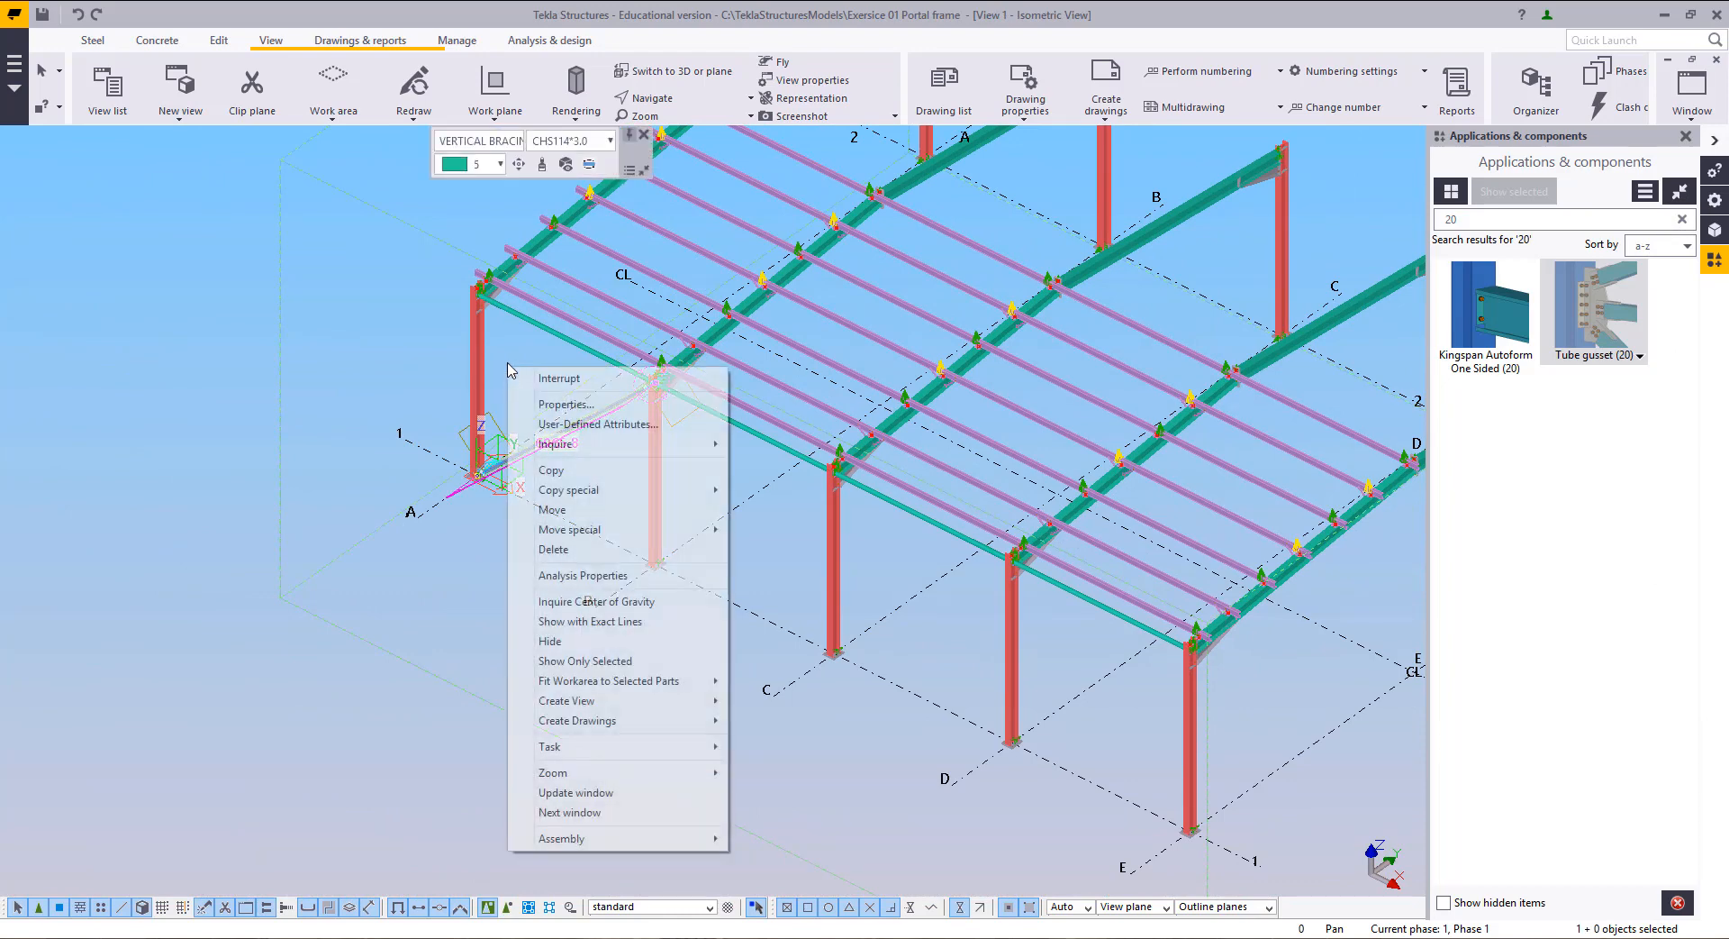
mouse_move(621, 492)
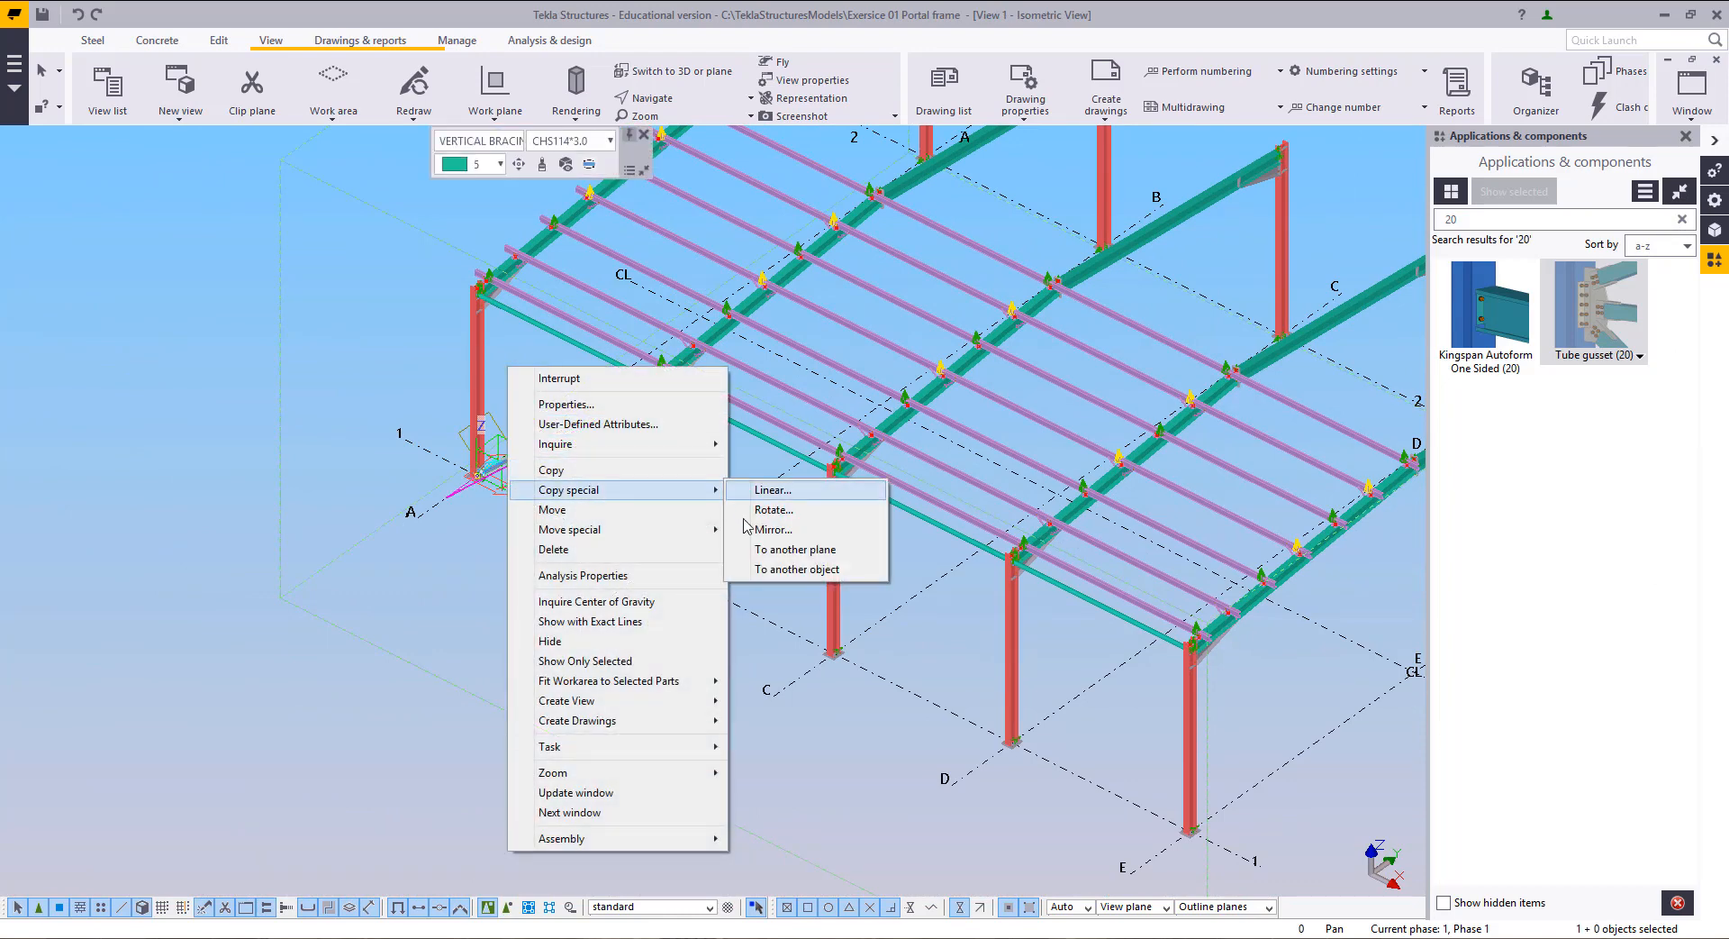
left_click(773, 529)
left_click(900, 606)
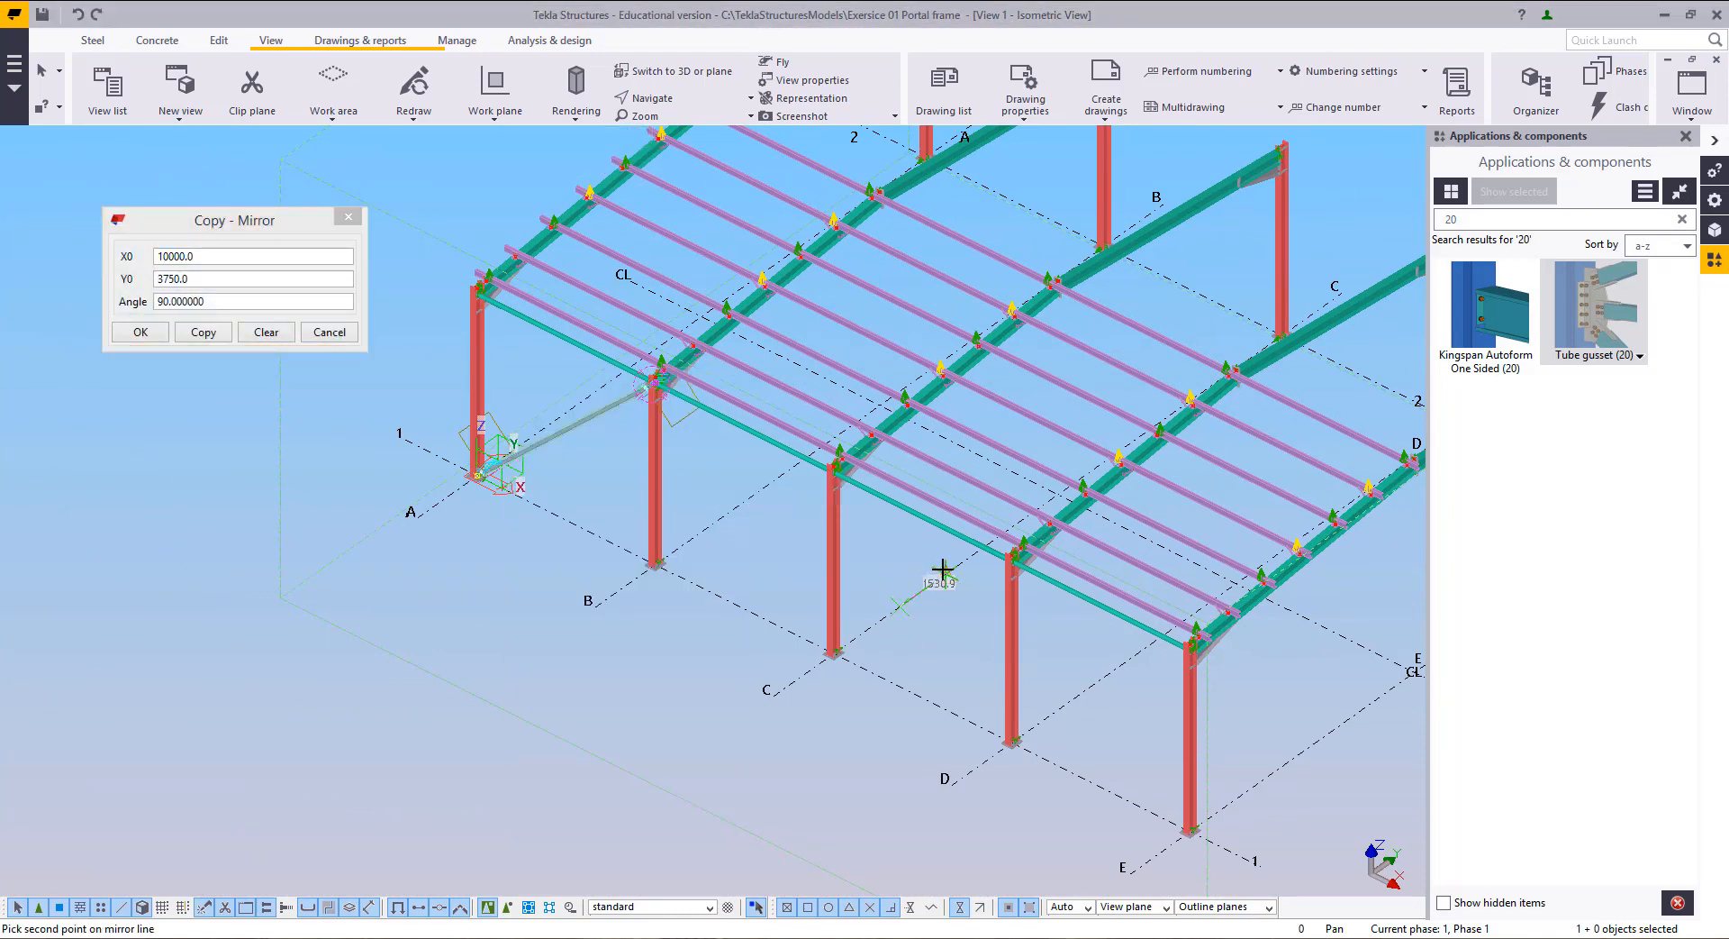
left_click(943, 573)
left_click(196, 339)
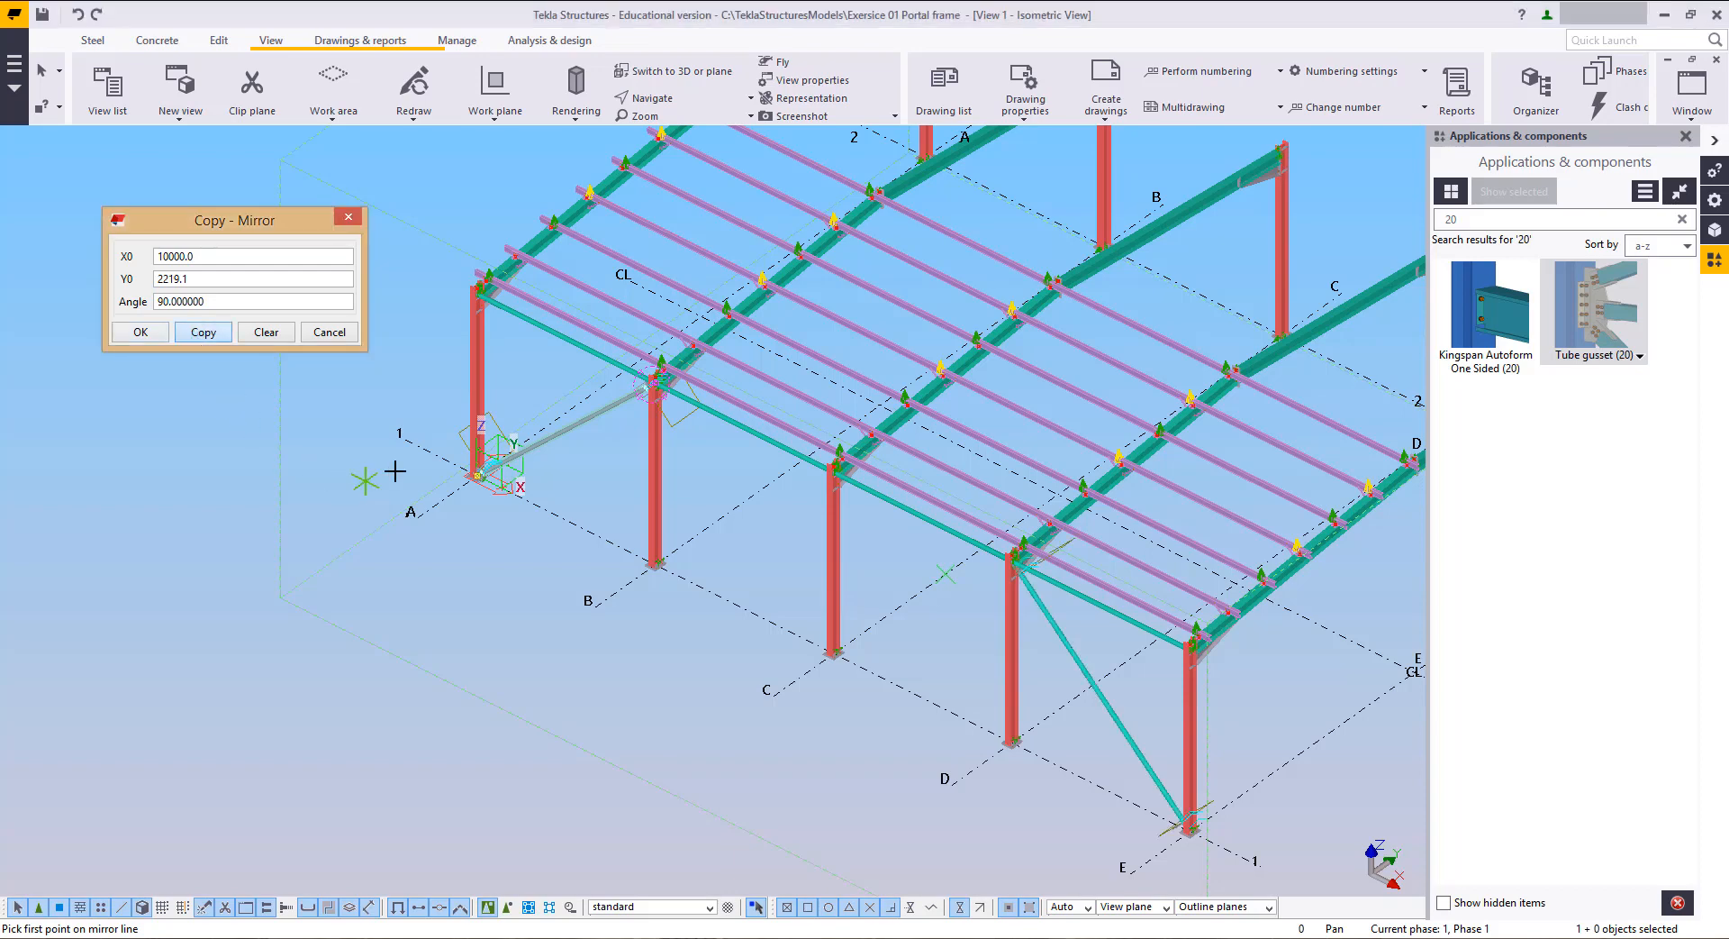
right_click(387, 284)
left_click(406, 298)
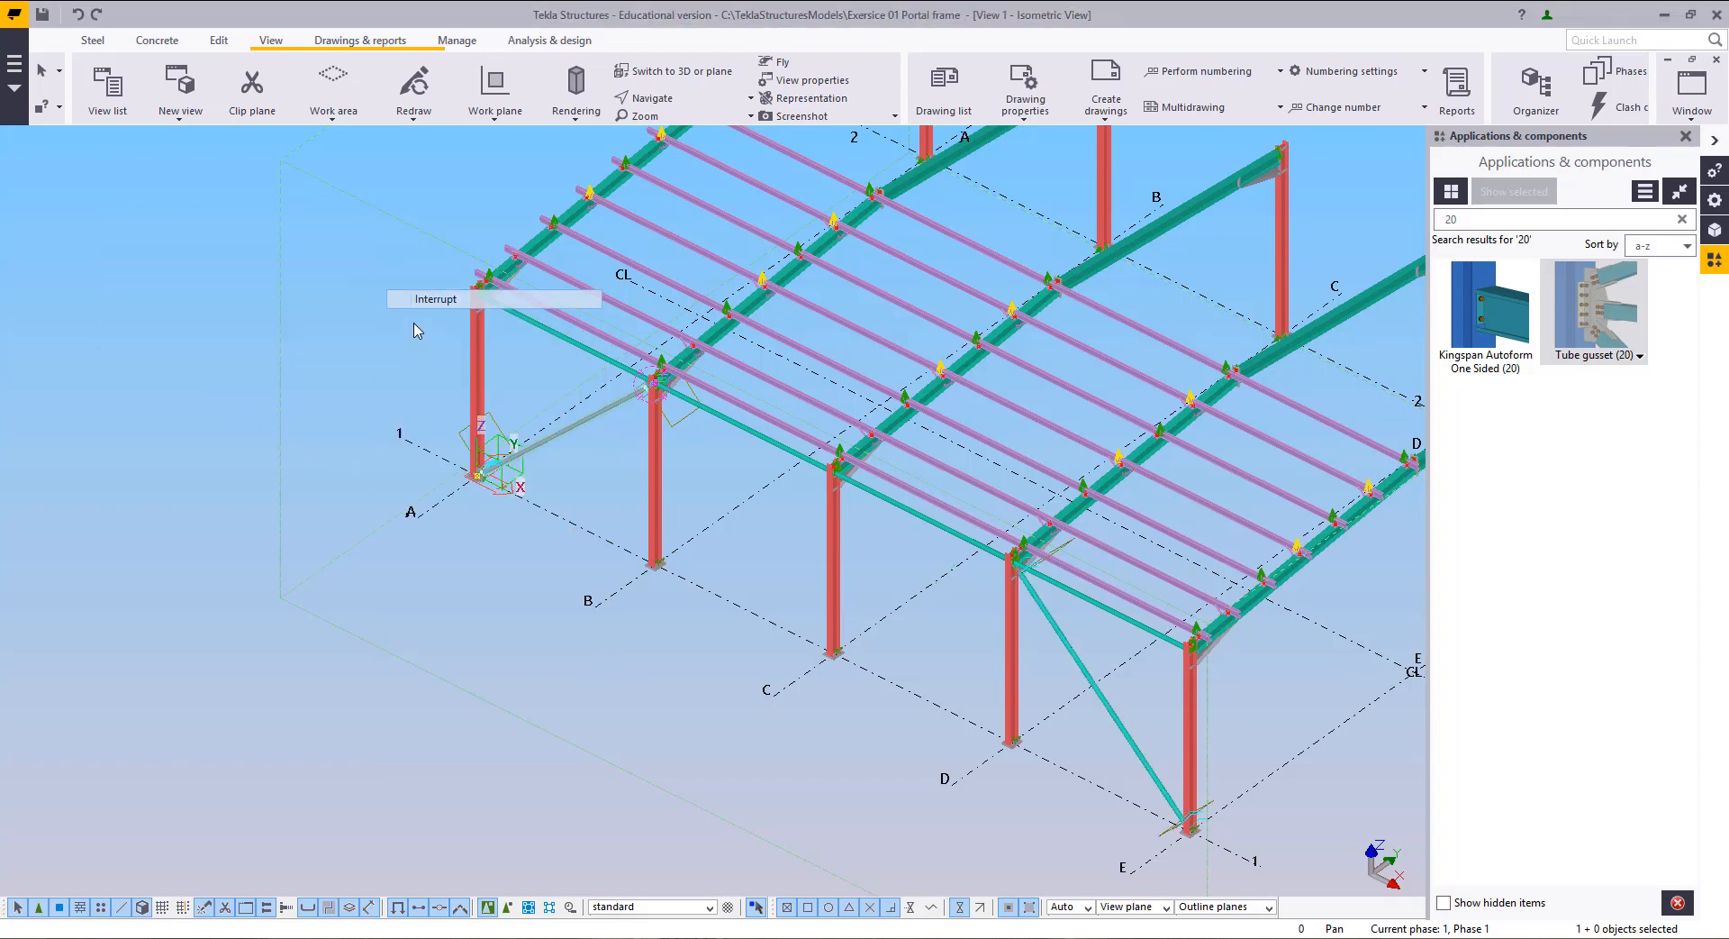
scroll(405, 492, "down", 3)
middle_click_drag(403, 491, 350, 605)
middle_click_drag(648, 621, 700, 634, "ctrl")
scroll(469, 410, "up", 4)
scroll(470, 405, "up", 3)
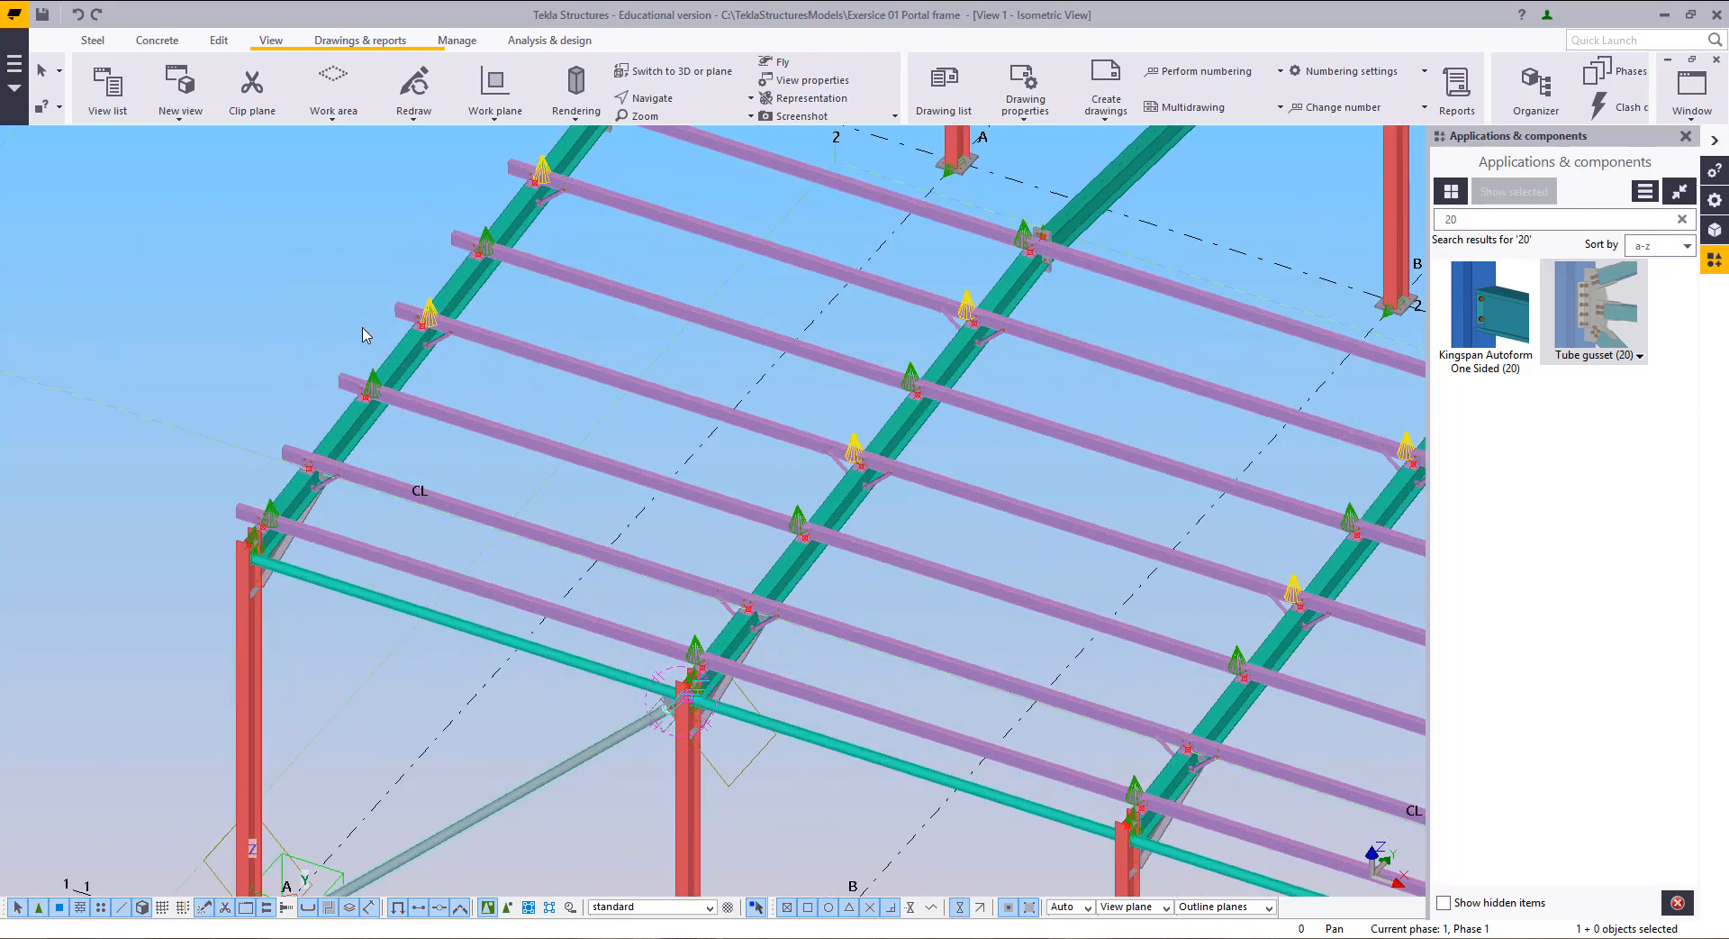
left_click(388, 365)
left_click(838, 495, "shift")
scroll(838, 495, "down", 5)
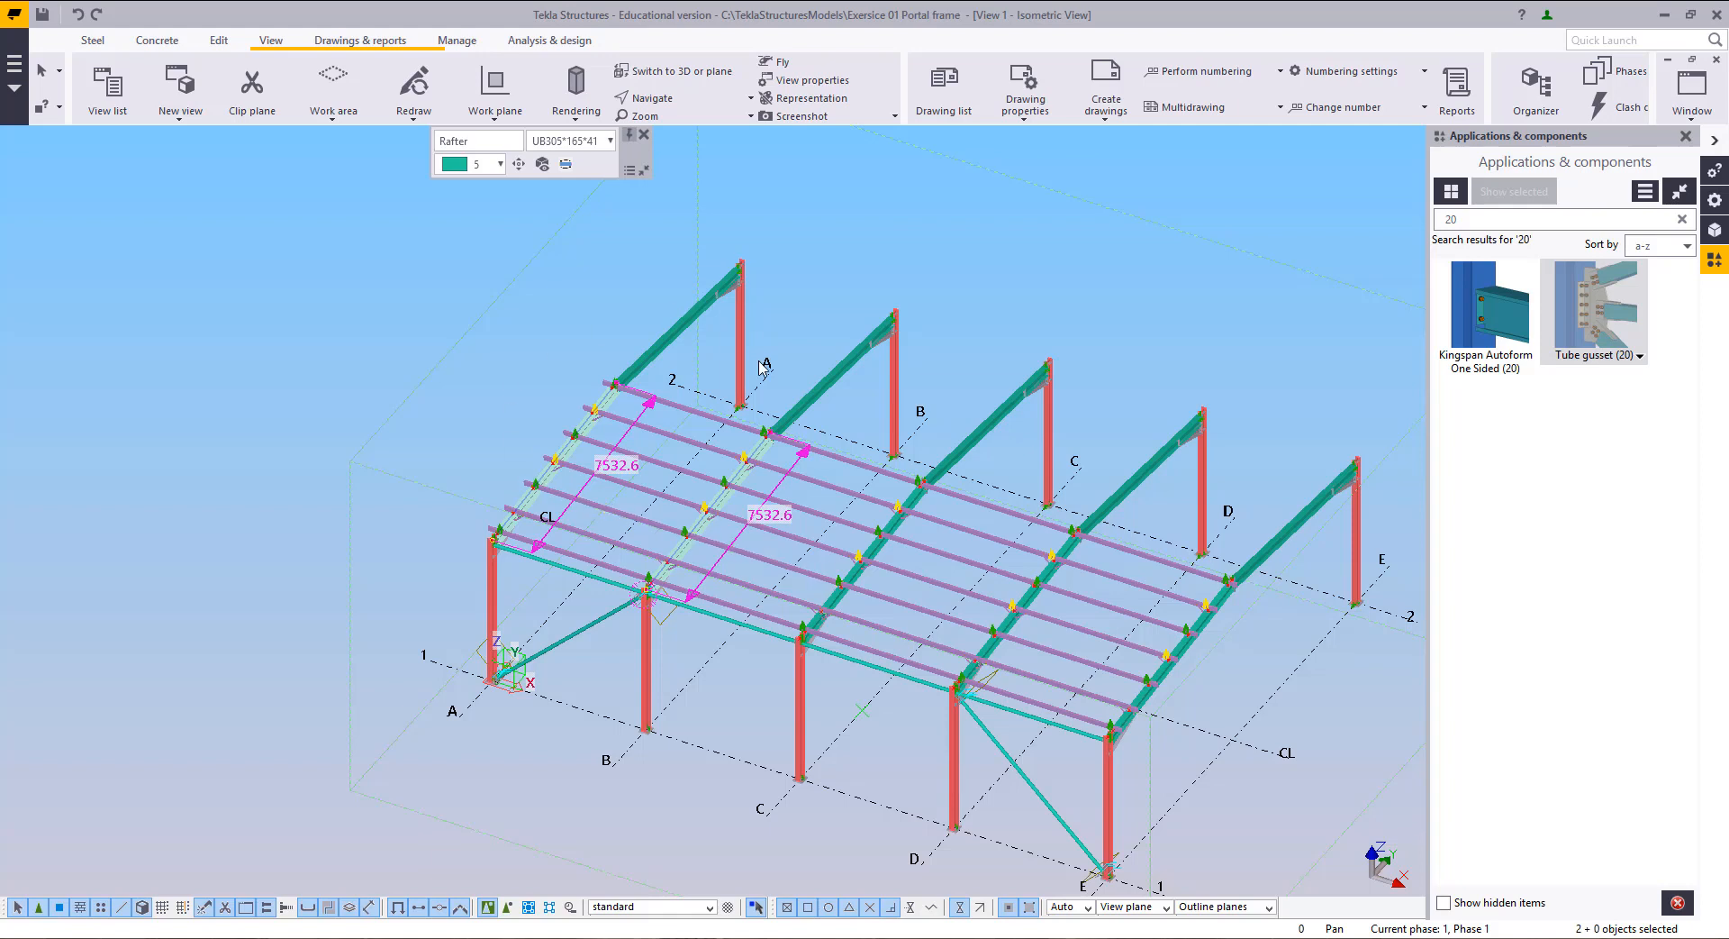
middle_click_drag(686, 398, 708, 436)
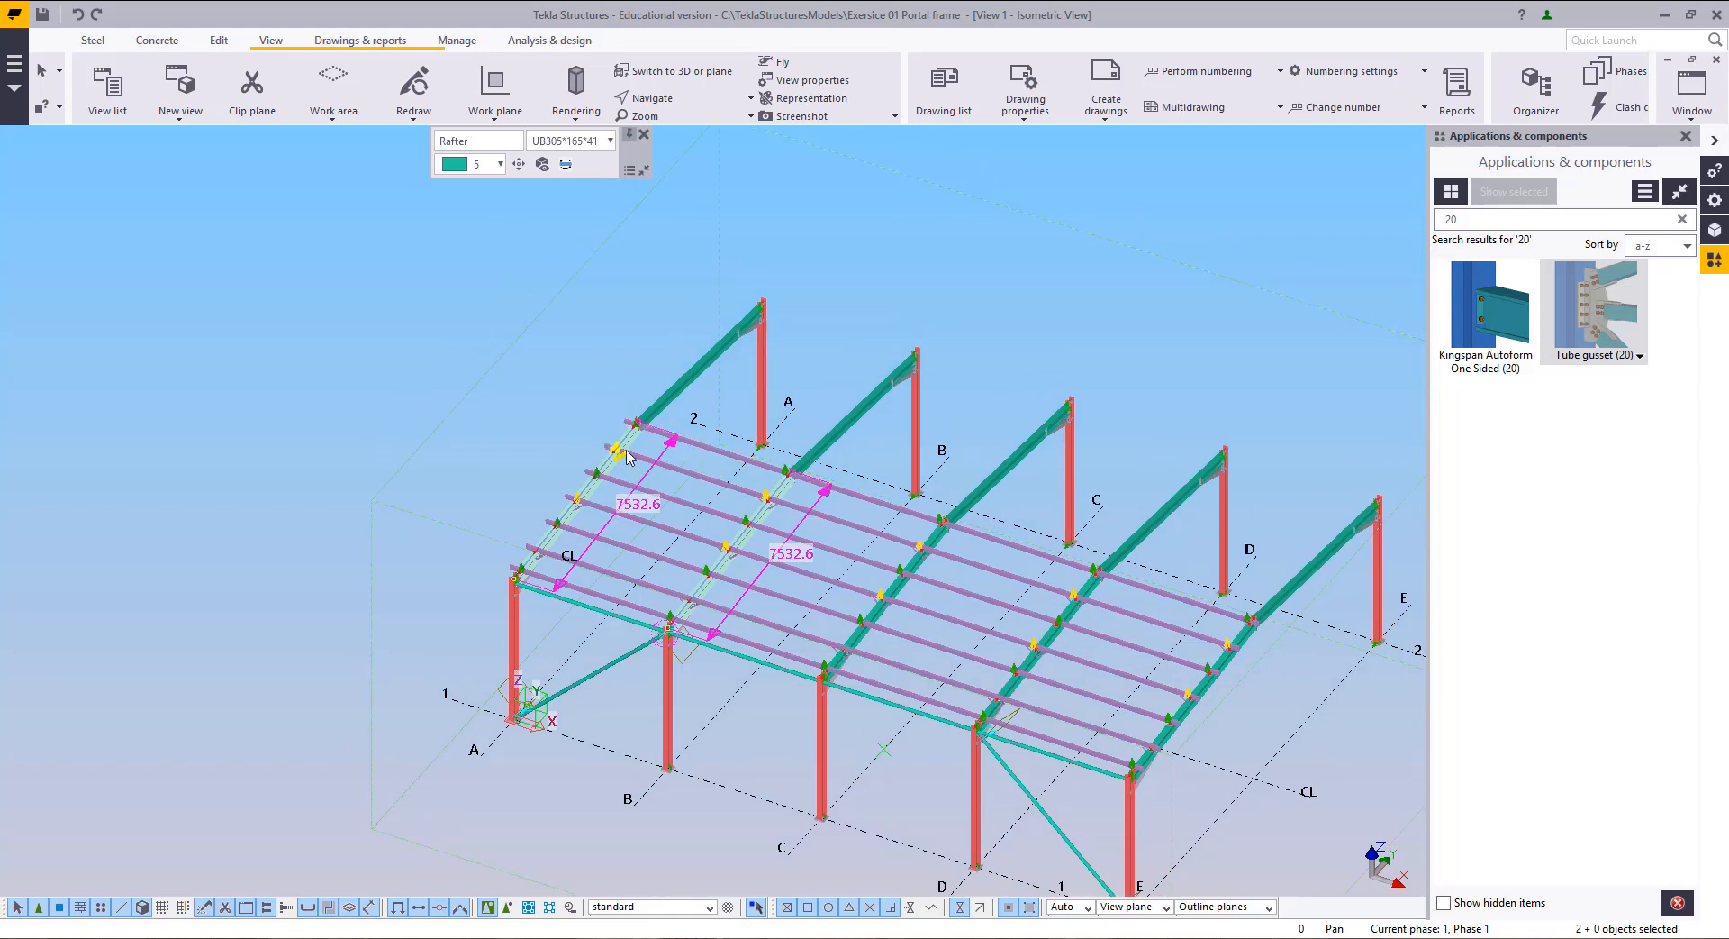
scroll(525, 502, "up", 6)
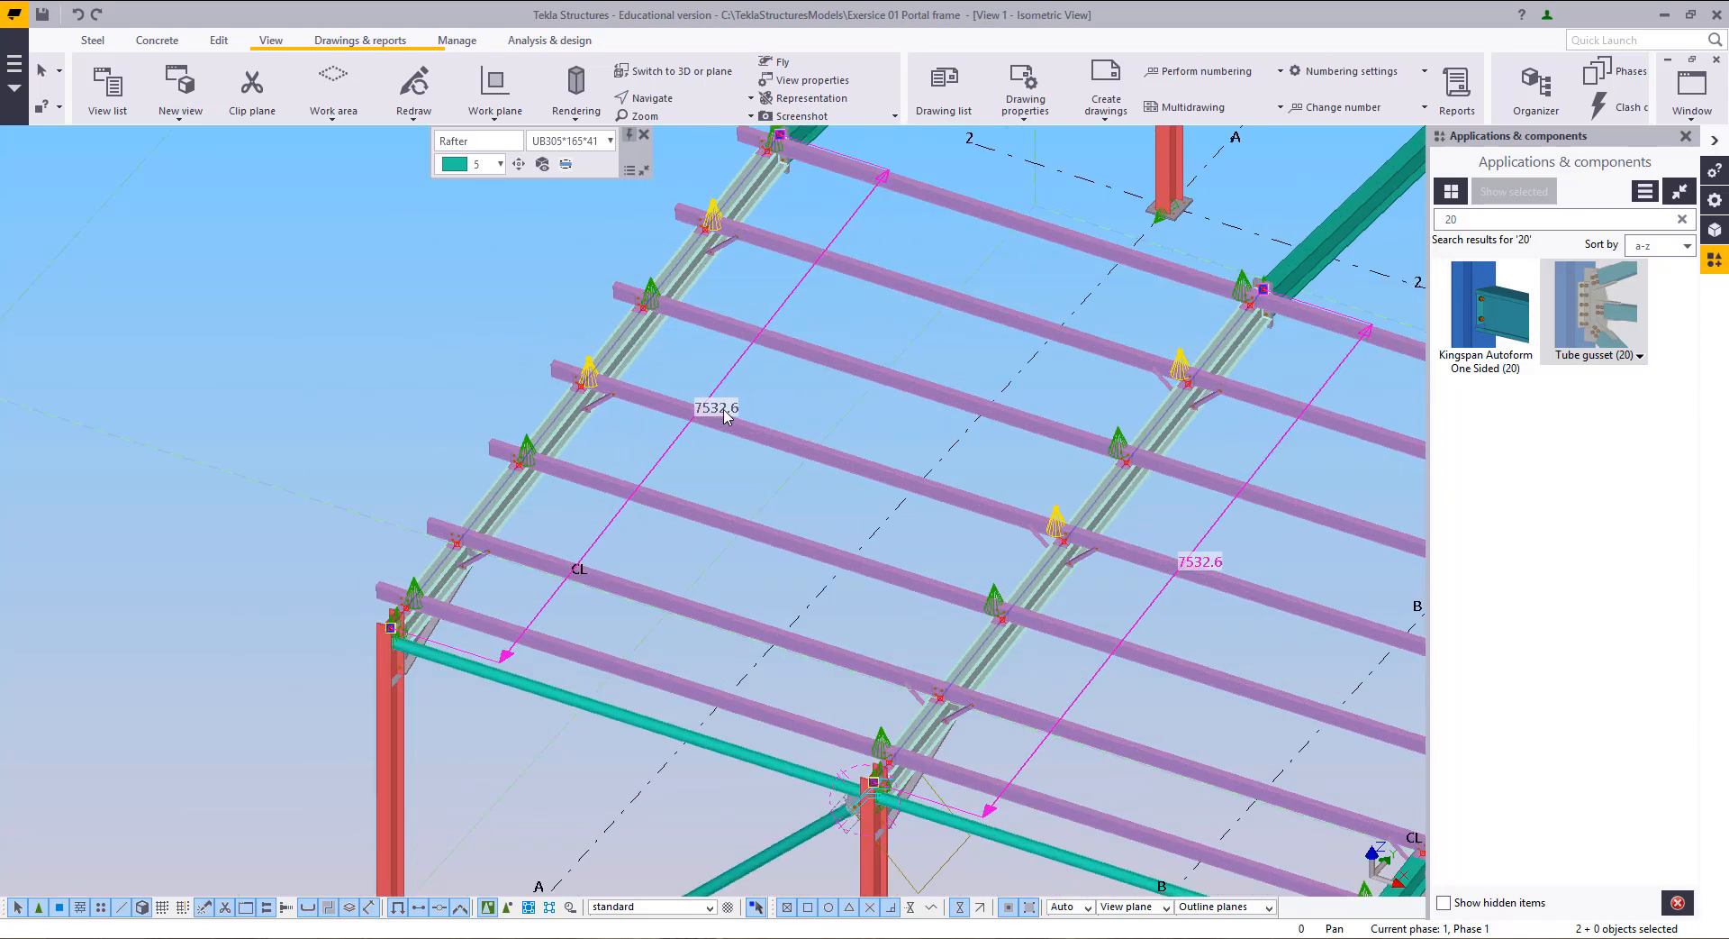
right_click(546, 395)
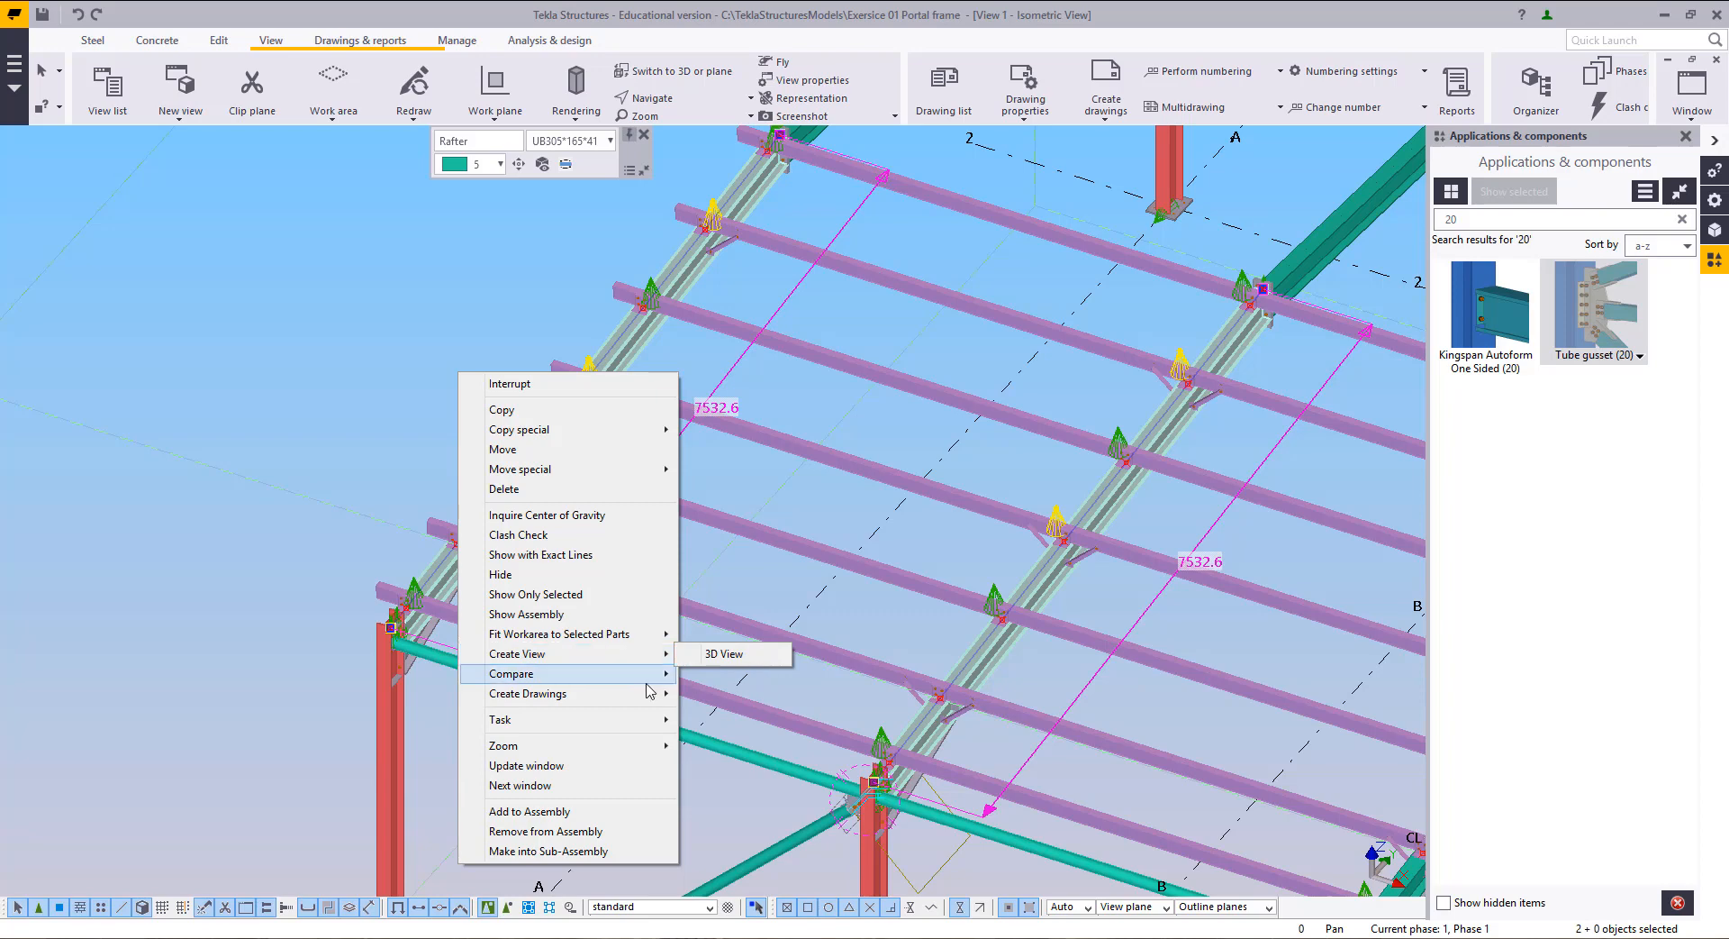
left_click(330, 445)
Step: Create a view on the top part plane of the grid A rafter between grid 1 and the centre line
left_click(578, 387)
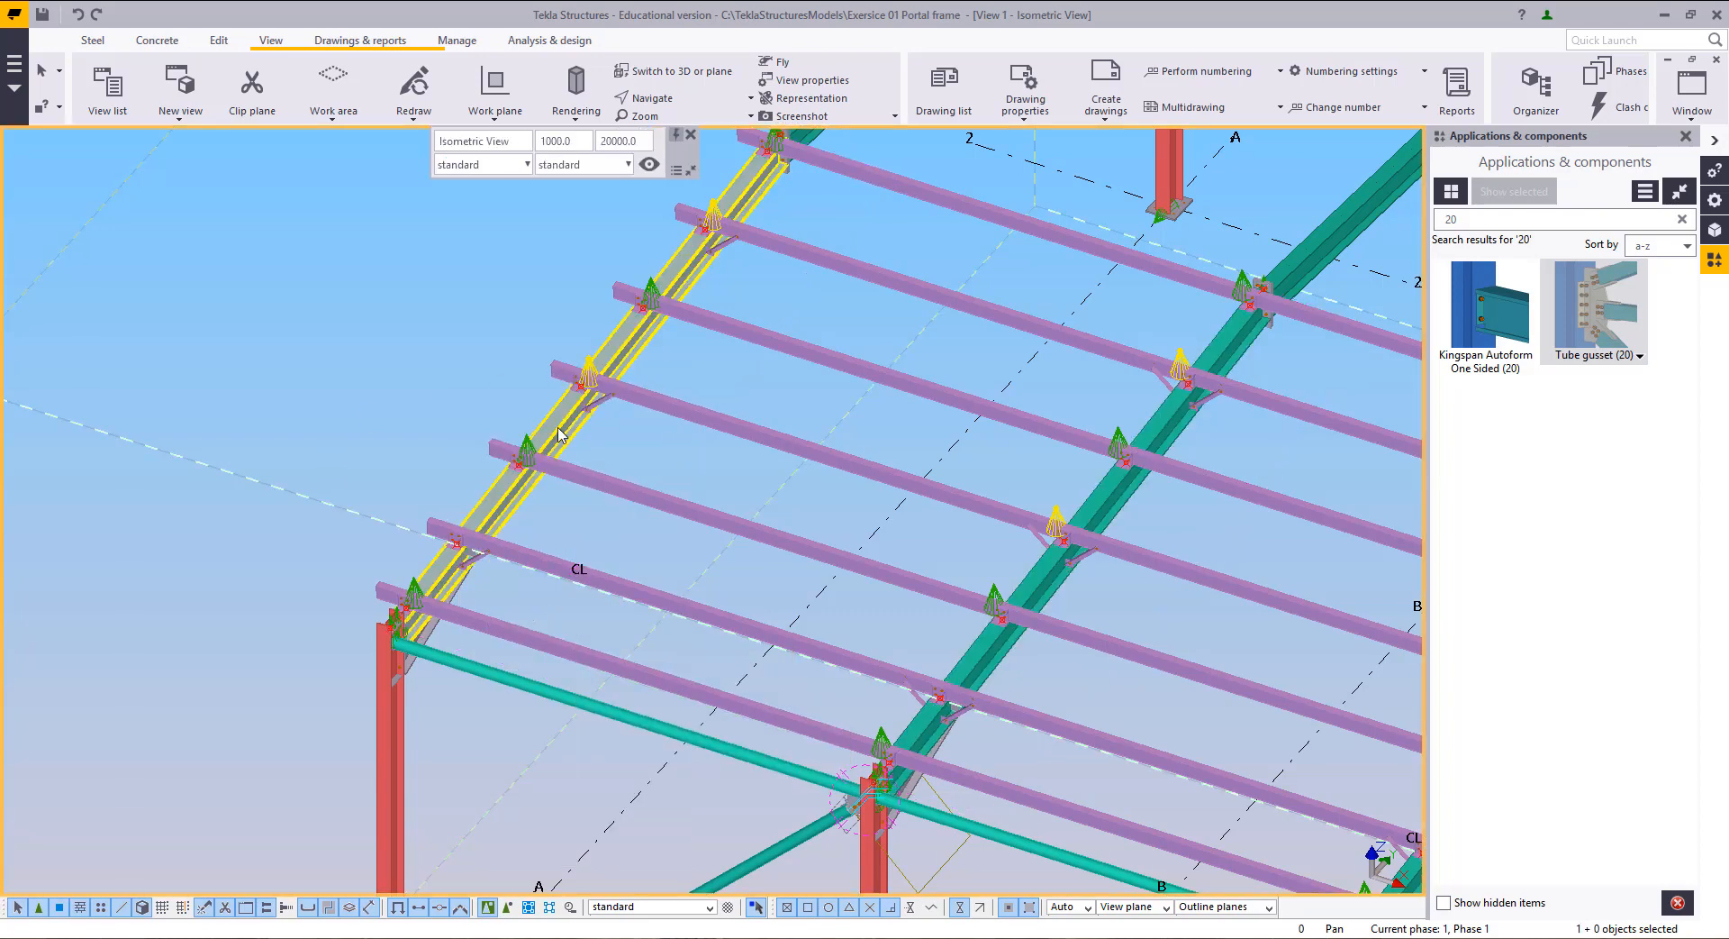
left_click(579, 419)
right_click(453, 310)
mouse_move(584, 644)
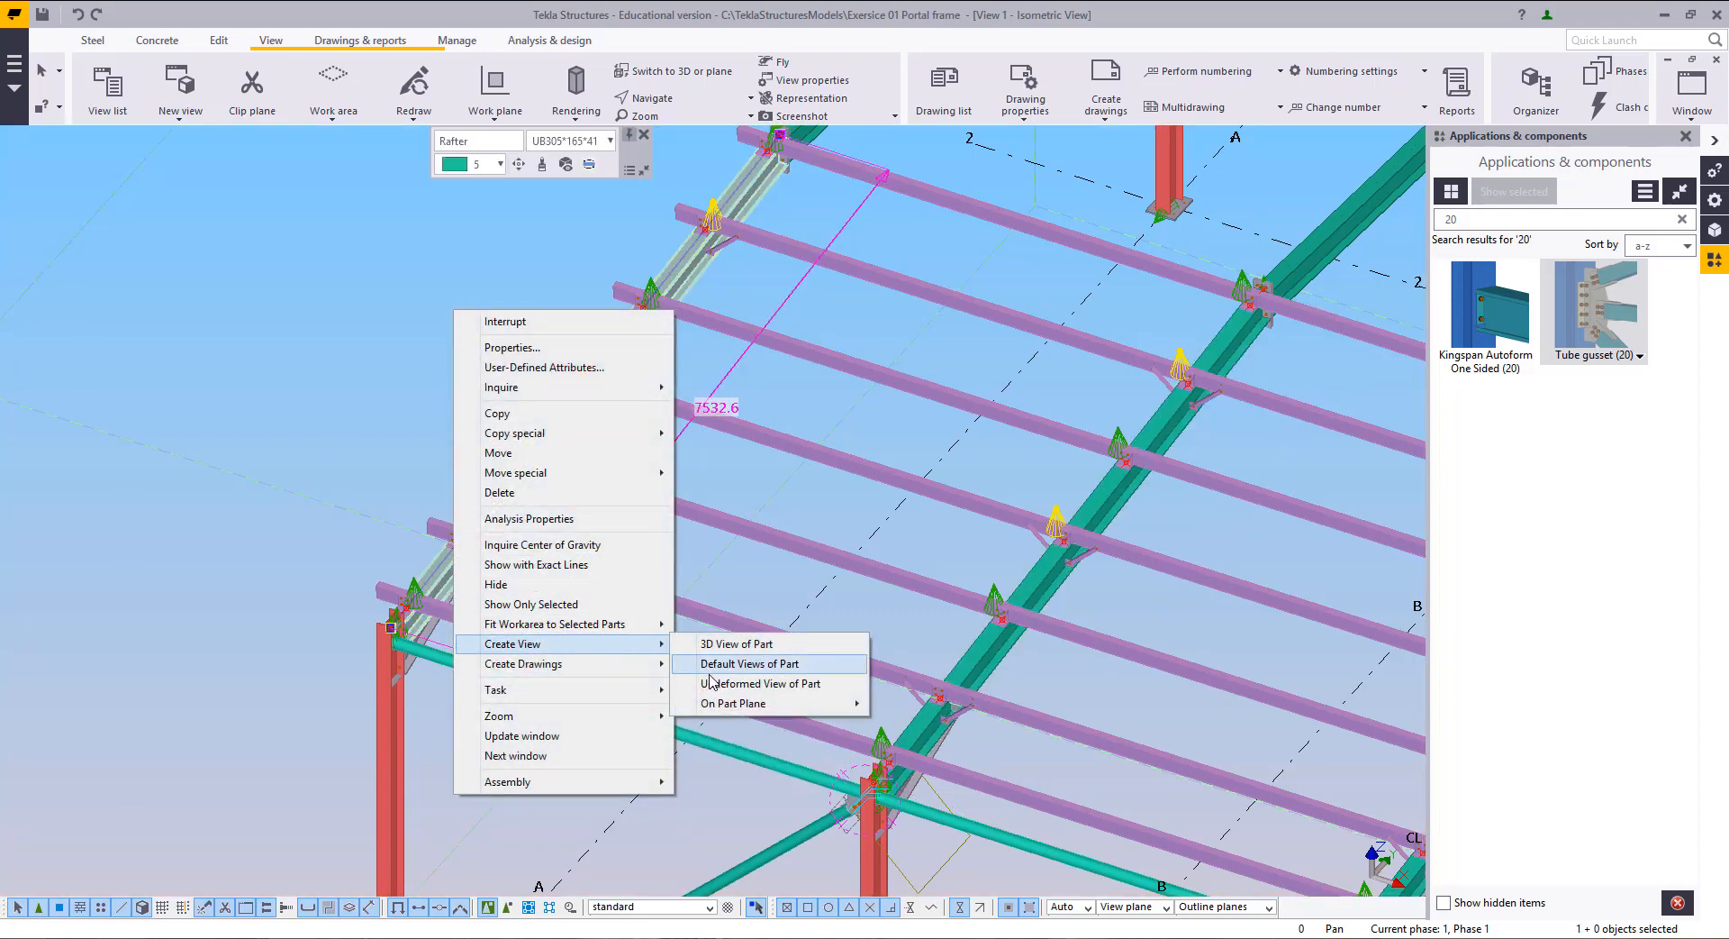
mouse_move(713, 703)
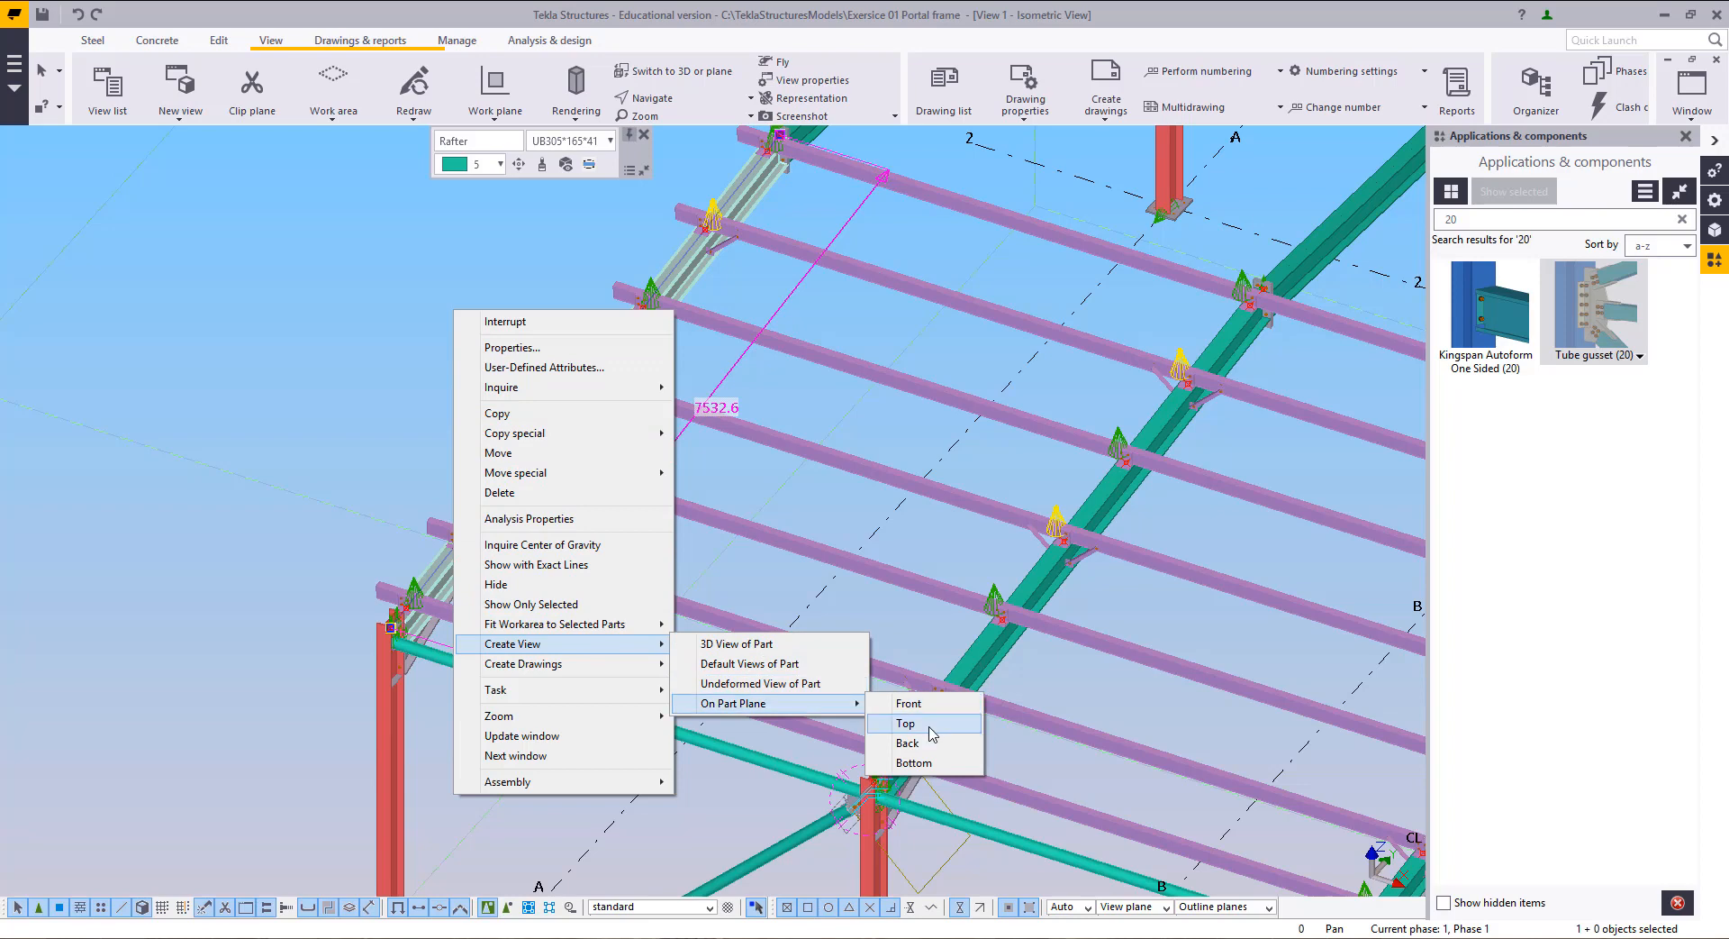
left_click(906, 723)
Step: Examine the grid A rafter and its purlin connections from several angles in the new part-plane view
scroll(542, 389, "up", 6)
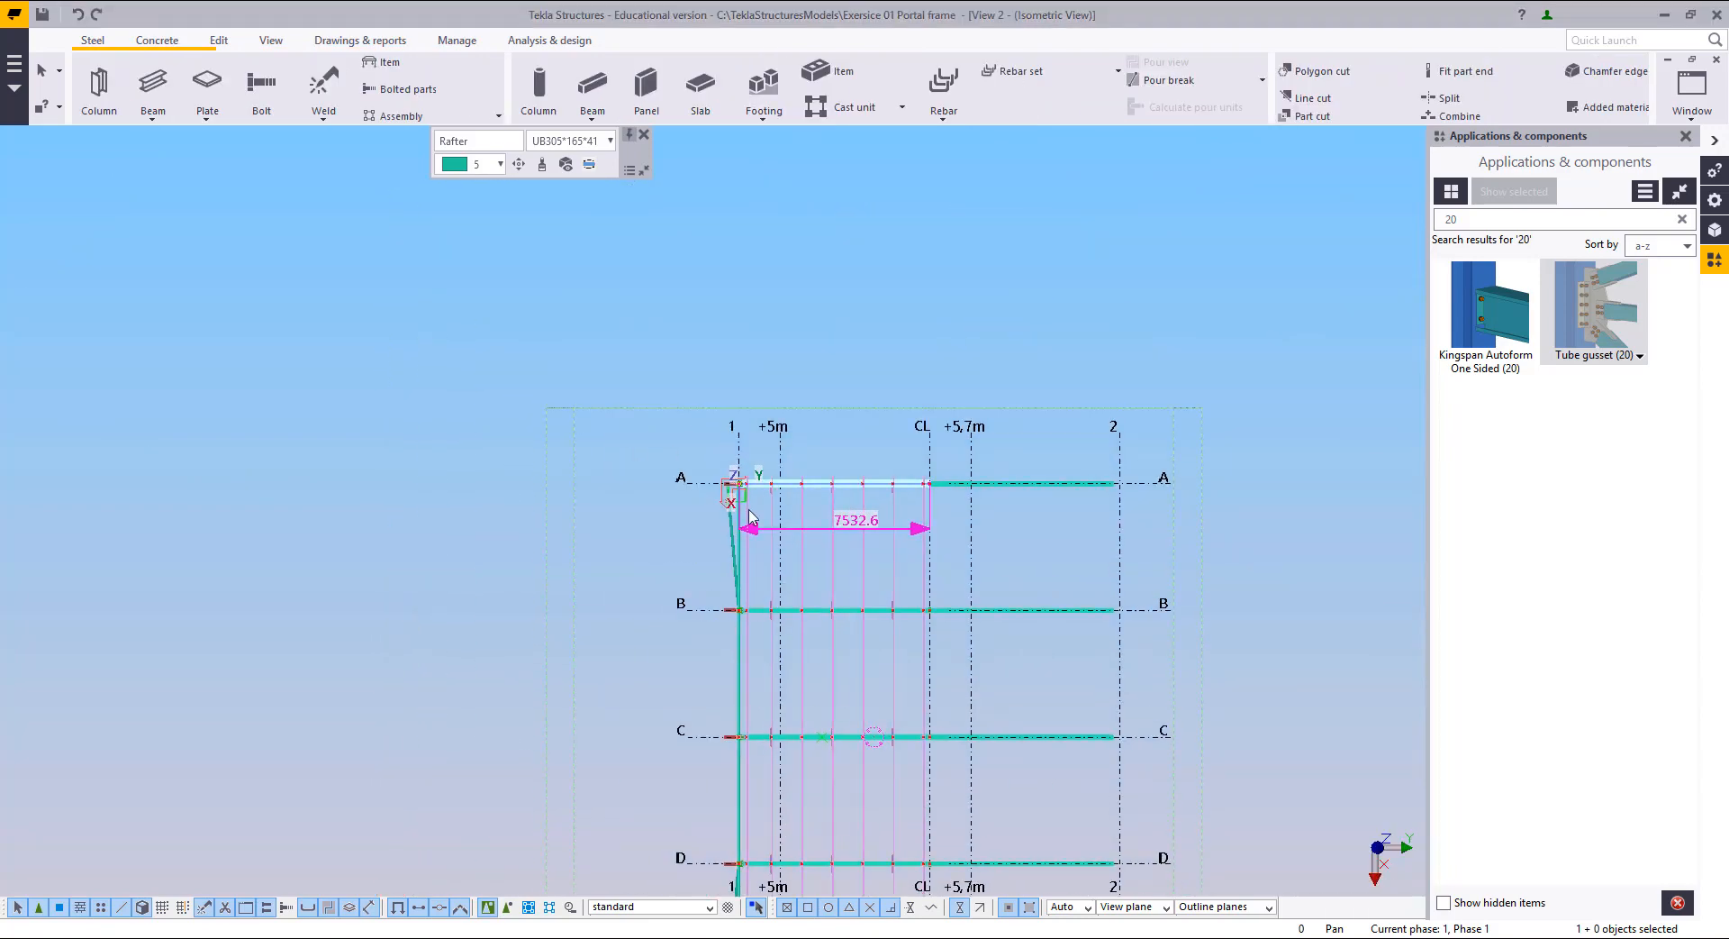
middle_click_drag(583, 478, 792, 406)
key("v")
left_click(576, 427)
middle_click_drag(378, 402, 814, 490)
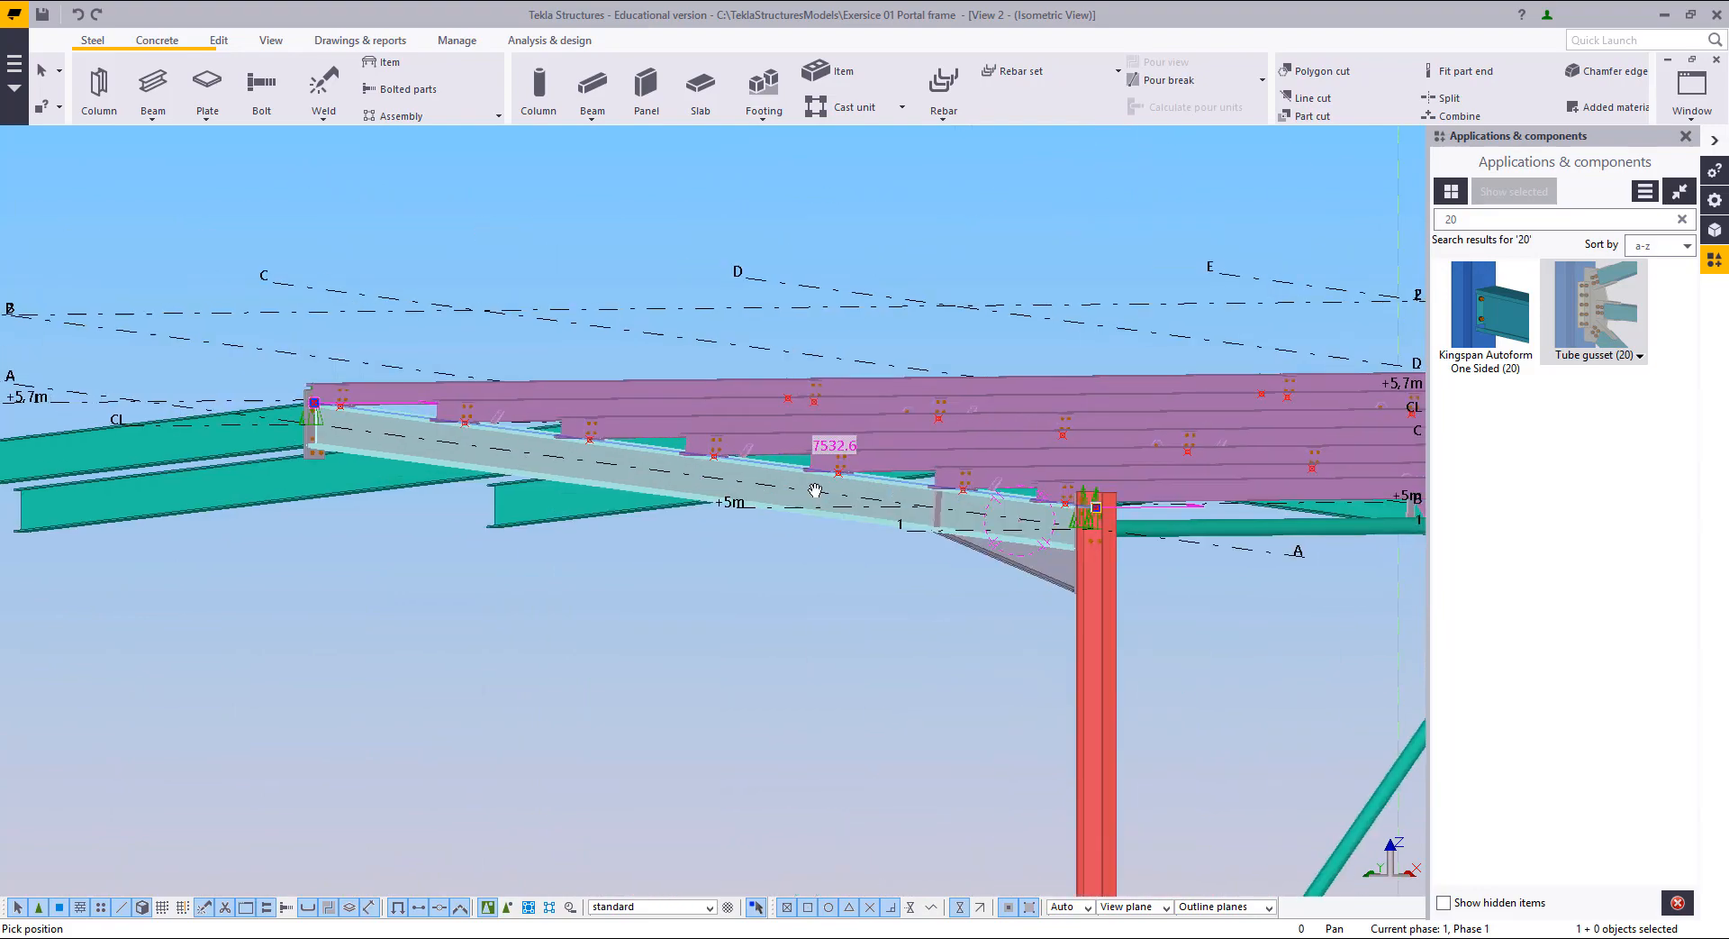
scroll(479, 428, "up", 3)
right_click(504, 394)
left_click(553, 406)
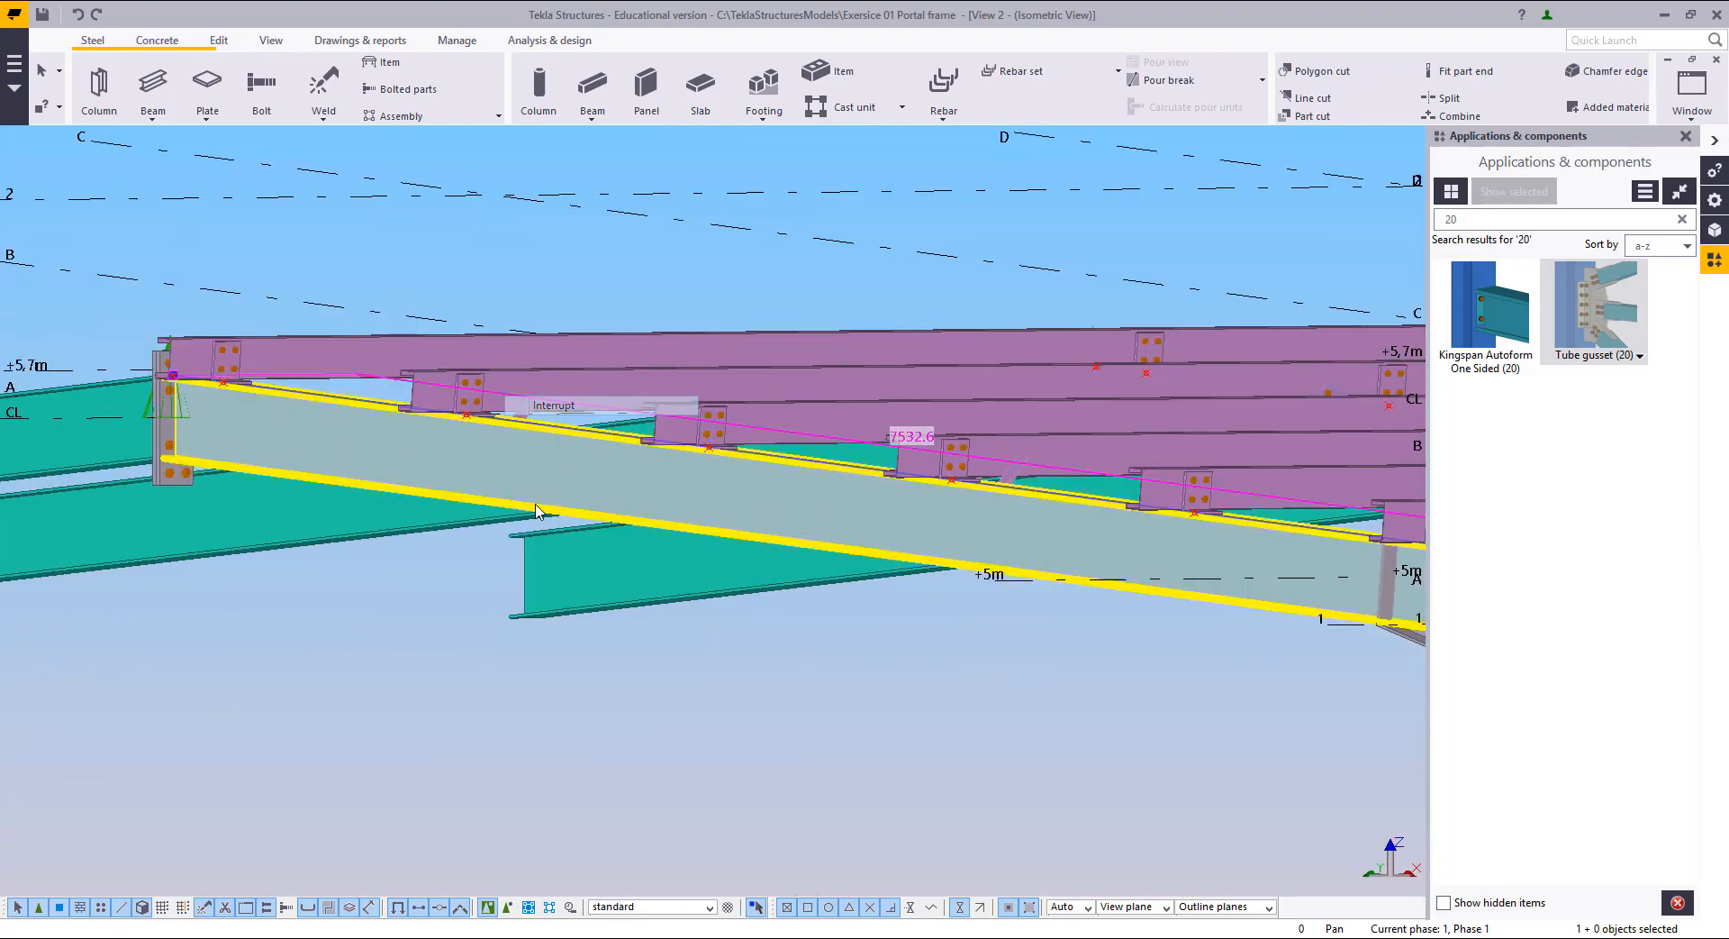
middle_click_drag(555, 416, 493, 621, "ctrl")
middle_click_drag(676, 540, 703, 626)
scroll(623, 544, "down", 3)
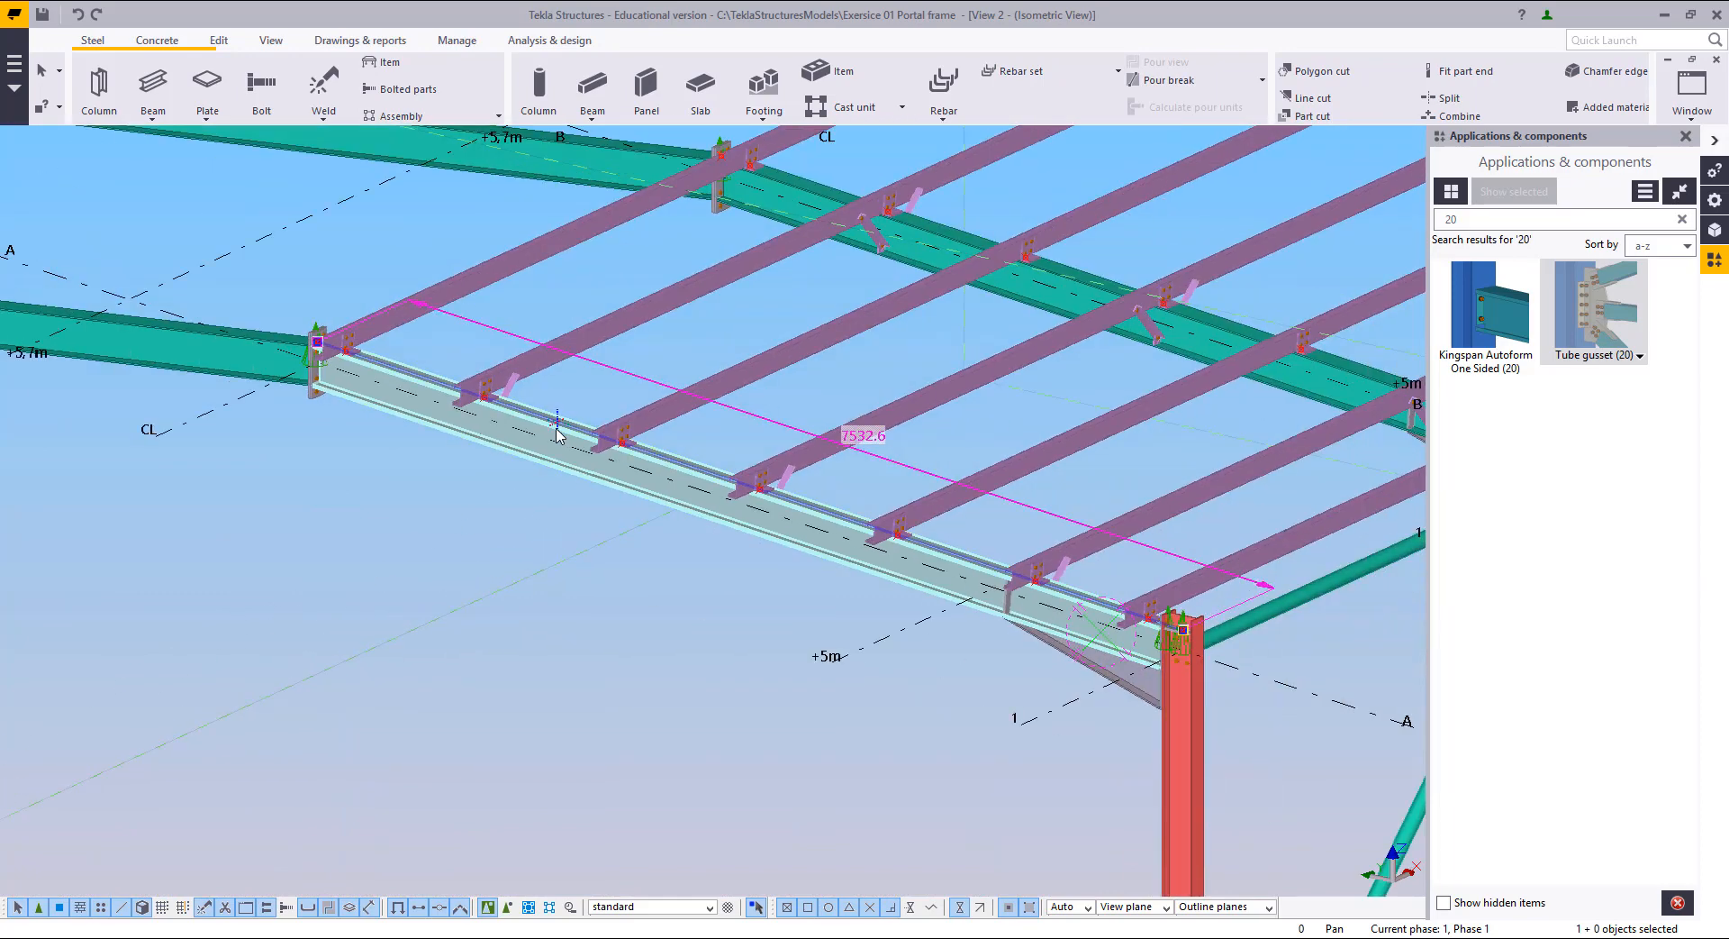
scroll(556, 434, "up", 3)
middle_click_drag(716, 338, 675, 530)
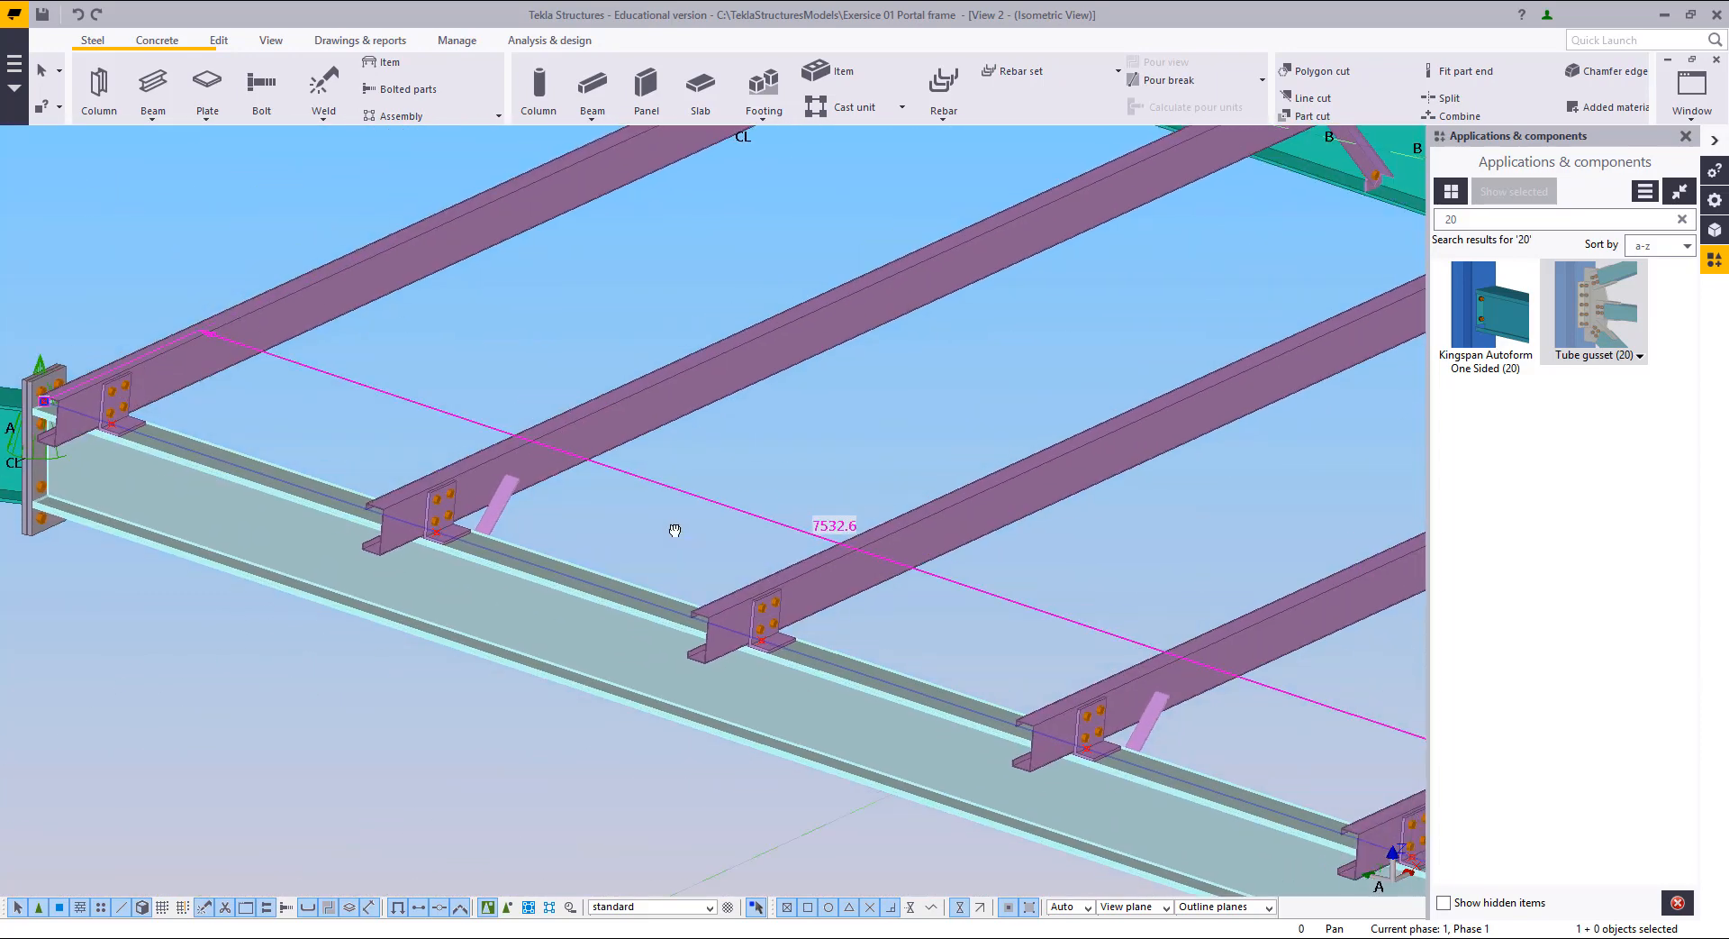
Step: In plan view, start a steel beam with the assembly prefix RB and the name ROOF BRACING
key("ctrl+p")
scroll(671, 531, "up", 6)
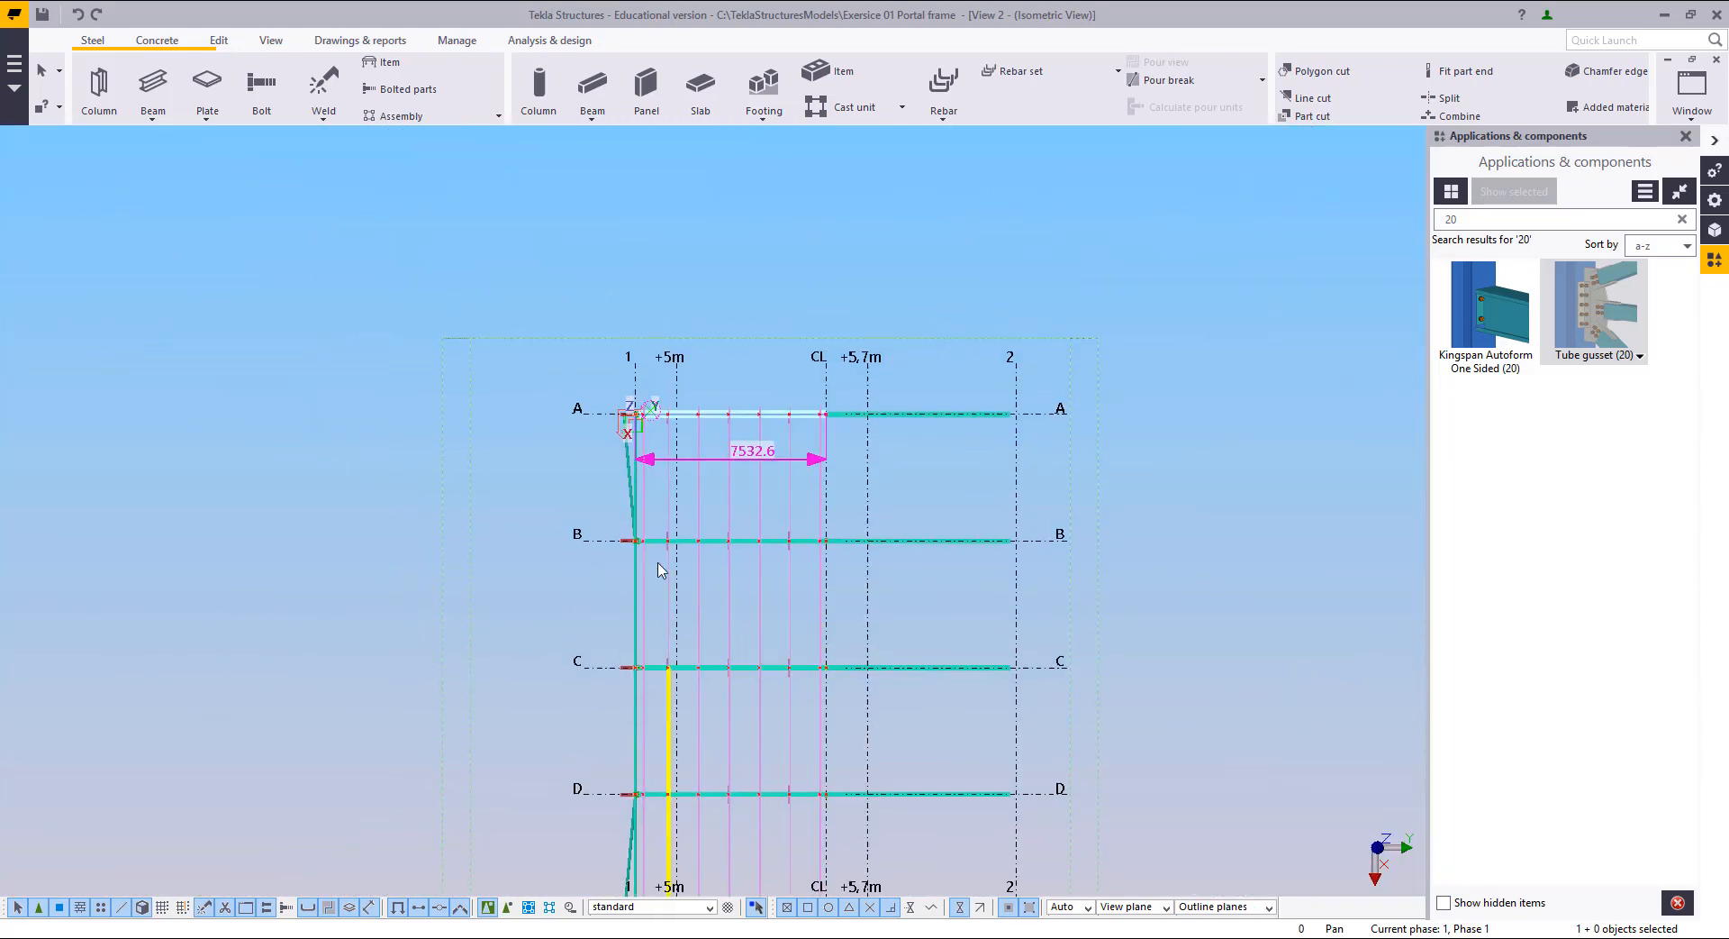
middle_click_drag(724, 531, 651, 470)
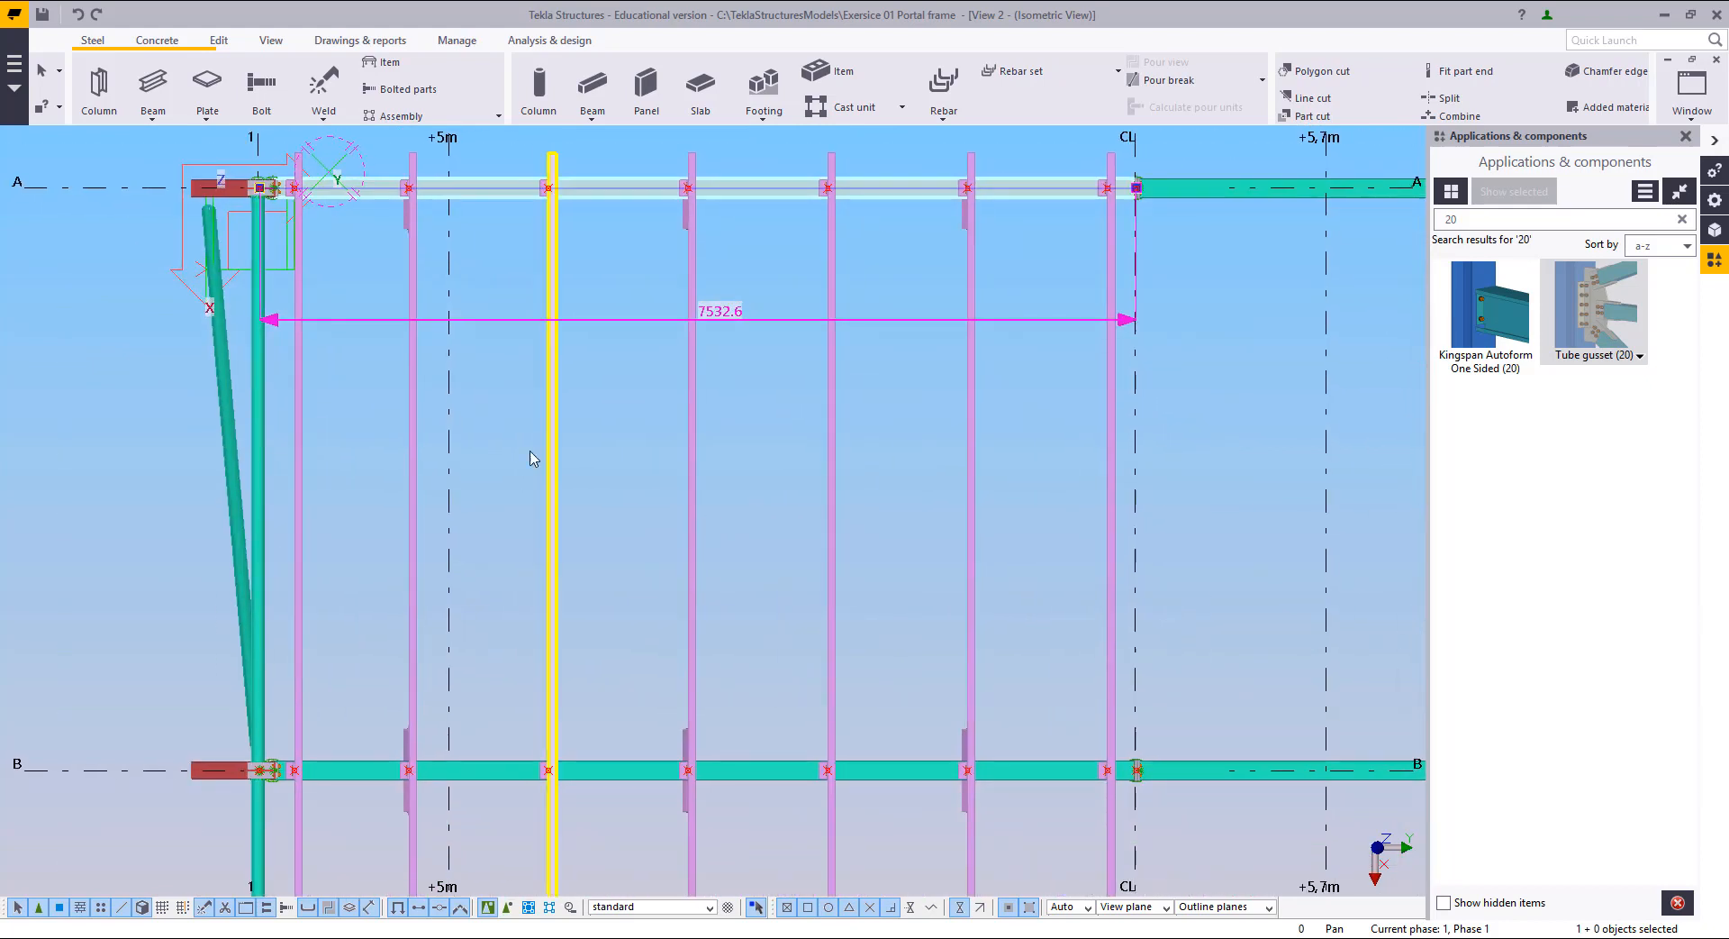
left_click(519, 396)
left_click(144, 85, "shift")
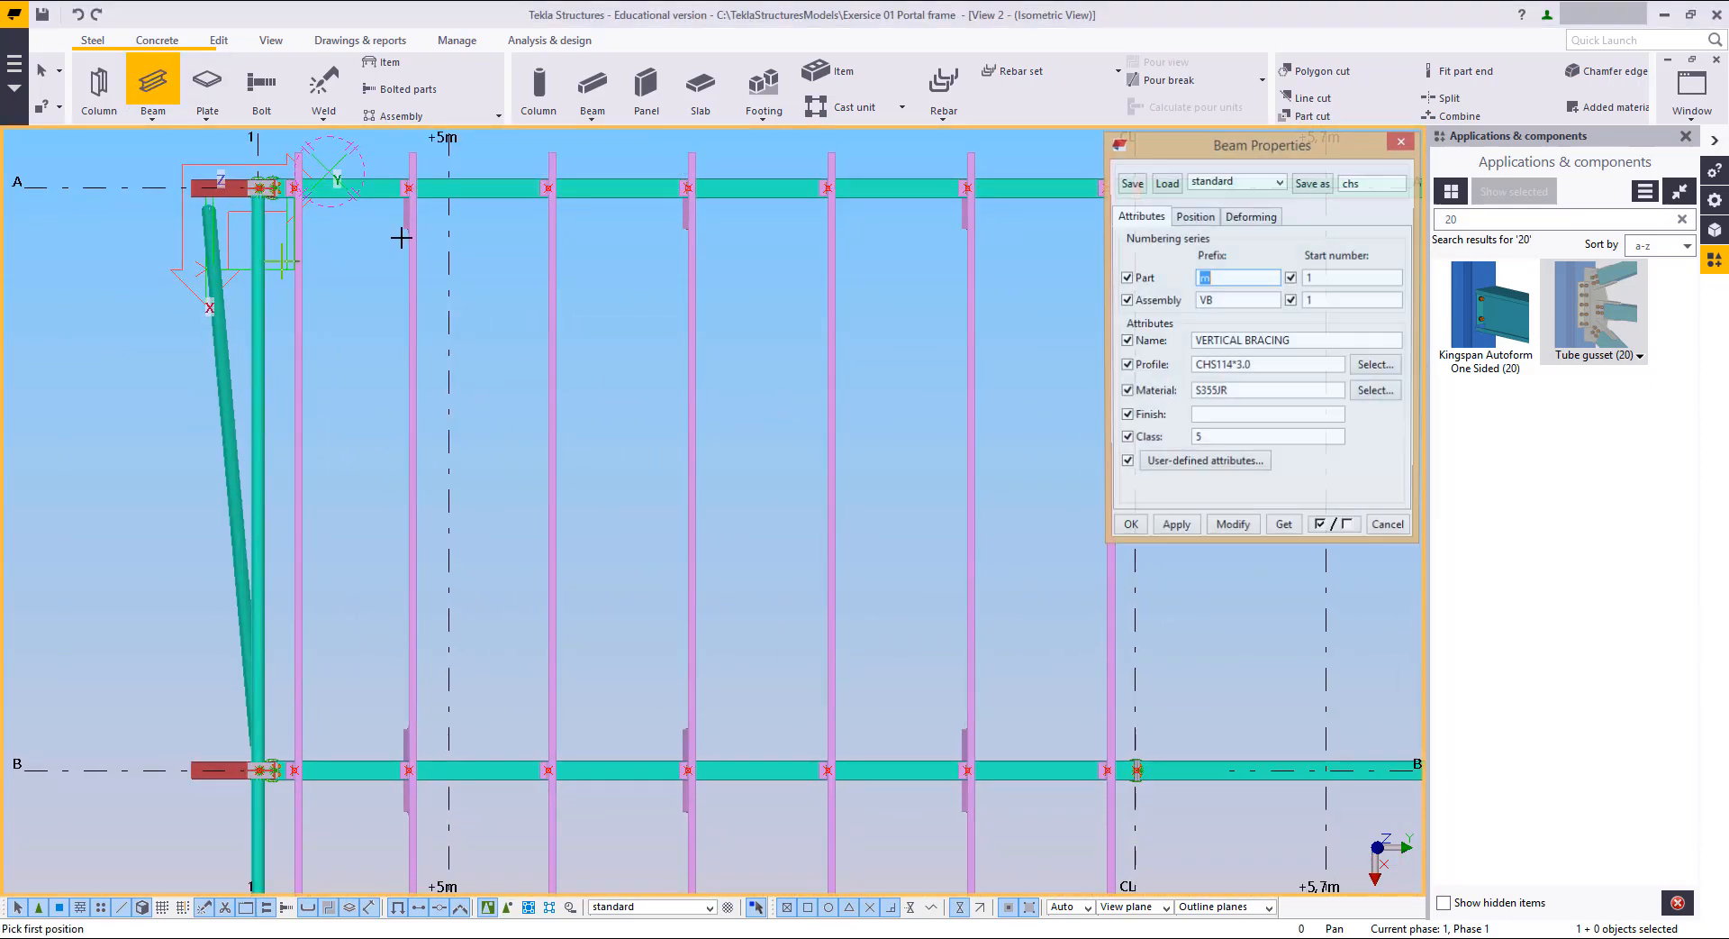
middle_click_drag(827, 299, 771, 311)
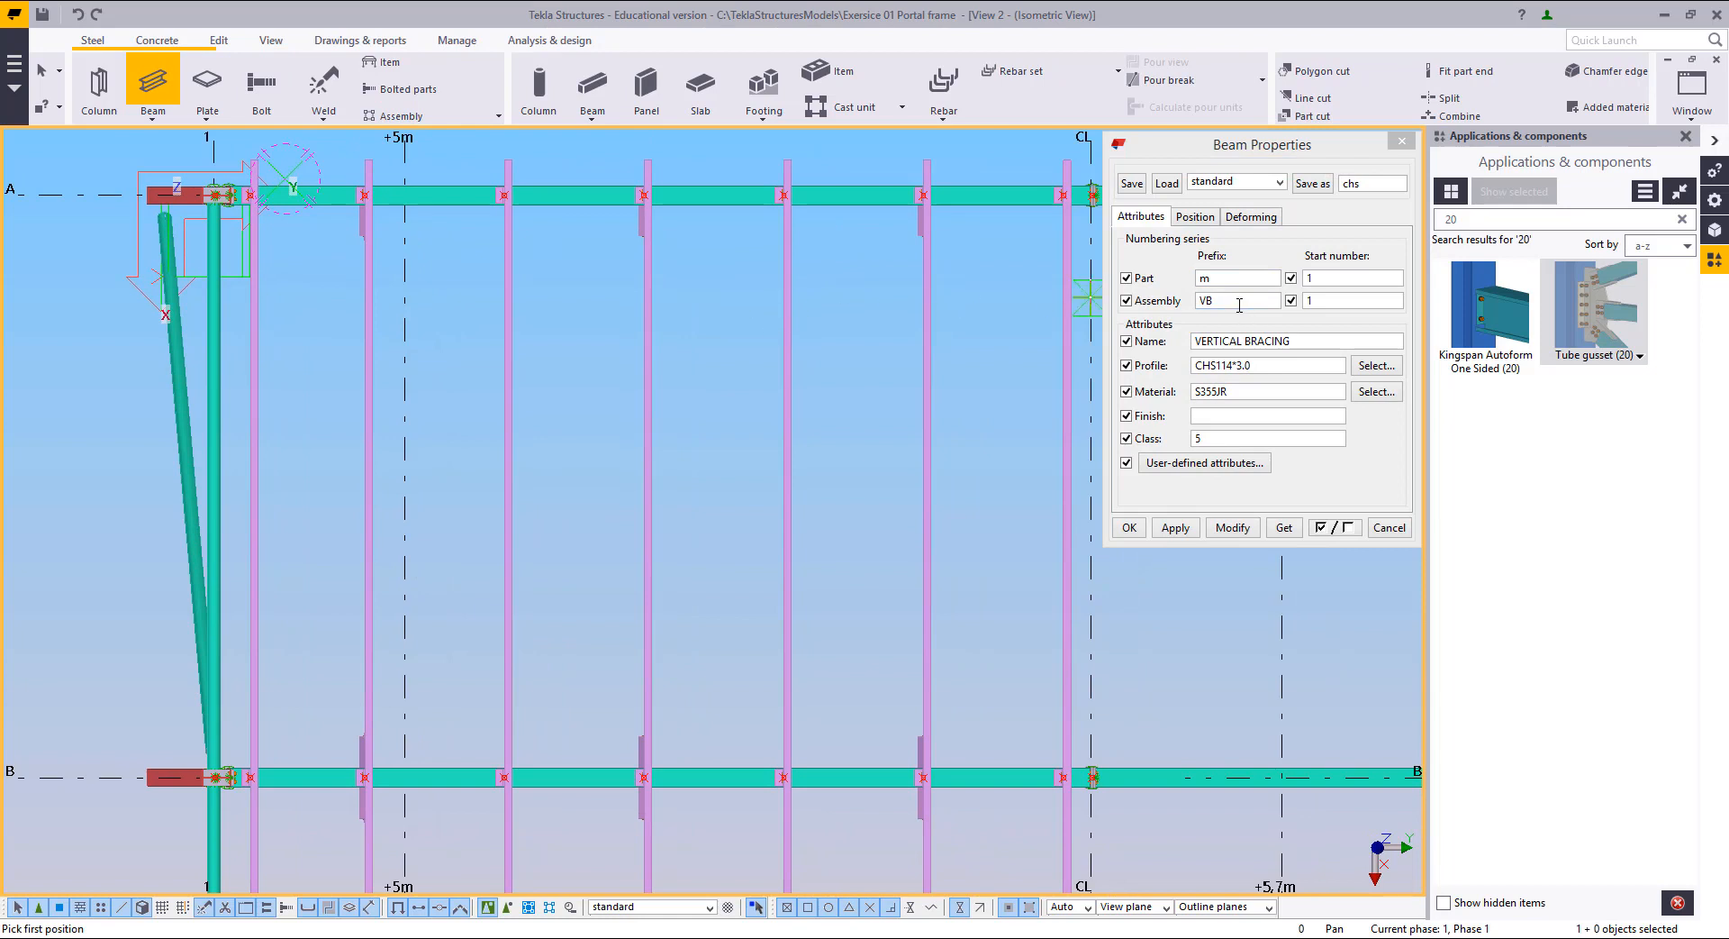
left_click_drag(1240, 305, 1116, 303)
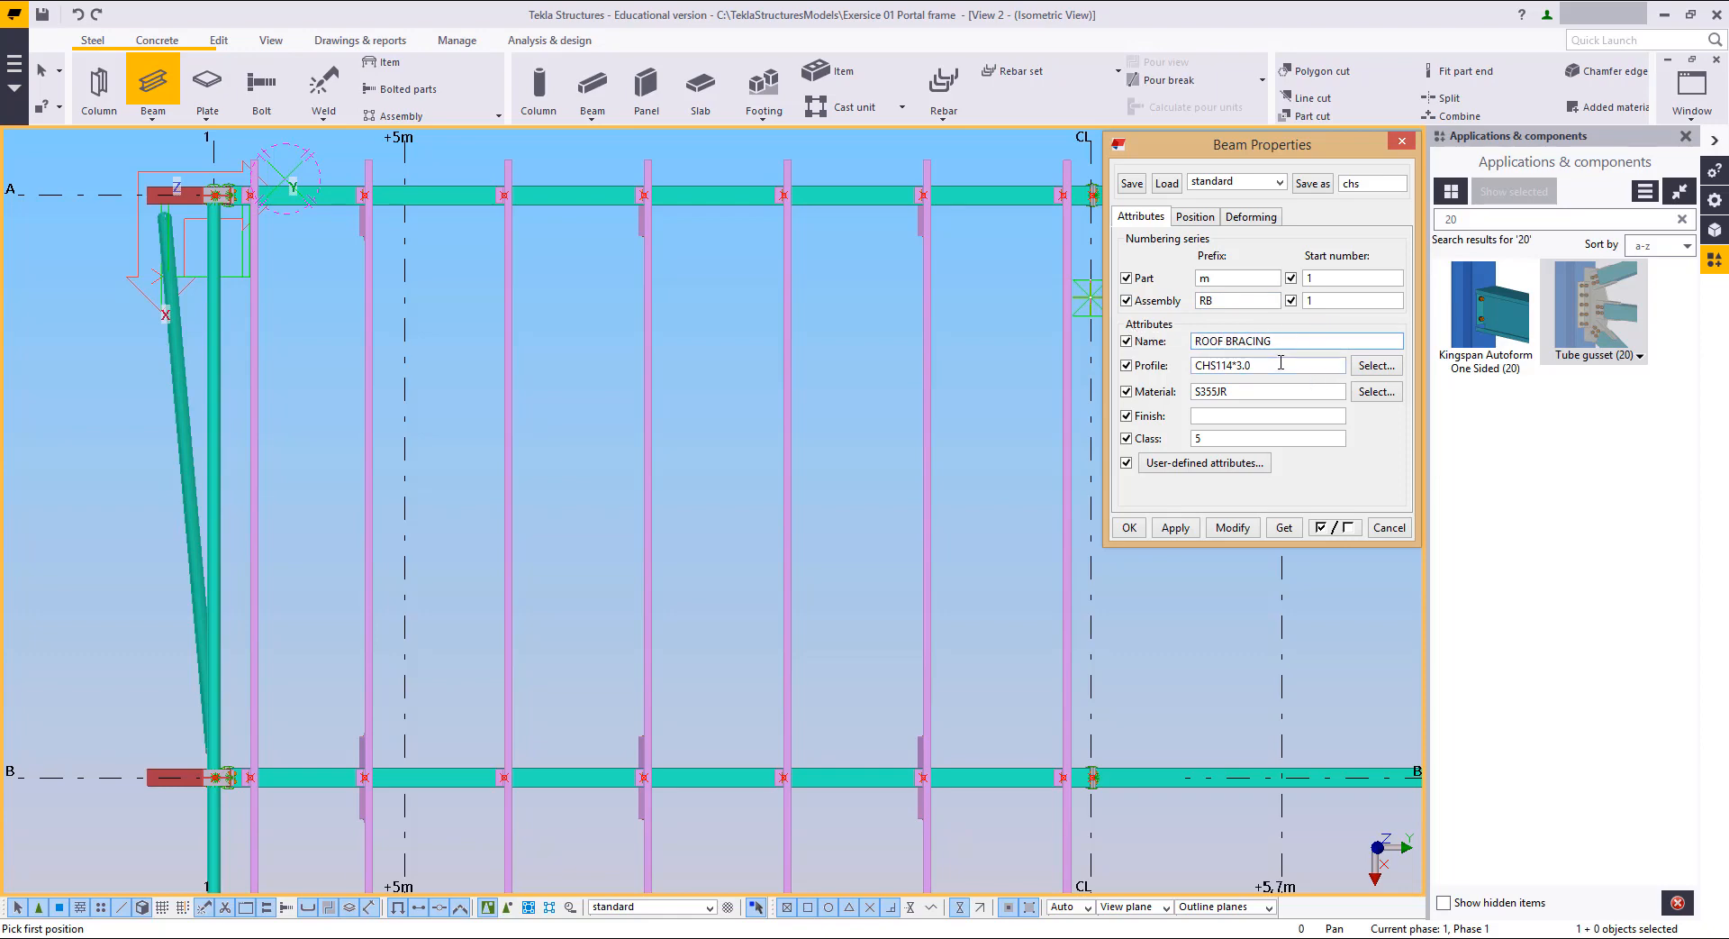
Step: Choose the hot-rolled angle L80*80*10 from the L profiles as the roof bracing profile
left_click(1372, 367)
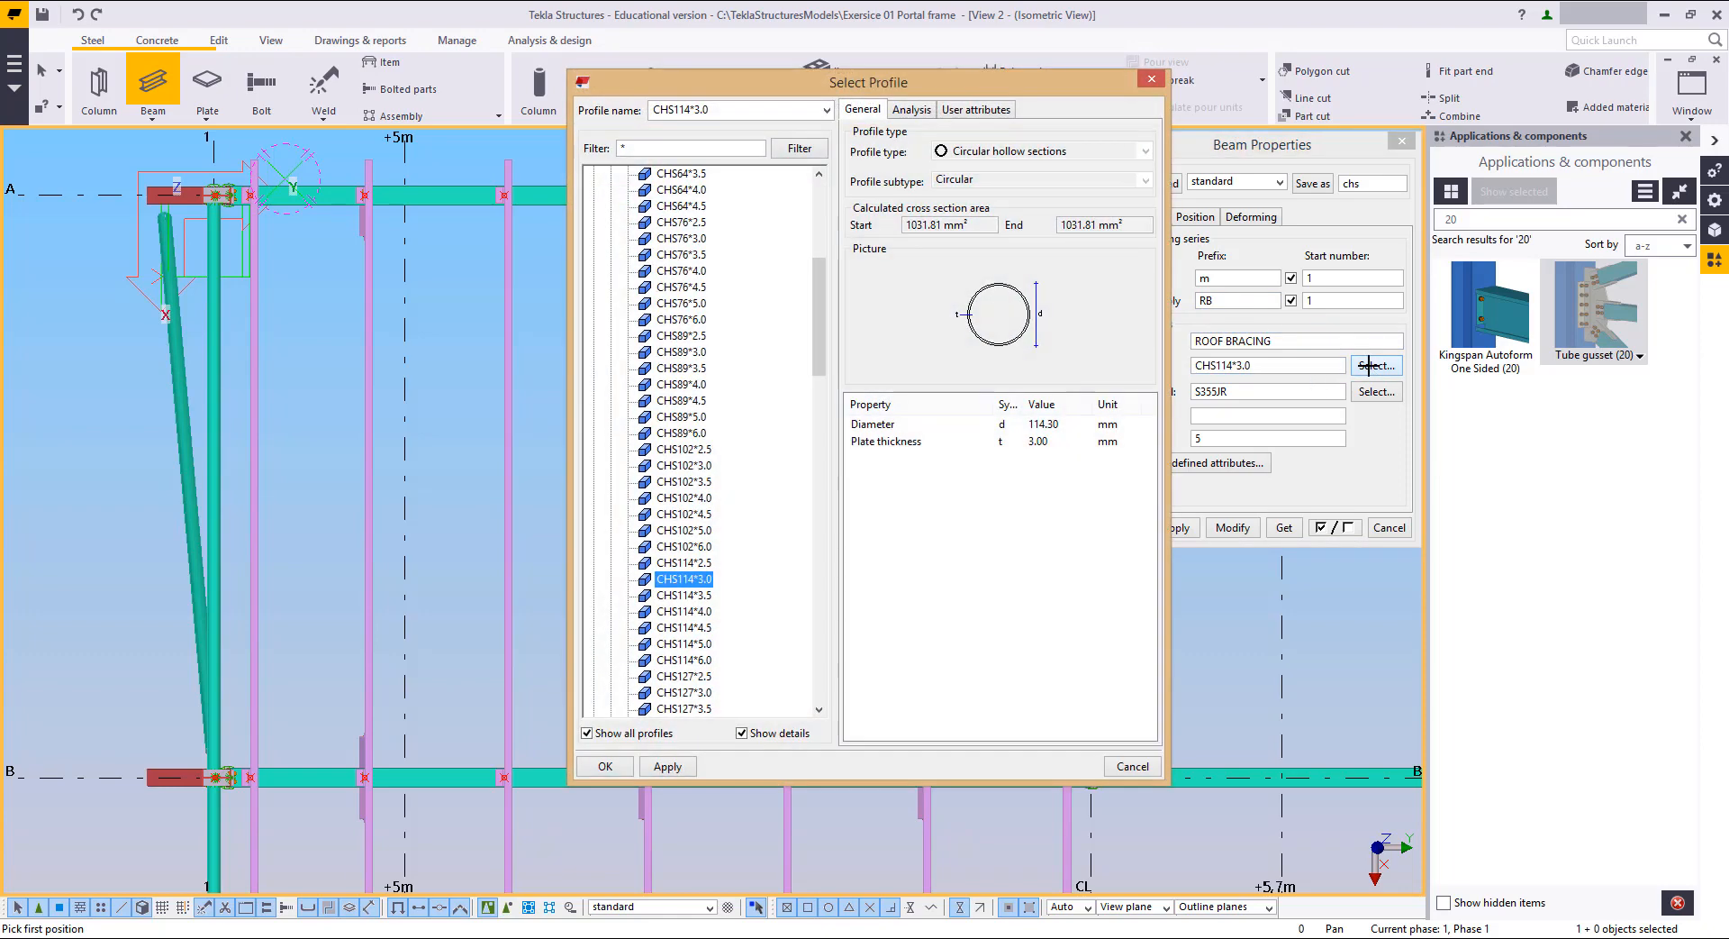
scroll(664, 282, "up", 7)
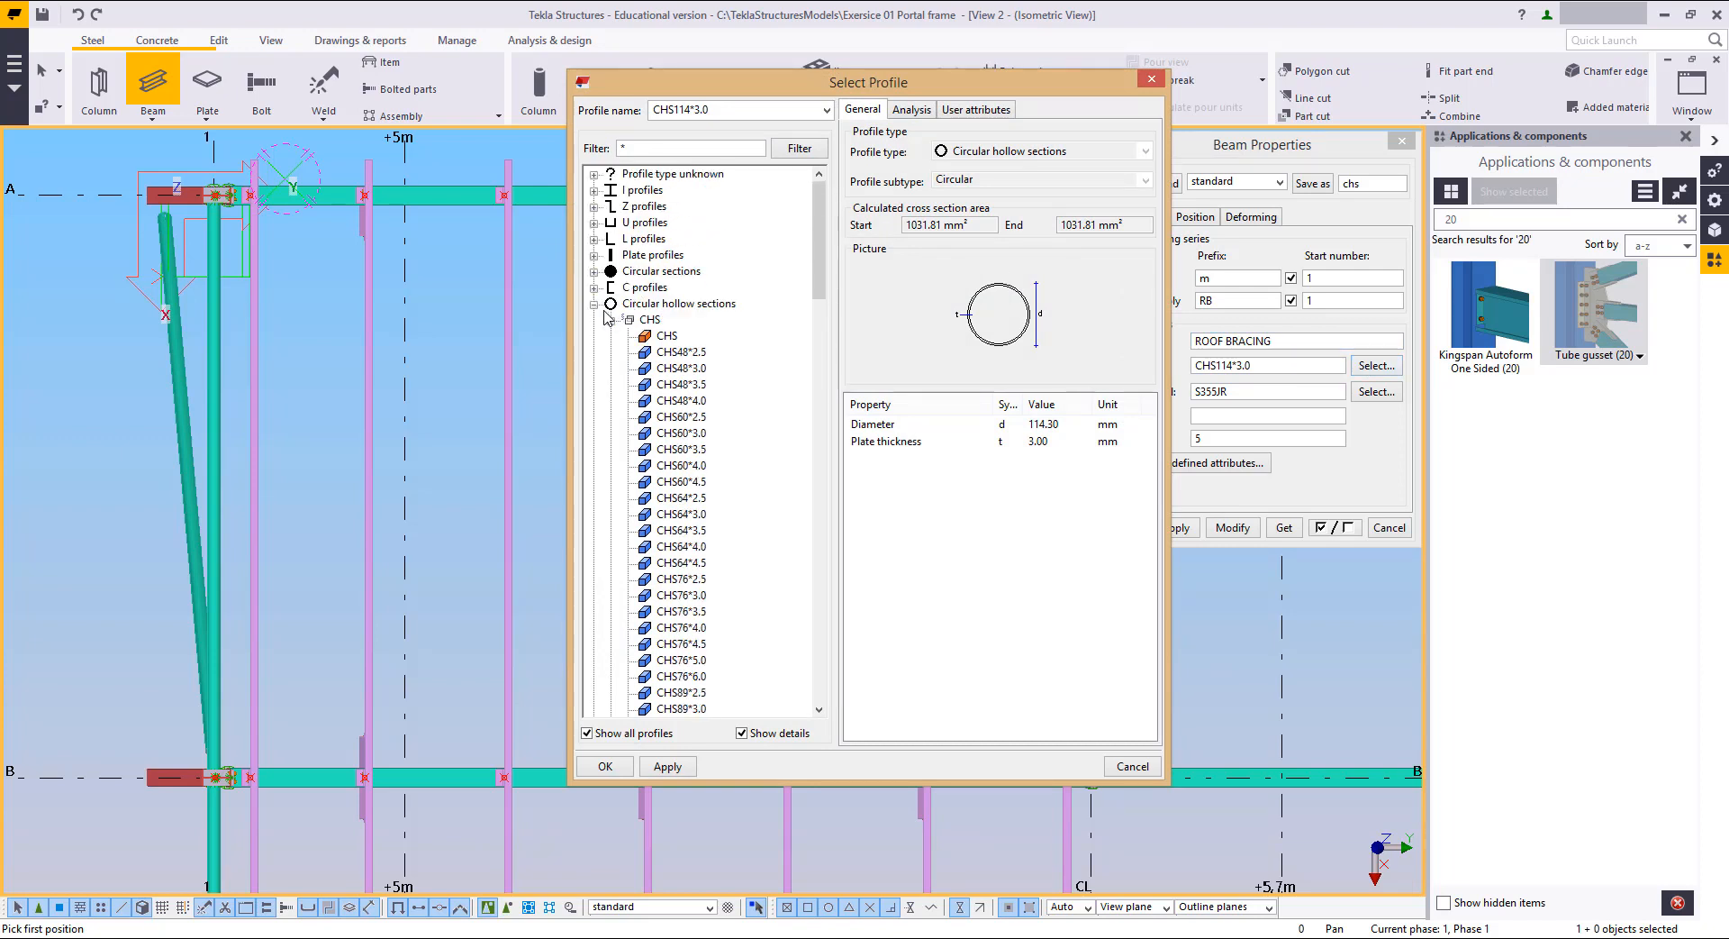
left_click(594, 304)
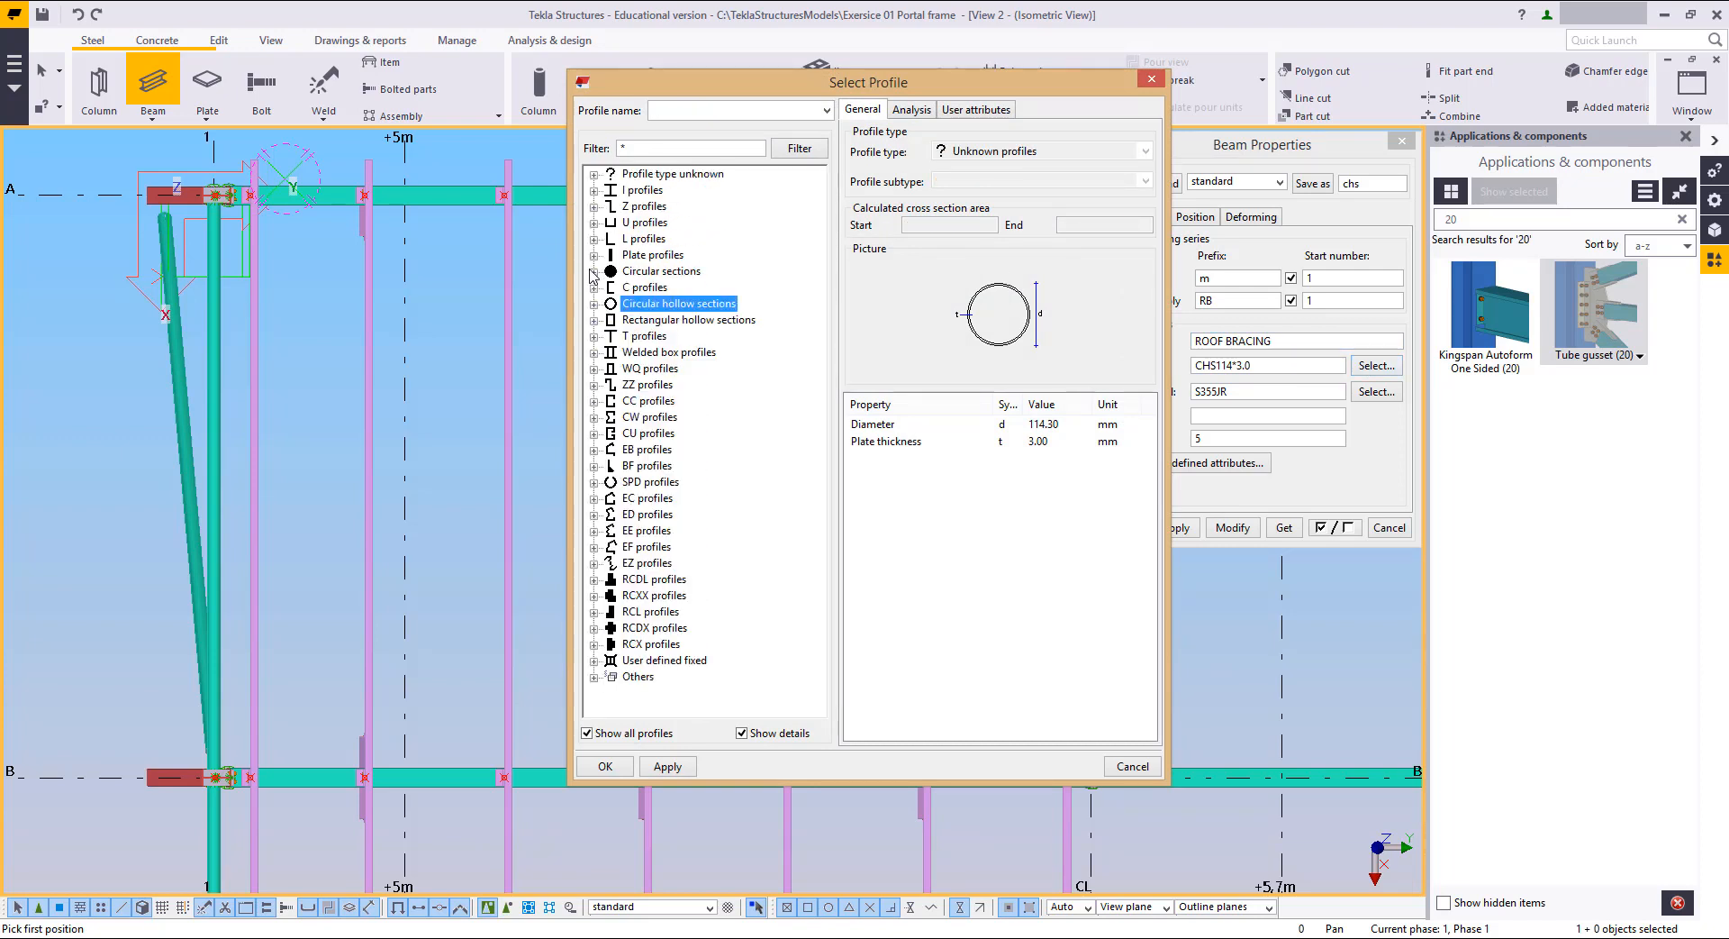
left_click(593, 238)
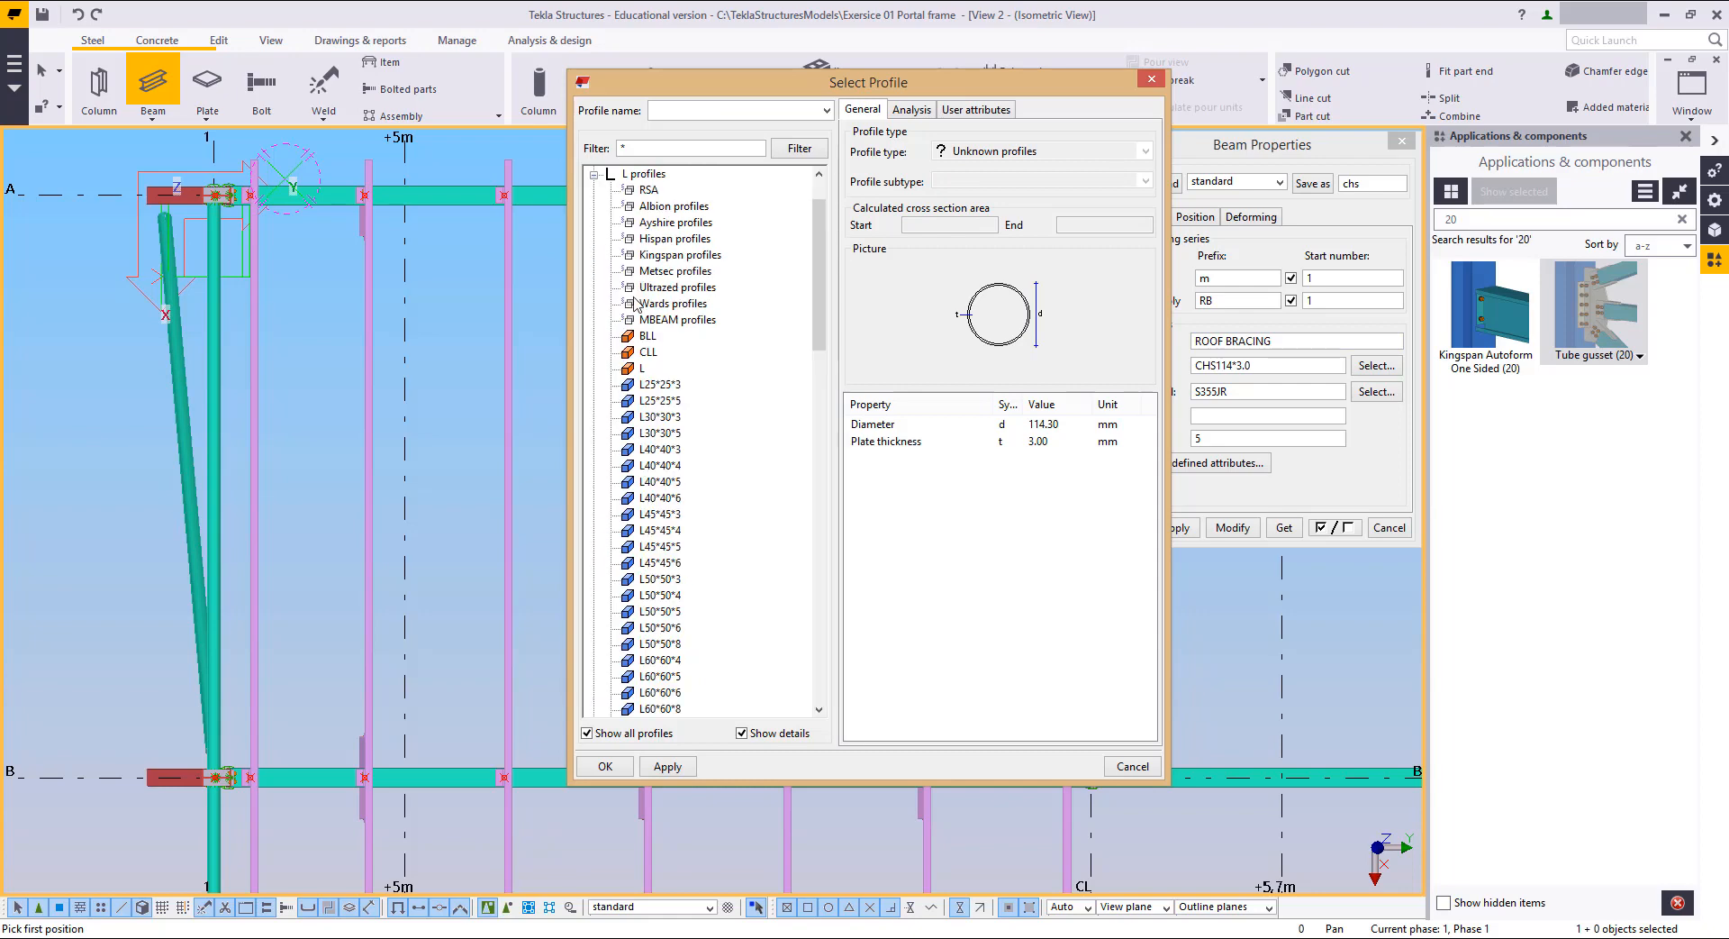
scroll(649, 350, "down", 5)
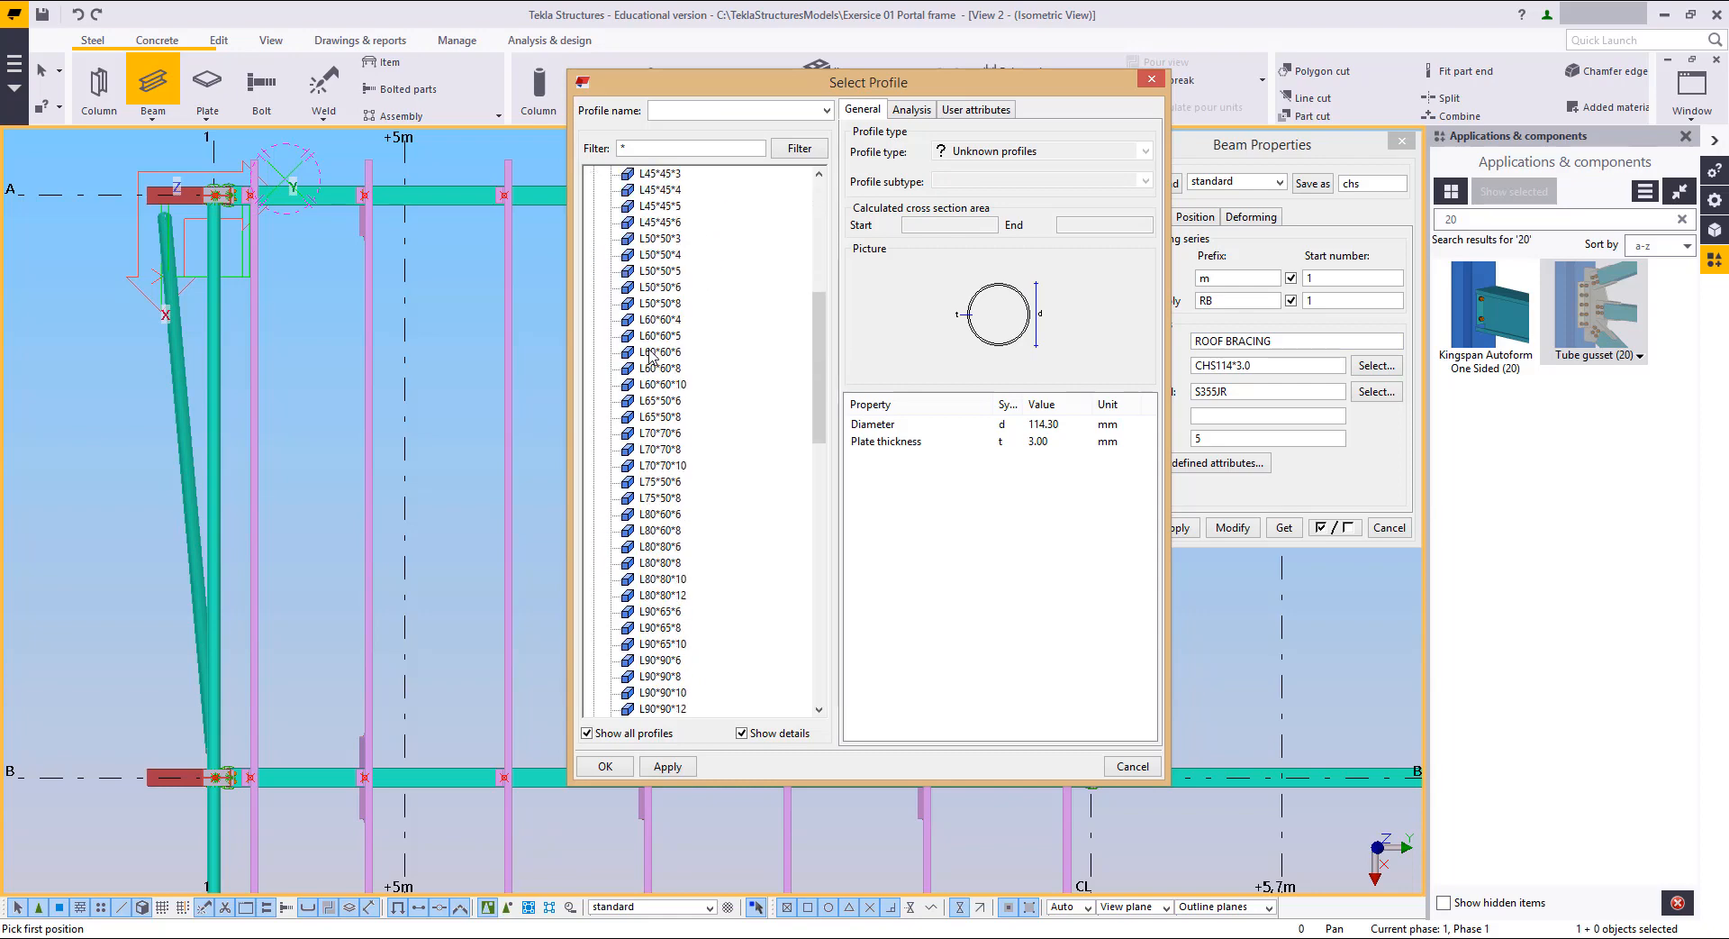
left_click(662, 465)
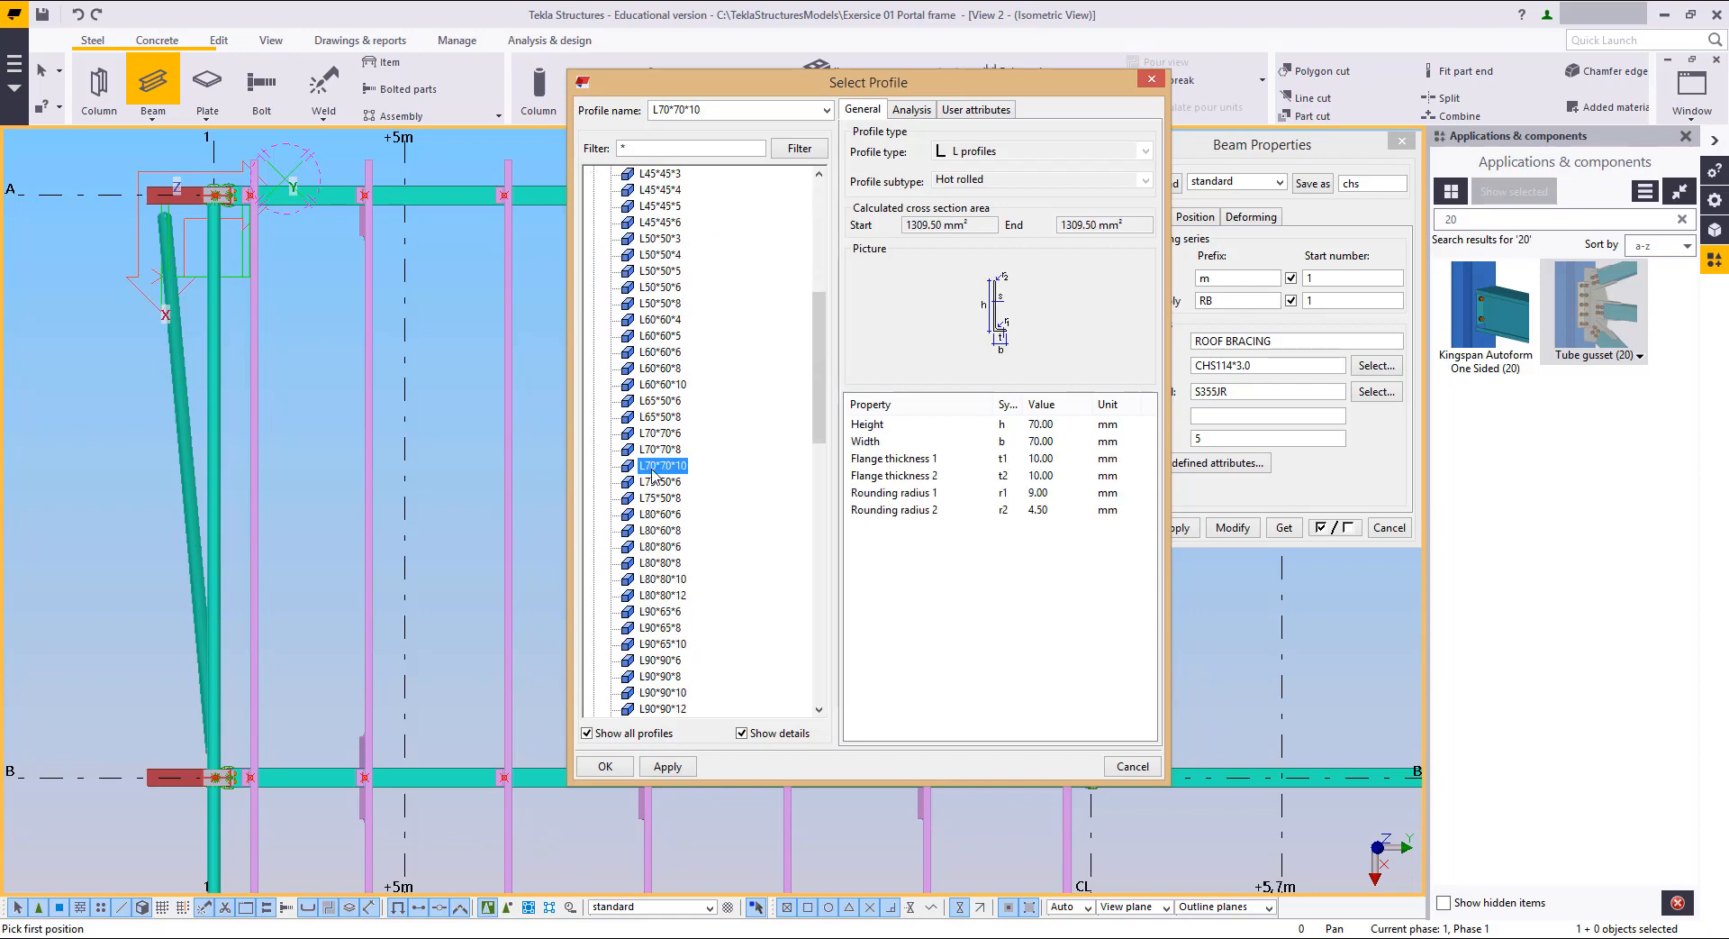
left_click(659, 580)
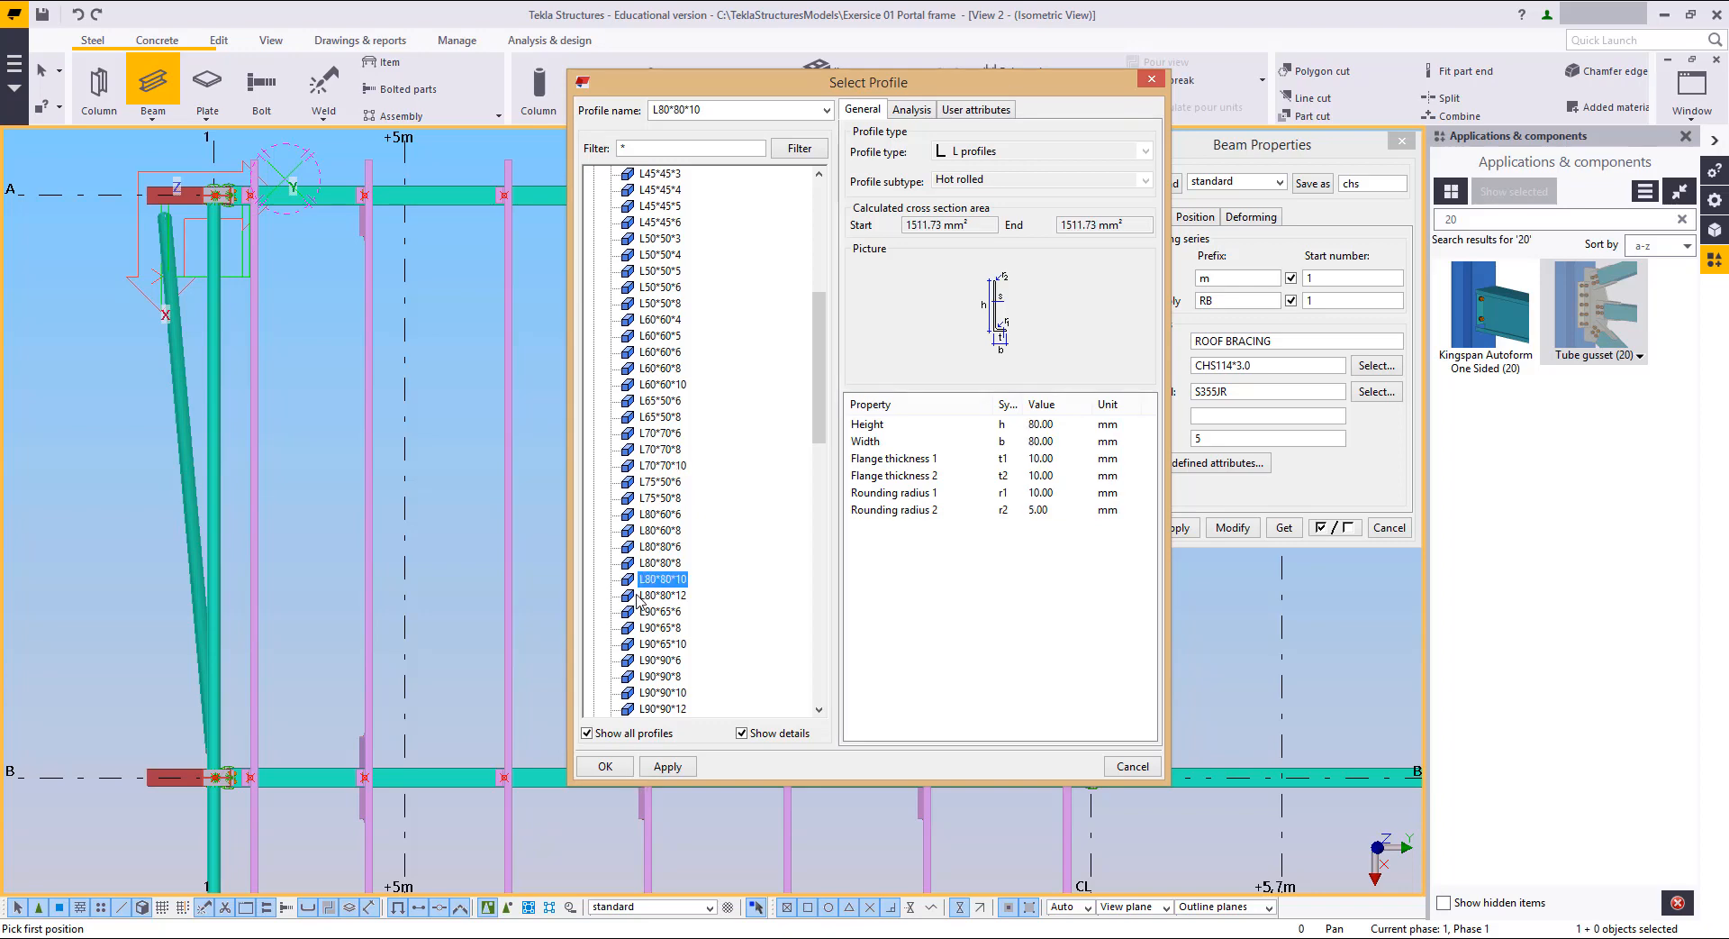
left_click(605, 767)
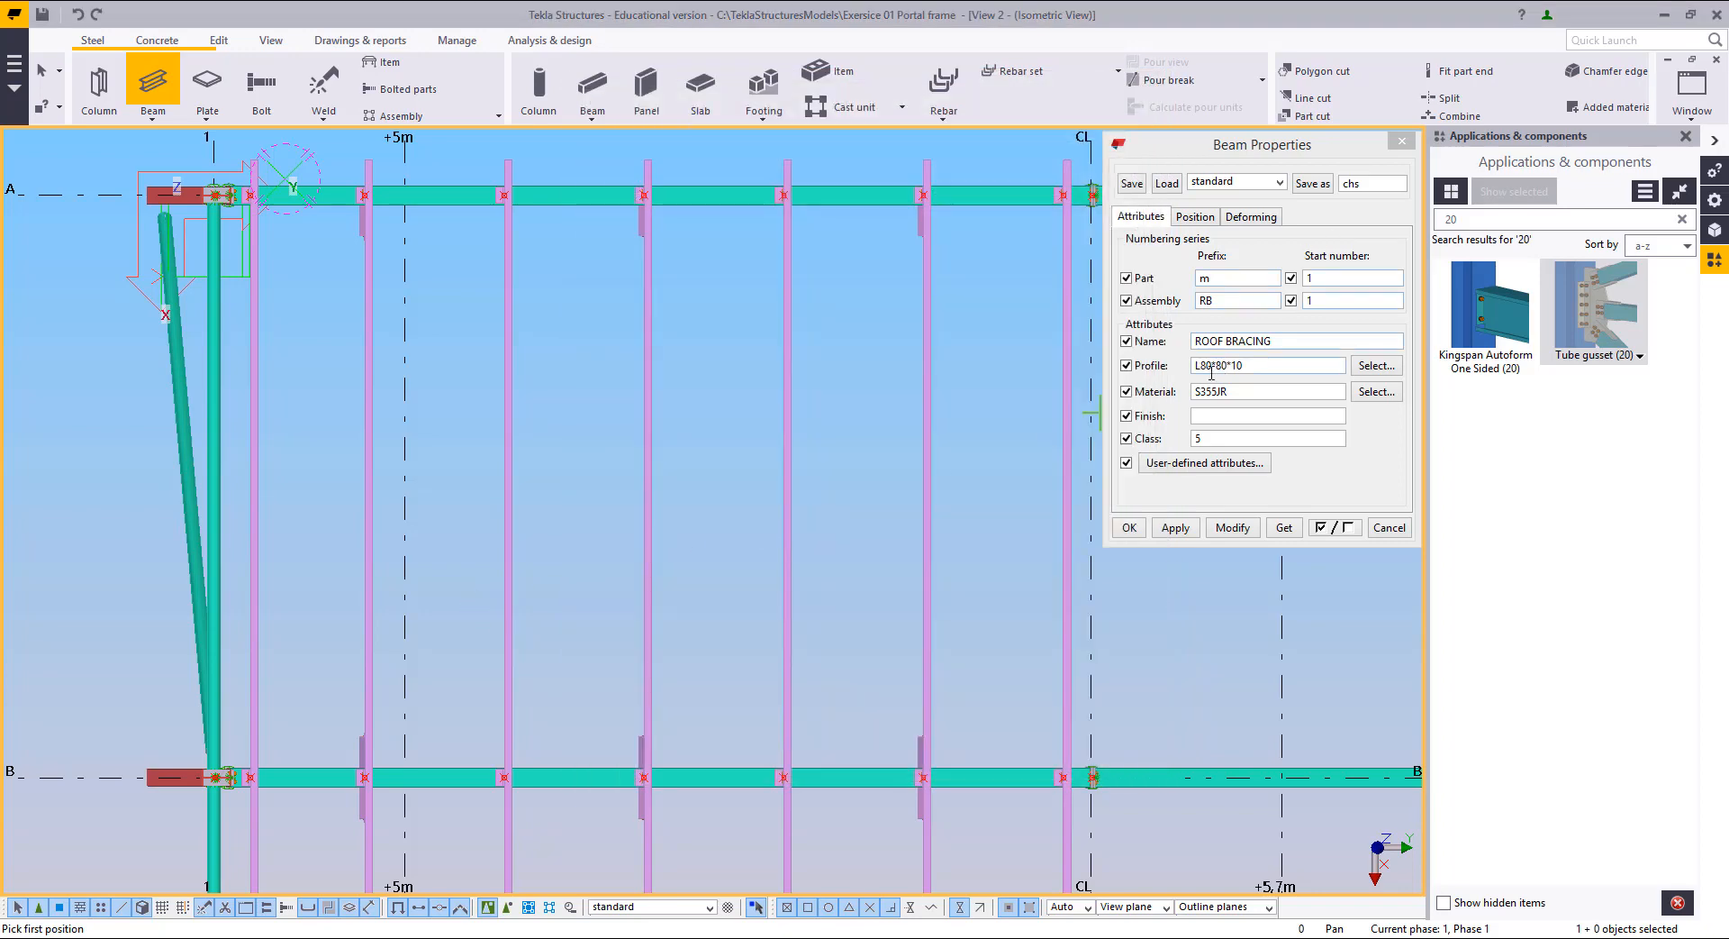
double_click(1243, 436)
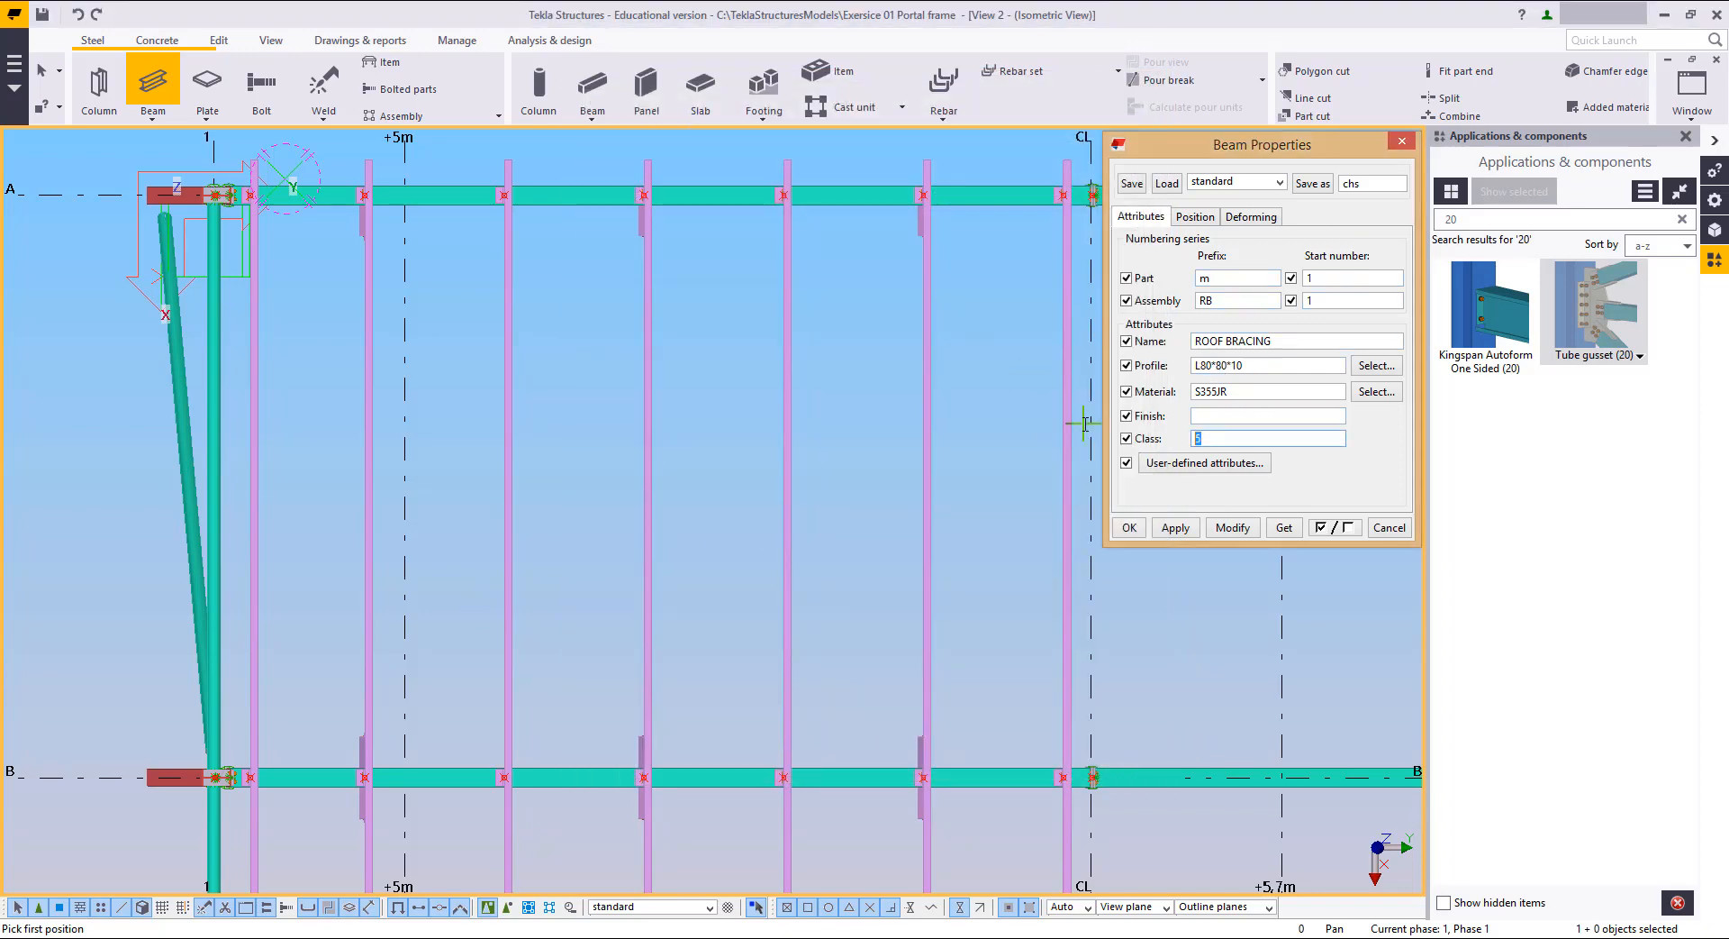
Step: Place a diagonal brace from the first purlin on the grid A rafter to the fourth purlin on the grid B rafter
left_click(236, 193)
middle_click_drag(773, 738, 802, 630)
scroll(787, 699, "down", 3)
scroll(772, 665, "up", 3)
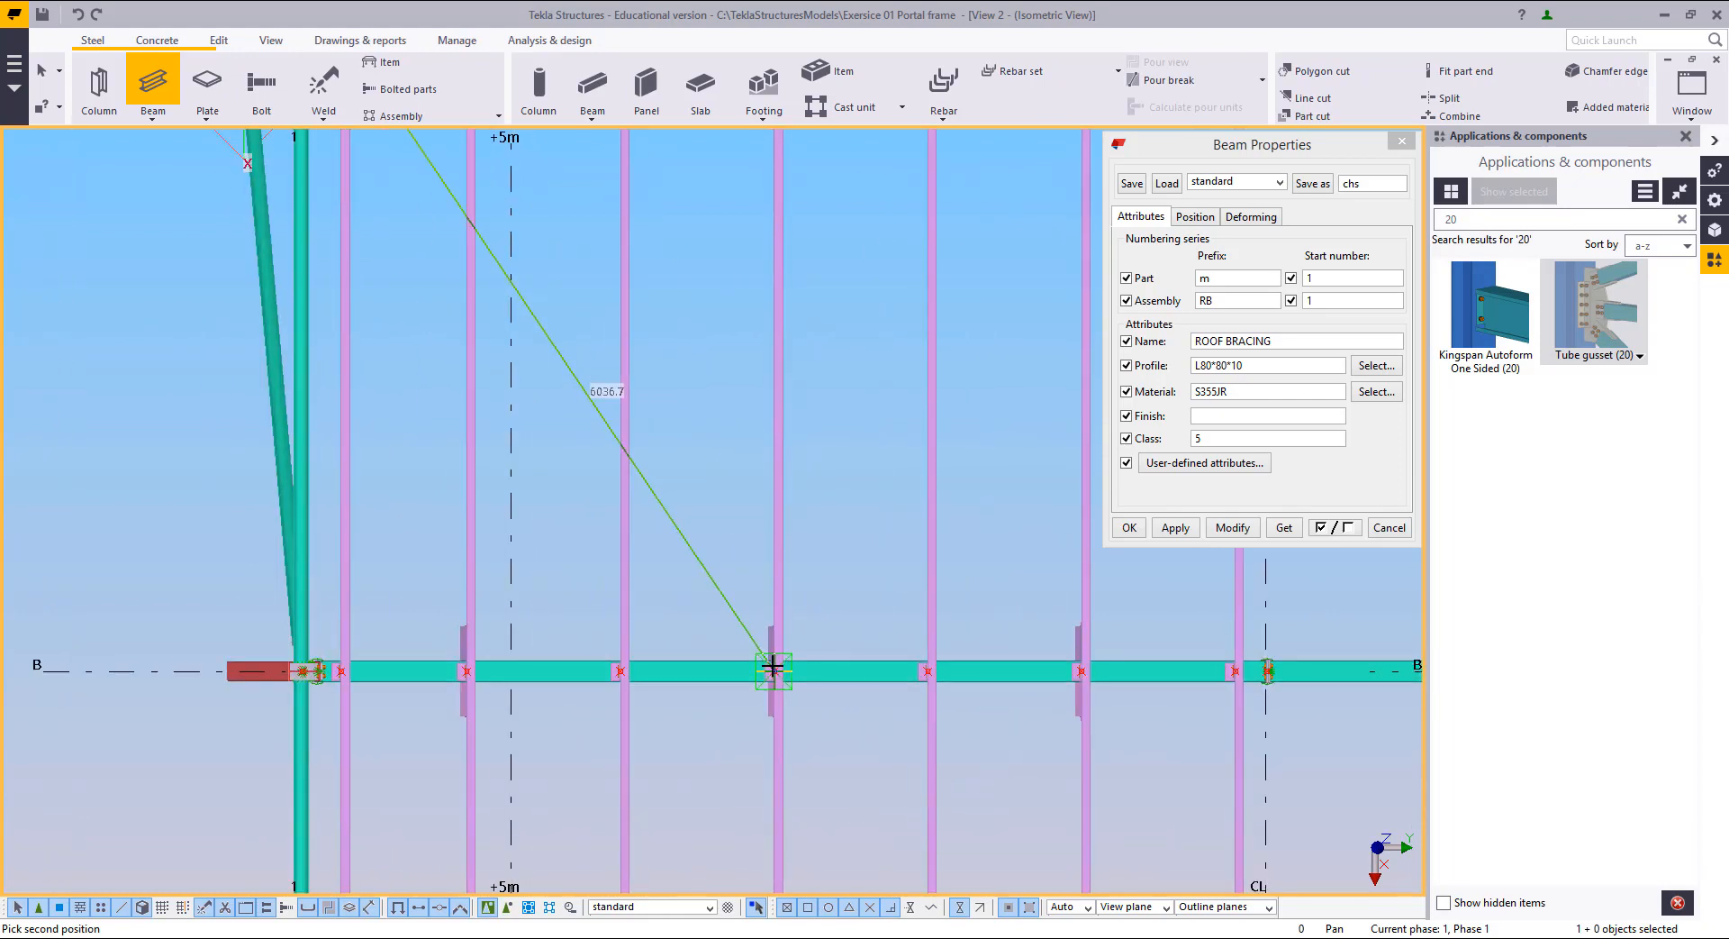
left_click(773, 671)
Step: Place a second diagonal from the fourth purlin on grid B to the last purlin before the centre line on grid A
scroll(850, 471, "down", 3)
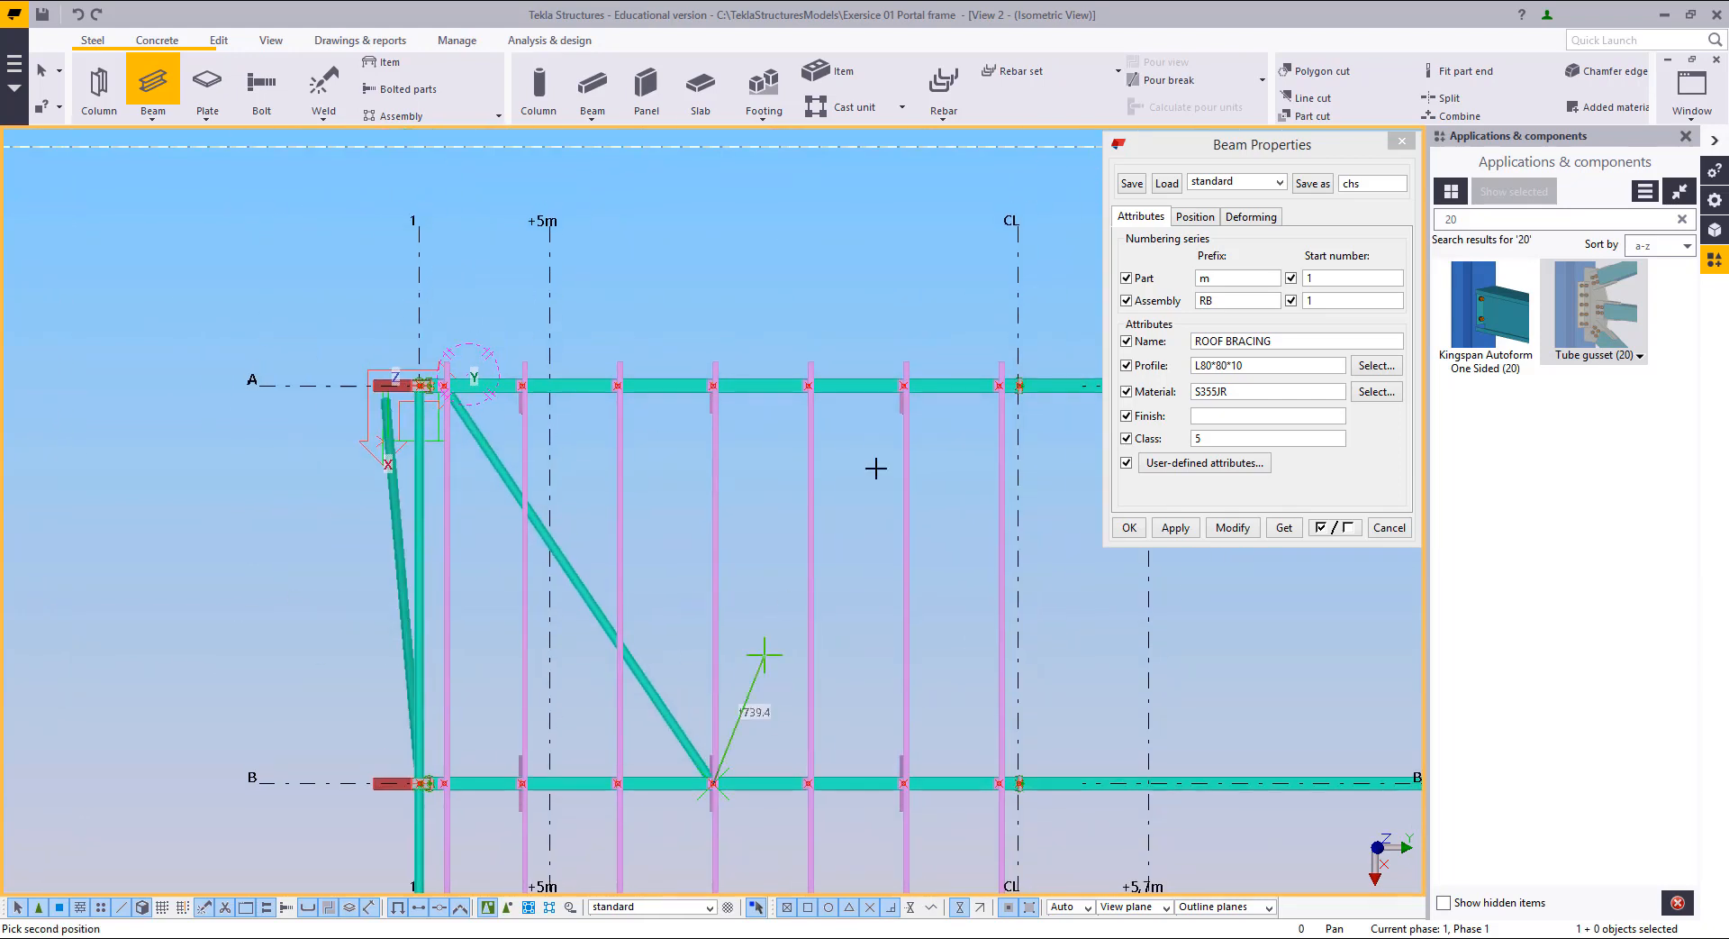
scroll(996, 375, "up", 3)
left_click(1014, 375)
middle_click_drag(778, 508, 768, 400)
right_click(768, 400)
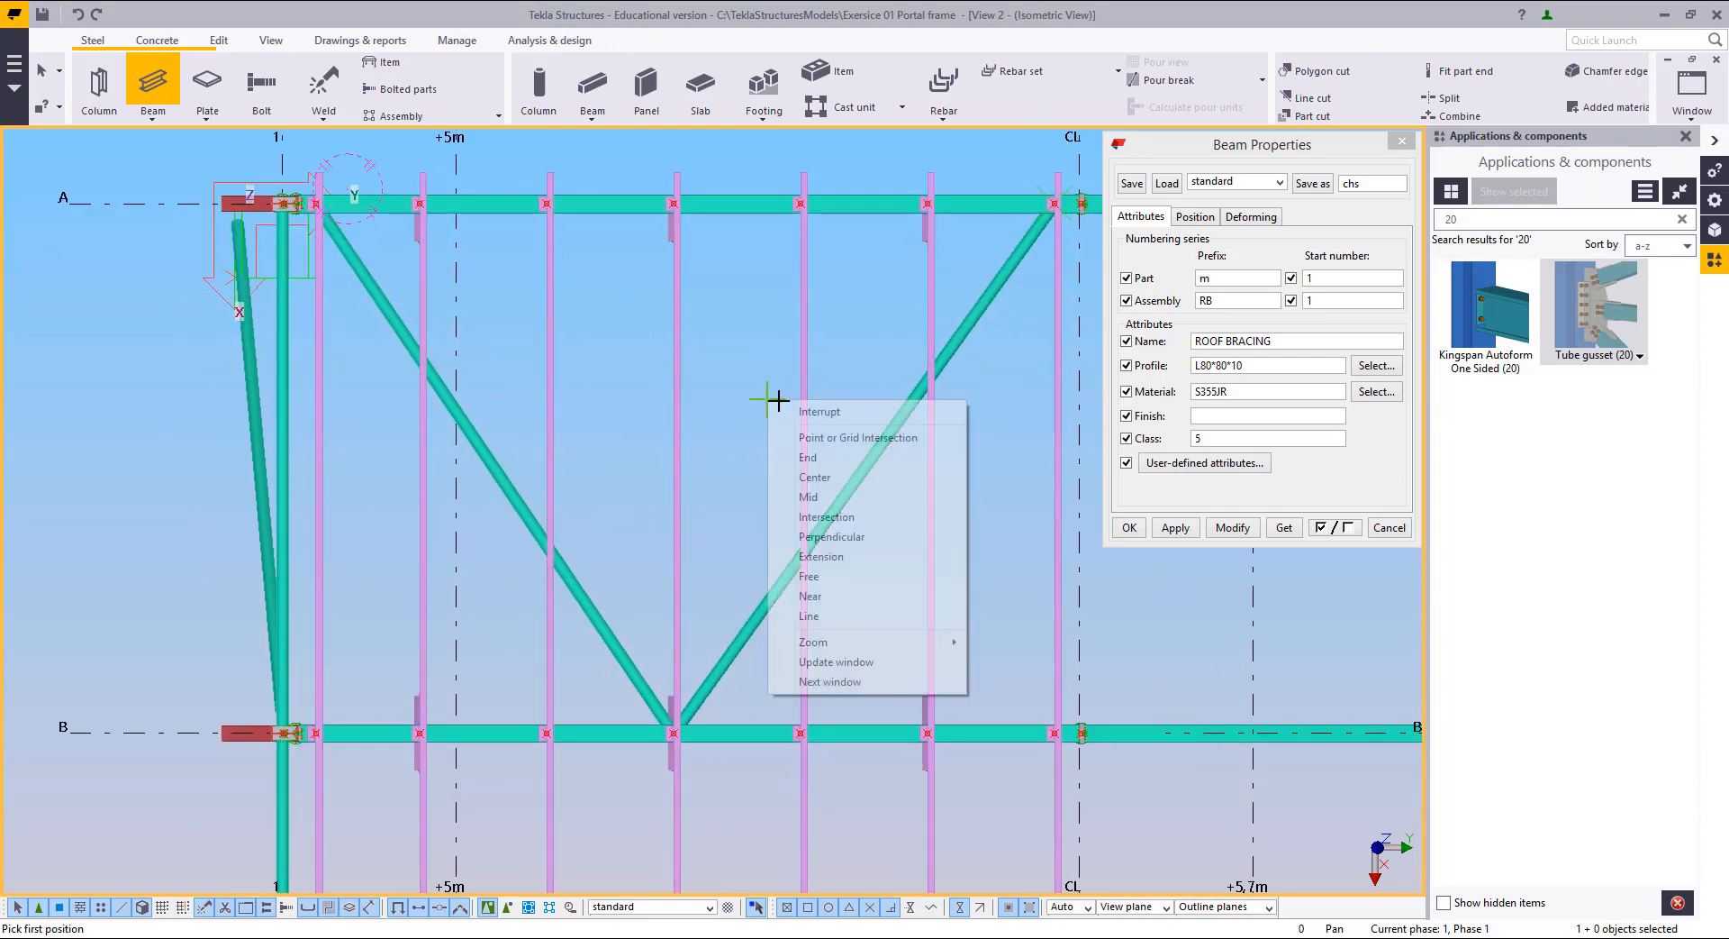
left_click(853, 417)
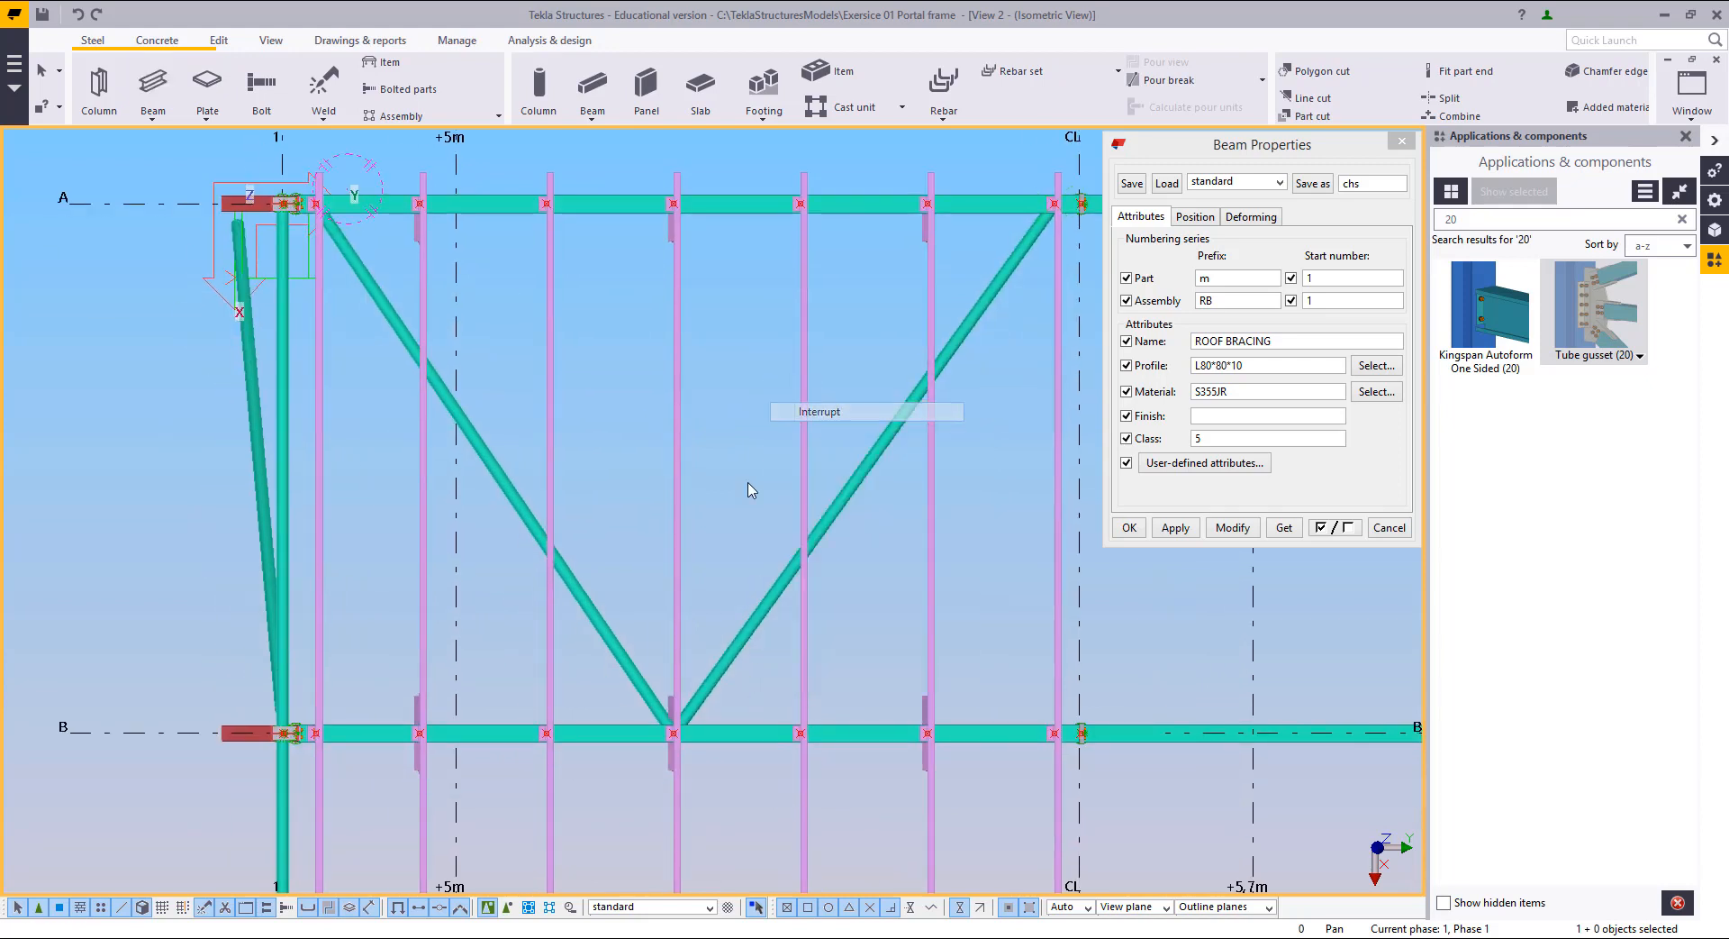
Step: Apply the ROOF BRACING name, RB prefix and L80*80*10 profile to both diagonals, and set the class to 6
left_click(753, 622)
left_click(571, 638, "ctrl")
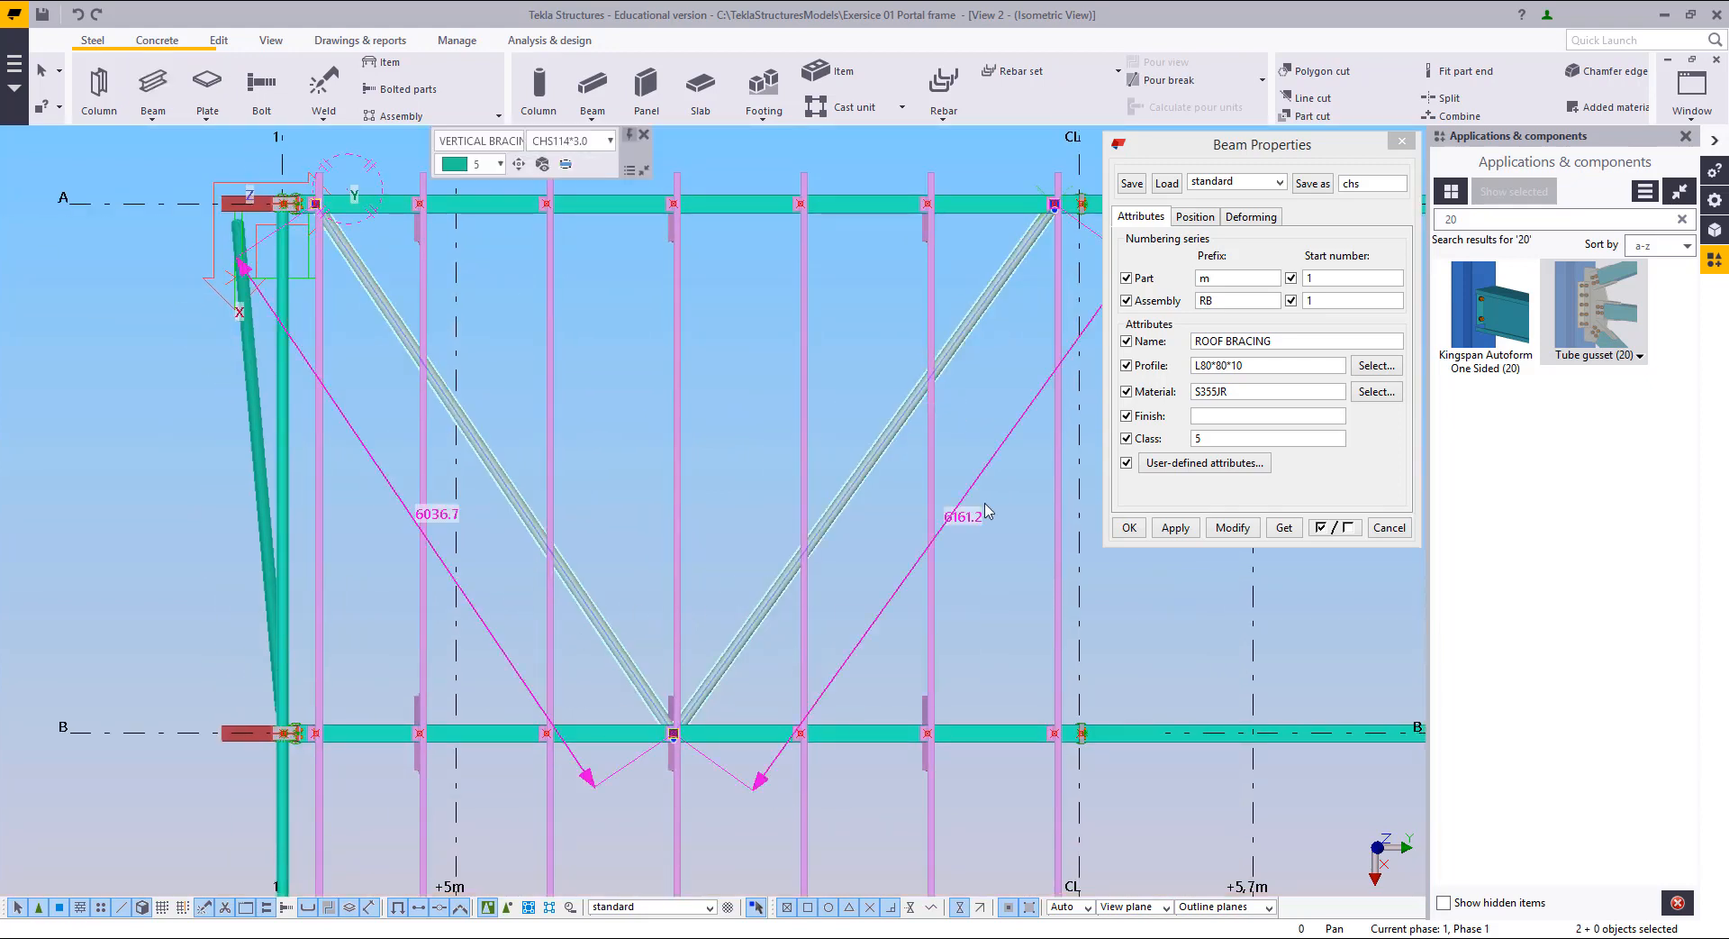
left_click(1233, 527)
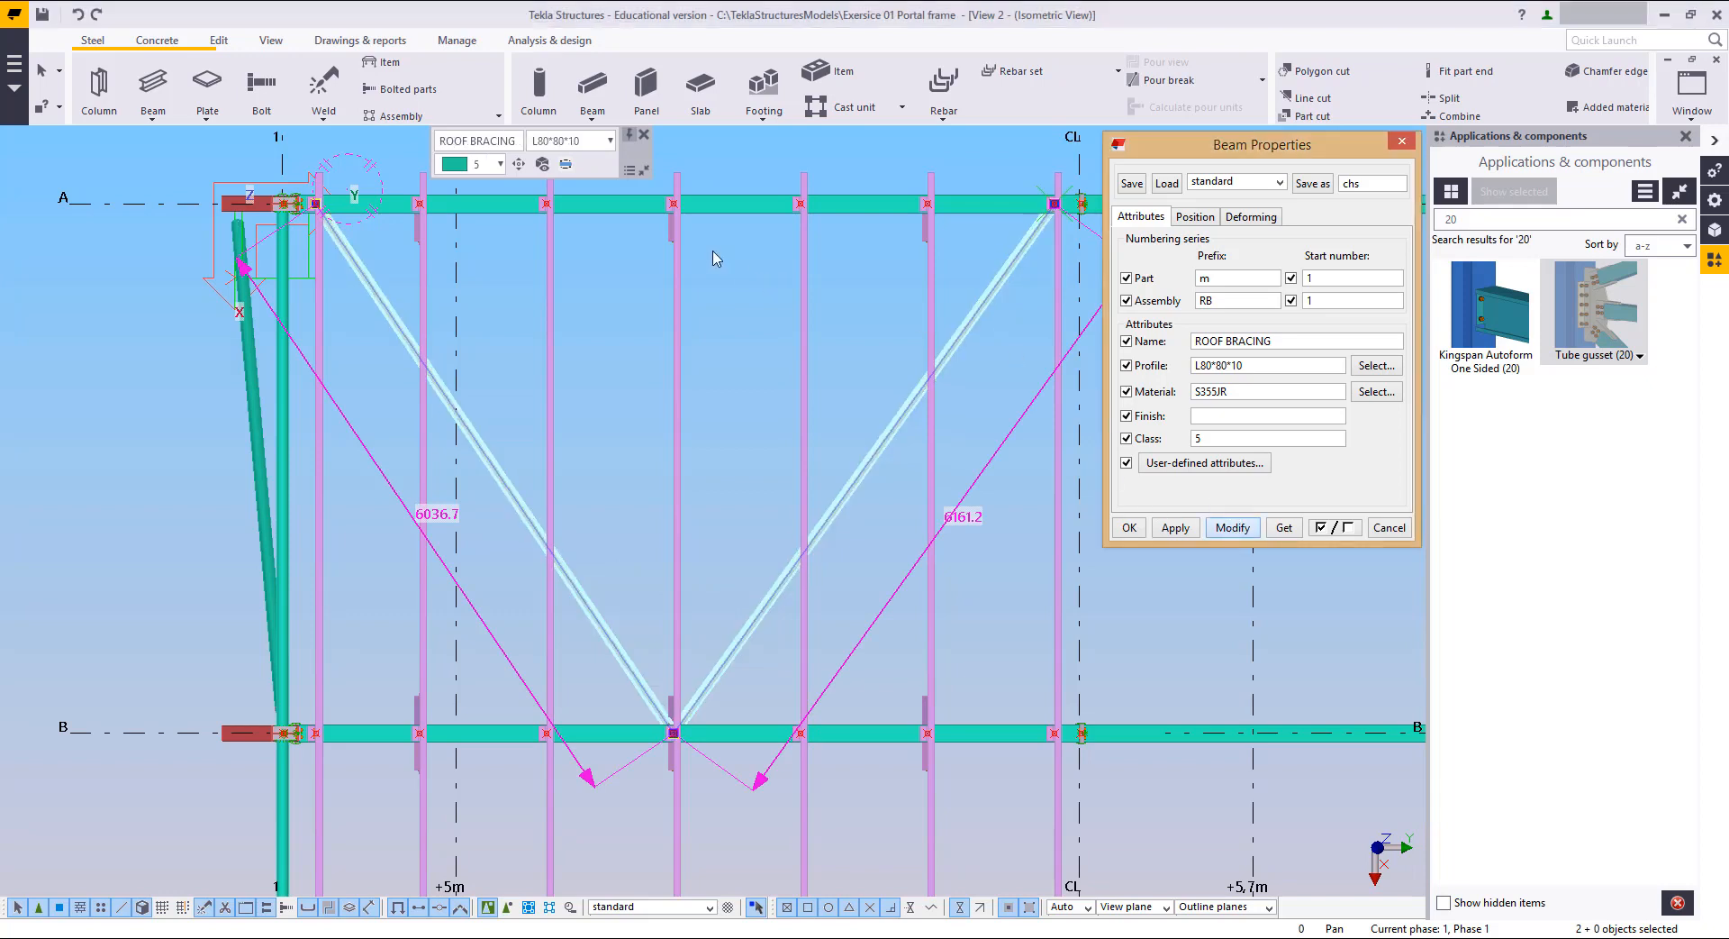
left_click(500, 165)
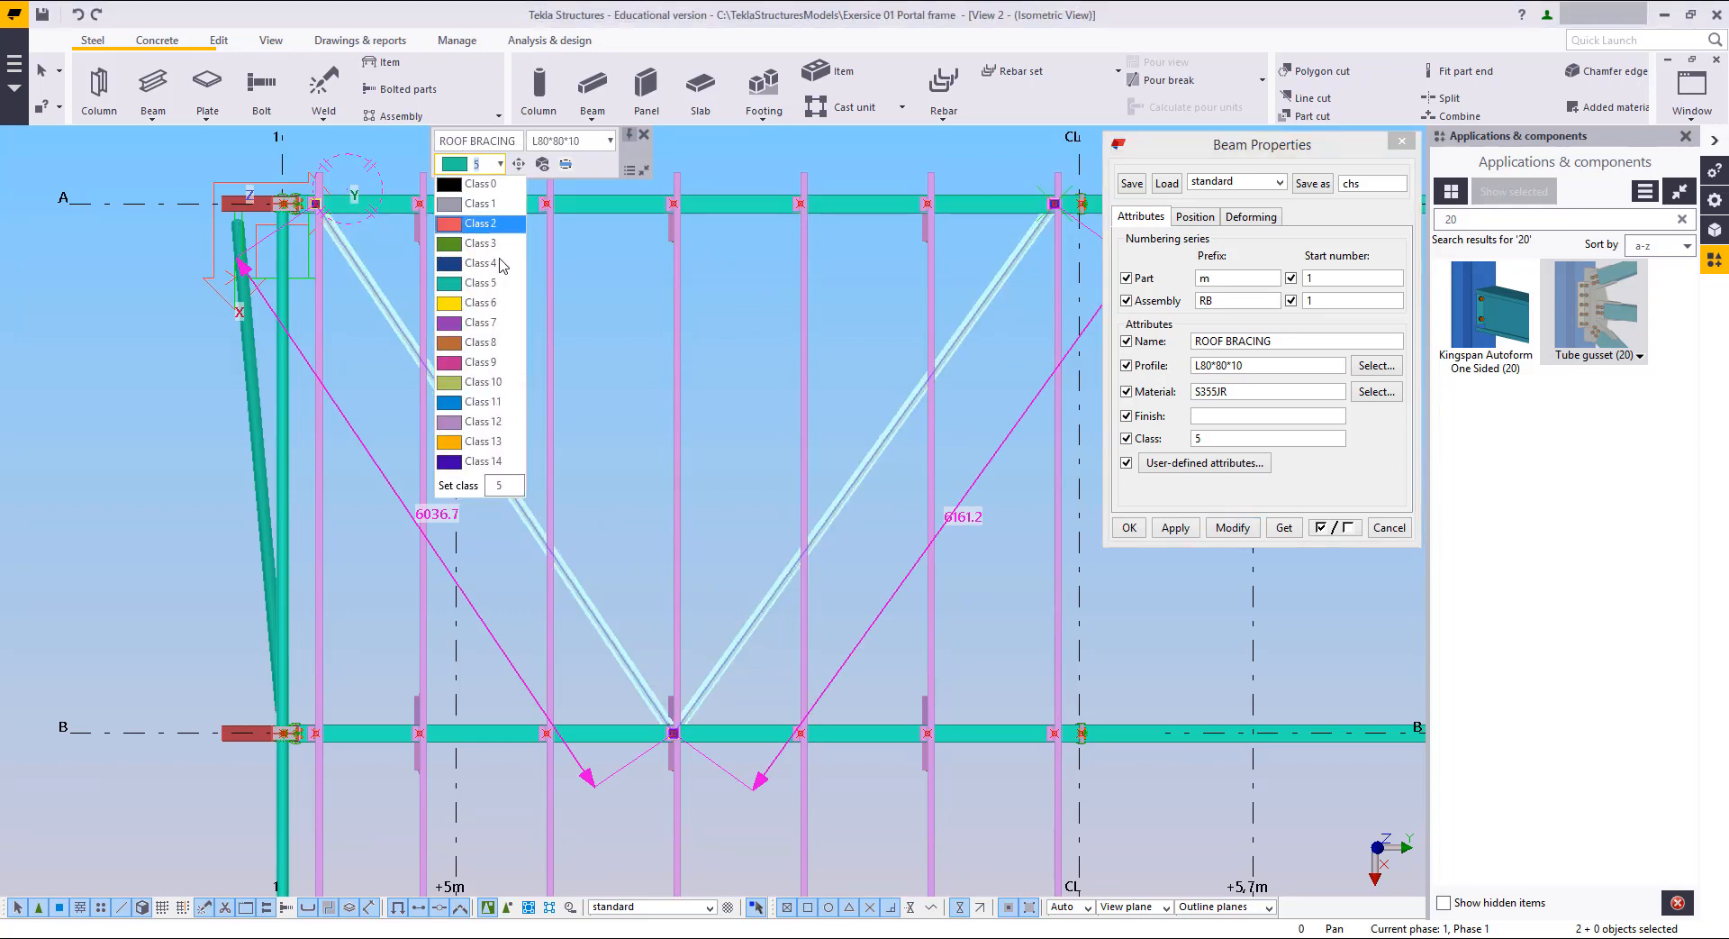
left_click(491, 303)
double_click(1227, 438)
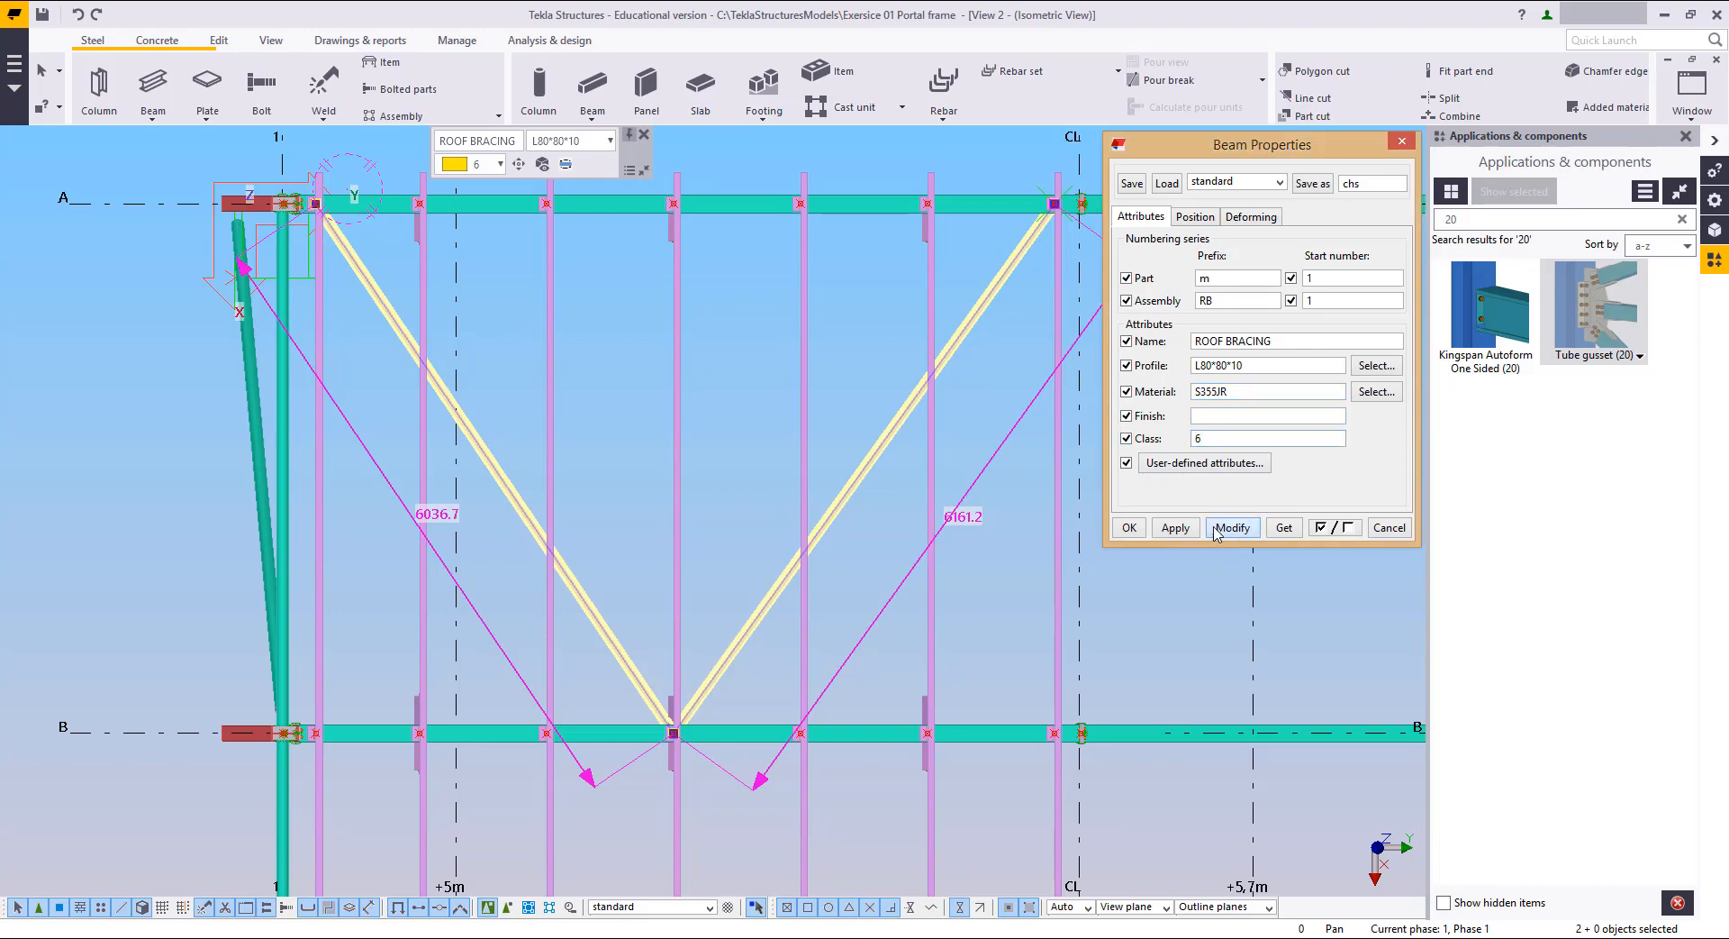
left_click(1132, 530)
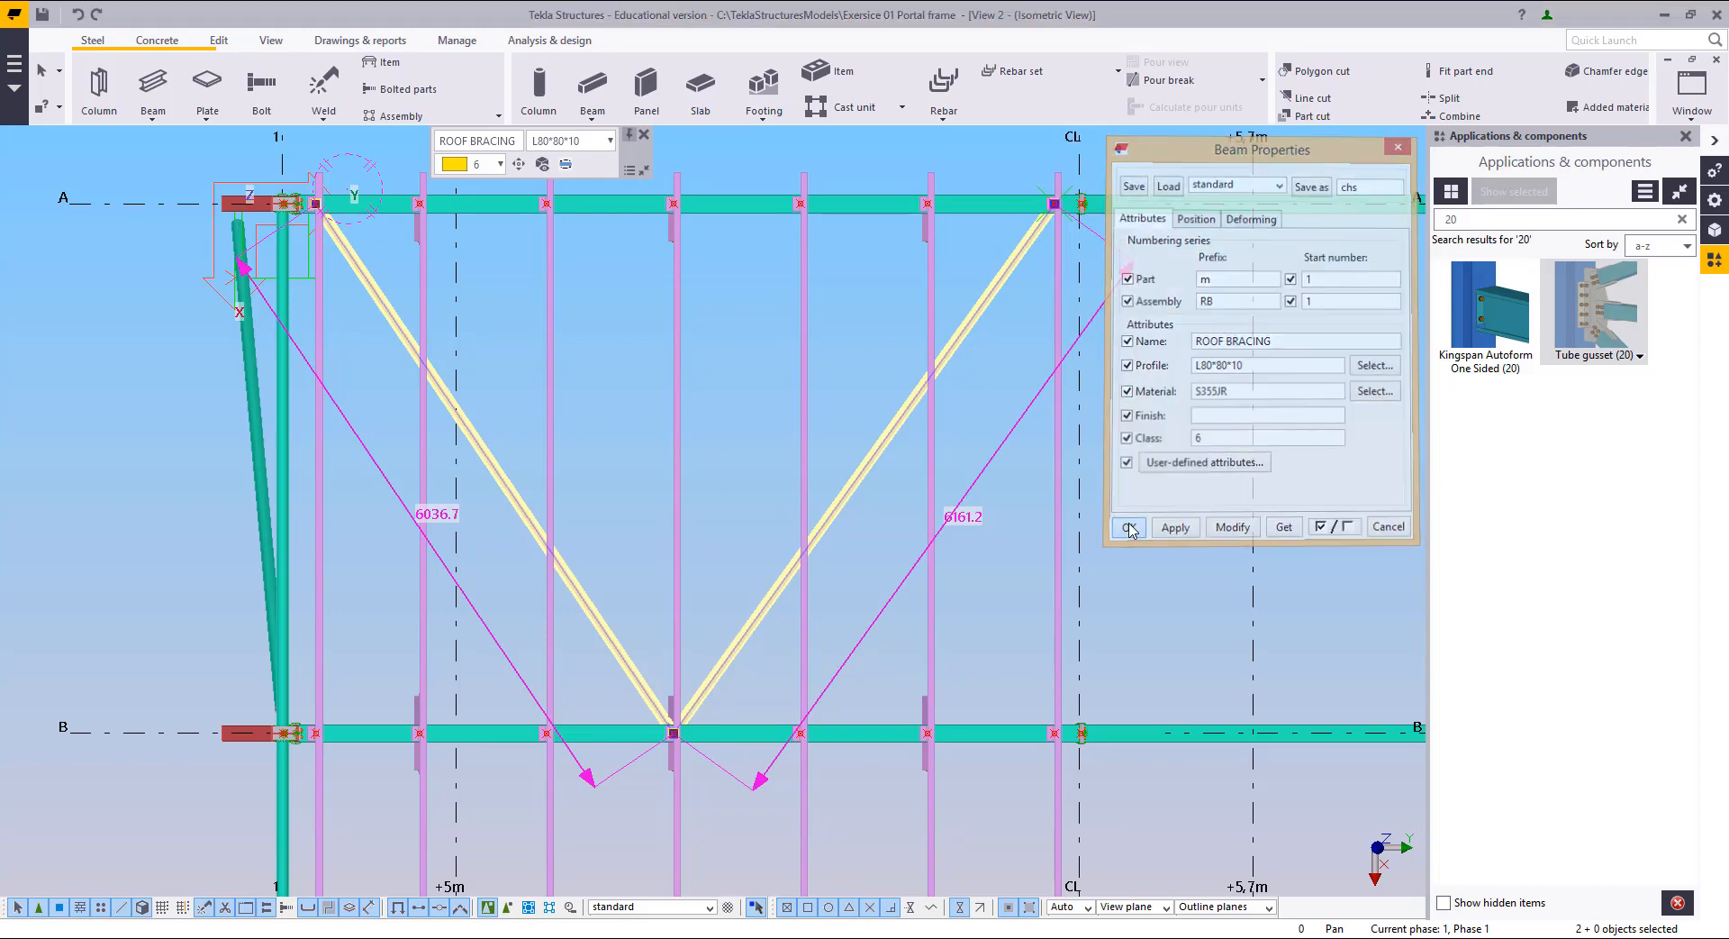
Step: Place a crossing brace from the first purlin on the grid B rafter to the fourth purlin on the grid A rafter
scroll(807, 583, "up", 2)
scroll(360, 239, "up", 2)
scroll(445, 387, "down", 2)
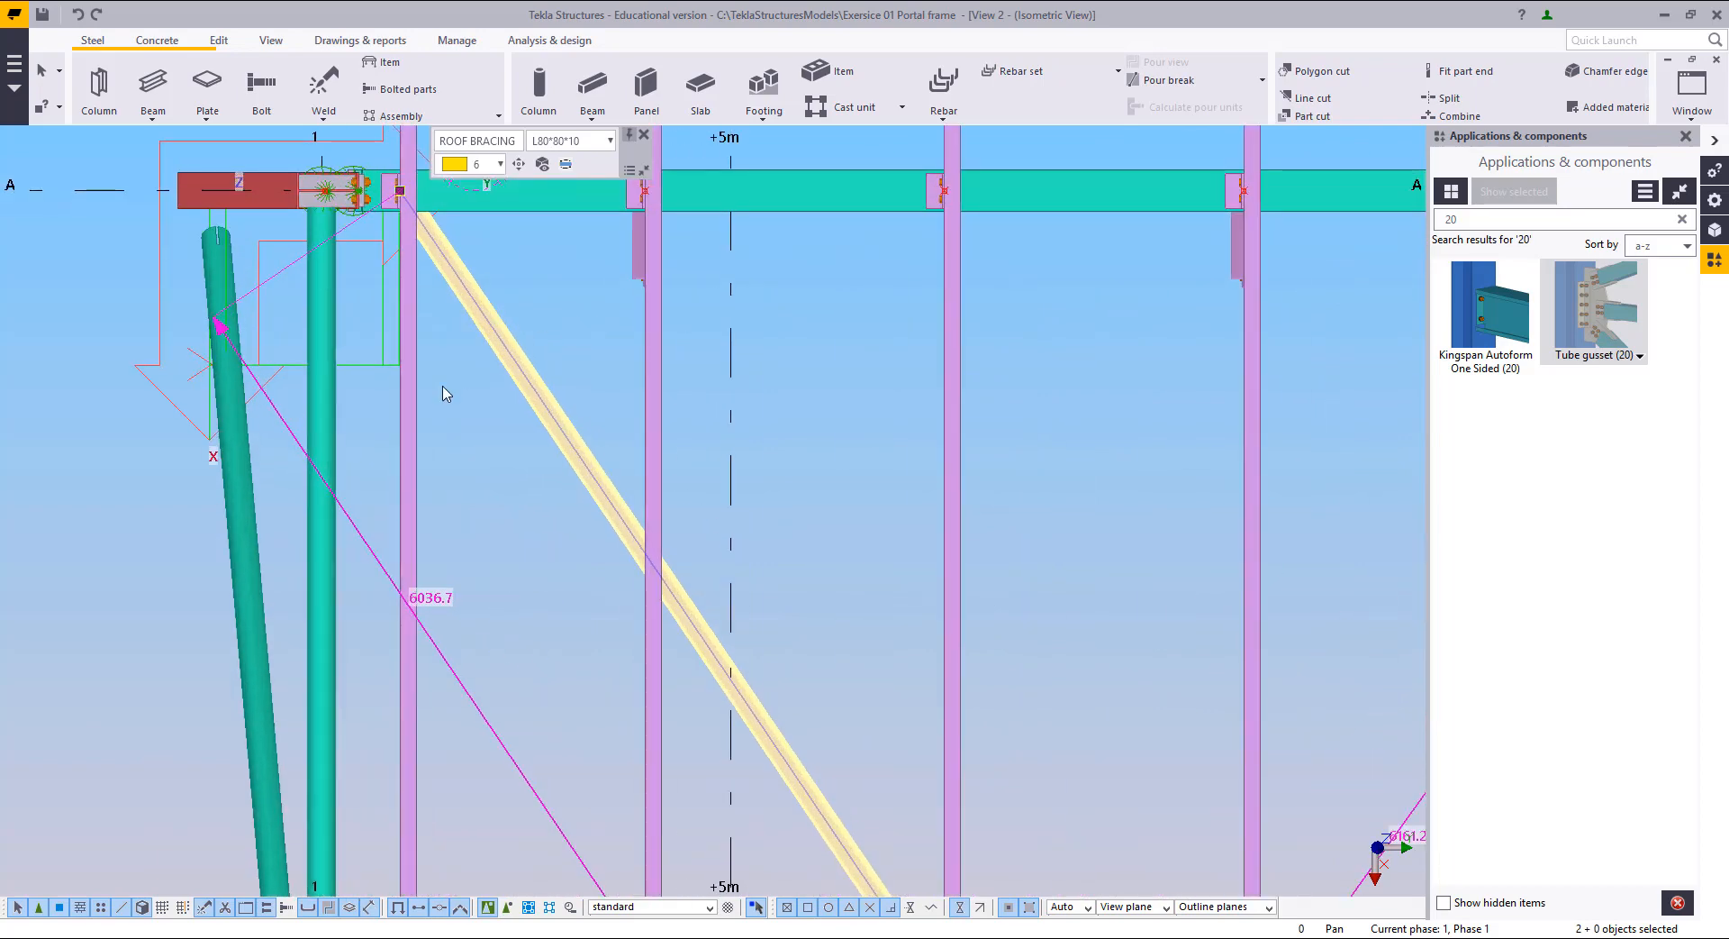
scroll(327, 325, "down", 2)
left_click(153, 86)
scroll(466, 269, "up", 3)
scroll(537, 494, "down", 3)
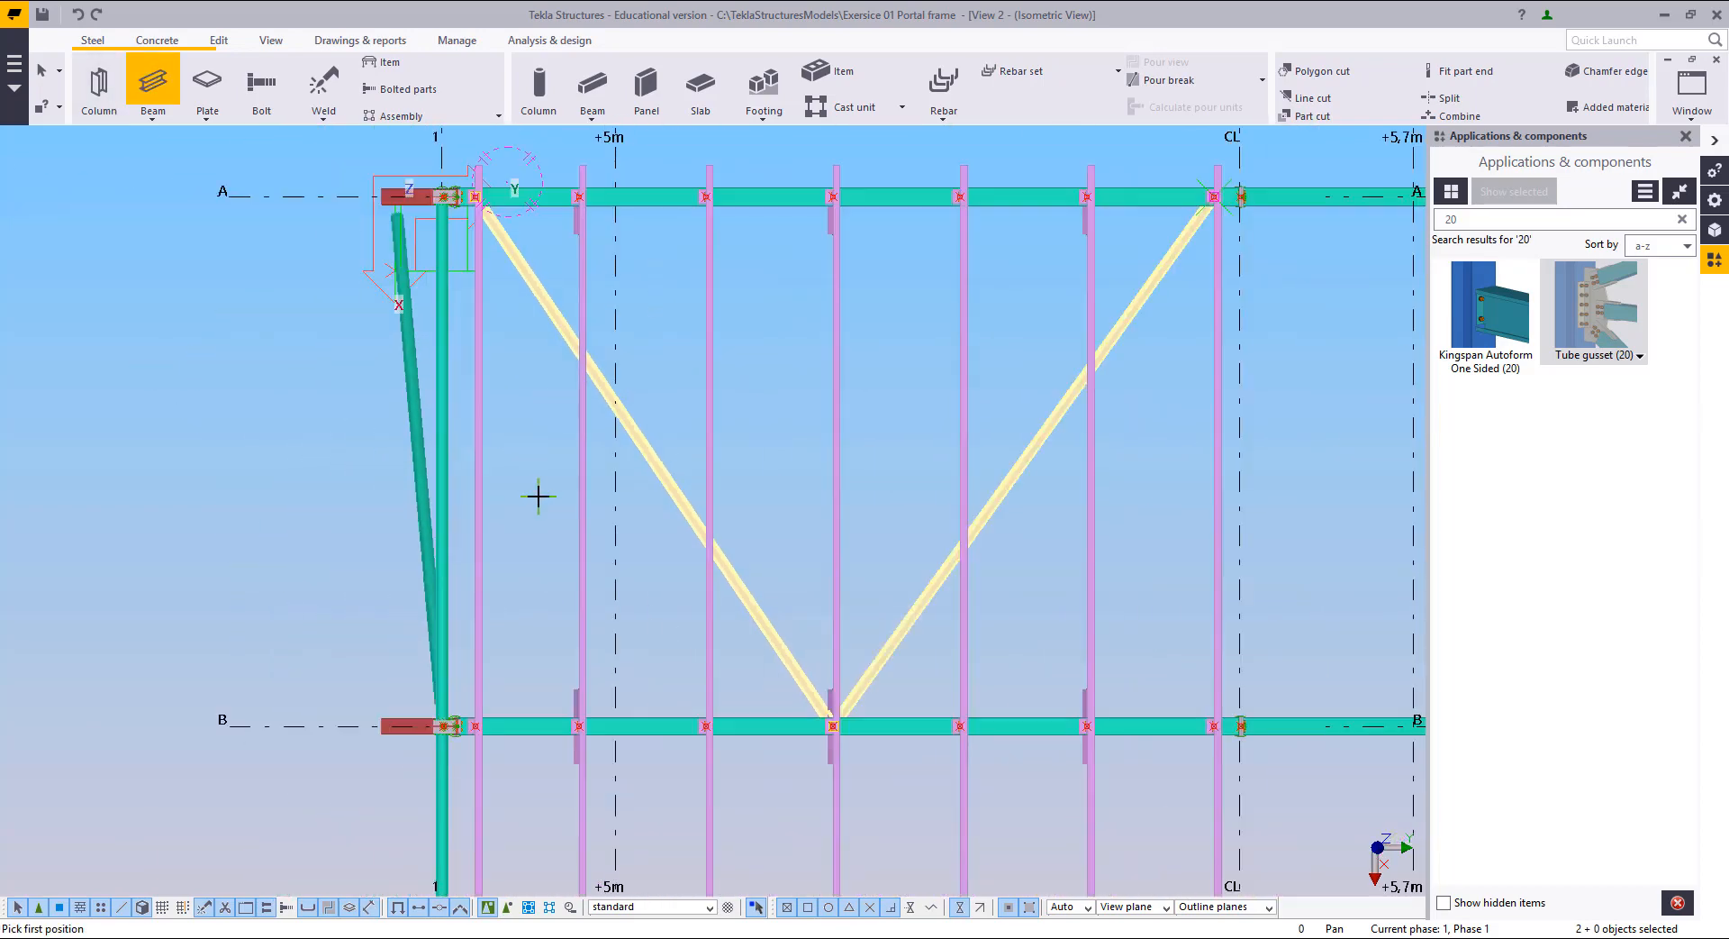
scroll(502, 666, "up", 3)
left_click(488, 658)
scroll(675, 471, "down", 3)
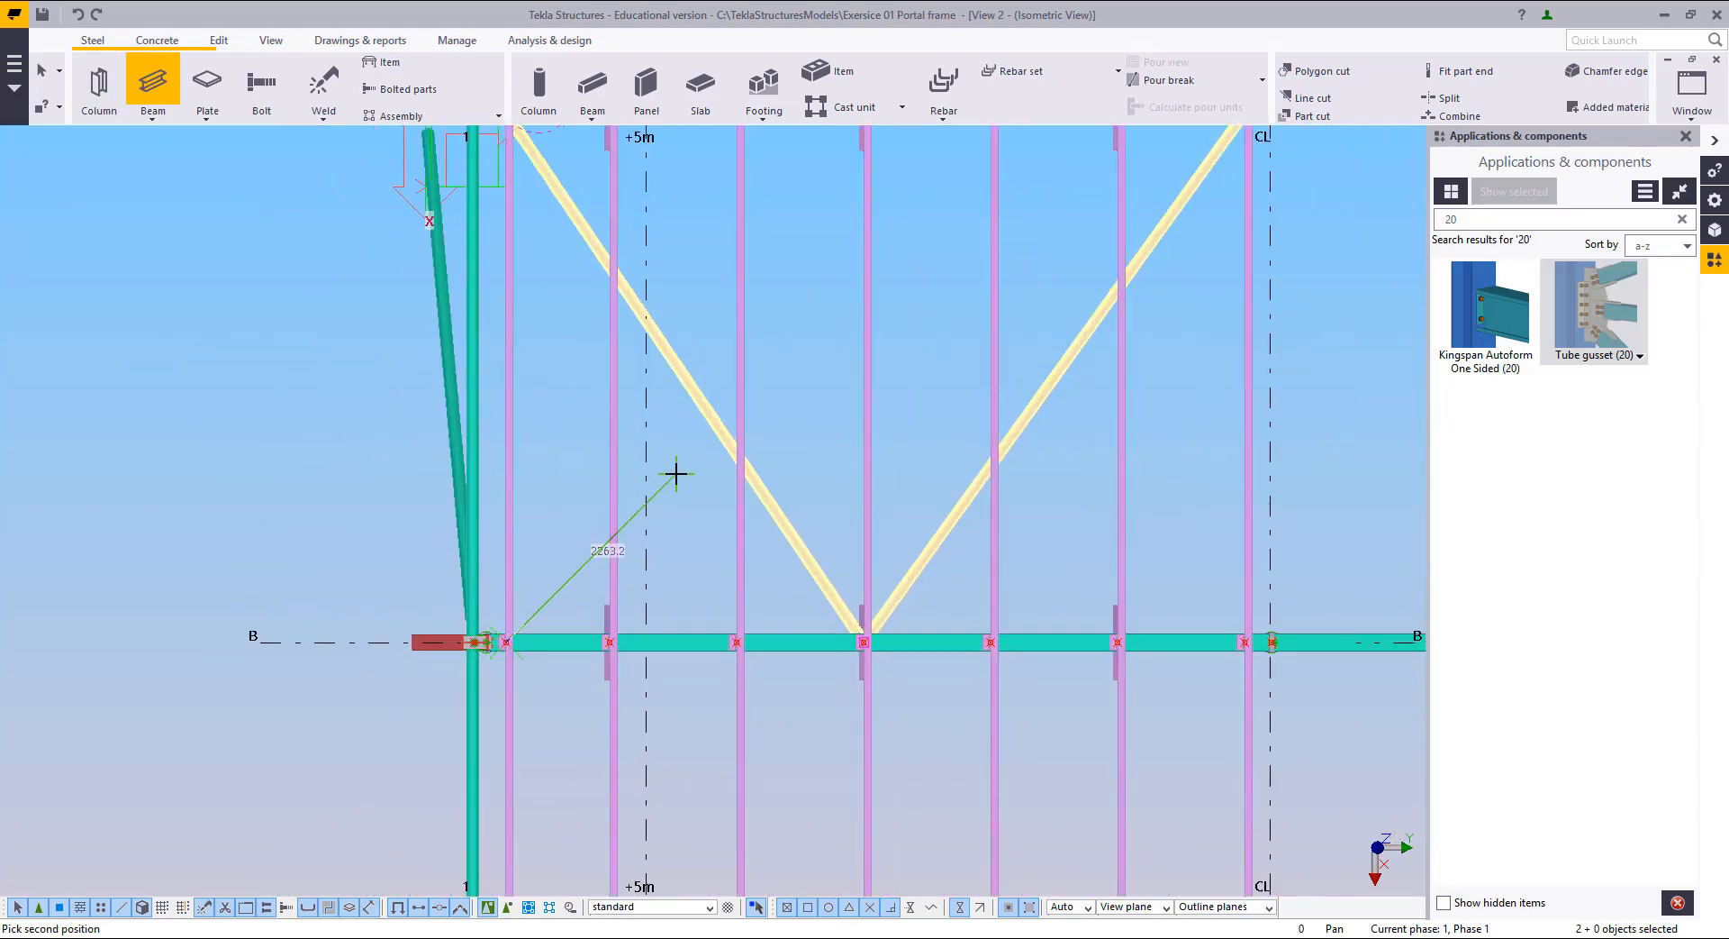
scroll(799, 379, "up", 3)
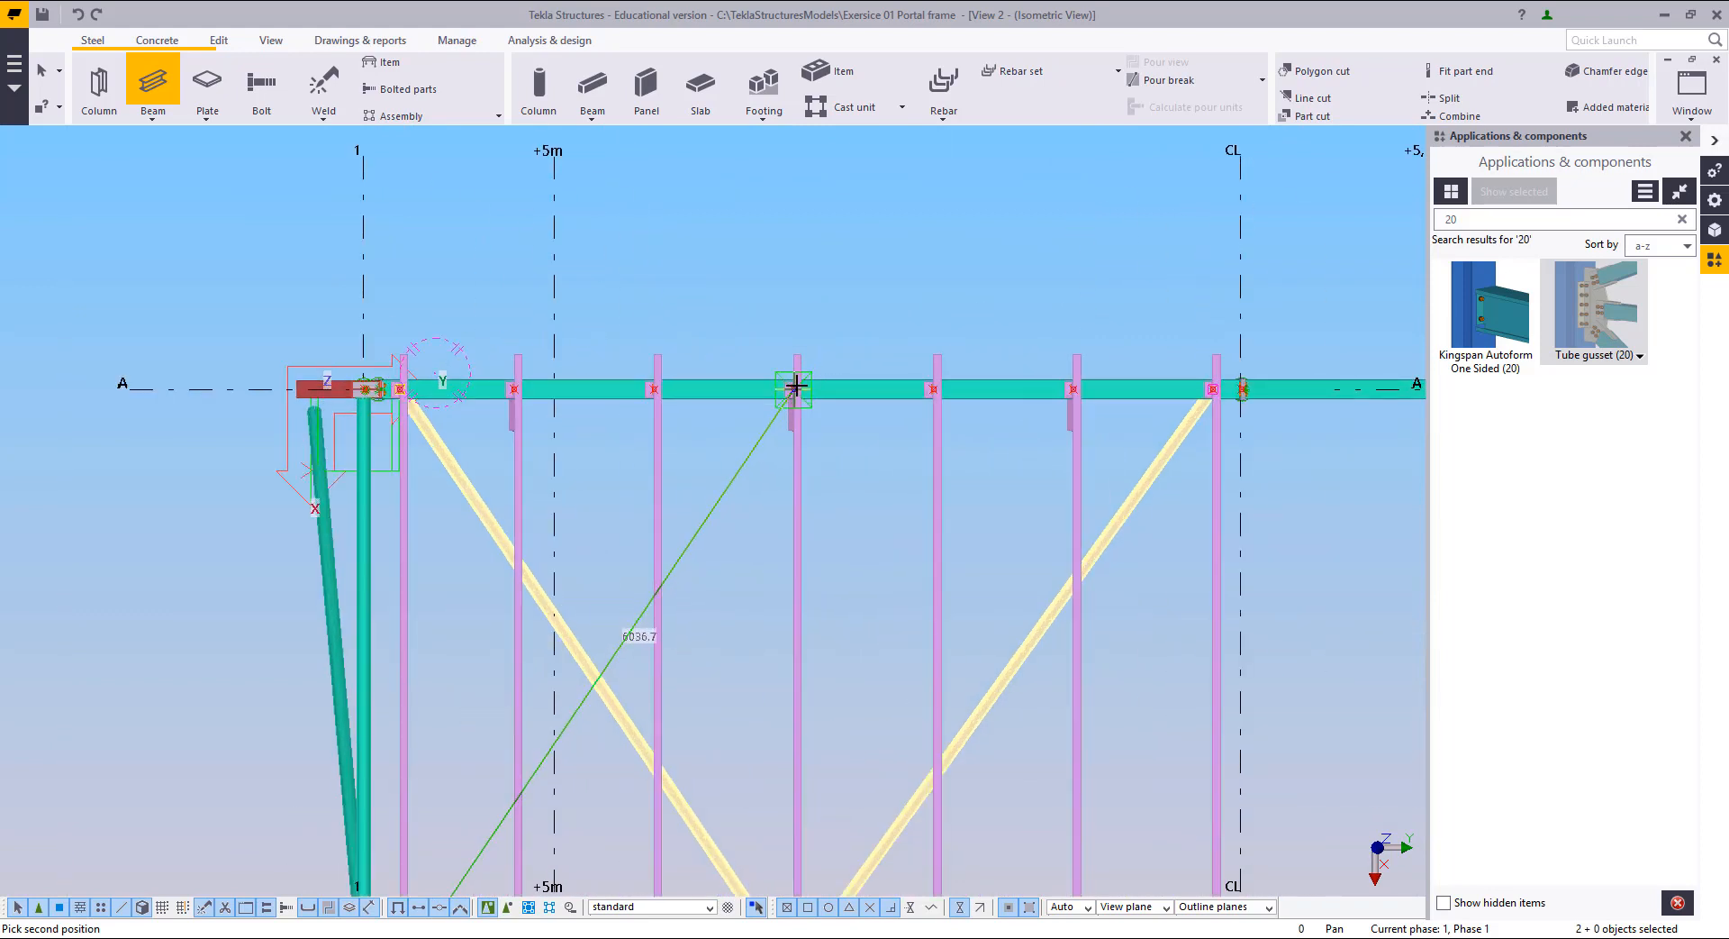
left_click(796, 385)
Step: Place the other crossing brace from the fourth purlin on grid A to the last purlin before the centre line on grid B
left_click(796, 387)
middle_click_drag(996, 662, 879, 414)
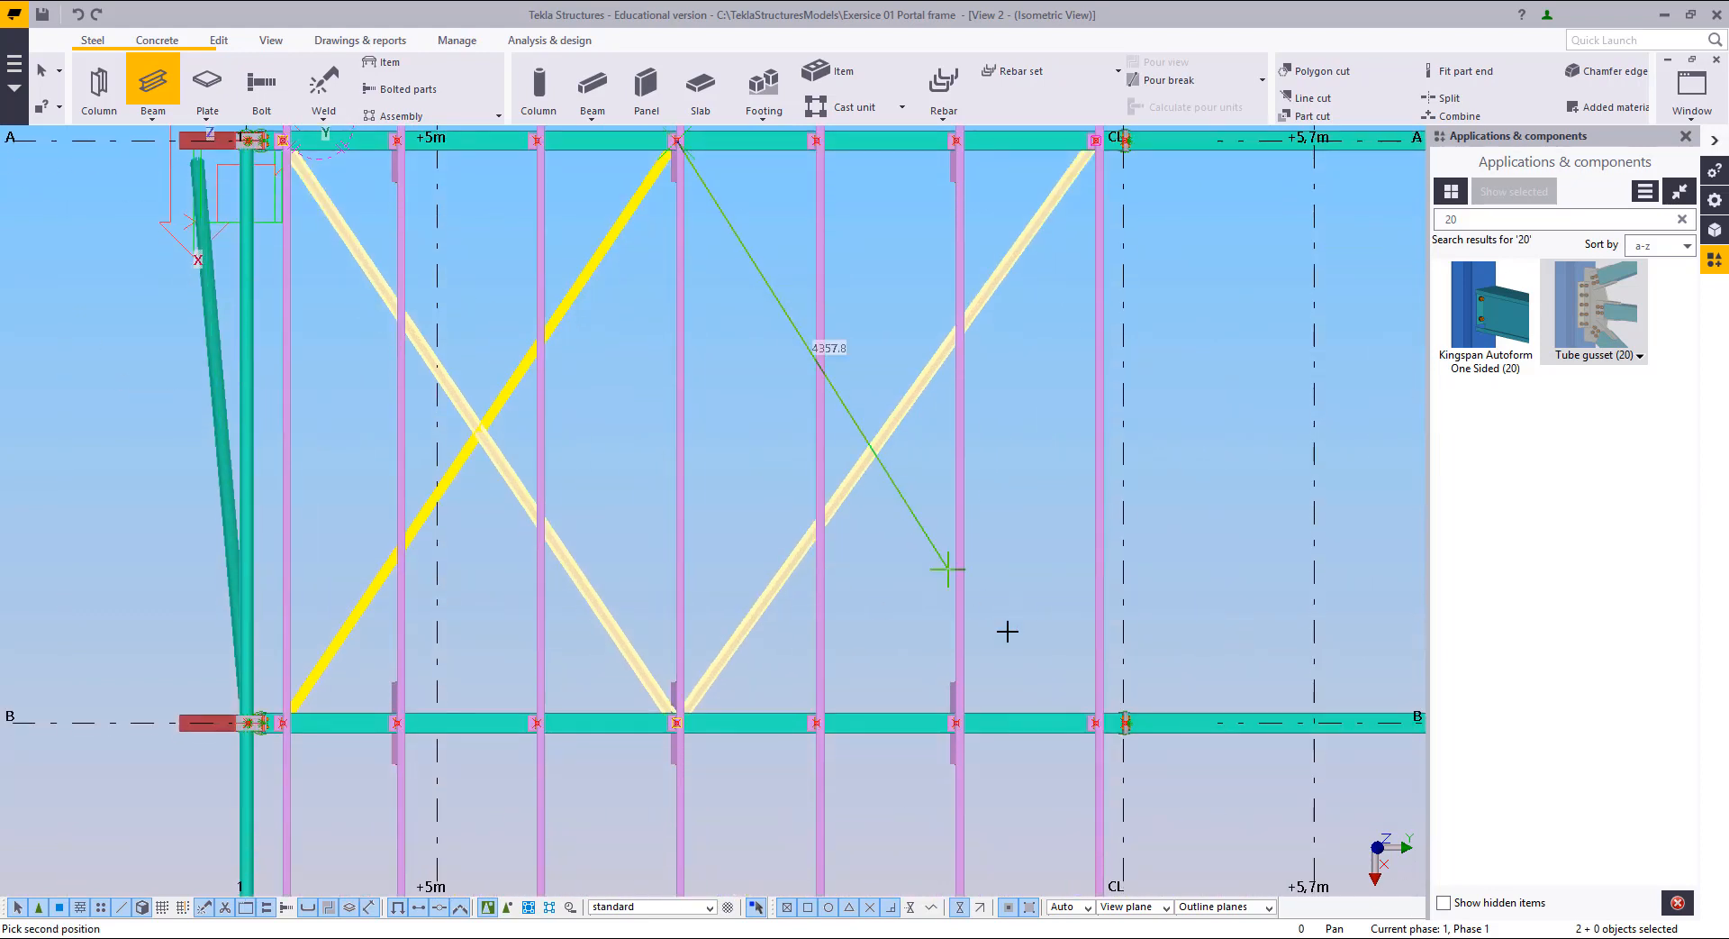
left_click(1093, 718)
key("Escape")
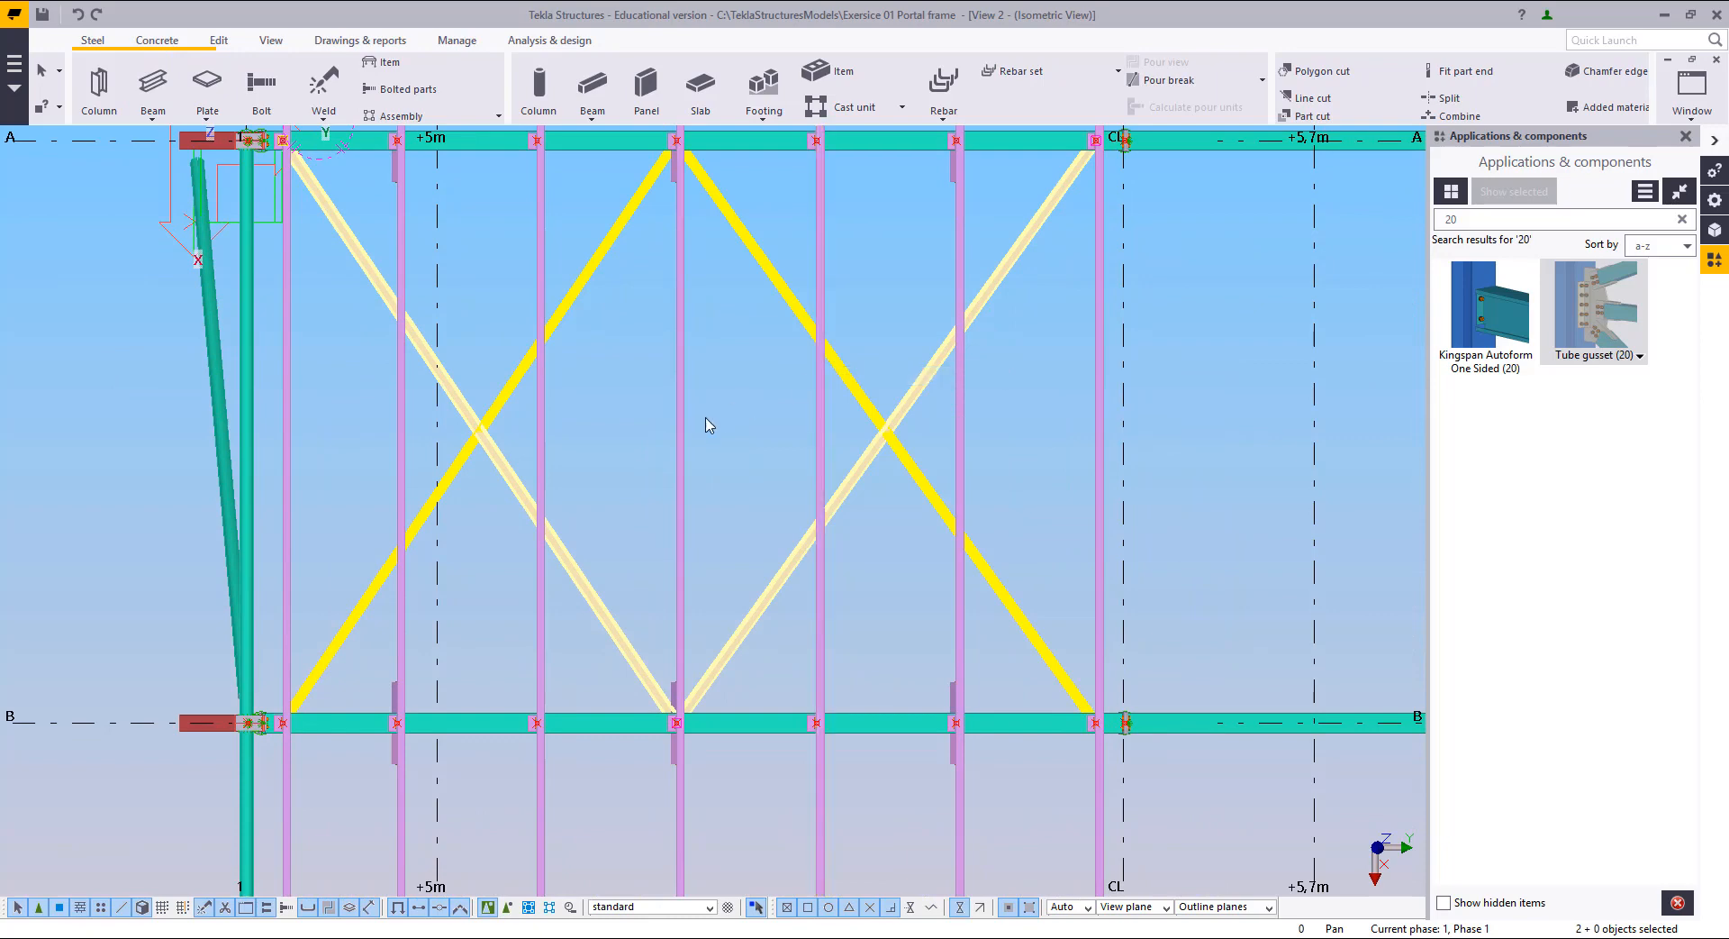
Step: Open the beam properties of the roof diagonals and select all four L80*80*10 diagonals between grids A and B
scroll(729, 397, "up", 8)
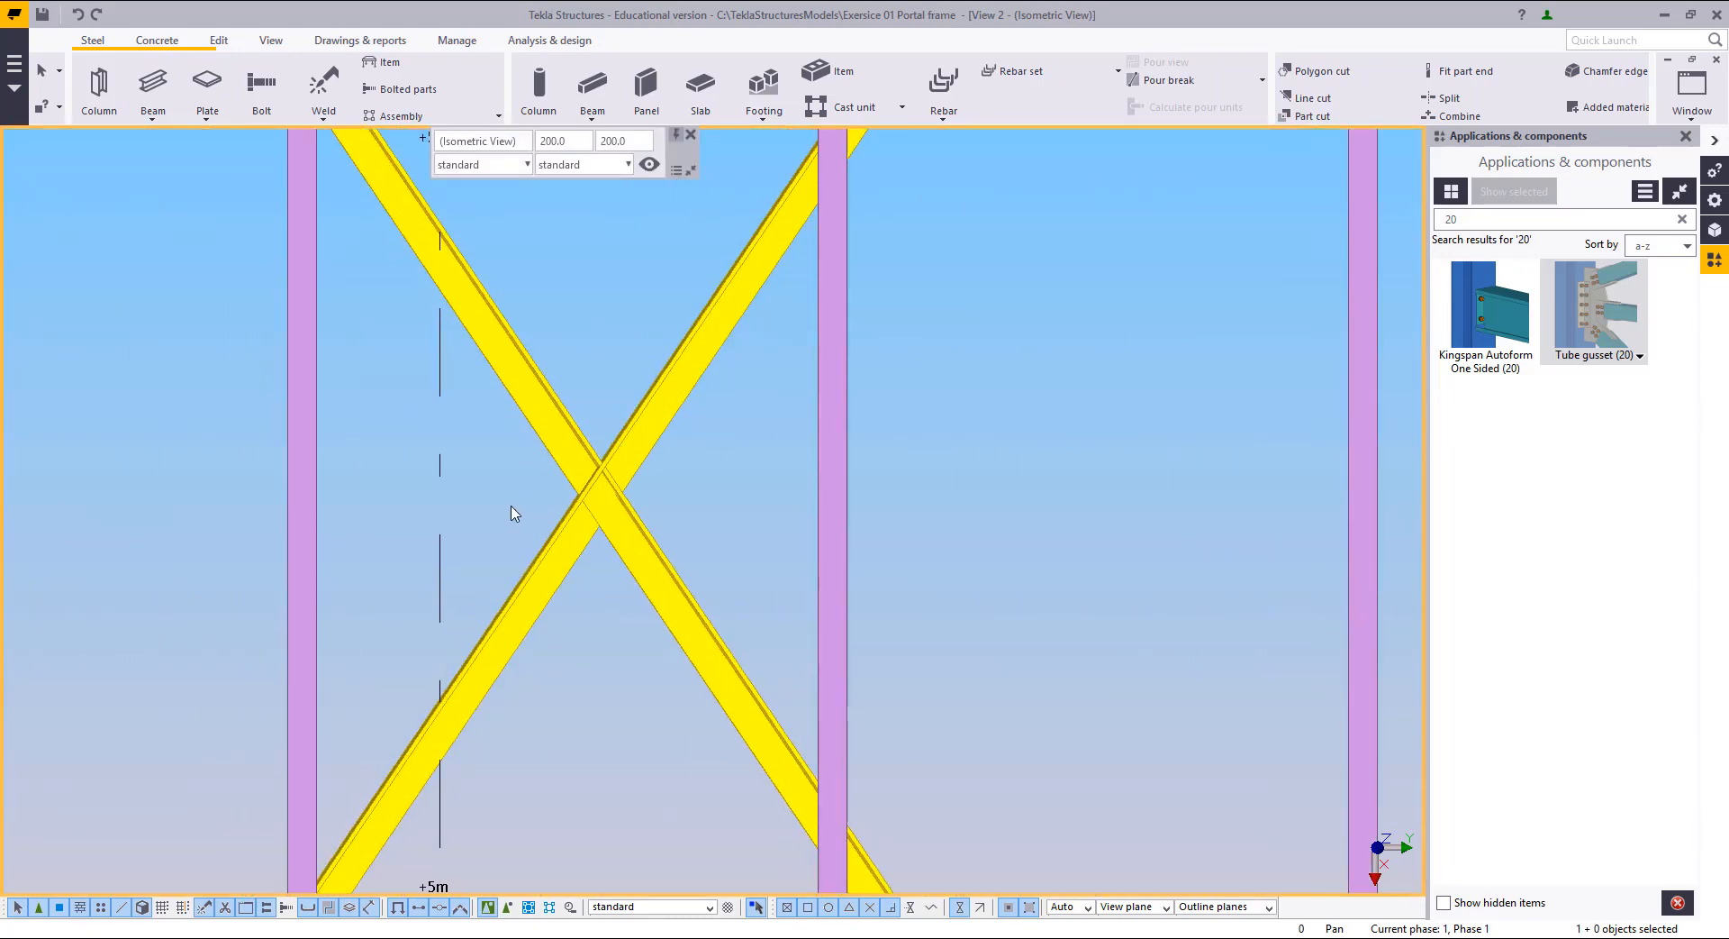
double_click(783, 424)
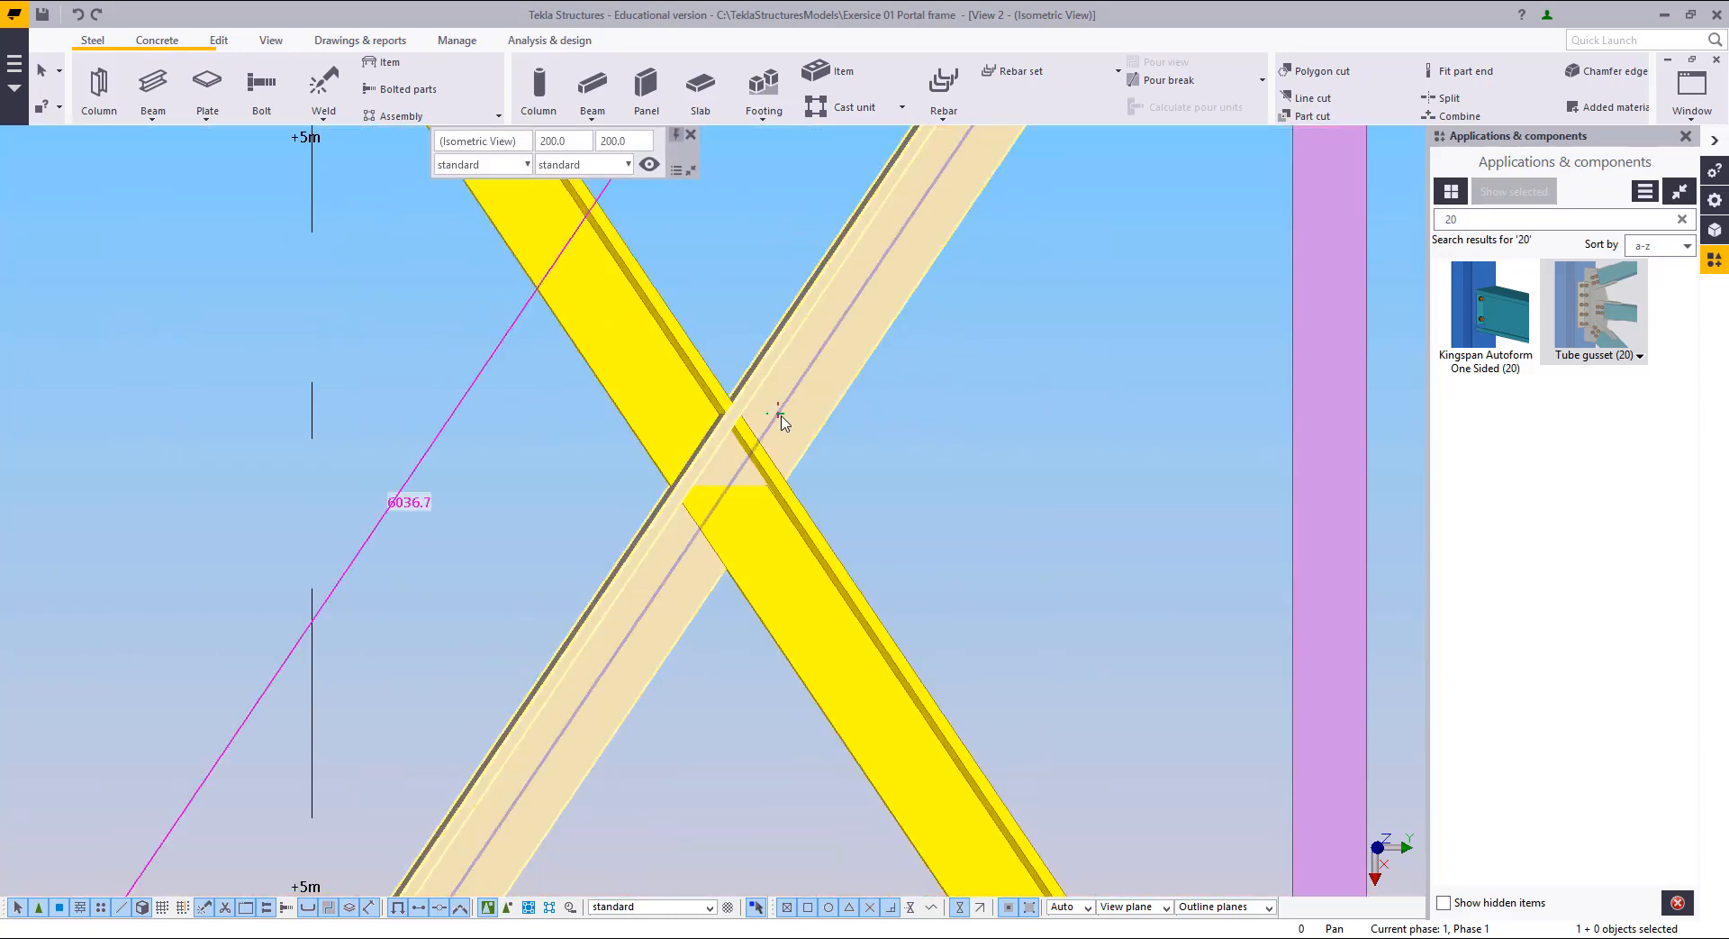
scroll(621, 373, "down", 5)
scroll(720, 540, "up", 5)
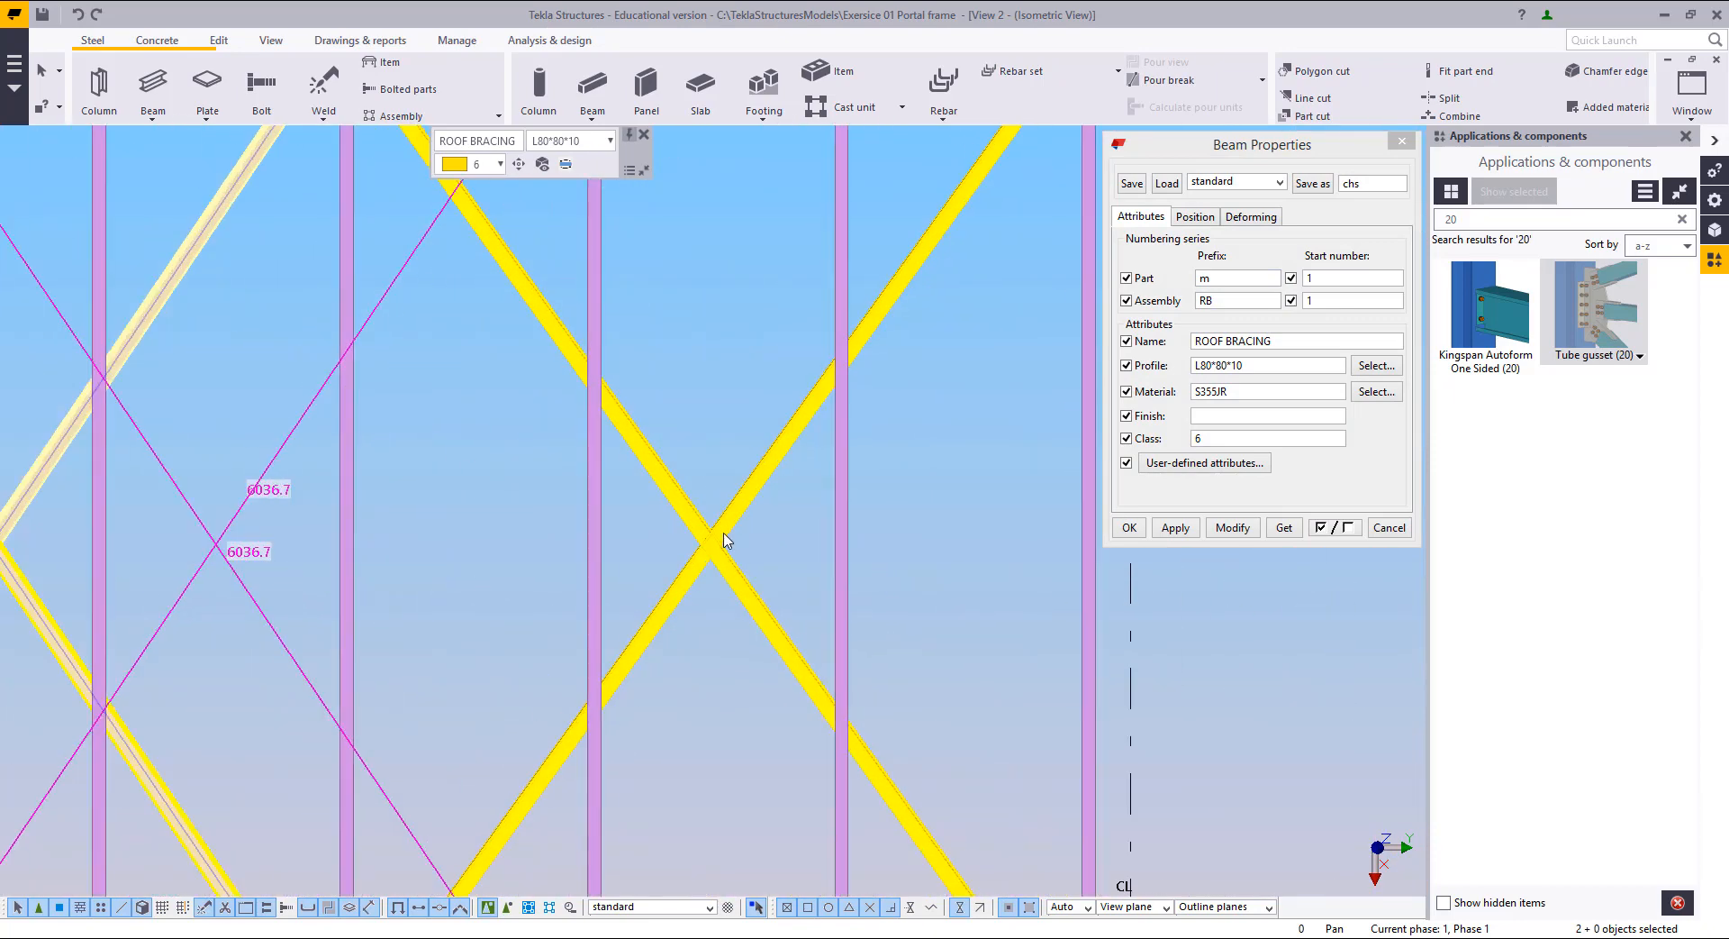
left_click(792, 444, "ctrl")
scroll(579, 630, "down", 5)
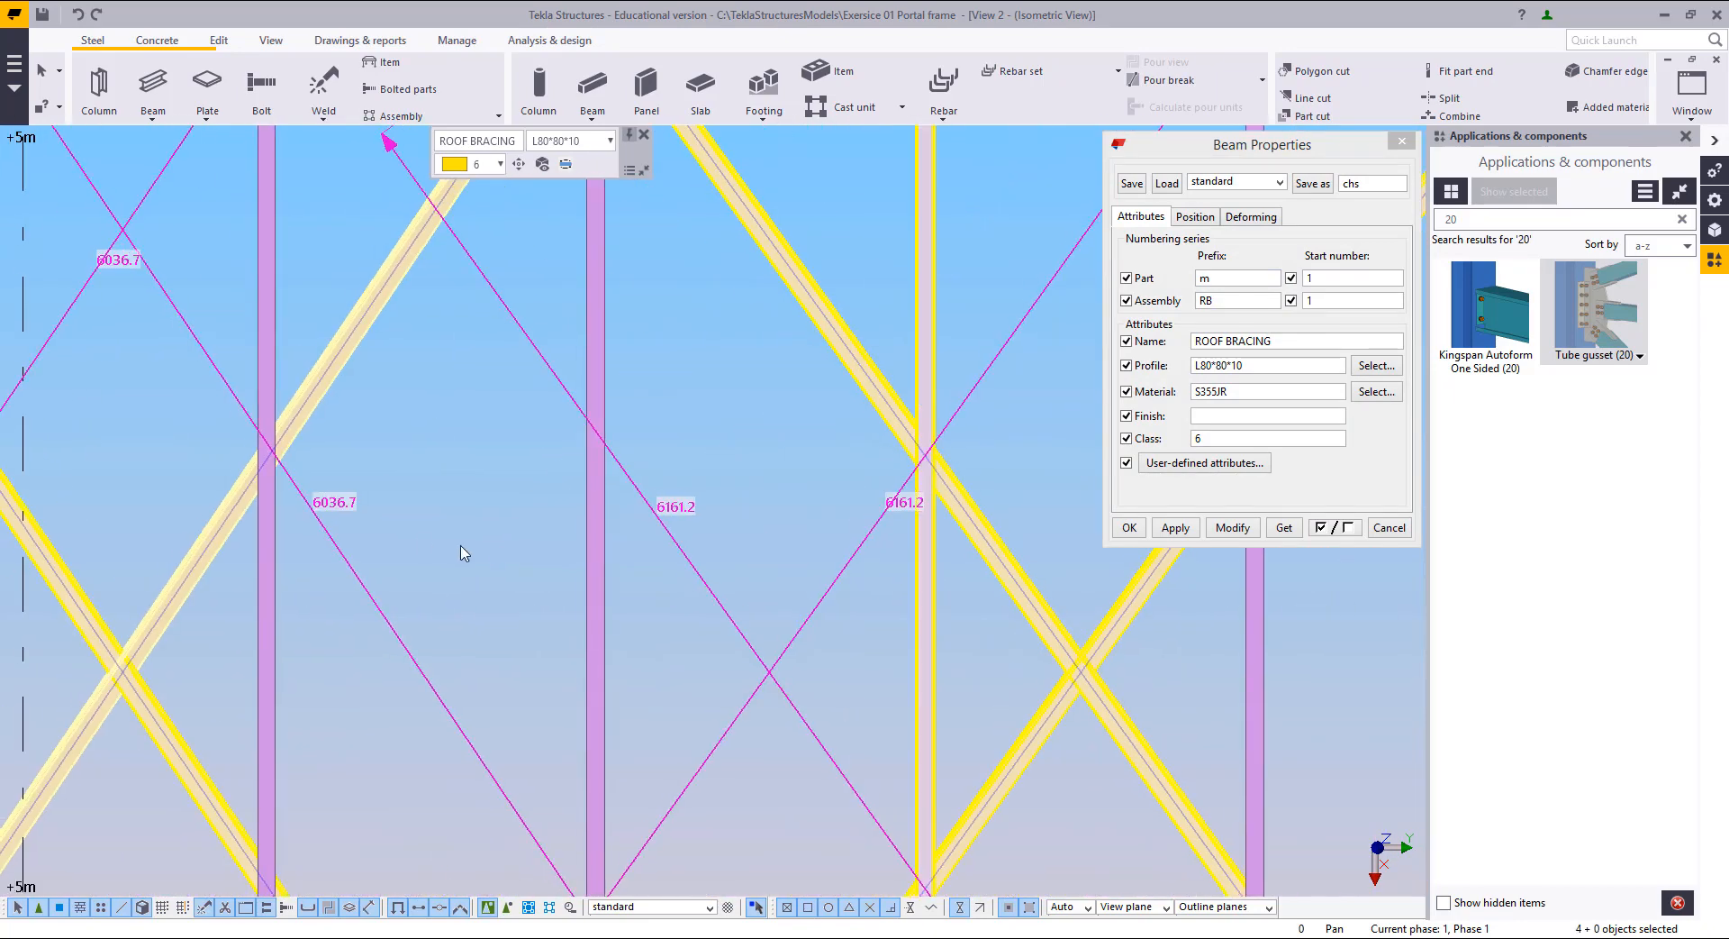
scroll(810, 630, "up", 5)
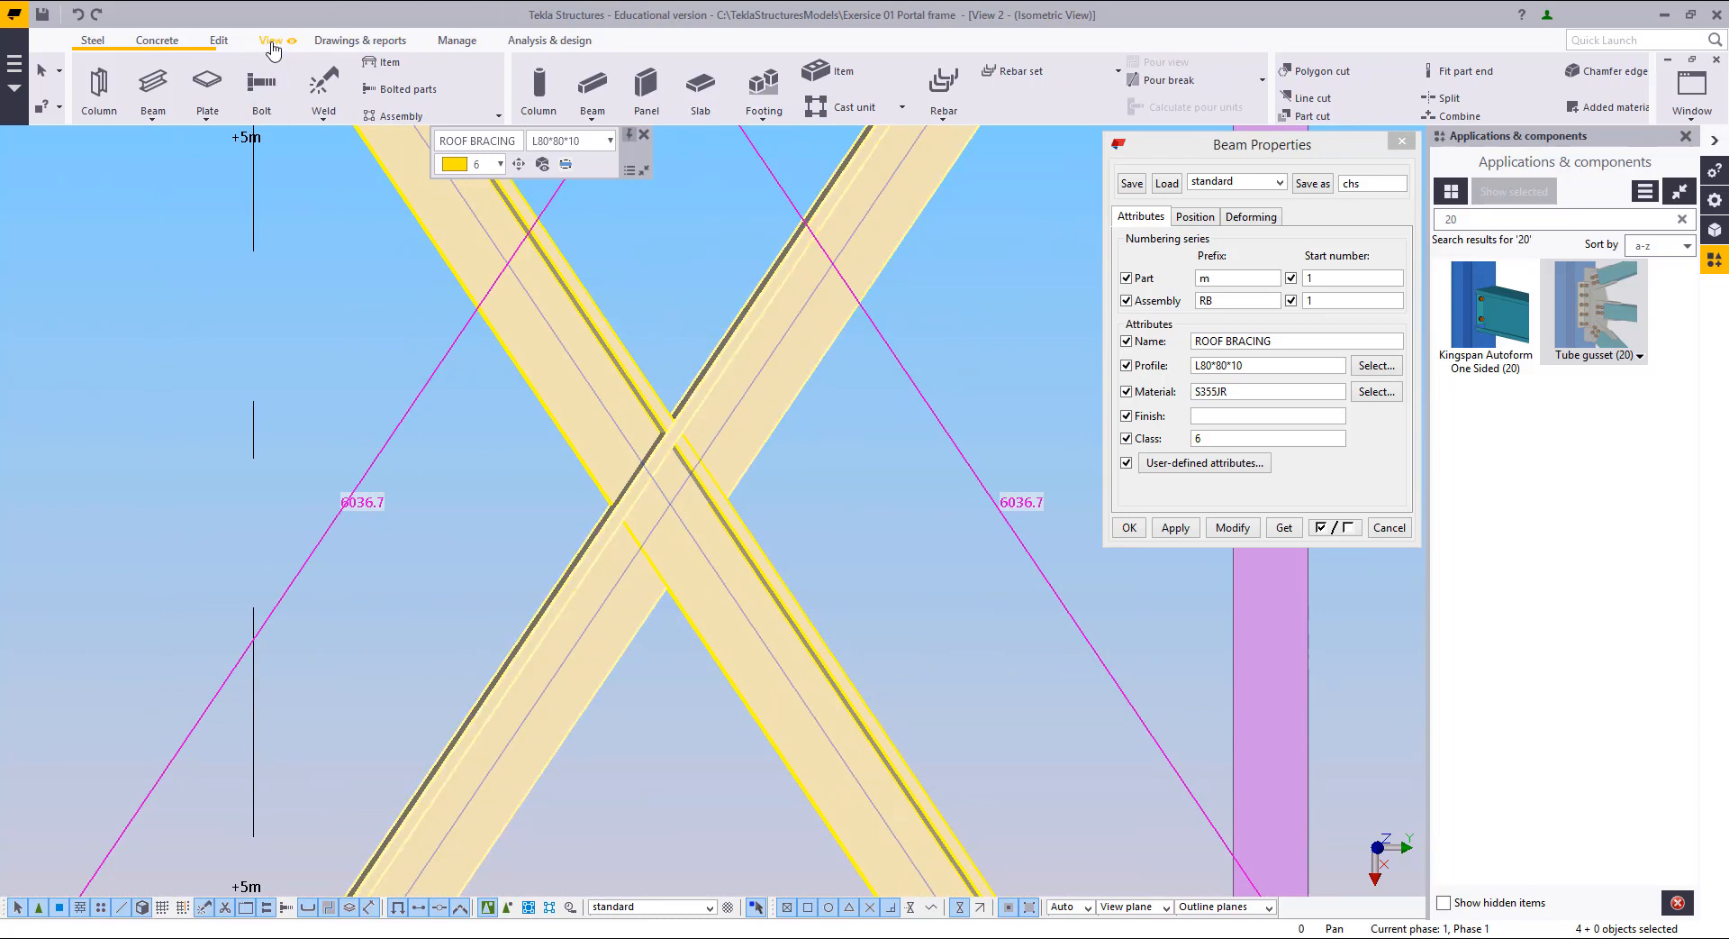
Step: Set the work plane parallel to the view plane of the isometric view
left_click(272, 47)
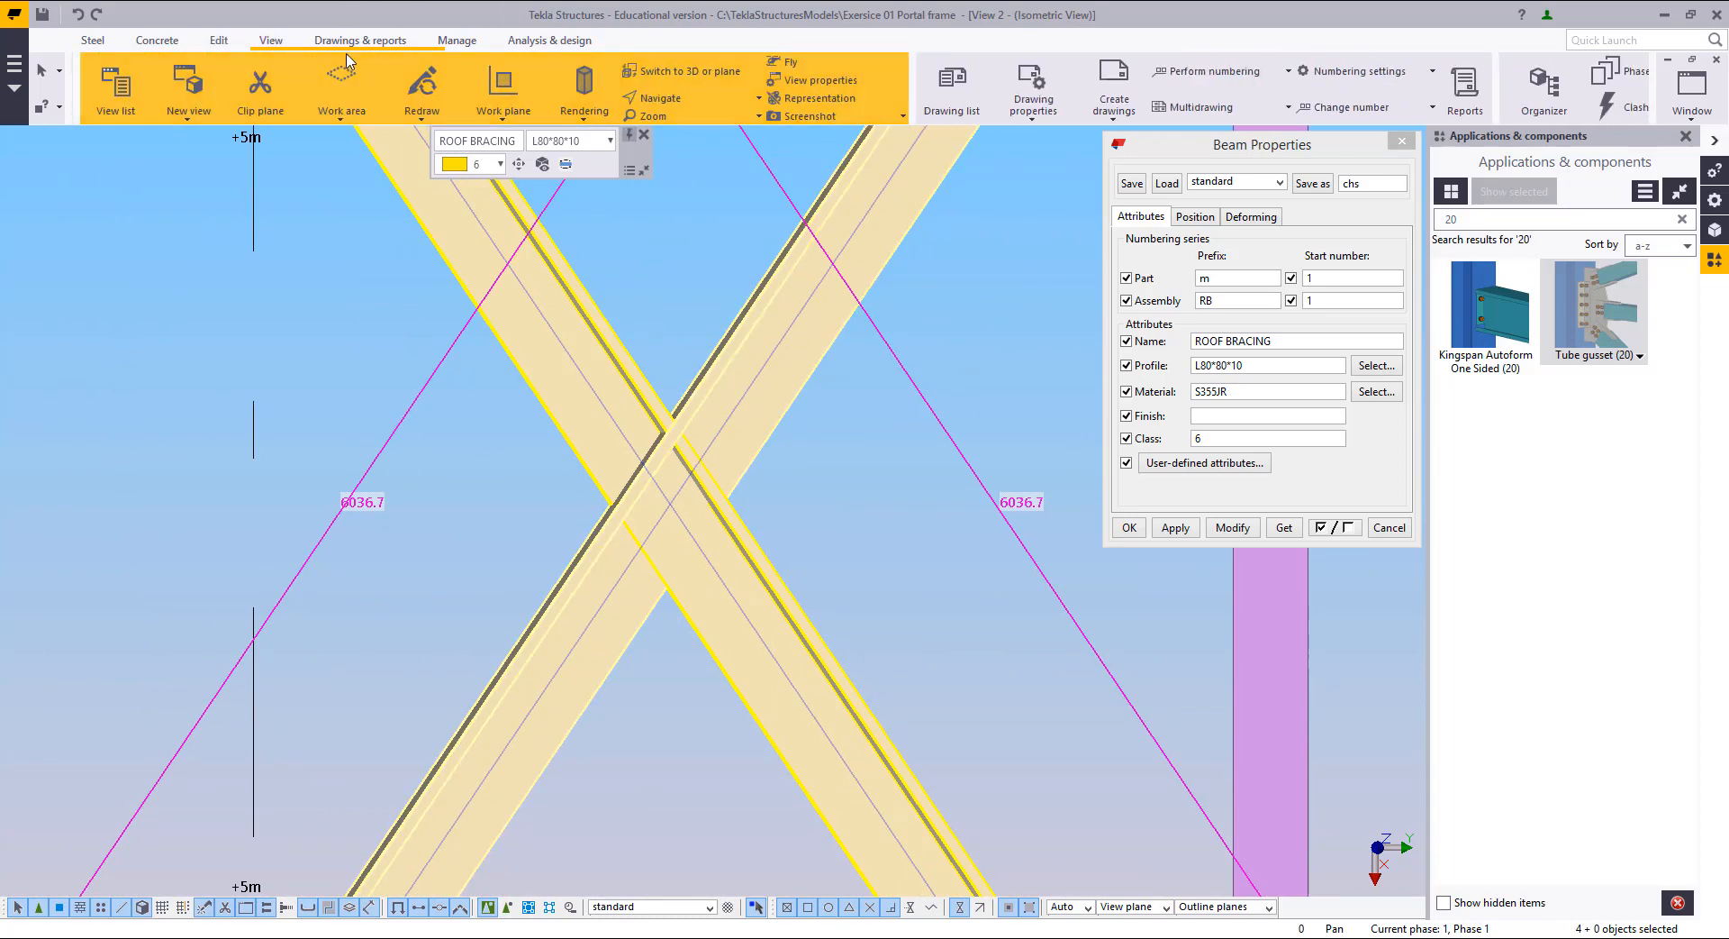
left_click(514, 115)
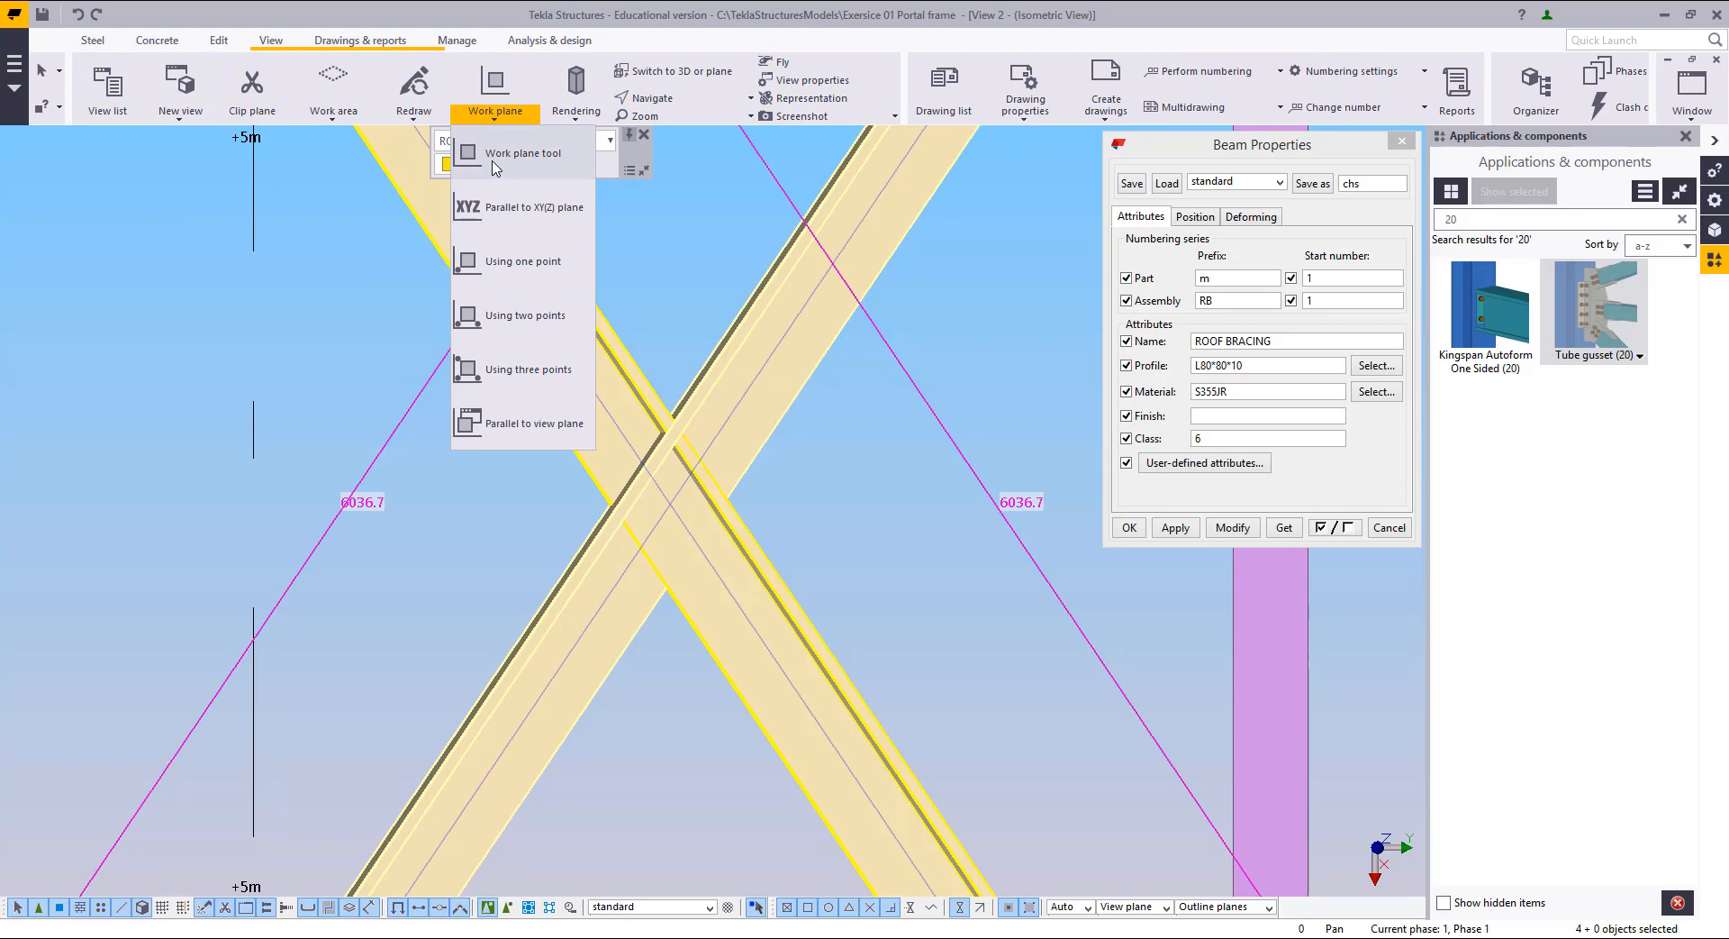
left_click(558, 423)
scroll(495, 263, "down", 5)
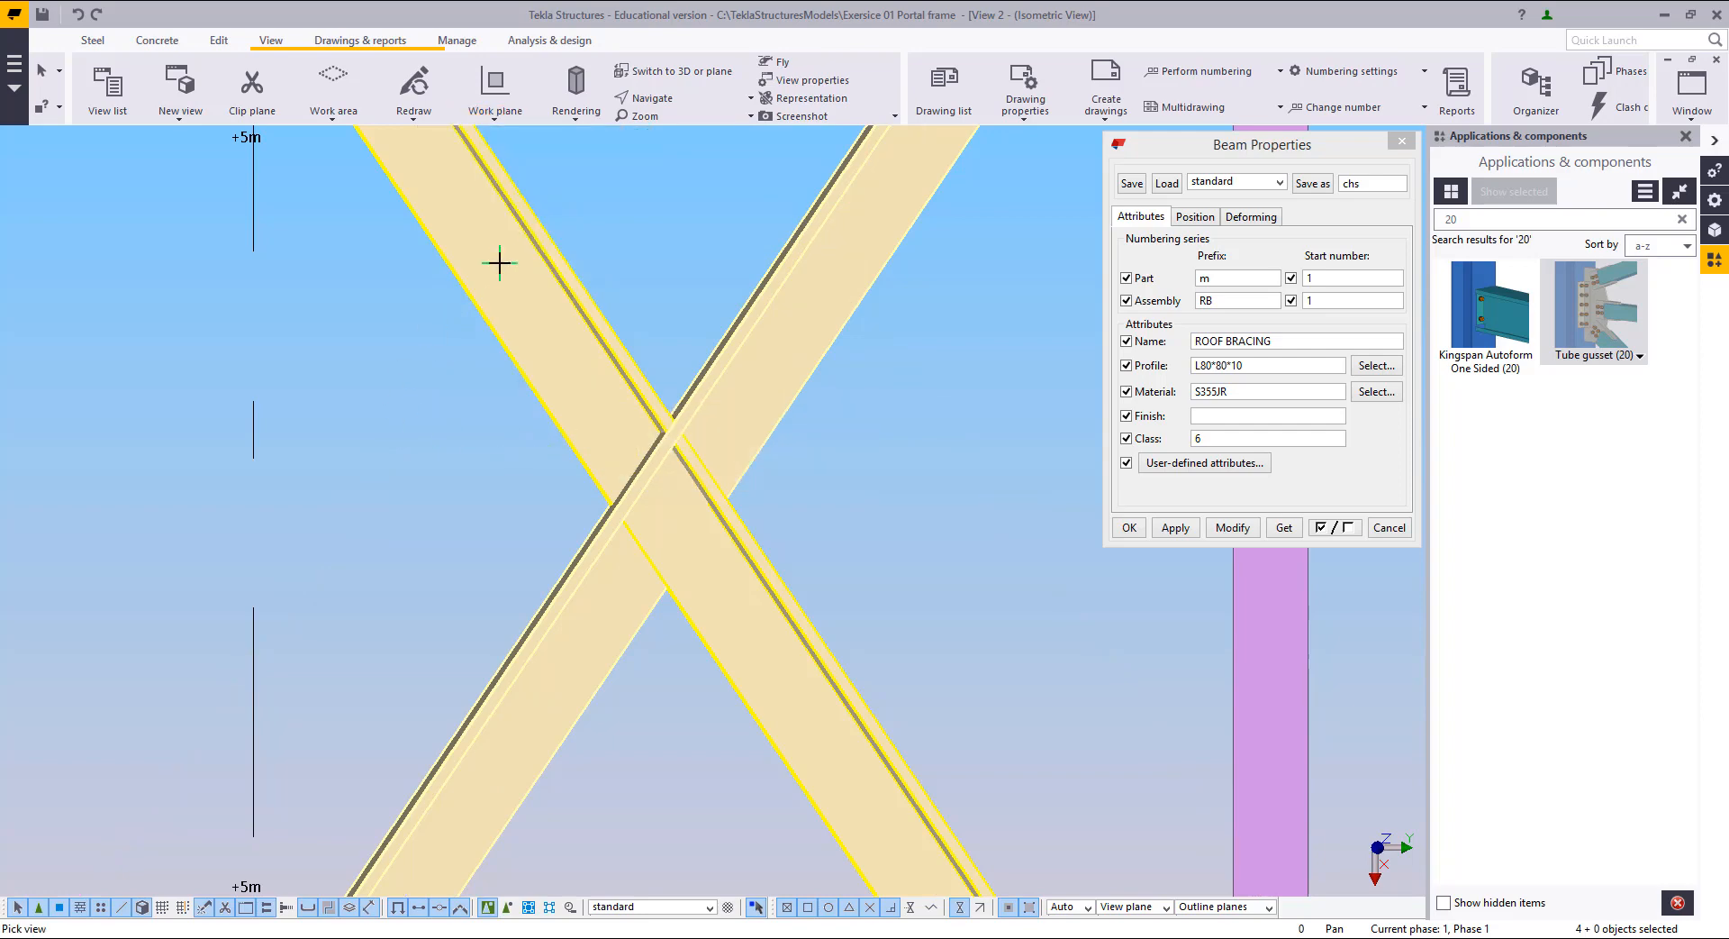
scroll(529, 510, "down", 5)
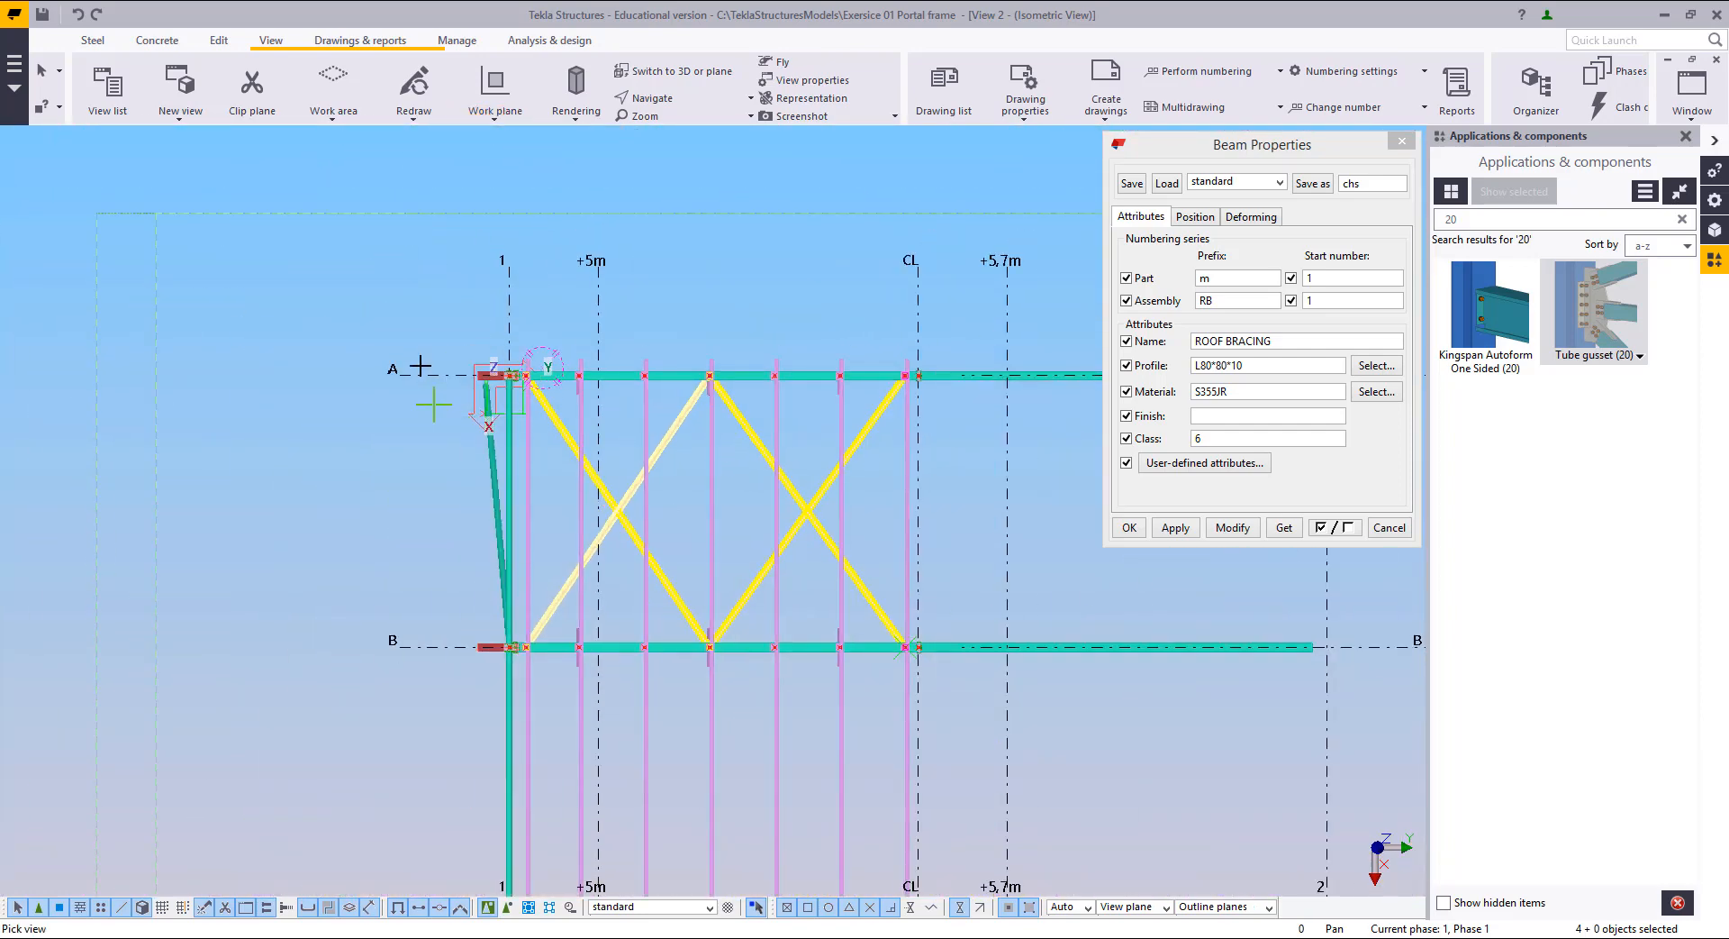
left_click(670, 273)
right_click(629, 254)
left_click(658, 268)
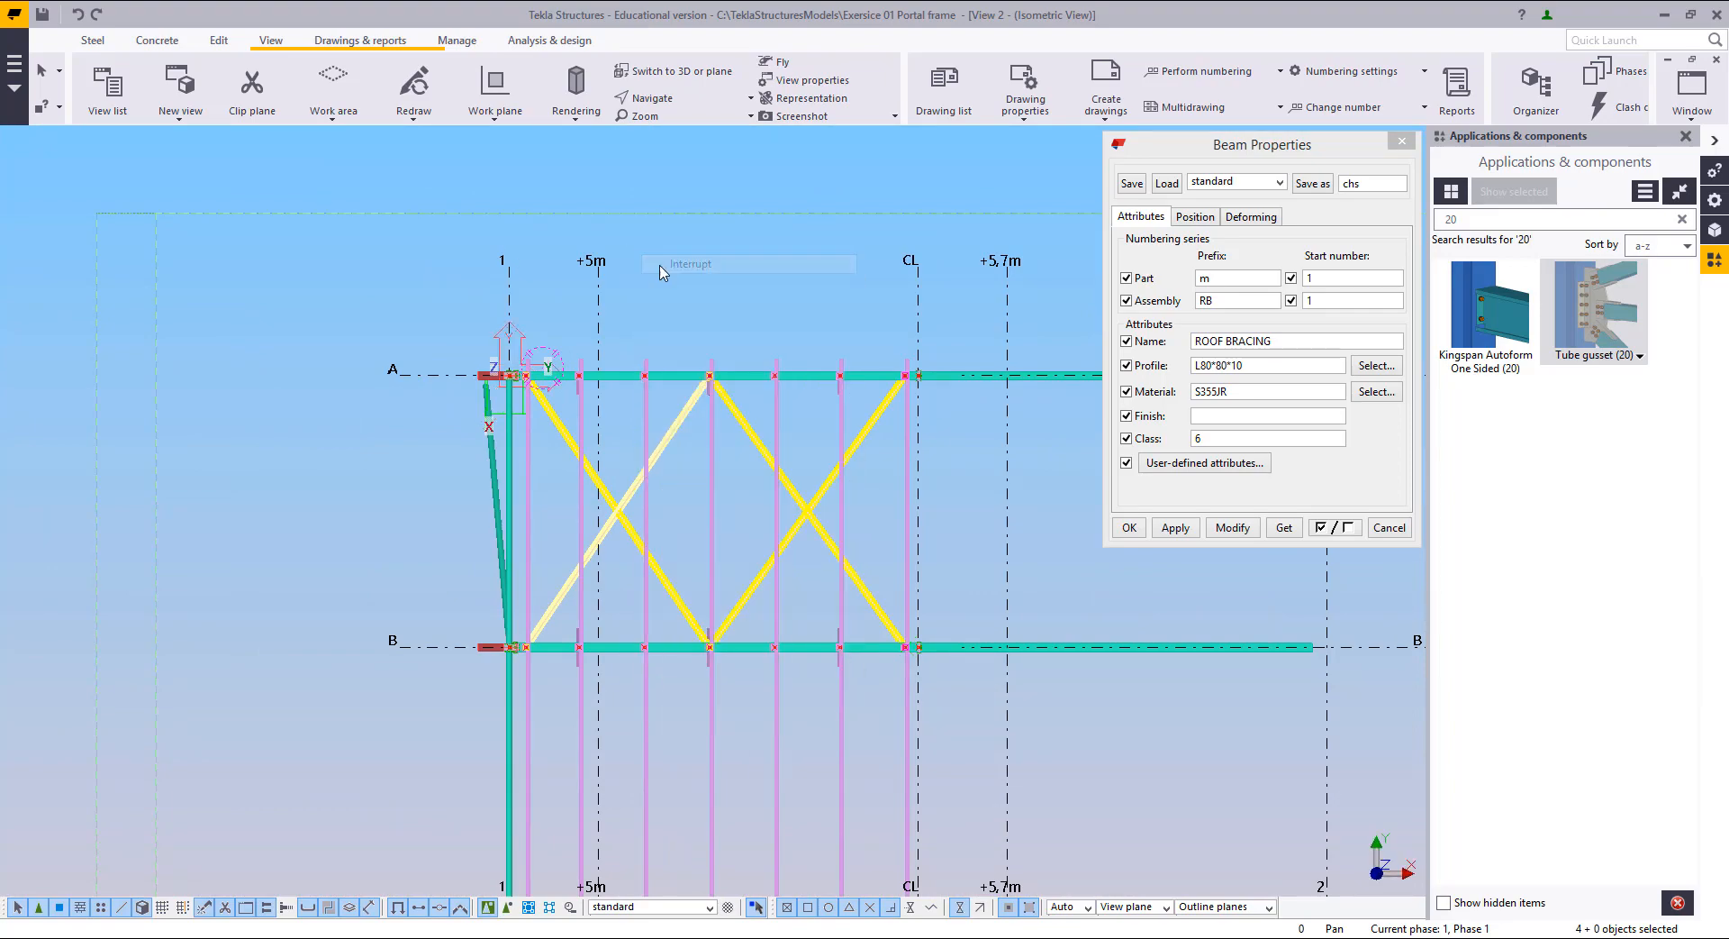
left_click(659, 271)
Step: Reselect all four roof diagonals in plan and apply the ROOF BRACING beam properties to them in the current work plane
scroll(548, 486, "down", 3)
middle_click_drag(541, 546, 1036, 265, "ctrl")
scroll(436, 390, "up", 5)
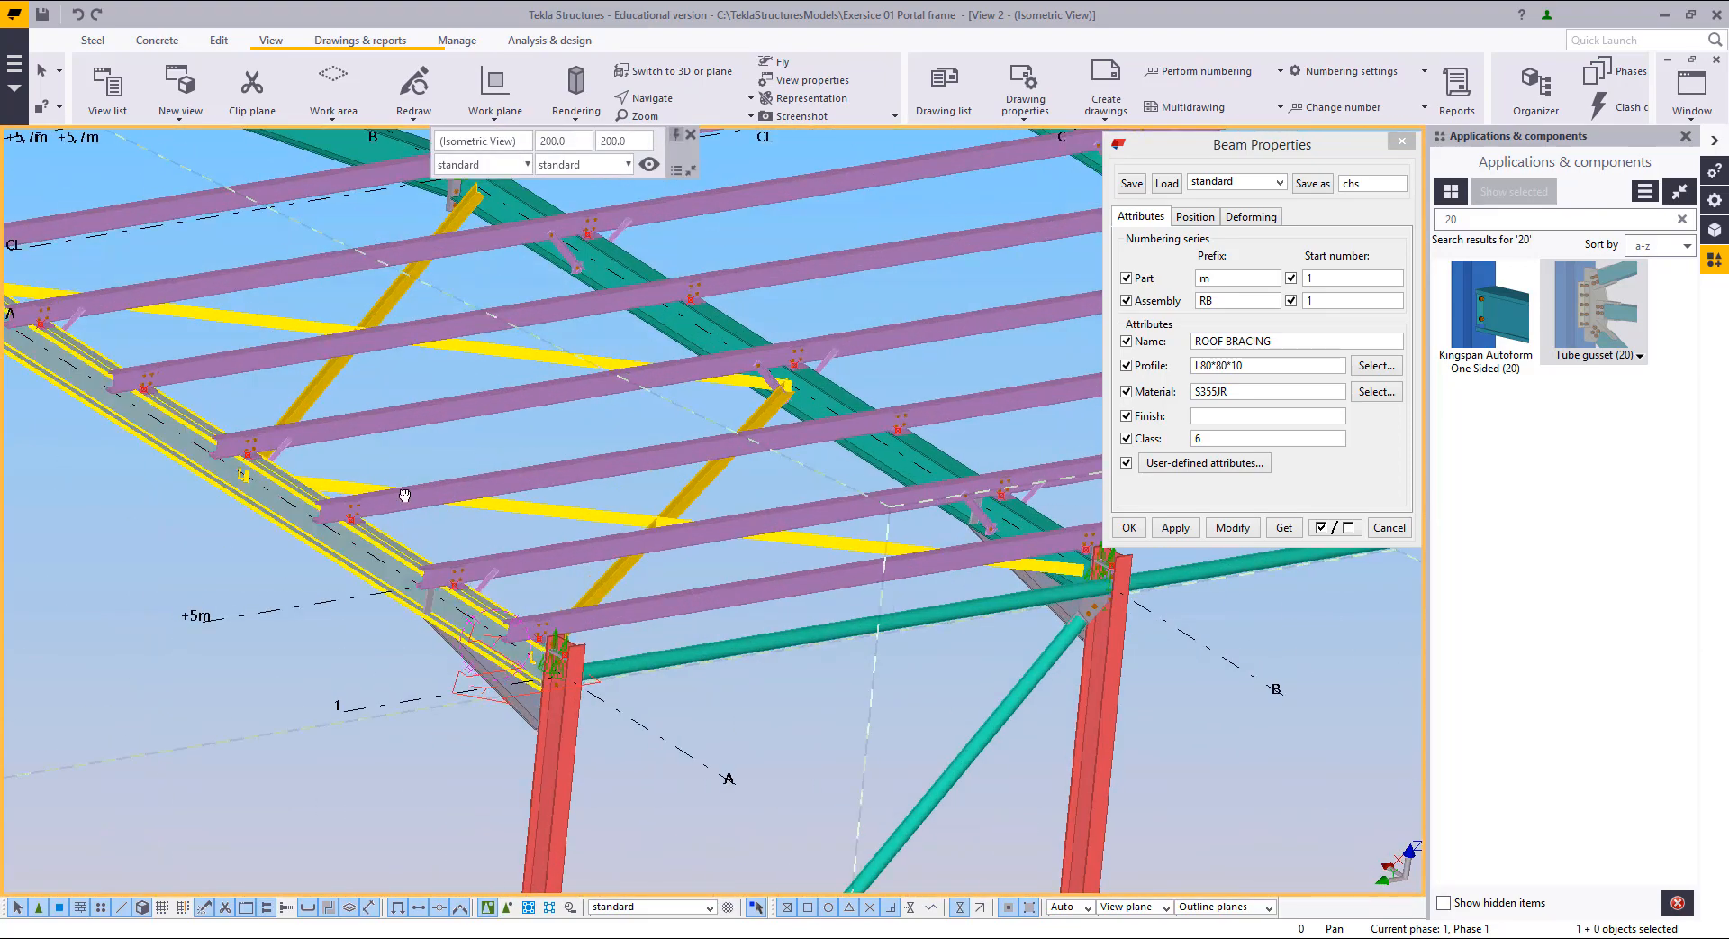
middle_click_drag(406, 494, 80, 492, "ctrl")
key("ctrl+p")
middle_click_drag(602, 405, 672, 630)
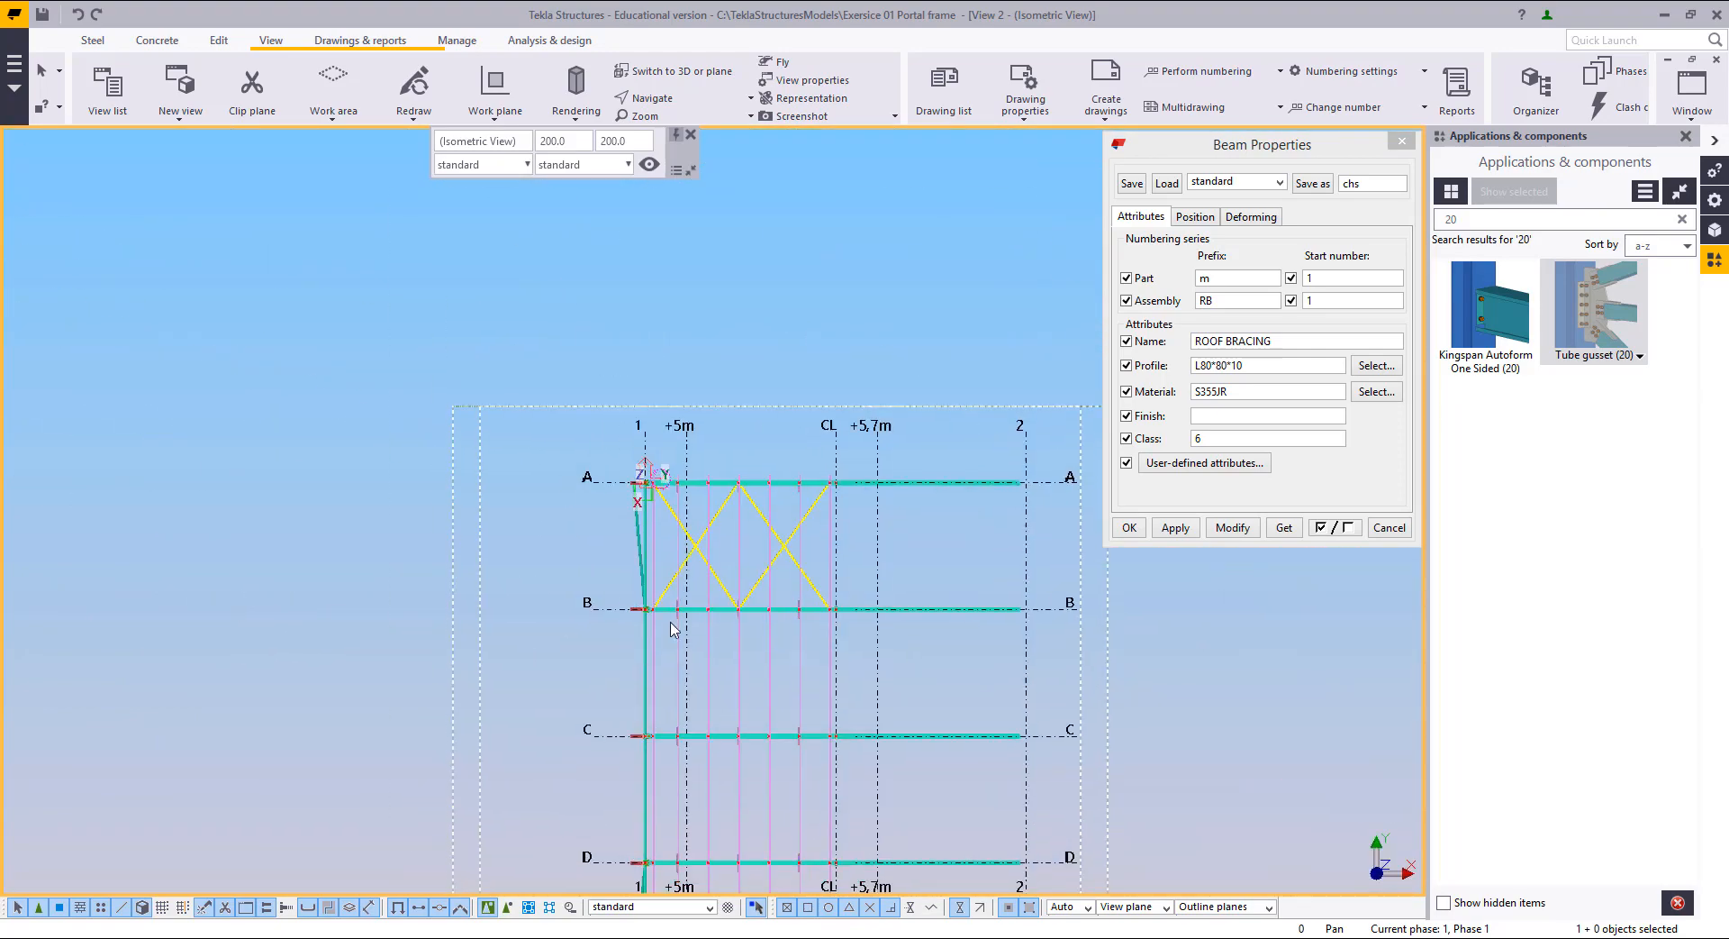
scroll(748, 504, "up", 6)
middle_click_drag(671, 520, 770, 185)
left_click_drag(676, 290, 623, 428)
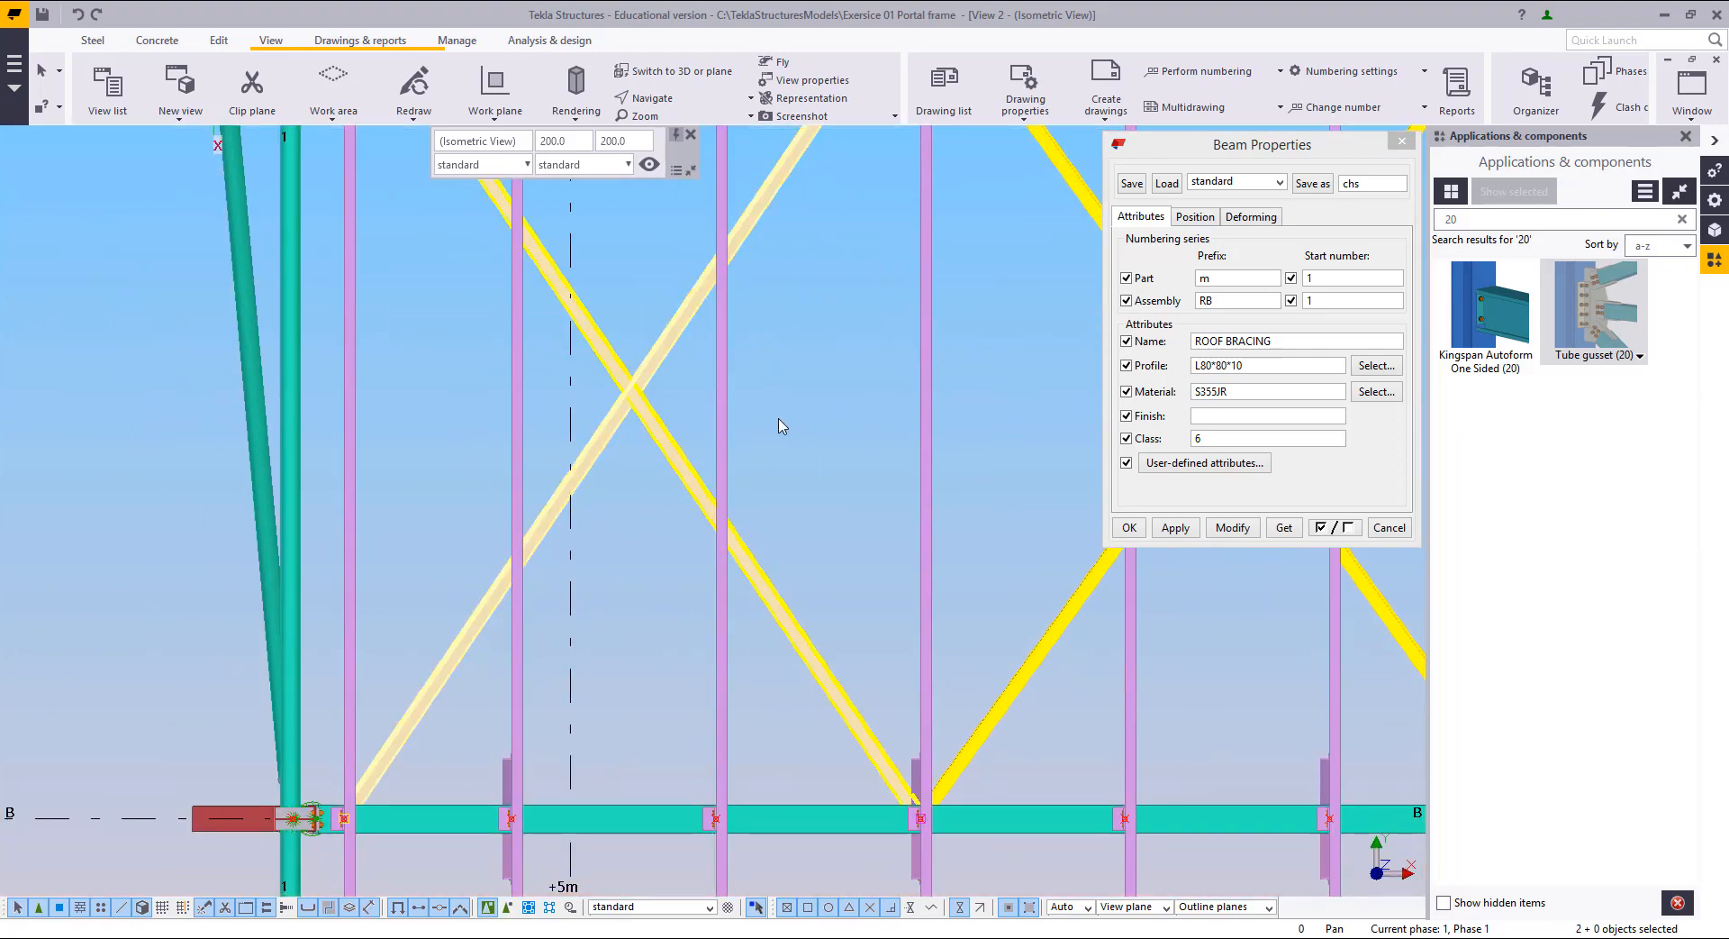
middle_click_drag(865, 405, 411, 666)
left_click_drag(770, 512, 707, 719)
scroll(707, 719, "down", 5)
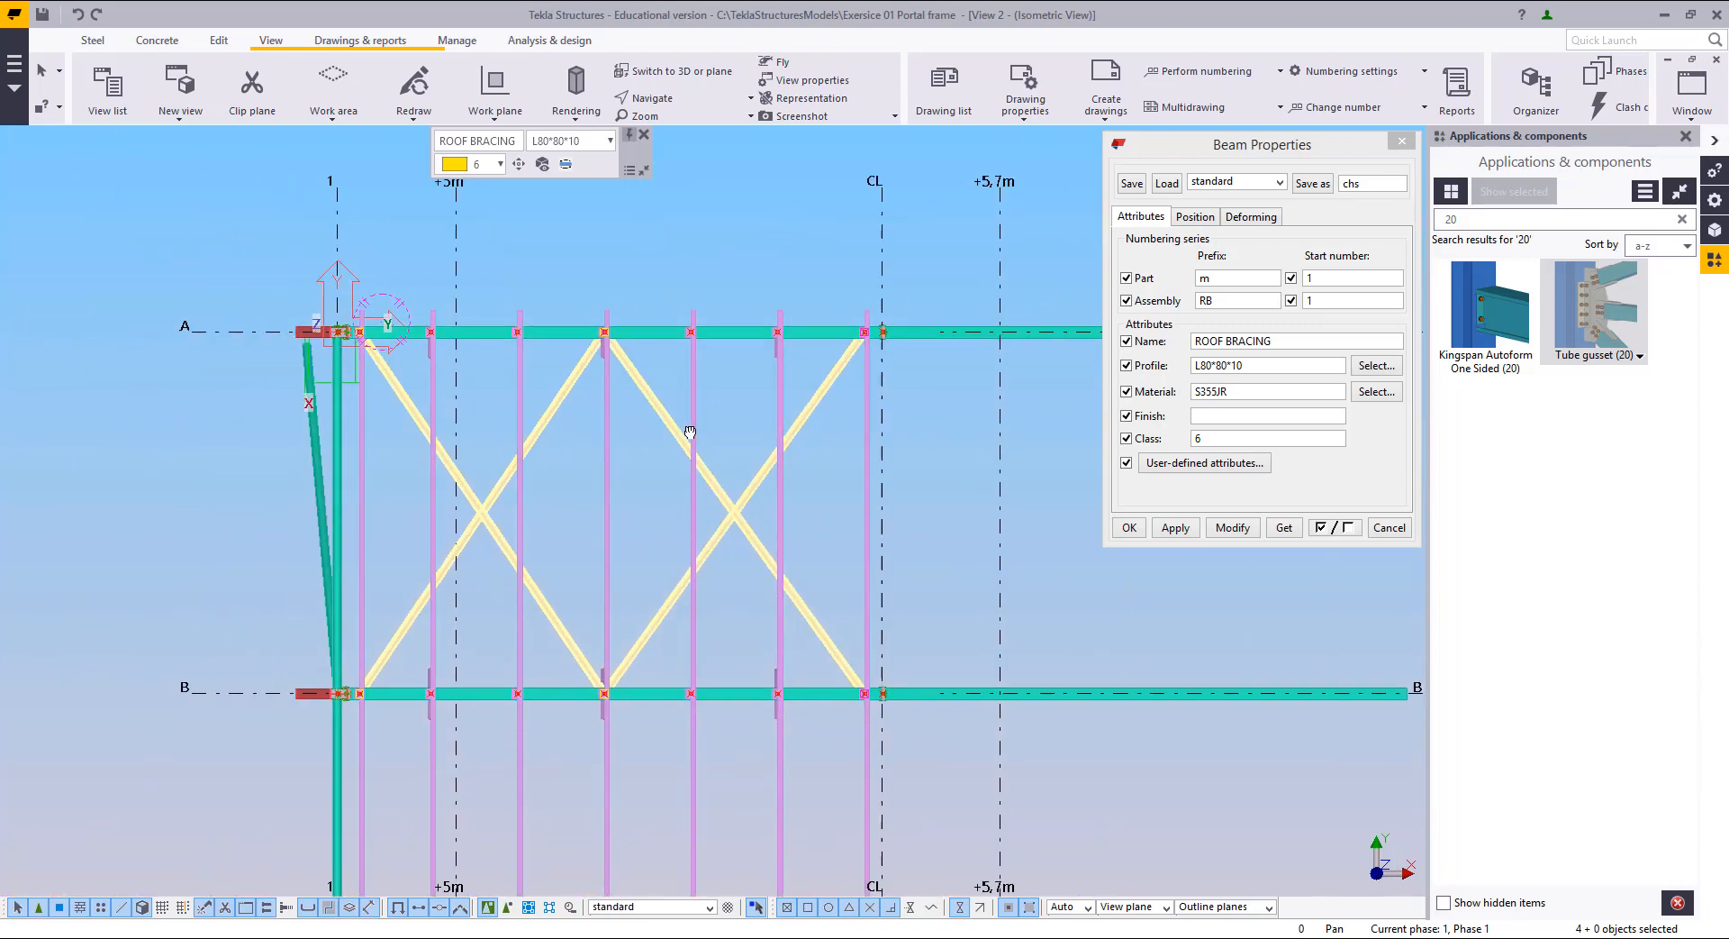
scroll(404, 423, "up", 6)
scroll(405, 424, "up", 4)
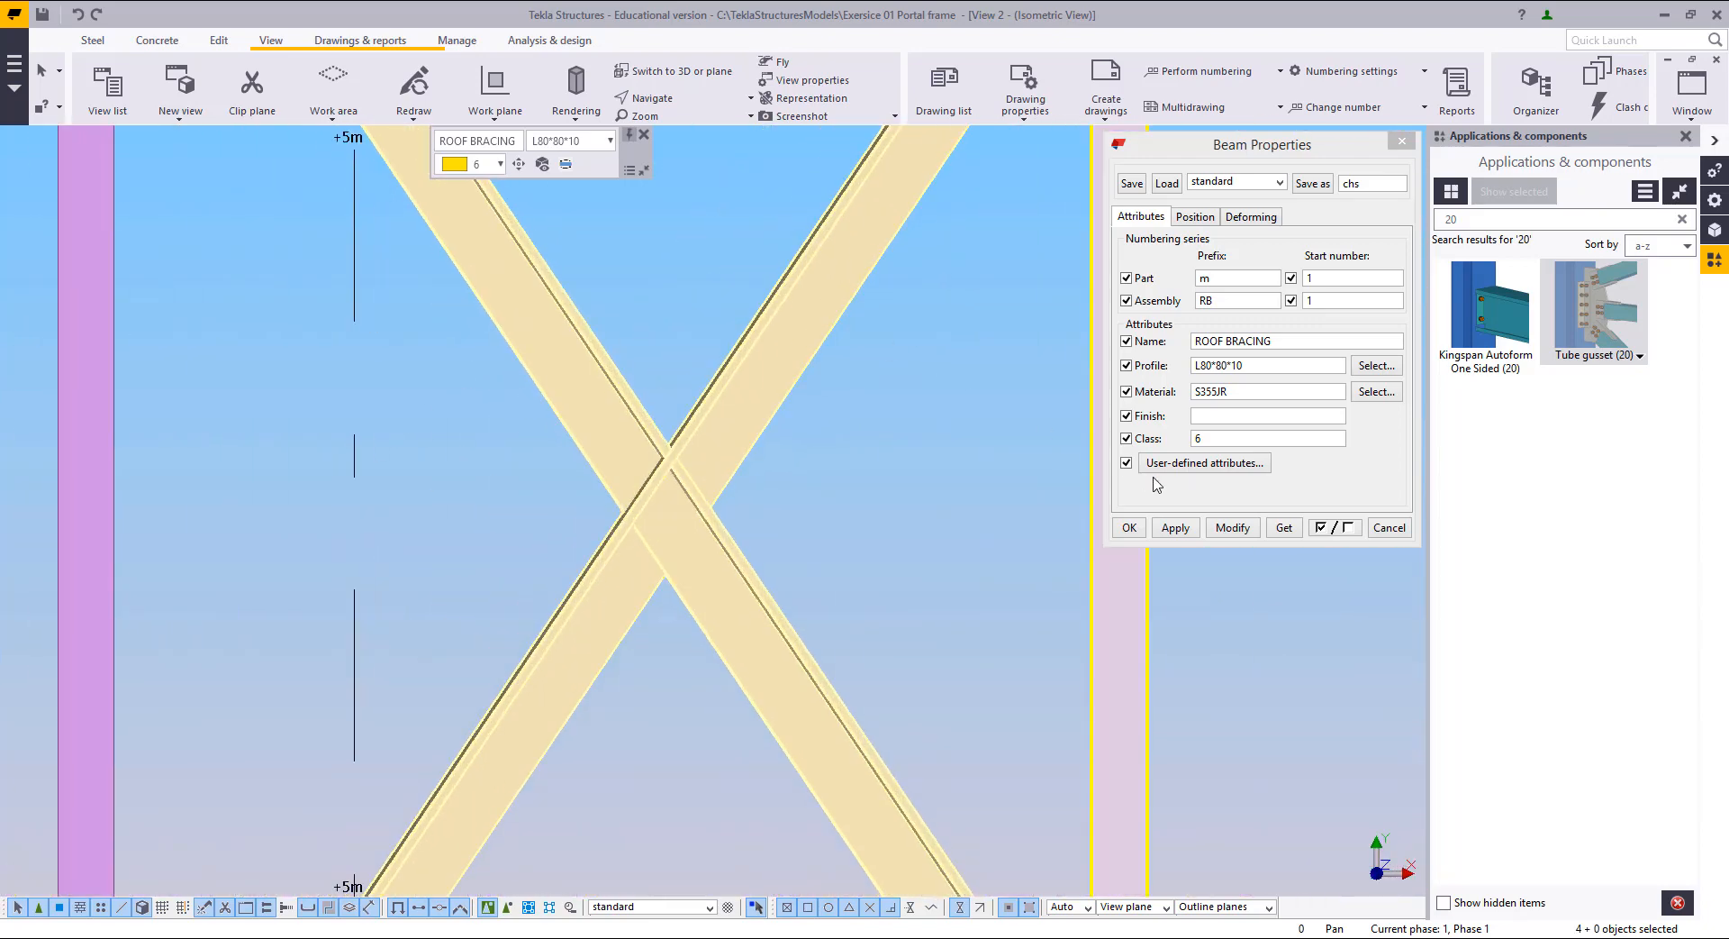
left_click(1241, 530)
Step: Examine how the angles cross and how their ends meet the purlin connections on the grid A and B rafters
middle_click_drag(833, 579, 914, 755)
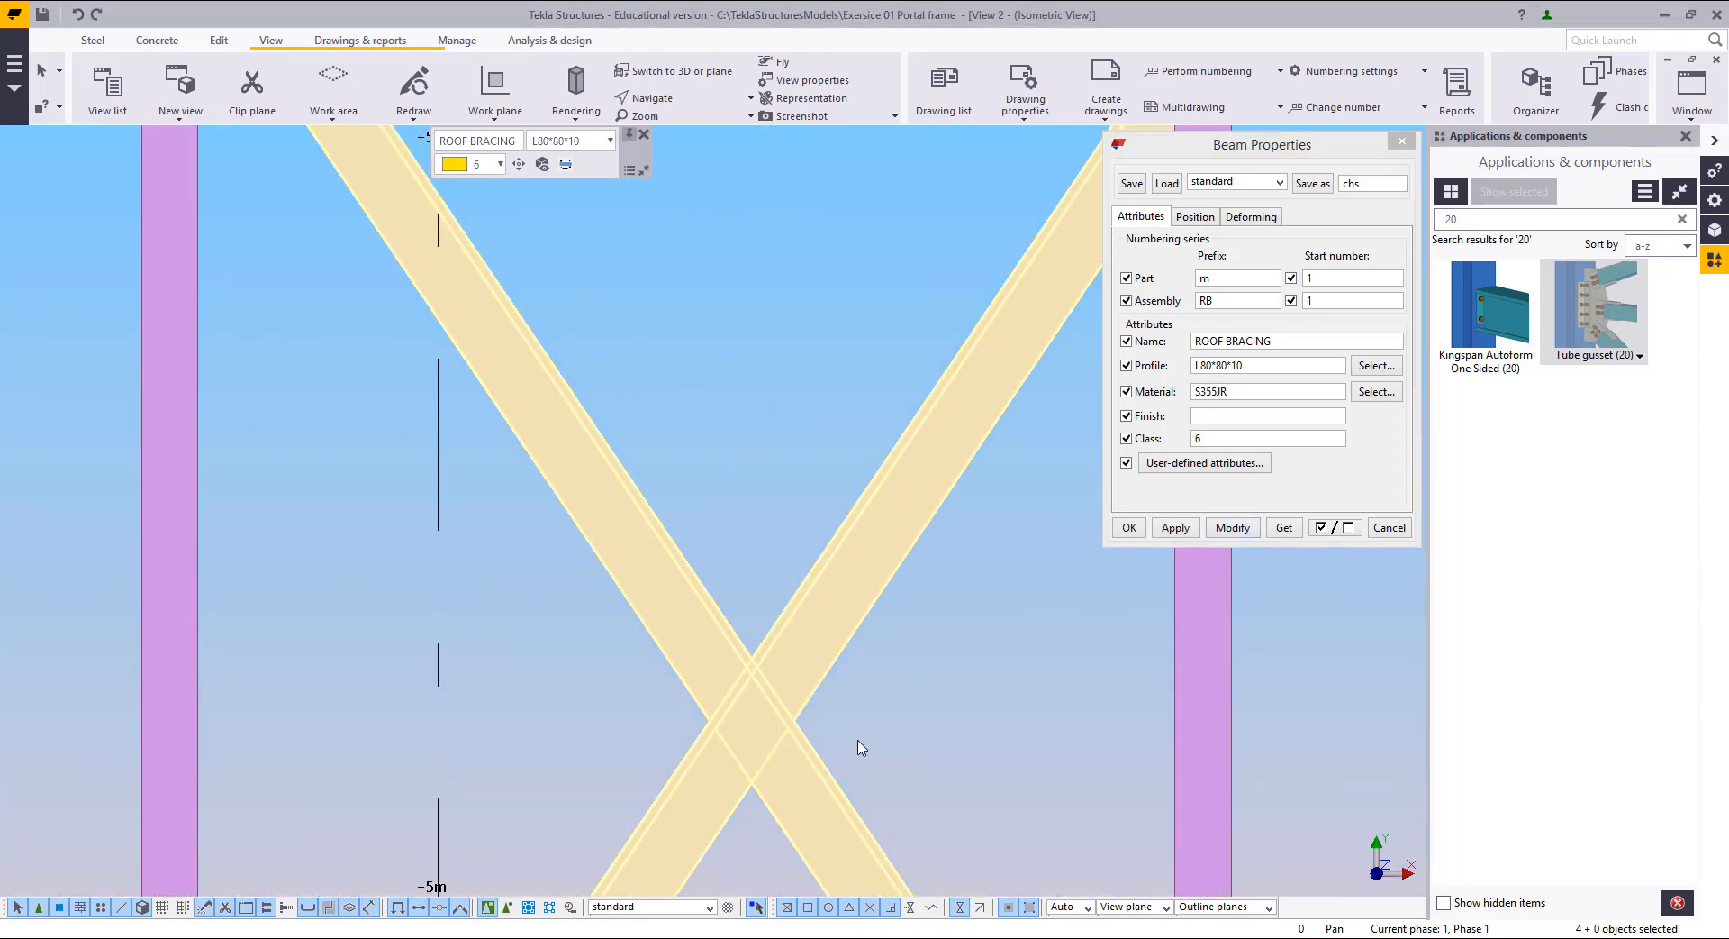
middle_click_drag(830, 537, 841, 557)
scroll(841, 580, "down", 5)
scroll(694, 495, "up", 6)
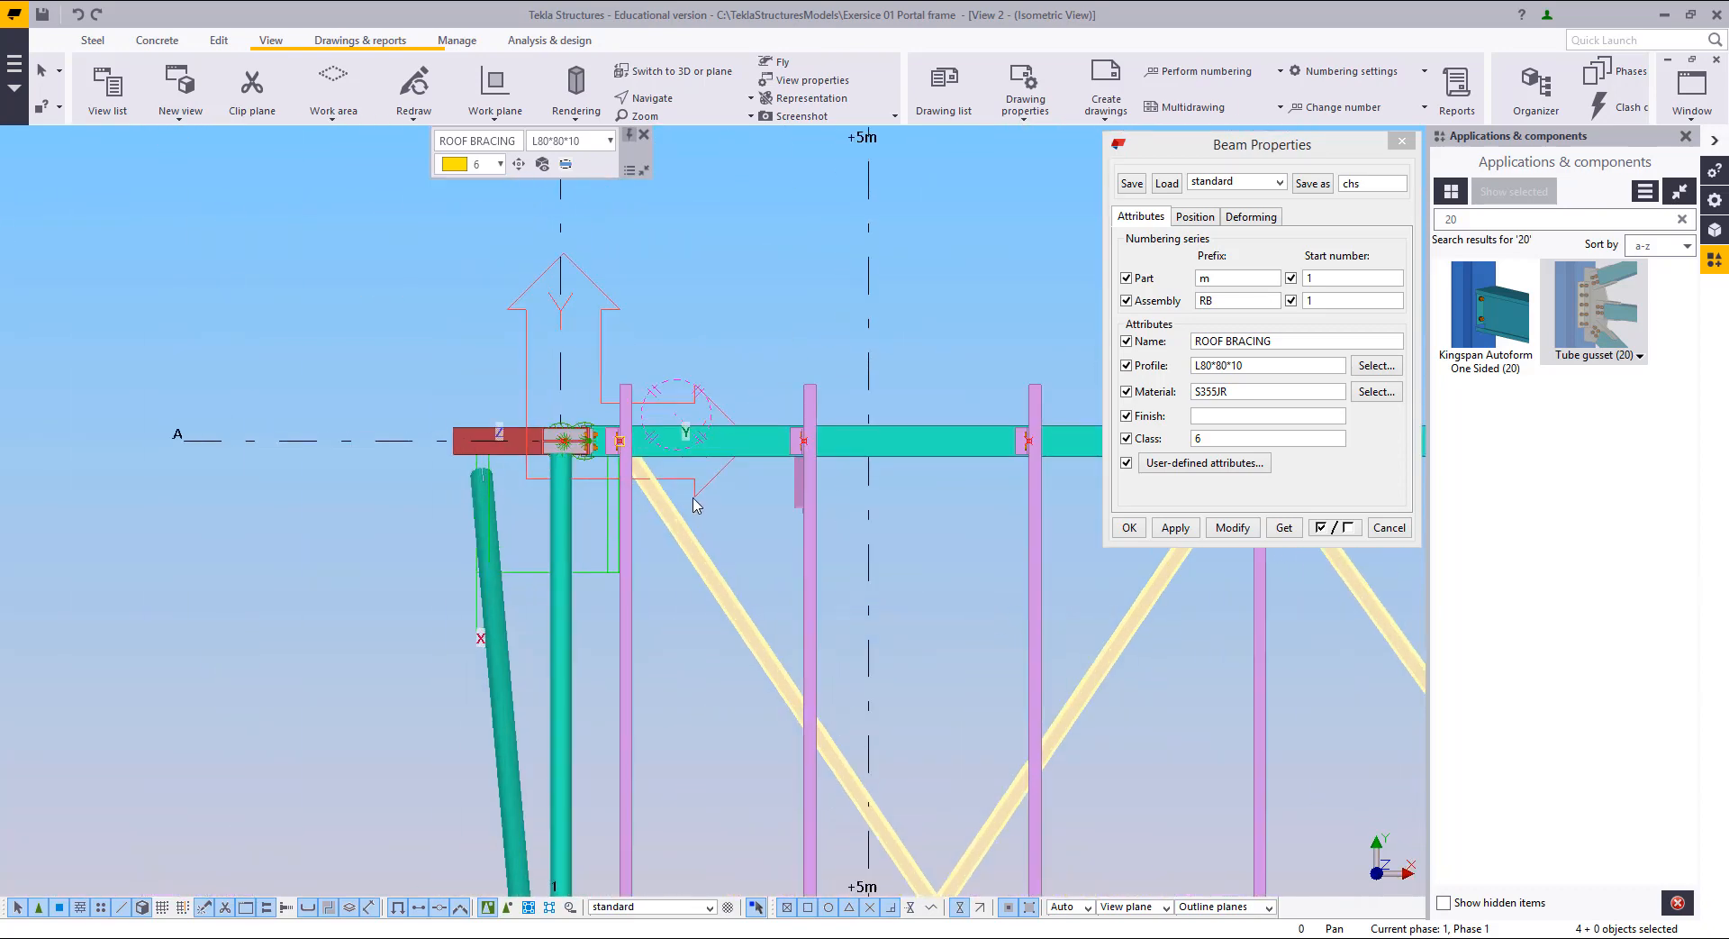
scroll(571, 423, "down", 3)
key("ctrl+2")
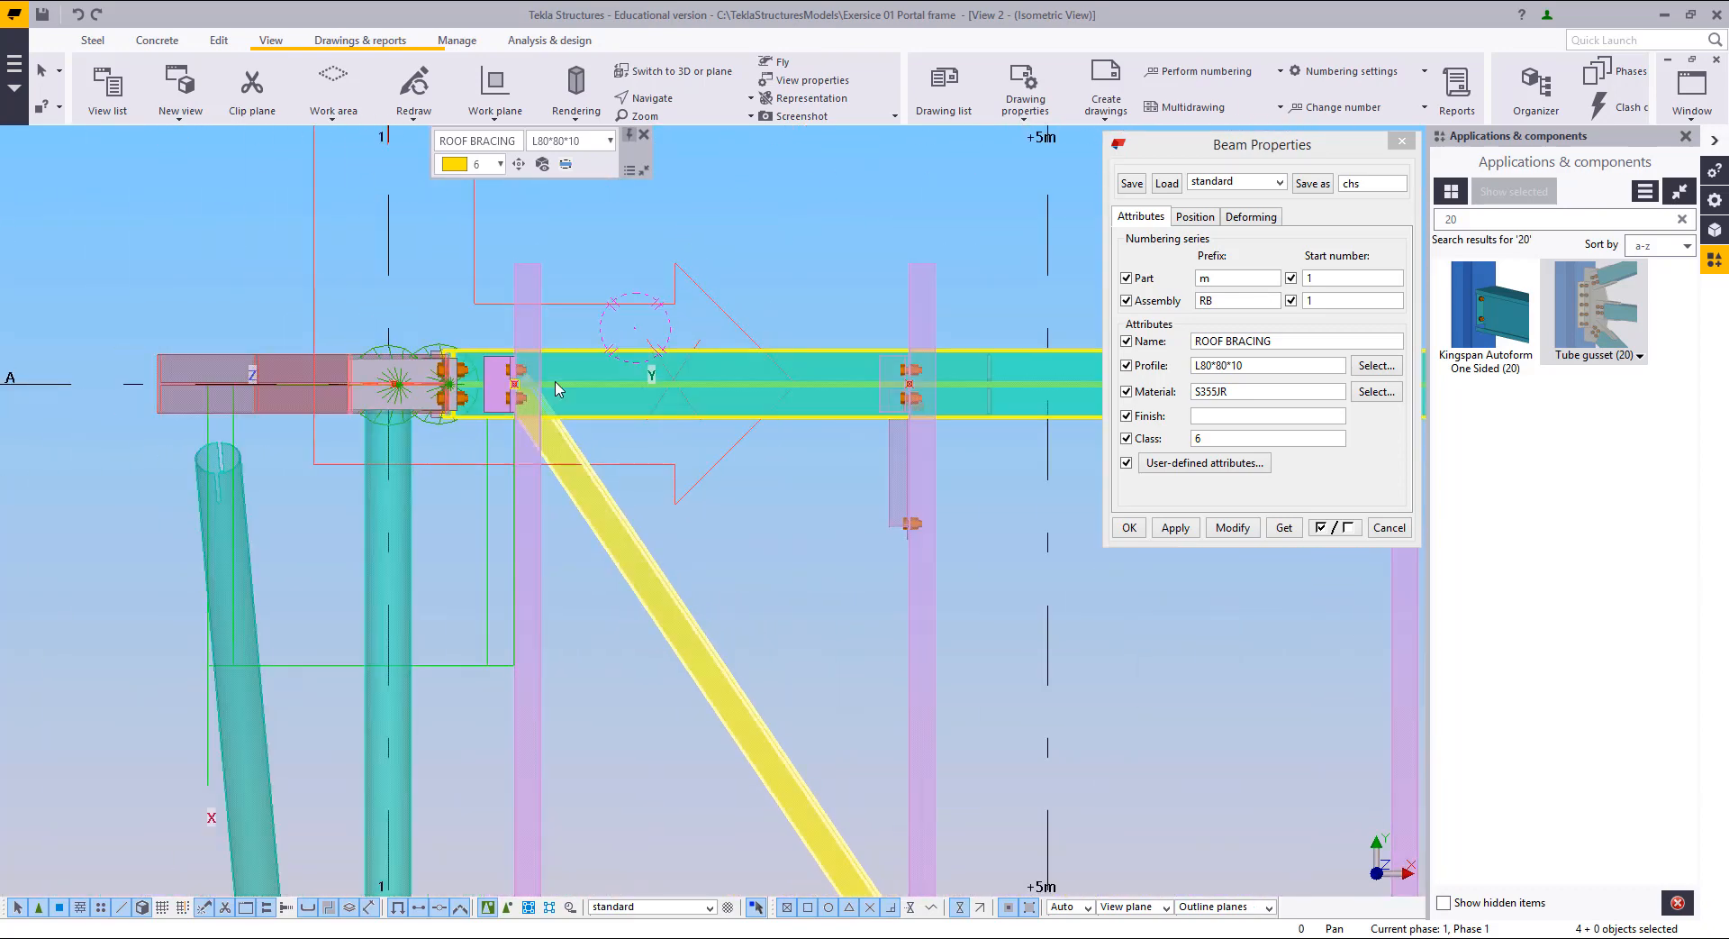
scroll(518, 389, "up", 4)
scroll(517, 389, "up", 5)
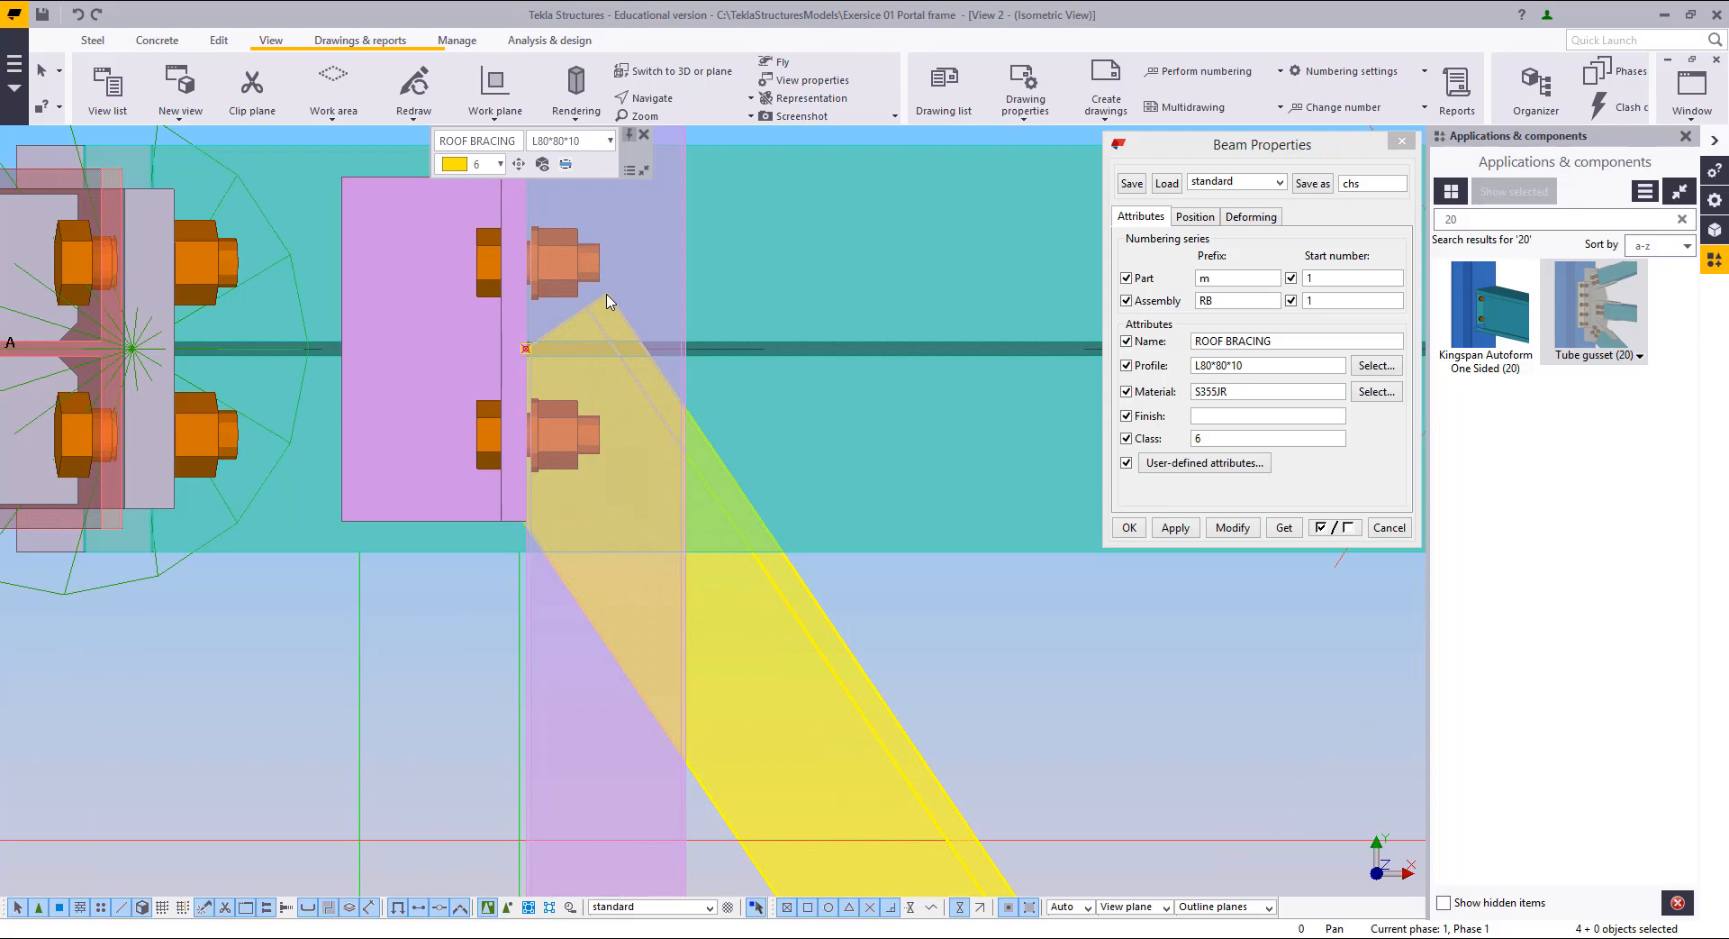
scroll(603, 317, "down", 6)
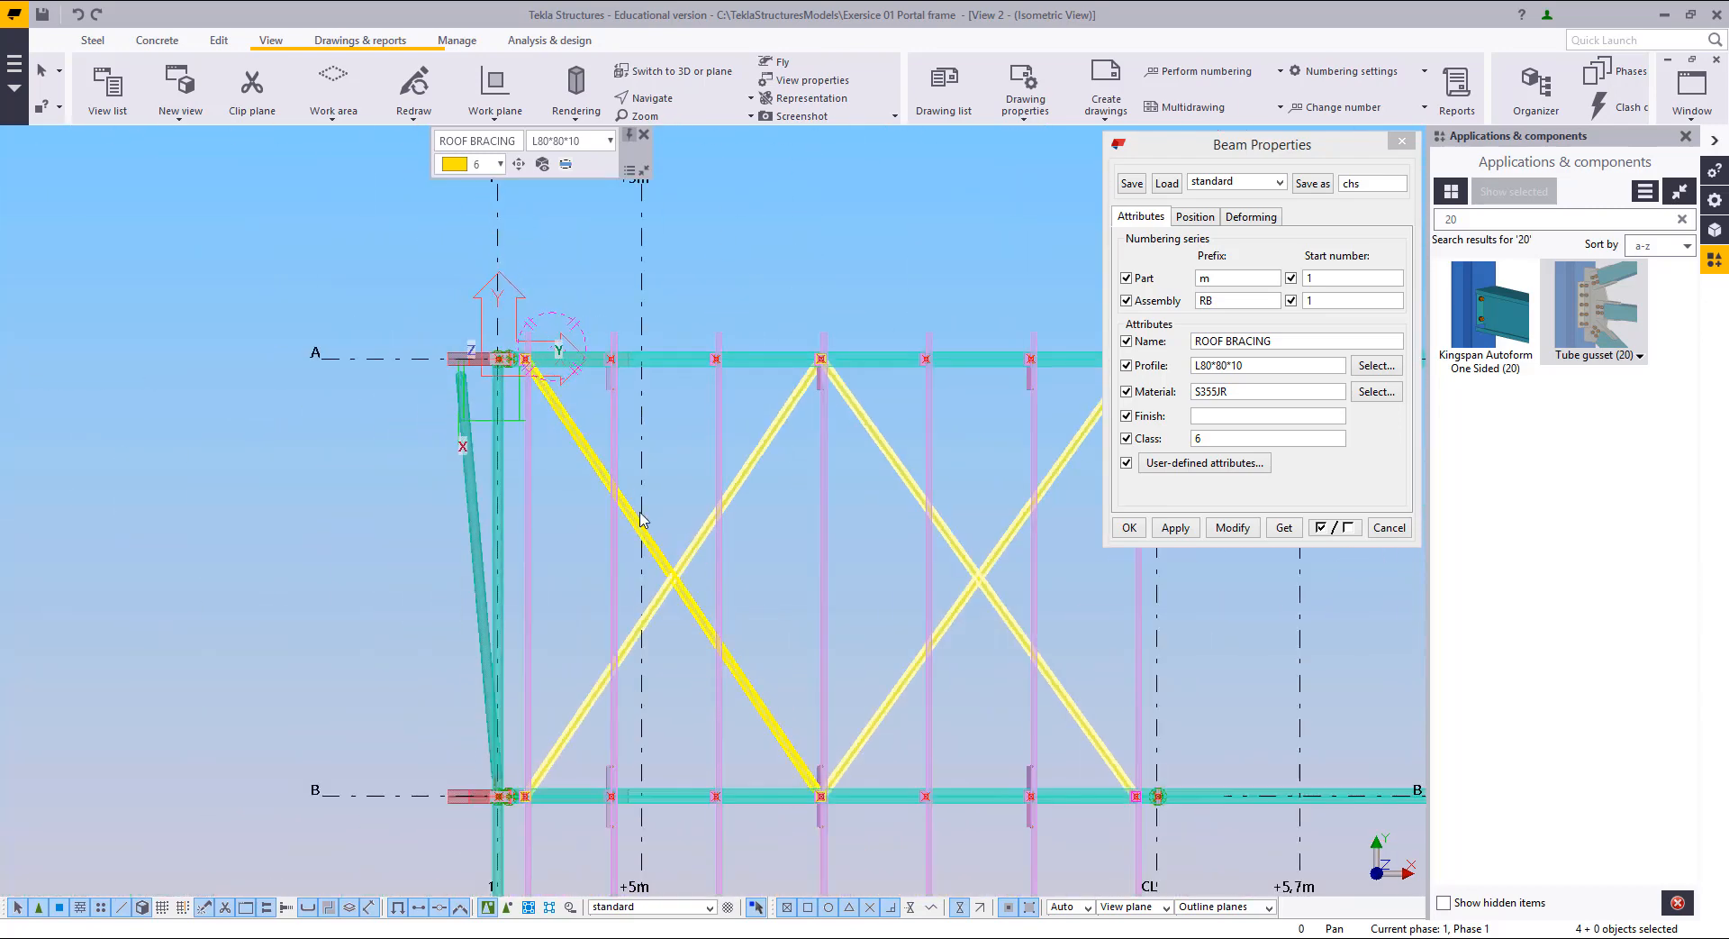
scroll(916, 883, "up", 3)
scroll(917, 883, "up", 6)
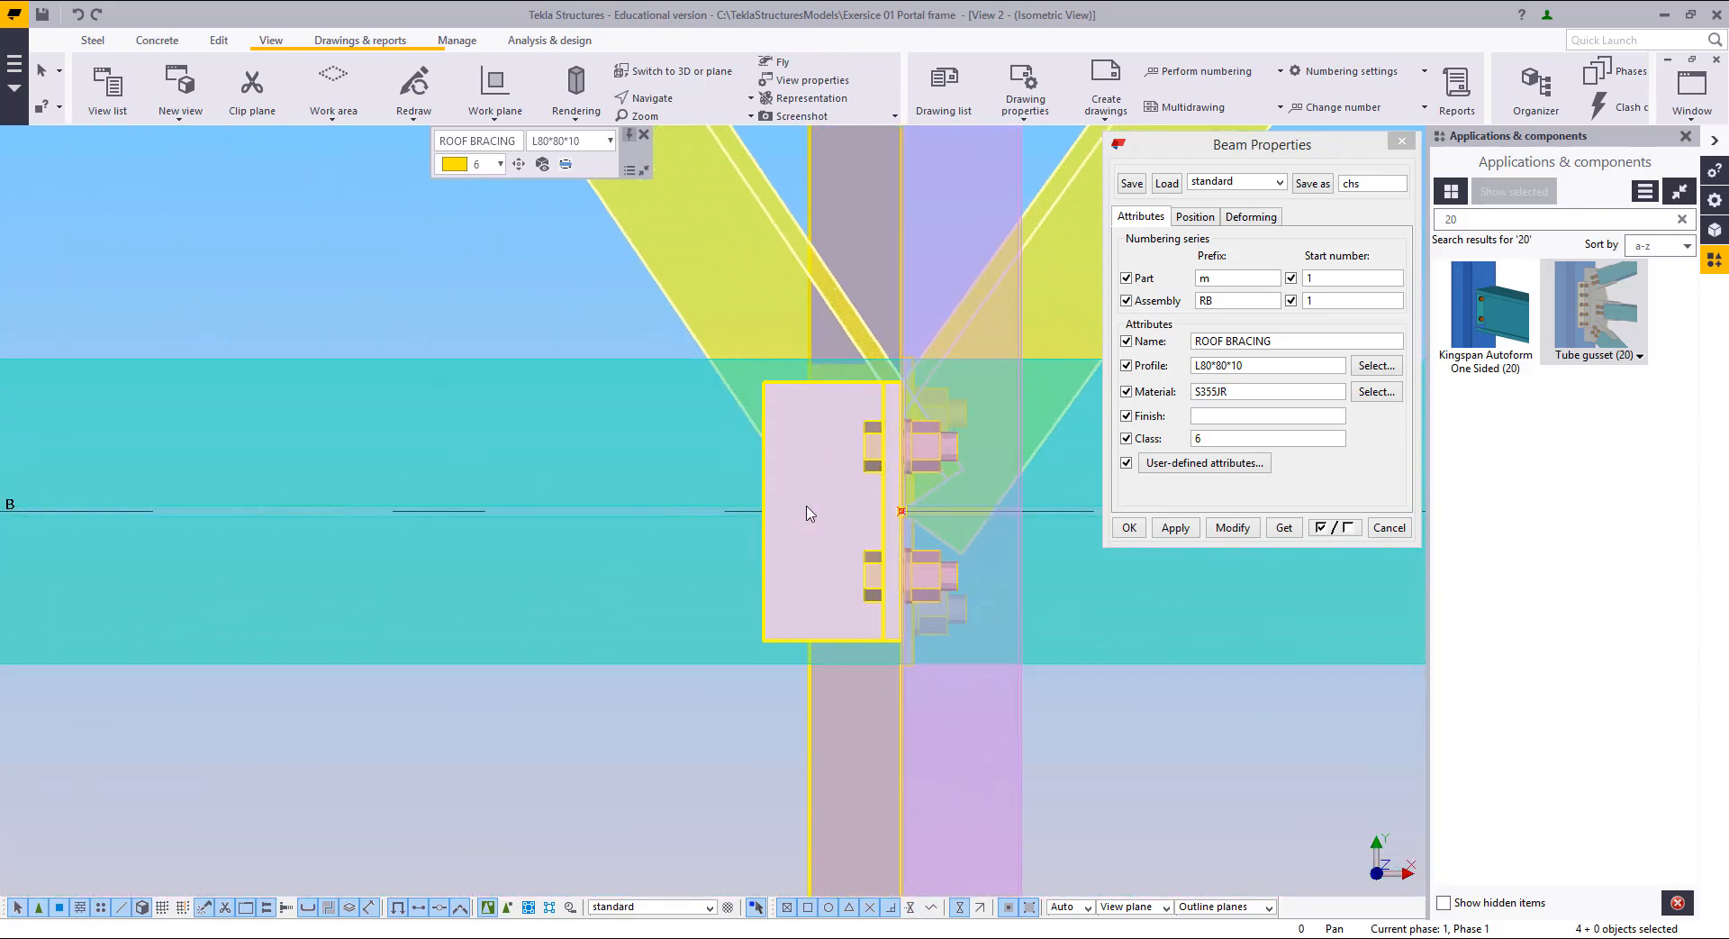
scroll(552, 683, "down", 8)
middle_click_drag(1054, 257, 871, 563)
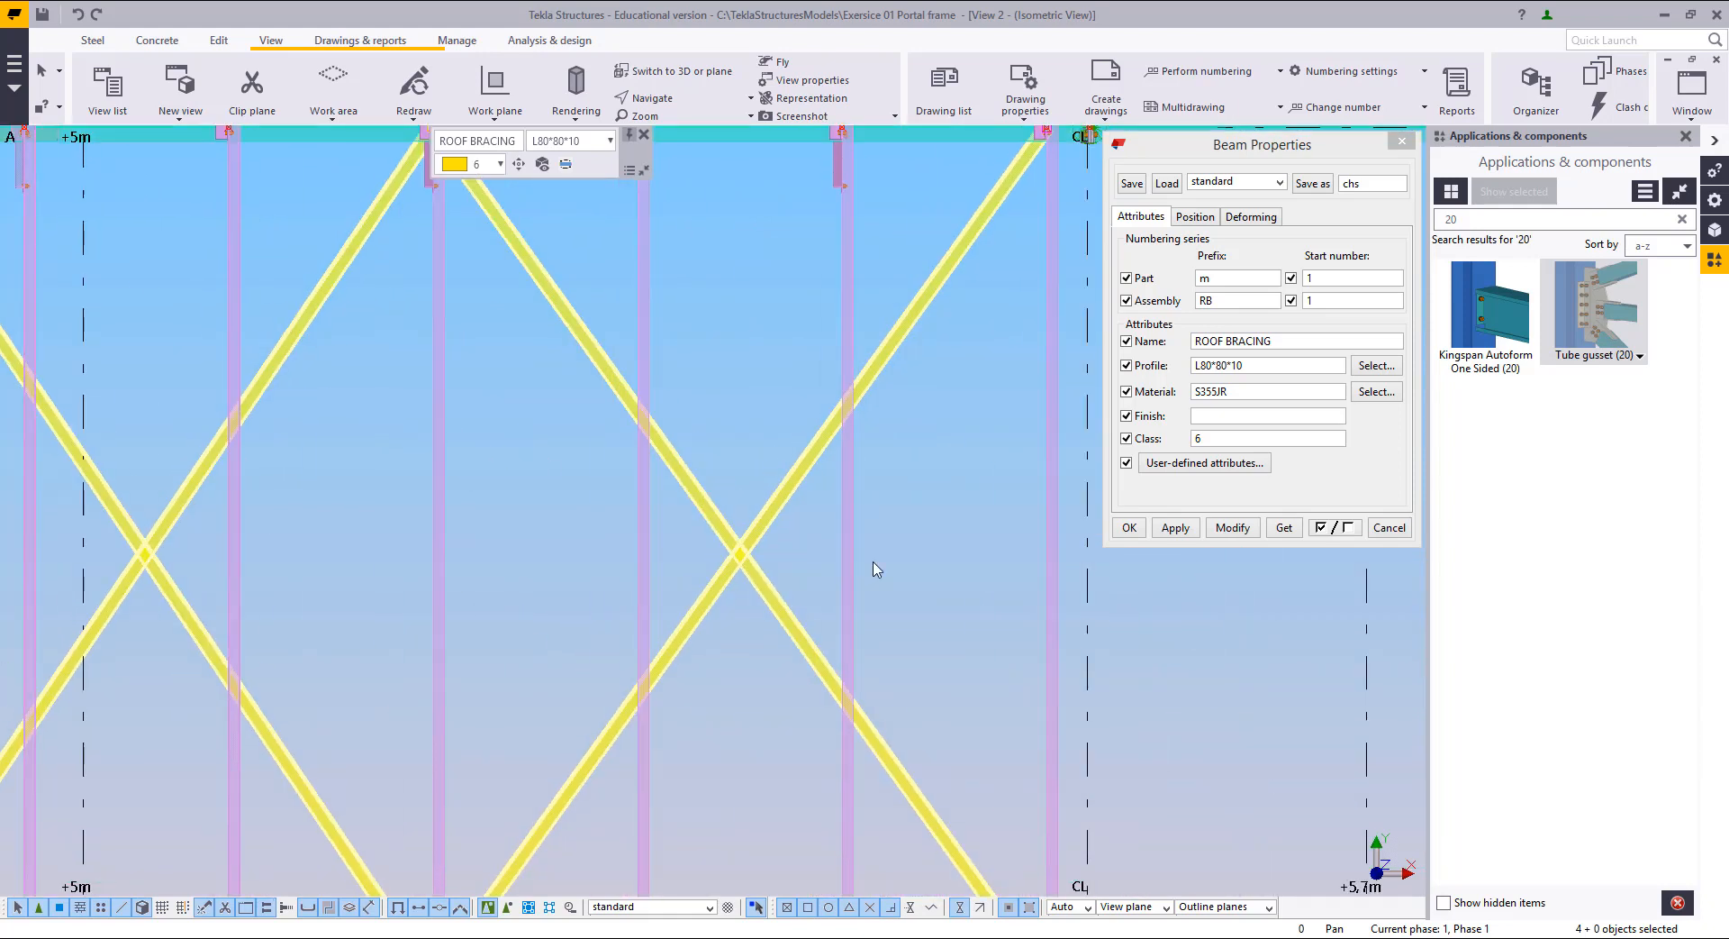
middle_click_drag(1042, 131, 844, 450)
scroll(843, 450, "up", 6)
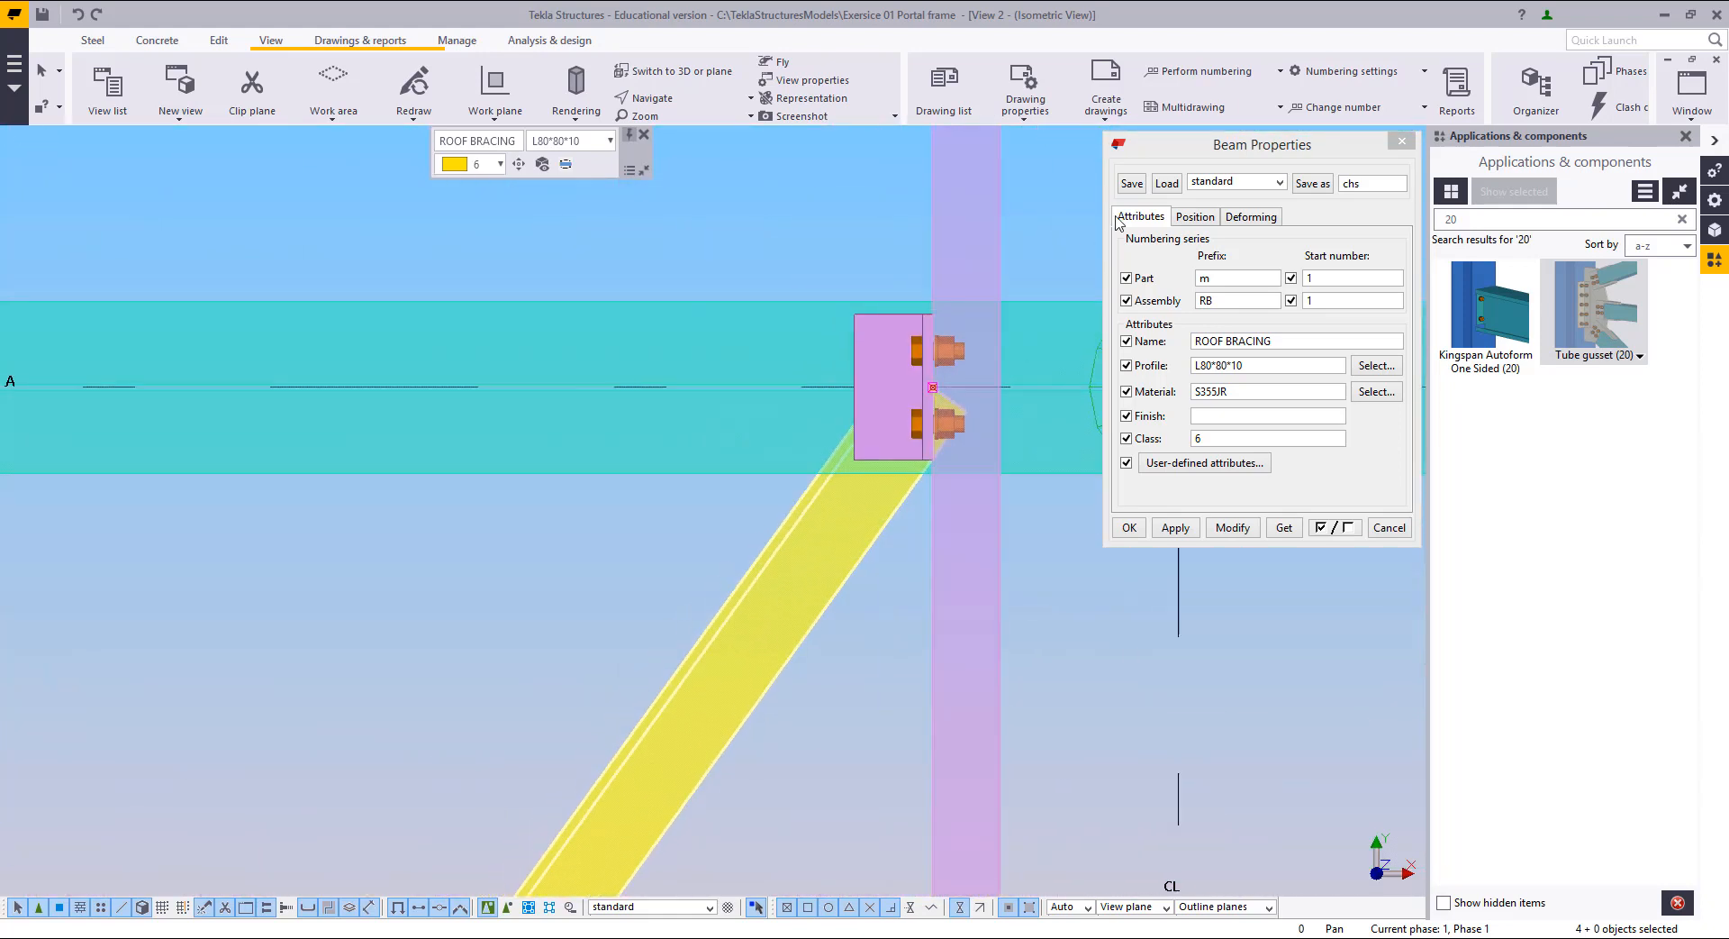
Step: Set the rotation of the four roof diagonals to Back
left_click(1195, 217)
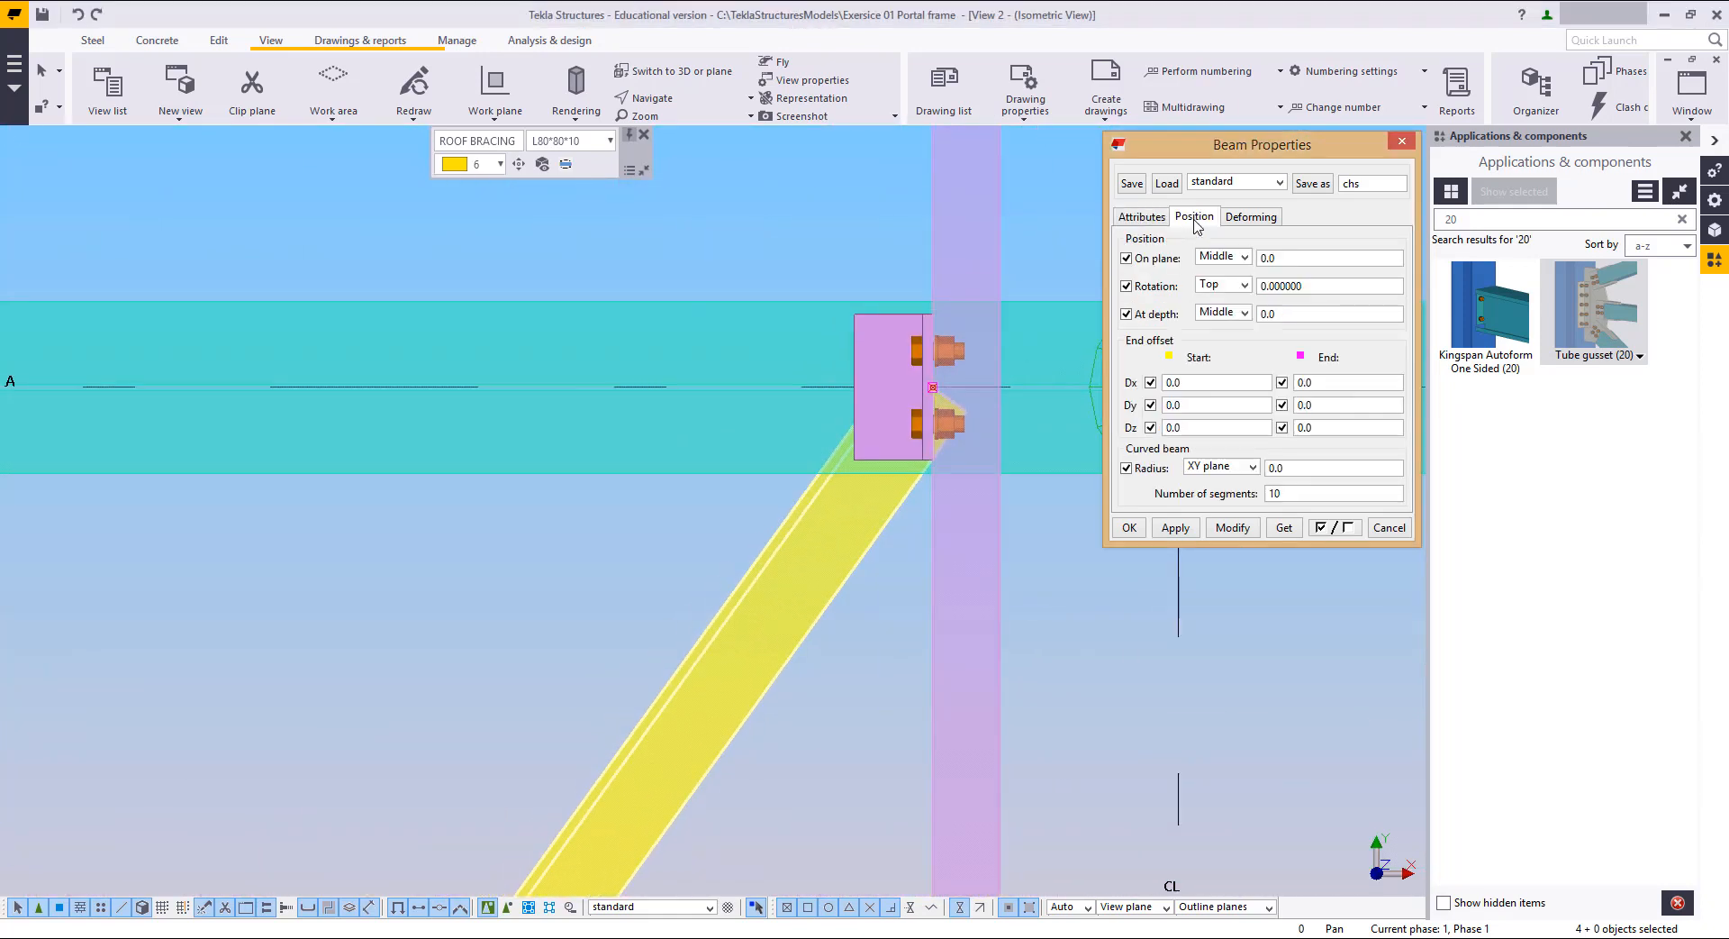
left_click(1242, 286)
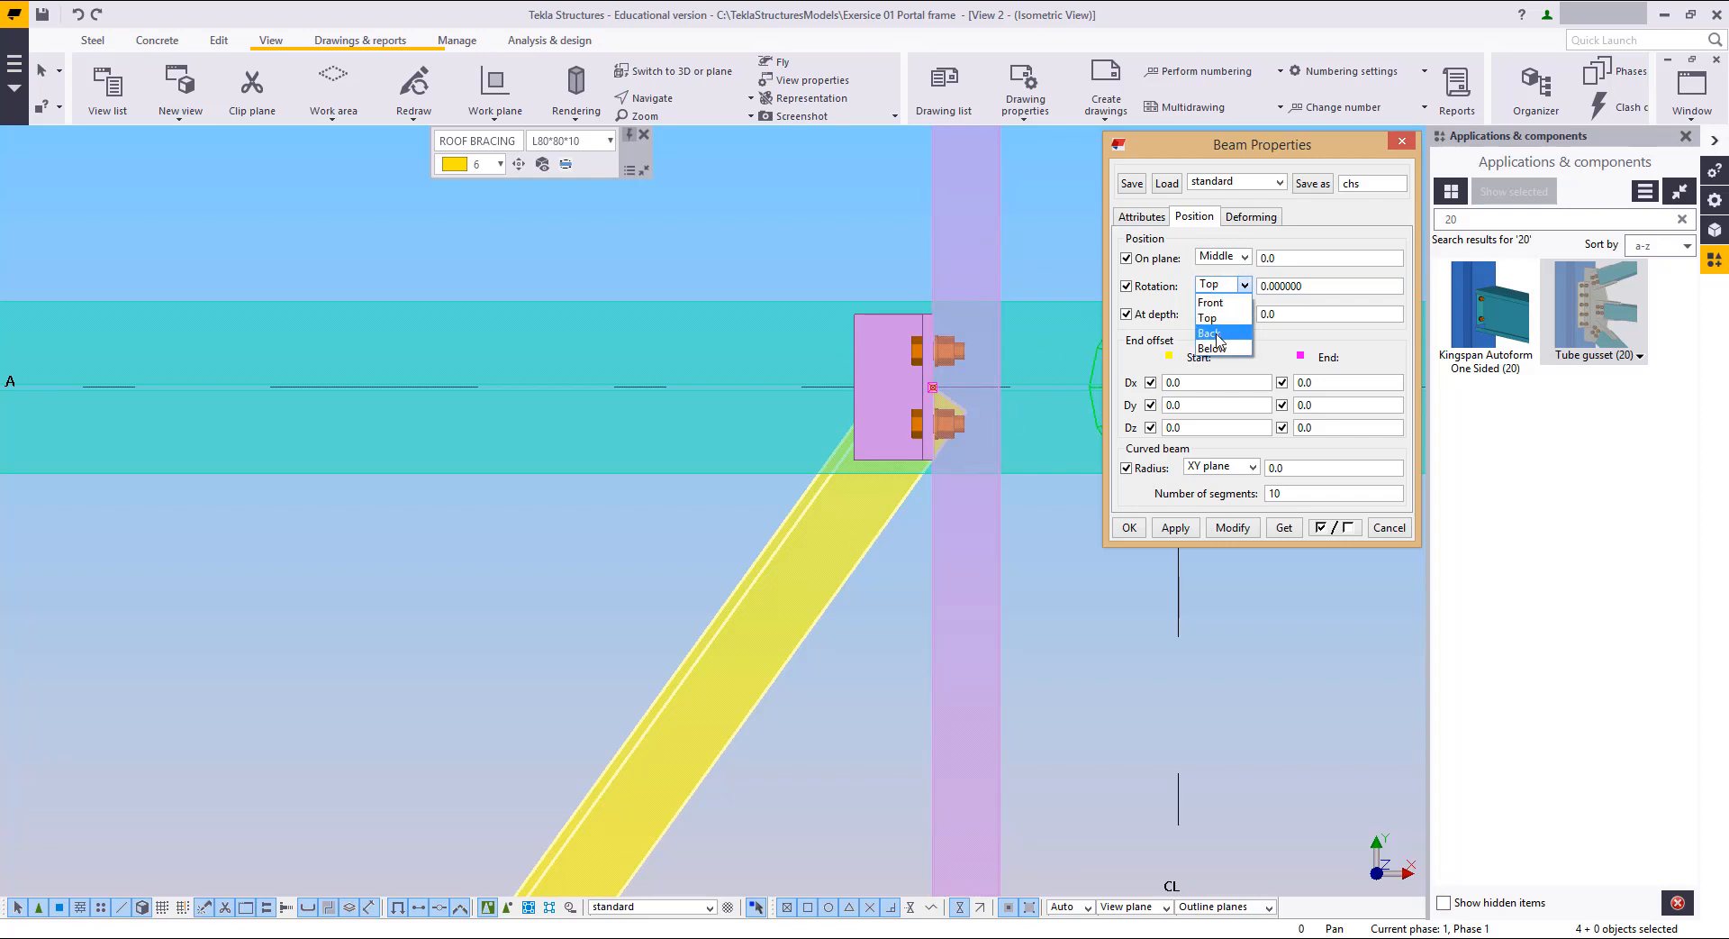
left_click(1236, 334)
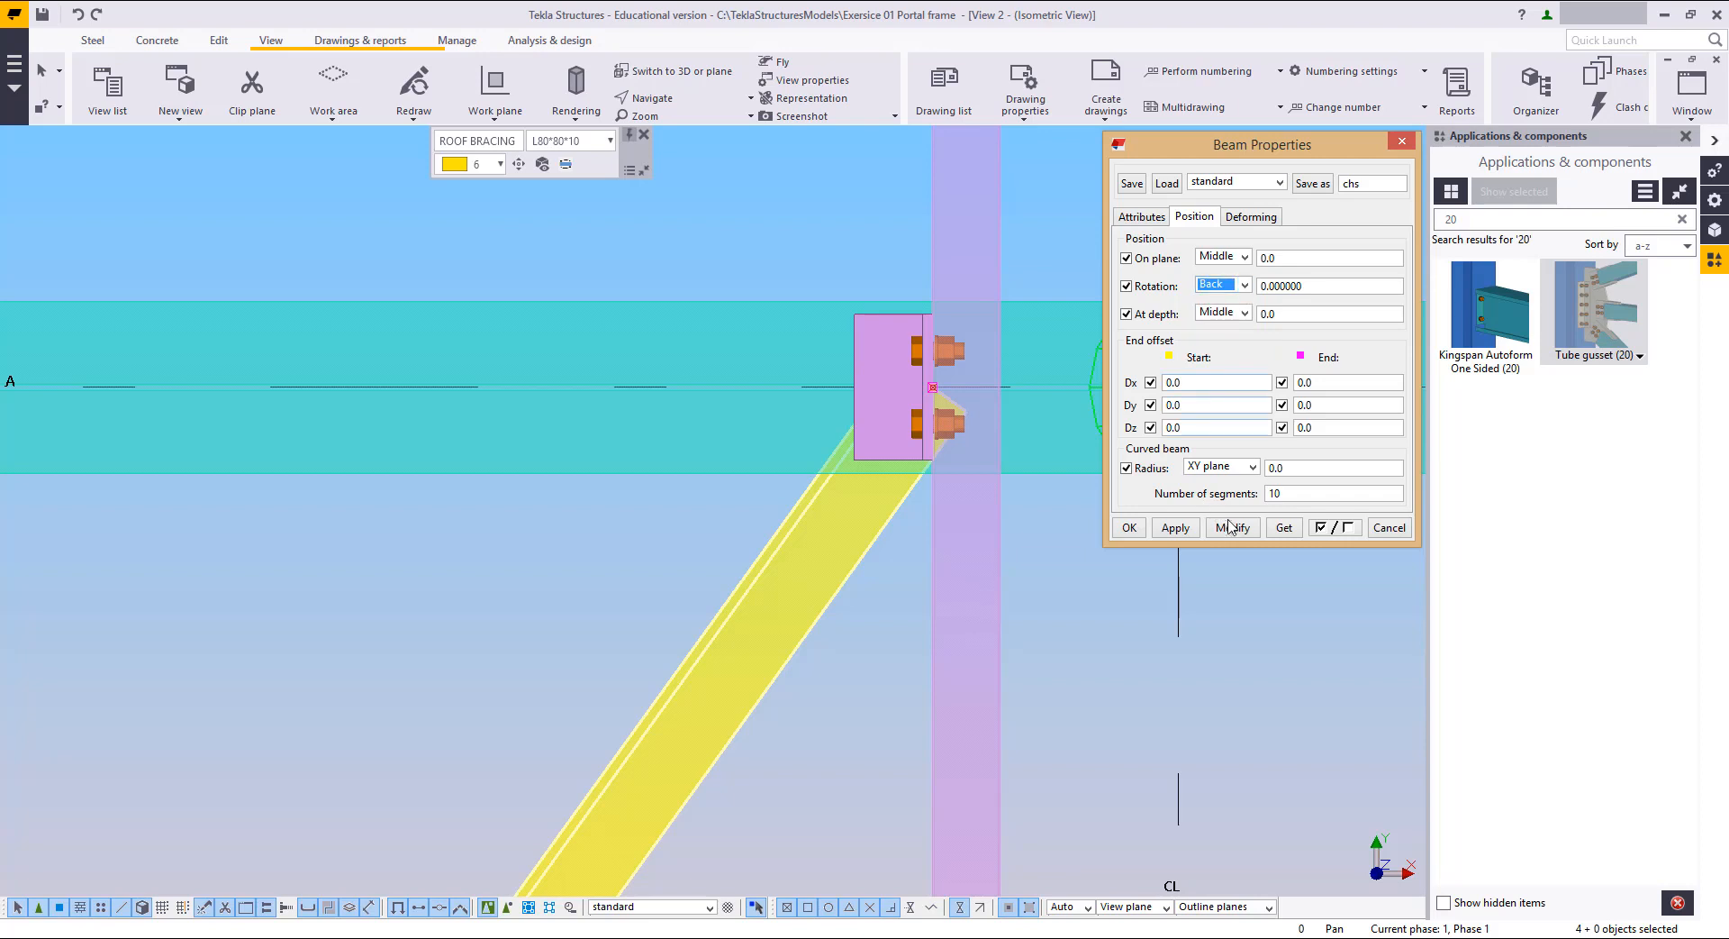
Step: Check the orientation of the rotated angles along the diagonals and at the crossing points of both bracing bays
middle_click_drag(713, 409, 825, 242)
scroll(825, 242, "down", 3)
scroll(613, 564, "down", 3)
middle_click_drag(614, 563, 891, 369)
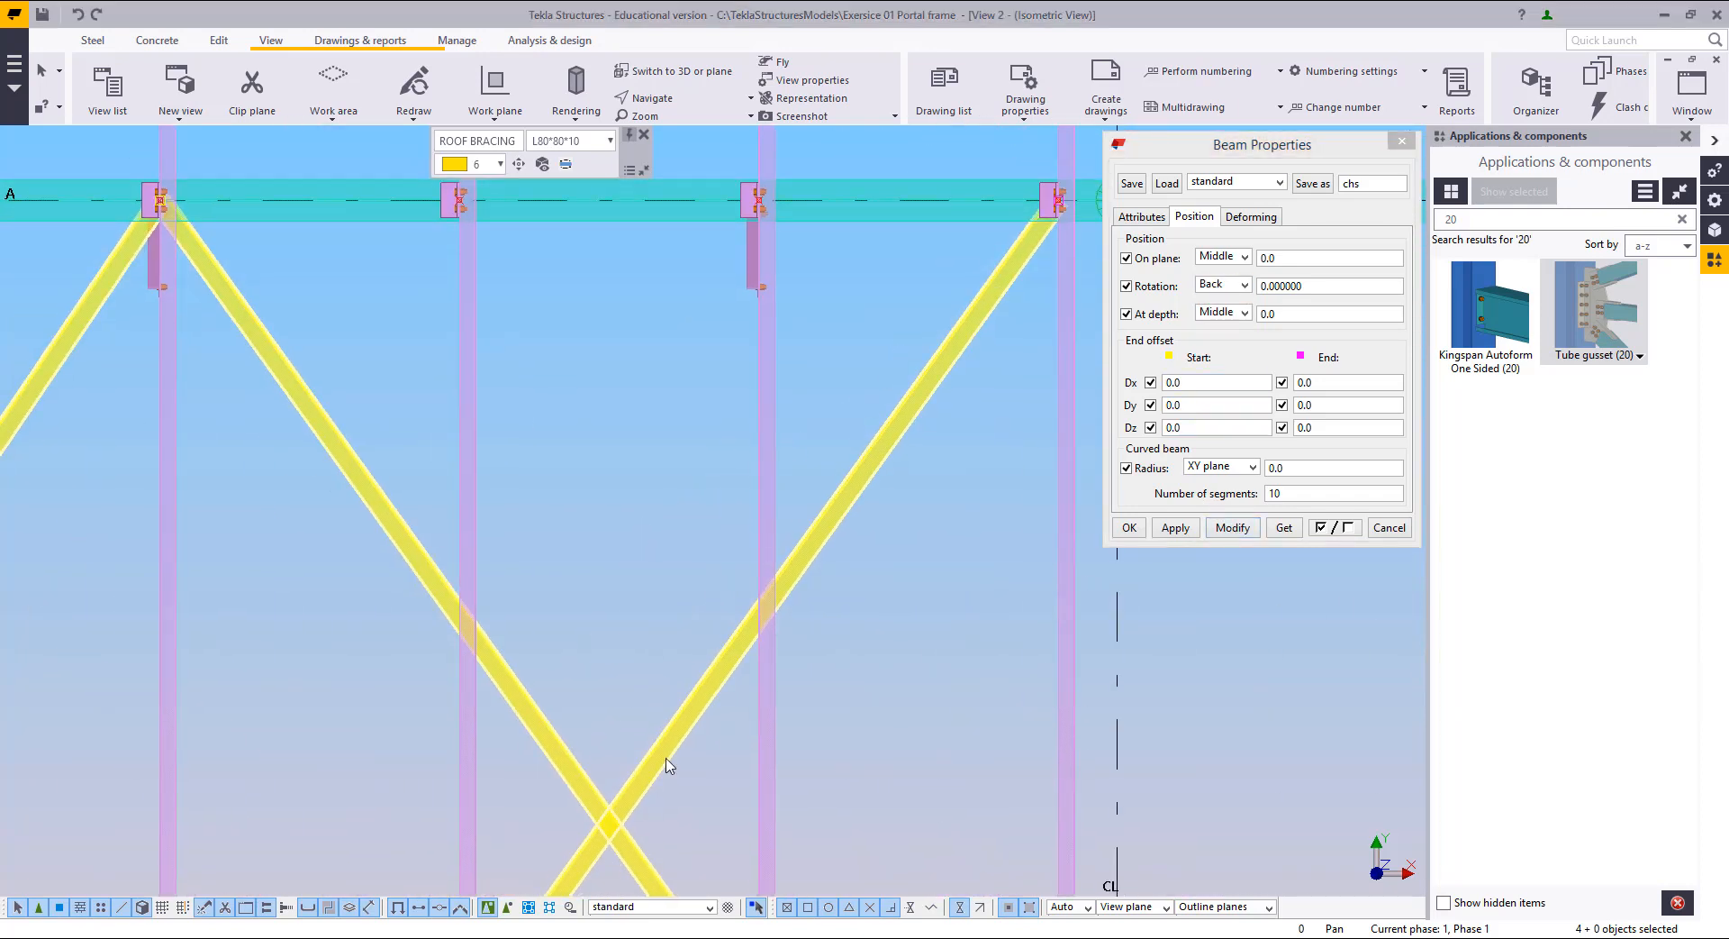
middle_click_drag(664, 760, 728, 479)
scroll(684, 610, "up", 2)
scroll(687, 616, "up", 2)
scroll(514, 482, "up", 2)
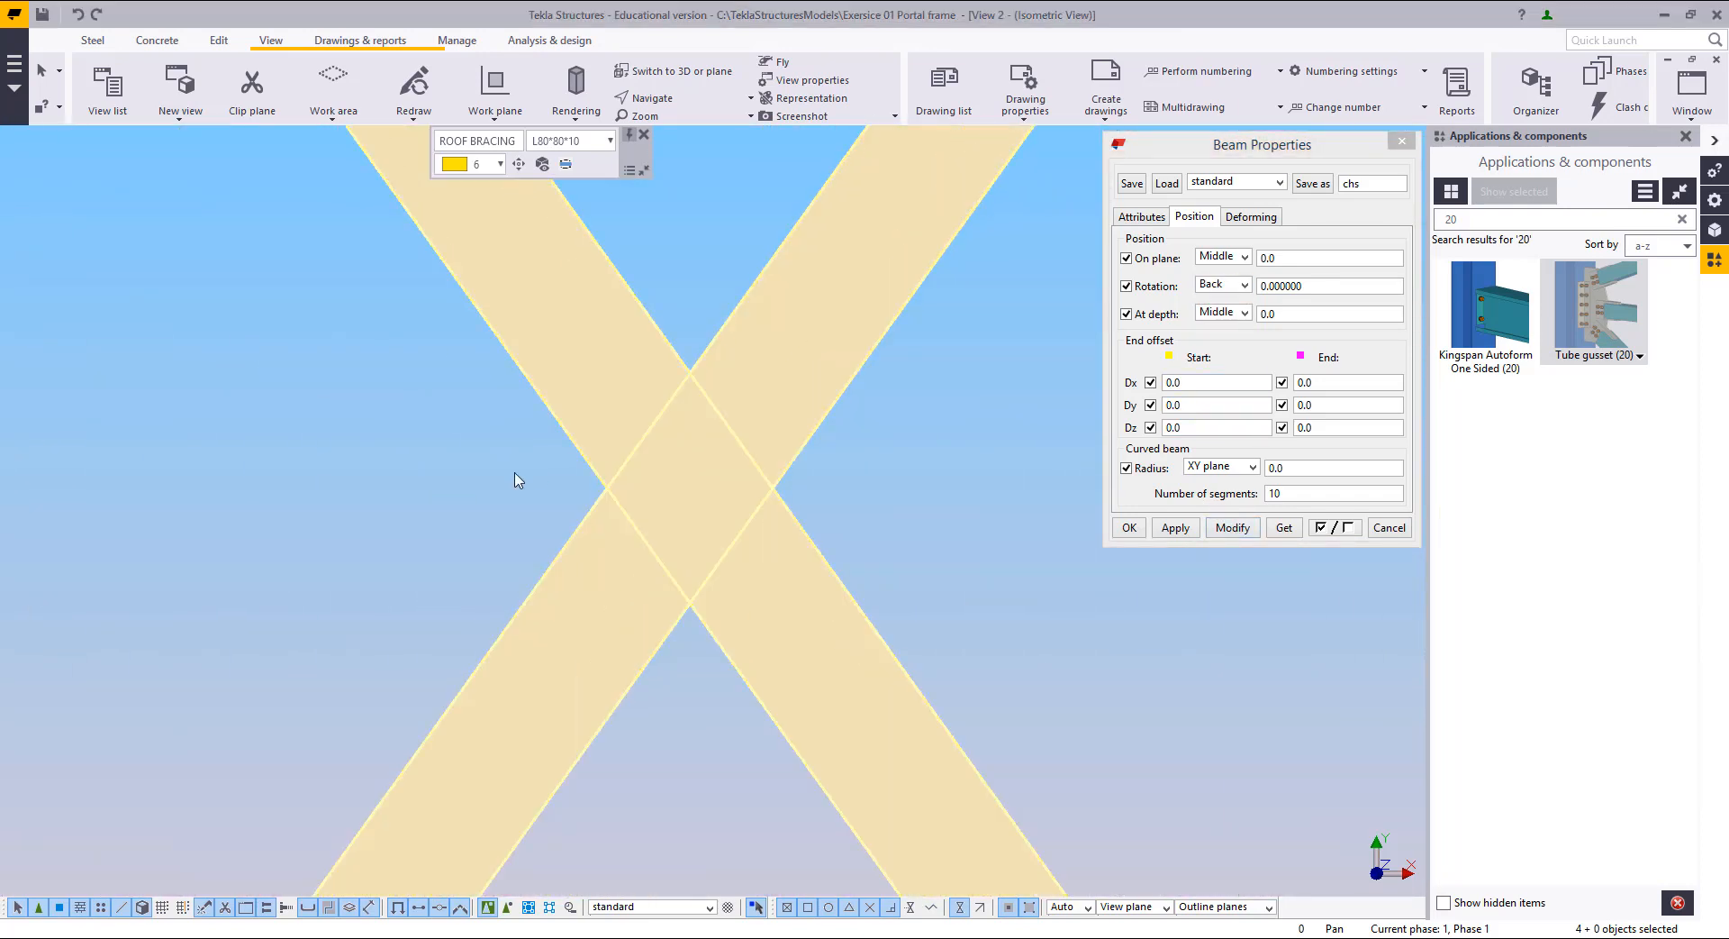
scroll(892, 567, "down", 6)
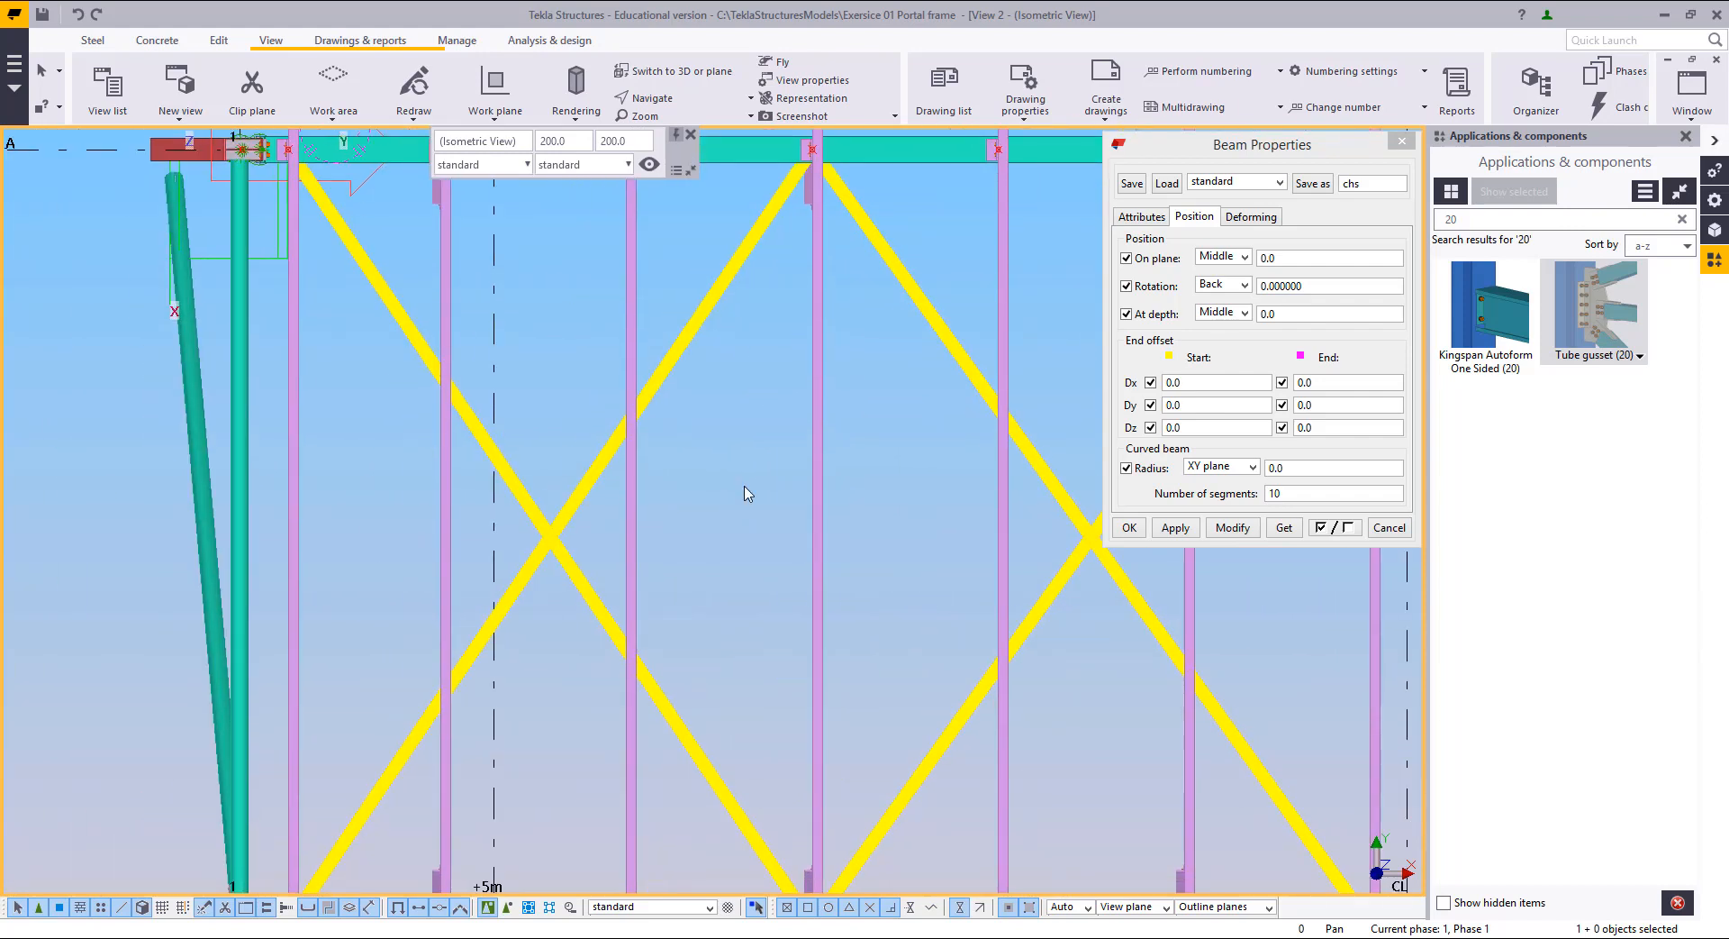
scroll(651, 556, "up", 2)
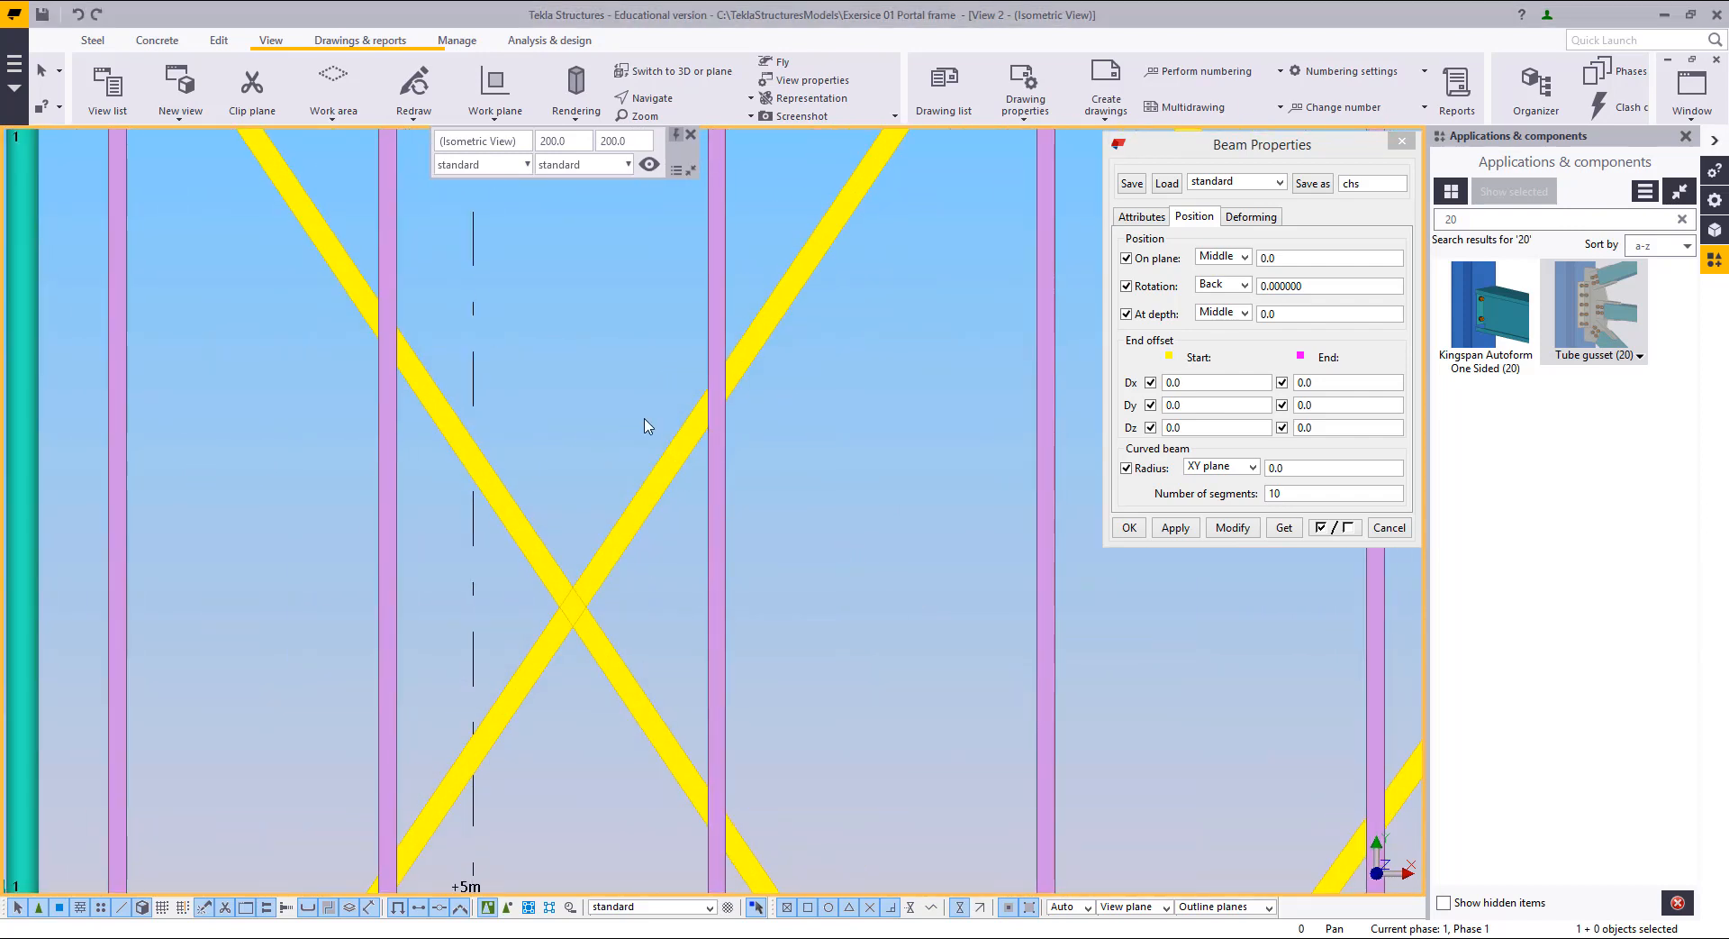
scroll(580, 678, "down", 2)
Step: Select the four roof diagonals, close the Grid C view and display the Grid B view instead
left_click_drag(873, 471, 827, 693)
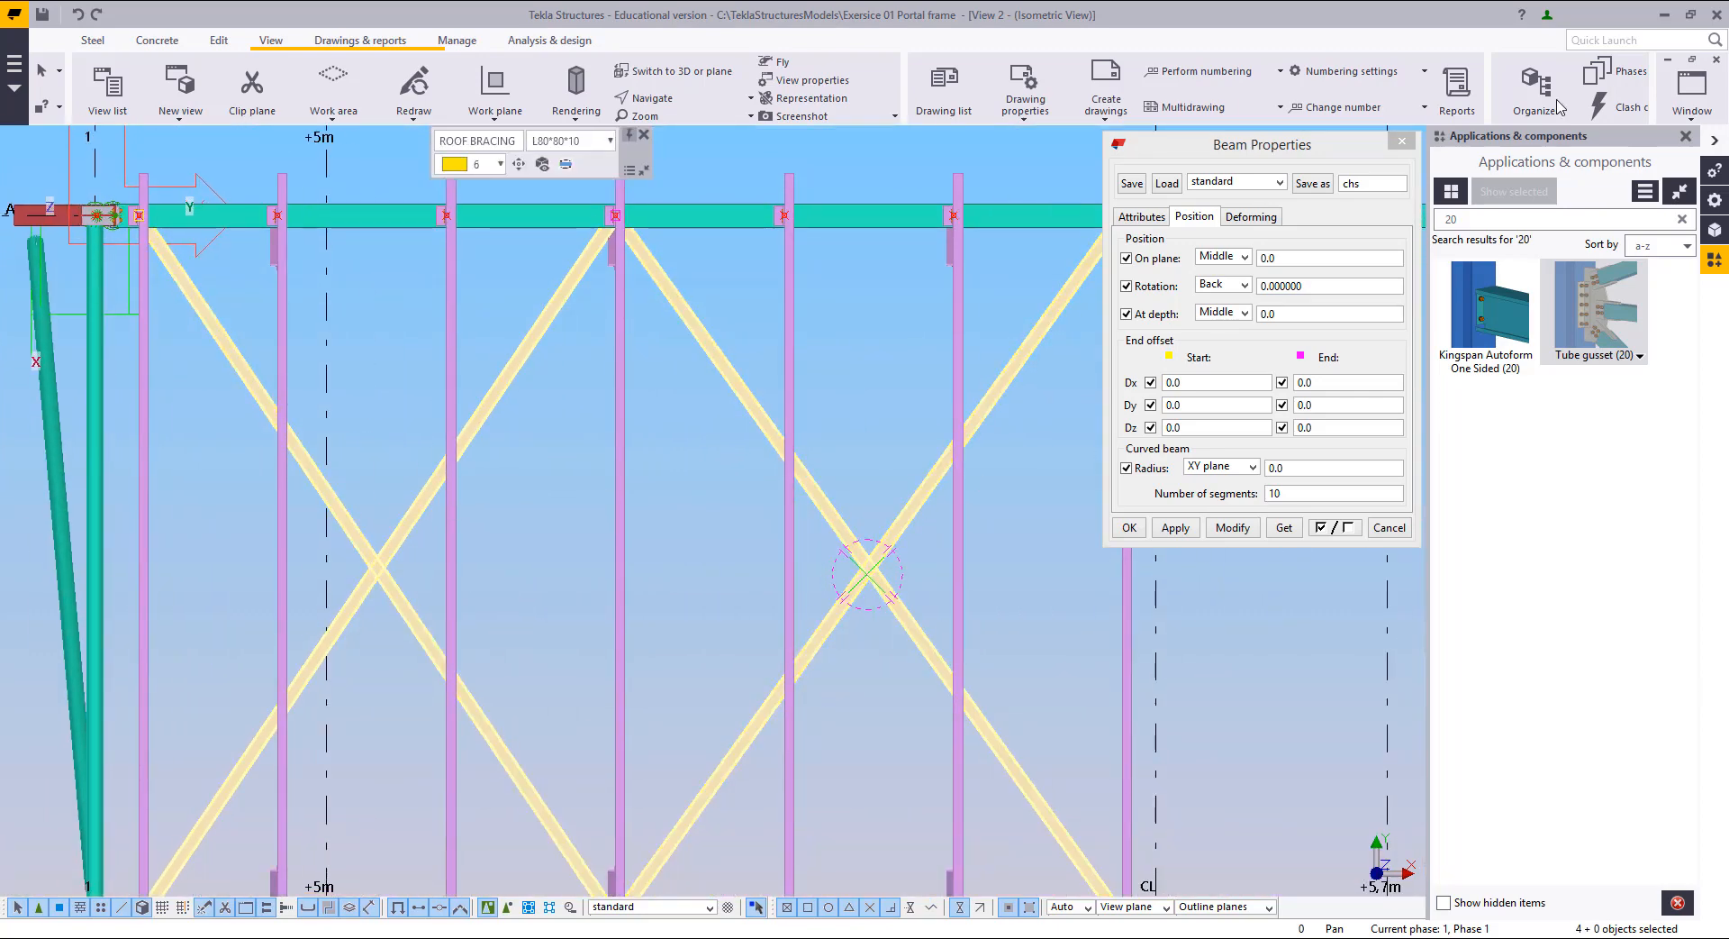
left_click(1657, 95)
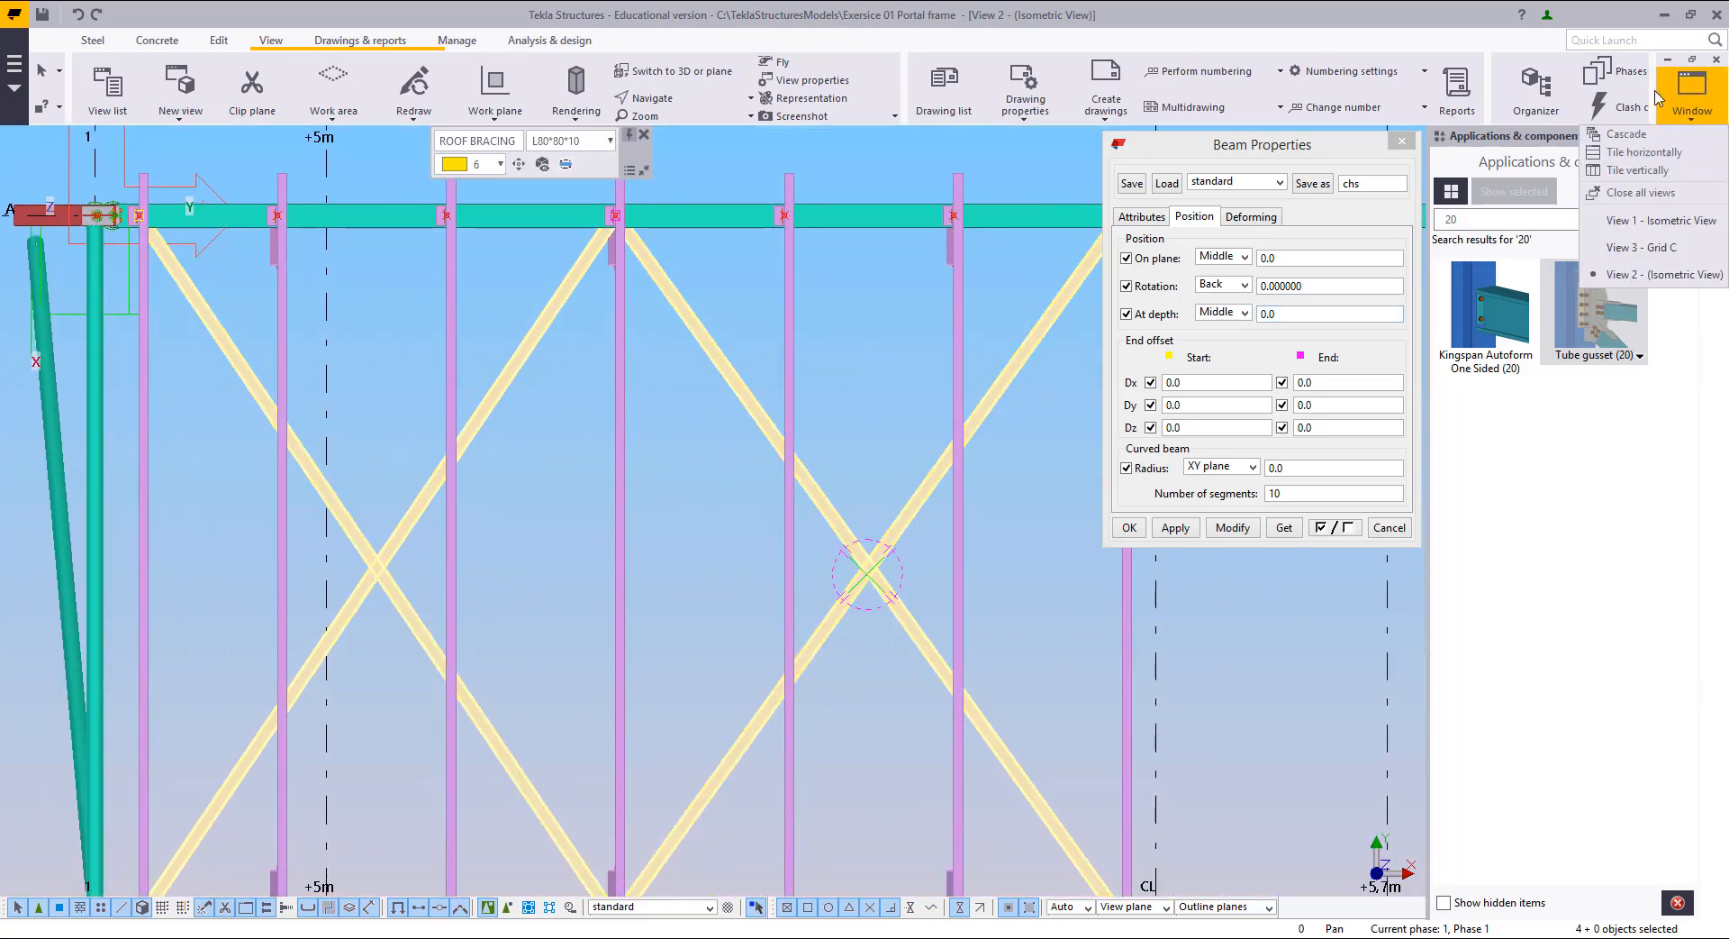
left_click(1657, 246)
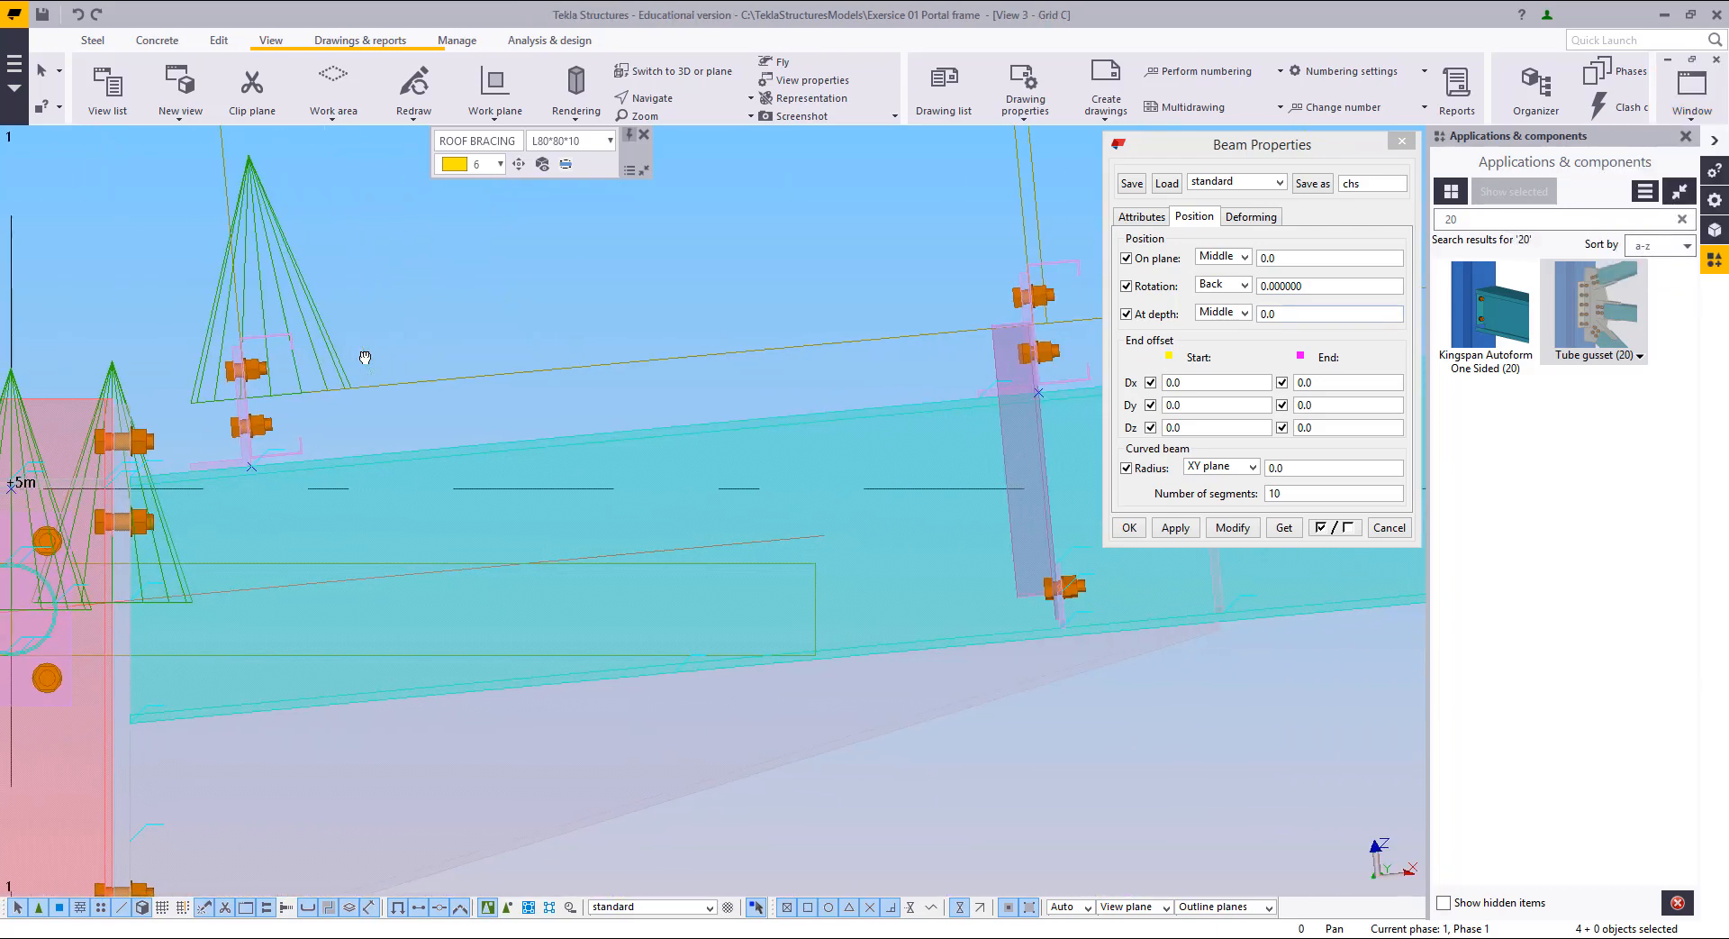
left_click(1716, 61)
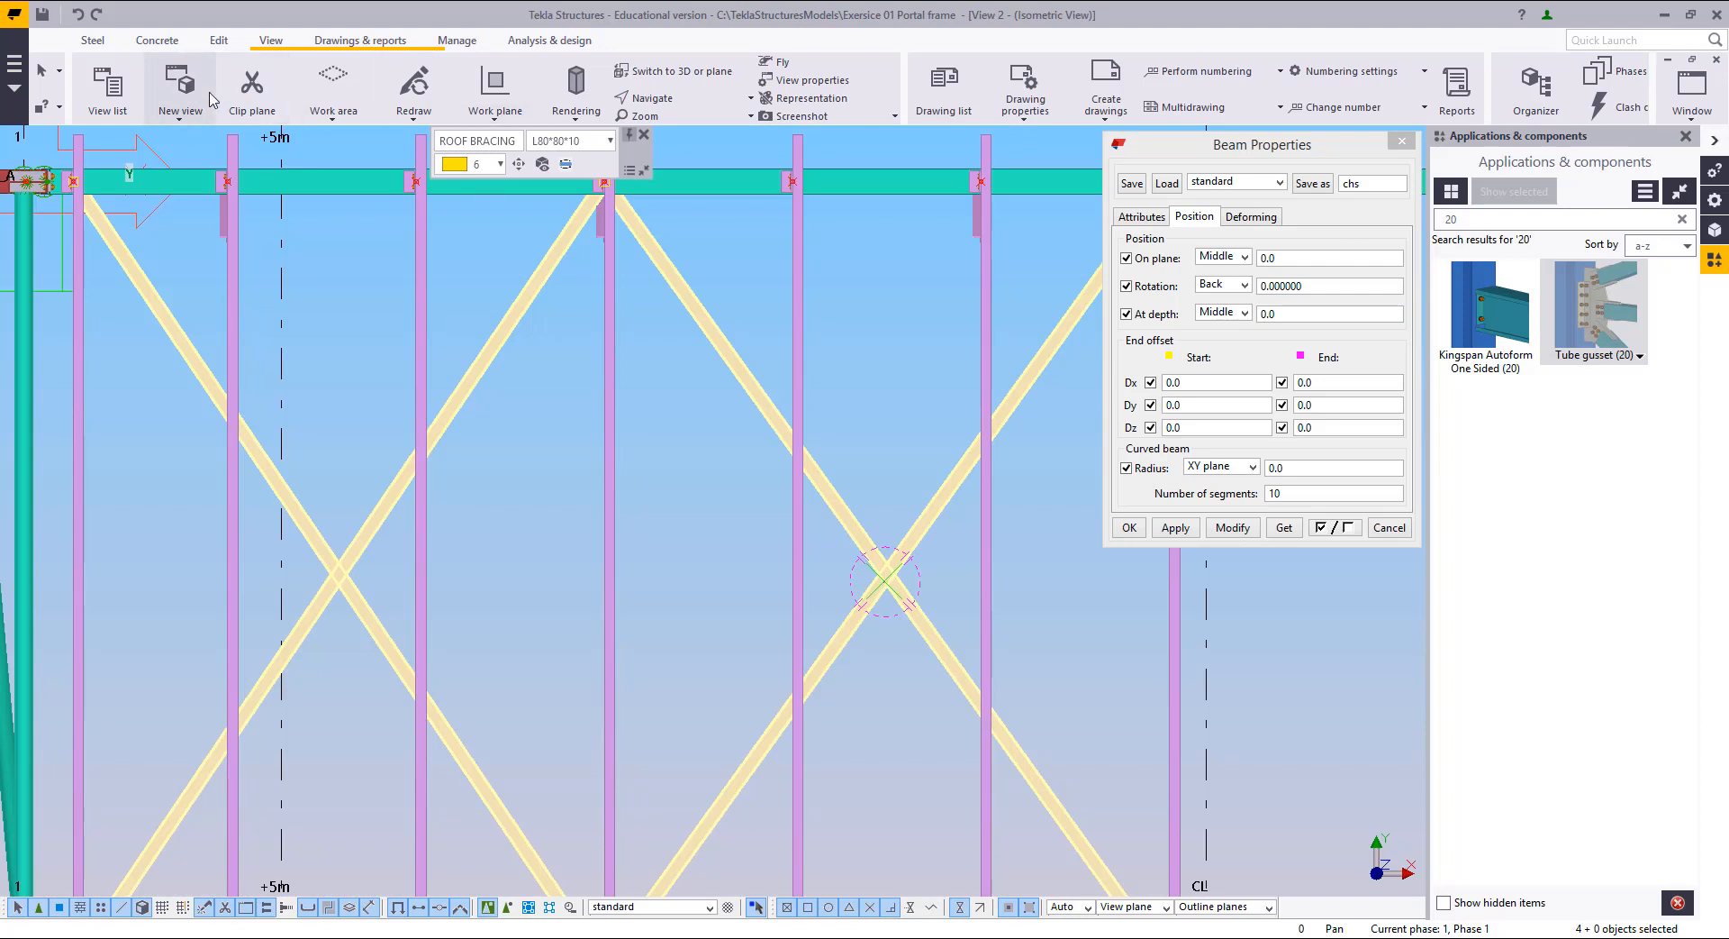
left_click(108, 90)
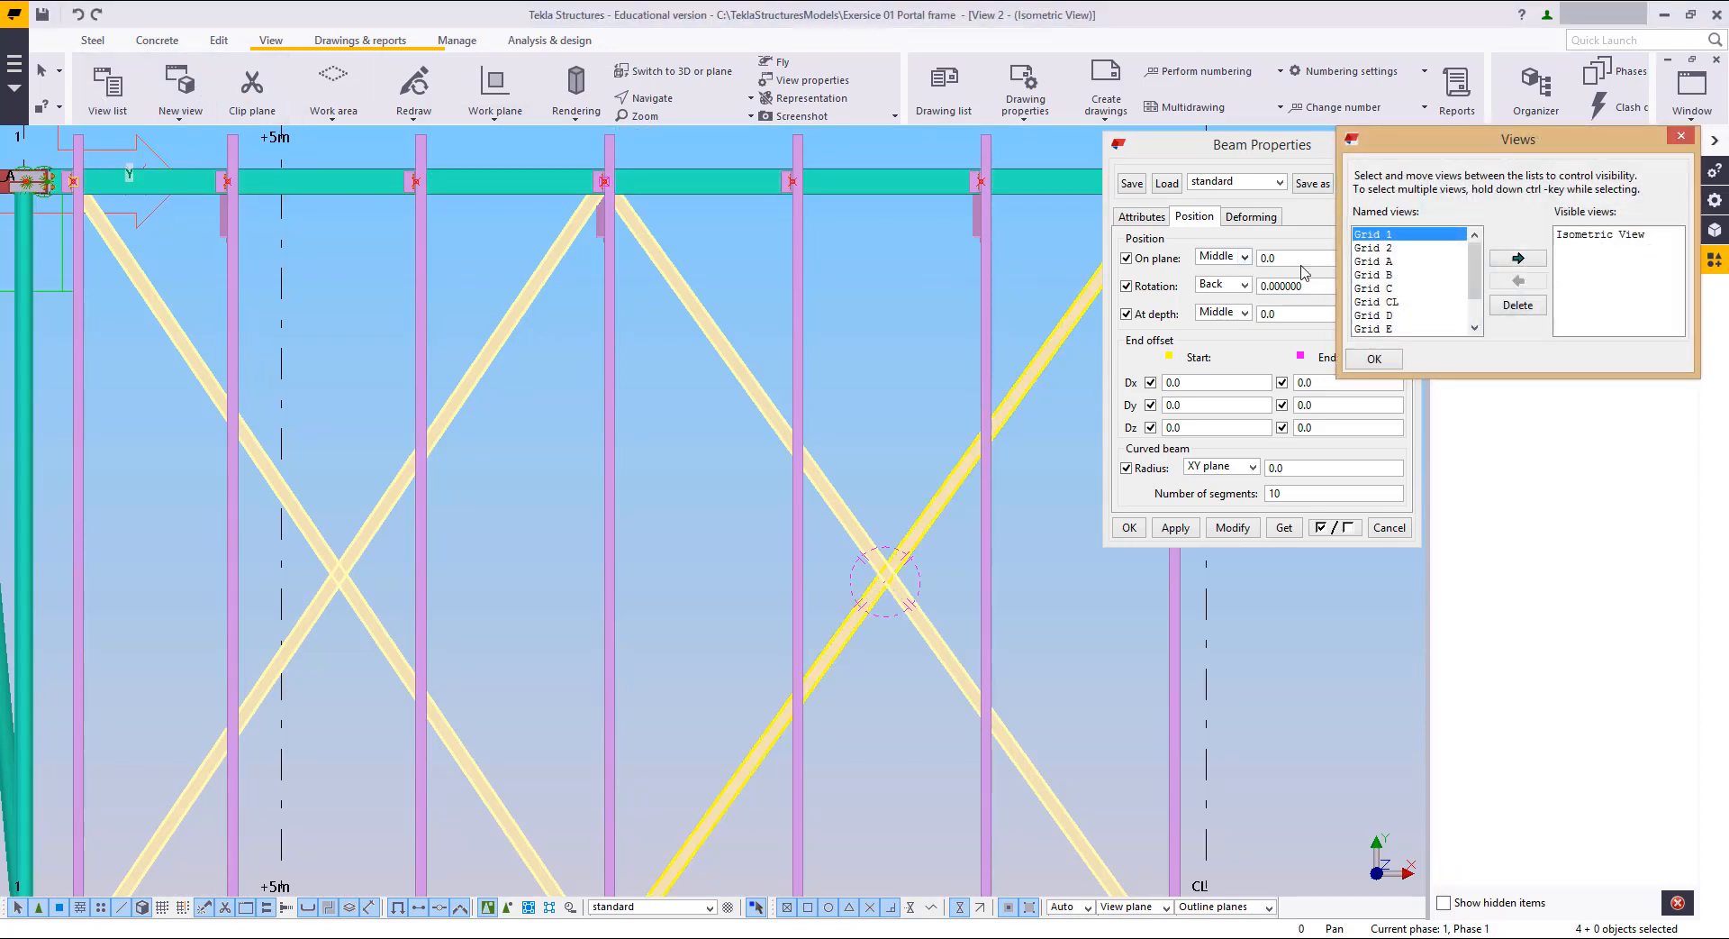
left_click(1388, 276)
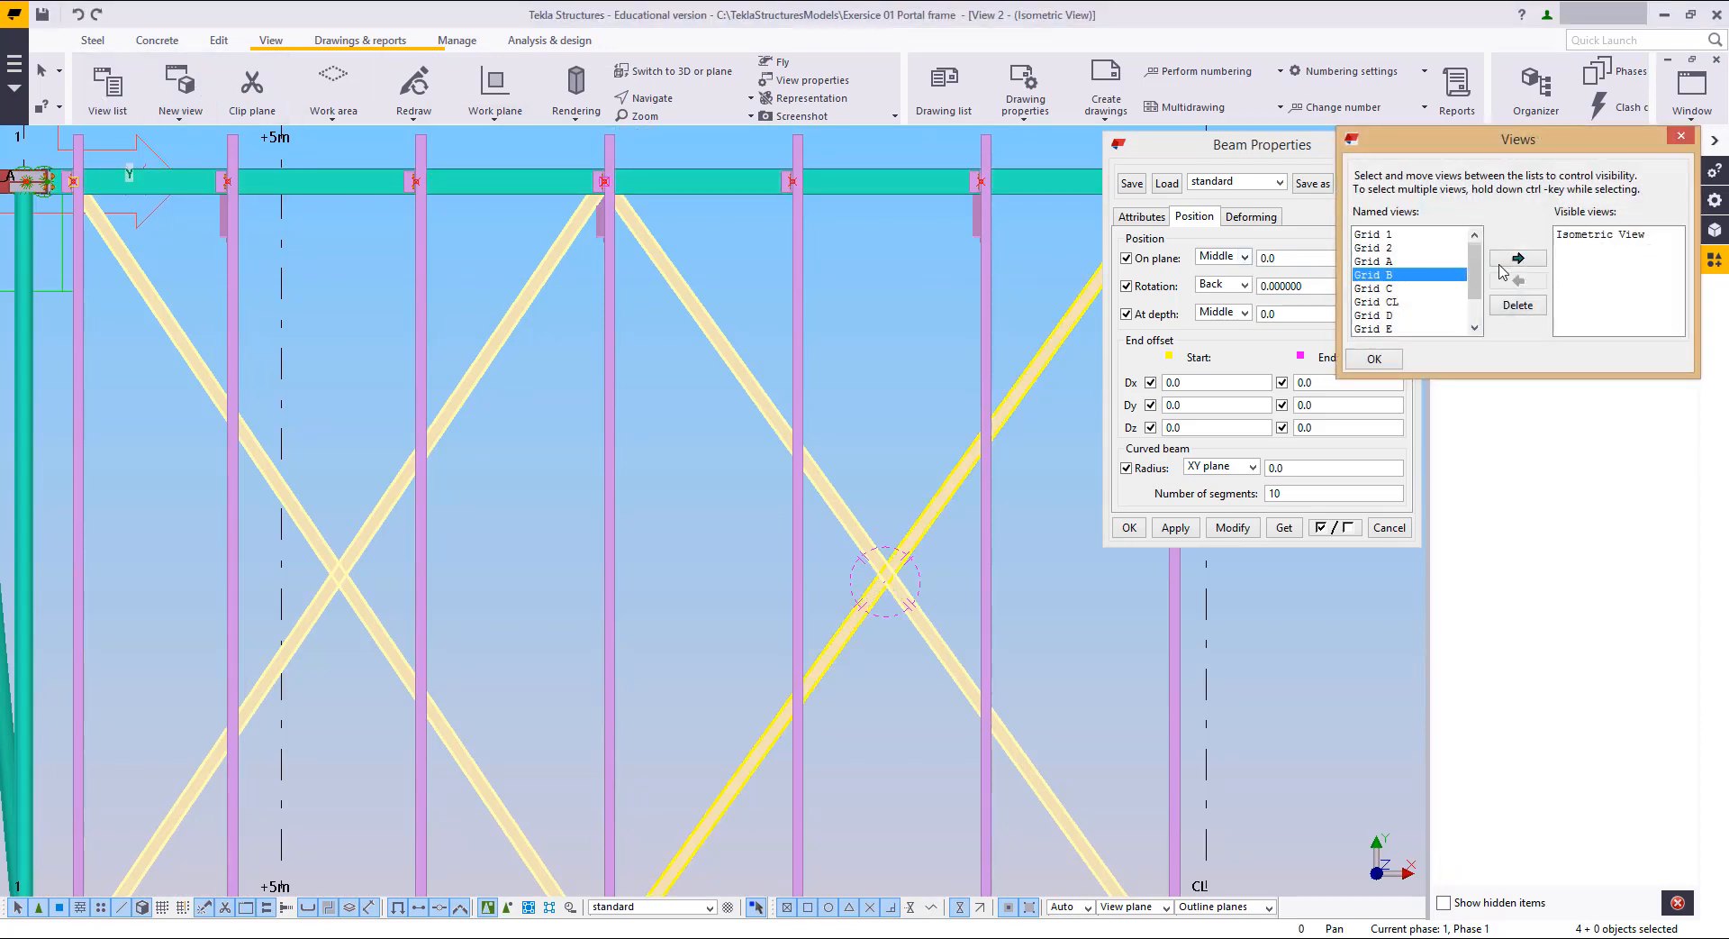
left_click(1518, 258)
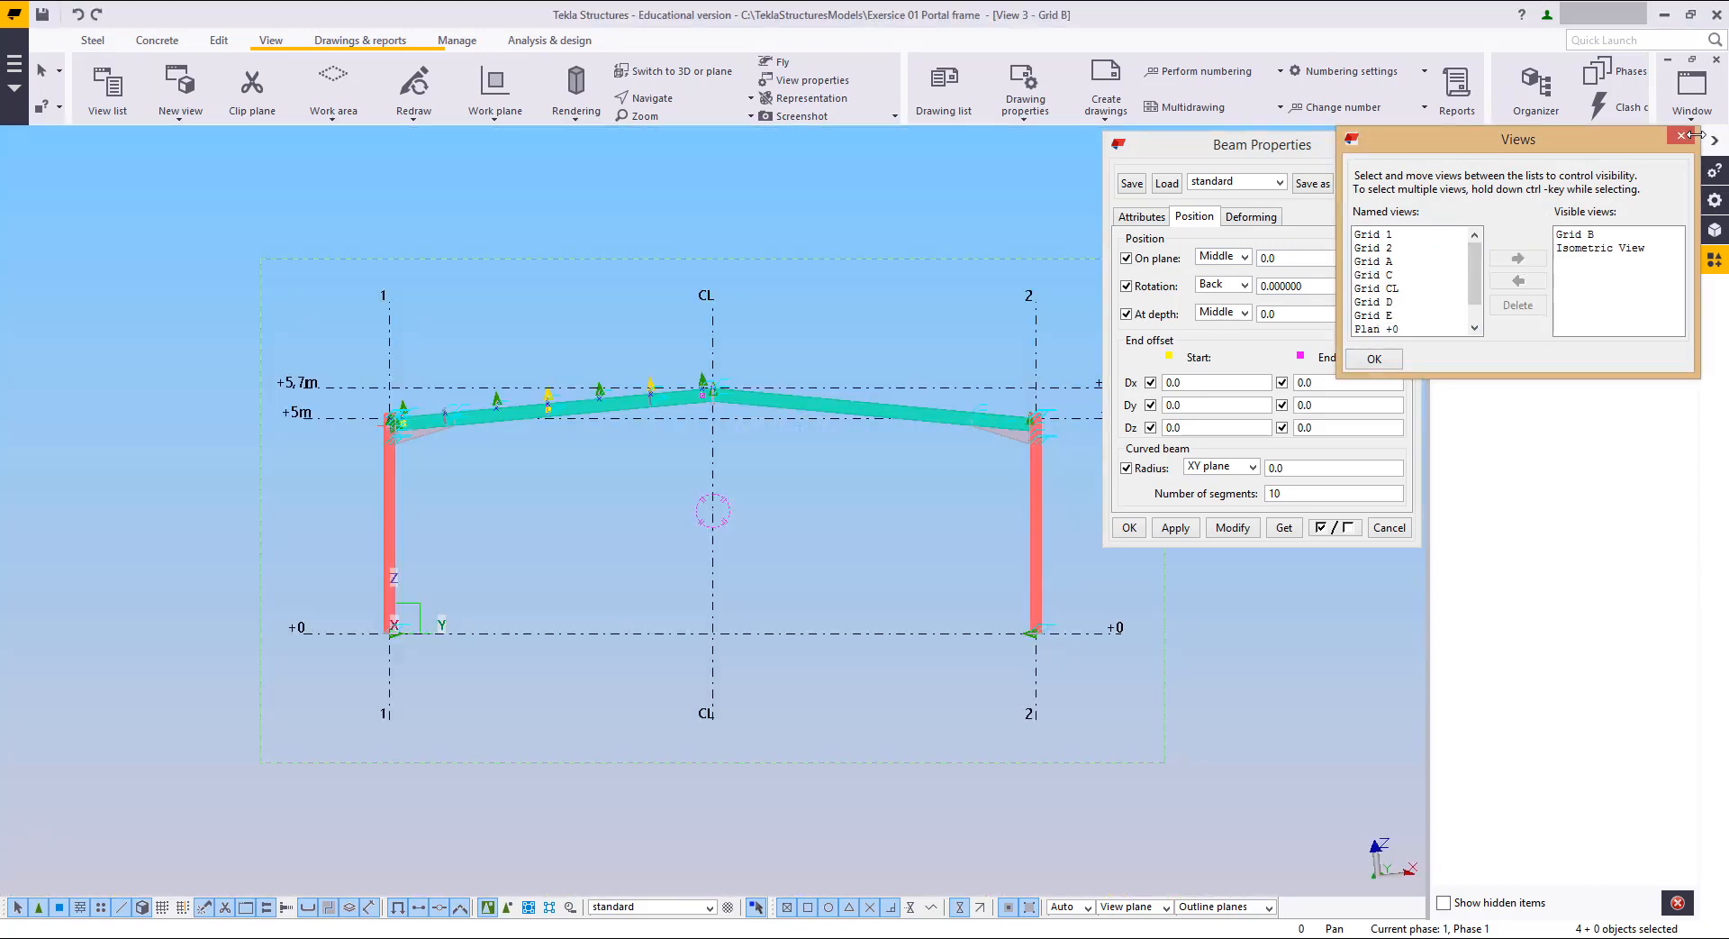
left_click(1681, 135)
Step: Set the depth position of the four roof diagonals to Behind, working in the Grid B view
scroll(396, 405, "up", 5)
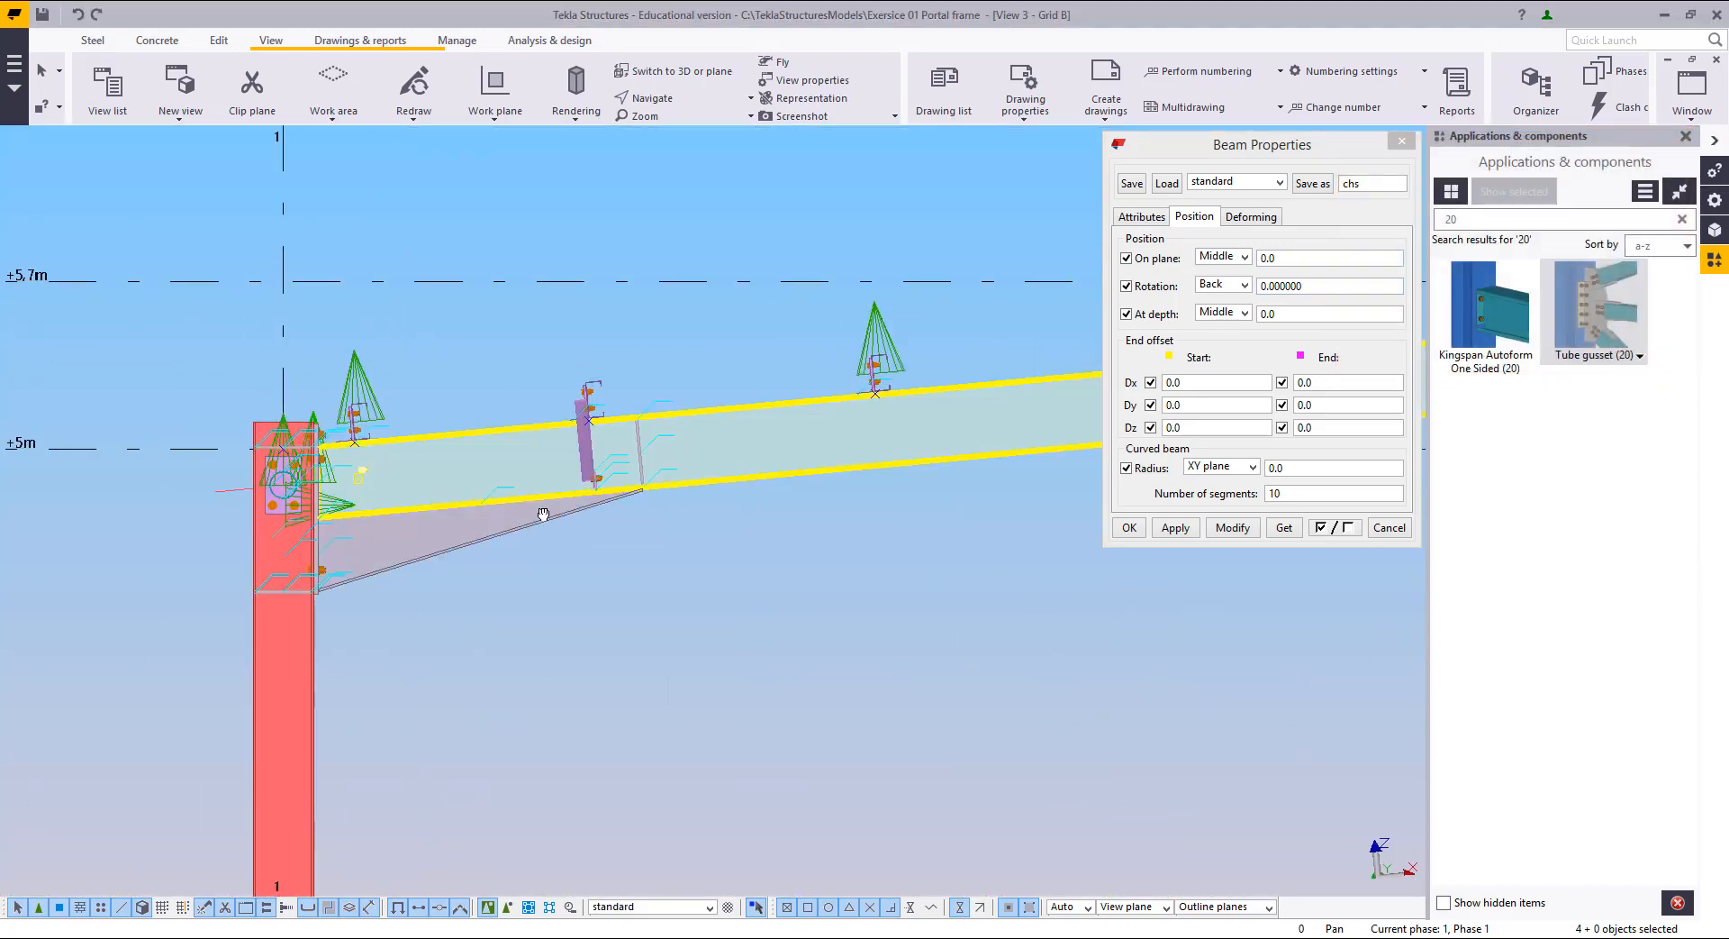
scroll(518, 503, "up", 6)
scroll(477, 532, "up", 8)
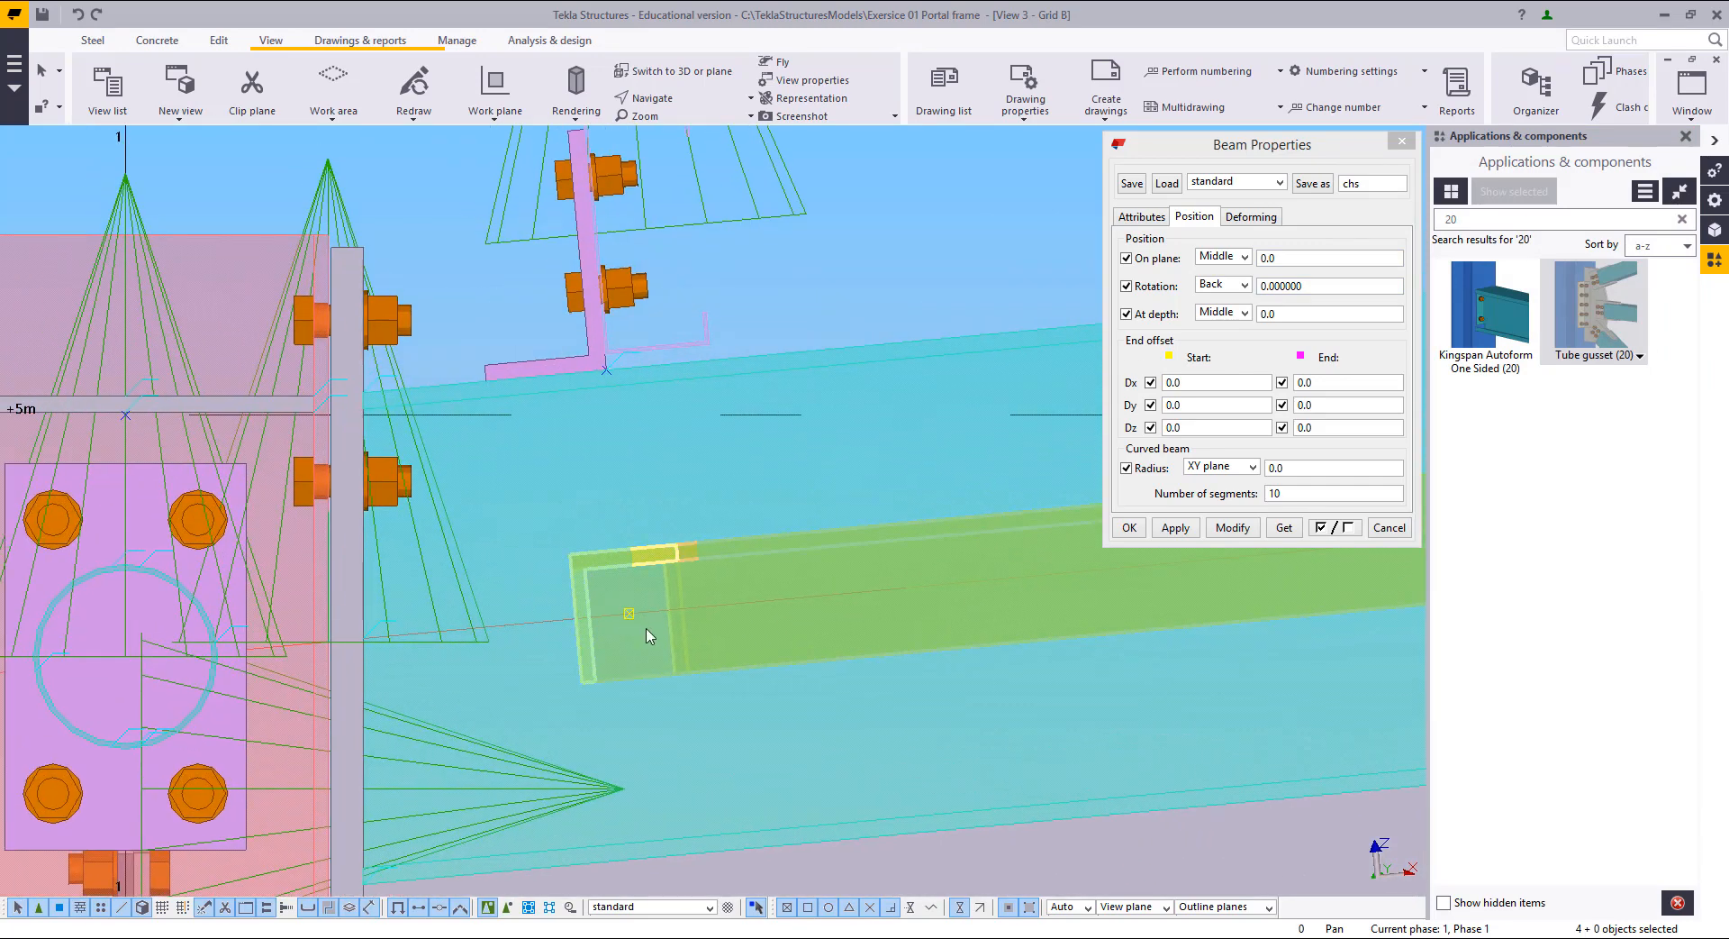
scroll(543, 624, "down", 4)
middle_click_drag(543, 624, 189, 641)
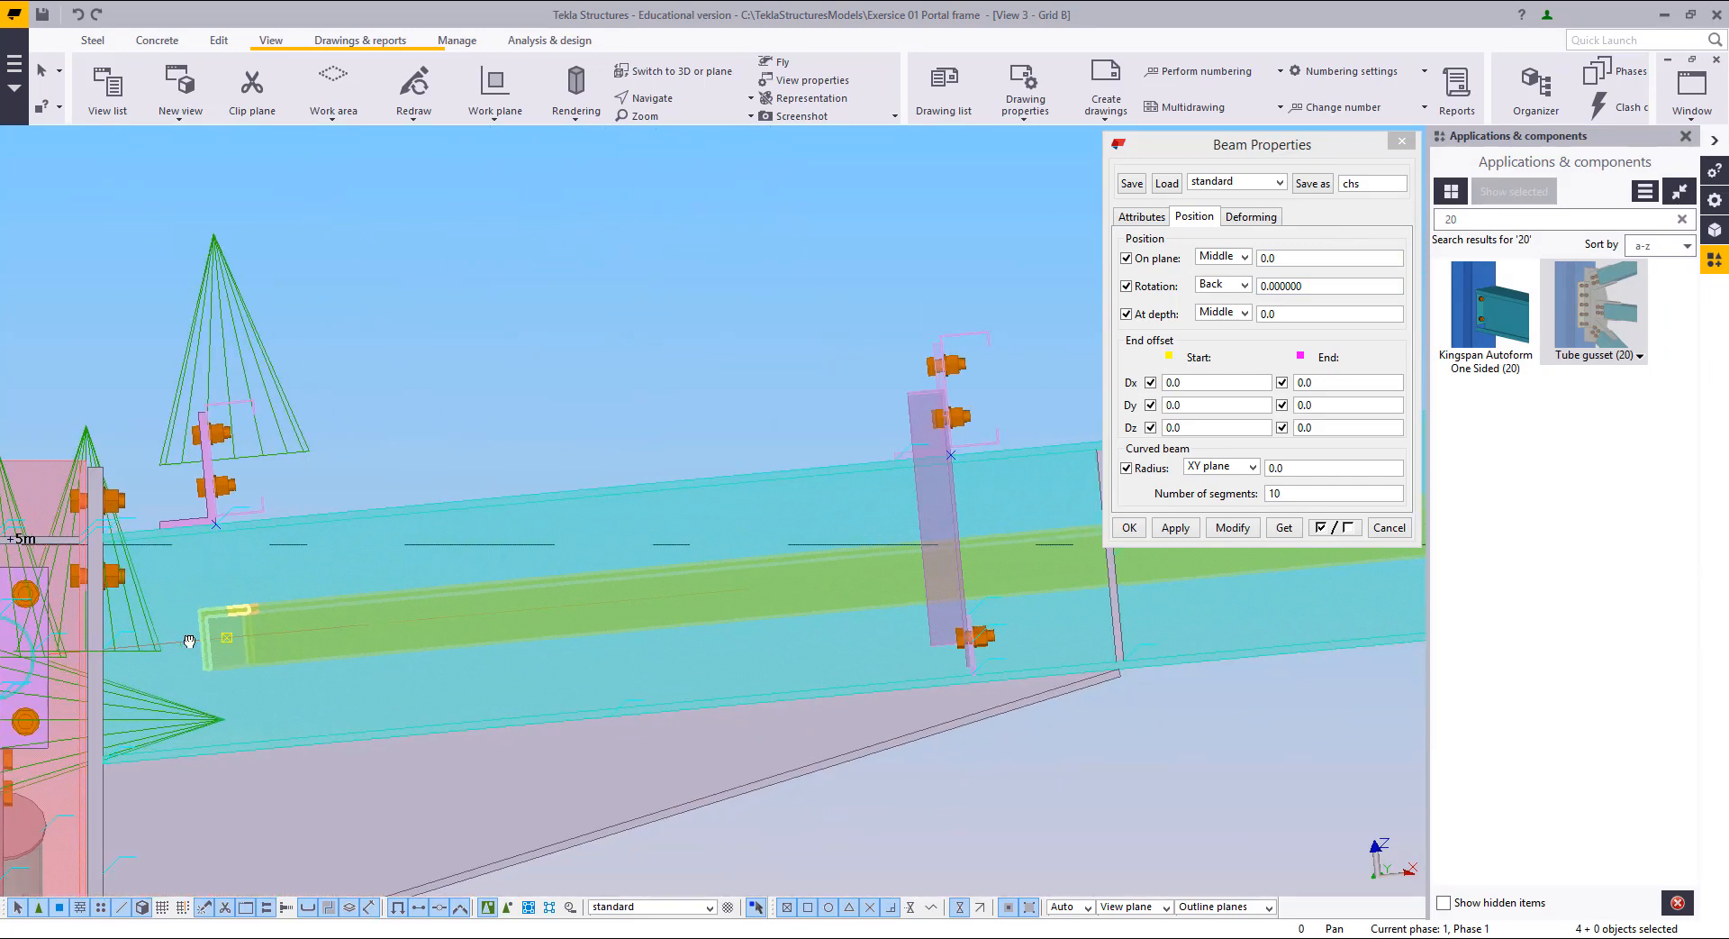
middle_click_drag(82, 643, 363, 631)
scroll(363, 630, "up", 5)
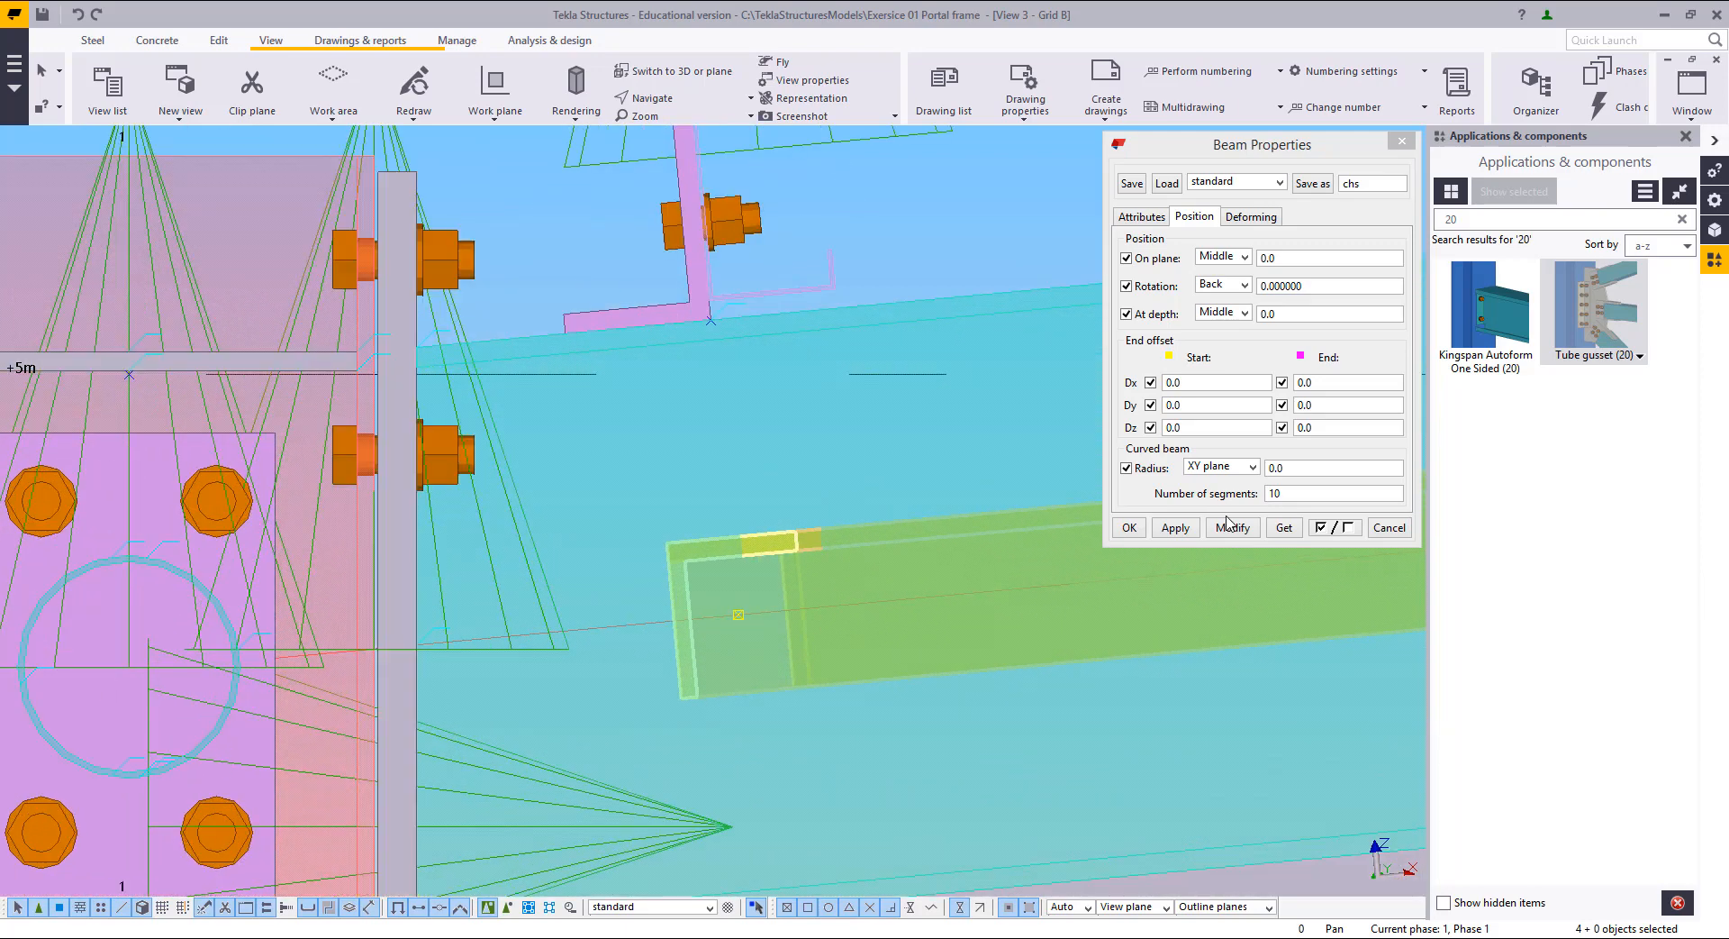
left_click(1210, 311)
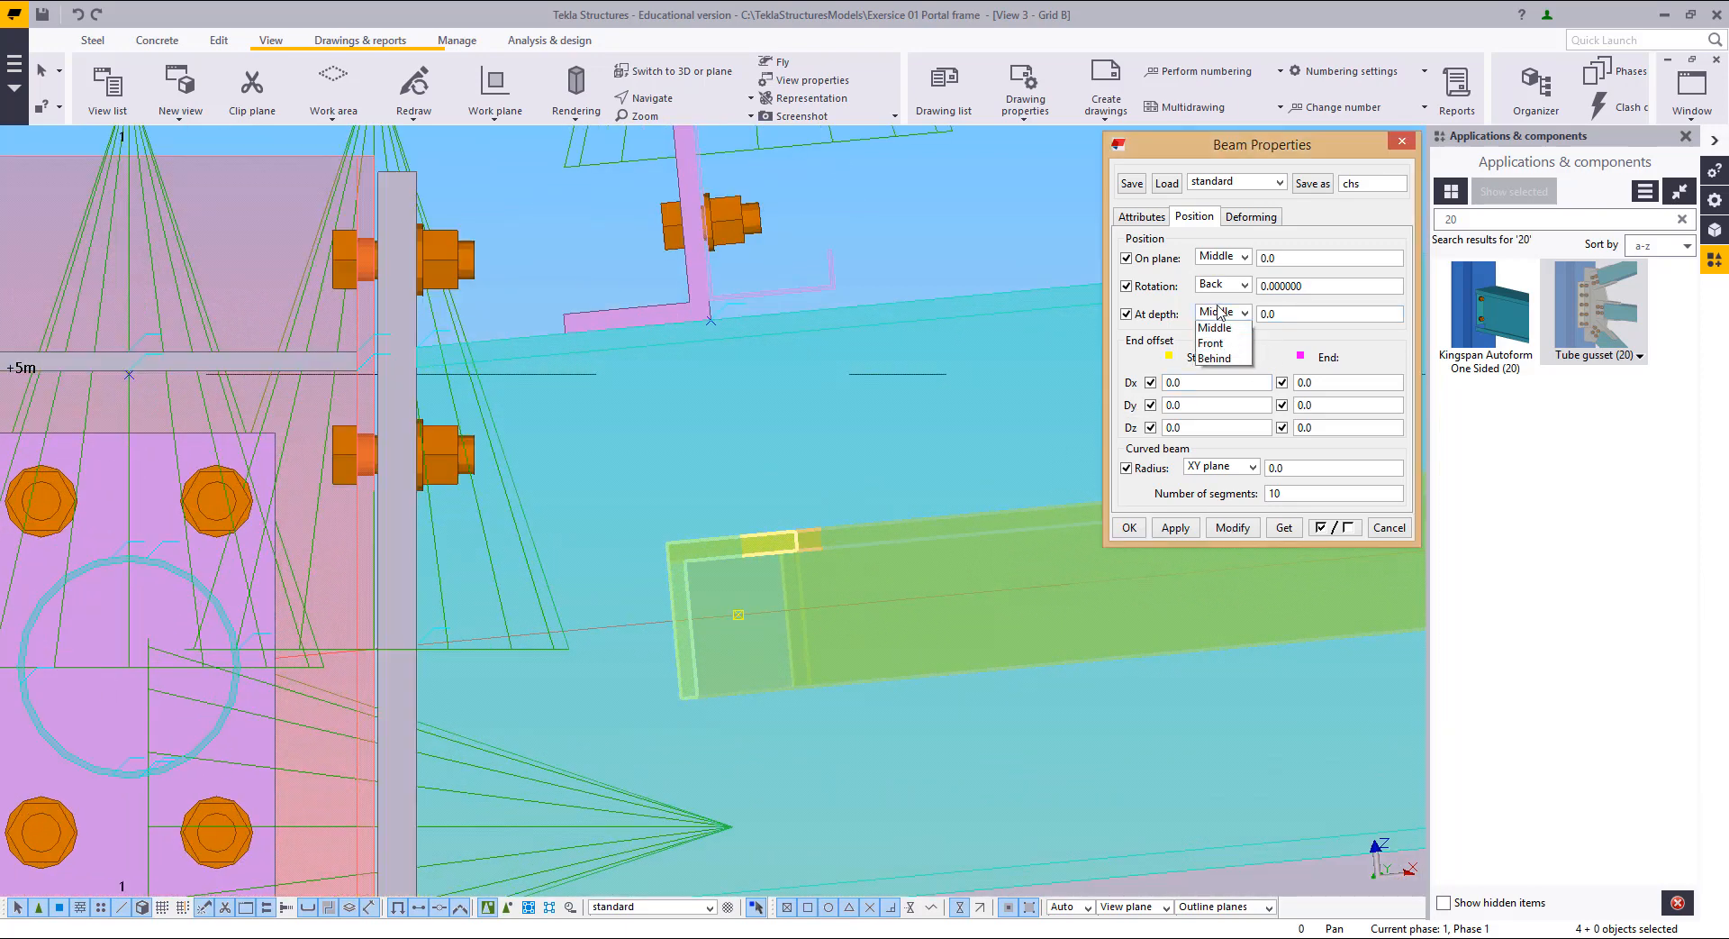
left_click(1221, 363)
left_click(1235, 536)
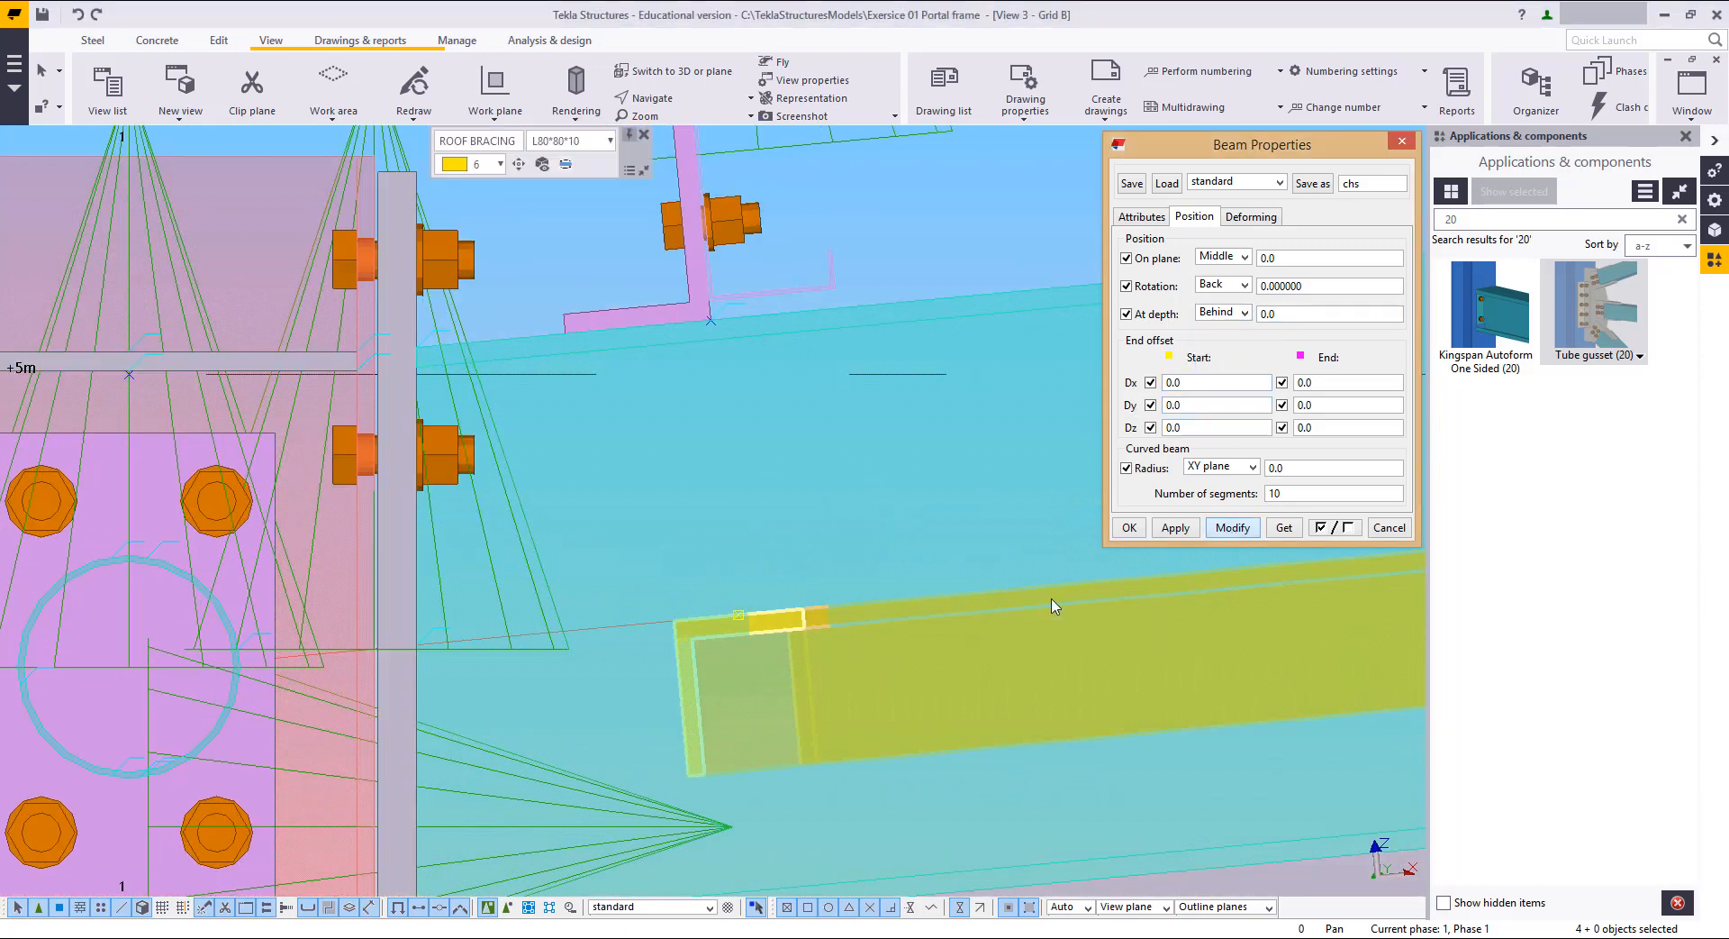
Step: Examine in the isometric view how the angles cross and where their ends sit below the purlin cleat at the rafter
middle_click_drag(671, 647, 641, 649)
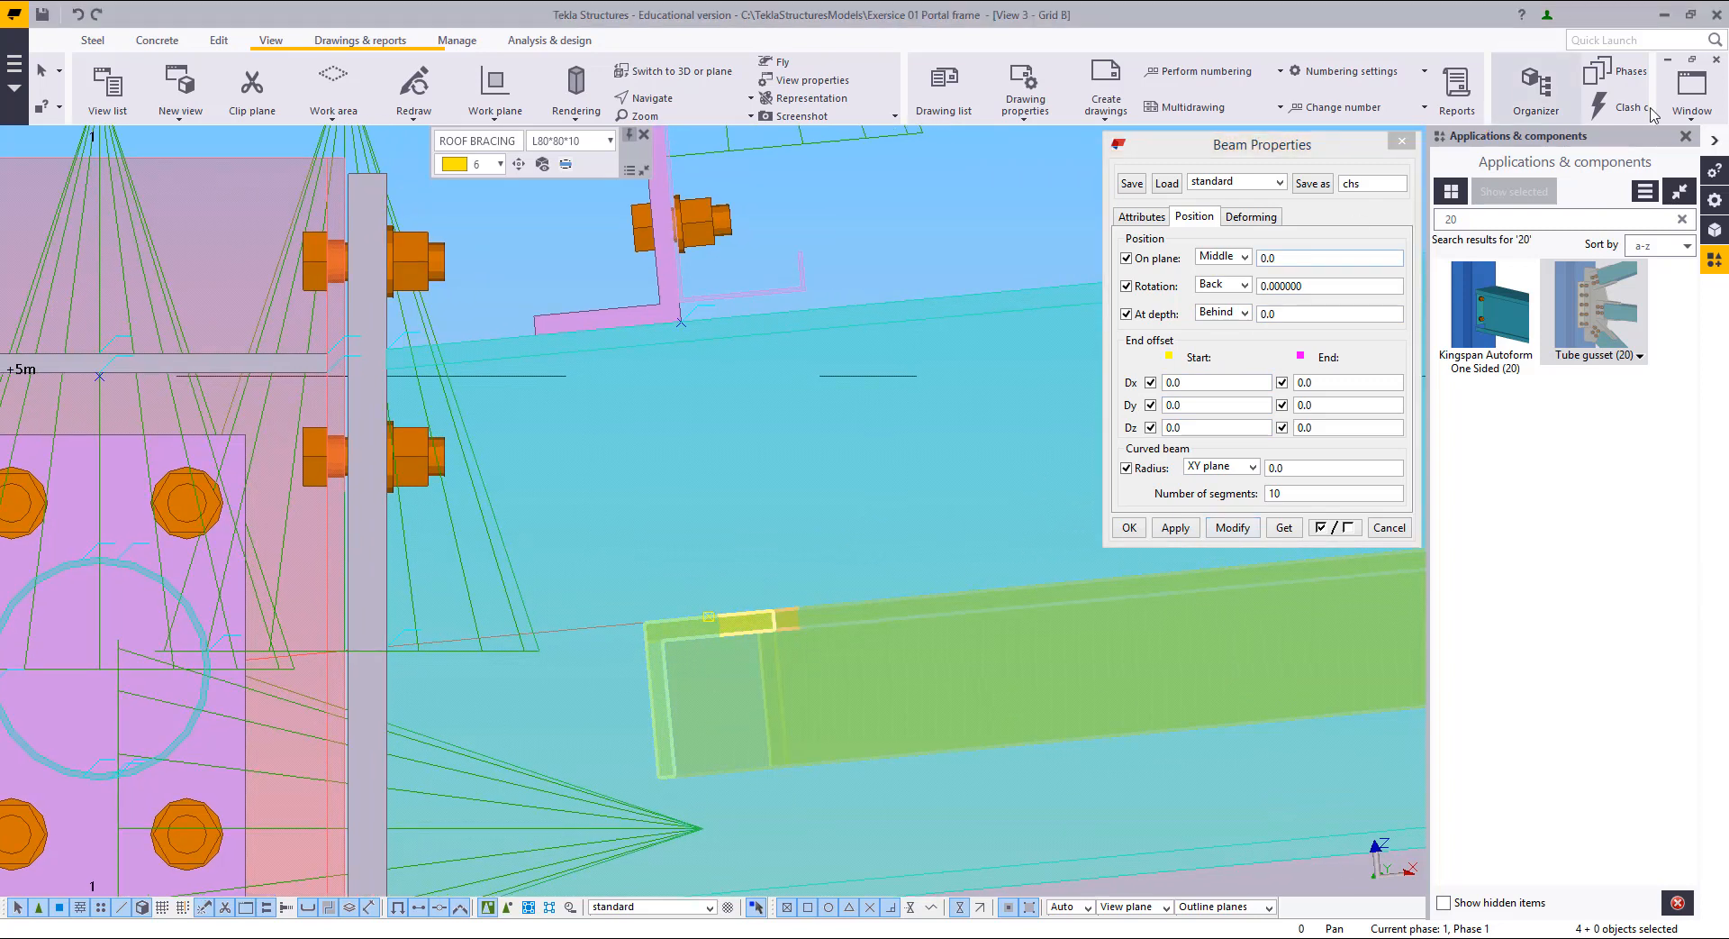
left_click(1691, 88)
left_click(1662, 222)
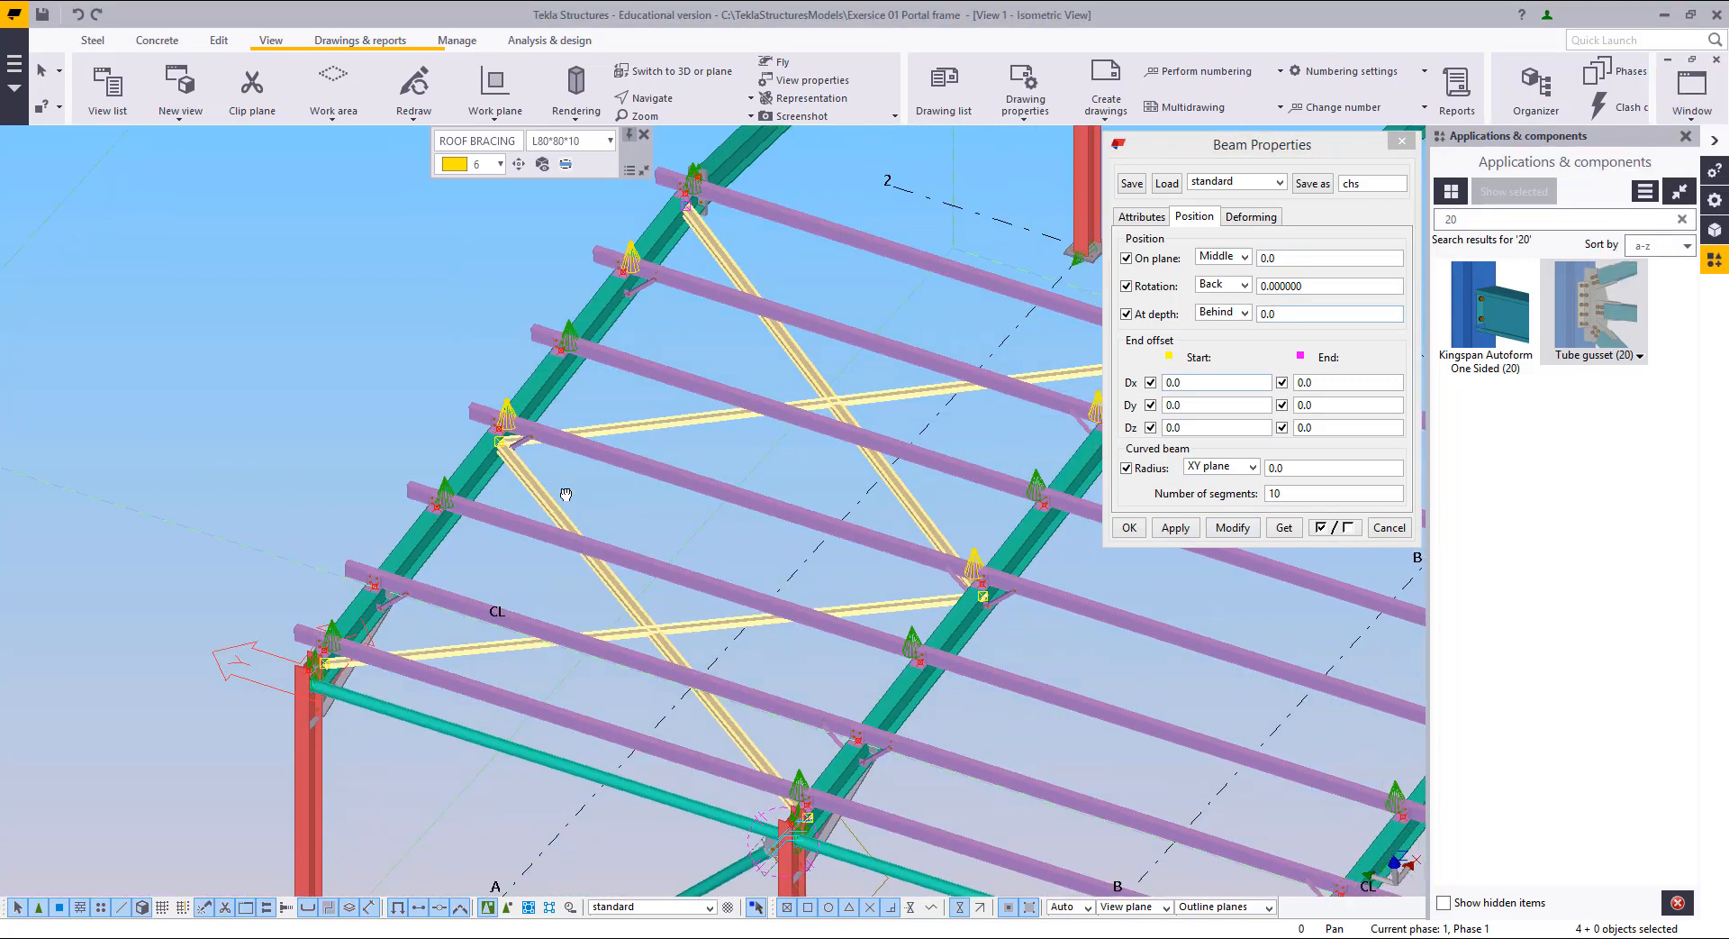
scroll(570, 520, "up", 1)
scroll(682, 656, "up", 1)
scroll(671, 779, "up", 3)
scroll(671, 776, "up", 2)
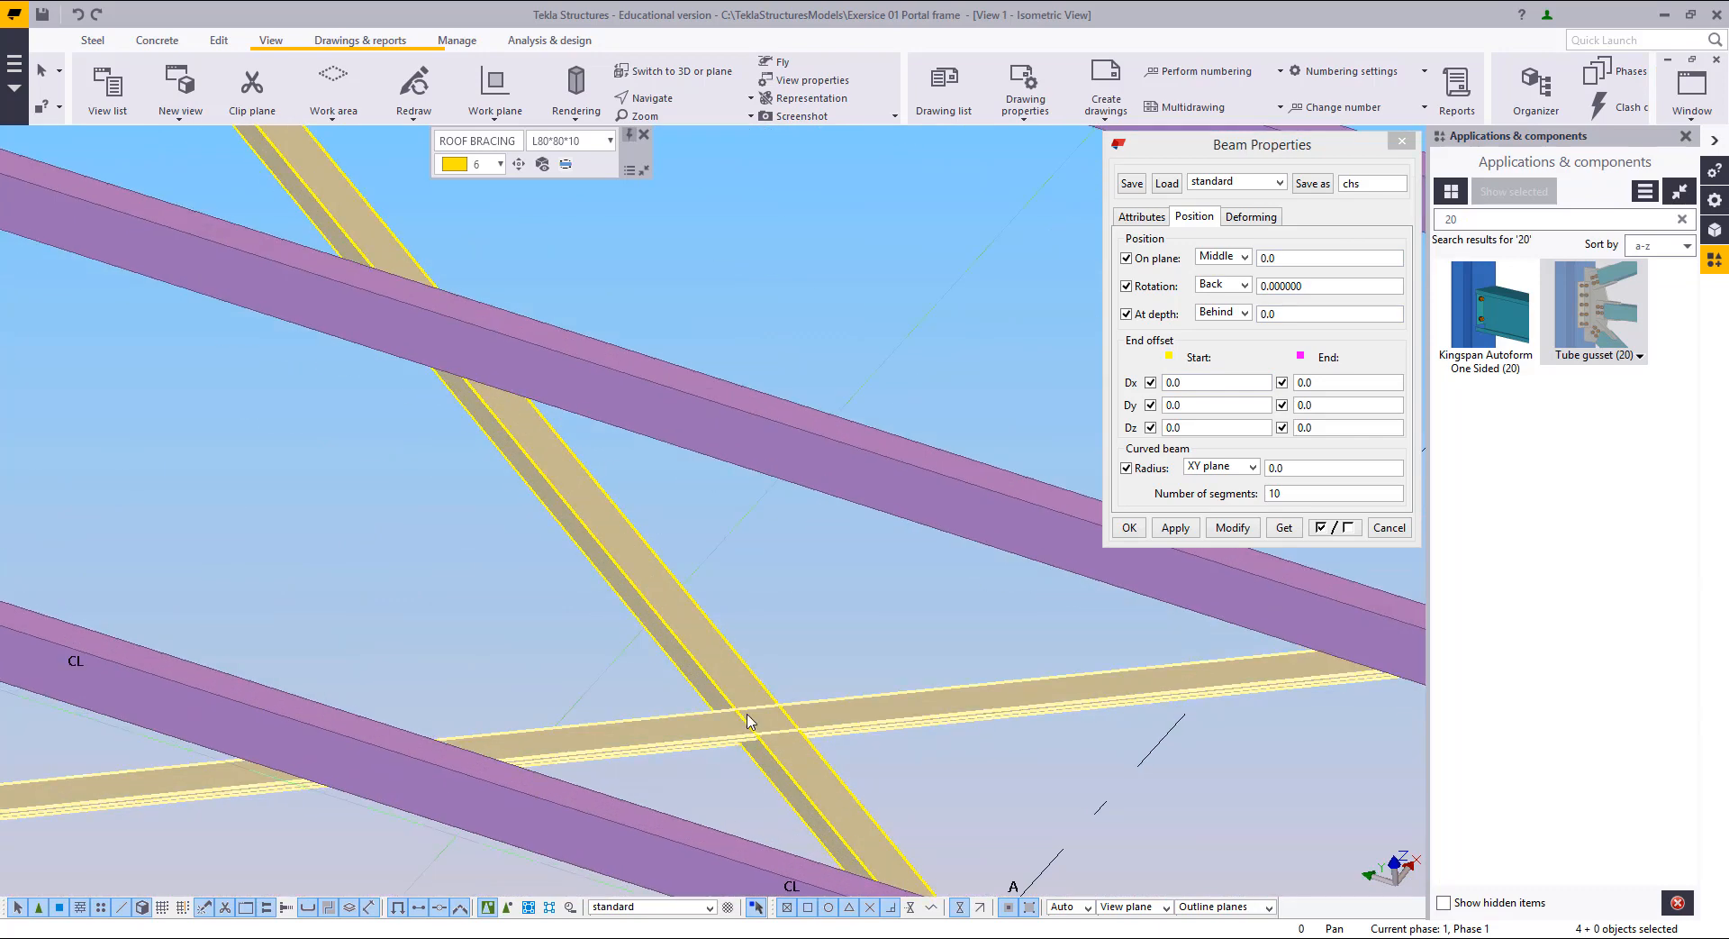
scroll(731, 702, "down", 3)
middle_click_drag(714, 678, 863, 799)
scroll(638, 496, "up", 5)
scroll(570, 390, "up", 2)
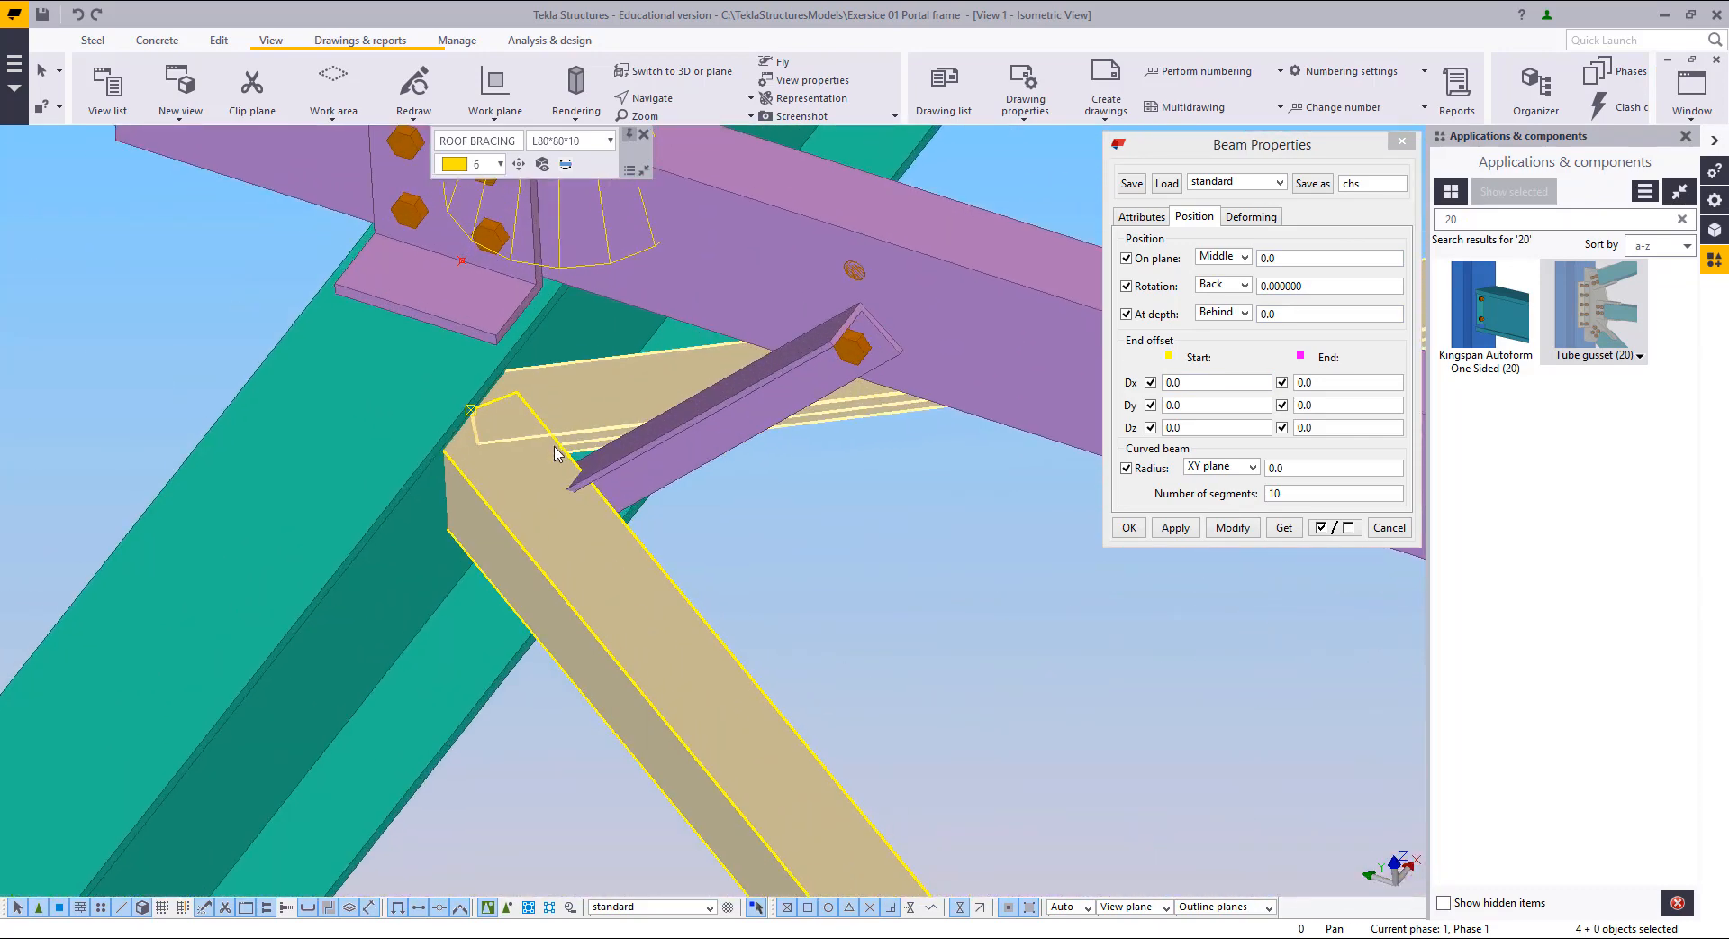
Step: In the Grid B view, move the four diagonals from their end reference point up to the purlin cleat's corner on the rafter's top flange
left_click(1698, 106)
left_click(1633, 274)
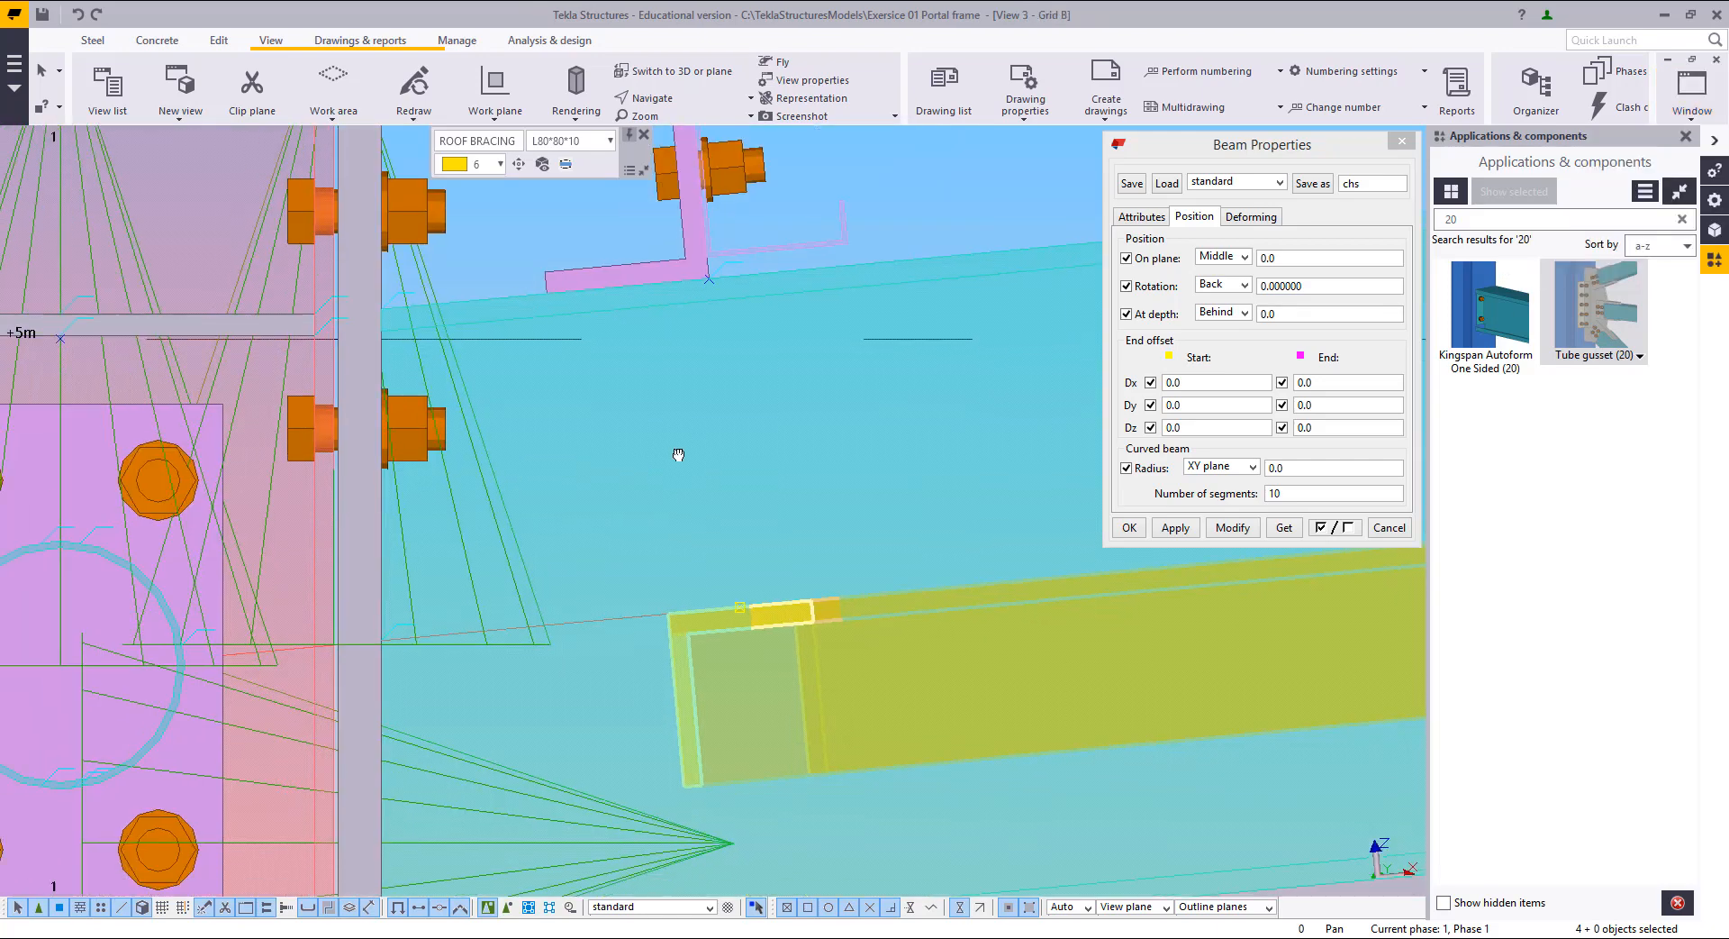
right_click(729, 414)
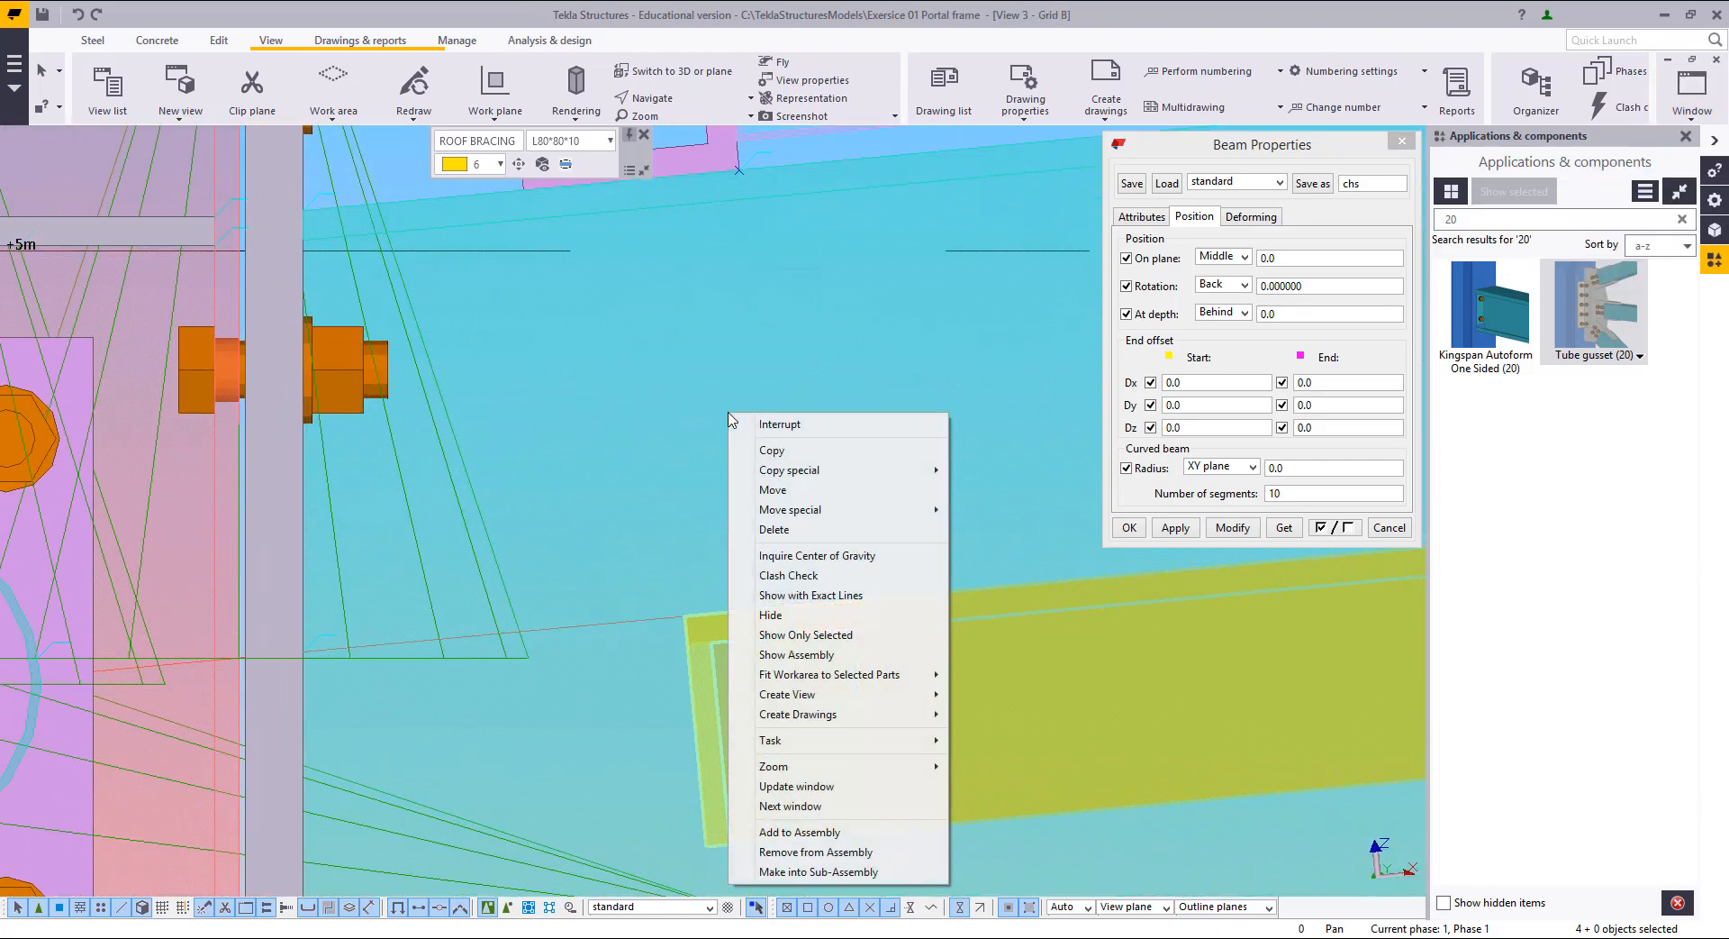
left_click(768, 489)
middle_click_drag(724, 279, 774, 343)
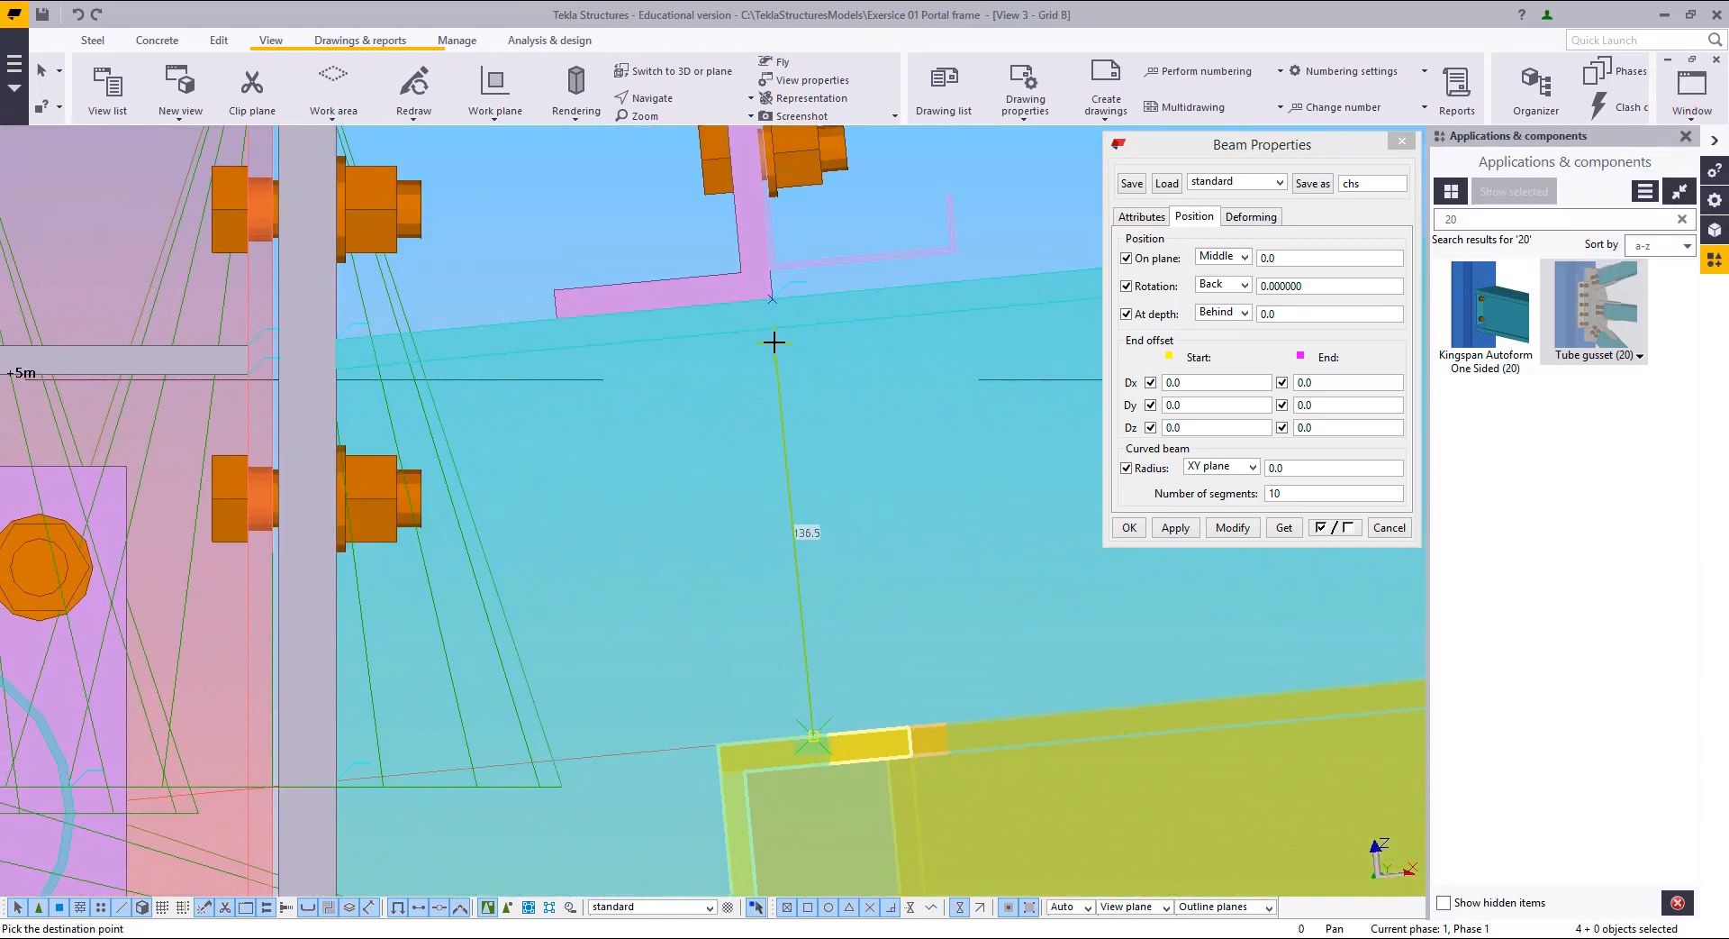
left_click(770, 297)
scroll(441, 515, "down", 5)
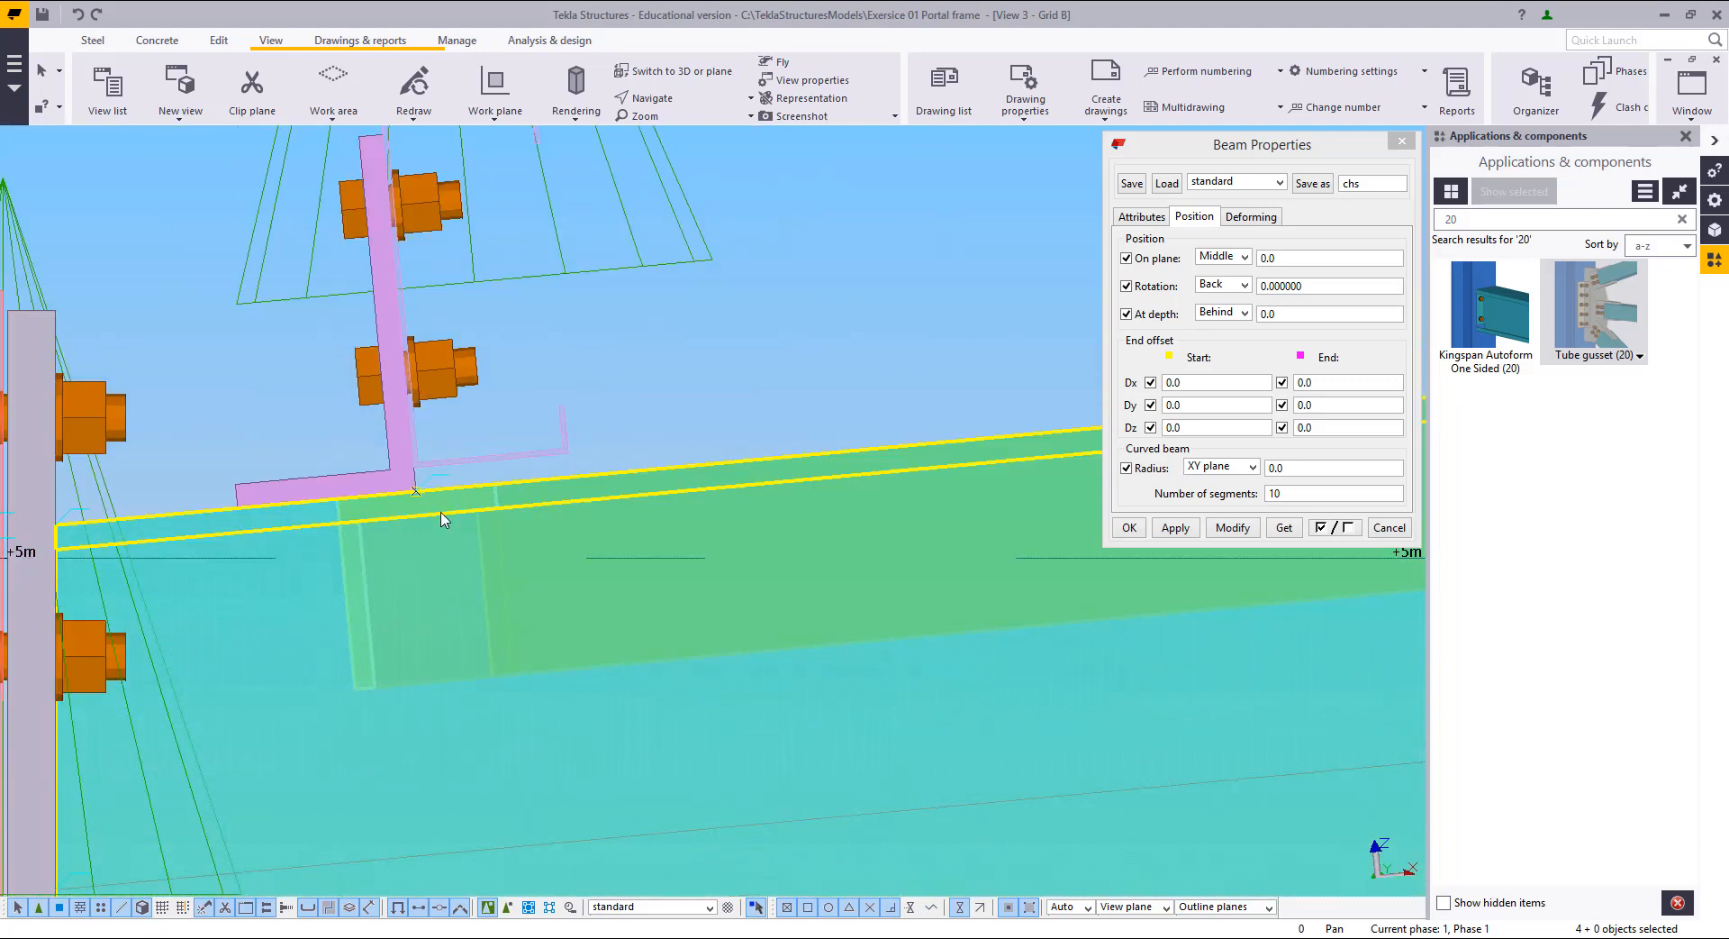
Step: Examine the moved diagonals in the isometric view, checking their ends against the purlin cleats and the rafter's top flange
left_click(1691, 88)
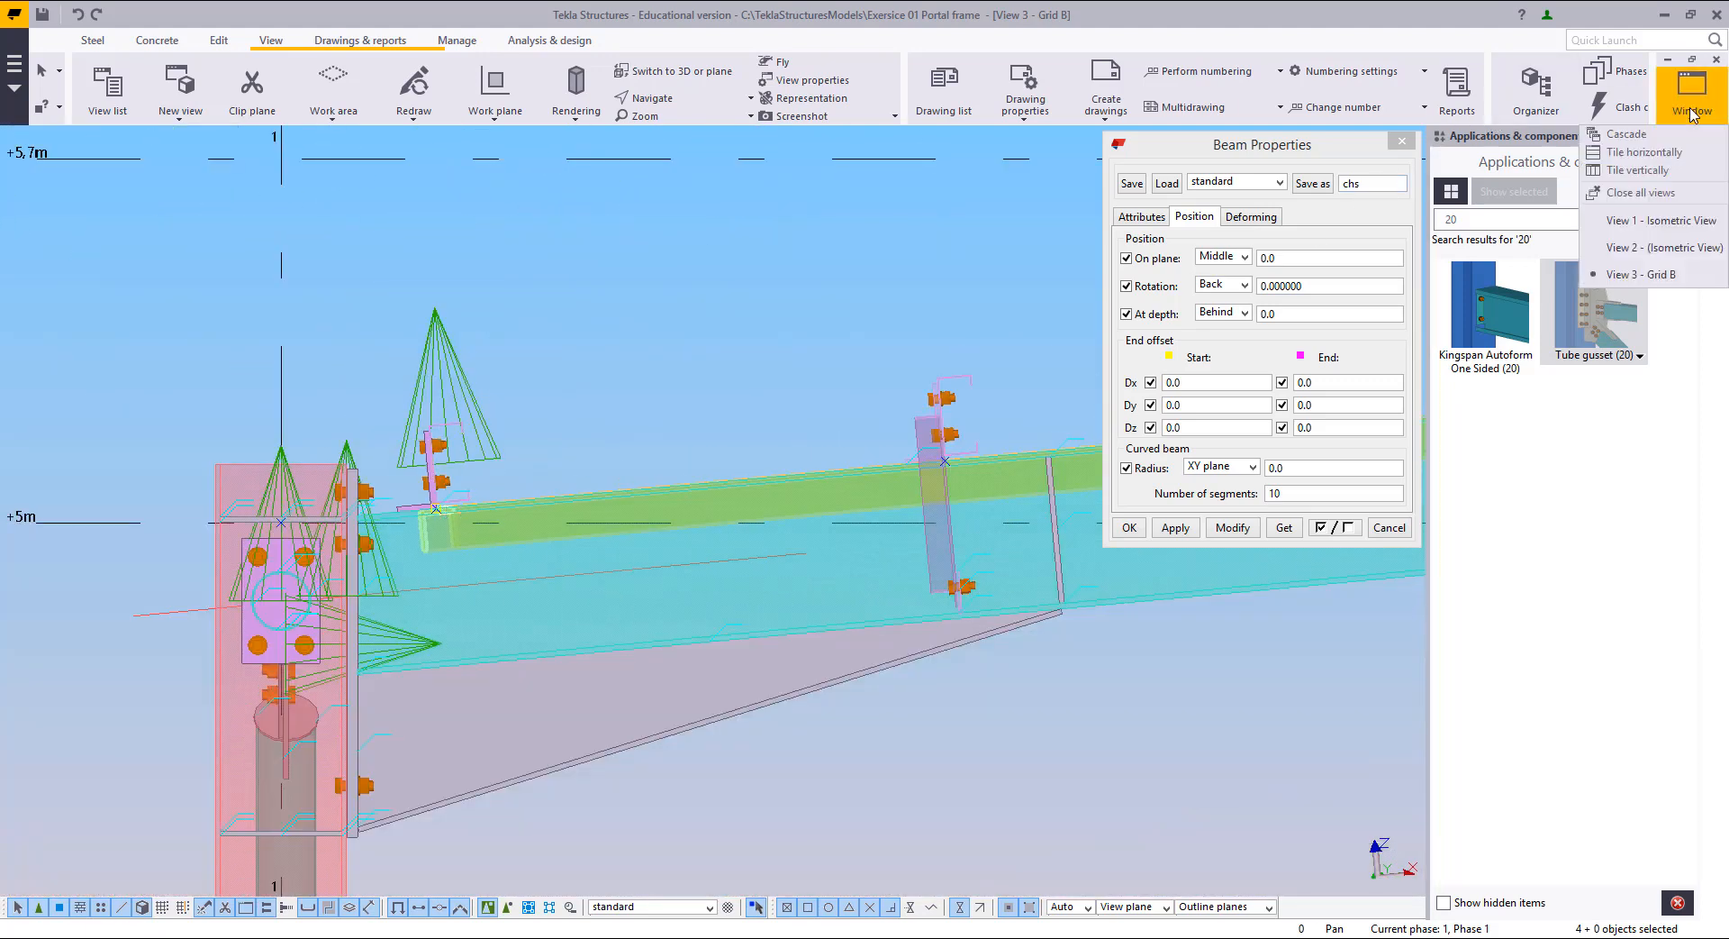
left_click(1635, 226)
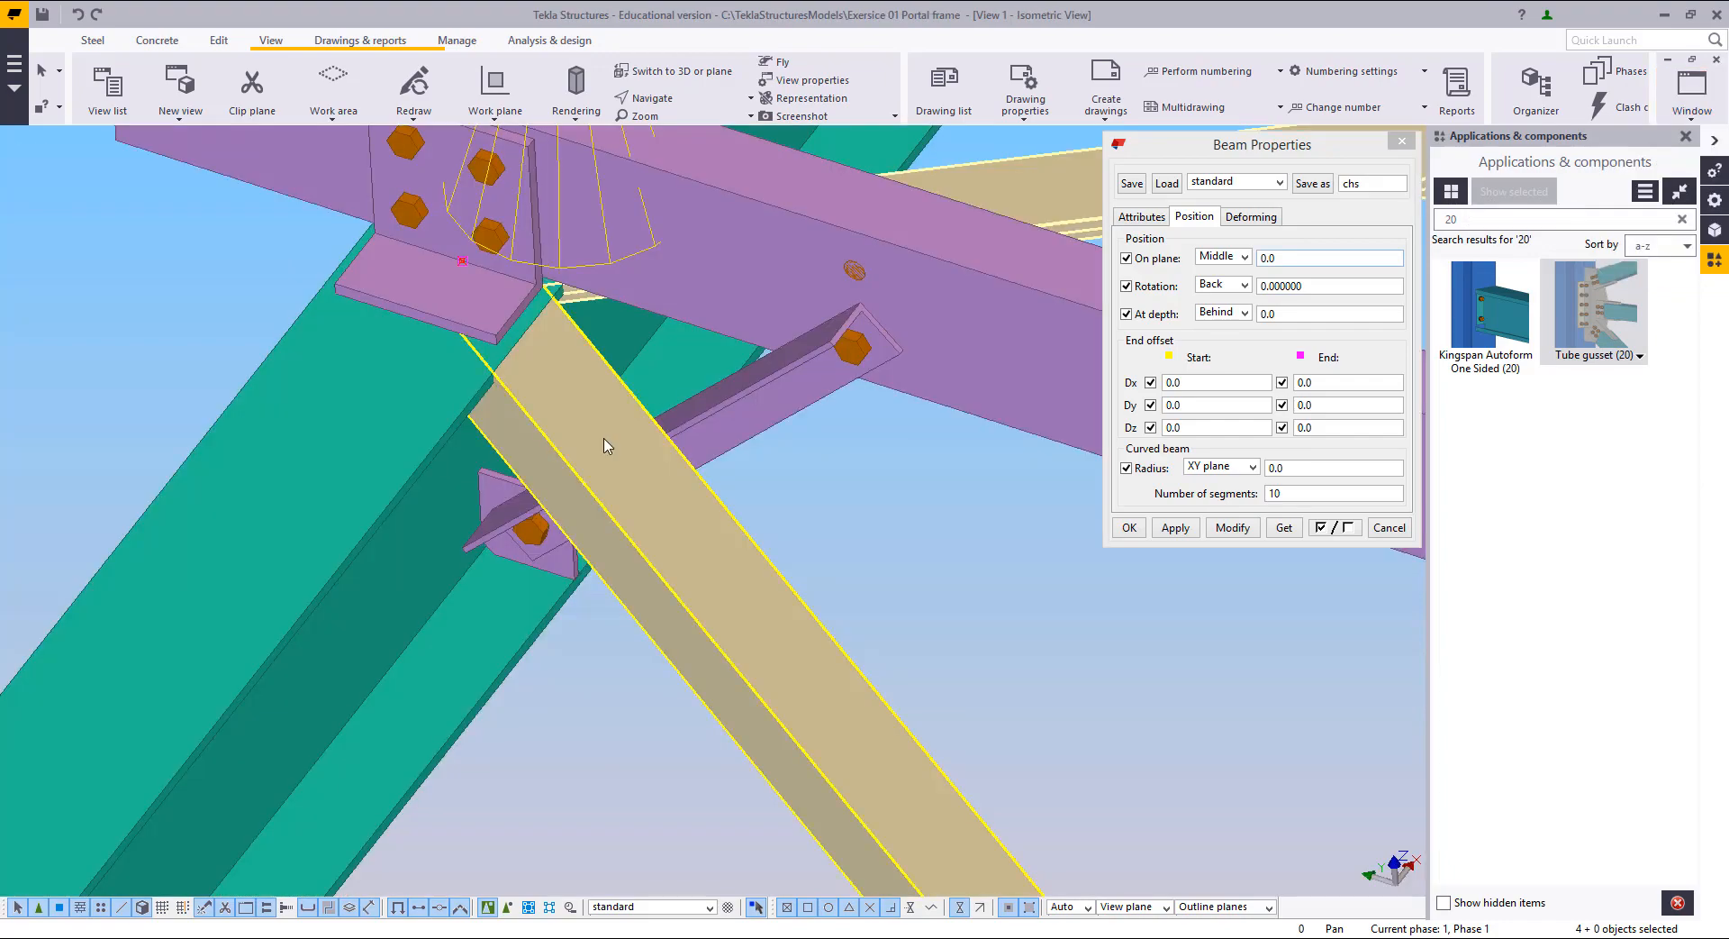
key("v")
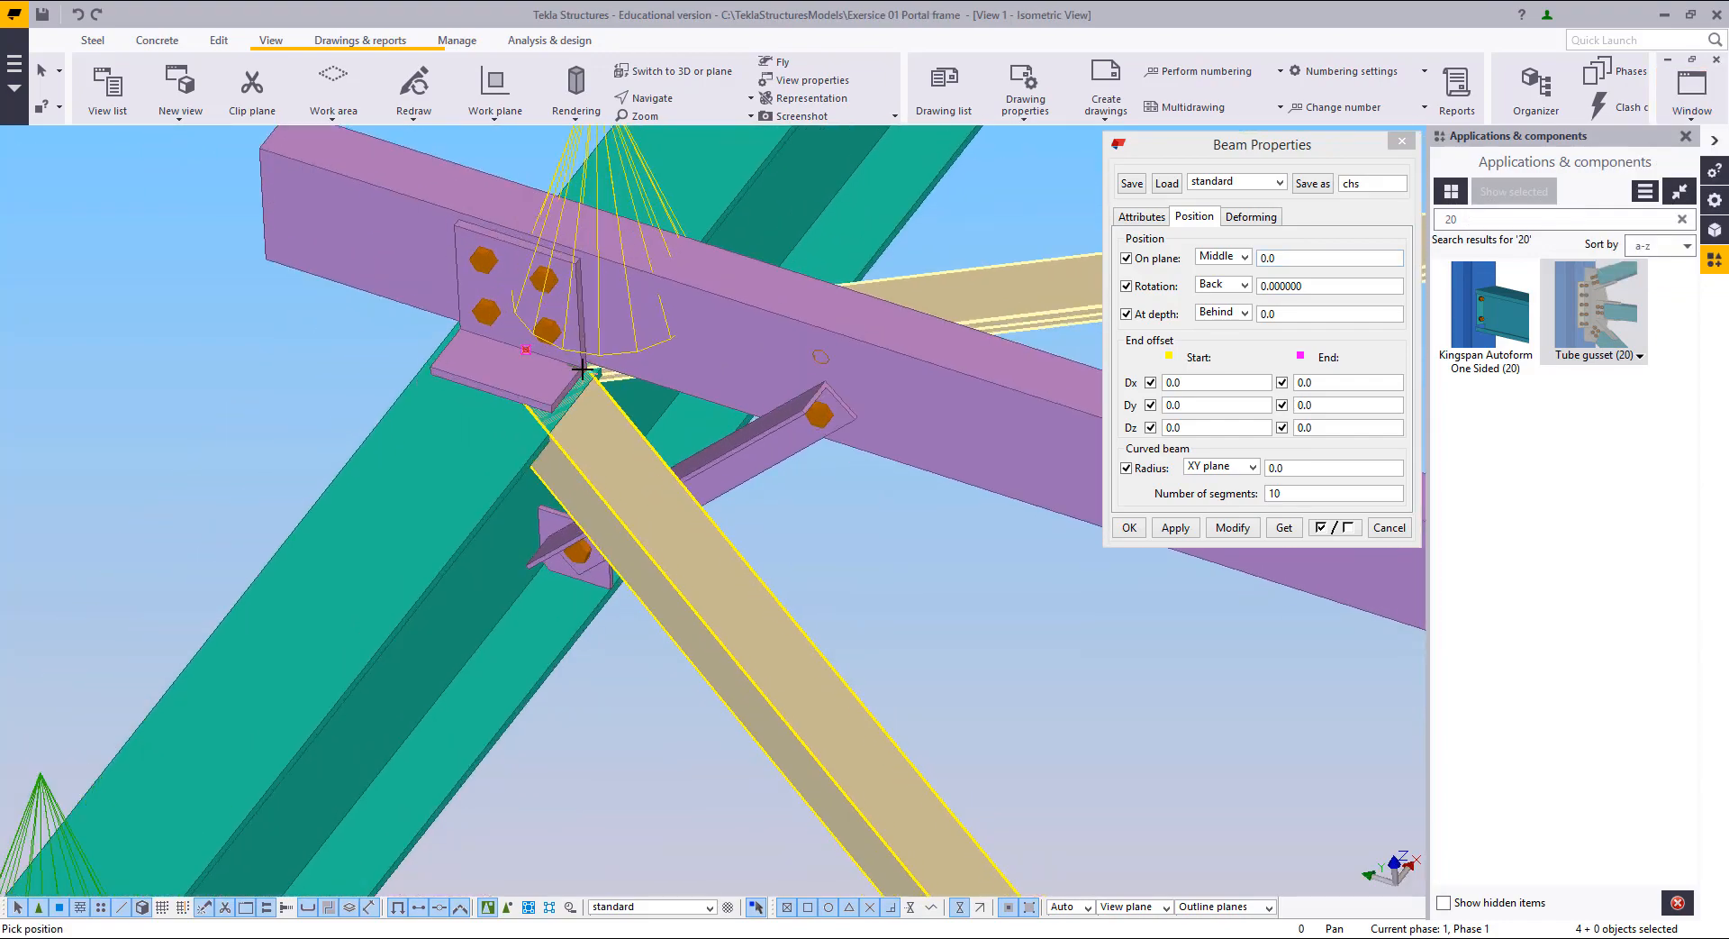
left_click(585, 368)
middle_click_drag(712, 422, 502, 373, "ctrl")
right_click(502, 373)
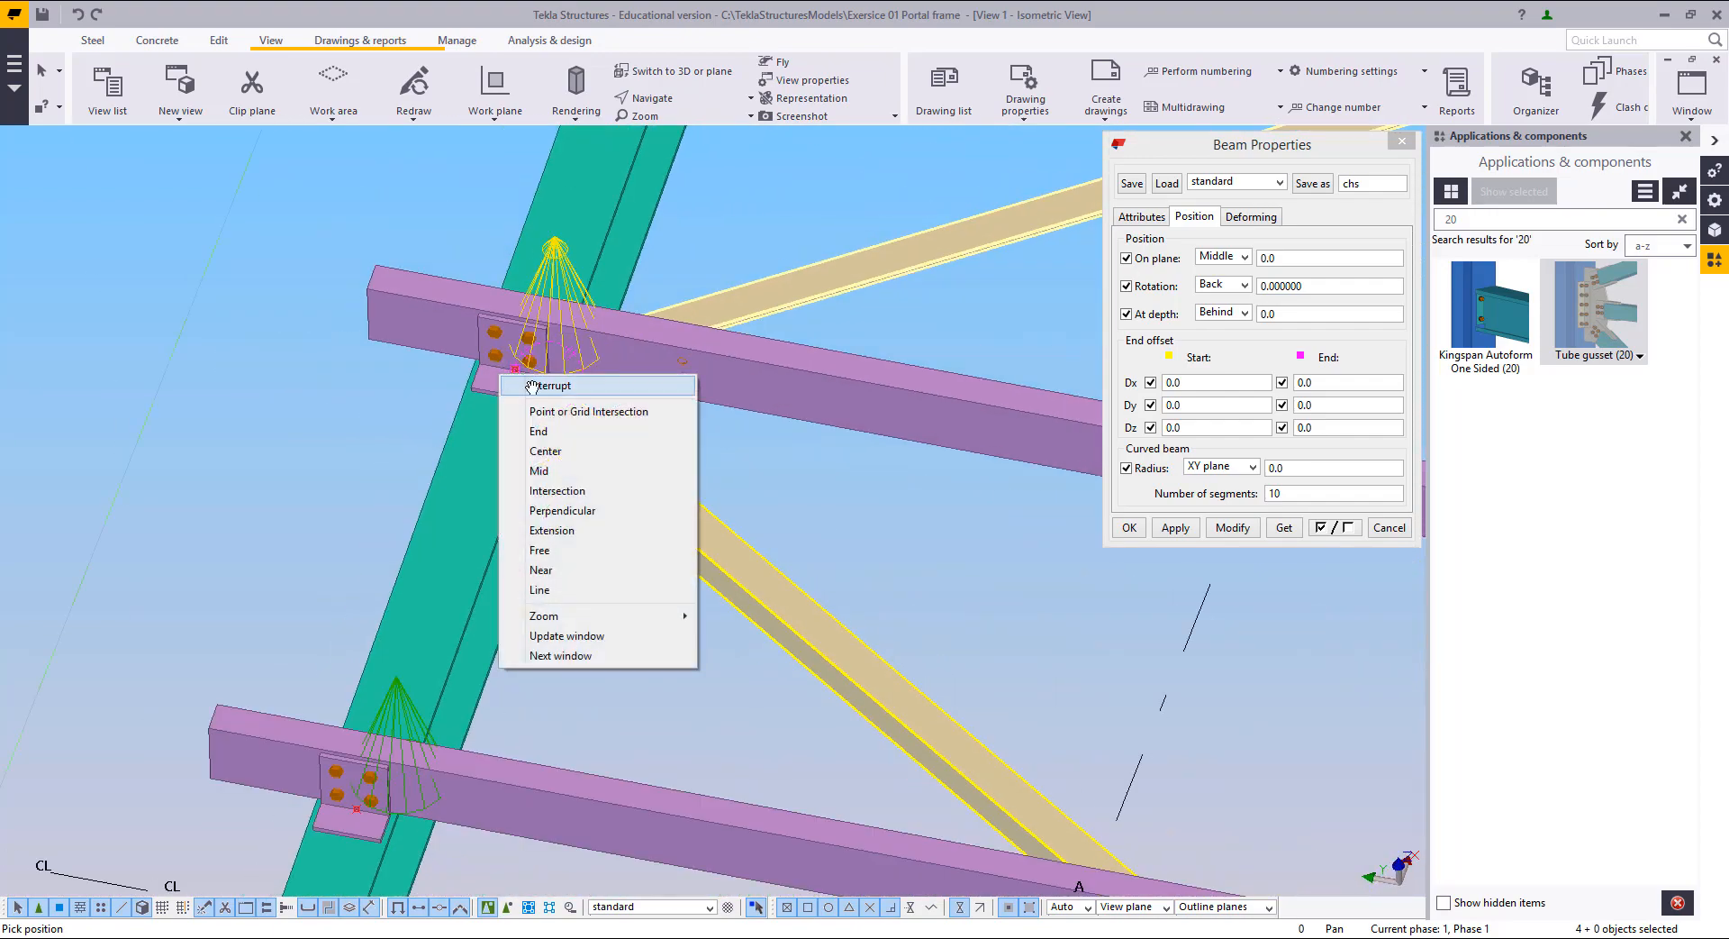
left_click(534, 384)
scroll(467, 450, "down", 7)
middle_click_drag(799, 374, 826, 742, "ctrl")
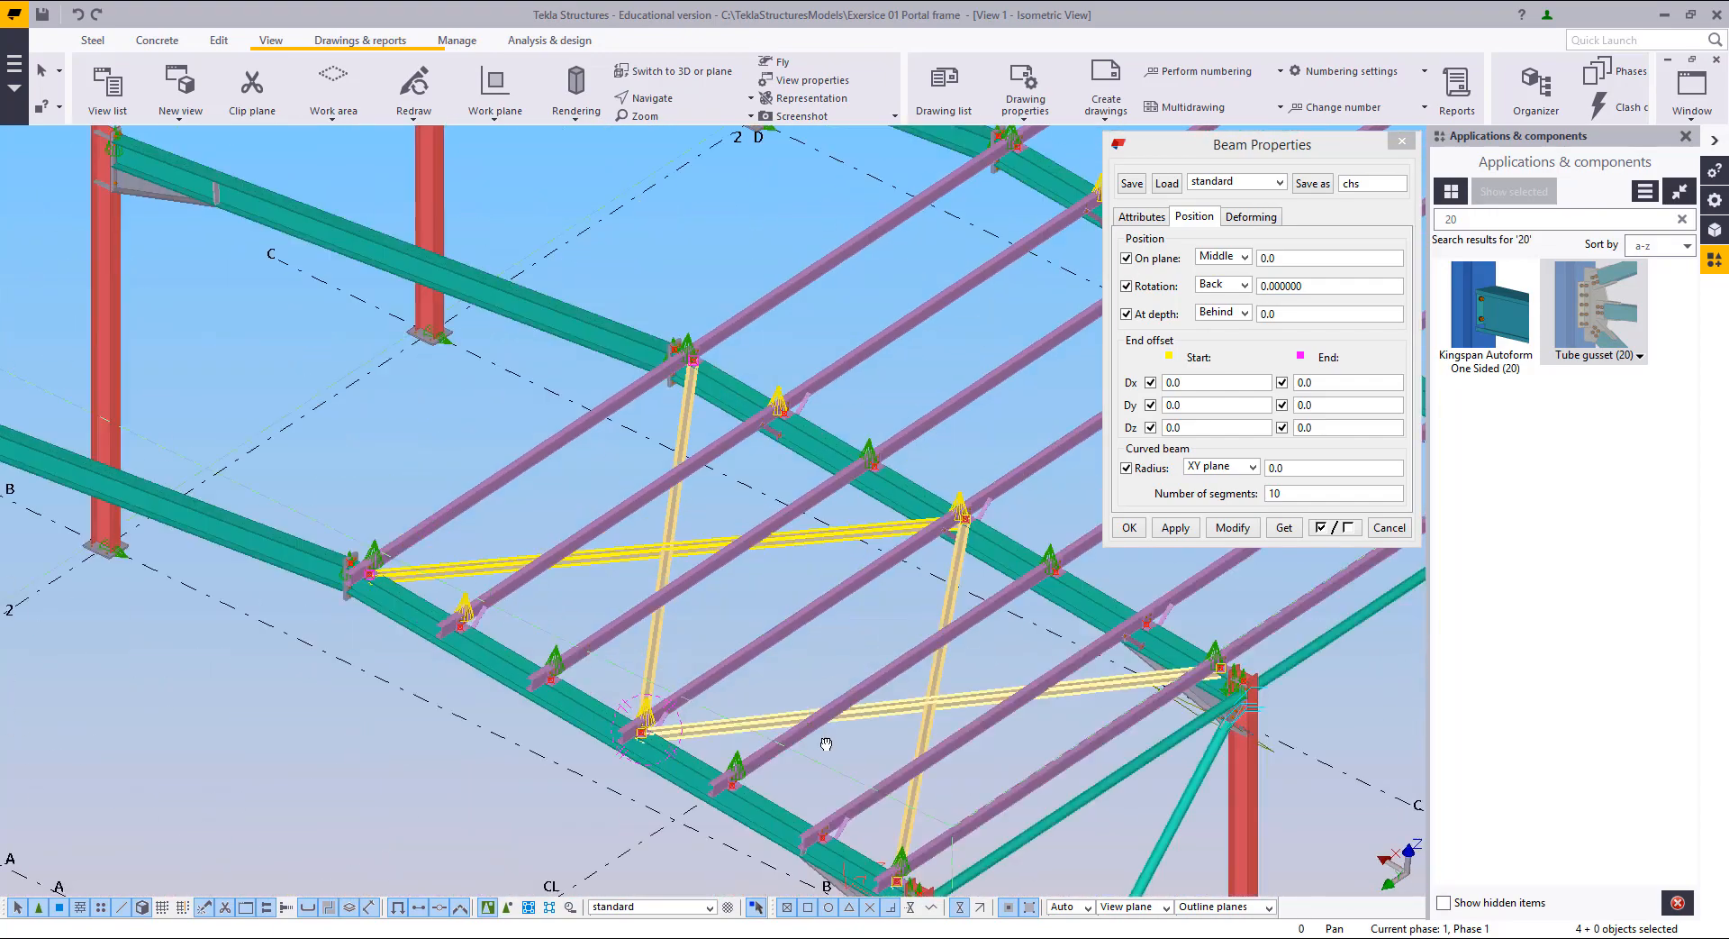
scroll(869, 568, "up", 8)
middle_click_drag(991, 590, 725, 548)
scroll(707, 546, "up", 10)
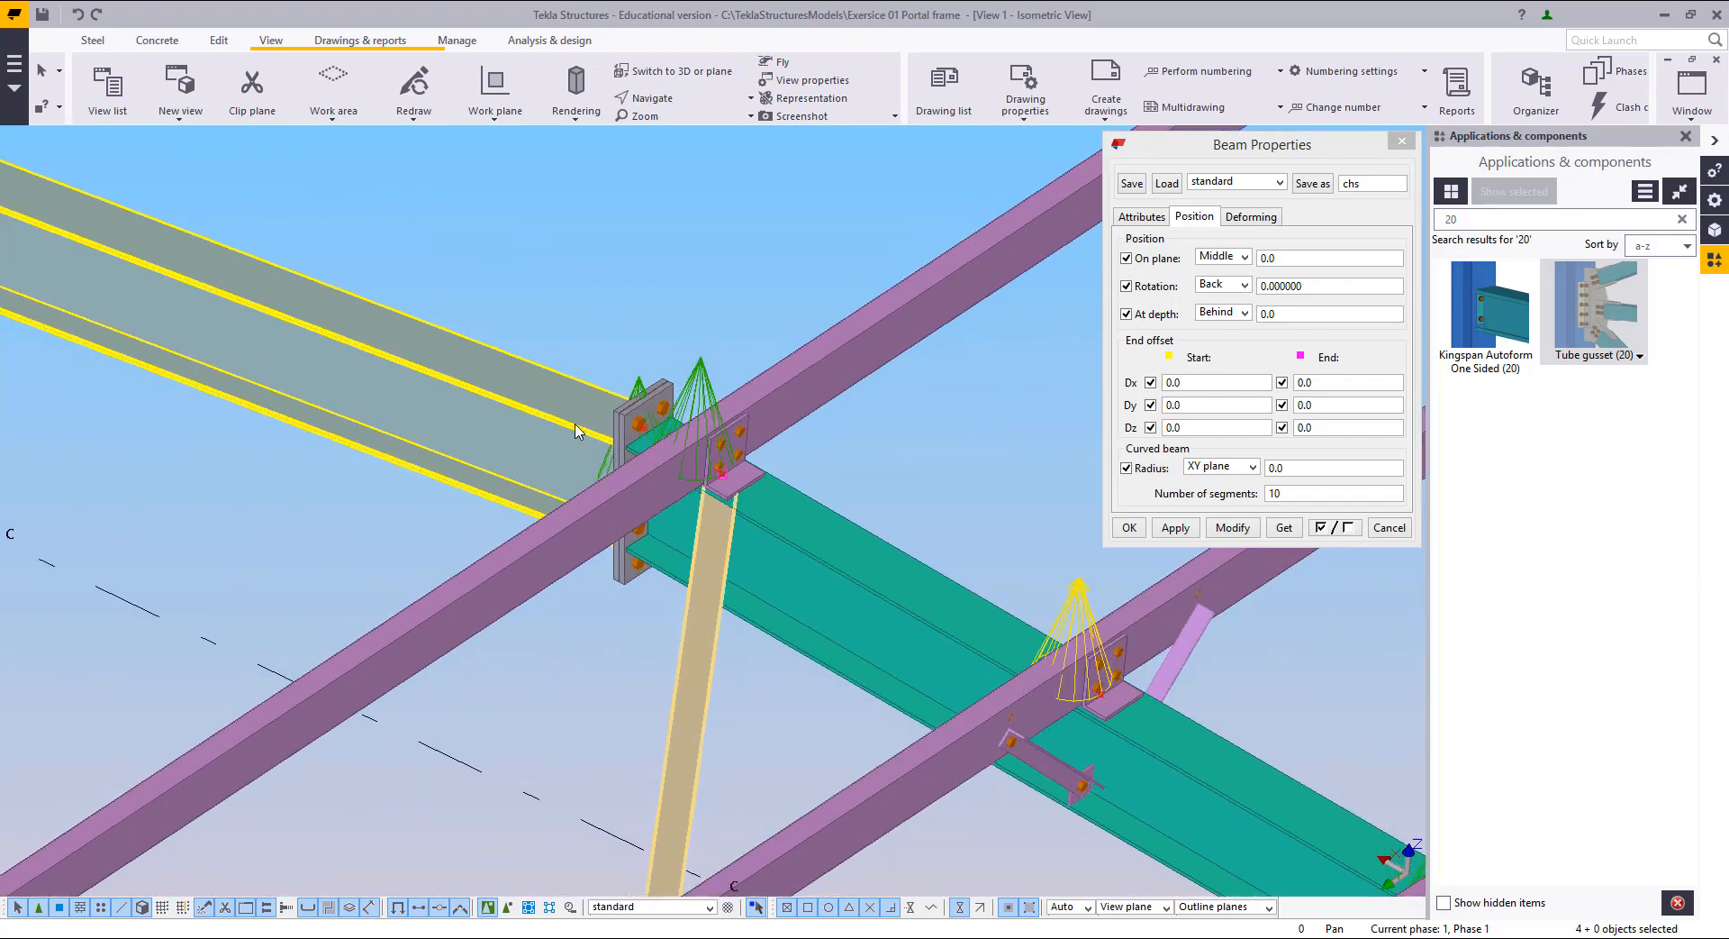
scroll(707, 546, "down", 5)
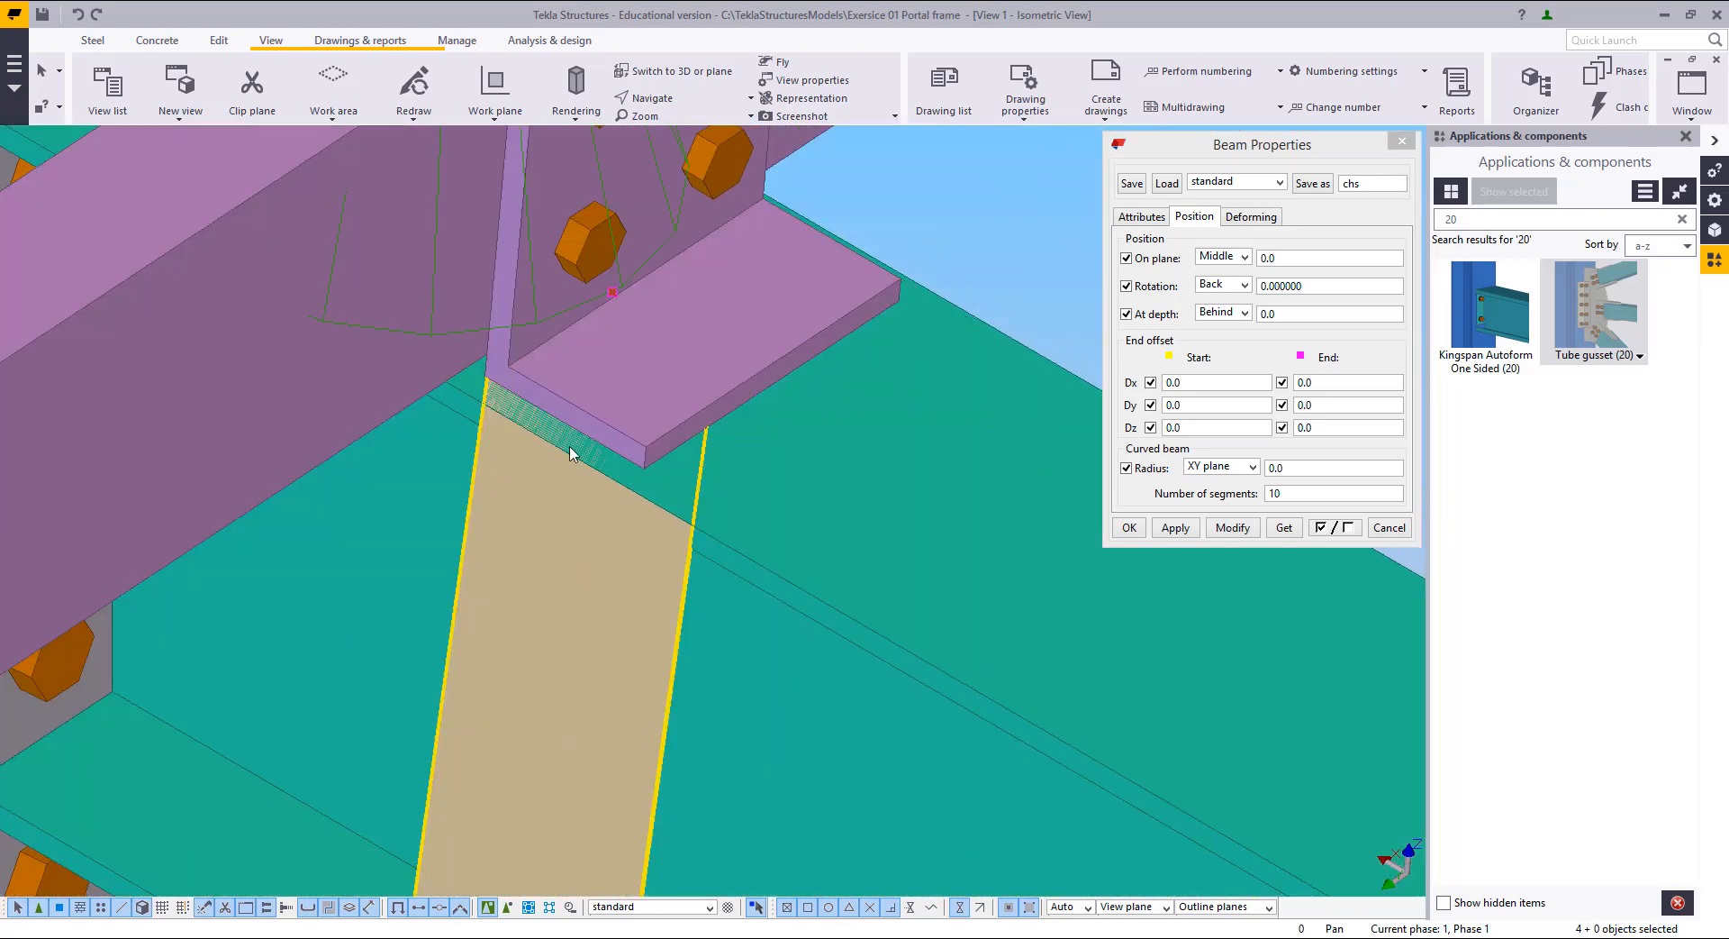
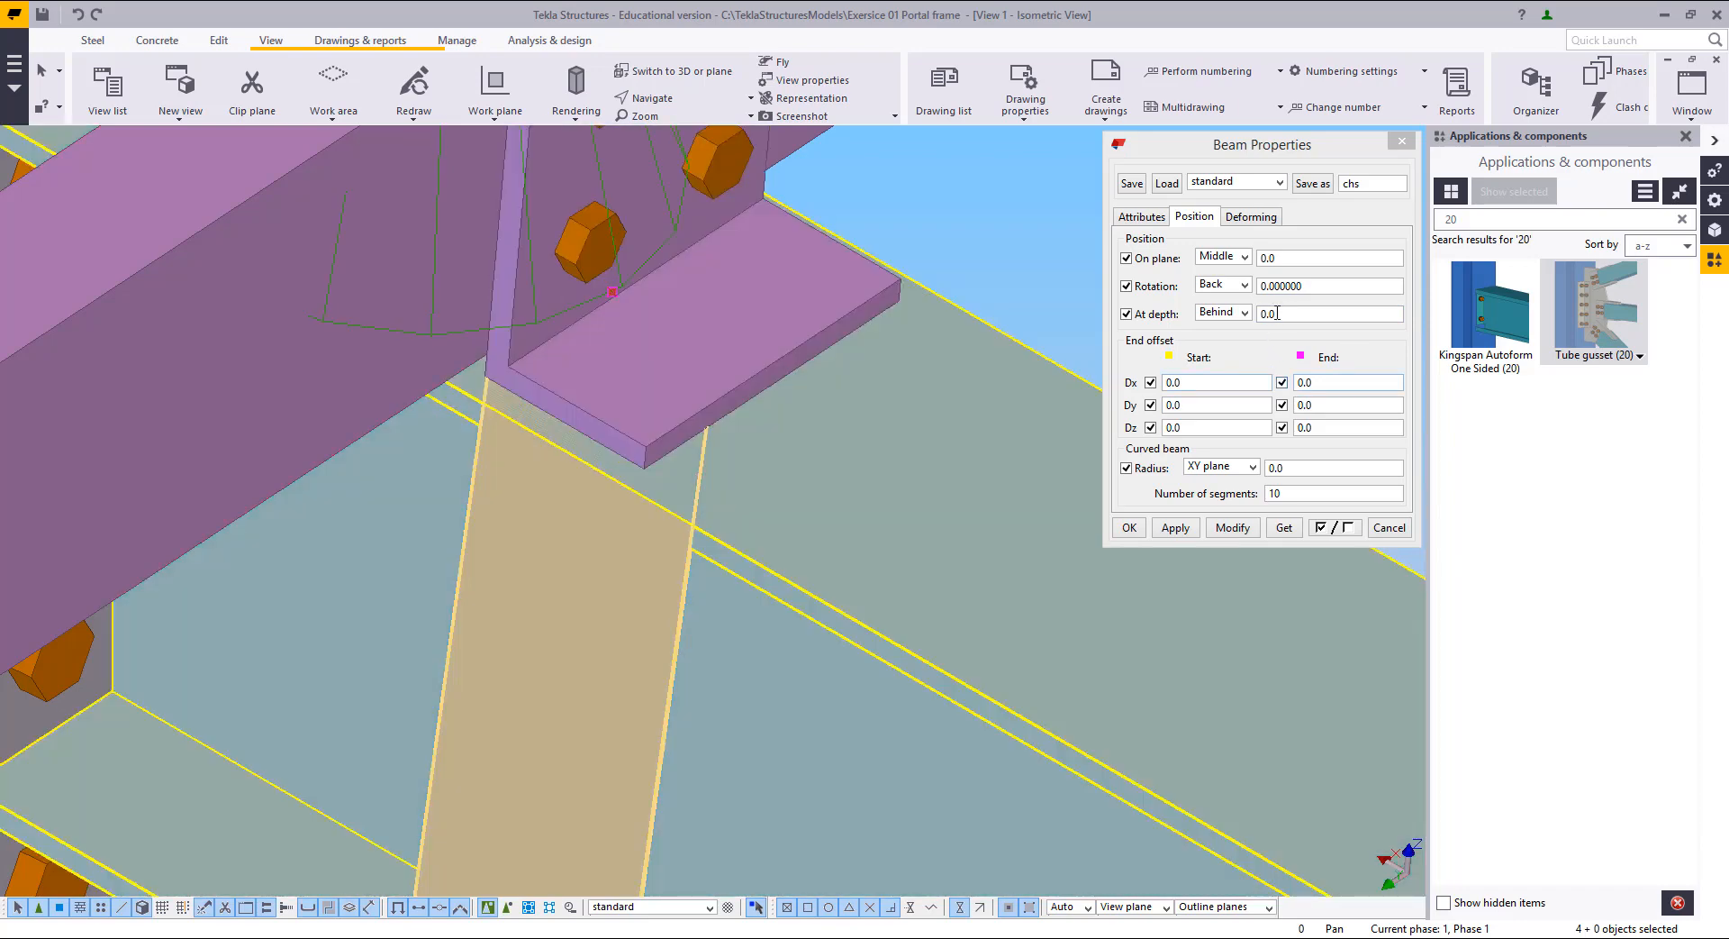
Step: Set the depth offset of the four roof diagonals to 10 with the Behind position, and check their ends against the rafter flange
left_click_drag(1296, 313, 1215, 324)
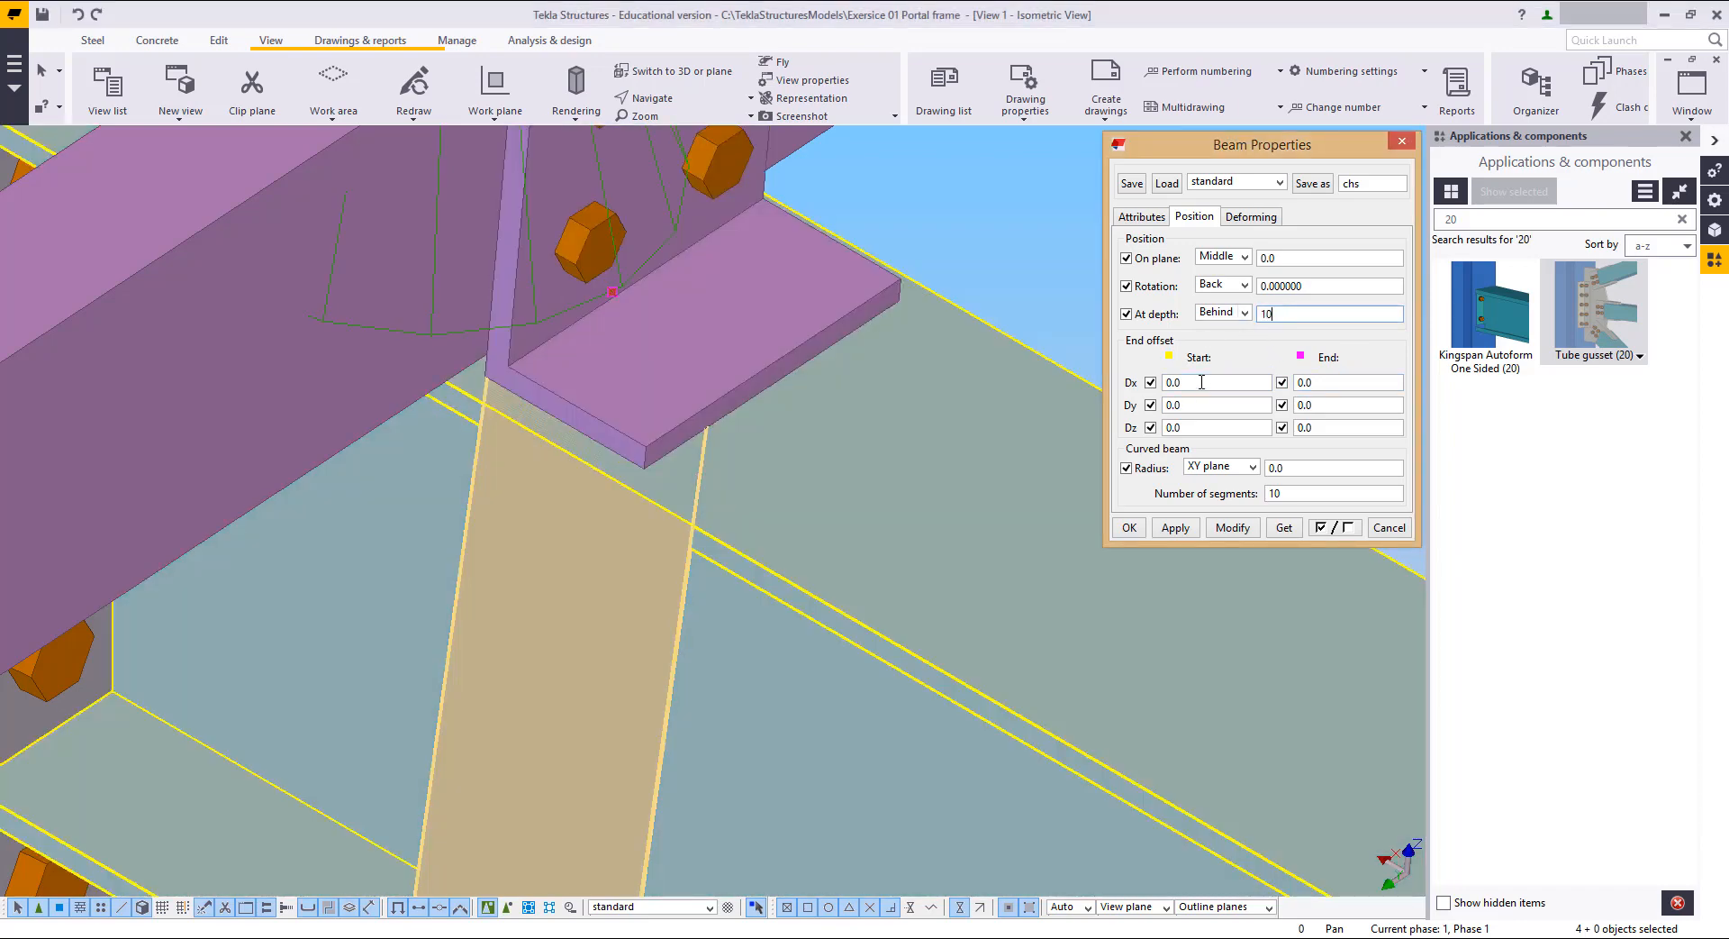
left_click(1230, 527)
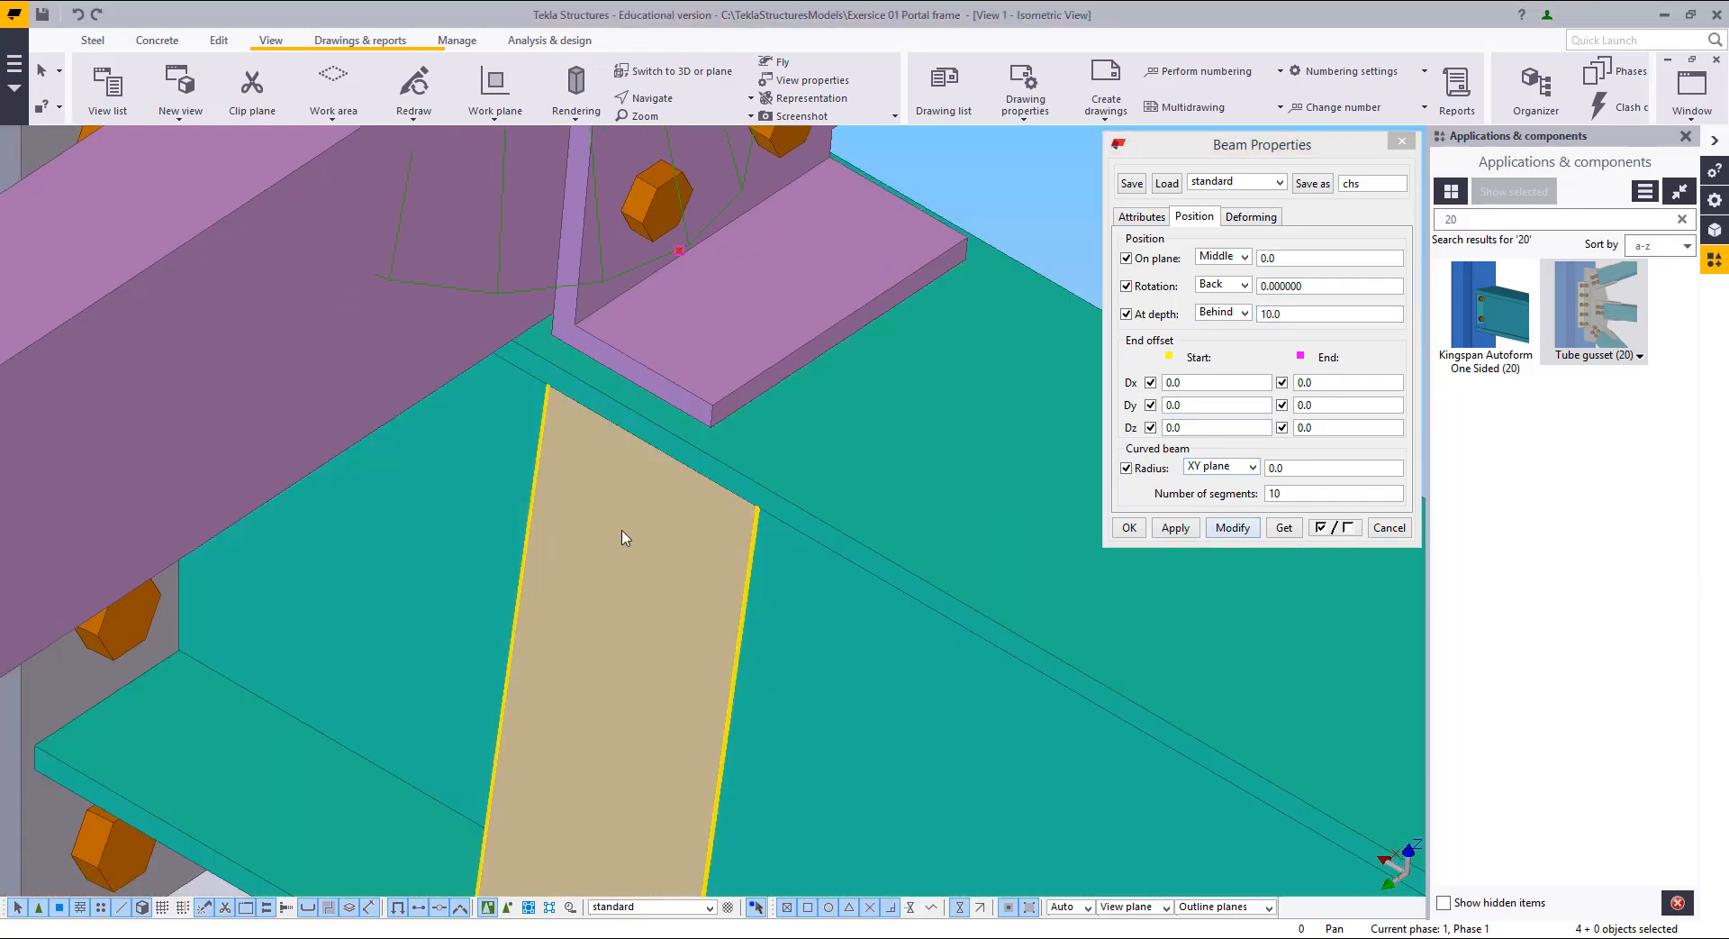
mouse_move(648, 493)
middle_mouse_down("ctrl")
mouse_move(517, 339)
mouse_move(492, 378)
mouse_move(619, 417)
mouse_move(965, 359)
mouse_move(807, 270)
mouse_move(662, 246)
mouse_move(563, 374)
mouse_move(564, 437)
mouse_move(567, 382)
middle_mouse_up("ctrl")
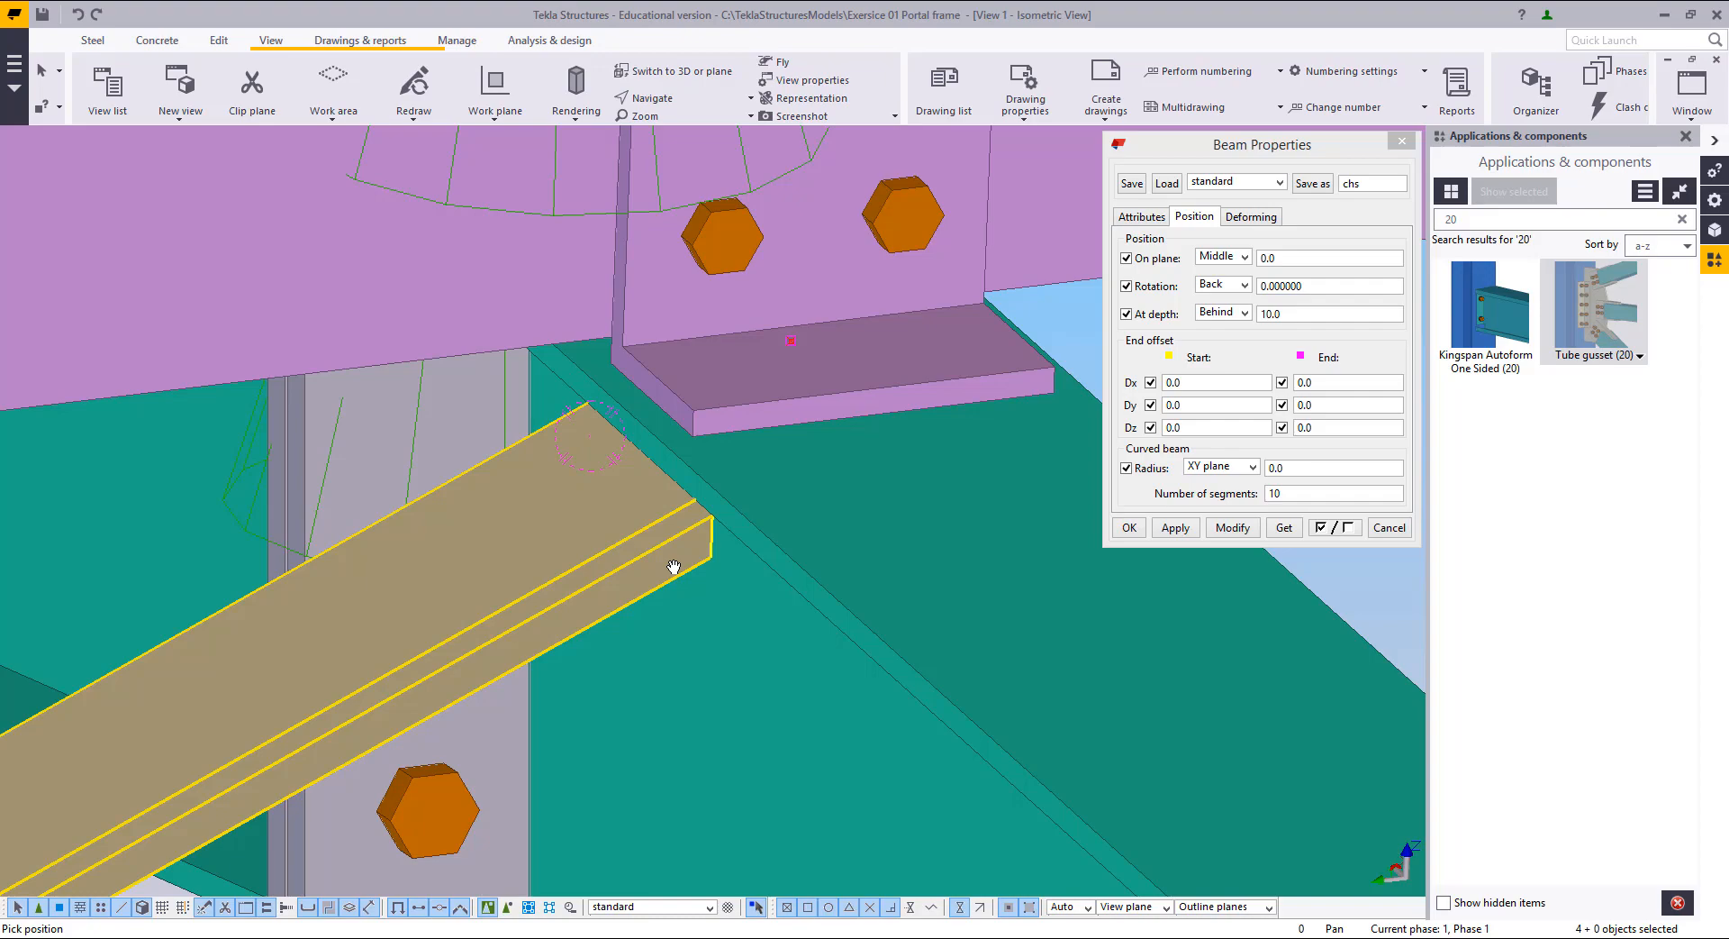
mouse_move(714, 381)
middle_mouse_down("ctrl")
mouse_move(748, 387)
mouse_move(804, 534)
mouse_move(849, 540)
mouse_move(861, 324)
mouse_move(745, 475)
mouse_move(838, 559)
mouse_move(739, 558)
mouse_move(761, 571)
mouse_move(748, 413)
mouse_move(594, 308)
mouse_move(612, 315)
middle_mouse_up("ctrl")
scroll(739, 557, "up", 4)
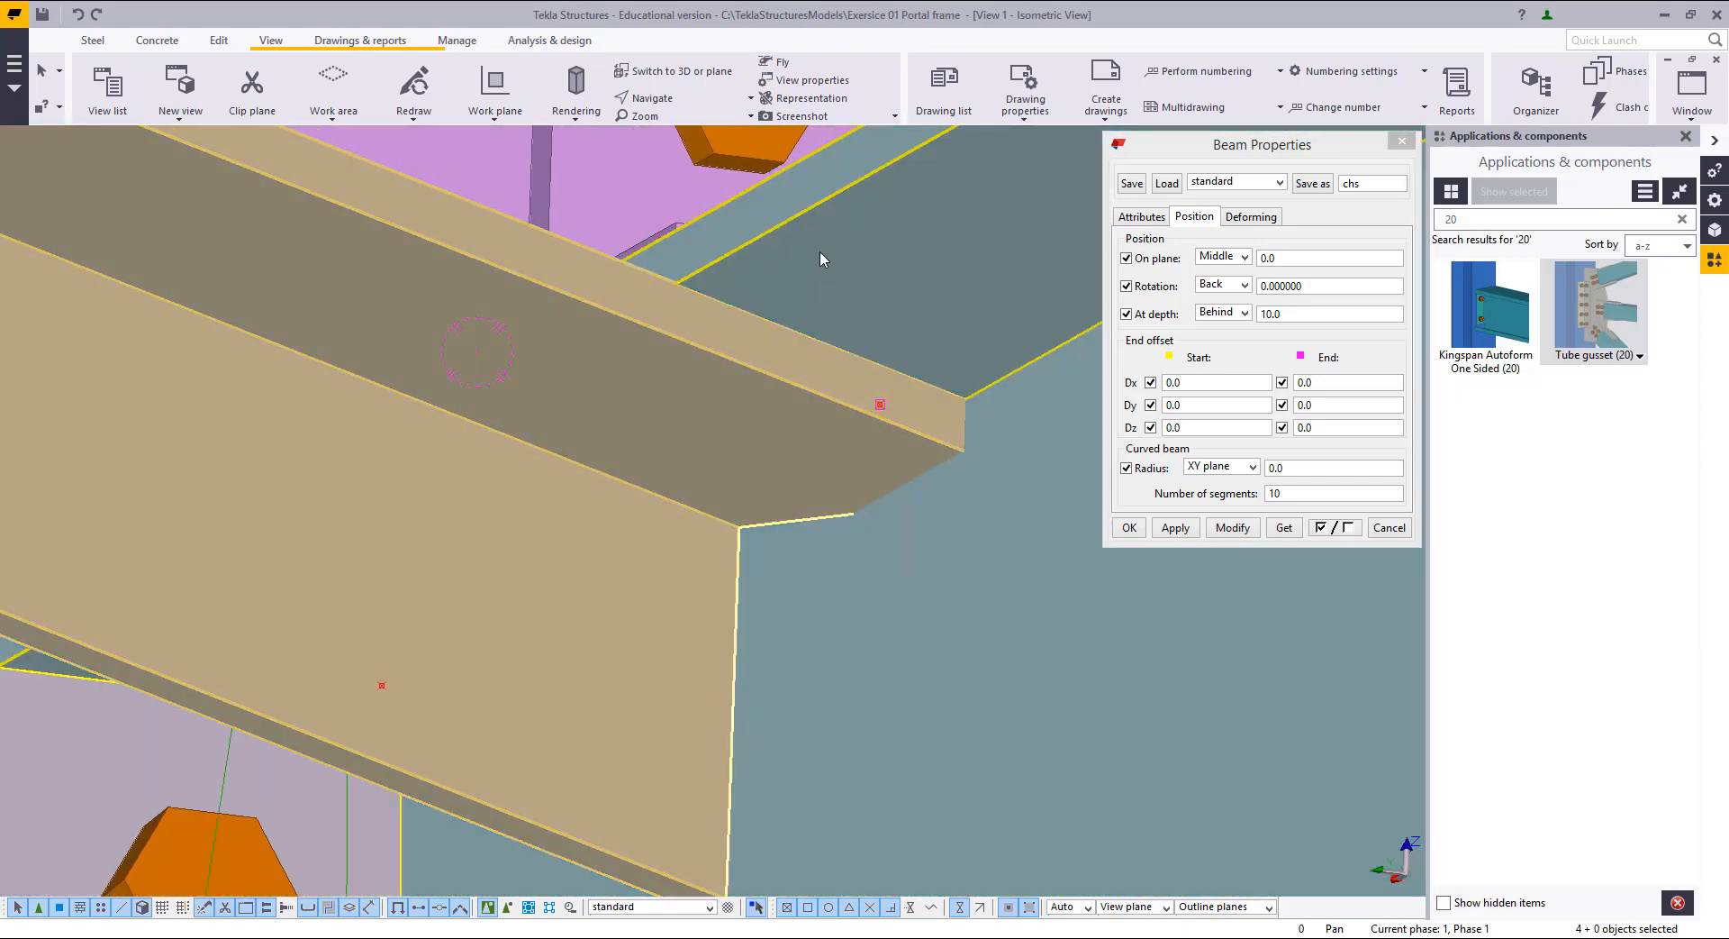
scroll(699, 417, "down", 8)
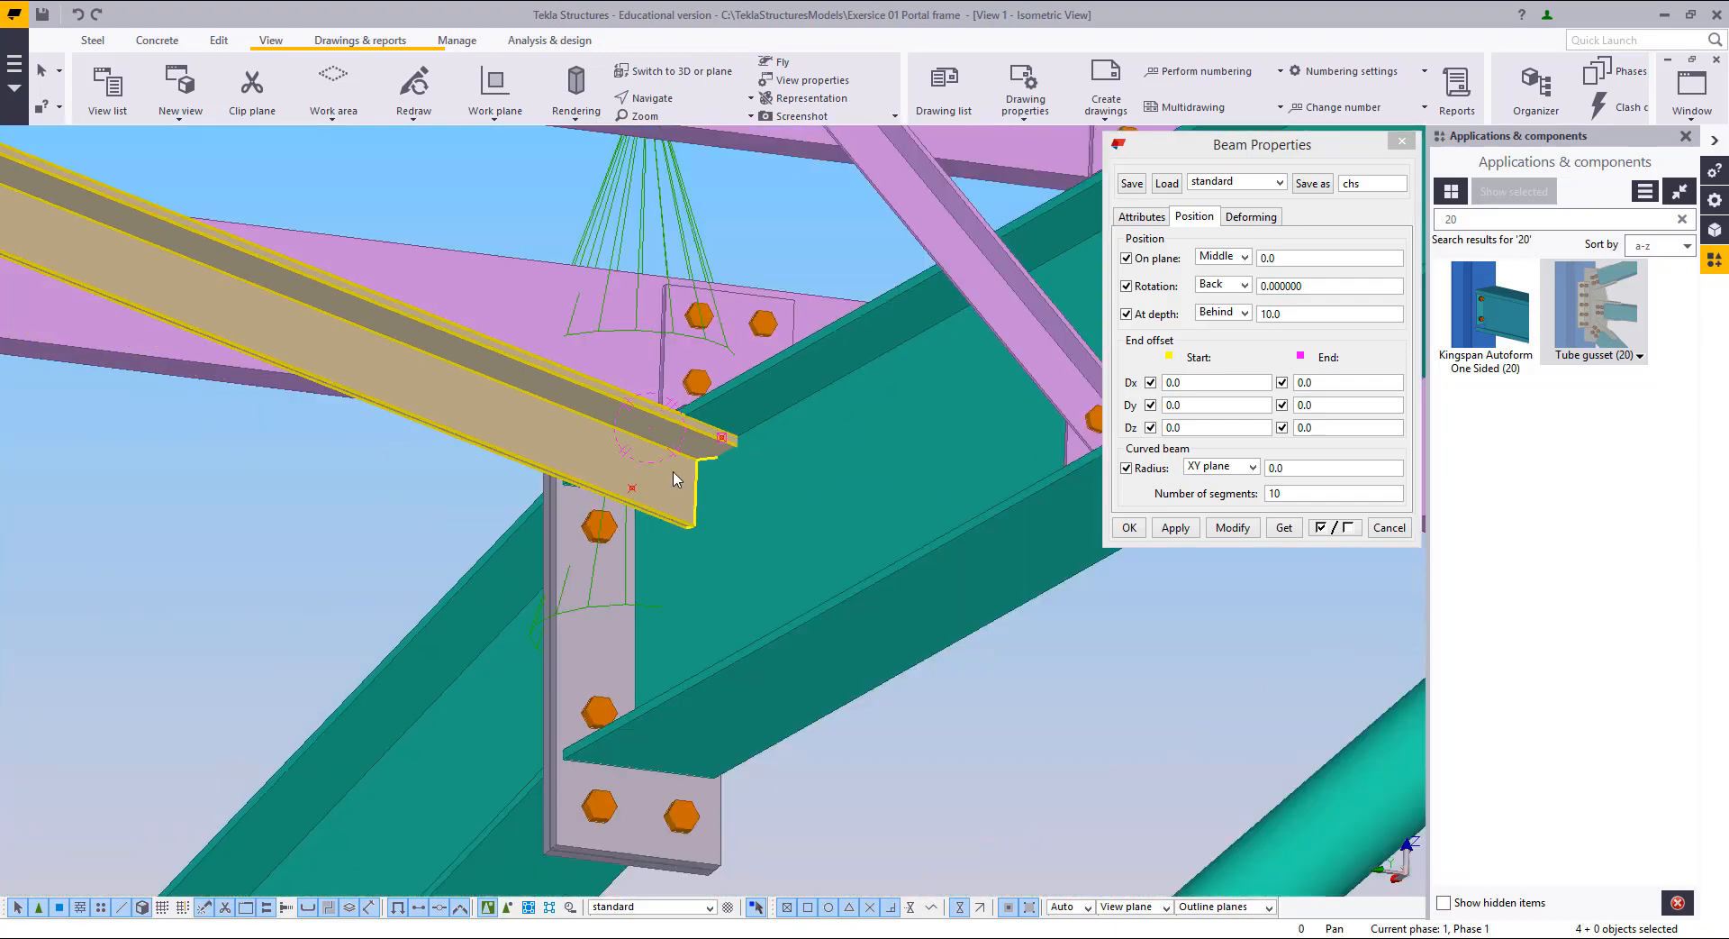
middle_click_drag(672, 477, 403, 567, "ctrl")
scroll(1196, 625, "down", 8)
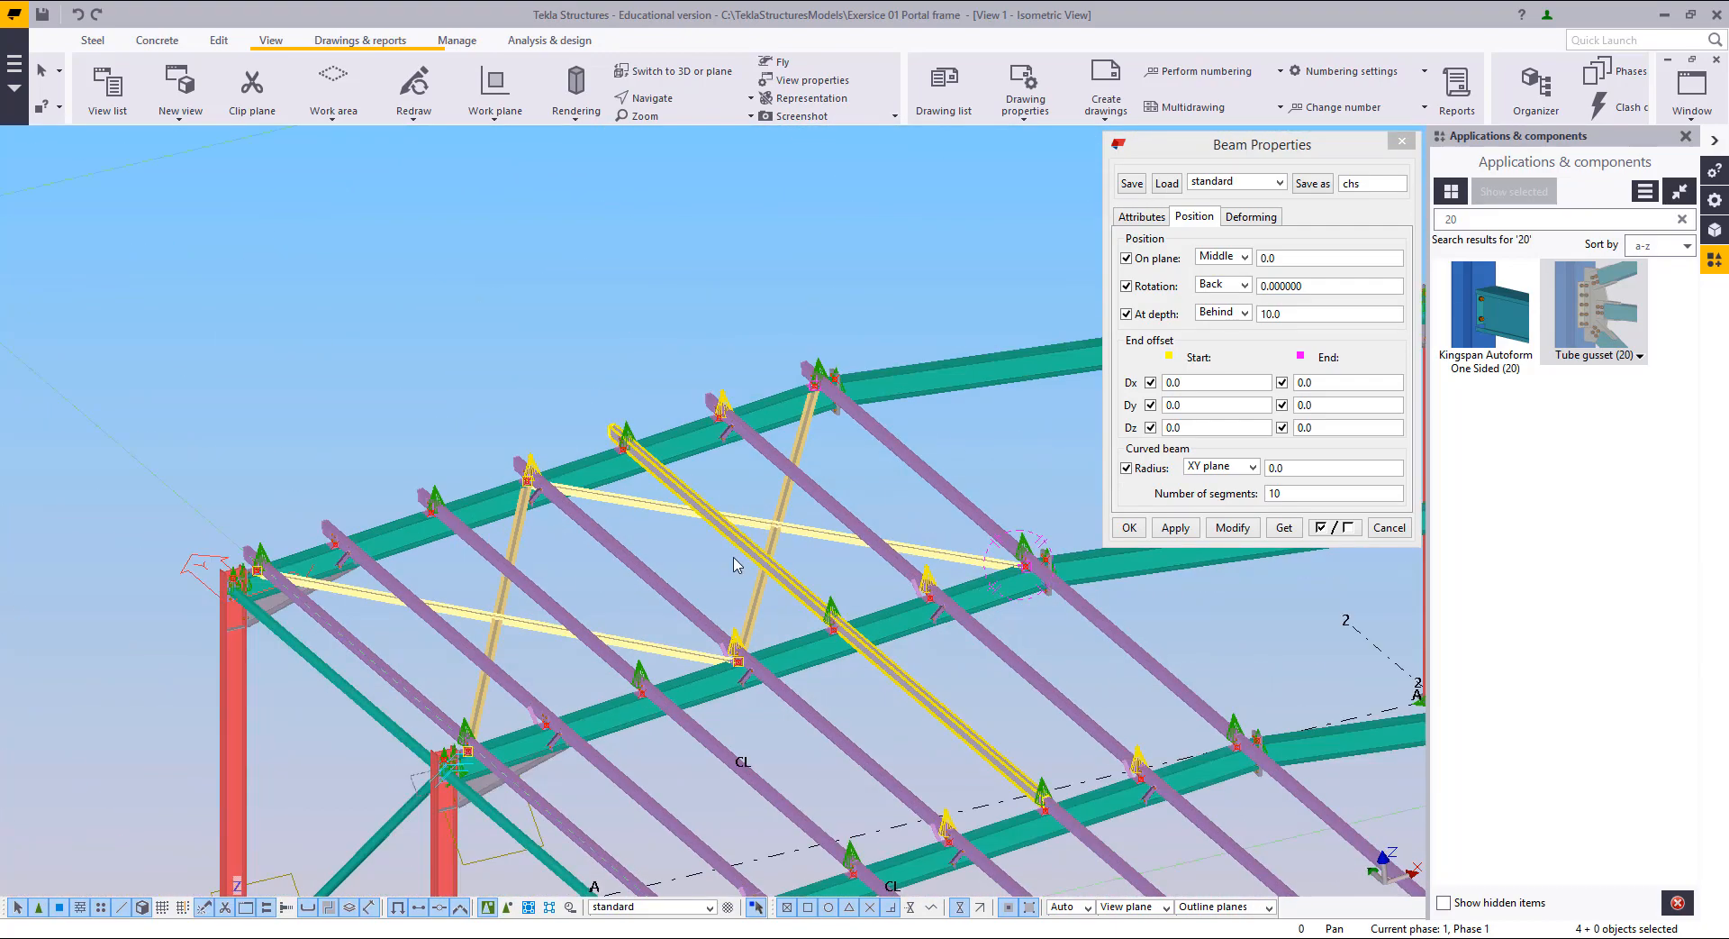
Step: Close the beam properties, search the component catalog for 11, and open the Bolted gusset (11) connection settings
middle_click_drag(733, 564, 782, 637, "ctrl")
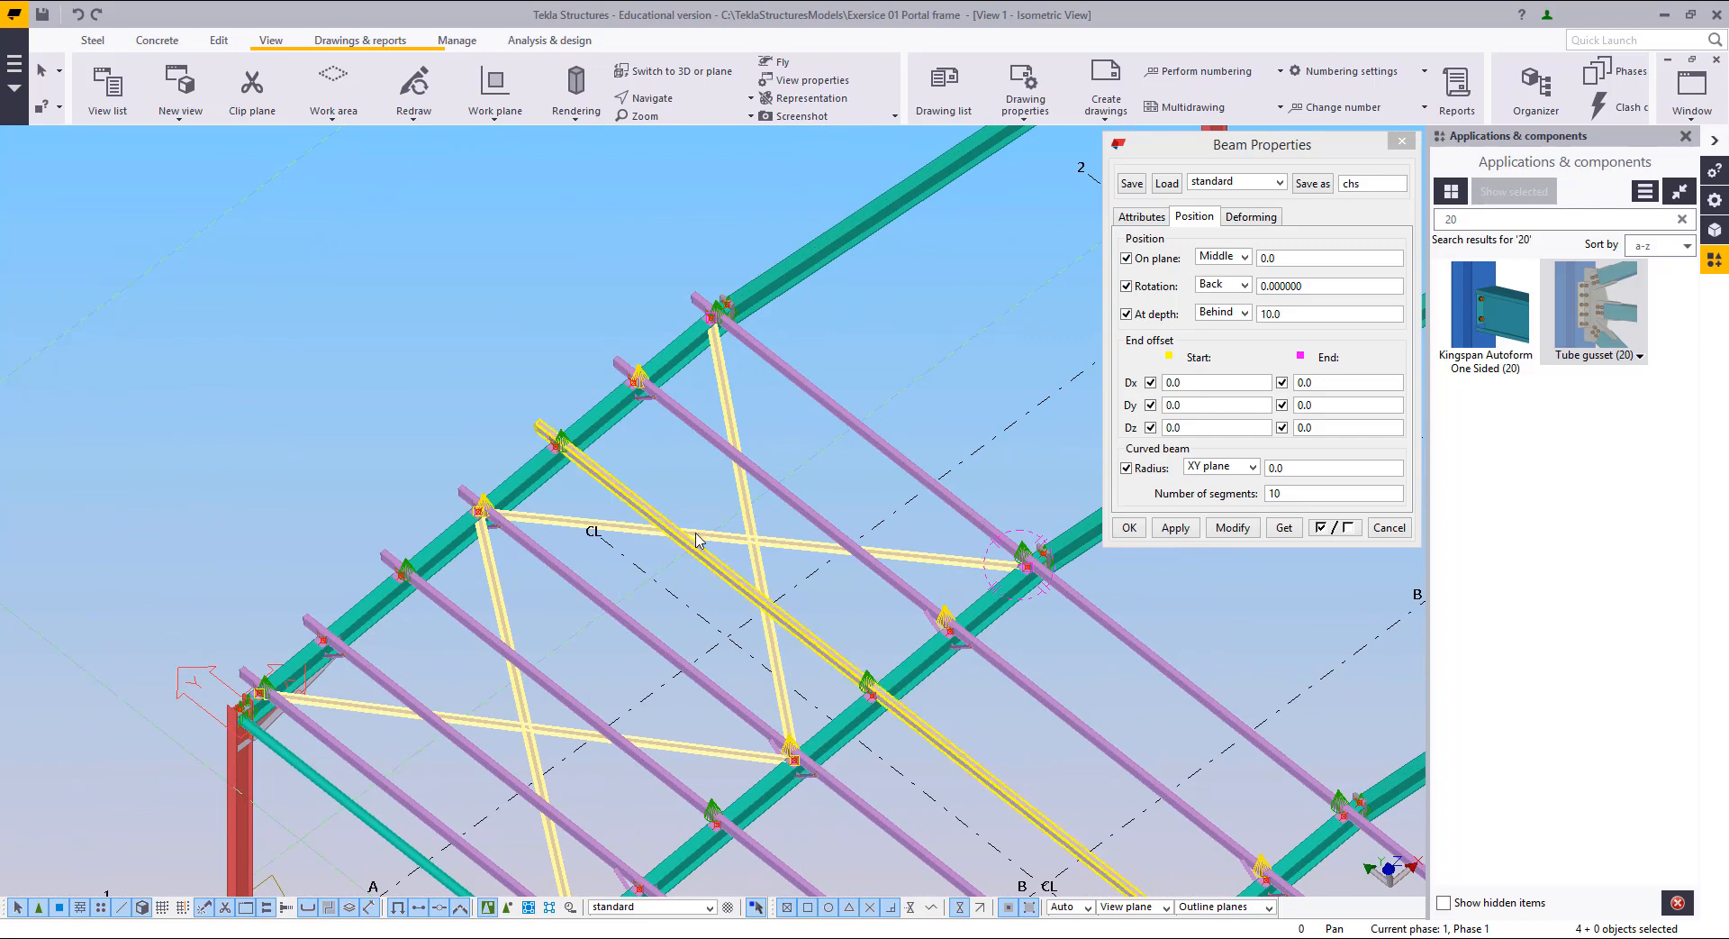
middle_click_drag(700, 543, 632, 450, "ctrl")
scroll(633, 450, "up", 5)
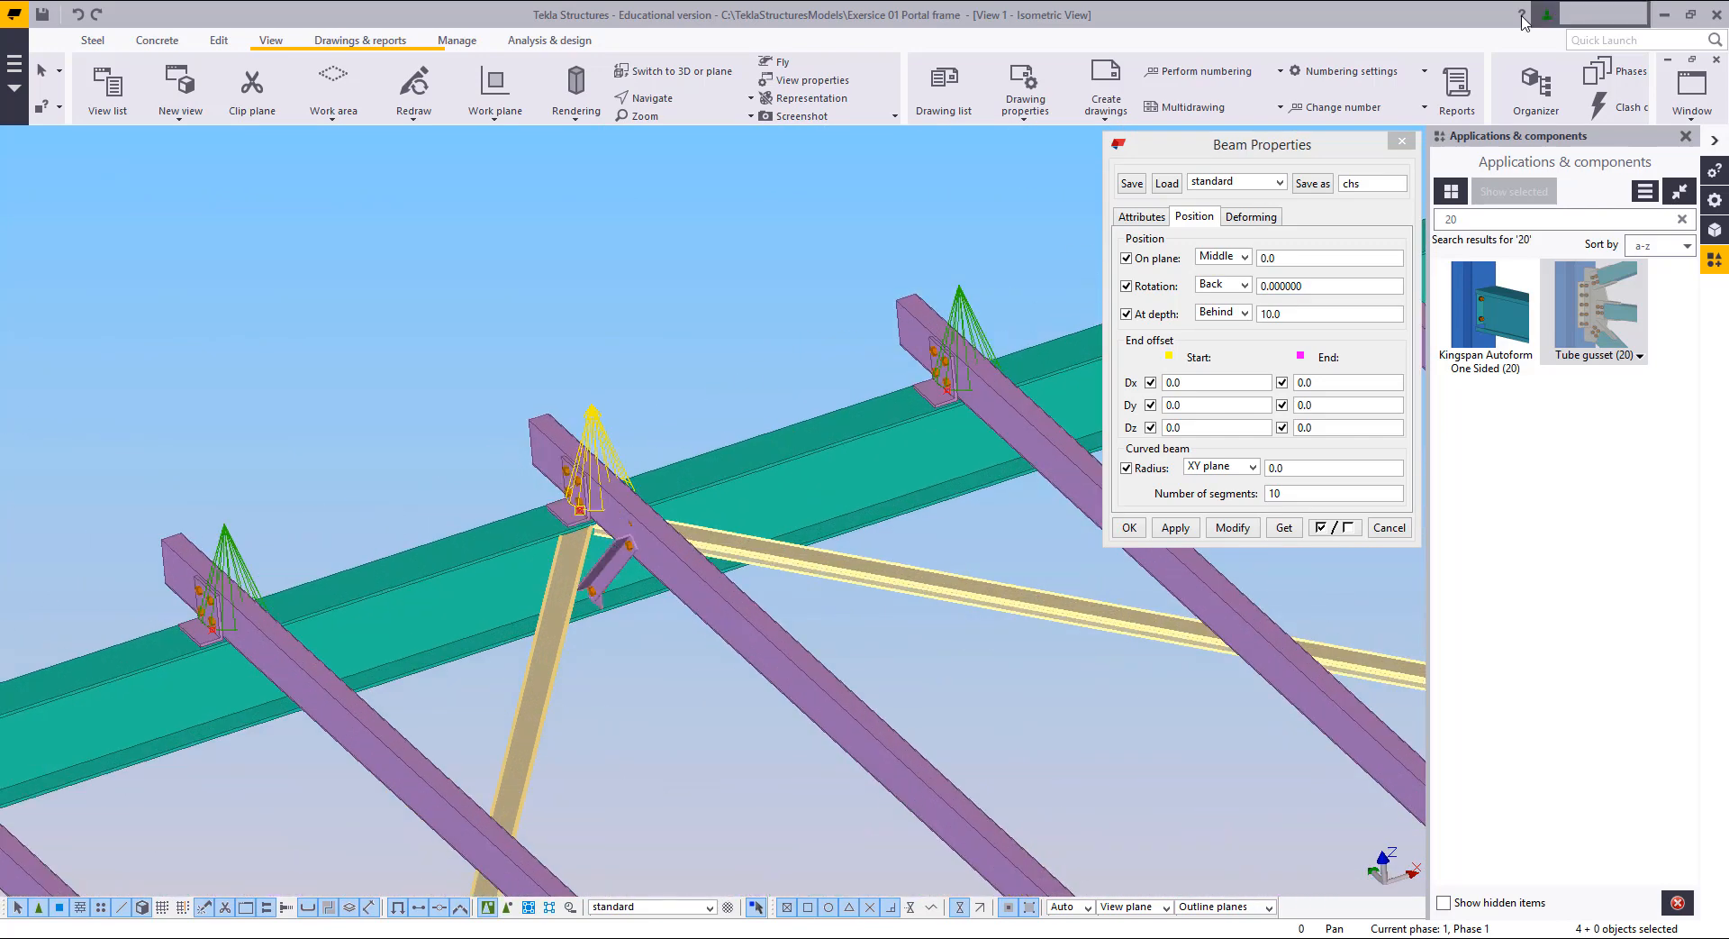
left_click(1401, 143)
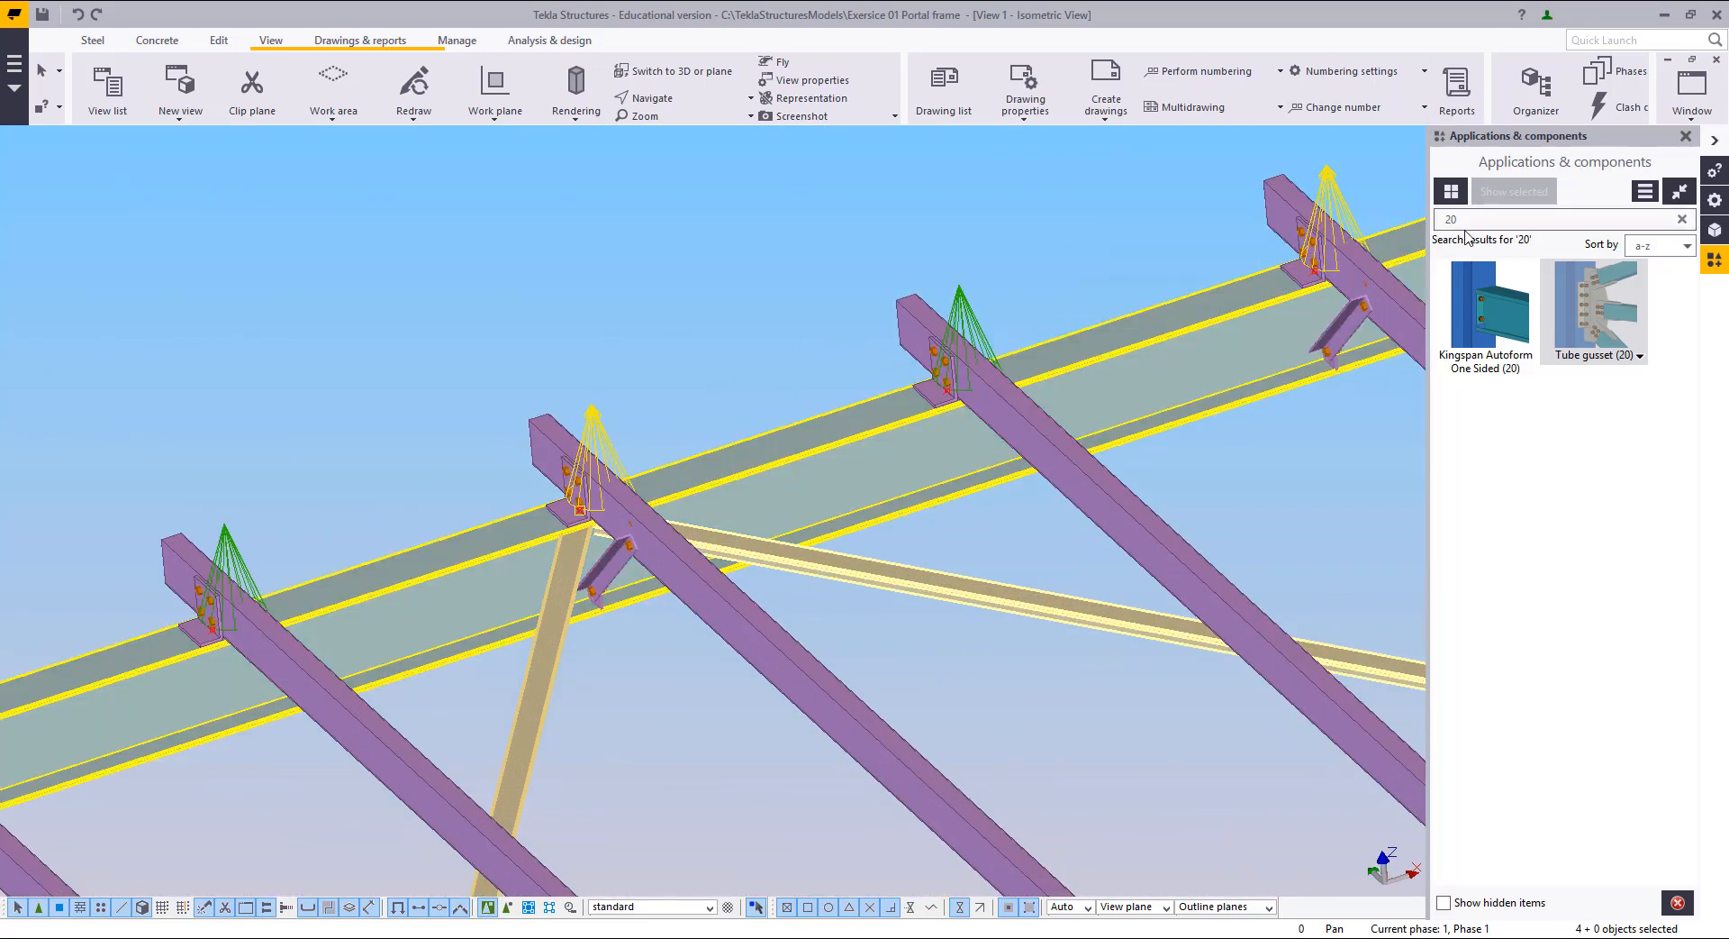
type("gu")
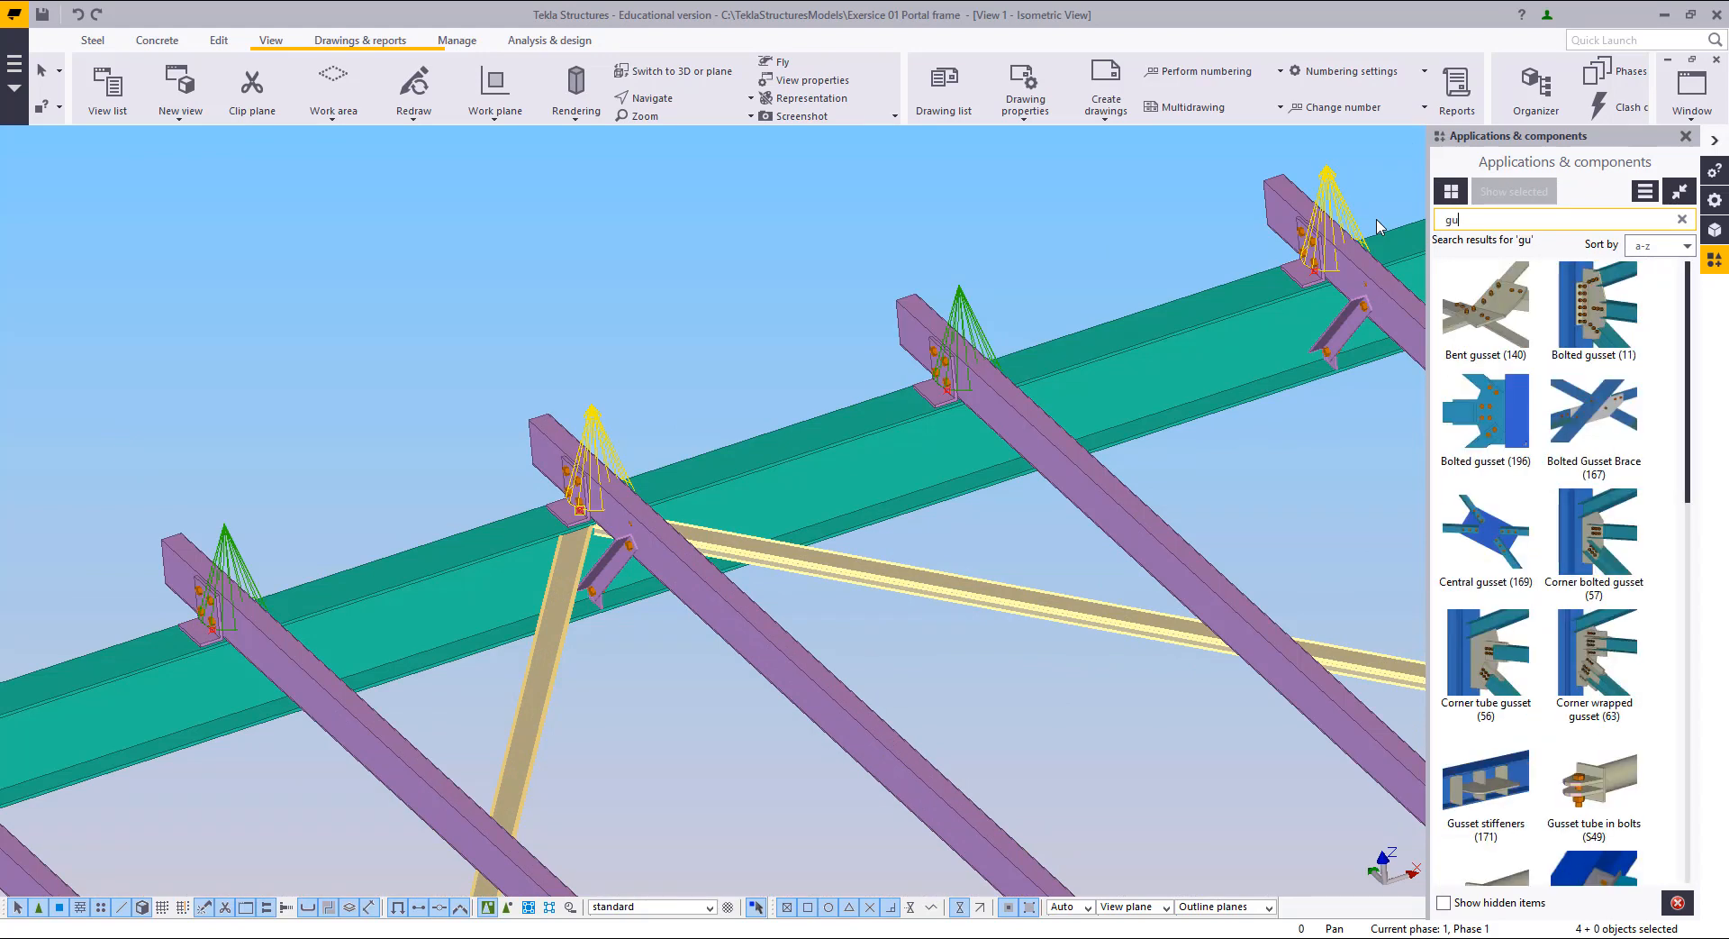
type("sset")
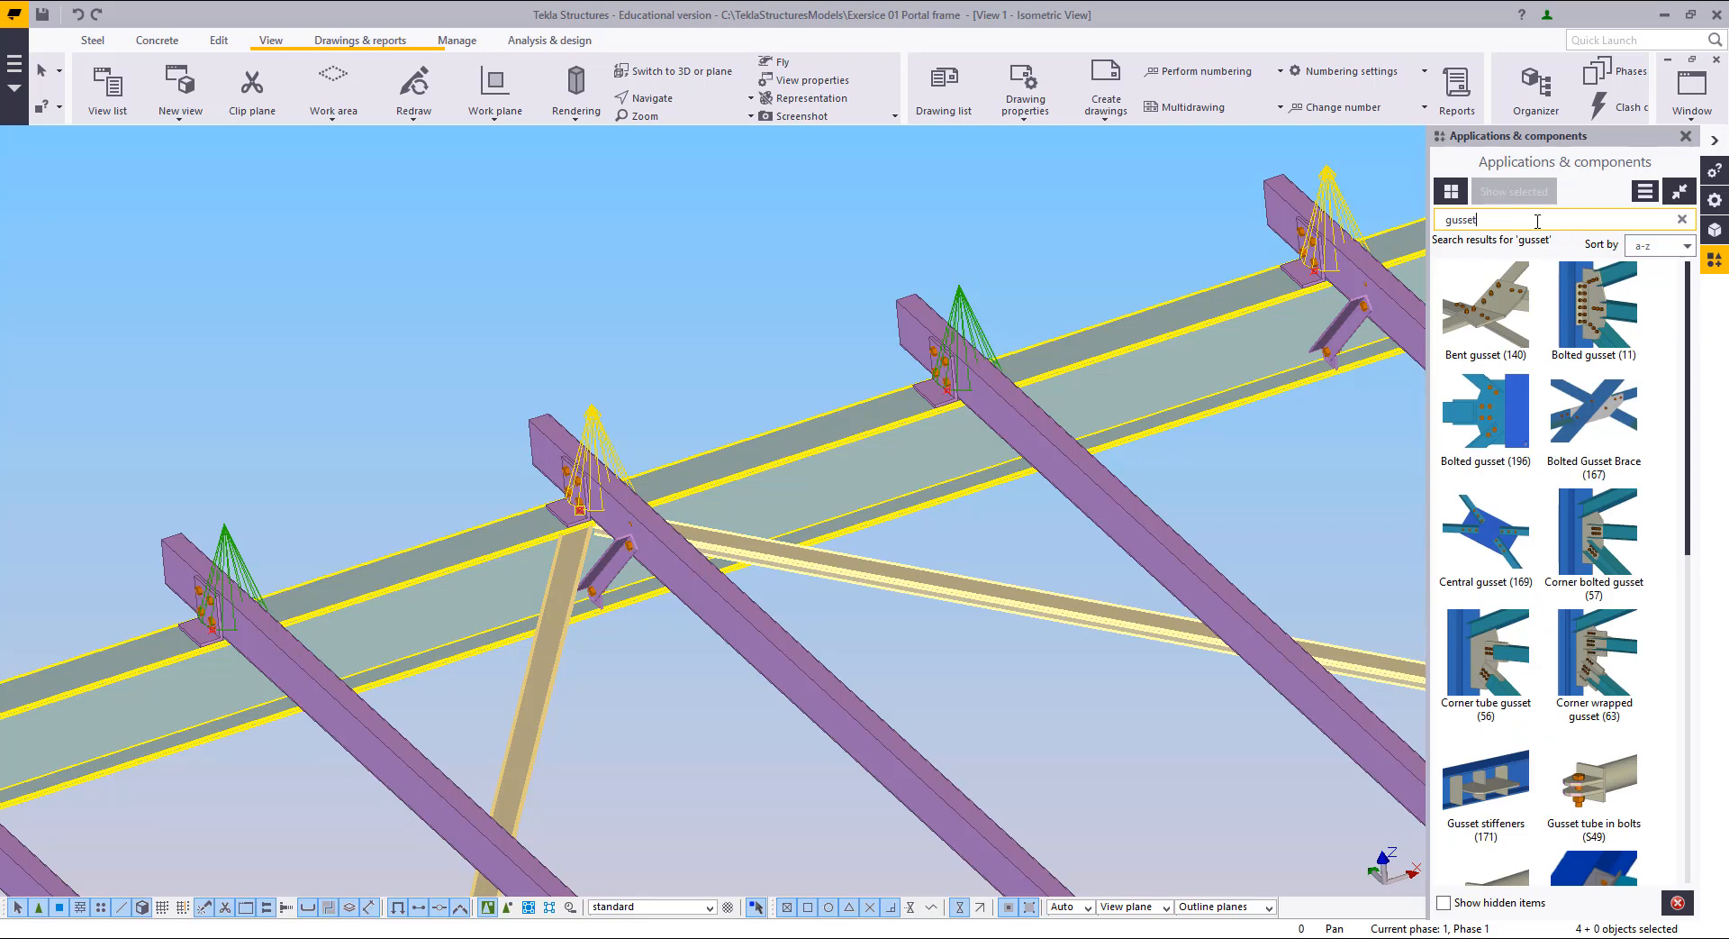
left_click_drag(1537, 222, 1245, 222)
type("11")
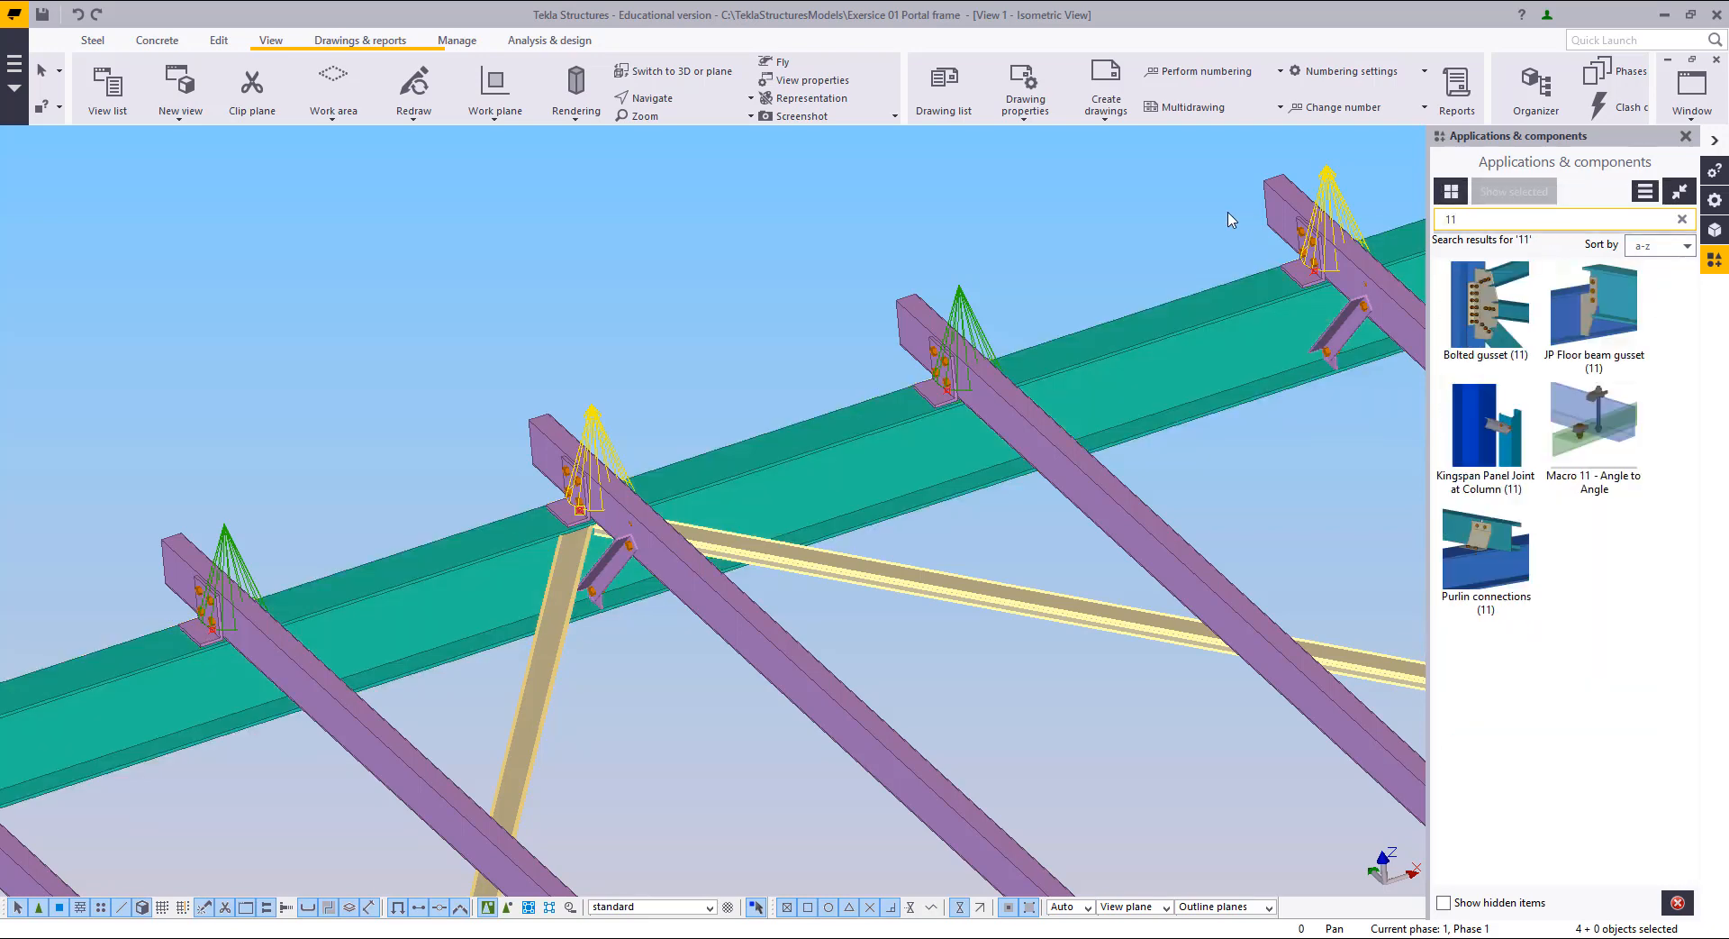
double_click(1495, 313)
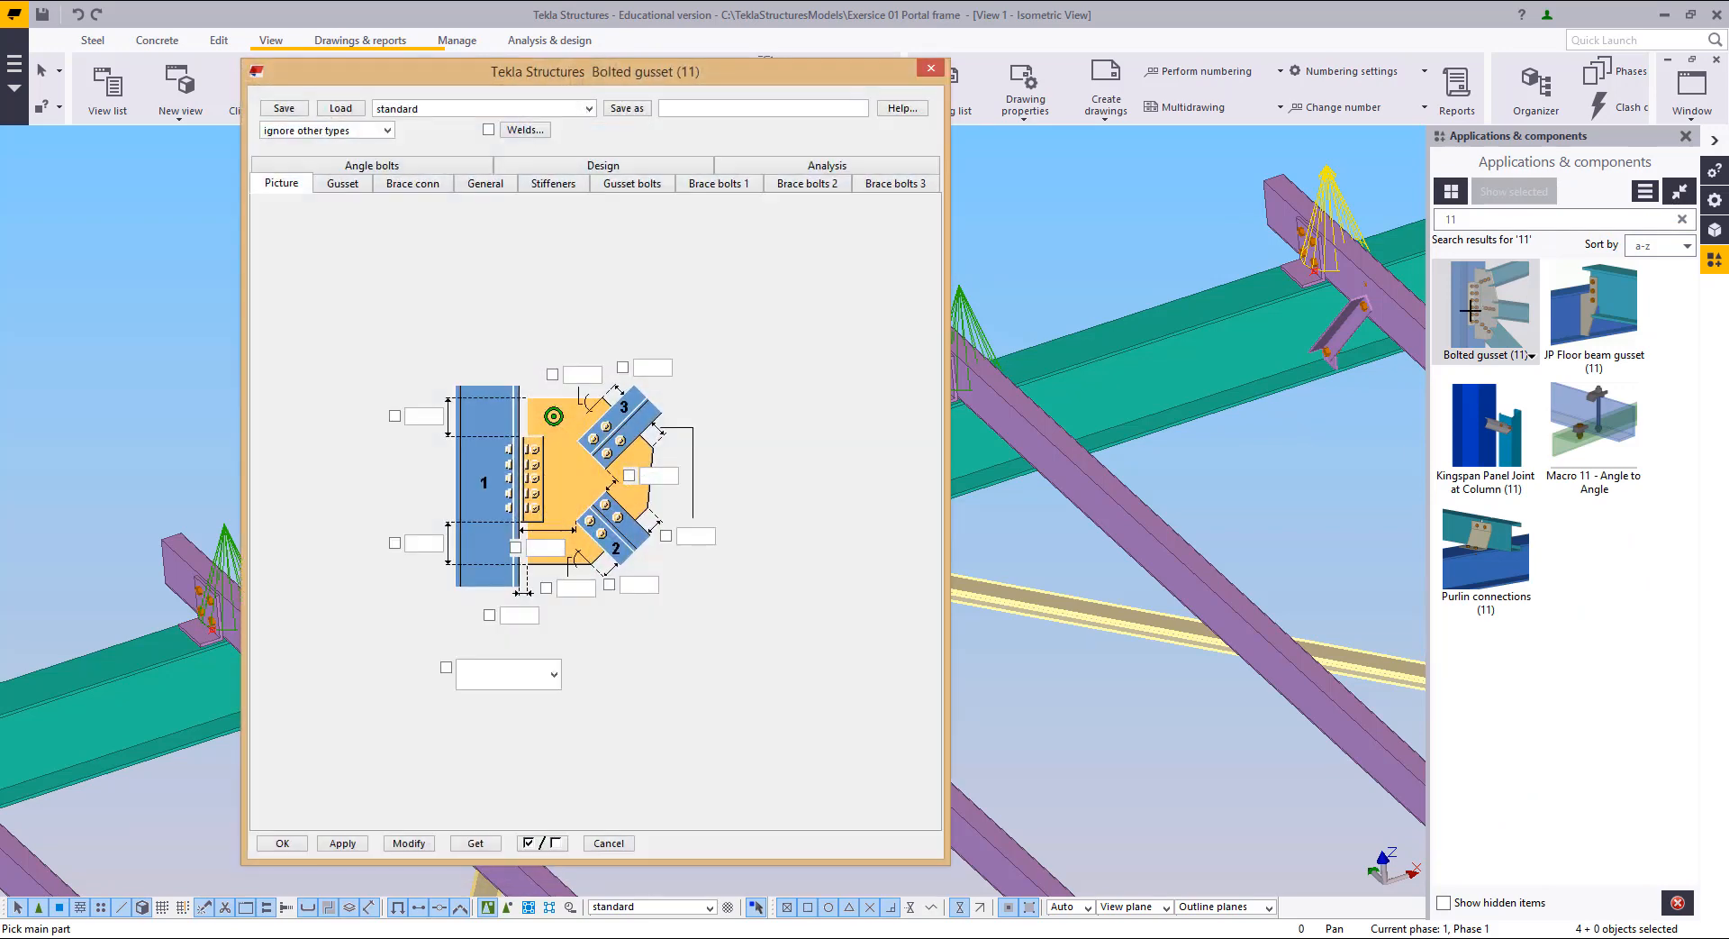
left_click_drag(609, 69, 1126, 106)
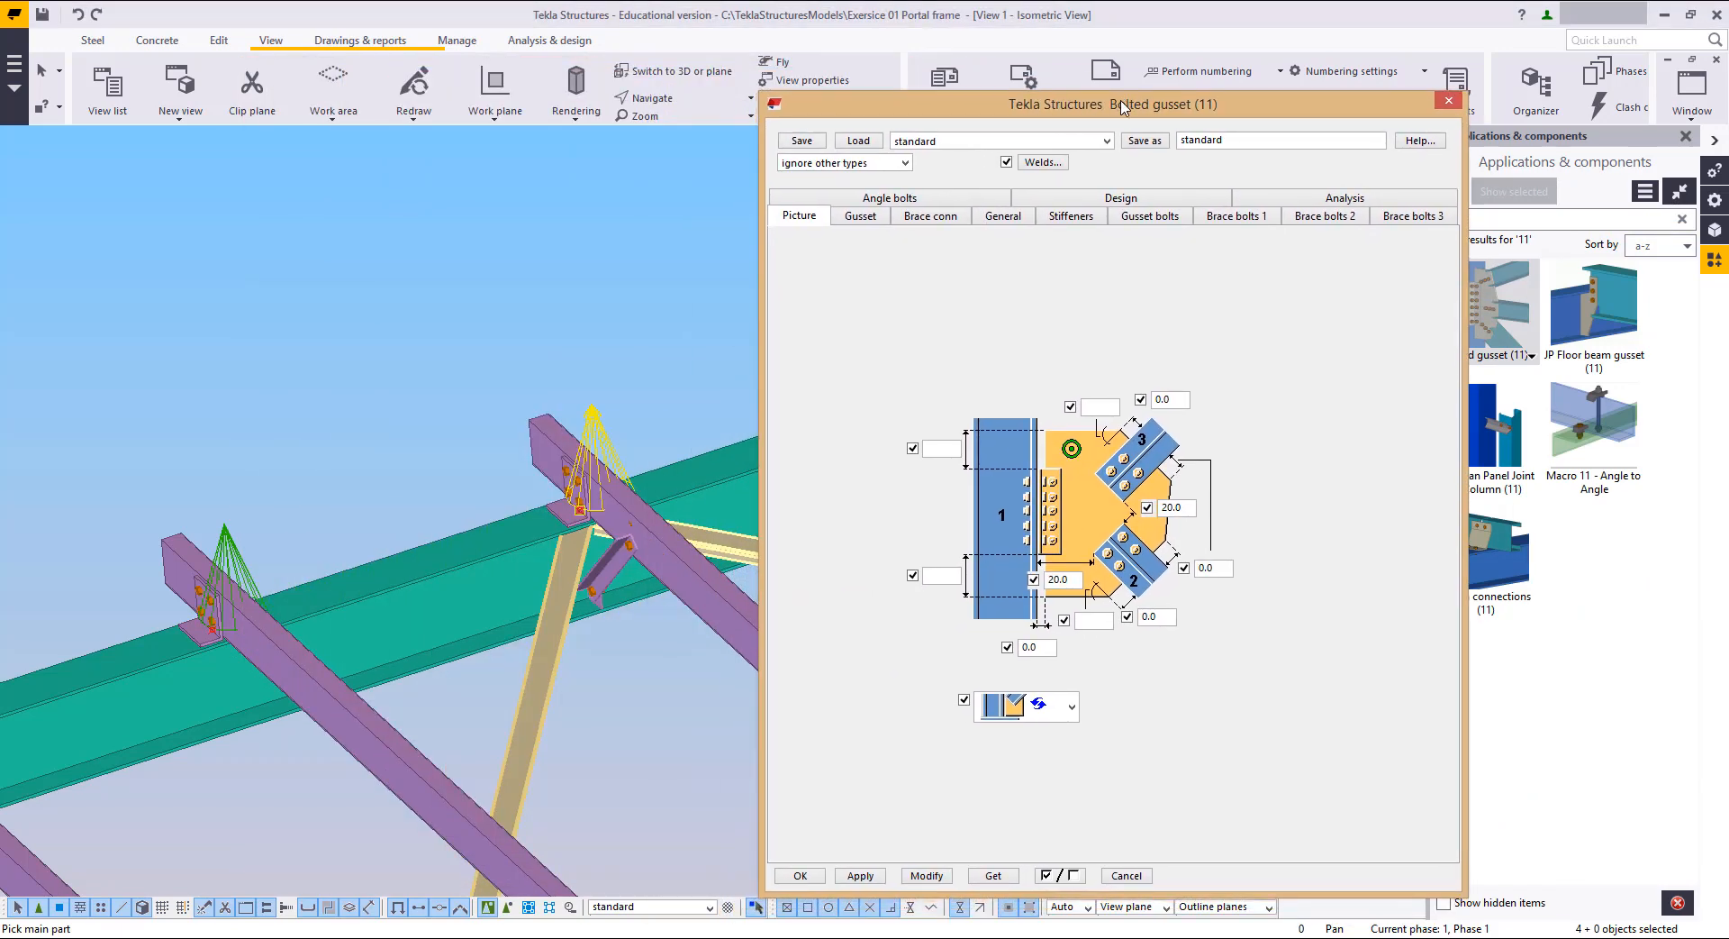
Step: Create a bolted gusset connecting the end of the roof diagonal to the grid A rafter beside the eaves column
middle_click_drag(722, 484, 648, 474)
scroll(648, 474, "up", 5)
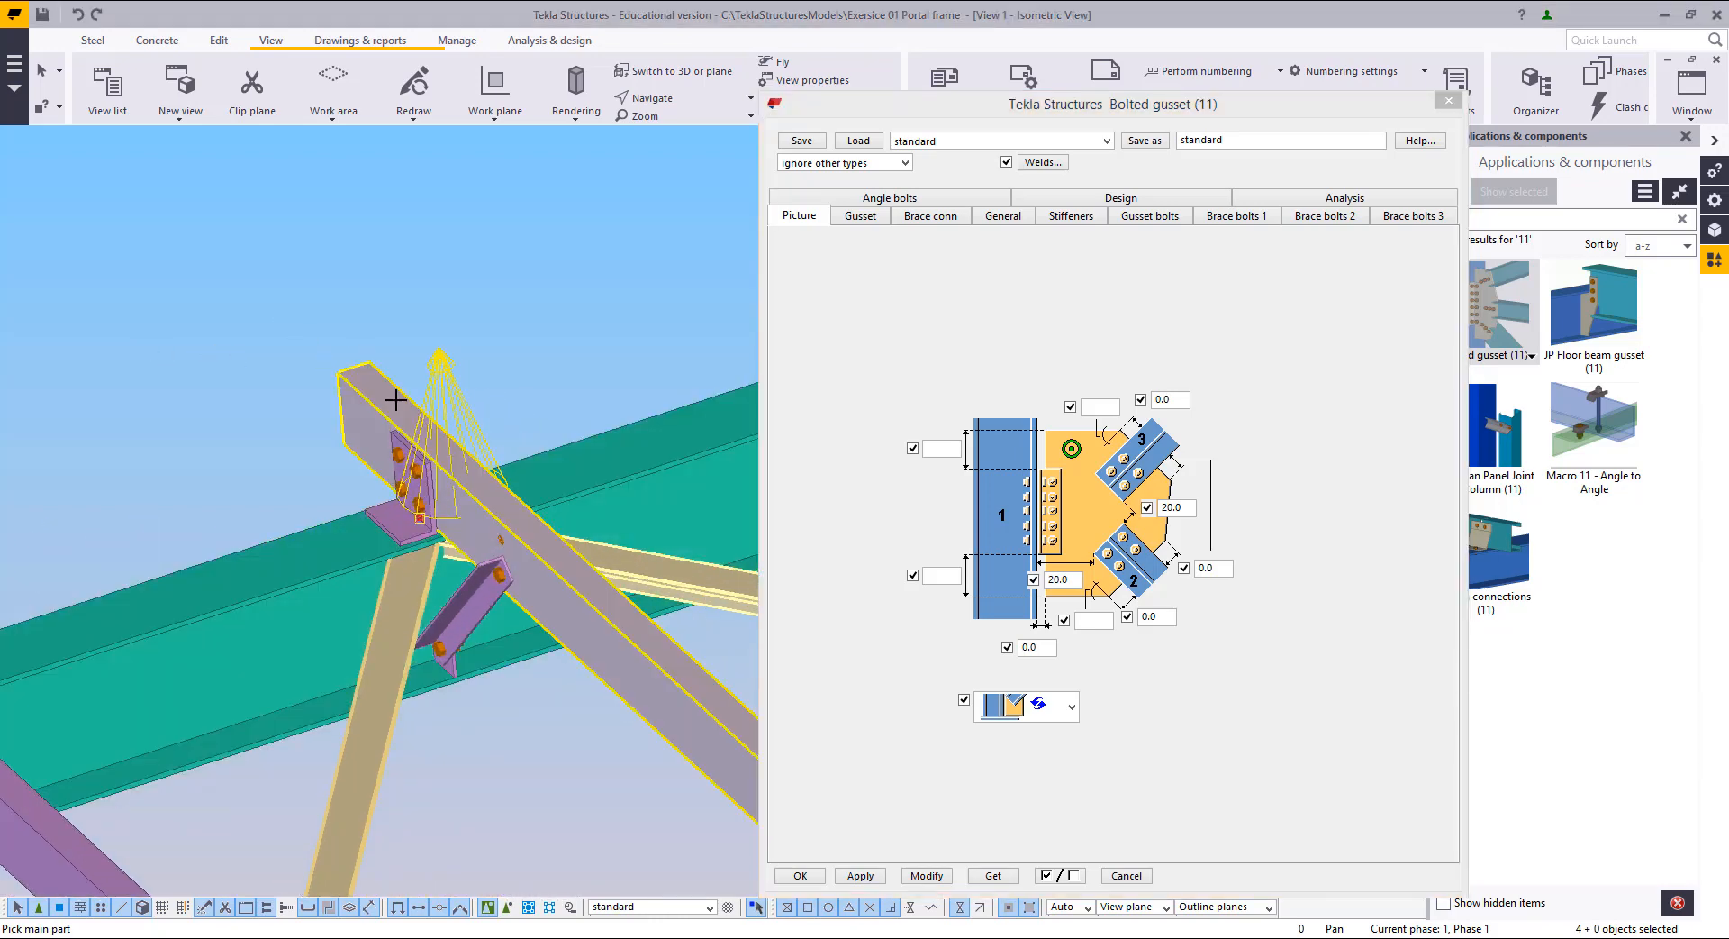
scroll(513, 458, "up", 3)
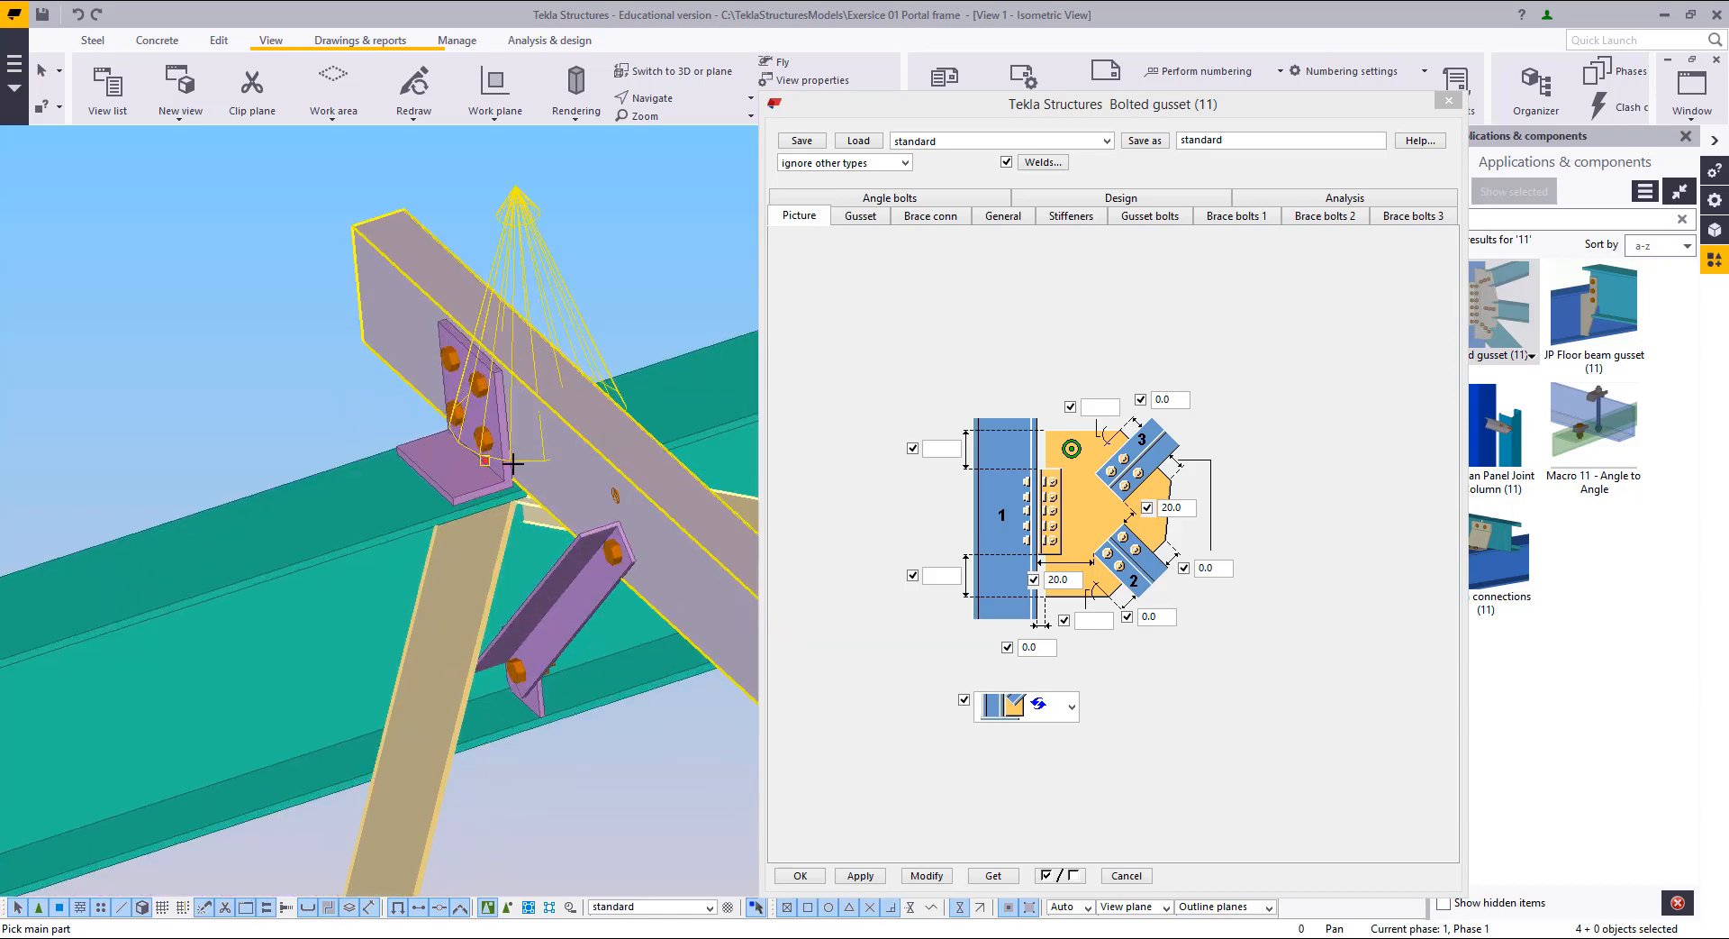
scroll(512, 463, "up", 5)
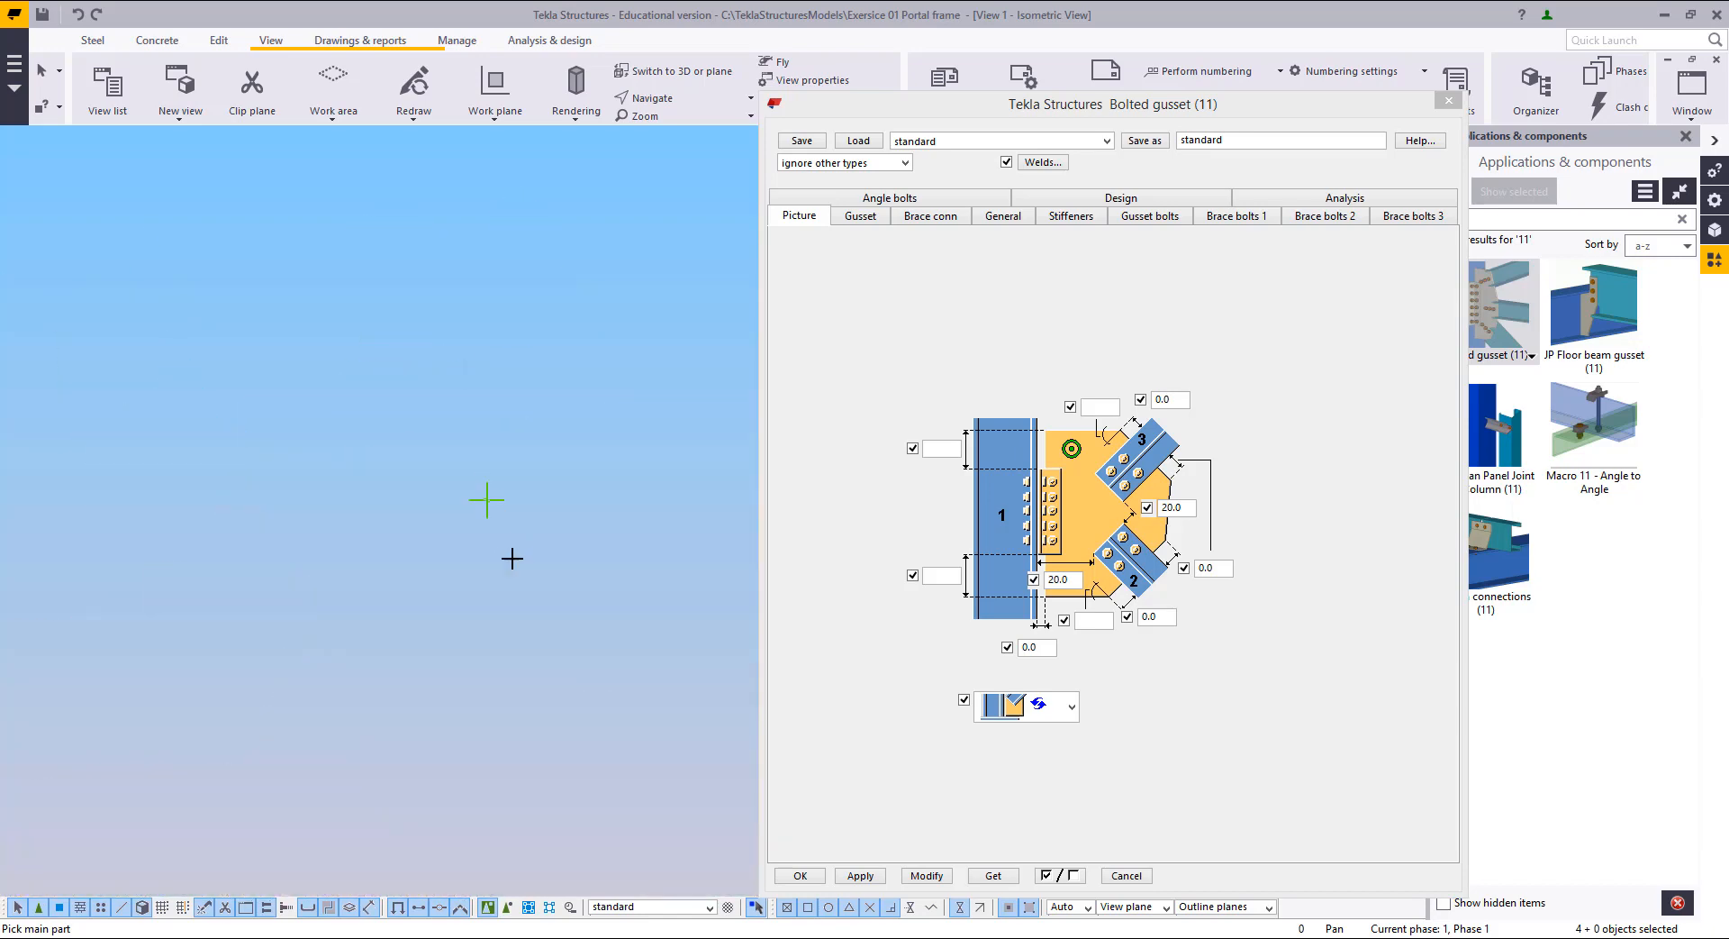
scroll(367, 439, "down", 6)
scroll(212, 507, "up", 4)
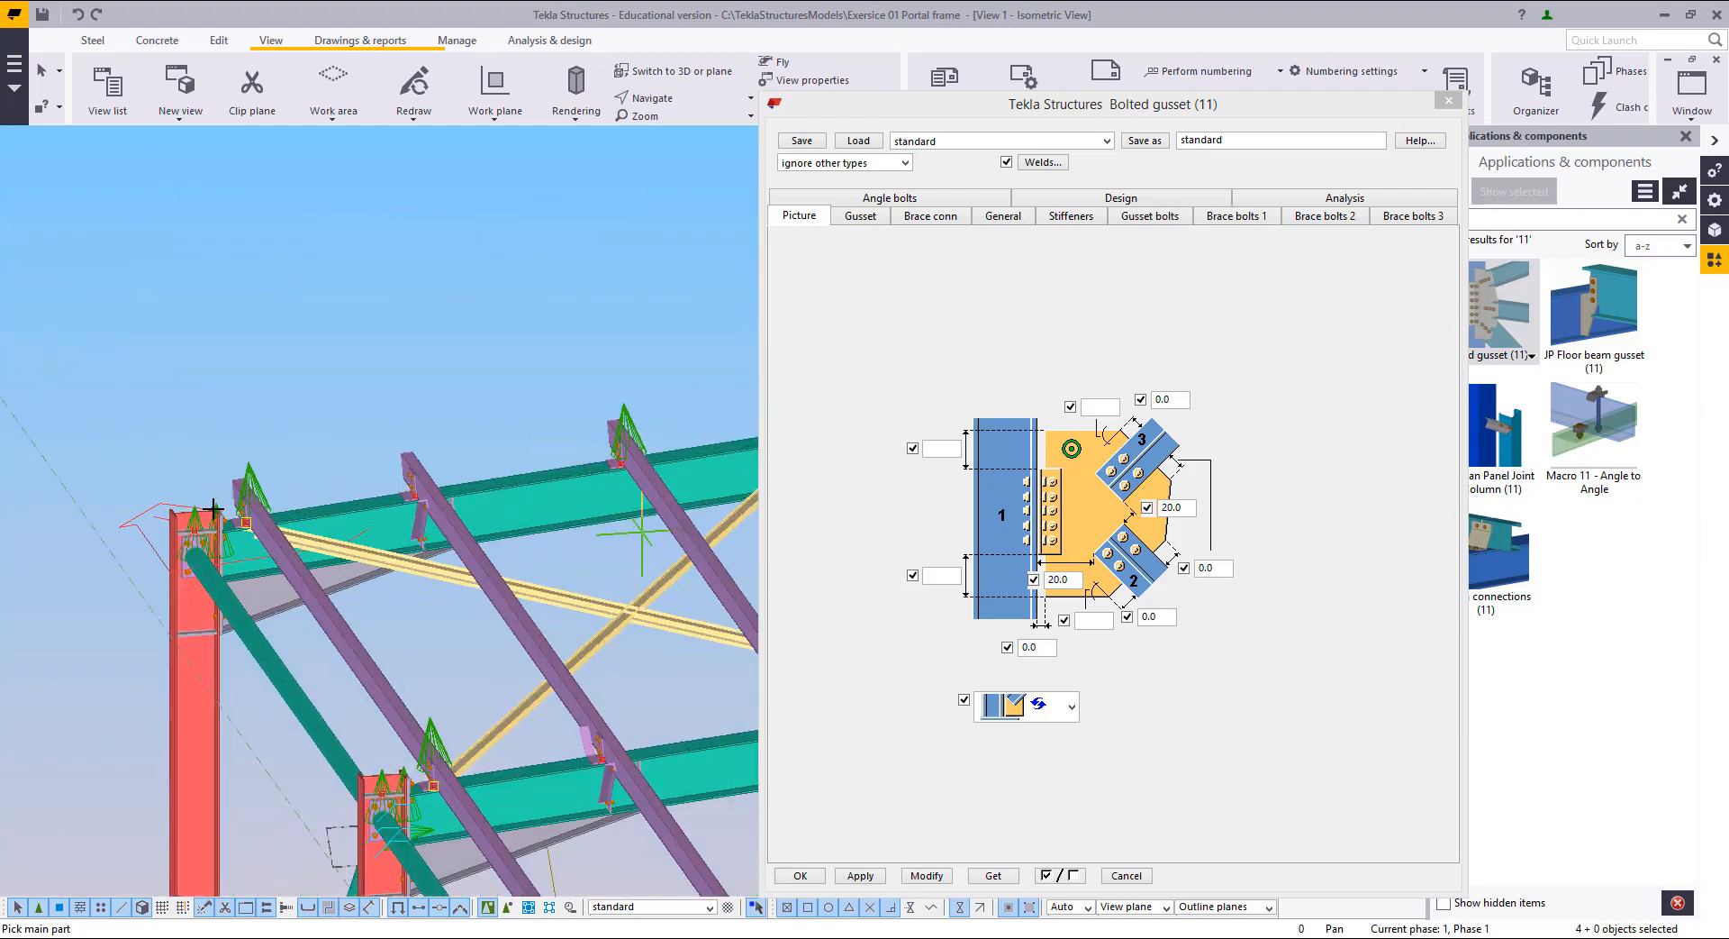
scroll(213, 507, "up", 6)
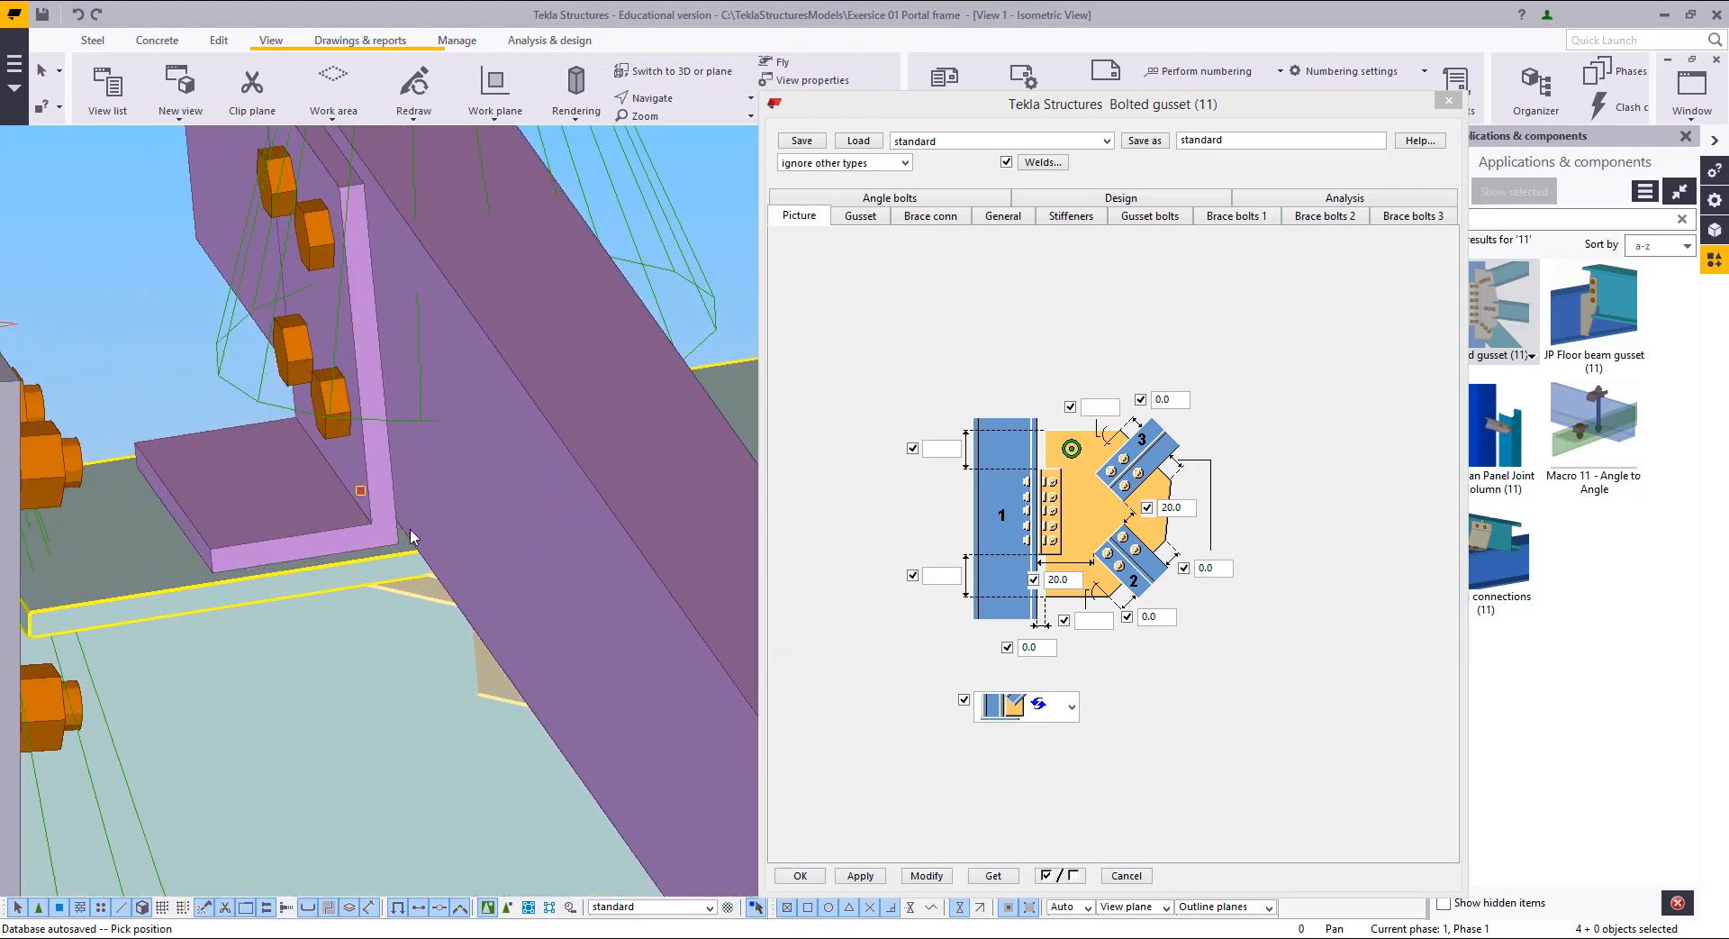
middle_click_drag(410, 537, 419, 465, "ctrl")
middle_click_drag(490, 511, 323, 811, "ctrl")
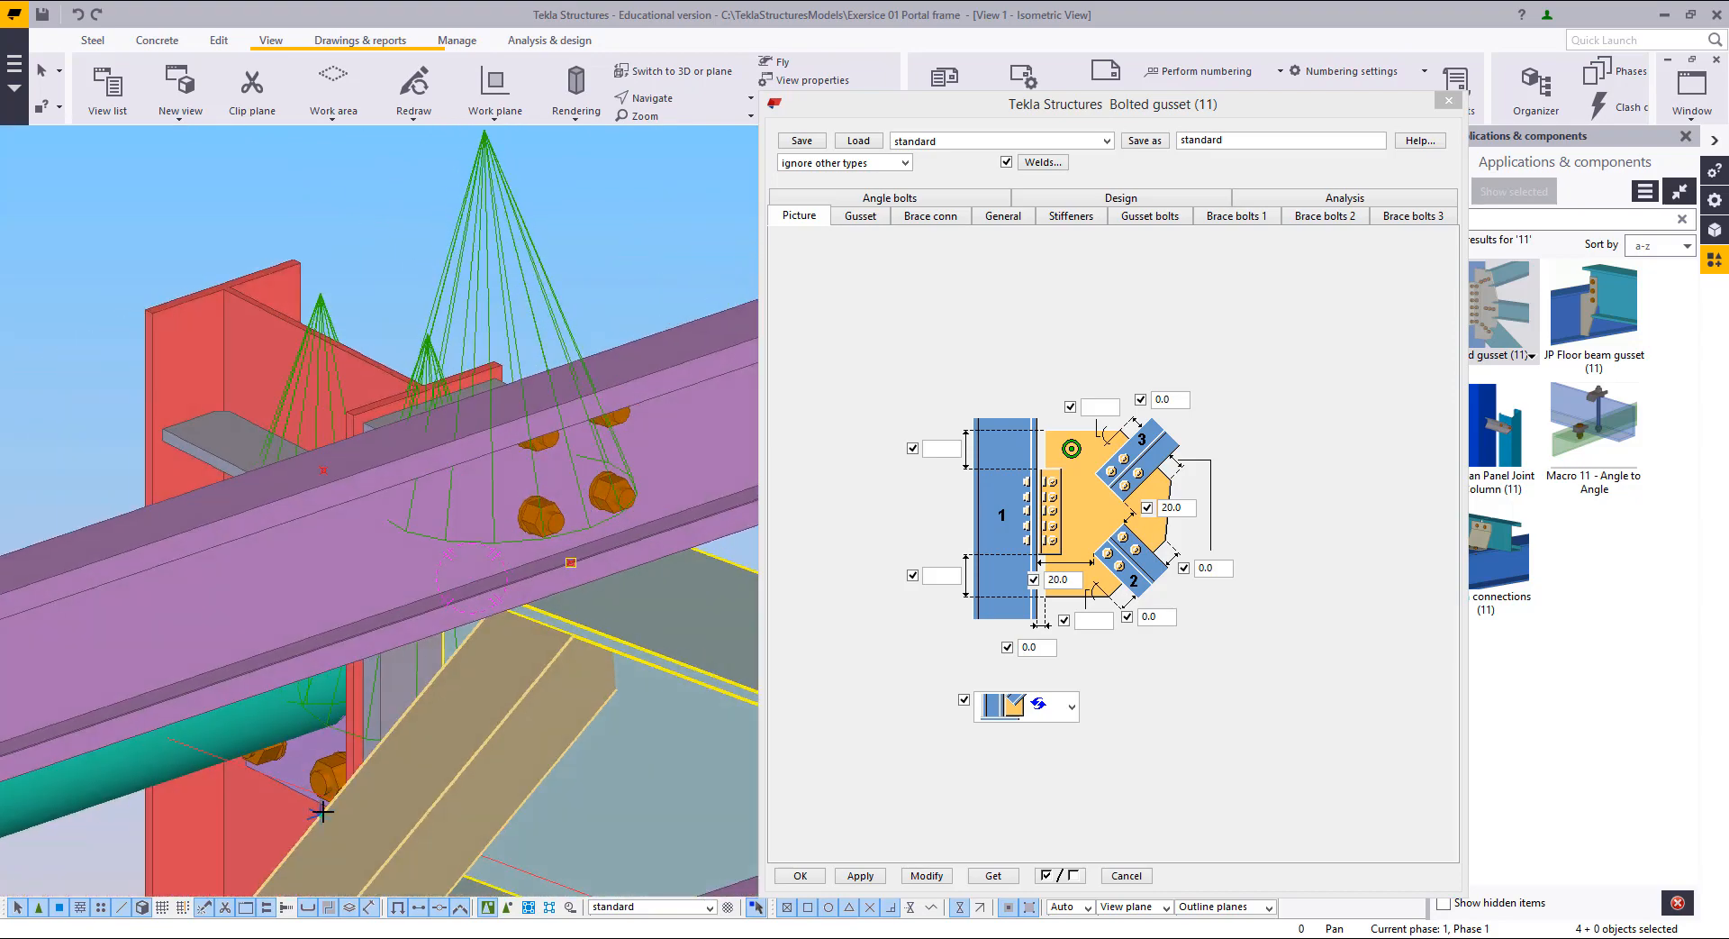
middle_click_drag(597, 593, 539, 485)
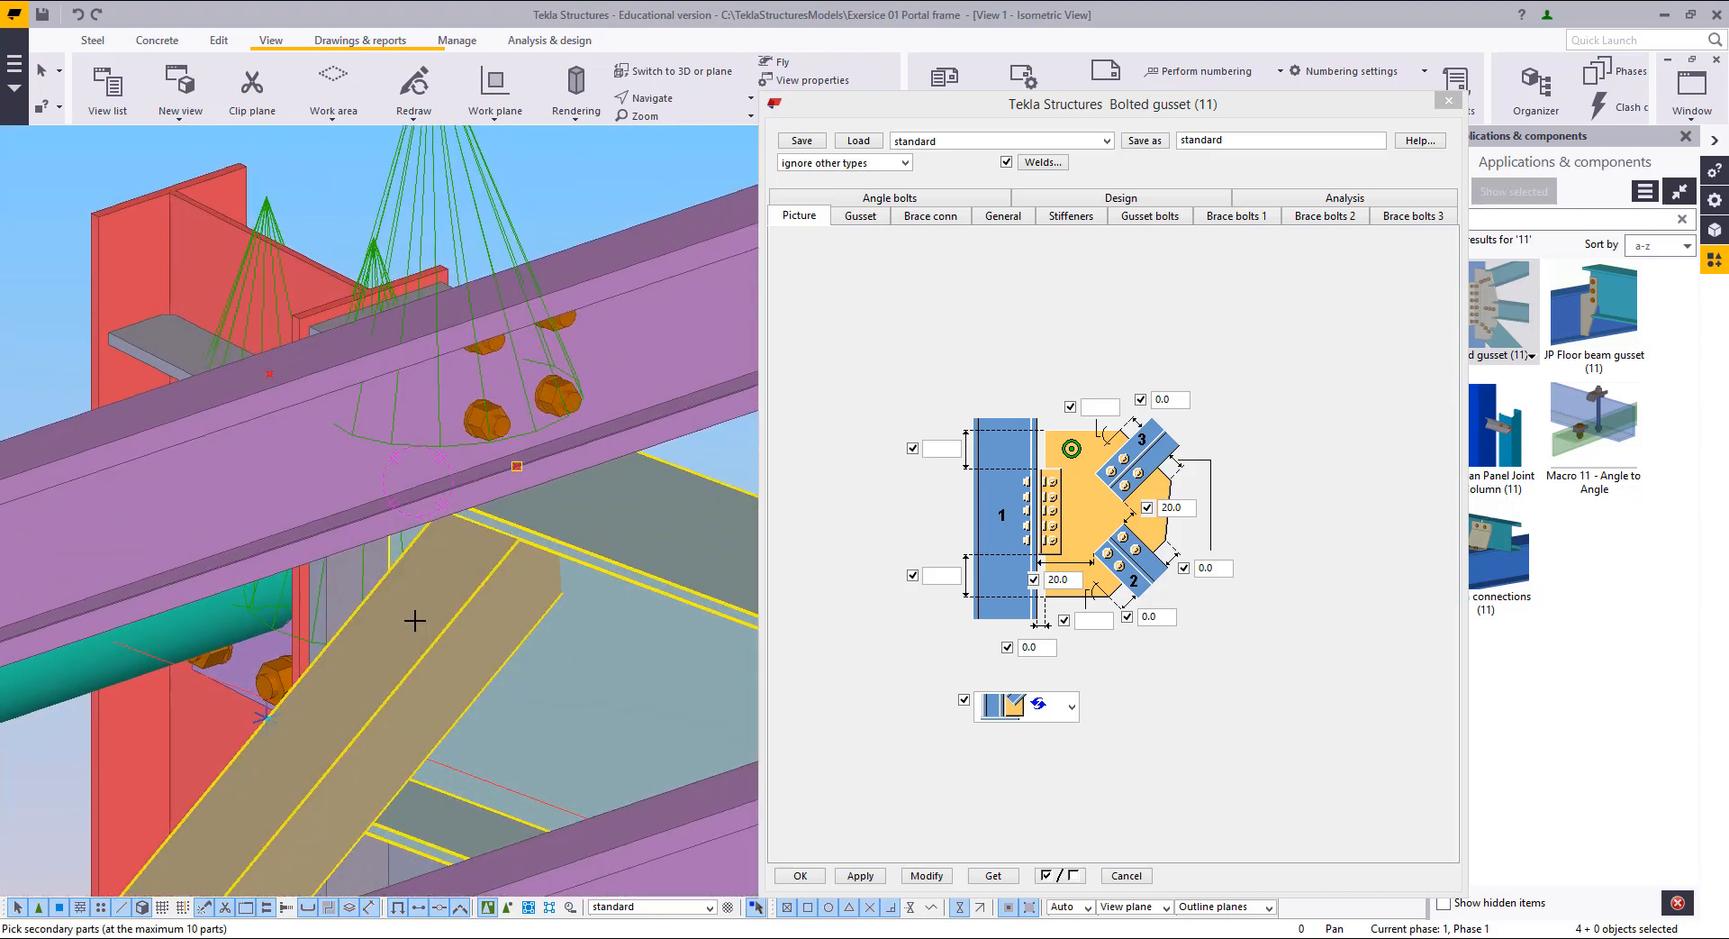
left_click(401, 596)
middle_click_drag(407, 549, 494, 519, "ctrl")
scroll(493, 559, "up", 3)
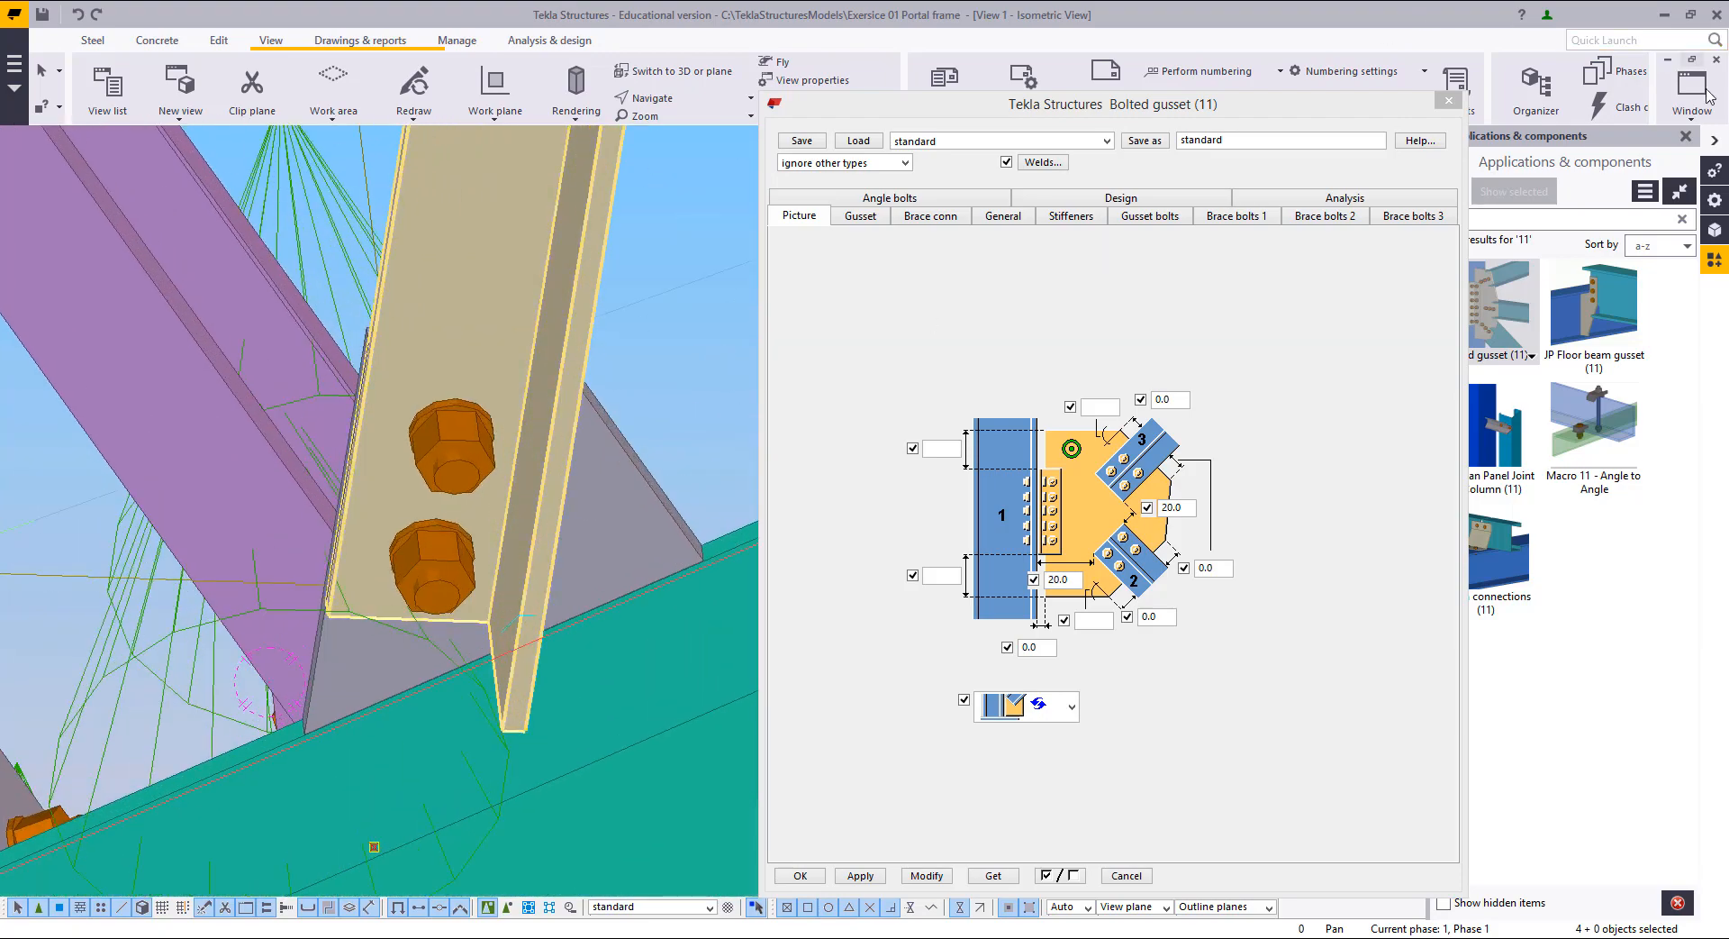
middle_click_drag(509, 596, 550, 538, "ctrl")
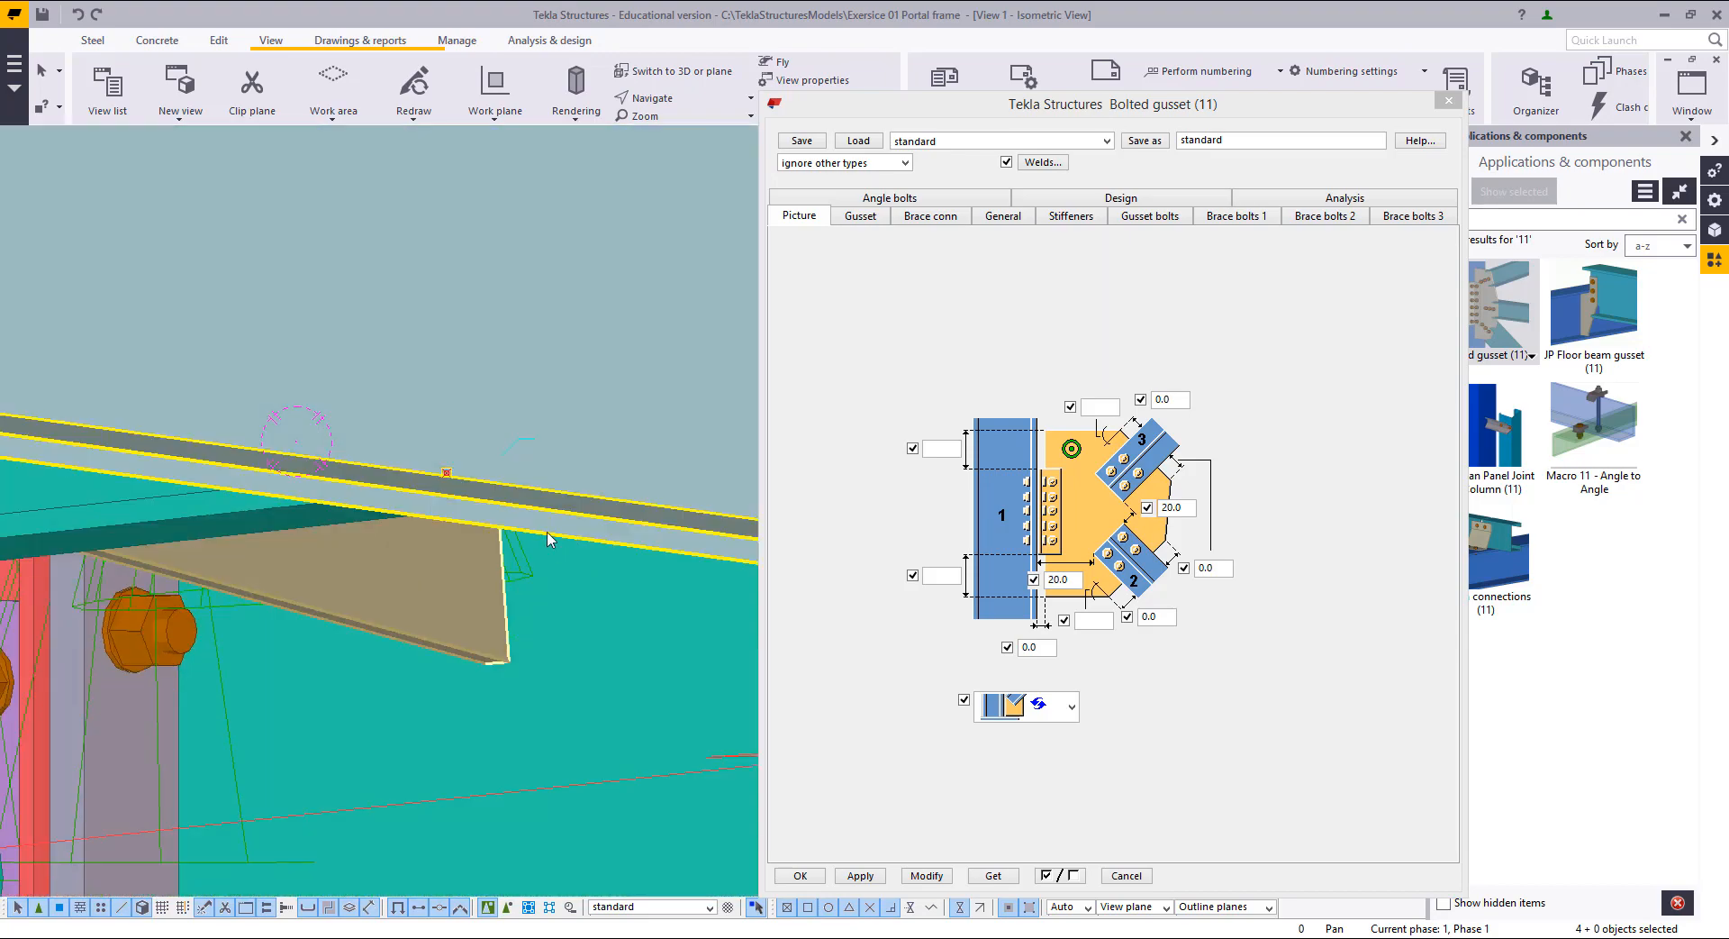
middle_click_drag(449, 360, 278, 498, "ctrl")
Step: Bring the new gusset up close in View 2 and display the parts and components as transparent
left_click(1695, 106)
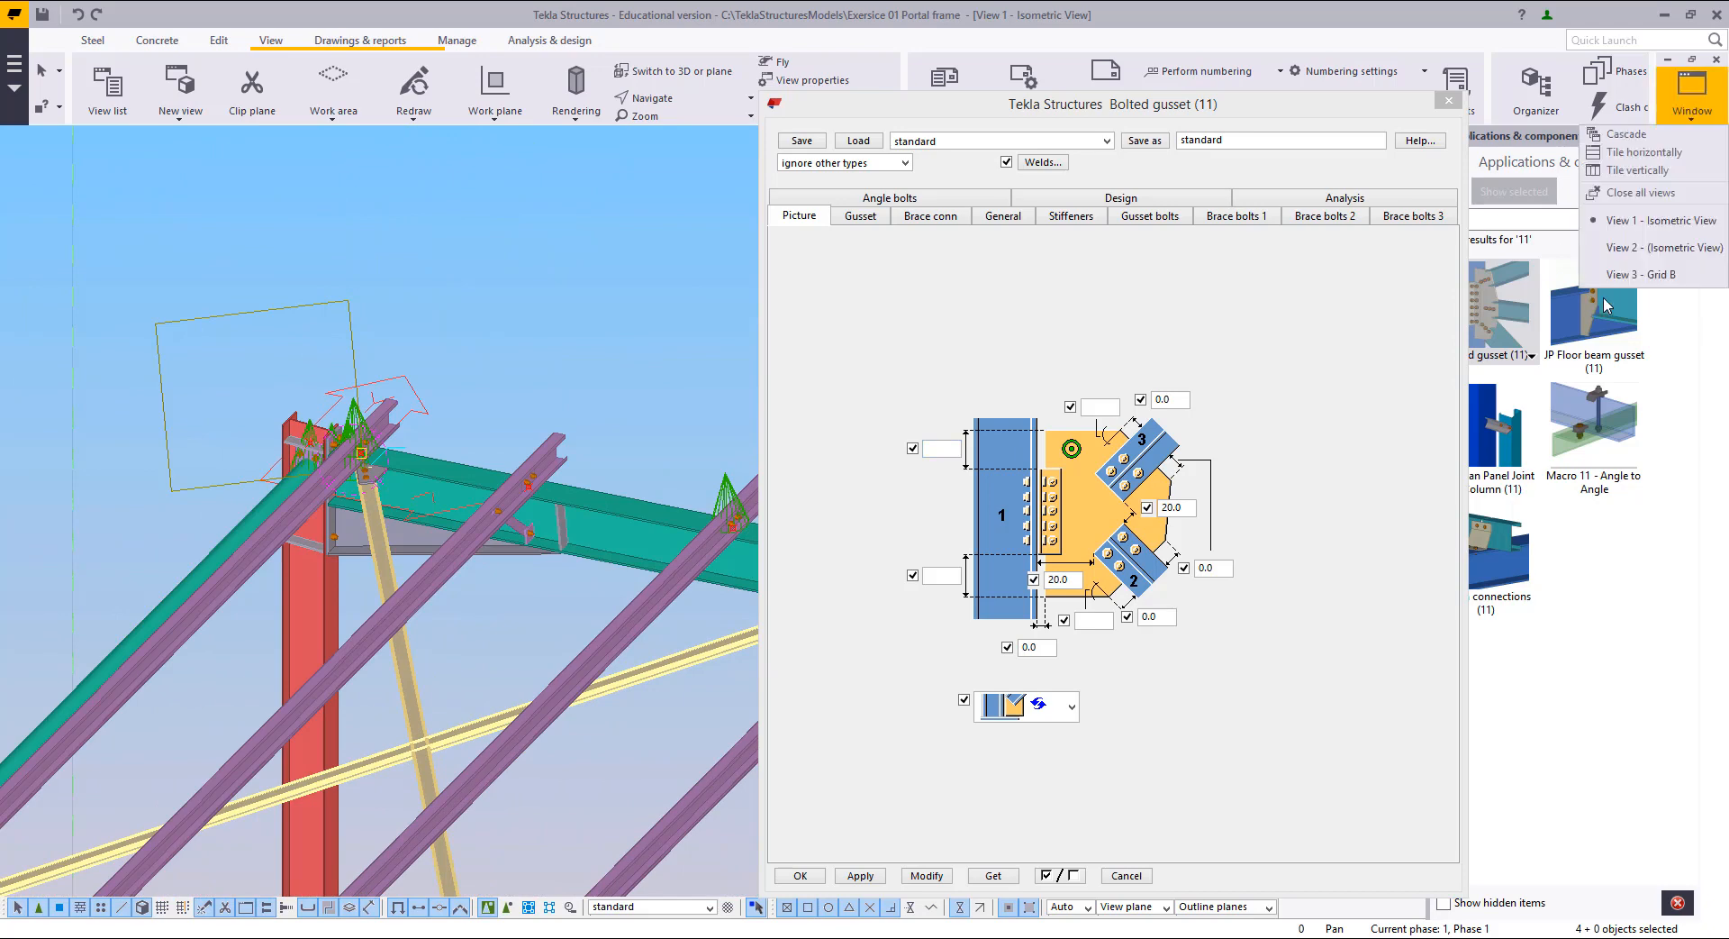
left_click(1663, 249)
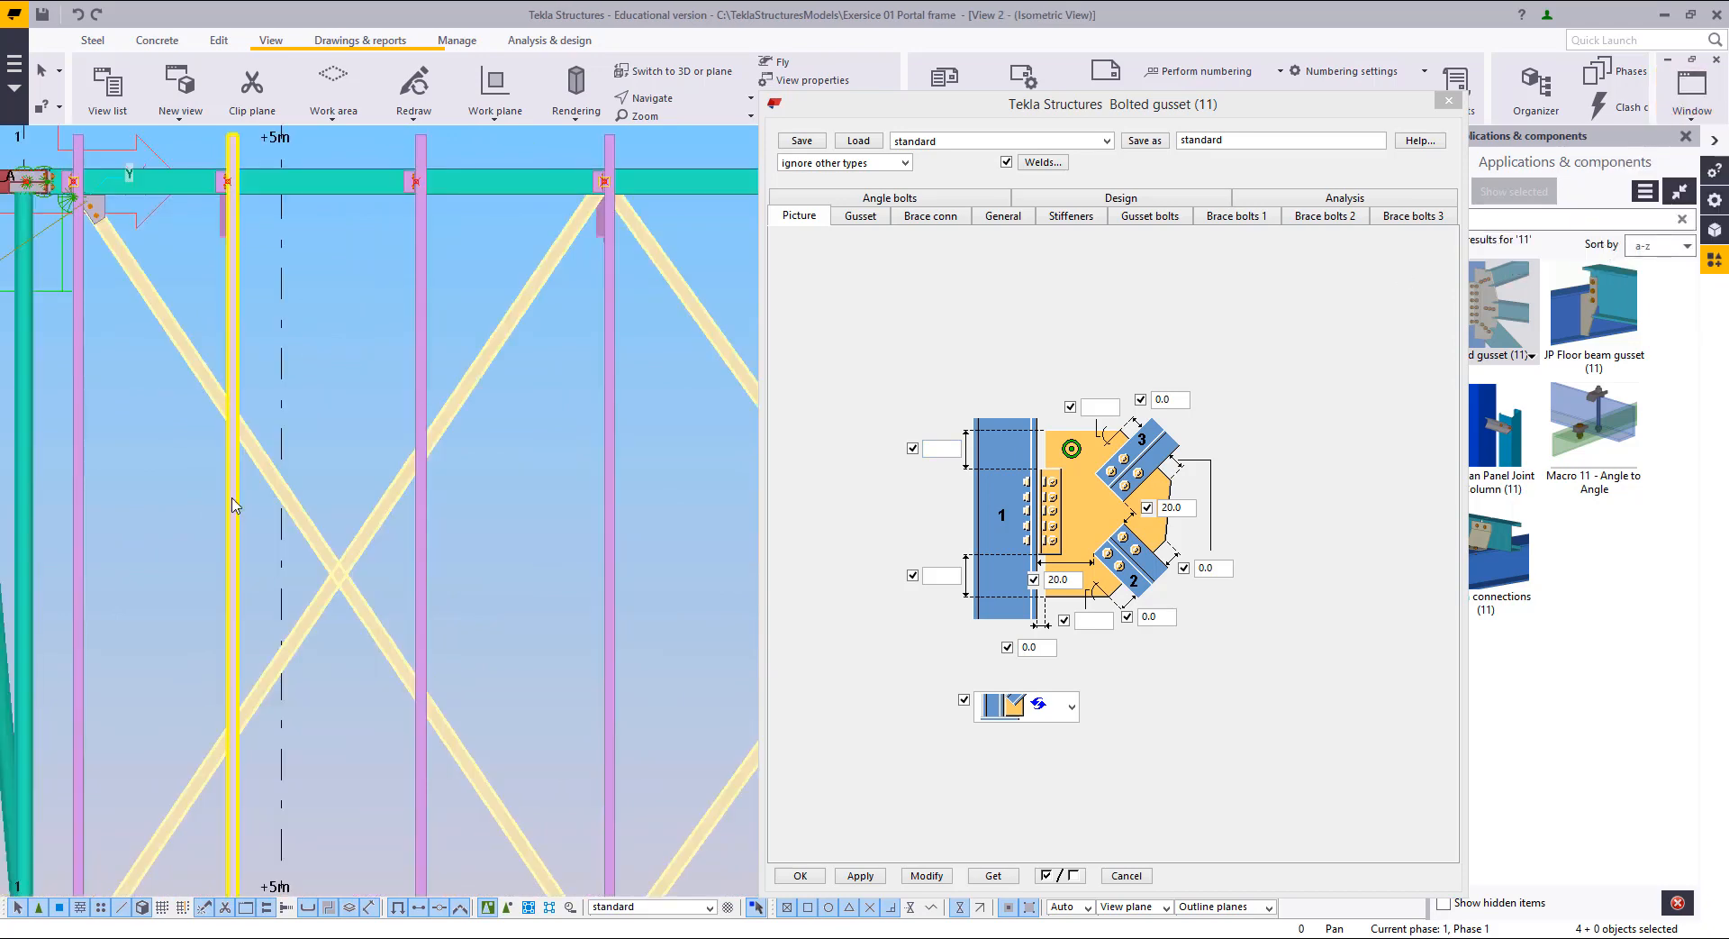
scroll(466, 329, "up", 10)
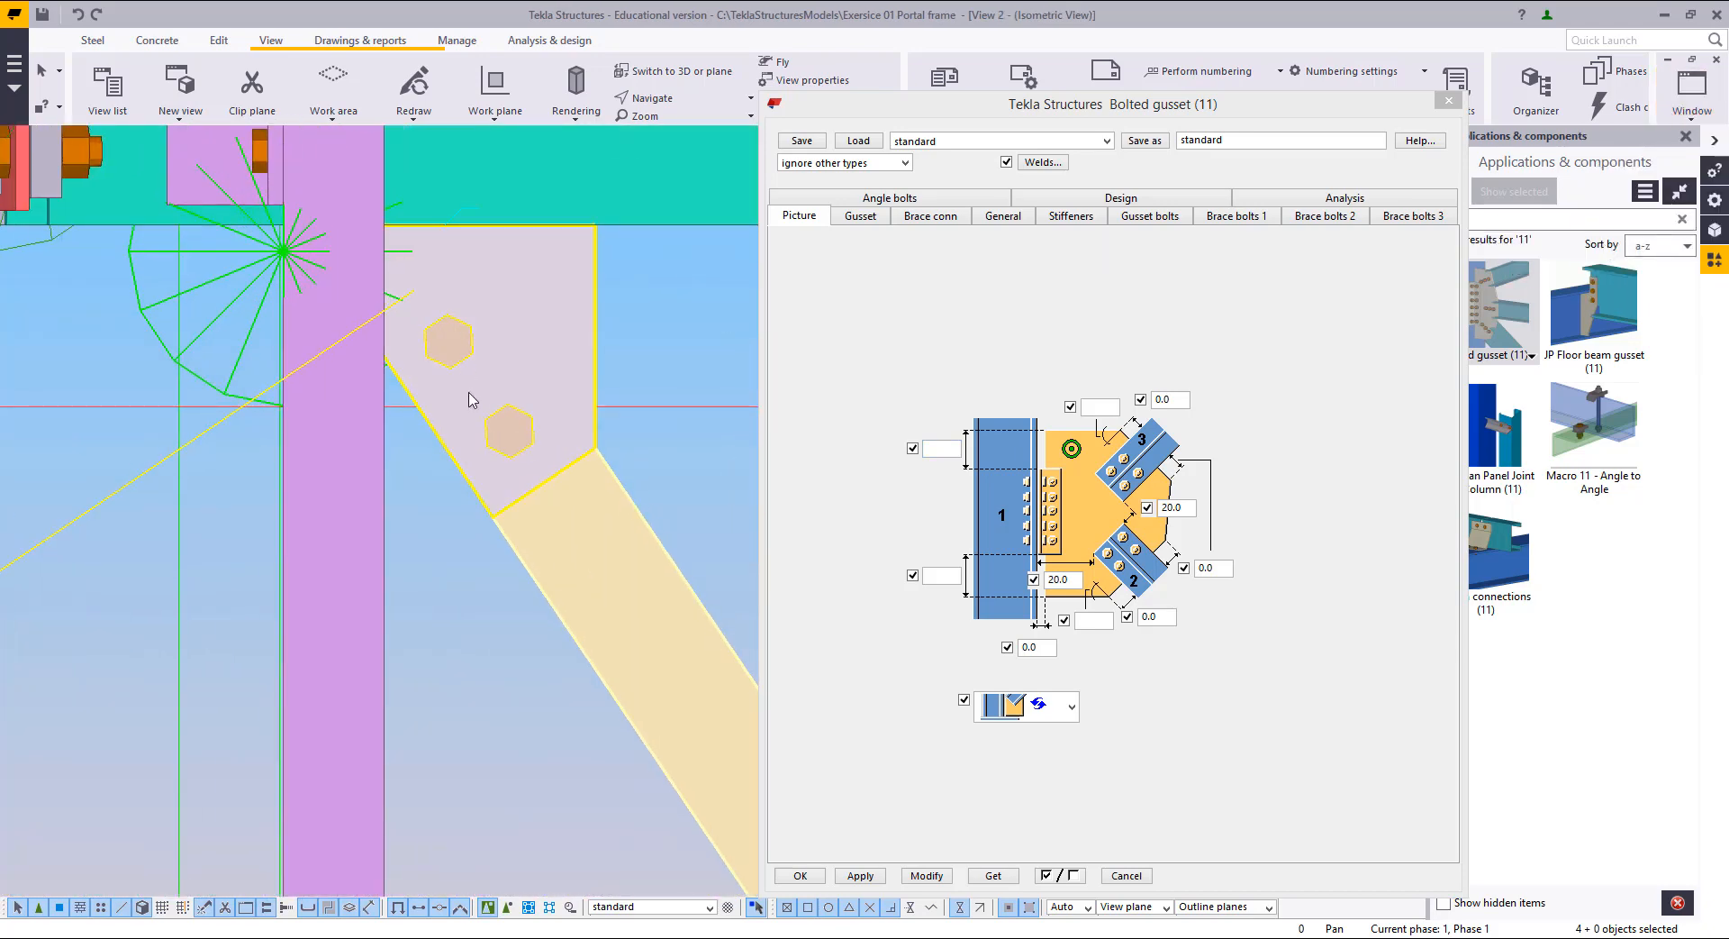
key("ctrl+2")
middle_click_drag(469, 377, 512, 589)
scroll(518, 434, "up", 4)
key("shift+2")
middle_click_drag(560, 497, 547, 465)
Step: Set the clearance between the rafter and the diagonal's end to 0 in the gusset connection and modify it
left_click(529, 421)
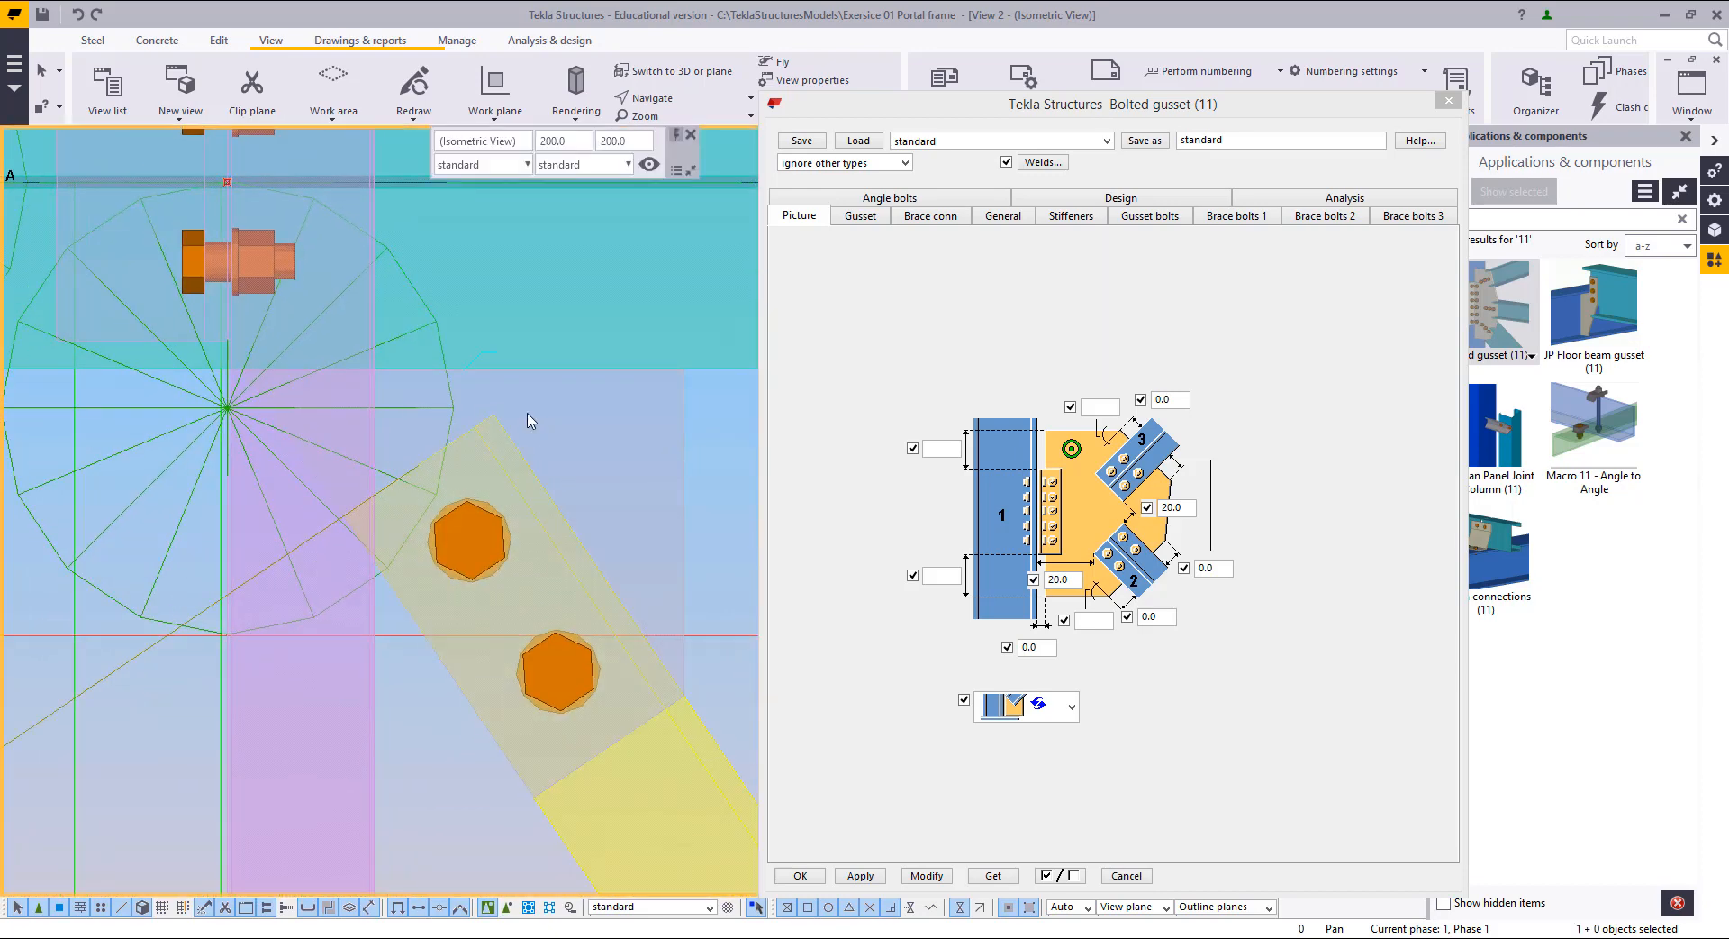
left_click(466, 405)
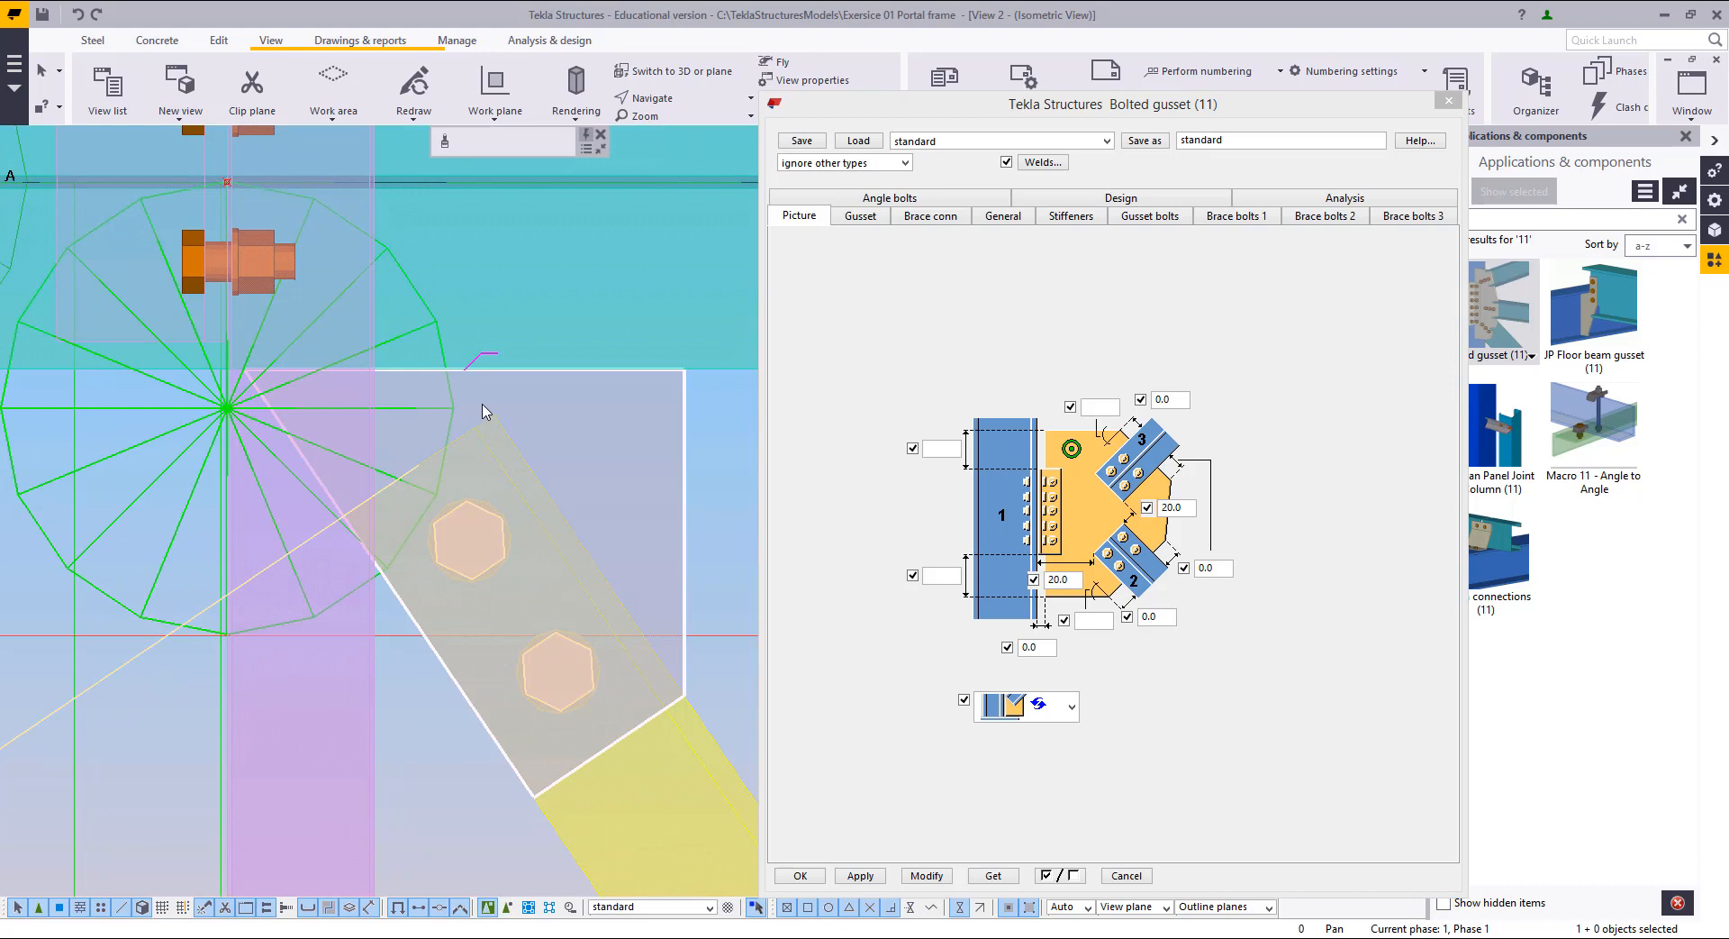
scroll(501, 450, "up", 2)
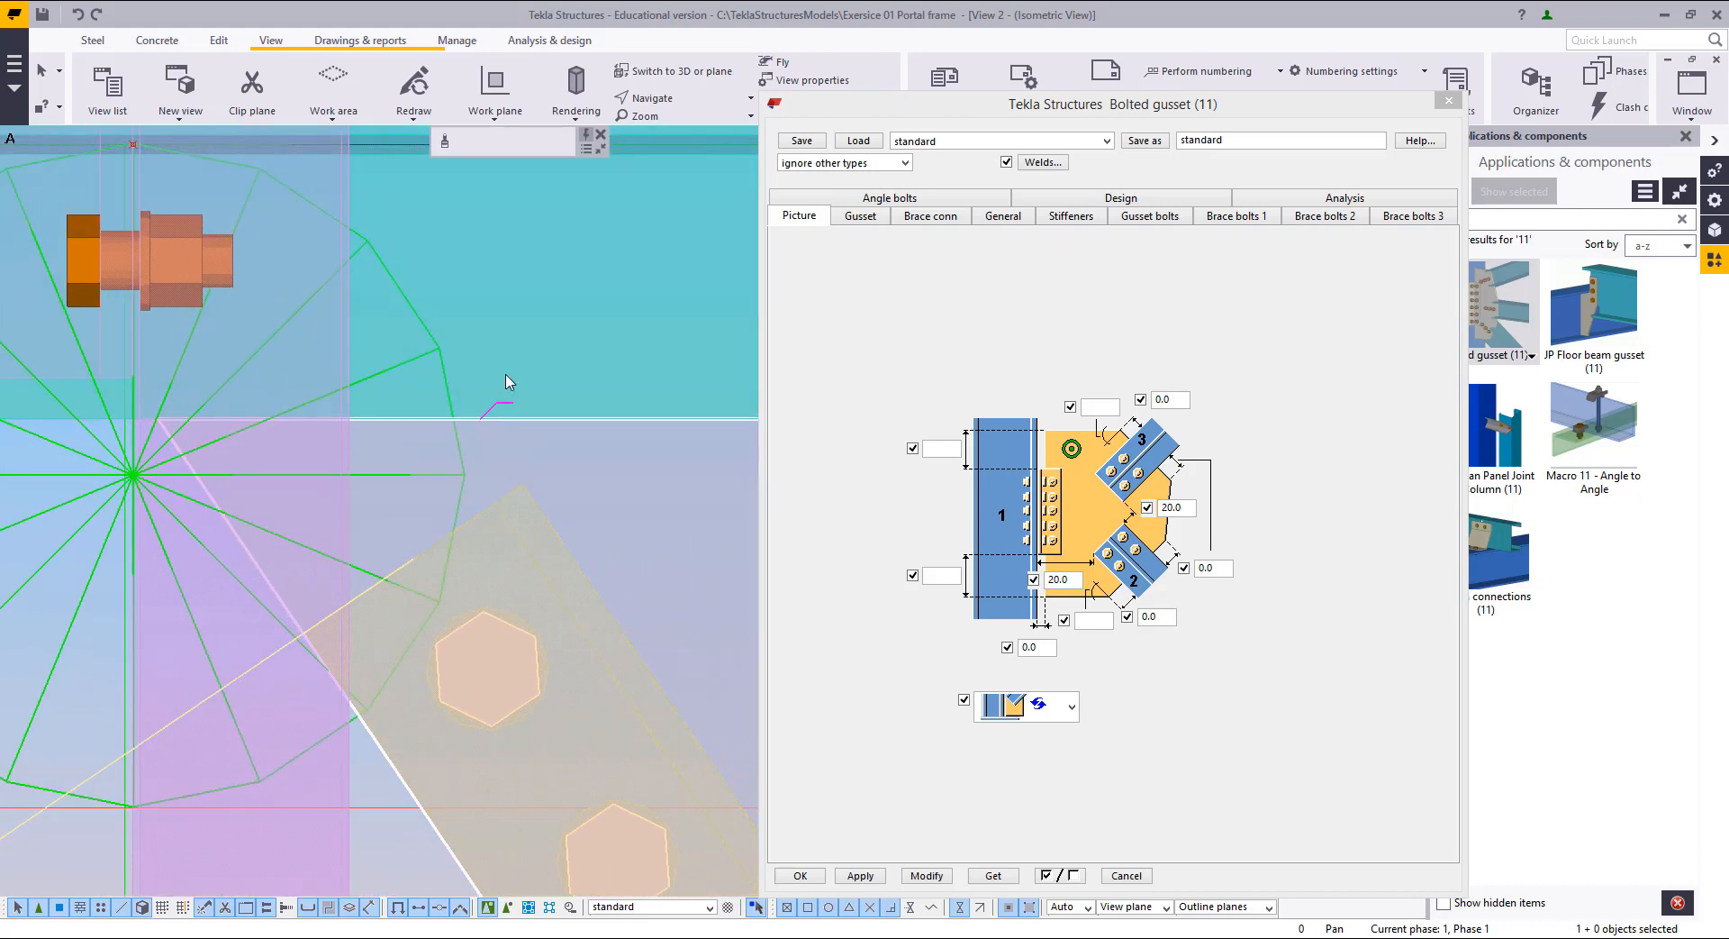
left_click_drag(1074, 579, 978, 576)
type("0")
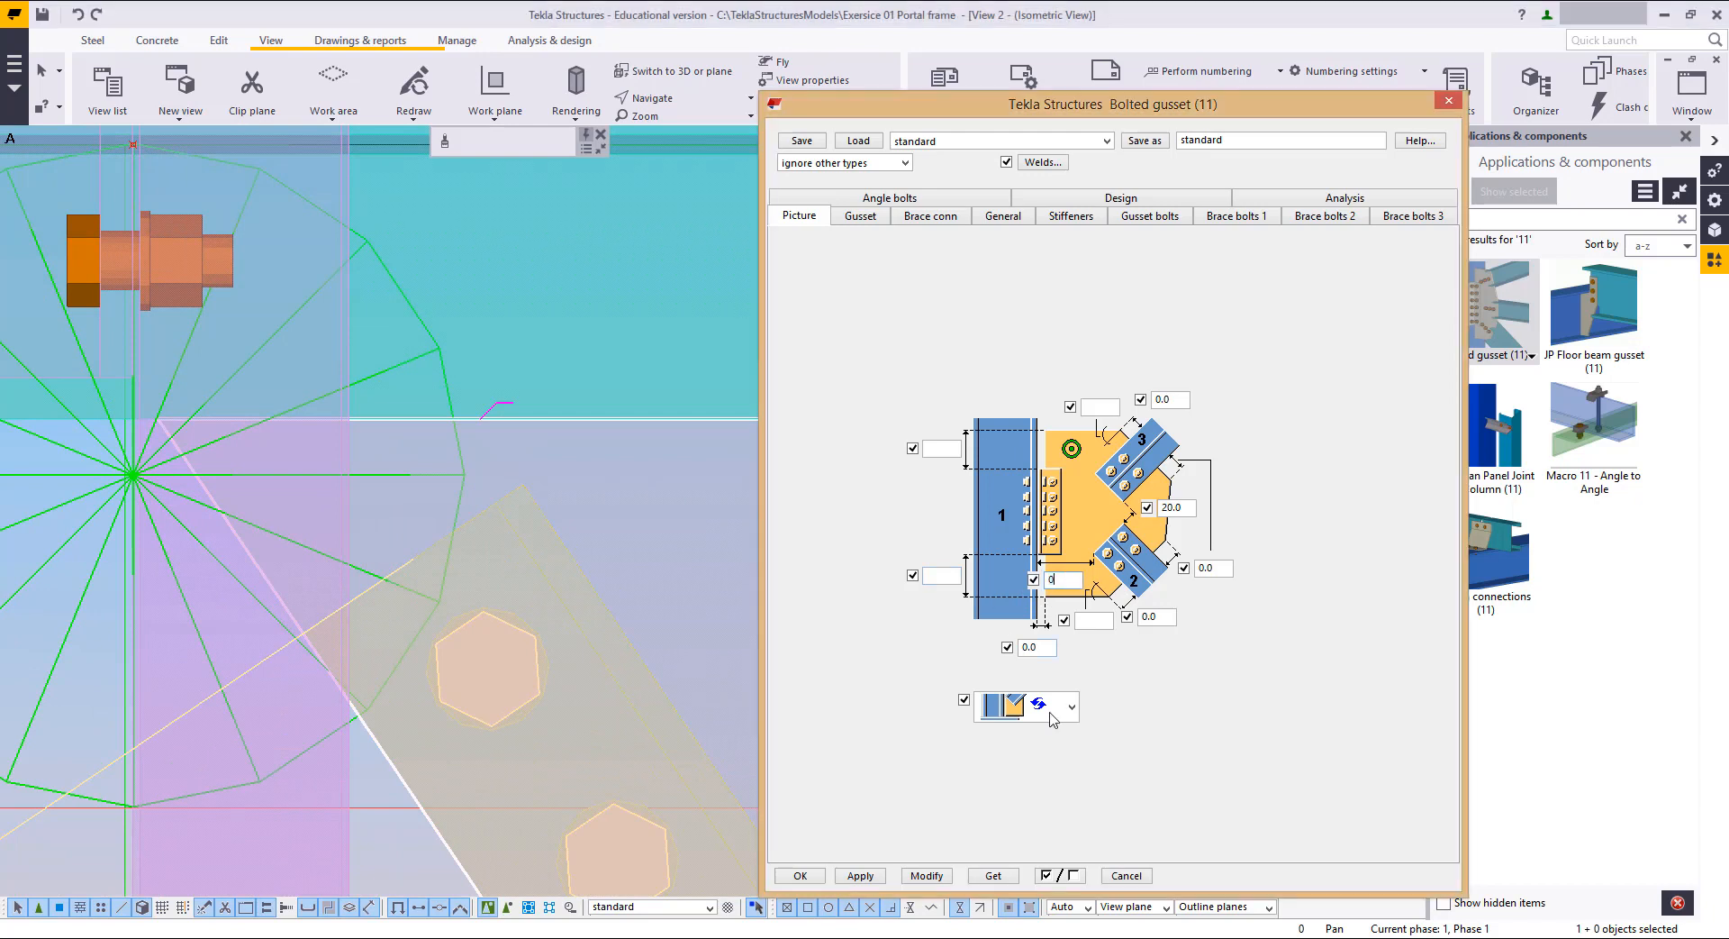
left_click(941, 878)
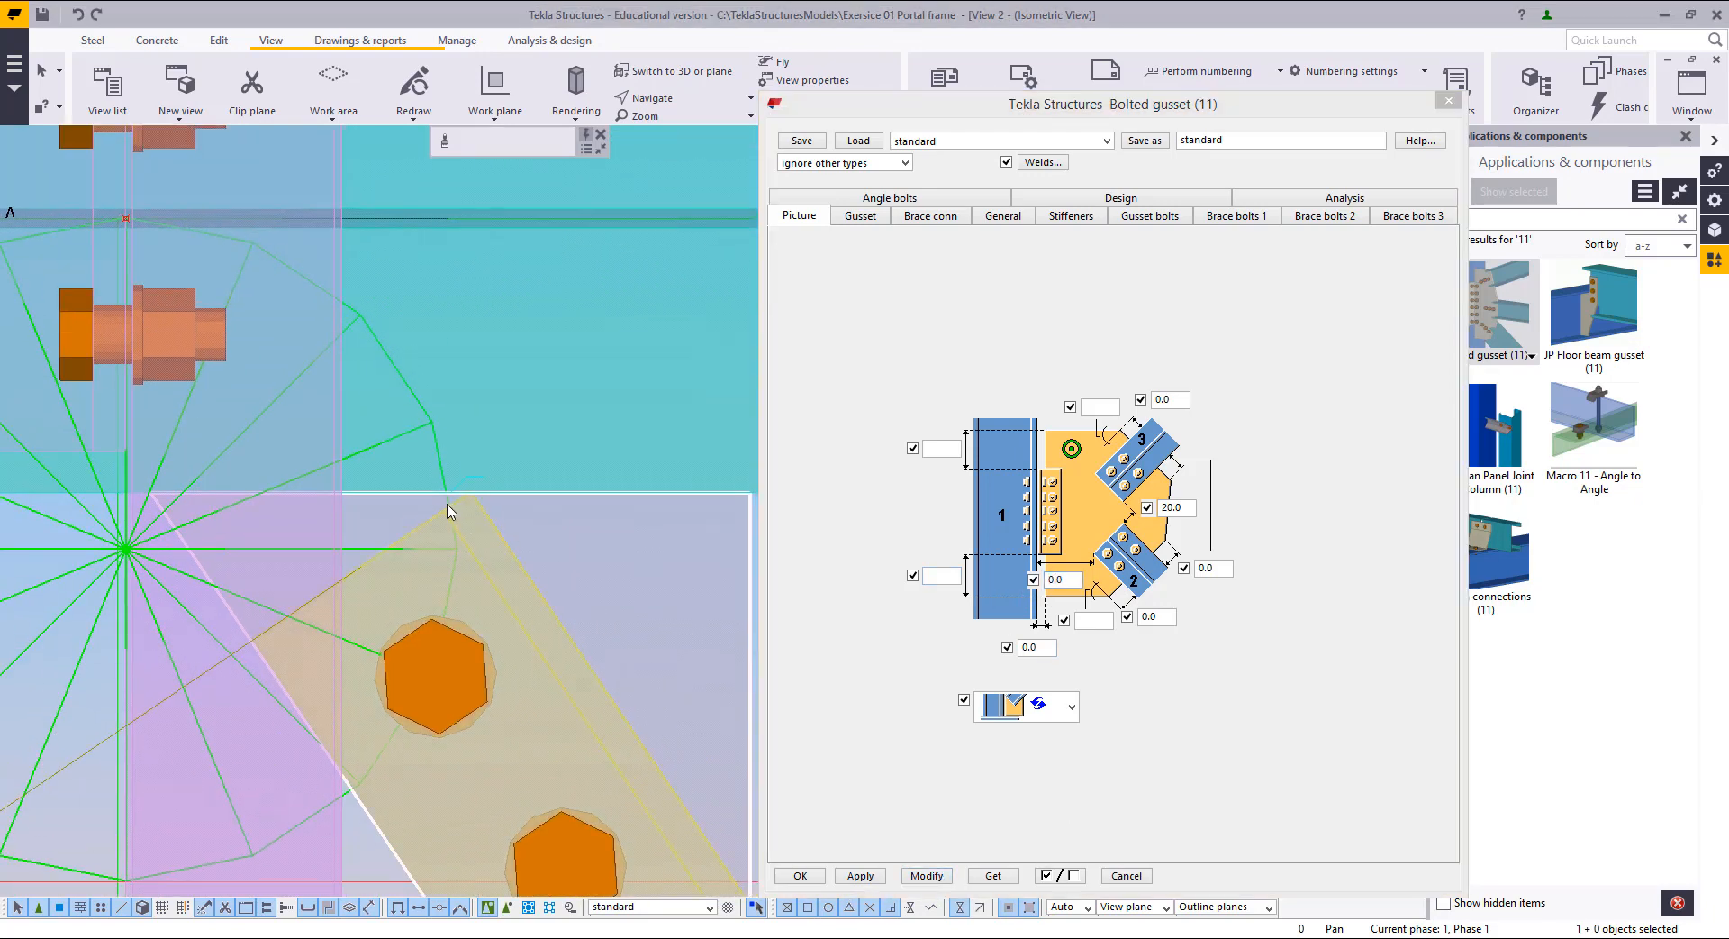
Step: Examine the modified gusset in the isometric, Grid B and View 2 views, checking the diagonal's end against the rafter flange
left_click(1693, 90)
left_click(1666, 221)
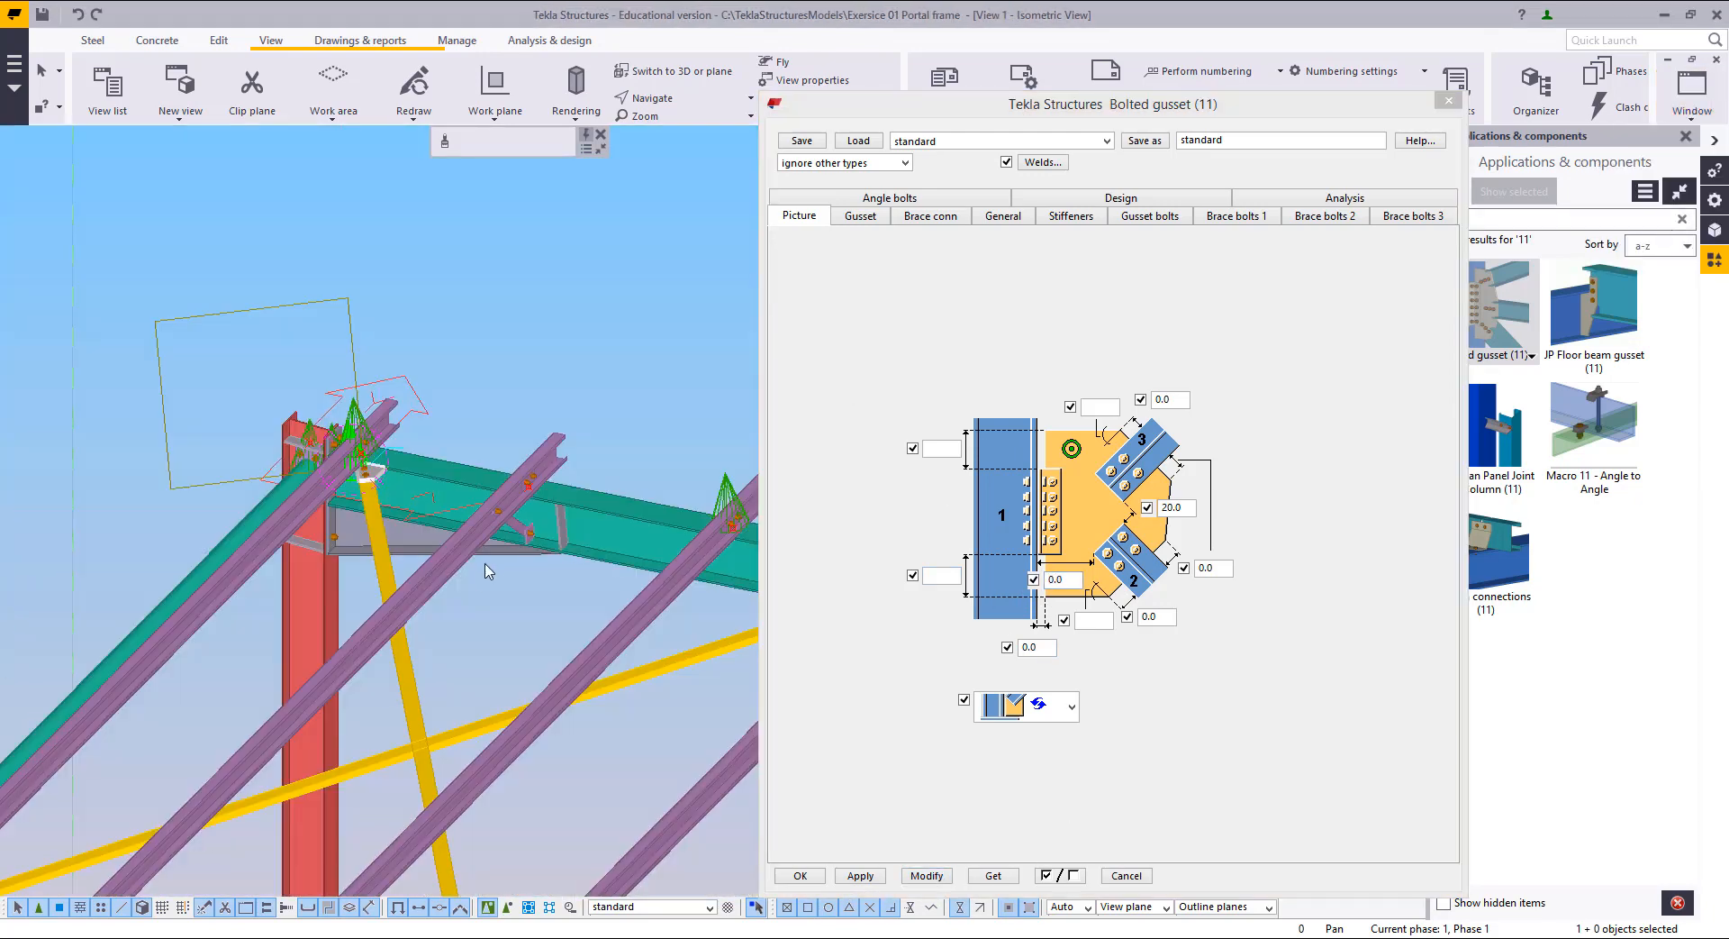
scroll(361, 518, "up", 5)
middle_click_drag(385, 453, 261, 729, "ctrl")
left_click(1695, 97)
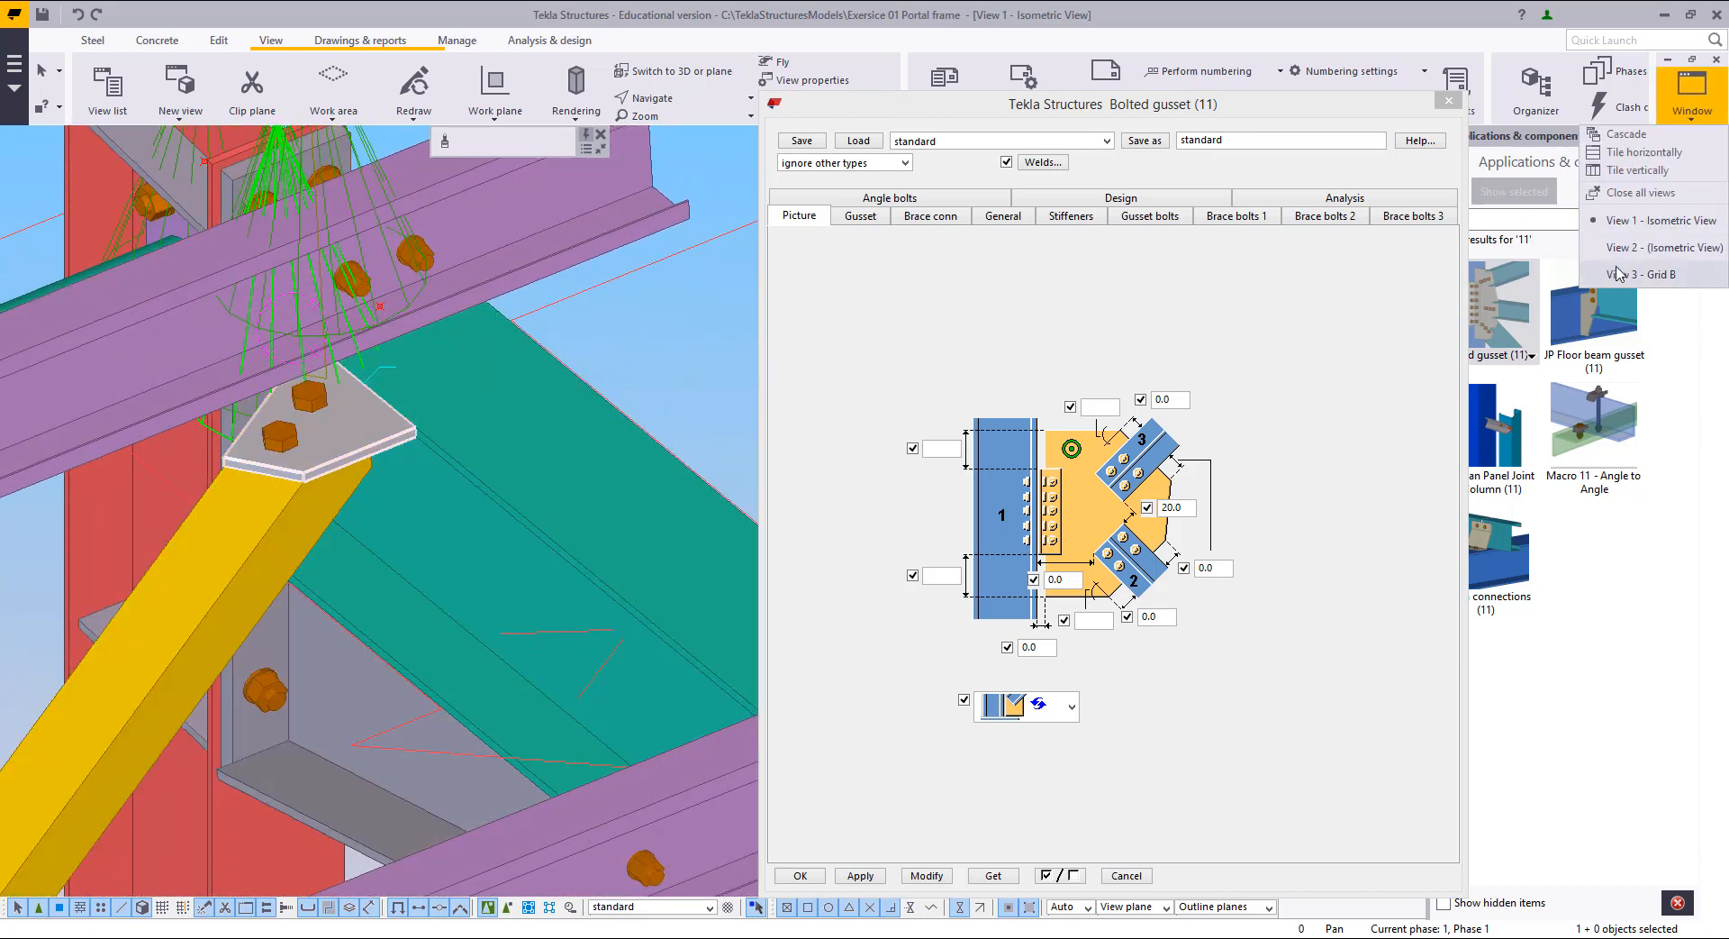
left_click(1662, 275)
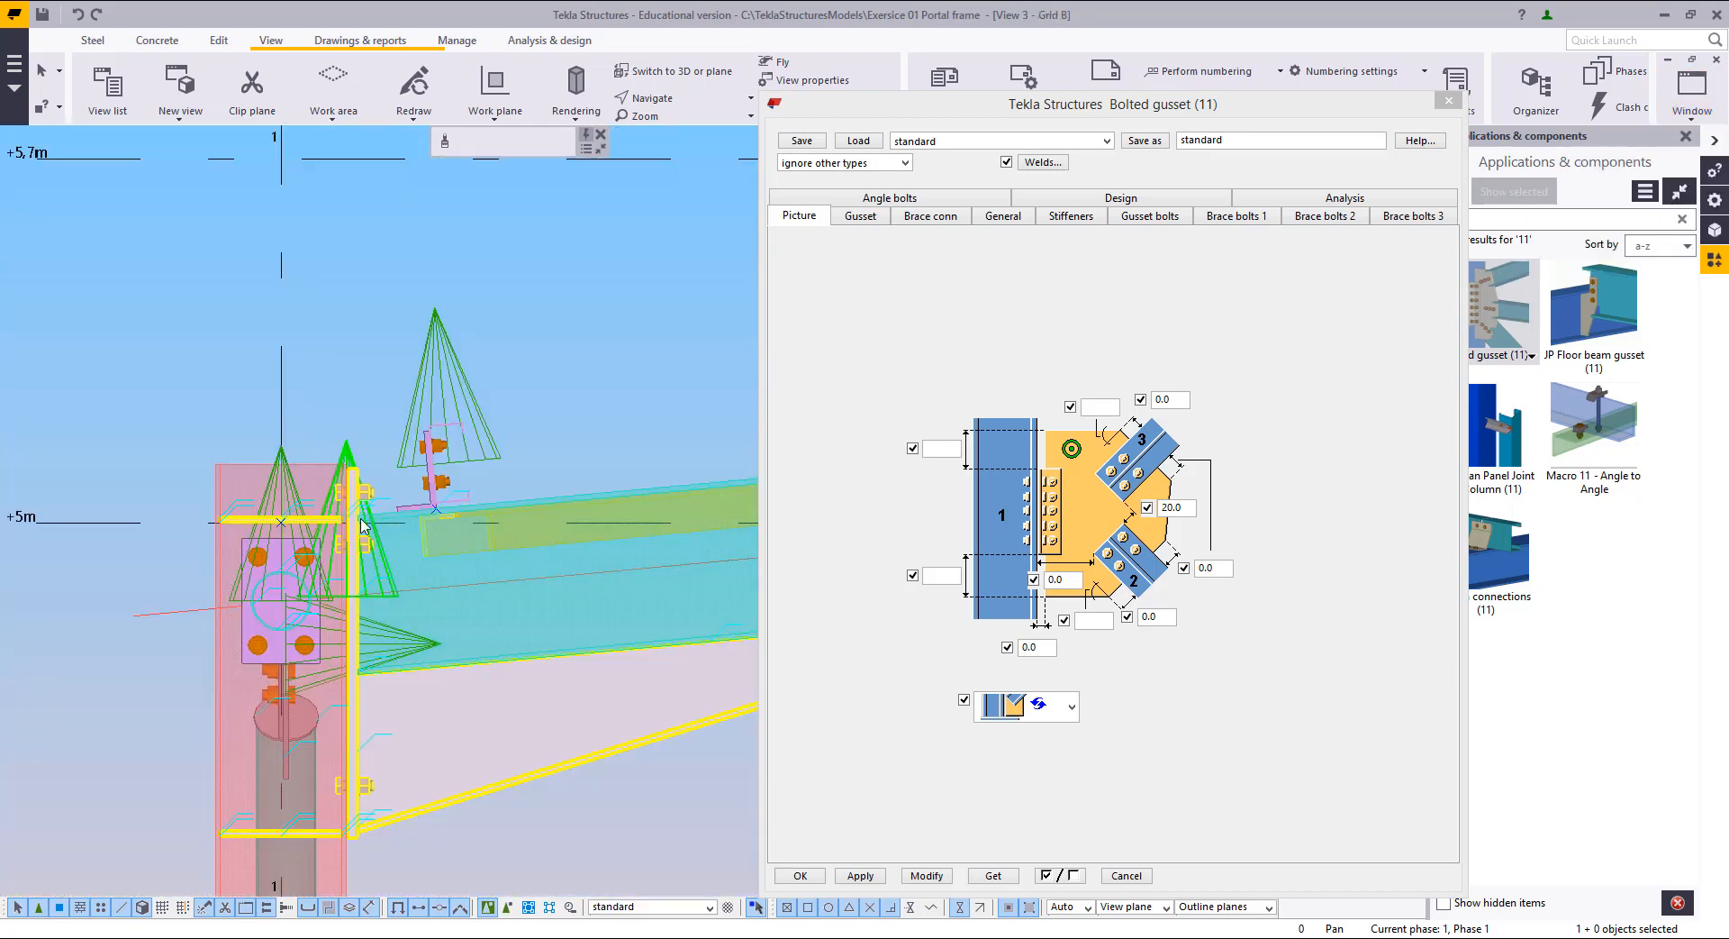
left_click(1696, 97)
left_click(1639, 249)
scroll(559, 376, "down", 3)
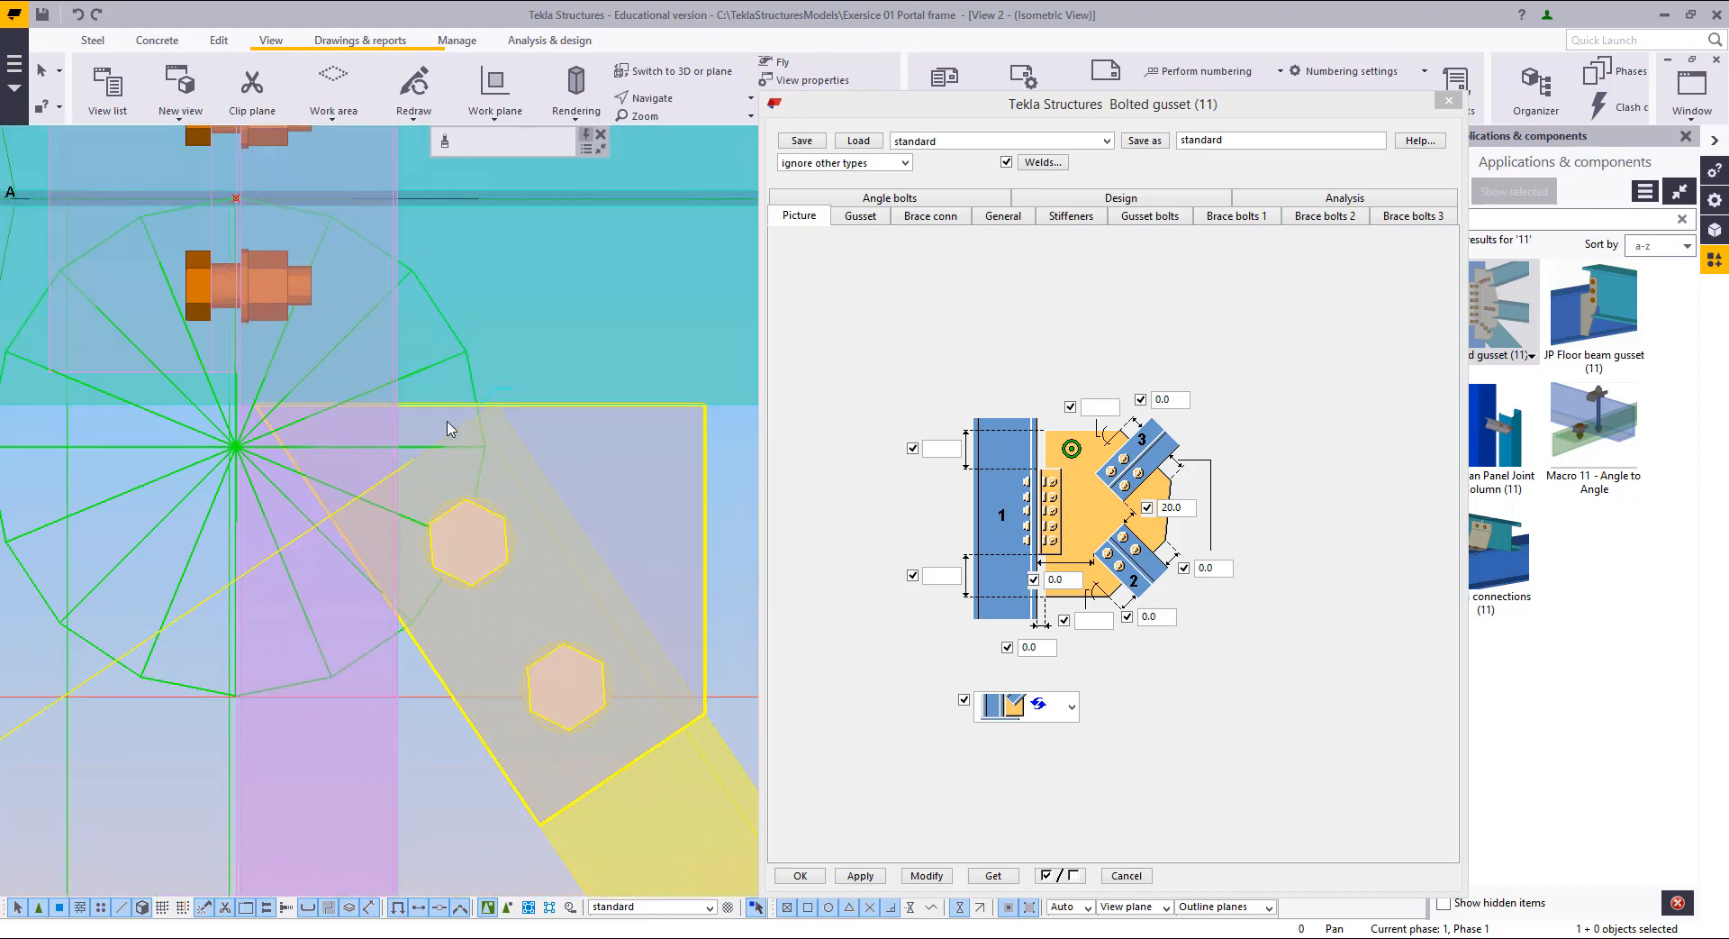
scroll(531, 455, "down", 2)
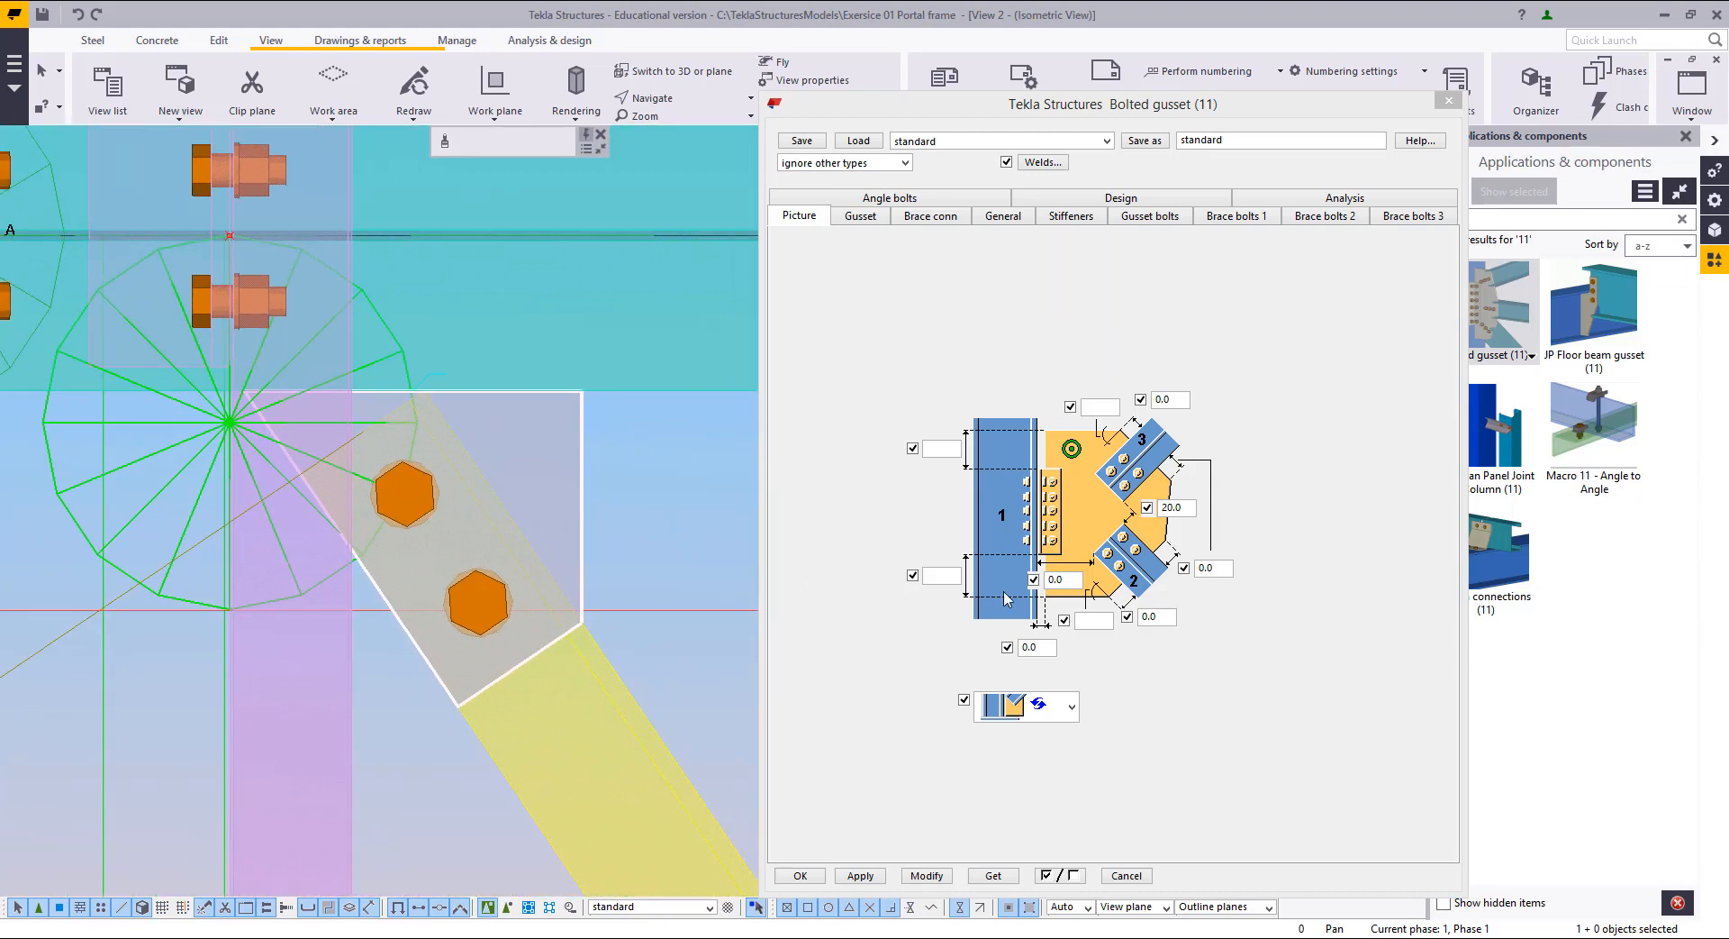
middle_click_drag(452, 488, 443, 525)
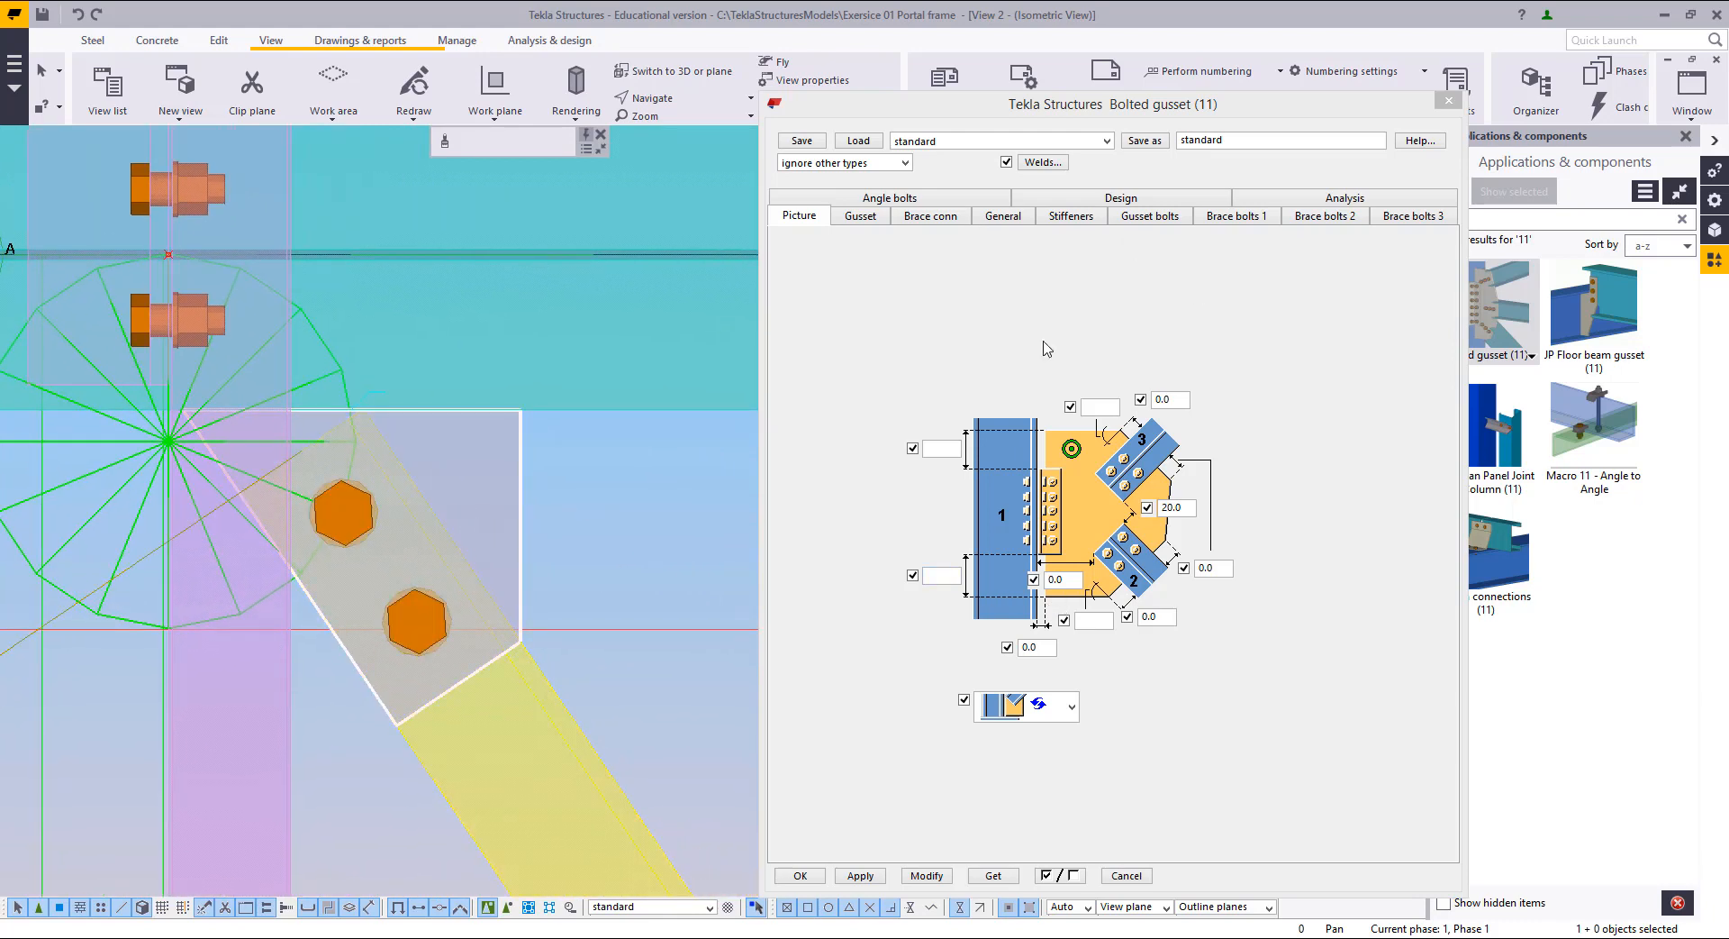
Step: Try brace edge distances of 10 on the gusset plate, undo the change, and reload the connection's values
left_click(1181, 400)
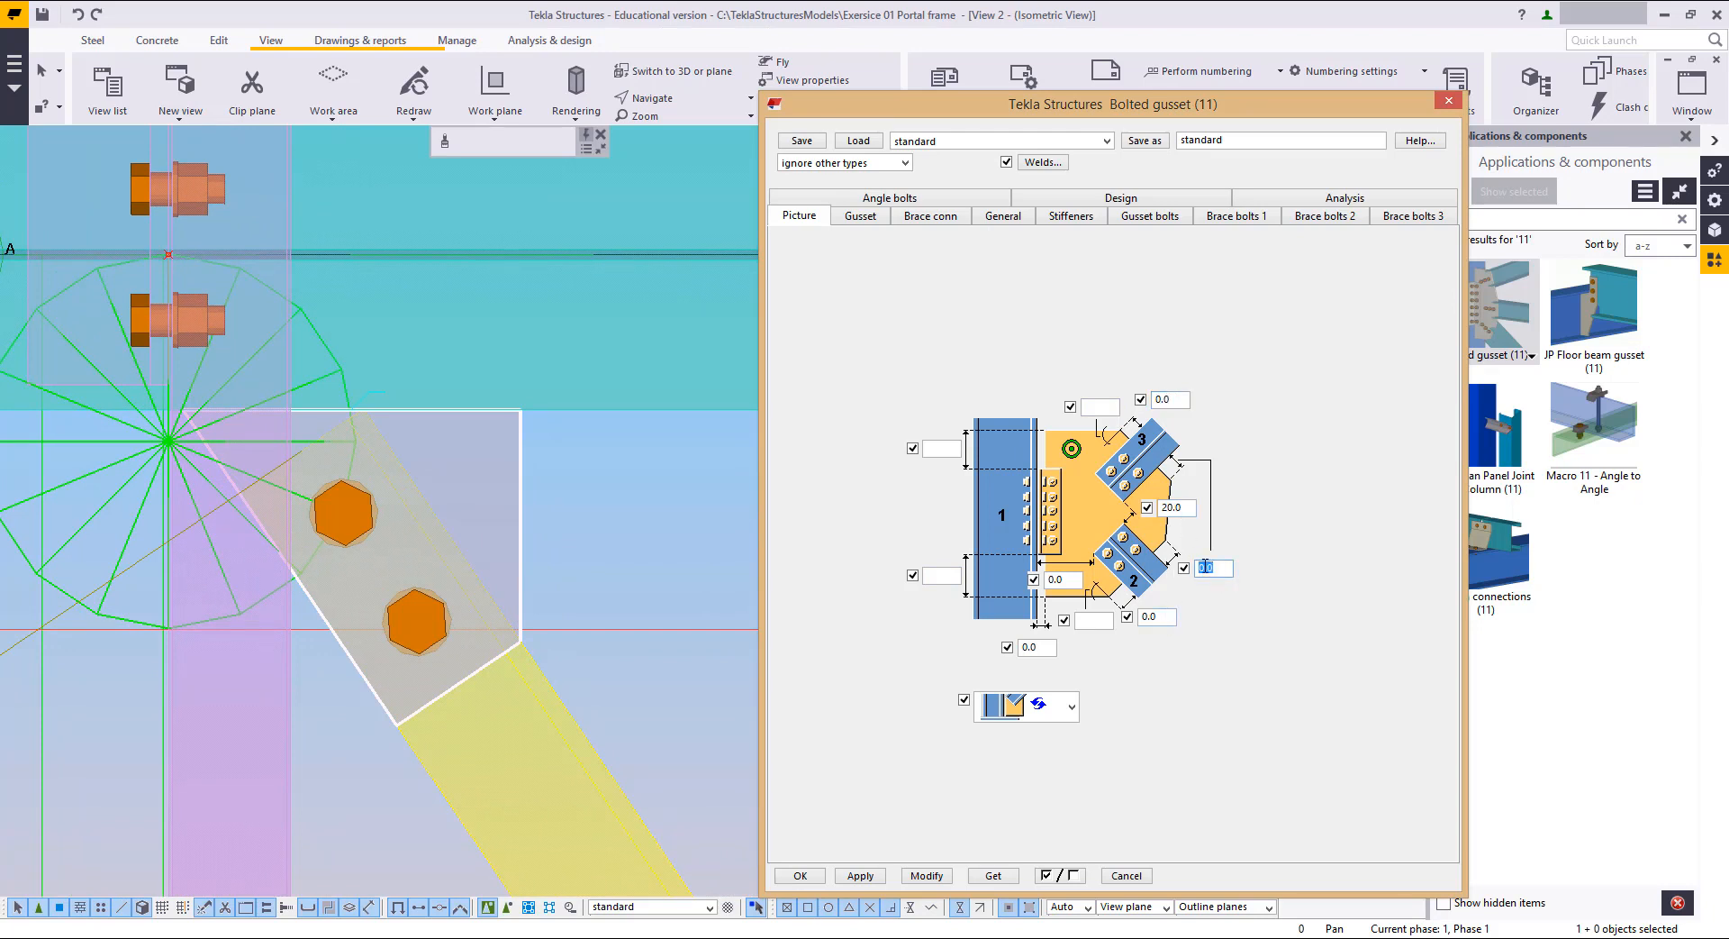
type("10")
type("10")
left_click(927, 876)
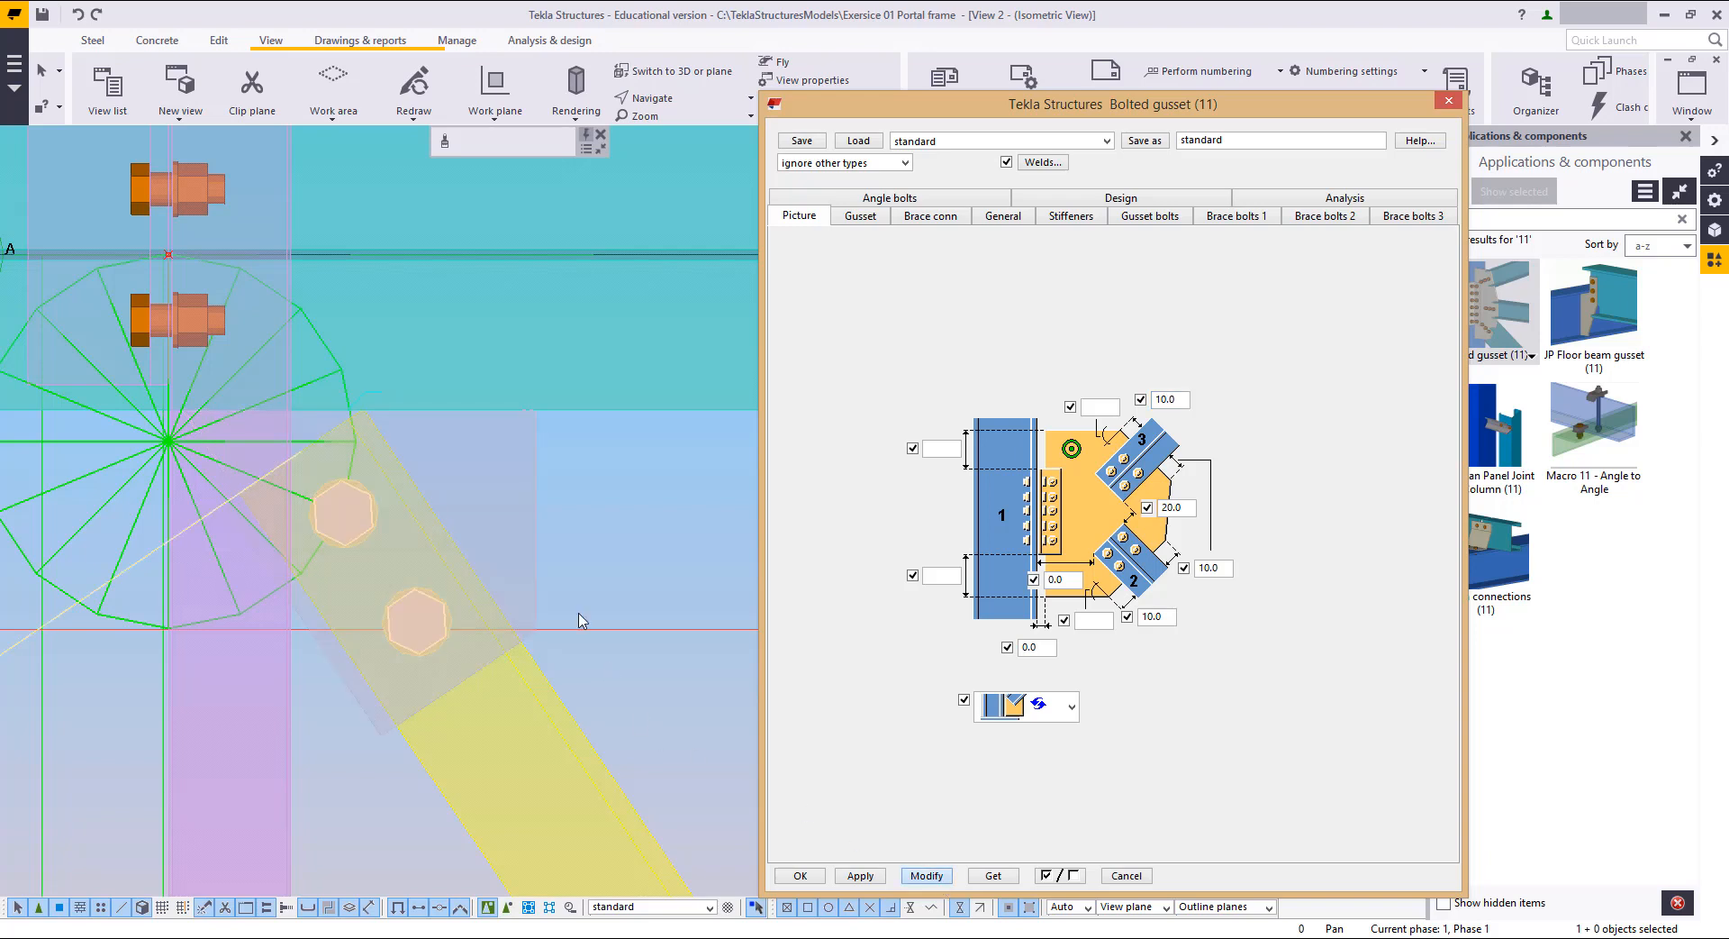
middle_click_drag(564, 576, 572, 614)
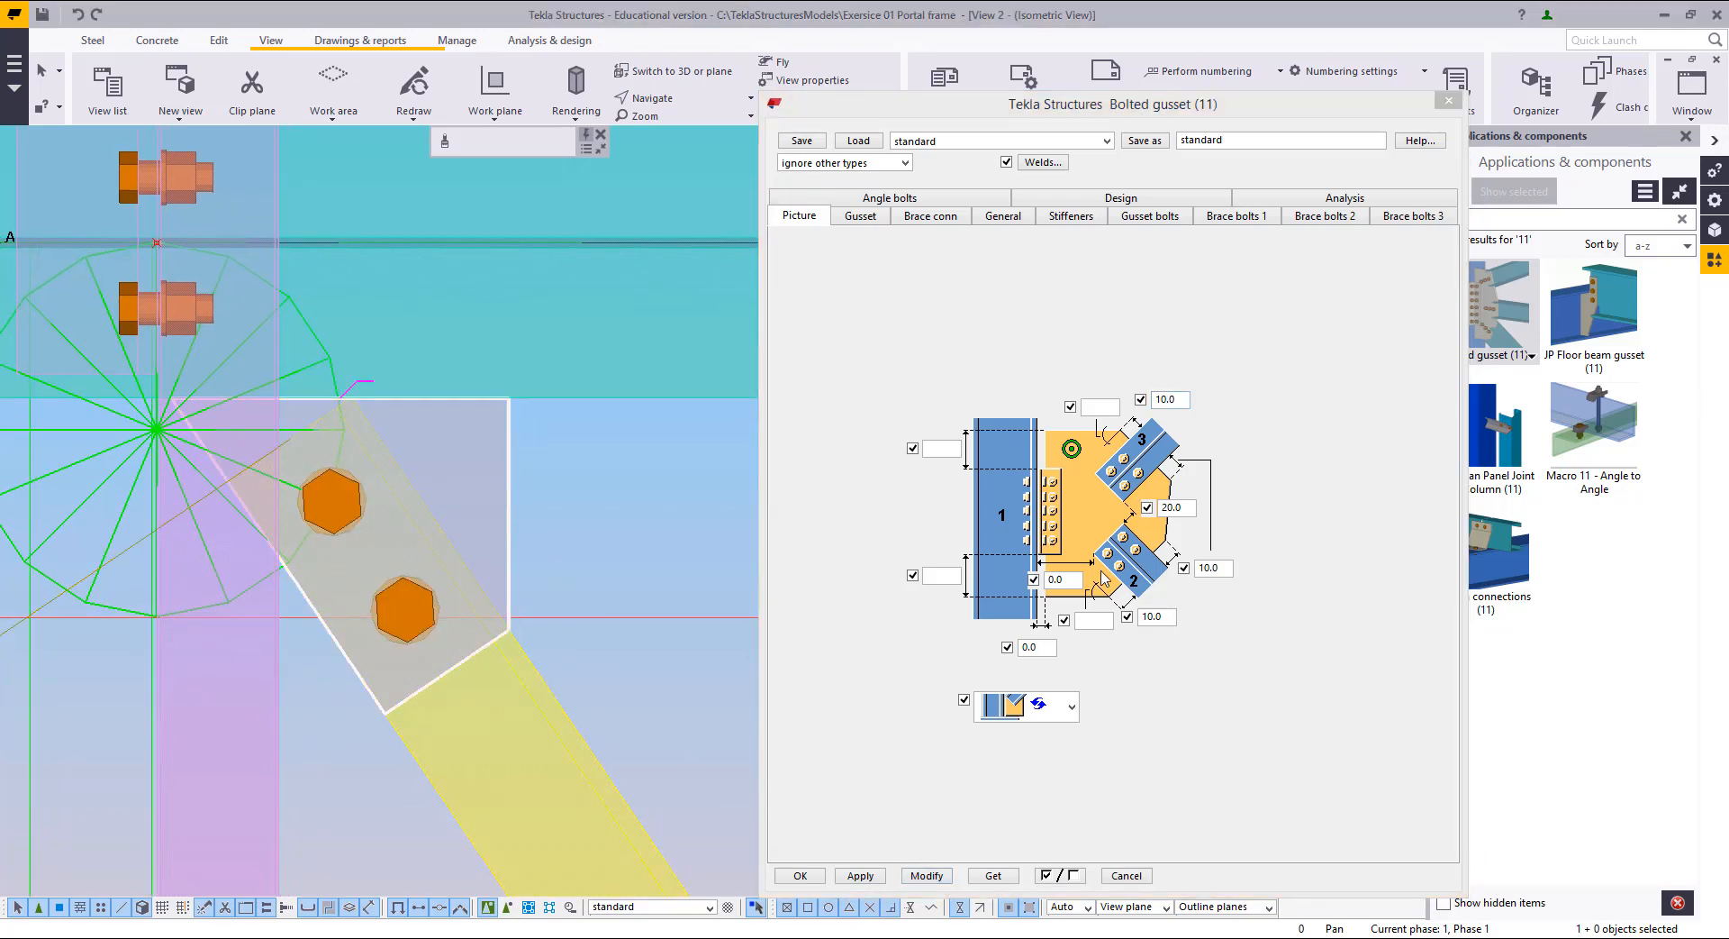
left_click(996, 875)
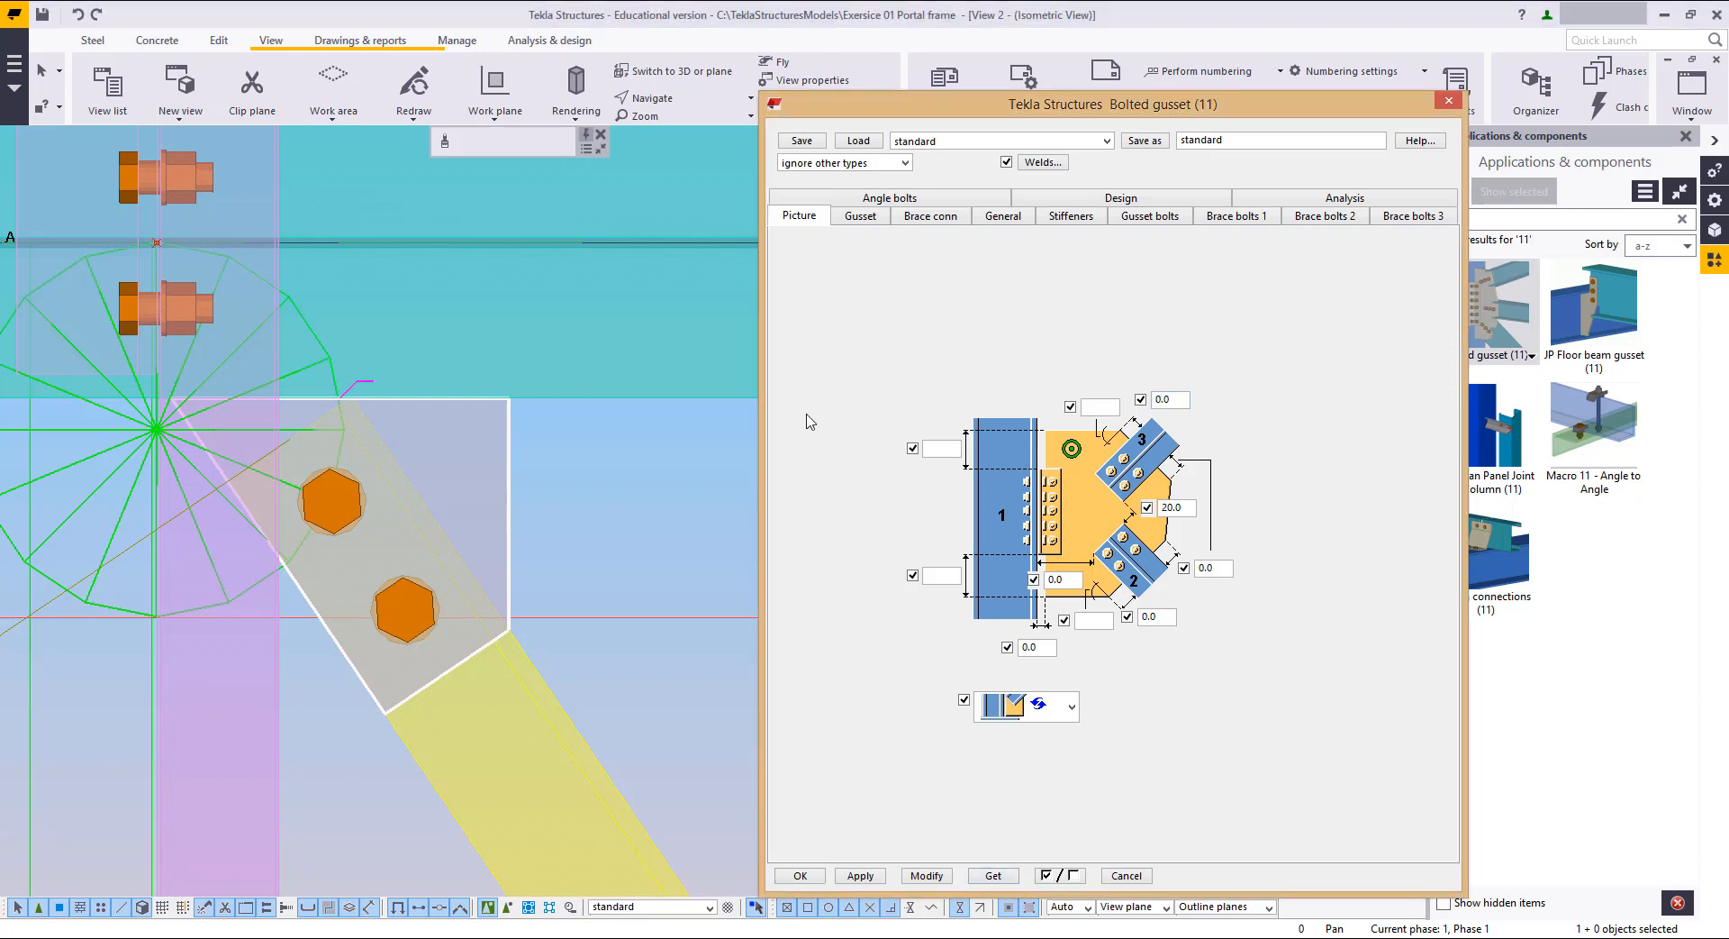
Step: Try values of 2 and 50 for the gusset plate's horizontal edge length, clear the value again and modify the connection
left_click(856, 216)
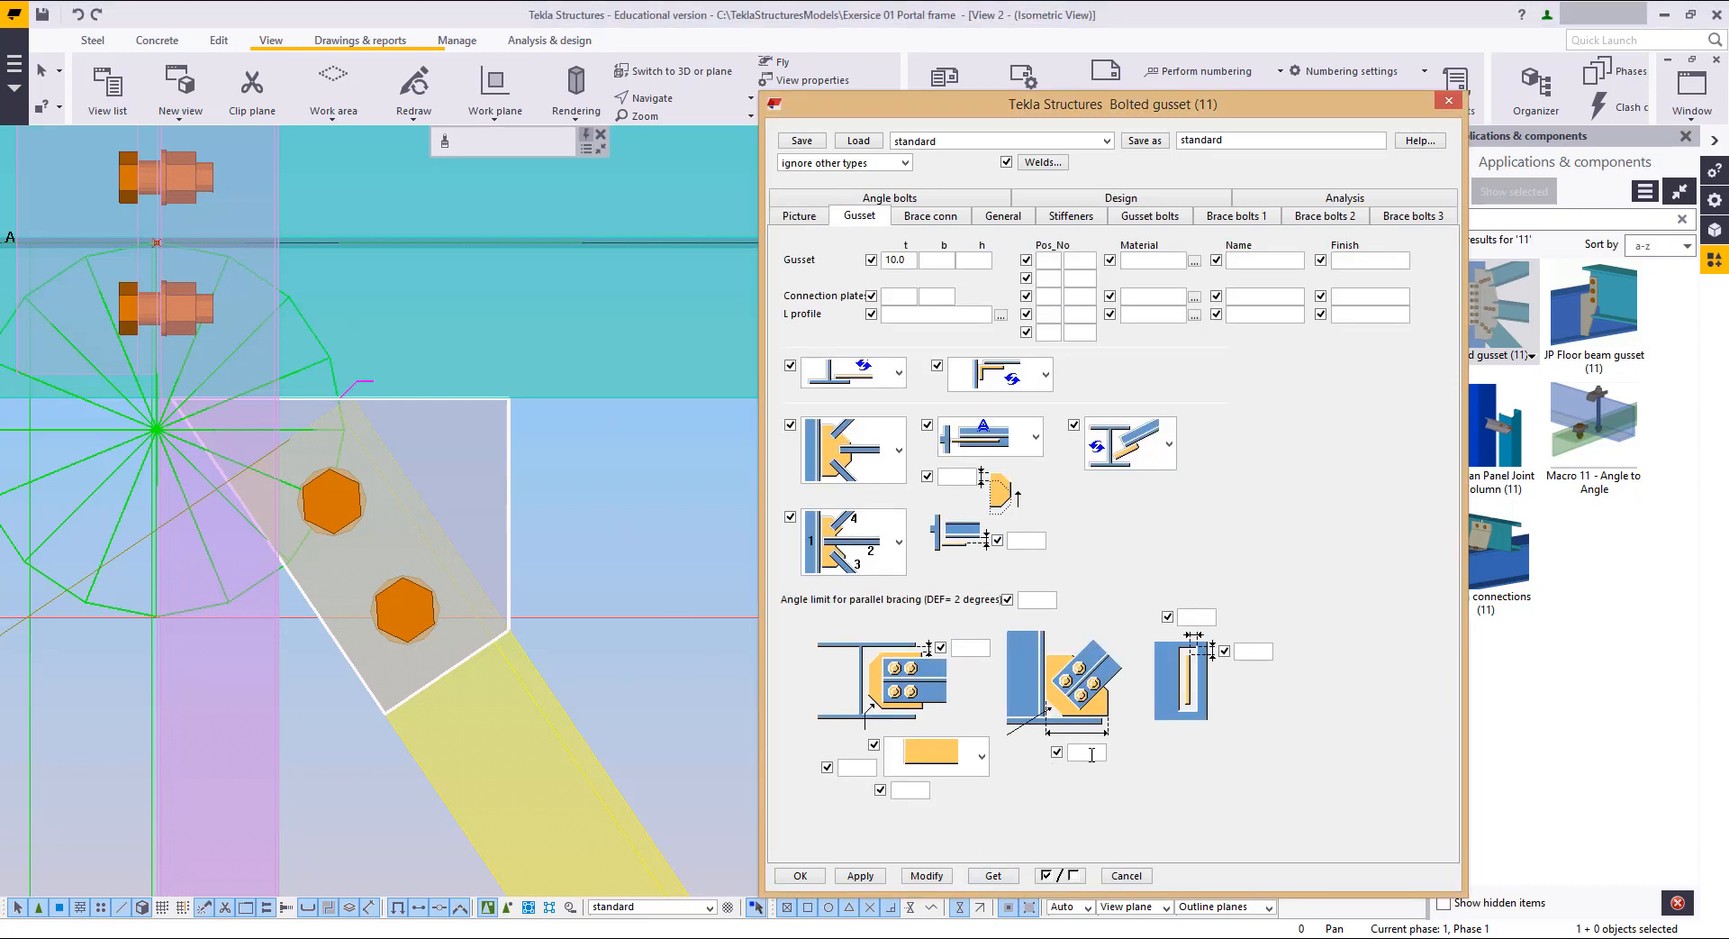
type("2")
left_click(928, 875)
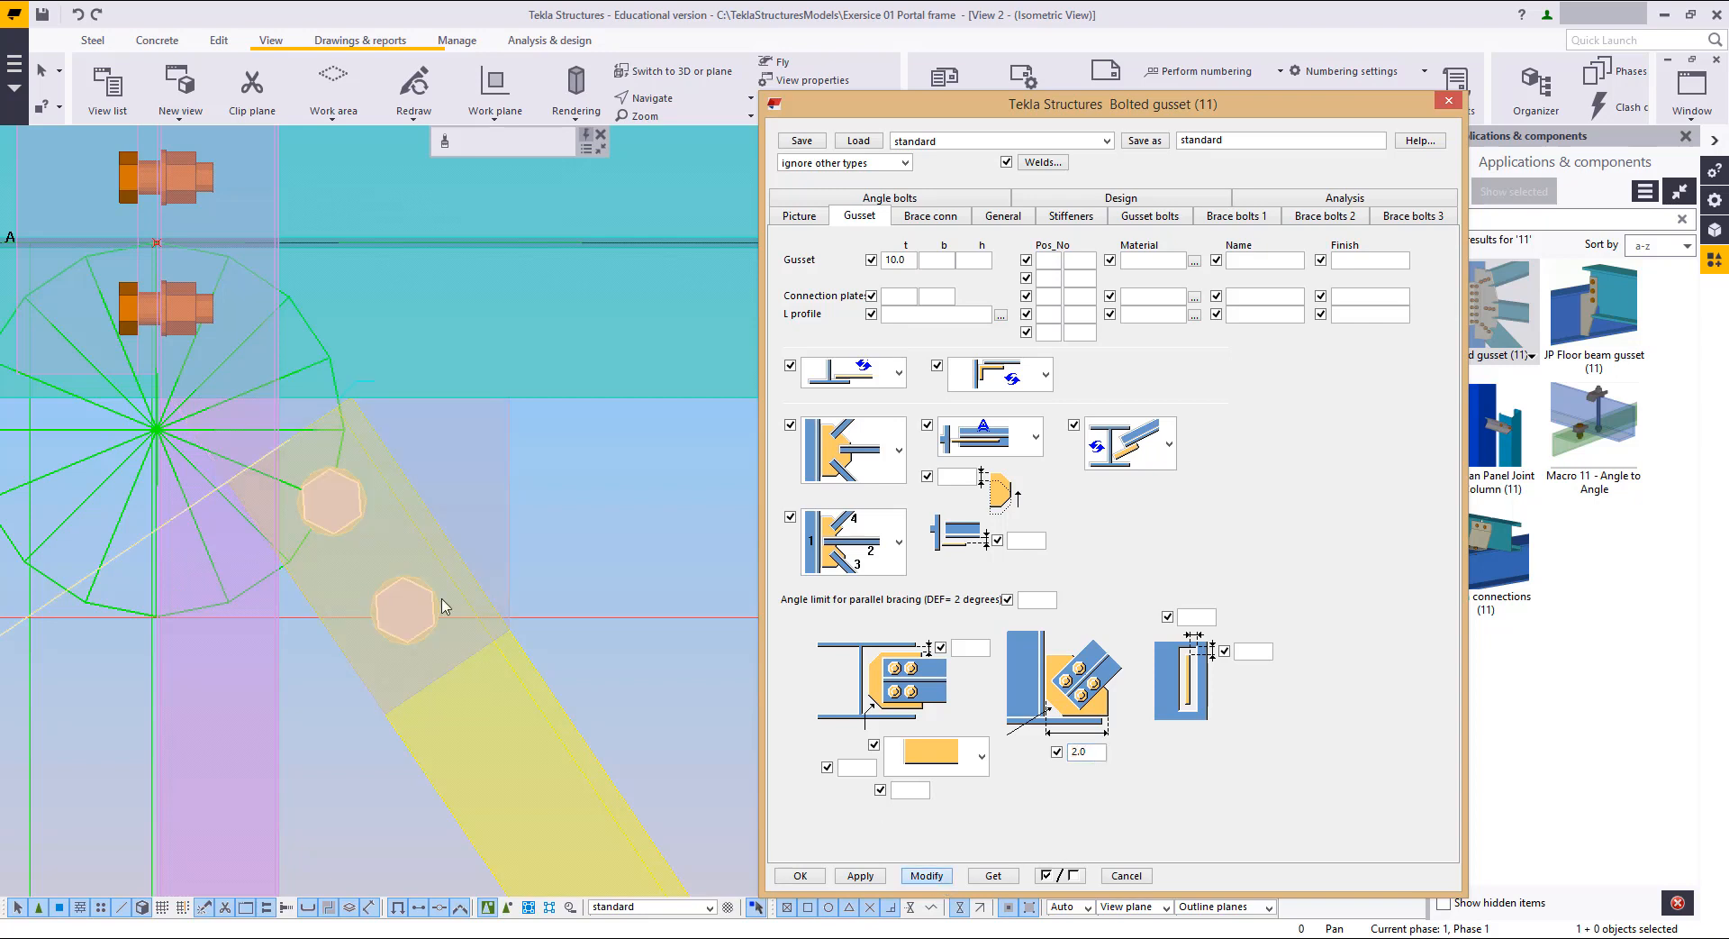
double_click(1085, 752)
type("50")
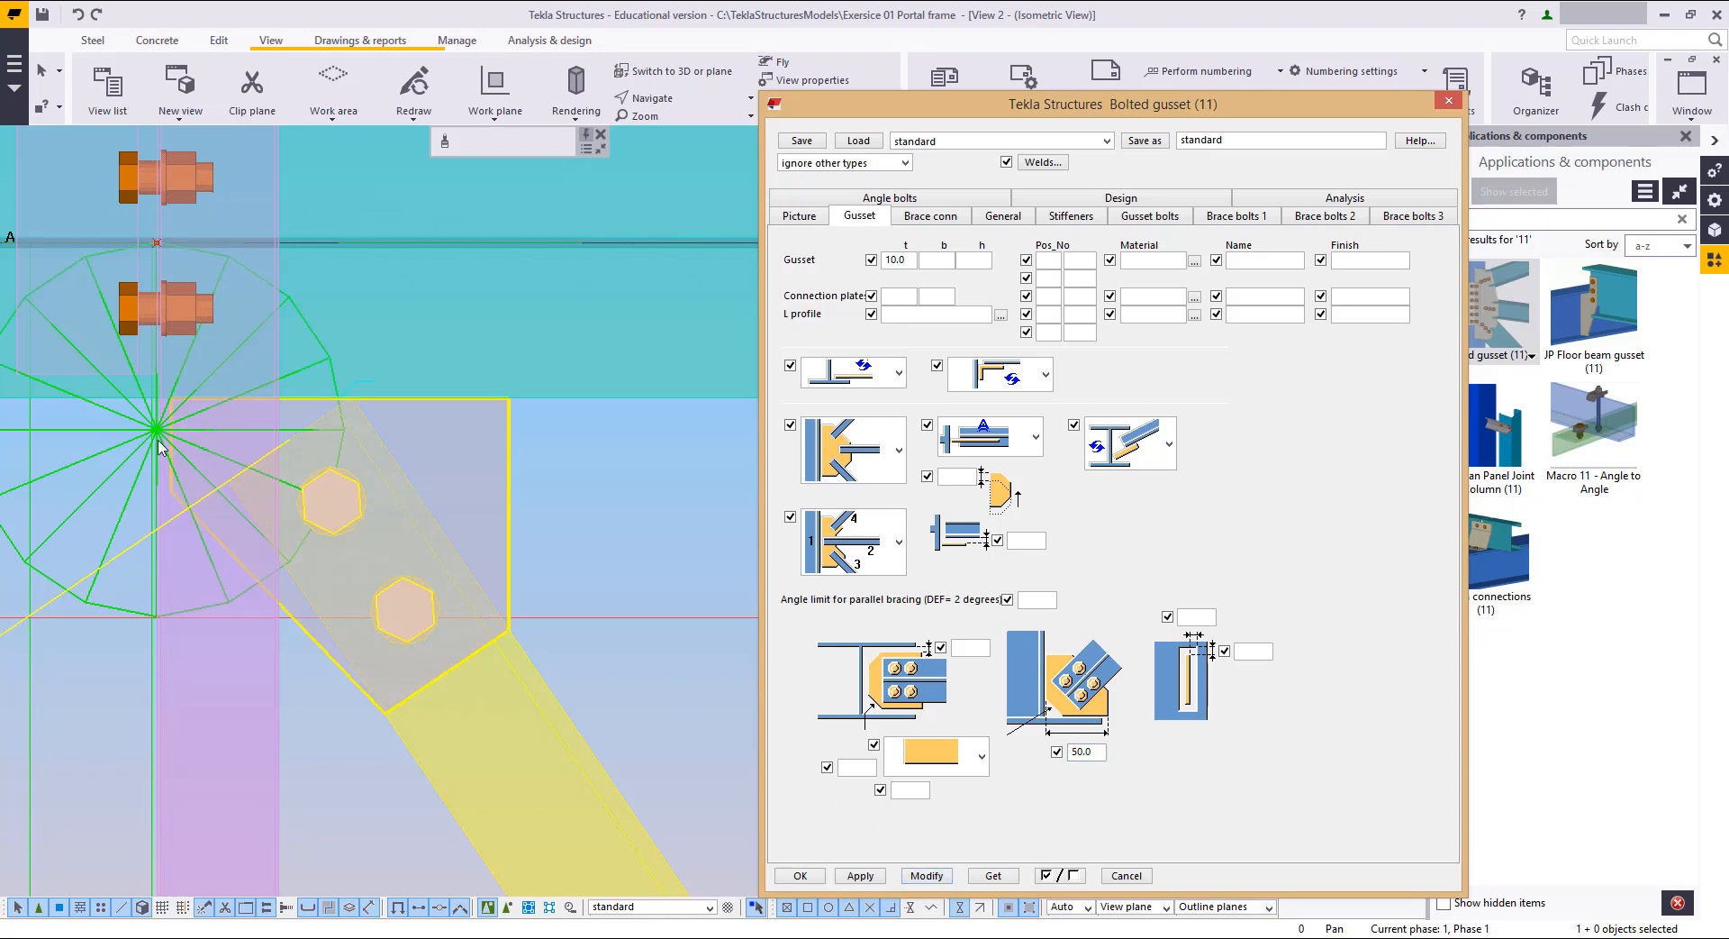
scroll(153, 450, "up", 2)
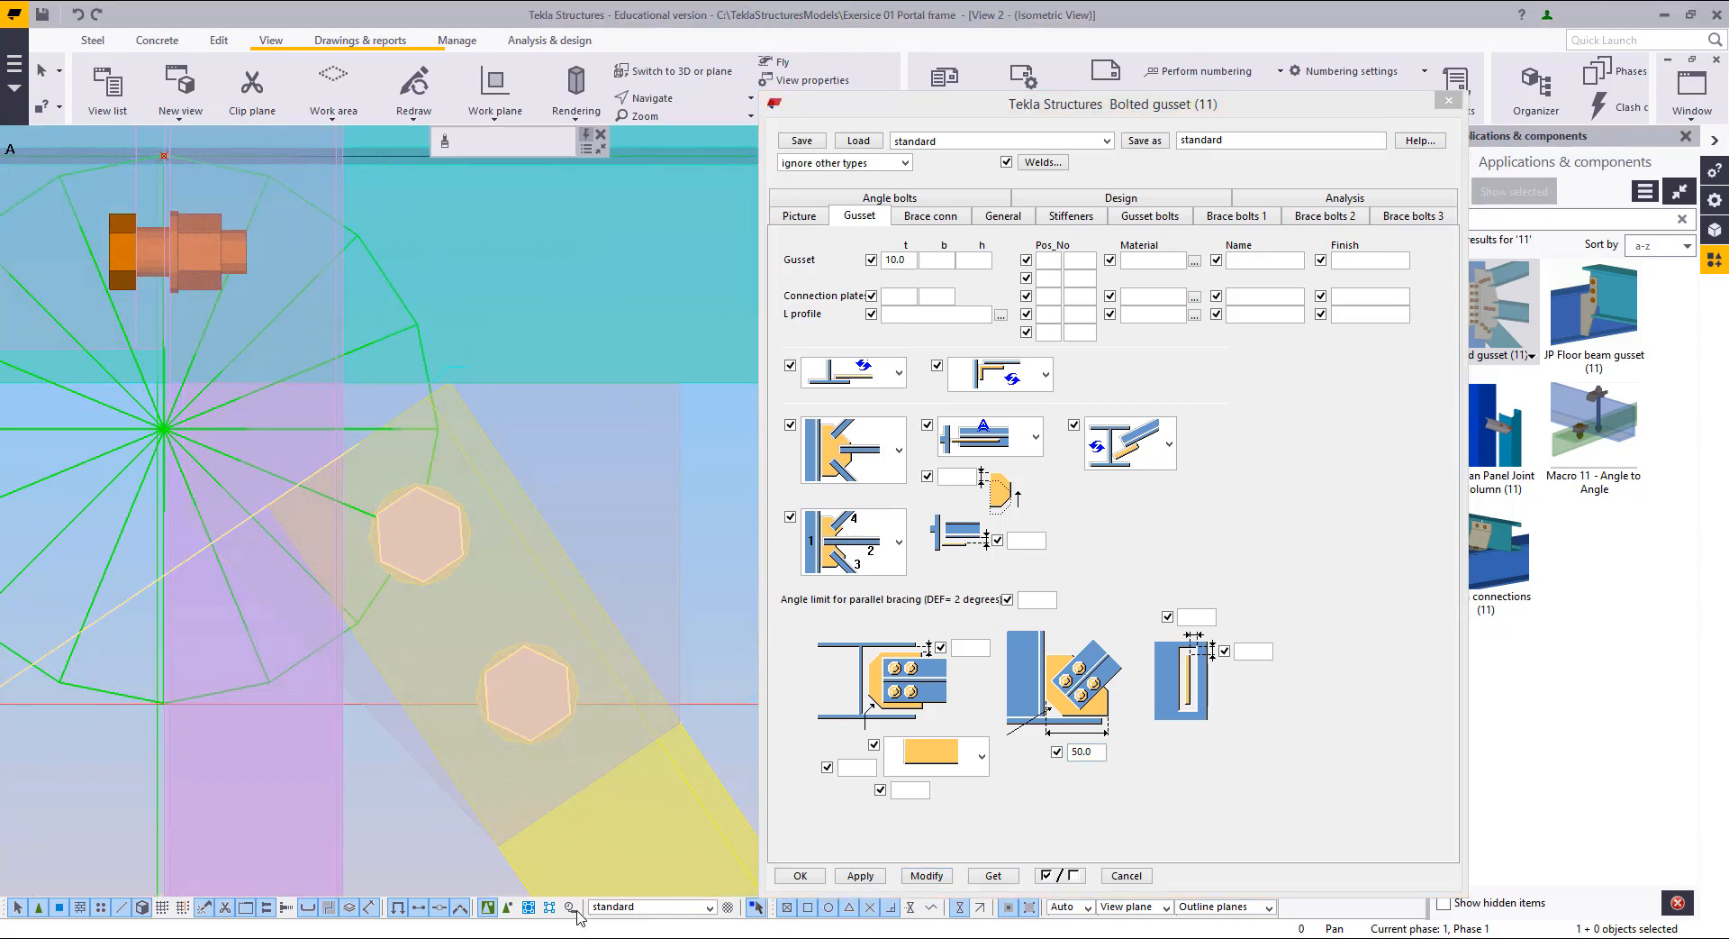
double_click(1098, 756)
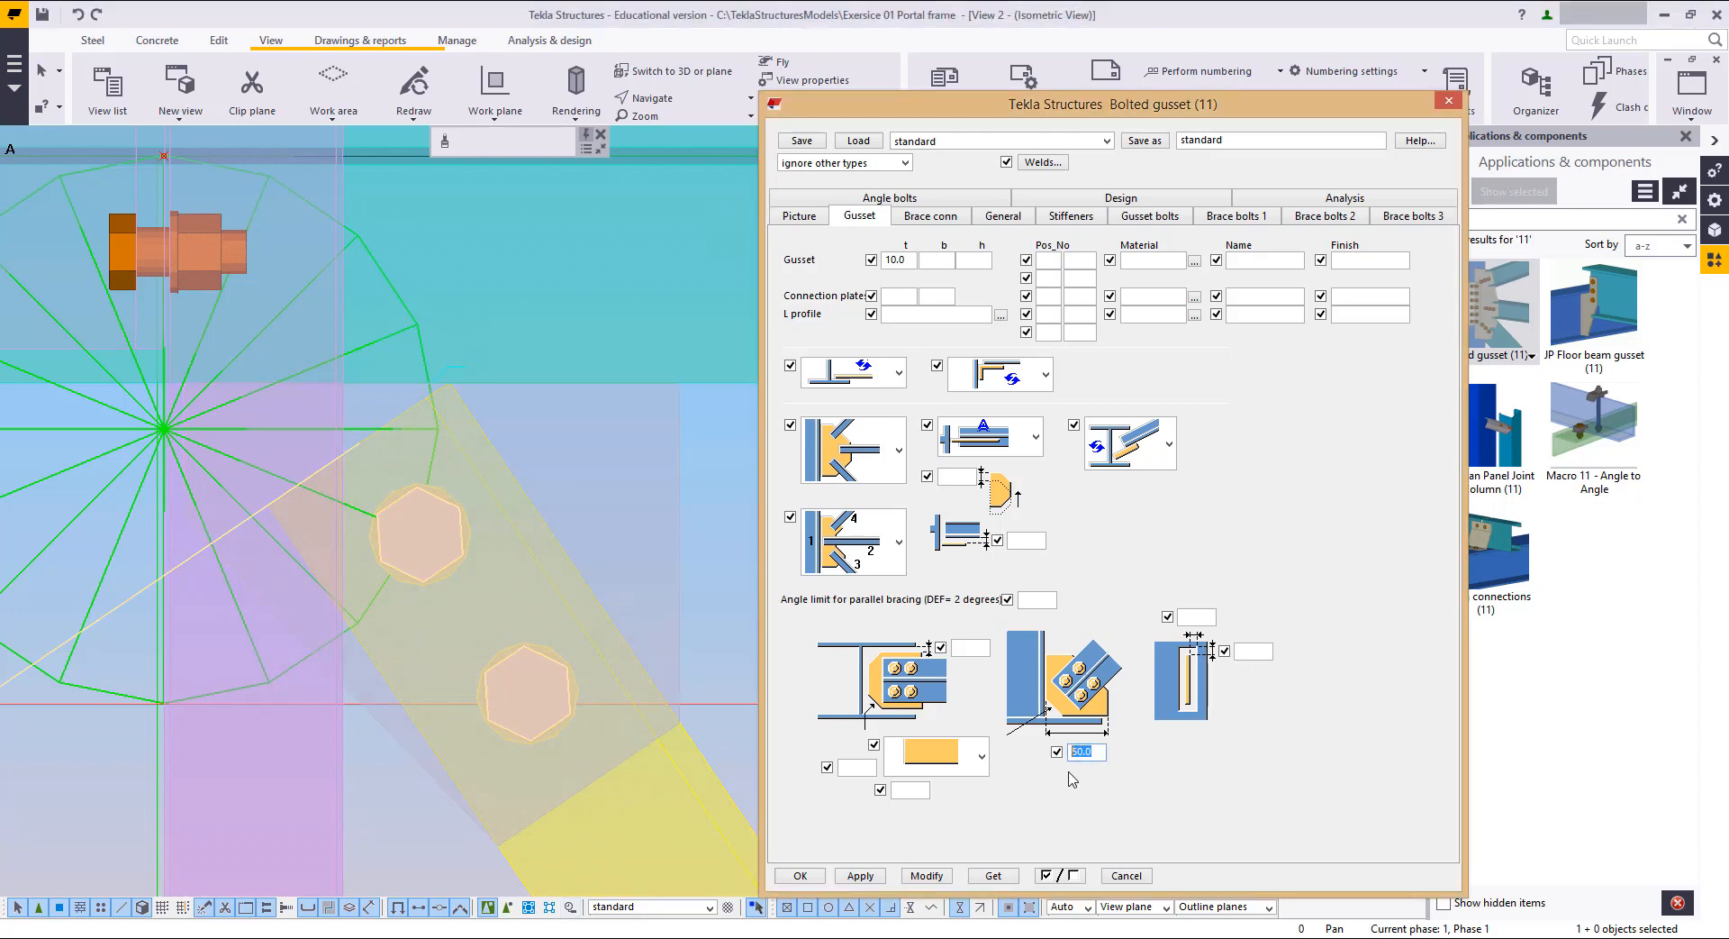
key("BackSpace")
left_click(925, 874)
Step: Check the first brace's bolt settings, apply the gusset connection's values and close its dialog
left_click(1227, 221)
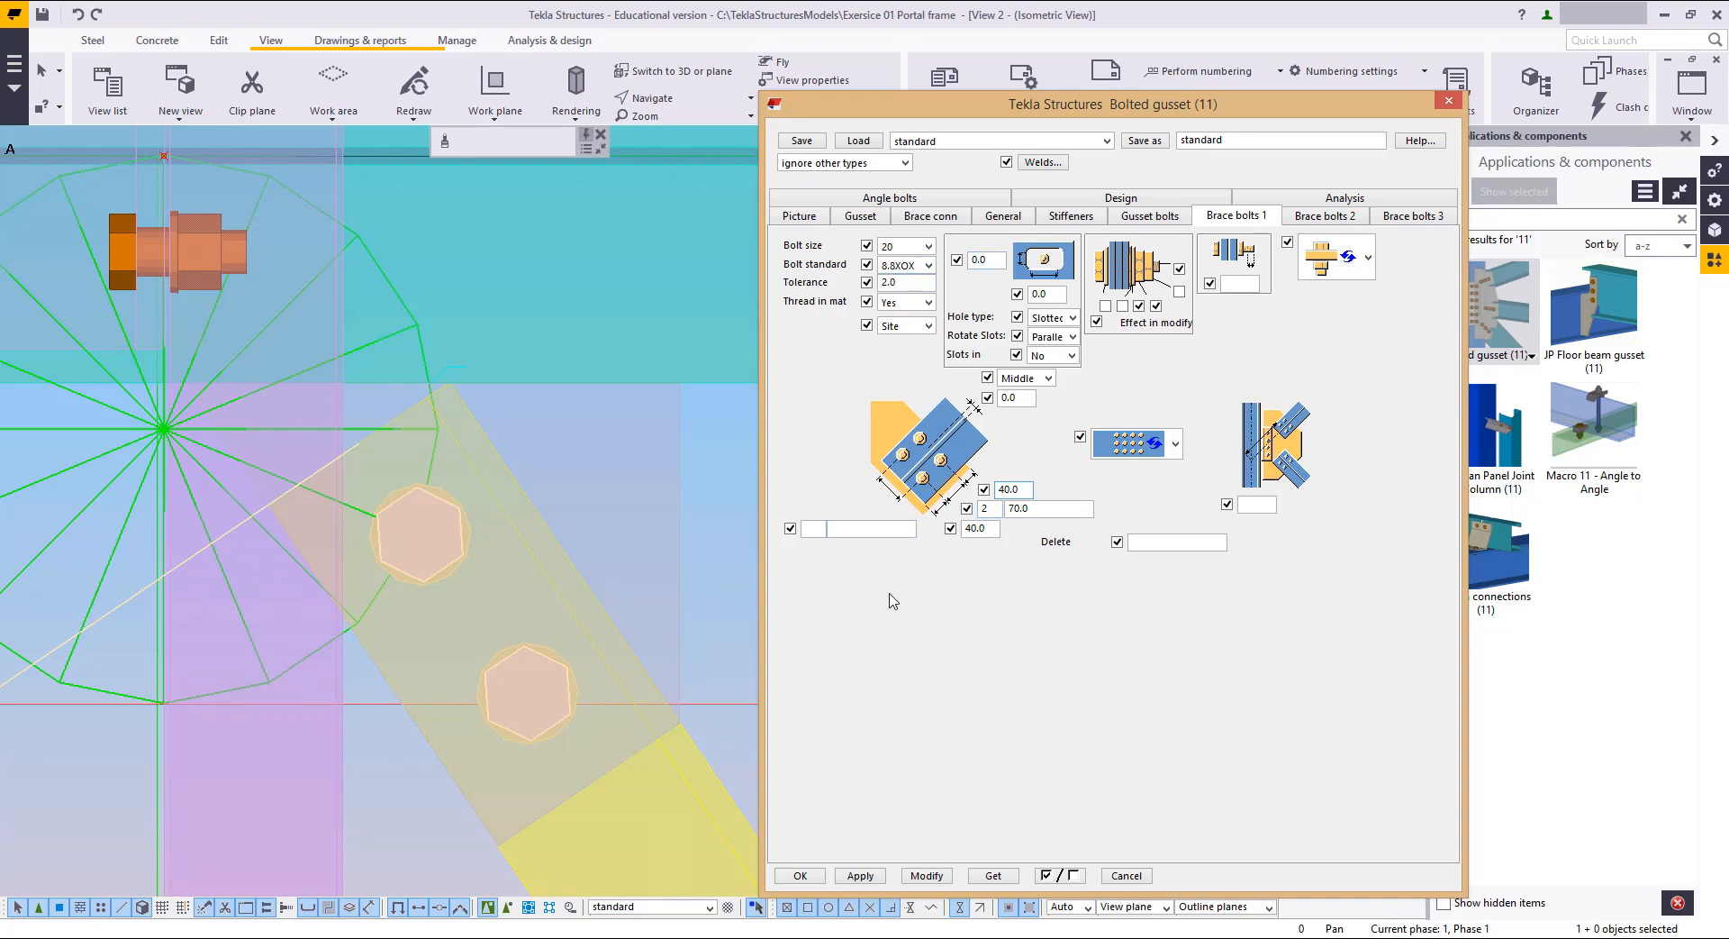
left_click(808, 219)
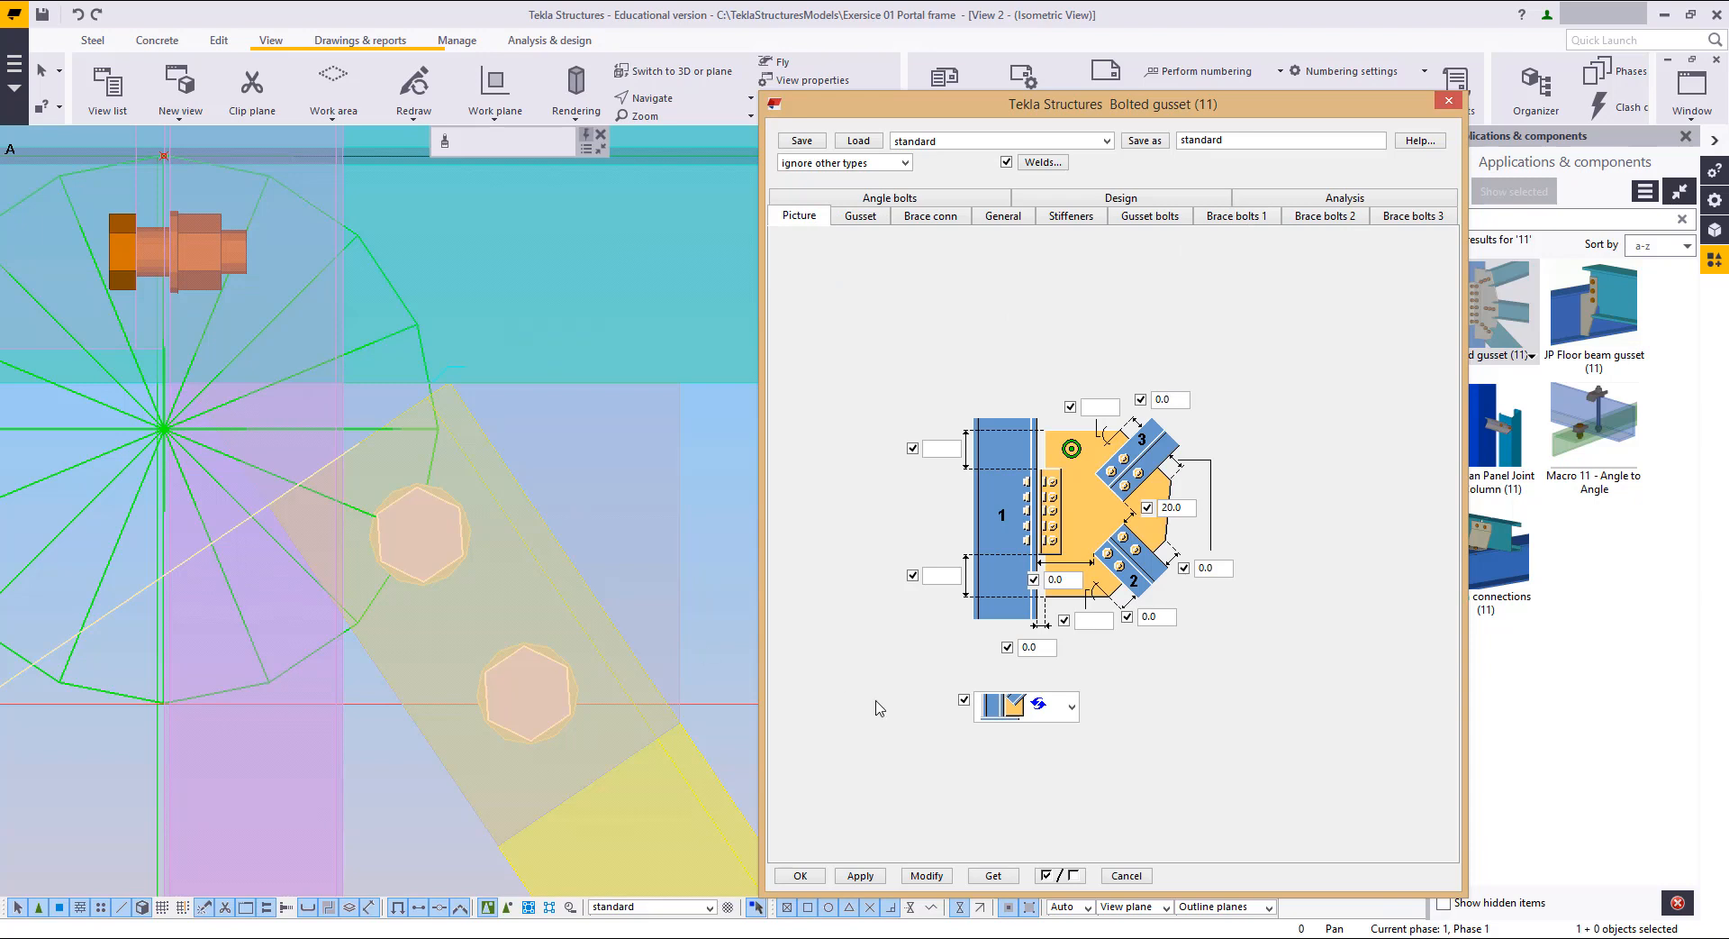
left_click(863, 878)
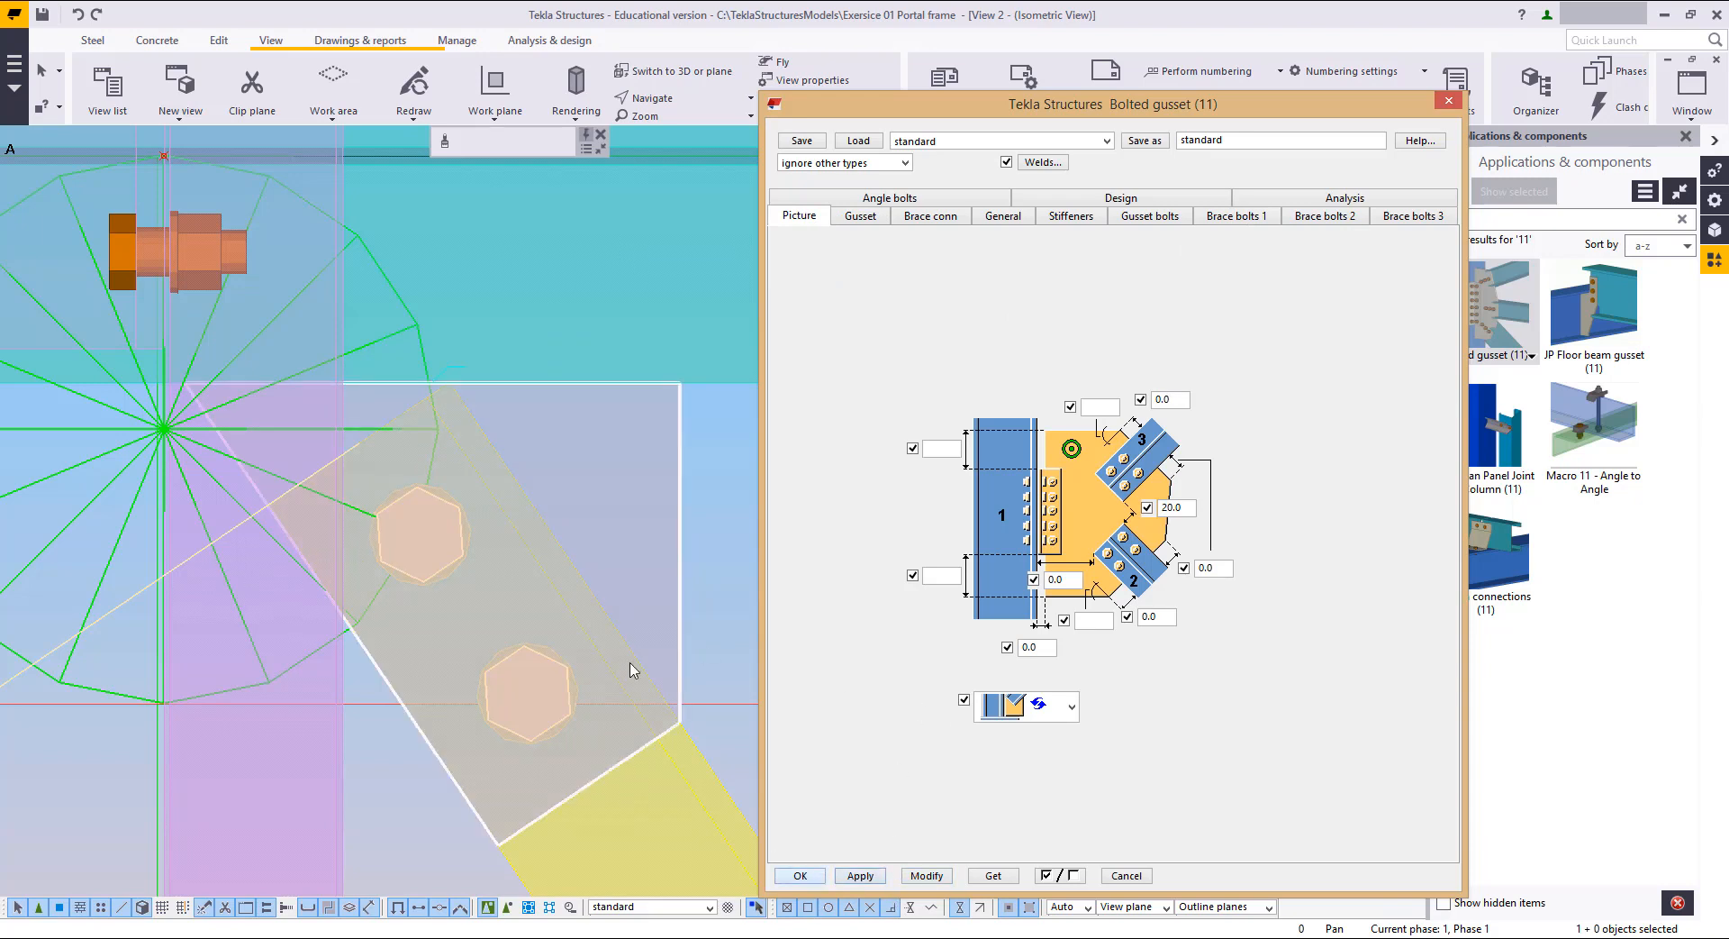
scroll(632, 665, "down", 3)
left_click(716, 636)
Step: Create a Bolted gusset (11) connection between the Grid B rafter and the end of the diagonal near grid line 1
scroll(494, 484, "down", 10)
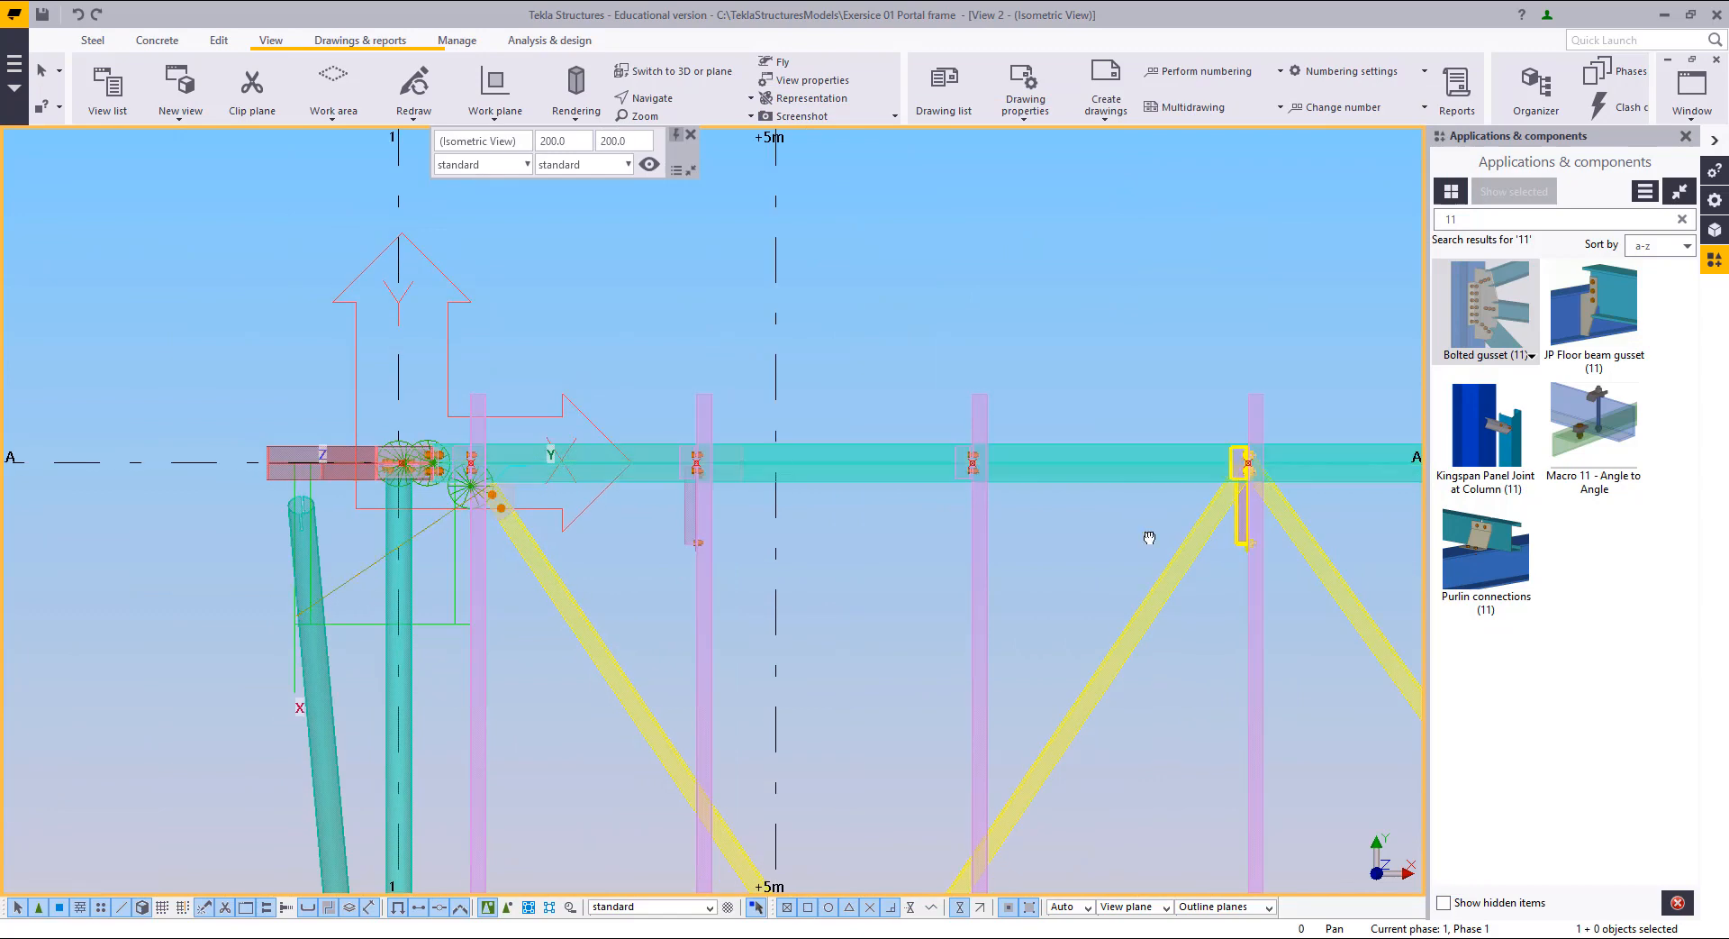
middle_click_drag(1150, 538, 783, 589)
middle_click_drag(987, 539, 934, 510)
mouse_move(504, 793)
middle_mouse_down()
mouse_move(754, 228)
mouse_move(857, 505)
middle_mouse_up()
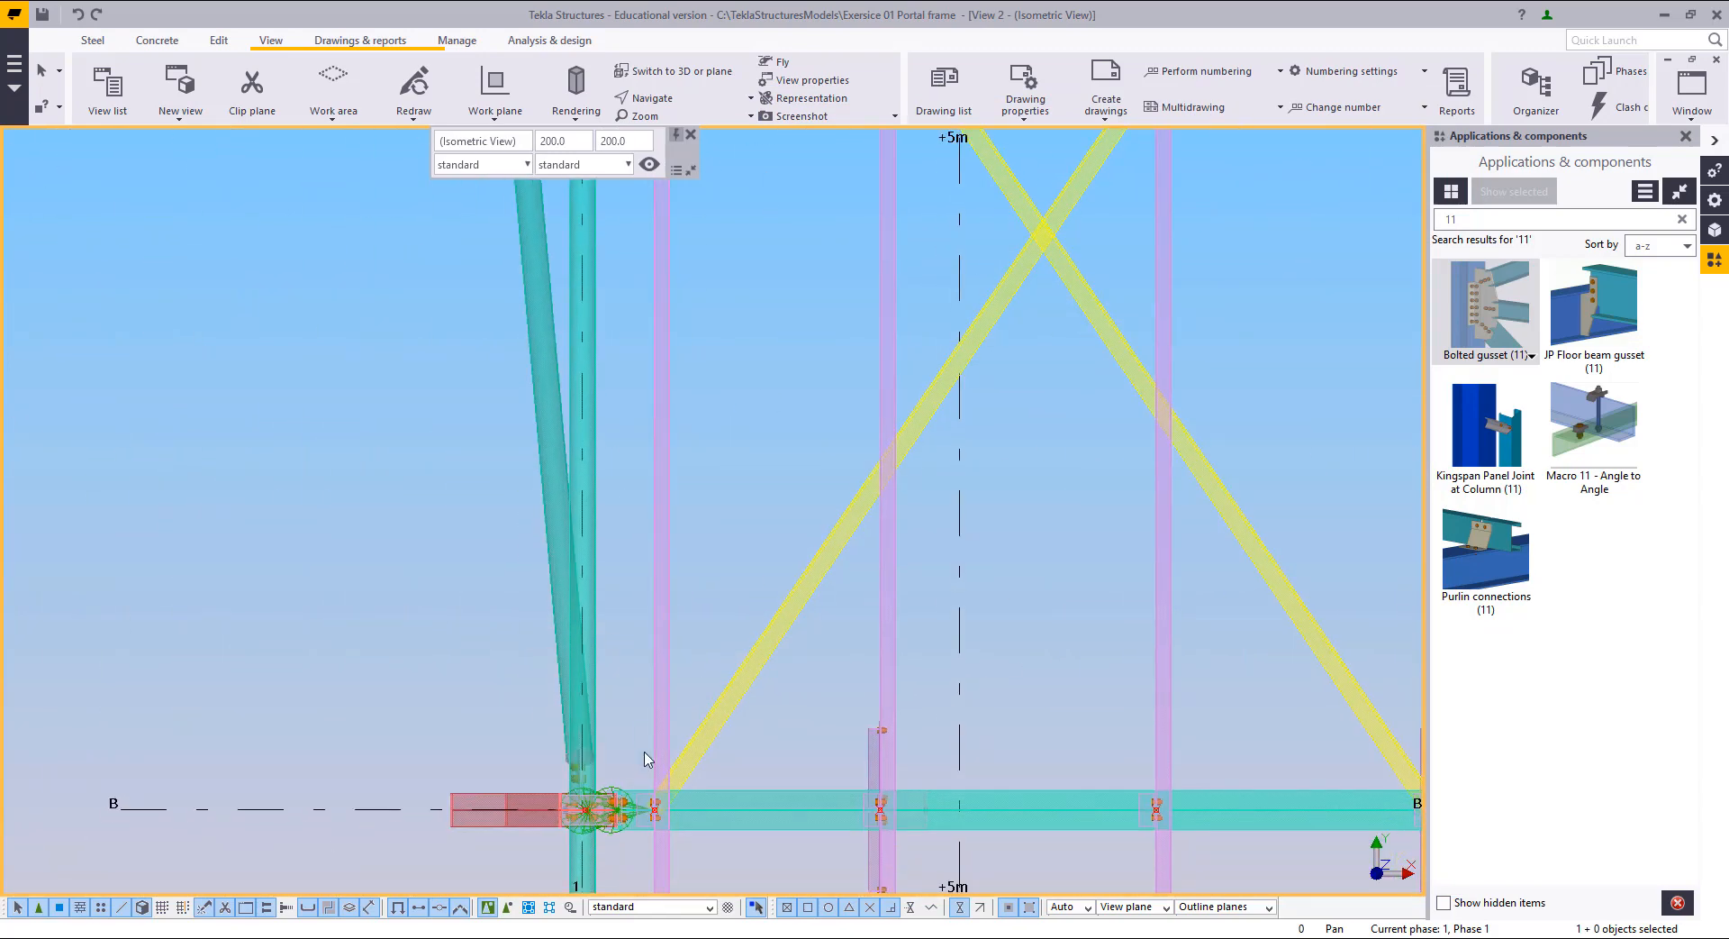
scroll(645, 758, "up", 5)
left_click(1477, 319)
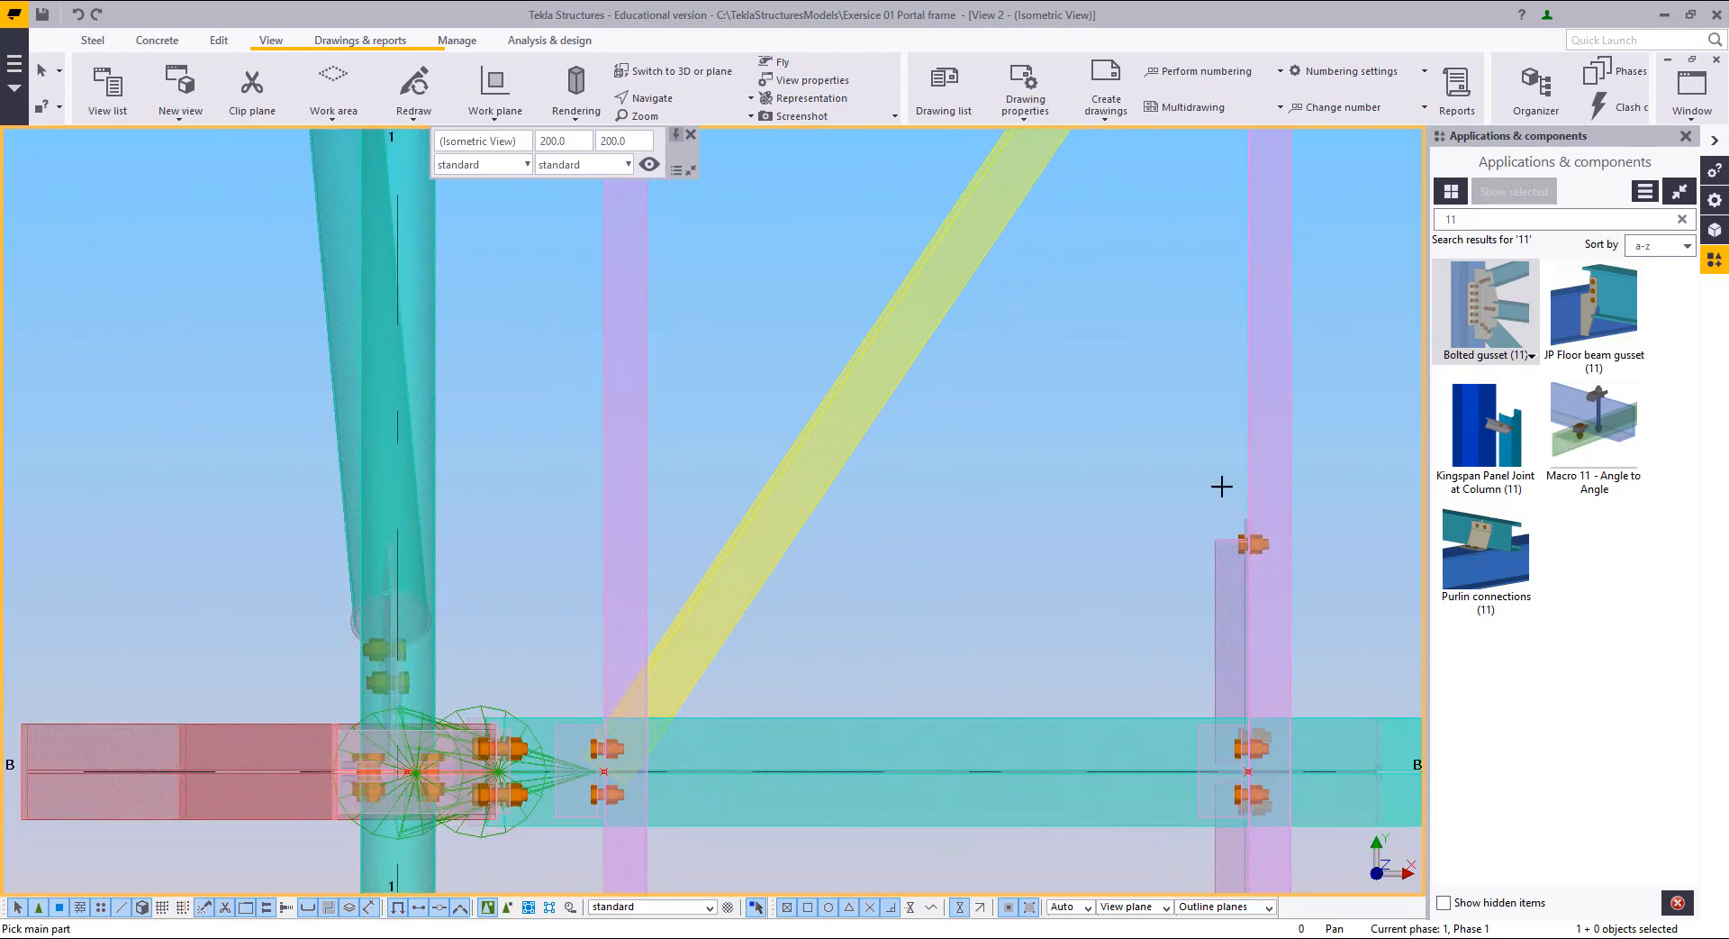
left_click(706, 721)
left_click(704, 693)
middle_click(705, 693)
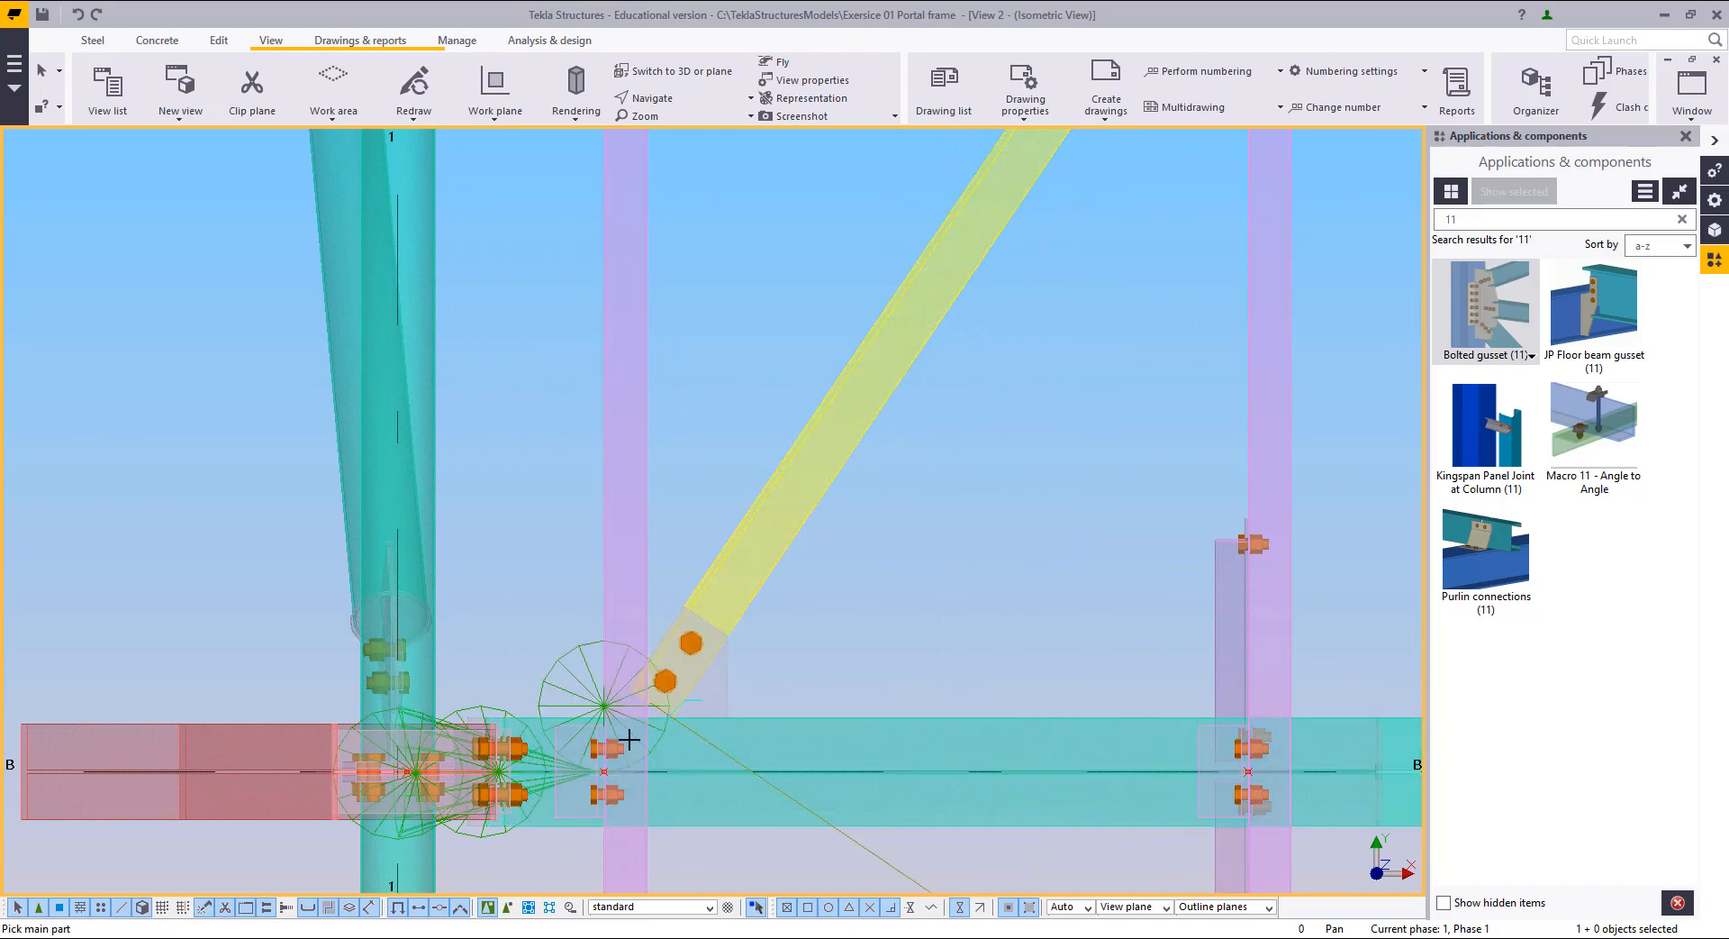
Step: Create one Bolted gusset (11) connection joining the Grid A rafter with the two diagonals that meet at the purlin, and end the command
scroll(698, 720, "up", 2)
scroll(409, 811, "down", 3)
middle_click_drag(779, 671, 730, 915)
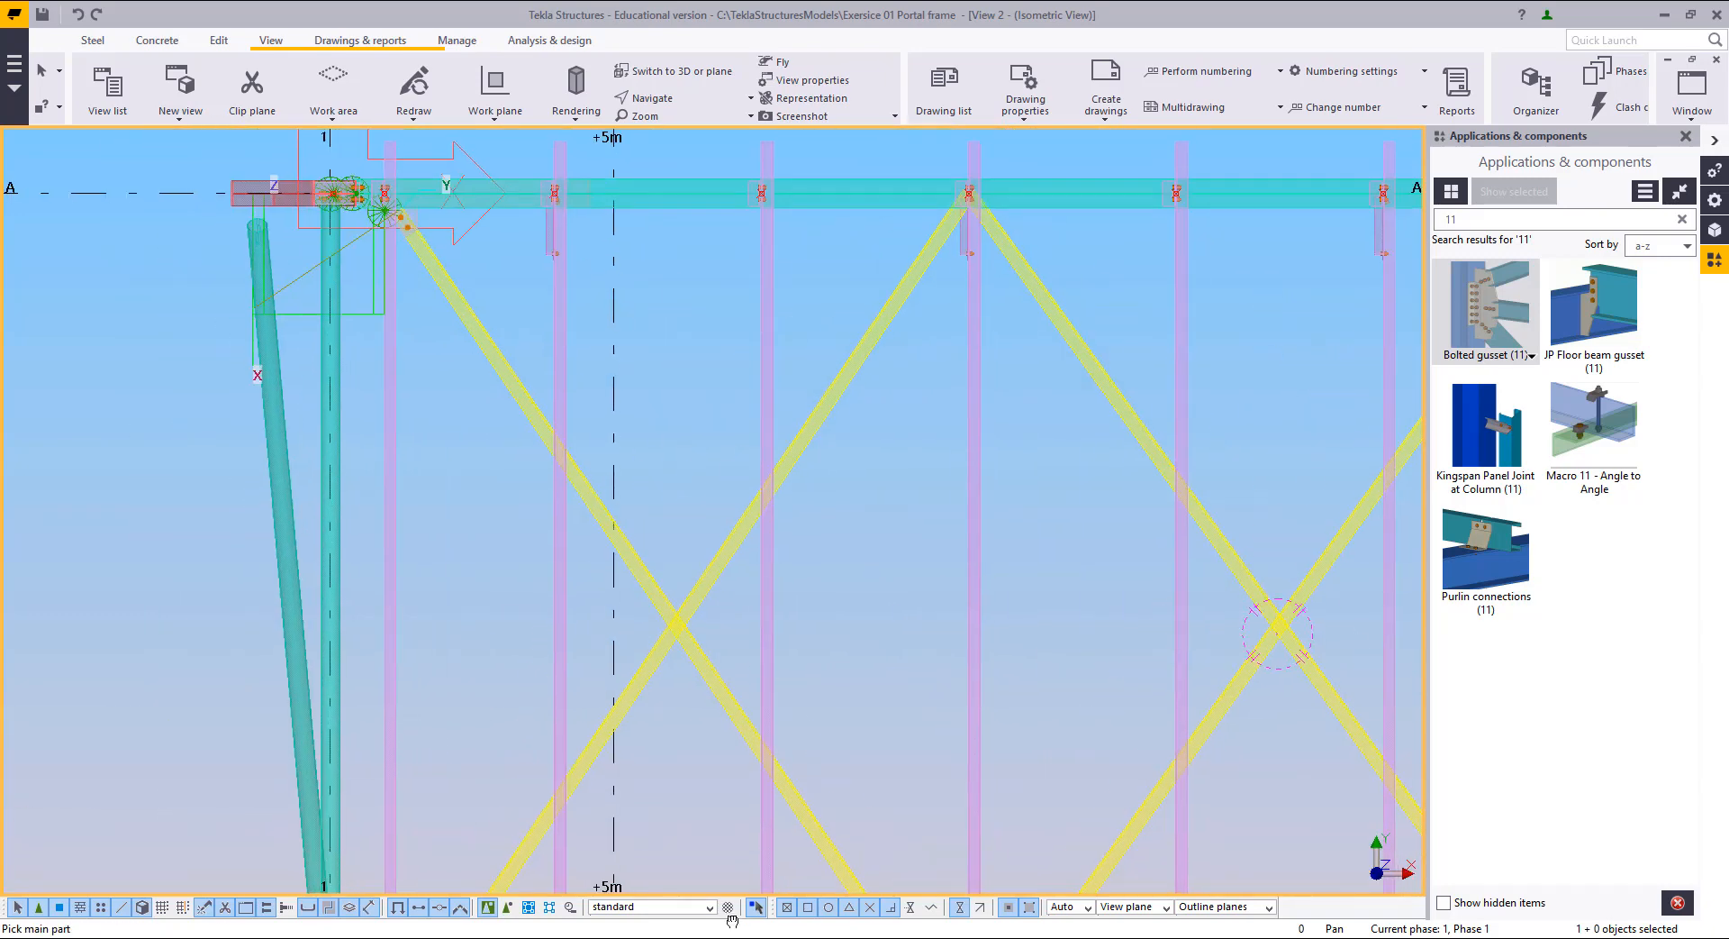
middle_click_drag(834, 539, 782, 748)
scroll(992, 380, "up", 8)
left_click(1030, 432)
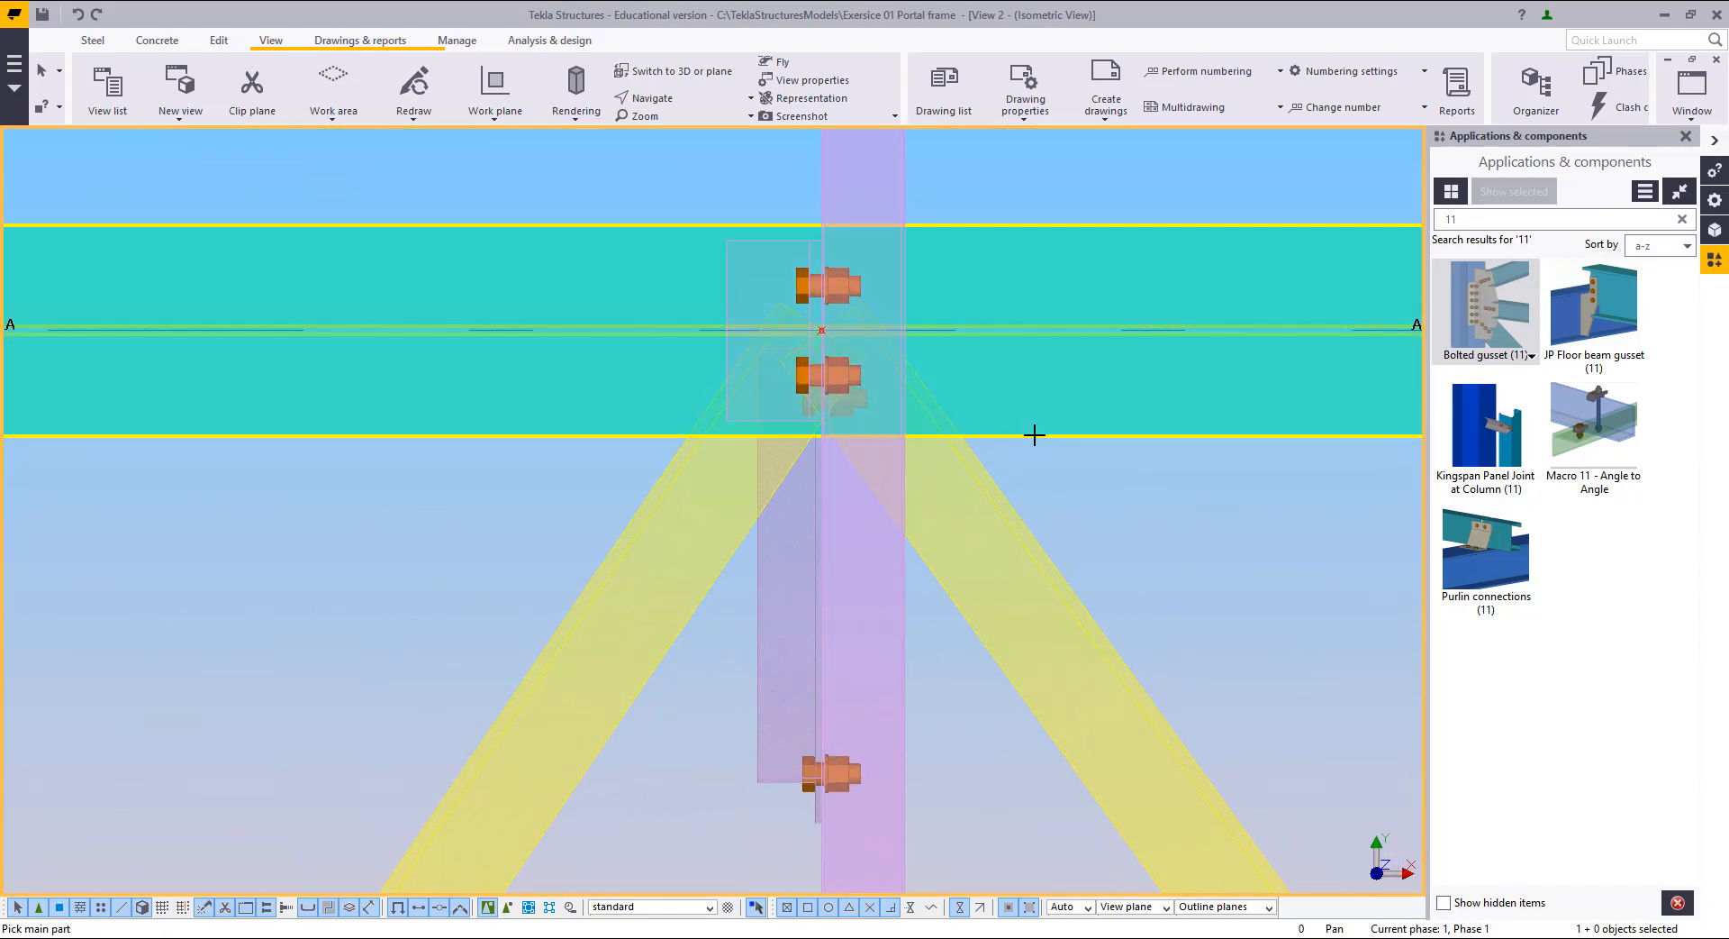
left_click(644, 523)
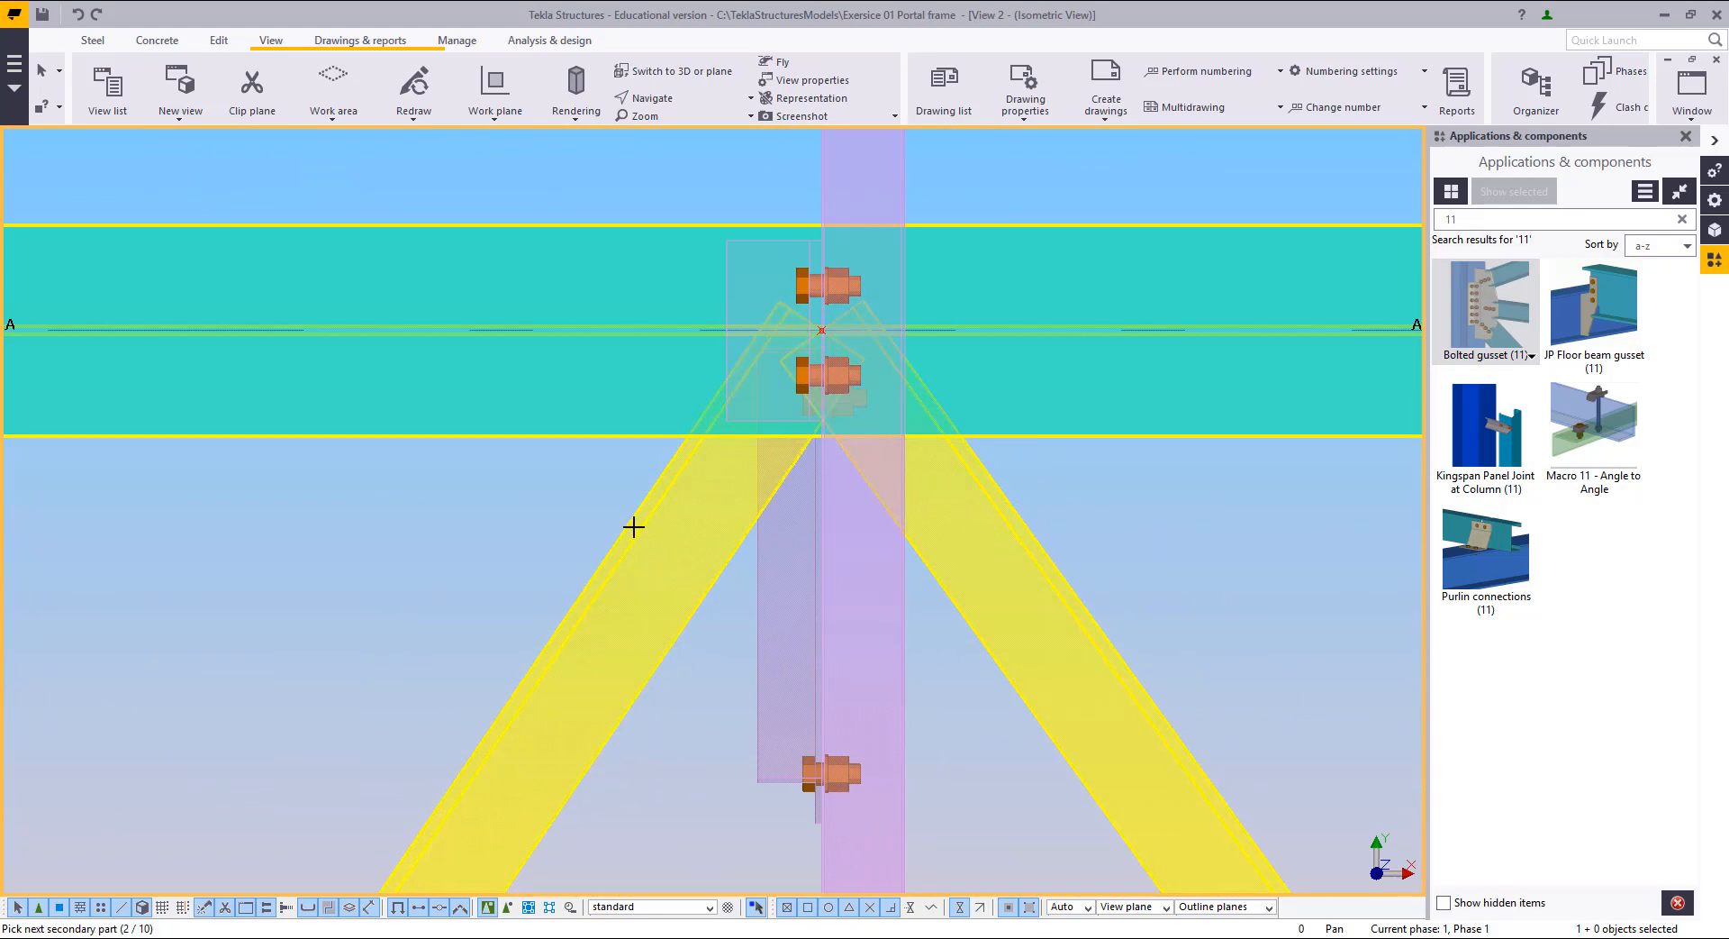
middle_click(458, 526)
right_click(344, 456)
left_click(365, 471)
scroll(397, 492, "down", 5)
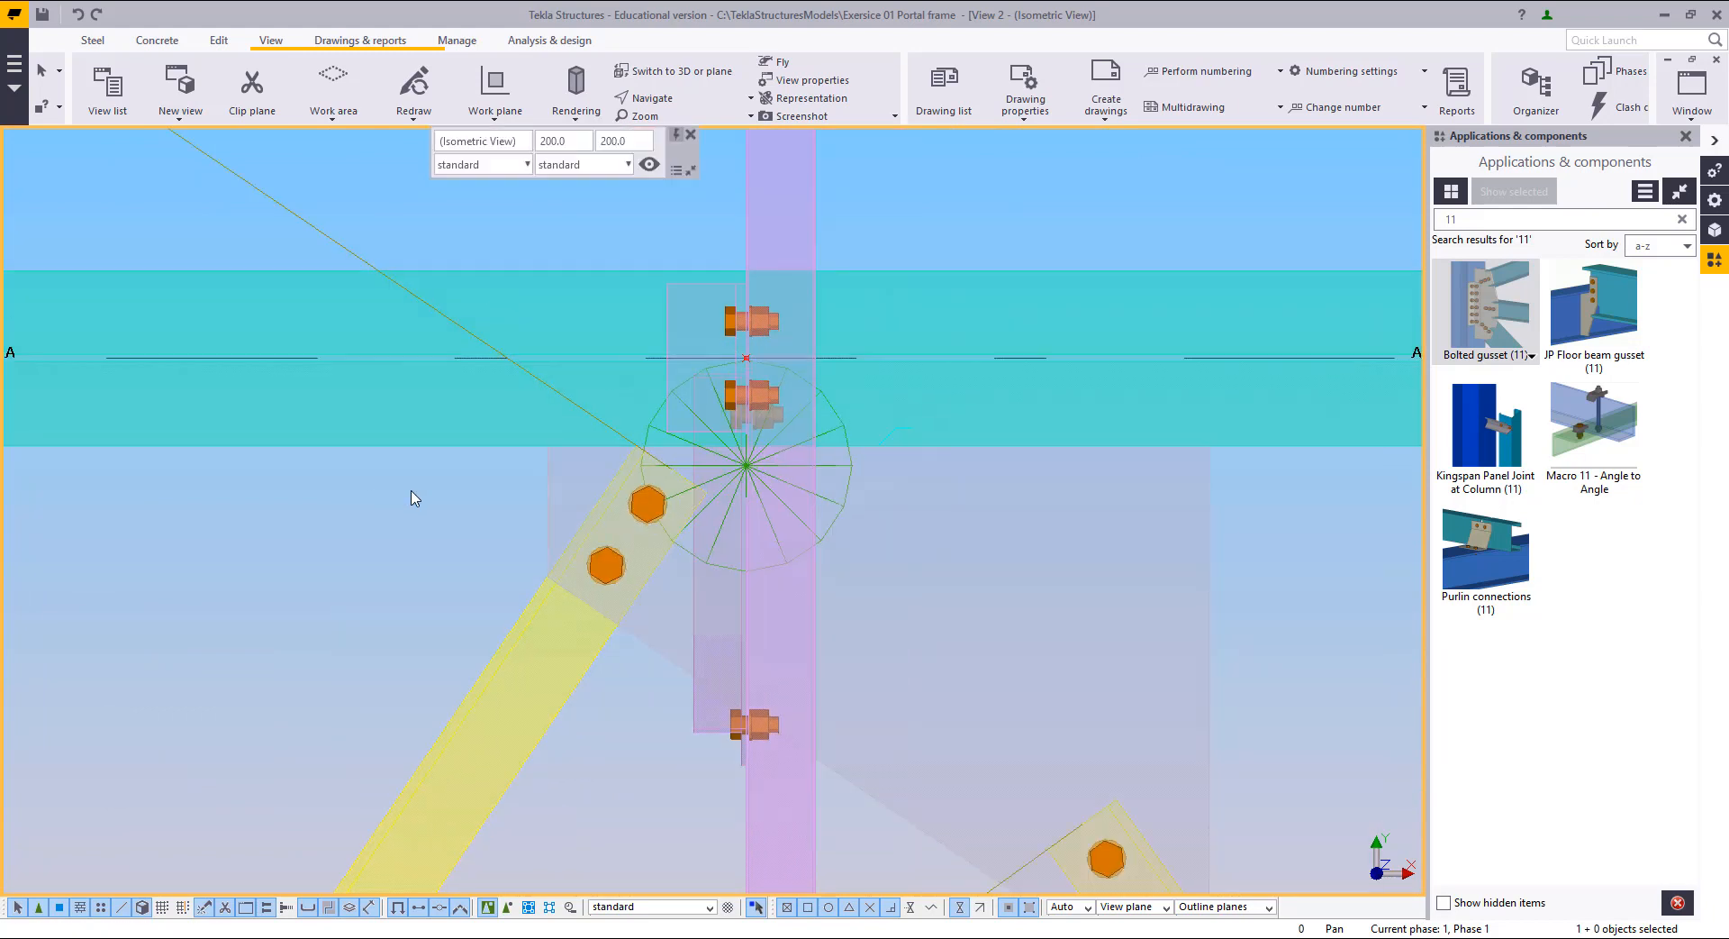
Step: Open the two-diagonal gusset connection's properties and compare the bolt settings of braces 1, 2 and 3 with the model
double_click(513, 536)
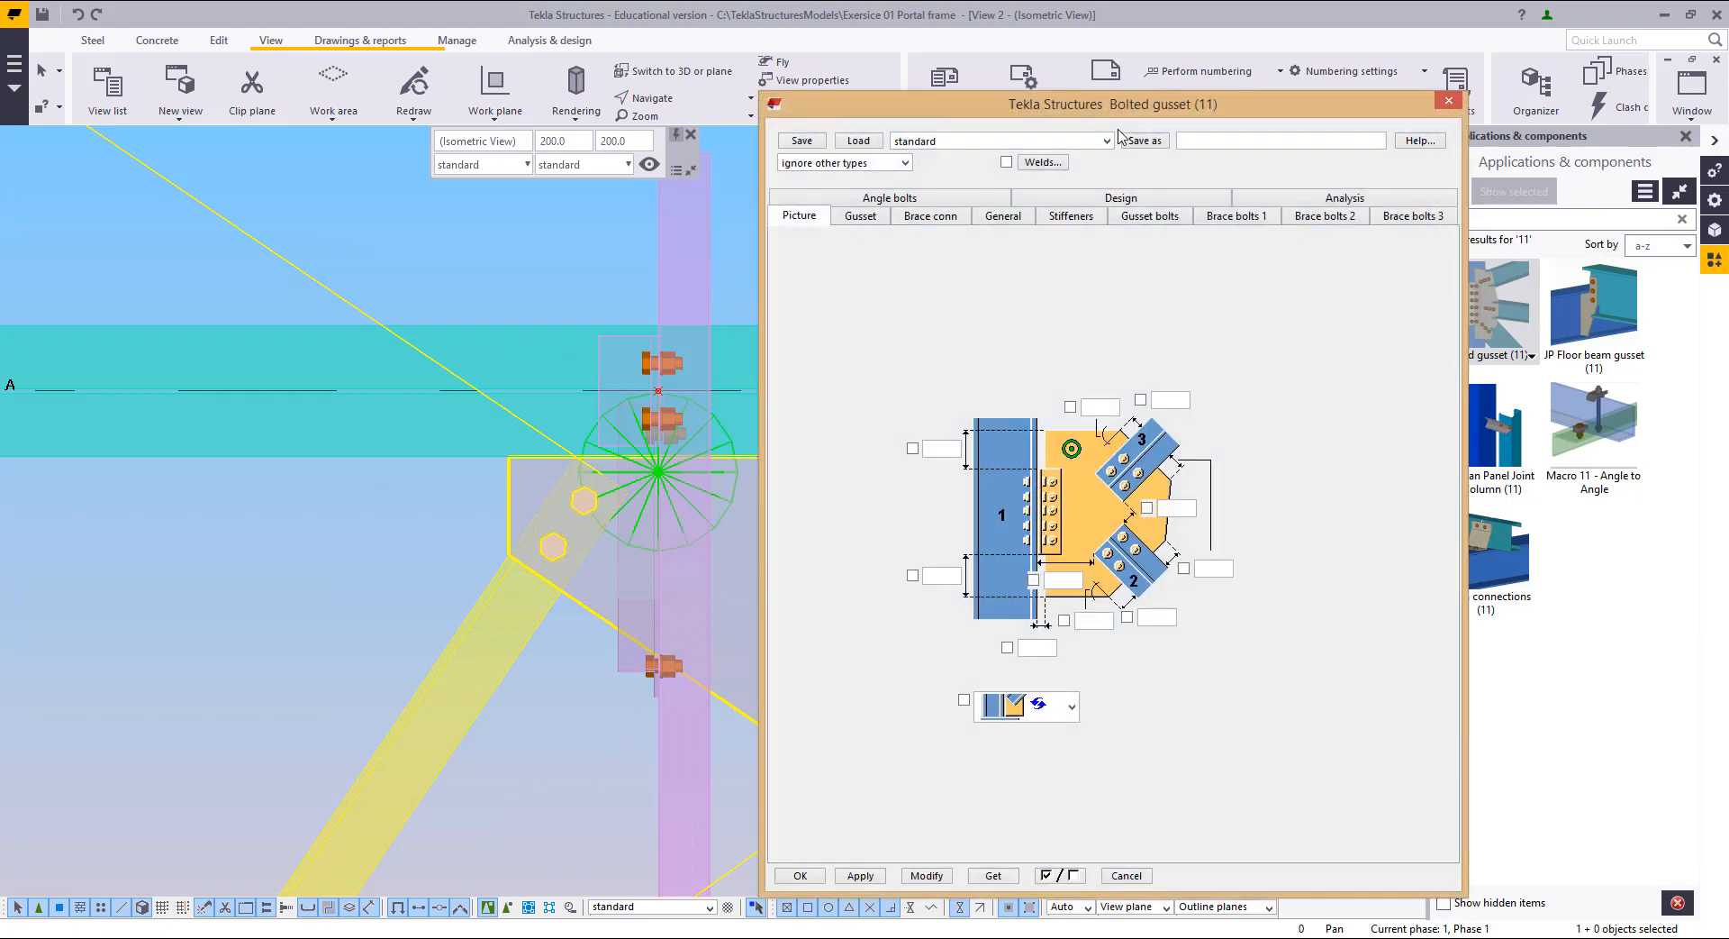
left_click_drag(1241, 117, 1438, 87)
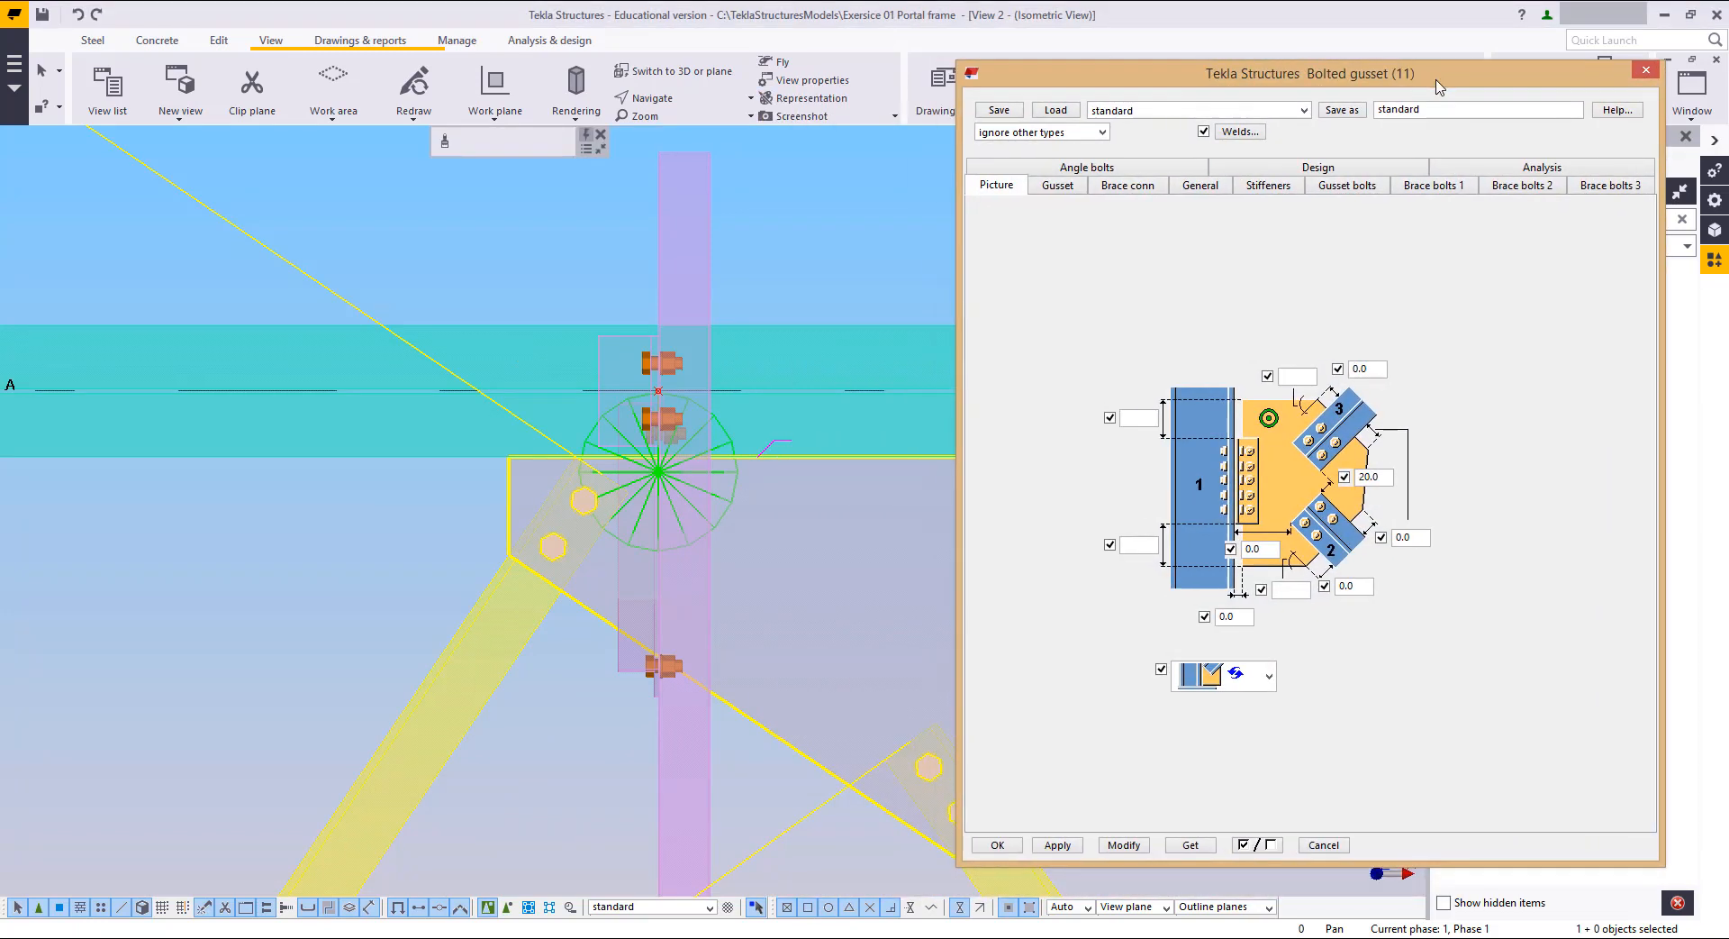
left_click(1427, 184)
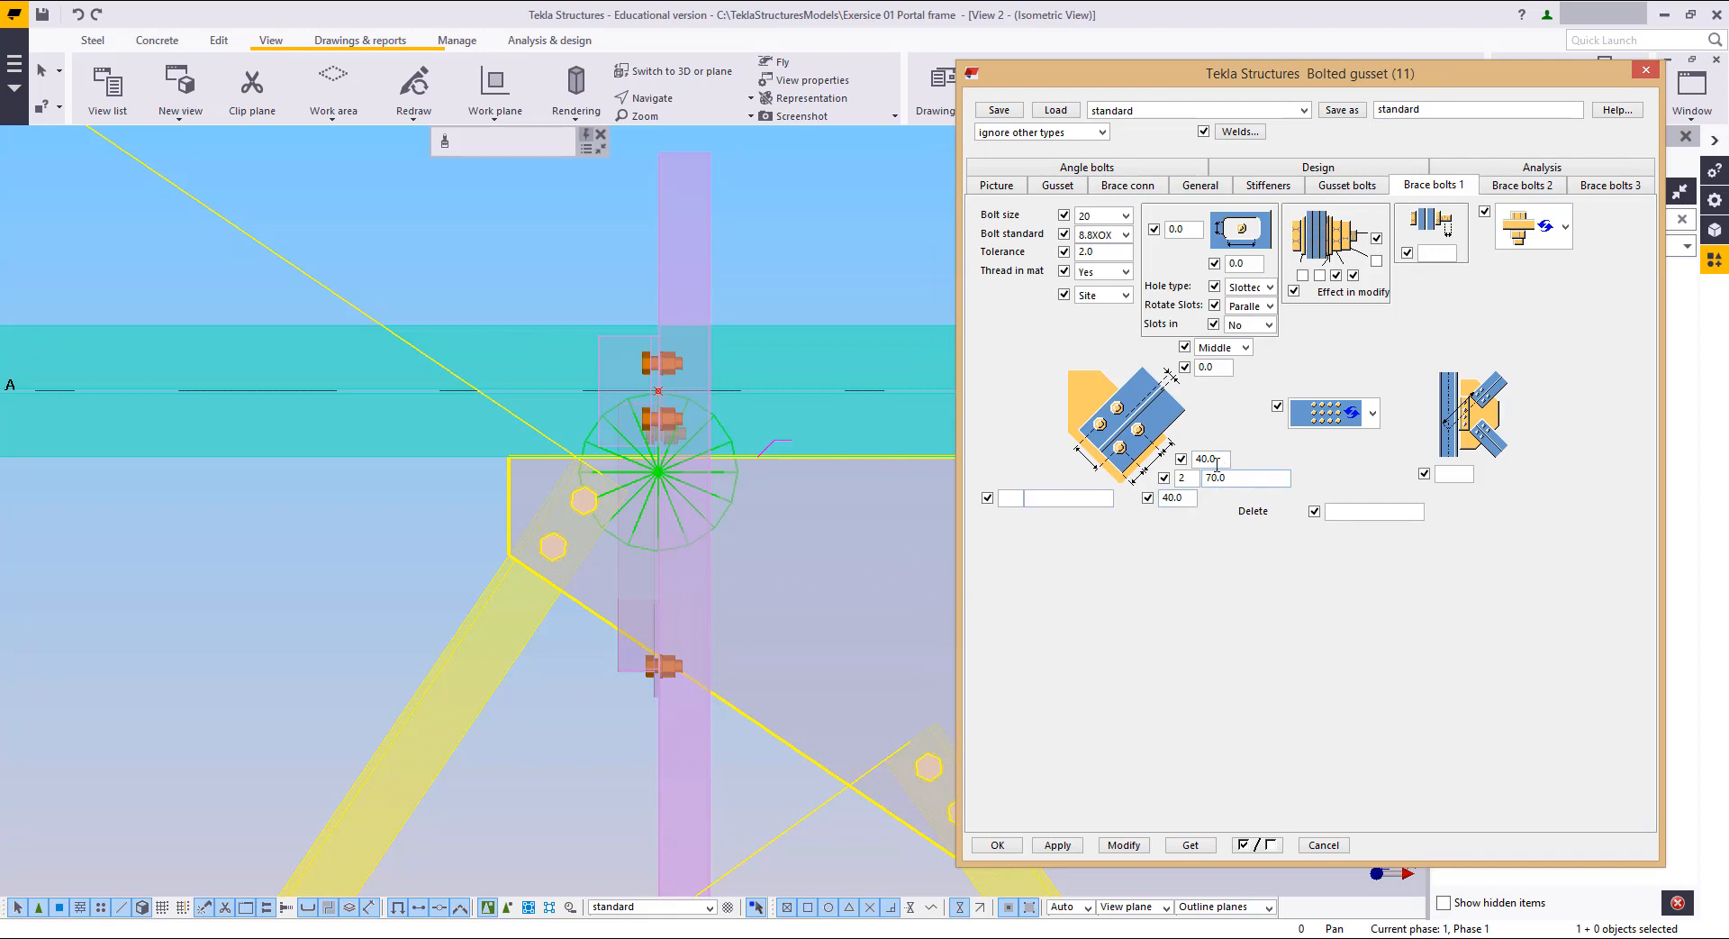
left_click(1517, 186)
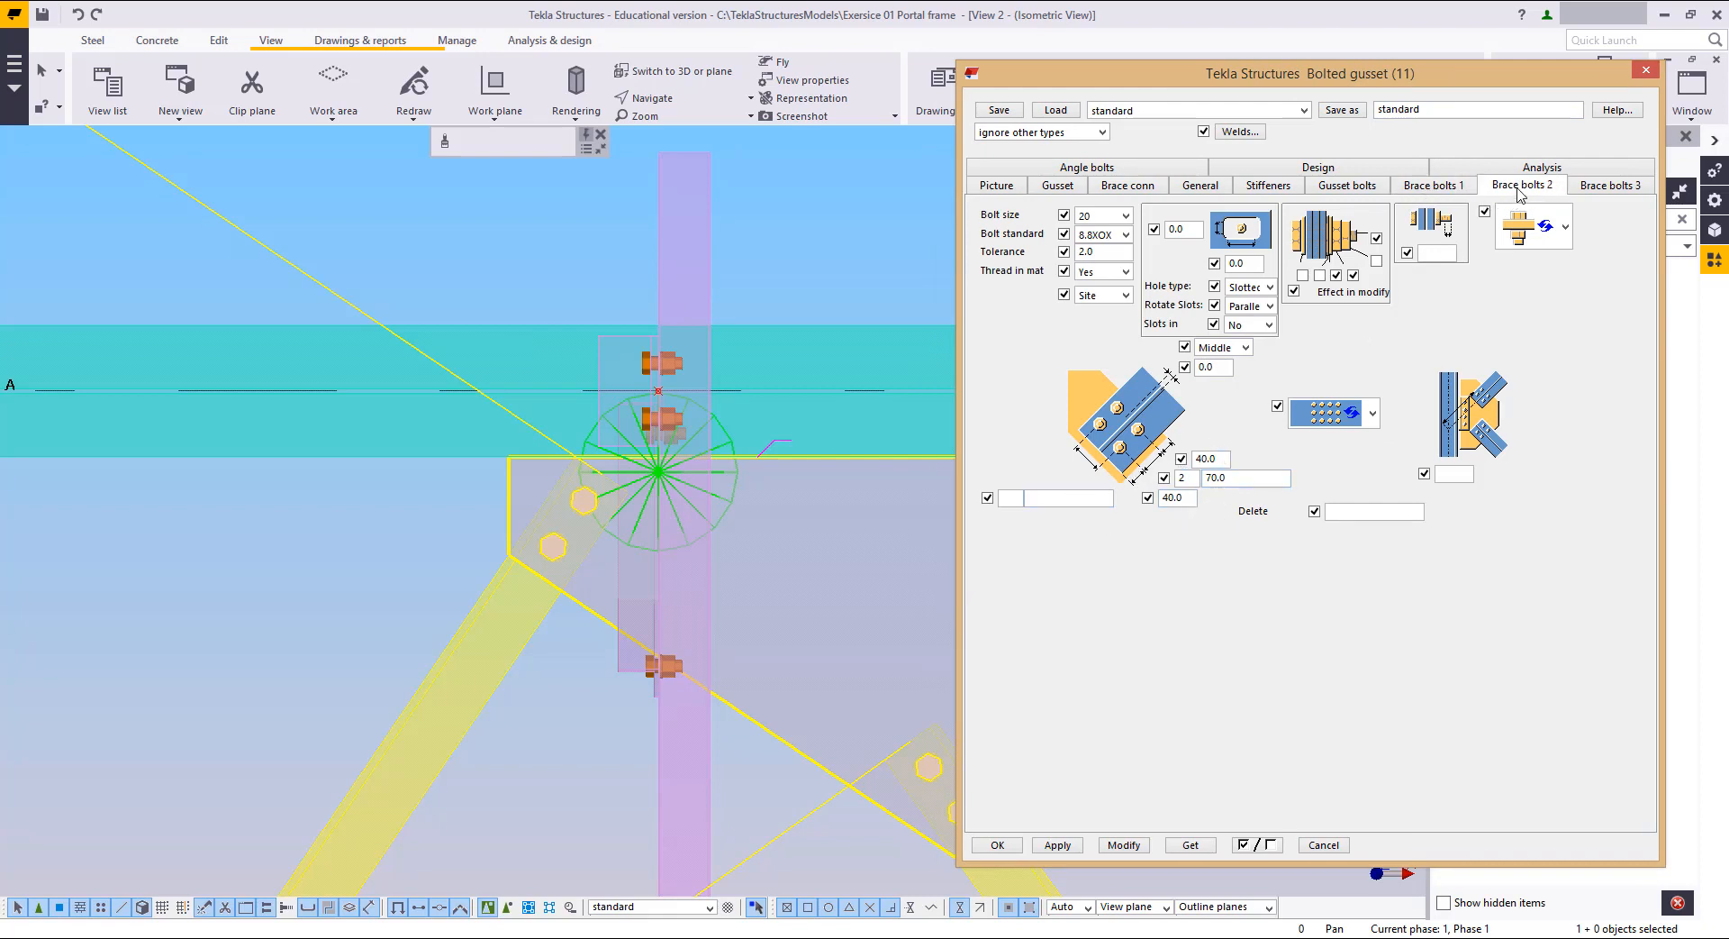
left_click(1629, 187)
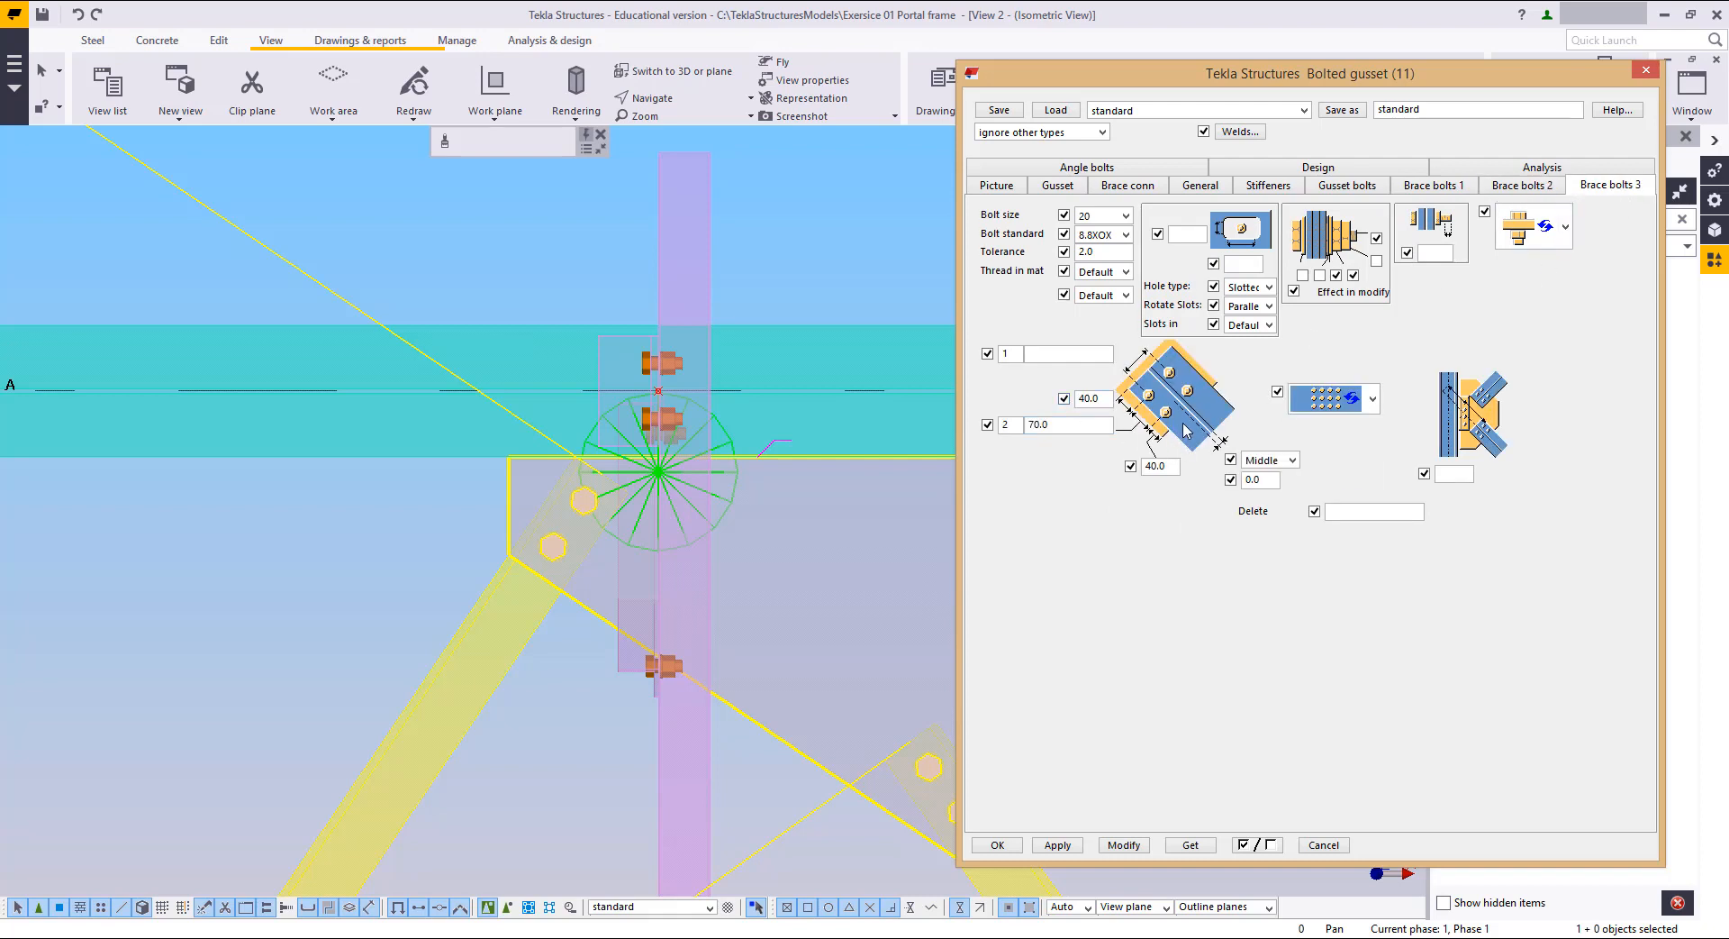
middle_click_drag(615, 639, 573, 619)
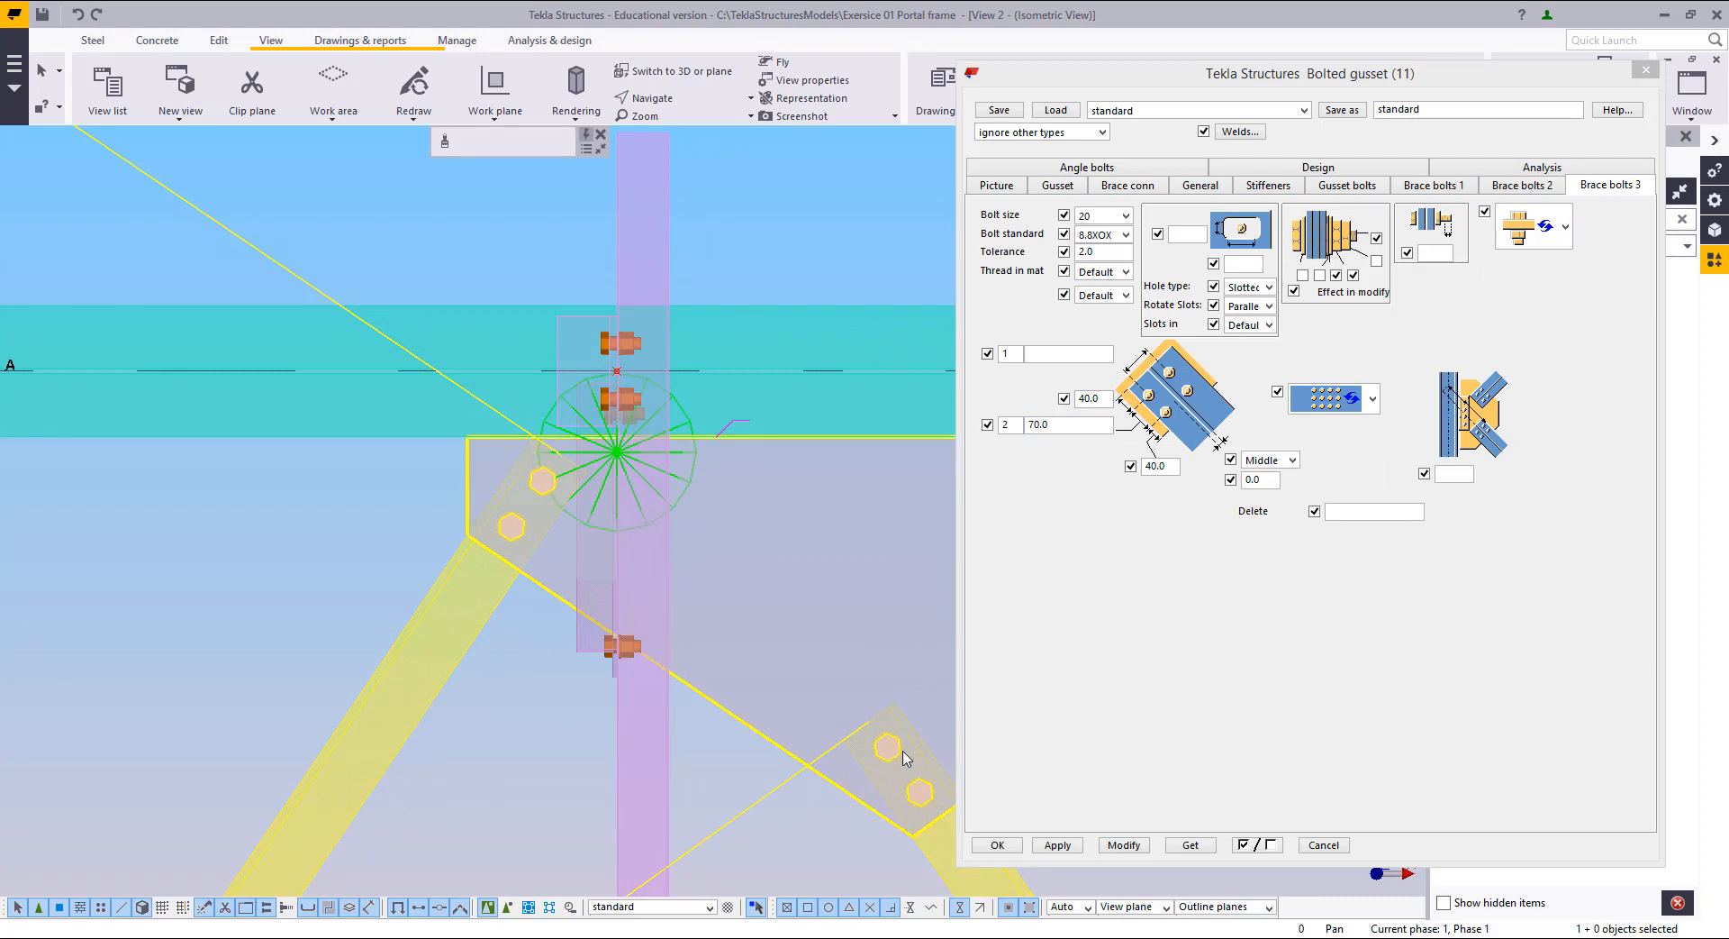
Step: Try the second gusset plate shape option on the two-diagonal connection and modify it
left_click(1058, 189)
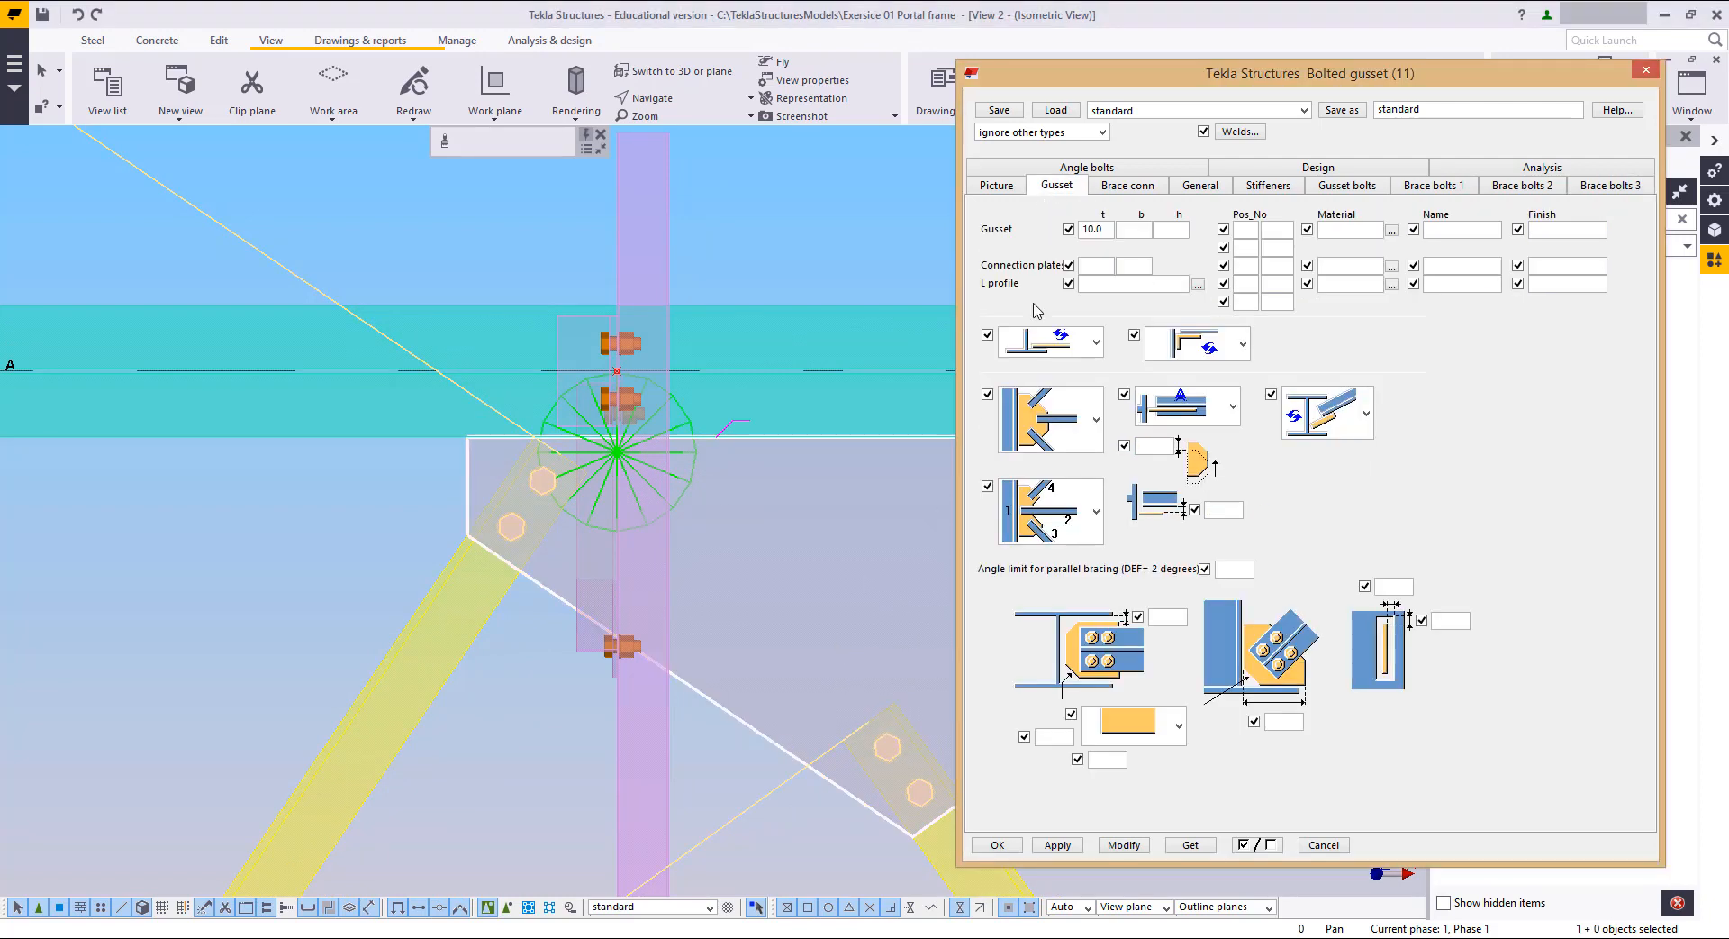
left_click(1088, 431)
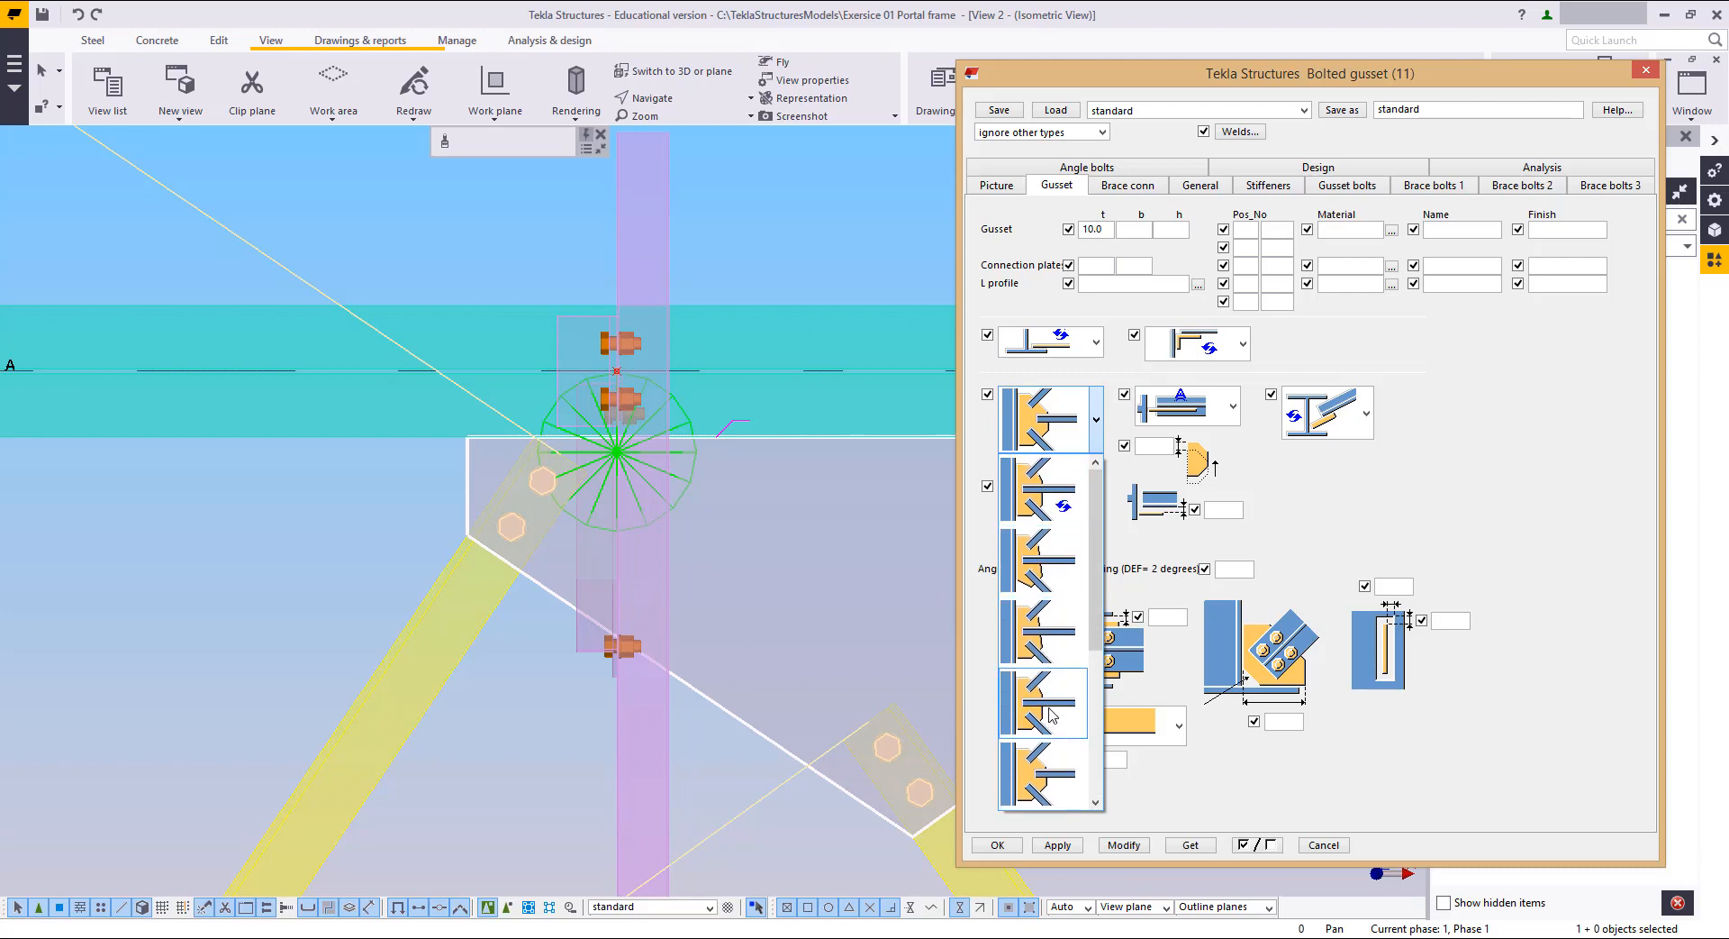
left_click(1050, 562)
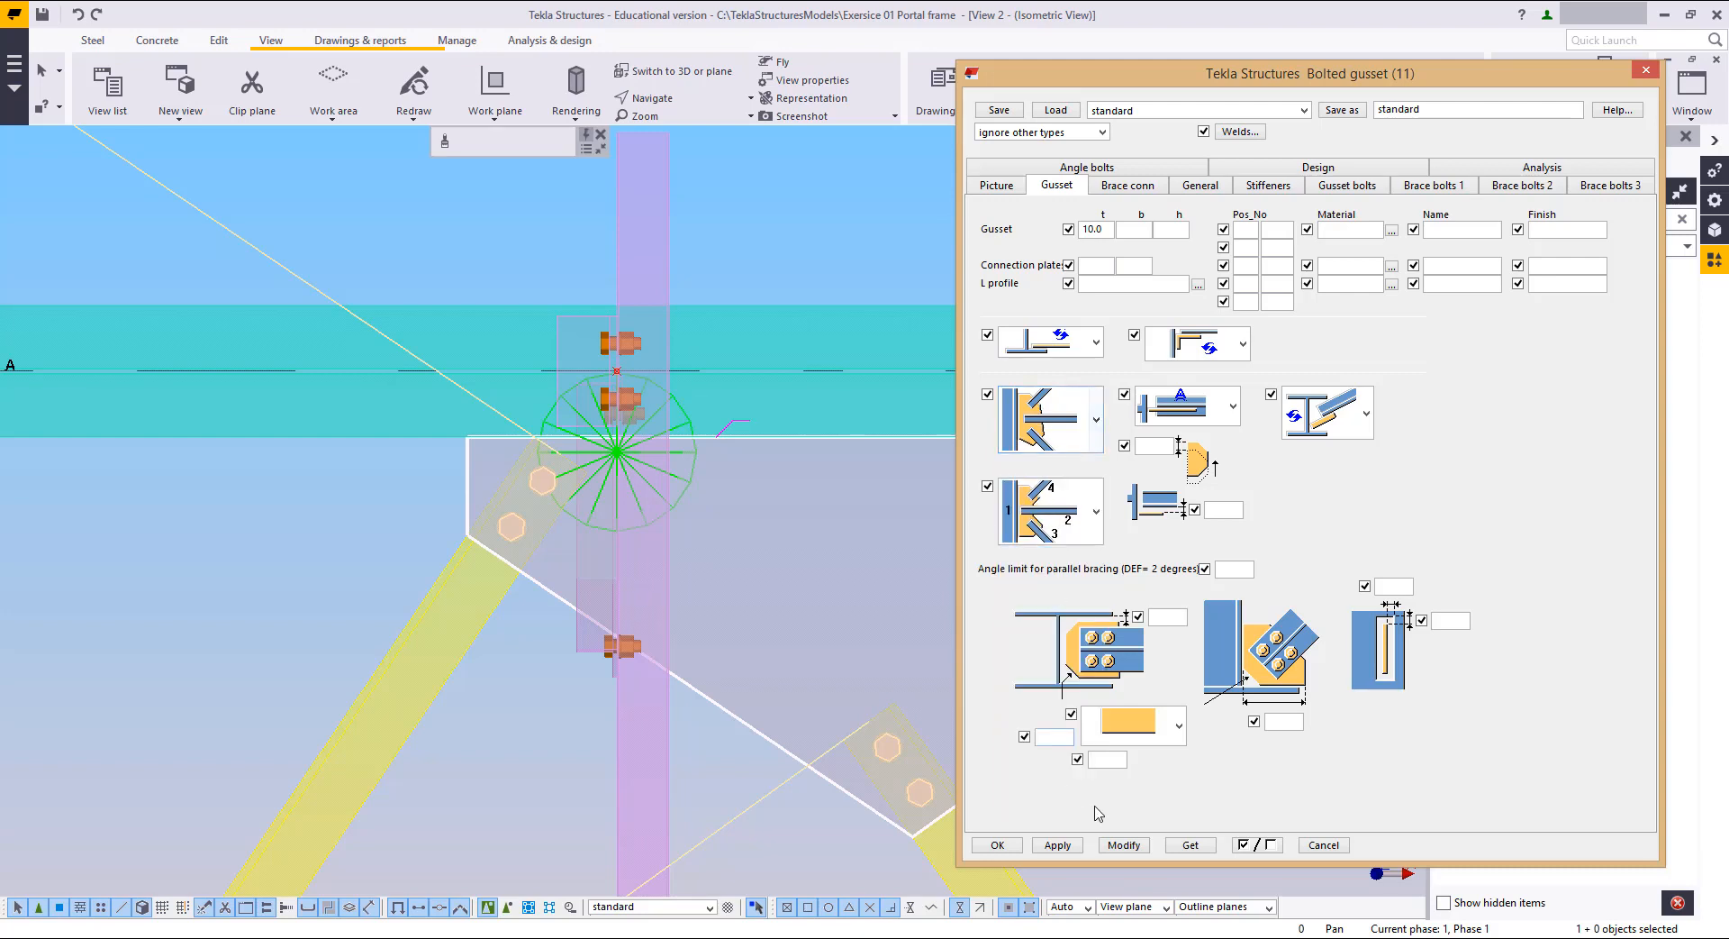
left_click(1124, 845)
scroll(689, 640, "up", 3)
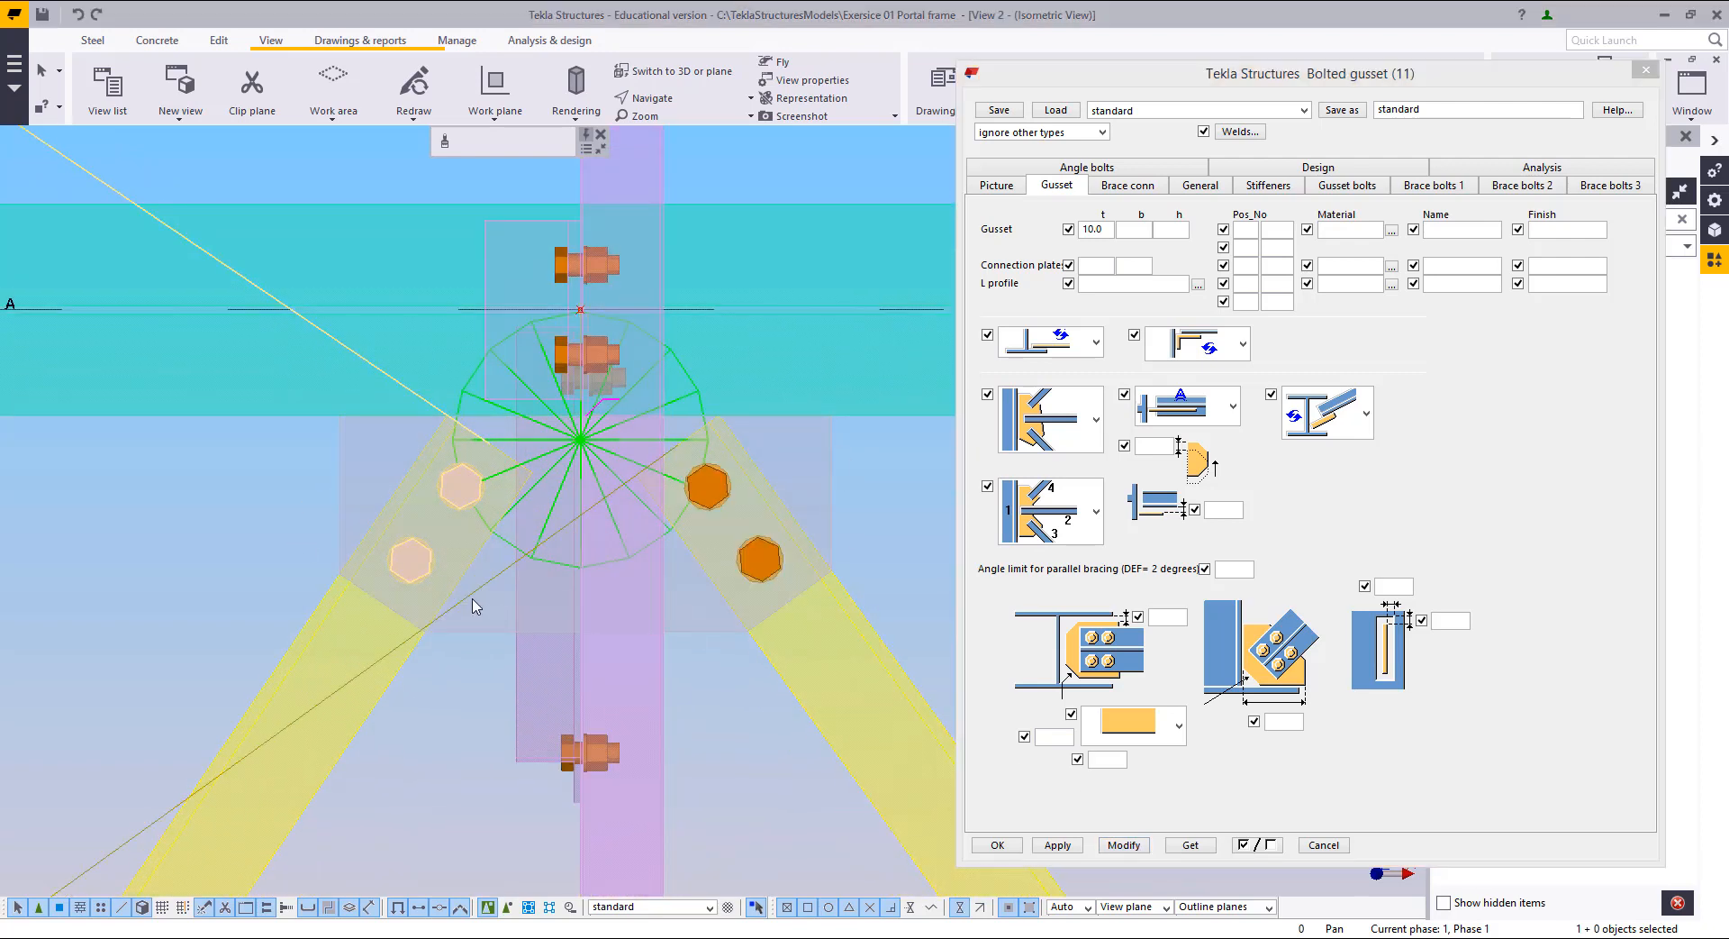
Step: Try a gusset plate shape with cut corners on the two-diagonal connection, modify it and check the plate in the model
left_click(1046, 418)
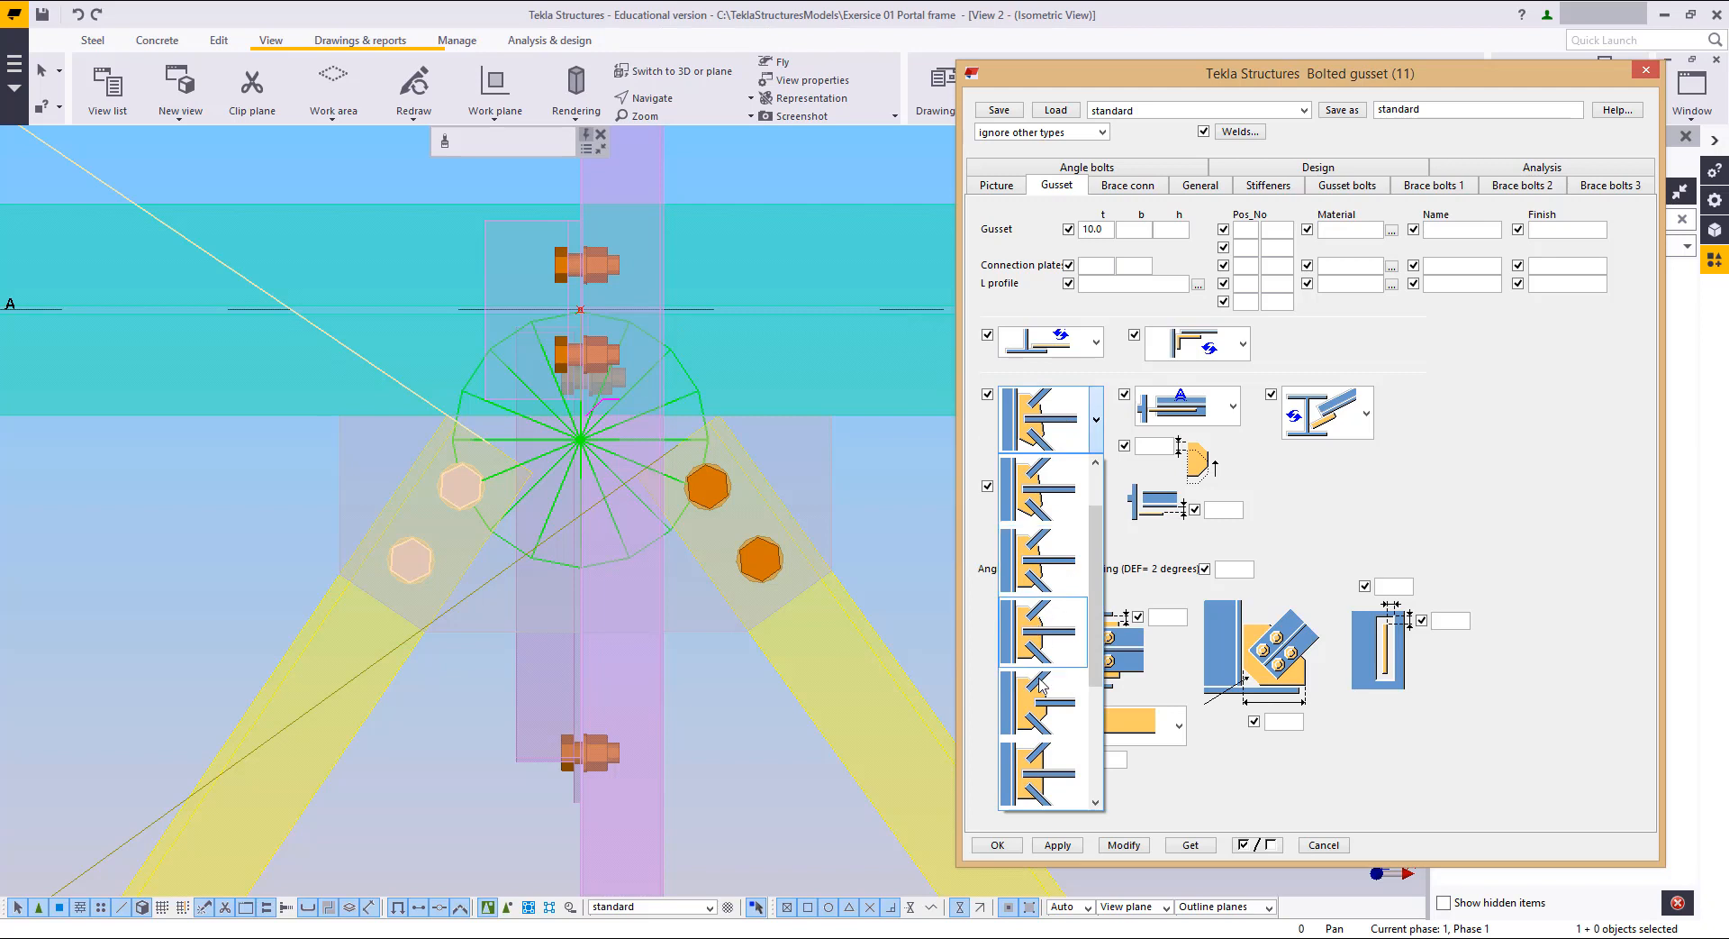
left_click(1048, 707)
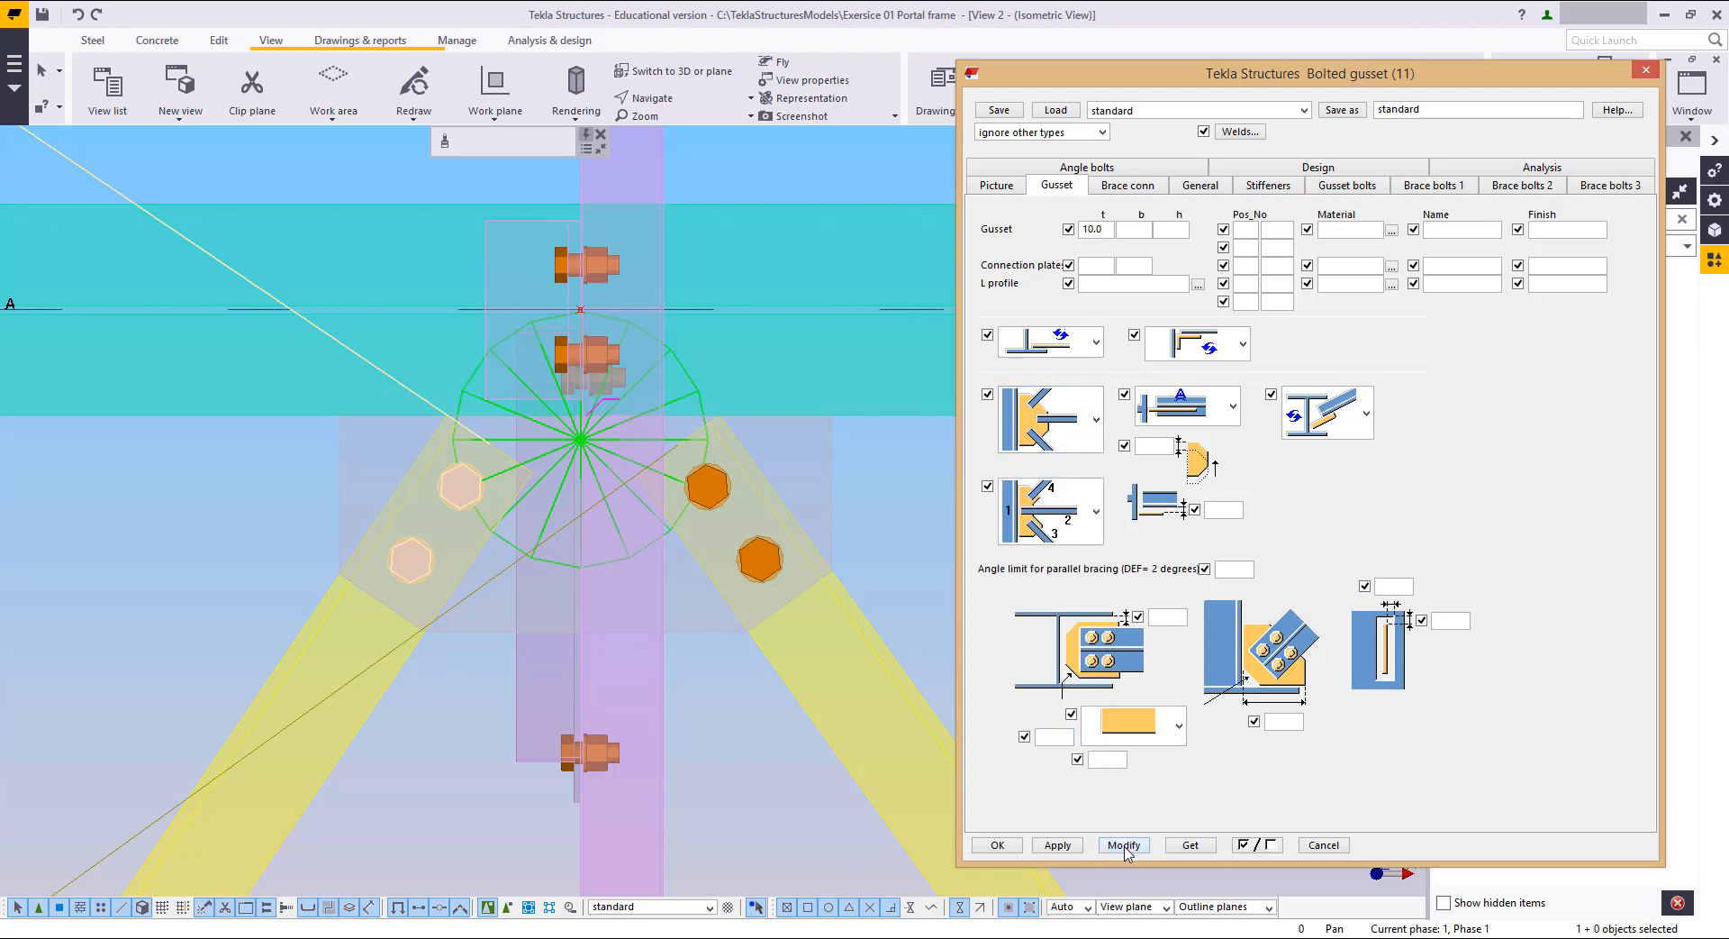
middle_click_drag(601, 592, 320, 421)
scroll(378, 502, "down", 6)
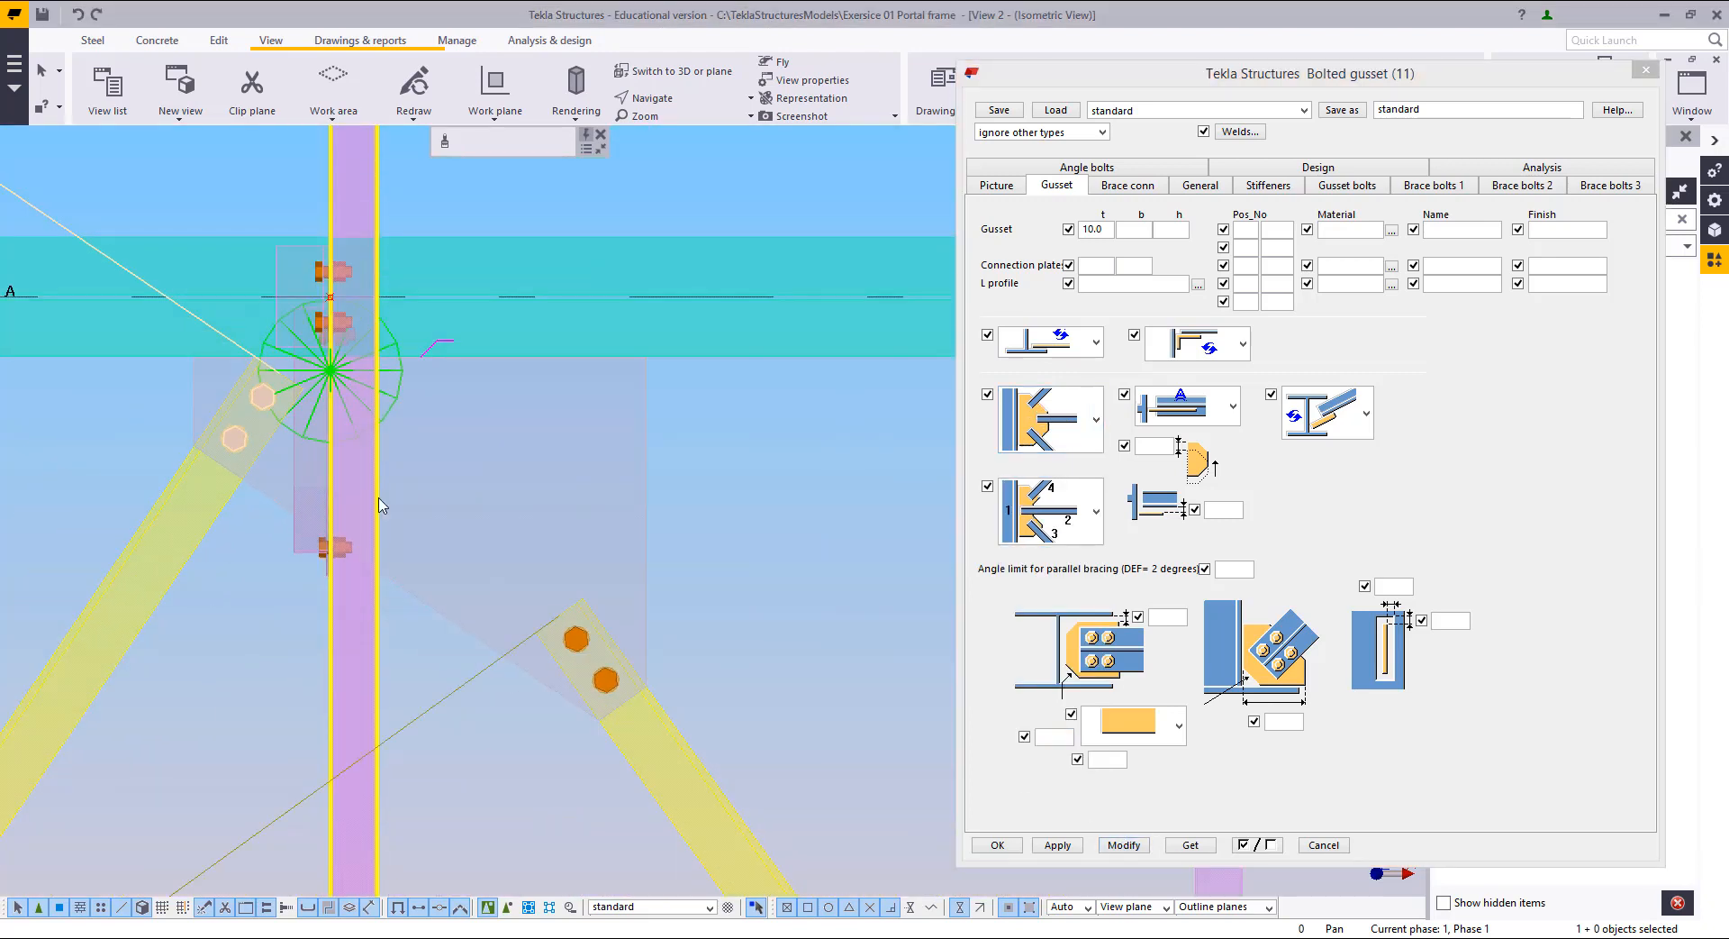
middle_click_drag(378, 502, 559, 533)
scroll(559, 532, "up", 3)
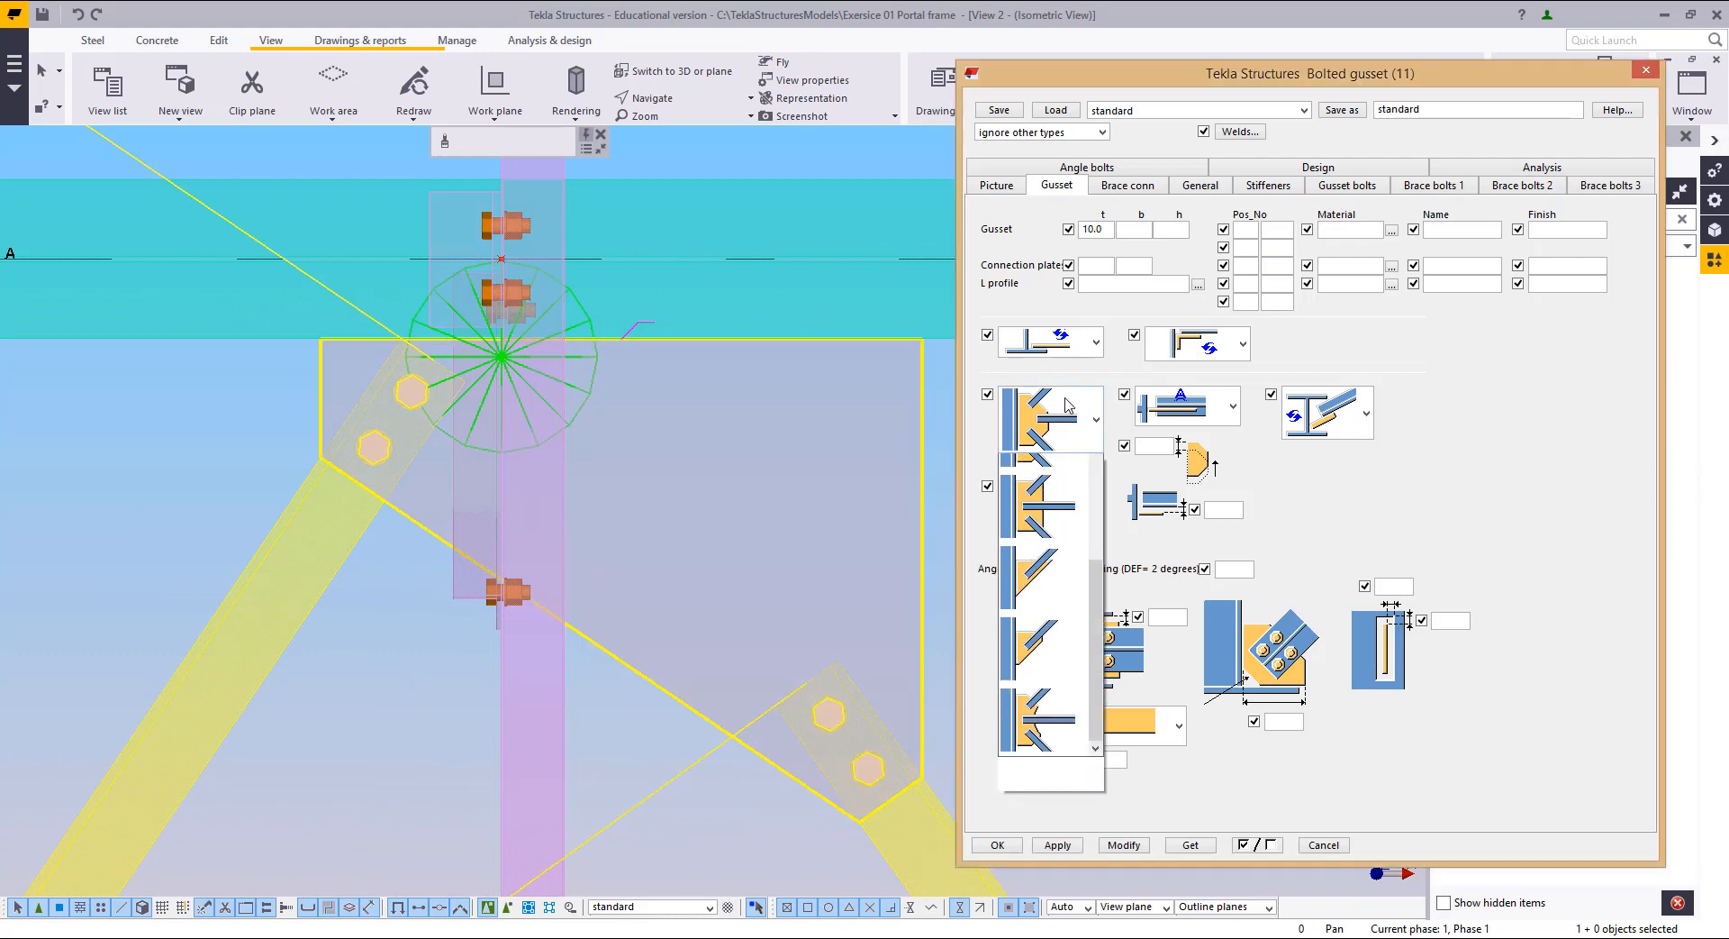
Step: Choose a compact gusset plate shape spanning both diagonal ends, modify the connection and check the plate below the rafter
left_click(1050, 419)
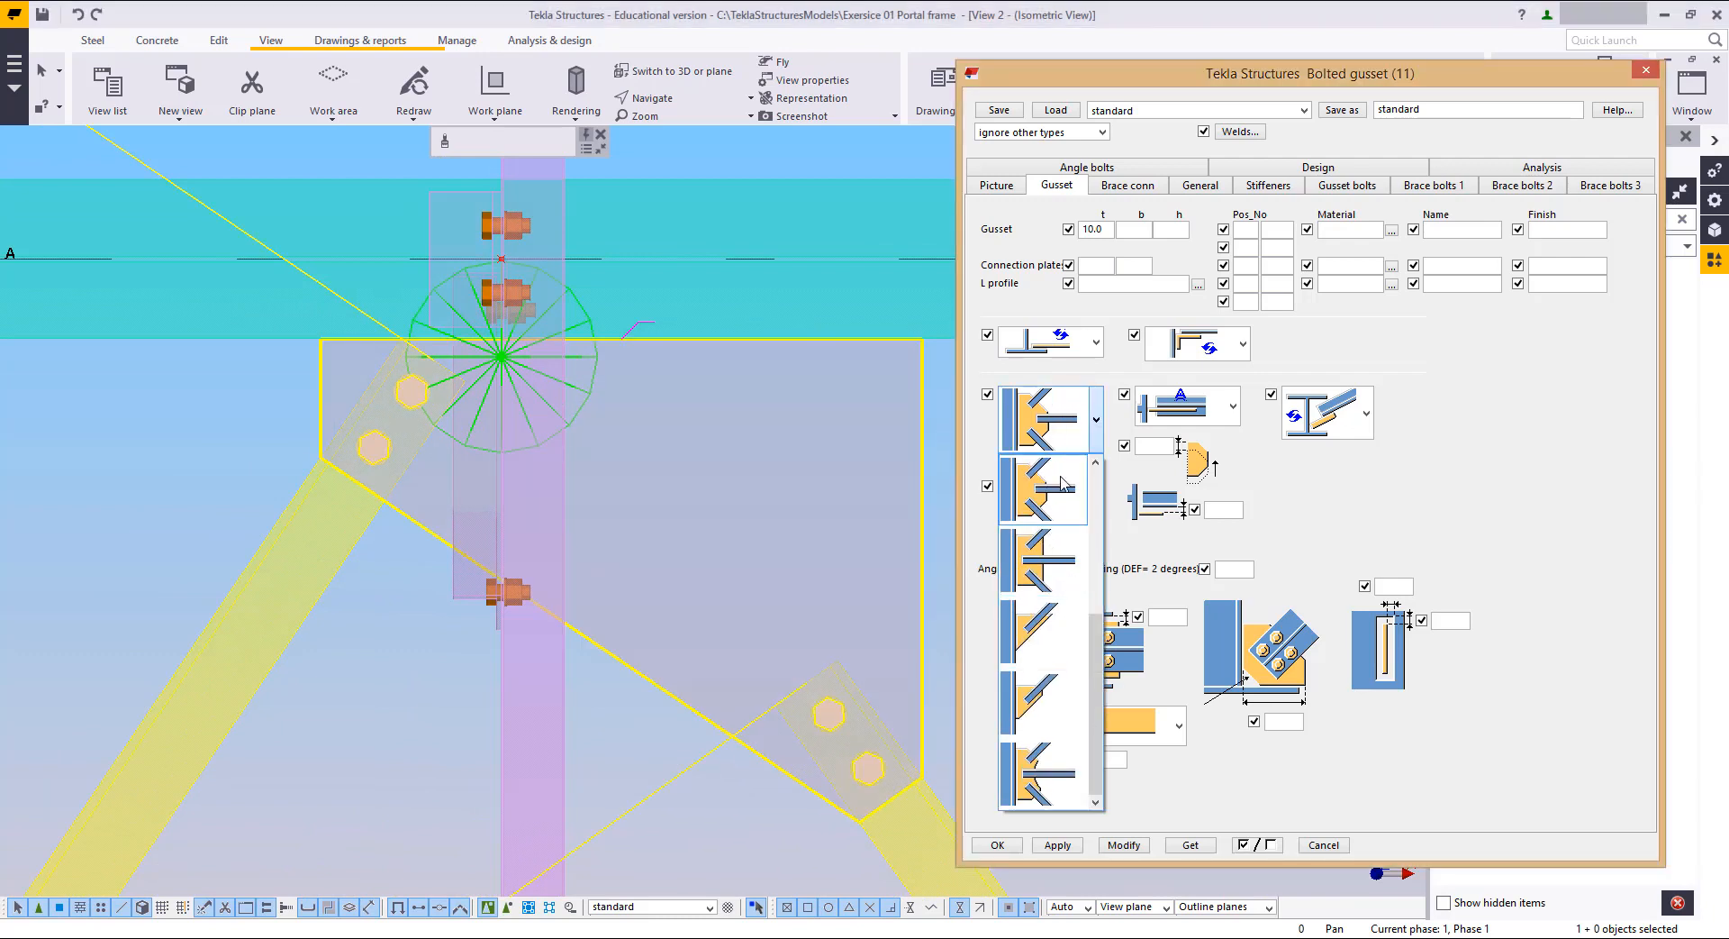
scroll(1061, 479, "up", 2)
left_click(1045, 629)
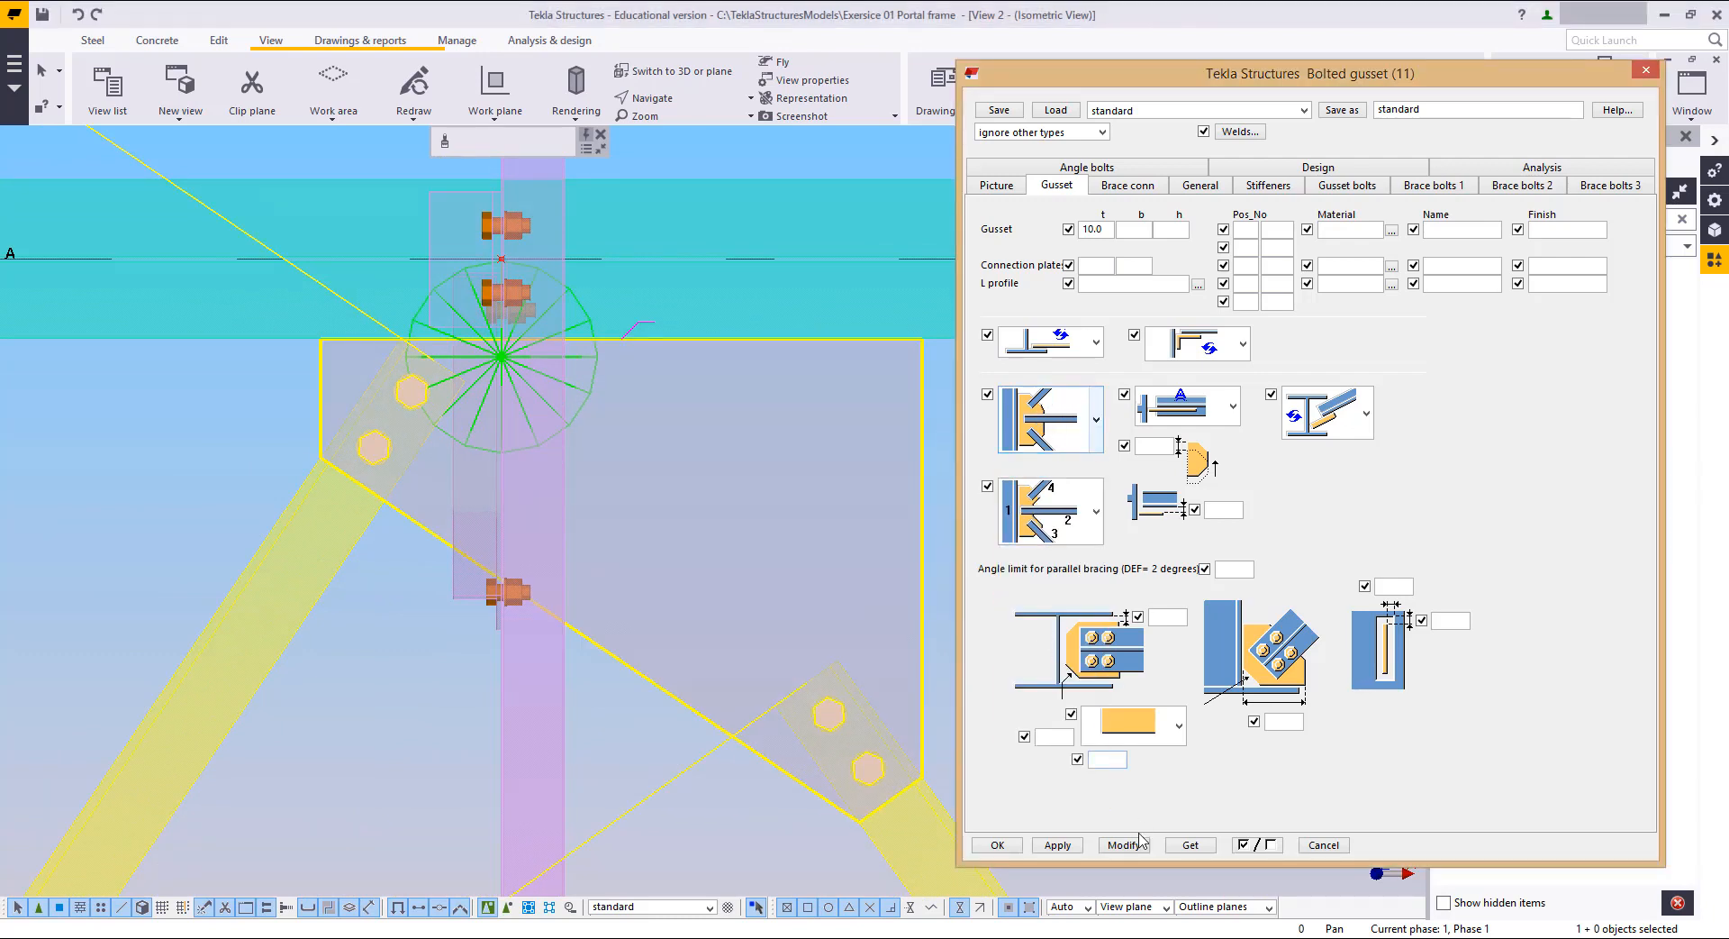
left_click(1140, 843)
middle_click_drag(717, 564, 784, 632)
scroll(552, 551, "up", 4)
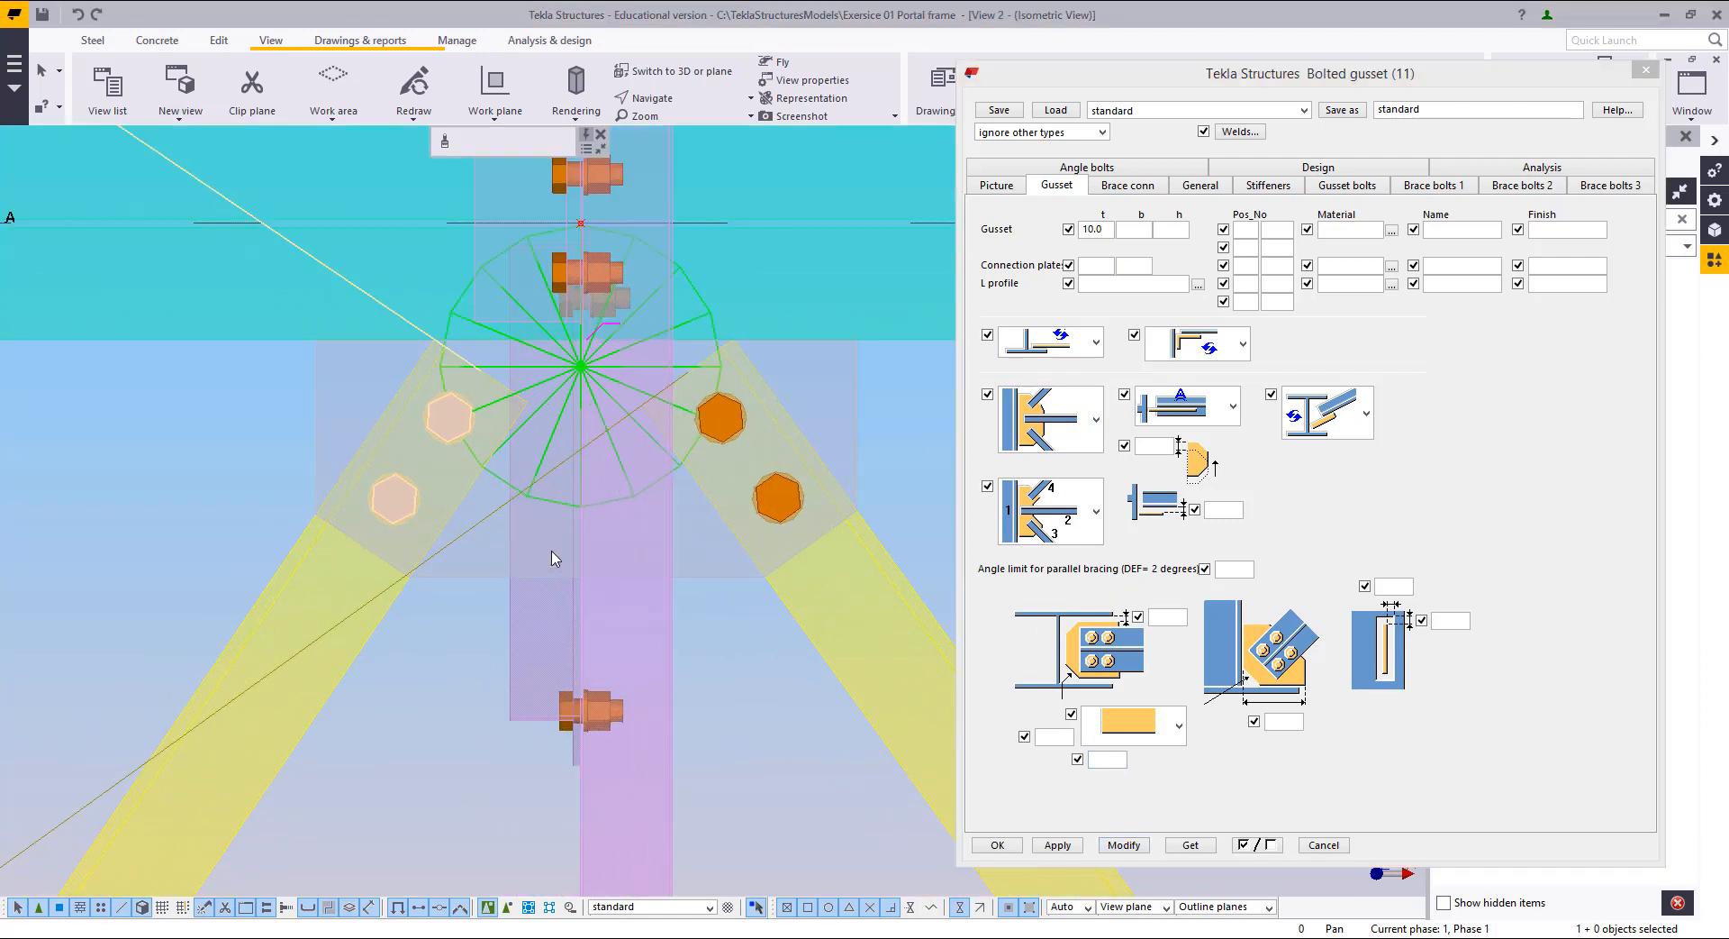
scroll(552, 559, "down", 4)
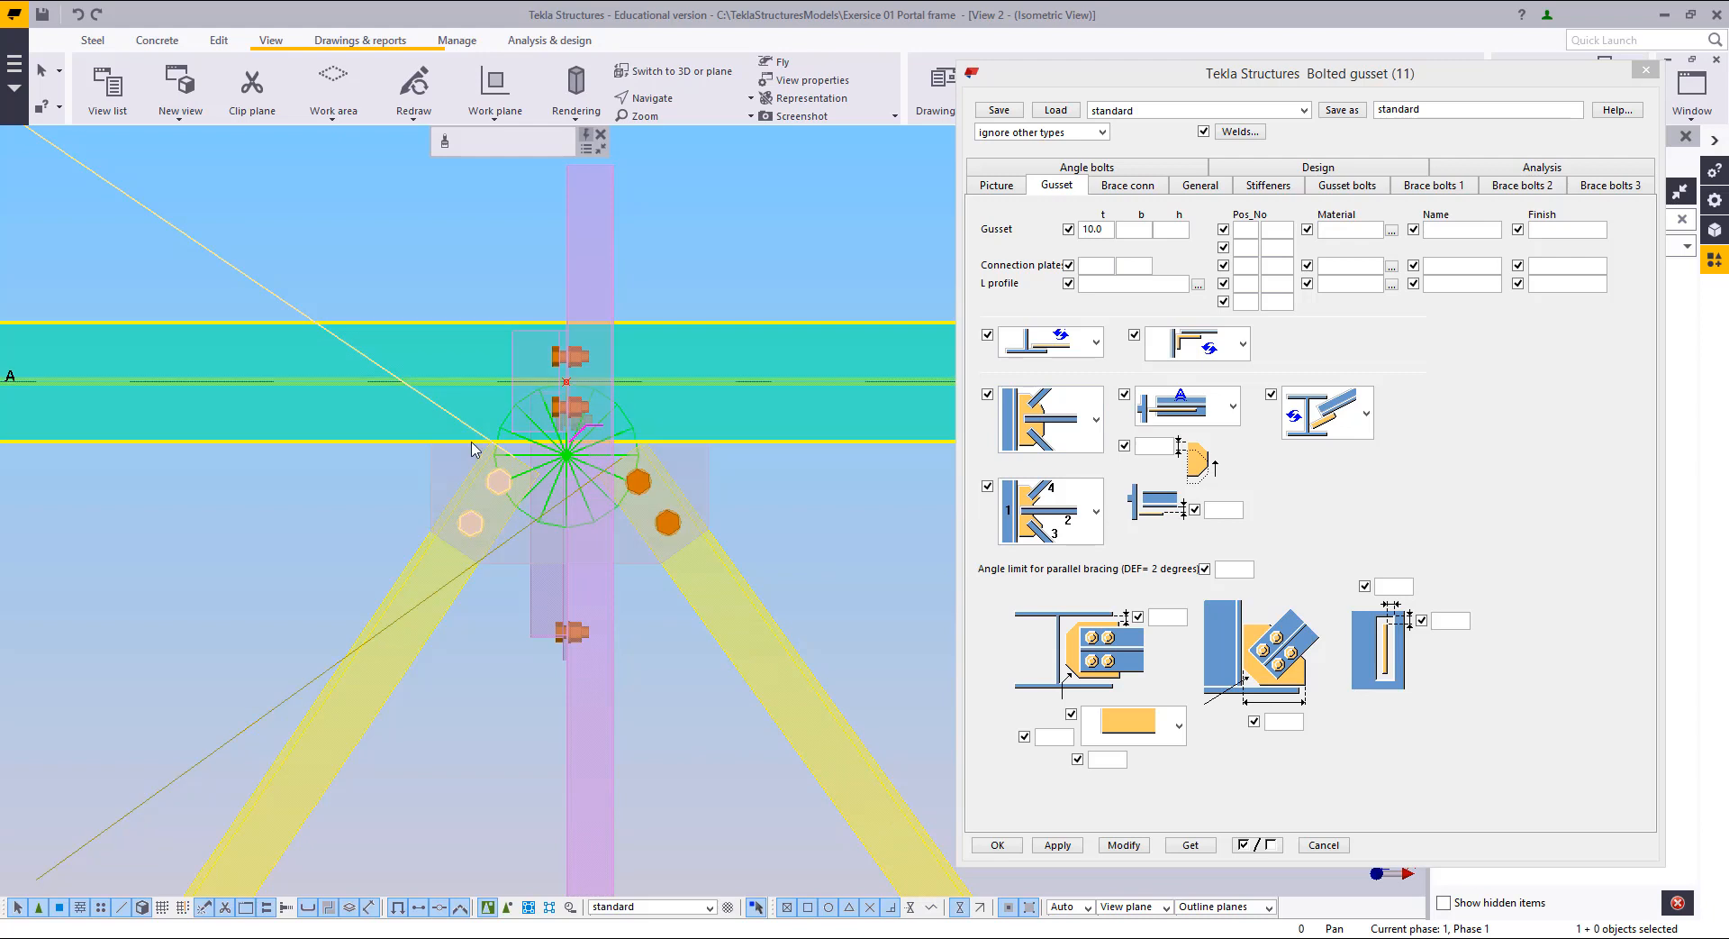
Step: Set the gusset plate shape to the default option, modify the two-diagonal connection and accept its properties
left_click(1036, 433)
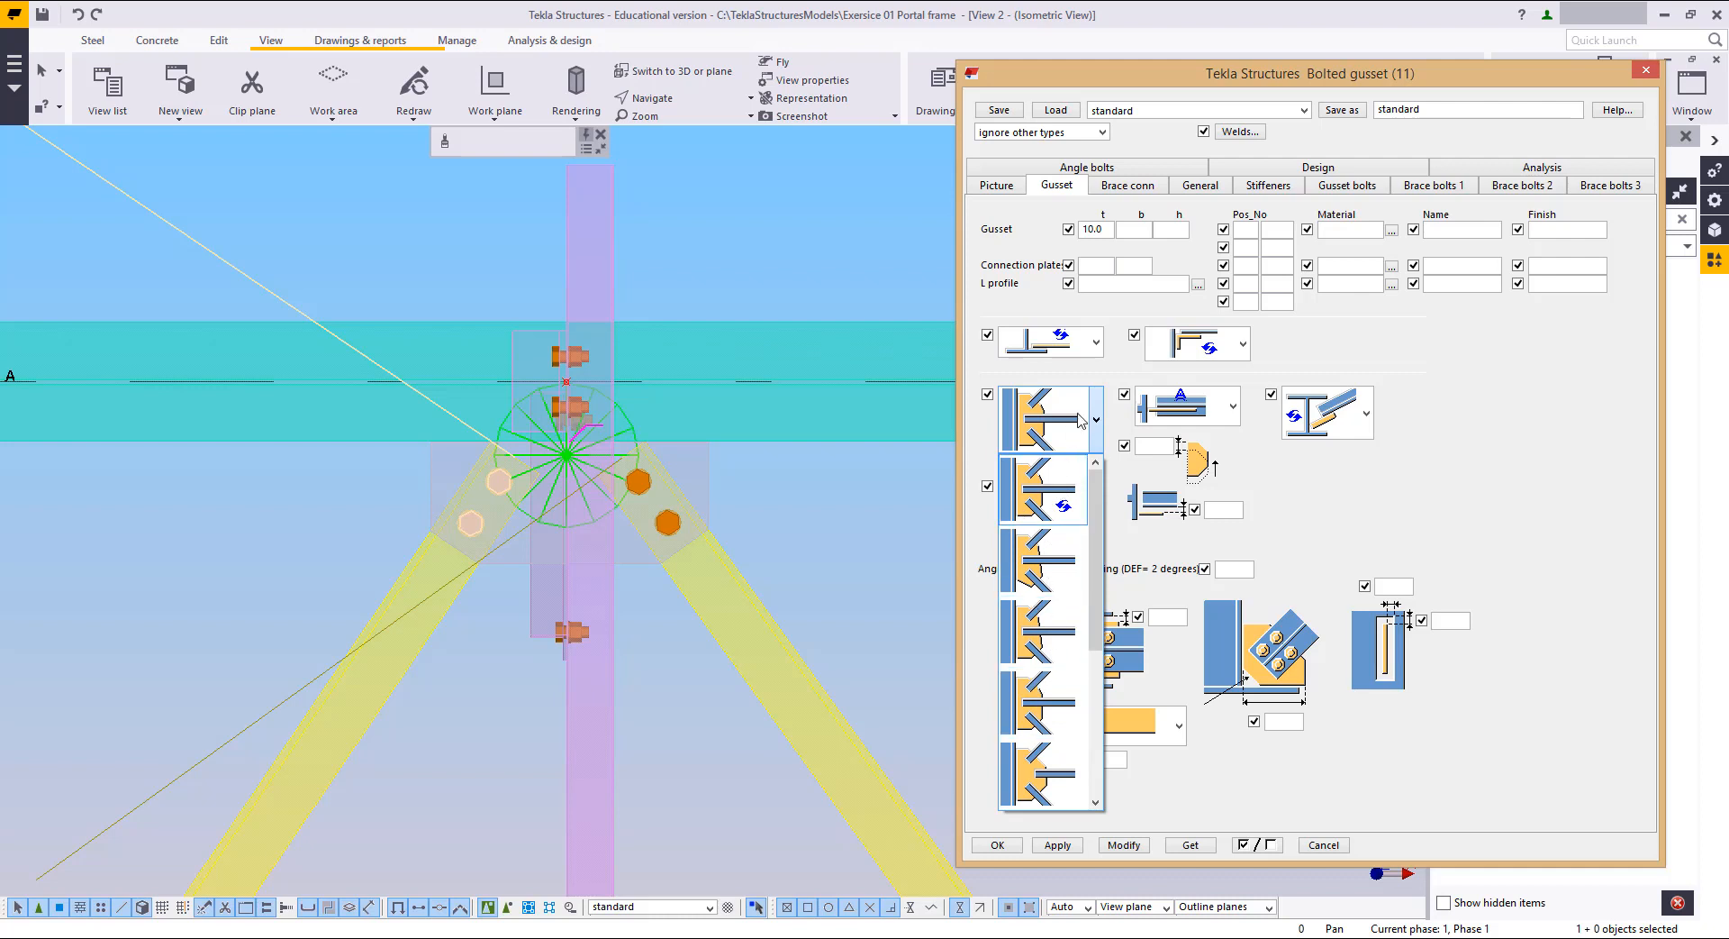
left_click(1082, 482)
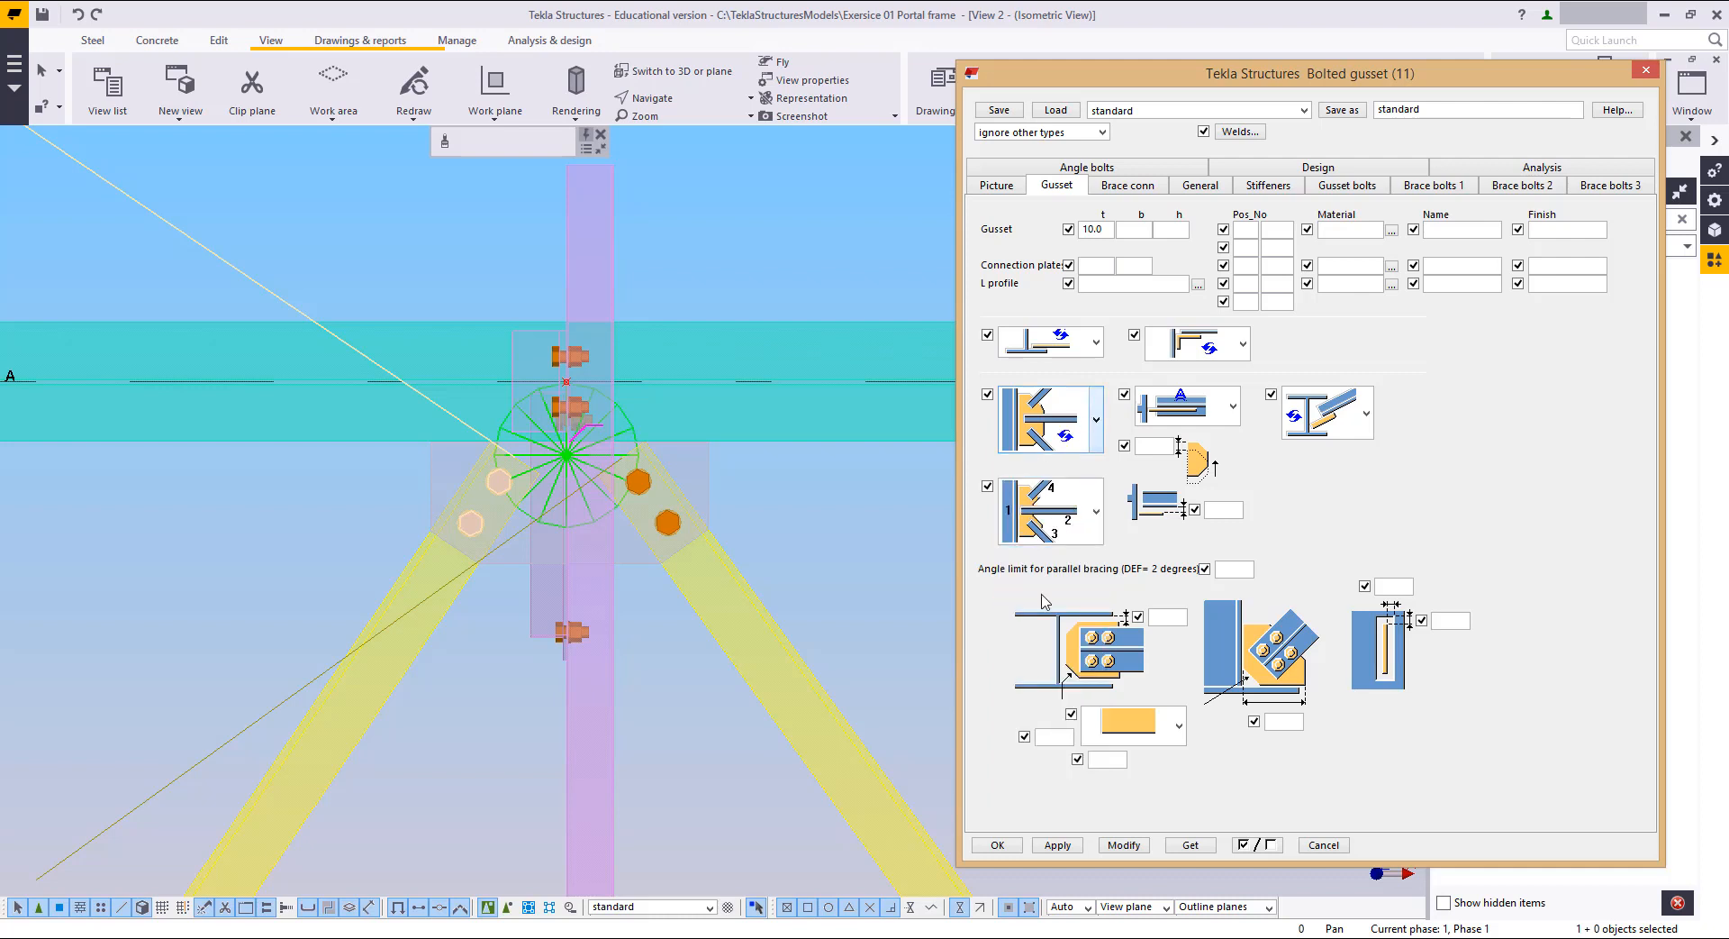
left_click(1124, 845)
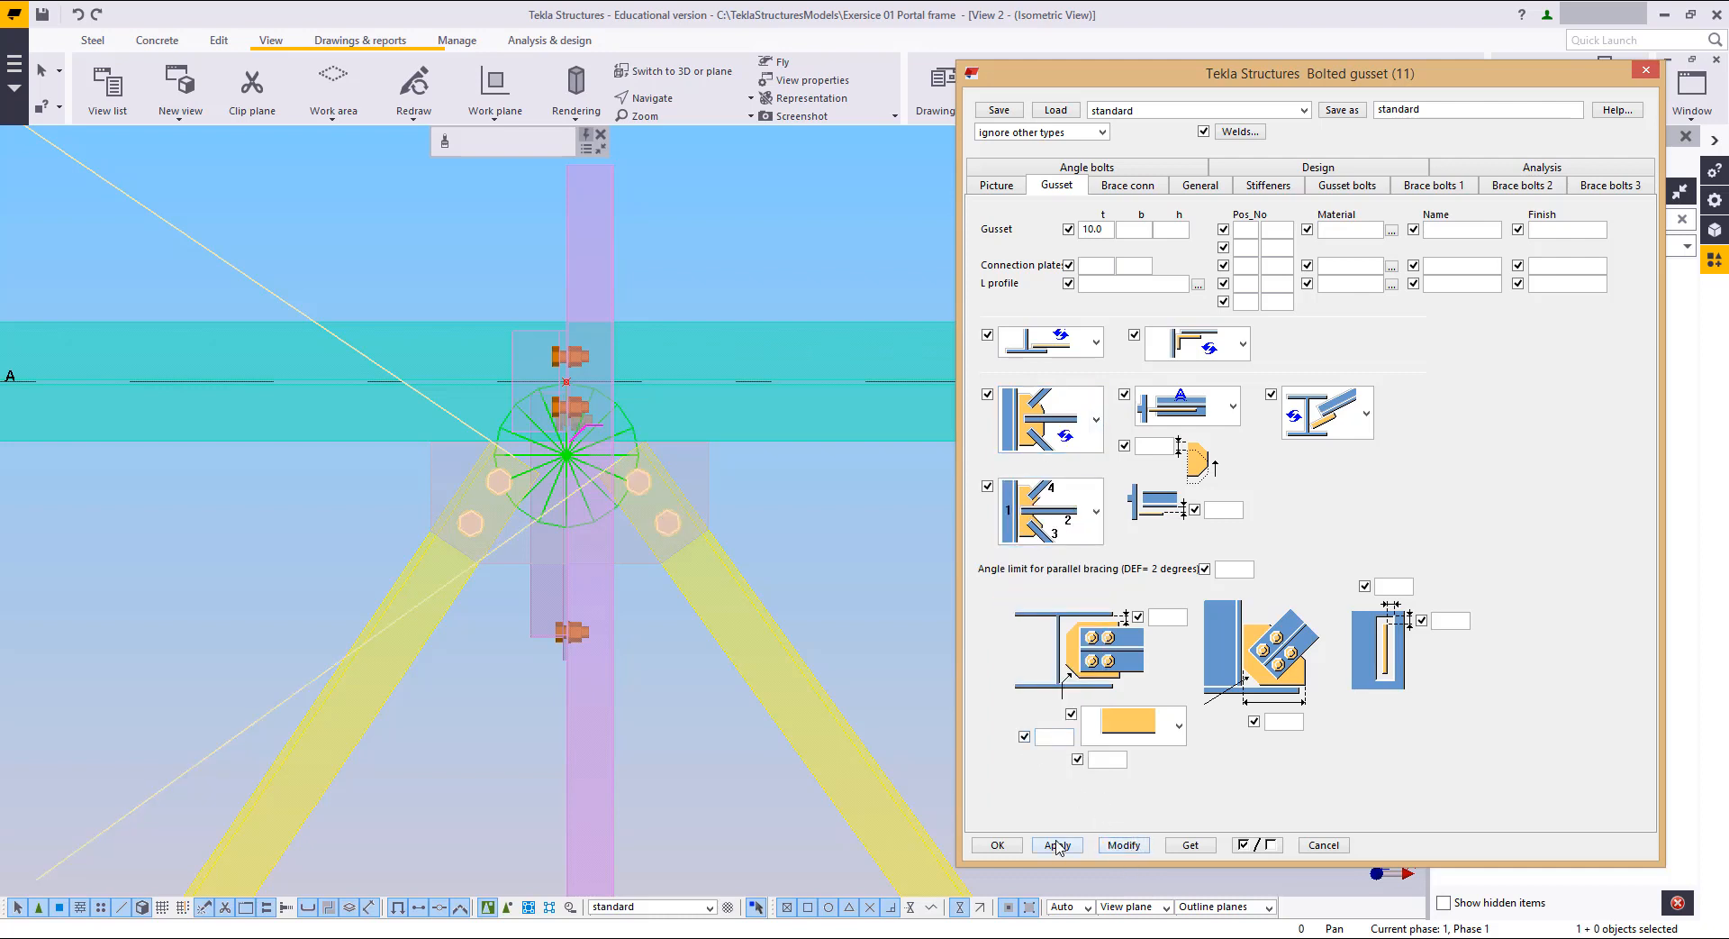
left_click(992, 845)
Step: Create a Bolted gusset (11) connection between the grid B rafter and the two diagonals meeting at its middle node
scroll(826, 560, "down", 5)
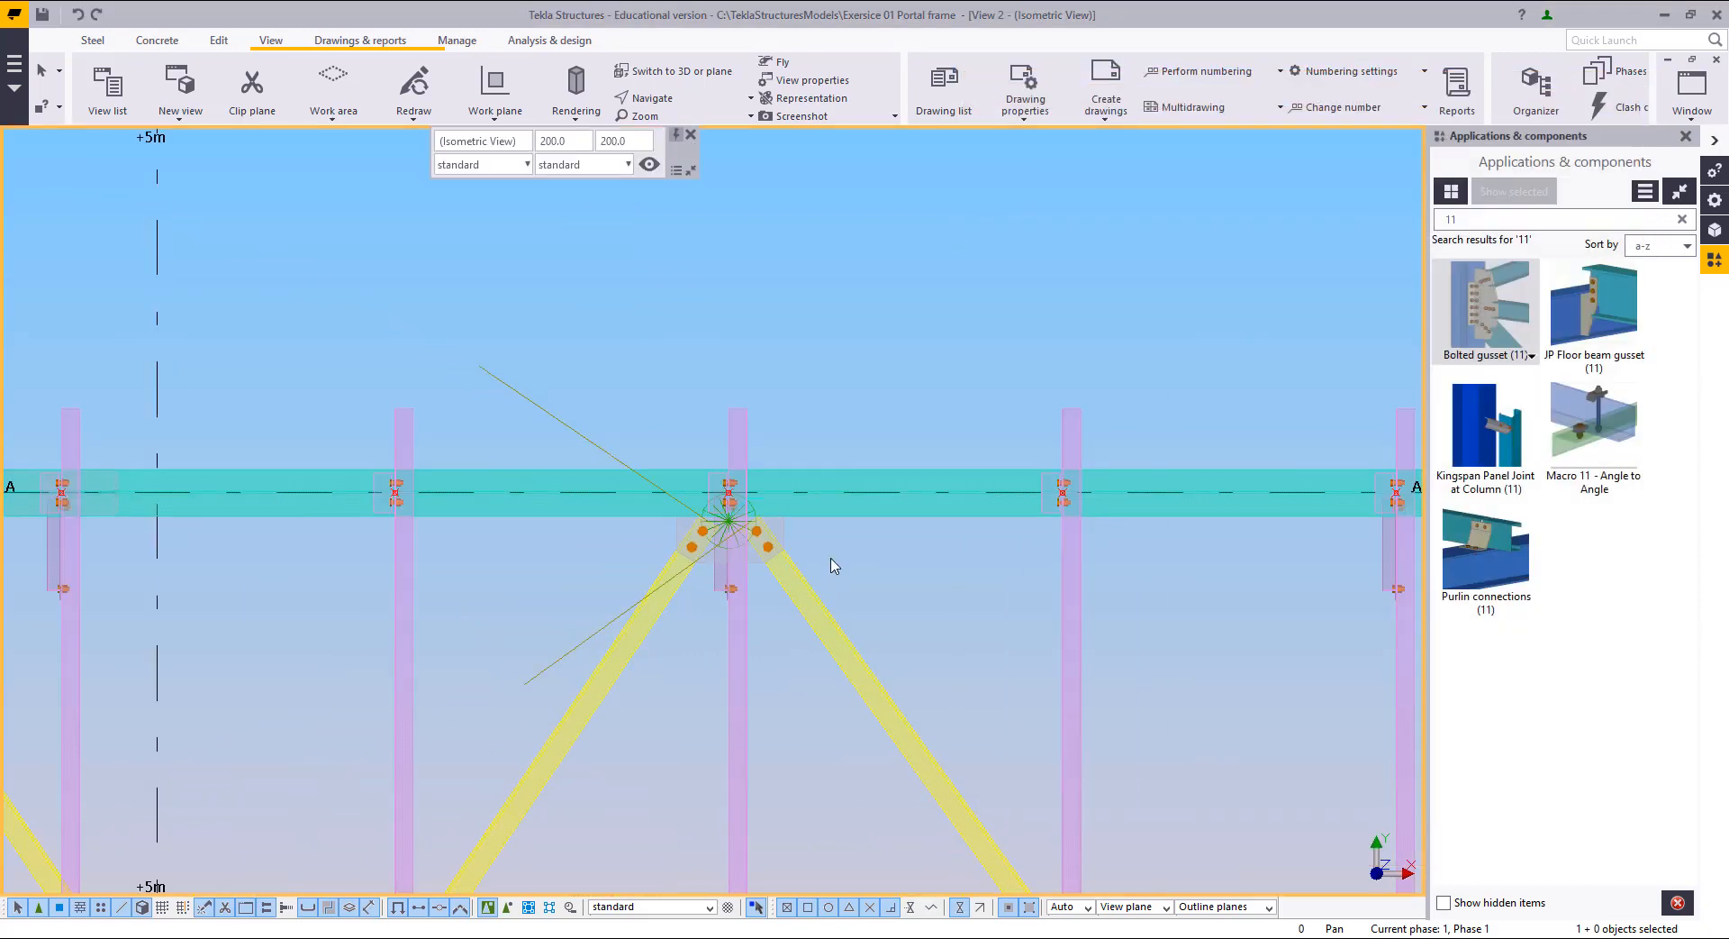
middle_click_drag(879, 632, 906, 486)
middle_click_drag(922, 591, 898, 471)
scroll(805, 739, "up", 6)
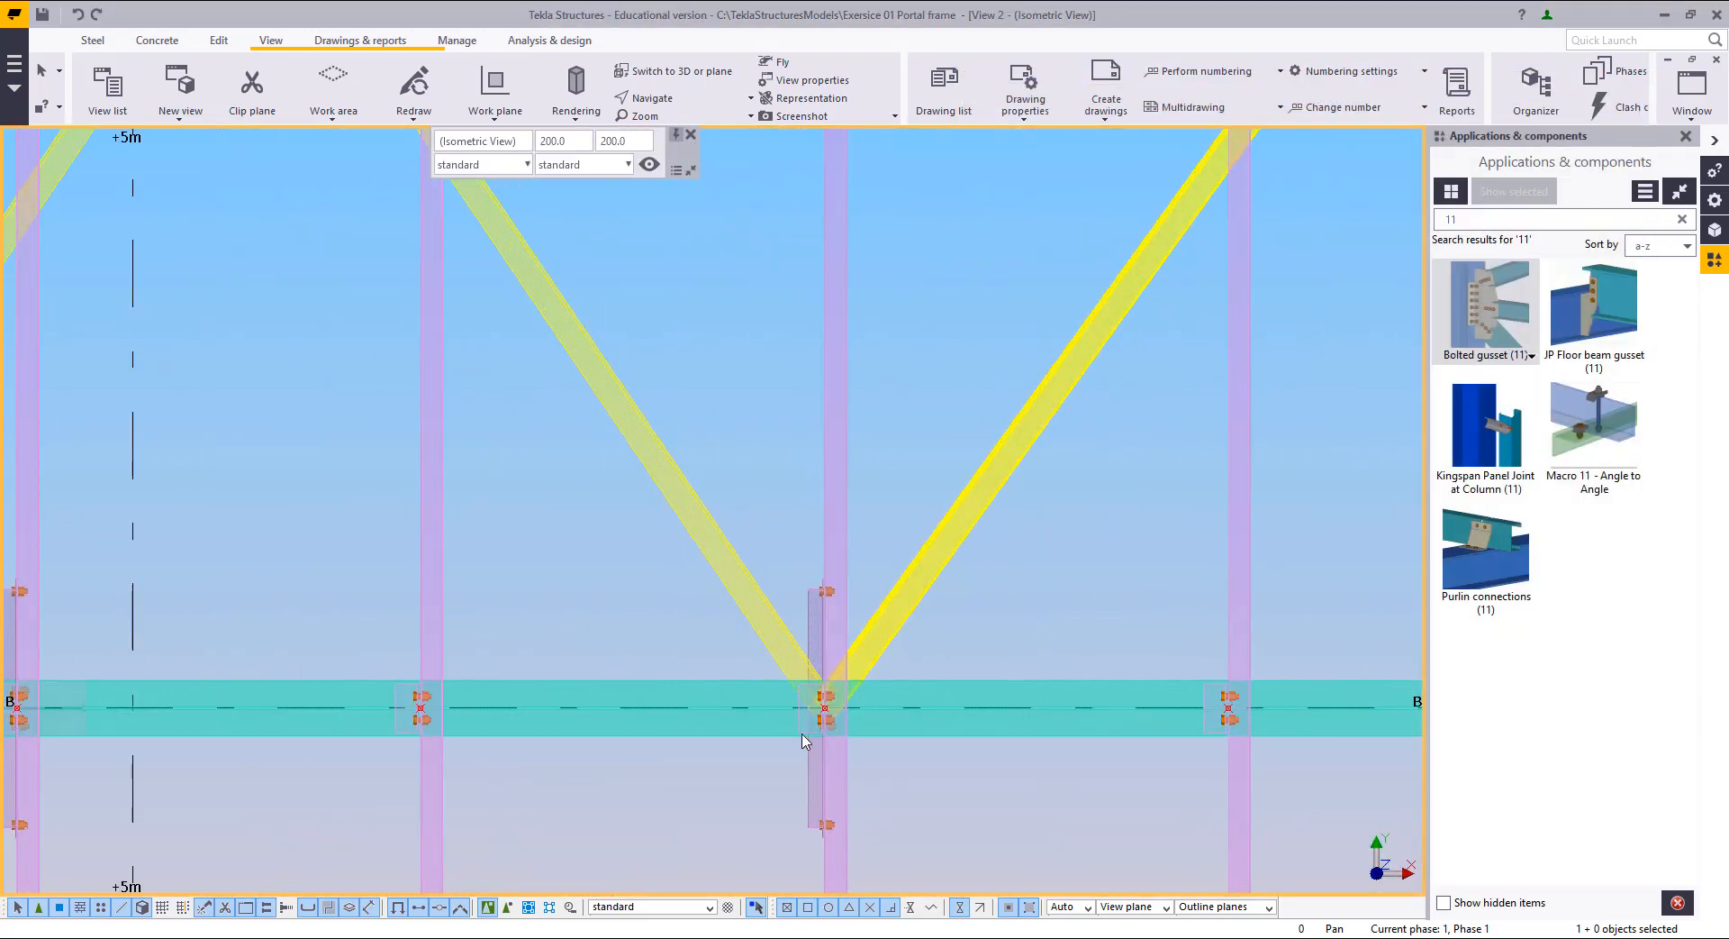
double_click(1487, 324)
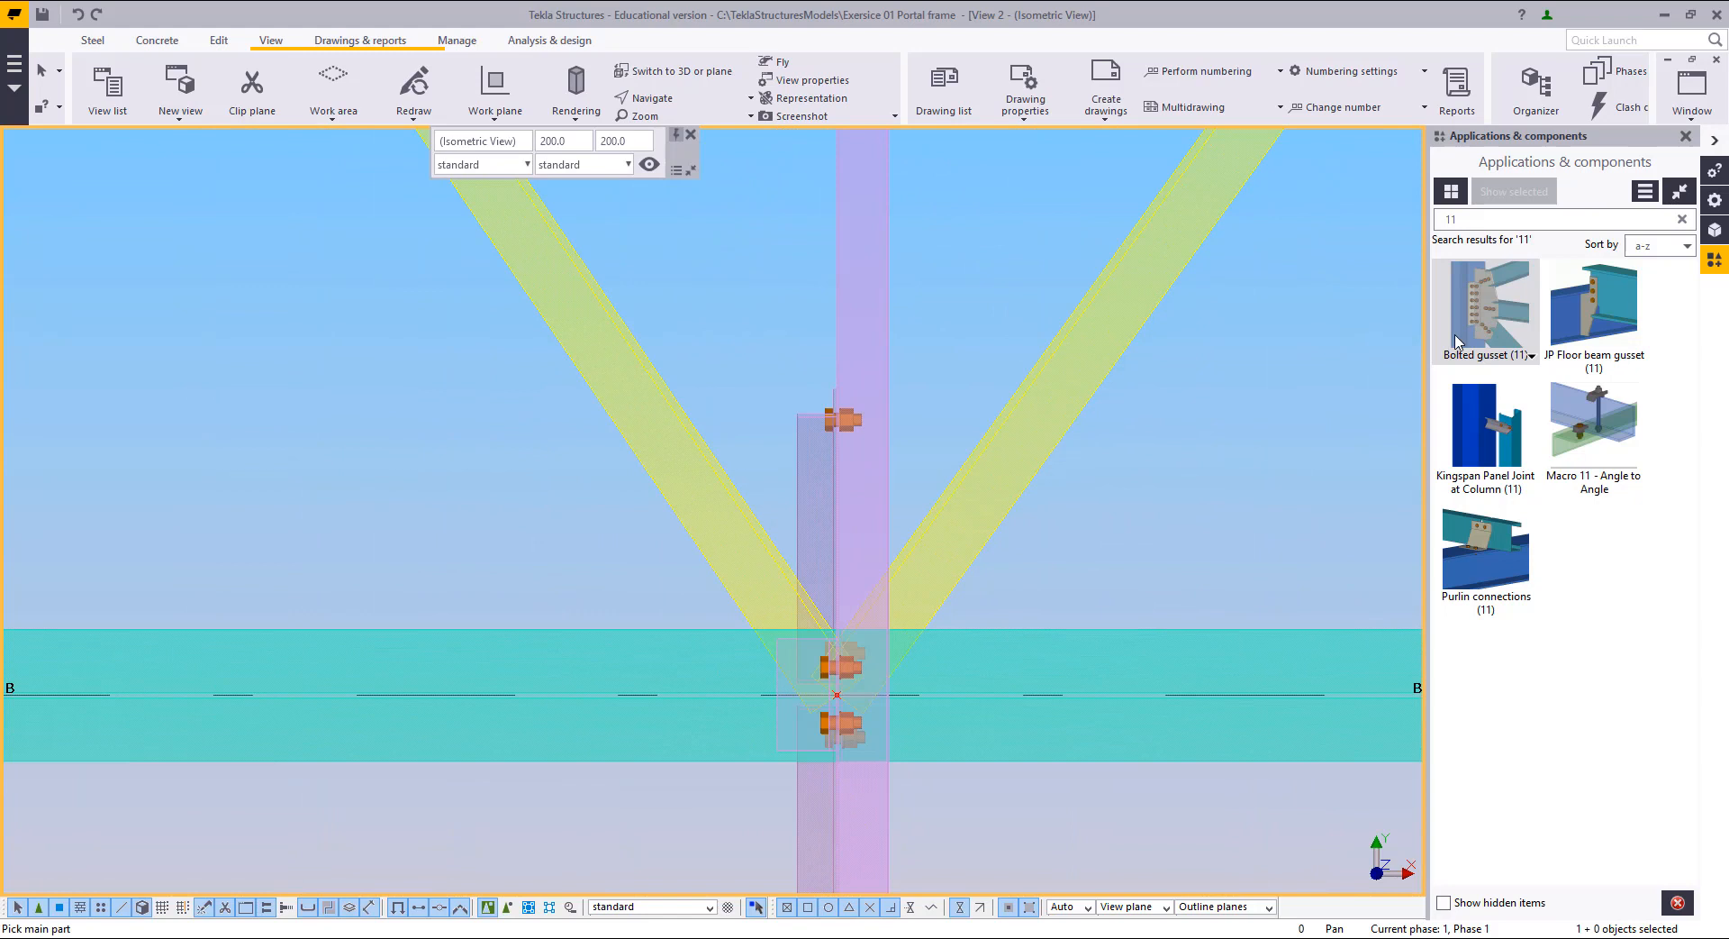
left_click(980, 645)
left_click(966, 578)
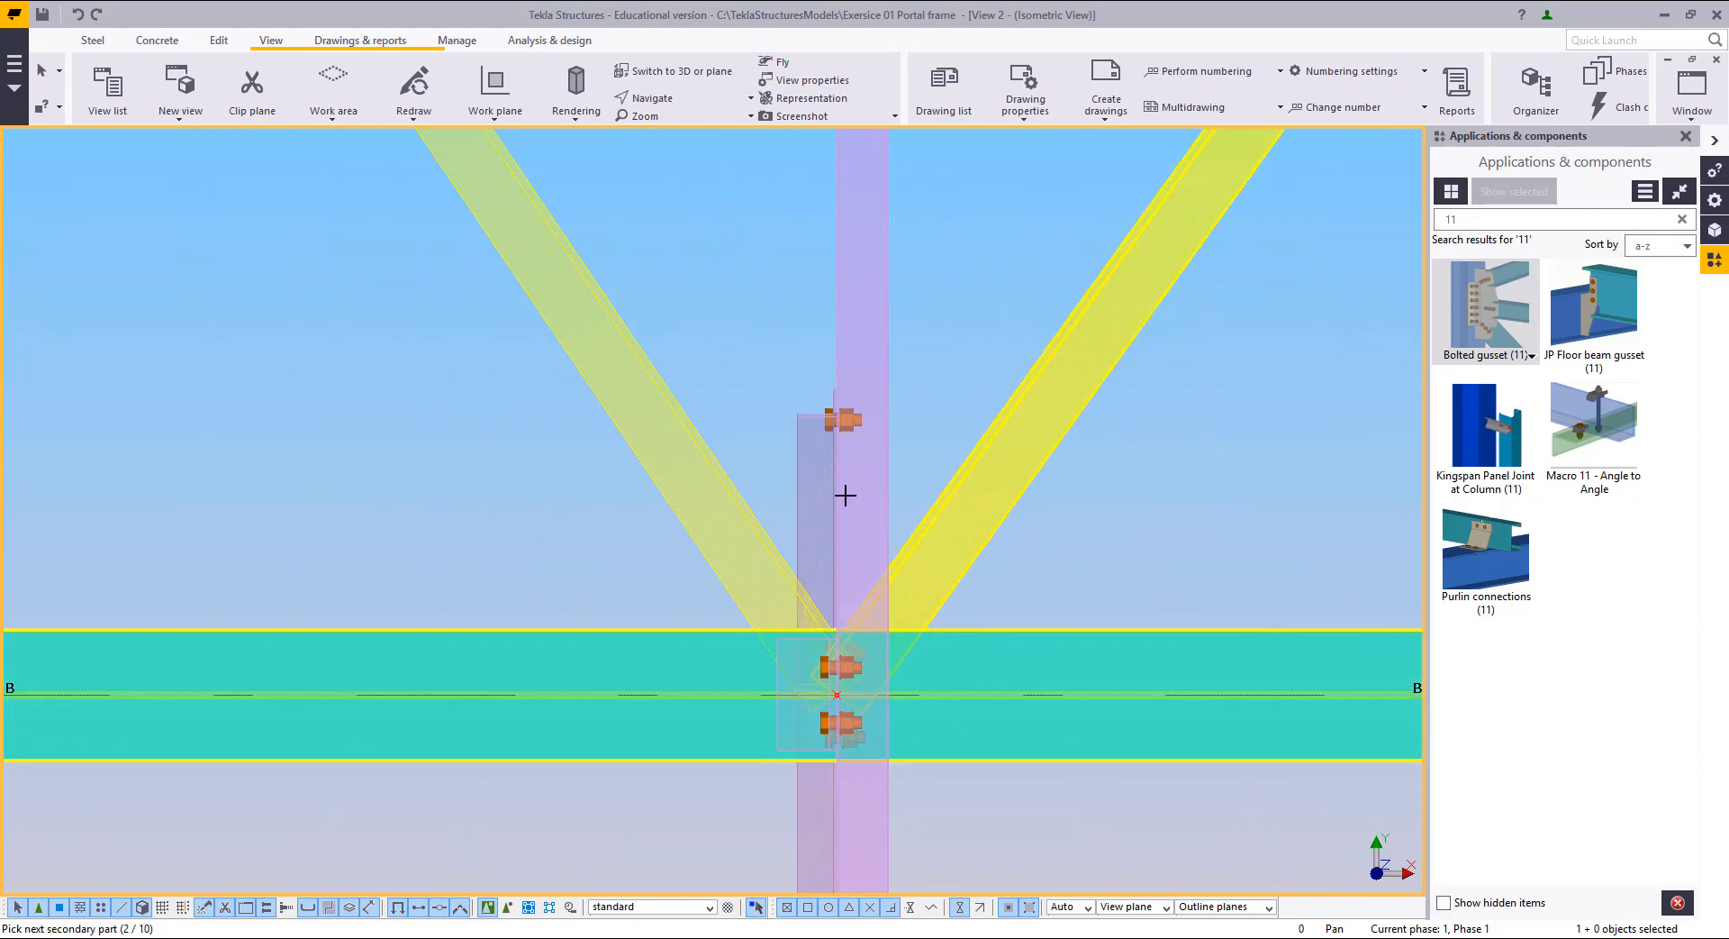
left_click(699, 463)
middle_click(414, 475)
Step: Create a Bolted gusset (11) connection between the grid A rafter and the single diagonal ending near the ridge
scroll(464, 629, "down", 8)
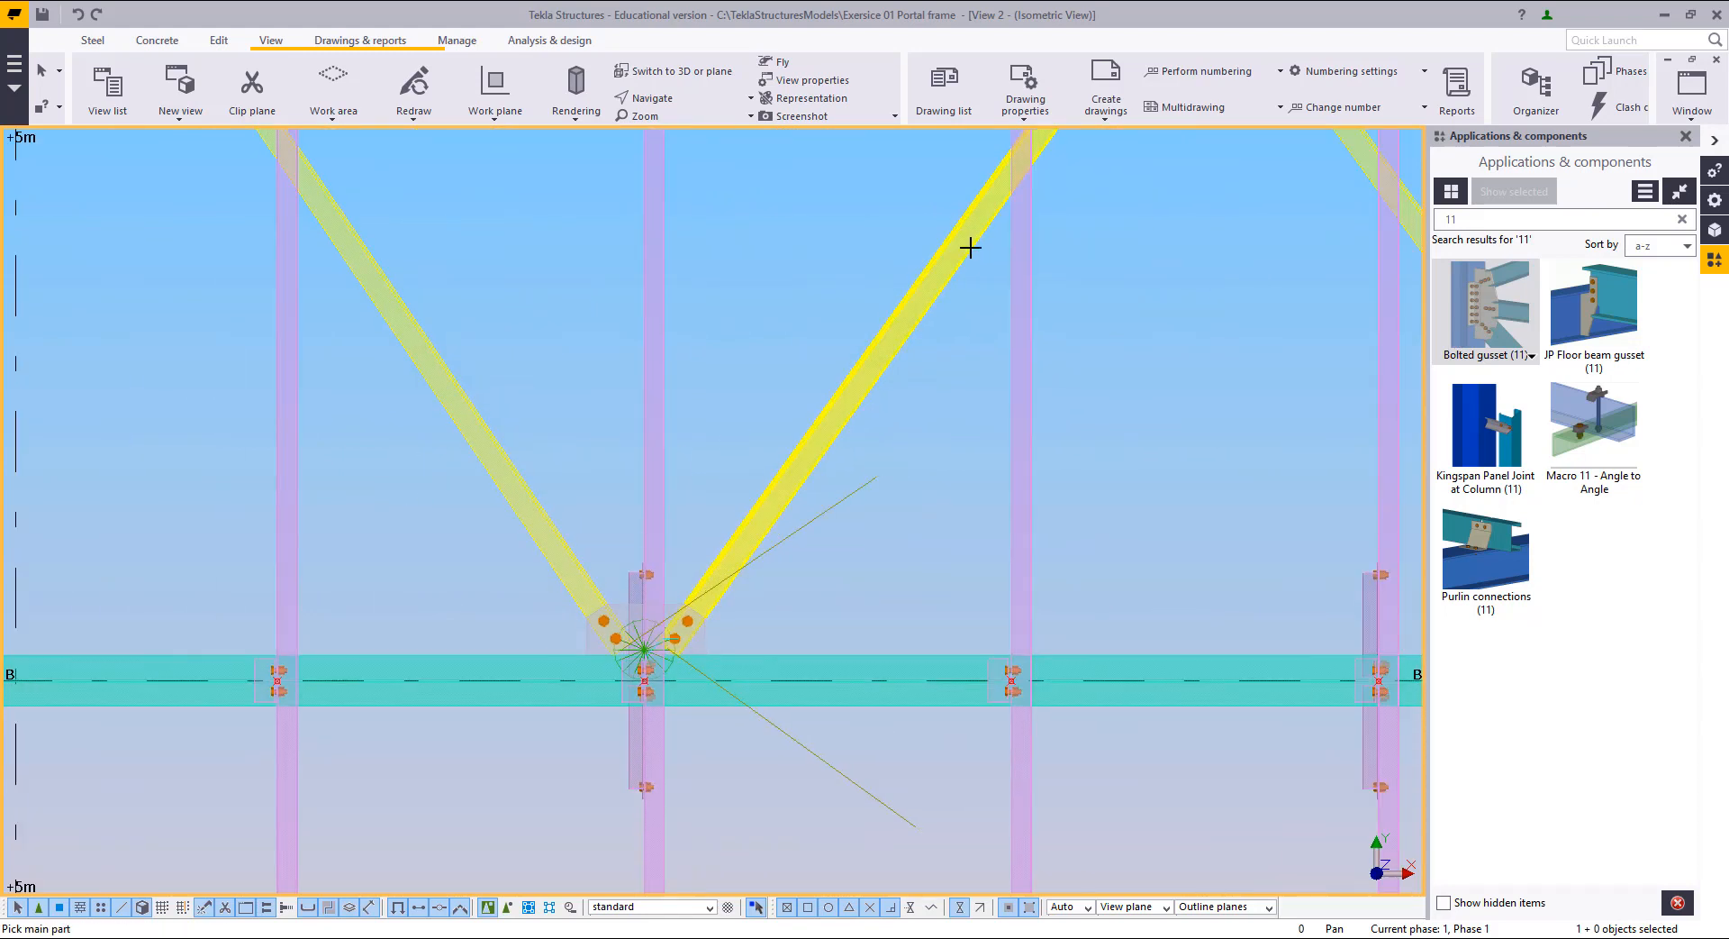
middle_click_drag(1044, 151, 765, 784)
middle_click_drag(1079, 236, 567, 845)
scroll(949, 471, "up", 3)
scroll(795, 463, "up", 3)
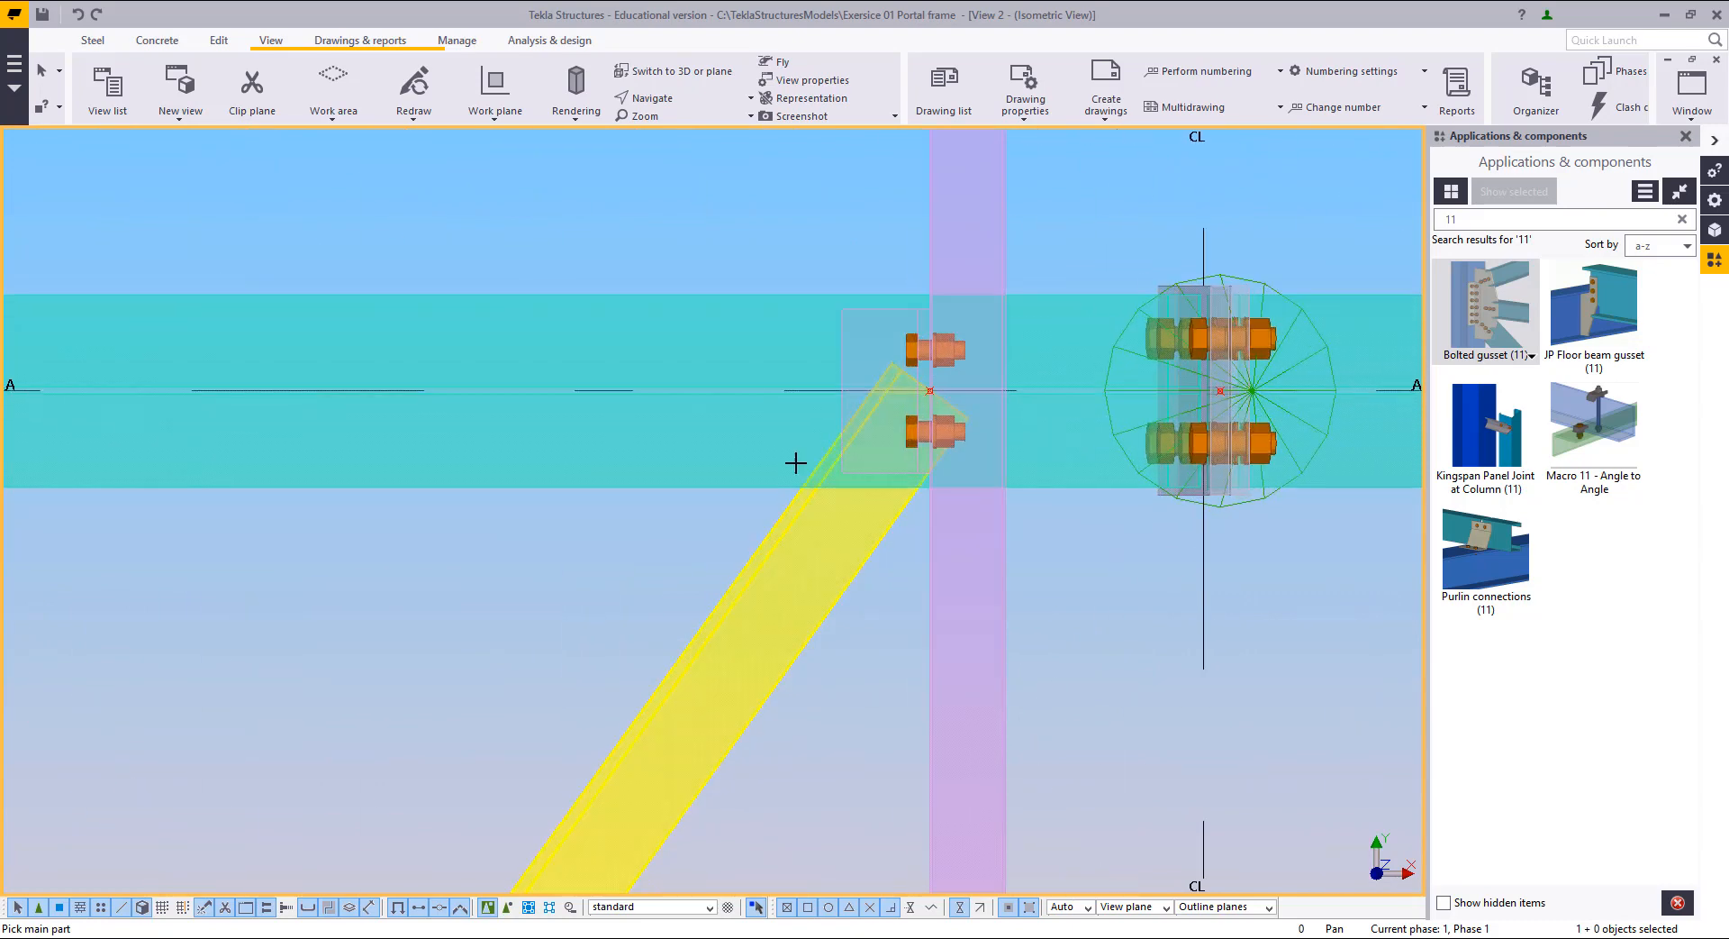
left_click(776, 488)
left_click(788, 521)
middle_click(789, 522)
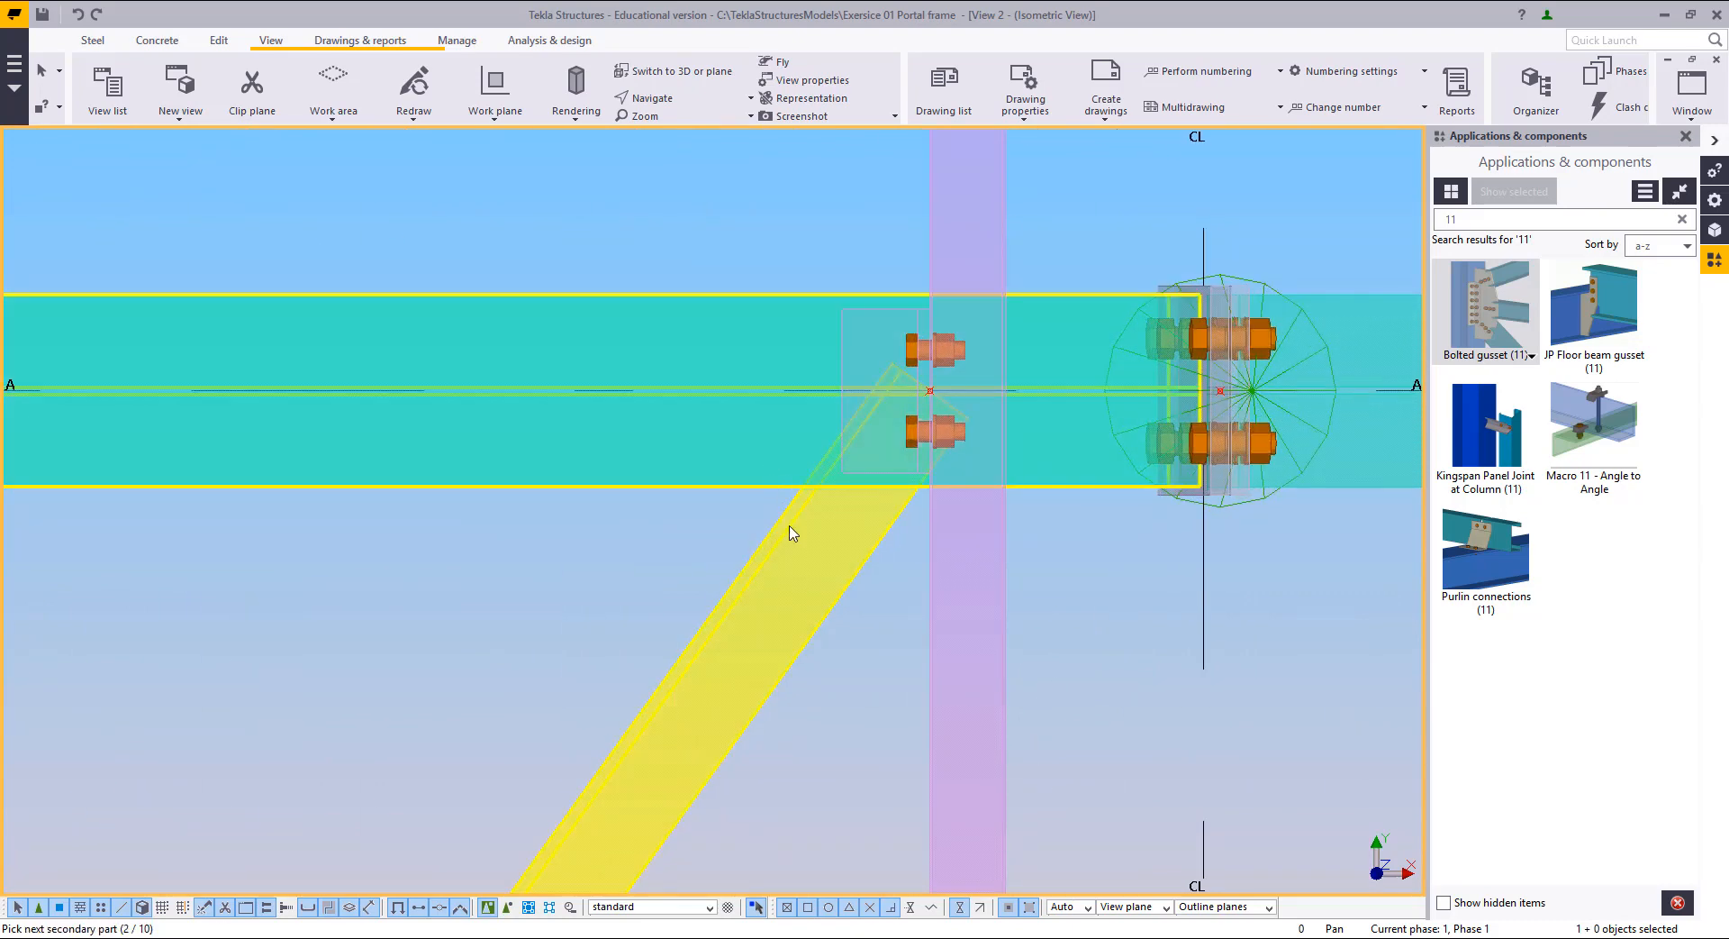
Step: Create a Bolted gusset (11) connection between the grid B rafter and the diagonal ending near the ridge
scroll(811, 558, "down", 7)
middle_click_drag(930, 726, 1025, 100)
middle_click_drag(959, 739, 969, 428)
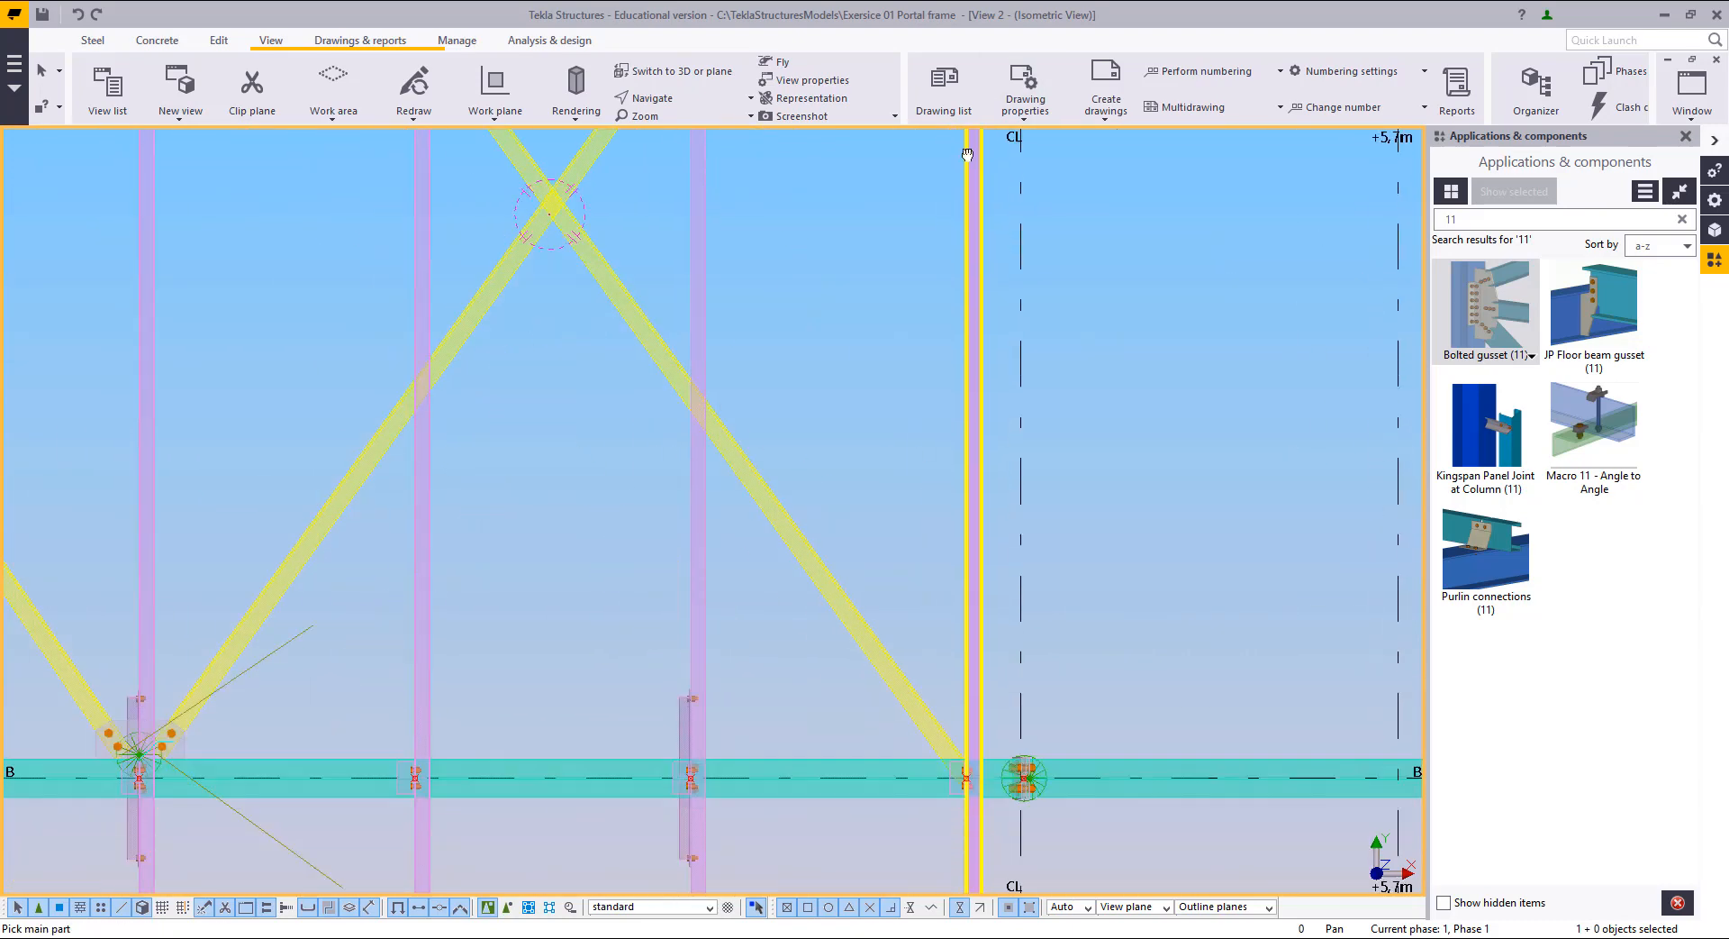
scroll(978, 784, "up", 3)
scroll(1001, 738, "up", 2)
middle_click_drag(1005, 801, 1053, 669)
scroll(1022, 586, "up", 2)
left_click(1009, 608)
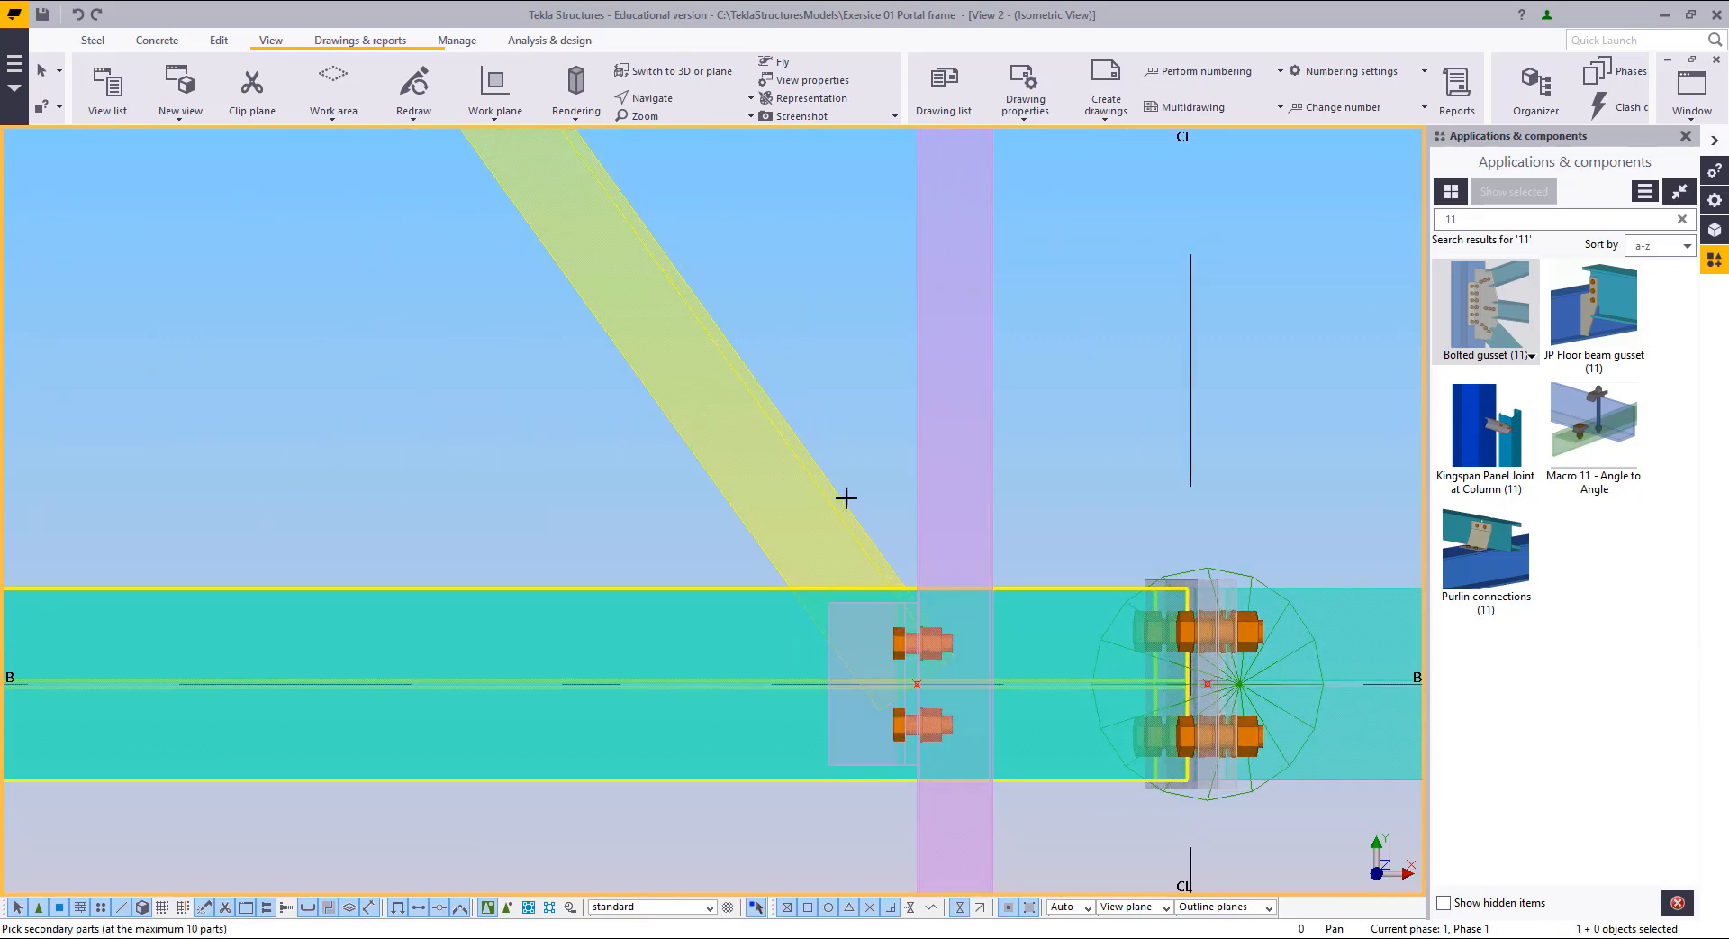
left_click(846, 500)
middle_click(482, 429)
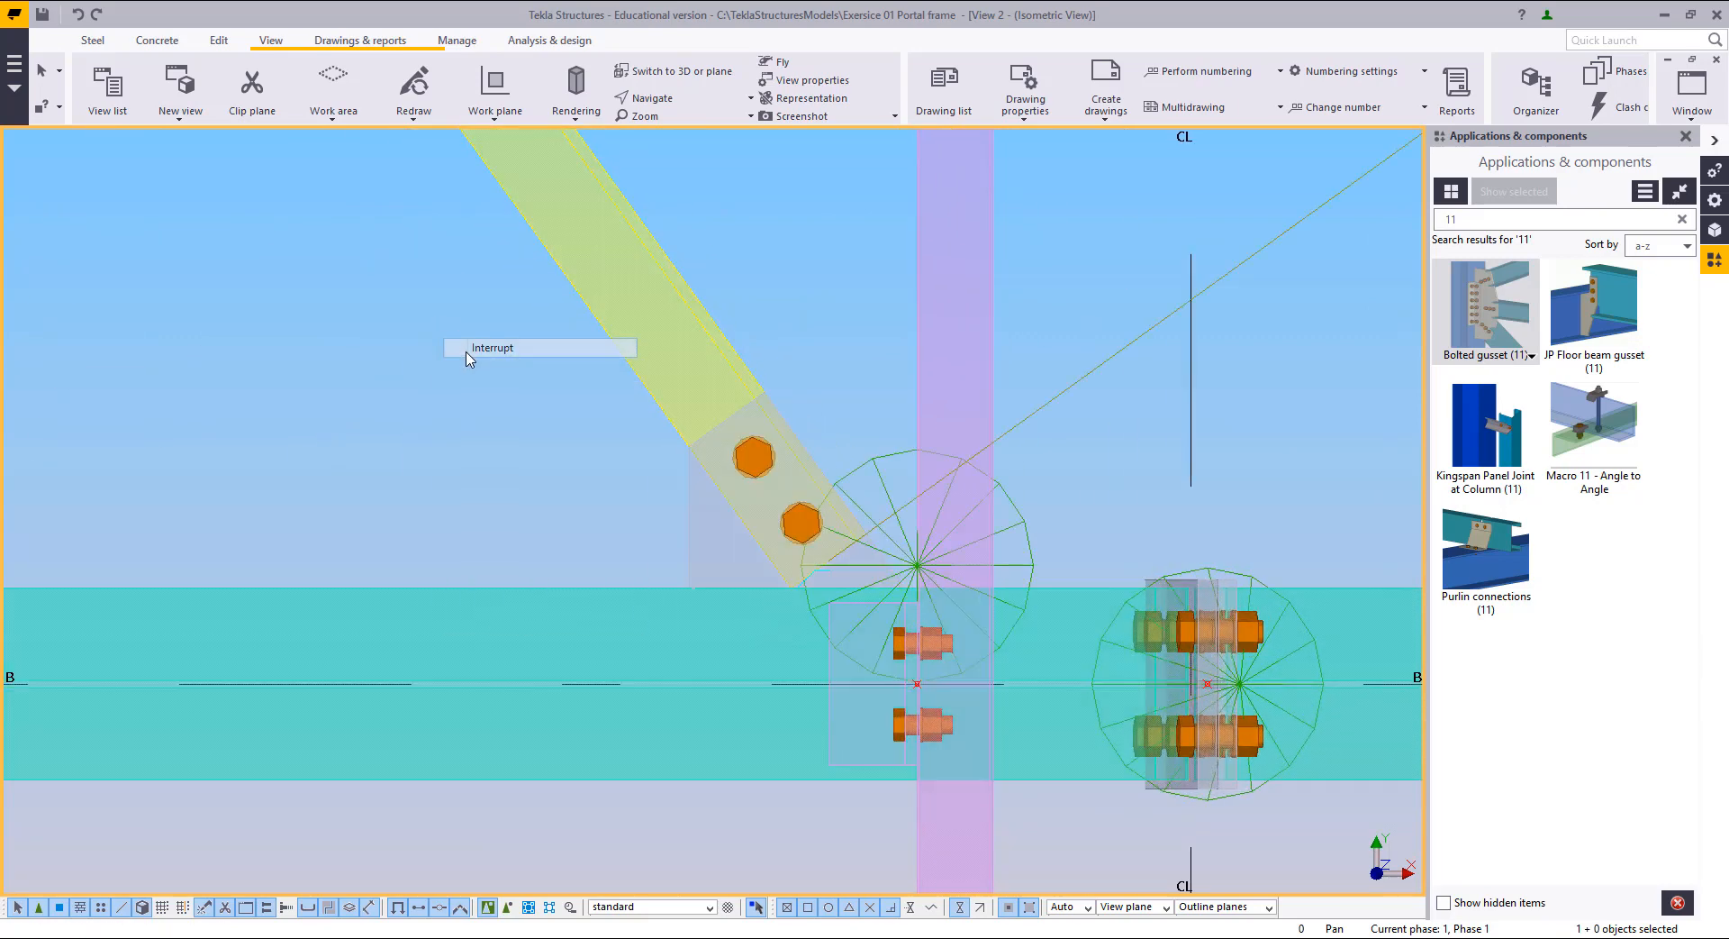
Step: Inspect both roof bracing bays and check the gusset connections at the diagonal ends along rafters A and B
scroll(671, 473, "down", 5)
scroll(685, 473, "down", 1)
middle_click_drag(685, 474, 949, 662)
left_click(857, 556)
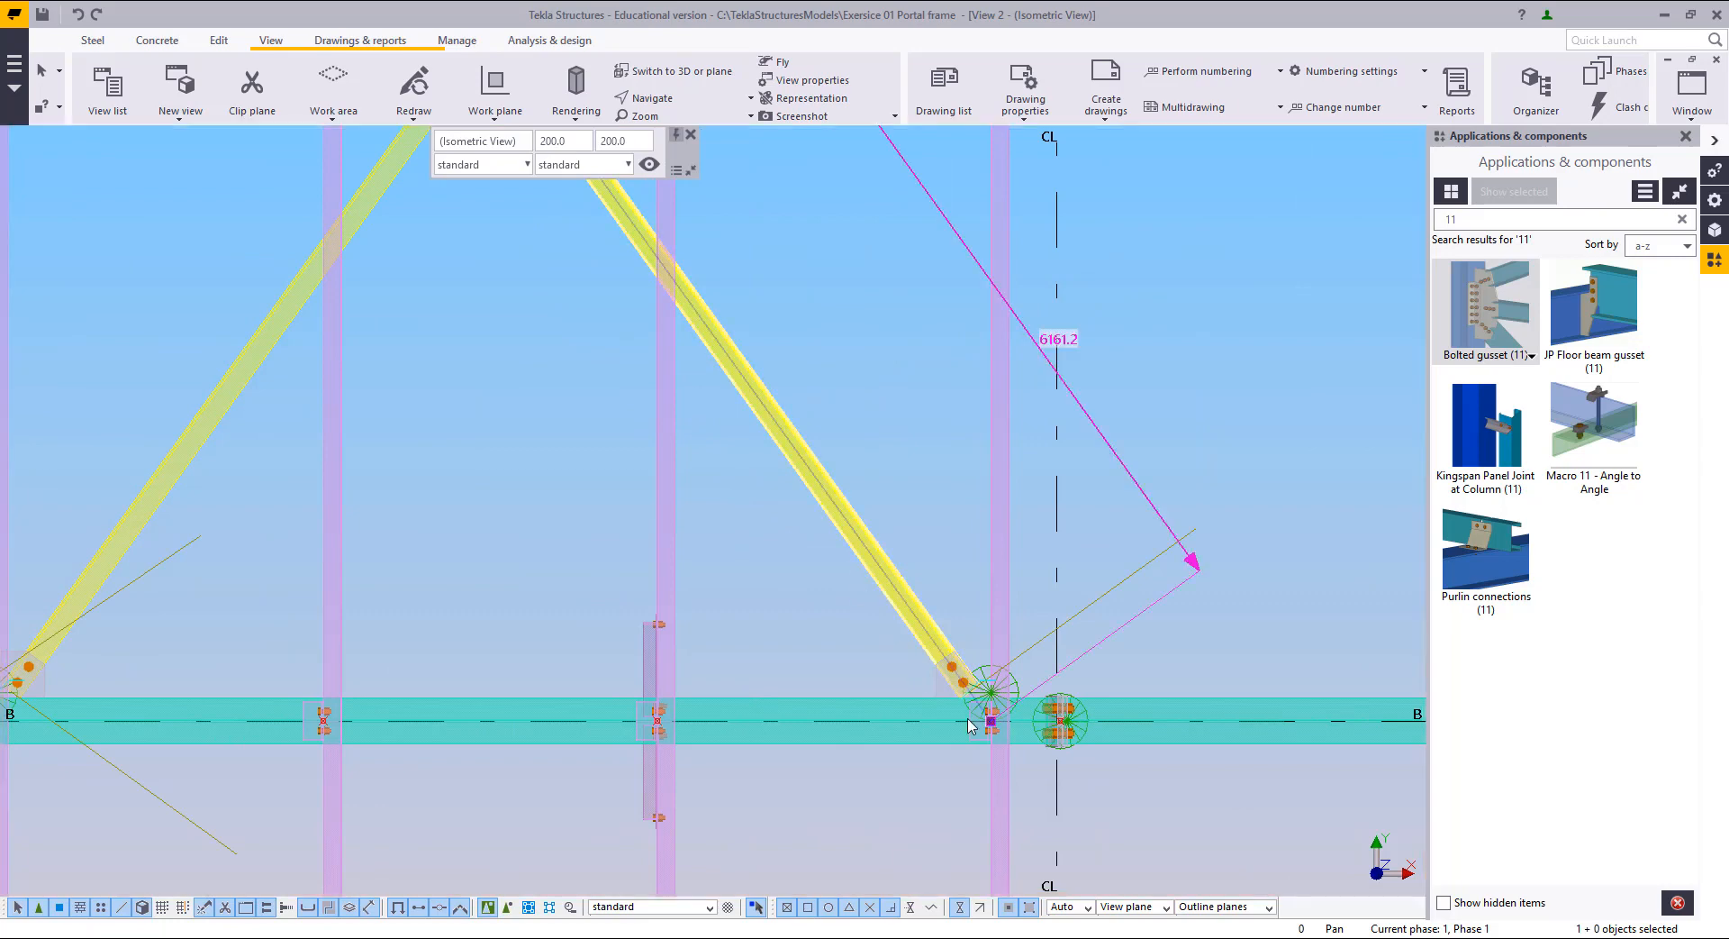
scroll(975, 722, "down", 2)
scroll(684, 638, "down", 1)
middle_click_drag(682, 633, 1209, 633)
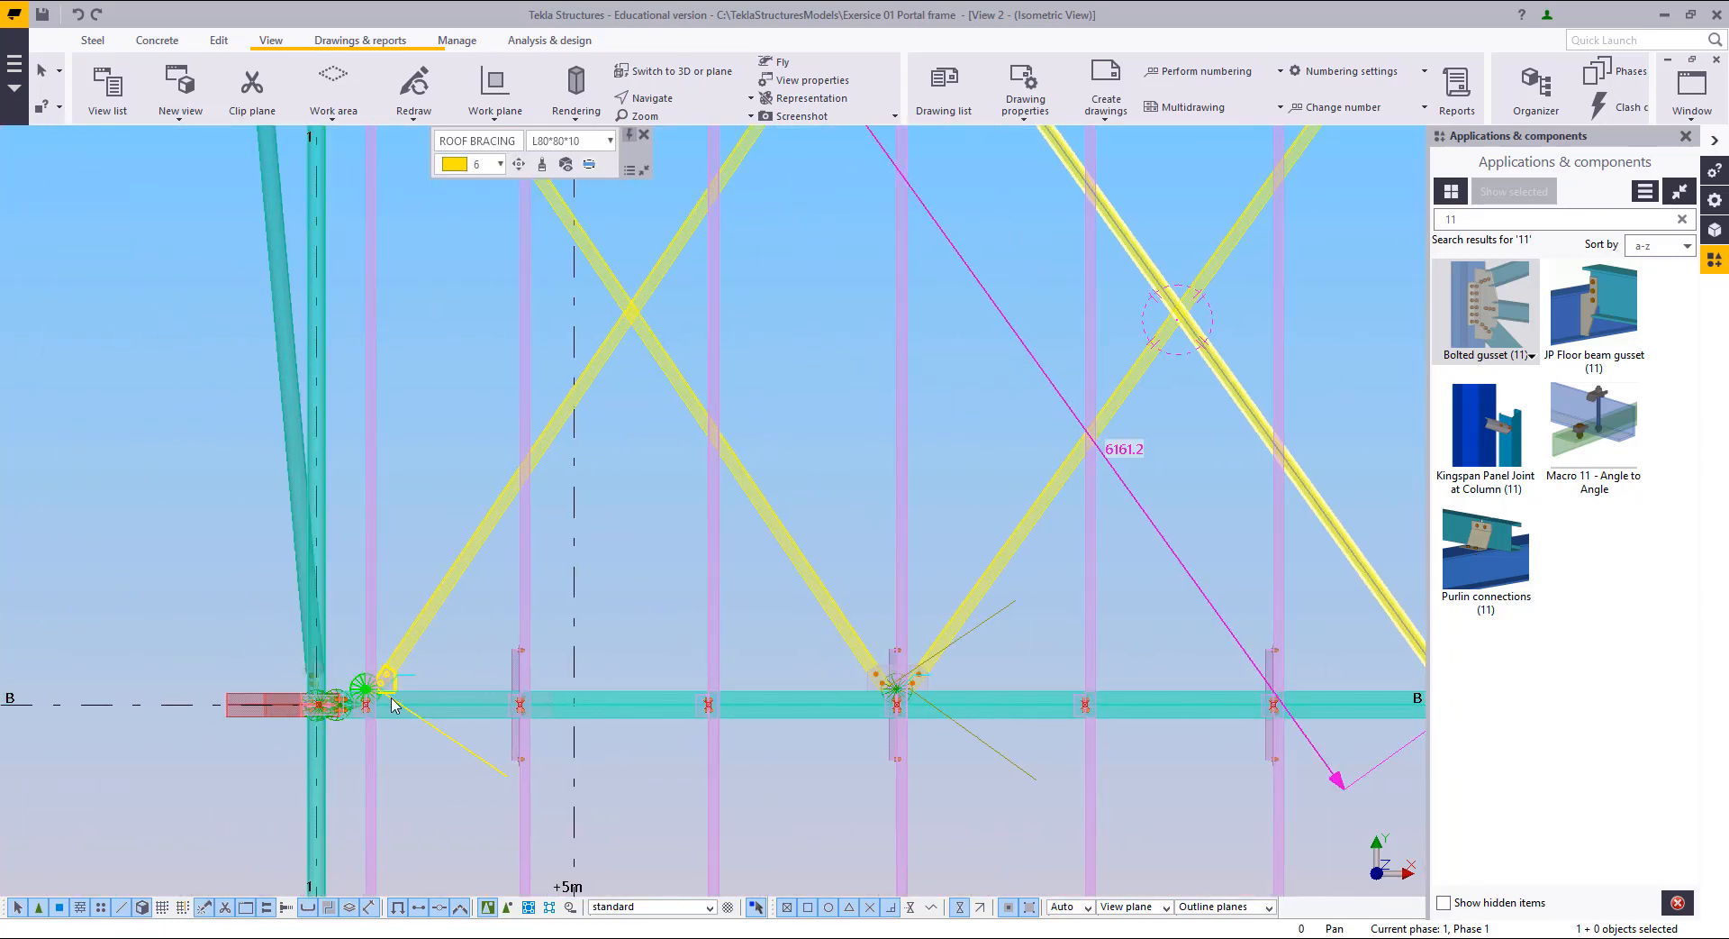
scroll(367, 707, "up", 5)
scroll(369, 721, "down", 5)
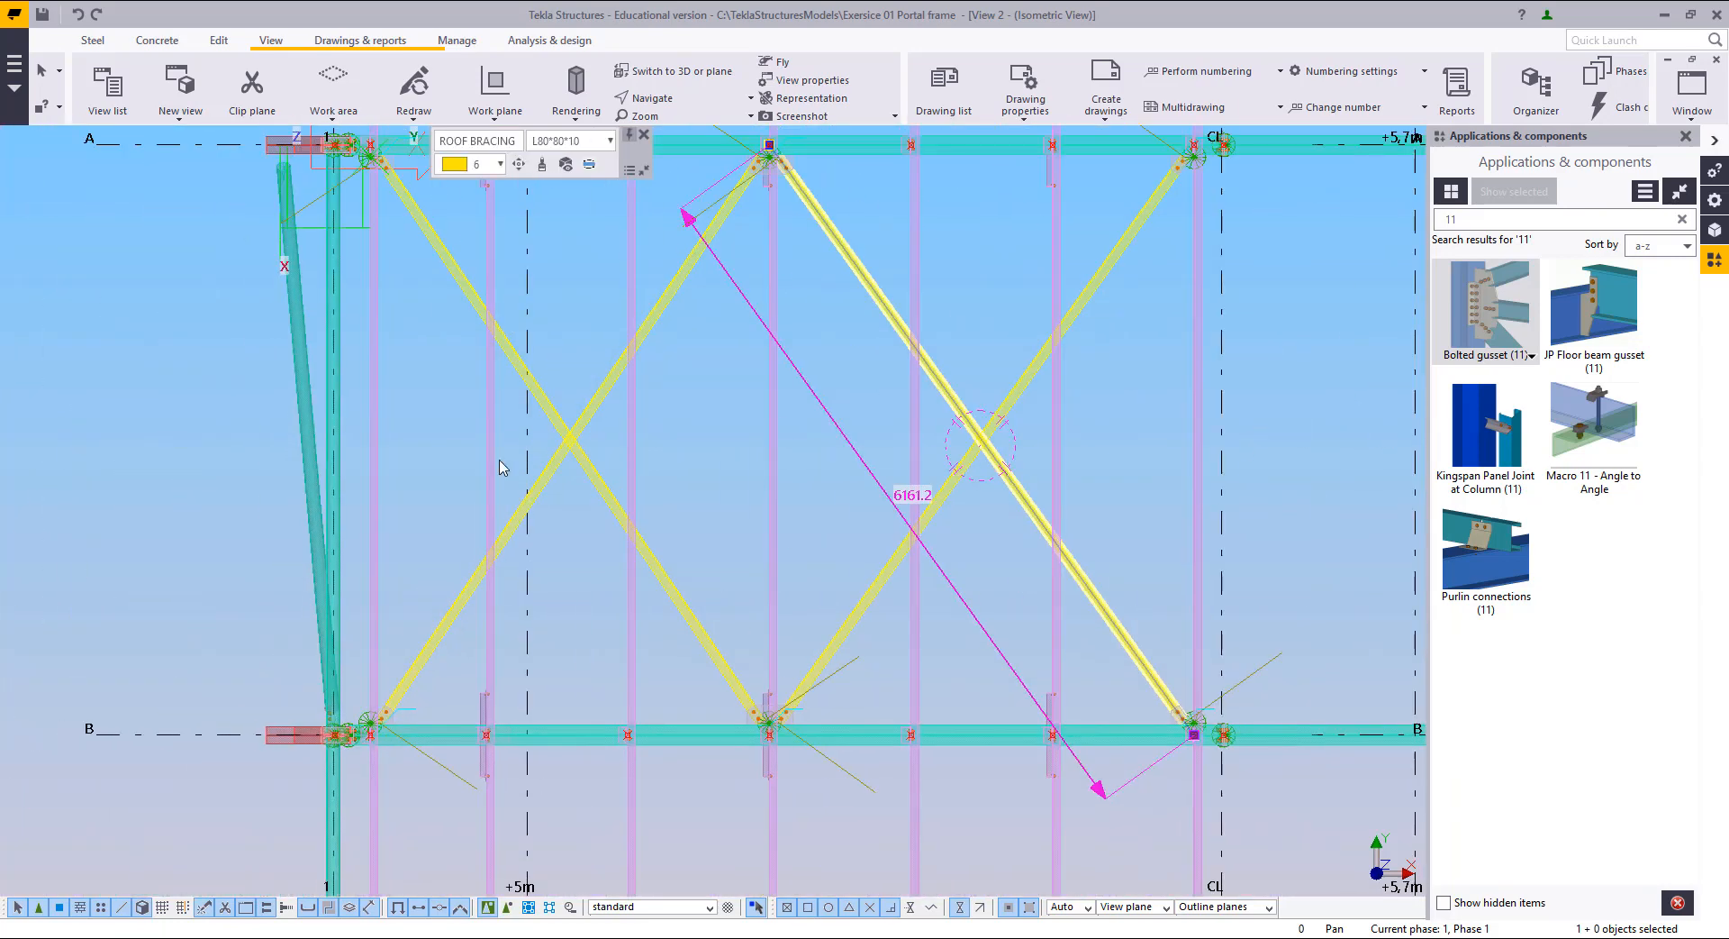
scroll(361, 234, "up", 4)
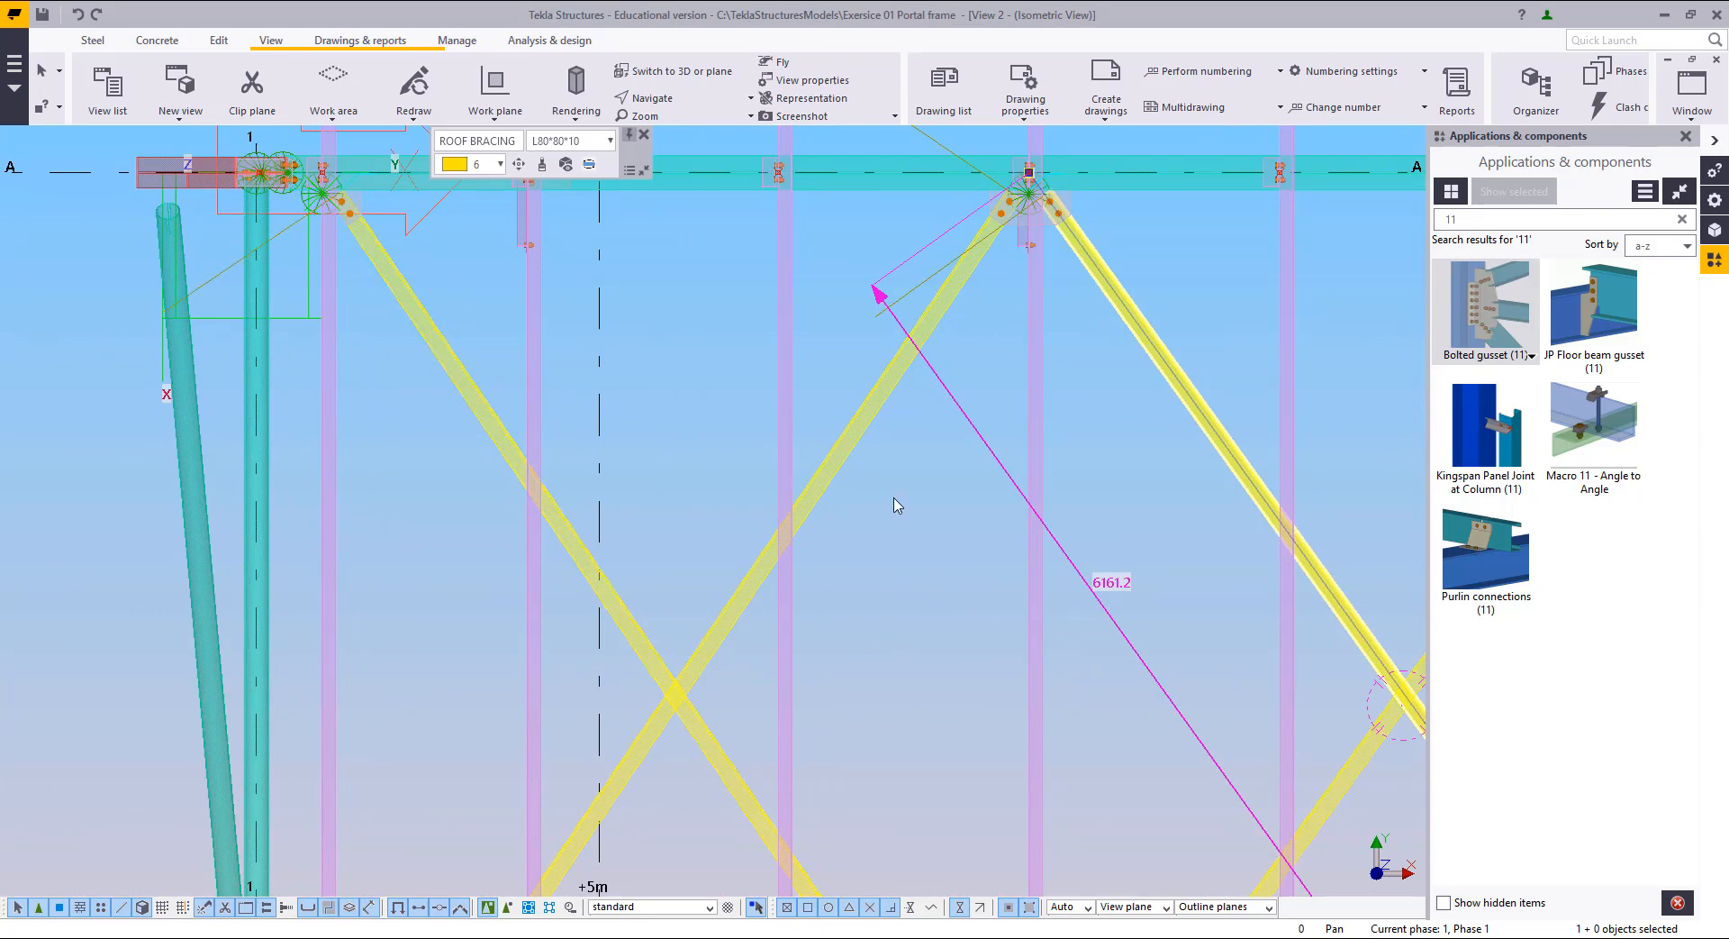
scroll(892, 491, "down", 3)
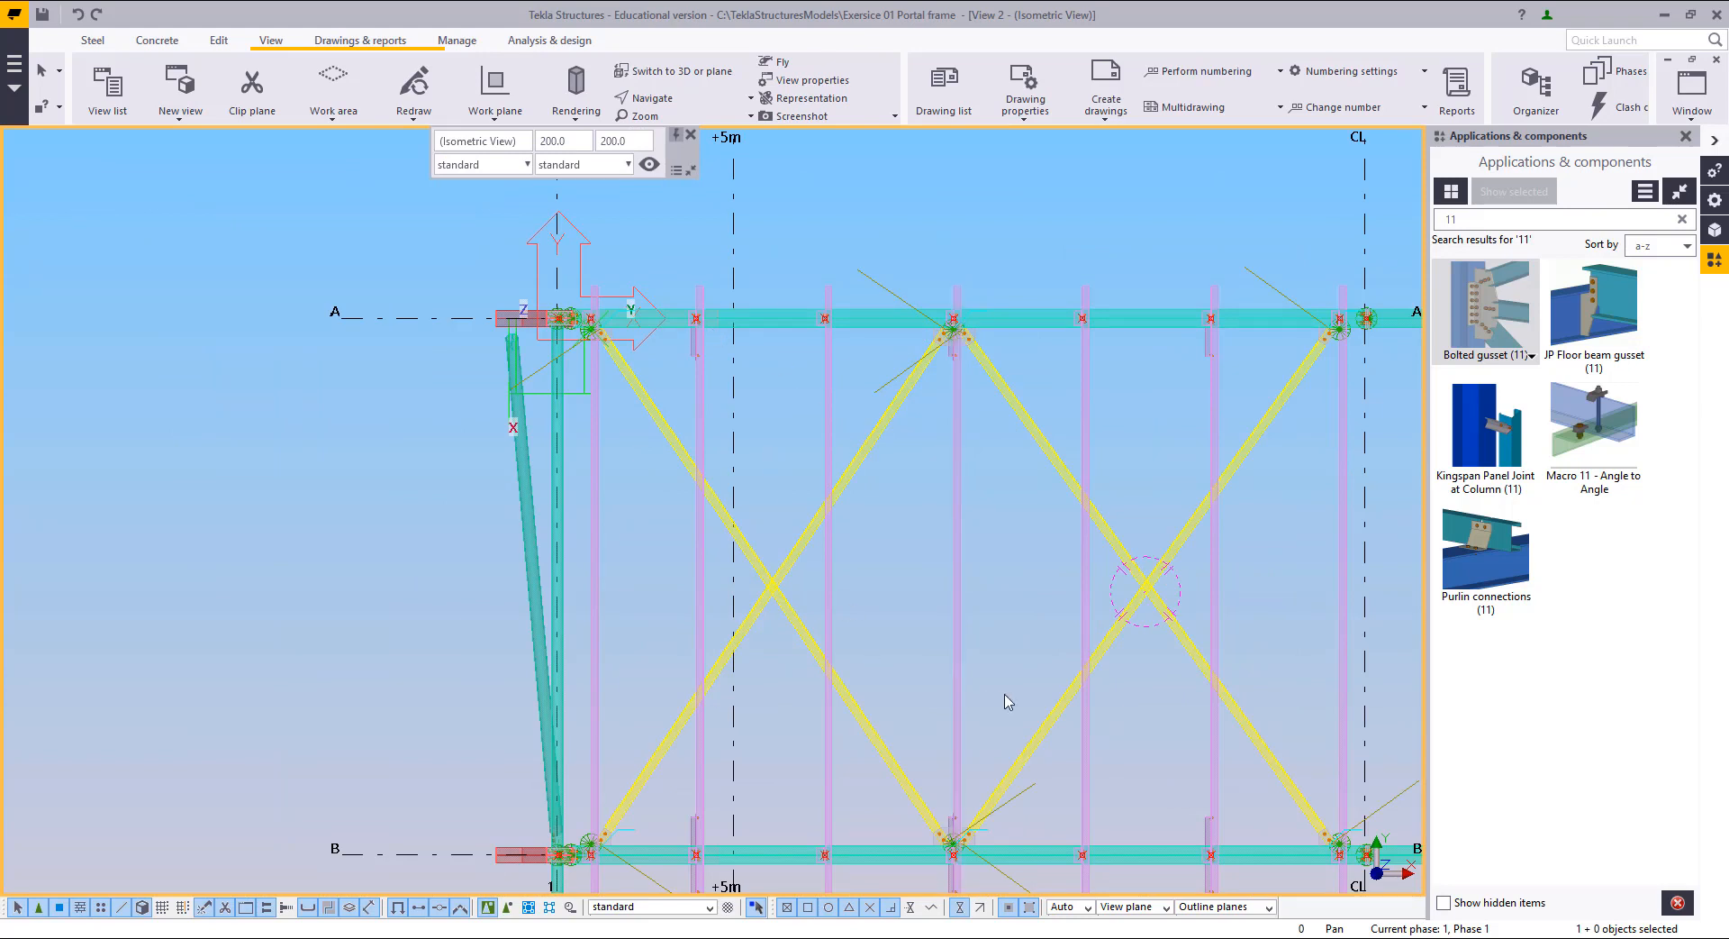
Step: Examine the gusset connection and end alignment of the diagonal on rafter A near grid 1
scroll(558, 540, "up", 10)
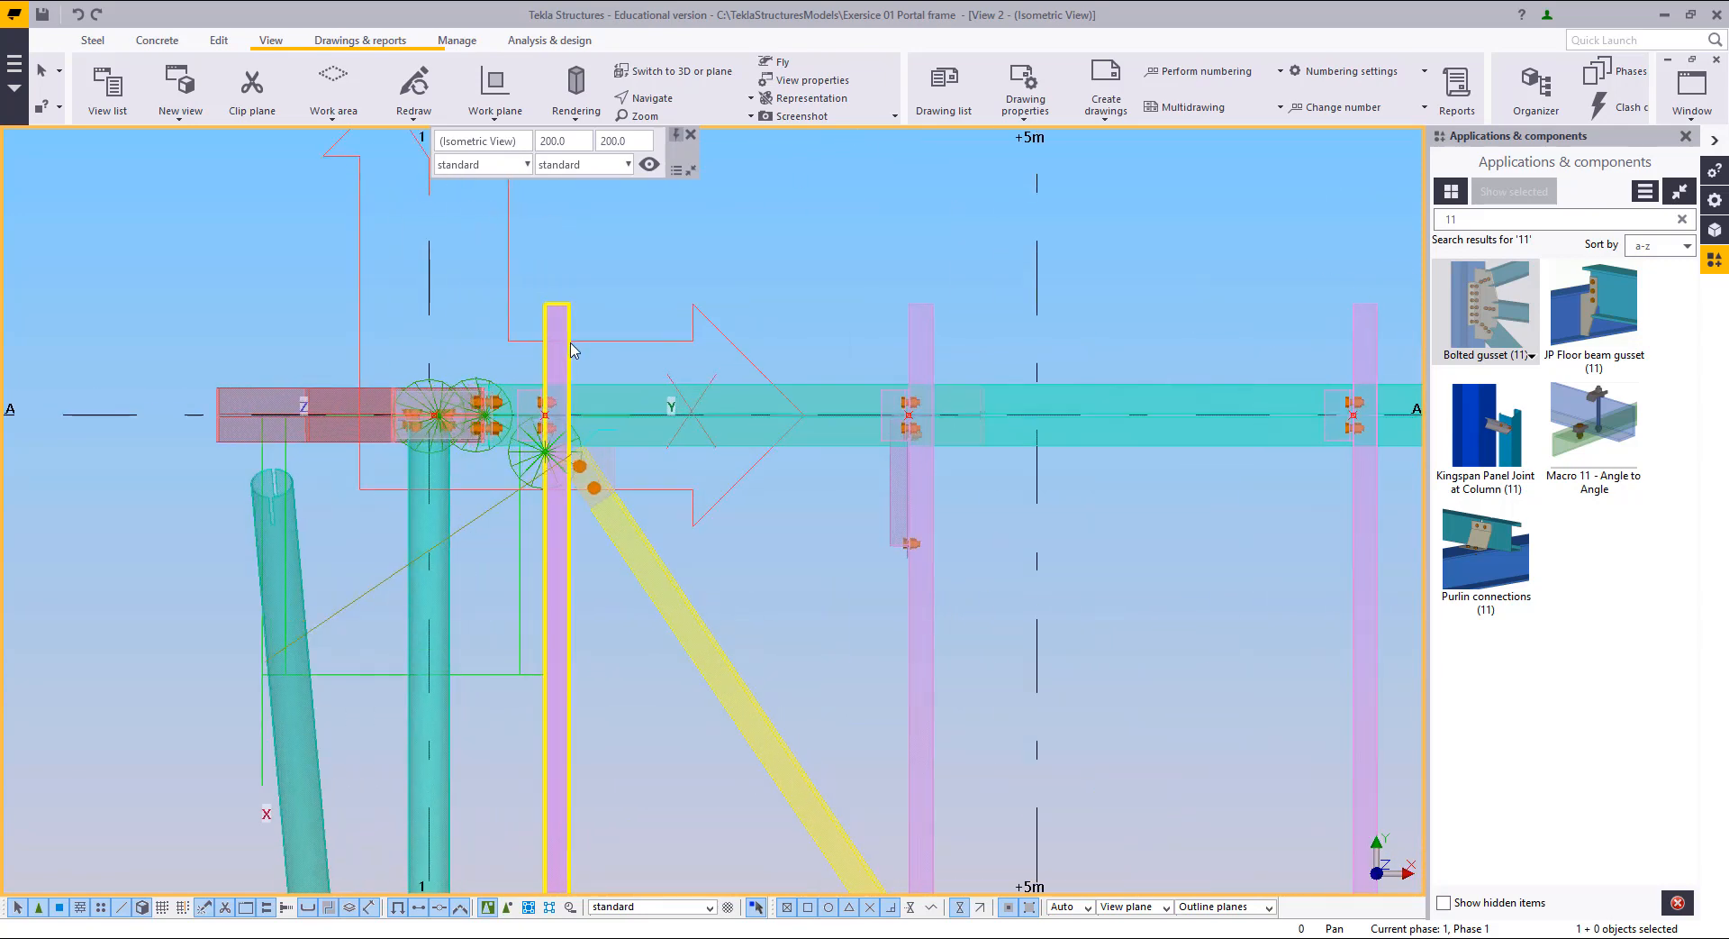
left_click(618, 417)
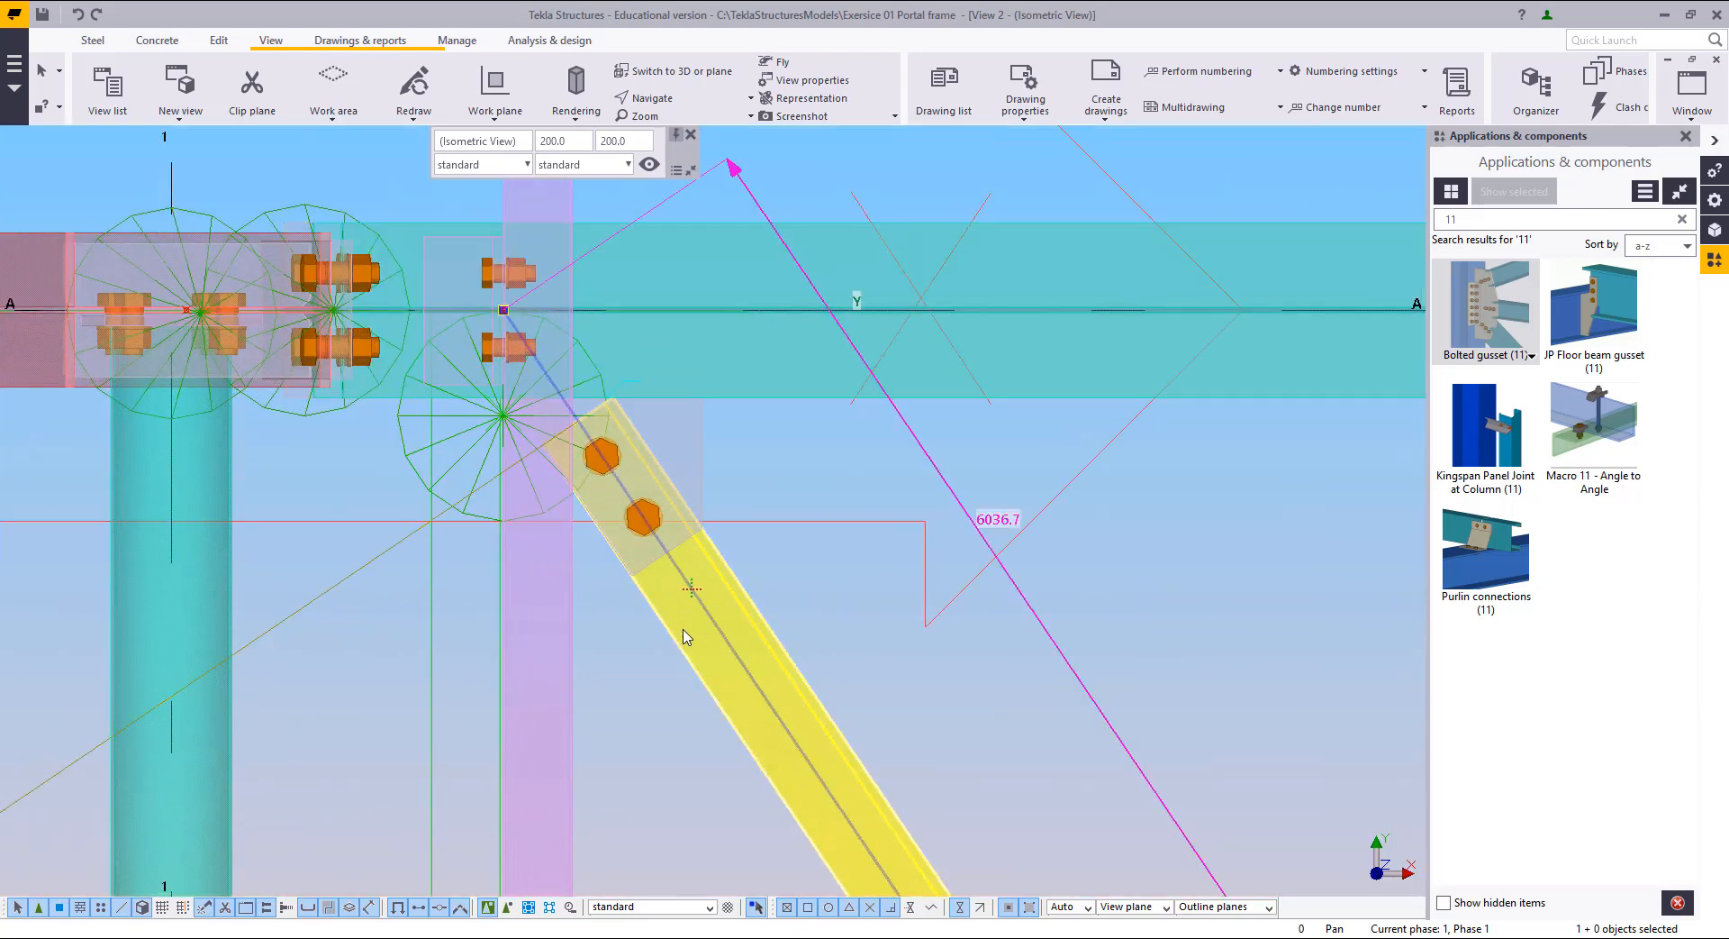
scroll(767, 335, "down", 2)
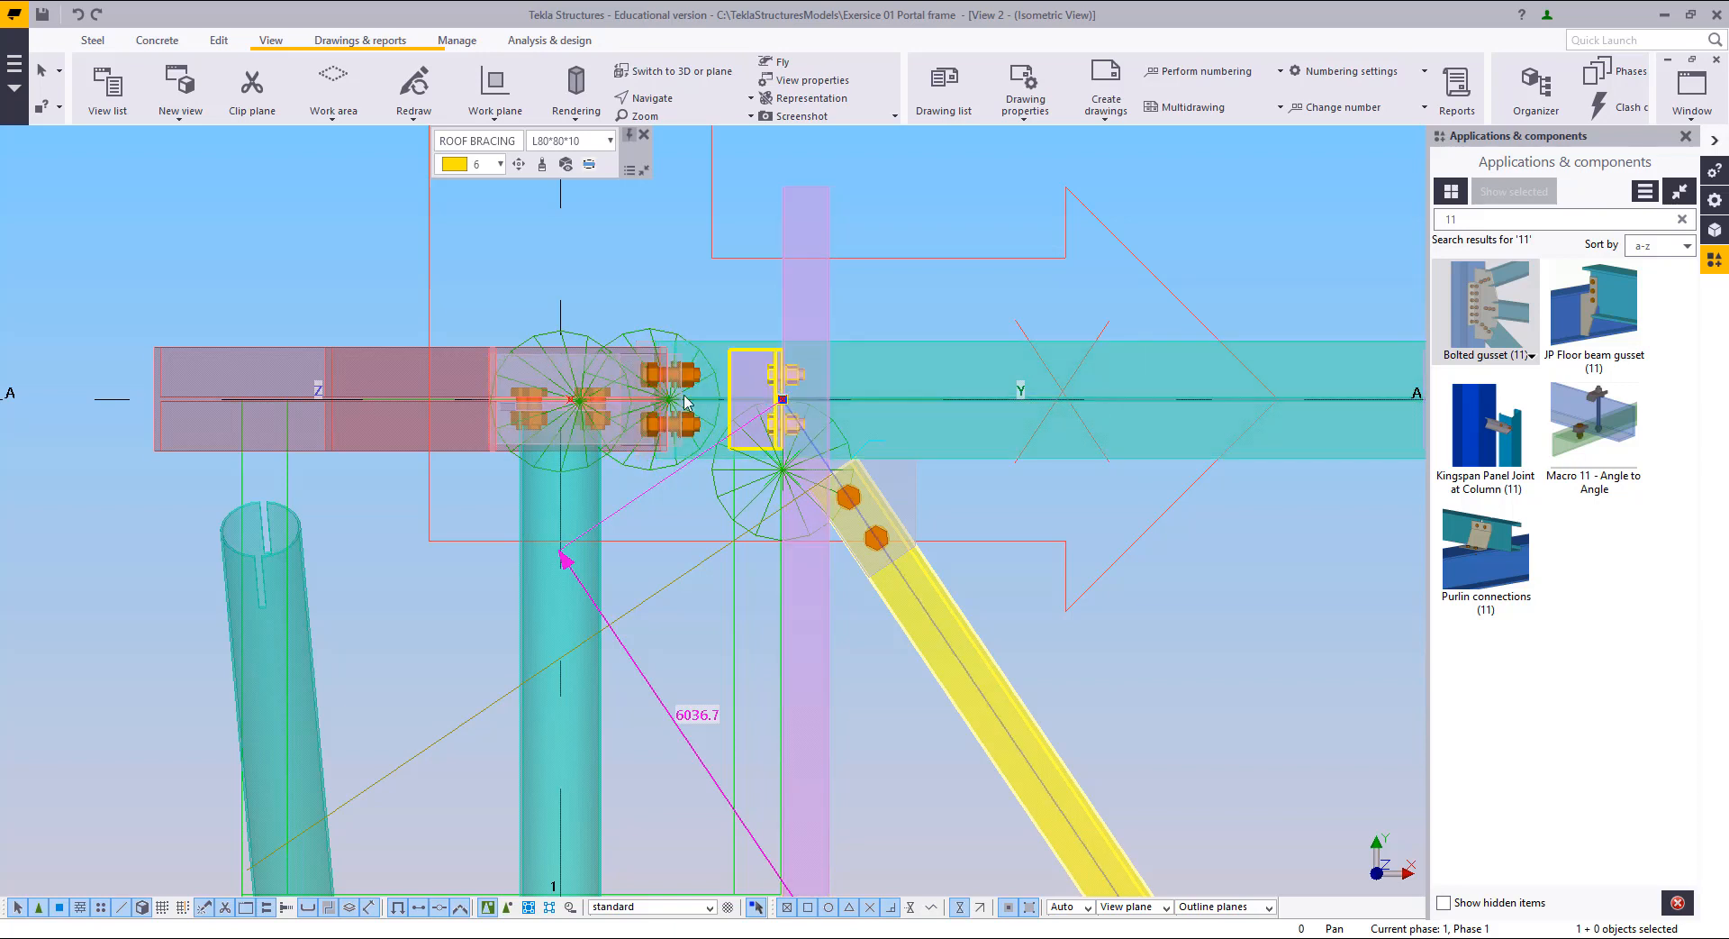
scroll(762, 401, "up", 3)
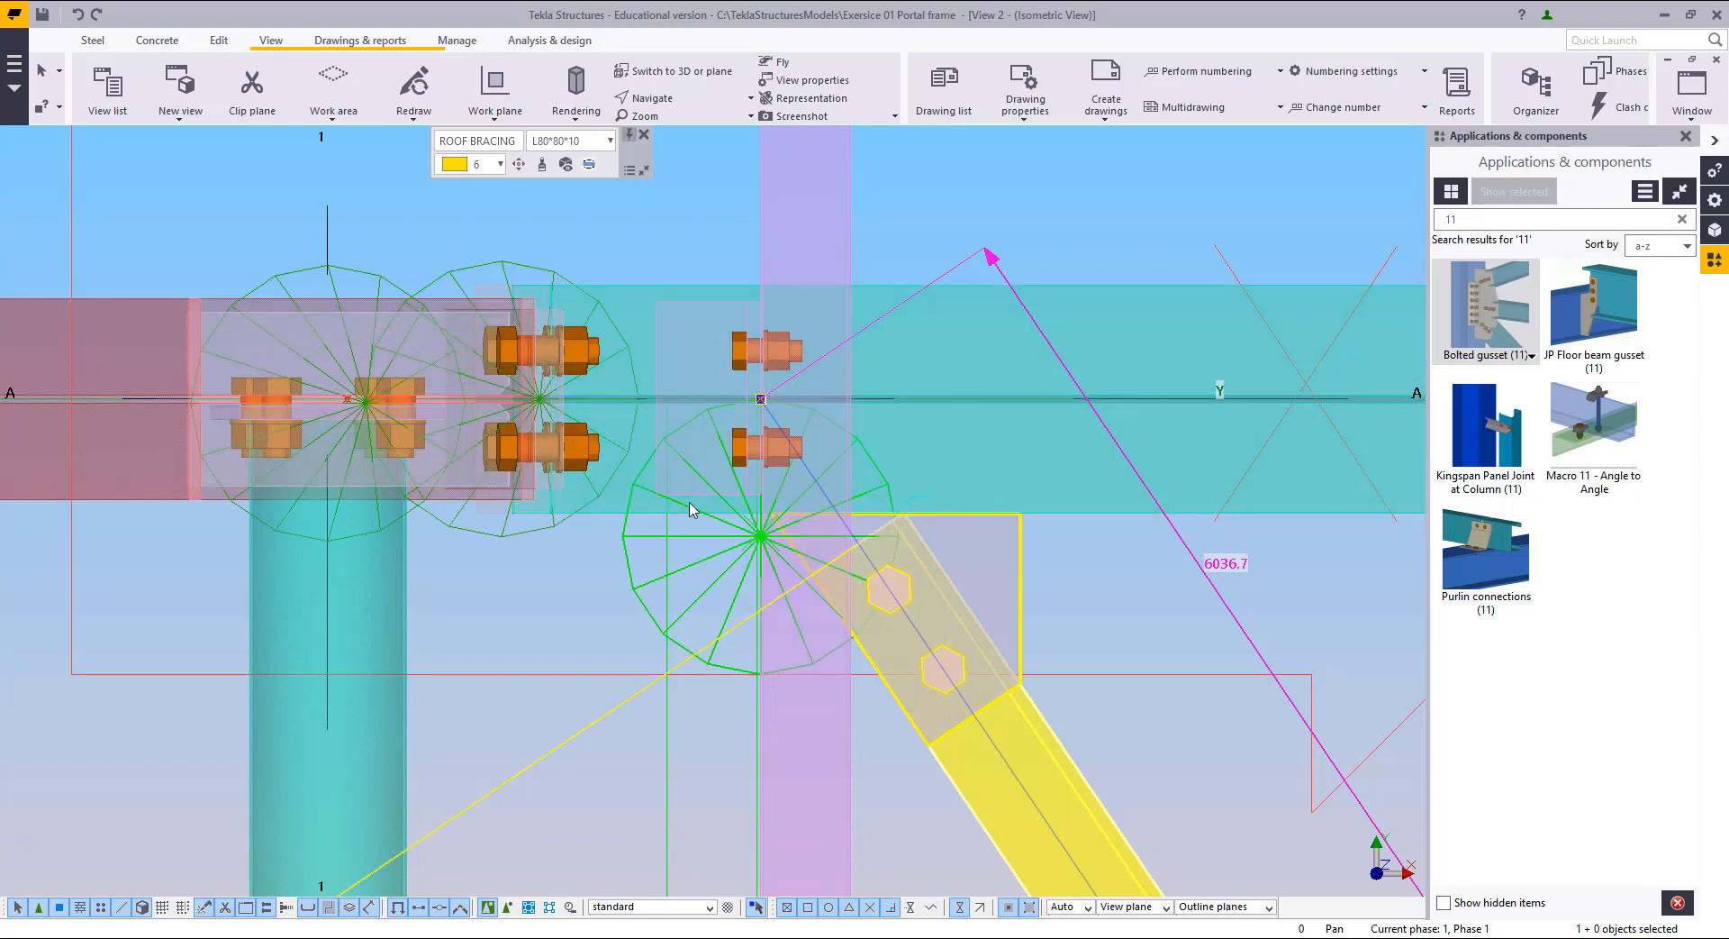
scroll(553, 444, "down", 3)
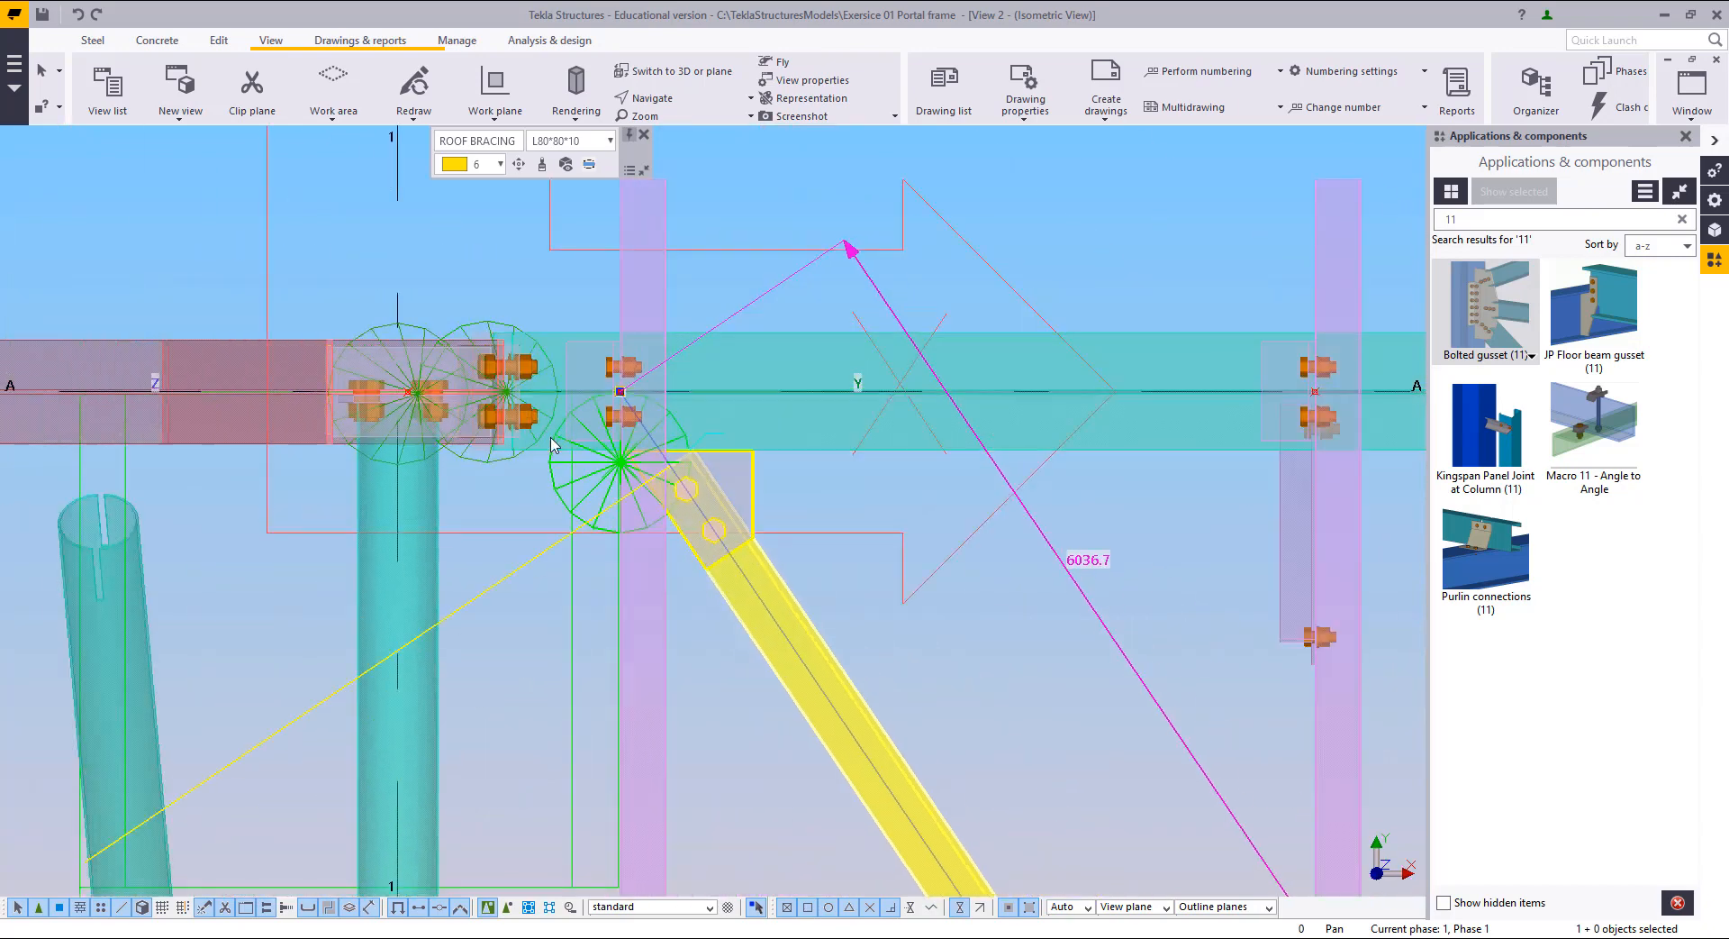
Step: Split the first-bay diagonal running from rafter A near grid 1 at its crossing with the other diagonal
scroll(563, 447, "down", 5)
middle_click_drag(630, 540, 745, 455)
middle_click_drag(941, 707, 834, 599)
scroll(808, 533, "up", 2)
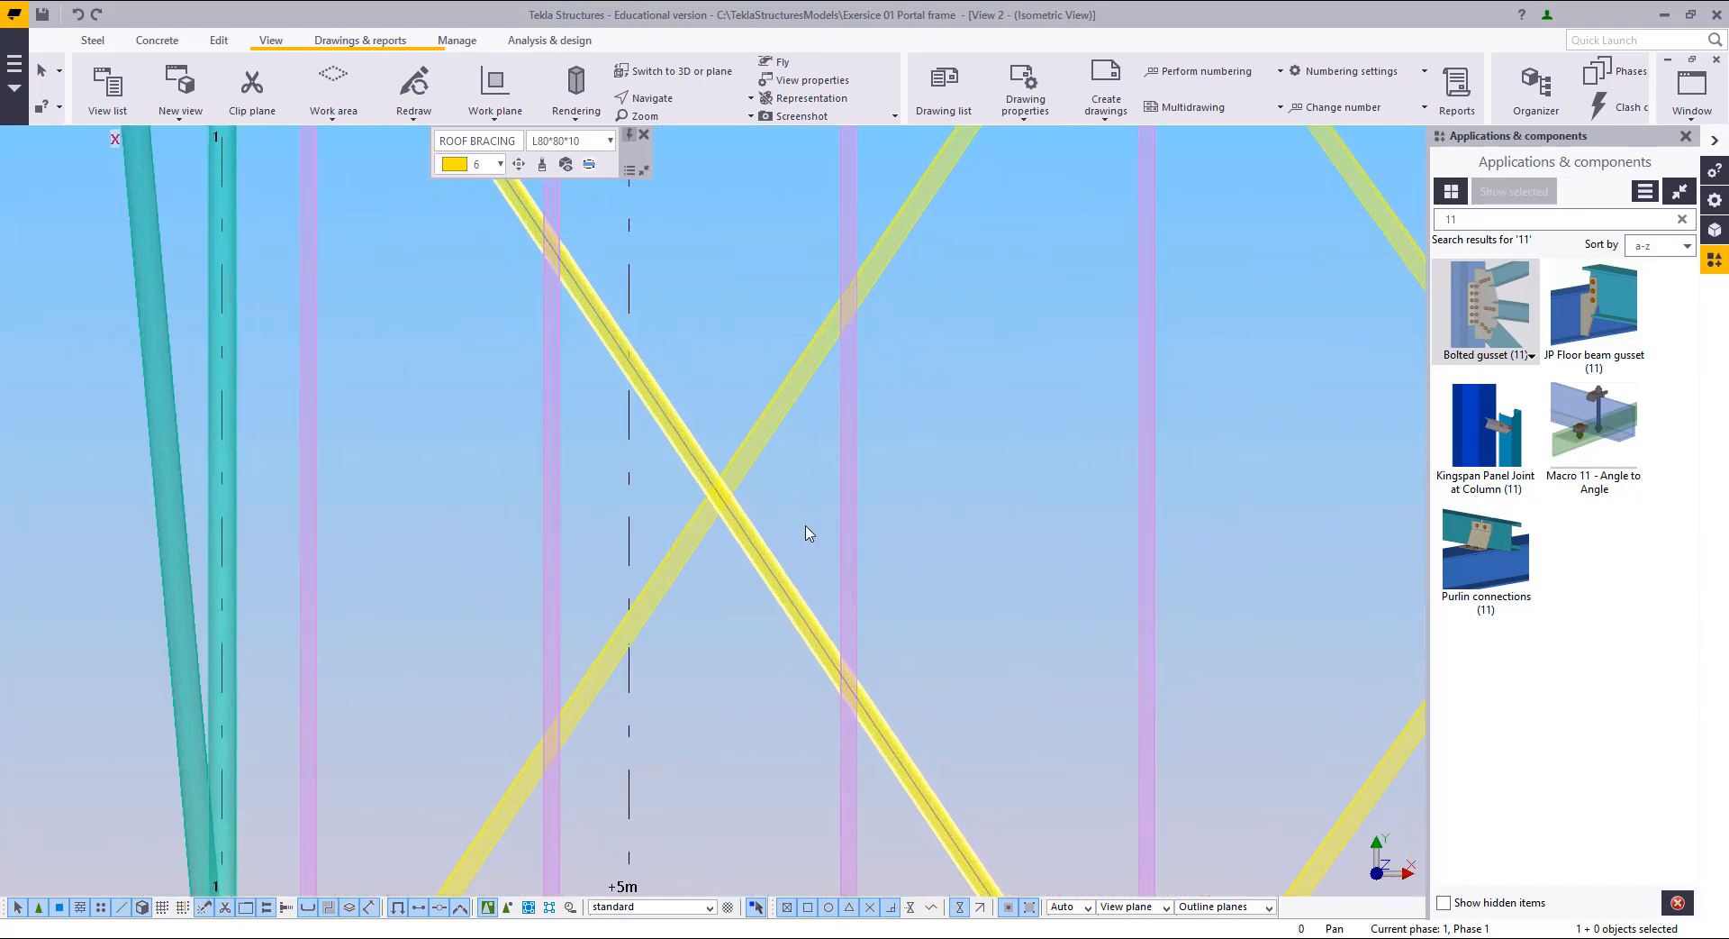
scroll(807, 533, "up", 2)
left_click(1183, 476)
middle_click_drag(1010, 487, 1195, 543)
scroll(1102, 557, "up", 1)
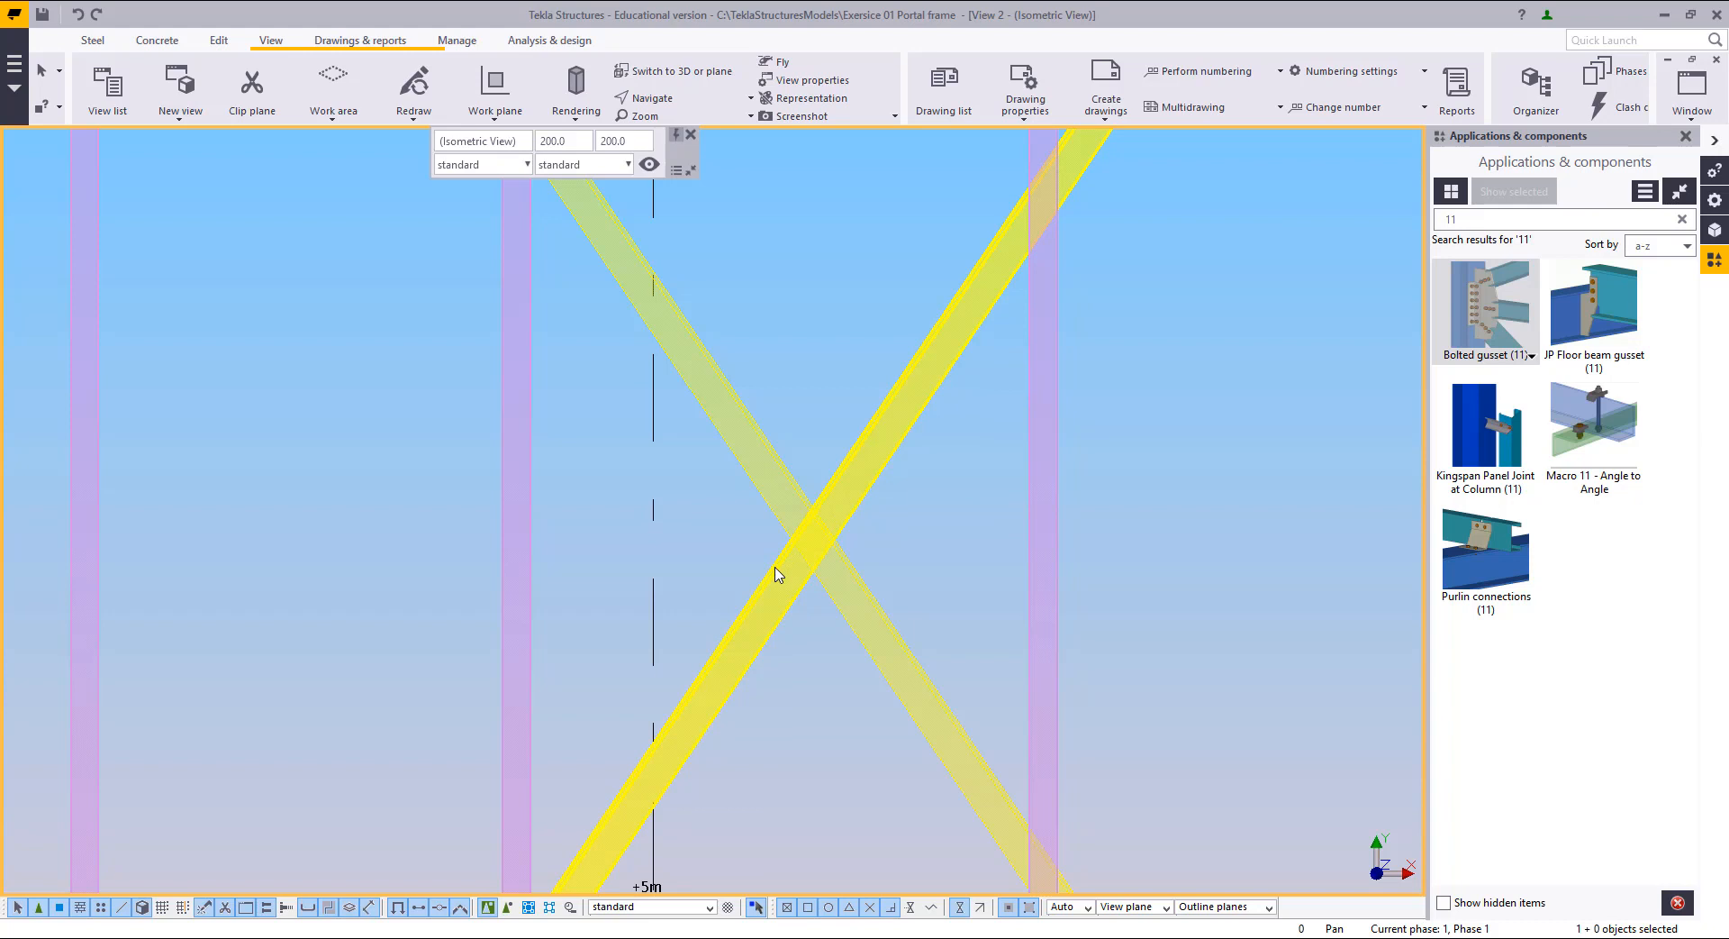
left_click(221, 45)
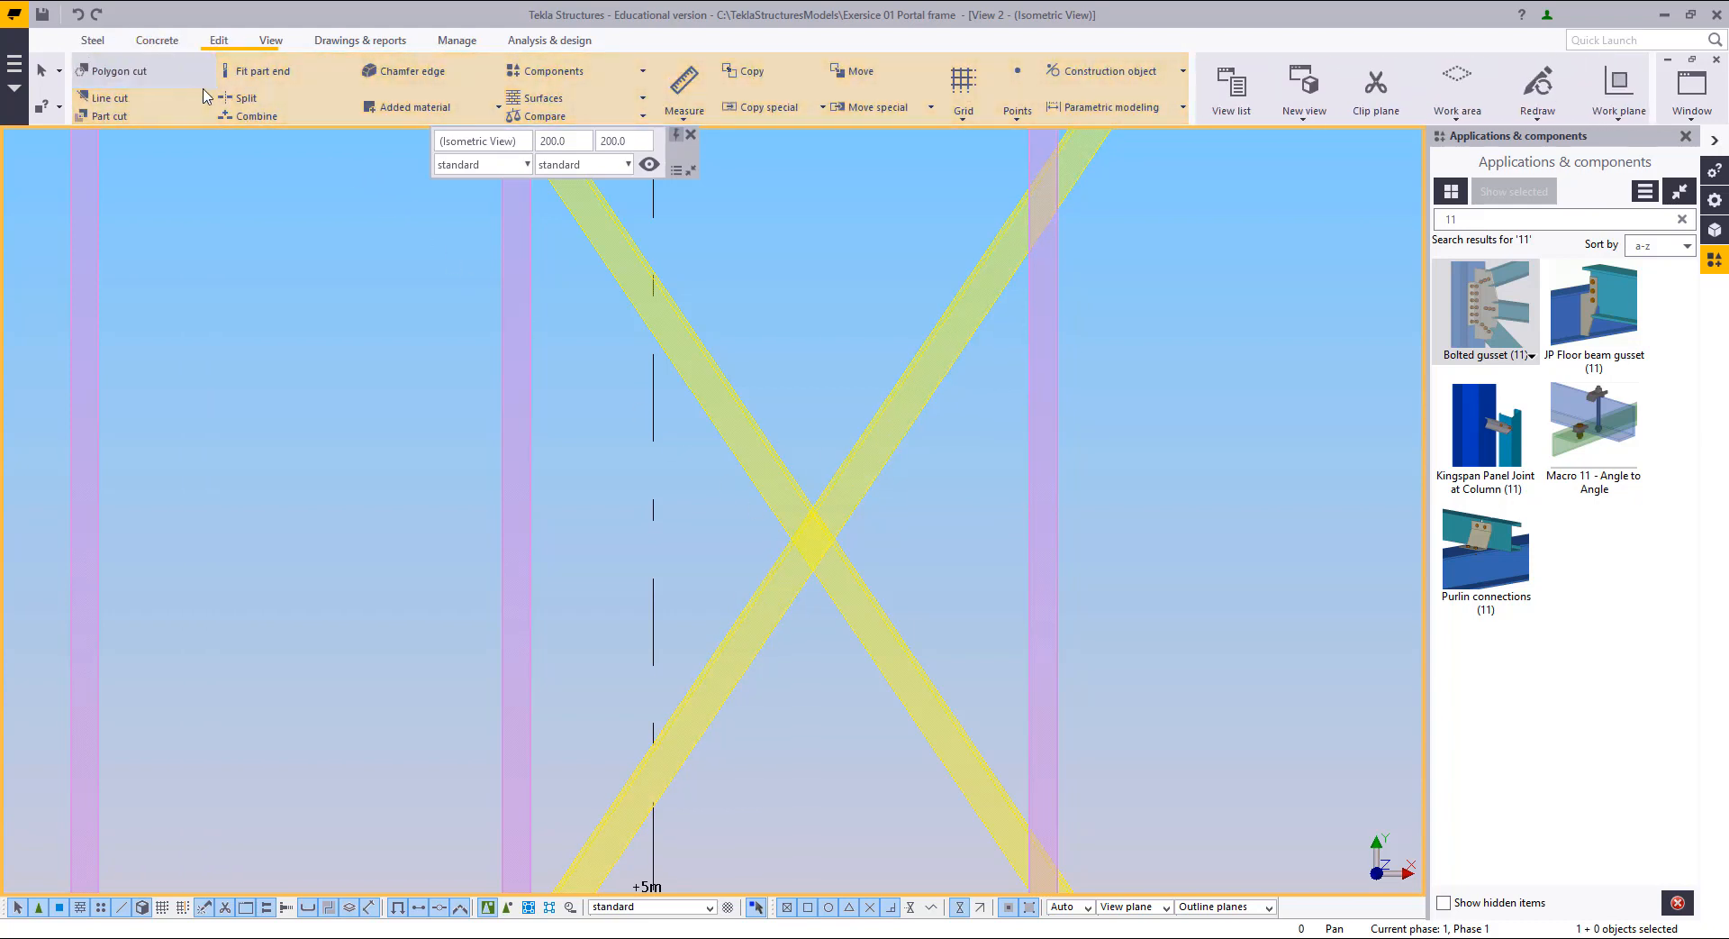
left_click(244, 97)
middle_click_drag(709, 686, 713, 690)
scroll(720, 630, "down", 5)
scroll(772, 649, "up", 4)
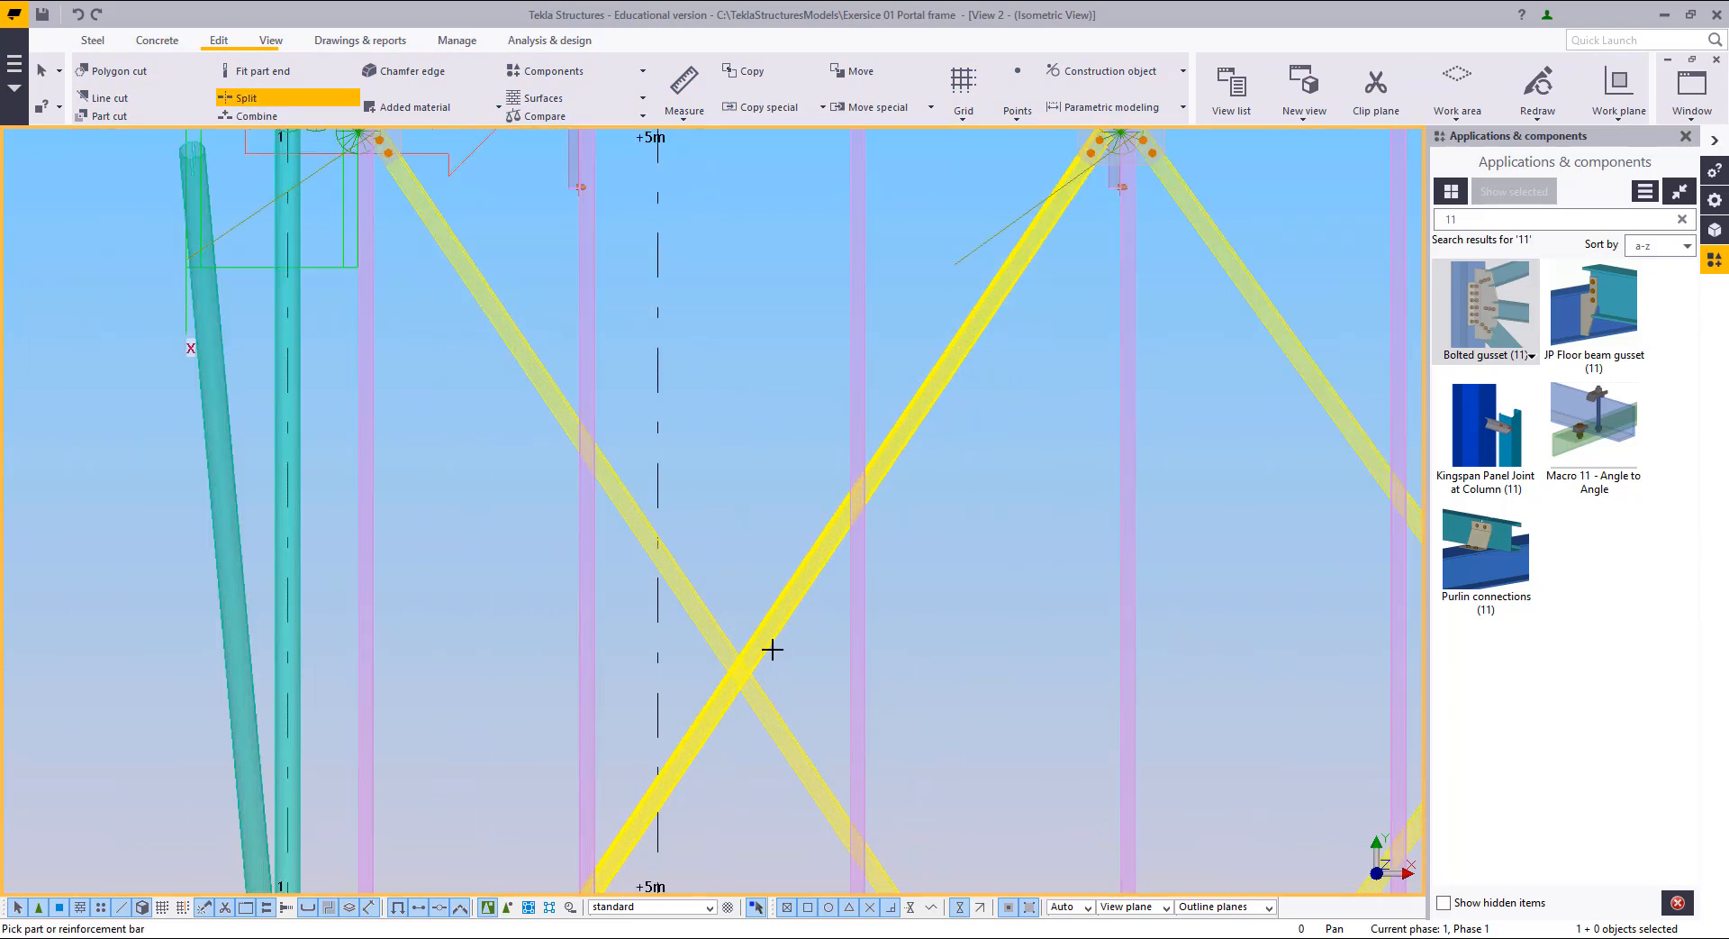
scroll(728, 696, "up", 2)
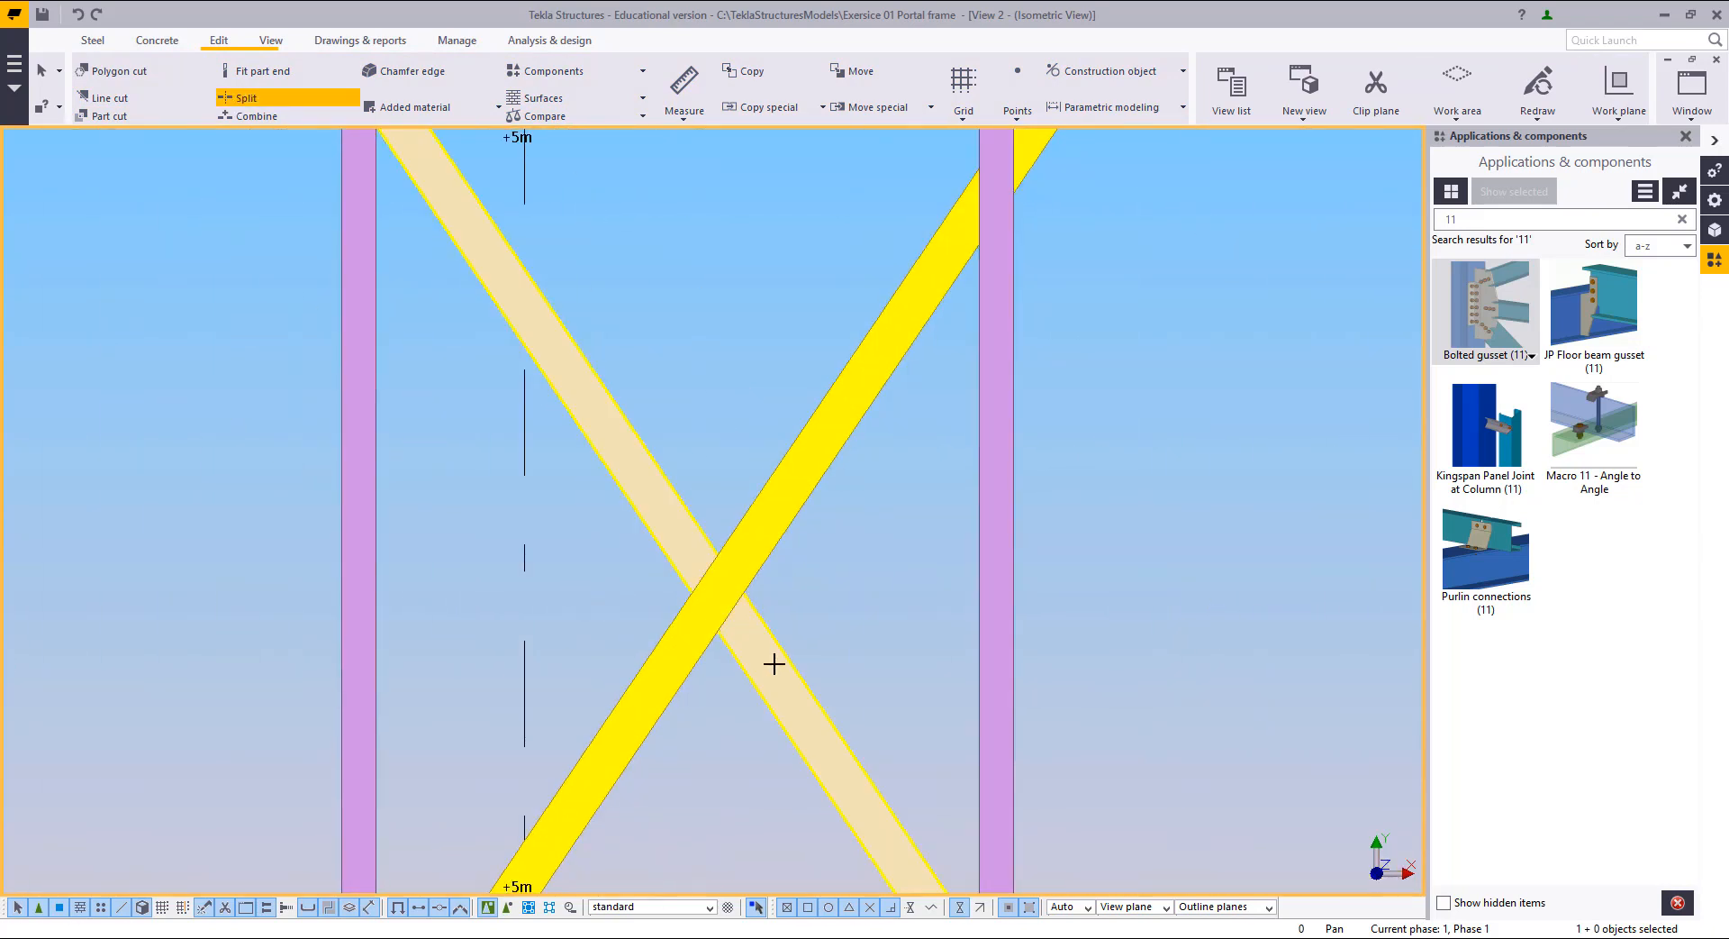
left_click(708, 595)
left_click(718, 598)
Step: Split the second-bay diagonal running from rafter A towards the ridge on rafter B at the crossing, and check both halves
scroll(558, 599, "down", 5)
scroll(1062, 618, "up", 5)
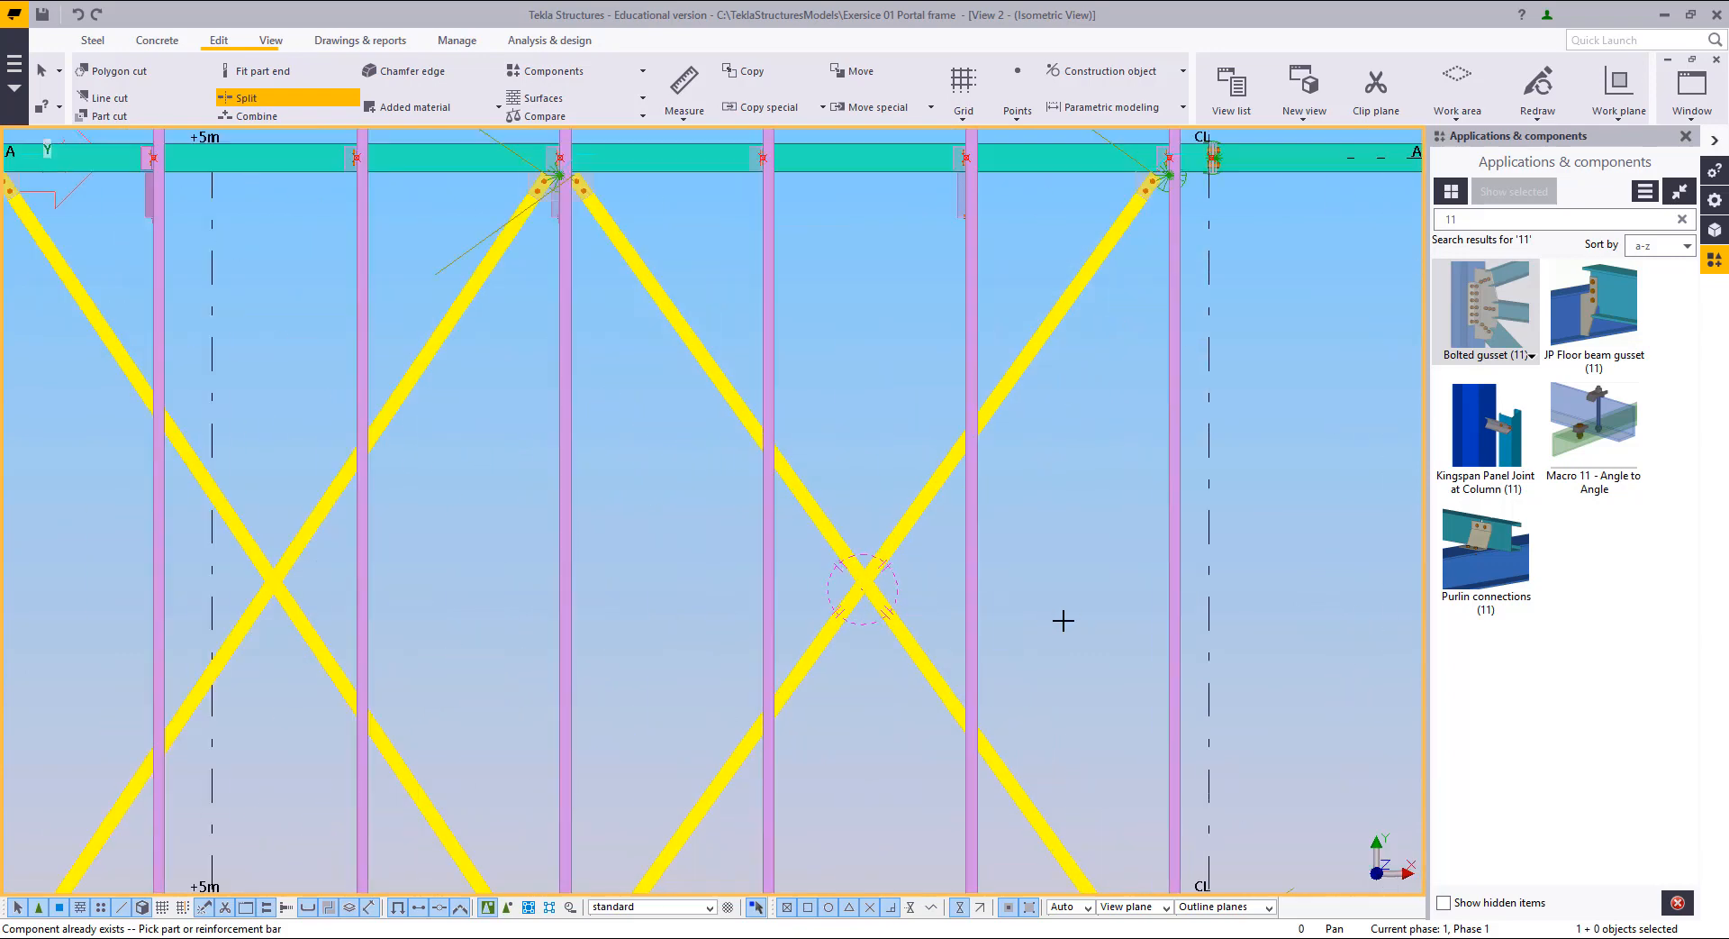
left_click(817, 566)
left_click(815, 563)
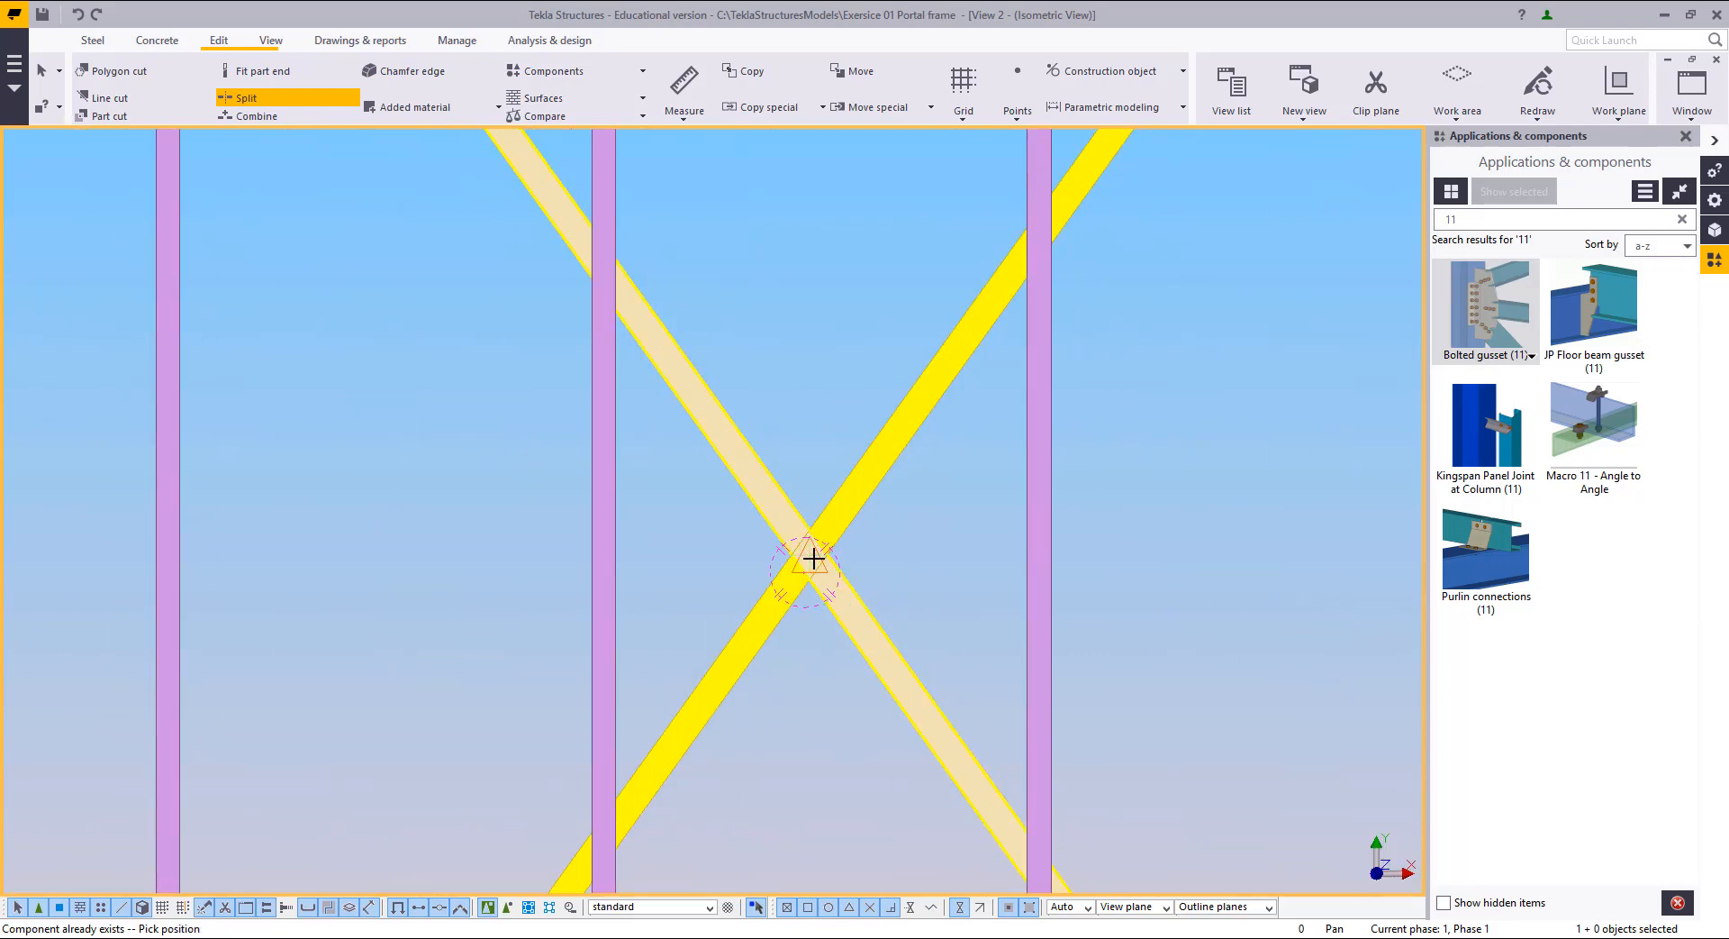
key("Escape")
left_click(793, 550)
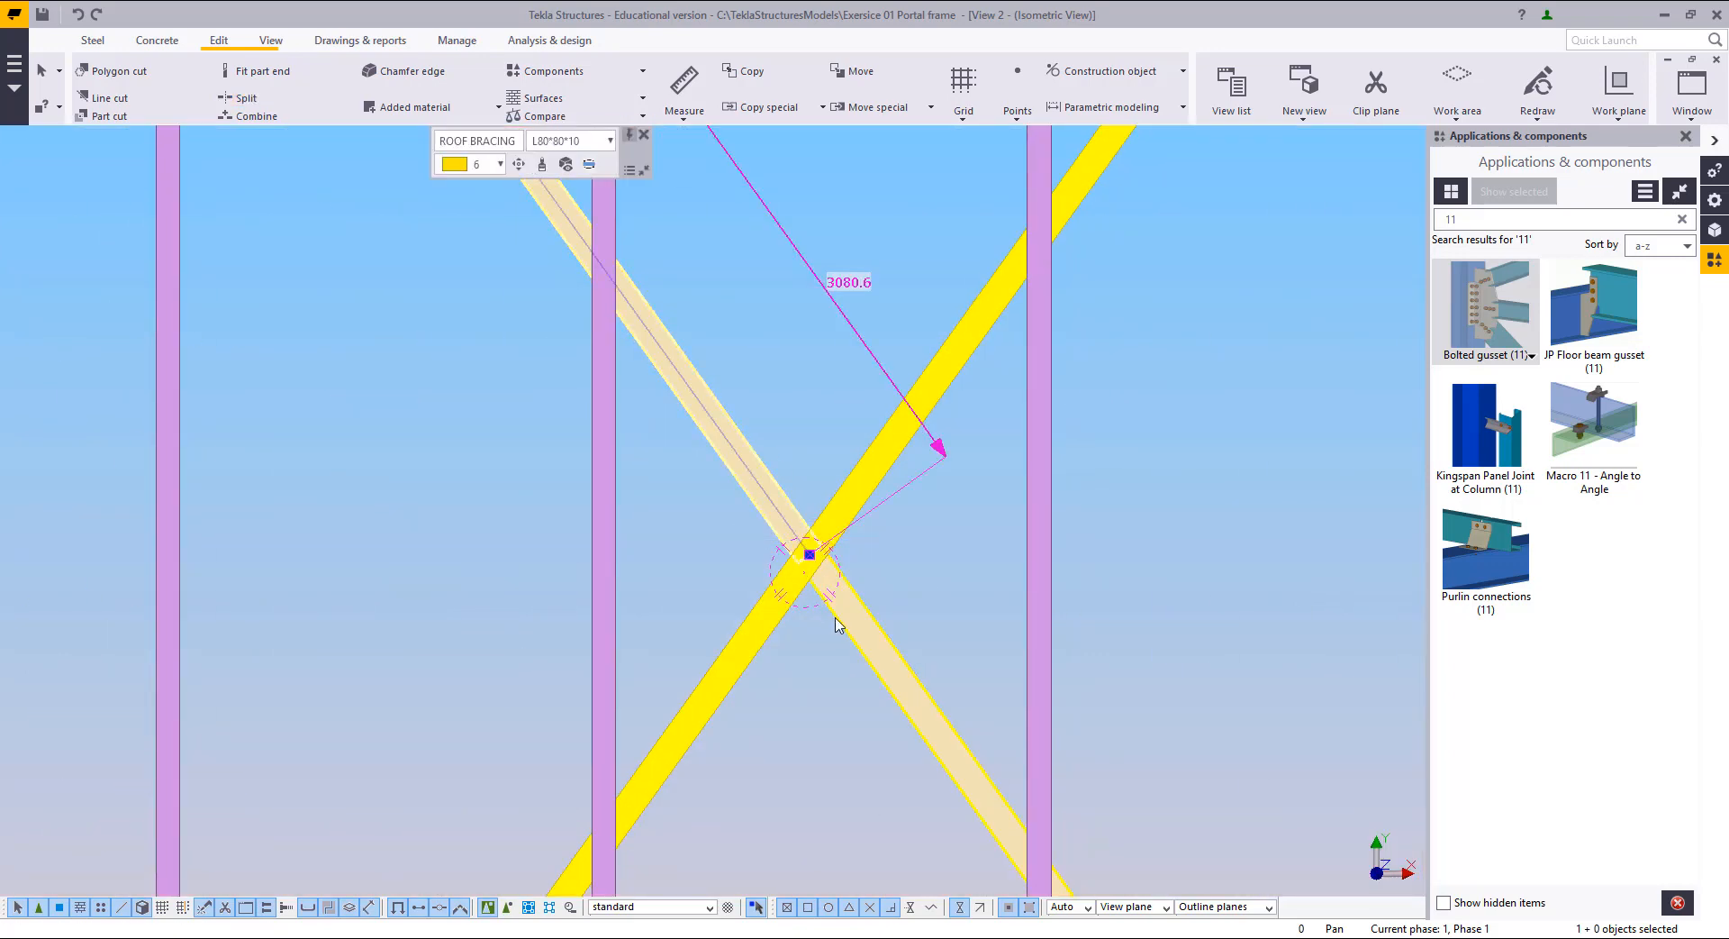
left_click(833, 616)
Step: Connect the two halves of the split first-bay diagonal to the through diagonal at their crossing with a Bolted gusset (11)
scroll(843, 622, "down", 3)
scroll(887, 631, "down", 3)
middle_click_drag(419, 605, 549, 580)
scroll(563, 590, "up", 11)
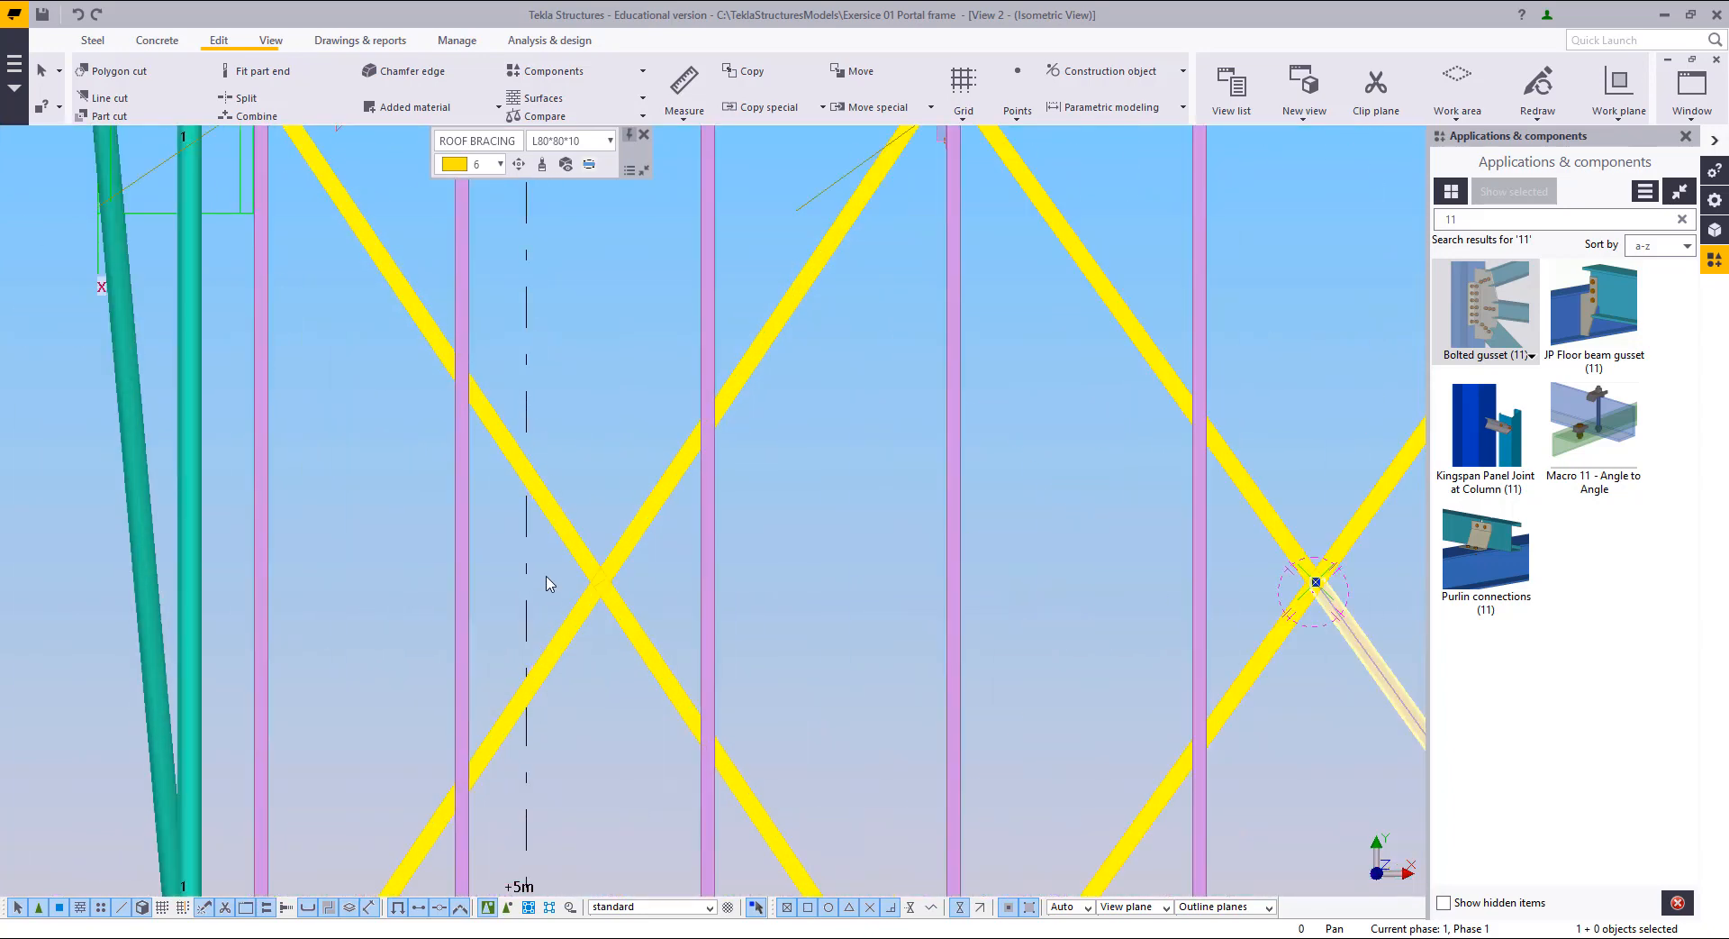
middle_click_drag(740, 584, 760, 629)
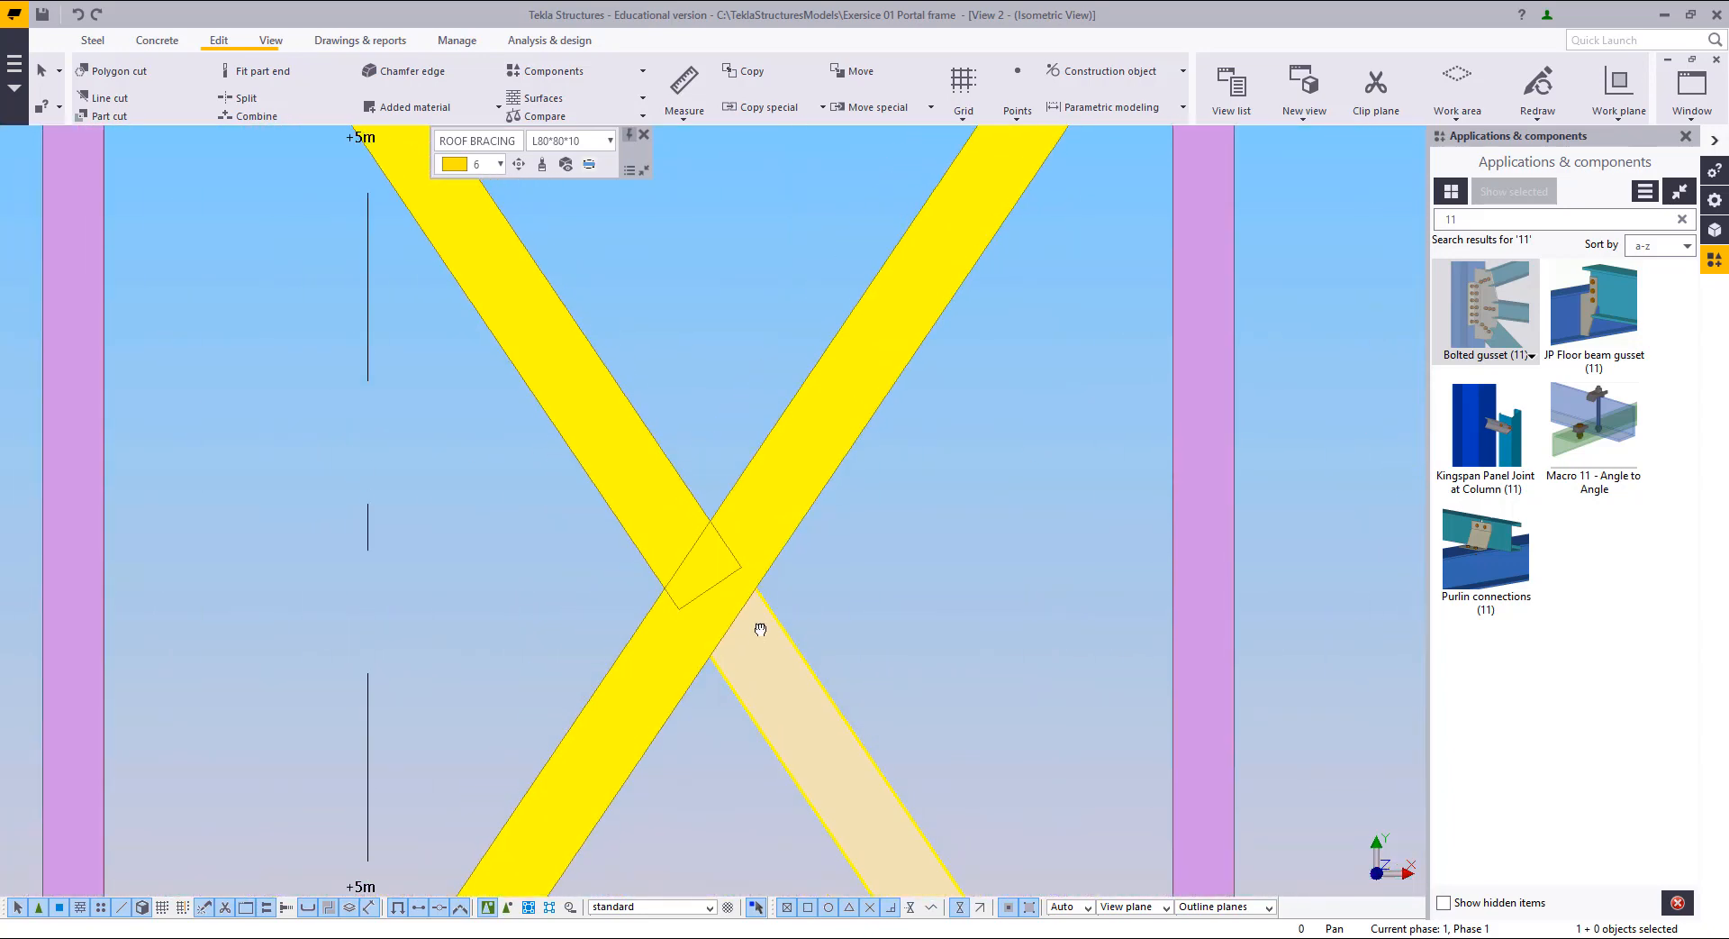
left_click(1501, 305)
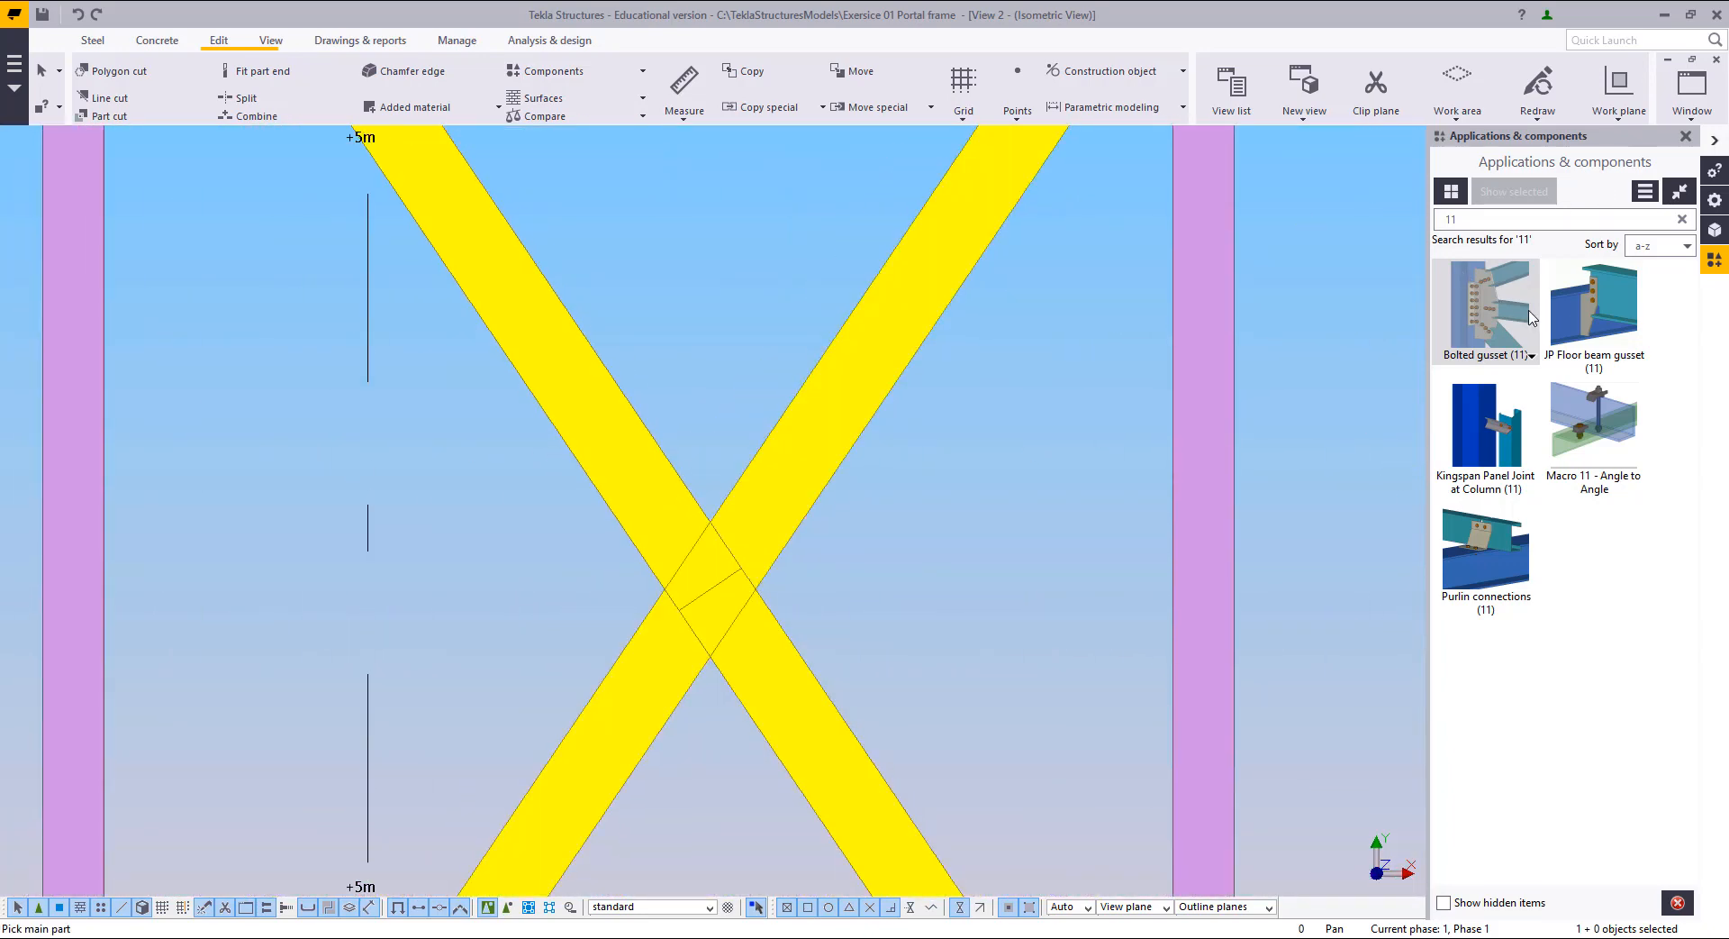
left_click(765, 490)
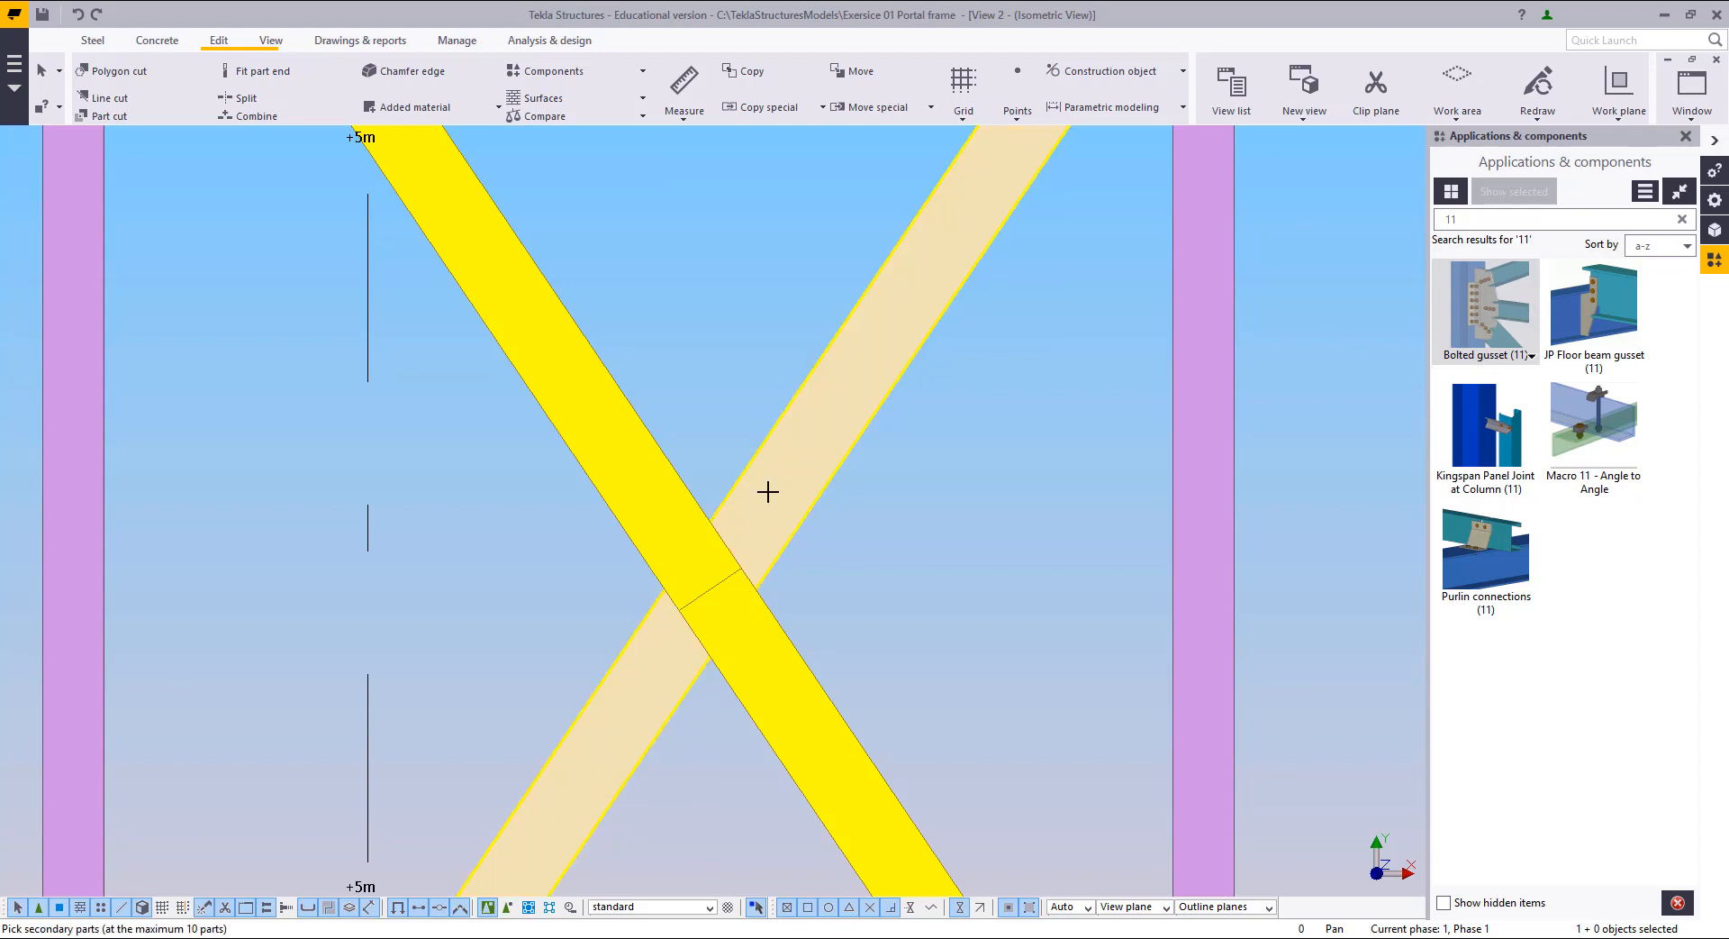
middle_click_drag(722, 505, 718, 721)
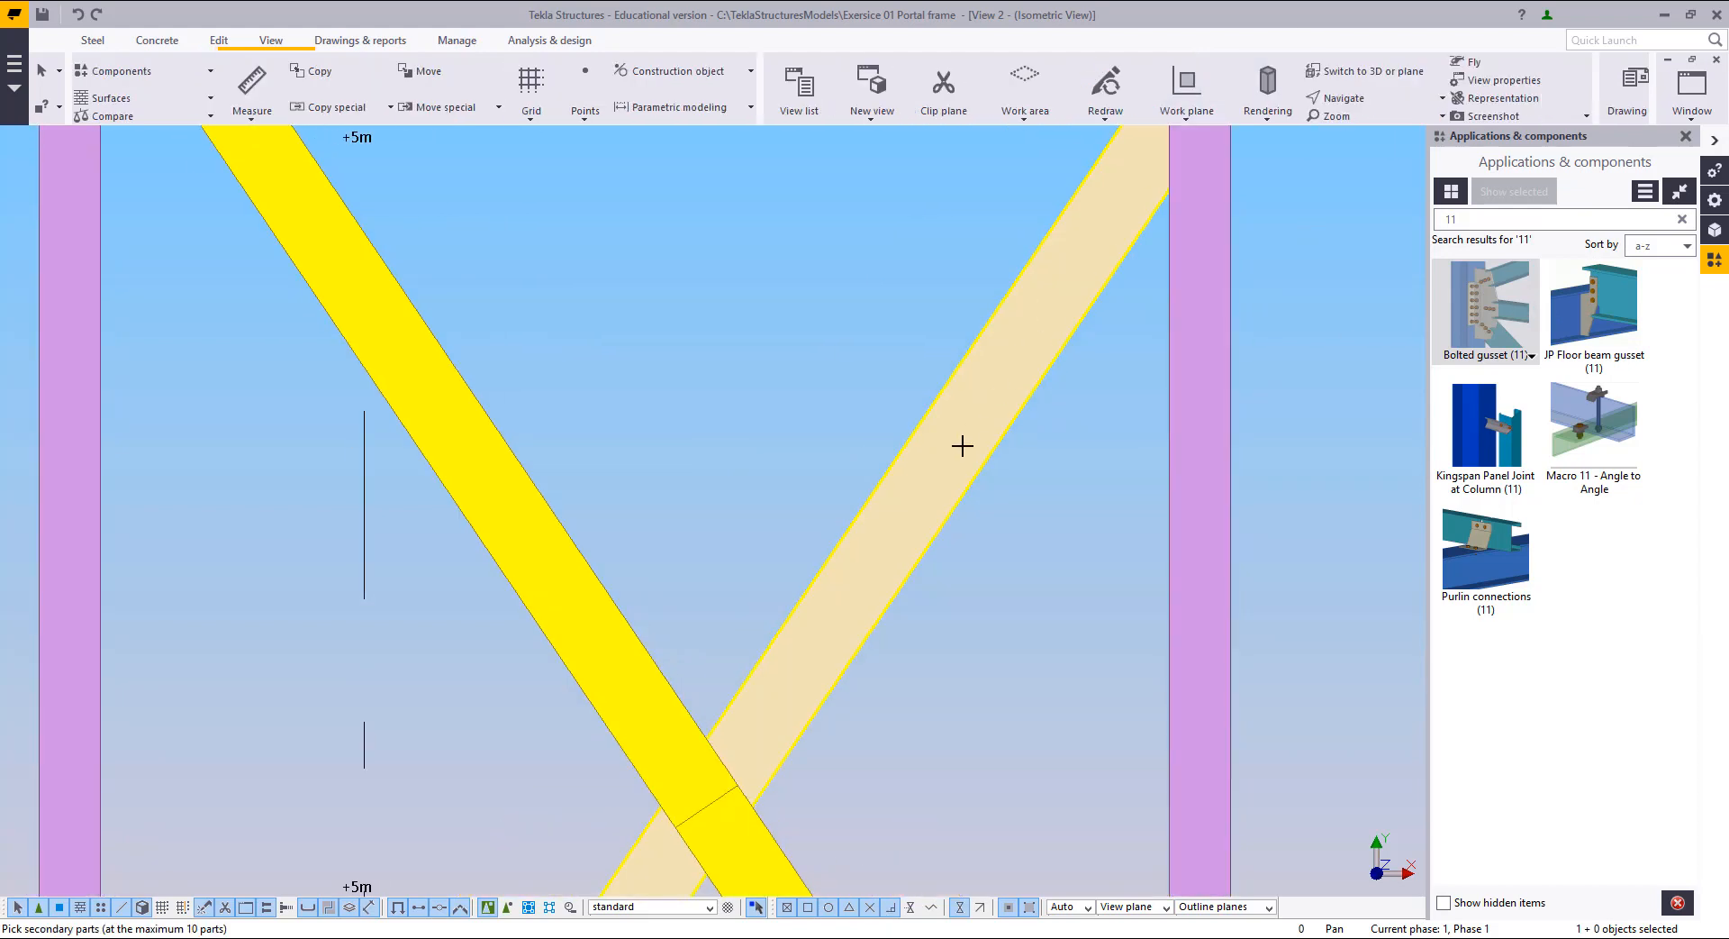
scroll(889, 540, "down", 2)
middle_click_drag(827, 465, 931, 575)
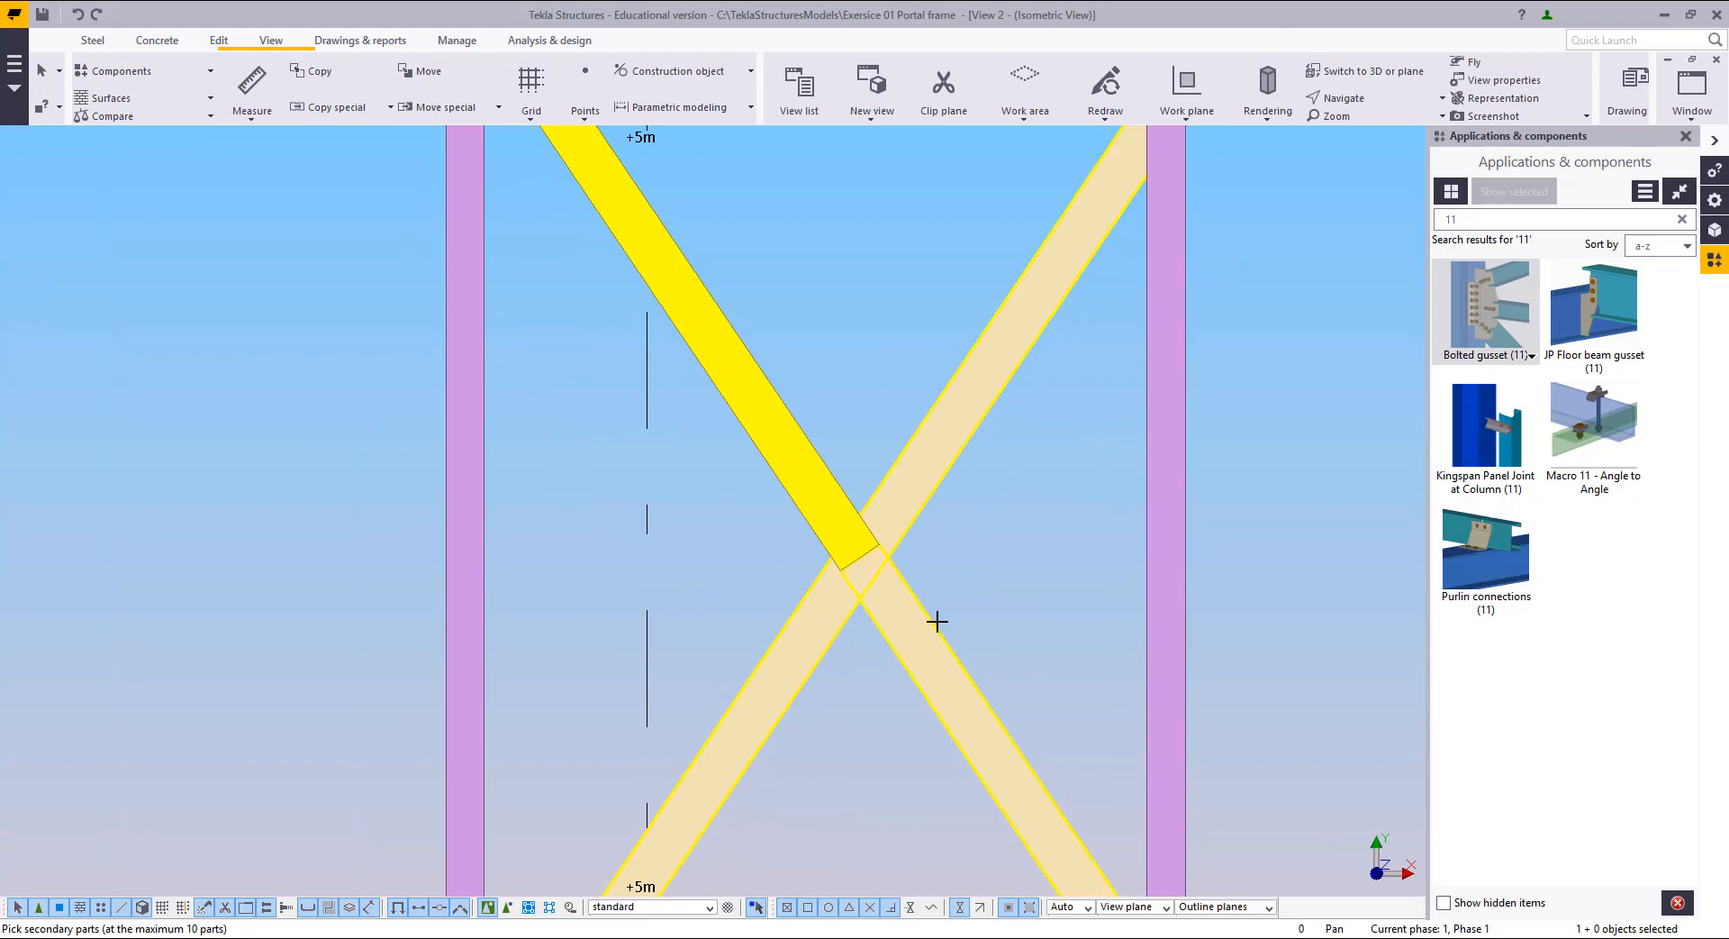
left_click(796, 422)
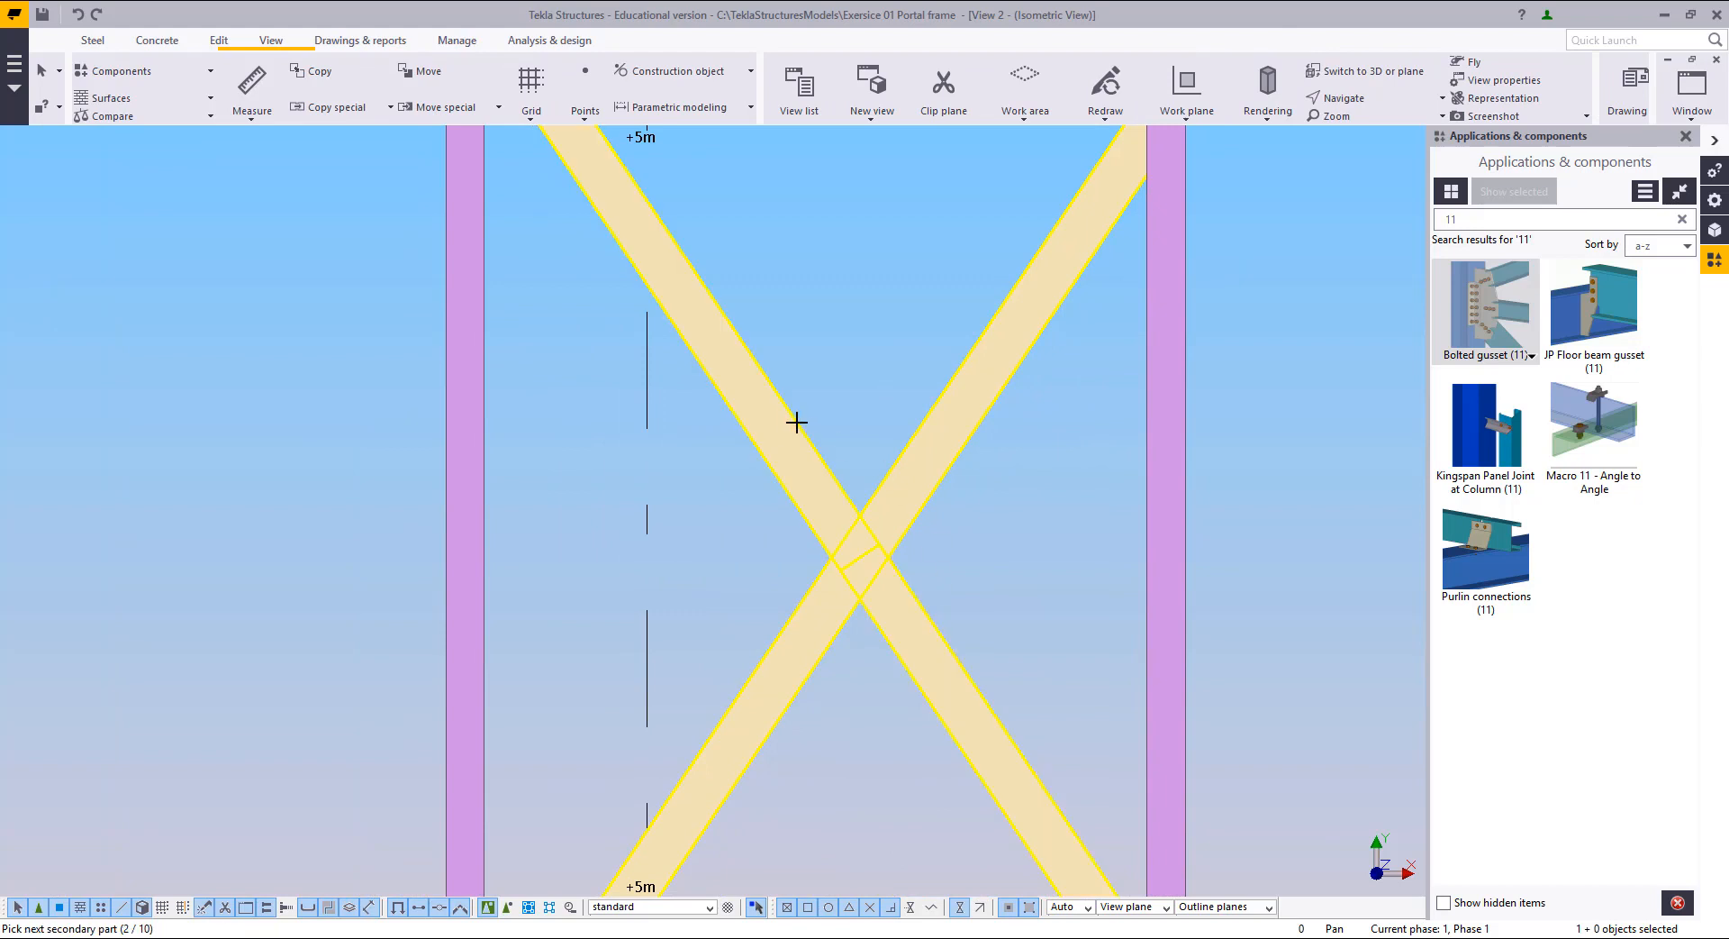
middle_click(839, 347)
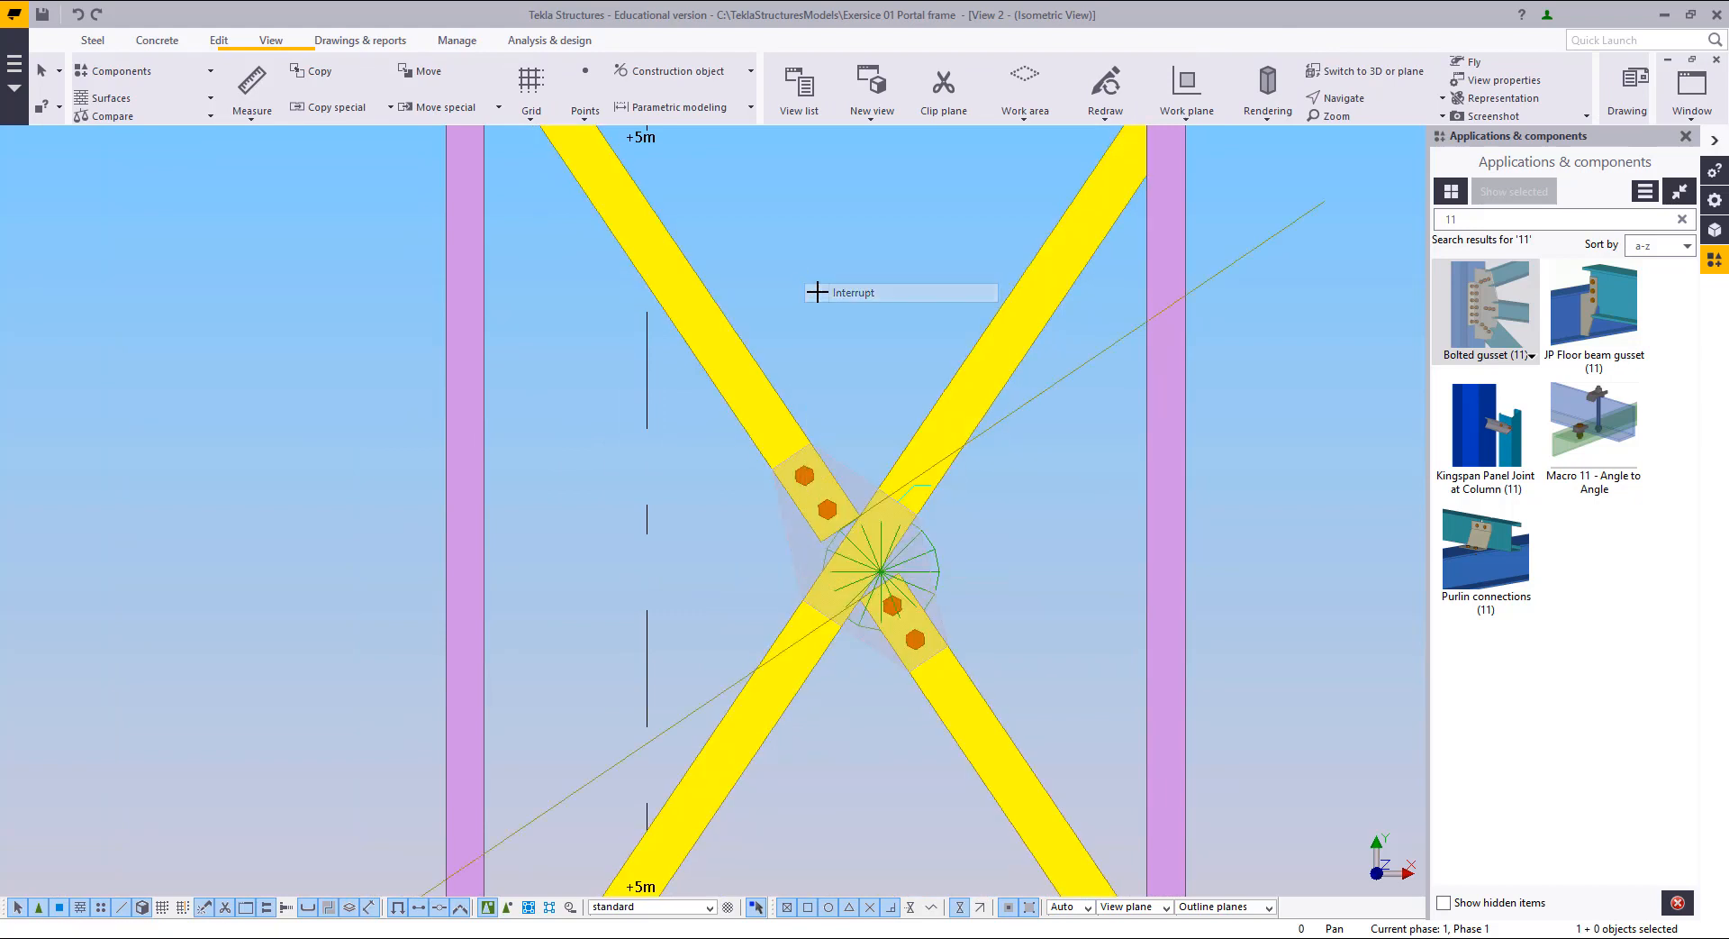
Step: Set the clearance between the main diagonal and the braces to 20 mm in the first-bay crossing gusset and modify the connection
scroll(926, 576, "up", 4)
left_click(872, 579)
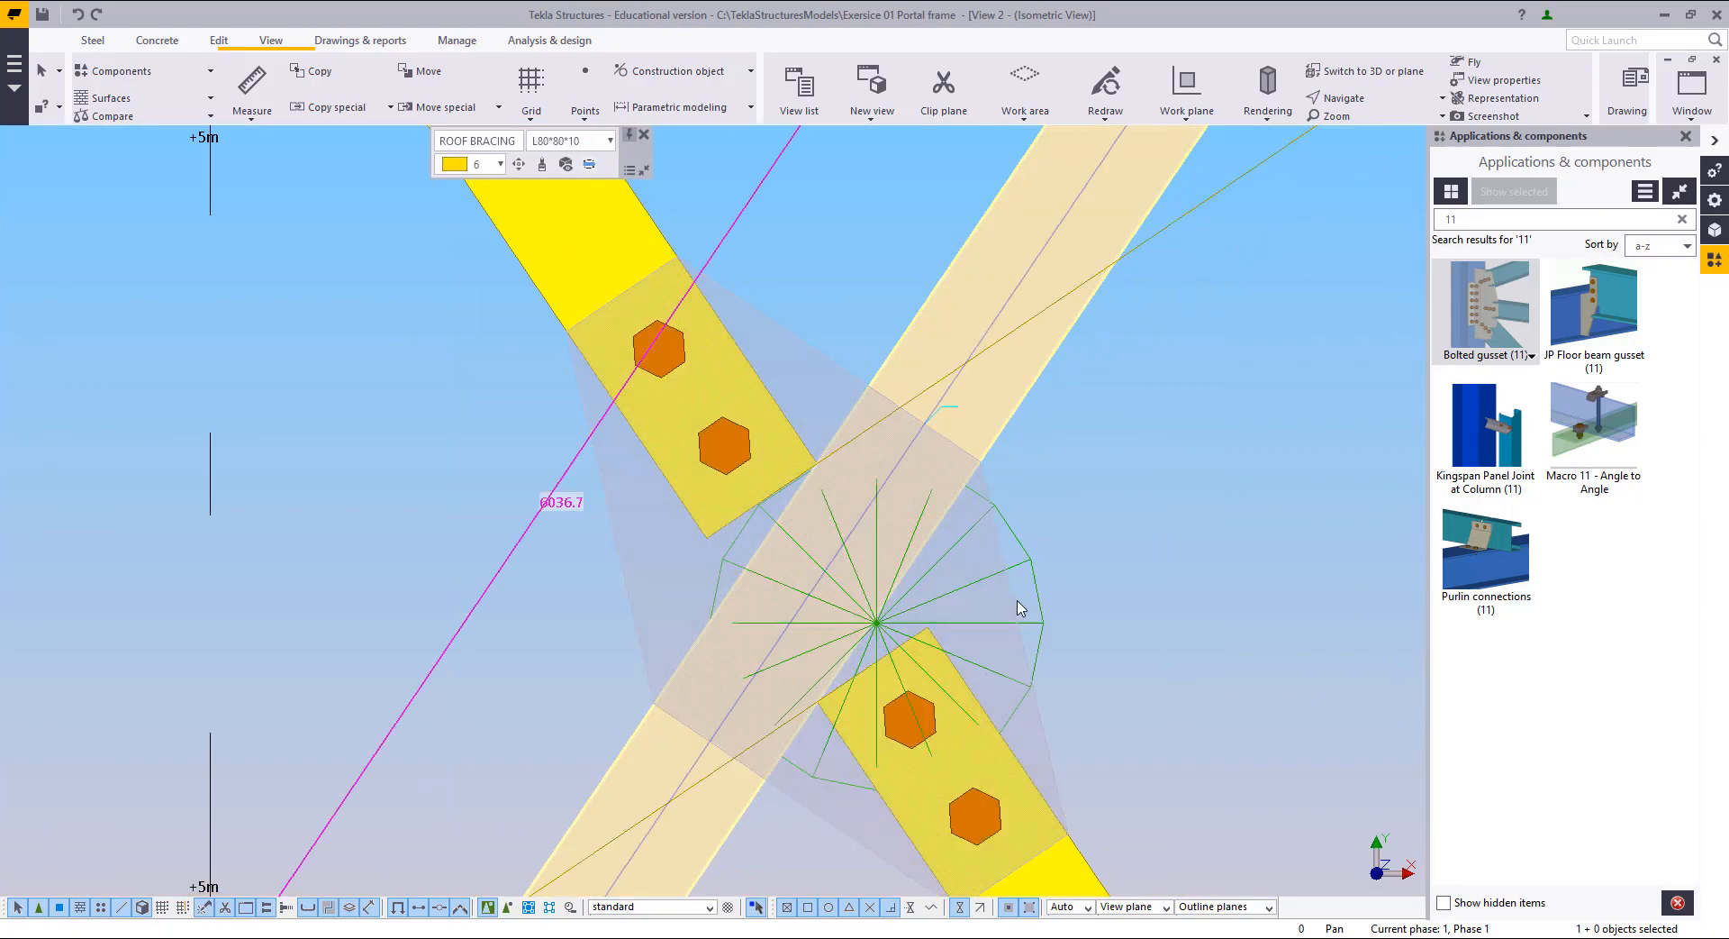
double_click(1035, 572)
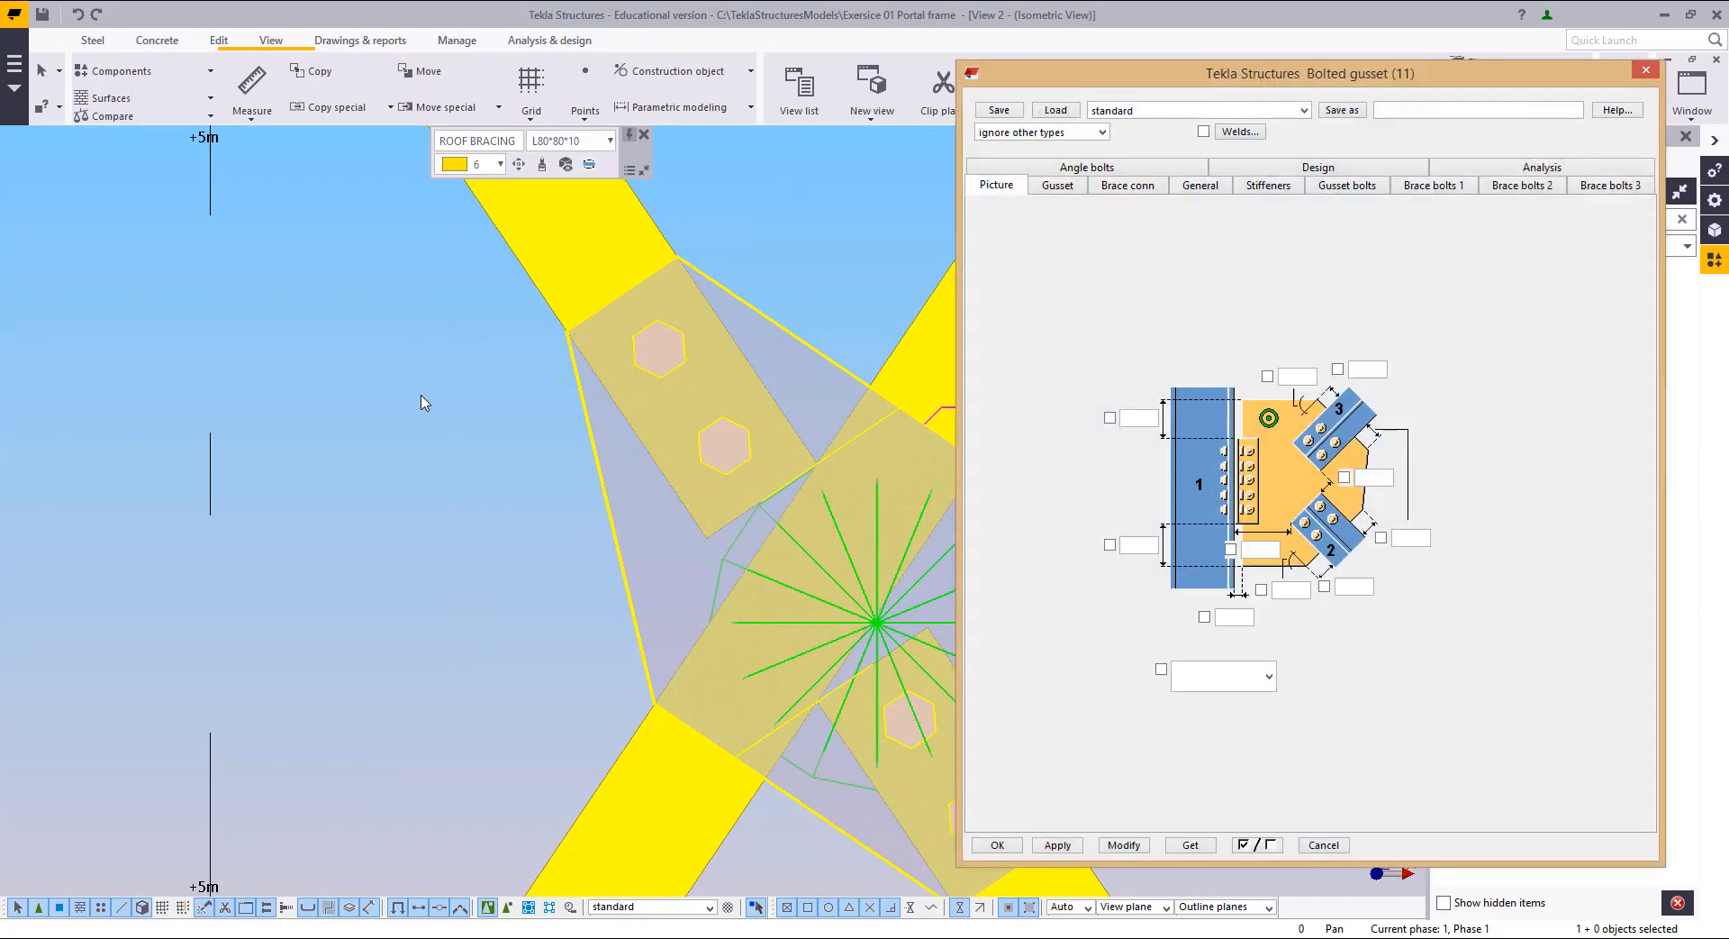
scroll(496, 469, "down", 3)
scroll(567, 541, "up", 2)
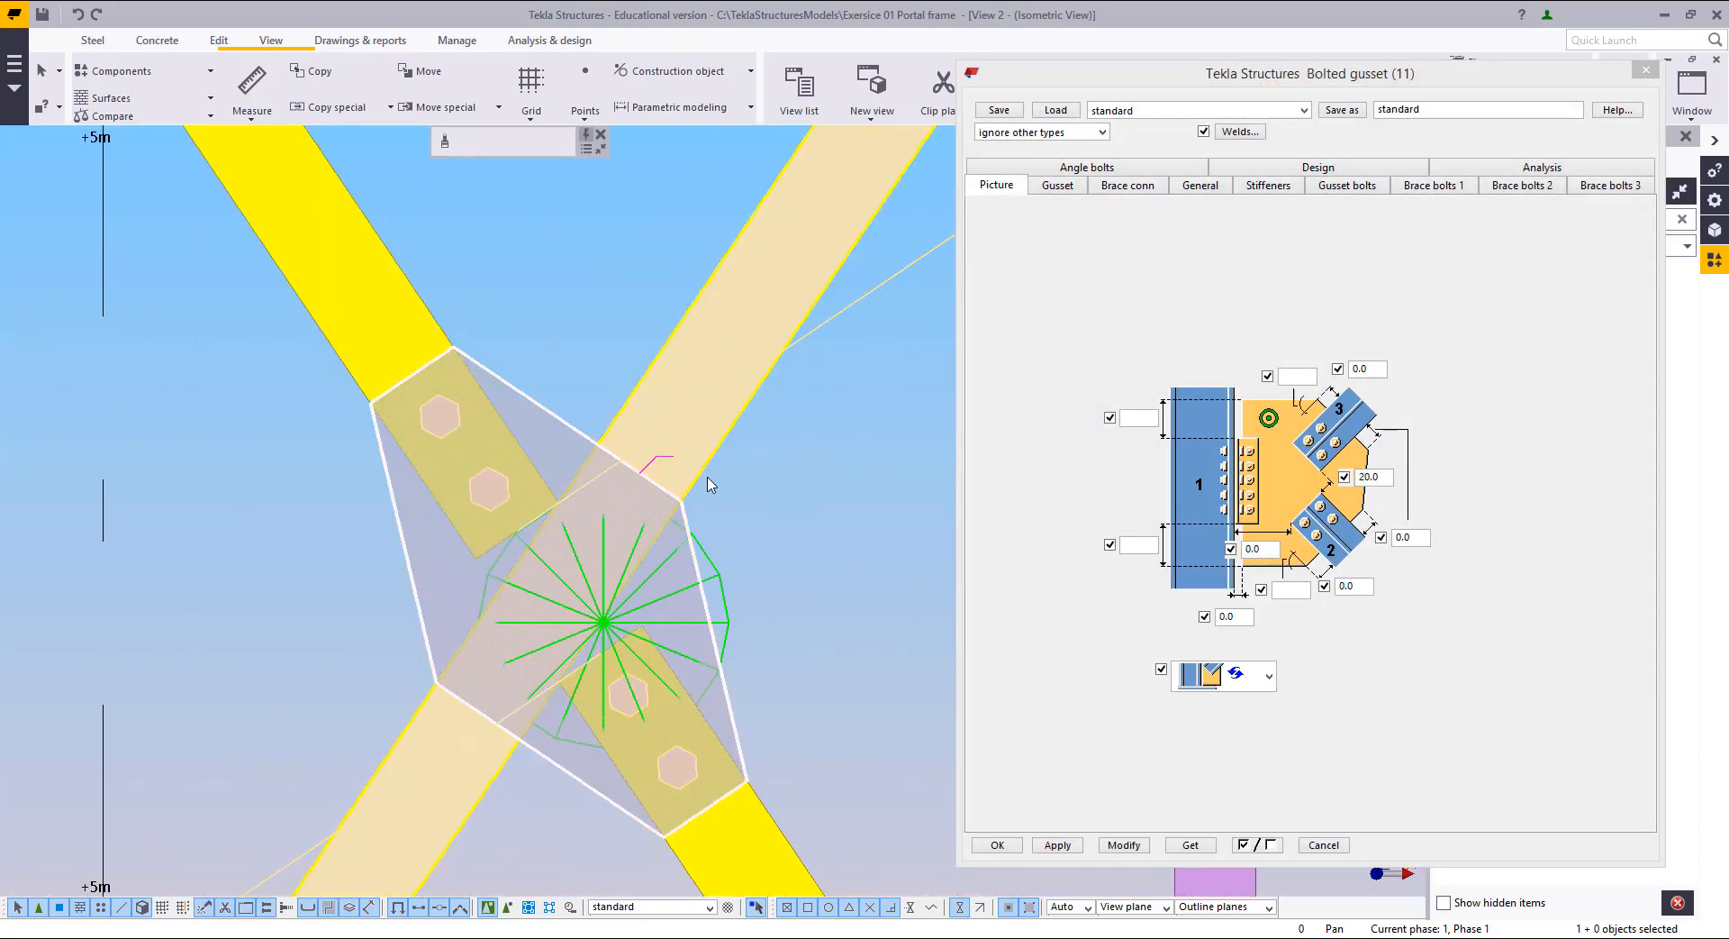
left_click(1261, 550)
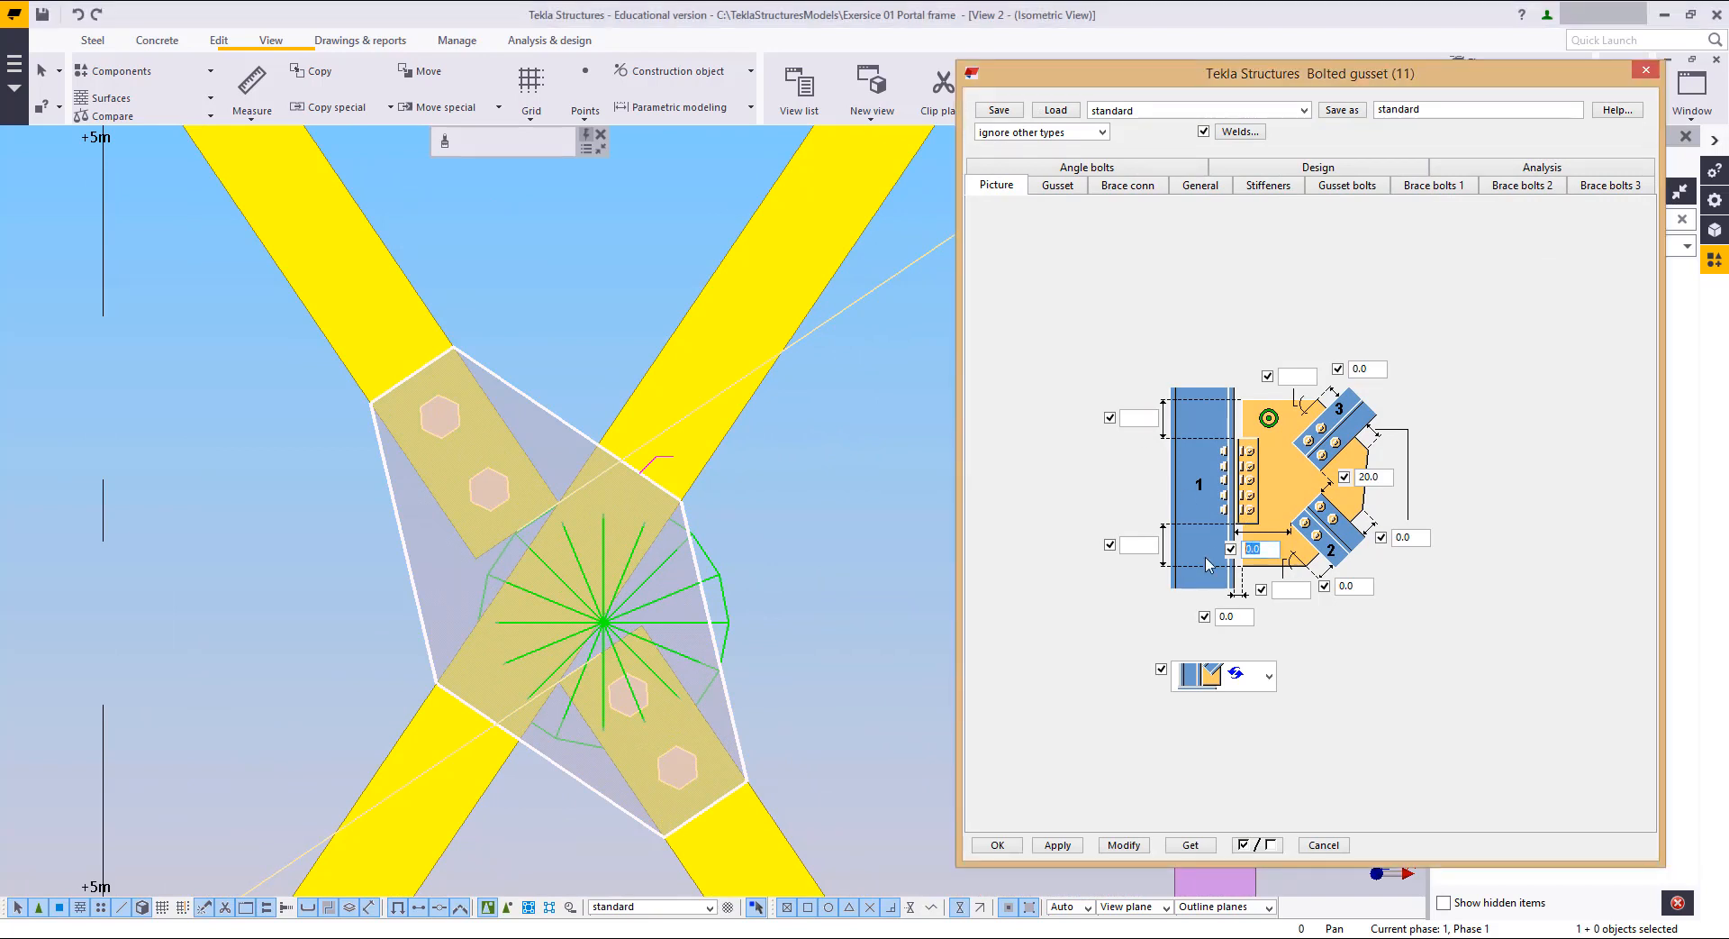
left_click(1124, 845)
middle_click_drag(734, 594, 777, 489)
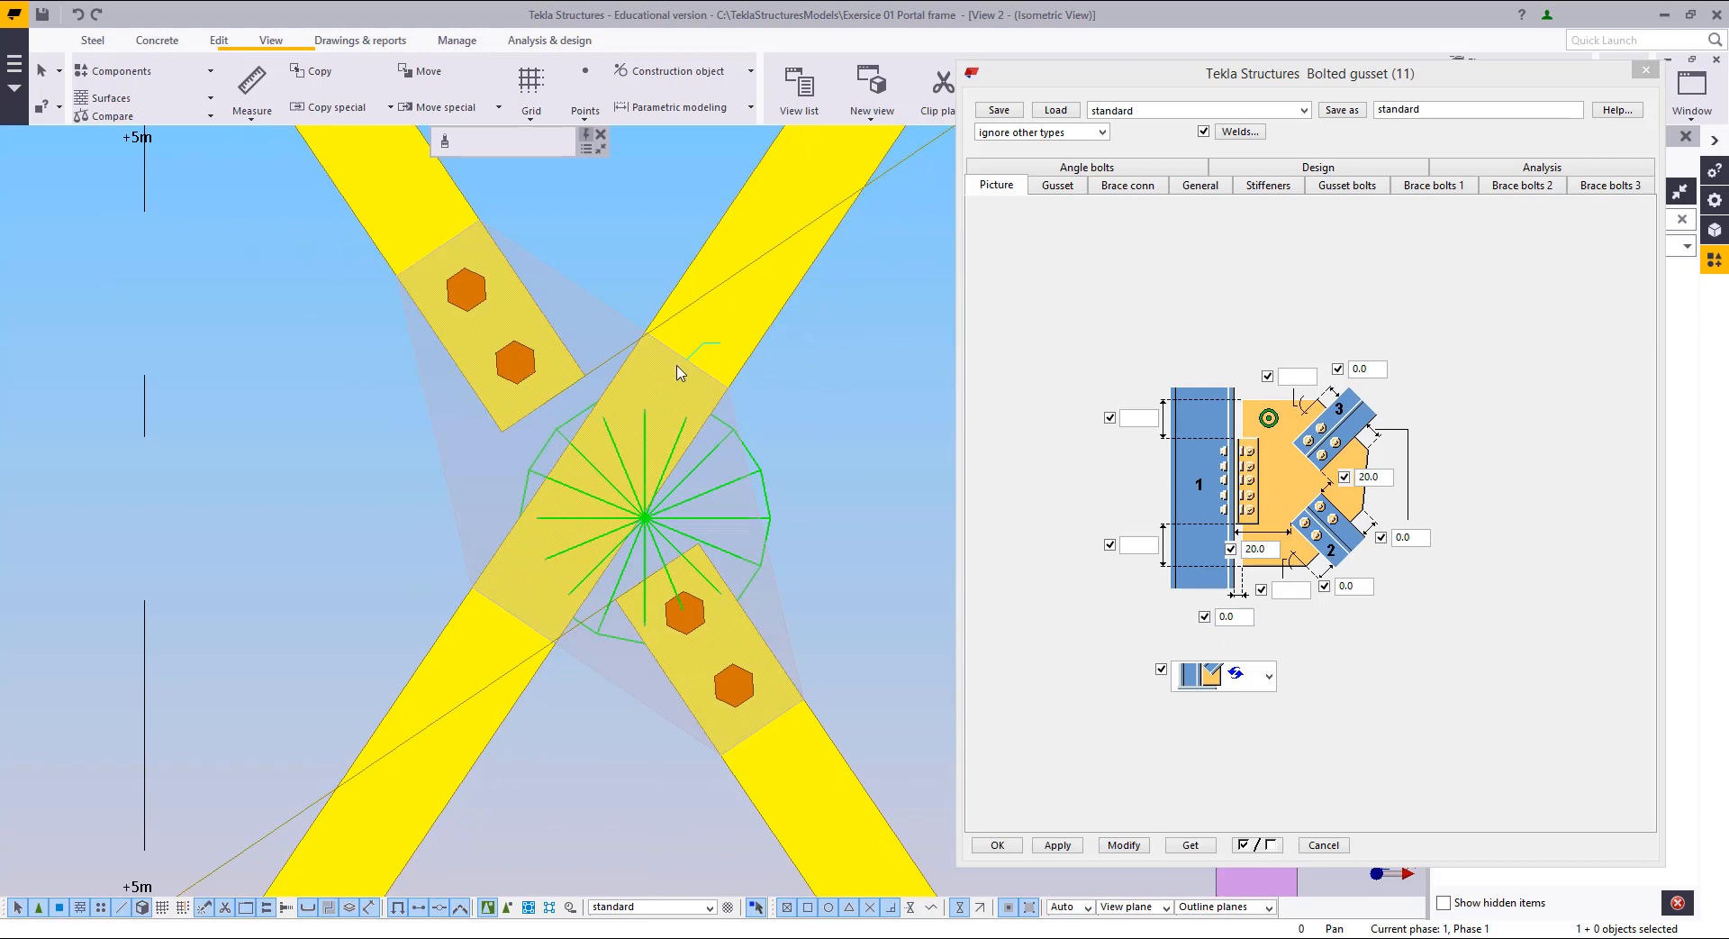
Step: Set both edge angles of the first-bay crossing gusset plate to 30, modify the connection and apply these settings
middle_click_drag(680, 372, 703, 401)
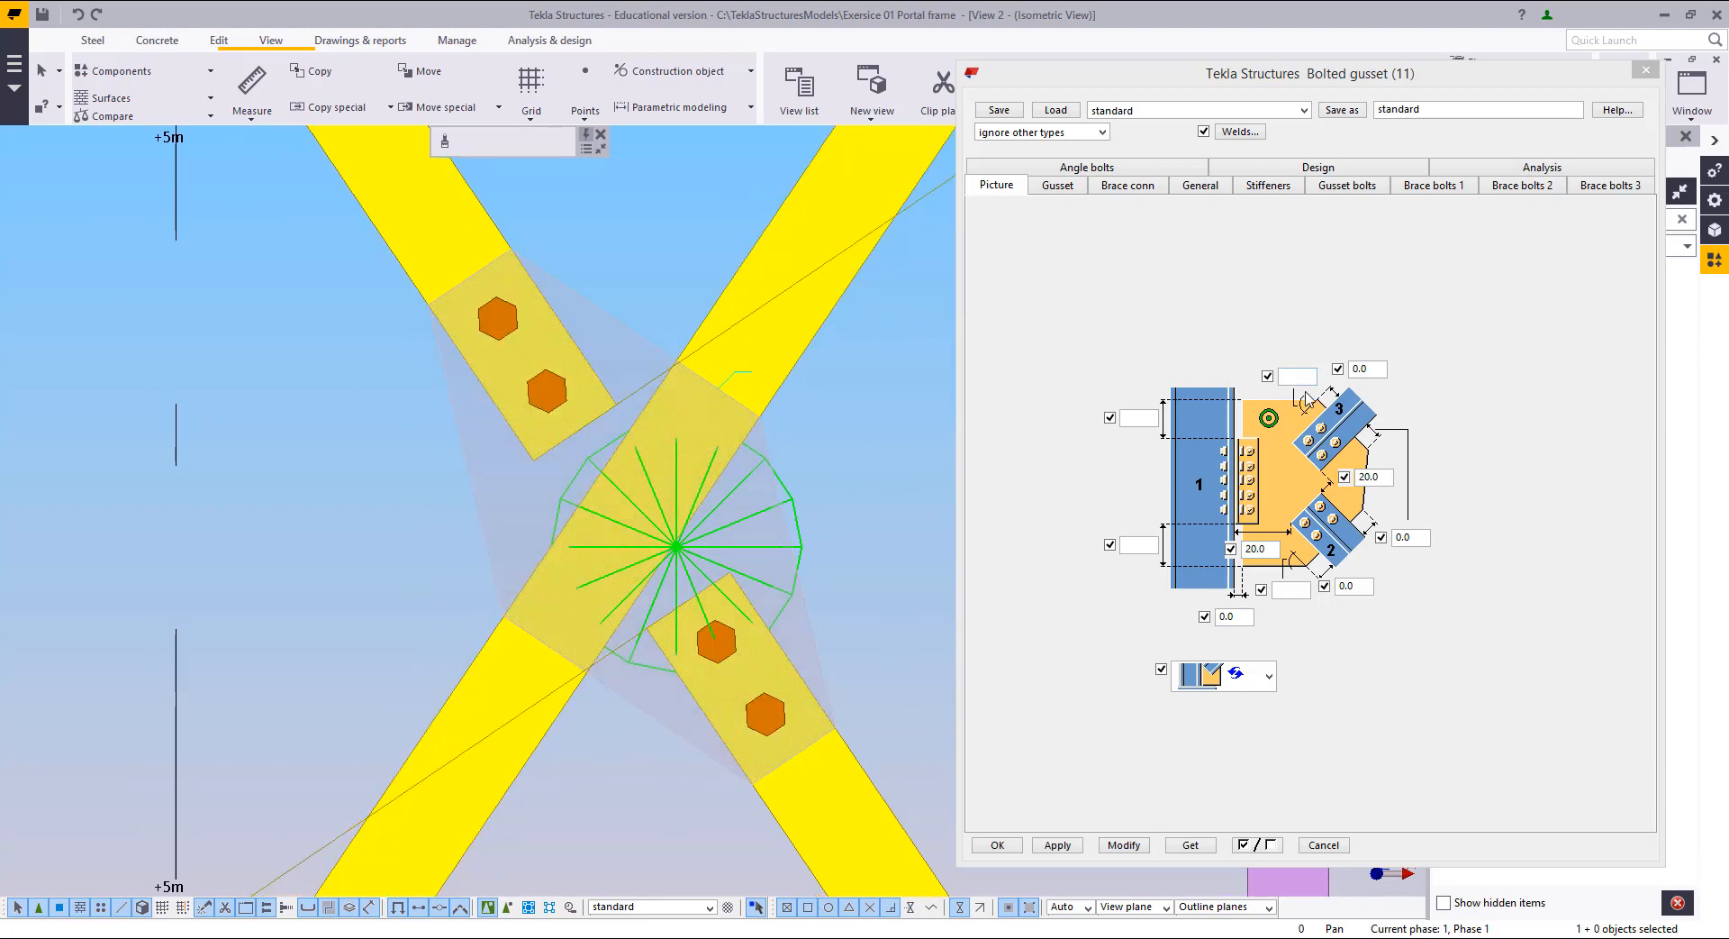
left_click(1305, 377)
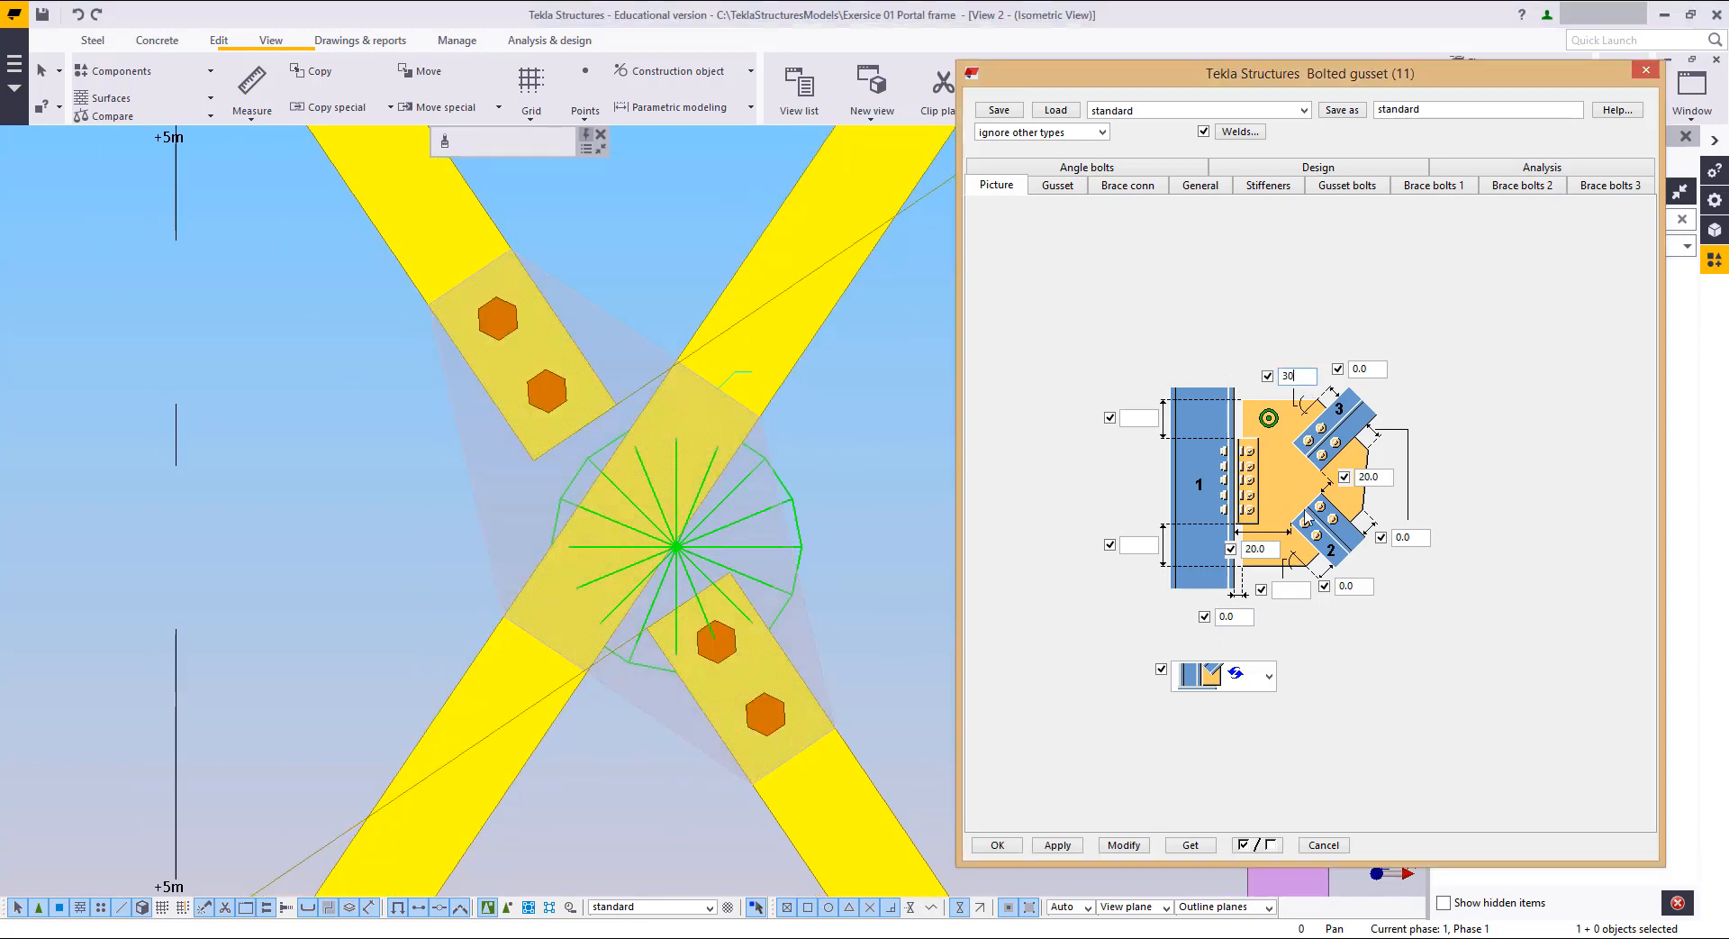
left_click(1288, 587)
left_click(1124, 845)
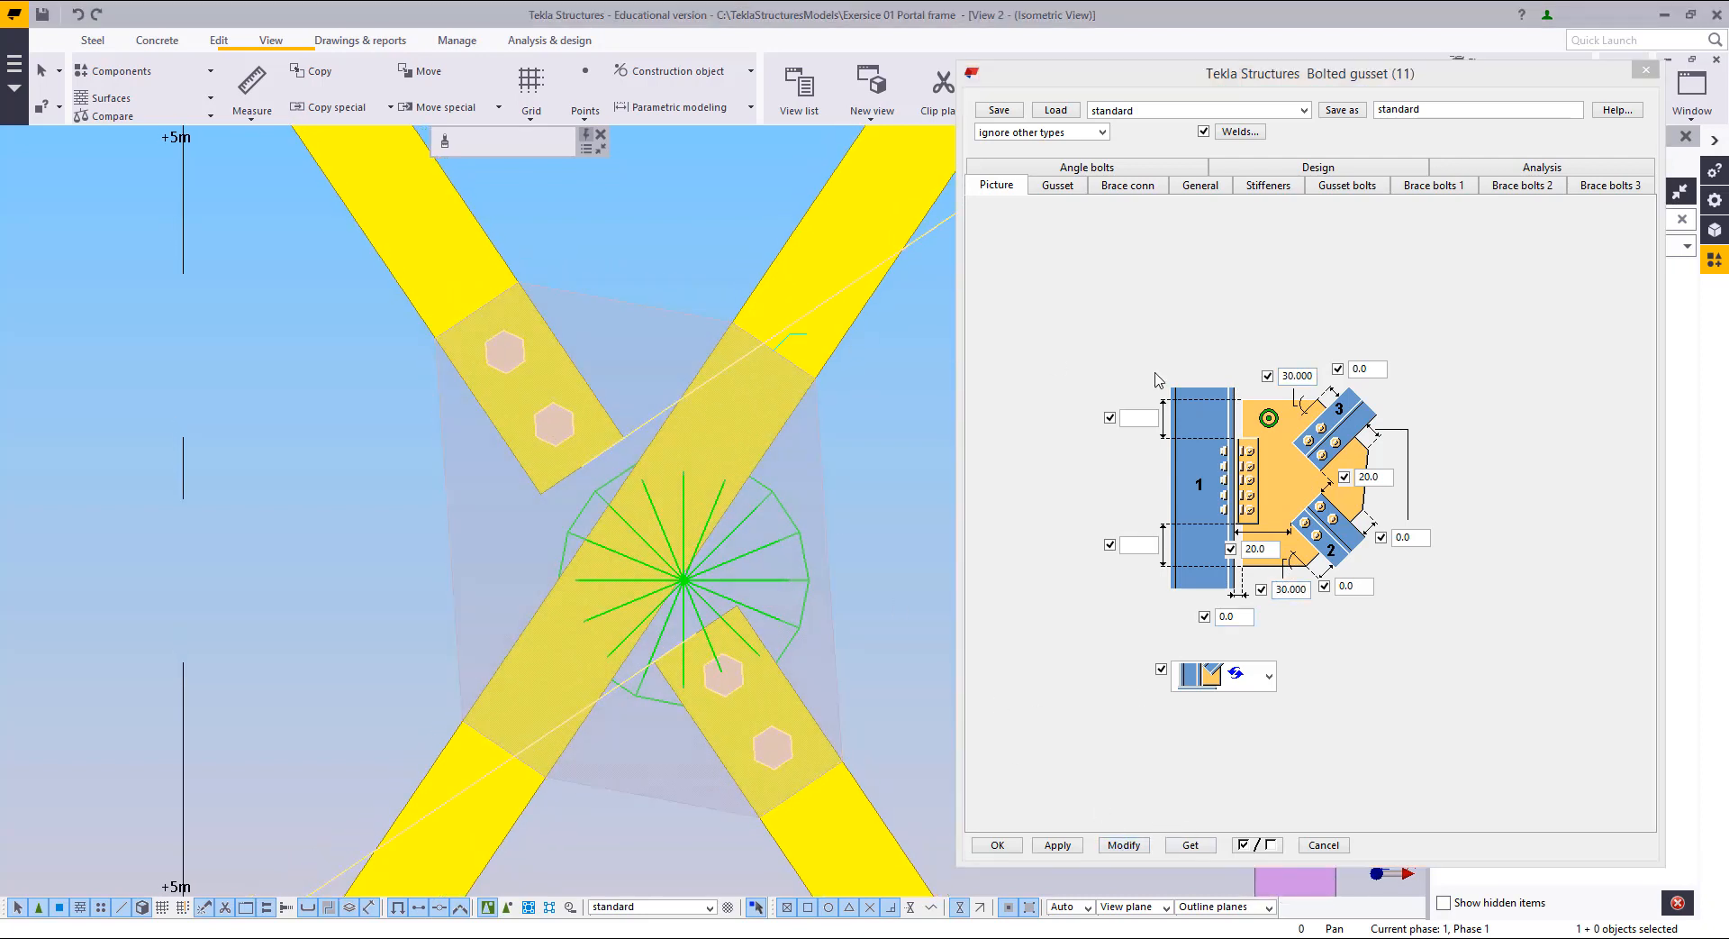
scroll(579, 559, "down", 8)
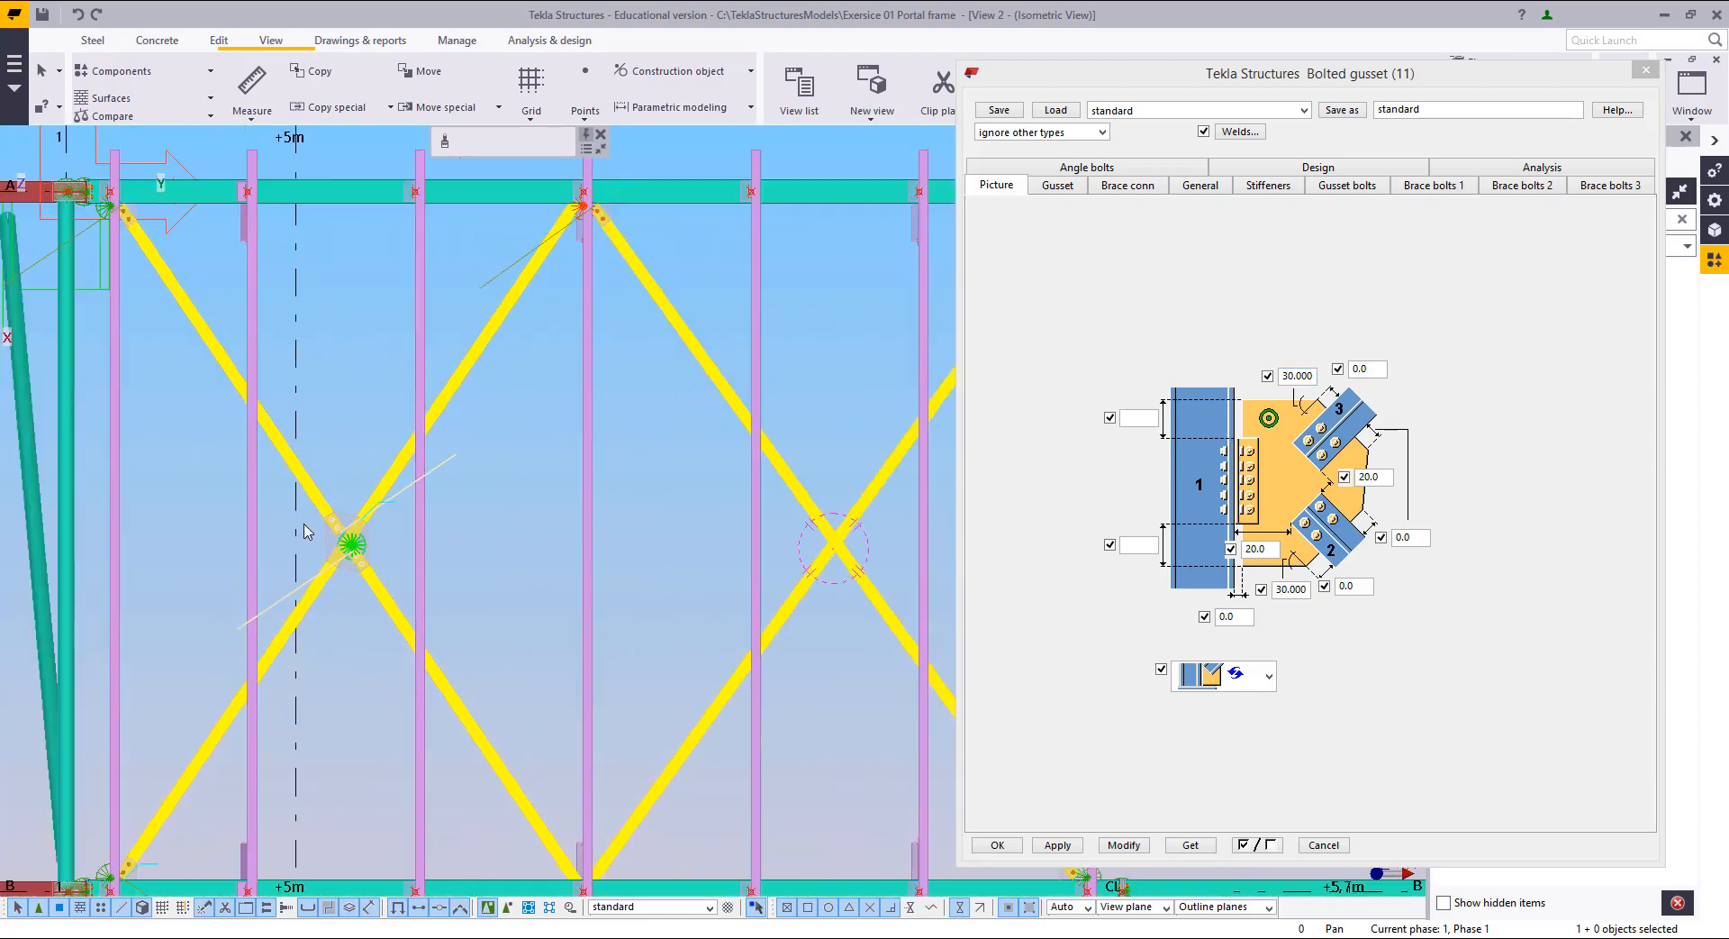
scroll(759, 540, "up", 2)
left_click(1056, 844)
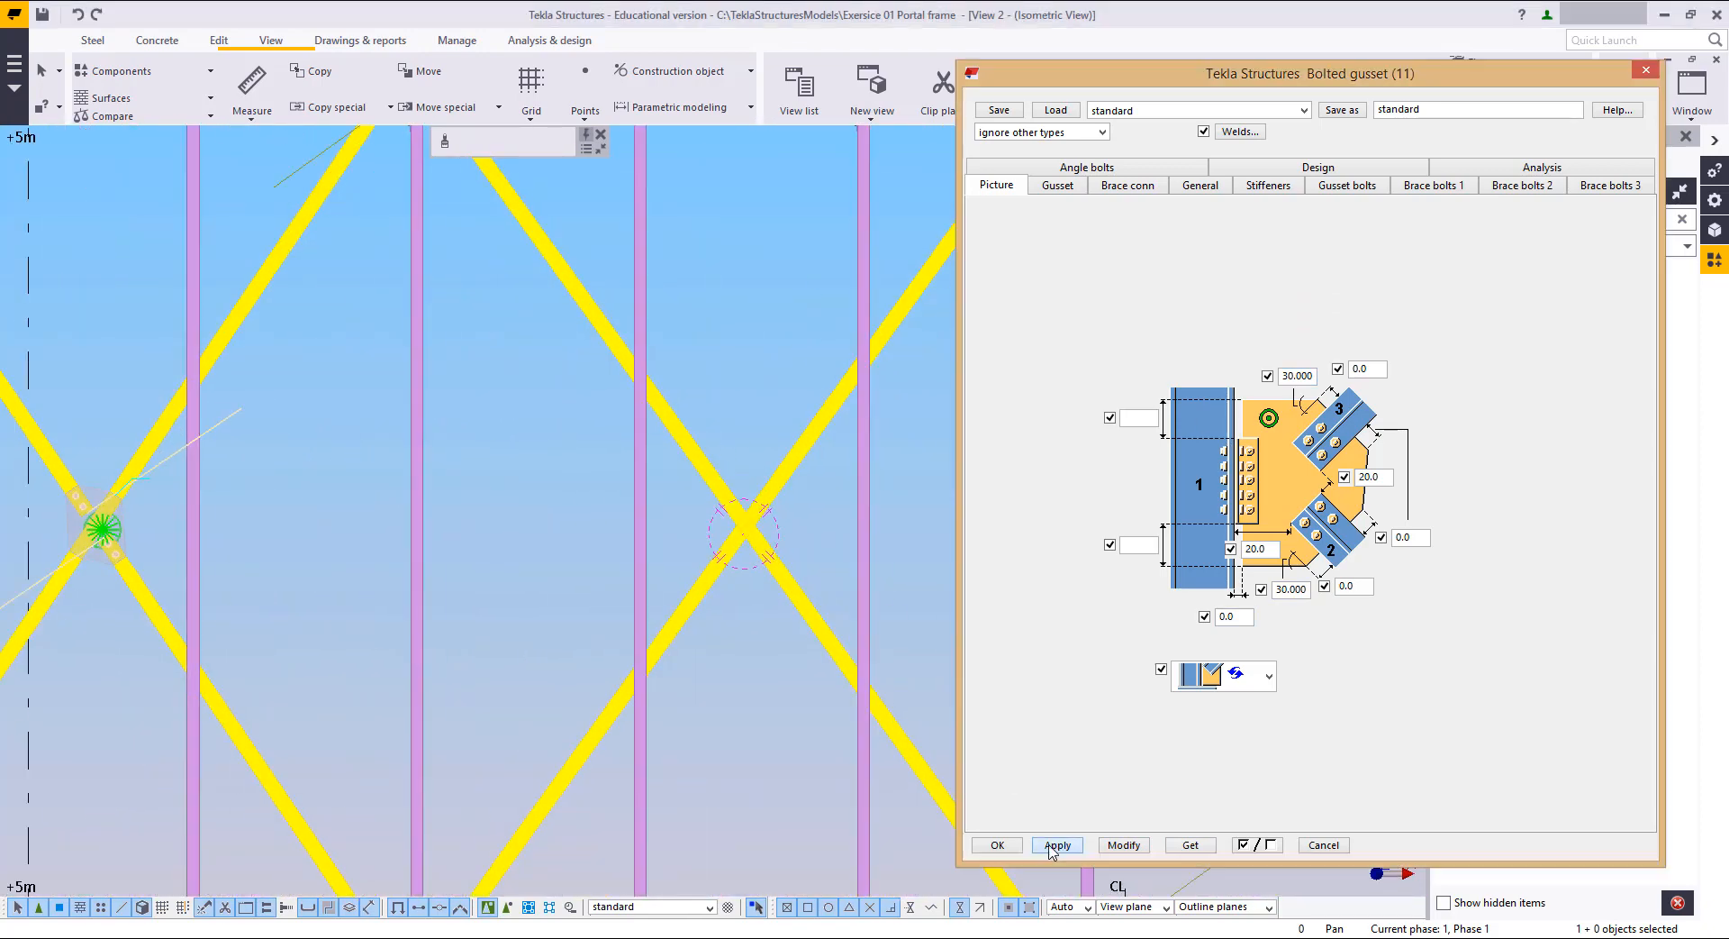
left_click(997, 845)
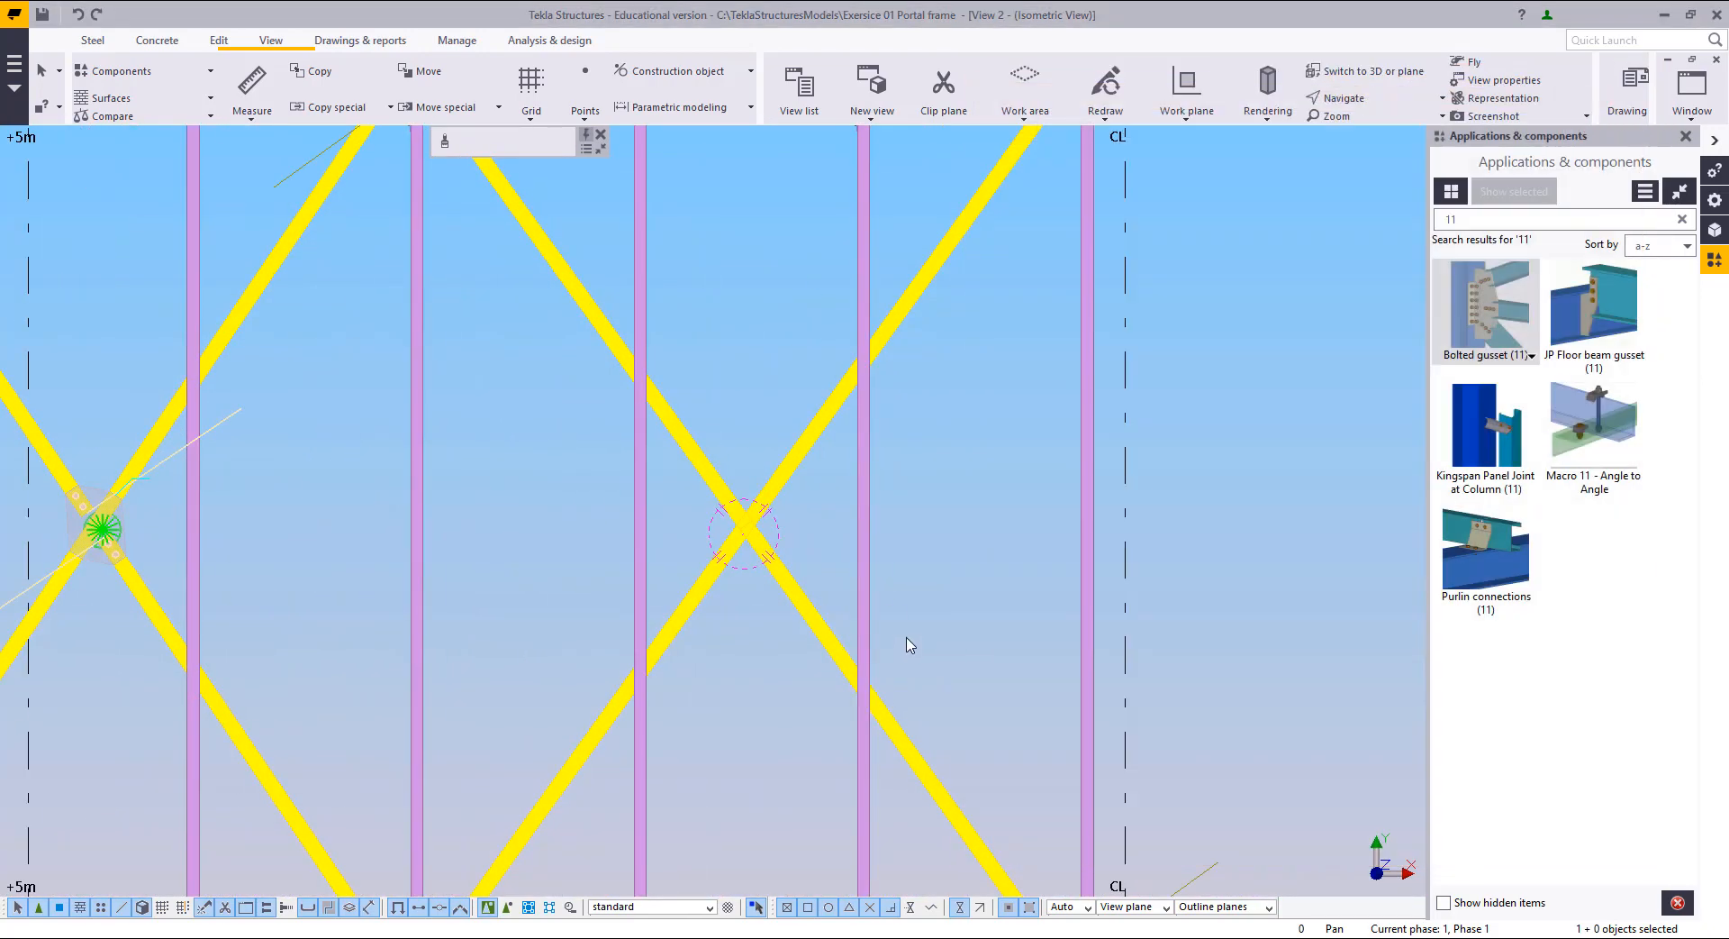
Step: Connect the second-bay diagonals at their crossing with a Bolted gusset (11), using the through diagonal as main part
left_click(1514, 313)
scroll(788, 514, "up", 2)
left_click(821, 500)
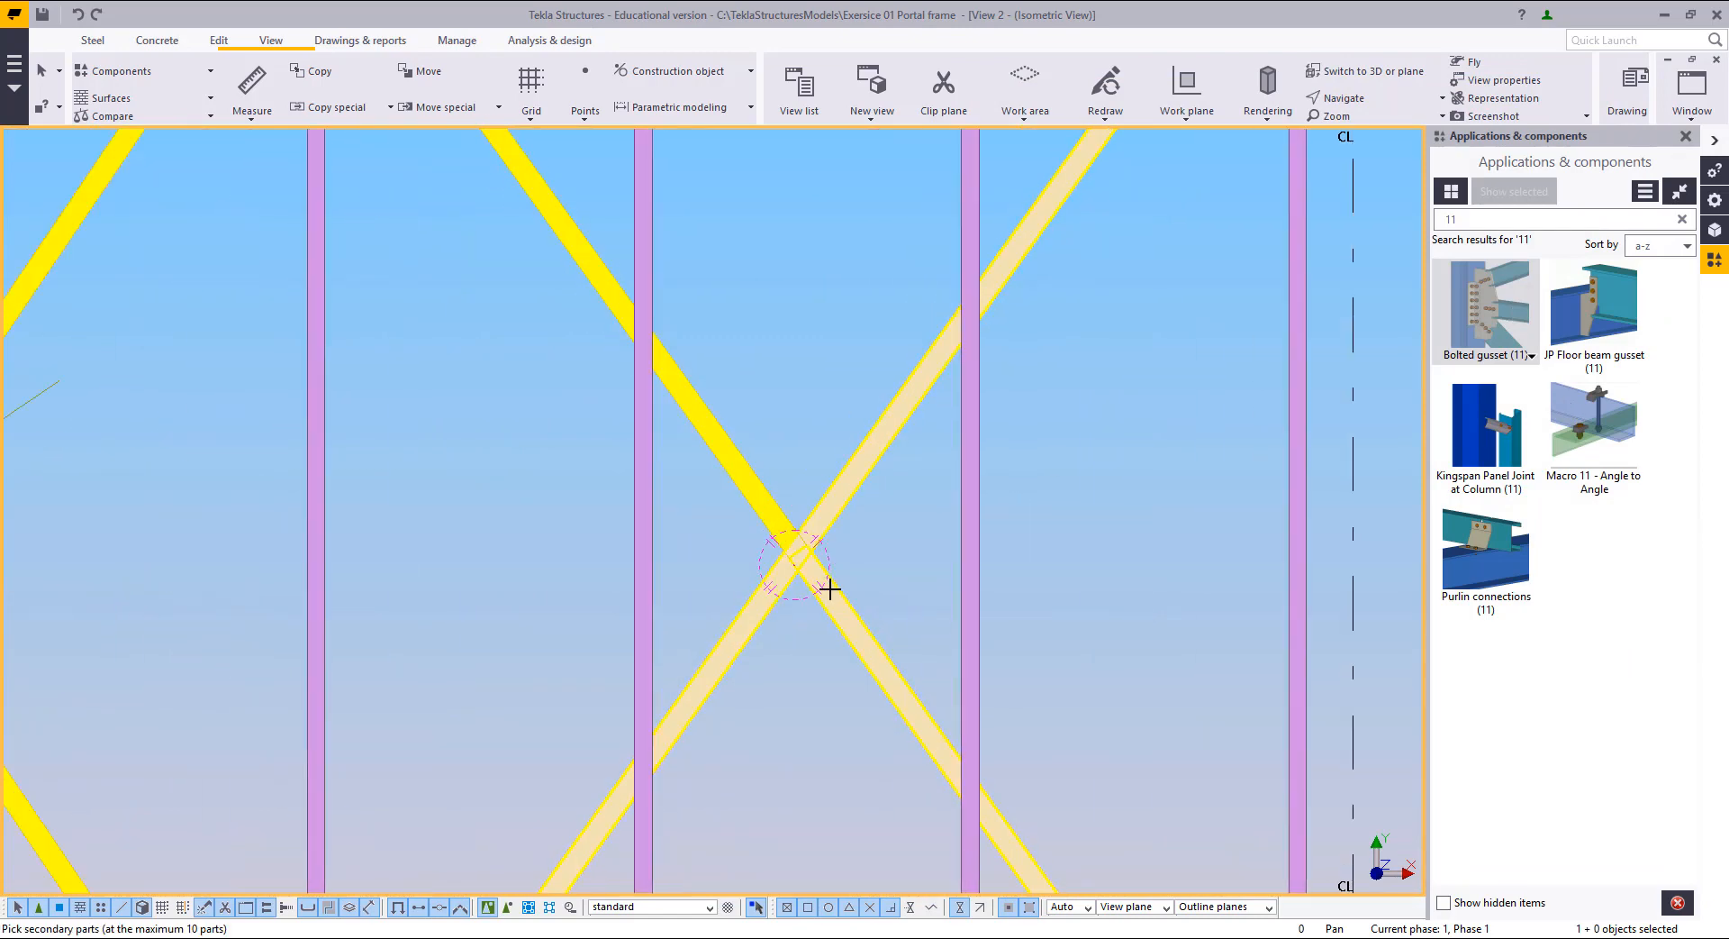
left_click(760, 483)
middle_click(768, 423)
right_click(760, 357)
left_click(788, 371)
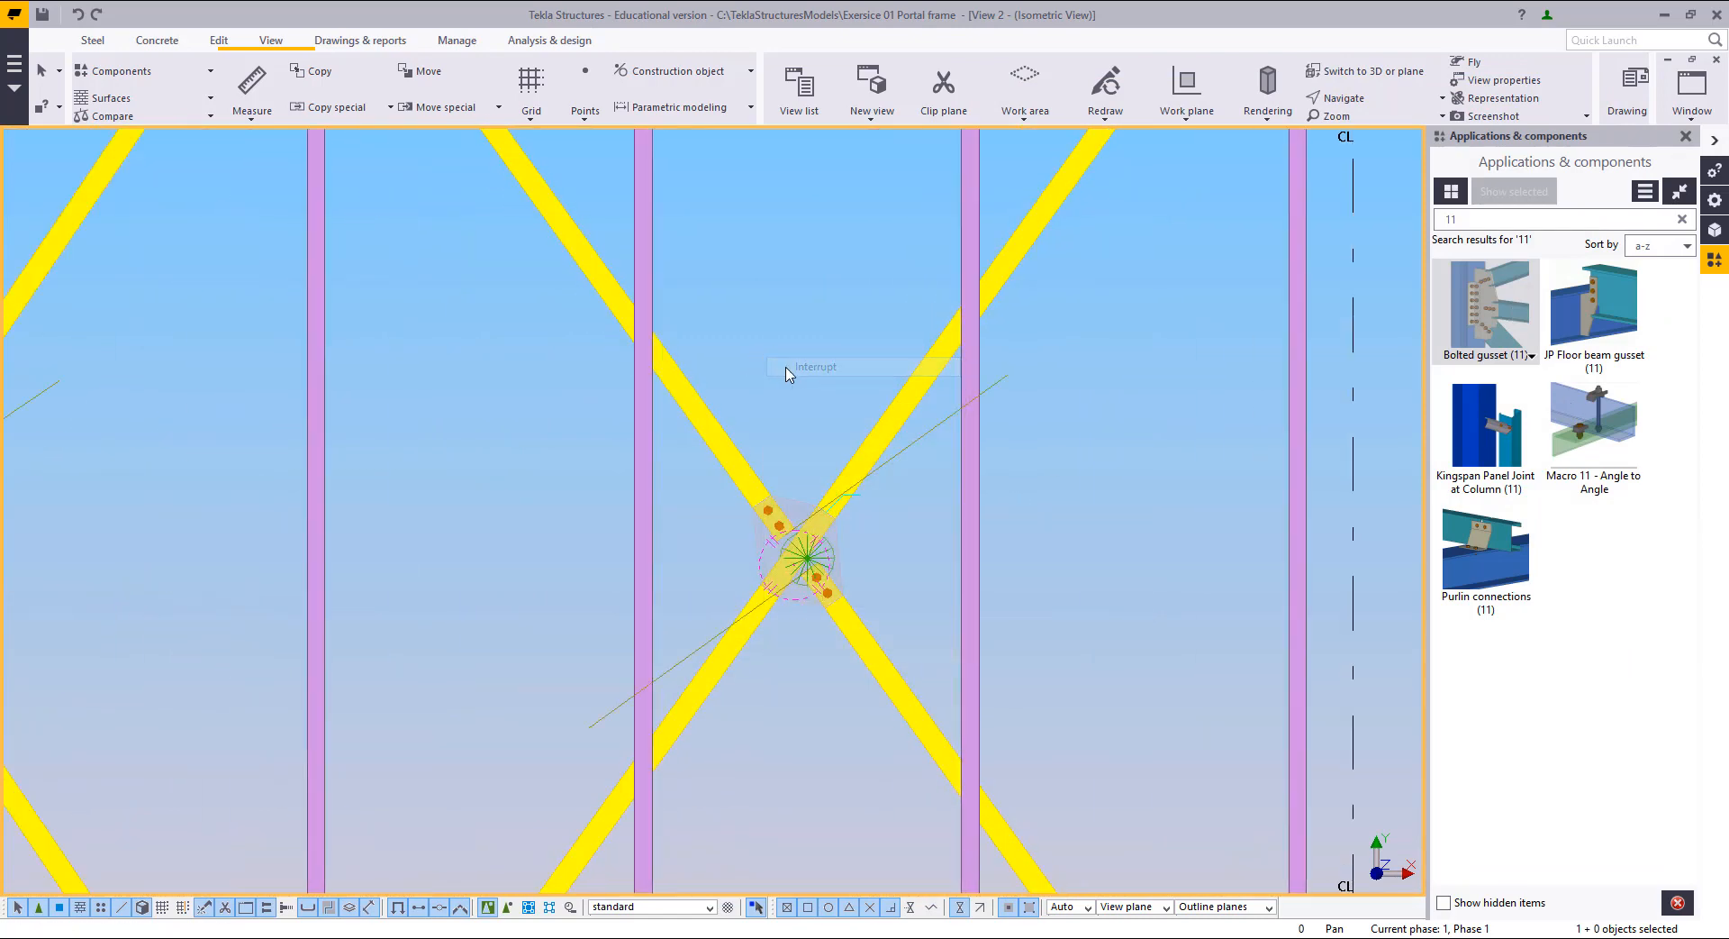
Step: Draw a construction line along the through diagonal in the first bay, between the two opposite edges of the crossing gusset plate
scroll(788, 375, "down", 4)
middle_click_drag(623, 577, 973, 571)
scroll(541, 513, "up", 1)
scroll(664, 502, "up", 7)
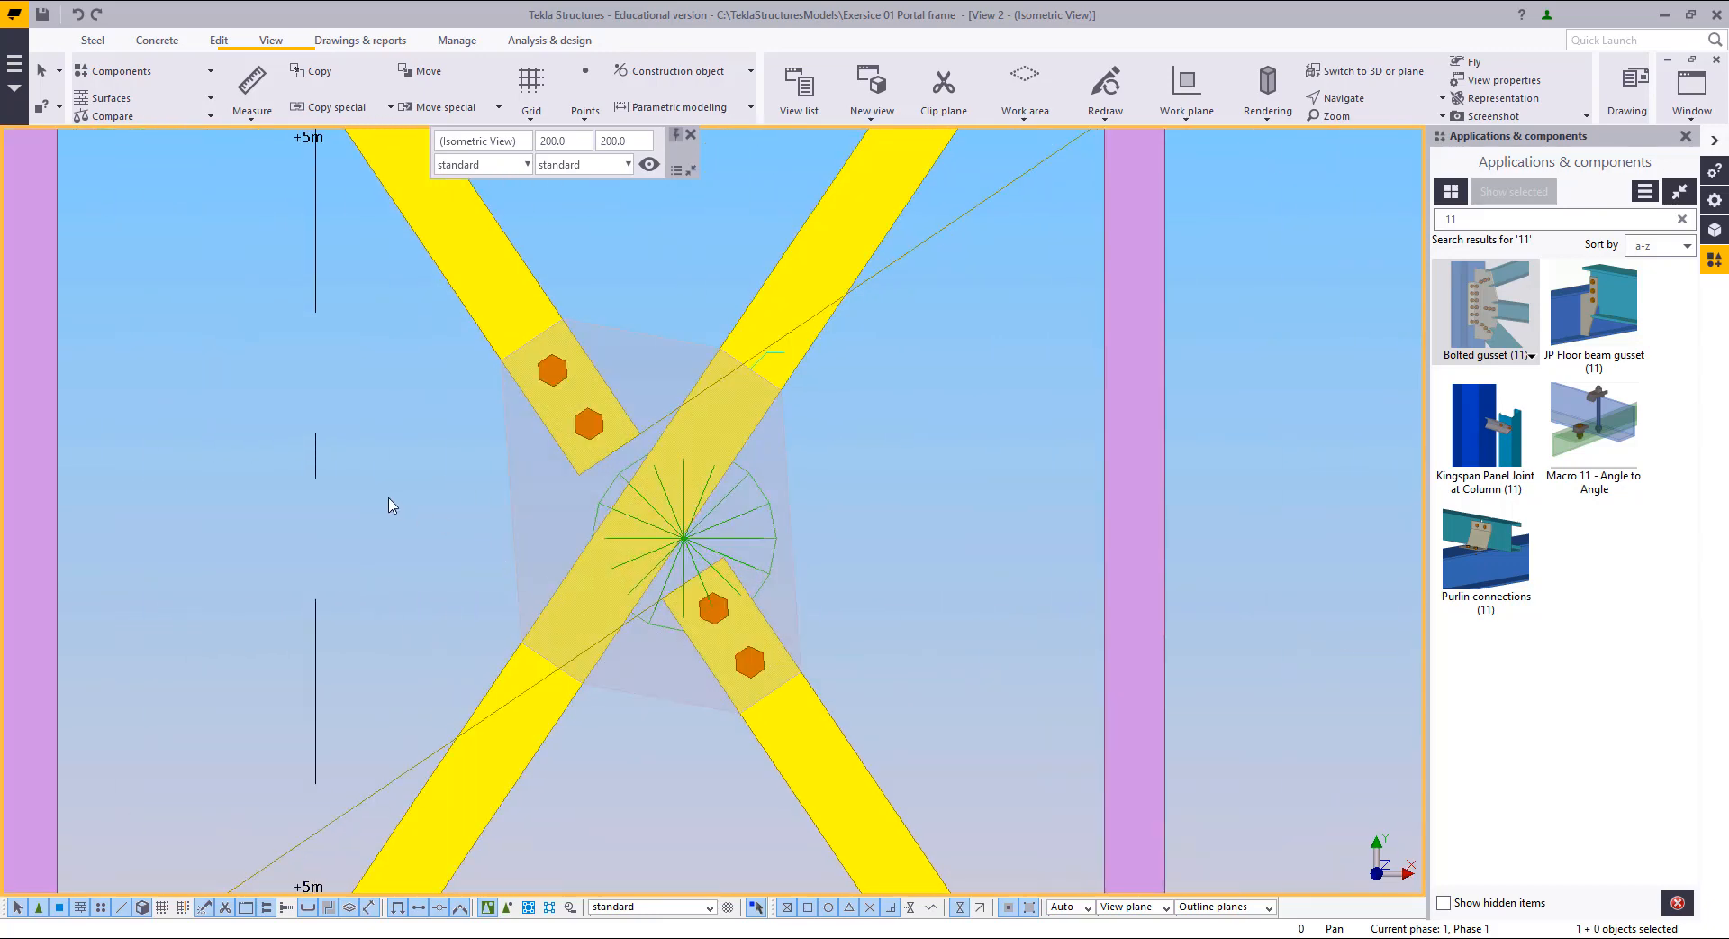
middle_click_drag(456, 537, 505, 633)
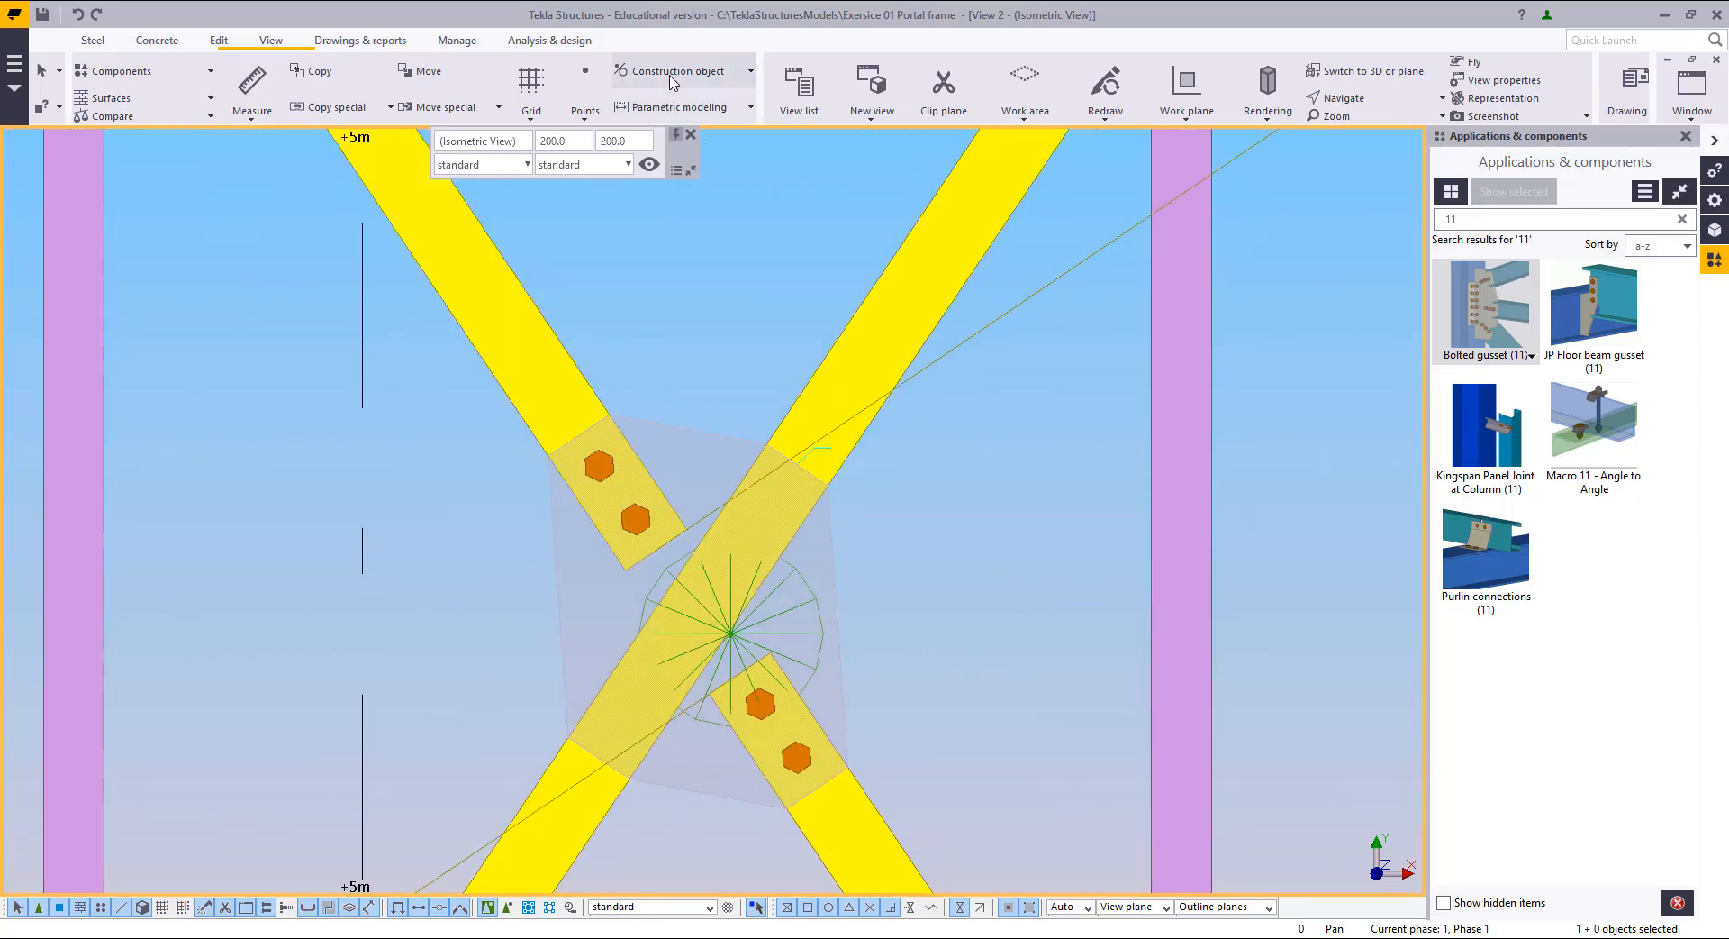
left_click(703, 72)
left_click(716, 113)
middle_click_drag(813, 401, 872, 352)
scroll(845, 397, "up", 2)
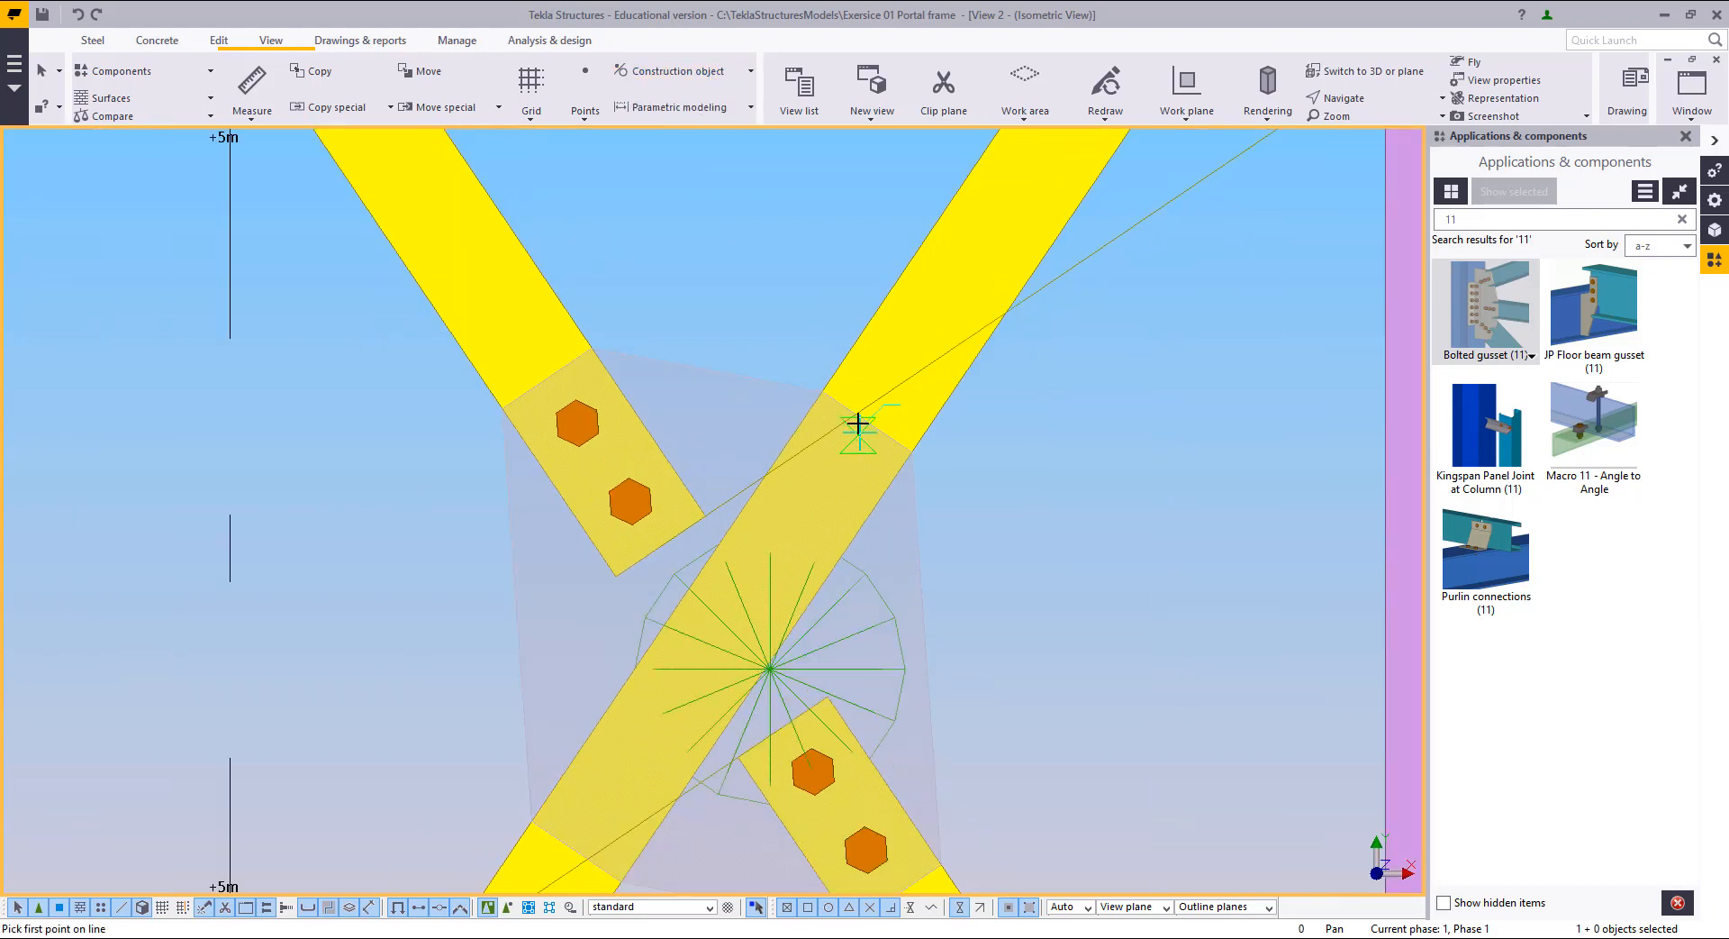
left_click(862, 409)
middle_click_drag(738, 630, 890, 362)
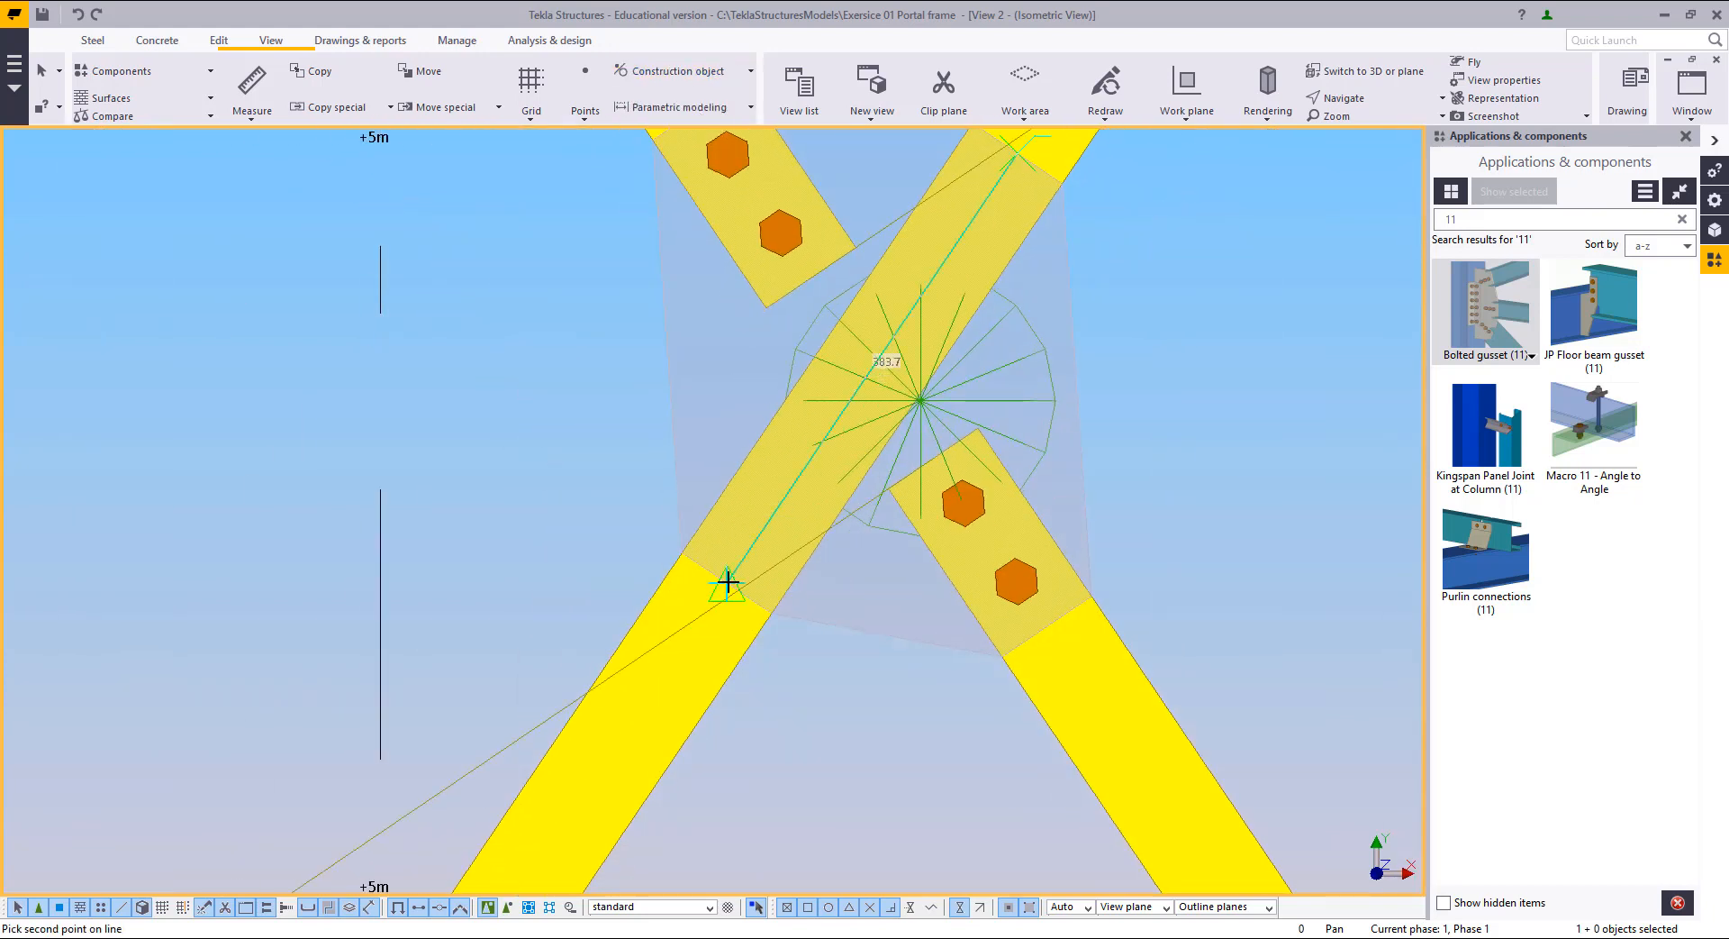
left_click(726, 581)
Step: Draw a construction line between the inner bolts of the two split diagonal halves on the same gusset
middle_click_drag(777, 292, 770, 375)
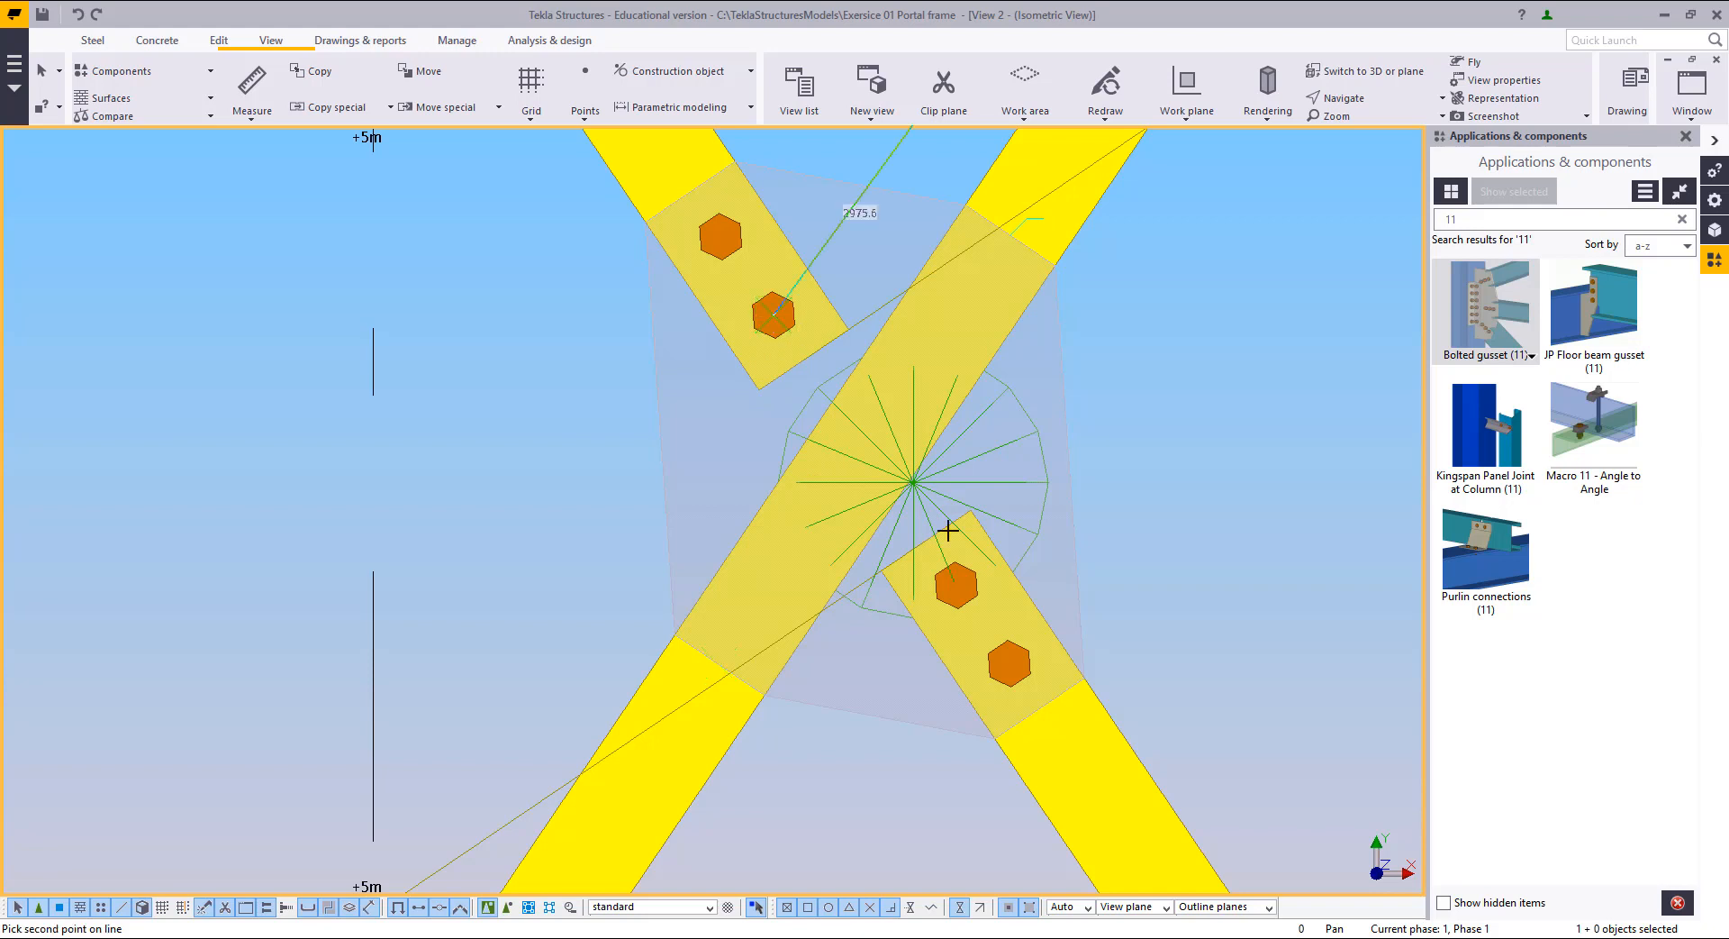
scroll(524, 649, "down", 4)
key("Escape")
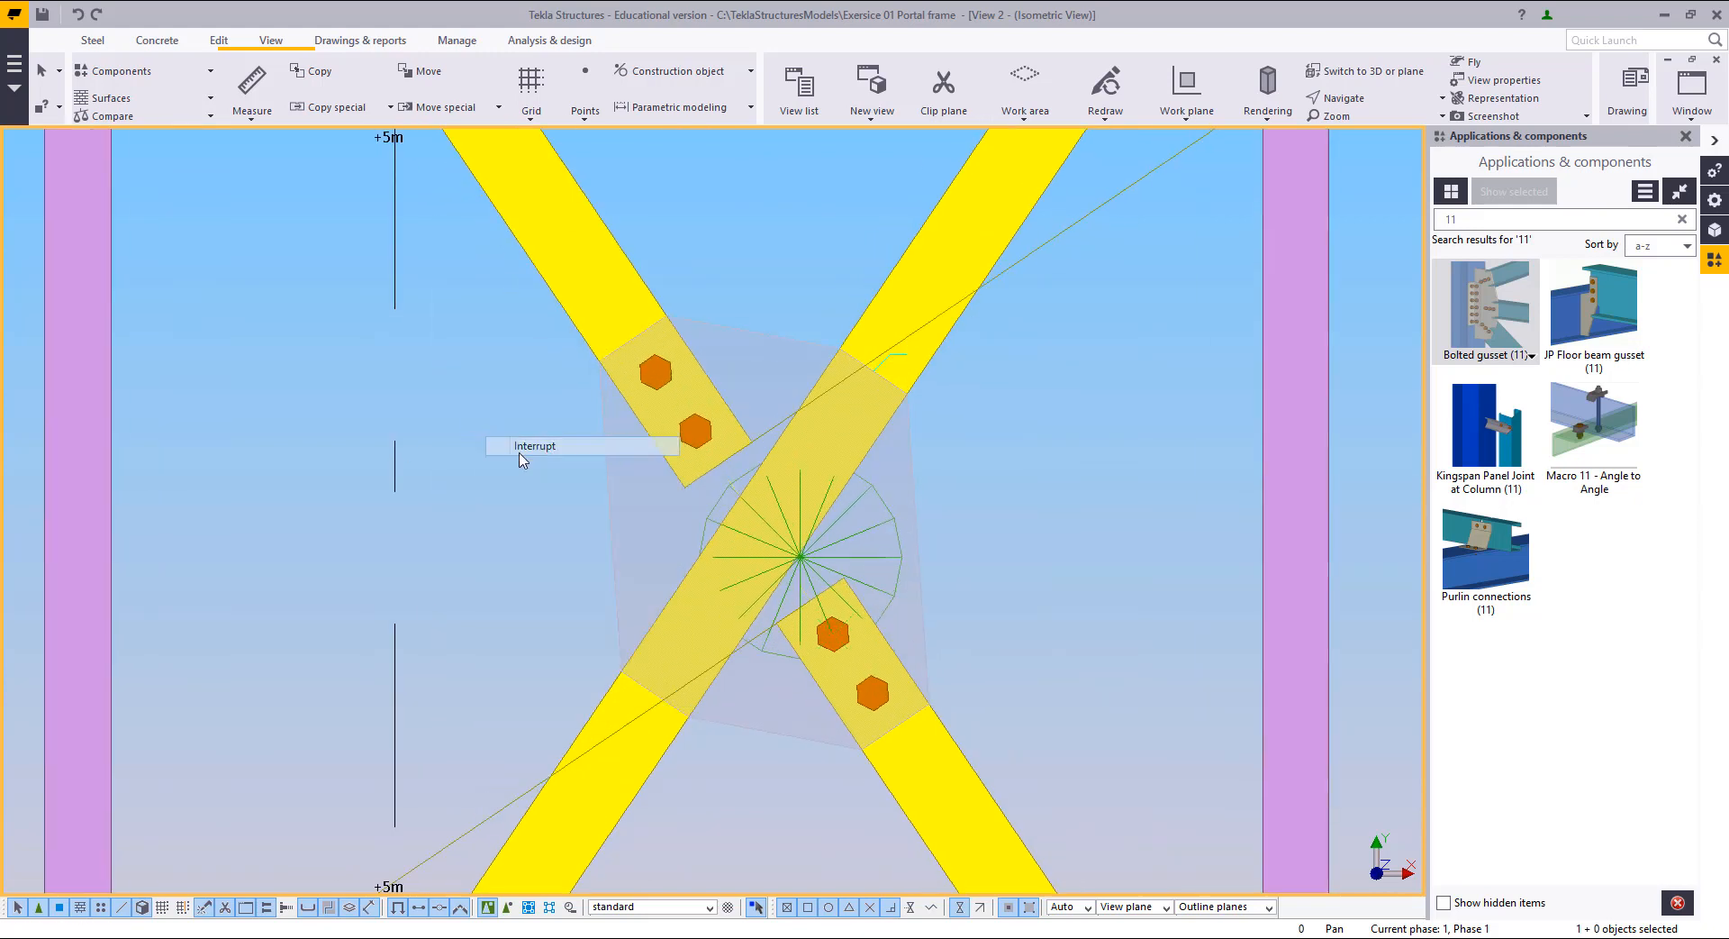
Step: Select both construction lines at the first-bay crossing and locate them in the Grid B view
scroll(621, 568, "up", 2)
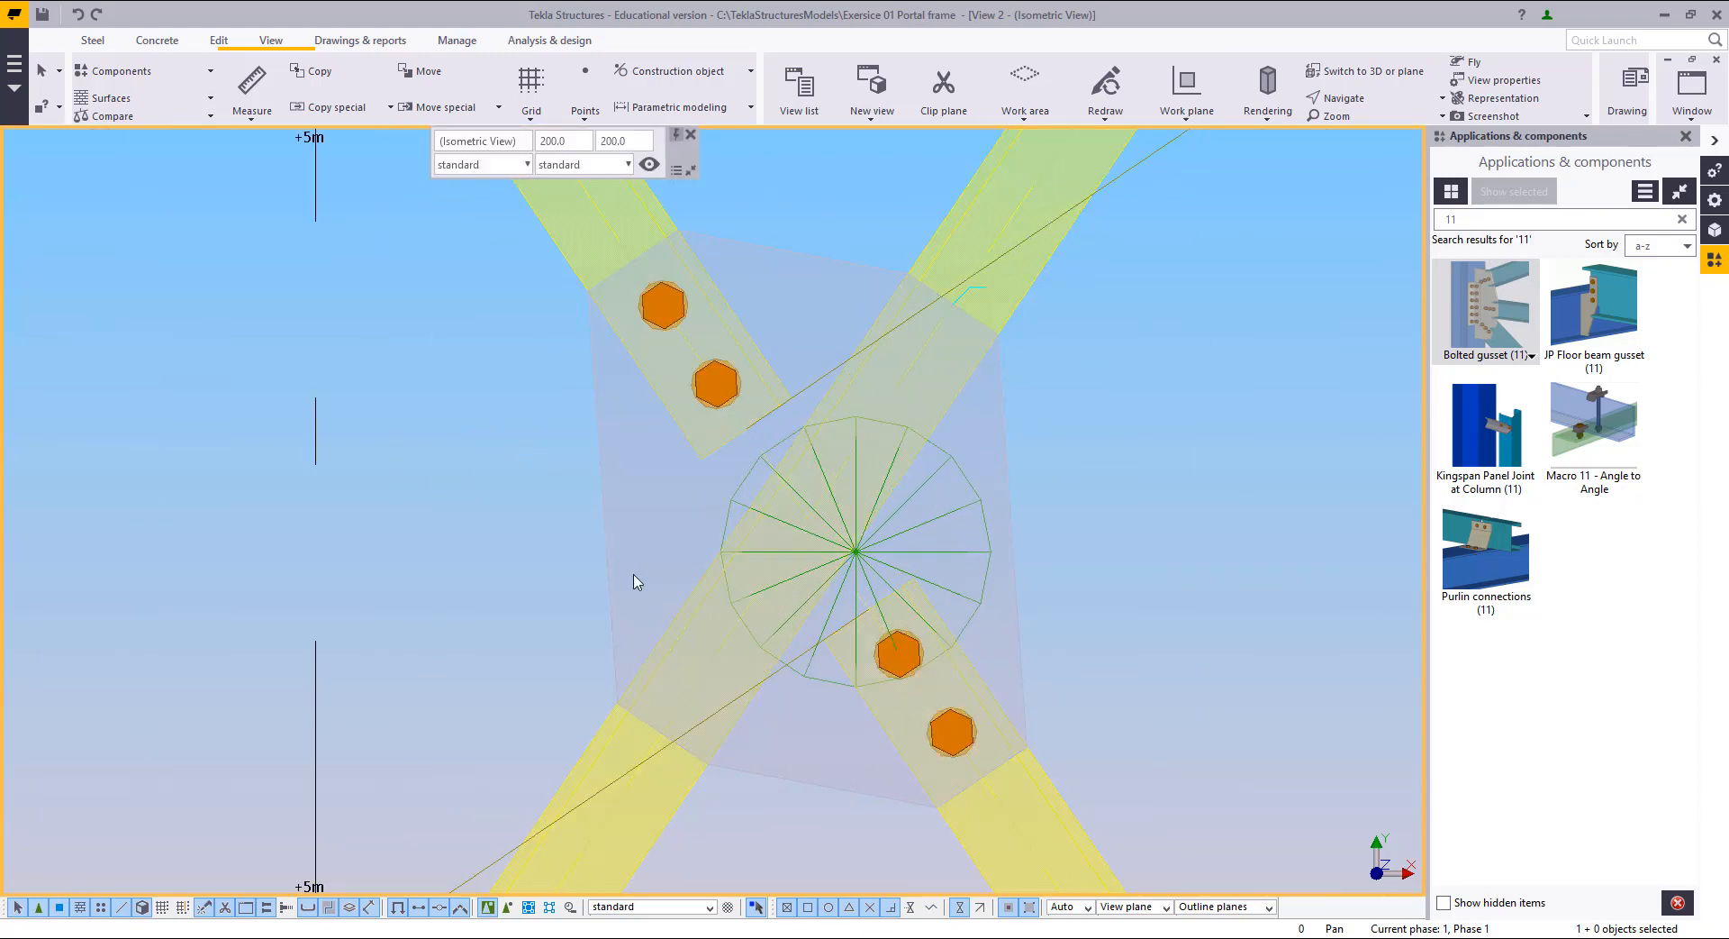
scroll(684, 577, "up", 2)
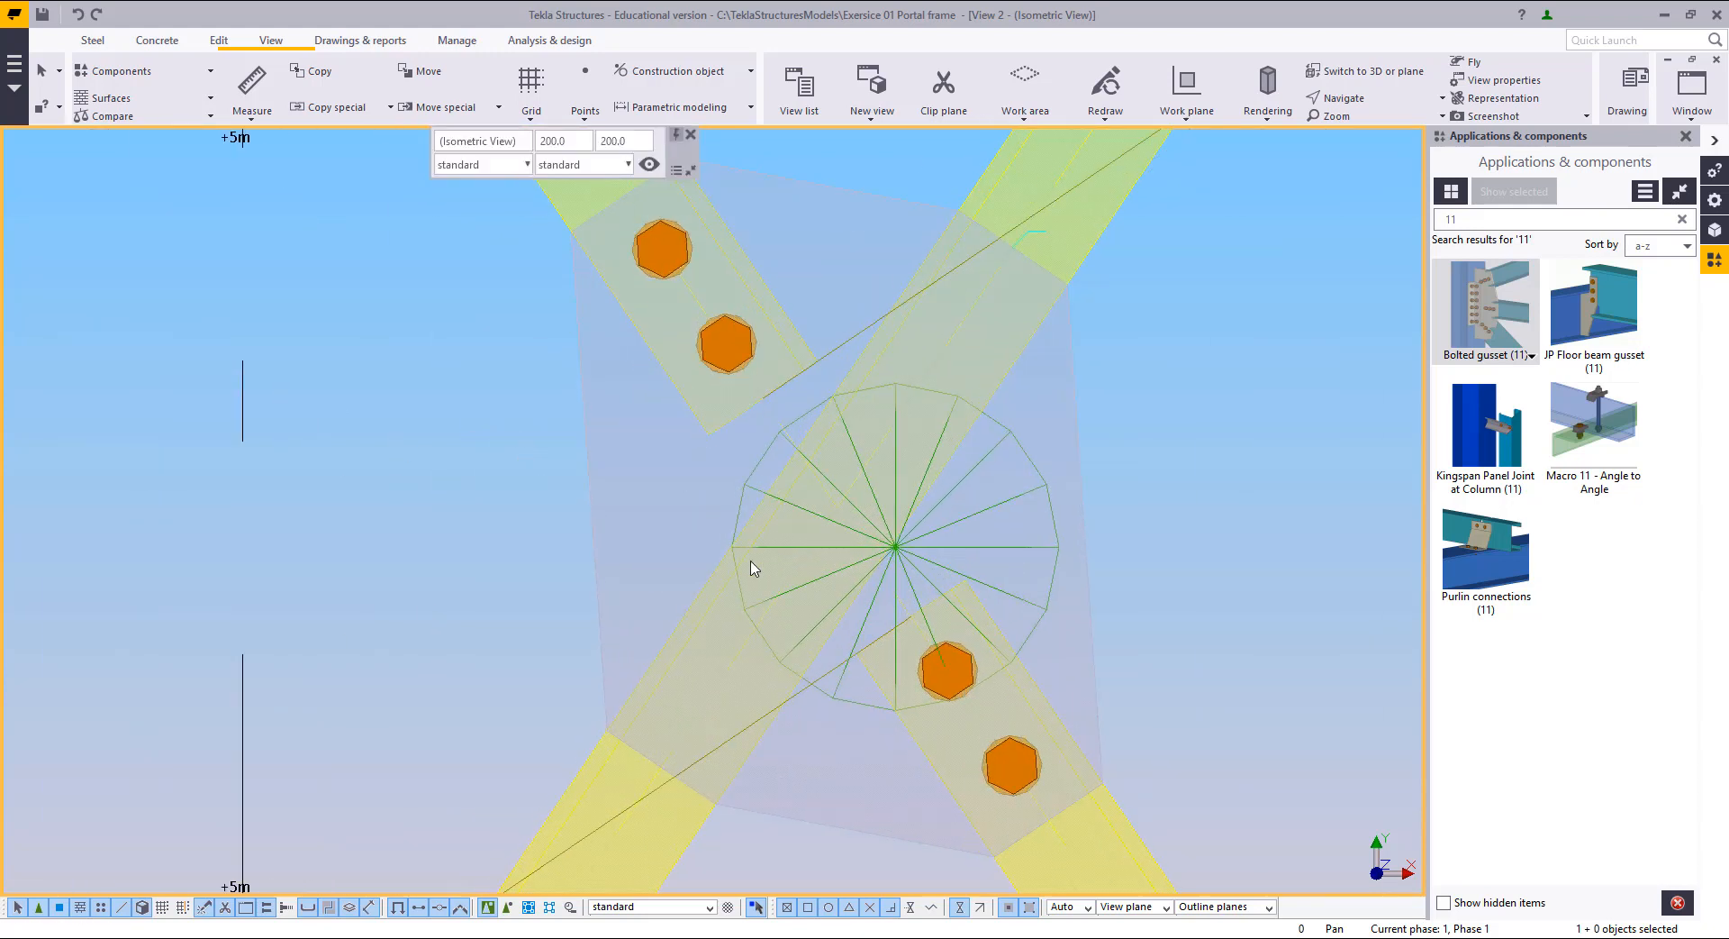
left_click(843, 497)
left_click(870, 454, "ctrl")
scroll(786, 672, "down", 2)
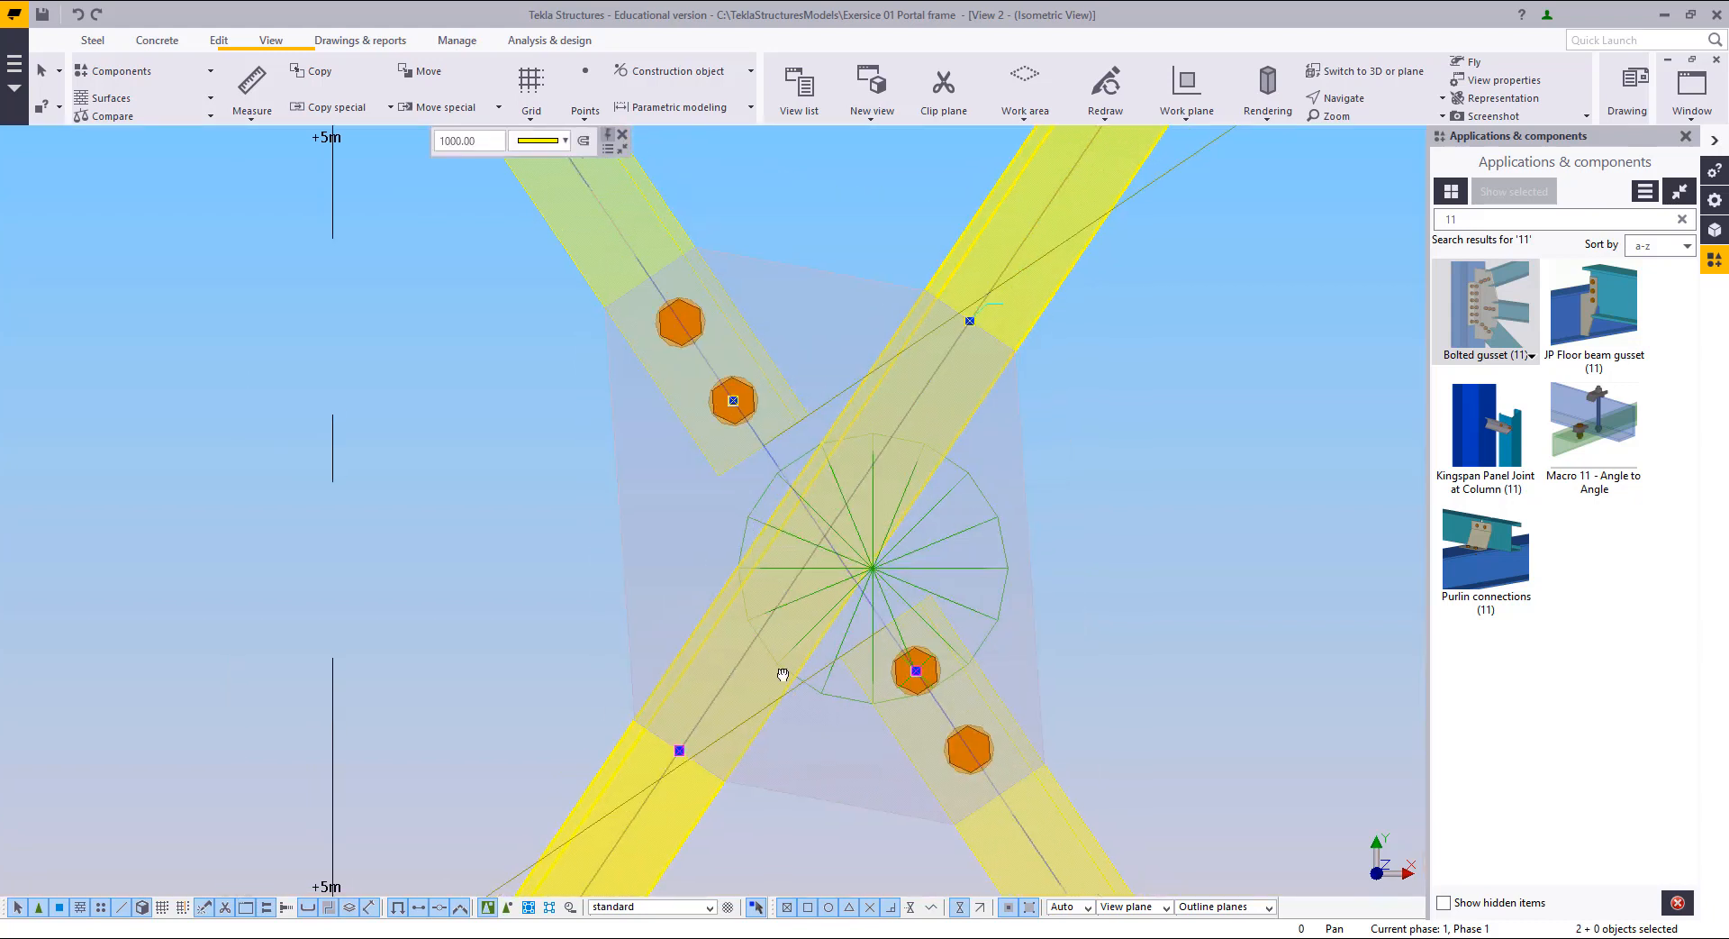
middle_click_drag(783, 672, 714, 721)
scroll(758, 575, "up", 5)
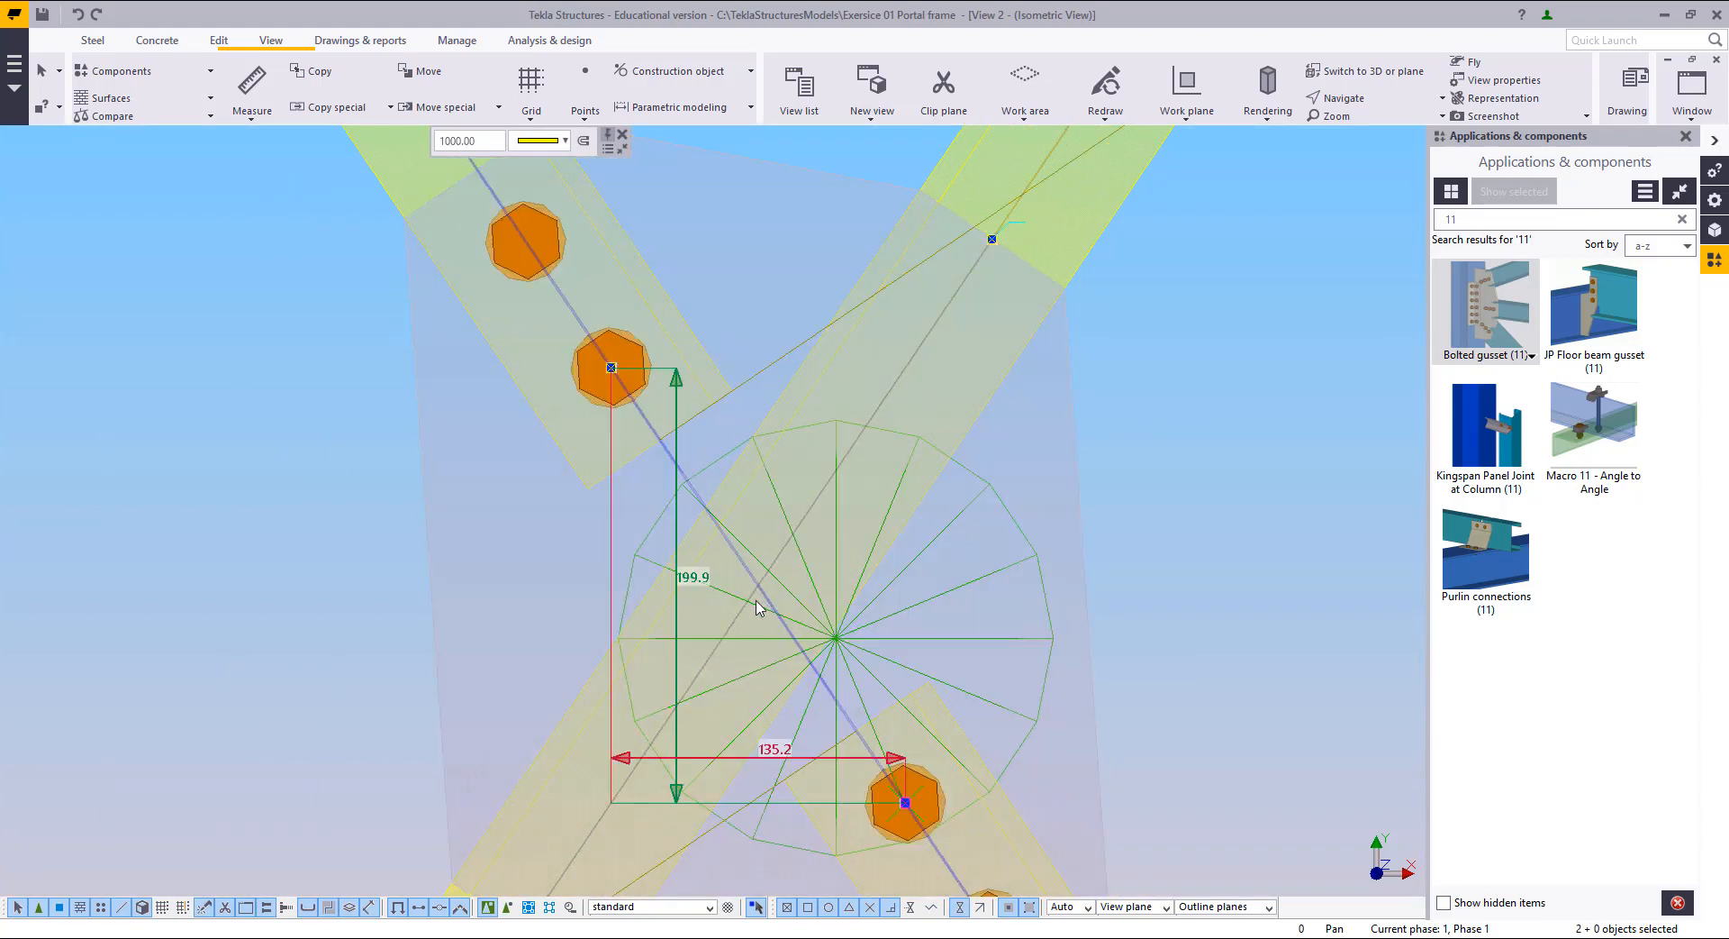
left_click(1692, 88)
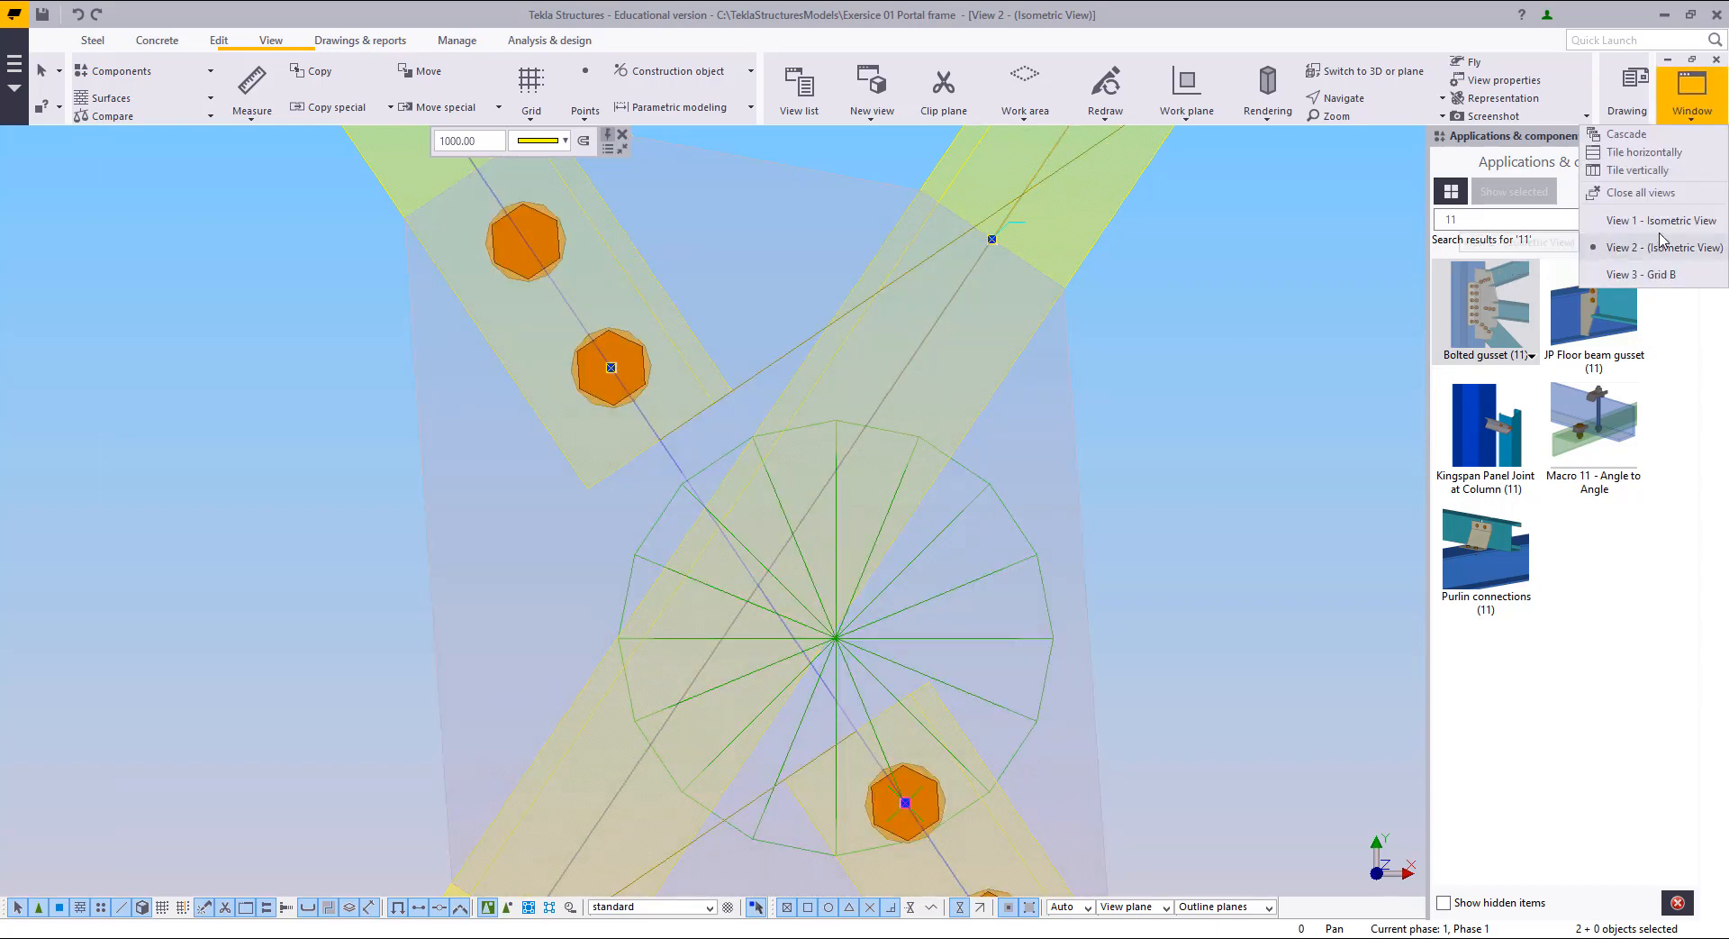
left_click(1643, 275)
middle_click_drag(824, 384, 199, 406)
scroll(872, 508, "up", 3)
right_click(595, 311)
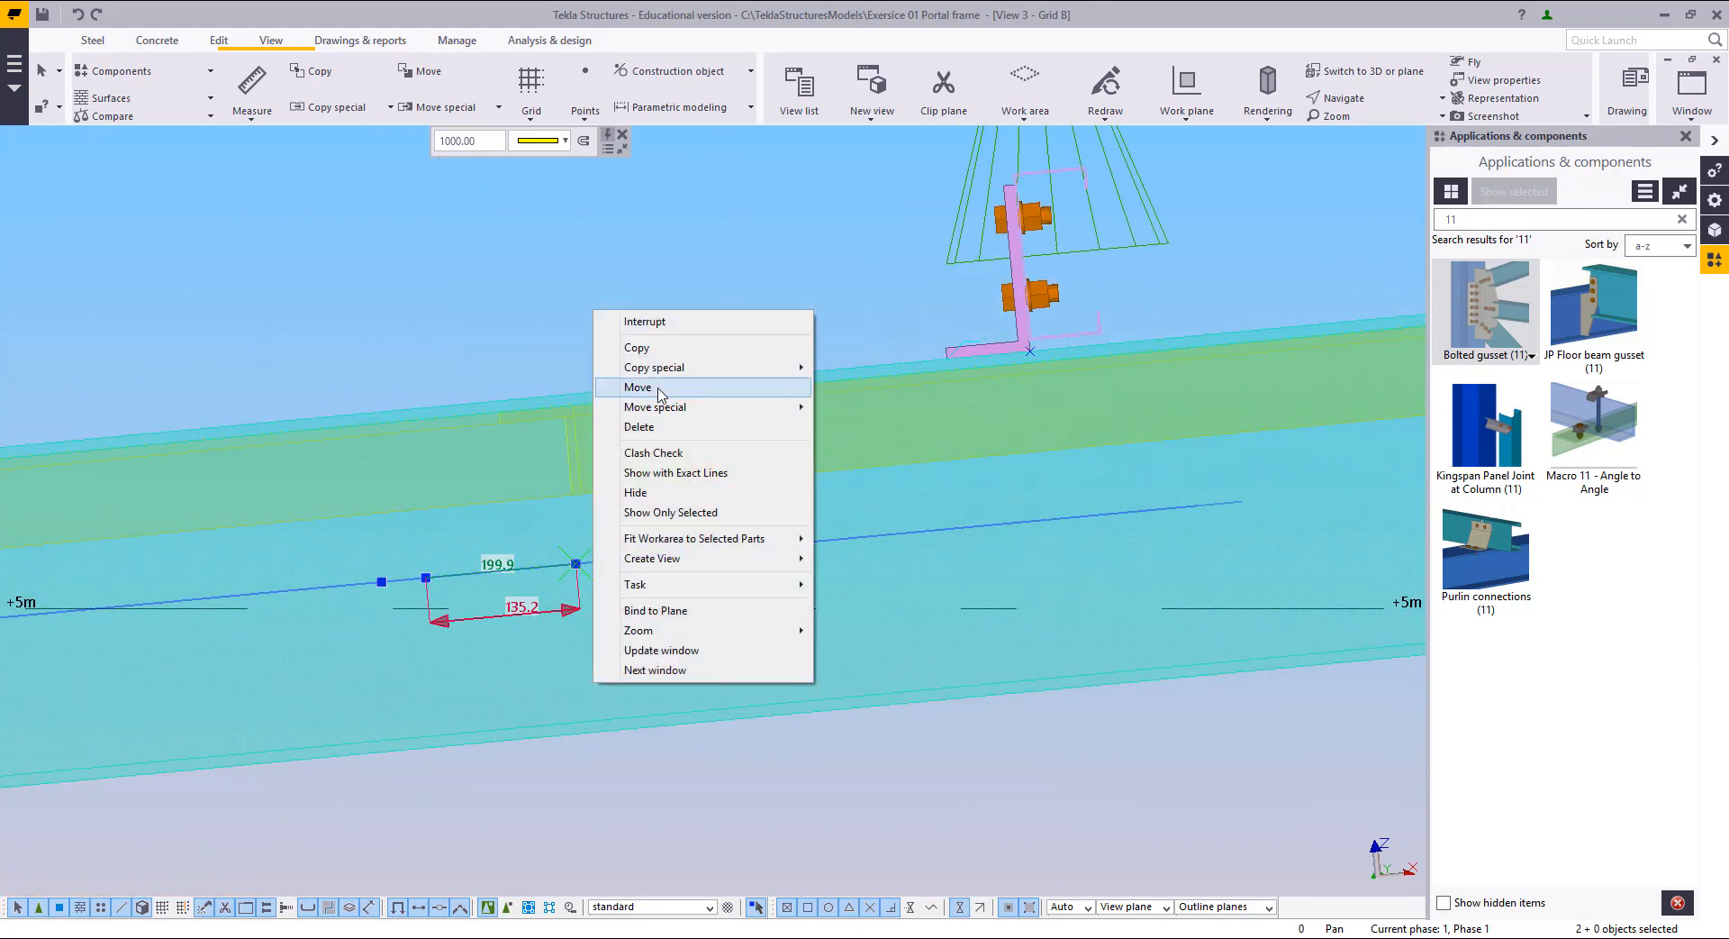
left_click(655, 388)
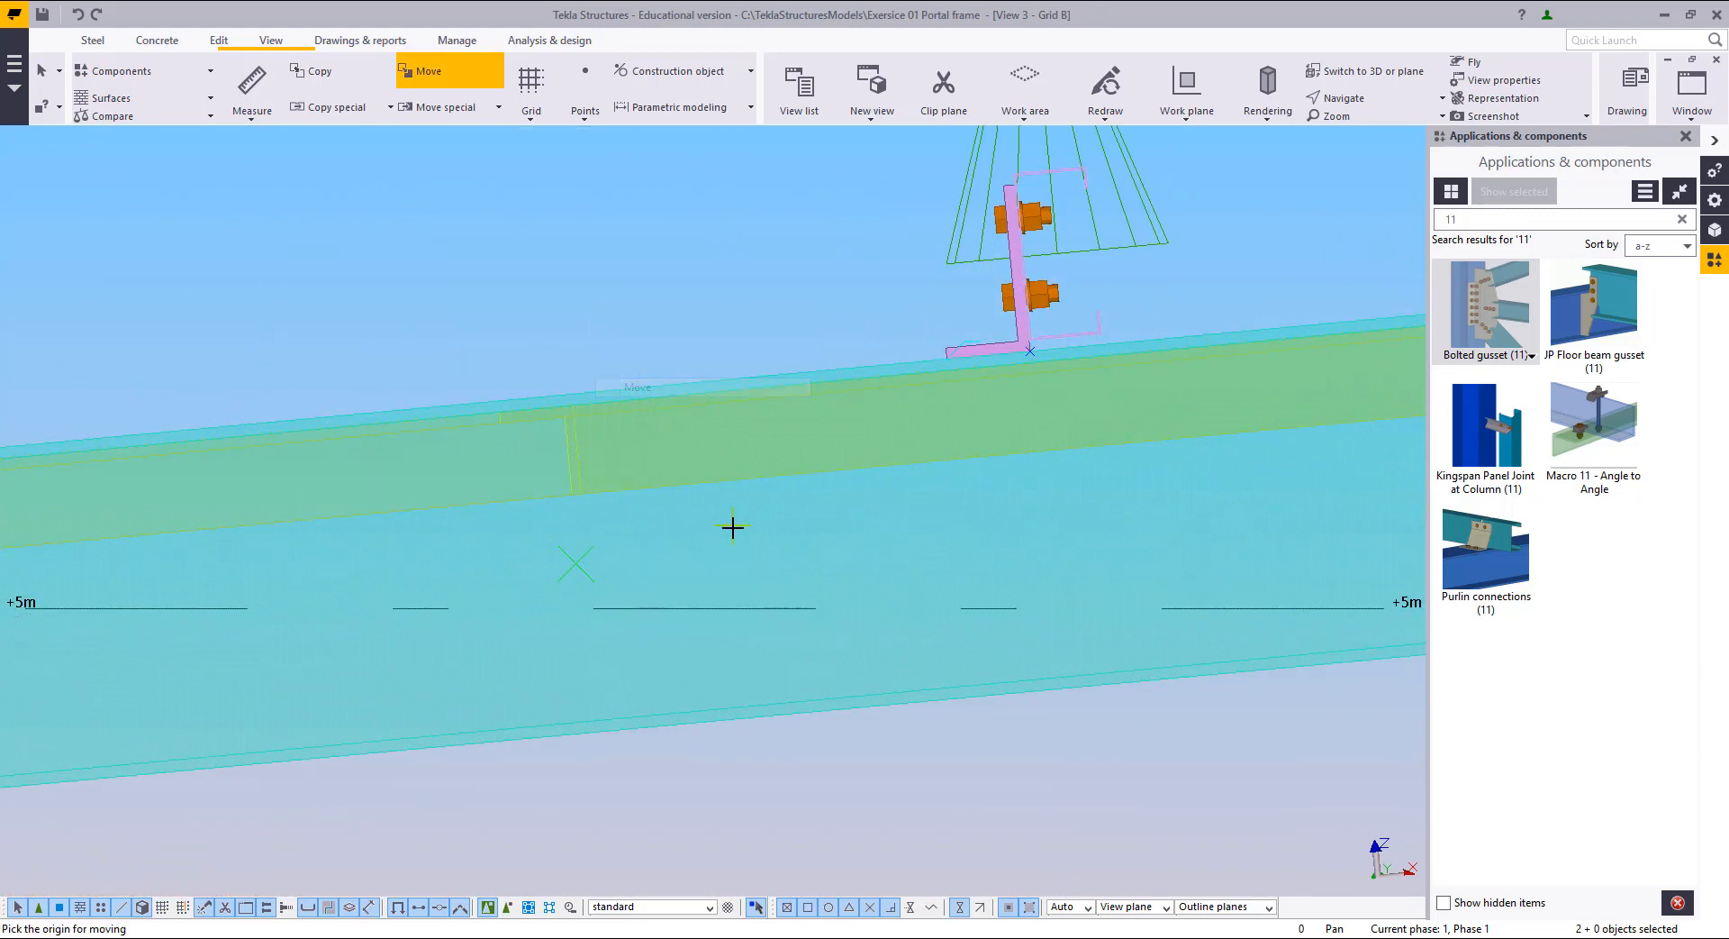
right_click(559, 311)
left_click(612, 327)
middle_click_drag(755, 484, 794, 496)
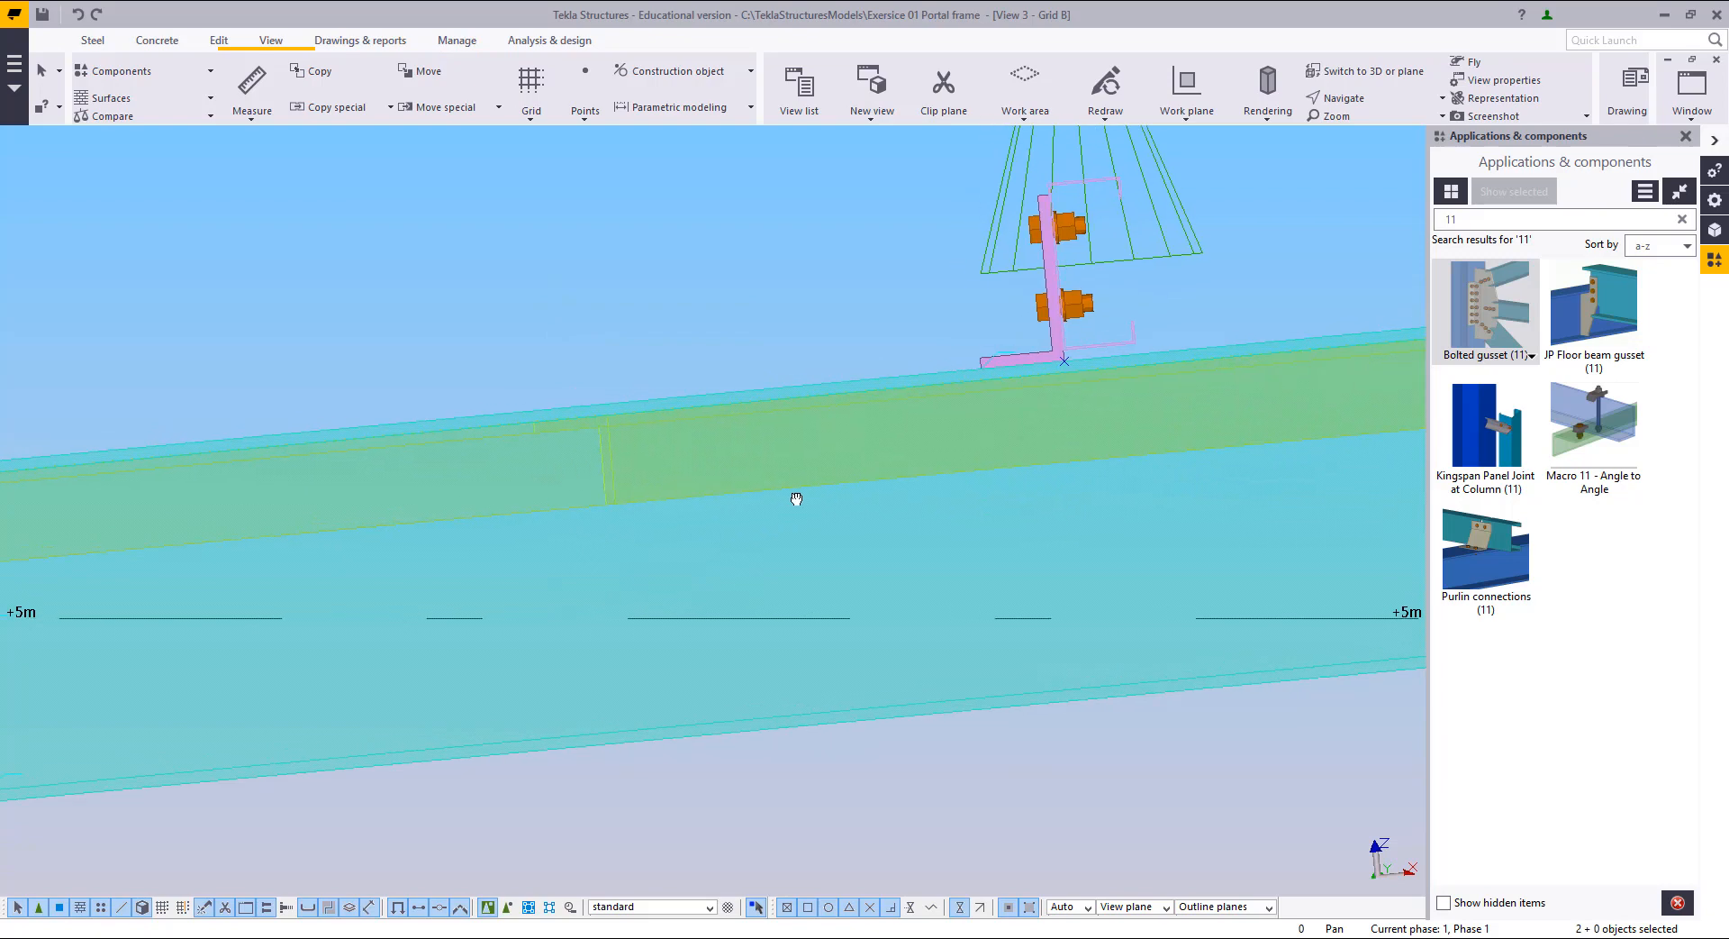
Step: Switch to View 1 - Isometric View and locate the selected construction lines below the first-bay crossing gusset
left_click(1689, 90)
left_click(1694, 220)
scroll(744, 552, "down", 5)
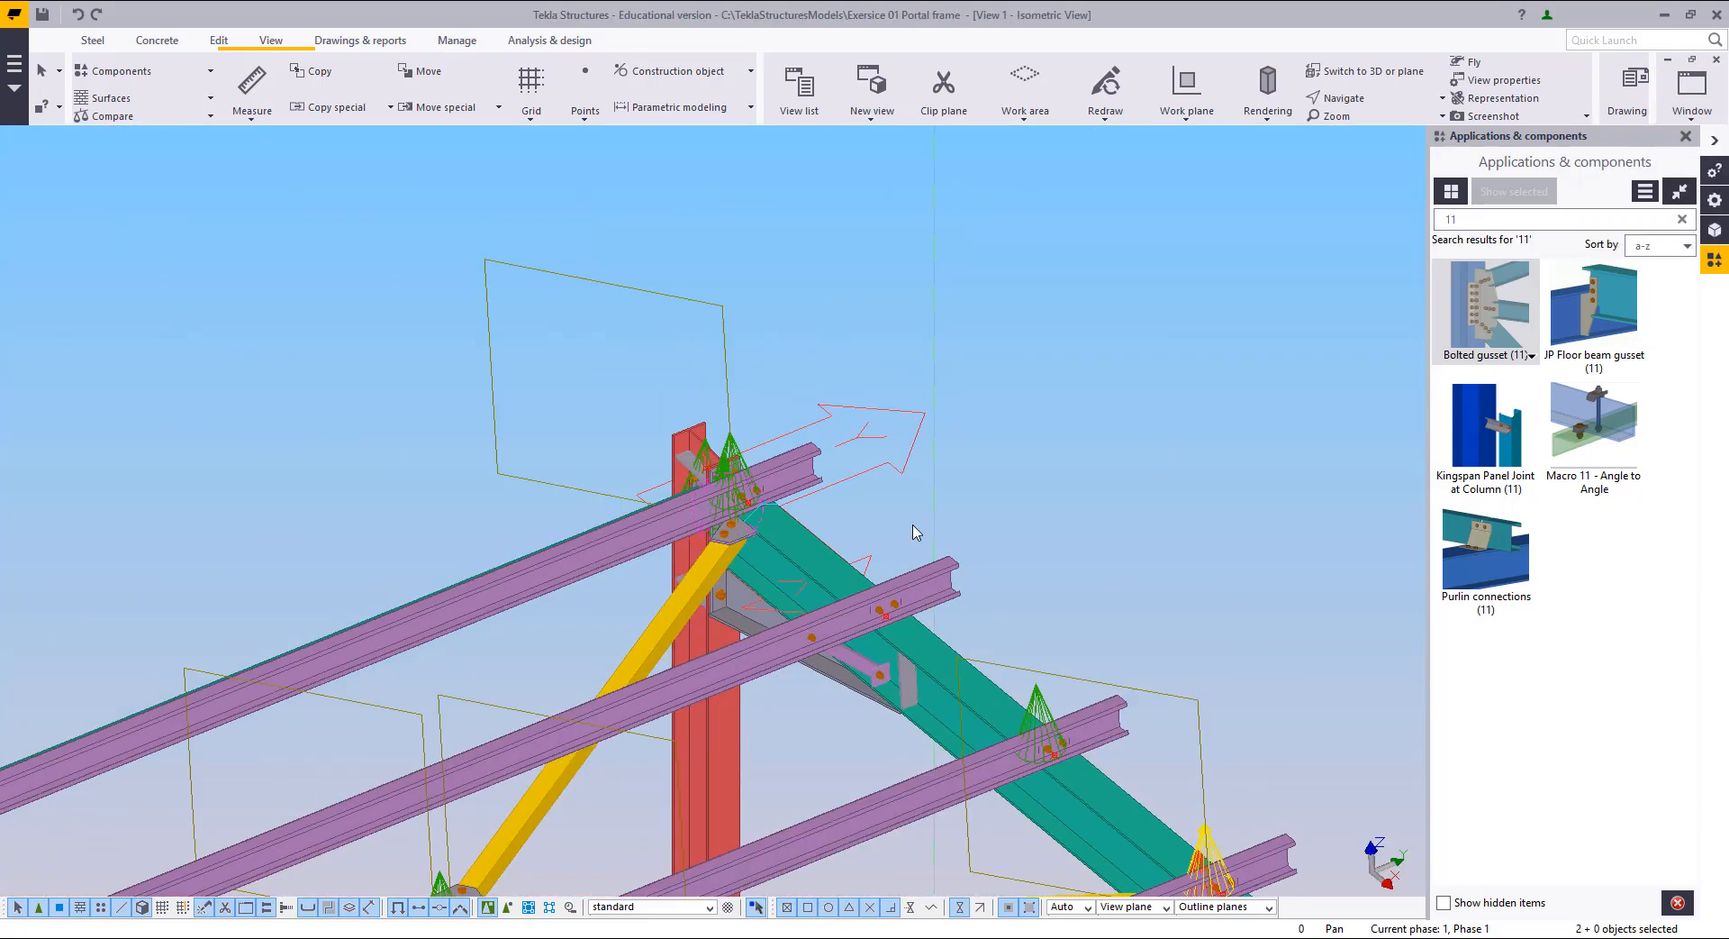
scroll(927, 291, "up", 3)
middle_click_drag(818, 491, 1079, 424, "ctrl")
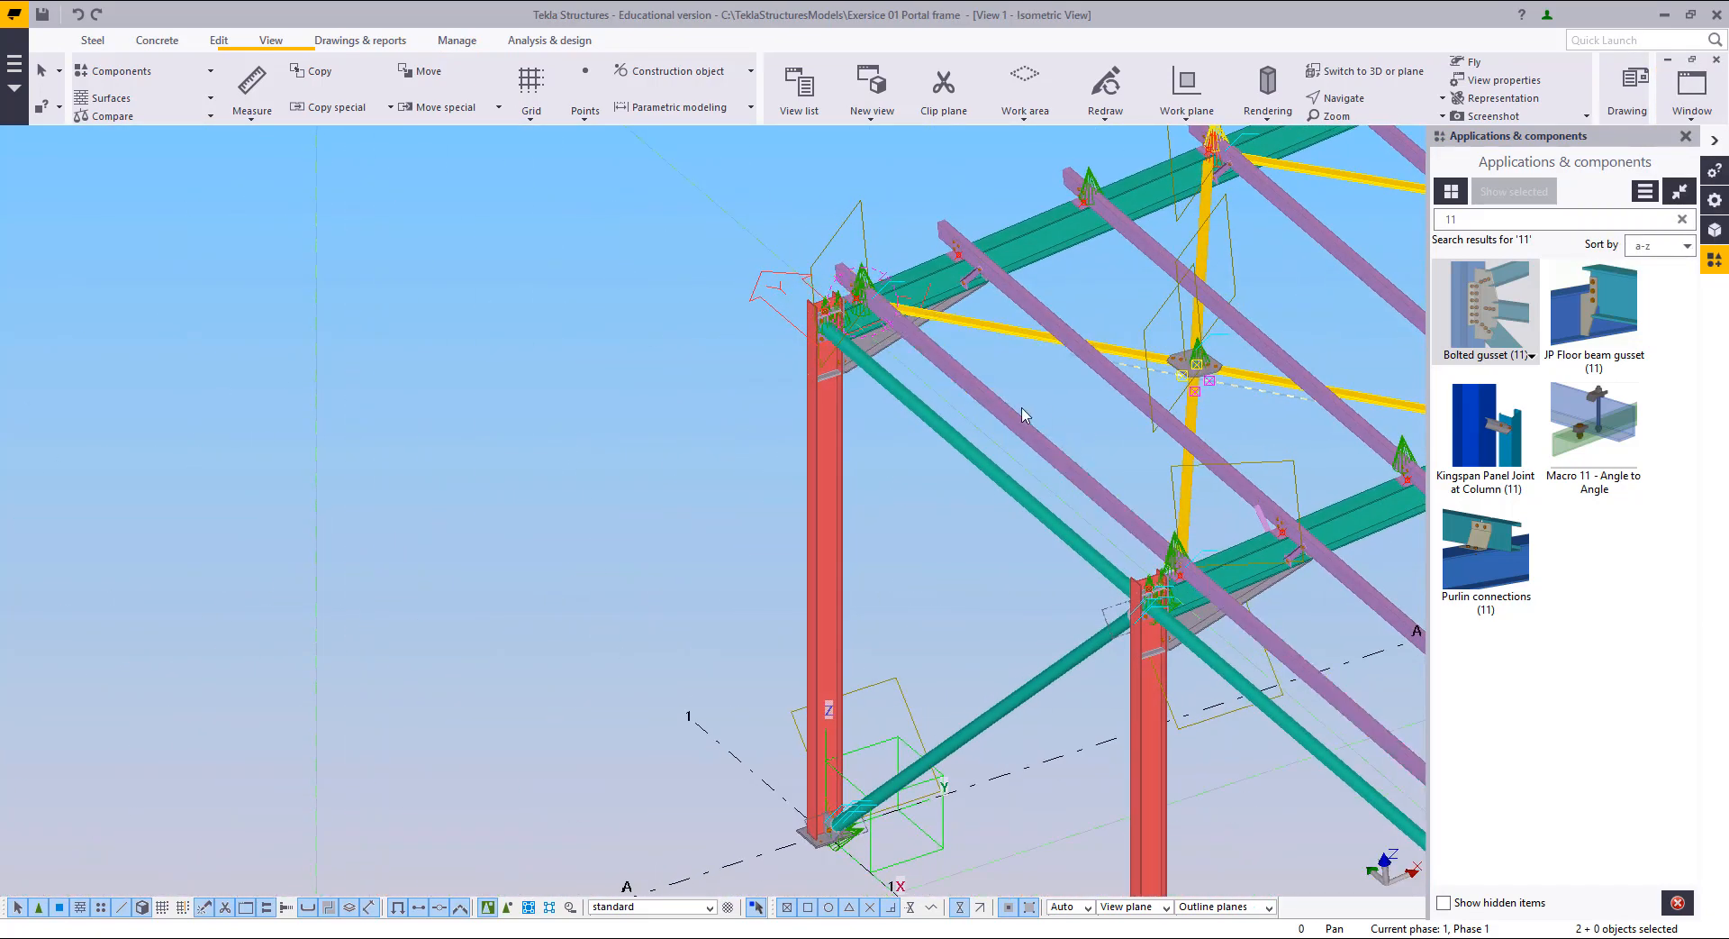
middle_click_drag(1243, 333, 980, 547)
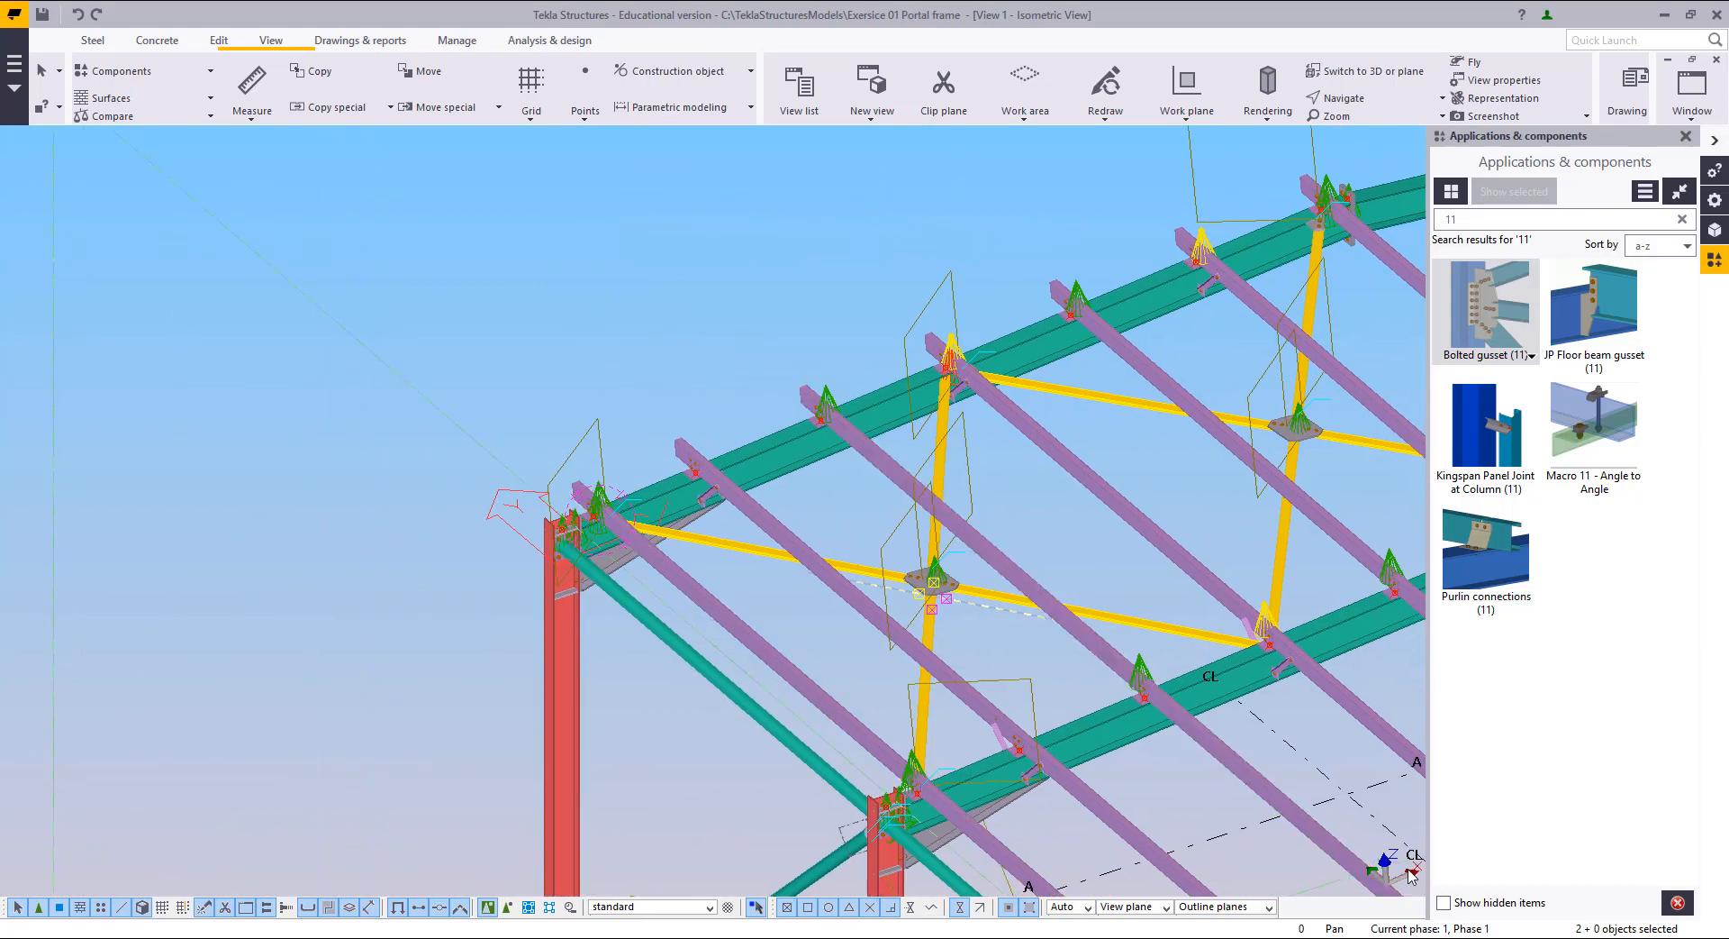
scroll(901, 658, "up", 10)
Step: Move the selected construction lines linearly by dZ 141.9 up to the first-bay gusset, leaving dX and dY out of the move
right_click(988, 387)
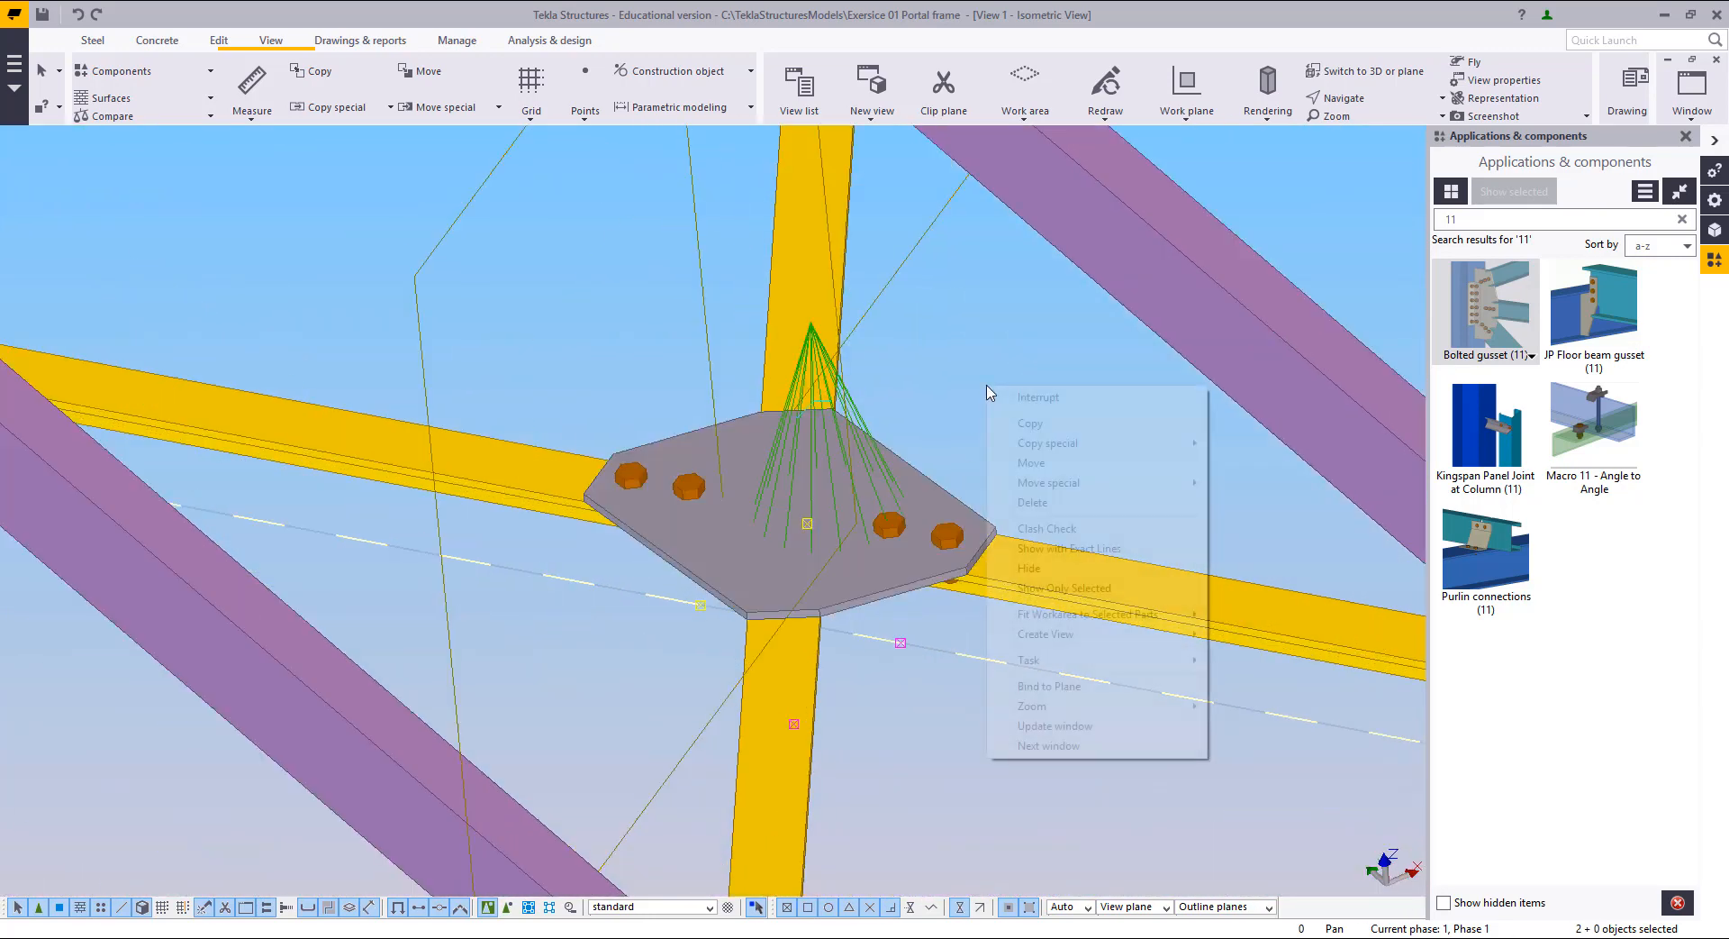
mouse_move(1100, 488)
left_click(1280, 484)
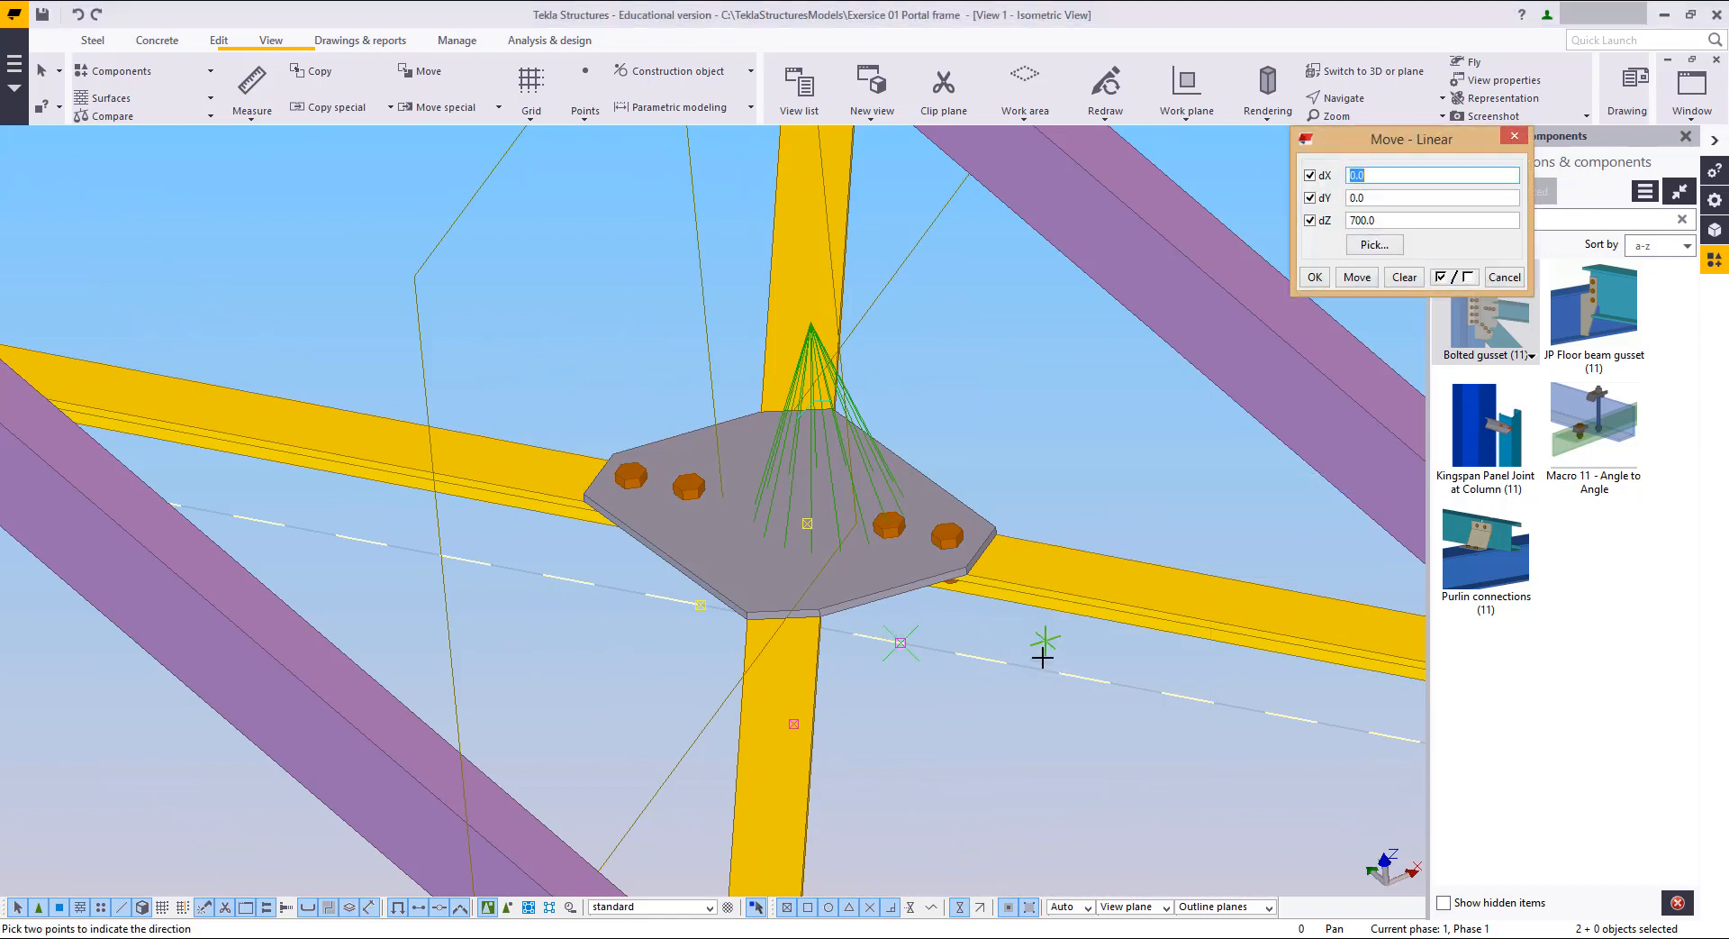
left_click(1039, 666)
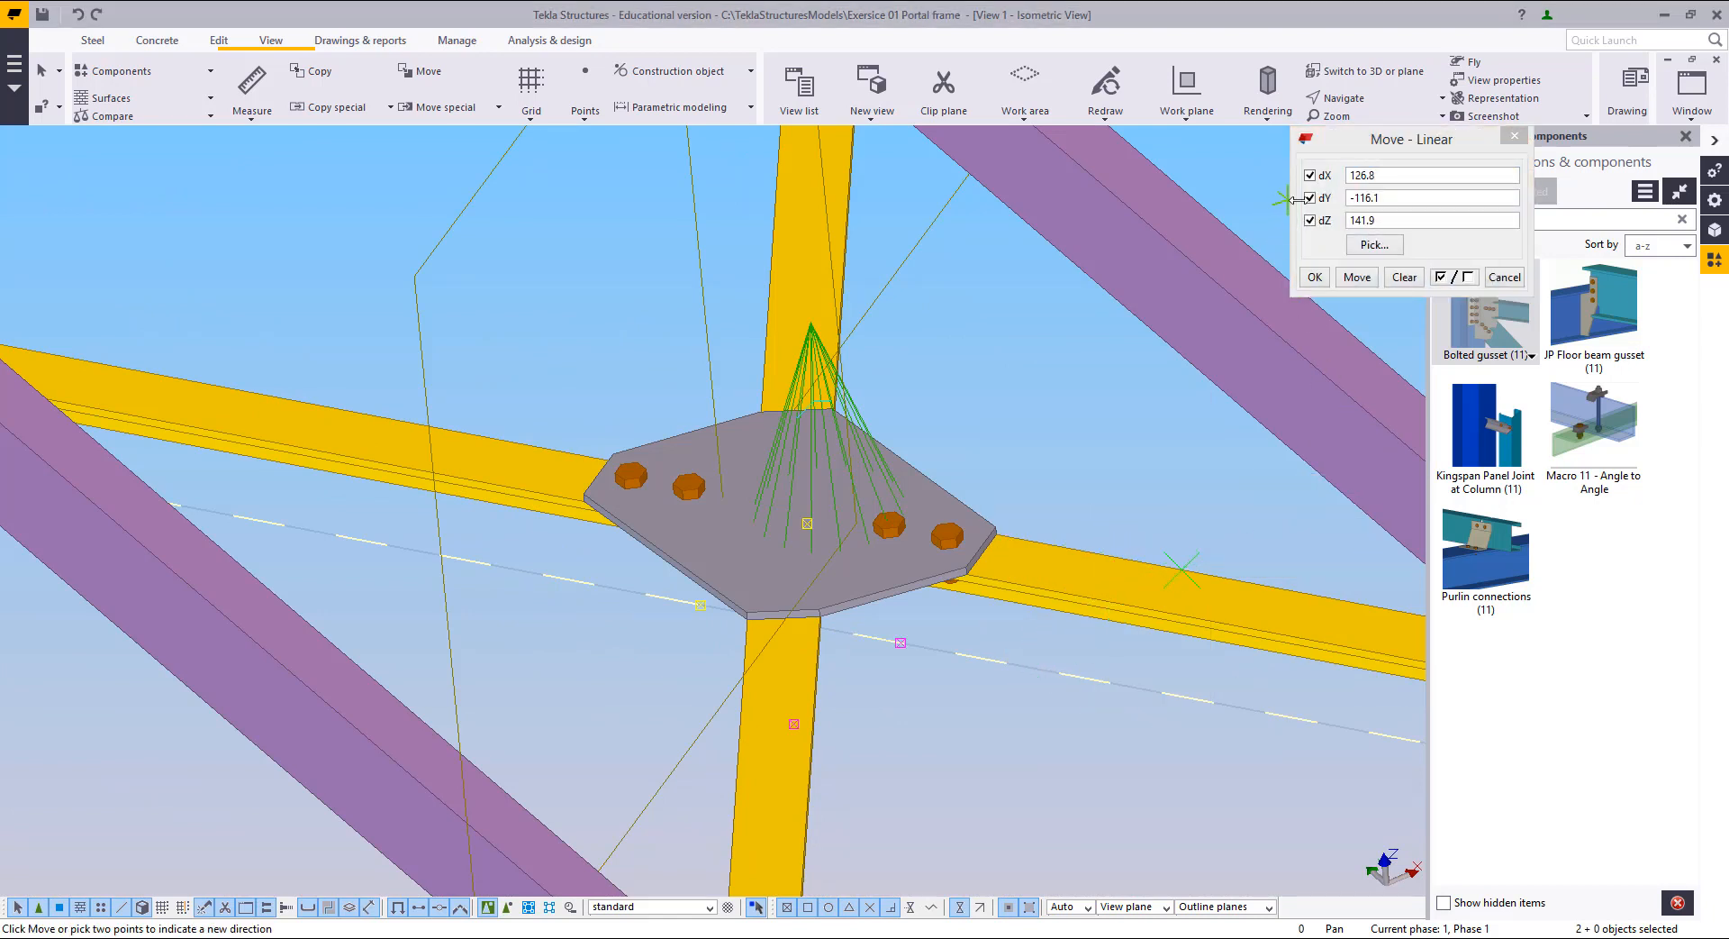
left_click(1314, 188)
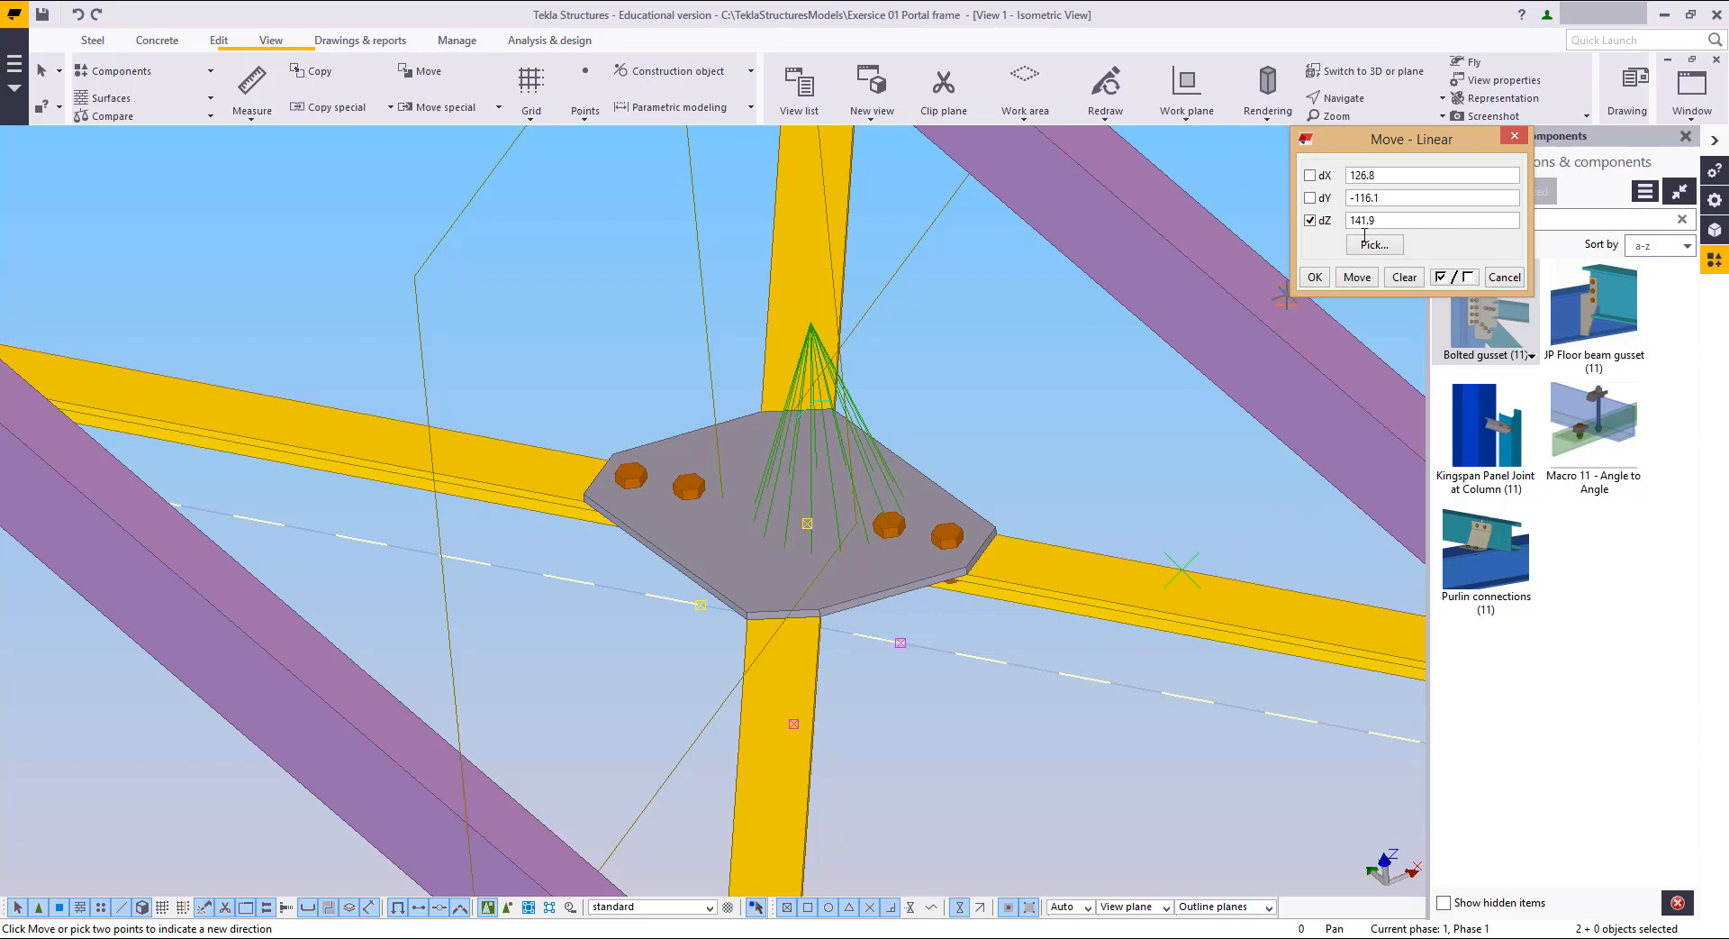
left_click(1368, 277)
right_click(966, 351)
left_click(989, 359)
left_click(1057, 505)
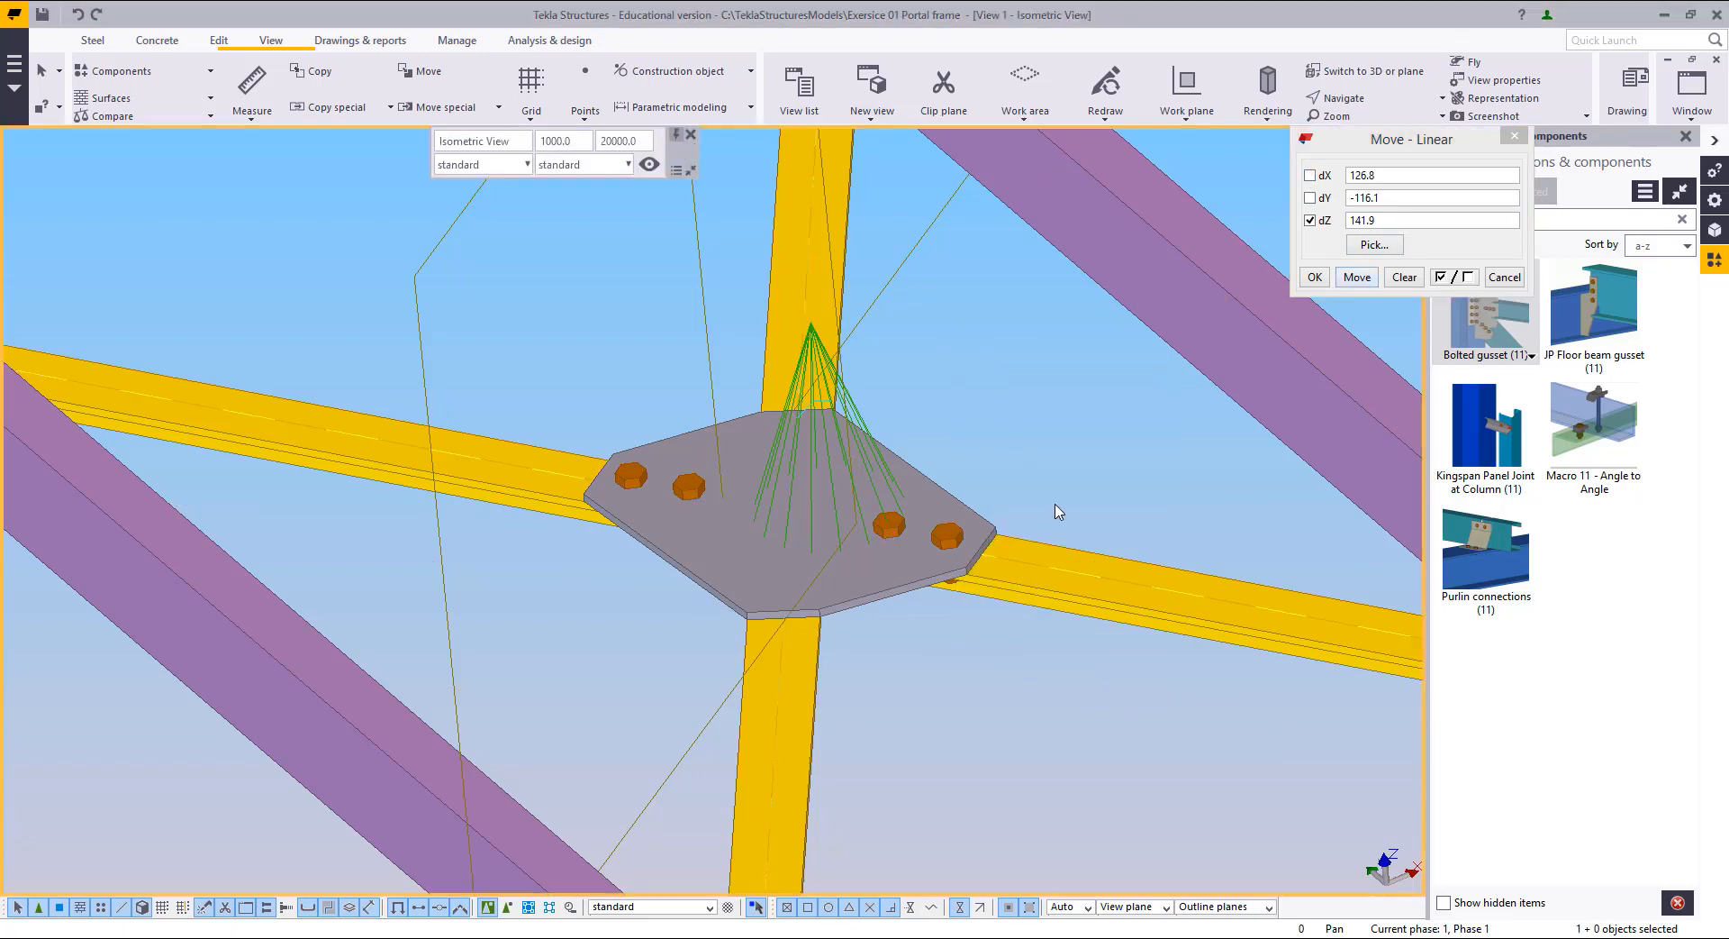
Step: Compare the crossing in View 2, then render parts and connection components transparently in the isometric view
left_click(1688, 87)
left_click(1664, 247)
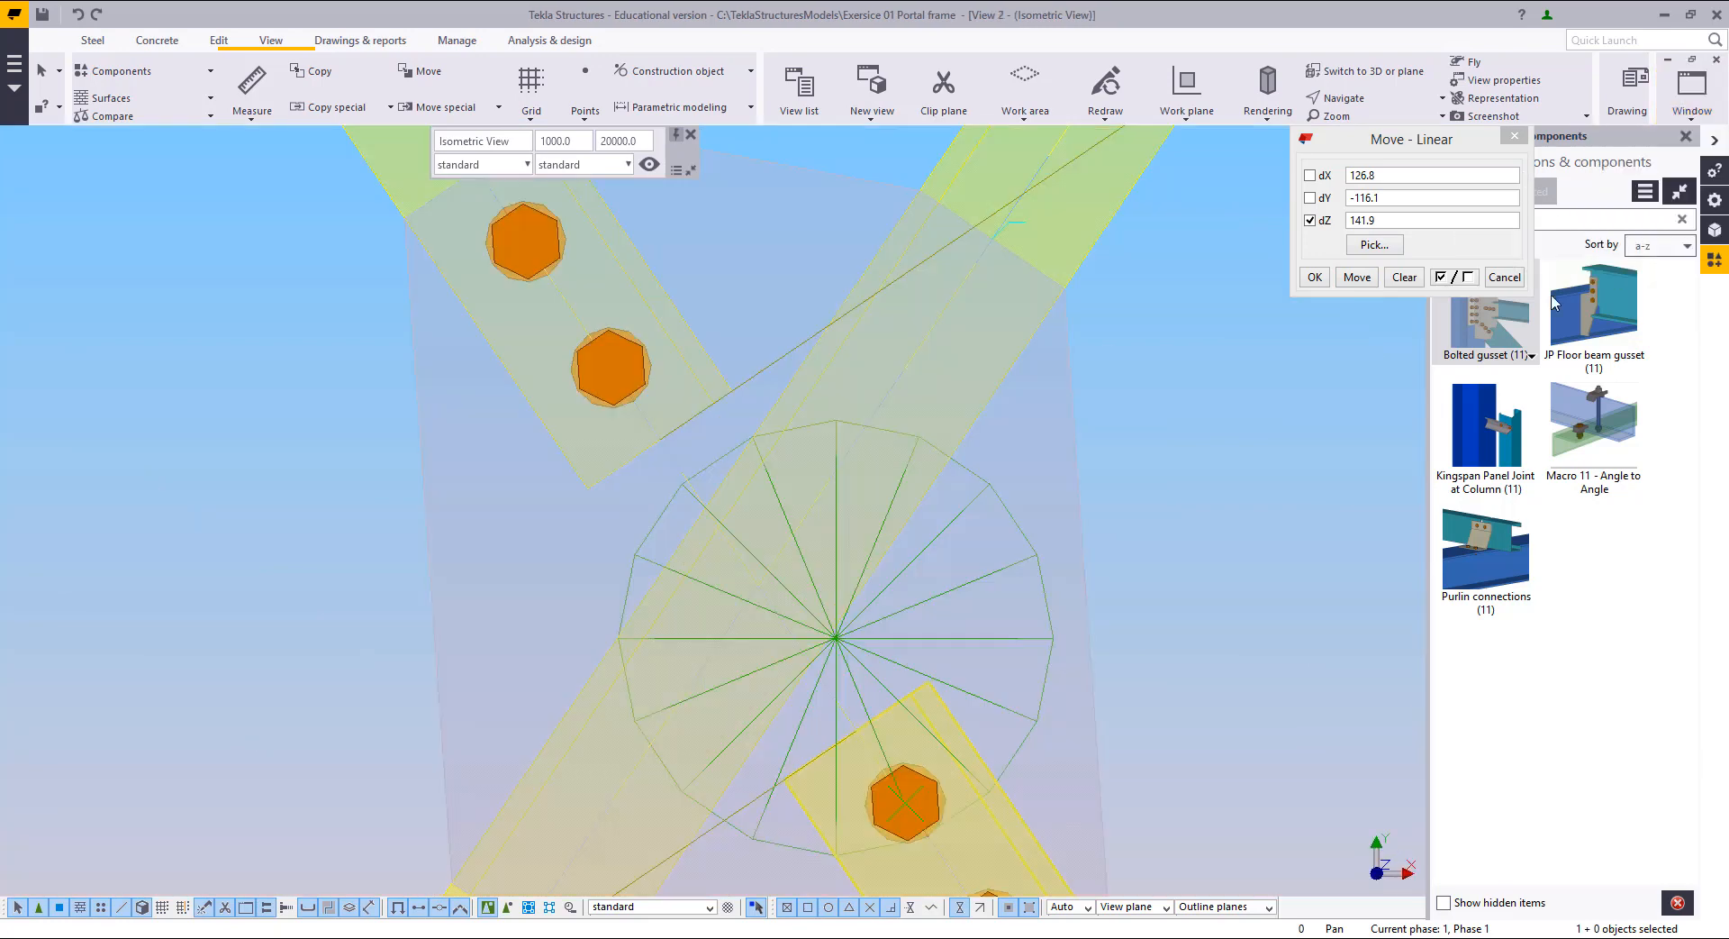
left_click(1691, 101)
left_click(1655, 227)
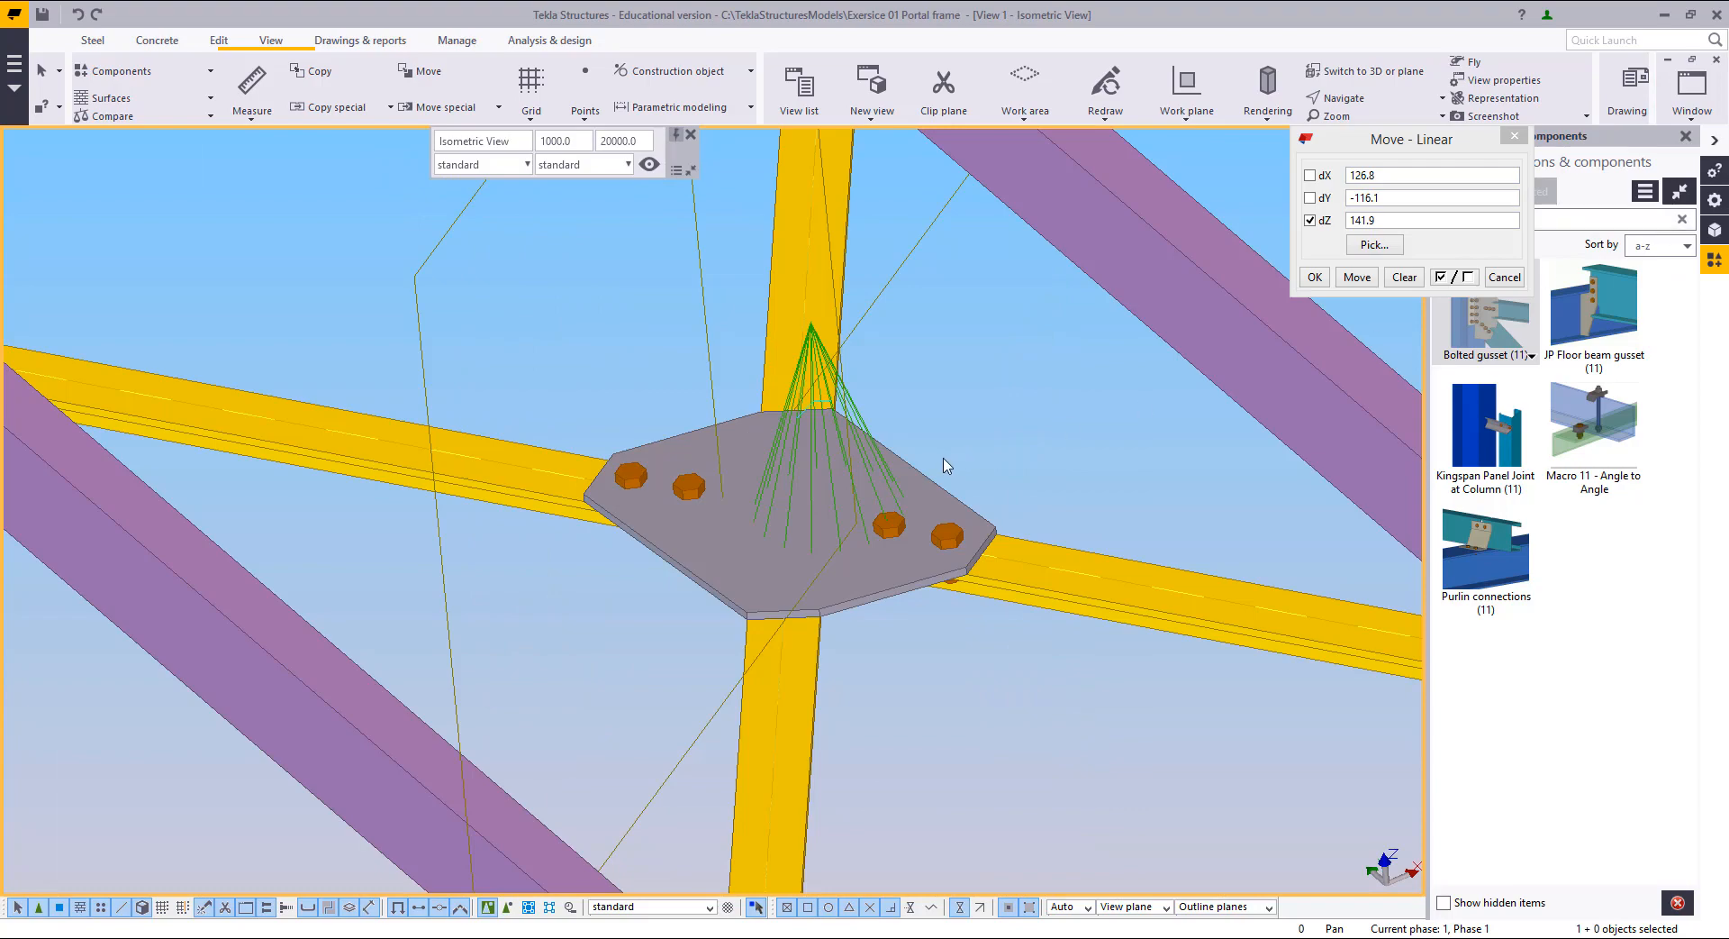
middle_click_drag(944, 460, 942, 502)
key("ctrl+2")
scroll(799, 538, "up", 2)
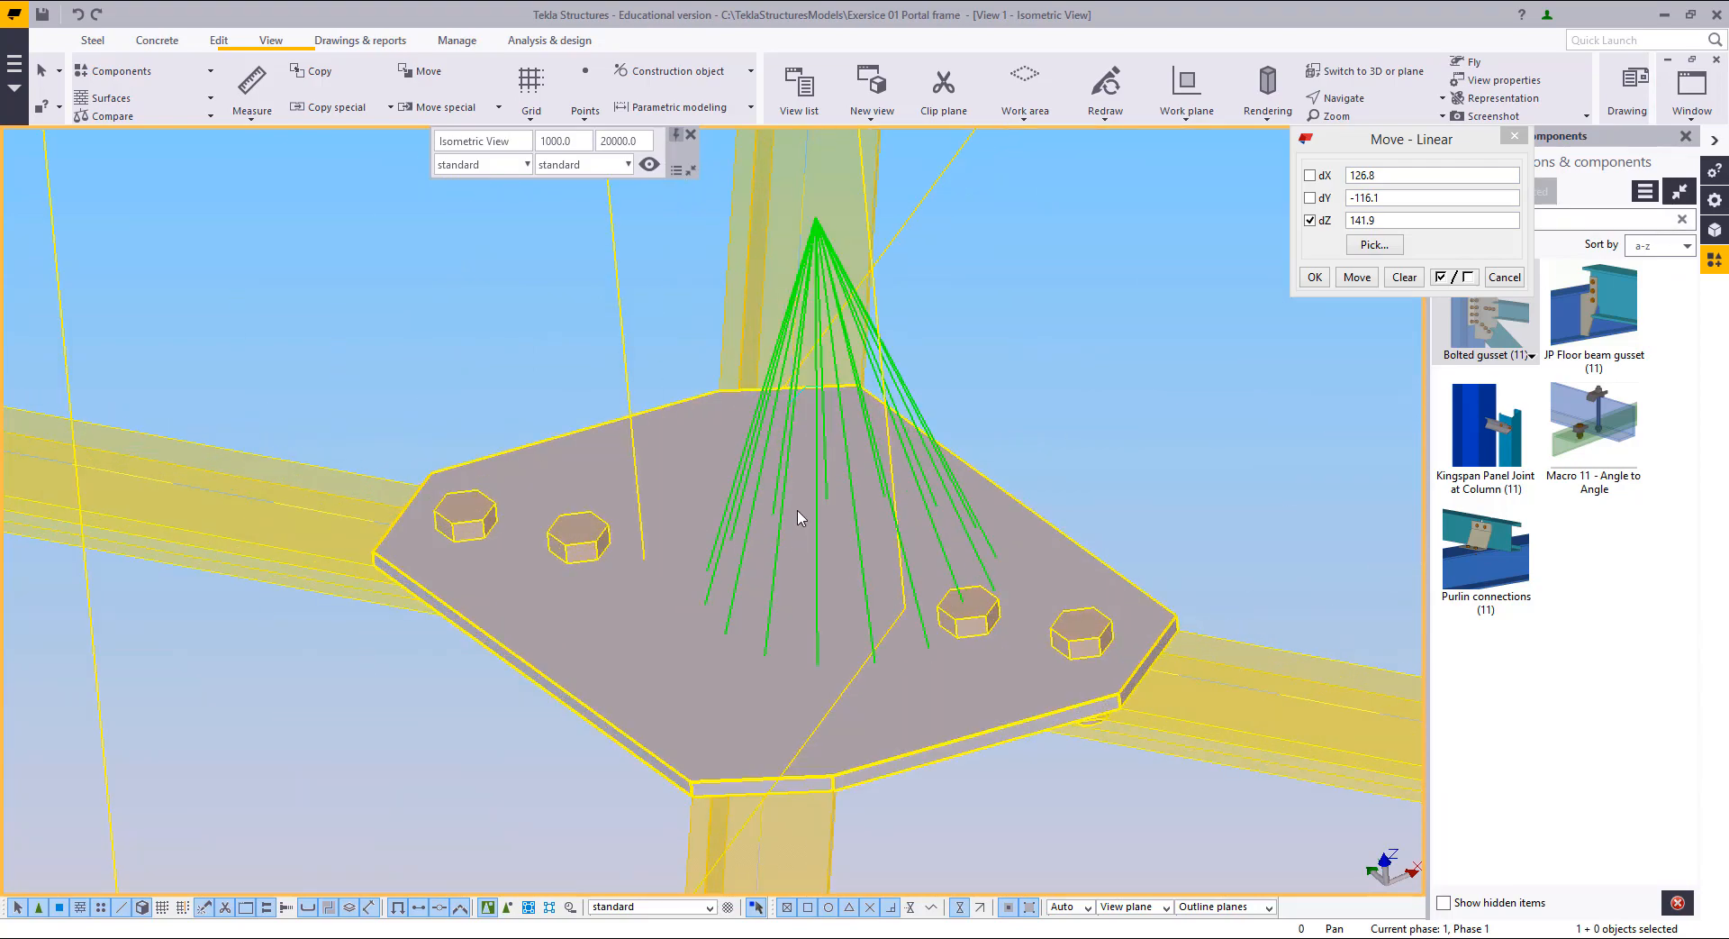
key("shift+2")
scroll(767, 456, "down", 1)
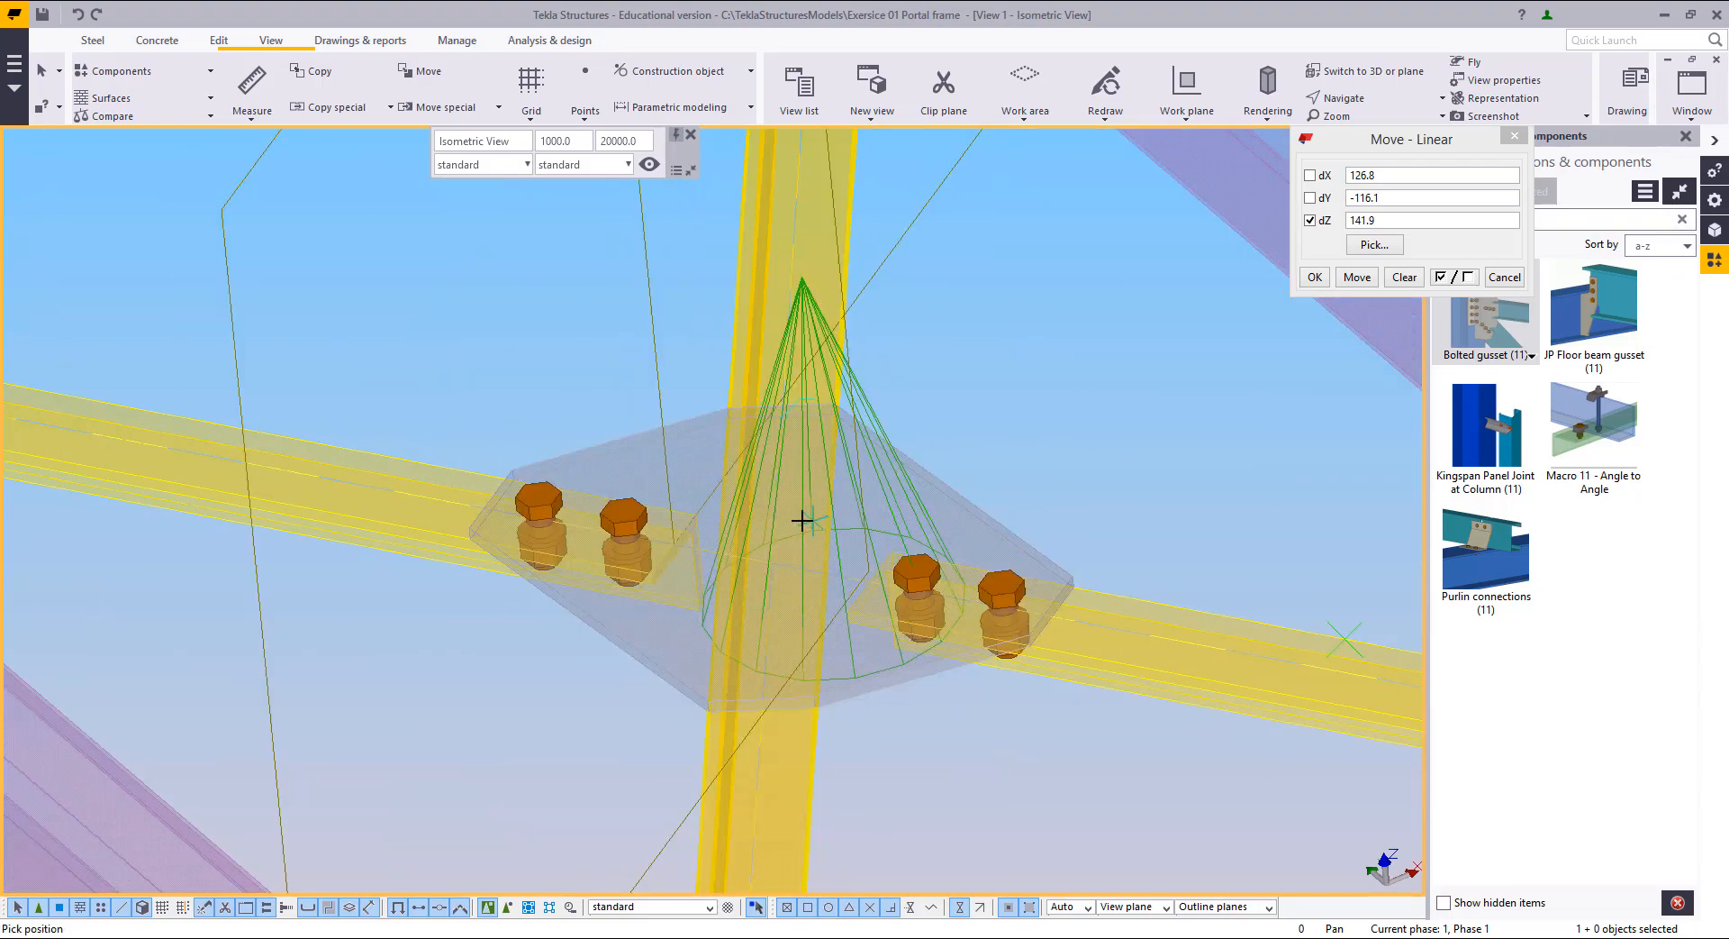
Step: Examine the first-bay crossing from the opposite side, checking the gusset plate, through diagonal and split diagonal bolts
middle_click_drag(741, 568, 1240, 571, "ctrl")
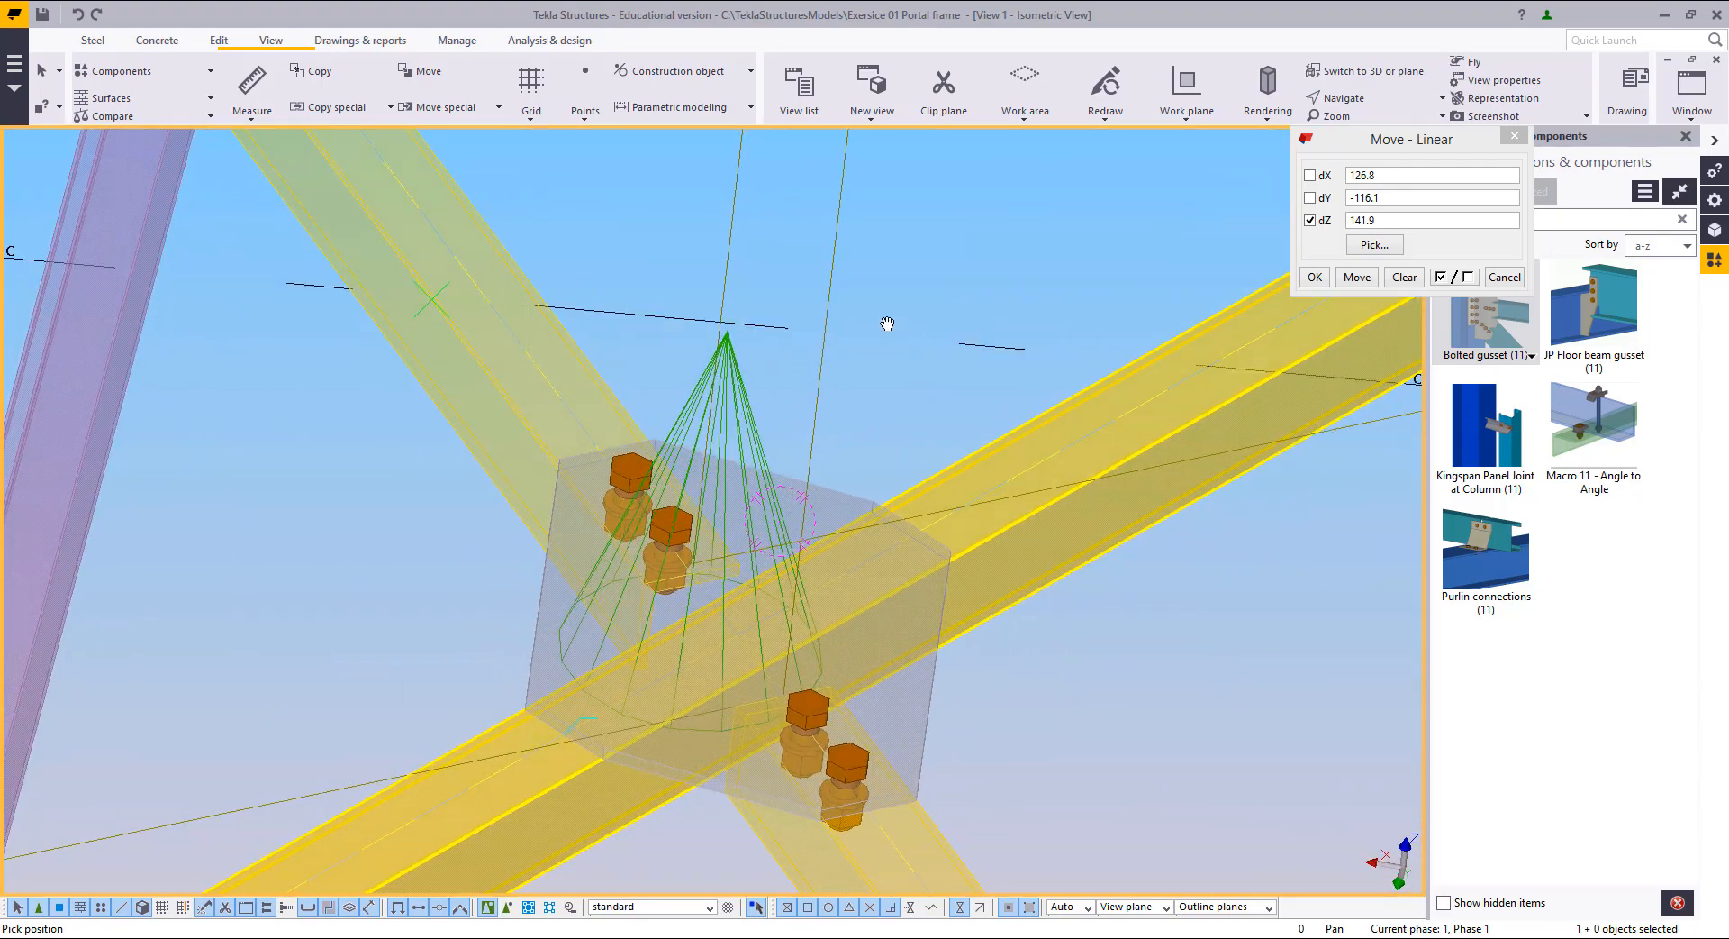
key("Escape")
middle_click_drag(923, 437, 988, 357)
scroll(808, 537, "up", 2)
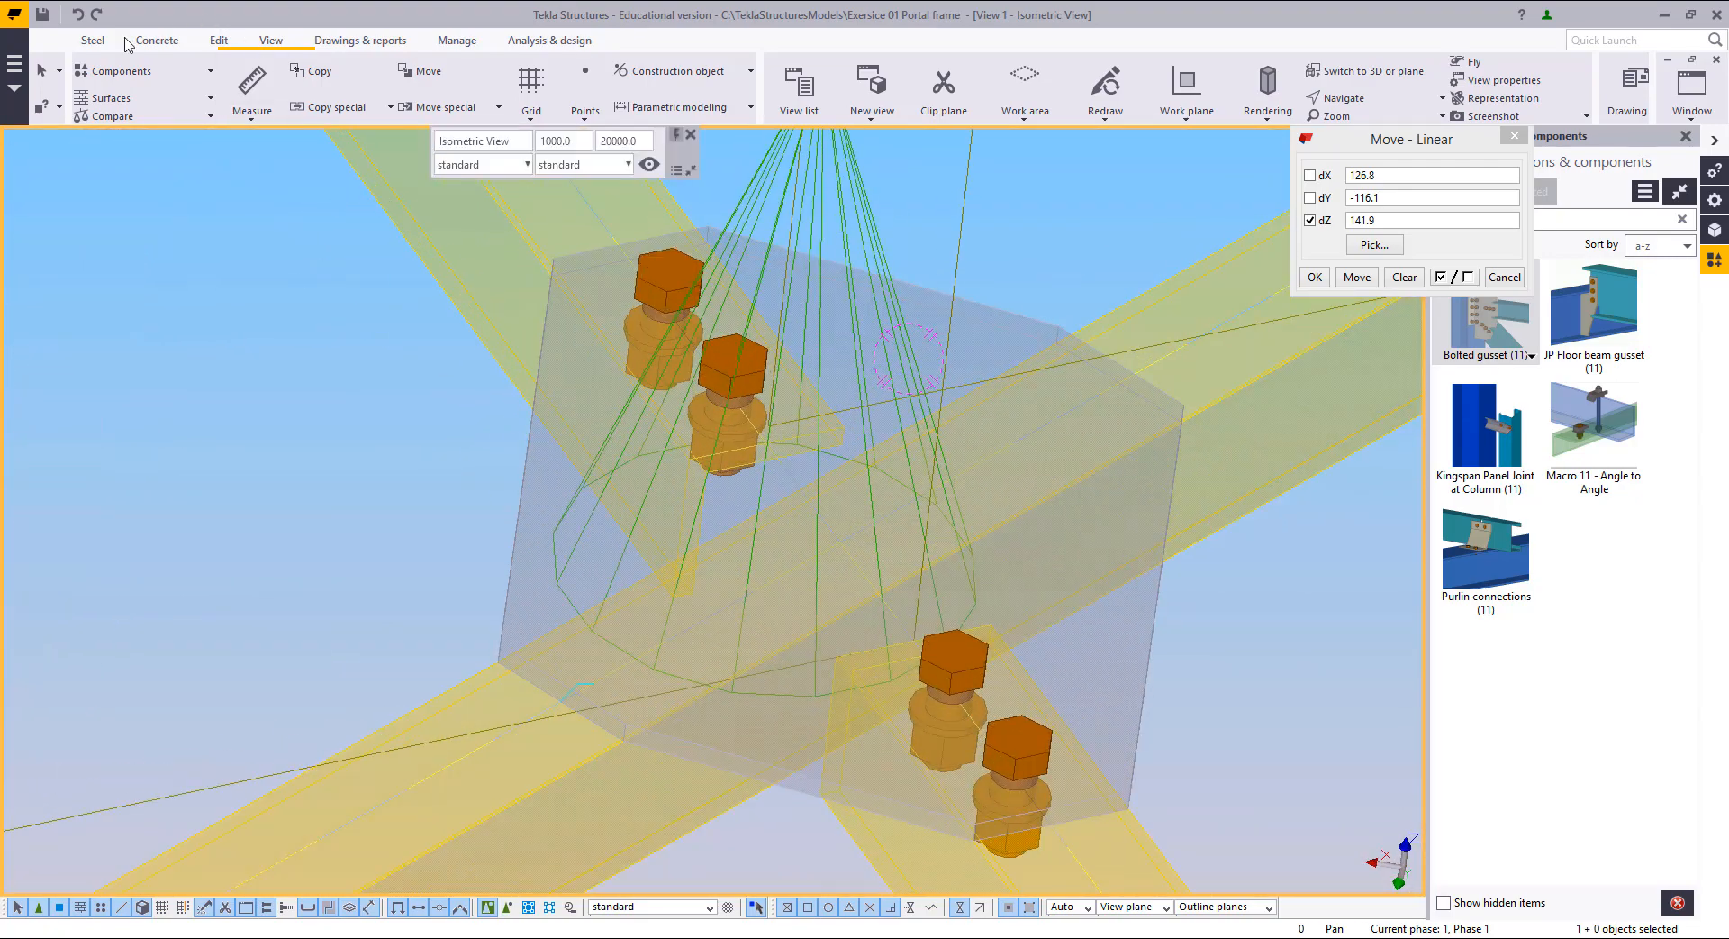
left_click(95, 41)
scroll(857, 560, "down", 4)
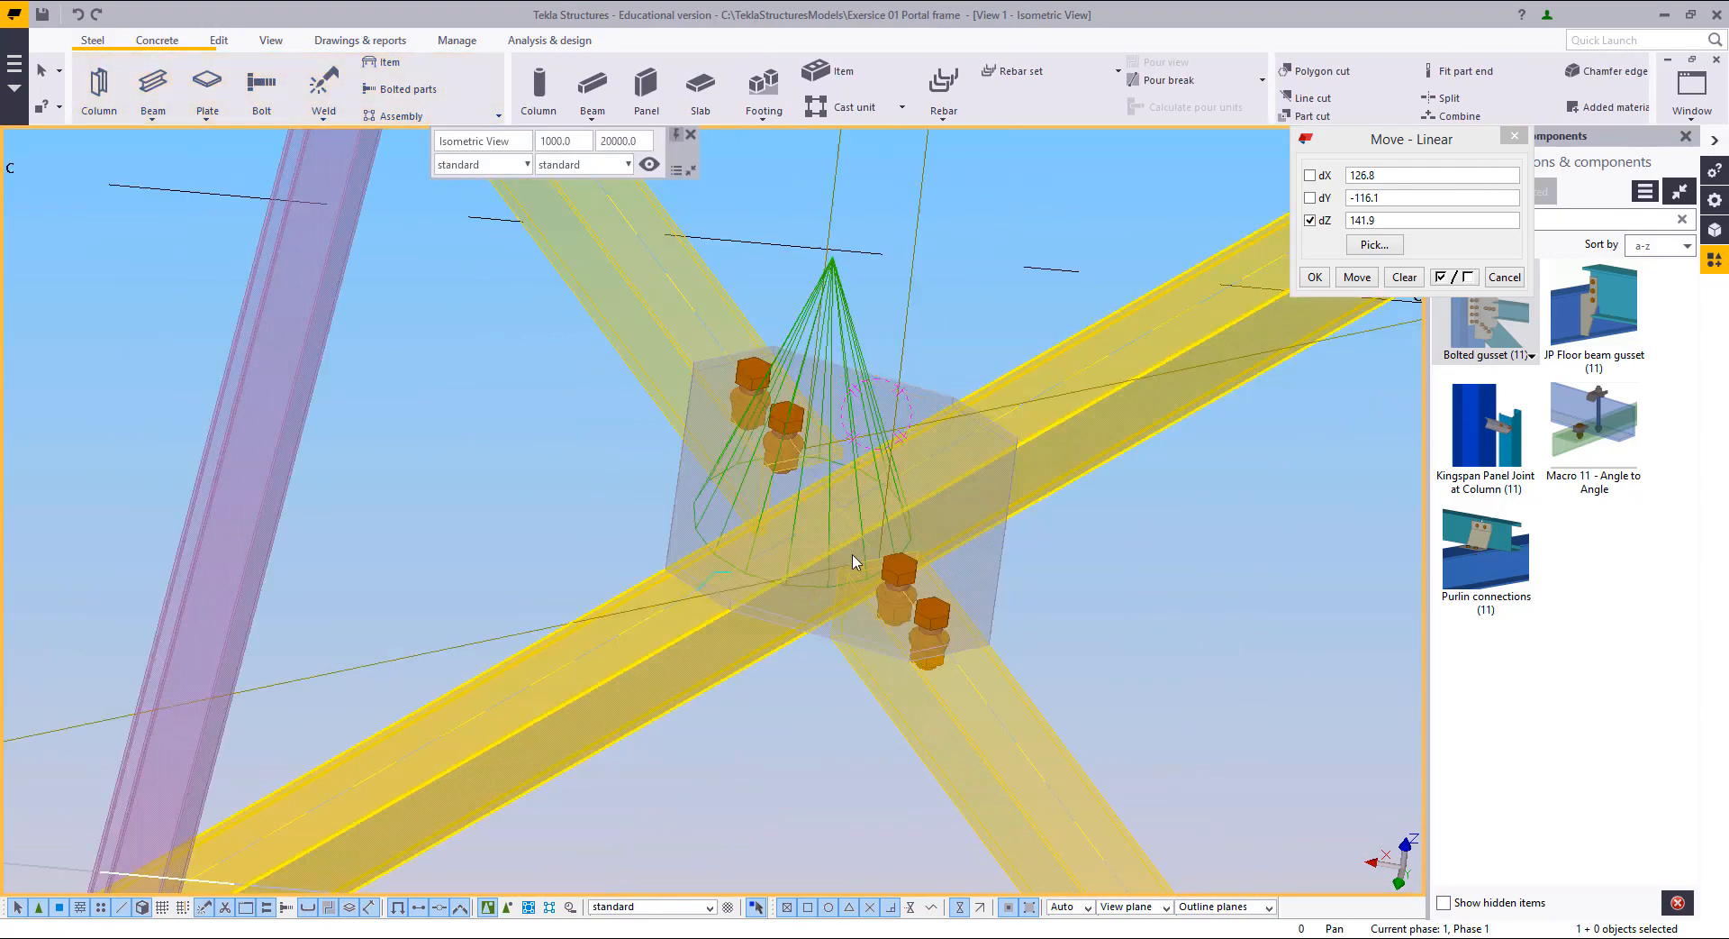
scroll(853, 591, "down", 8)
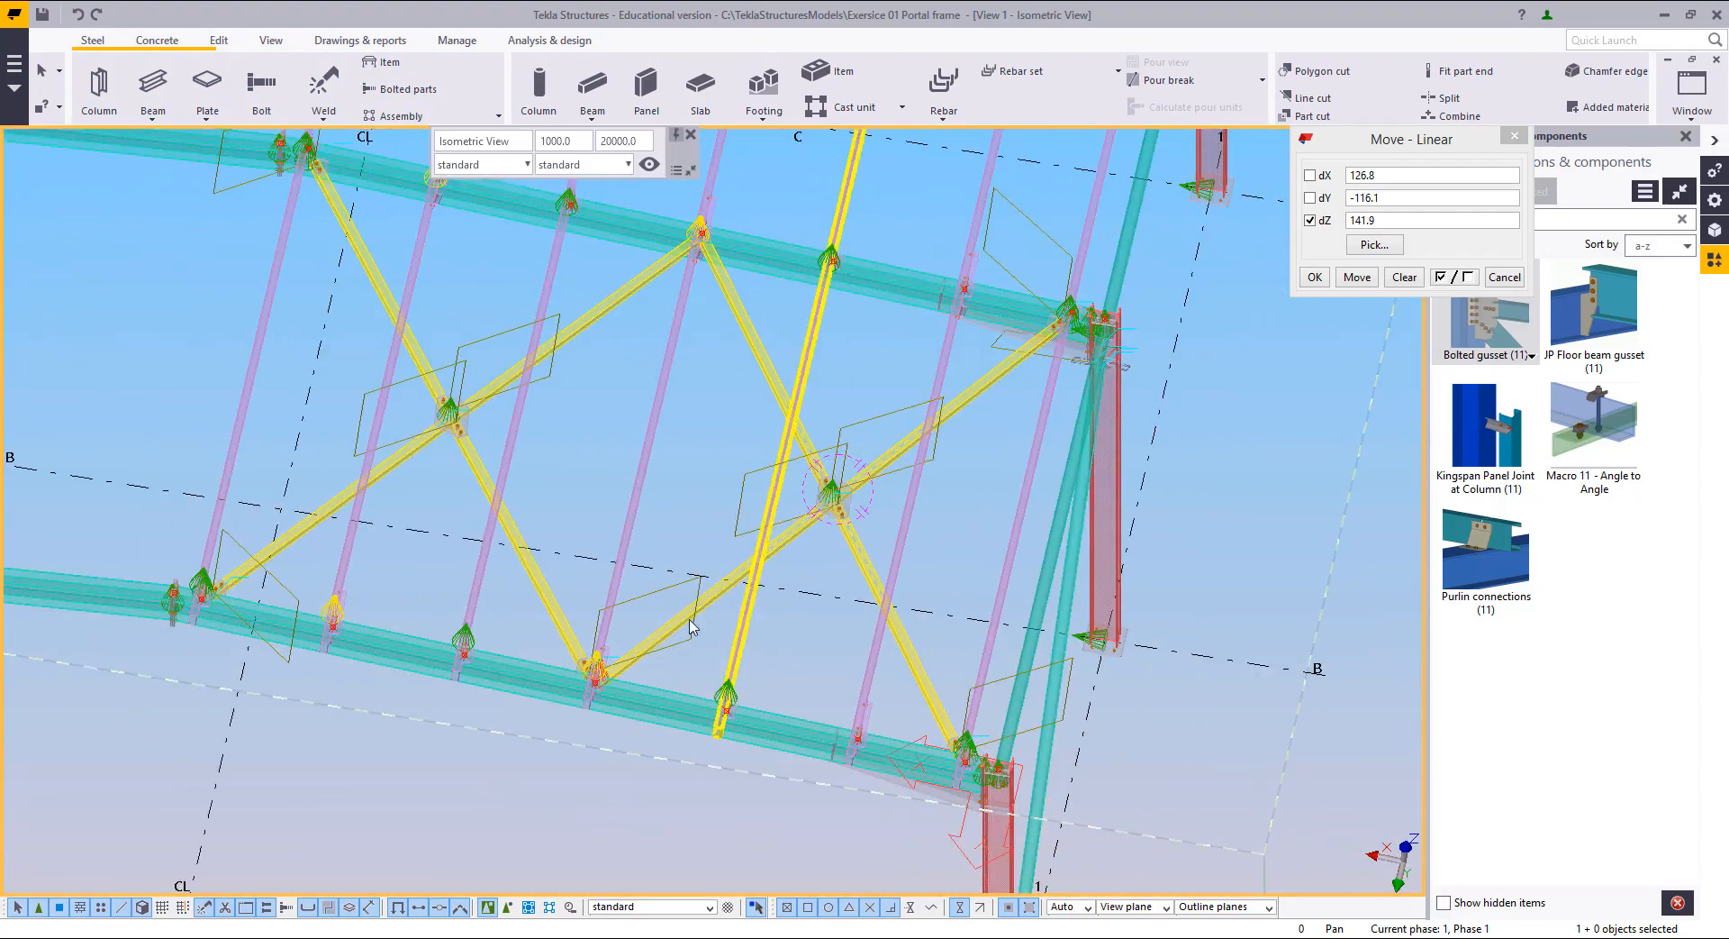
scroll(838, 538, "up", 8)
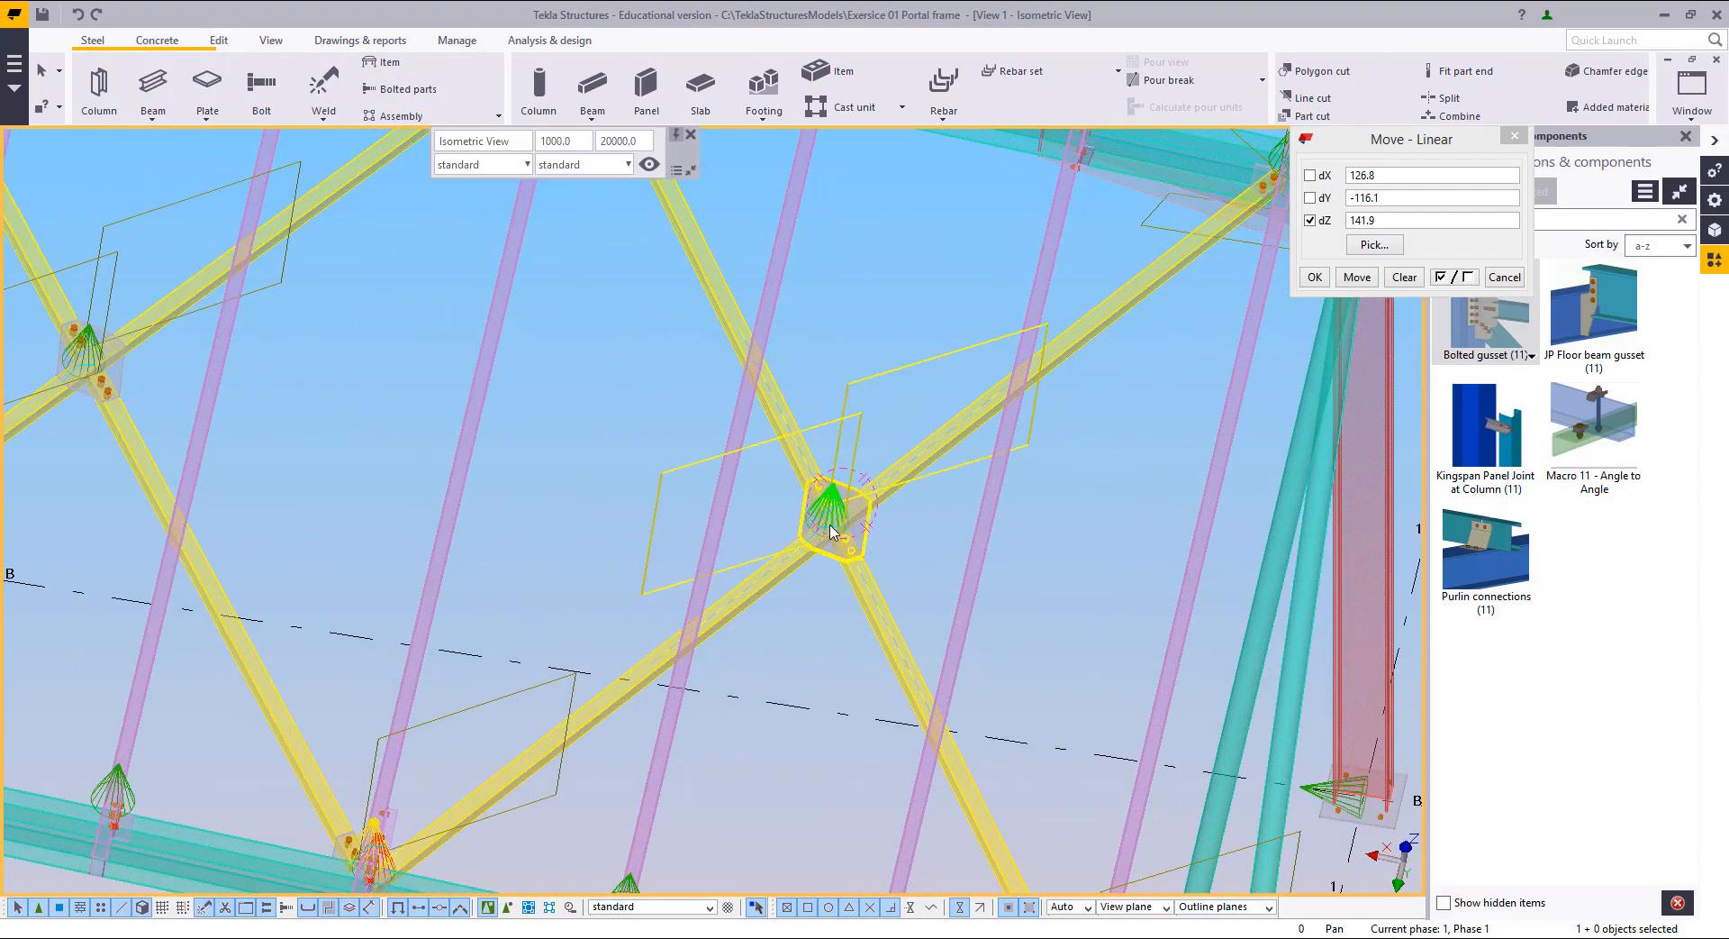
scroll(837, 538, "up", 3)
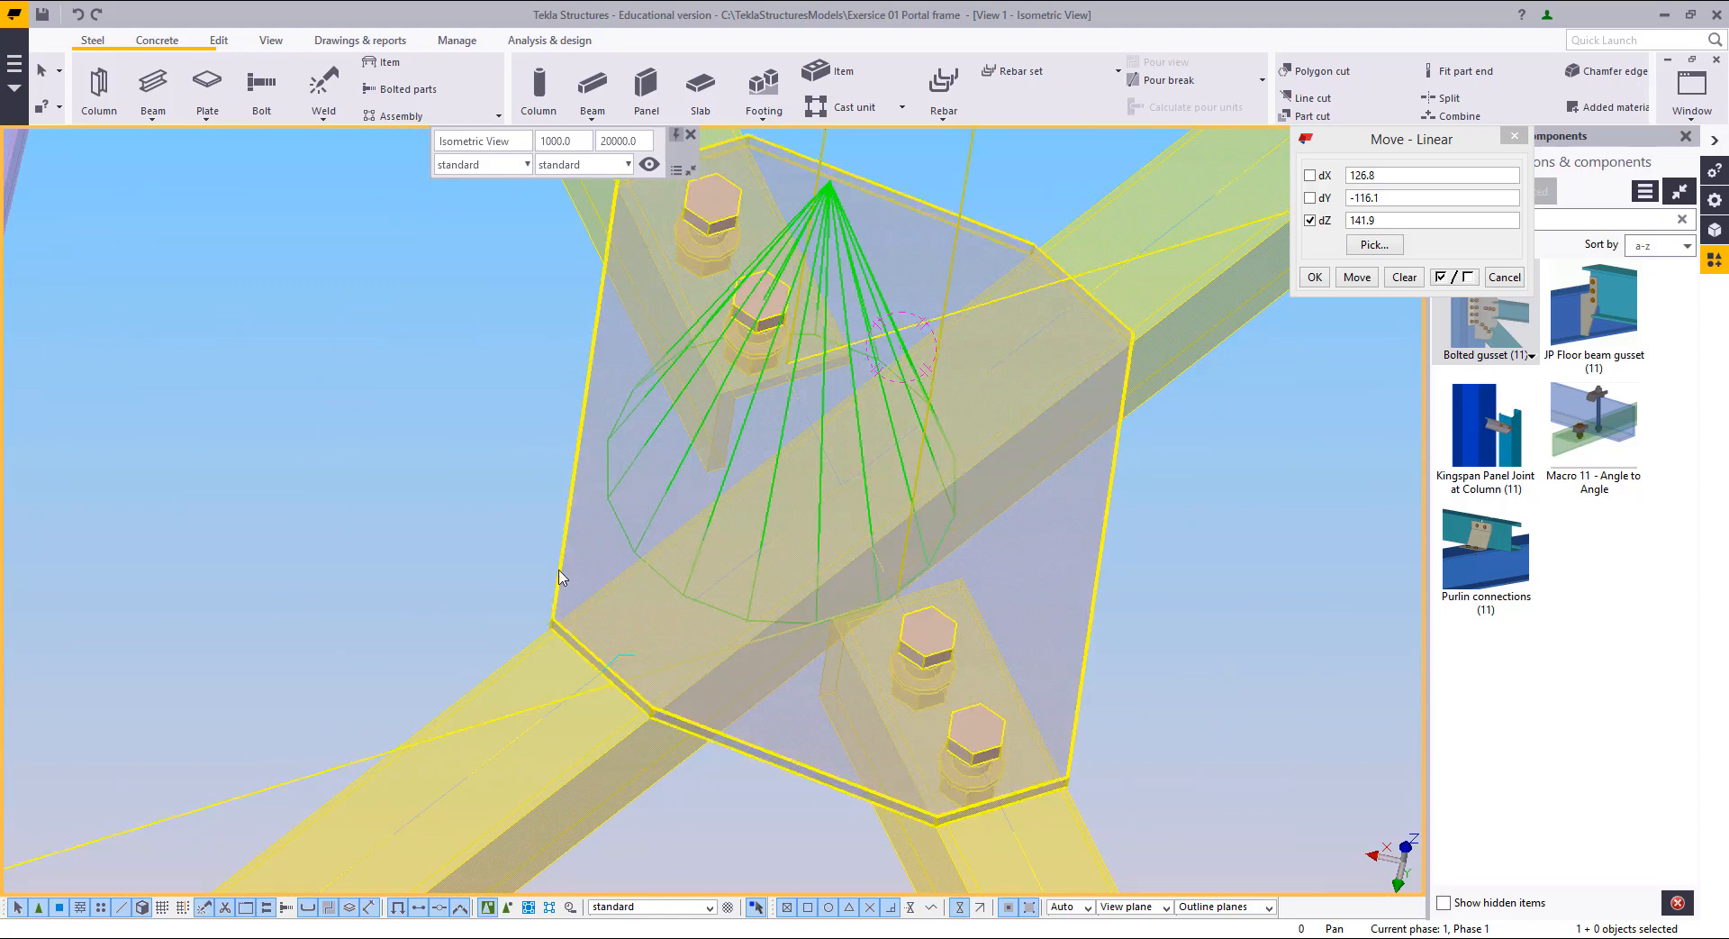
scroll(479, 542, "down", 2)
middle_click_drag(476, 541, 548, 602)
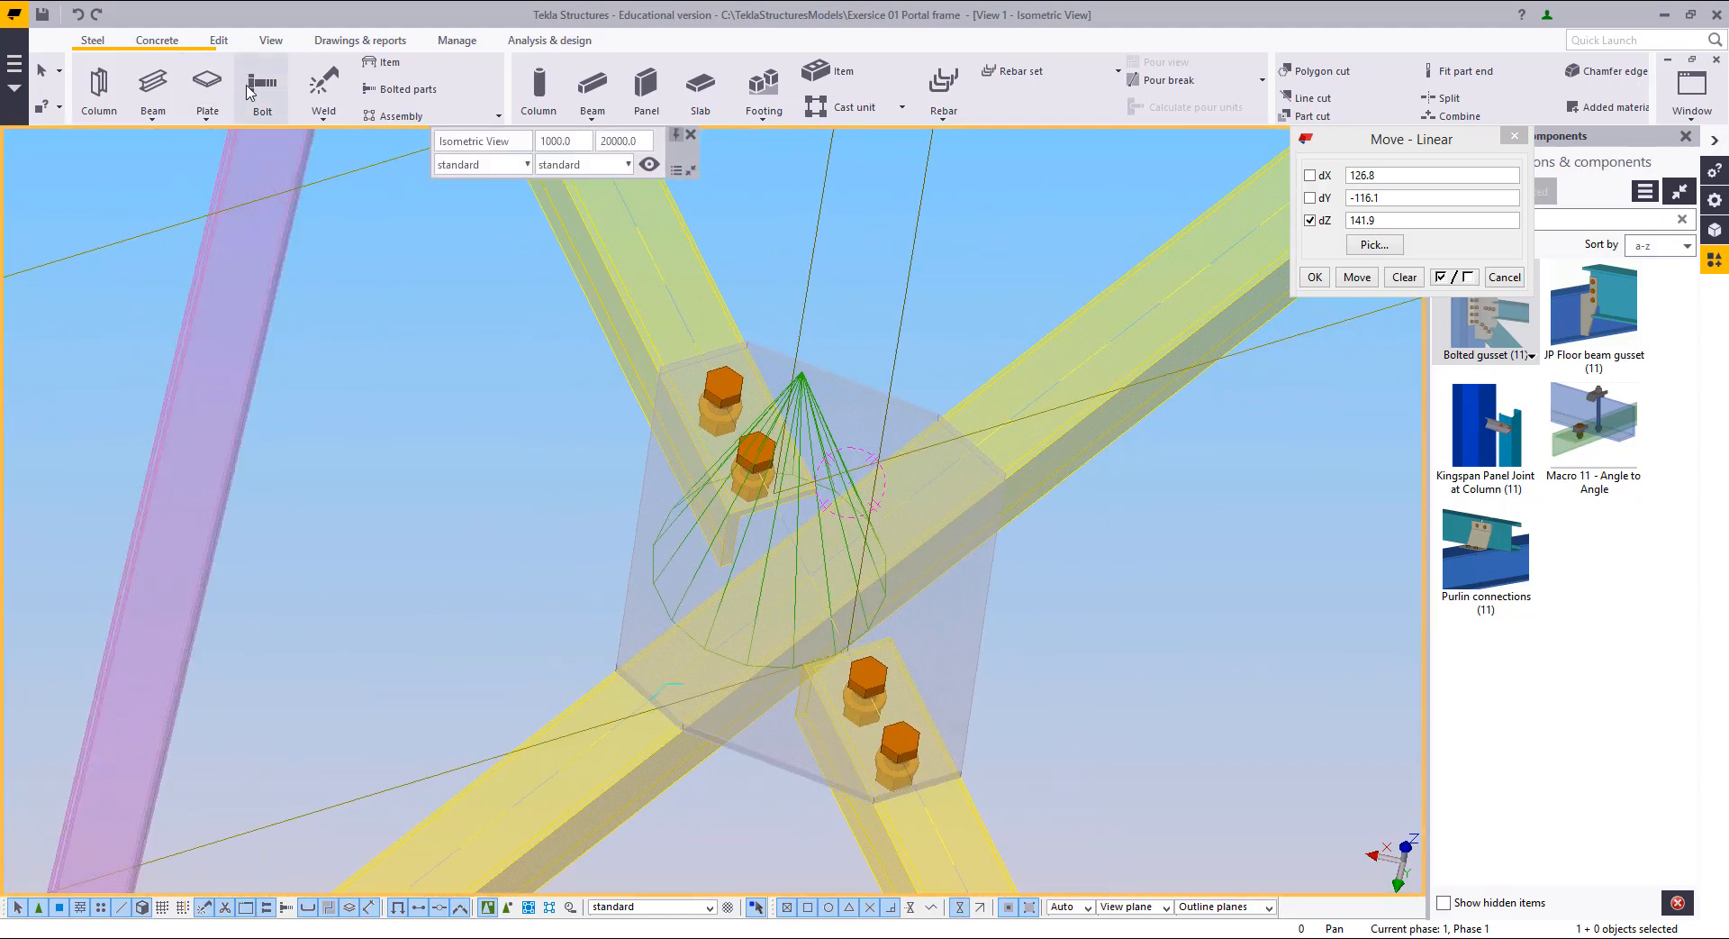
Step: Bolt the first-bay gusset plate to the through diagonal with a single bolt between the two split diagonal halves
left_click(261, 86)
left_click(863, 370)
left_click(1000, 366)
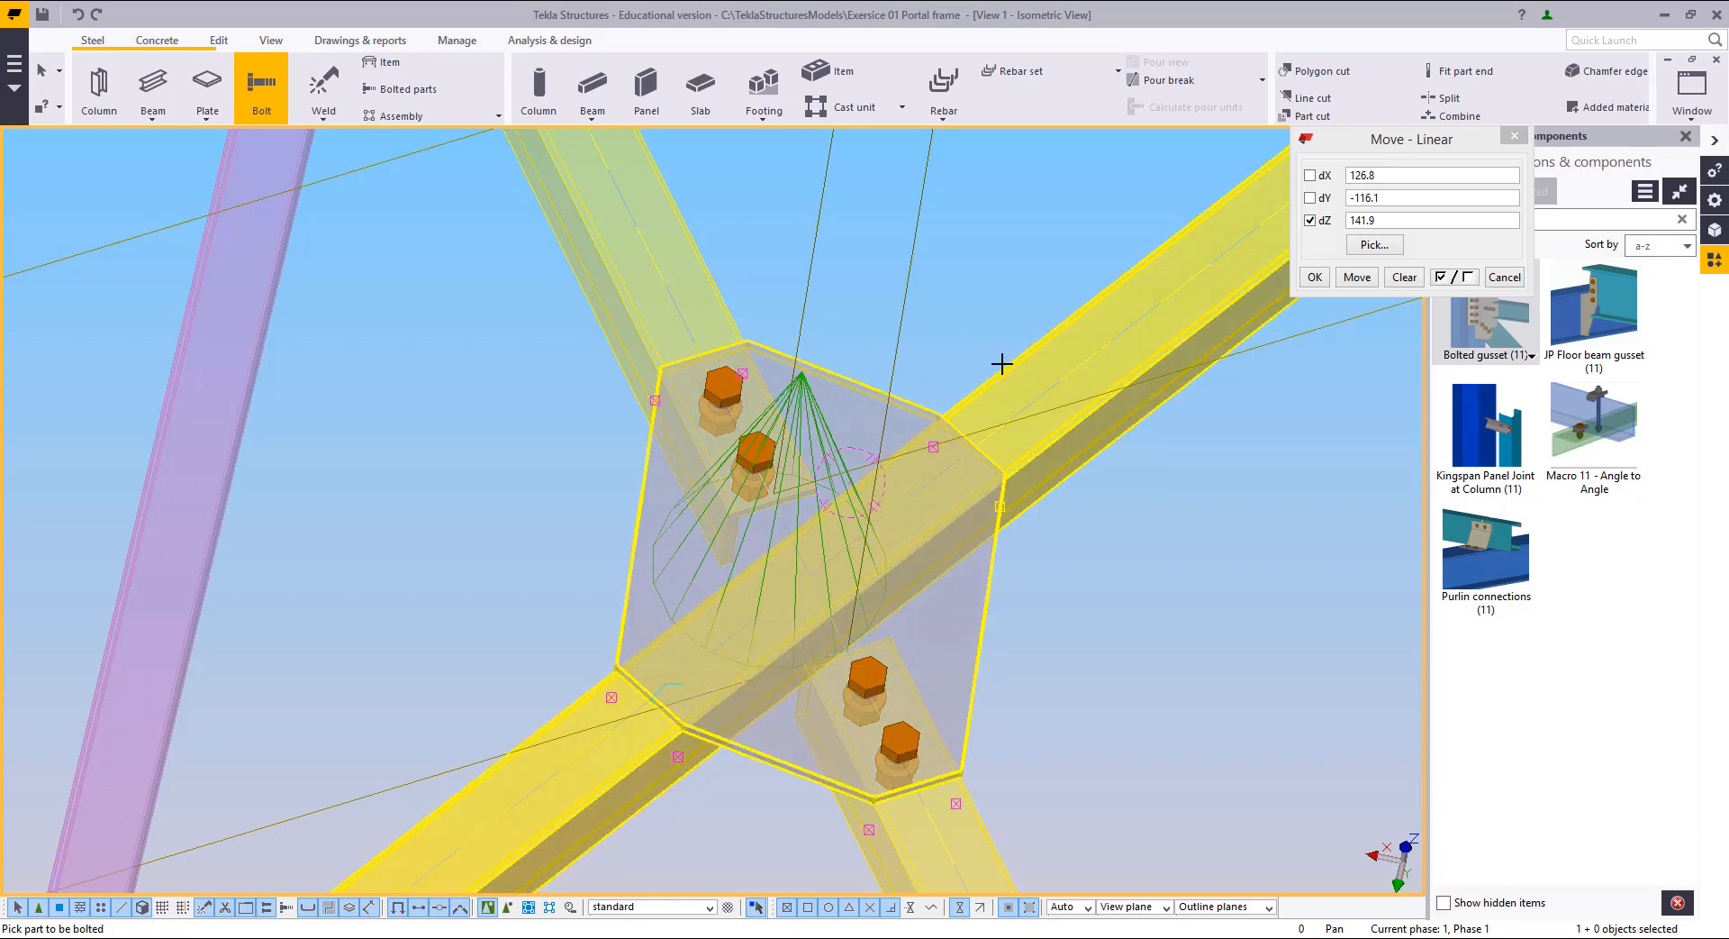
middle_click(833, 453)
left_click(1018, 421)
right_click(927, 274)
left_click(946, 287)
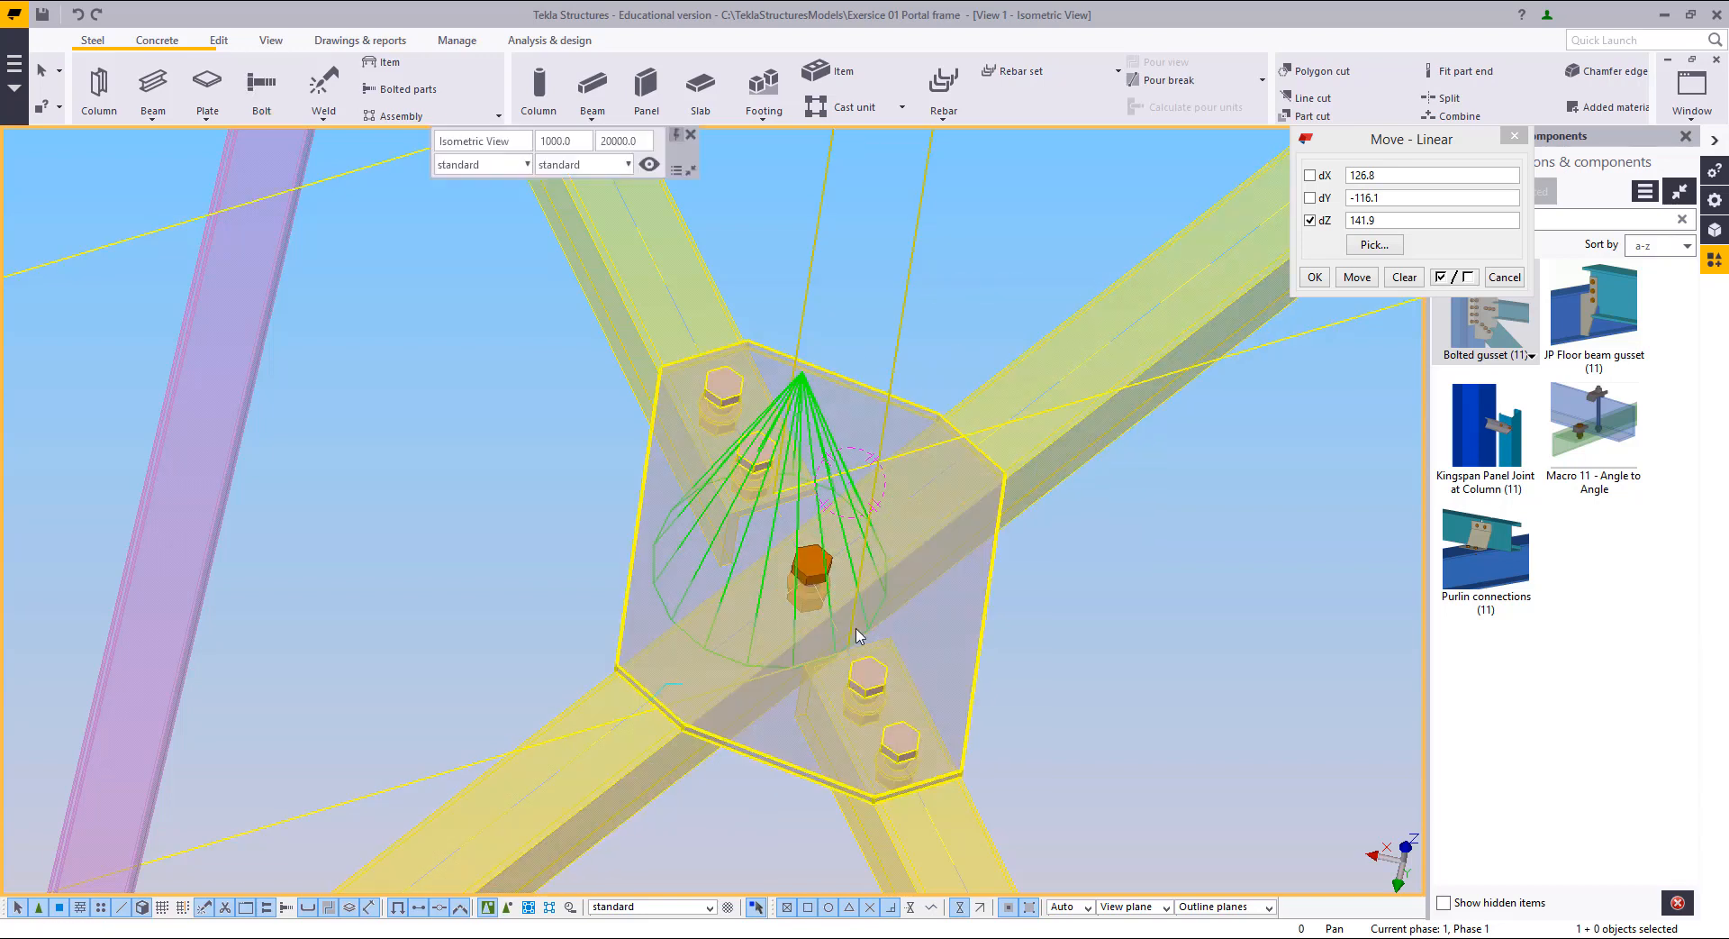
Step: Examine the new middle bolt's position on the through diagonal at the first-bay crossing
scroll(852, 631, "down", 4)
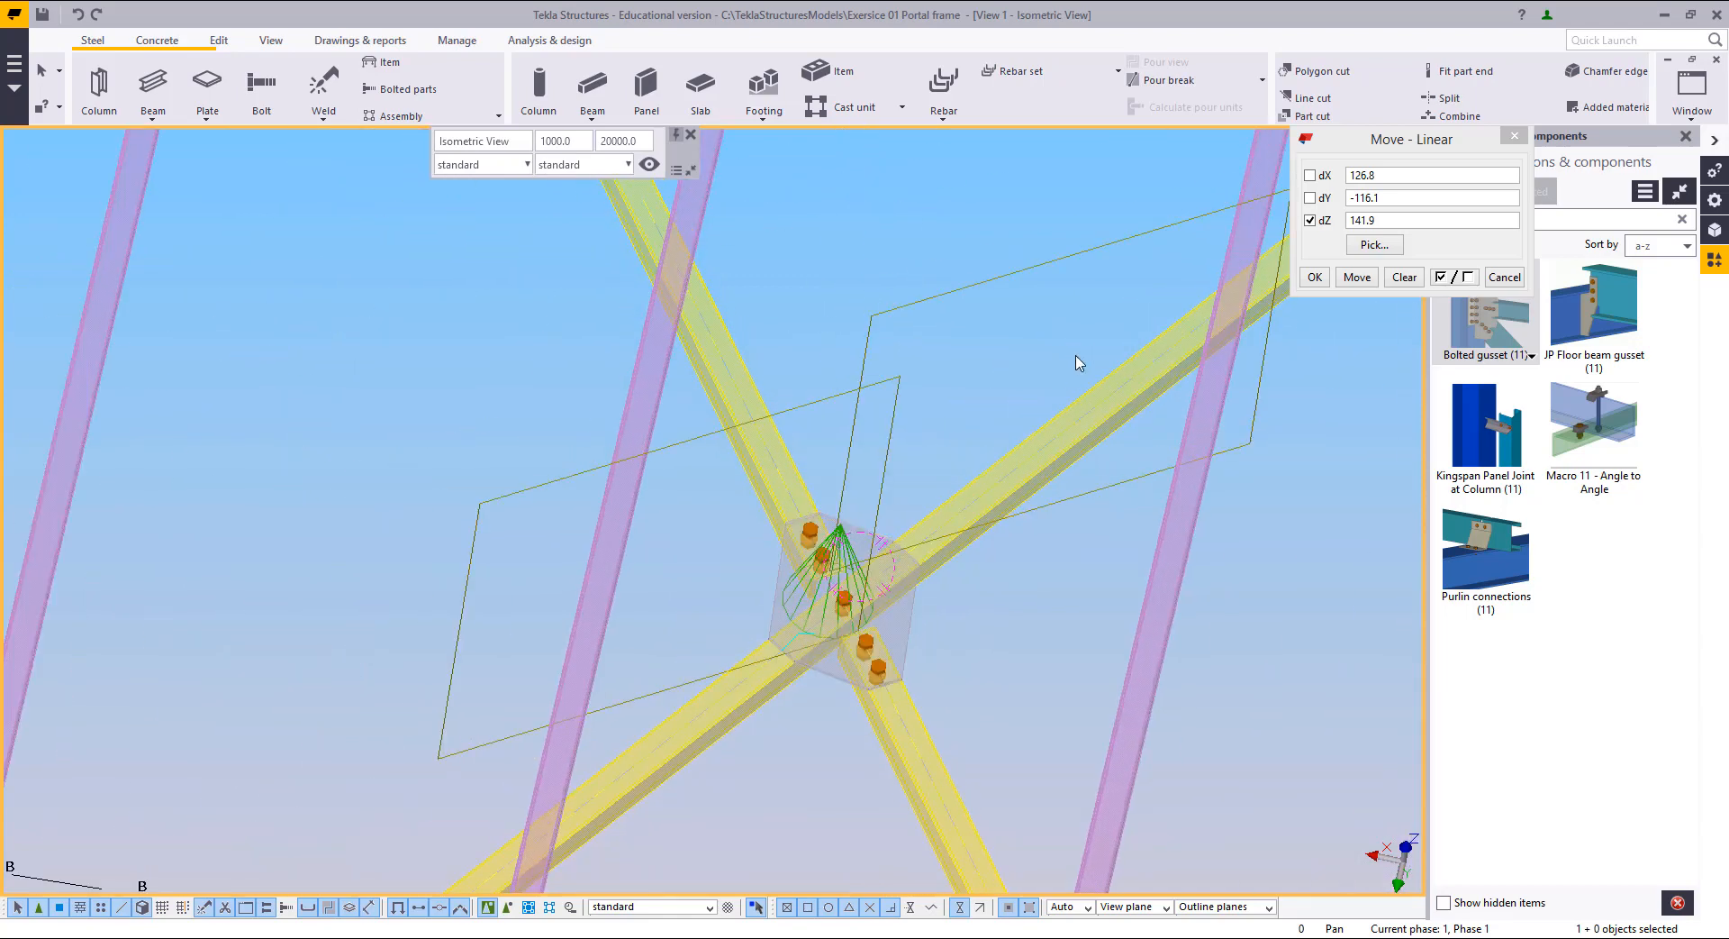
scroll(842, 622, "up", 5)
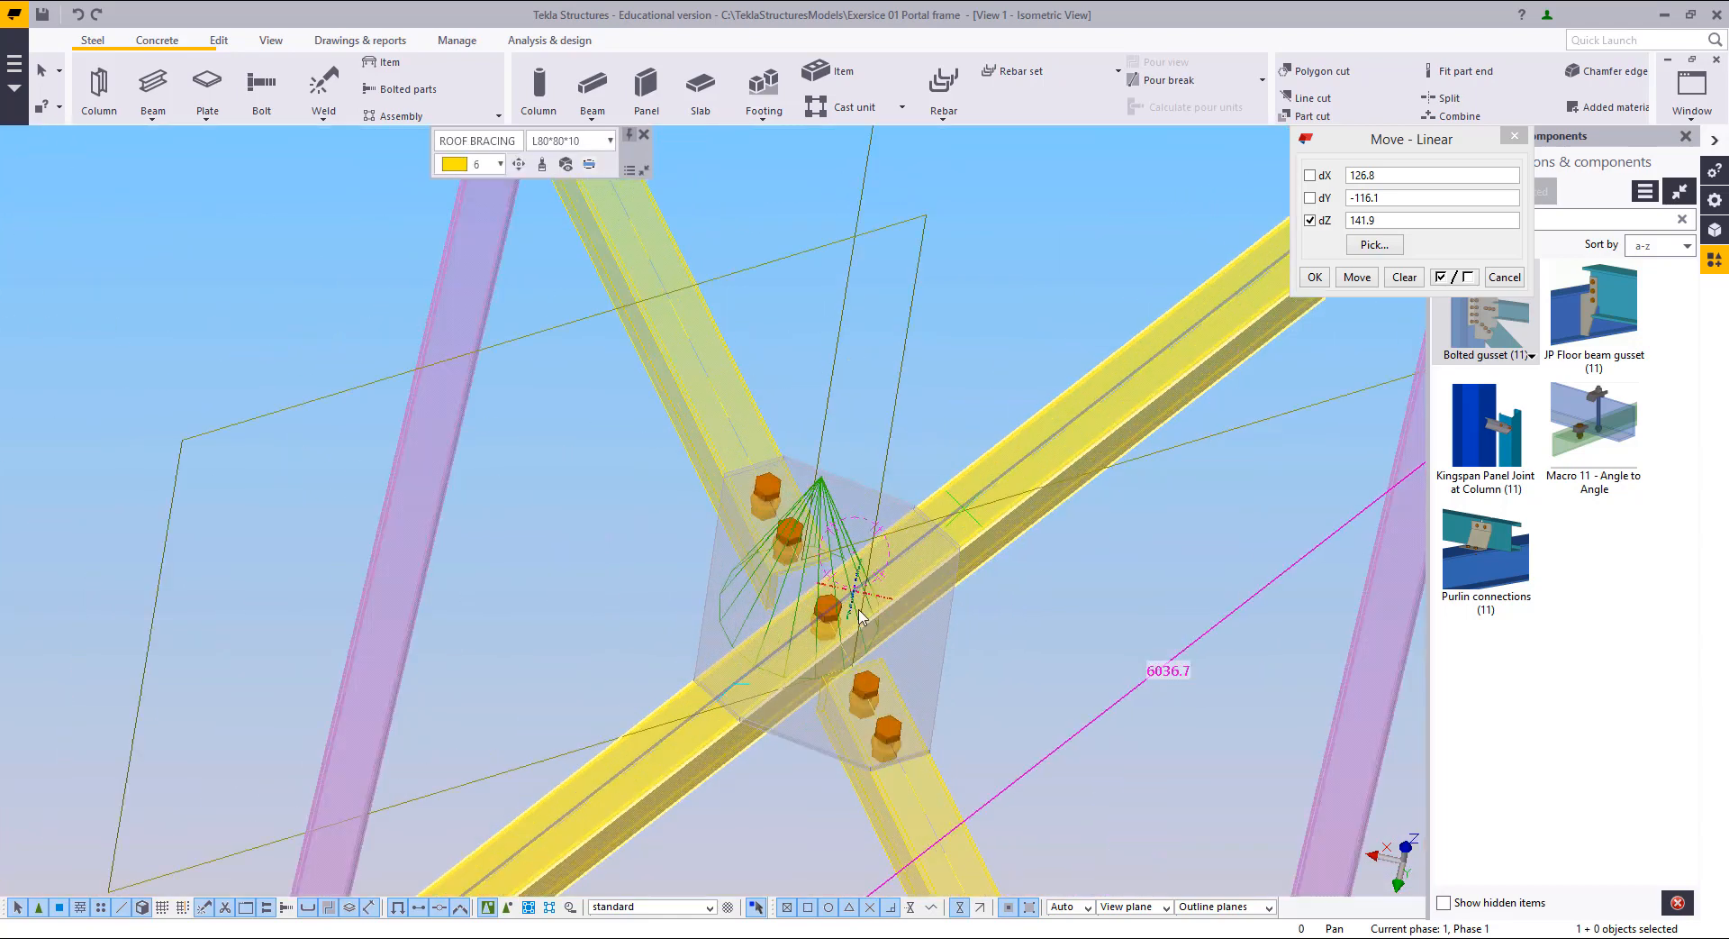
middle_click_drag(796, 609, 869, 626, "ctrl")
scroll(778, 662, "down", 6)
scroll(721, 709, "up", 4)
scroll(869, 626, "up", 2)
right_click(1088, 506)
left_click(1122, 522)
scroll(1007, 555, "up", 9)
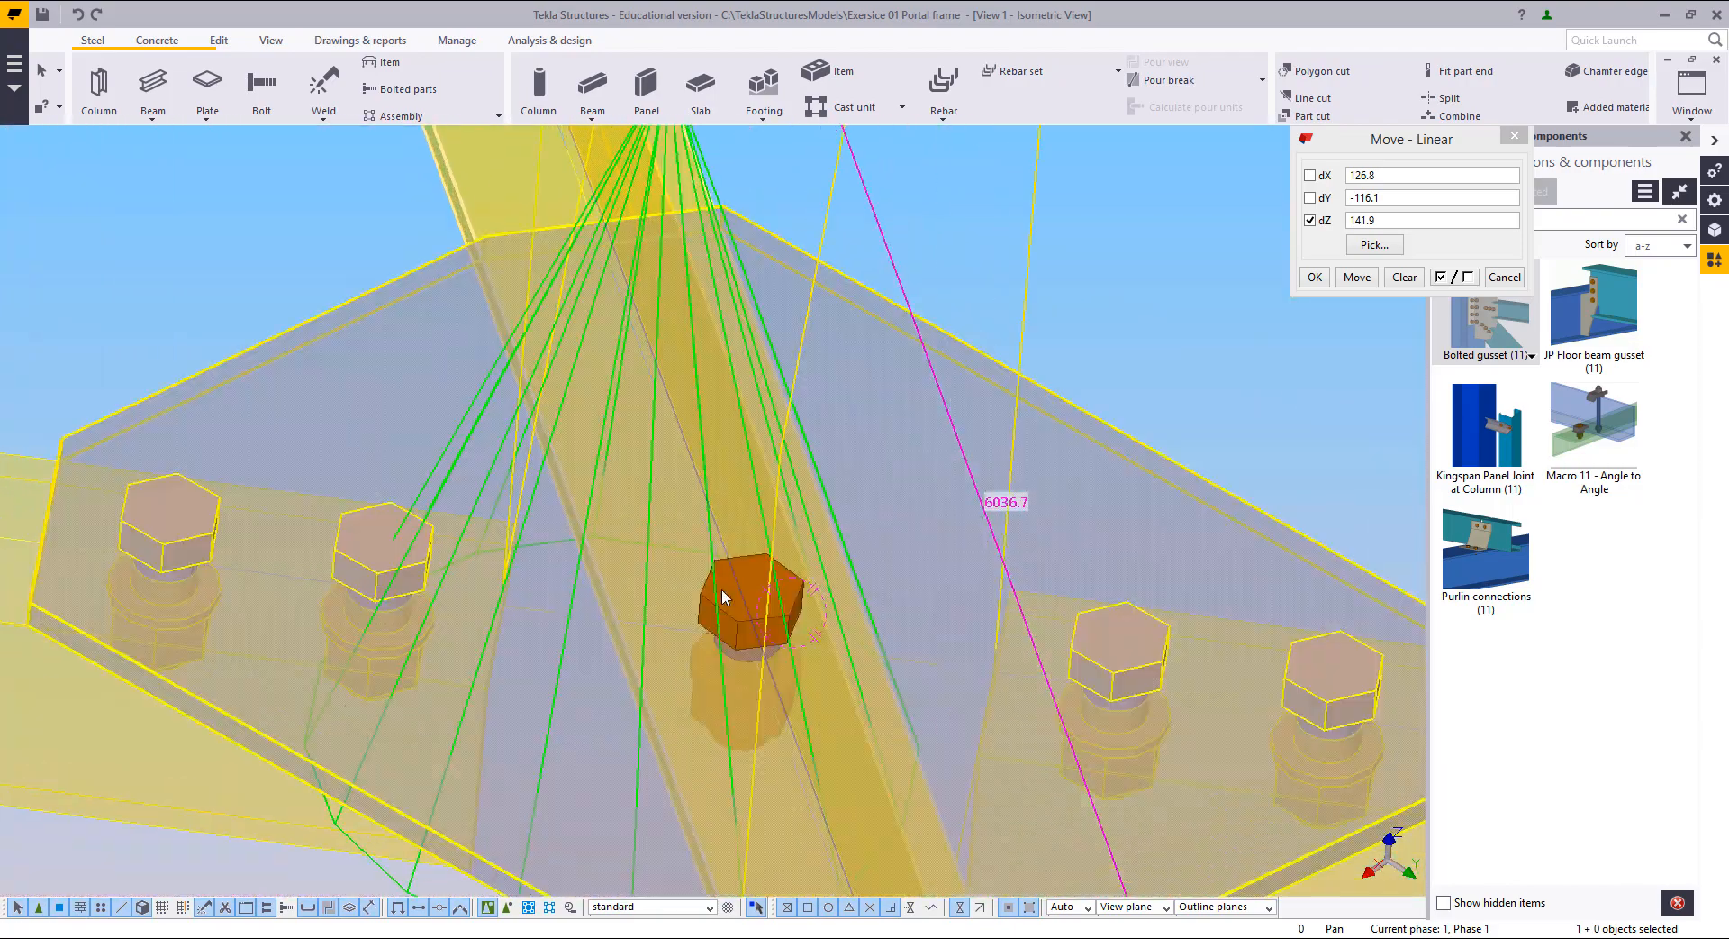
left_click(759, 591)
scroll(689, 590, "down", 4)
middle_click_drag(647, 577, 783, 528, "ctrl")
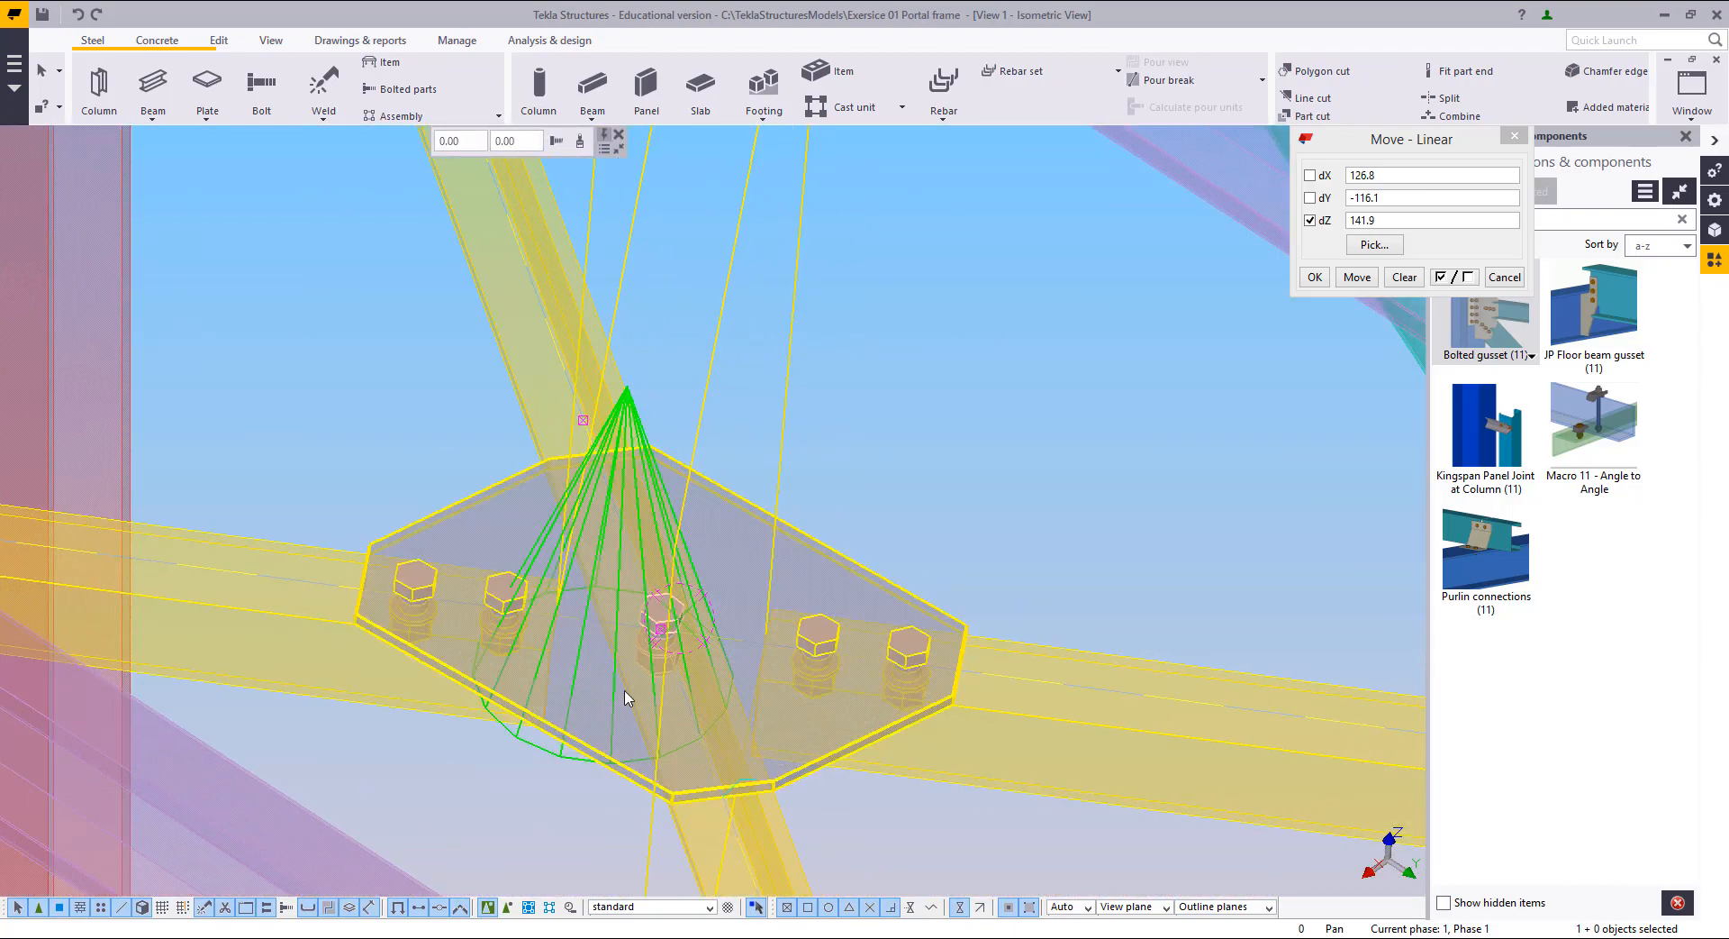
scroll(720, 630, "up", 5)
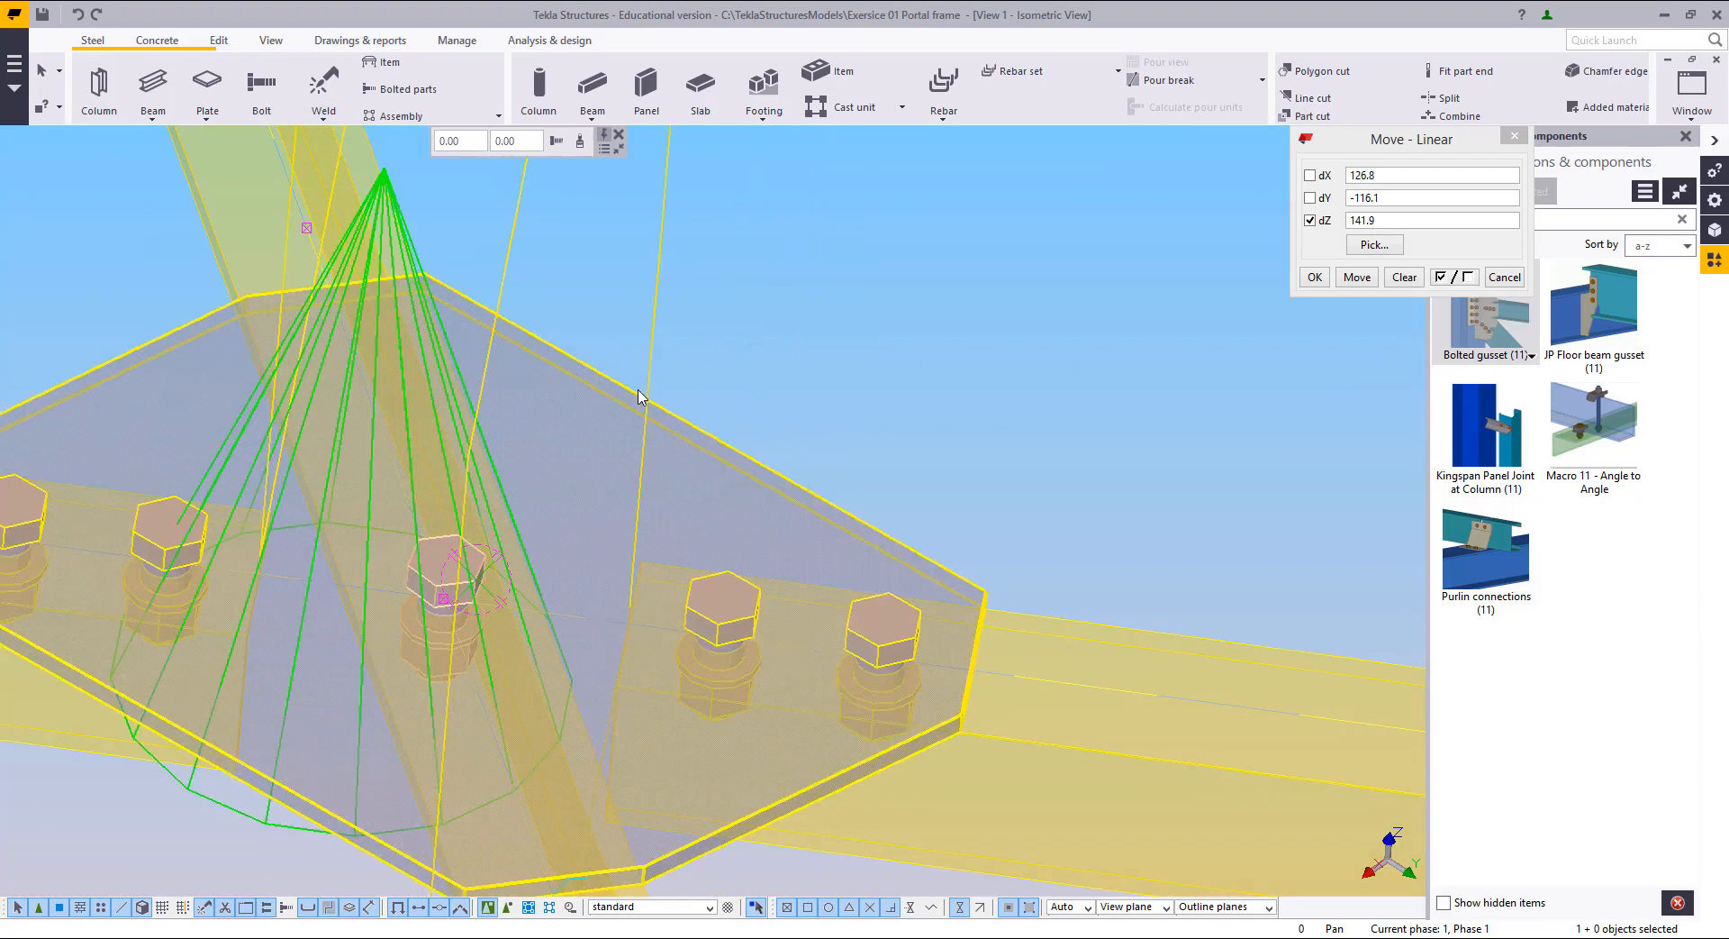
right_click(880, 308)
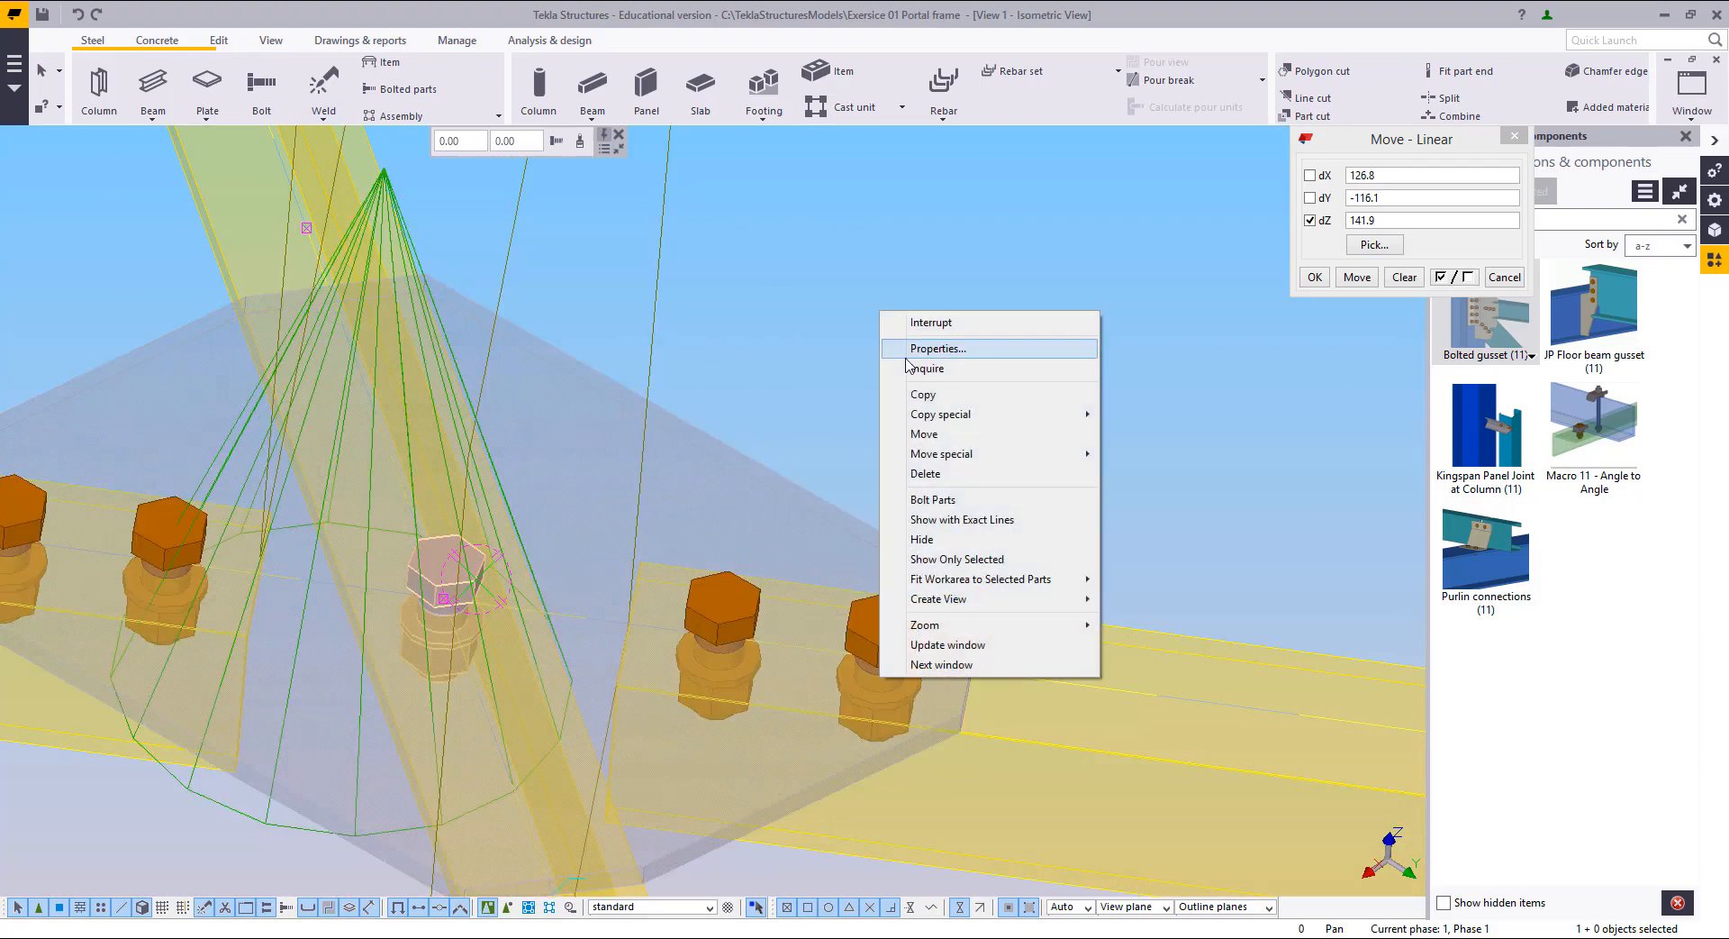
left_click(946, 390)
scroll(1108, 559, "down", 6)
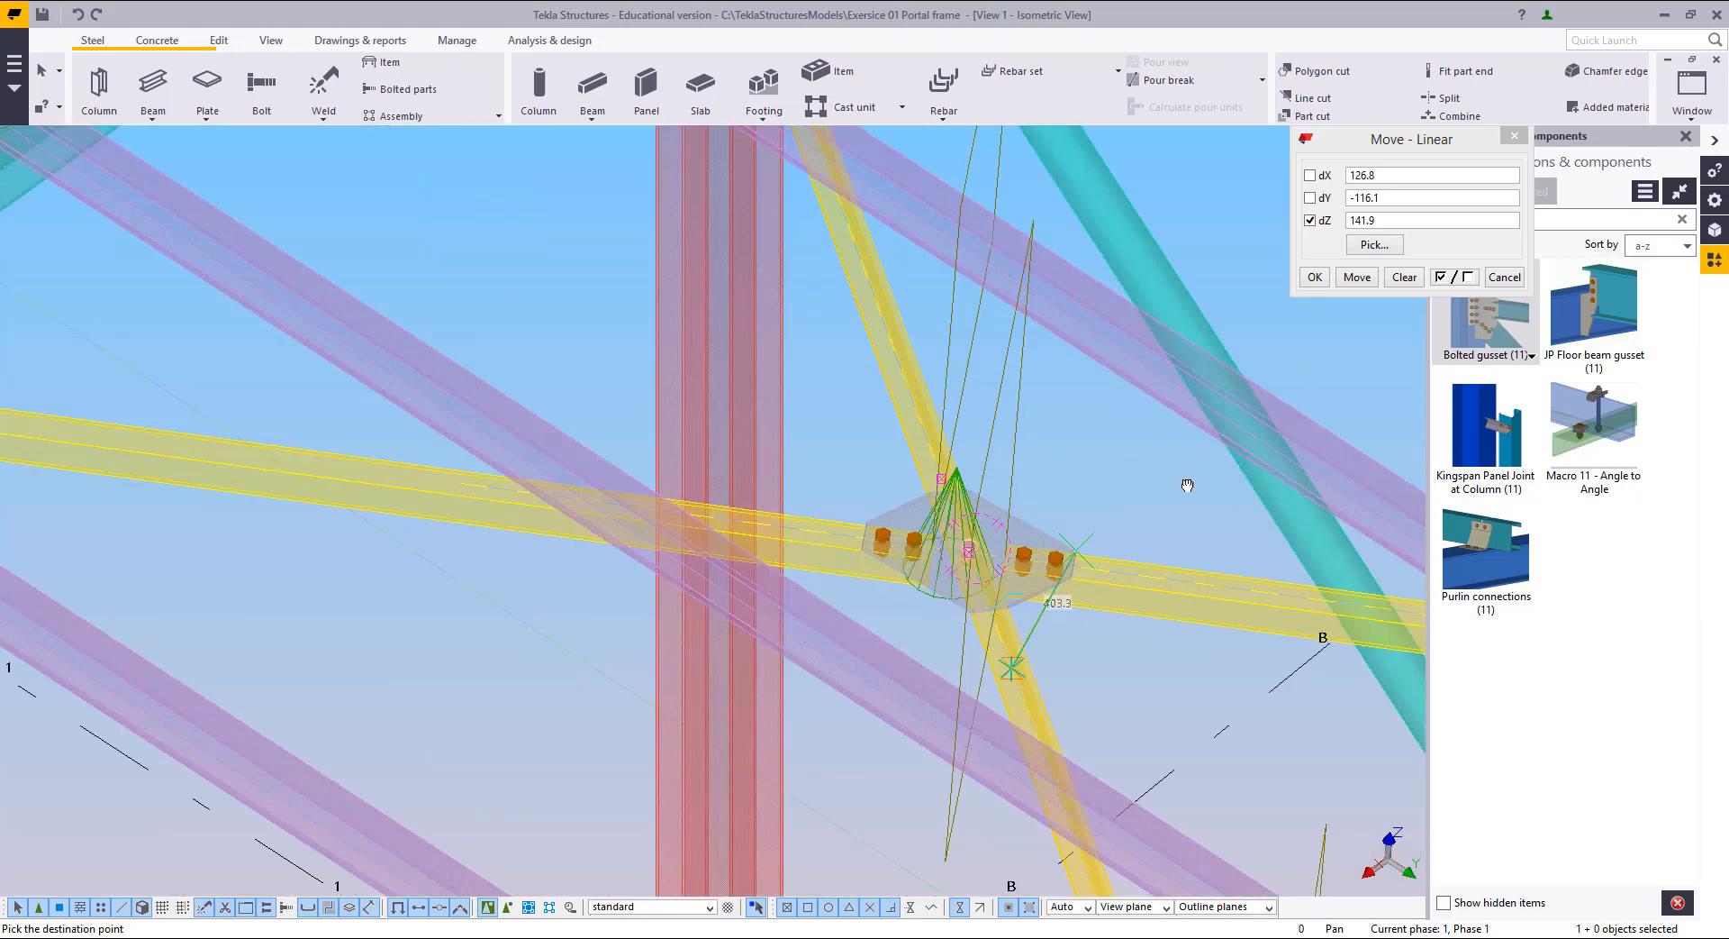
middle_click_drag(621, 865, 1132, 165)
scroll(421, 573, "up", 3)
scroll(712, 599, "up", 4)
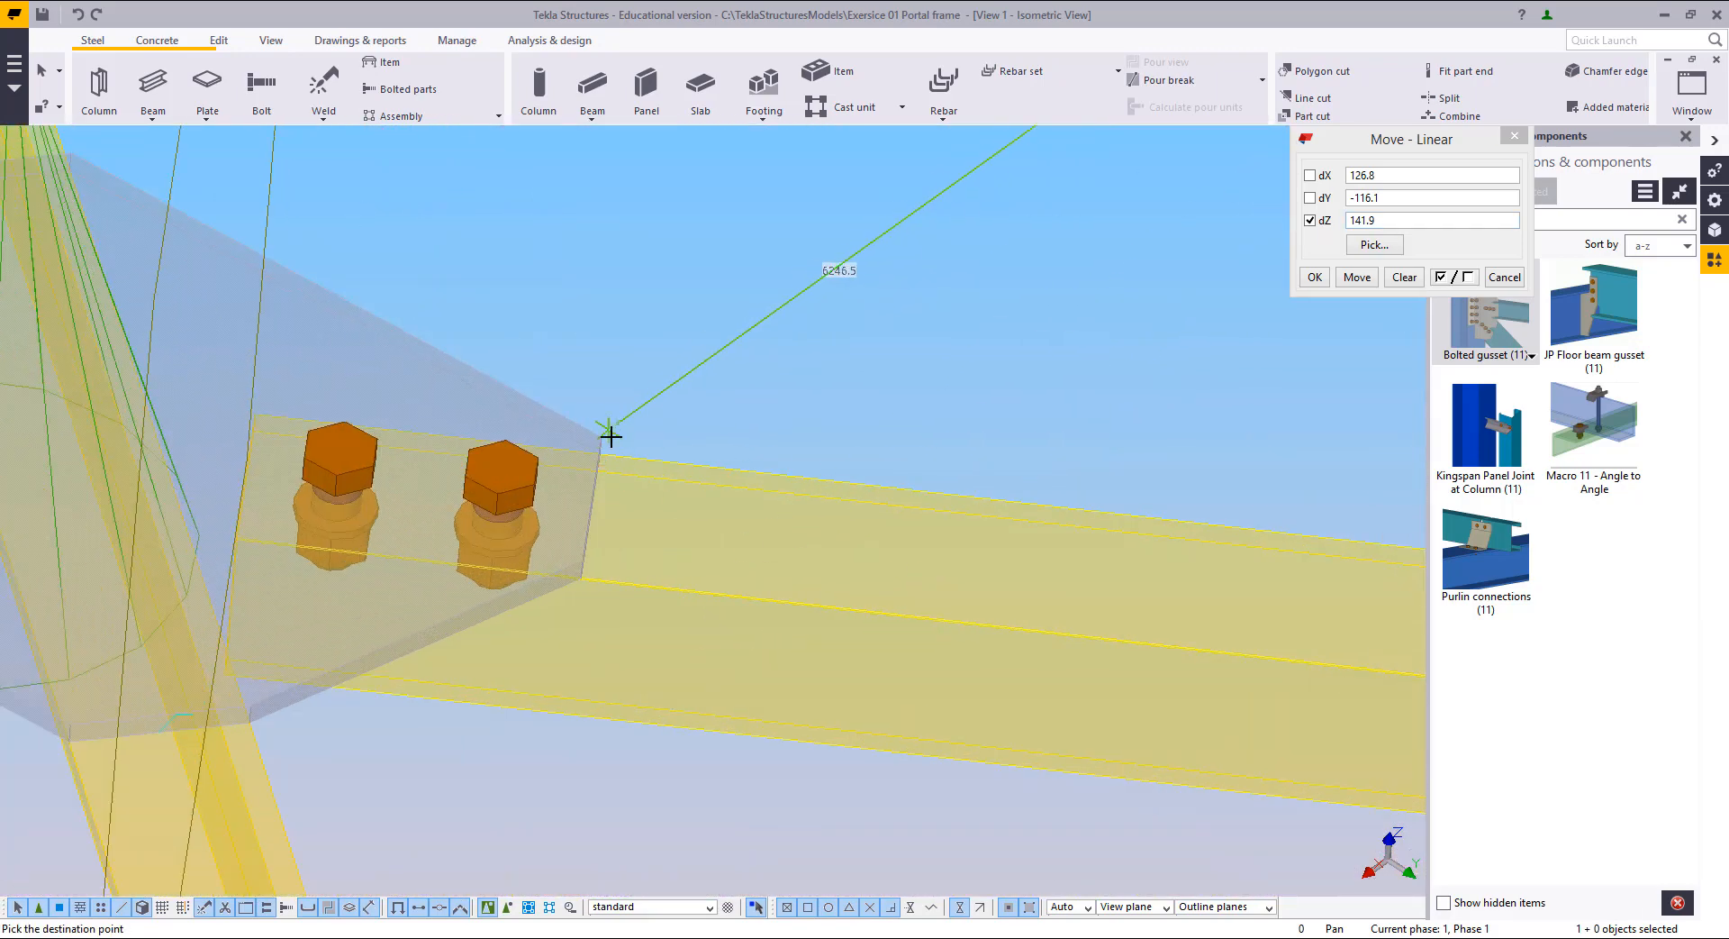
scroll(545, 495, "down", 3)
middle_click_drag(546, 496, 882, 555)
right_click(780, 370)
left_click(801, 379)
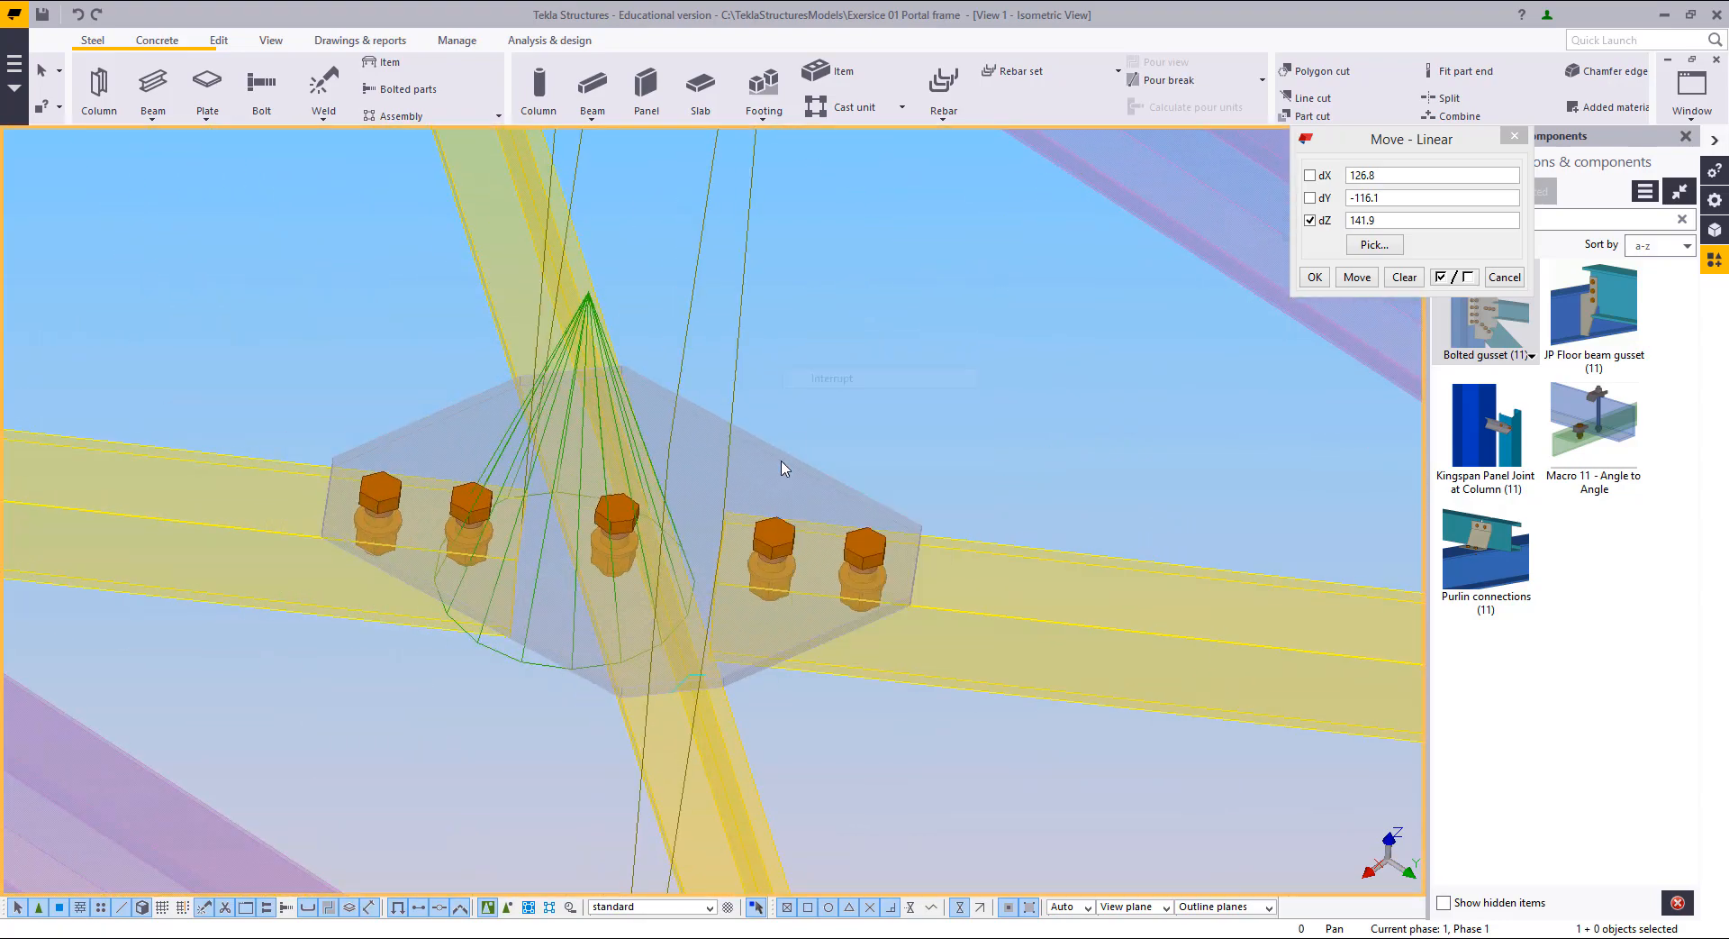
Step: Inspect the middle bolt from the side, comparing it with the neighbouring gusset bolts, and view the bracing overall
key("v")
left_click(641, 497)
middle_click_drag(641, 496, 349, 385, "ctrl")
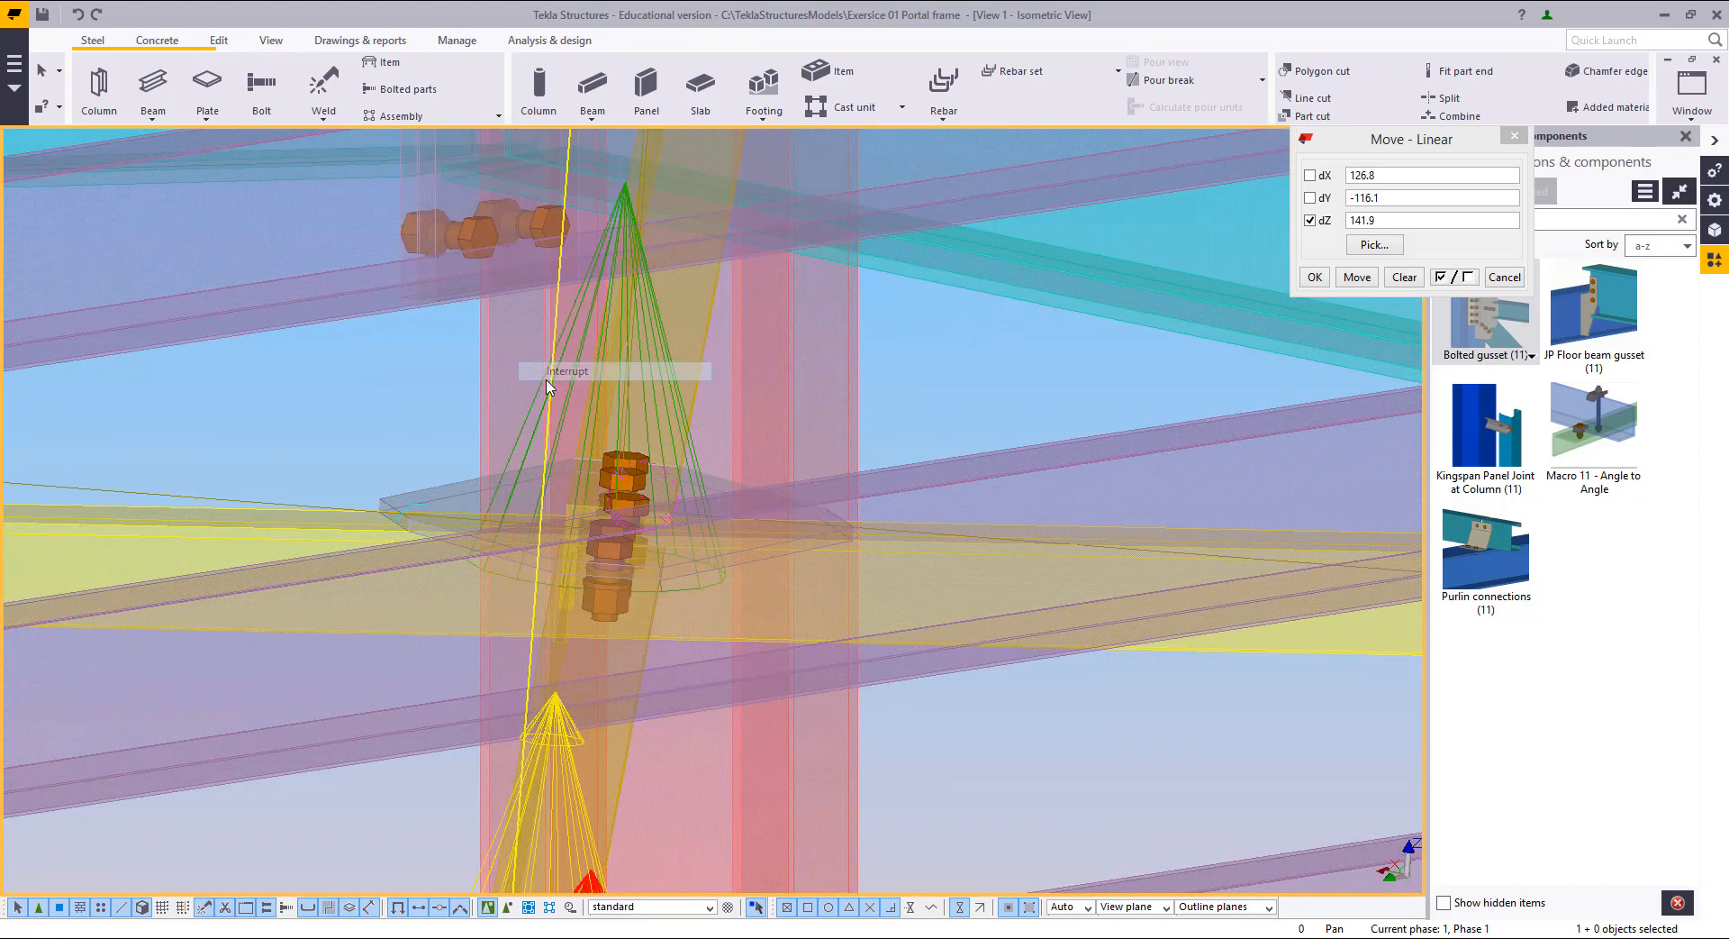
scroll(598, 598, "up", 3)
middle_click_drag(598, 598, 599, 559, "ctrl")
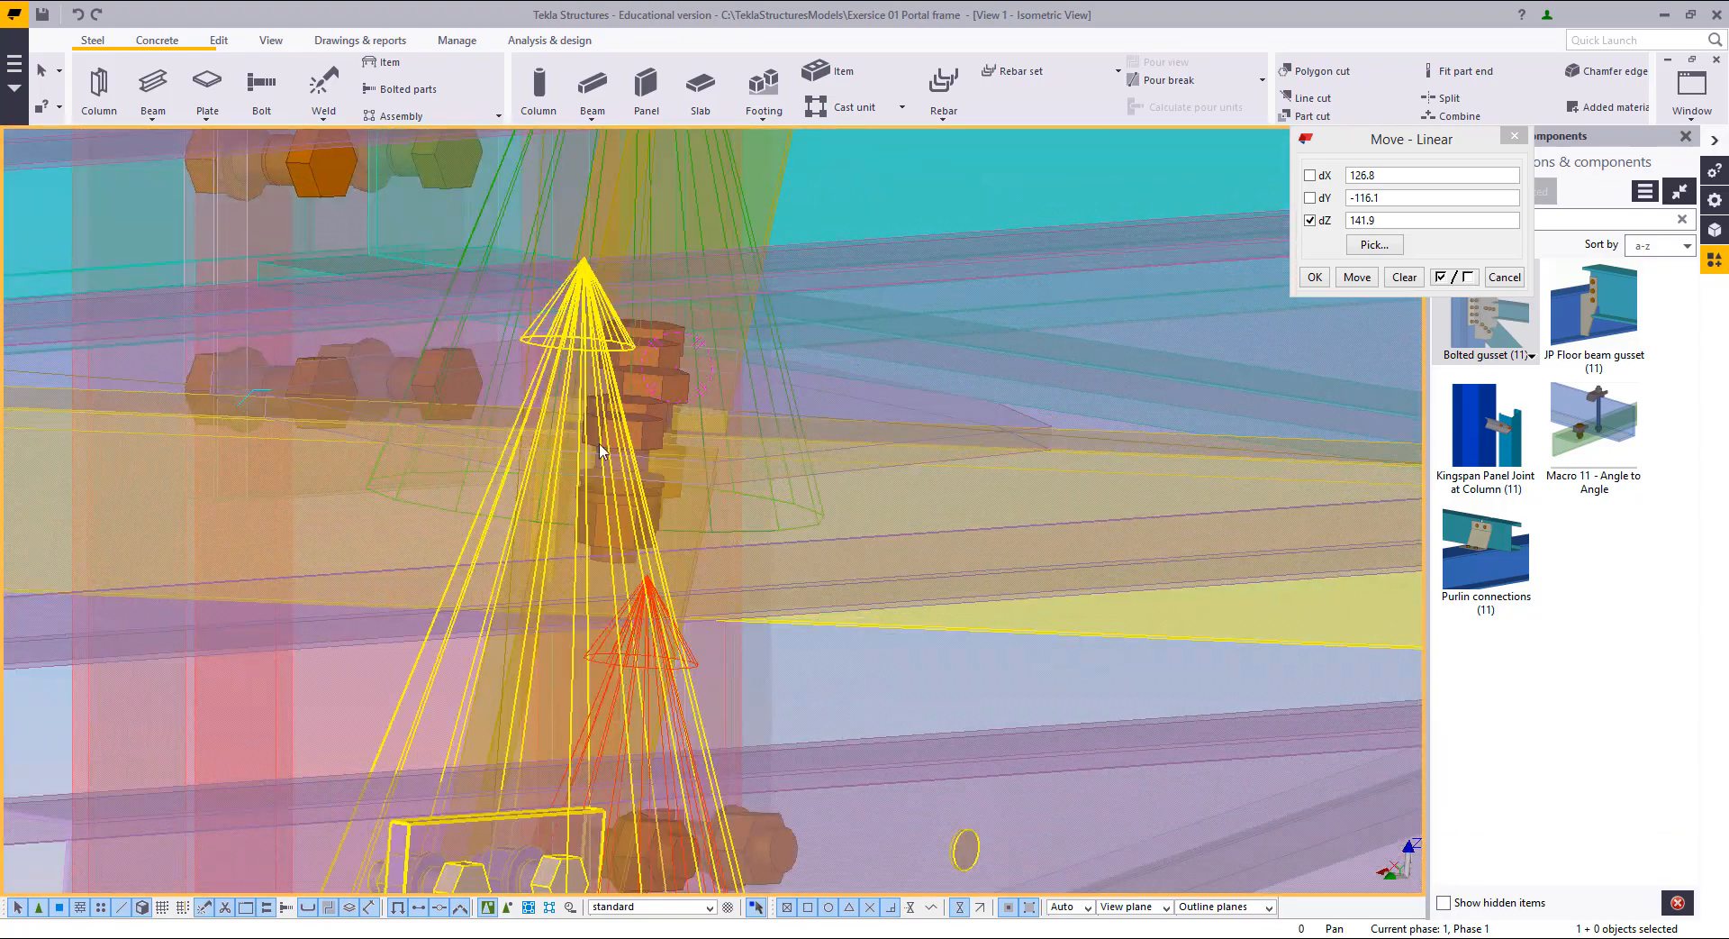
left_click(674, 375)
key("Escape")
middle_click_drag(349, 535, 740, 675, "ctrl")
scroll(766, 595, "down", 3)
middle_click_drag(765, 590, 750, 598)
scroll(750, 599, "down", 10)
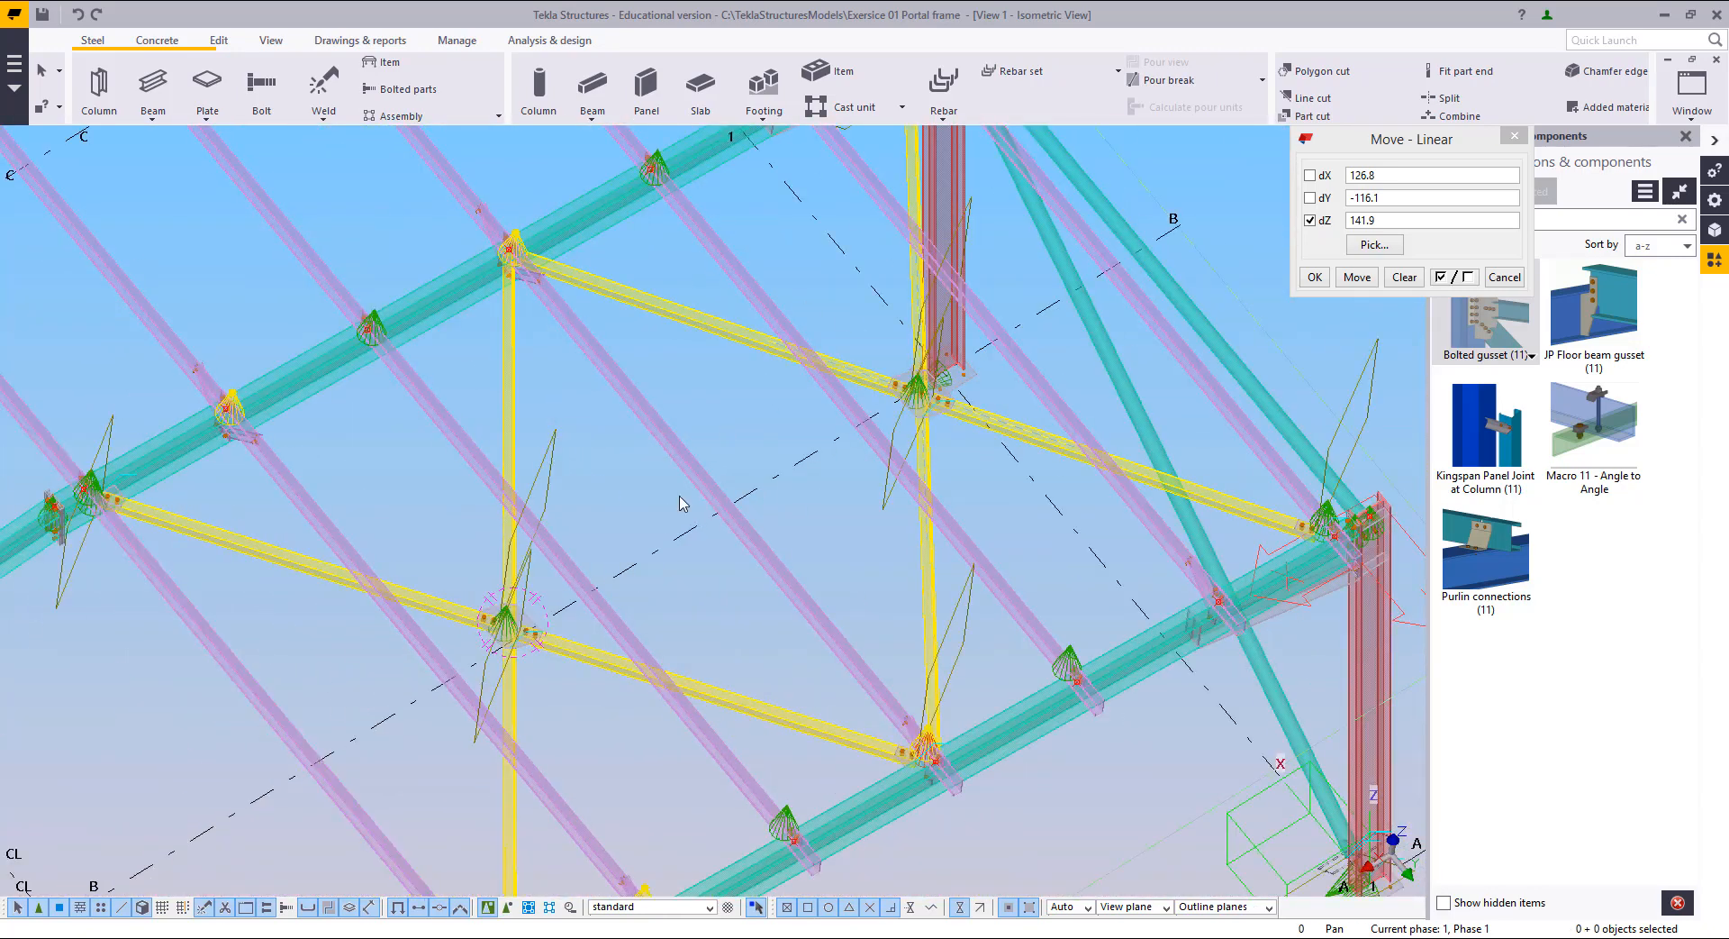
Step: Delete the existing gusset connection where the bracing diagonals meet at the middle of the grid A rafter, working in View 2
middle_click_drag(321, 676, 457, 643)
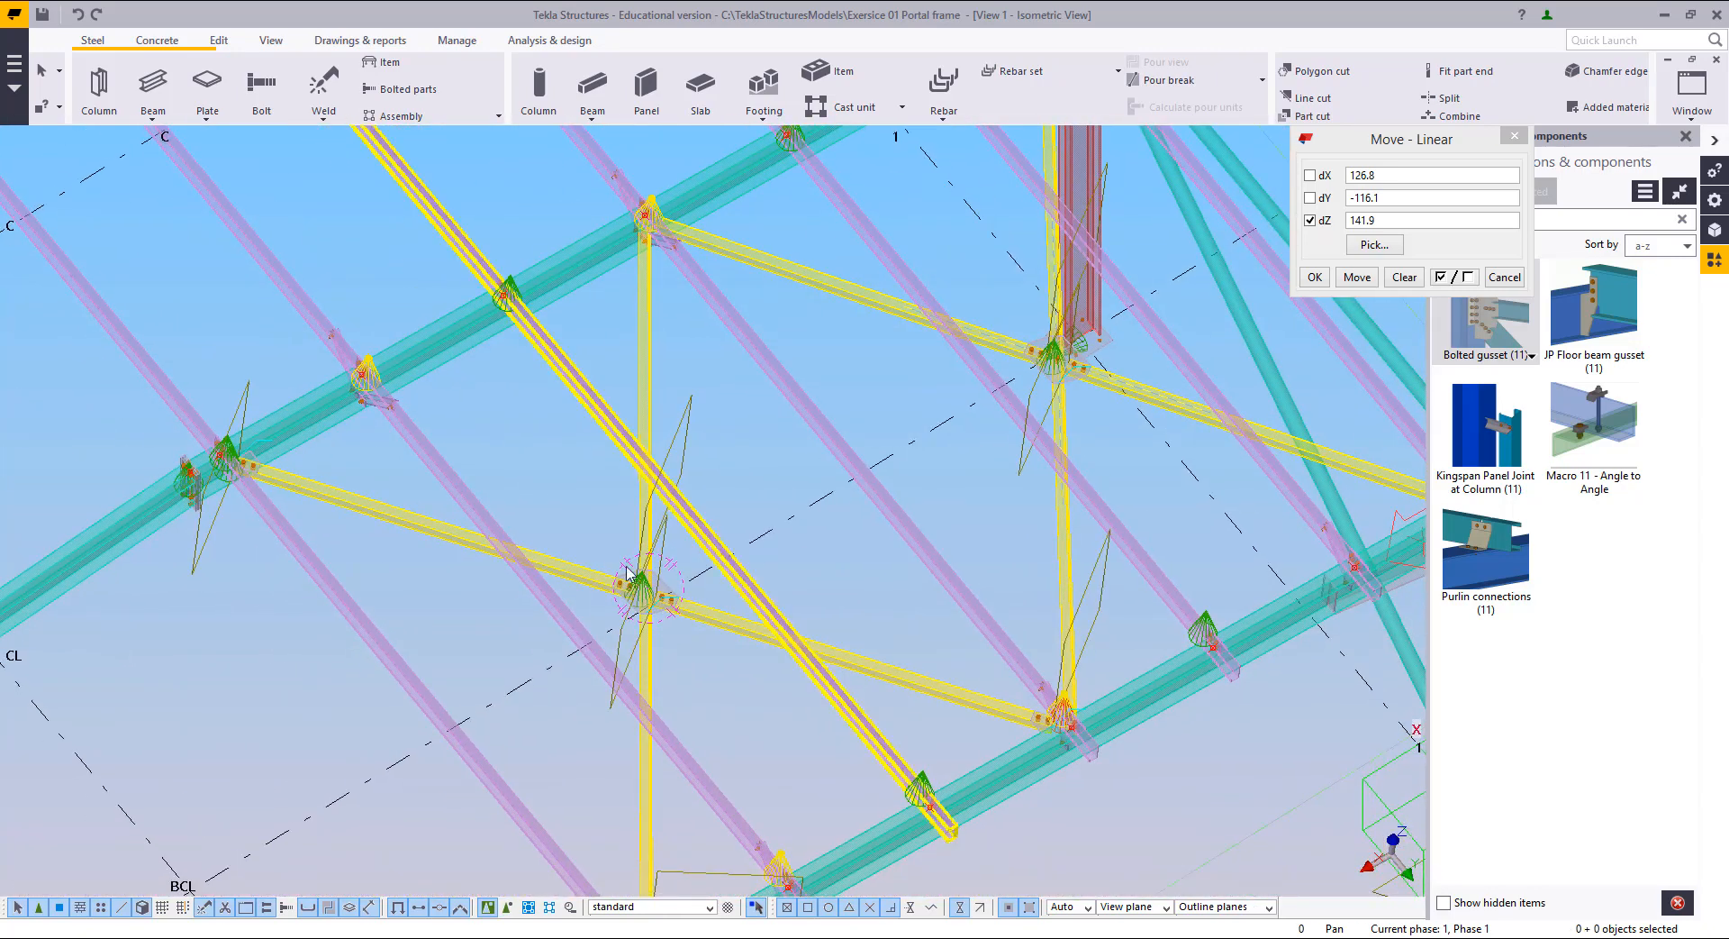
left_click(1690, 102)
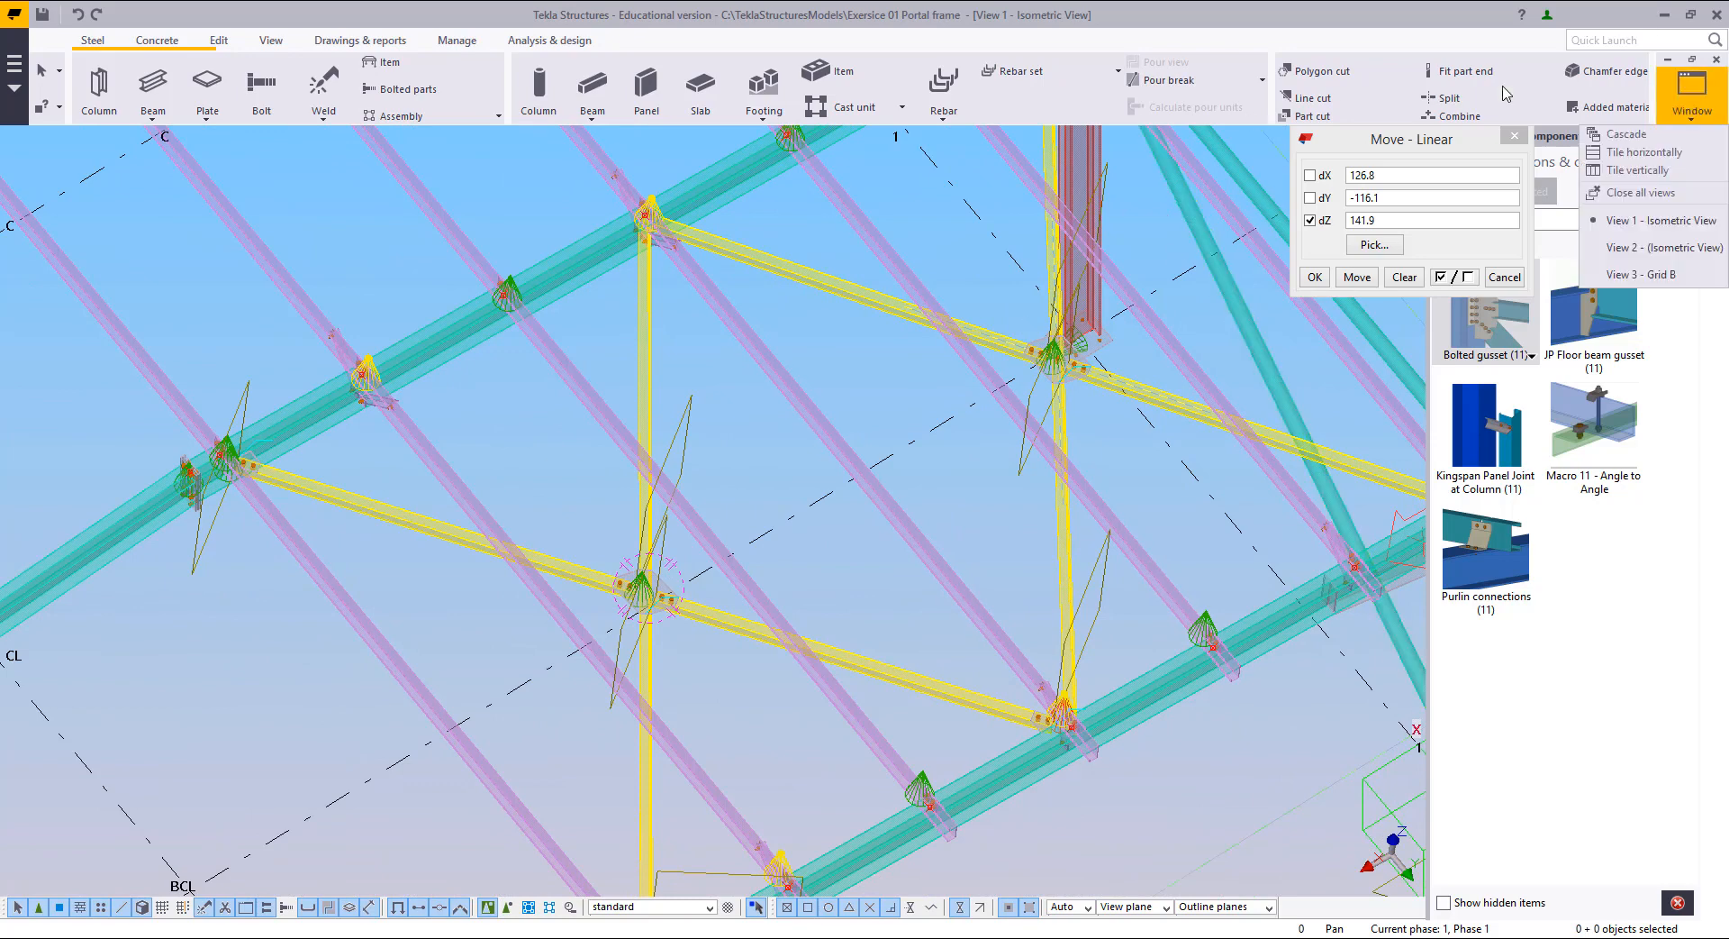
left_click(1643, 256)
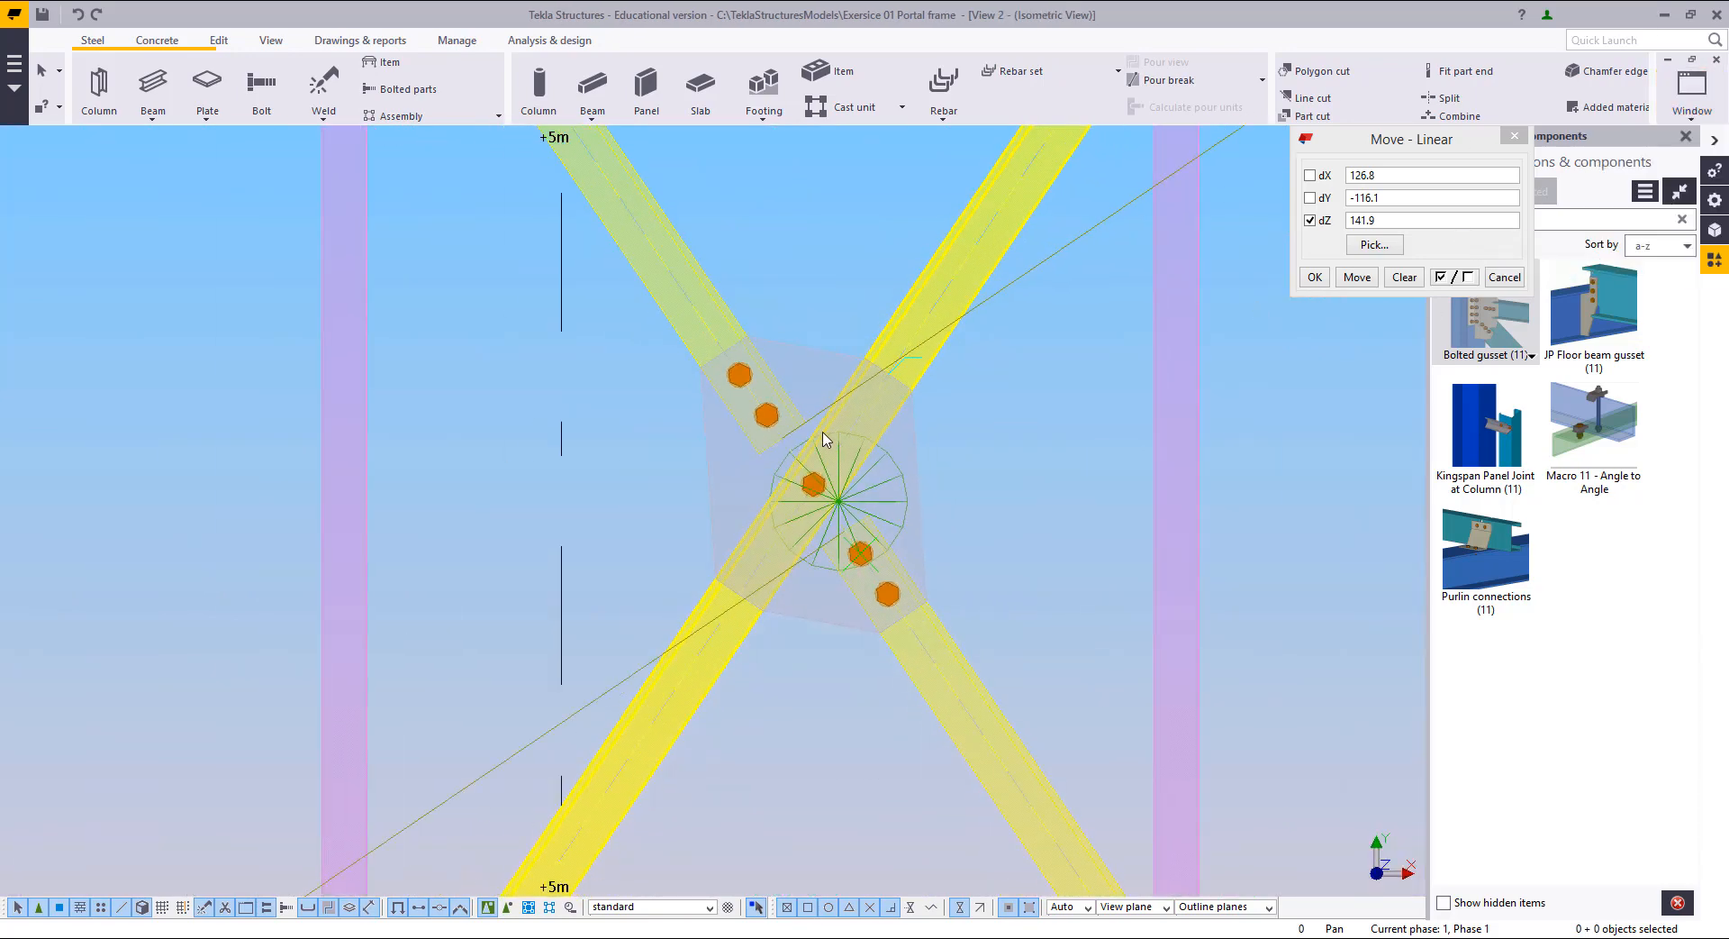
scroll(936, 416, "up", 4)
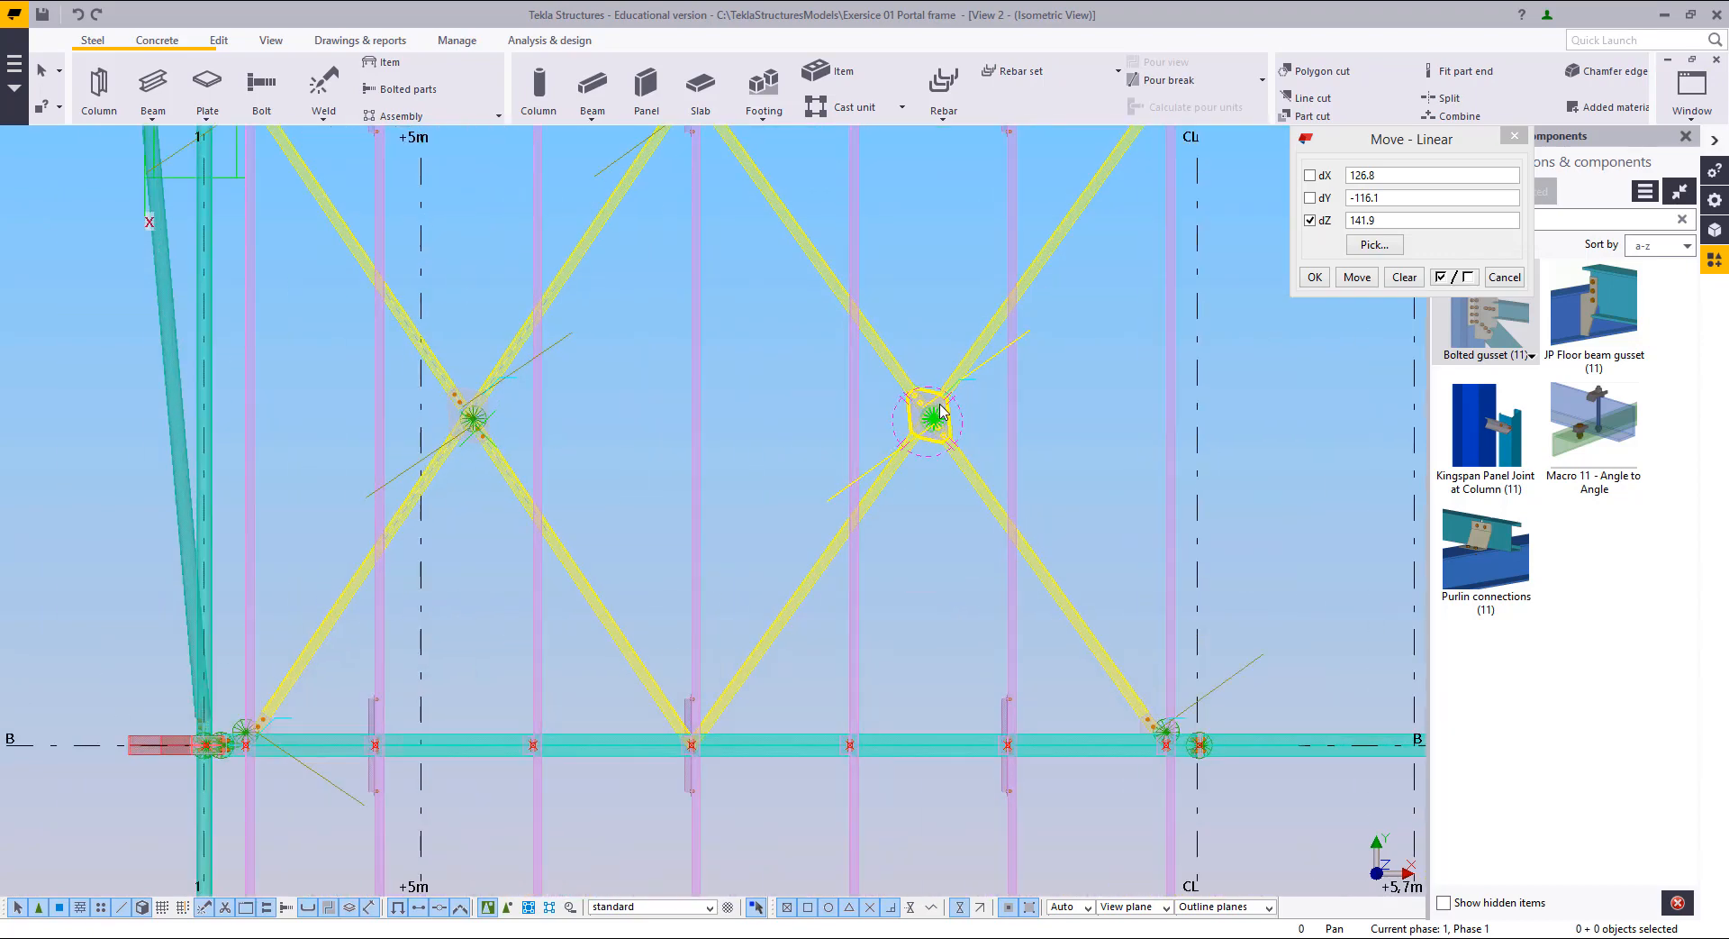
scroll(924, 333, "down", 3)
middle_click_drag(931, 232, 906, 389)
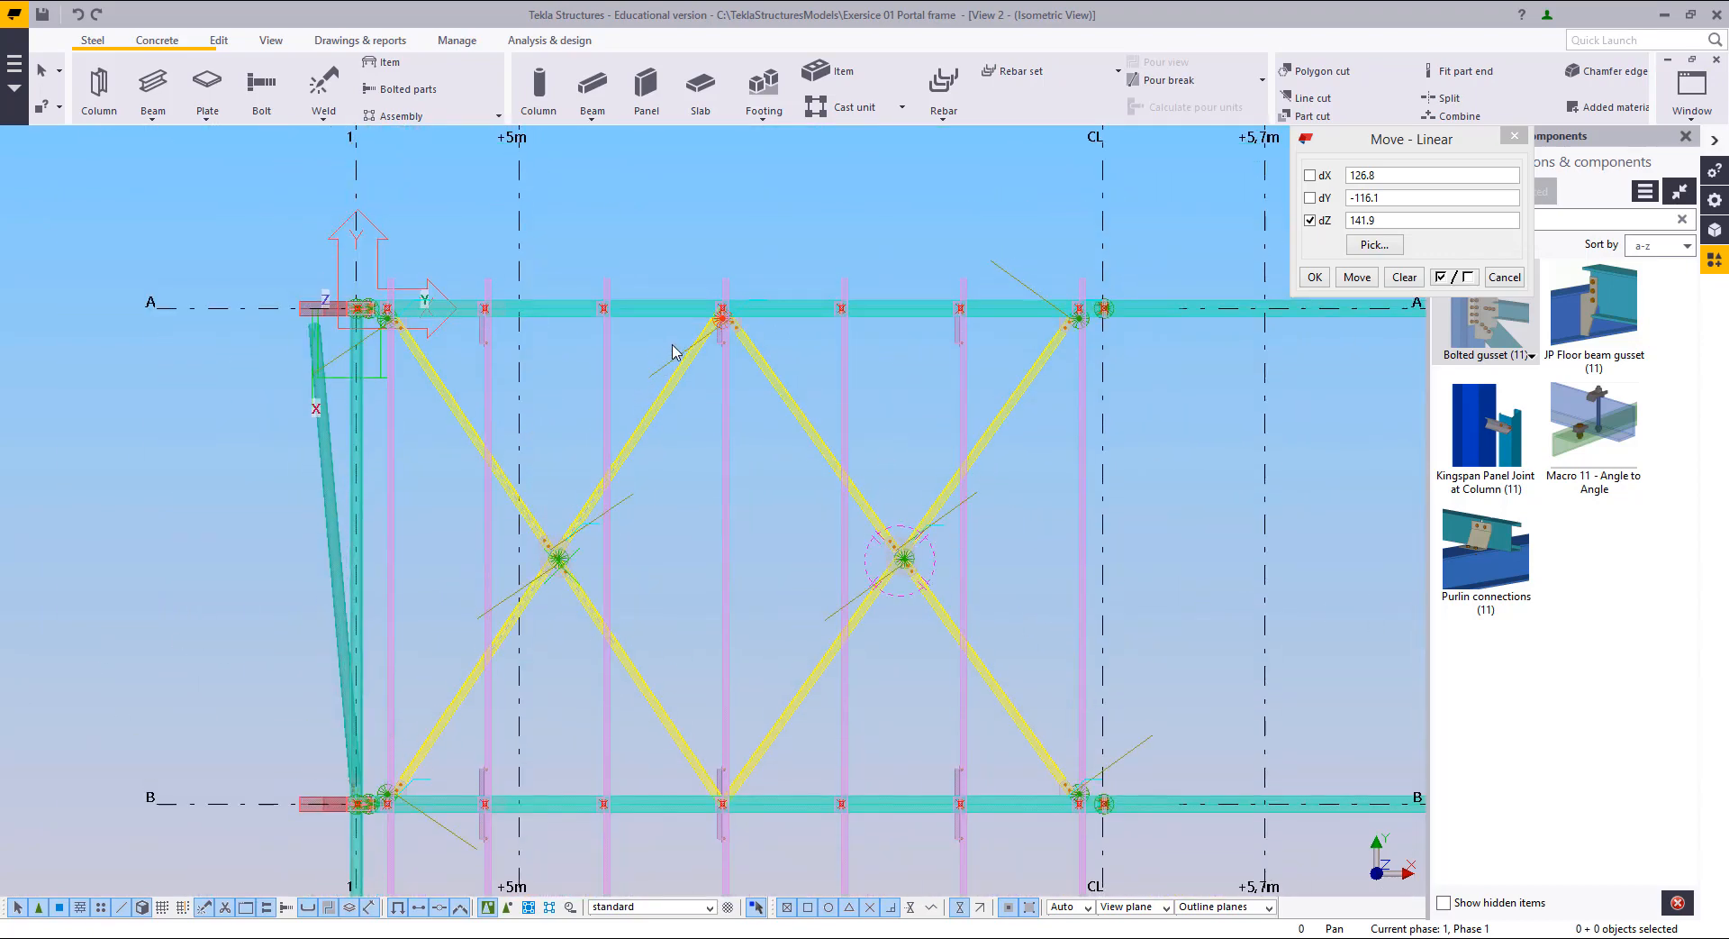
scroll(722, 309, "up", 8)
left_click(684, 417)
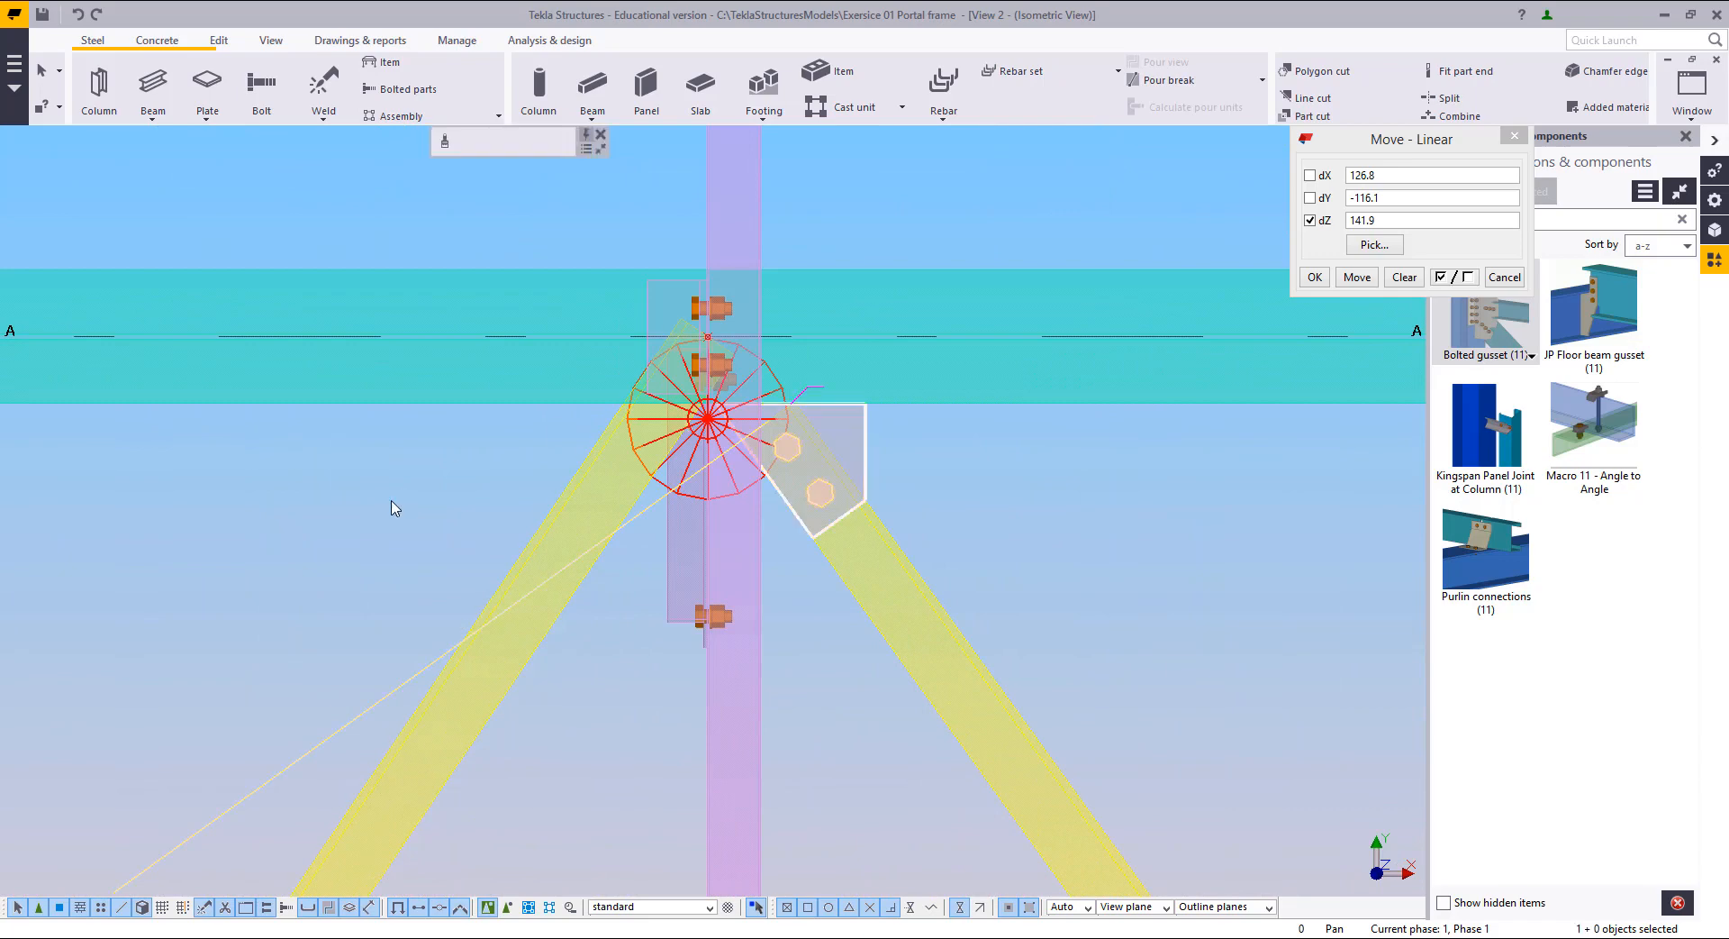
Step: Examine the diagonal ends at the grid B rafter's middle node and the bracing along the grid A rafter
scroll(692, 712, "down", 3)
middle_click_drag(695, 720, 726, 316)
scroll(720, 319, "down", 6)
middle_click_drag(733, 696, 1051, 600)
scroll(757, 492, "up", 6)
scroll(693, 469, "down", 5)
left_click(702, 466)
middle_click_drag(614, 468, 569, 753)
middle_click_drag(560, 276, 694, 867)
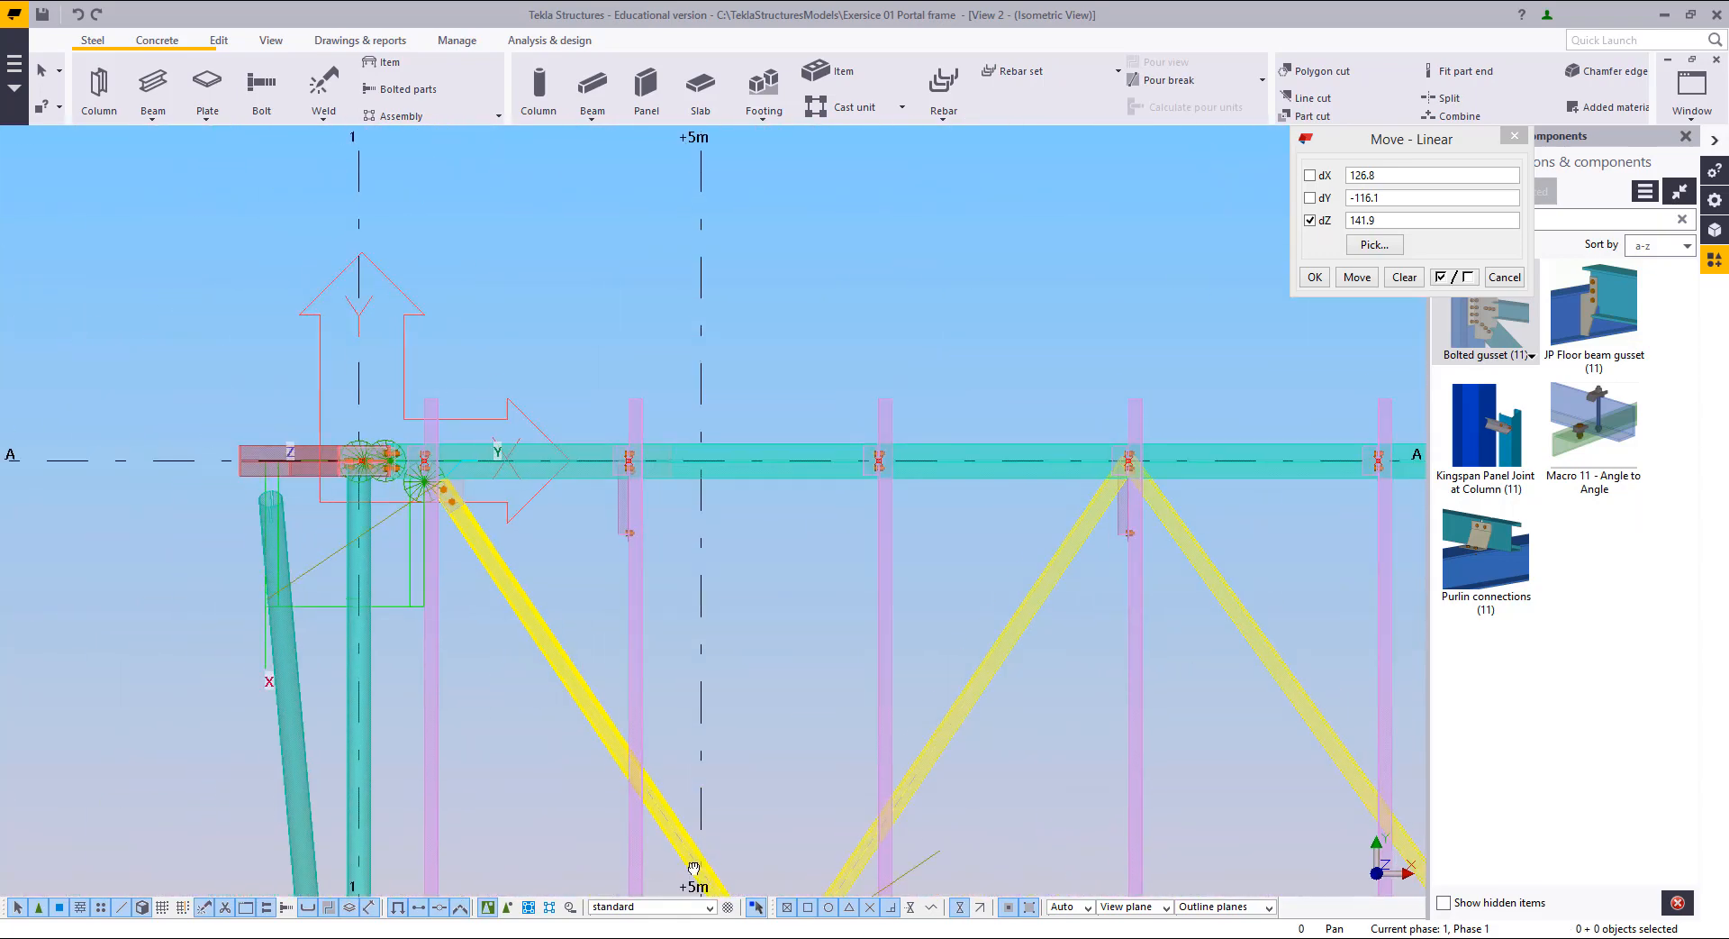
middle_click_drag(540, 629, 521, 559)
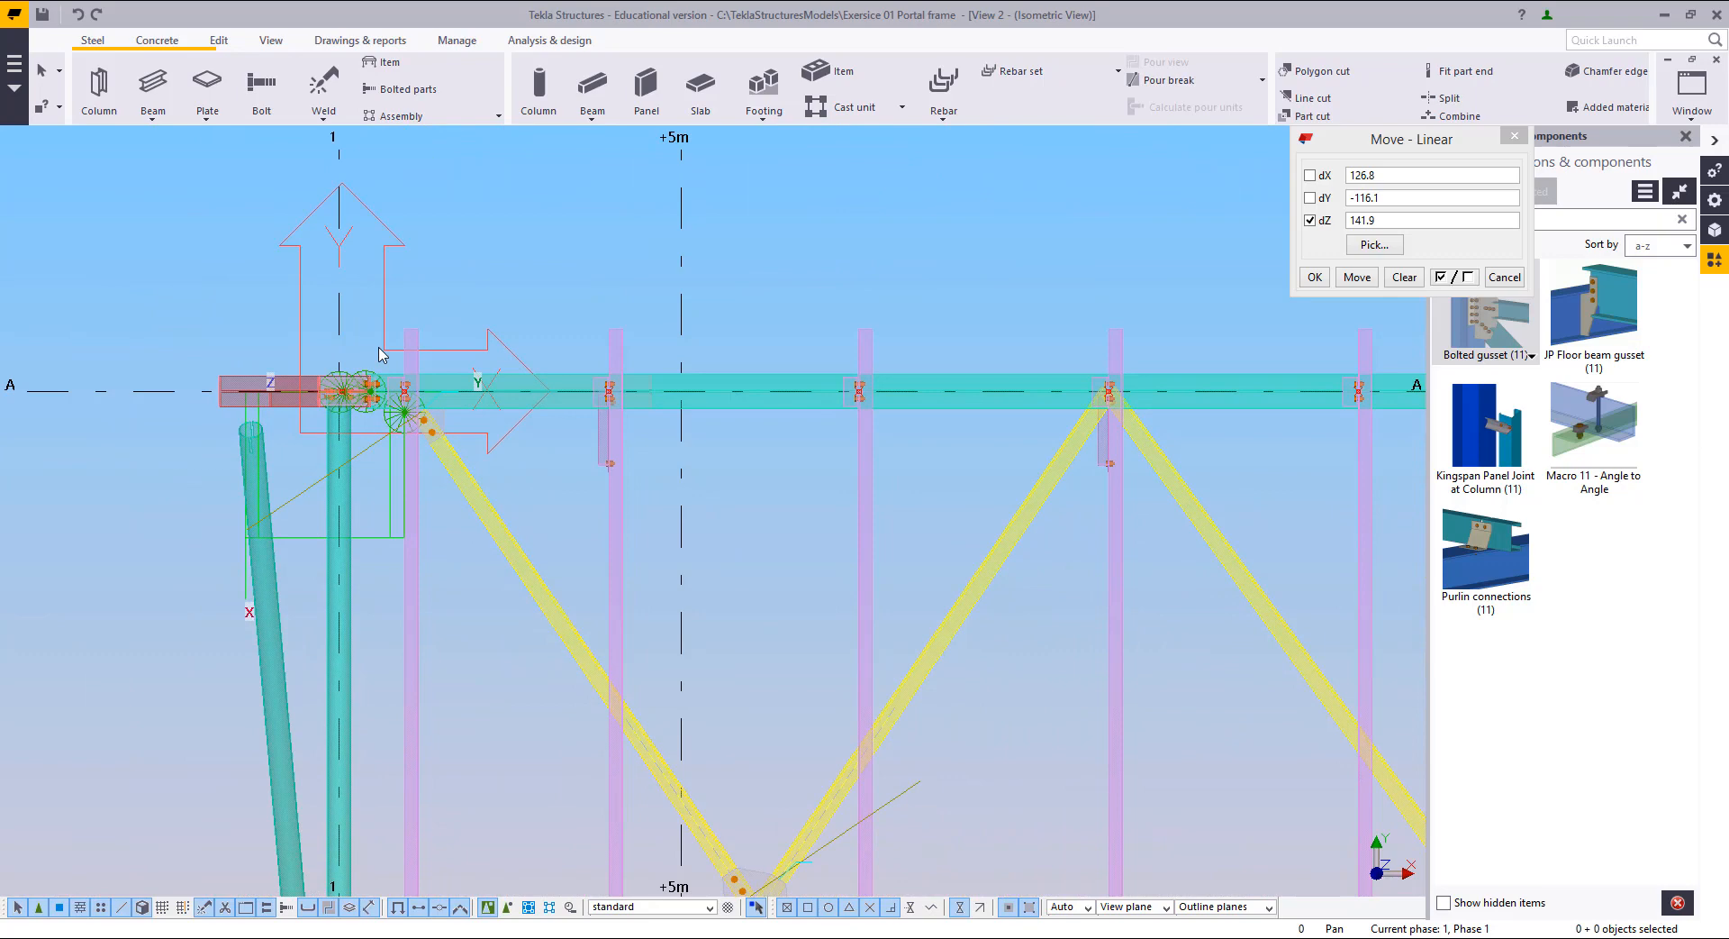
Step: Check the grid A corner gusset's settings and add a Bolted gusset (11) joining the grid A rafter to its two mid-rafter diagonals
double_click(410, 425)
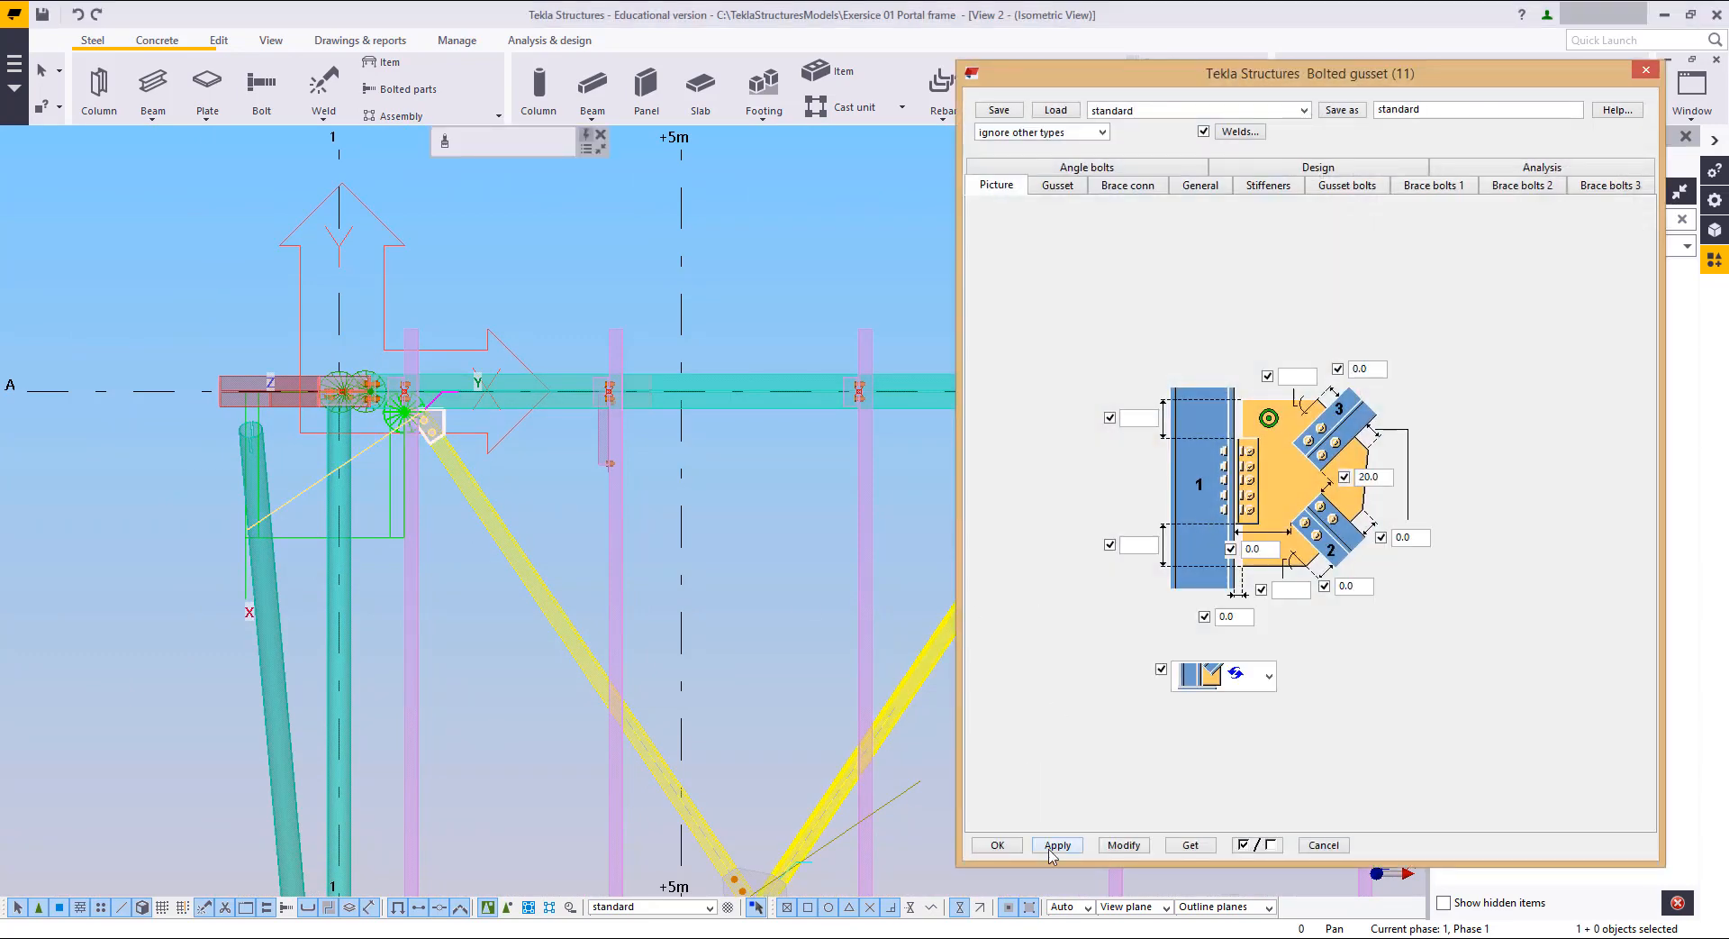
left_click(998, 845)
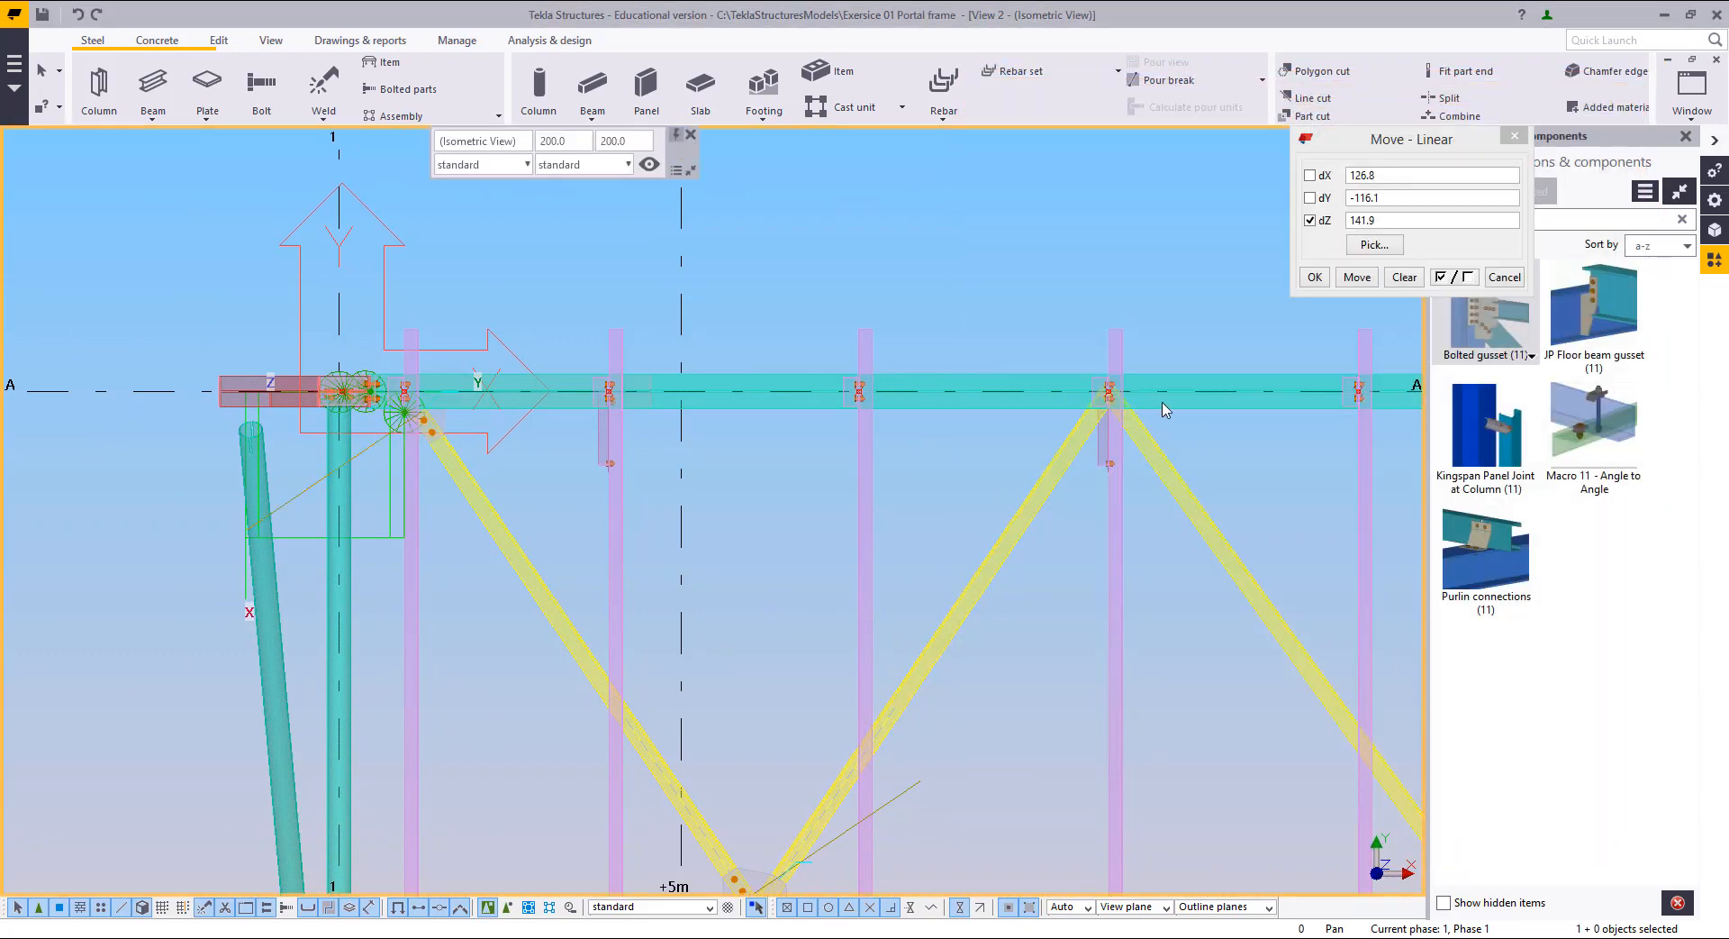
middle_click_drag(1181, 492, 873, 606)
left_click(1470, 323)
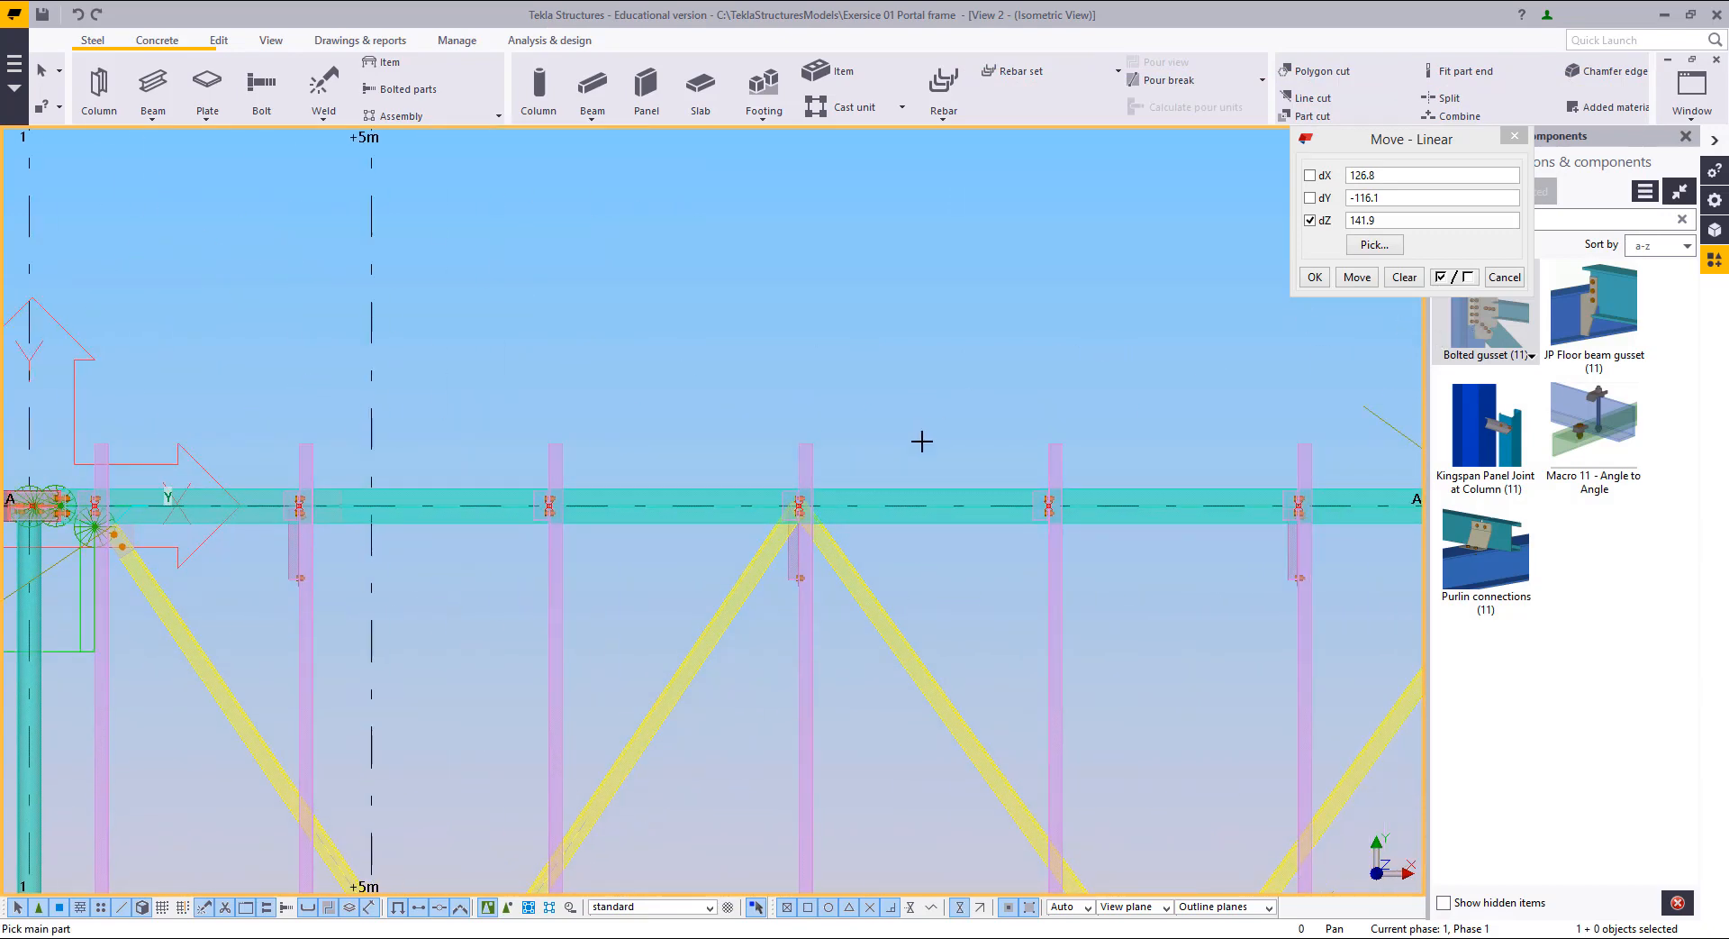
middle_click(750, 560)
Step: Add a Bolted gusset (11) joining the grid B rafter to the two diagonals meeting at its middle node
middle_click_drag(857, 793, 943, 544)
middle_click_drag(944, 553, 945, 59)
middle_click_drag(928, 498, 931, 386)
left_click(964, 679)
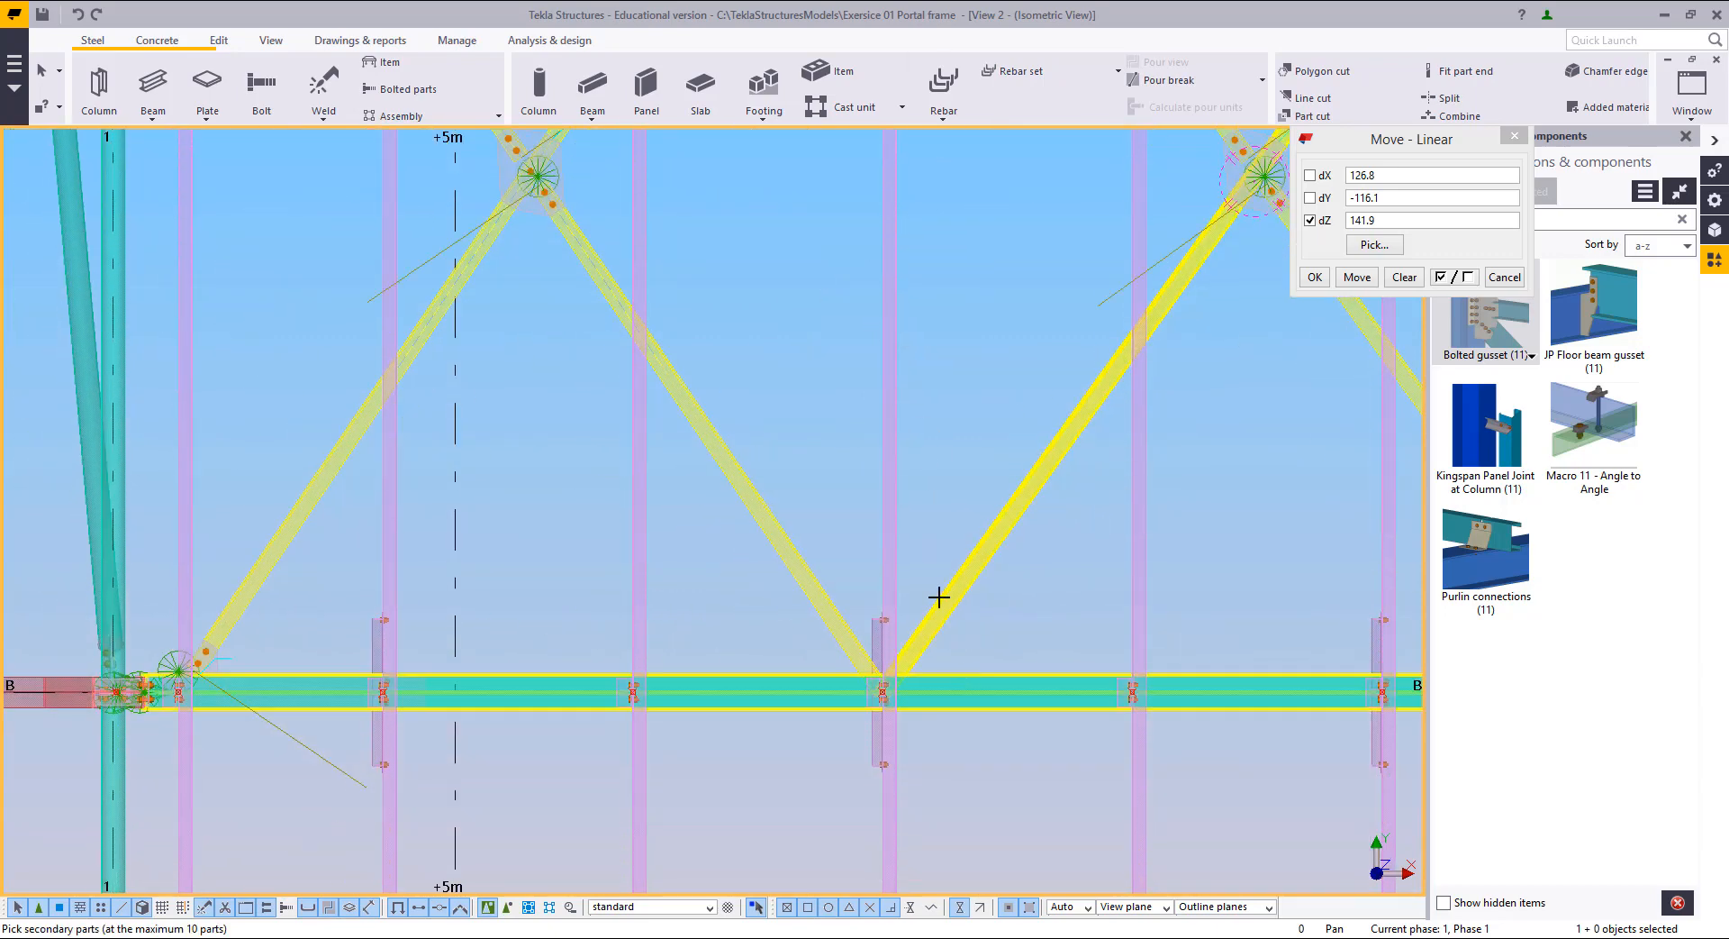
left_click(938, 594)
middle_click(808, 535)
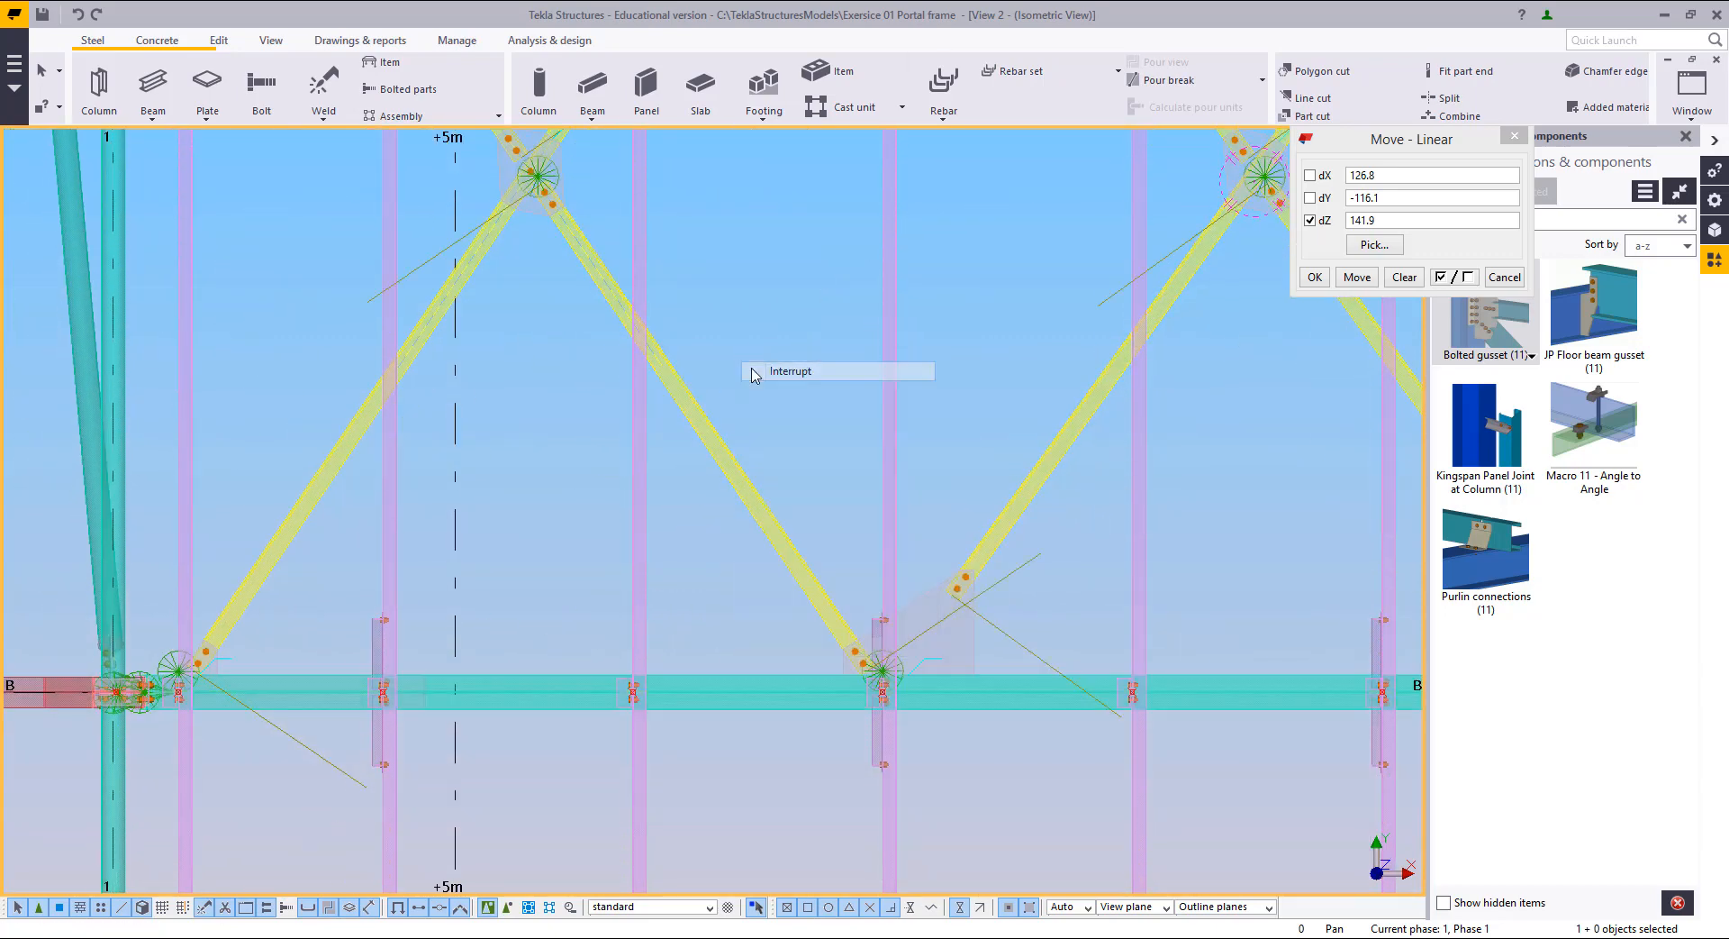
Step: Change both mid-rafter Bolted gusset (11) connections to the symmetrical plate shape with cut corners and check the resulting plates
double_click(908, 671)
scroll(501, 687, "down", 3)
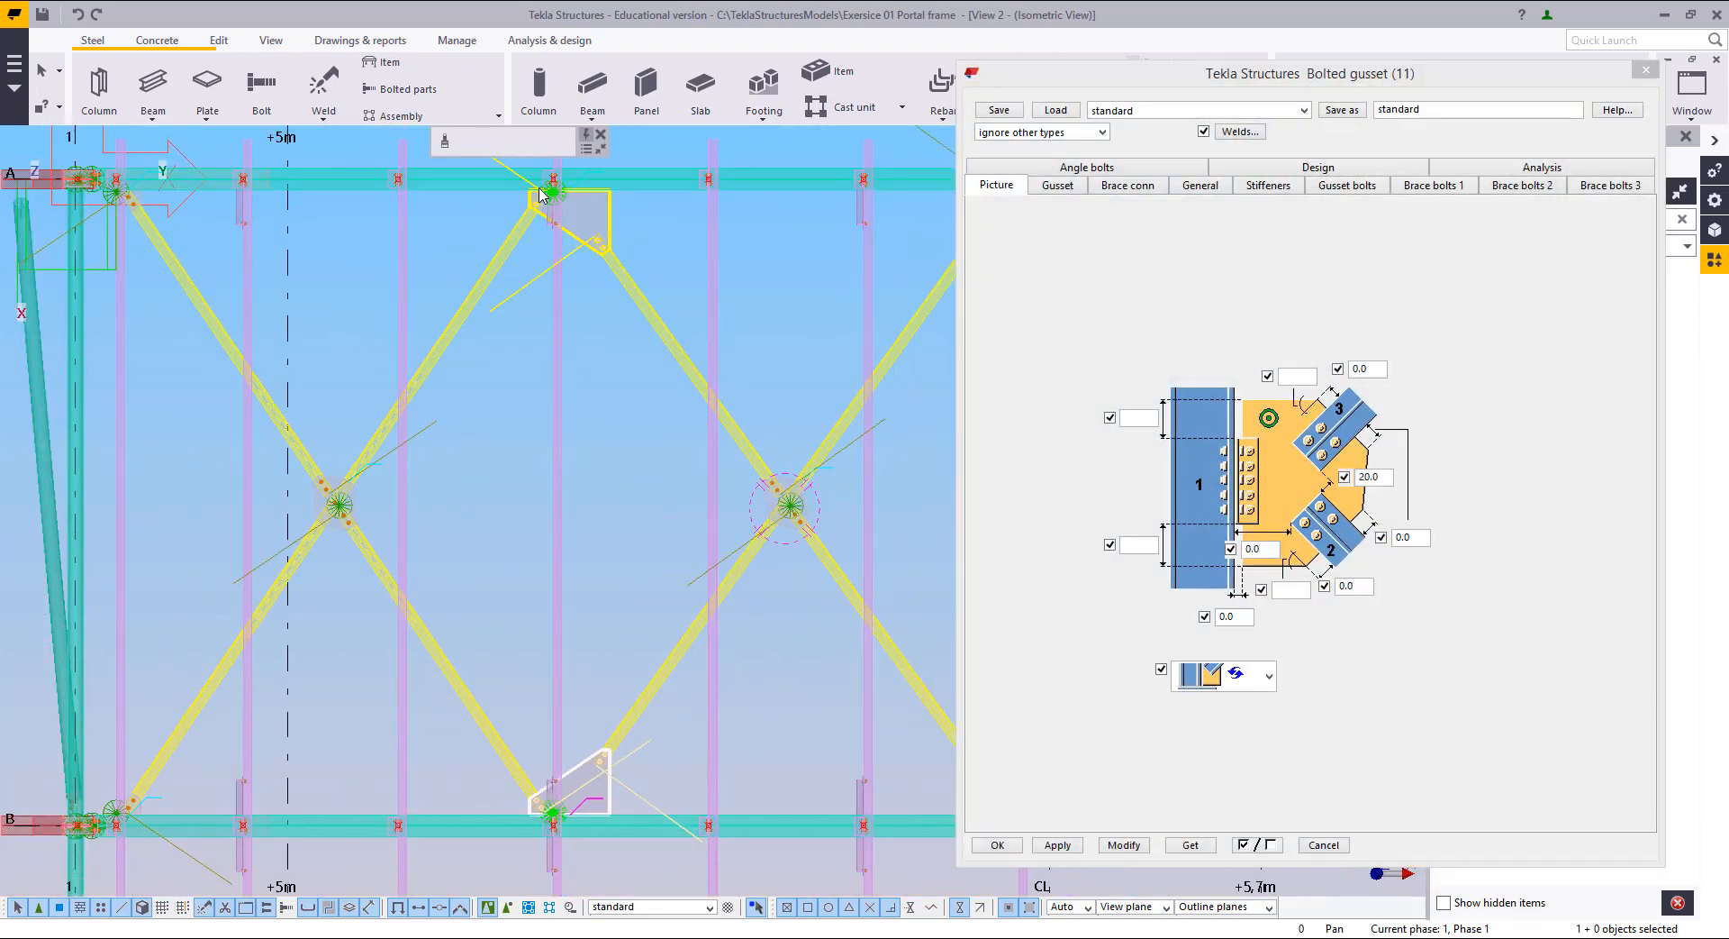
left_click(1058, 185)
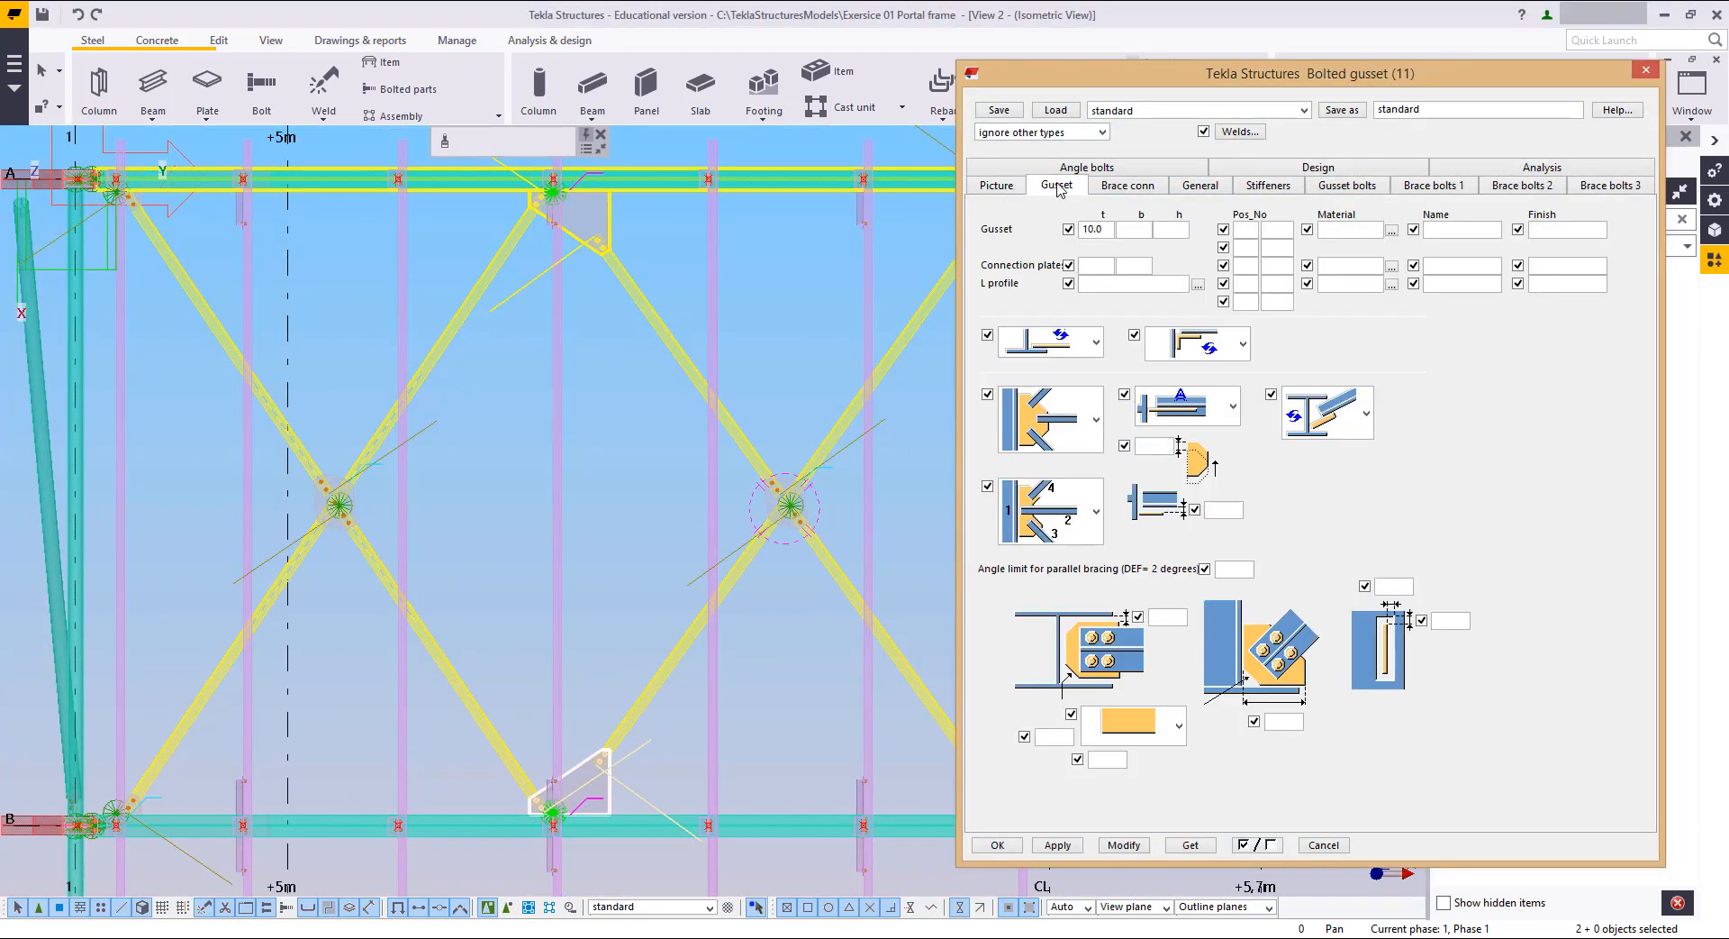
left_click(1060, 441)
scroll(1063, 554, "up", 3)
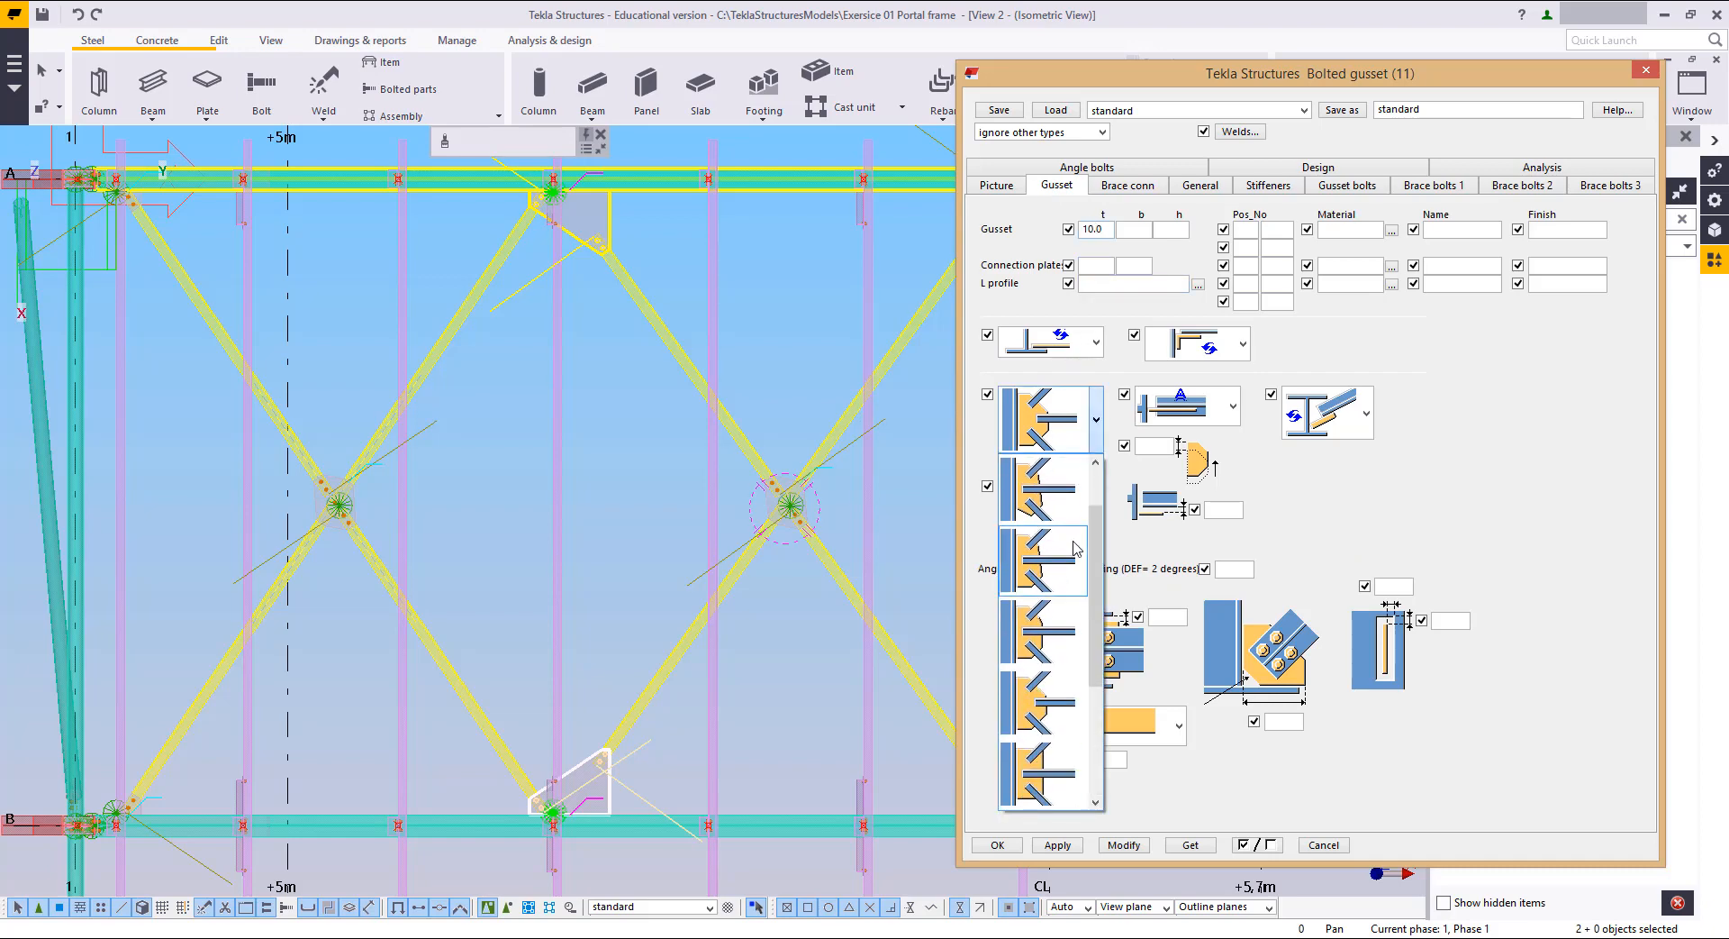
left_click(1036, 622)
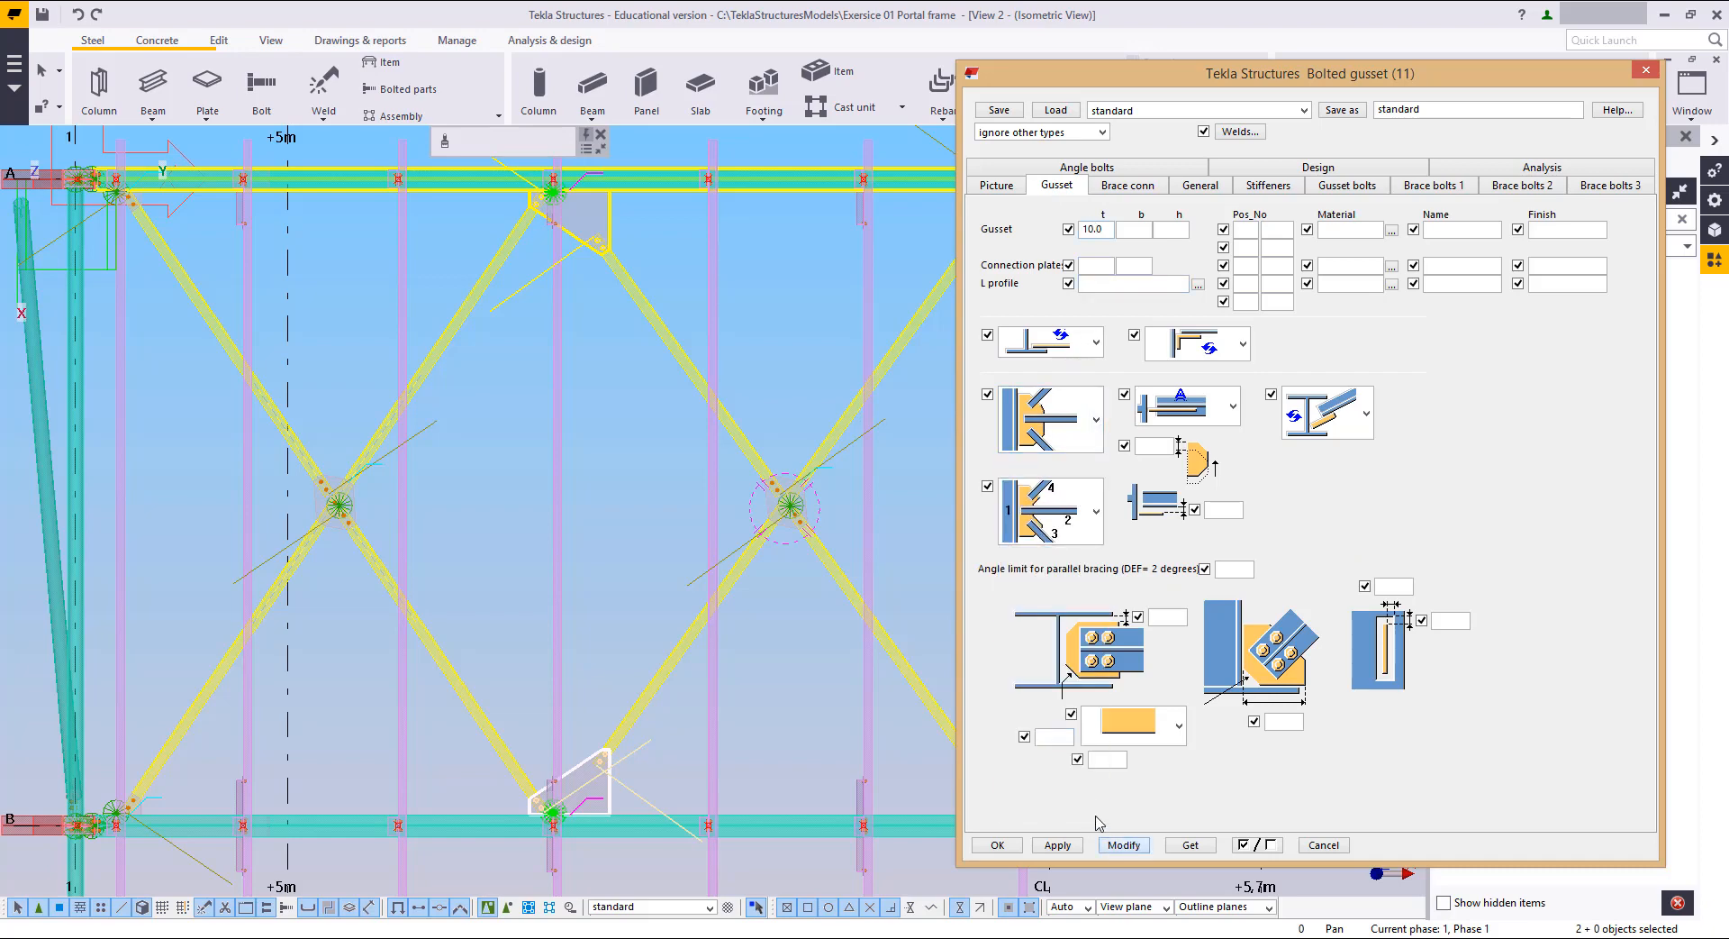
left_click(1121, 844)
scroll(712, 721, "up", 8)
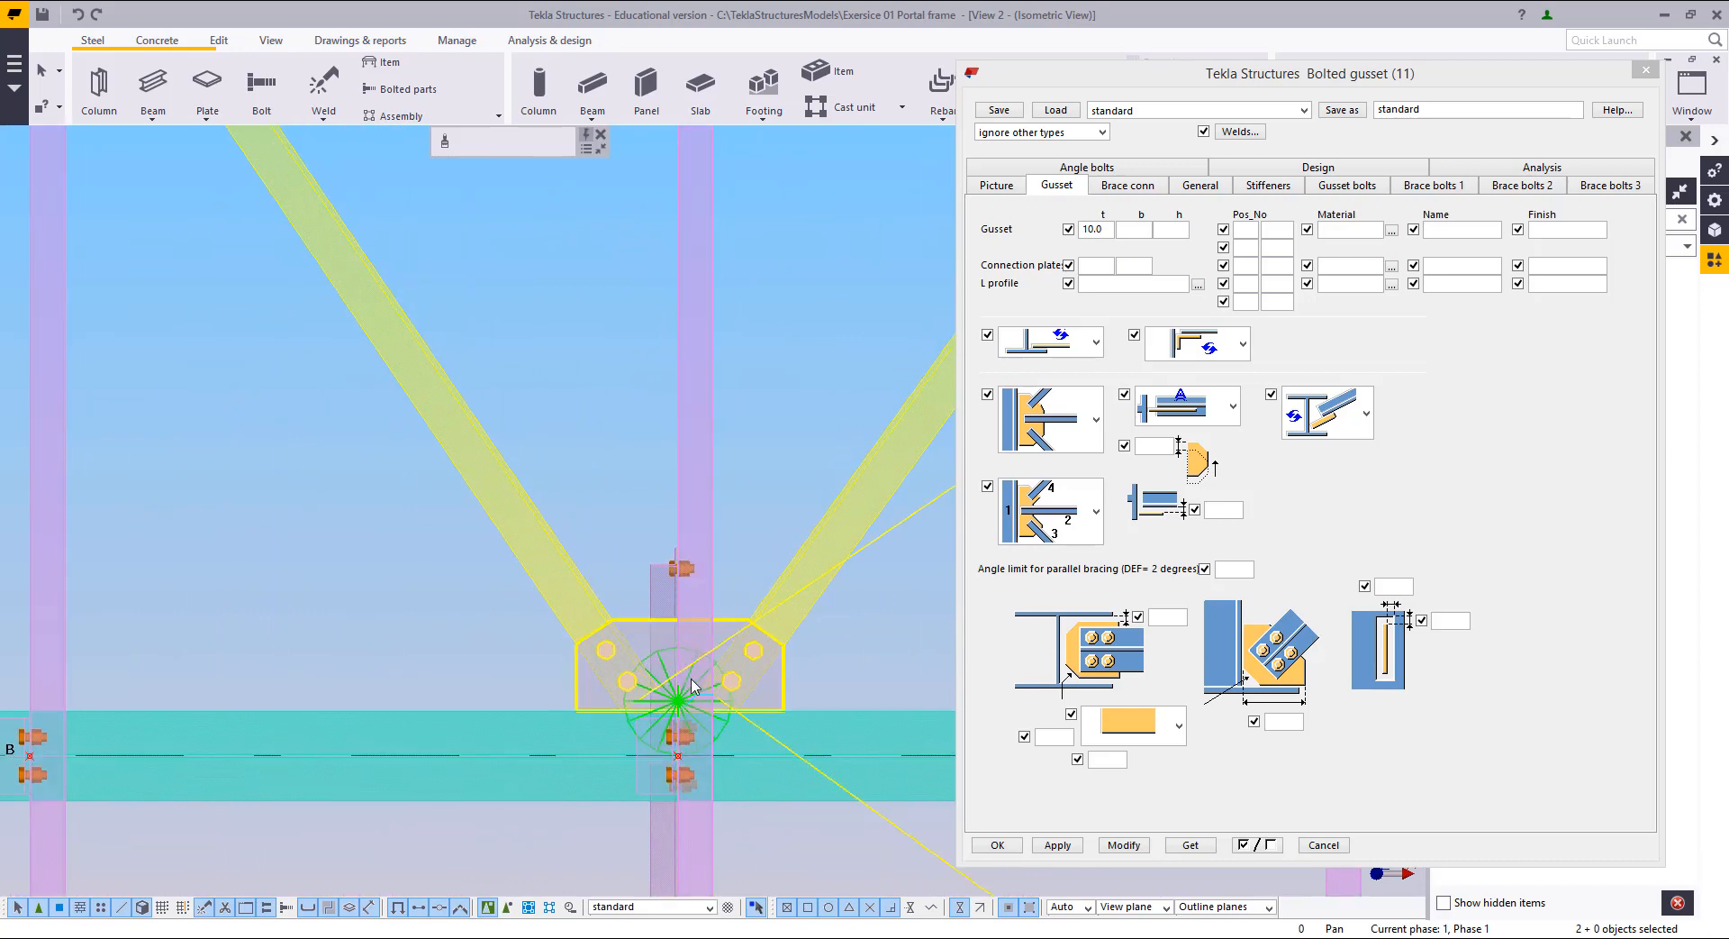
scroll(694, 689, "down", 10)
scroll(777, 540, "up", 2)
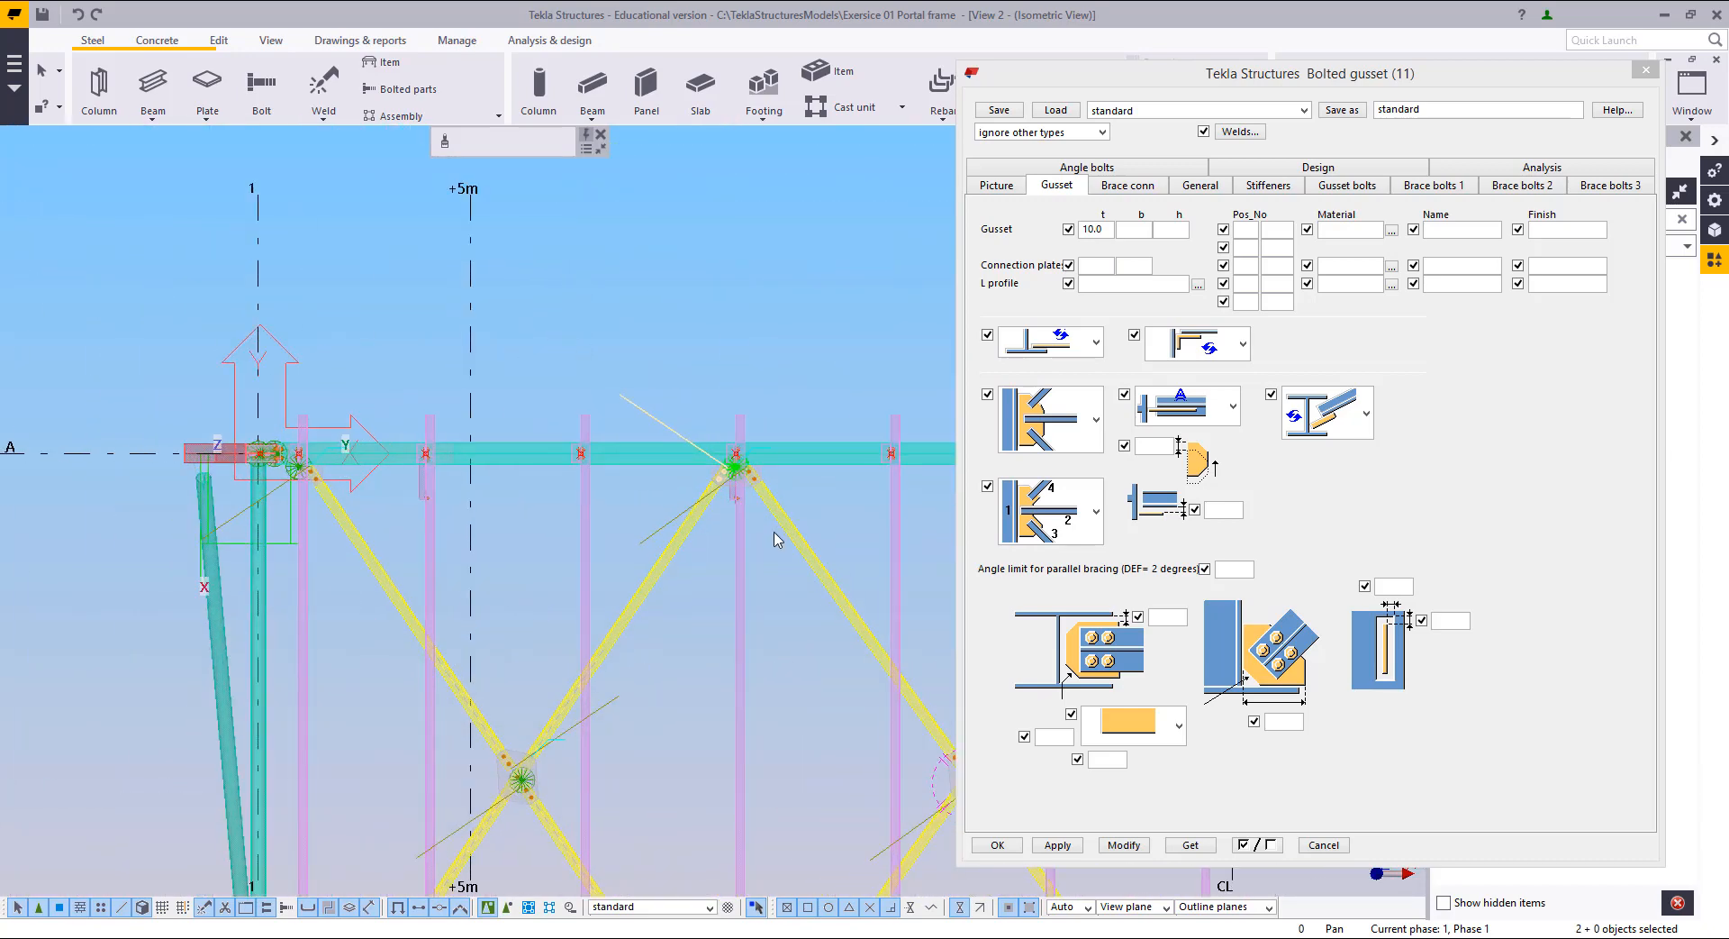
scroll(778, 539, "up", 6)
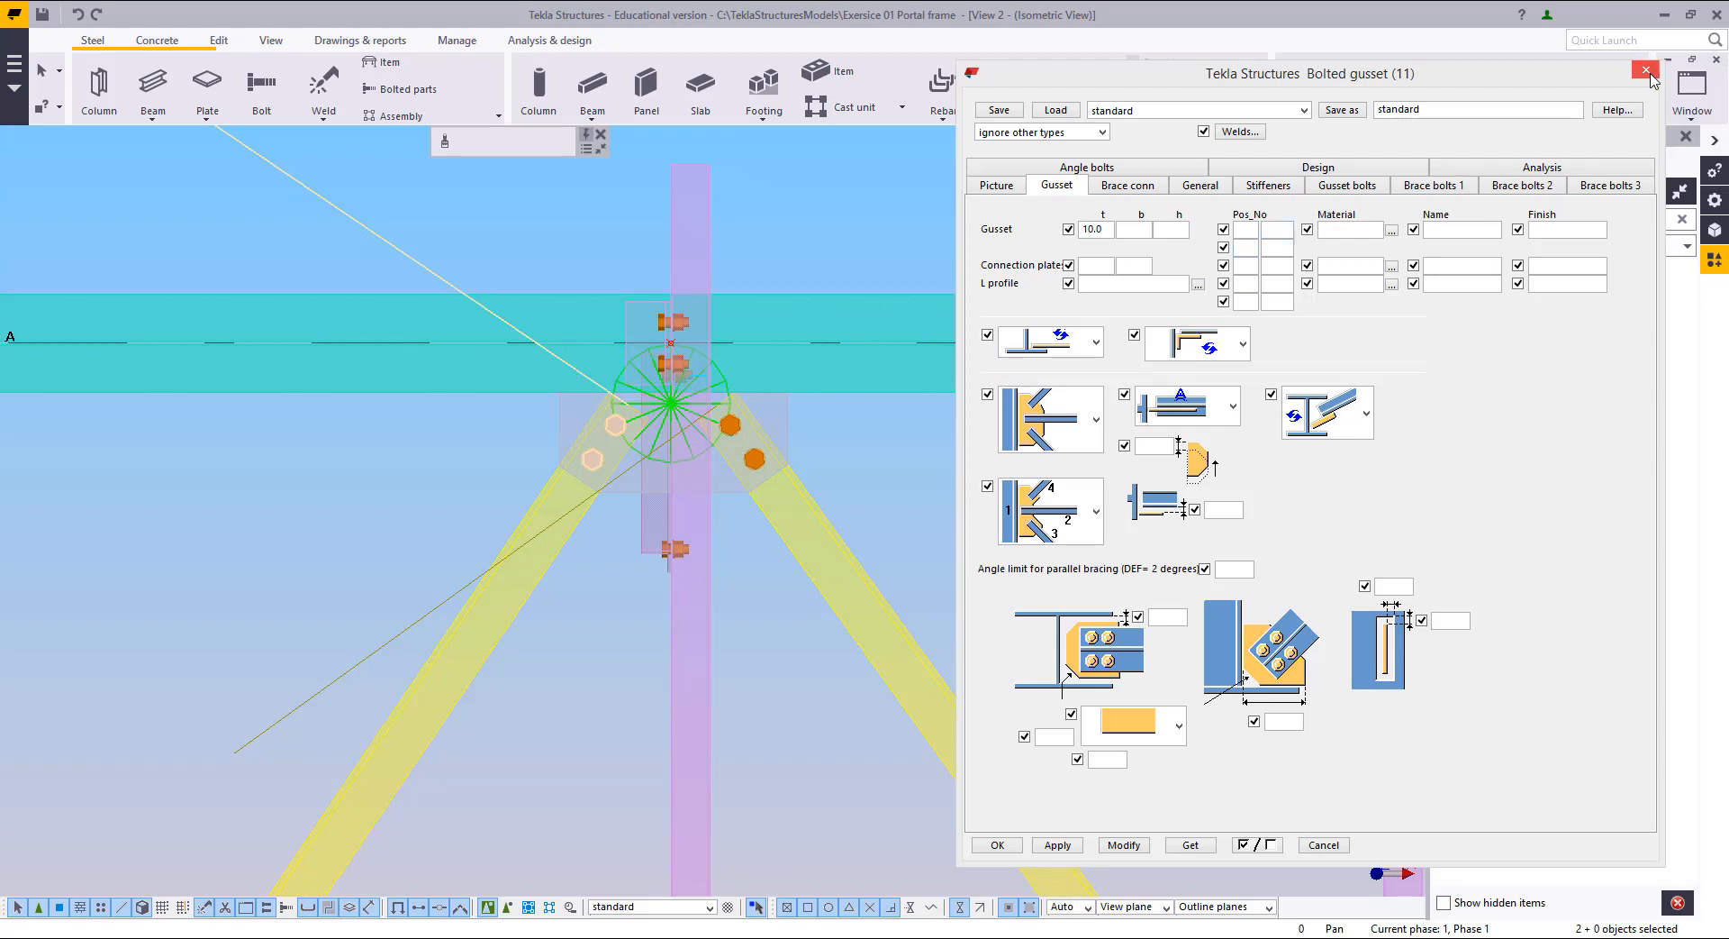
left_click(1651, 75)
Step: Bring the second-bay diagonal crossing into close view and close the Move - Linear dialog
right_click(803, 464)
left_click(837, 474)
left_click(887, 577)
scroll(887, 577, "down", 3)
middle_click_drag(1105, 739, 766, 56)
scroll(938, 502, "up", 5)
middle_click_drag(1034, 544, 962, 463)
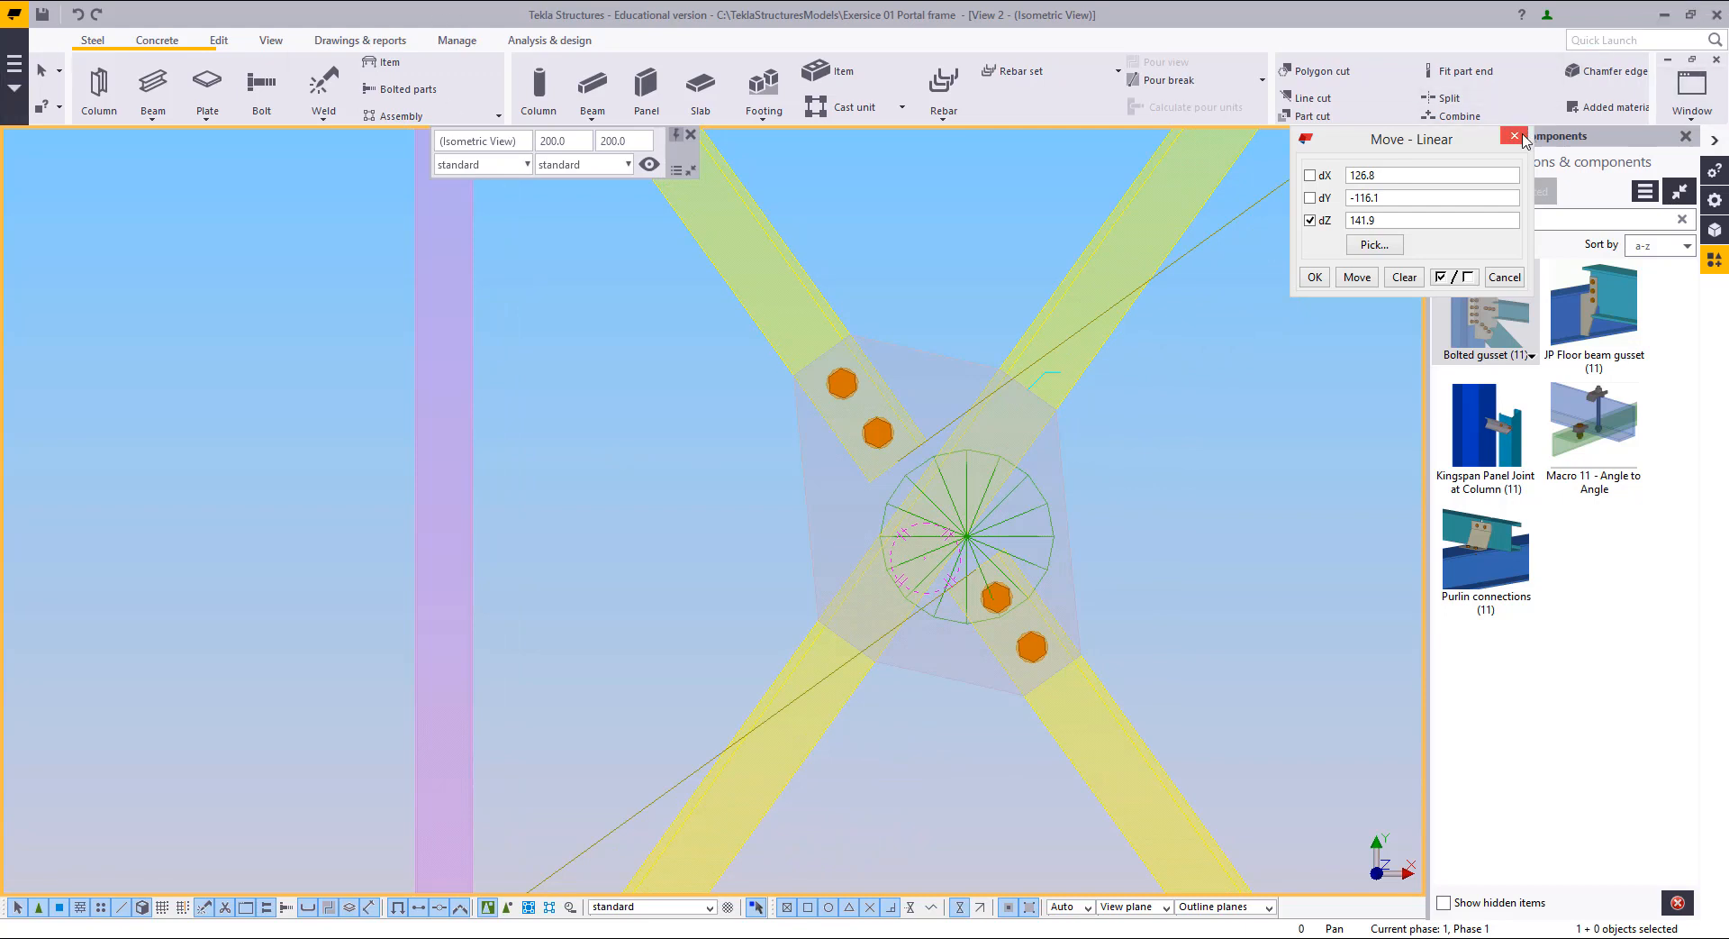
left_click(1521, 136)
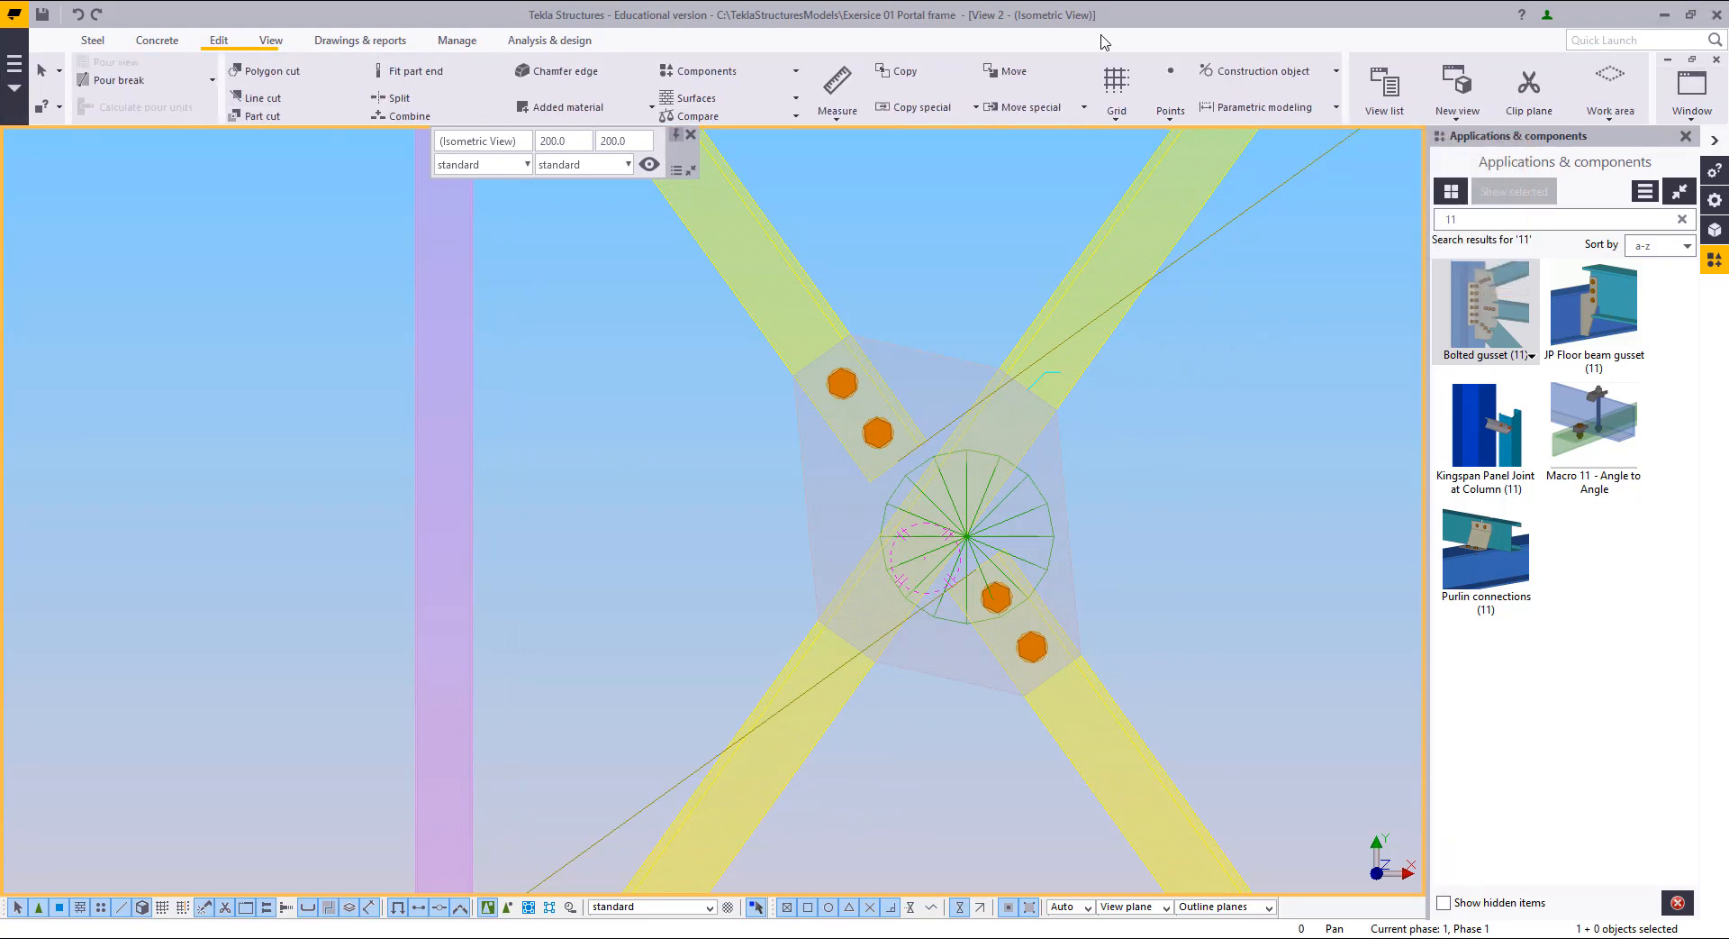
left_click(1099, 71)
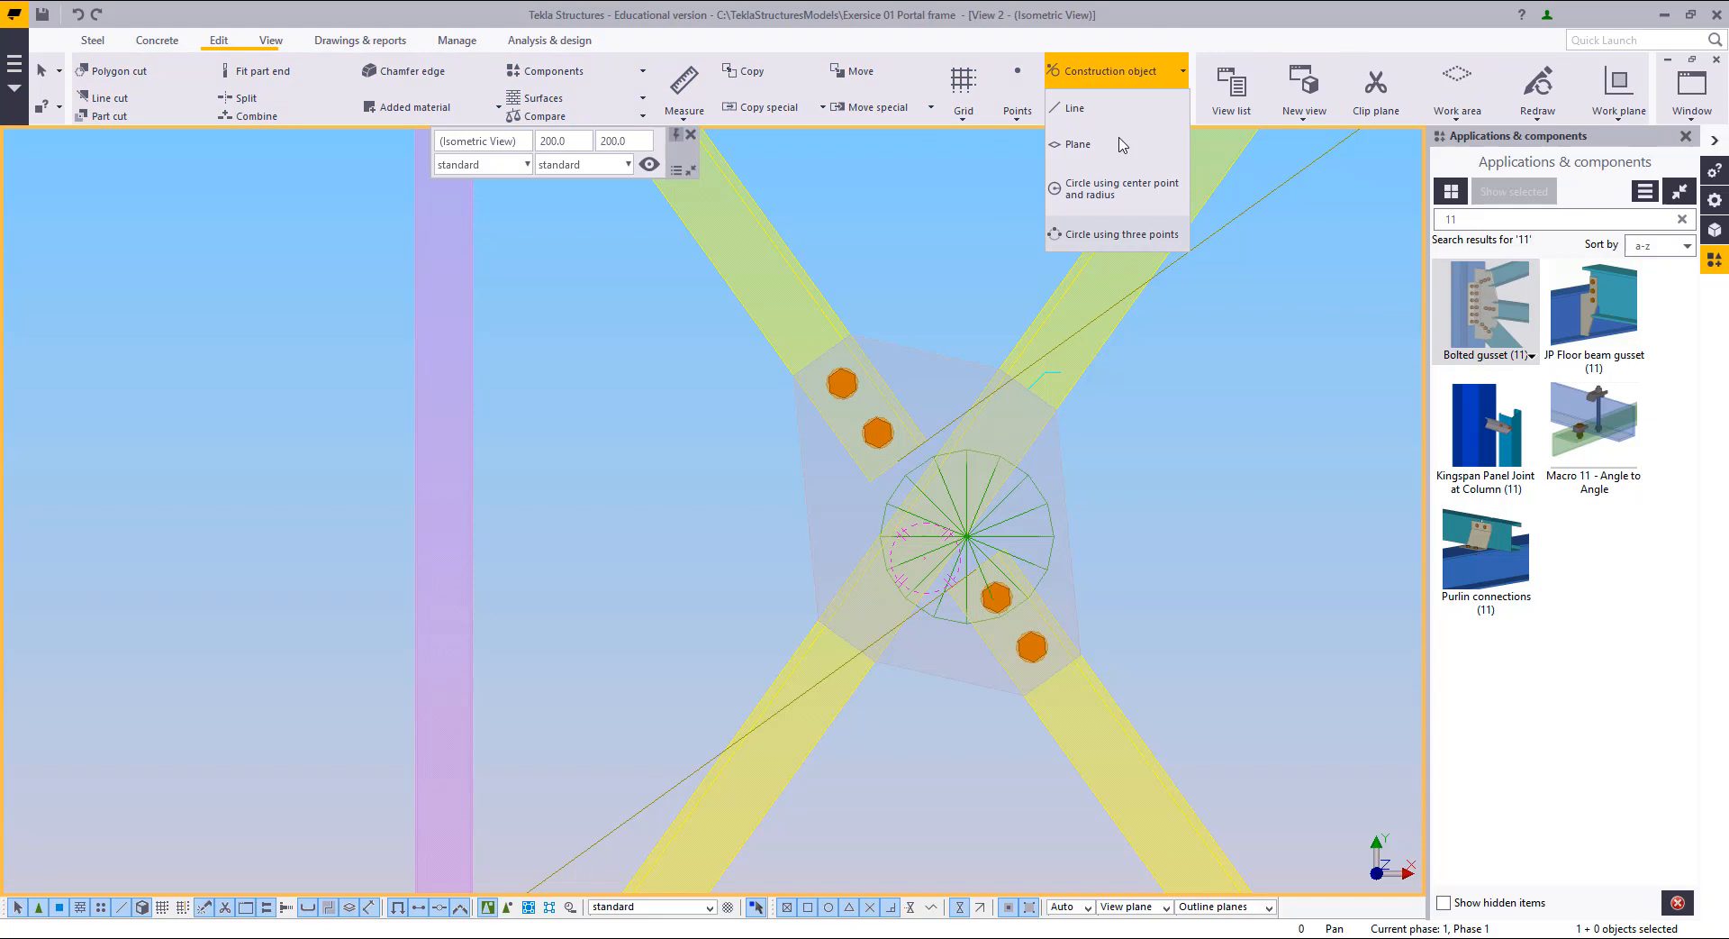
left_click(1075, 108)
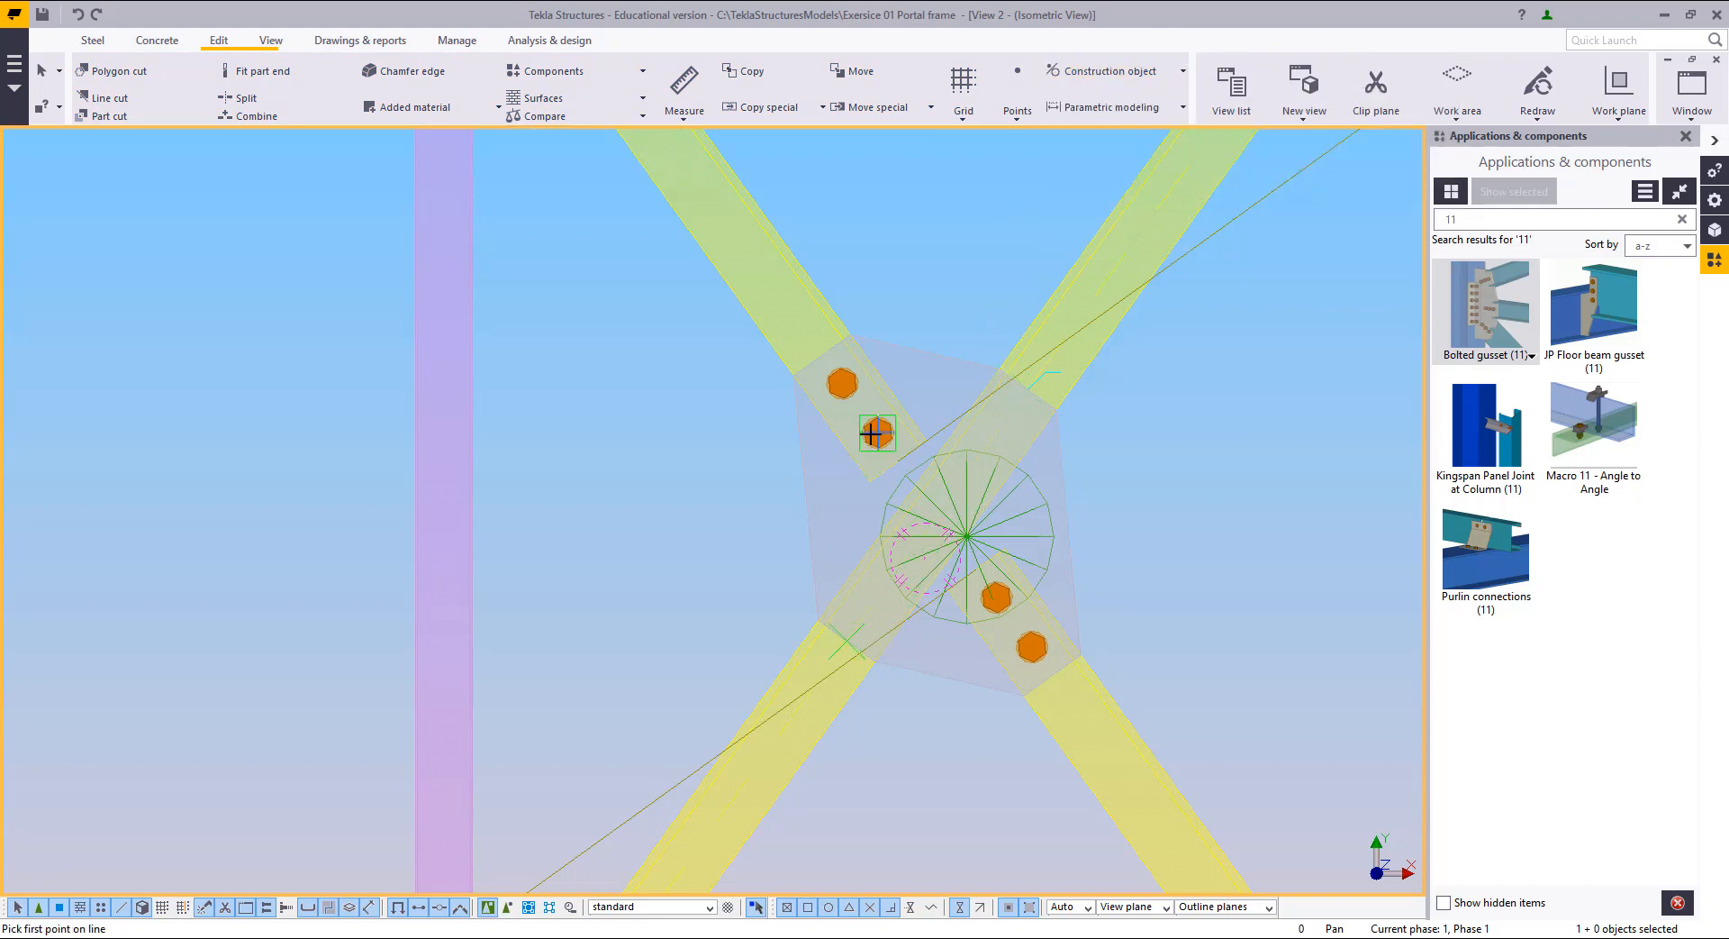
right_click(1209, 291)
left_click(1226, 302)
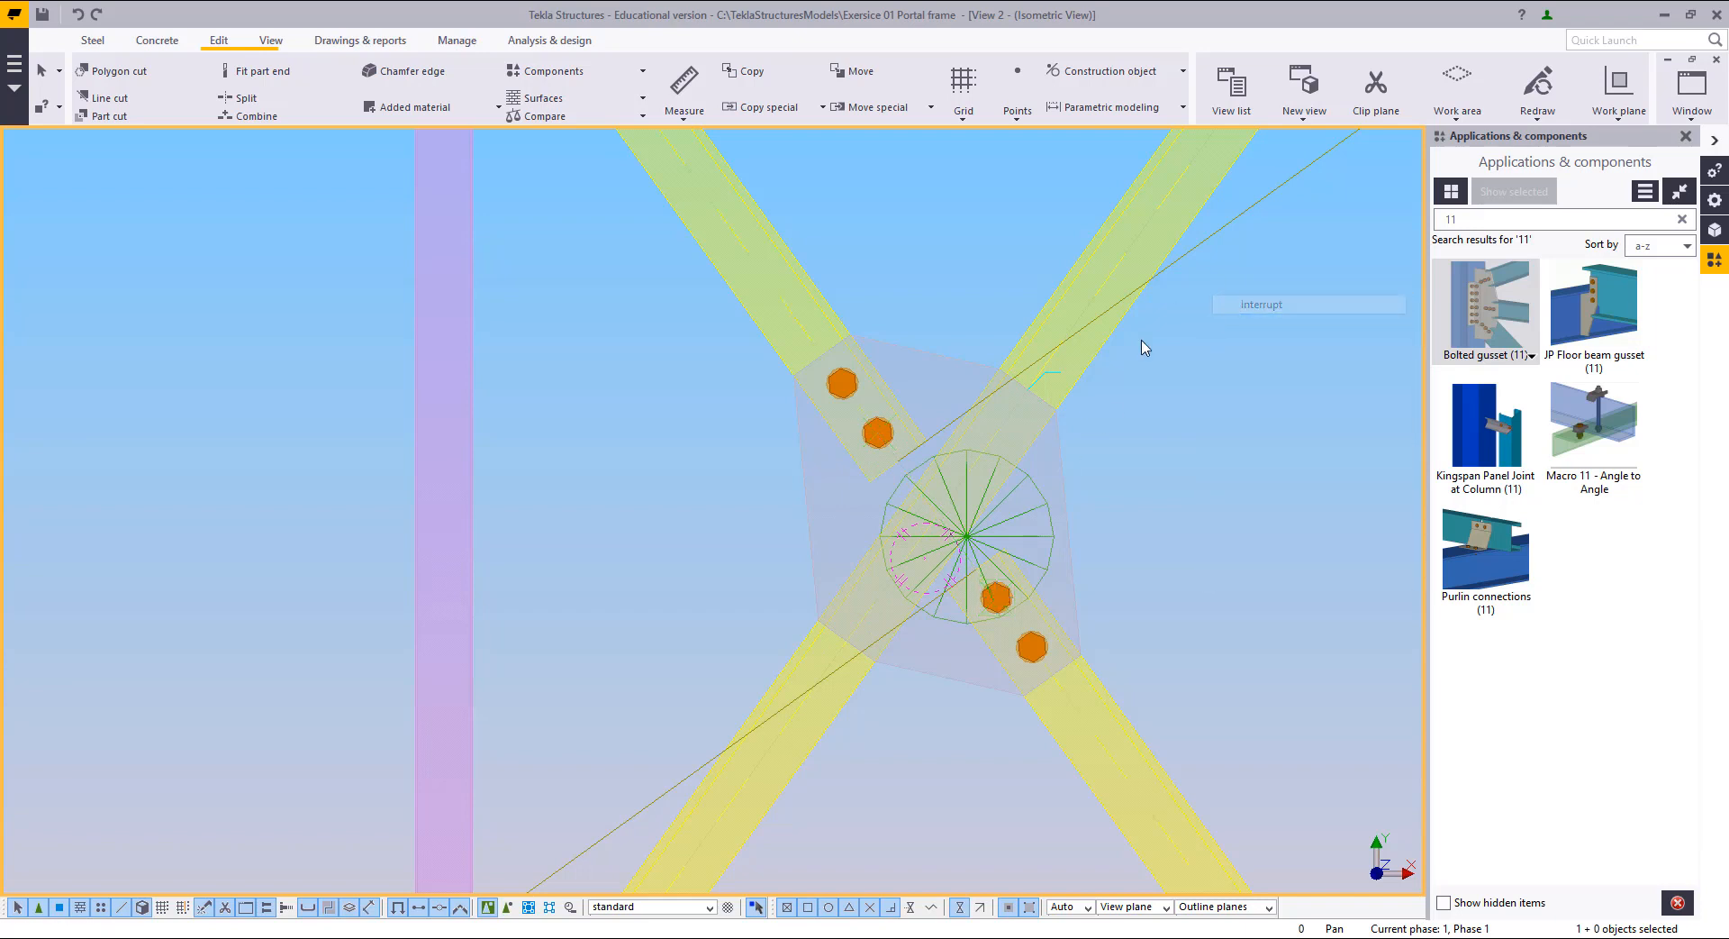
Step: Bolt the second-bay gusset plate to the through diagonal with a single bolt between the two split diagonal halves
left_click(1087, 304)
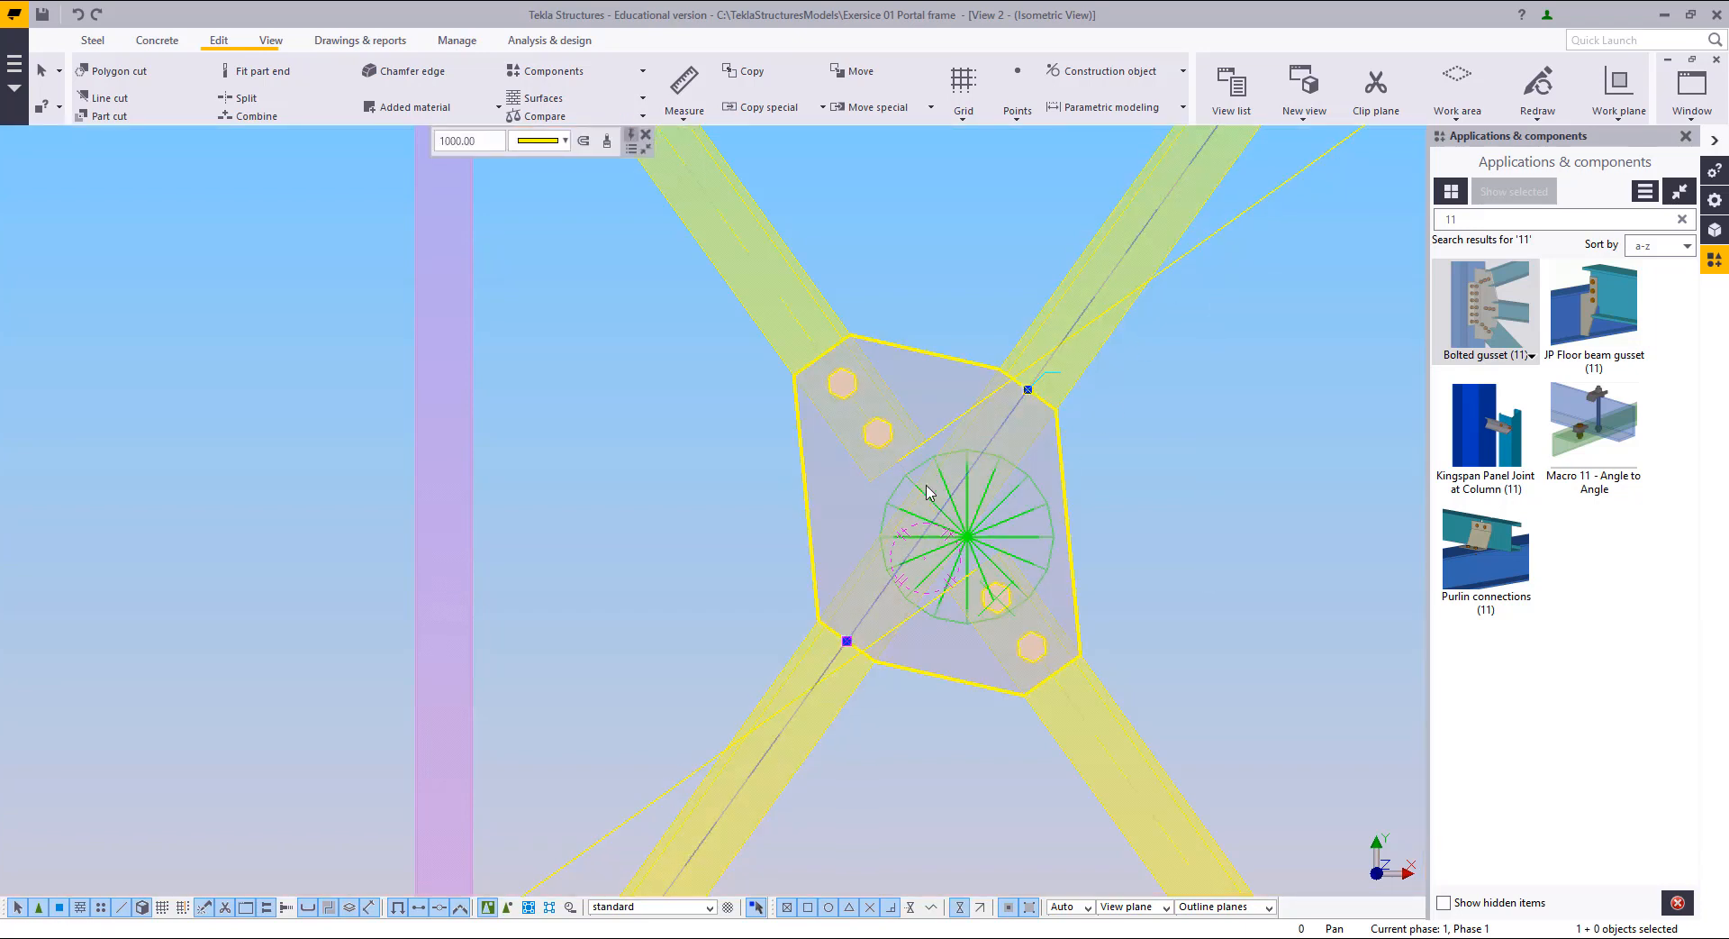
scroll(910, 459, "up", 5)
left_click(285, 548)
scroll(329, 493, "down", 2)
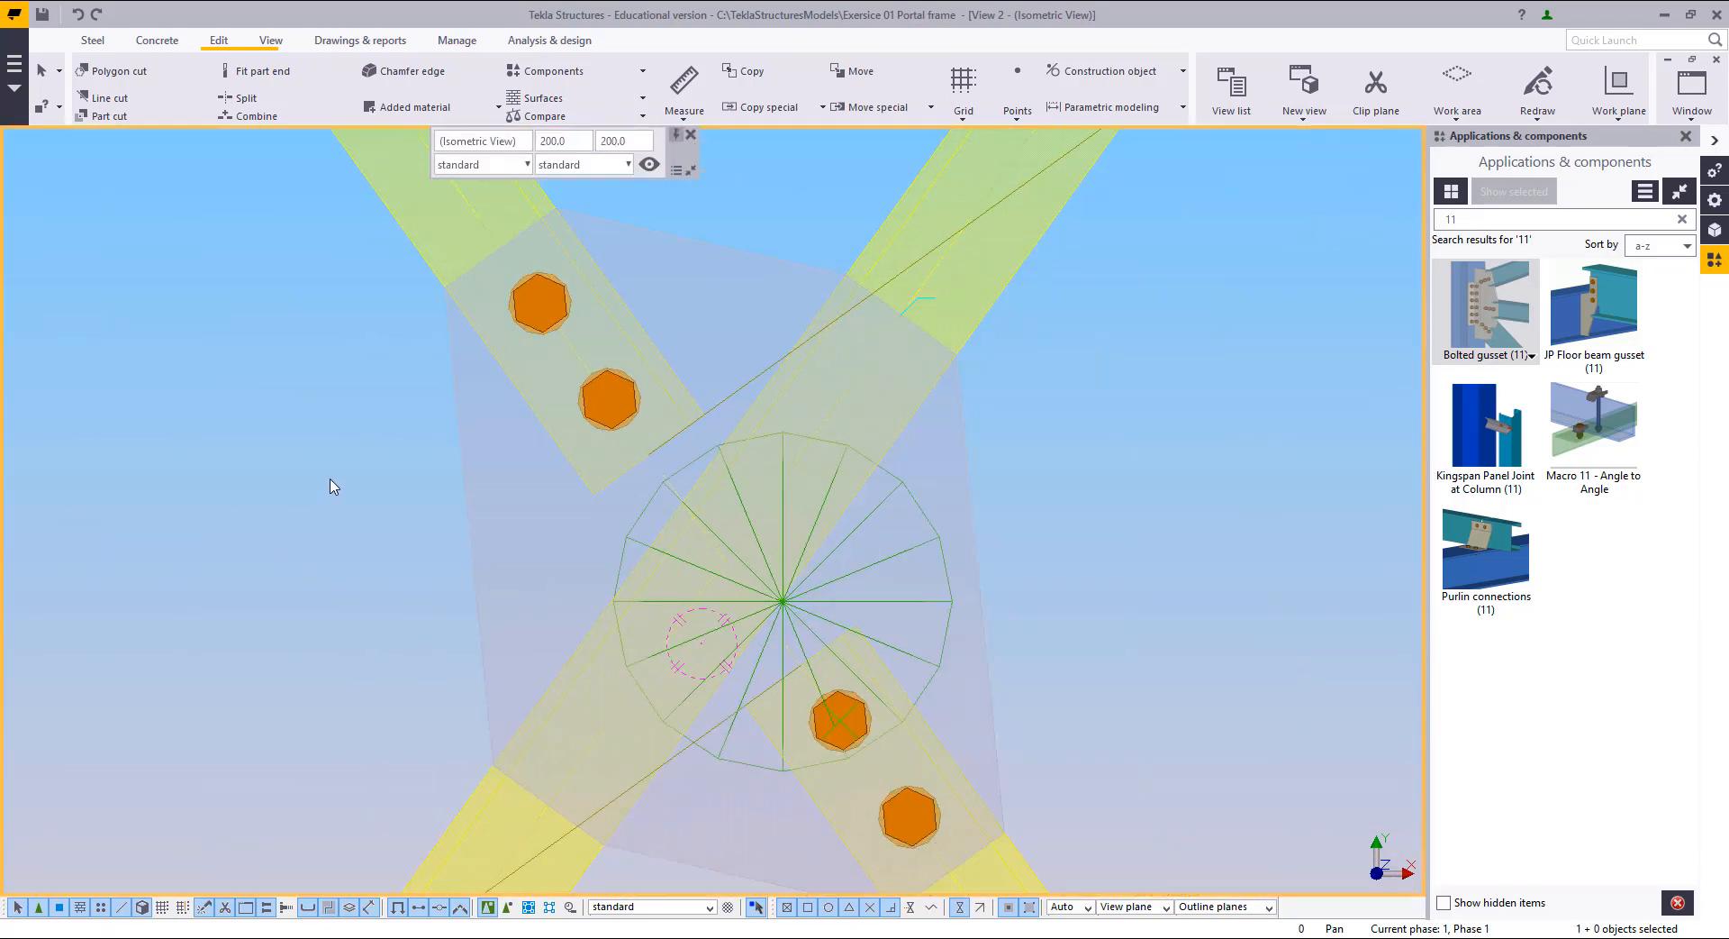
left_click(90, 40)
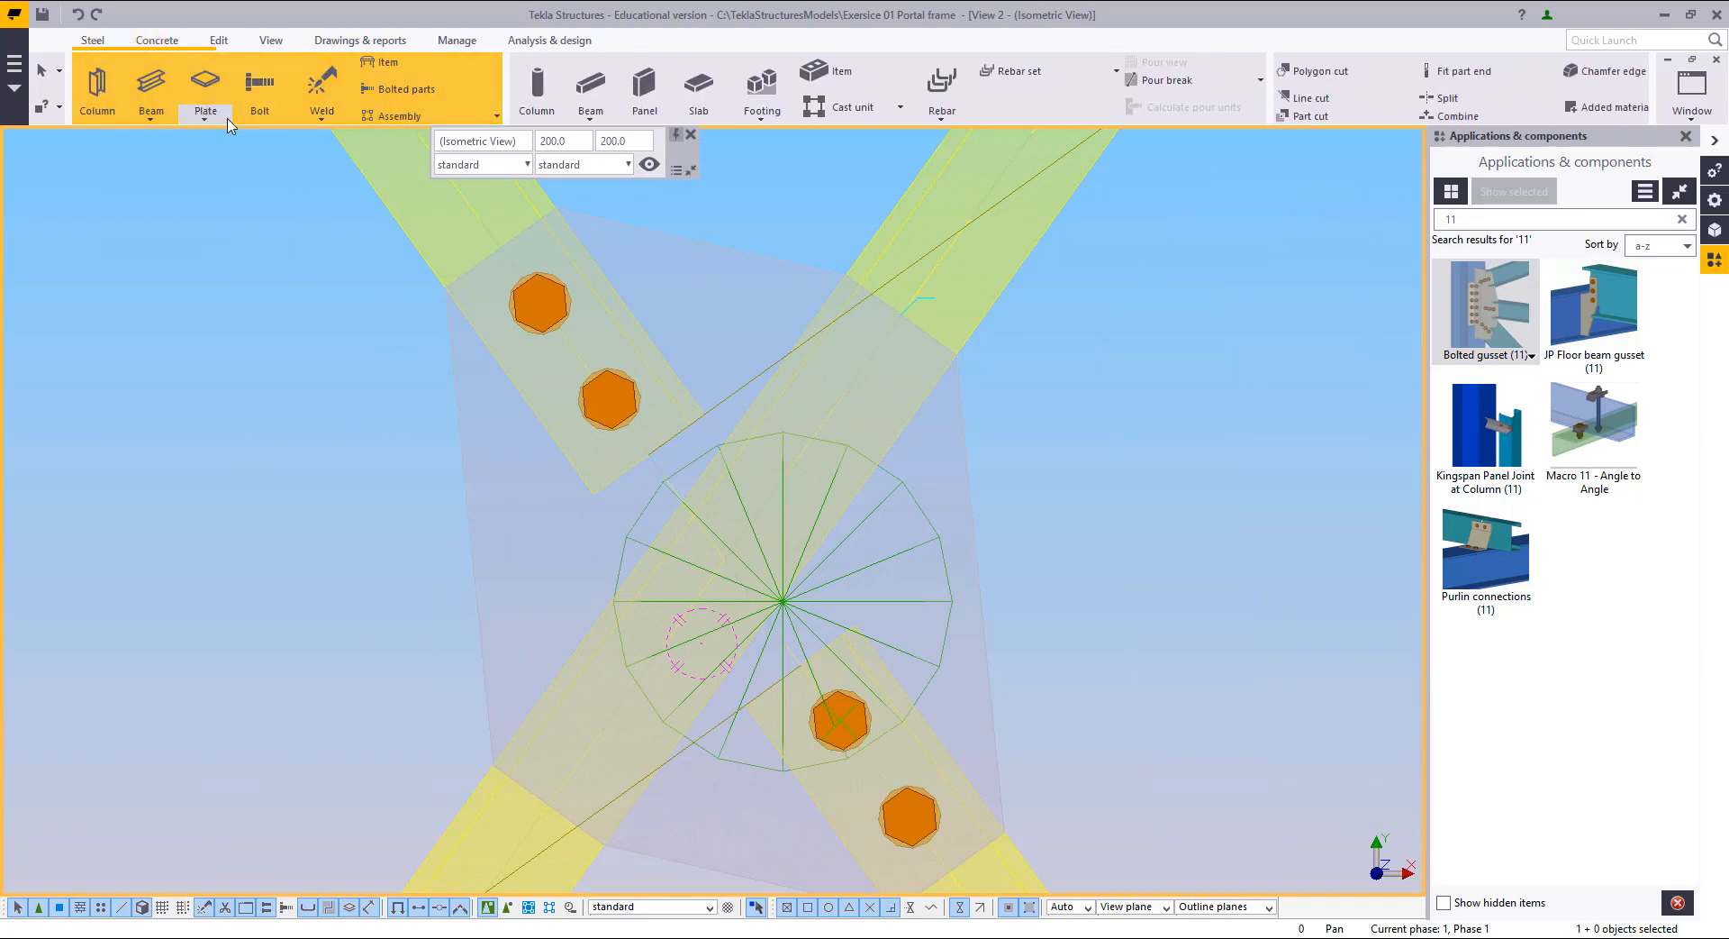
left_click(262, 84)
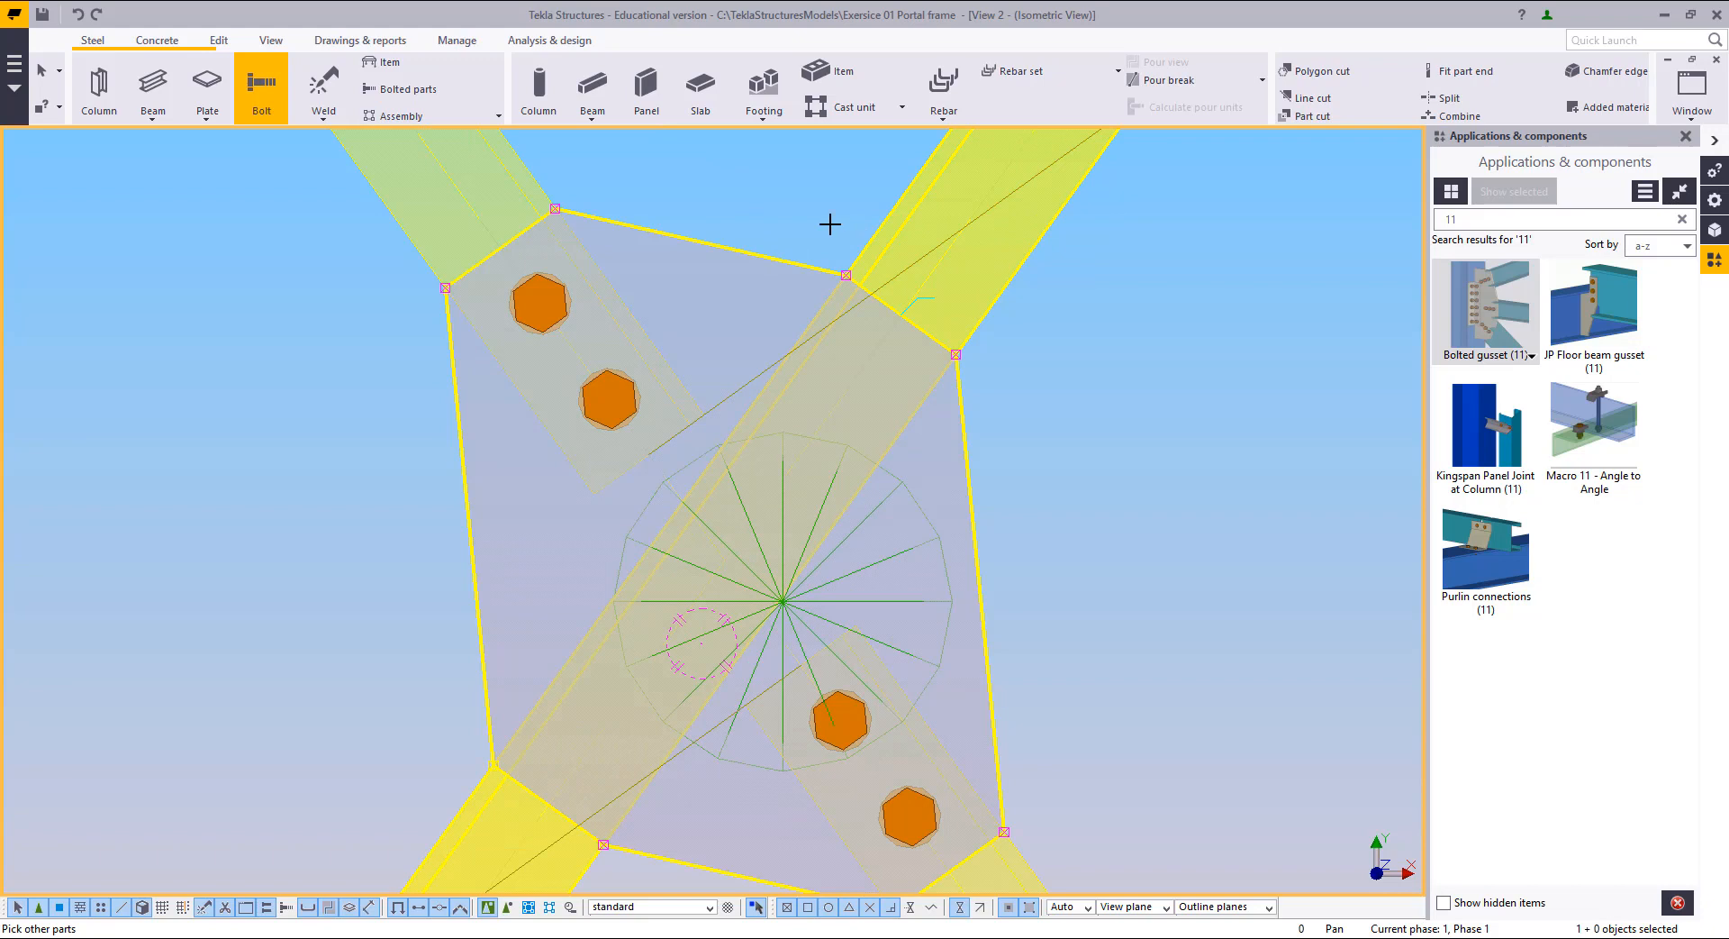
left_click(890, 336)
right_click(649, 164)
left_click(685, 177)
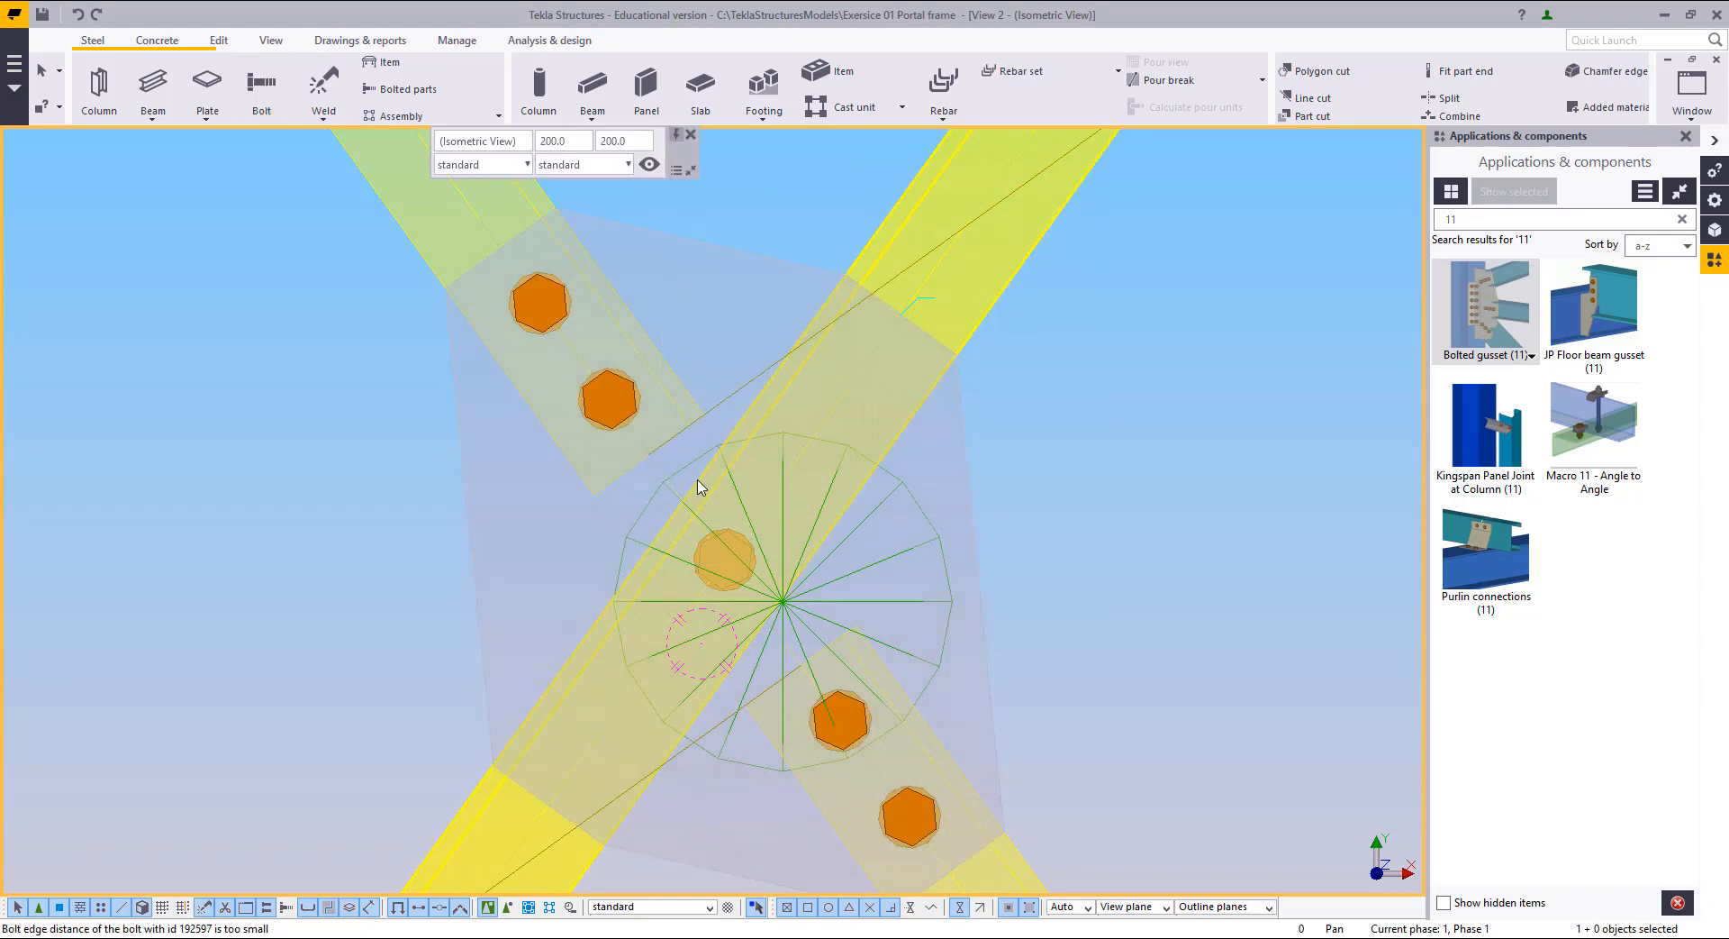
left_click(721, 553)
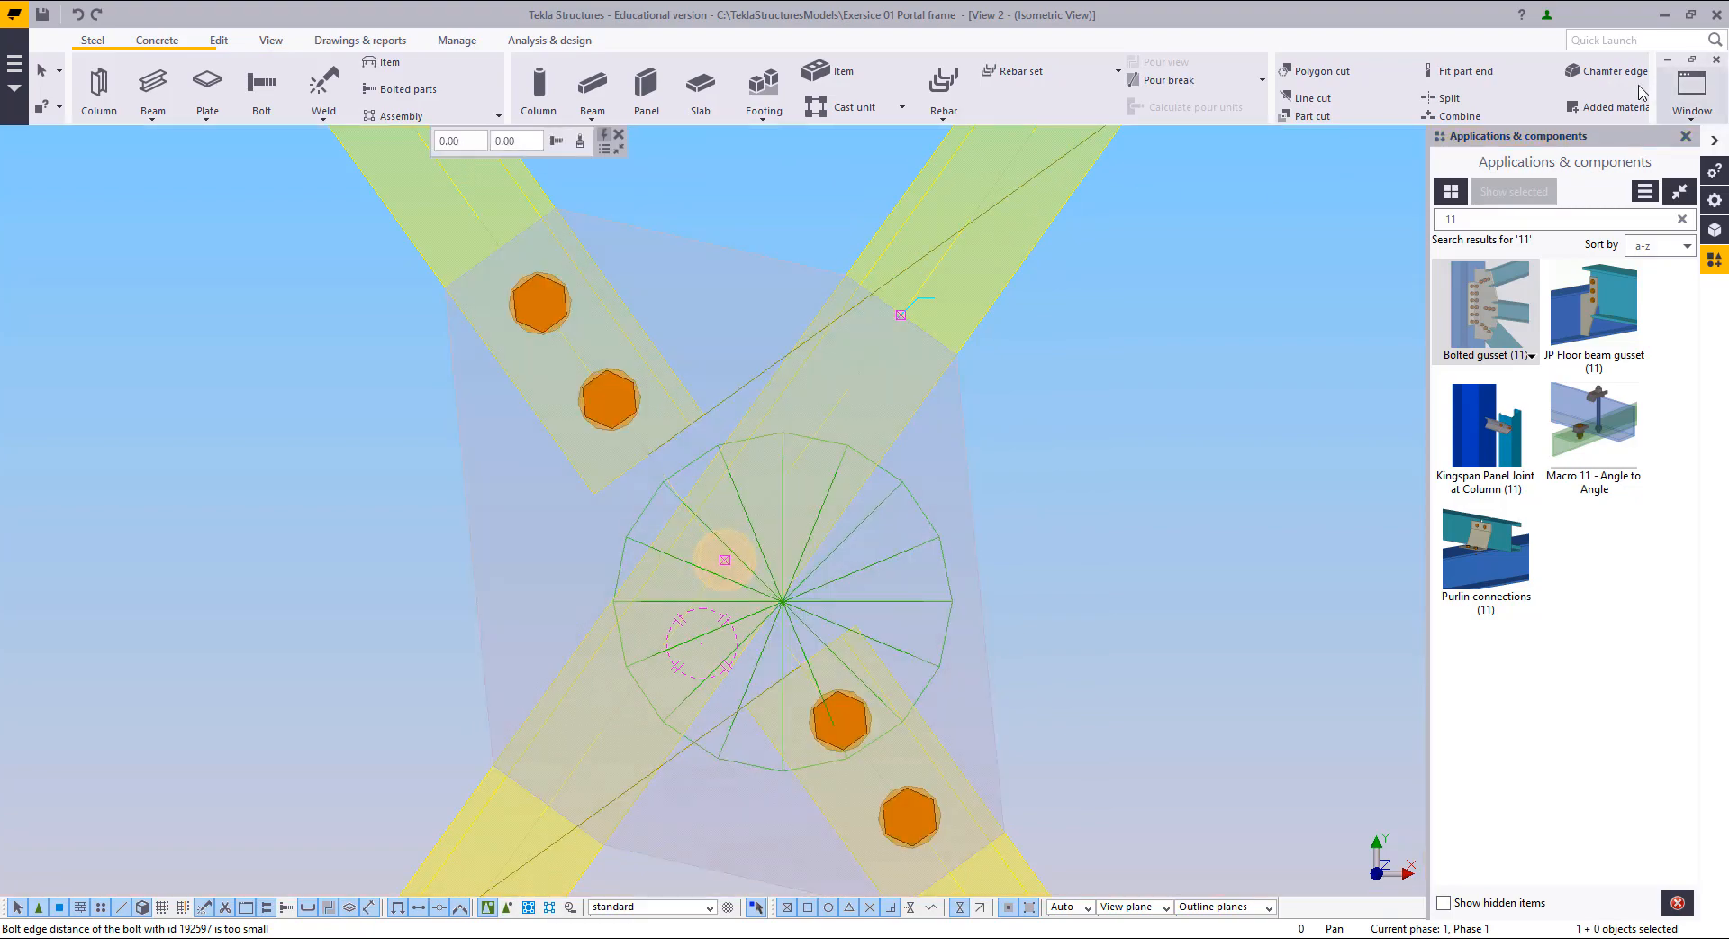
Step: Inspect the new second-bay bolt from the side in View 1, comparing its height with the gusset plate and neighbouring bolts
left_click(1677, 93)
left_click(1651, 222)
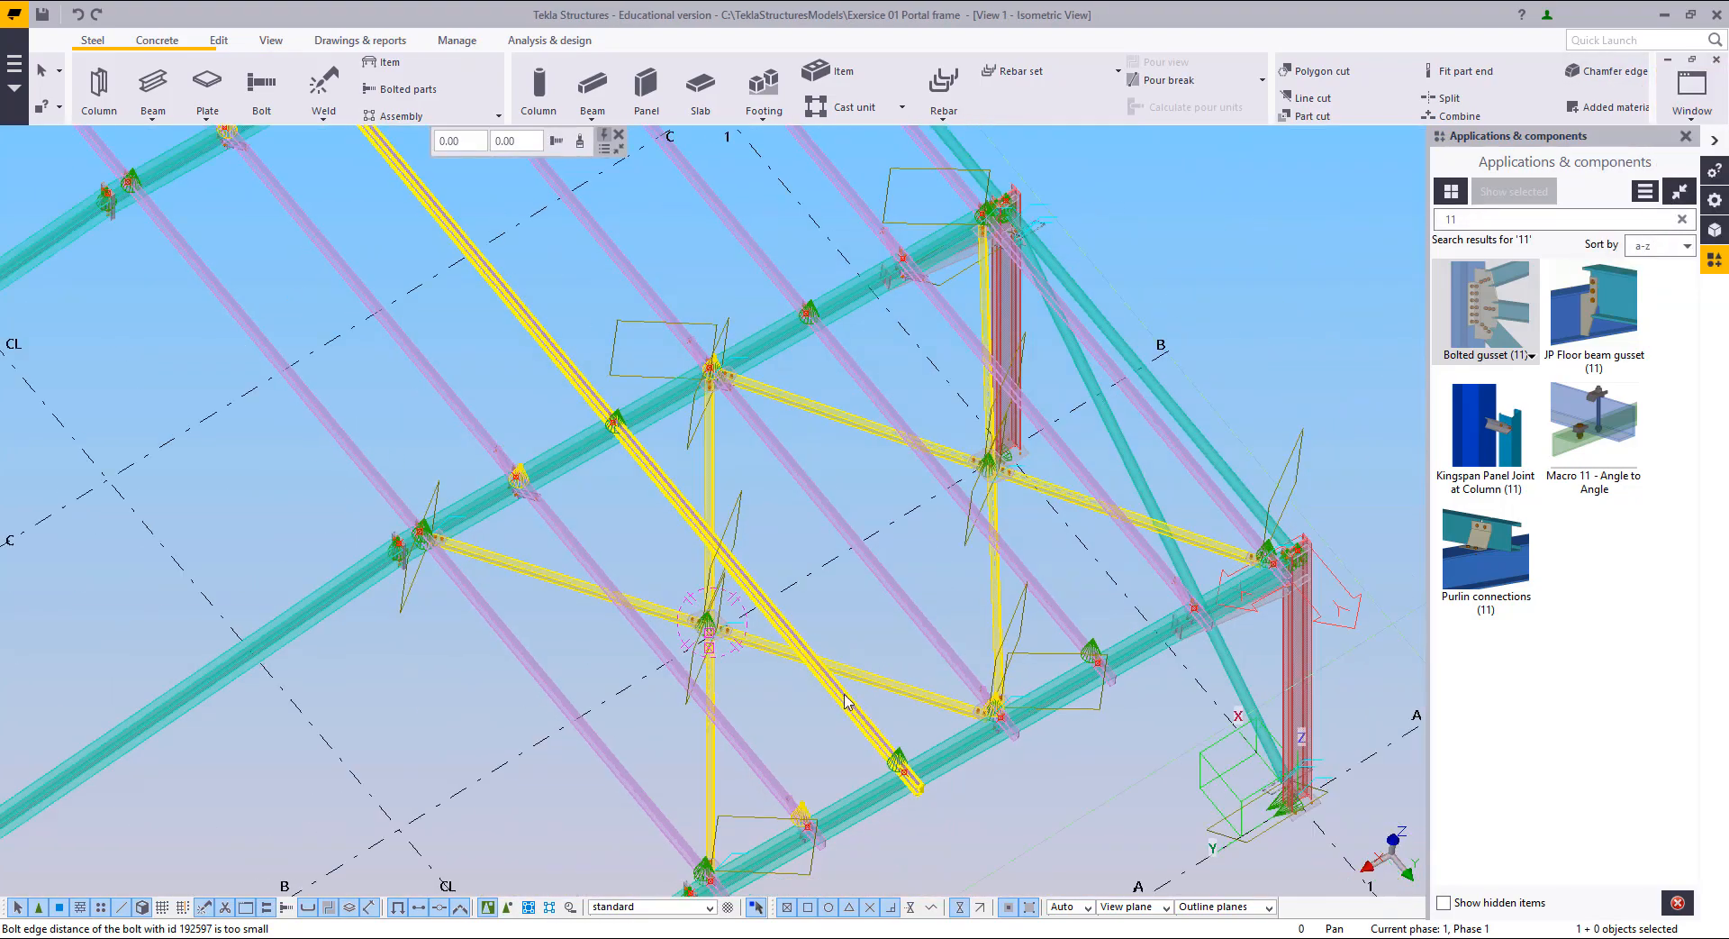
scroll(650, 648, "up", 3)
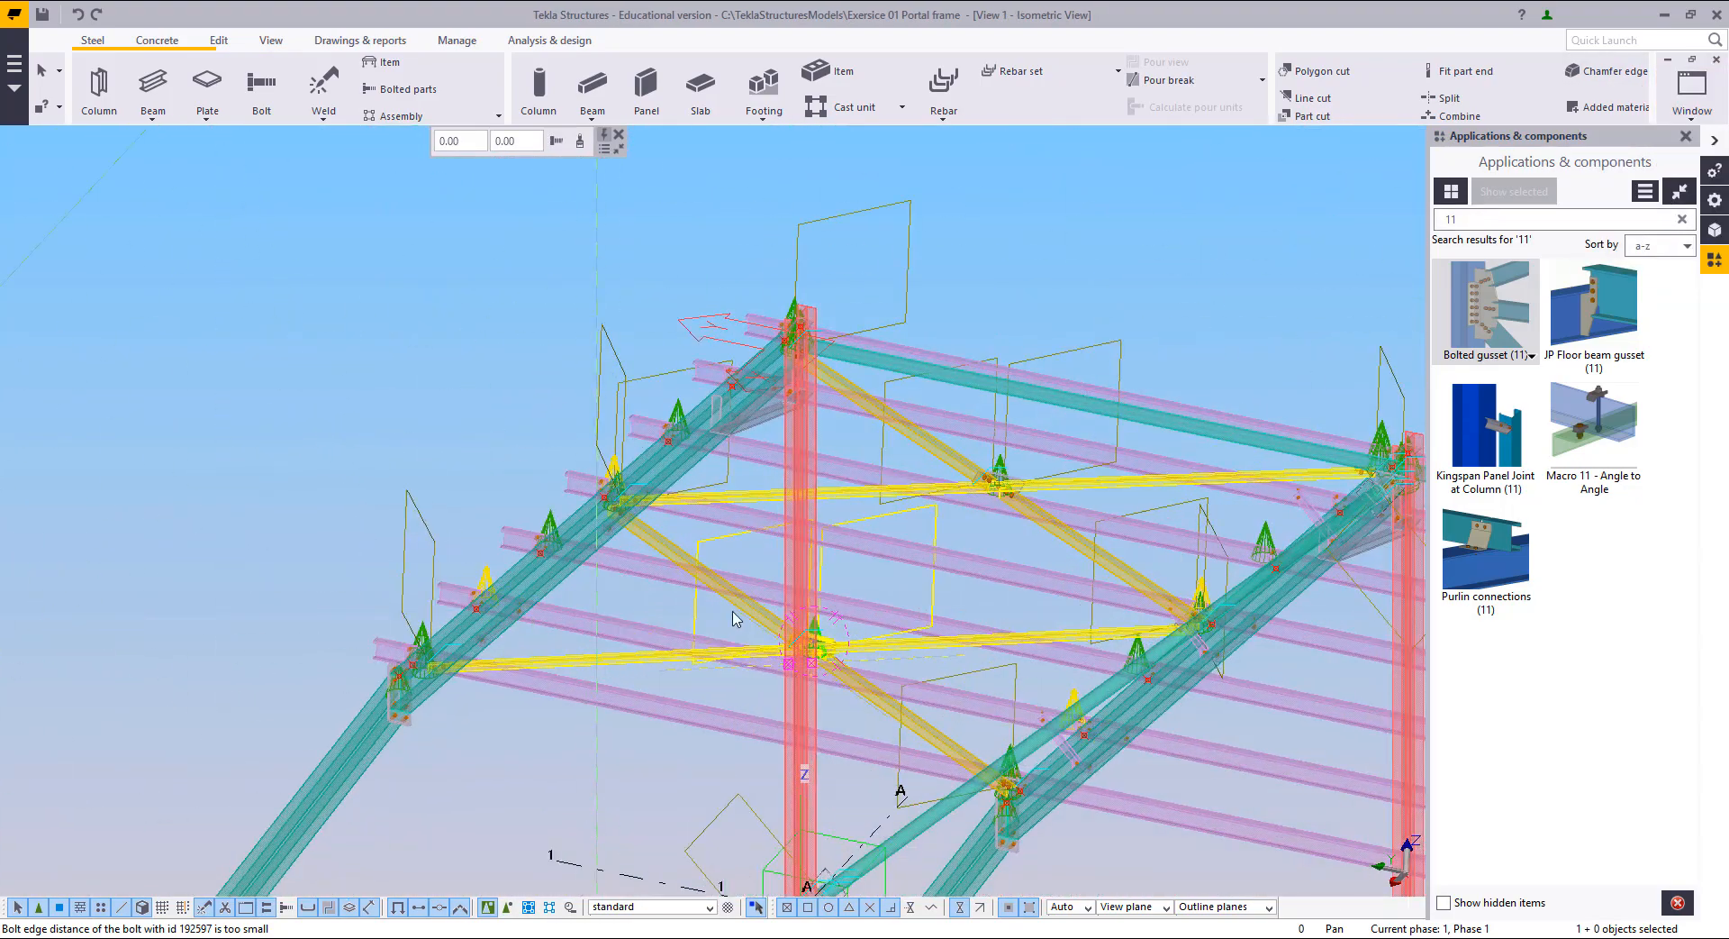
middle_click_drag(733, 618, 873, 672, "ctrl")
scroll(873, 672, "up", 6)
scroll(576, 706, "up", 3)
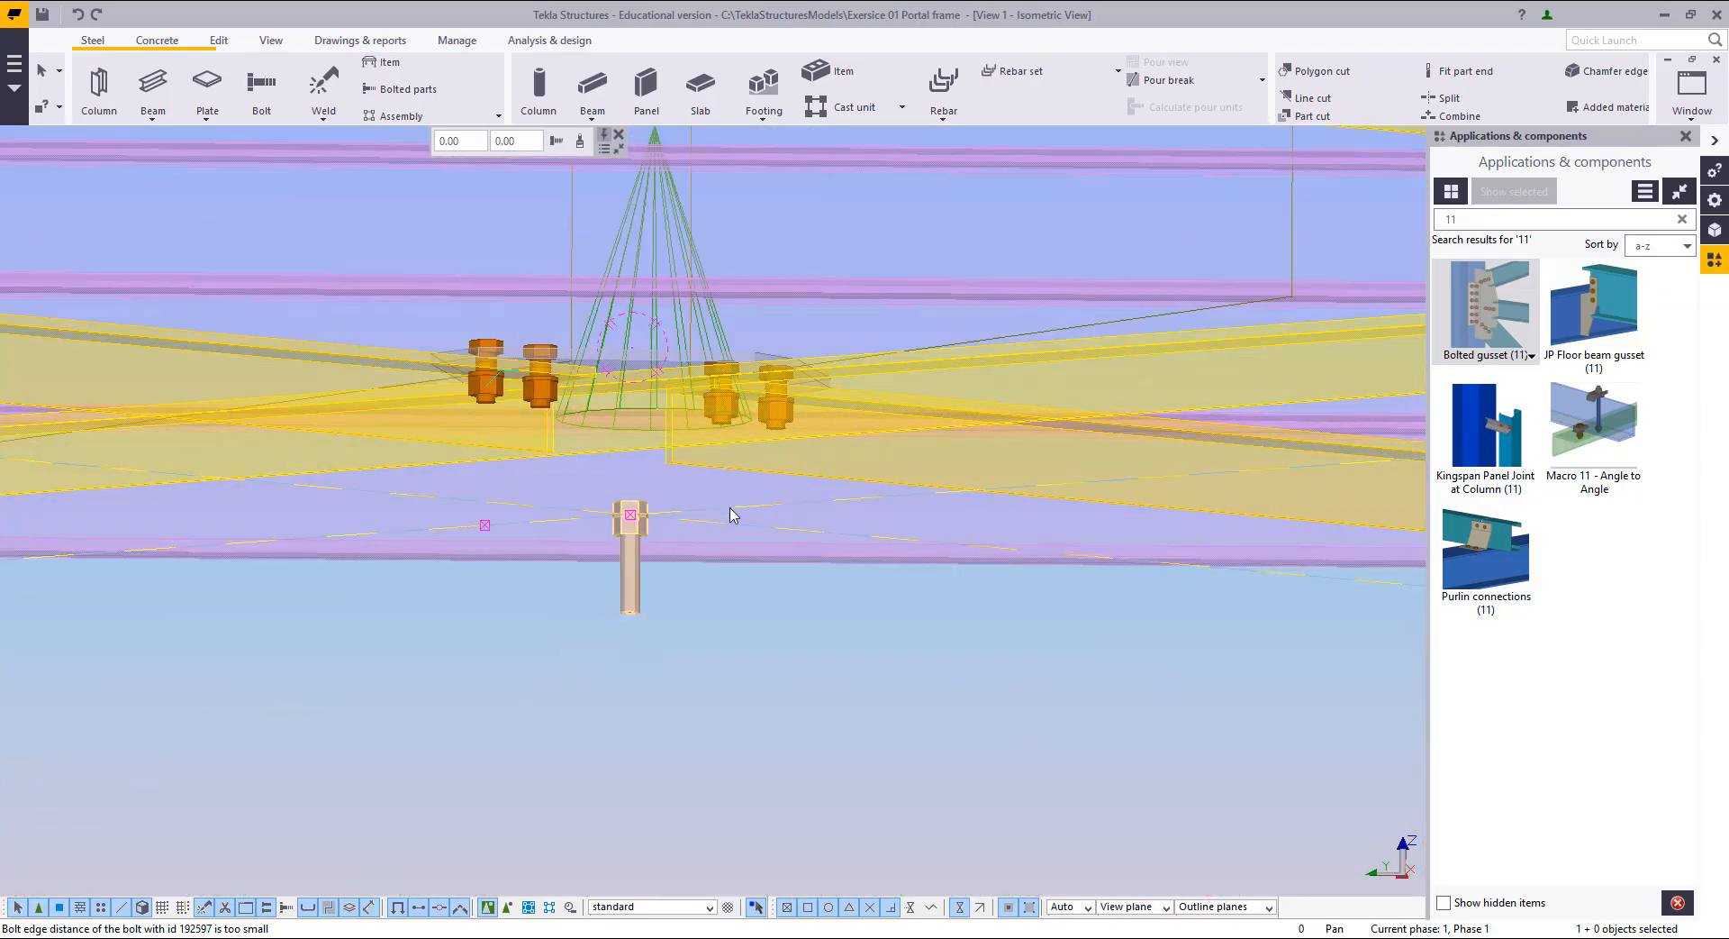
scroll(450, 541, "down", 3)
middle_click_drag(451, 559, 436, 598, "ctrl")
scroll(406, 494, "up", 5)
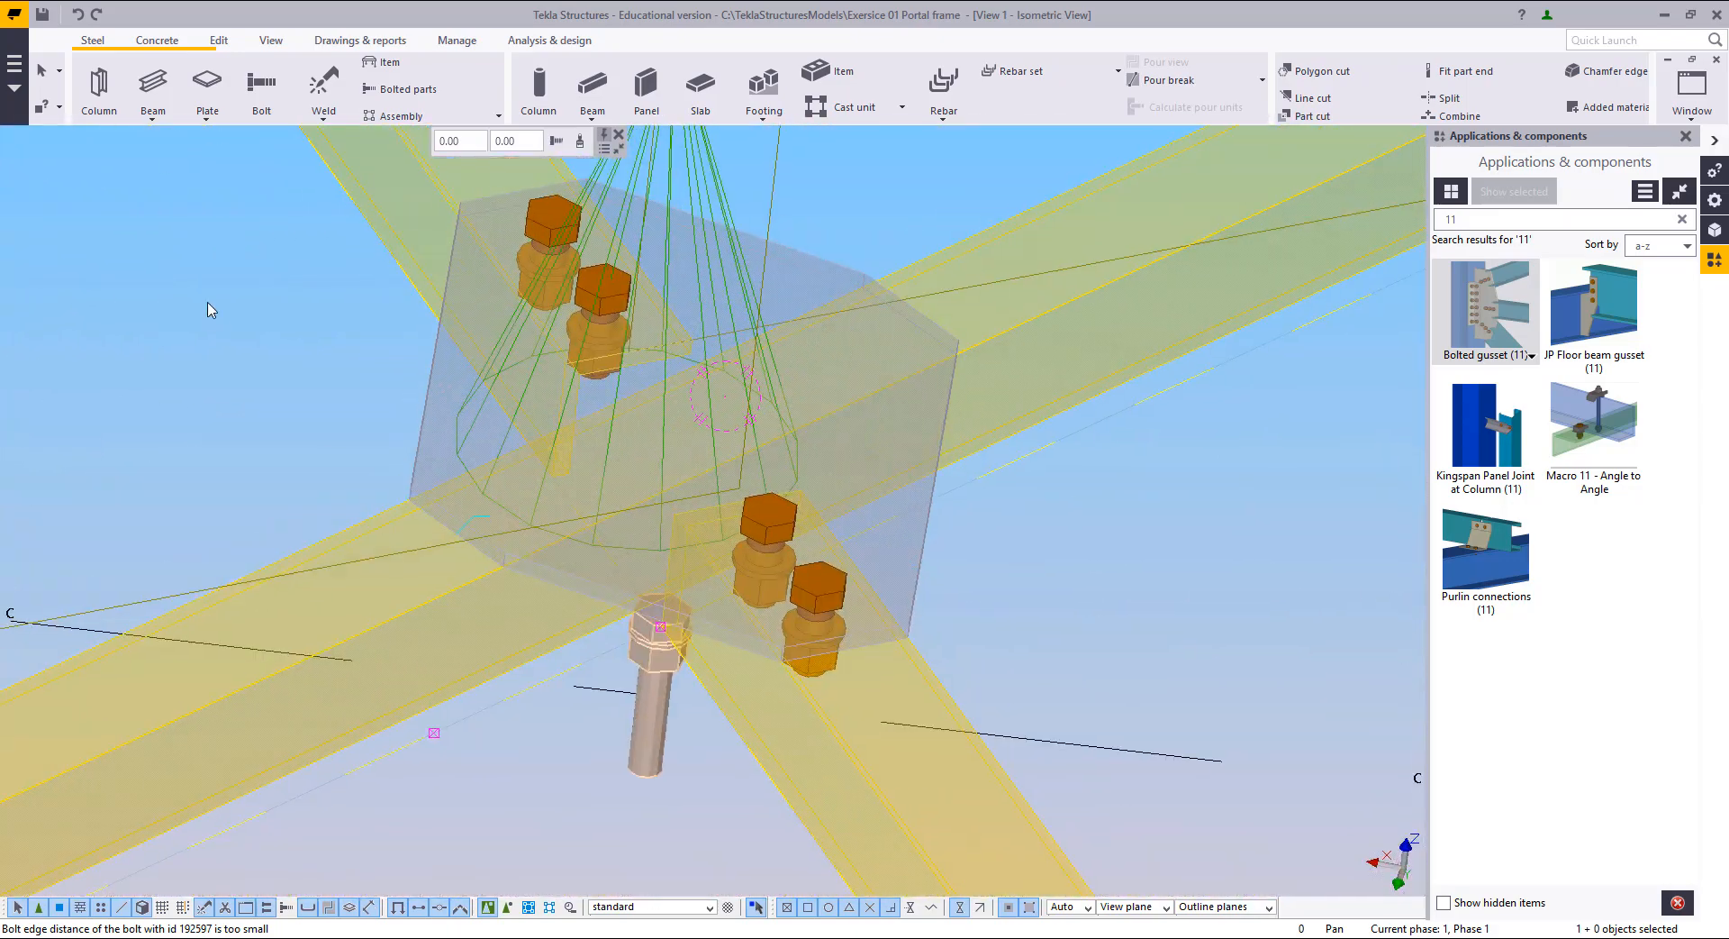
Step: Move the single crossing bolt 141.9 mm in the Z direction only, up into the gusset plate
right_click(208, 305)
mouse_move(363, 452)
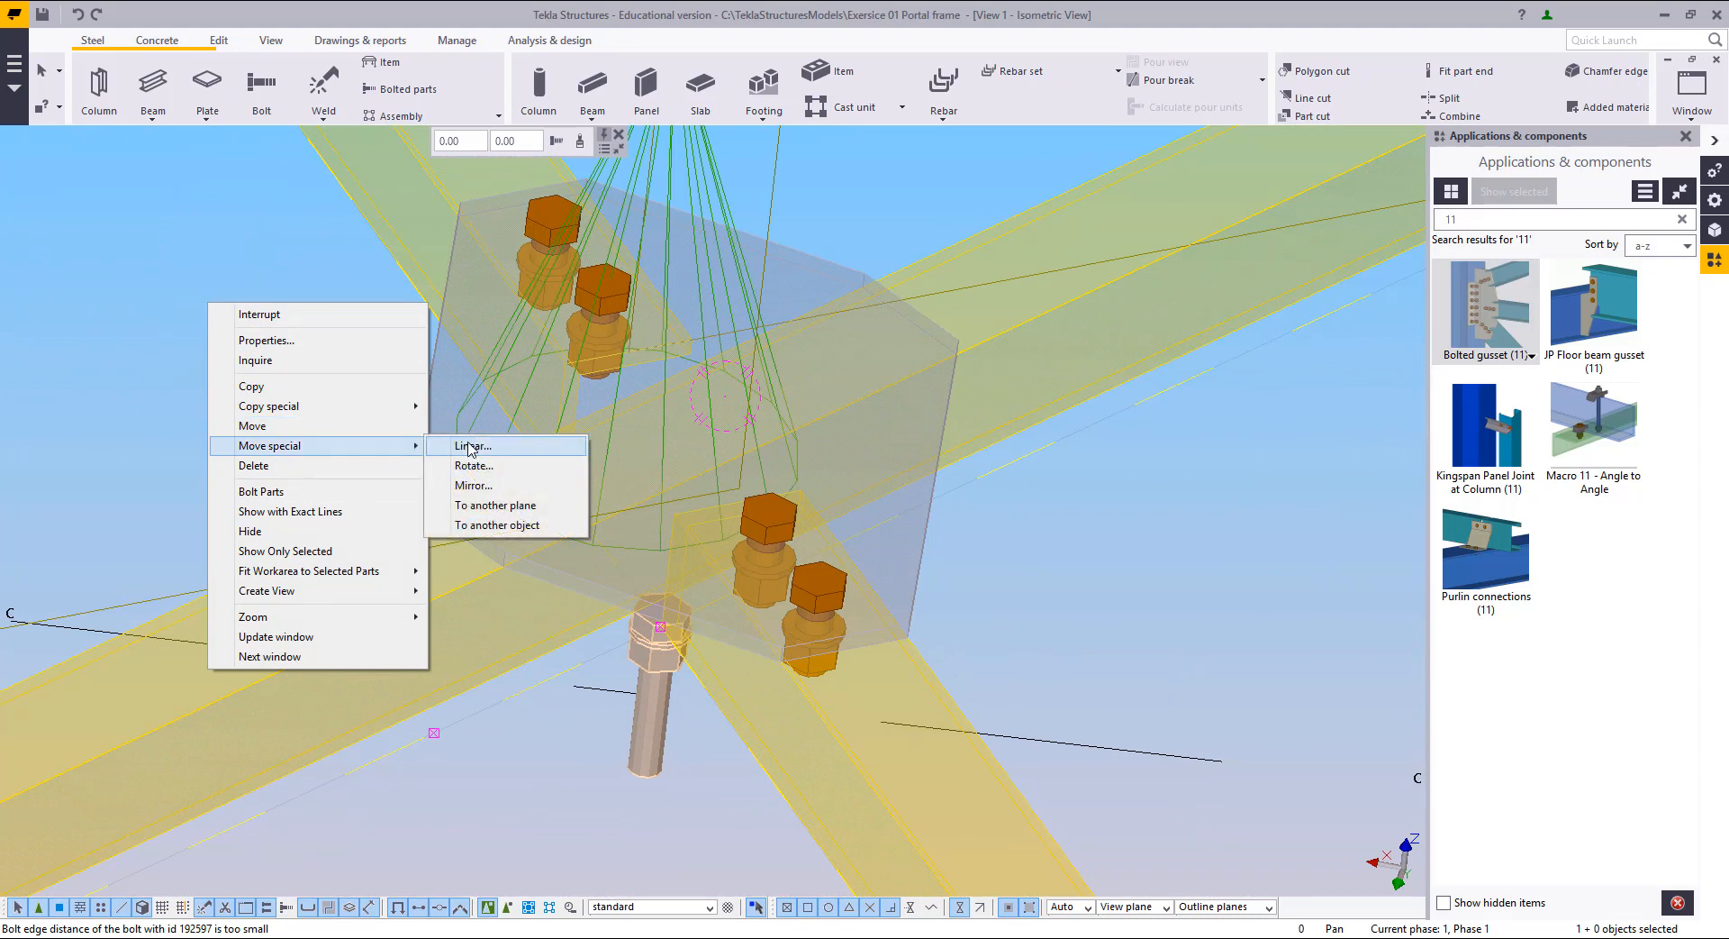
left_click(469, 448)
left_click(655, 624)
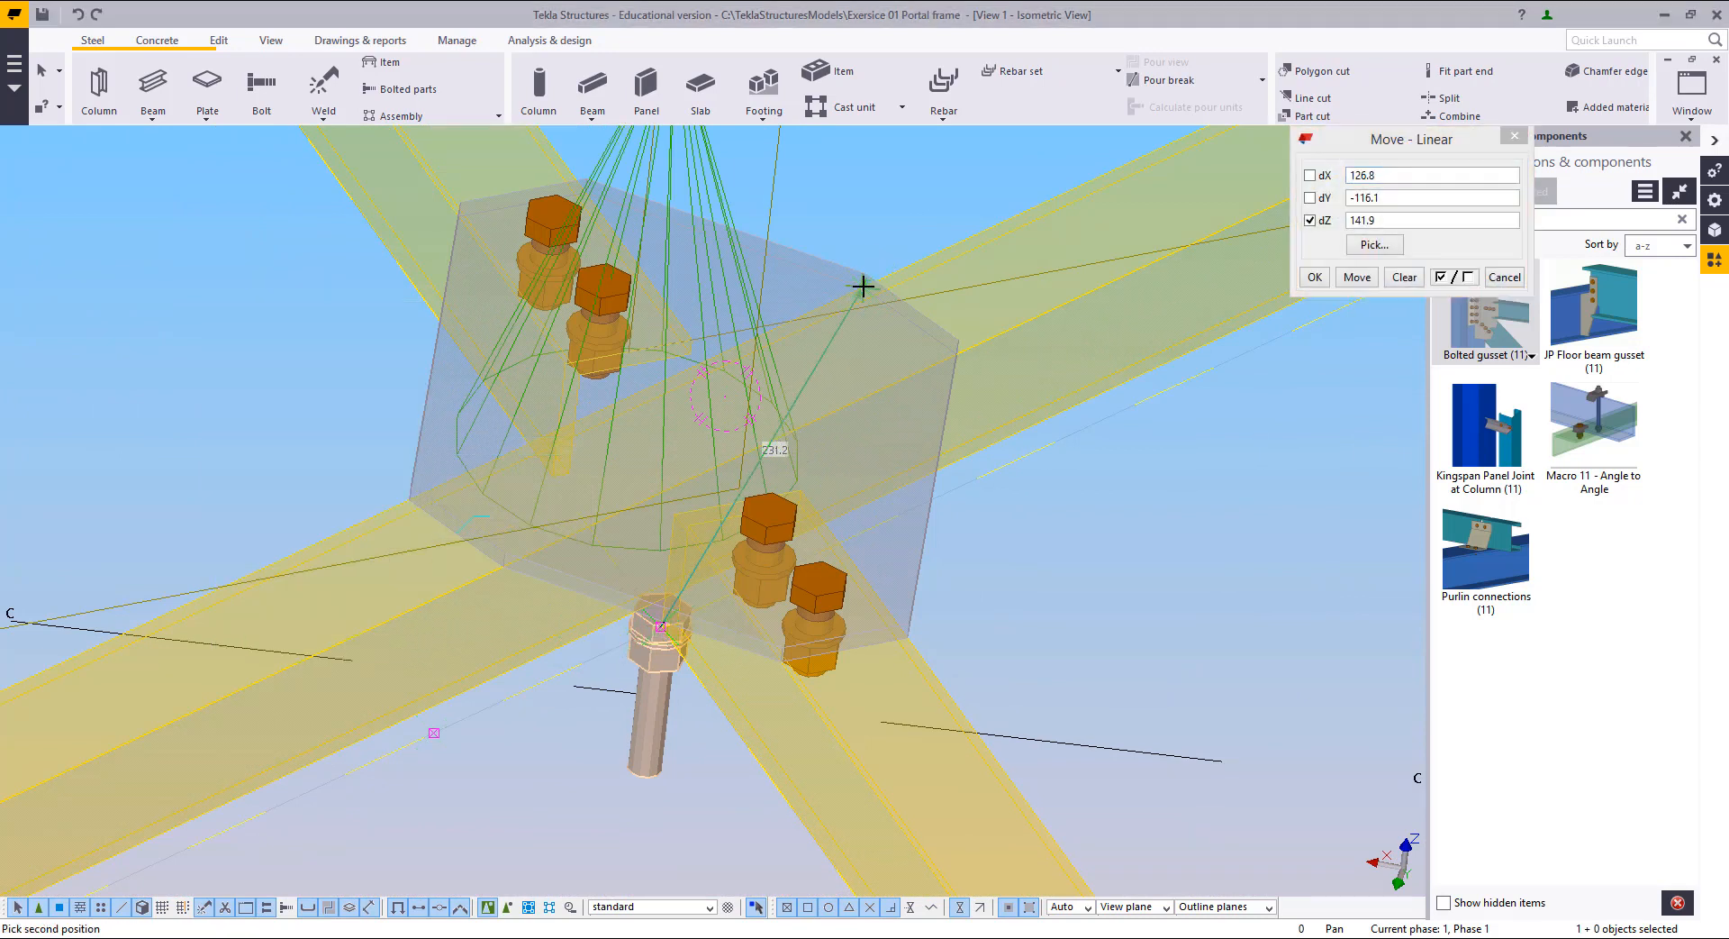
left_click(900, 271)
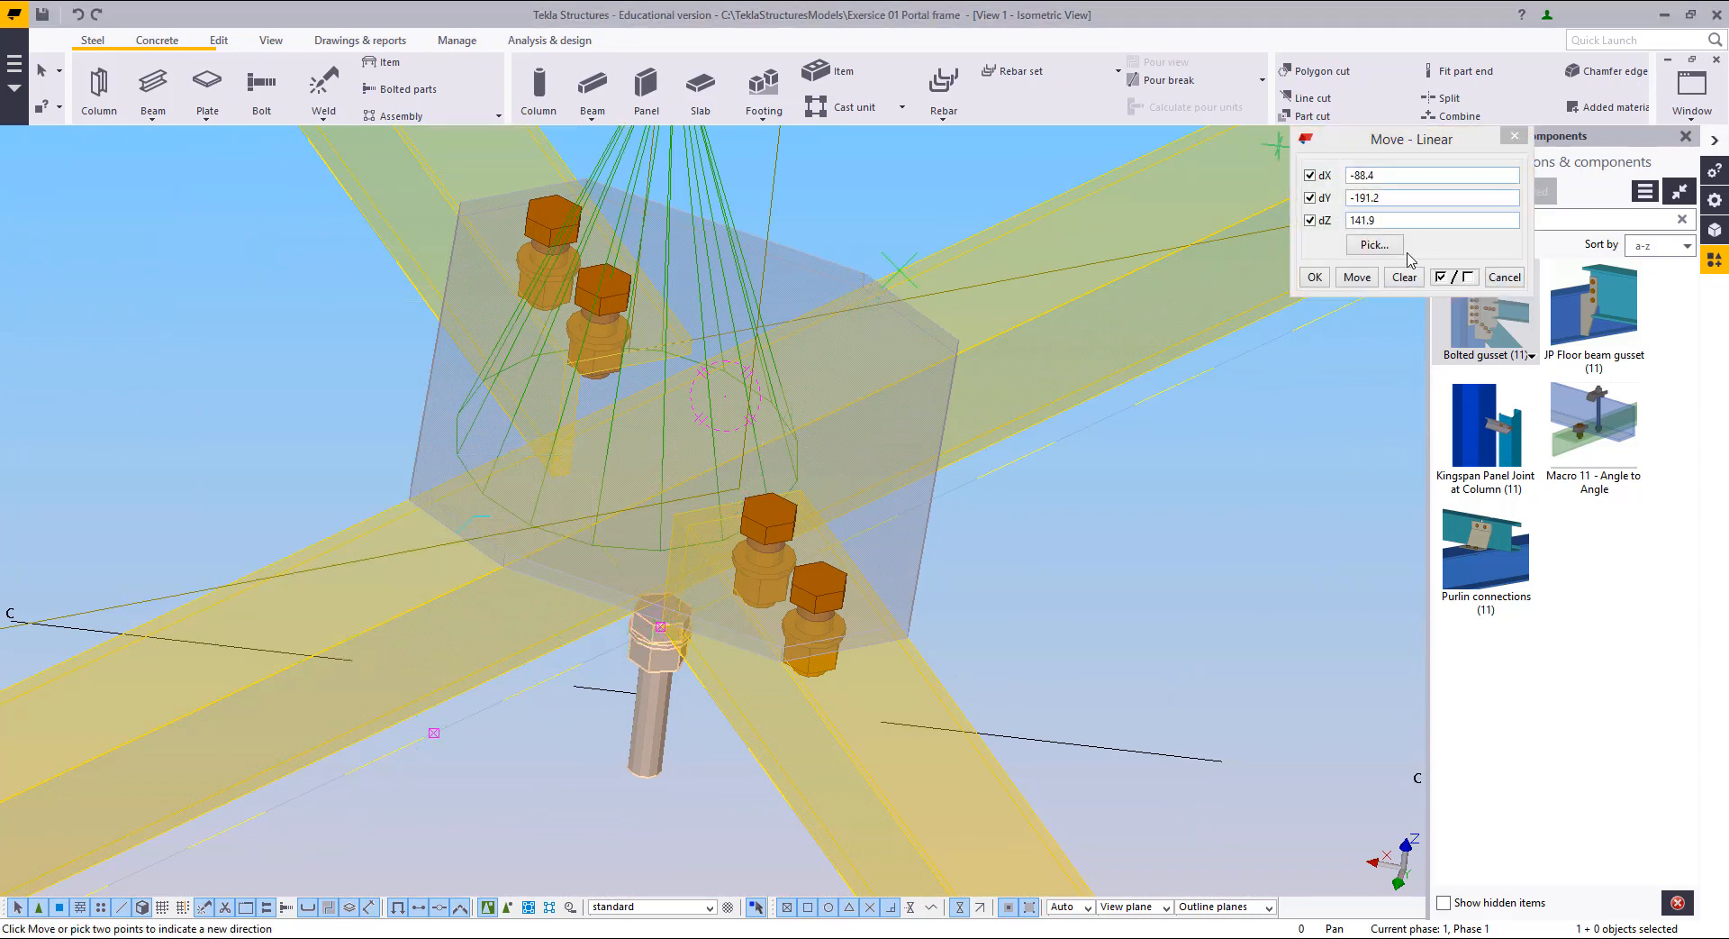
left_click(1310, 199)
left_click(1357, 278)
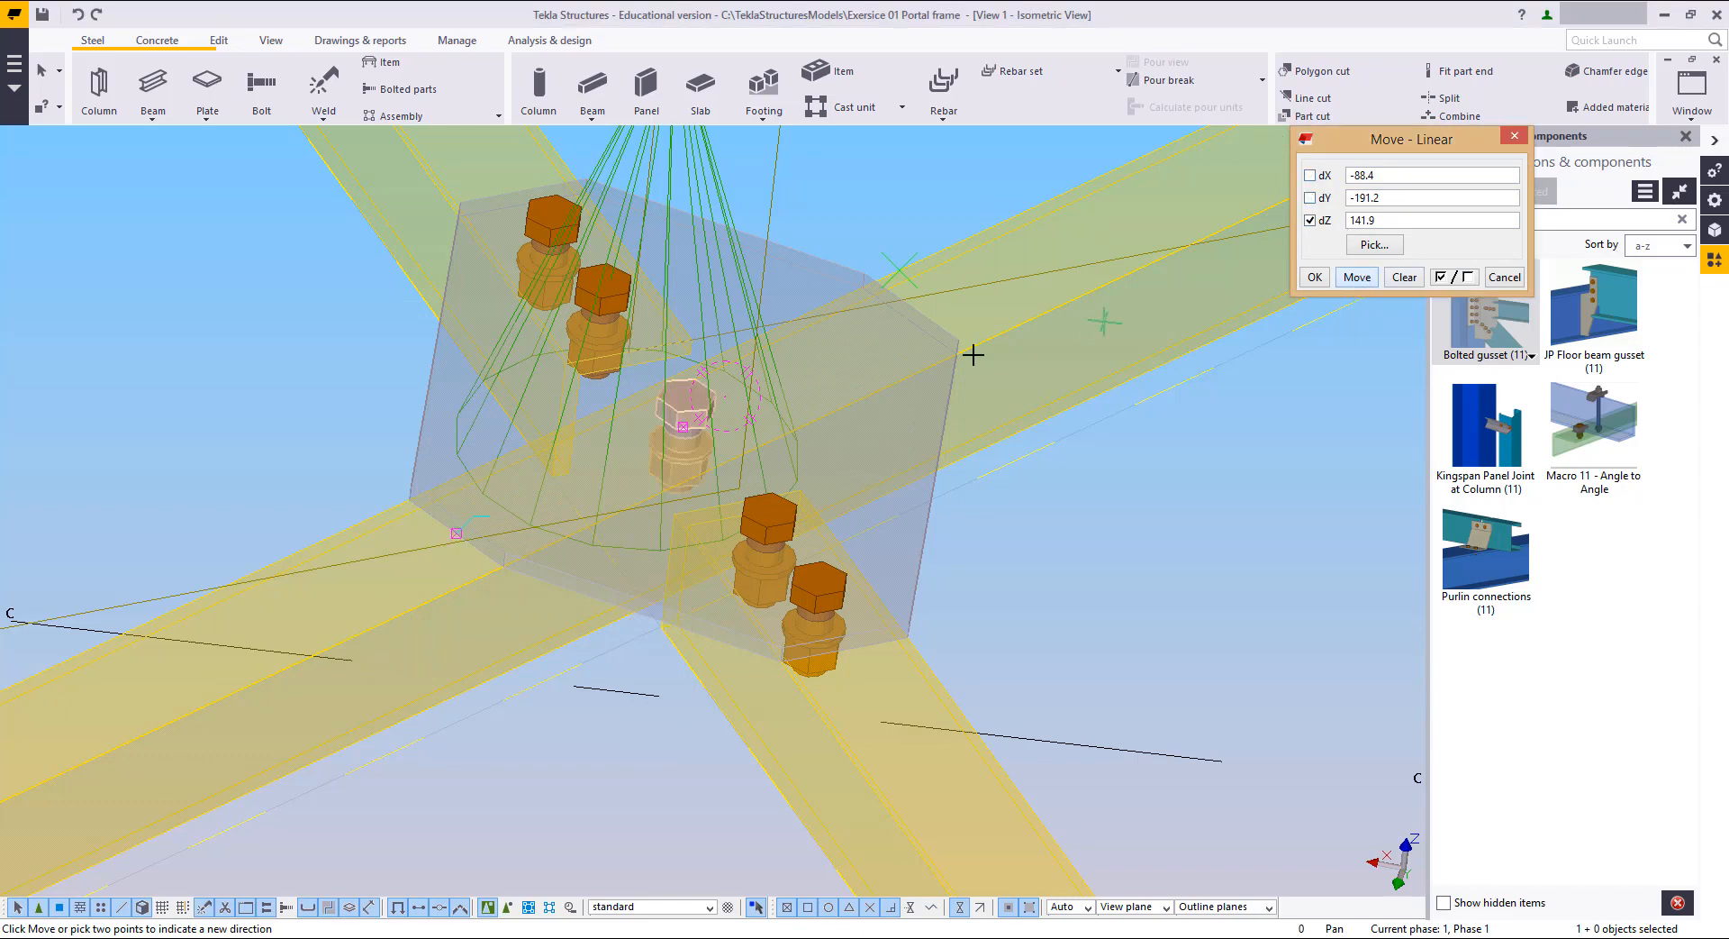
right_click(910, 213)
left_click(937, 228)
scroll(612, 505, "down", 10)
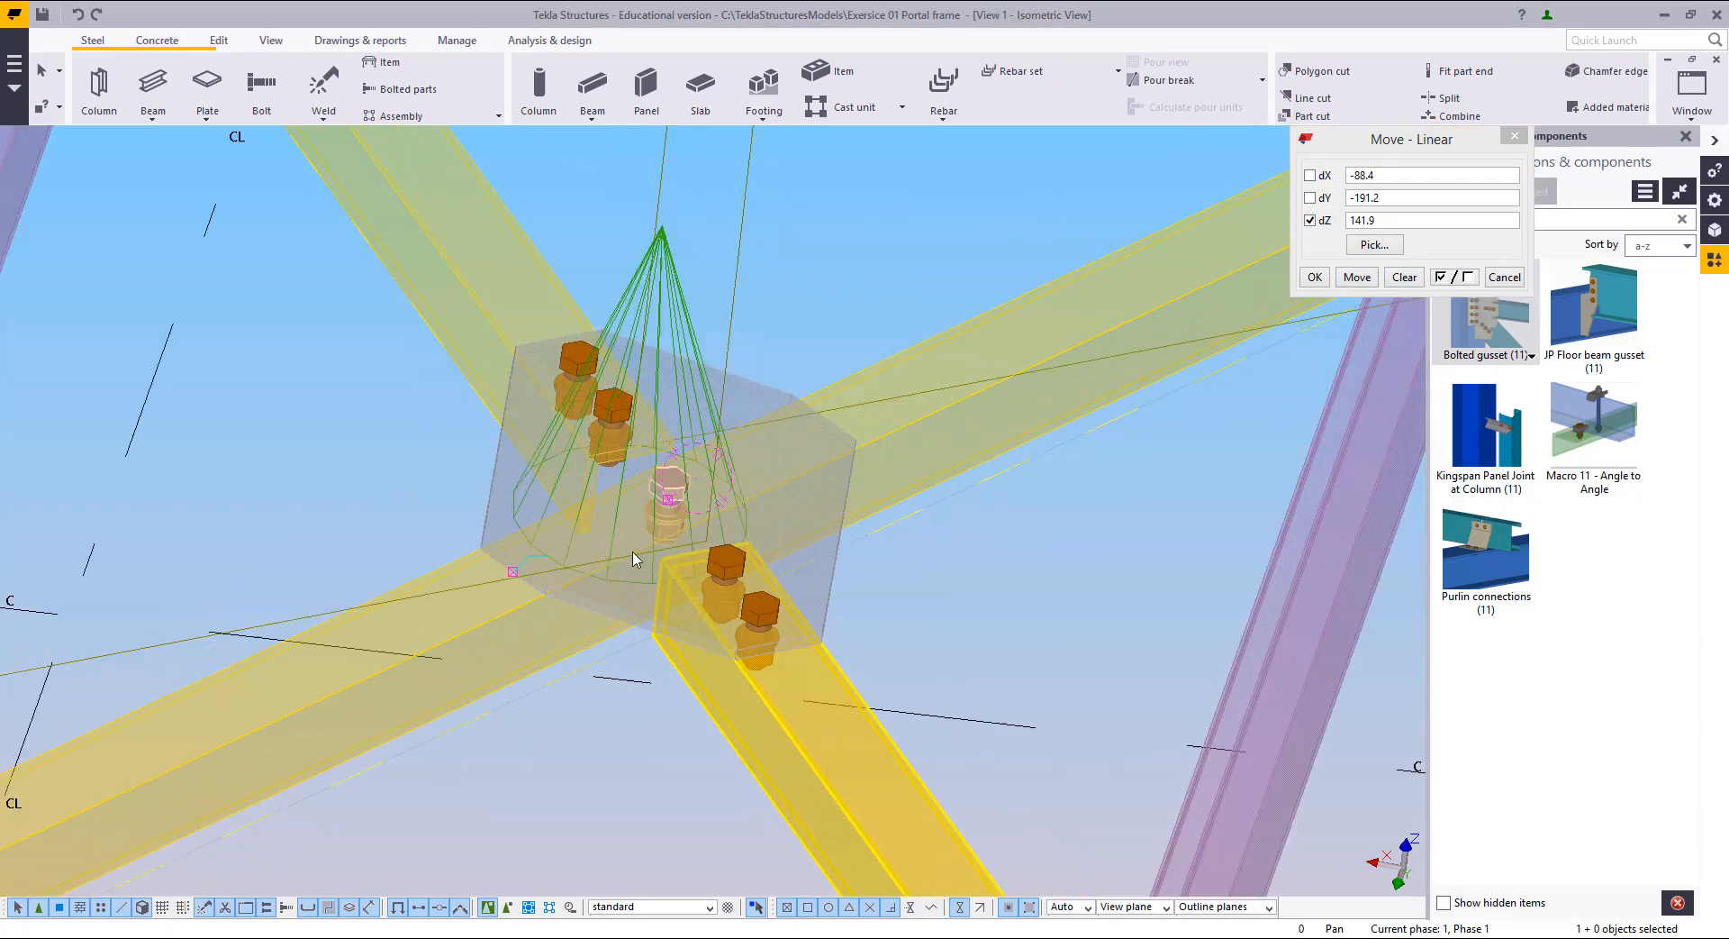
Step: Select the whole line 1 half of the portal frame up to the ridge, including its connections and bracing
middle_click_drag(564, 460, 200, 514, "ctrl")
scroll(199, 514, "down", 5)
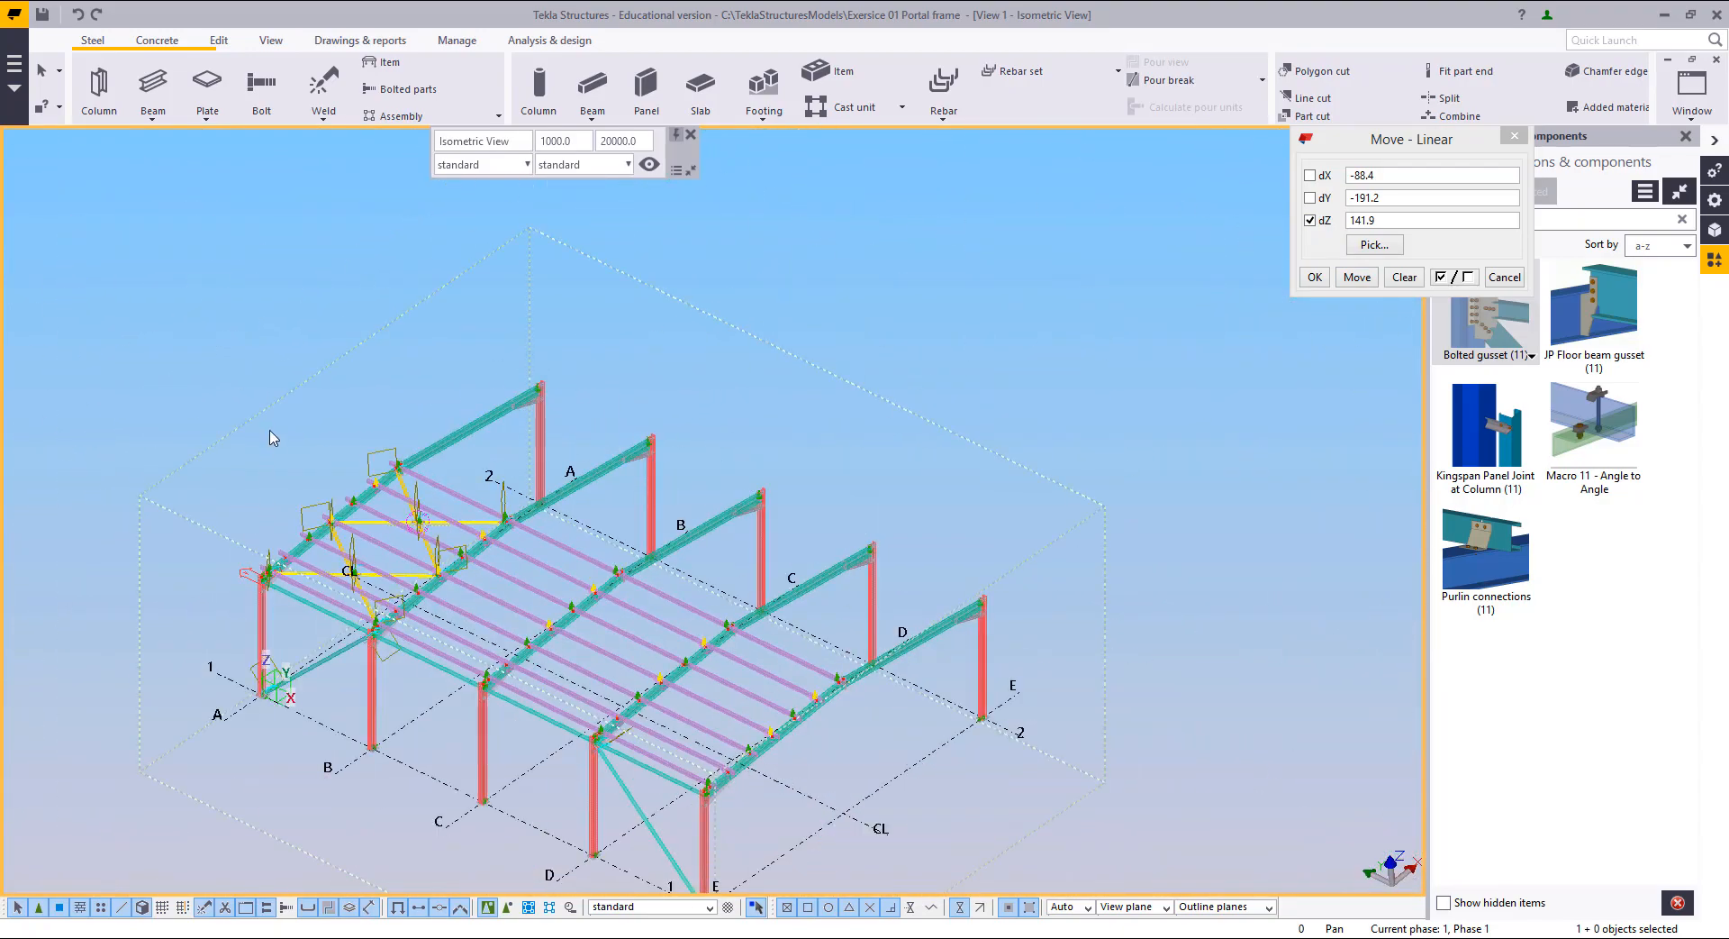
right_click(269, 434)
left_click(333, 531)
middle_click_drag(883, 696, 723, 660, "ctrl")
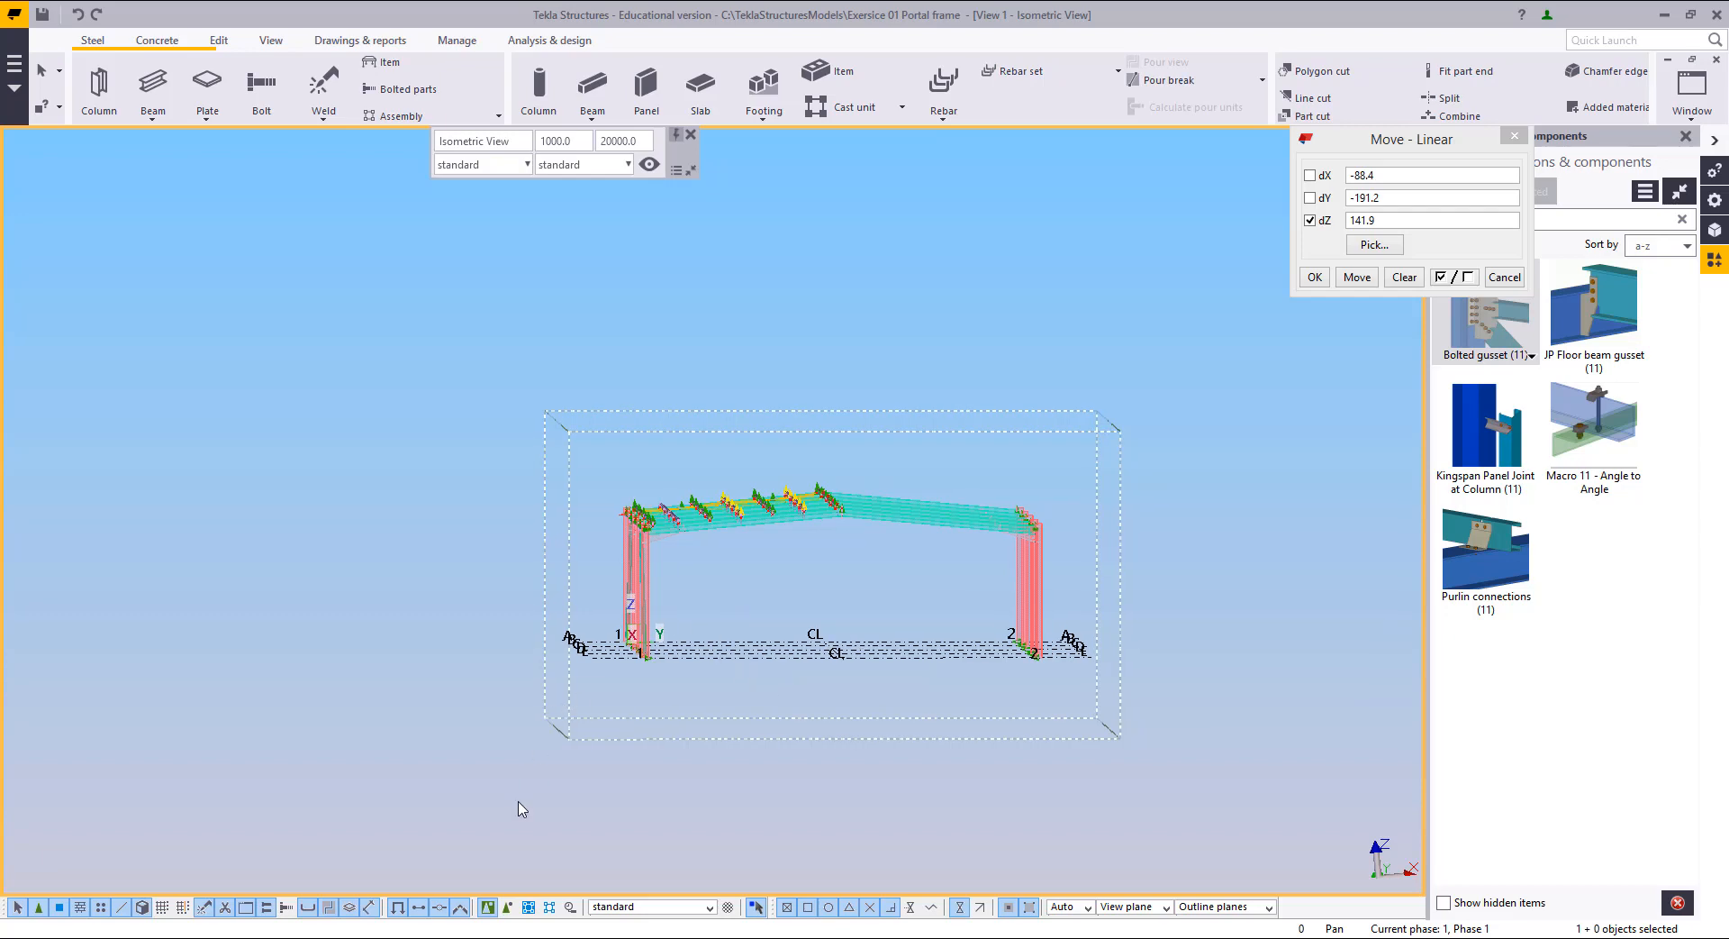
left_click_drag(486, 279, 954, 902)
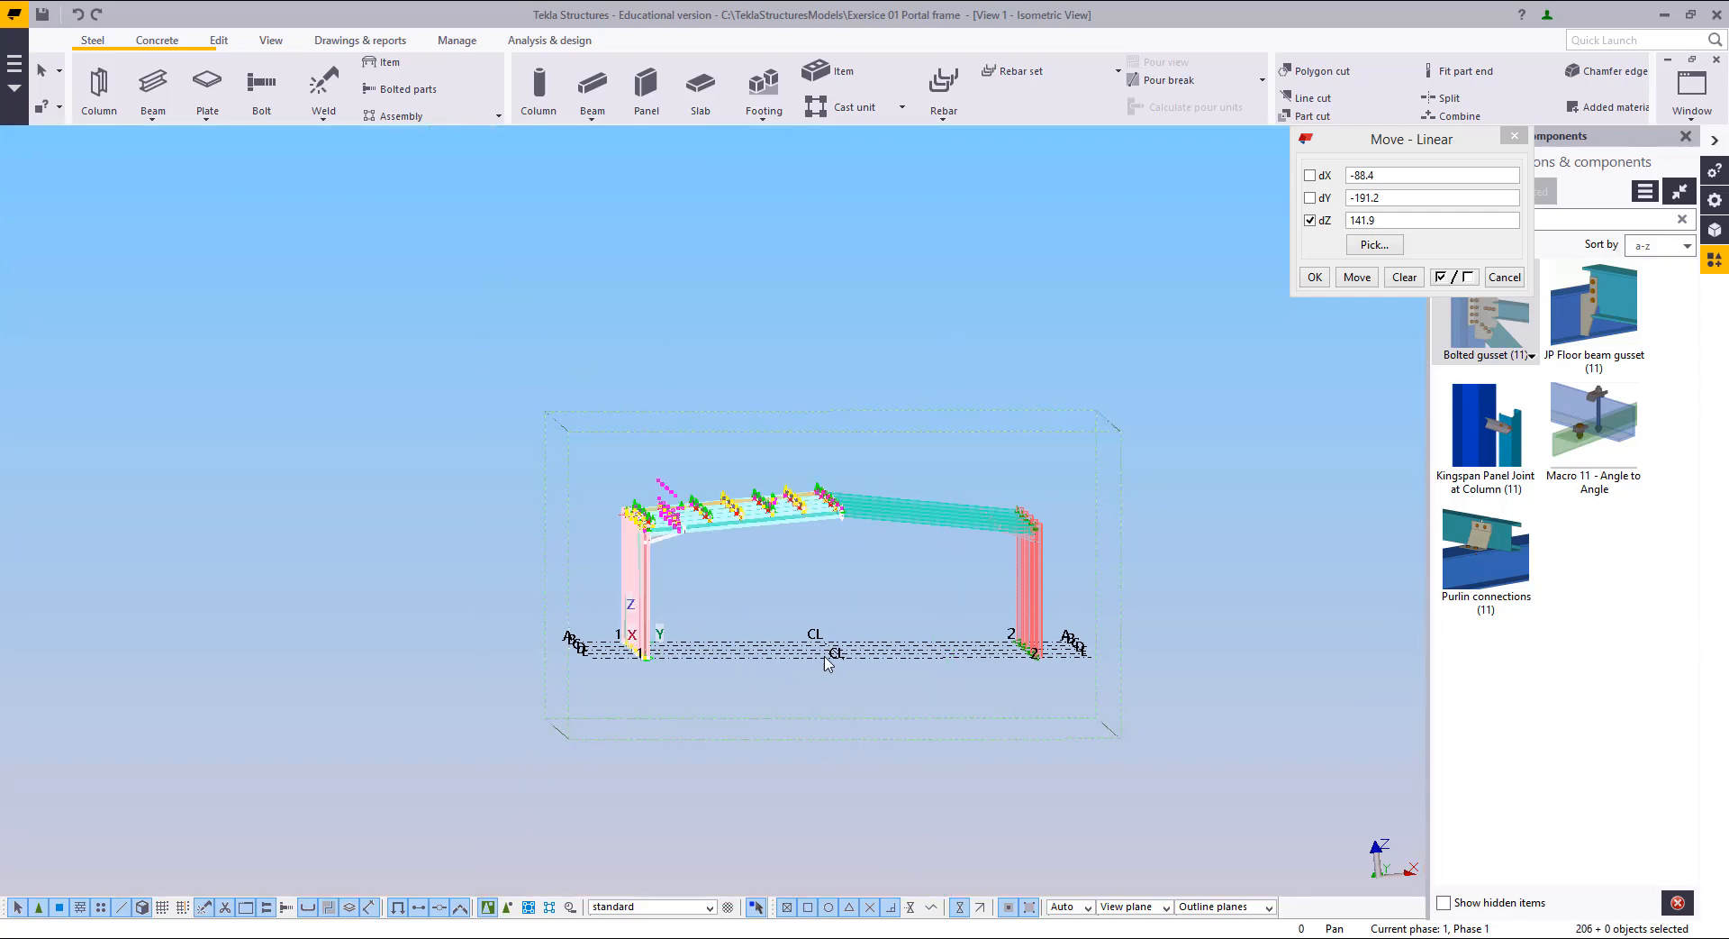
Step: Remove the rafters on the line 1 side of the frames from the selection
middle_click_drag(823, 658, 784, 533, "ctrl")
scroll(672, 537, "up", 3)
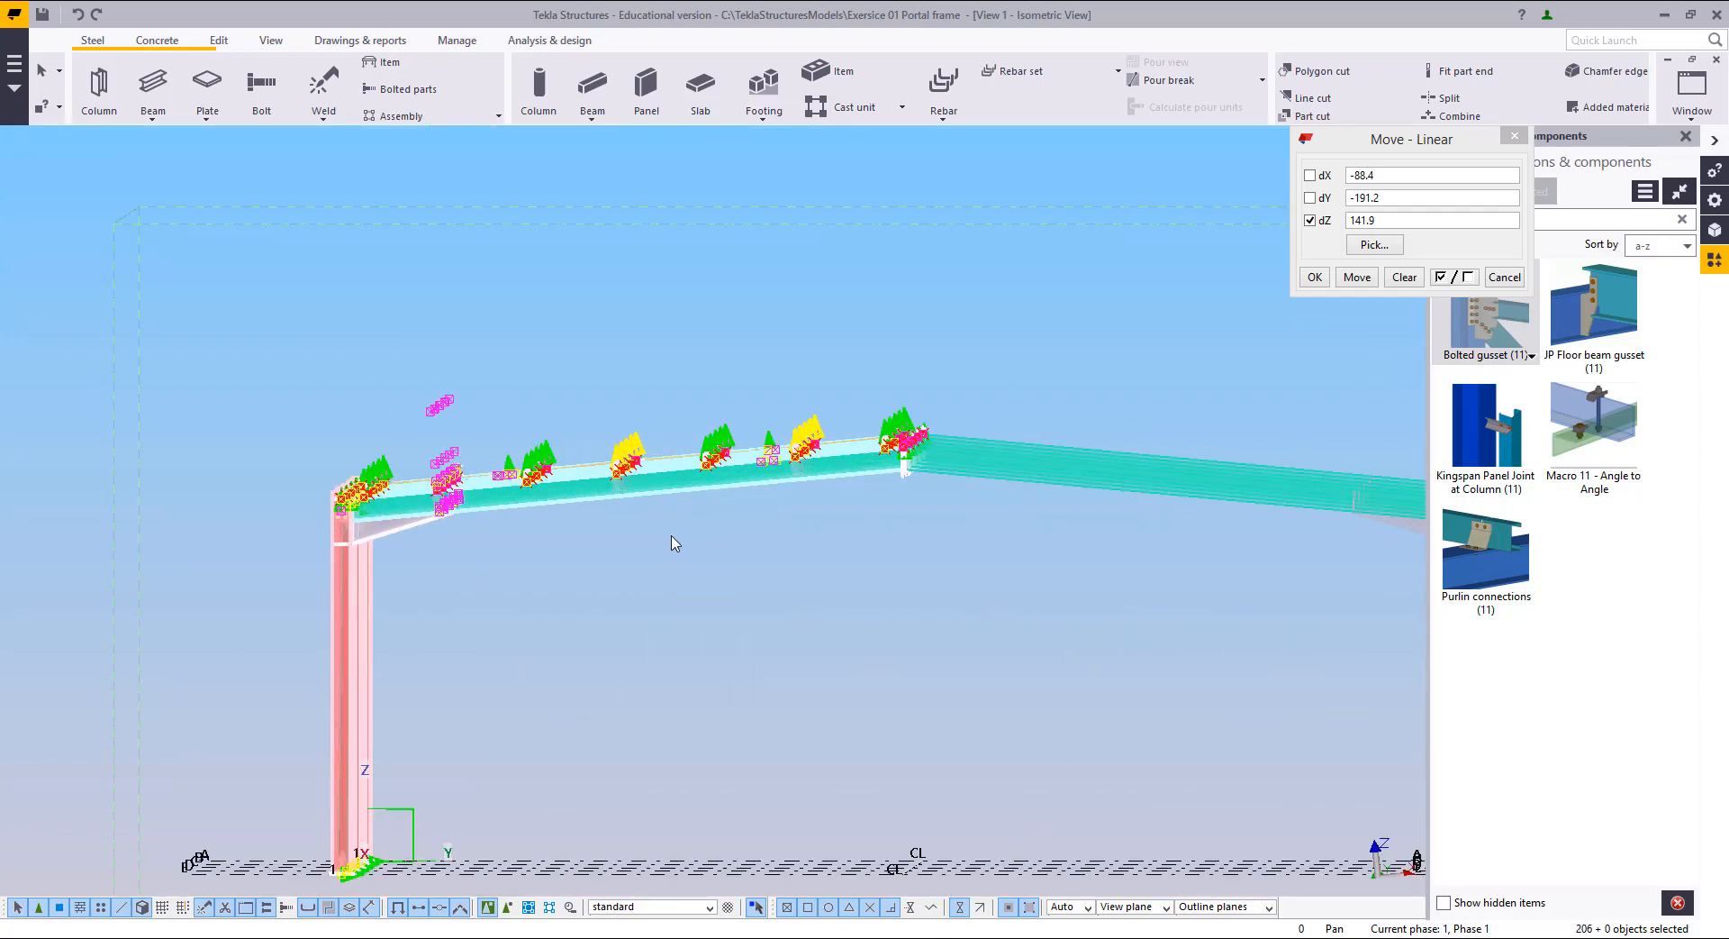
scroll(667, 563, "up", 2)
middle_click_drag(668, 563, 675, 581, "ctrl")
scroll(689, 645, "up", 2)
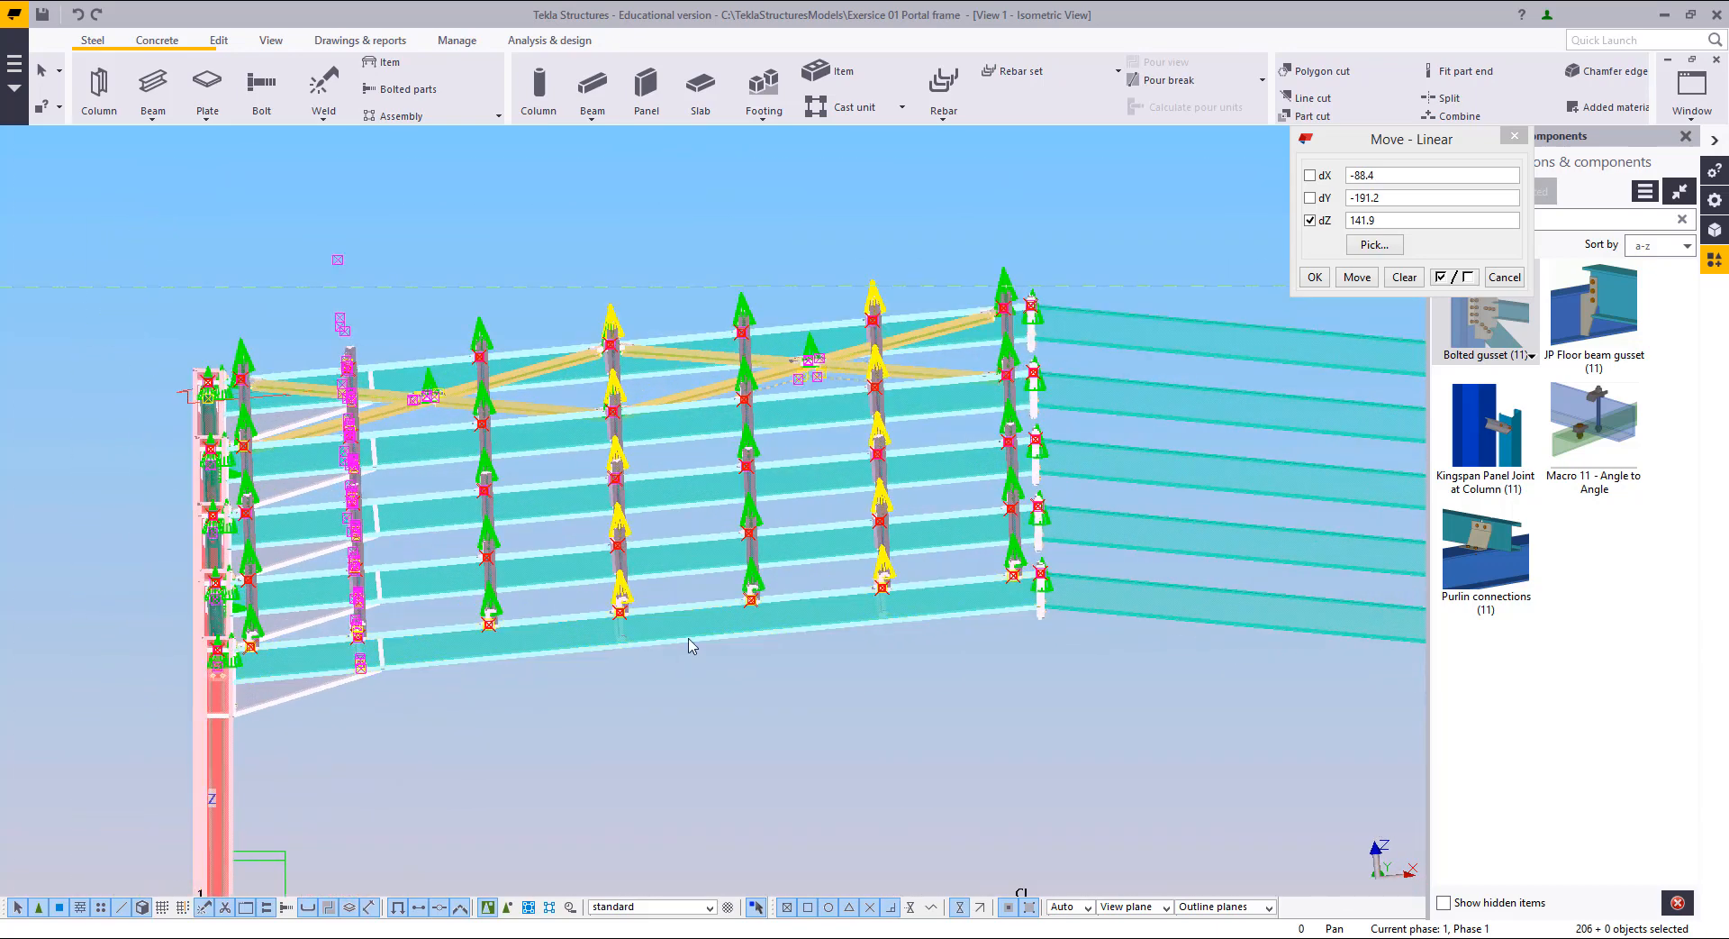
left_click_drag(685, 426, 686, 422, "ctrl")
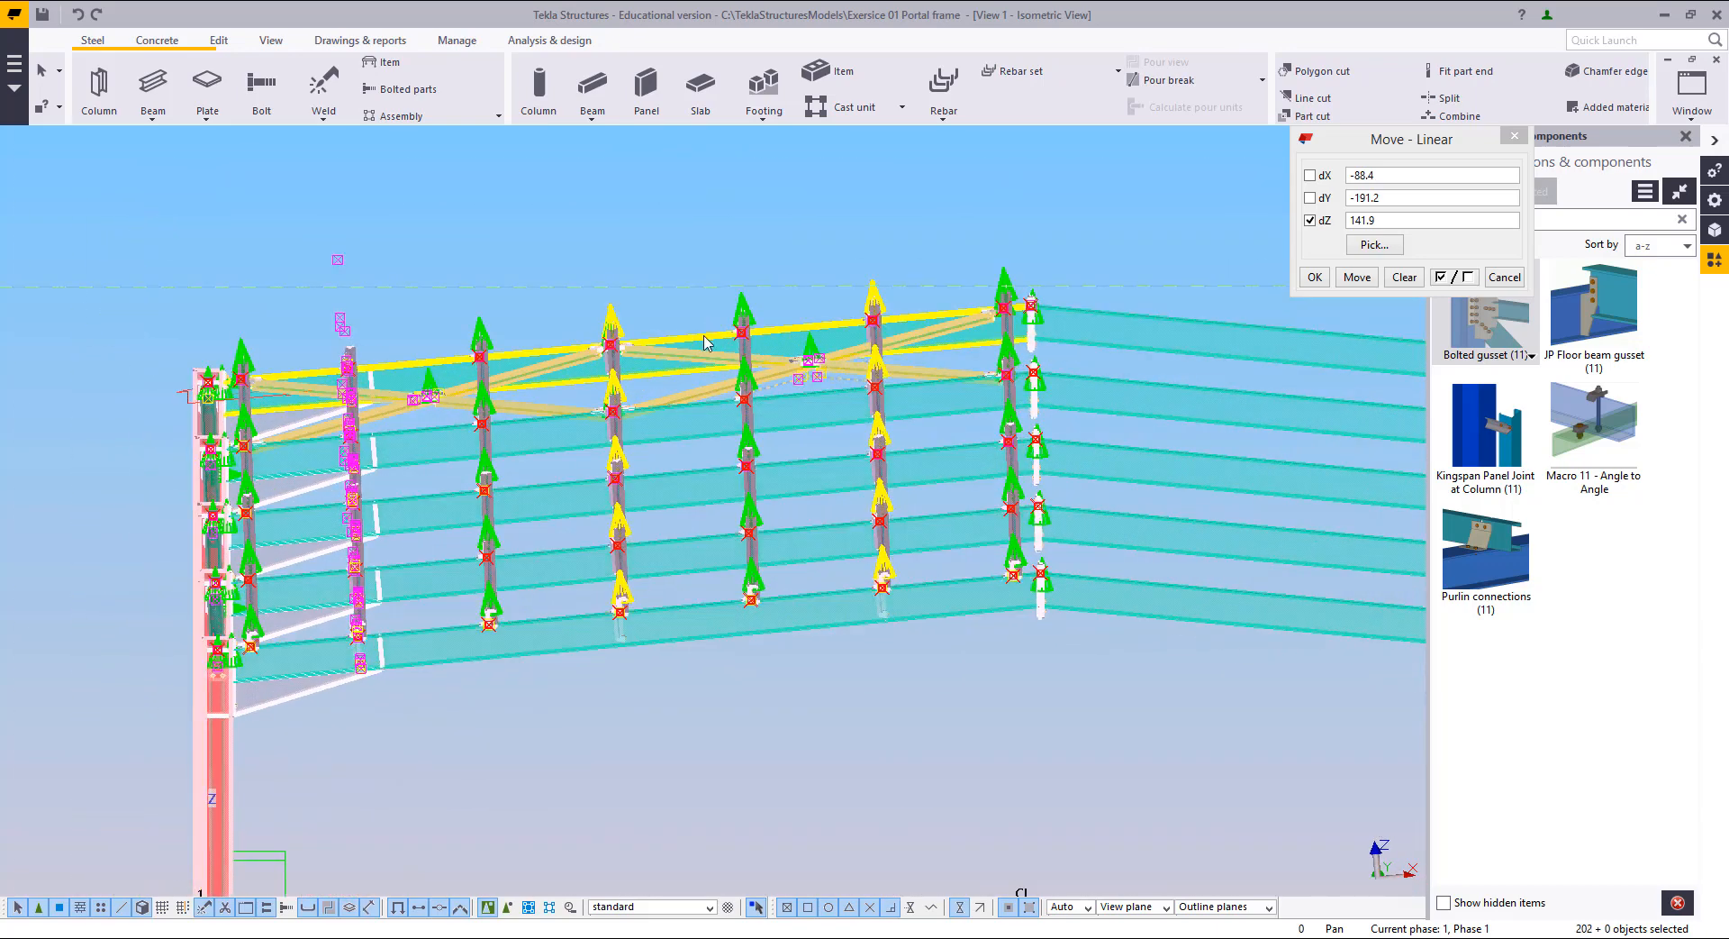
left_click(708, 331, "ctrl")
Step: Remove the grid line 1 columns of frames A to E from the selection
middle_click_drag(298, 883, 885, 629)
middle_click_drag(855, 742, 910, 738, "ctrl")
left_click(759, 331, "ctrl")
left_click(903, 416, "ctrl")
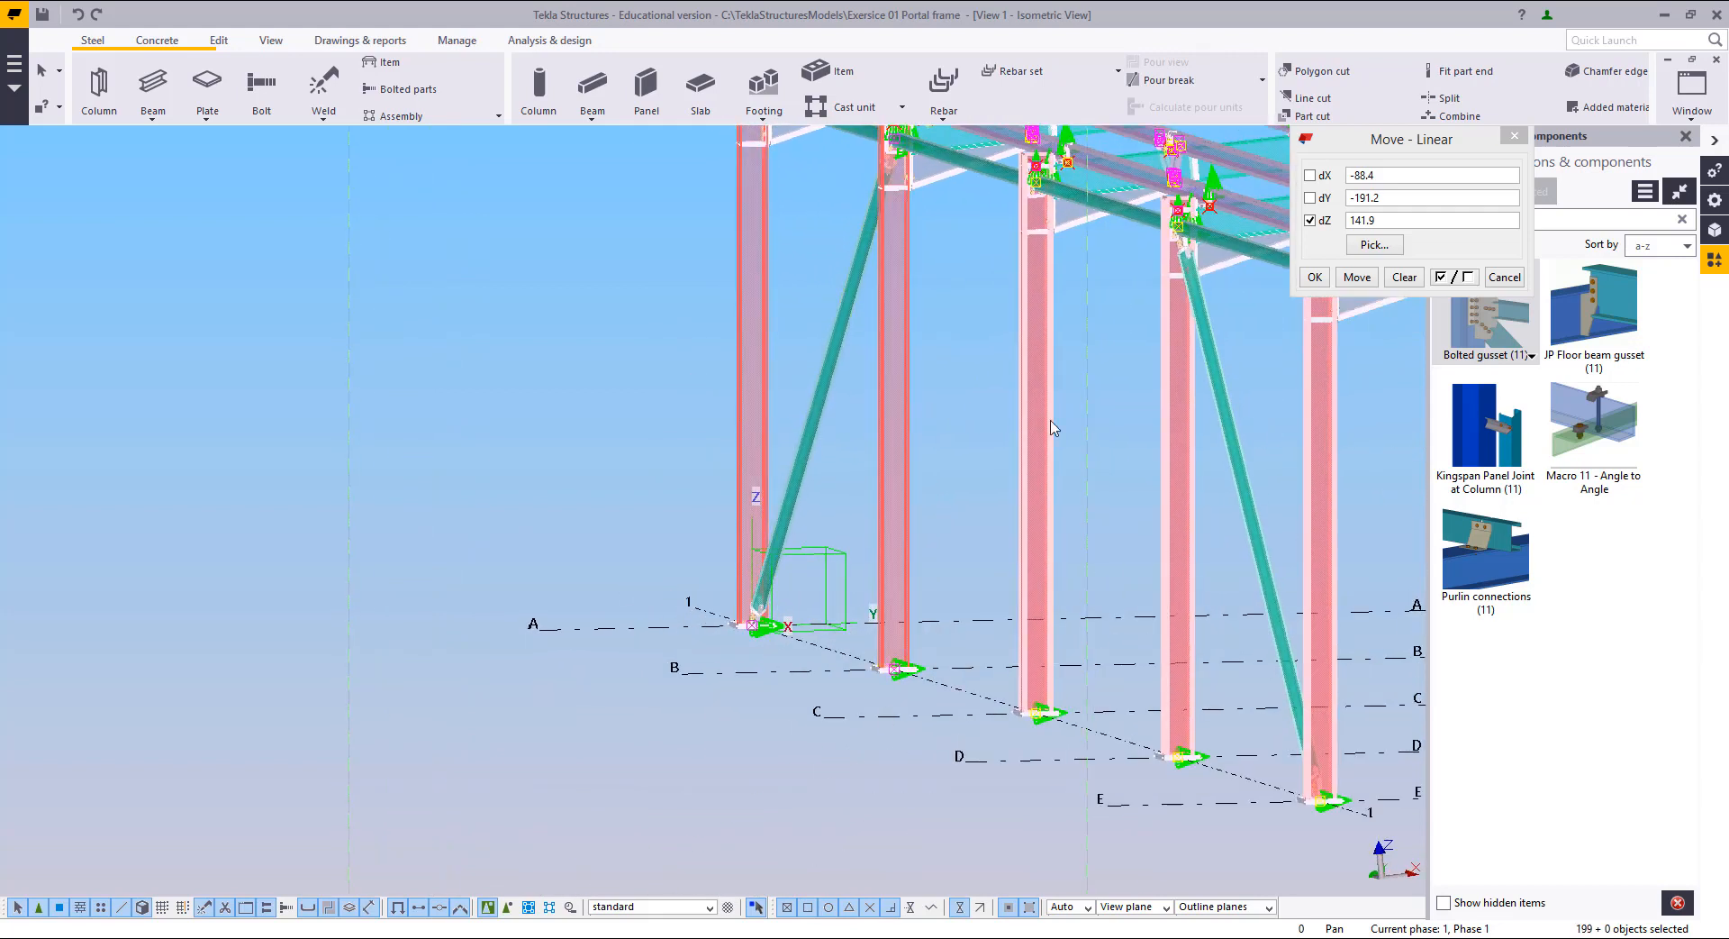
left_click_drag(991, 452, 990, 453, "ctrl")
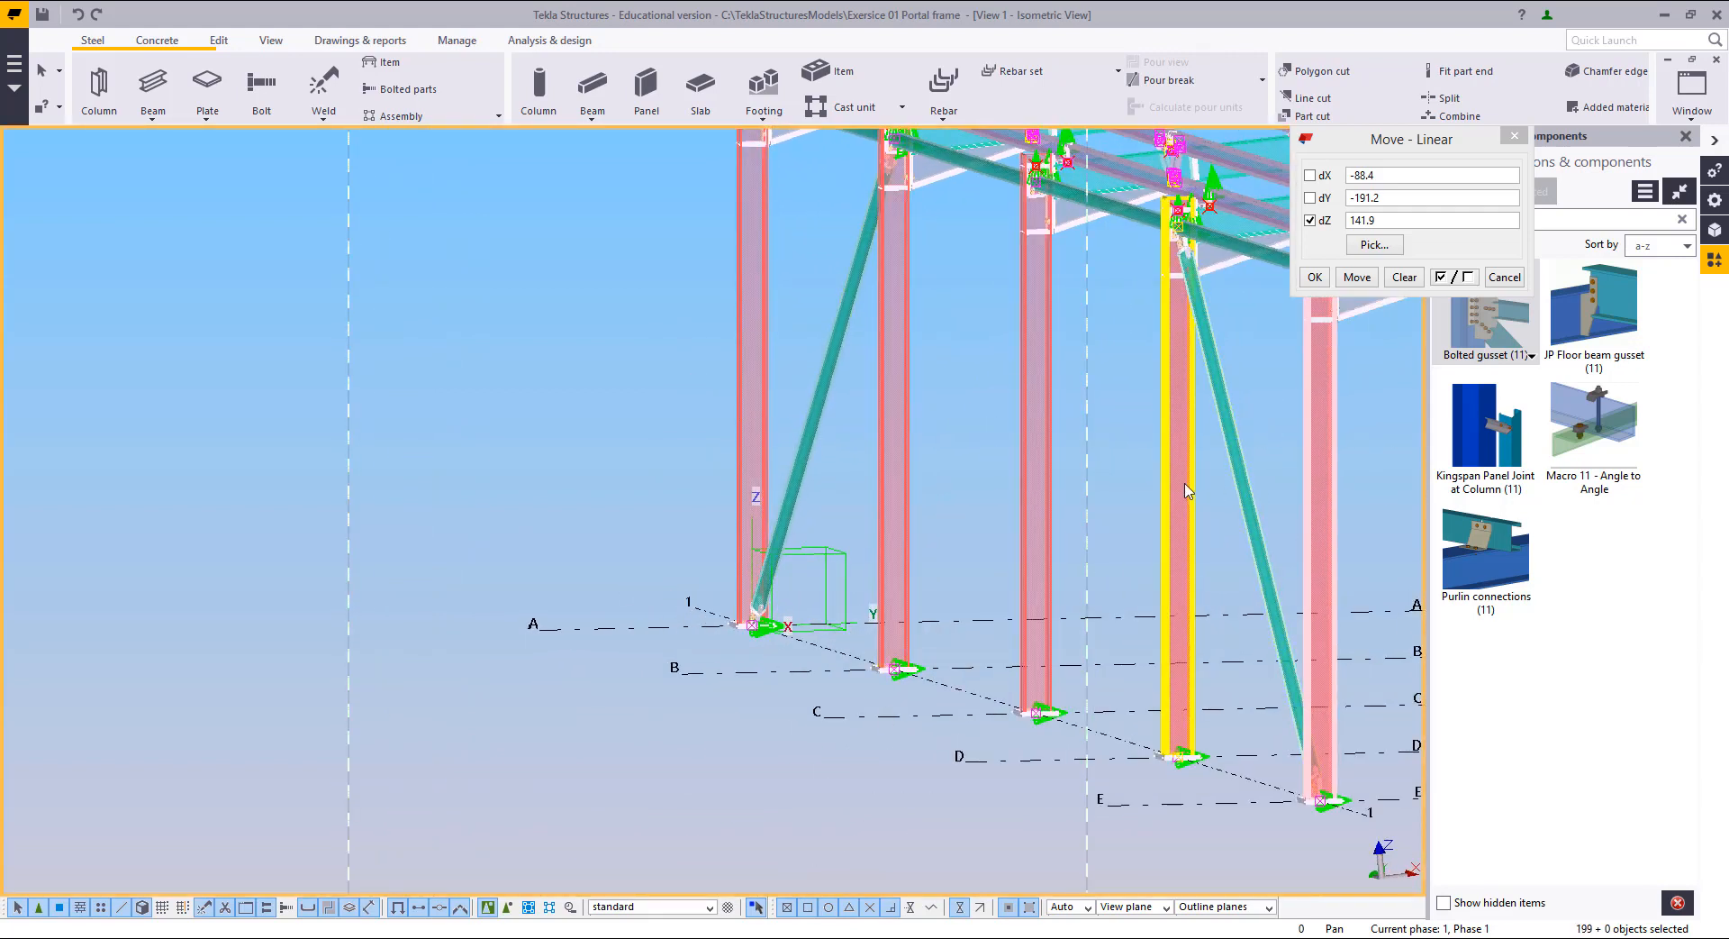
left_click(1185, 491, "ctrl")
left_click(1332, 502, "ctrl")
Step: Check from several angles which members and connections of the portal frame remain selected
scroll(1216, 557, "down", 5)
middle_click_drag(1135, 442, 718, 559)
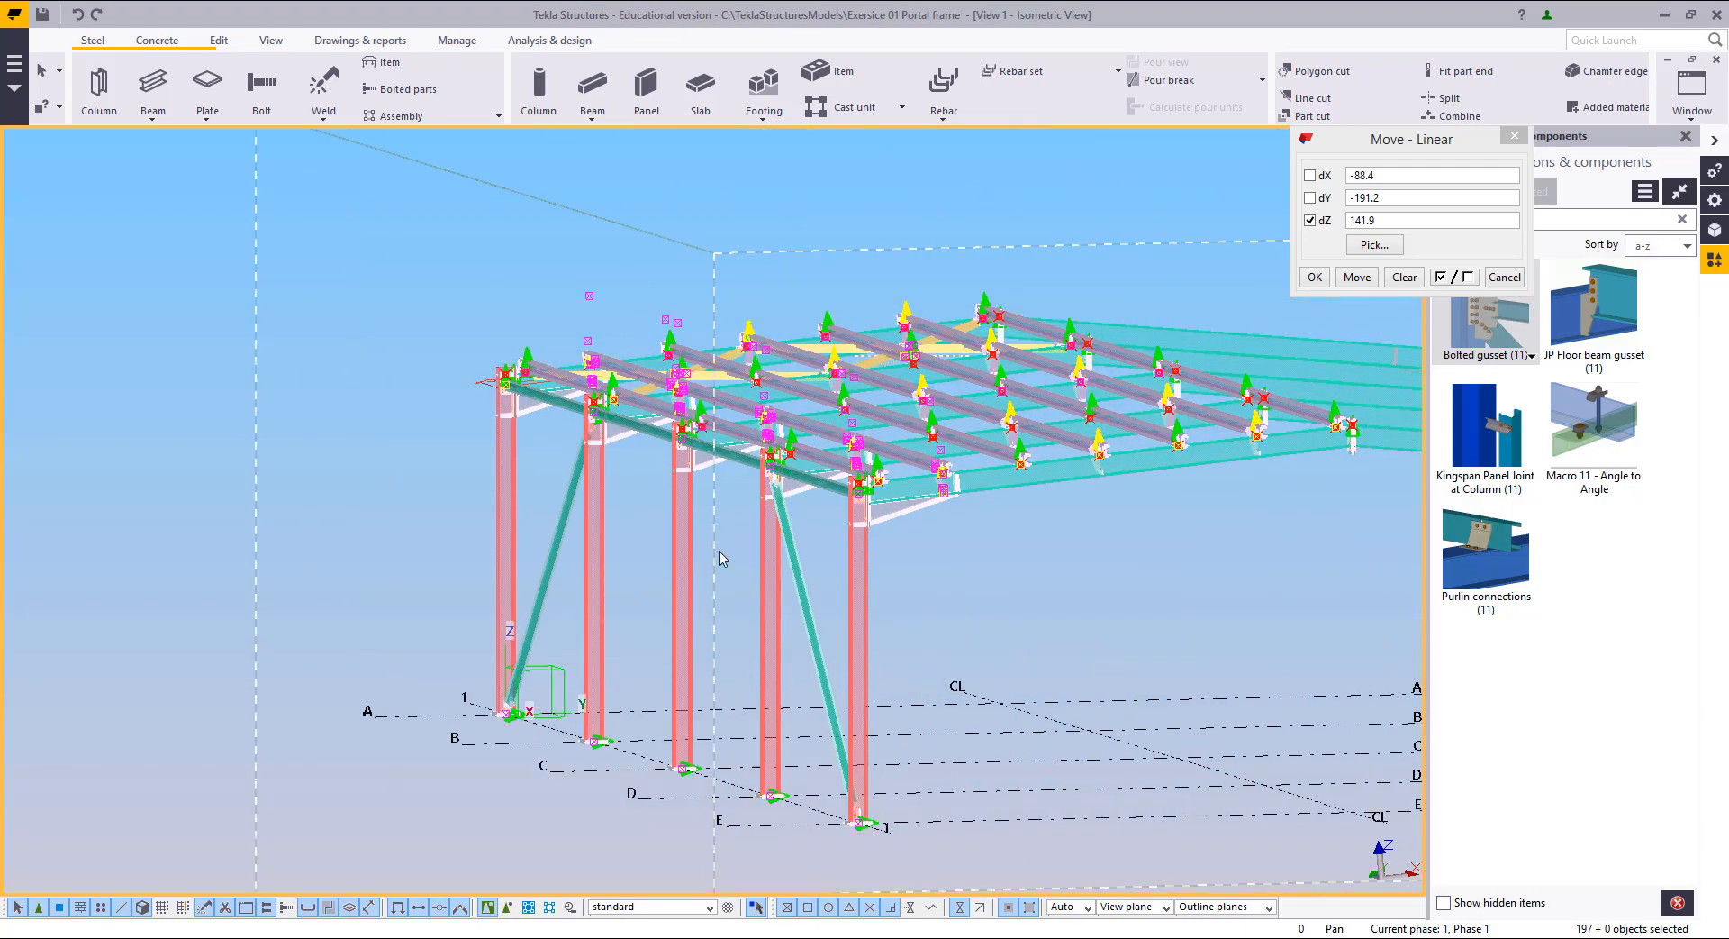
scroll(722, 535, "up", 3)
middle_click_drag(770, 510, 682, 585, "ctrl")
scroll(683, 585, "down", 8)
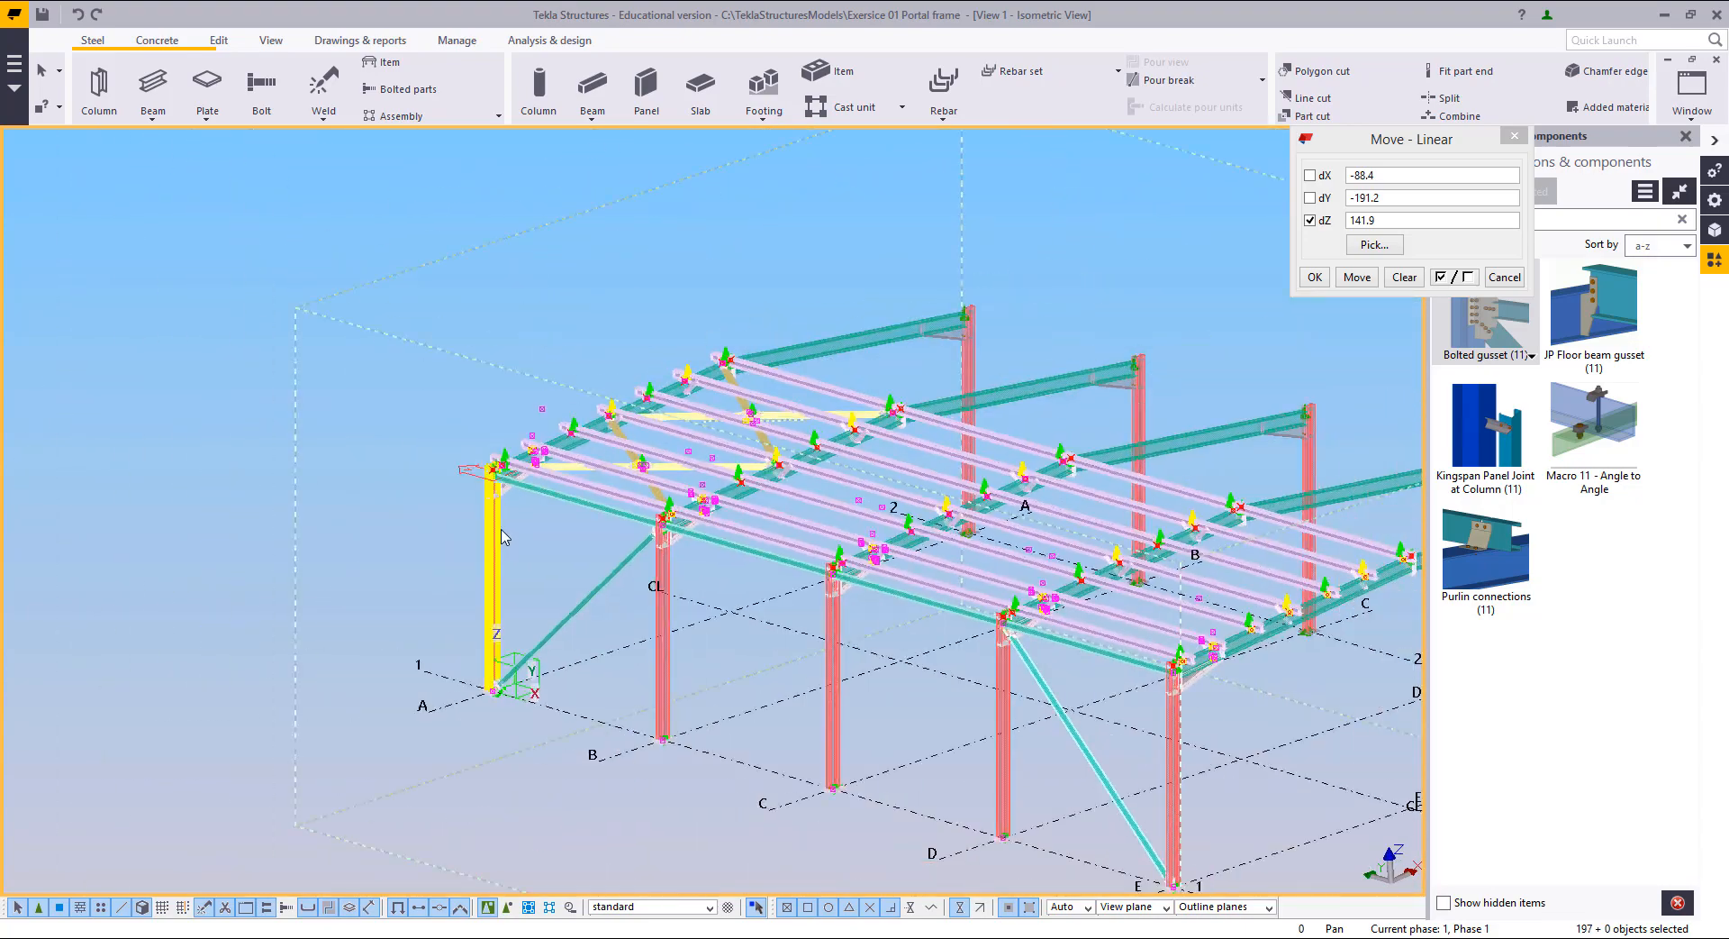
middle_click_drag(522, 613, 494, 578, "ctrl")
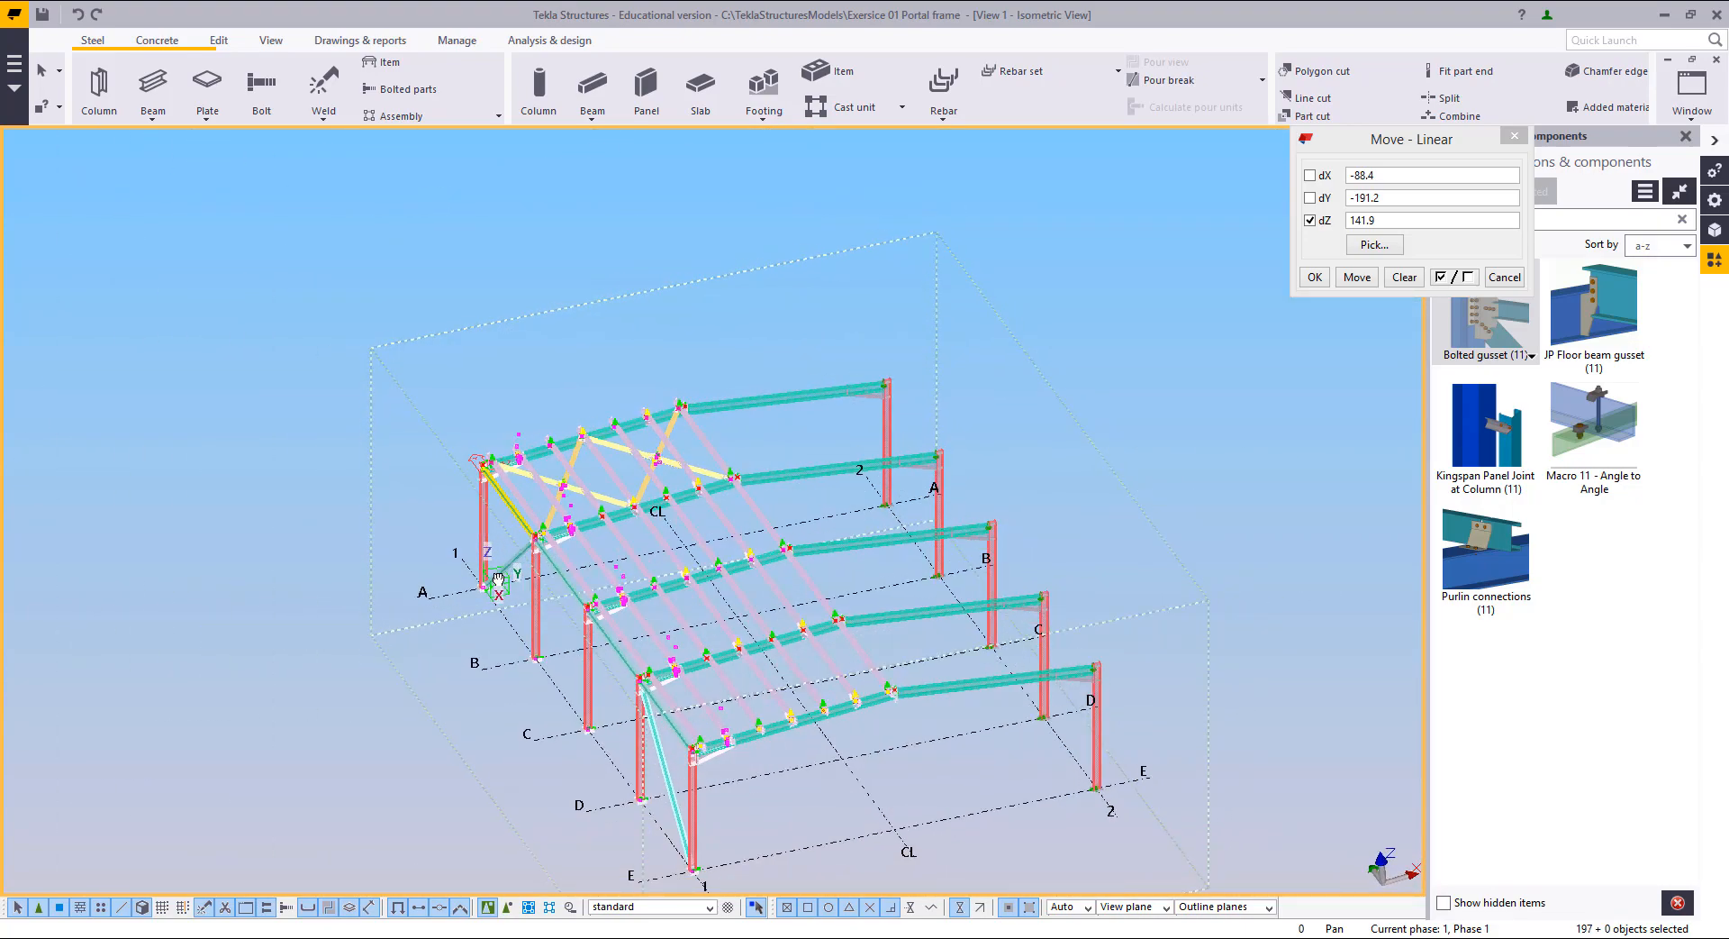
middle_click_drag(705, 639, 705, 463)
middle_click_drag(762, 516, 803, 552, "ctrl")
scroll(815, 545, "up", 5)
right_click(821, 541)
mouse_move(997, 585)
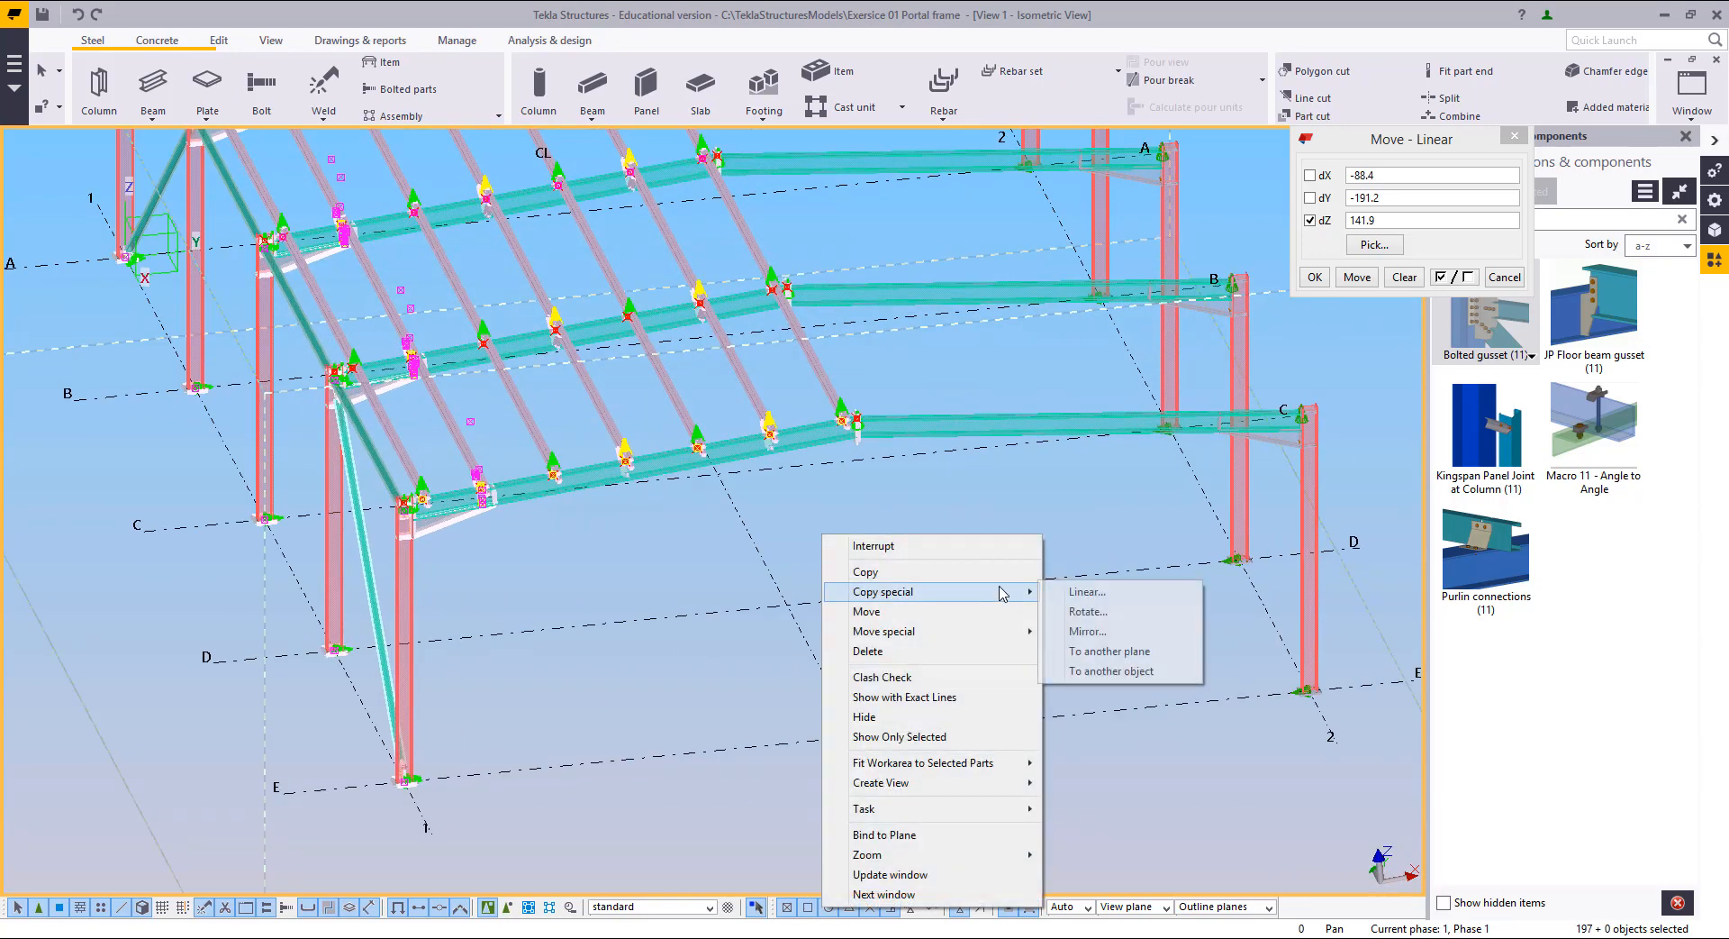
left_click(1080, 633)
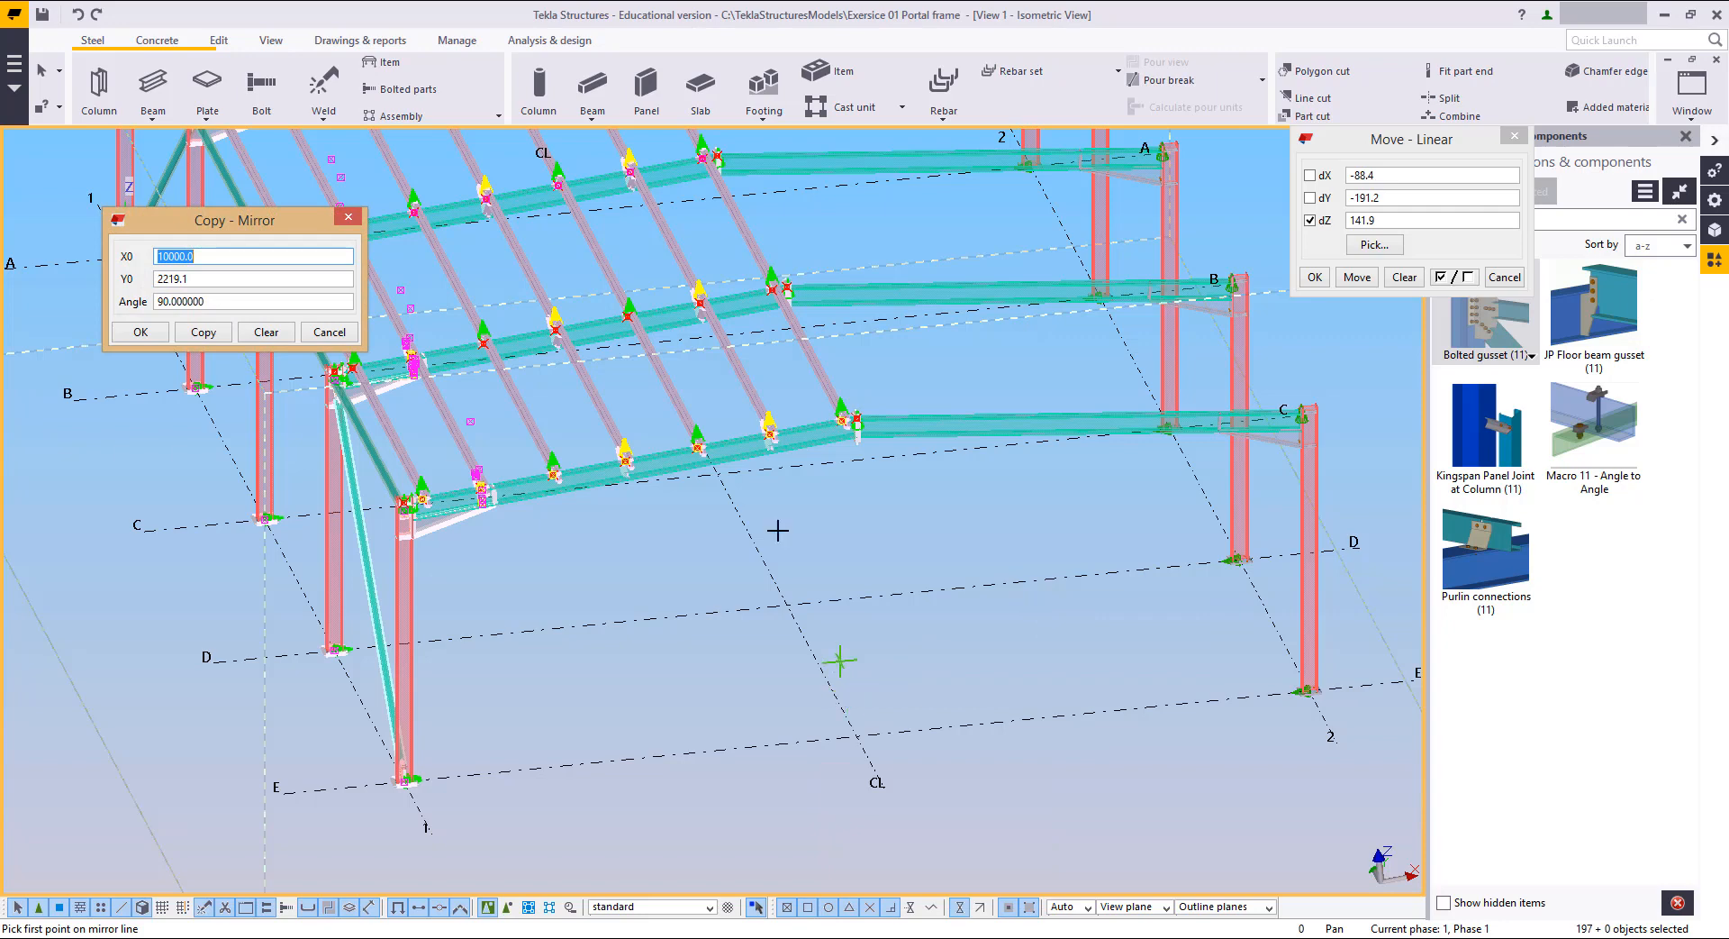
scroll(1035, 540, "down", 2)
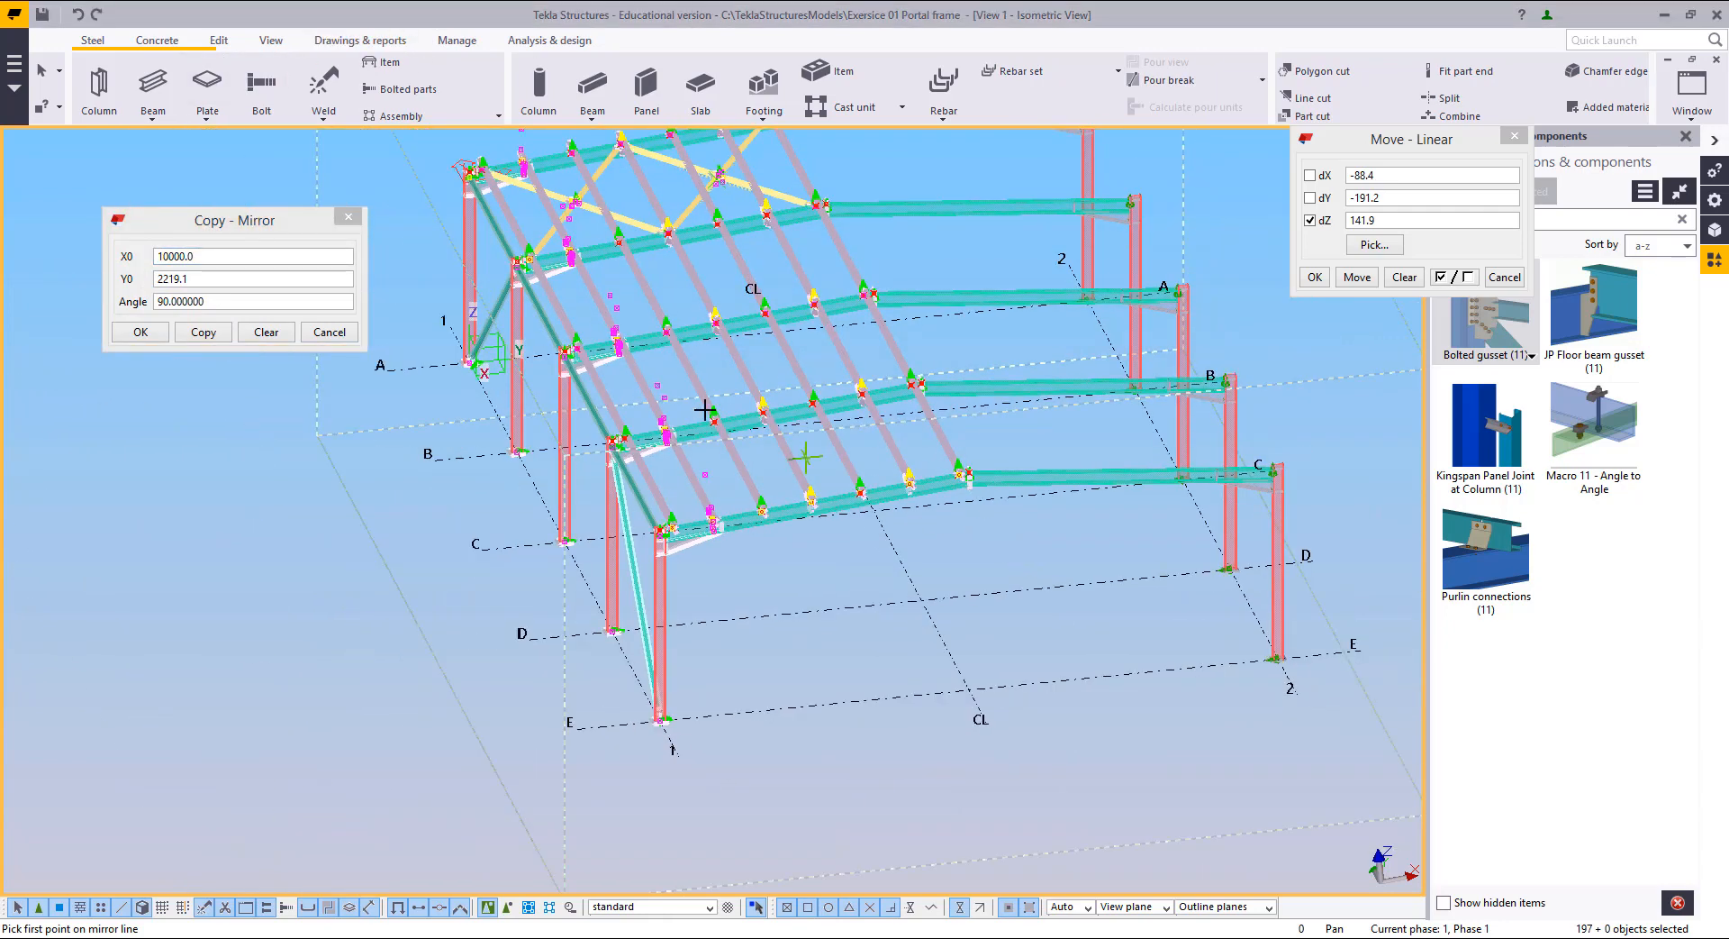
Step: Set the work plane parallel to the view plane of View 1 and end the command
left_click(276, 45)
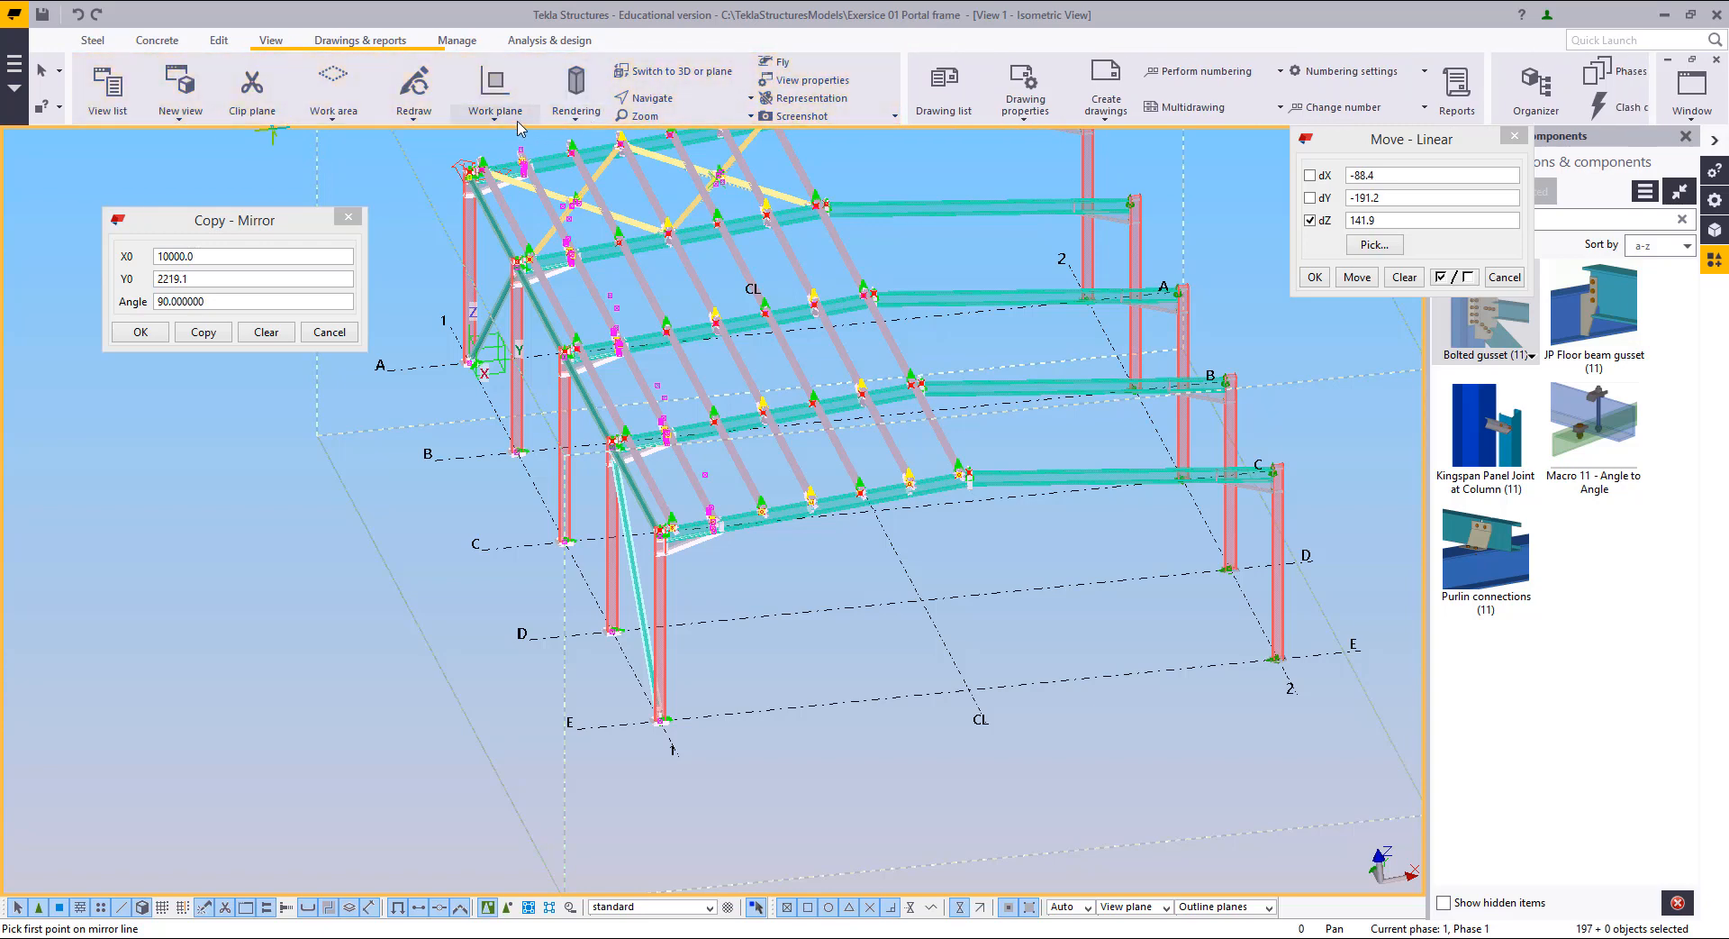
left_click(517, 126)
left_click(520, 422)
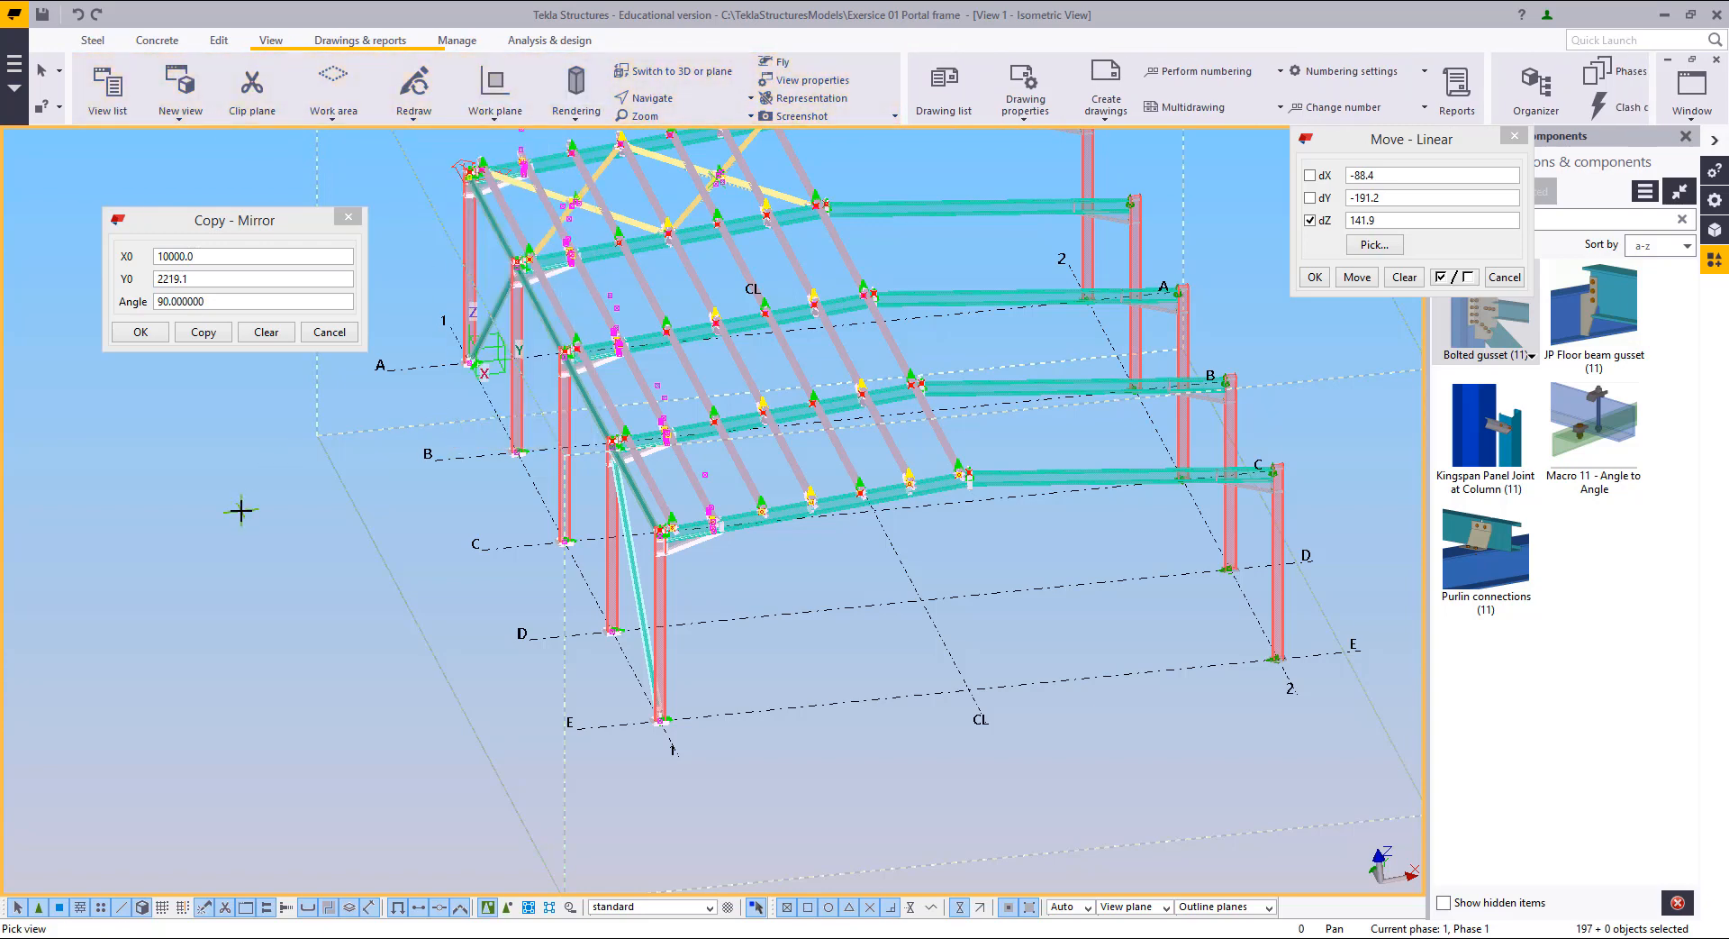
left_click(240, 510)
right_click(755, 466)
left_click(776, 480)
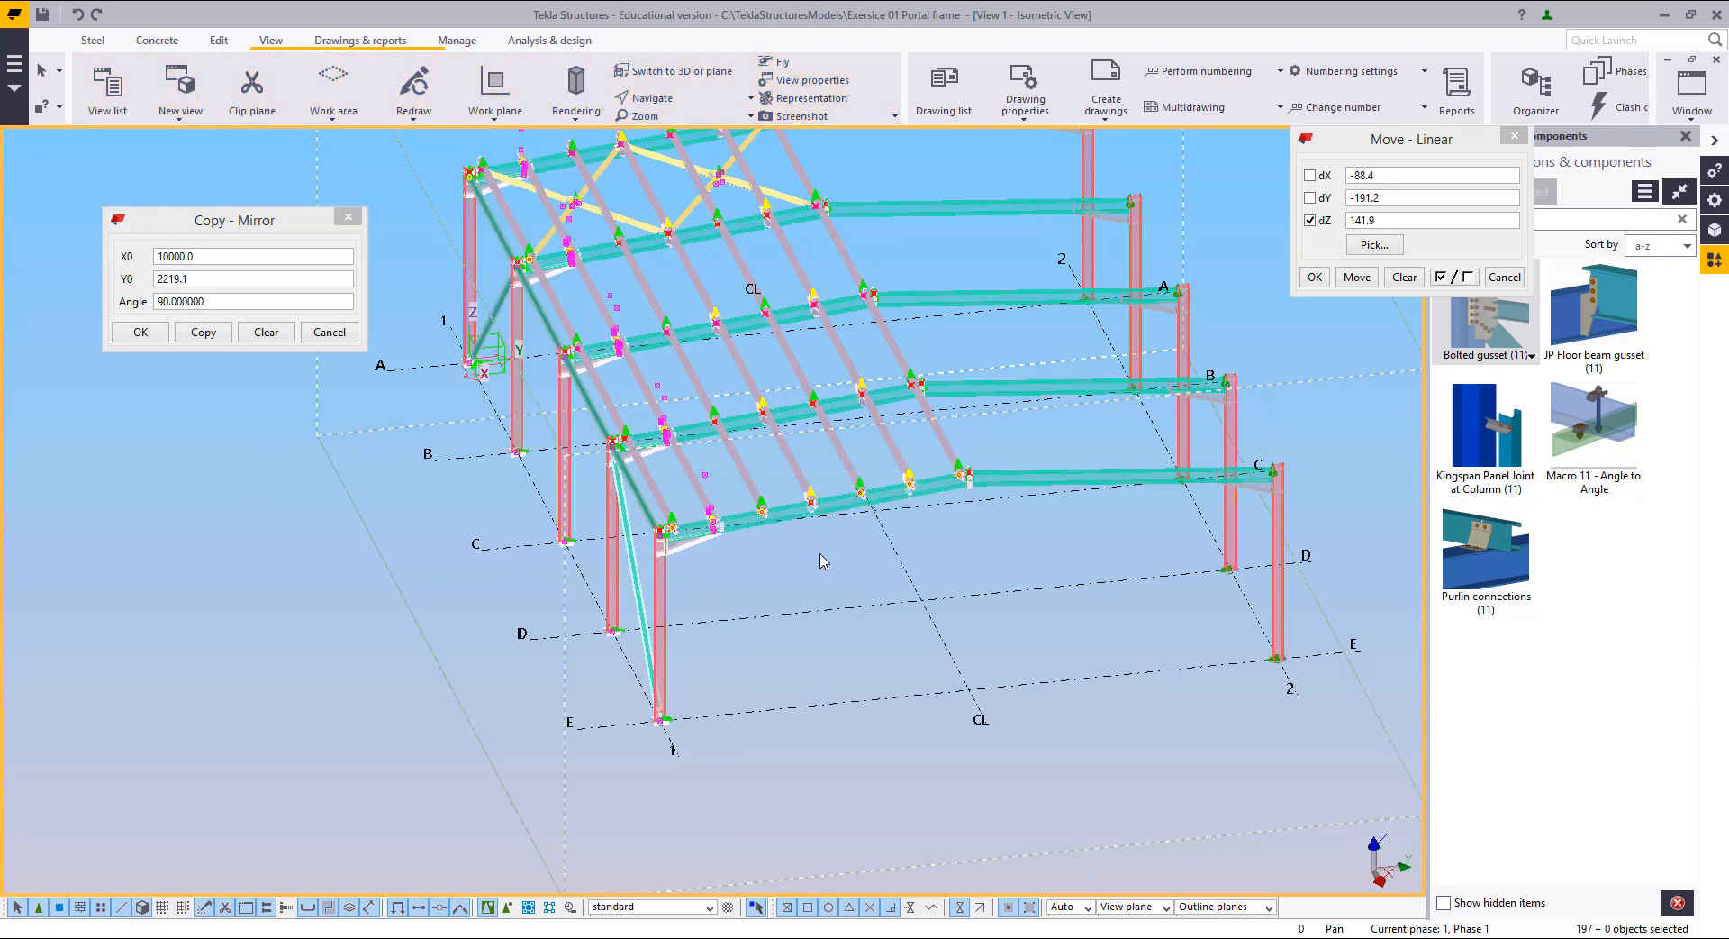
Step: Mirror-copy the selected members and connections about the CL grid line with X0 20000.0, Y0 7500.0 and angle 180
right_click(820, 554)
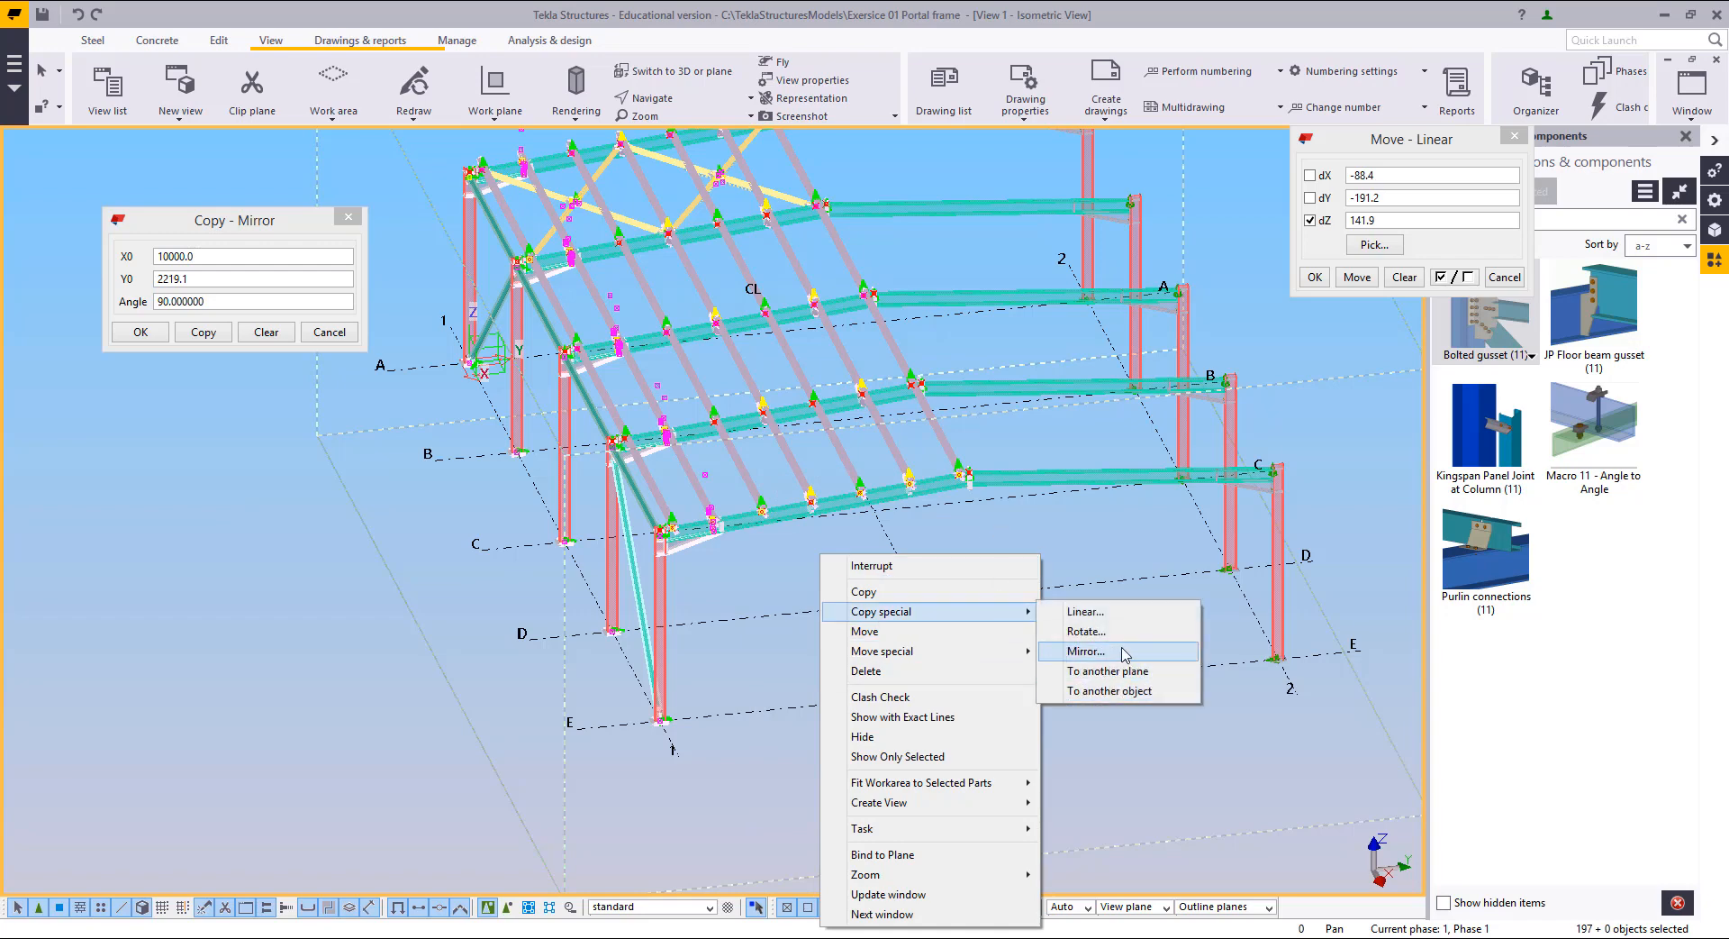
left_click(1077, 651)
left_click(963, 668)
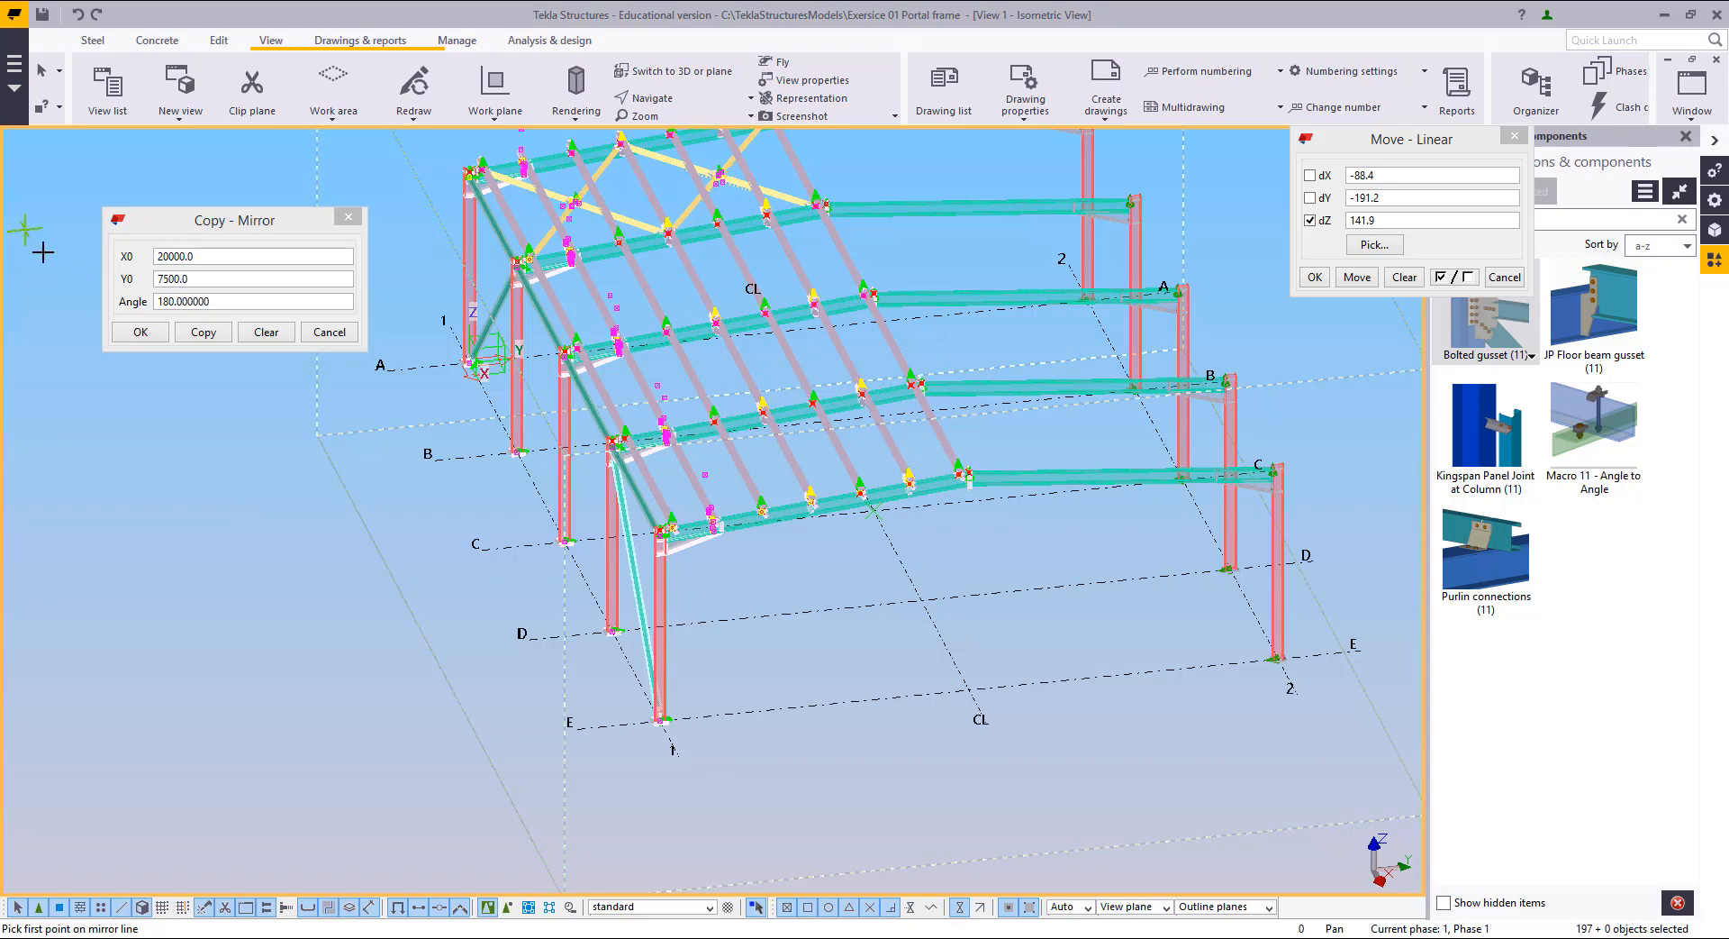
left_click(206, 333)
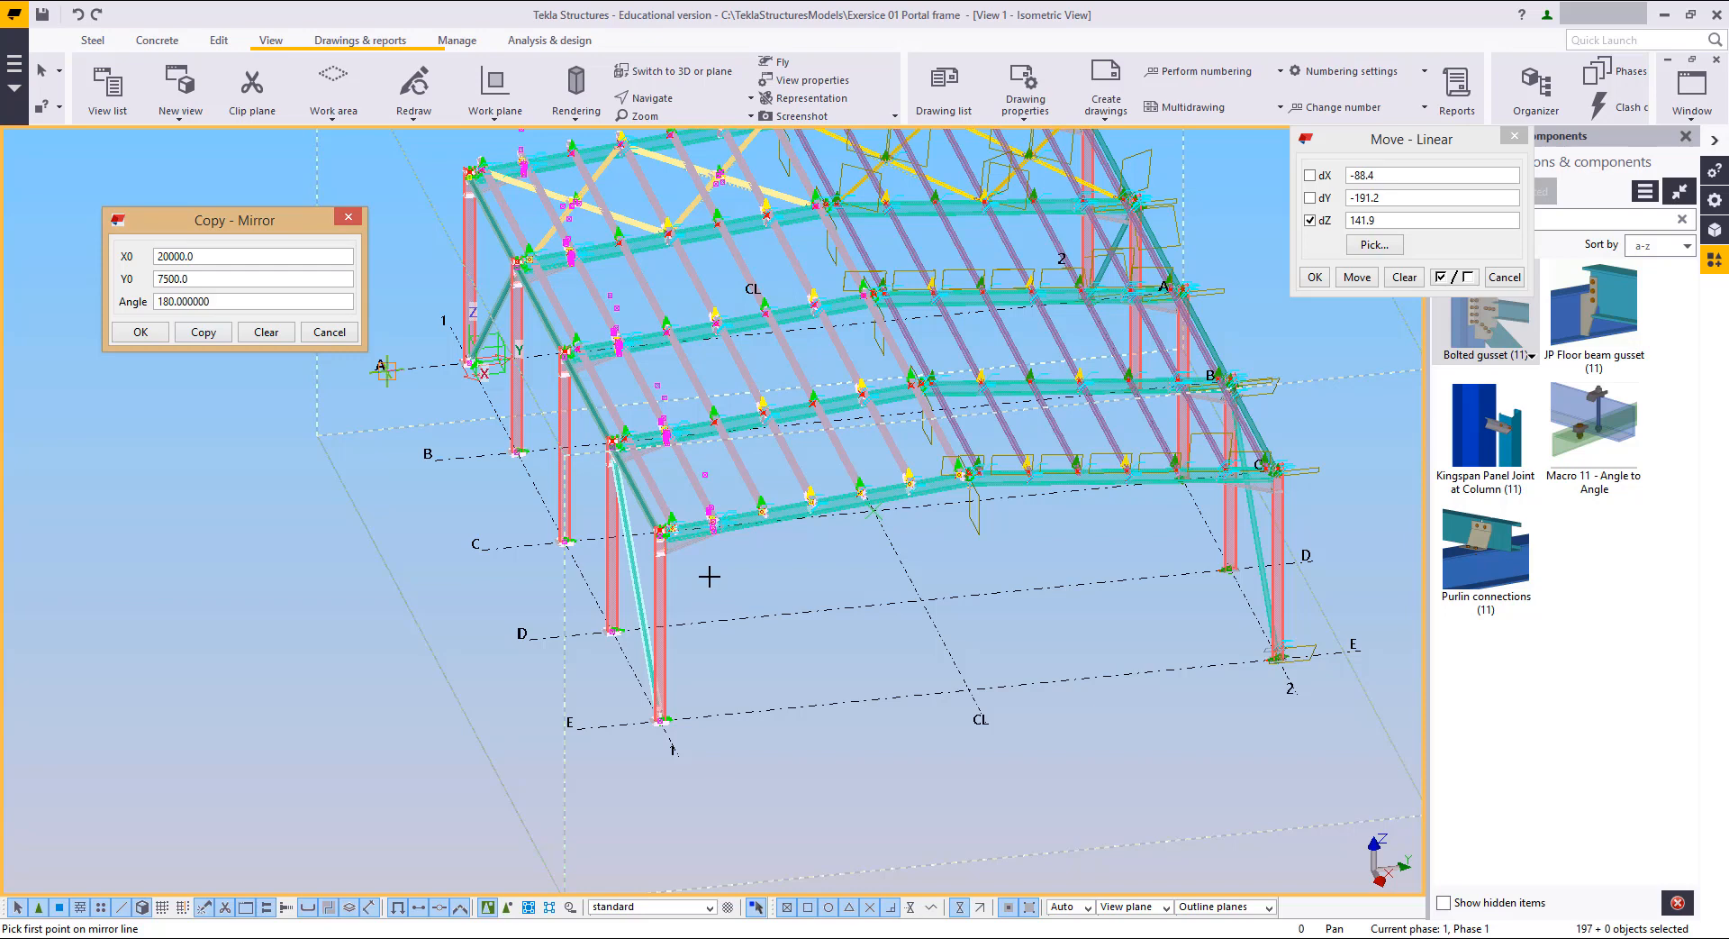
middle_click_drag(919, 410, 710, 576)
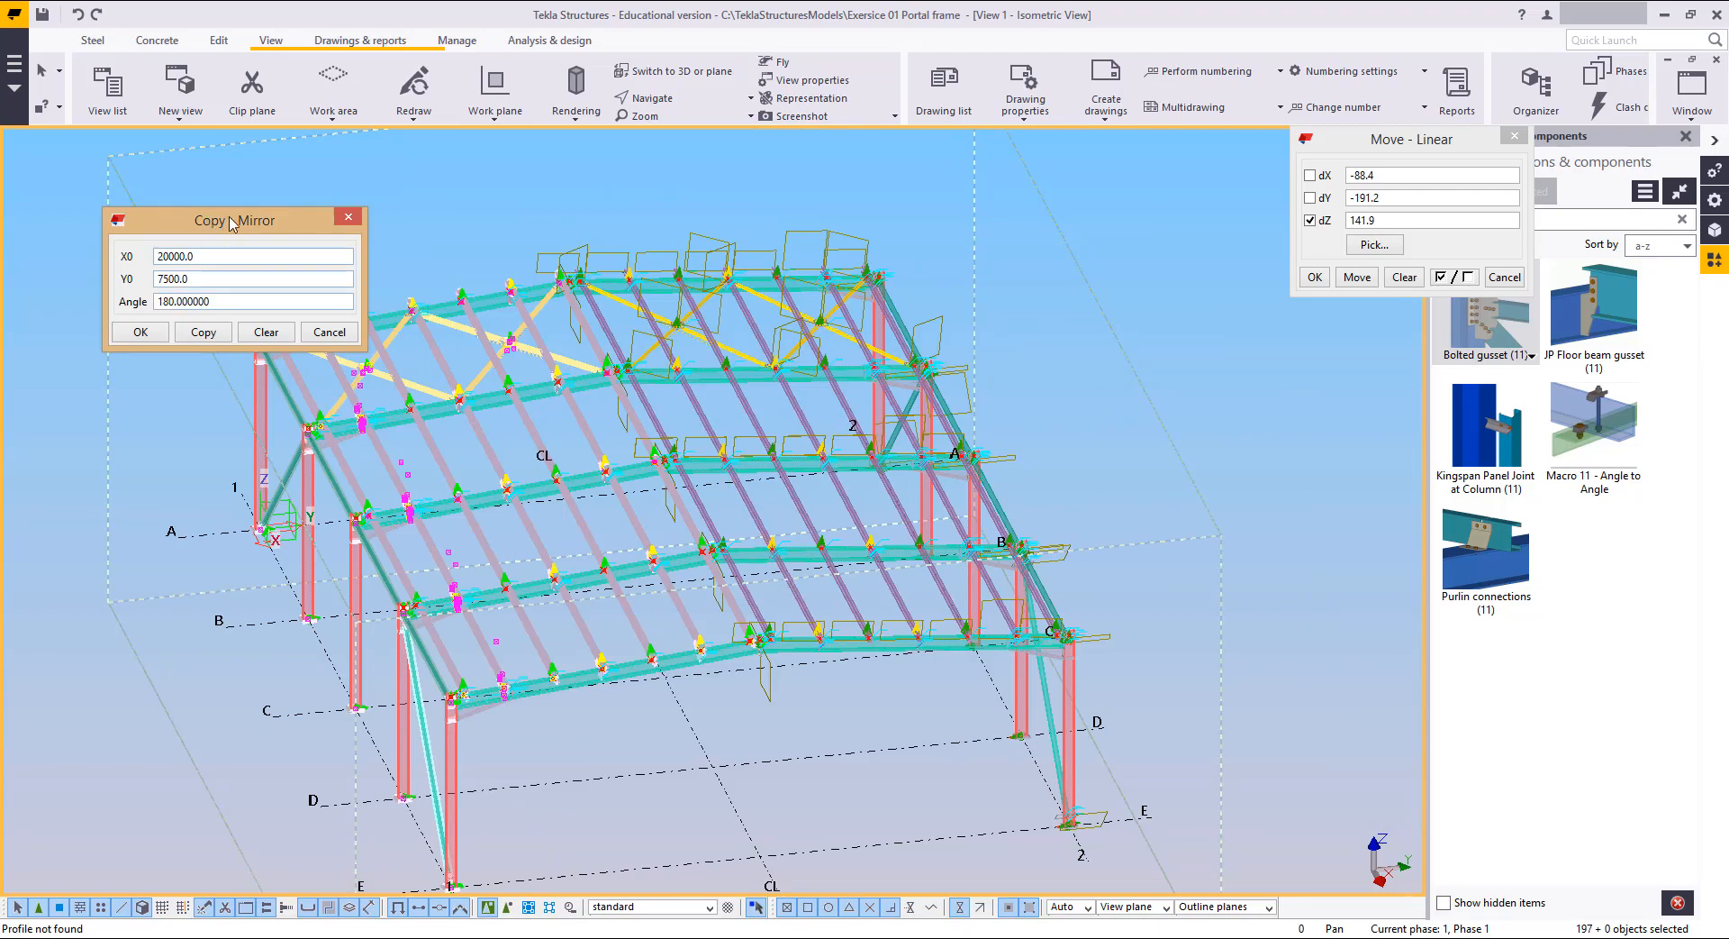
left_click(434, 206)
Step: Open the Cold rolled overlap (1) properties of the mirrored purlin connection with stays near the ridge of the end frame E
middle_click_drag(750, 590, 1250, 689, "ctrl")
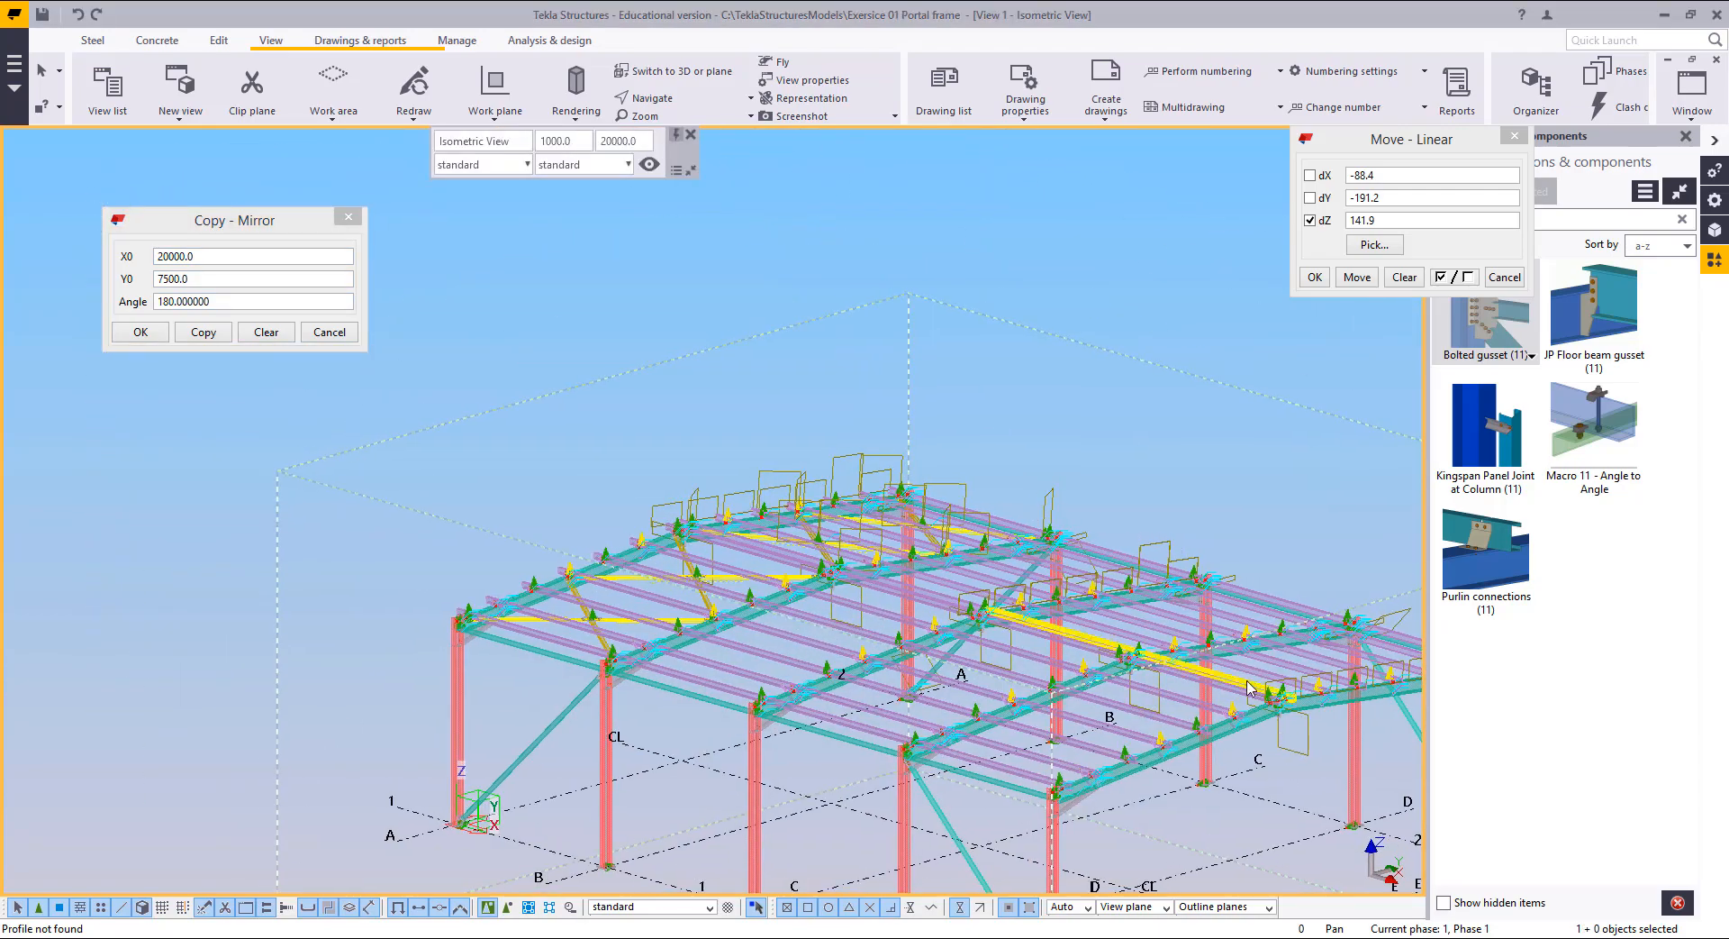
scroll(1248, 687, "up", 10)
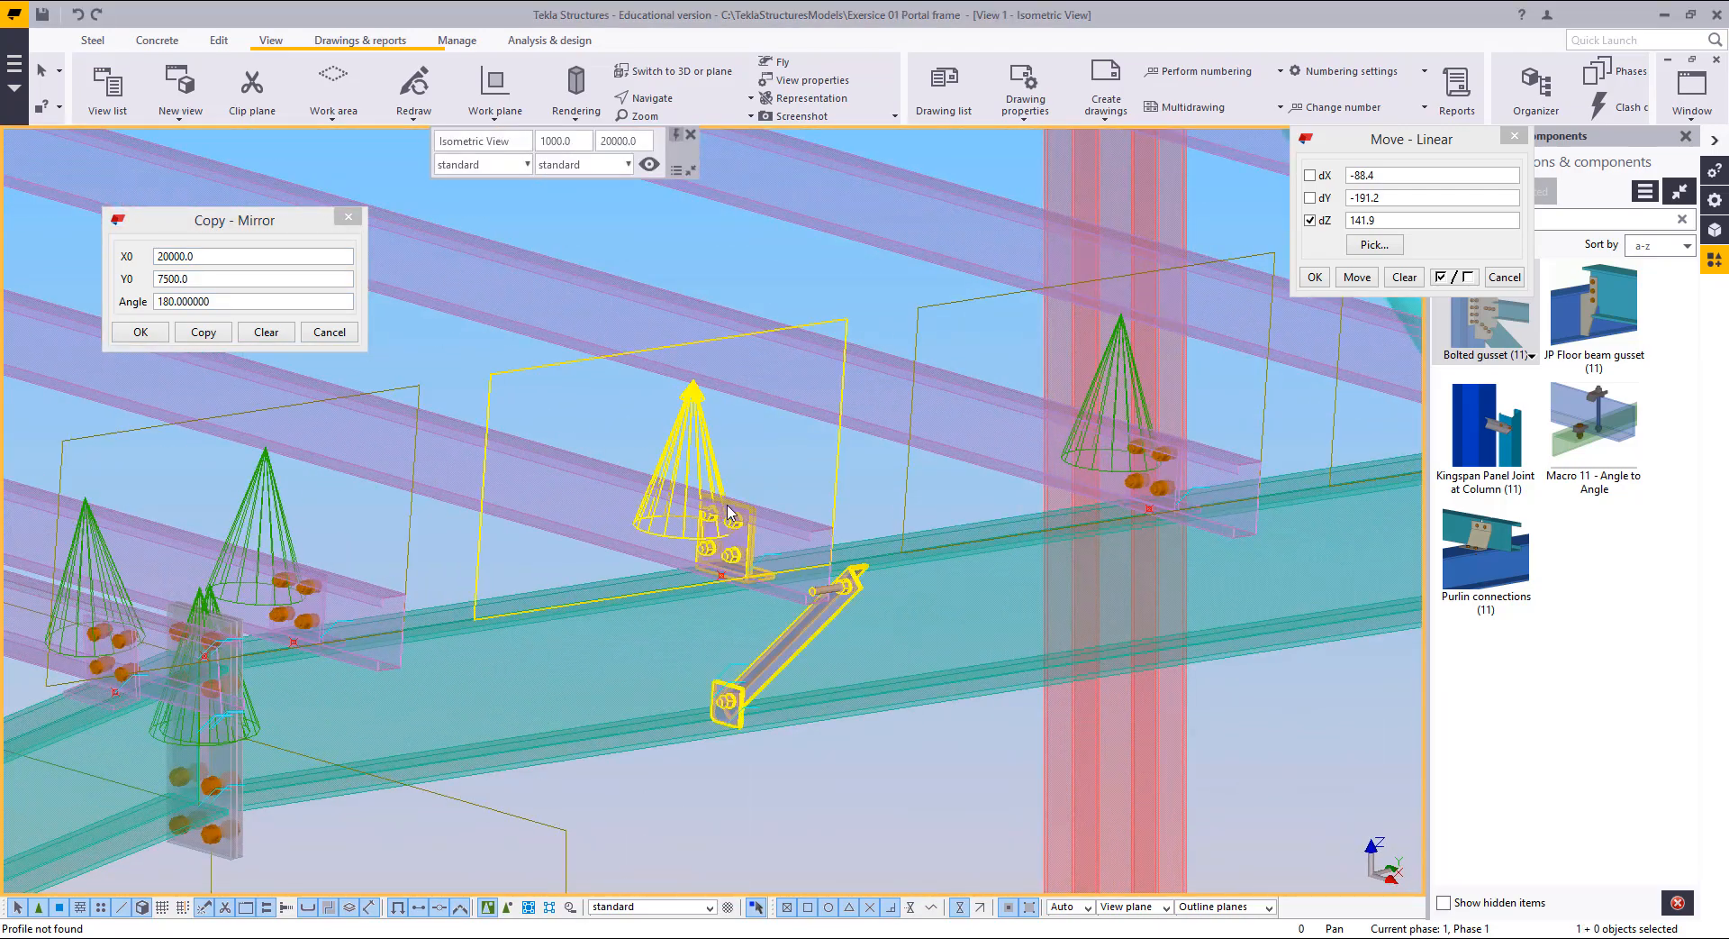
double_click(730, 514)
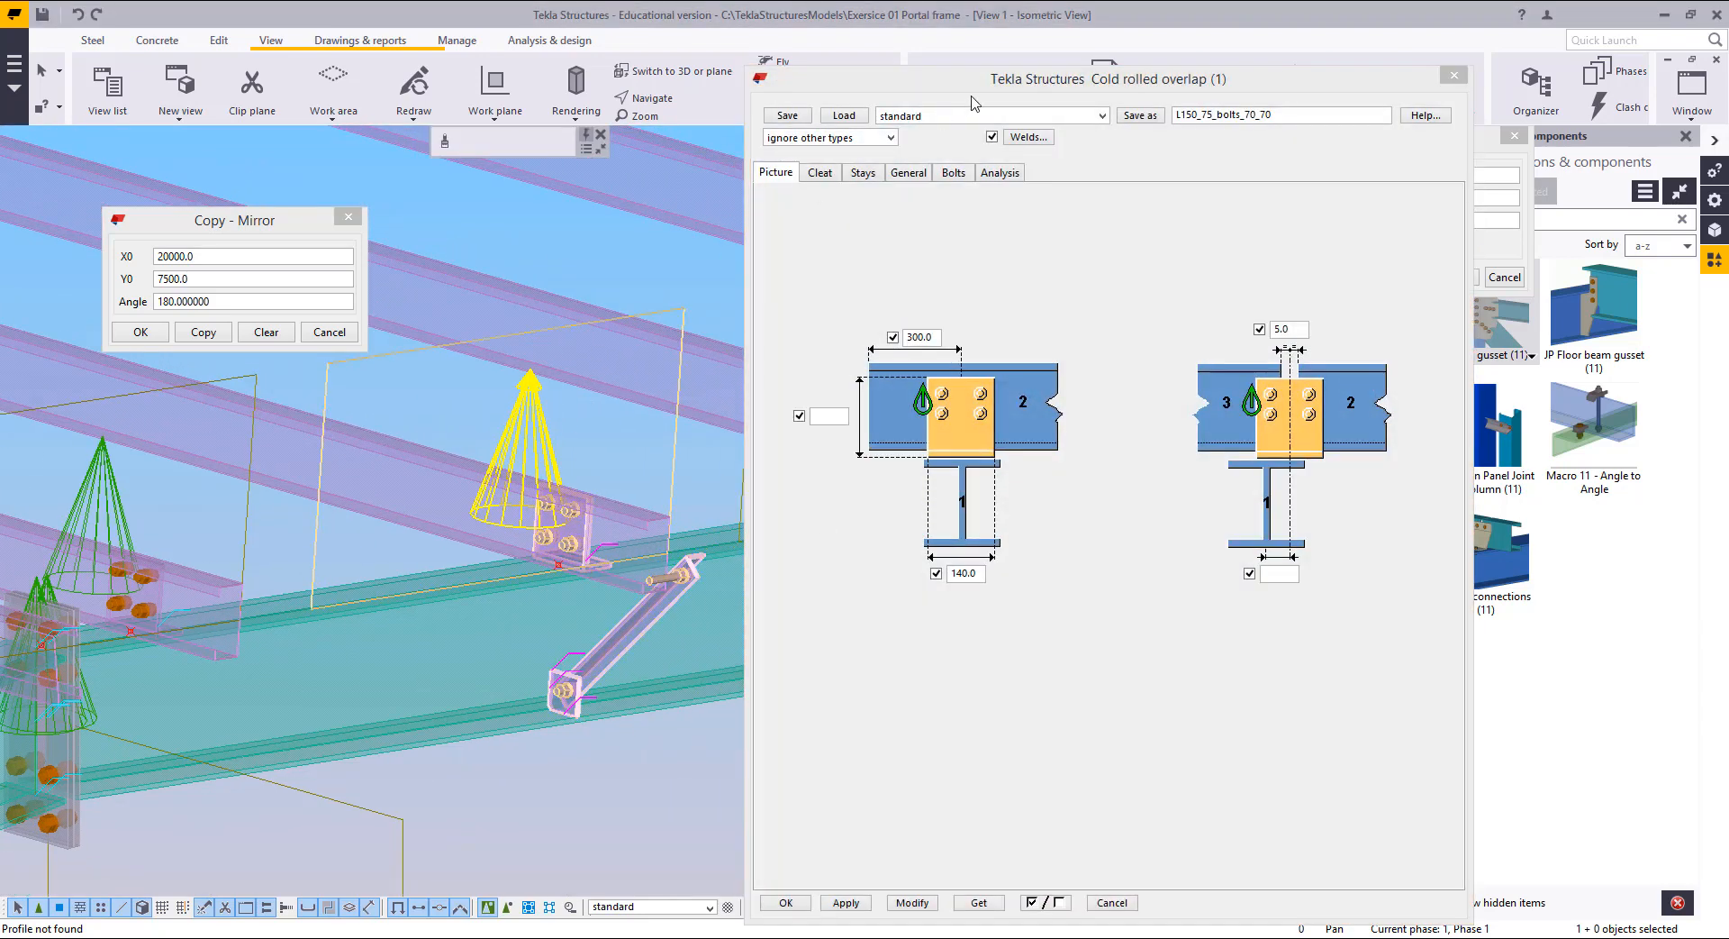
left_click_drag(1024, 95, 1281, 89)
scroll(337, 462, "down", 10)
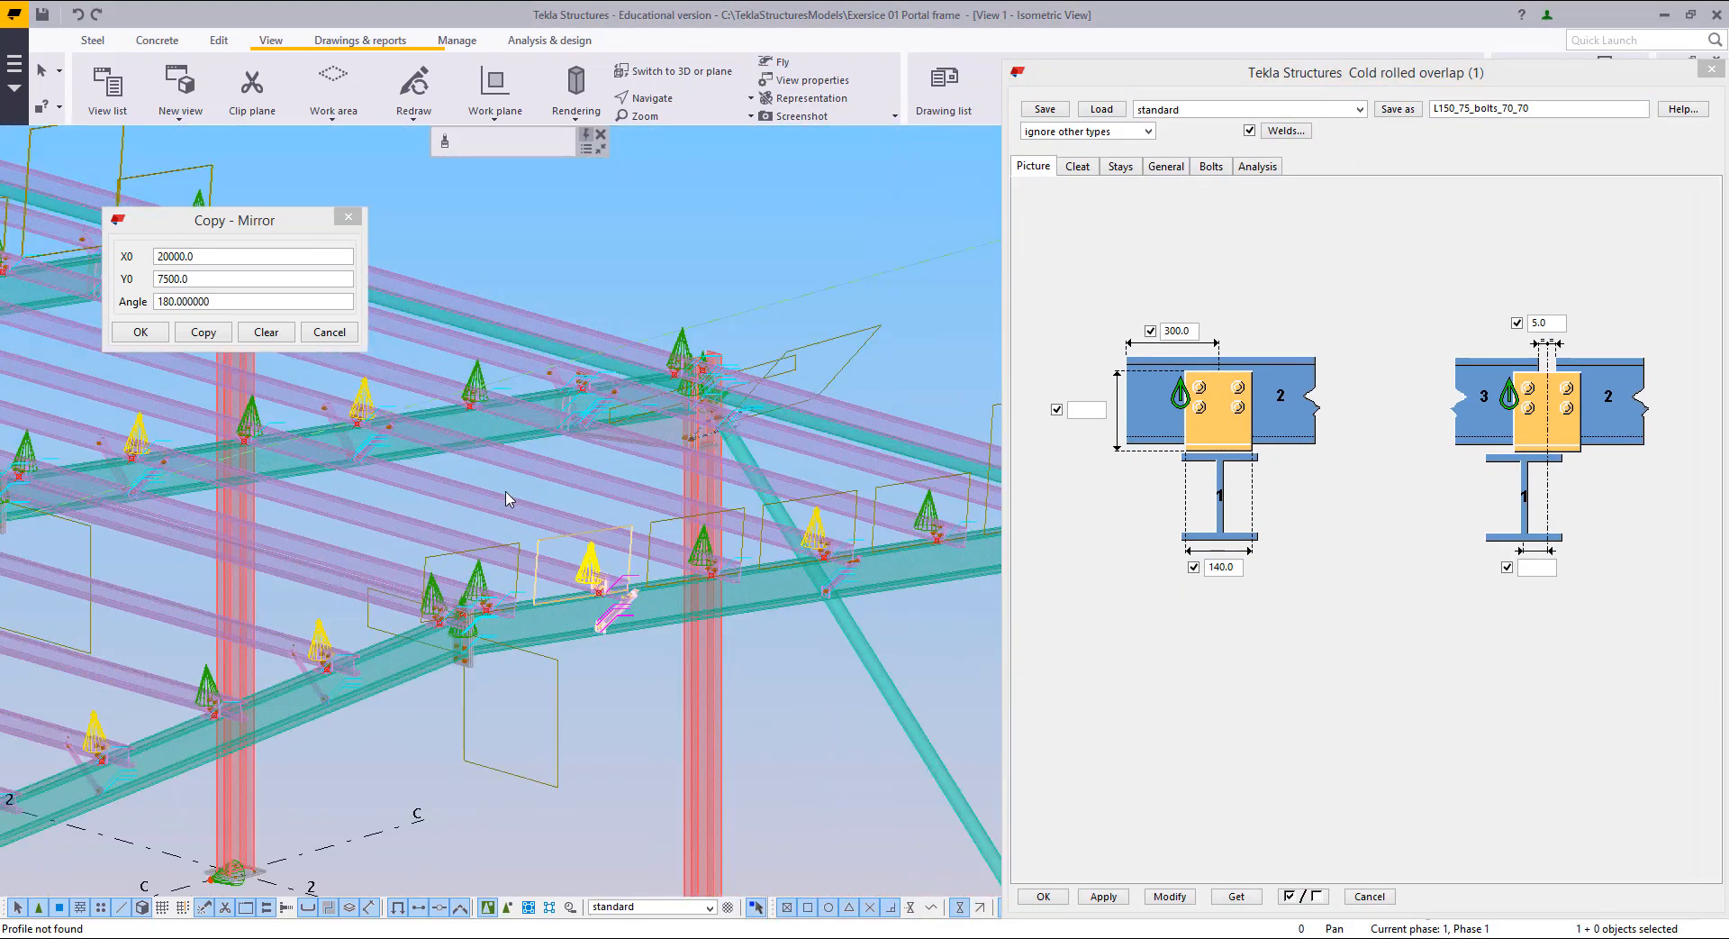
Step: Apply the open Cold rolled overlap (1) settings to two purlin connections with stays on frame A's mirrored rafter
middle_click_drag(336, 456, 772, 611)
scroll(237, 556, "up", 3)
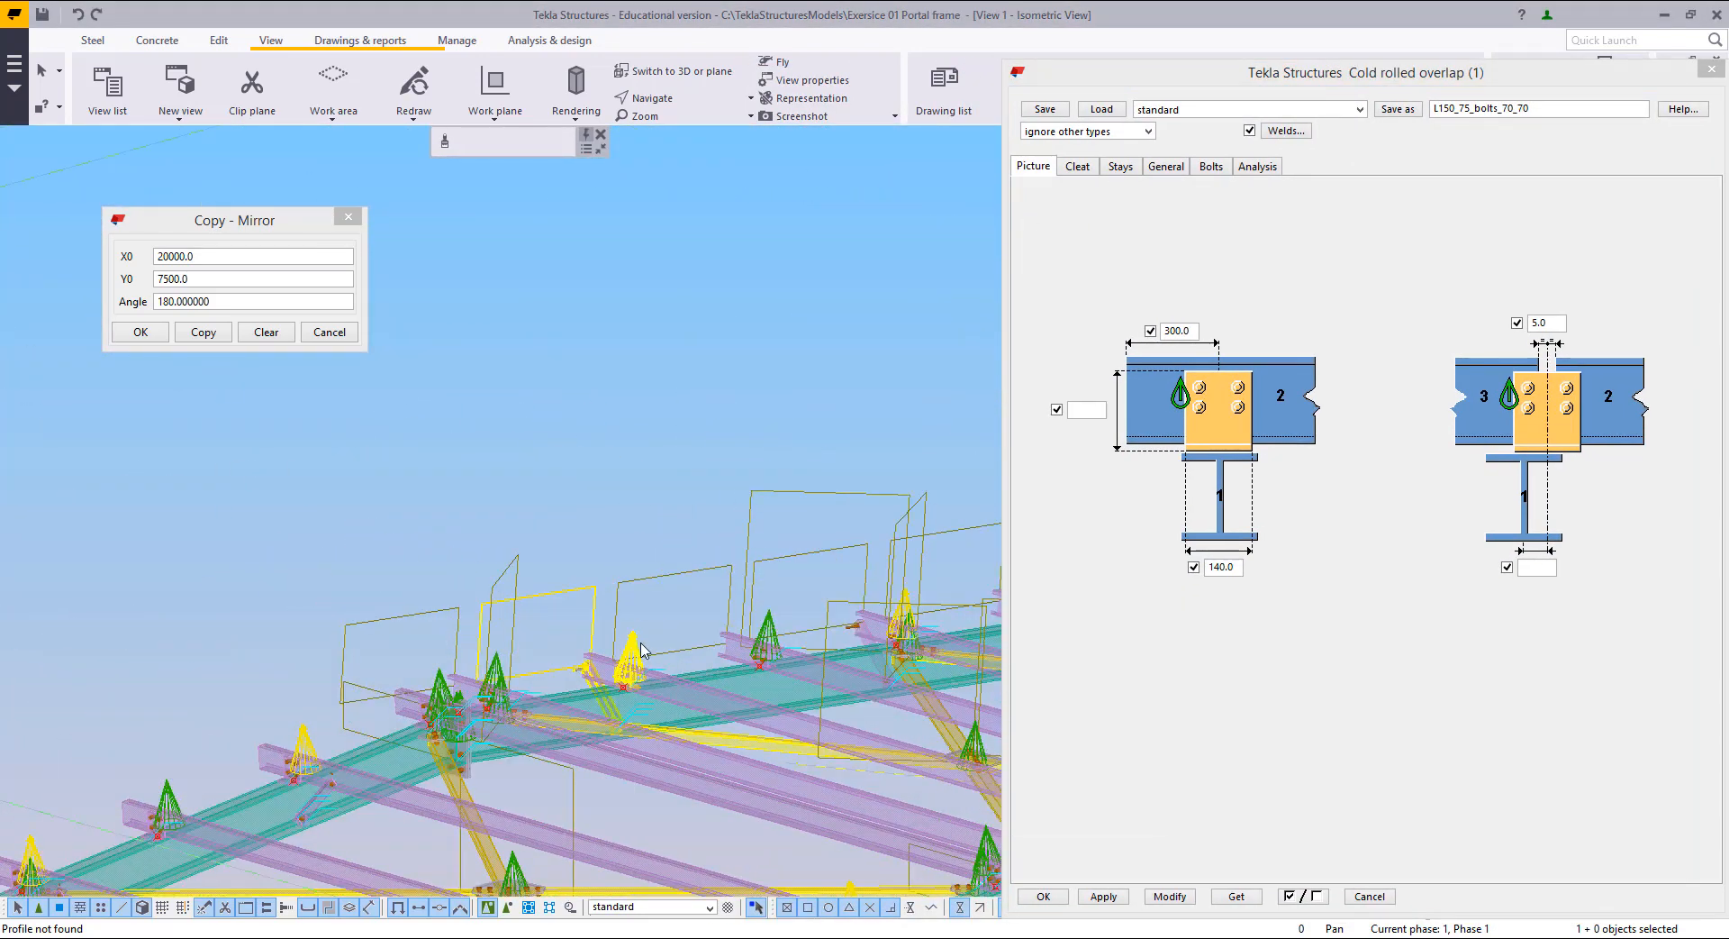
middle_click_drag(640, 638, 365, 463)
left_click(700, 528, "ctrl")
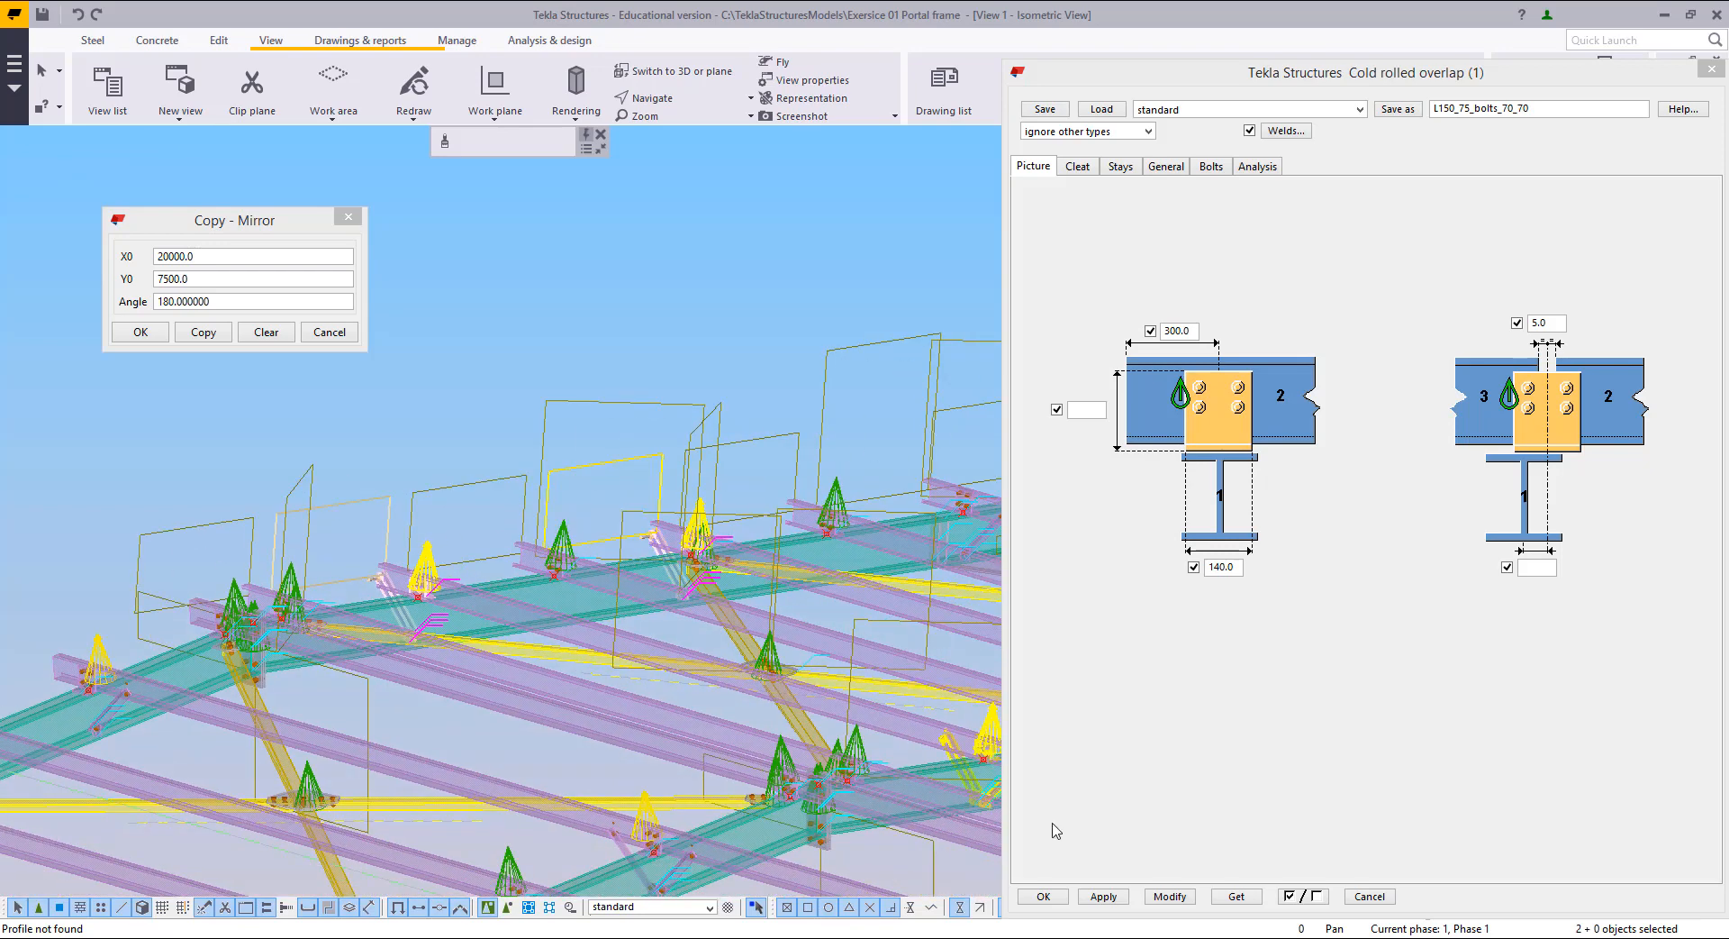
left_click(1164, 896)
Step: Open the properties of the overlap connection with stays near the ridge on frame A's original roof slope
middle_click_drag(91, 653, 200, 541)
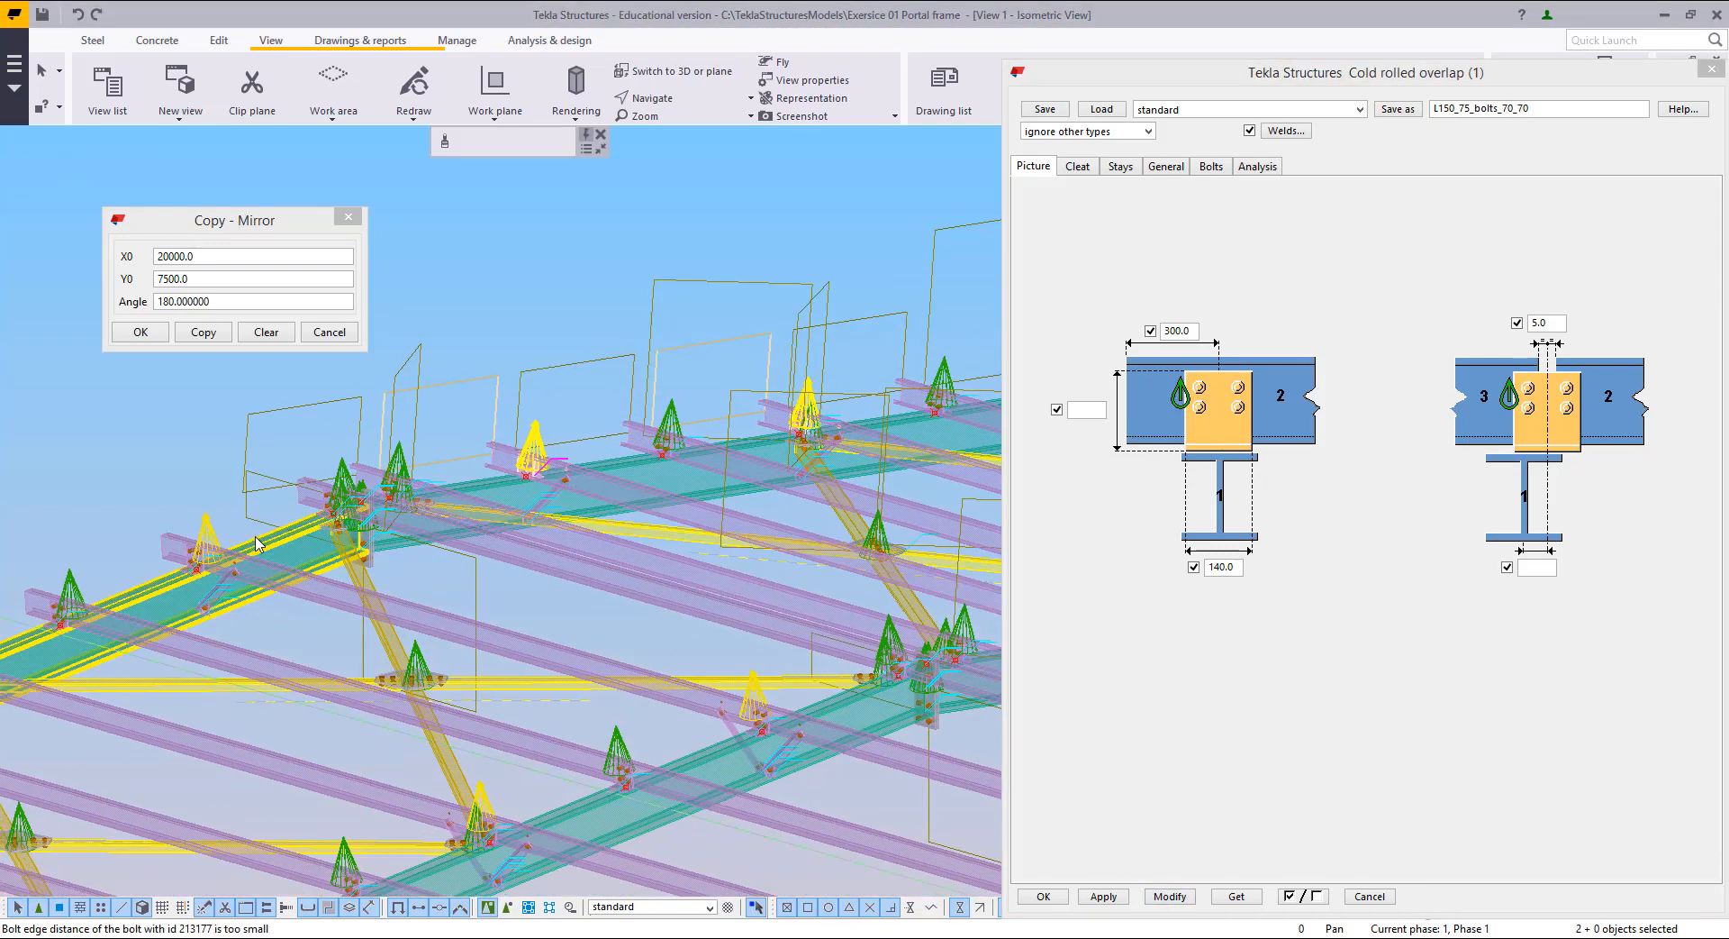
double_click(200, 540)
left_click(106, 482)
Step: Apply the open Cold rolled overlap (1) settings to two overlap connections with stays on the end frame's rafter, check the stay settings and close the dialog
scroll(108, 480, "down", 5)
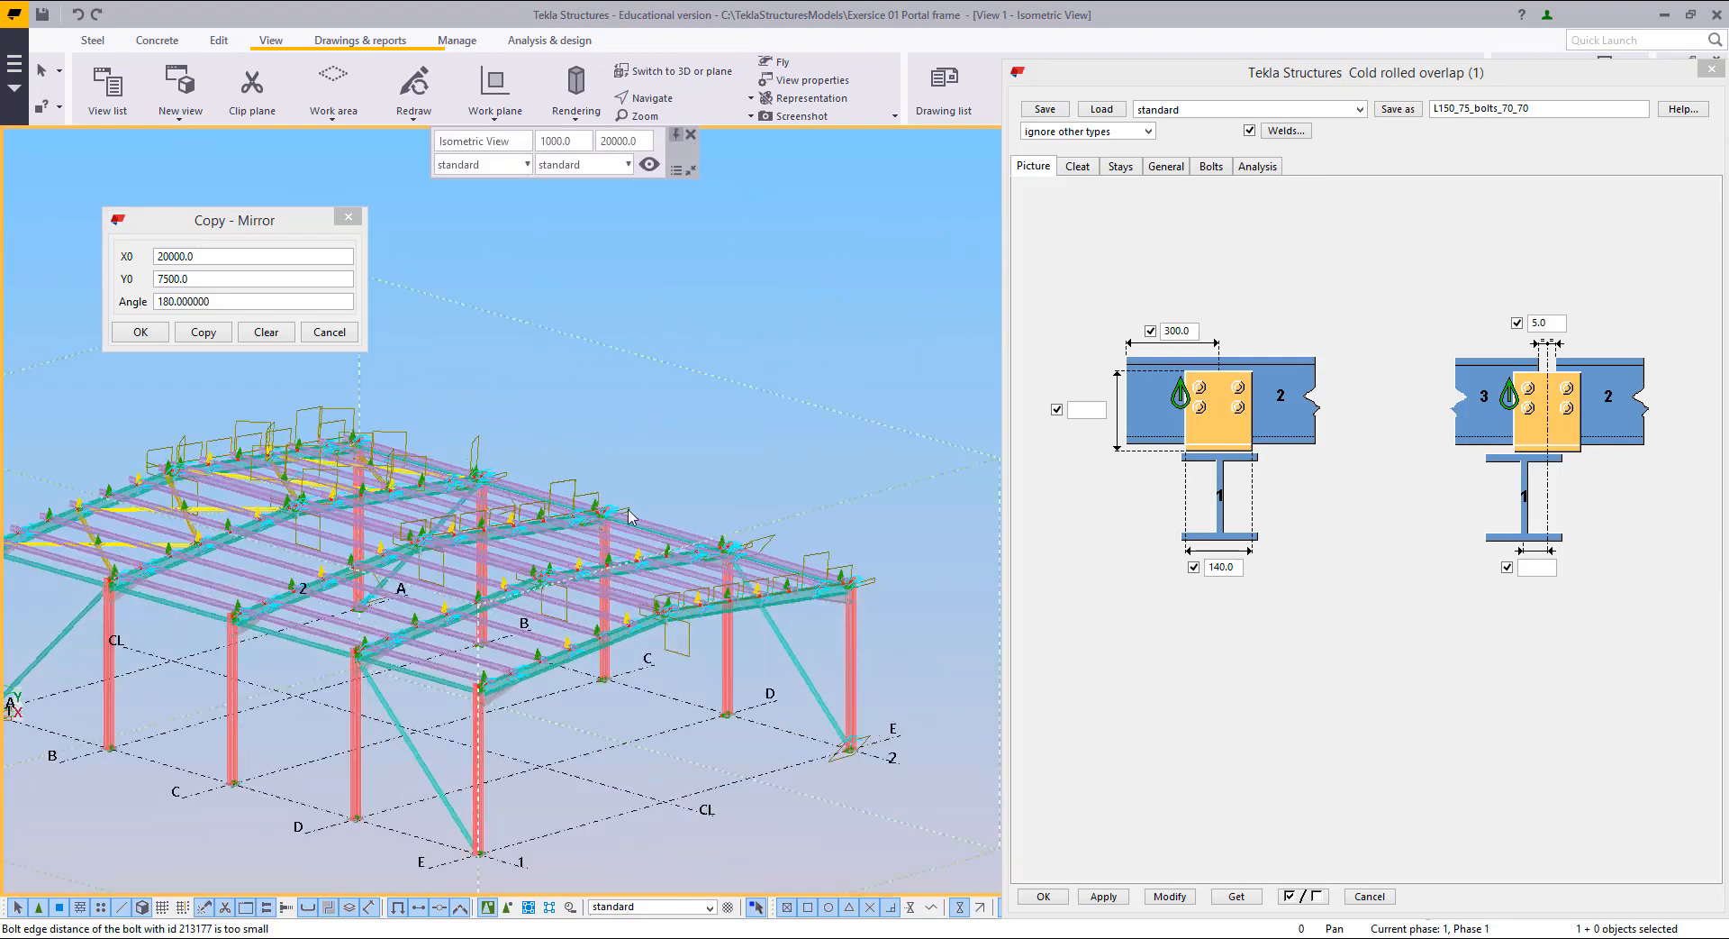
scroll(639, 518, "up", 3)
scroll(778, 645, "up", 2)
scroll(767, 504, "up", 2)
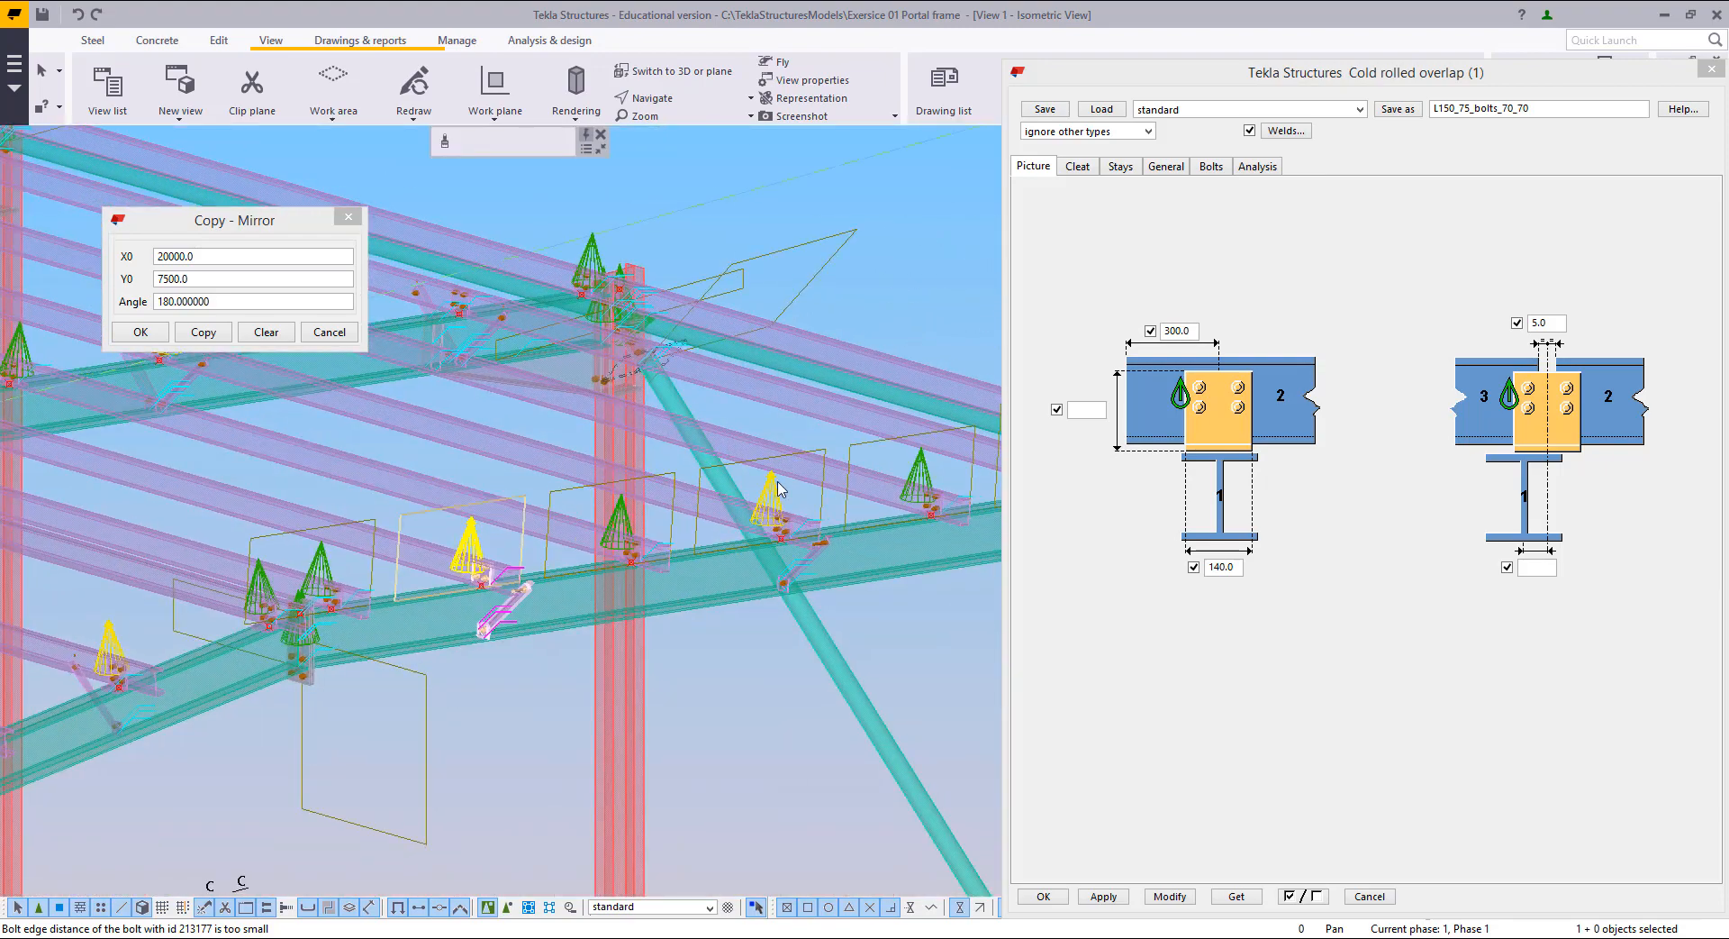
left_click(766, 493, "ctrl")
left_click(1163, 896)
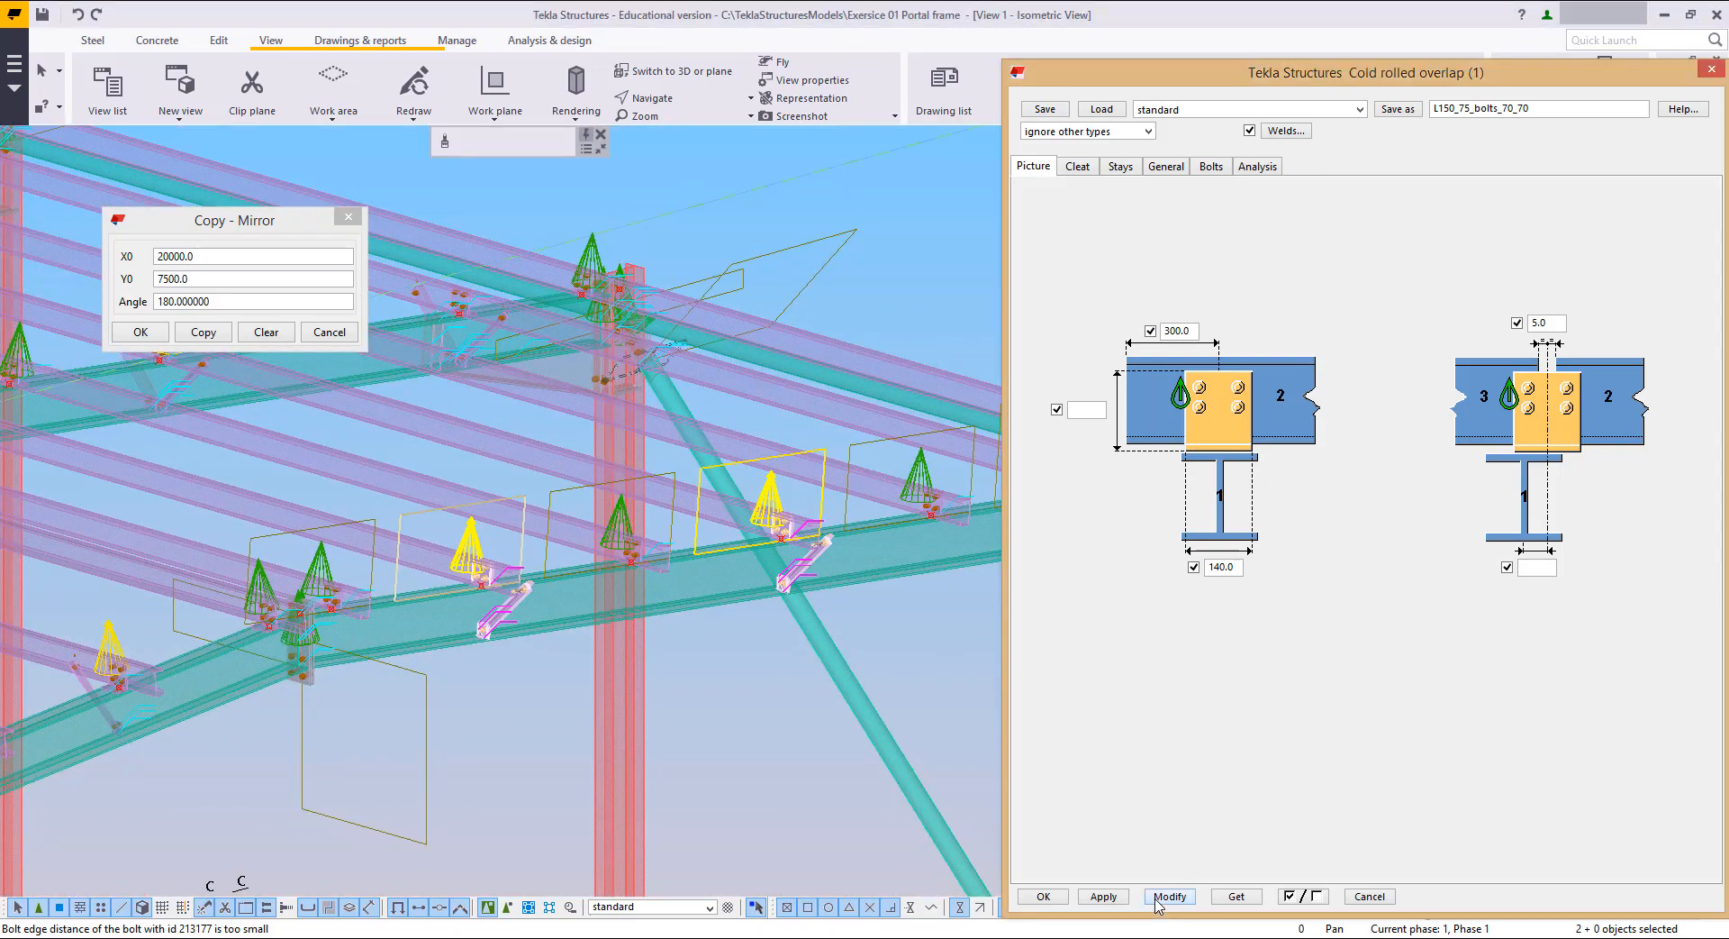
left_click(1118, 168)
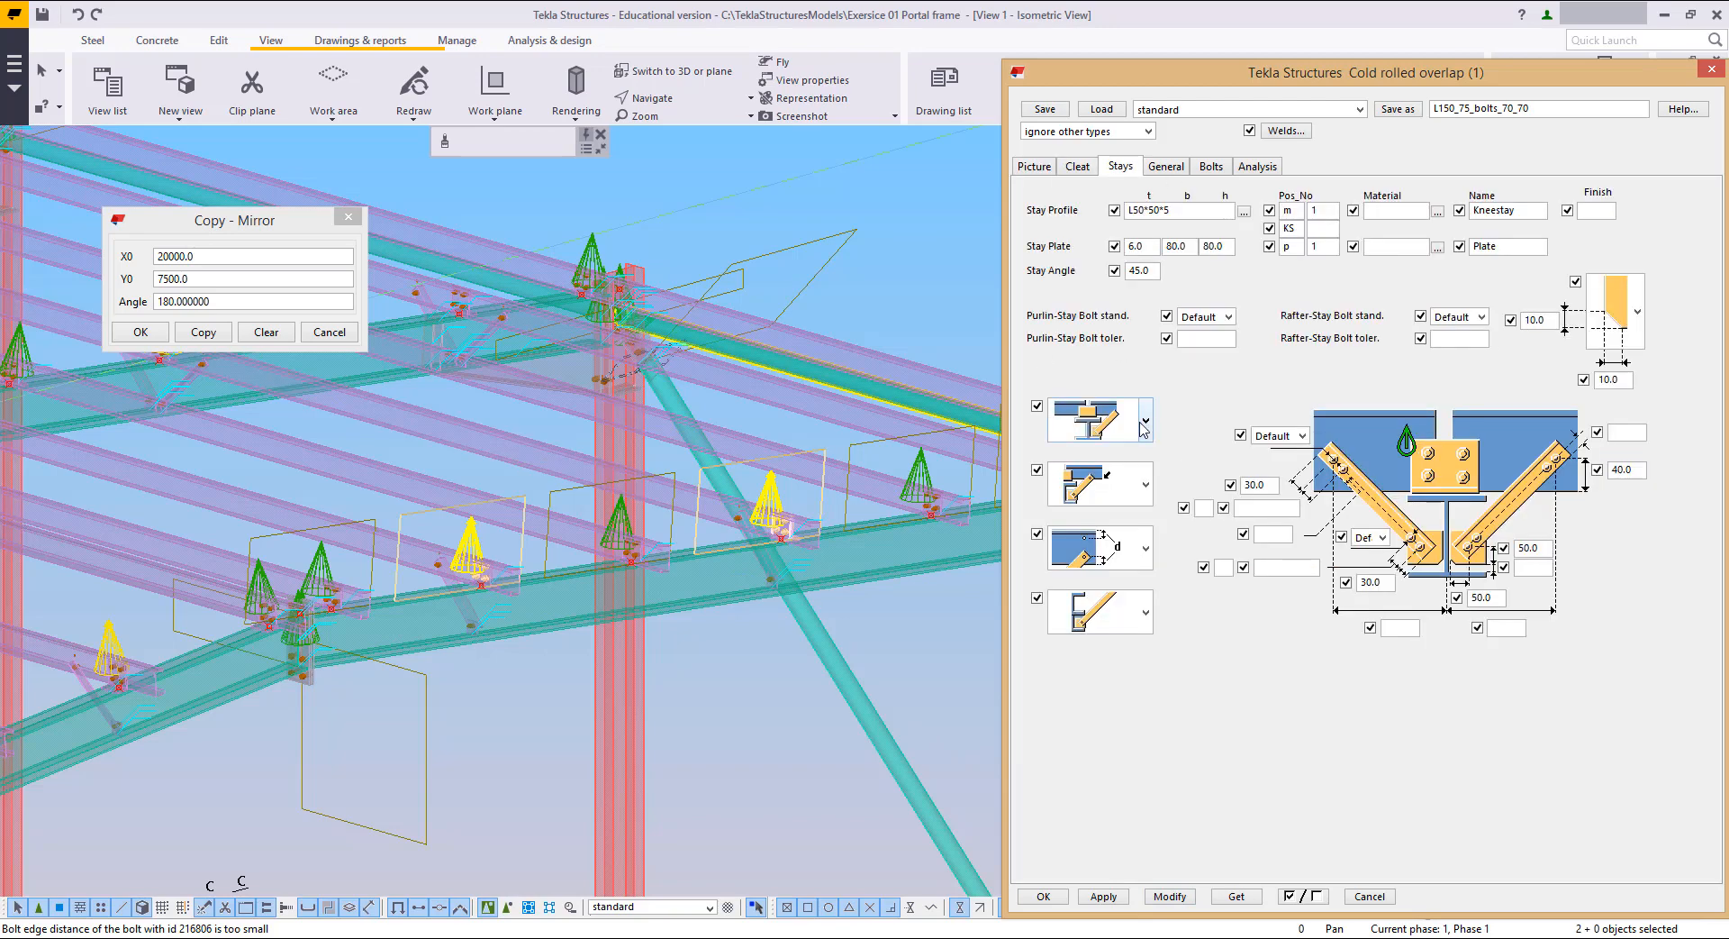
left_click(1711, 70)
Step: Examine the eaves connections, column bases, purlin stays and roof bracing around the frame for members that still need mirroring
scroll(1275, 482, "up", 5)
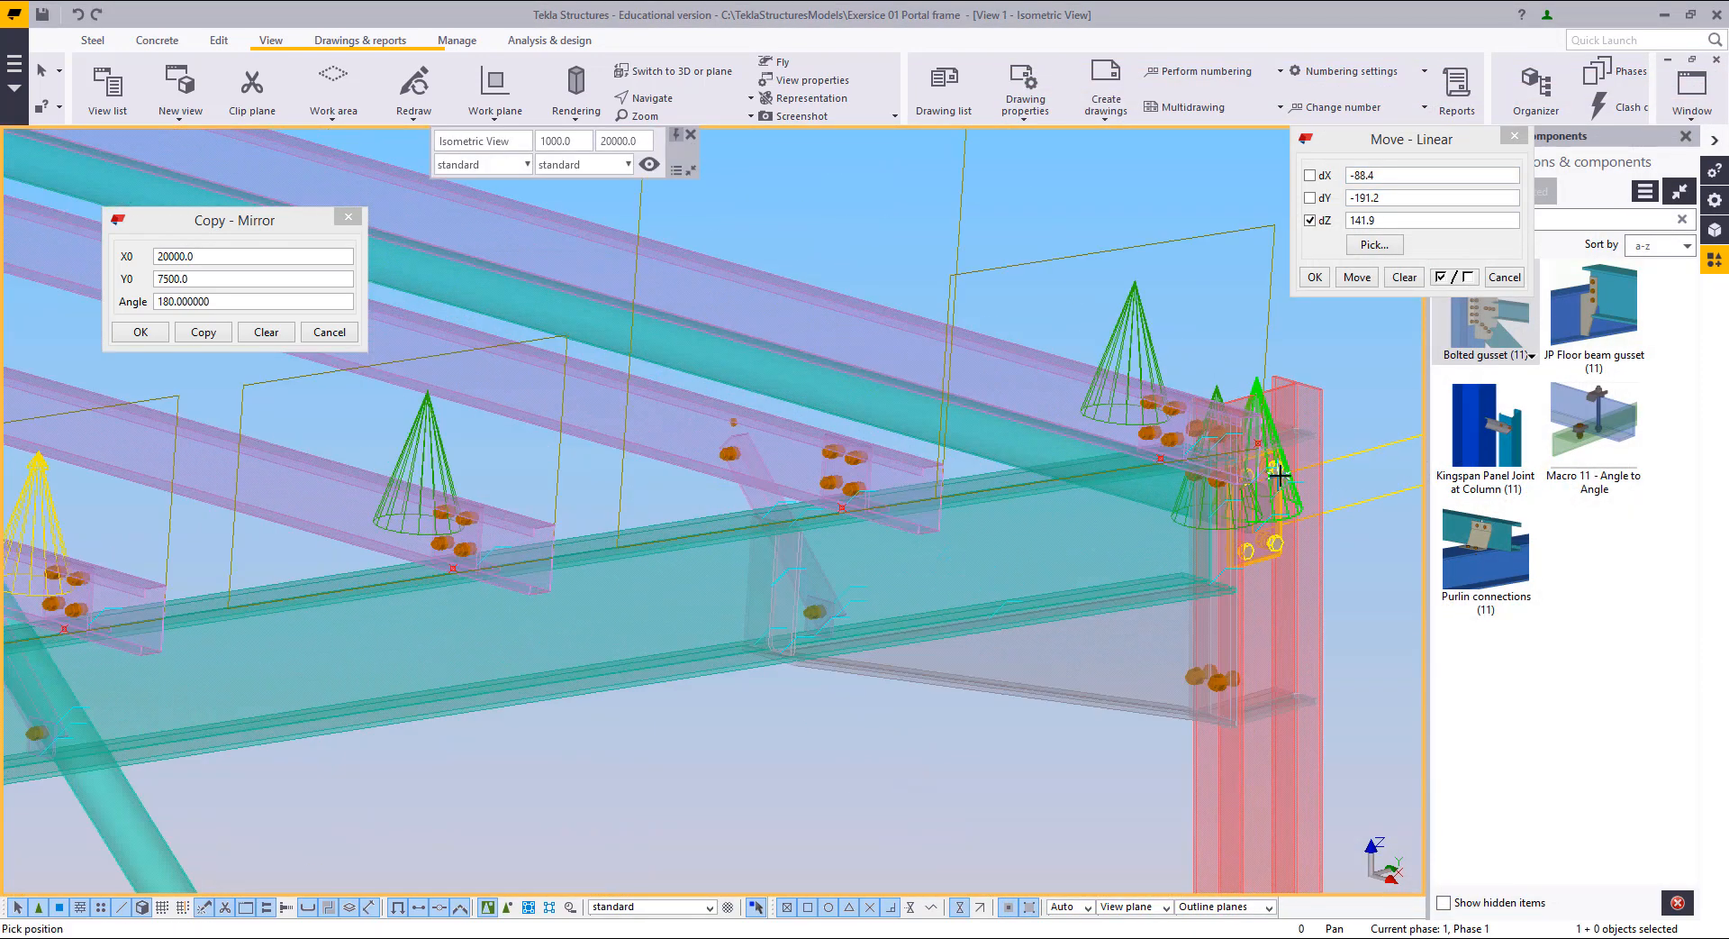
left_click(1280, 475)
mouse_move(1280, 475)
middle_mouse_down("ctrl")
mouse_move(1141, 527)
mouse_move(1084, 495)
mouse_move(902, 486)
mouse_move(622, 523)
middle_mouse_up("ctrl")
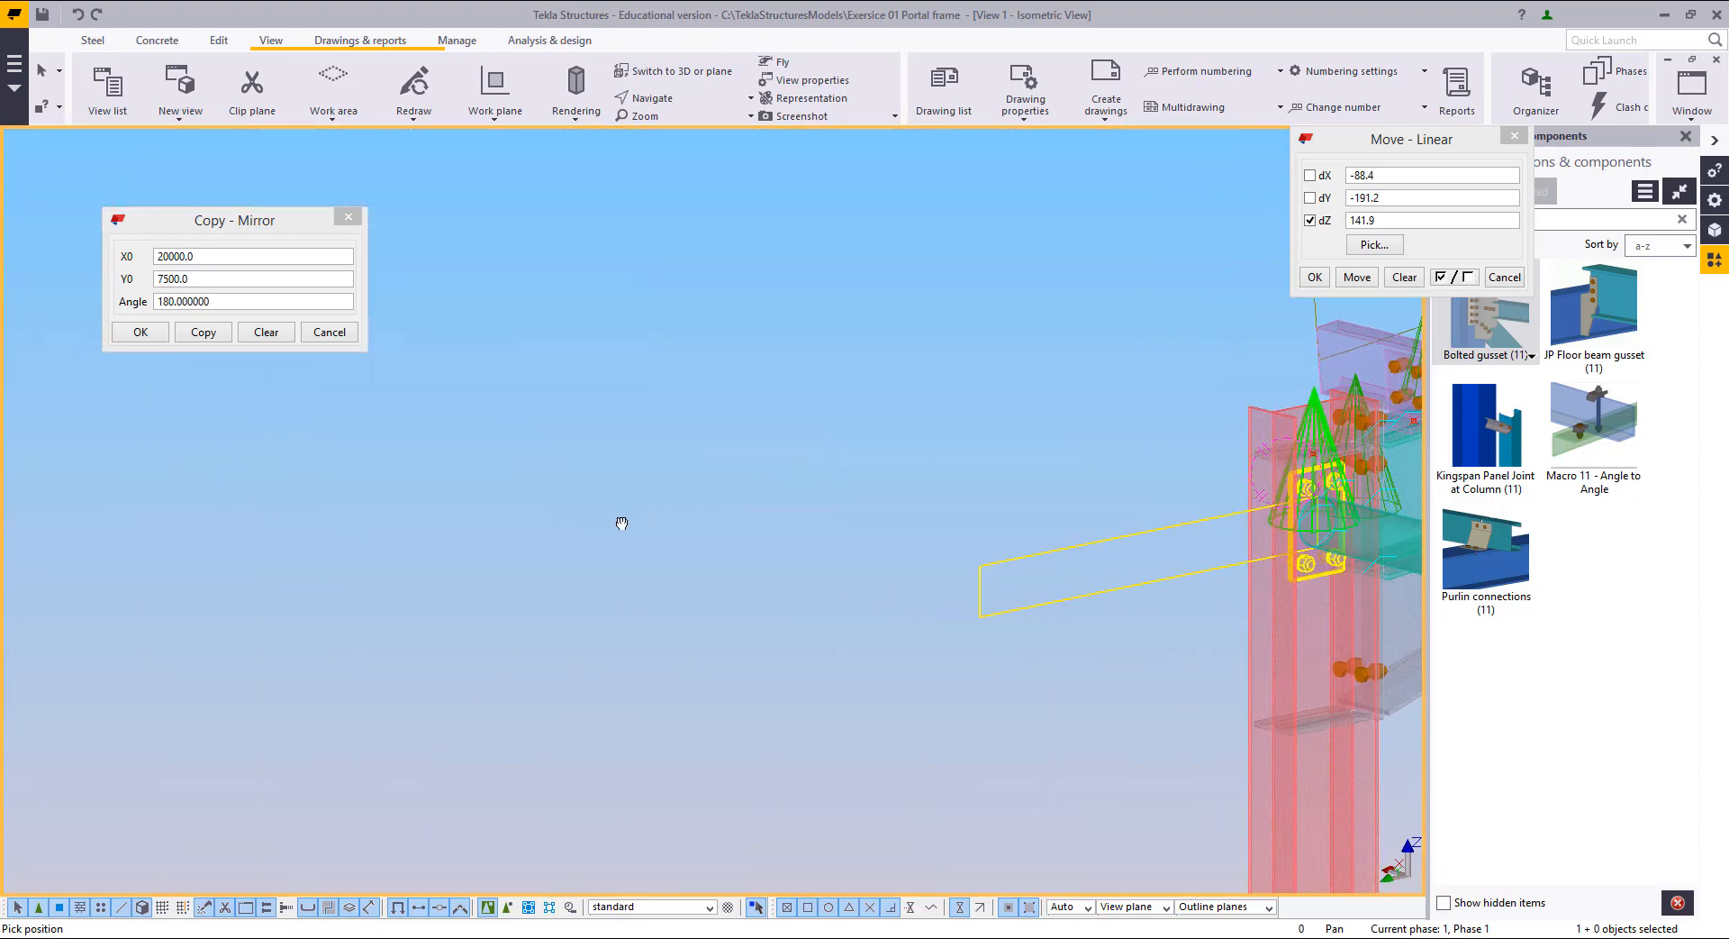
scroll(667, 511, "down", 3)
middle_click_drag(935, 490, 383, 474)
middle_click_drag(851, 454, 468, 382)
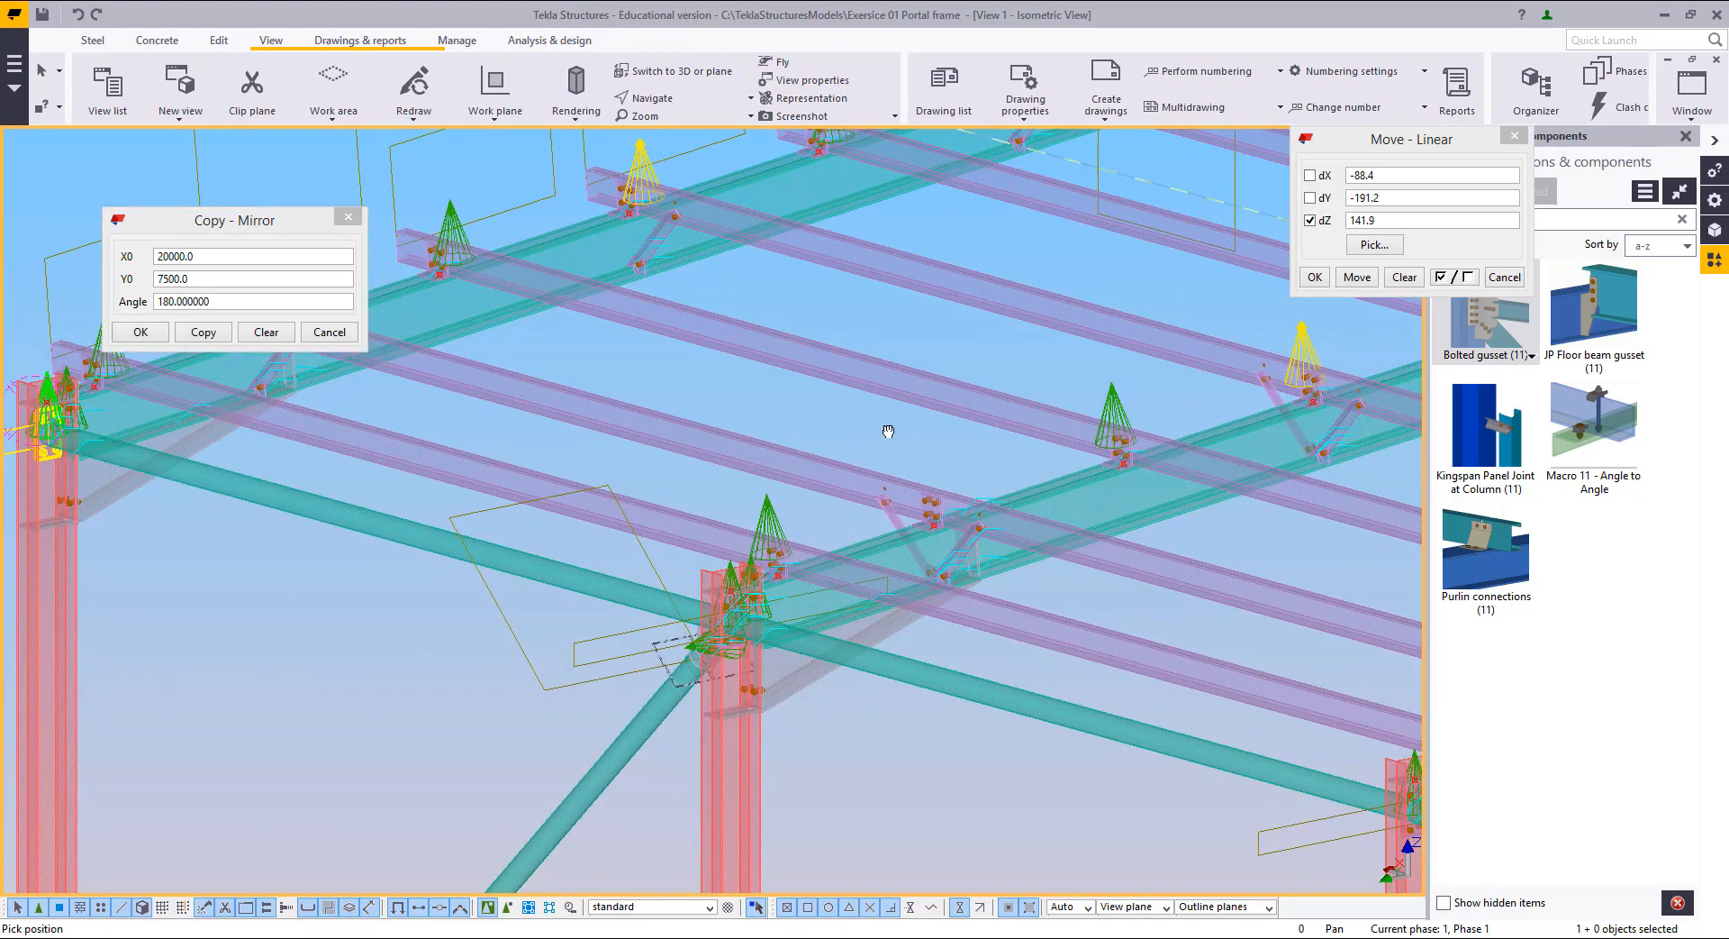
middle_click_drag(888, 431, 749, 326)
scroll(580, 535, "up", 5)
middle_click_drag(580, 535, 946, 99)
scroll(523, 475, "down", 6)
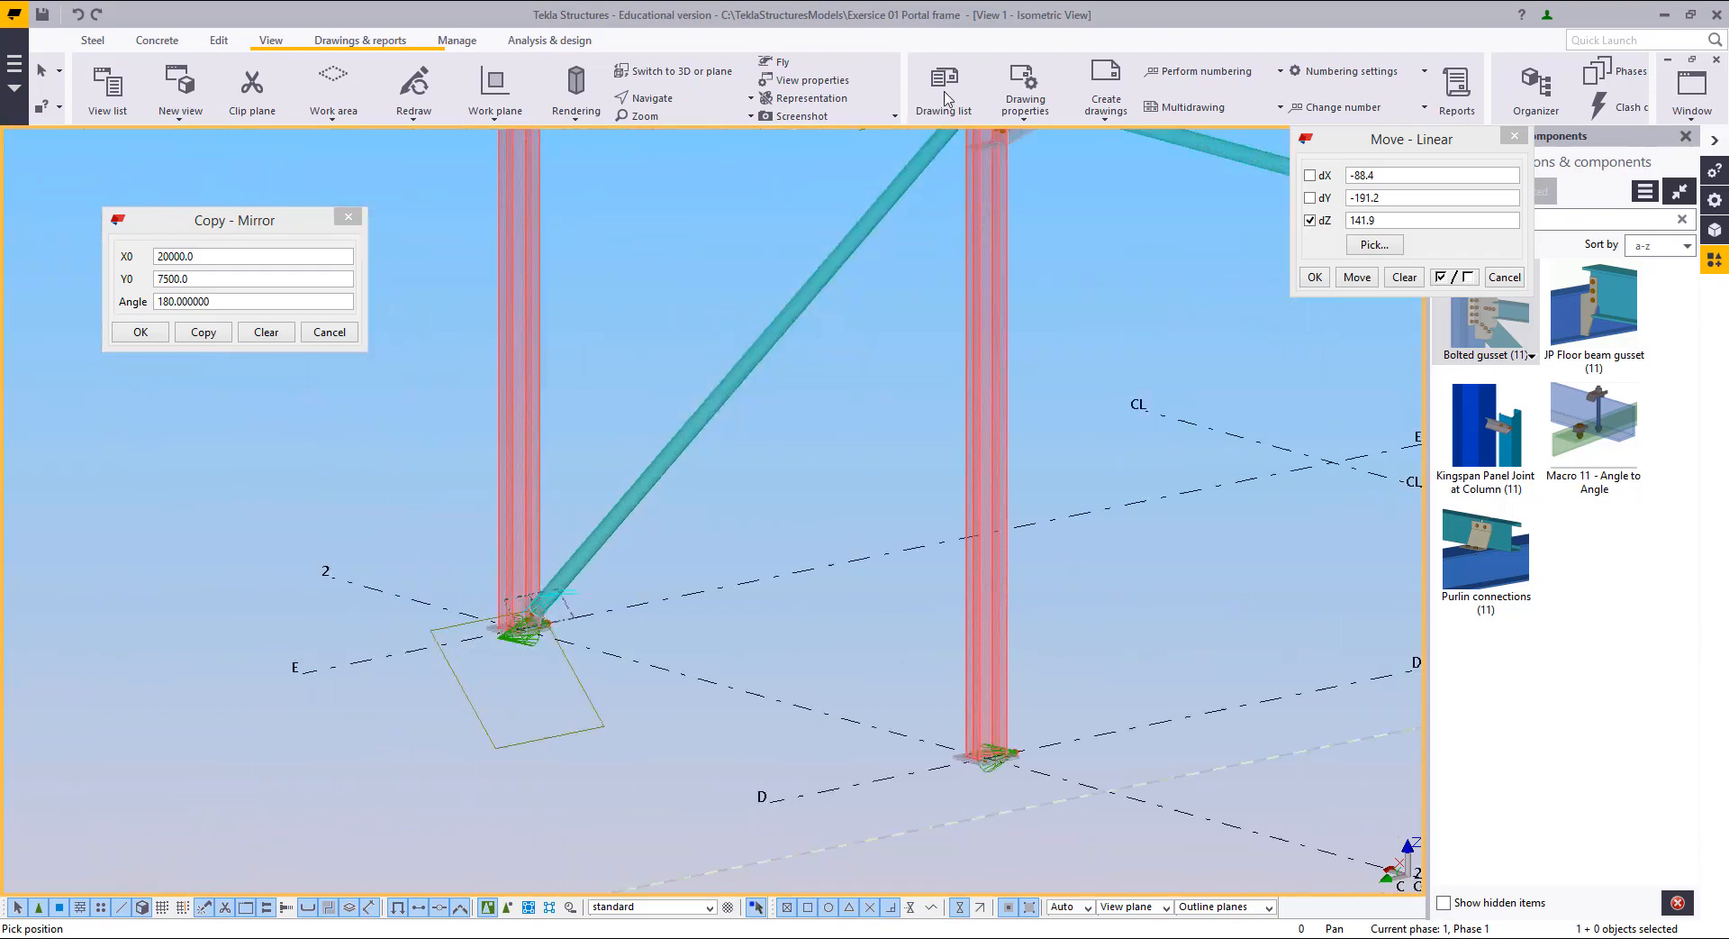
scroll(449, 627, "up", 4)
scroll(344, 634, "down", 8)
middle_click_drag(883, 576, 577, 588)
scroll(631, 535, "up", 3)
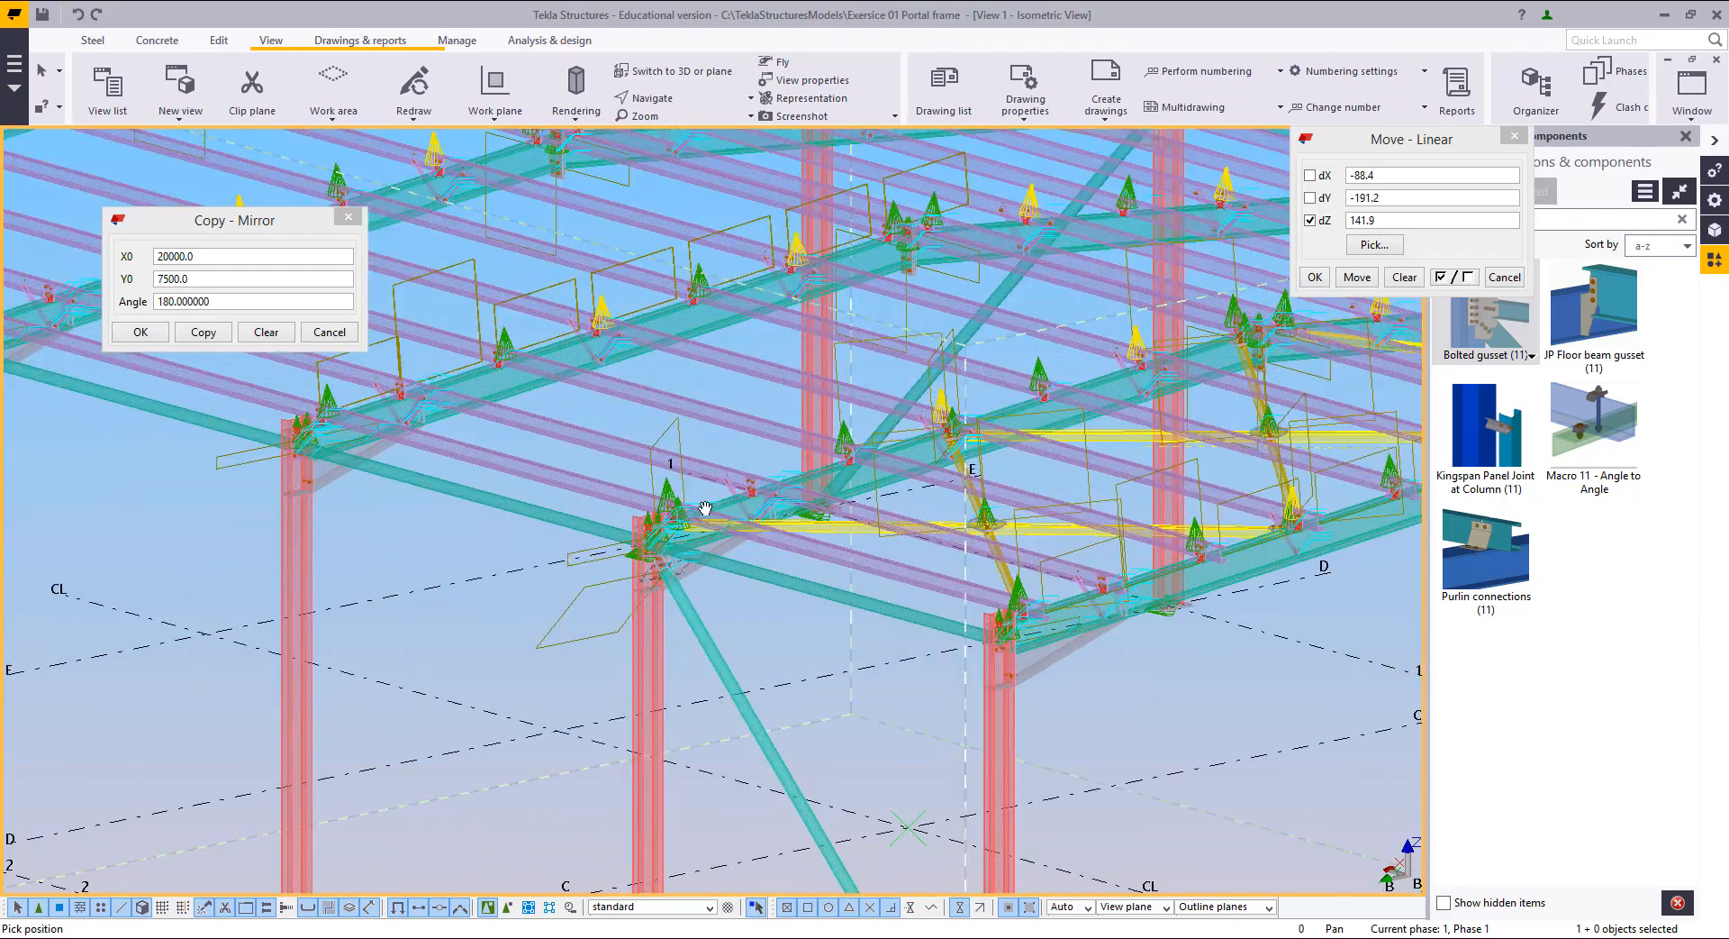
scroll(705, 508, "up", 2)
middle_click_drag(1294, 398, 1087, 408)
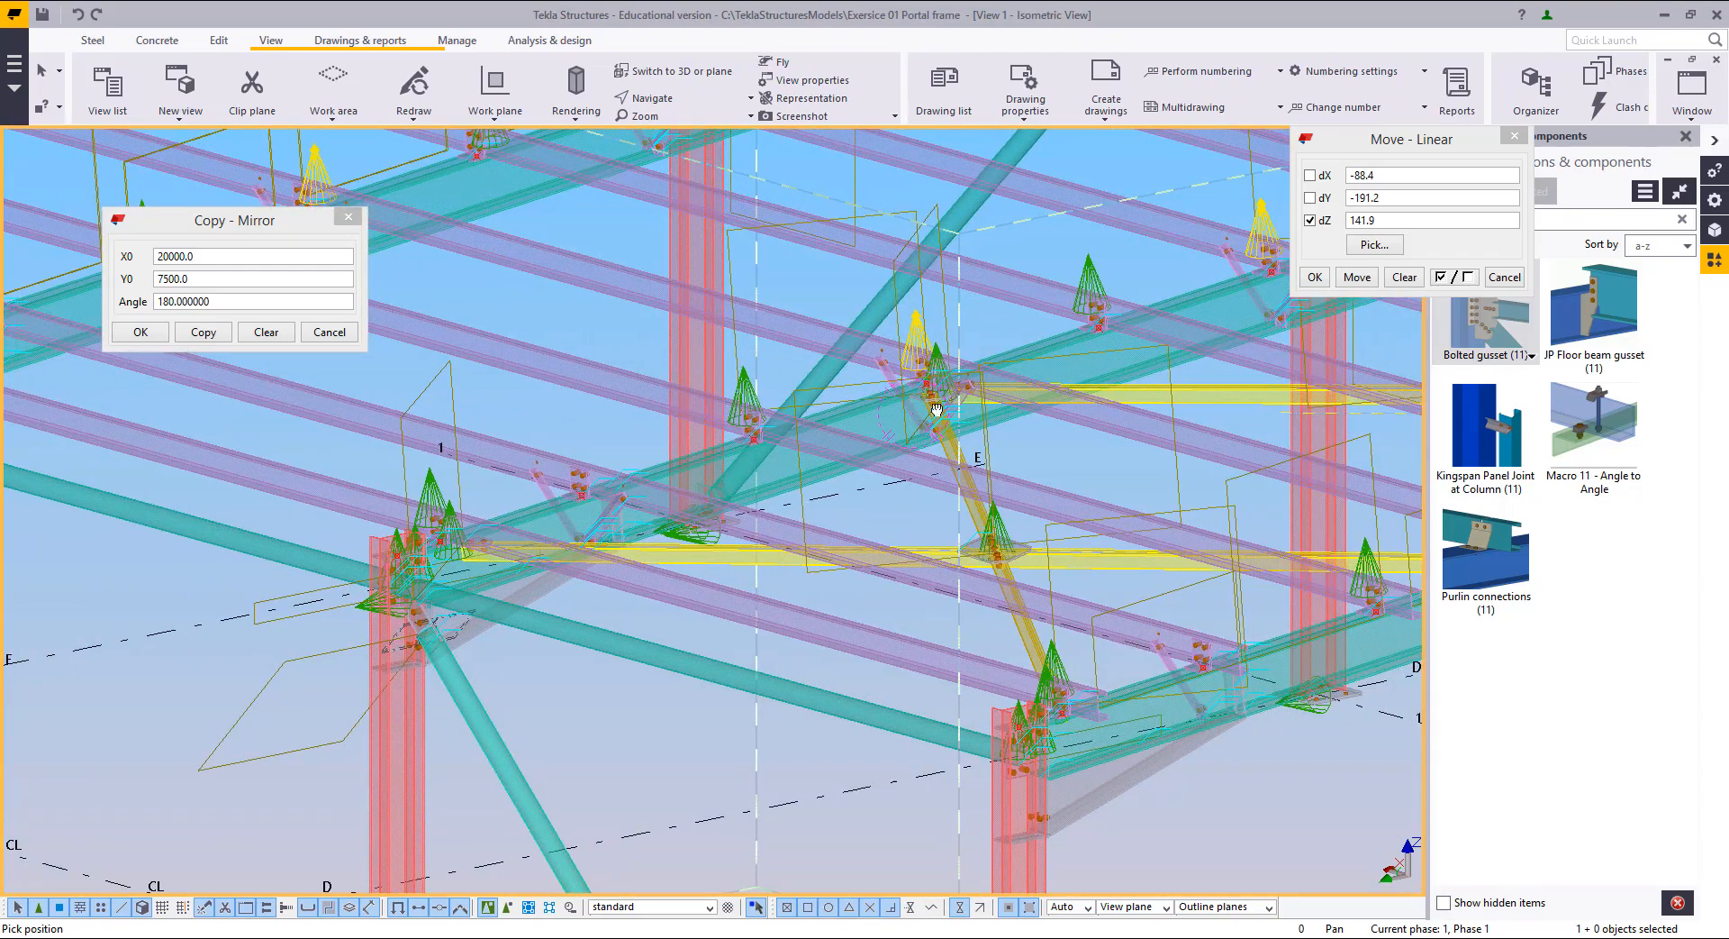
middle_click_drag(937, 410, 755, 385, "ctrl")
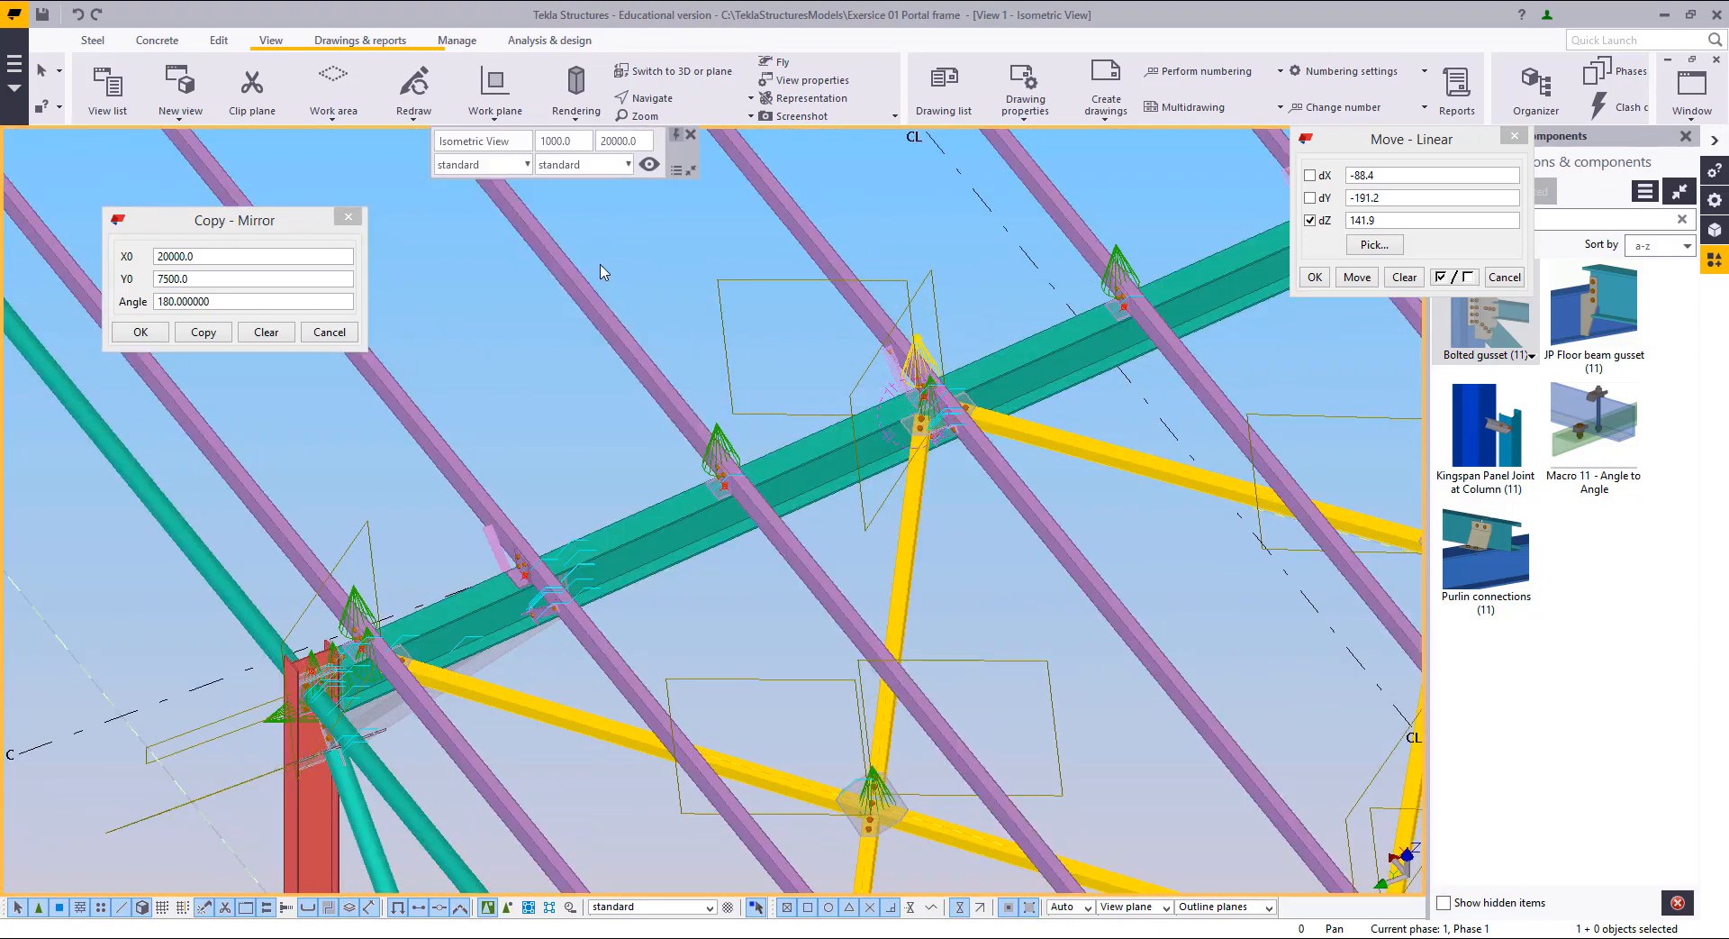
Step: Select the six roof bracing members in bay A-B on the roof slope between grid line 2 and CL
scroll(707, 398, "down", 5)
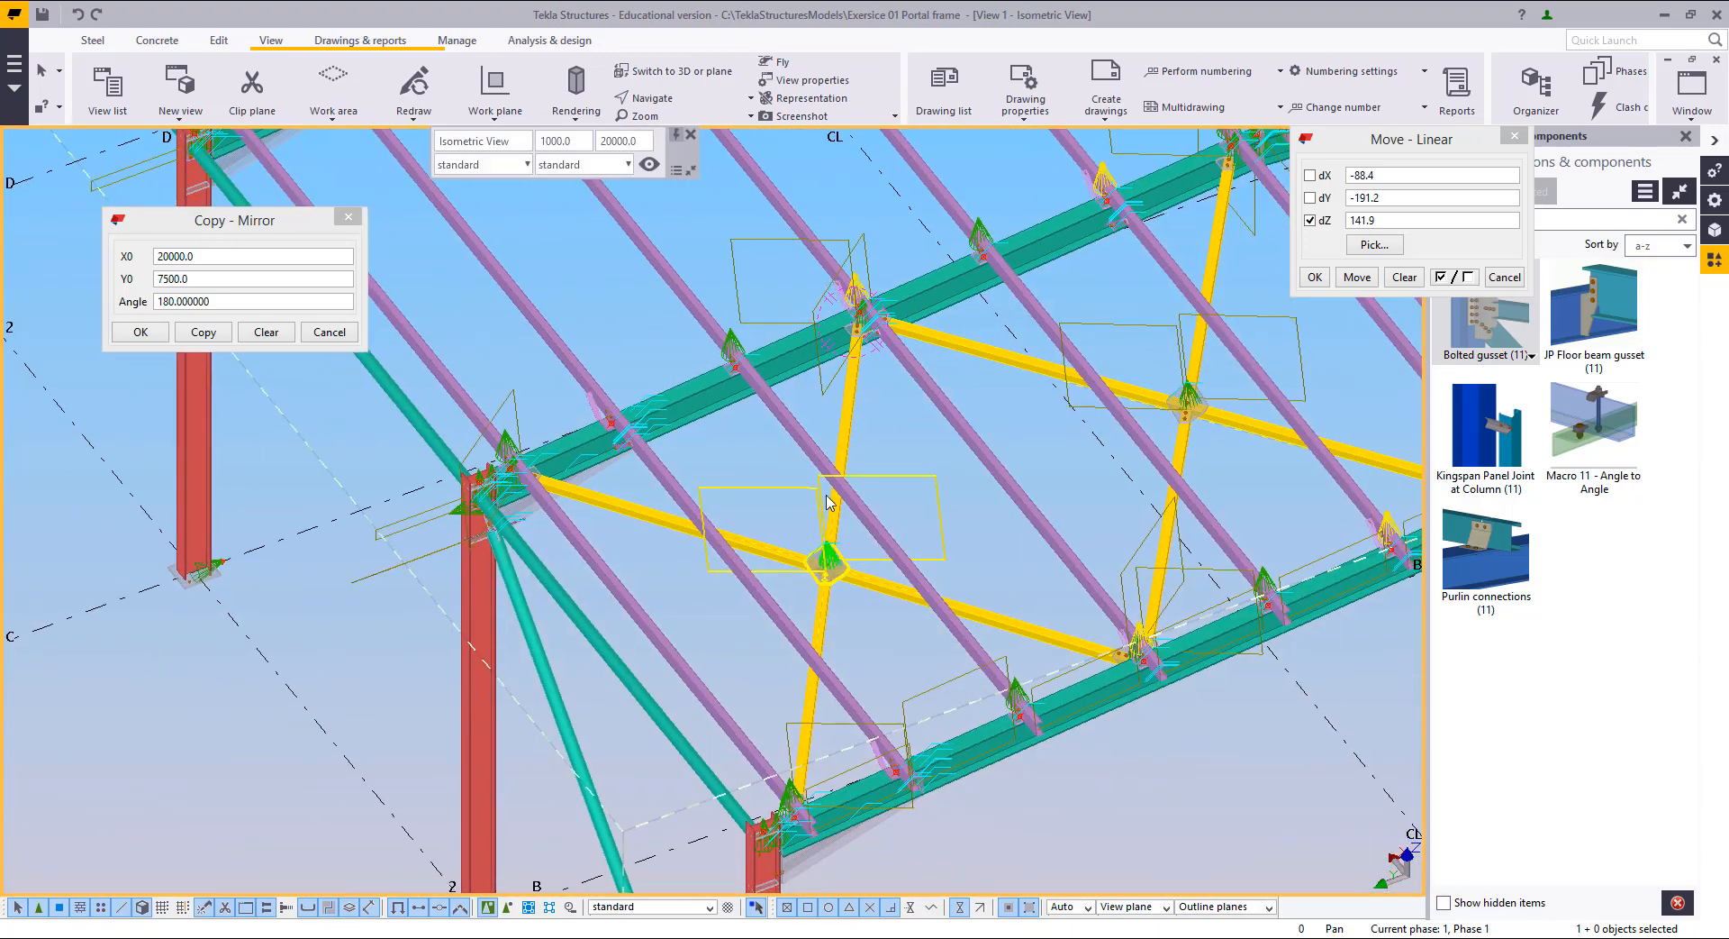
left_click(847, 446)
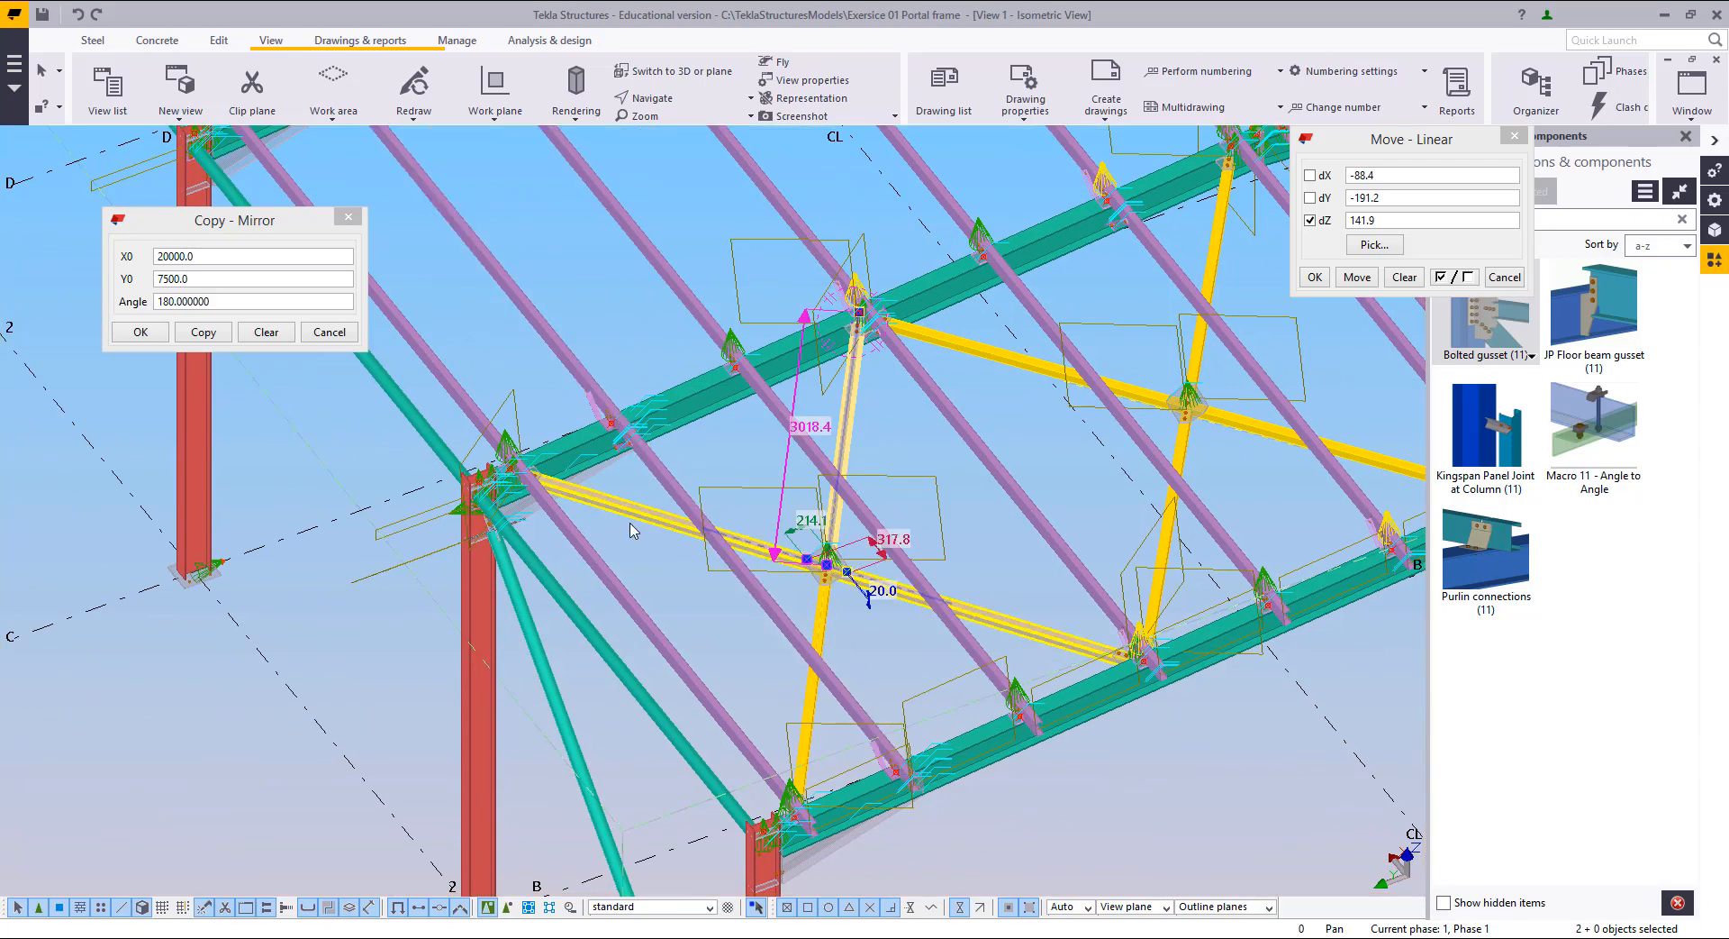
left_click(815, 562)
left_click(851, 441, "ctrl")
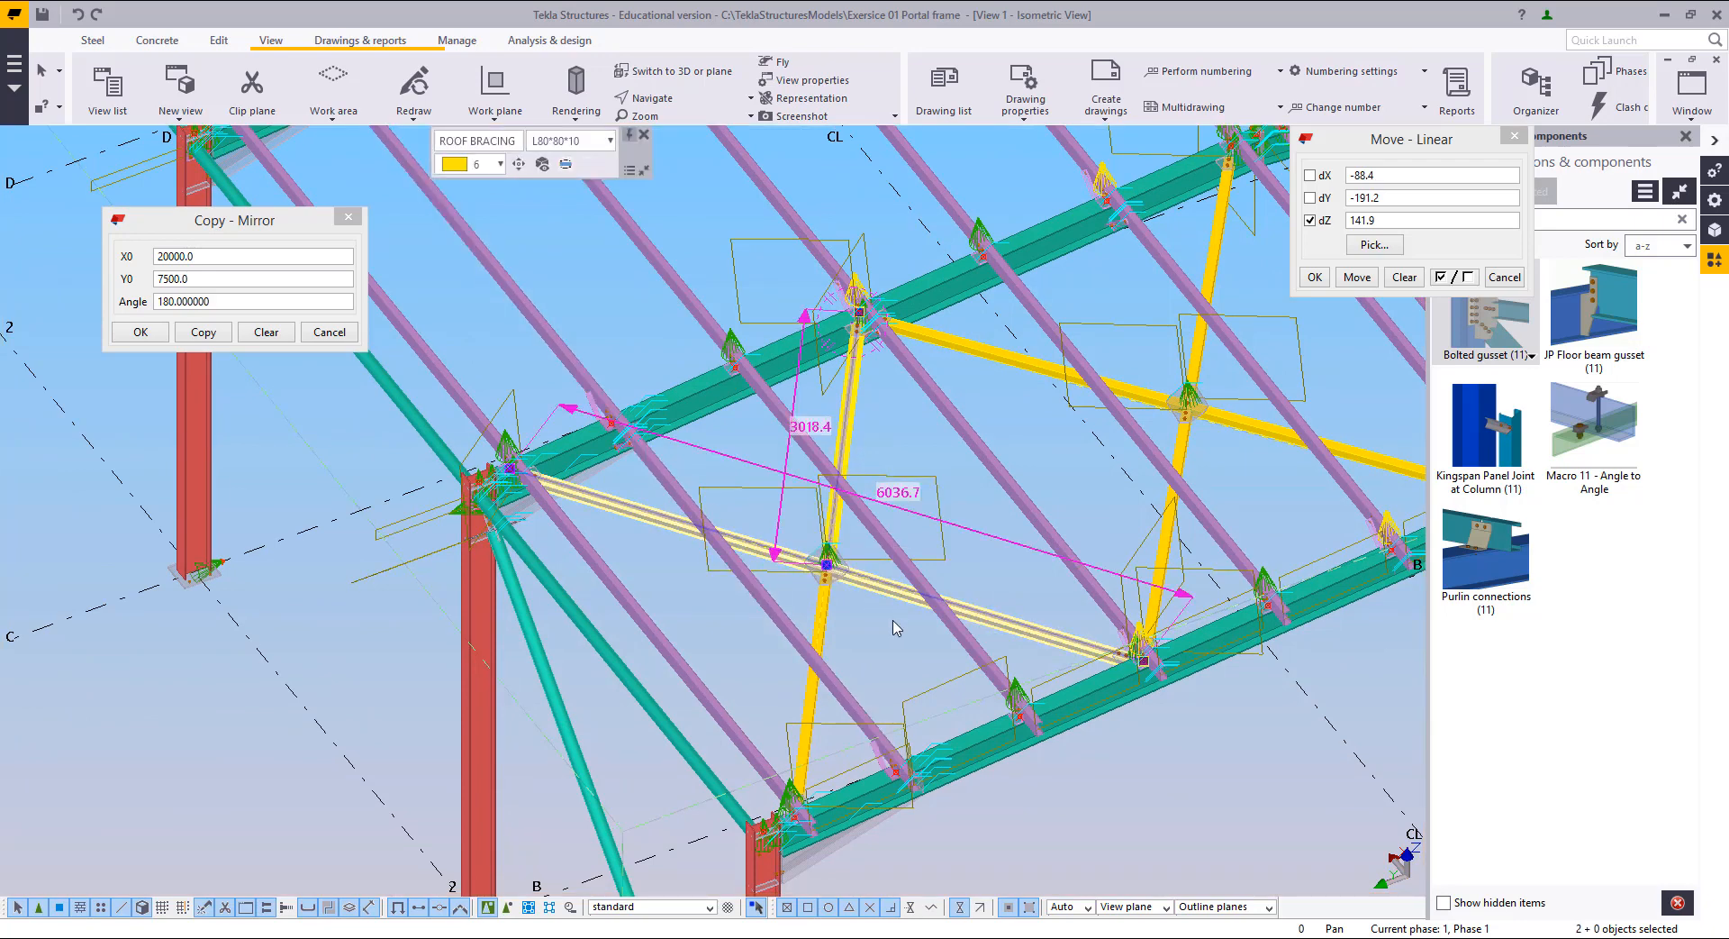
left_click(824, 621, "ctrl")
middle_click_drag(1171, 402, 874, 599)
scroll(873, 599, "up", 3)
left_click(864, 587, "ctrl")
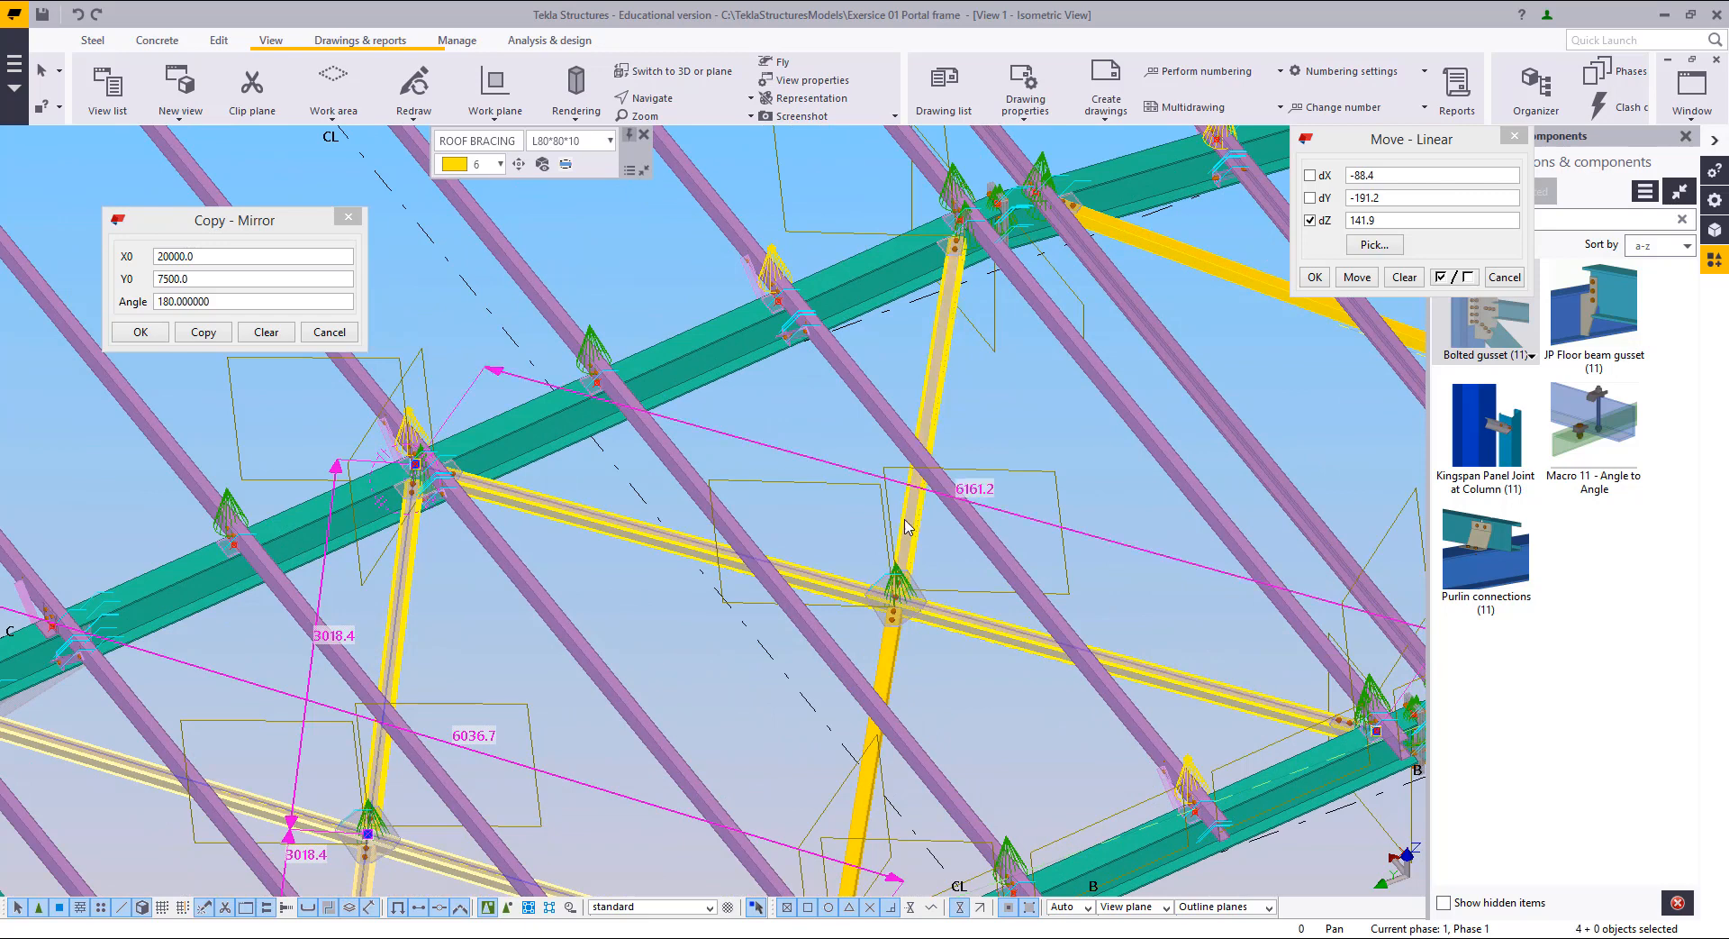
left_click(906, 524, "ctrl")
left_click(880, 660, "ctrl")
Step: Add the six roof bracing members in bay A-B between CL and grid line 1 to the selection
scroll(941, 532, "down", 3)
middle_click_drag(1146, 409, 696, 551)
scroll(695, 551, "up", 3)
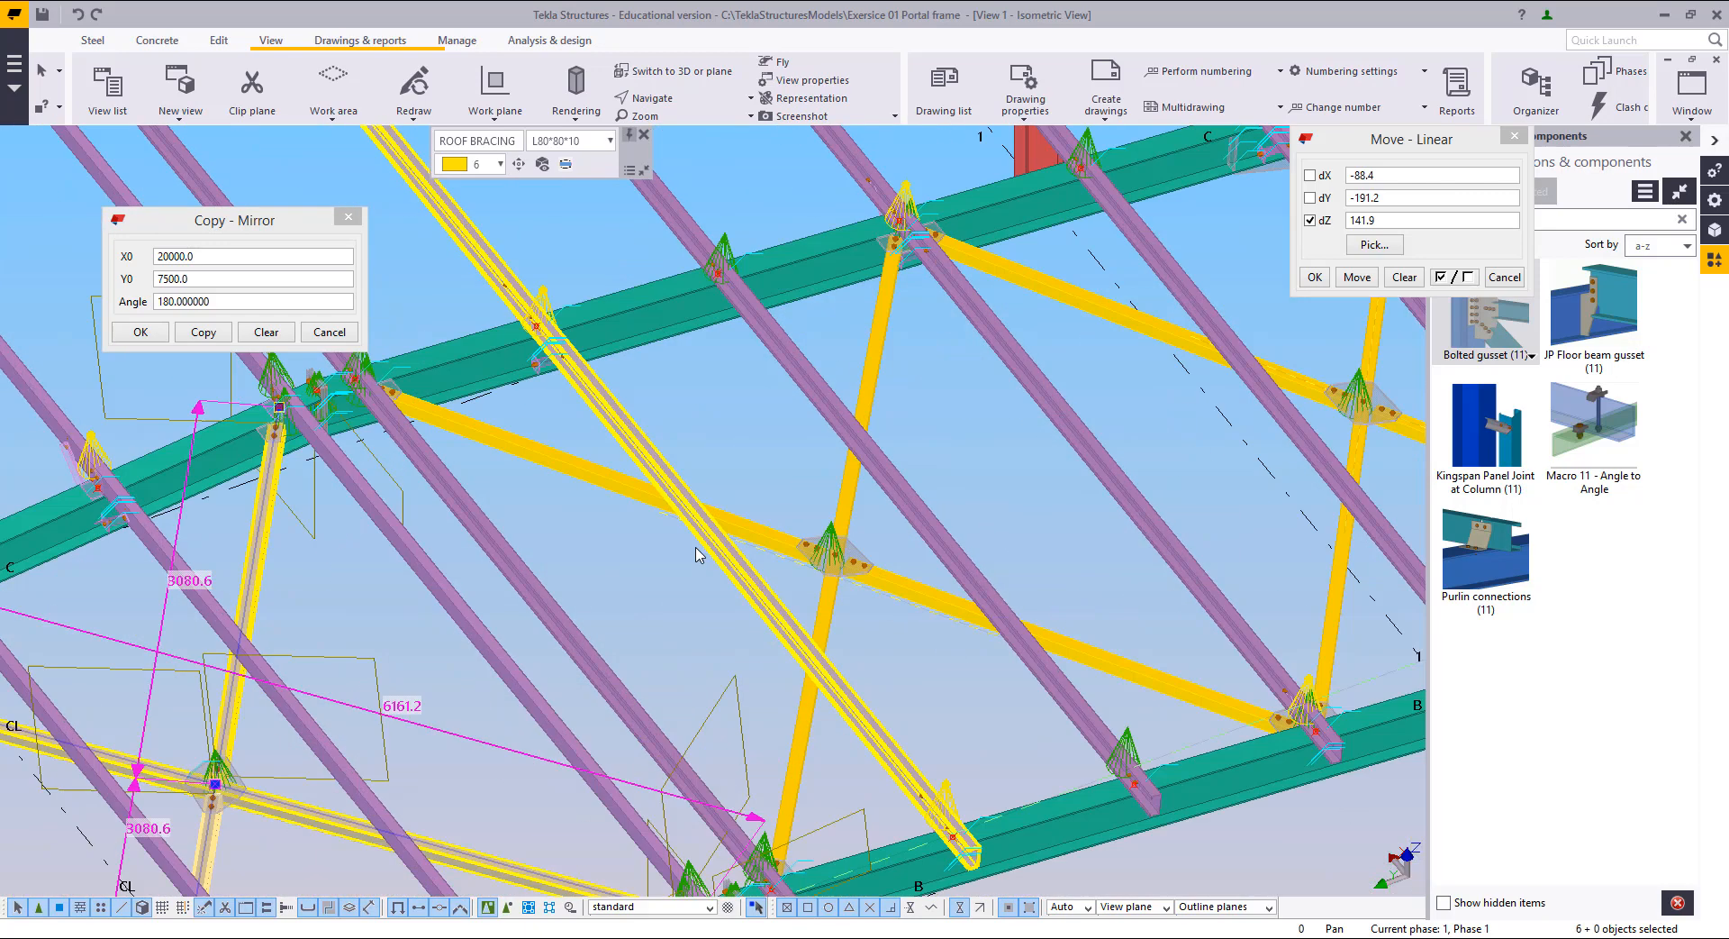
left_click(768, 531, "ctrl")
left_click(850, 485, "ctrl")
left_click(937, 592, "ctrl")
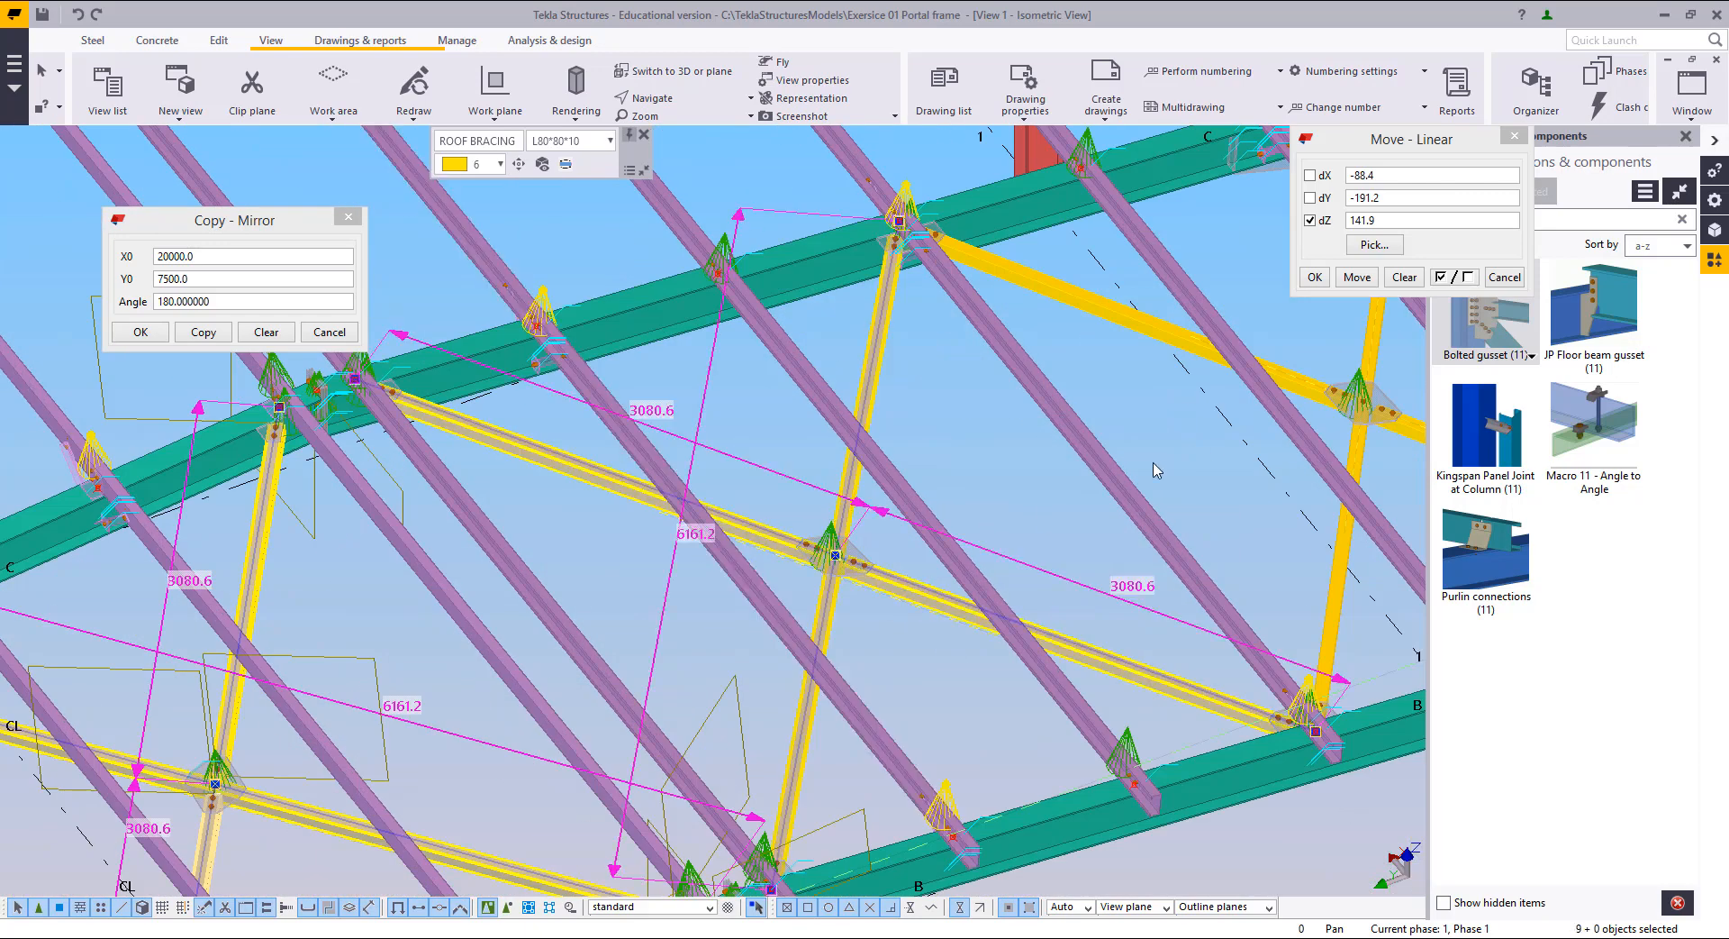
middle_click_drag(1156, 469, 966, 469)
left_click(704, 474, "ctrl")
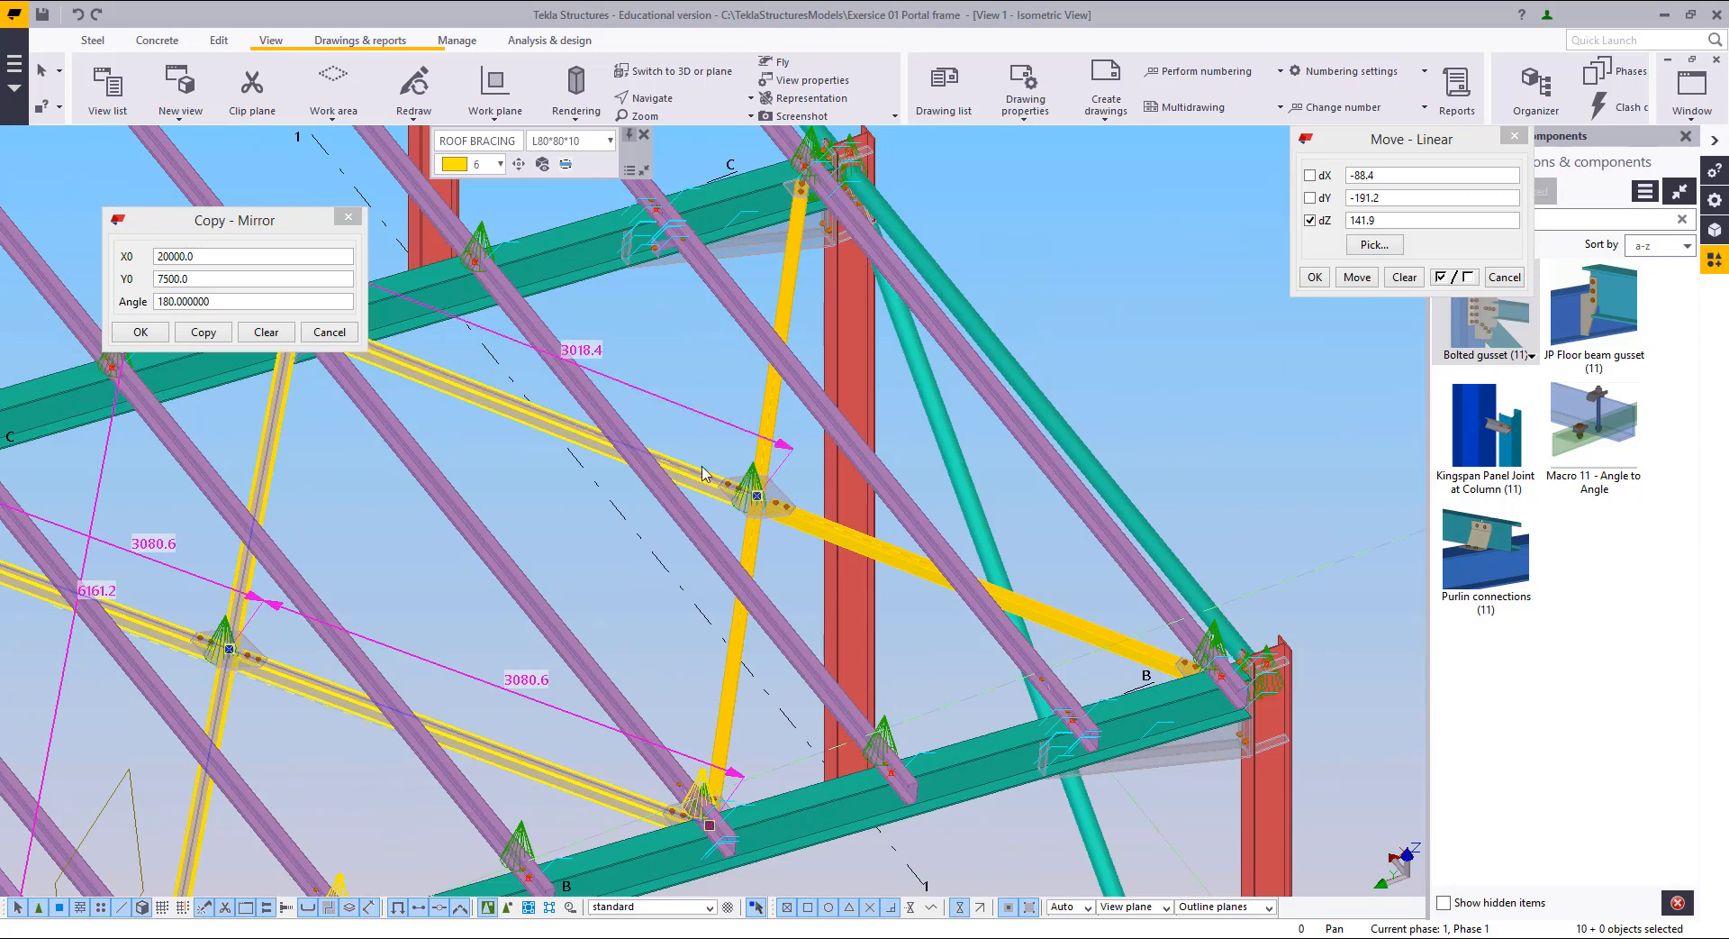
left_click(764, 447, "ctrl")
left_click(814, 524, "ctrl")
Step: Mirror-copy the selected roof bracing about grid line C with X0 10000.0, Y0 11356.3 and angle -90, and end the command
scroll(775, 581, "down", 3)
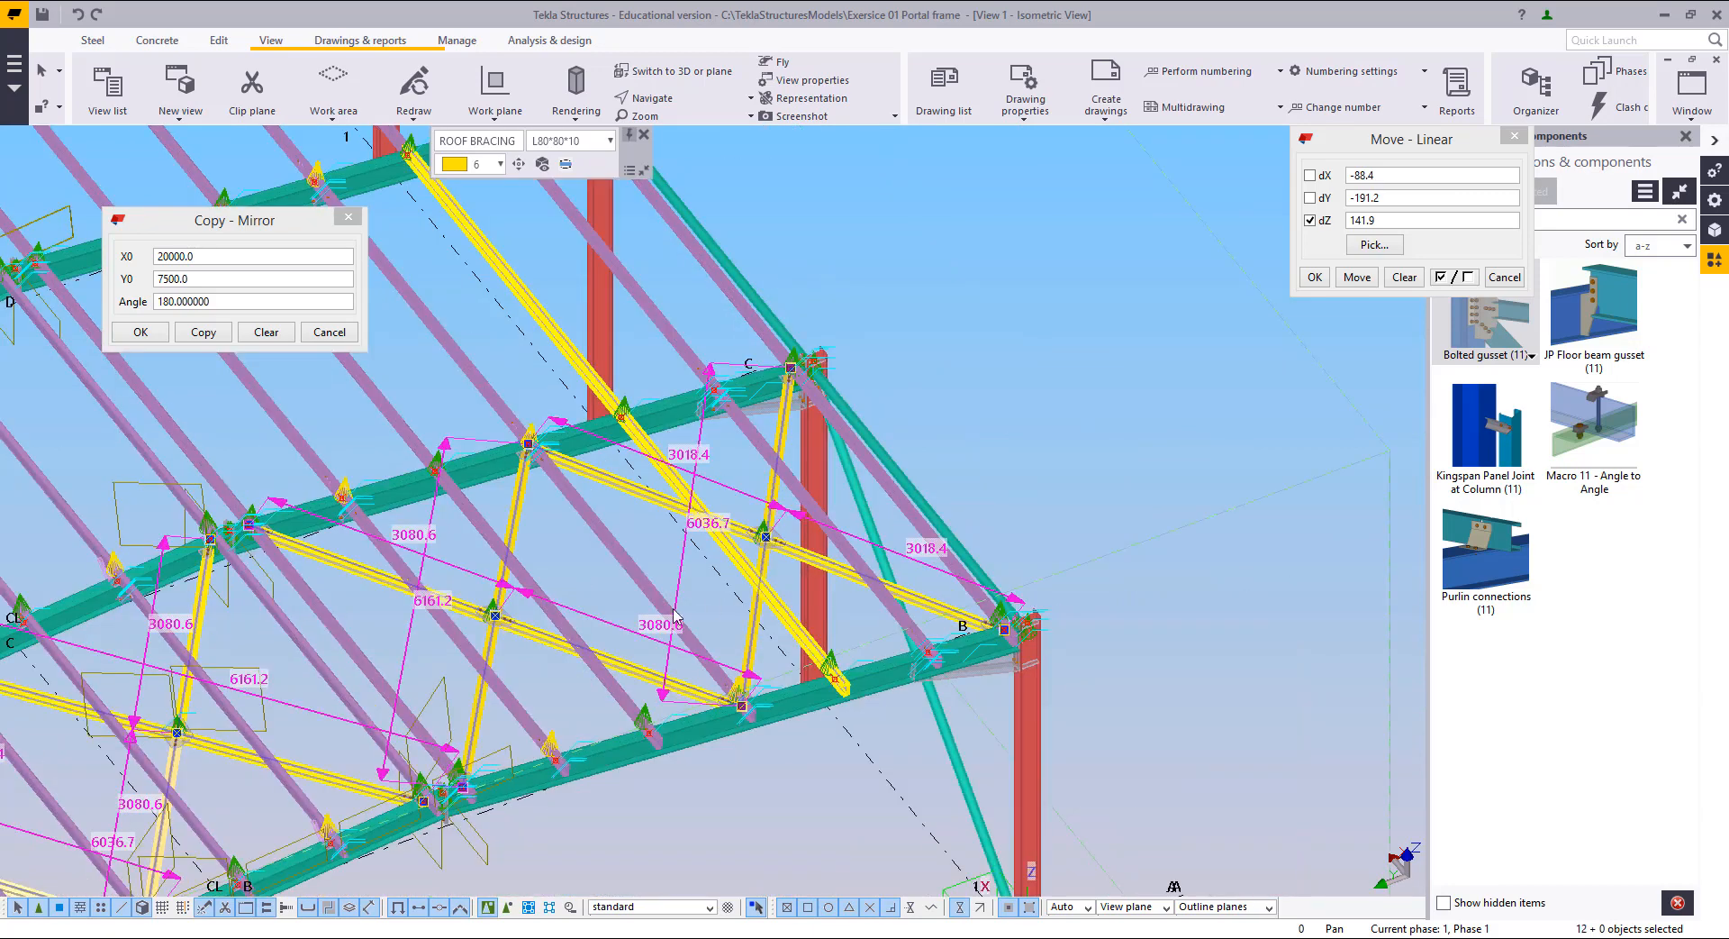
scroll(675, 616, "down", 3)
middle_click_drag(675, 616, 790, 535, "ctrl")
middle_click_drag(492, 759, 1190, 491)
middle_click_drag(803, 544, 809, 547, "ctrl")
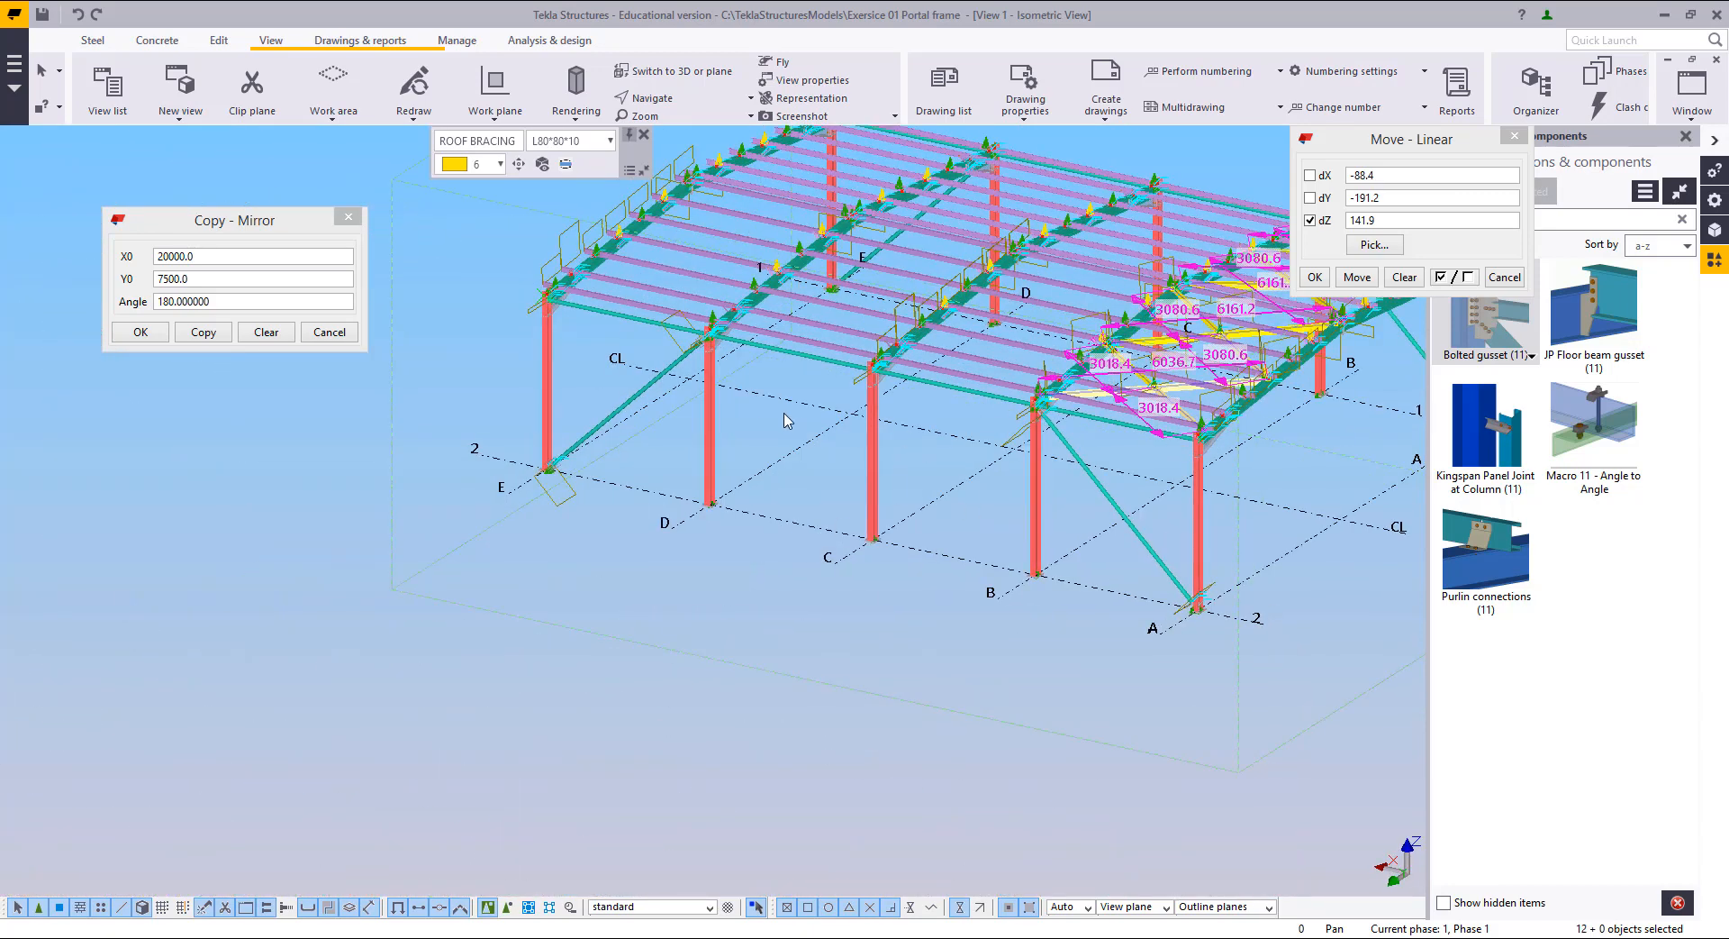
middle_click_drag(759, 417, 490, 480)
scroll(670, 483, "up", 2)
right_click(671, 465)
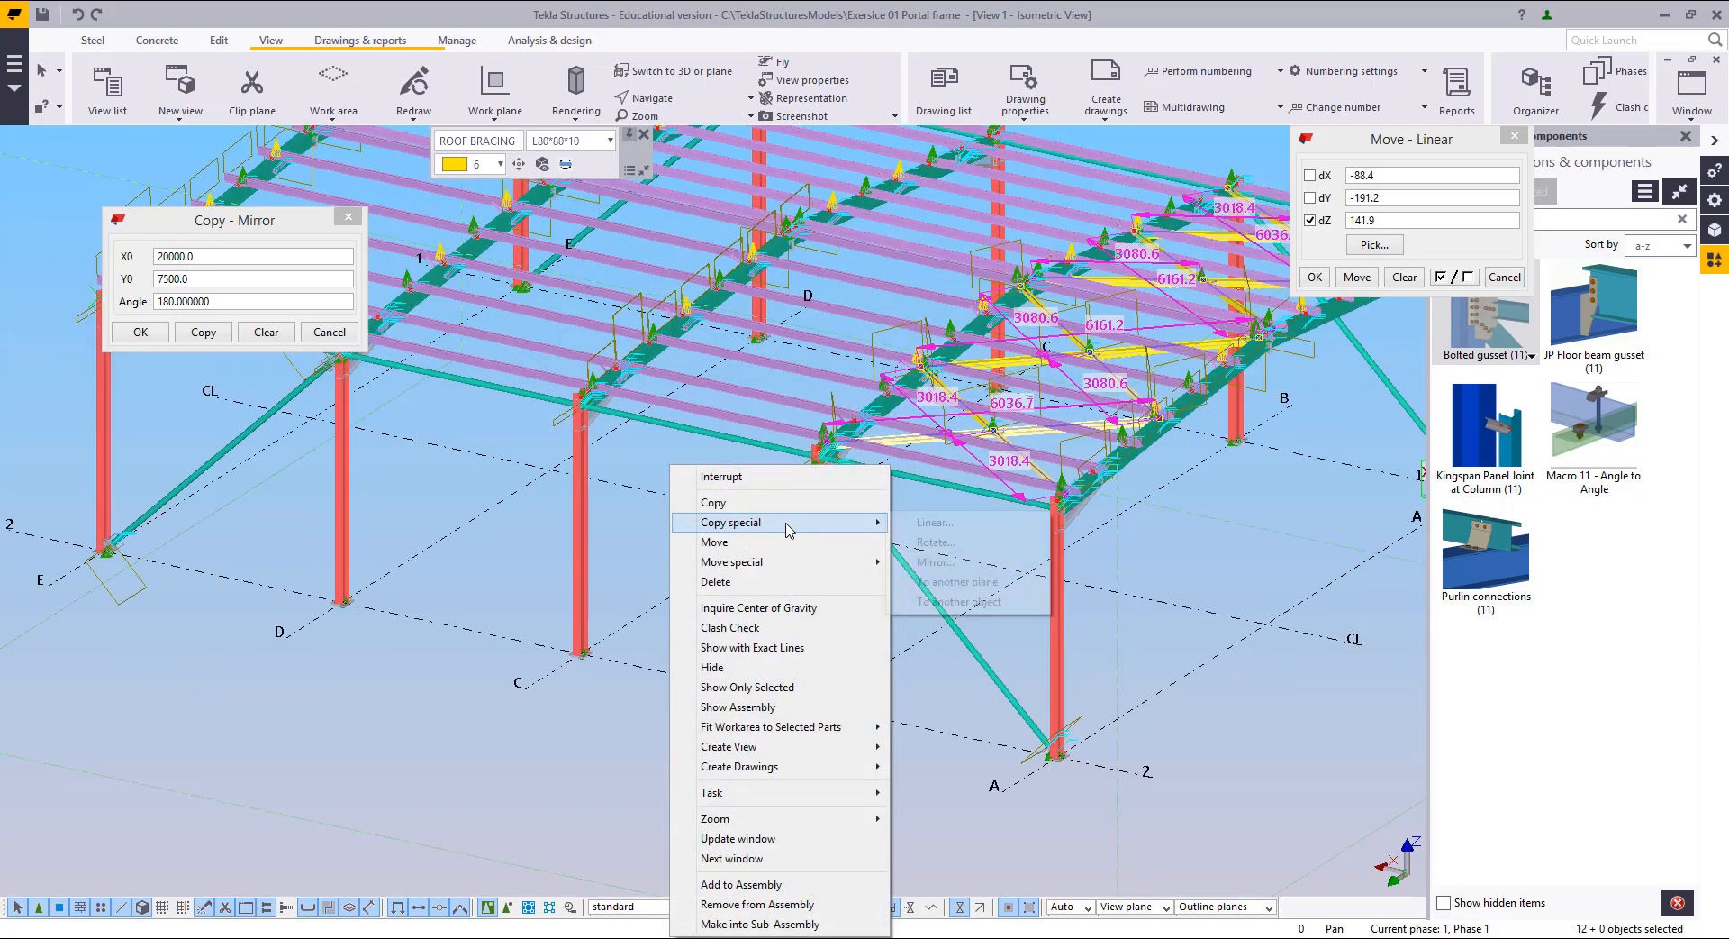
mouse_move(791, 522)
left_click(956, 568)
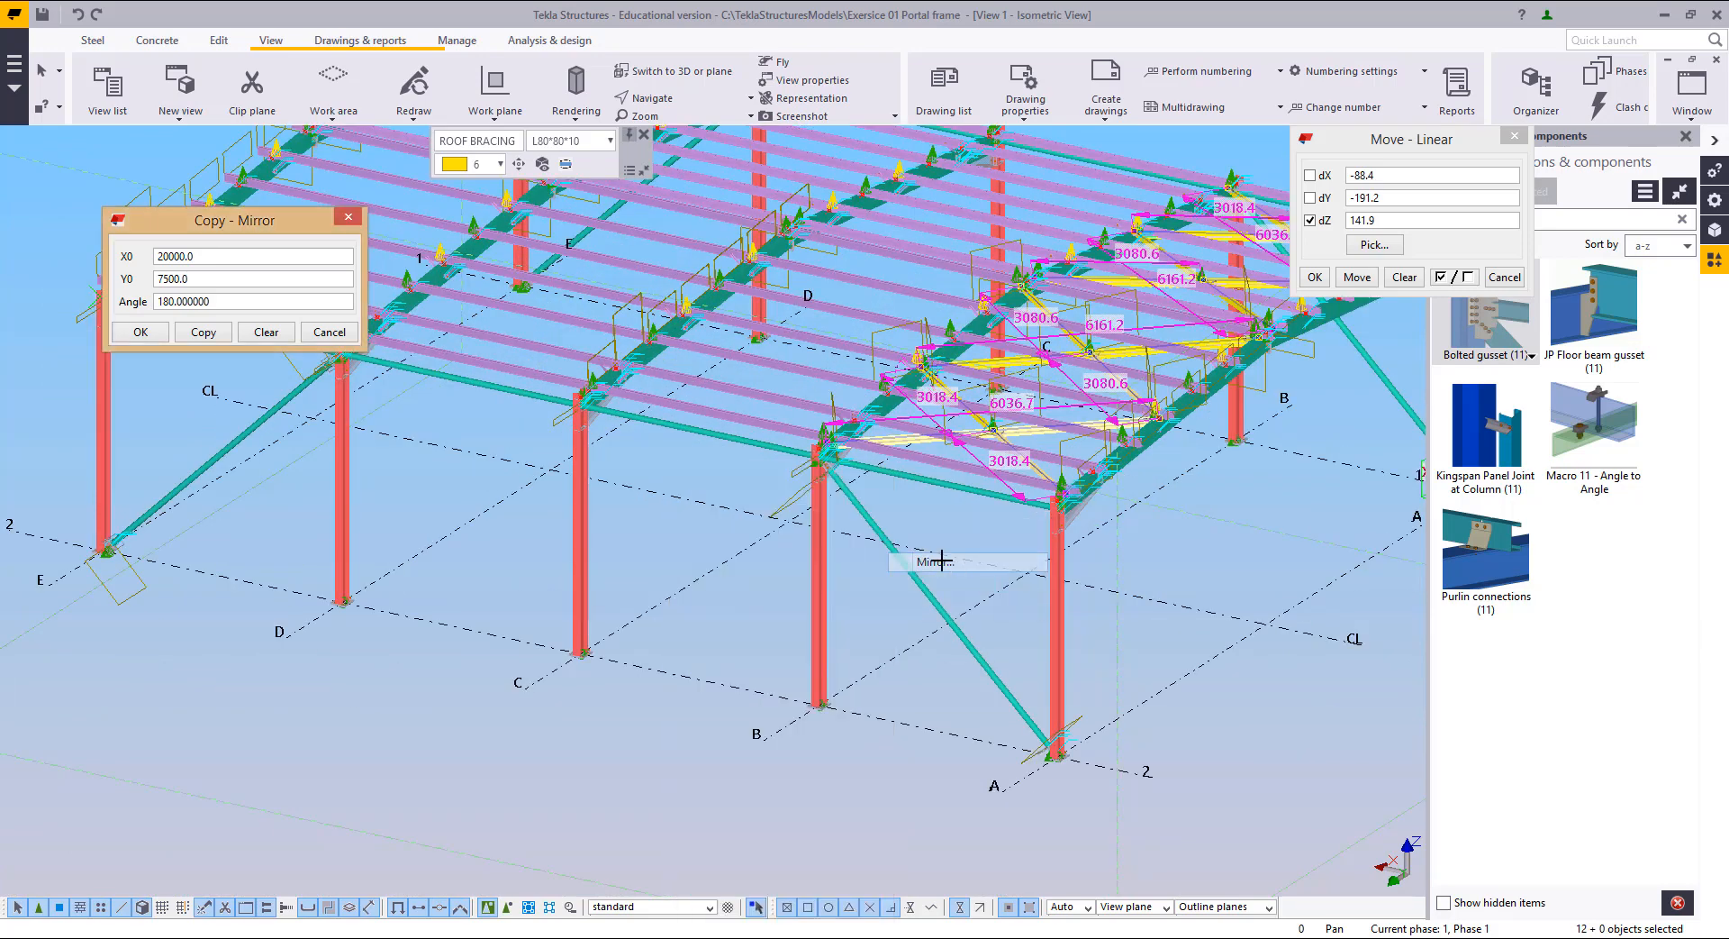
left_click(676, 595)
left_click(766, 538)
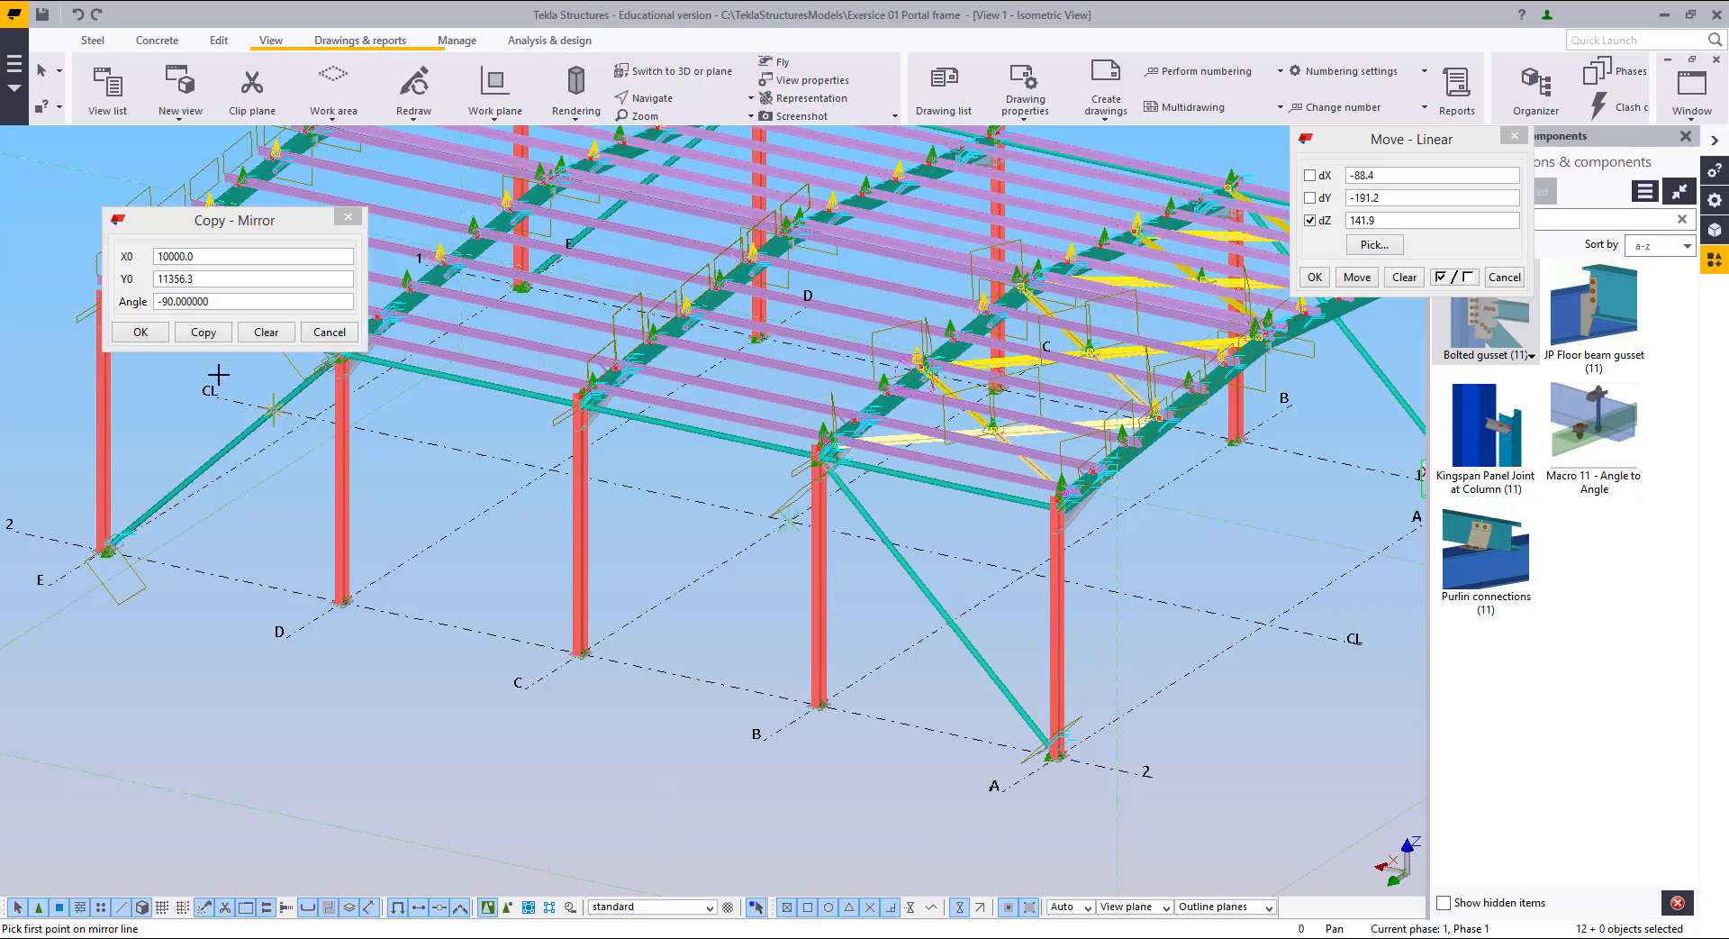
left_click(219, 340)
middle_click_drag(720, 530, 1057, 792)
right_click(464, 302)
left_click(494, 312)
left_click(533, 381)
Step: Check the roof bracing and purlin layout in plan view, and return to the 3D view
key("ctrl+p")
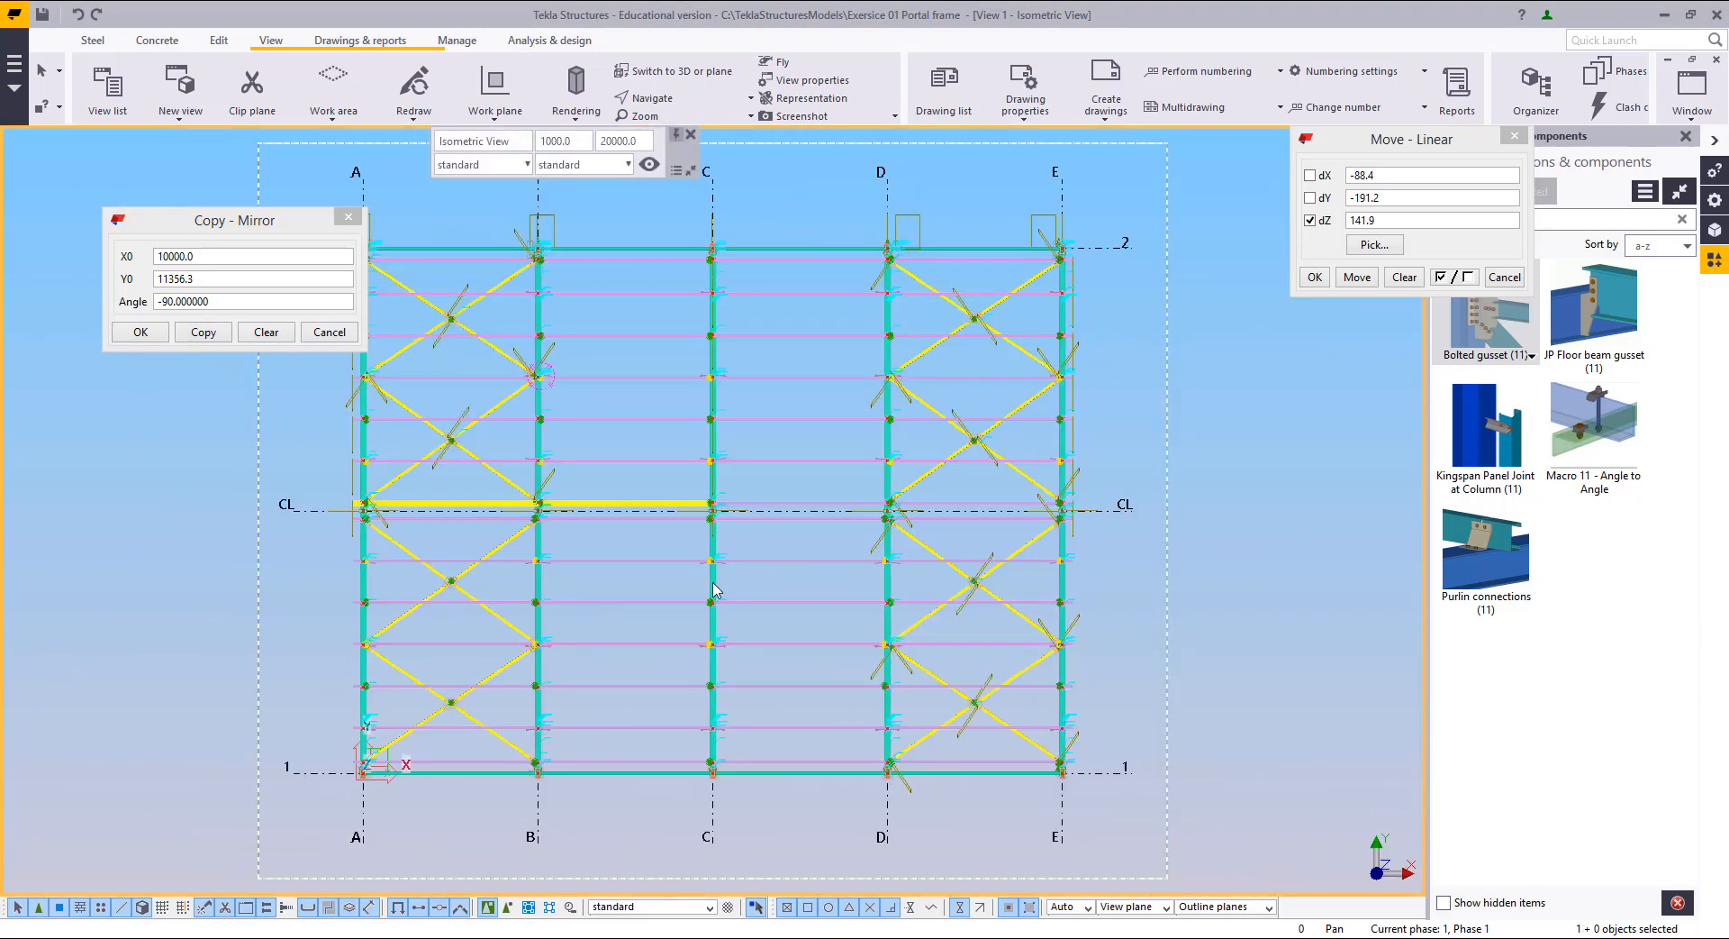
scroll(515, 664, "up", 2)
middle_click_drag(514, 665, 798, 555)
scroll(783, 654, "up", 10)
middle_click_drag(559, 810, 694, 726)
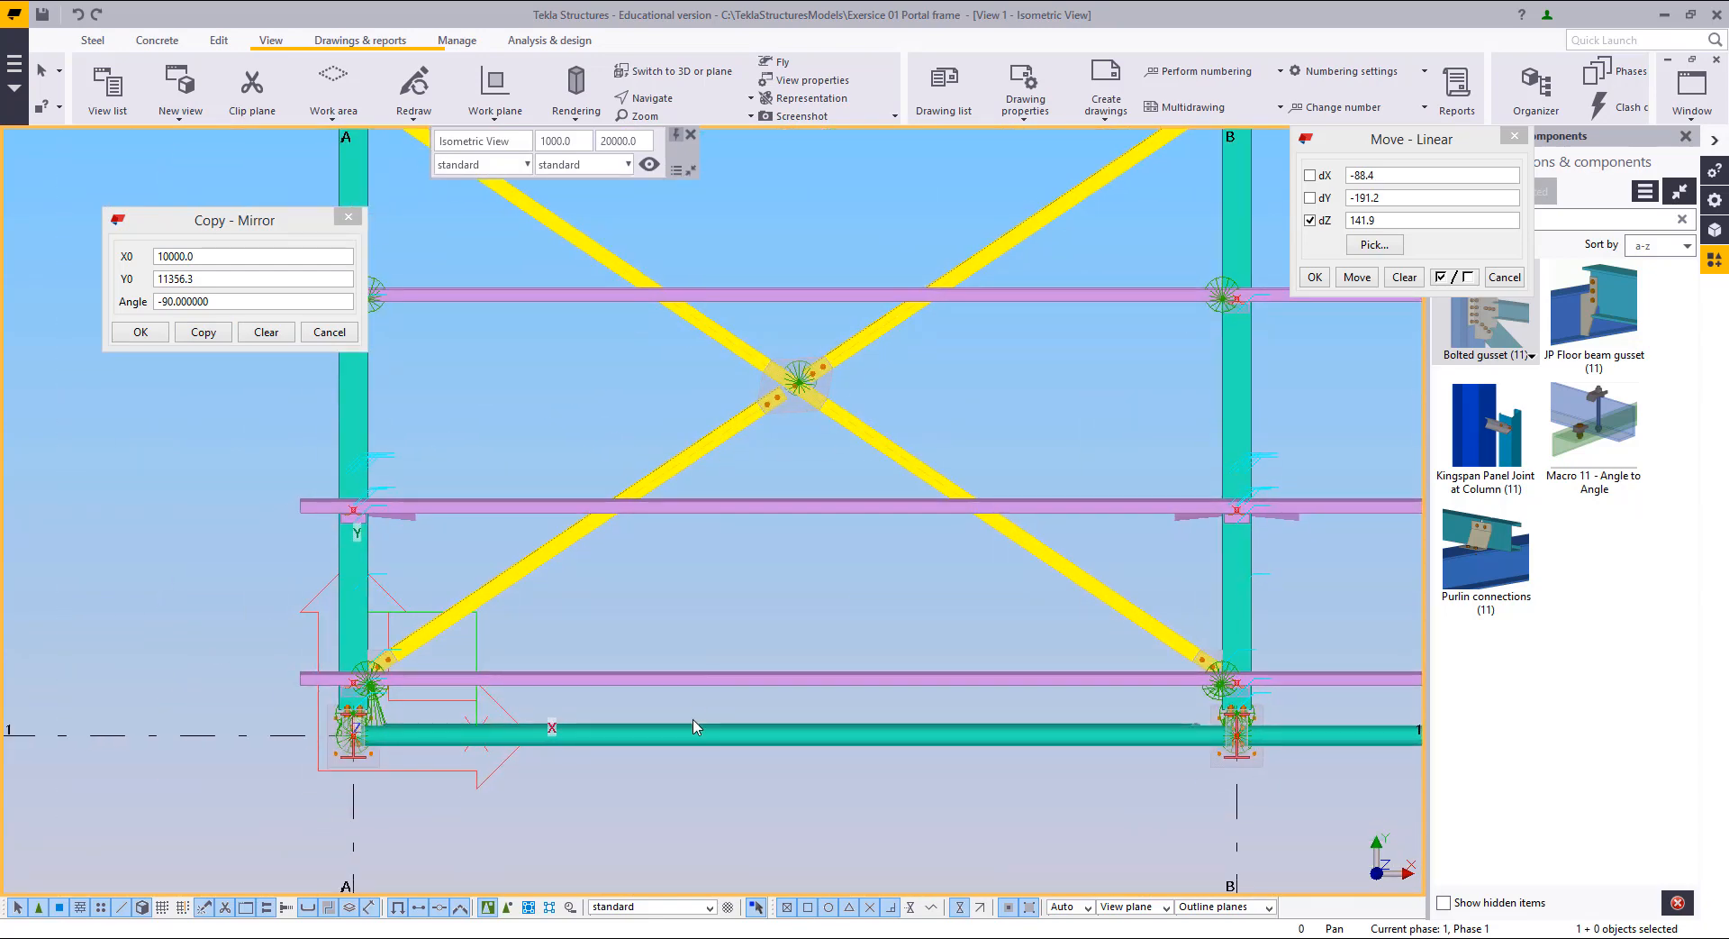
scroll(707, 743, "down", 7)
middle_click_drag(773, 806, 762, 885)
middle_click_drag(743, 142, 723, 771)
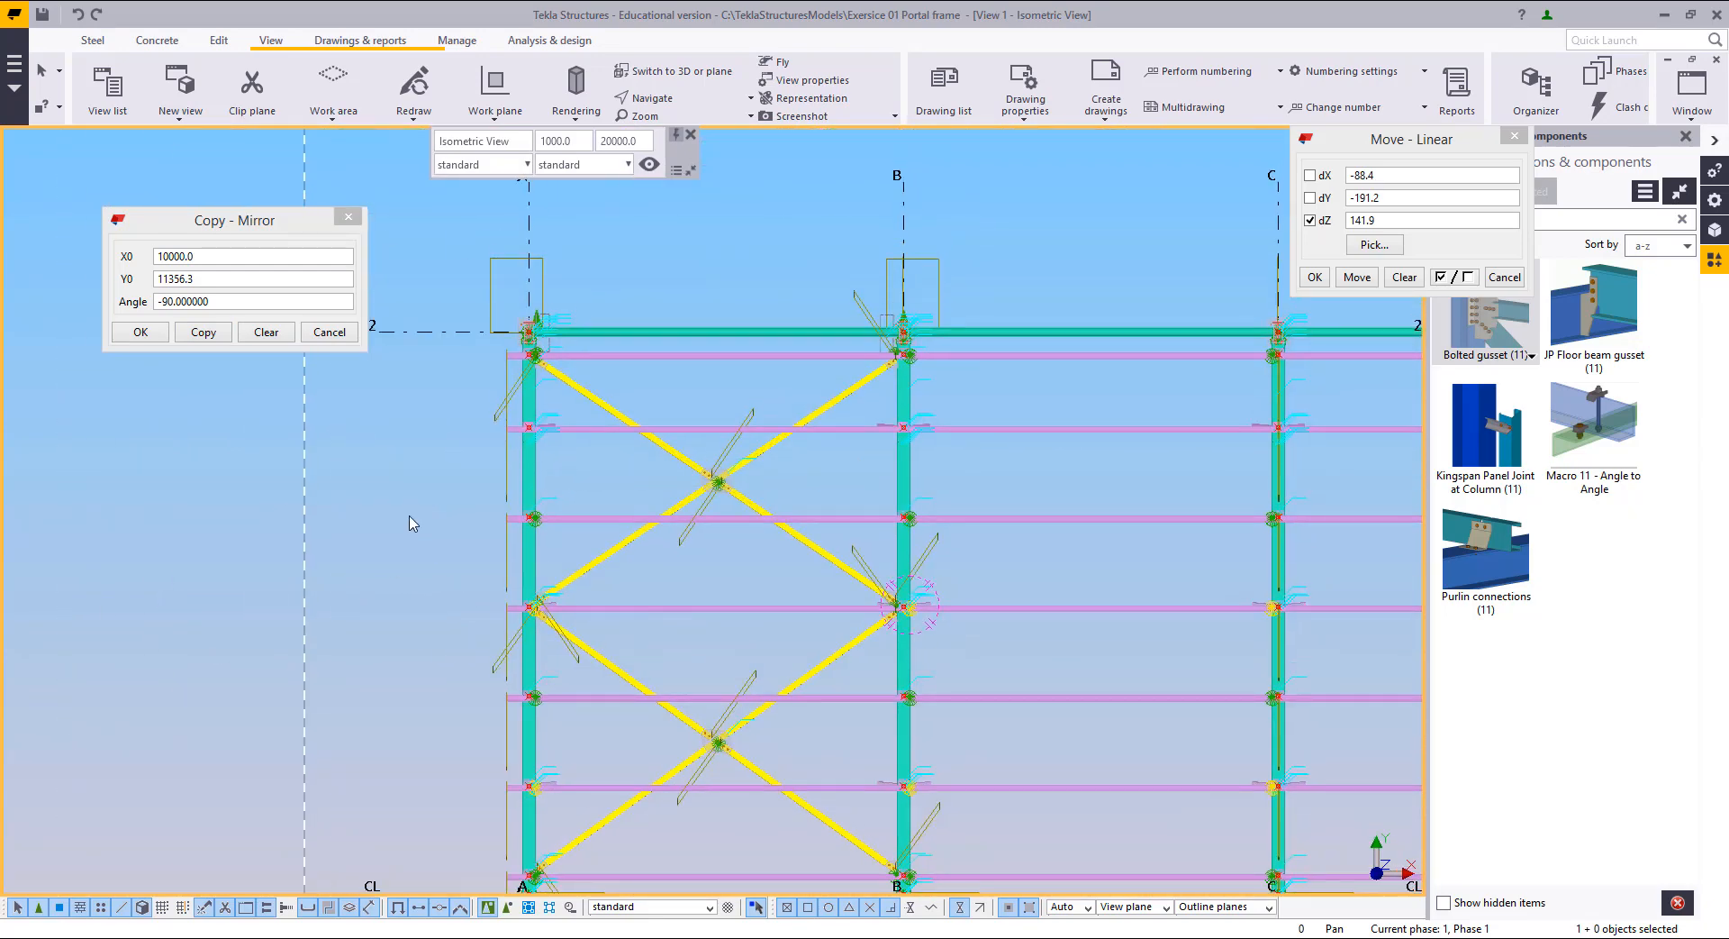
key("ctrl+p")
scroll(453, 264, "up", 2)
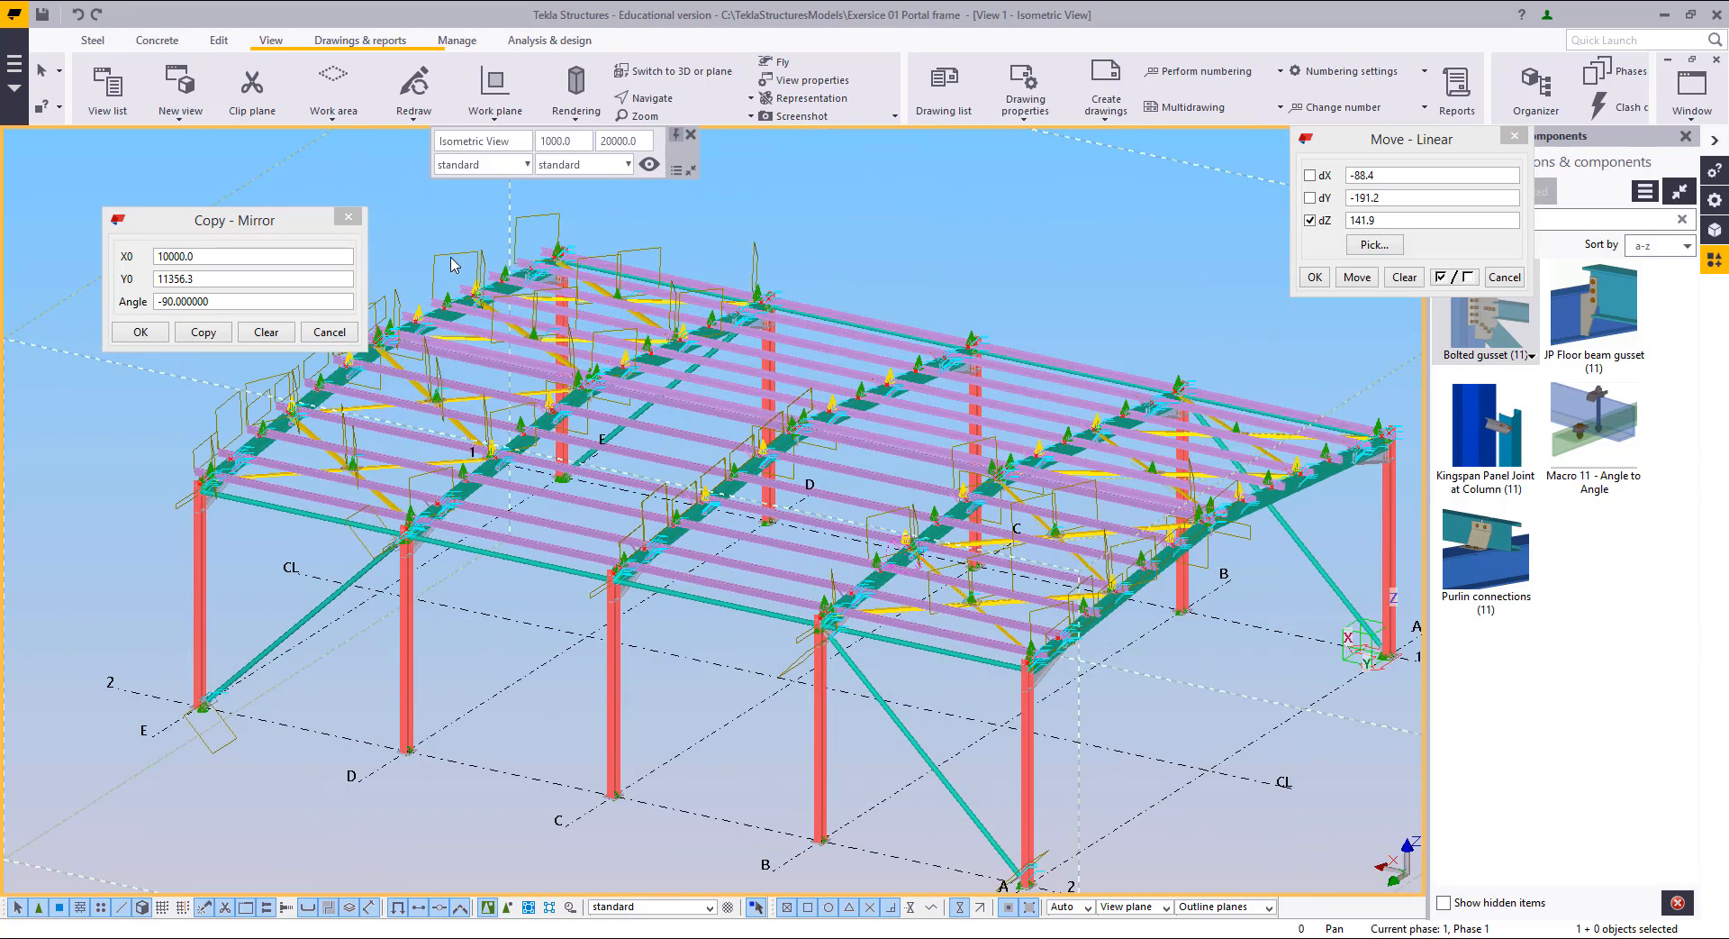
Step: Close the Copy - Mirror and Move - Linear dialogs and the Applications & components catalog
left_click(349, 216)
right_click(363, 205)
left_click(428, 309)
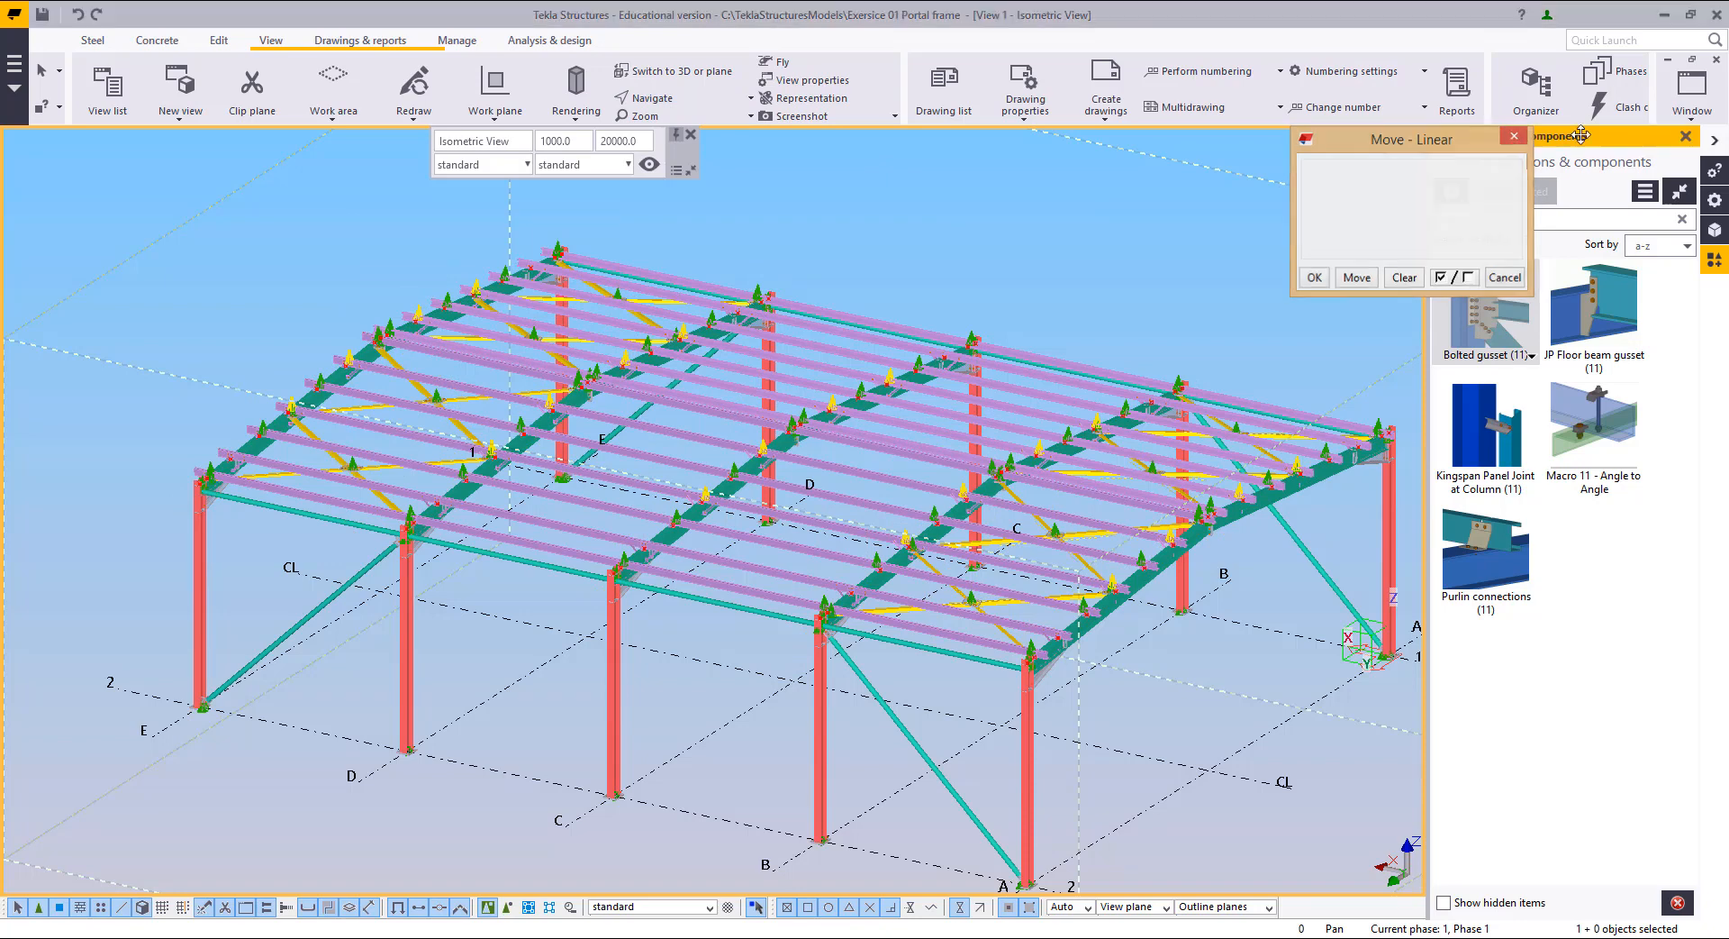
left_click(1515, 136)
left_click(1685, 136)
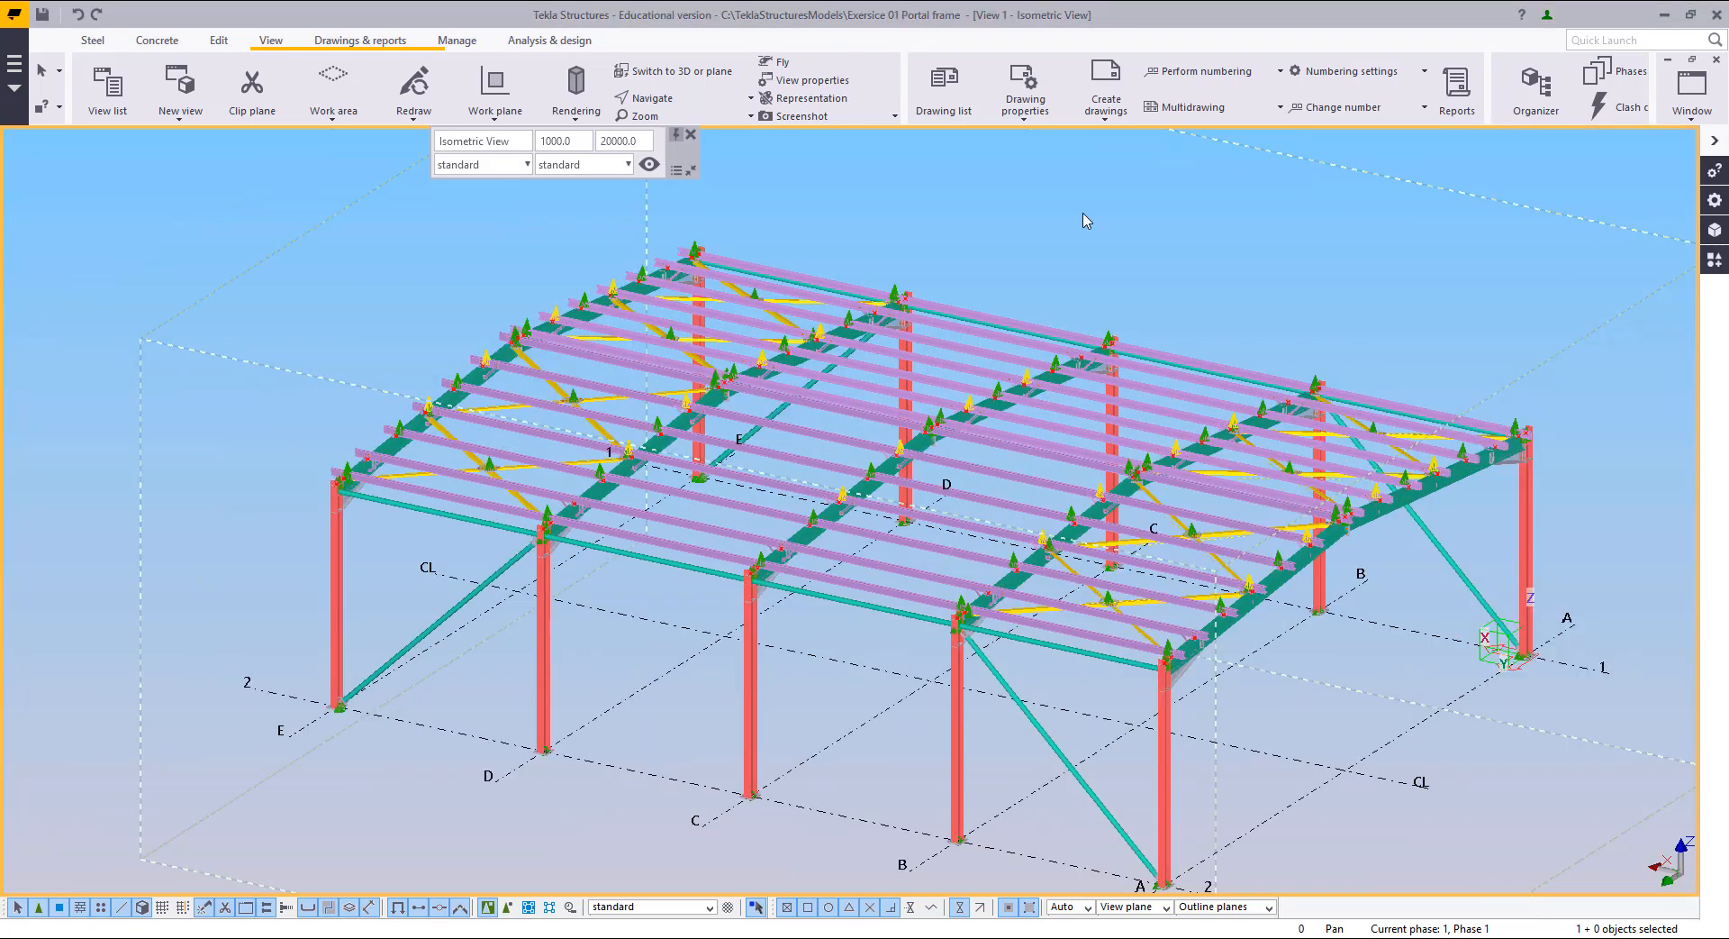